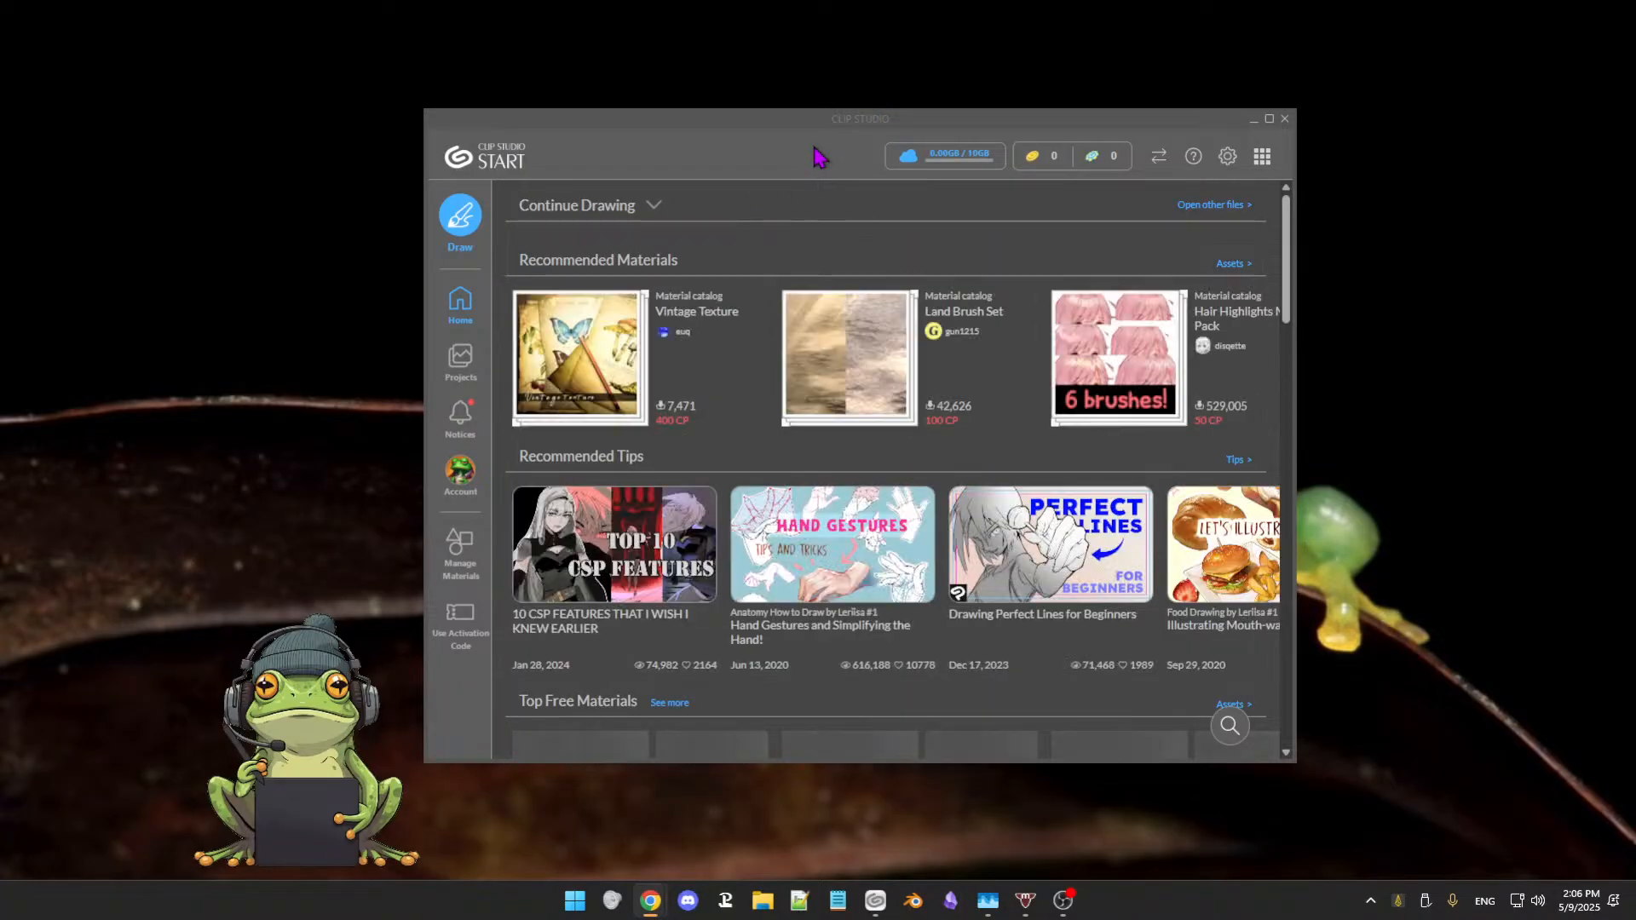
pyautogui.moveTo(818, 149); pyautogui.dragTo(764, 156)
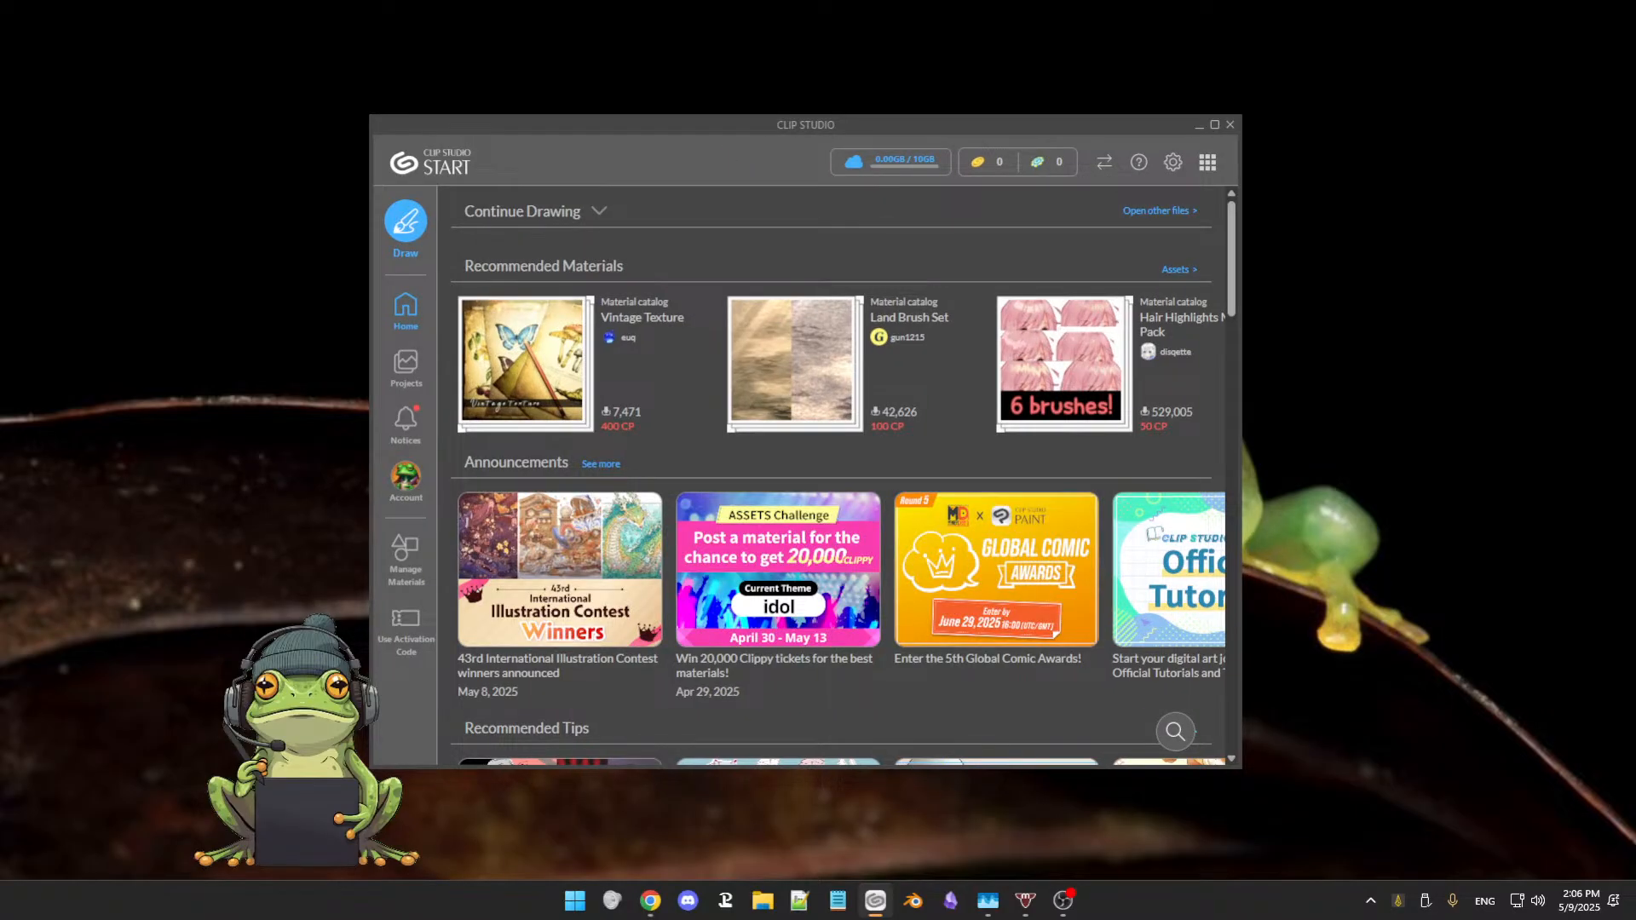
pyautogui.hotkey('alt', 'Tab')
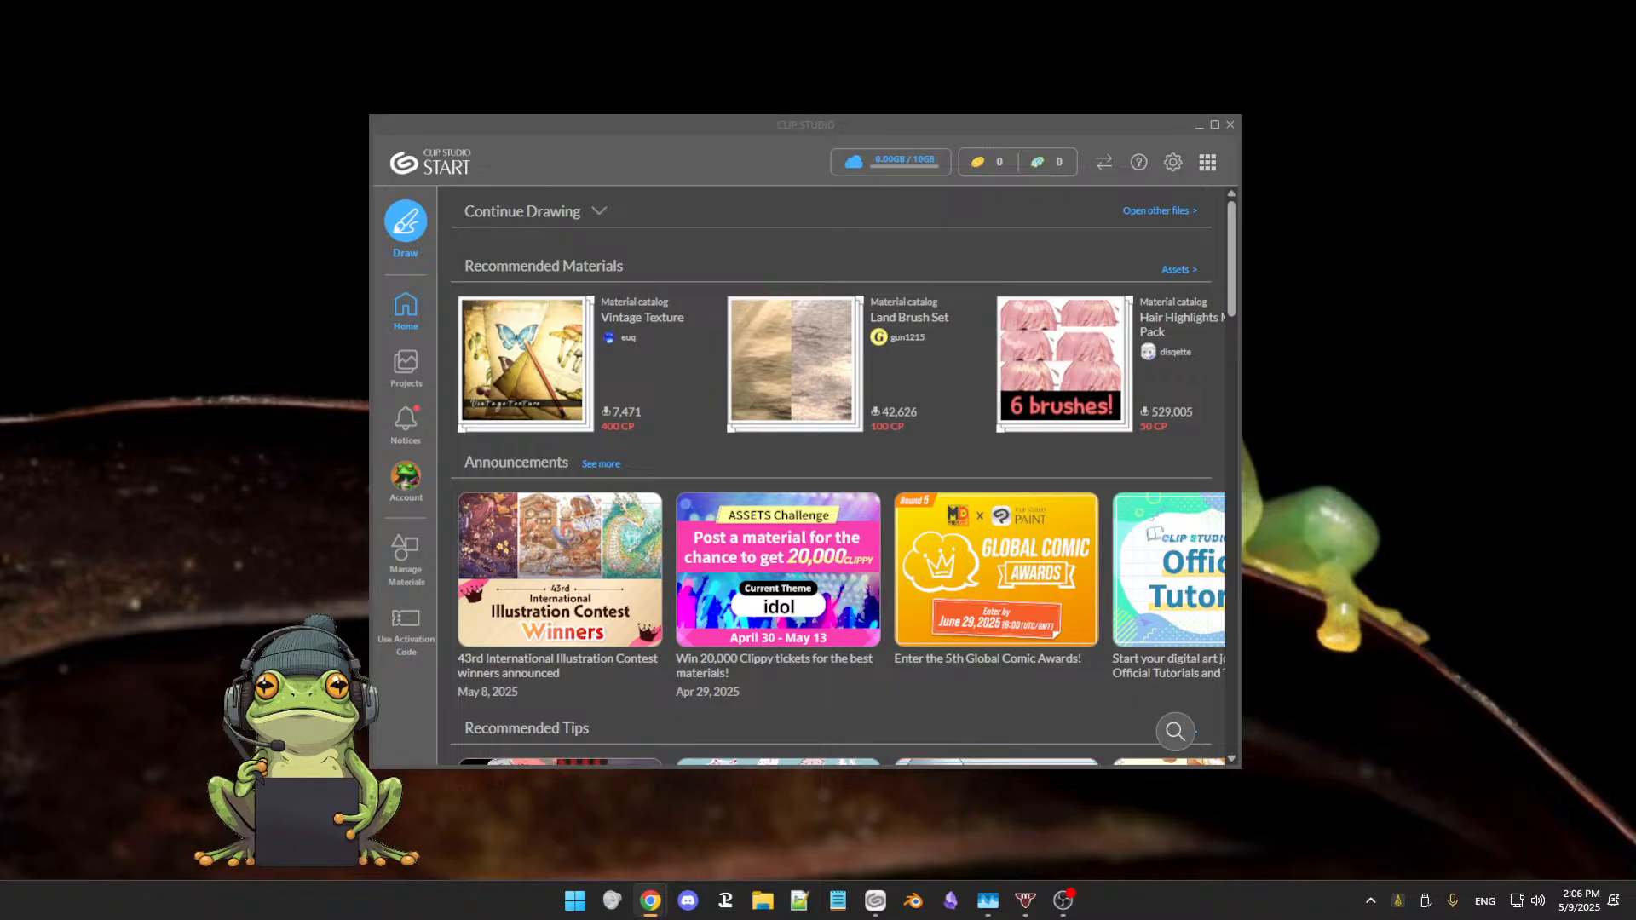
pyautogui.hotkey('alt', 'Tab')
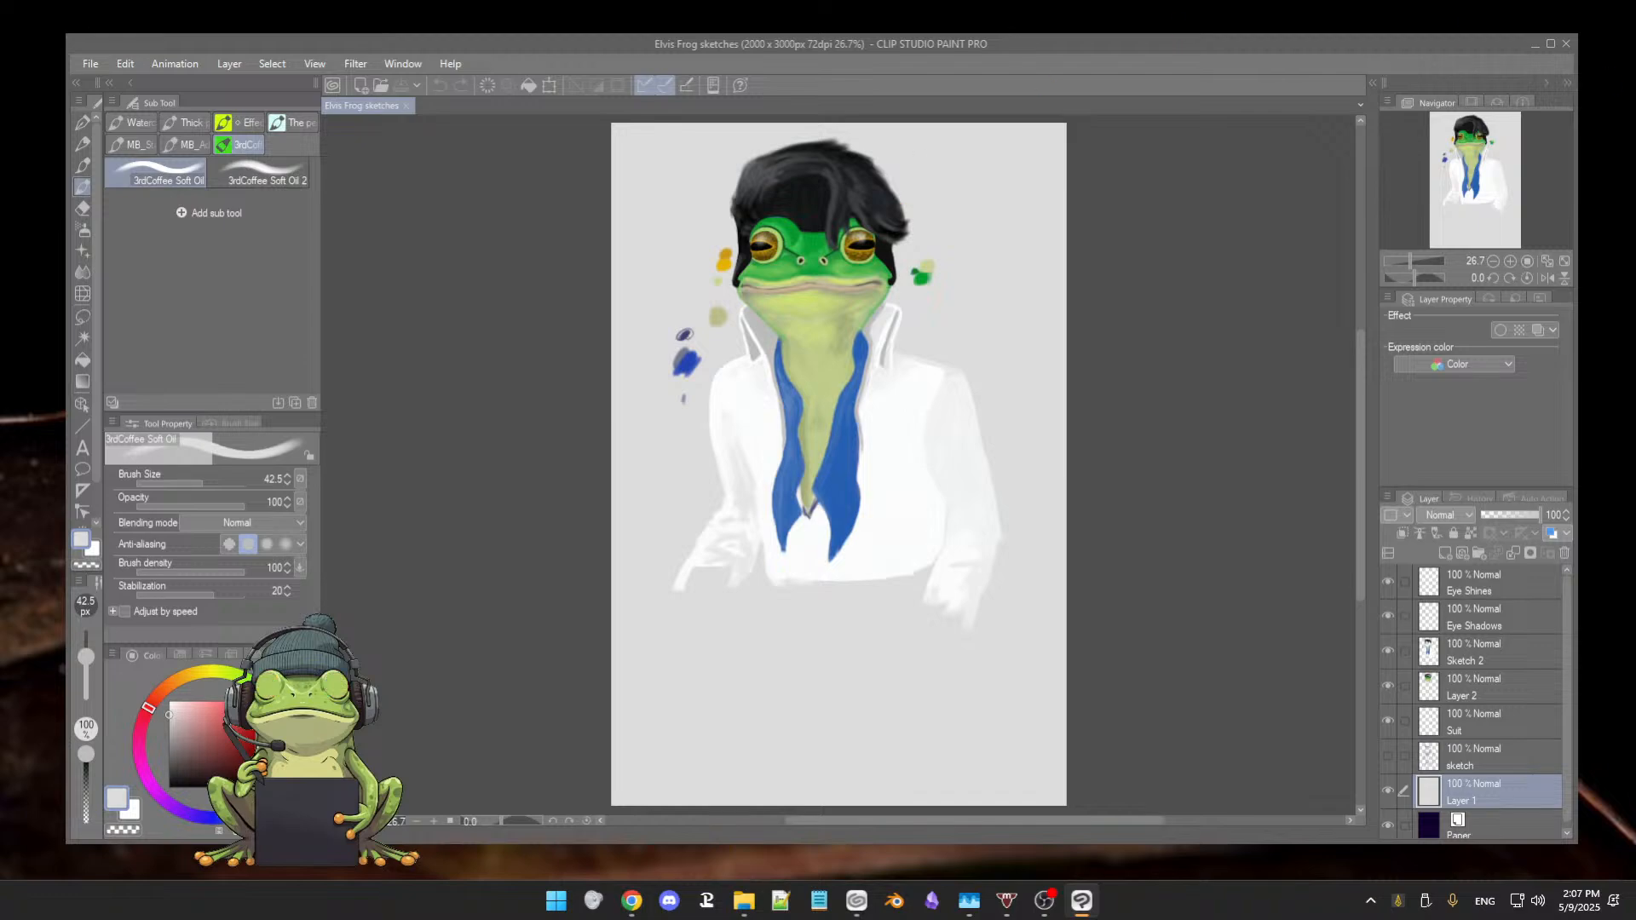
pyautogui.hotkey('alt', 'Tab')
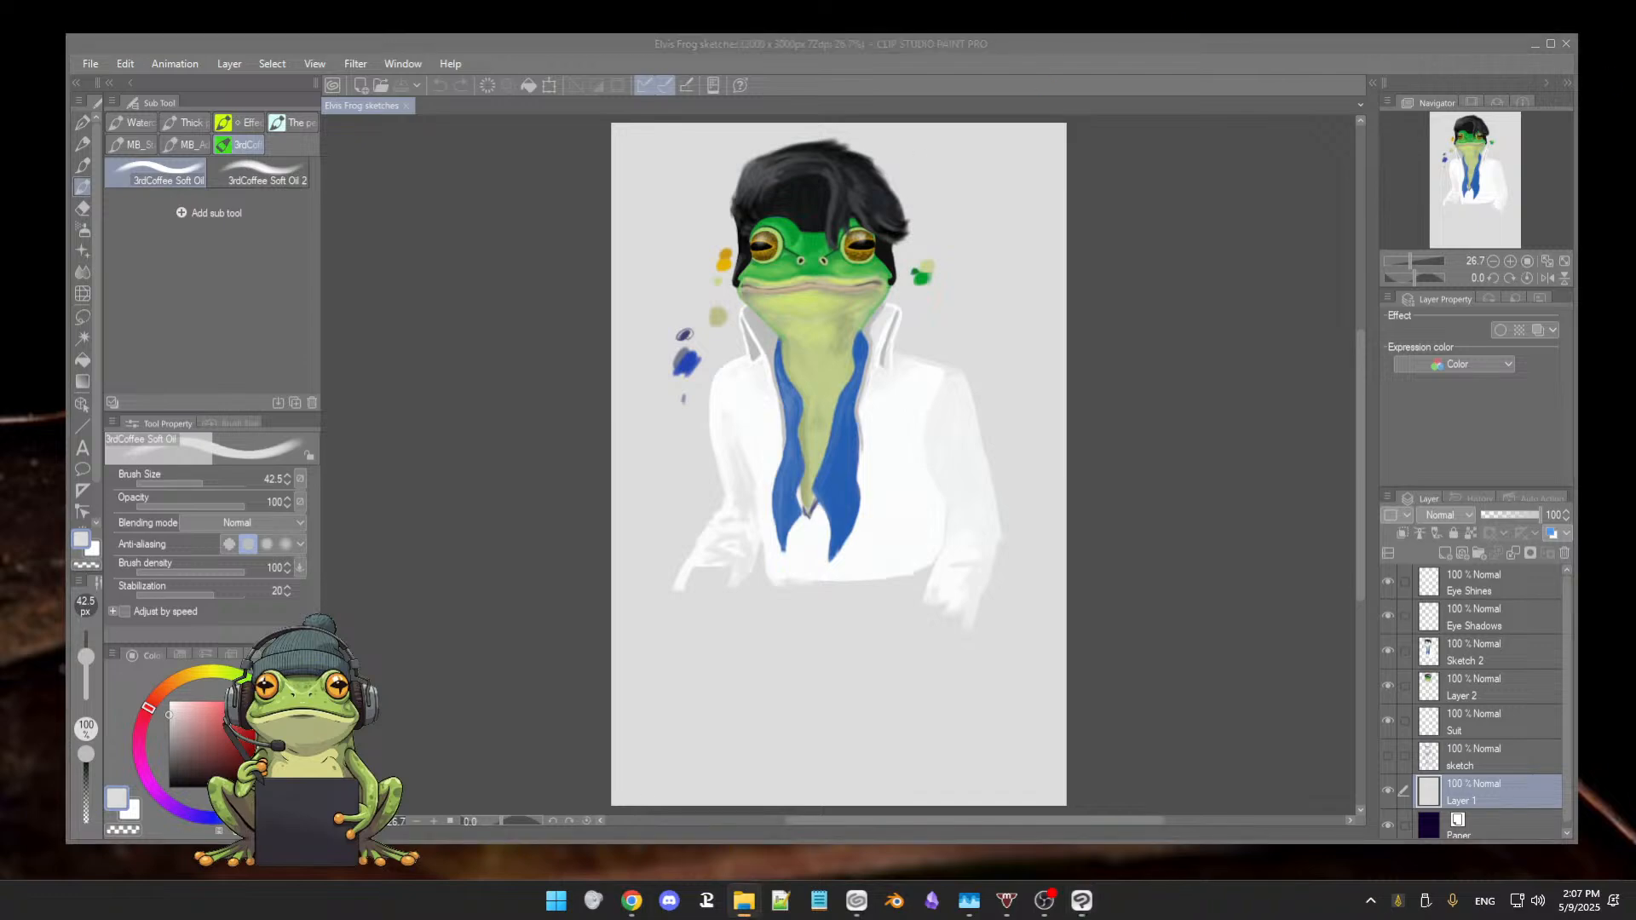
pyautogui.hotkey('alt', 'Tab')
pyautogui.hotkey('alt', 'Tab')
pyautogui.hotkey('alt', 'Tab')
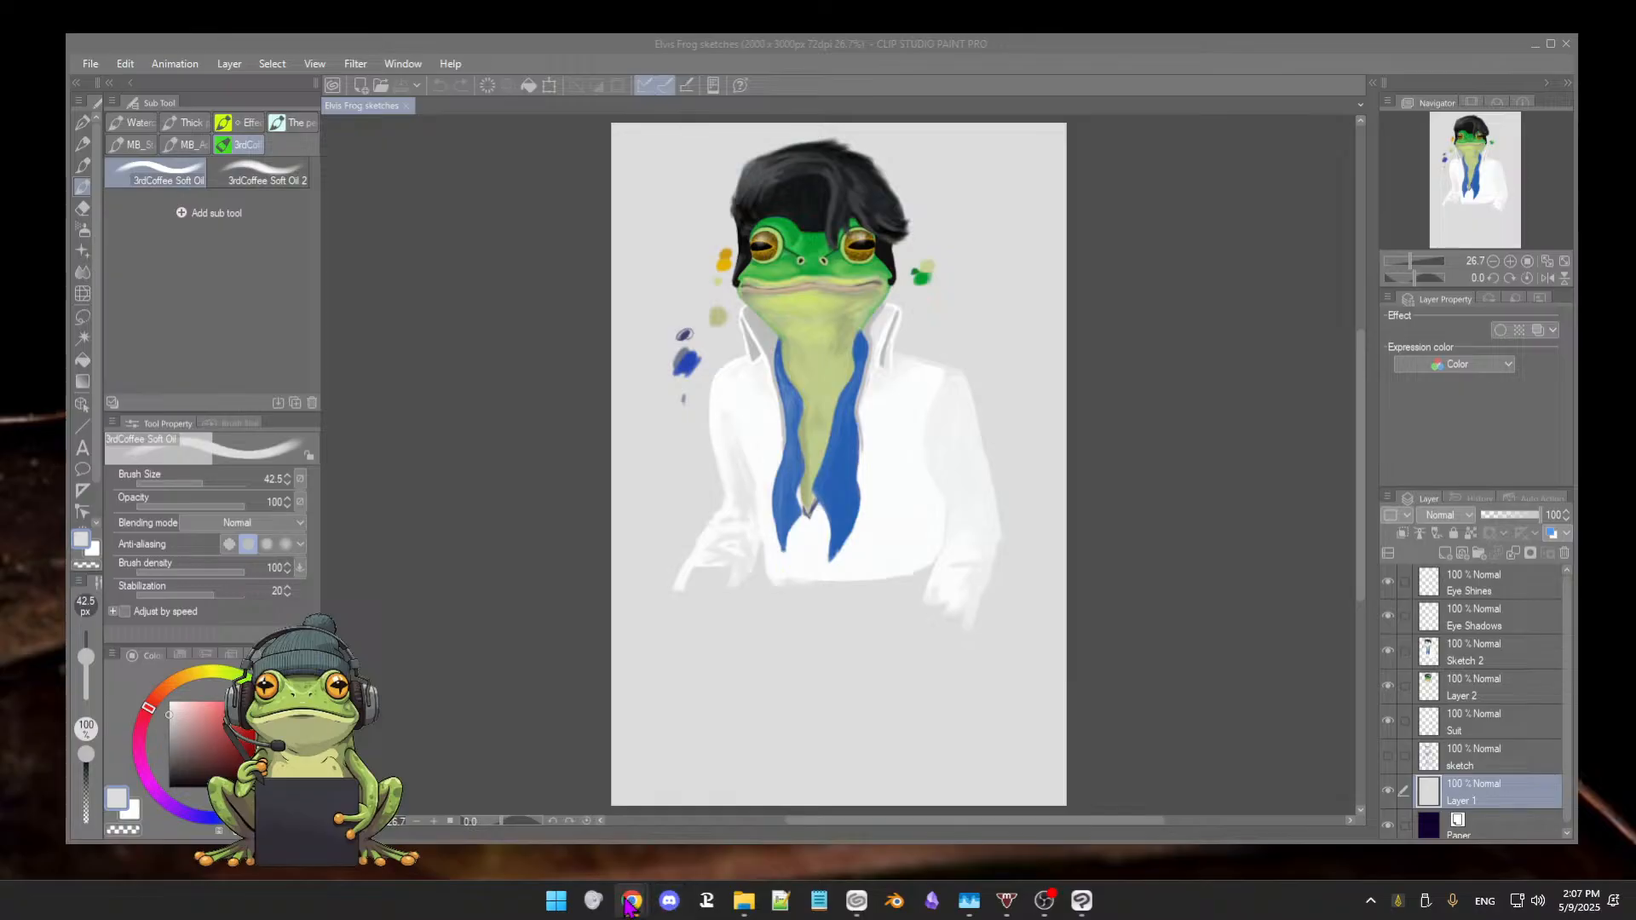
# Step: Open the system Volume Mixer and move its window off this display, out of the canvas area
pyautogui.click(596, 900)
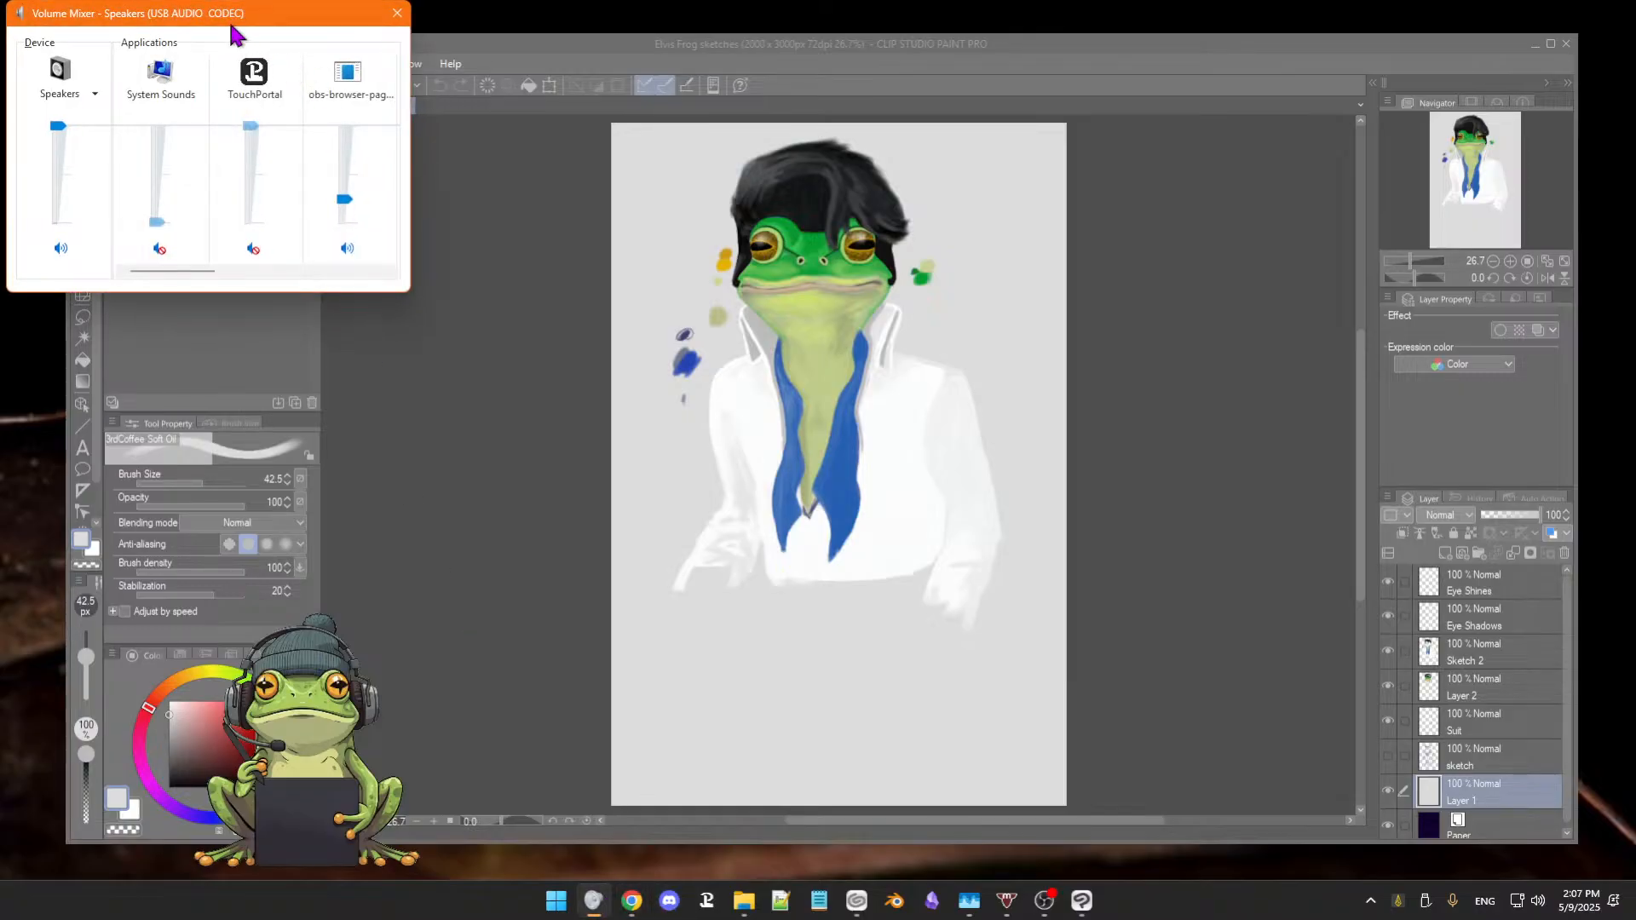
pyautogui.moveTo(231, 20); pyautogui.dragTo(1635, 477)
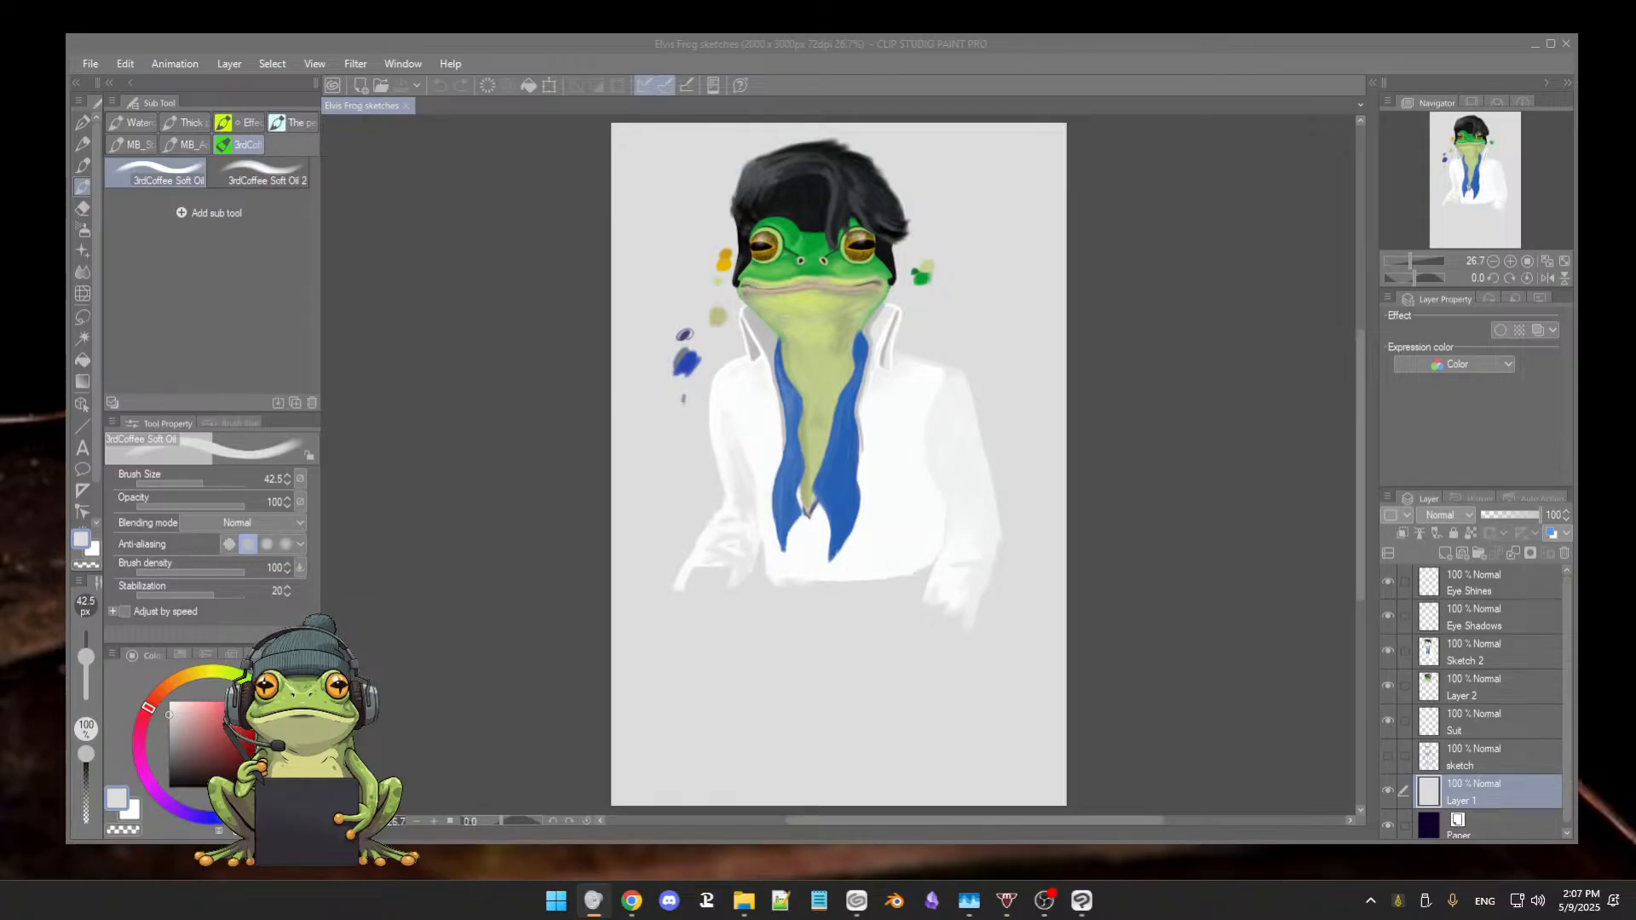
pyautogui.hotkey('alt', 'Tab')
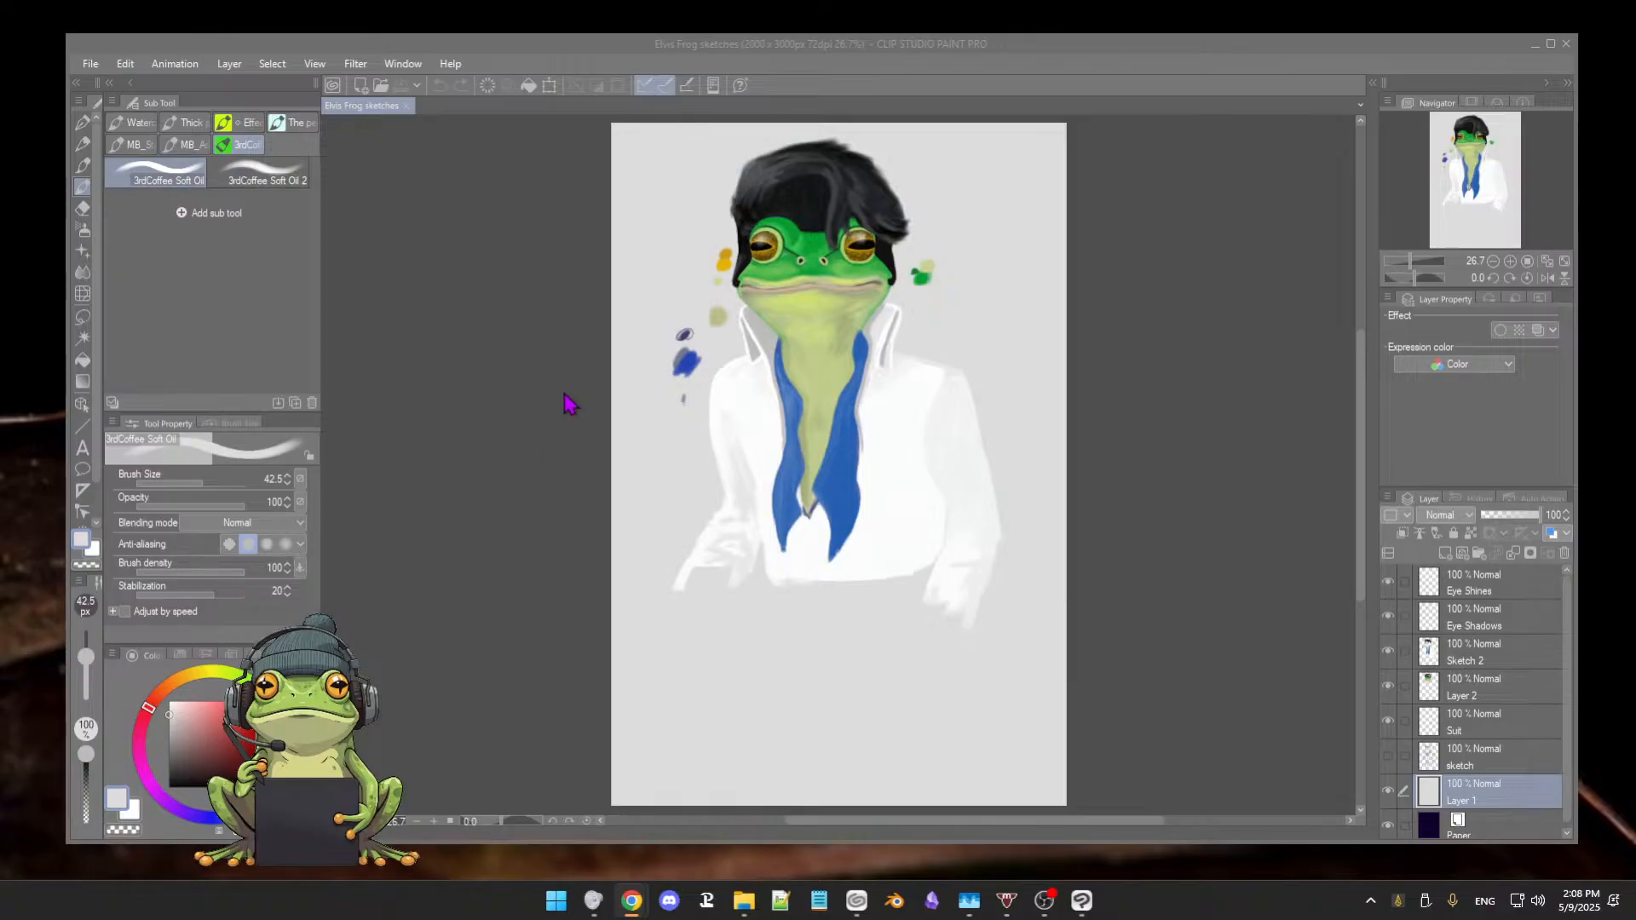
# Step: Maximize the painting window that holds the Elvis Frog sketches canvas so it fills the screen
pyautogui.scroll(3, 570, 409)
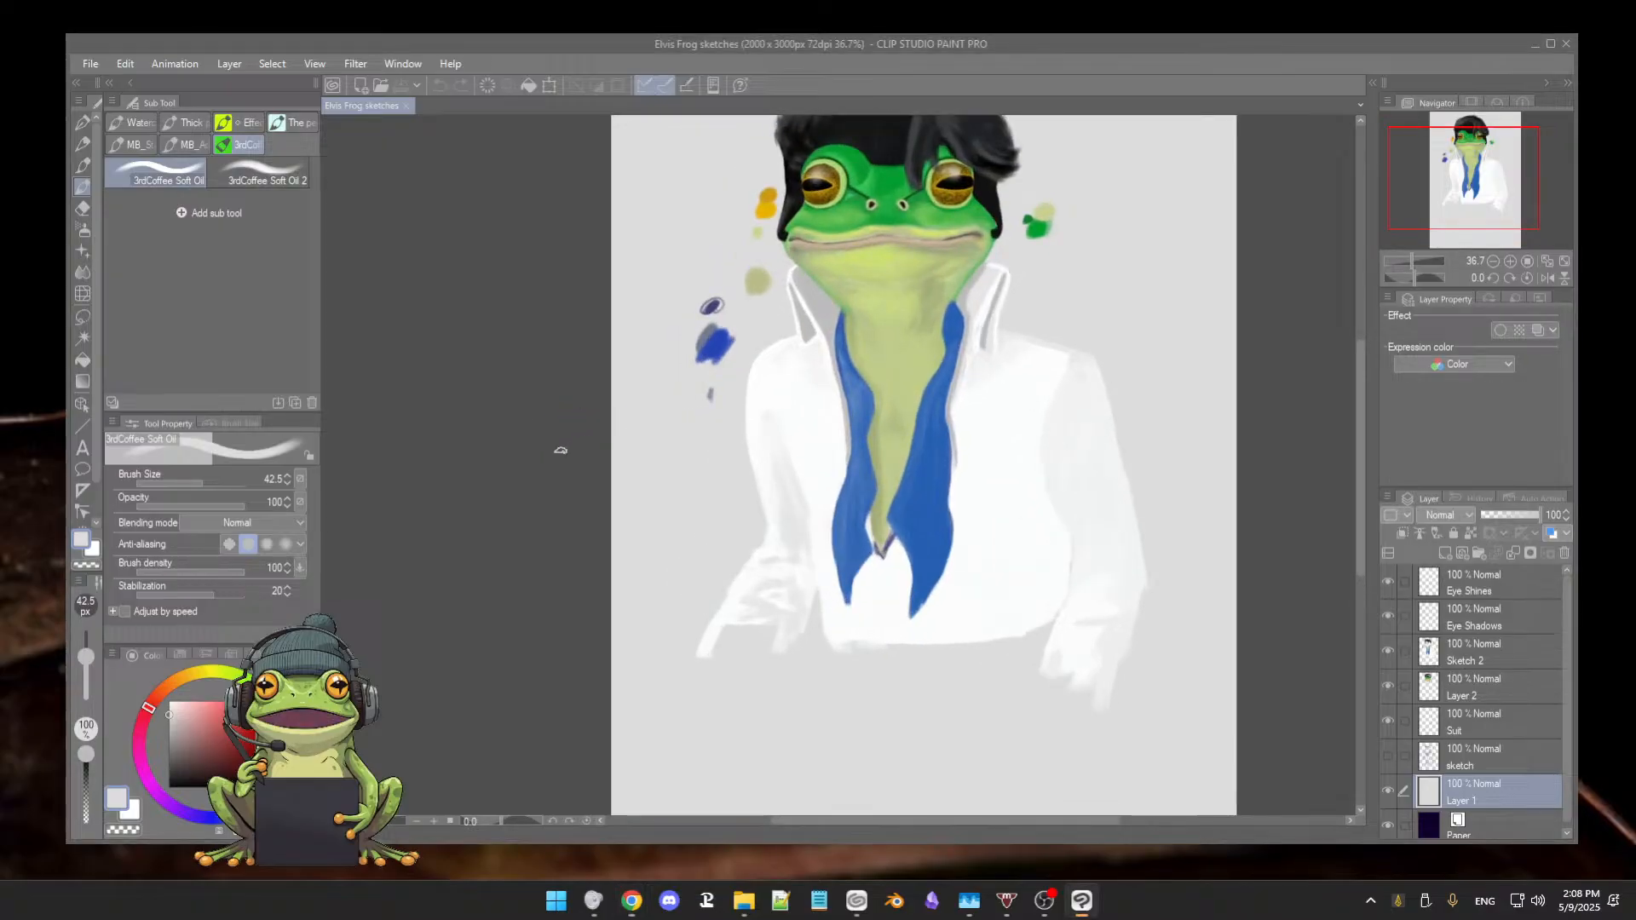
pyautogui.moveTo(642, 442); pyautogui.dragTo(571, 460)
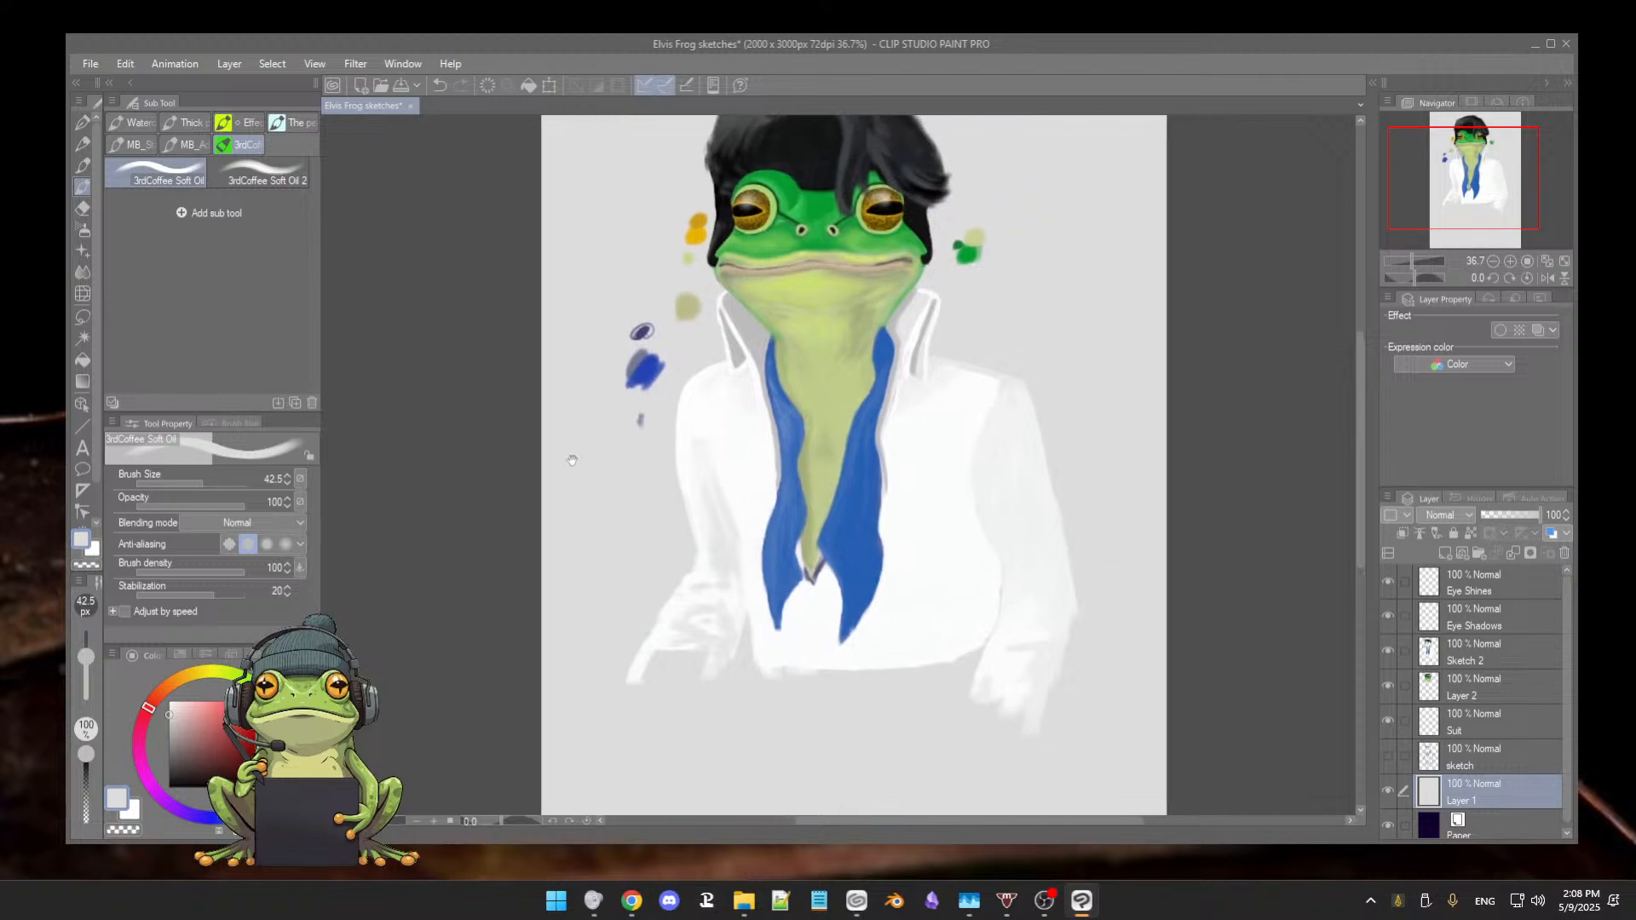
pyautogui.scroll(3, 571, 460)
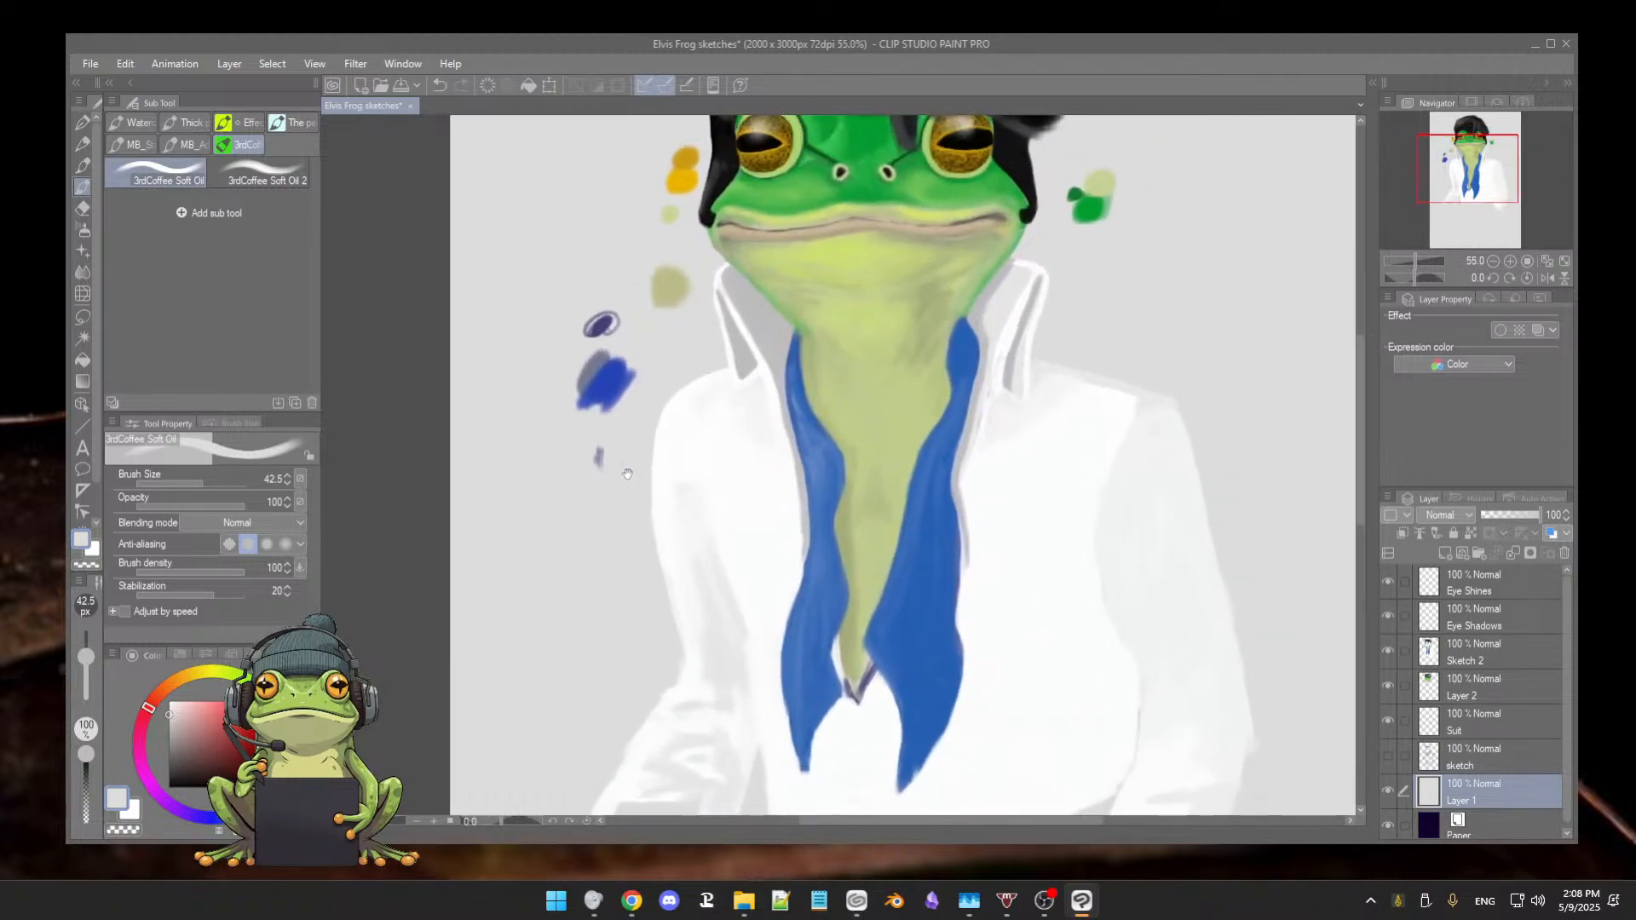
pyautogui.moveTo(623, 503); pyautogui.dragTo(606, 484)
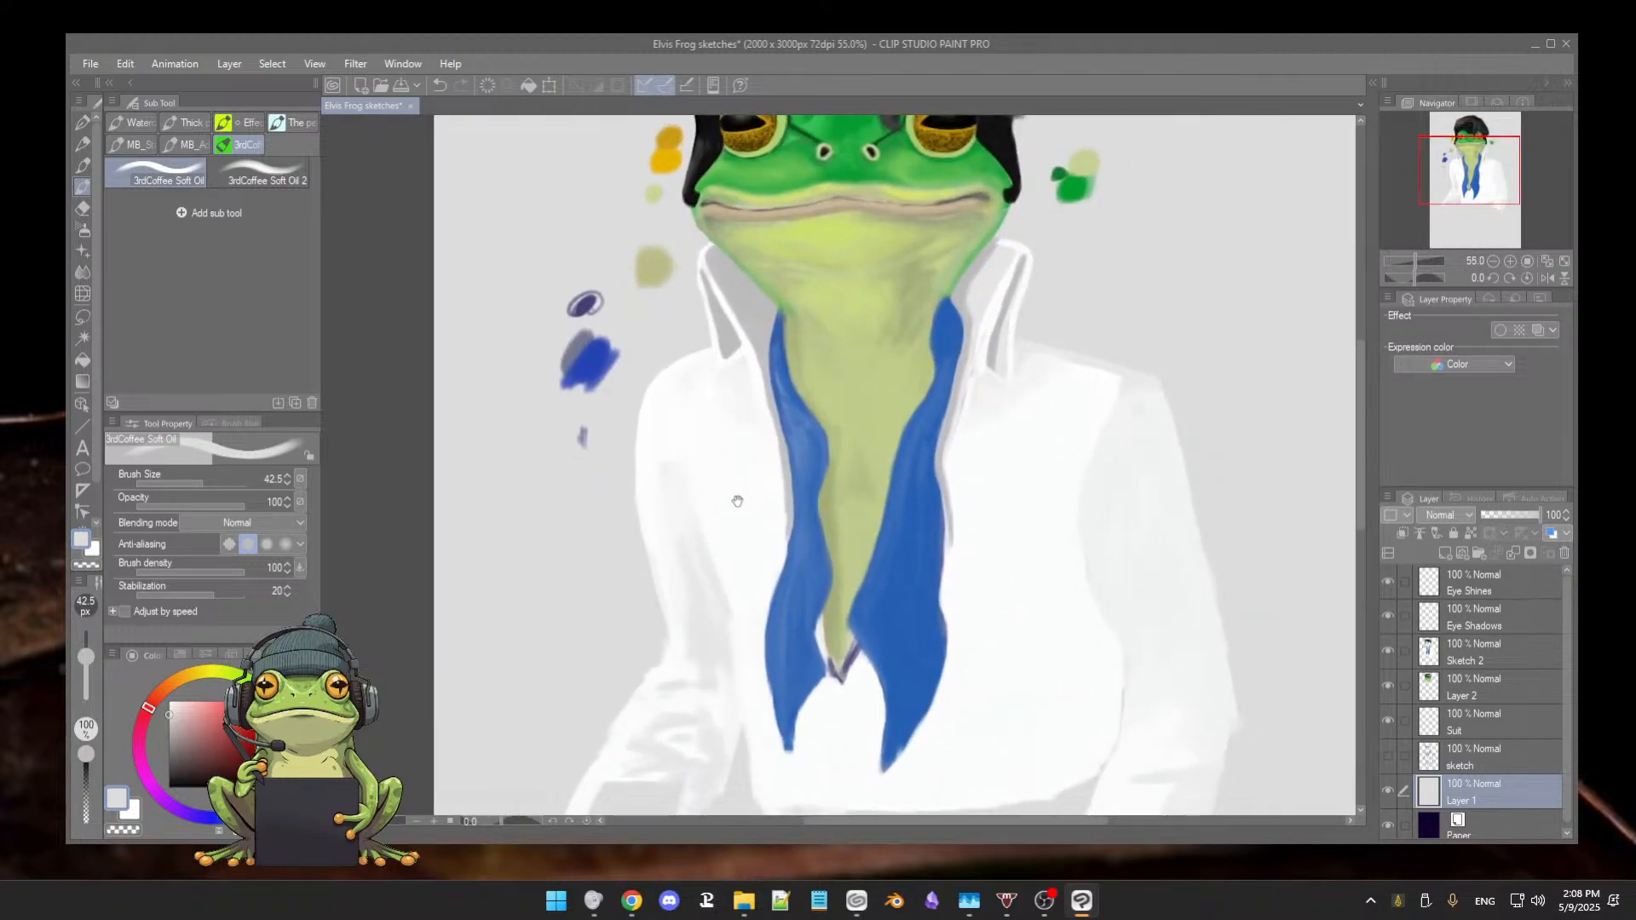
pyautogui.moveTo(739, 527); pyautogui.dragTo(738, 484)
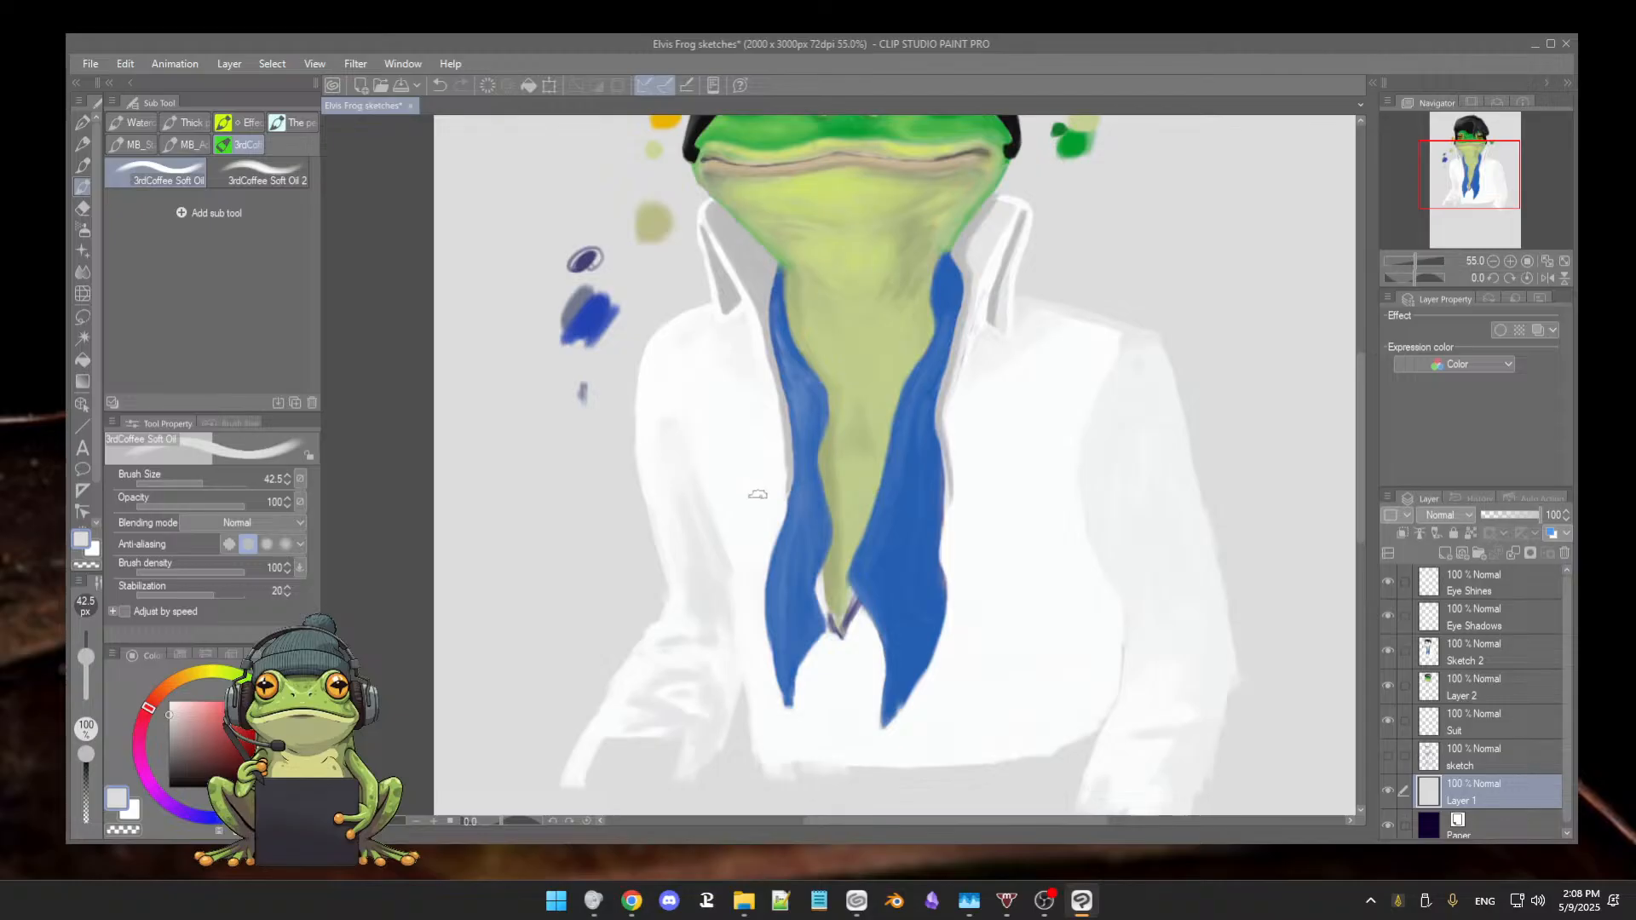
pyautogui.moveTo(756, 505); pyautogui.dragTo(734, 501)
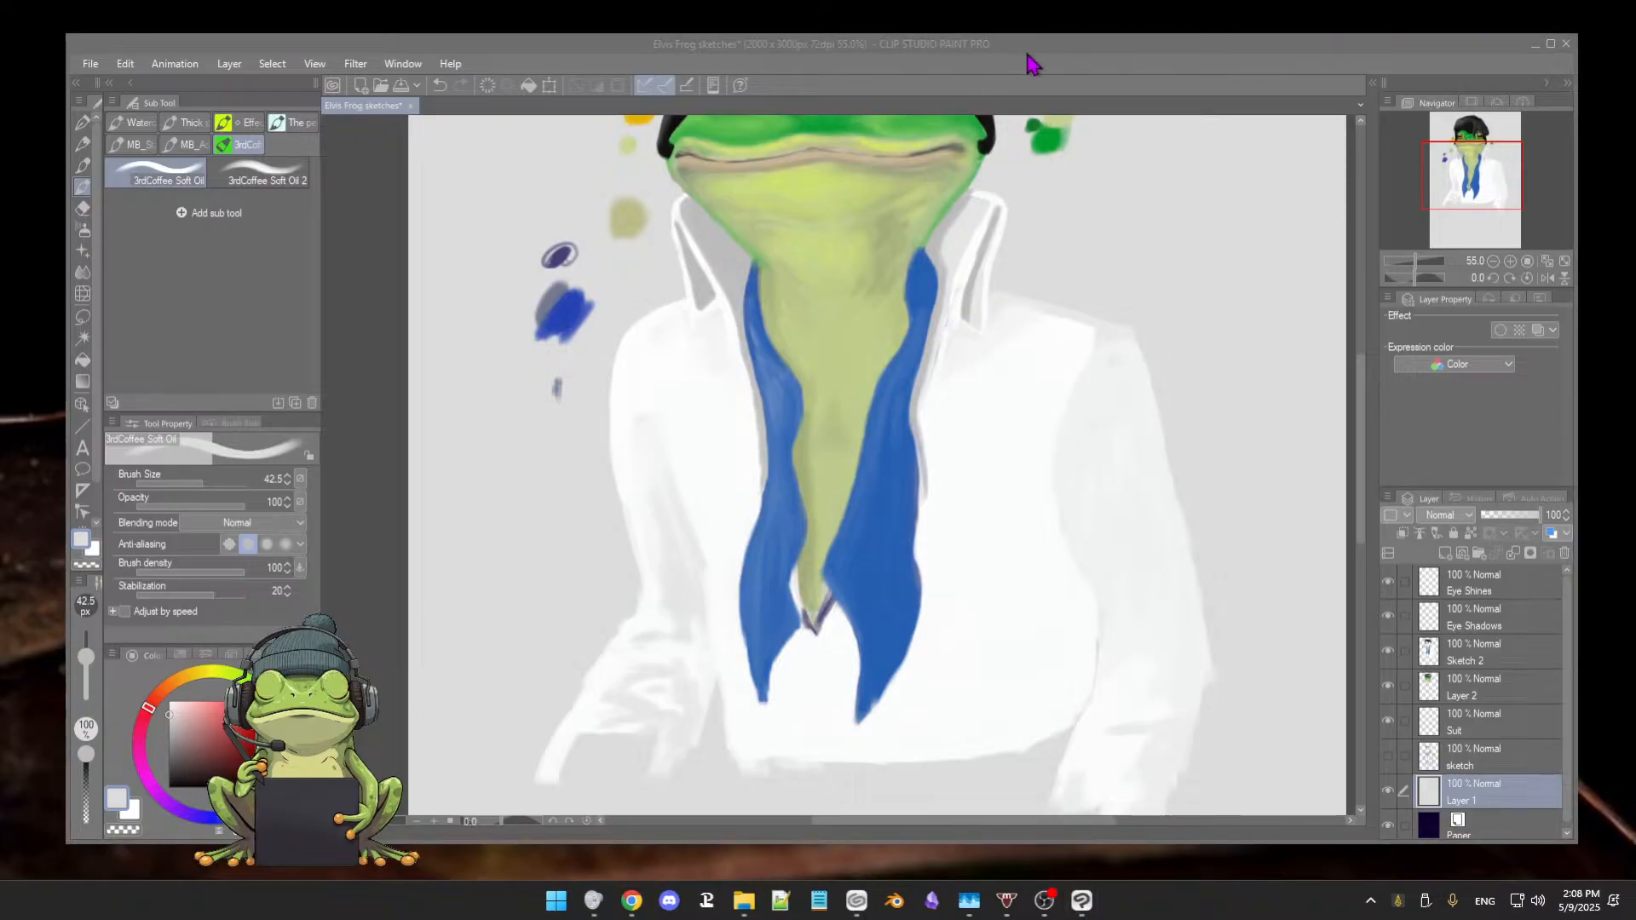
pyautogui.moveTo(1032, 52); pyautogui.dragTo(1040, 10)
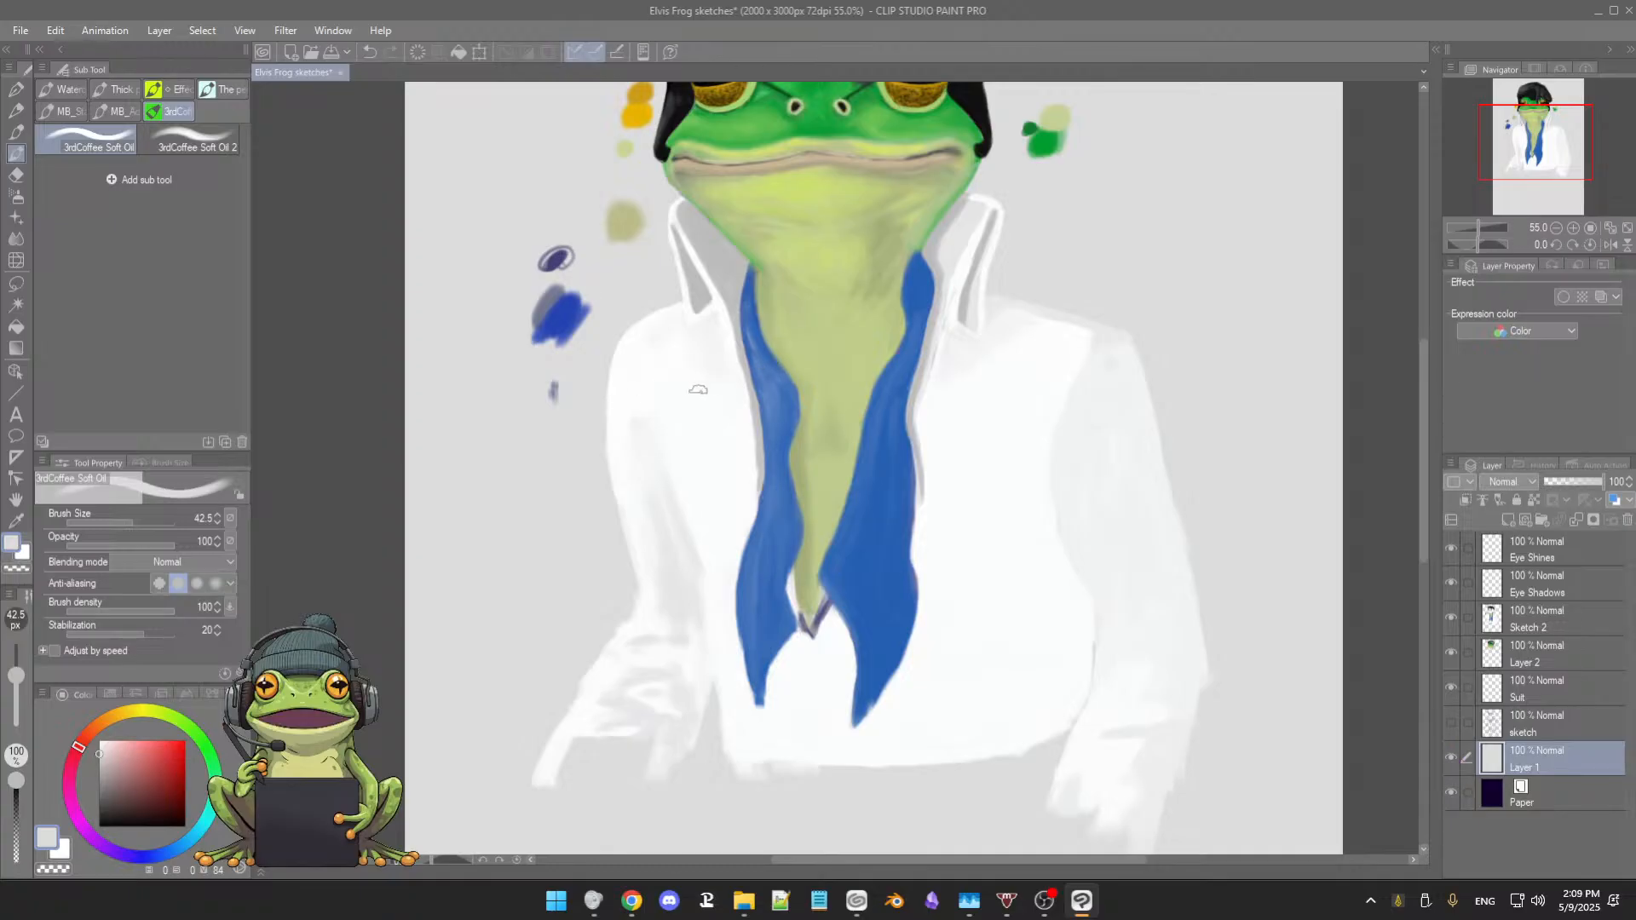
# Step: Toggle the Sketch 2 layer's visibility repeatedly to compare the frog with and without the sketched hair, suit and scarf
pyautogui.moveTo(698, 374); pyautogui.dragTo(662, 527)
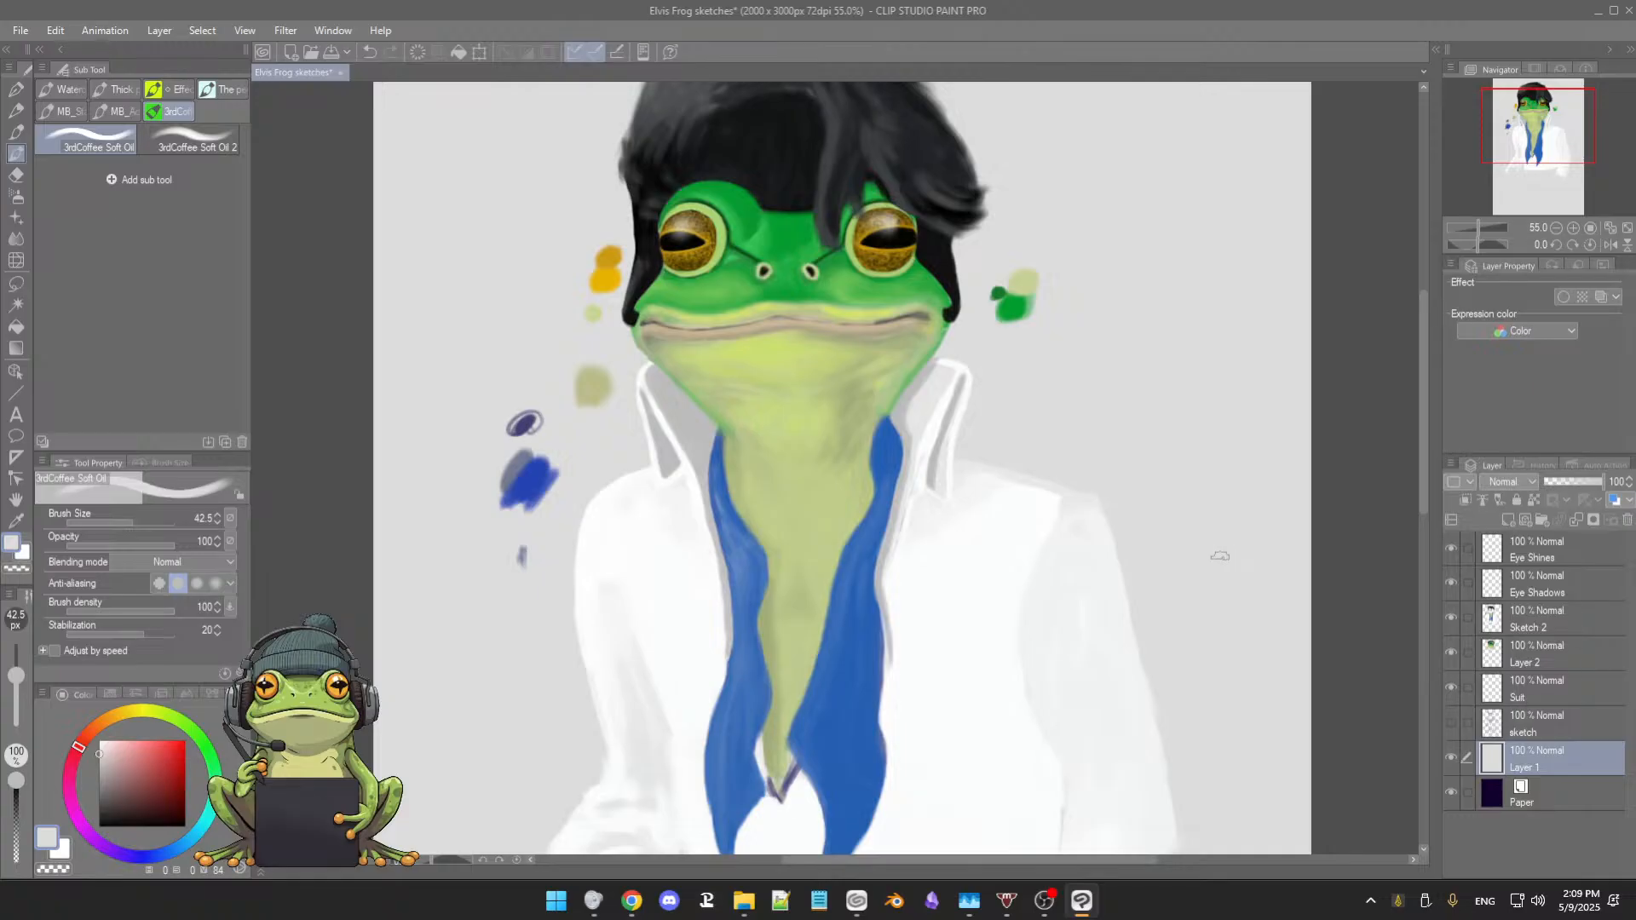
pyautogui.moveTo(1182, 546)
pyautogui.mouseDown()
pyautogui.moveTo(1174, 531)
pyautogui.moveTo(1186, 563)
pyautogui.mouseUp()
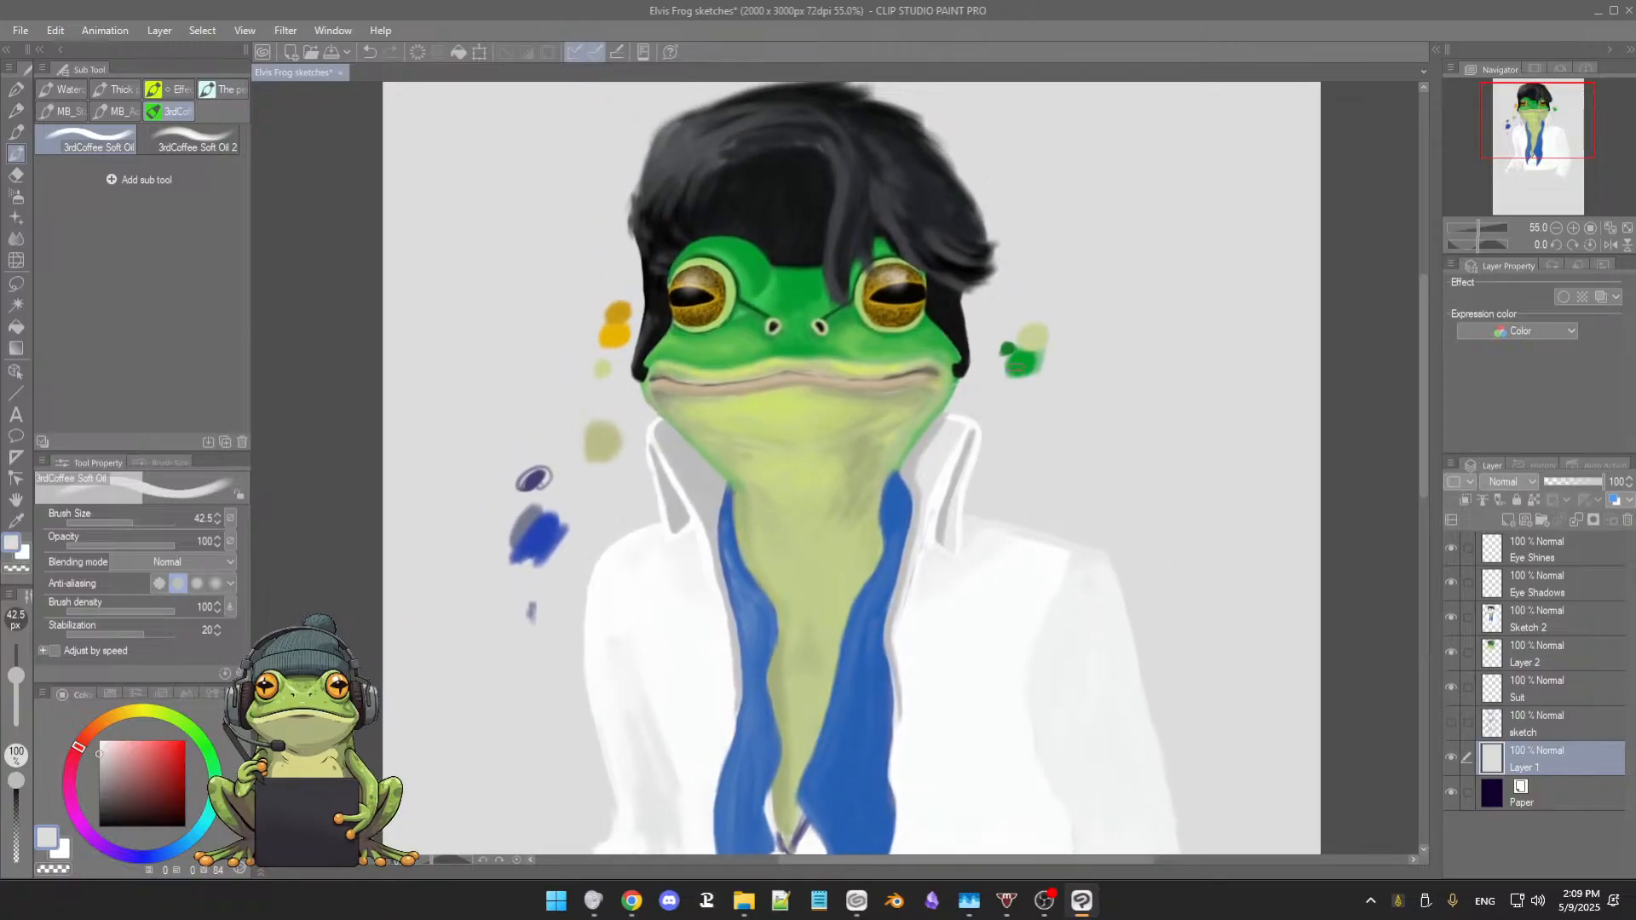
pyautogui.scroll(-1, 928, 363)
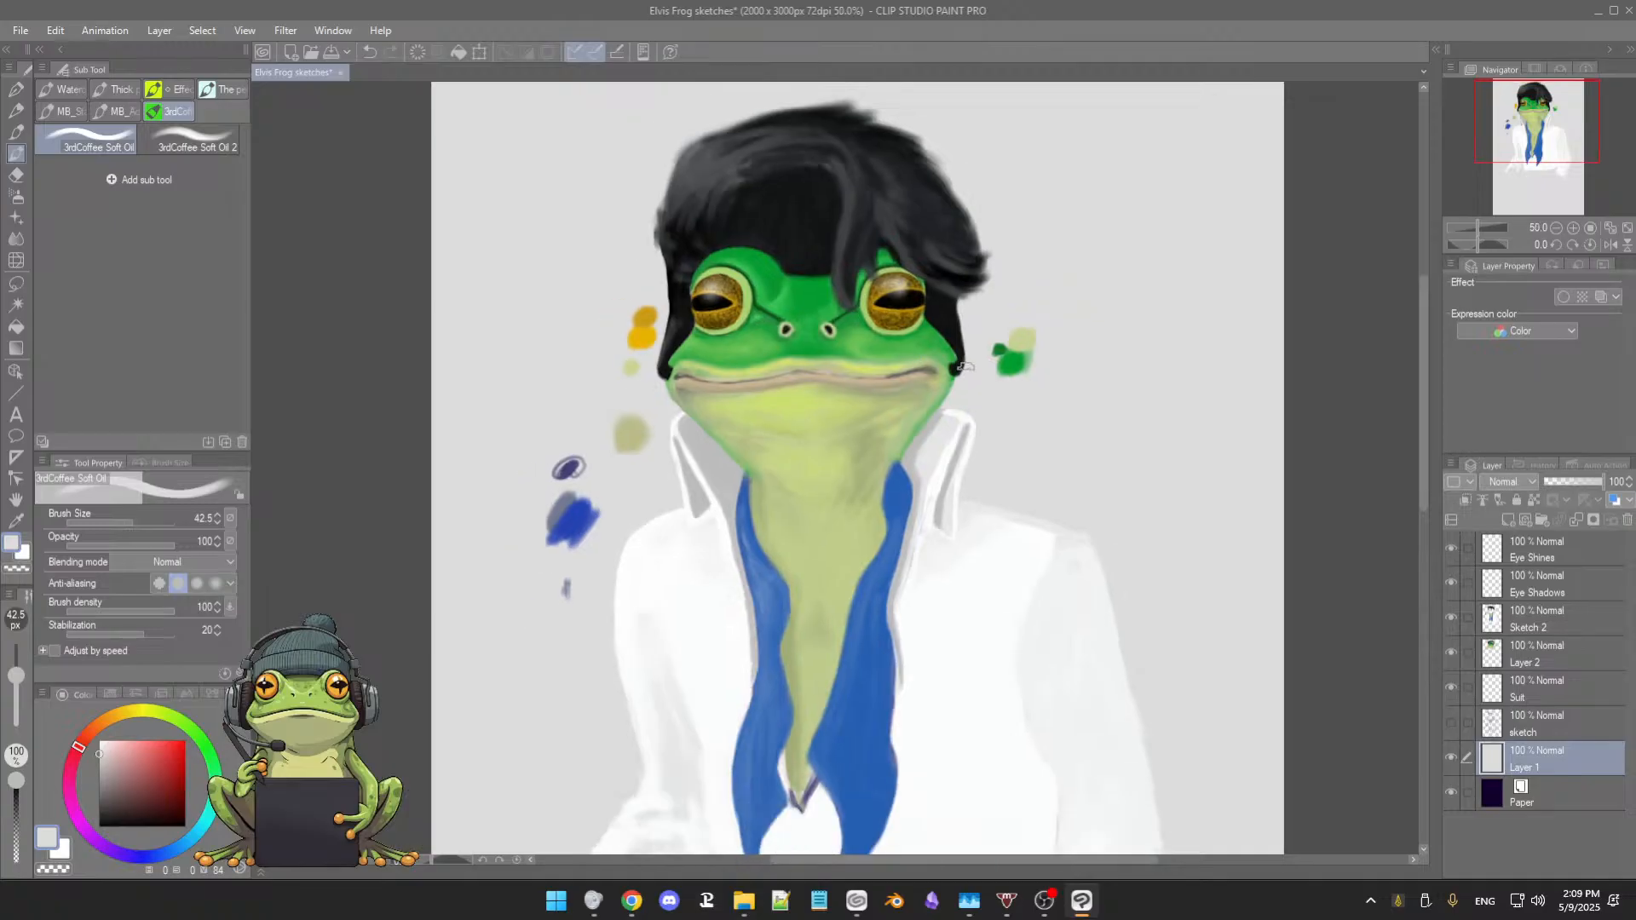
pyautogui.scroll(3, 967, 356)
pyautogui.click(1453, 620)
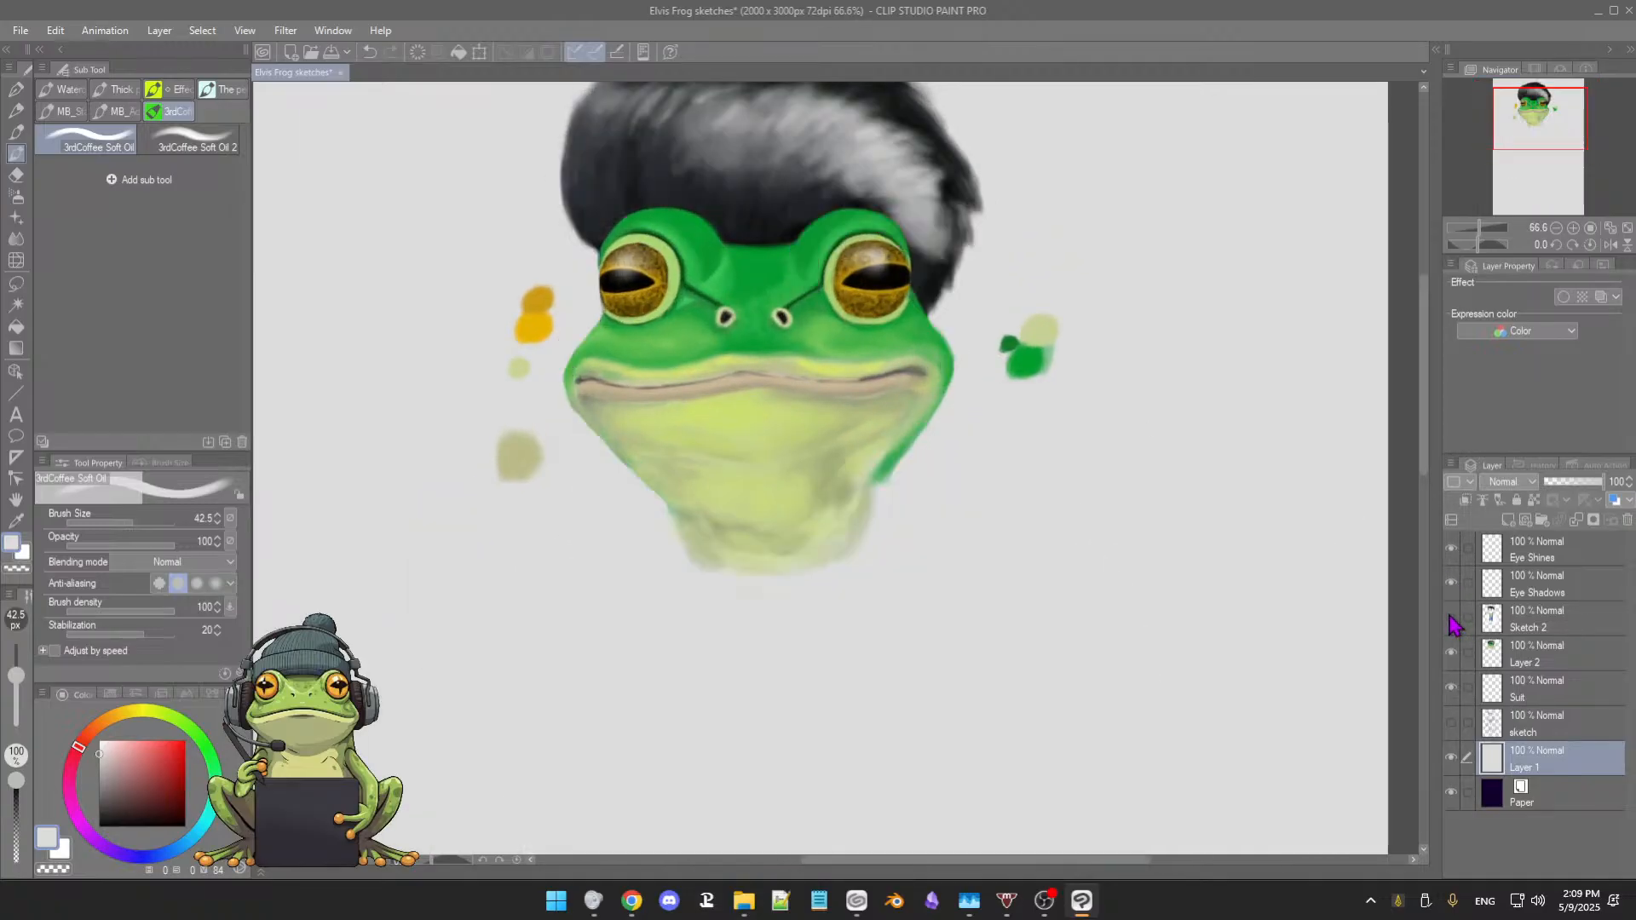
pyautogui.click(1452, 620)
pyautogui.click(1452, 620)
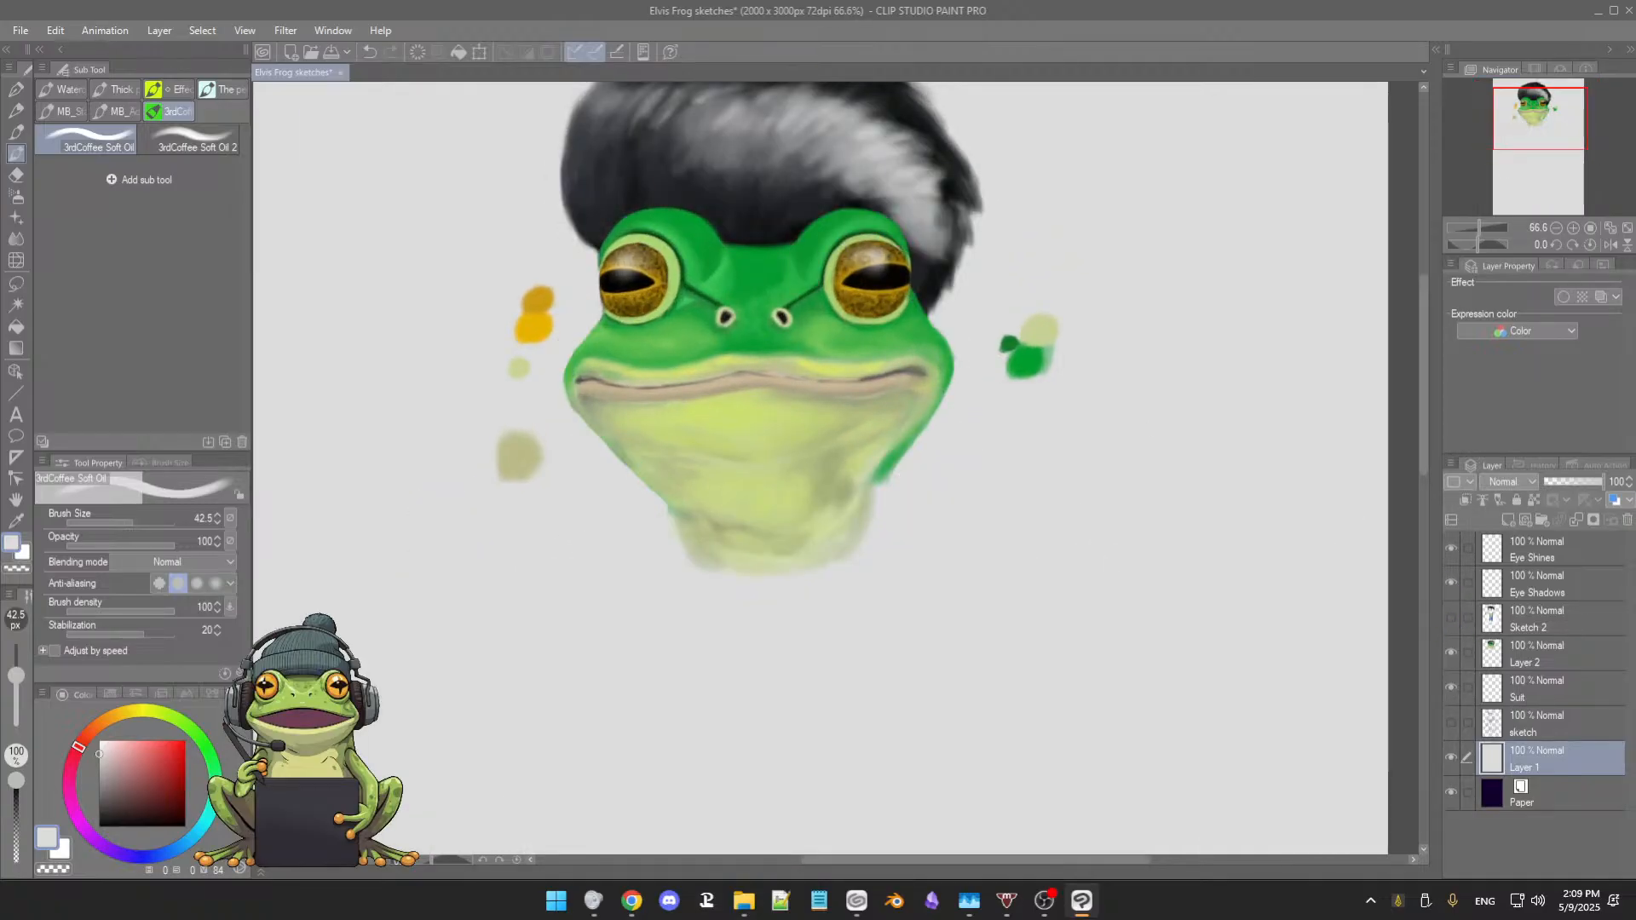
pyautogui.scroll(-1, 1136, 514)
pyautogui.scroll(-1, 1136, 514)
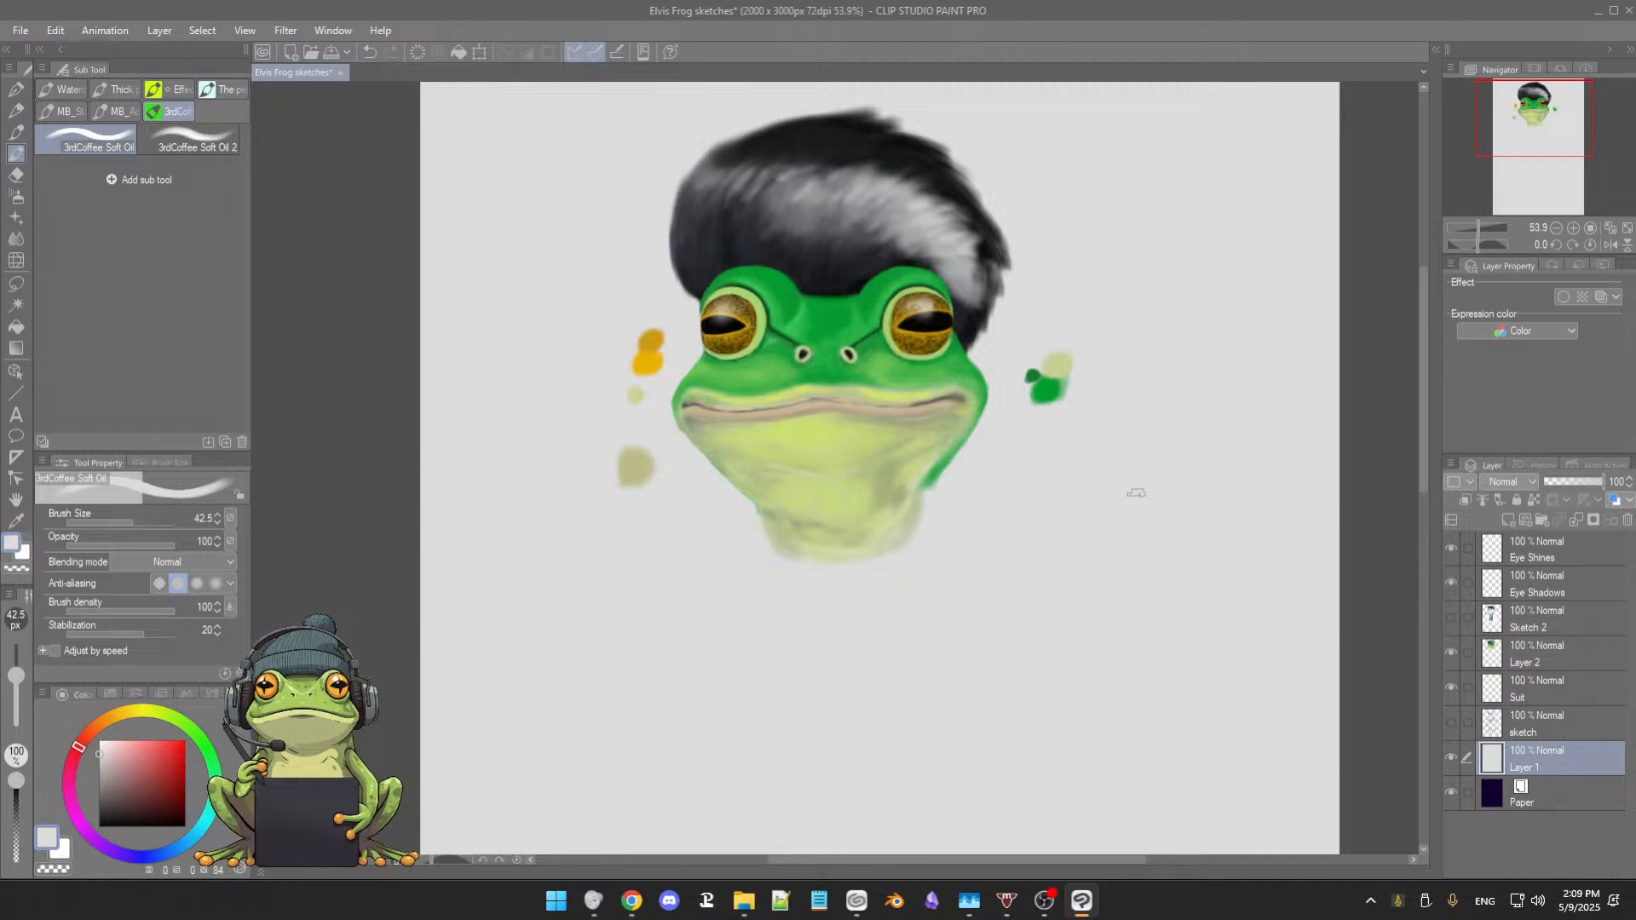
pyautogui.click(1452, 620)
pyautogui.click(1451, 620)
pyautogui.click(1452, 621)
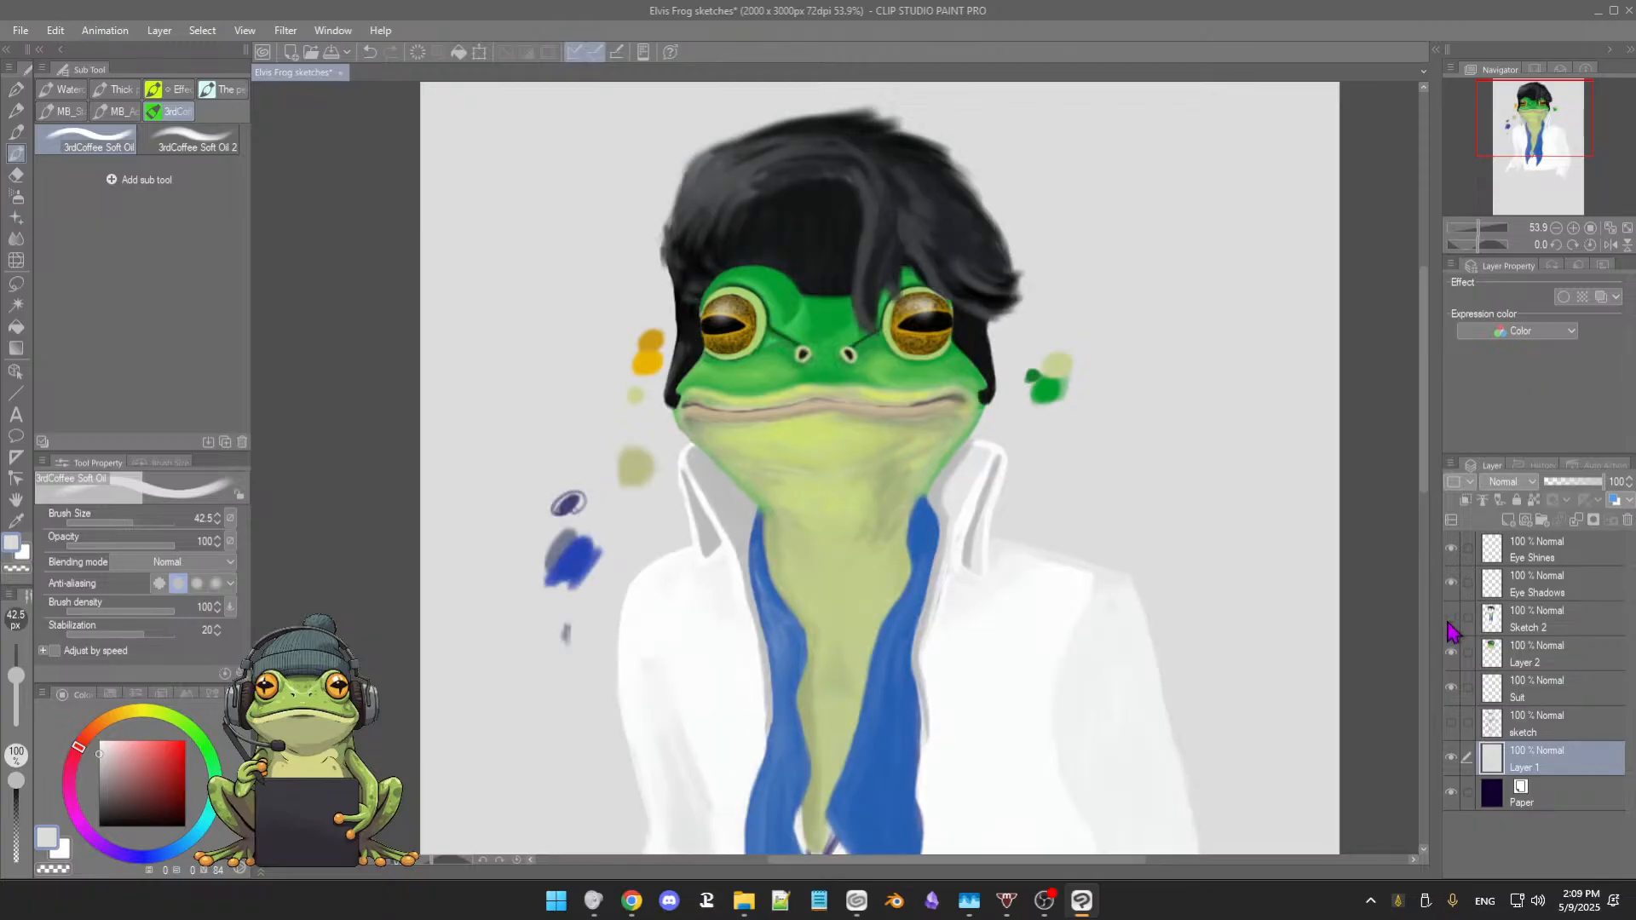
pyautogui.click(1452, 620)
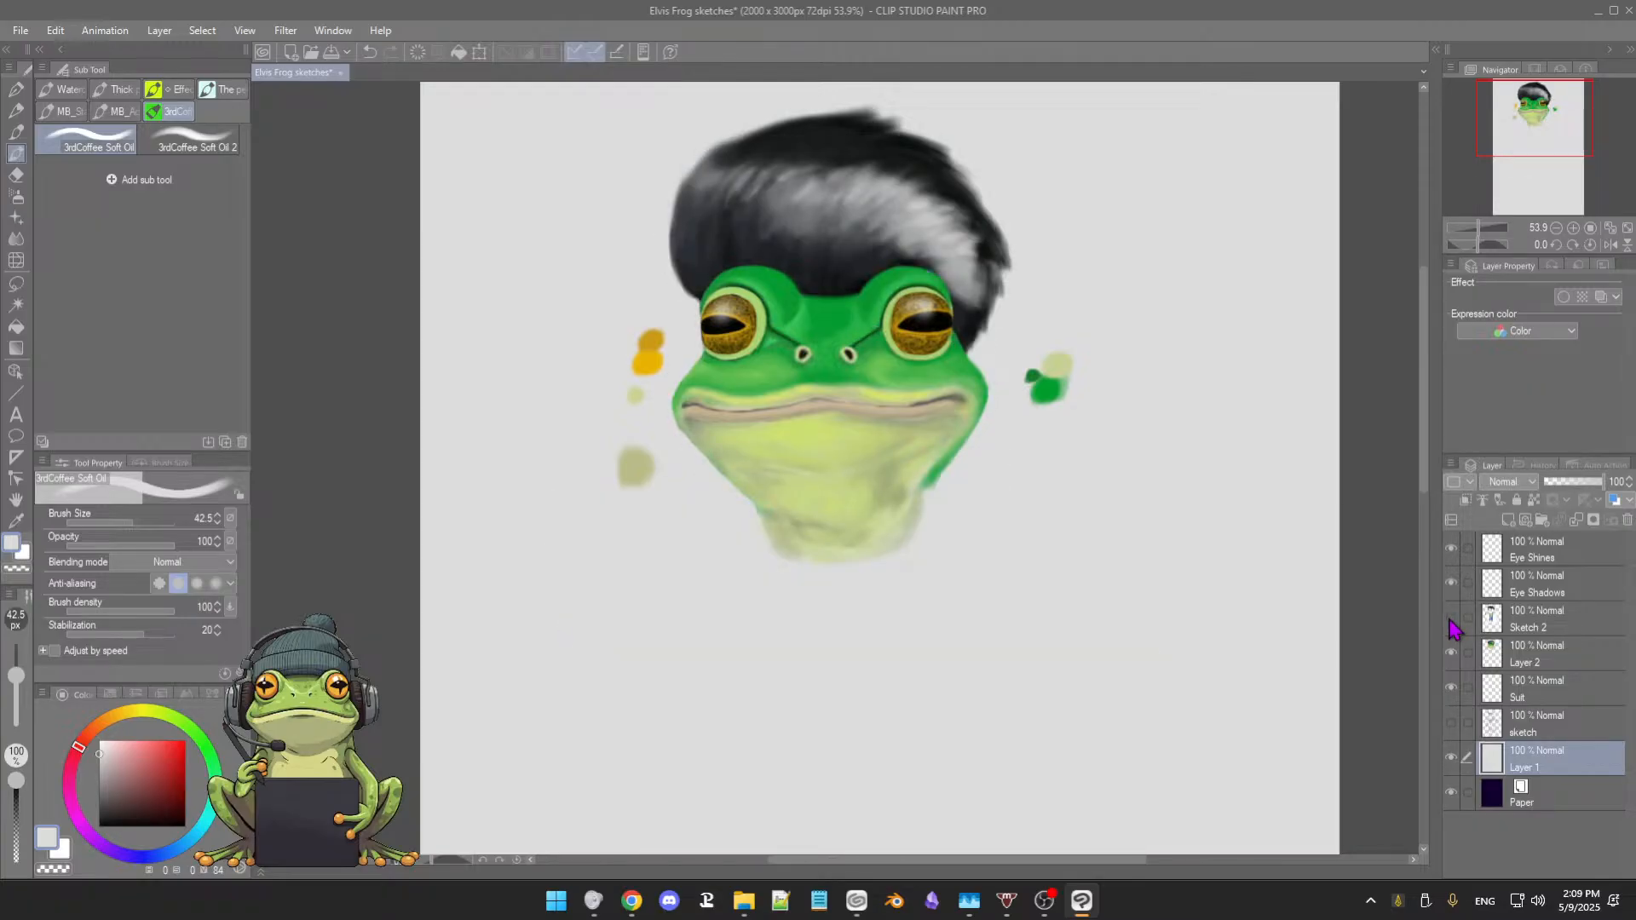
pyautogui.click(1453, 623)
# Step: Make Sketch 2 the active layer and check its contents by switching it off and on, leaving it visible
pyautogui.scroll(2, 956, 414)
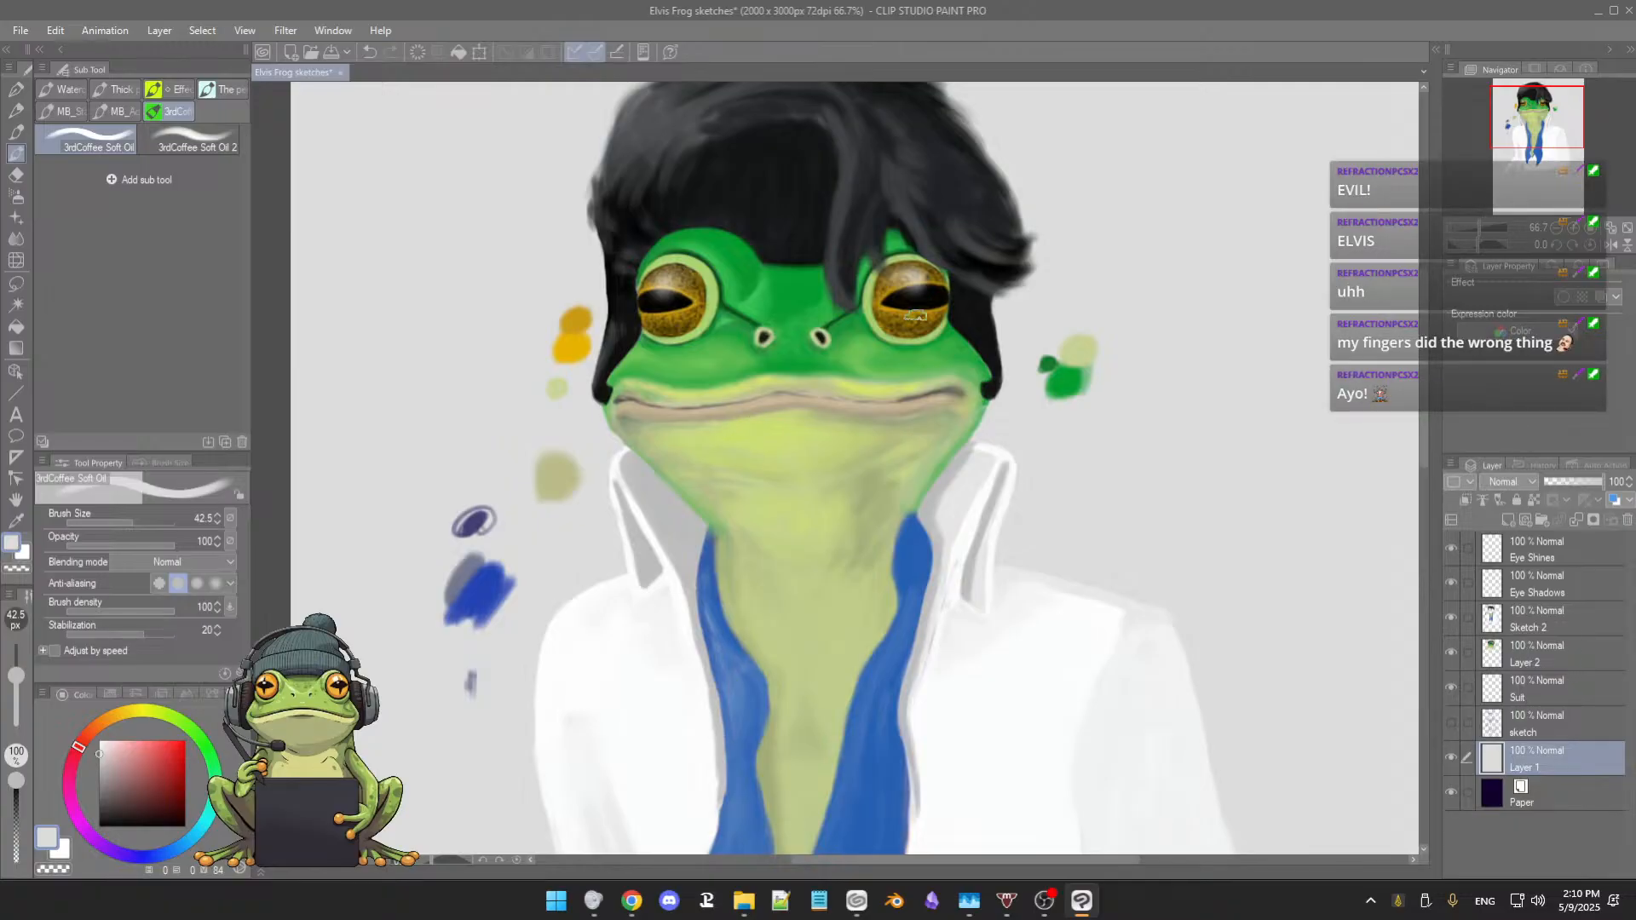
pyautogui.click(1562, 627)
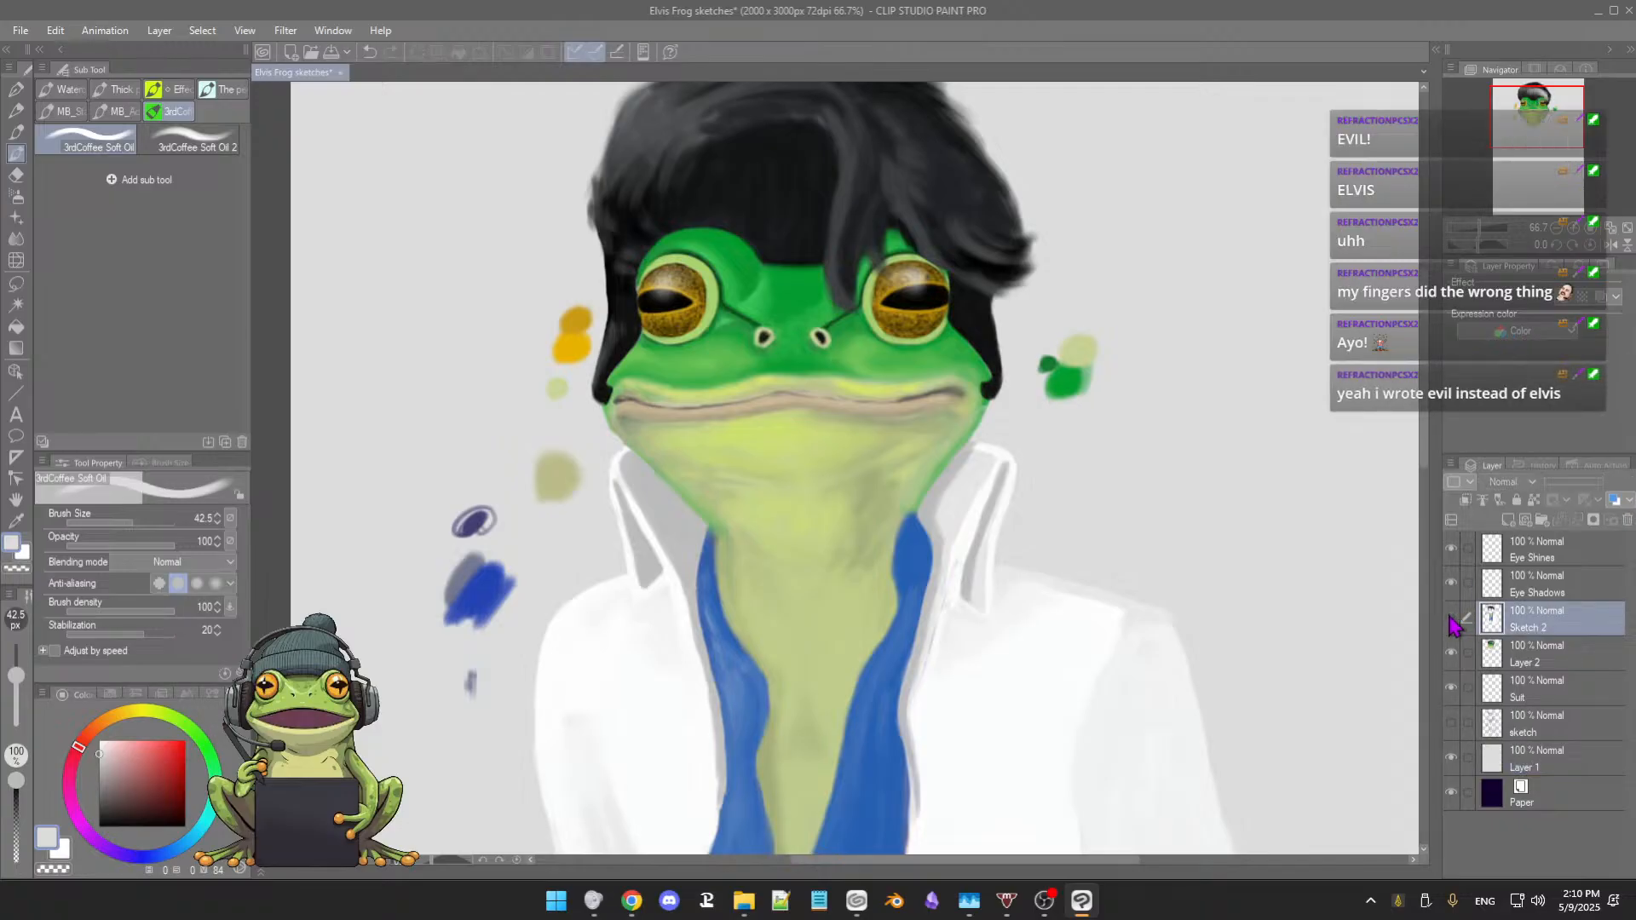
pyautogui.click(1451, 619)
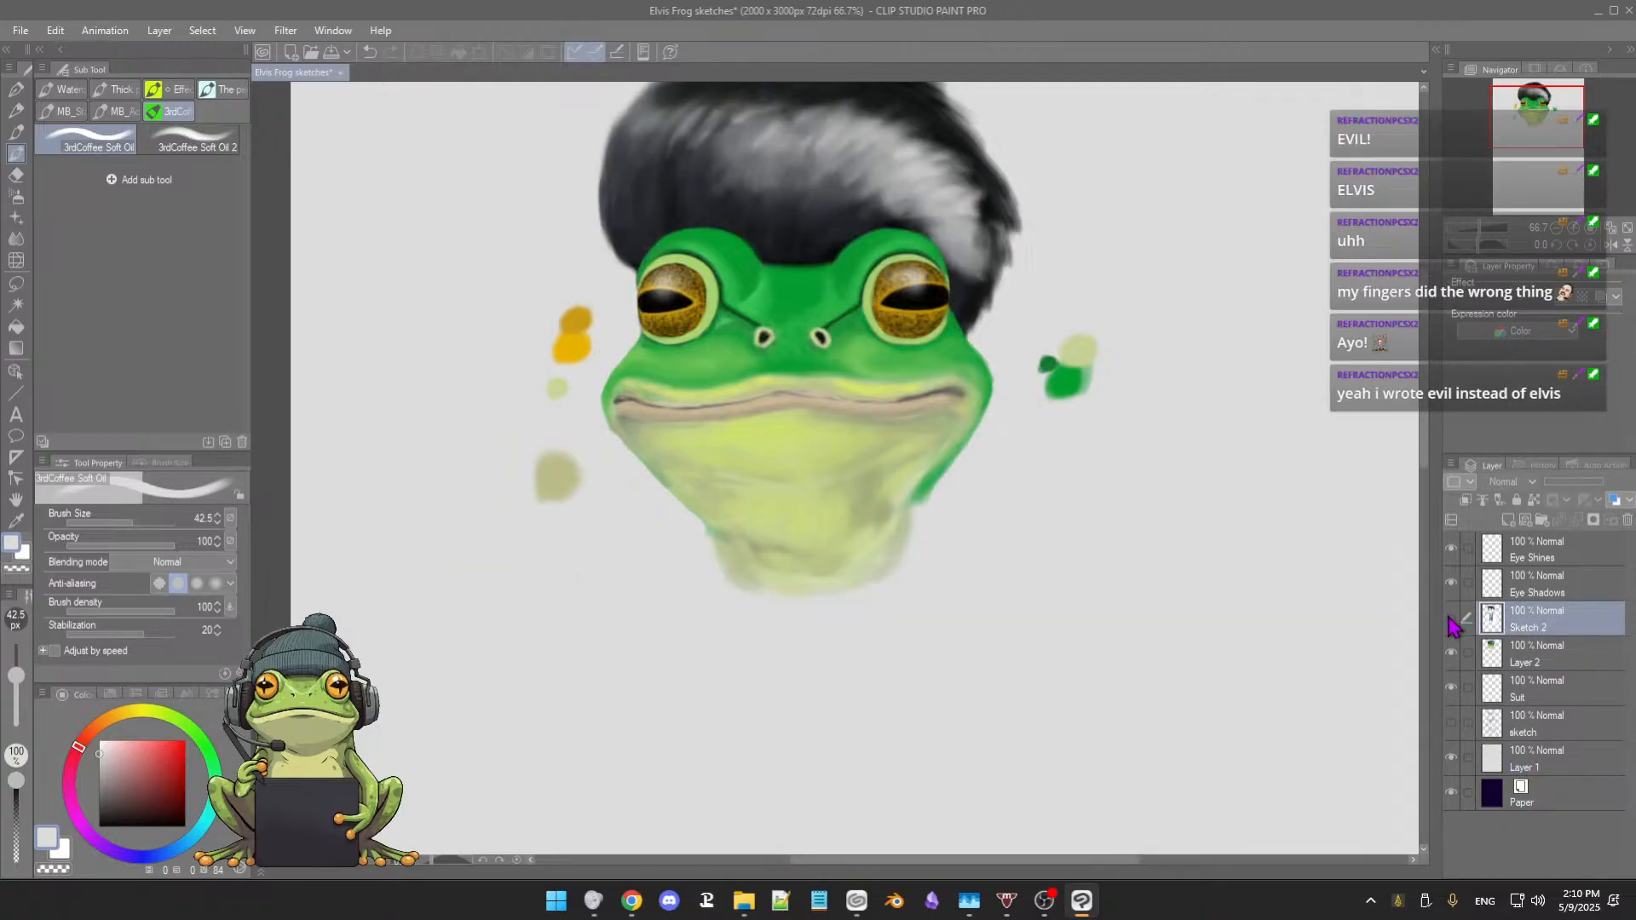
pyautogui.click(1452, 619)
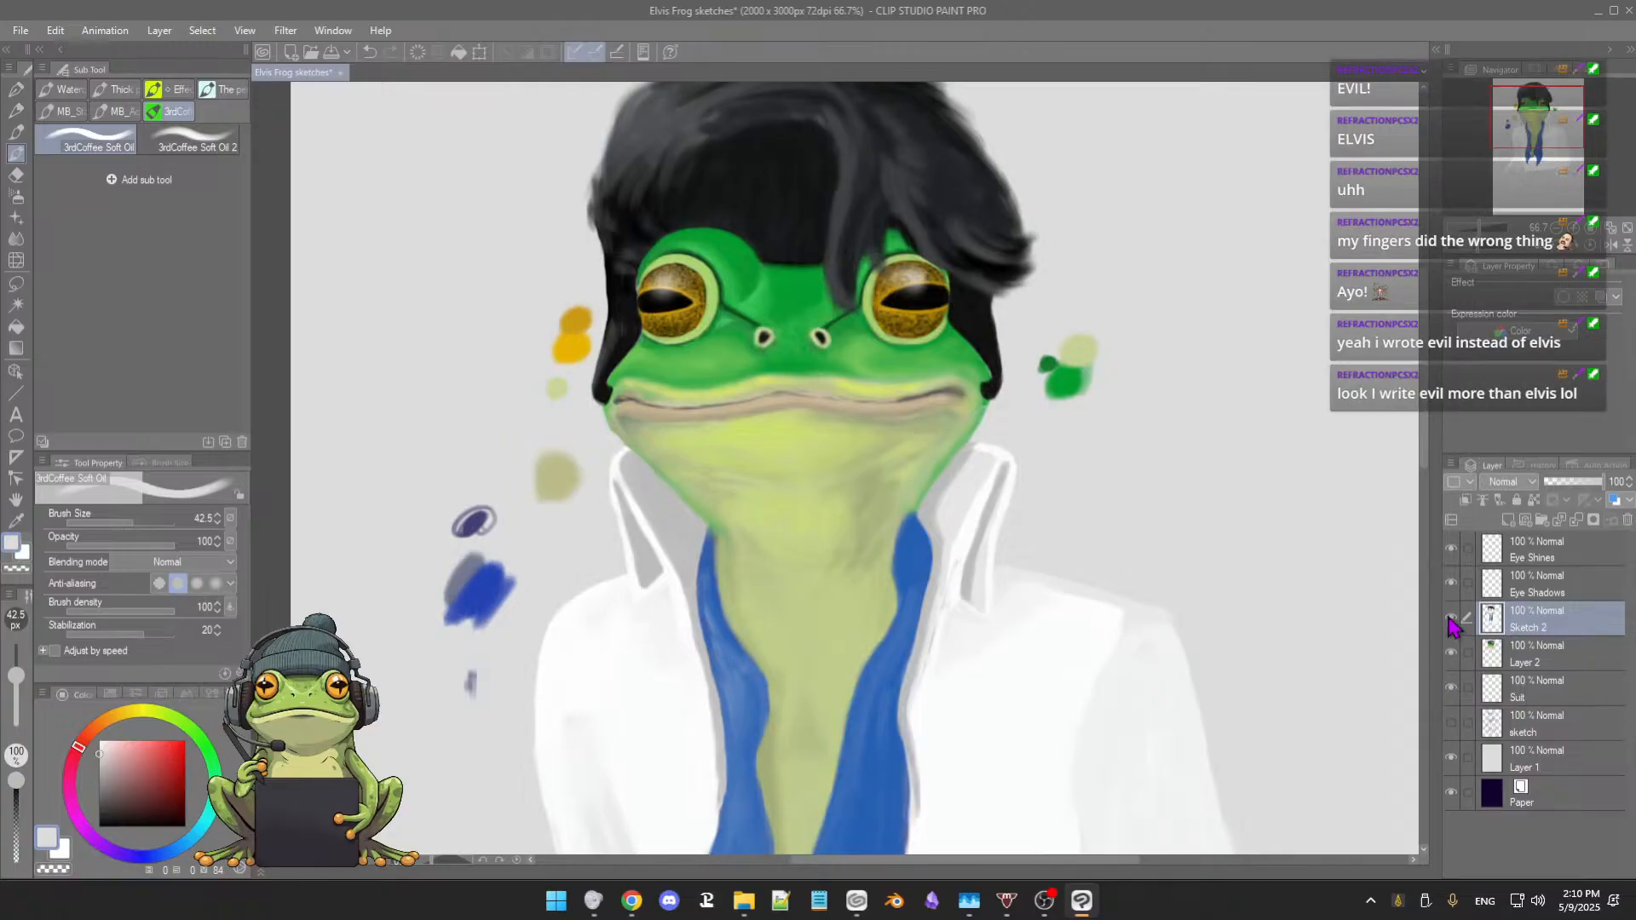
pyautogui.click(1452, 620)
pyautogui.click(1451, 620)
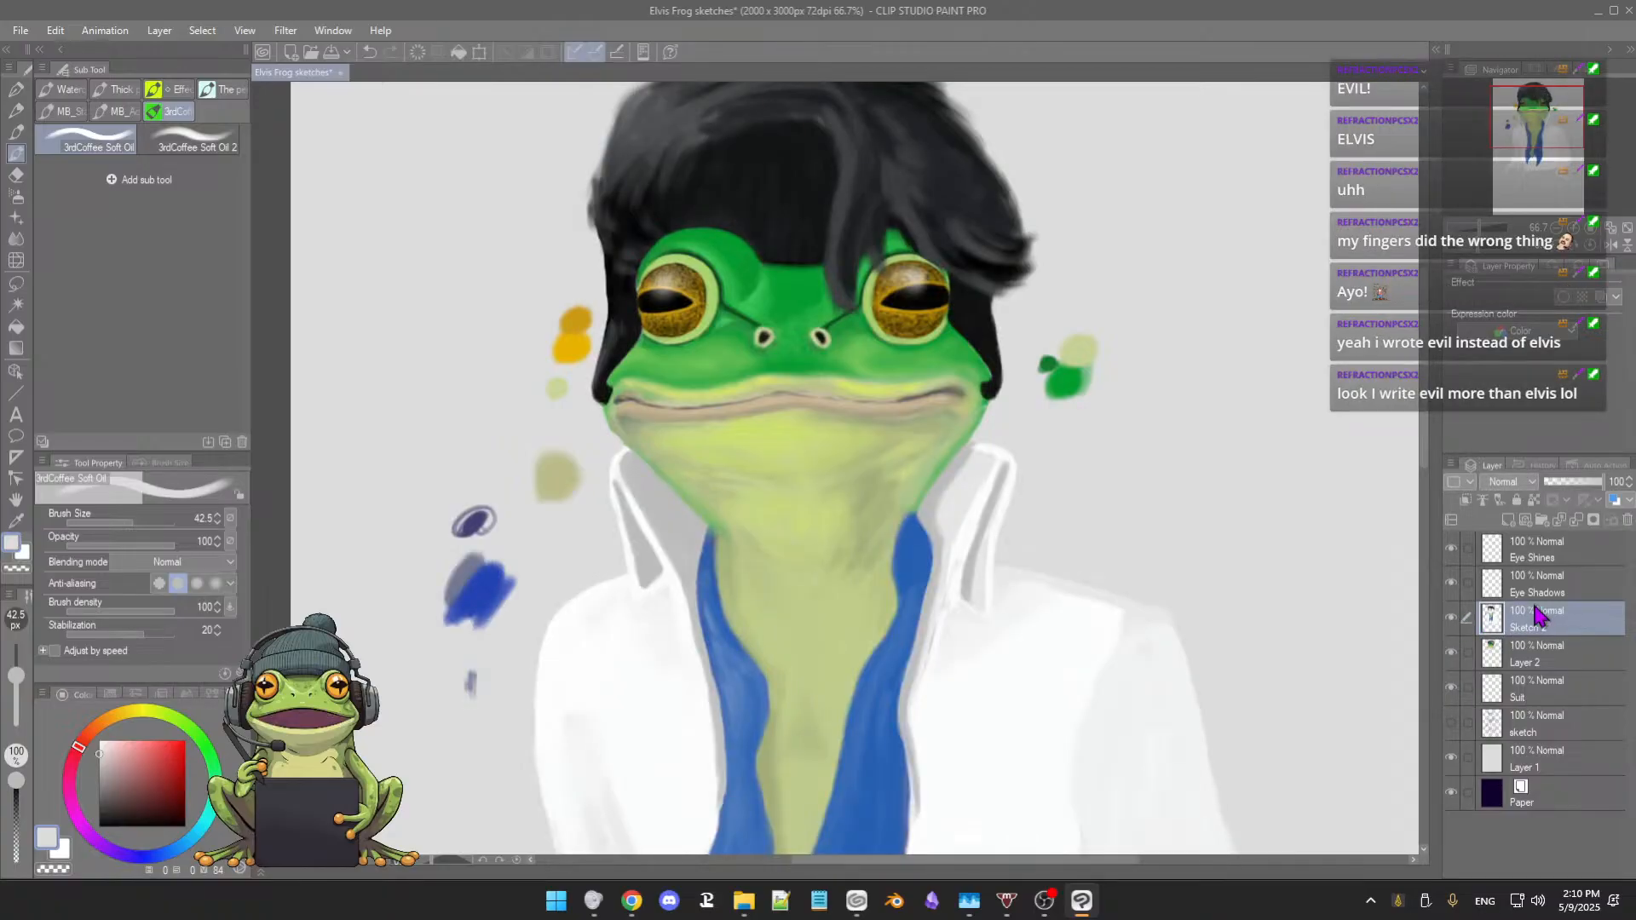
# Step: Toggle the Eye Shadows layer to compare the eye shading, and examine the frog's eyes and face up close
pyautogui.click(1453, 585)
pyautogui.click(1451, 585)
pyautogui.click(1451, 585)
pyautogui.click(1452, 585)
pyautogui.scroll(2, 908, 324)
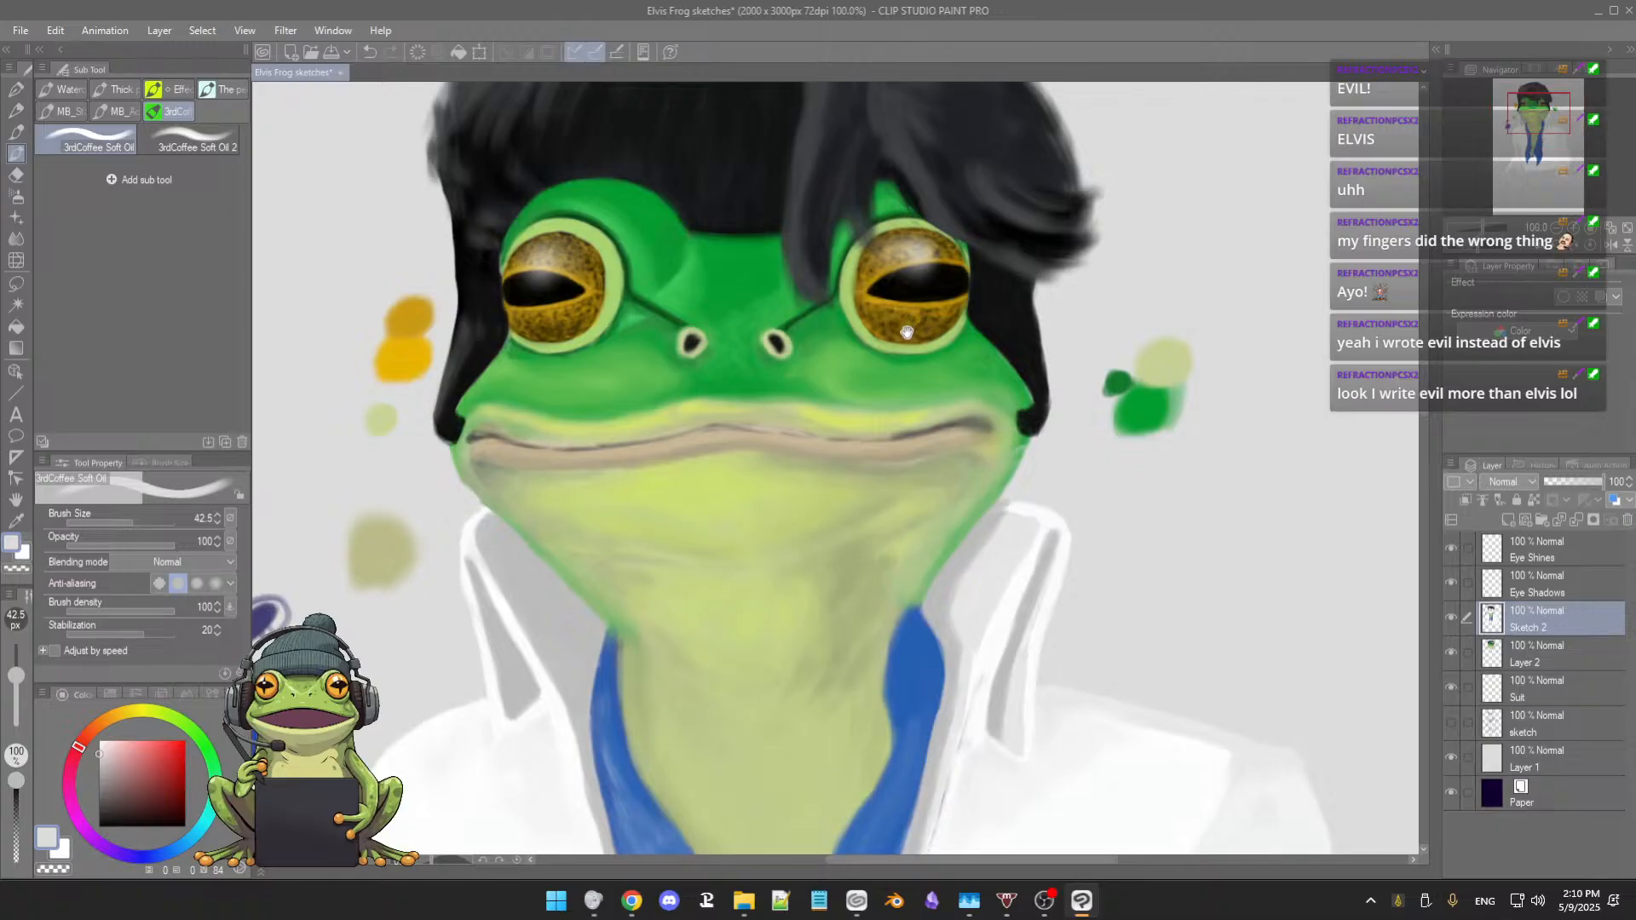
pyautogui.moveTo(905, 337); pyautogui.dragTo(941, 416)
pyautogui.scroll(1, 941, 416)
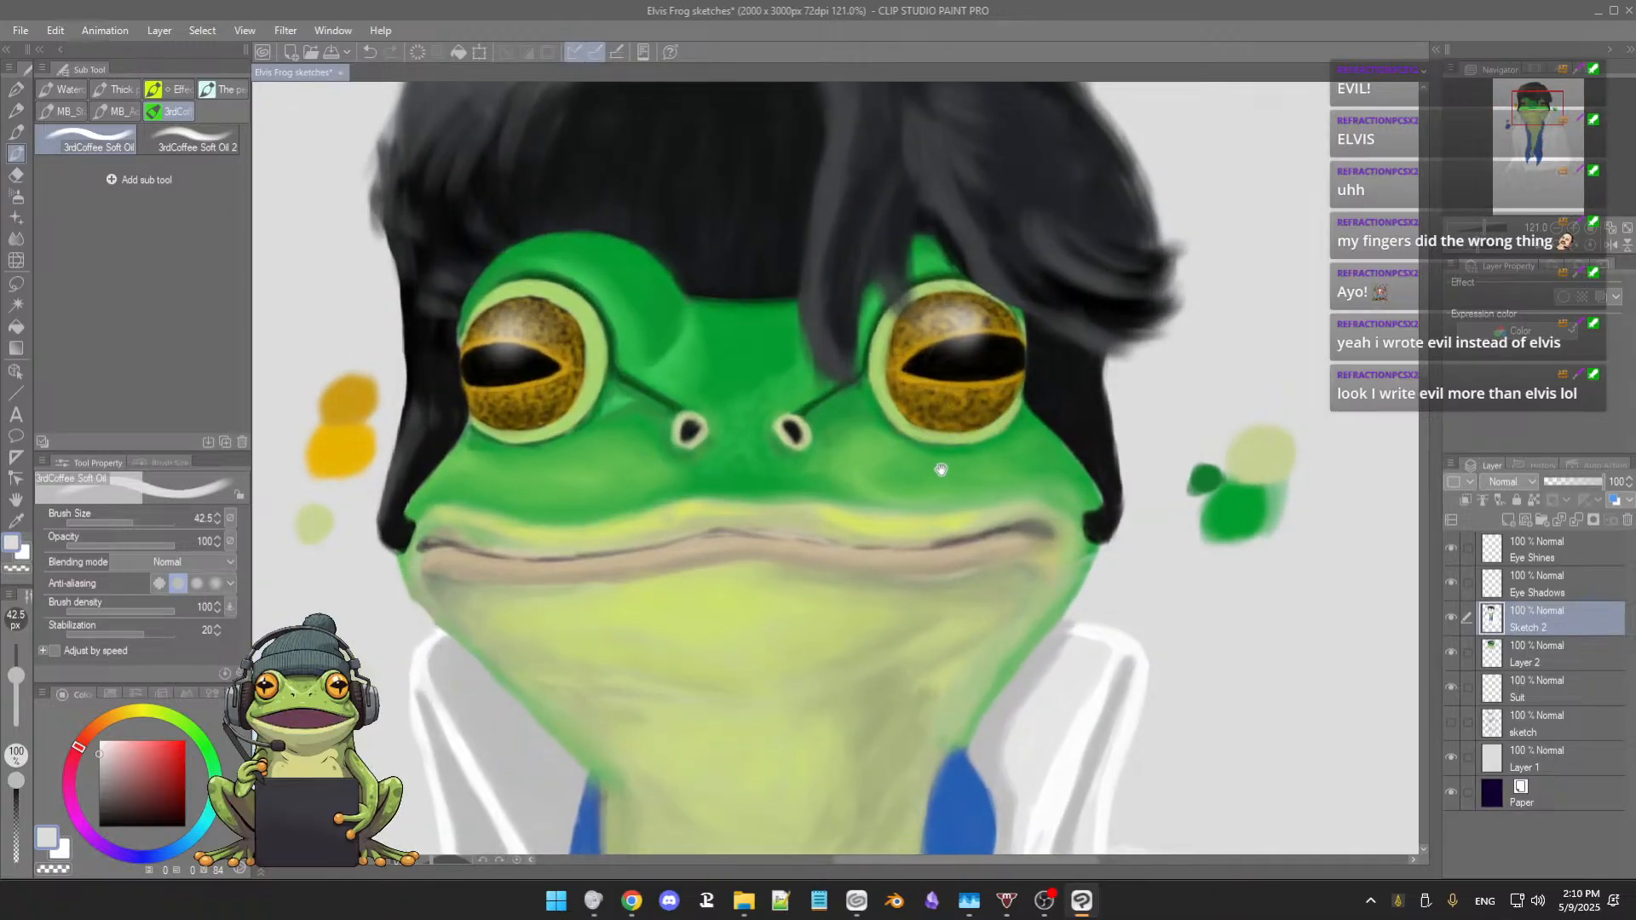
pyautogui.moveTo(1023, 428); pyautogui.dragTo(1061, 433)
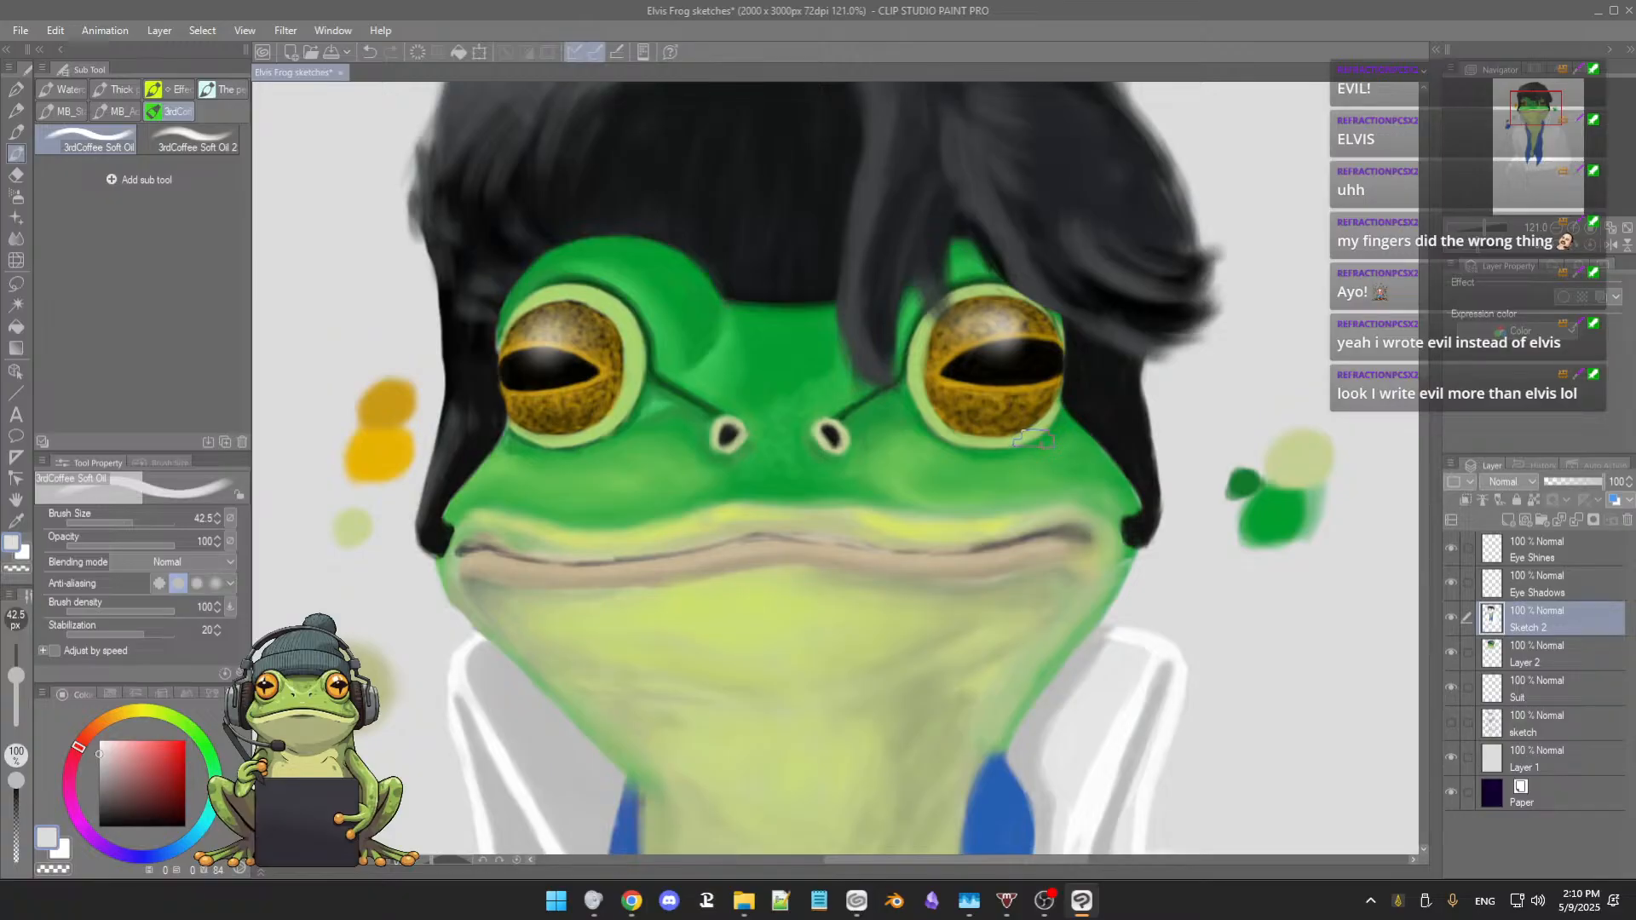
pyautogui.scroll(-1, 1031, 439)
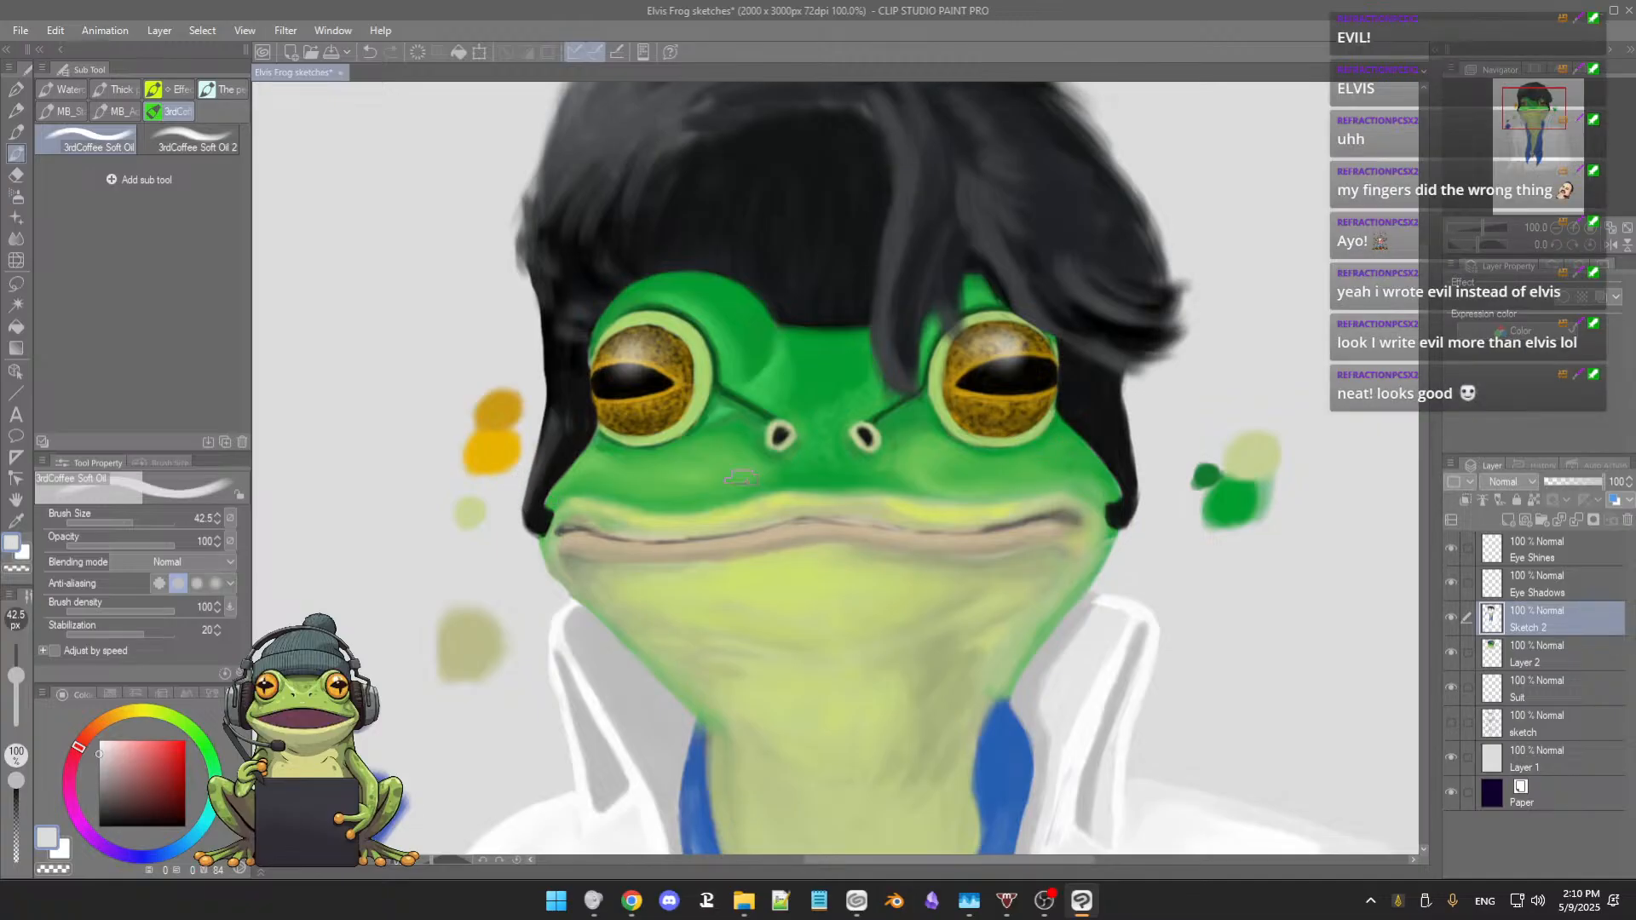
# Step: Hide Layer 2 and Sketch 2 to isolate the eye shines and eye shadows on the background
pyautogui.click(1452, 653)
pyautogui.click(1452, 653)
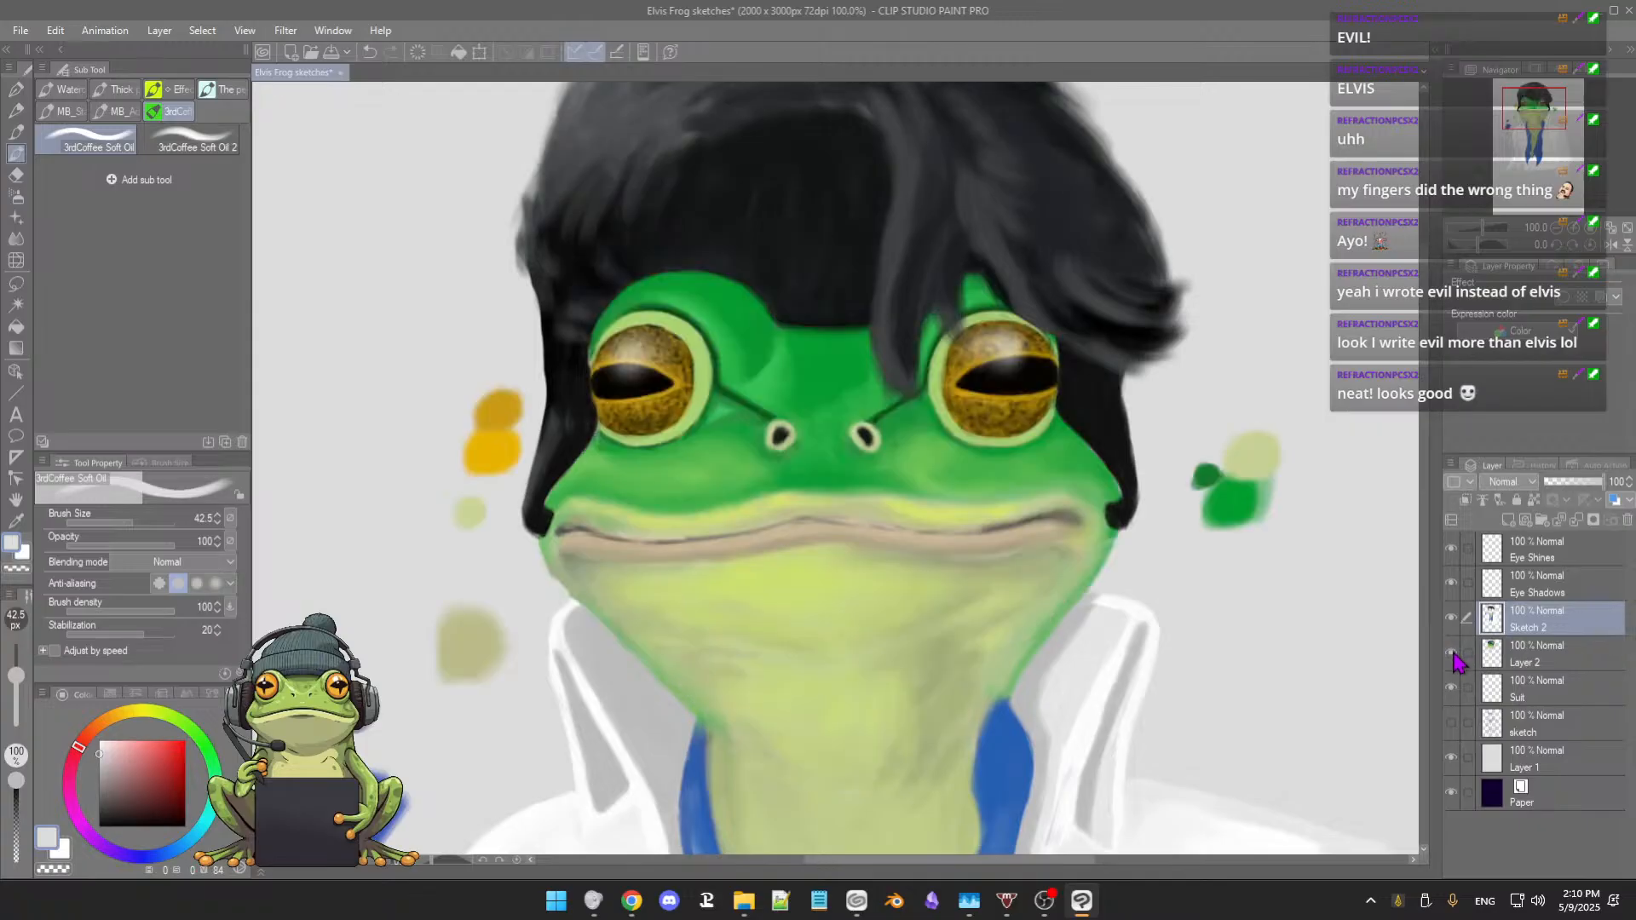
pyautogui.click(1452, 653)
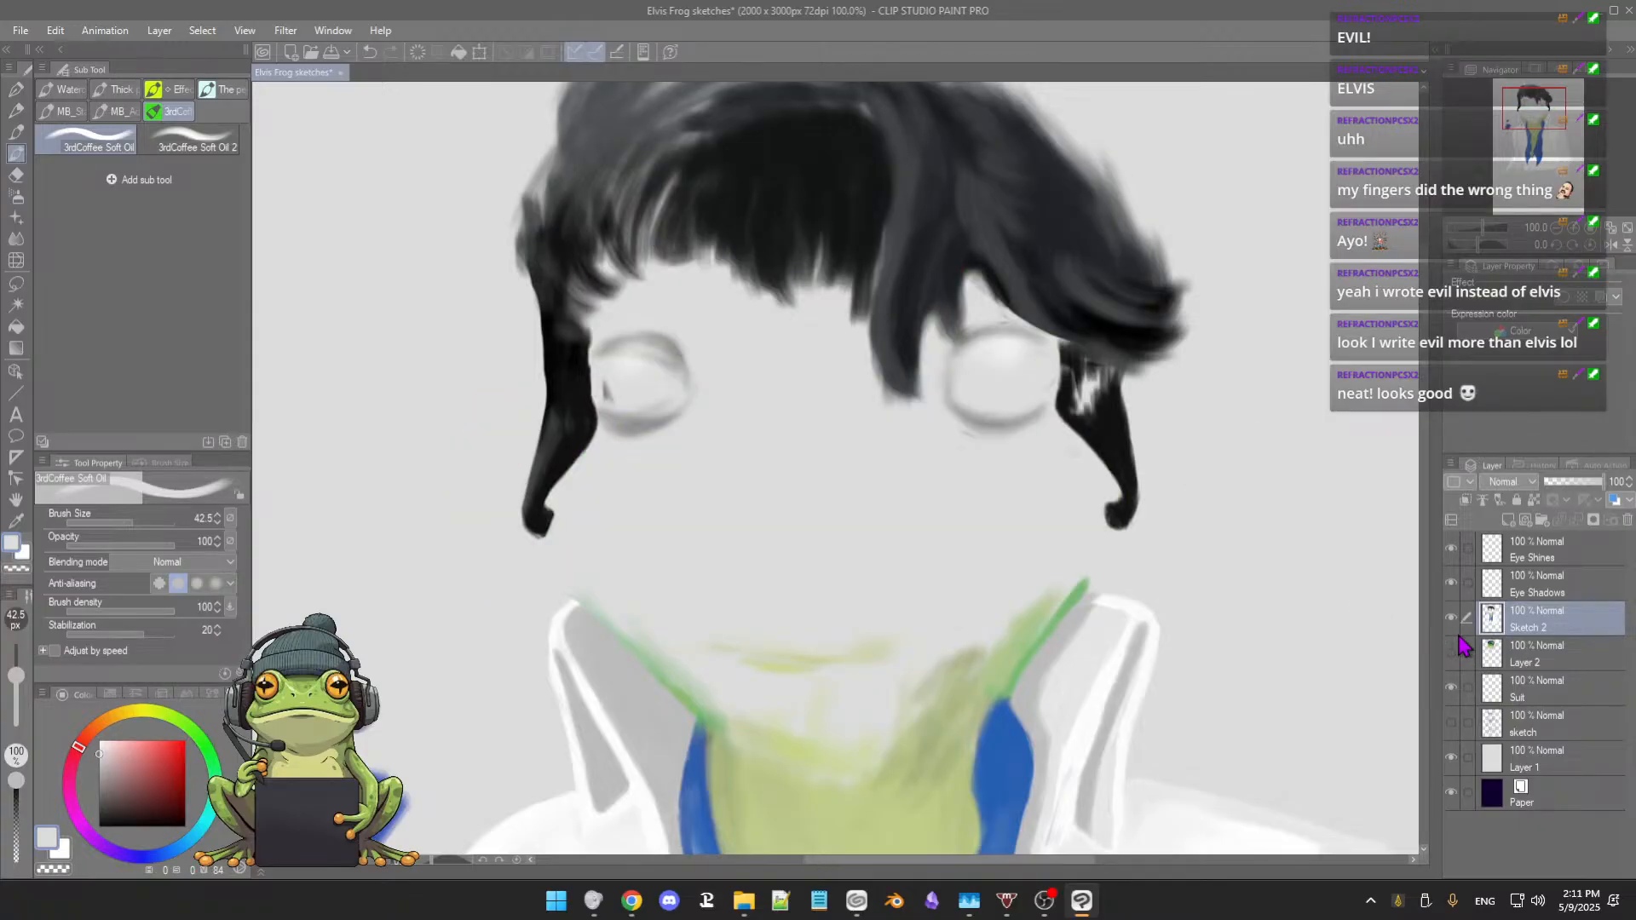
pyautogui.click(1452, 619)
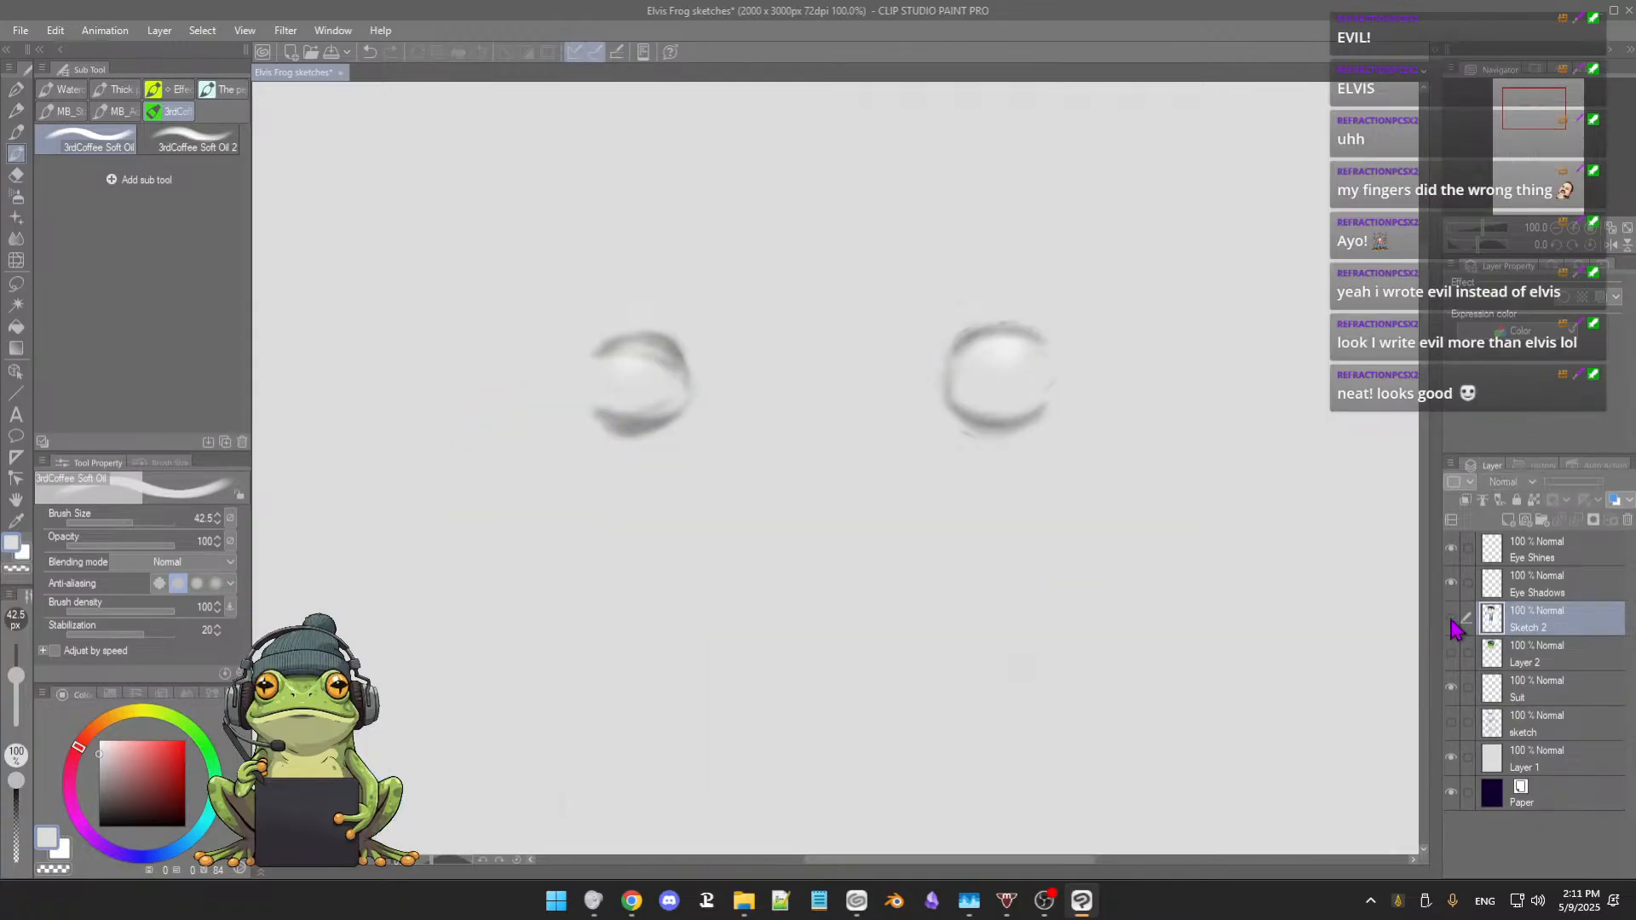
# Step: Make Sketch 2 and Layer 2 visible again, toggling the Eye Shadows layer to check the eye shading
pyautogui.click(1452, 619)
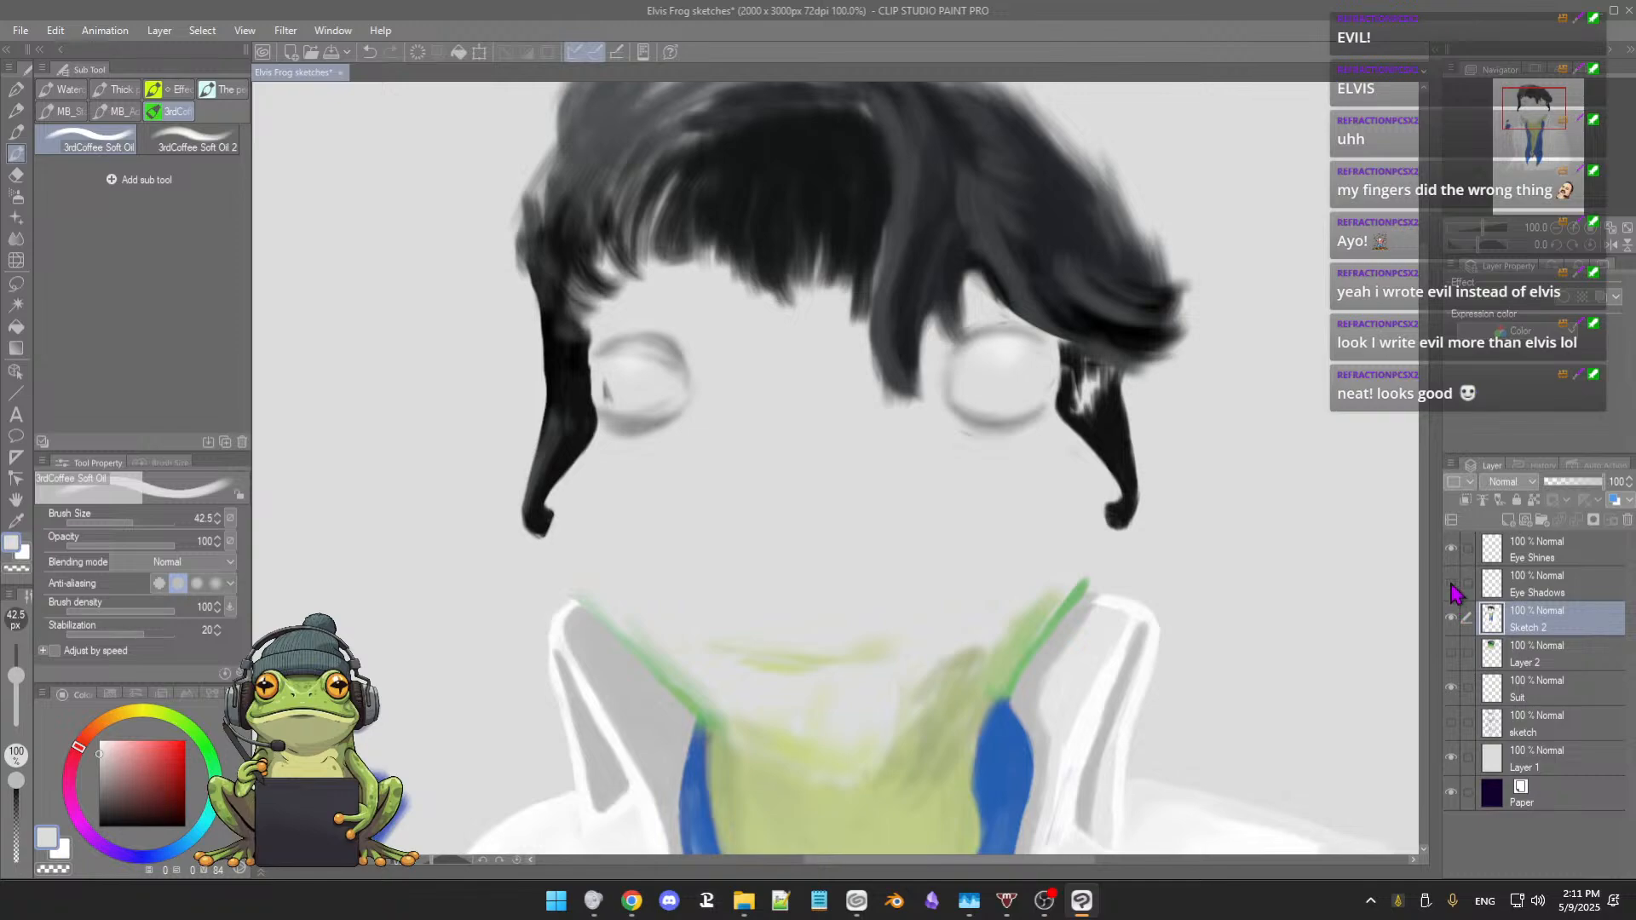
pyautogui.click(1452, 587)
pyautogui.click(1452, 586)
pyautogui.click(1451, 654)
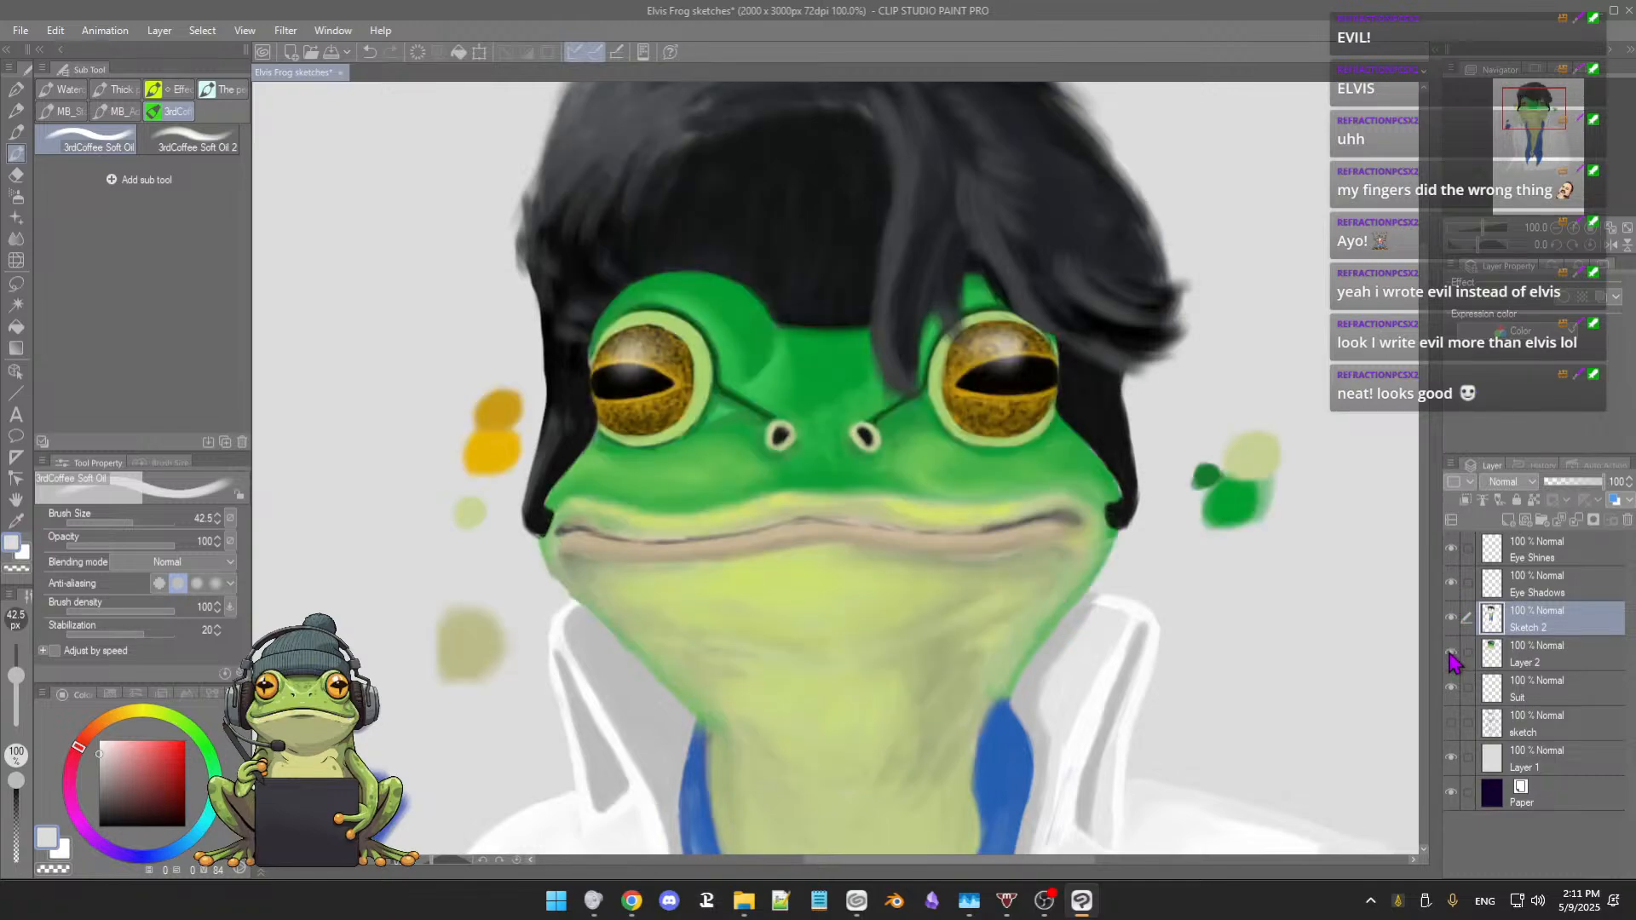
# Step: Toggle Sketch 2 and Layer 2 in turn to compare the two hair versions and the frog's face
pyautogui.click(1453, 618)
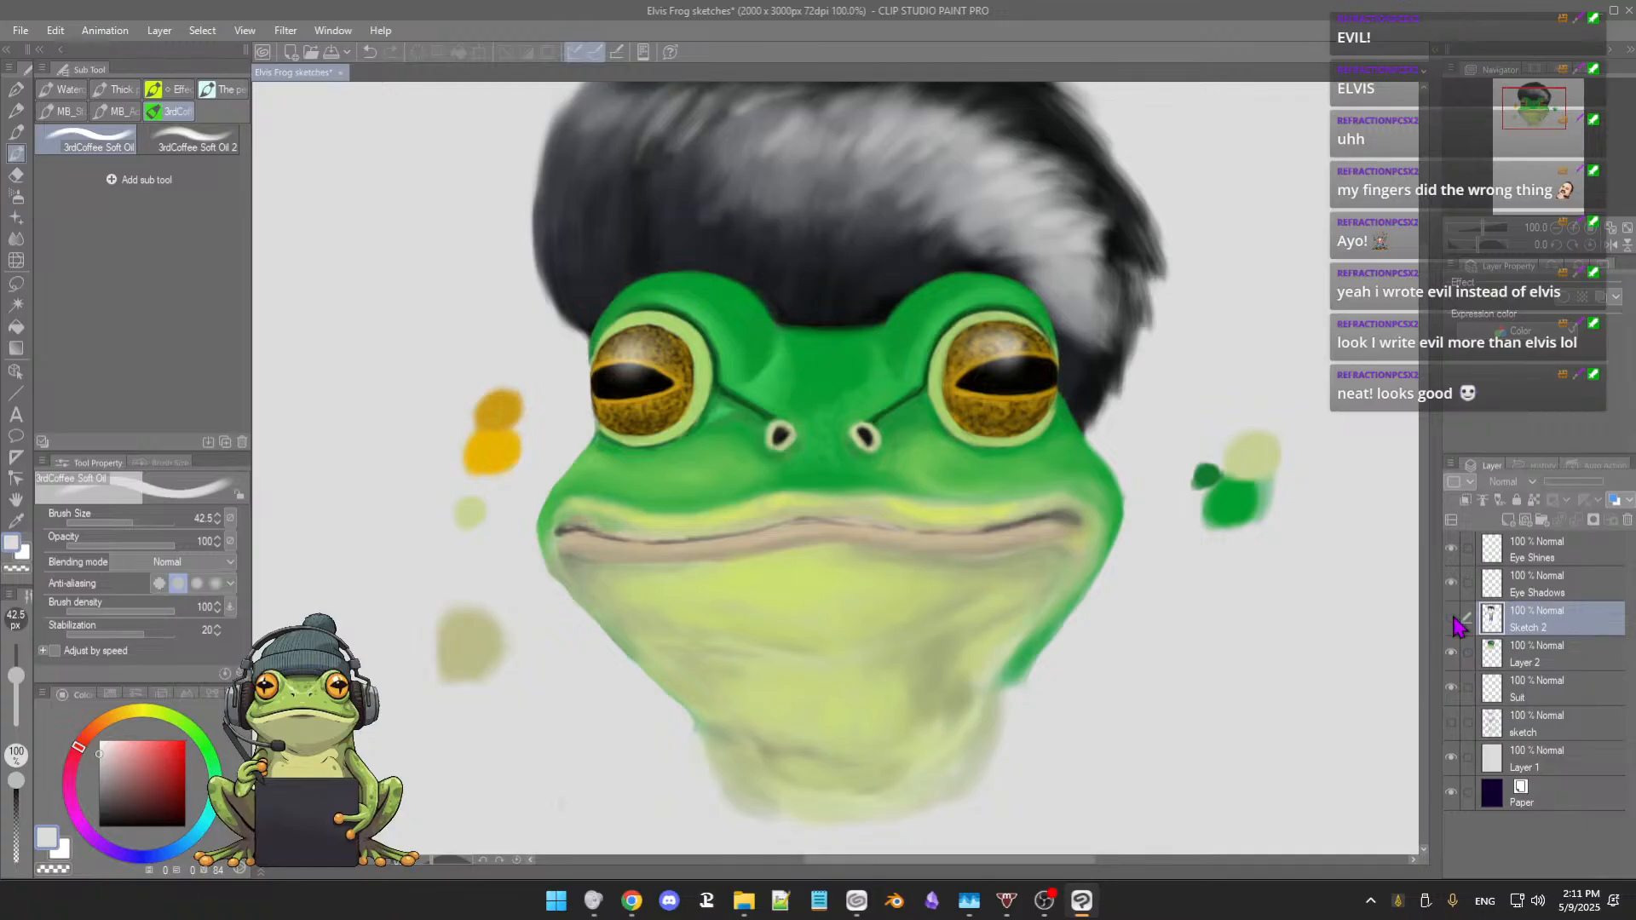
pyautogui.click(1453, 620)
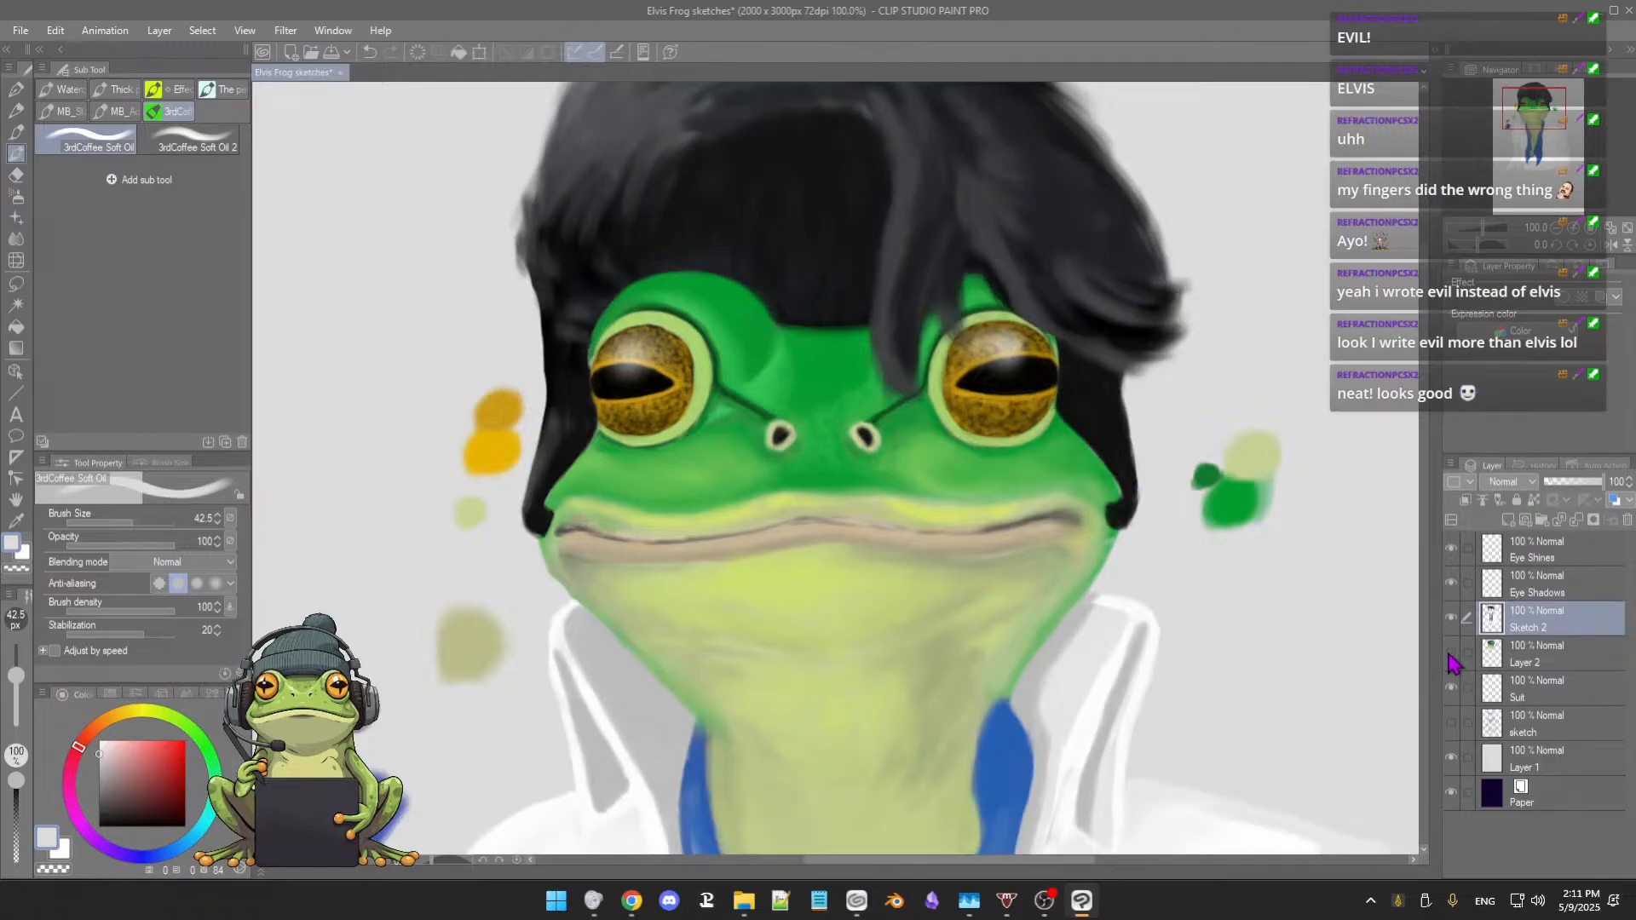
pyautogui.click(1451, 654)
pyautogui.click(1451, 654)
pyautogui.click(1453, 621)
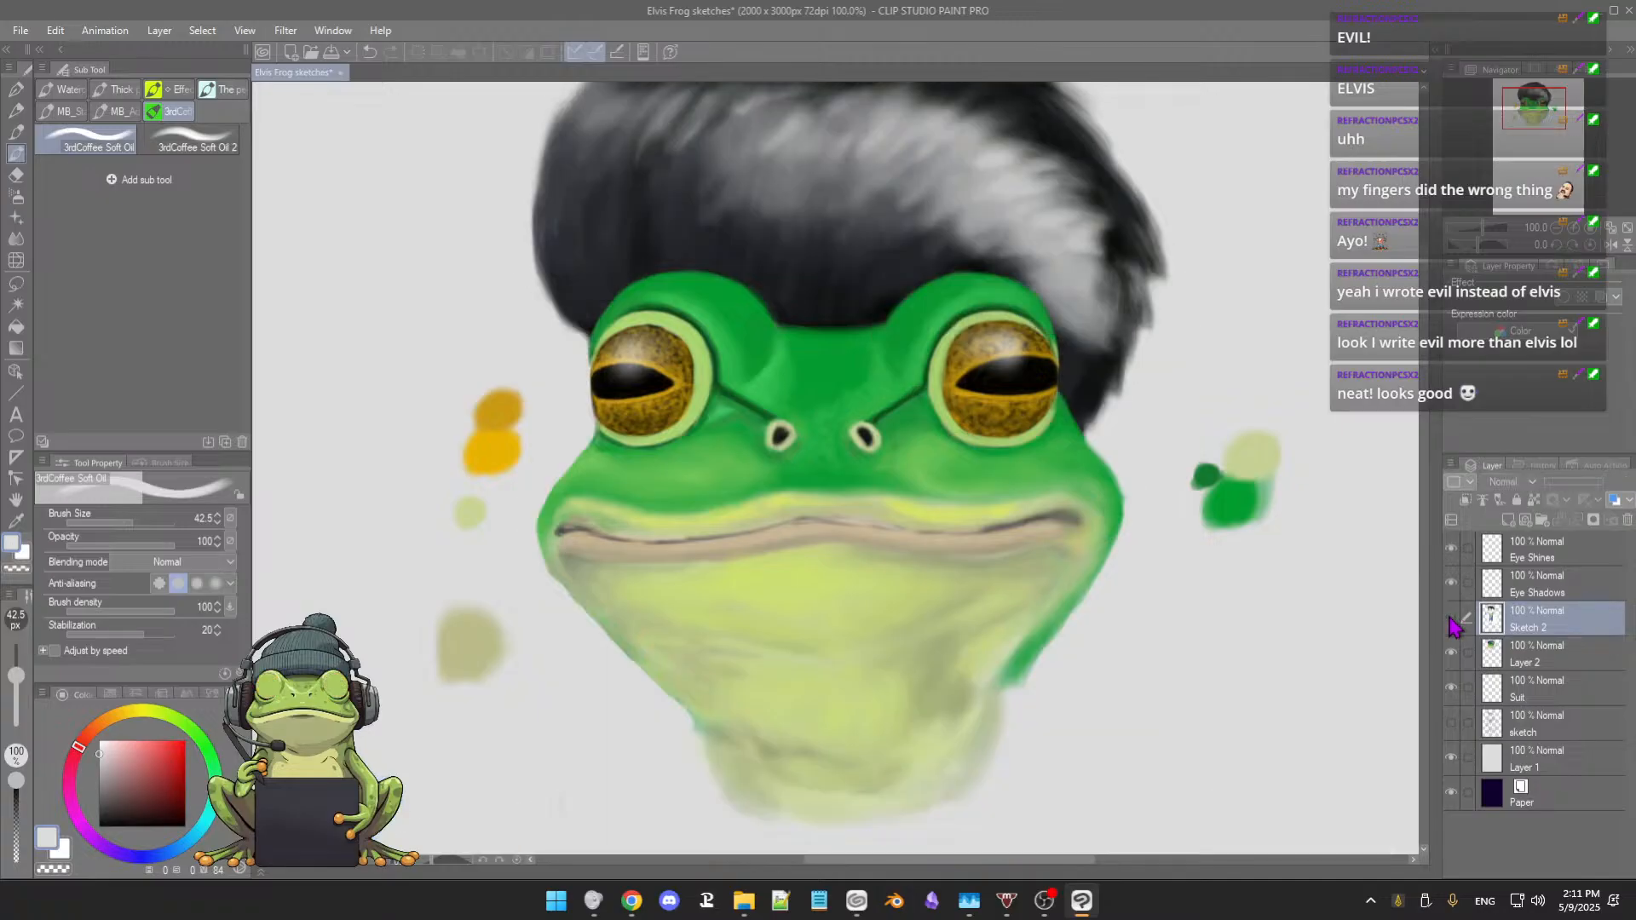
pyautogui.click(1453, 621)
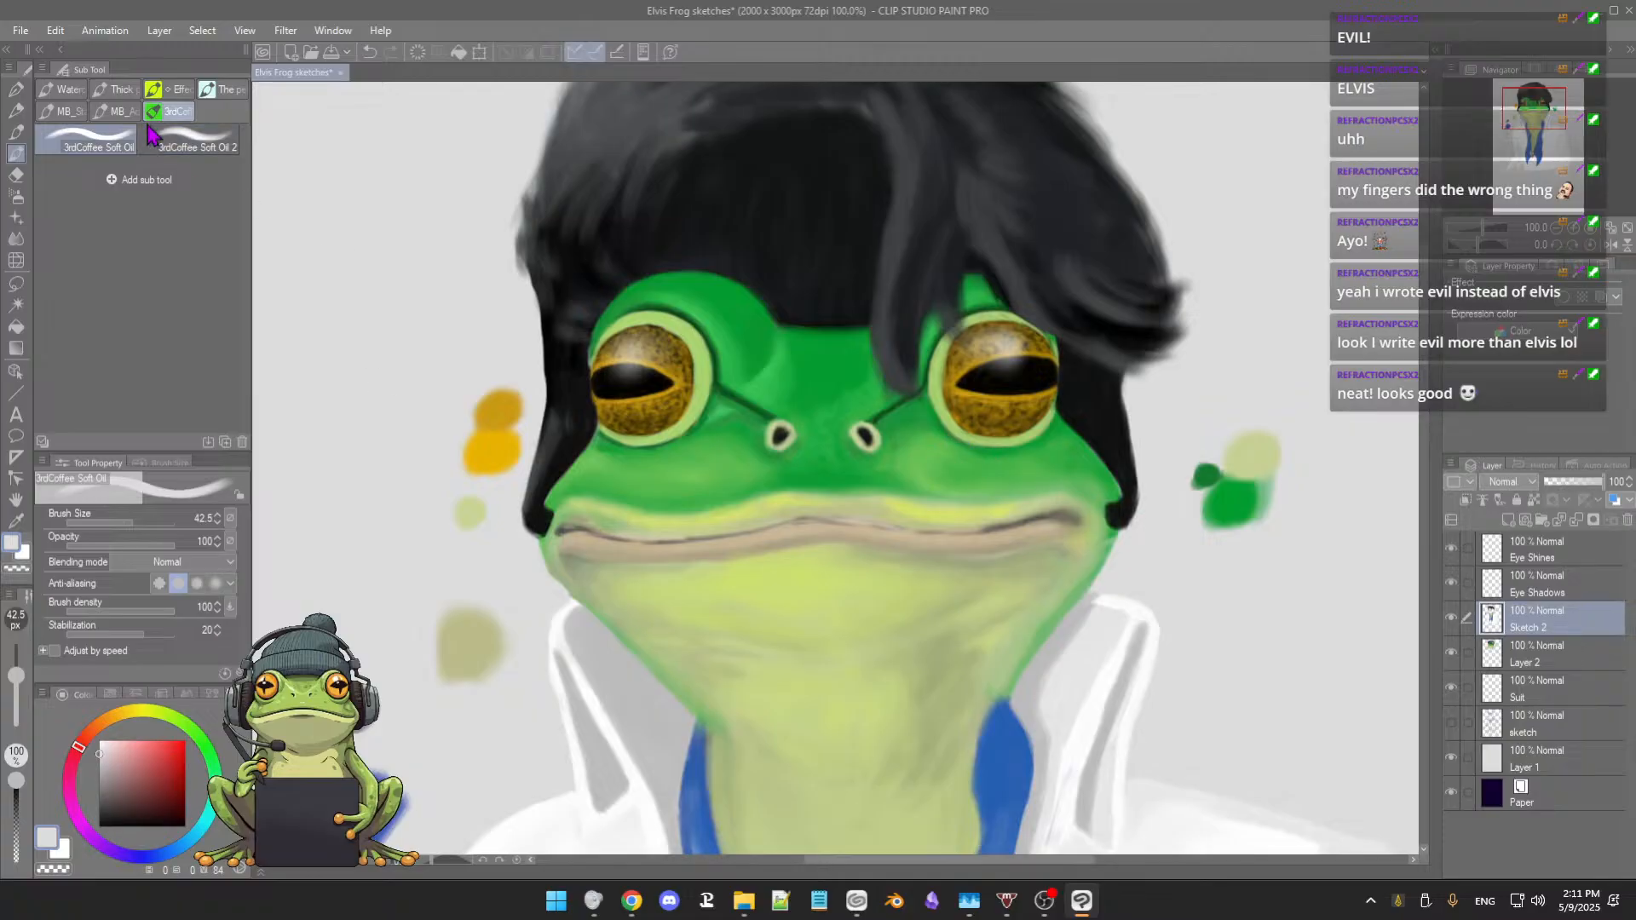
# Step: Paint white shines on the sideburn tips on the Eye Shines layer, using the 3rdCoffee Soft Oil 2 brush at size 20.2
pyautogui.click(192, 138)
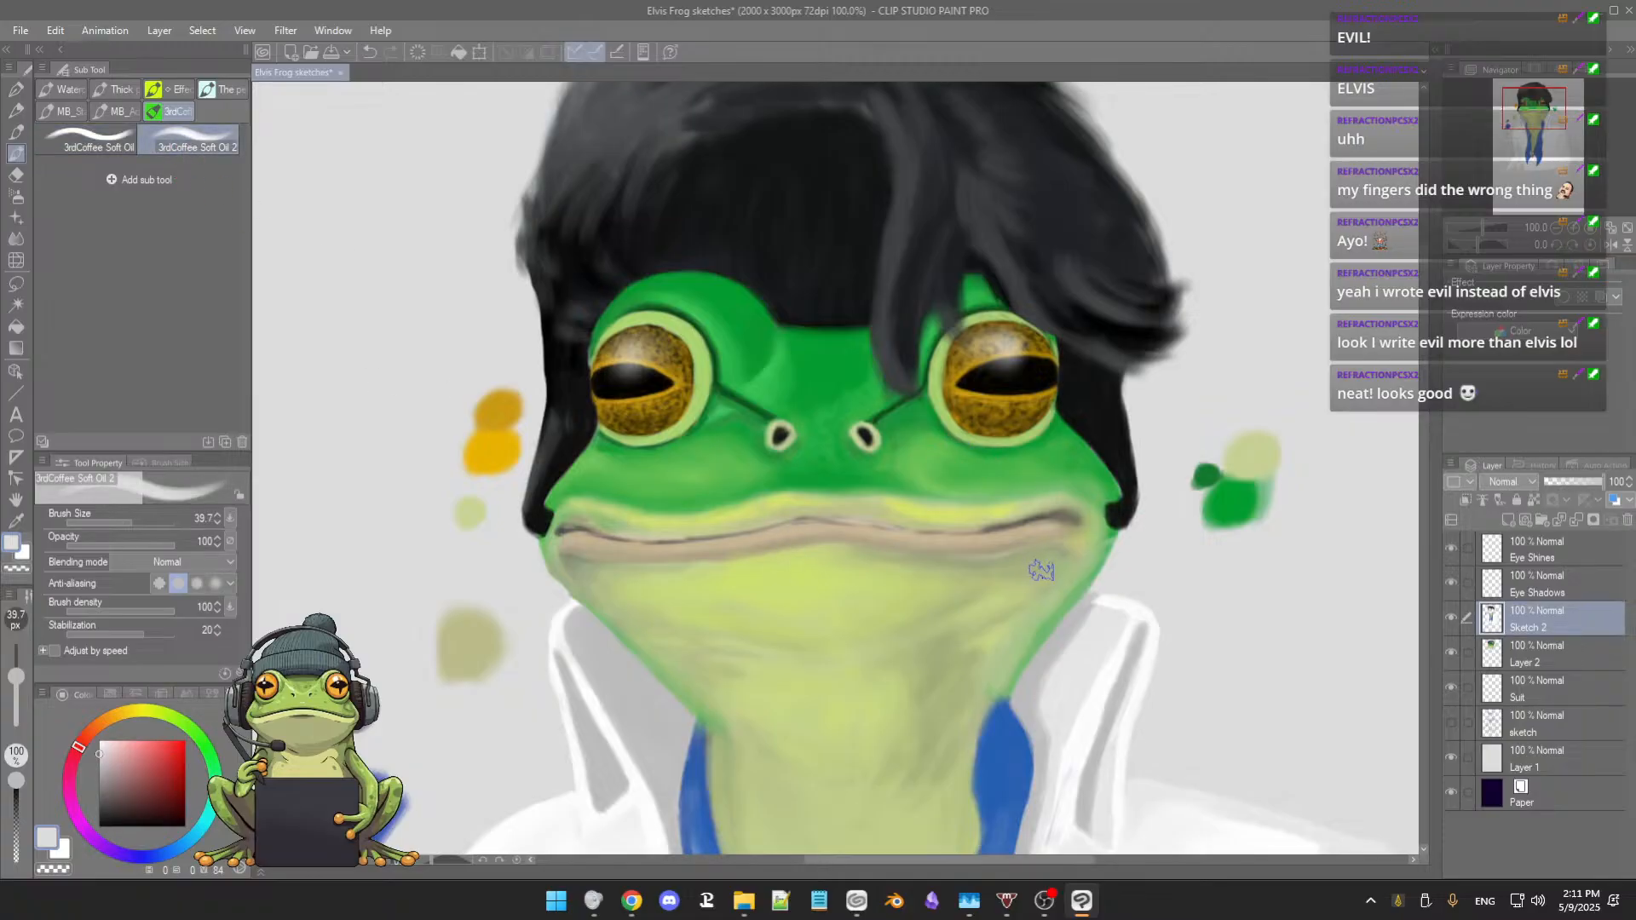
pyautogui.scroll(-1, 1038, 570)
pyautogui.scroll(-1, 1038, 570)
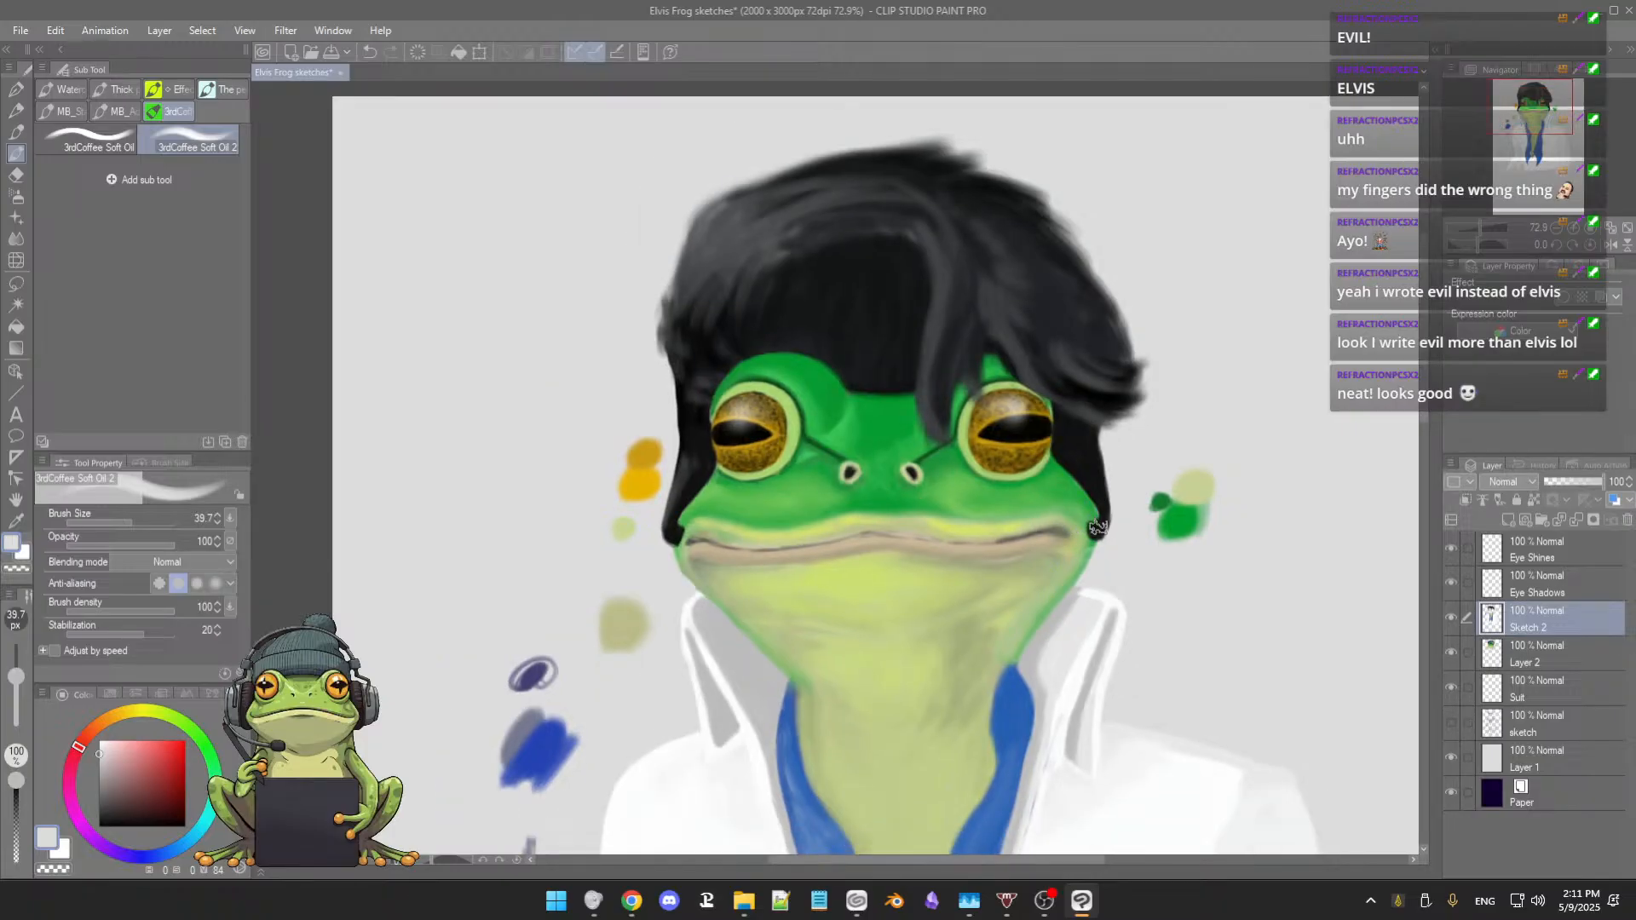
pyautogui.scroll(6, 1049, 528)
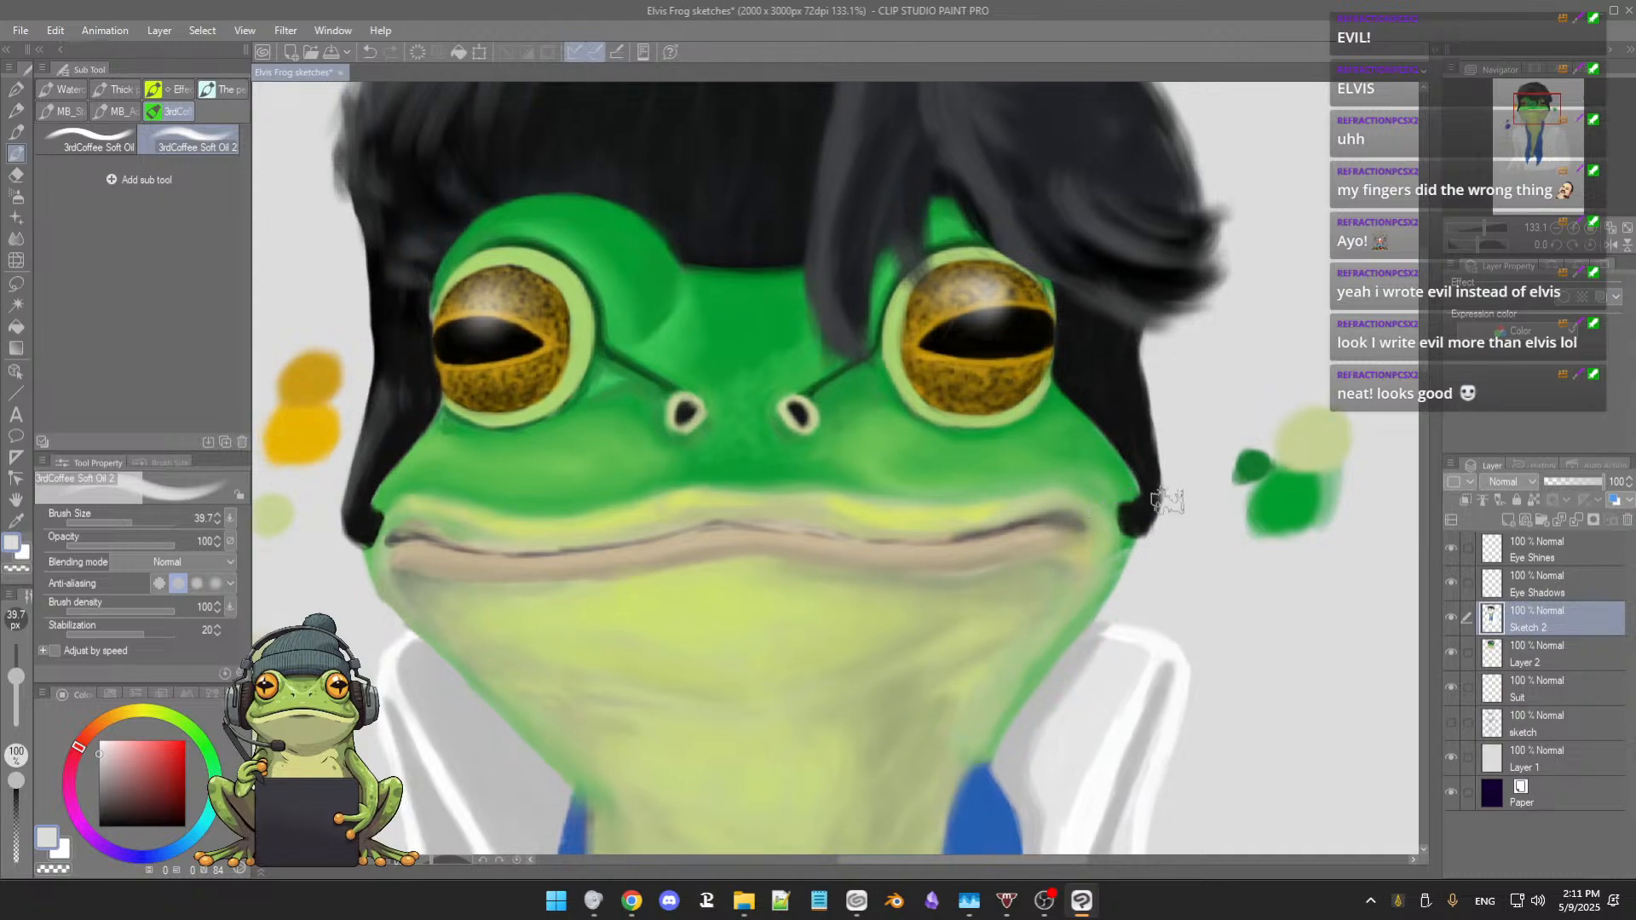
pyautogui.moveTo(1157, 498)
pyautogui.mouseDown()
pyautogui.moveTo(1152, 519)
pyautogui.moveTo(1166, 516)
pyautogui.mouseUp()
pyautogui.click(1568, 555)
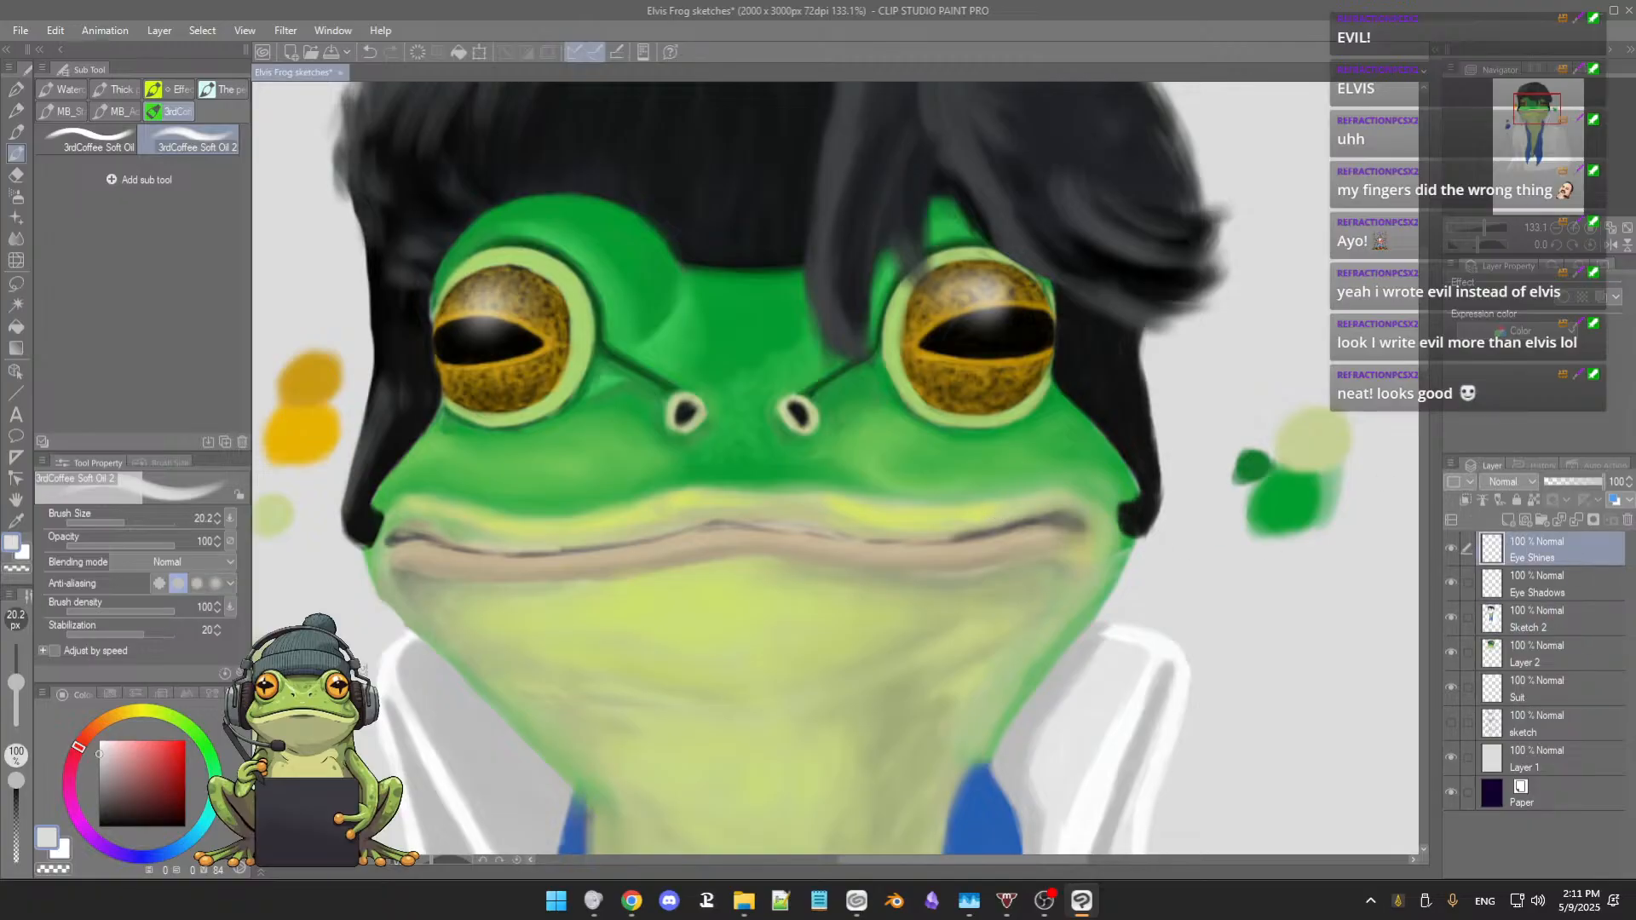
pyautogui.click(99, 742)
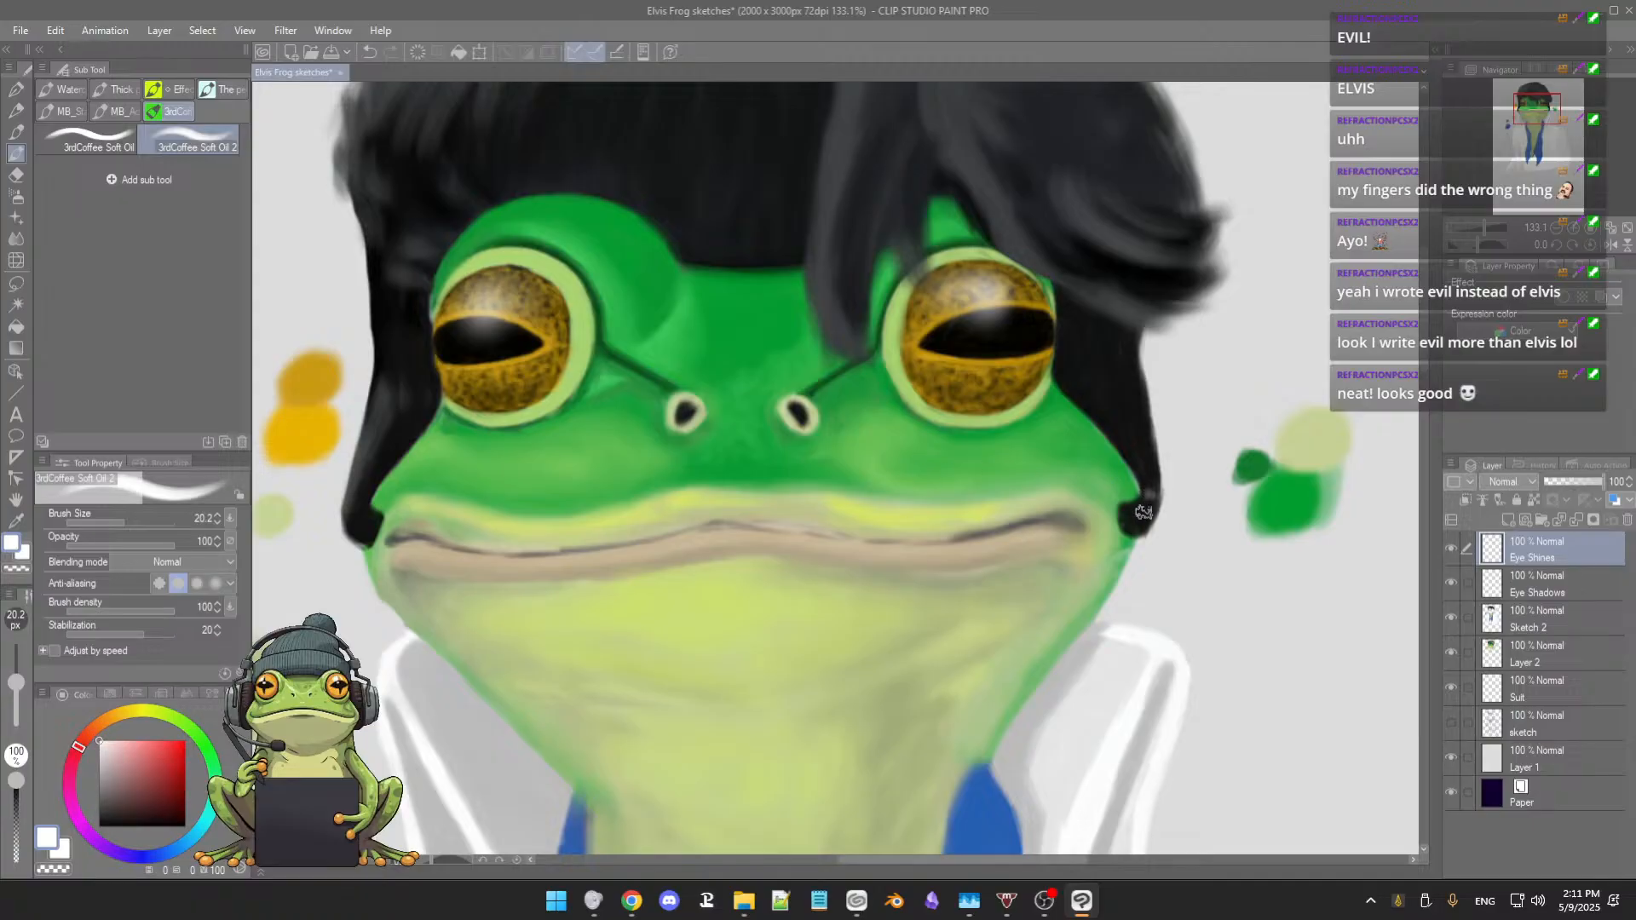
pyautogui.moveTo(1151, 499); pyautogui.dragTo(1126, 500)
pyautogui.hotkey('ctrl', 'z')
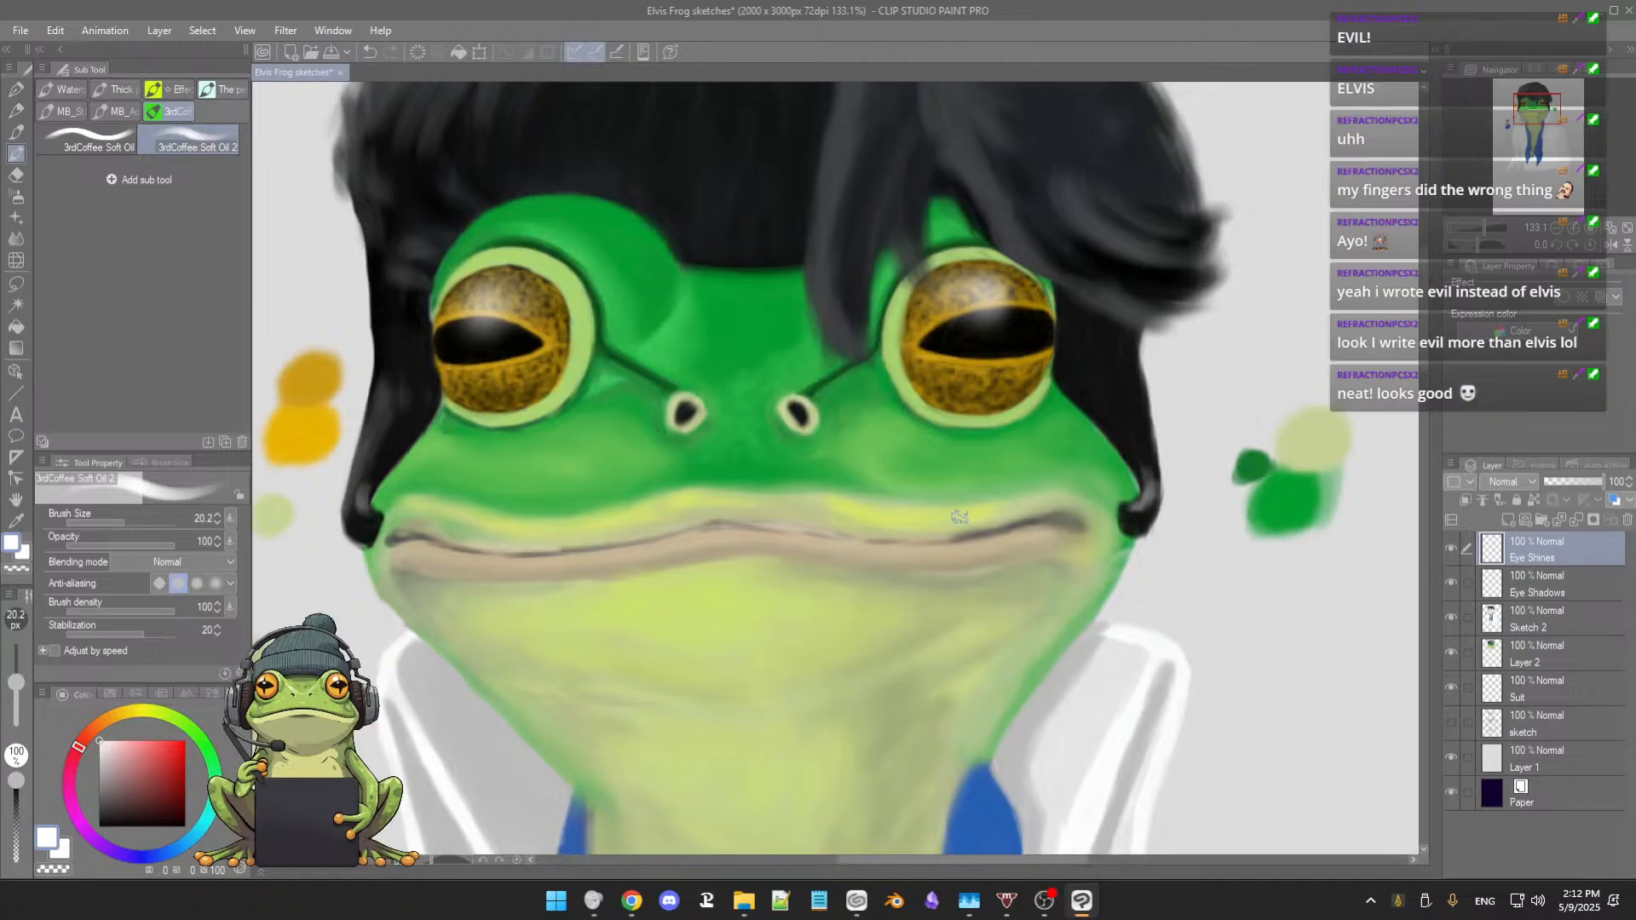
# Step: Sample the near-black of the sideburn beside the color swatches and paint over its curled tip to refine the shine
pyautogui.scroll(-2, 960, 517)
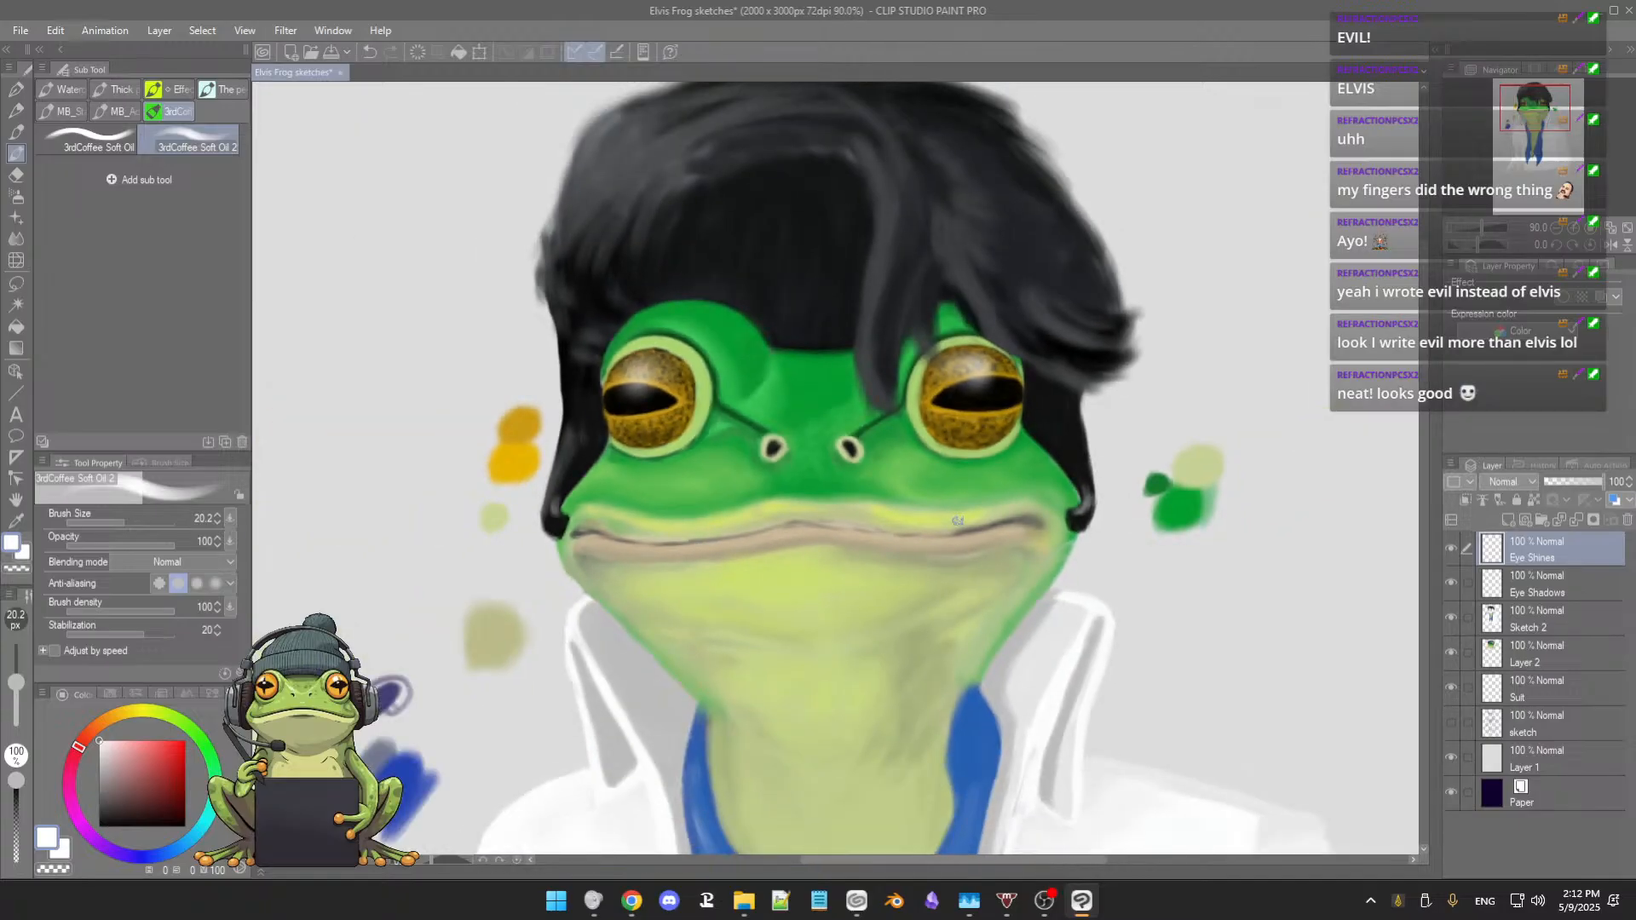
pyautogui.scroll(4, 954, 525)
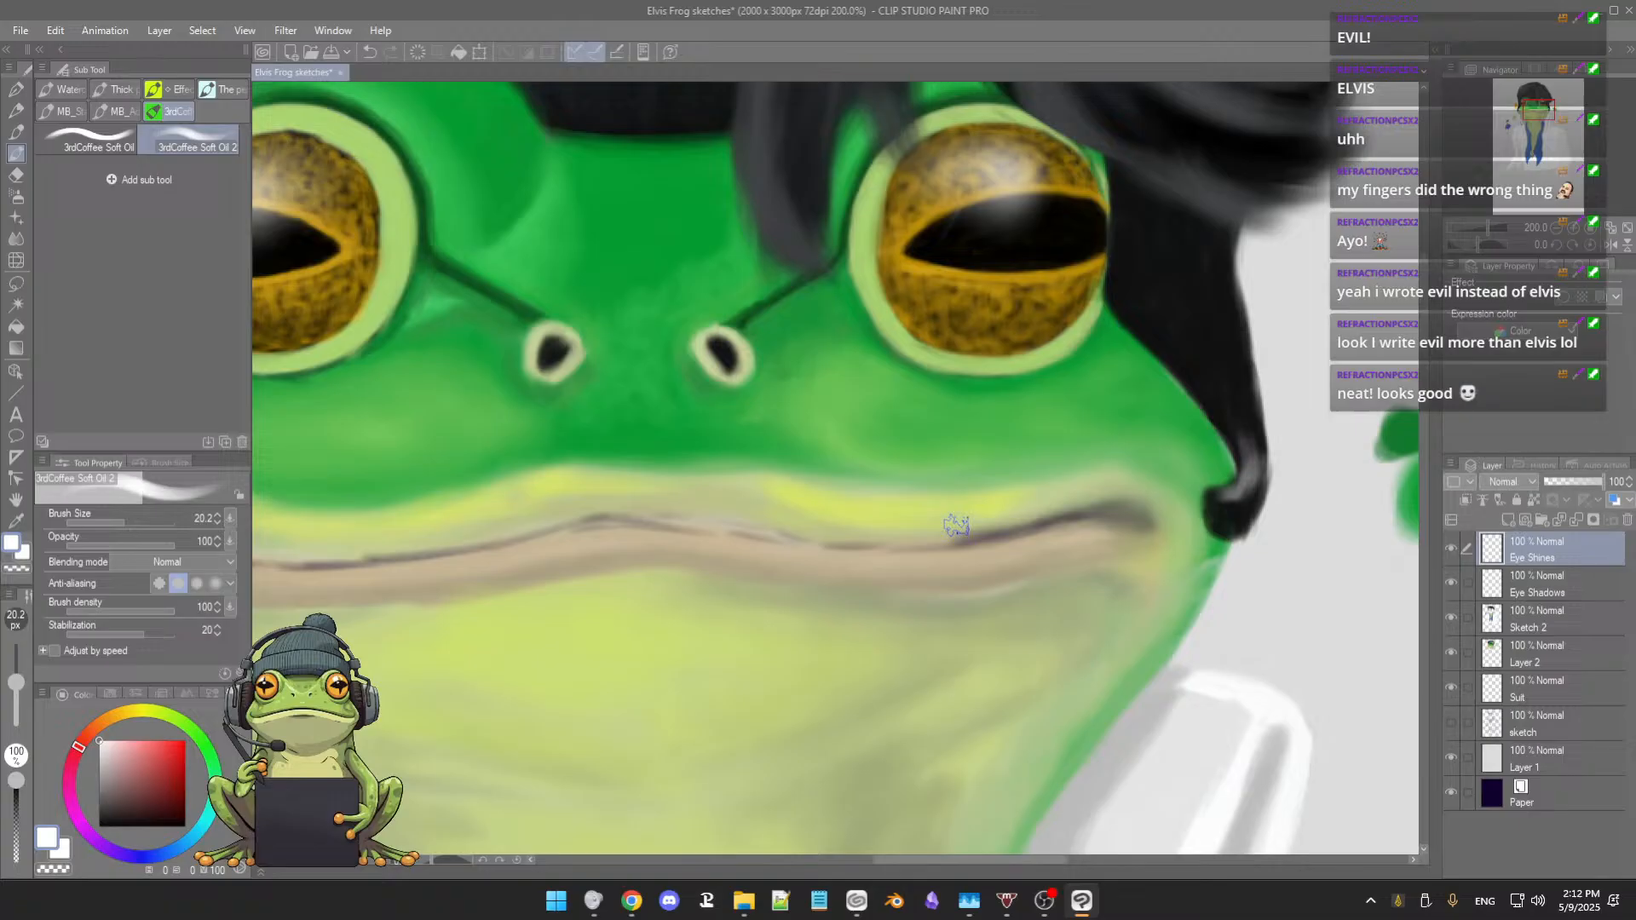
pyautogui.moveTo(944, 536); pyautogui.dragTo(842, 504)
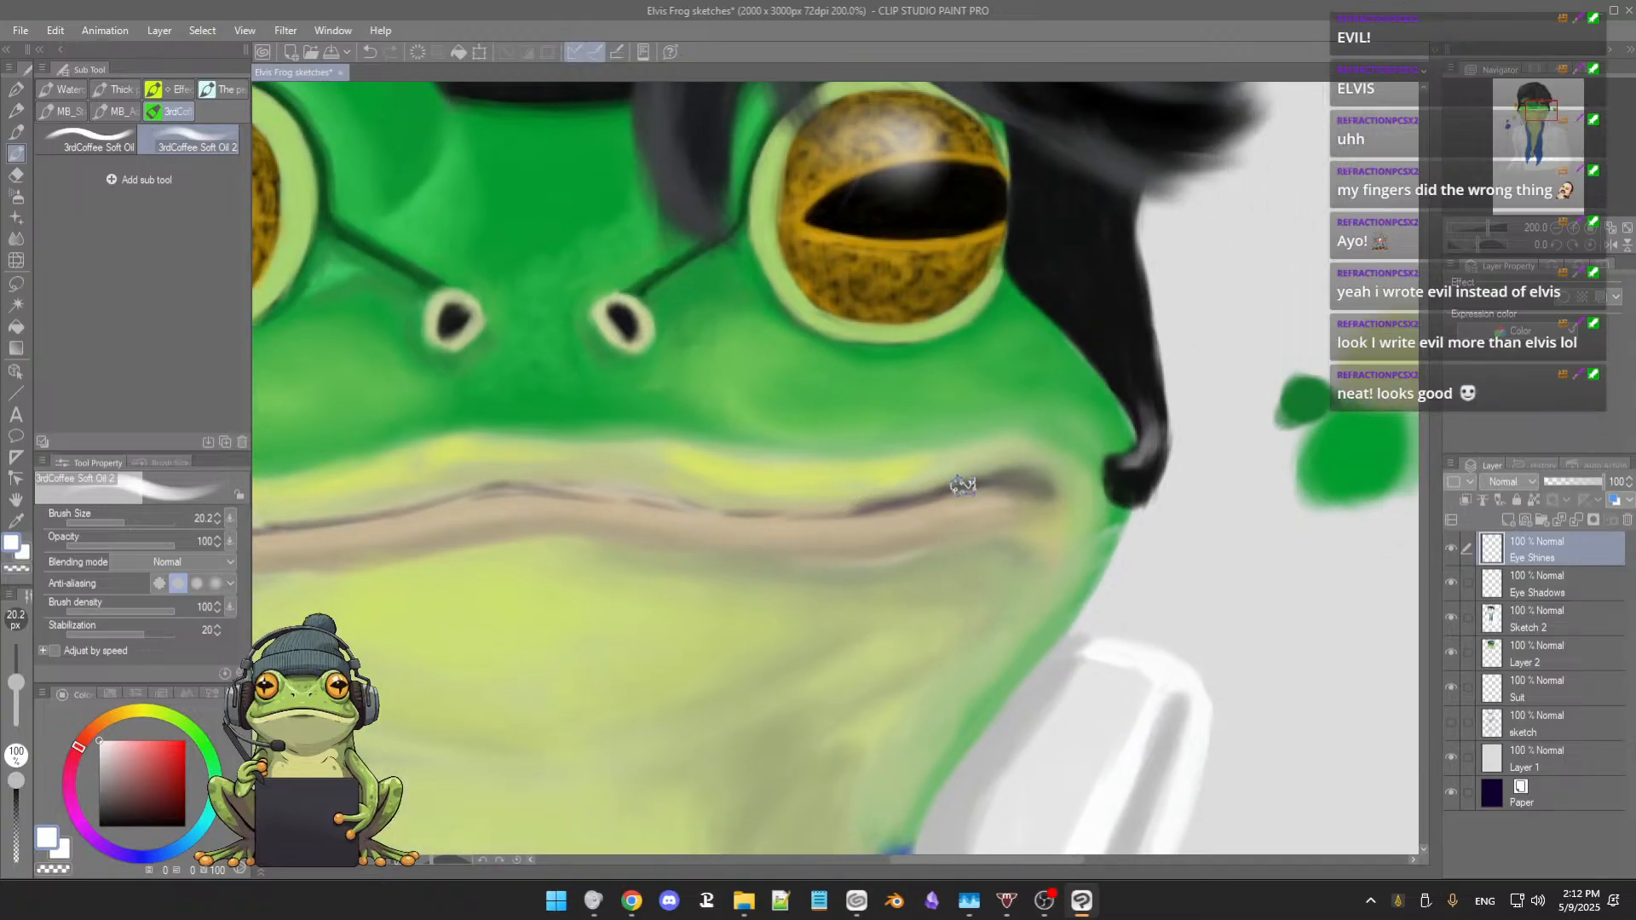
pyautogui.keyDown('alt'); pyautogui.click(1133, 473); pyautogui.keyUp('alt')
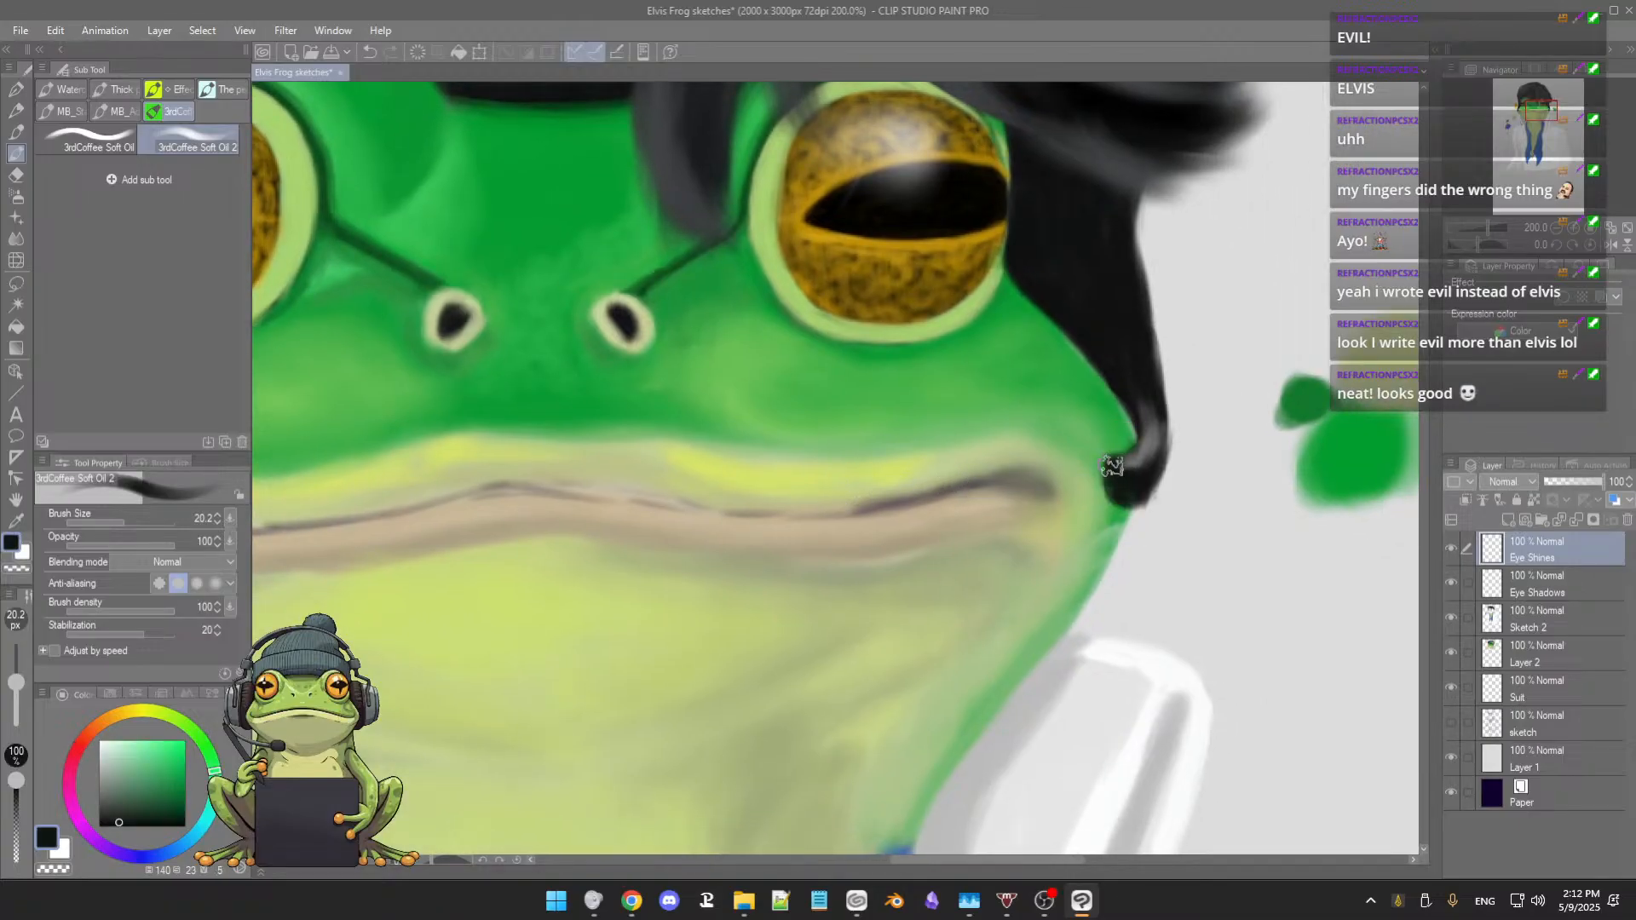
pyautogui.moveTo(1112, 467)
pyautogui.mouseDown()
pyautogui.moveTo(1157, 444)
pyautogui.moveTo(1129, 463)
pyautogui.moveTo(1157, 457)
pyautogui.mouseUp()
pyautogui.scroll(-6, 1129, 509)
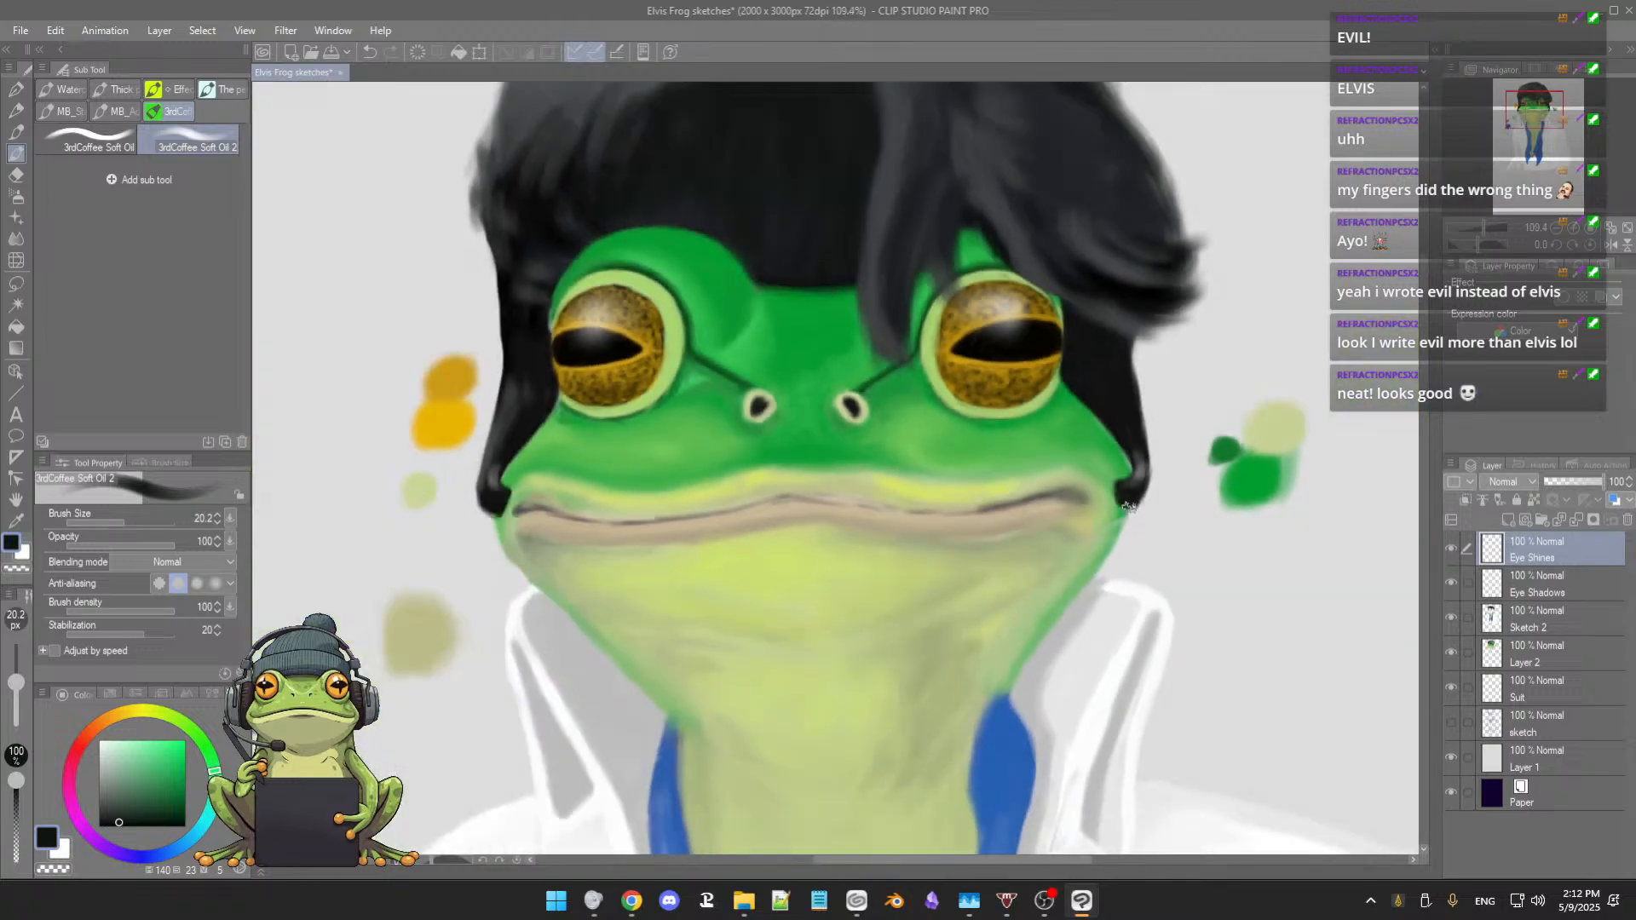
pyautogui.moveTo(1043, 525); pyautogui.dragTo(1071, 522)
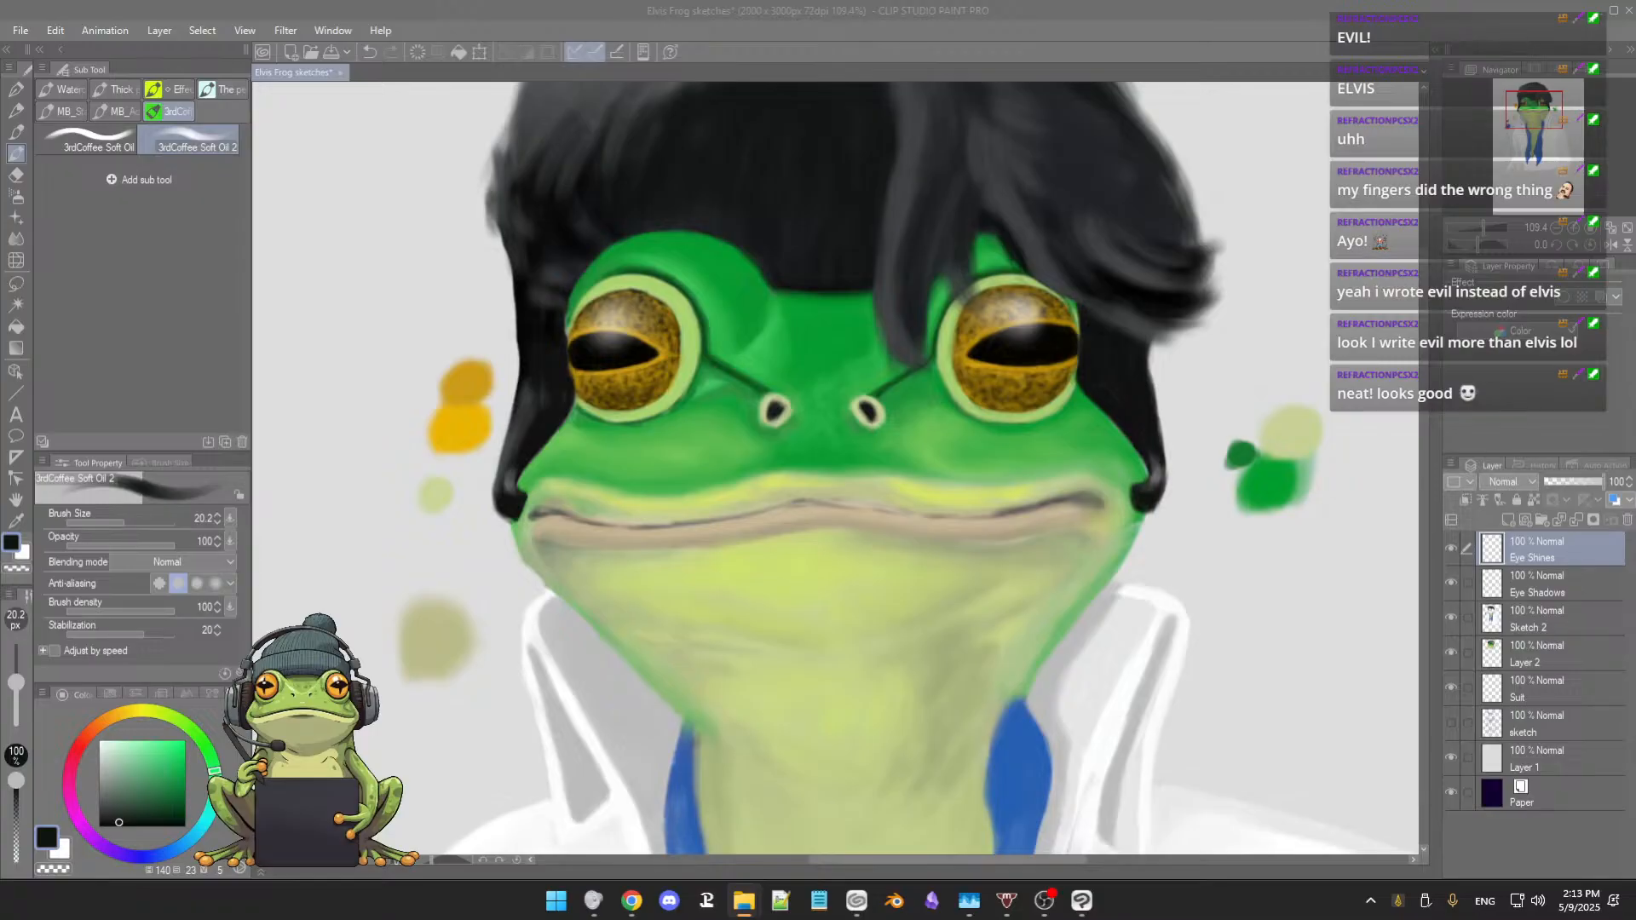
pyautogui.hotkey('alt', 'Tab')
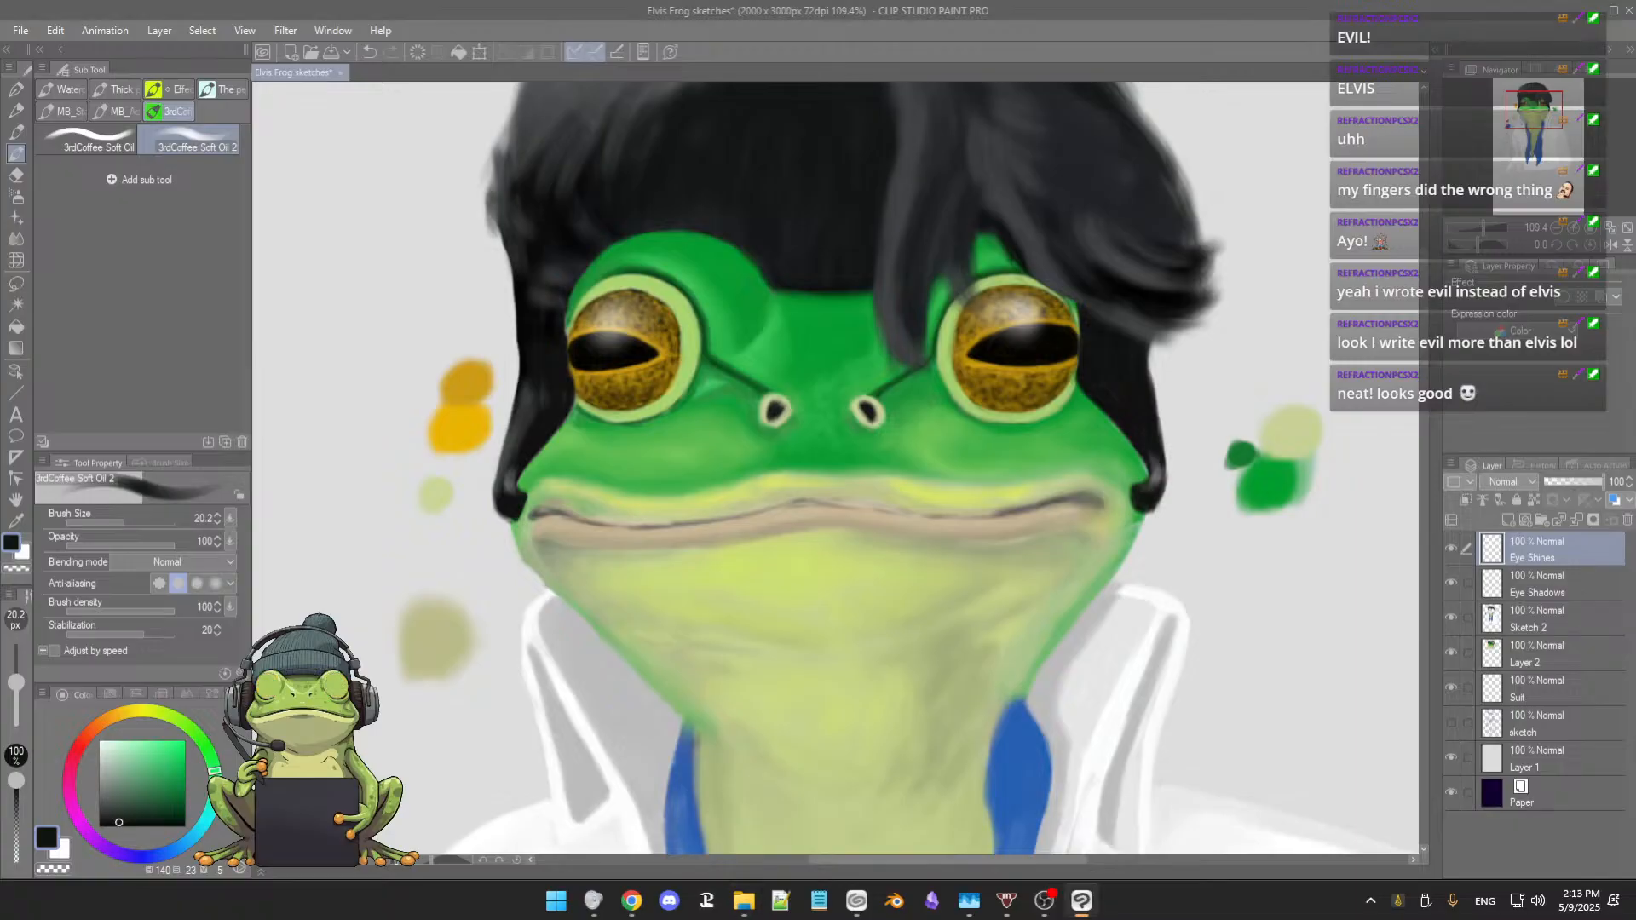
pyautogui.press('super+d')
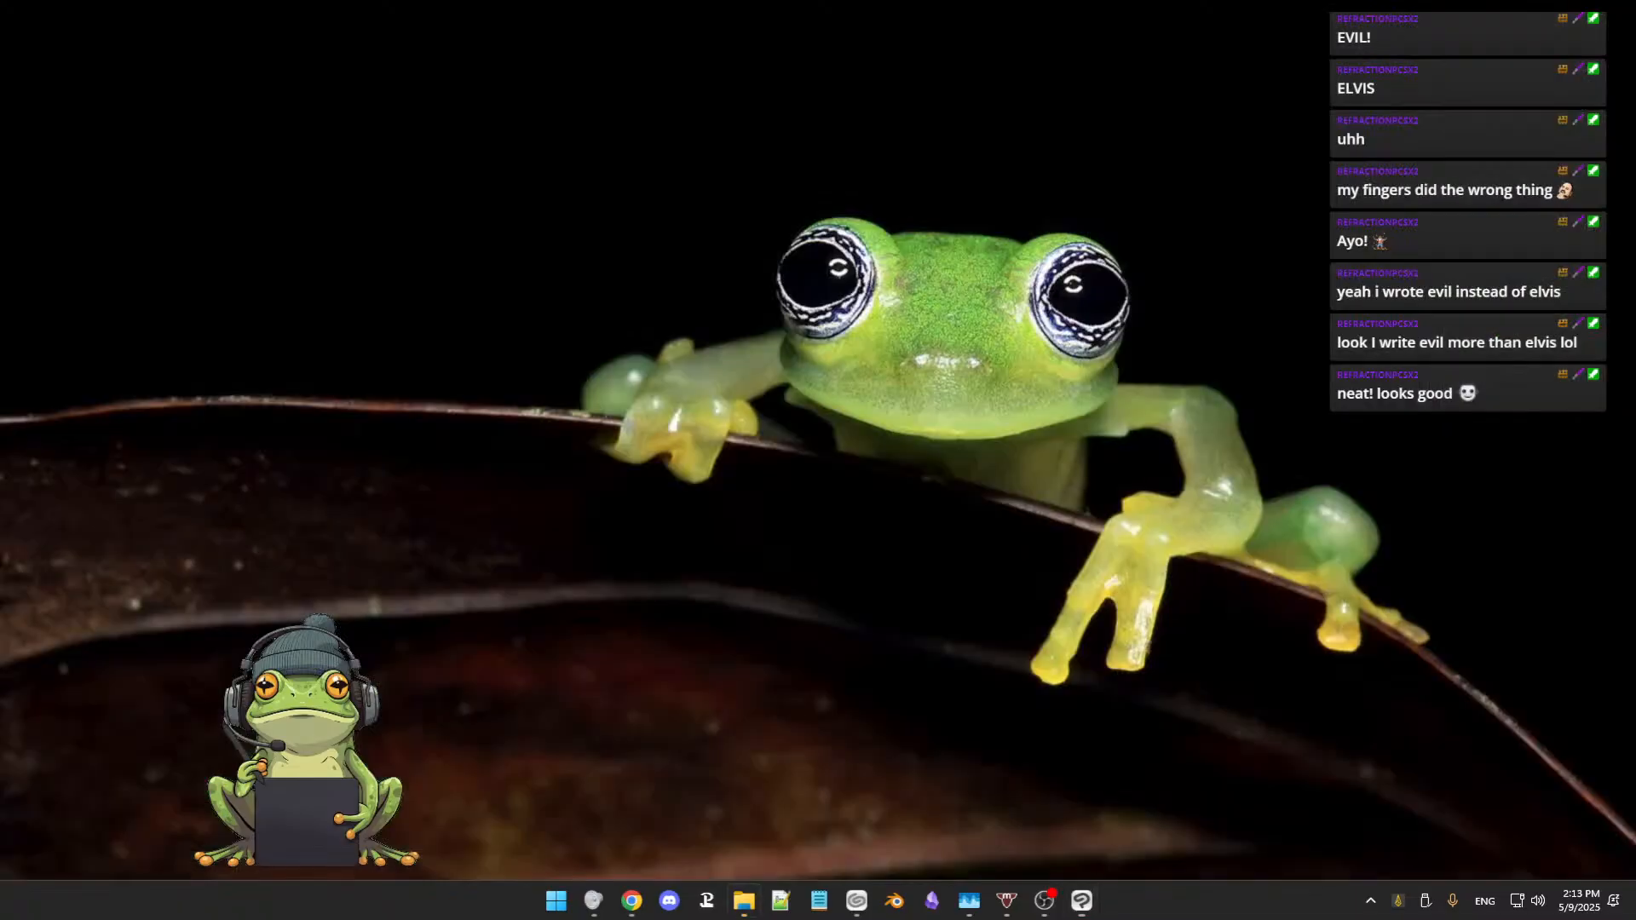
pyautogui.press('super+d')
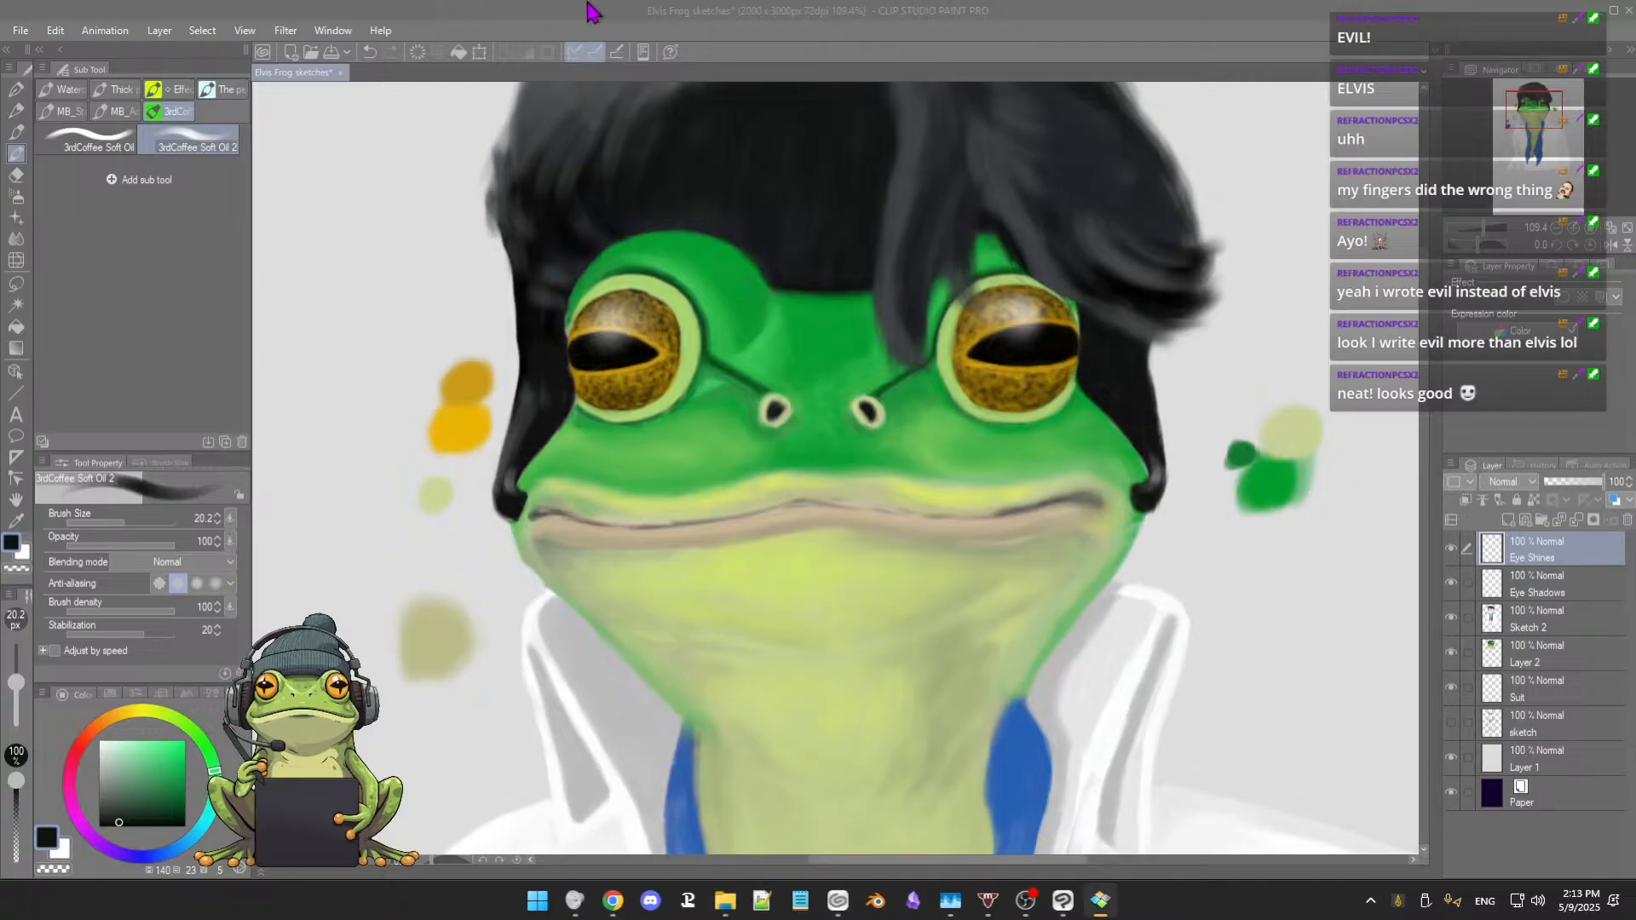
pyautogui.click(552, 21)
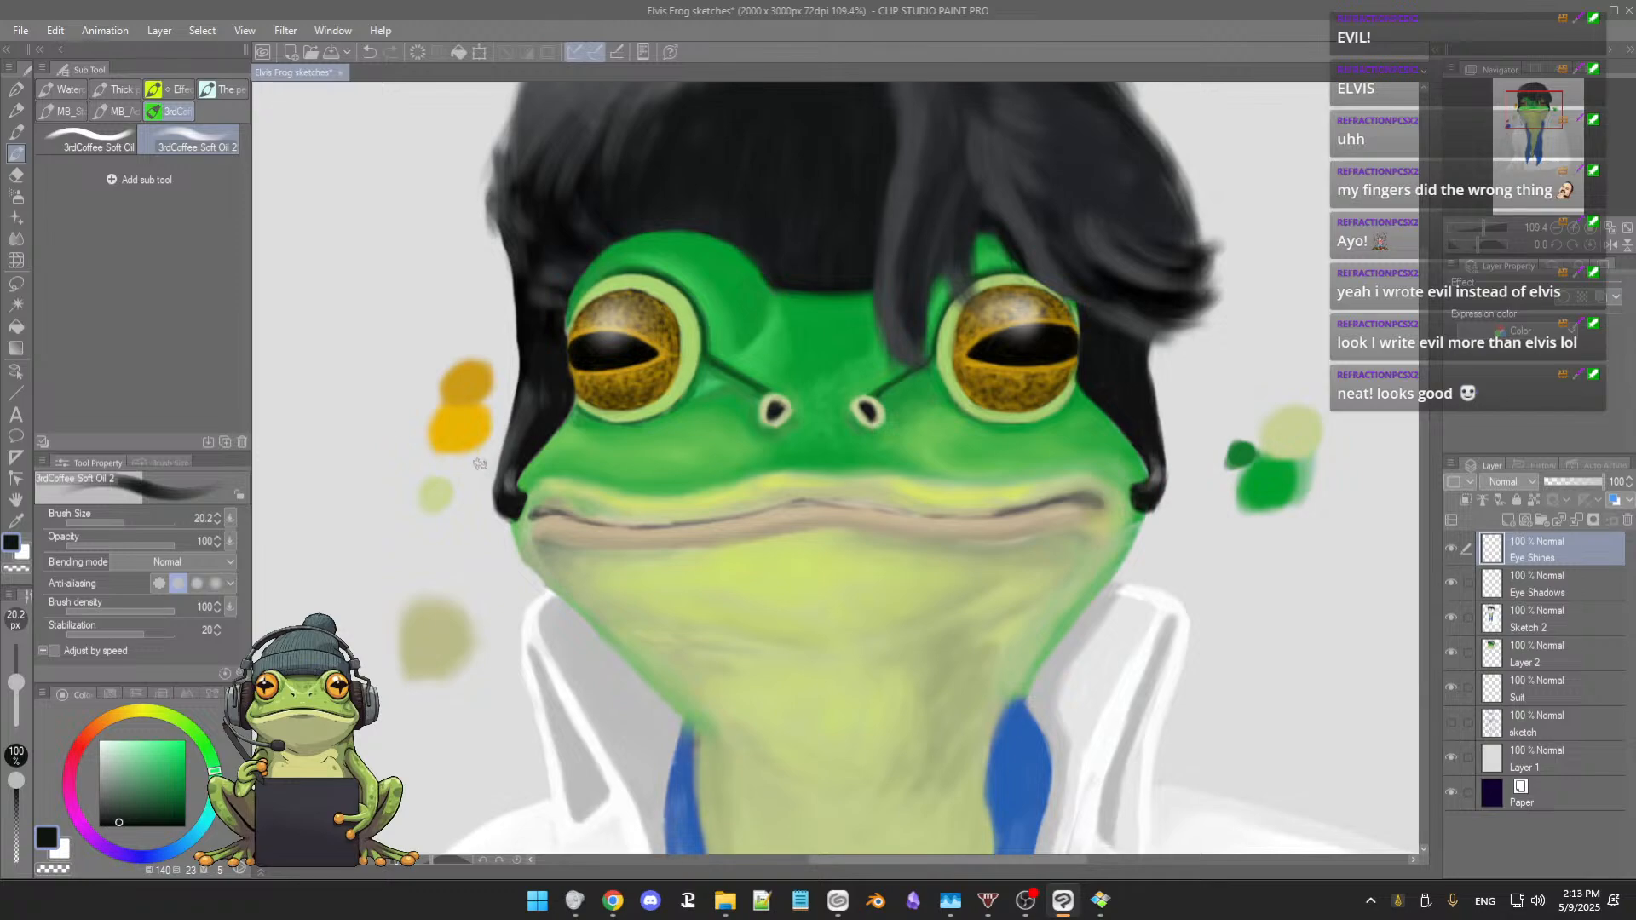
# Step: Examine the whole figure on the canvas and compare it with and without the Sketch 2 layer
pyautogui.scroll(-1, 662, 434)
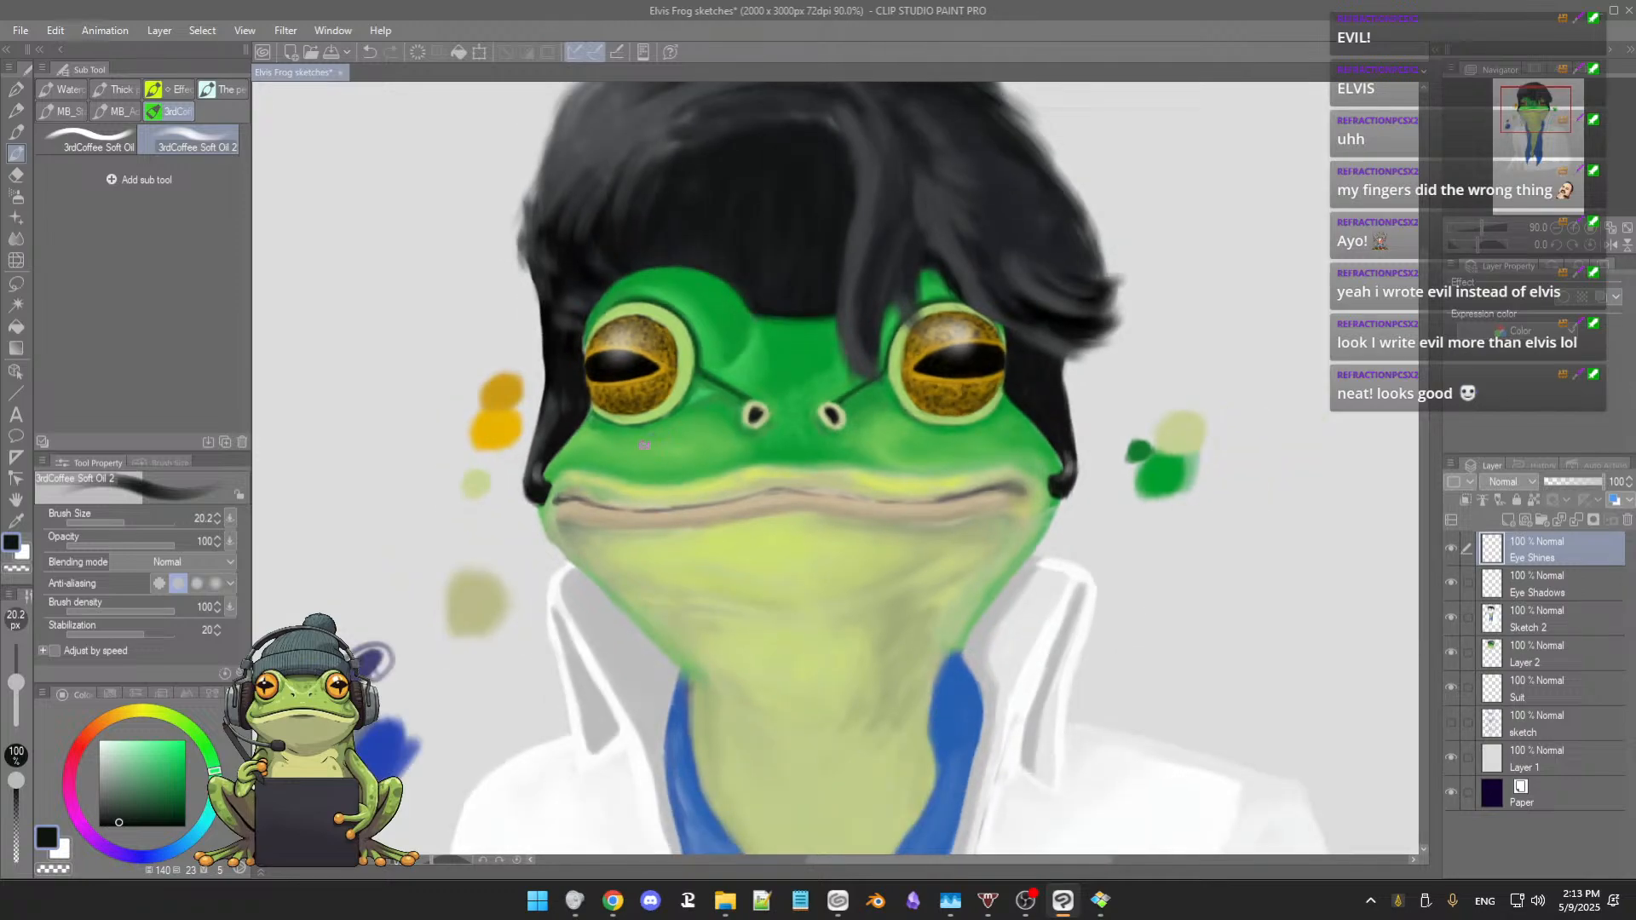
pyautogui.moveTo(633, 469); pyautogui.dragTo(668, 464)
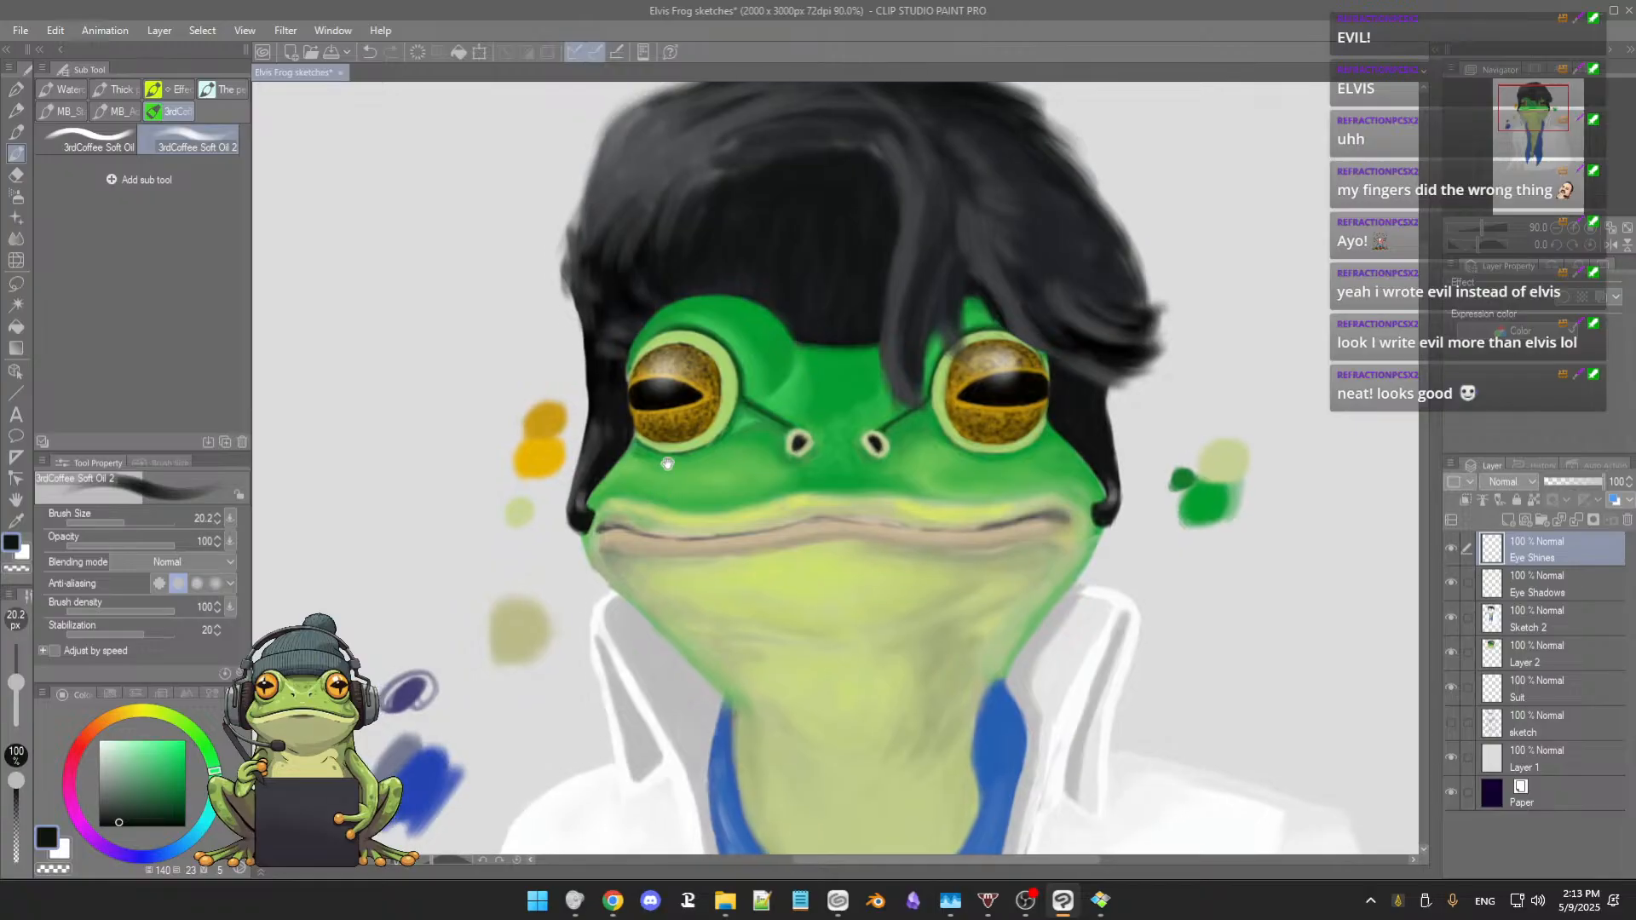
pyautogui.scroll(-2, 668, 464)
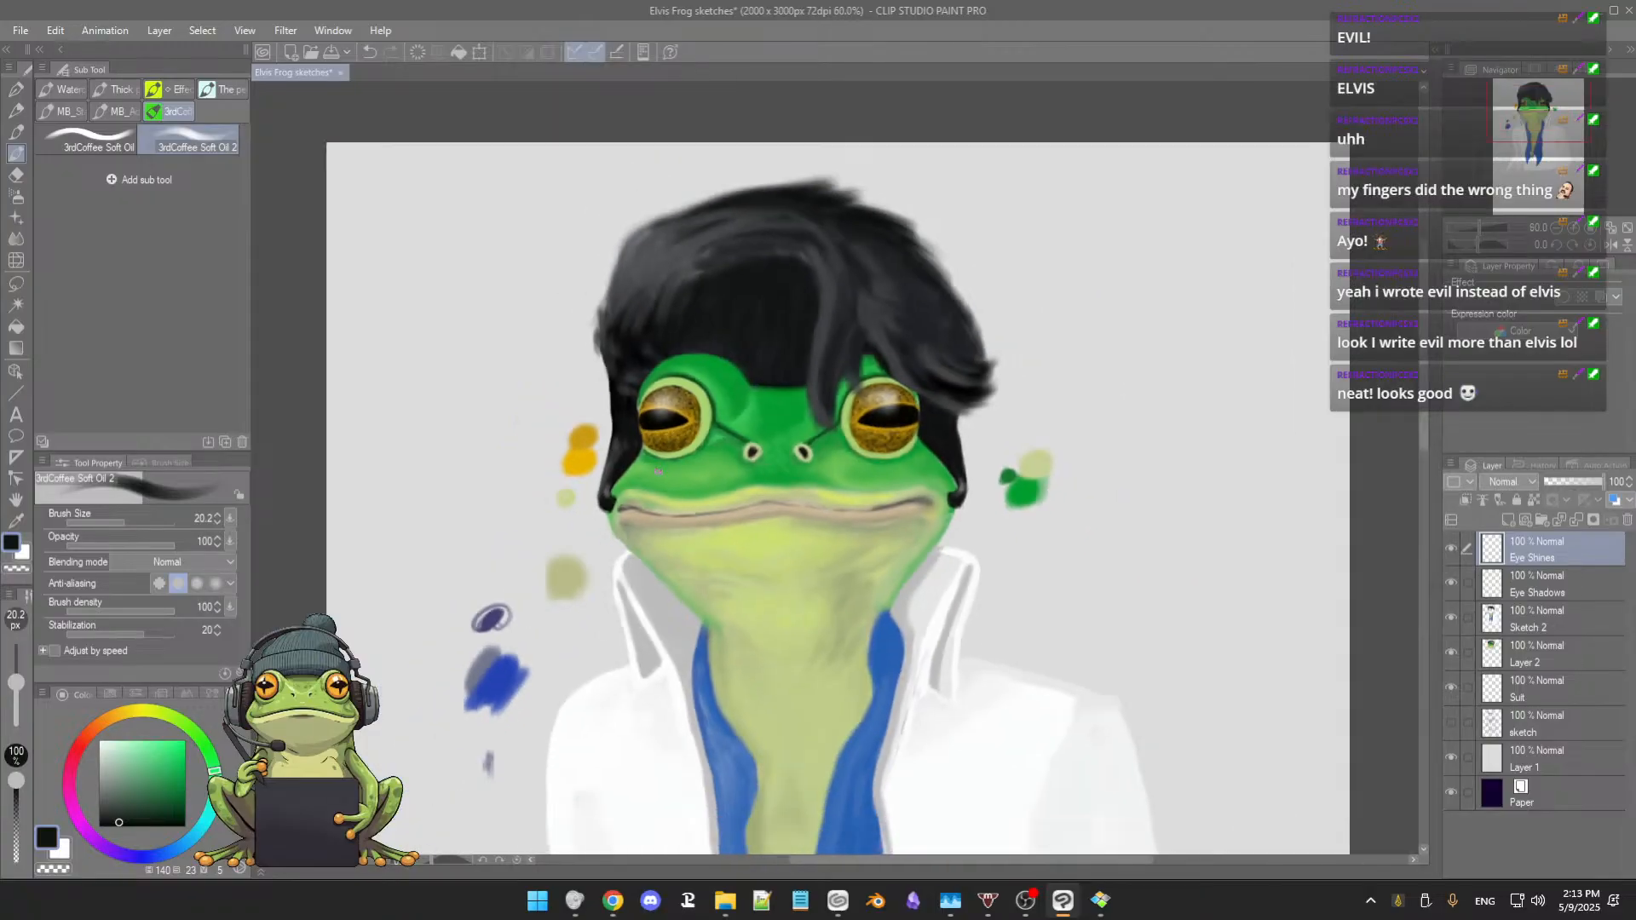
pyautogui.scroll(1, 721, 459)
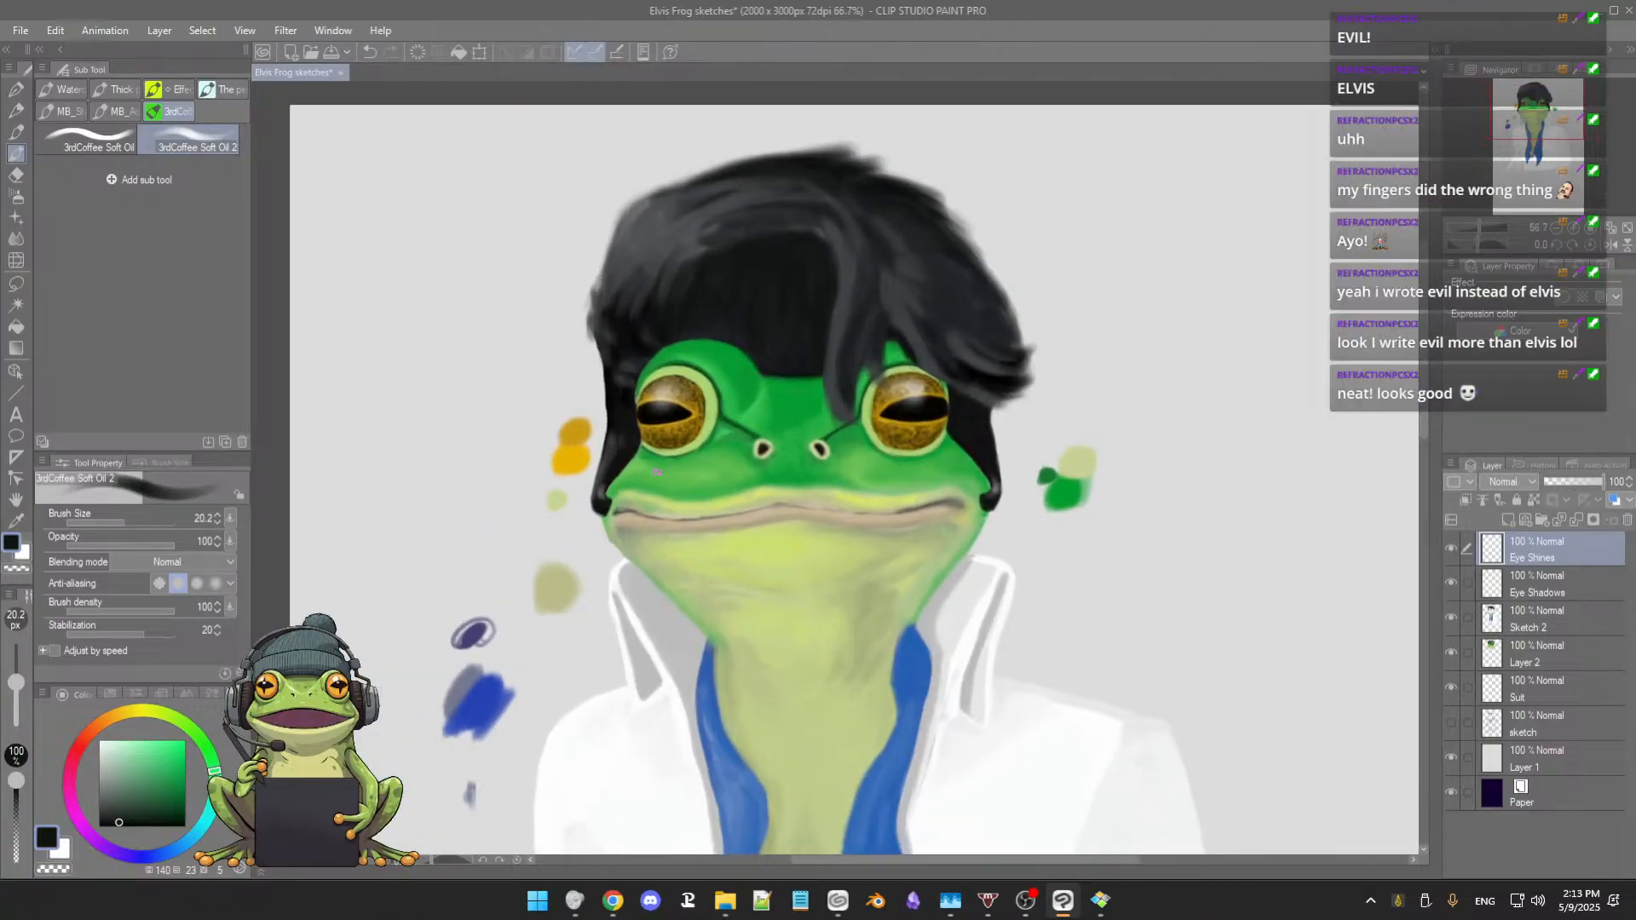
pyautogui.scroll(-3, 721, 460)
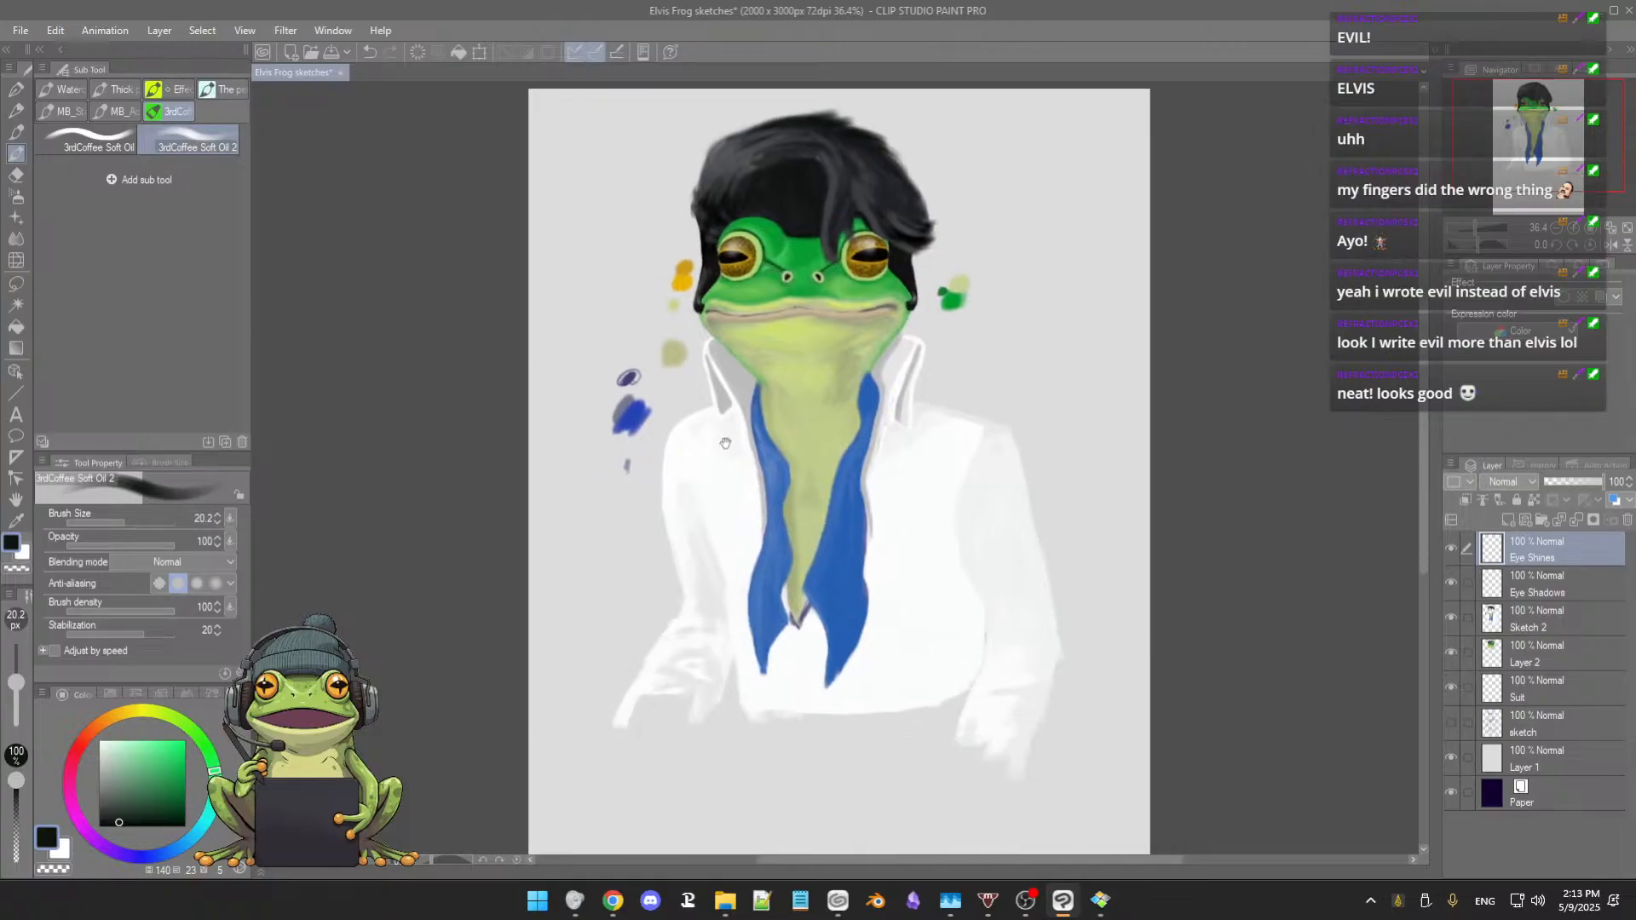
pyautogui.moveTo(722, 453); pyautogui.dragTo(726, 479)
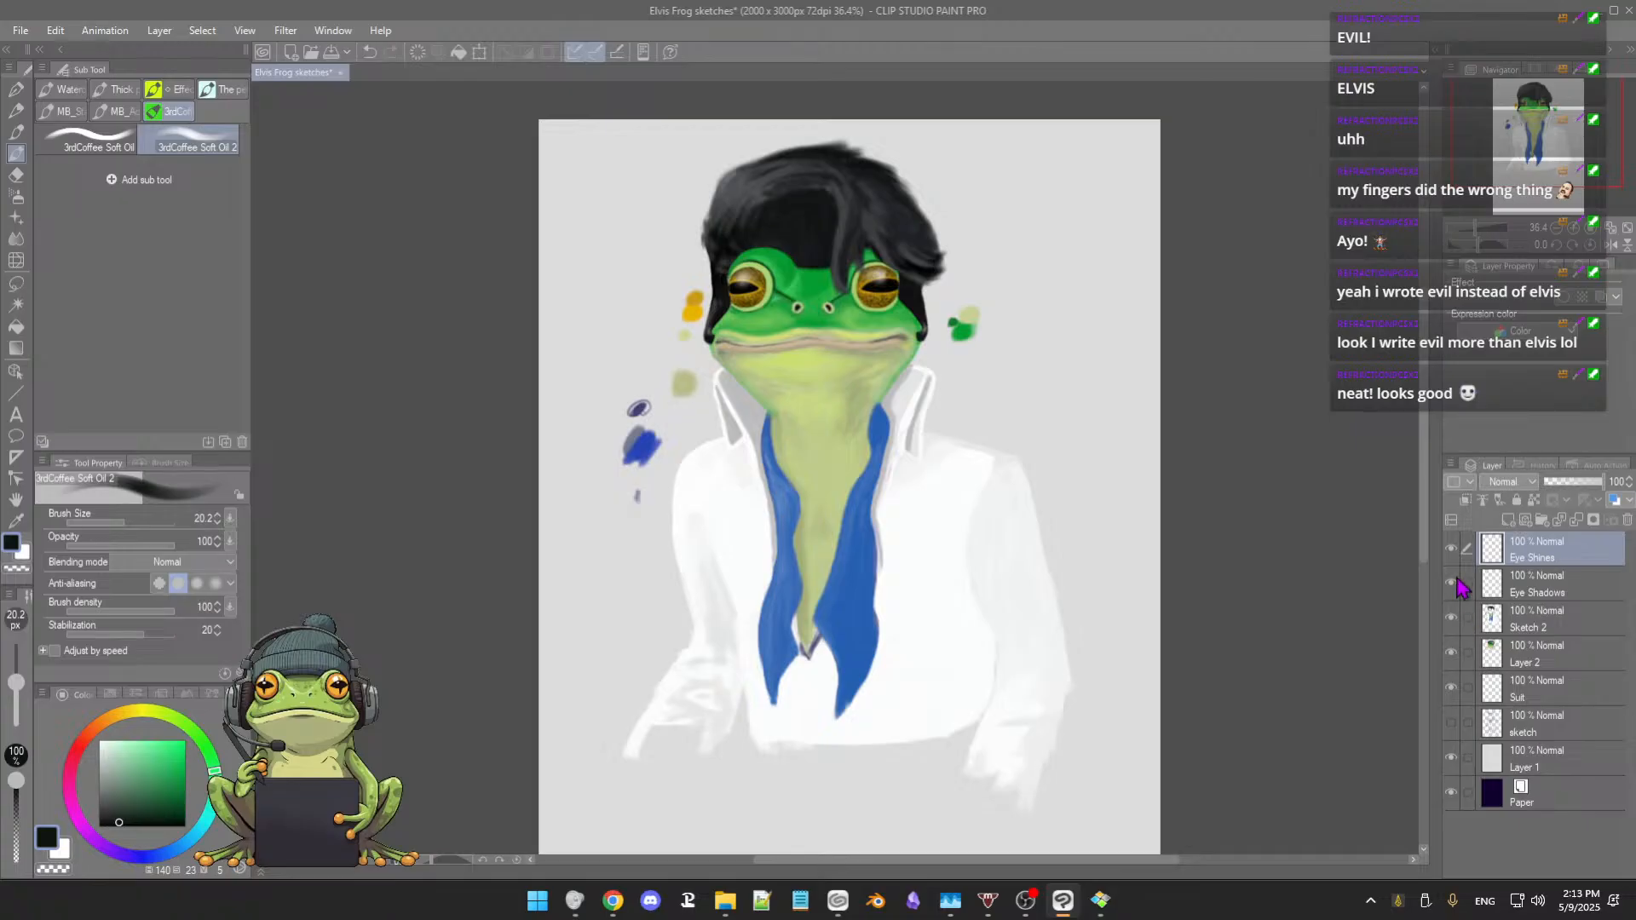
pyautogui.click(1451, 618)
pyautogui.click(1452, 618)
pyautogui.click(1550, 621)
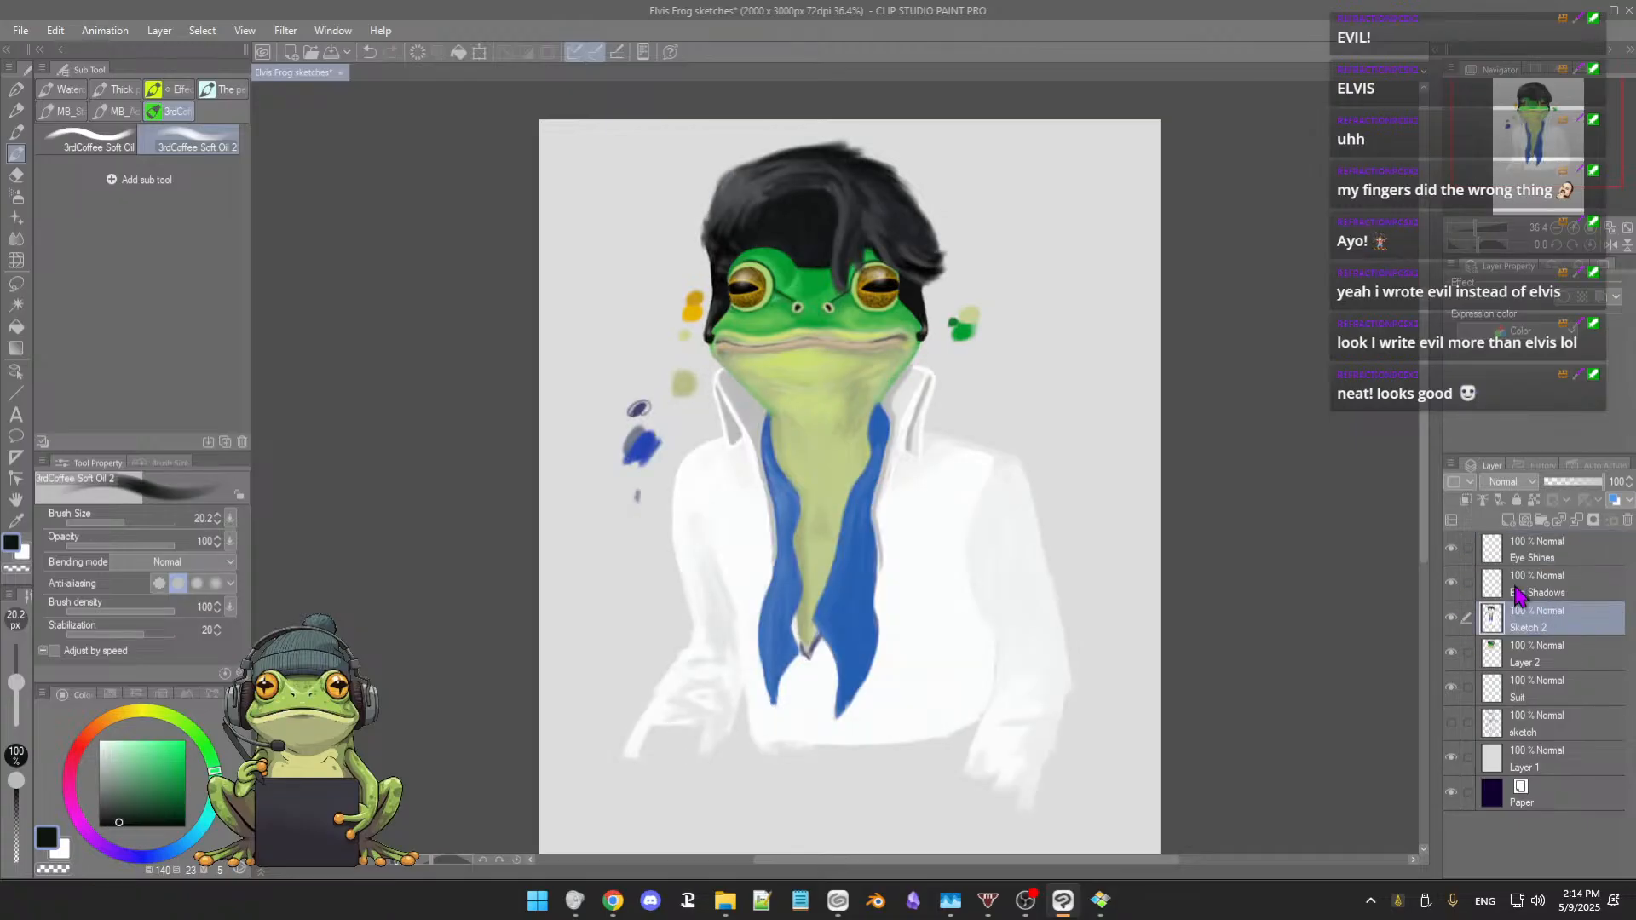
# Step: Make Layer 2 the active layer and toggle its visibility to check which parts of the frog it holds
pyautogui.click(1548, 662)
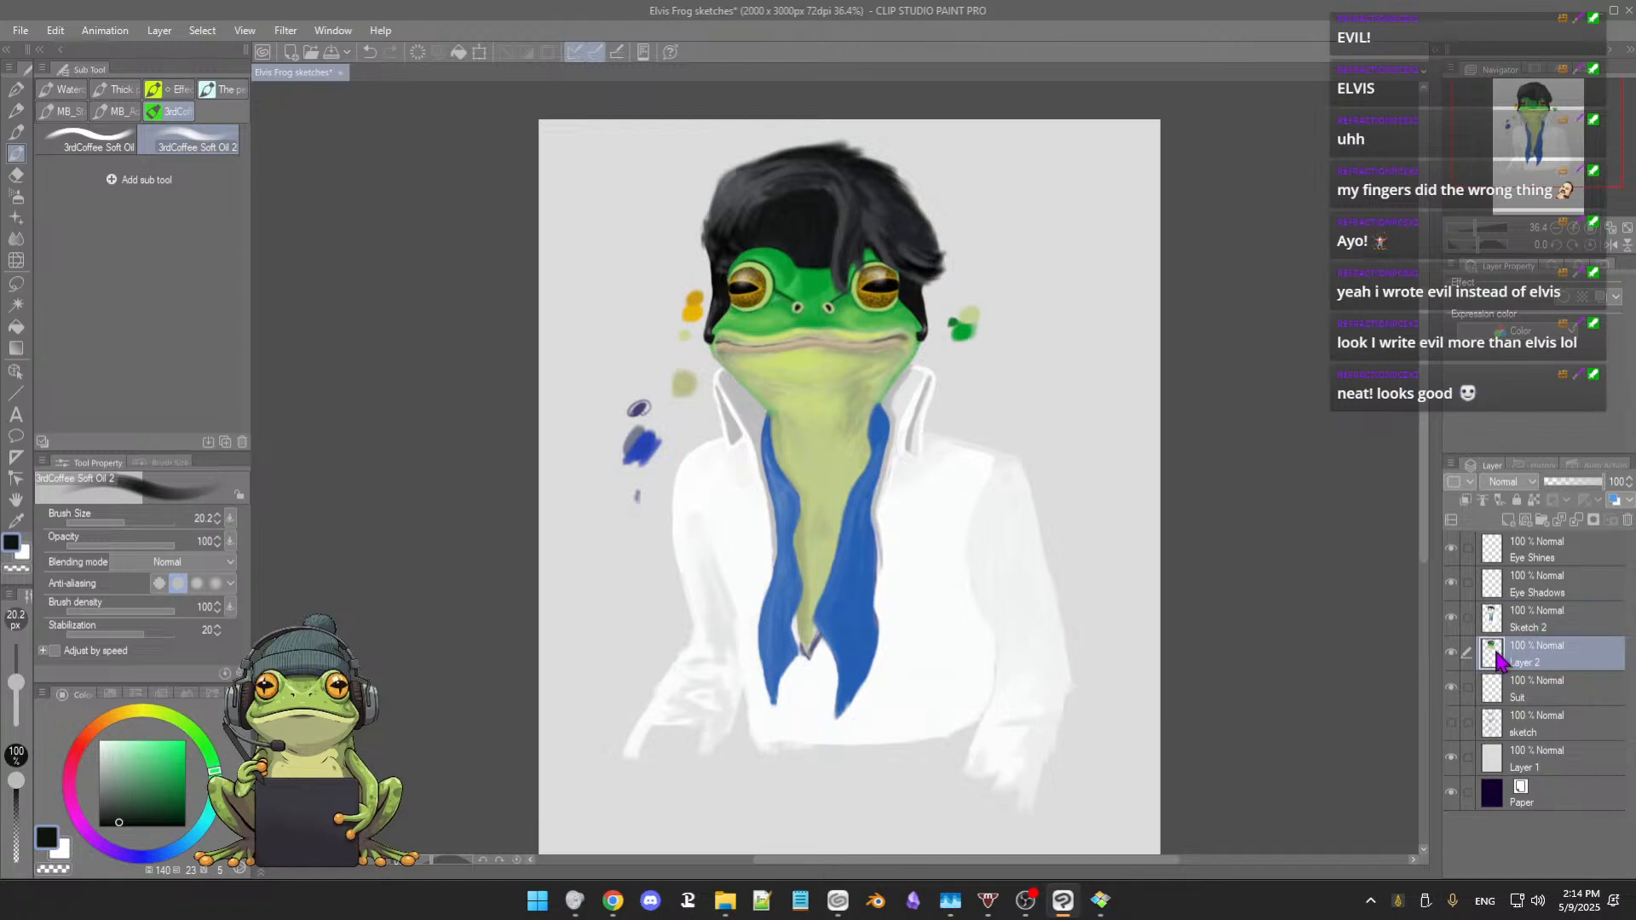
pyautogui.click(1452, 654)
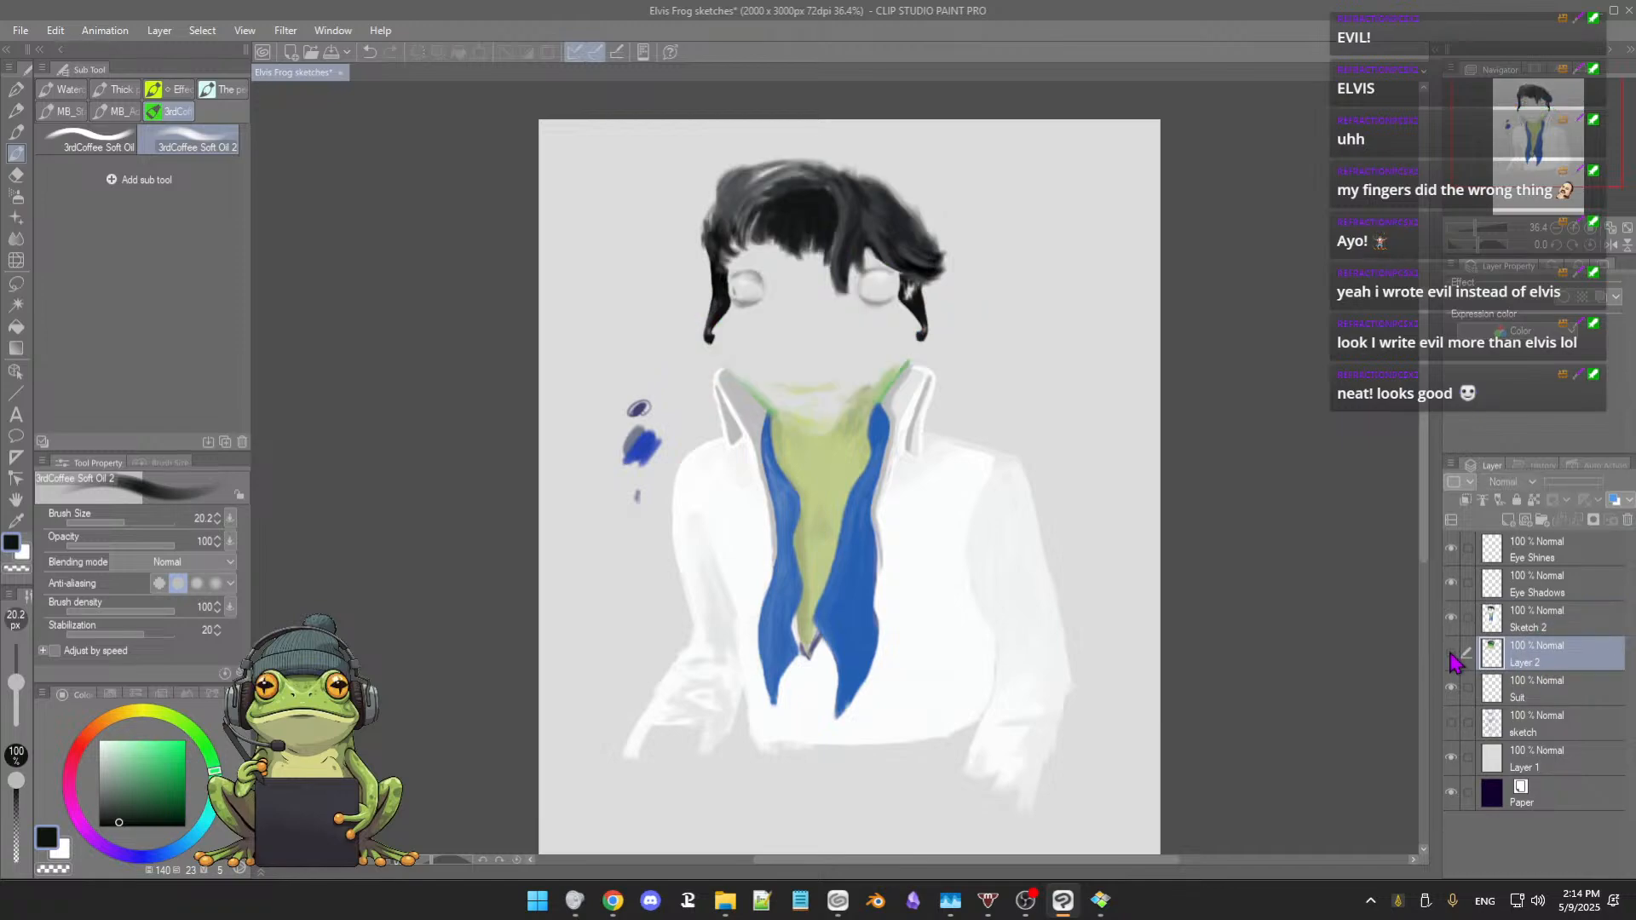
pyautogui.click(1452, 655)
pyautogui.click(1453, 654)
pyautogui.click(1452, 661)
# Step: Make Sketch 2 the active layer again and toggle its visibility to recheck its hair, neck and scarf
pyautogui.click(1547, 632)
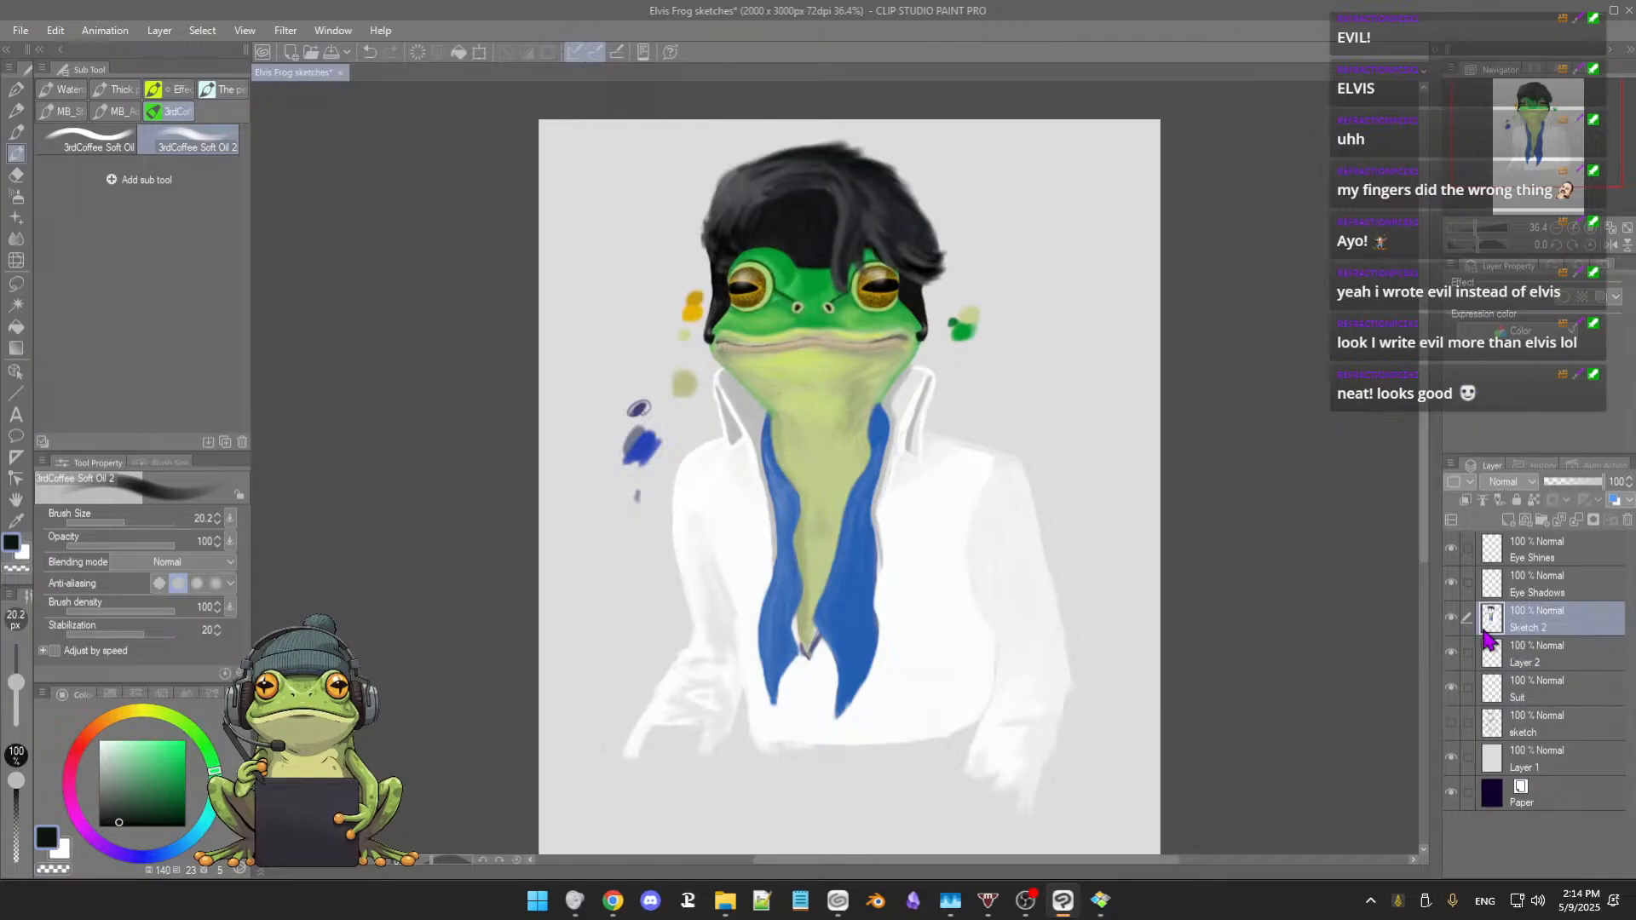
pyautogui.click(1452, 621)
pyautogui.click(1452, 620)
pyautogui.click(1453, 625)
pyautogui.click(1453, 624)
# Step: Merge the Sketch 2 layer down into Layer 2 and hide the merged layer to check its contents
pyautogui.click(1449, 652)
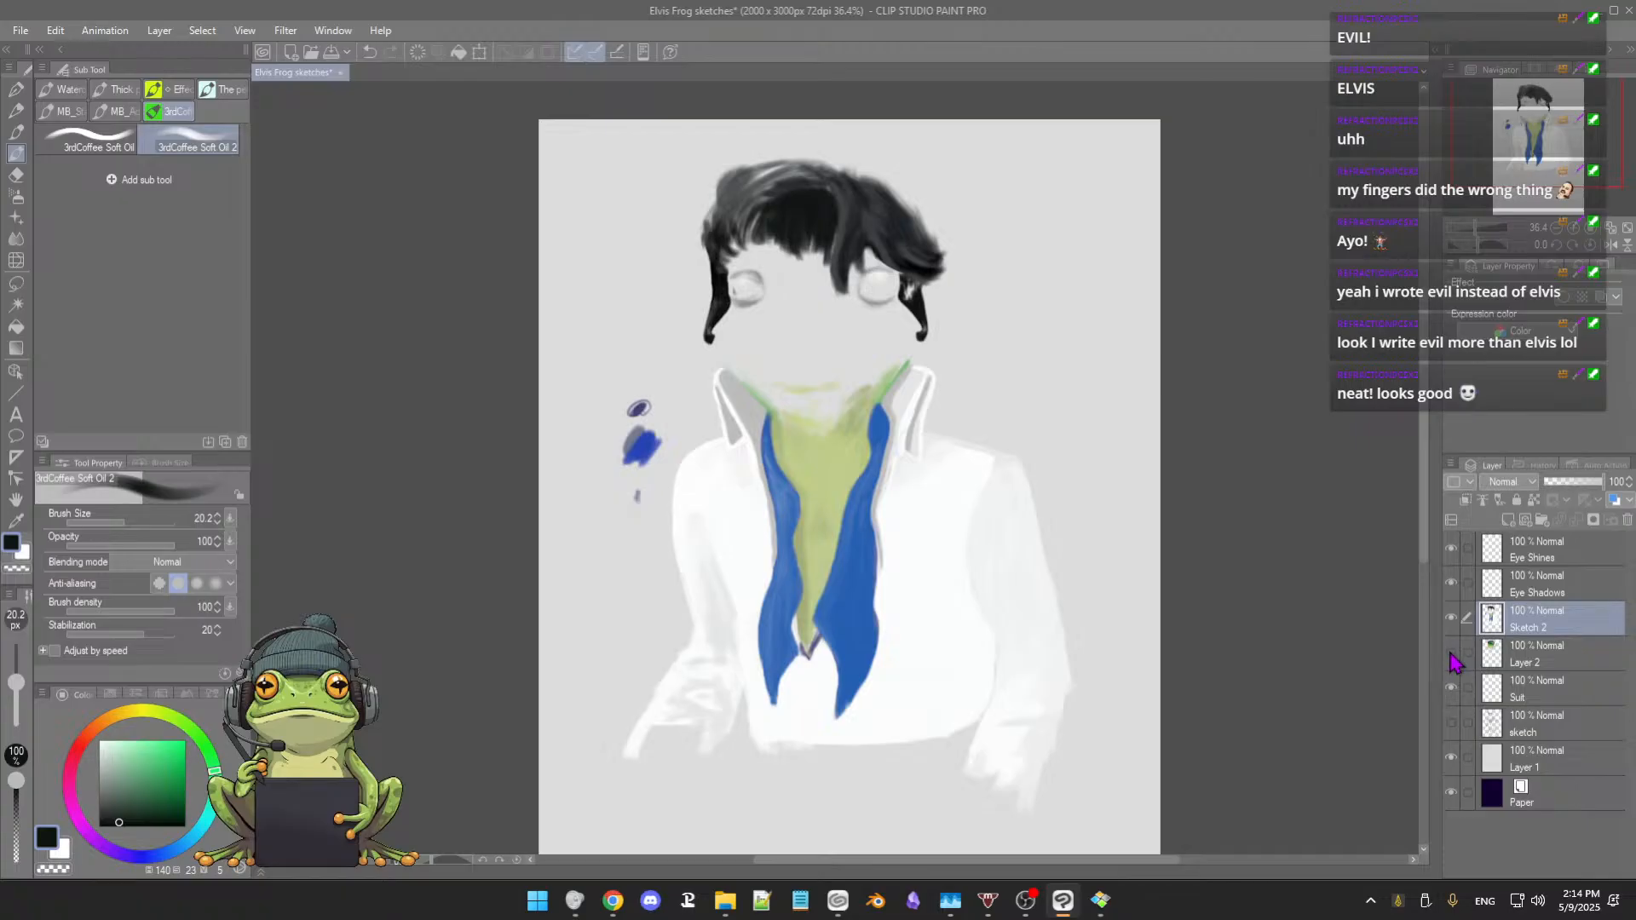
pyautogui.click(1451, 653)
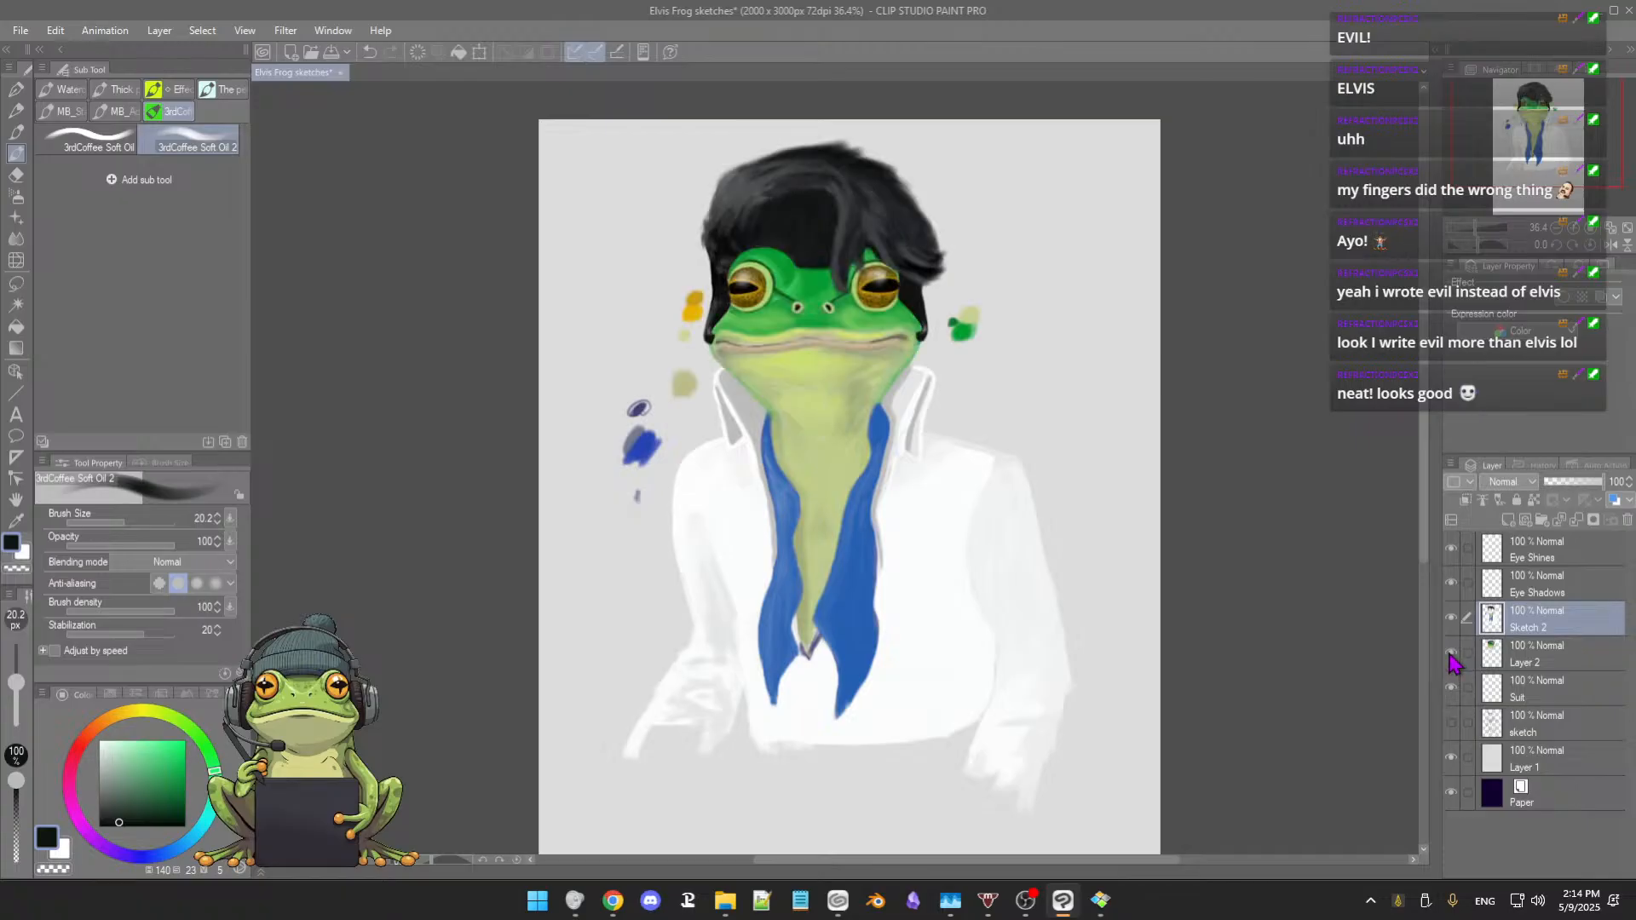
pyautogui.click(1576, 529)
pyautogui.click(1450, 619)
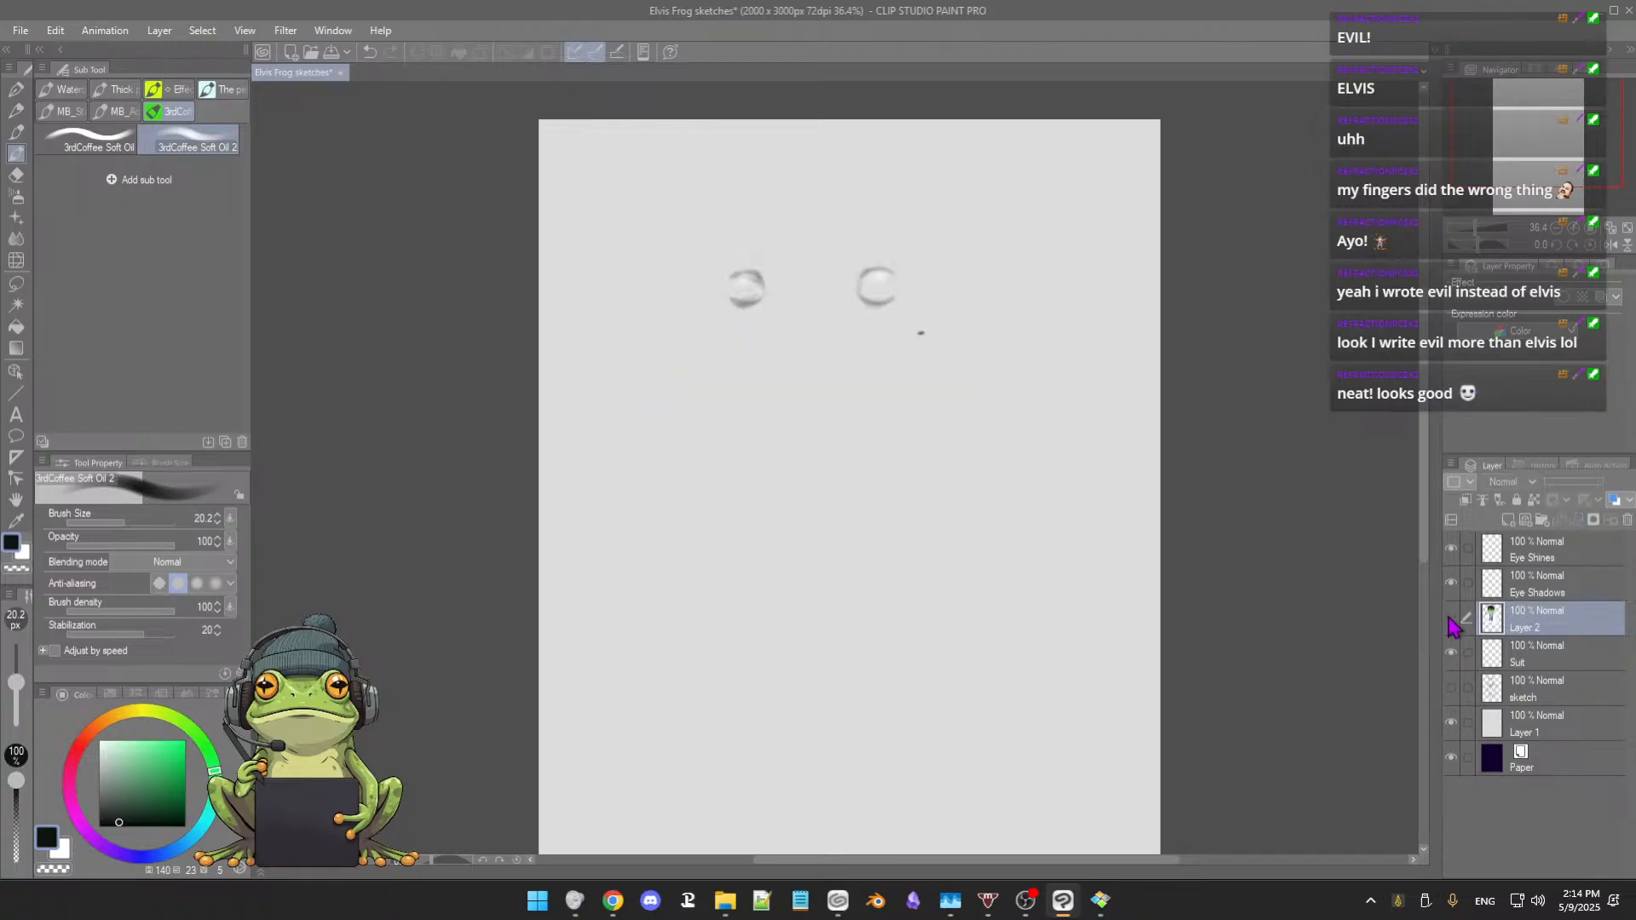
# Step: Show Layer 2 again and toggle the sketch layer's visibility to check the line work beneath the painting
pyautogui.click(1450, 619)
pyautogui.click(1451, 621)
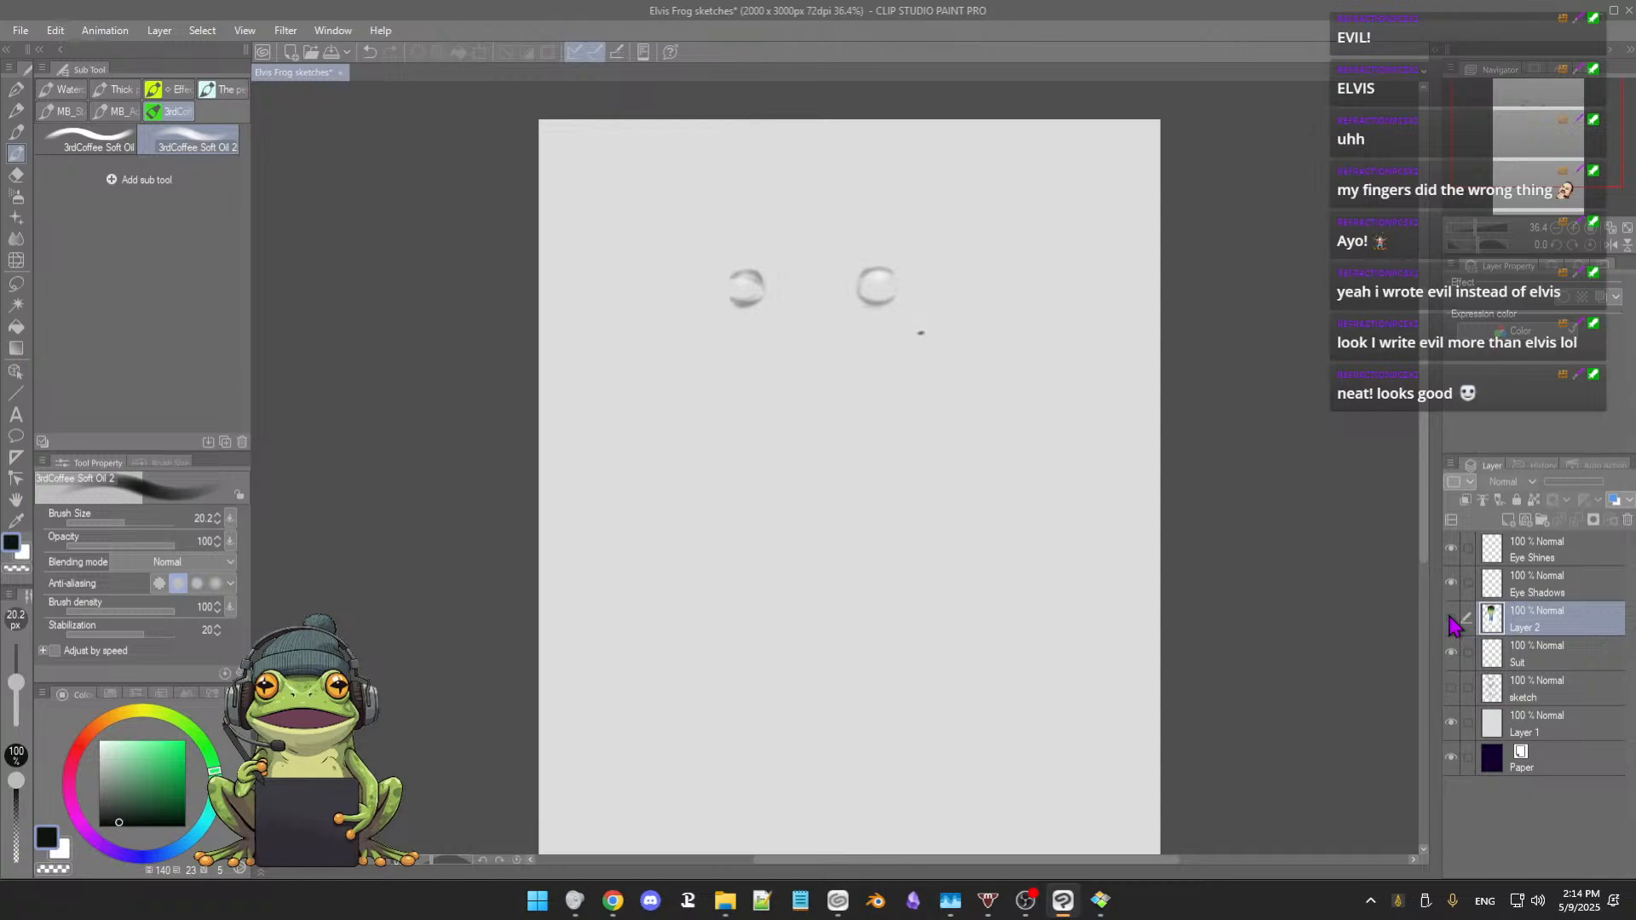
pyautogui.click(1451, 620)
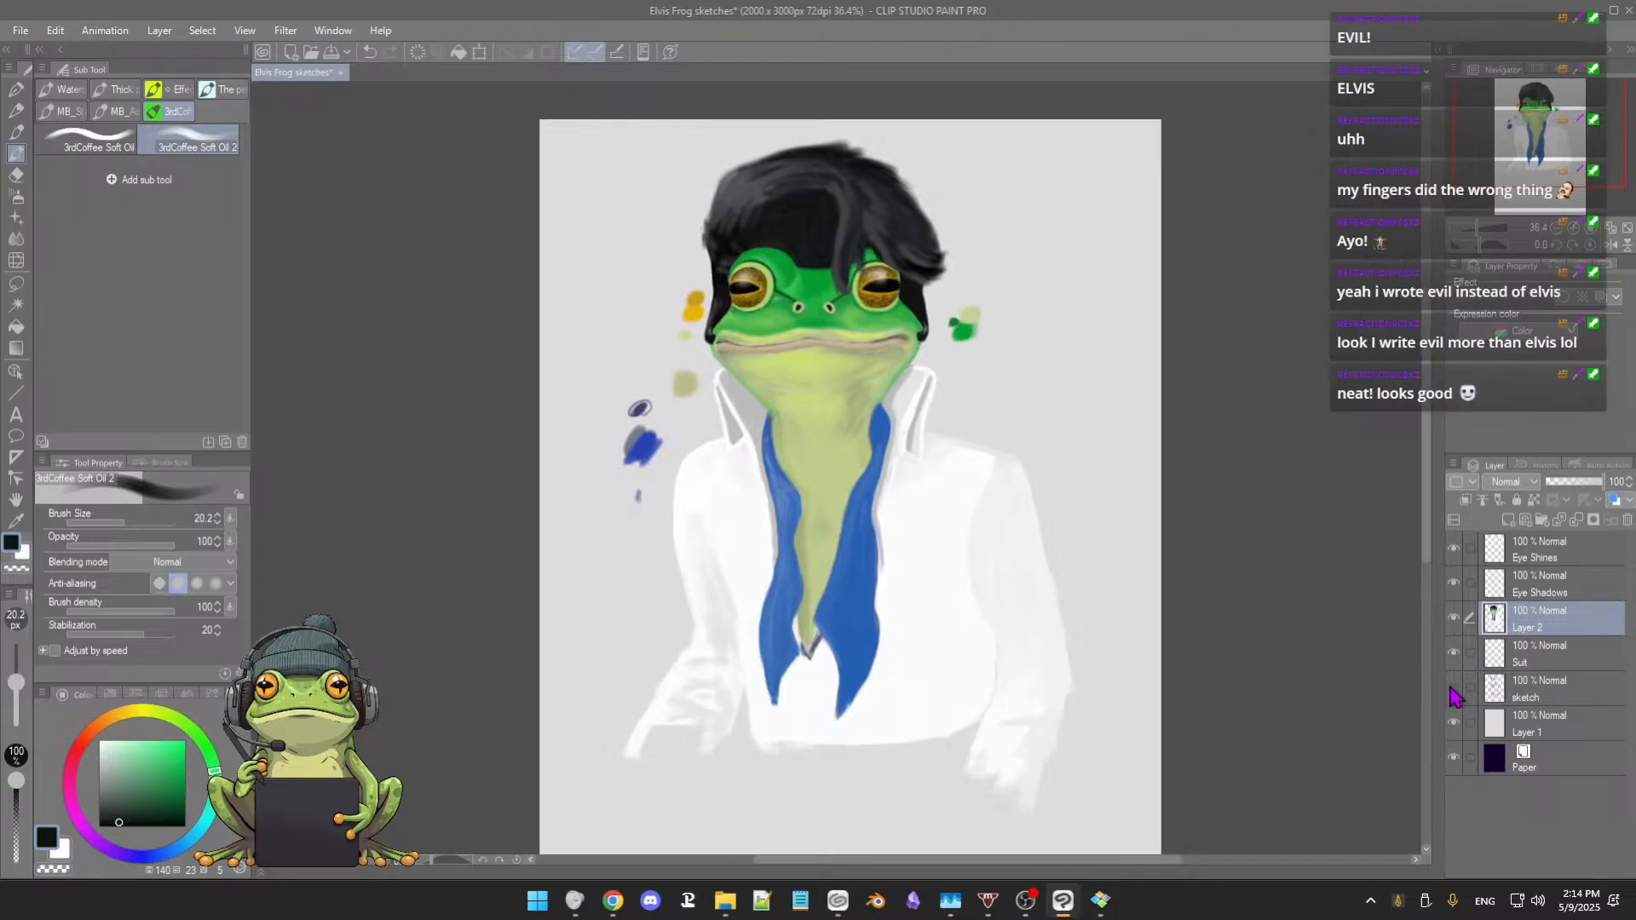
pyautogui.click(1453, 690)
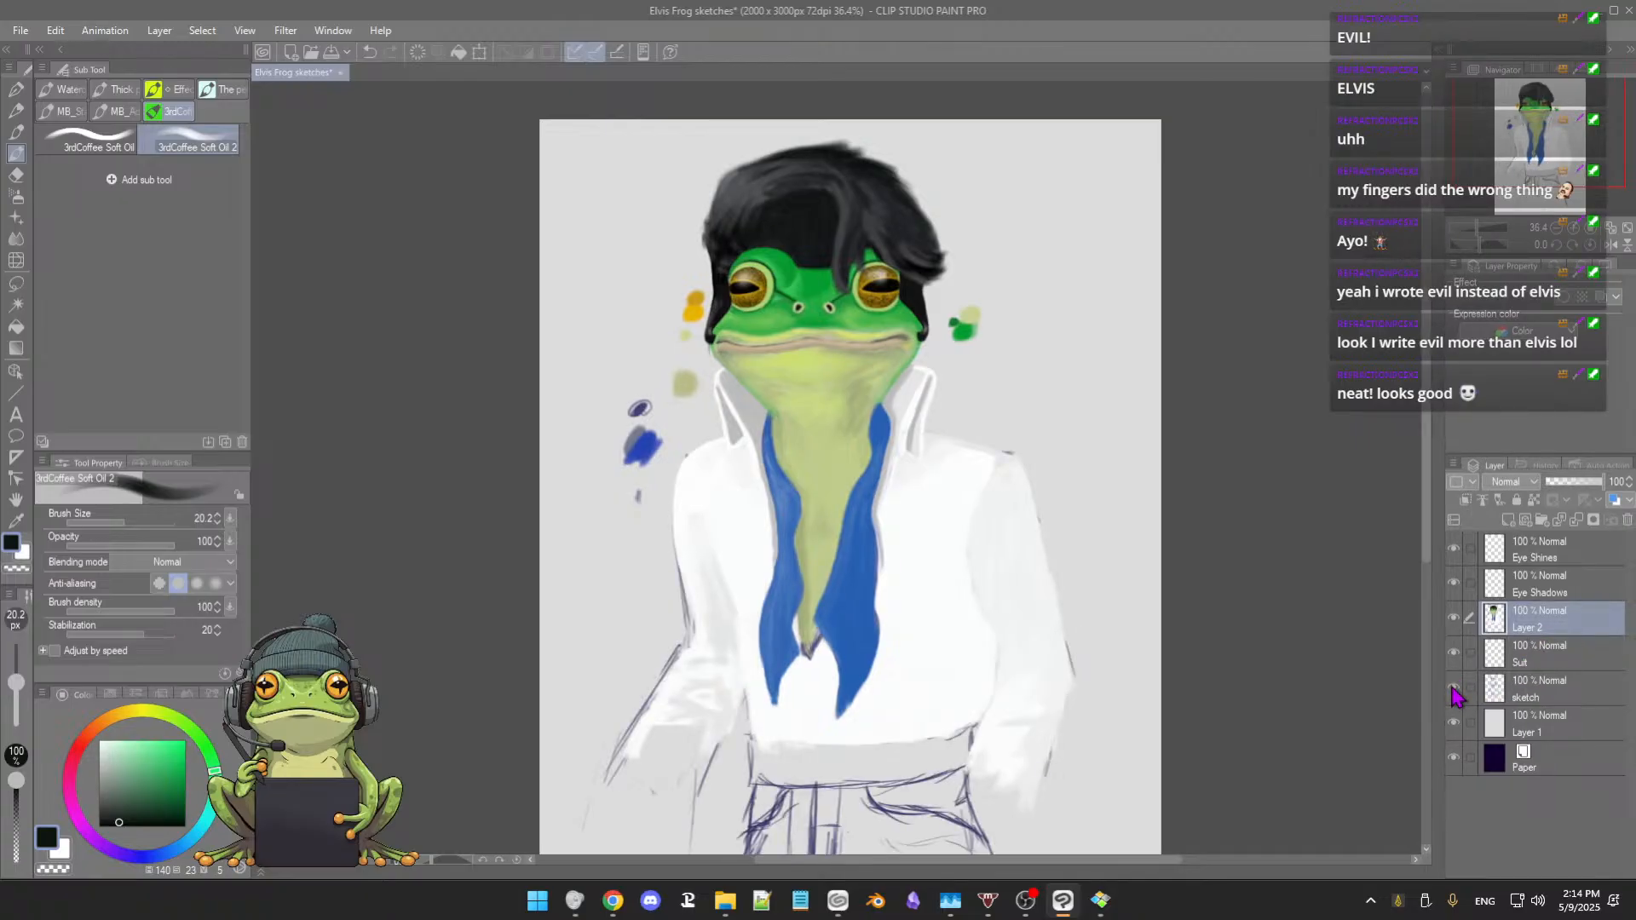
pyautogui.click(1453, 691)
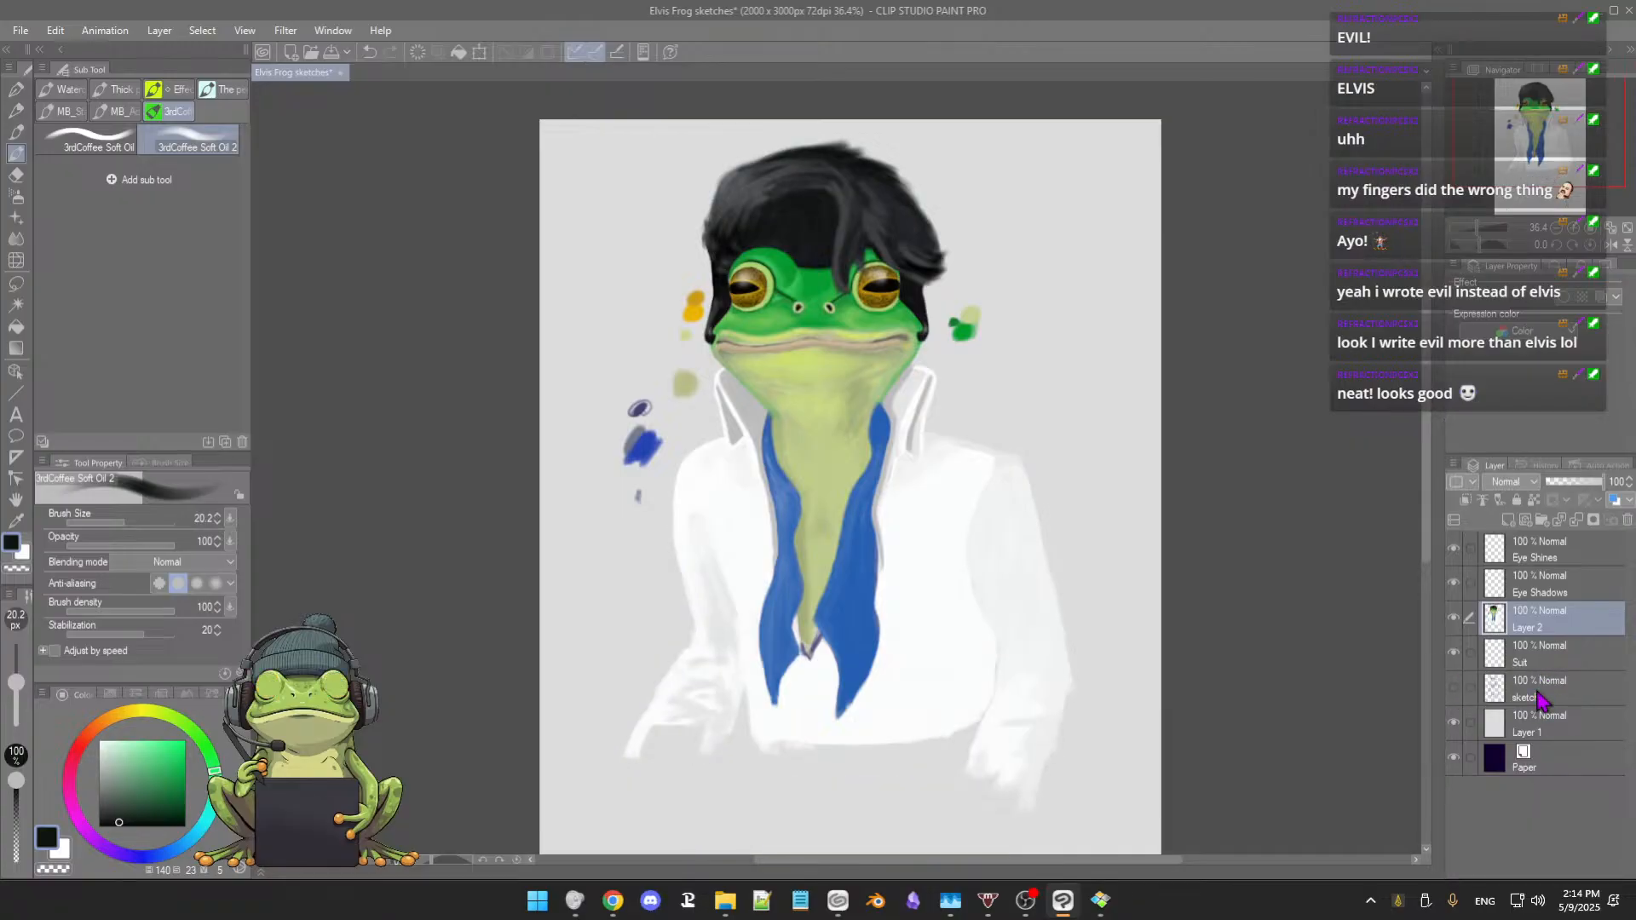
# Step: Move the Suit layer above Layer 2 in the layer stack and examine the collar and scarf
pyautogui.click(1550, 666)
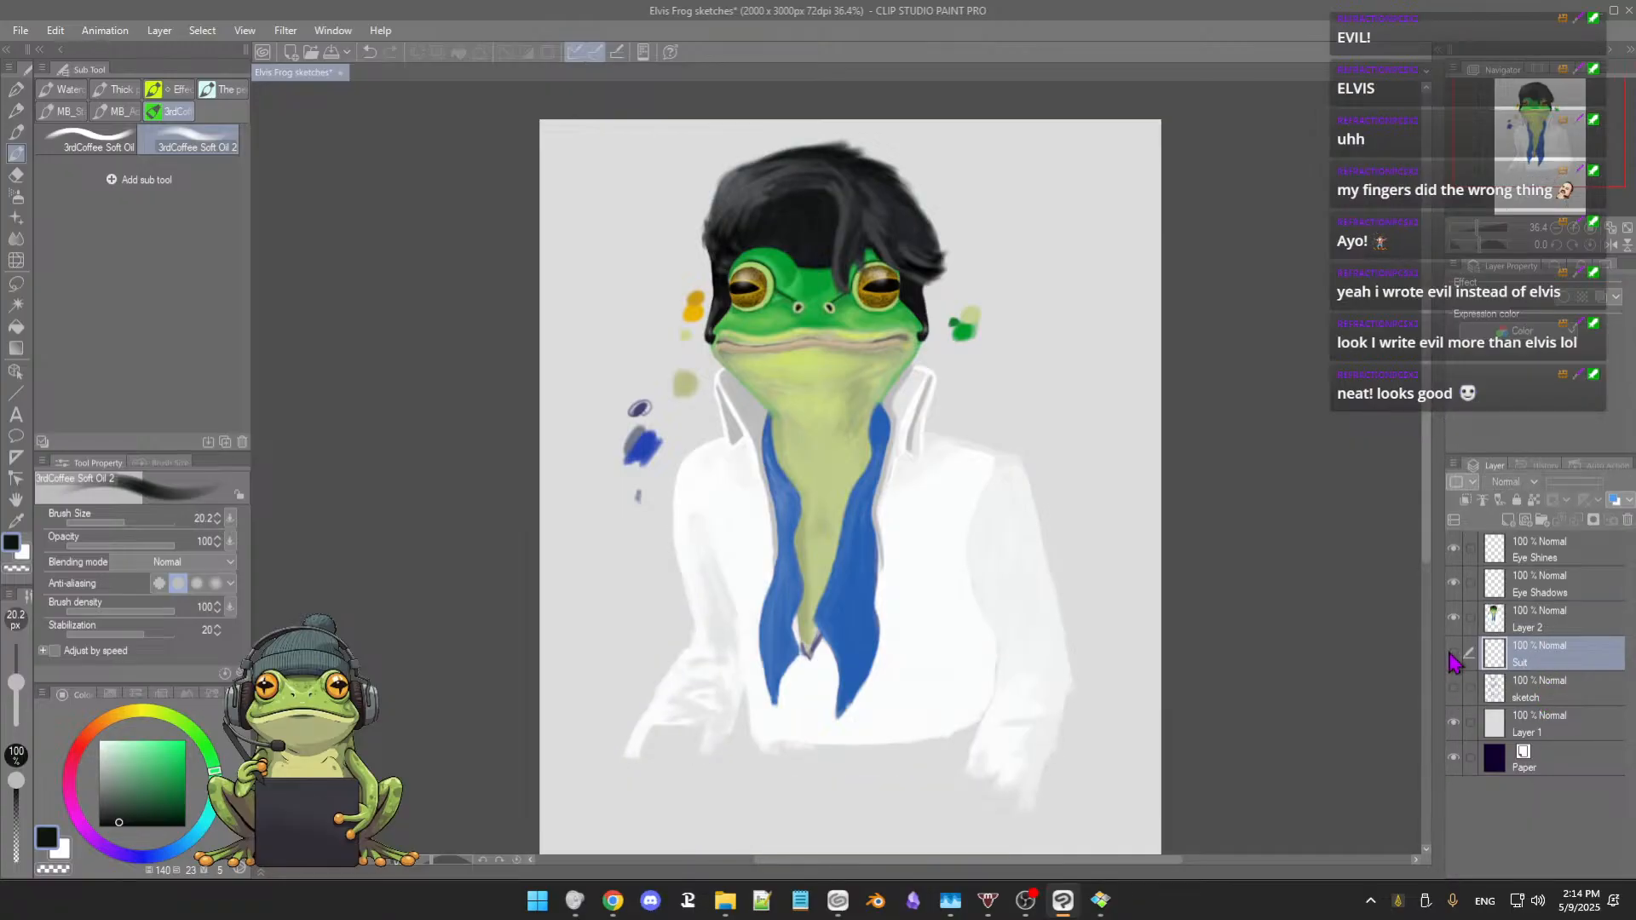
pyautogui.moveTo(1547, 669); pyautogui.dragTo(1544, 610)
pyautogui.scroll(-1, 964, 504)
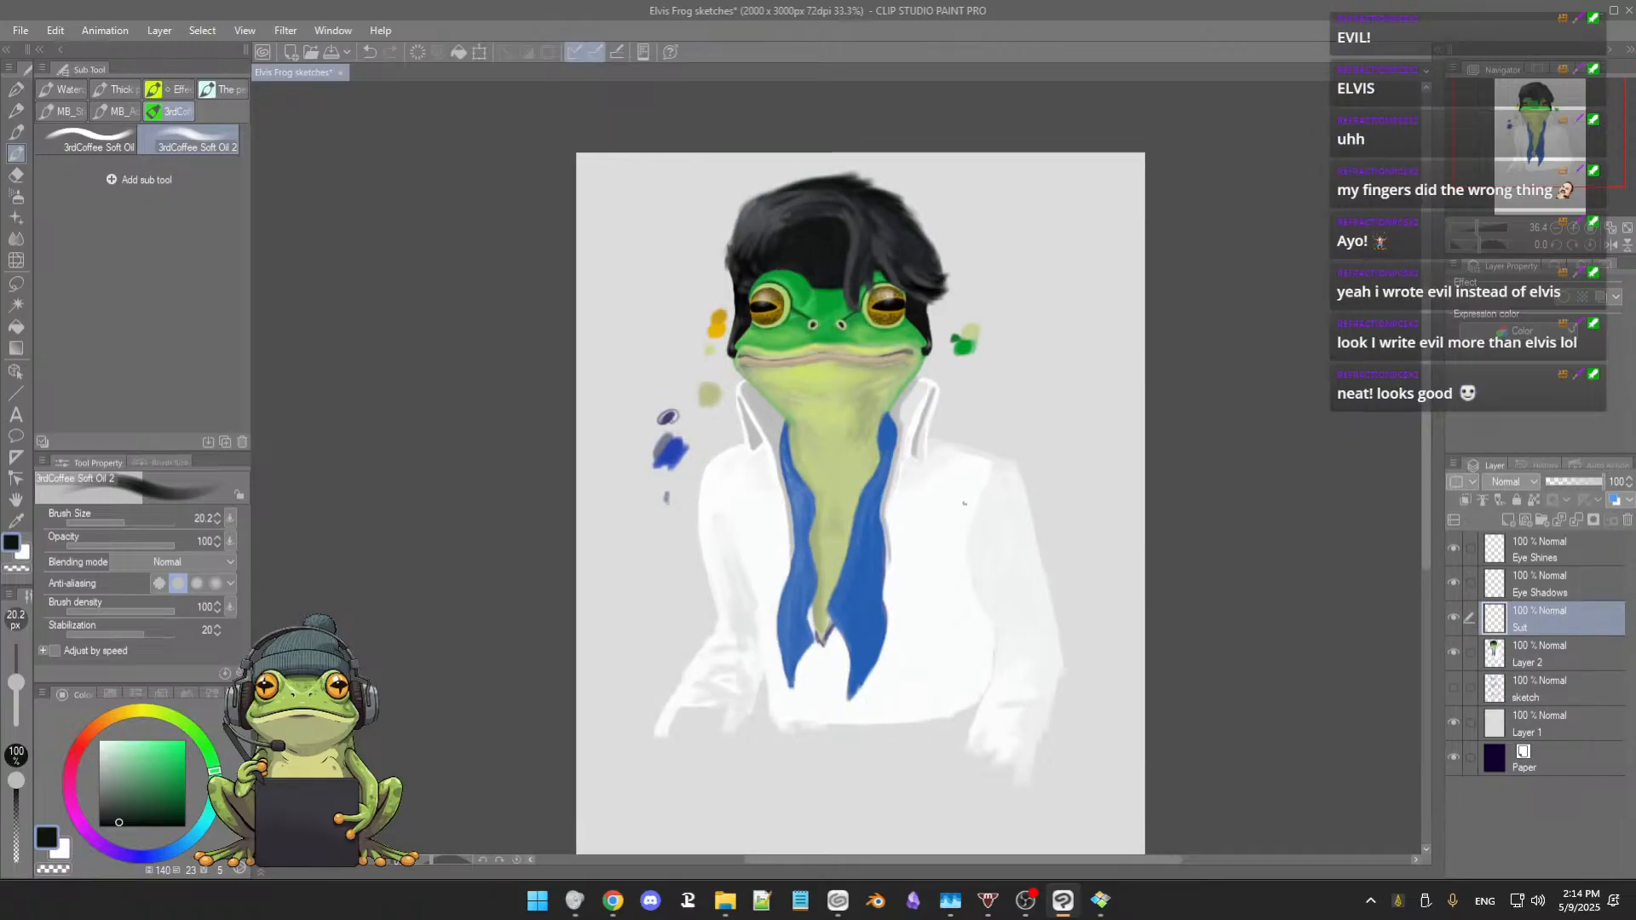
pyautogui.scroll(4, 963, 503)
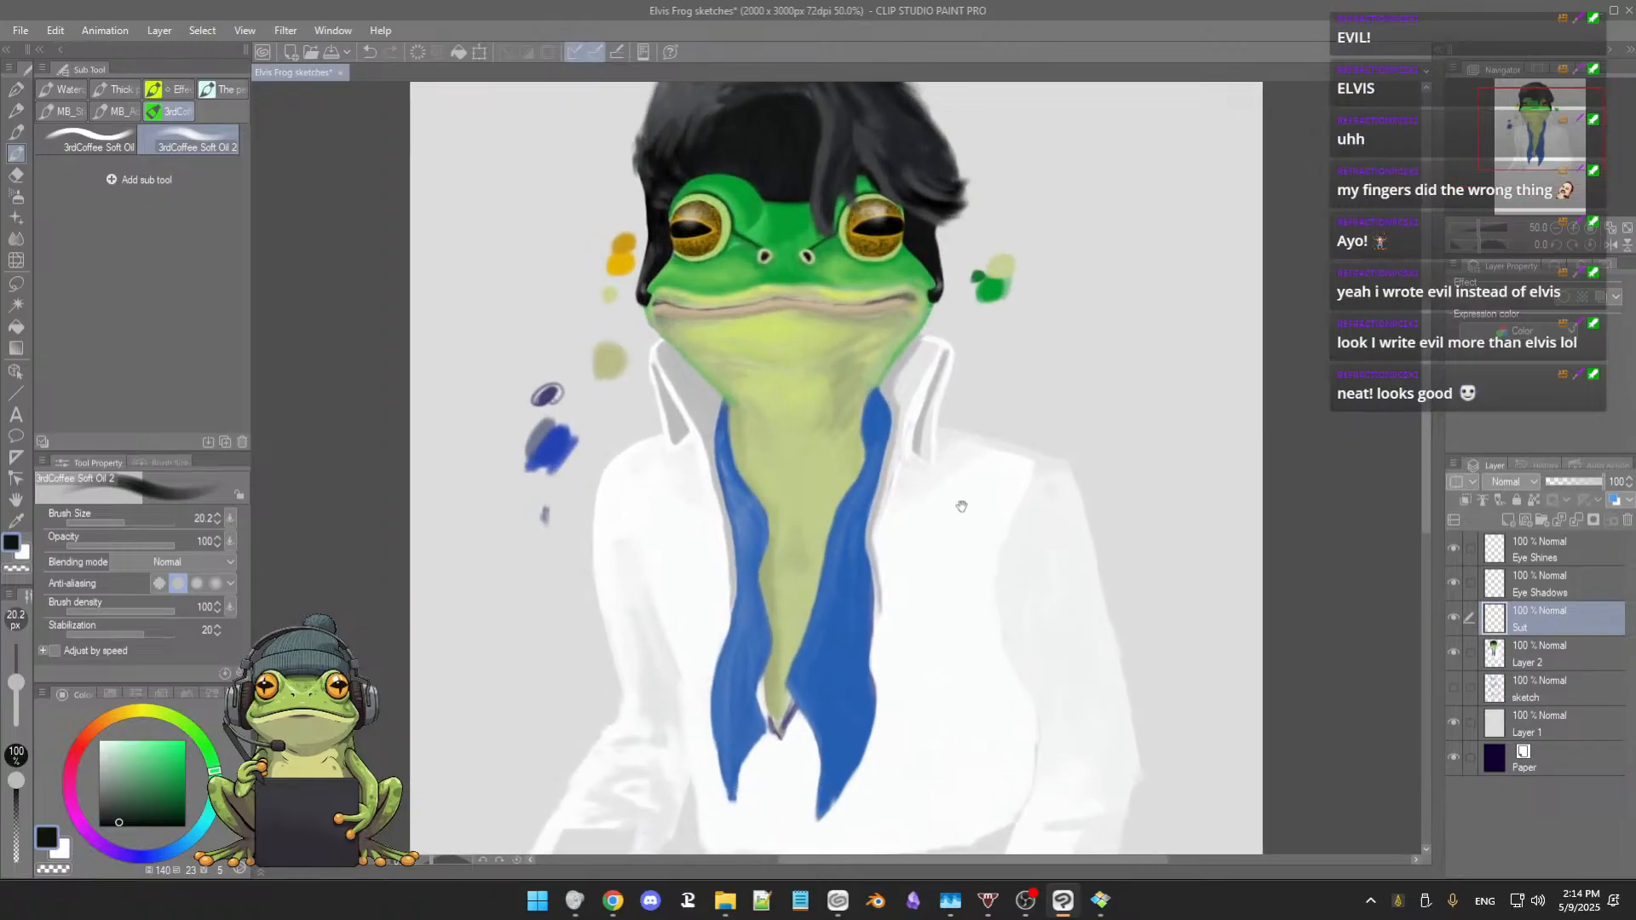
pyautogui.moveTo(962, 506); pyautogui.dragTo(971, 517)
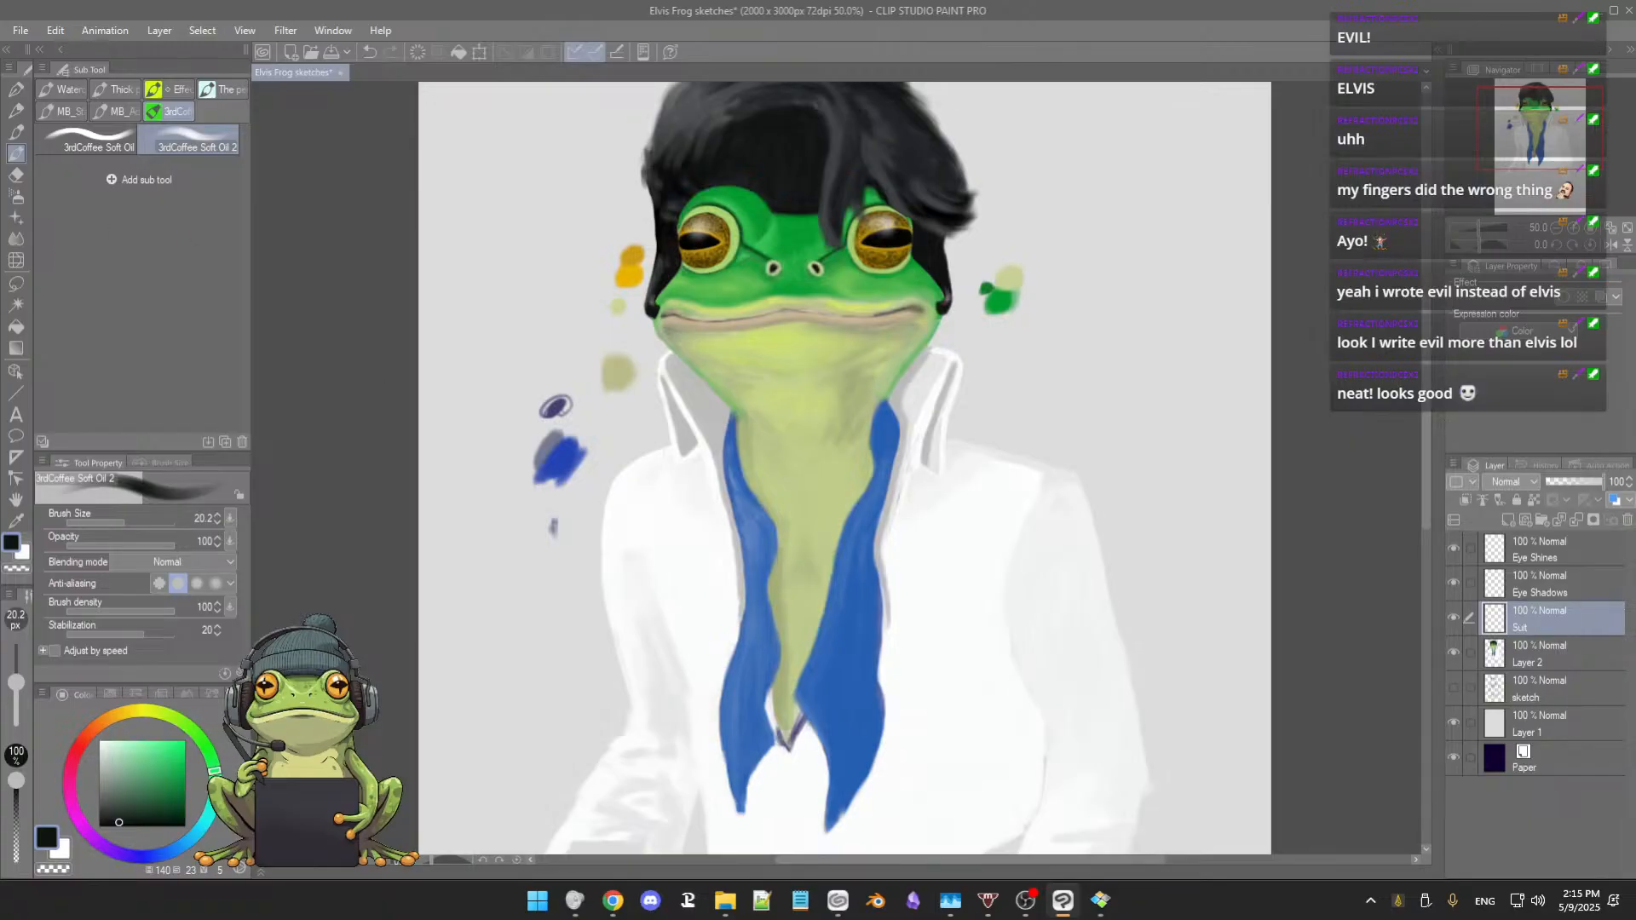
pyautogui.hotkey('alt', 'Tab')
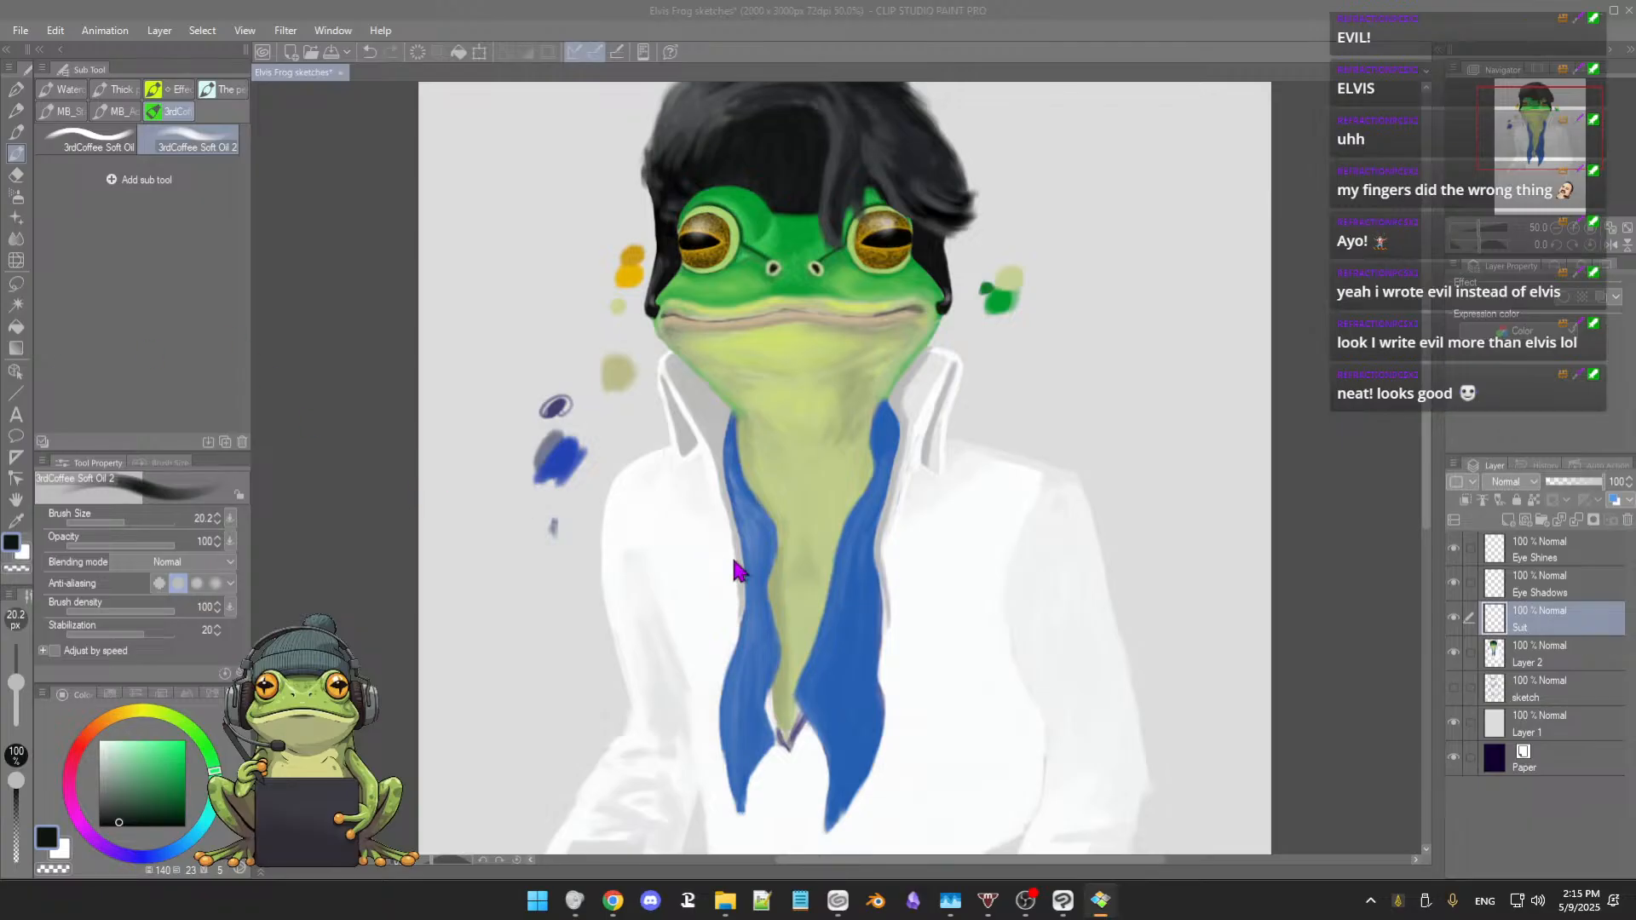
pyautogui.click(1150, 338)
pyautogui.scroll(1, 979, 432)
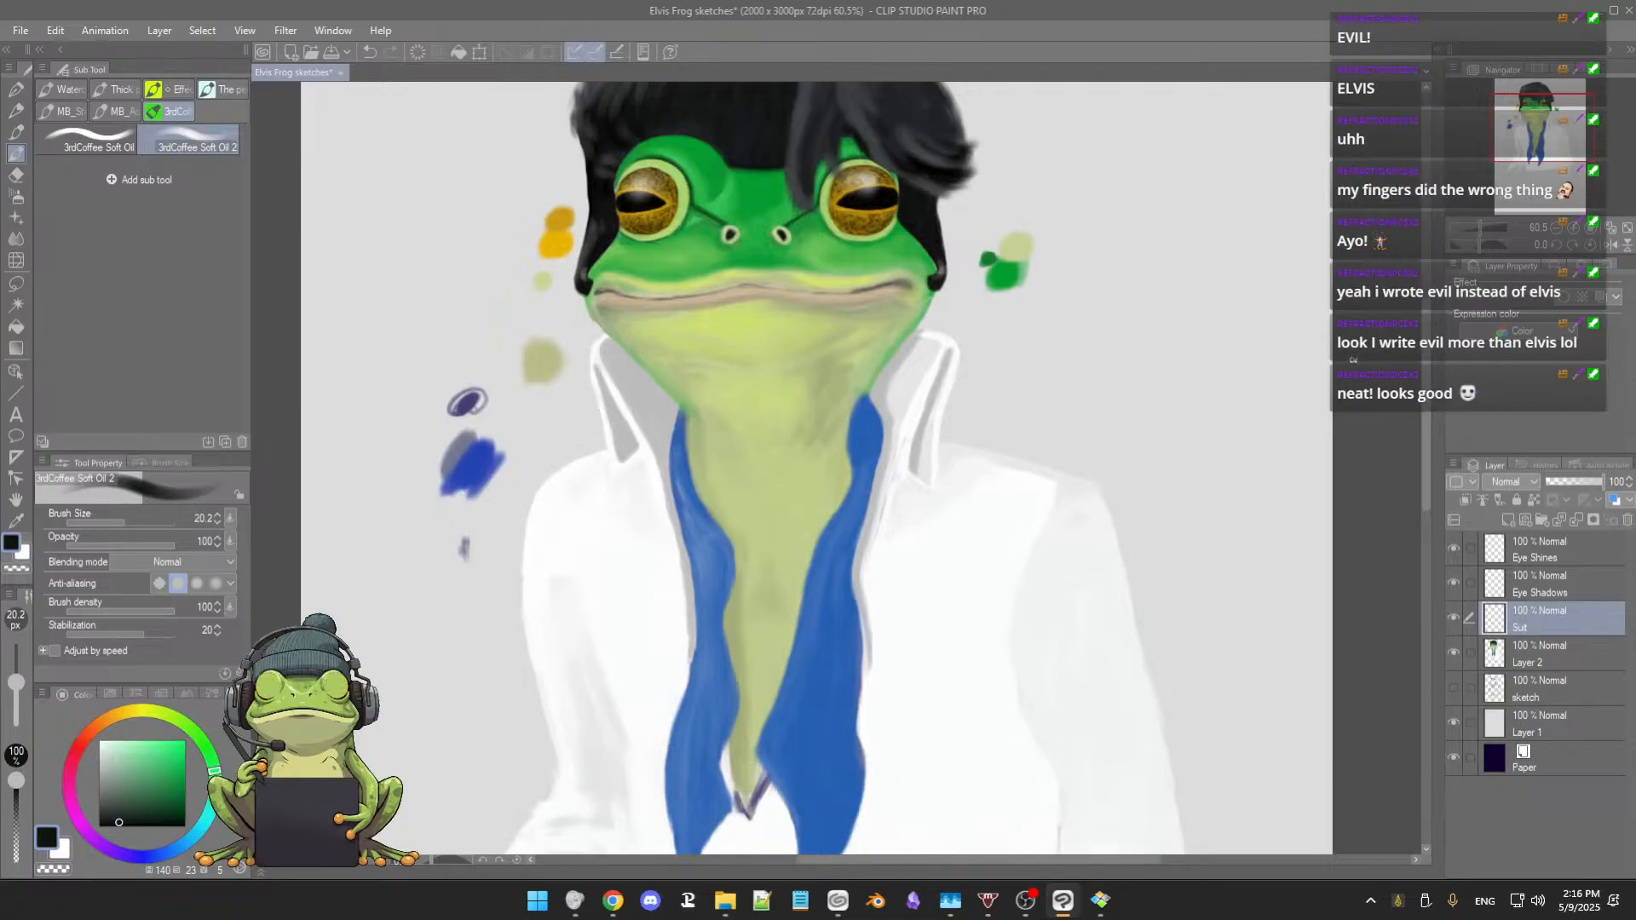
pyautogui.scroll(-1, 946, 381)
pyautogui.scroll(1, 946, 381)
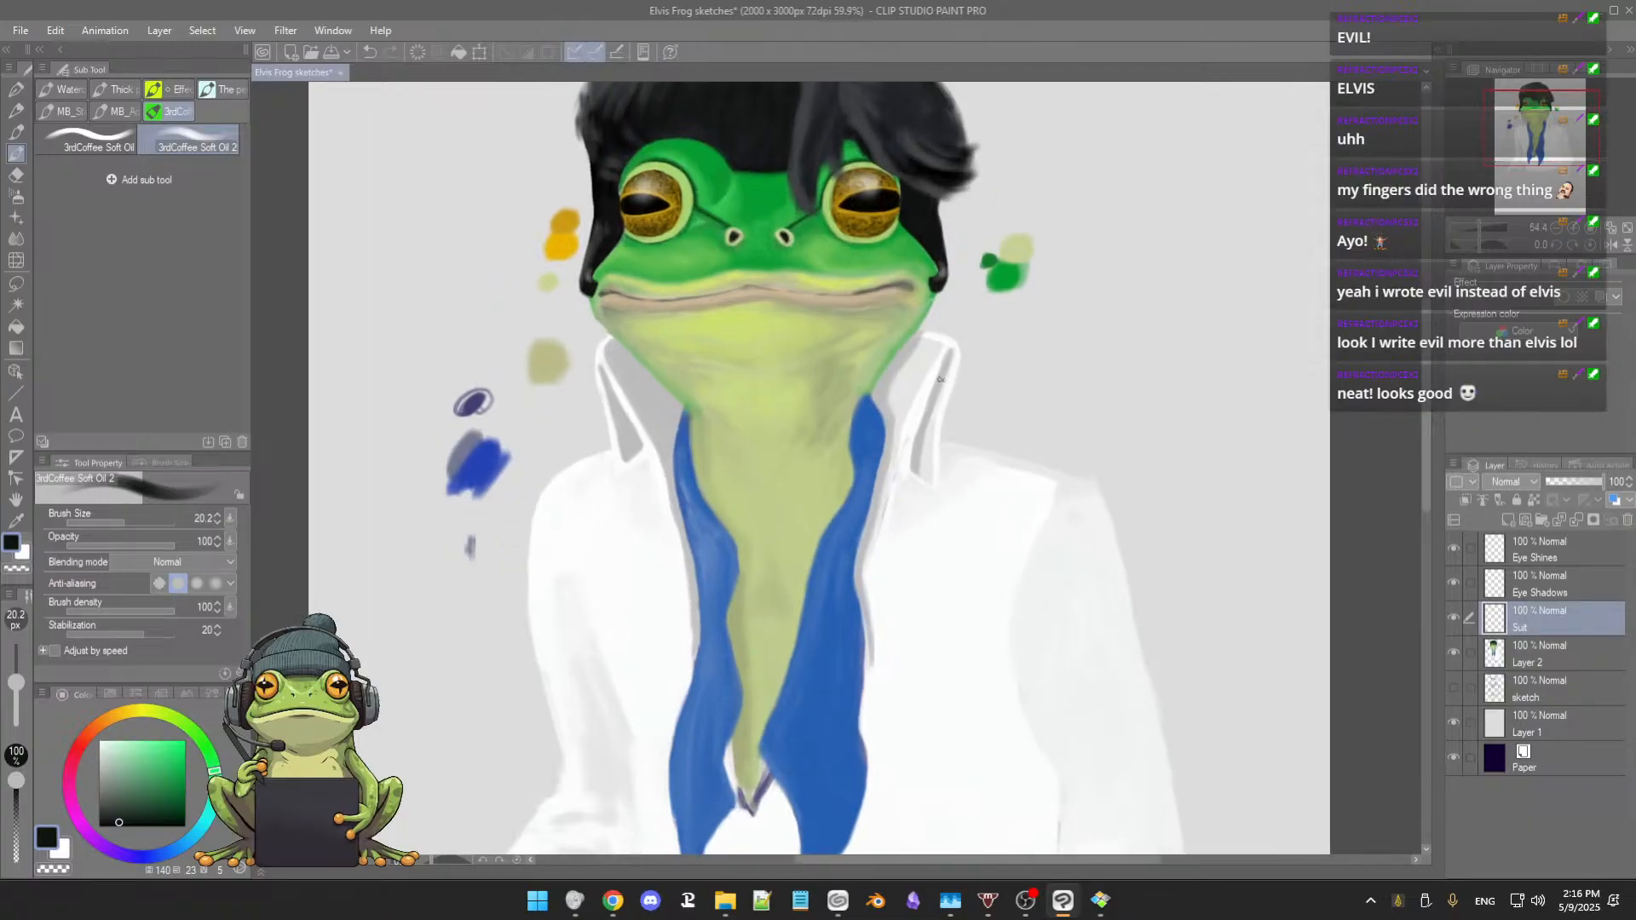
# Step: Toggle Layer 2's visibility to check which parts of the figure it holds
pyautogui.moveTo(911, 358); pyautogui.dragTo(938, 470)
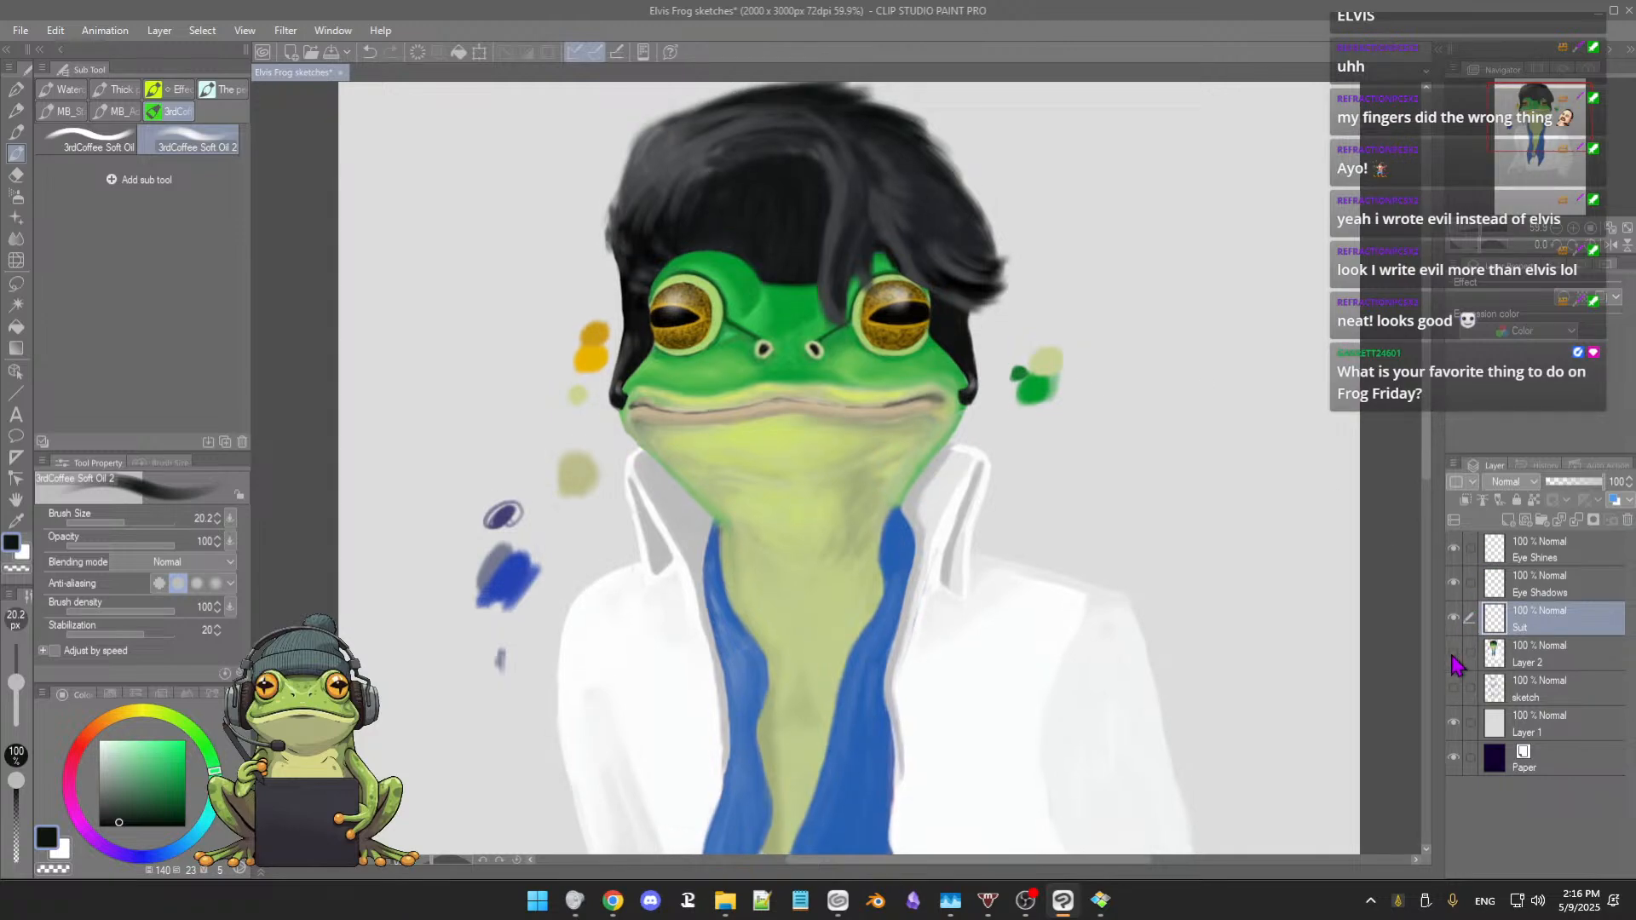
pyautogui.click(1454, 654)
pyautogui.click(1454, 653)
pyautogui.click(1453, 653)
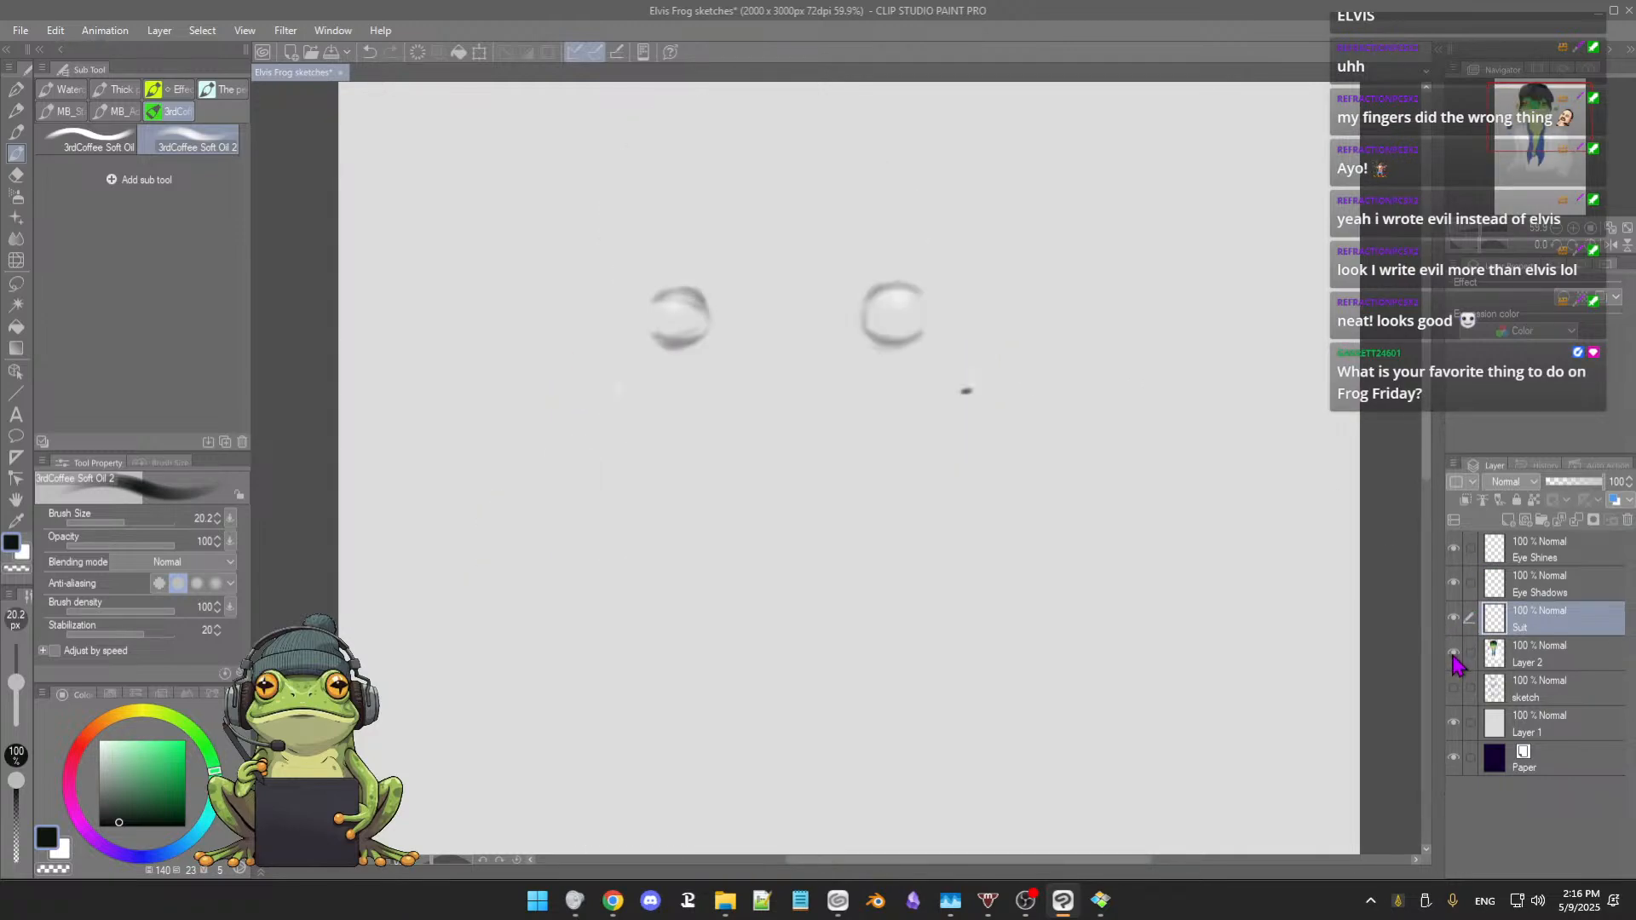
pyautogui.click(1454, 653)
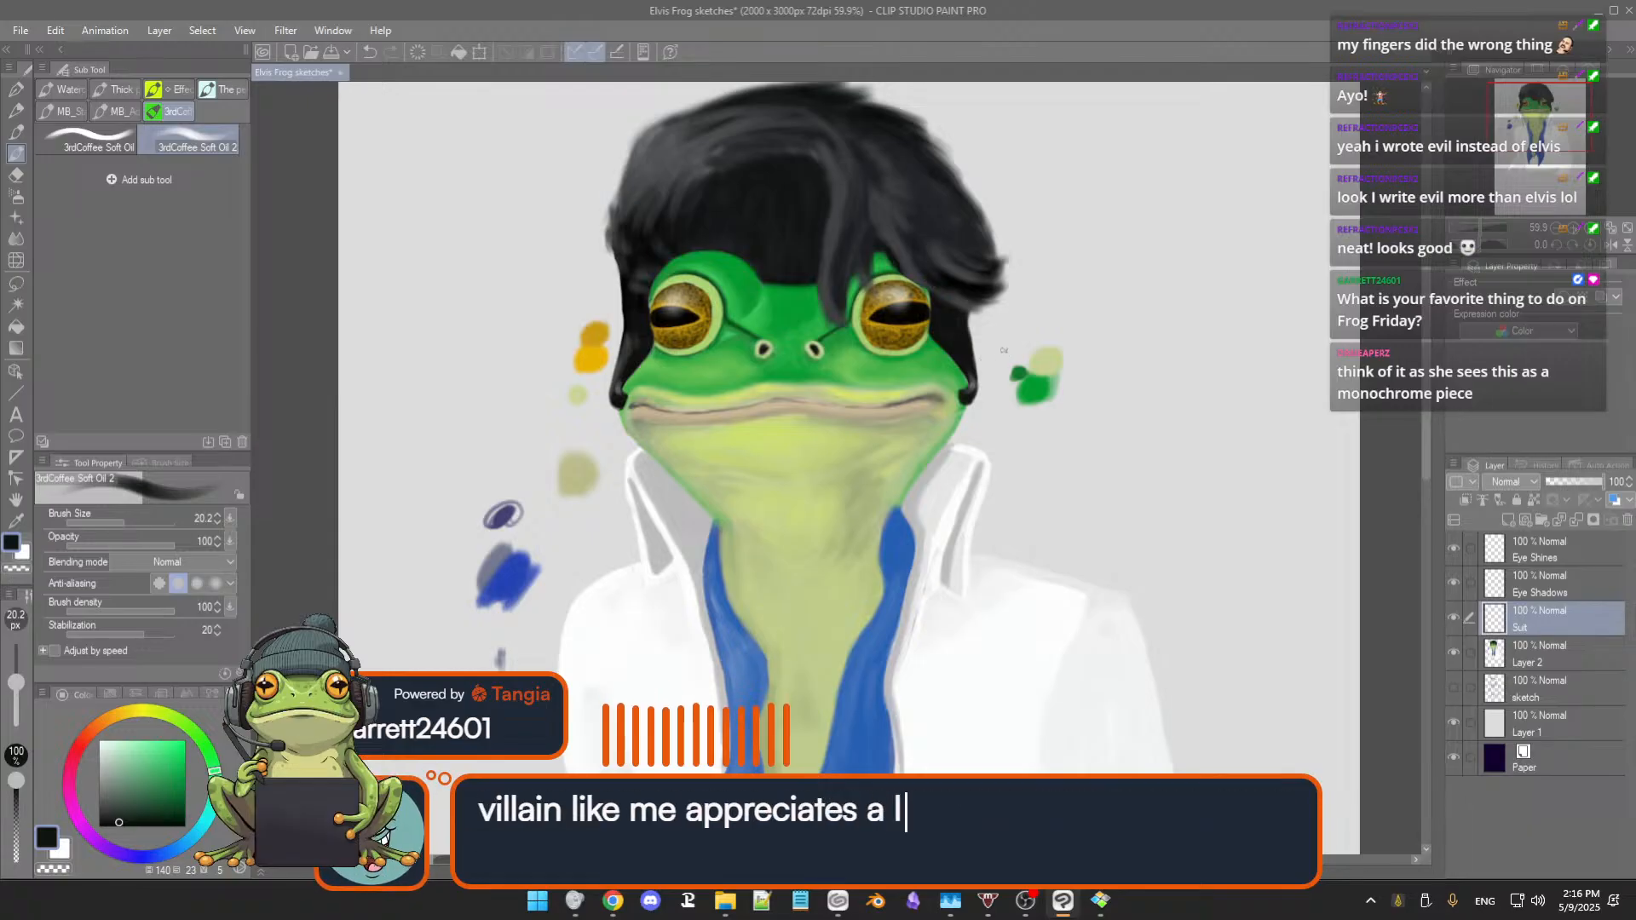
# Step: Try erasing the green eyelid area between the fringe and the eye on Layer 2 with the hard eraser at size 35.8
pyautogui.moveTo(982, 358); pyautogui.dragTo(1014, 392)
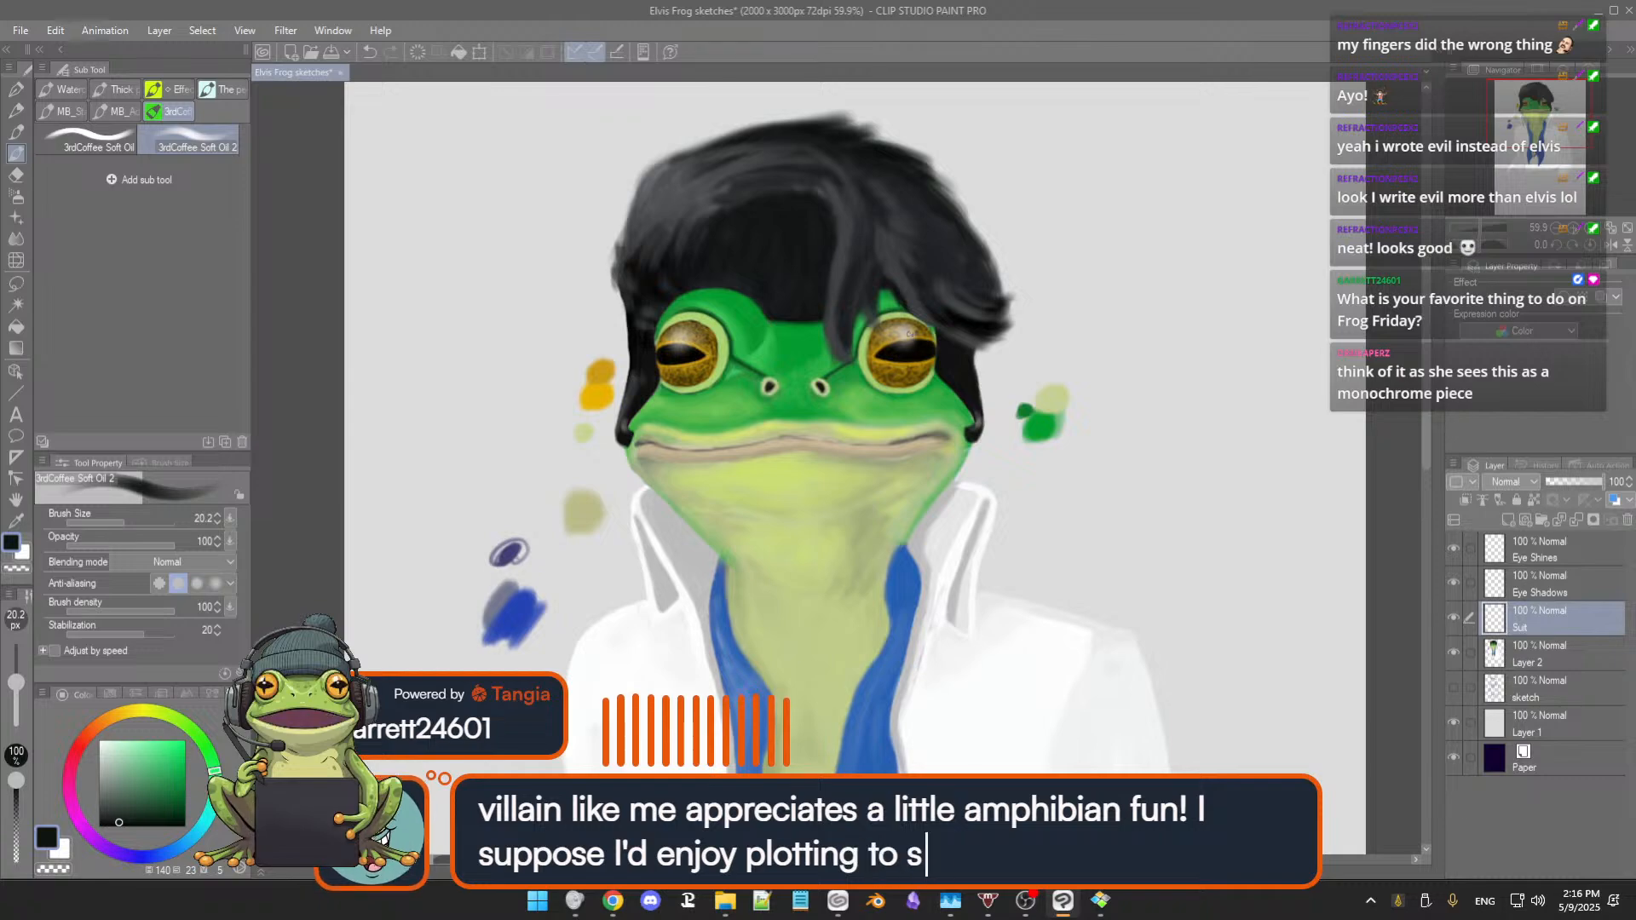
pyautogui.press('e')
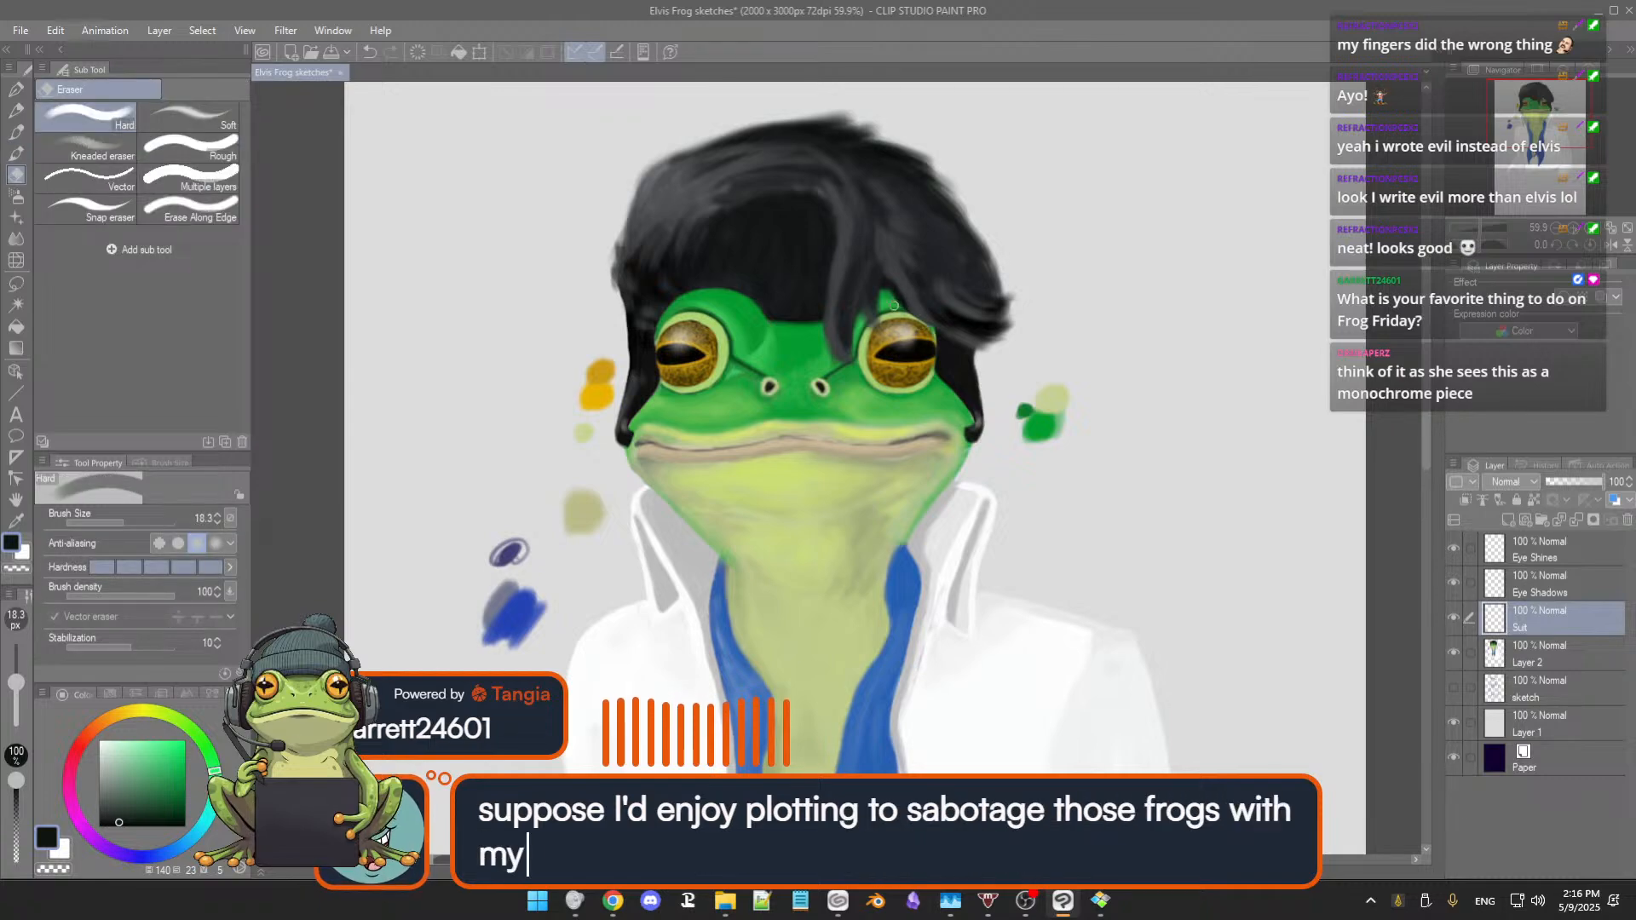
pyautogui.moveTo(904, 329); pyautogui.dragTo(914, 329)
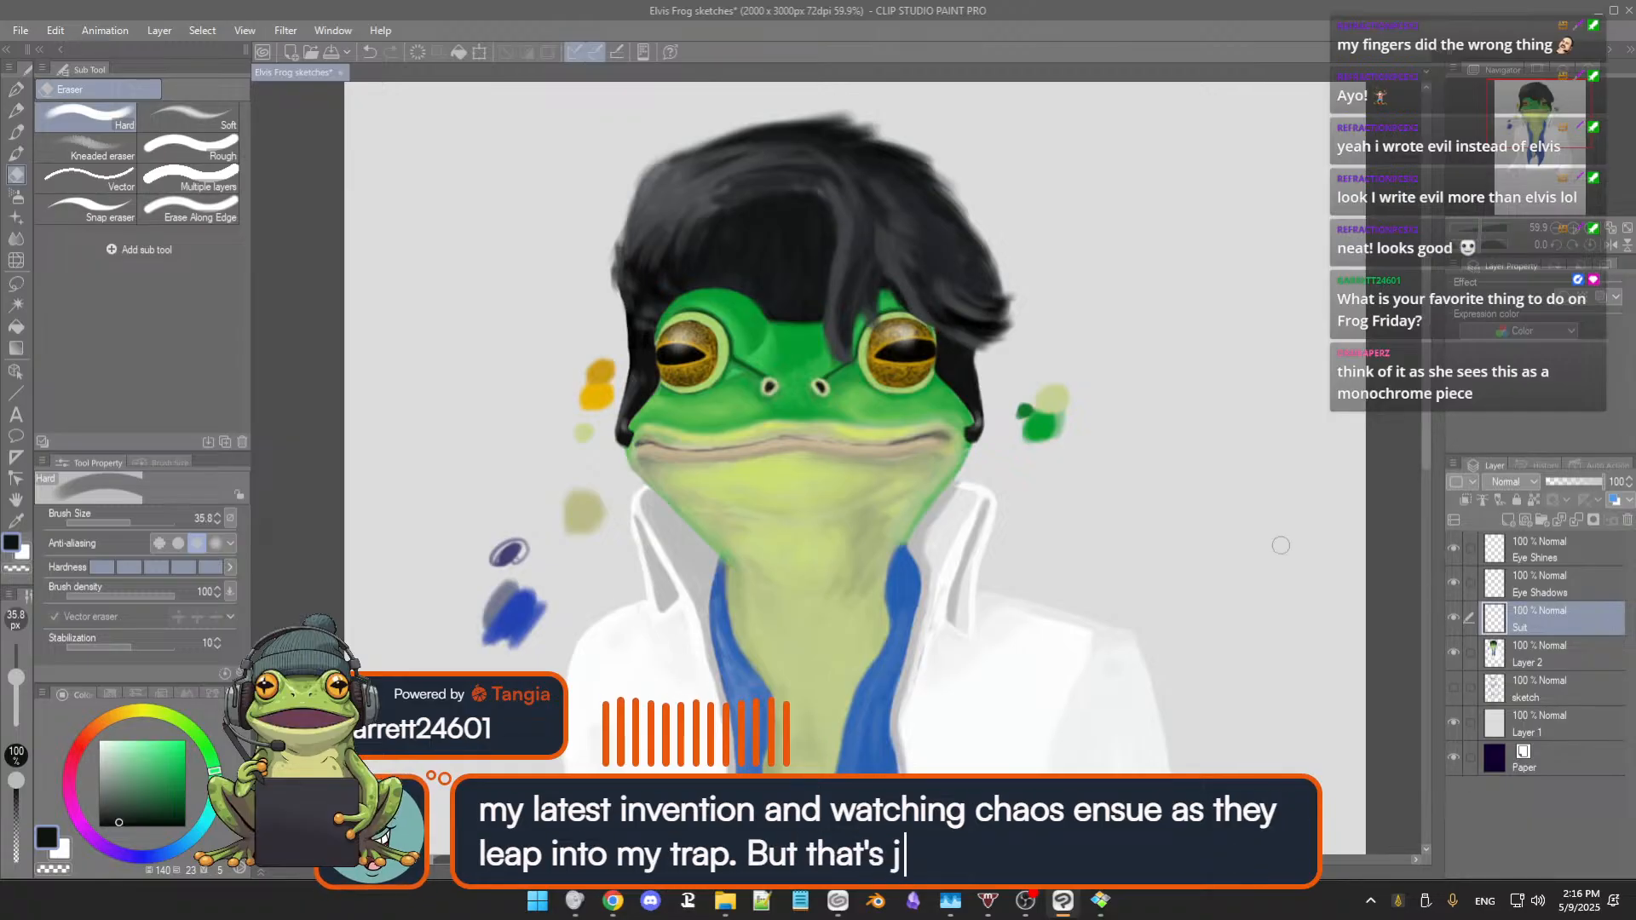
pyautogui.hotkey('alt', '[')
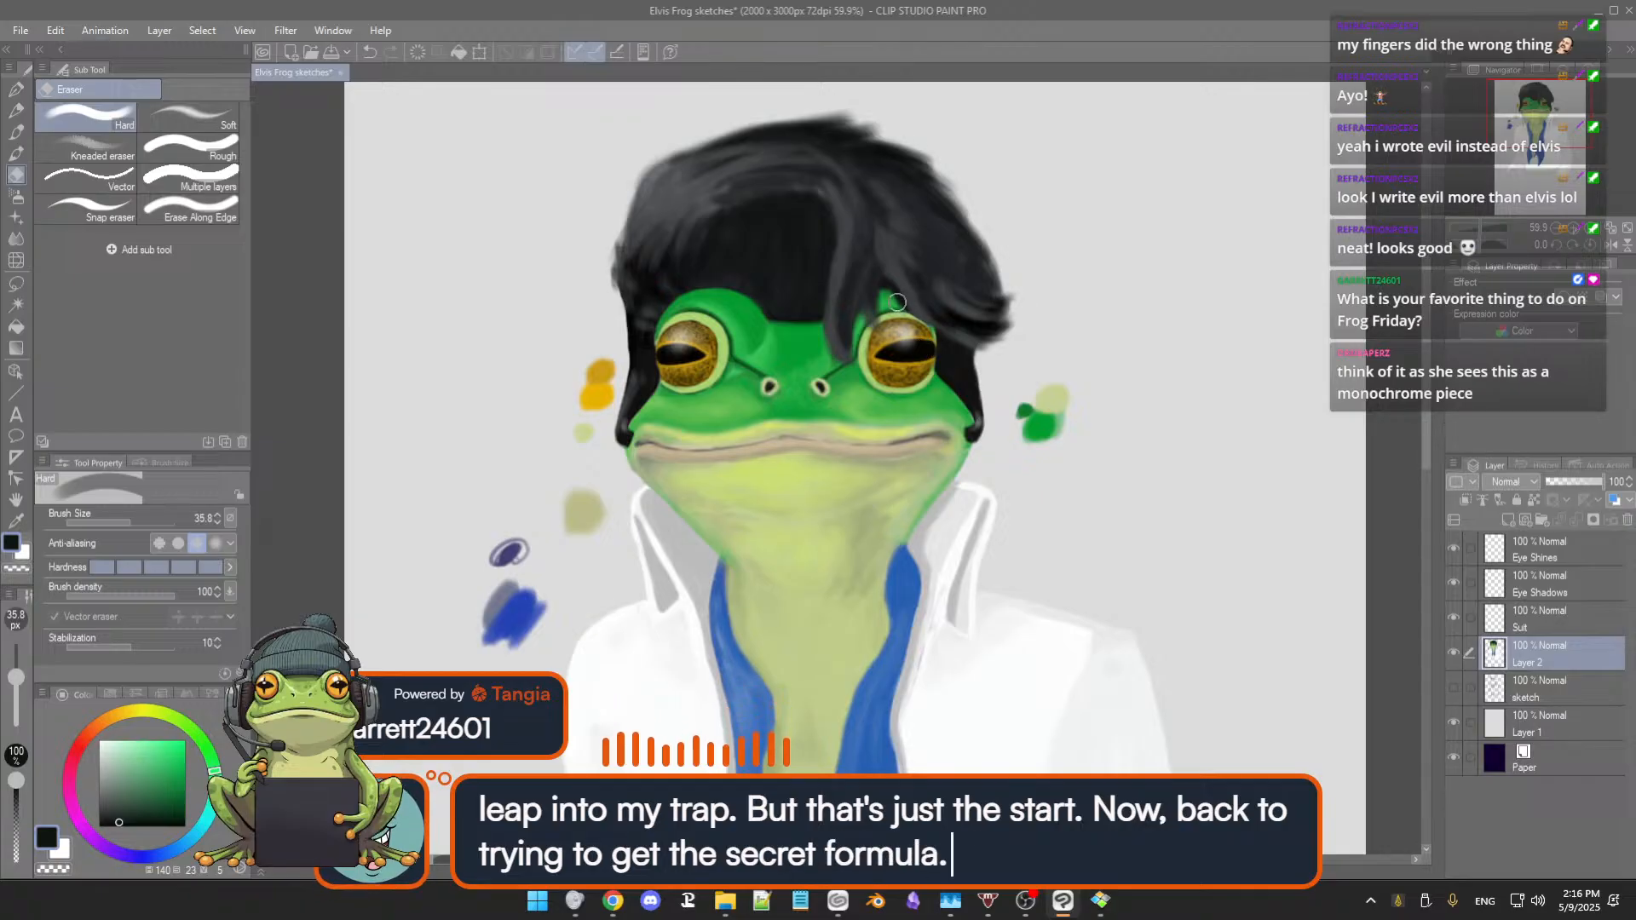
pyautogui.moveTo(893, 307)
pyautogui.mouseDown()
pyautogui.moveTo(923, 305)
pyautogui.moveTo(916, 320)
pyautogui.mouseUp()
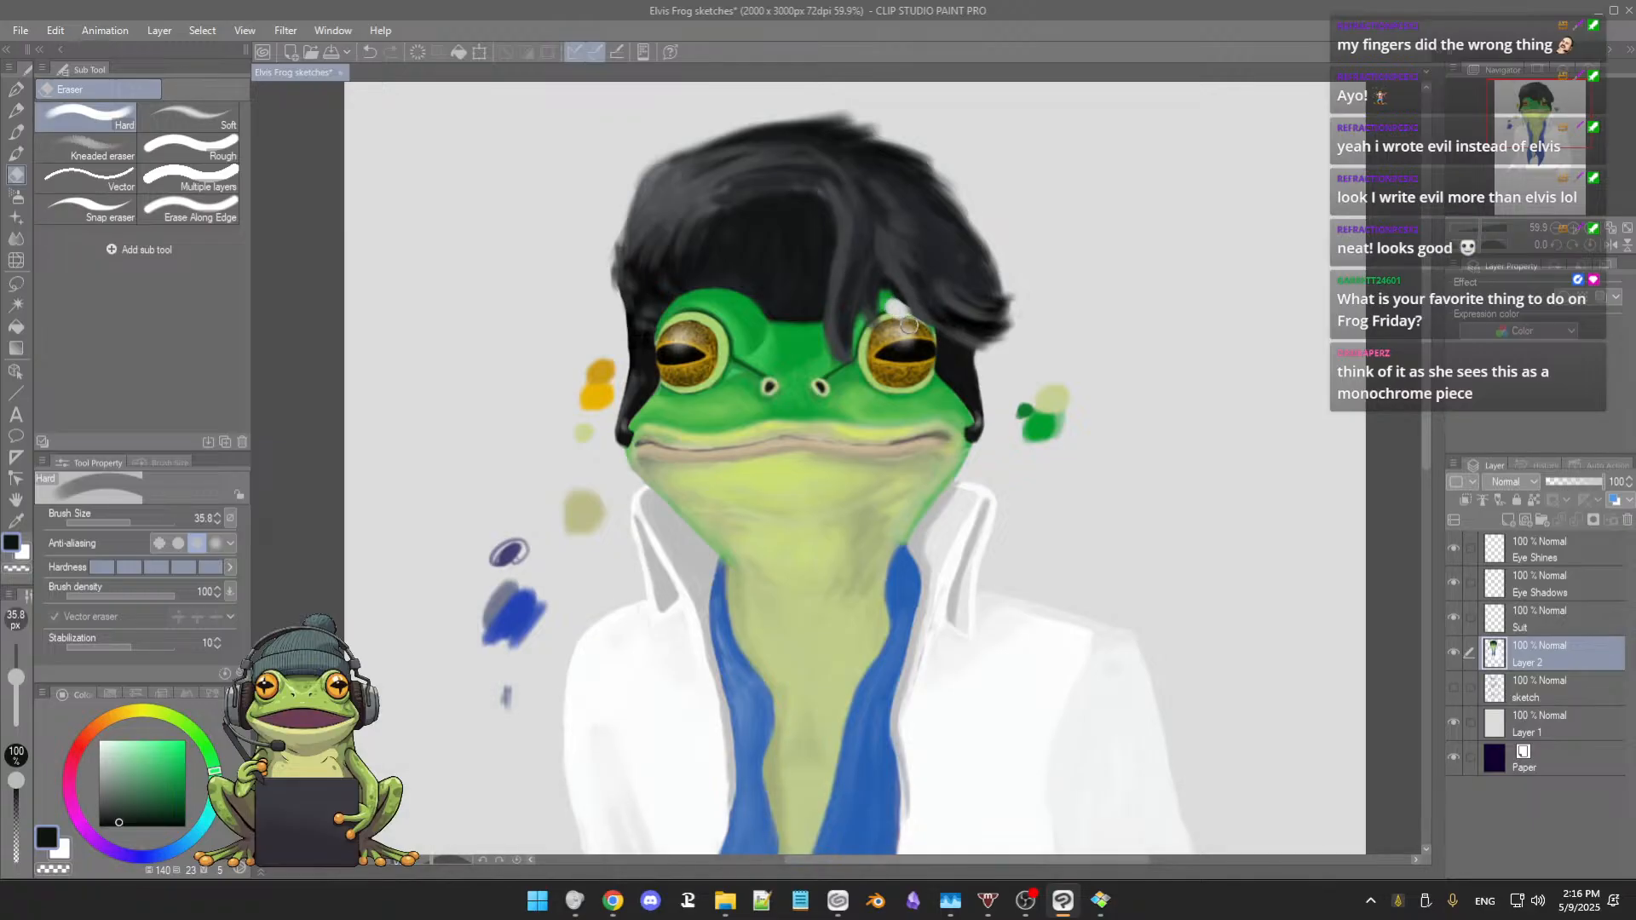
pyautogui.hotkey('ctrl', 'z')
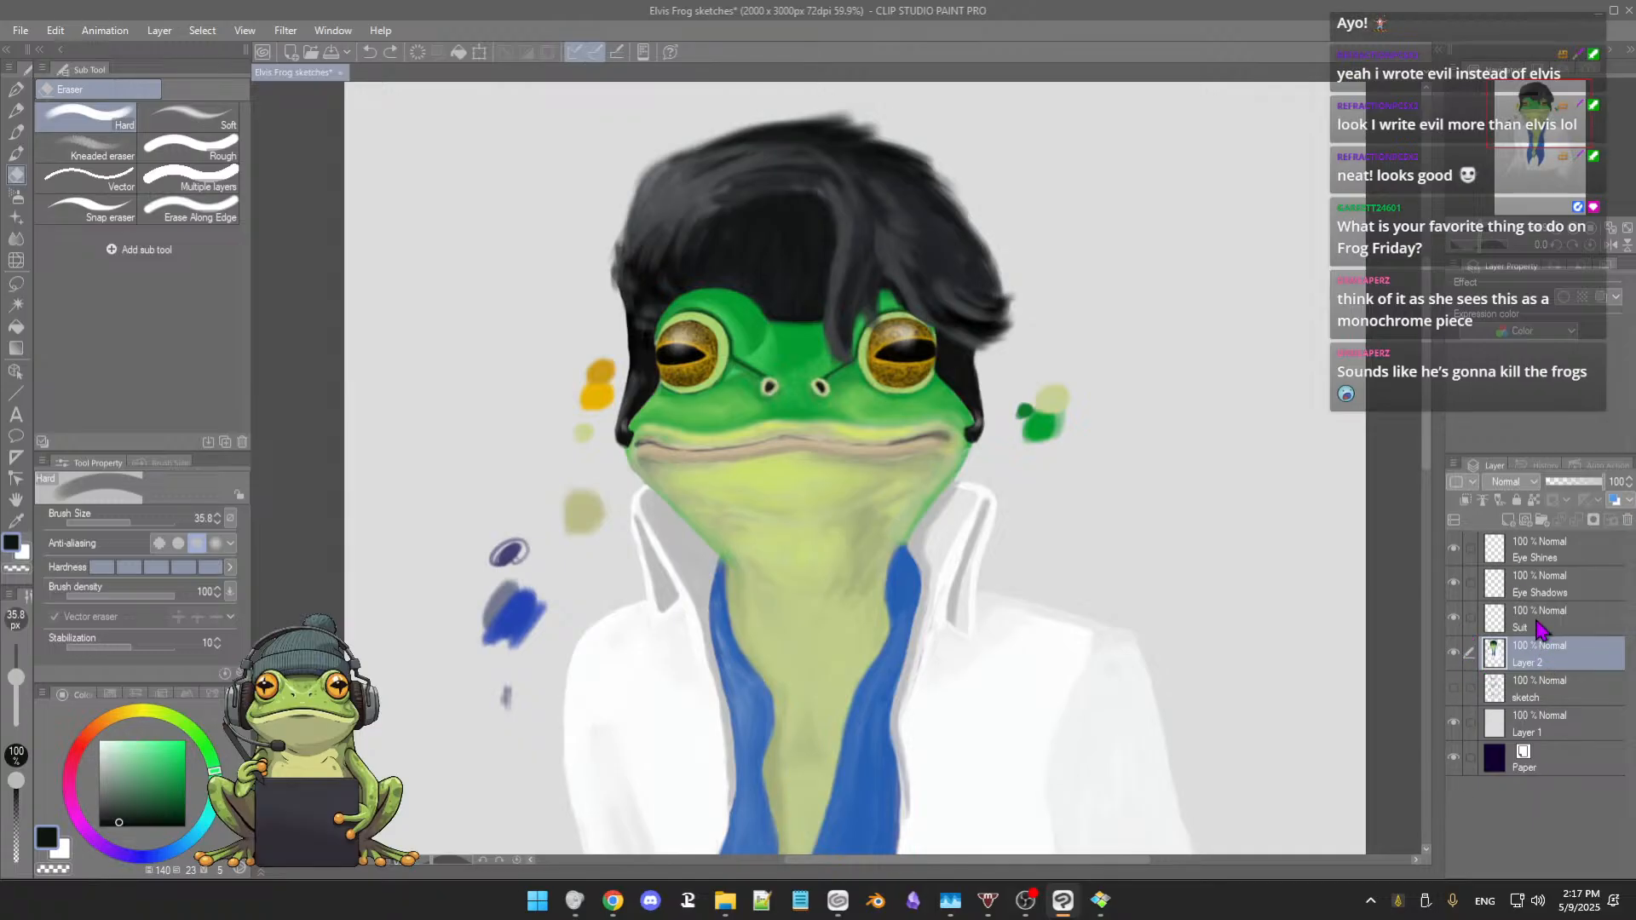
# Step: Add a new layer above Layer 2 and paint a sampled green over the hair above the fringe-side eye with 3rdCoffee Soft Oil 2
pyautogui.click(1509, 518)
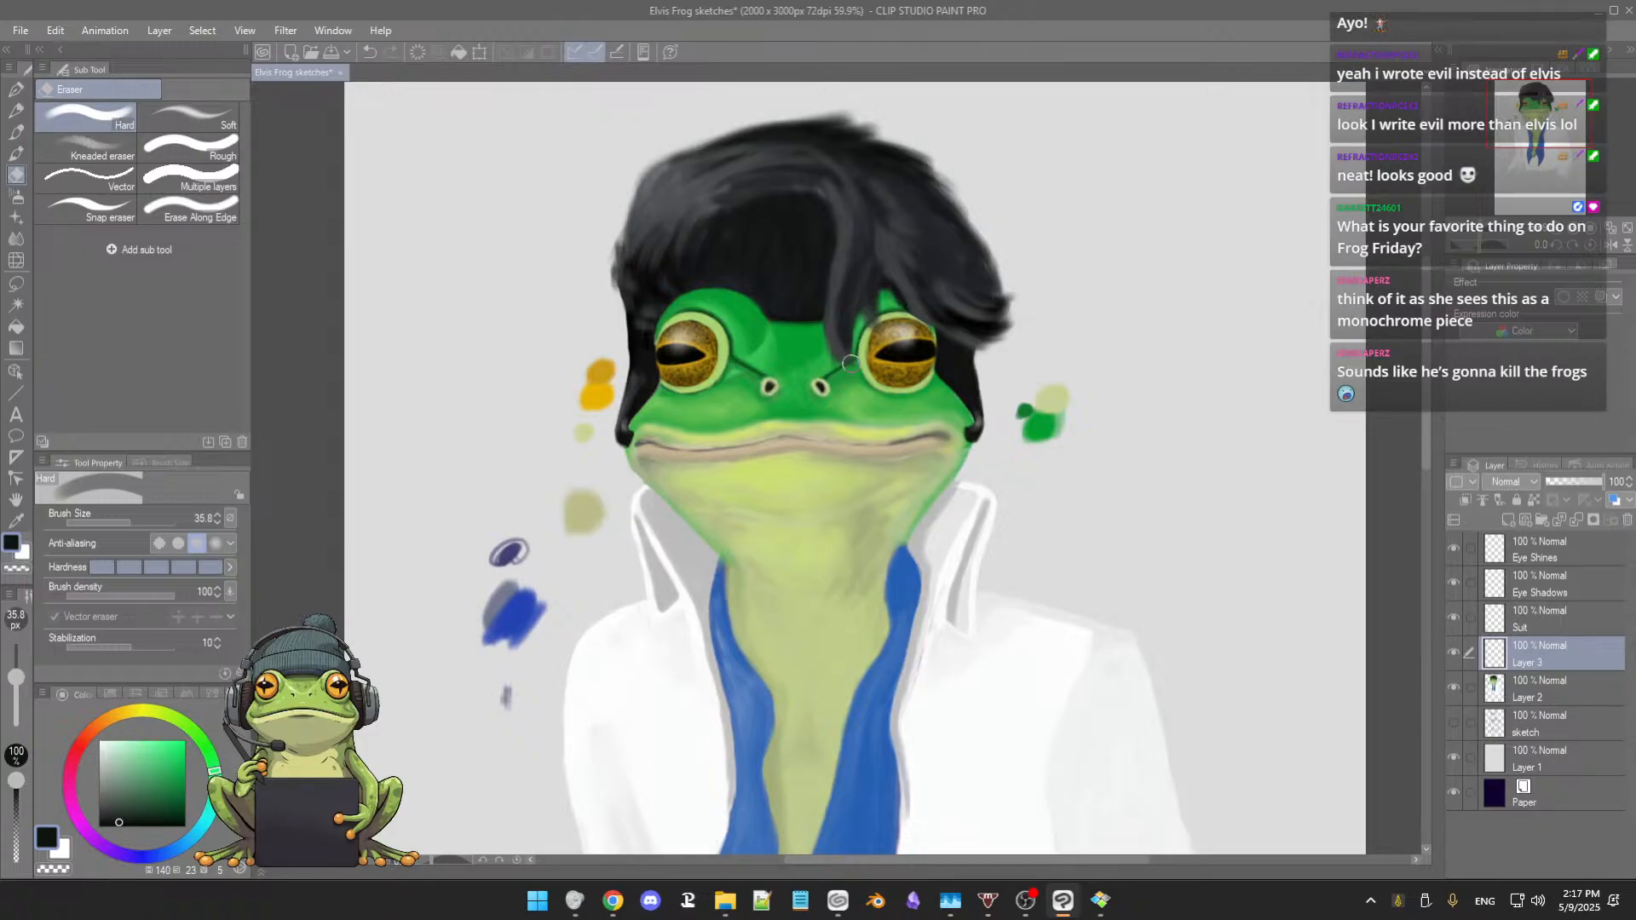
pyautogui.press('b')
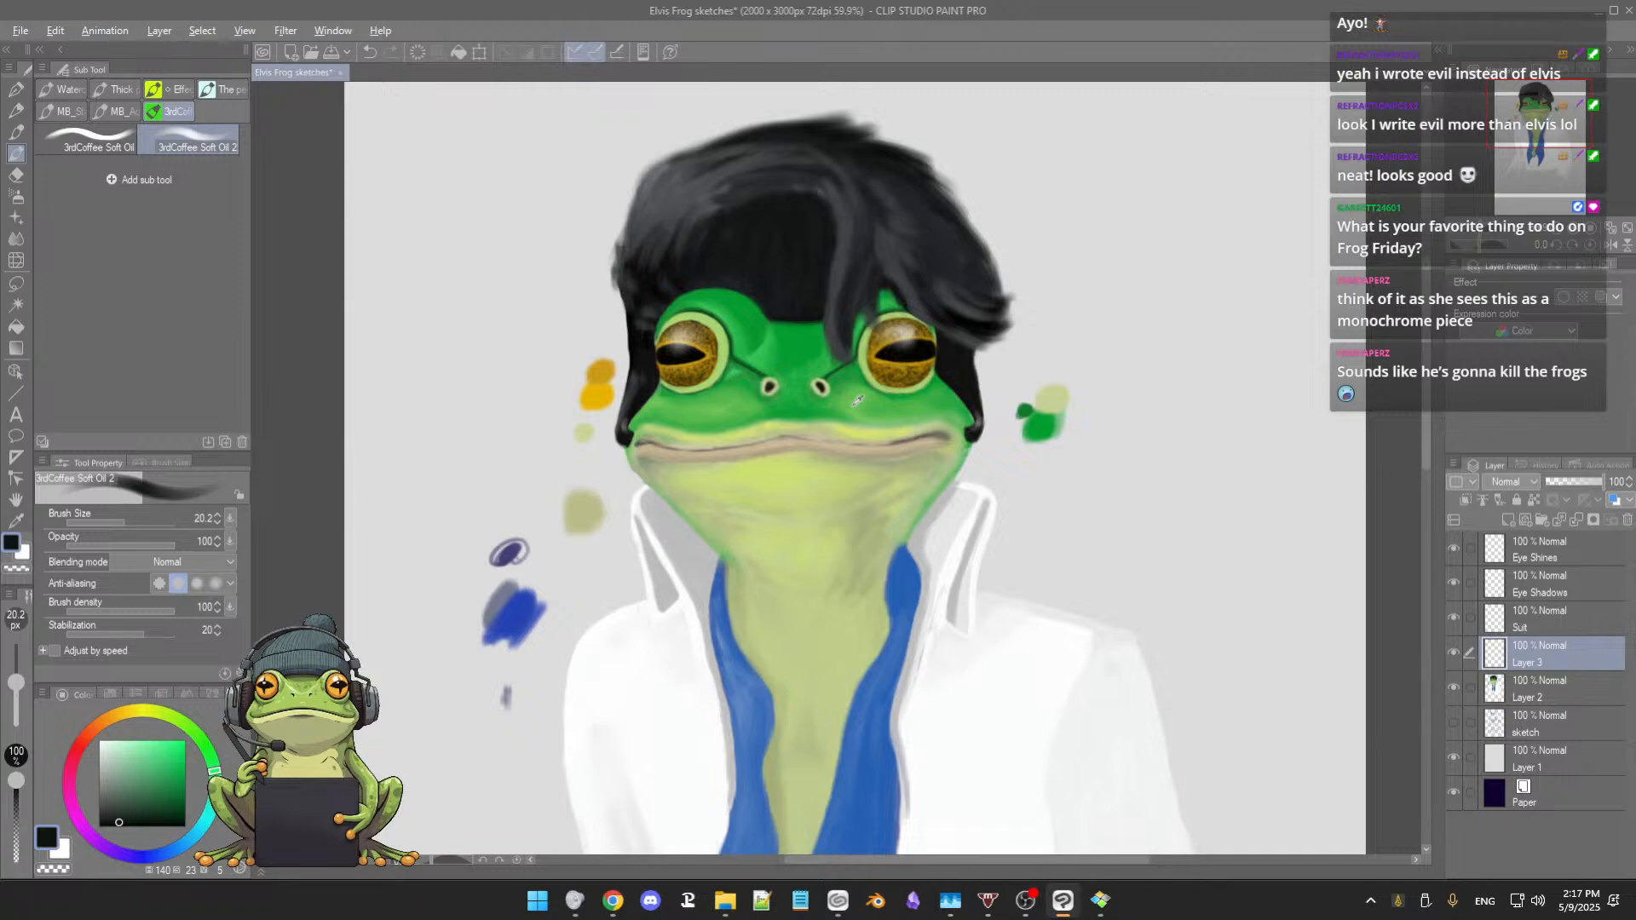
pyautogui.keyDown('alt'); pyautogui.click(861, 367); pyautogui.keyUp('alt')
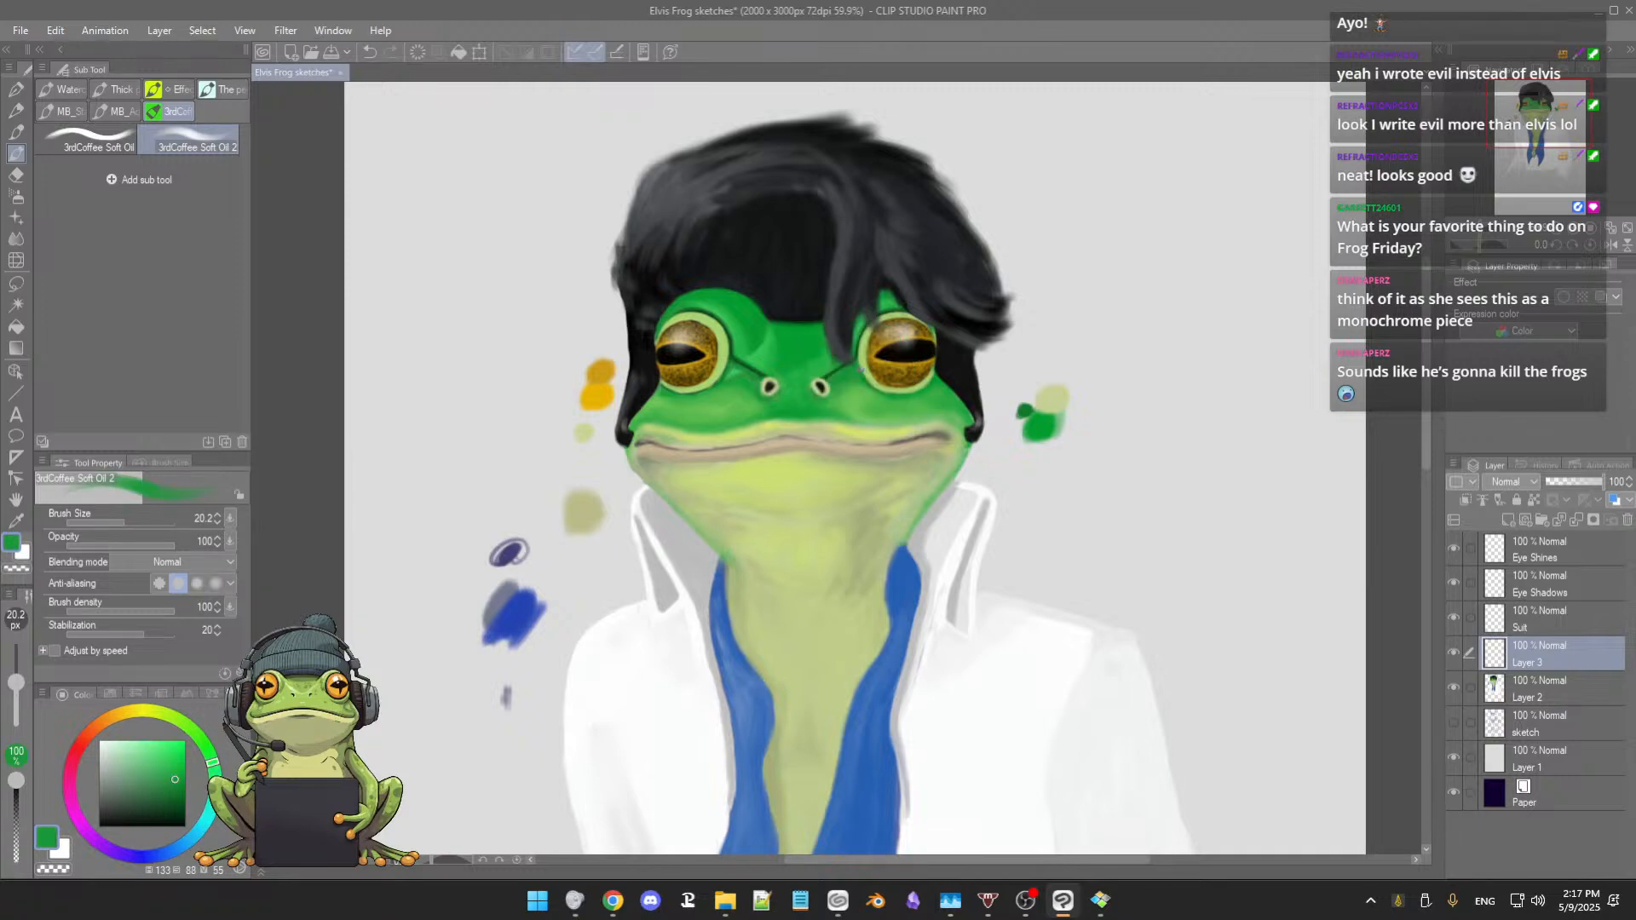
pyautogui.scroll(5, 861, 367)
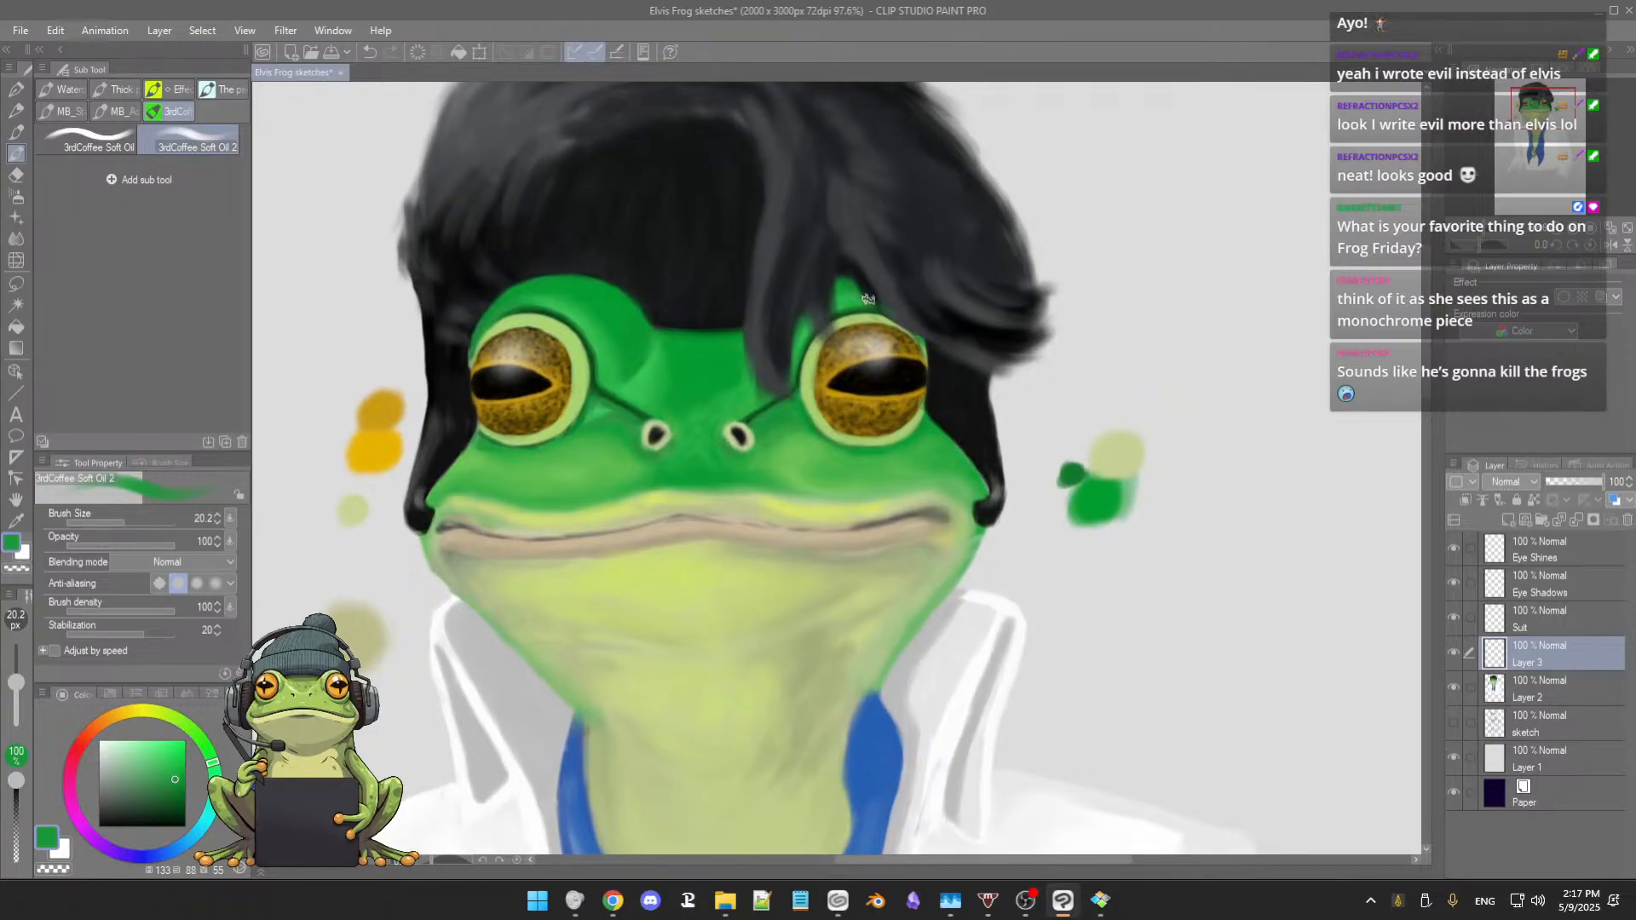
pyautogui.keyDown('ctrl'); pyautogui.keyDown('alt'); pyautogui.moveTo(871, 298); pyautogui.dragTo(883, 308); pyautogui.keyUp('alt'); pyautogui.keyUp('ctrl')
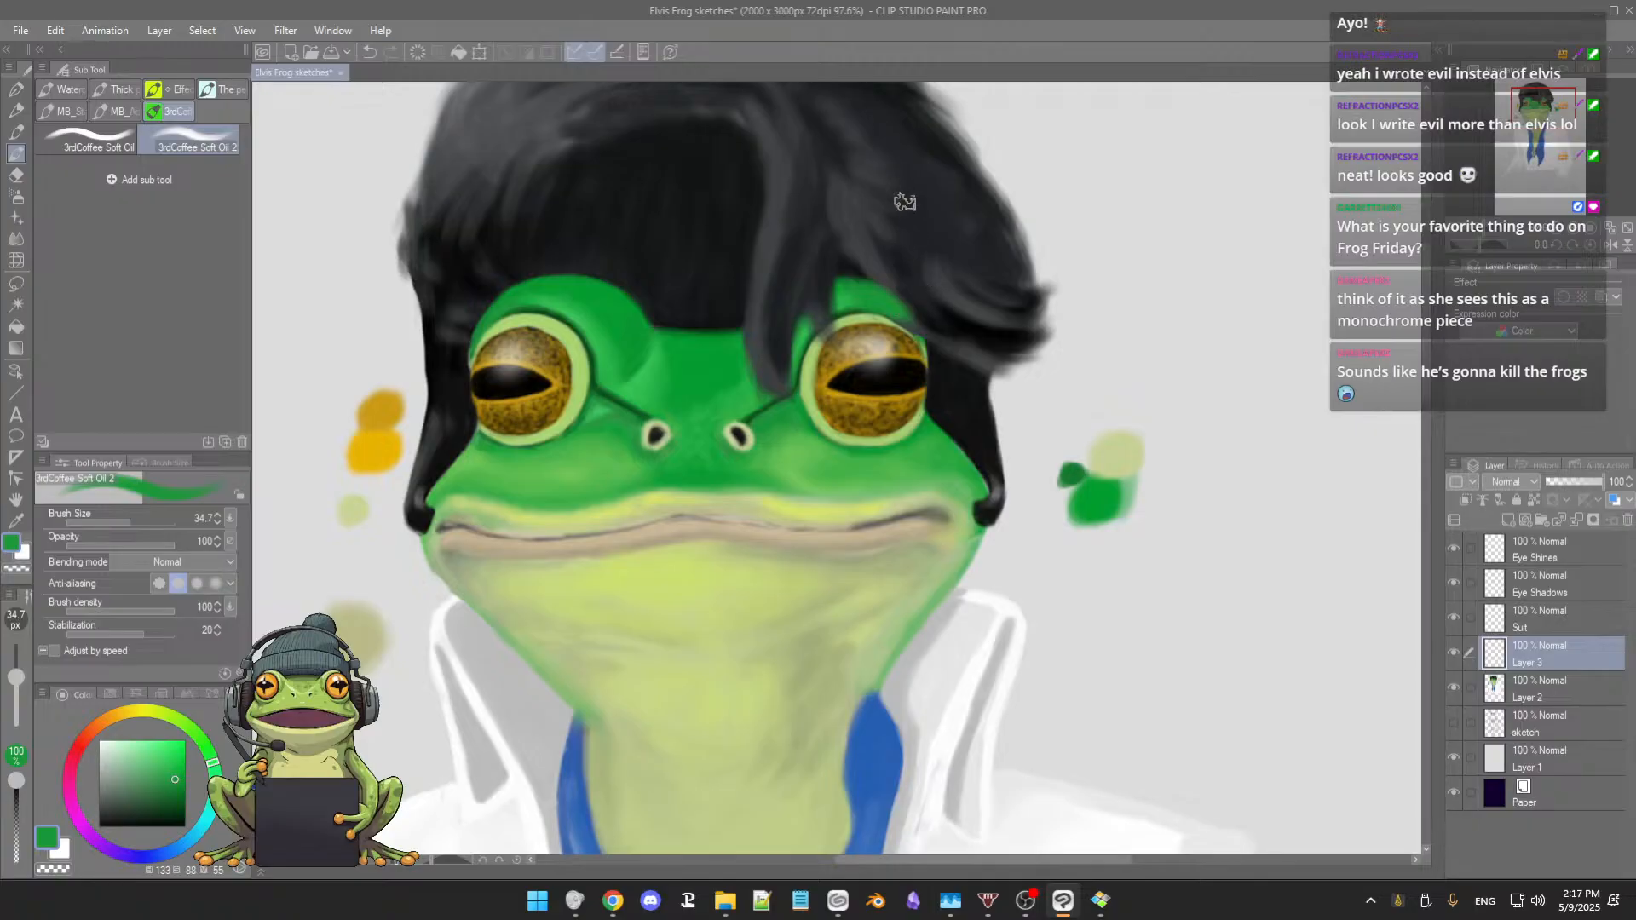
# Step: Refine the painted eyelid and pale eye rim with sampled greens, reducing the brush size to 17.5
pyautogui.keyDown('alt'); pyautogui.click(856, 283); pyautogui.keyUp('alt')
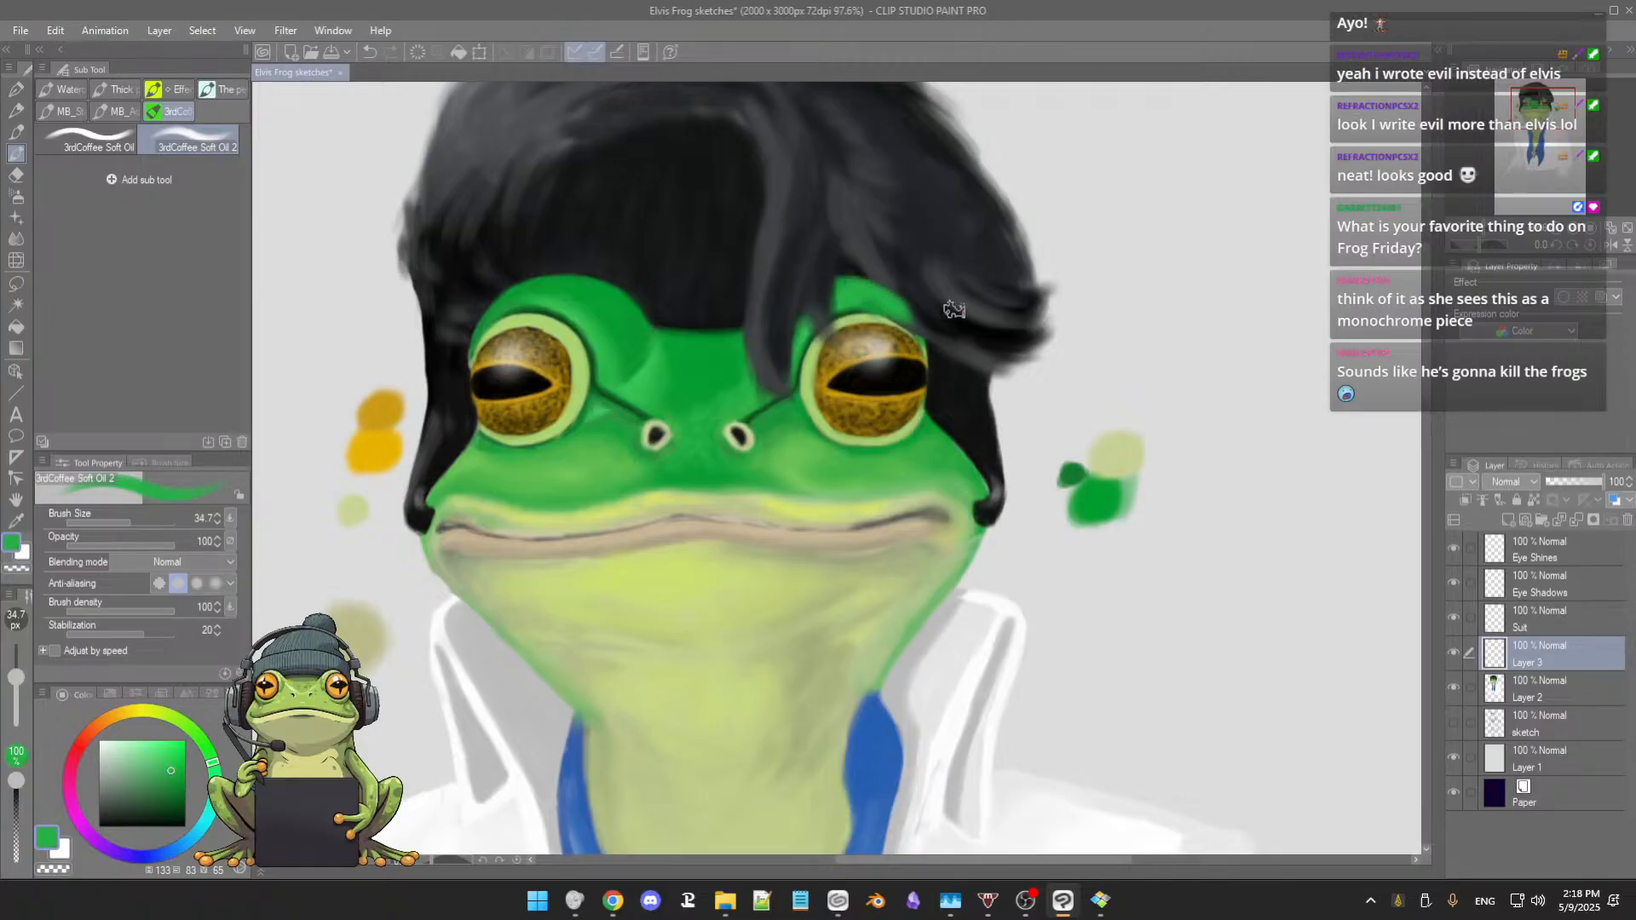
pyautogui.keyDown('alt'); pyautogui.click(866, 318); pyautogui.keyUp('alt')
pyautogui.moveTo(881, 315); pyautogui.dragTo(867, 313)
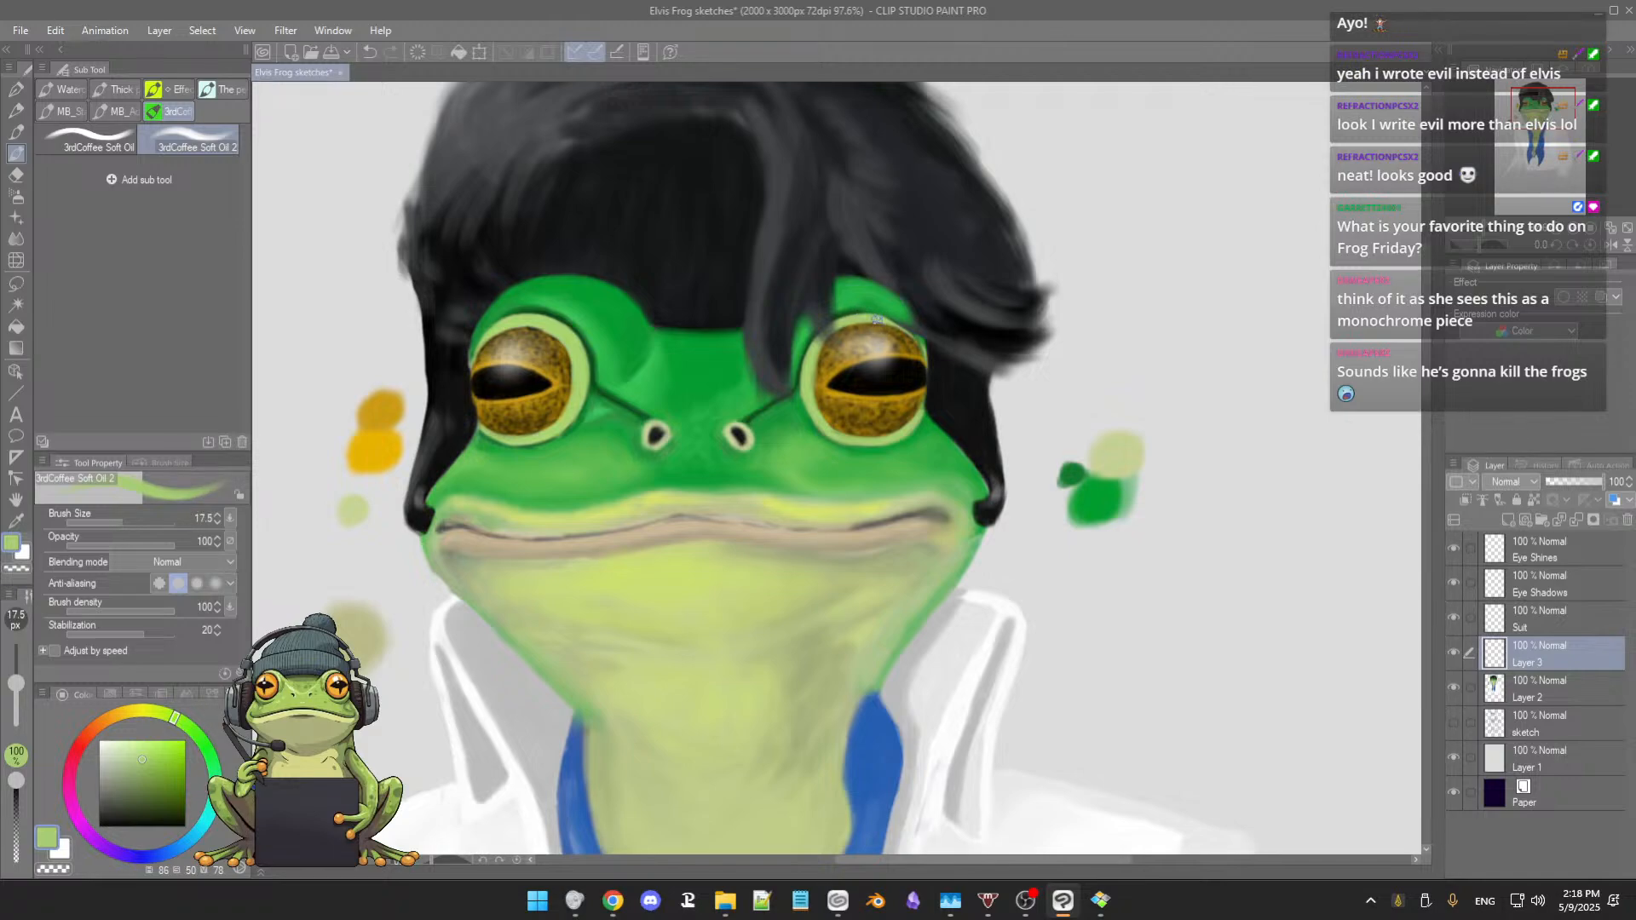
pyautogui.keyDown('alt'); pyautogui.click(899, 305); pyautogui.keyUp('alt')
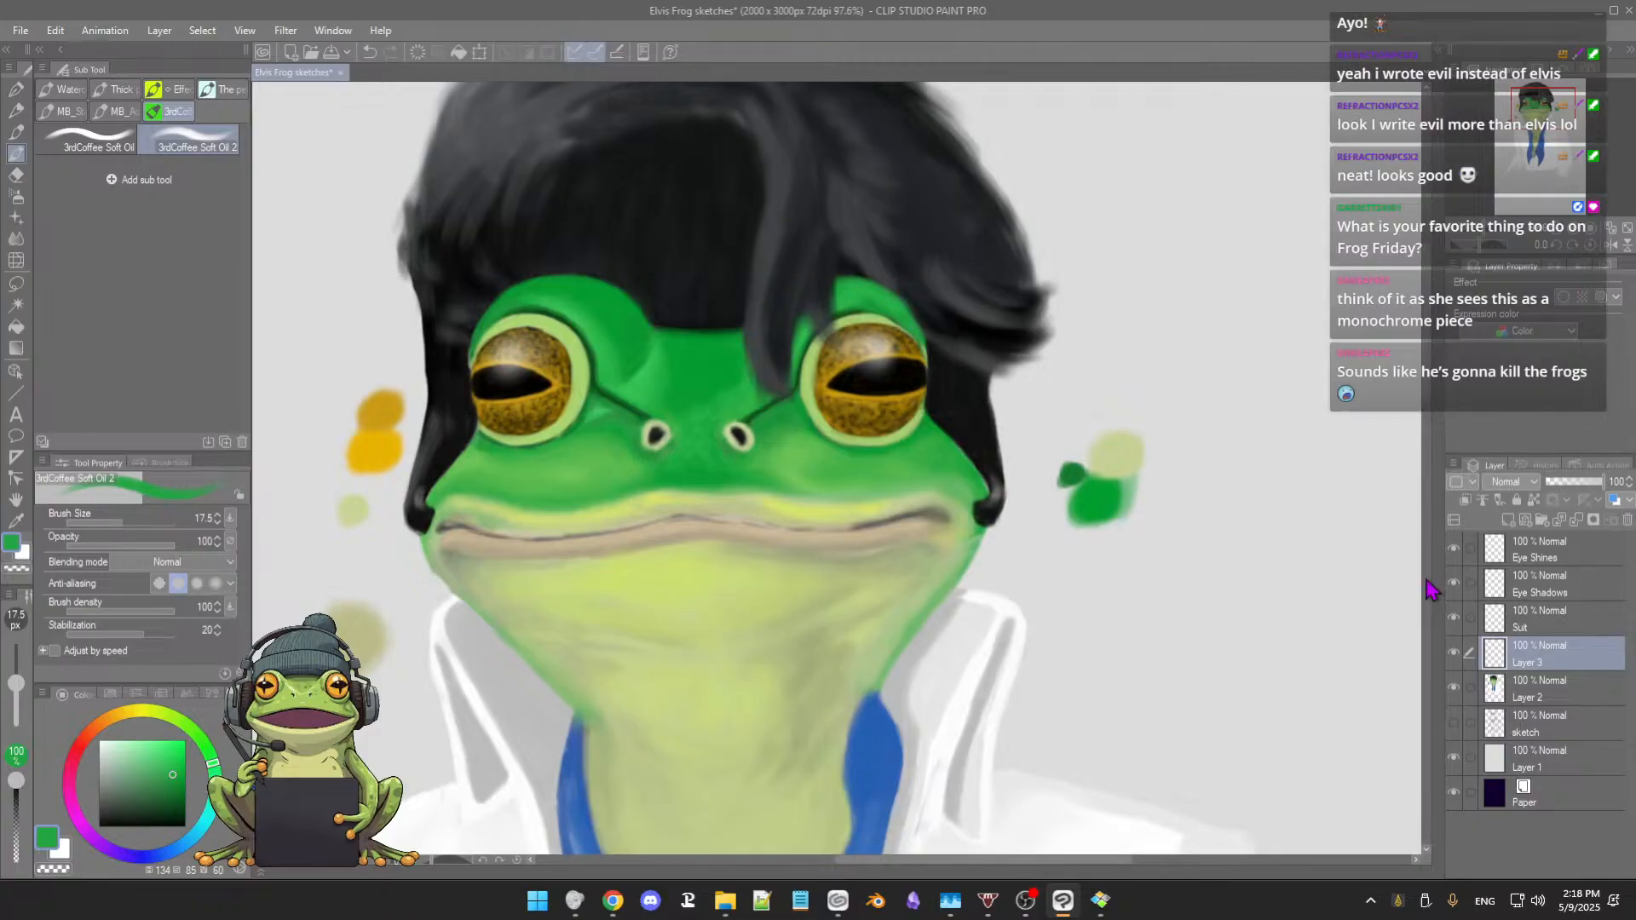
# Step: Toggle Layer 3's visibility to compare the eye with and without the new eyelid paint
pyautogui.click(1453, 653)
pyautogui.click(1454, 653)
pyautogui.click(1454, 653)
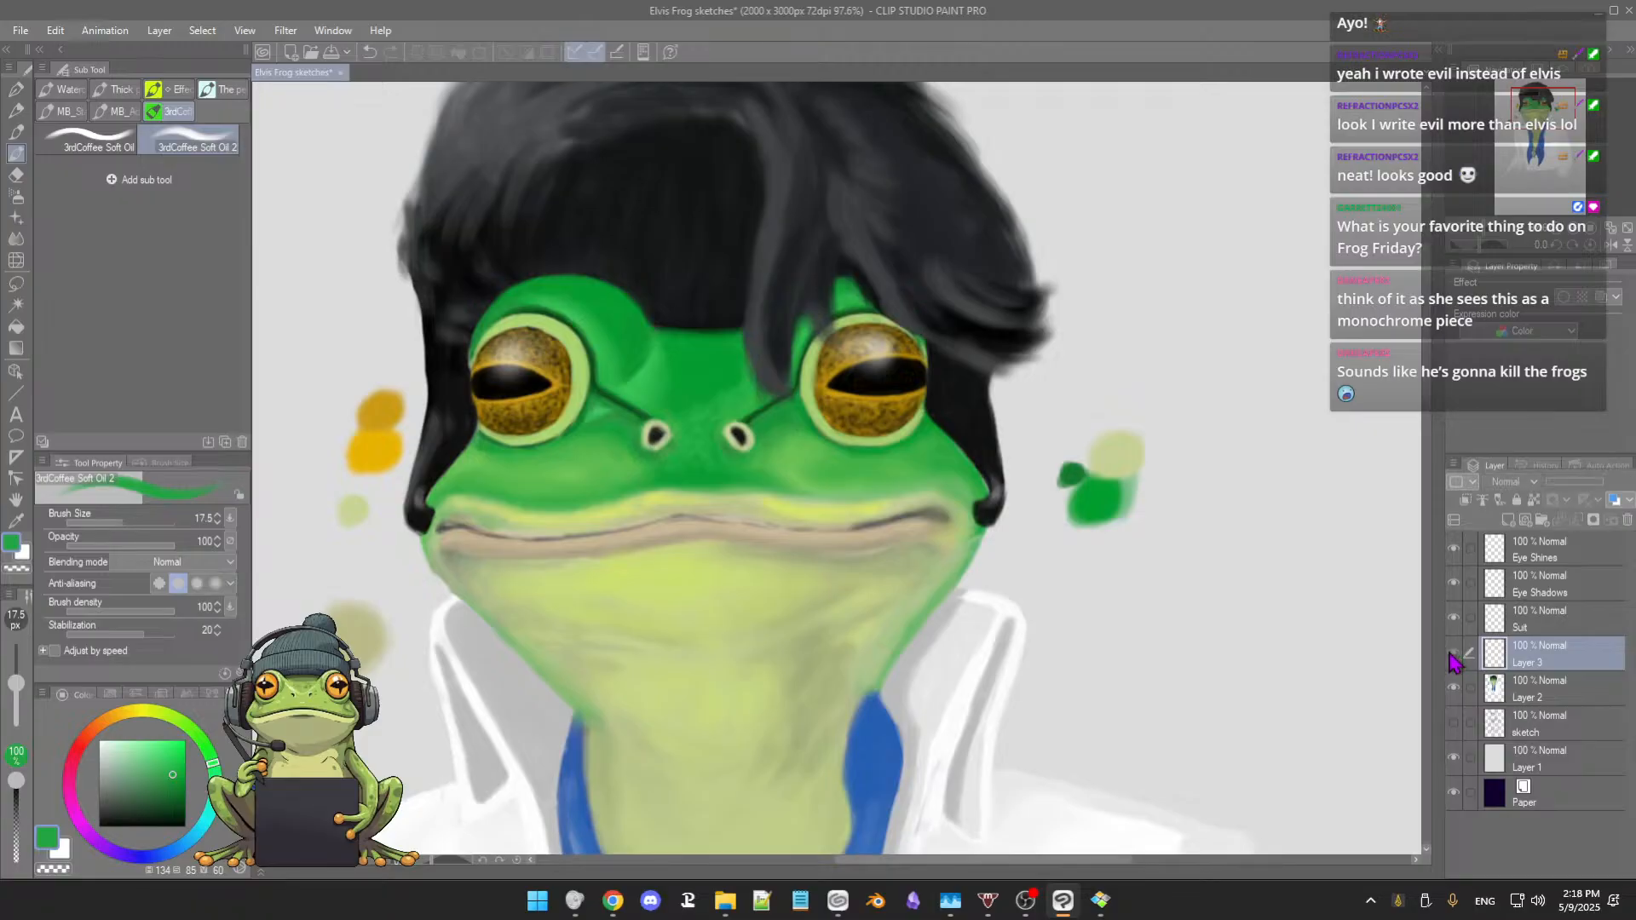
pyautogui.click(1454, 653)
pyautogui.click(1454, 653)
pyautogui.click(1453, 652)
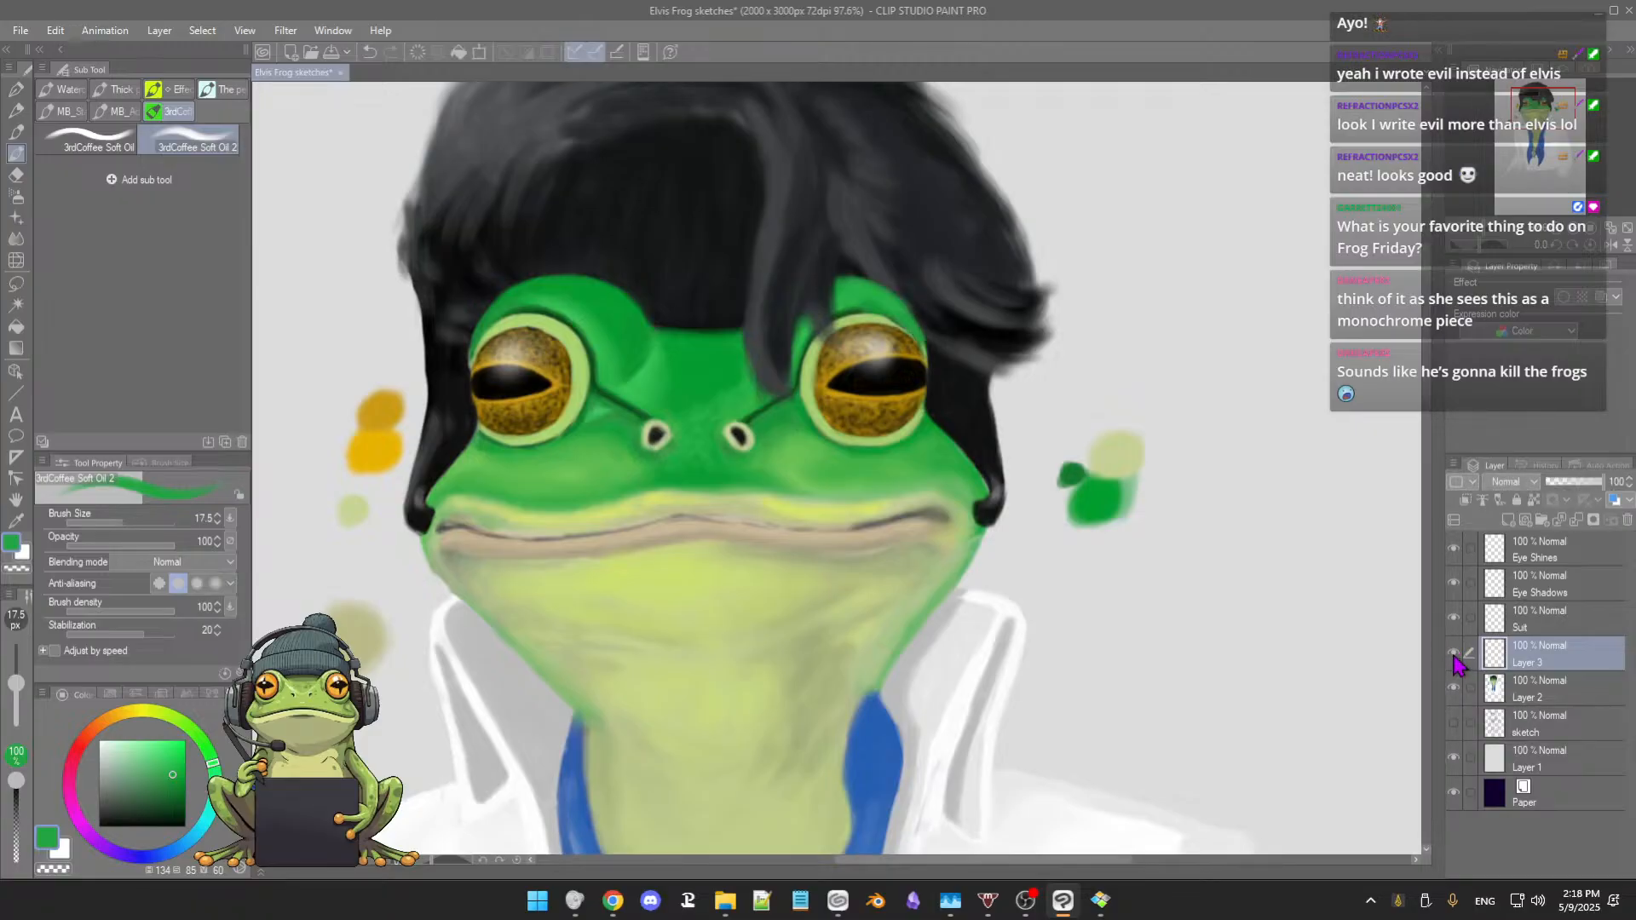
# Step: Inspect the eyelid close up and compare the whole head with and without Layer 3
pyautogui.scroll(4, 978, 316)
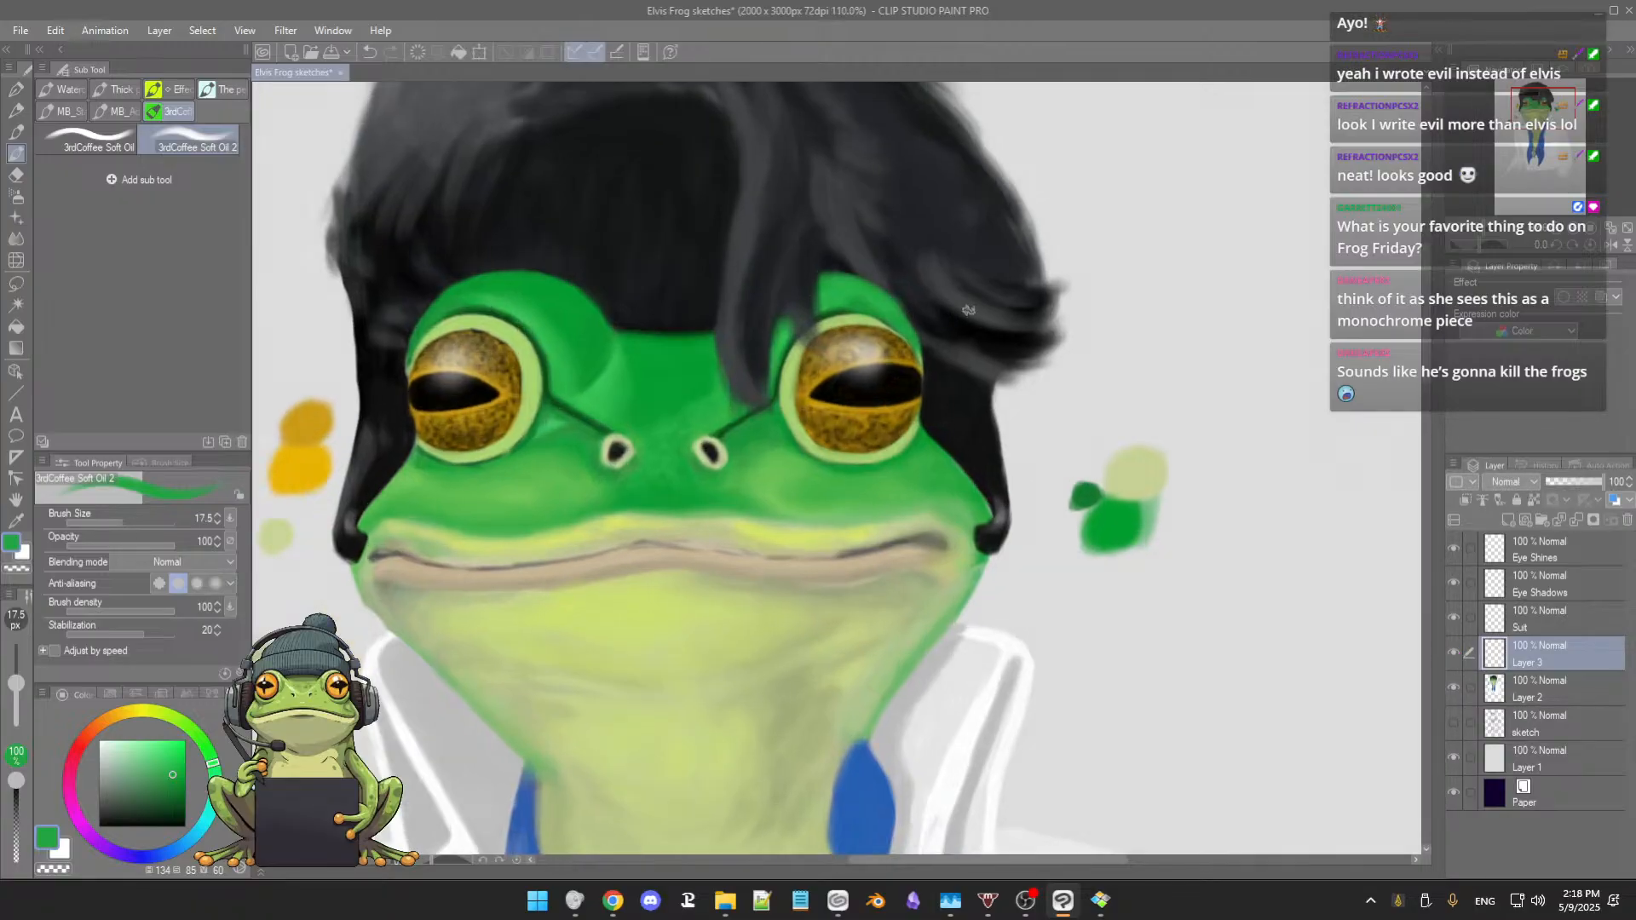
pyautogui.moveTo(989, 320); pyautogui.dragTo(1010, 397)
pyautogui.scroll(-6, 1010, 397)
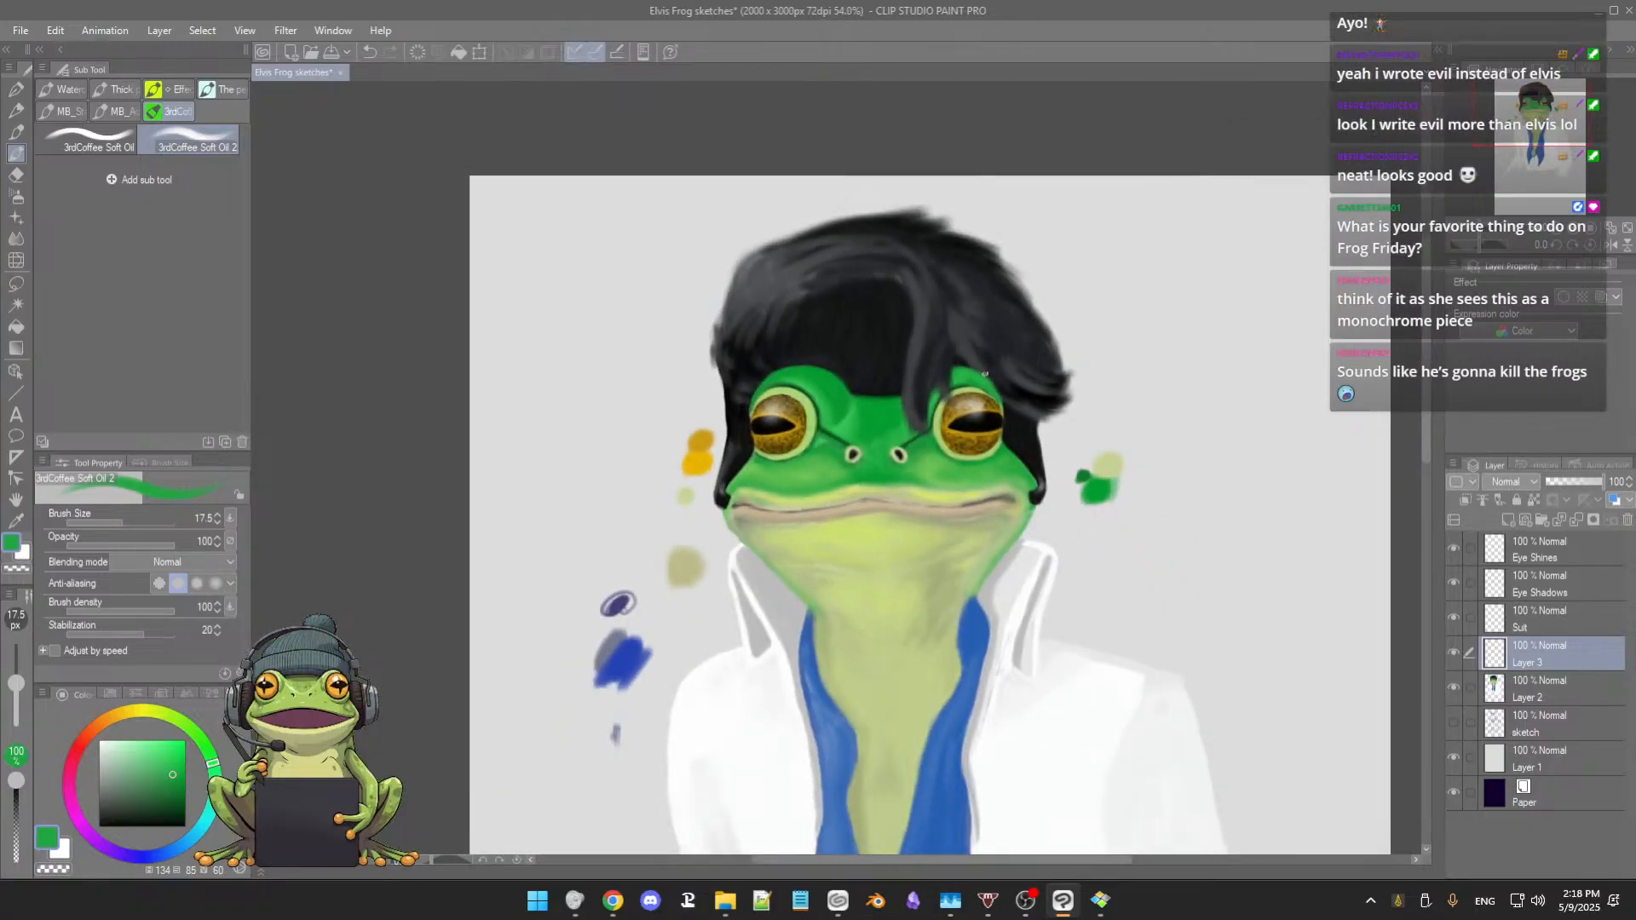
pyautogui.click(1455, 652)
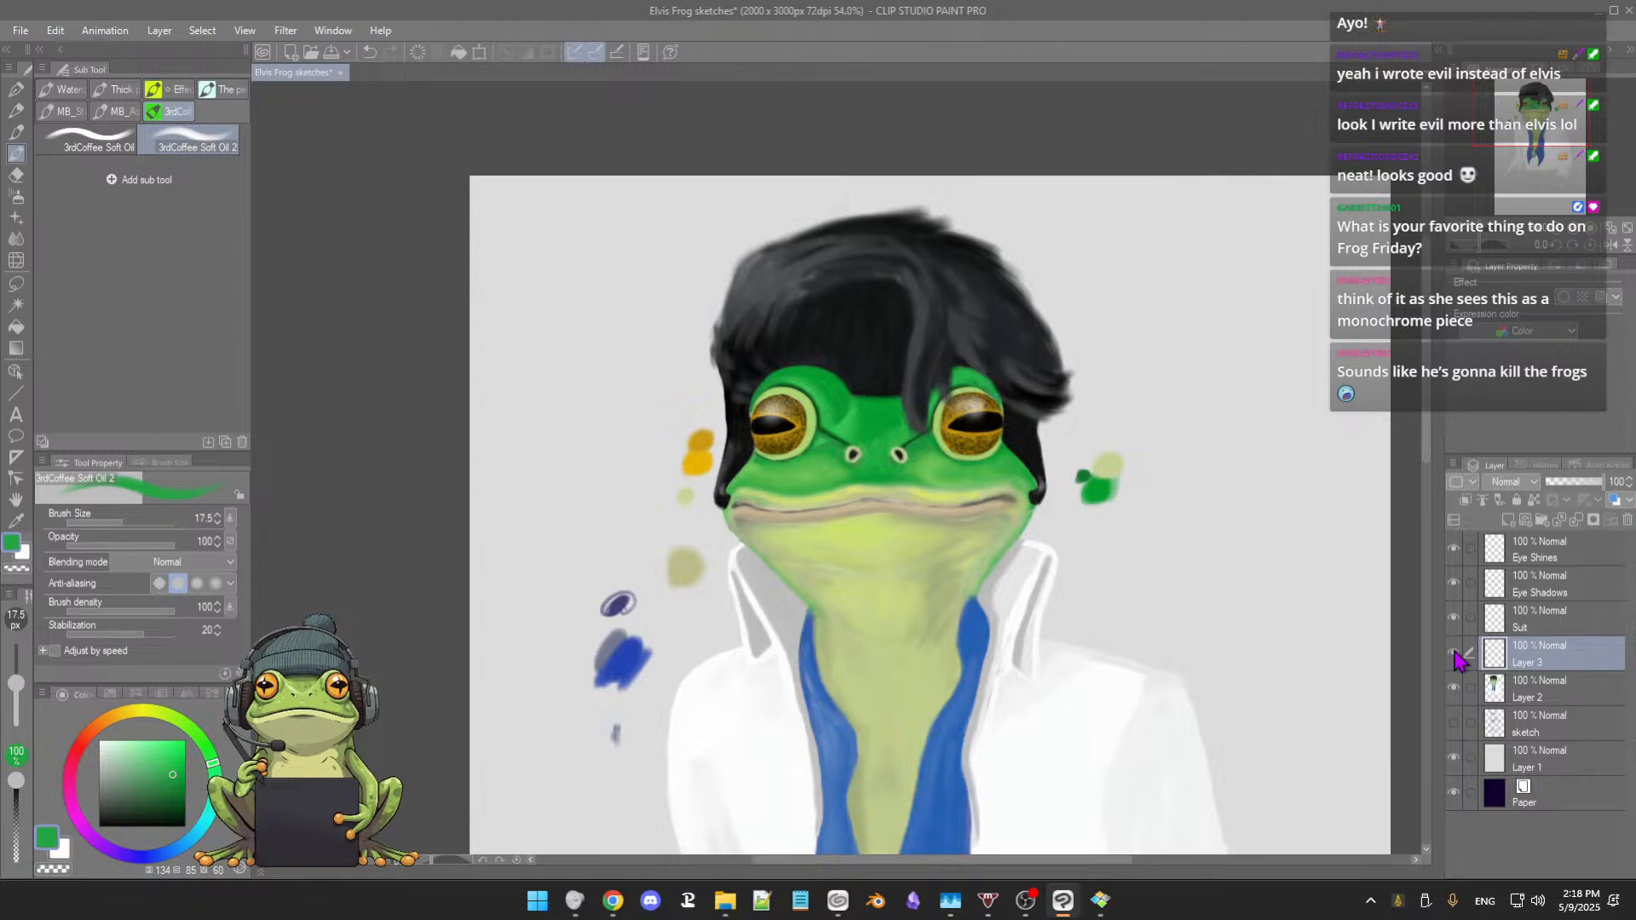
pyautogui.click(1455, 653)
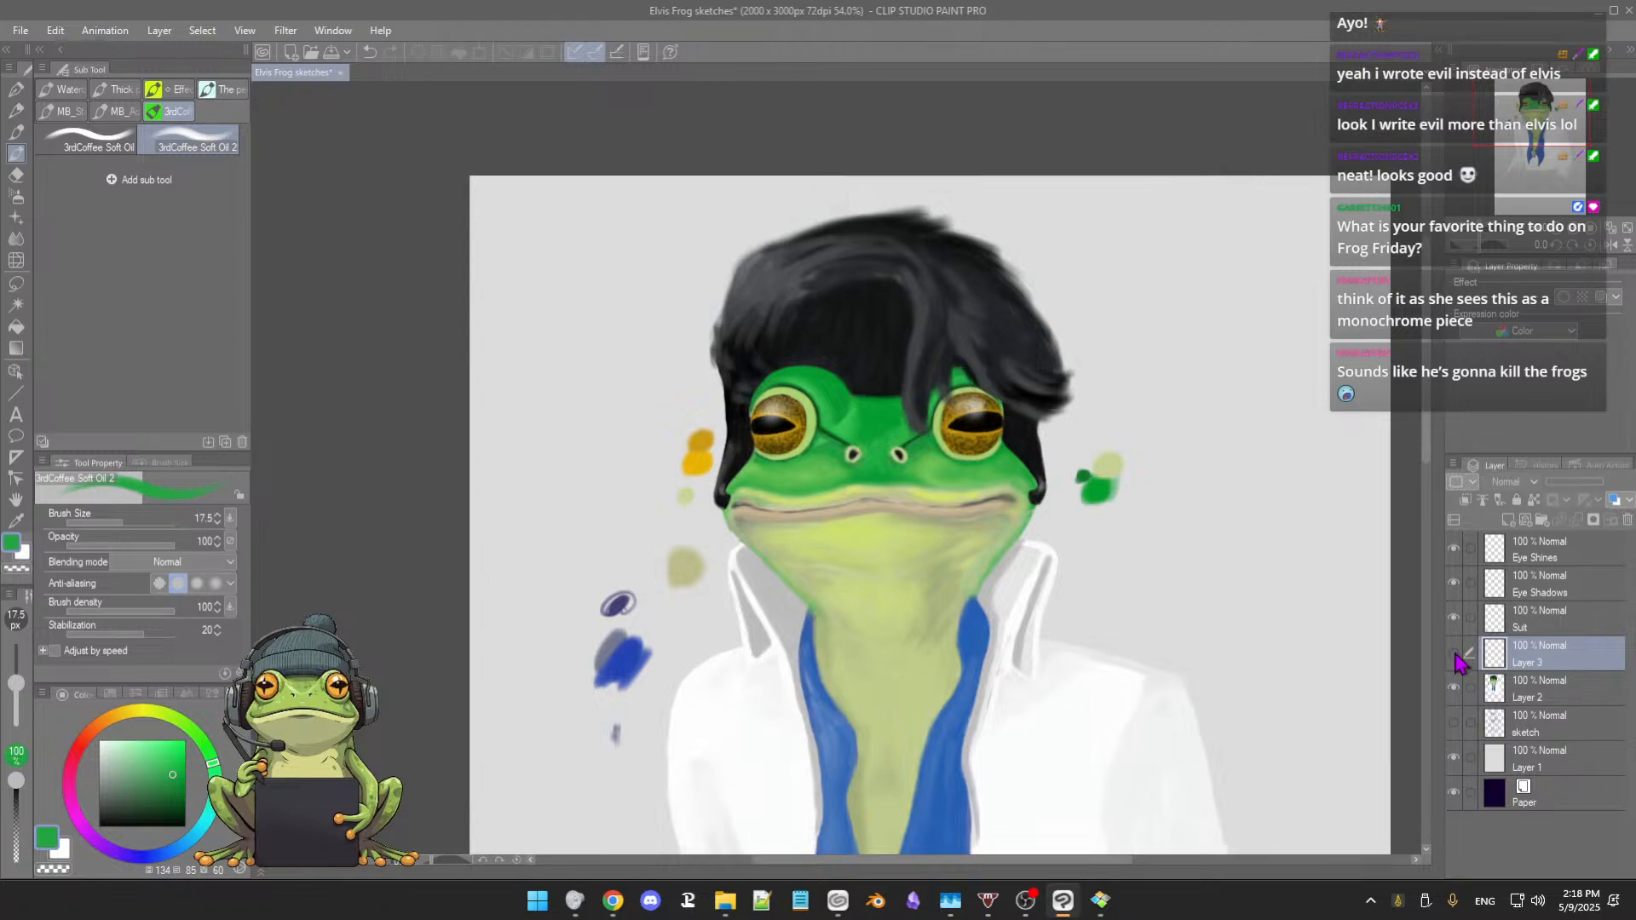
pyautogui.click(1454, 654)
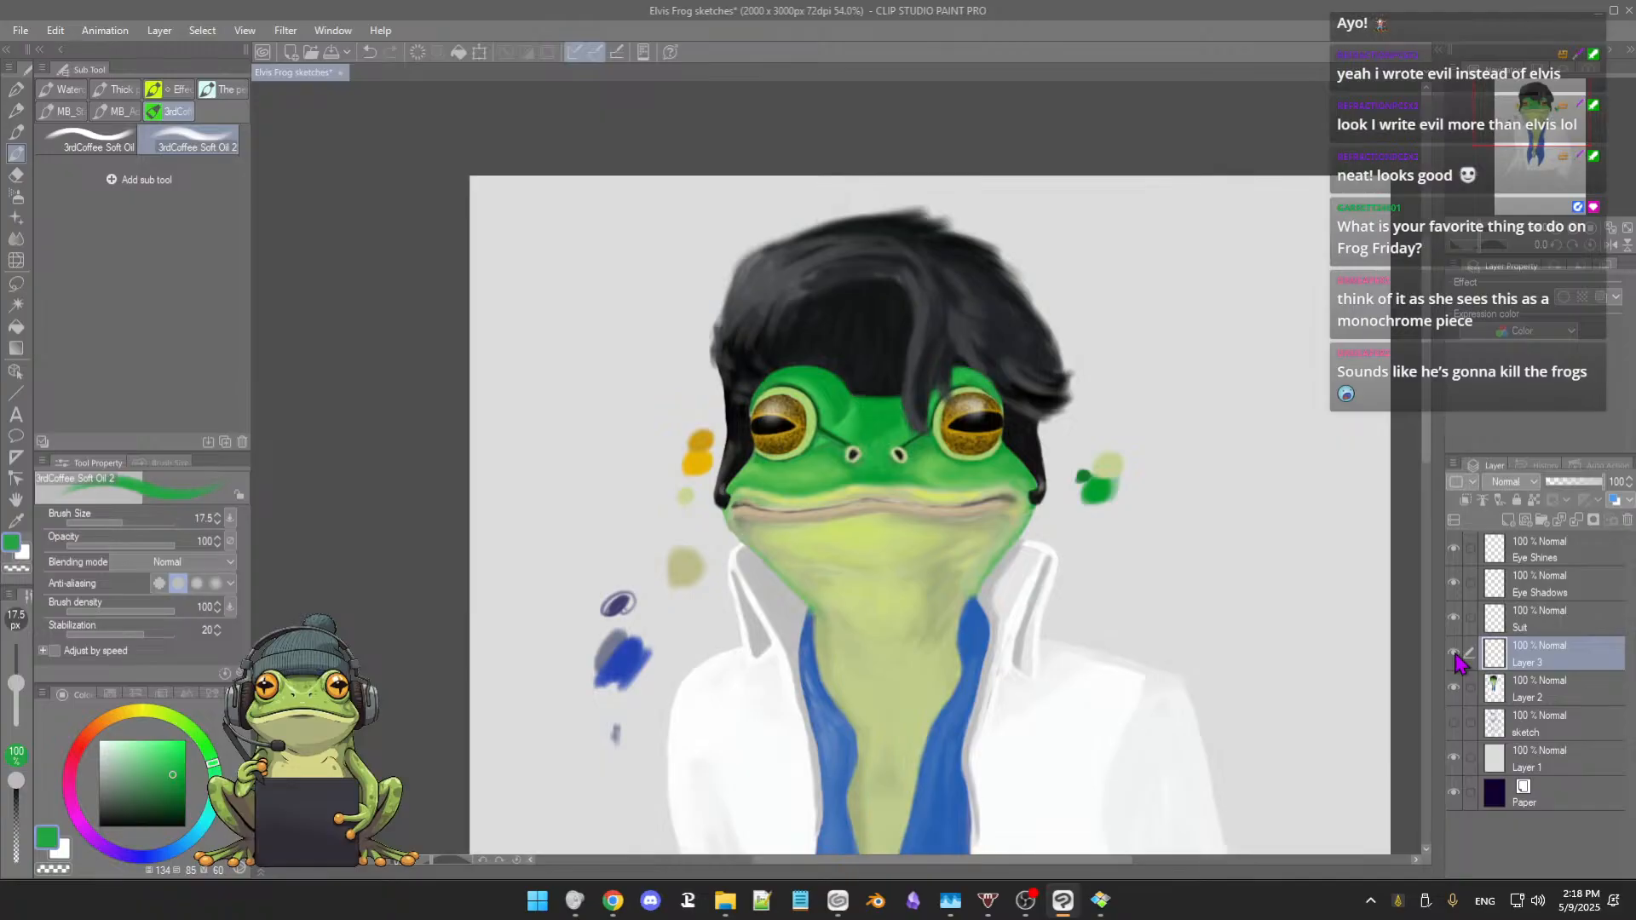
# Step: Switch Layer 3 off and on again to judge the eyelid paint against the original fringe
pyautogui.click(1454, 654)
pyautogui.click(1456, 655)
pyautogui.click(1457, 656)
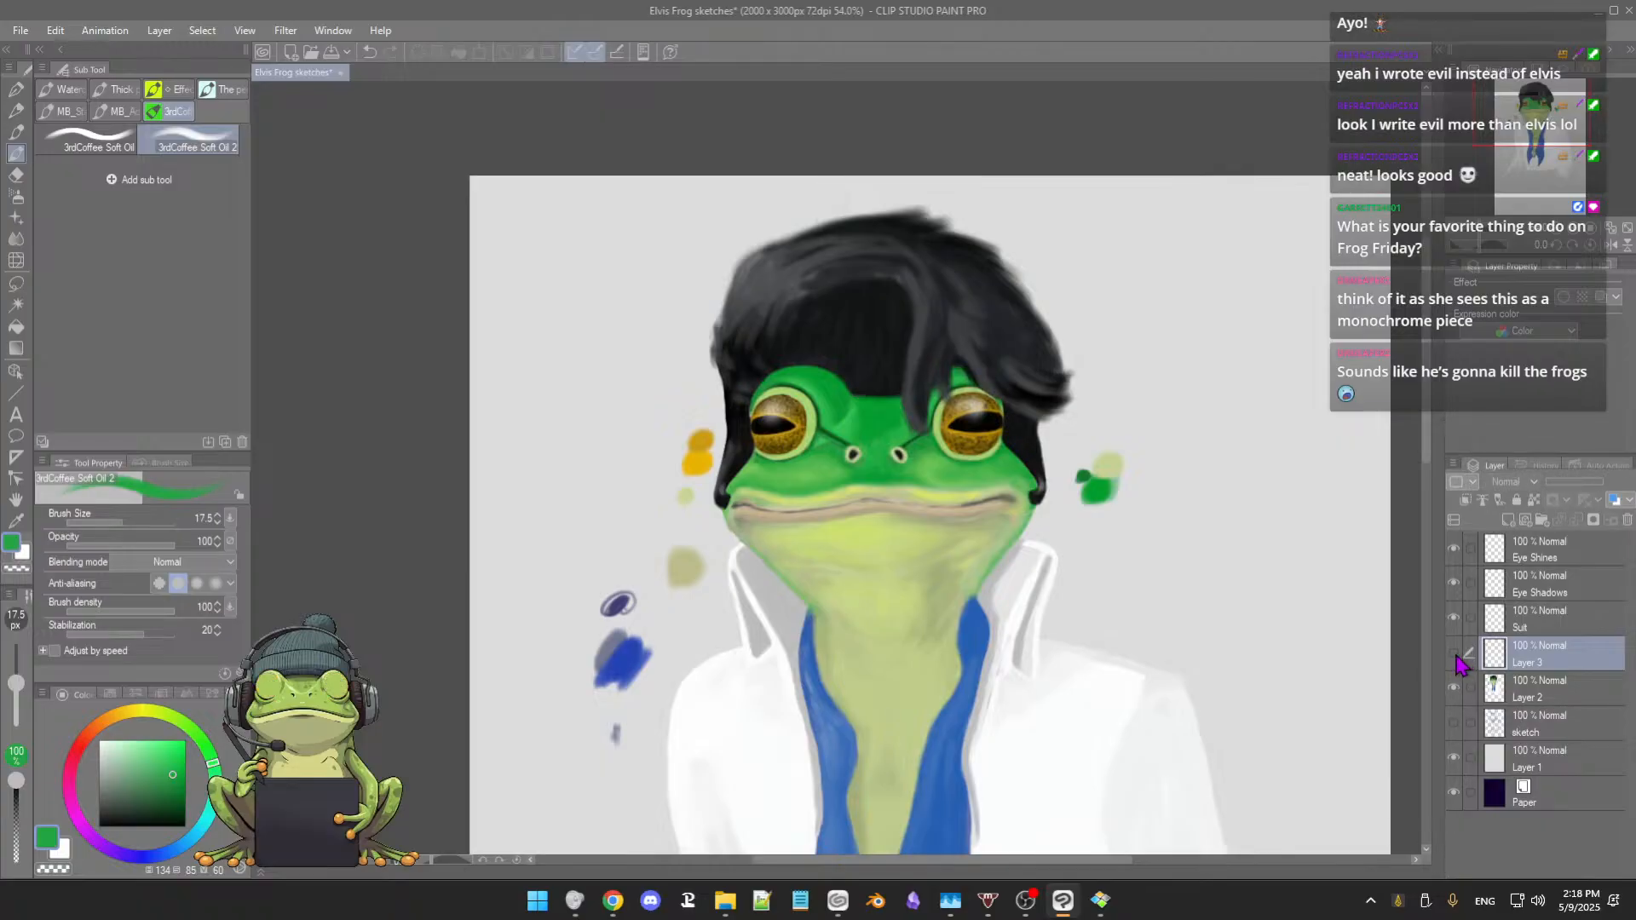
pyautogui.click(1455, 653)
# Step: Paint a tapering dark hair strand over the eyelid and upper eye rim beneath the fringe, using sampled hair colours
pyautogui.scroll(10, 972, 465)
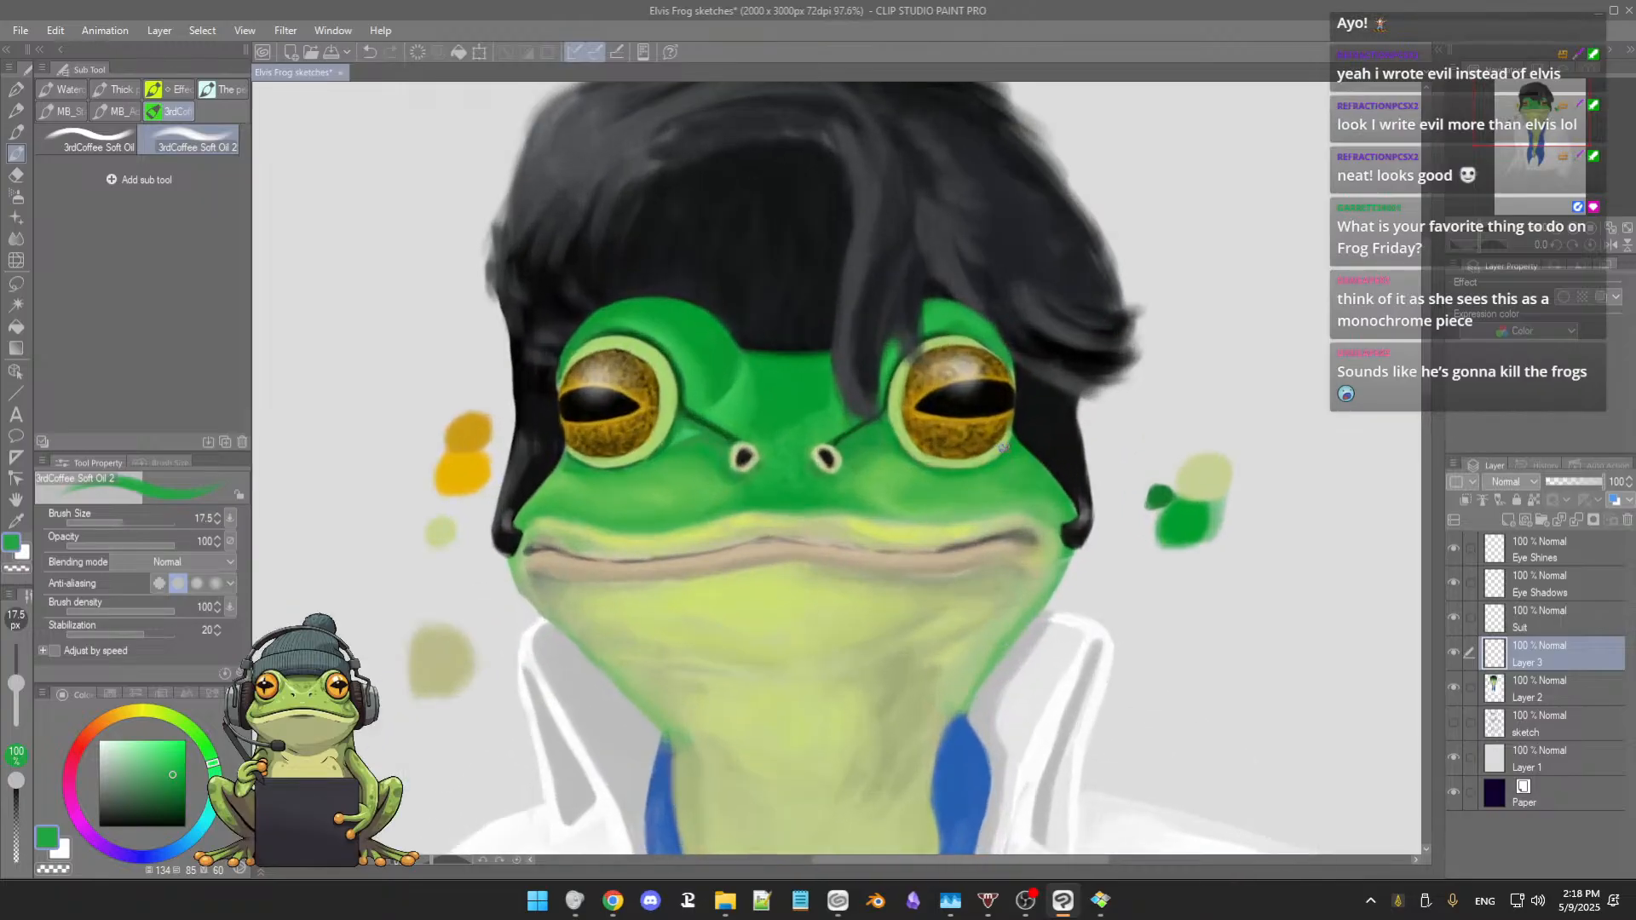
pyautogui.moveTo(1101, 471); pyautogui.dragTo(1097, 588)
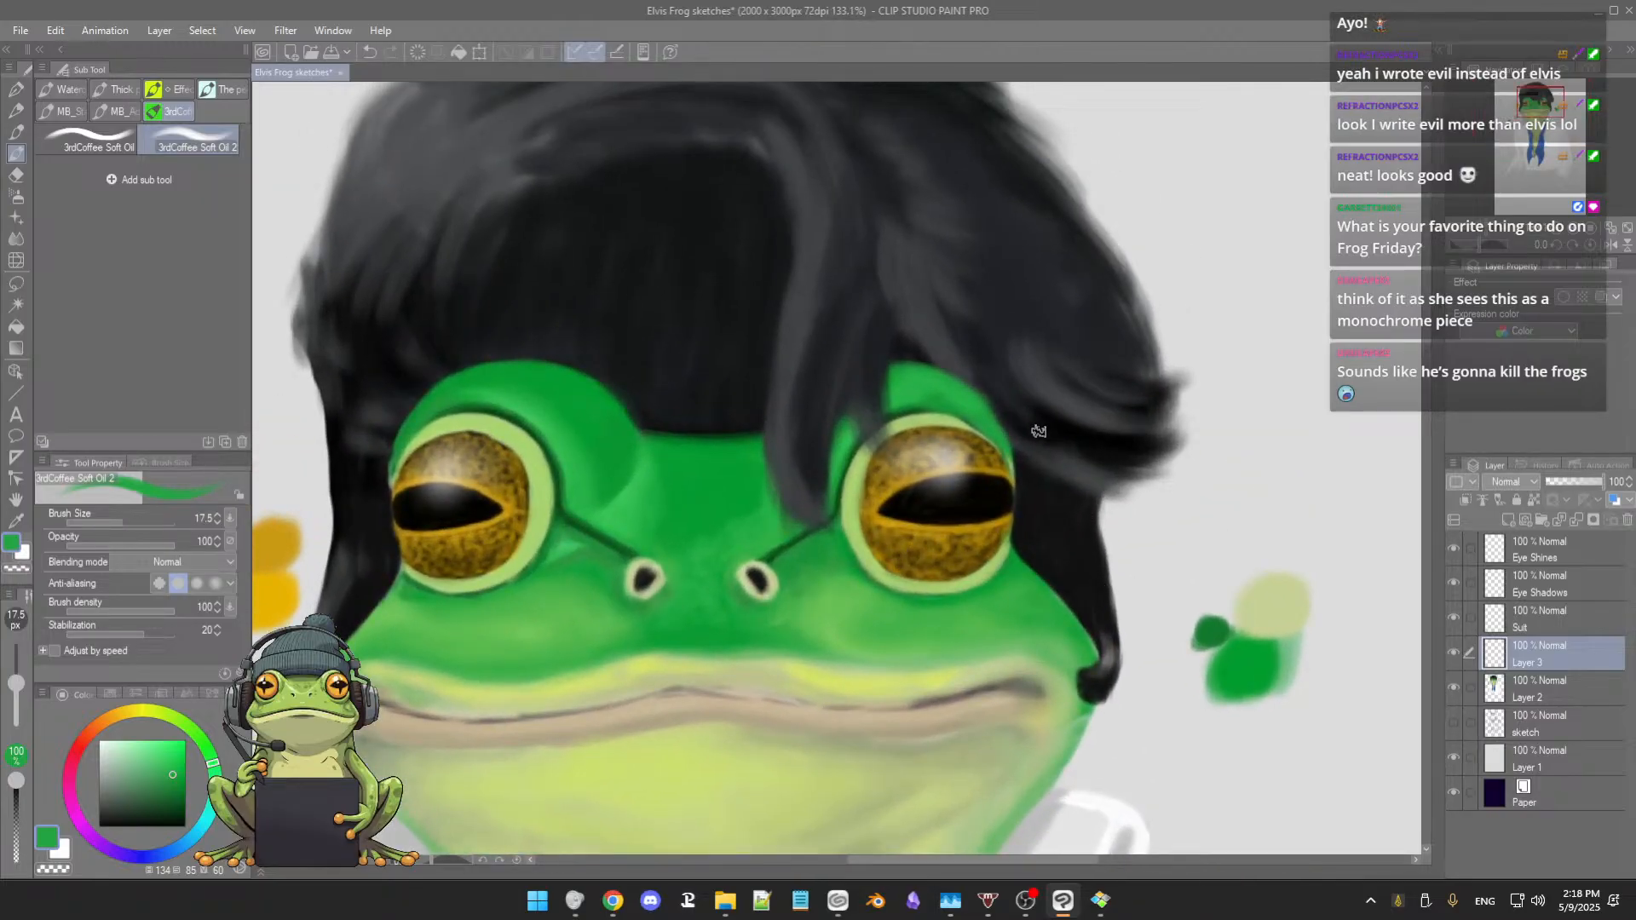
pyautogui.keyDown('alt'); pyautogui.click(870, 374); pyautogui.keyUp('alt')
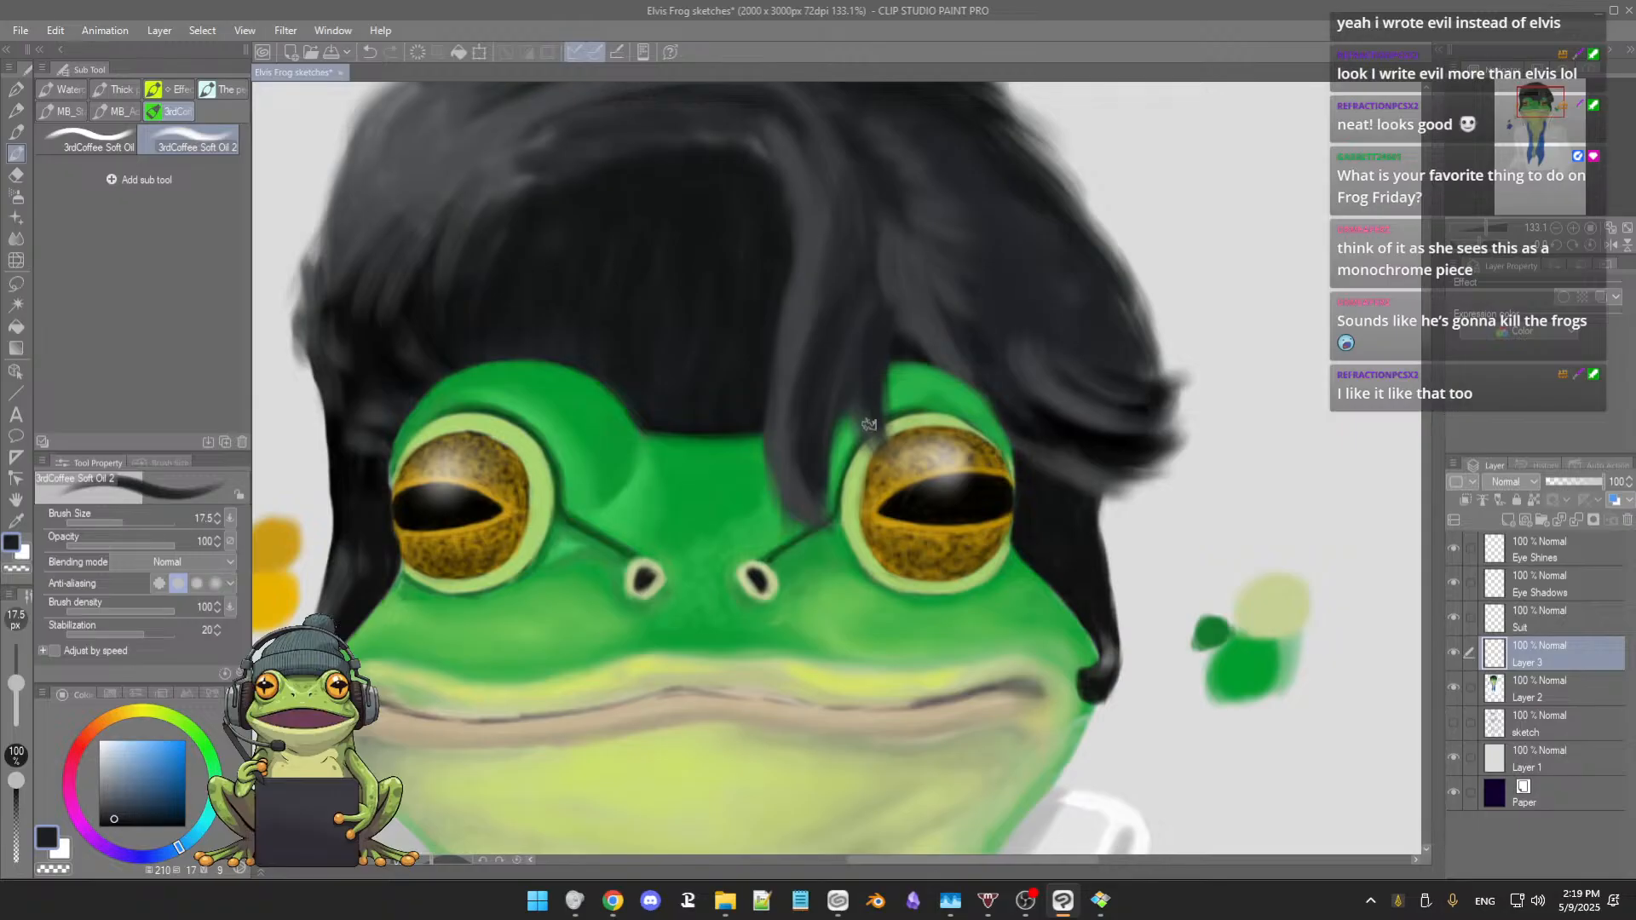
pyautogui.moveTo(866, 419); pyautogui.dragTo(887, 456)
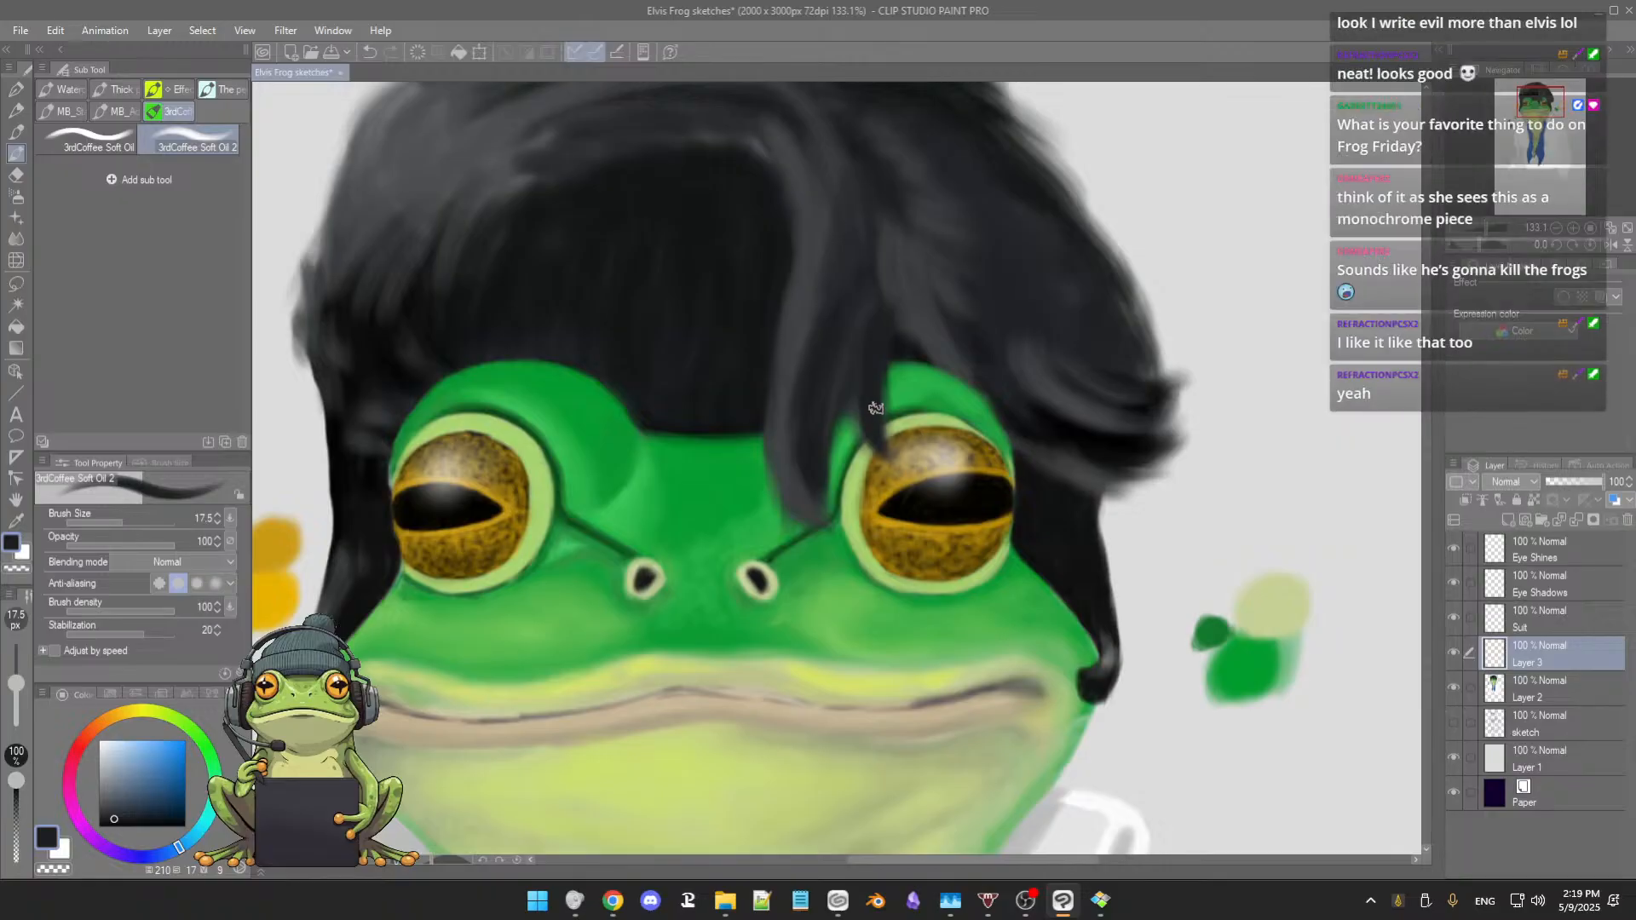
pyautogui.moveTo(870, 410); pyautogui.dragTo(887, 448)
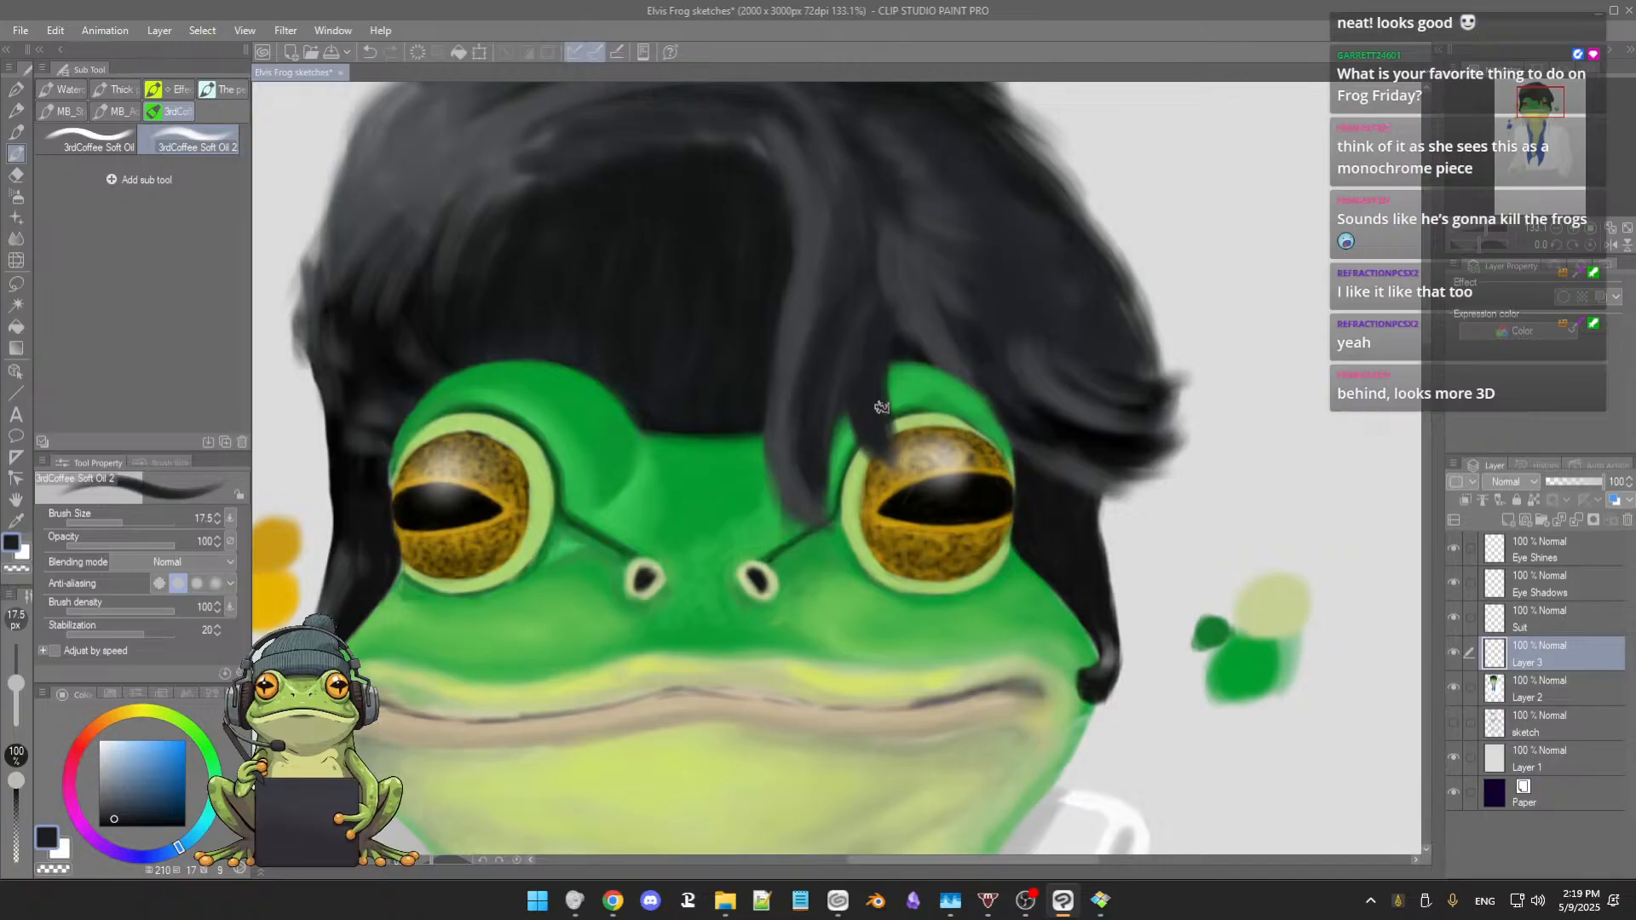
pyautogui.keyDown('alt'); pyautogui.click(804, 324); pyautogui.keyUp('alt')
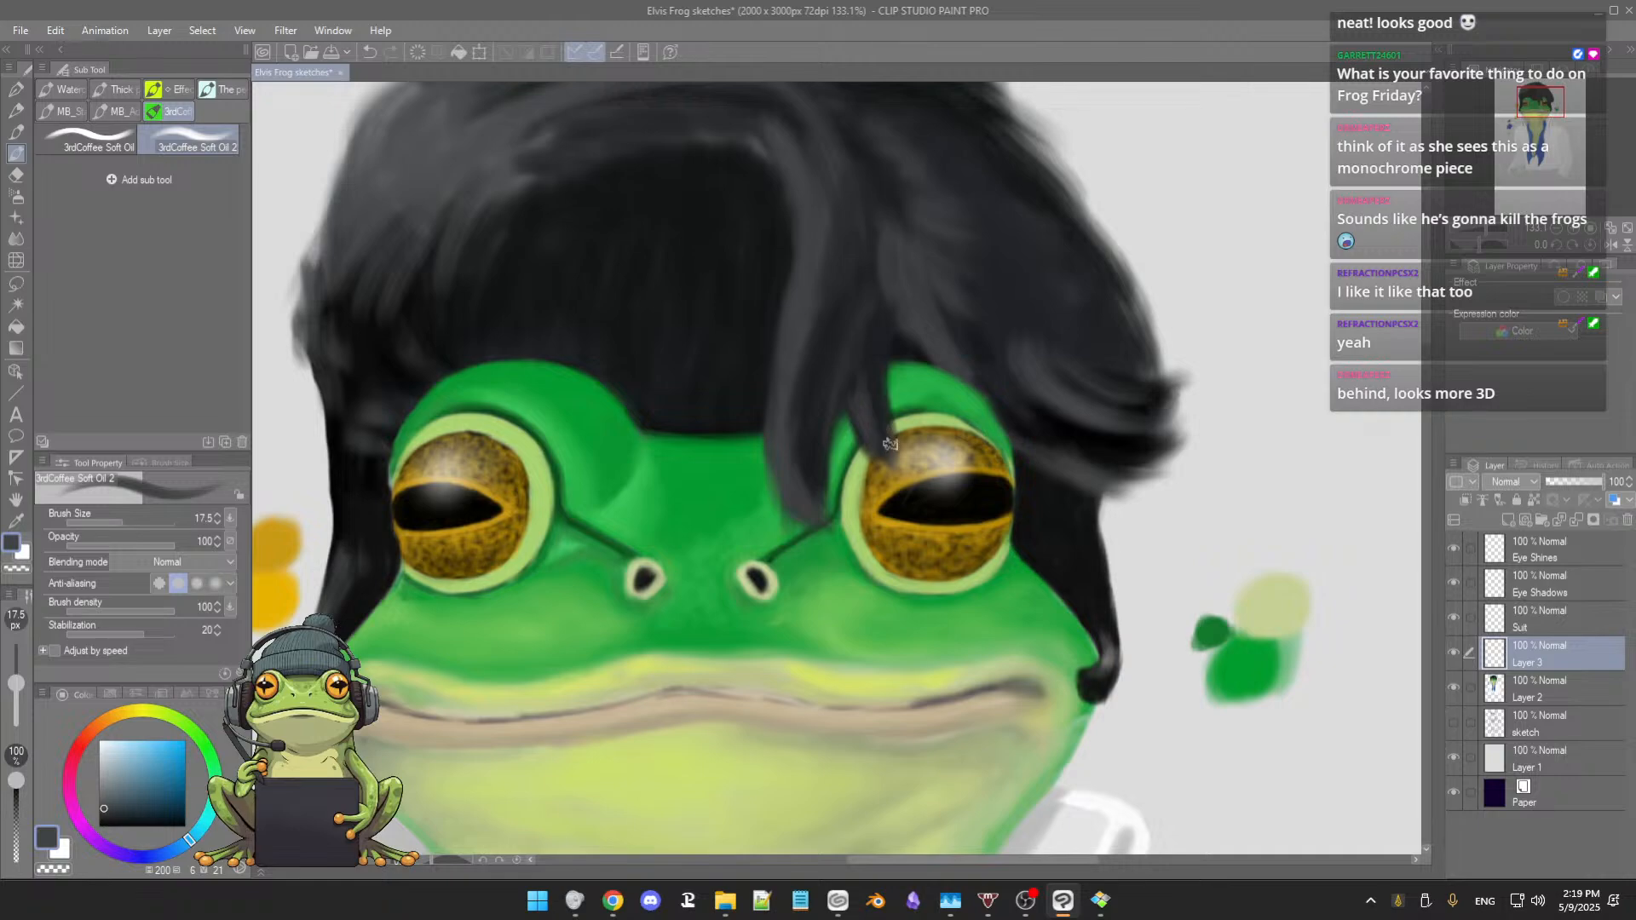
pyautogui.keyDown('alt'); pyautogui.click(868, 351); pyautogui.keyUp('alt')
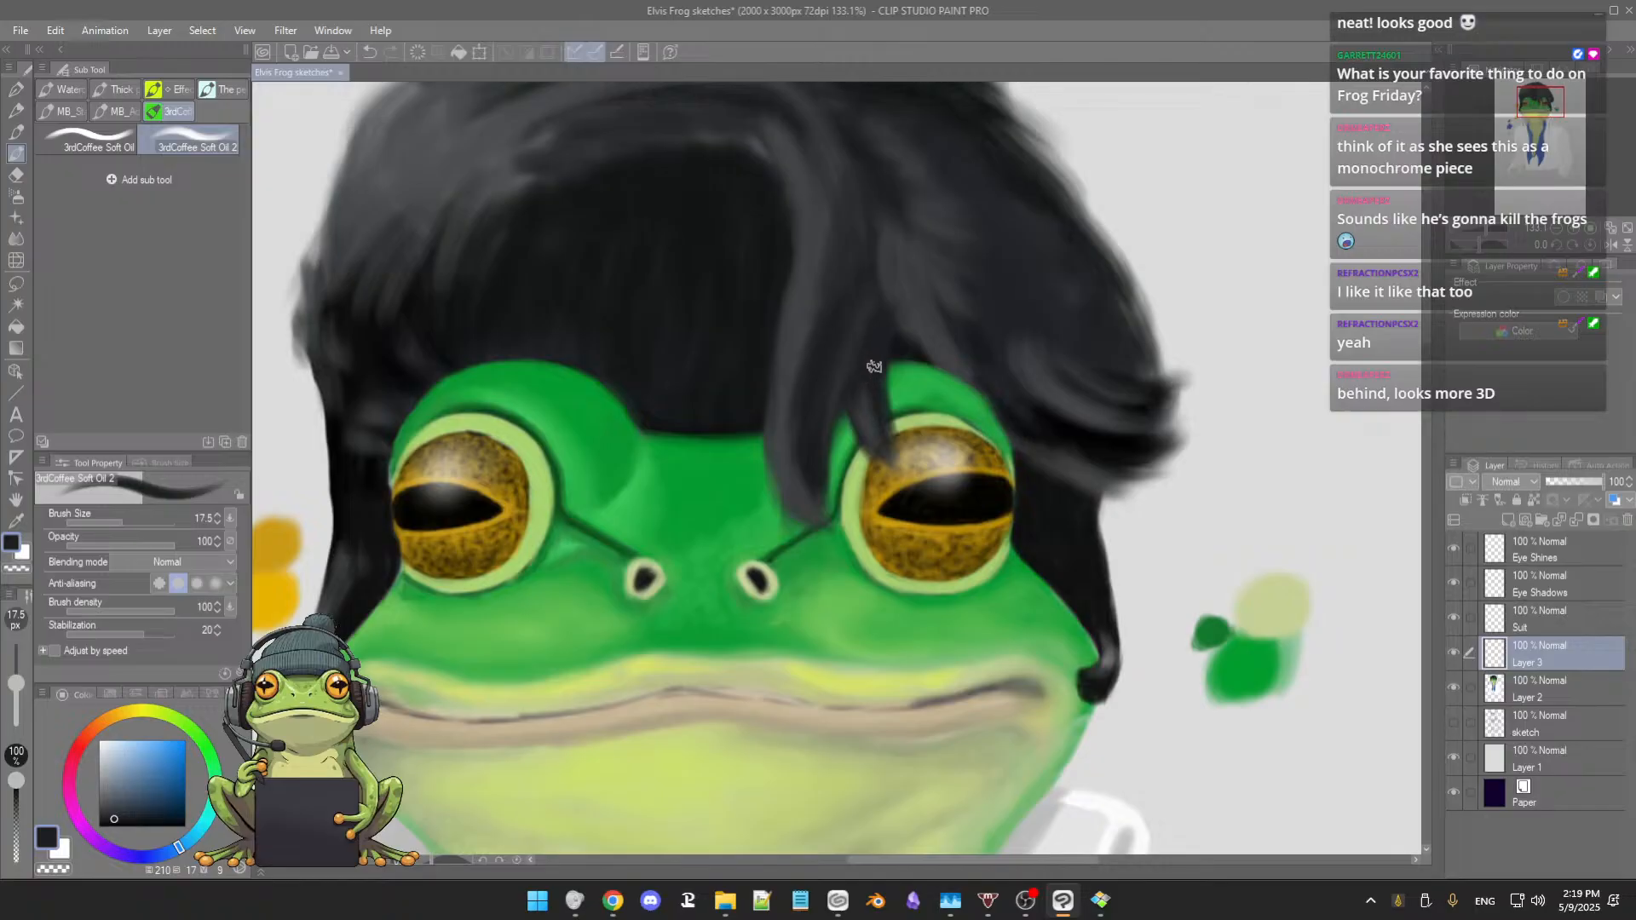
pyautogui.keyDown('alt'); pyautogui.click(865, 365); pyautogui.keyUp('alt')
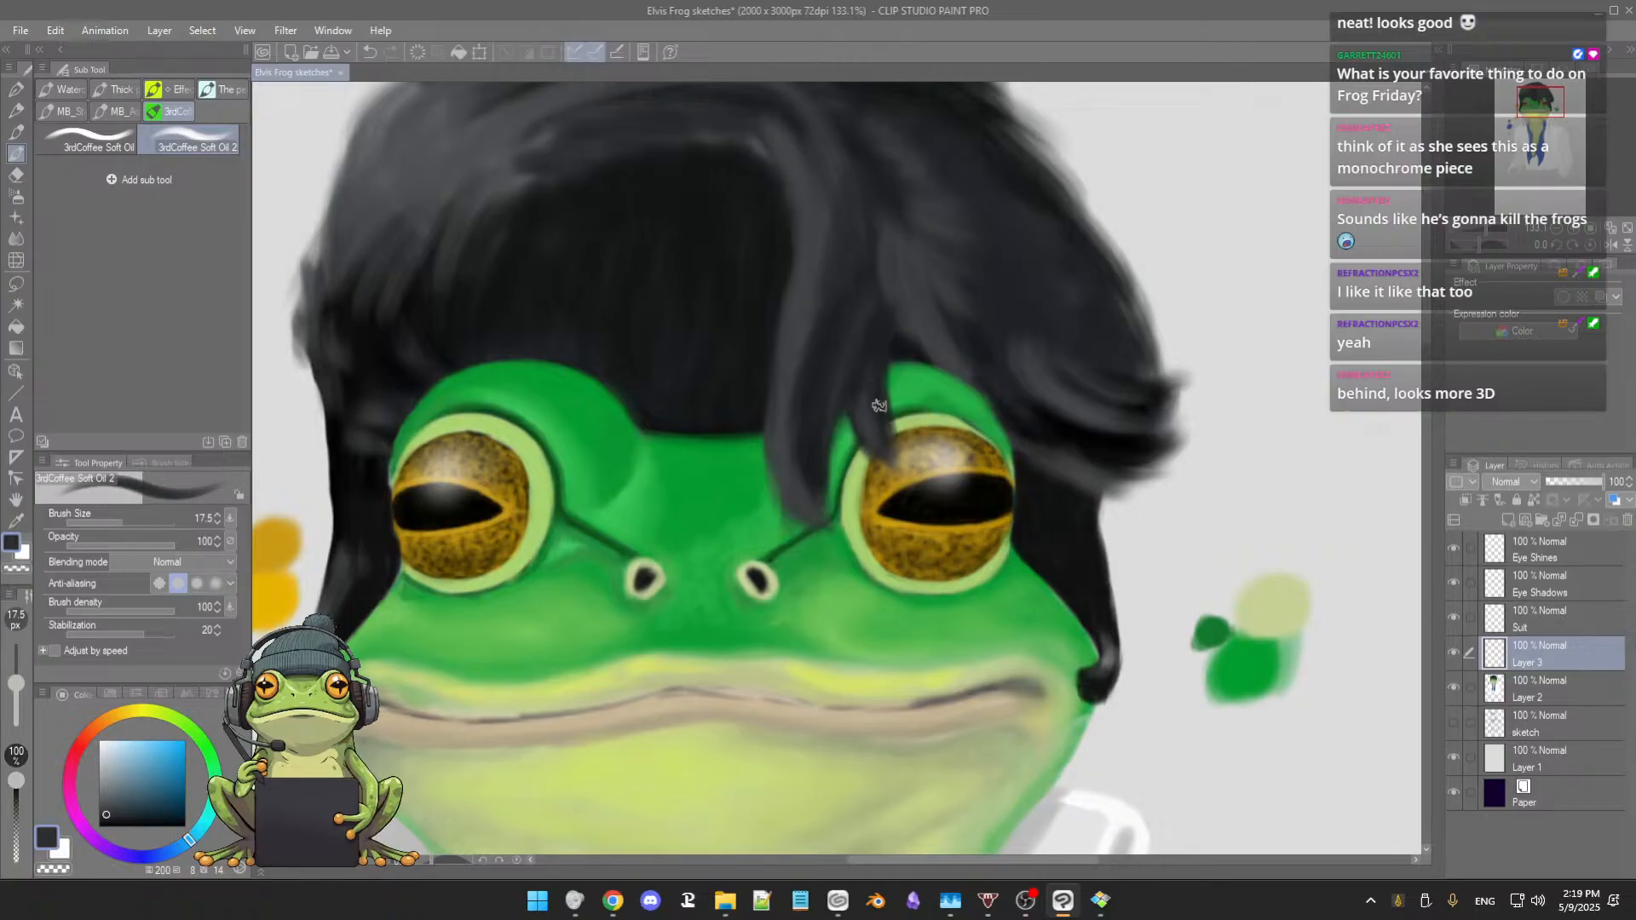
# Step: Examine the fringe strand over the eye, then the whole head and mouth area
pyautogui.moveTo(1040, 492)
pyautogui.mouseDown()
pyautogui.moveTo(1012, 510)
pyautogui.moveTo(1033, 467)
pyautogui.mouseUp()
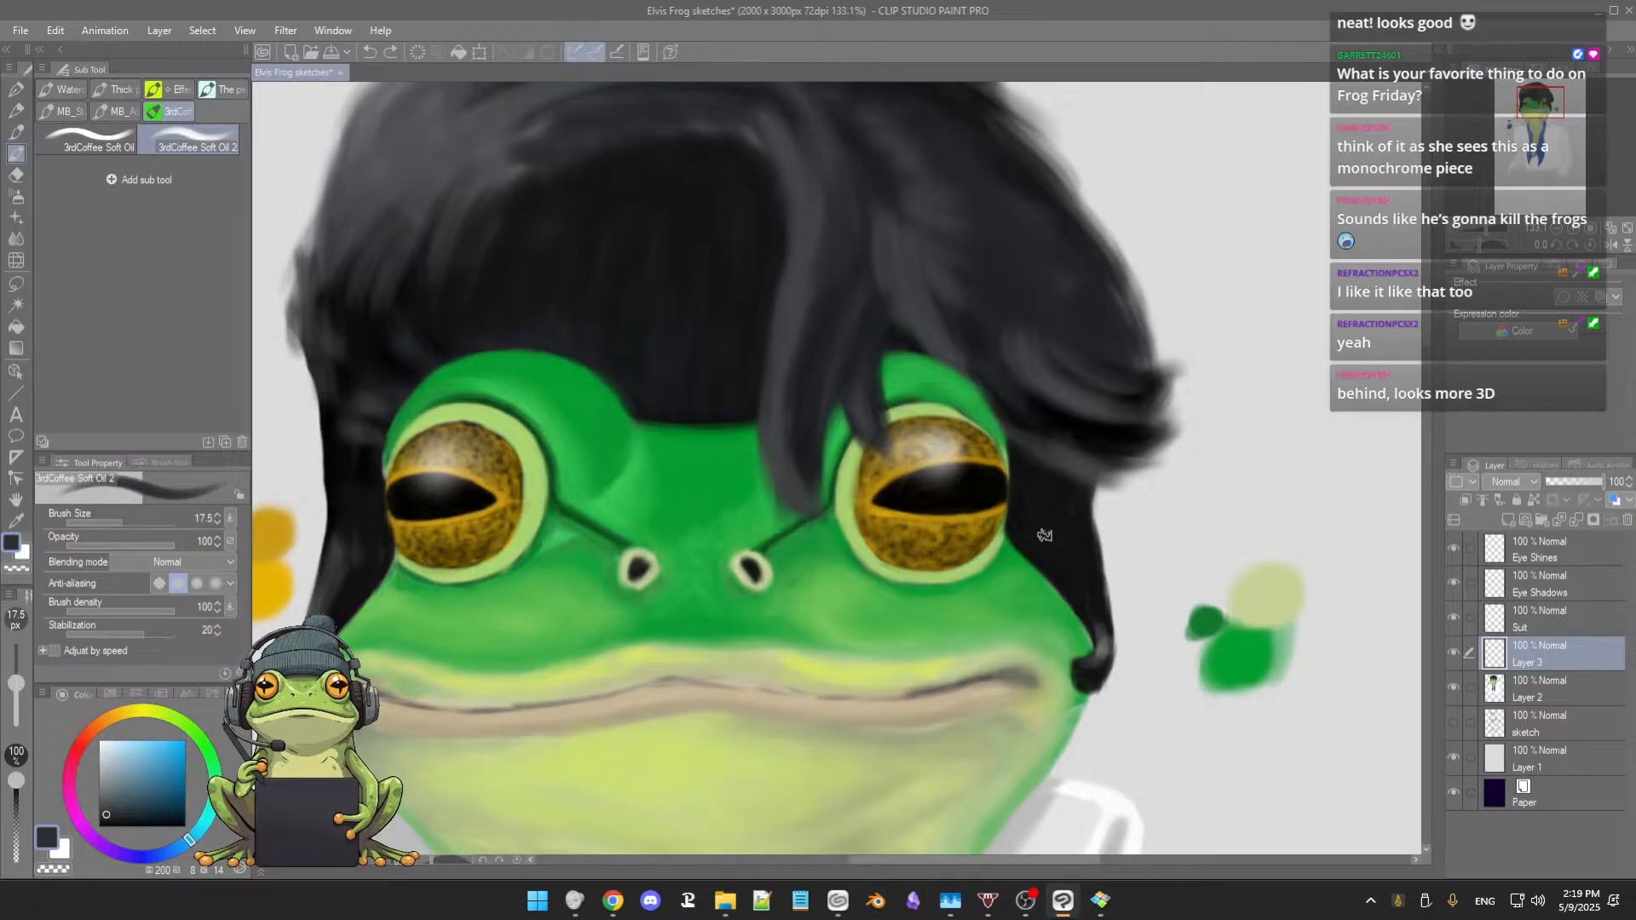
pyautogui.moveTo(1042, 528)
pyautogui.mouseDown()
pyautogui.moveTo(1083, 540)
pyautogui.moveTo(1085, 525)
pyautogui.moveTo(1039, 542)
pyautogui.mouseUp()
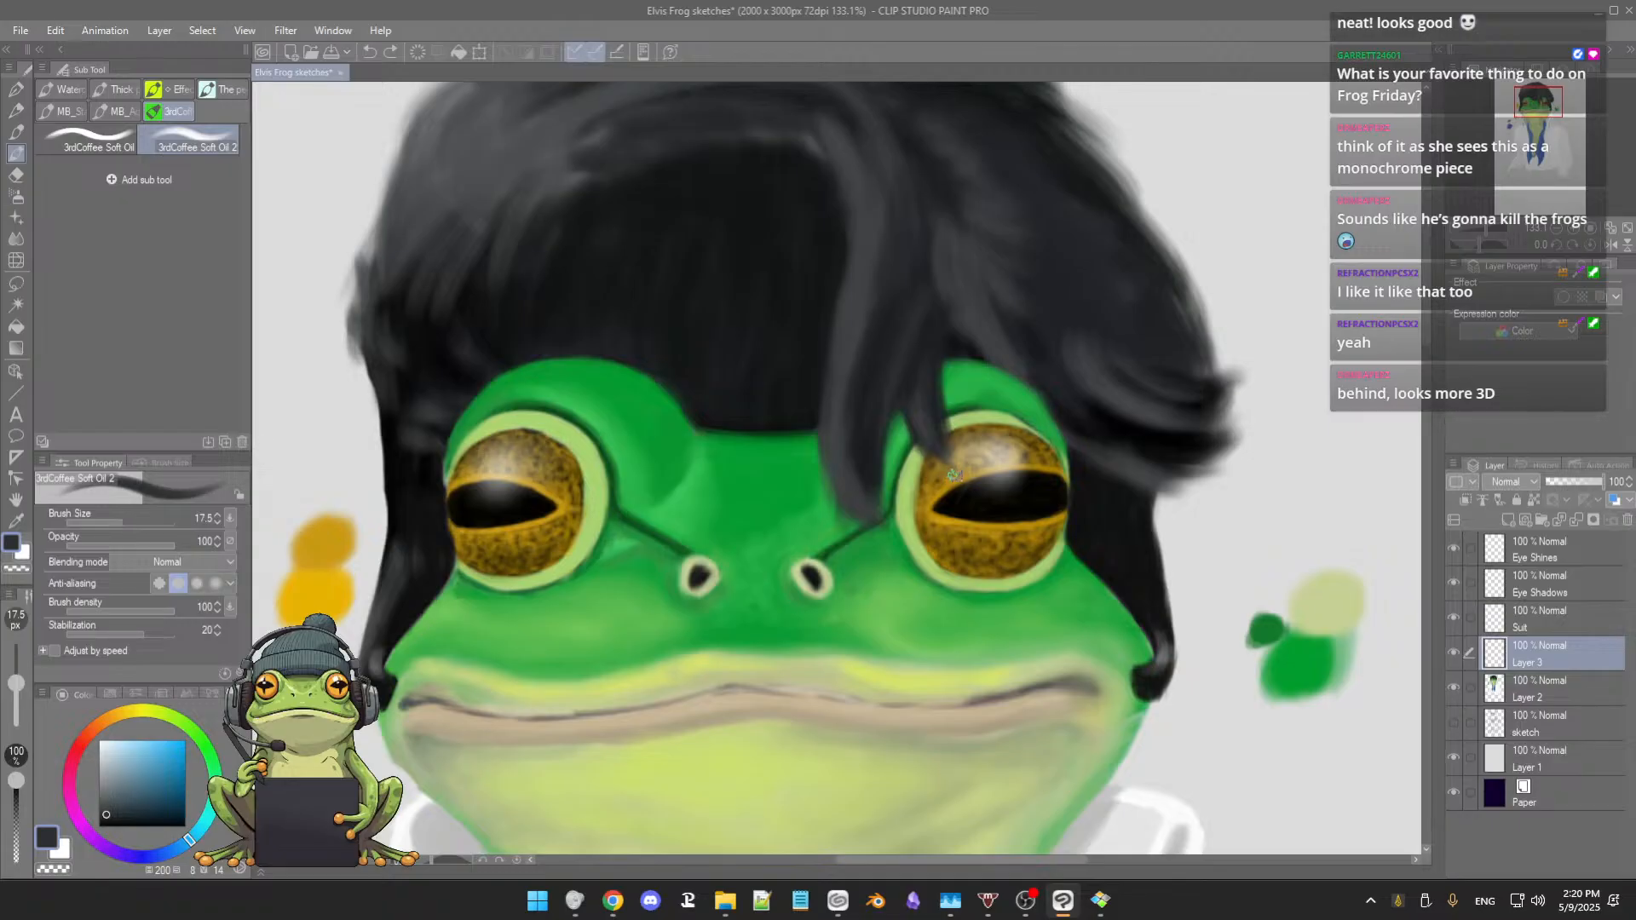
pyautogui.moveTo(723, 463); pyautogui.dragTo(748, 472)
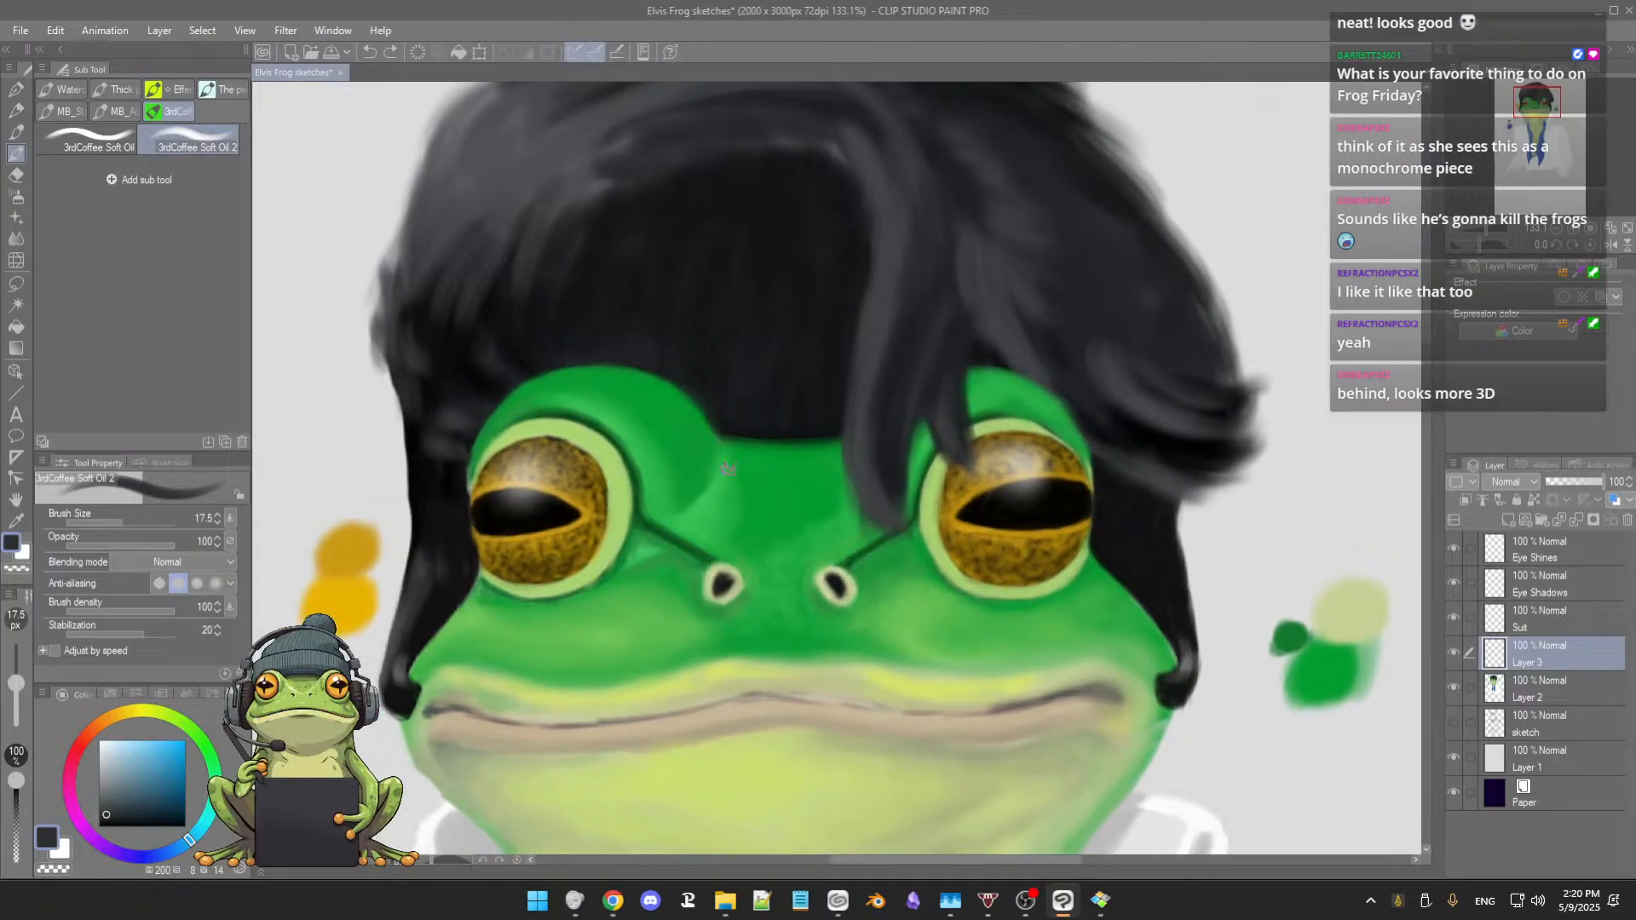
pyautogui.scroll(-2, 726, 470)
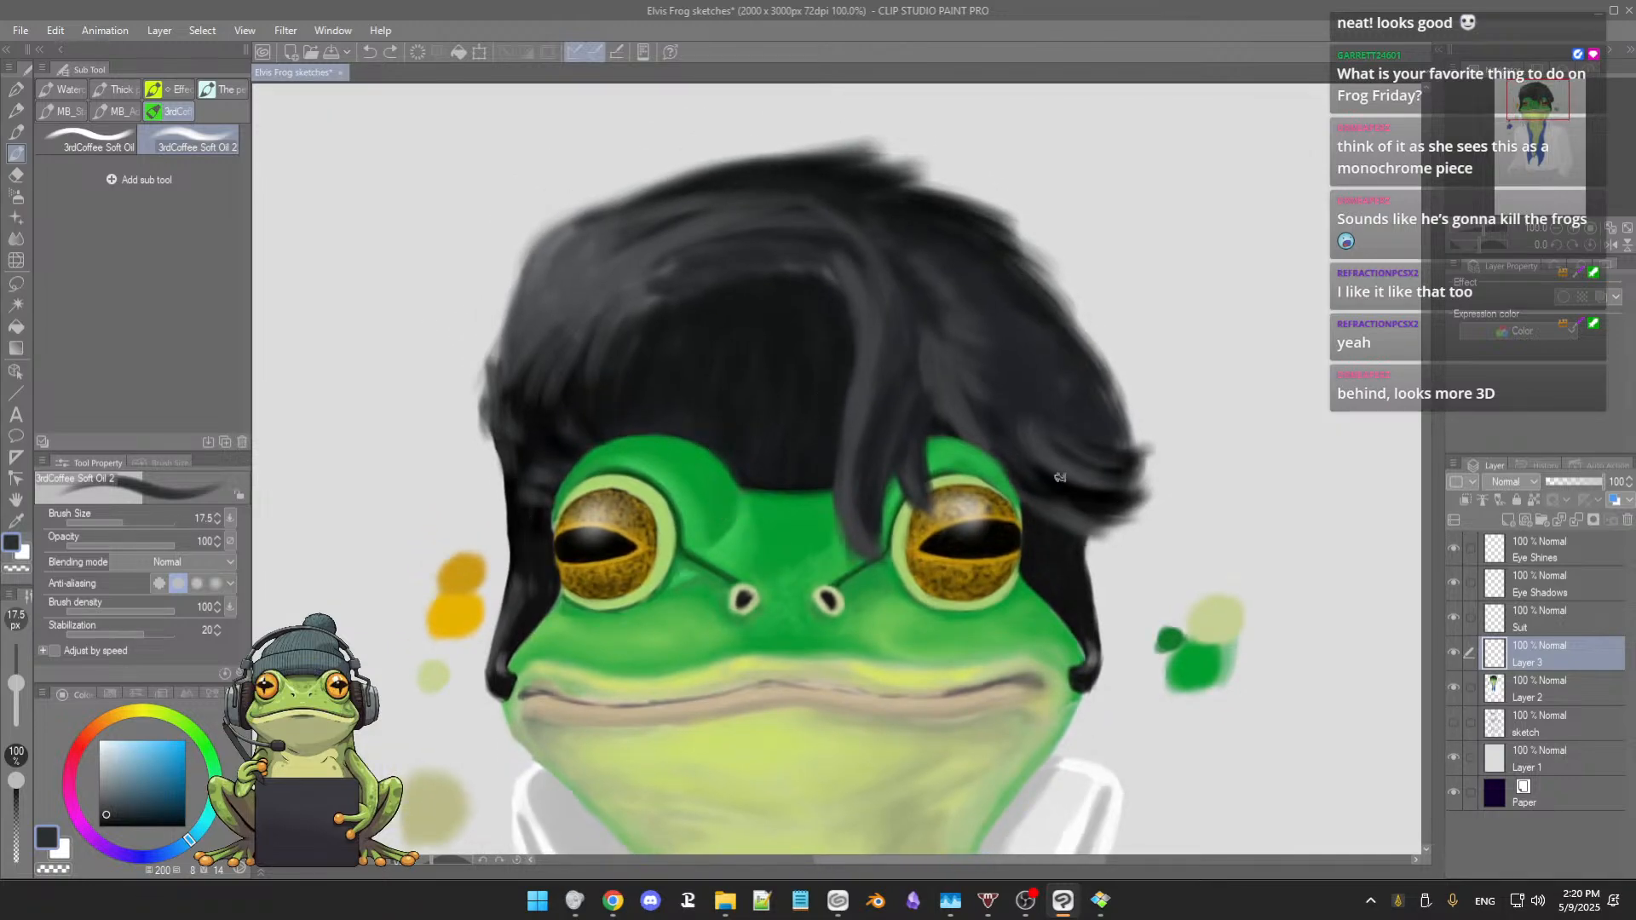
pyautogui.moveTo(798, 544); pyautogui.dragTo(827, 411)
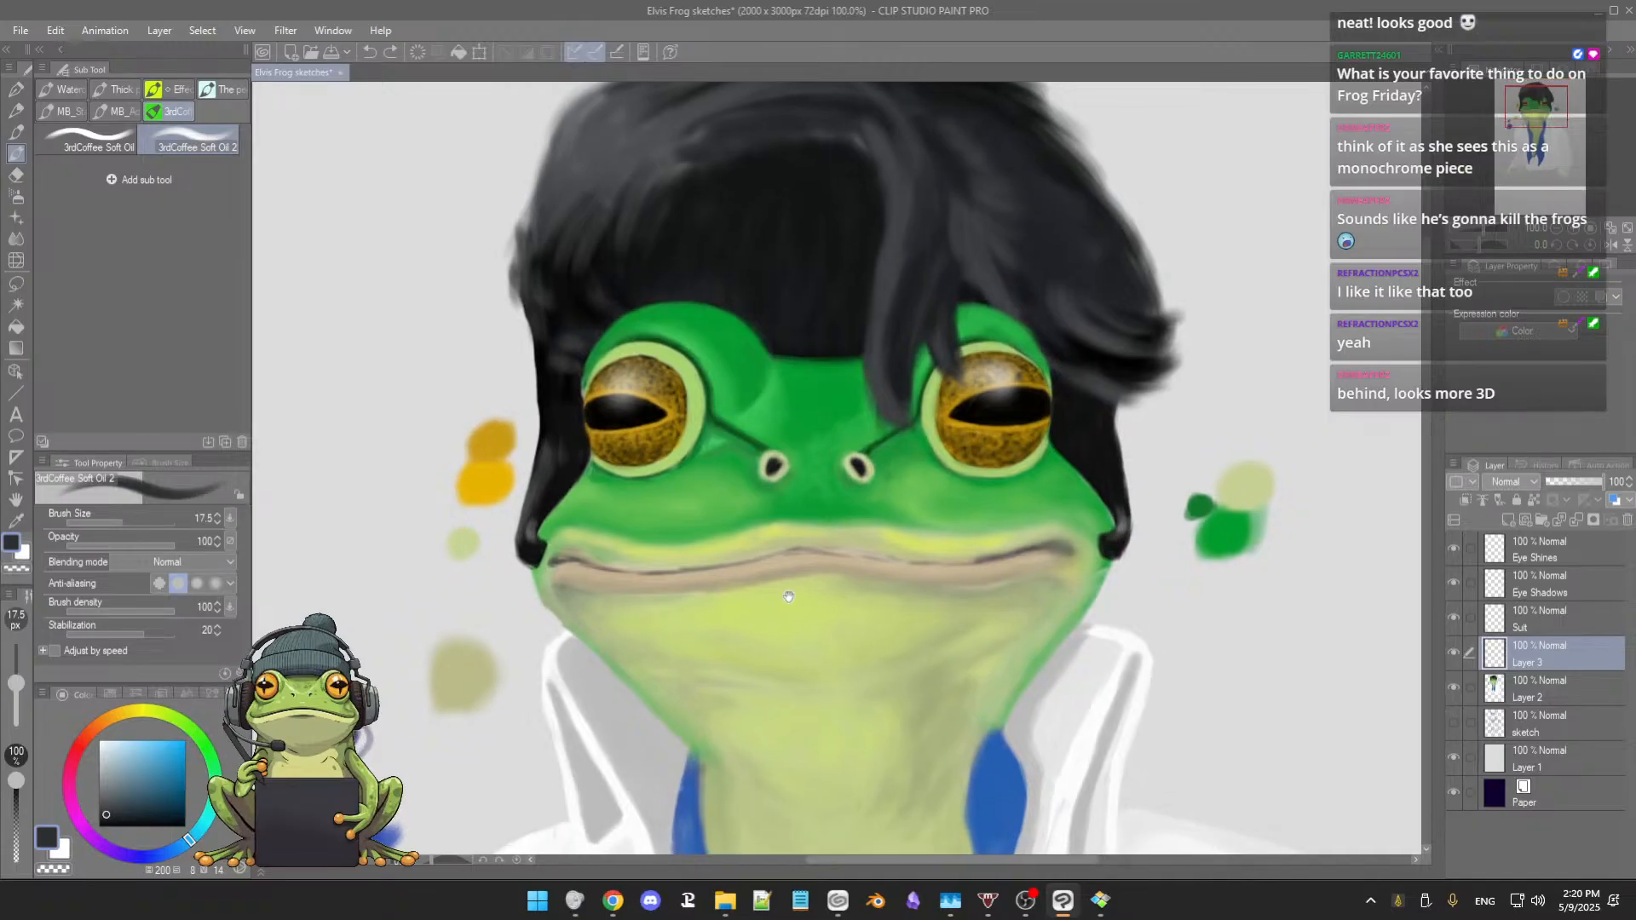
pyautogui.moveTo(788, 597); pyautogui.dragTo(795, 545)
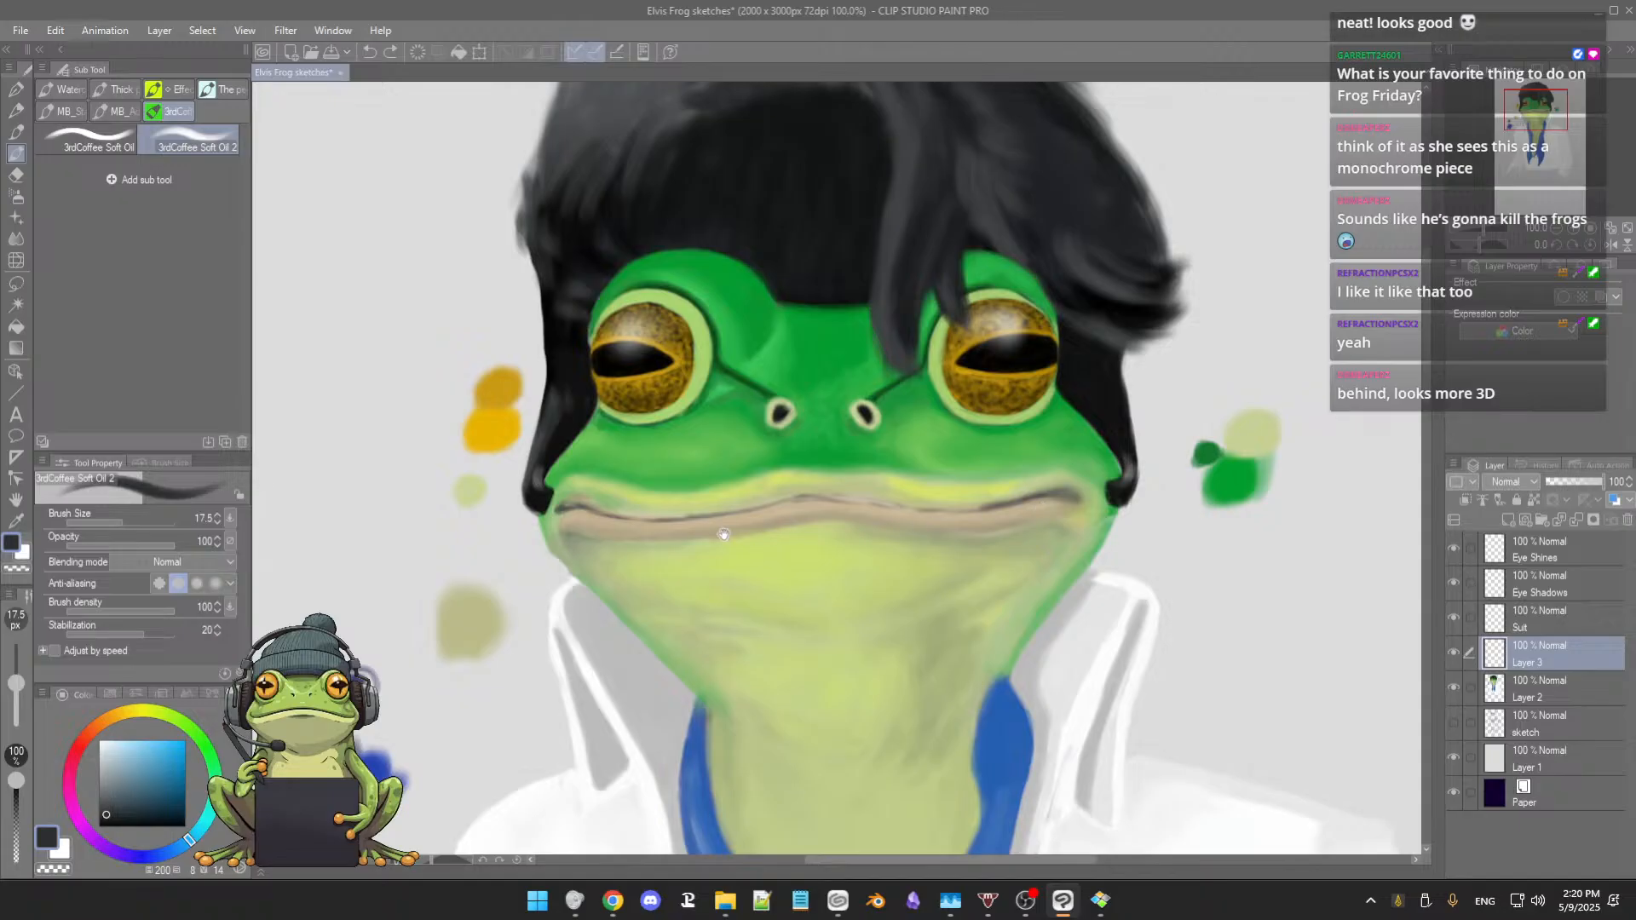
pyautogui.moveTo(724, 534); pyautogui.dragTo(731, 536)
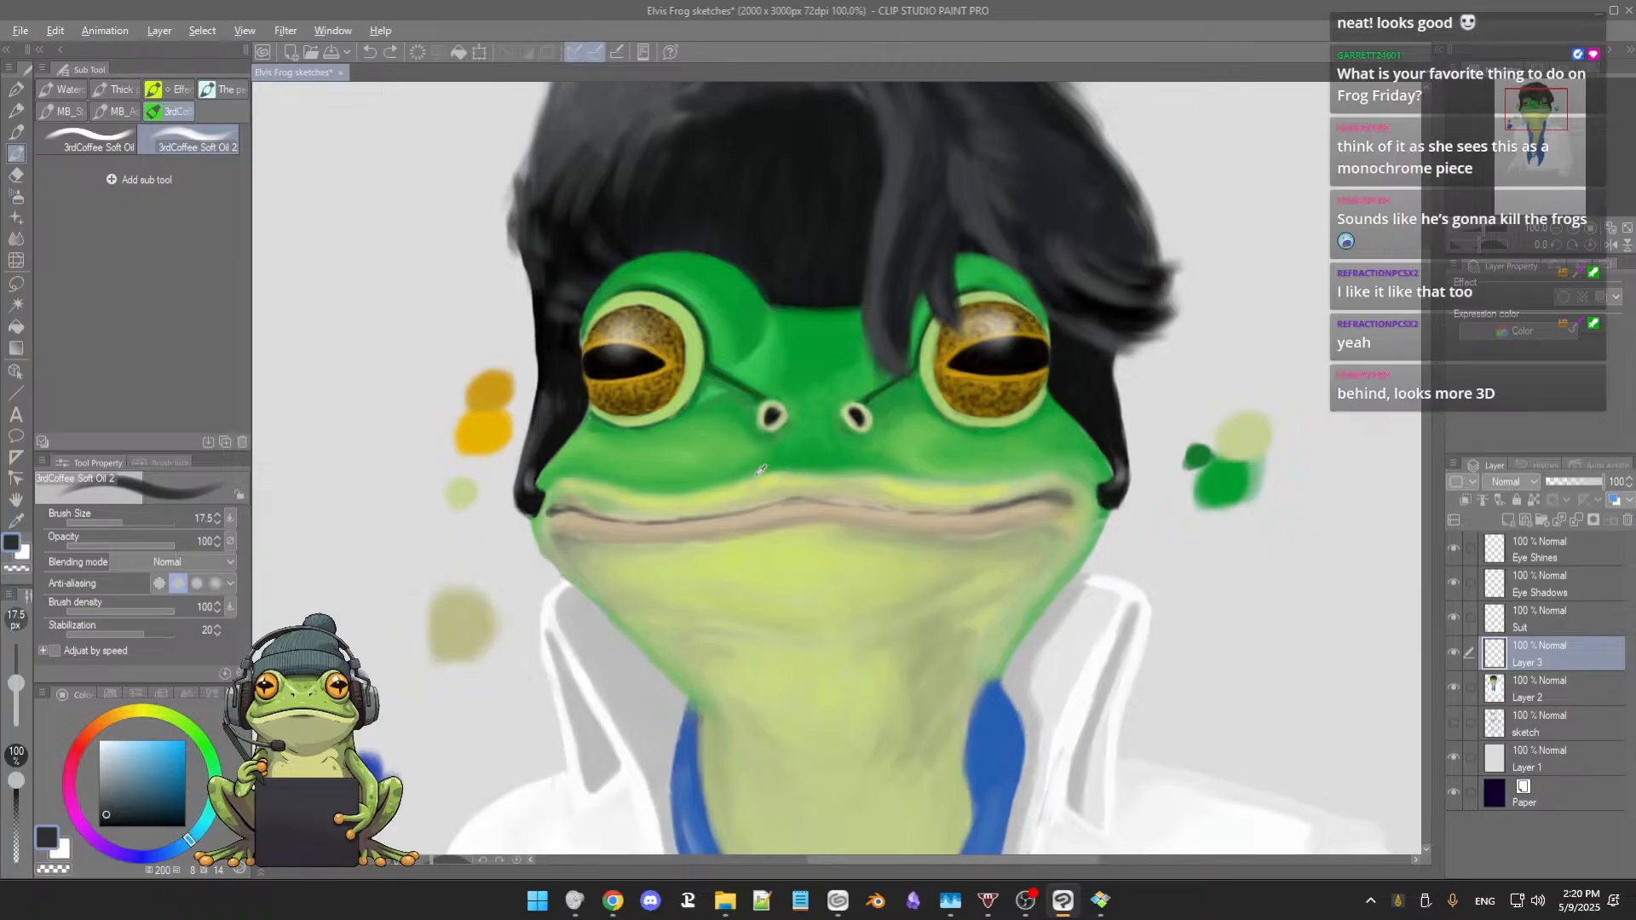
# Step: Sample the upper lip's yellow-green and toggle Layer 3's visibility repeatedly to compare the face with and without the new paint
pyautogui.keyDown('alt'); pyautogui.click(792, 484); pyautogui.keyUp('alt')
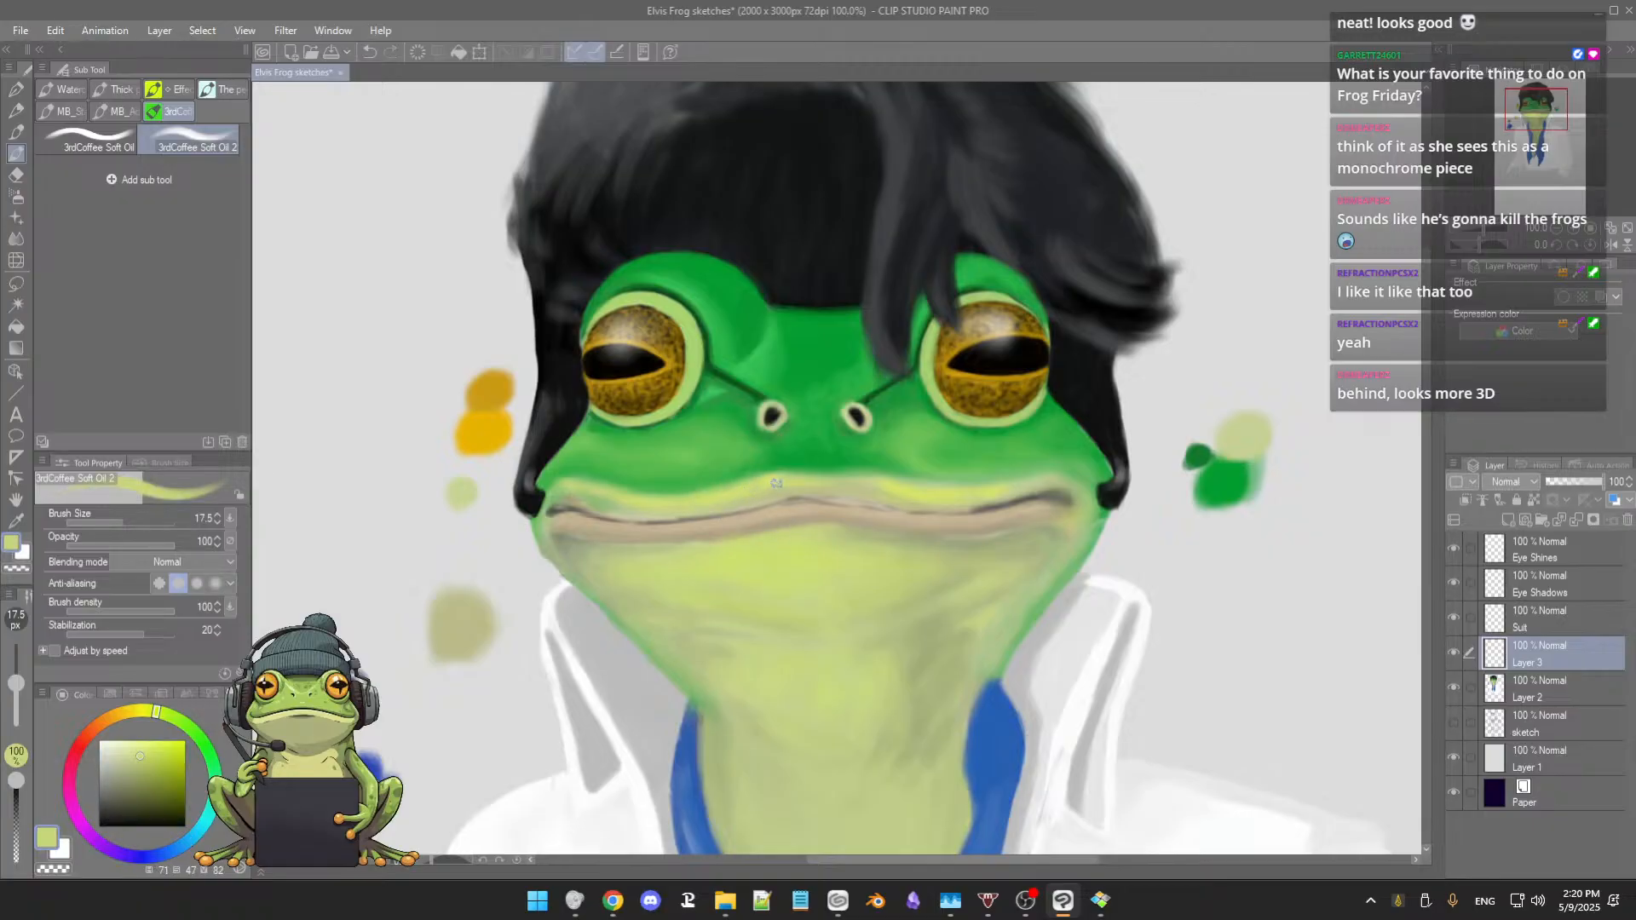
pyautogui.click(1454, 654)
pyautogui.click(1454, 654)
pyautogui.click(1454, 654)
pyautogui.click(1454, 654)
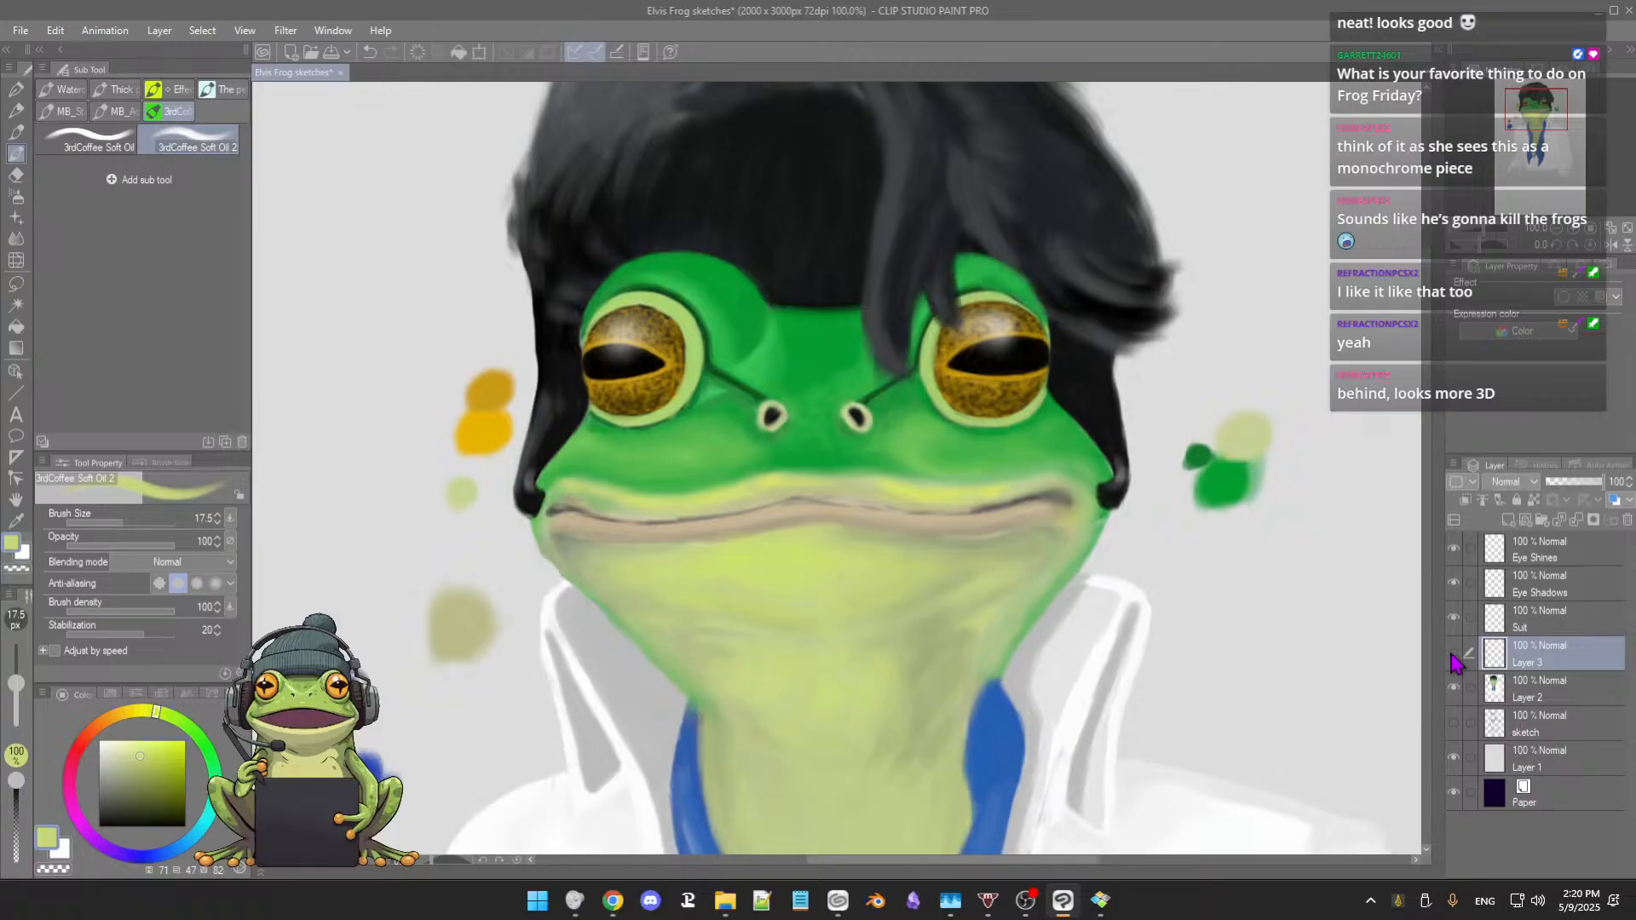
pyautogui.click(1454, 654)
pyautogui.click(1454, 653)
pyautogui.click(1454, 654)
pyautogui.click(1453, 654)
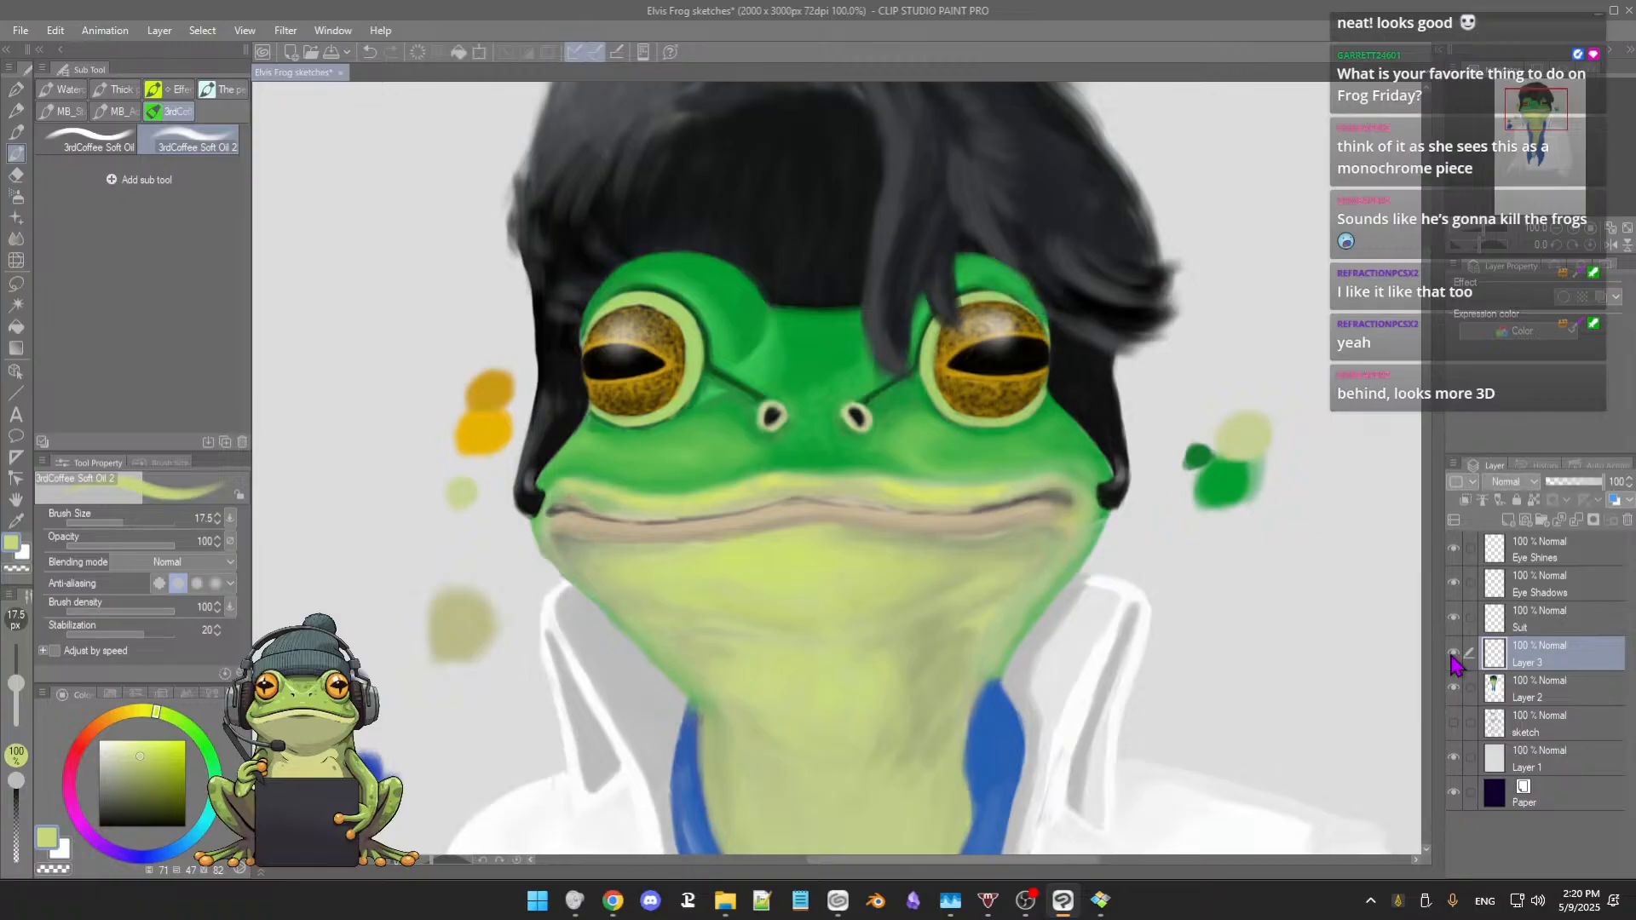
pyautogui.click(1454, 654)
pyautogui.click(1454, 654)
pyautogui.click(1454, 654)
pyautogui.click(1454, 654)
# Step: Paint the upper lip's centre beneath the nostrils with sampled pale lip colours to soften the yellow highlight
pyautogui.moveTo(794, 475); pyautogui.dragTo(839, 471)
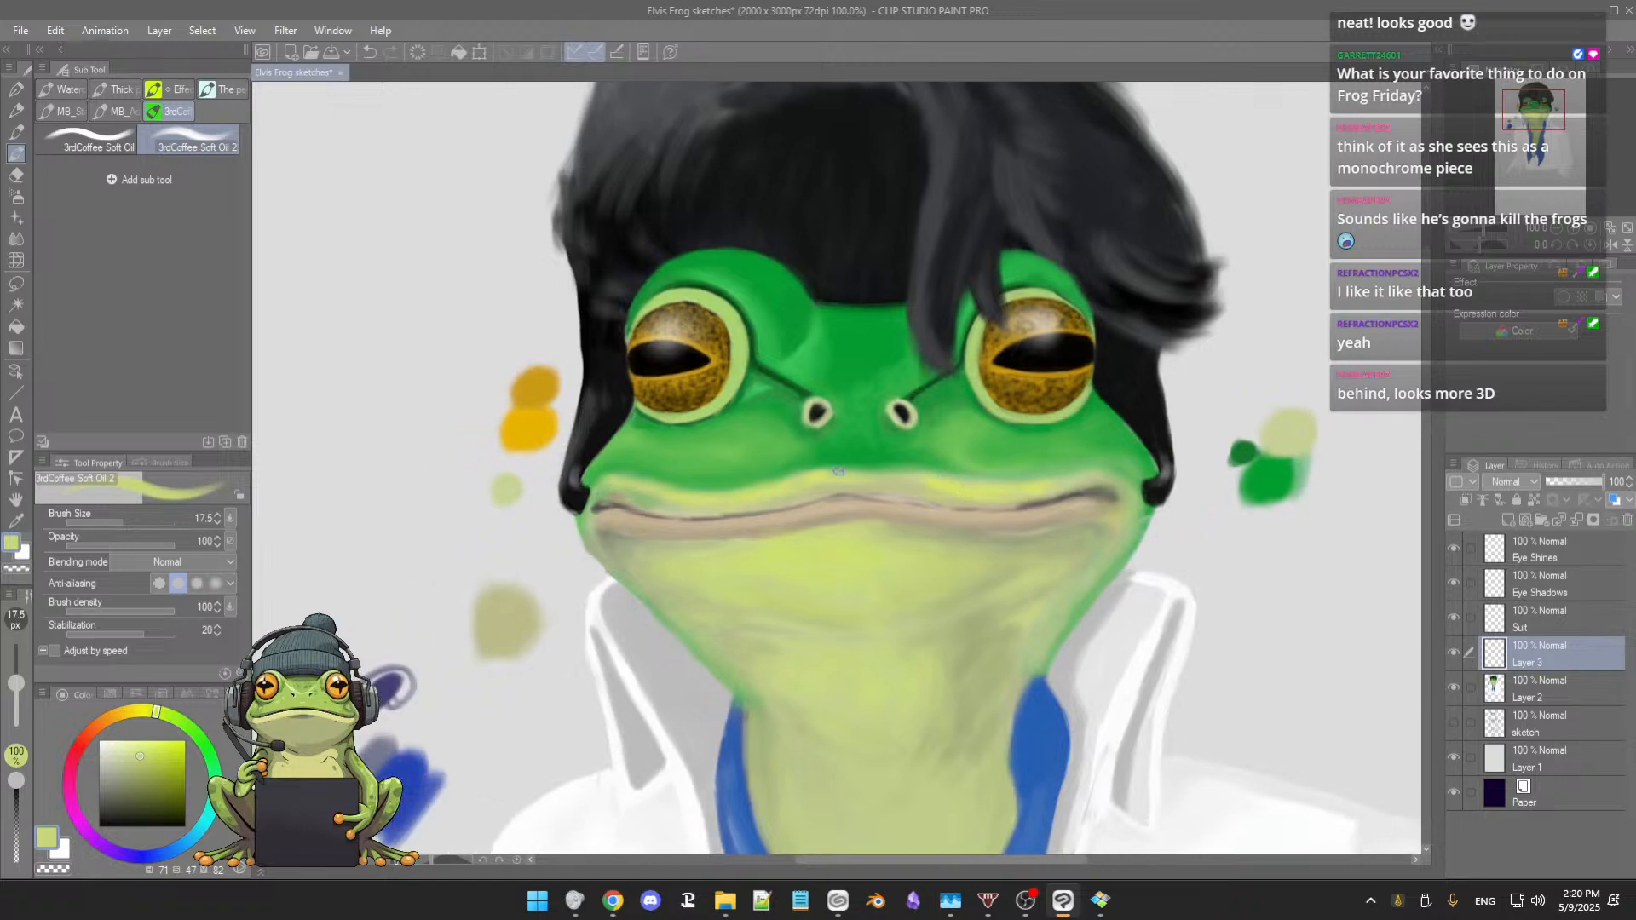
pyautogui.keyDown('alt'); pyautogui.click(914, 477); pyautogui.keyUp('alt')
pyautogui.keyDown('alt'); pyautogui.click(849, 490); pyautogui.keyUp('alt')
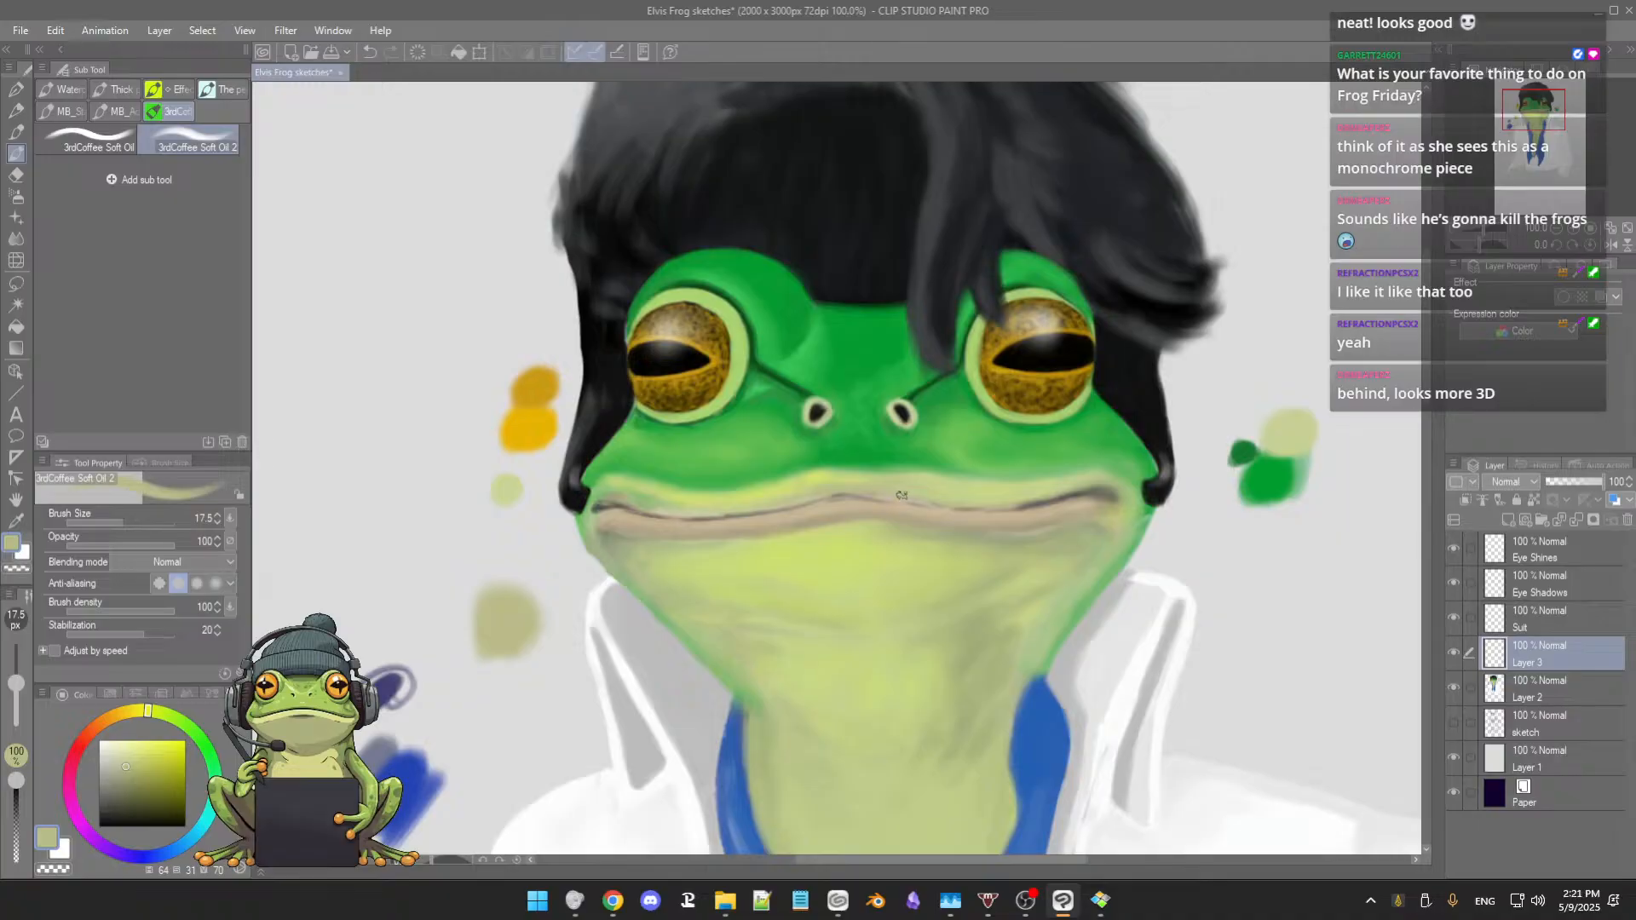
# Step: Redefine the dark line between the lips across the mouth with a sampled grey-brown
pyautogui.keyDown('alt'); pyautogui.click(1026, 501); pyautogui.keyUp('alt')
pyautogui.keyDown('alt'); pyautogui.click(1079, 488); pyautogui.keyUp('alt')
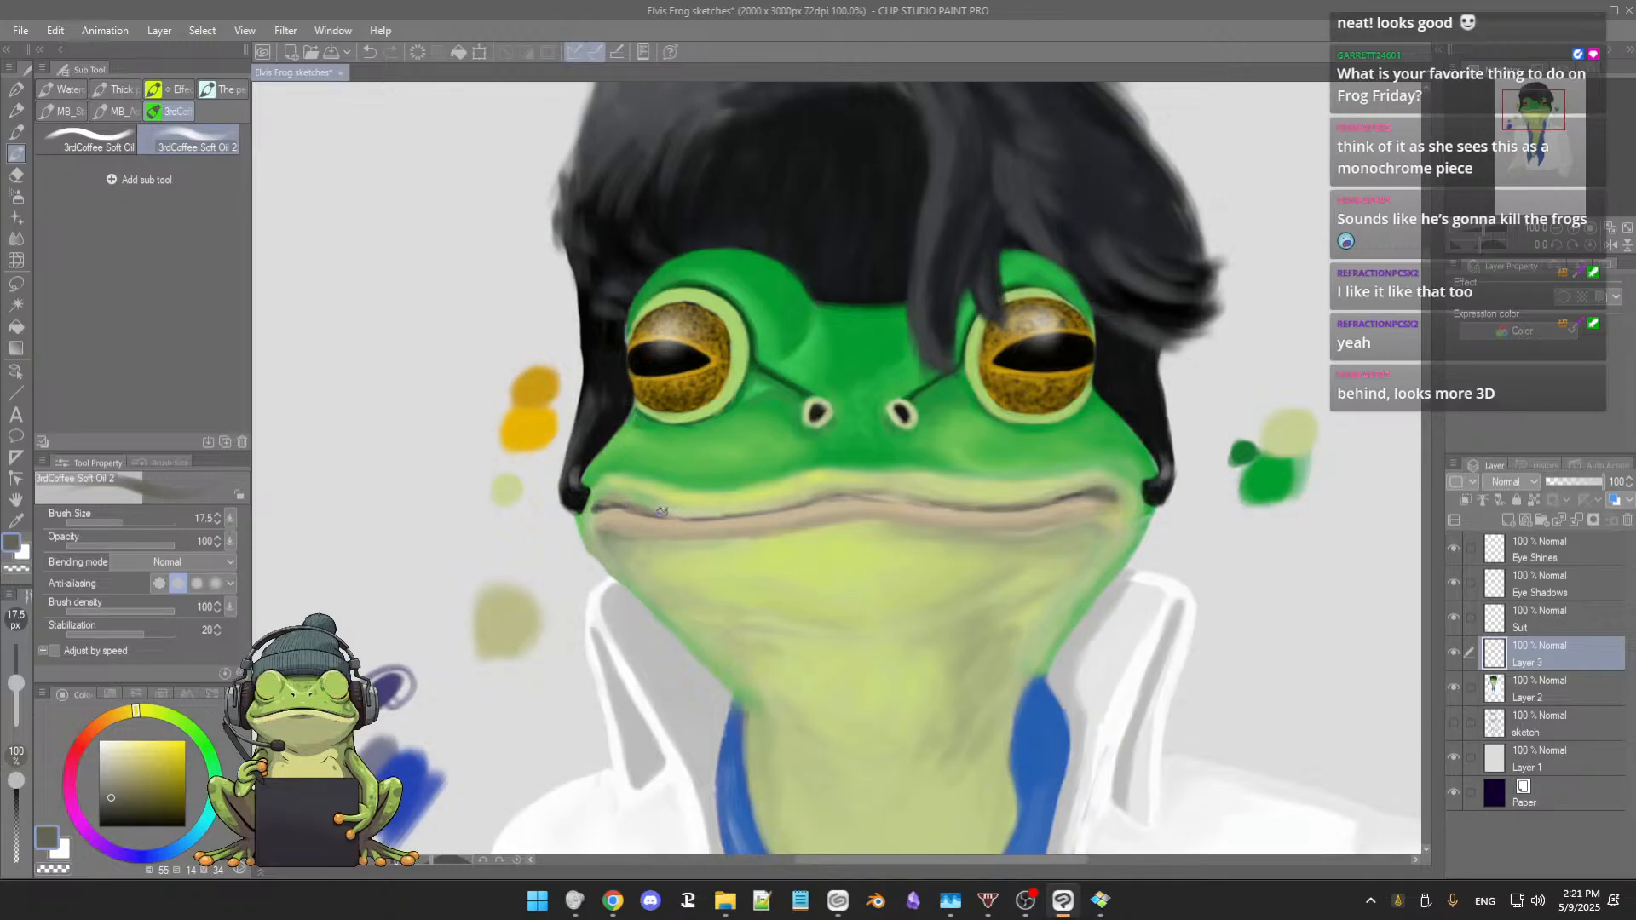
pyautogui.moveTo(688, 517); pyautogui.dragTo(741, 514)
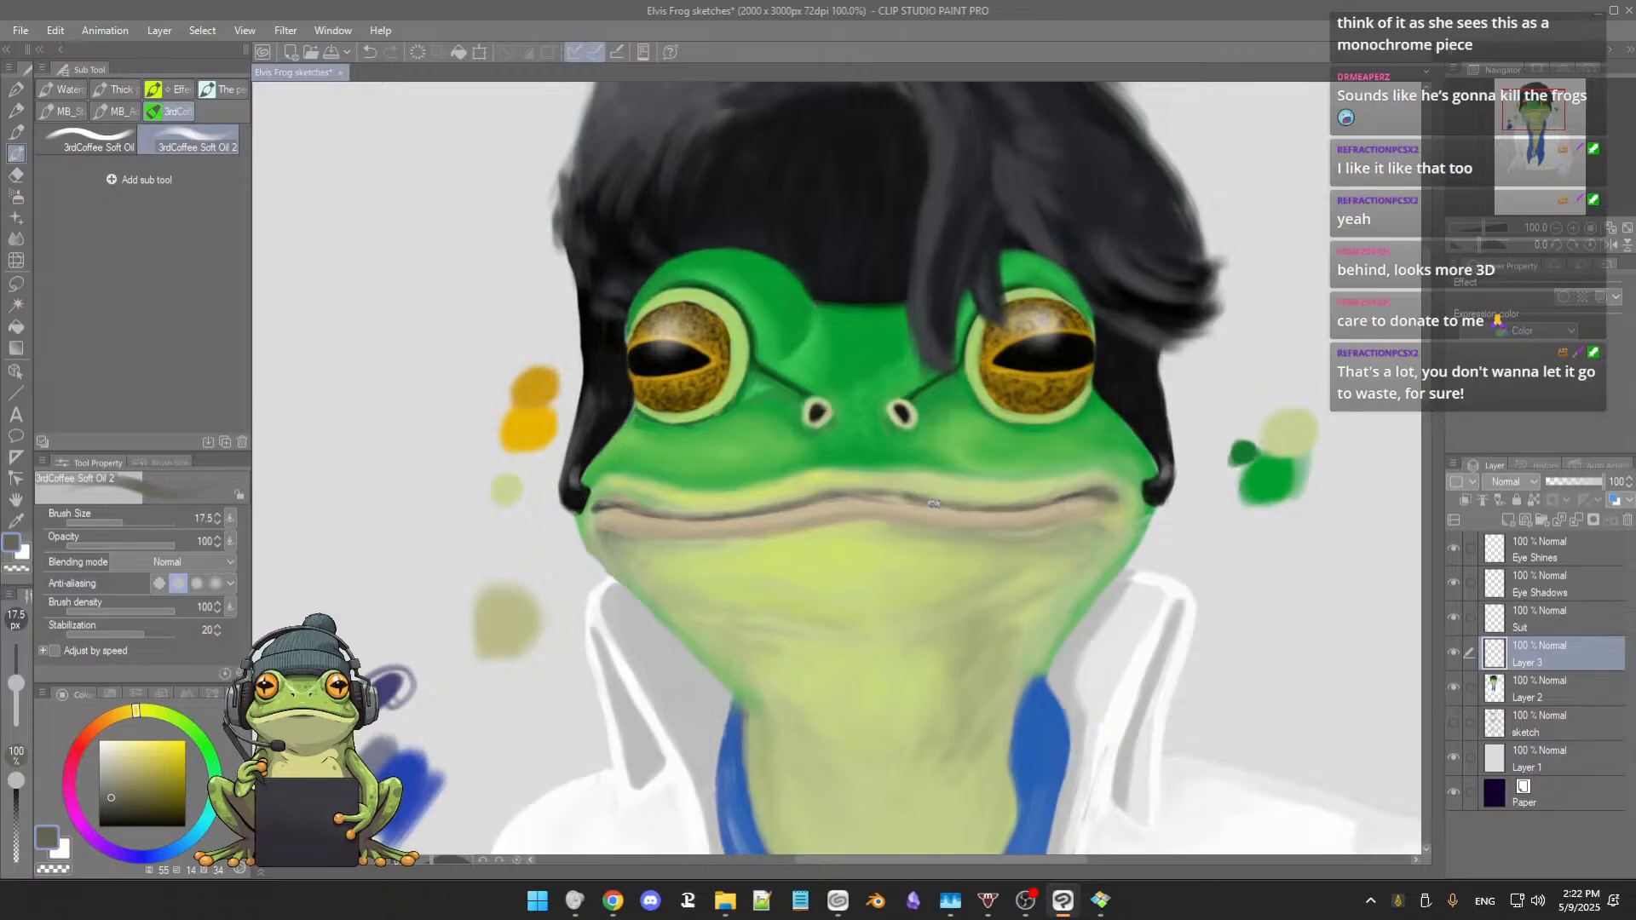
# Step: Blend the upper lip above the mouth line with sampled olive tones, using brush sizes 38 and 25.7
pyautogui.keyDown('alt'); pyautogui.click(896, 490); pyautogui.keyUp('alt')
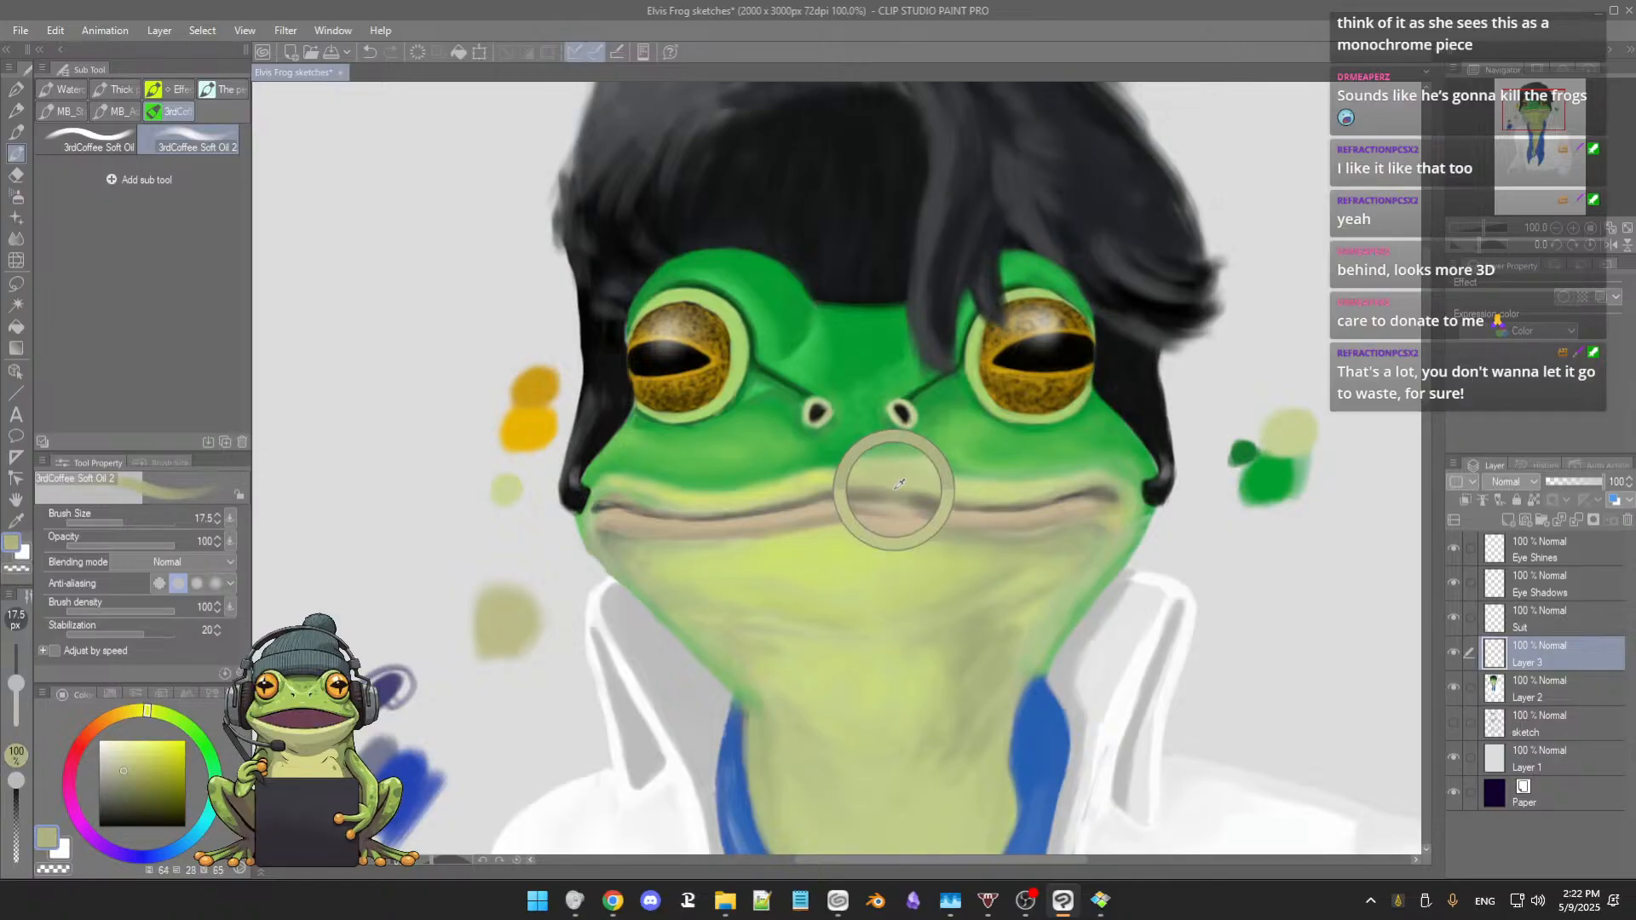
pyautogui.keyDown('alt'); pyautogui.click(849, 489); pyautogui.keyUp('alt')
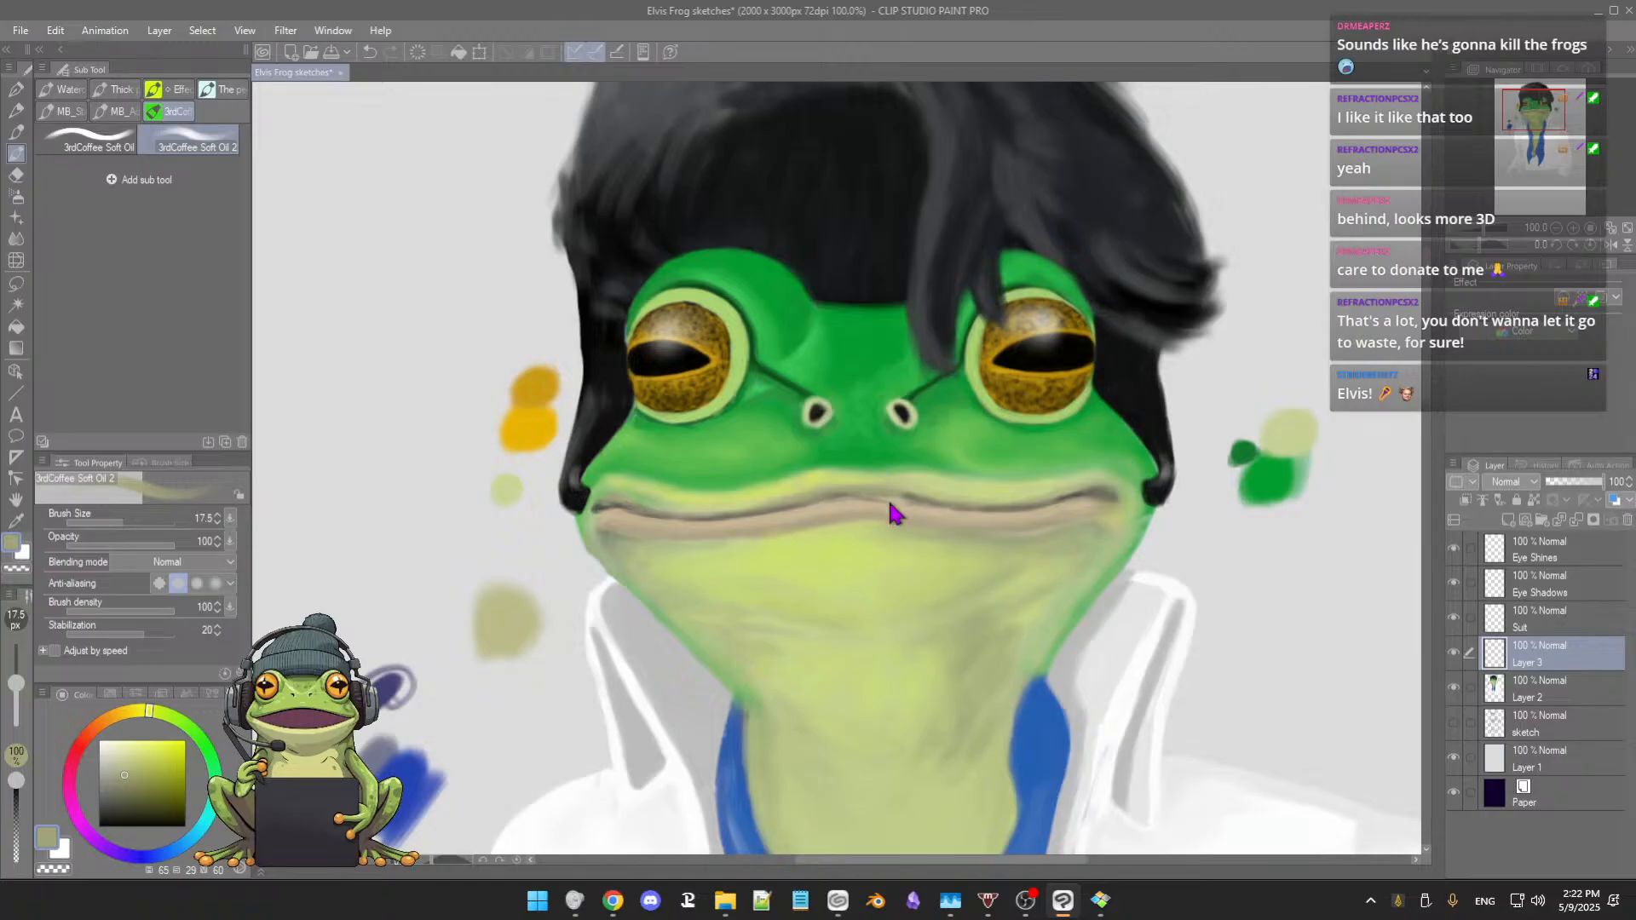
pyautogui.press(']')
pyautogui.press(']')
pyautogui.press(']')
pyautogui.press(']')
pyautogui.press(']')
pyautogui.press(']')
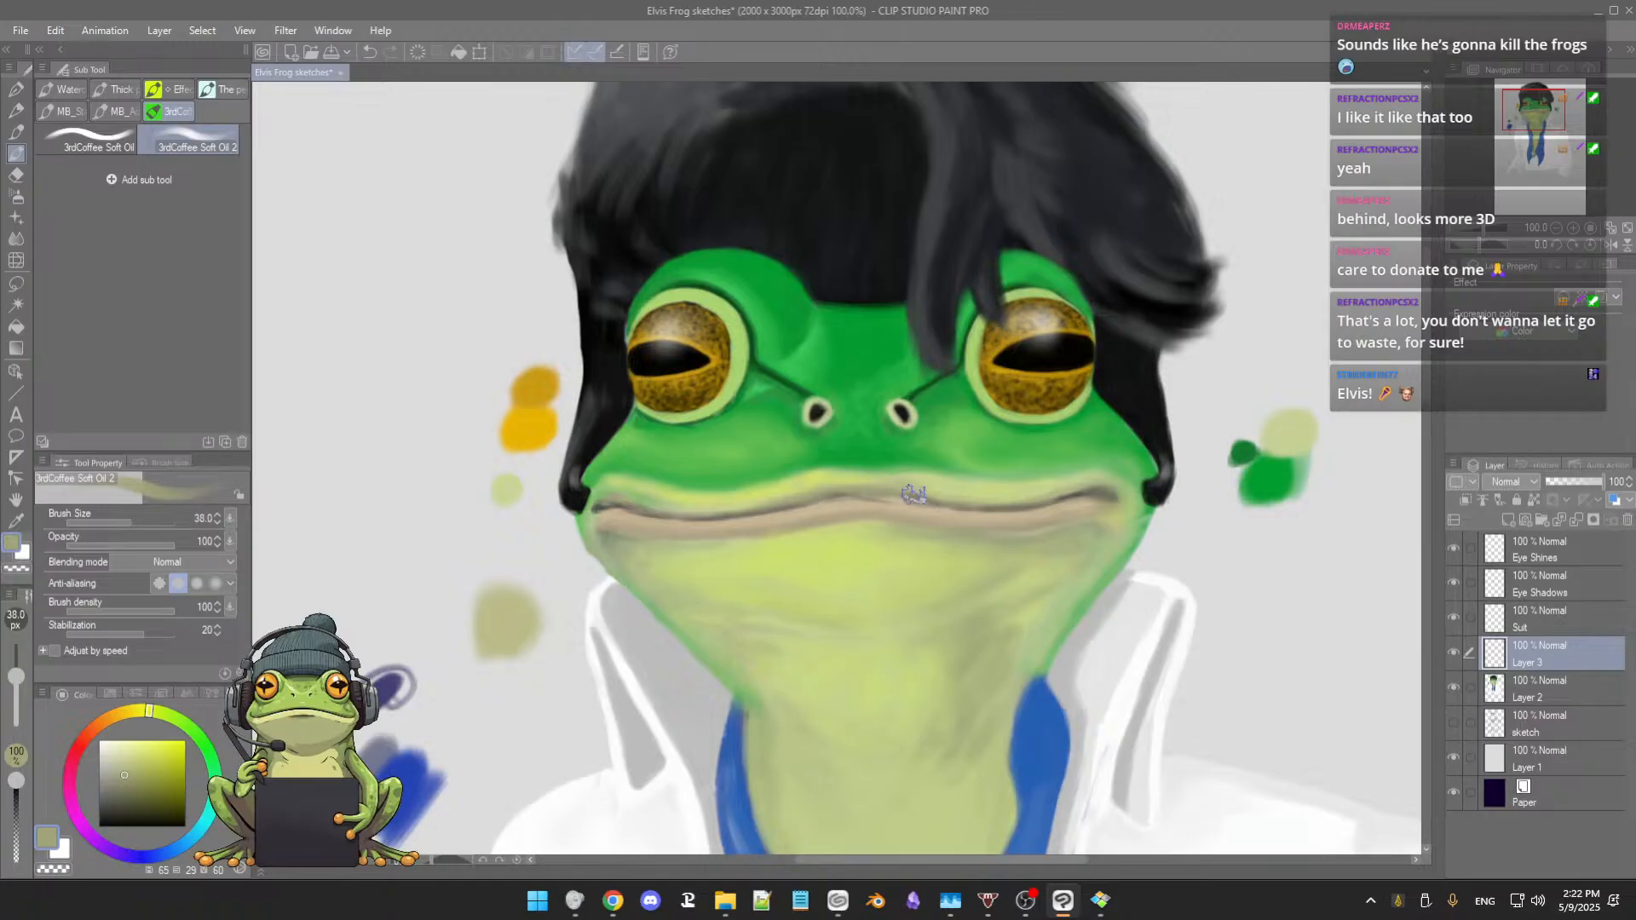
pyautogui.moveTo(927, 494); pyautogui.dragTo(918, 489)
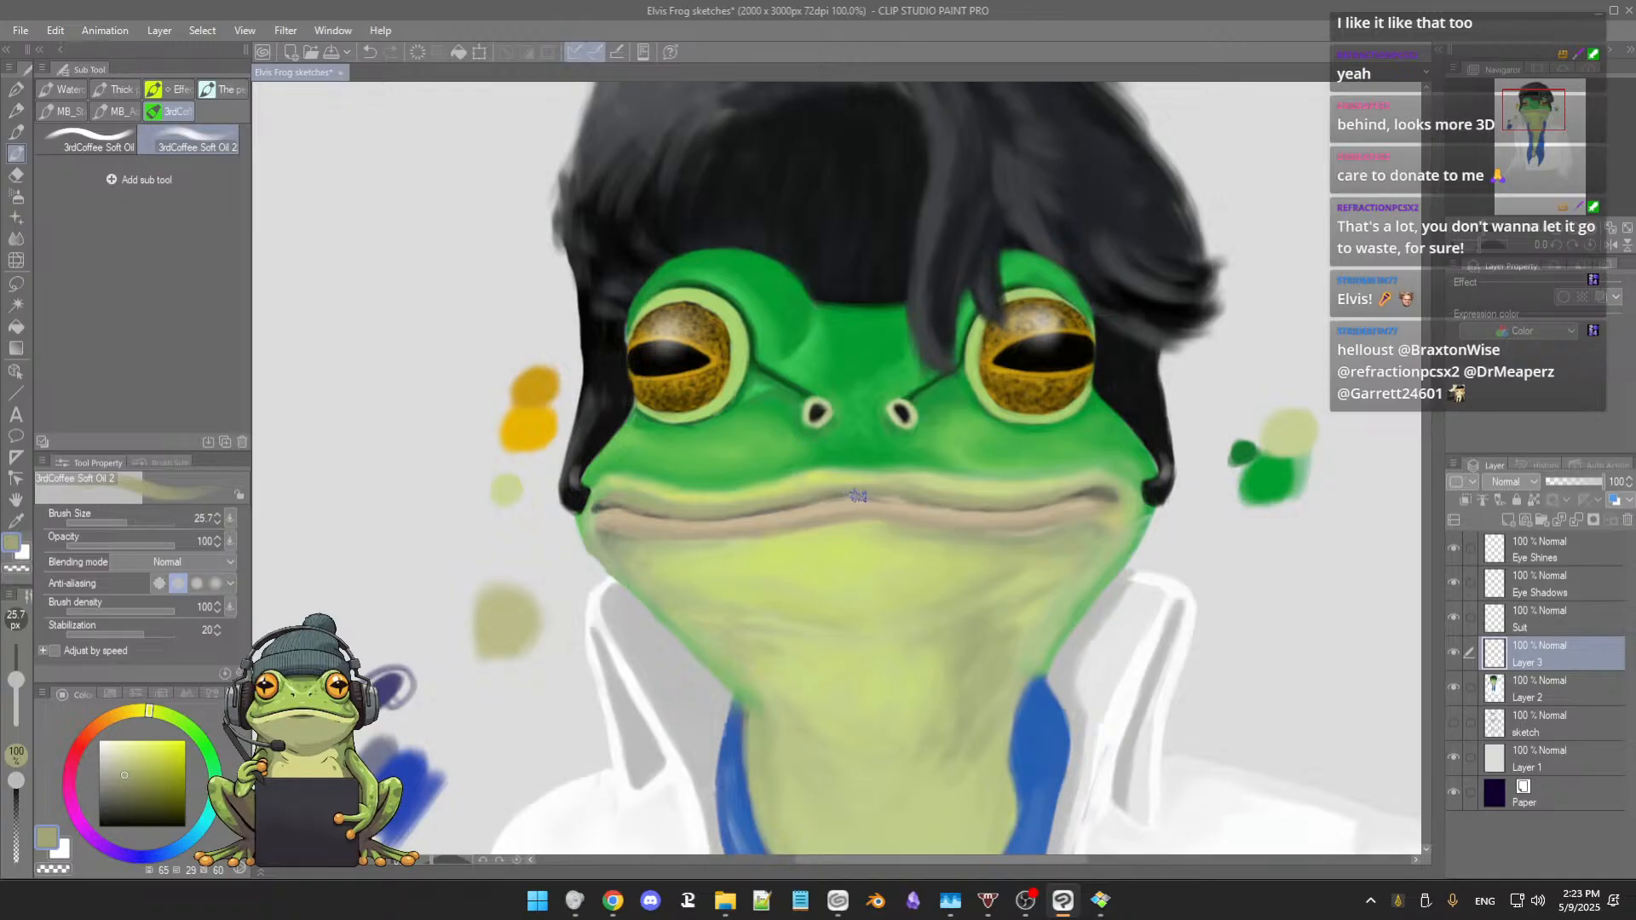
# Step: Reshape the upper lip's edge below the nostrils with alternating sampled yellow-green and skin green, and save the file
pyautogui.keyDown('alt'); pyautogui.click(801, 474); pyautogui.keyUp('alt')
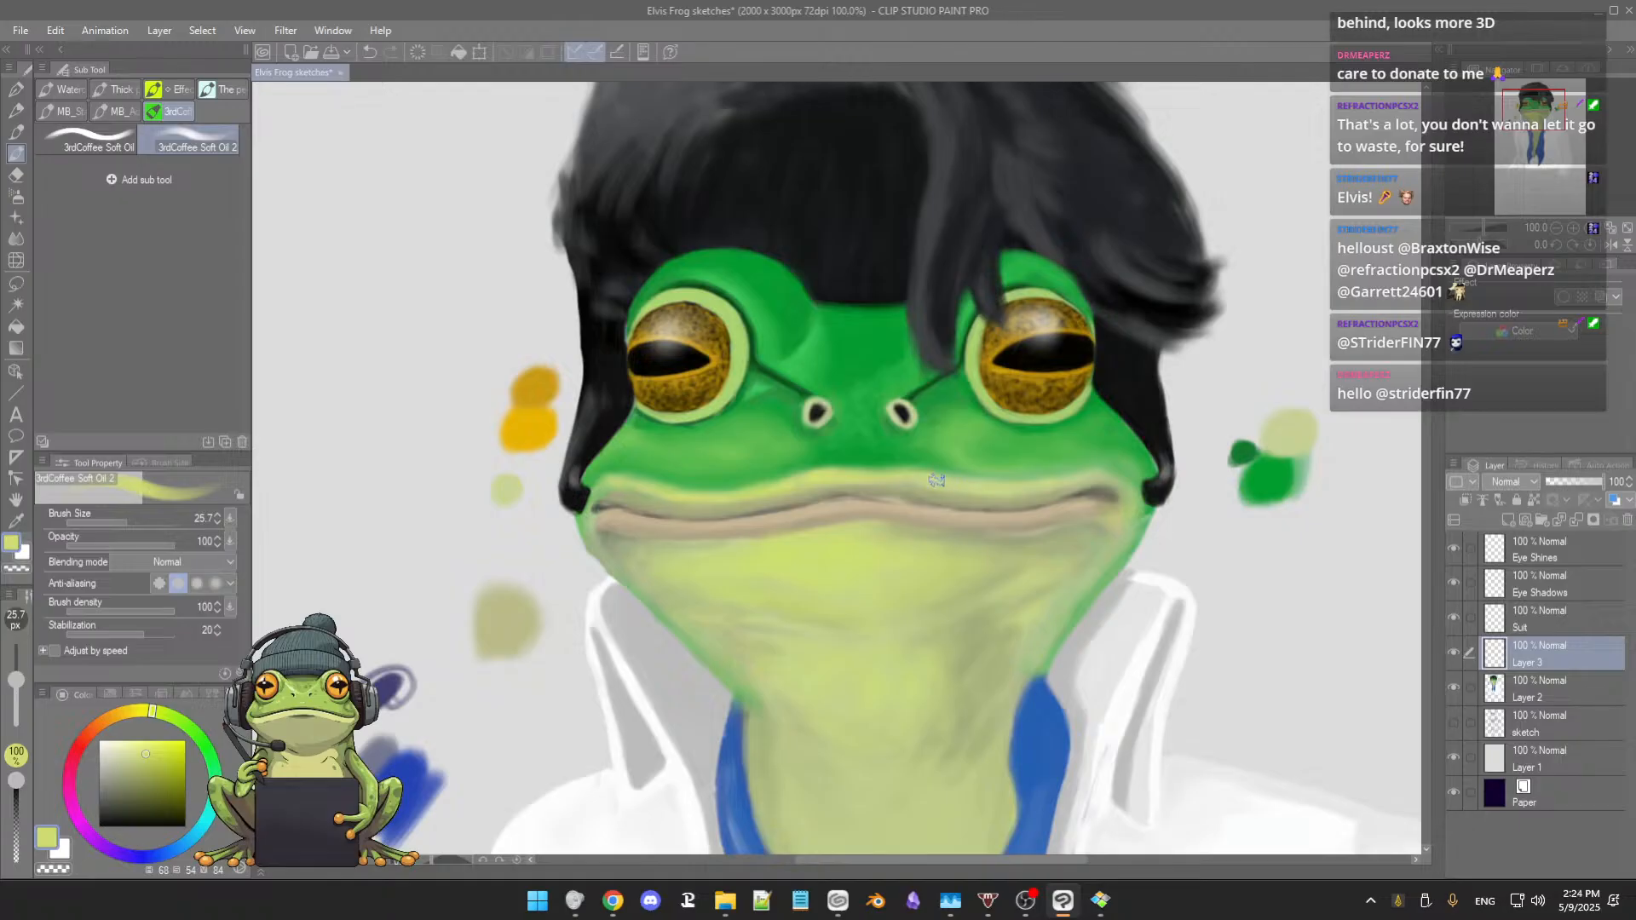
pyautogui.keyDown('alt'); pyautogui.click(835, 465); pyautogui.keyUp('alt')
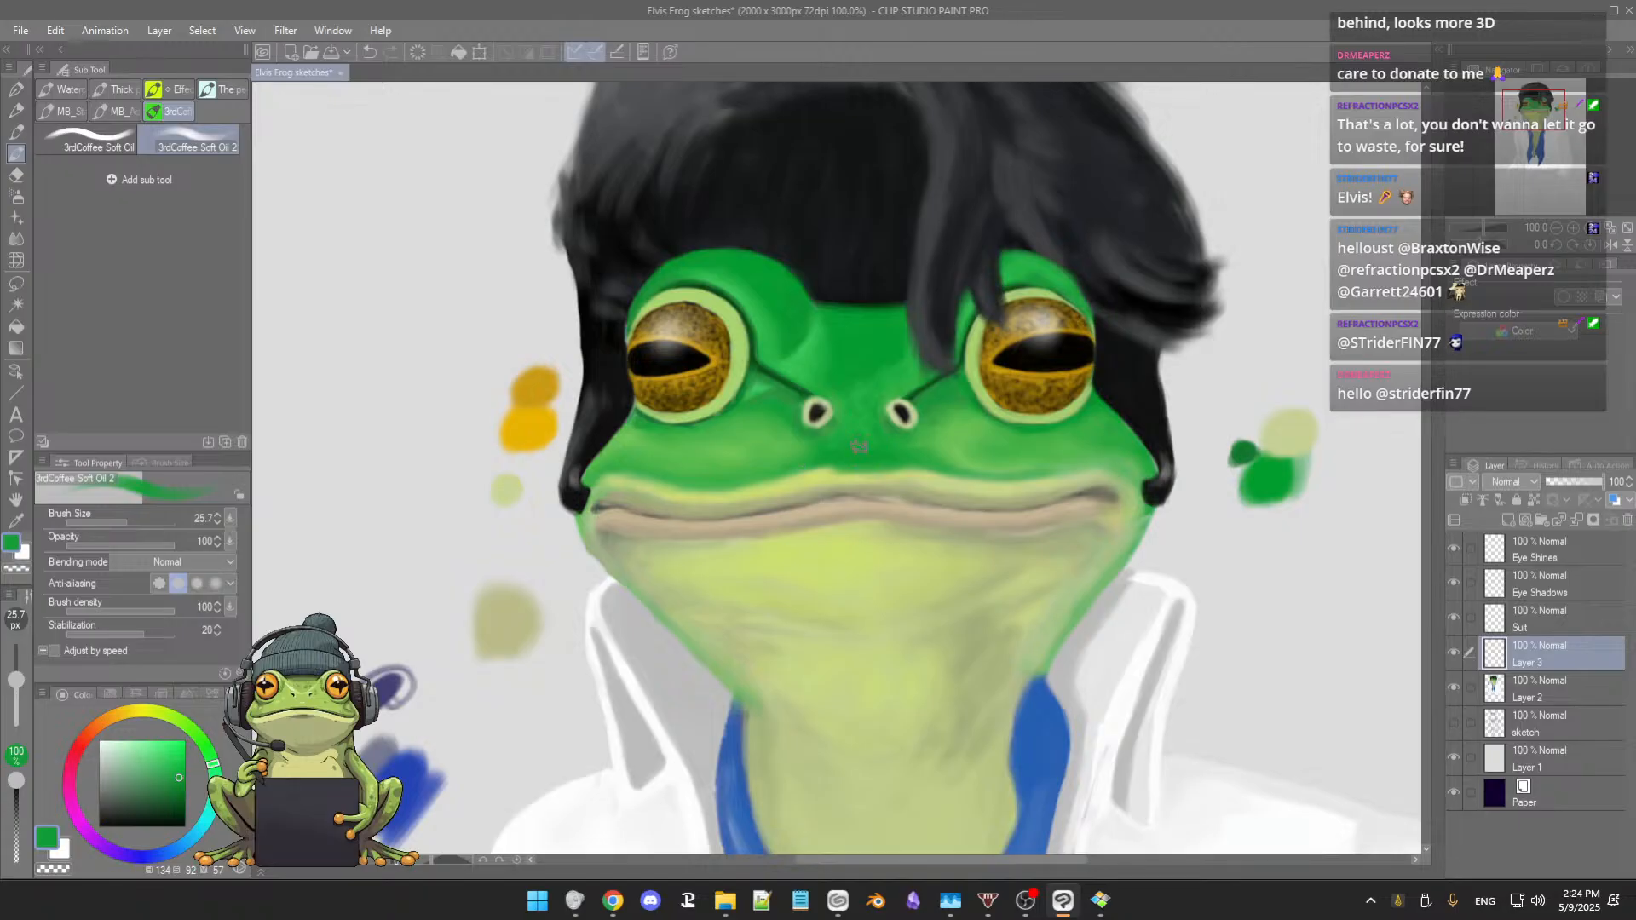
pyautogui.keyDown('alt'); pyautogui.click(843, 460); pyautogui.keyUp('alt')
pyautogui.keyDown('alt'); pyautogui.click(833, 466); pyautogui.keyUp('alt')
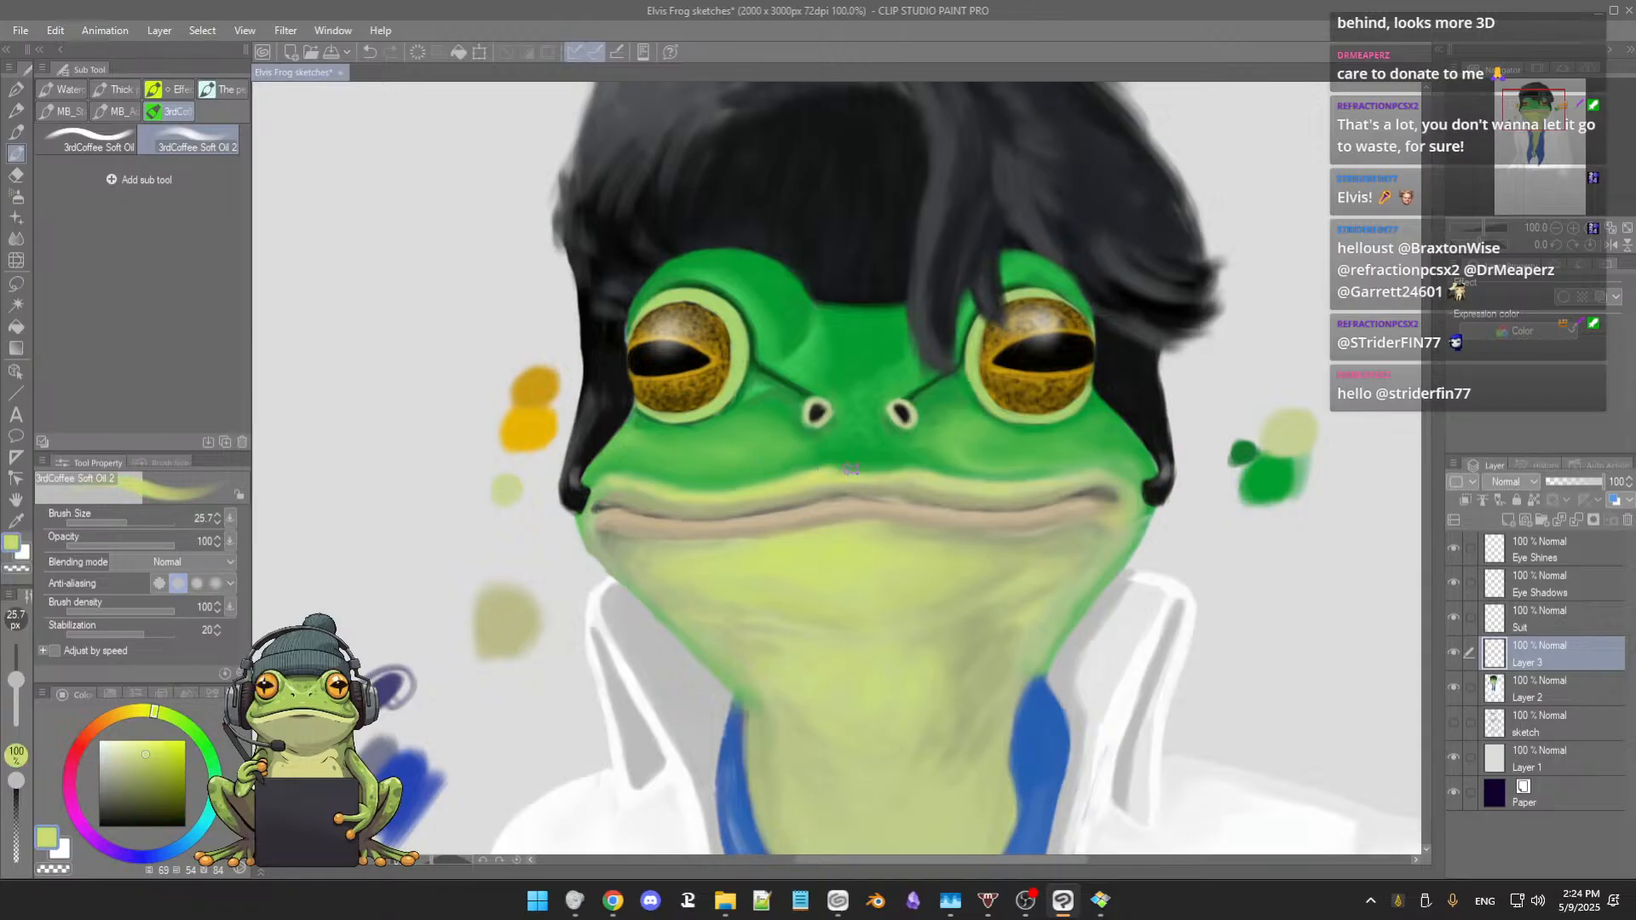
pyautogui.keyDown('alt'); pyautogui.click(856, 462); pyautogui.keyUp('alt')
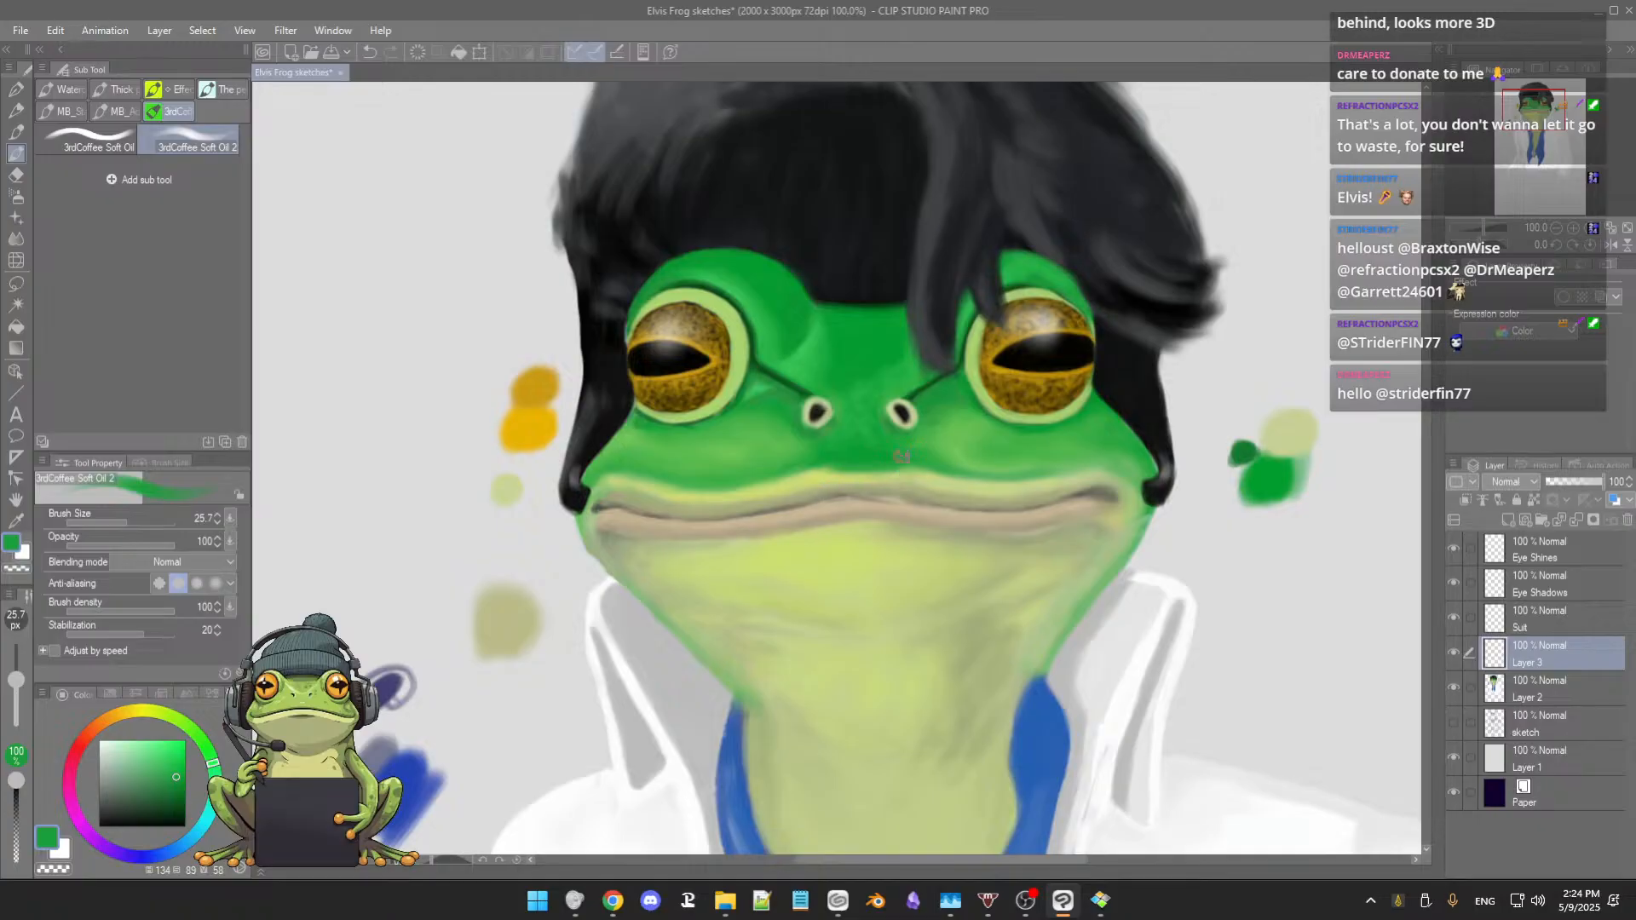
pyautogui.hotkey('ctrl', 's')
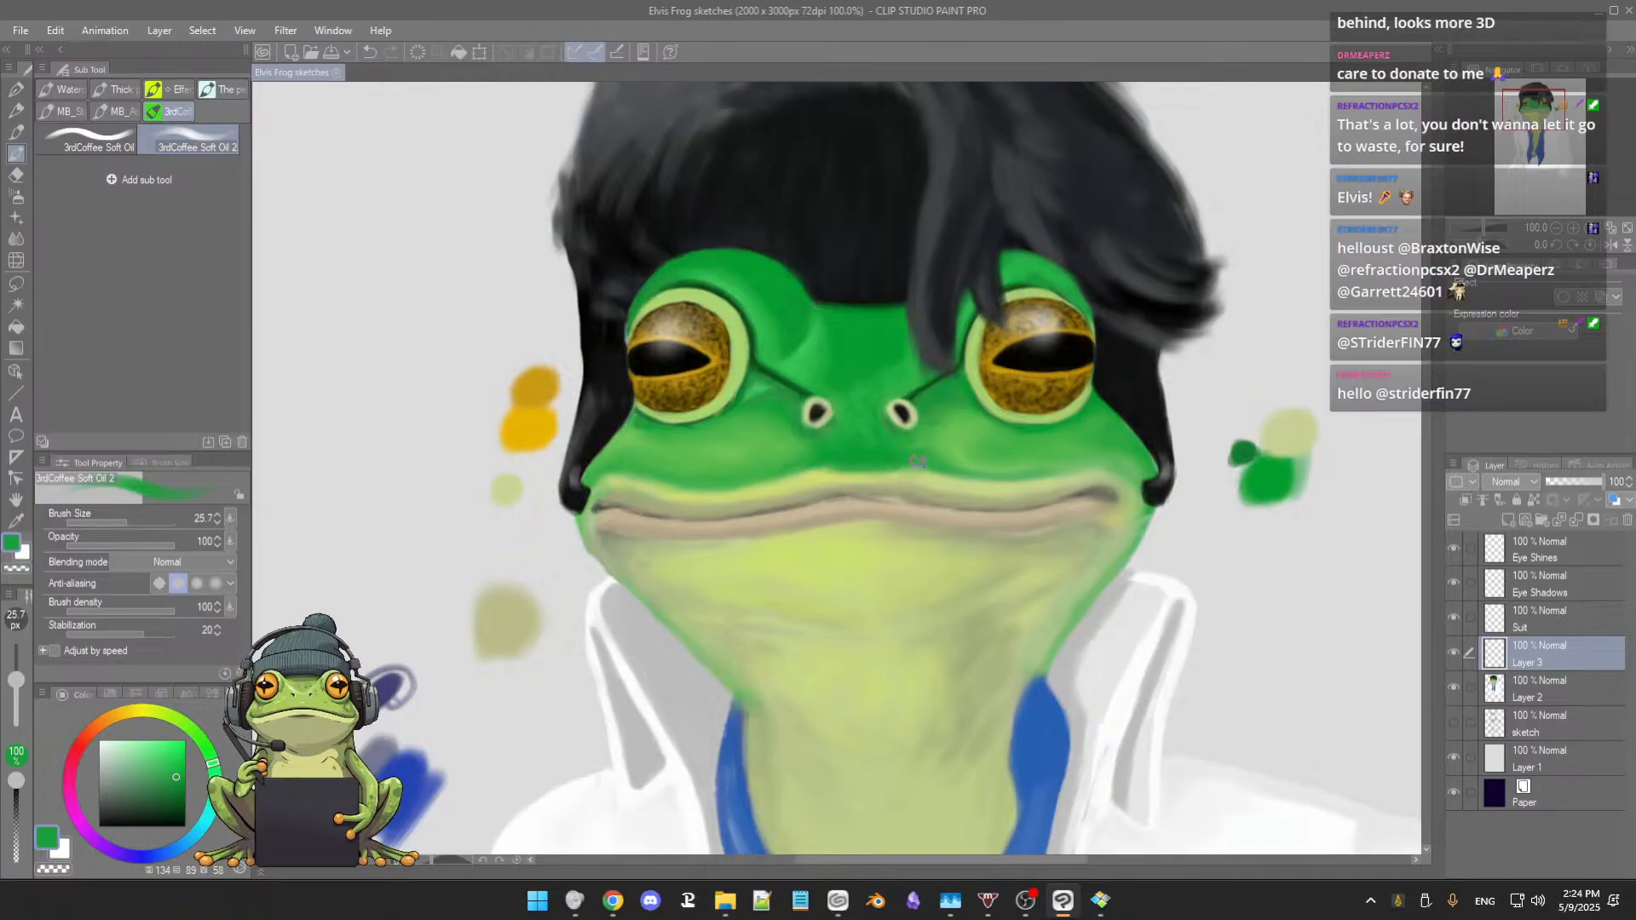
# Step: Smooth the skin between the nostrils and upper lip with sampled green and check the whole head
pyautogui.moveTo(888, 460); pyautogui.dragTo(810, 458)
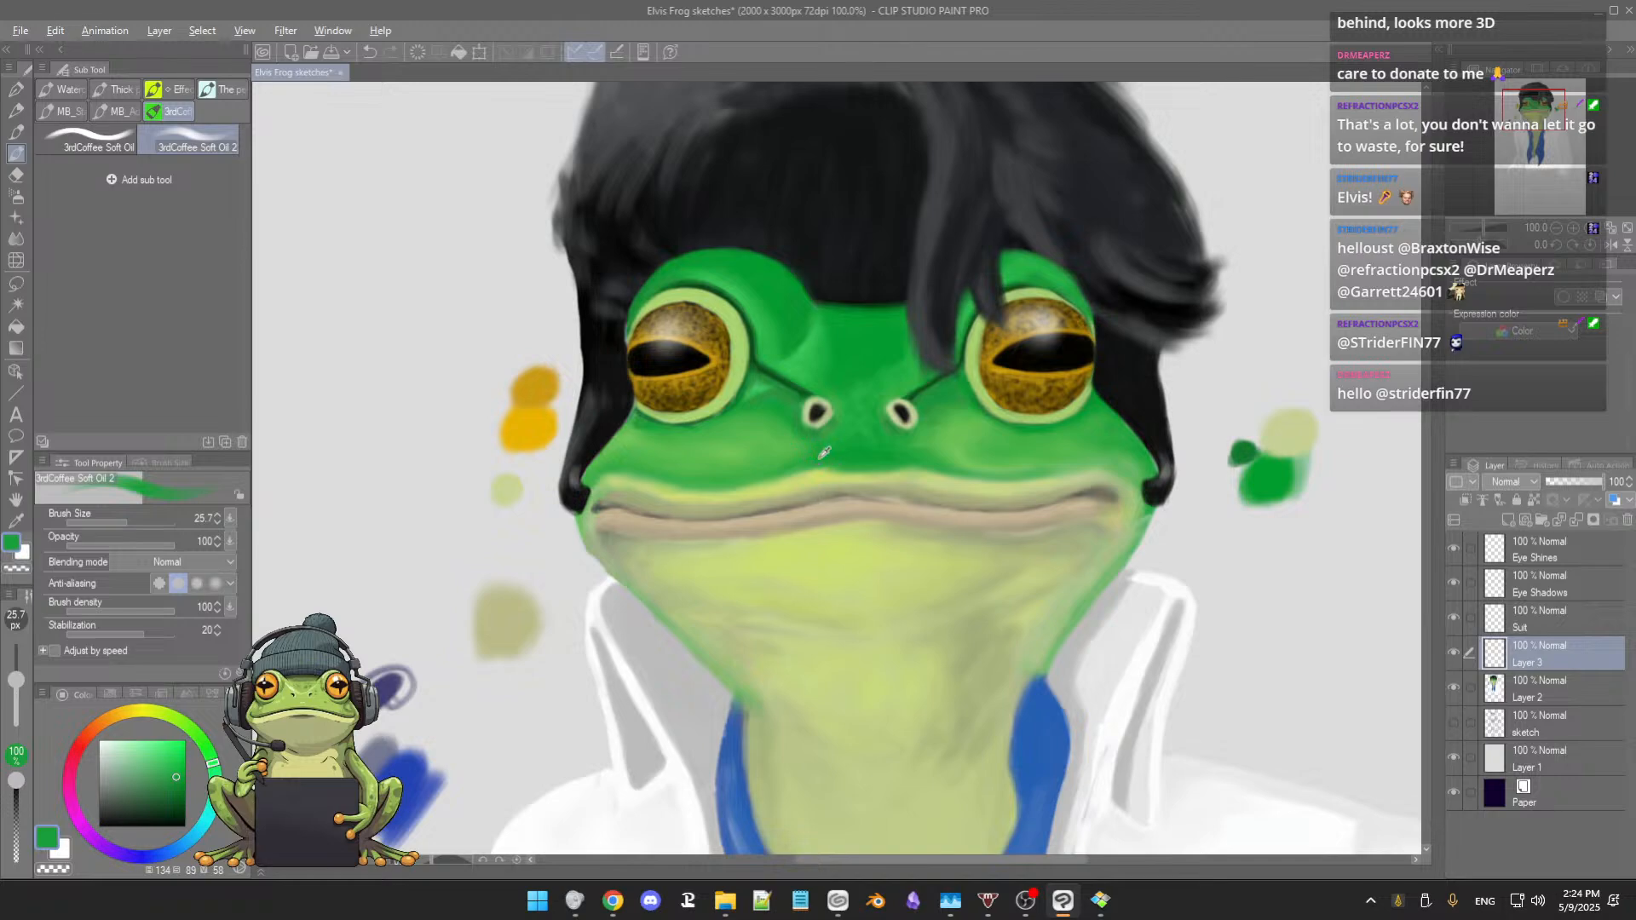
pyautogui.keyDown('alt'); pyautogui.click(819, 457); pyautogui.keyUp('alt')
pyautogui.scroll(-3, 982, 467)
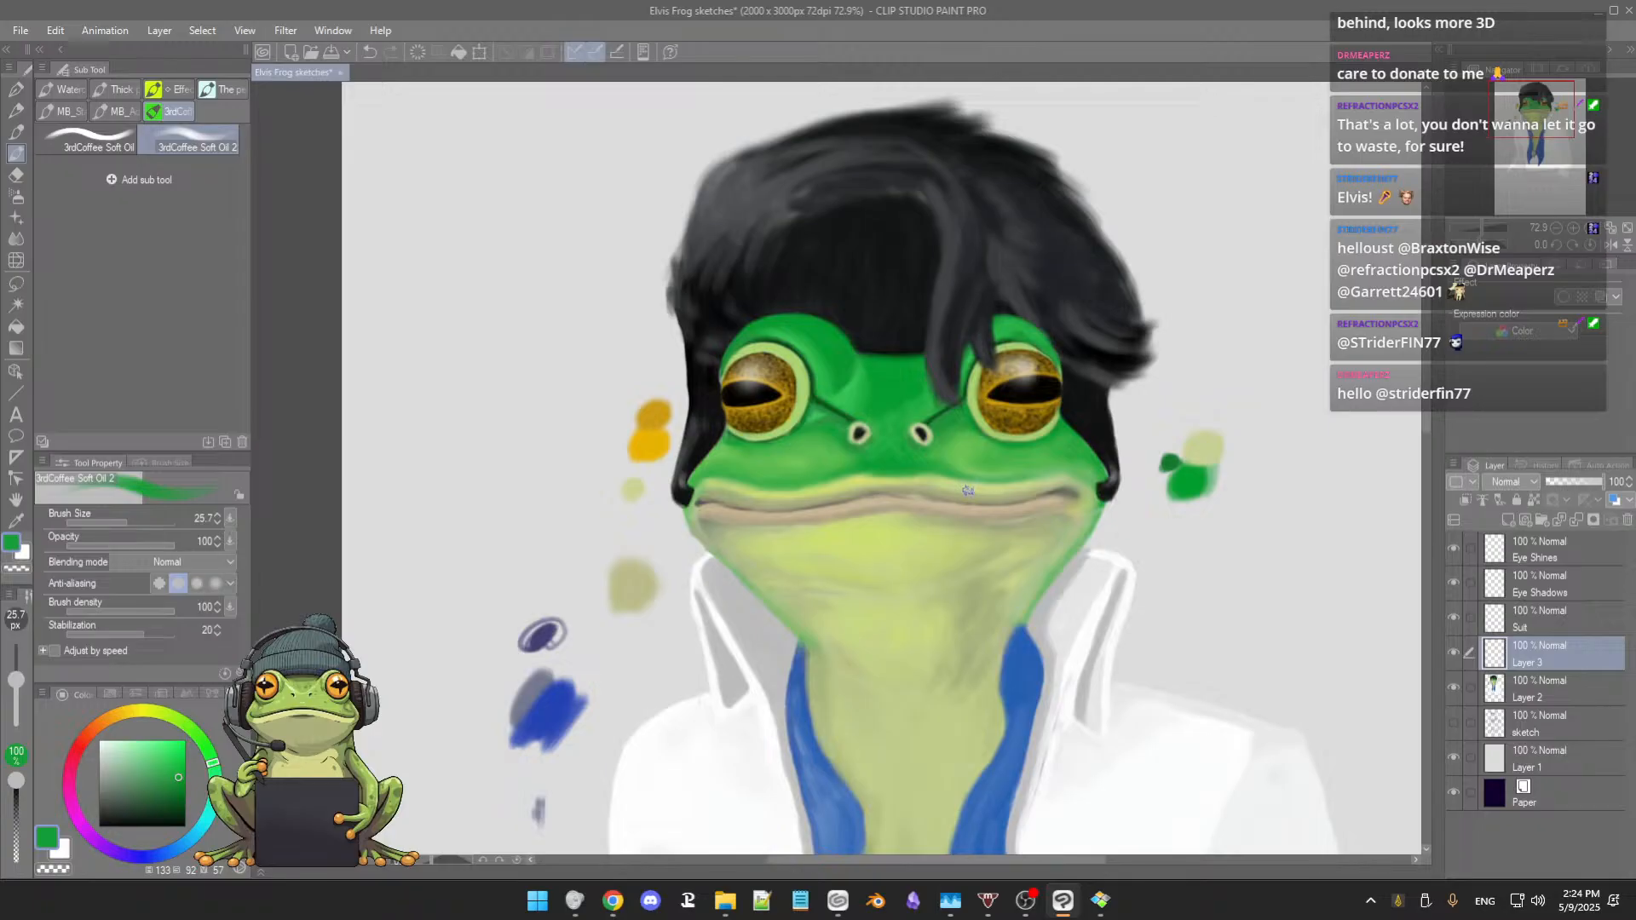
pyautogui.scroll(4, 968, 491)
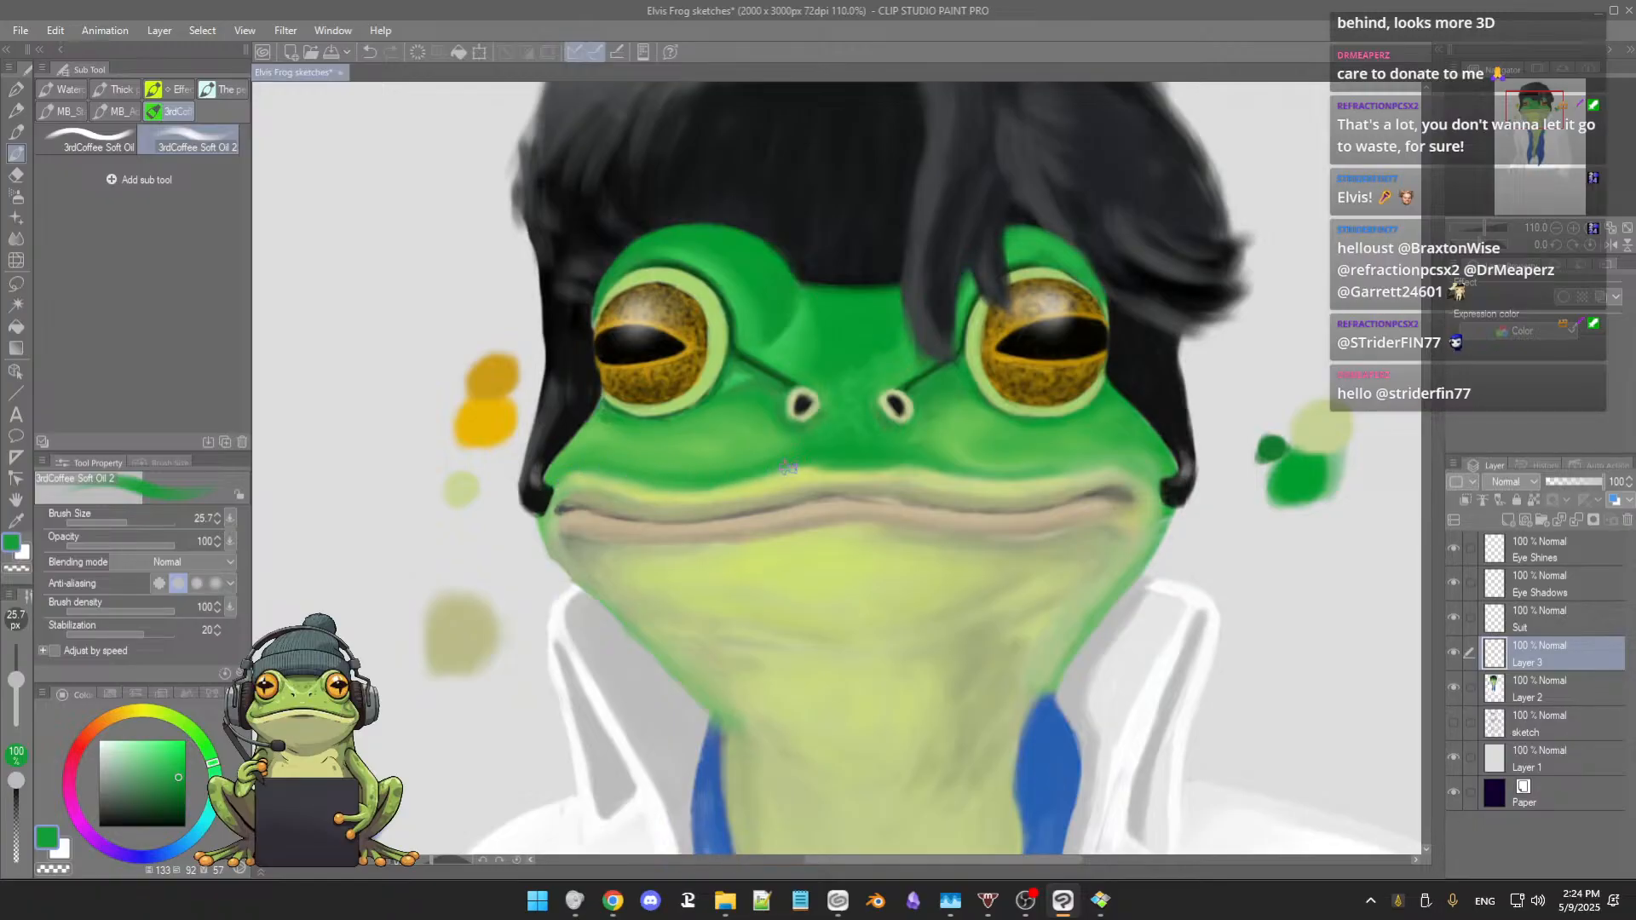
# Step: Soften the green skin edge along the left half of the upper lip with a sampled mid green
pyautogui.keyDown('alt'); pyautogui.click(743, 461); pyautogui.keyUp('alt')
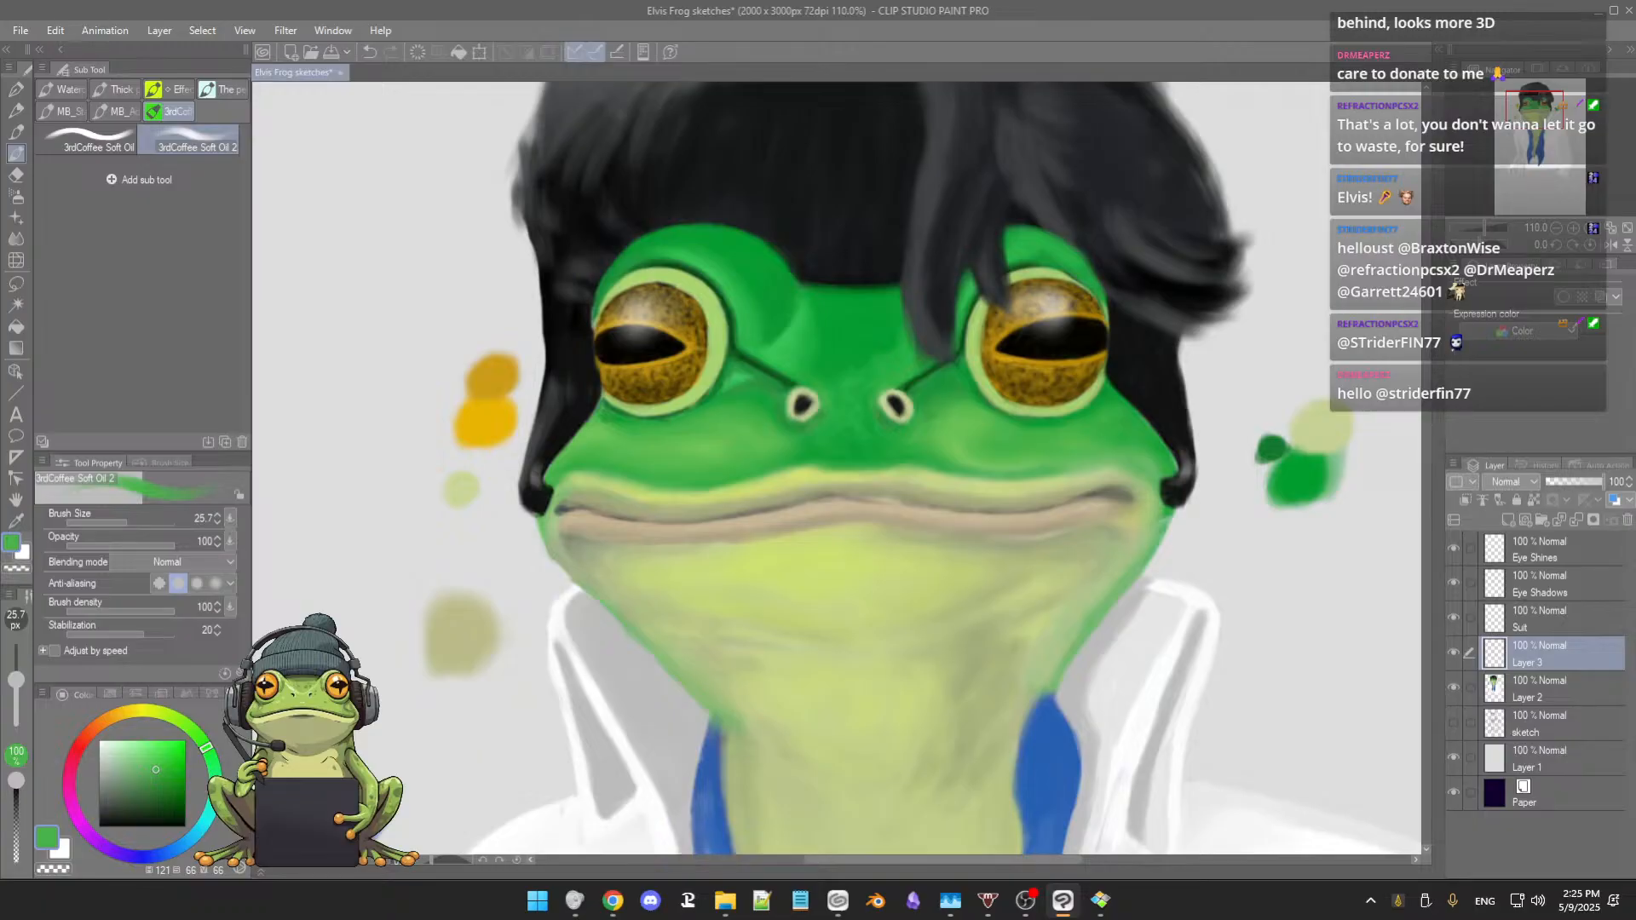
pyautogui.press('super+d')
pyautogui.press('super+d')
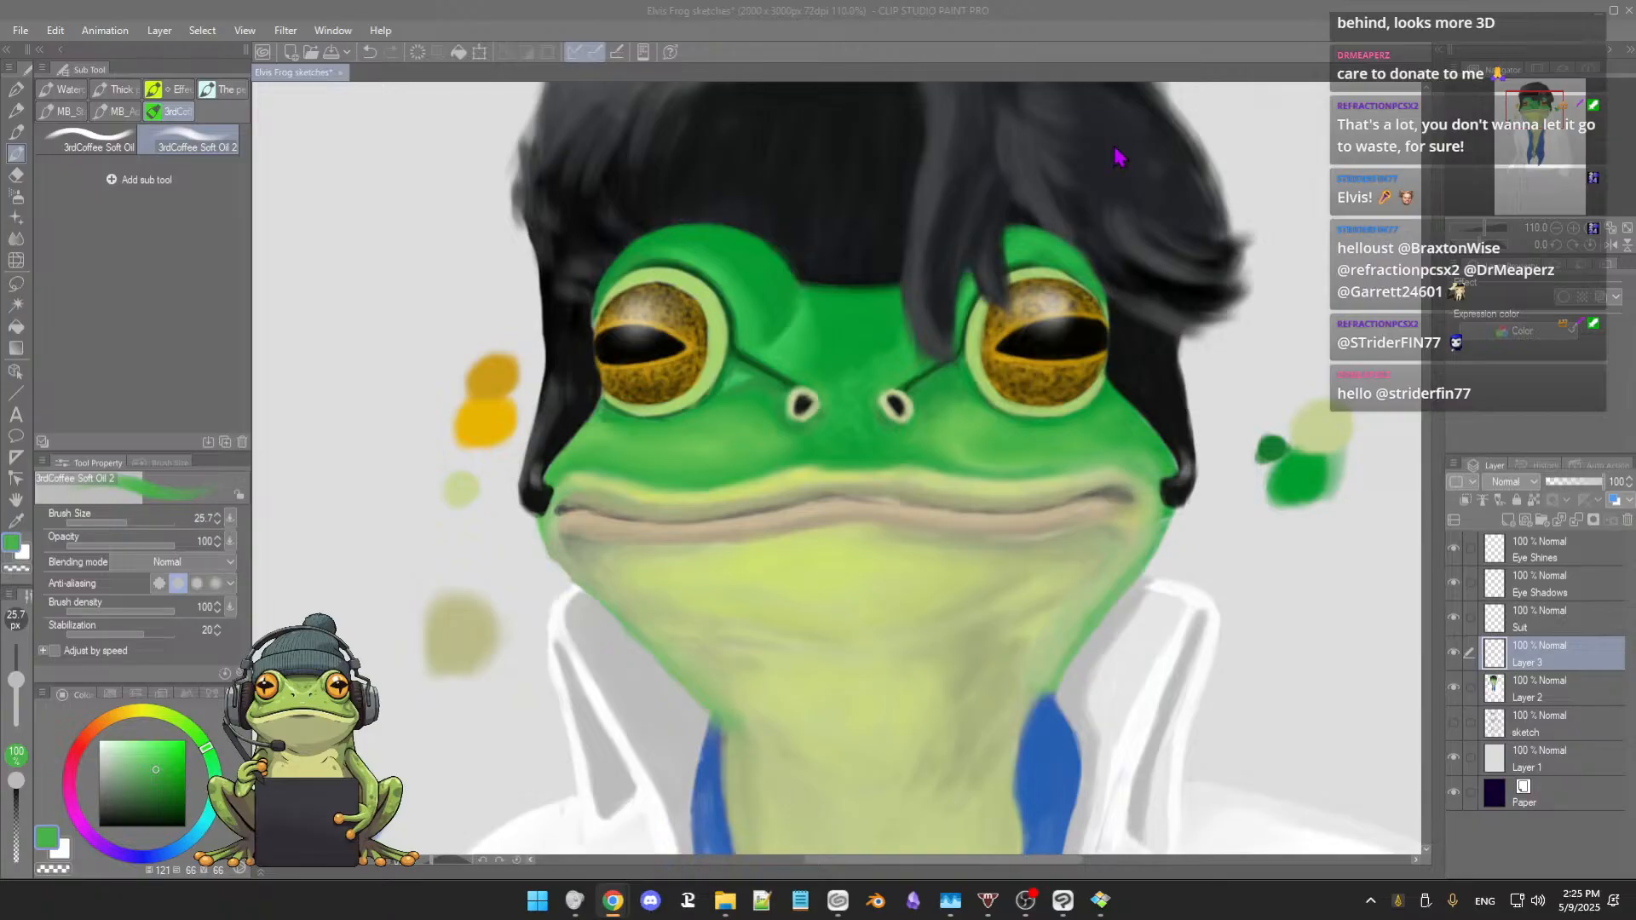
pyautogui.click(1185, 85)
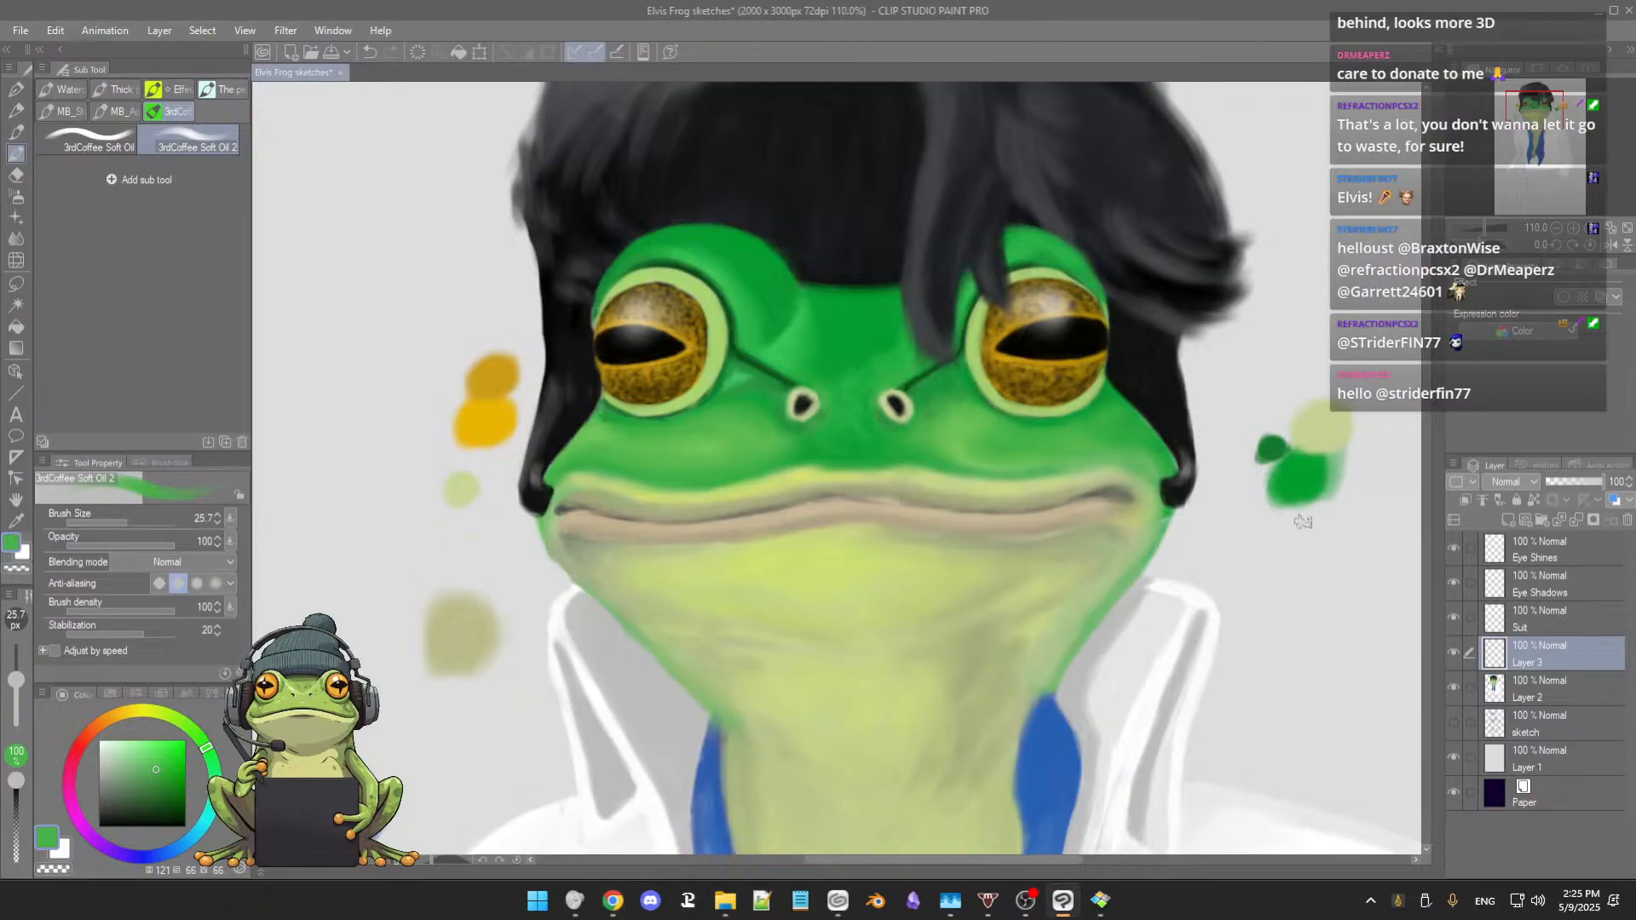
# Step: Examine the whole head and upper suit from farther away to judge the reshaped lips
pyautogui.scroll(-2, 922, 510)
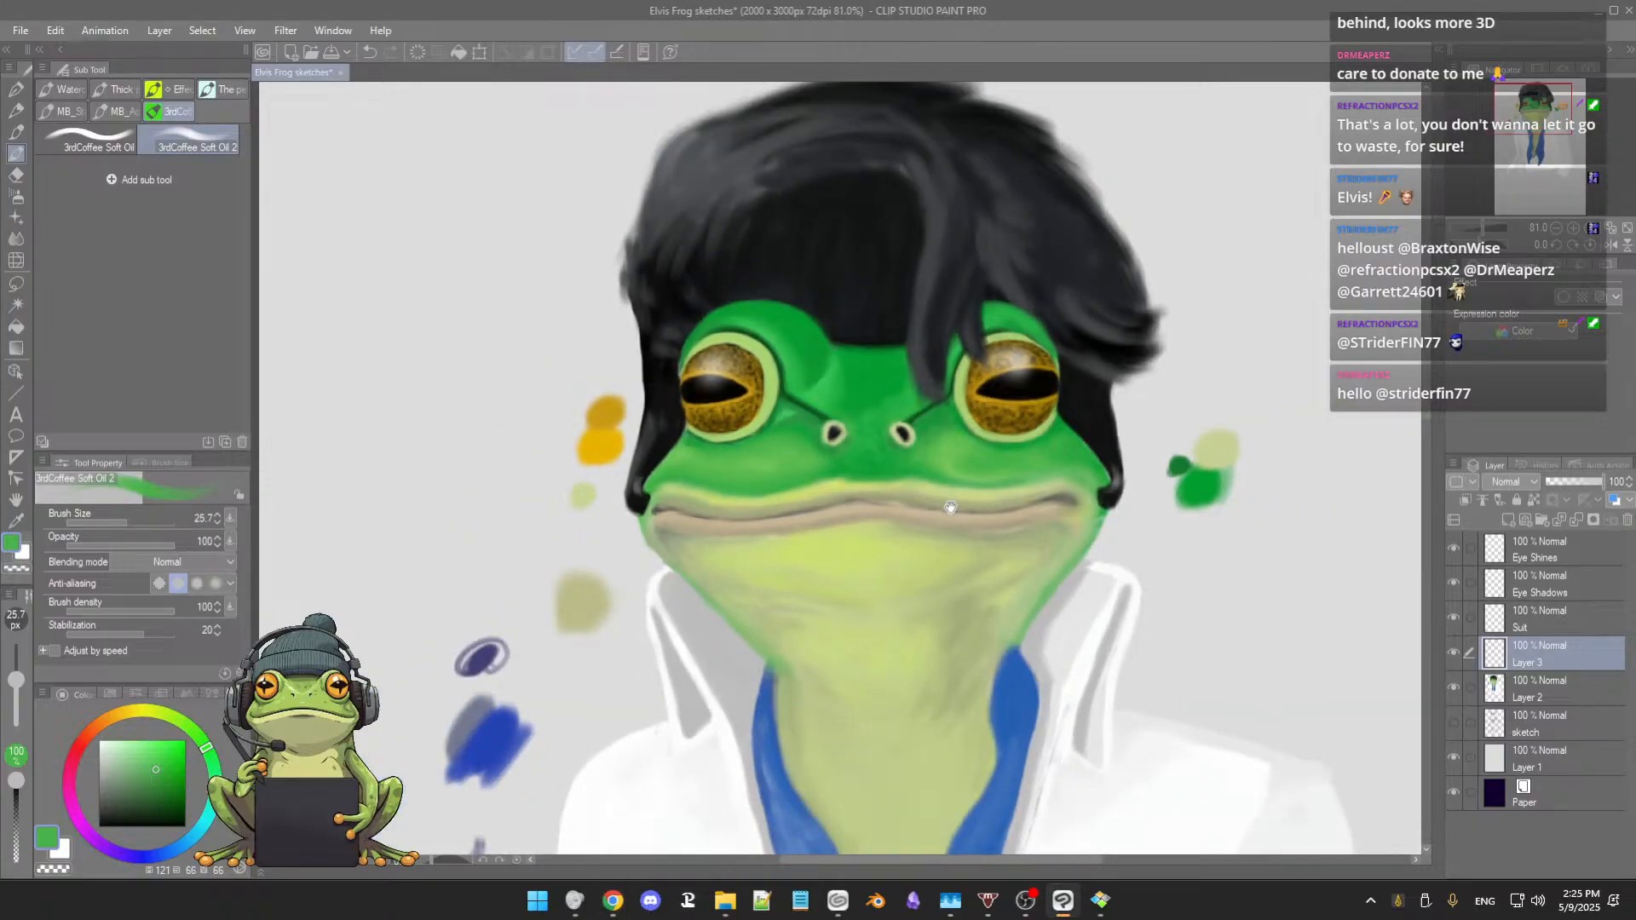
pyautogui.moveTo(941, 517); pyautogui.dragTo(929, 527)
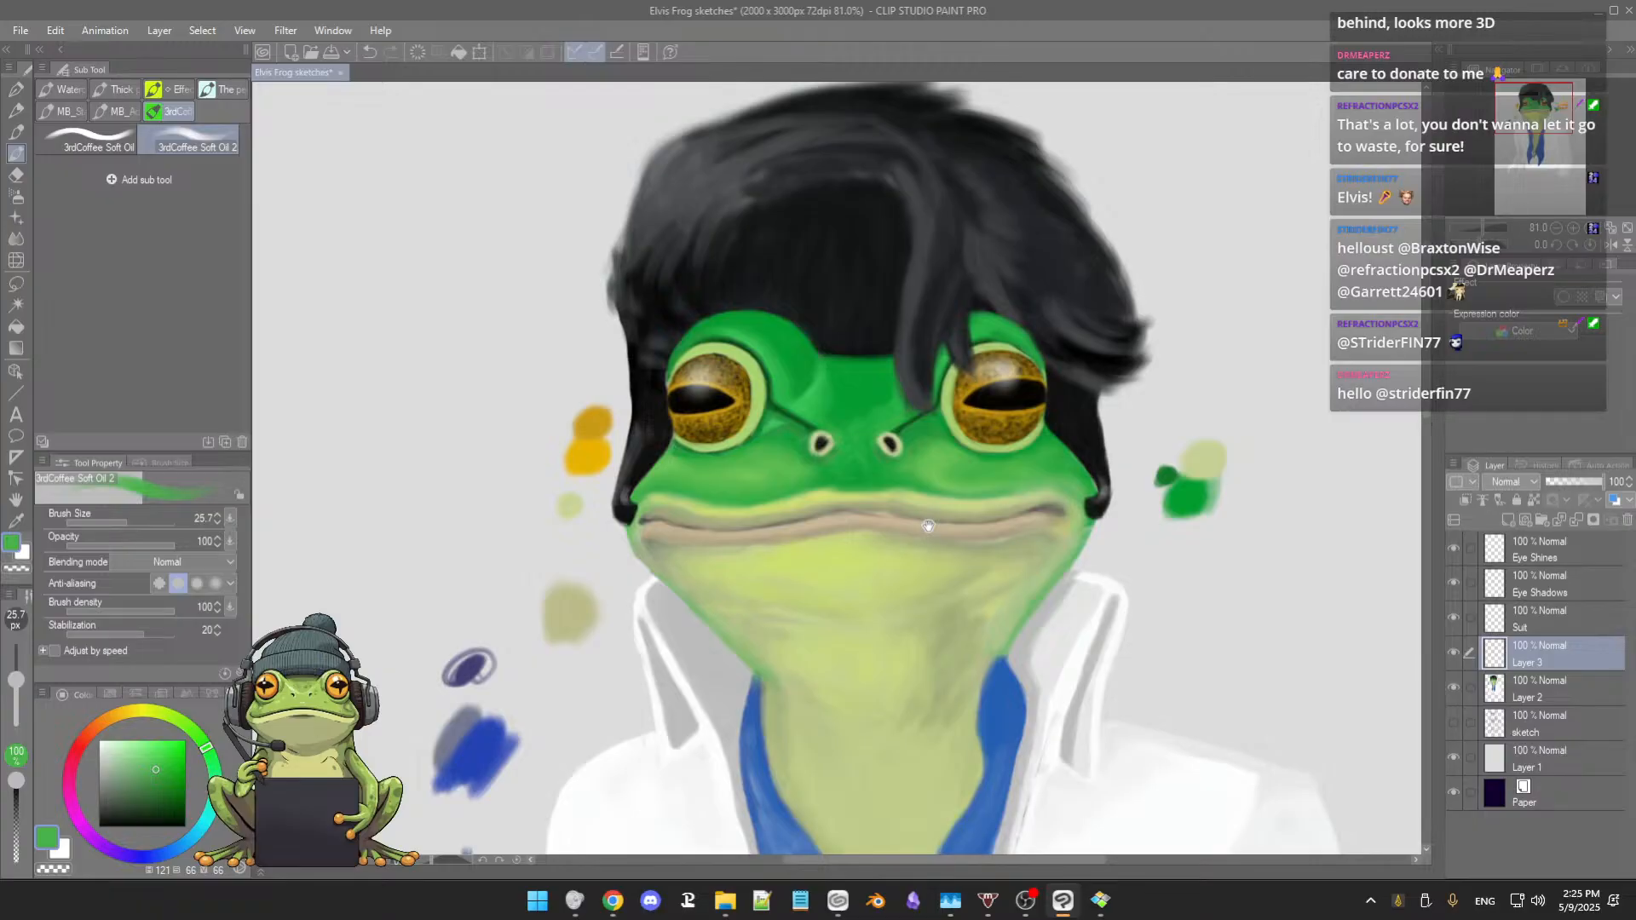
pyautogui.moveTo(925, 534); pyautogui.dragTo(915, 532)
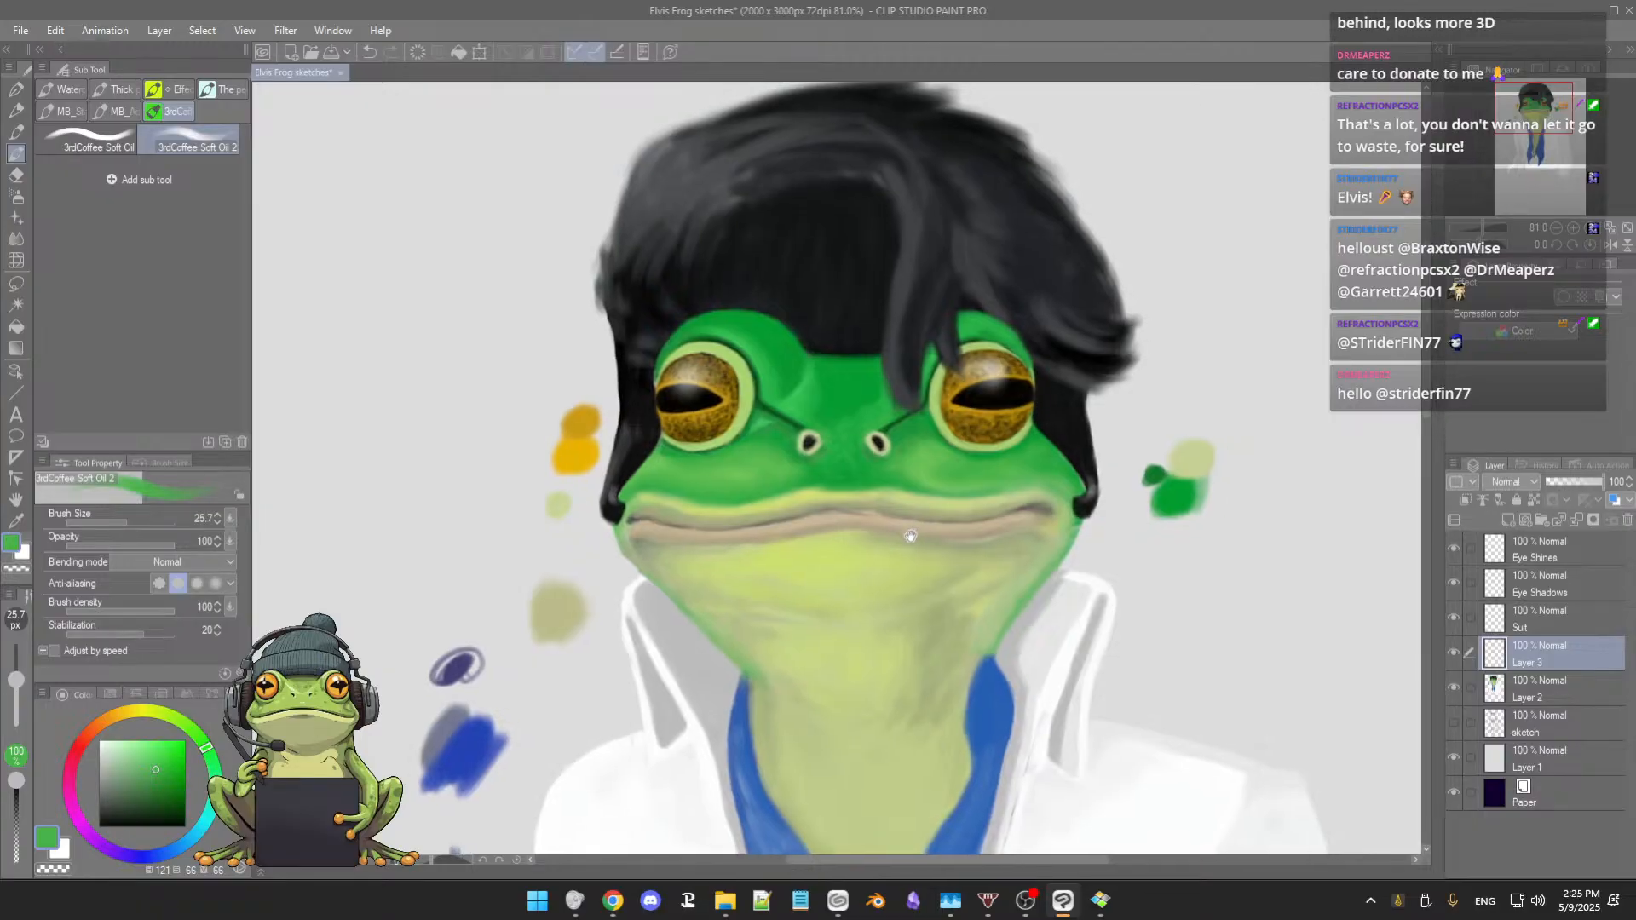
pyautogui.scroll(-3, 920, 532)
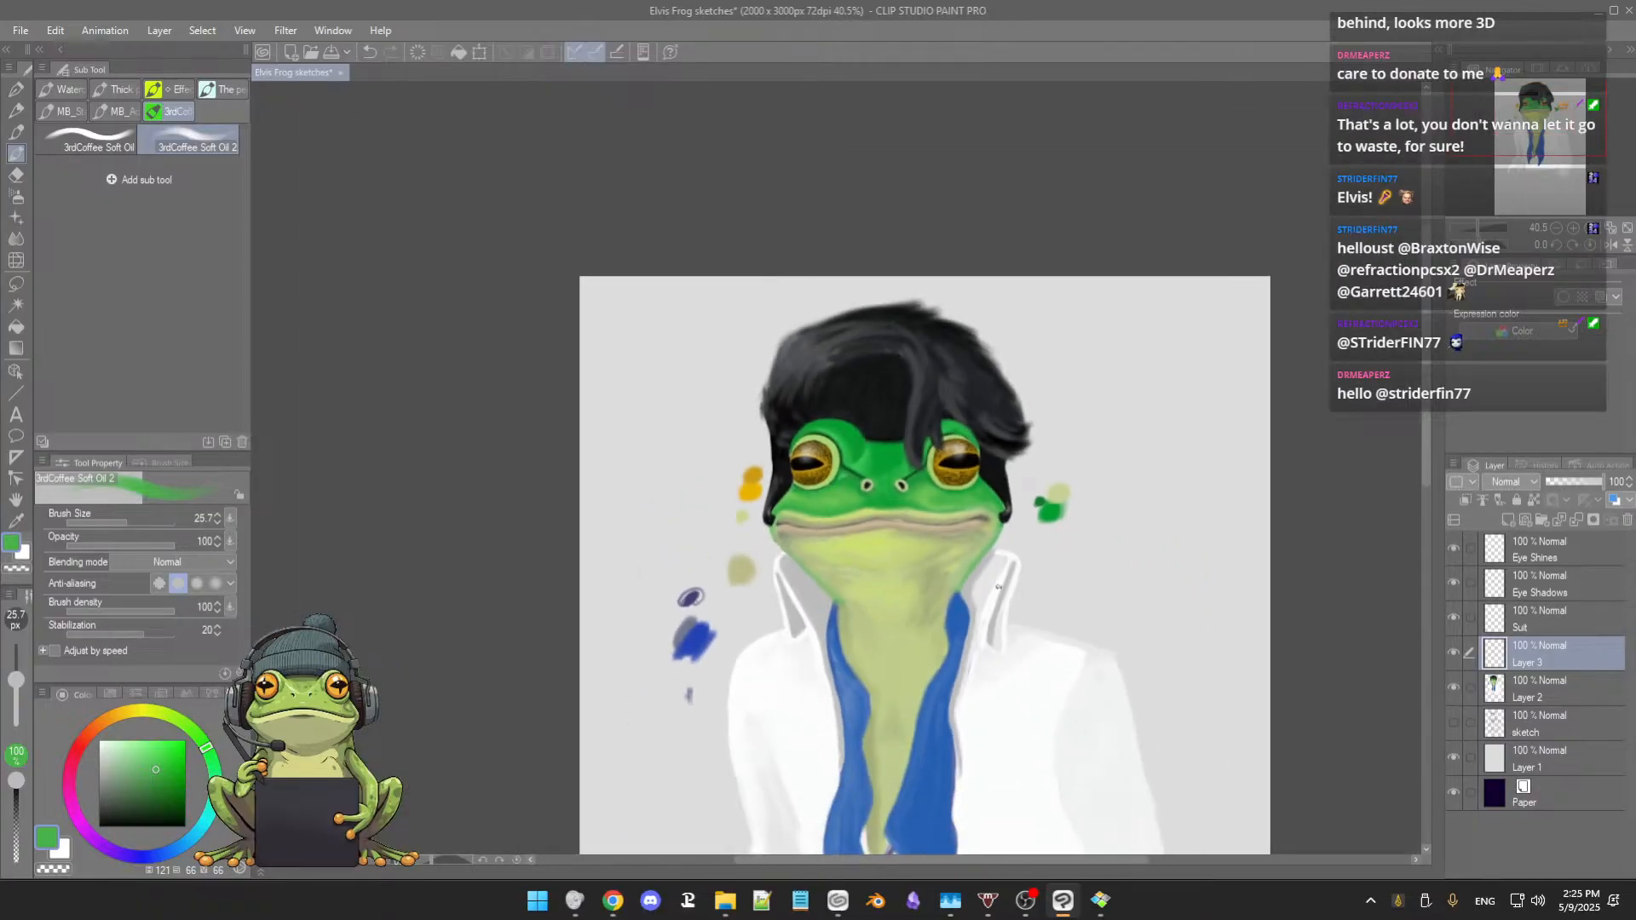
pyautogui.scroll(3, 982, 607)
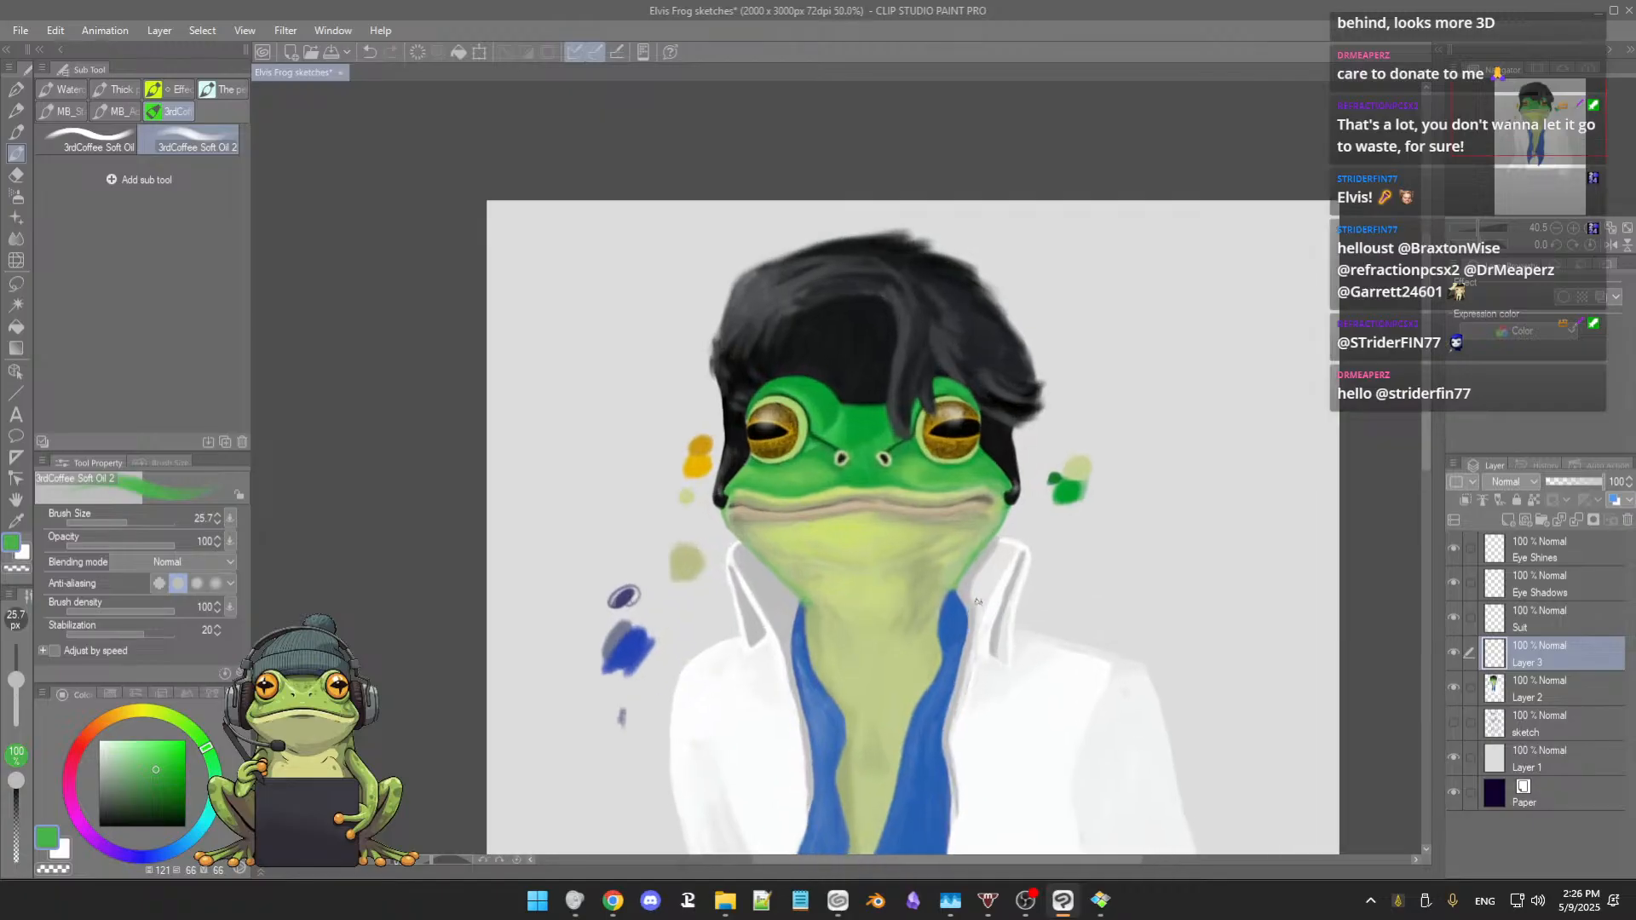
pyautogui.scroll(1, 979, 599)
pyautogui.moveTo(979, 599)
pyautogui.mouseDown()
pyautogui.moveTo(1066, 577)
pyautogui.moveTo(1081, 546)
pyautogui.mouseUp()
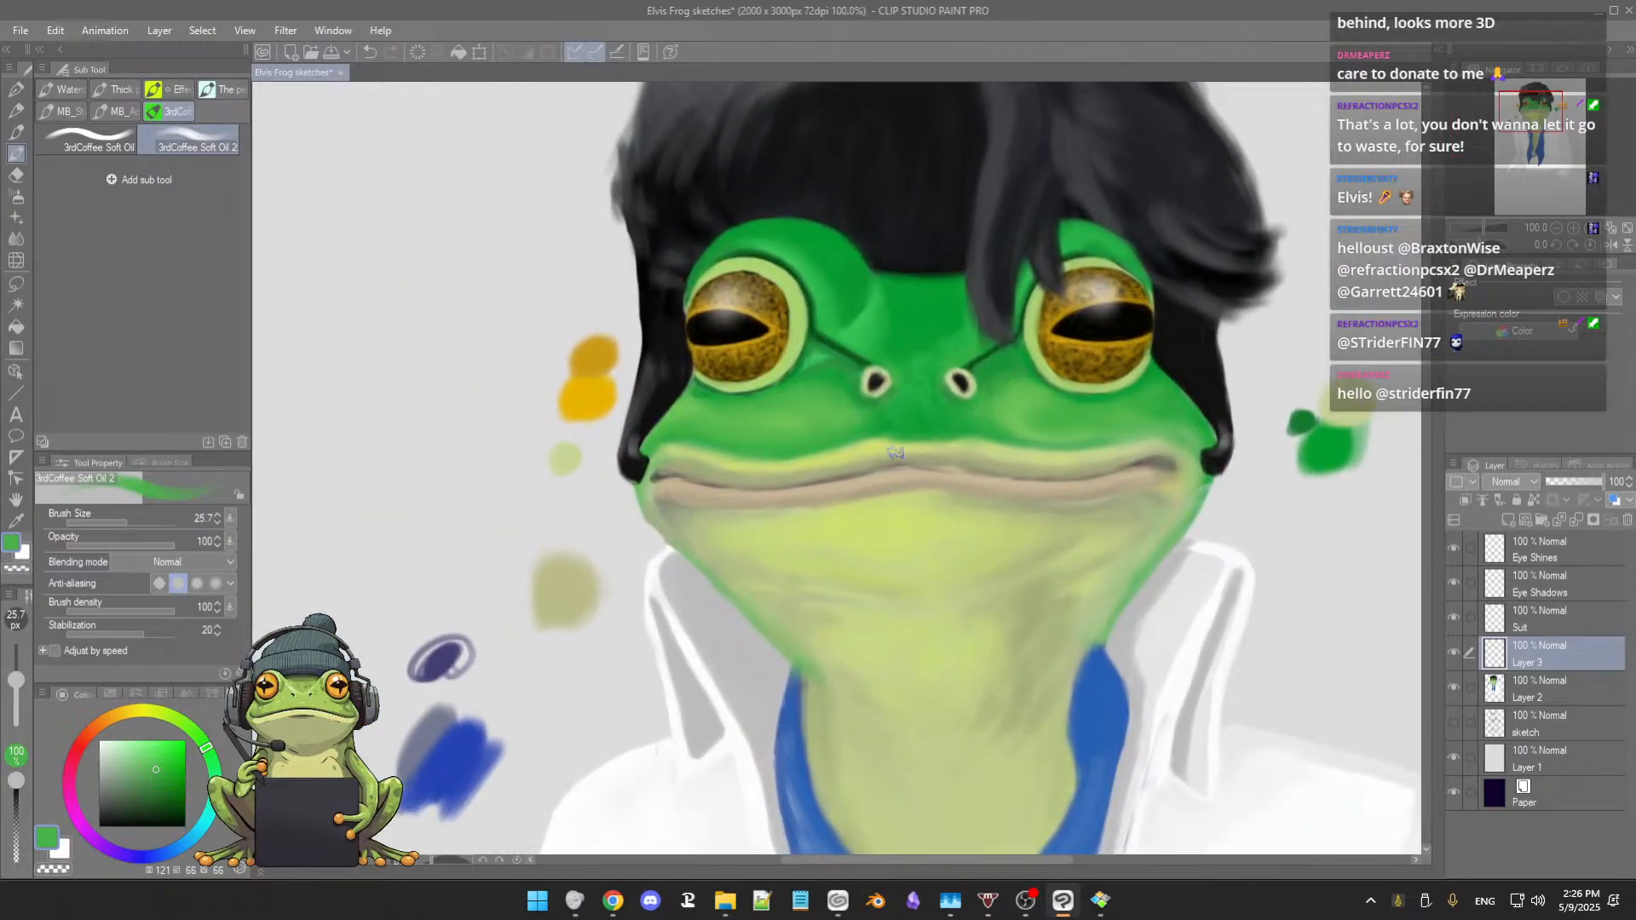
# Step: Blend the upper lip with sampled olive and refine its edge near the left mouth corner with sampled light and mid greens
pyautogui.keyDown('alt'); pyautogui.click(1025, 461); pyautogui.keyUp('alt')
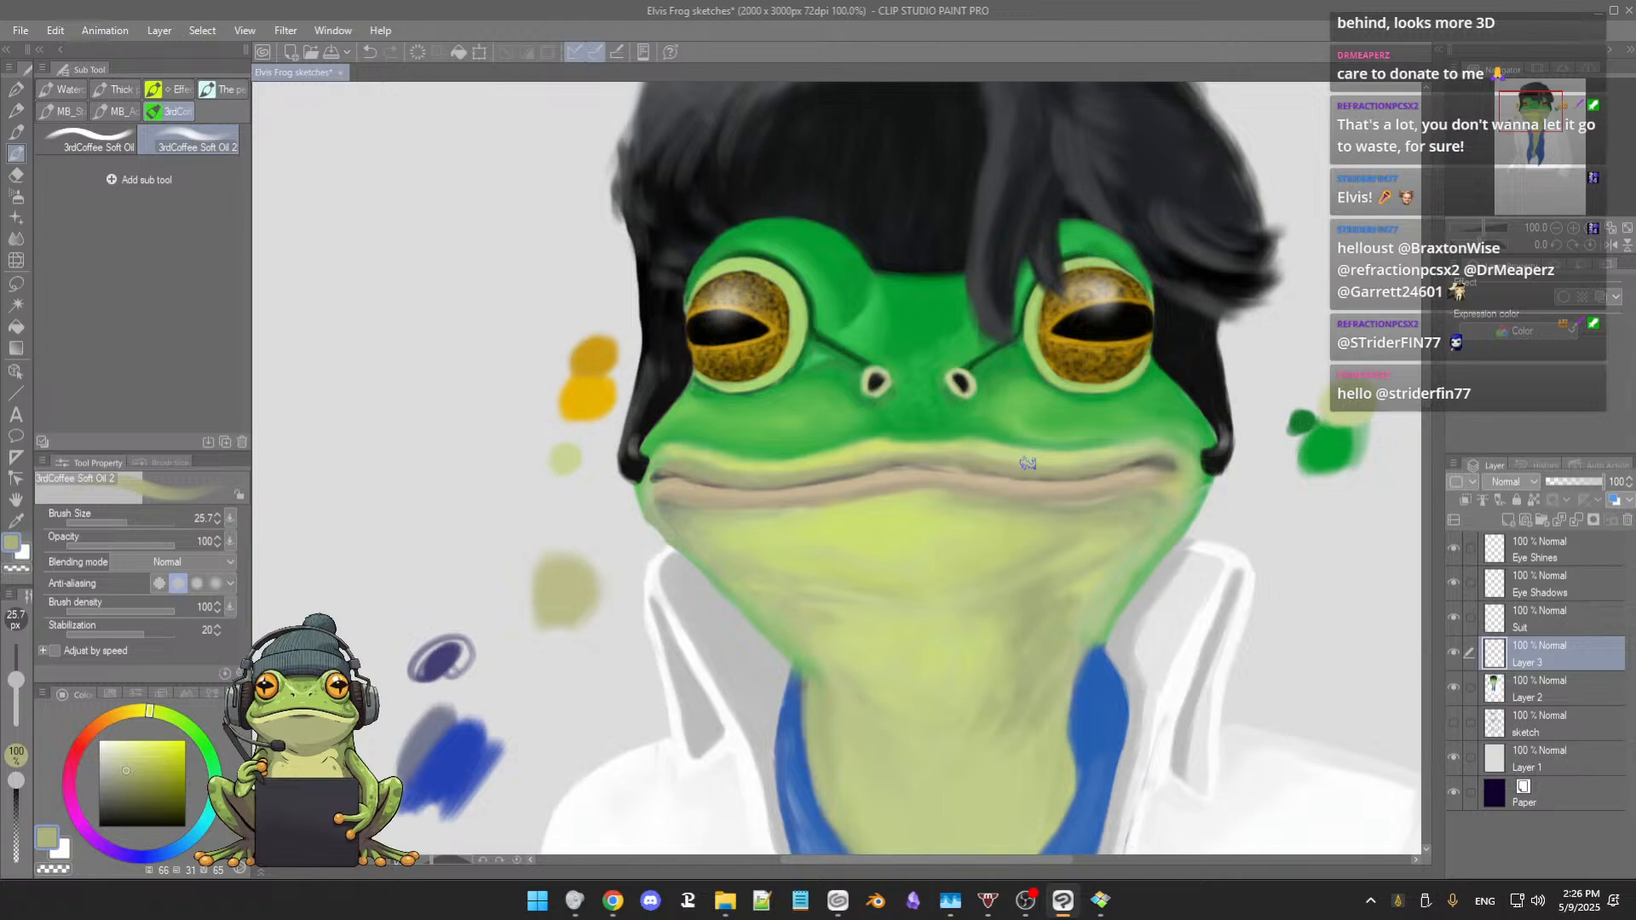
pyautogui.keyDown('alt'); pyautogui.click(1055, 462); pyautogui.keyUp('alt')
pyautogui.keyDown('alt'); pyautogui.click(666, 455); pyautogui.keyUp('alt')
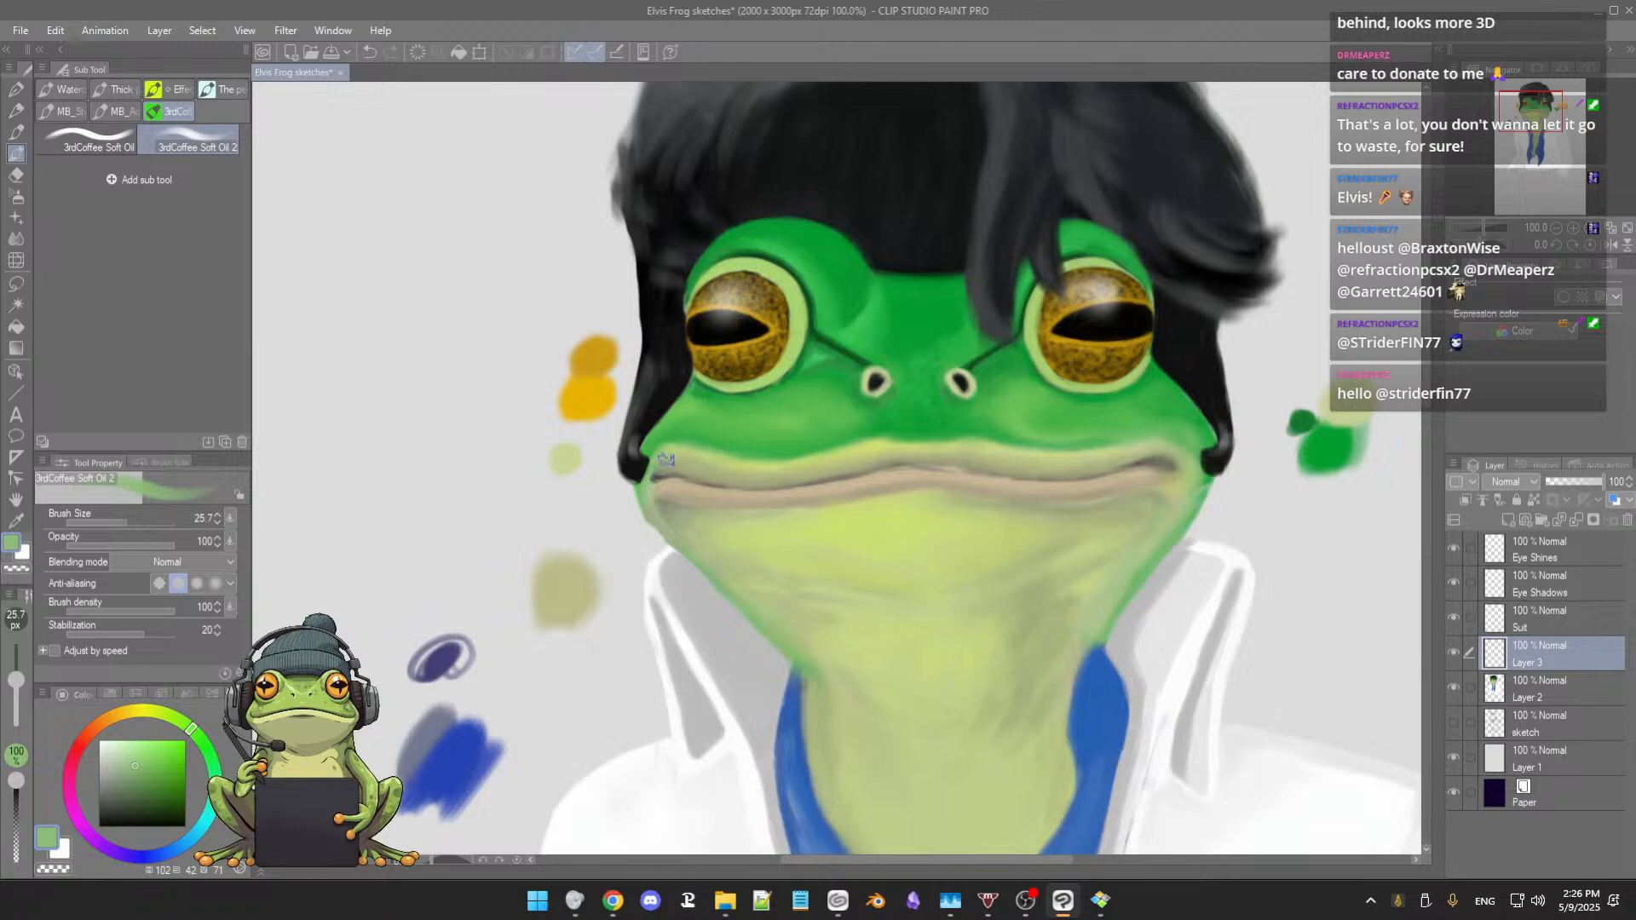
pyautogui.keyDown('alt'); pyautogui.click(672, 445); pyautogui.keyUp('alt')
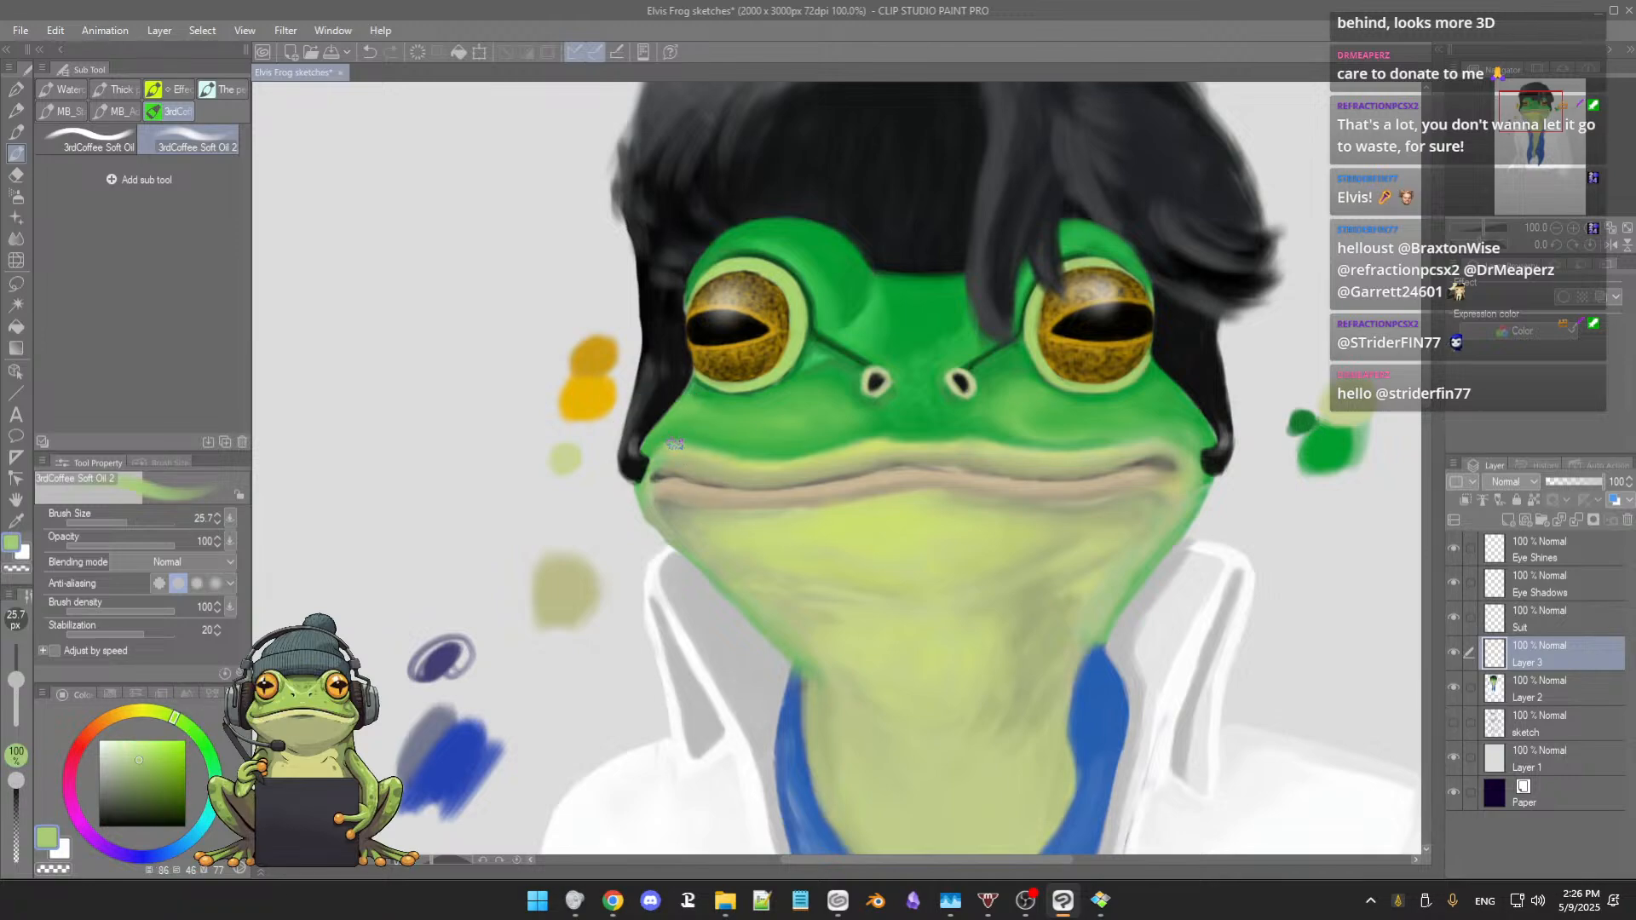
pyautogui.keyDown('alt'); pyautogui.click(687, 439); pyautogui.keyUp('alt')
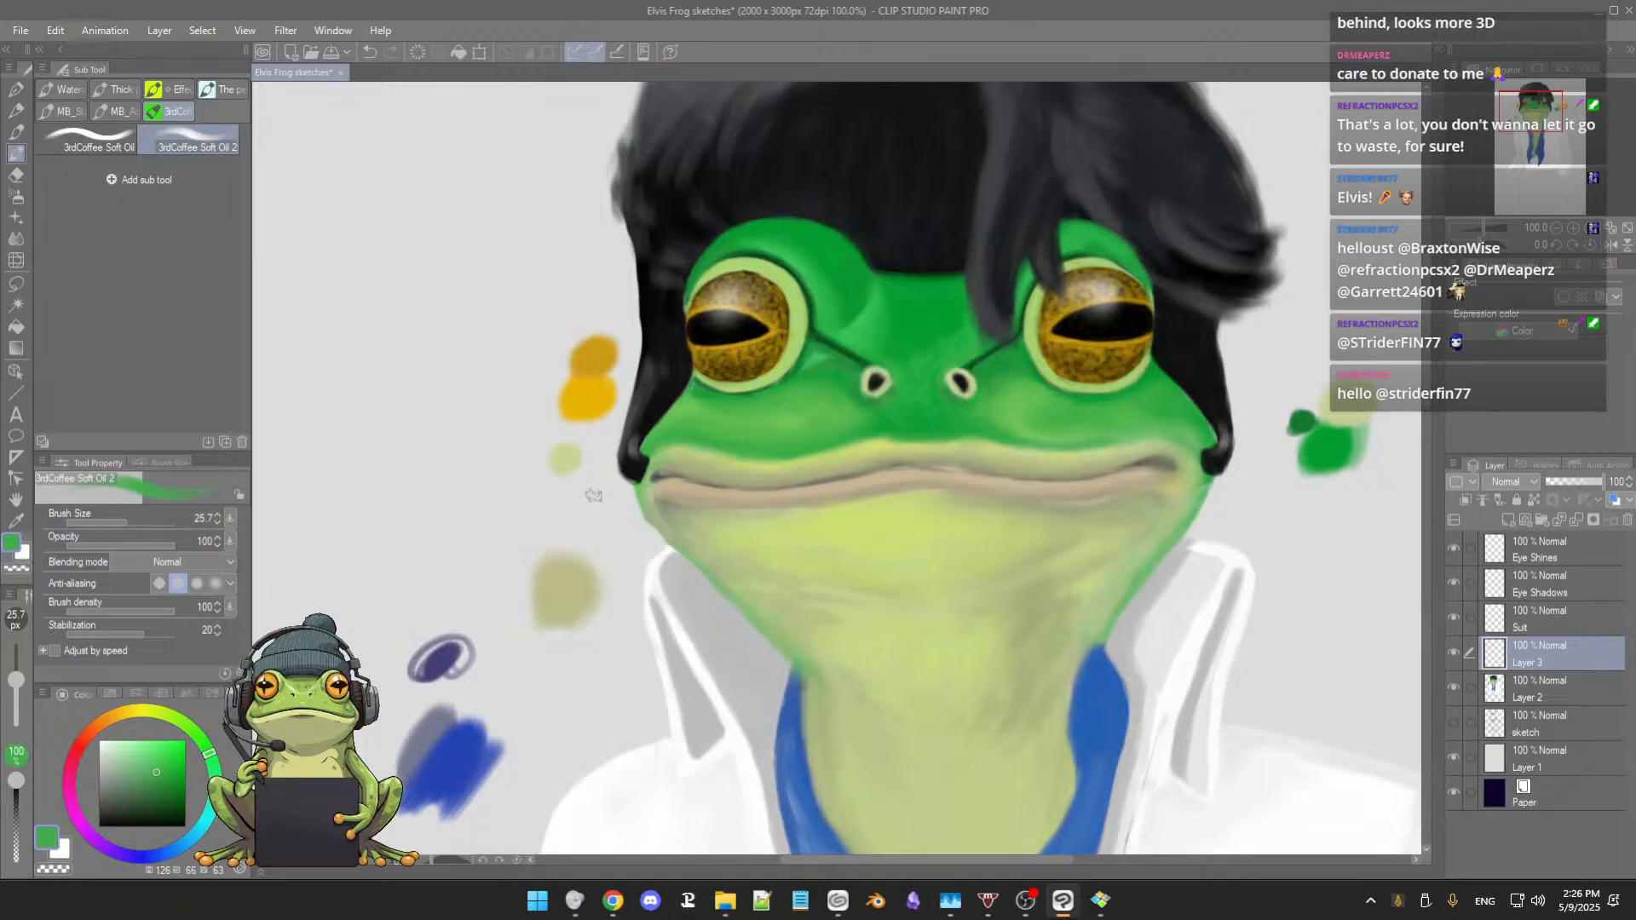
# Step: Repaint the lower lip along the mouth line with sampled tan and blend the middle of the upper lip with sampled olive
pyautogui.scroll(-3, 1019, 486)
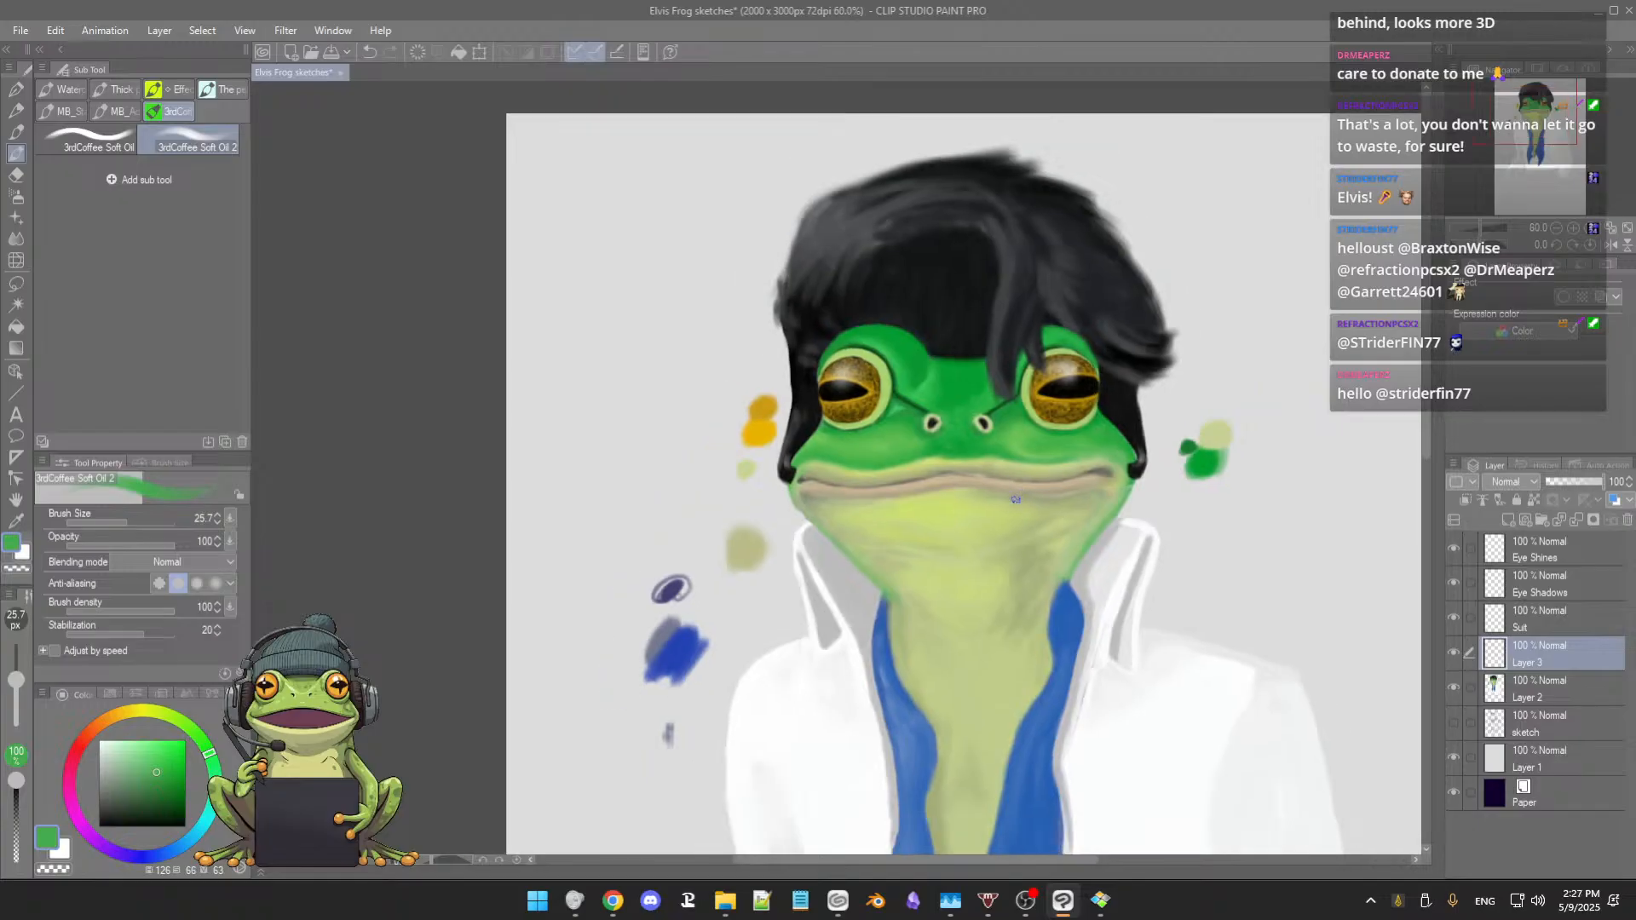
pyautogui.scroll(3, 1020, 510)
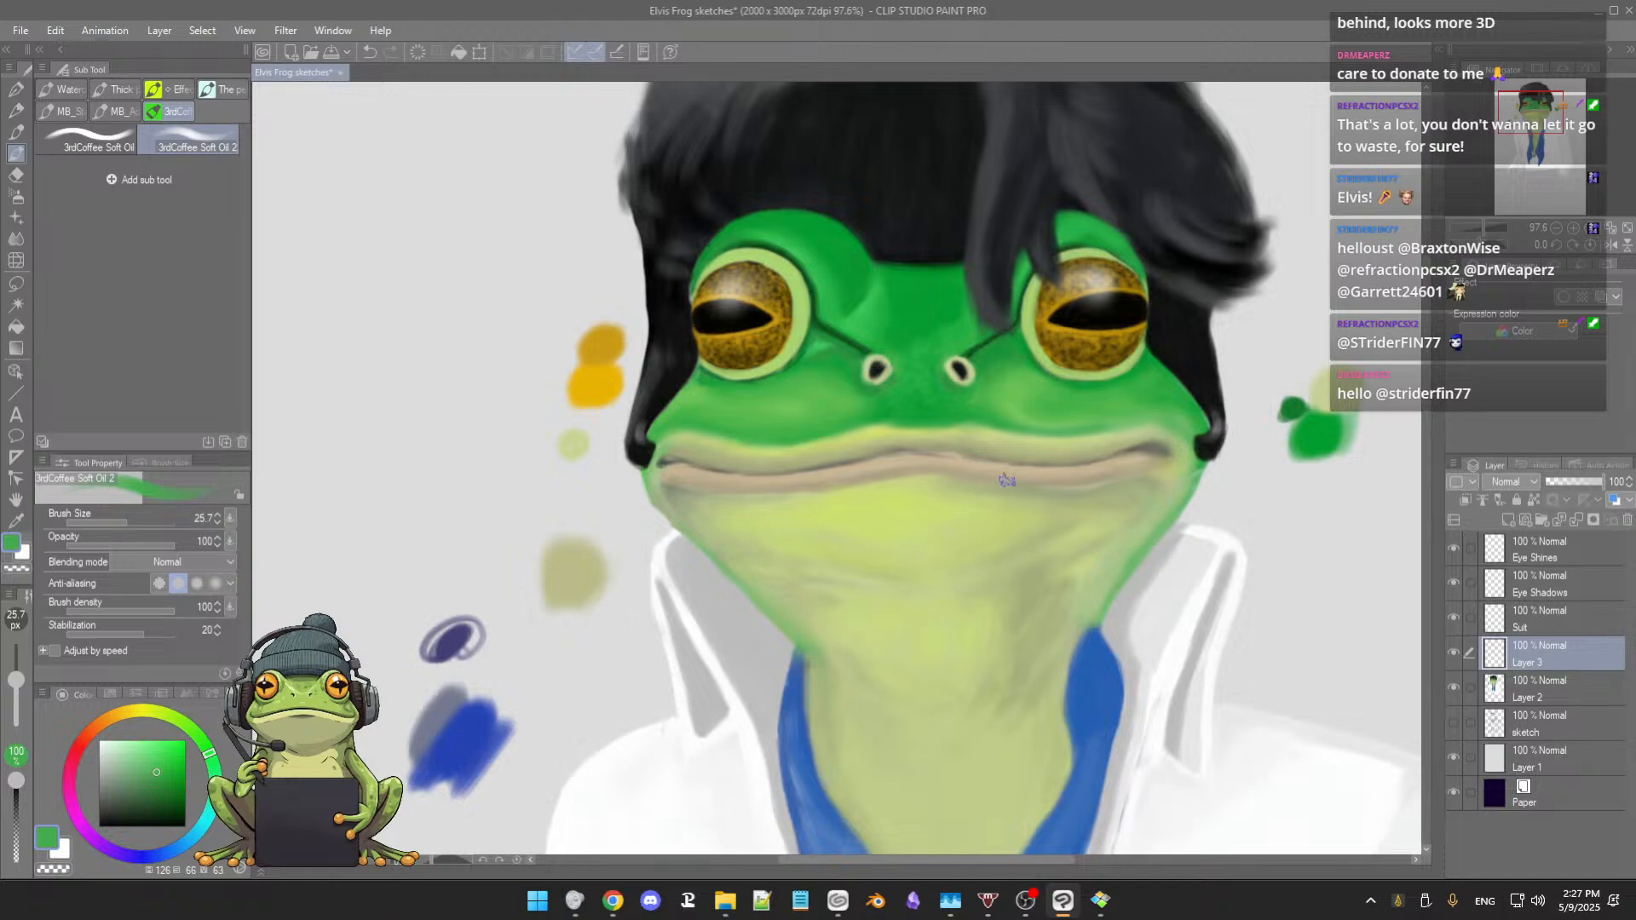
pyautogui.keyDown('alt'); pyautogui.click(931, 458); pyautogui.keyUp('alt')
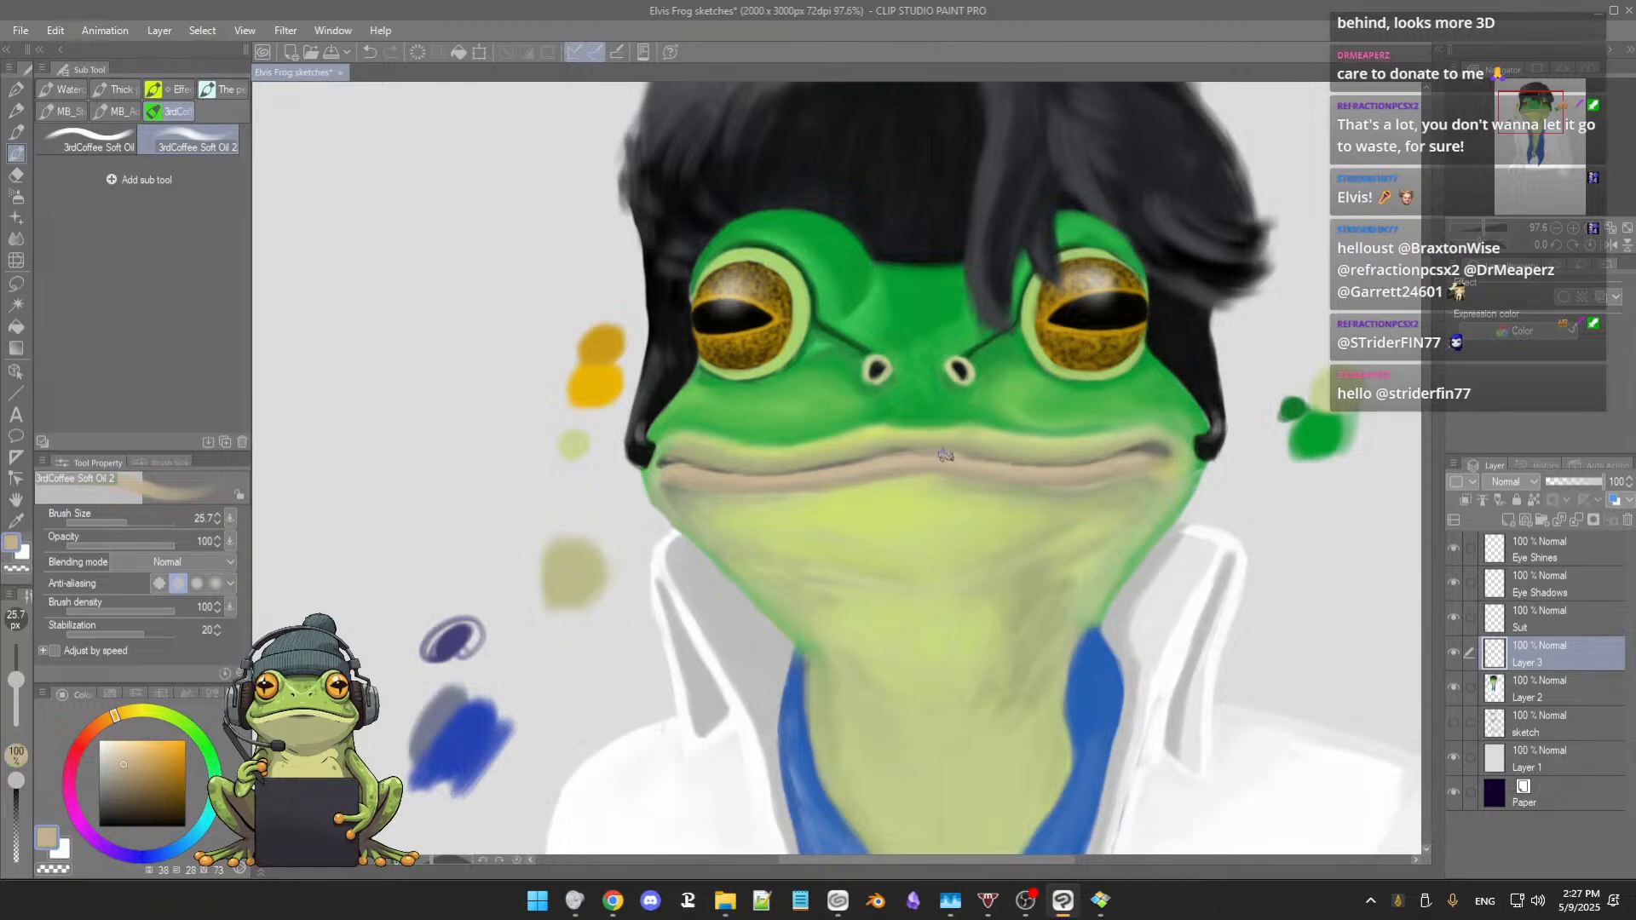
pyautogui.keyDown('alt'); pyautogui.click(883, 463); pyautogui.keyUp('alt')
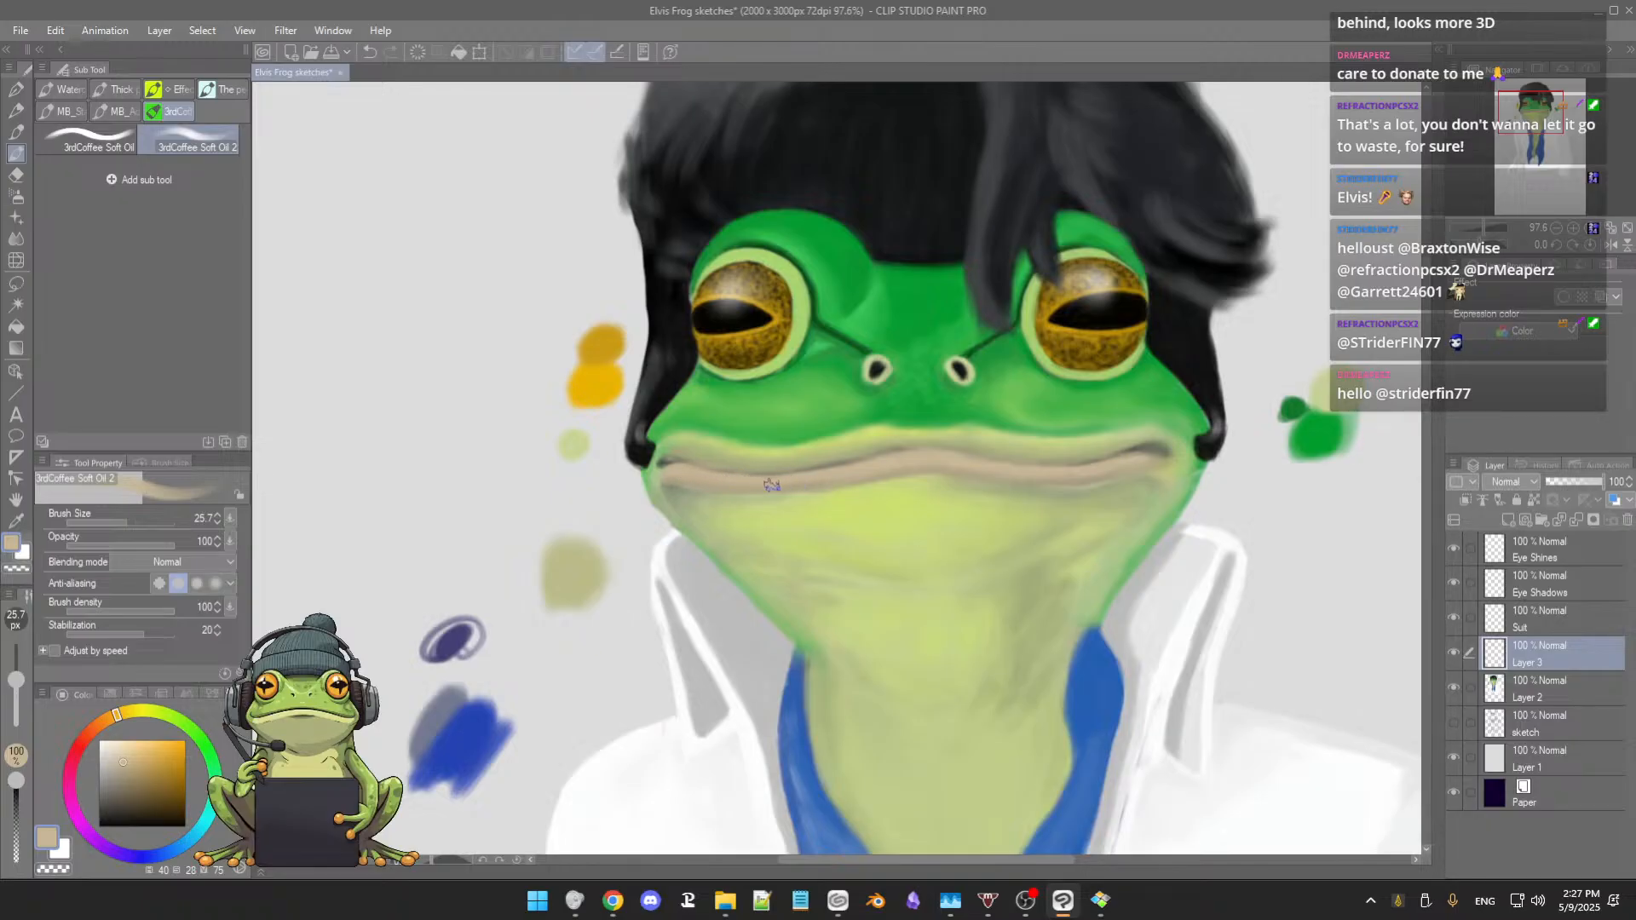
pyautogui.keyDown('alt'); pyautogui.click(863, 451); pyautogui.keyUp('alt')
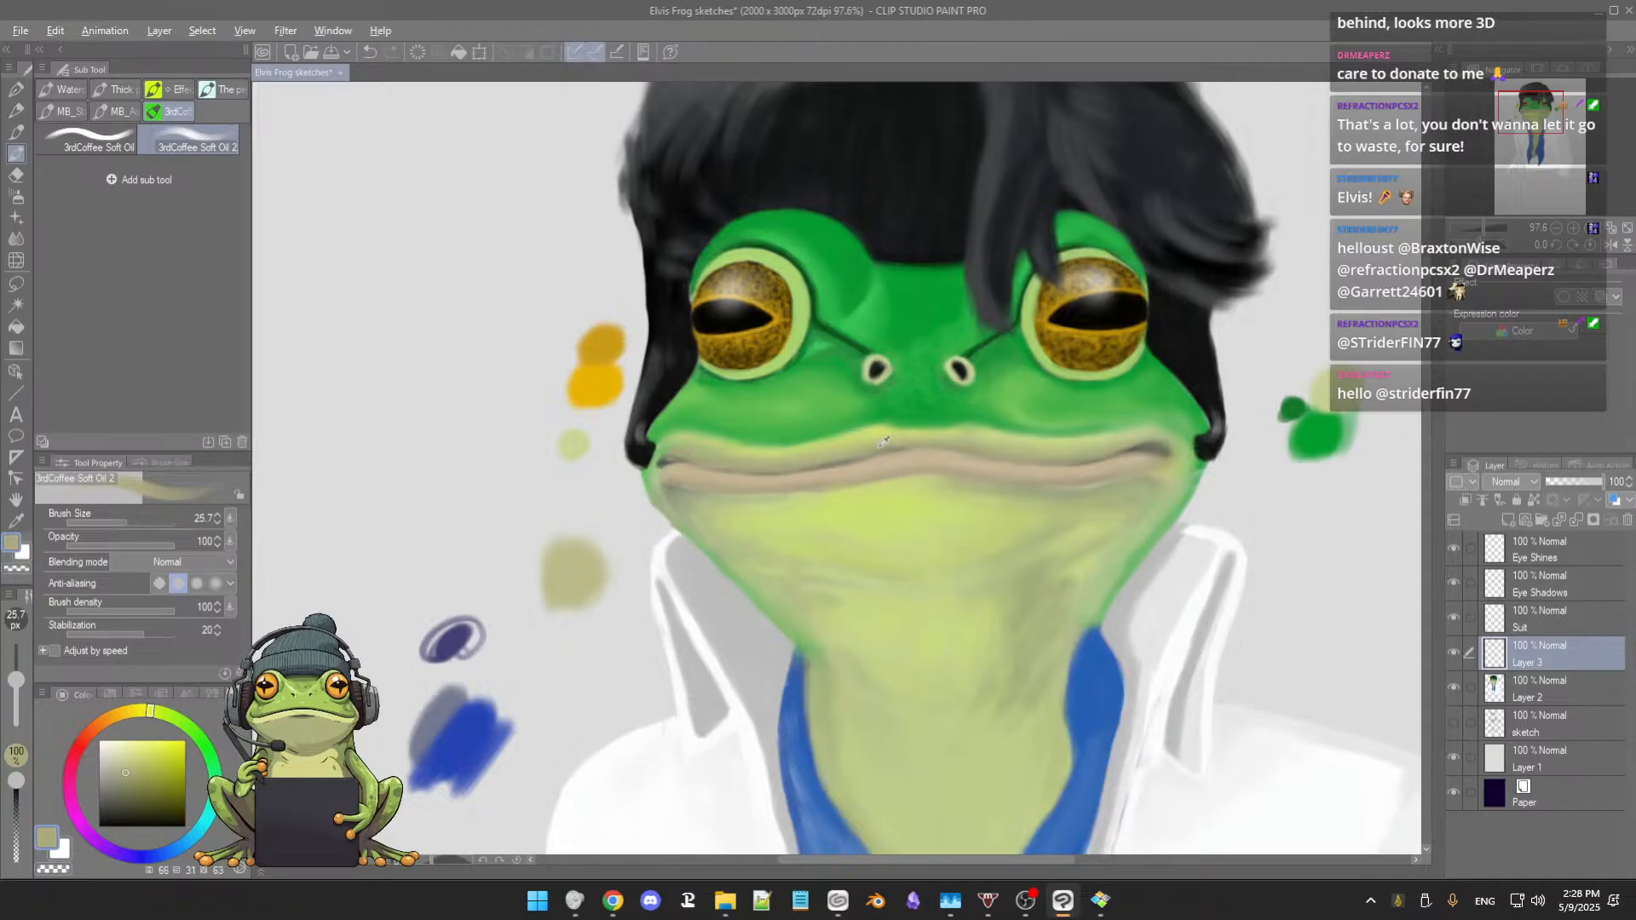
pyautogui.keyDown('alt'); pyautogui.click(876, 449); pyautogui.keyUp('alt')
pyautogui.keyDown('alt'); pyautogui.click(909, 448); pyautogui.keyUp('alt')
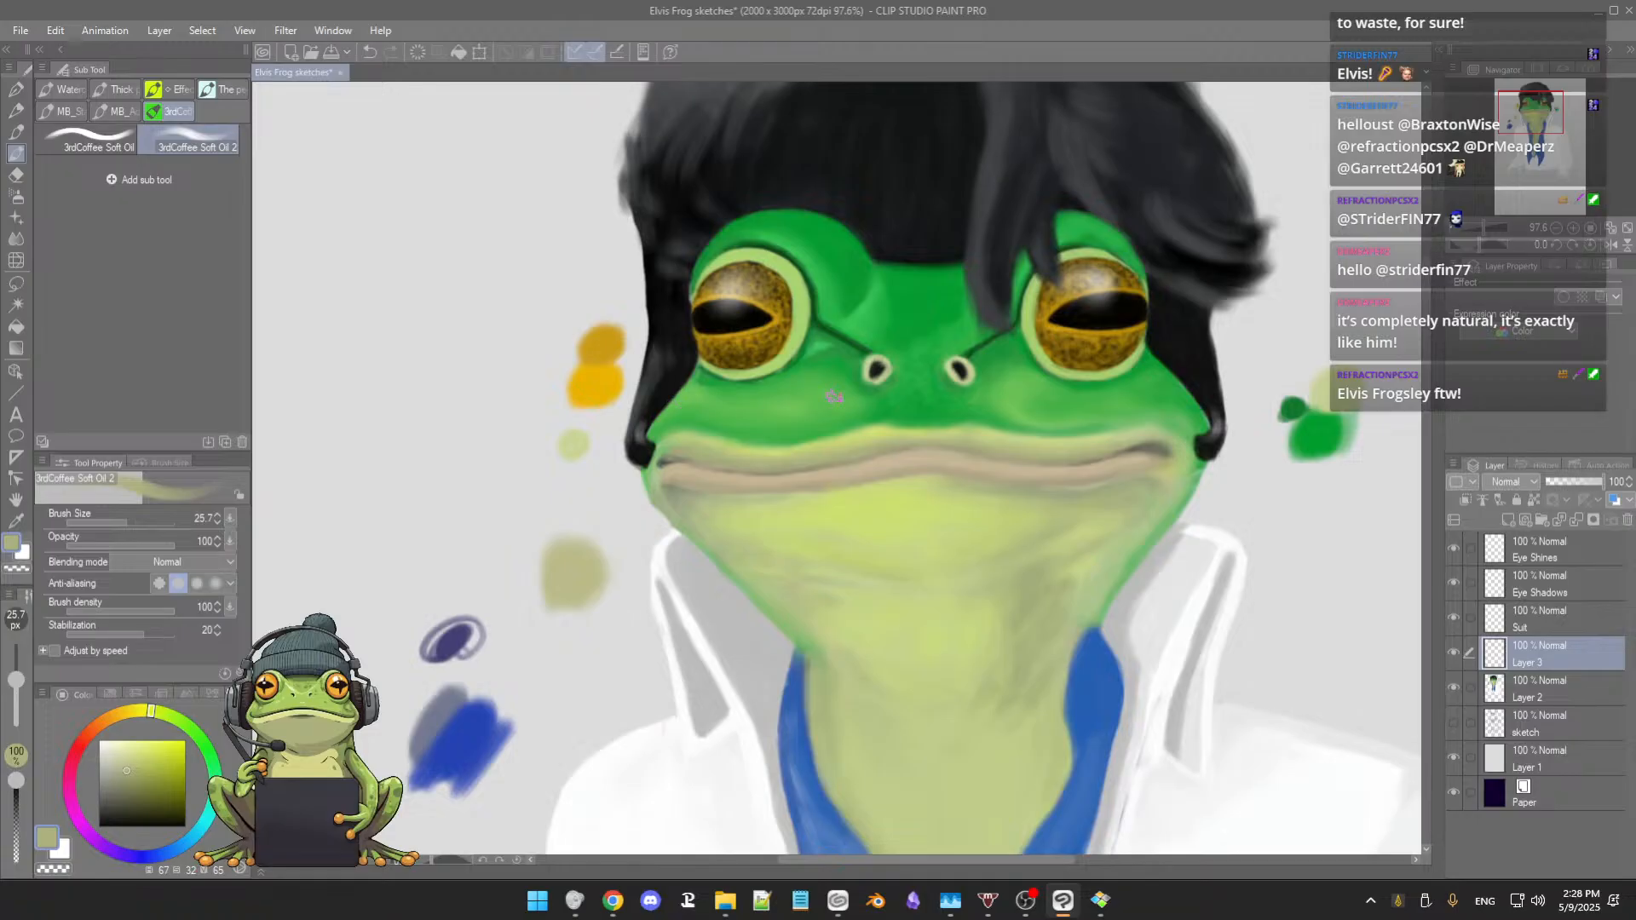
# Step: Smooth the left half of the upper lip with sampled olive tones and brighten its top edge with sampled yellow-green
pyautogui.scroll(-2, 834, 397)
pyautogui.scroll(3, 829, 414)
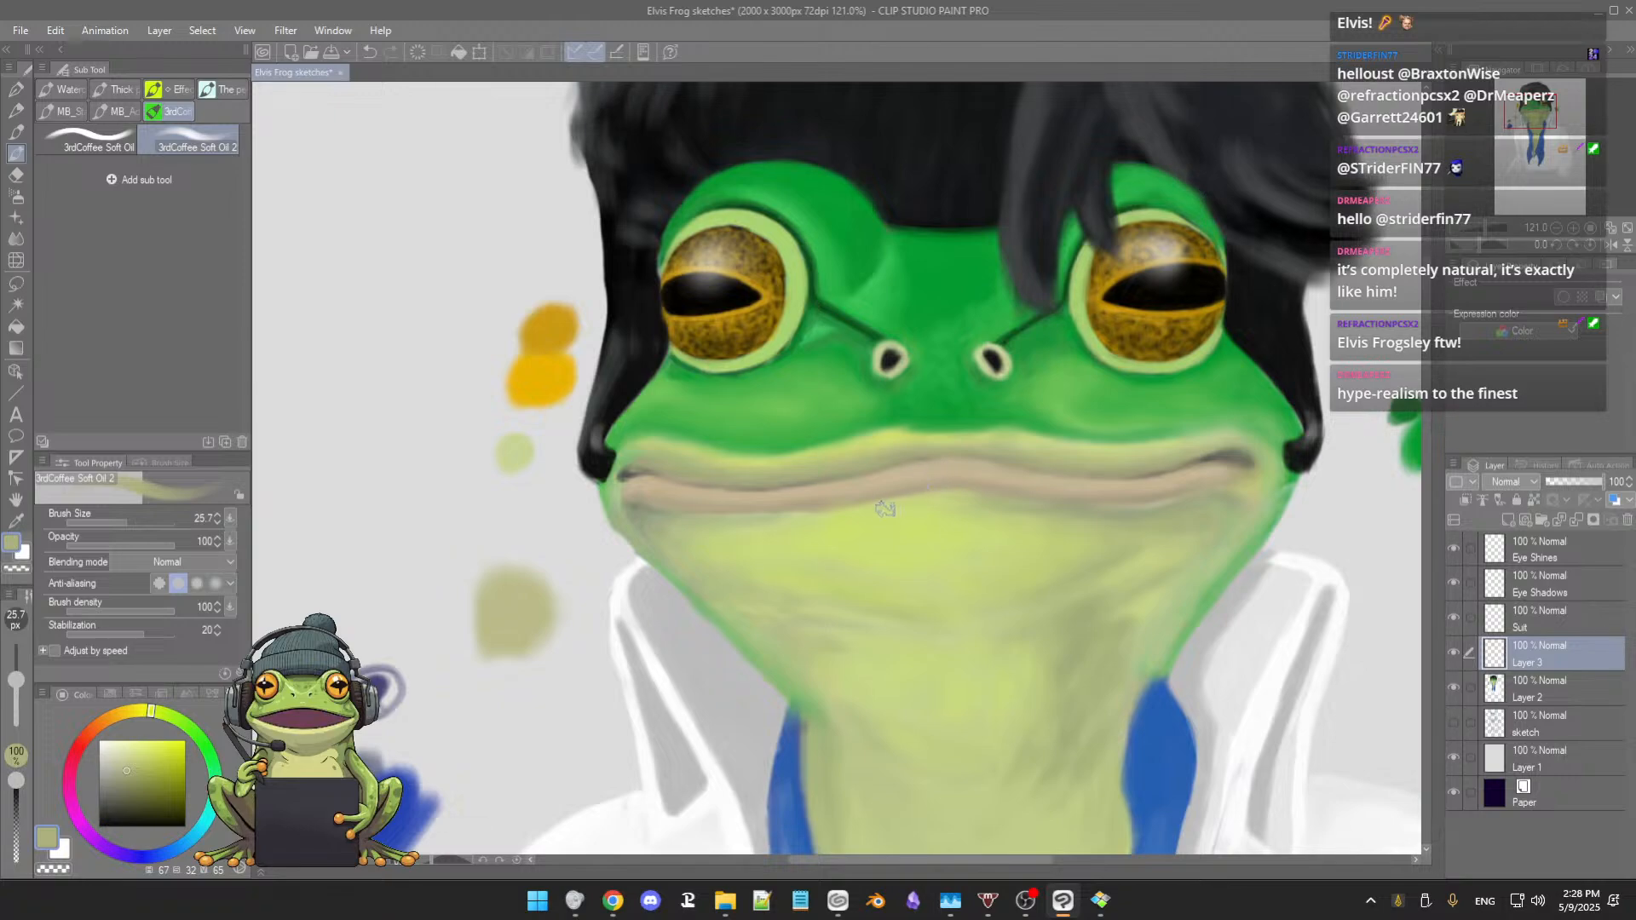
pyautogui.keyDown('alt'); pyautogui.click(772, 462); pyautogui.keyUp('alt')
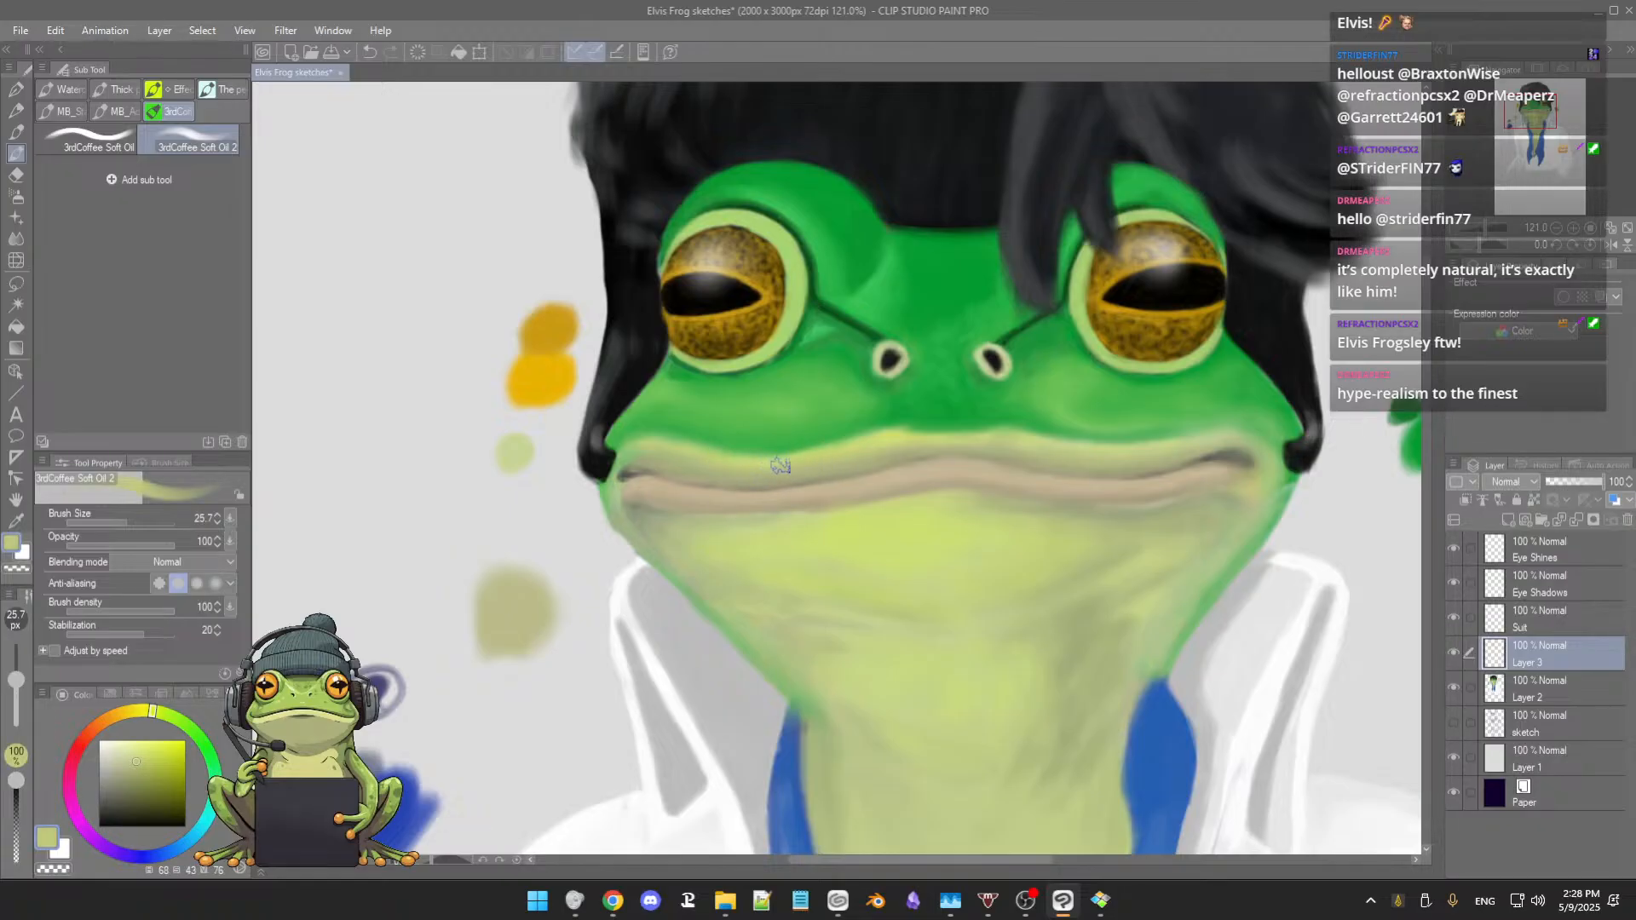
pyautogui.keyDown('alt'); pyautogui.click(841, 463); pyautogui.keyUp('alt')
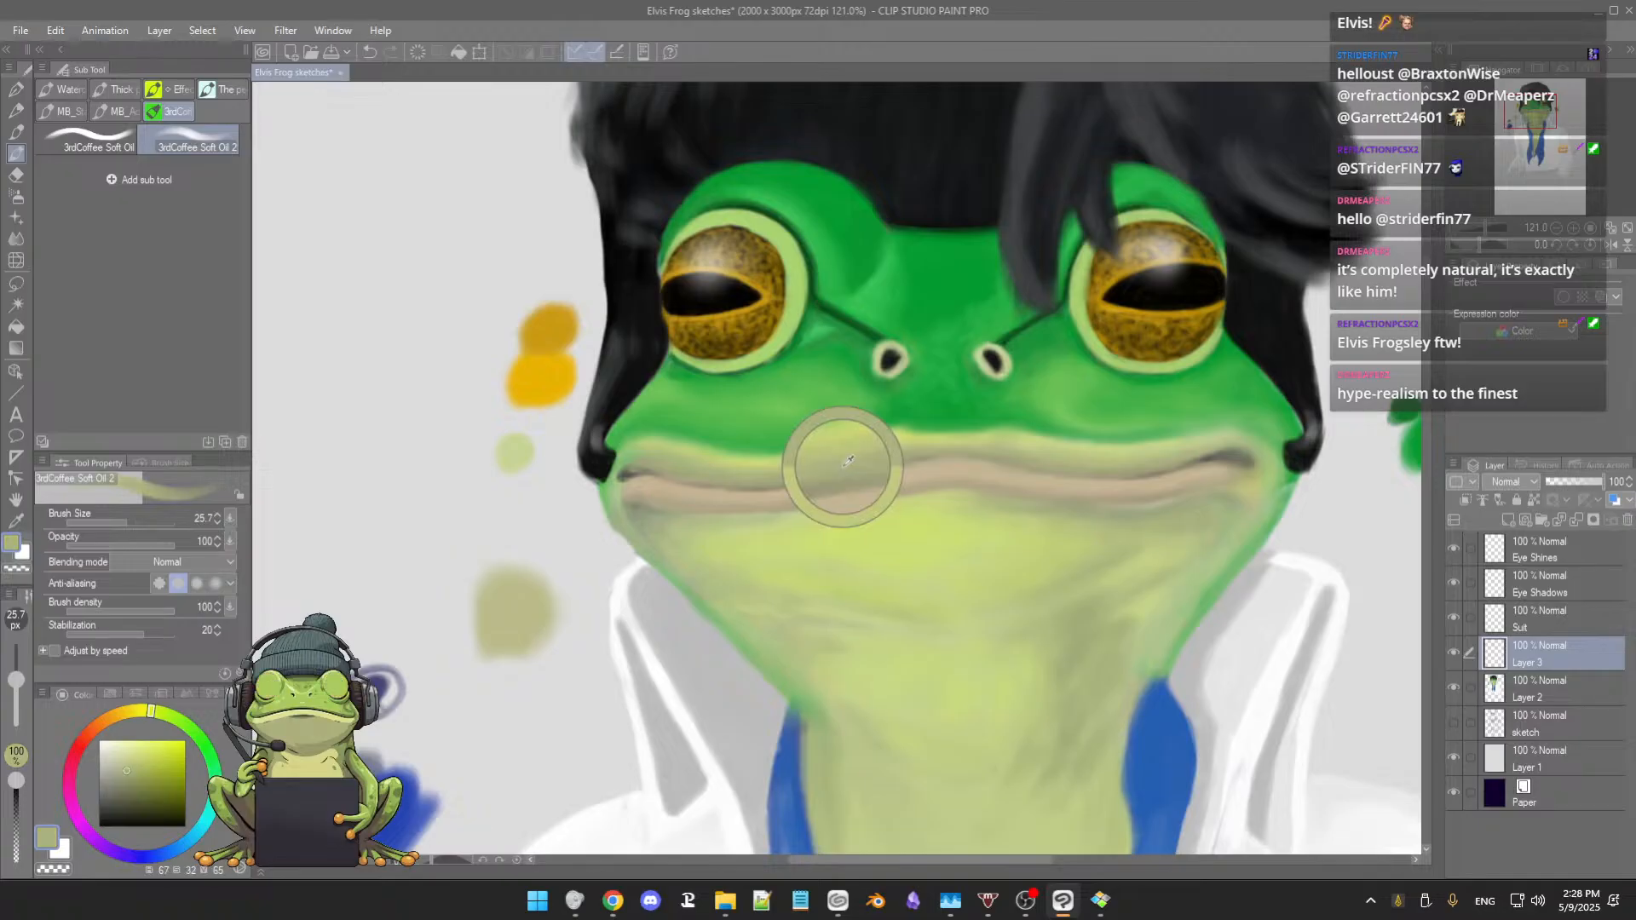
pyautogui.press('alt')
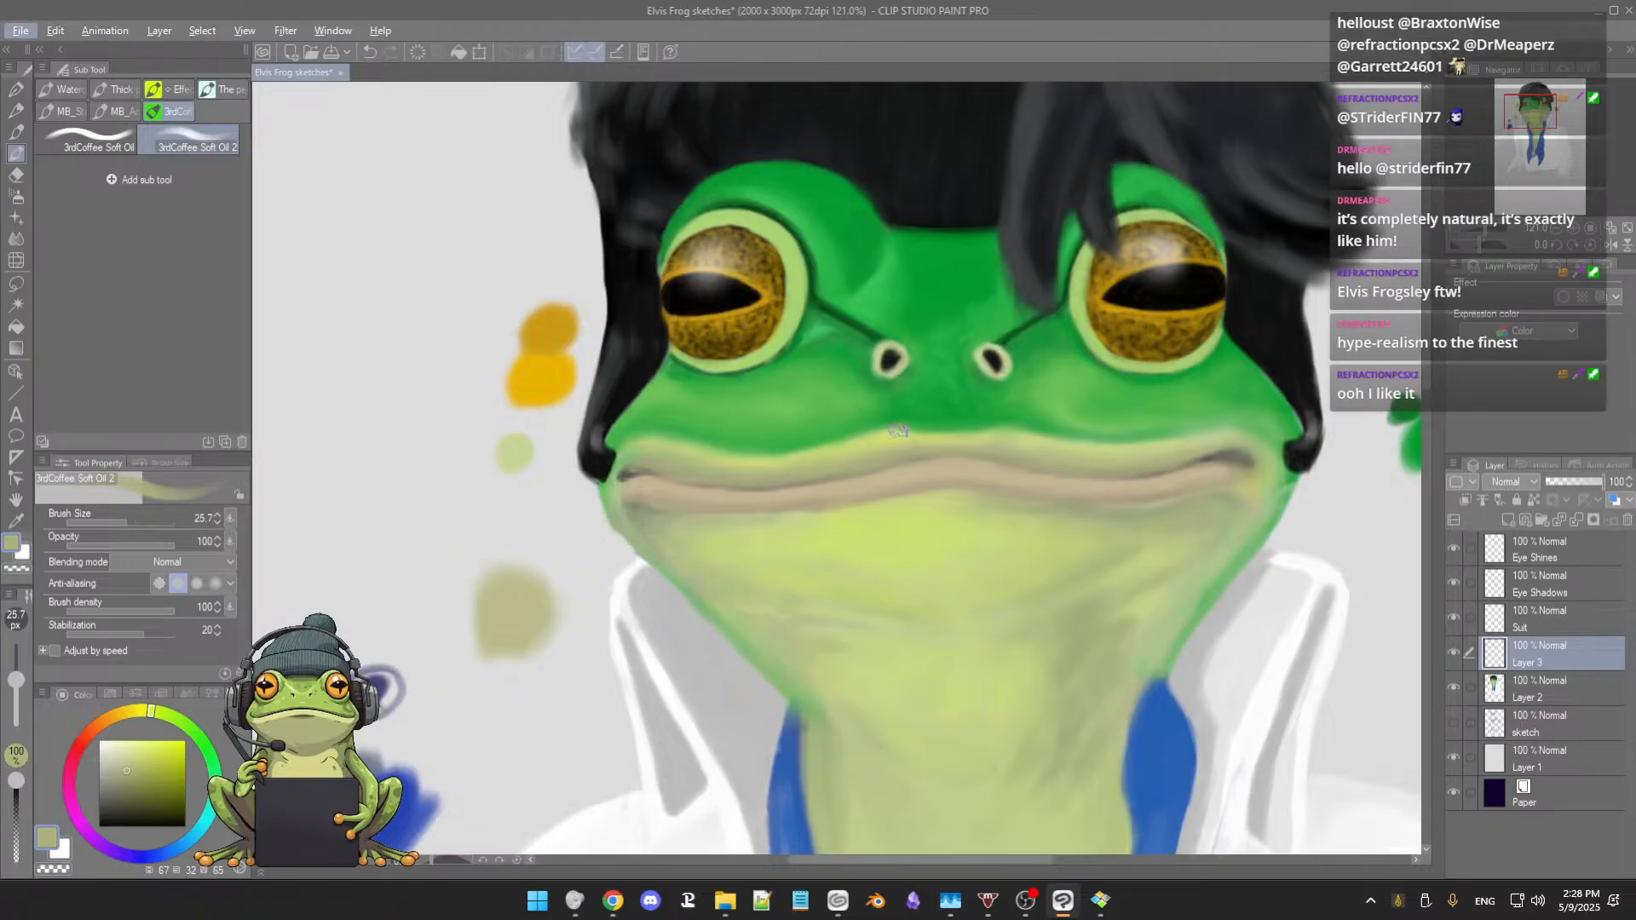
pyautogui.press('alt')
pyautogui.keyDown('alt'); pyautogui.click(899, 428); pyautogui.keyUp('alt')
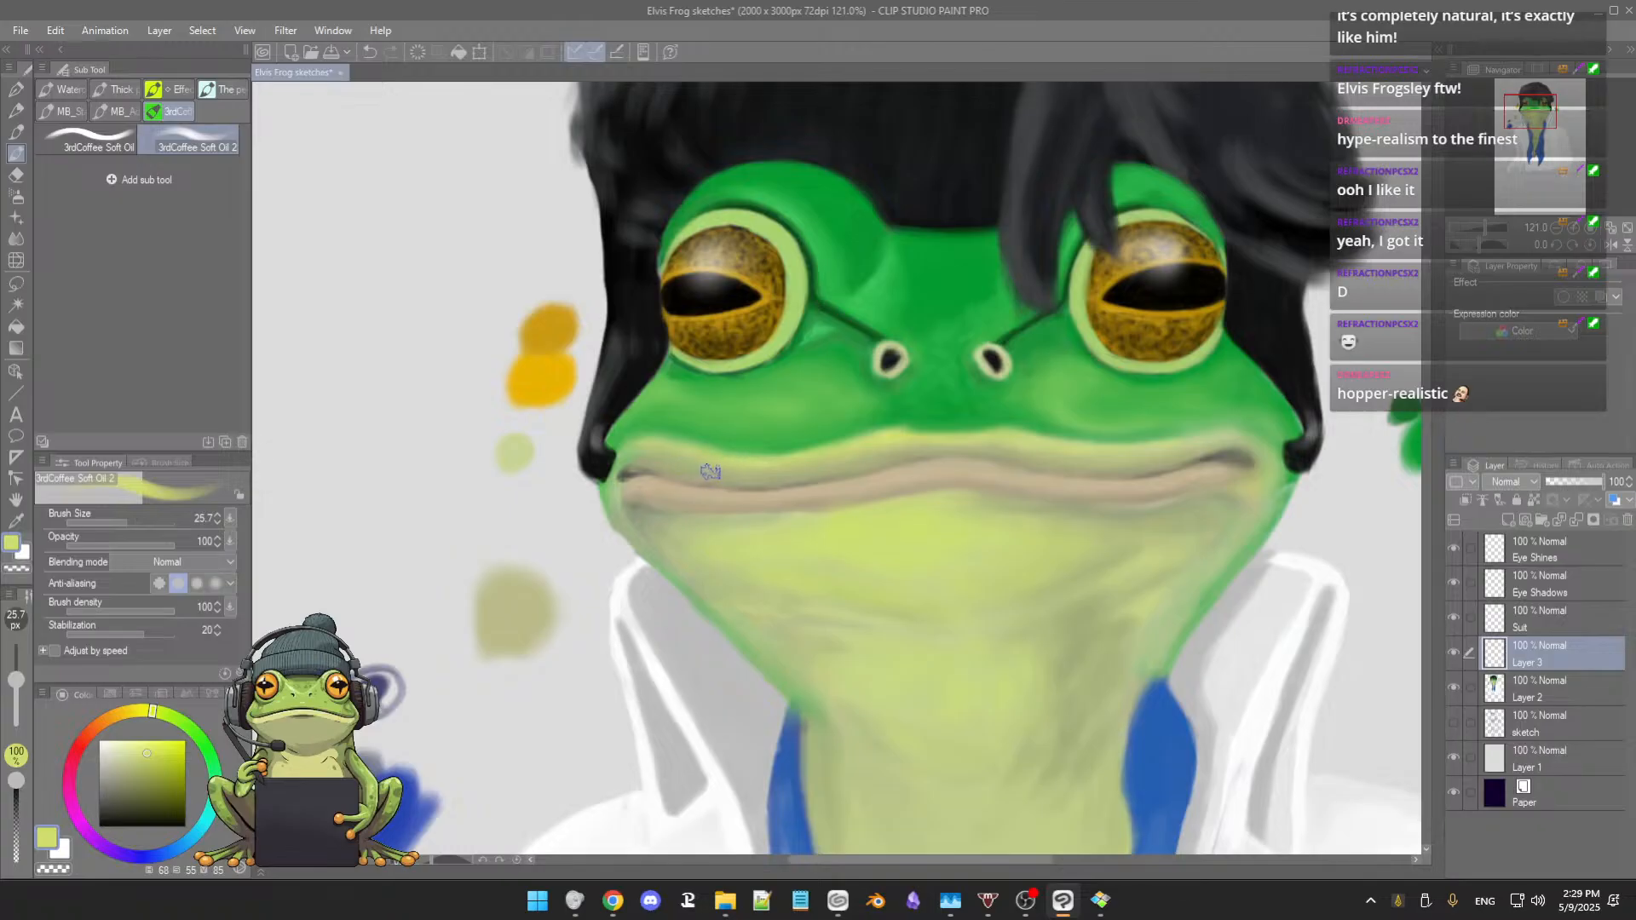
# Step: Rework the shadow at the left mouth corner with sampled olive, tan and dark grey-brown tones
pyautogui.keyDown('alt'); pyautogui.click(641, 456); pyautogui.keyUp('alt')
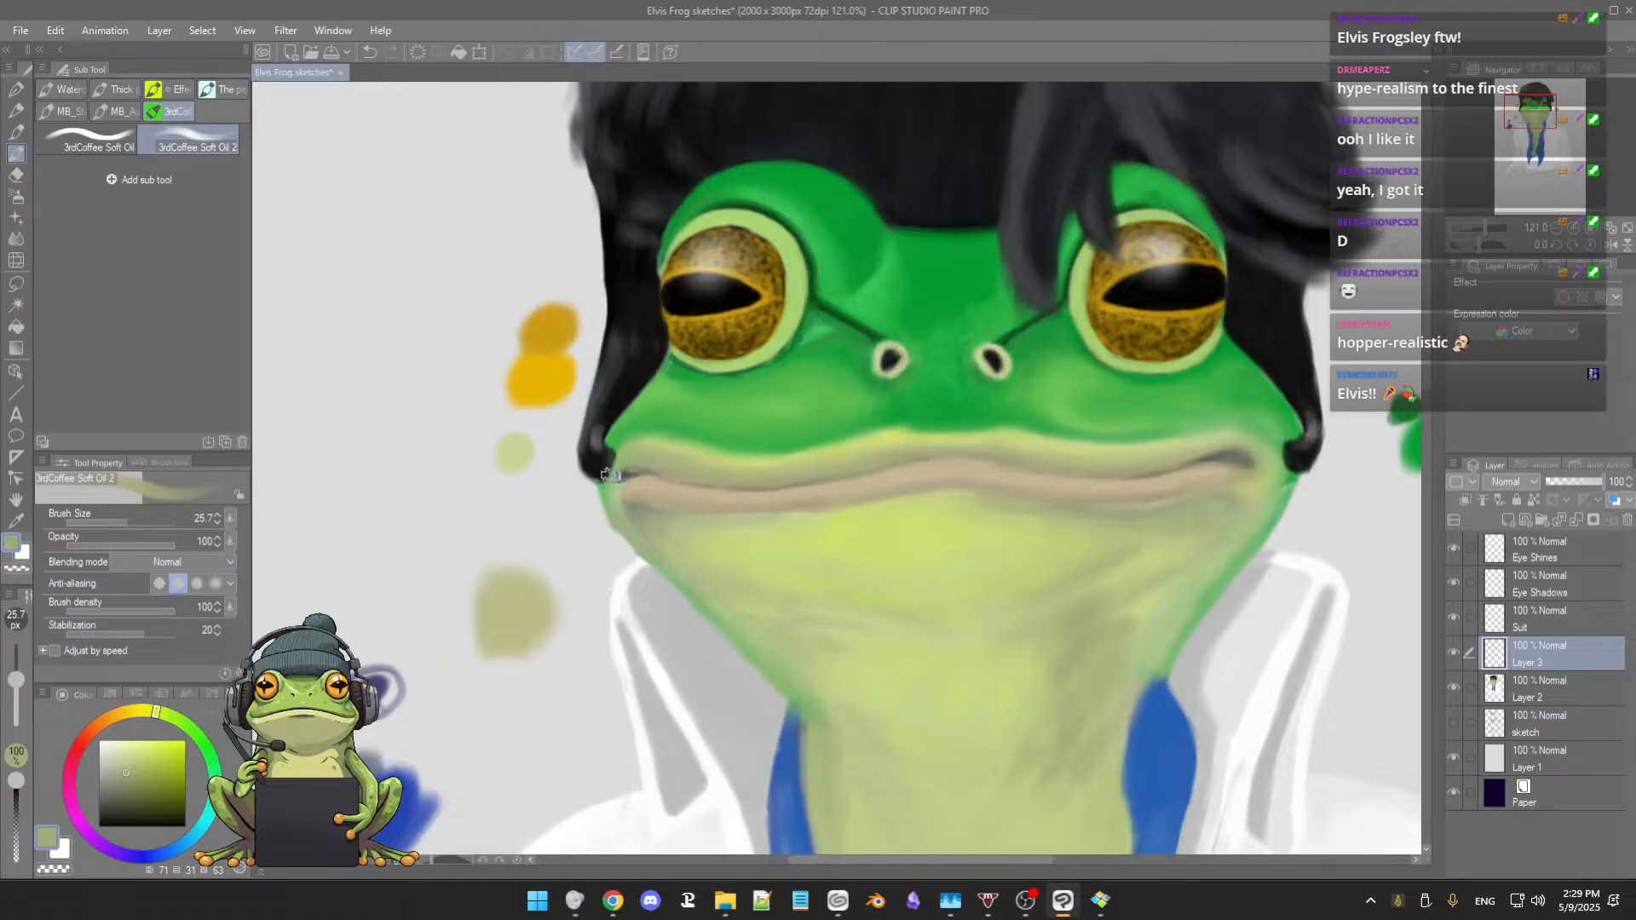
pyautogui.keyDown('alt'); pyautogui.click(644, 474); pyautogui.keyUp('alt')
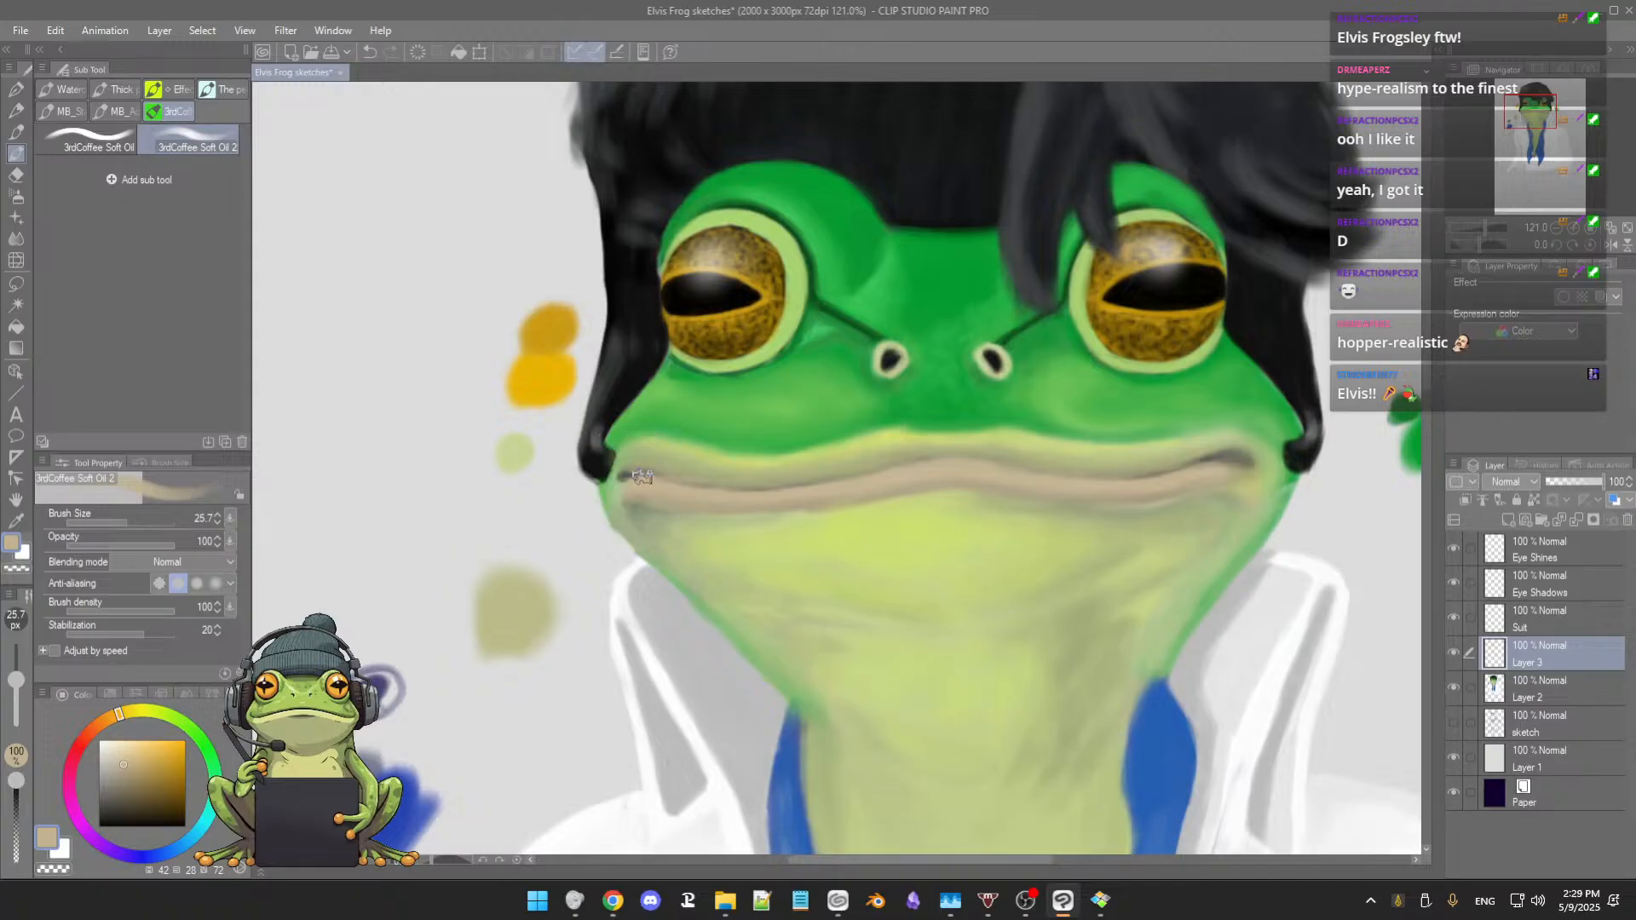
pyautogui.keyDown('alt'); pyautogui.click(639, 470); pyautogui.keyUp('alt')
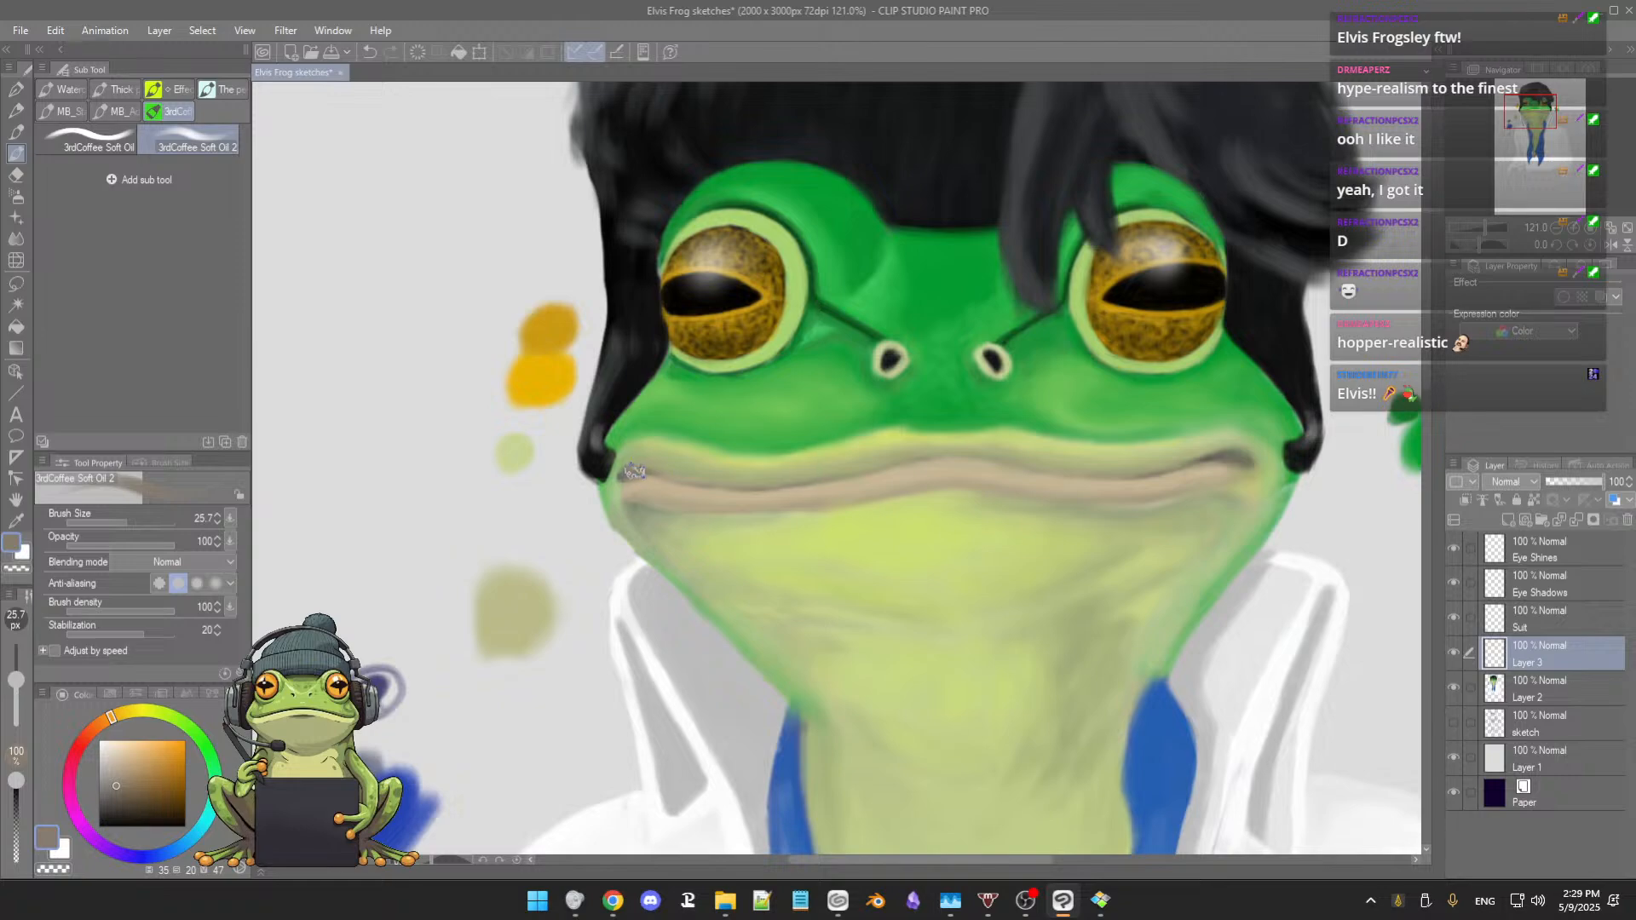
pyautogui.keyDown('alt'); pyautogui.click(649, 472); pyautogui.keyUp('alt')
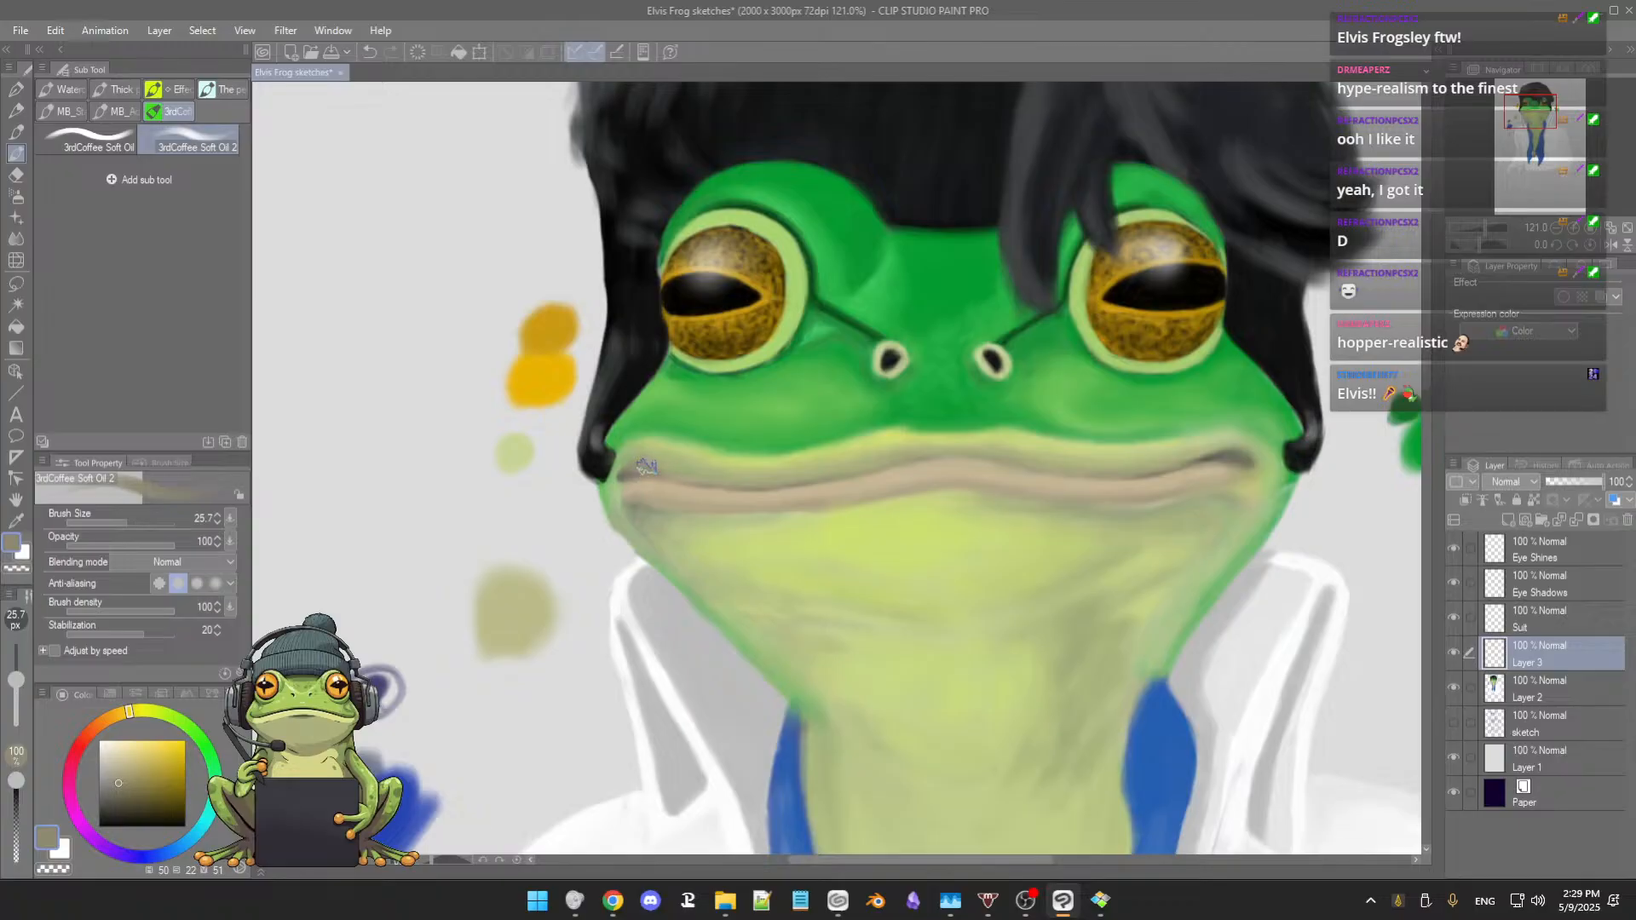
pyautogui.keyDown('alt'); pyautogui.click(623, 463); pyautogui.keyUp('alt')
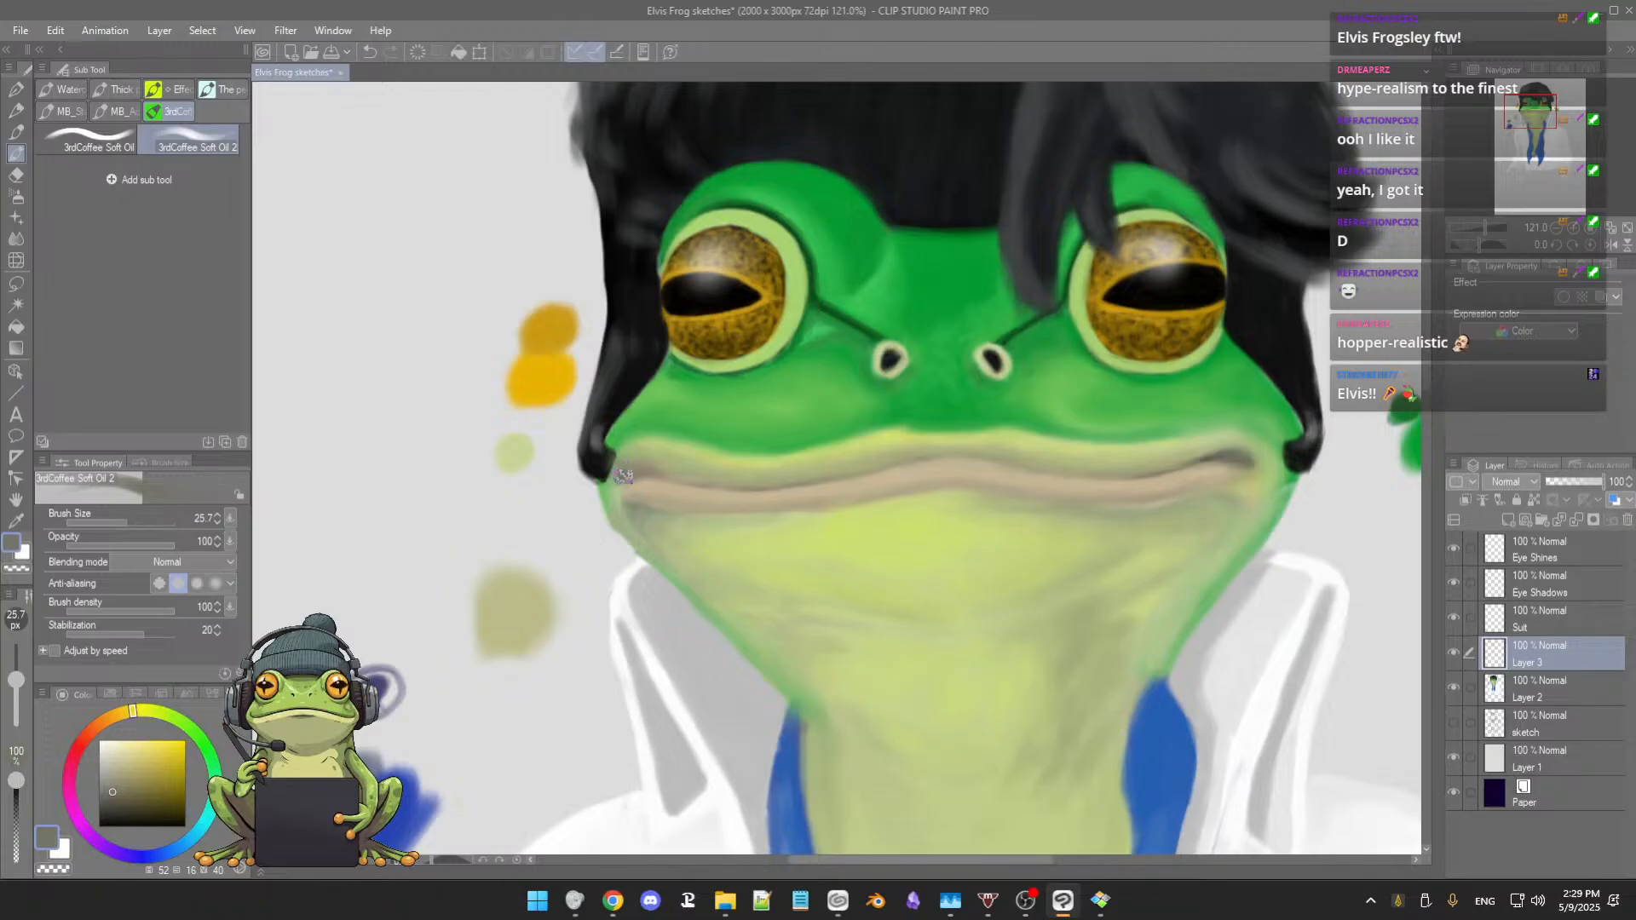
pyautogui.keyDown('alt'); pyautogui.click(623, 471); pyautogui.keyUp('alt')
pyautogui.keyDown('alt'); pyautogui.click(629, 470); pyautogui.keyUp('alt')
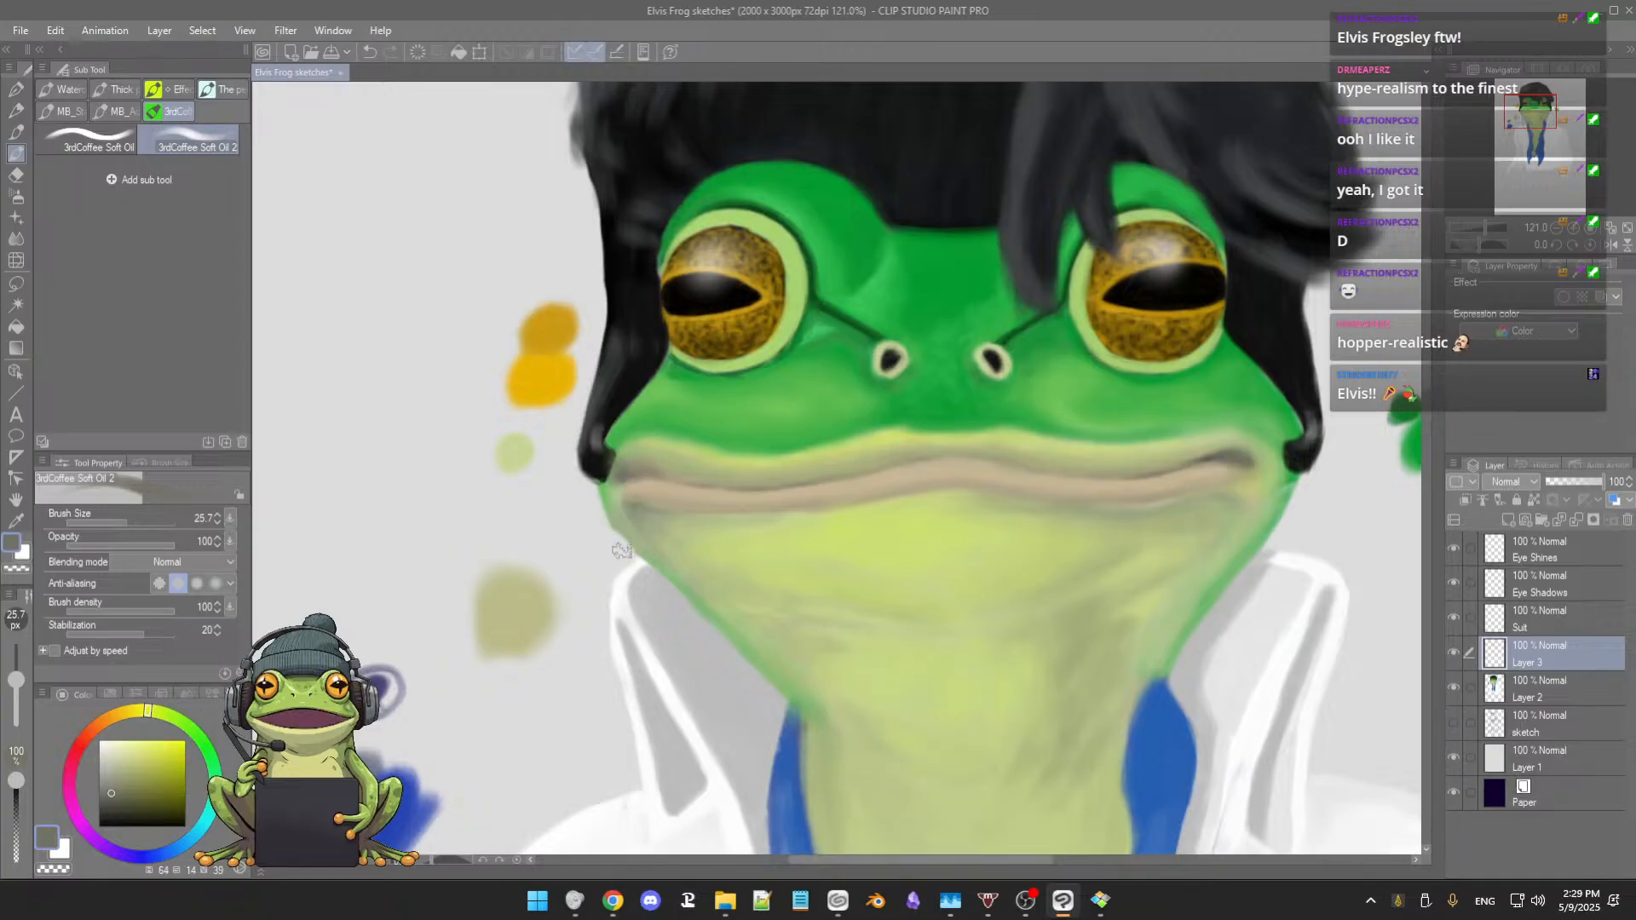
# Step: Blend the upper lip above the left mouth corner's shadow with sampled light green and olive tones
pyautogui.scroll(-2, 621, 551)
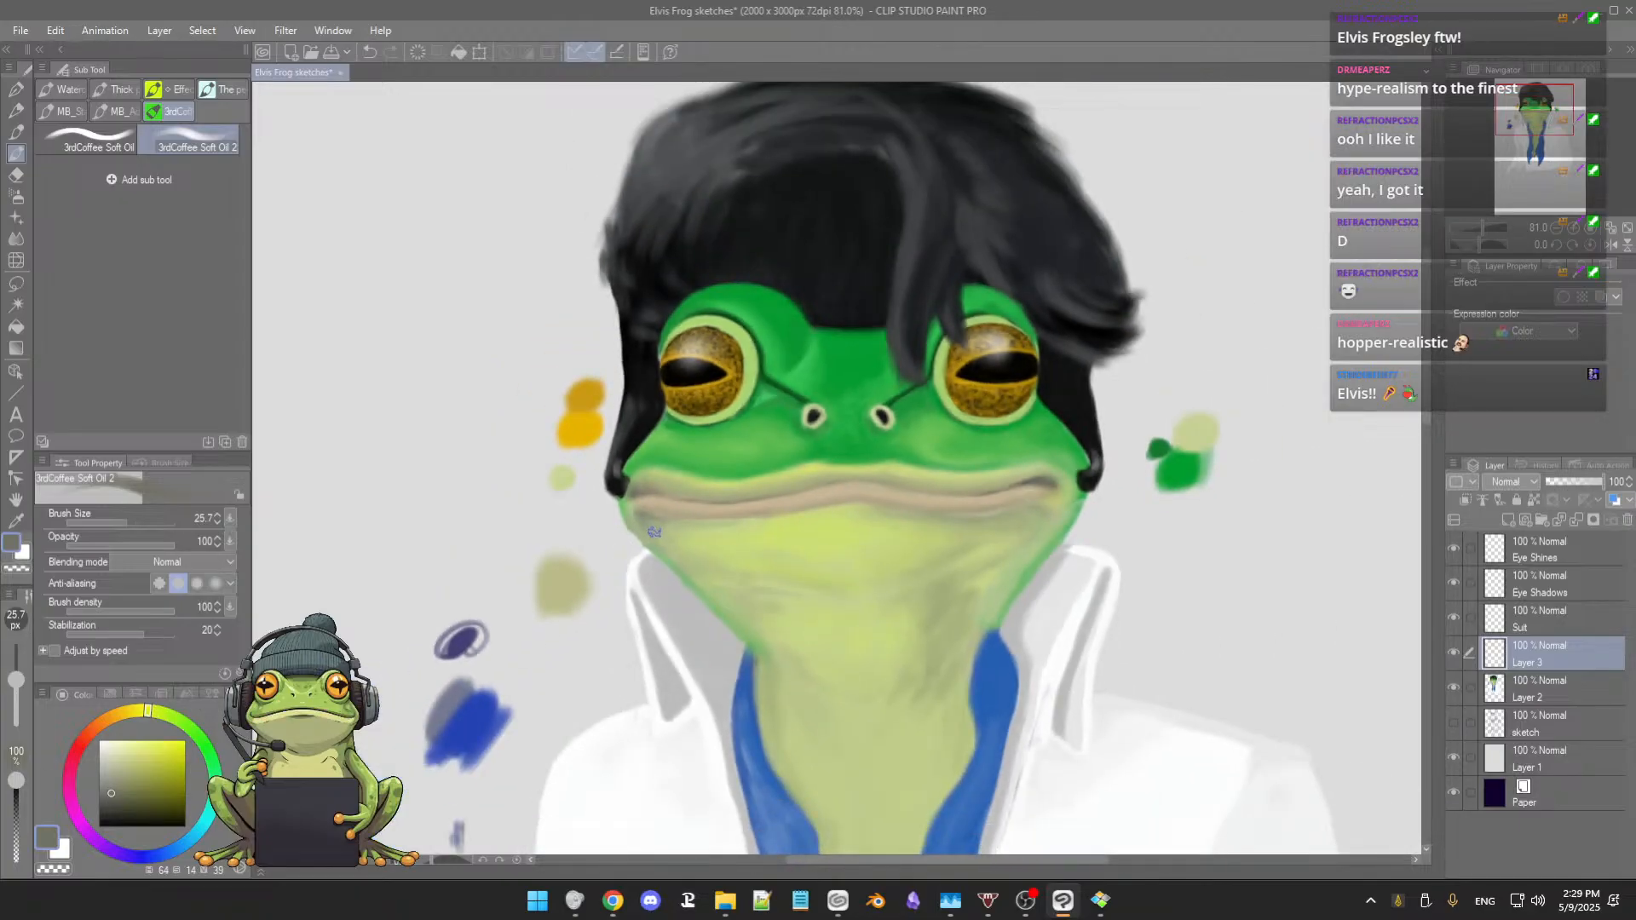
pyautogui.scroll(3, 653, 532)
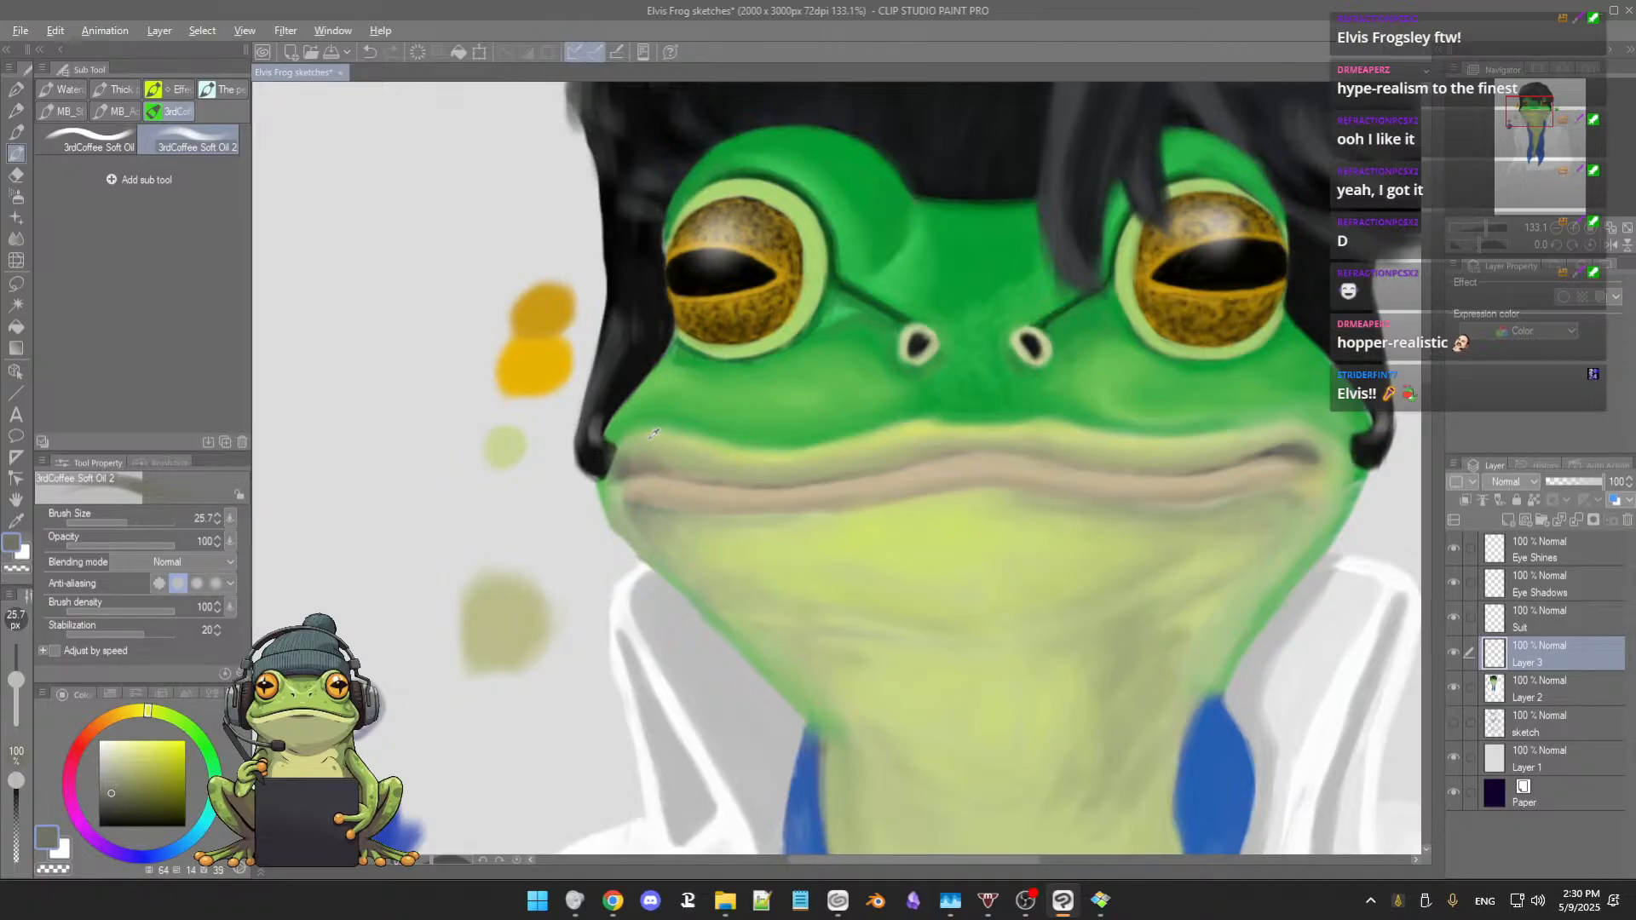
pyautogui.keyDown('alt'); pyautogui.click(628, 460); pyautogui.keyUp('alt')
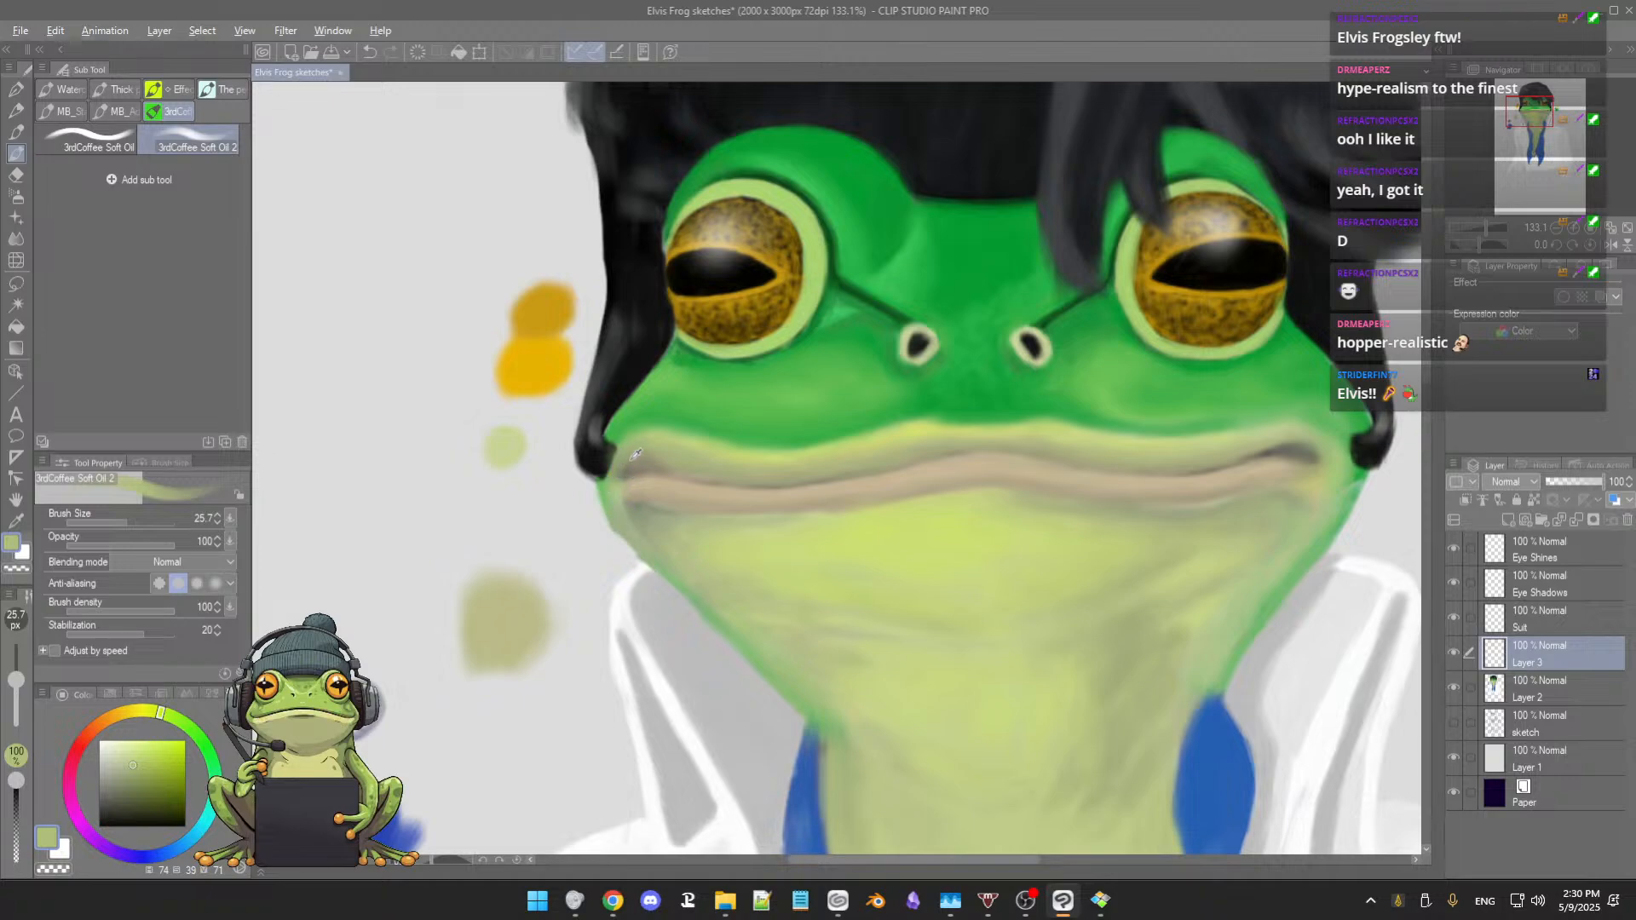
pyautogui.keyDown('alt'); pyautogui.click(634, 458); pyautogui.keyUp('alt')
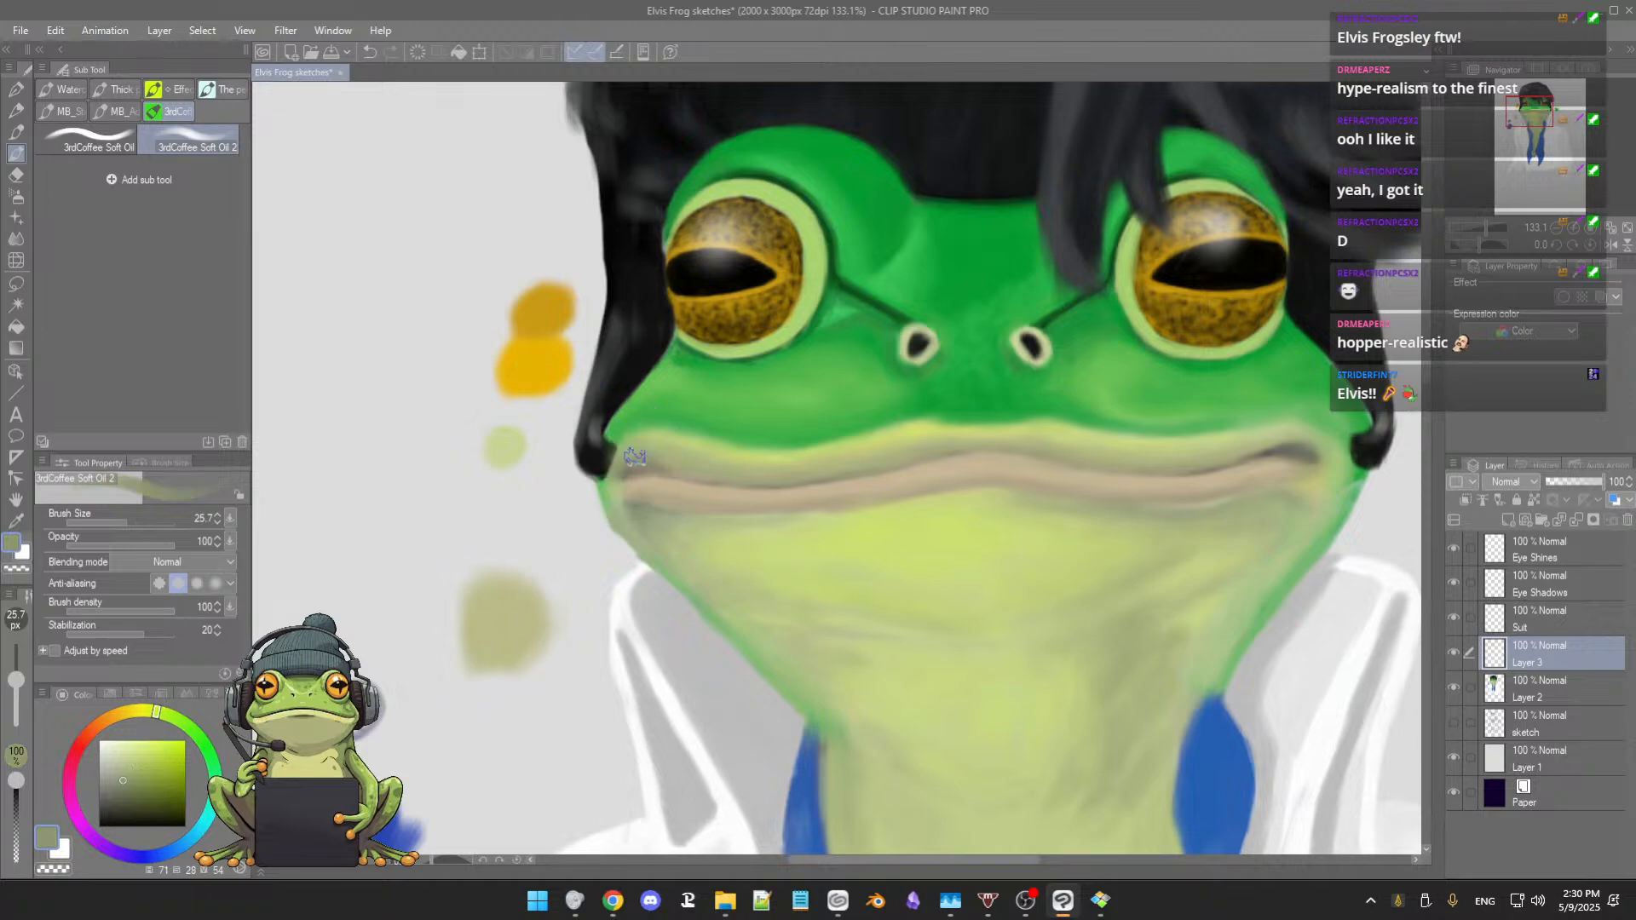
pyautogui.keyDown('alt'); pyautogui.click(675, 462); pyautogui.keyUp('alt')
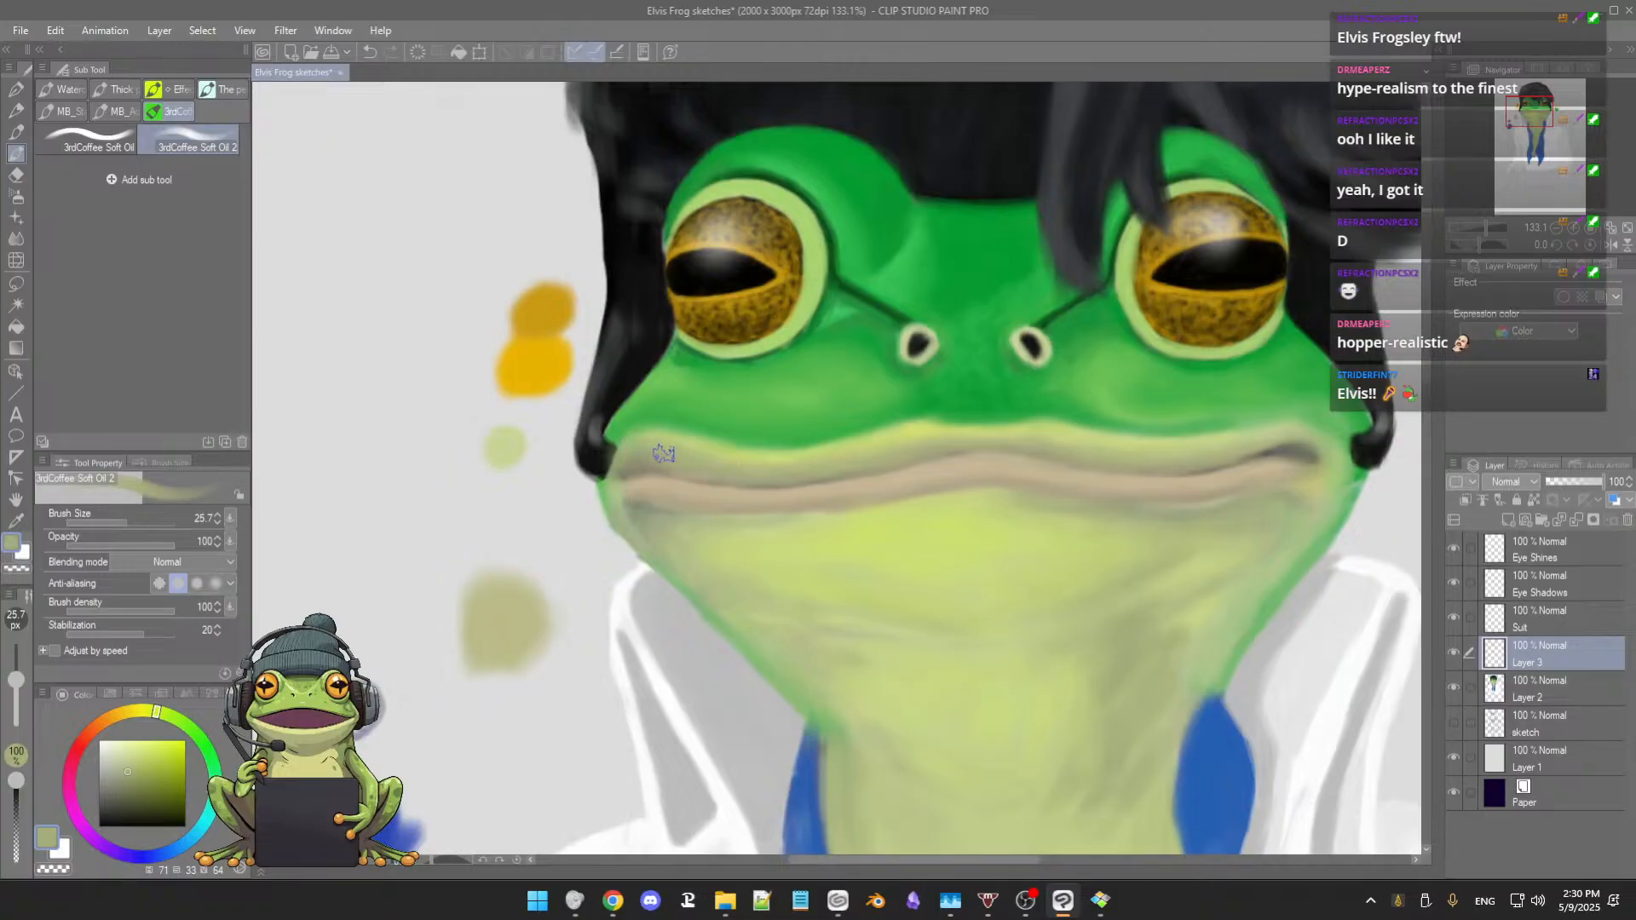
# Step: Blend the upper lip and the shadow at the right mouth corner with sampled light green and olive-brown tones
pyautogui.keyDown('alt'); pyautogui.click(623, 482); pyautogui.keyUp('alt')
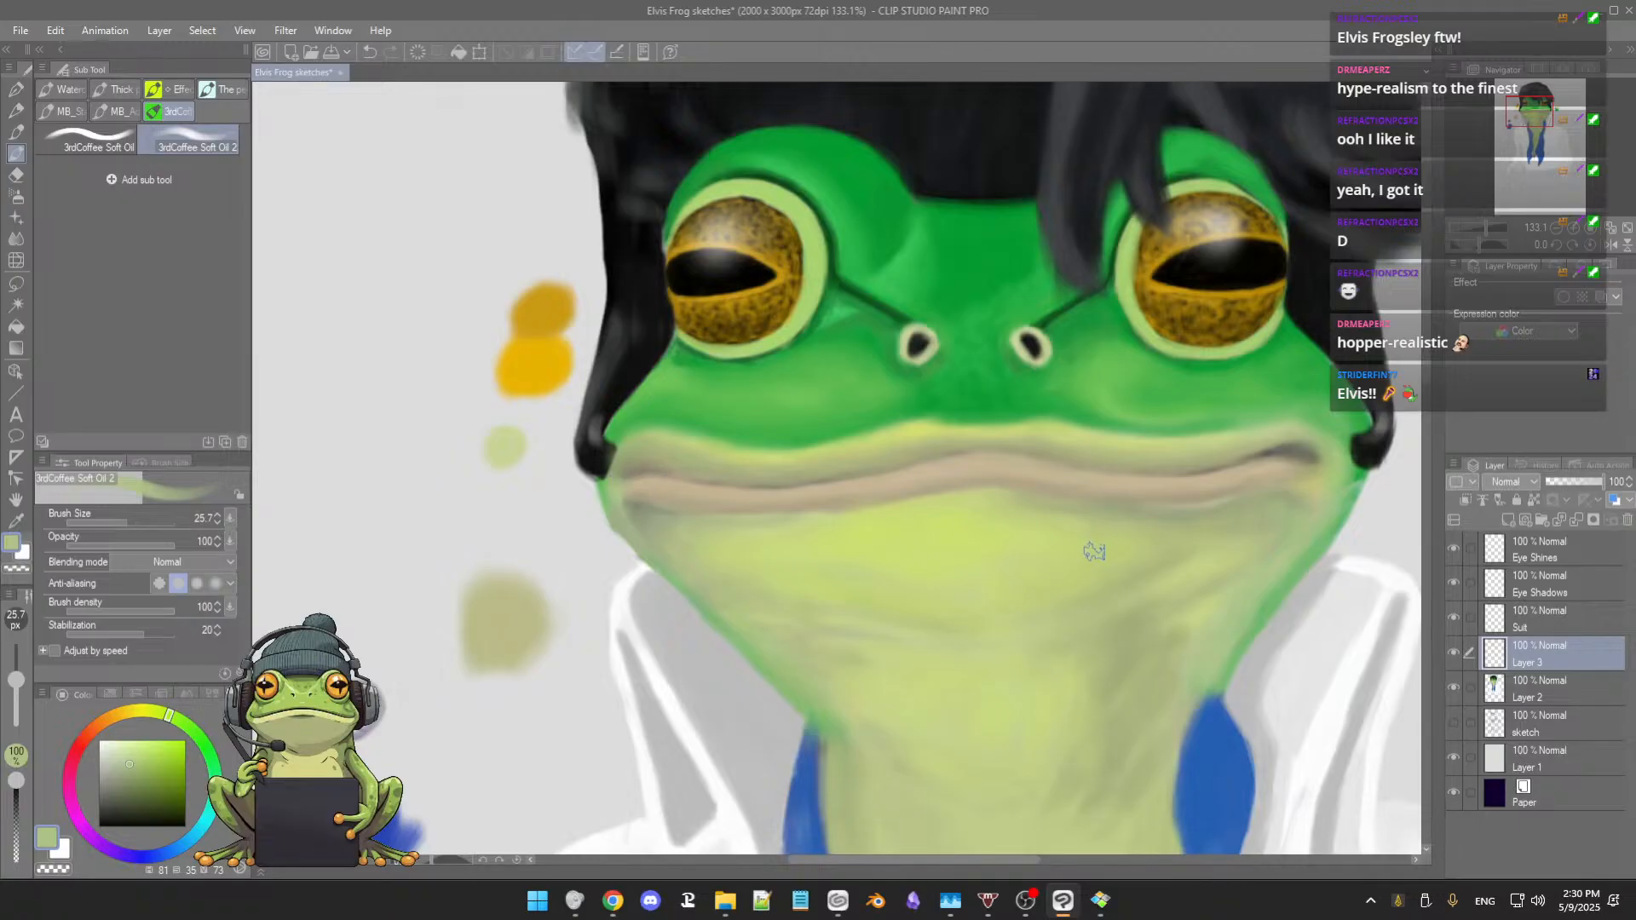
pyautogui.moveTo(1063, 548); pyautogui.dragTo(838, 536)
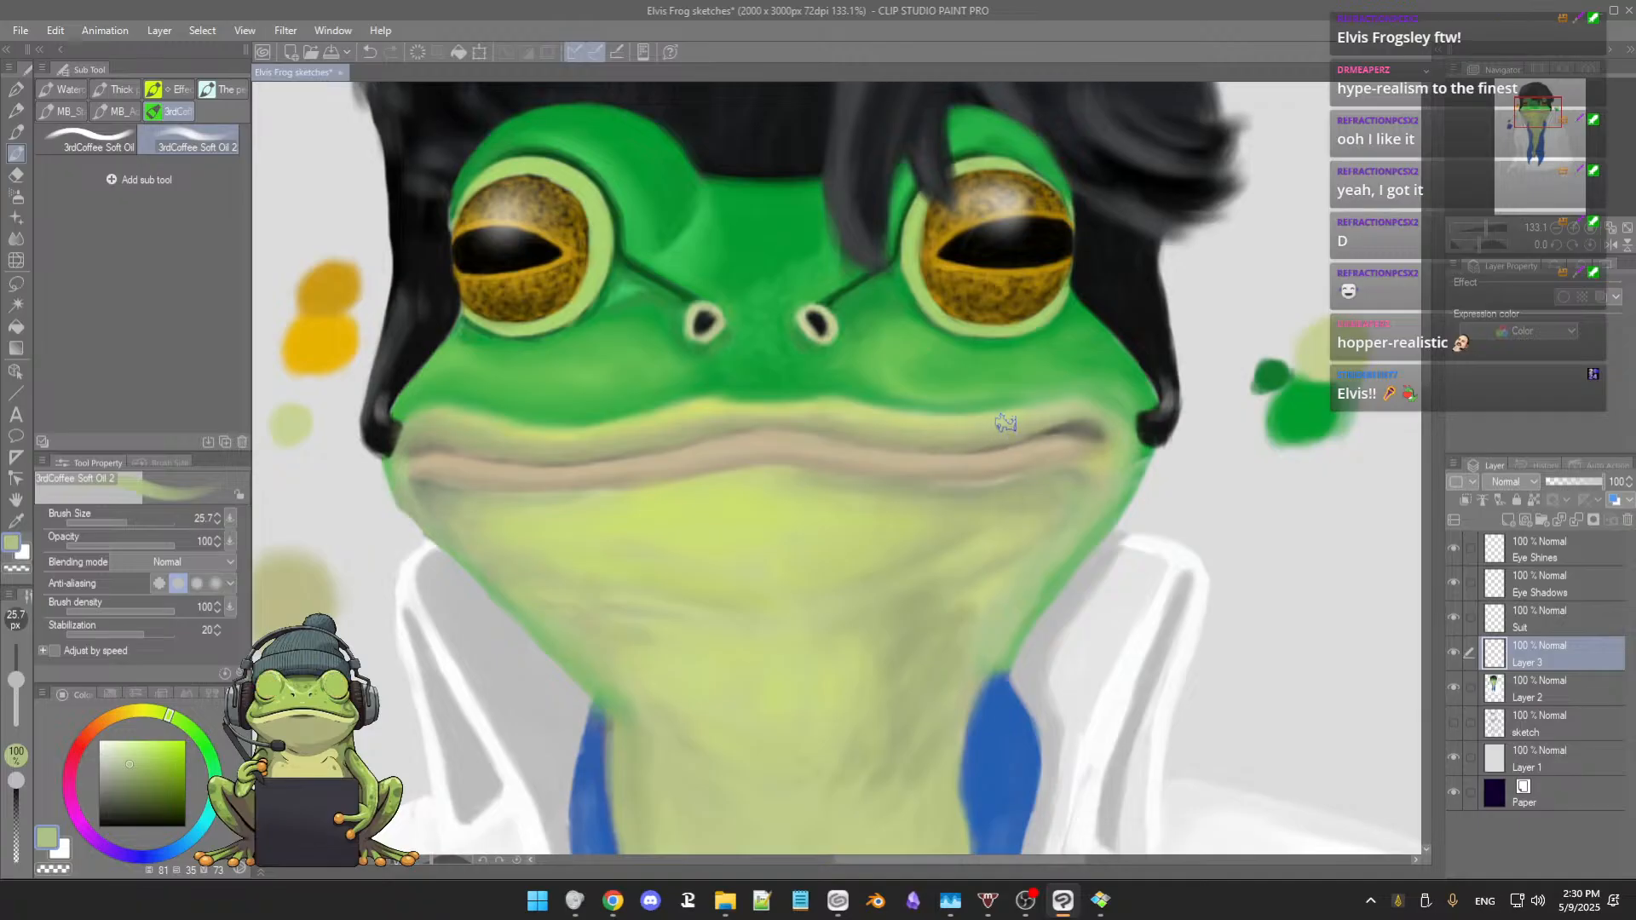
pyautogui.keyDown('alt'); pyautogui.click(1000, 415); pyautogui.keyUp('alt')
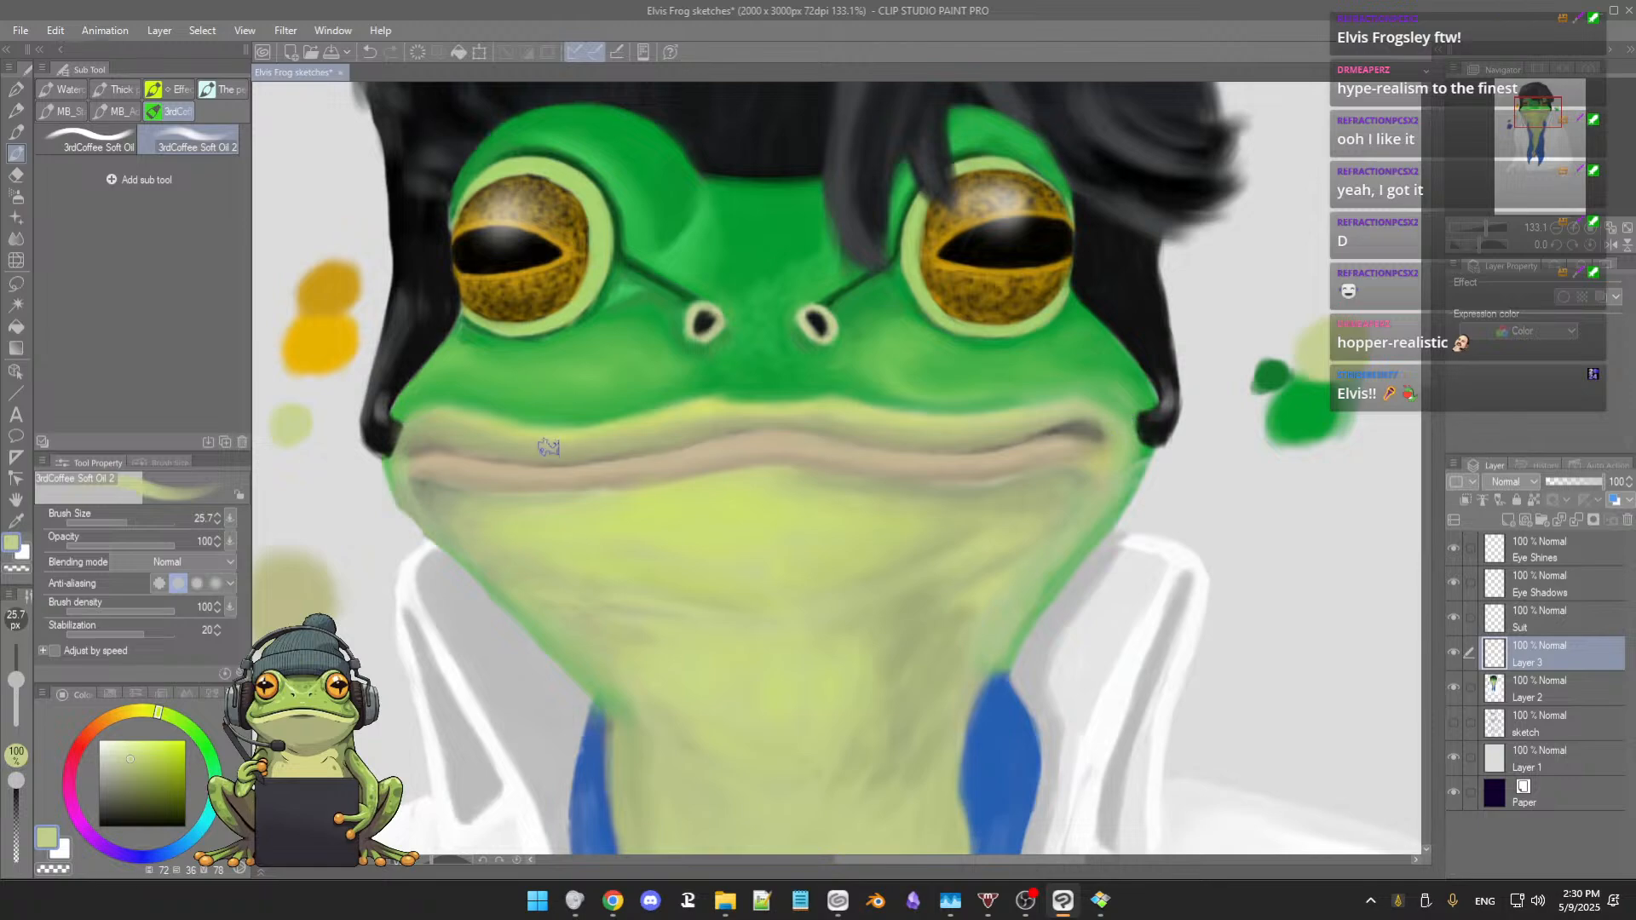
pyautogui.keyDown('alt'); pyautogui.click(433, 436); pyautogui.keyUp('alt')
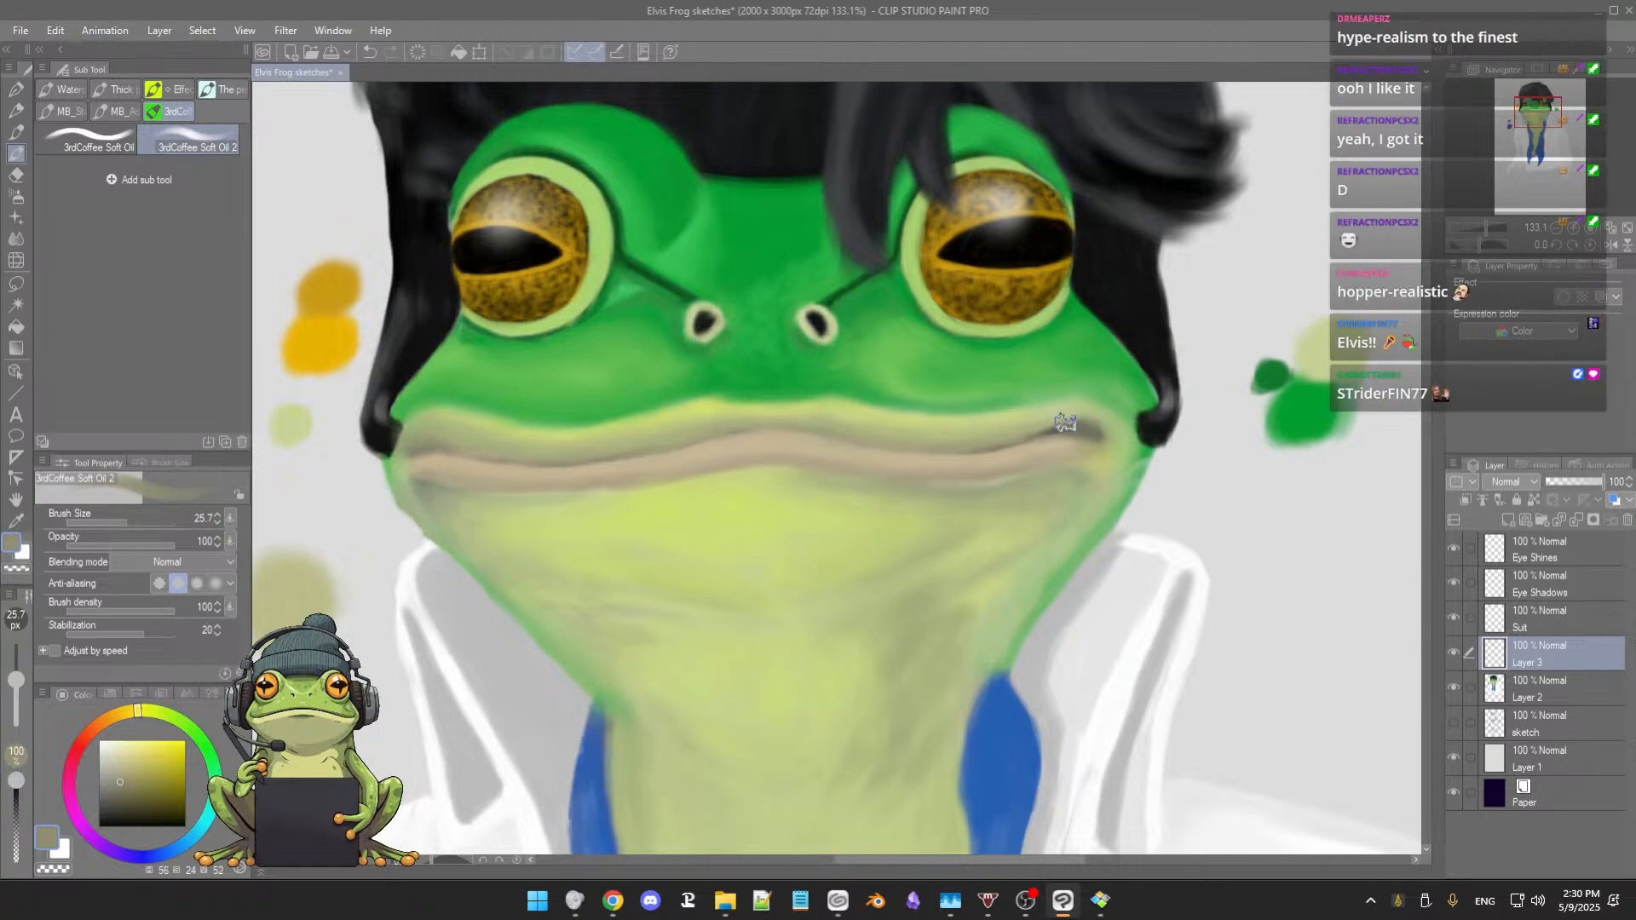
pyautogui.keyDown('alt'); pyautogui.click(993, 441); pyautogui.keyUp('alt')
pyautogui.keyDown('alt'); pyautogui.click(1059, 417); pyautogui.keyUp('alt')
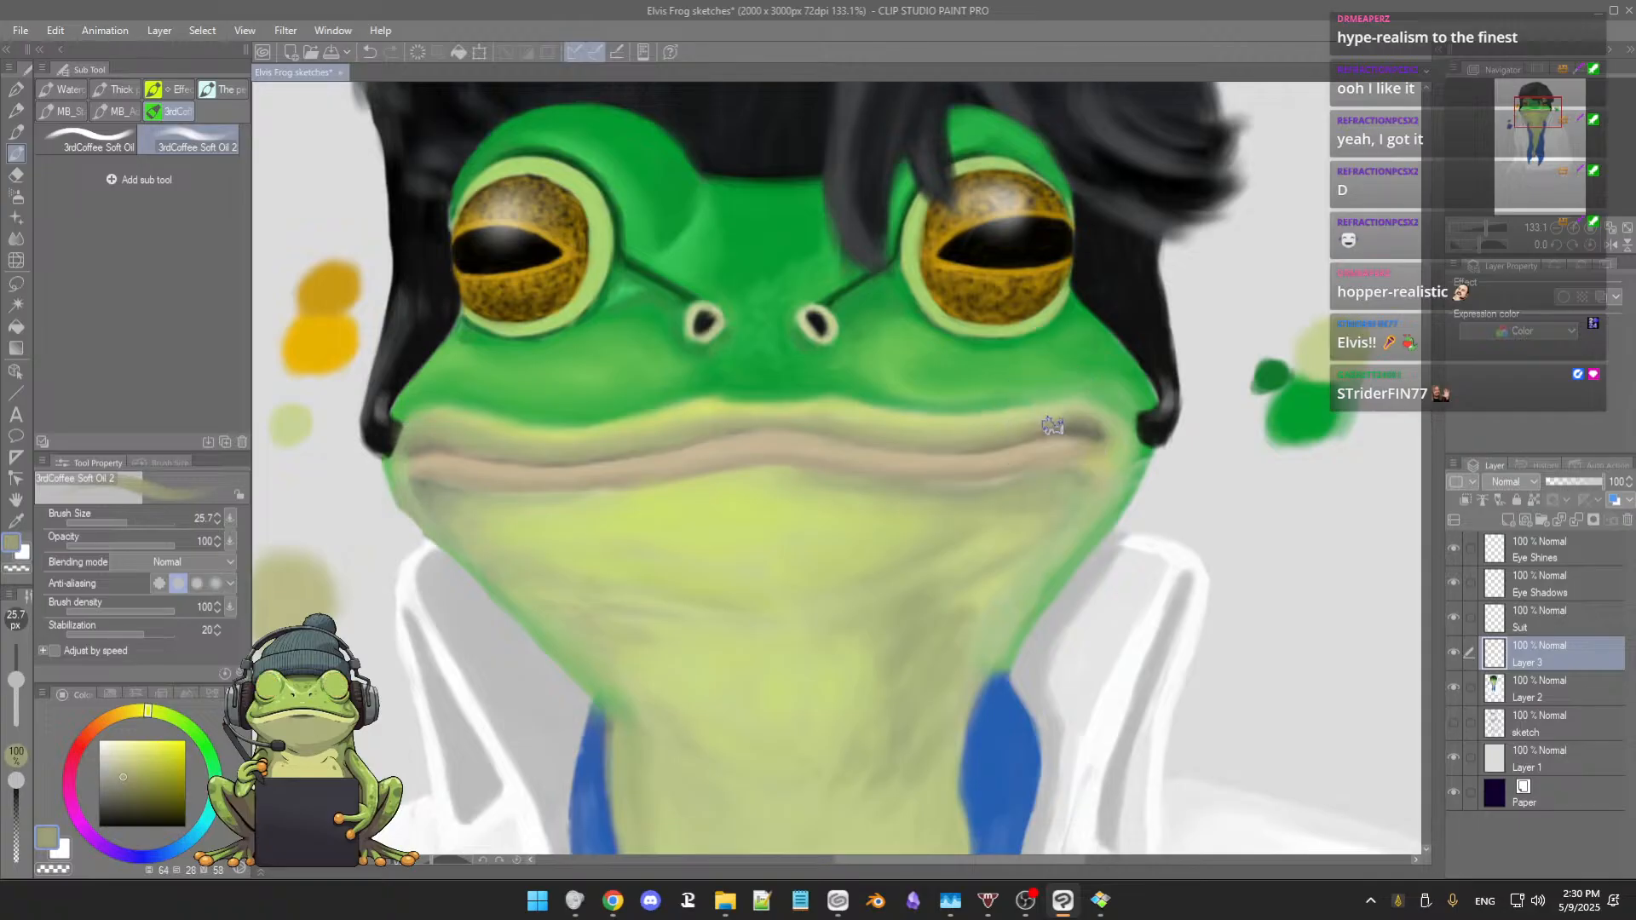
# Step: Soften the skin around the right mouth corner with sampled light green and yellow-olive tones
pyautogui.keyDown('alt'); pyautogui.click(1105, 414); pyautogui.keyUp('alt')
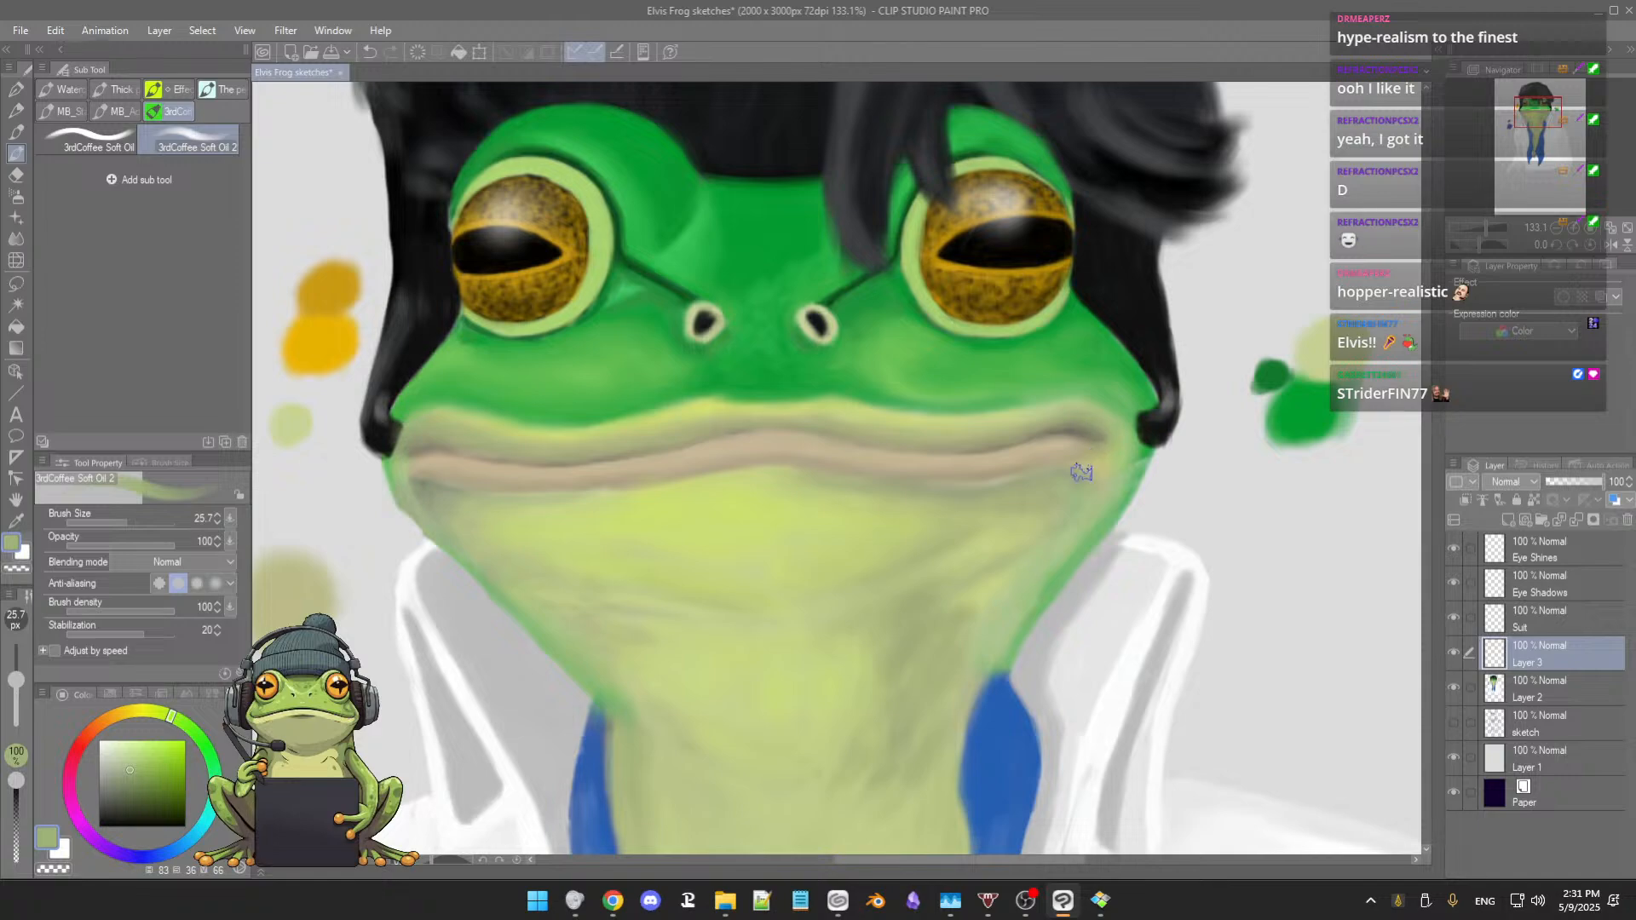
pyautogui.keyDown('alt'); pyautogui.click(1075, 401); pyautogui.keyUp('alt')
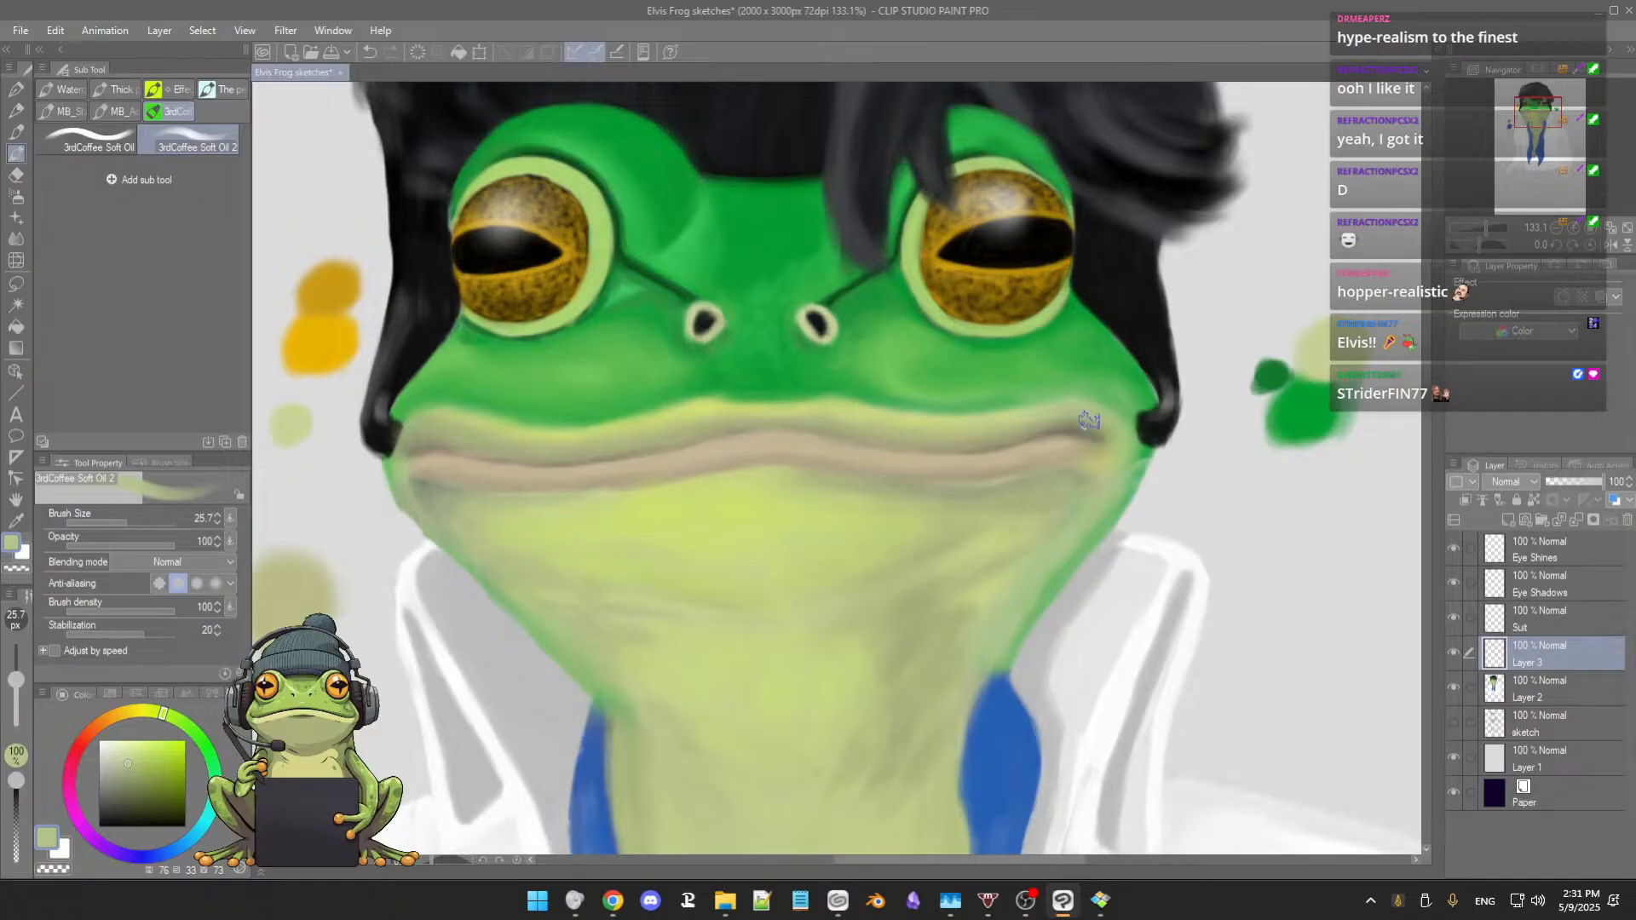
pyautogui.keyDown('alt'); pyautogui.click(1096, 474); pyautogui.keyUp('alt')
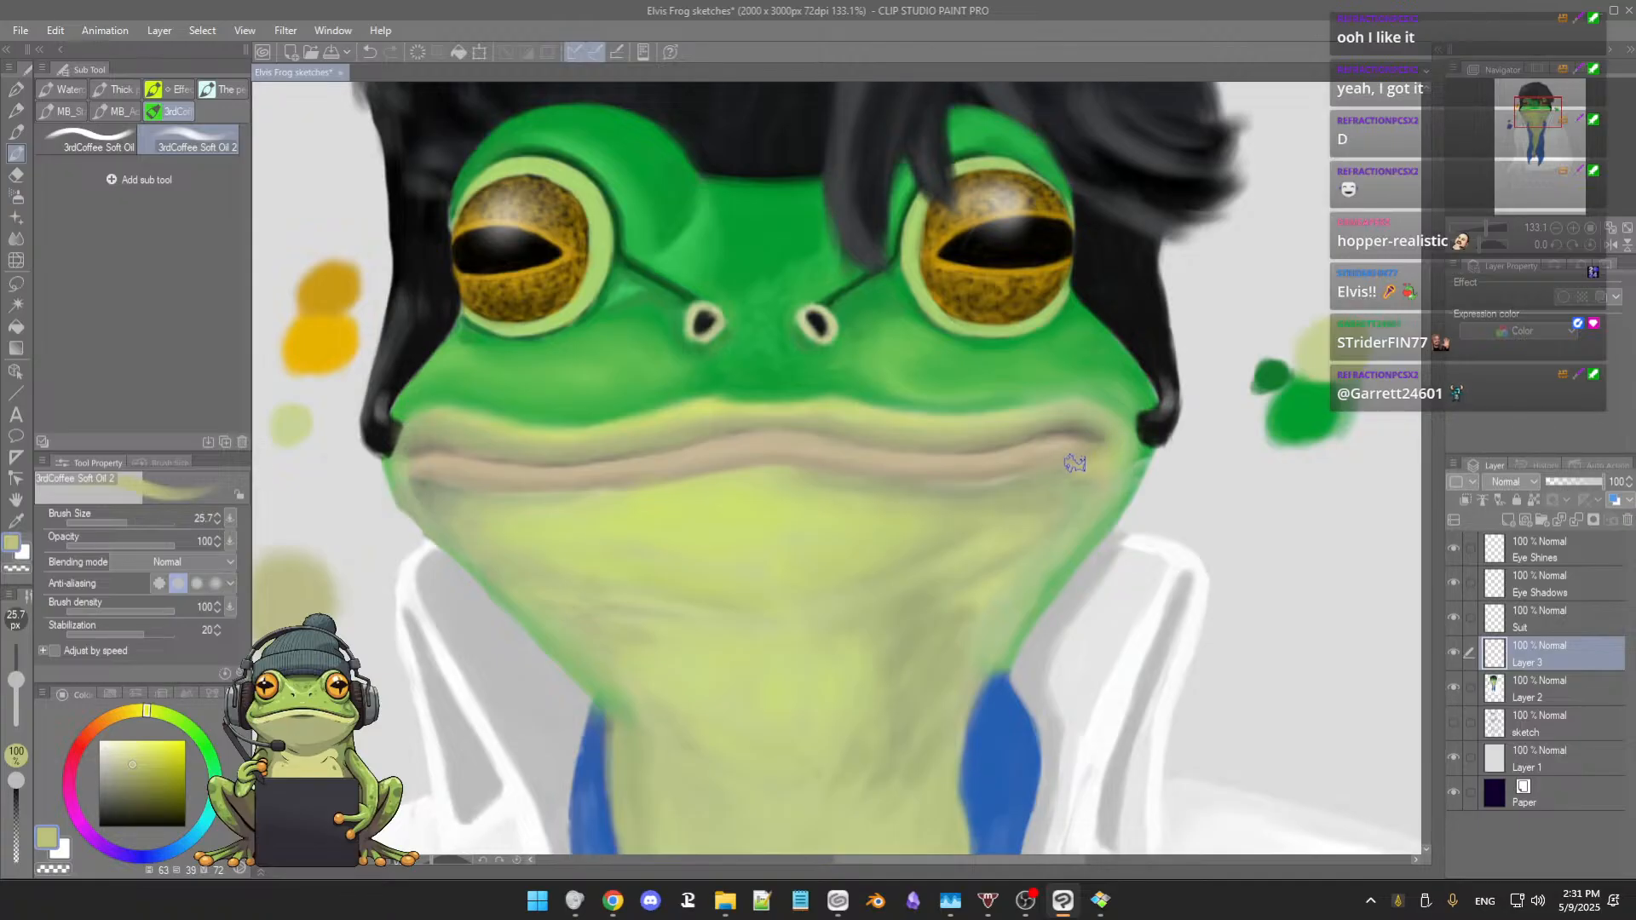
# Step: Shade the chin just beneath the right half of the lower lip with sampled grey-green and olive tones
pyautogui.keyDown('alt'); pyautogui.click(968, 493); pyautogui.keyUp('alt')
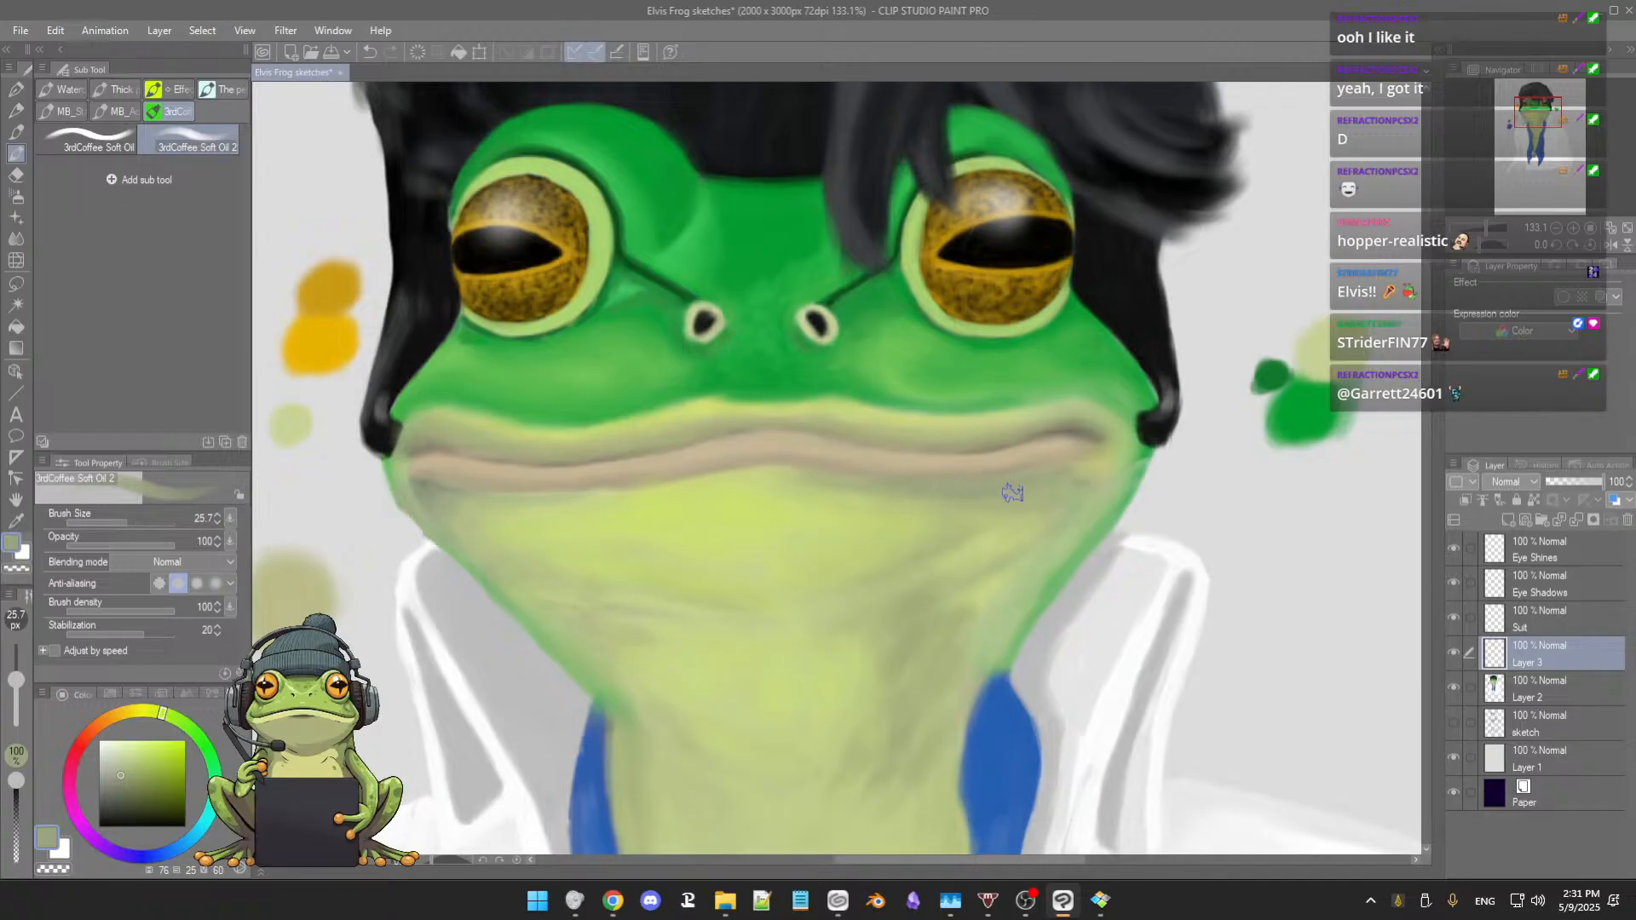
pyautogui.keyDown('alt'); pyautogui.click(970, 499); pyautogui.keyUp('alt')
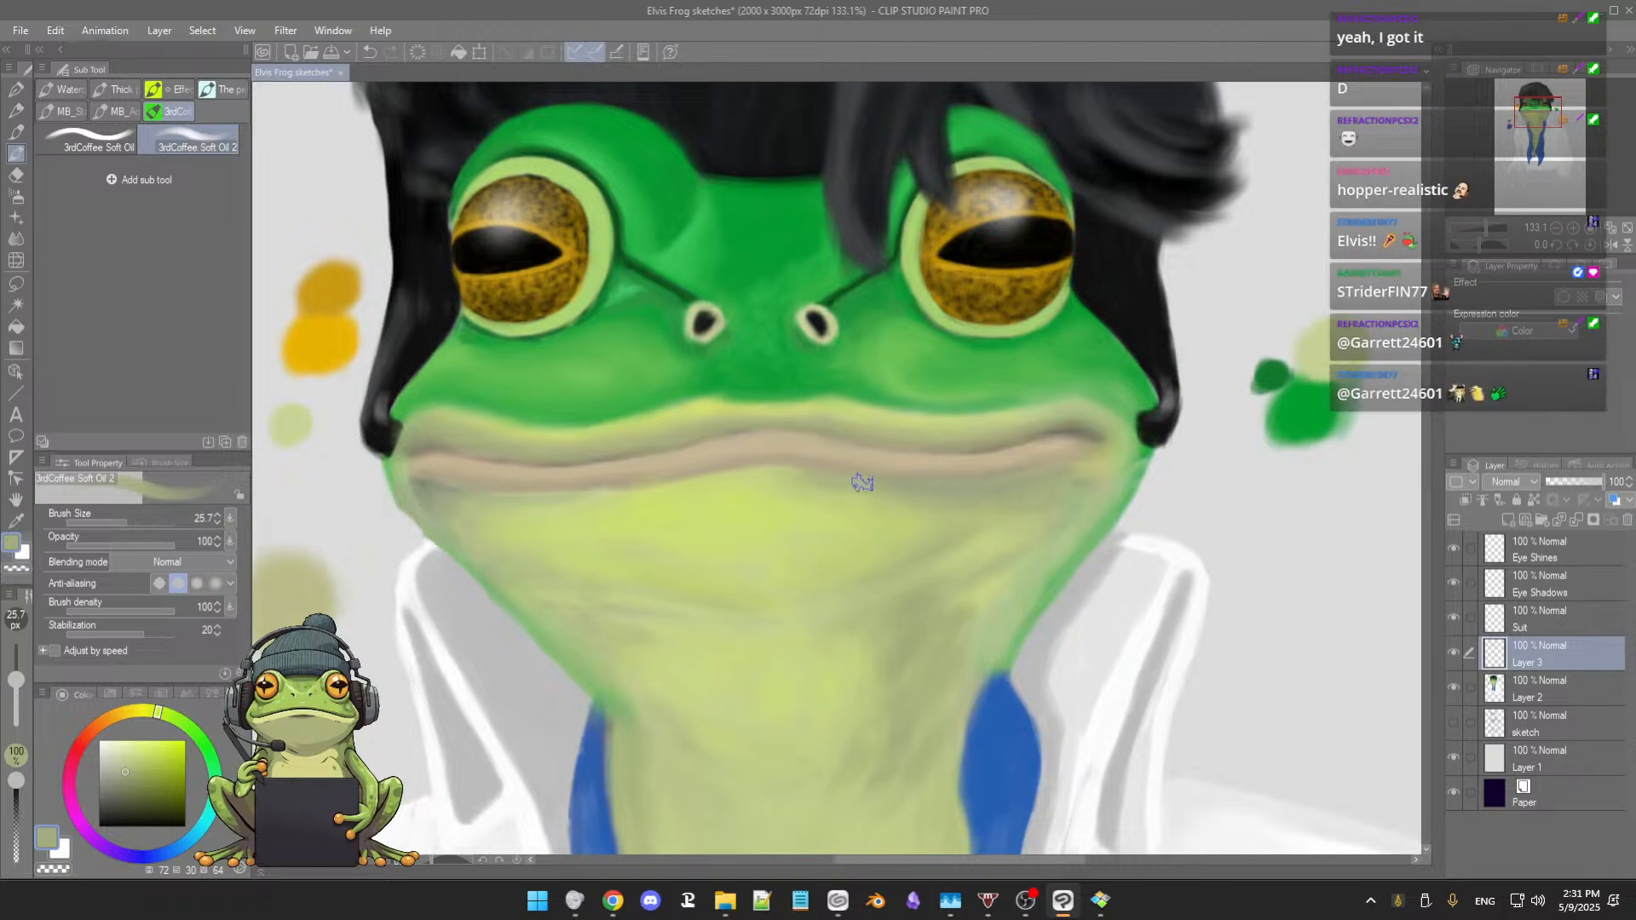
pyautogui.keyDown('alt'); pyautogui.click(828, 479); pyautogui.keyUp('alt')
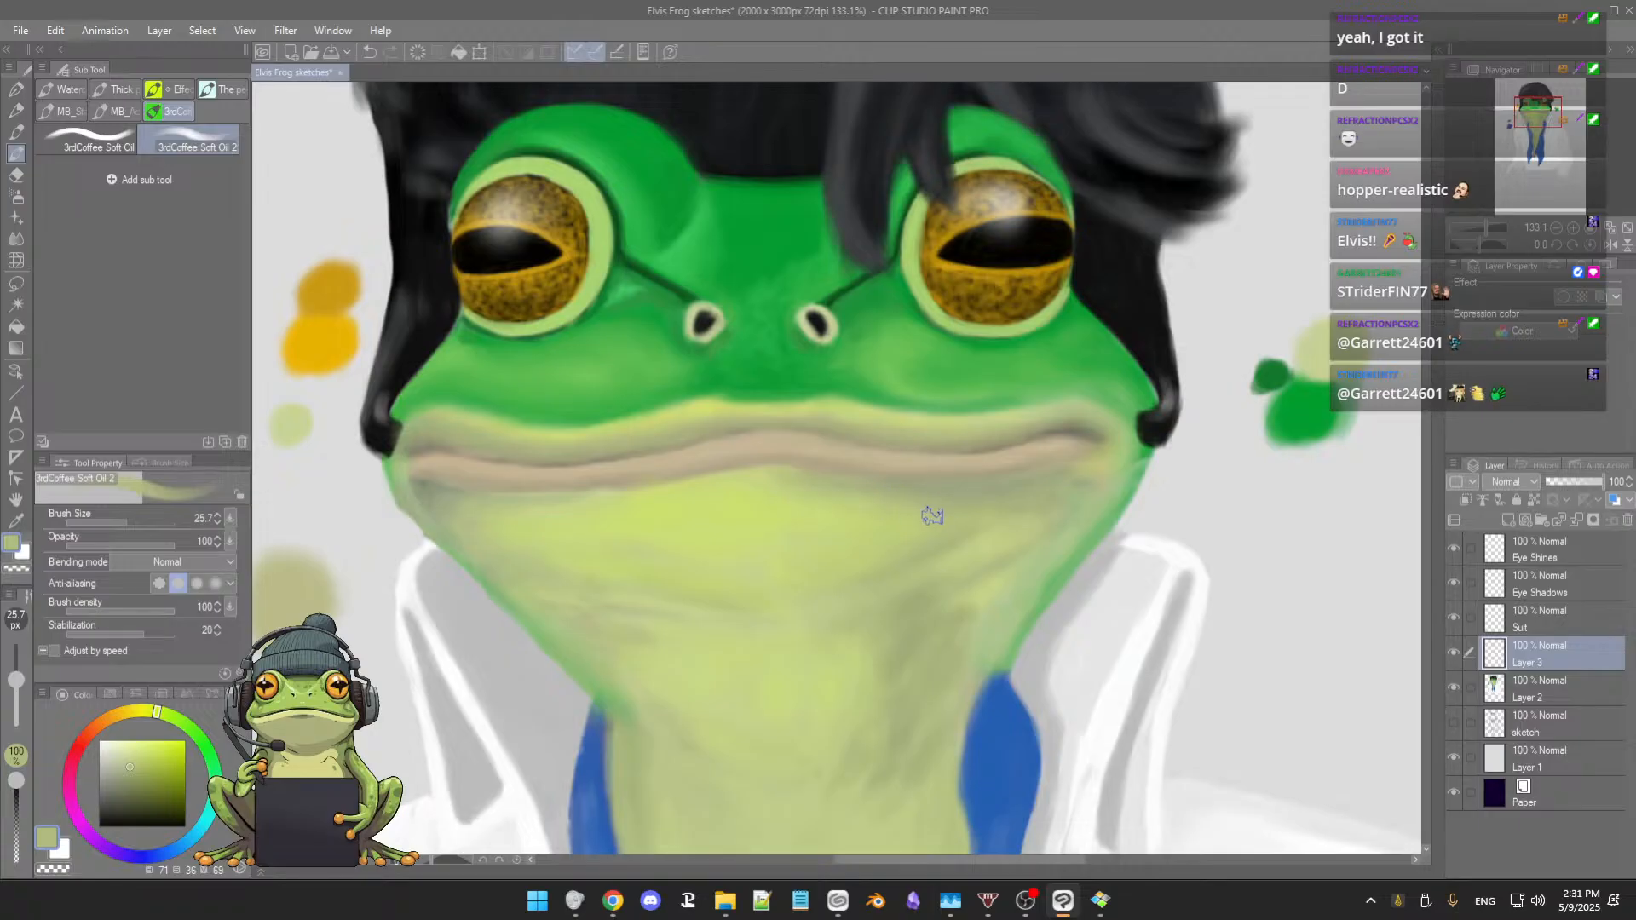
pyautogui.scroll(-2, 922, 498)
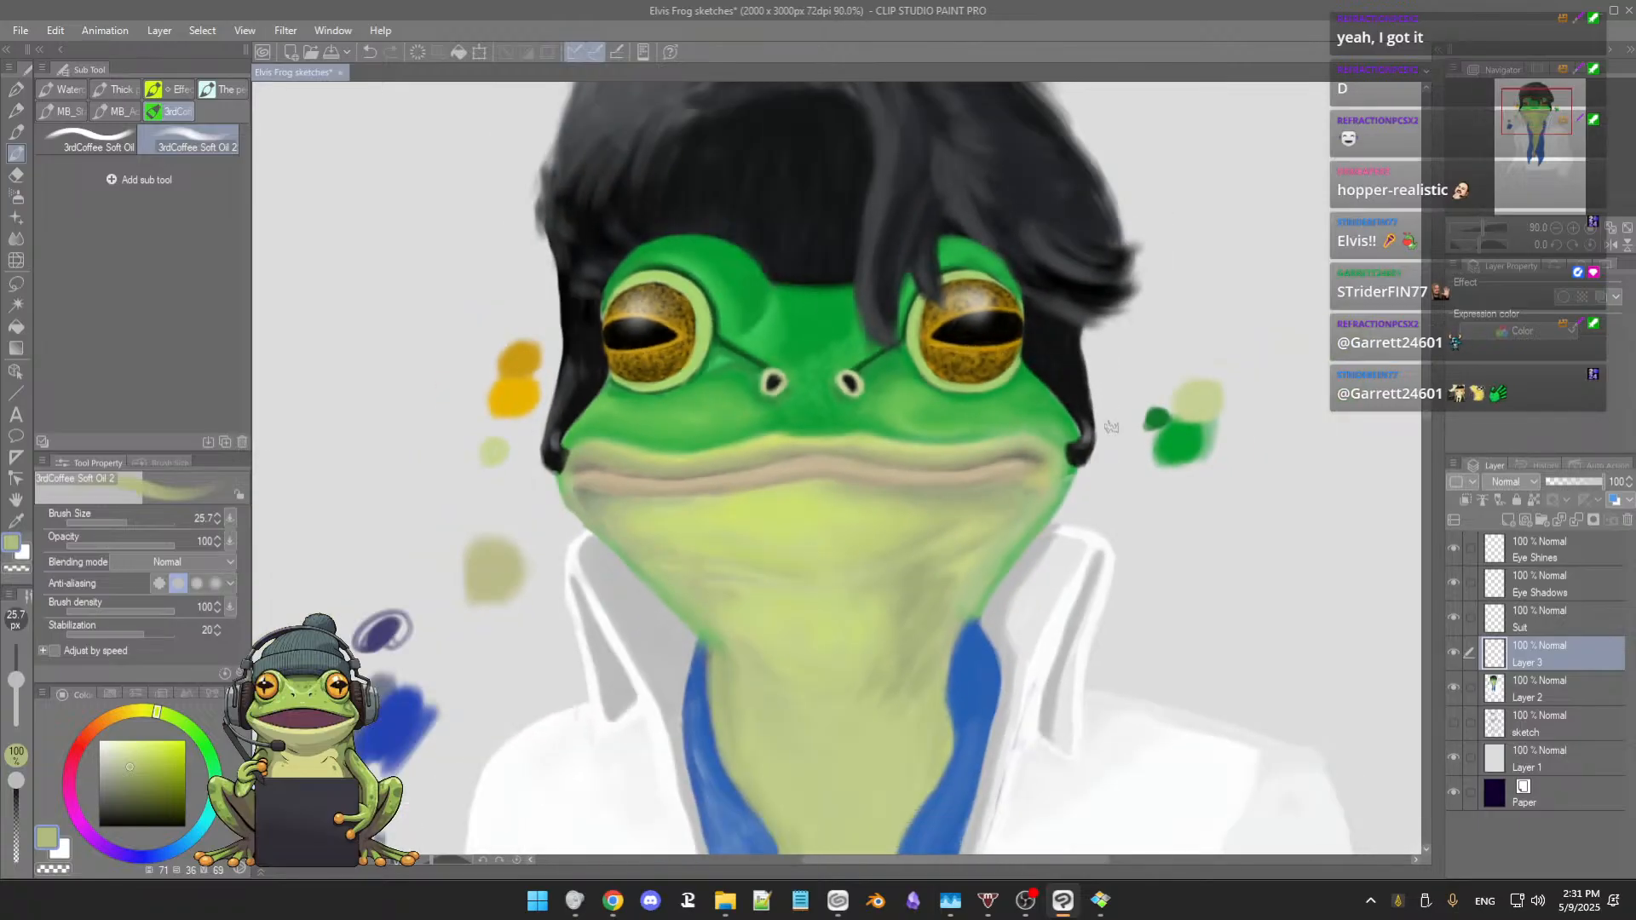
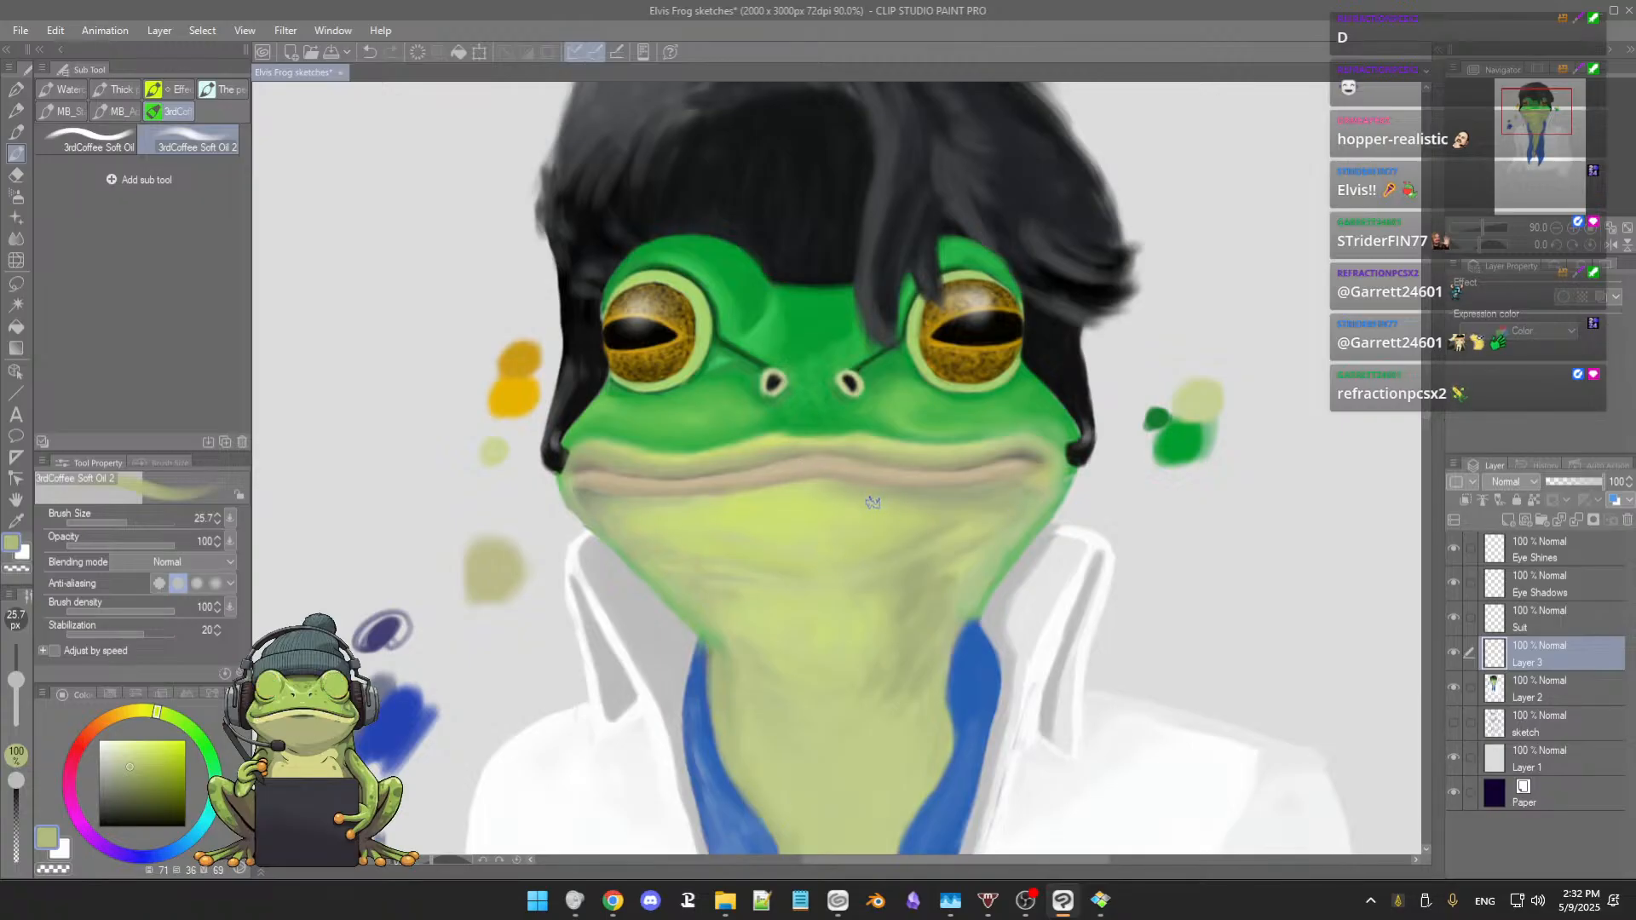
# Step: Clean up the lower lip's bottom edge around the middle of the mouth with sampled yellow-green and tan
pyautogui.scroll(2, 878, 492)
pyautogui.scroll(1, 872, 500)
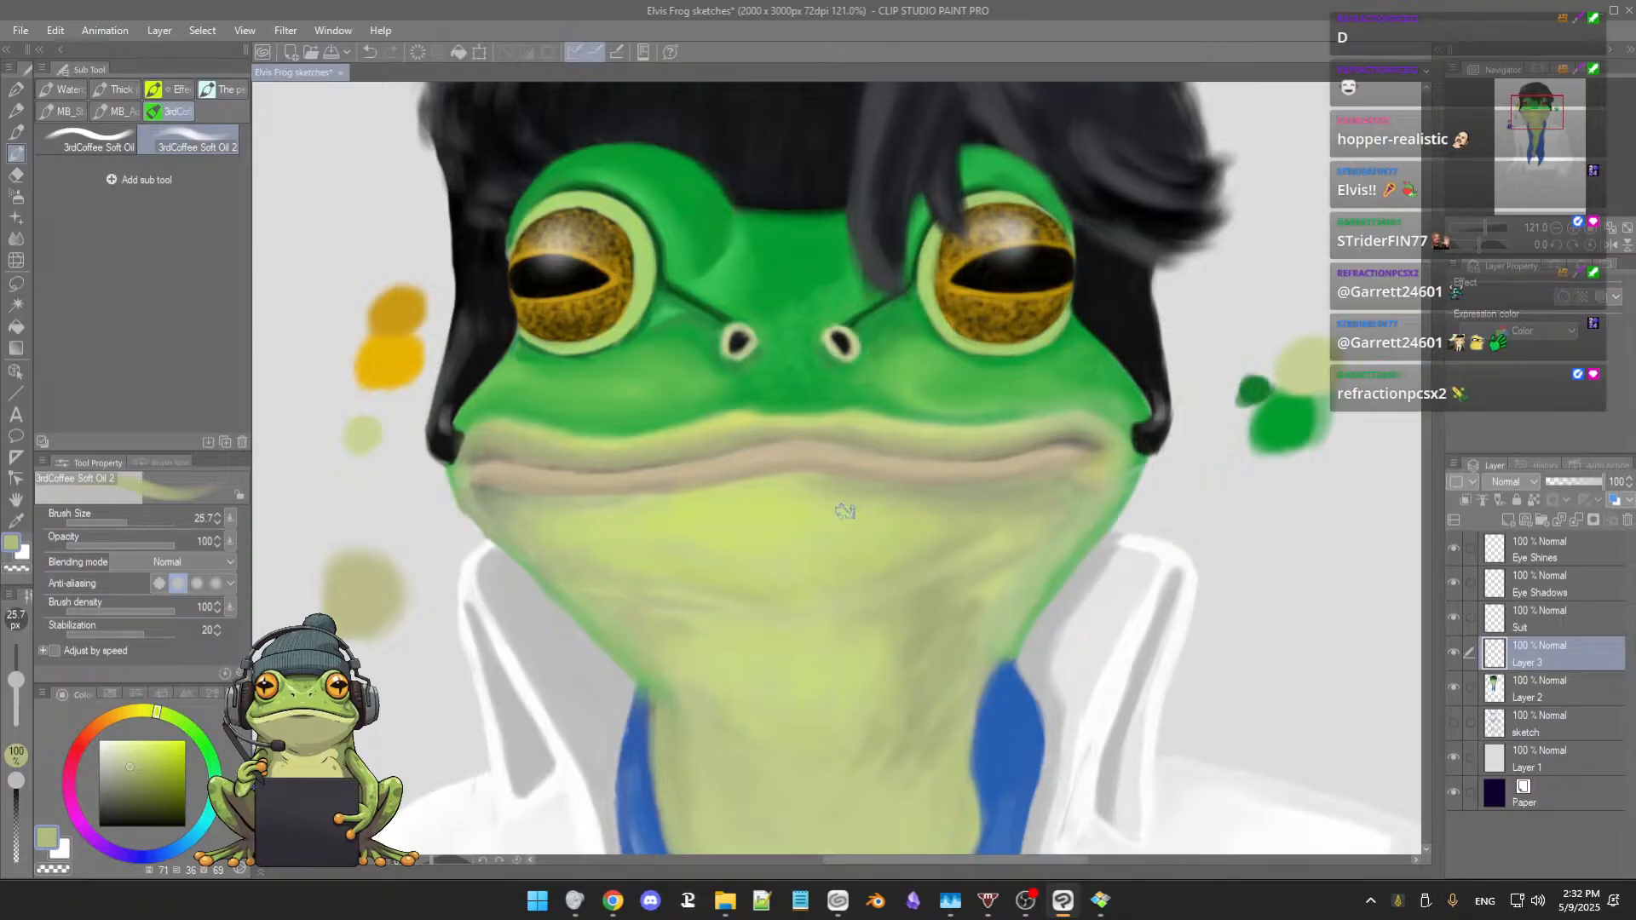
pyautogui.scroll(-1, 844, 515)
pyautogui.moveTo(834, 541); pyautogui.dragTo(866, 535)
pyautogui.scroll(-3, 866, 536)
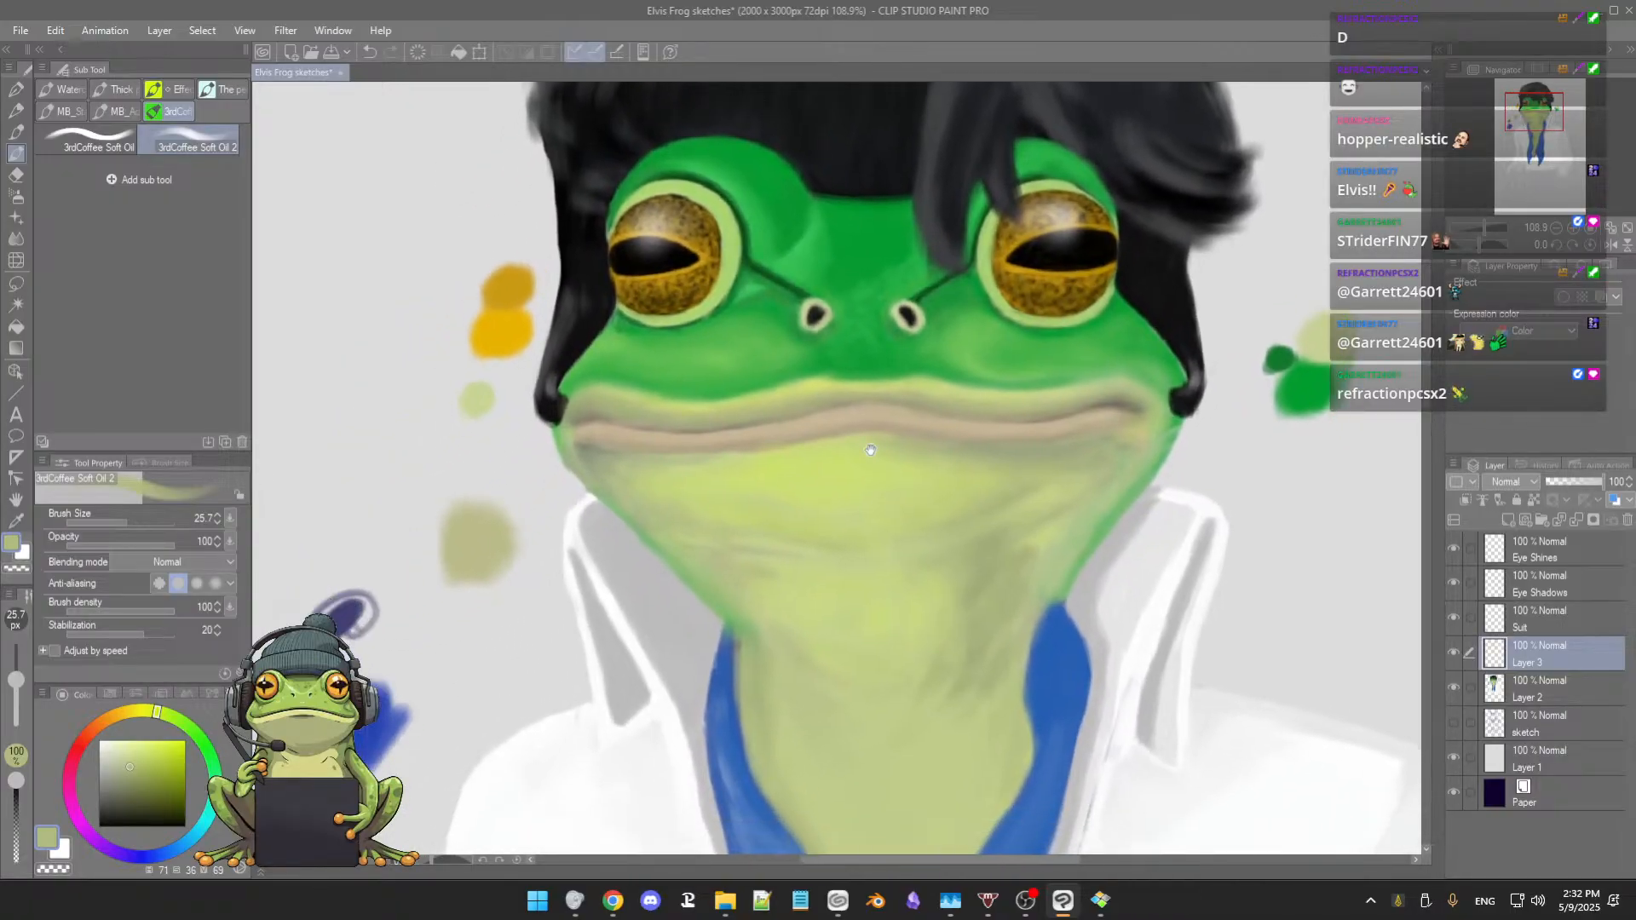
pyautogui.moveTo(798, 453); pyautogui.dragTo(785, 442)
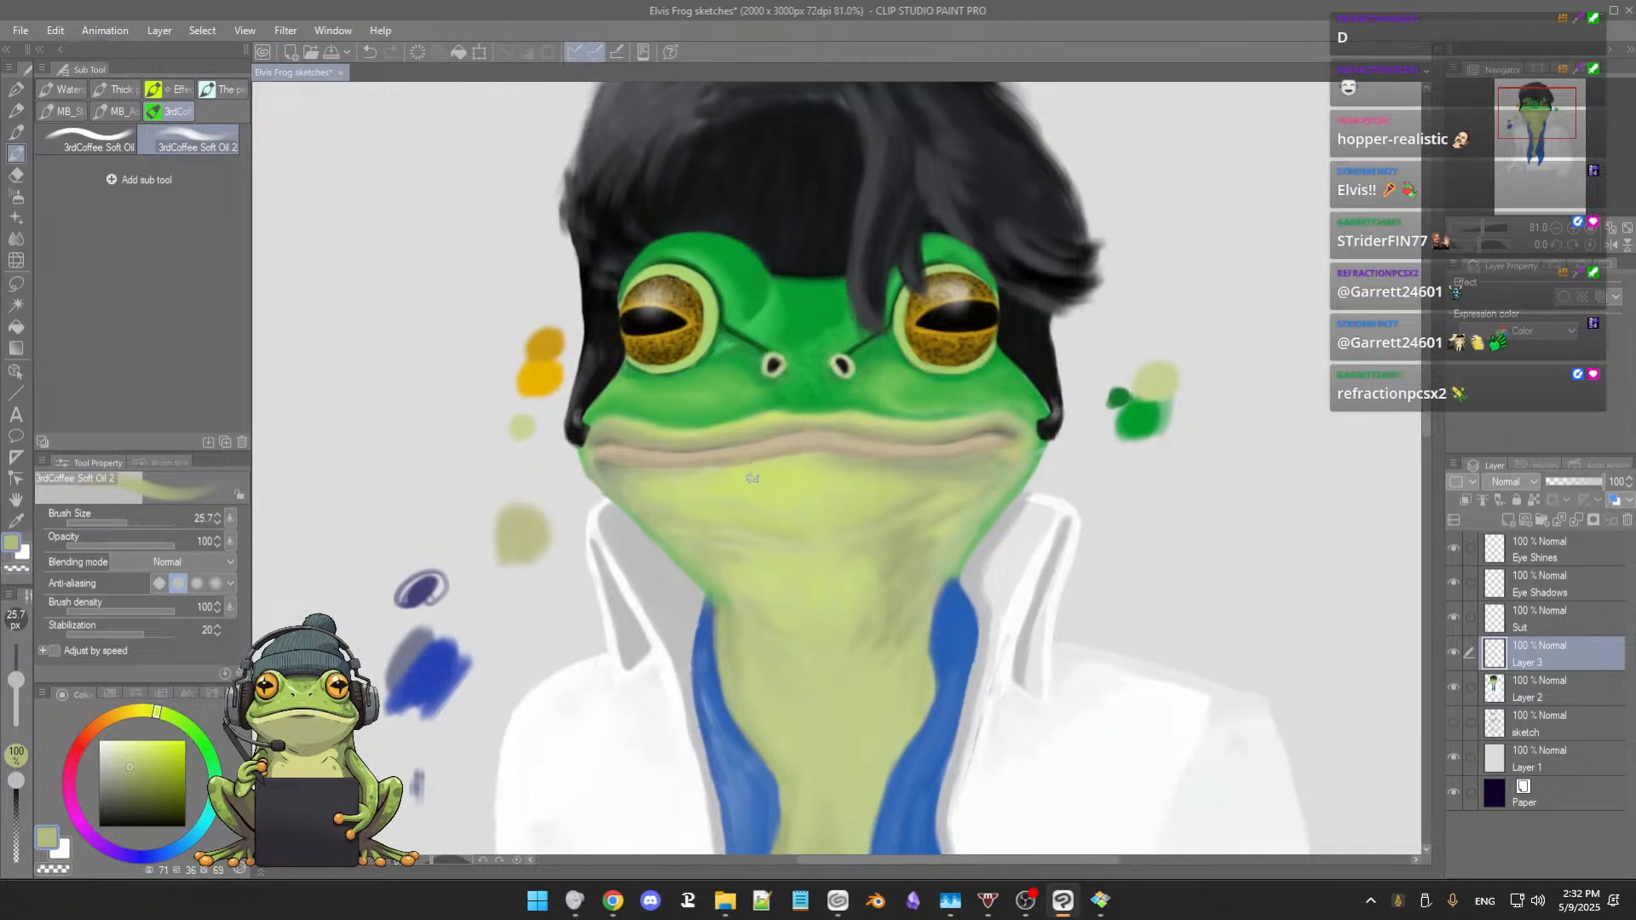
pyautogui.scroll(3, 746, 471)
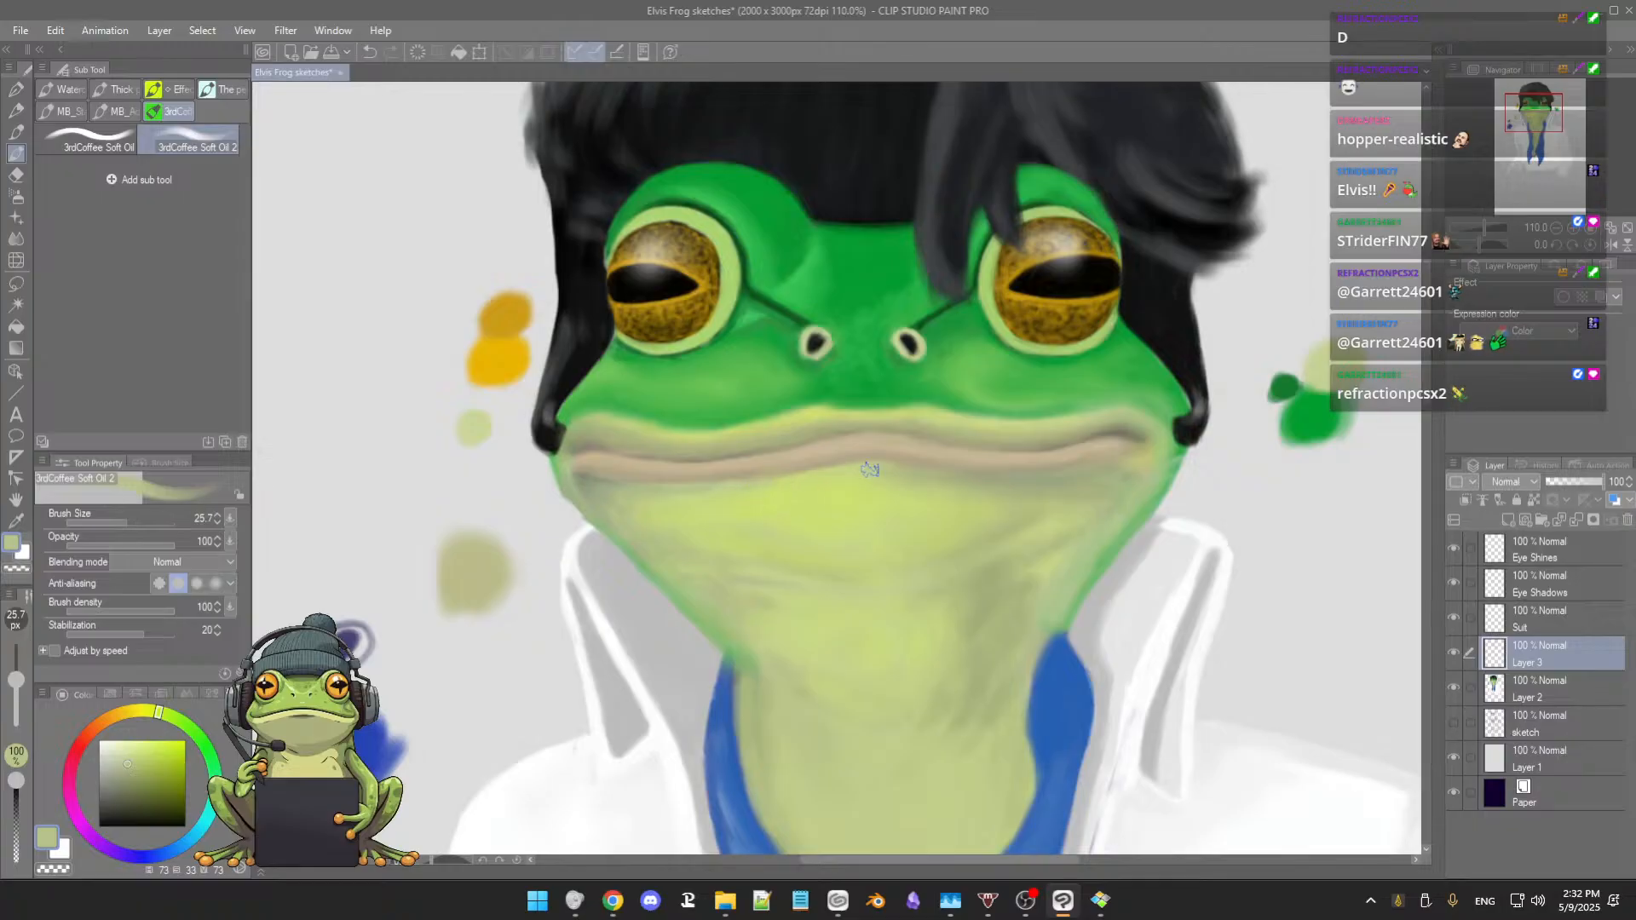
pyautogui.keyDown('alt'); pyautogui.click(800, 475); pyautogui.keyUp('alt')
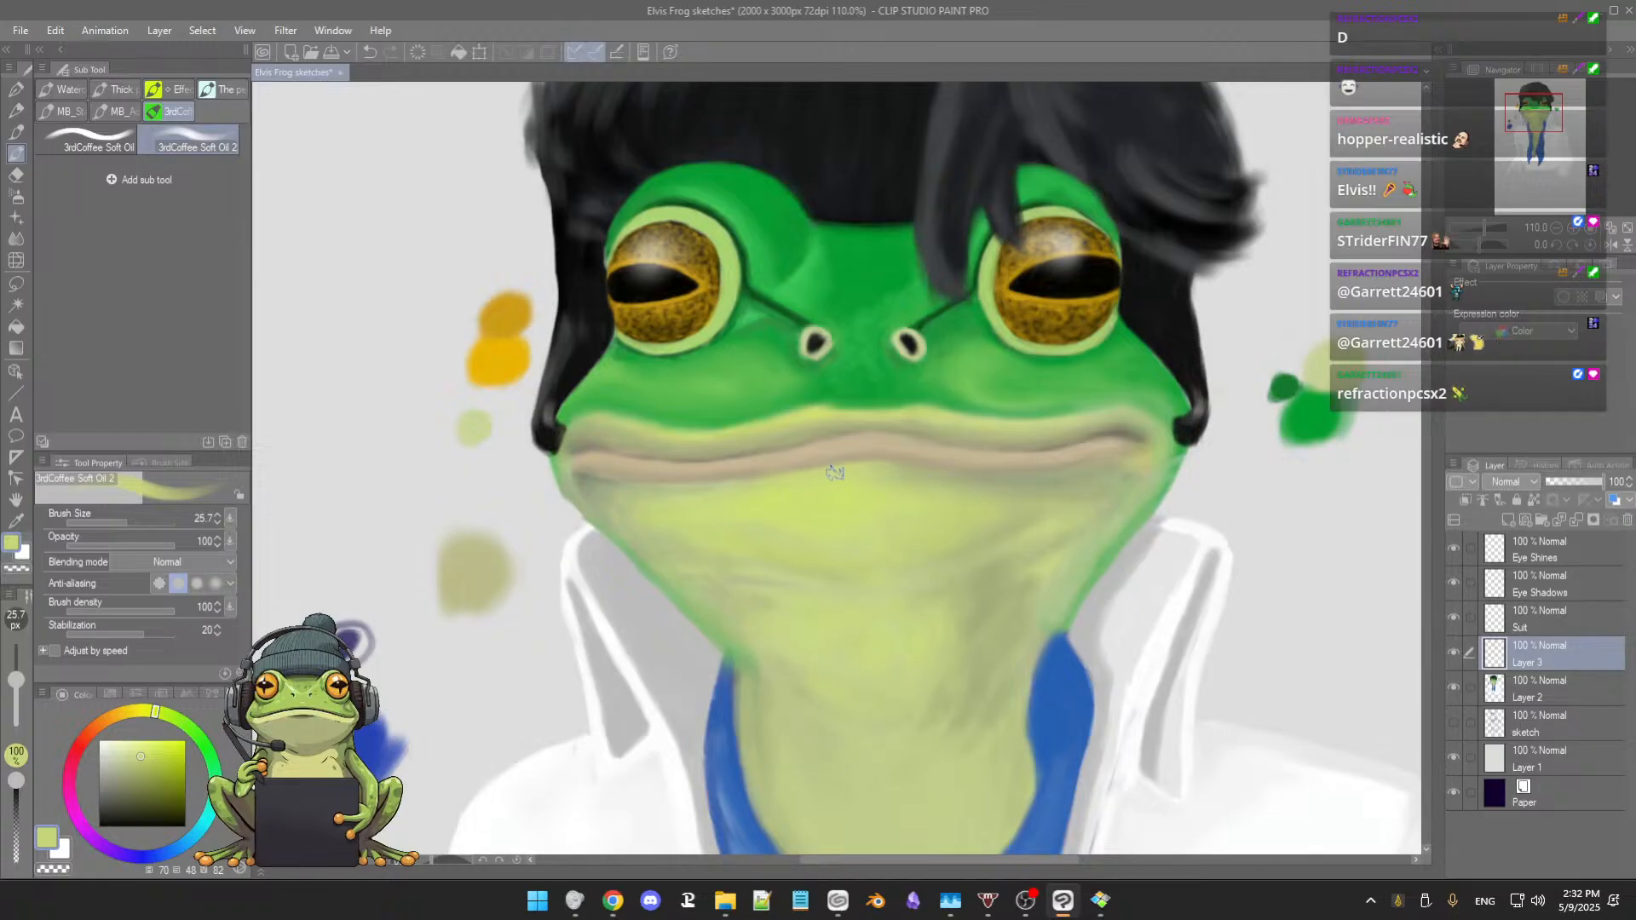
pyautogui.keyDown('alt'); pyautogui.click(731, 471); pyautogui.keyUp('alt')
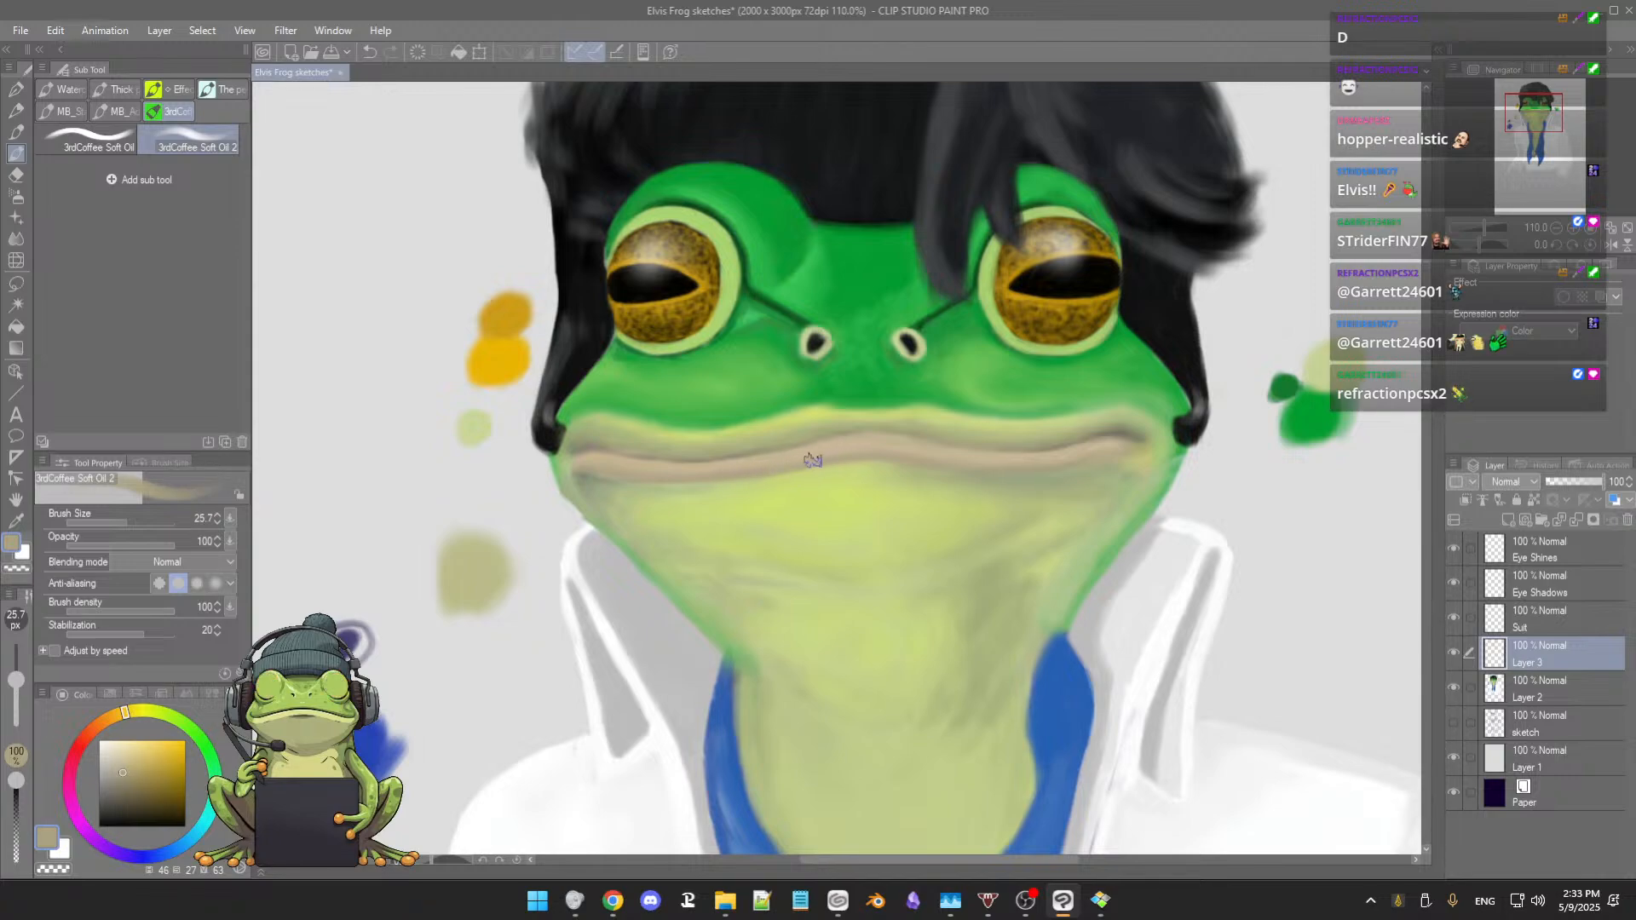
pyautogui.keyDown('alt'); pyautogui.click(883, 467); pyautogui.keyUp('alt')
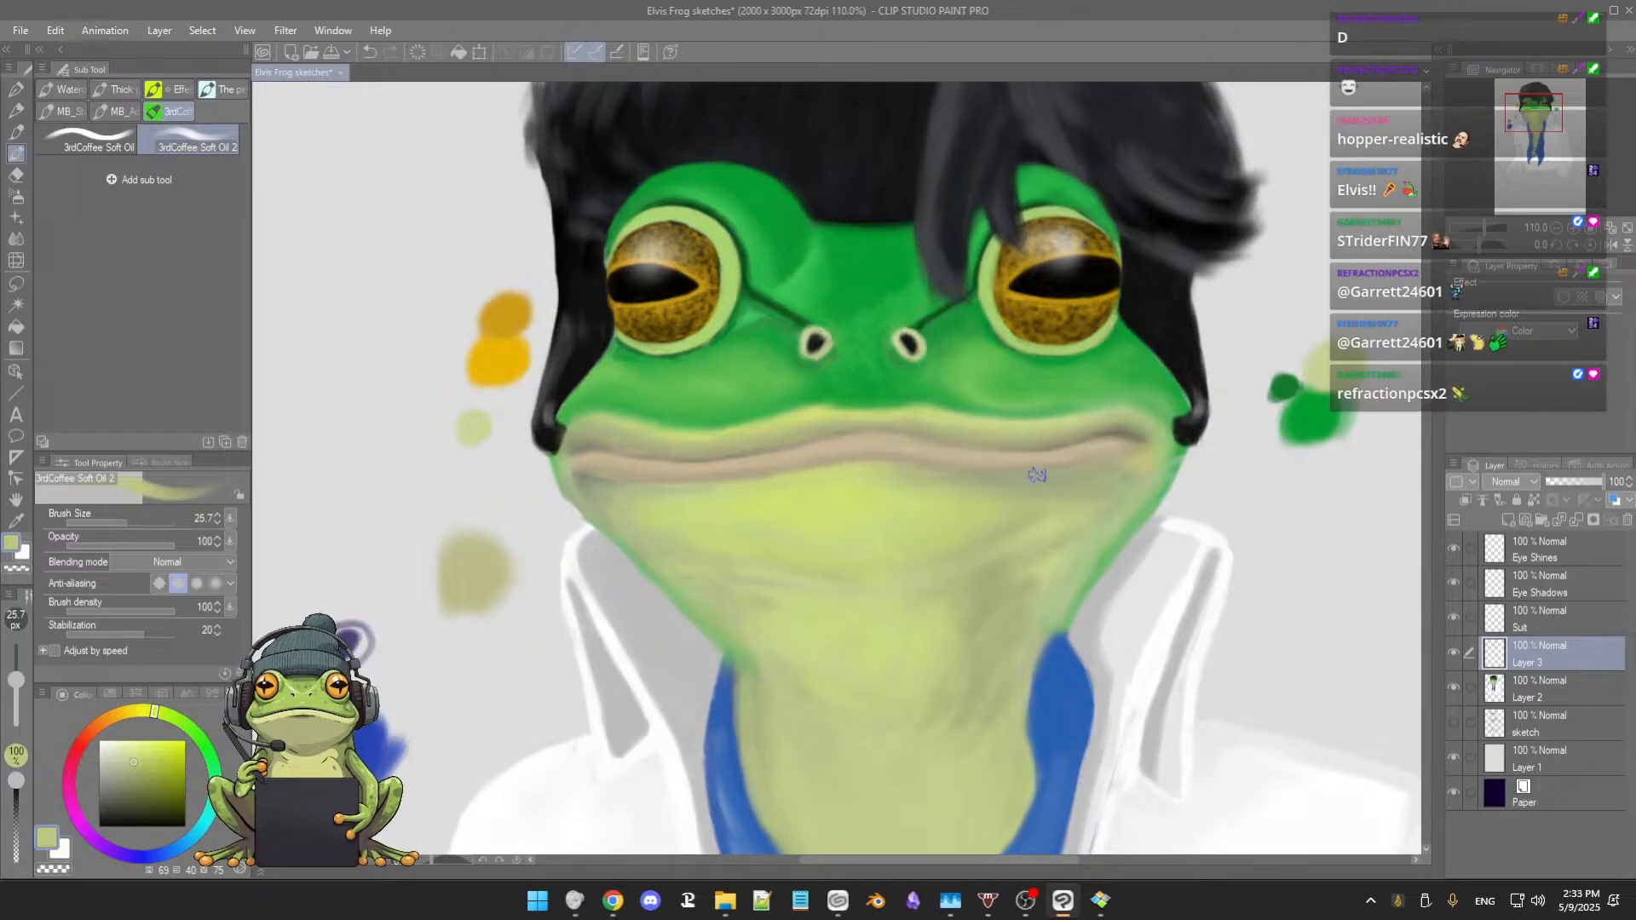
# Step: Reduce the brush size to 17.7 and blend the cheek edge above the left mouth corner with sampled greens
pyautogui.keyDown('alt'); pyautogui.click(569, 404); pyautogui.keyUp('alt')
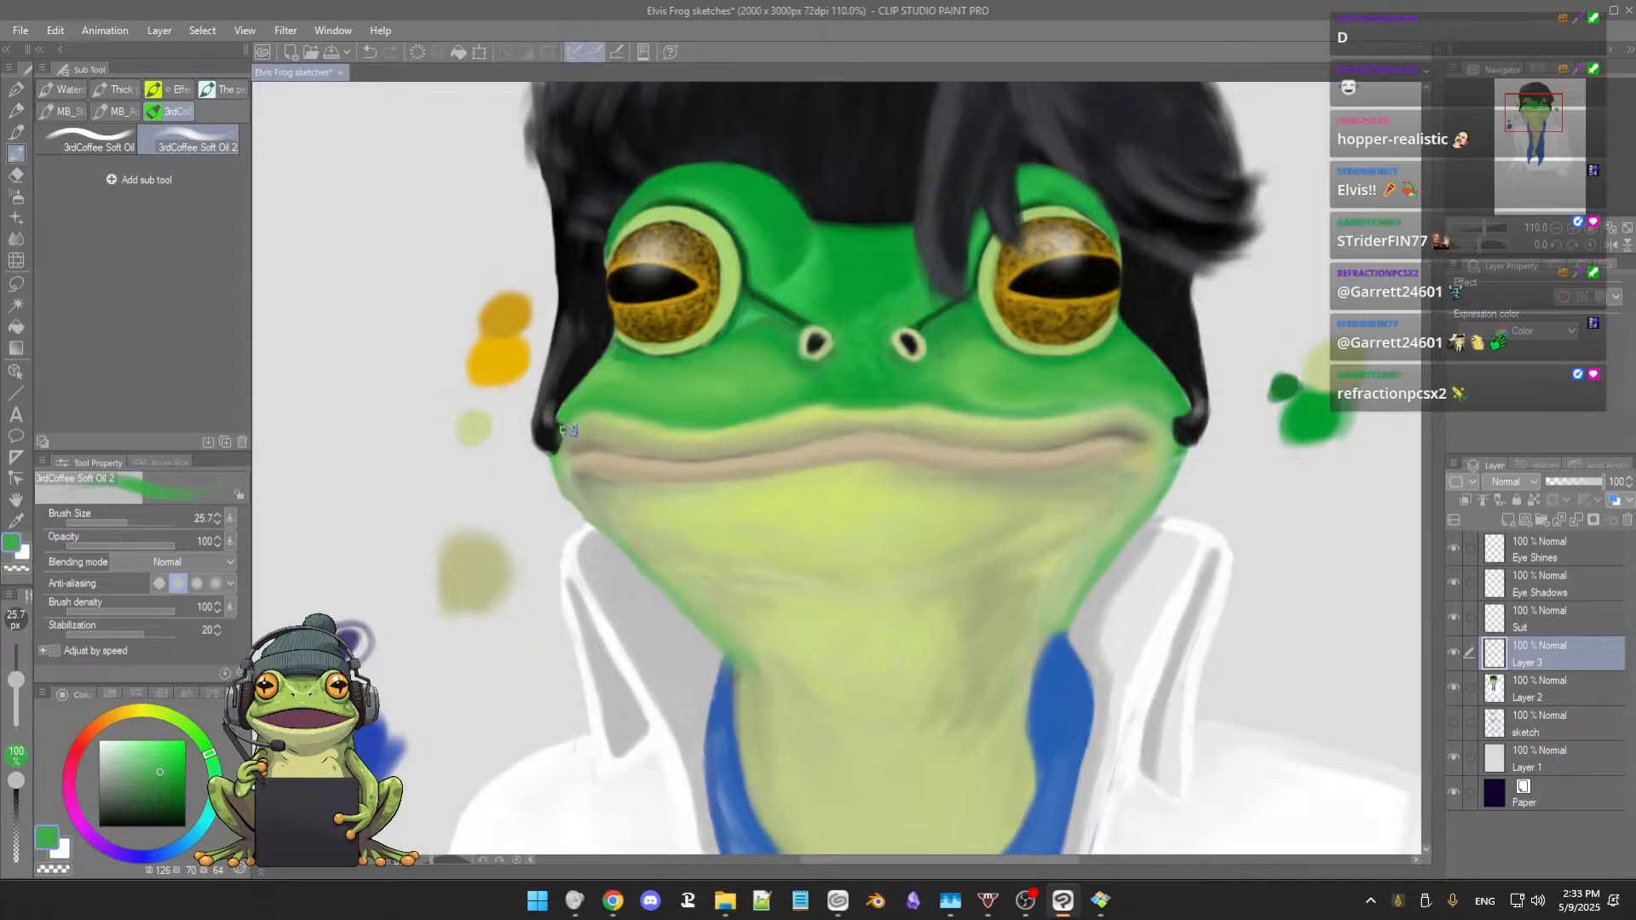
pyautogui.press('[')
pyautogui.press('[')
pyautogui.press('[')
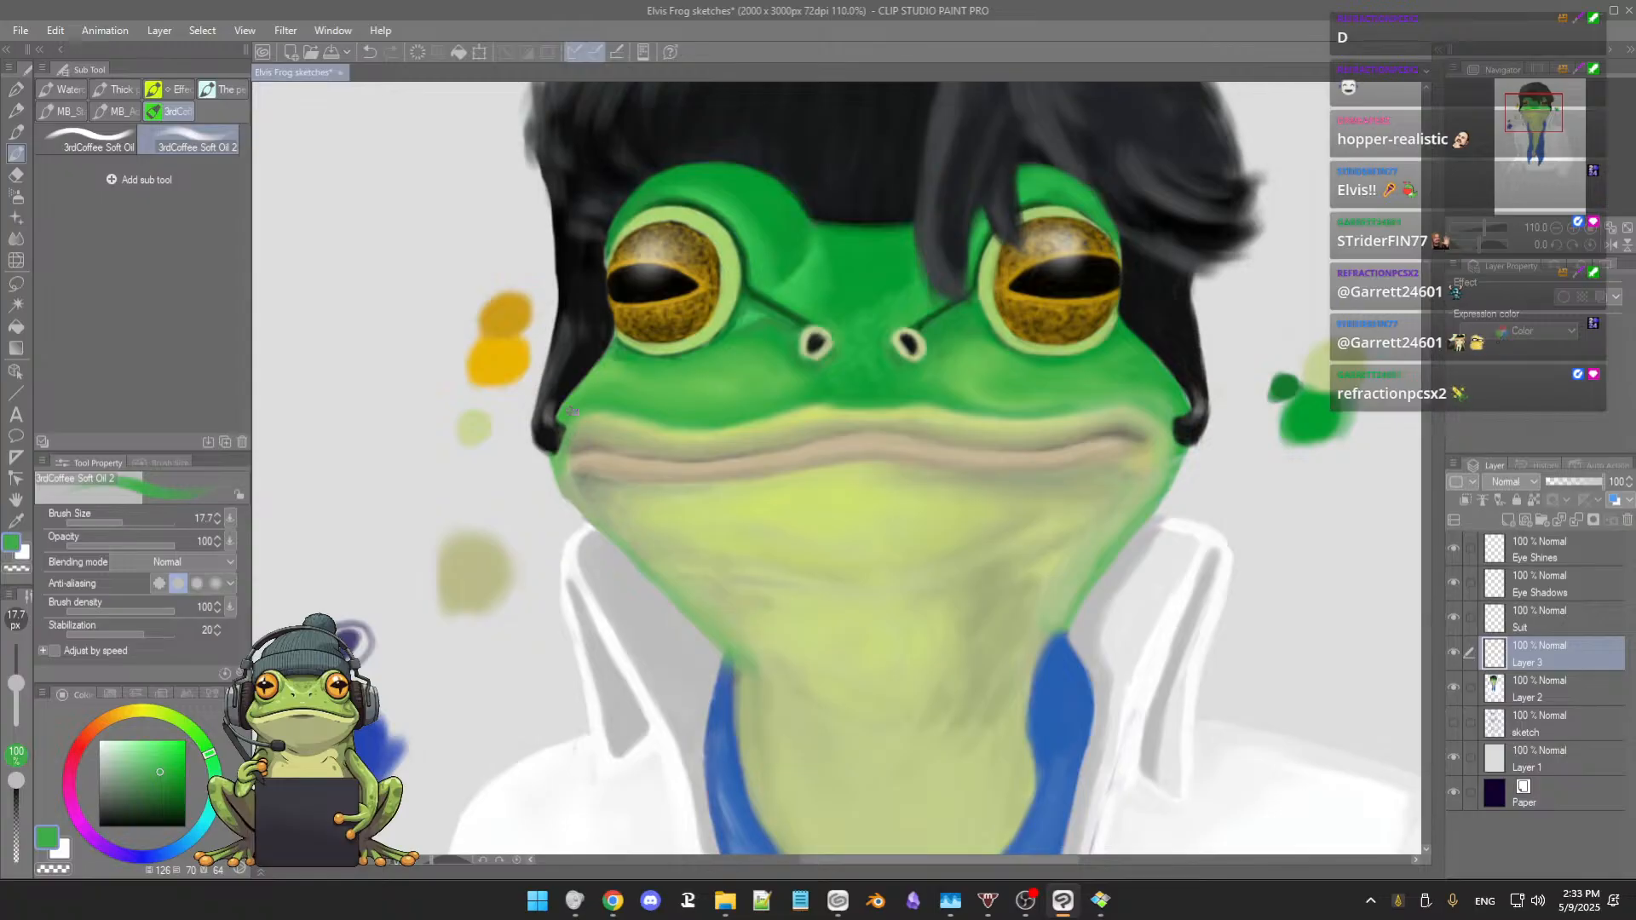
pyautogui.scroll(3, 569, 467)
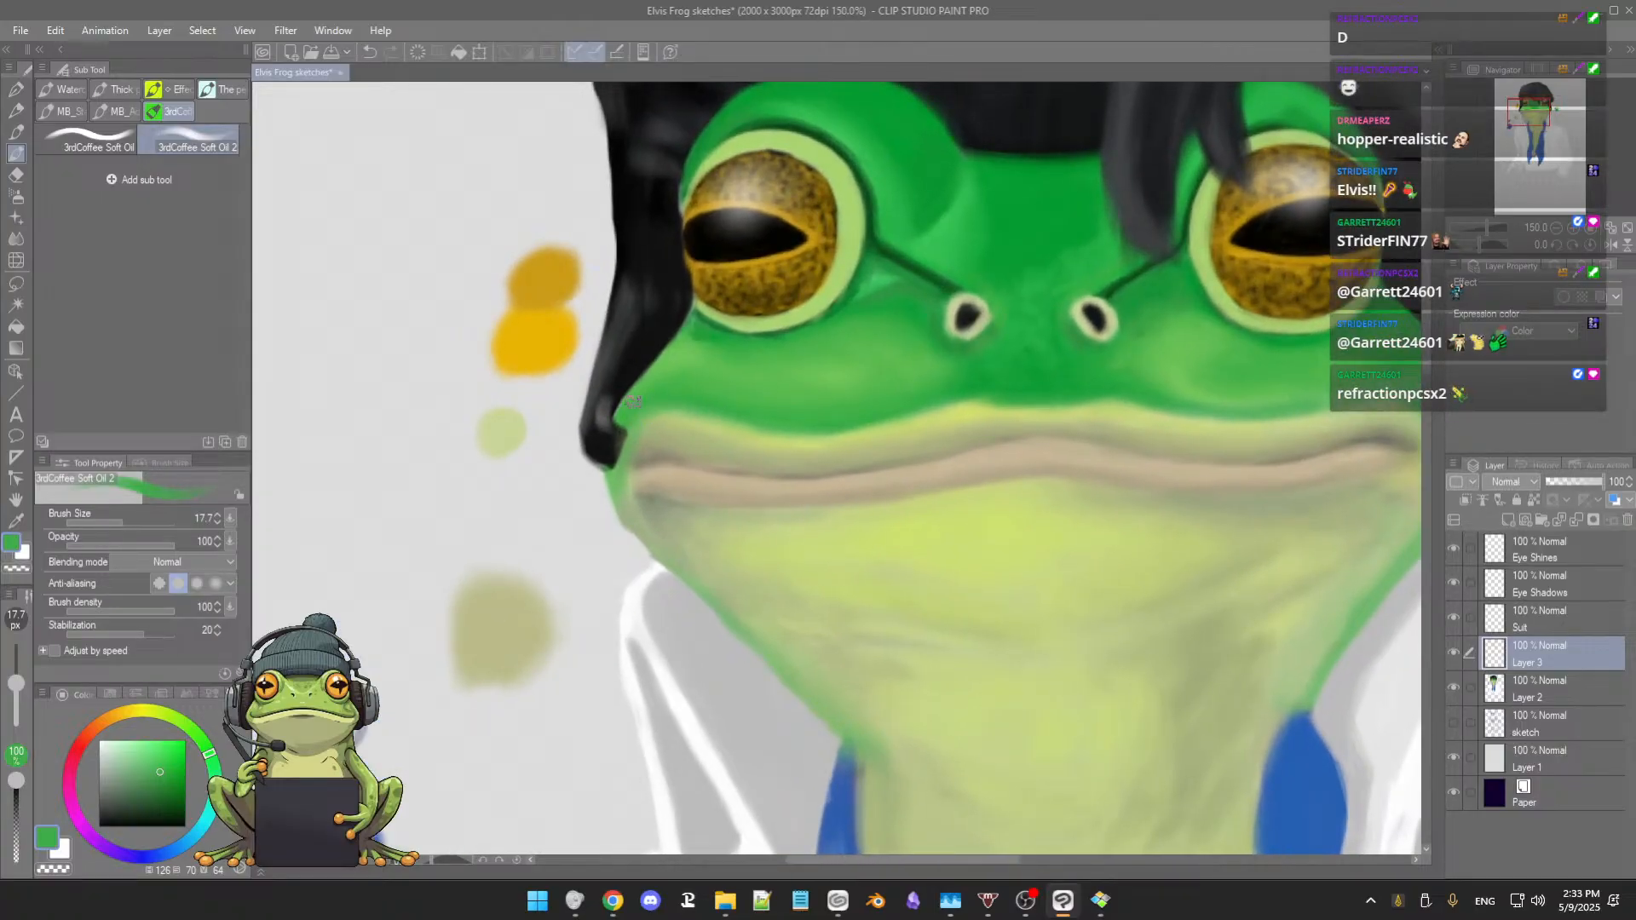
pyautogui.keyDown('alt'); pyautogui.click(641, 419); pyautogui.keyUp('alt')
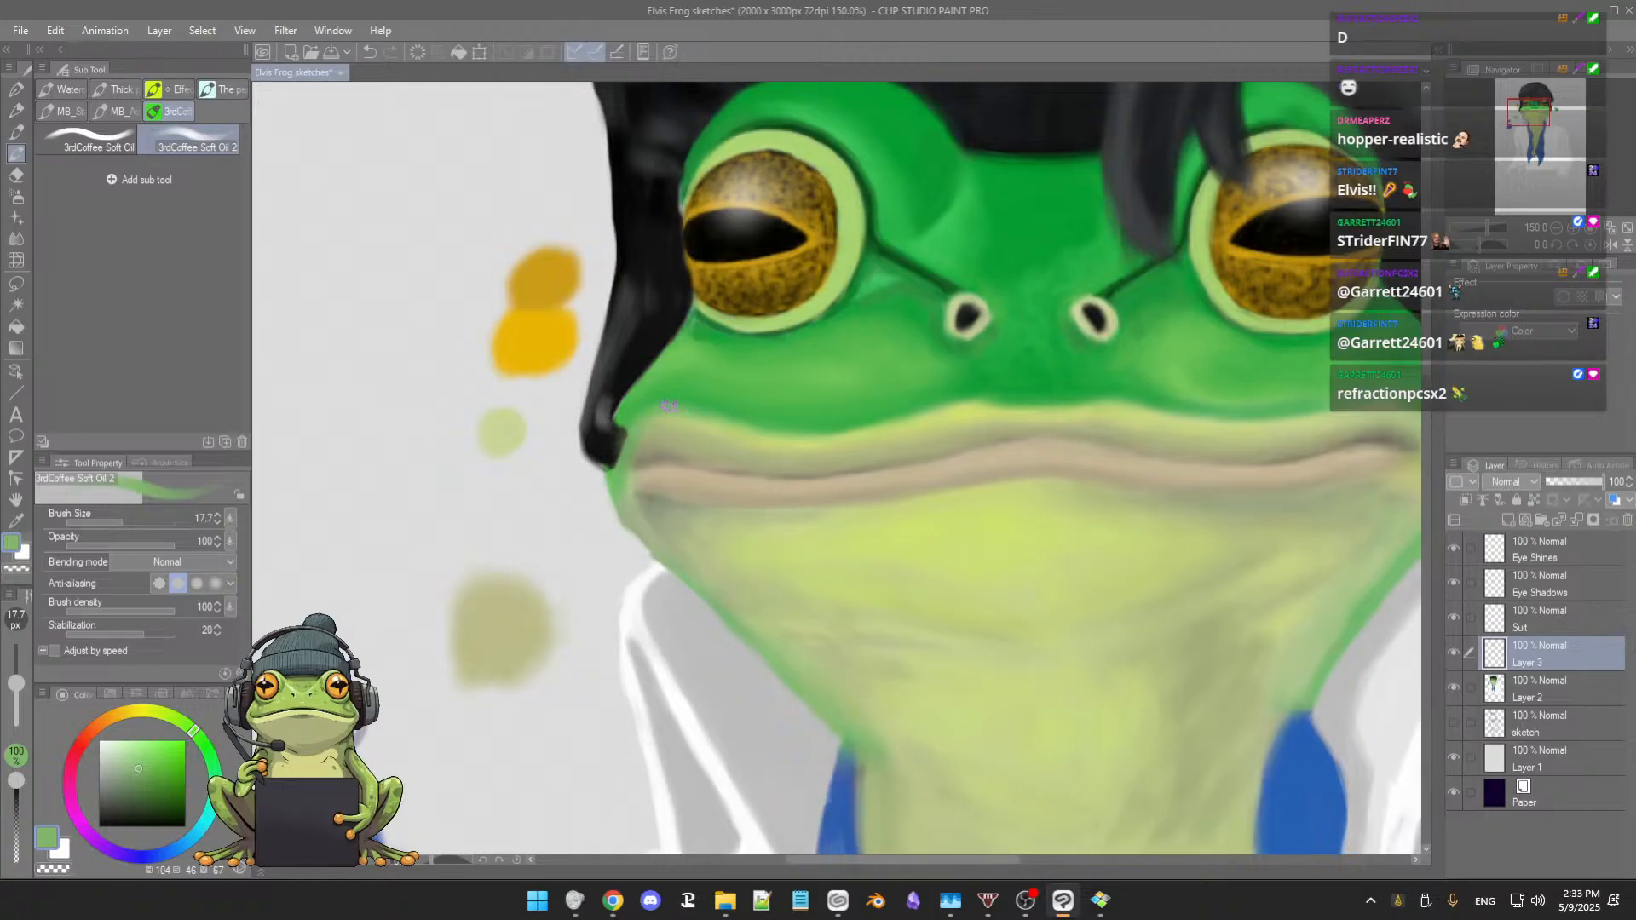
pyautogui.keyDown('alt'); pyautogui.click(637, 411); pyautogui.keyUp('alt')
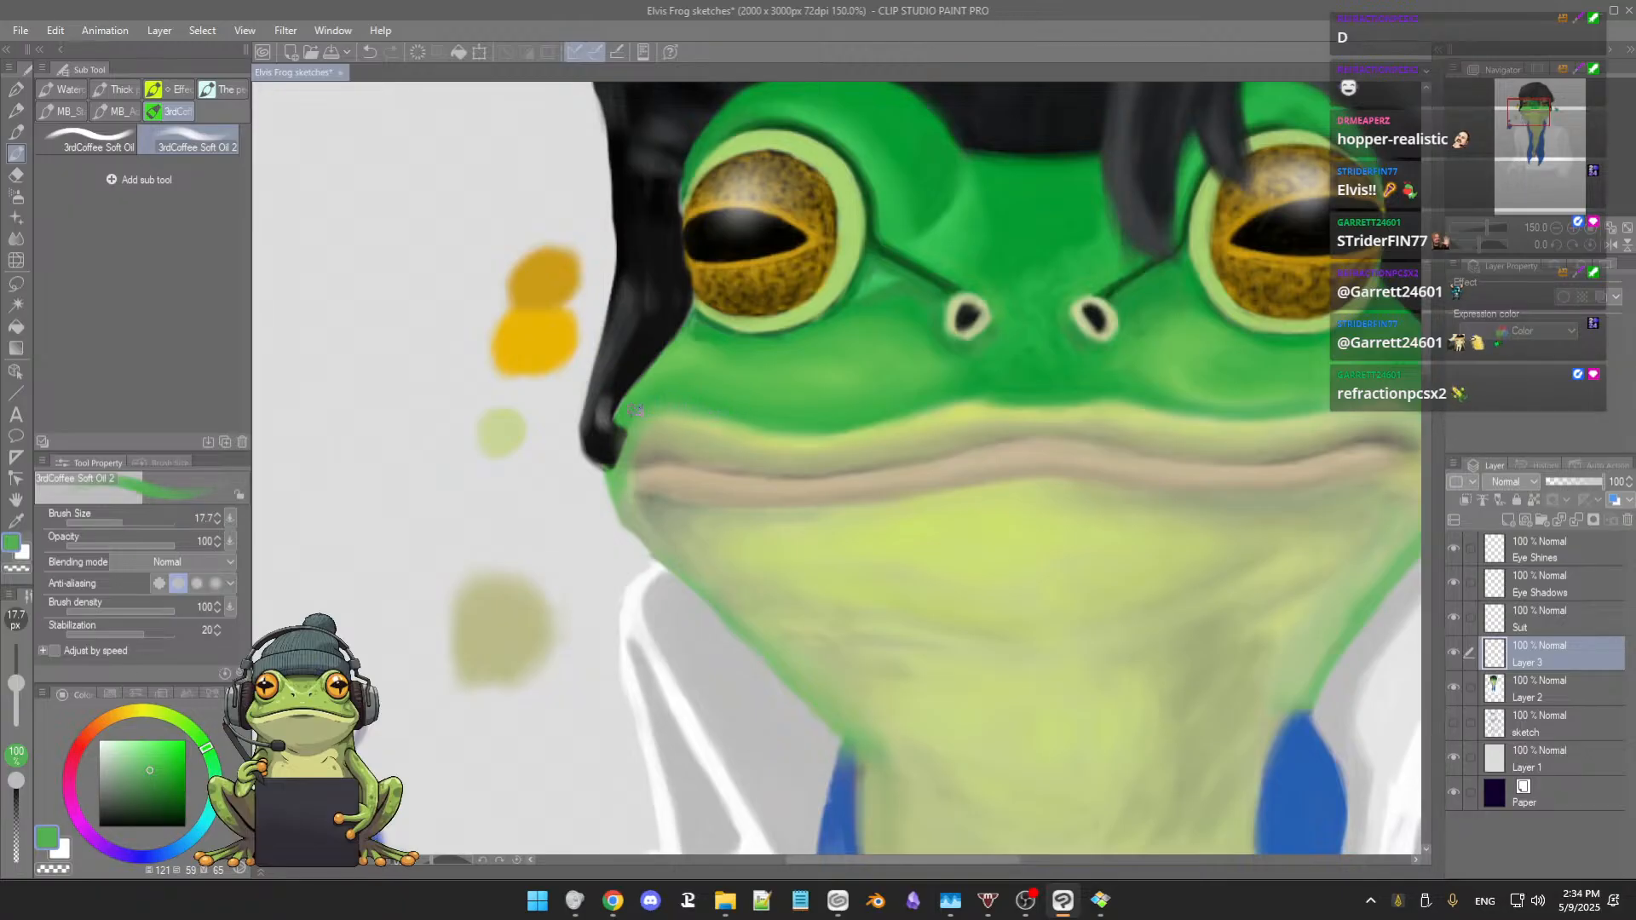
# Step: Refine the left end of the lower lip and the skin beneath it with sampled grey-green, tan and brown
pyautogui.keyDown('alt'); pyautogui.click(629, 505); pyautogui.keyUp('alt')
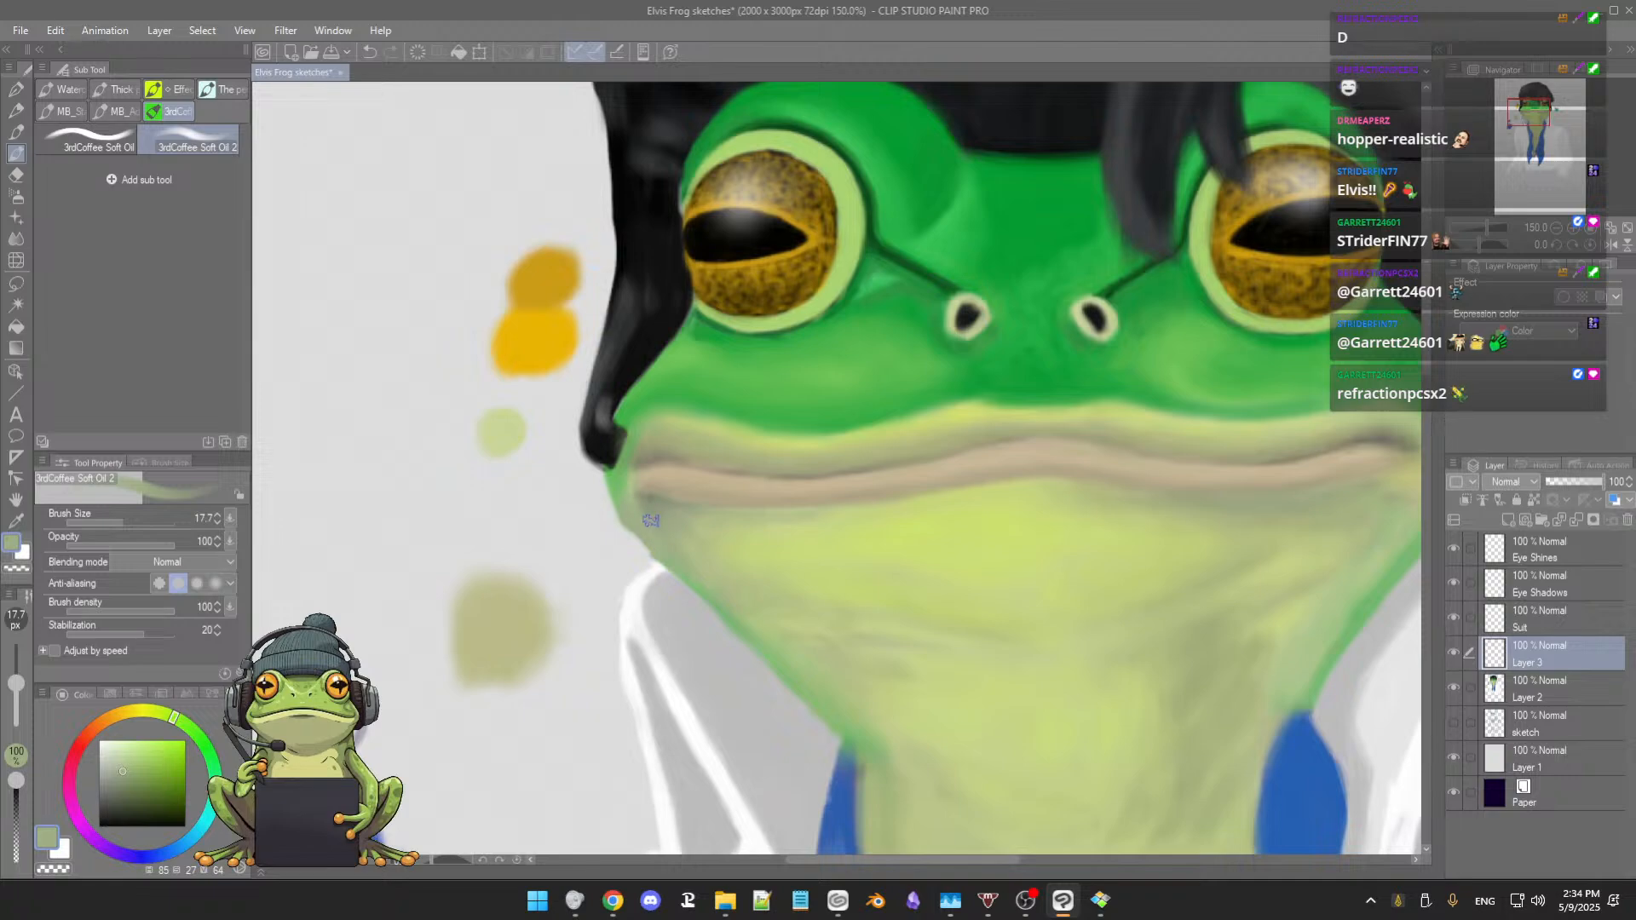
pyautogui.keyDown('alt'); pyautogui.click(650, 524); pyautogui.keyUp('alt')
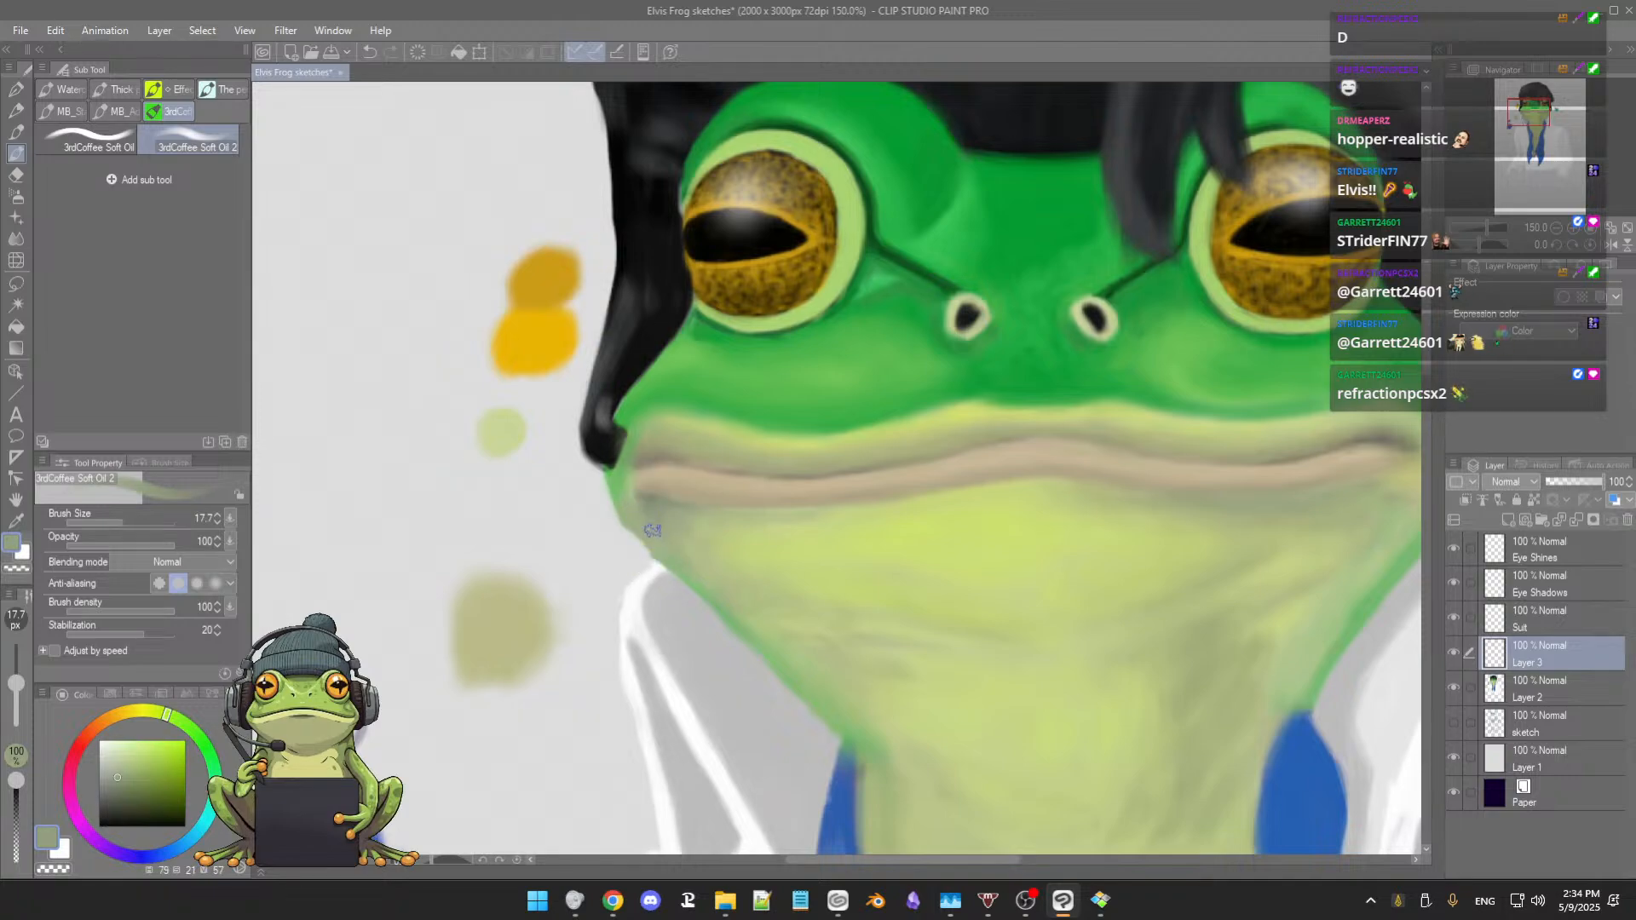
pyautogui.keyDown('alt'); pyautogui.click(638, 486); pyautogui.keyUp('alt')
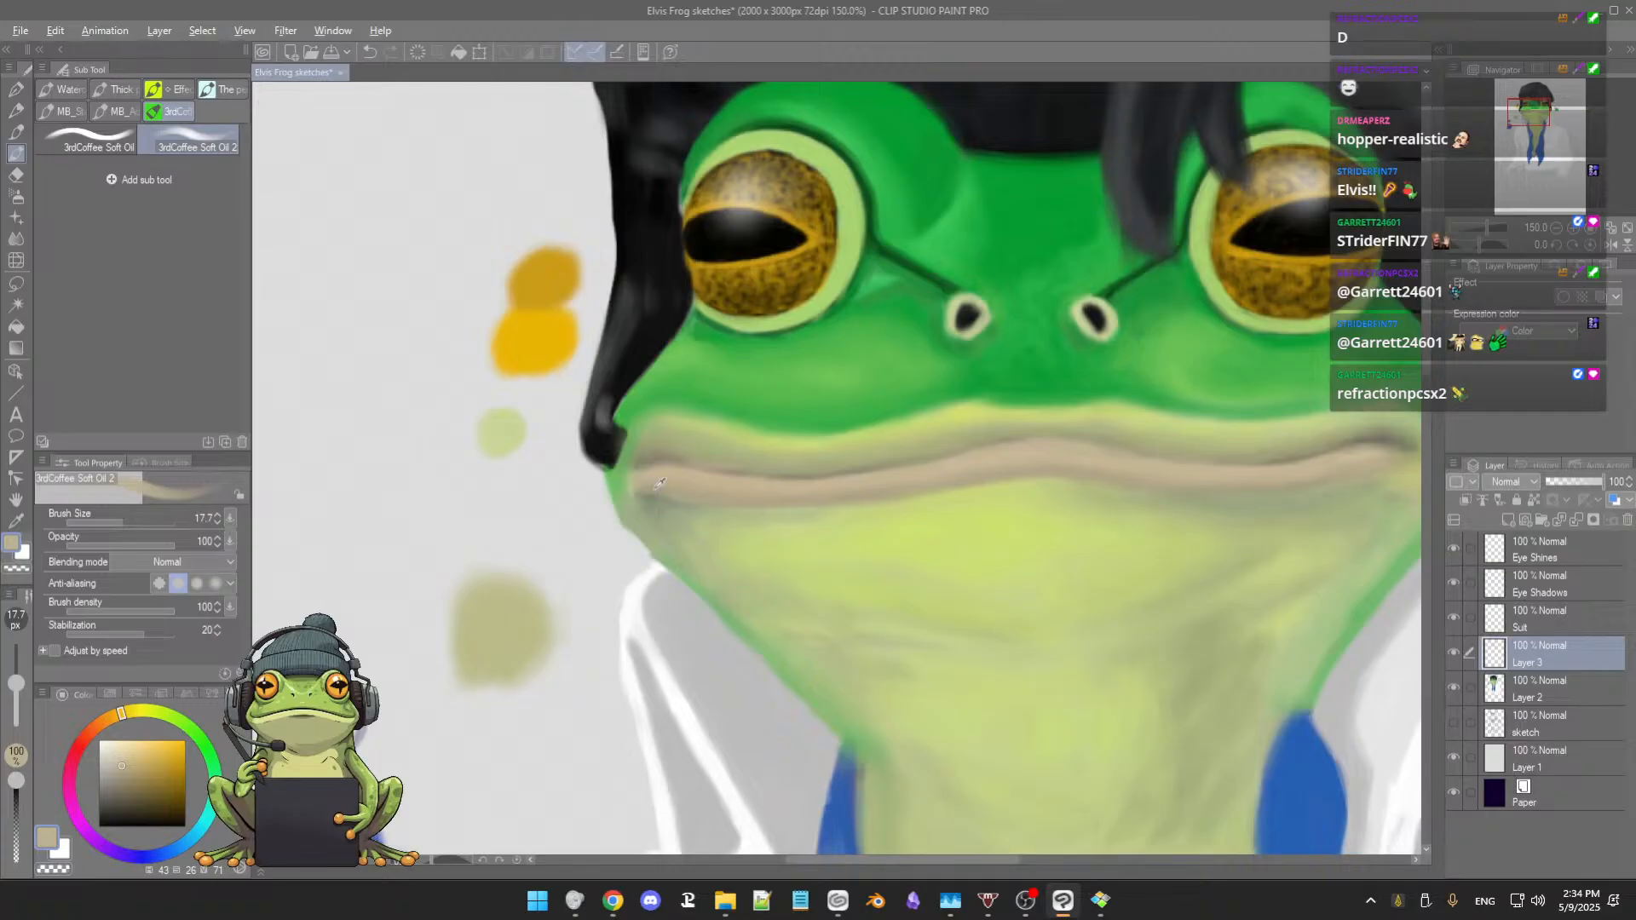
pyautogui.keyDown('alt'); pyautogui.click(636, 492); pyautogui.keyUp('alt')
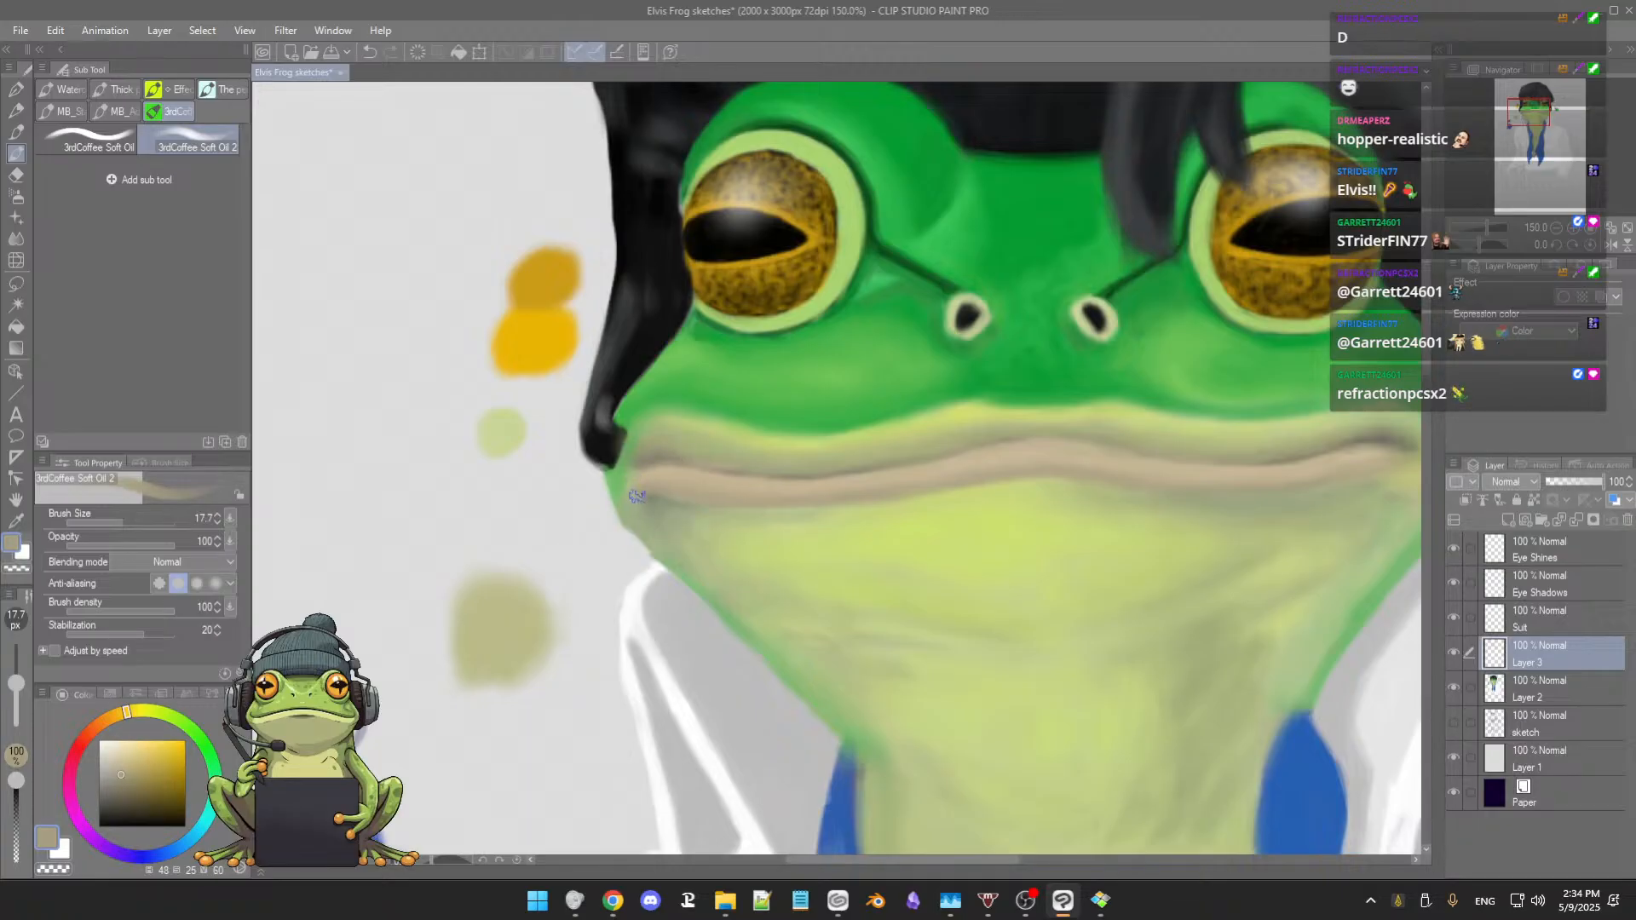
pyautogui.scroll(-3, 637, 494)
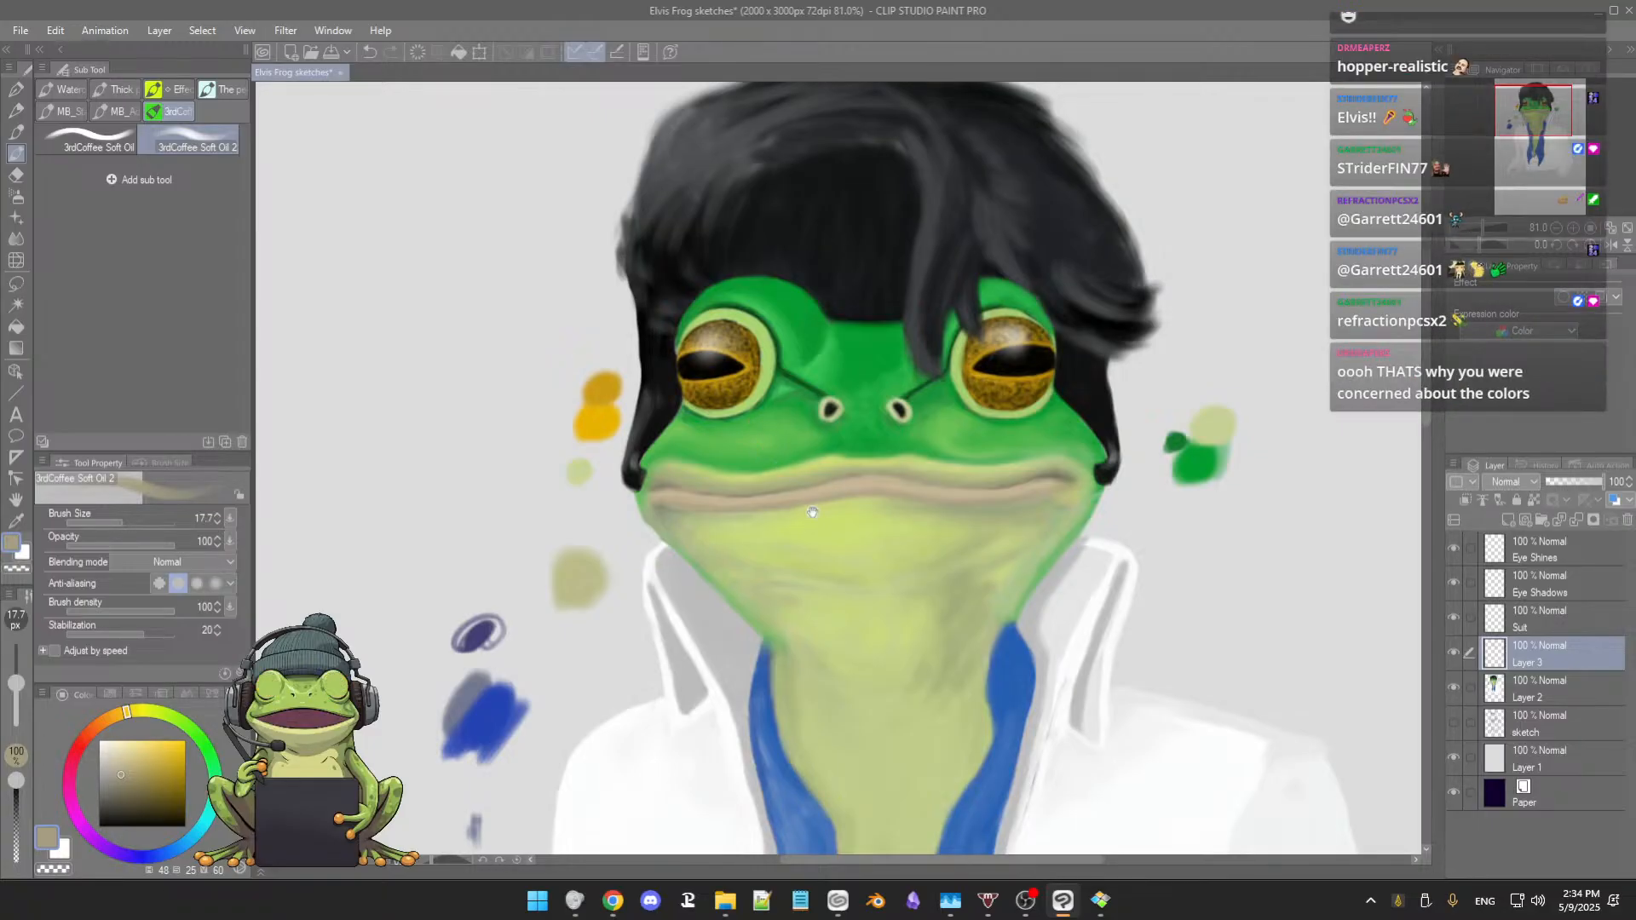
pyautogui.moveTo(790, 523); pyautogui.dragTo(640, 536)
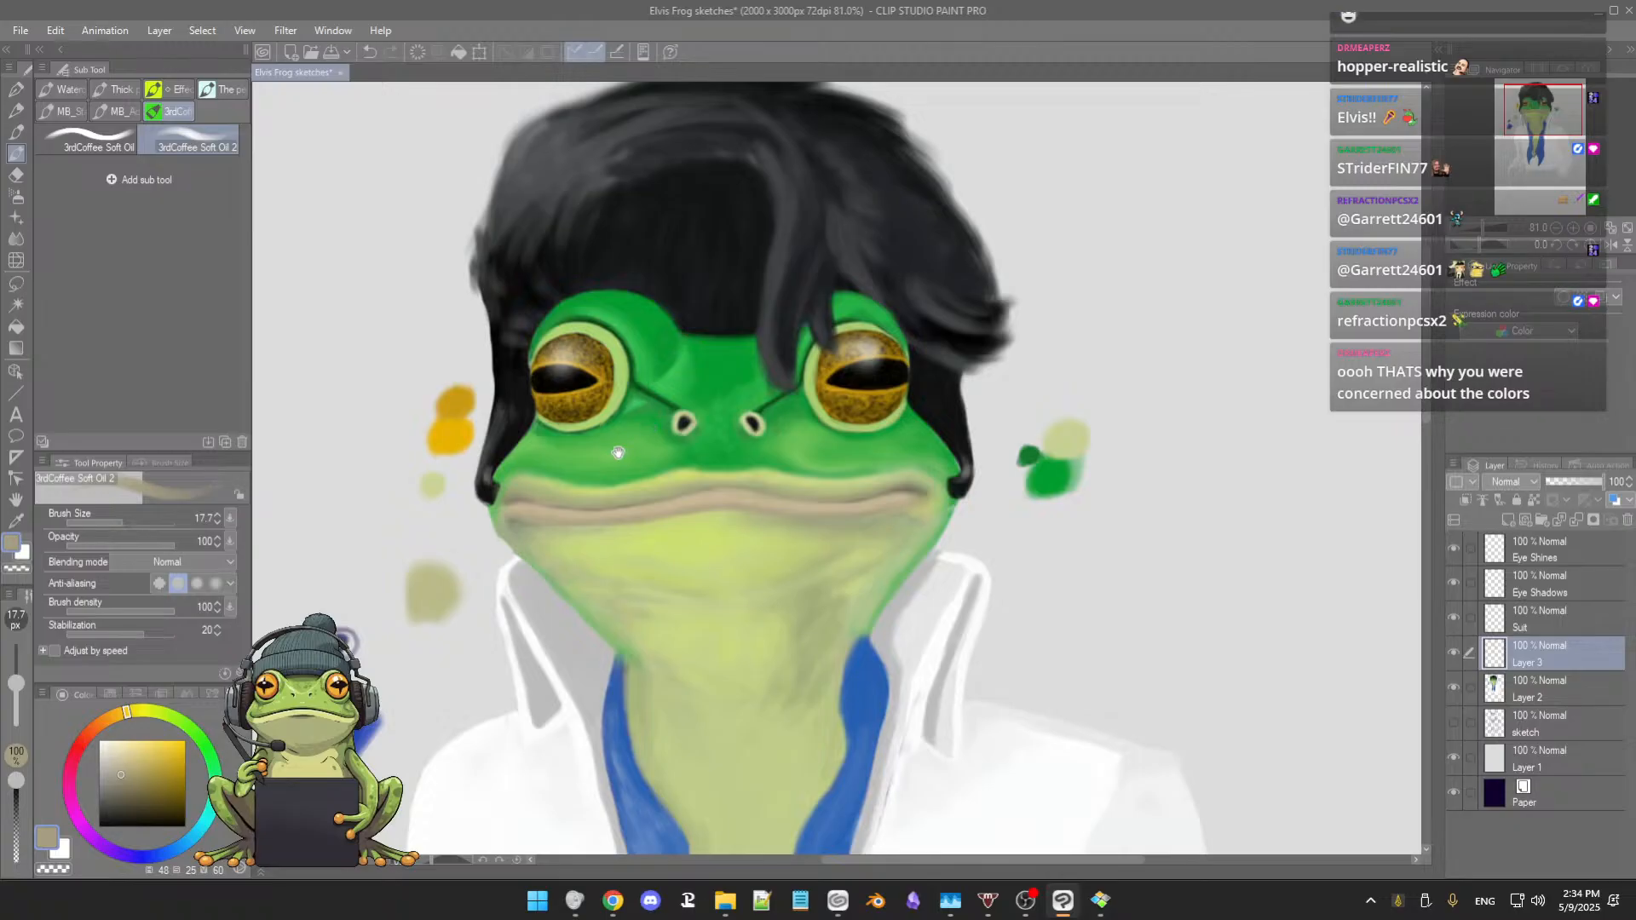
pyautogui.moveTo(618, 453)
pyautogui.mouseDown()
pyautogui.moveTo(642, 470)
pyautogui.moveTo(663, 457)
pyautogui.mouseUp()
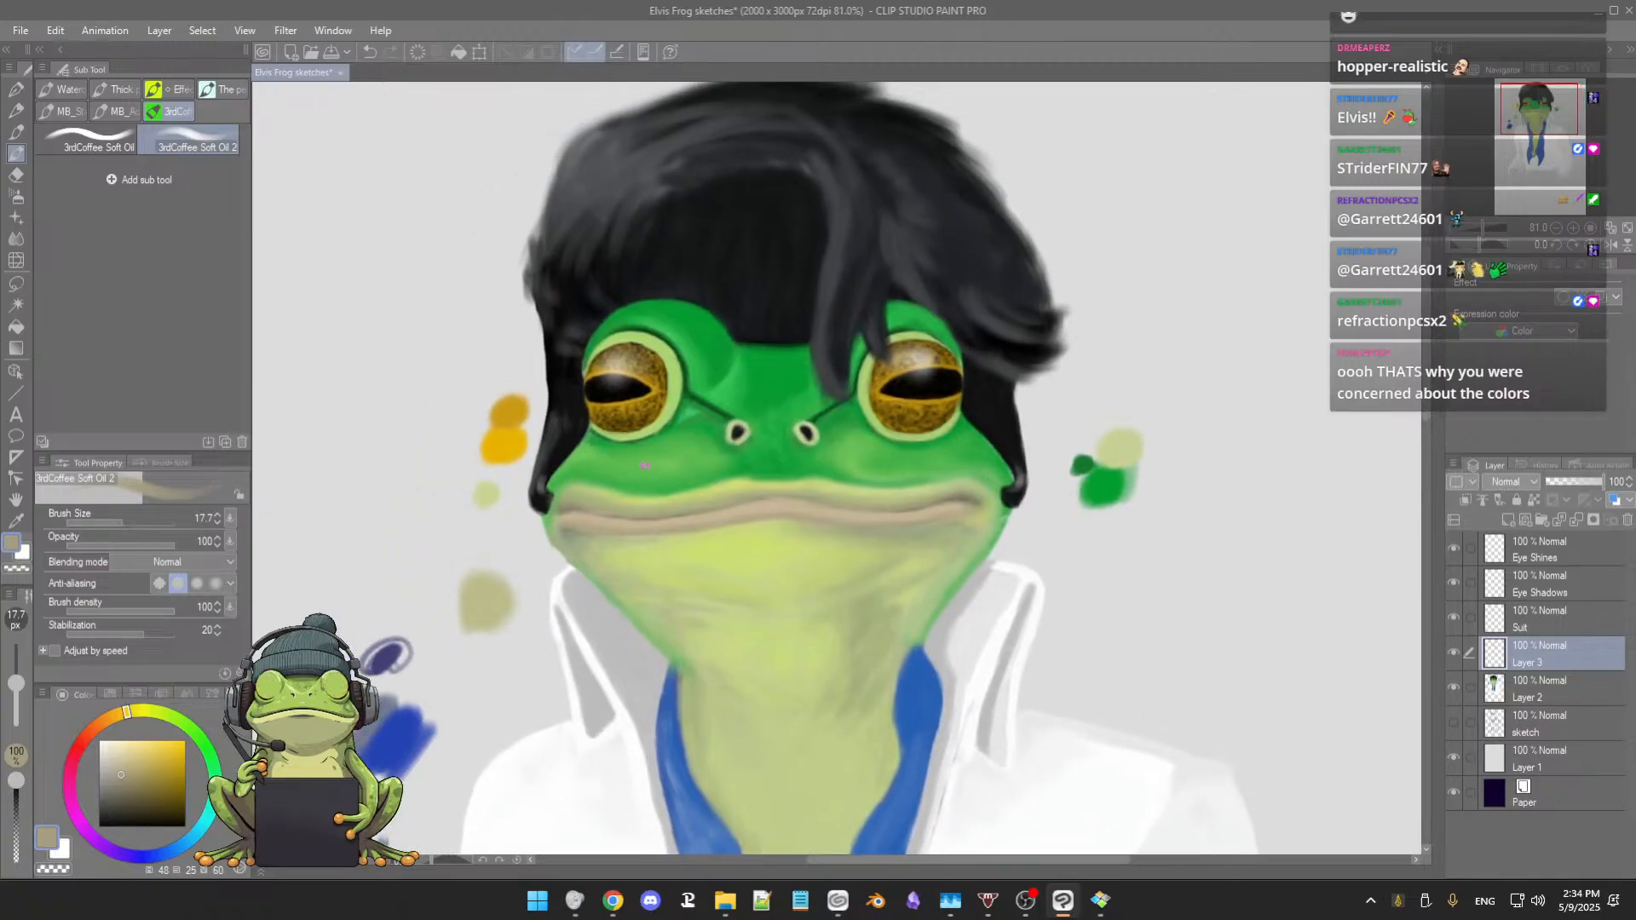
pyautogui.scroll(-2, 643, 465)
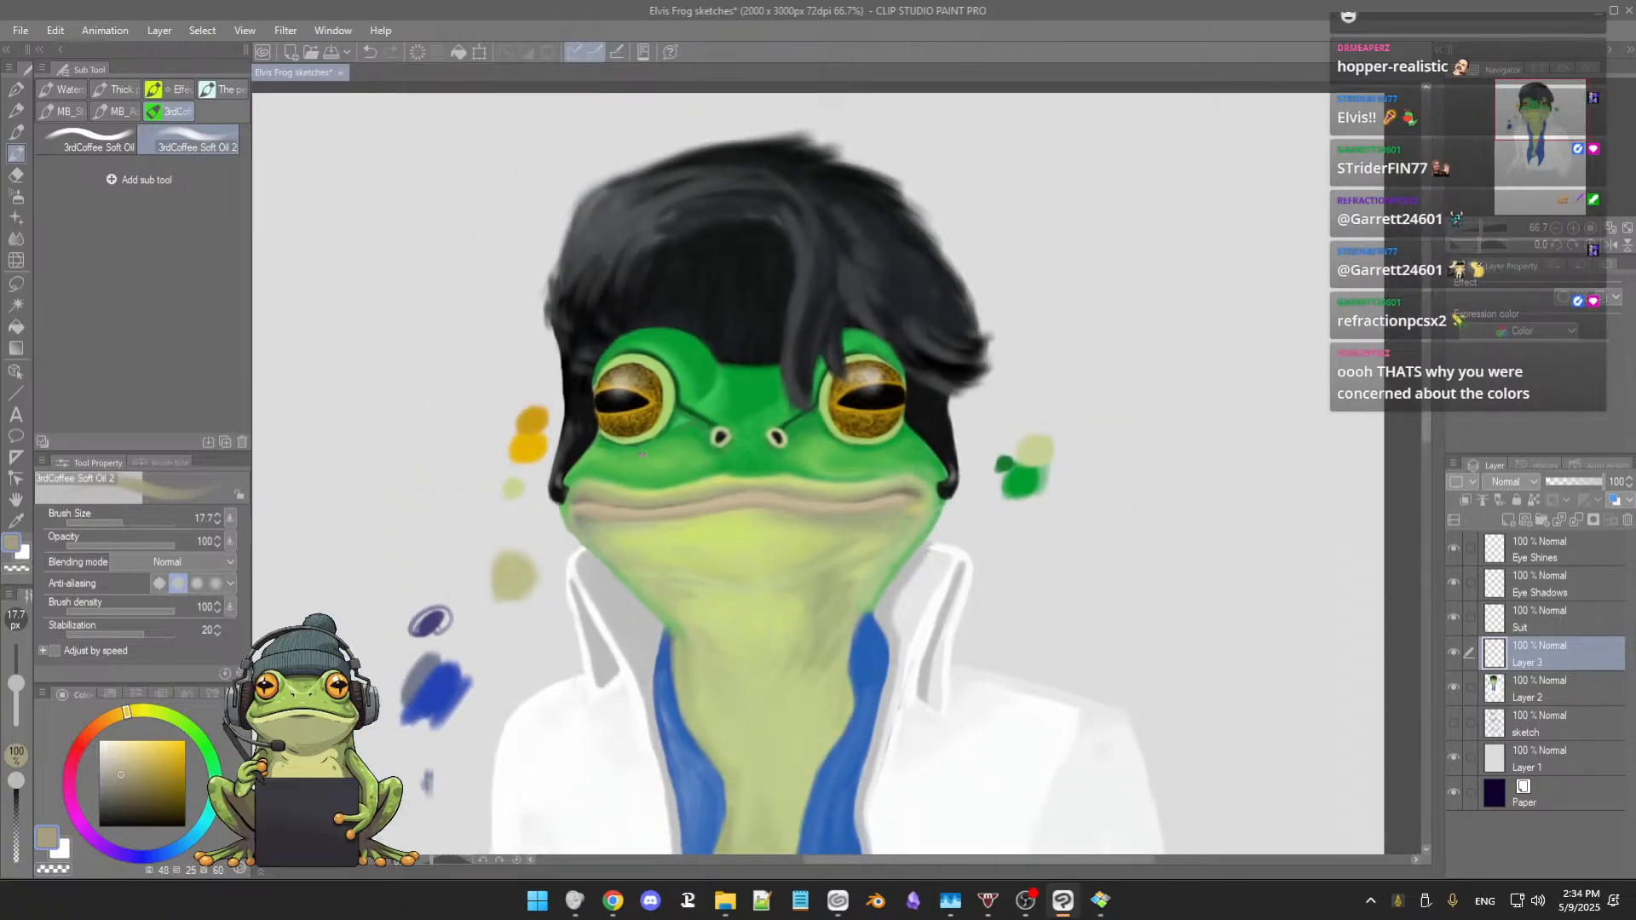
pyautogui.scroll(2, 644, 454)
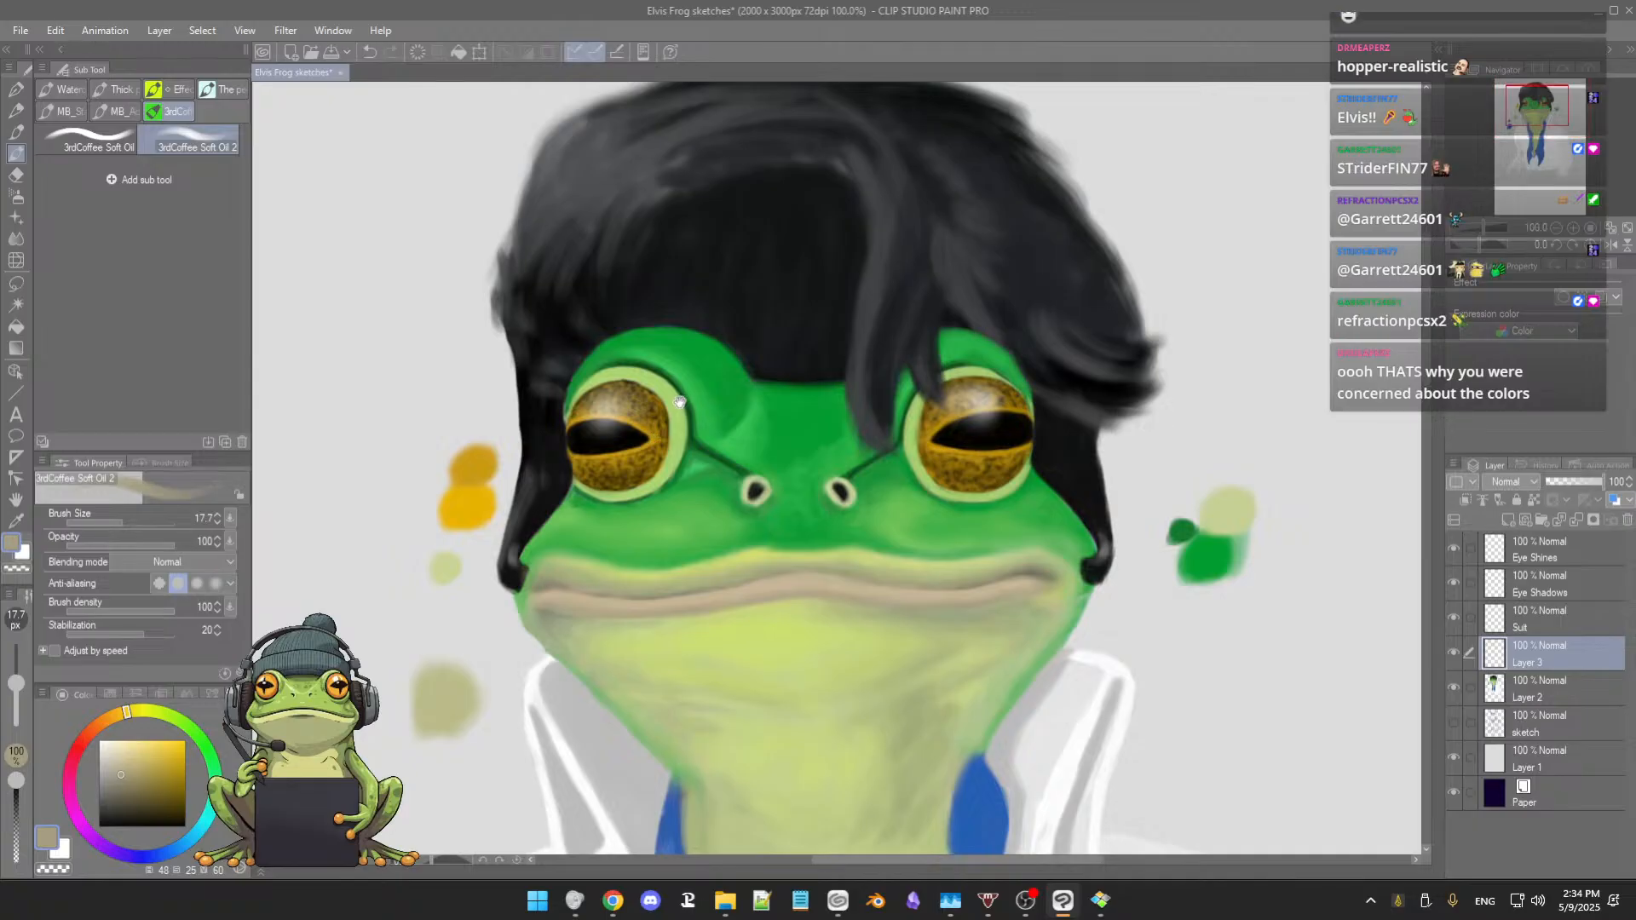
pyautogui.moveTo(680, 401); pyautogui.dragTo(675, 431)
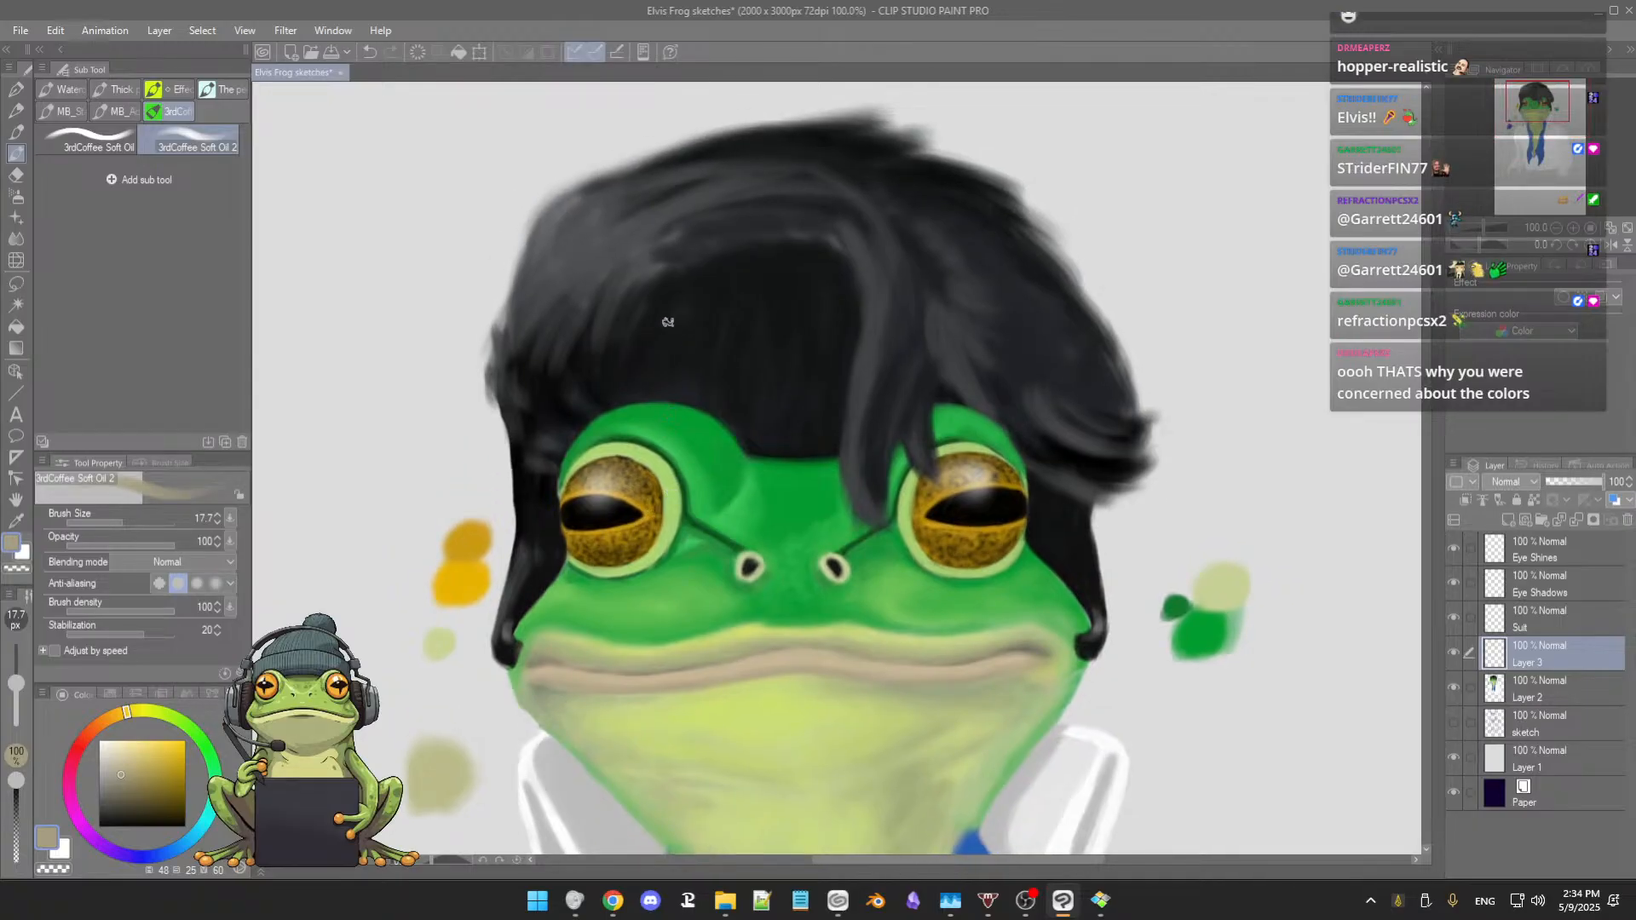
# Step: Soften the edge of the hair highlight above the left eye with sampled dark blue-grey and enlarge the brush to 32.3
pyautogui.keyDown('alt'); pyautogui.click(650, 257); pyautogui.keyUp('alt')
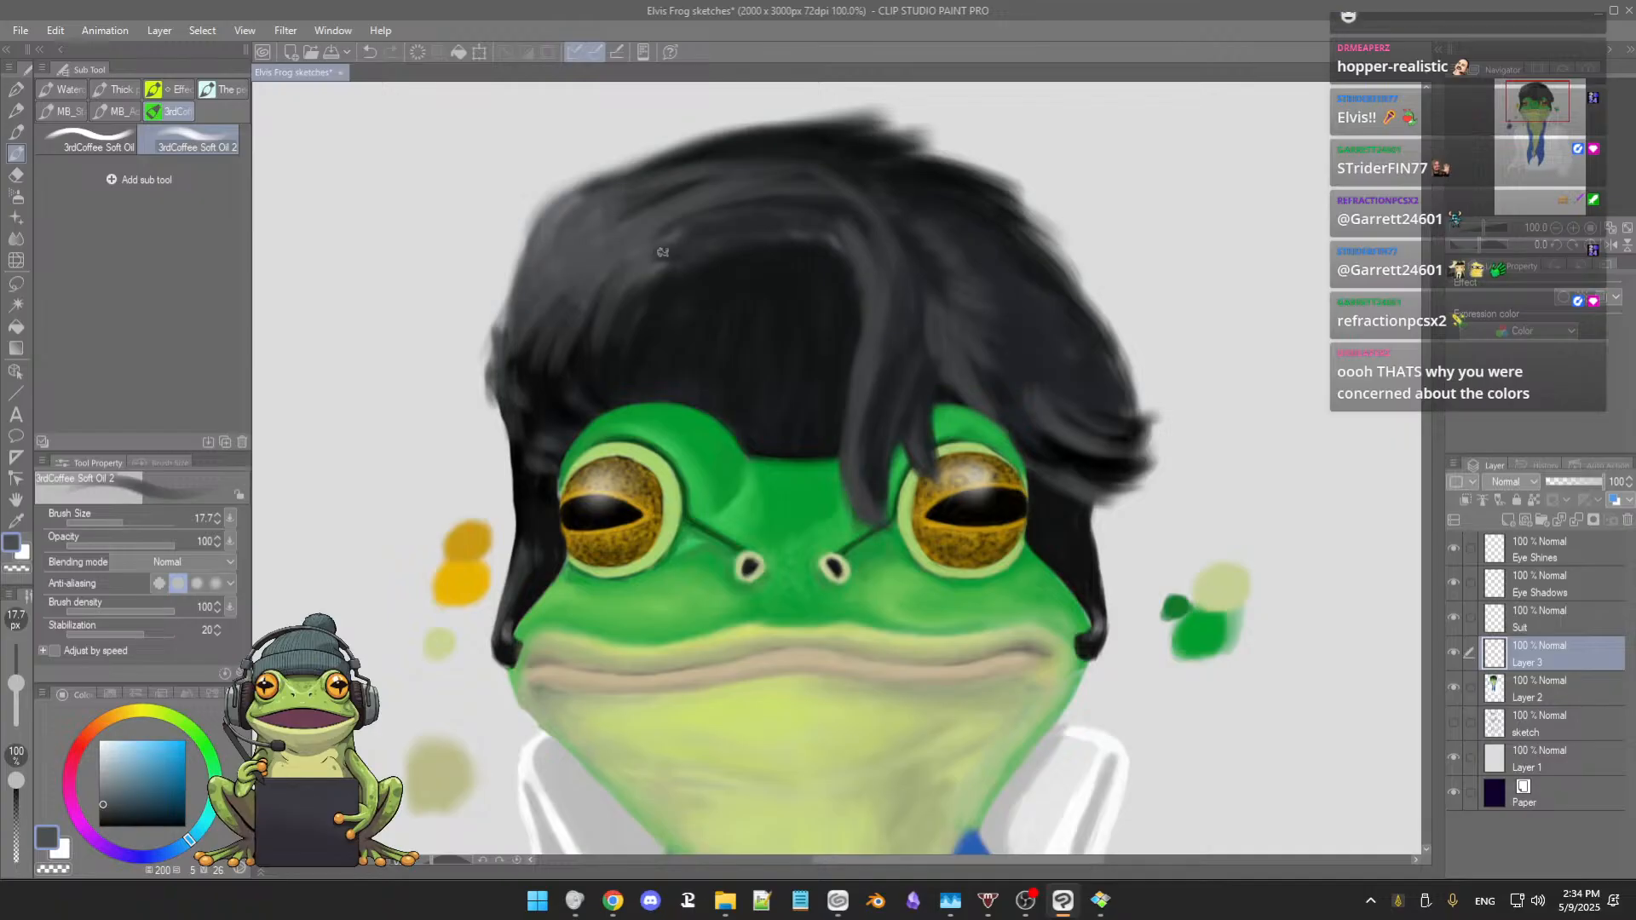
pyautogui.moveTo(661, 266); pyautogui.dragTo(669, 265)
pyautogui.scroll(-2, 674, 264)
pyautogui.scroll(-1, 672, 267)
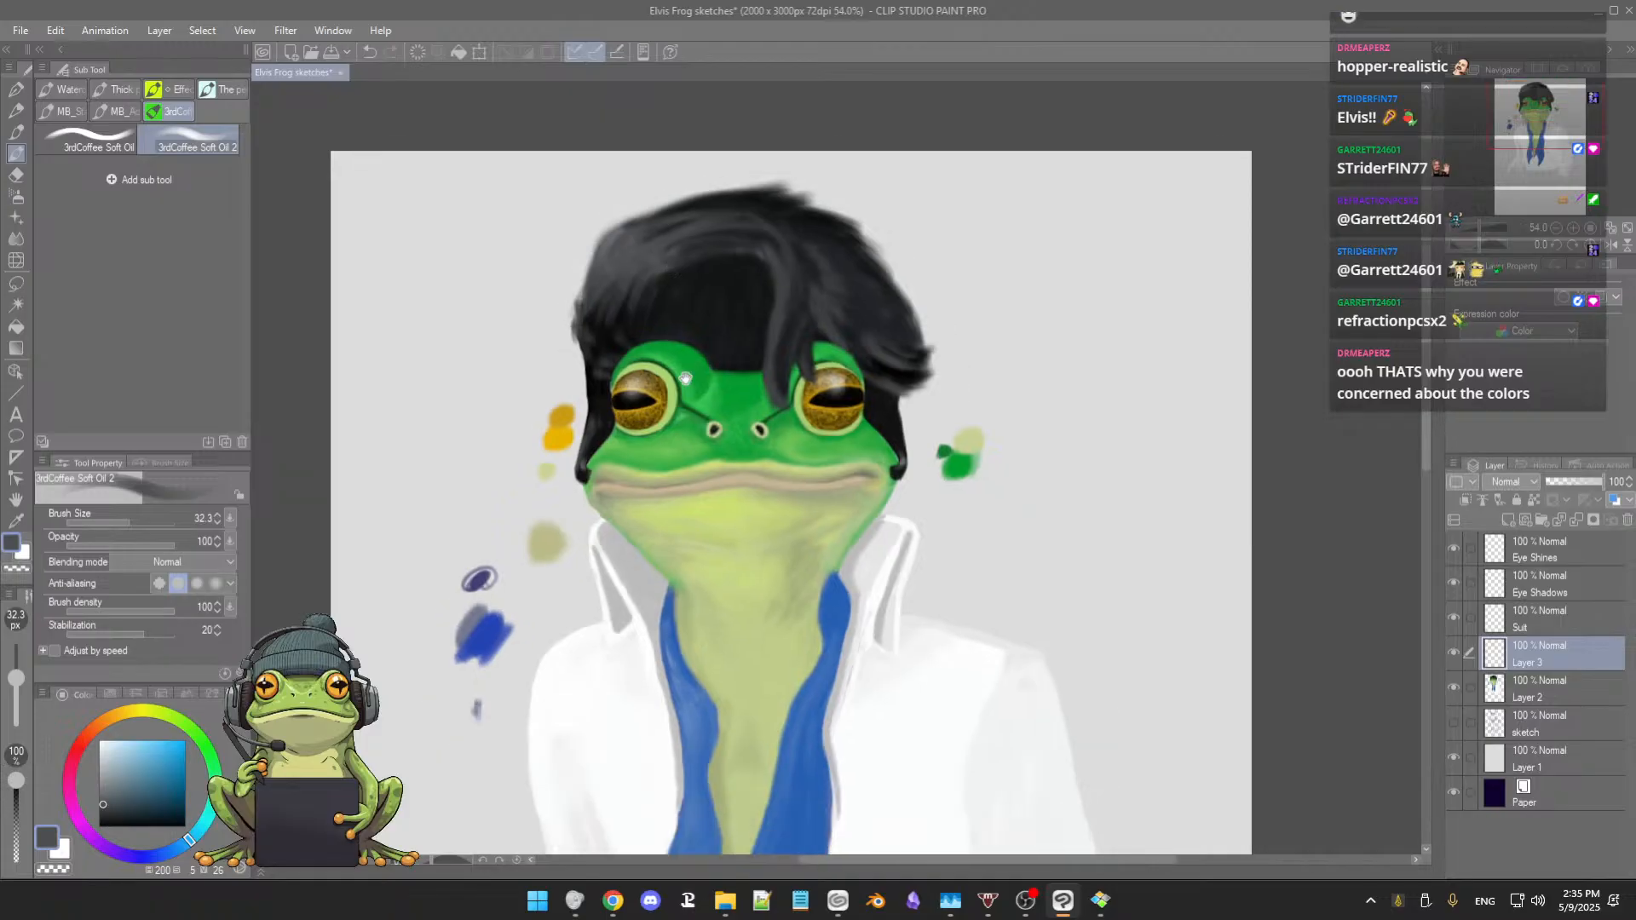
# Step: Examine the frog's face, lips, chin and neck at several magnifications to judge the blending
pyautogui.moveTo(733, 462); pyautogui.dragTo(730, 381)
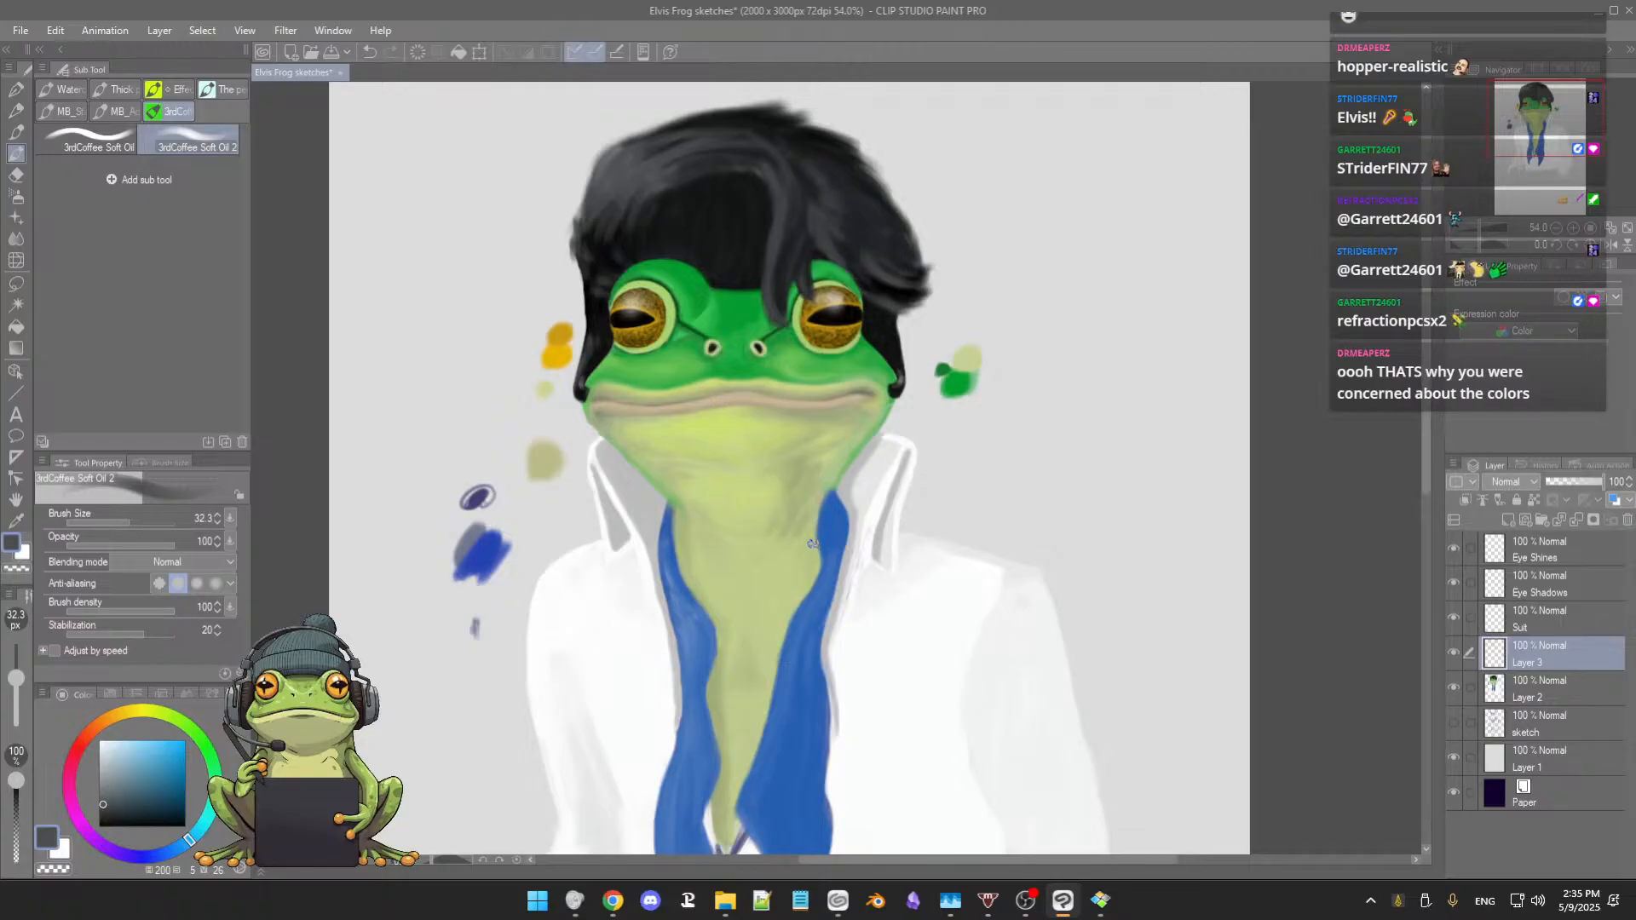
pyautogui.scroll(1, 811, 544)
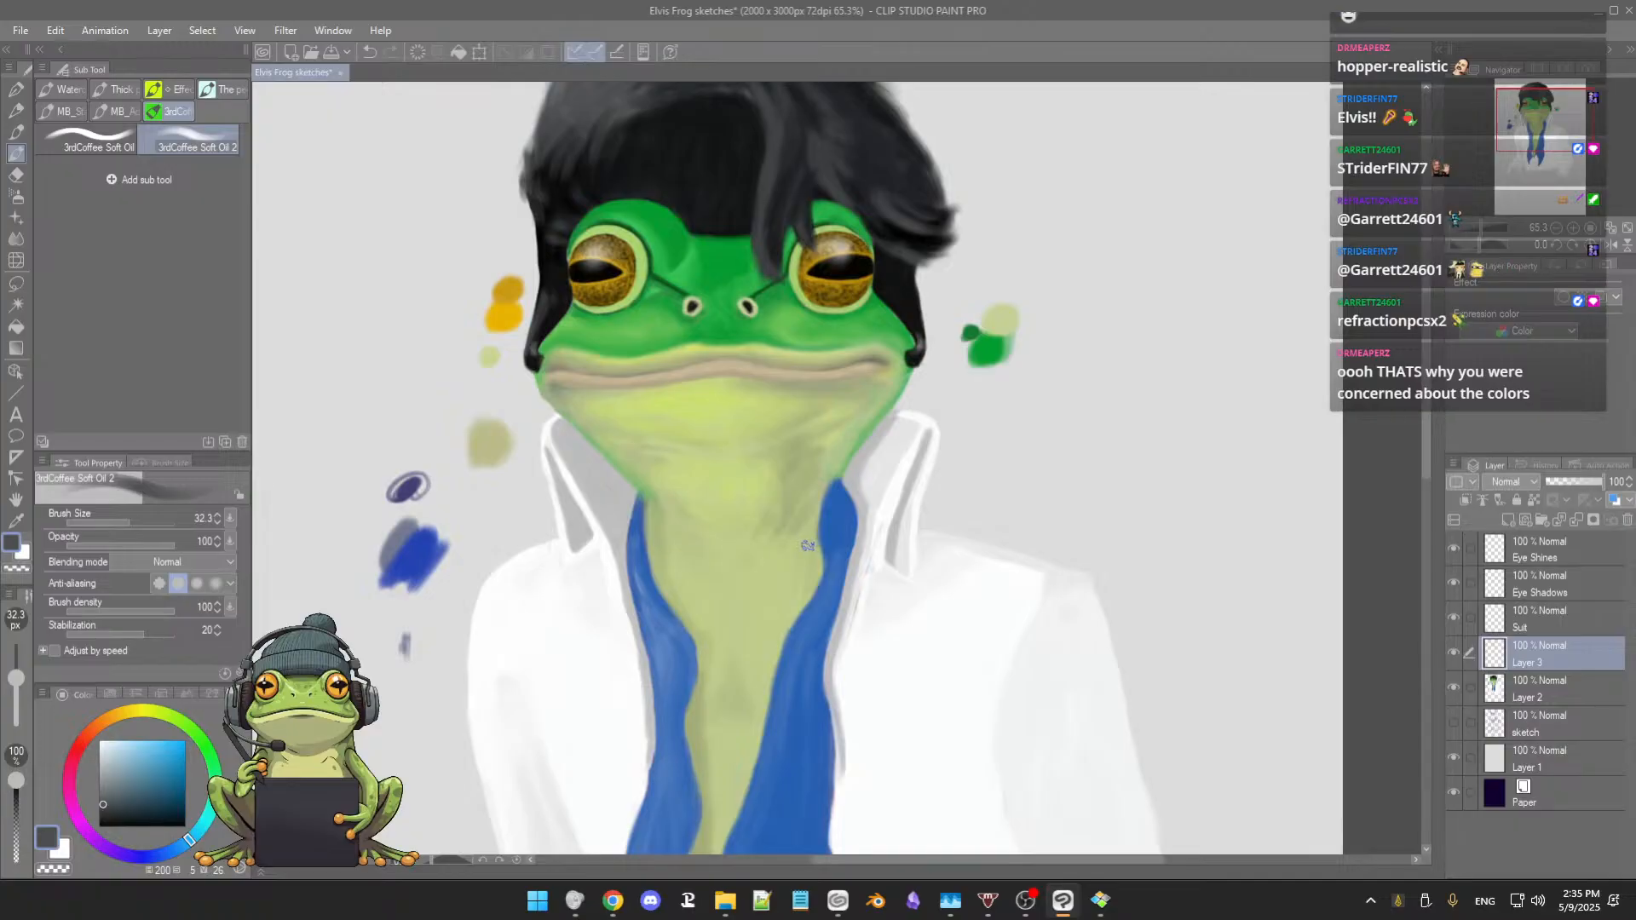
pyautogui.moveTo(755, 523); pyautogui.dragTo(804, 613)
pyautogui.scroll(3, 786, 541)
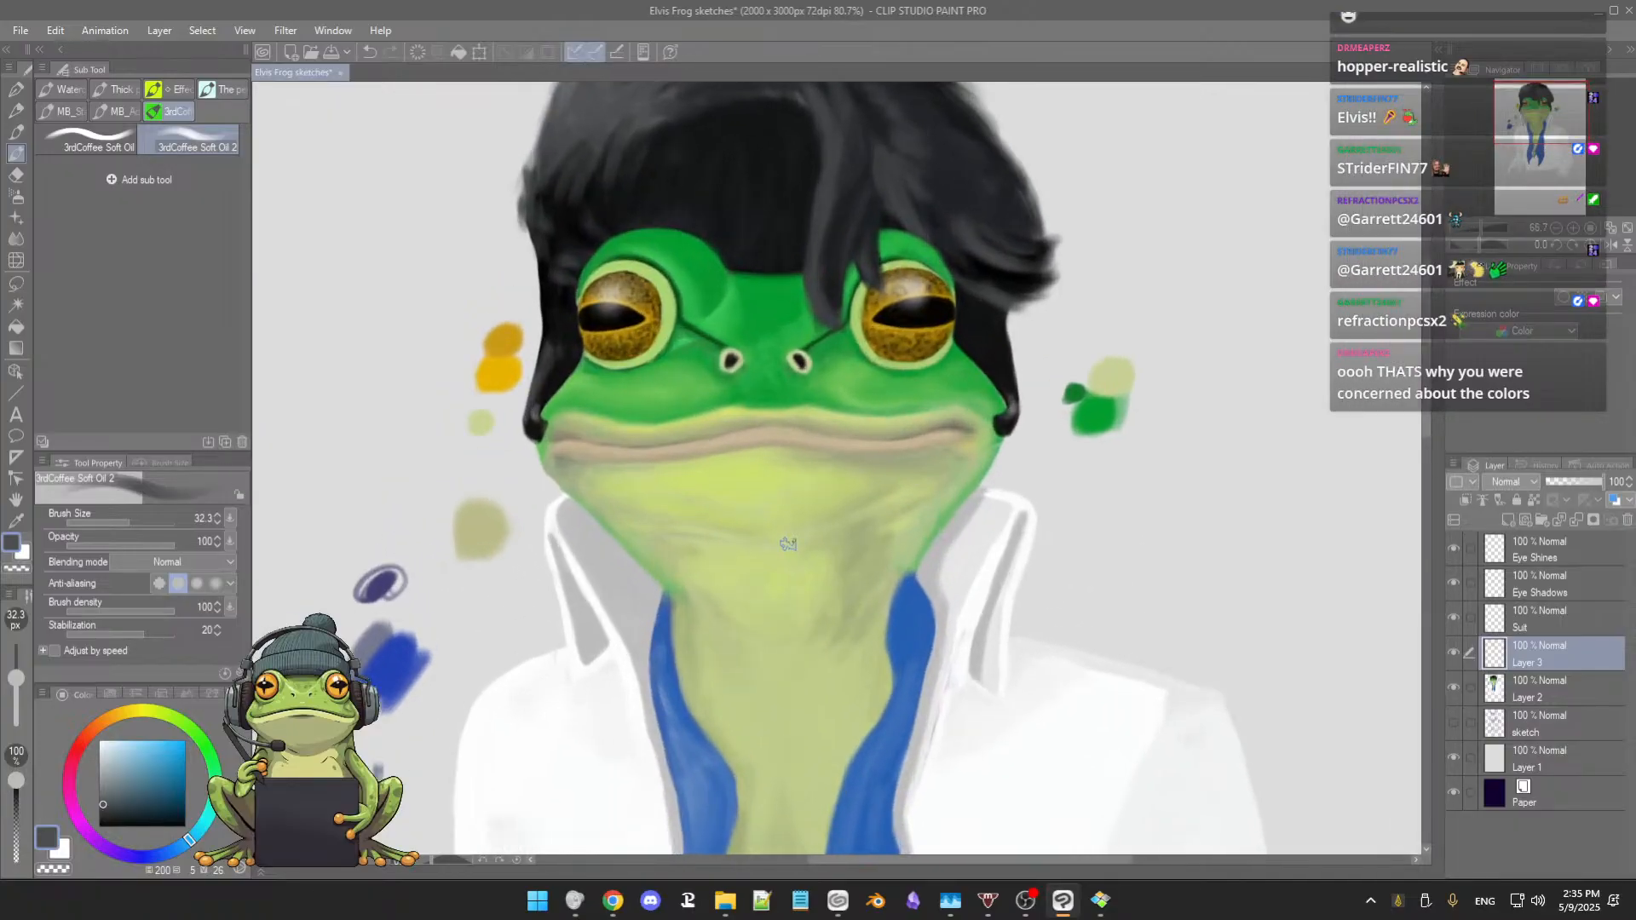
pyautogui.moveTo(778, 537); pyautogui.dragTo(767, 562)
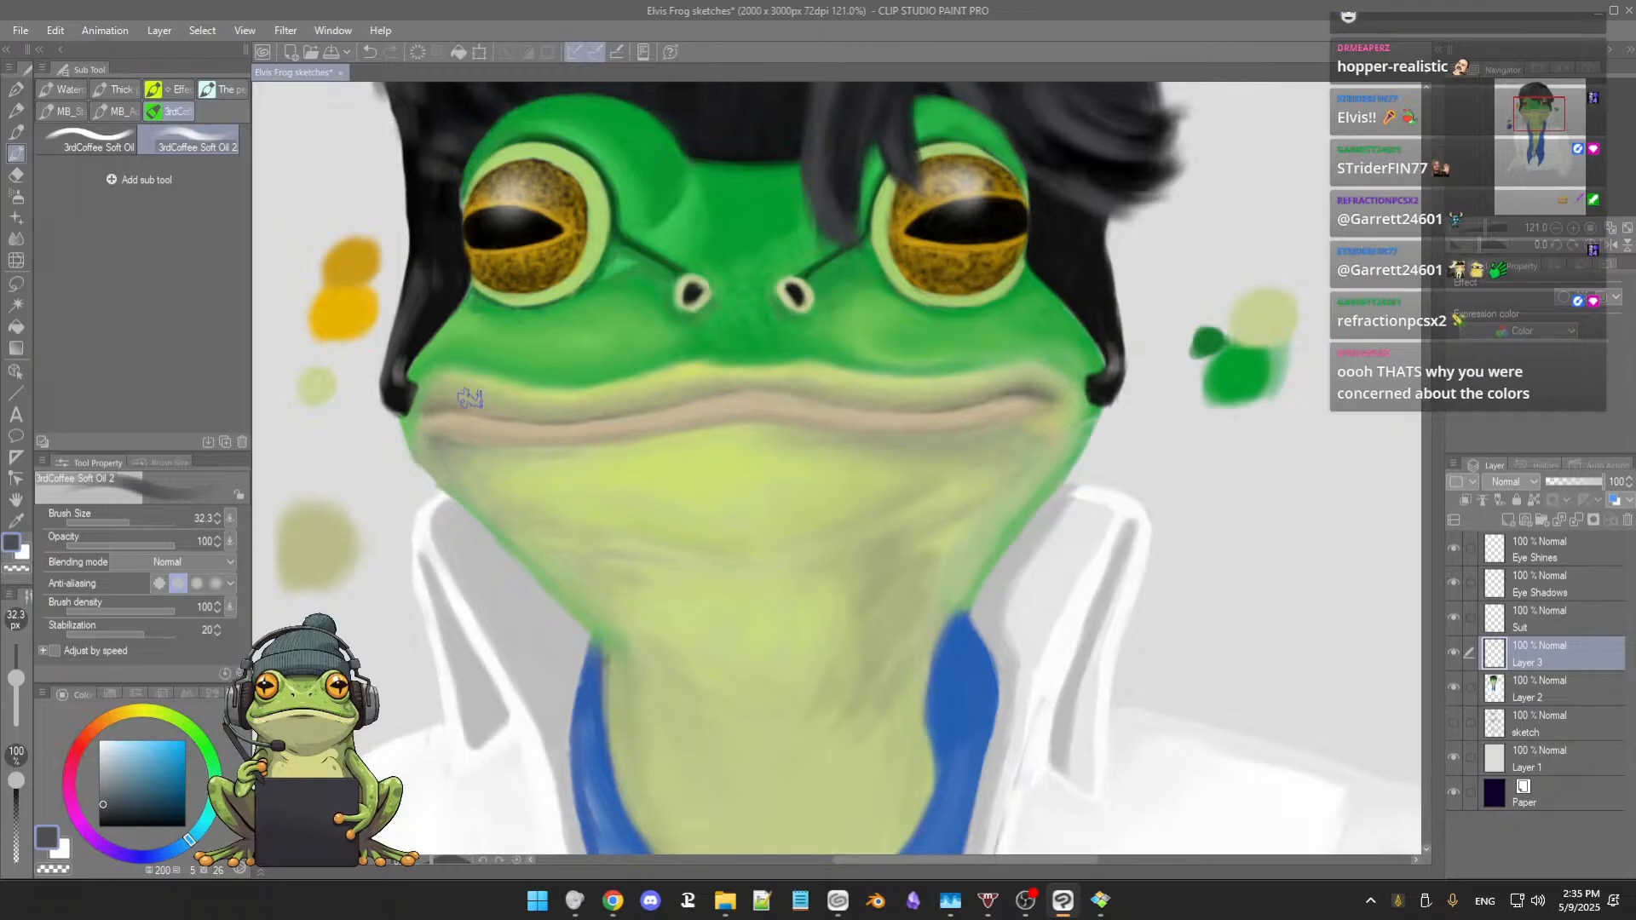
pyautogui.moveTo(627, 398); pyautogui.dragTo(625, 438)
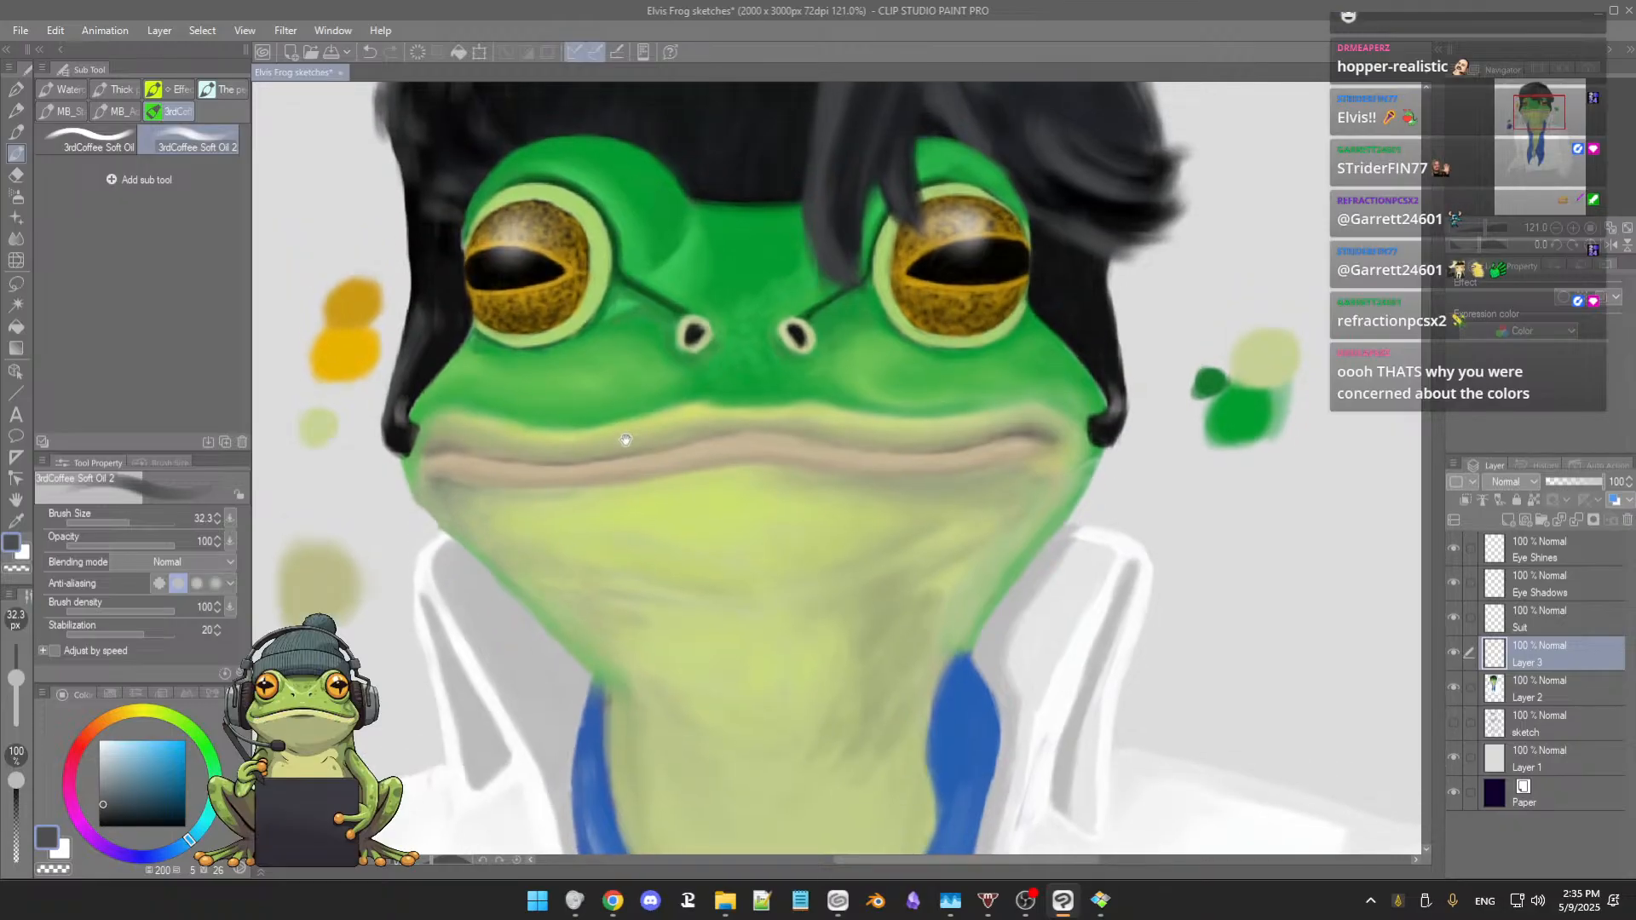
pyautogui.scroll(-3, 622, 438)
pyautogui.scroll(-1, 614, 410)
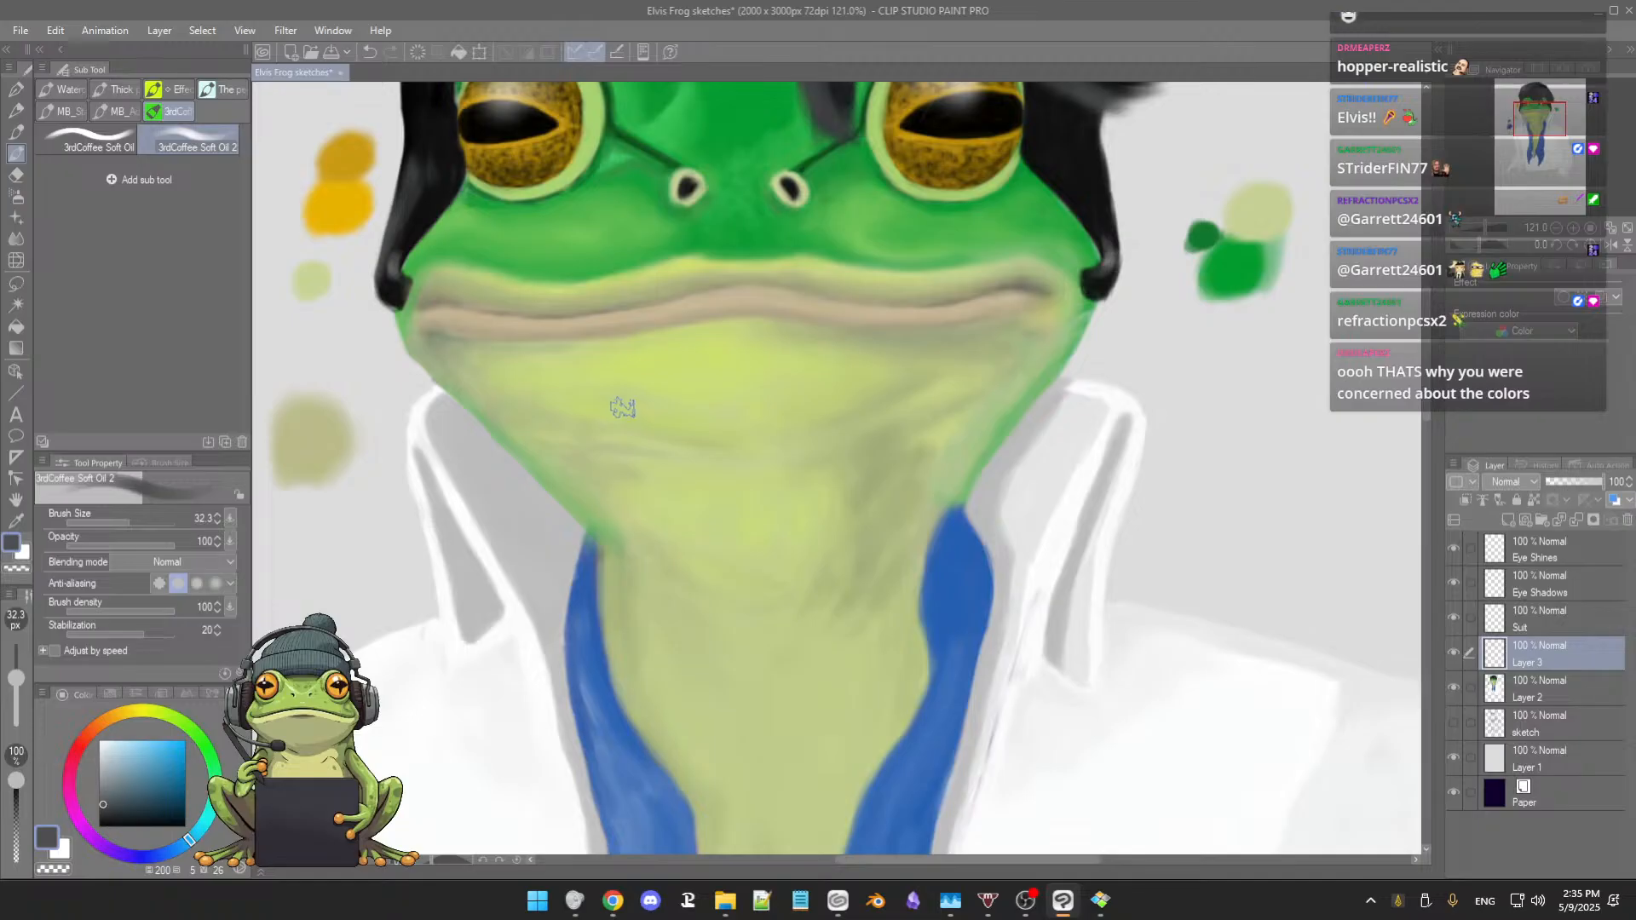
pyautogui.moveTo(624, 440); pyautogui.dragTo(624, 438)
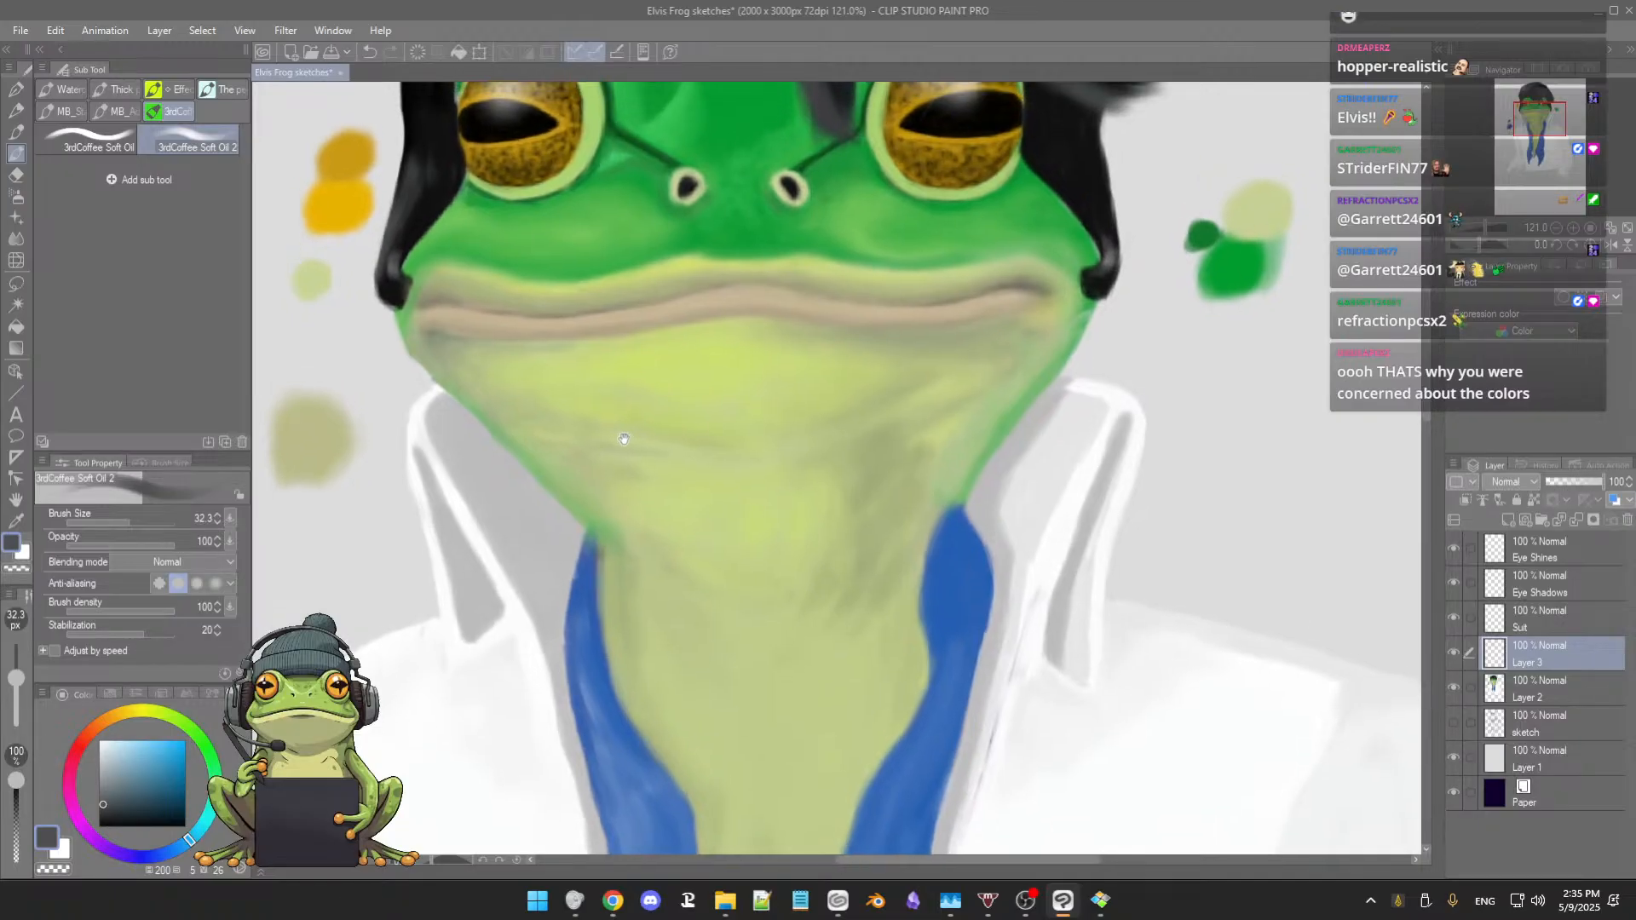
pyautogui.scroll(-2, 624, 438)
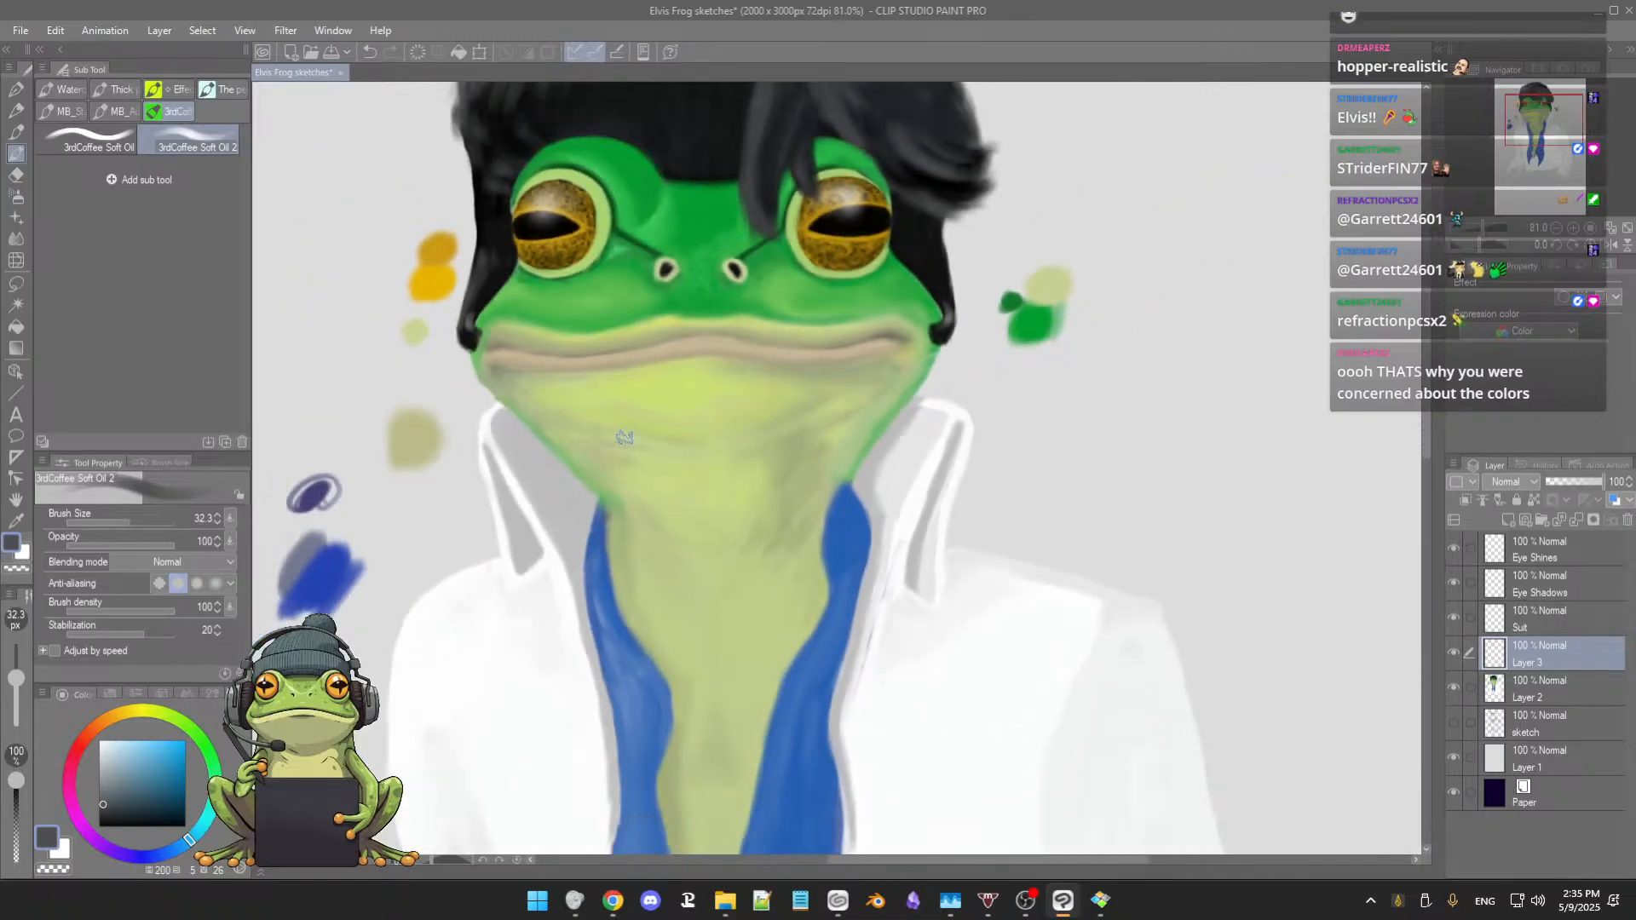
# Step: Blend the skin beneath the left mouth corner and along the left jaw with sampled yellow-greens and muted greens
pyautogui.scroll(2, 624, 437)
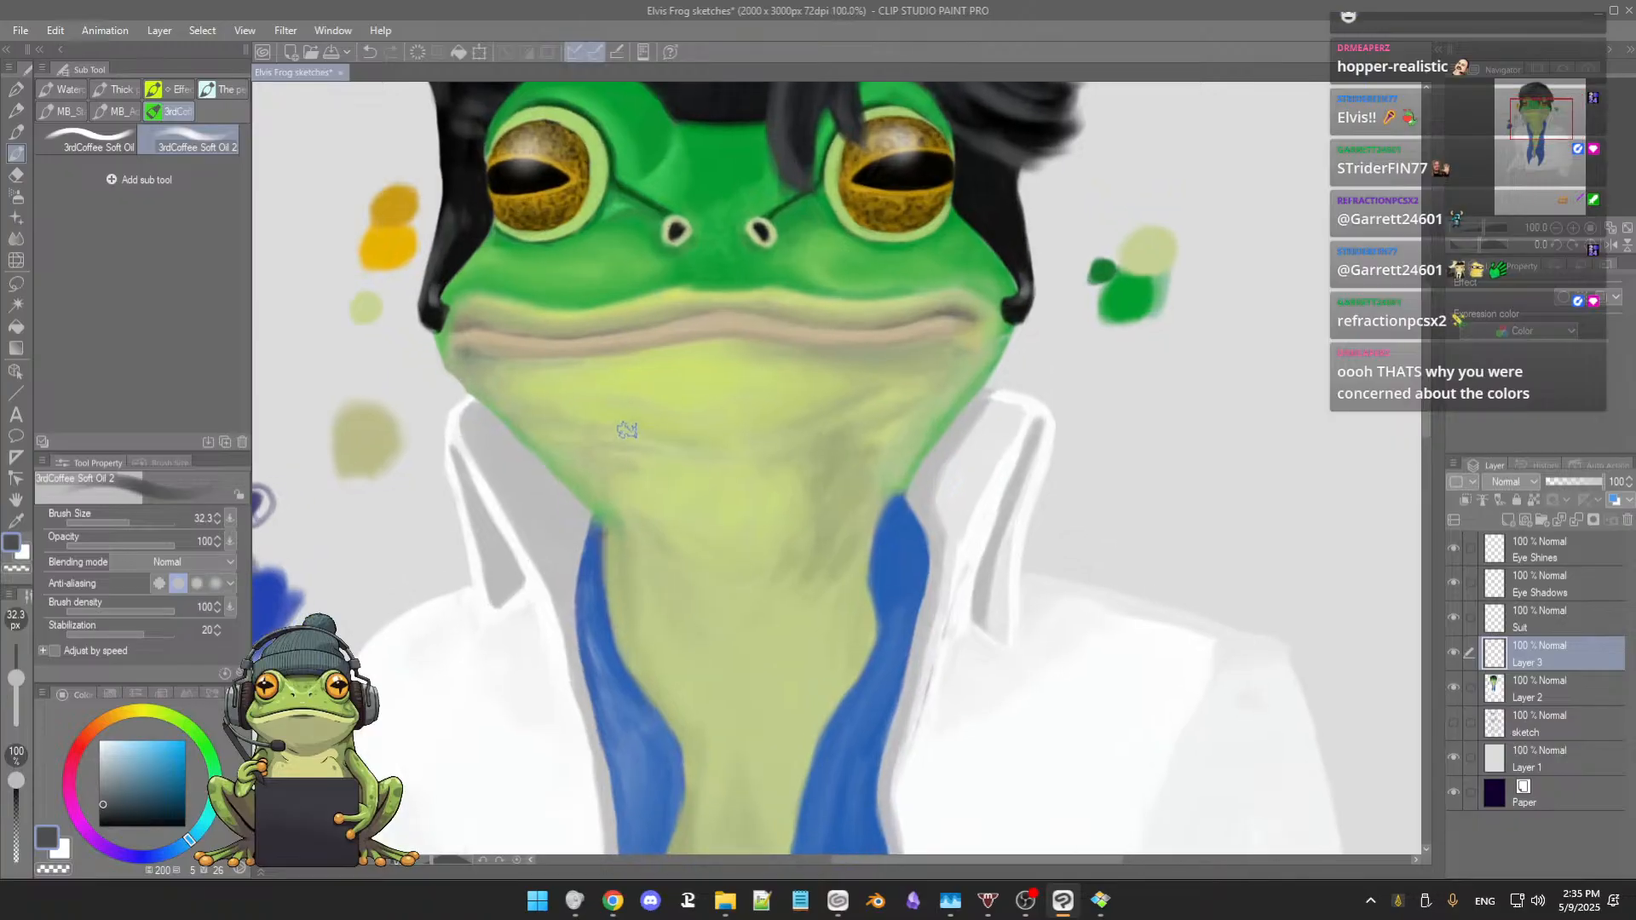
pyautogui.moveTo(625, 437)
pyautogui.mouseDown()
pyautogui.moveTo(686, 426)
pyautogui.moveTo(746, 451)
pyautogui.mouseUp()
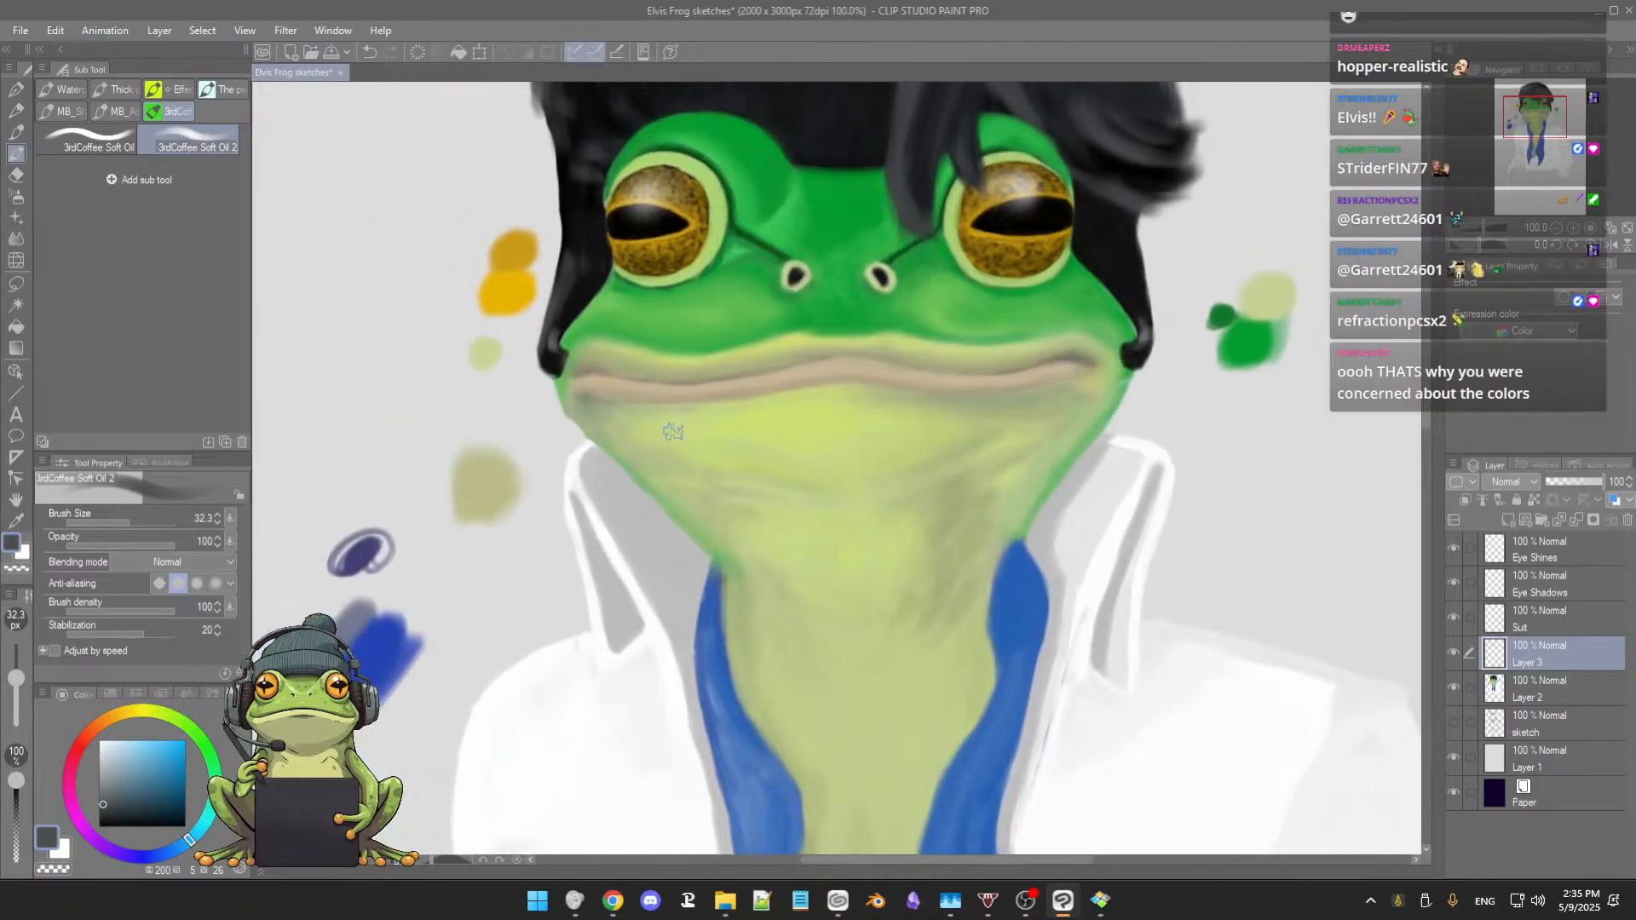
pyautogui.keyDown('alt'); pyautogui.click(683, 421); pyautogui.keyUp('alt')
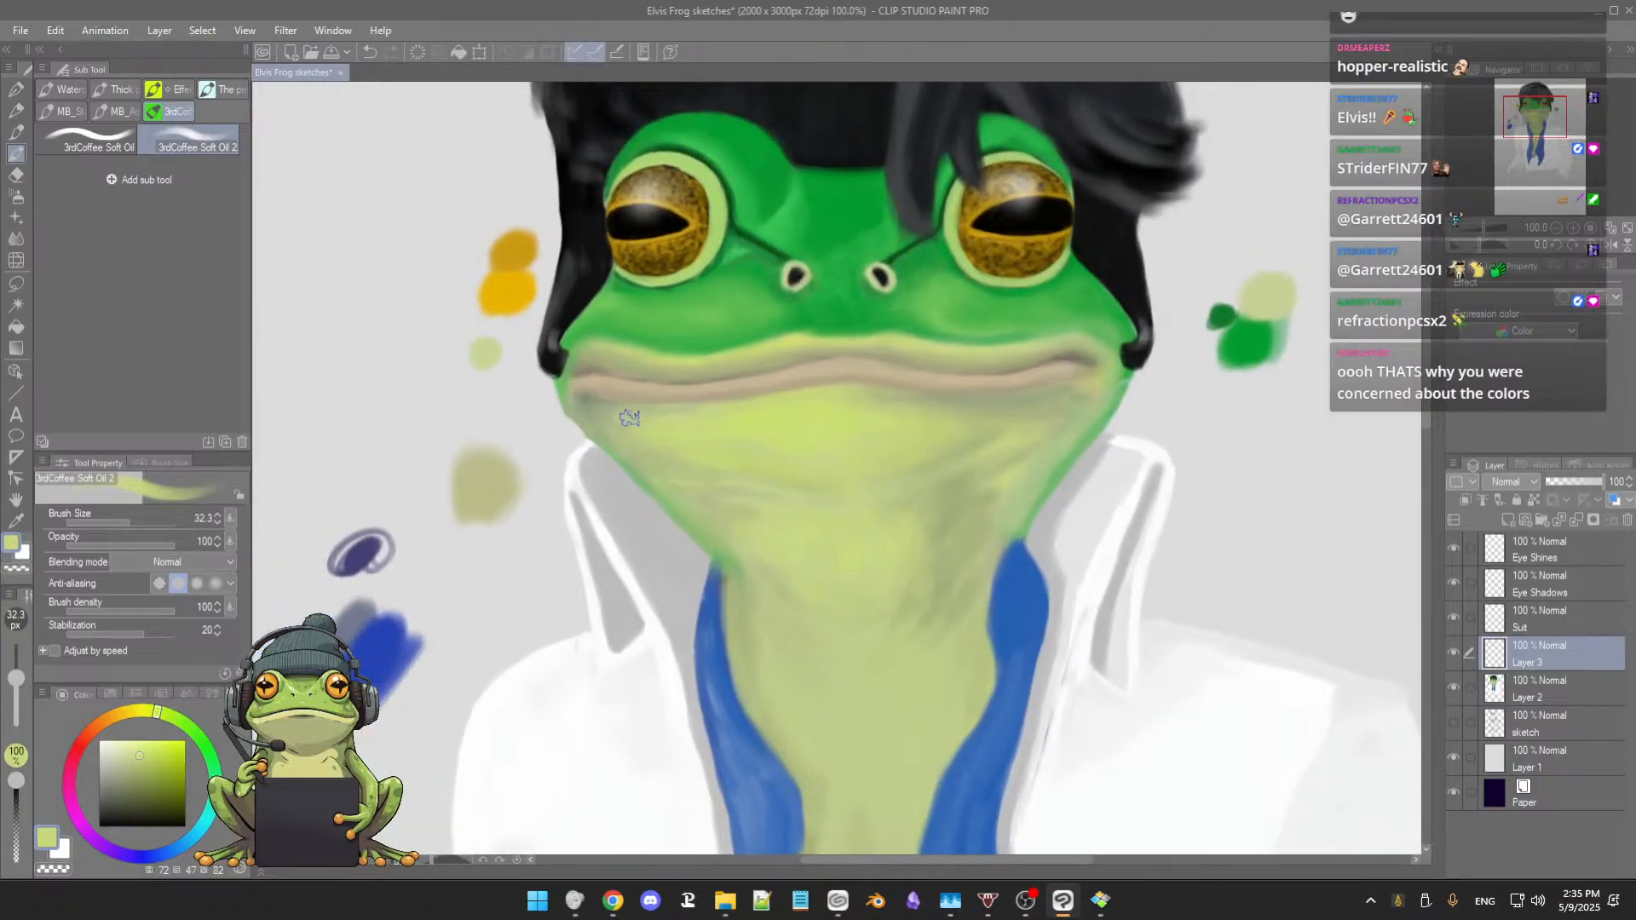
pyautogui.keyDown('alt'); pyautogui.click(669, 415); pyautogui.keyUp('alt')
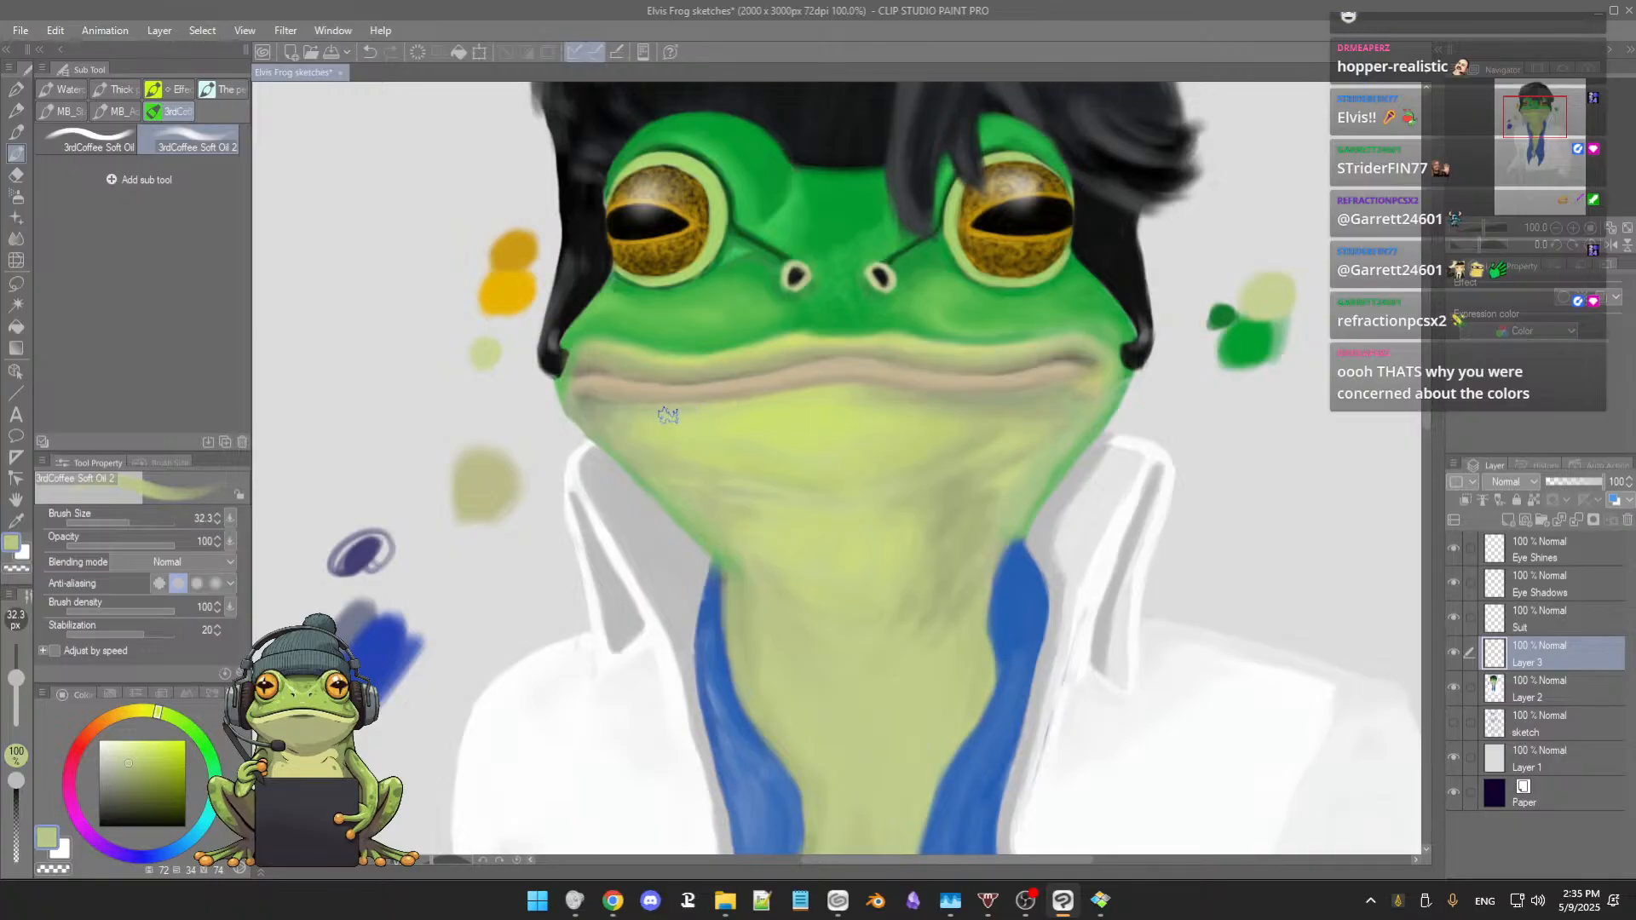
pyautogui.keyDown('alt'); pyautogui.click(607, 410); pyautogui.keyUp('alt')
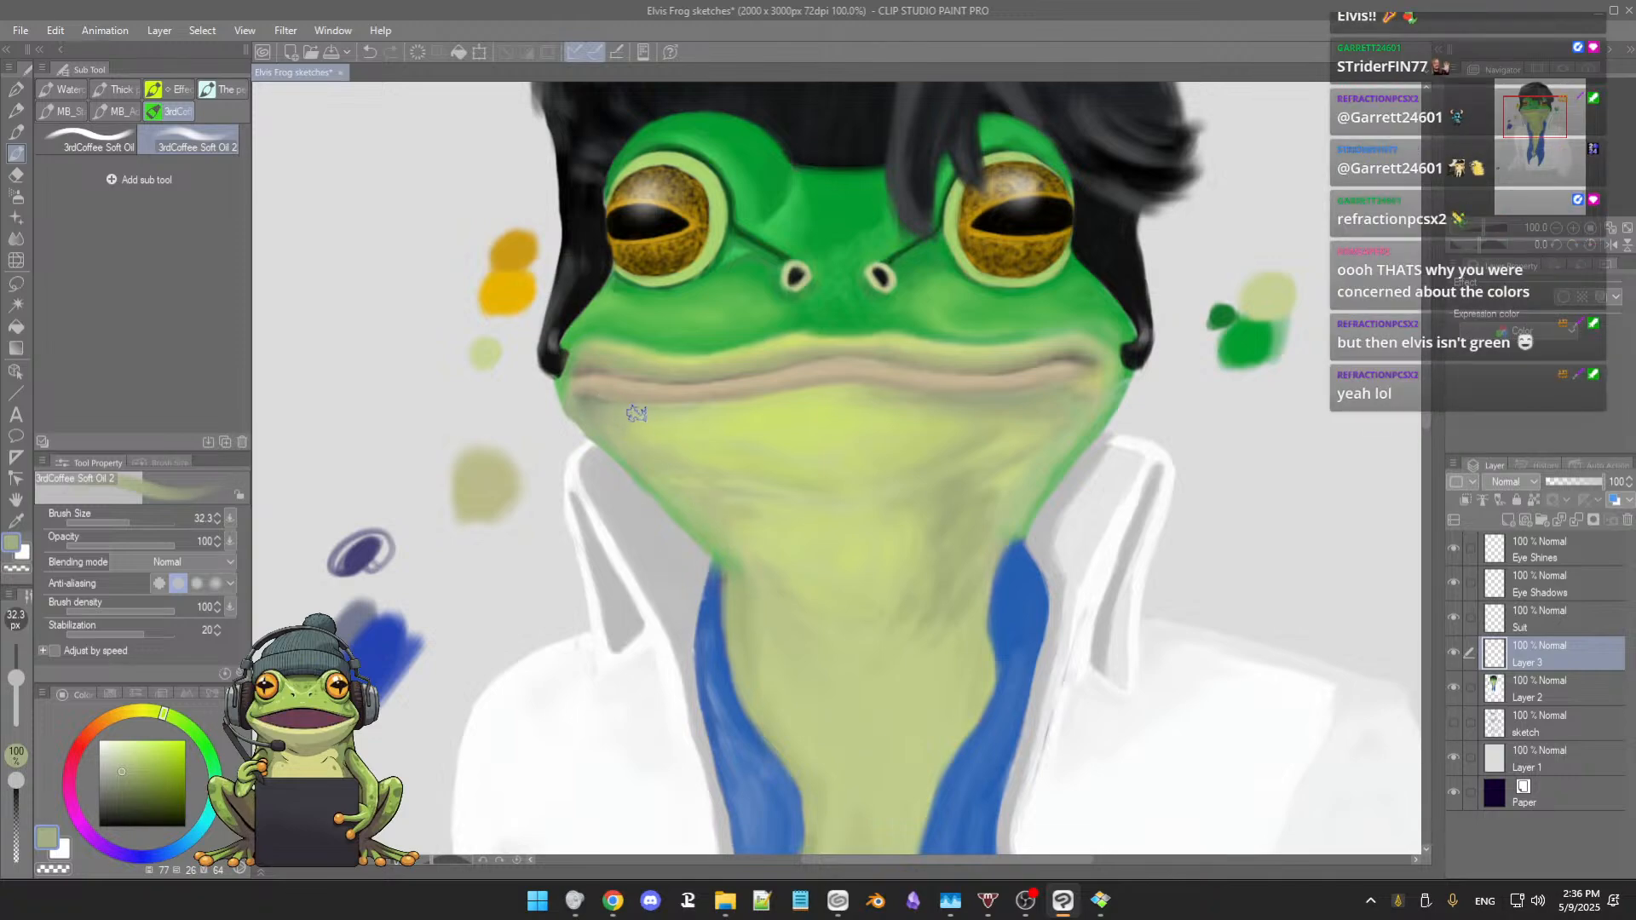
pyautogui.keyDown('alt'); pyautogui.click(622, 459); pyautogui.keyUp('alt')
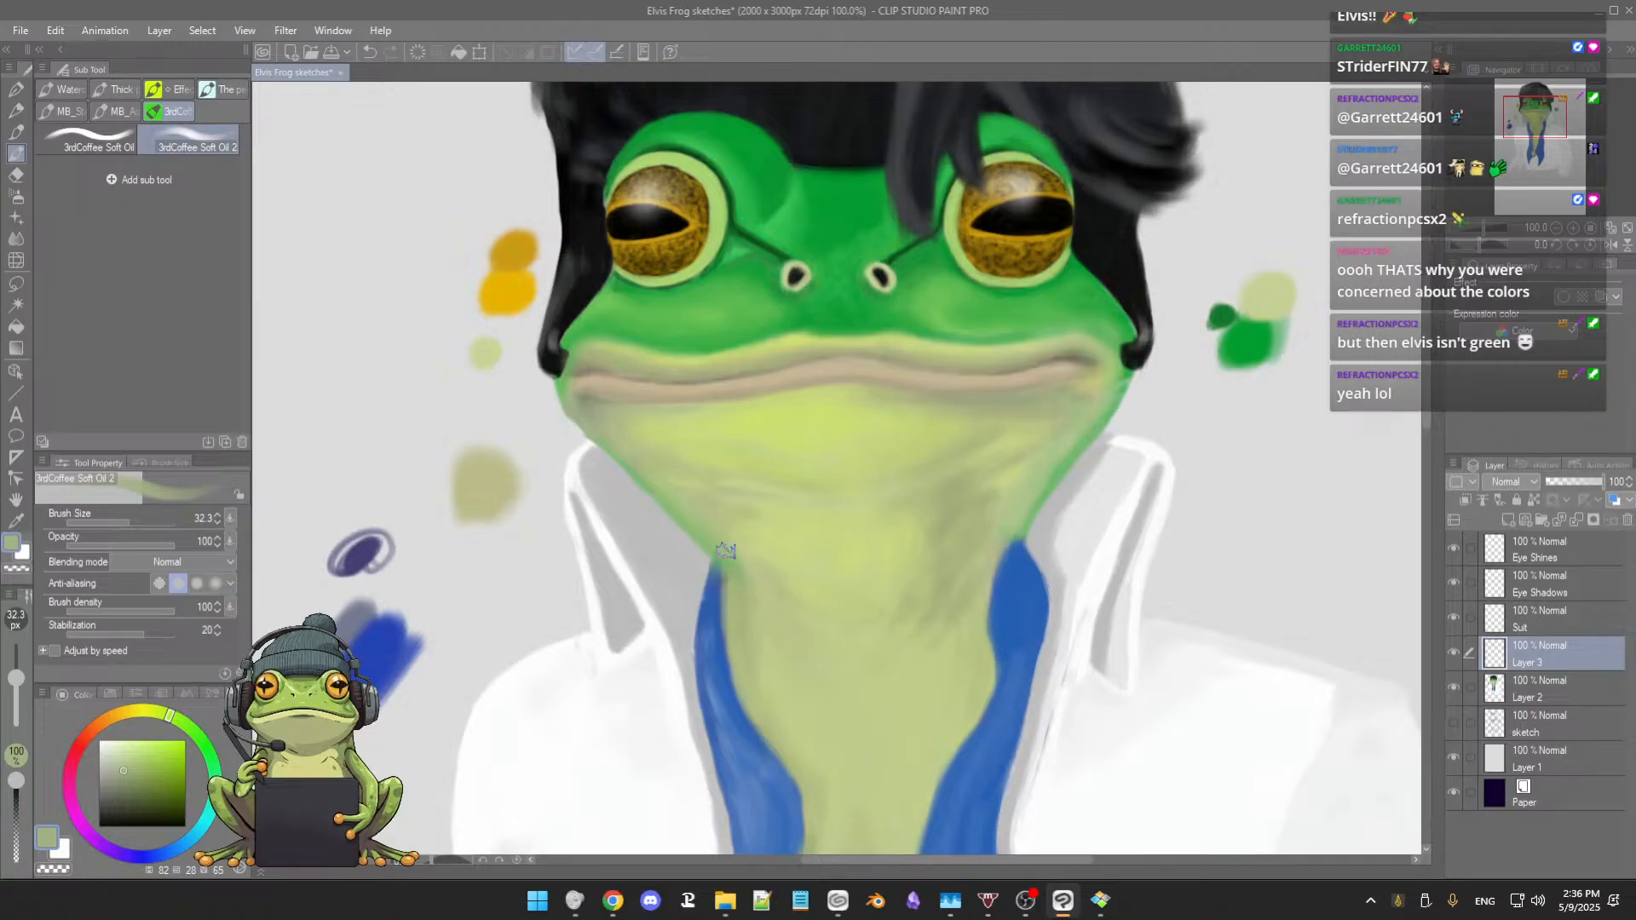
# Step: Compare the painting with Layer 3 hidden and shown, and inspect Layer 3's strokes with Layer 2 temporarily hidden
pyautogui.scroll(-2, 726, 550)
pyautogui.scroll(-3, 758, 478)
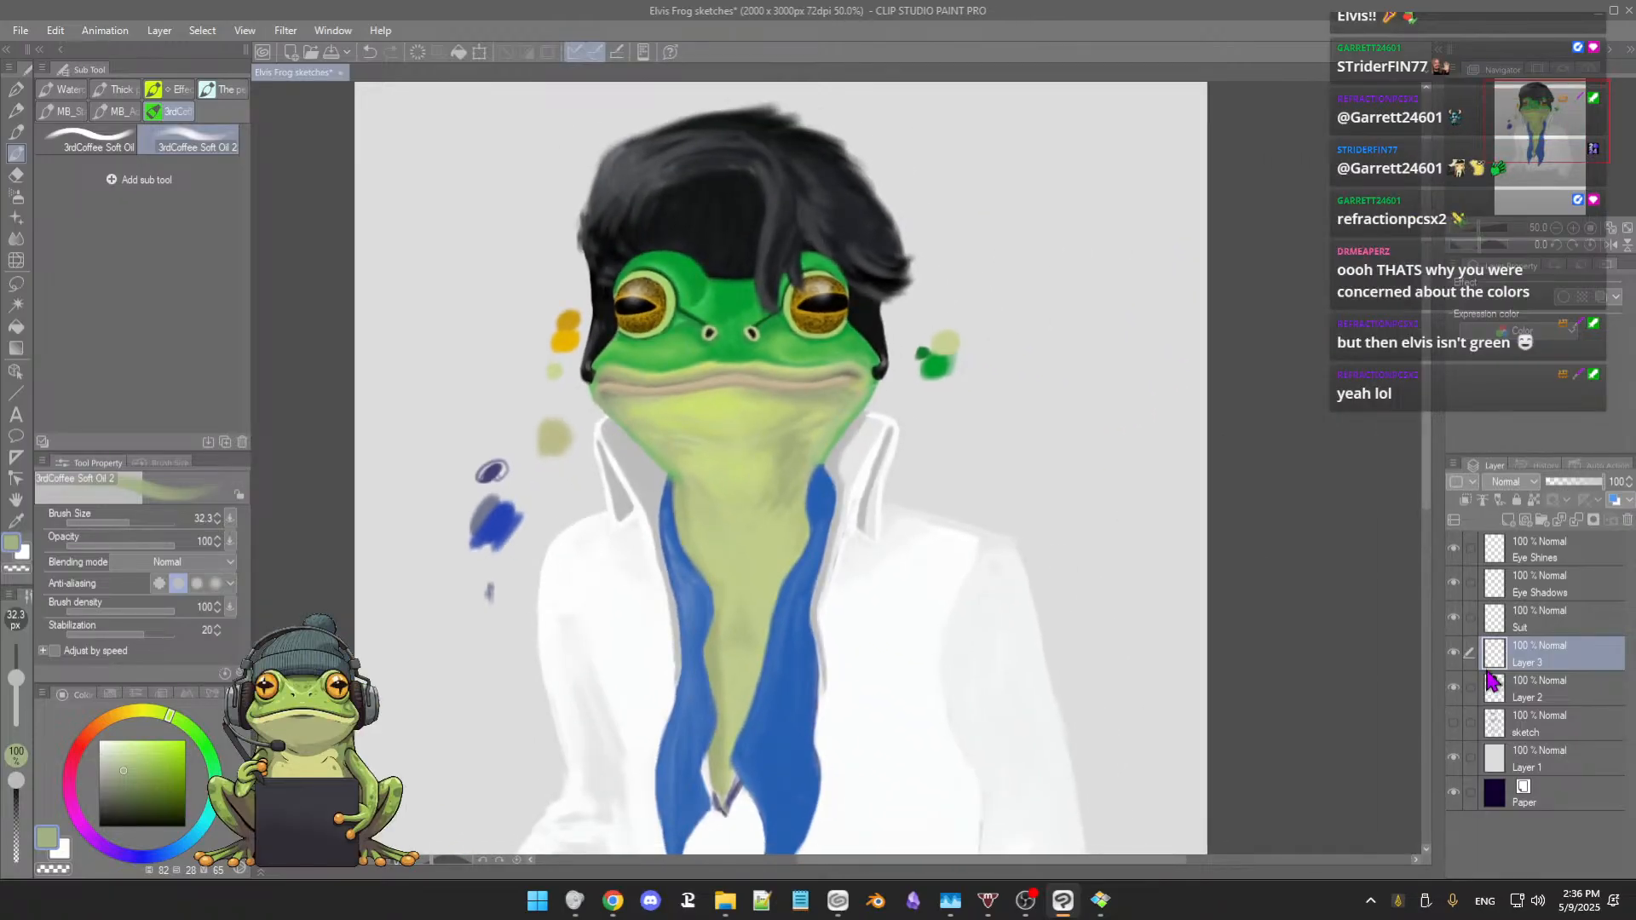
pyautogui.click(1455, 653)
pyautogui.click(1455, 654)
pyautogui.click(1455, 656)
pyautogui.click(1455, 656)
pyautogui.click(1455, 656)
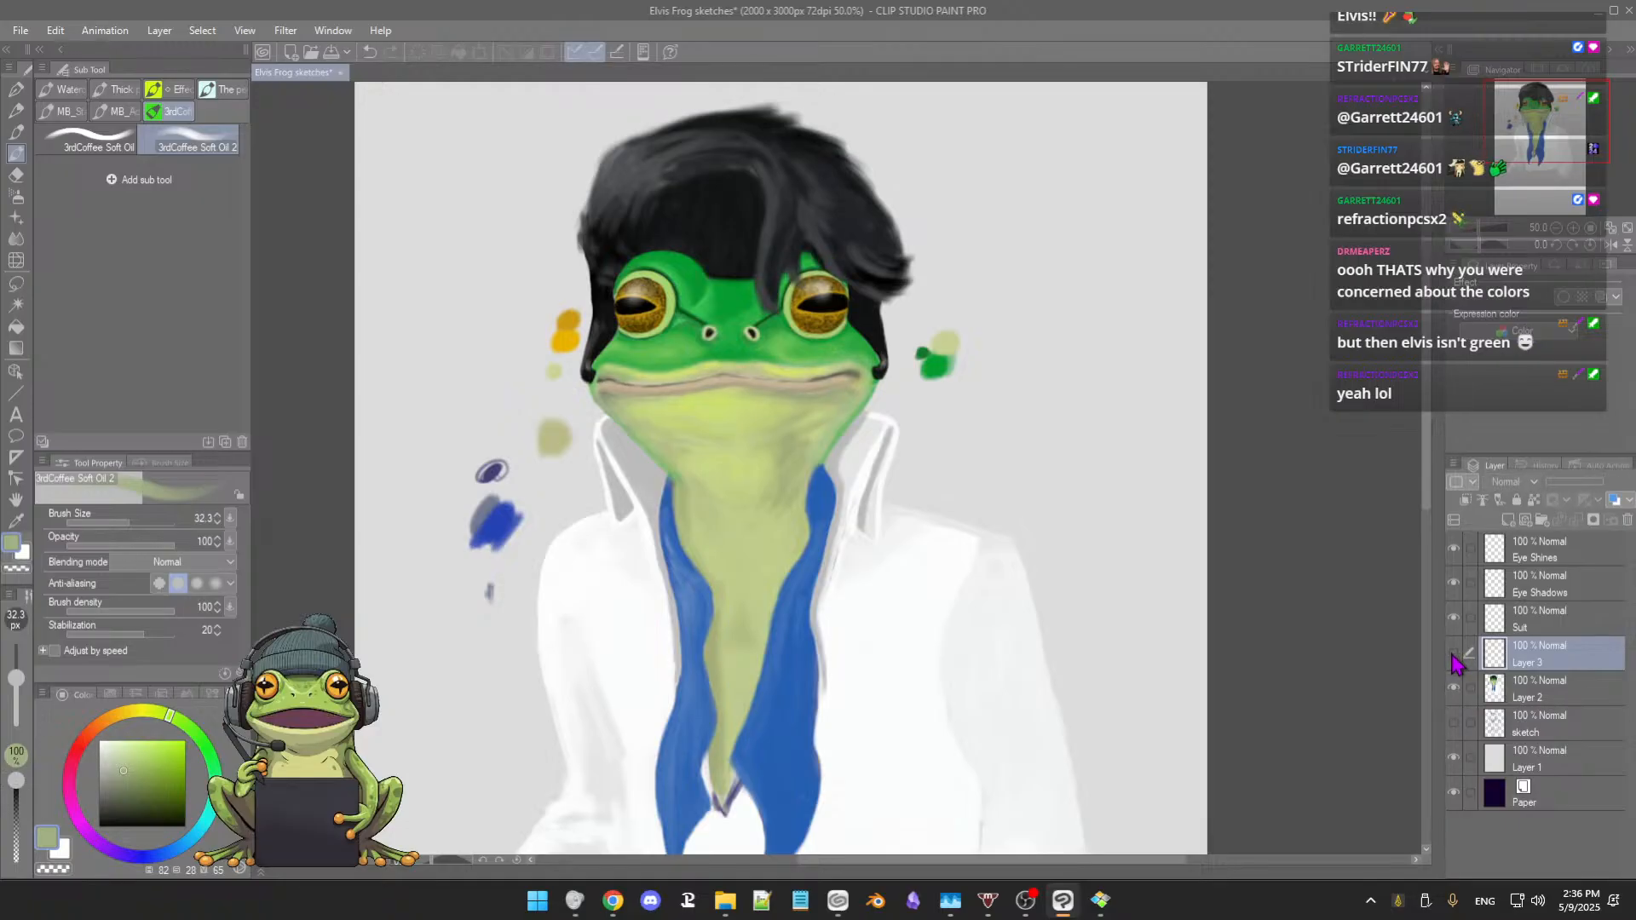
pyautogui.click(1455, 656)
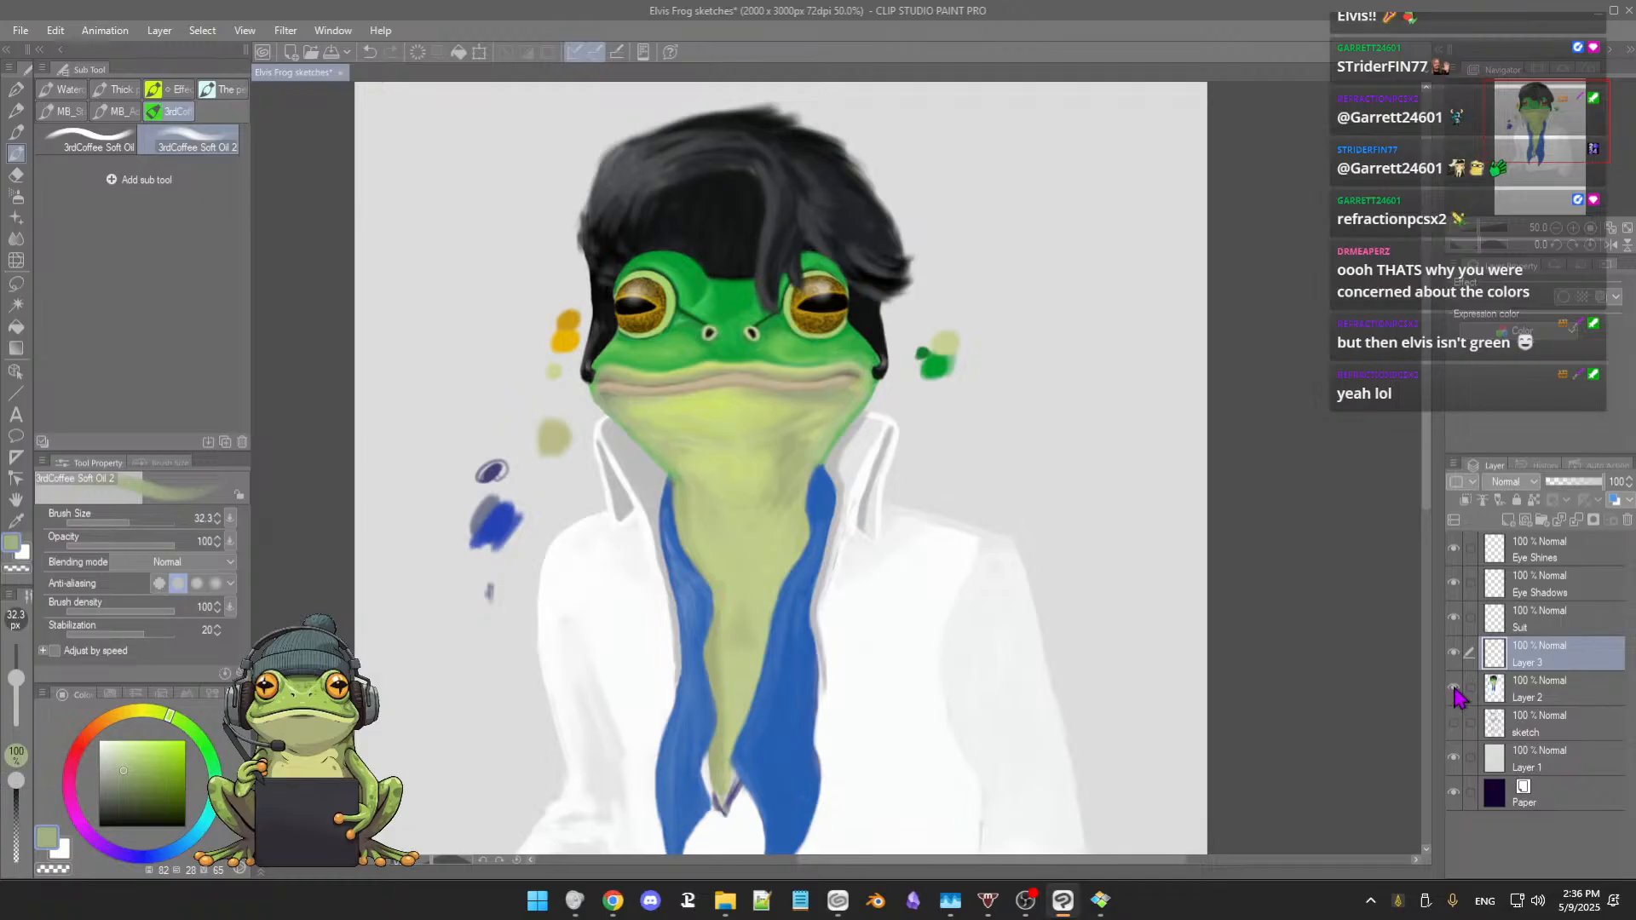
pyautogui.click(1454, 688)
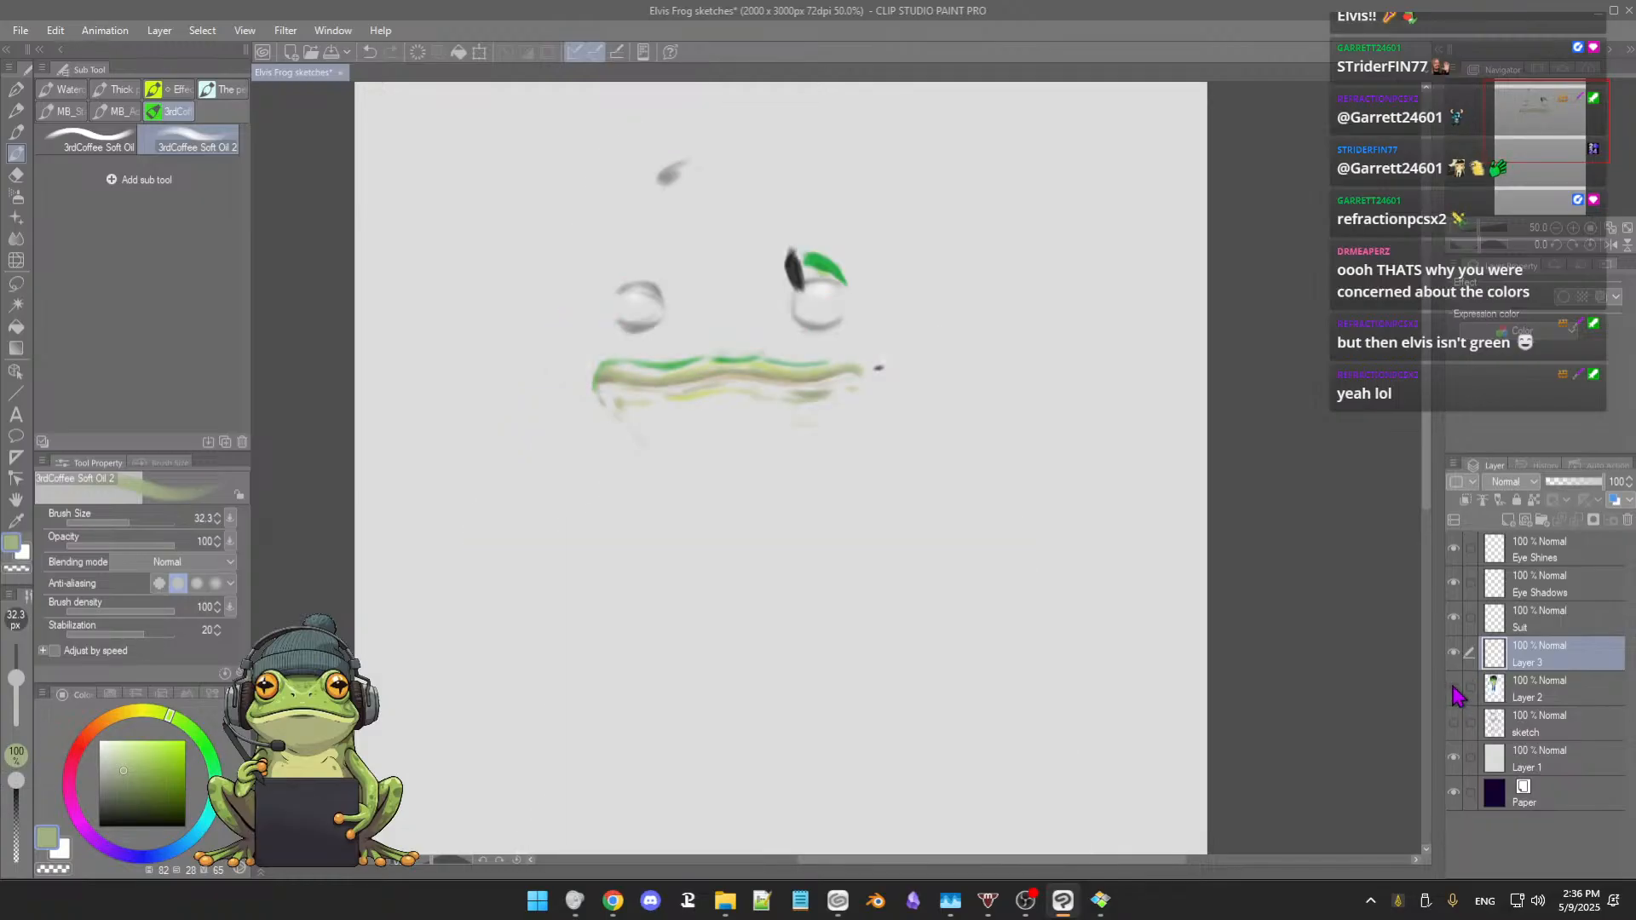
pyautogui.click(1453, 687)
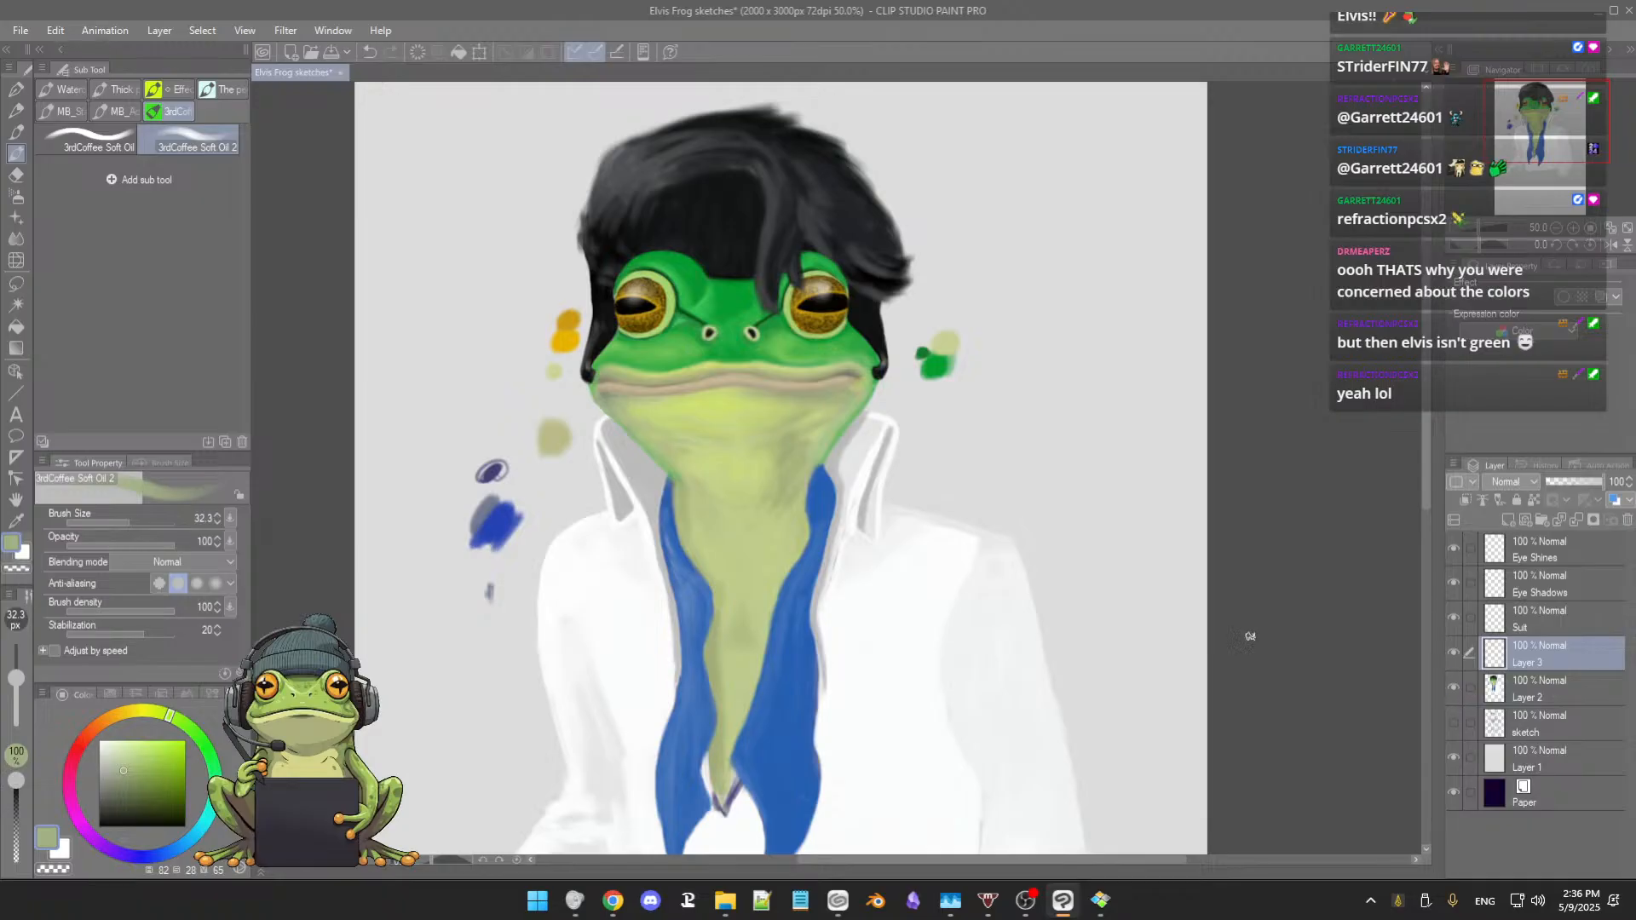
pyautogui.scroll(-2, 1071, 504)
pyautogui.moveTo(1071, 504); pyautogui.dragTo(1059, 495)
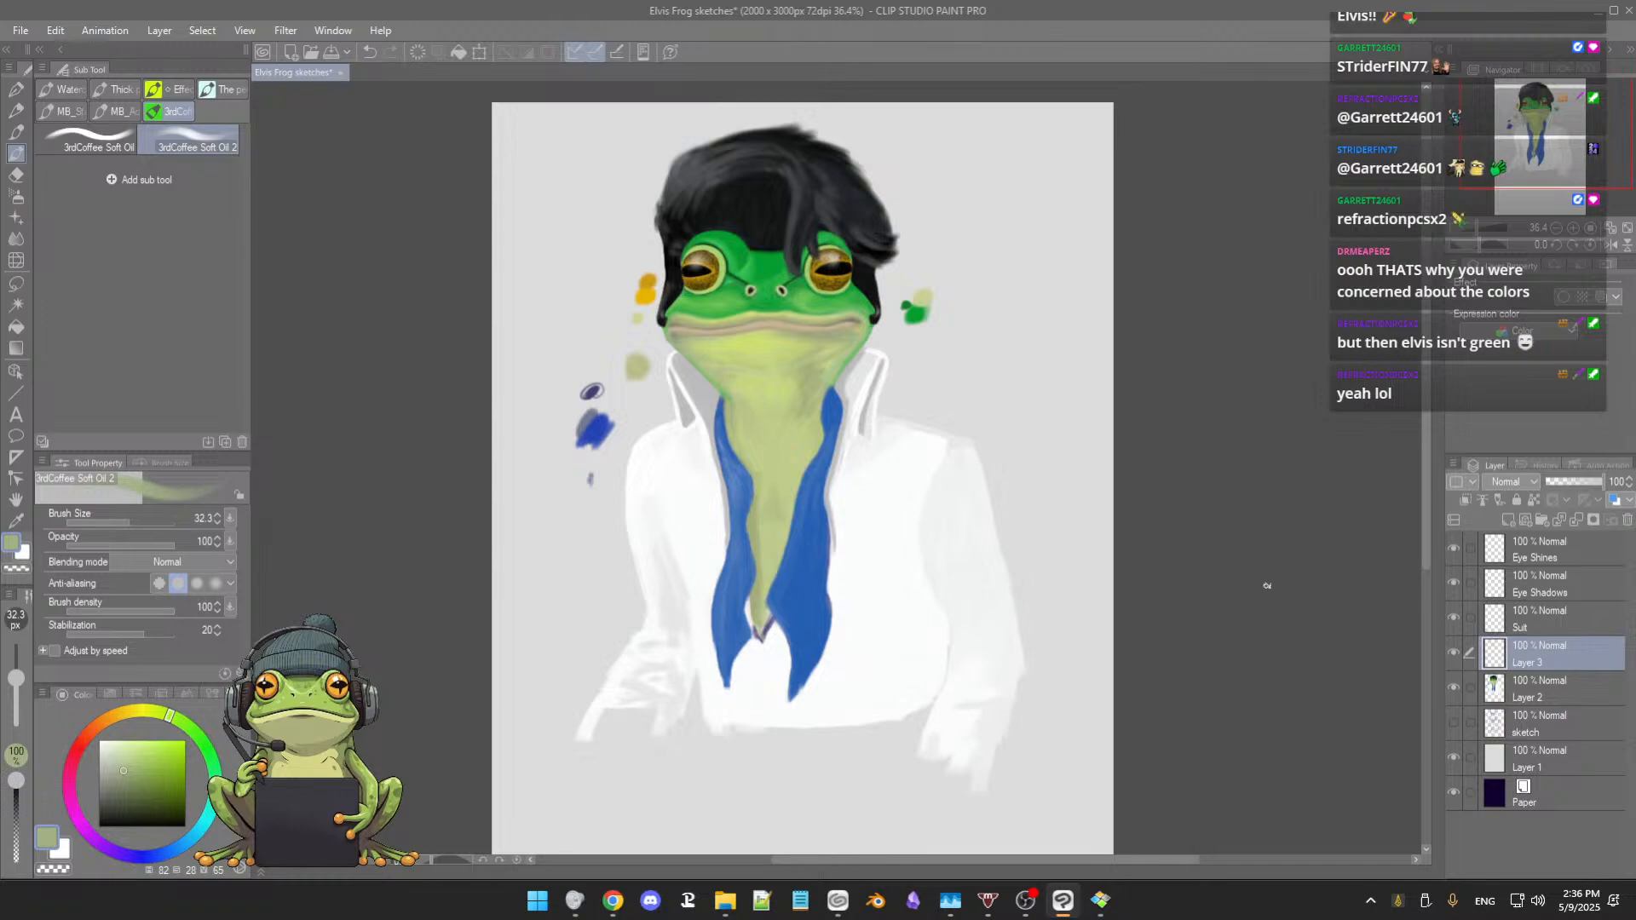
# Step: Blend the cheek skin just below the right mouth corner on Layer 3 with sampled mid green and soft light green
pyautogui.scroll(6, 818, 426)
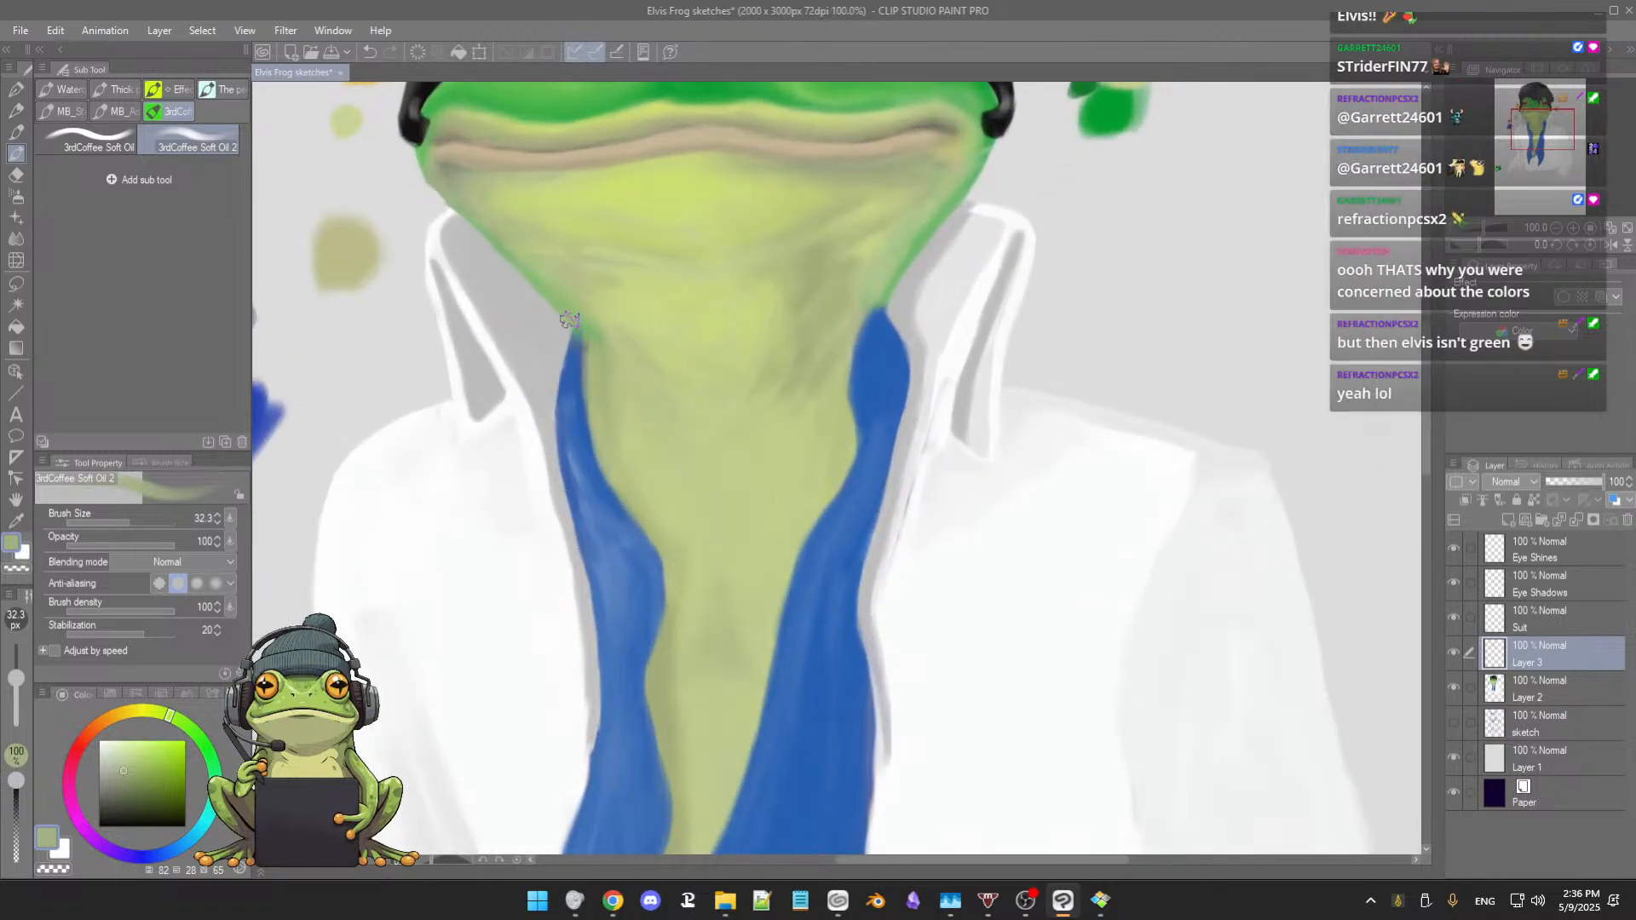
pyautogui.scroll(-2, 798, 432)
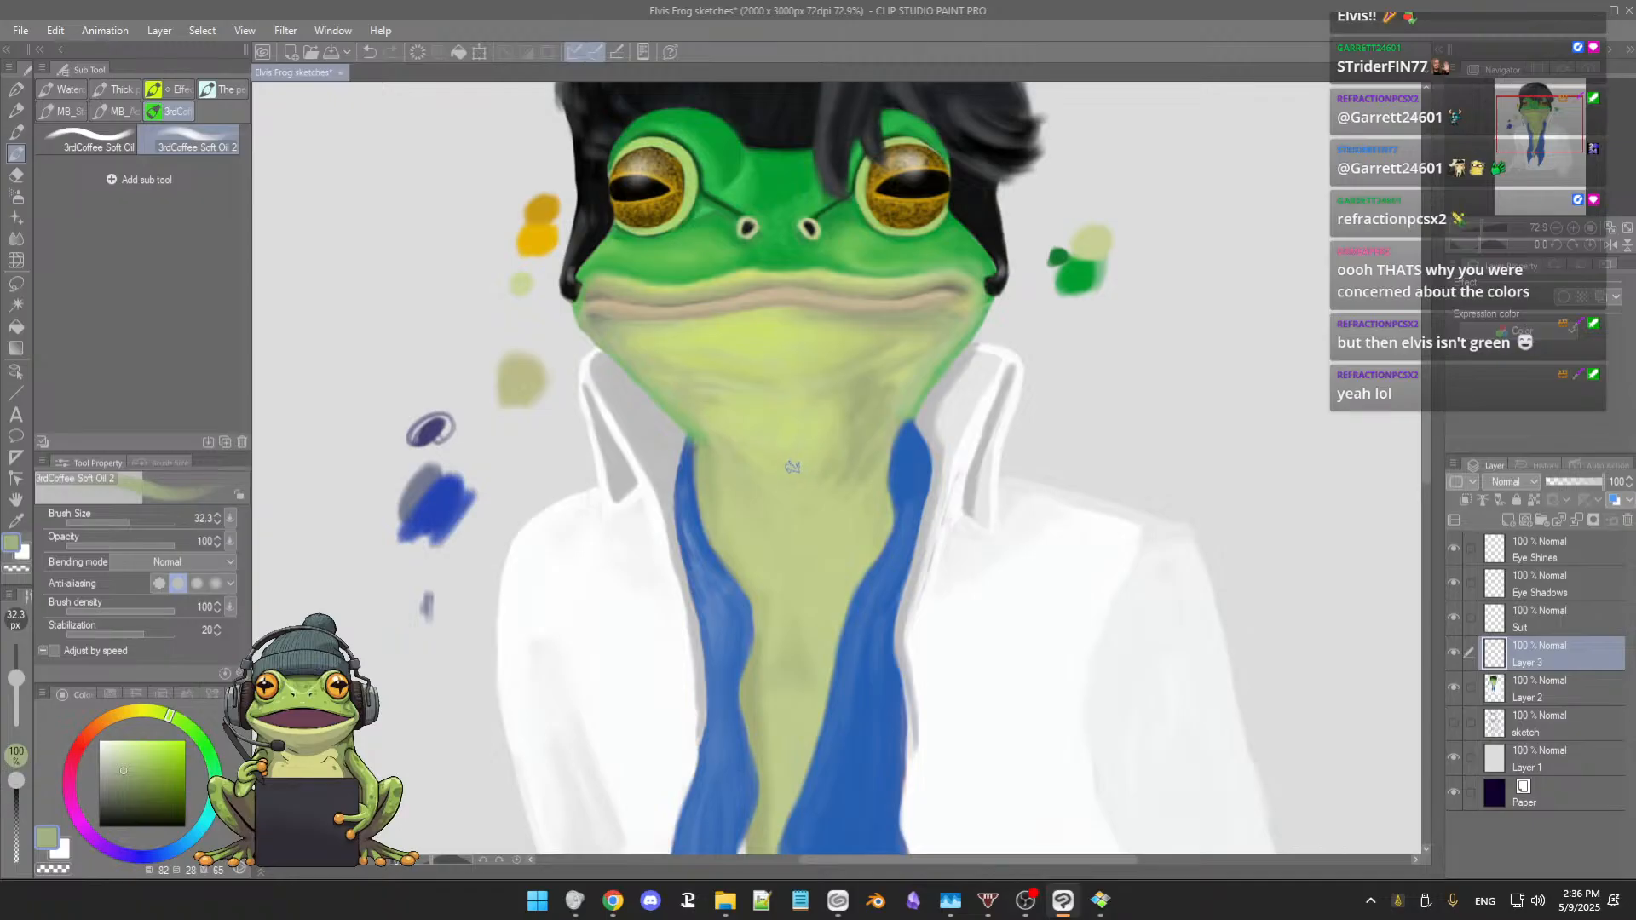
pyautogui.scroll(-1, 793, 467)
pyautogui.moveTo(793, 467); pyautogui.dragTo(790, 511)
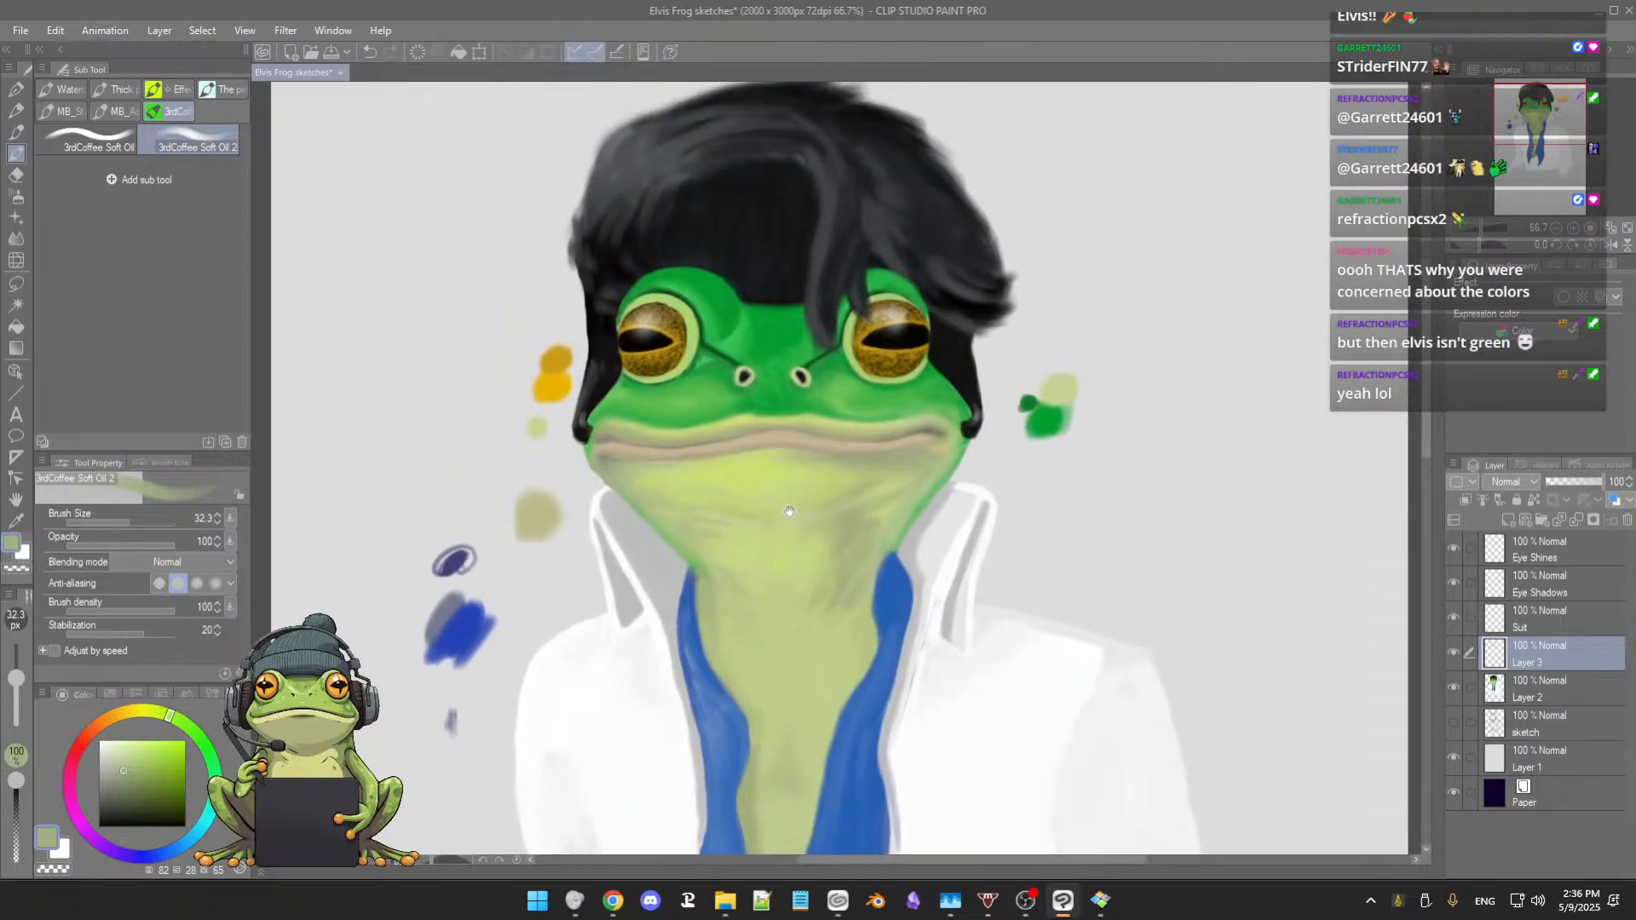
pyautogui.scroll(4, 793, 498)
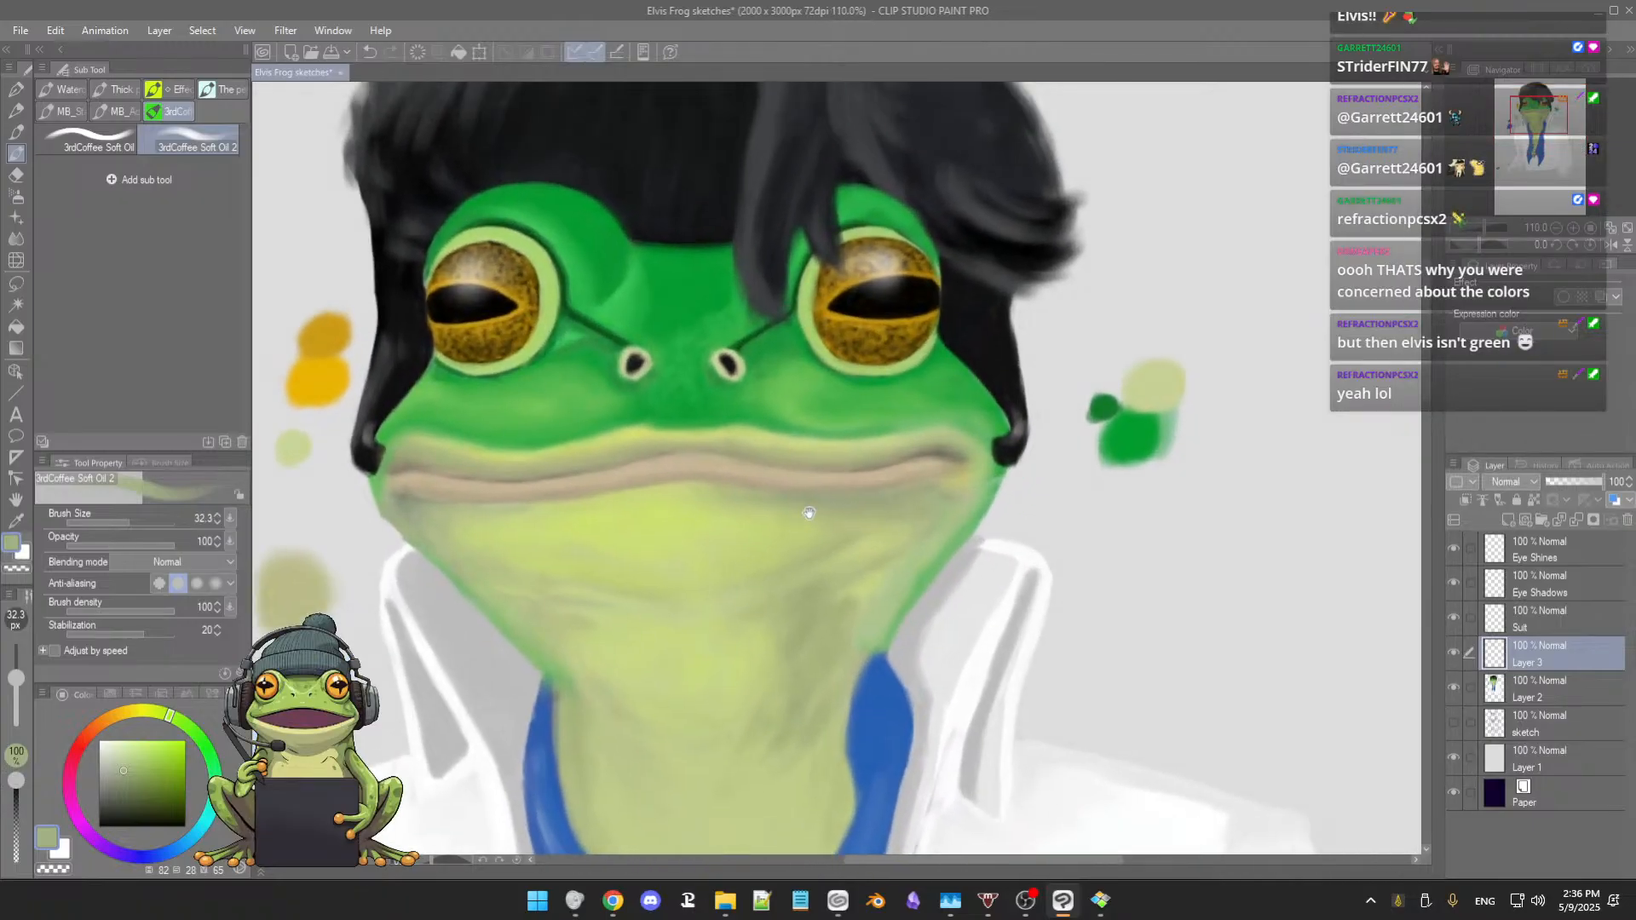
pyautogui.moveTo(818, 514); pyautogui.dragTo(825, 507)
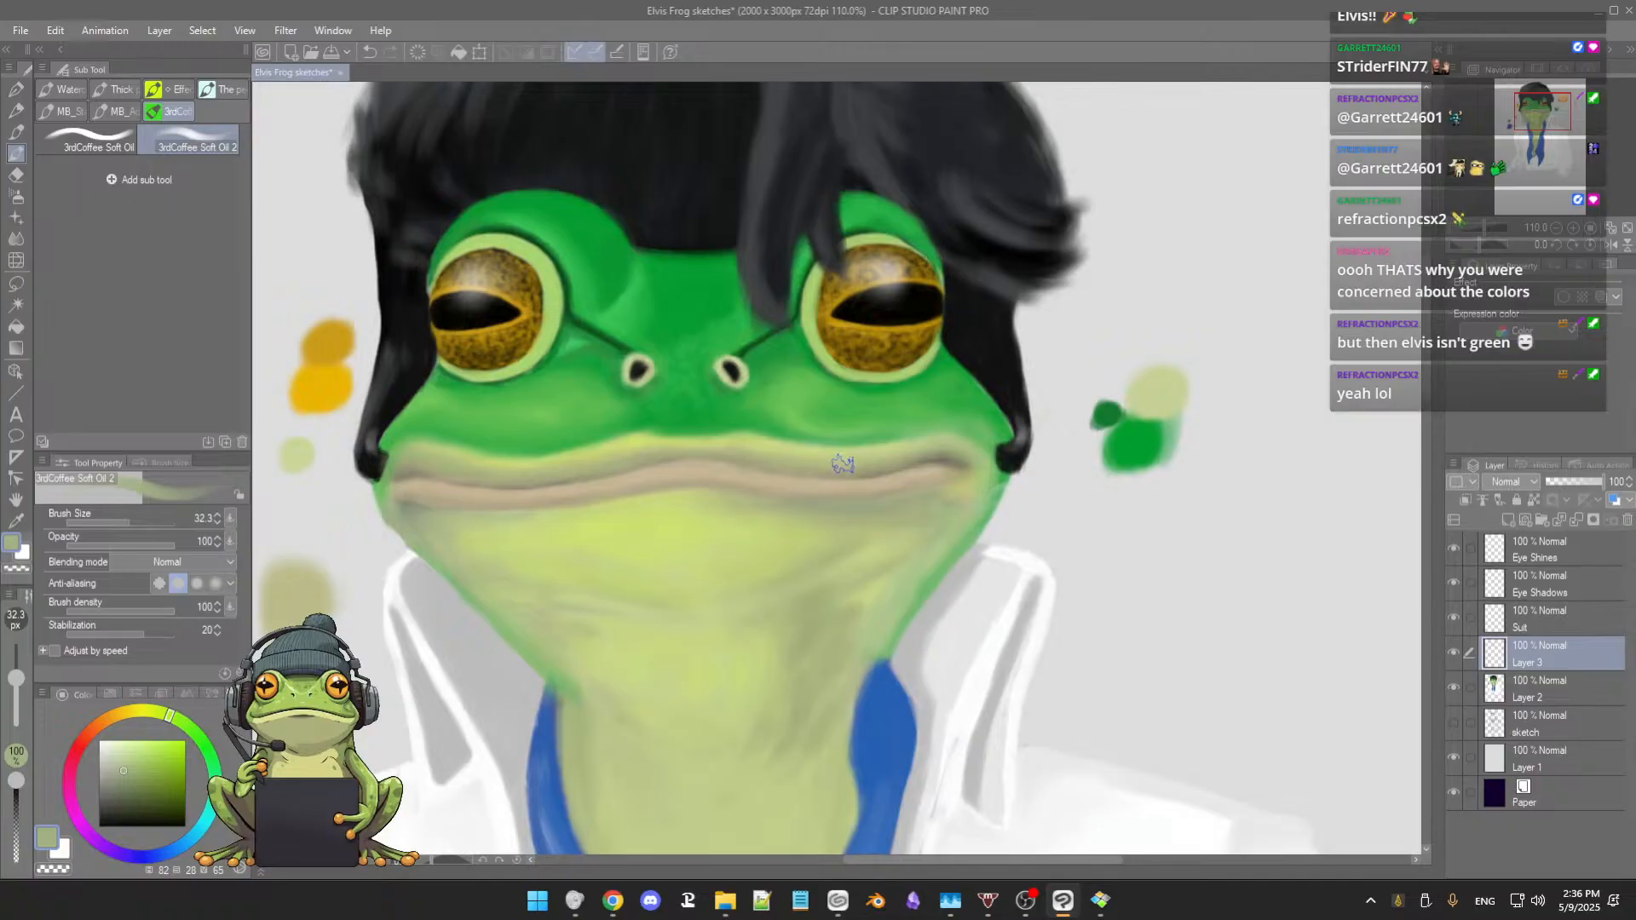
pyautogui.keyDown('alt'); pyautogui.click(1003, 478); pyautogui.keyUp('alt')
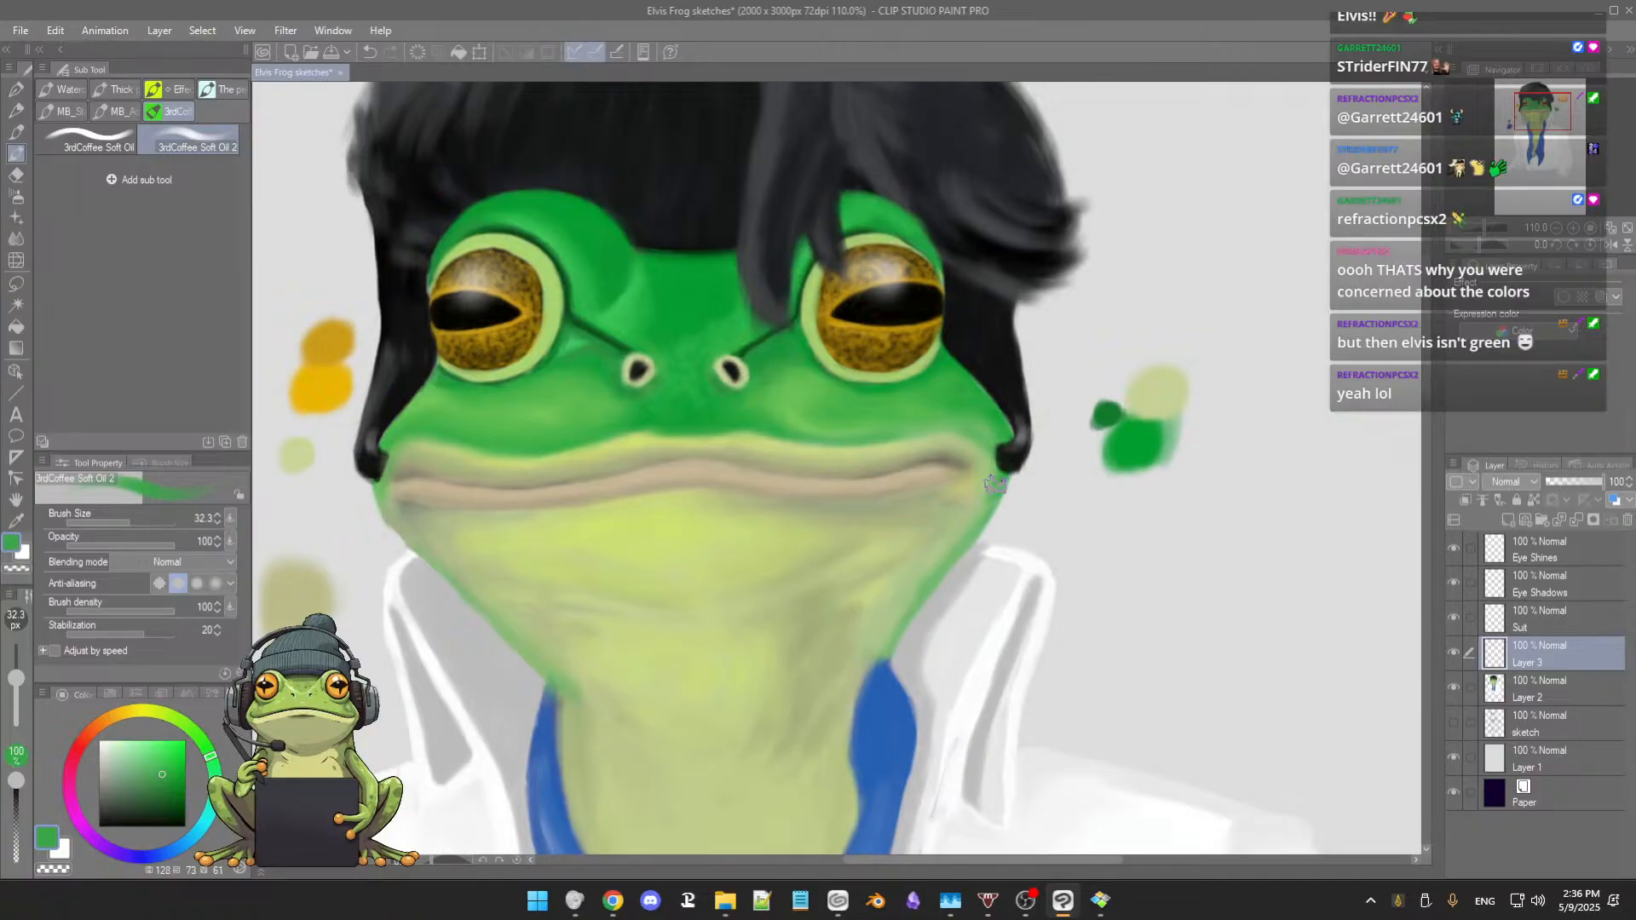
pyautogui.keyDown('alt'); pyautogui.click(981, 500); pyautogui.keyUp('alt')
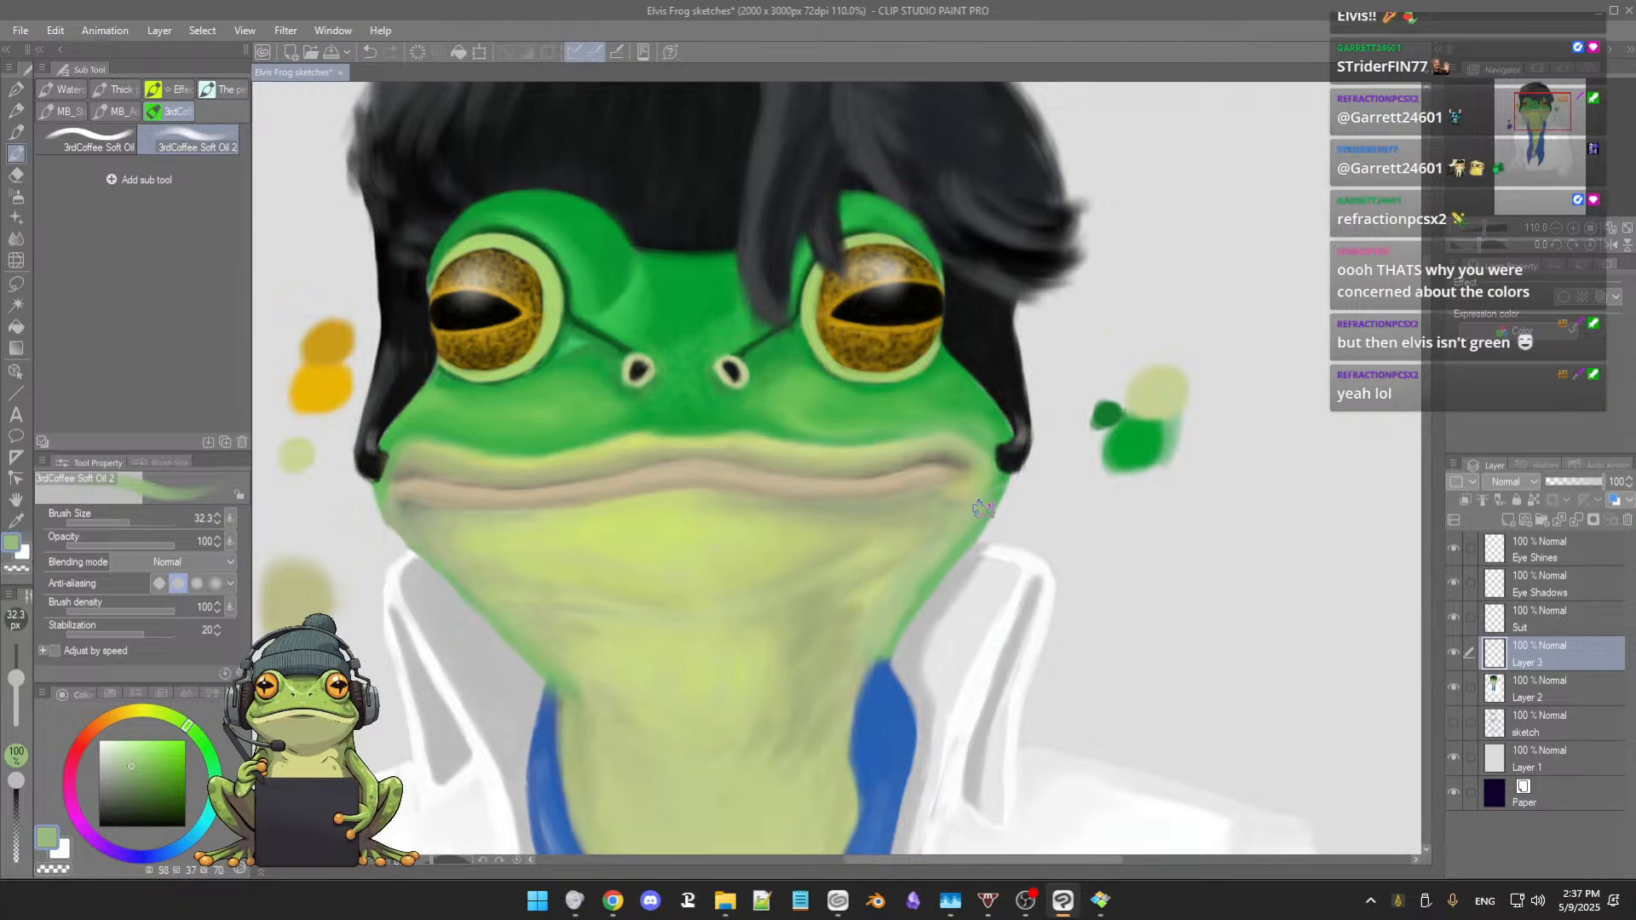
# Step: Soften the transition from the right jaw's green edge into the chin with sampled green and muted yellow-green tones
pyautogui.moveTo(950, 537); pyautogui.dragTo(968, 500)
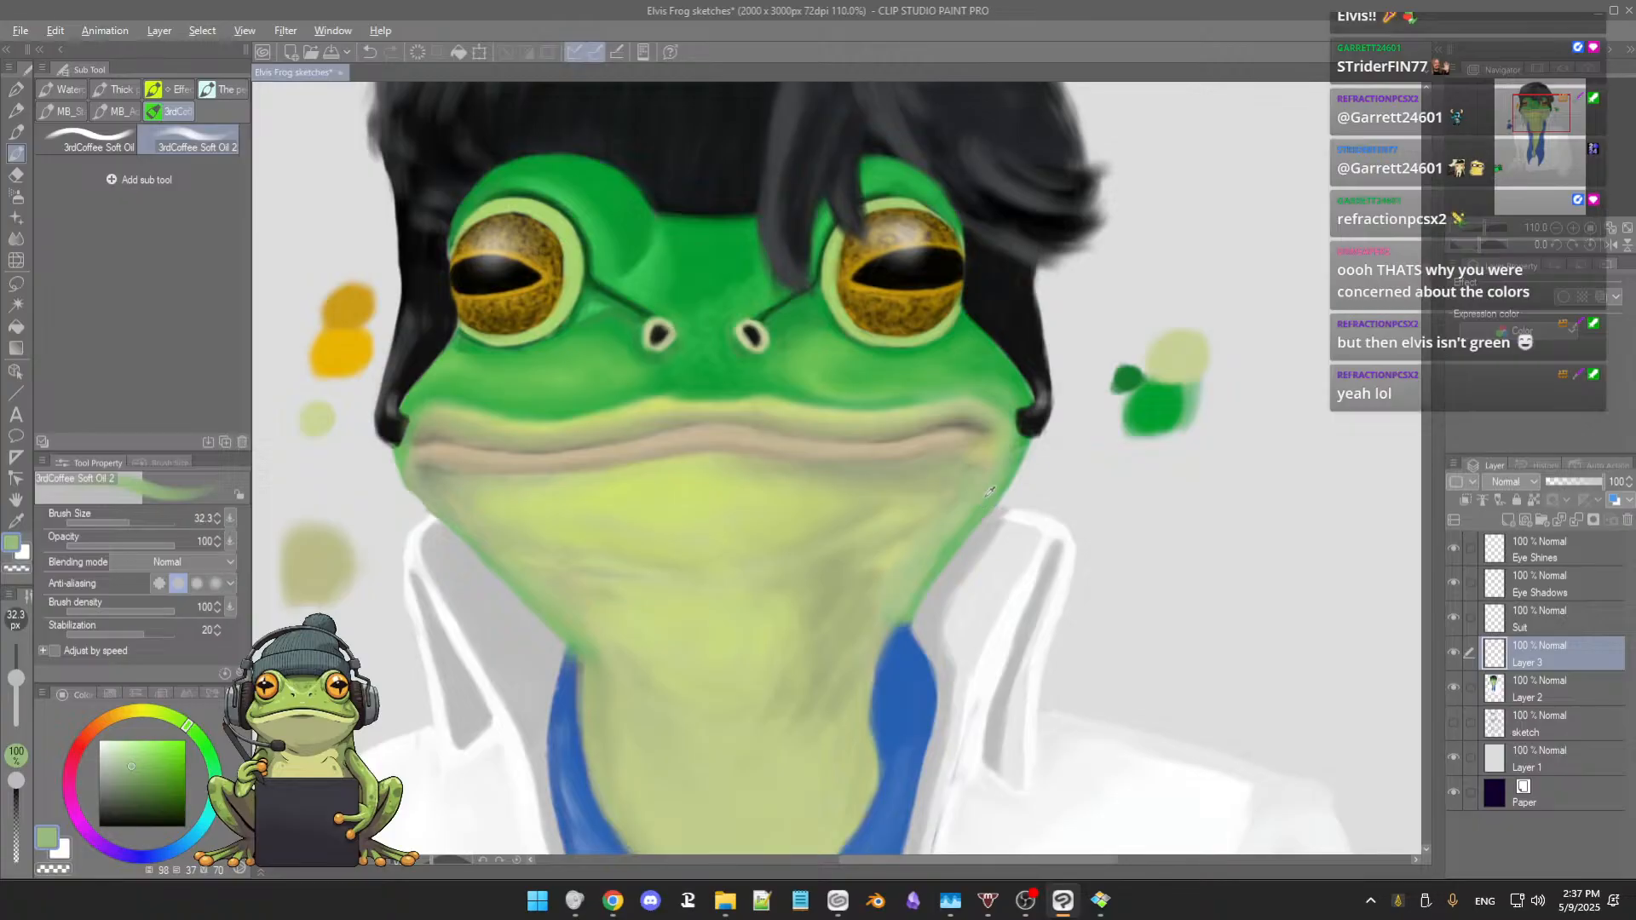
pyautogui.keyDown('alt'); pyautogui.click(1019, 449); pyautogui.keyUp('alt')
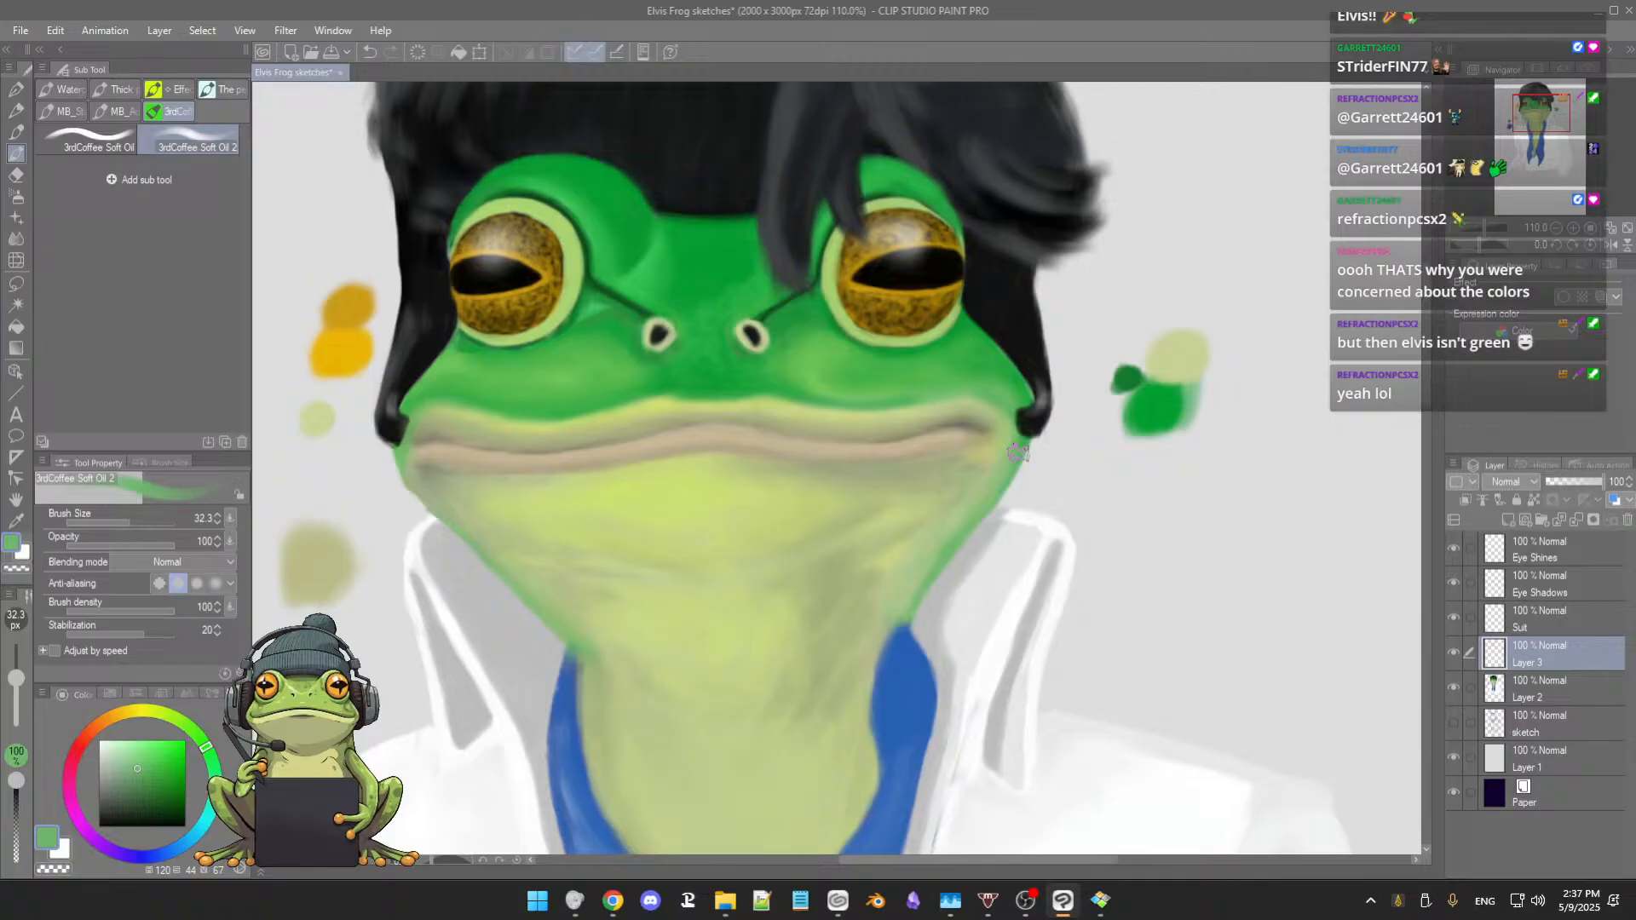
pyautogui.keyDown('alt'); pyautogui.click(974, 490); pyautogui.keyUp('alt')
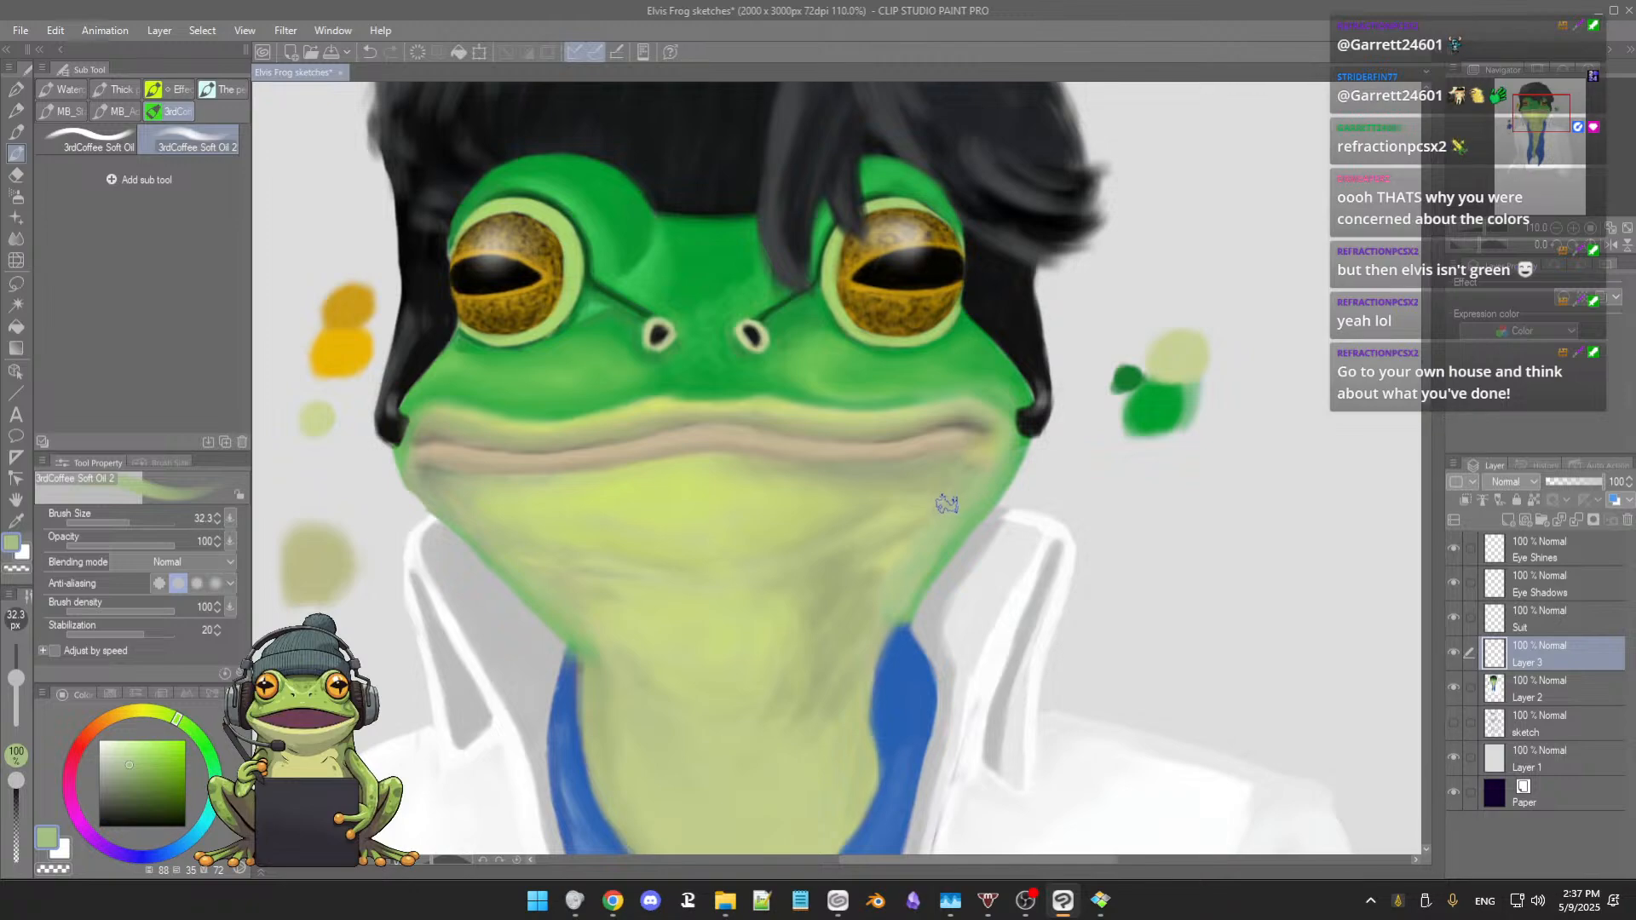
pyautogui.keyDown('alt'); pyautogui.click(958, 473); pyautogui.keyUp('alt')
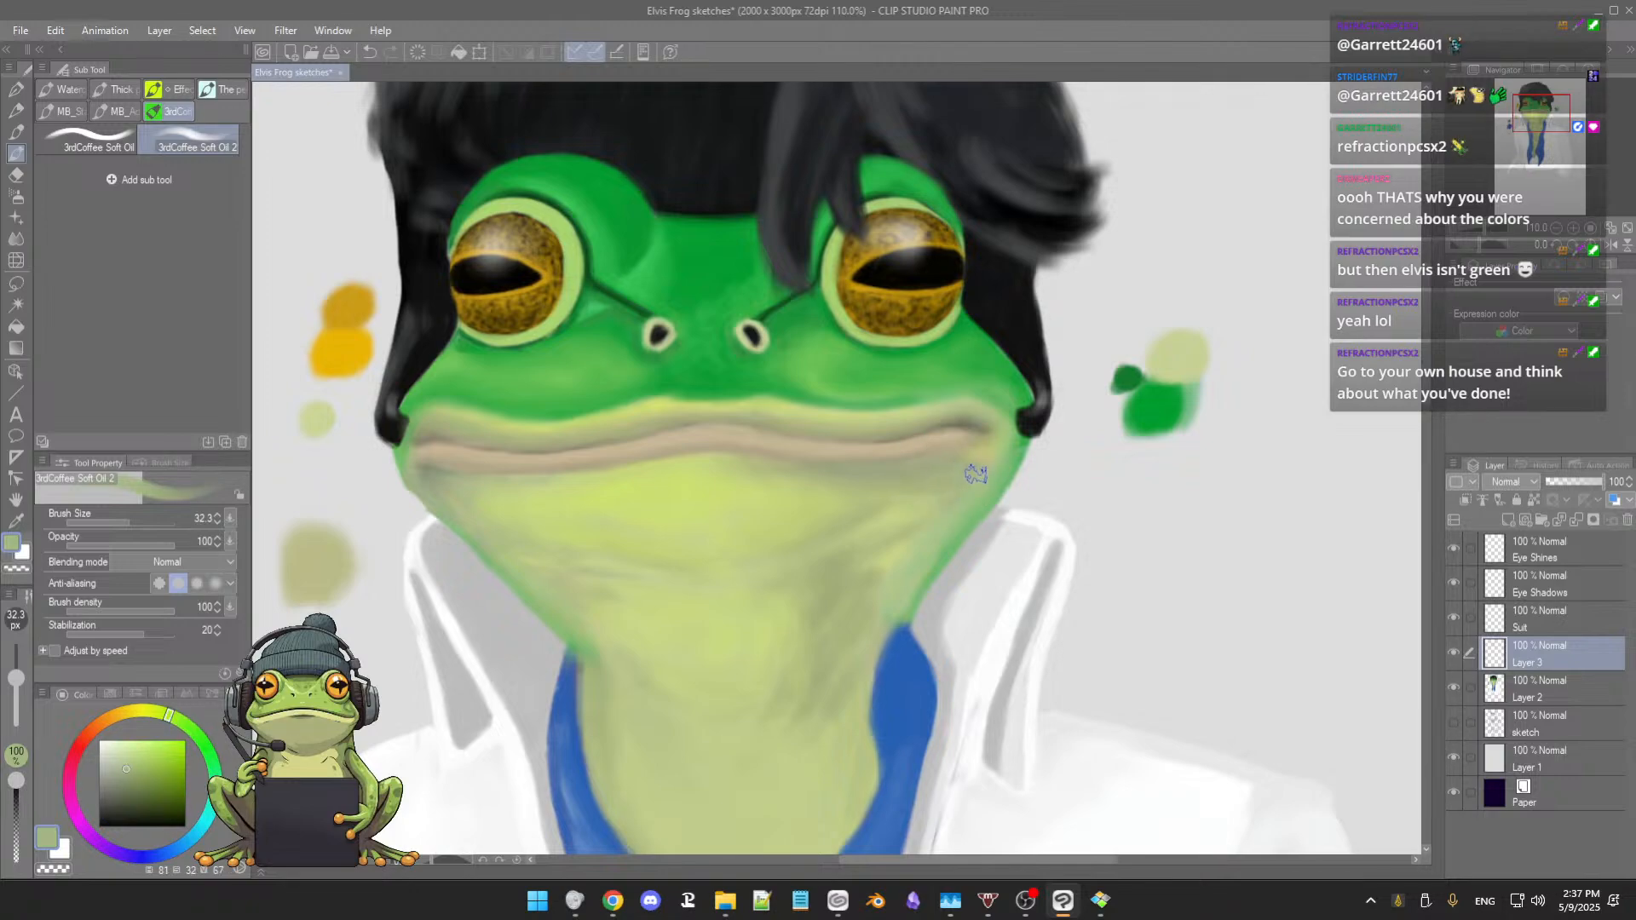
# Step: Blend the shaded chin skin below the right half of the mouth on Layer 3 with sampled muted yellow-greens
pyautogui.moveTo(868, 565); pyautogui.dragTo(892, 539)
pyautogui.keyDown('alt'); pyautogui.click(878, 475); pyautogui.keyUp('alt')
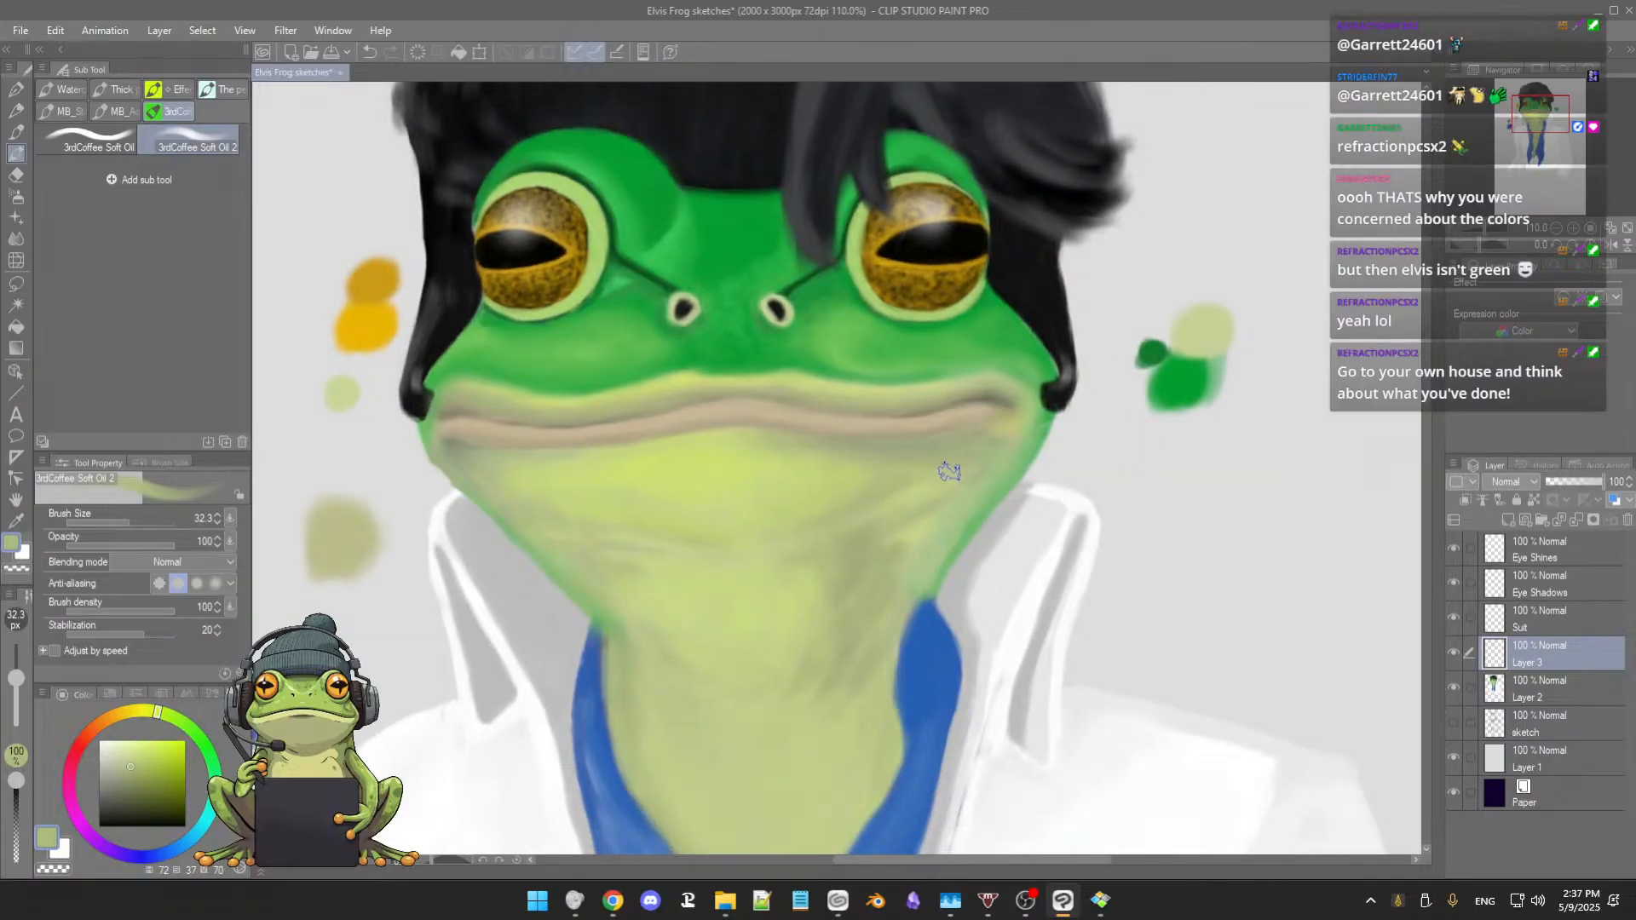
pyautogui.keyDown('alt'); pyautogui.click(896, 538); pyautogui.keyUp('alt')
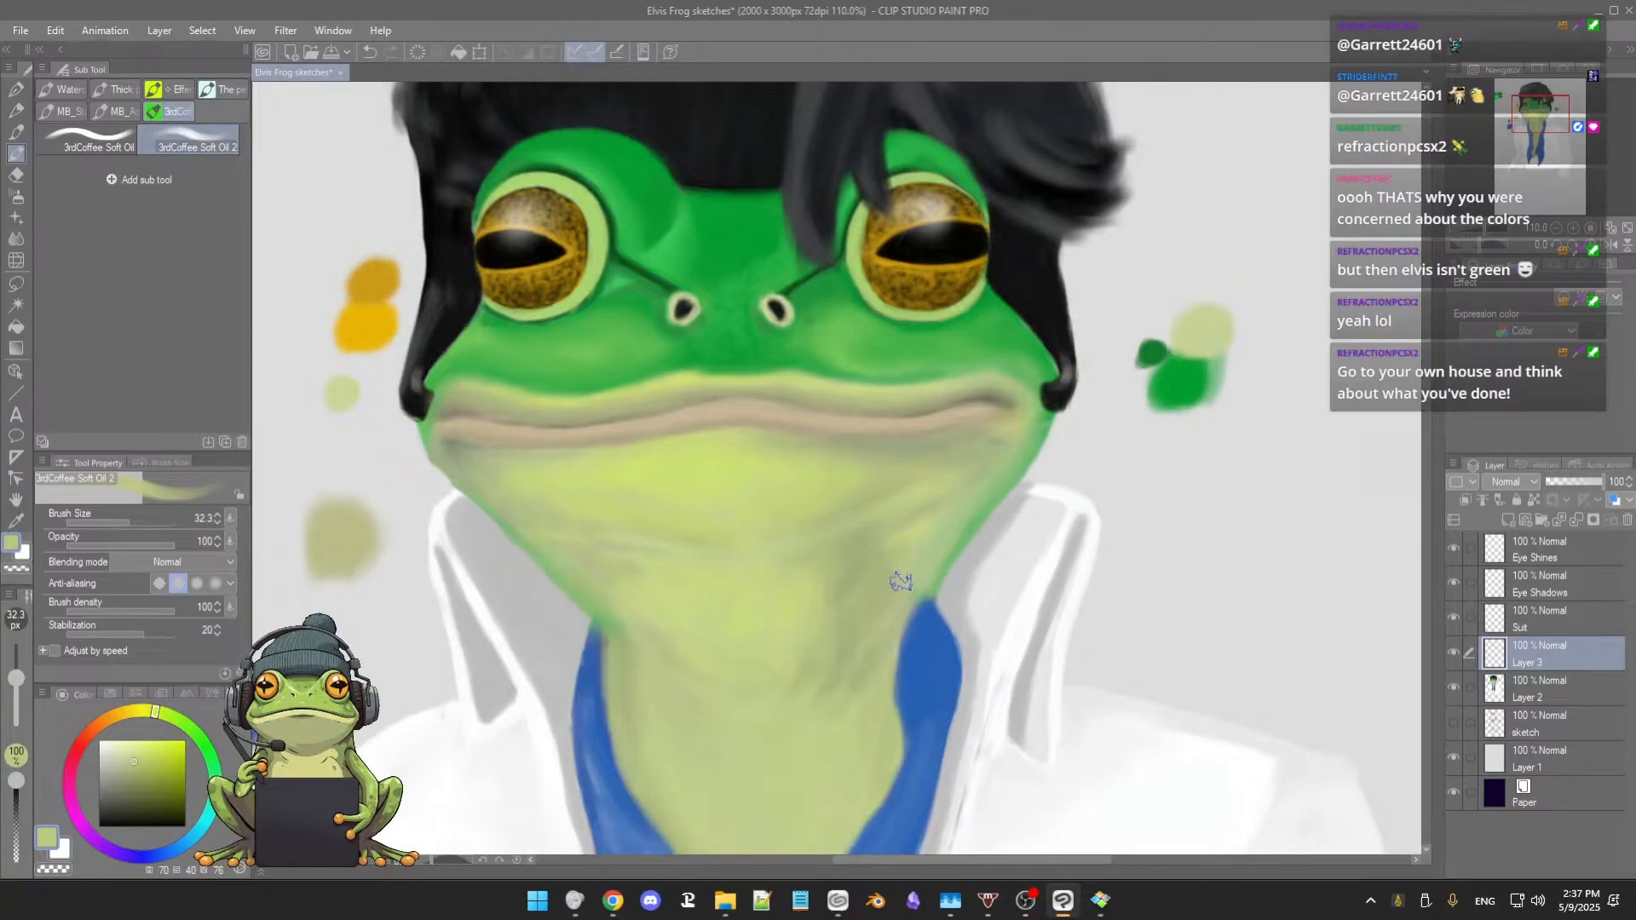
pyautogui.keyDown('alt'); pyautogui.click(876, 535); pyautogui.keyUp('alt')
pyautogui.moveTo(880, 515); pyautogui.dragTo(855, 534)
pyautogui.scroll(-2, 874, 526)
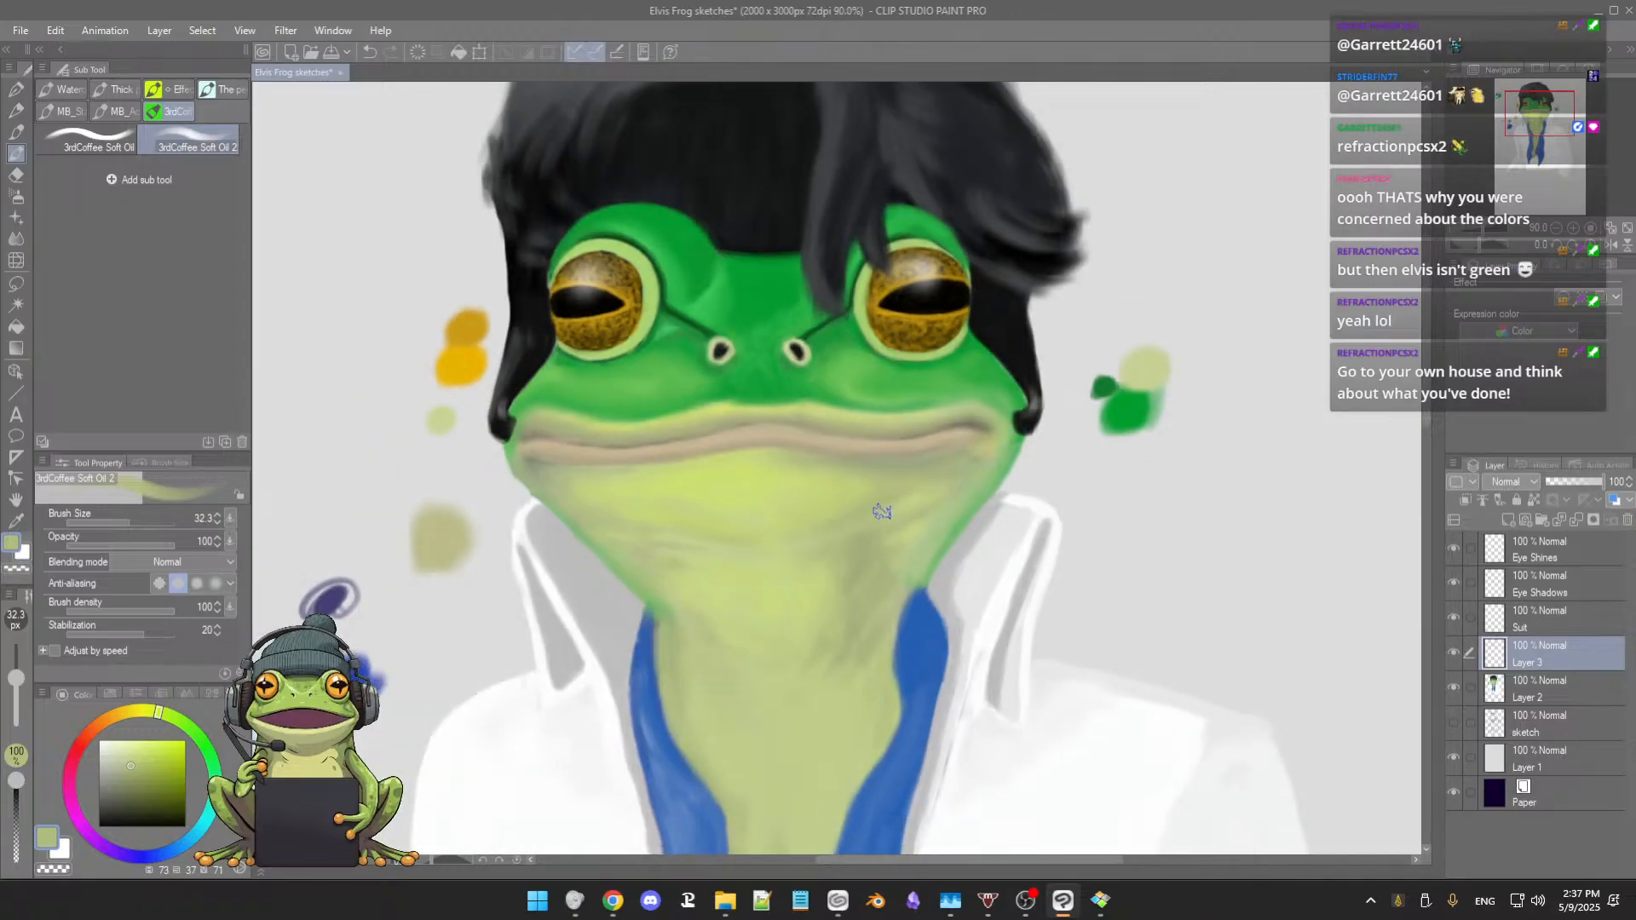
# Step: Blend the green muzzle skin between the nostrils and upper lip with sampled mid greens at brush size 28
pyautogui.scroll(4, 846, 465)
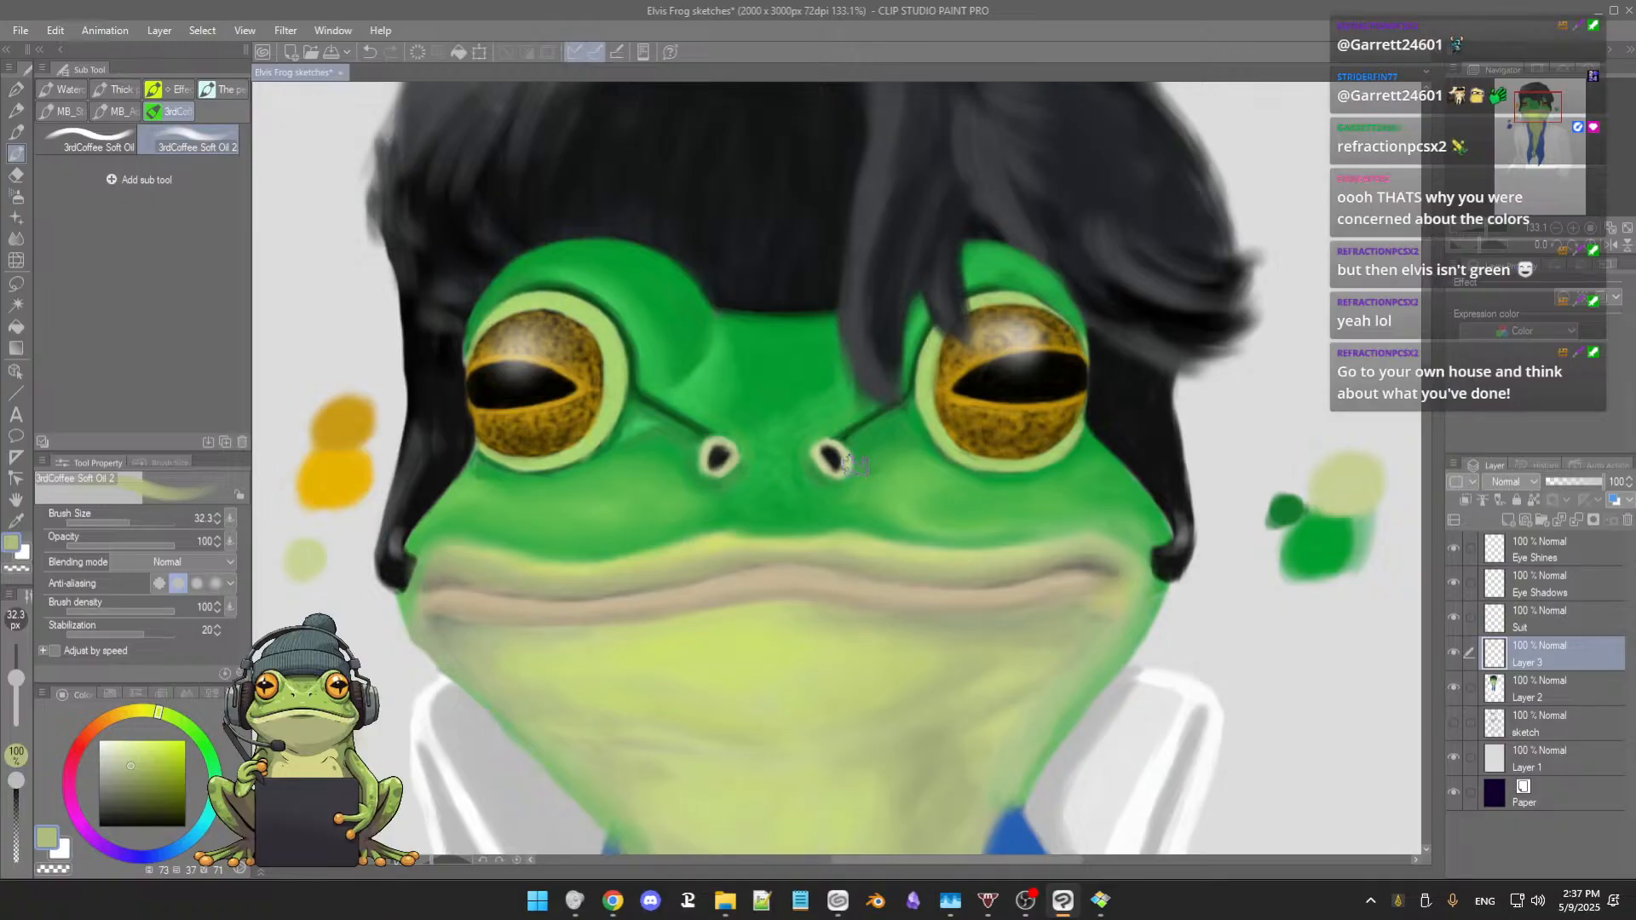
pyautogui.keyDown('alt'); pyautogui.click(922, 529); pyautogui.keyUp('alt')
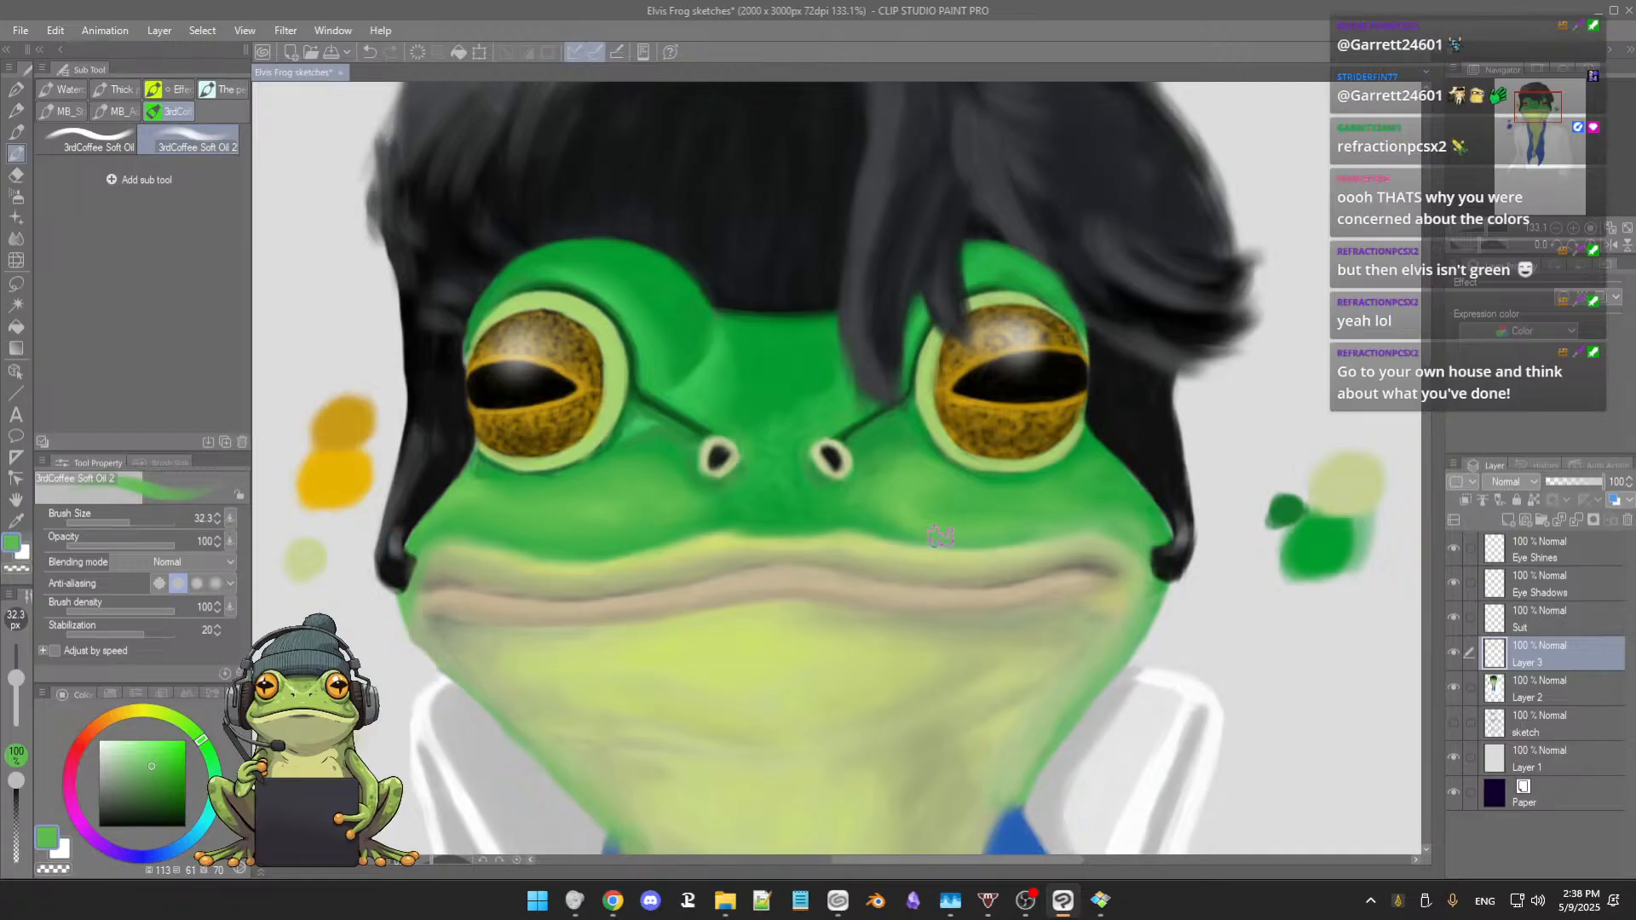
pyautogui.press('[')
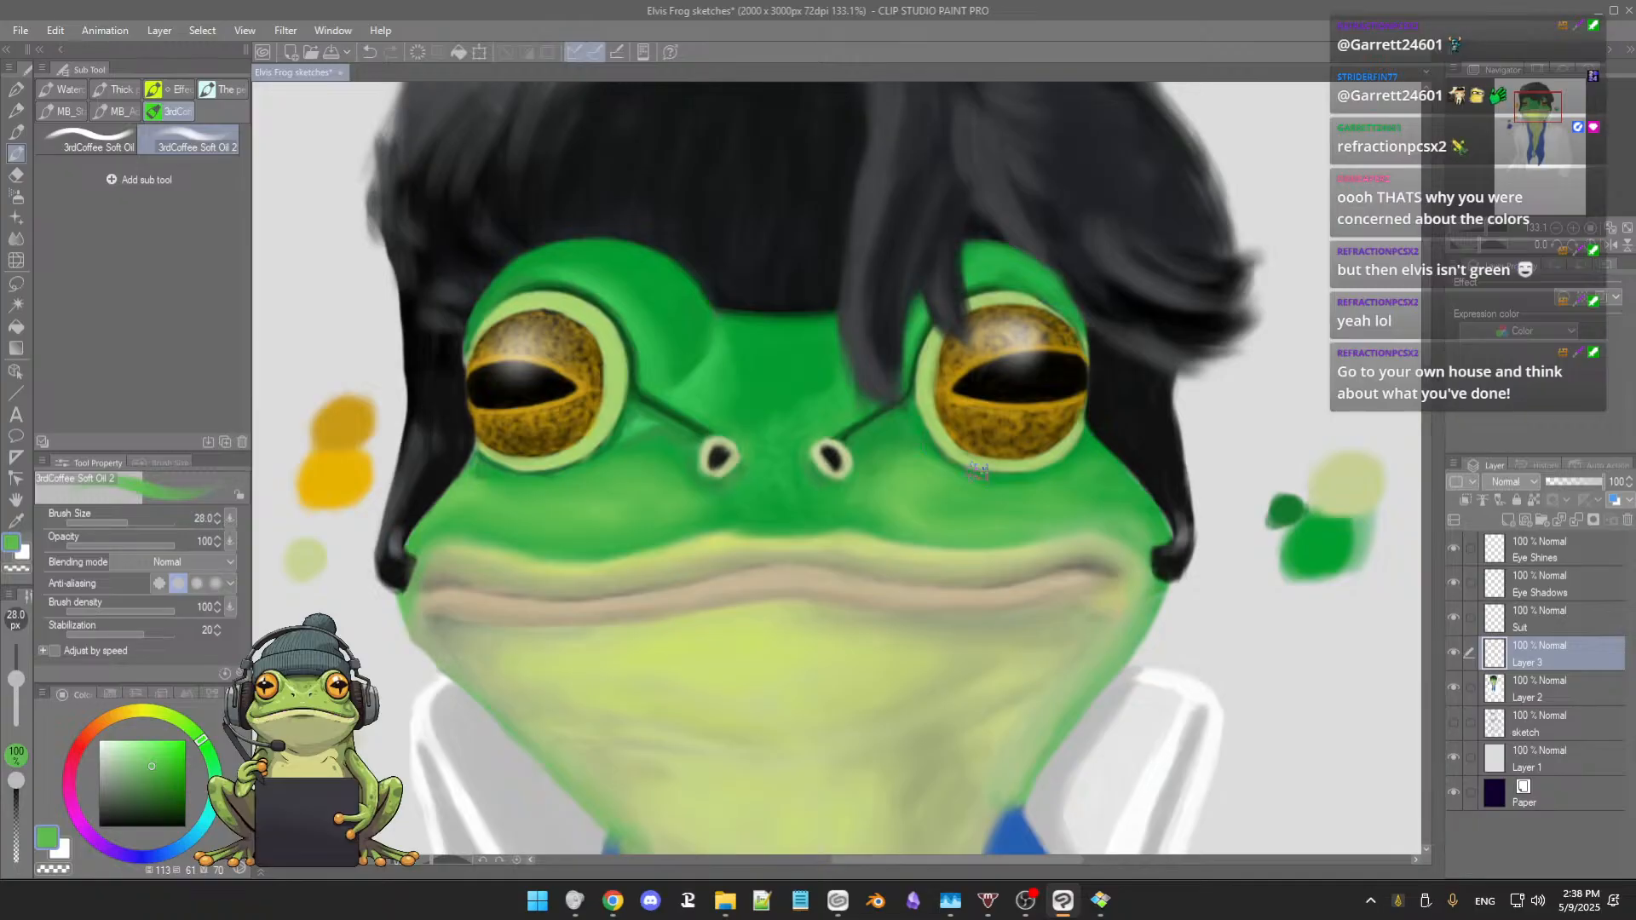
pyautogui.keyDown('alt'); pyautogui.click(889, 516); pyautogui.keyUp('alt')
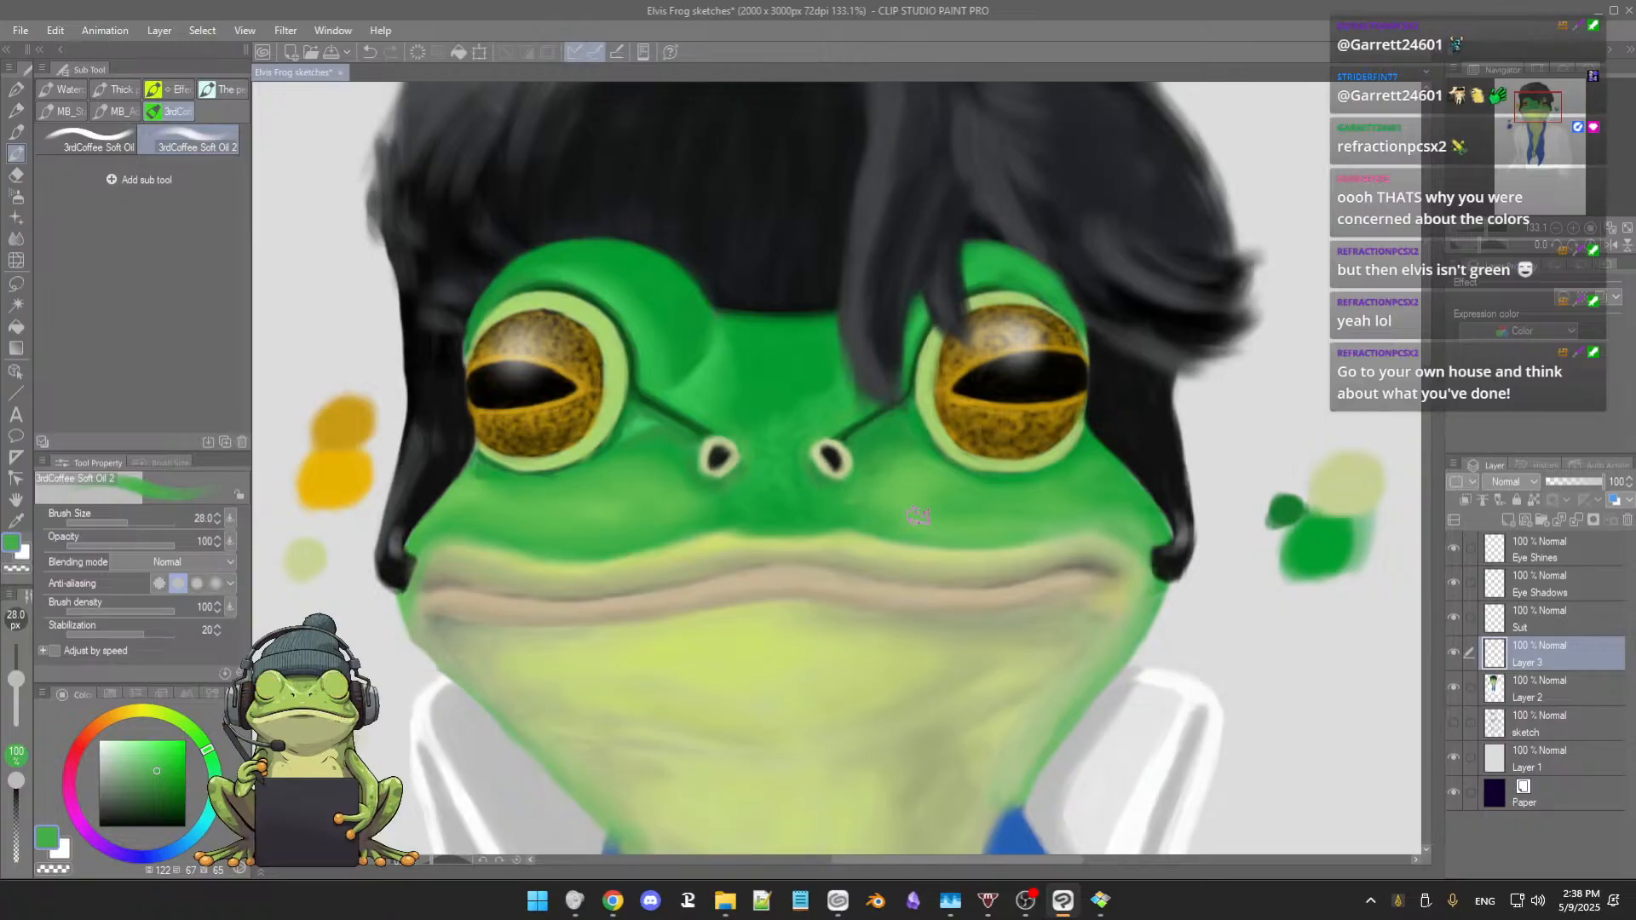
pyautogui.keyDown('alt'); pyautogui.click(920, 508); pyautogui.keyUp('alt')
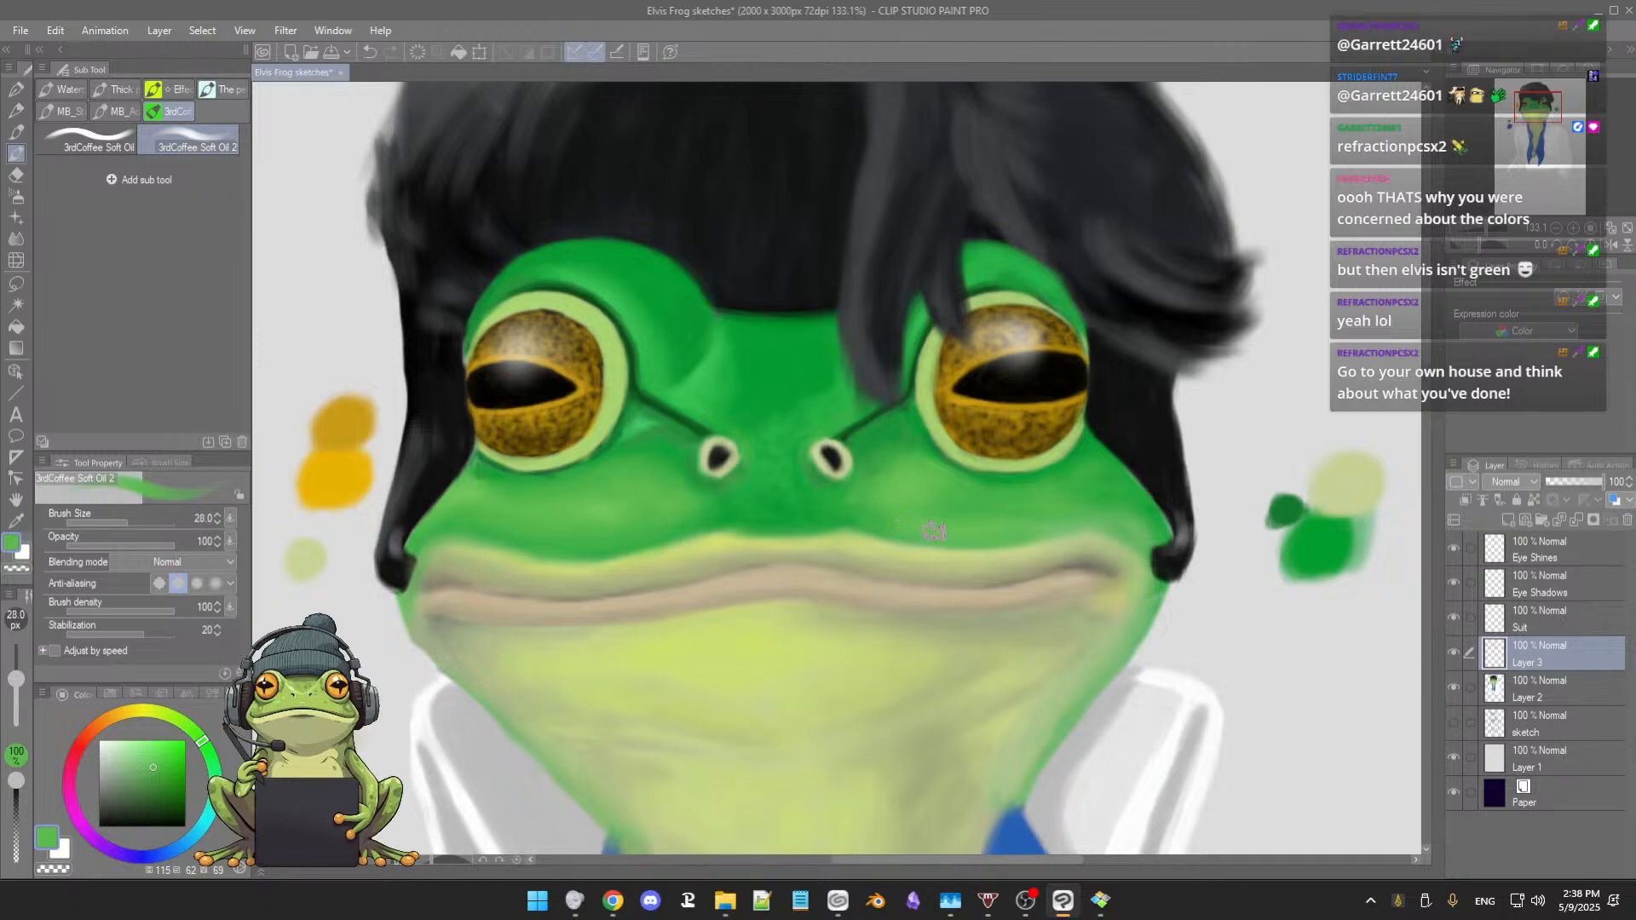
pyautogui.moveTo(778, 510); pyautogui.dragTo(849, 496)
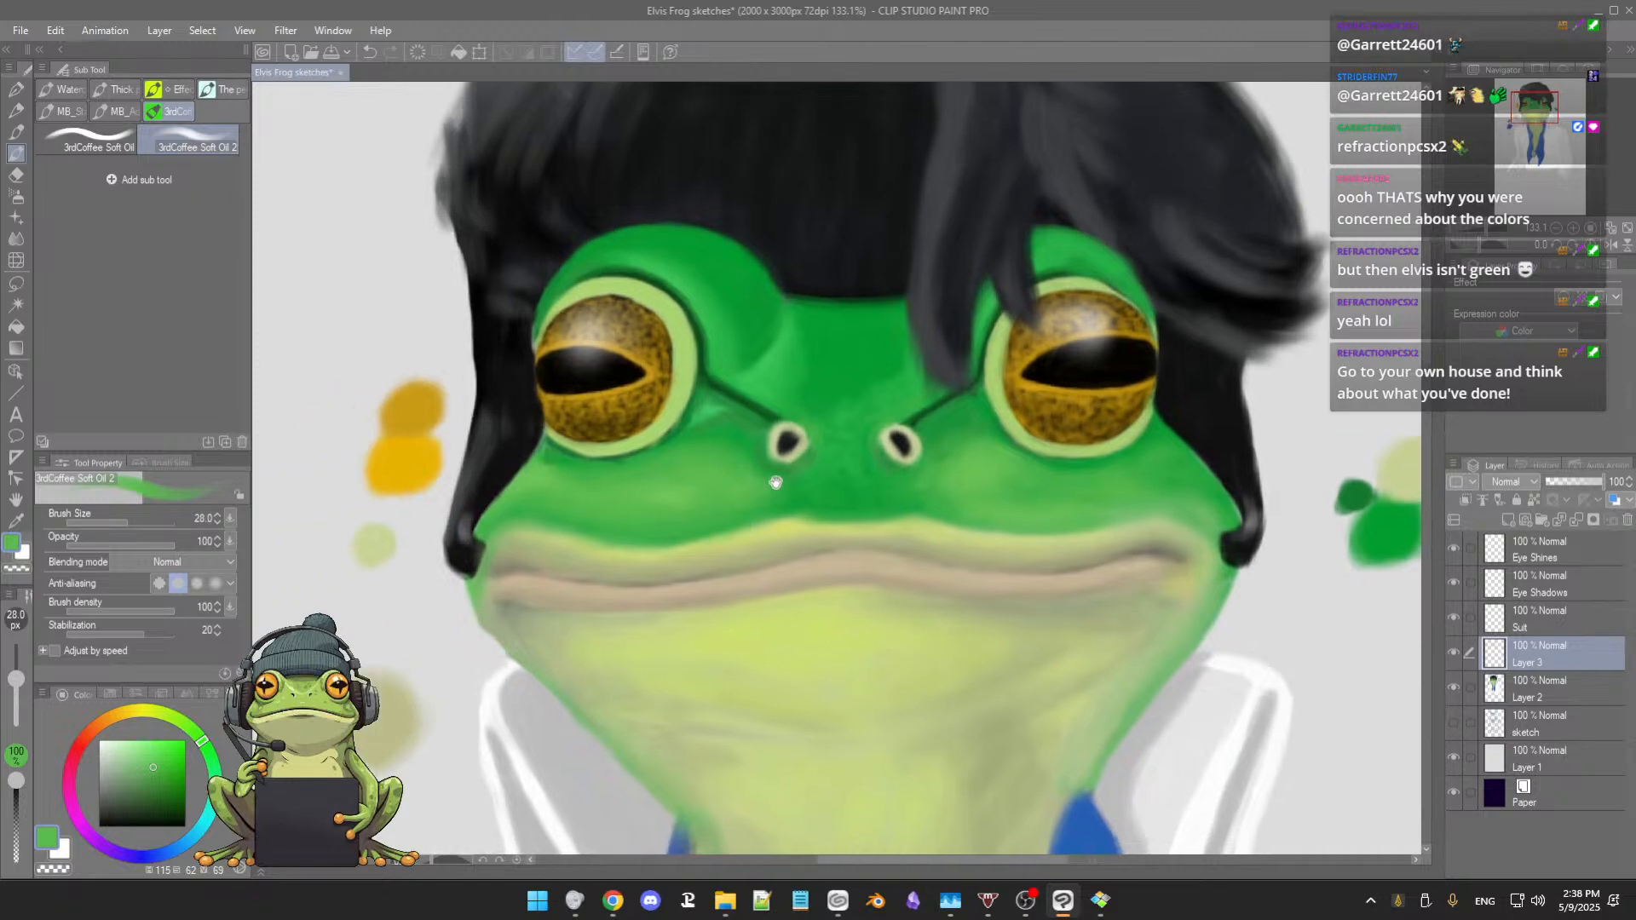
pyautogui.keyDown('alt'); pyautogui.click(763, 494); pyautogui.keyUp('alt')
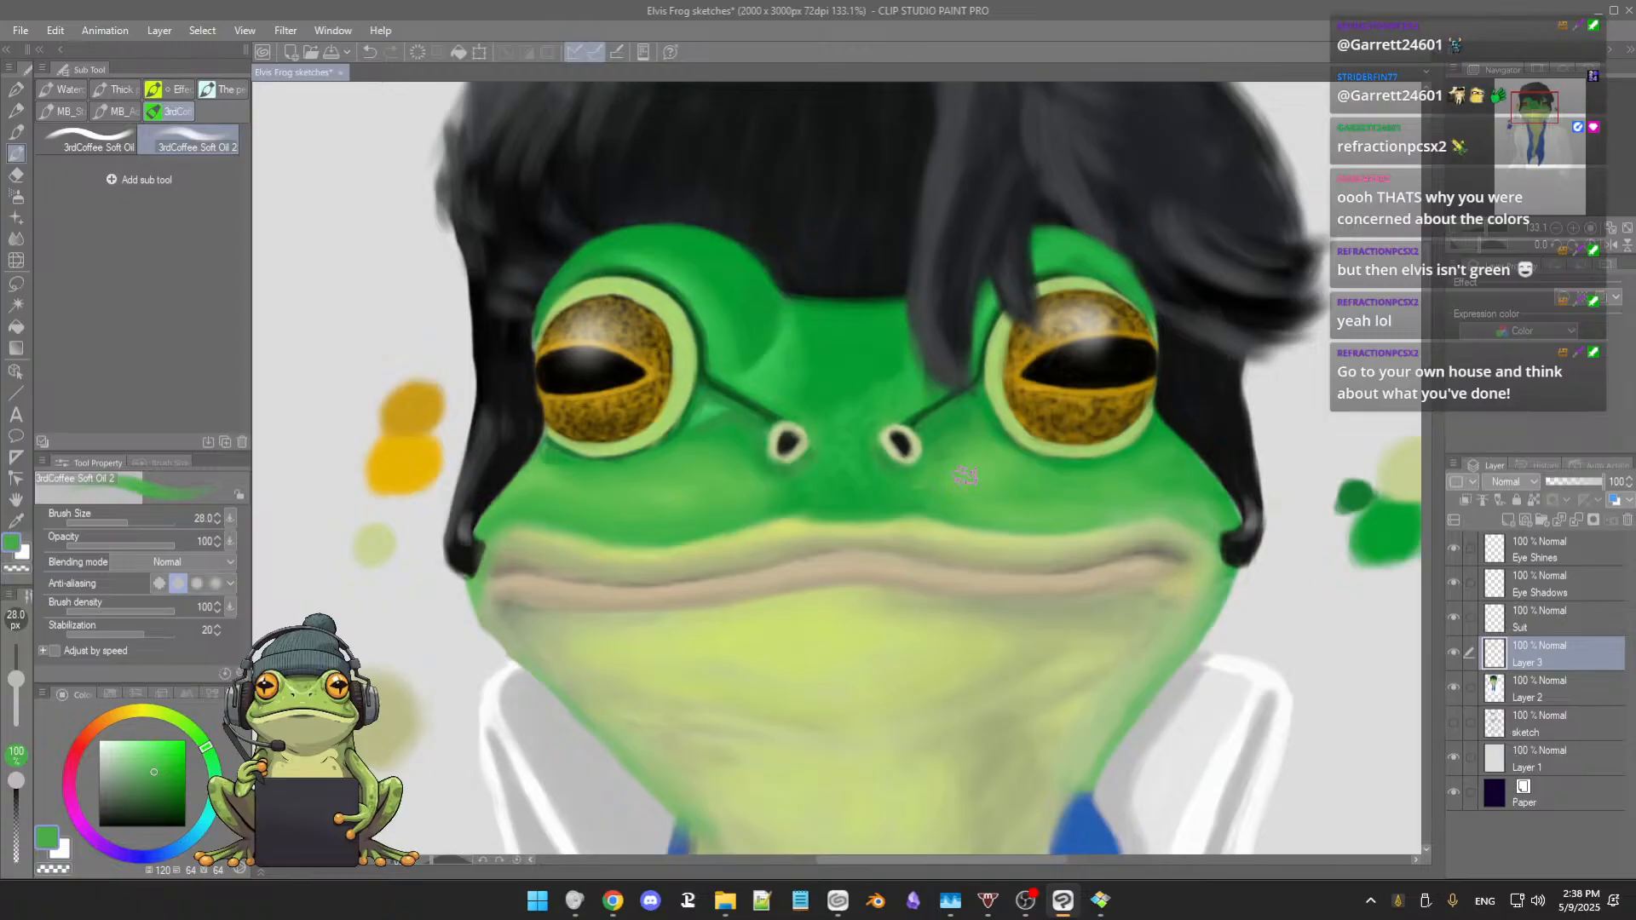
# Step: Smooth the right cheek between the eye and the mouth corner with sampled deeper greens
pyautogui.moveTo(991, 487); pyautogui.dragTo(955, 477)
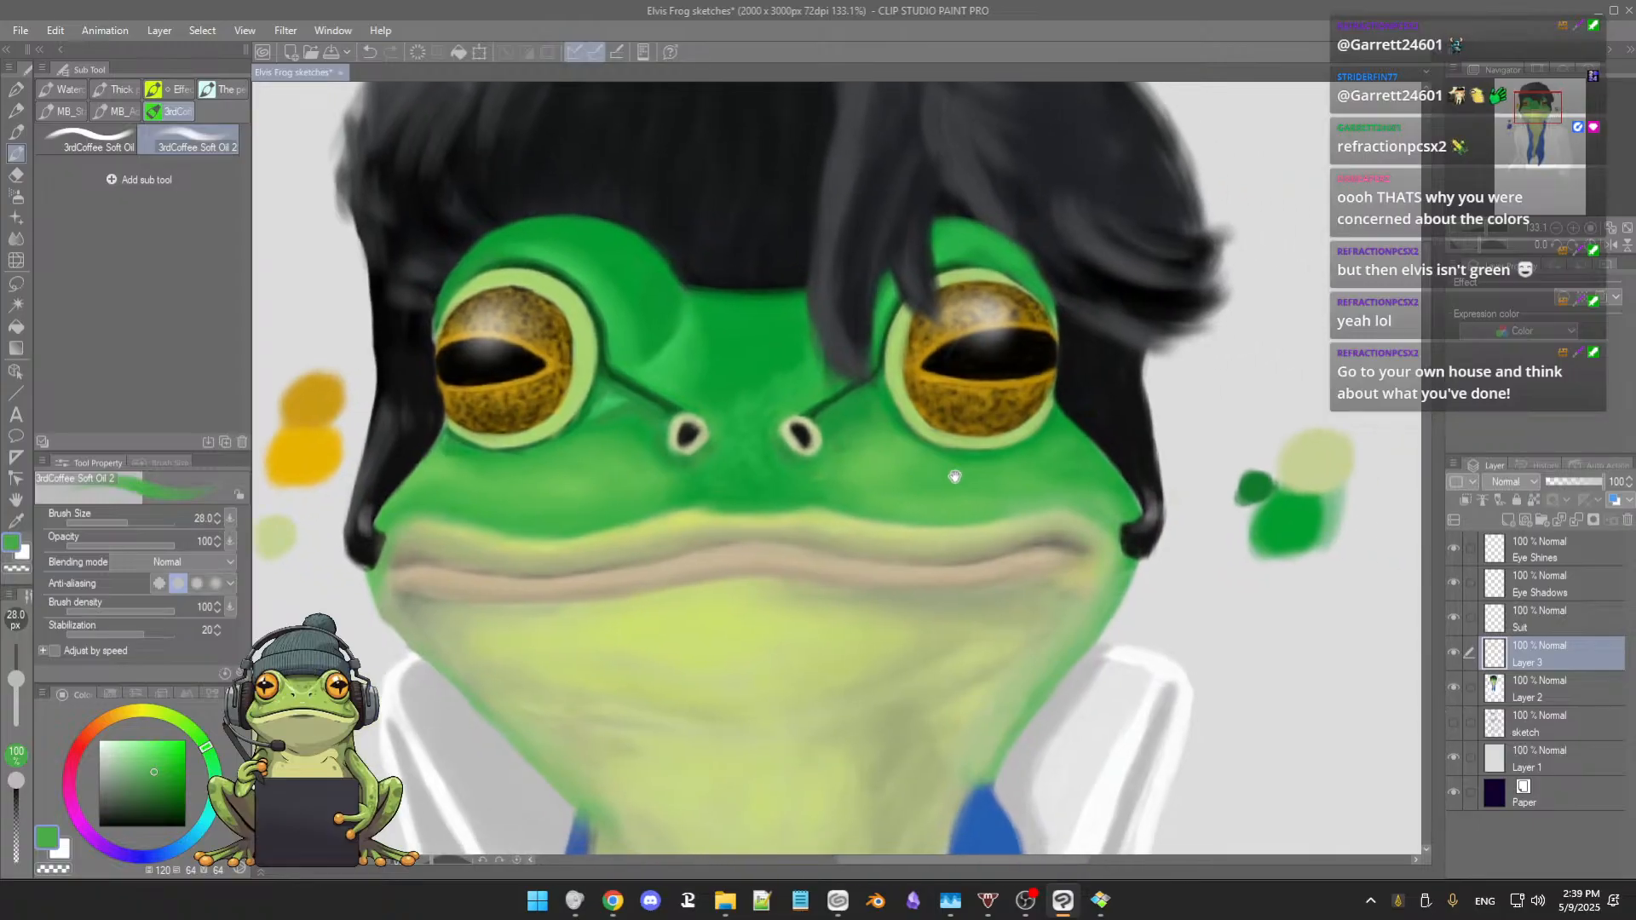
pyautogui.click(1067, 448)
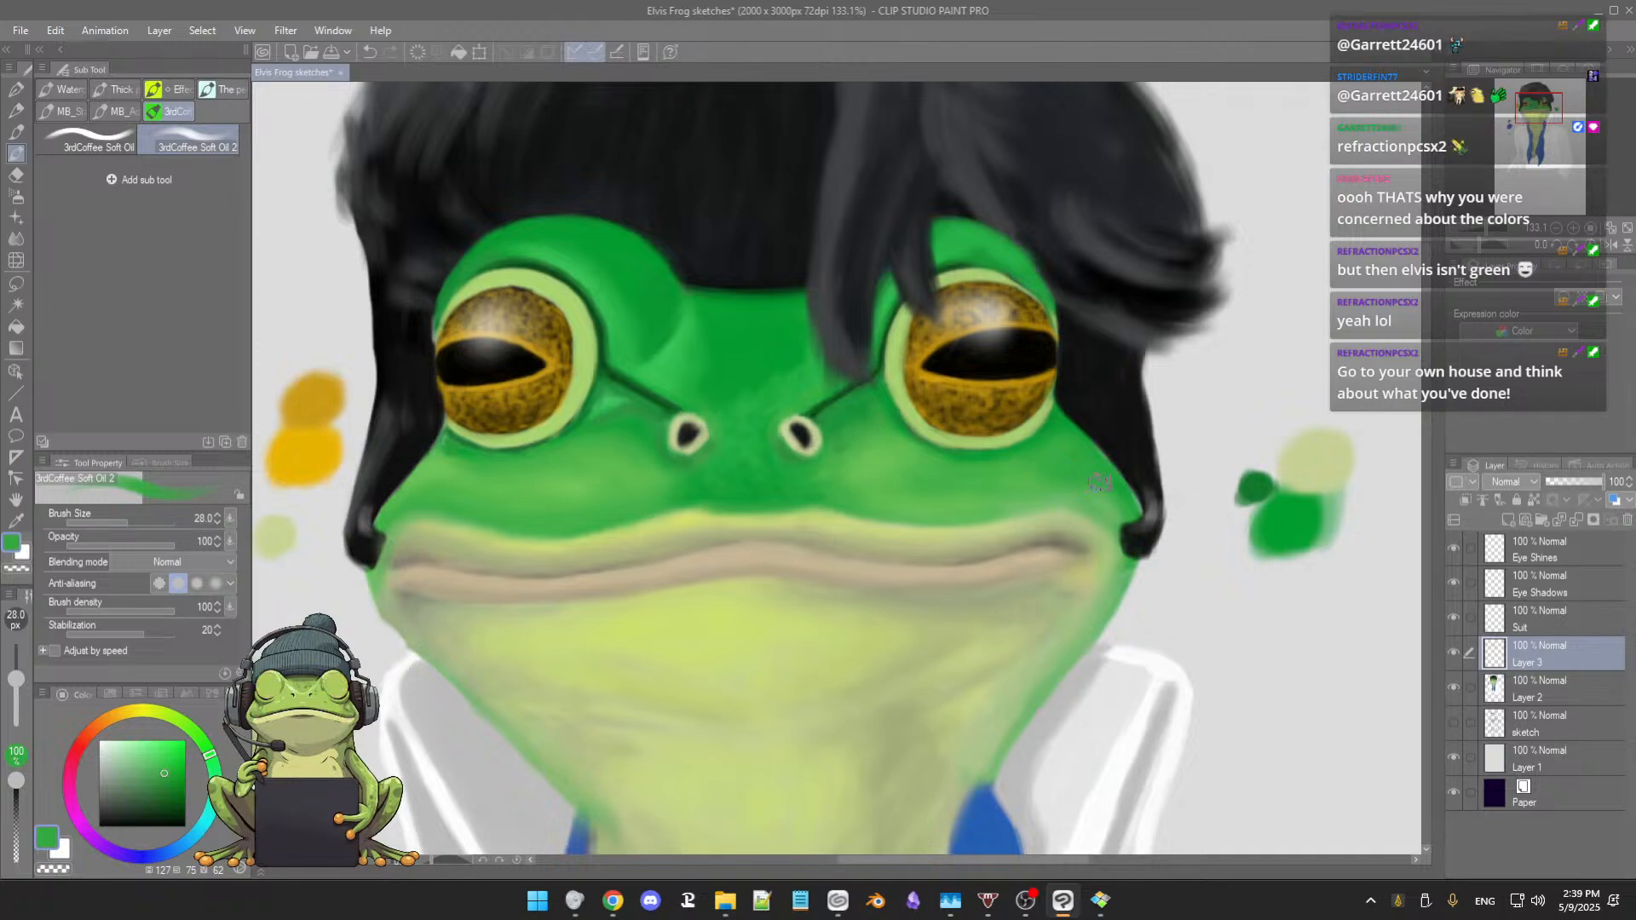
pyautogui.moveTo(1067, 489)
pyautogui.mouseDown()
pyautogui.moveTo(1056, 508)
pyautogui.moveTo(1066, 460)
pyautogui.mouseUp()
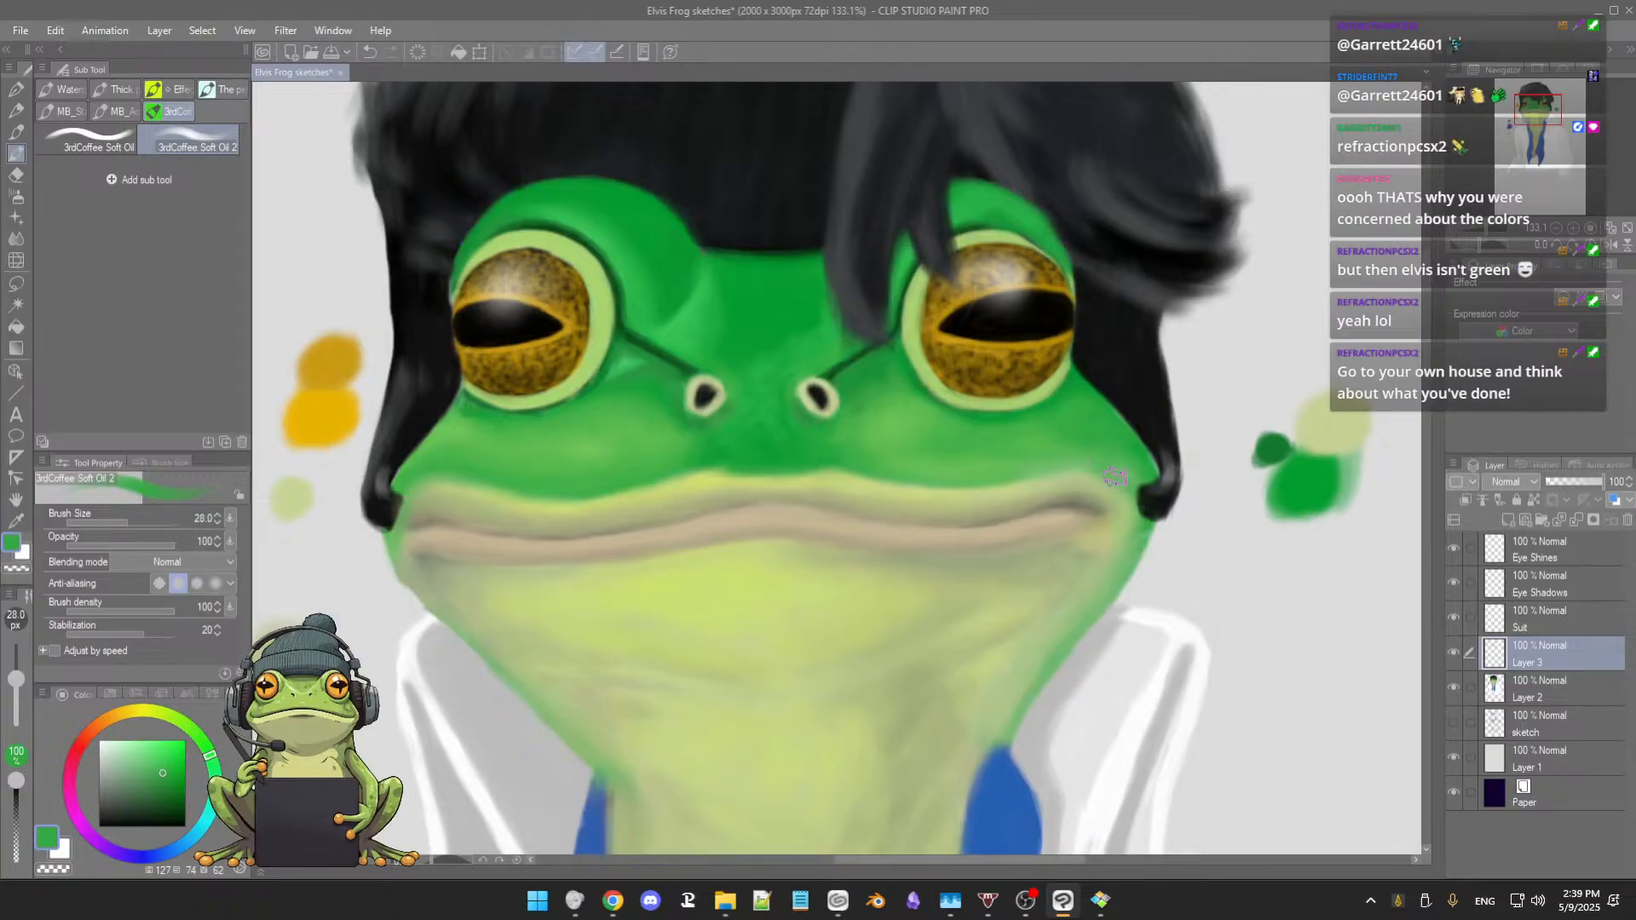
pyautogui.keyDown('alt'); pyautogui.click(1138, 450); pyautogui.keyUp('alt')
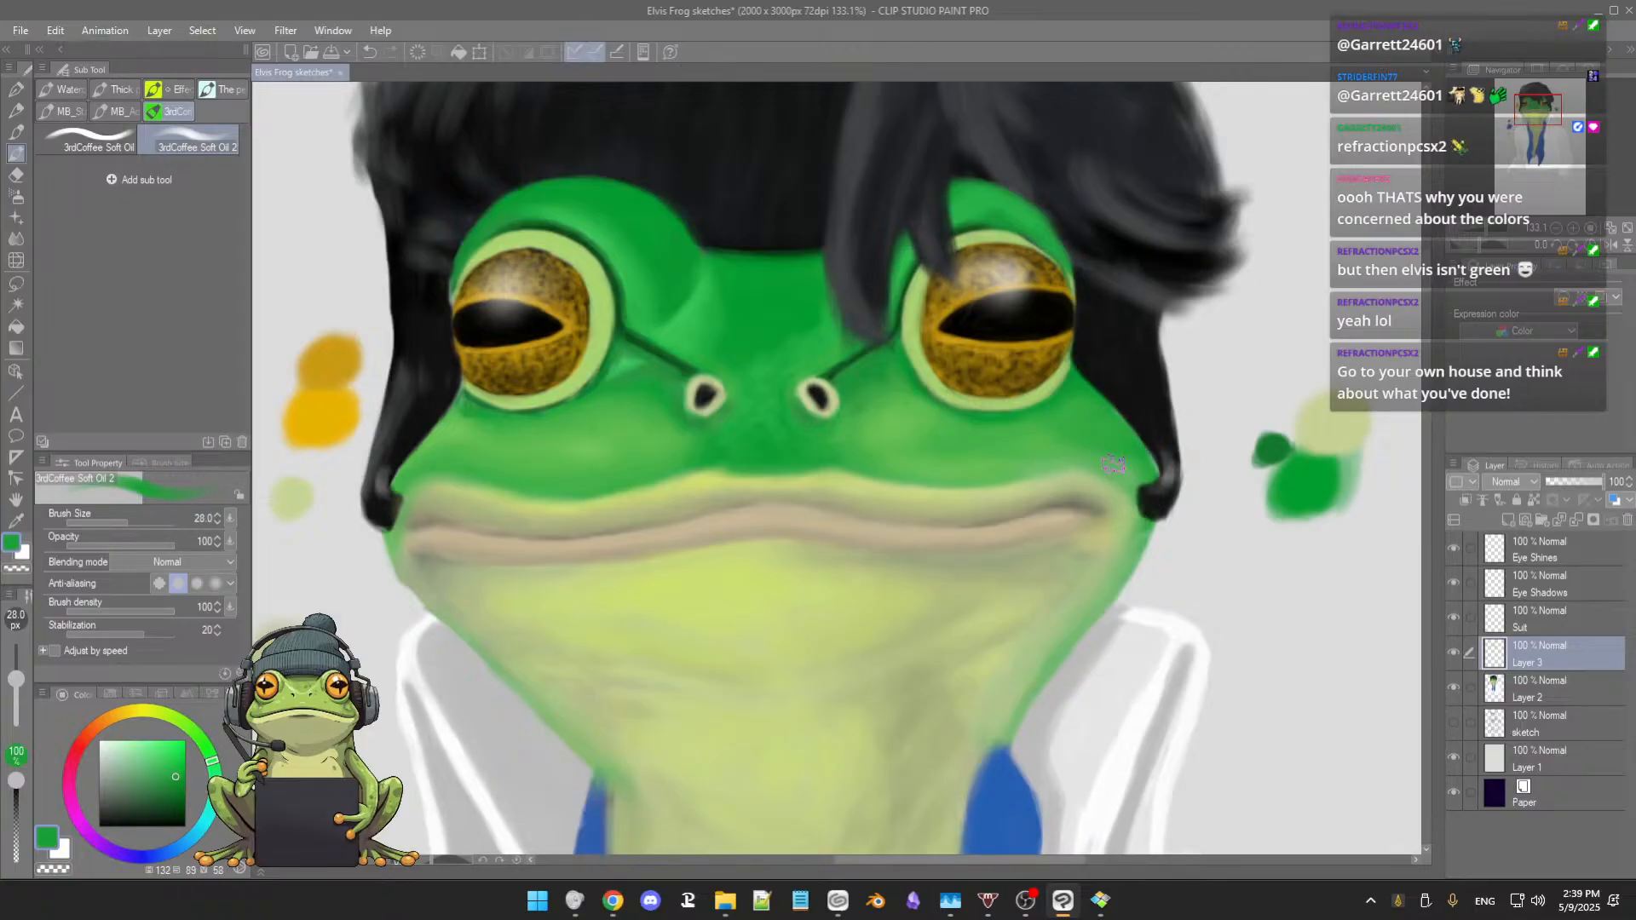
# Step: Refine the right cheek's edge along the black sideburn with sampled green at brush size 9.4
pyautogui.scroll(5, 1132, 457)
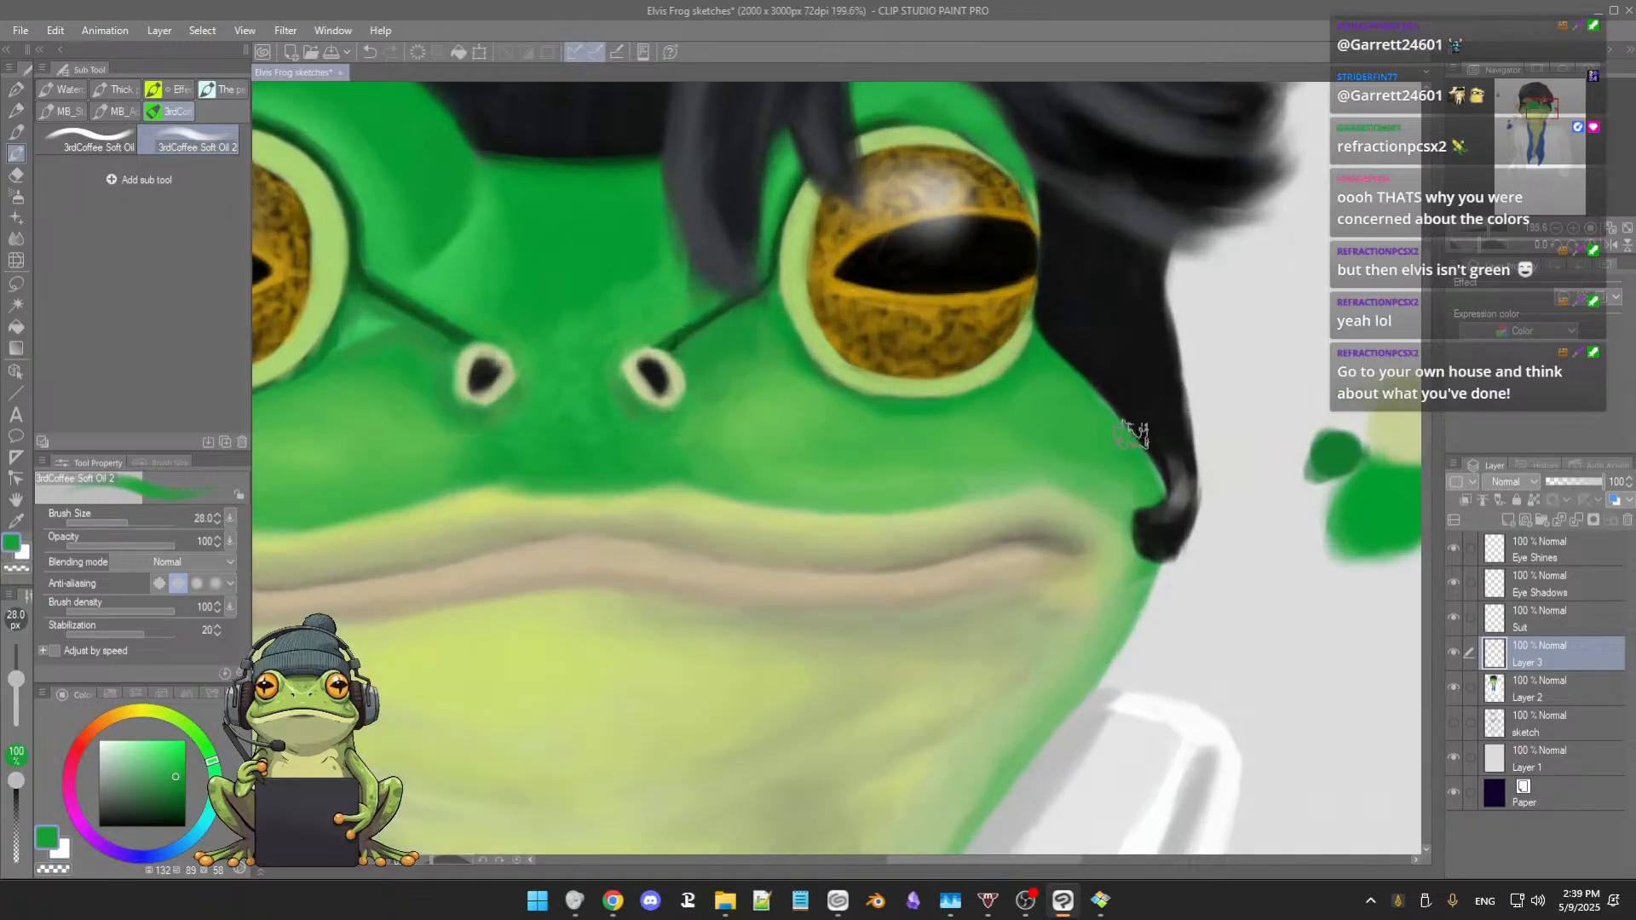
pyautogui.scroll(3, 1134, 439)
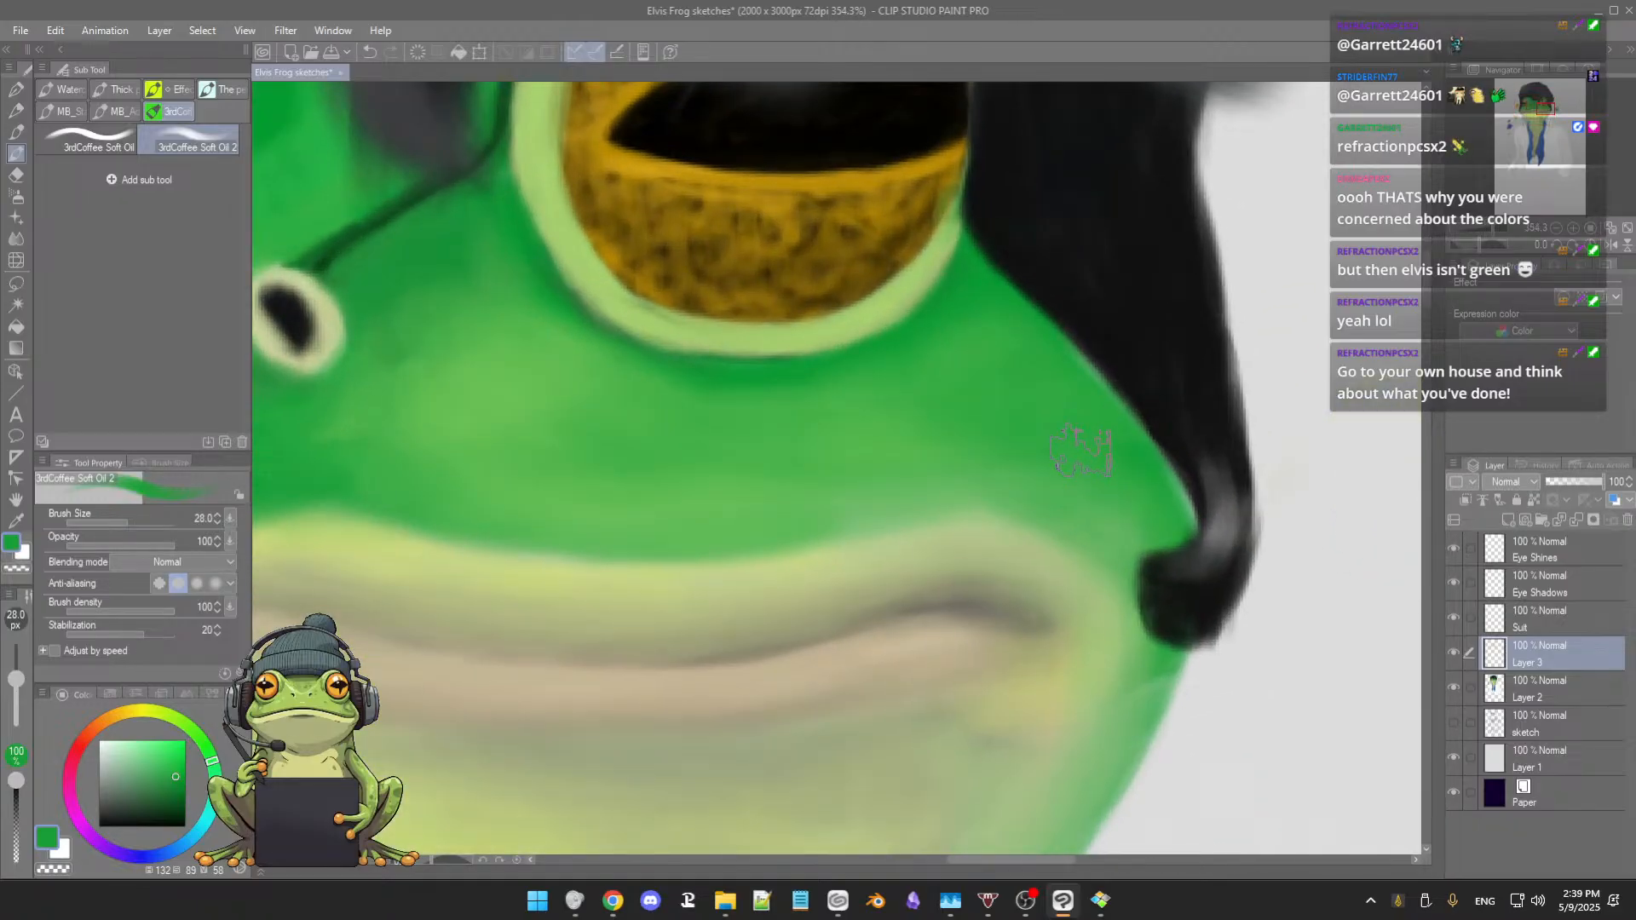
pyautogui.keyDown('ctrl'); pyautogui.keyDown('alt'); pyautogui.moveTo(1100, 452); pyautogui.dragTo(1058, 444); pyautogui.keyUp('alt'); pyautogui.keyUp('ctrl')
pyautogui.keyDown('alt'); pyautogui.click(1161, 479); pyautogui.keyUp('alt')
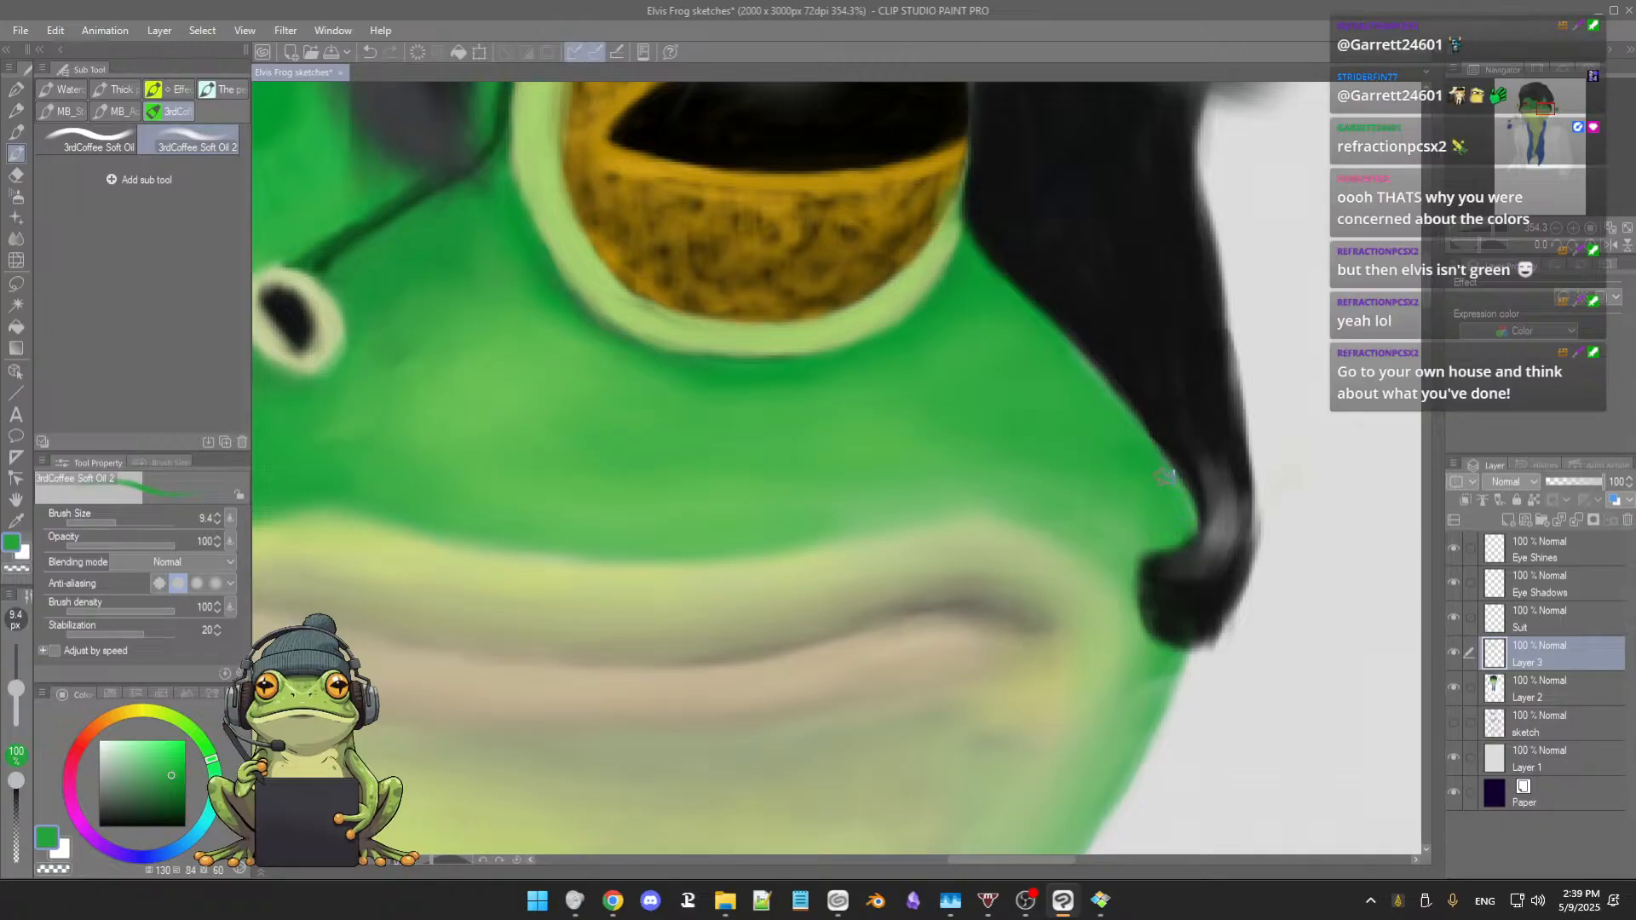
pyautogui.moveTo(1076, 427); pyautogui.dragTo(1085, 442)
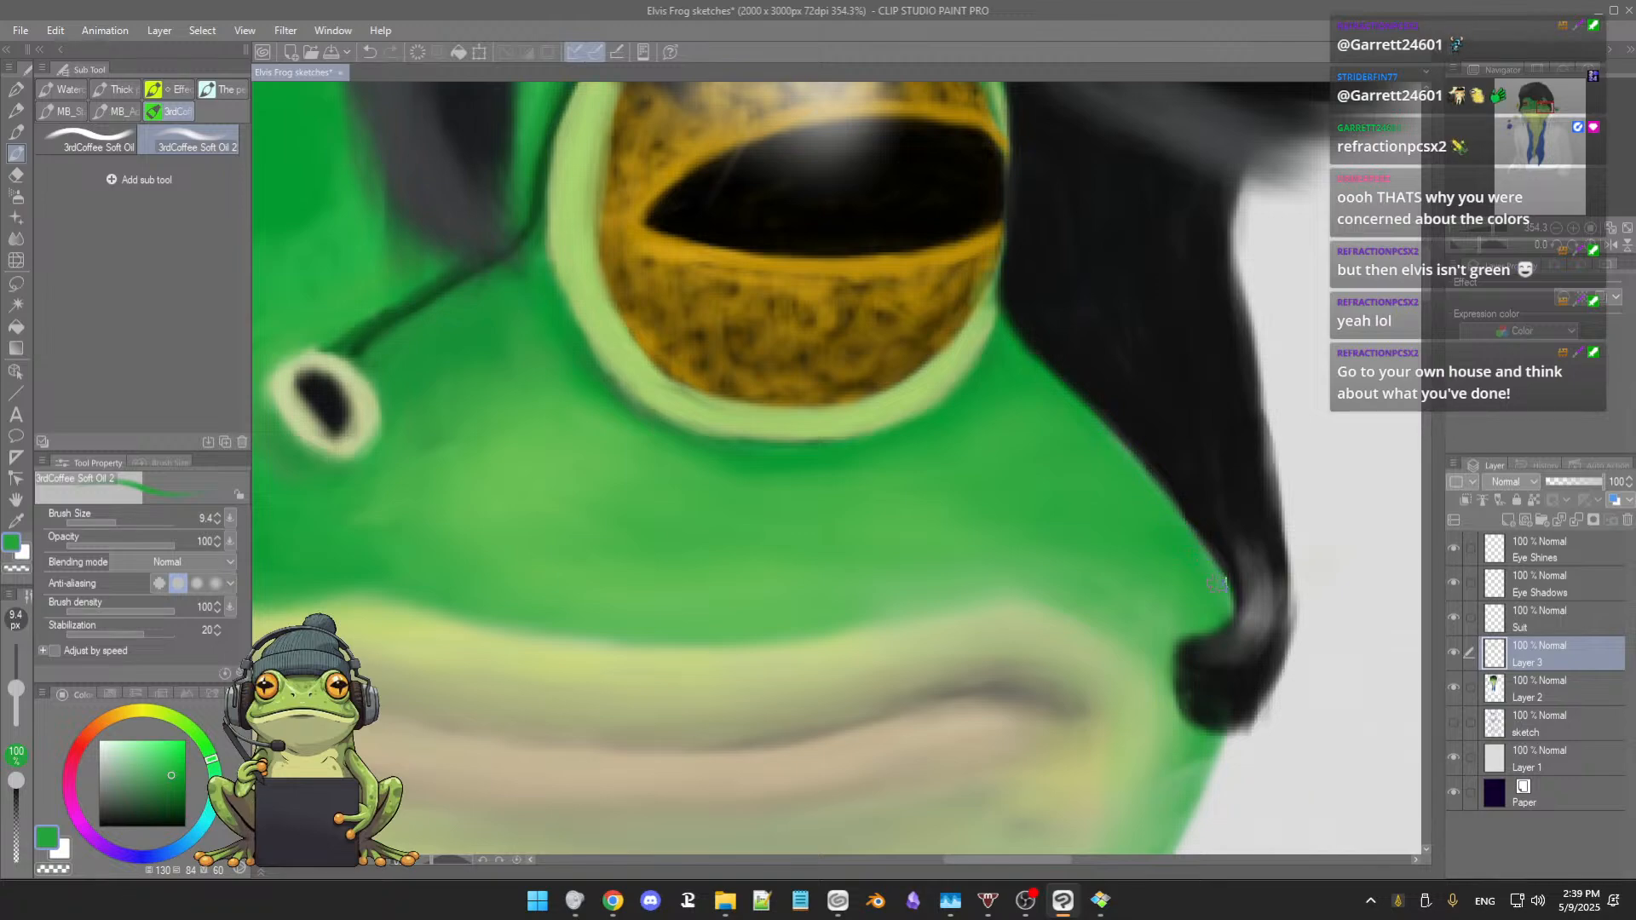
# Step: Review the whole face and the mouth area, and save the painting
pyautogui.moveTo(960, 474)
pyautogui.mouseDown()
pyautogui.moveTo(854, 514)
pyautogui.moveTo(950, 485)
pyautogui.mouseUp()
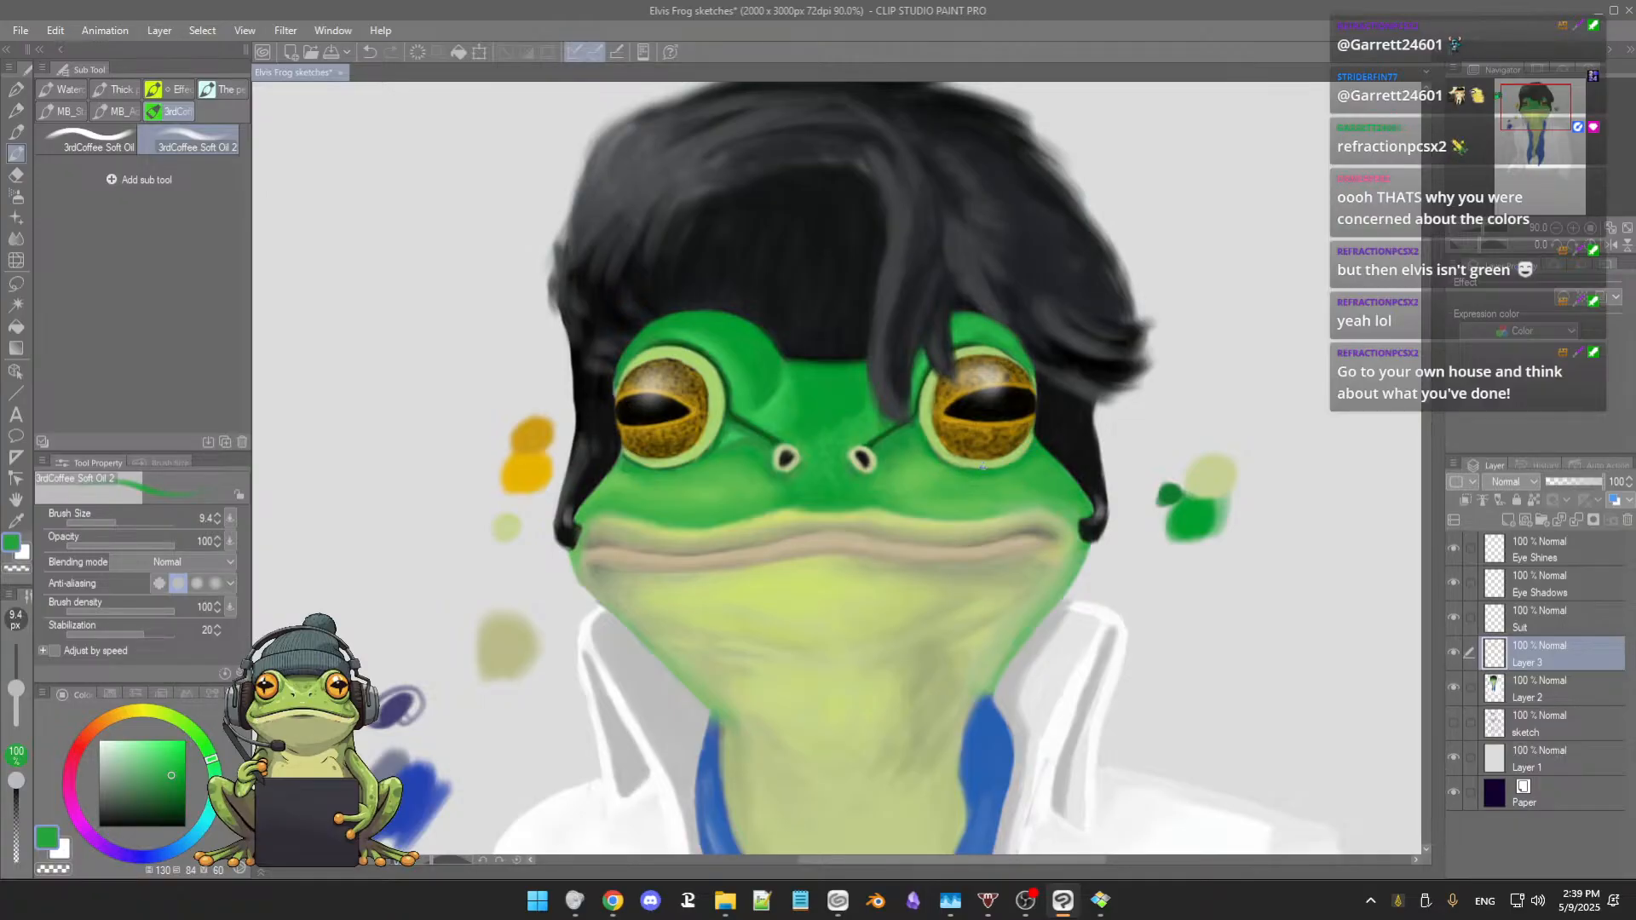
pyautogui.moveTo(774, 493); pyautogui.dragTo(814, 458)
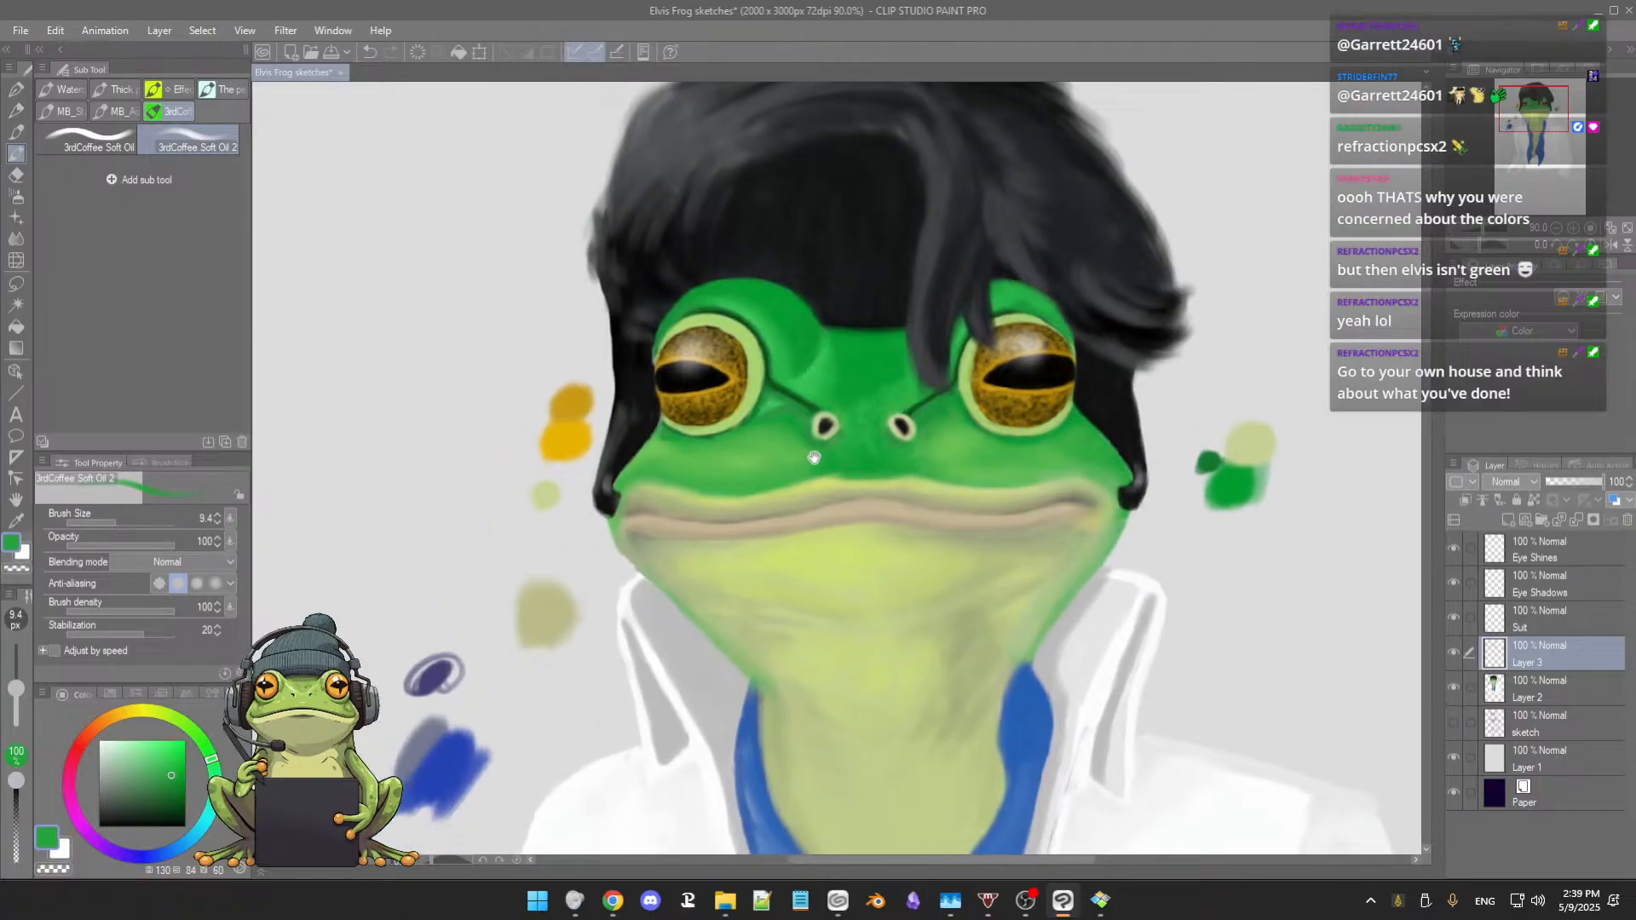
pyautogui.scroll(4, 861, 483)
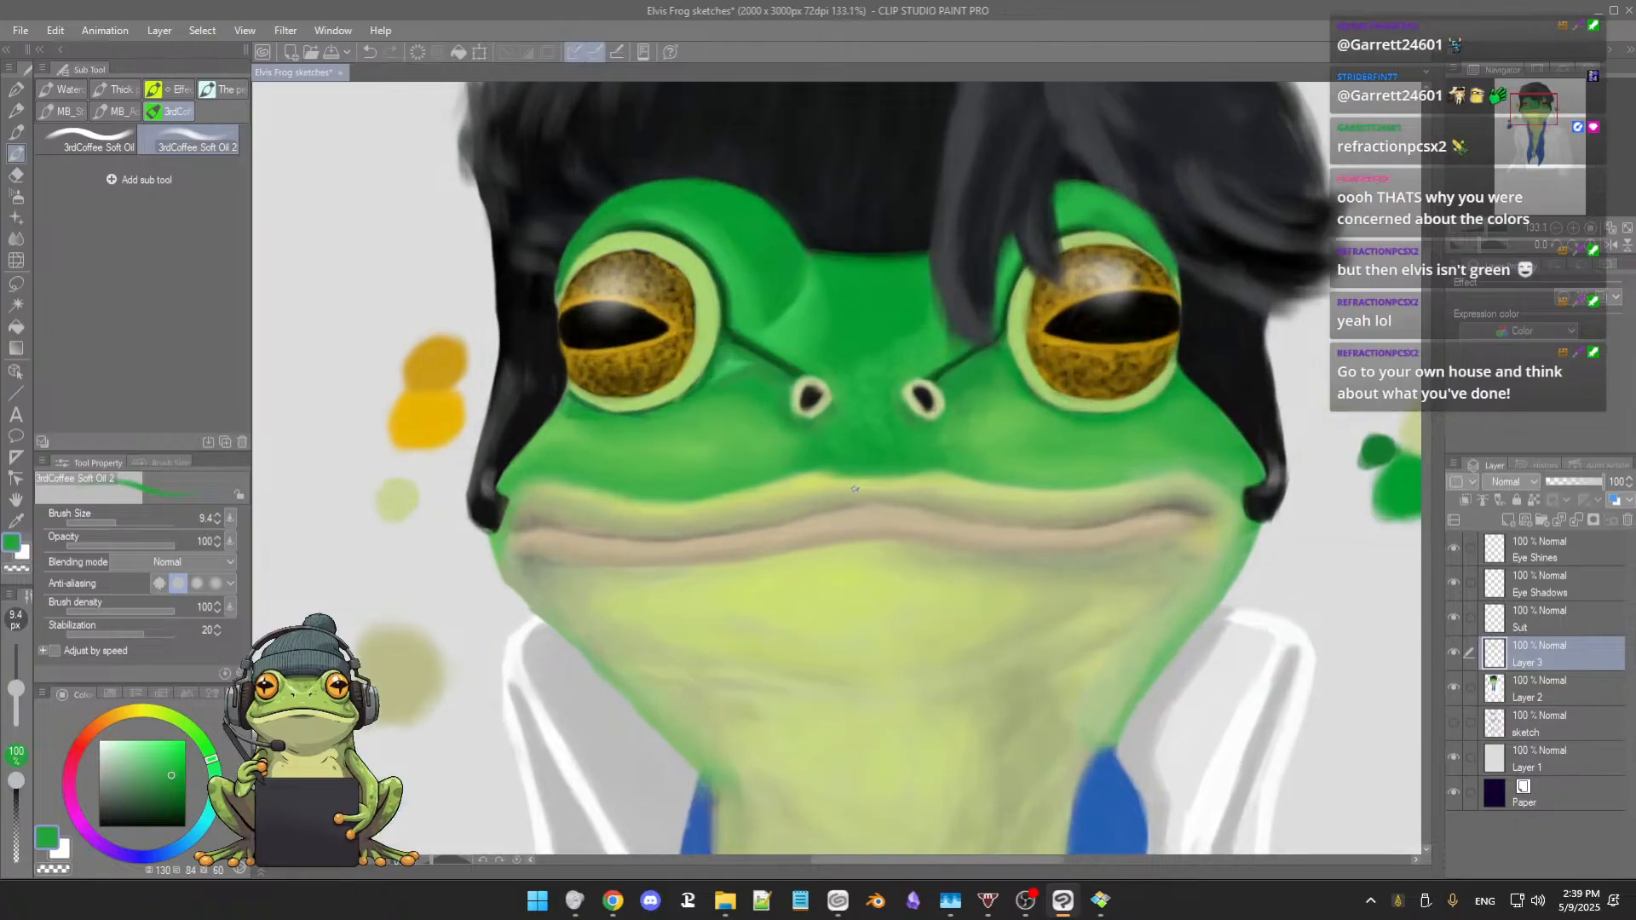
pyautogui.moveTo(898, 497); pyautogui.dragTo(870, 392)
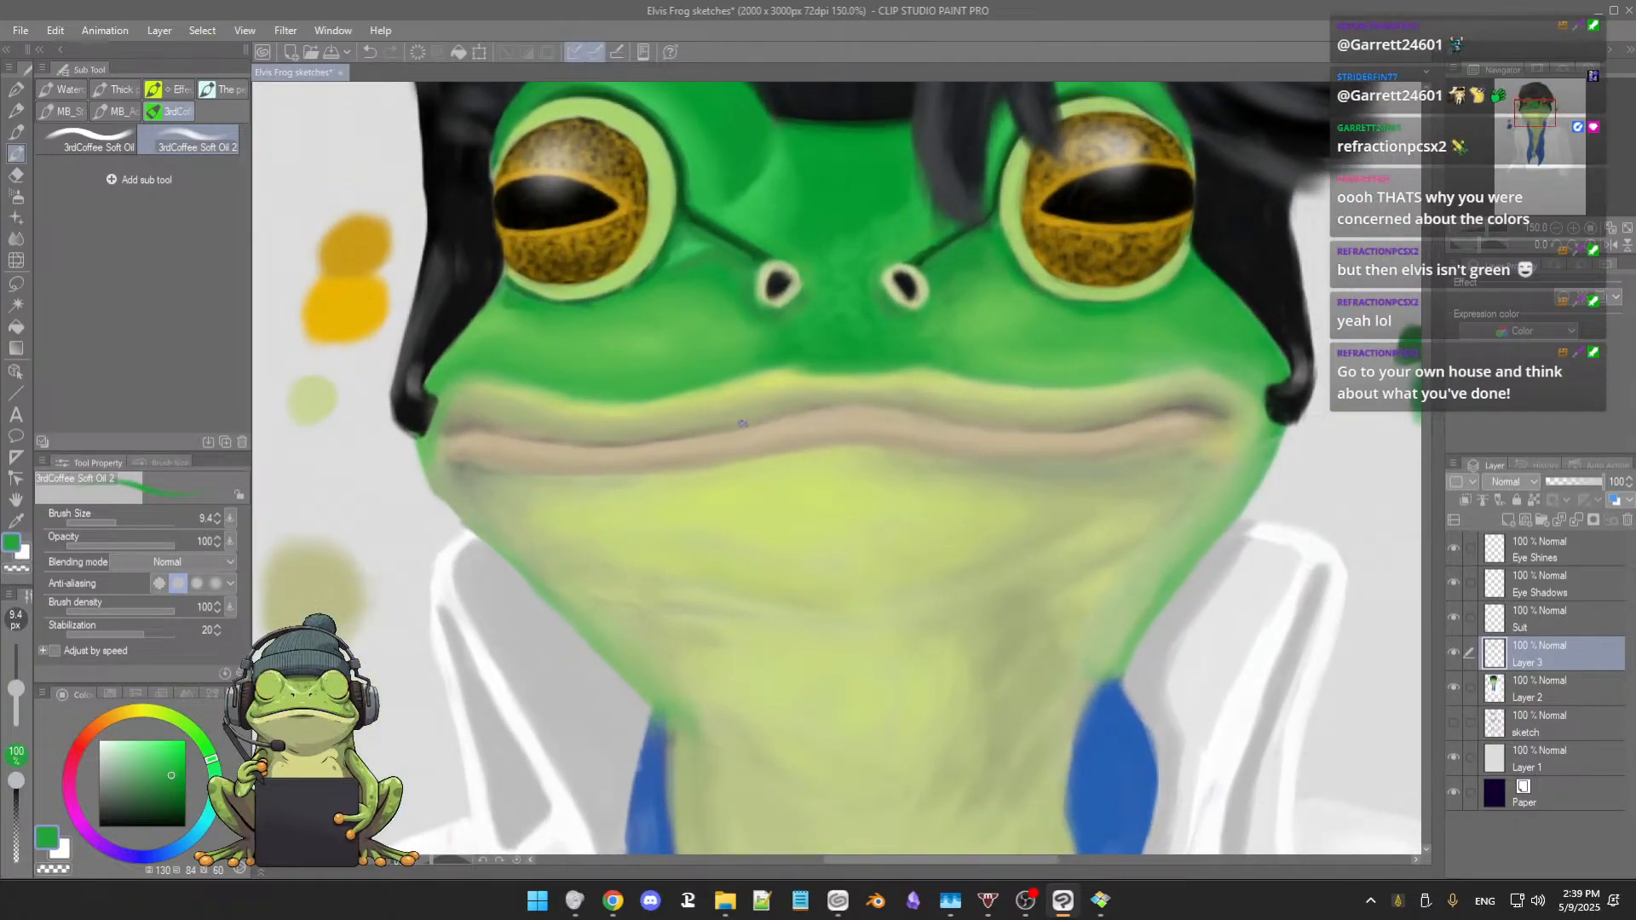
pyautogui.hotkey('ctrl', 's')
pyautogui.scroll(-2, 735, 442)
pyautogui.scroll(-2, 735, 441)
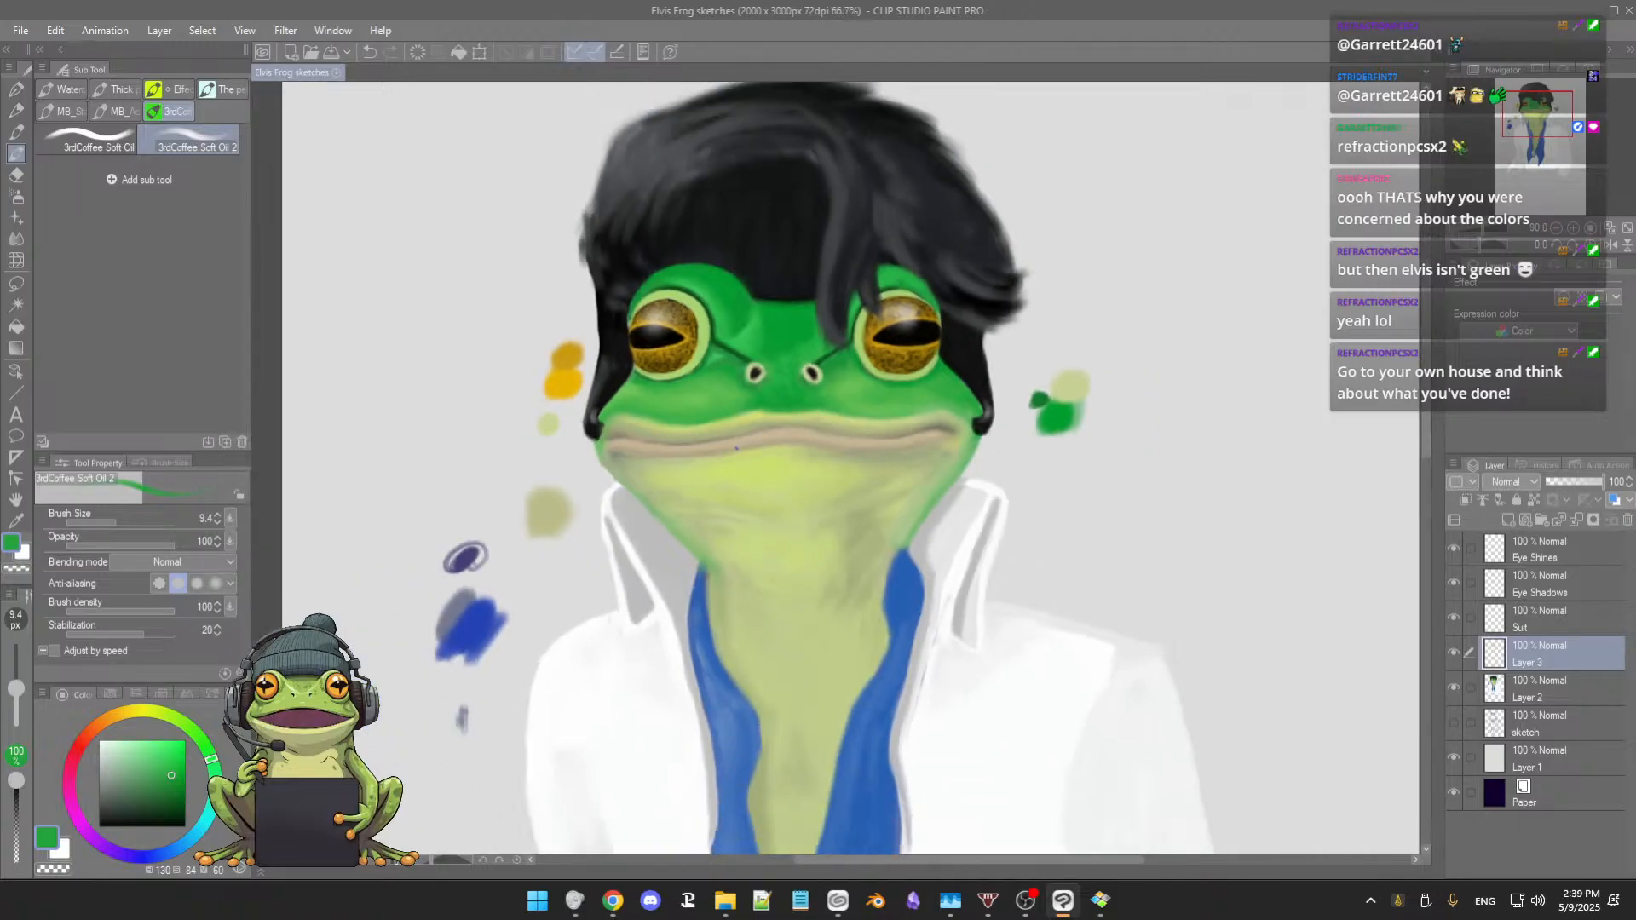
# Step: Blend the upper lip and its shadow line across the mouth with sampled olive, light green and tan at brush size 19.9
pyautogui.scroll(1, 732, 456)
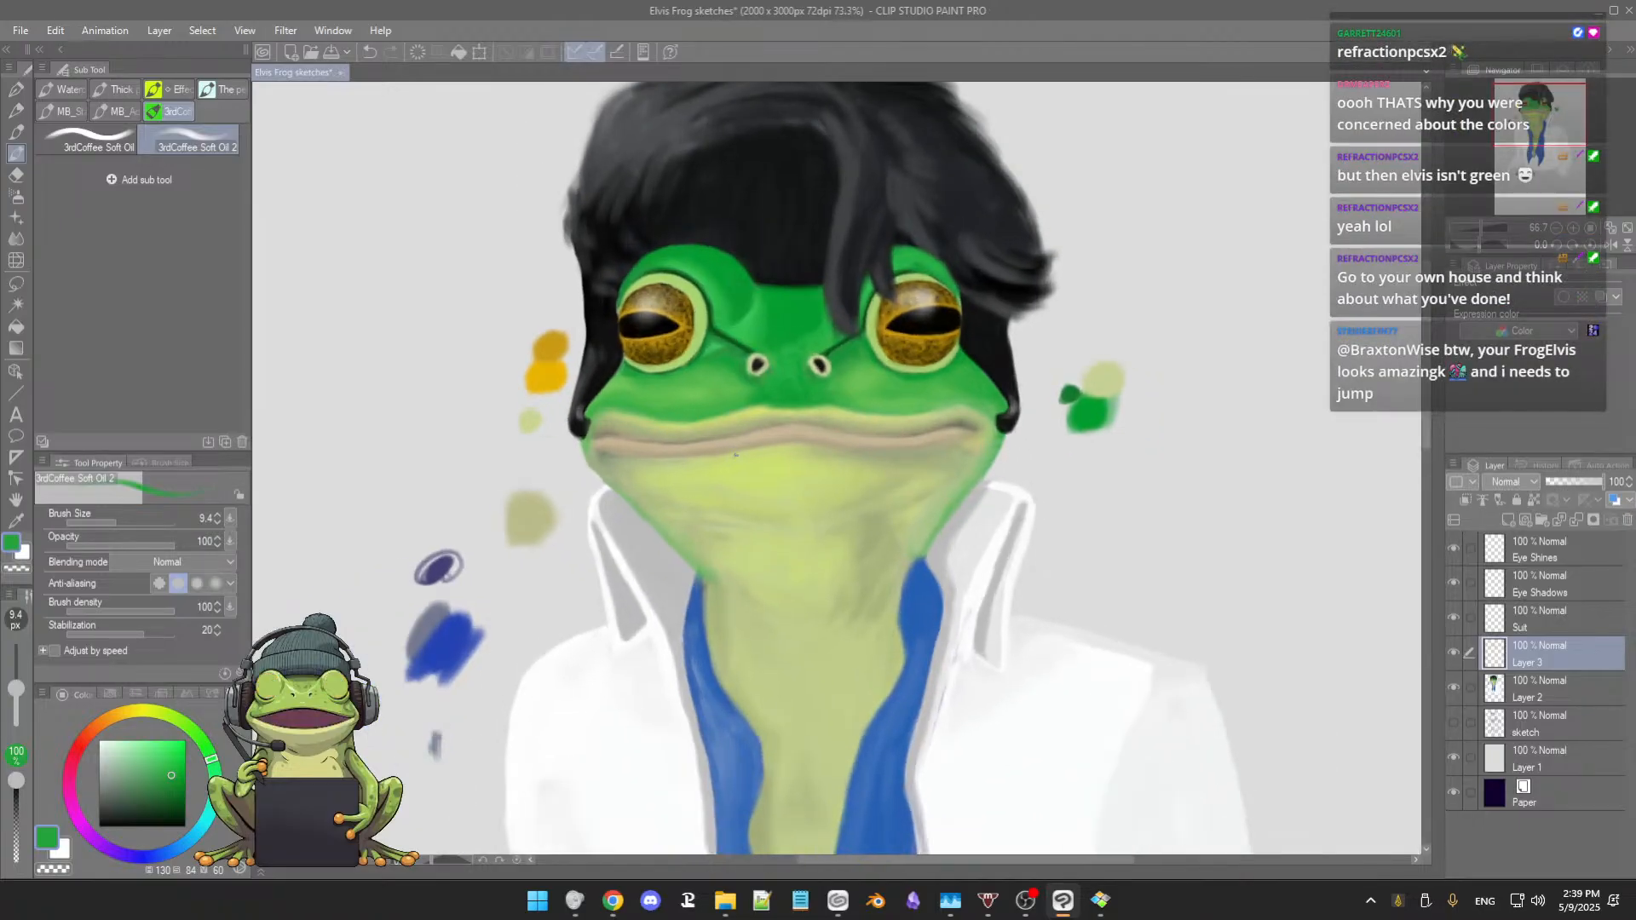
pyautogui.scroll(3, 733, 458)
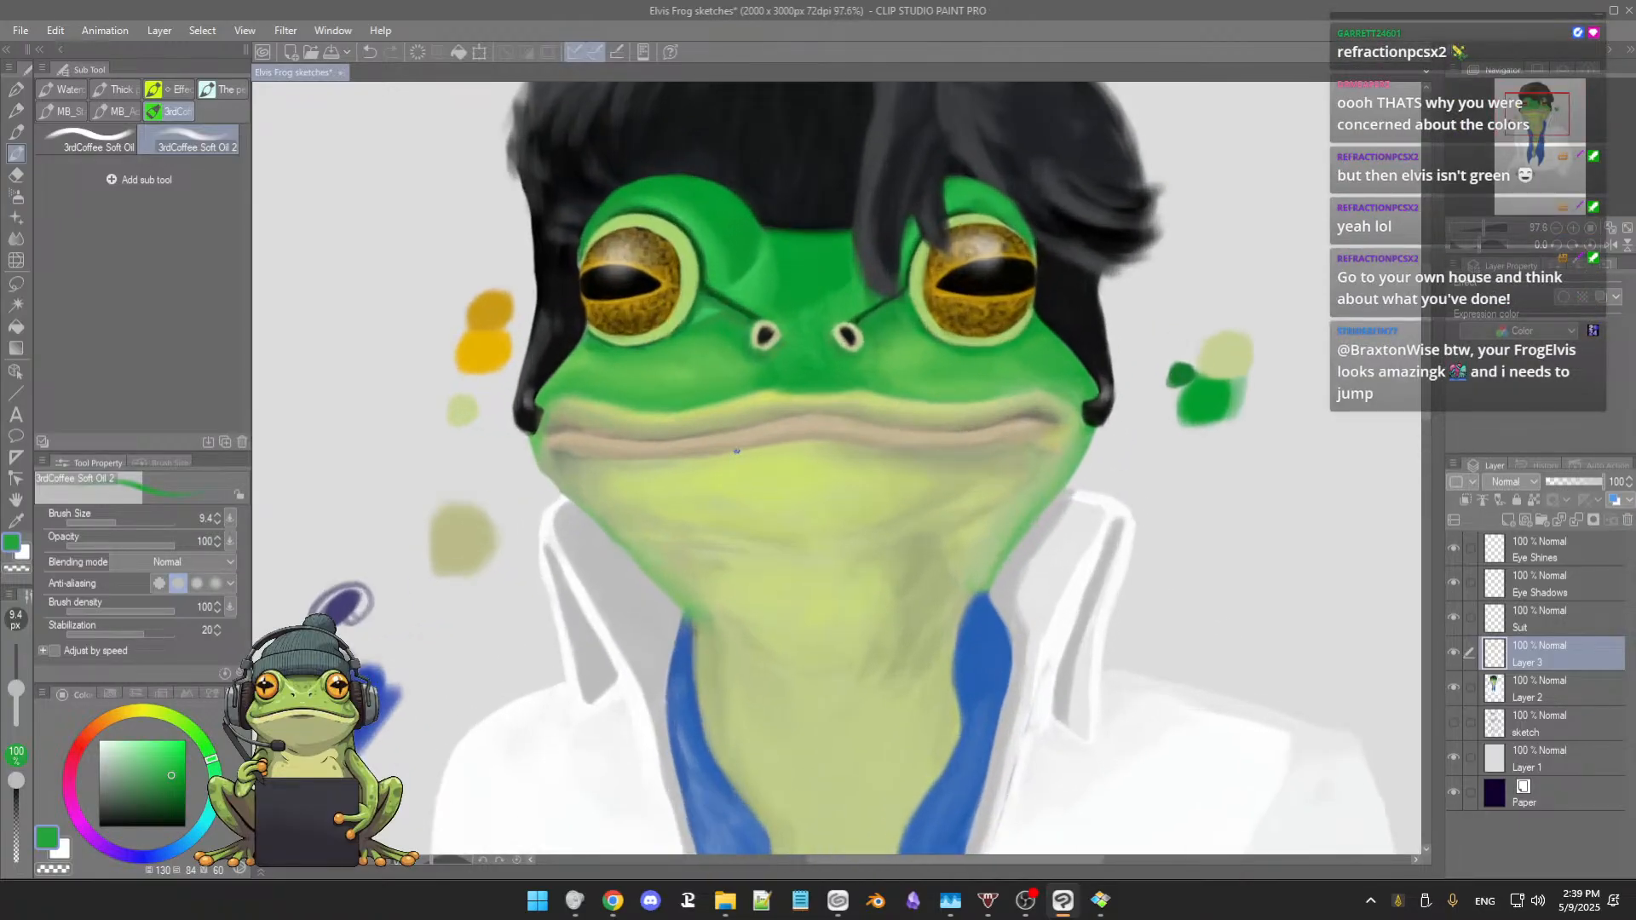
pyautogui.scroll(1, 742, 446)
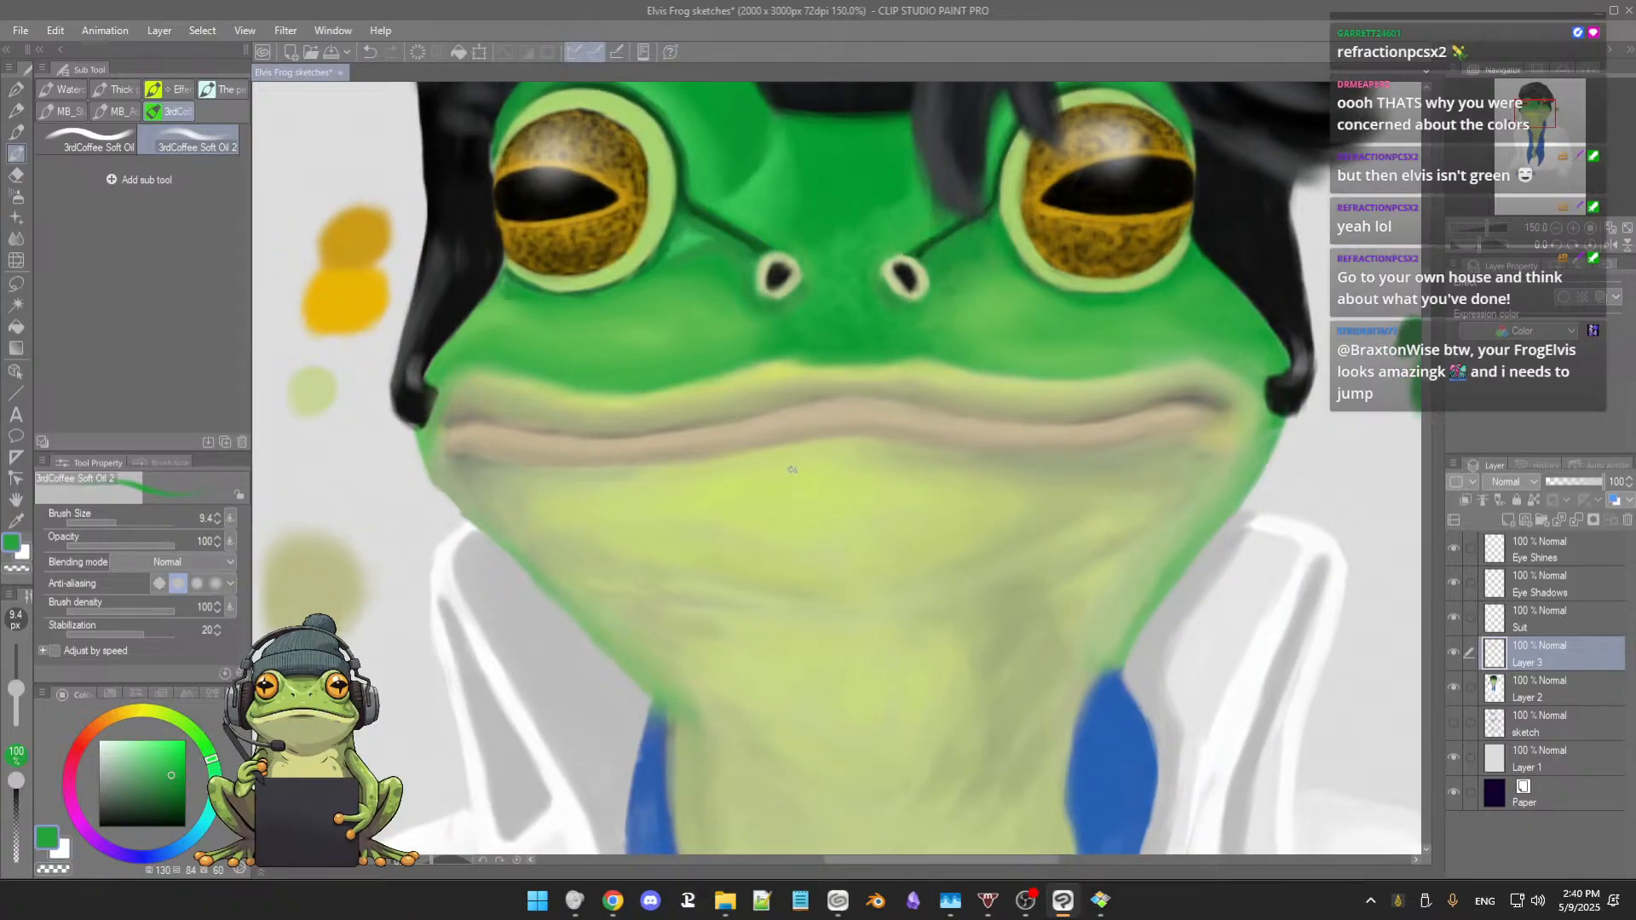
pyautogui.keyDown('alt'); pyautogui.click(548, 421); pyautogui.keyUp('alt')
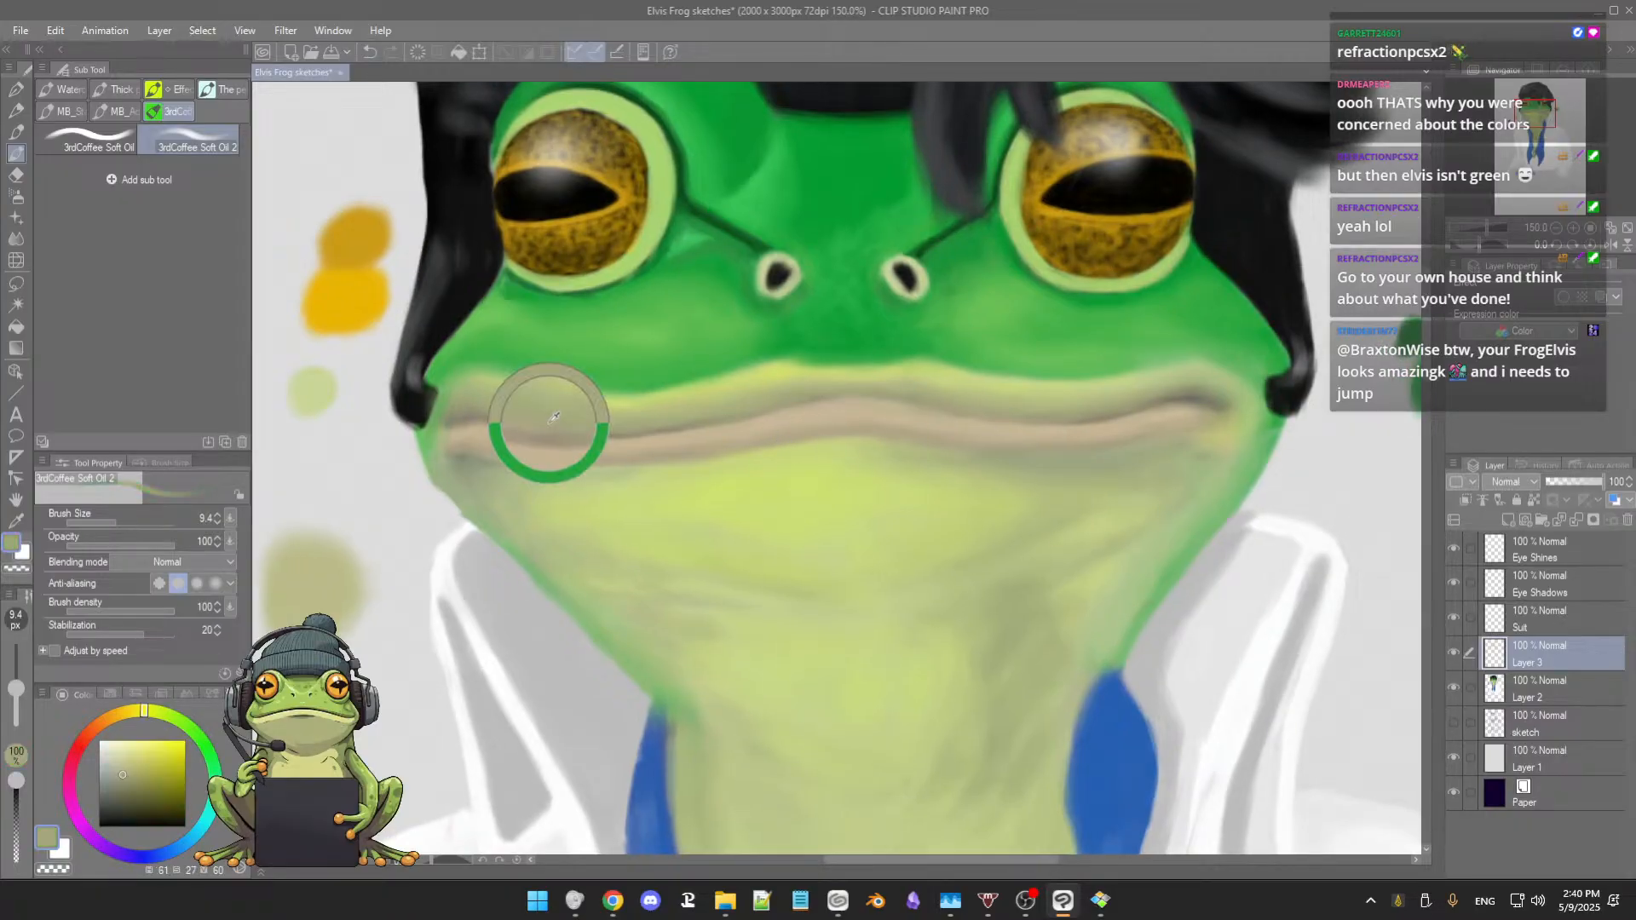
pyautogui.moveTo(522, 424); pyautogui.dragTo(538, 427)
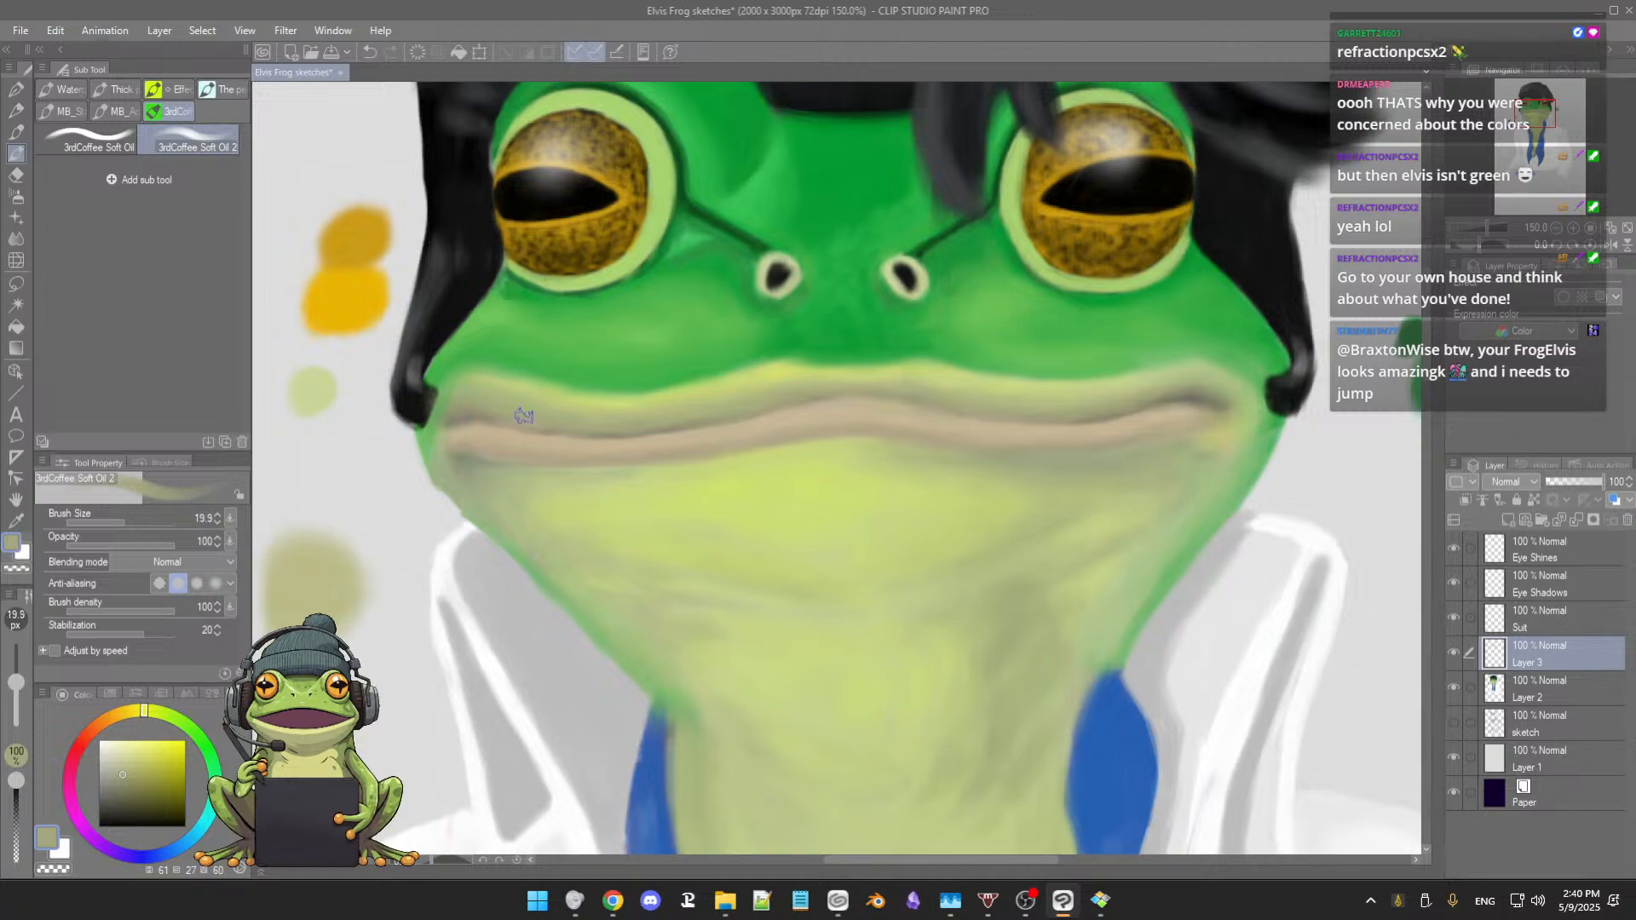
pyautogui.keyDown('alt'); pyautogui.click(515, 409); pyautogui.keyUp('alt')
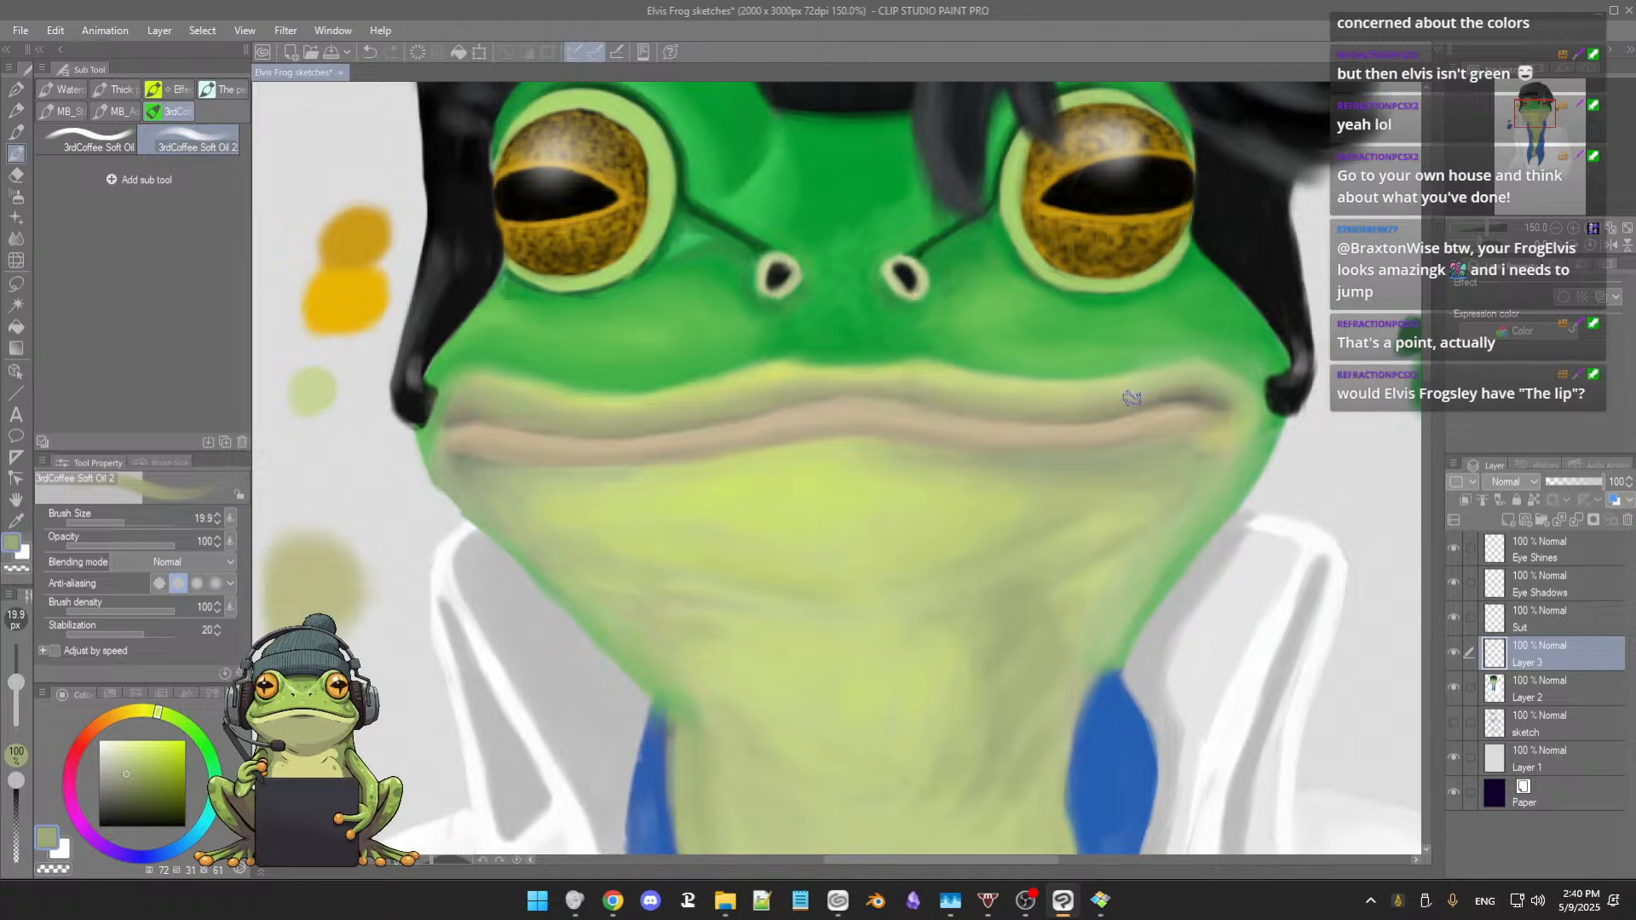
pyautogui.keyDown('alt'); pyautogui.click(1212, 375); pyautogui.keyUp('alt')
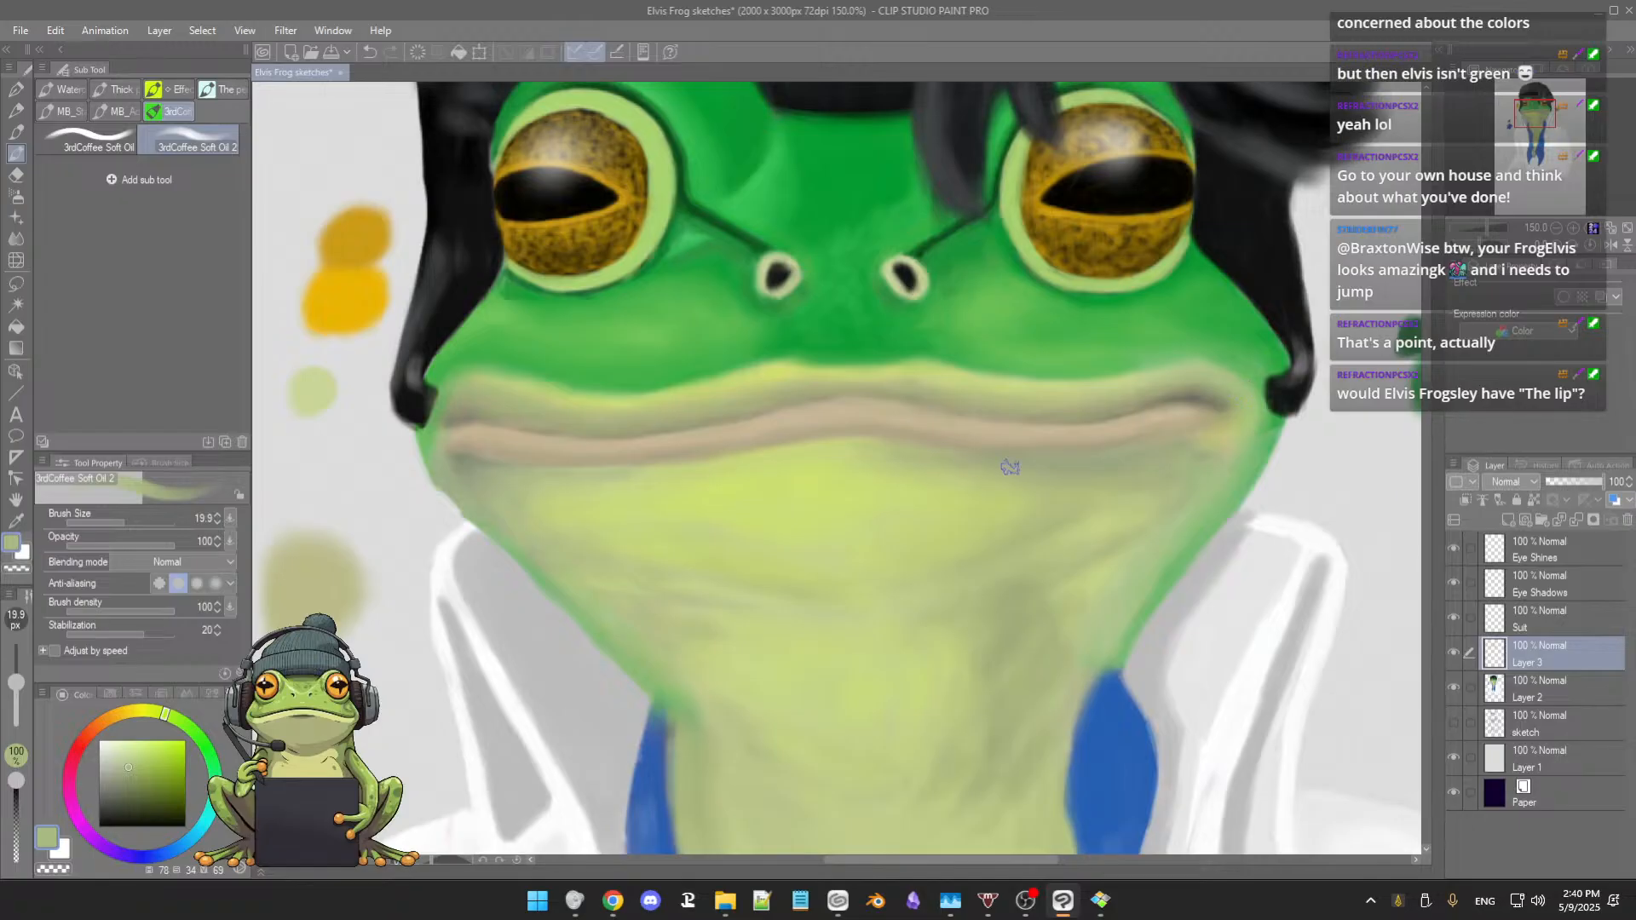
pyautogui.keyDown('alt'); pyautogui.click(869, 406); pyautogui.keyUp('alt')
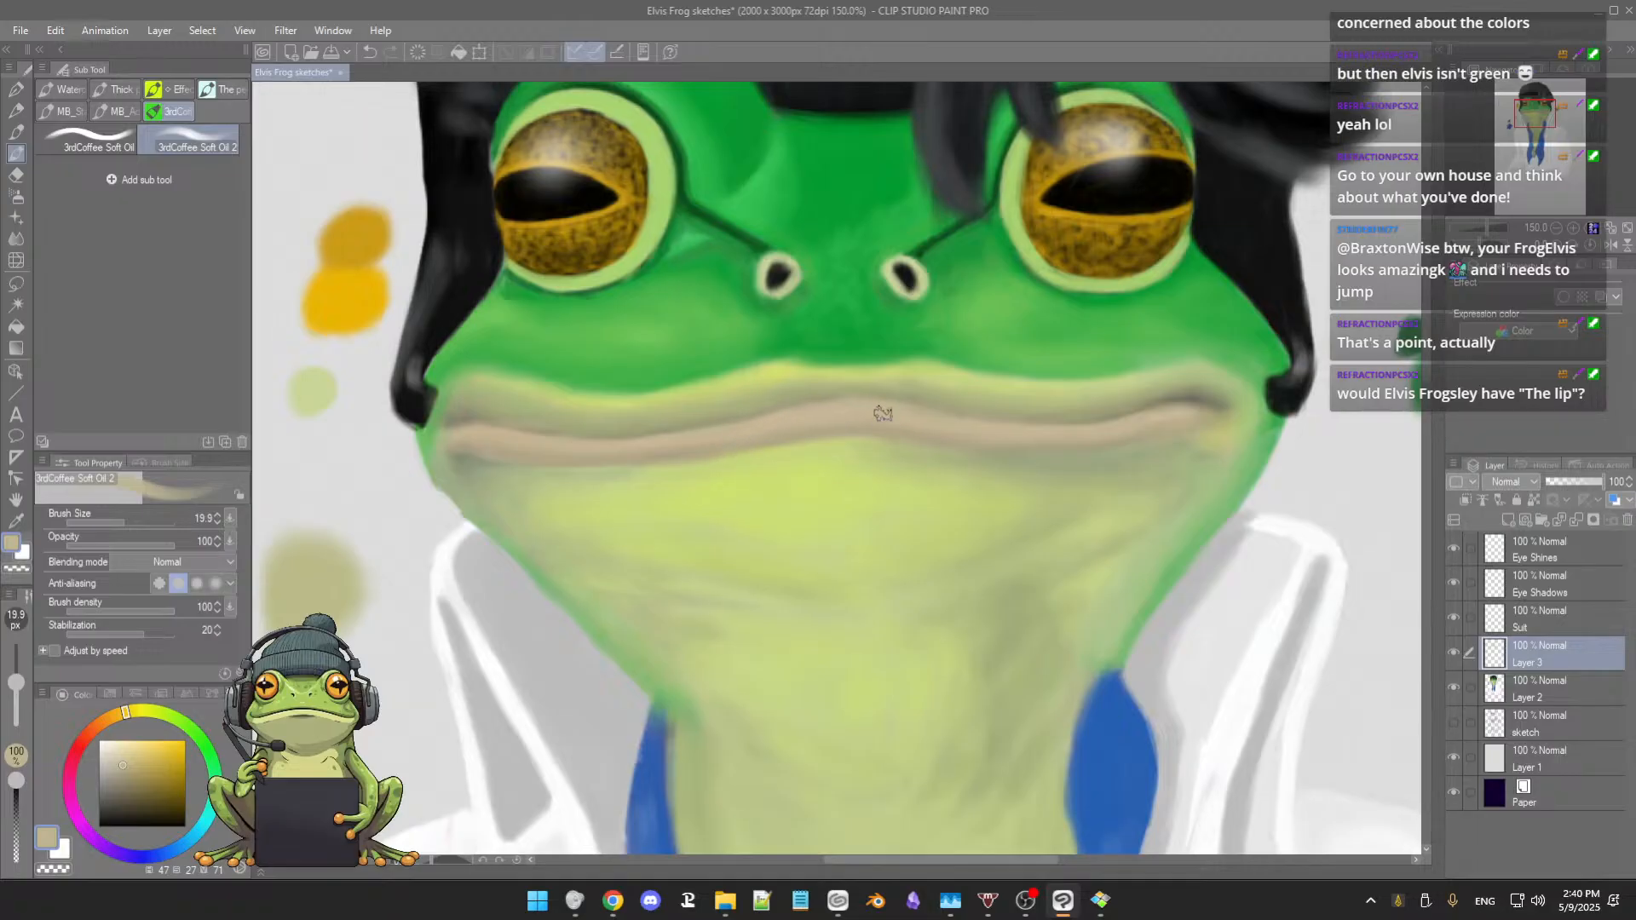
# Step: Soften the green skin above the right mouth corner and under the right eye with sampled greens
pyautogui.keyDown('alt'); pyautogui.click(1183, 353); pyautogui.keyUp('alt')
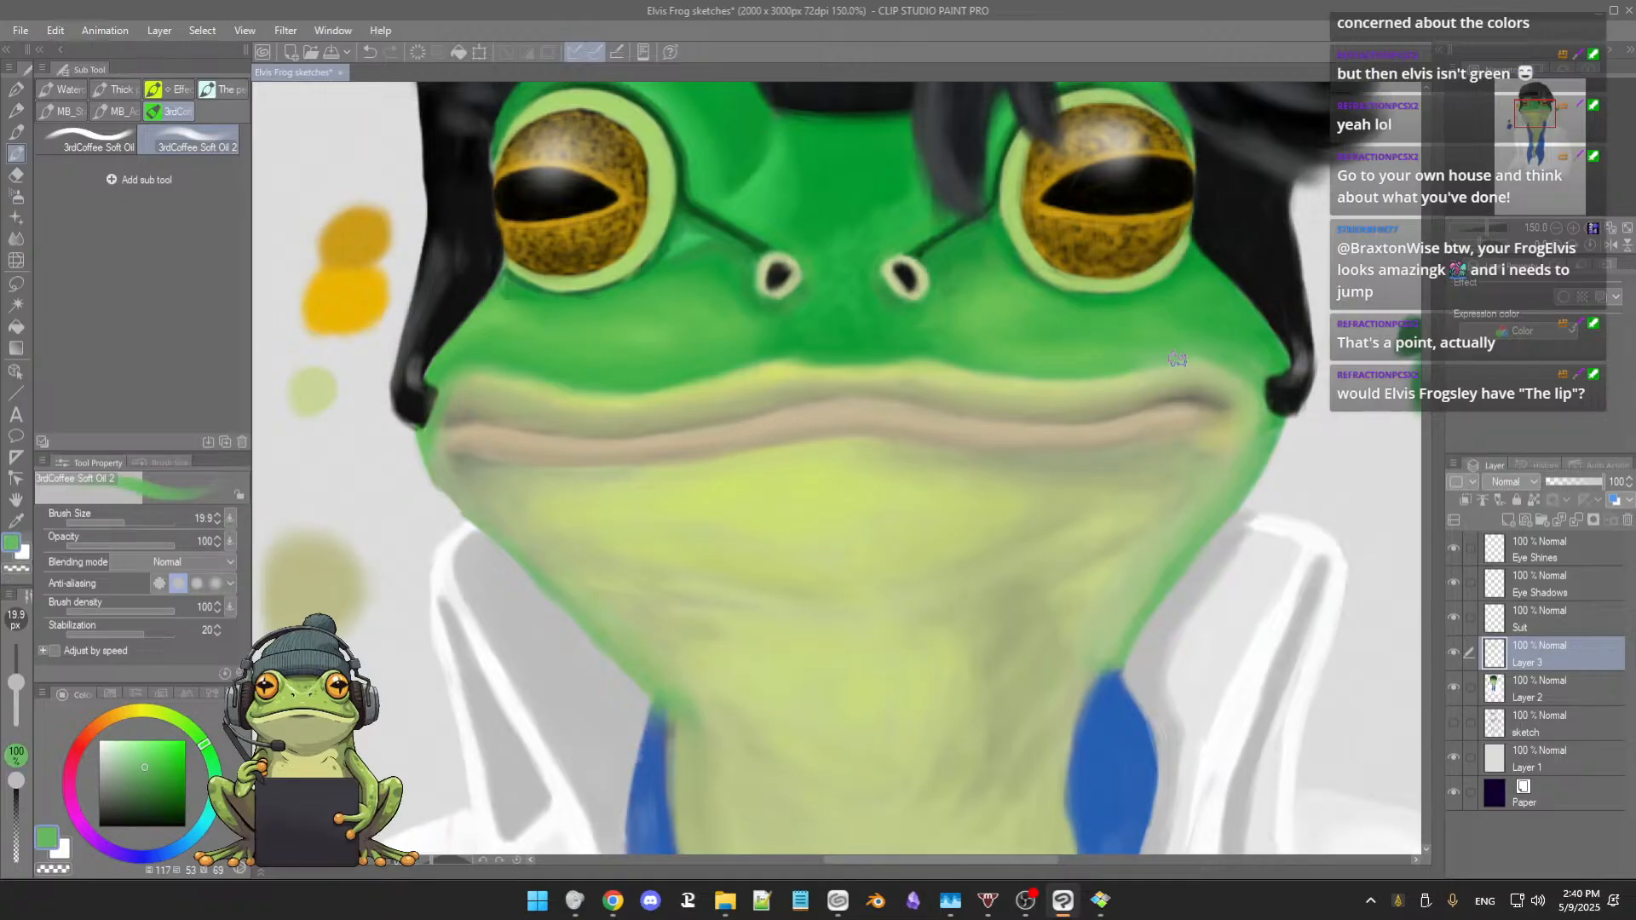
pyautogui.keyDown('alt'); pyautogui.click(1109, 317); pyautogui.keyUp('alt')
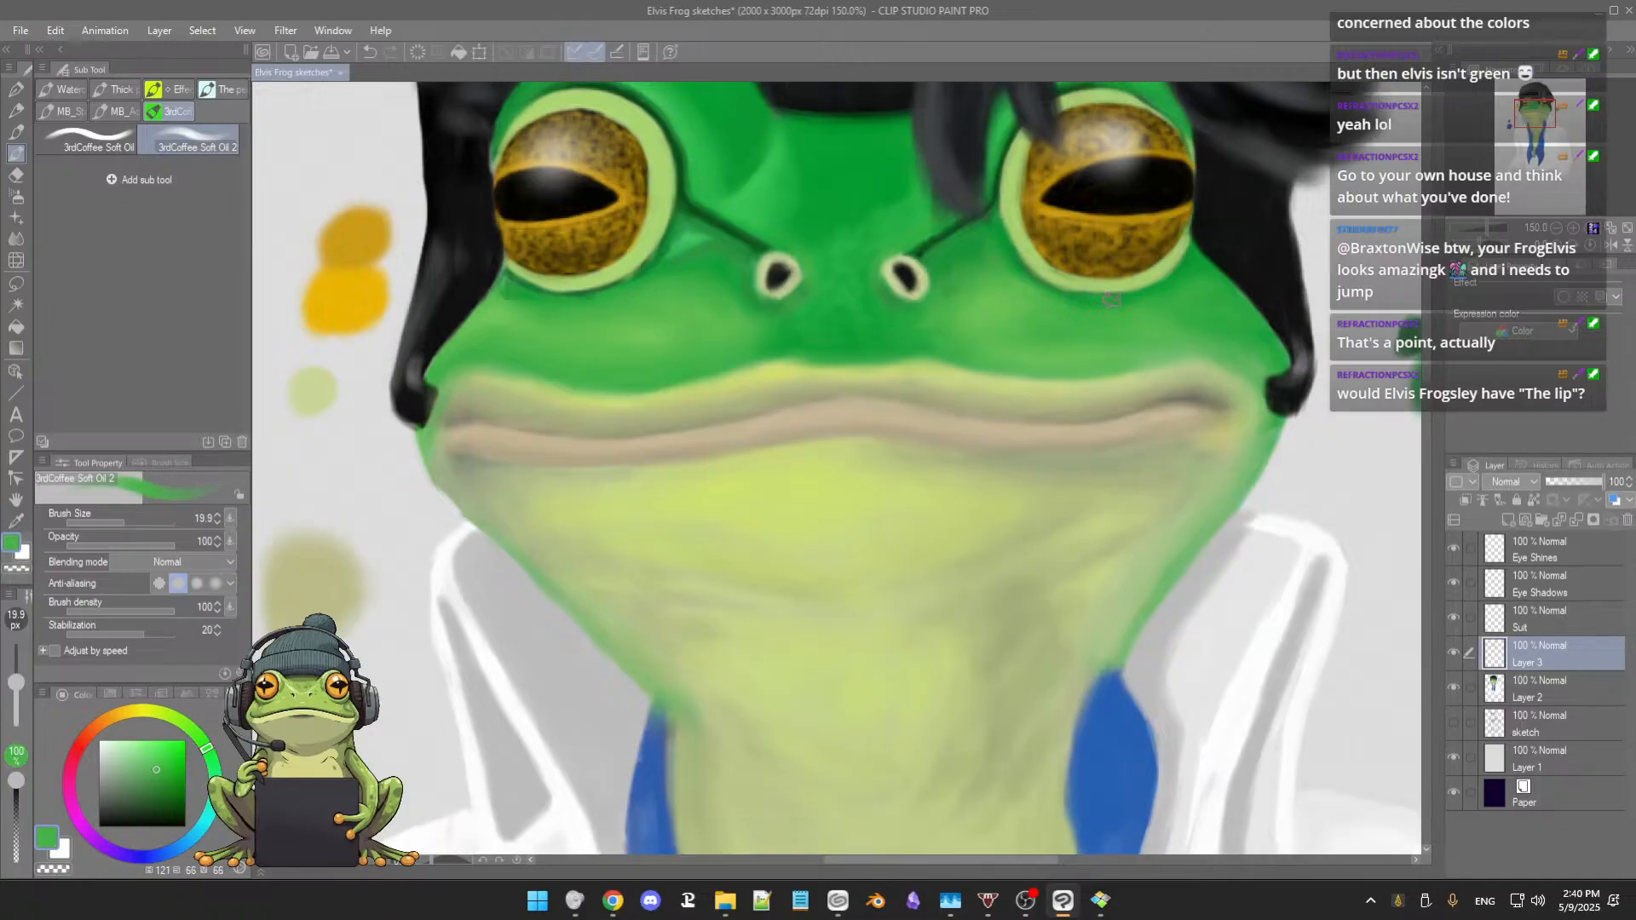
pyautogui.keyDown('alt'); pyautogui.click(1108, 298); pyautogui.keyUp('alt')
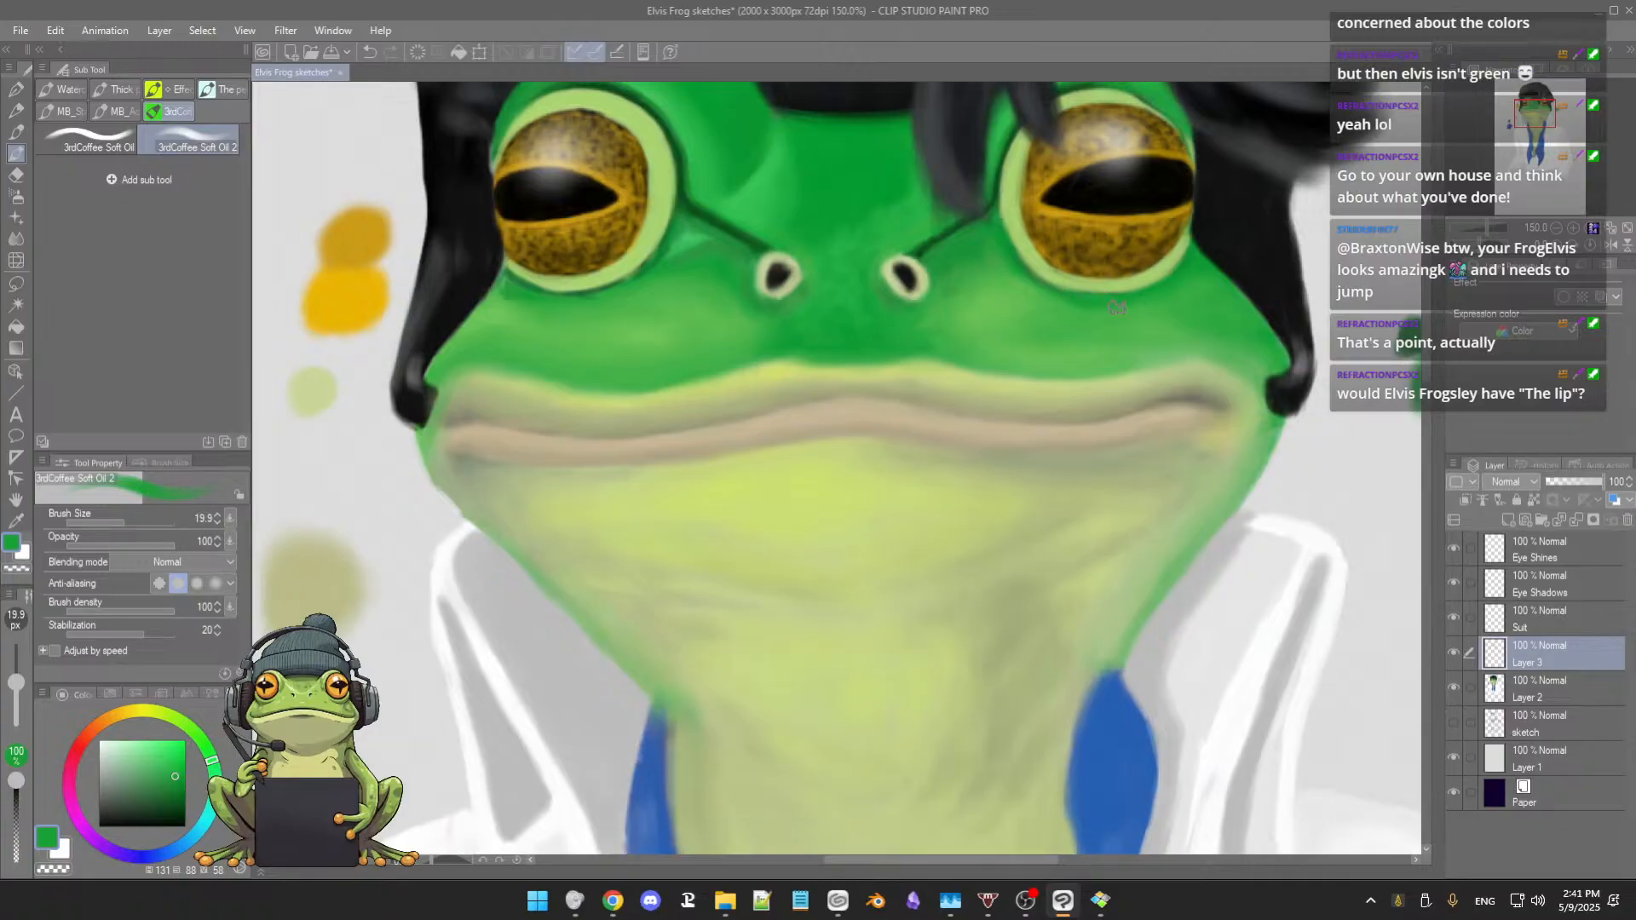
pyautogui.scroll(-3, 1106, 317)
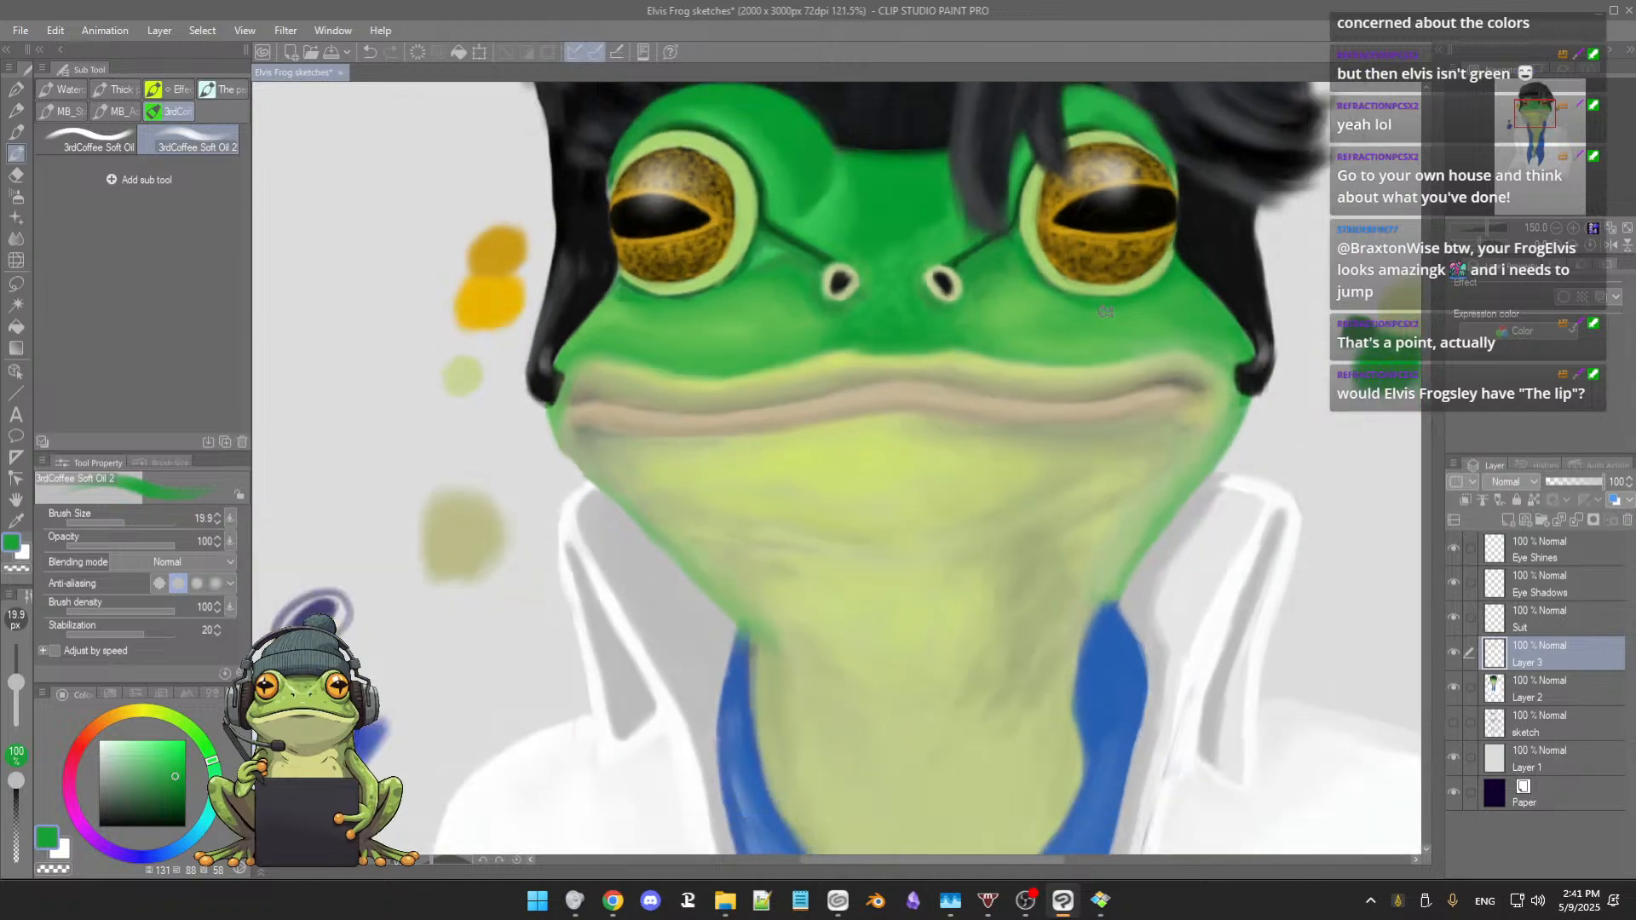
# Step: Blend the skin along the left jaw edge below the mouth corner with sampled green
pyautogui.scroll(3, 1109, 313)
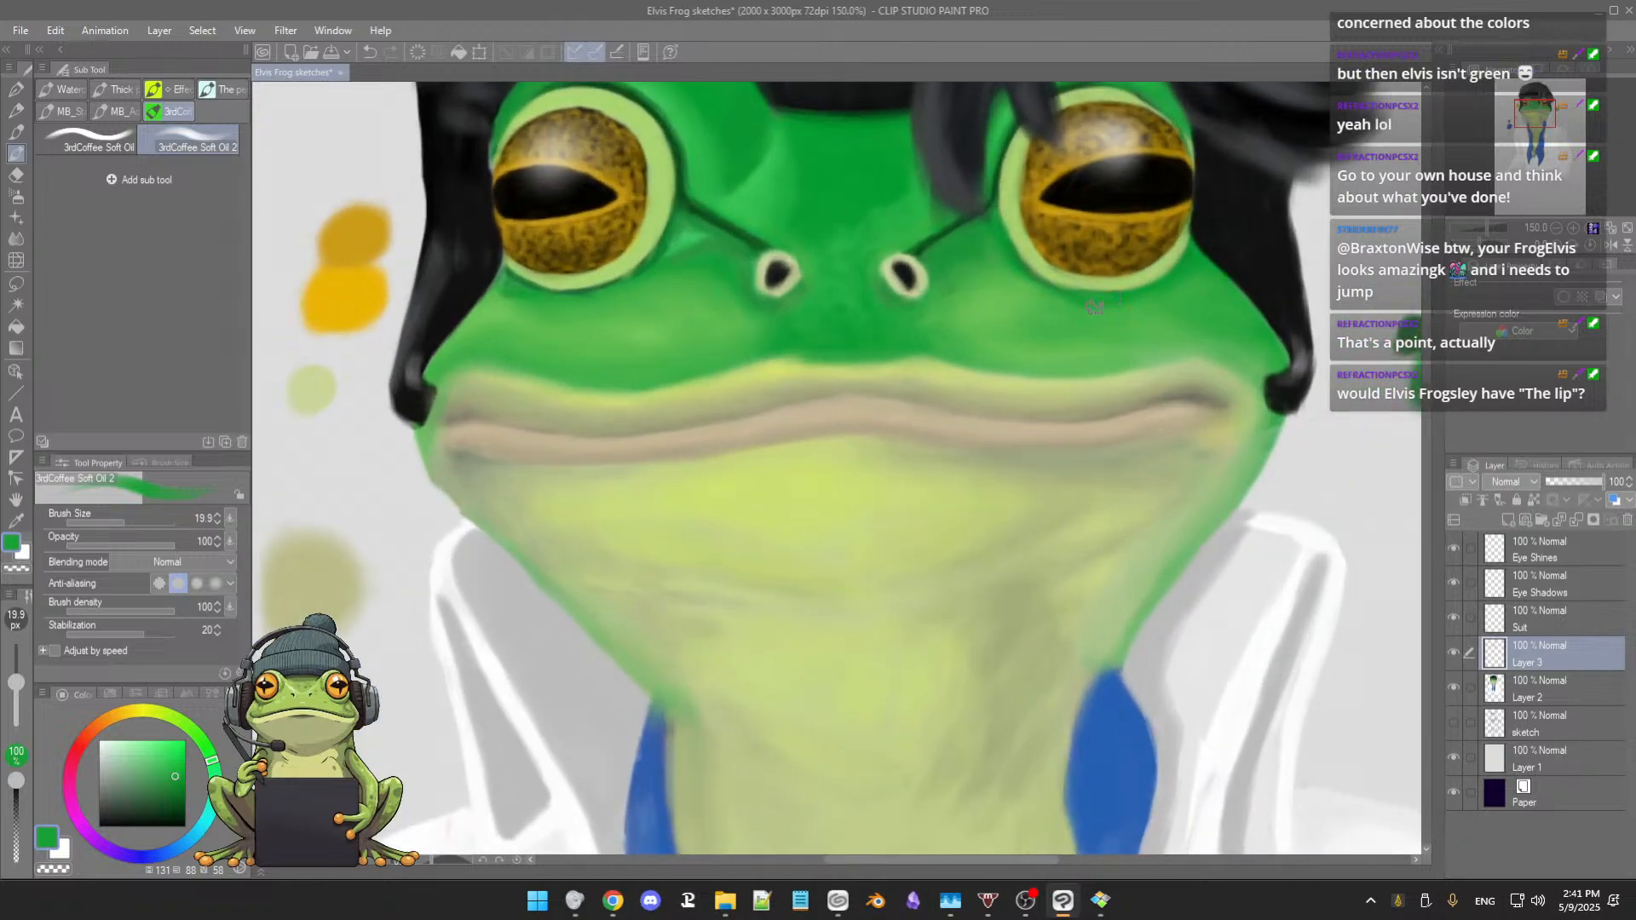
pyautogui.moveTo(1069, 316); pyautogui.dragTo(1083, 348)
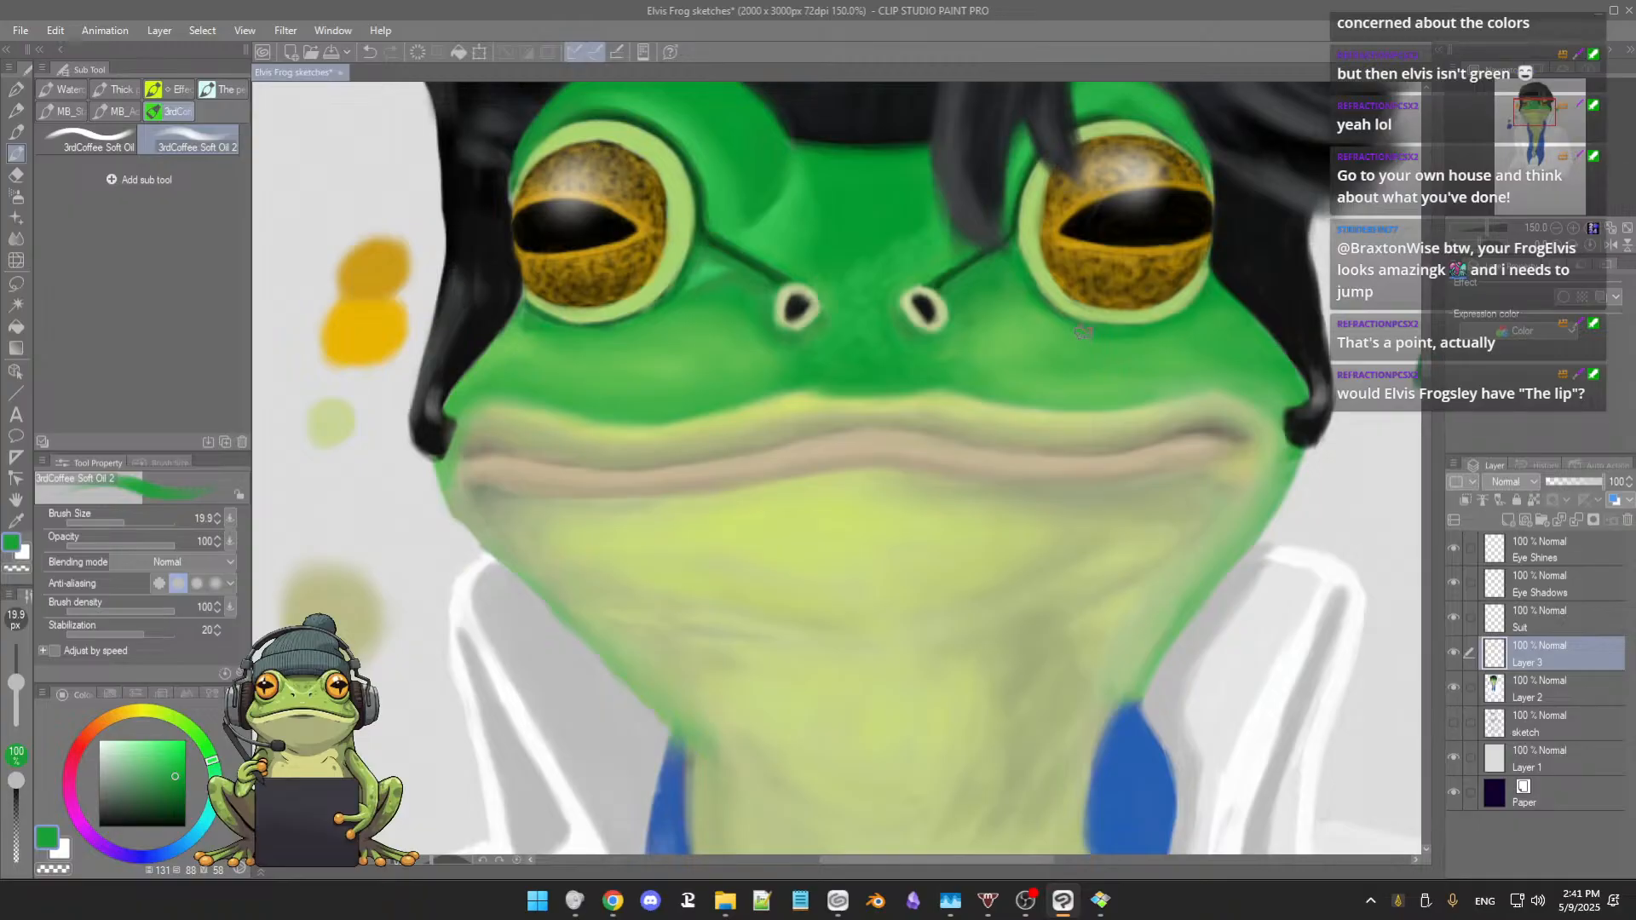
pyautogui.scroll(-2, 1083, 332)
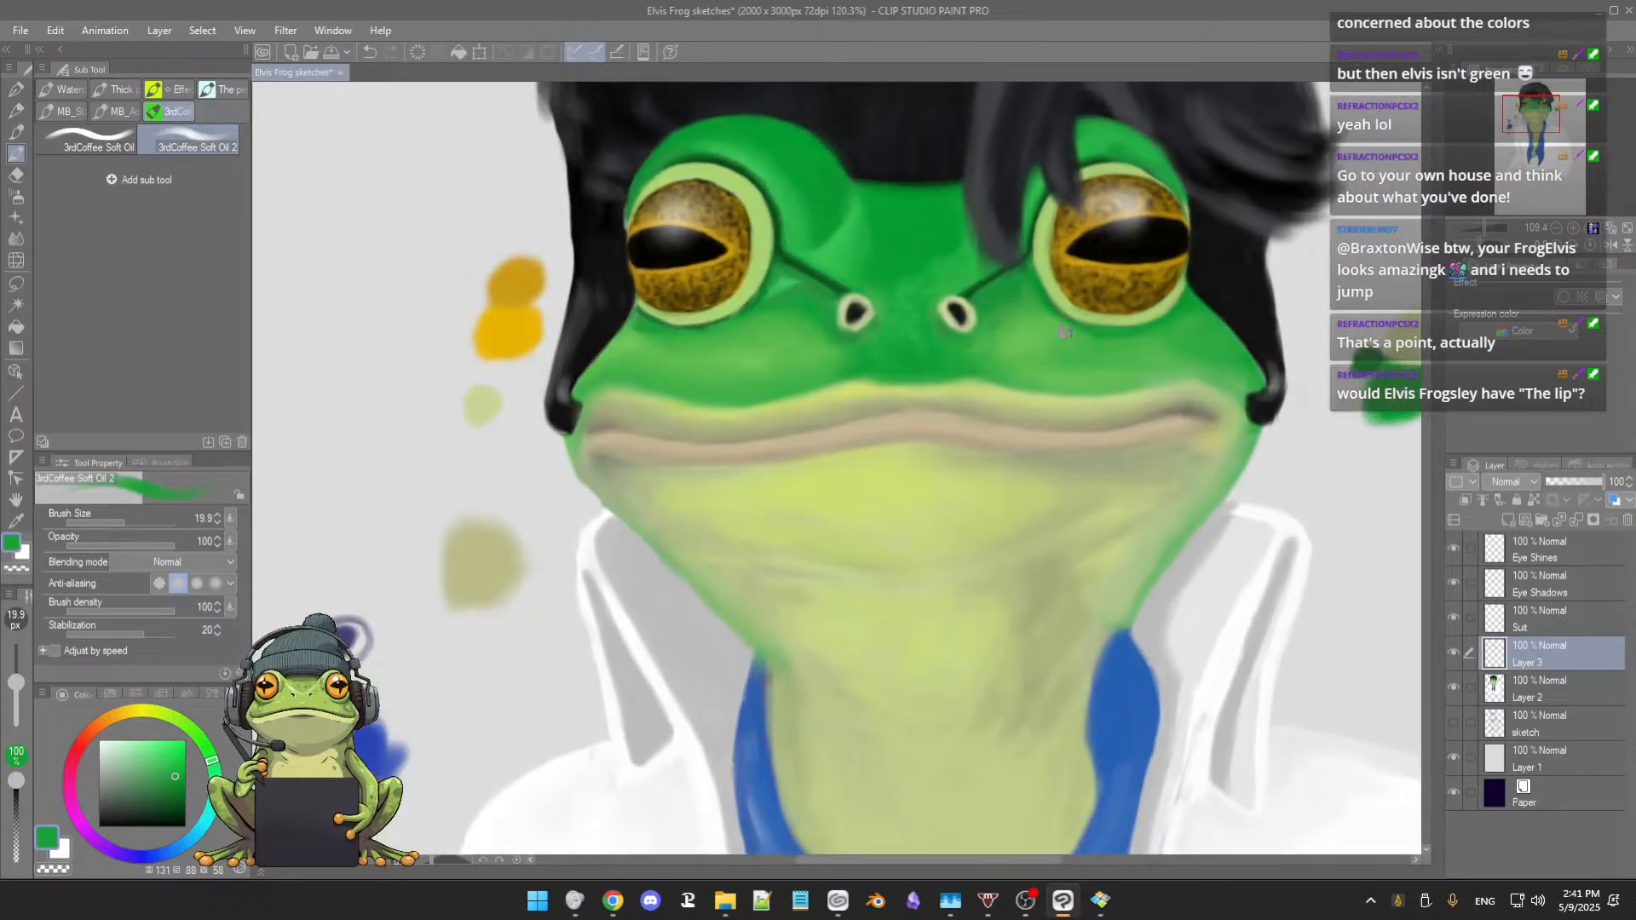
pyautogui.scroll(4, 1066, 331)
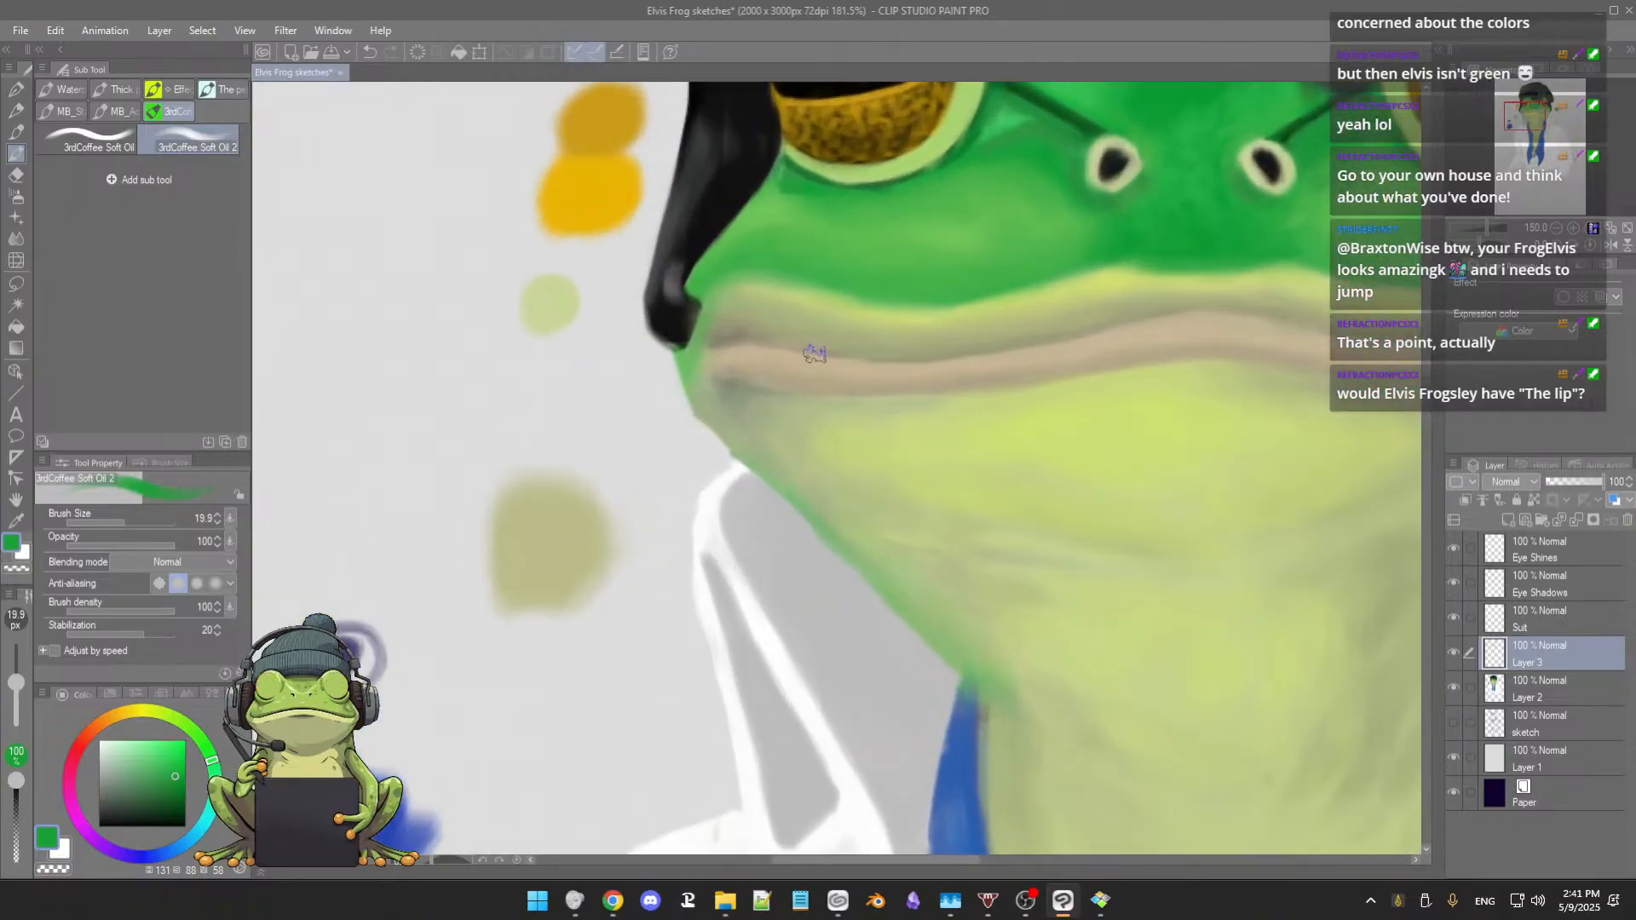
pyautogui.scroll(1, 814, 354)
pyautogui.keyDown('alt'); pyautogui.click(680, 377); pyautogui.keyUp('alt')
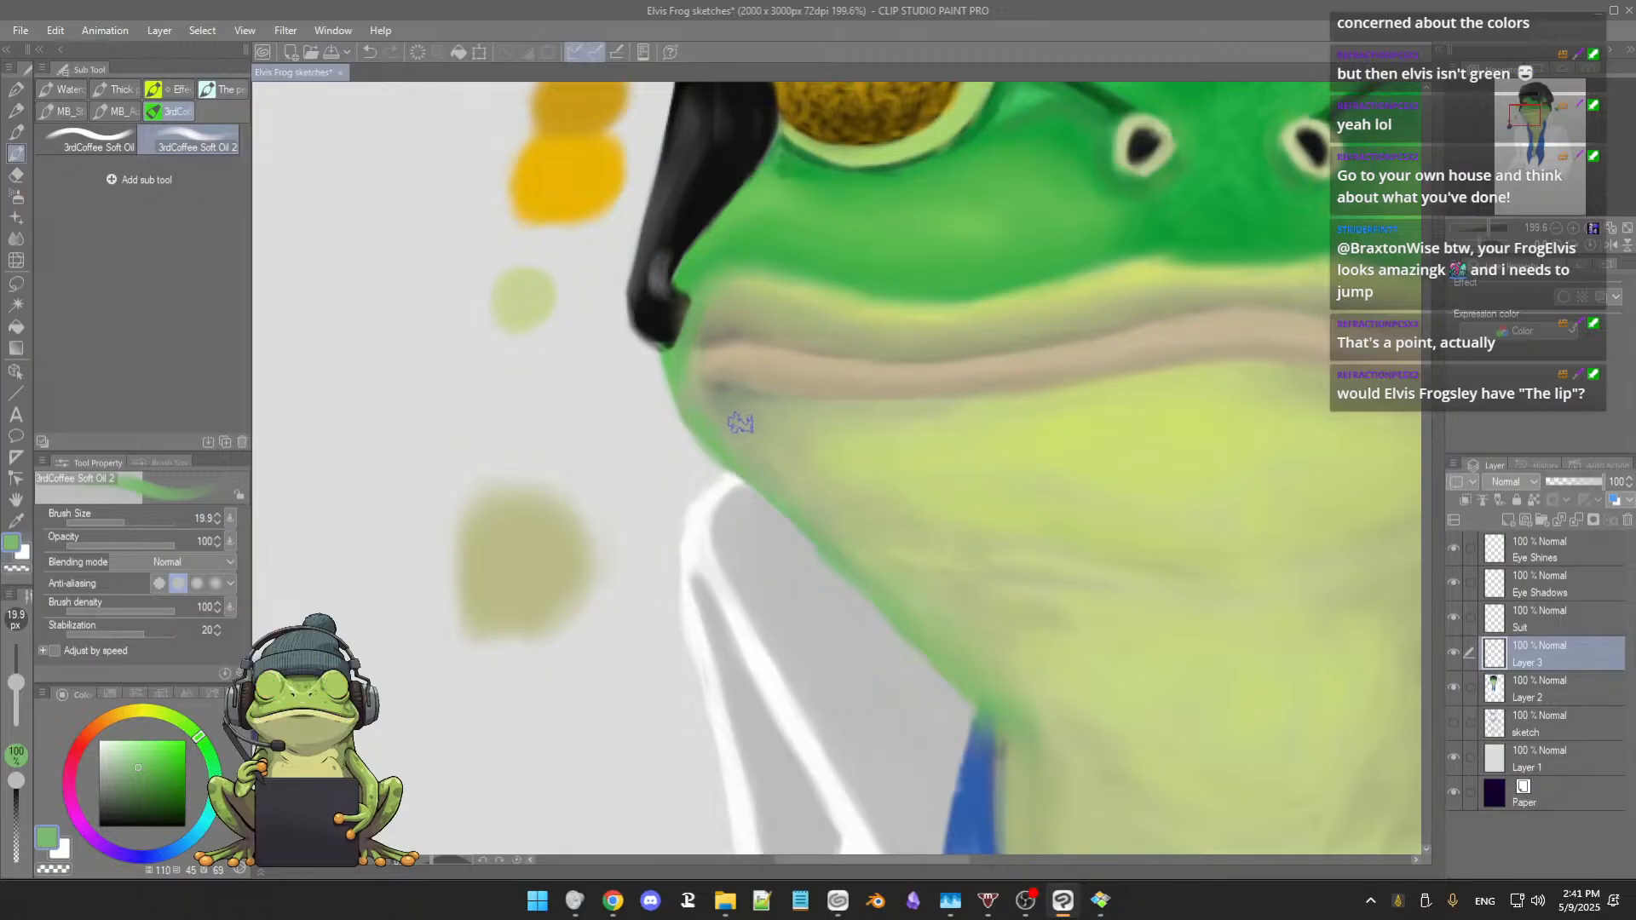
pyautogui.moveTo(764, 436); pyautogui.dragTo(744, 420)
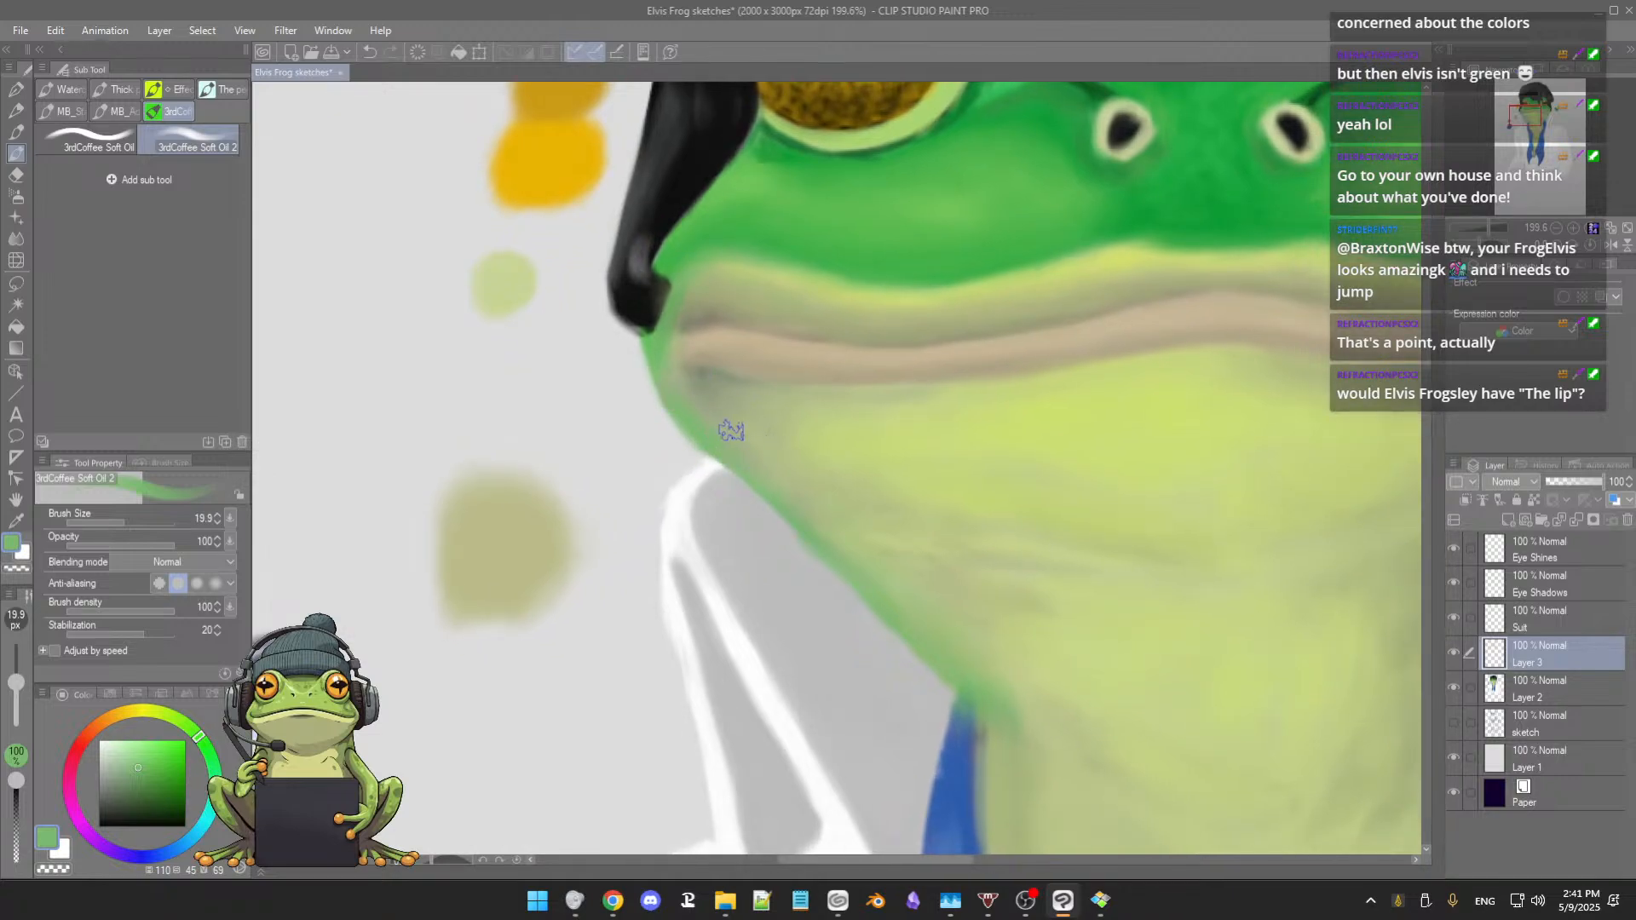
# Step: Refine the left jaw's edge against the shirt collar with sampled grey and green at brush size 15.1
pyautogui.press('[')
pyautogui.press('[')
pyautogui.keyDown('alt'); pyautogui.click(789, 551); pyautogui.keyUp('alt')
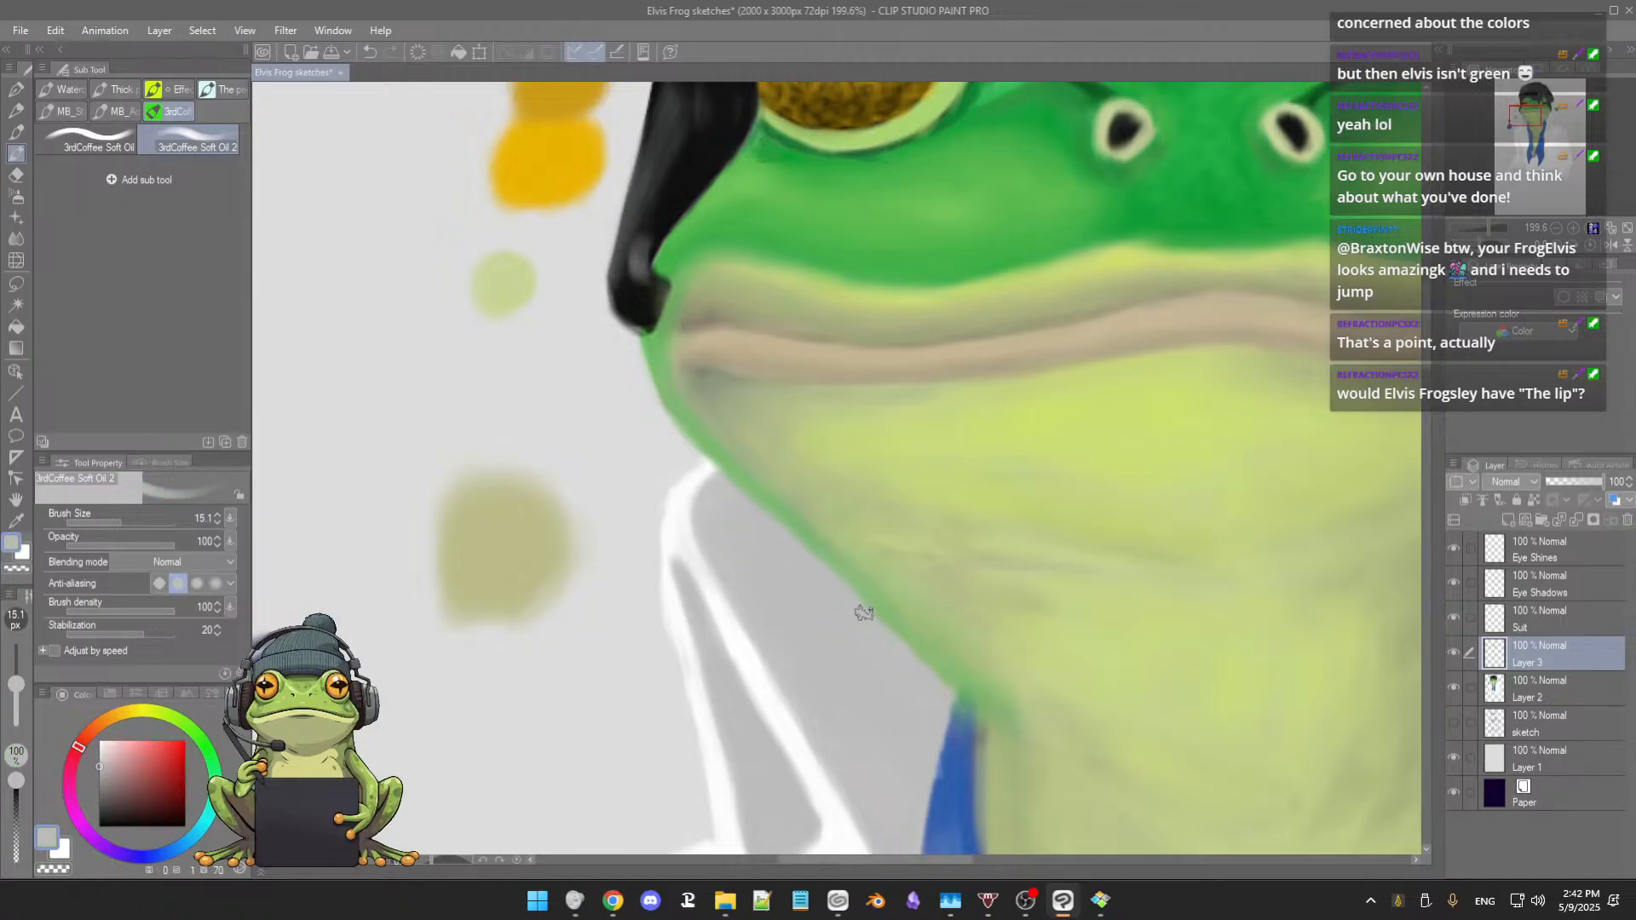
pyautogui.keyDown('alt'); pyautogui.click(886, 602); pyautogui.keyUp('alt')
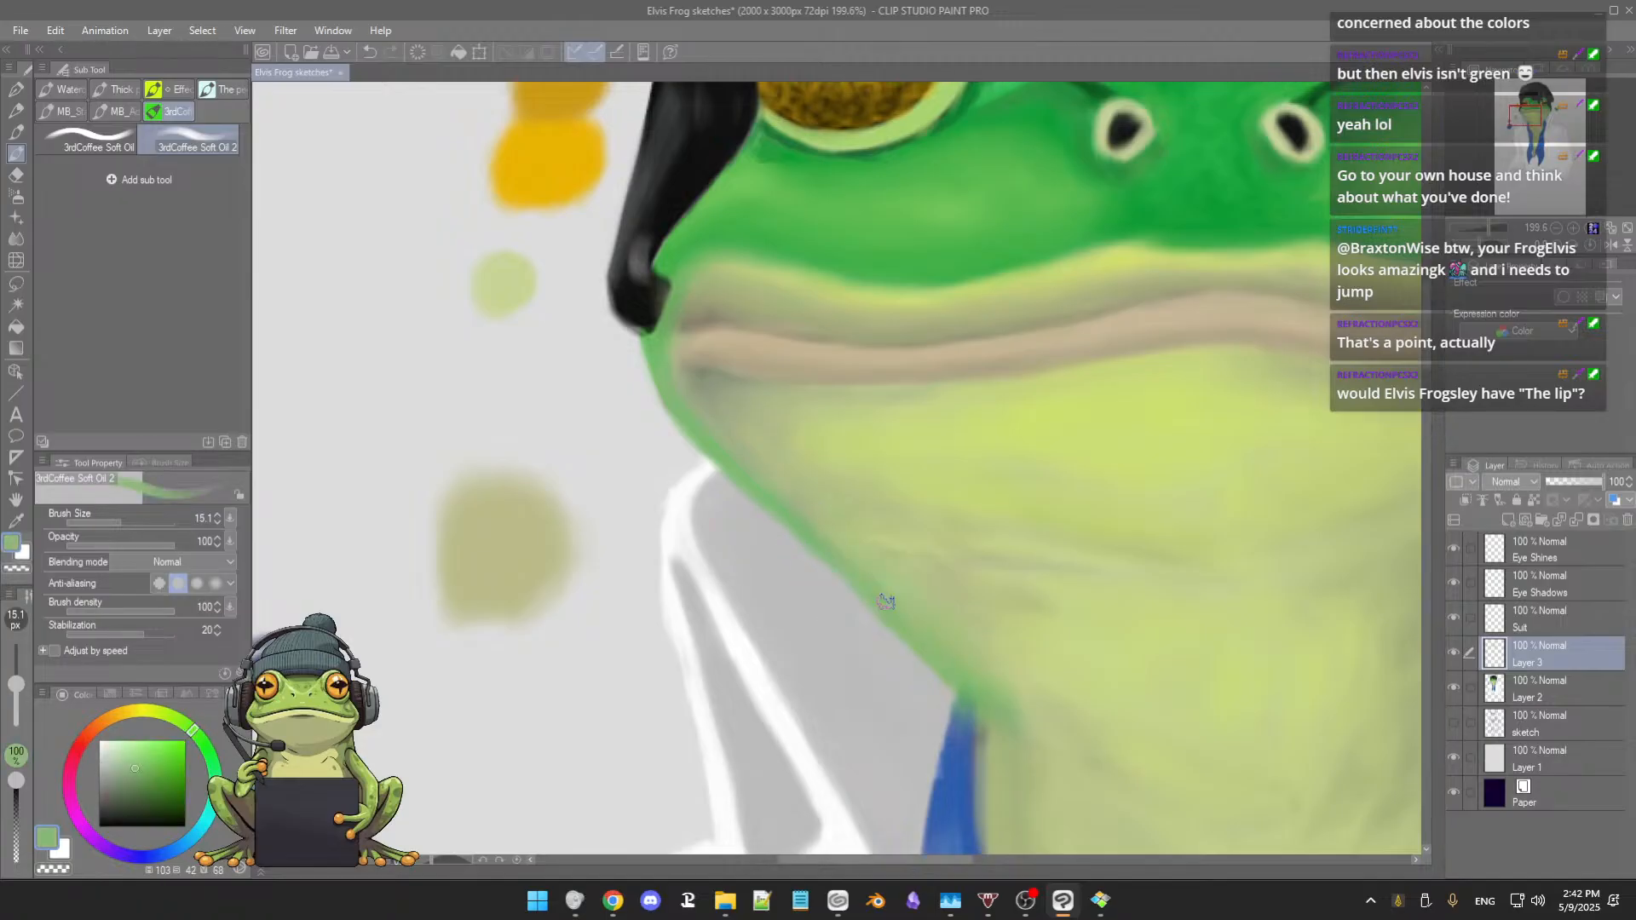
pyautogui.keyDown('alt'); pyautogui.click(855, 624); pyautogui.keyUp('alt')
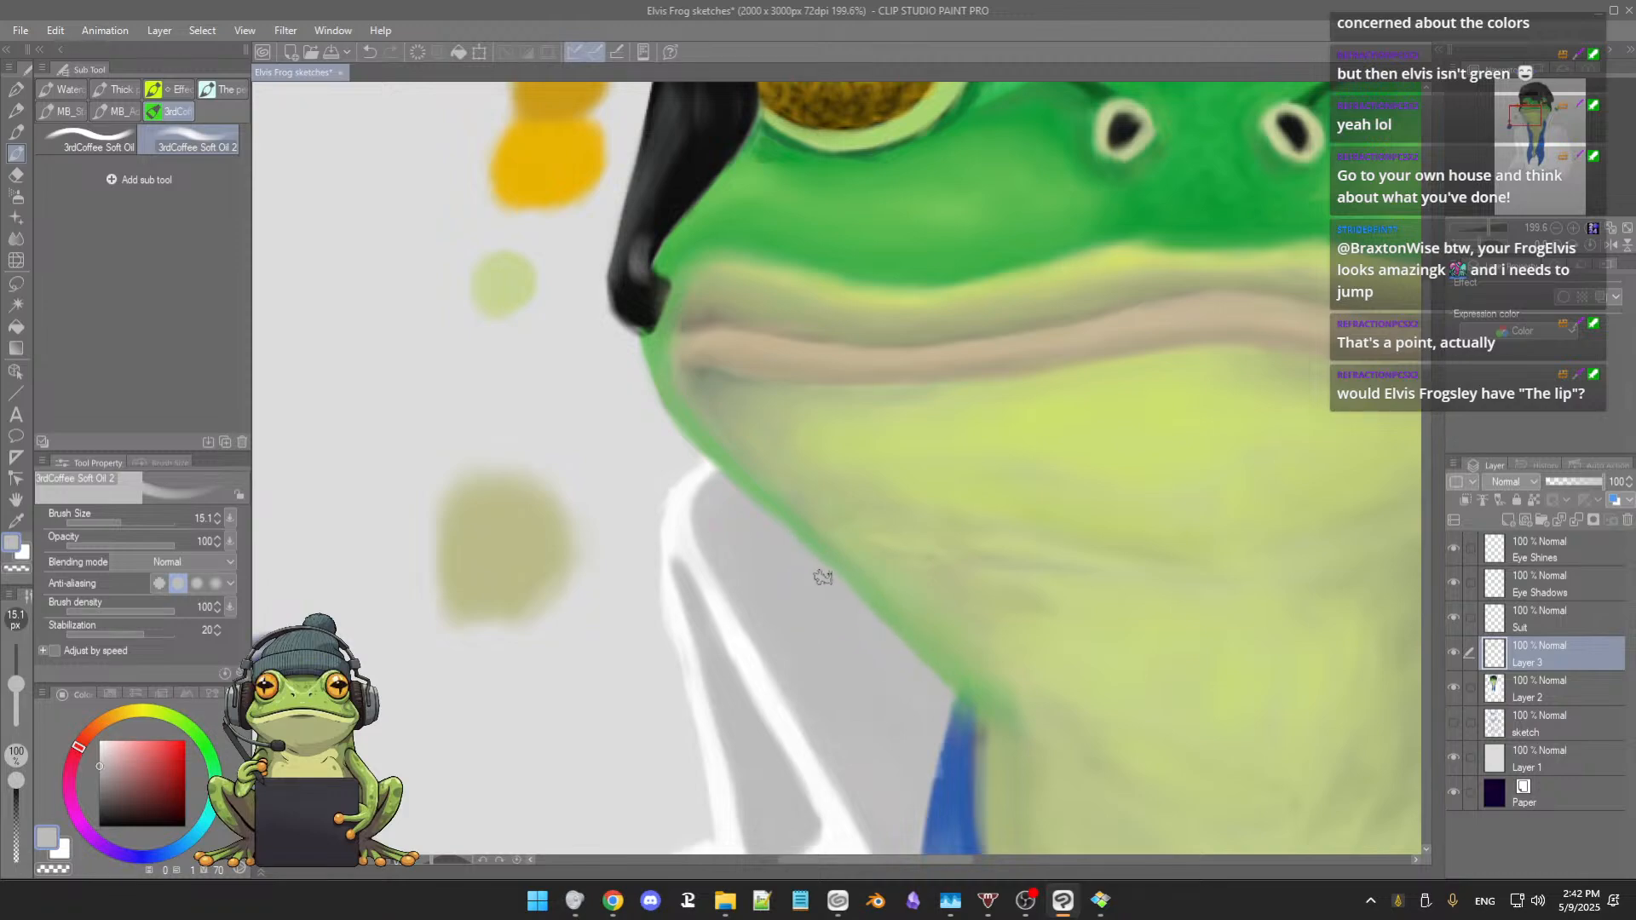
# Step: Blend the corner where the left jaw meets the neck with sampled greens at brush size 21.1
pyautogui.moveTo(925, 567); pyautogui.dragTo(823, 470)
pyautogui.keyDown('alt'); pyautogui.click(856, 578); pyautogui.keyUp('alt')
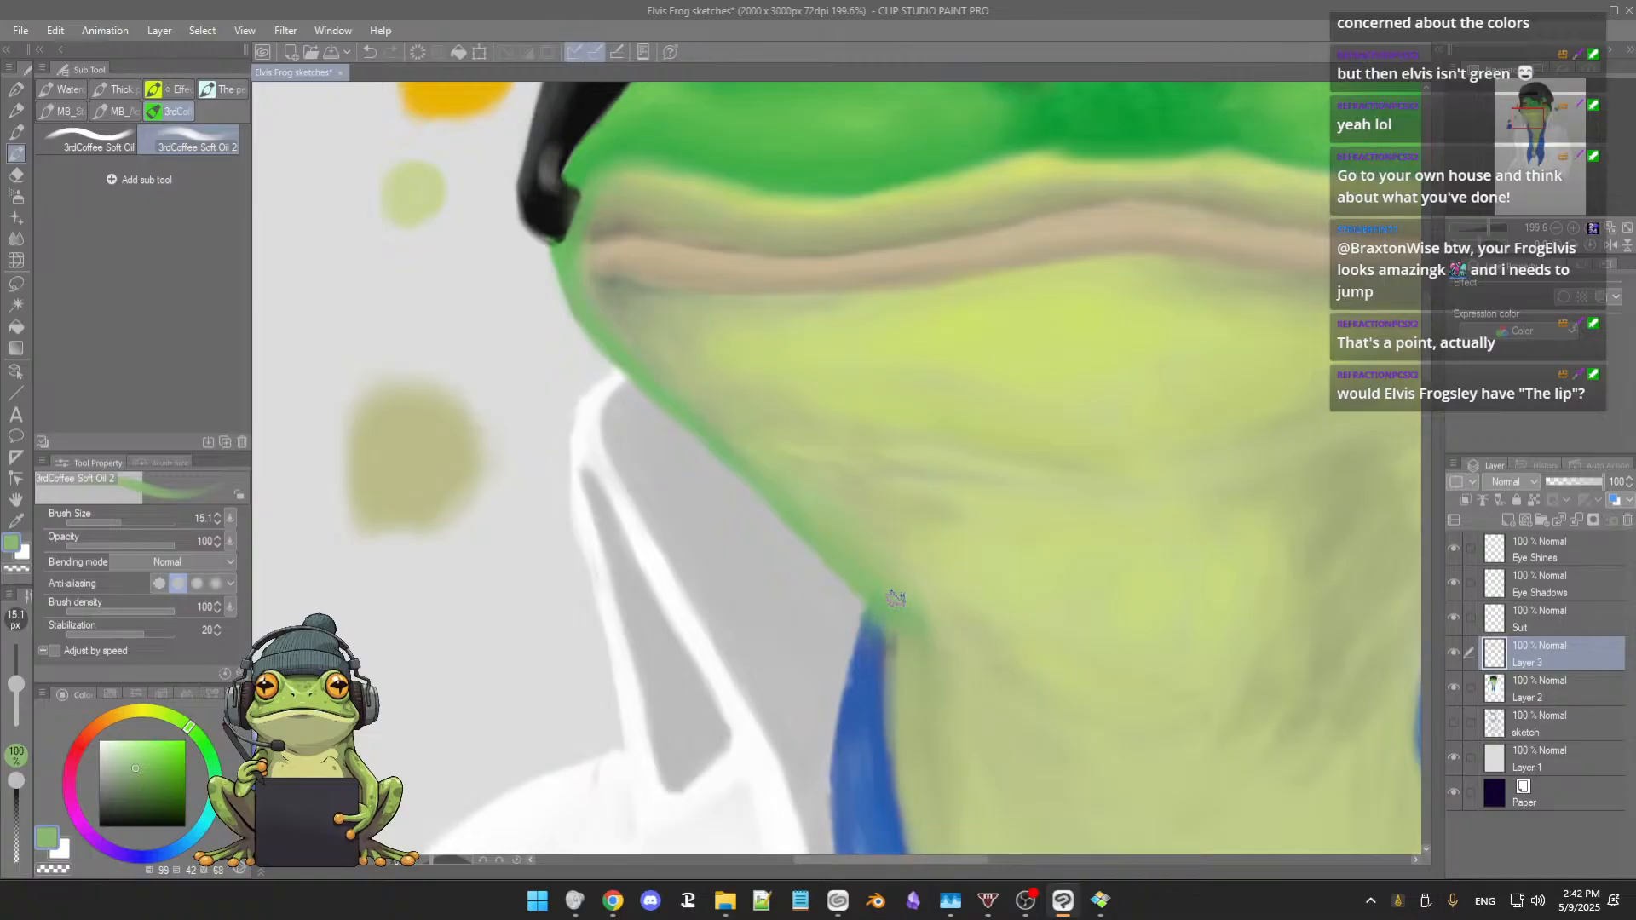
pyautogui.press(']')
pyautogui.press(']')
pyautogui.moveTo(891, 594); pyautogui.dragTo(905, 675)
pyautogui.keyDown('alt'); pyautogui.click(905, 665); pyautogui.keyUp('alt')
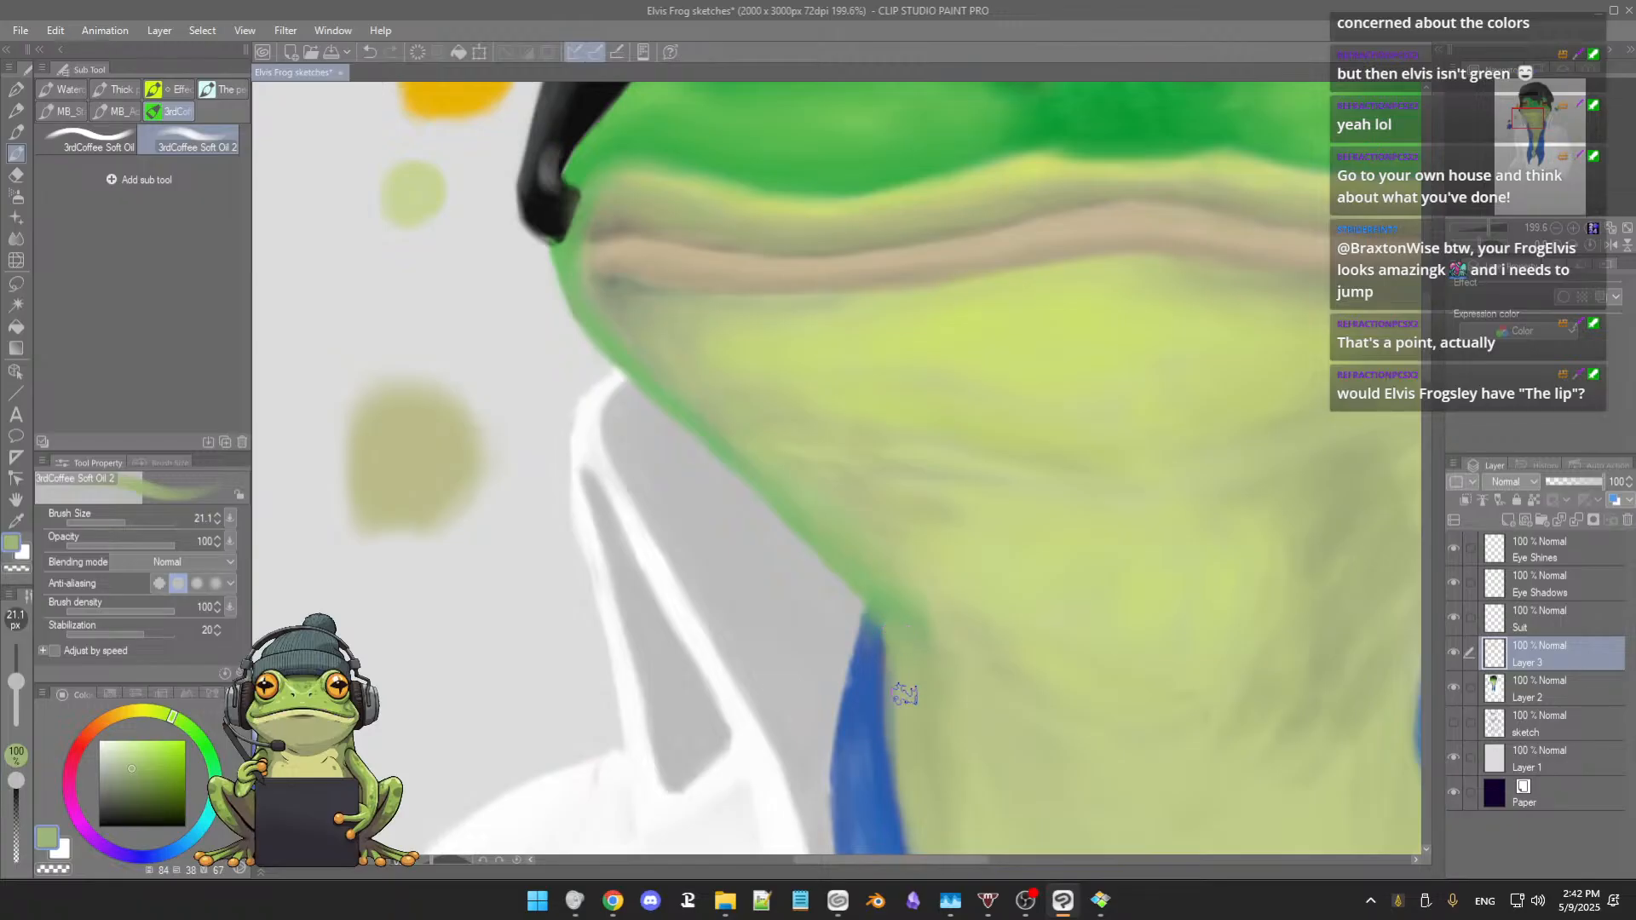
# Step: Refine the neck's left edge along the blue collar below the jaw corner with sampled blue and olive green
pyautogui.keyDown('alt'); pyautogui.click(913, 616); pyautogui.keyUp('alt')
pyautogui.keyDown('alt'); pyautogui.click(876, 632); pyautogui.keyUp('alt')
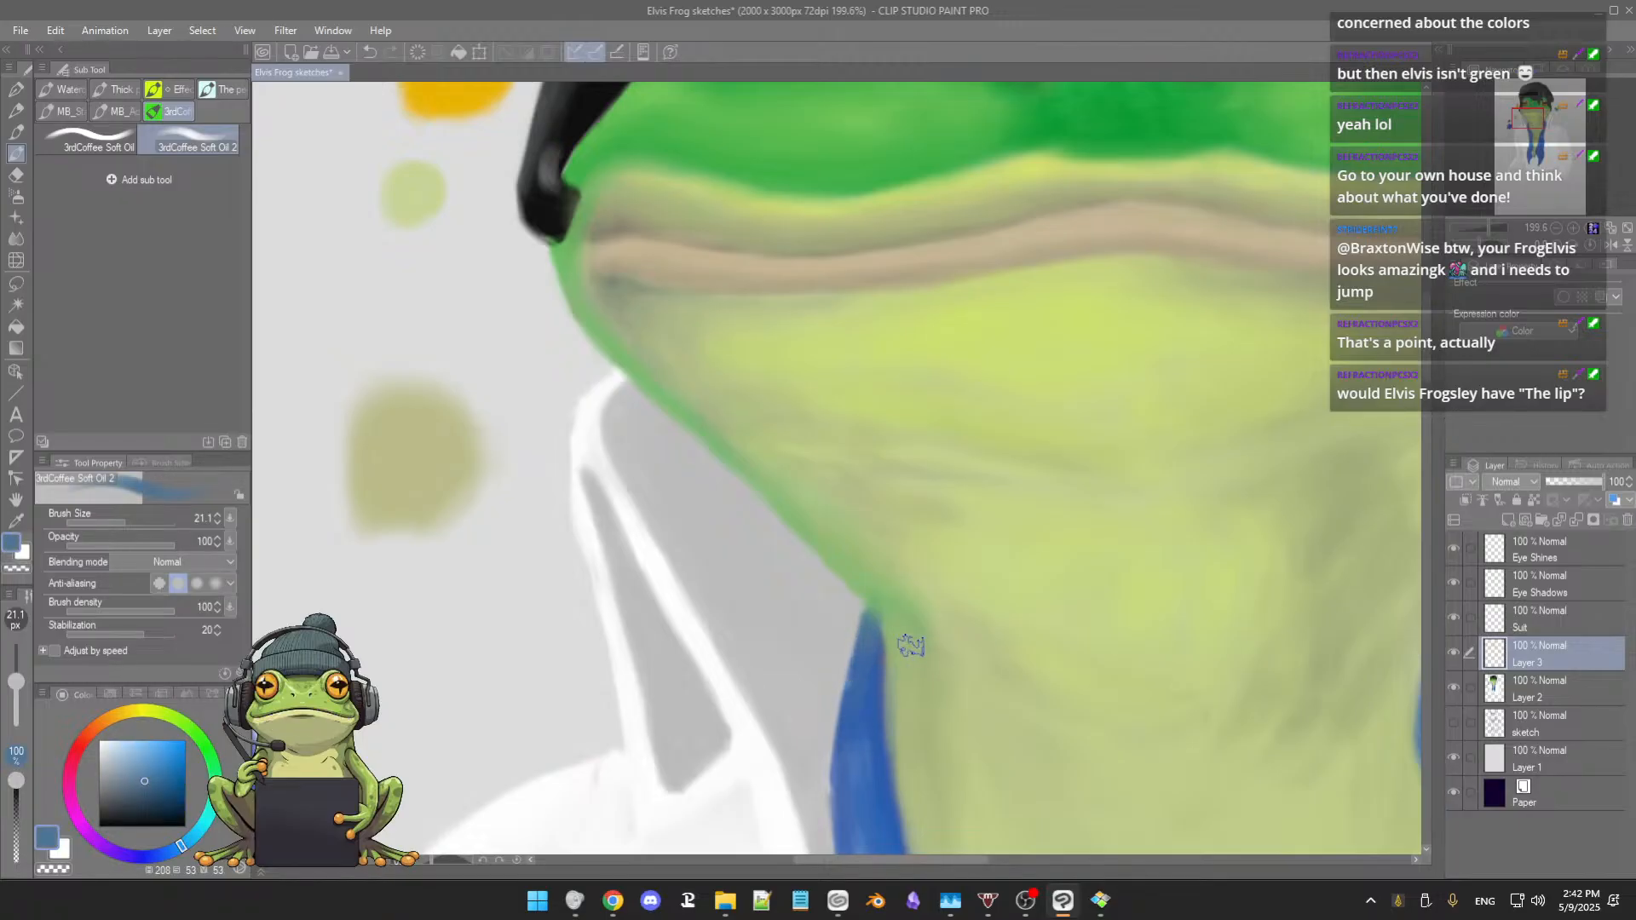
pyautogui.moveTo(912, 650); pyautogui.dragTo(894, 579)
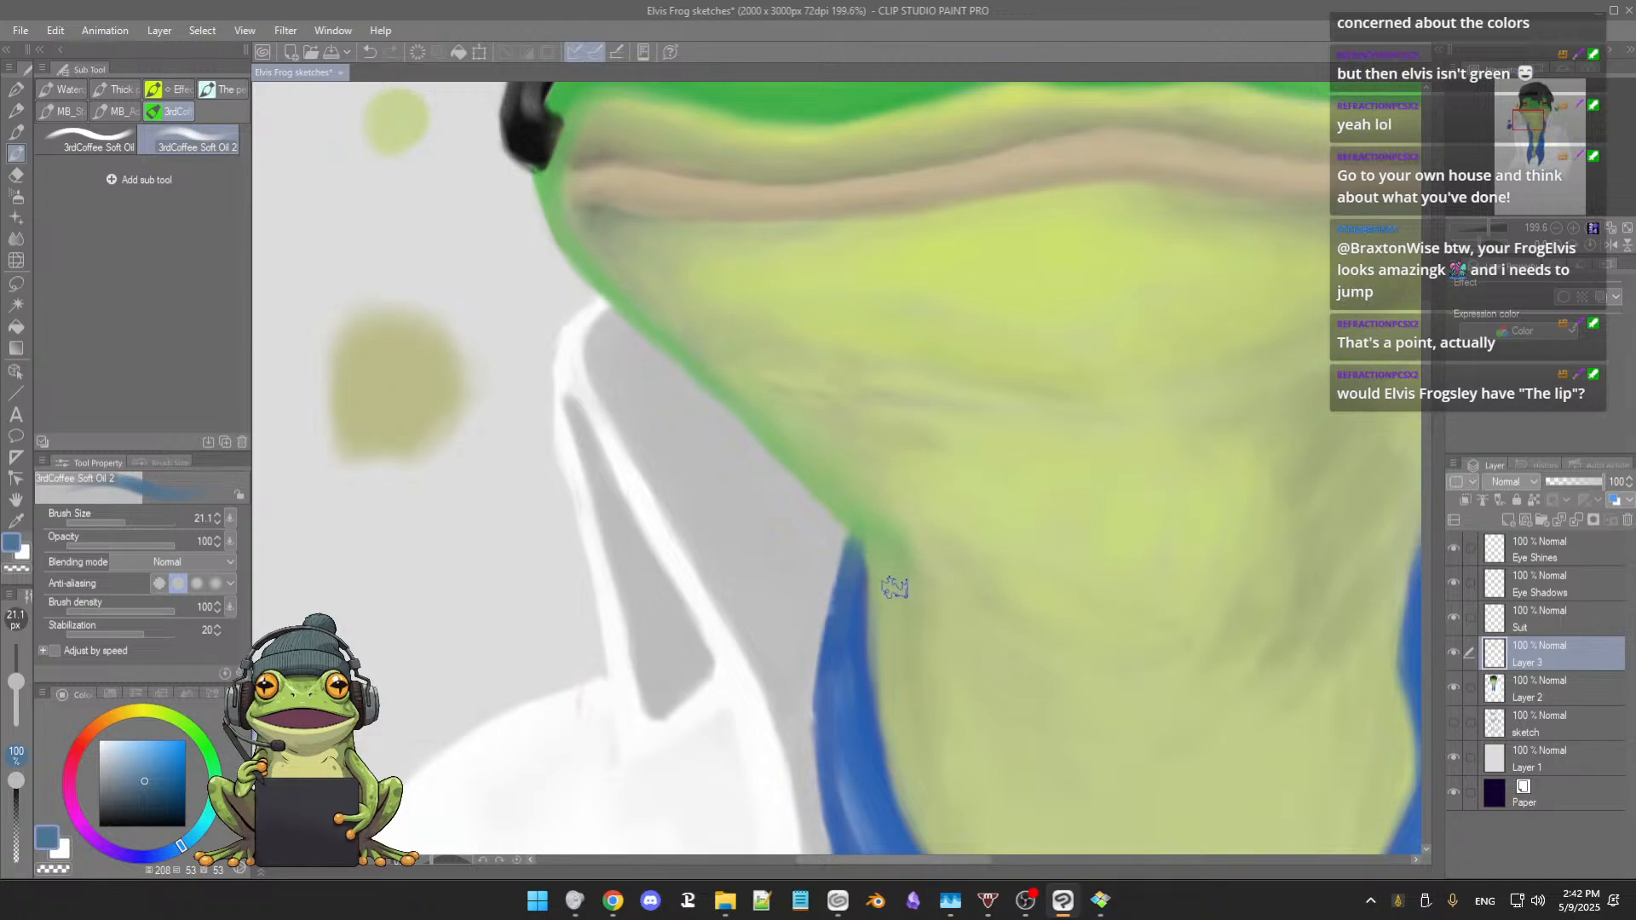
pyautogui.keyDown('alt'); pyautogui.click(895, 584); pyautogui.keyUp('alt')
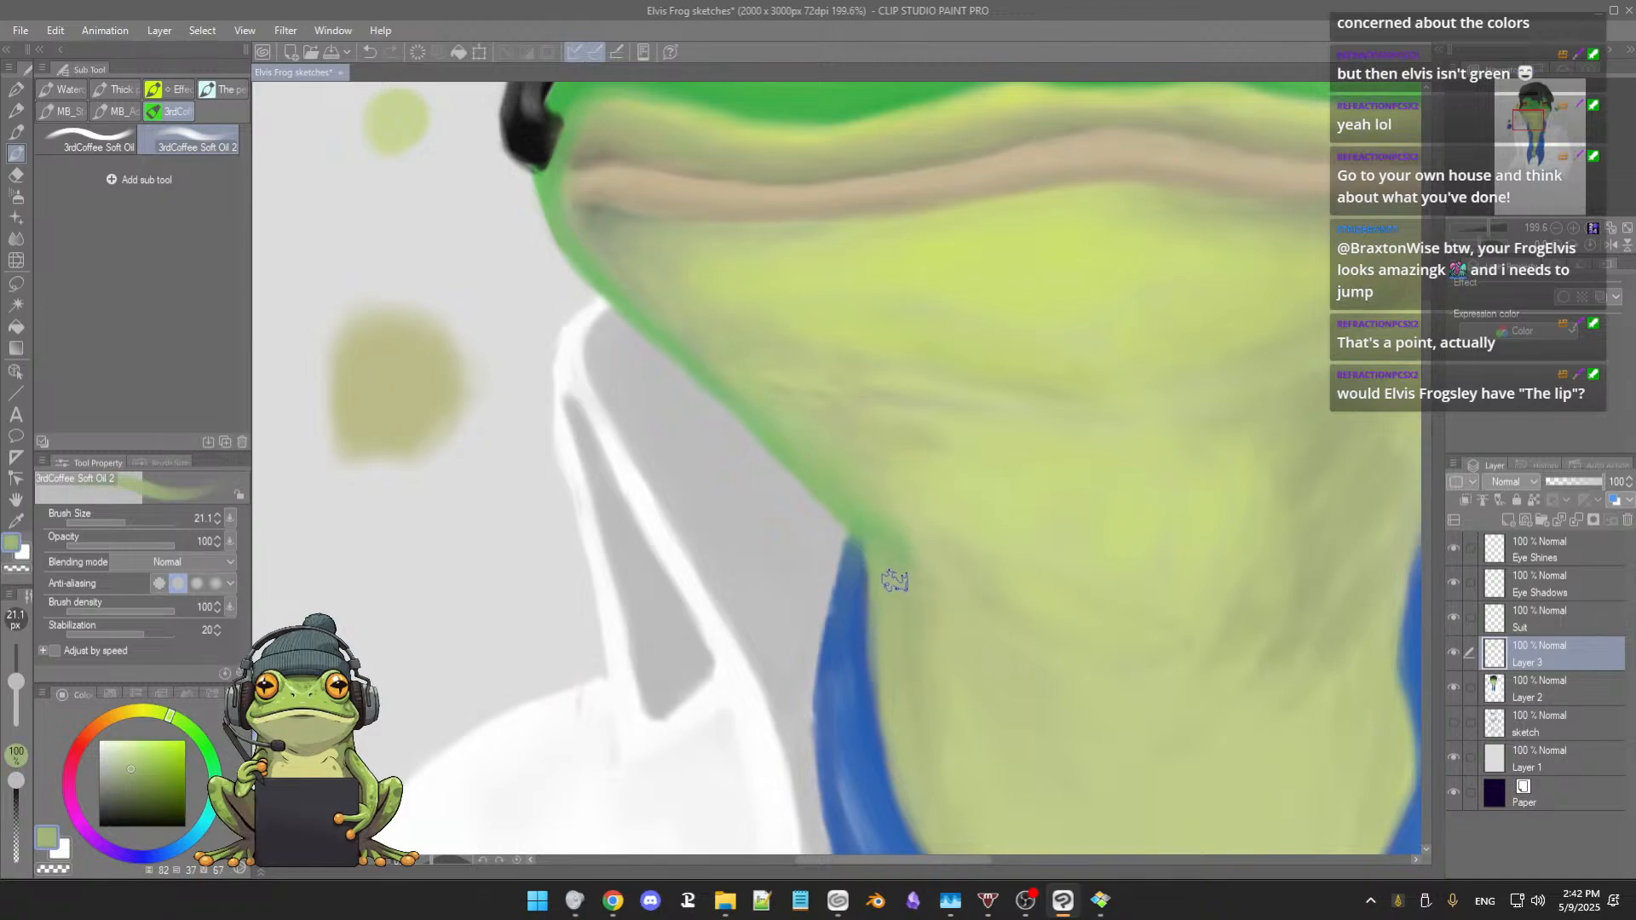
pyautogui.moveTo(915, 597); pyautogui.dragTo(904, 577)
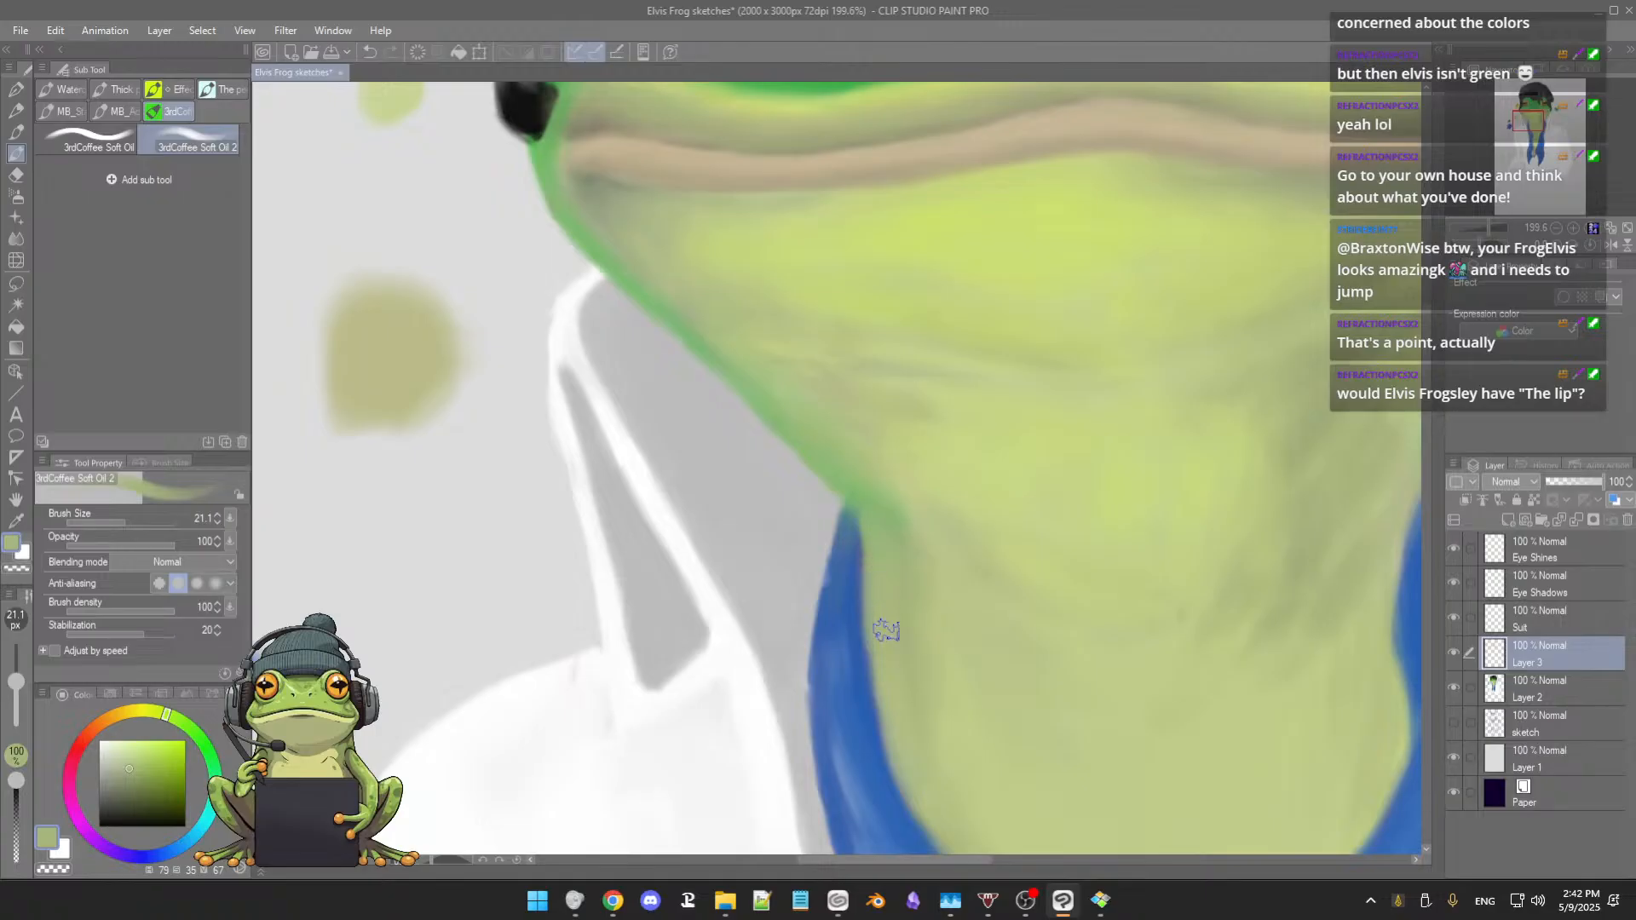
pyautogui.scroll(-1, 933, 579)
pyautogui.moveTo(940, 550); pyautogui.dragTo(948, 582)
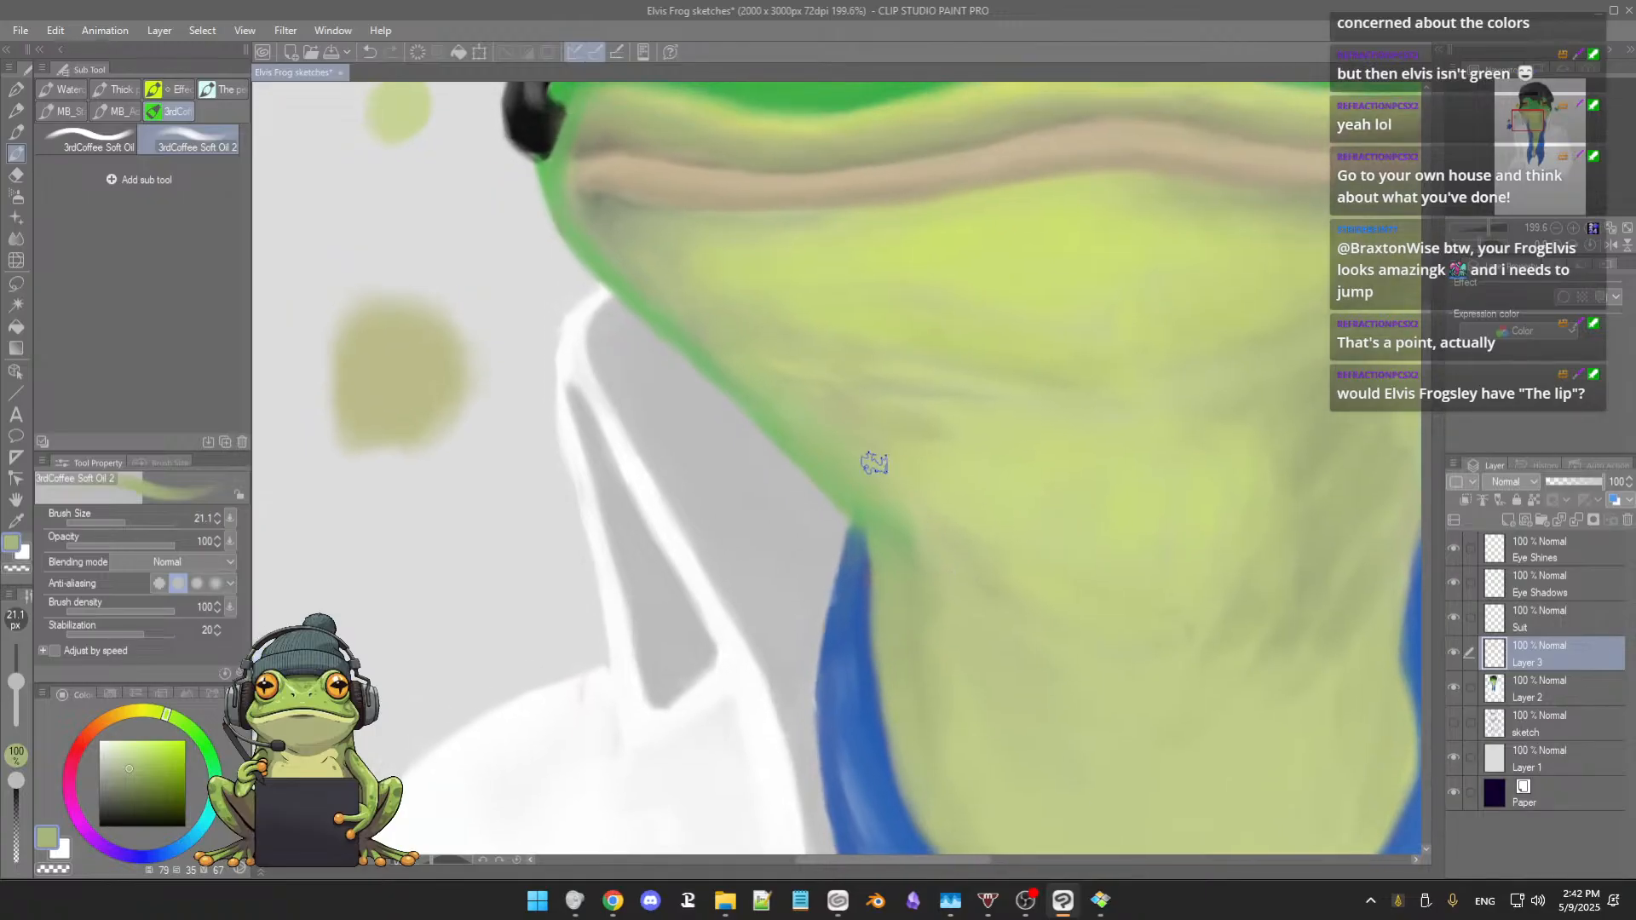
# Step: Smooth the lower left chin beside the jaw edge with sampled light greens, enlarging the brush to 26.8
pyautogui.keyDown('alt'); pyautogui.click(856, 461); pyautogui.keyUp('alt')
pyautogui.keyDown('alt'); pyautogui.click(892, 465); pyautogui.keyUp('alt')
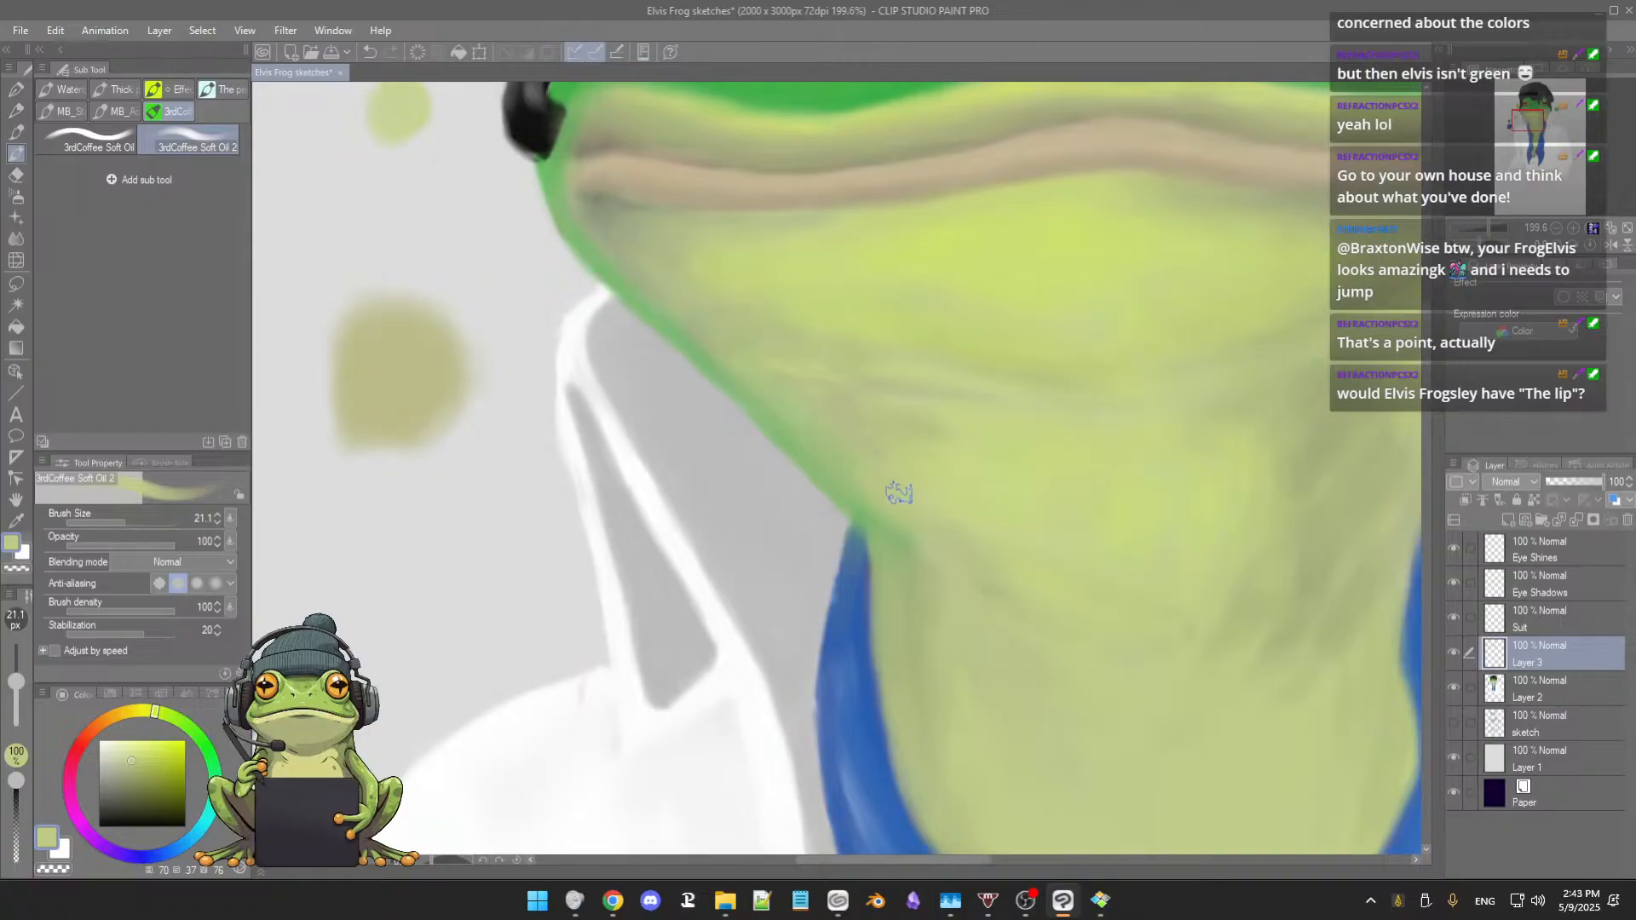
pyautogui.keyDown('alt'); pyautogui.click(923, 472); pyautogui.keyUp('alt')
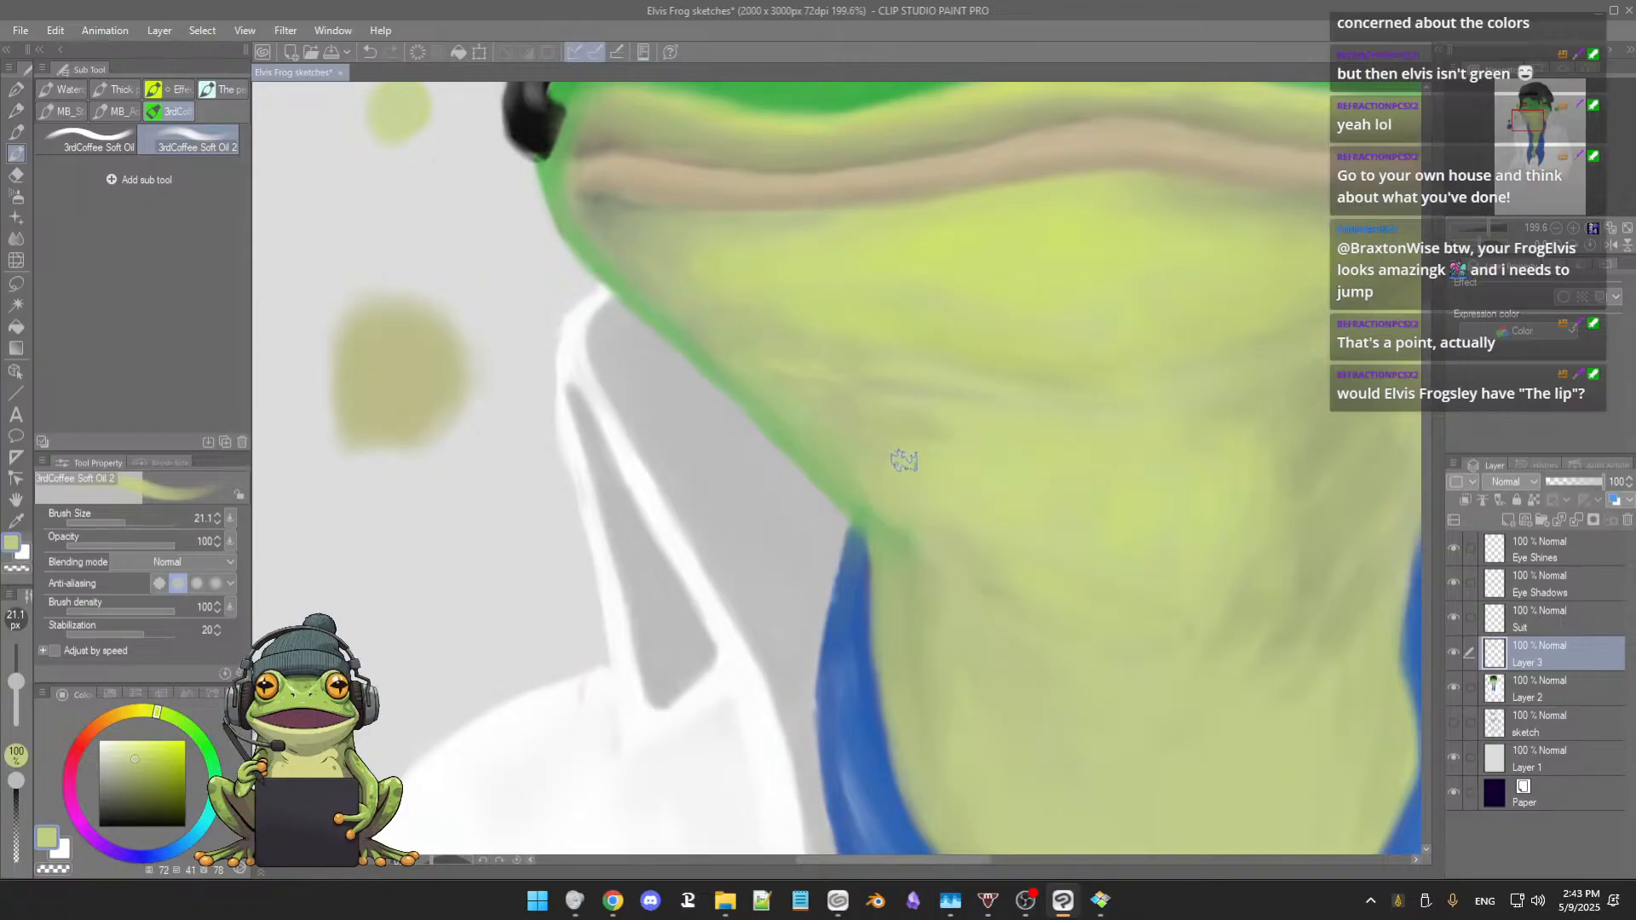
pyautogui.moveTo(920, 461); pyautogui.dragTo(931, 474)
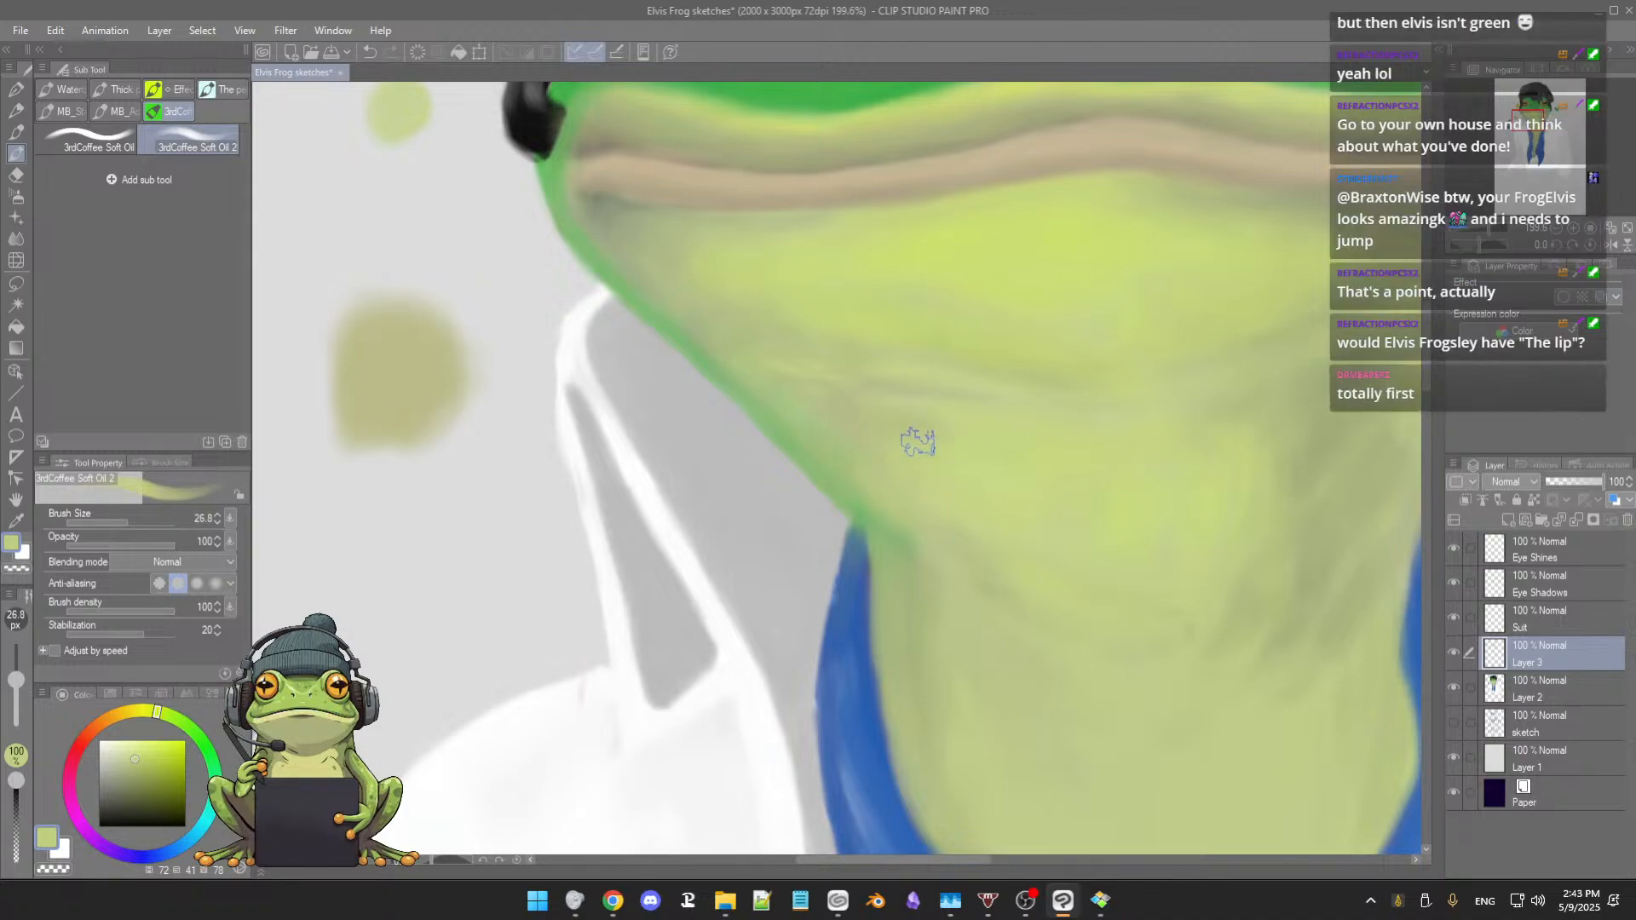
pyautogui.scroll(-2, 908, 445)
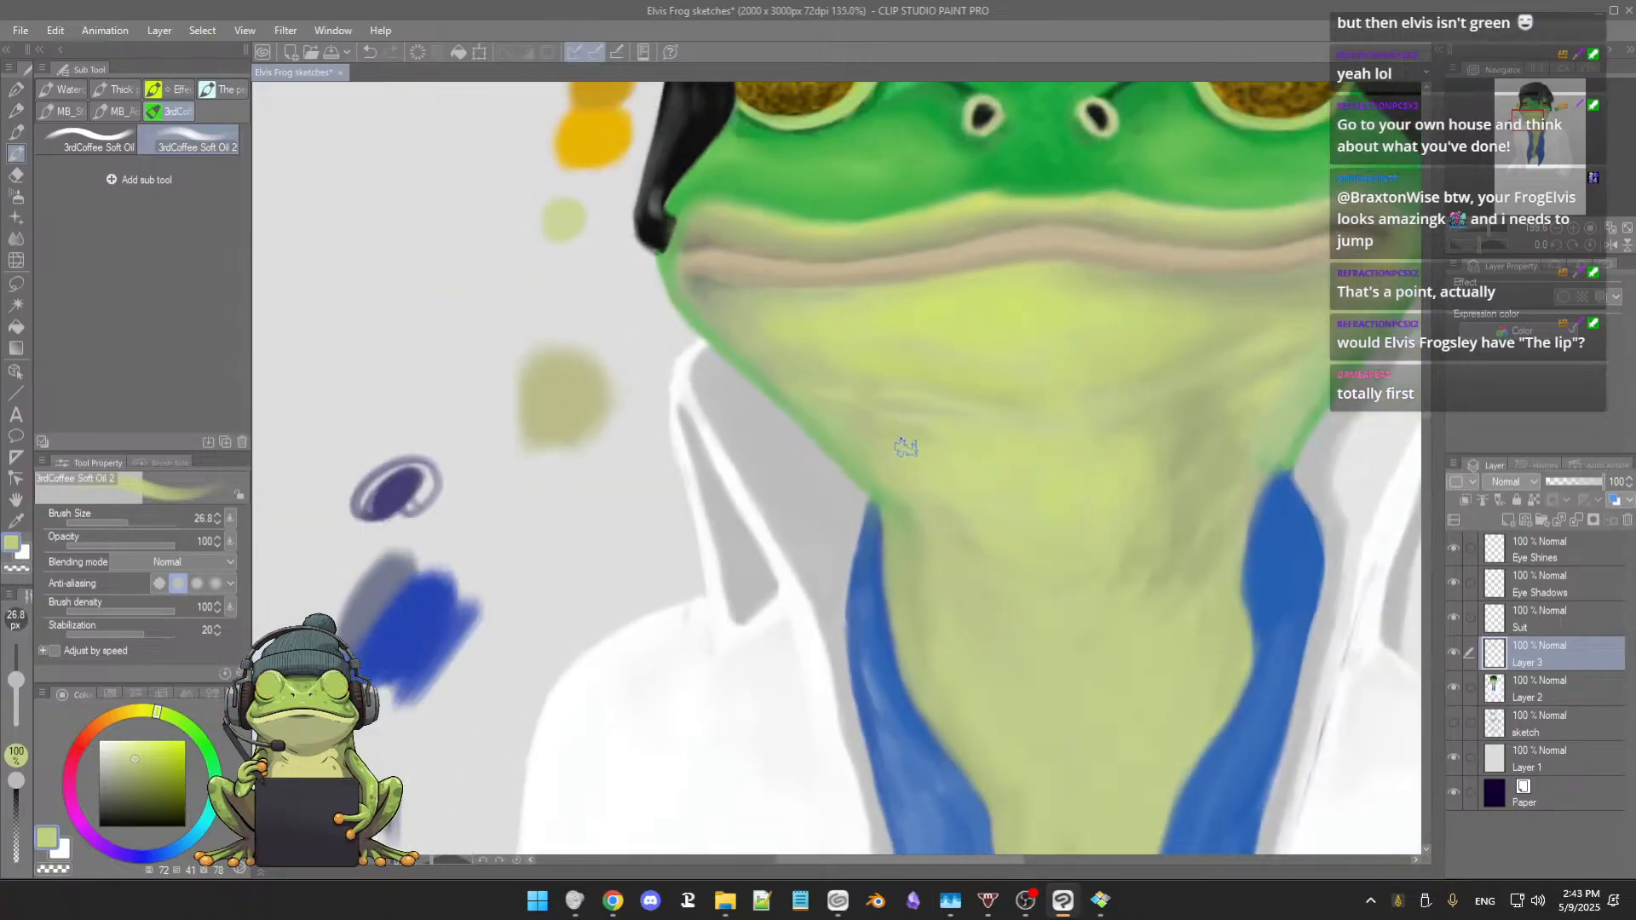
pyautogui.moveTo(927, 493); pyautogui.dragTo(902, 460)
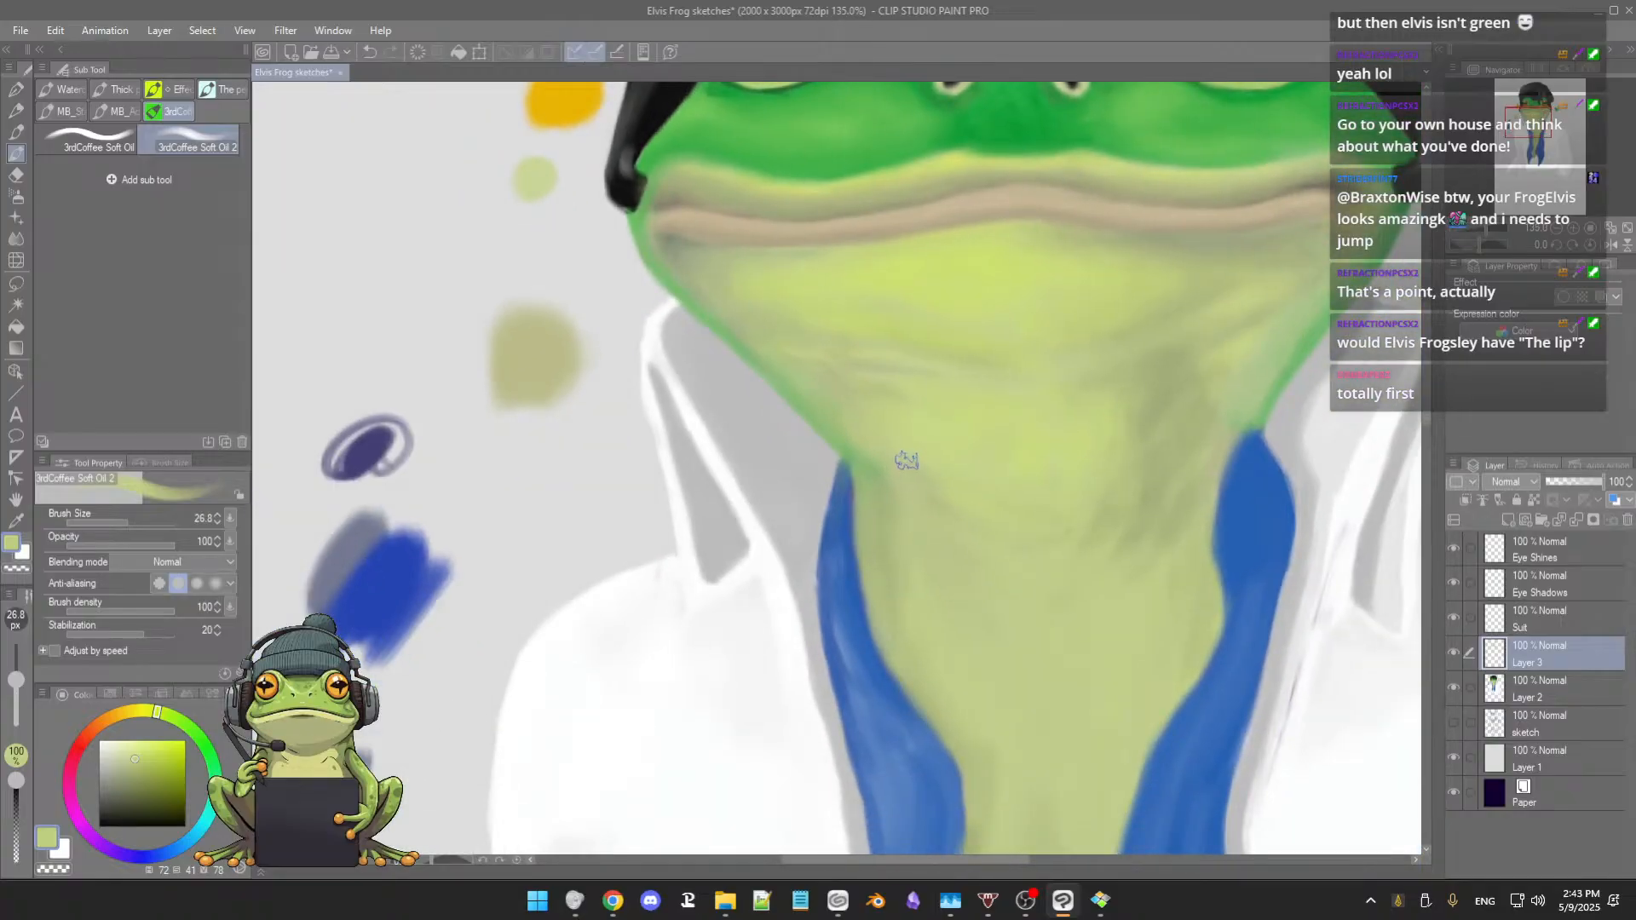
pyautogui.keyDown('alt'); pyautogui.click(837, 393); pyautogui.keyUp('alt')
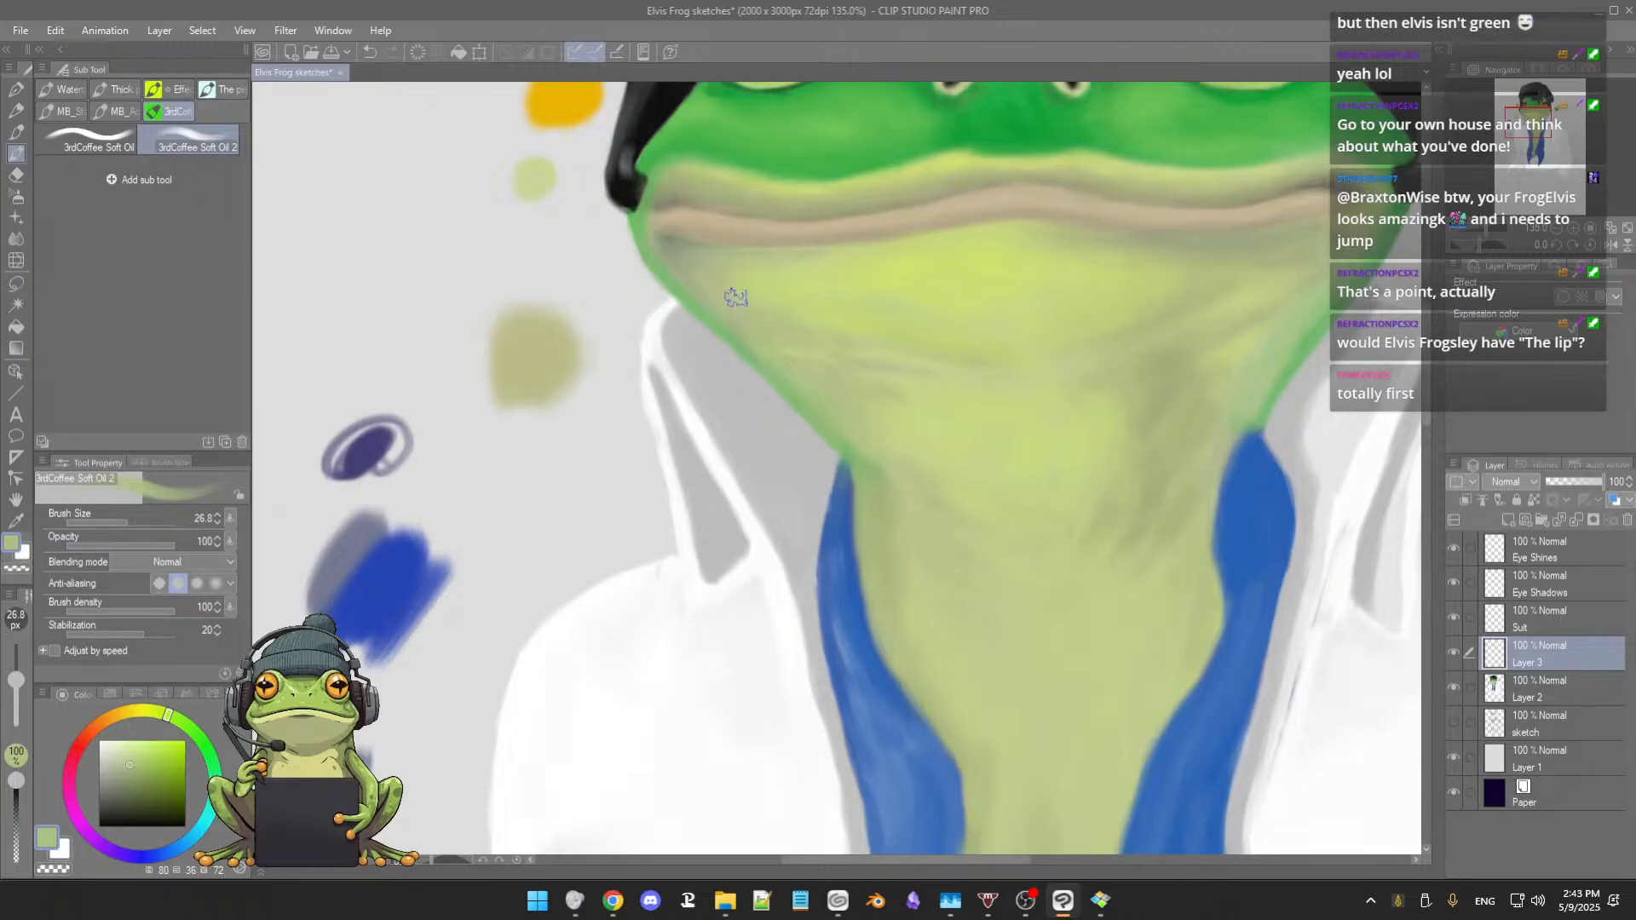
# Step: Soften the transition from the left jaw corner into the throat with sampled yellow-greens
pyautogui.scroll(-3, 859, 437)
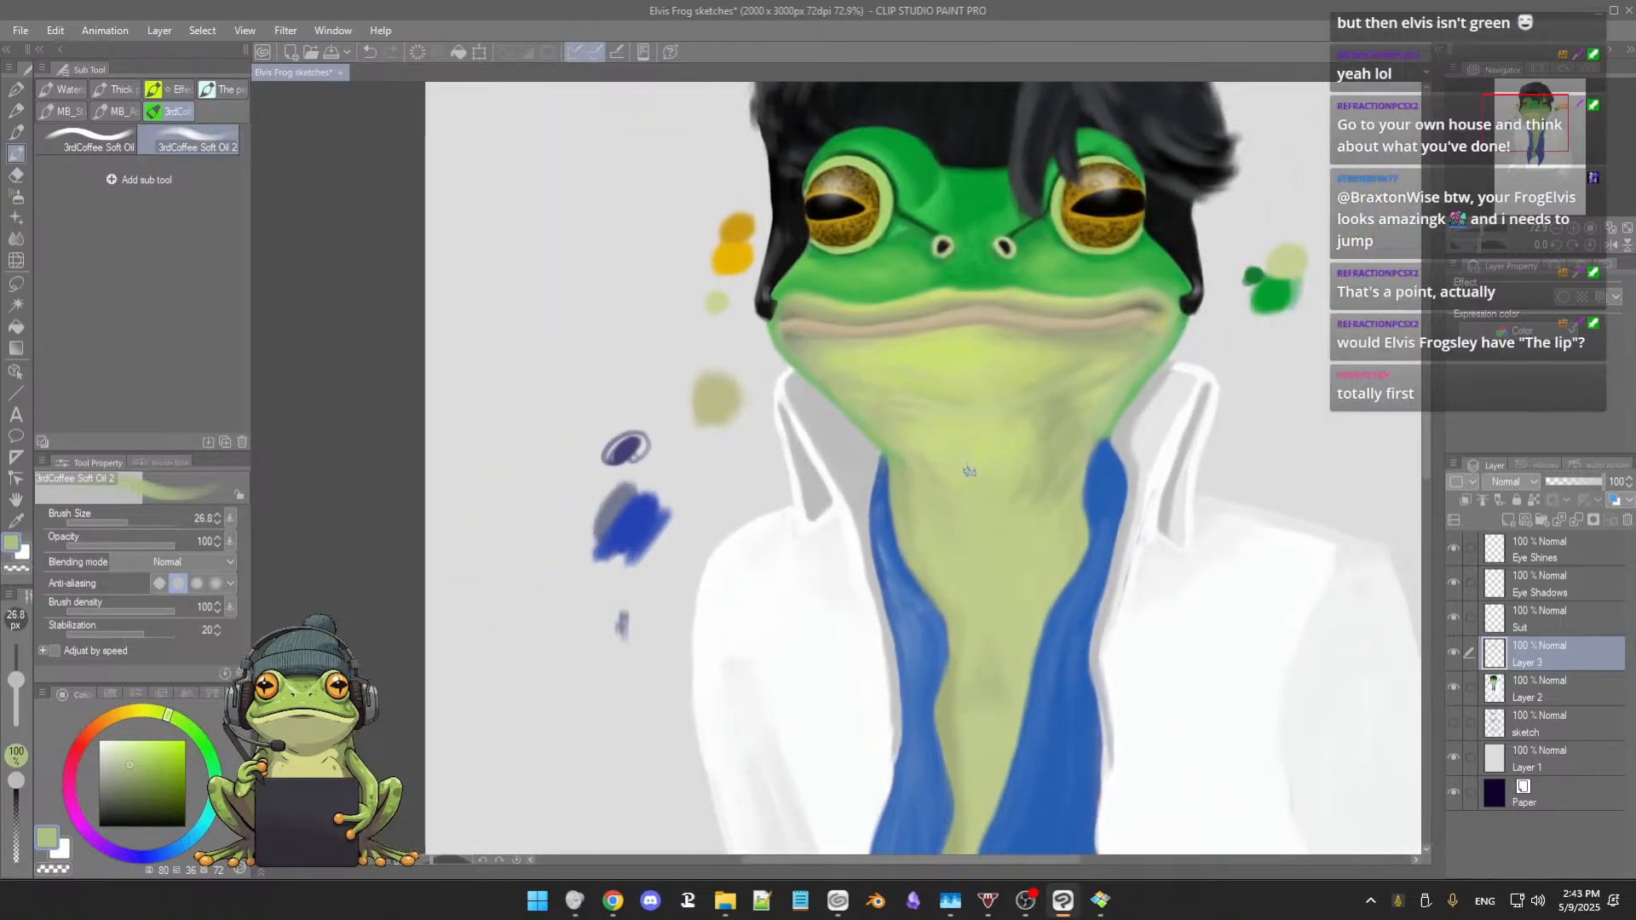
pyautogui.scroll(5, 970, 470)
pyautogui.moveTo(961, 466); pyautogui.dragTo(923, 516)
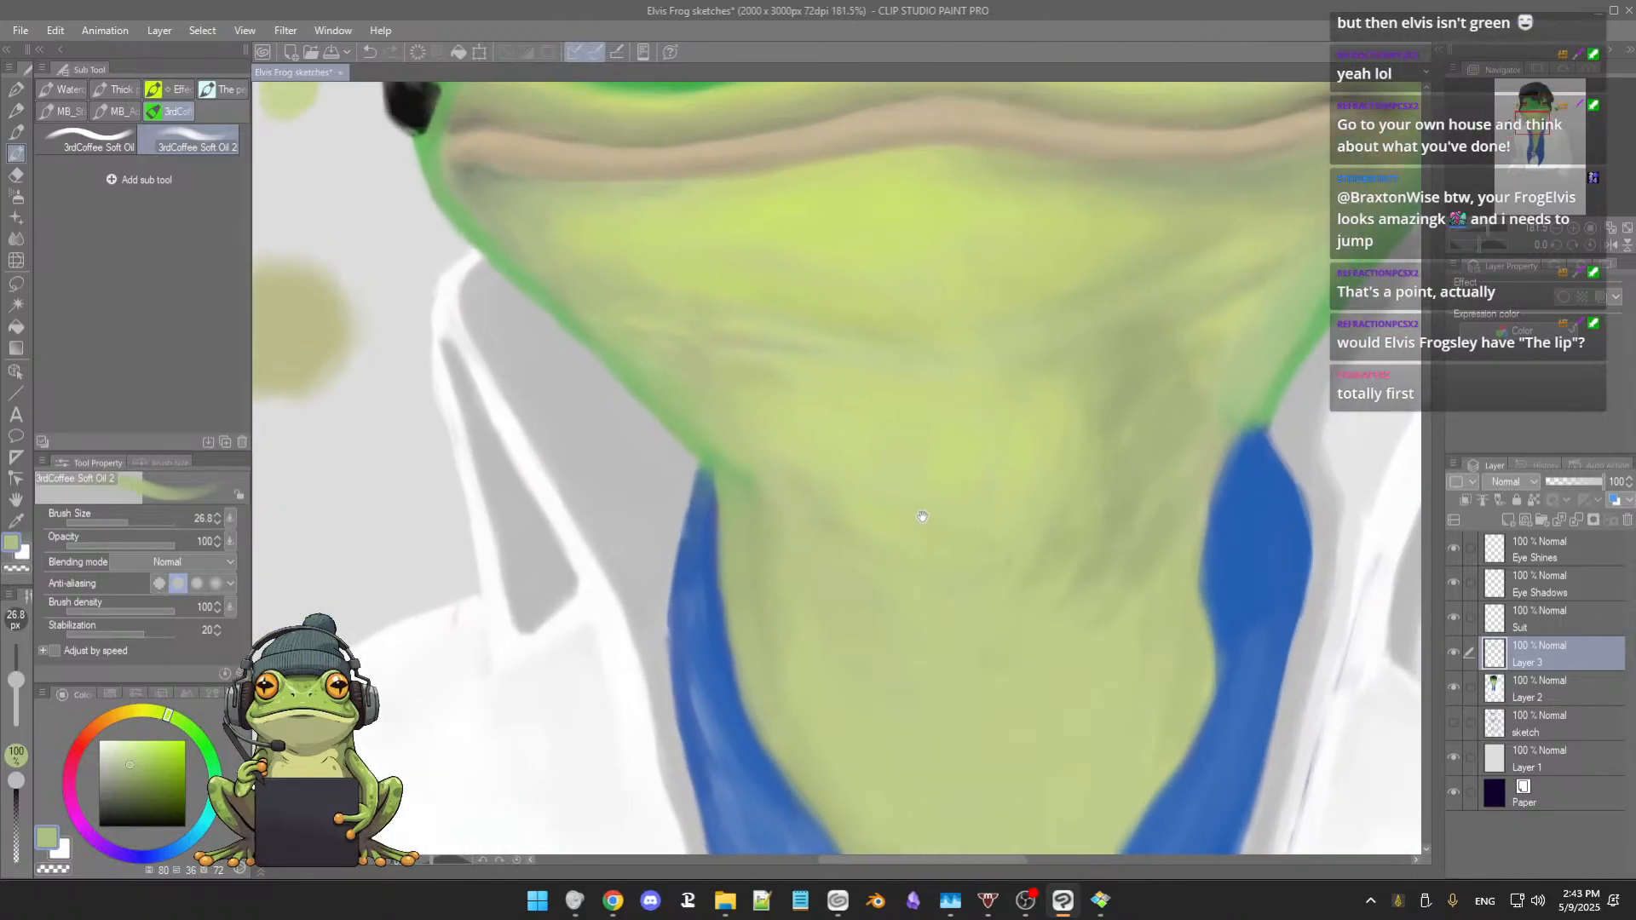
pyautogui.keyDown('alt'); pyautogui.click(832, 448); pyautogui.keyUp('alt')
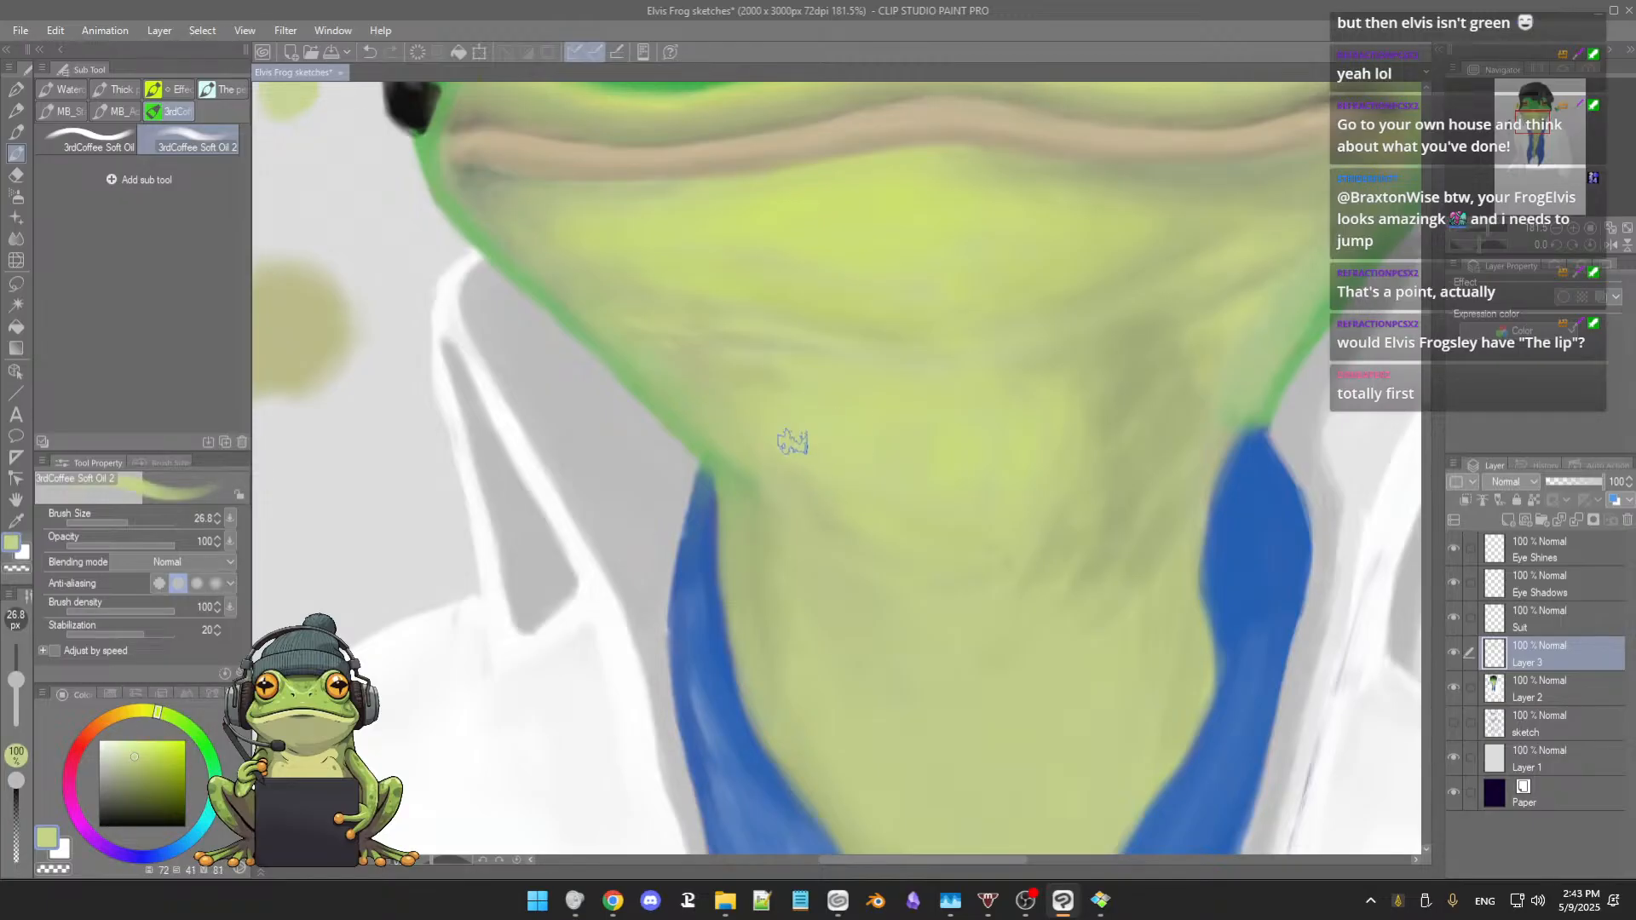
pyautogui.keyDown('alt'); pyautogui.click(766, 421); pyautogui.keyUp('alt')
# Step: Paint over the streaks and crease lines on the left side of the chin with sampled yellow-greens
pyautogui.moveTo(770, 340); pyautogui.dragTo(790, 382)
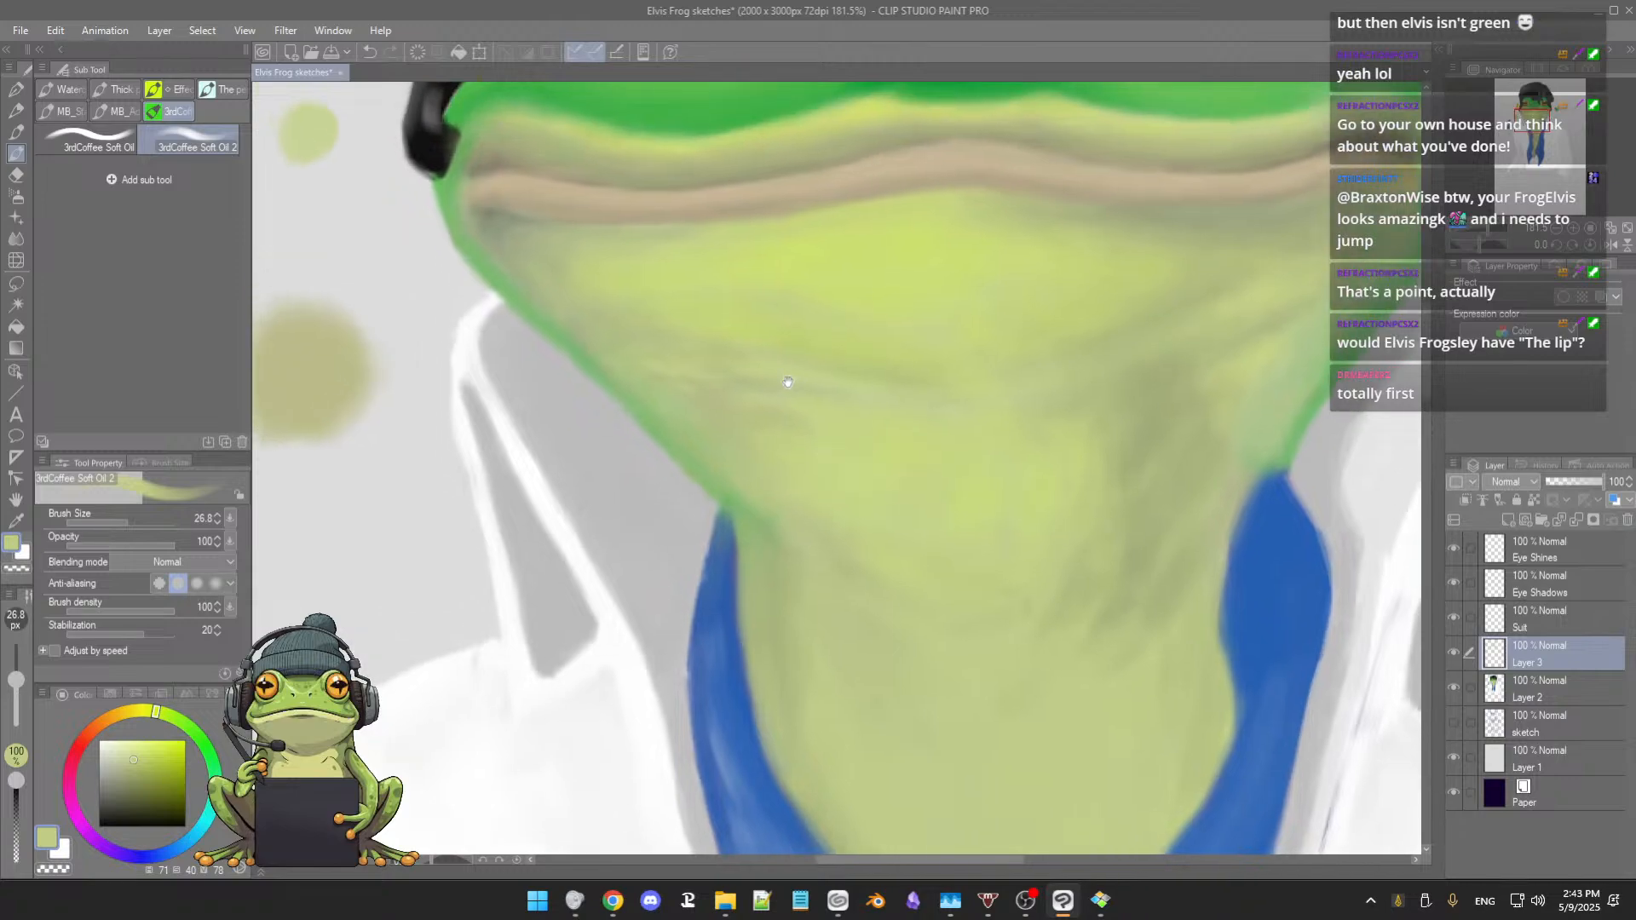
pyautogui.keyDown('alt'); pyautogui.click(726, 348); pyautogui.keyUp('alt')
pyautogui.keyDown('alt'); pyautogui.click(852, 355); pyautogui.keyUp('alt')
pyautogui.keyDown('alt'); pyautogui.click(833, 412); pyautogui.keyUp('alt')
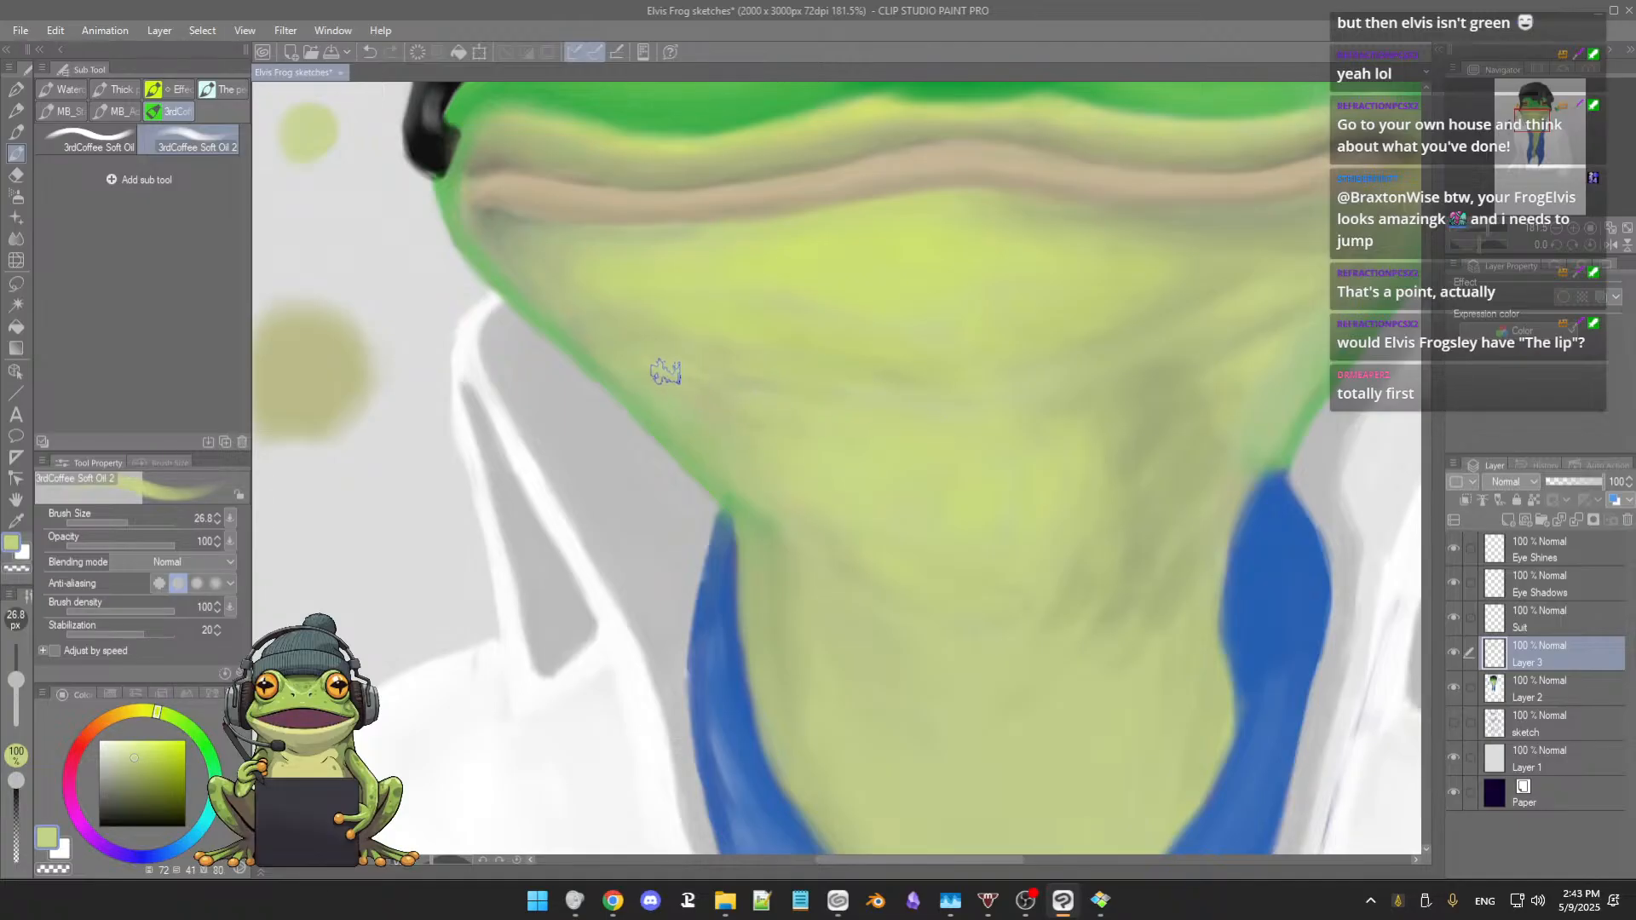
pyautogui.keyDown('alt'); pyautogui.click(619, 339); pyautogui.keyUp('alt')
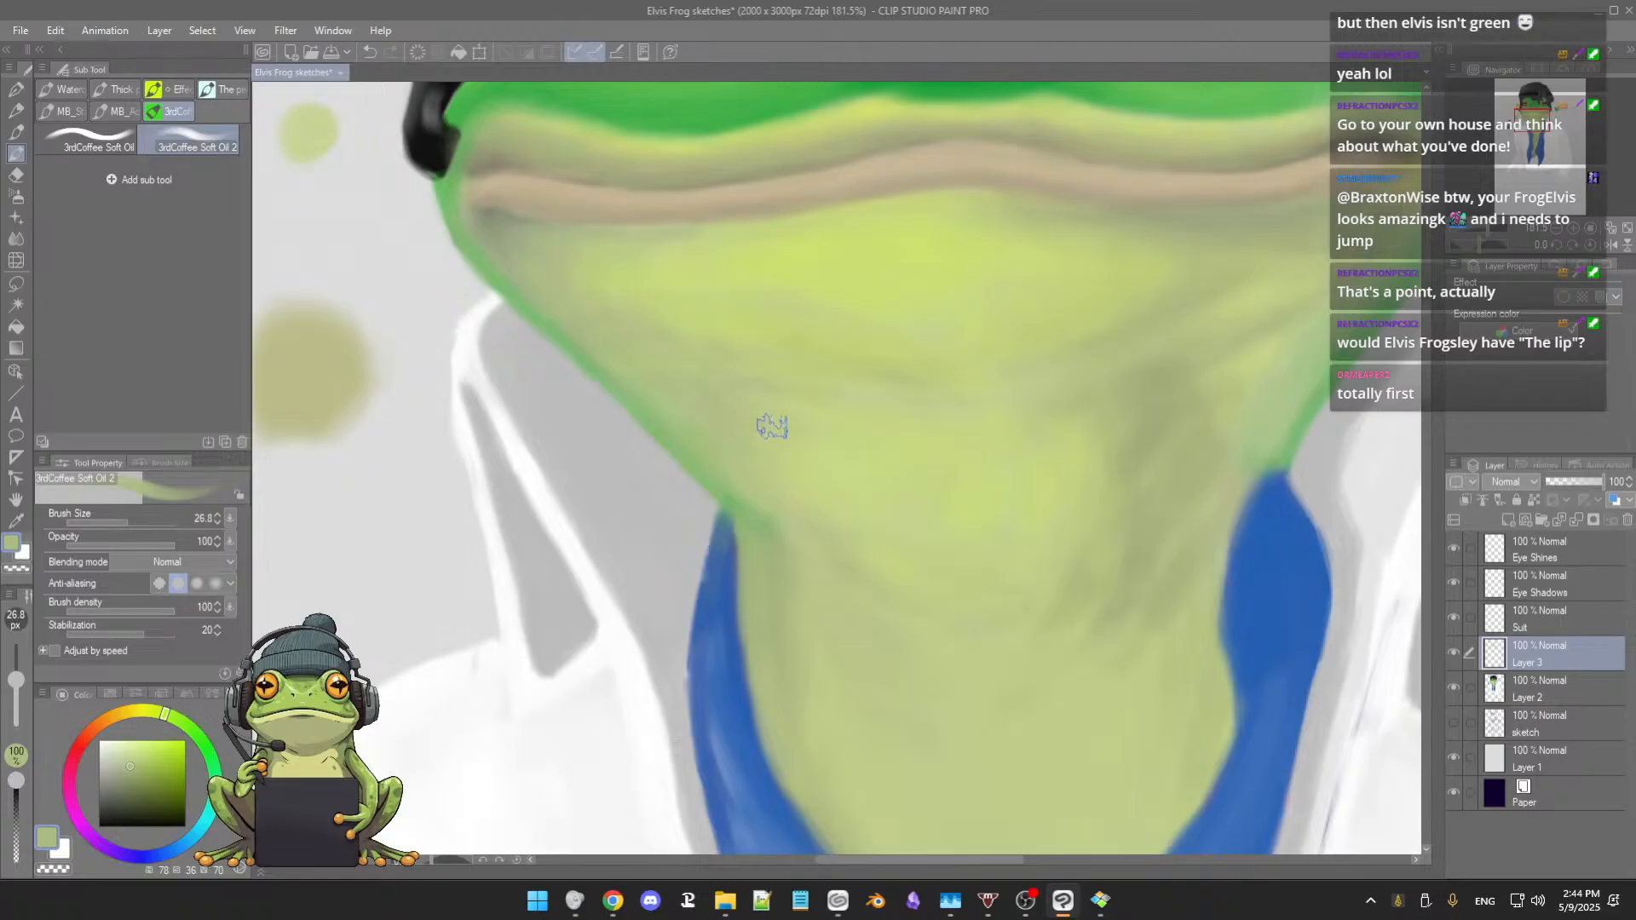
# Step: Even out the remaining chin crease toward the middle of the throat with sampled olive and light greens
pyautogui.moveTo(789, 449); pyautogui.dragTo(812, 455)
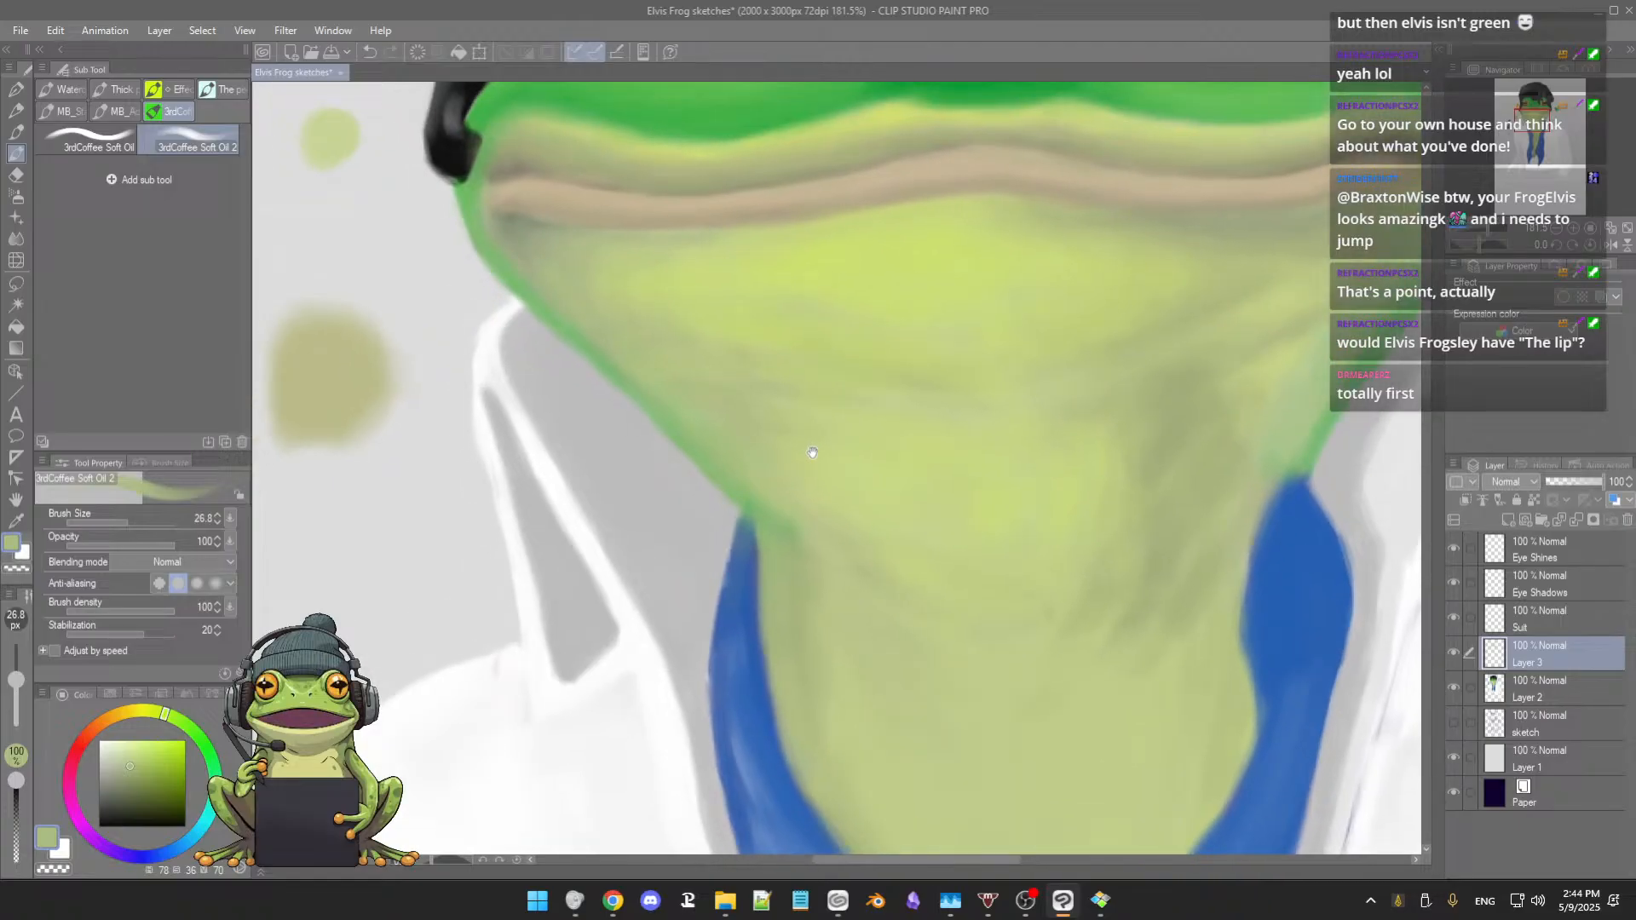
pyautogui.keyDown('alt'); pyautogui.click(726, 376); pyautogui.keyUp('alt')
pyautogui.keyDown('alt'); pyautogui.click(804, 392); pyautogui.keyUp('alt')
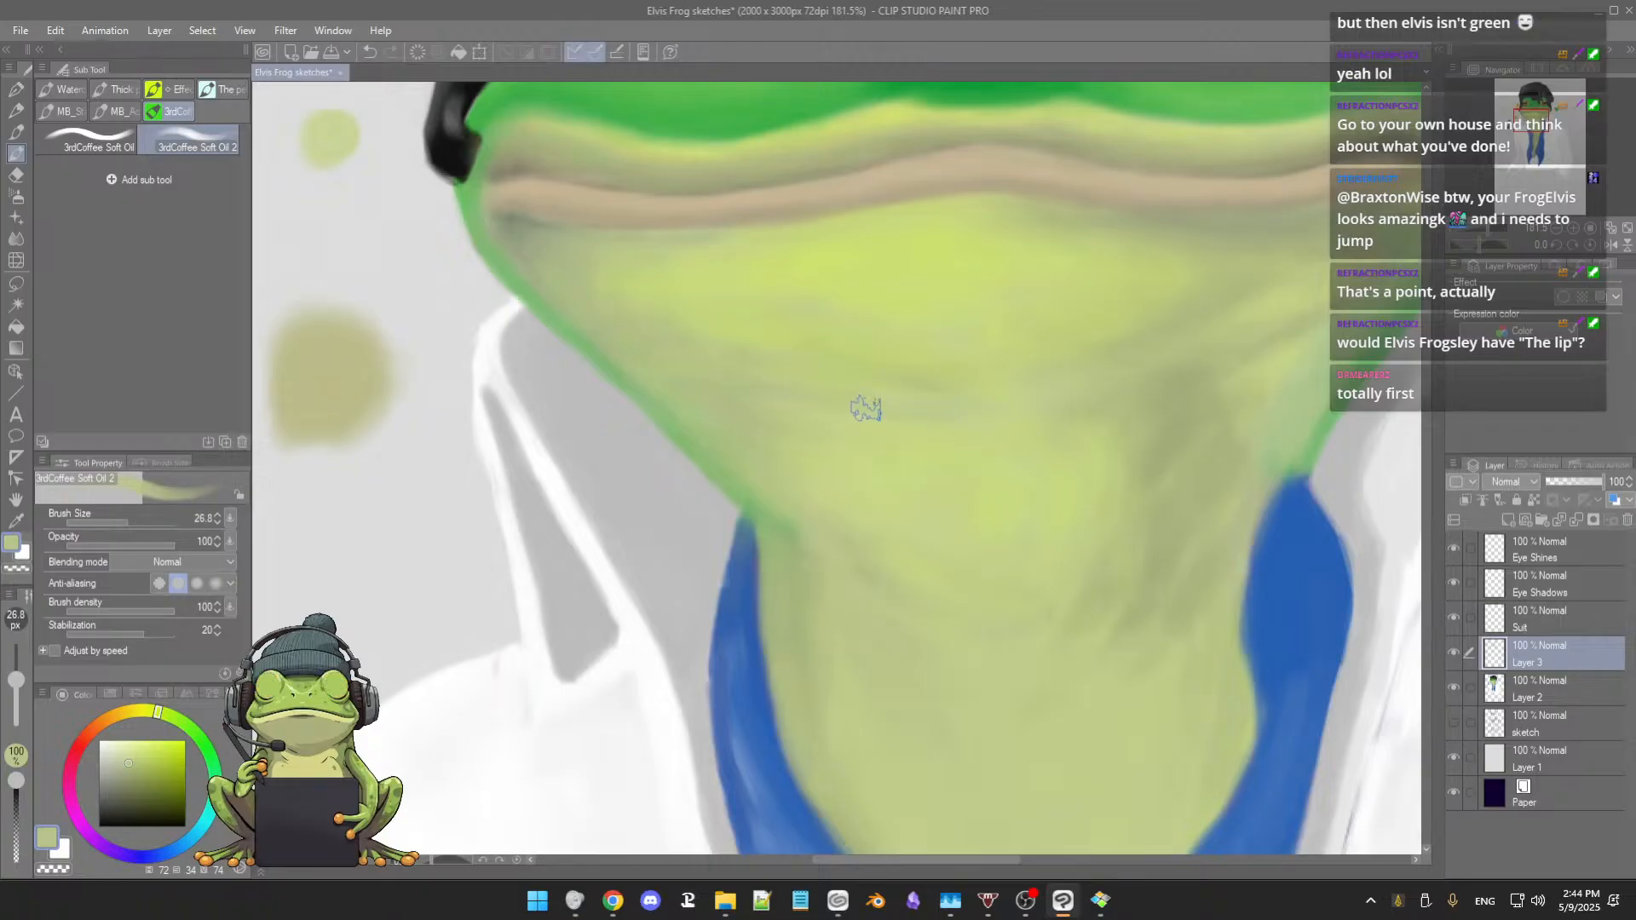
pyautogui.keyDown('alt'); pyautogui.click(848, 411); pyautogui.keyUp('alt')
# Step: Smudge the chin and throat shading with the 3rdCoffee Smudge blender at brush size 14.6
pyautogui.press('j')
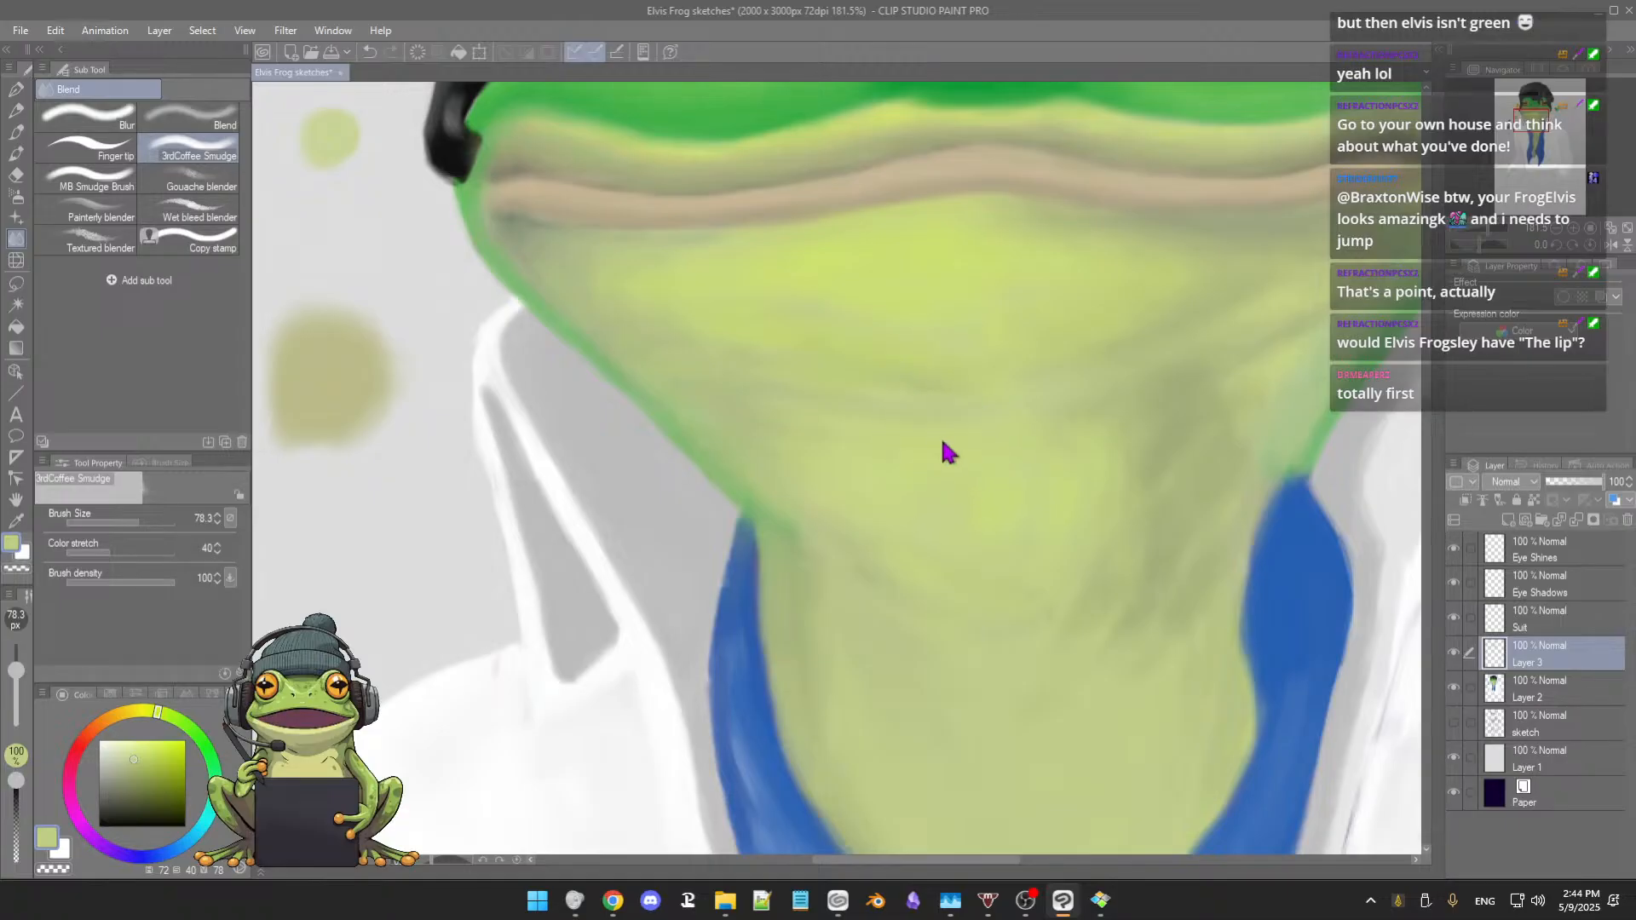
pyautogui.keyDown('ctrl'); pyautogui.keyDown('alt'); pyautogui.moveTo(938, 437); pyautogui.dragTo(896, 429); pyautogui.keyUp('alt'); pyautogui.keyUp('ctrl')
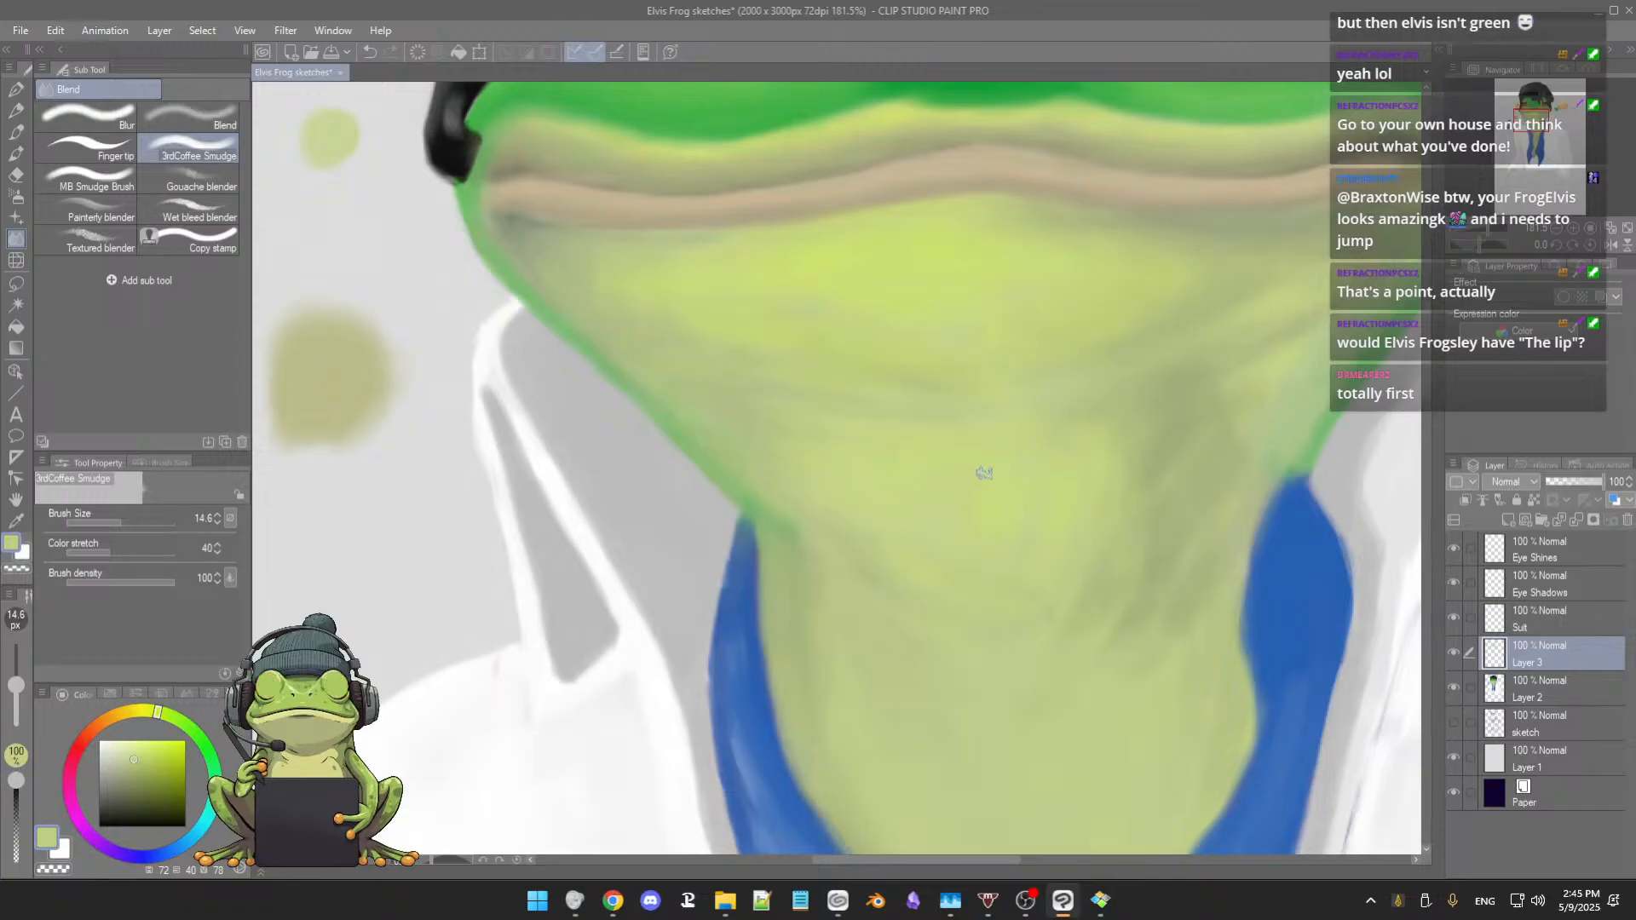
pyautogui.scroll(2, 971, 479)
pyautogui.moveTo(1066, 466)
pyautogui.mouseDown()
pyautogui.moveTo(887, 494)
pyautogui.moveTo(902, 442)
pyautogui.mouseUp()
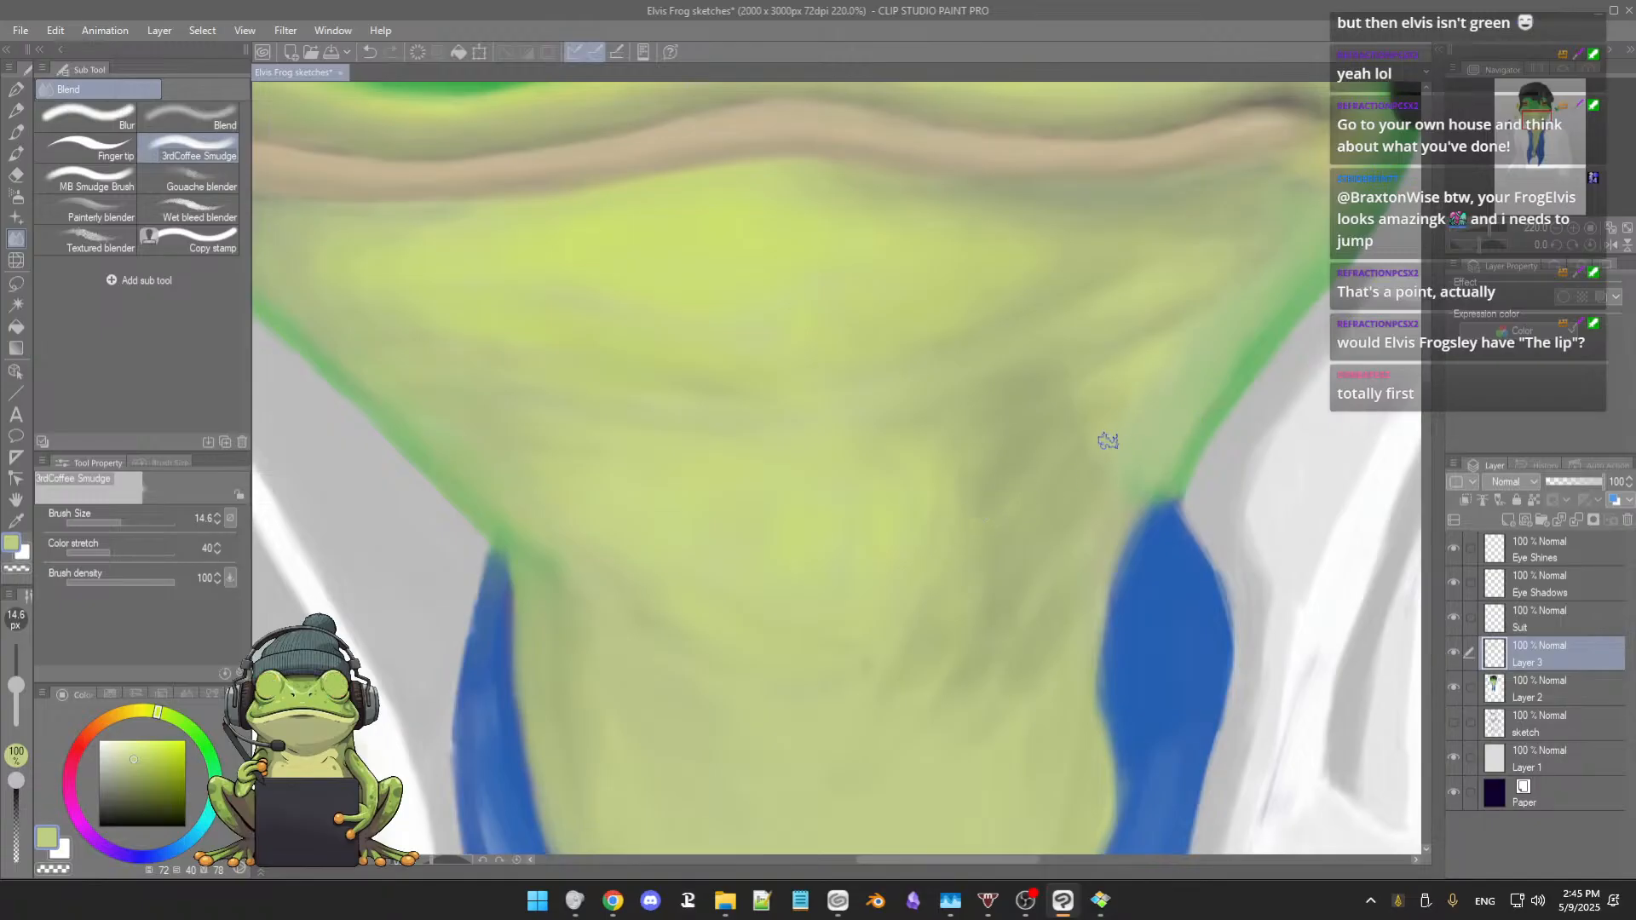
# Step: Toggle Layer 3's visibility off and on to compare the blended chin with the painting underneath
pyautogui.click(1454, 653)
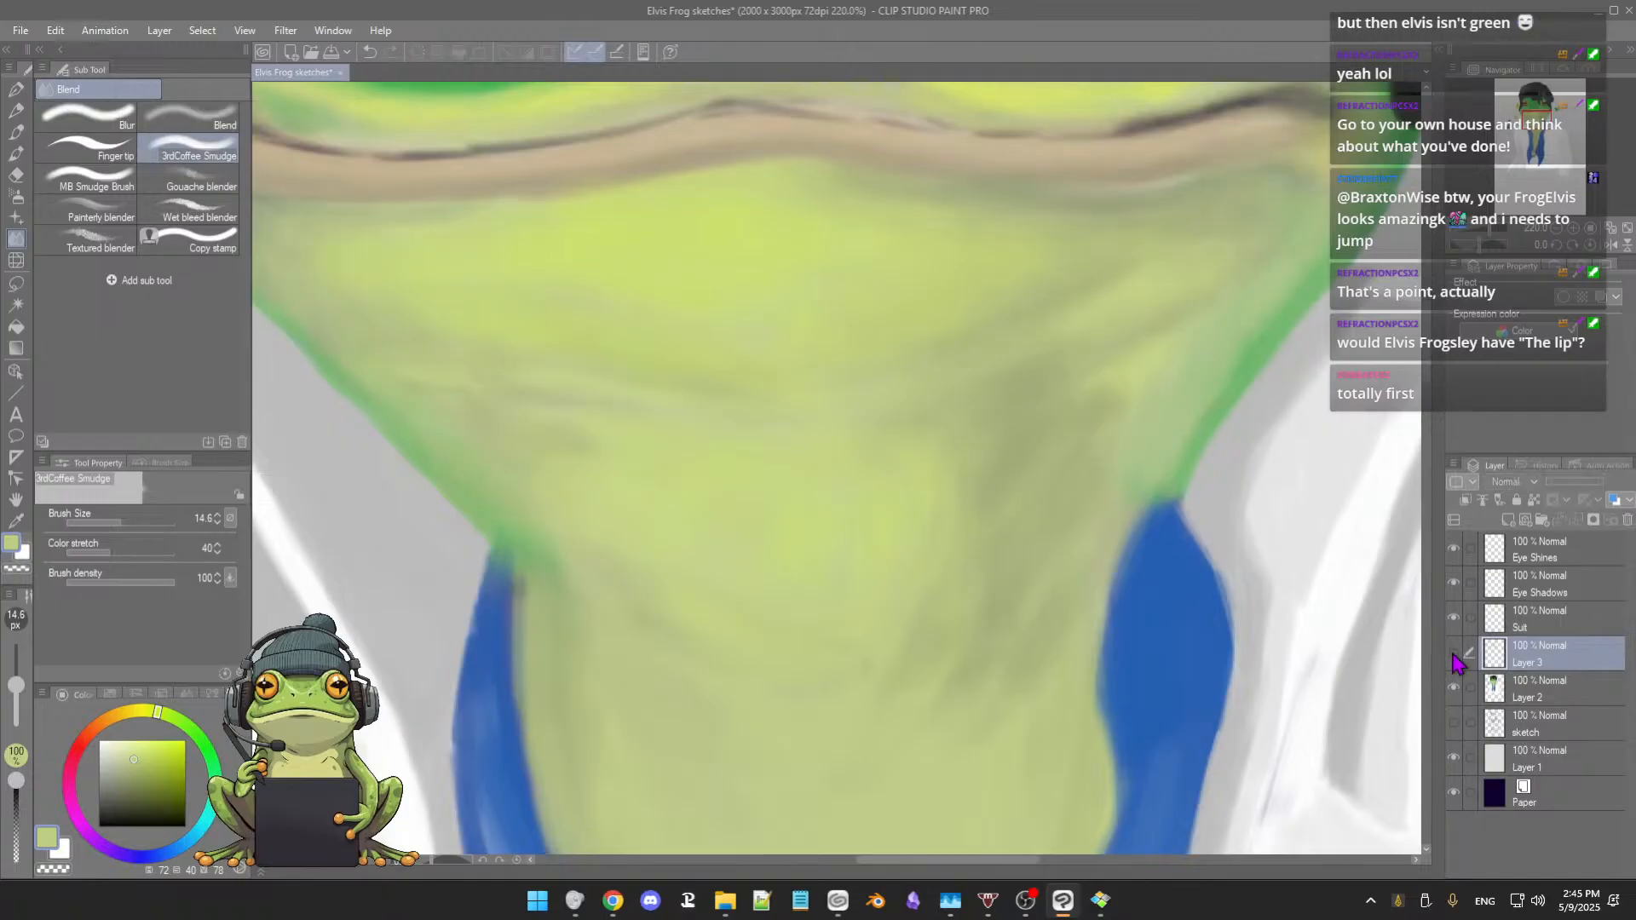
pyautogui.click(1454, 654)
pyautogui.click(1454, 654)
pyautogui.click(1454, 653)
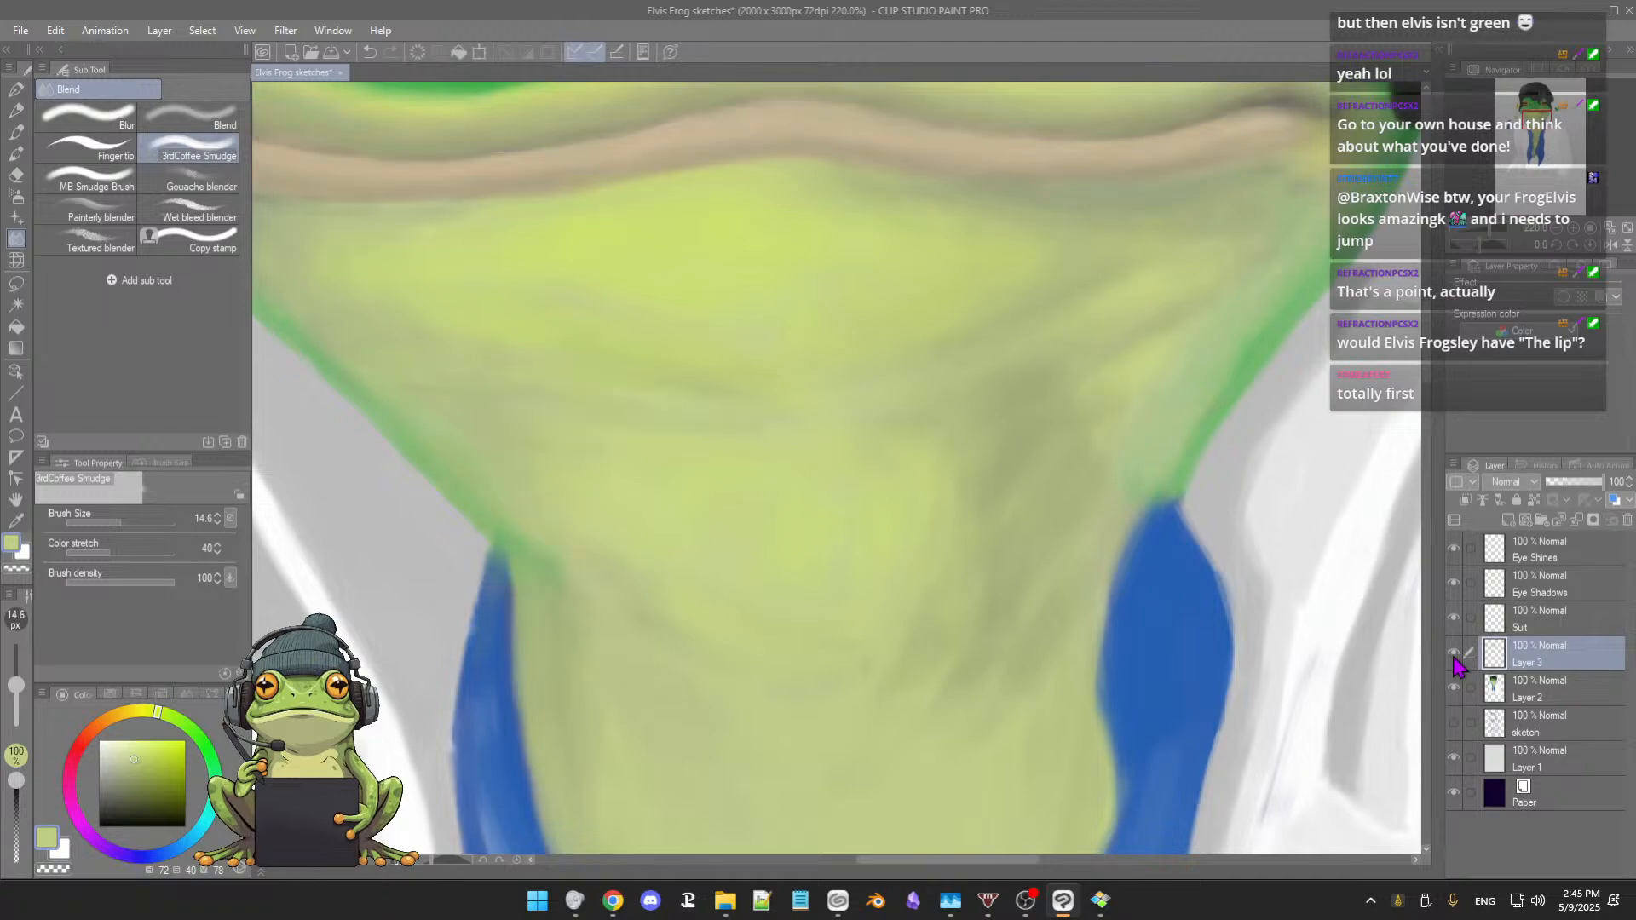
# Step: Toggle Layer 3's visibility repeatedly to check the lip line and throat crease against the version without the layer
pyautogui.click(1453, 653)
pyautogui.click(1454, 653)
pyautogui.click(1454, 654)
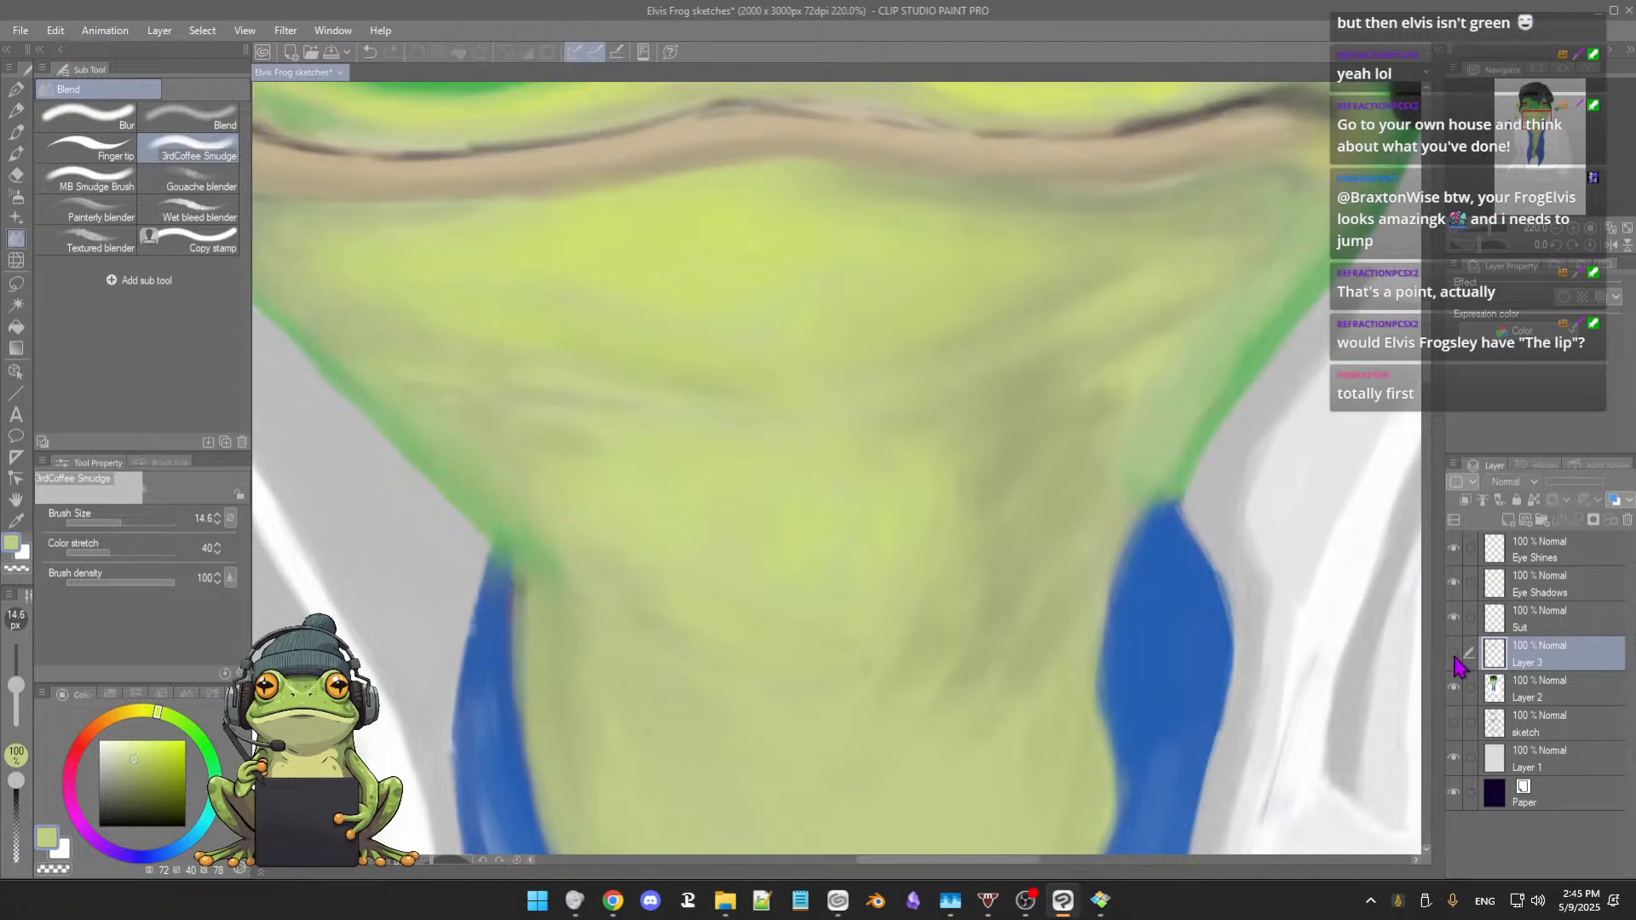
pyautogui.click(1454, 653)
pyautogui.click(1454, 654)
pyautogui.click(1454, 654)
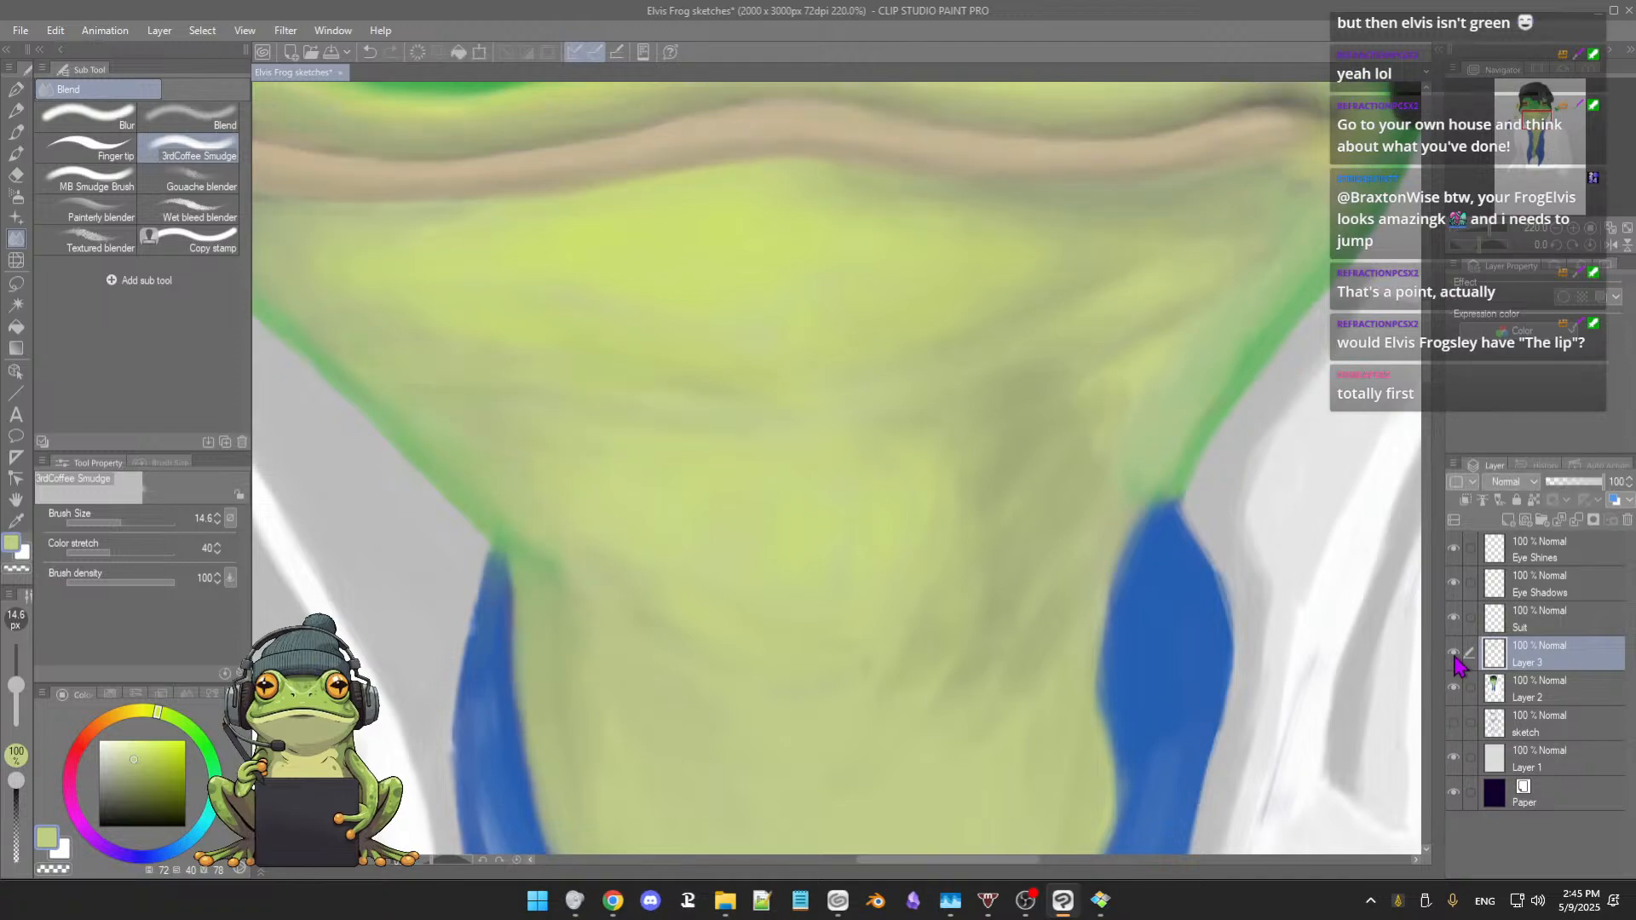
pyautogui.click(1454, 654)
pyautogui.click(1454, 654)
# Step: Paint sampled mid-greens along the lower left jaw edge with the 3rdCoffee Soft Oil 2 brush at a reduced size
pyautogui.moveTo(585, 453); pyautogui.dragTo(670, 437)
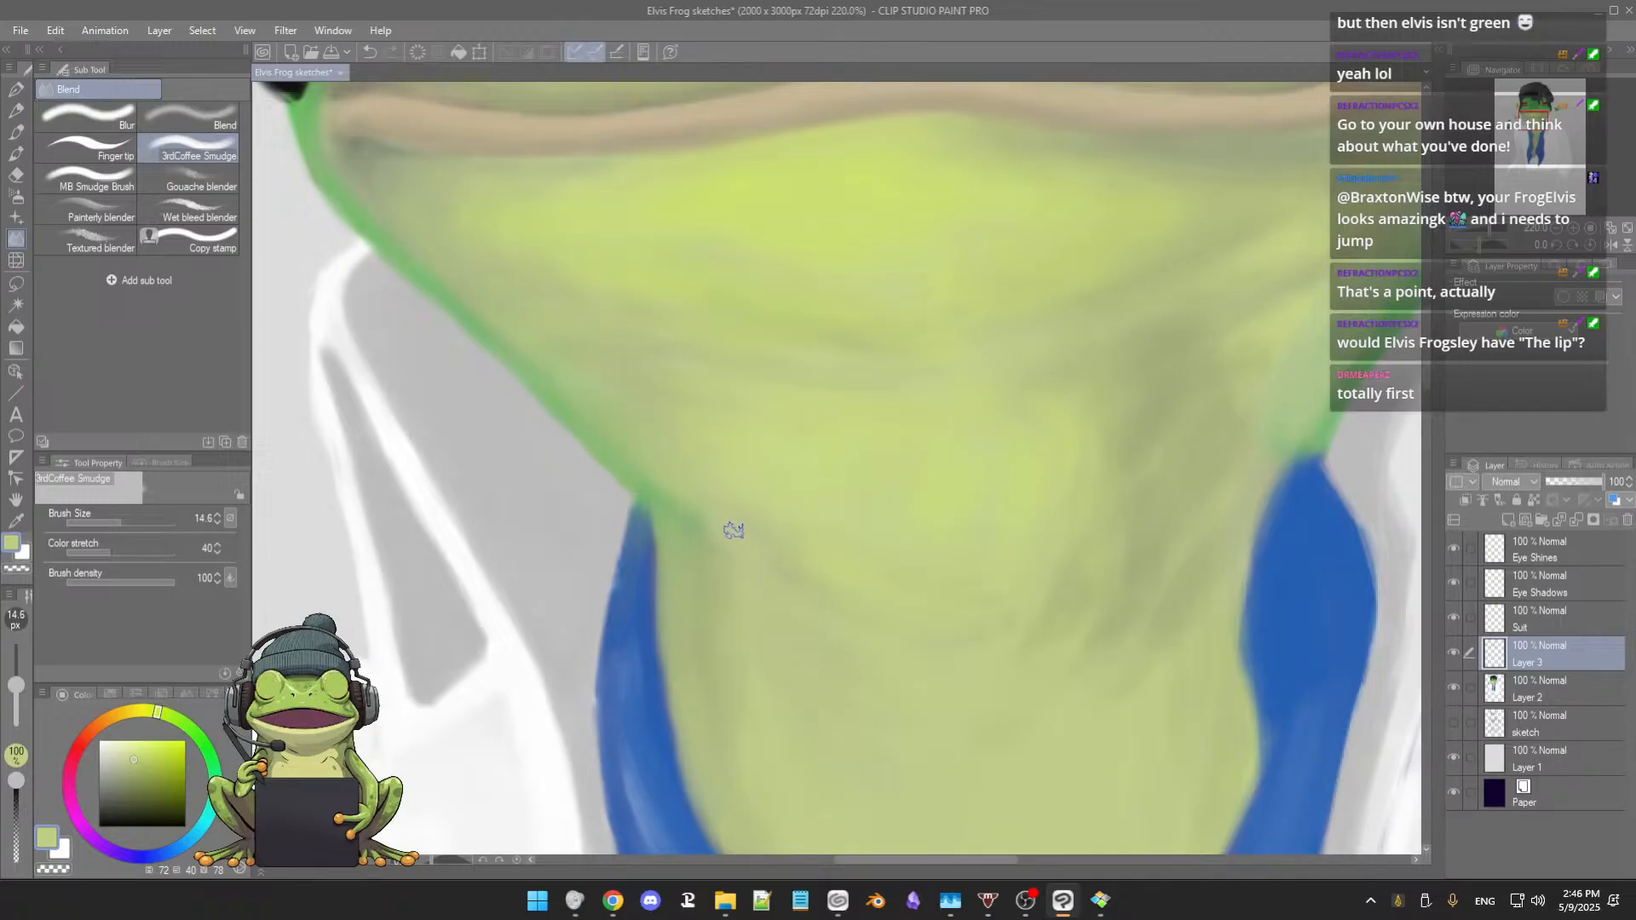
pyautogui.keyDown('alt'); pyautogui.click(629, 465); pyautogui.keyUp('alt')
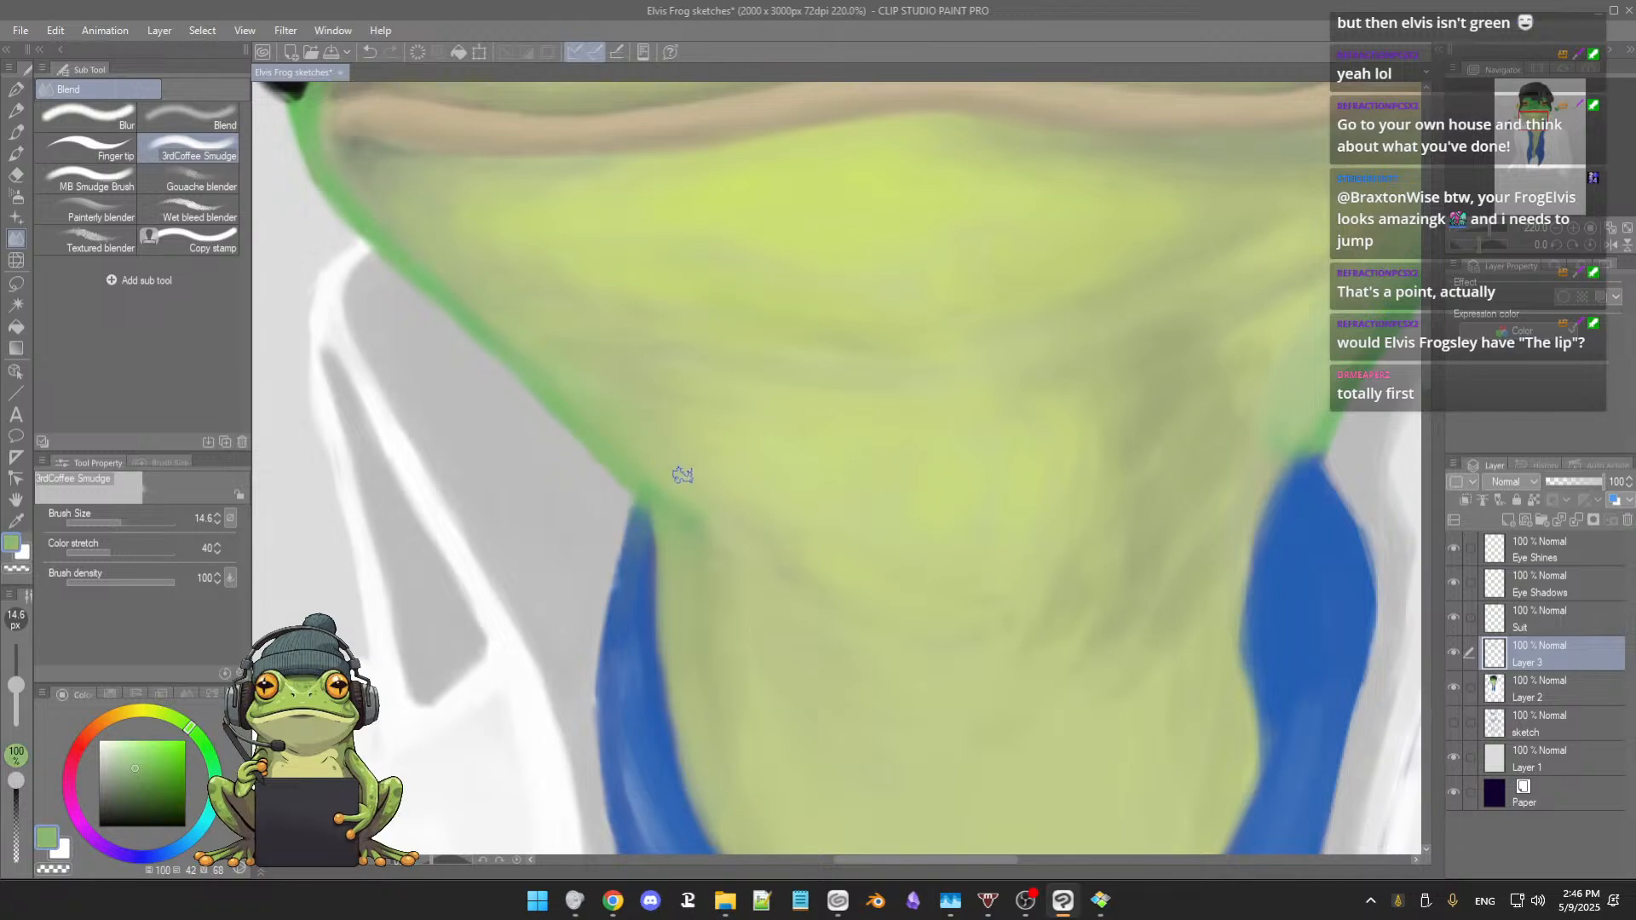
pyautogui.press('b')
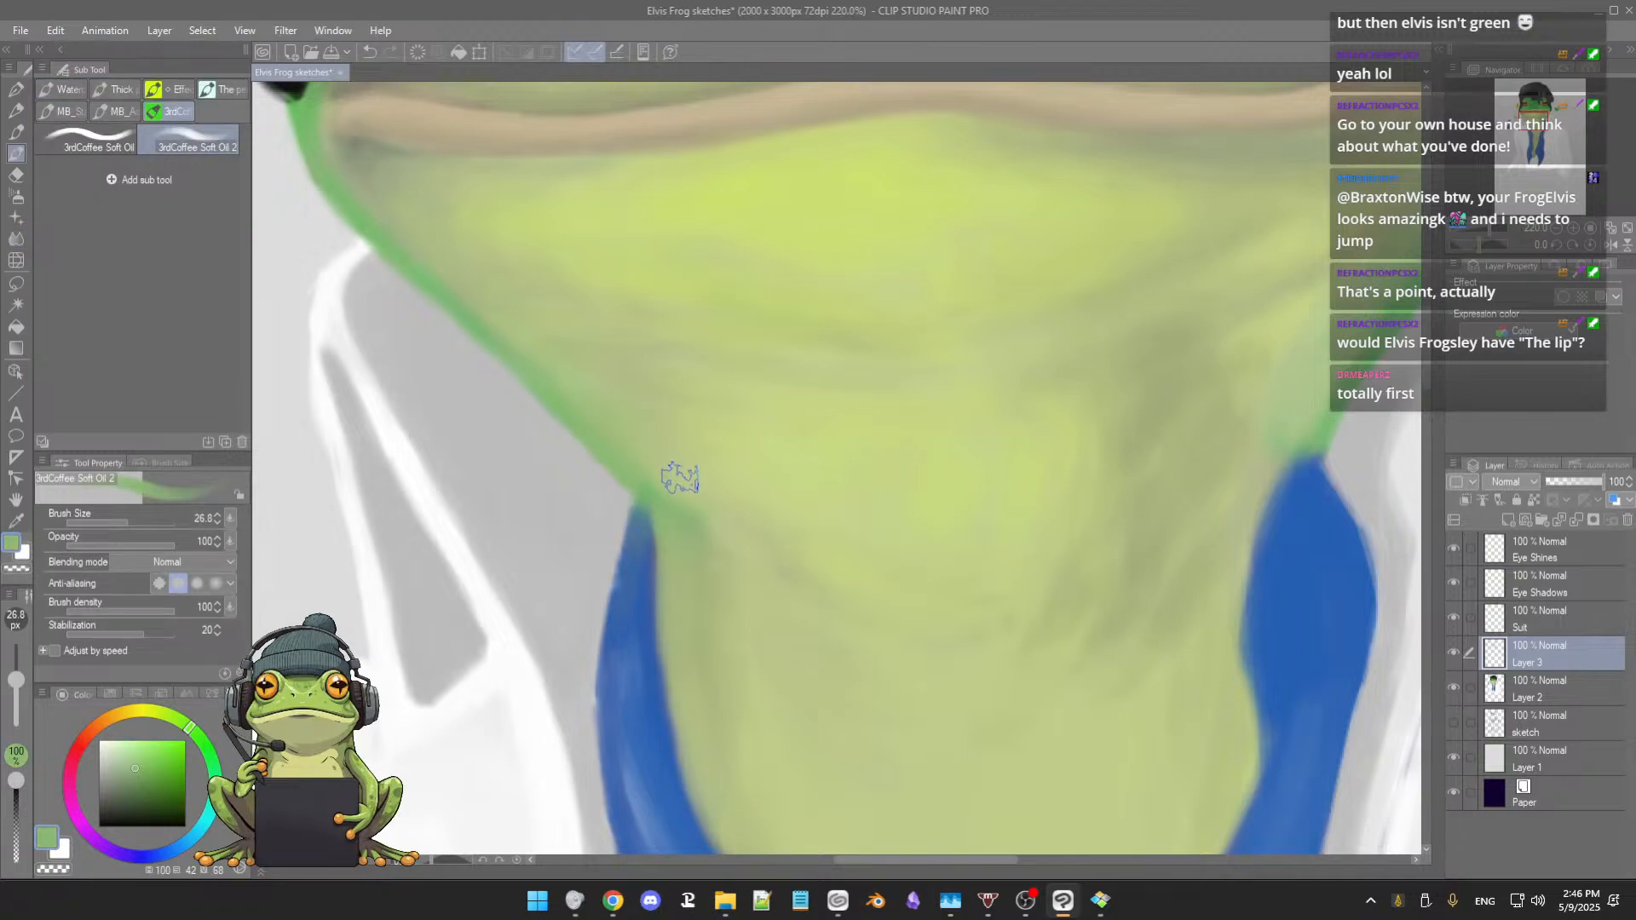
pyautogui.press('[')
pyautogui.press('[')
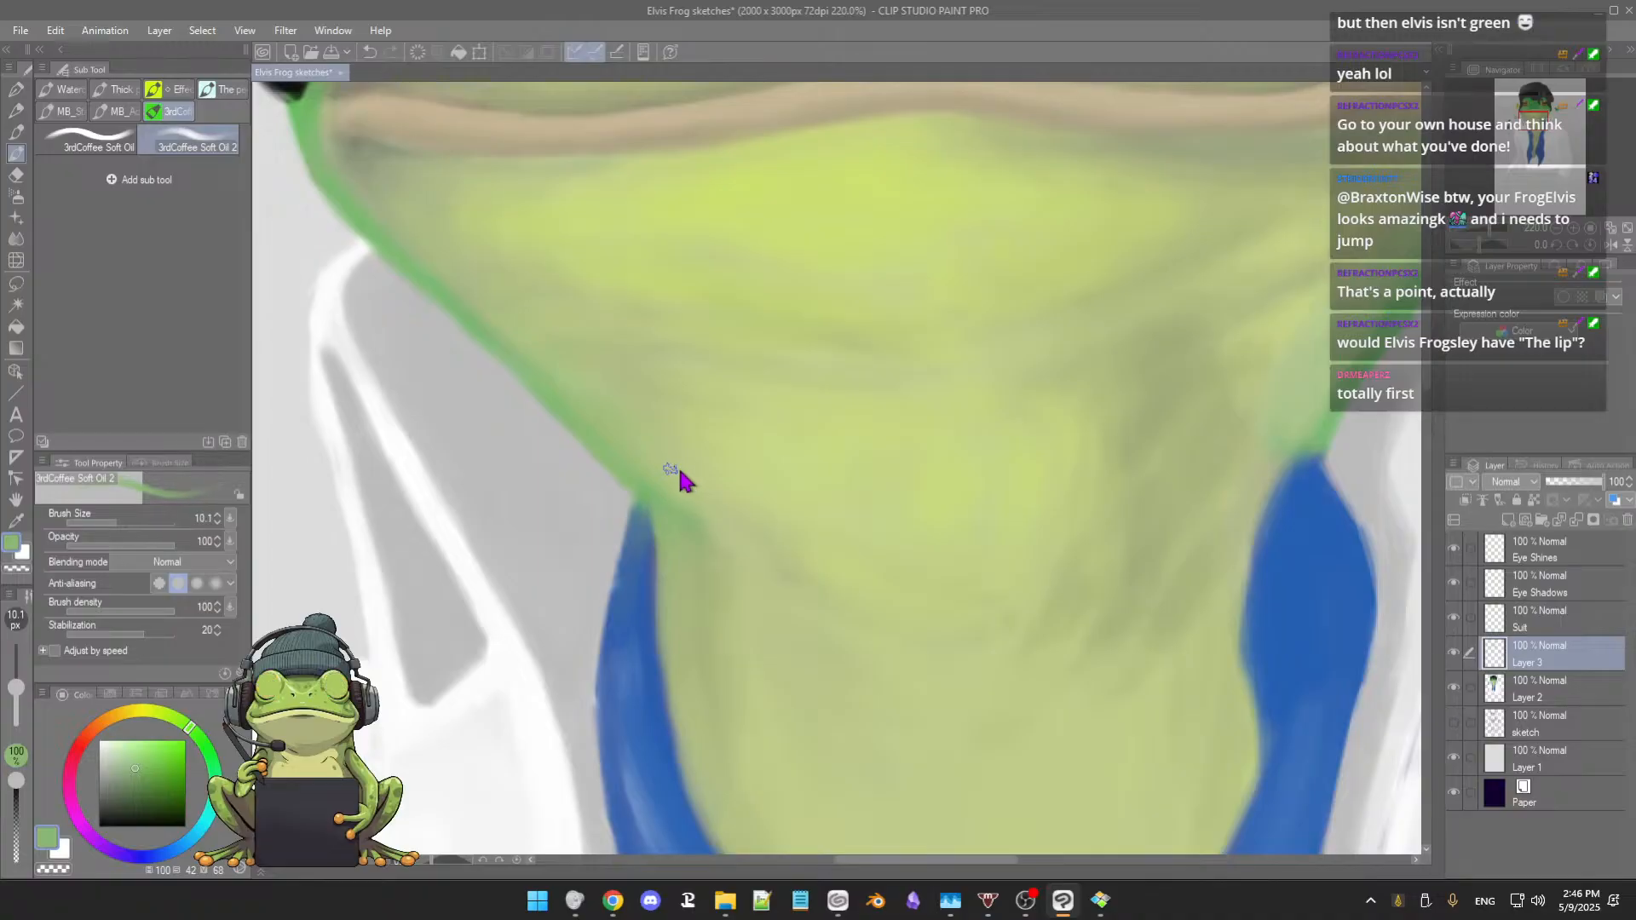
pyautogui.keyDown('alt'); pyautogui.click(612, 443); pyautogui.keyUp('alt')
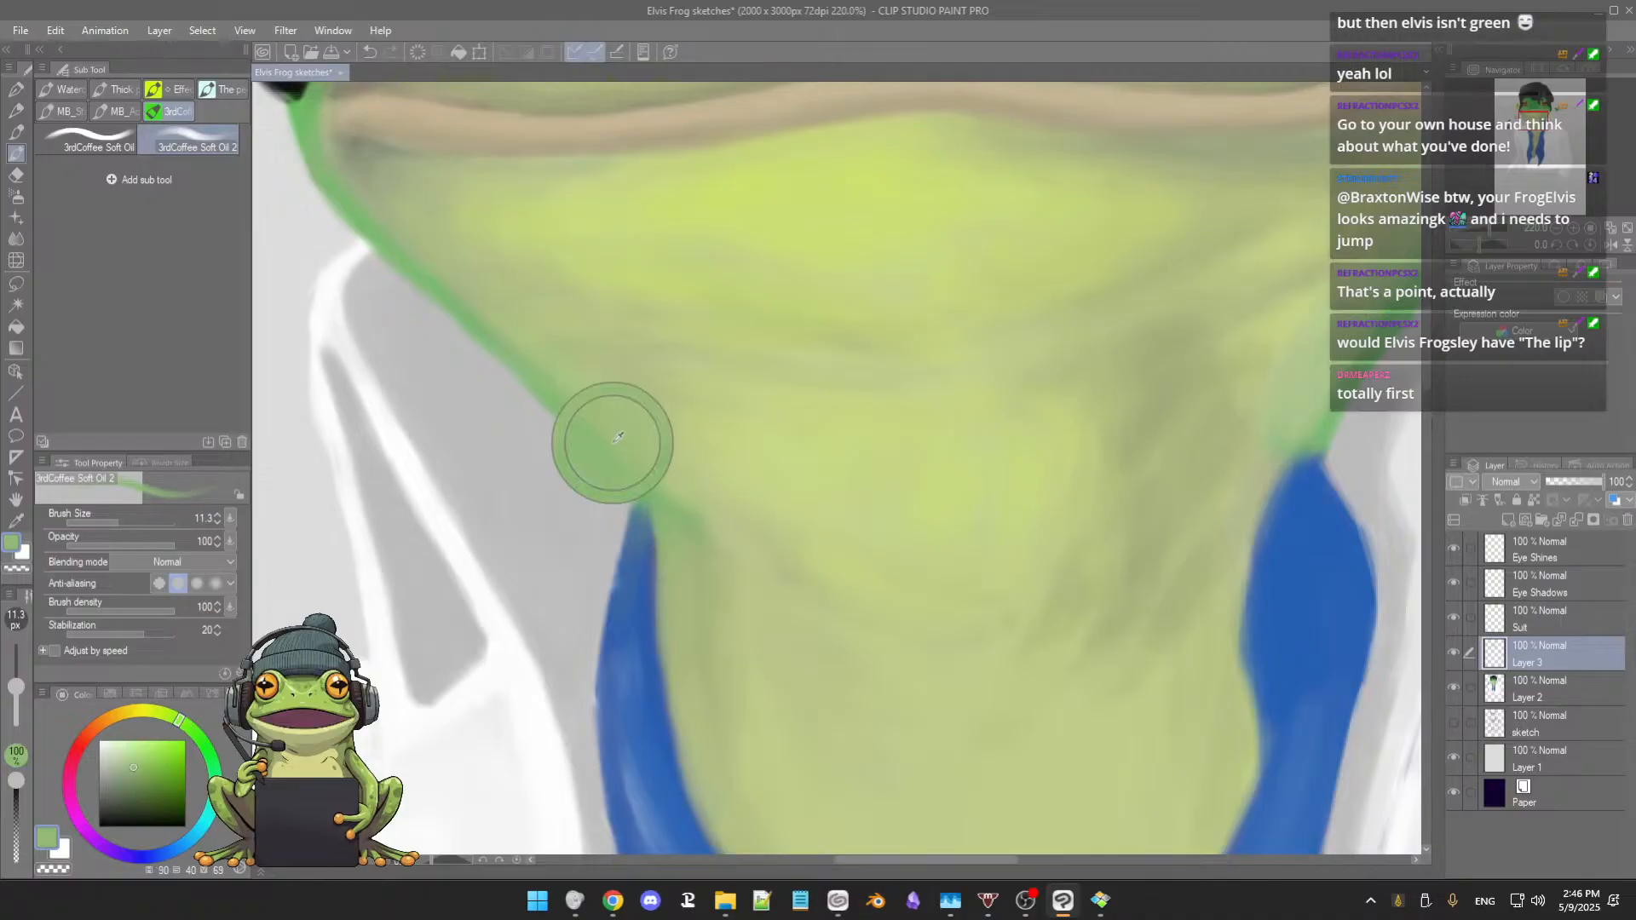
pyautogui.moveTo(631, 486); pyautogui.dragTo(558, 410)
# Step: Clean up the upper left jaw outline with sampled background grey and edge greens at brush size 14.7
pyautogui.press(']')
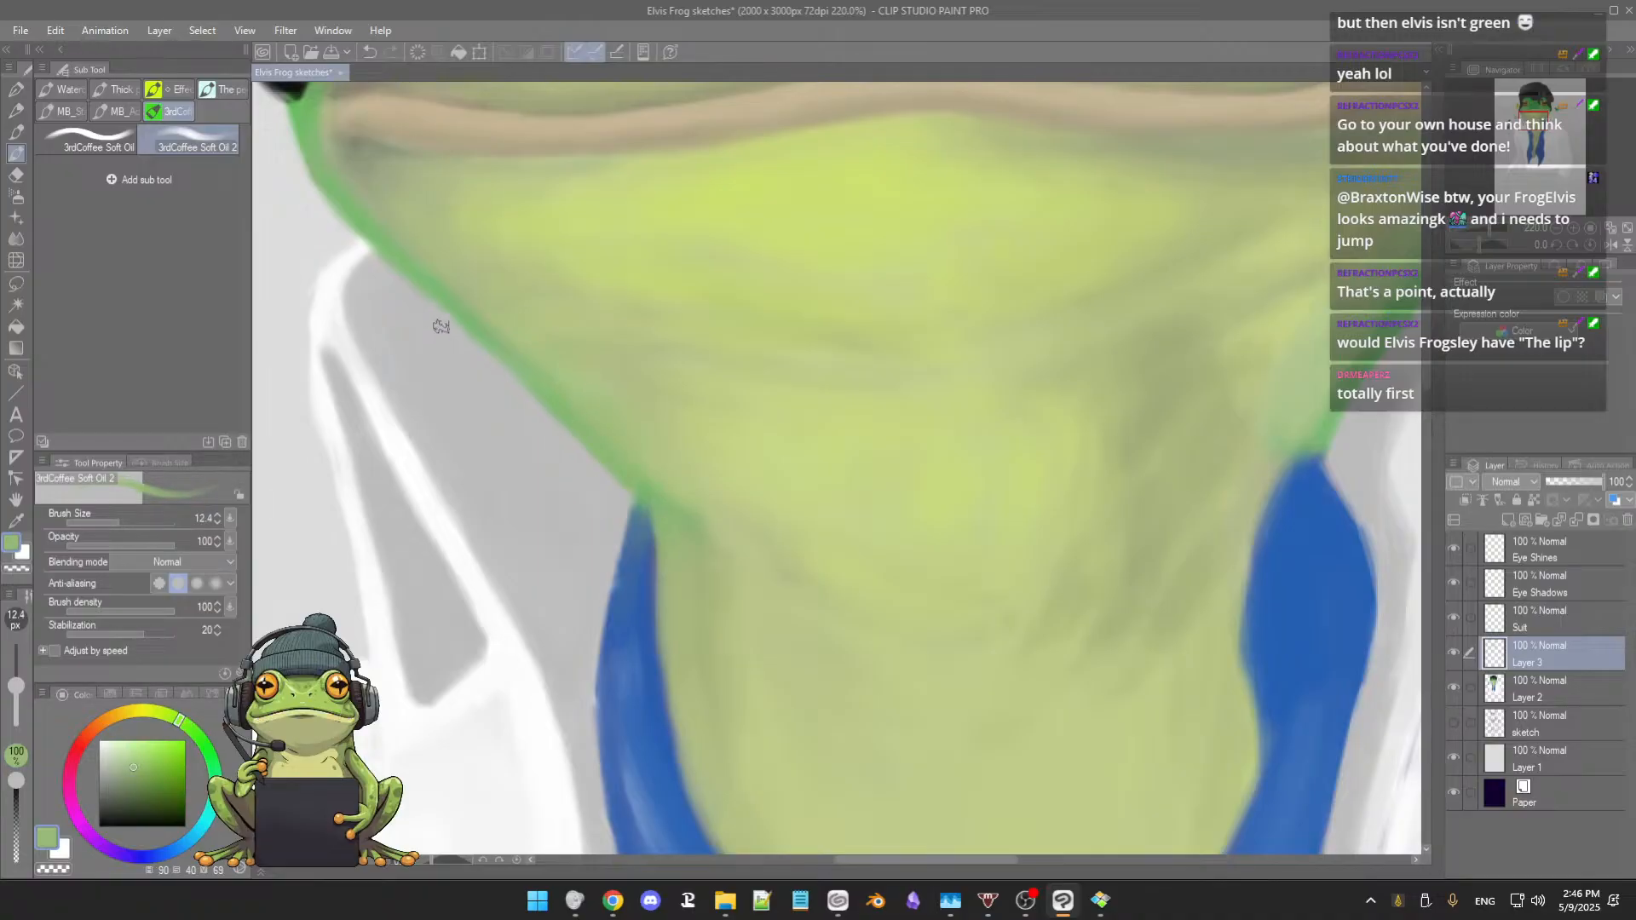
pyautogui.press(']')
pyautogui.keyDown('alt'); pyautogui.click(392, 294); pyautogui.keyUp('alt')
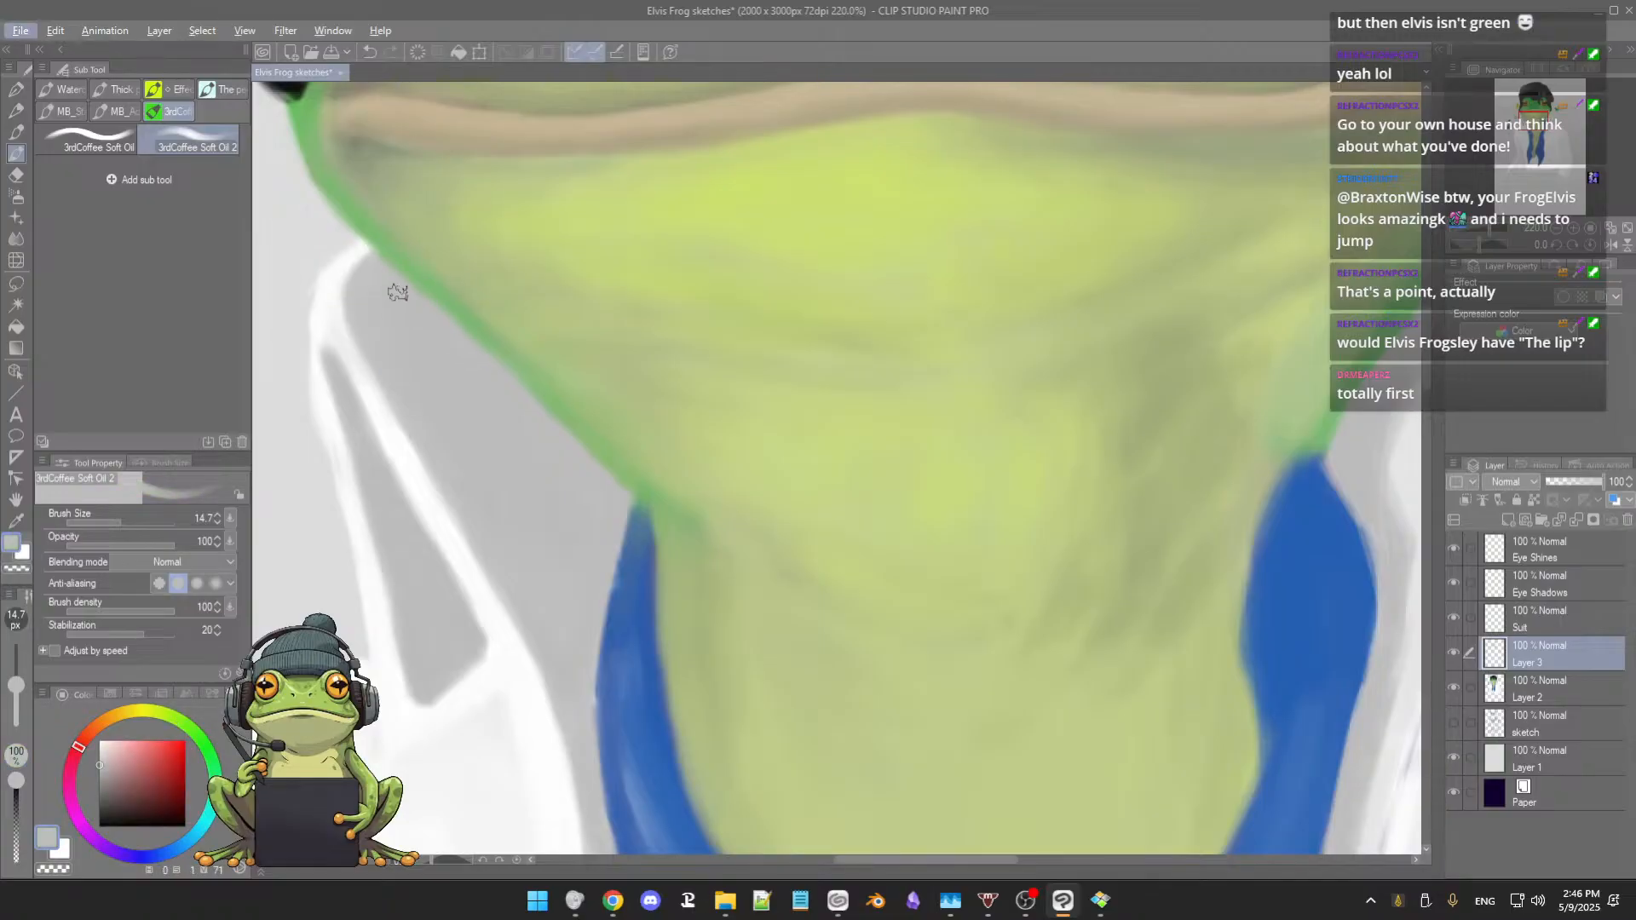
pyautogui.keyDown('alt'); pyautogui.click(363, 219); pyautogui.keyUp('alt')
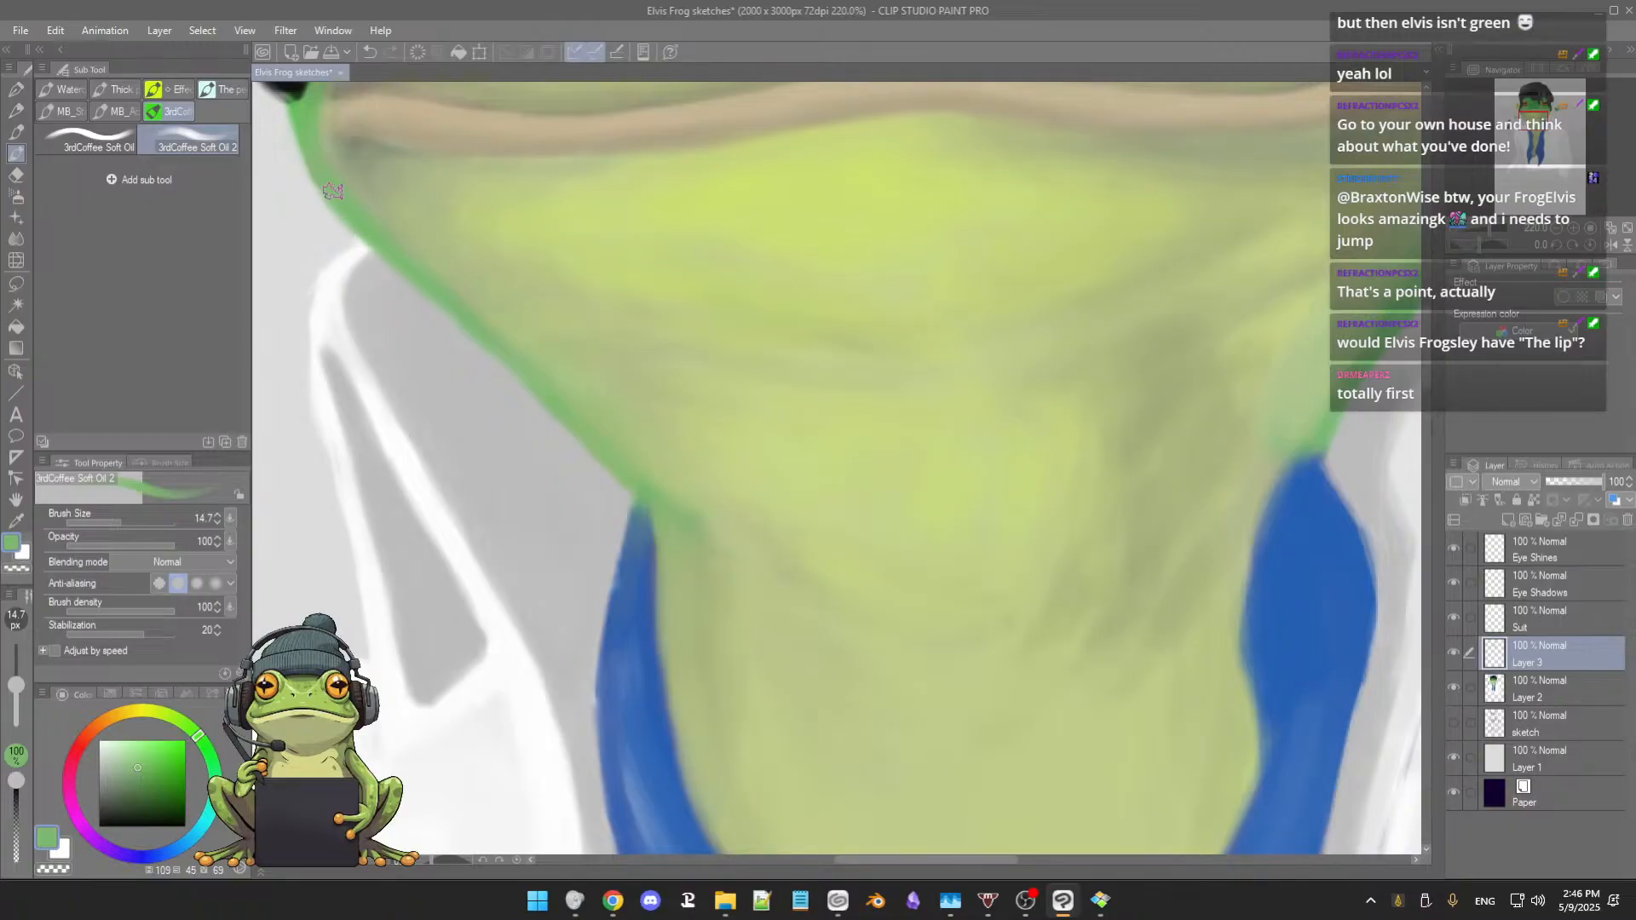
pyautogui.keyDown('alt'); pyautogui.click(455, 294); pyautogui.keyUp('alt')
# Step: Blend the corner where the left jaw meets the neck and blue scarf using greens sampled around it
pyautogui.moveTo(679, 457); pyautogui.dragTo(725, 426)
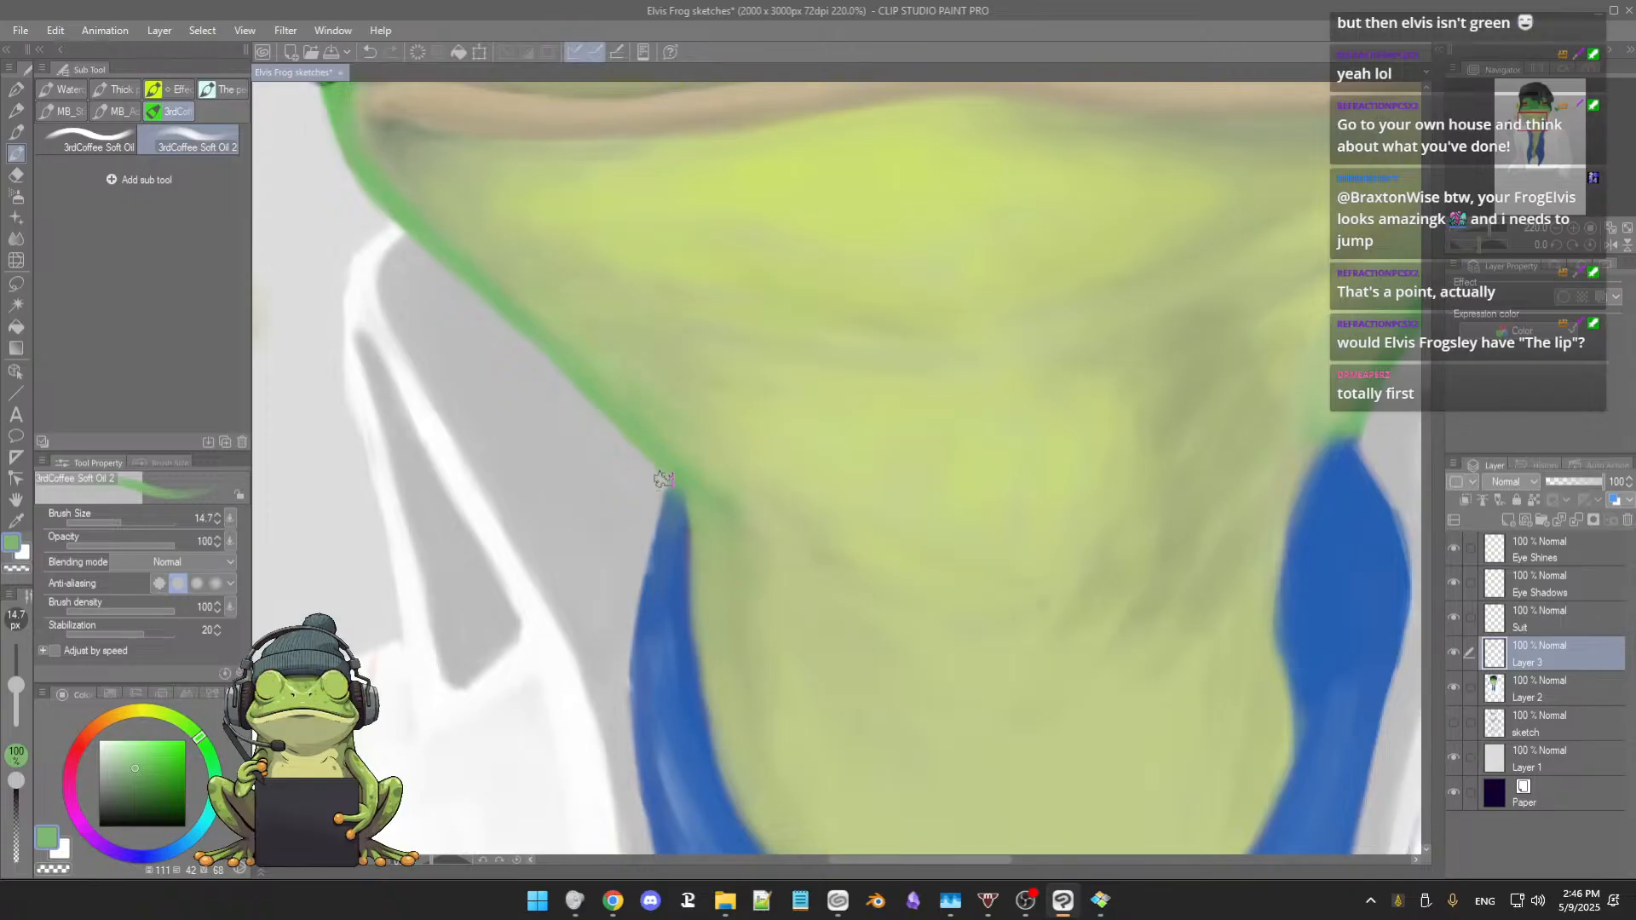
pyautogui.moveTo(763, 488); pyautogui.dragTo(663, 455)
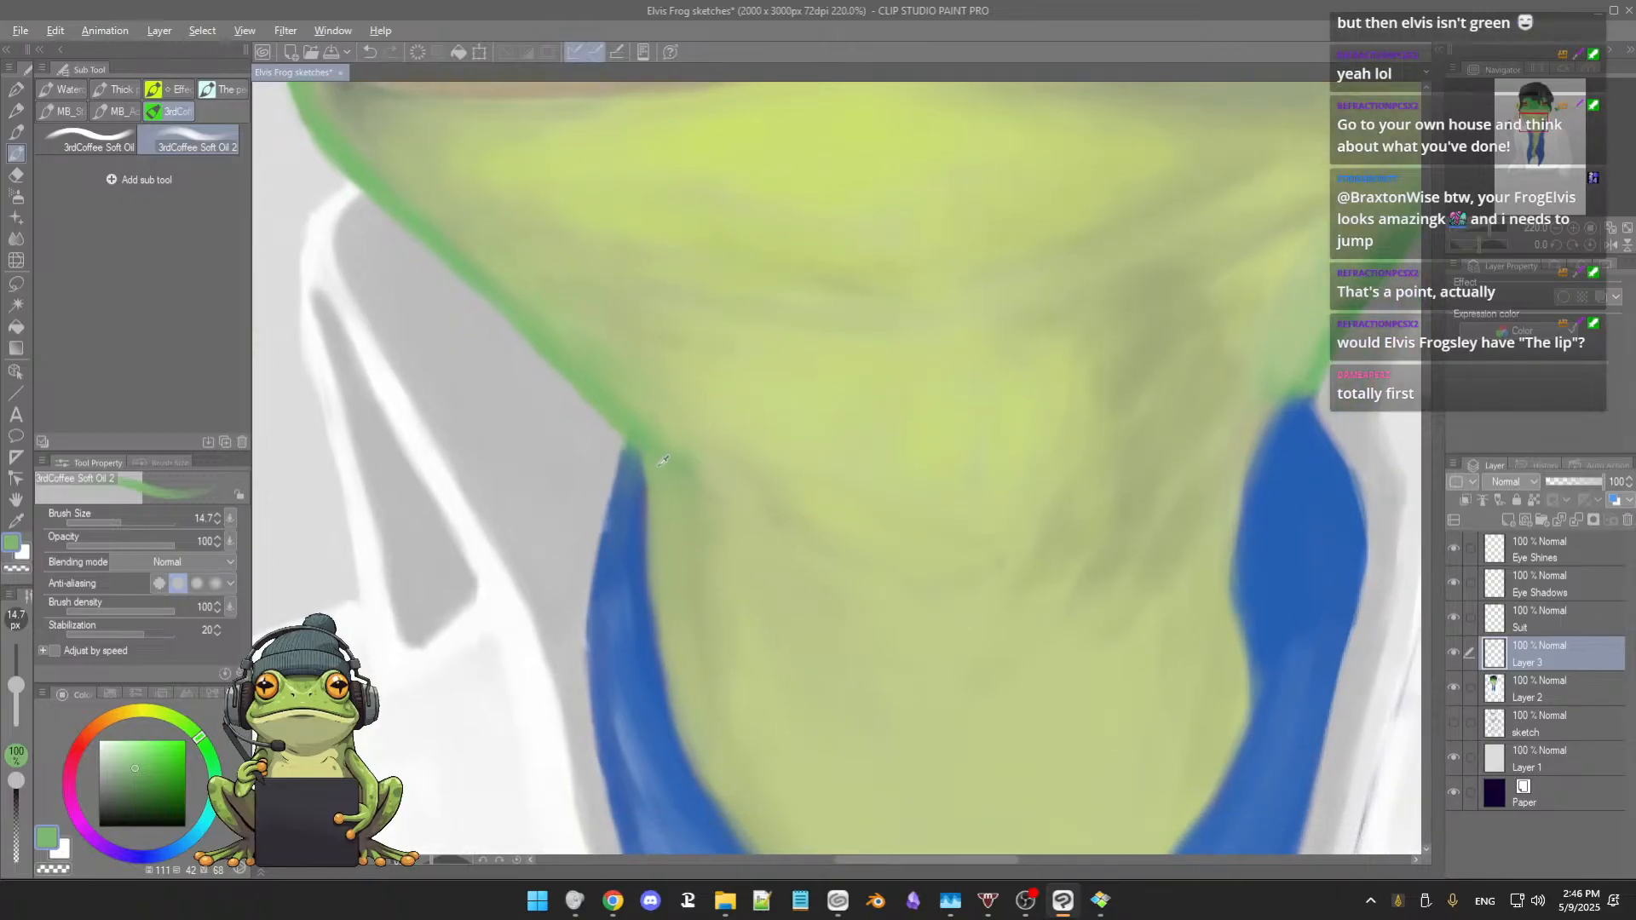
pyautogui.keyDown('alt'); pyautogui.click(655, 452); pyautogui.keyUp('alt')
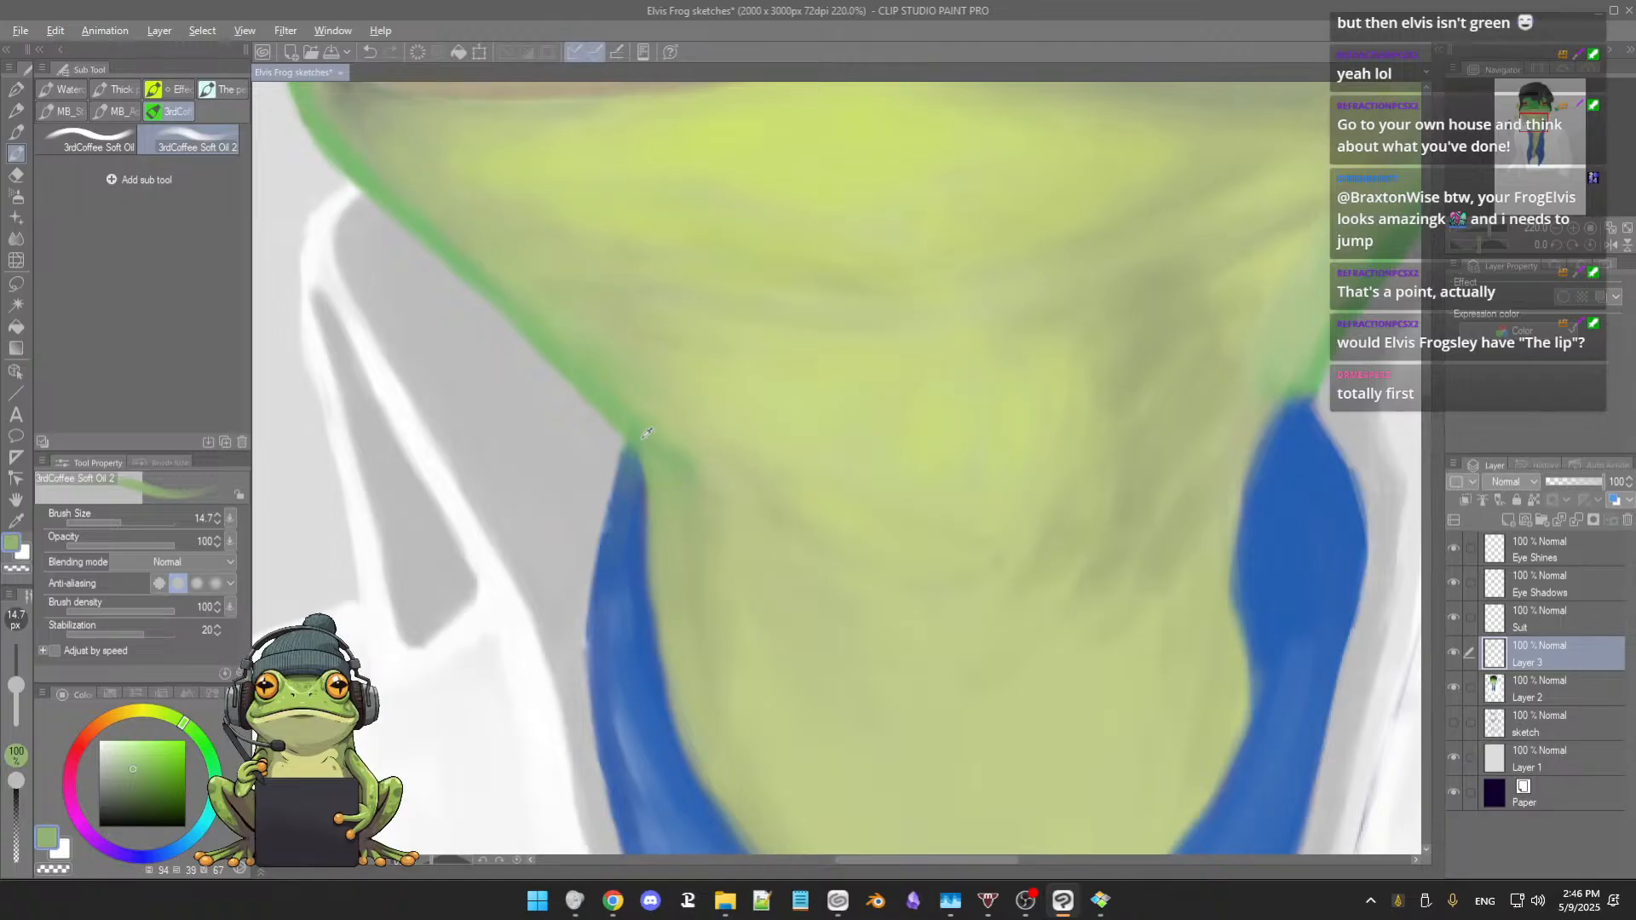
pyautogui.keyDown('alt'); pyautogui.click(636, 418); pyautogui.keyUp('alt')
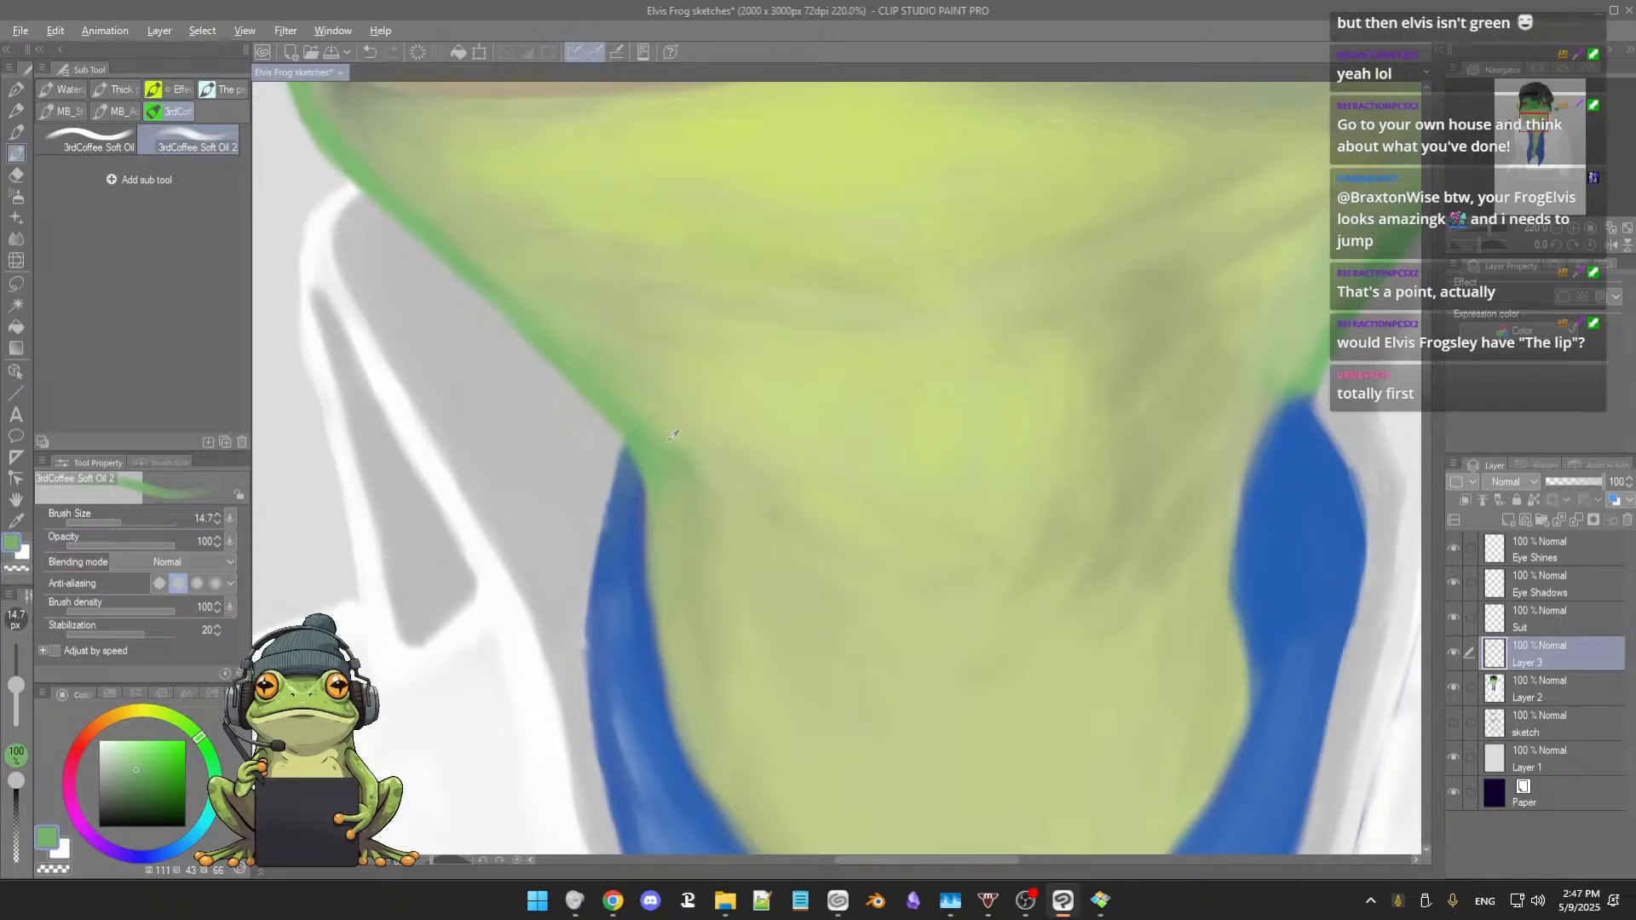
pyautogui.keyDown('alt'); pyautogui.click(667, 442); pyautogui.keyUp('alt')
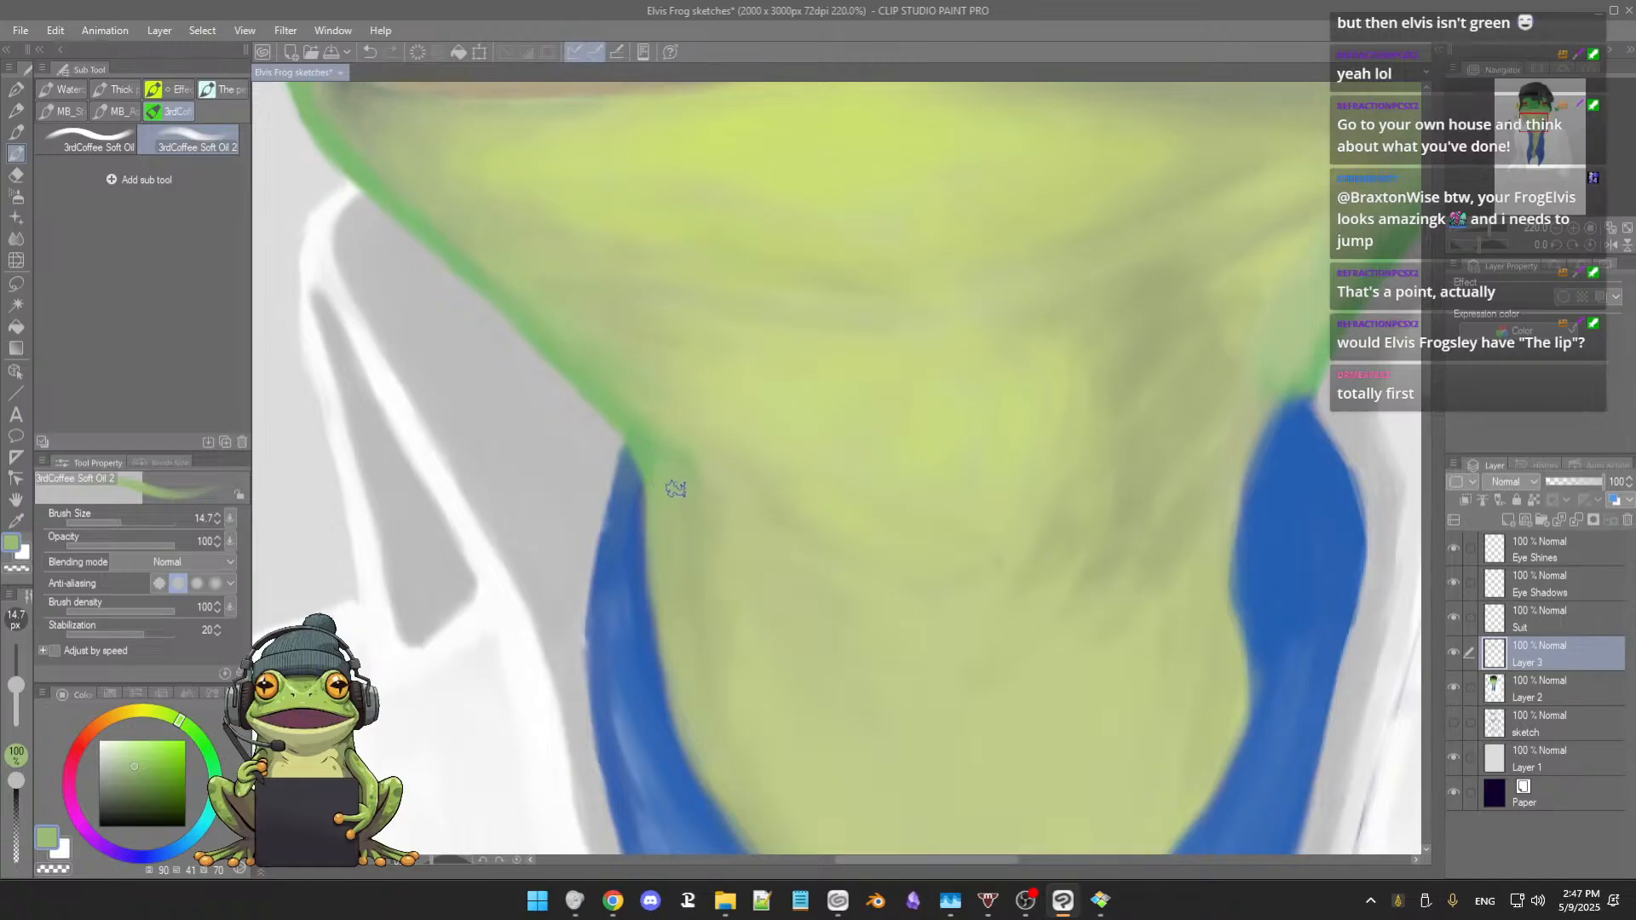
# Step: Soften the green shadow down the neck beside the left blue scarf edge with sampled greens and olive
pyautogui.moveTo(680, 518); pyautogui.dragTo(675, 466)
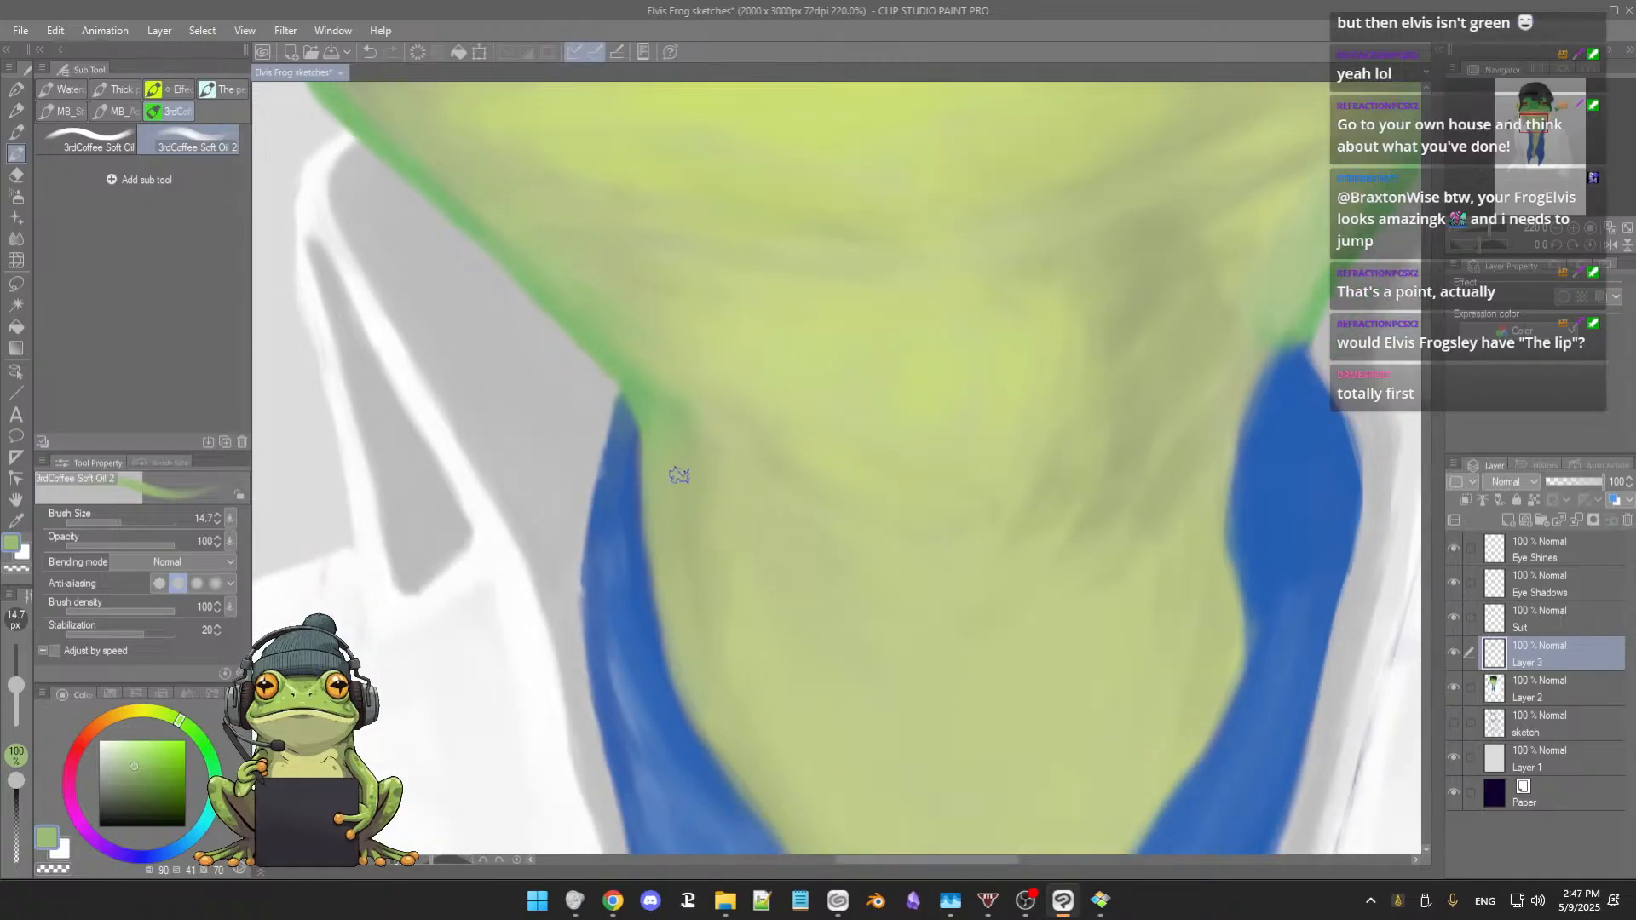
pyautogui.scroll(-1, 679, 474)
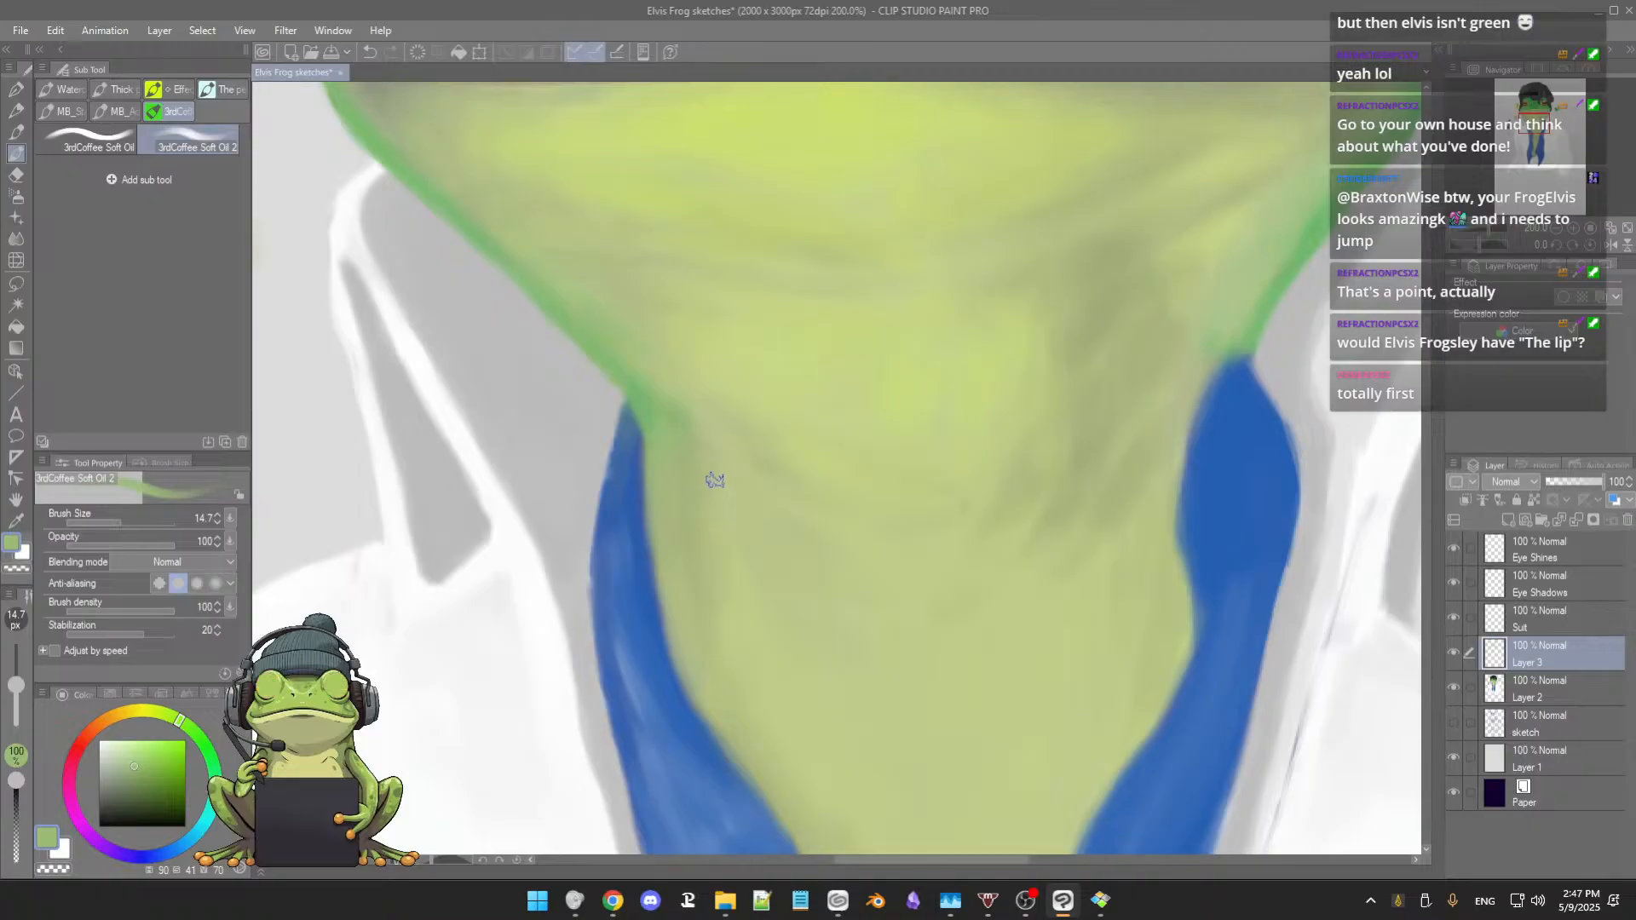
pyautogui.keyDown('alt'); pyautogui.click(665, 473); pyautogui.keyUp('alt')
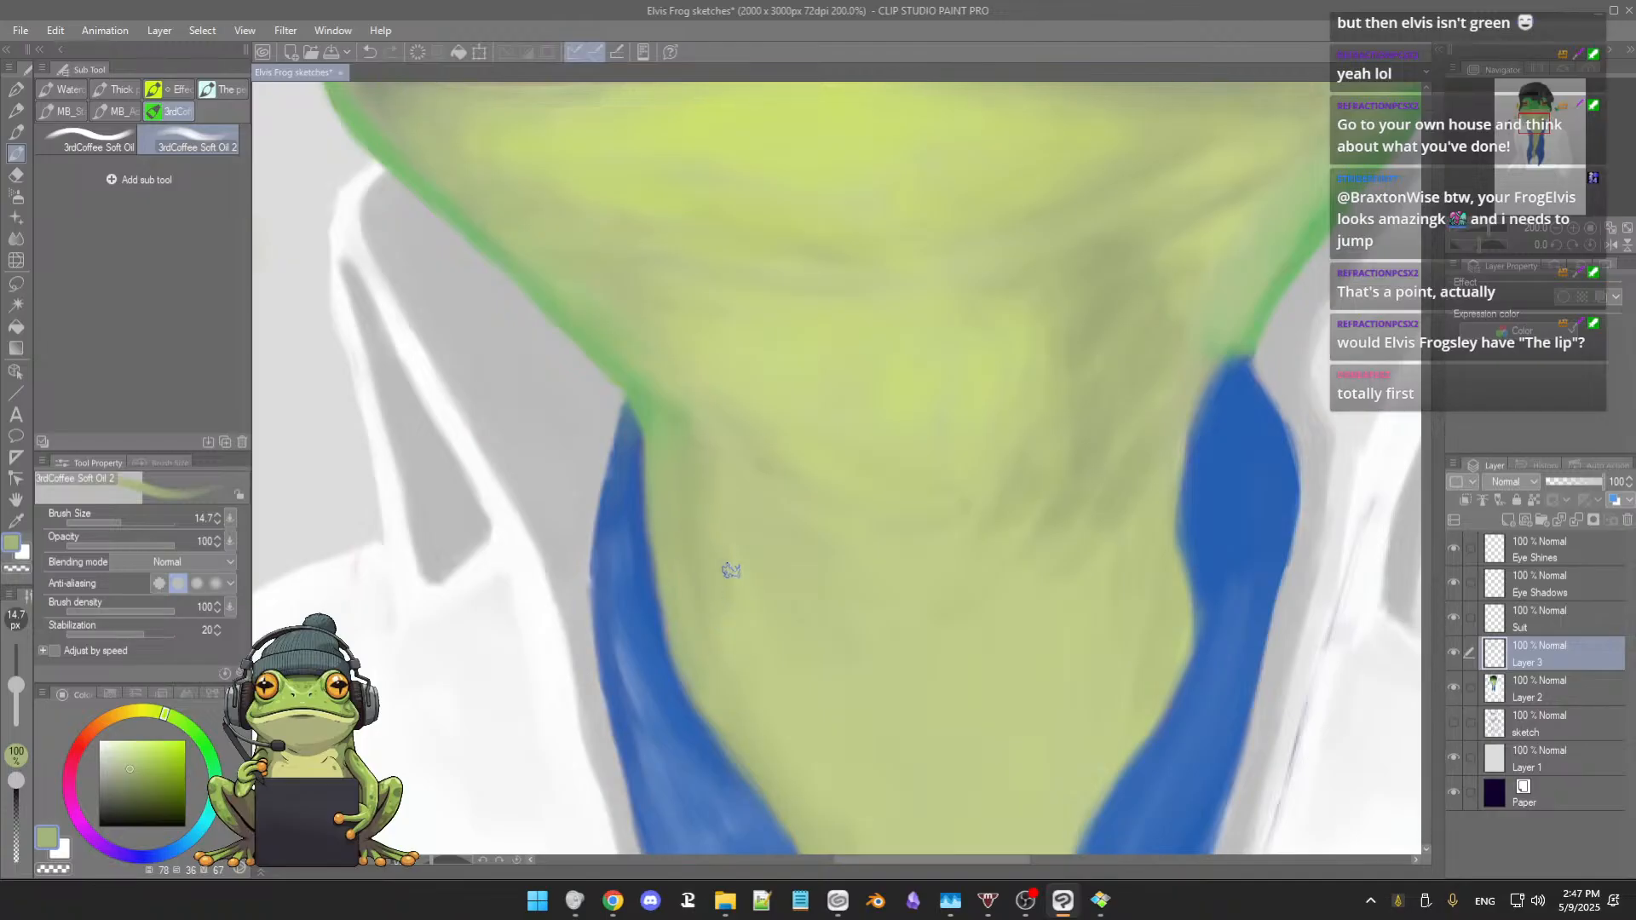
pyautogui.keyDown('alt'); pyautogui.click(751, 584); pyautogui.keyUp('alt')
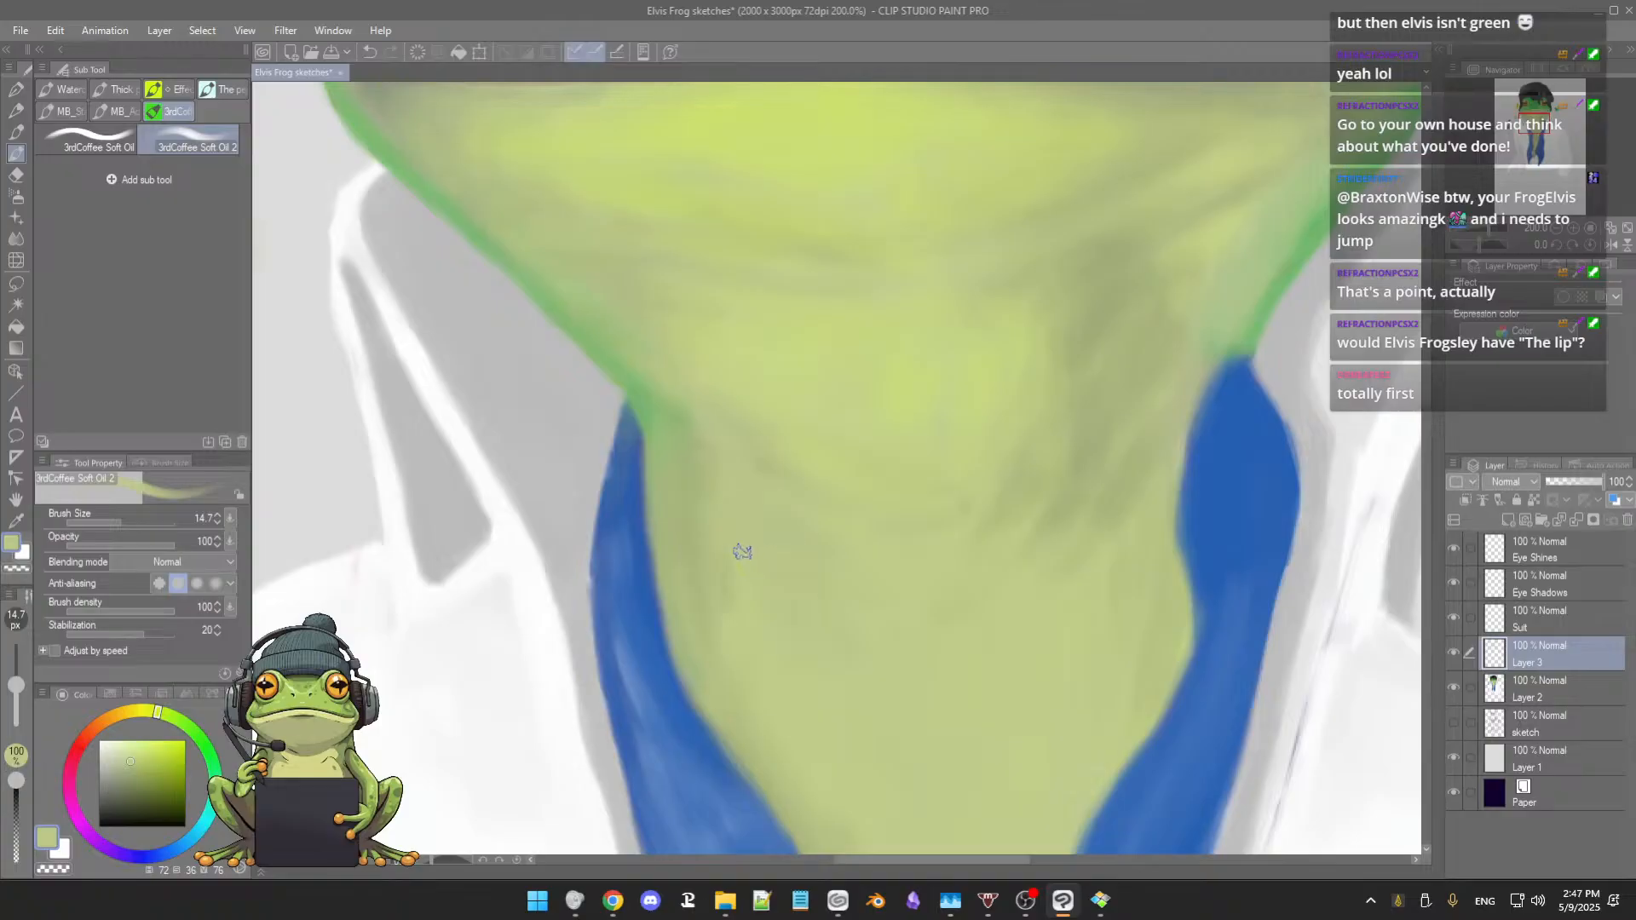
# Step: Even out the streaks on the left side of the neck with sampled yellow-greens at brush size 25.1
pyautogui.press(']')
pyautogui.press(']')
pyautogui.press(']')
pyautogui.press(']')
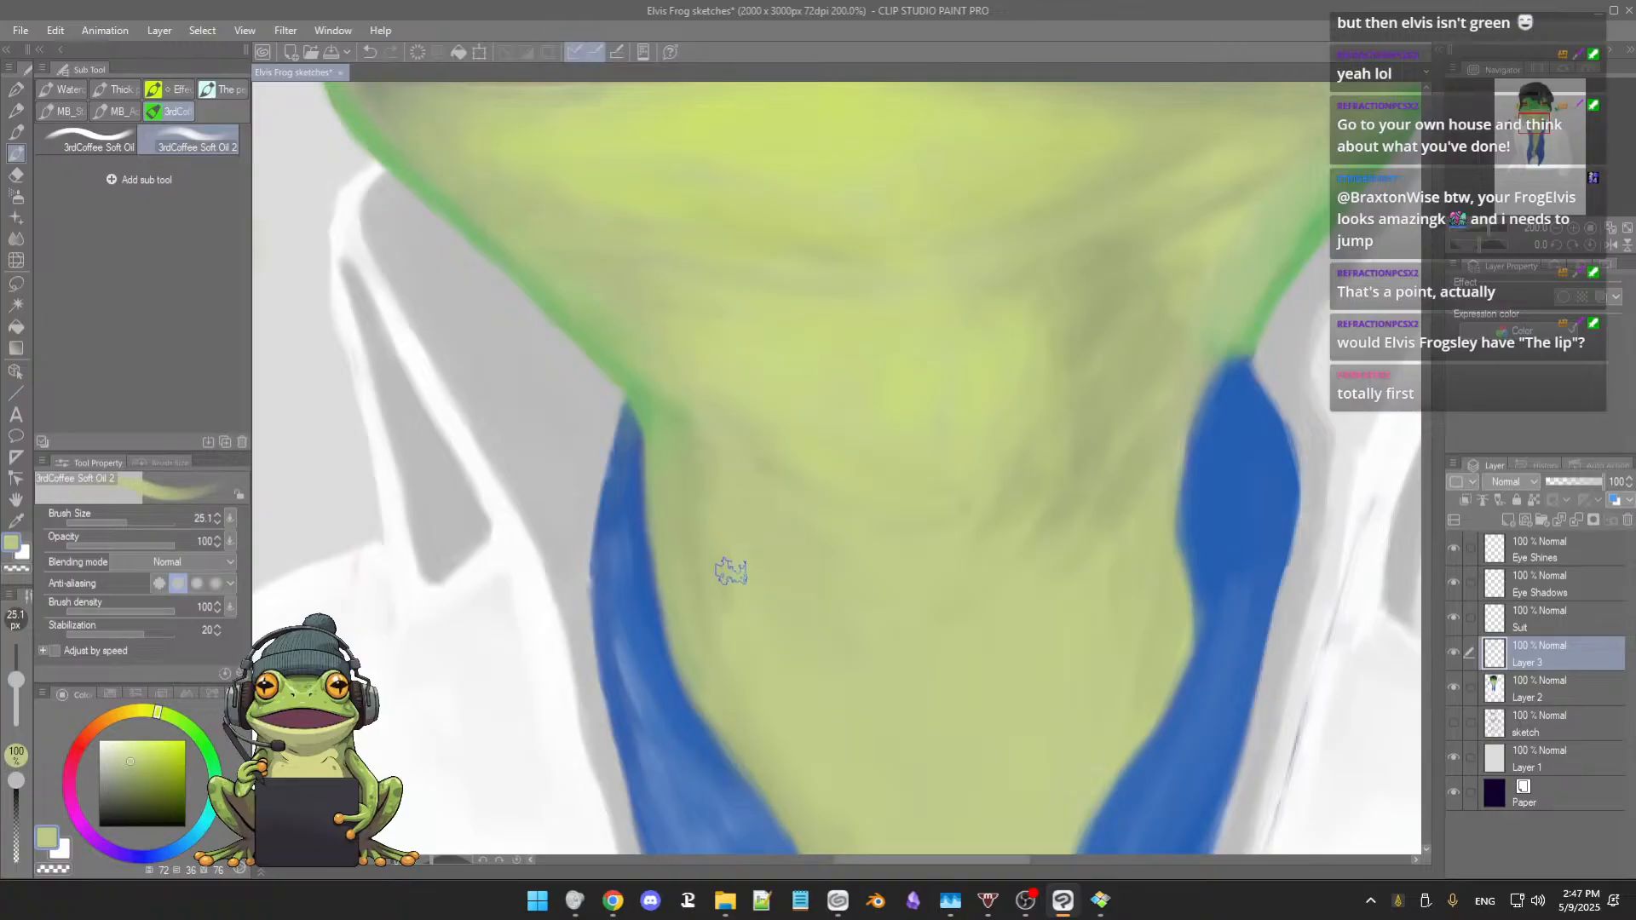
pyautogui.keyDown('alt'); pyautogui.click(734, 562); pyautogui.keyUp('alt')
pyautogui.moveTo(727, 535); pyautogui.dragTo(732, 616)
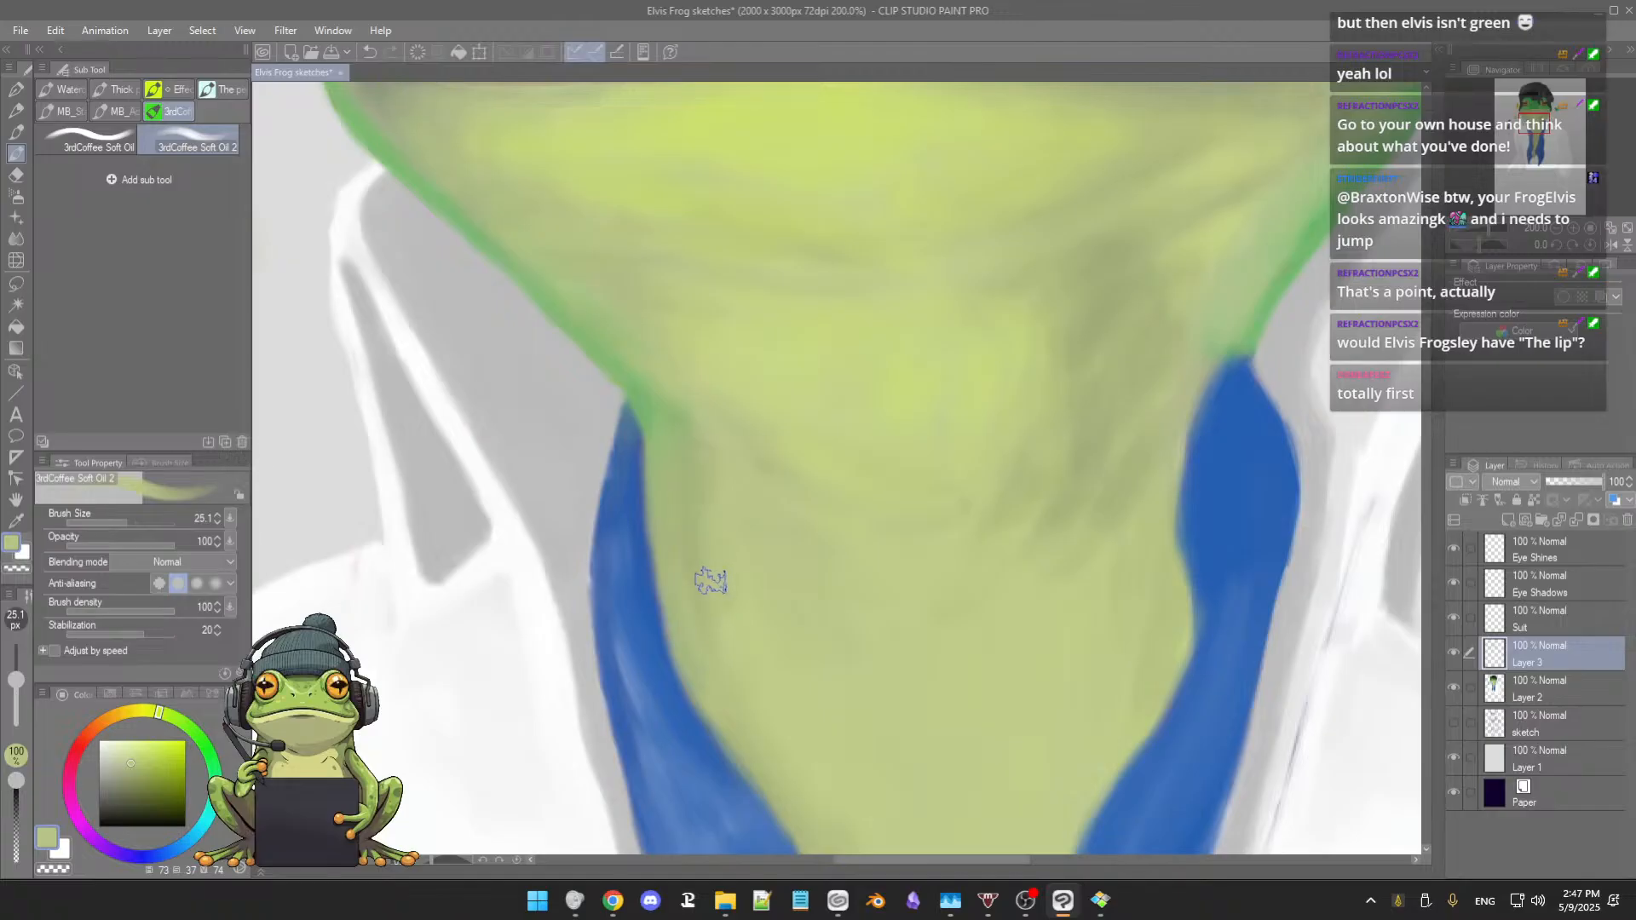
pyautogui.keyDown('alt'); pyautogui.click(713, 530); pyautogui.keyUp('alt')
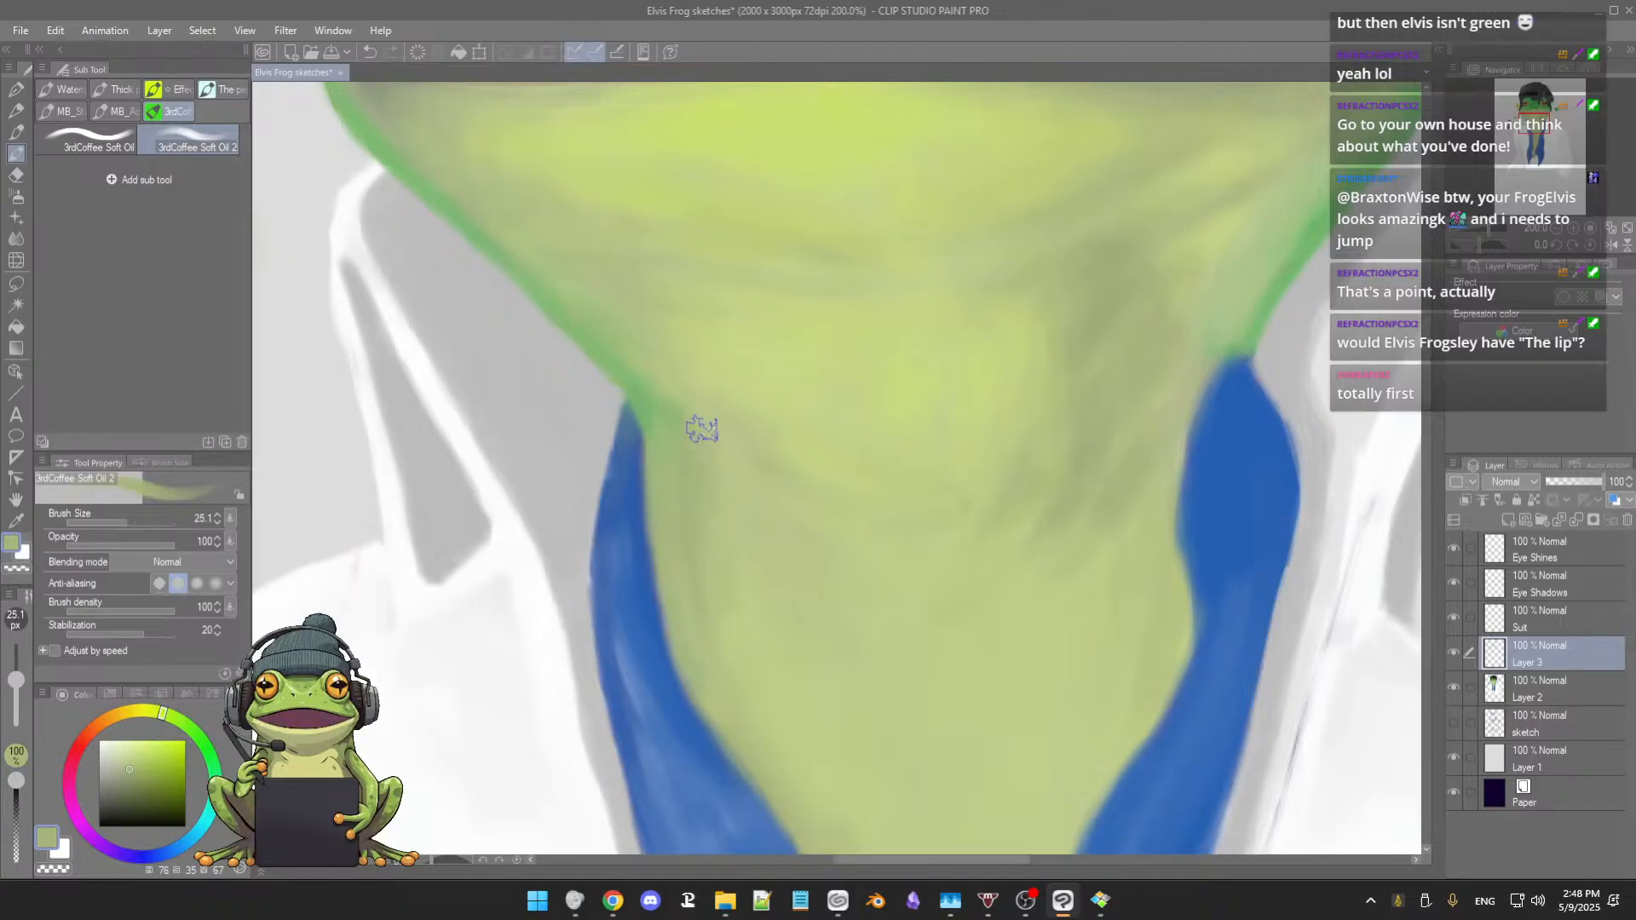
pyautogui.moveTo(738, 523); pyautogui.dragTo(745, 484)
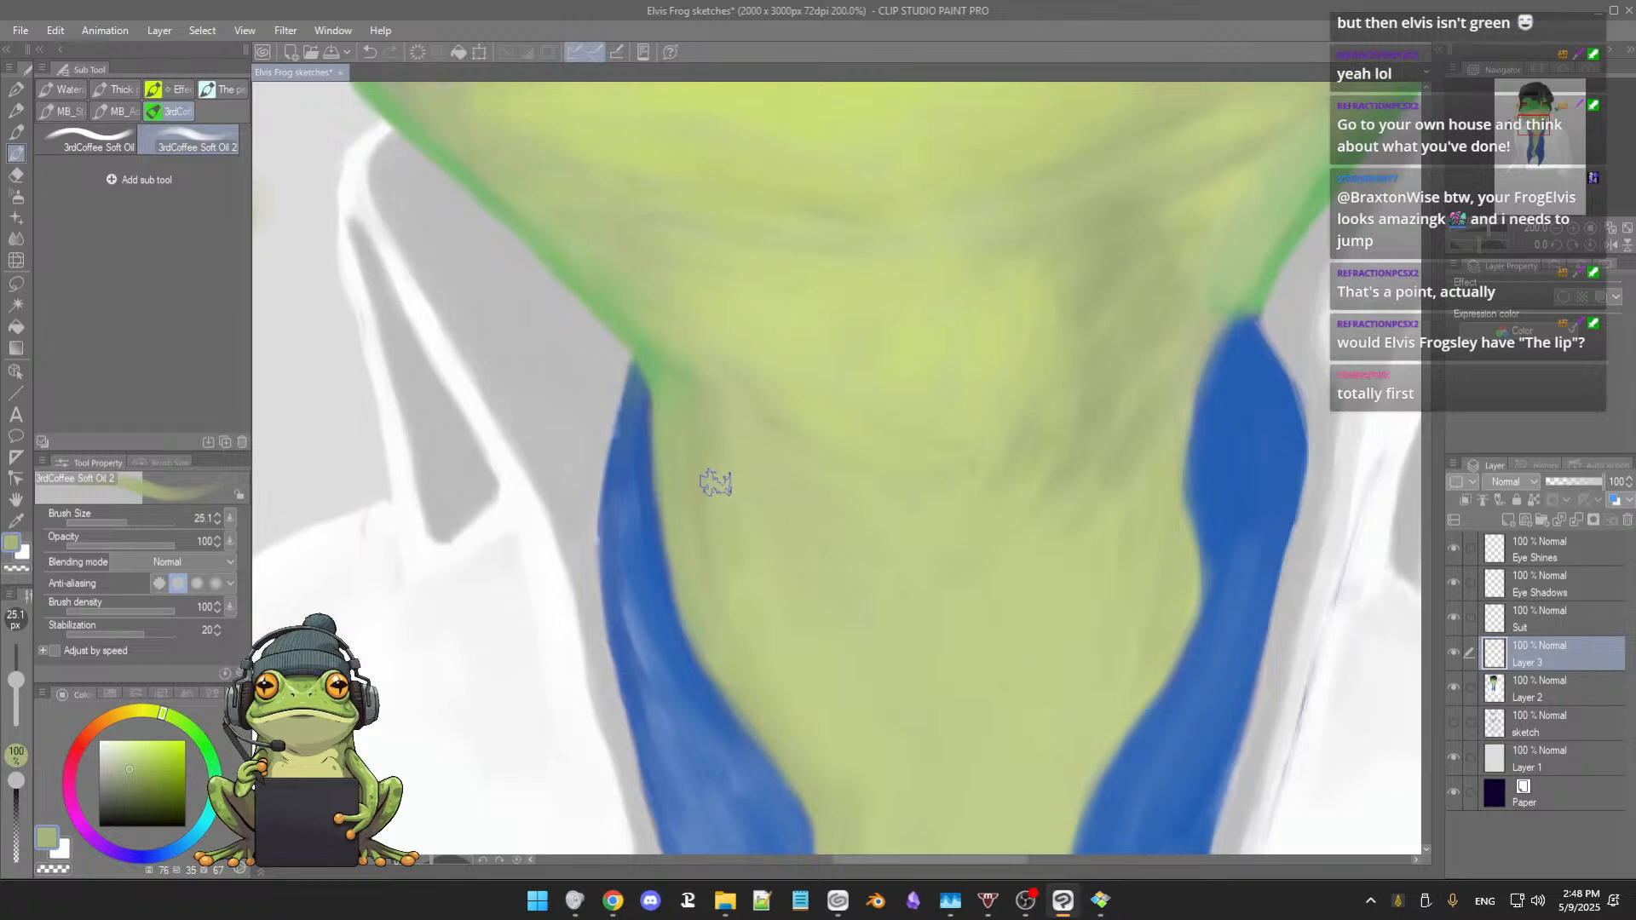
pyautogui.keyDown('alt'); pyautogui.click(684, 433); pyautogui.keyUp('alt')
pyautogui.keyDown('alt'); pyautogui.click(735, 553); pyautogui.keyUp('alt')
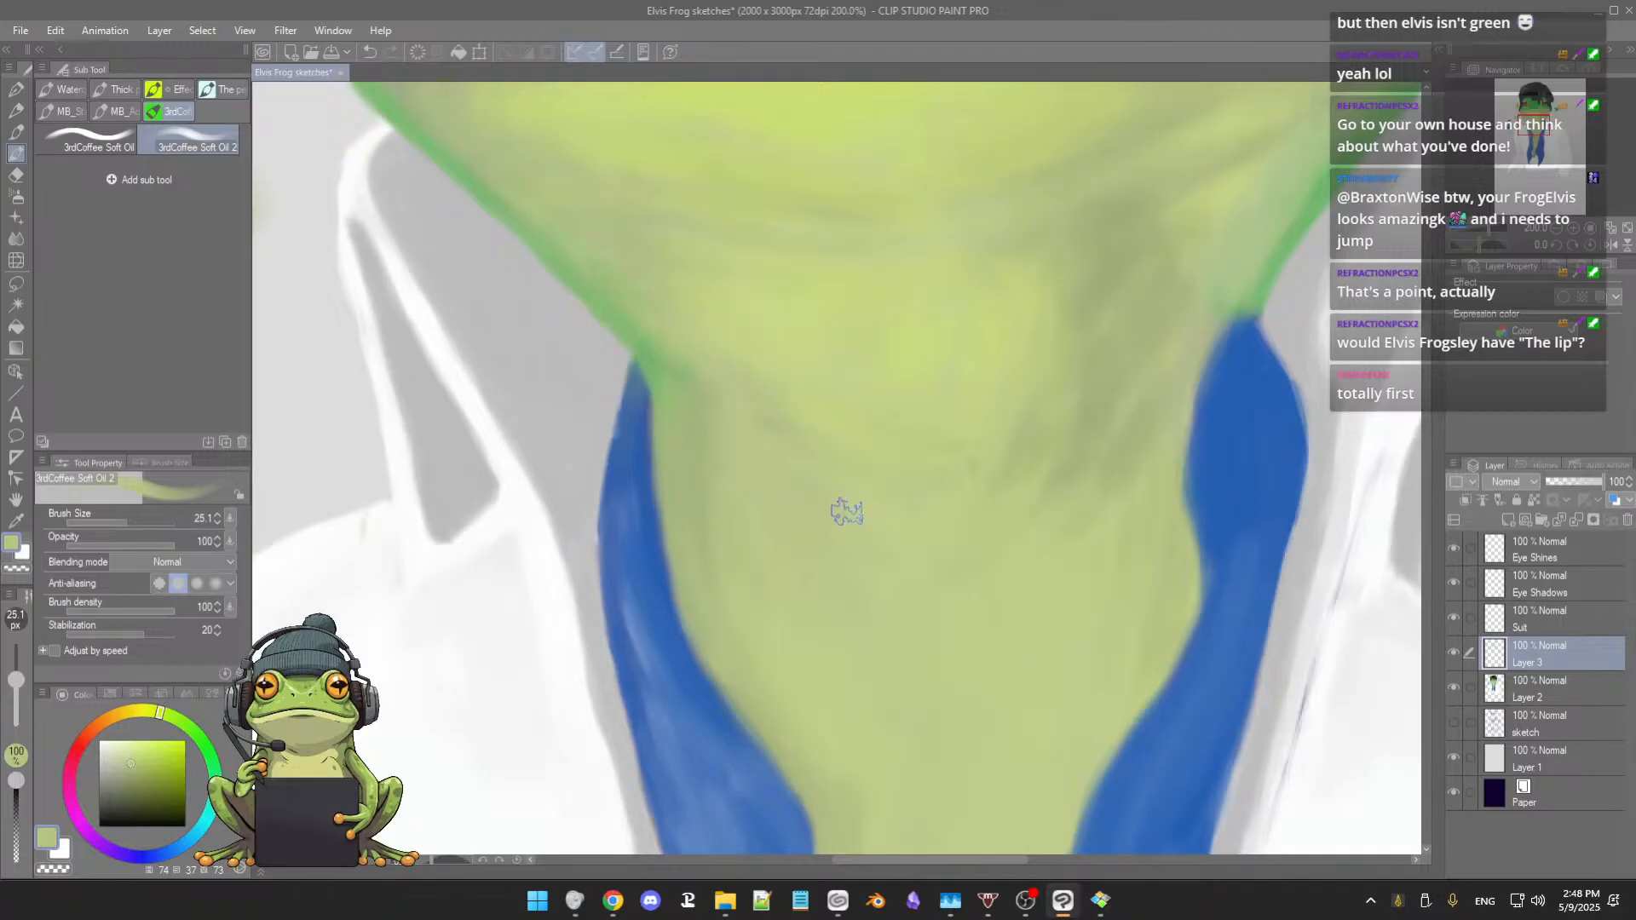
# Step: Touch up the middle of the throat beside the right-hand shadow with sampled olive and light yellow-greens
pyautogui.scroll(-3, 869, 524)
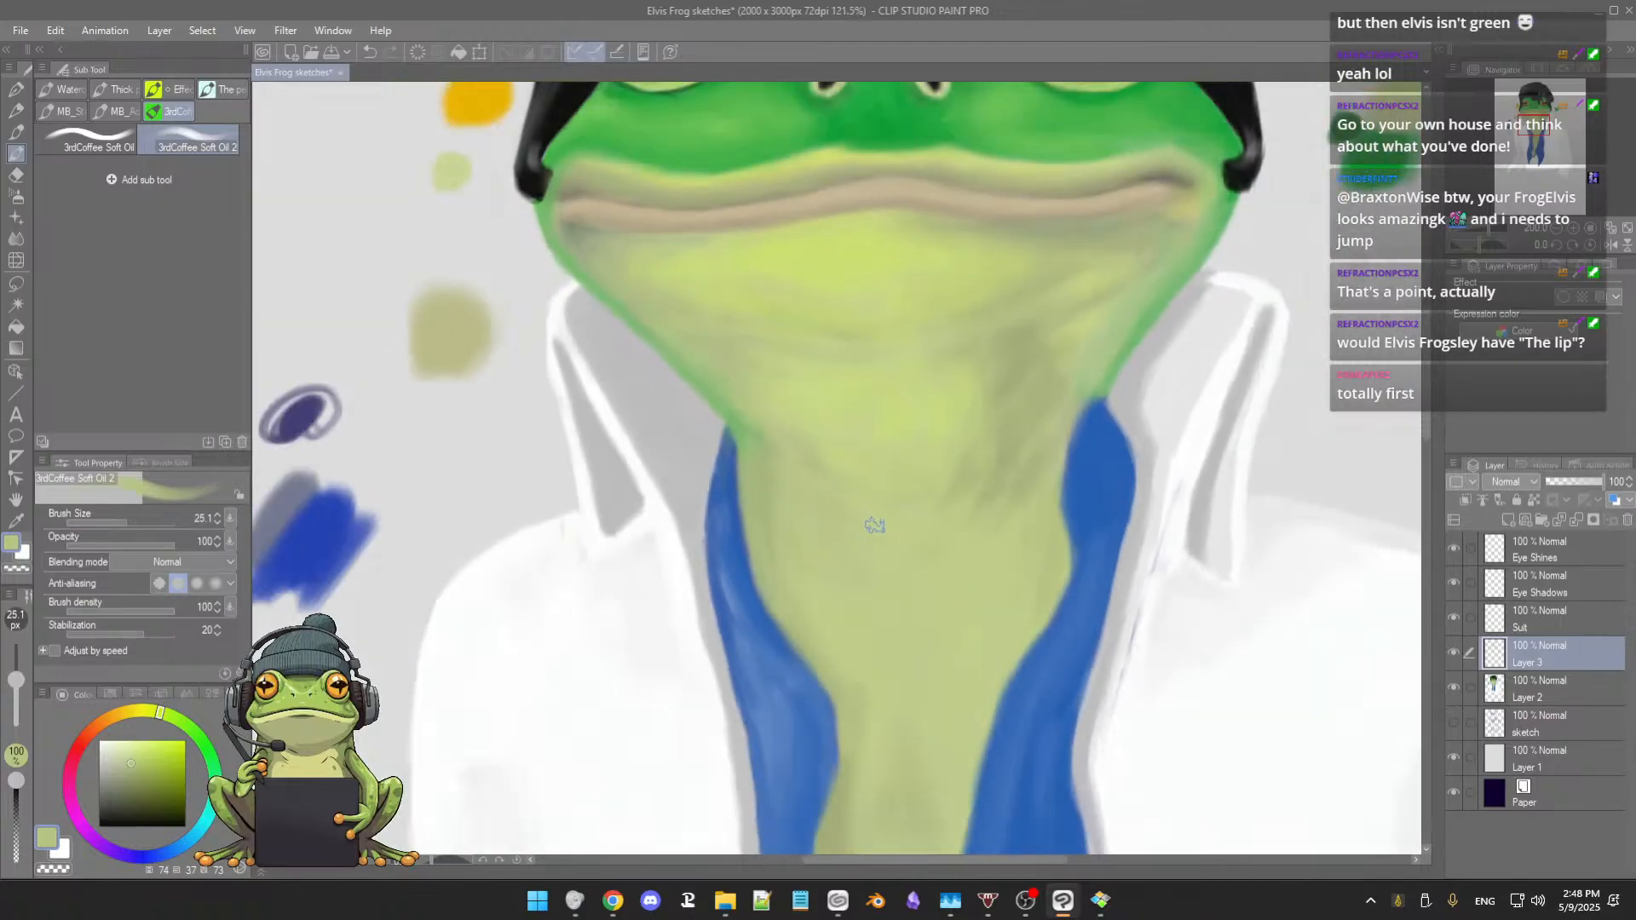
pyautogui.scroll(-3, 875, 525)
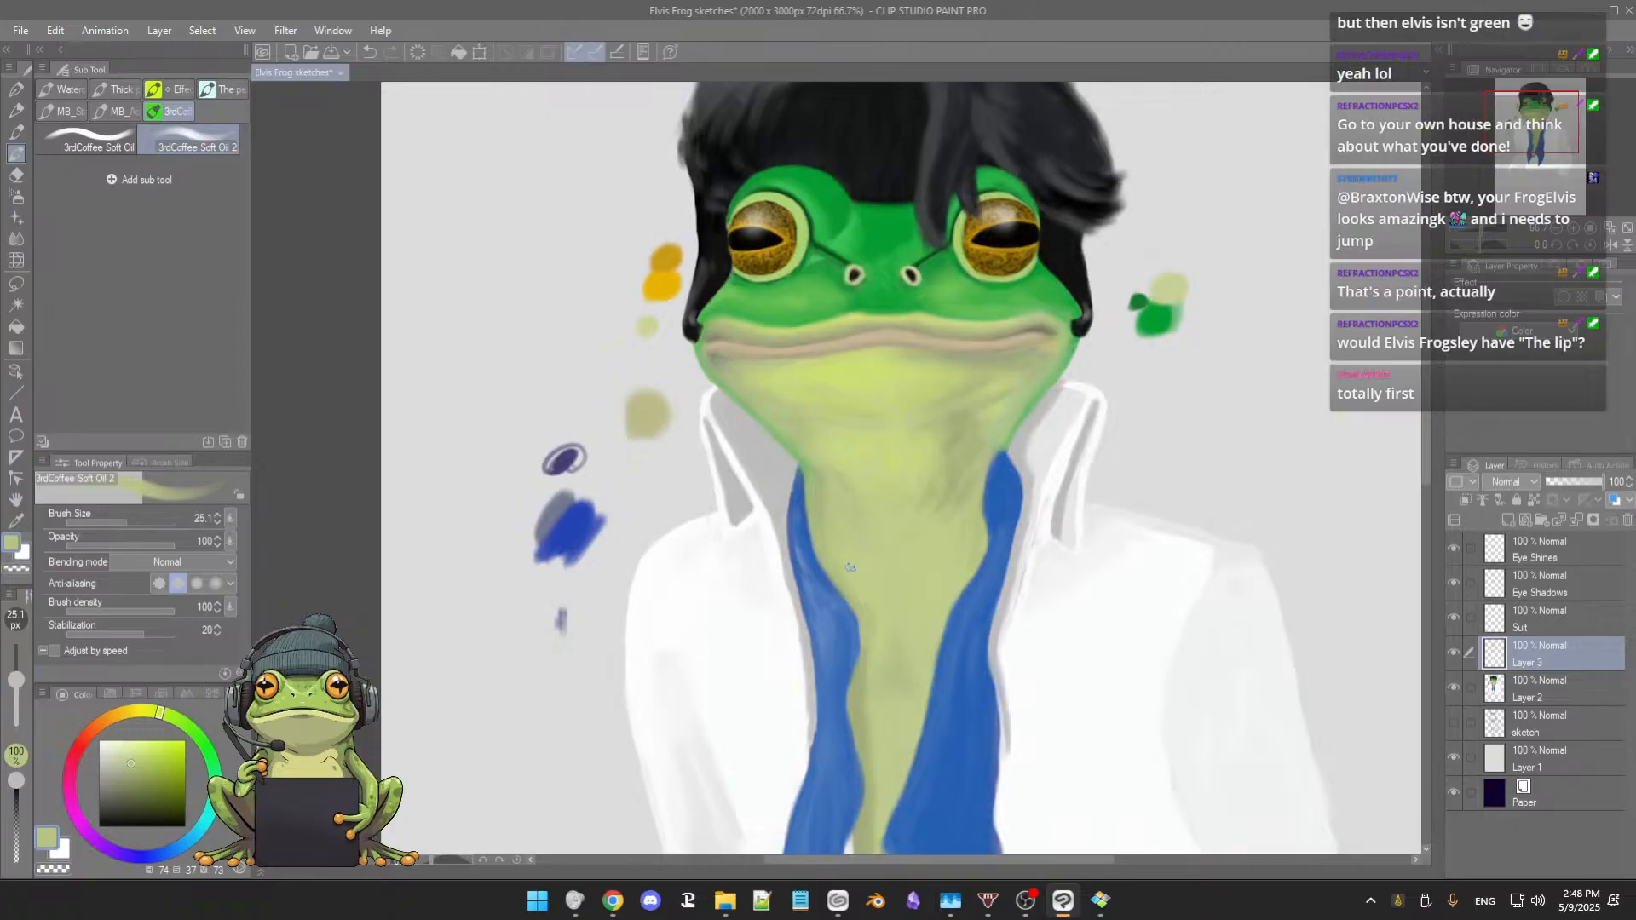
pyautogui.scroll(-2, 853, 567)
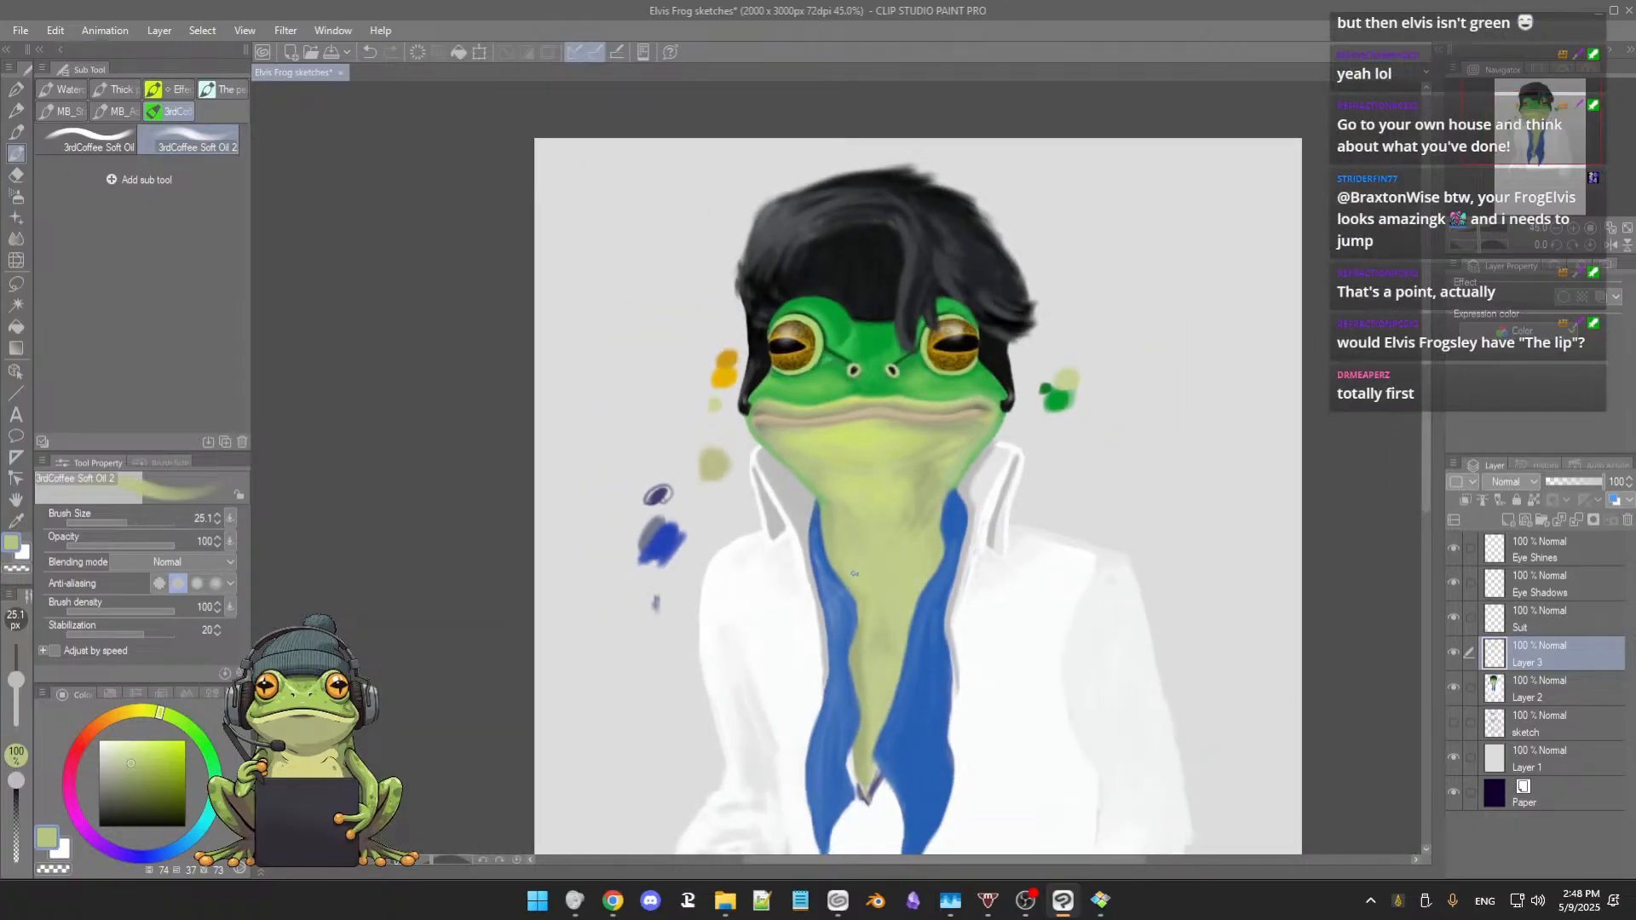
pyautogui.scroll(4, 853, 574)
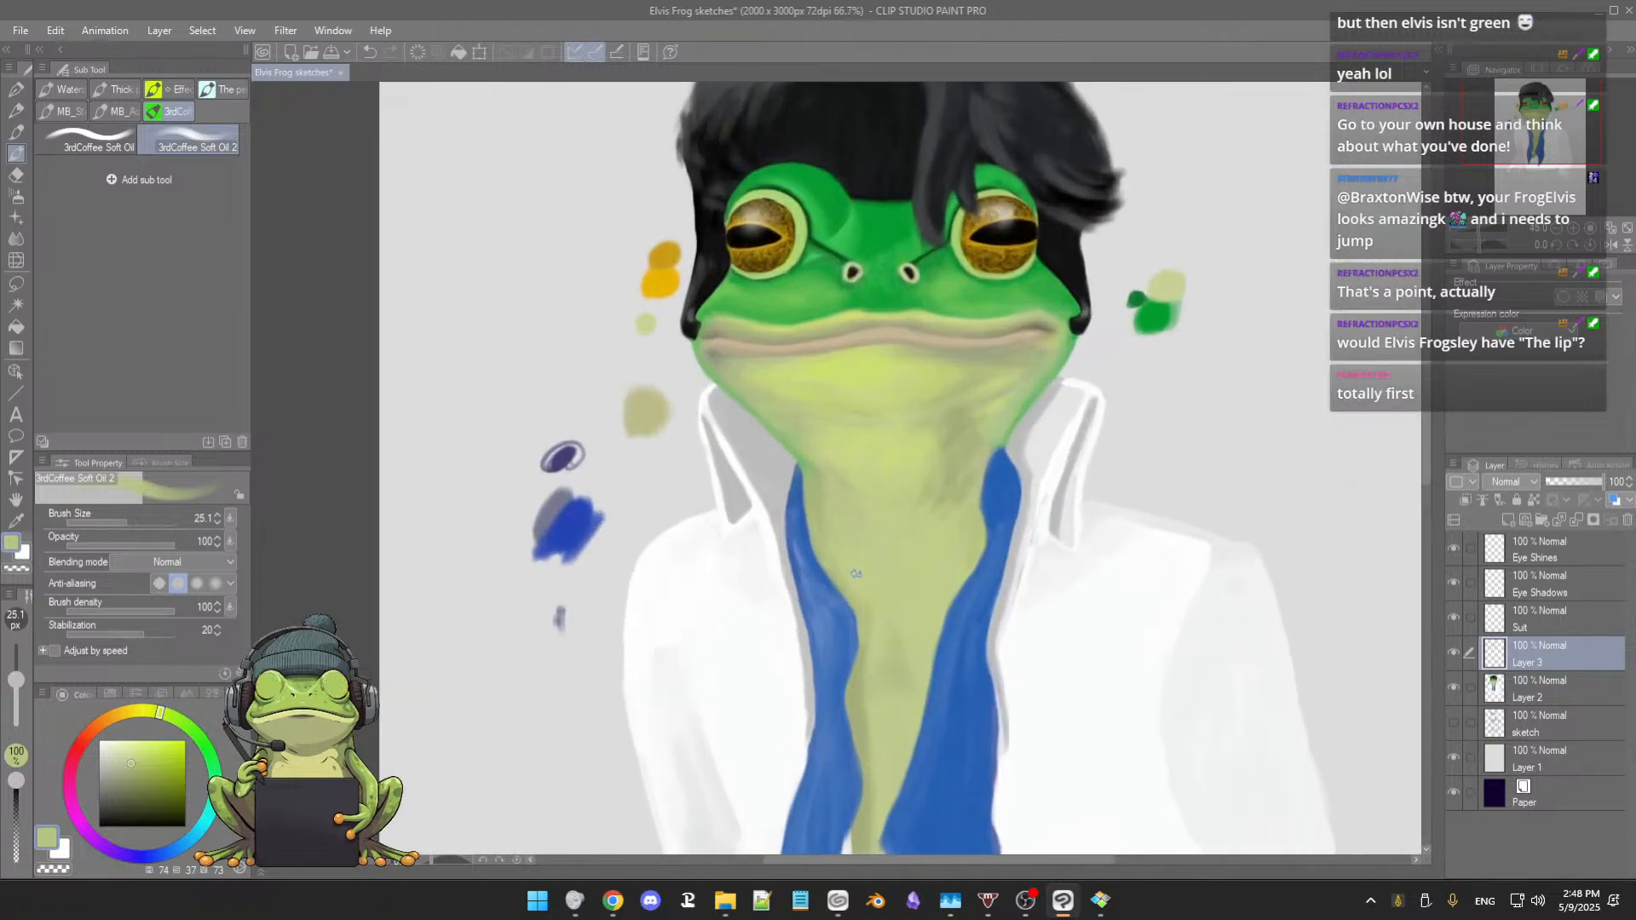
pyautogui.scroll(3, 854, 565)
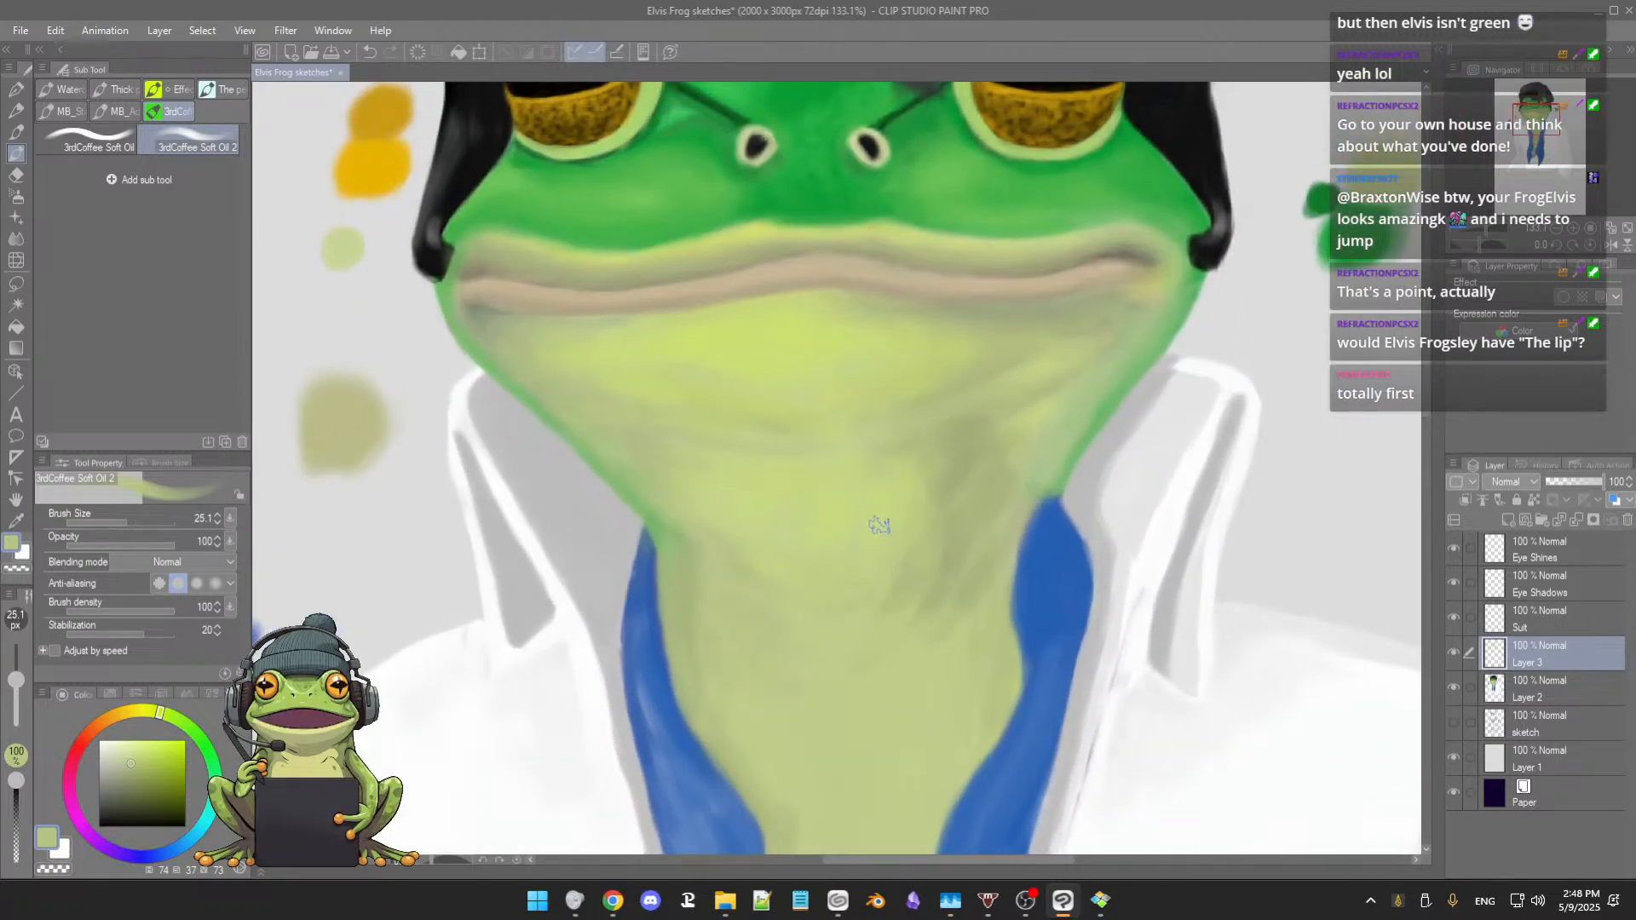
pyautogui.keyDown('alt'); pyautogui.click(923, 488); pyautogui.keyUp('alt')
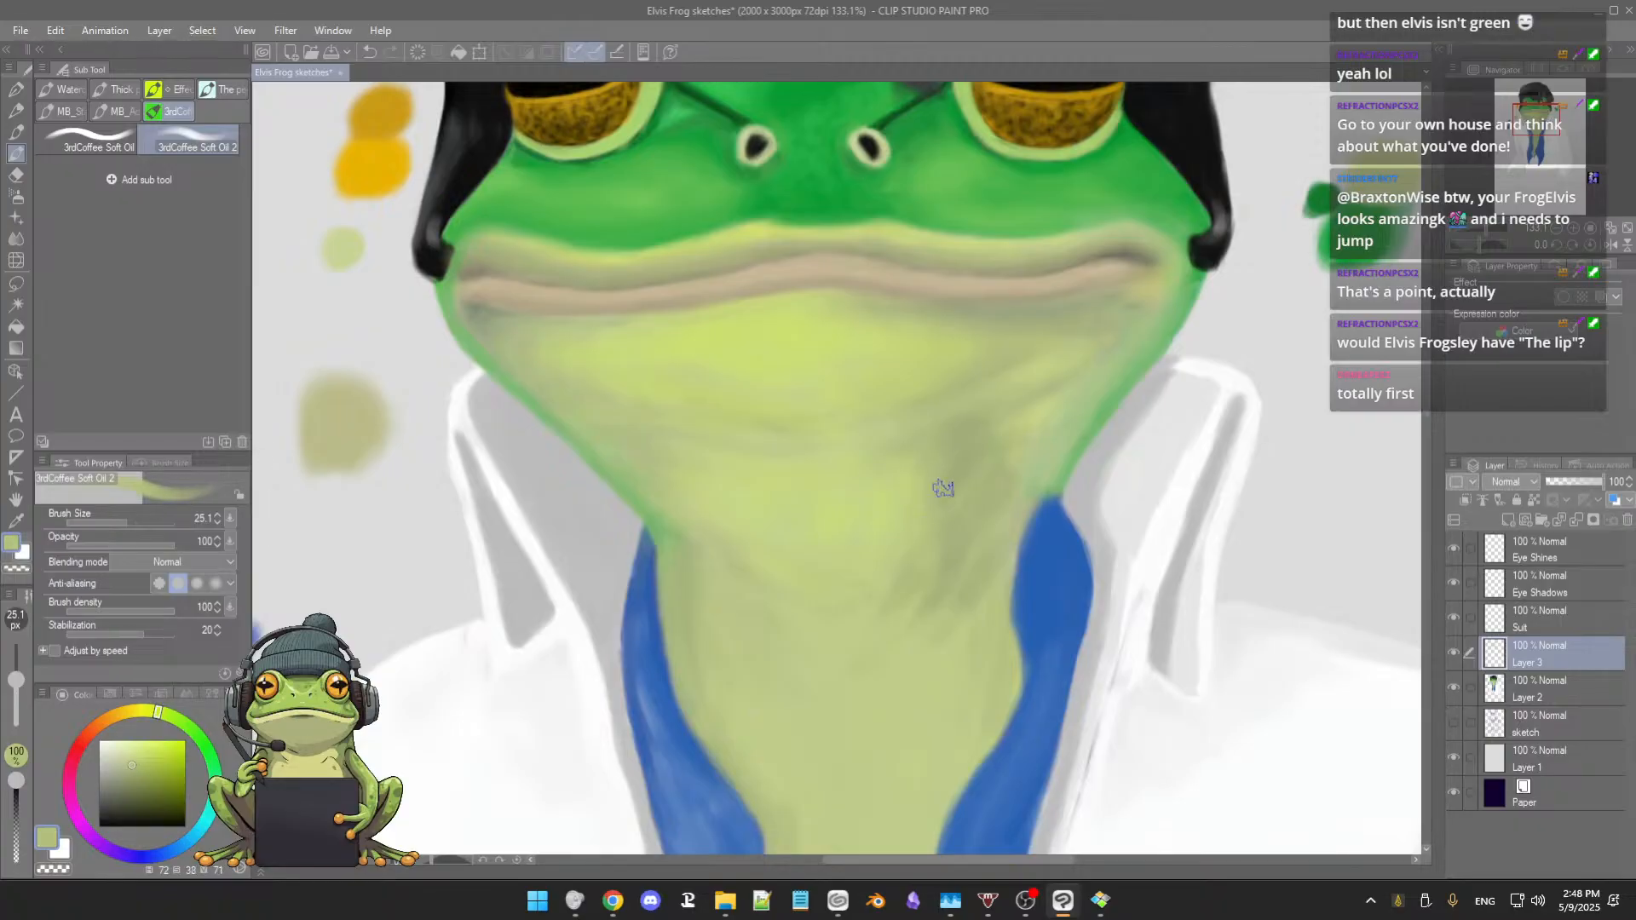
pyautogui.keyDown('alt'); pyautogui.click(951, 467); pyautogui.keyUp('alt')
pyautogui.keyDown('alt'); pyautogui.click(886, 482); pyautogui.keyUp('alt')
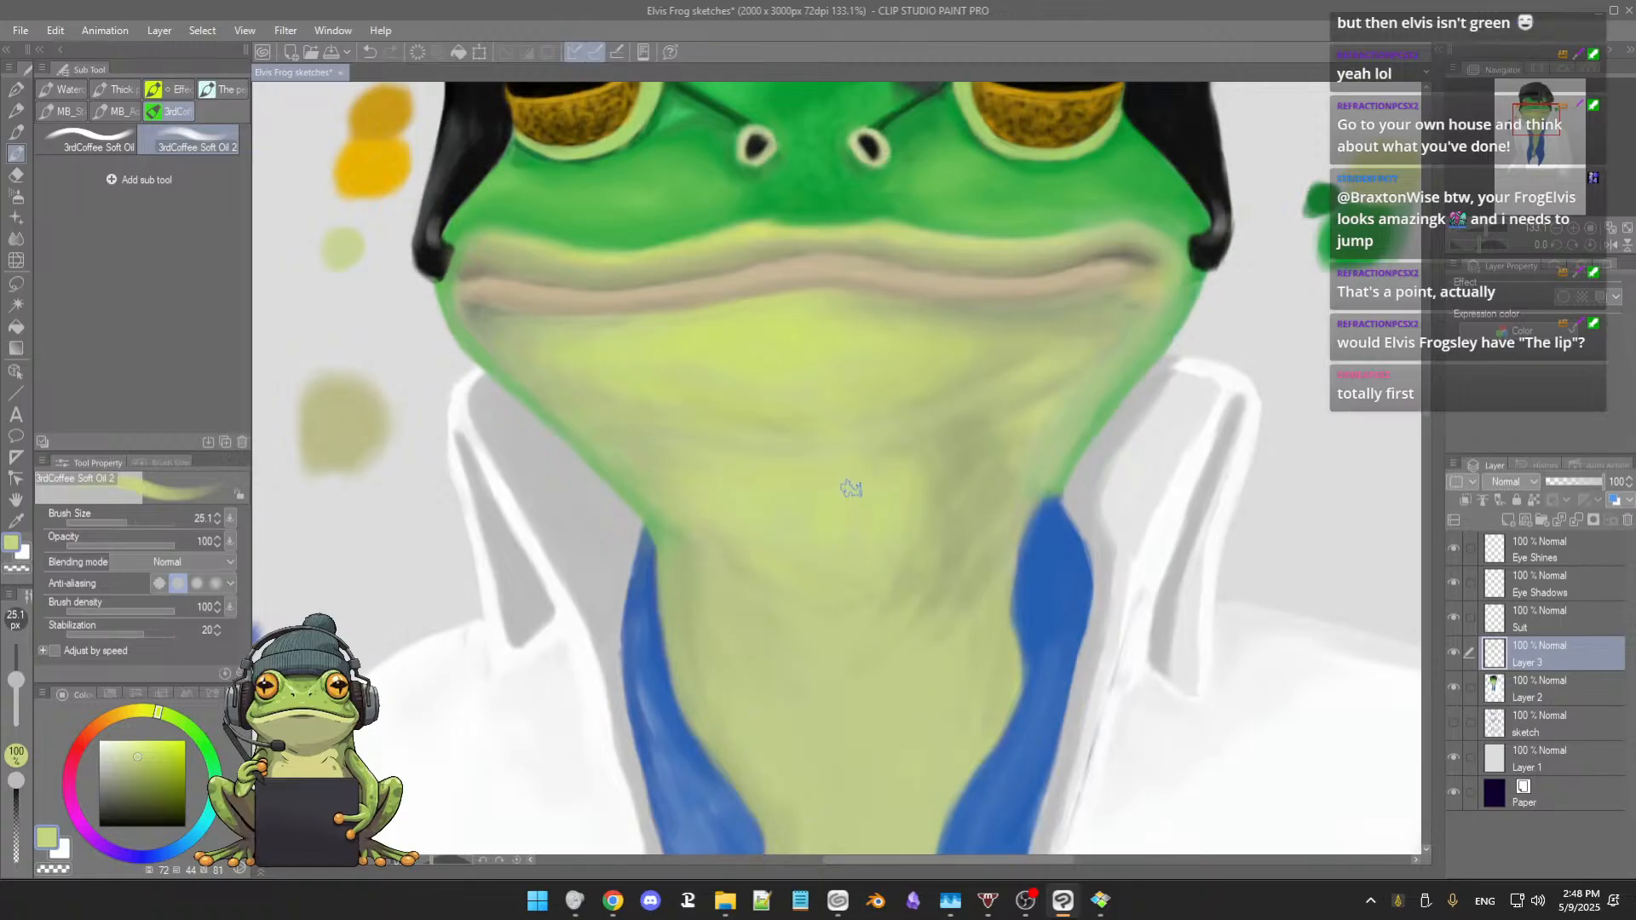
pyautogui.moveTo(825, 495); pyautogui.dragTo(844, 504)
# Step: Shade the left side of the neck below the jaw with sampled olive greens at brush sizes 48.4 and 29.6
pyautogui.keyDown('alt'); pyautogui.click(788, 569); pyautogui.keyUp('alt')
pyautogui.keyDown('alt'); pyautogui.click(738, 566); pyautogui.keyUp('alt')
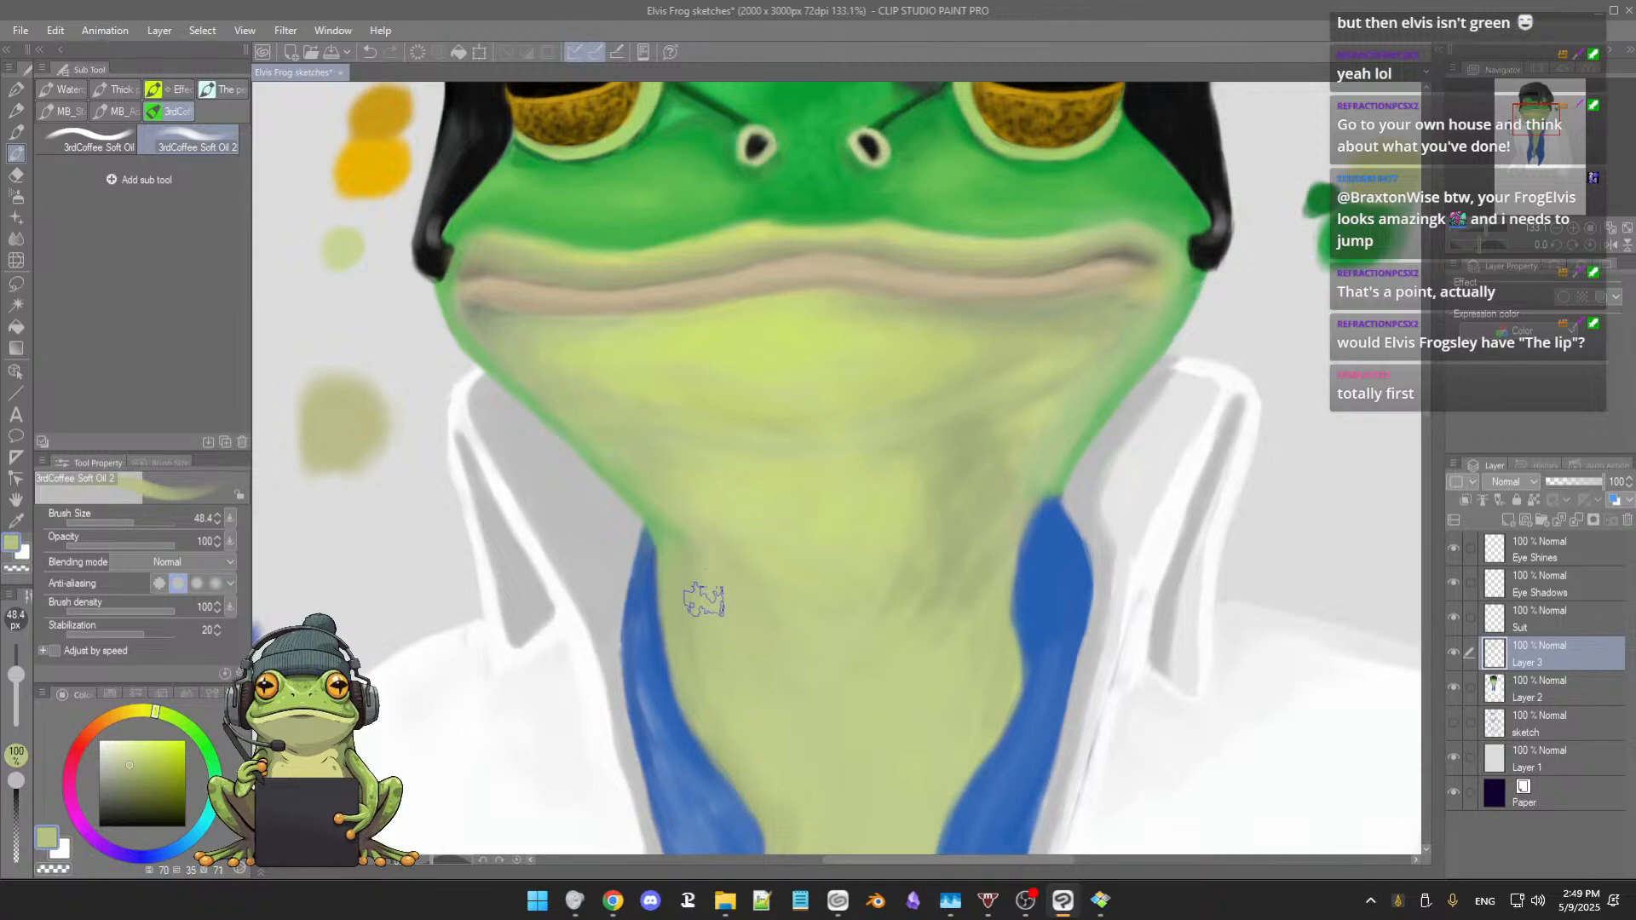
pyautogui.keyDown('alt'); pyautogui.click(694, 577); pyautogui.keyUp('alt')
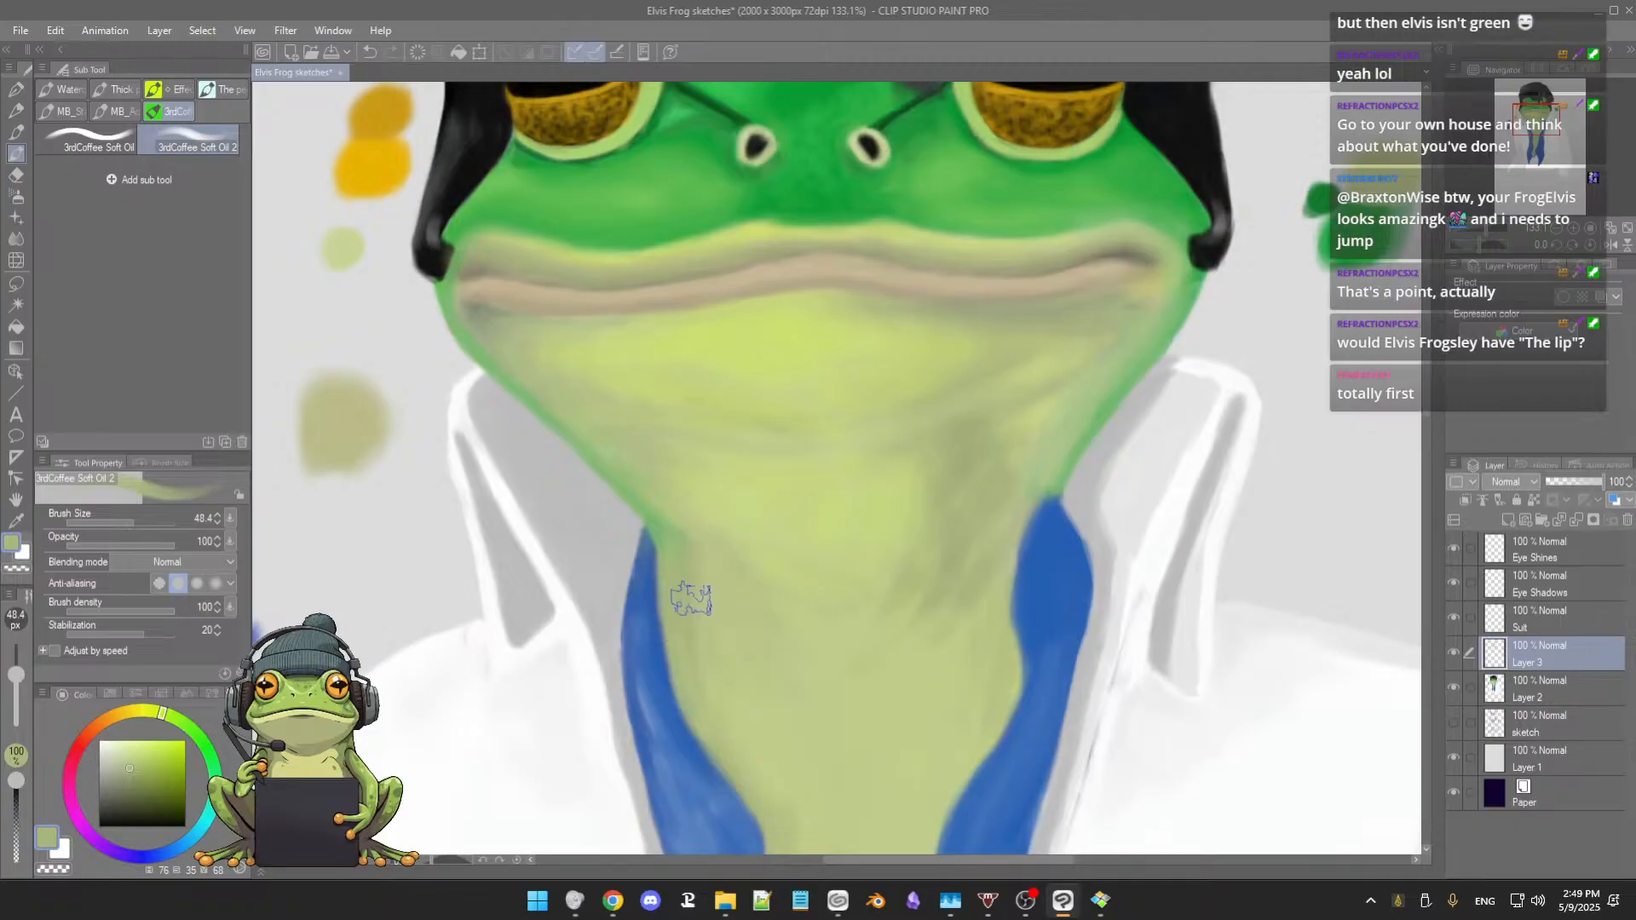
pyautogui.keyDown('ctrl'); pyautogui.keyDown('alt'); pyautogui.moveTo(710, 599); pyautogui.dragTo(701, 589); pyautogui.keyUp('alt'); pyautogui.keyUp('ctrl')
pyautogui.moveTo(749, 669)
pyautogui.mouseDown()
pyautogui.moveTo(745, 611)
pyautogui.moveTo(724, 637)
pyautogui.mouseUp()
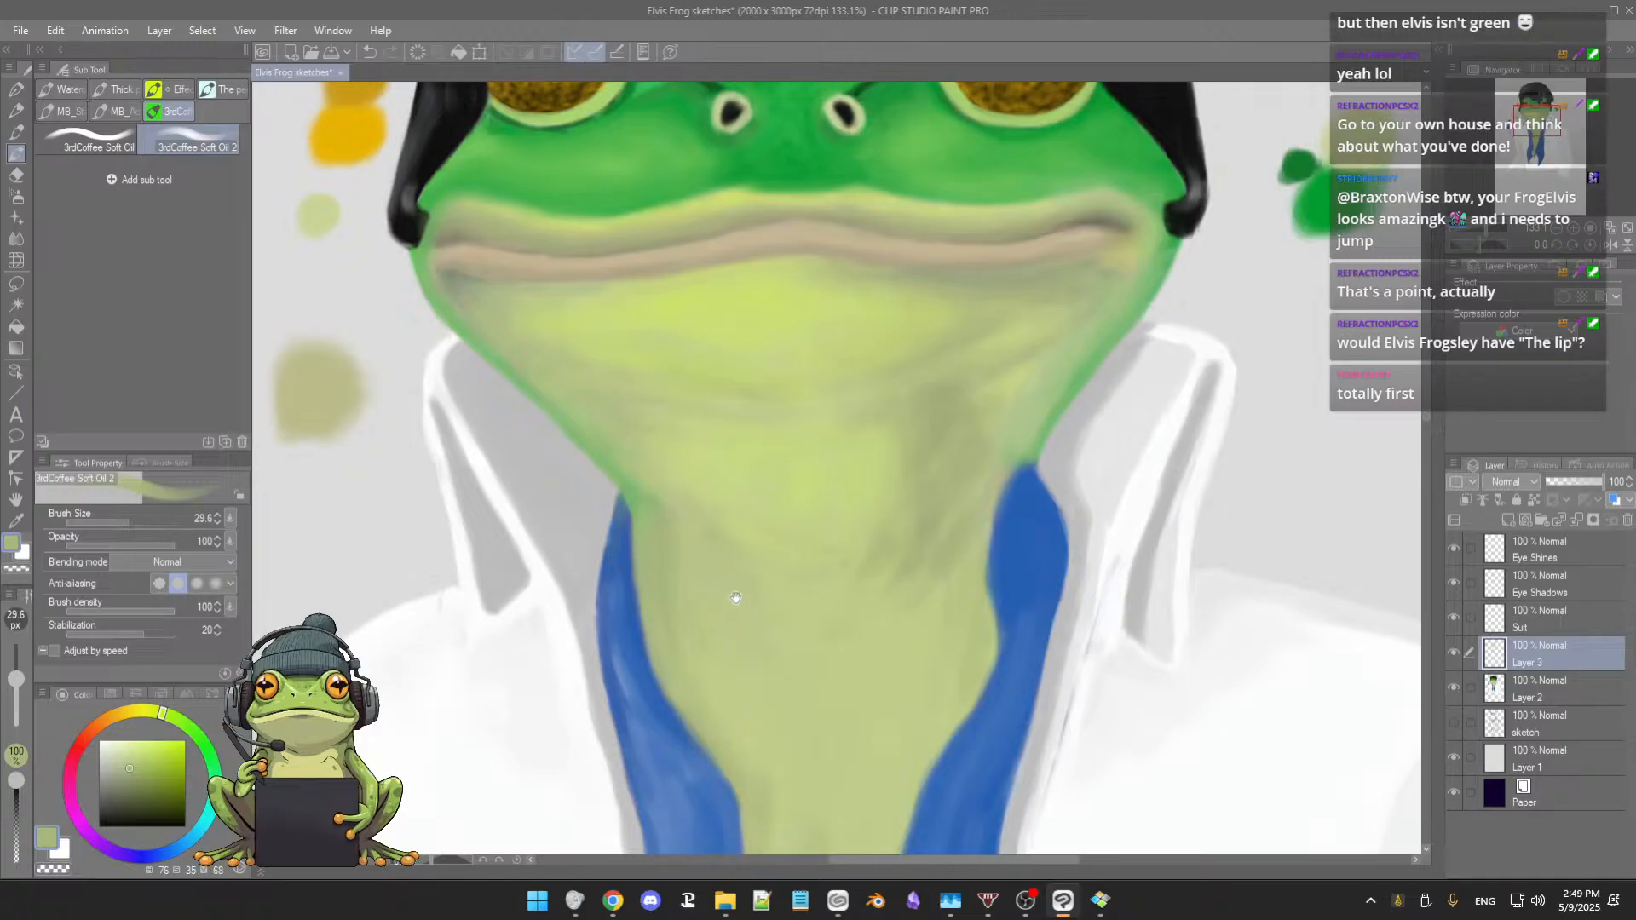
pyautogui.scroll(-2, 754, 603)
pyautogui.scroll(-2, 855, 494)
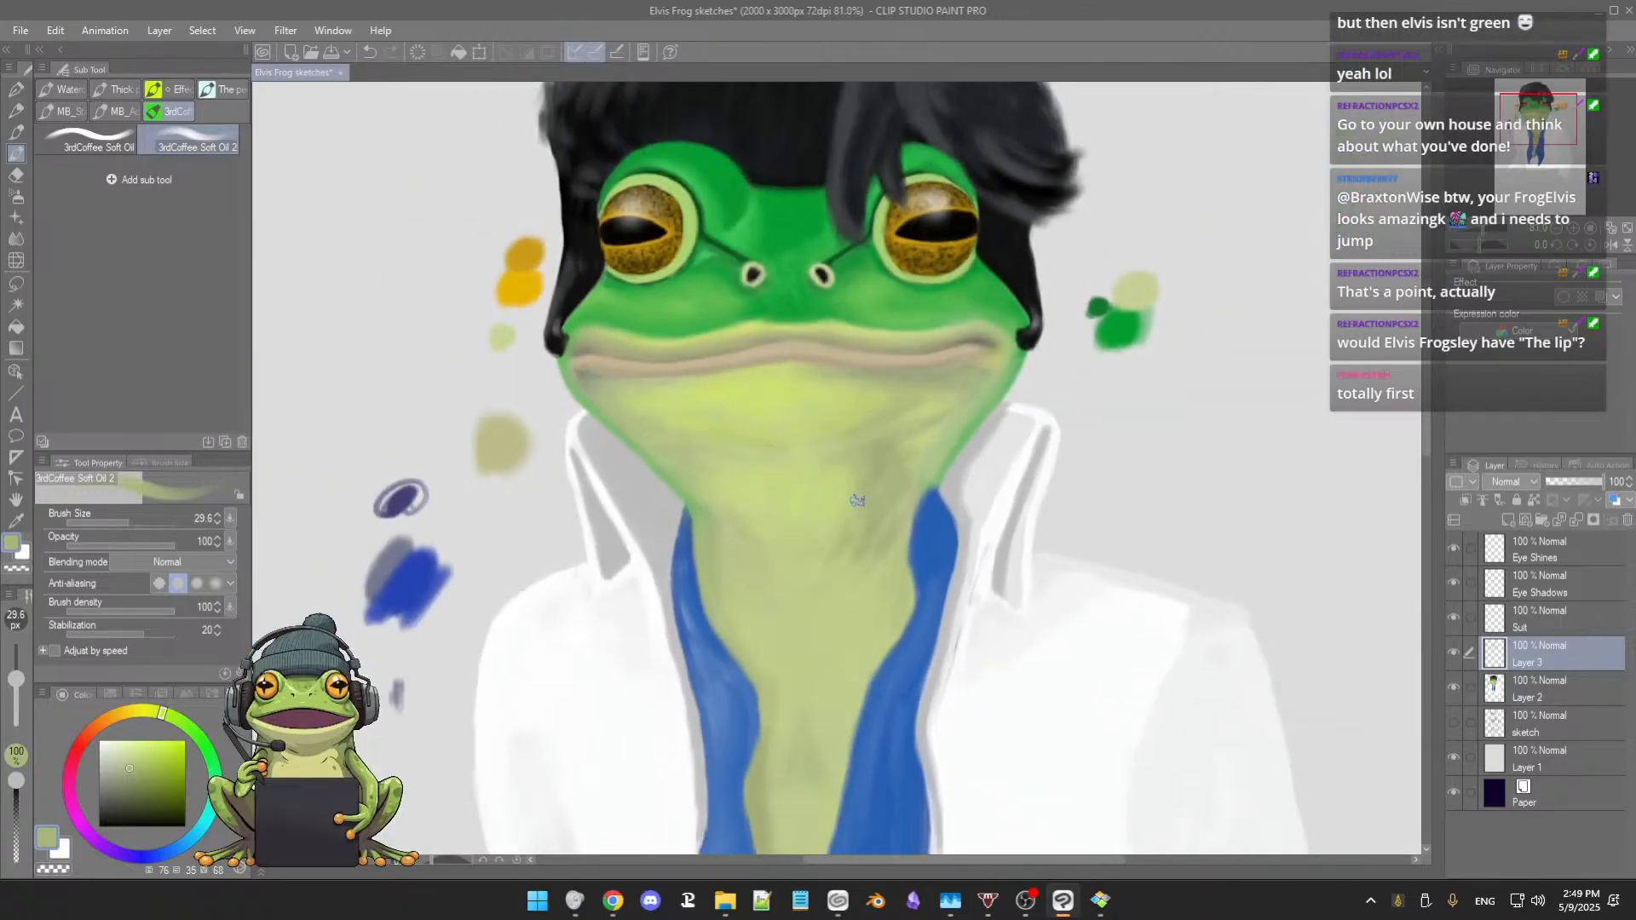
# Step: Shade the skin just under the middle of the lower lip with sampled olive greens at brush size 32.6
pyautogui.scroll(-1, 857, 500)
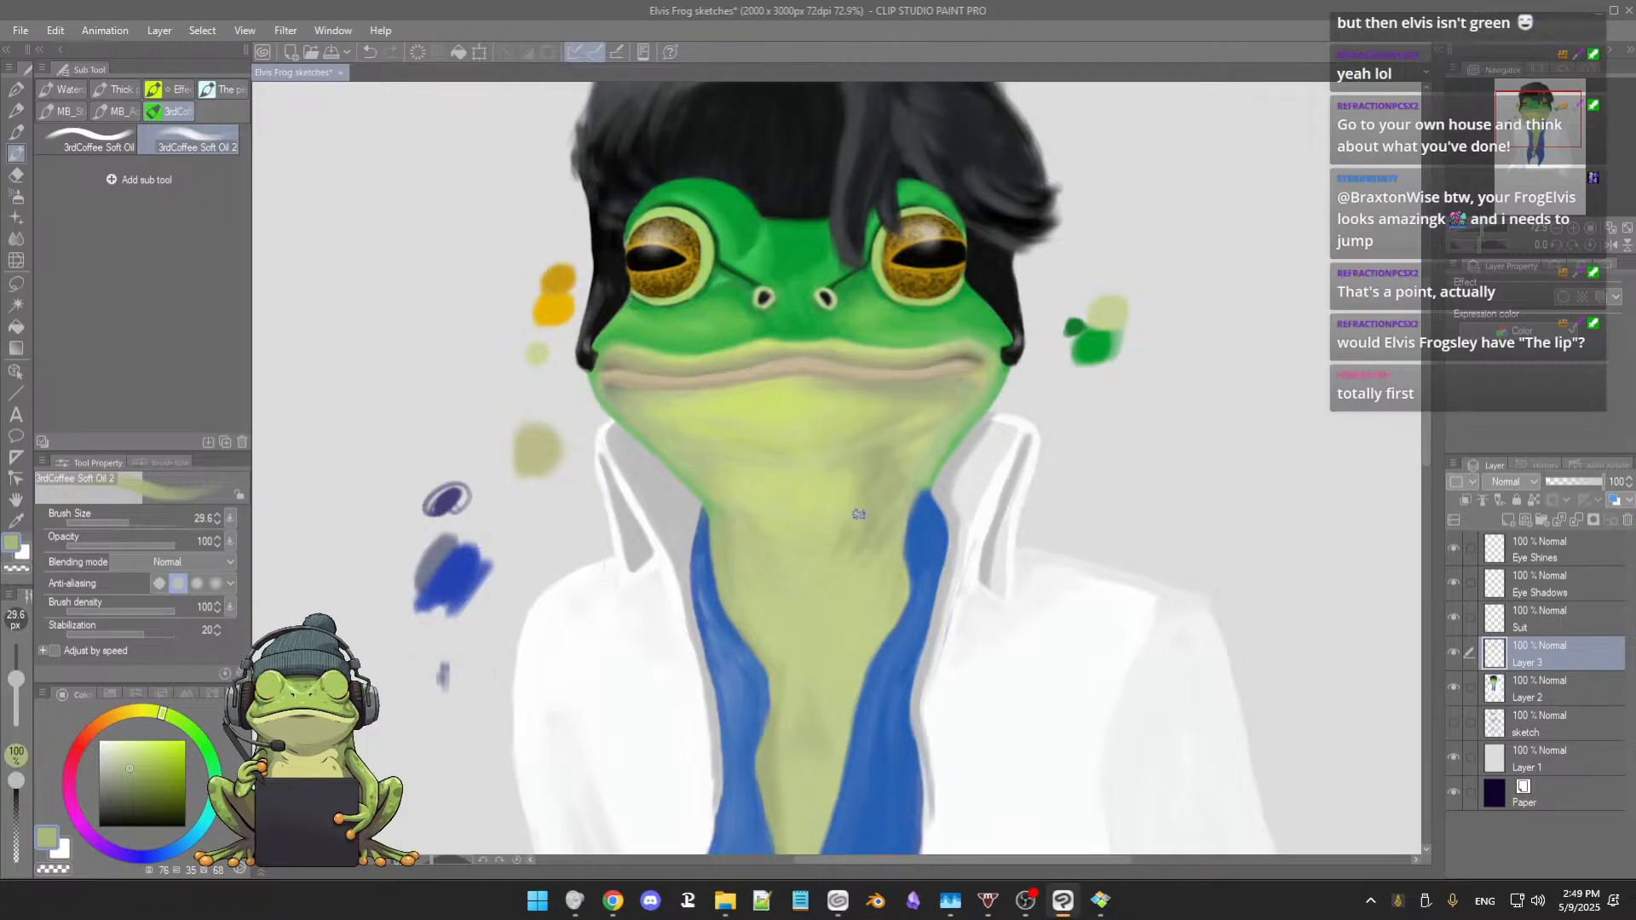
pyautogui.scroll(-3, 859, 513)
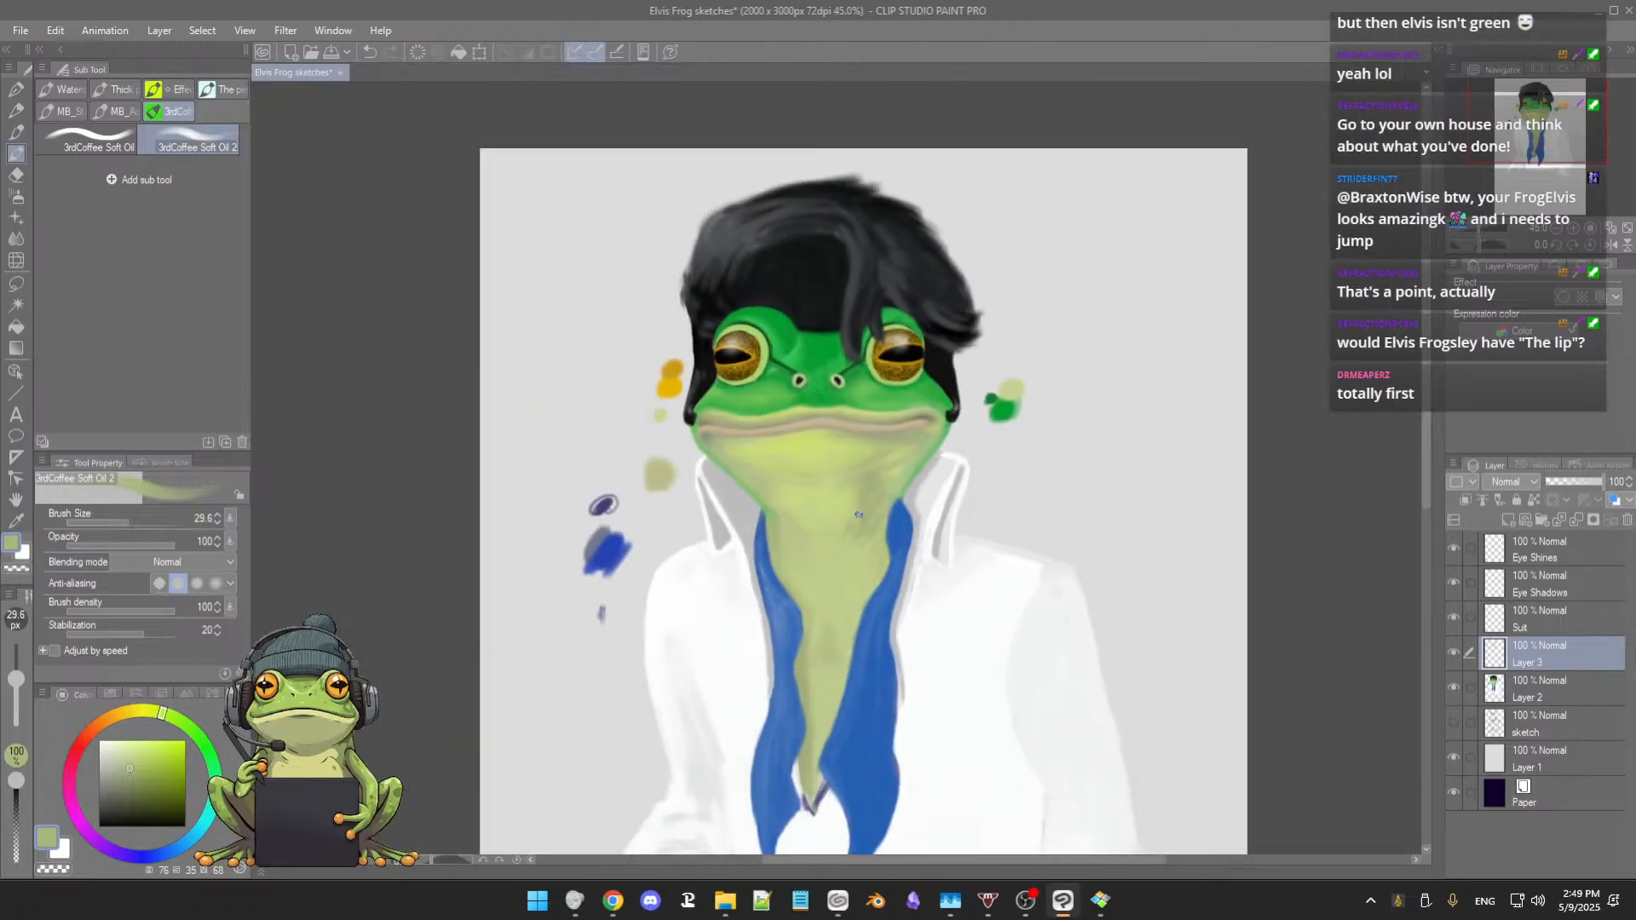
pyautogui.scroll(4, 859, 516)
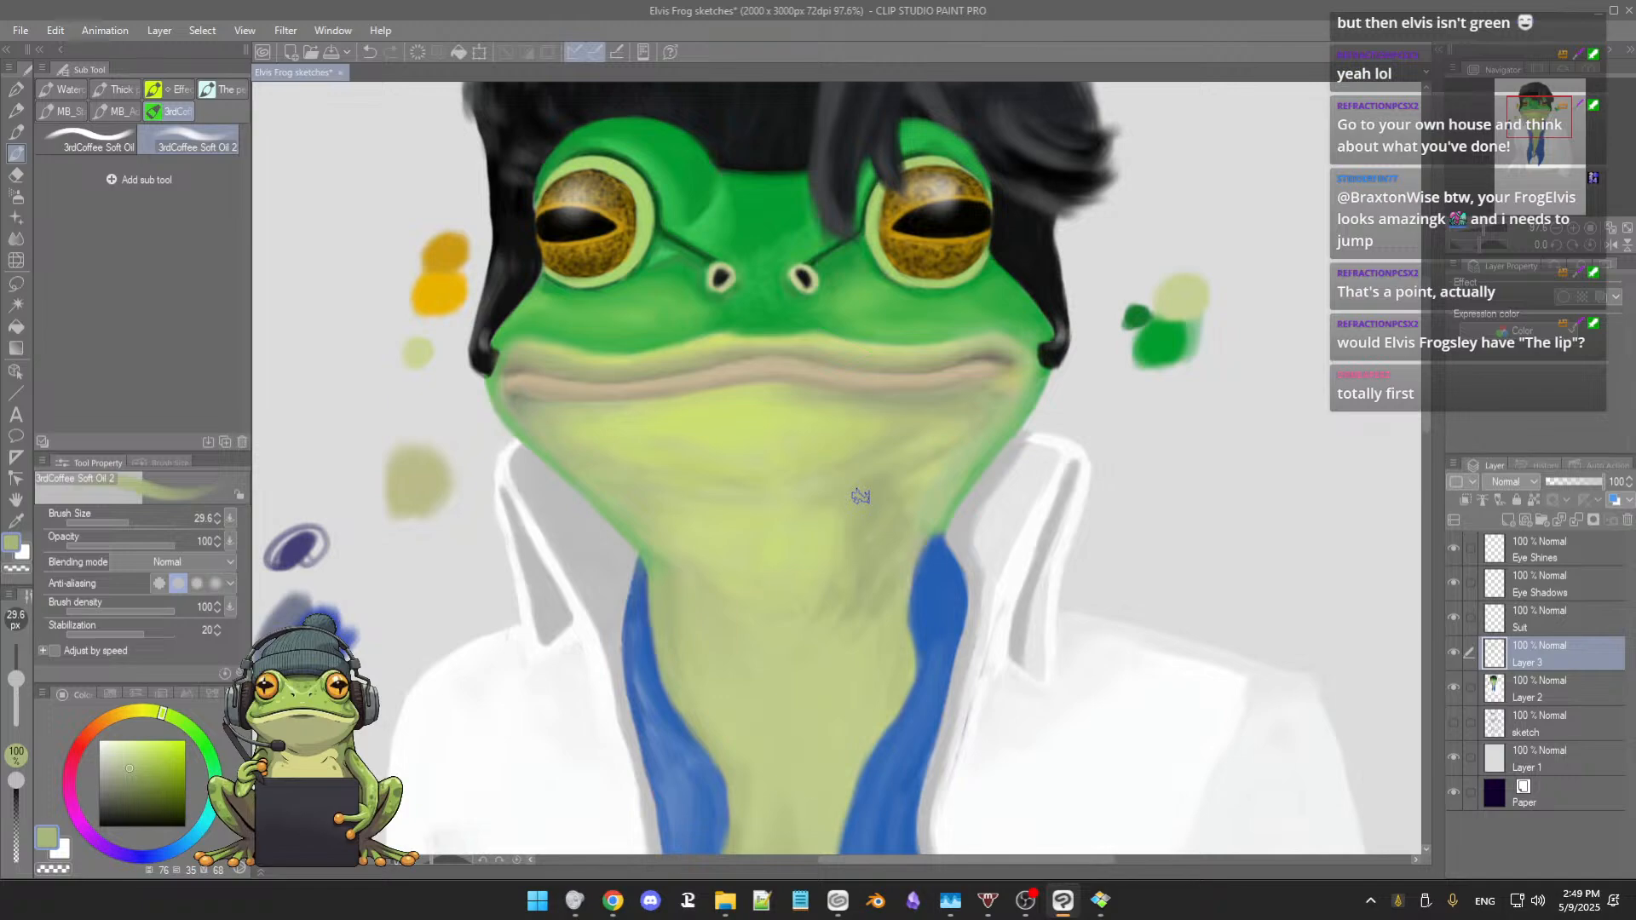
pyautogui.moveTo(876, 510); pyautogui.dragTo(825, 534)
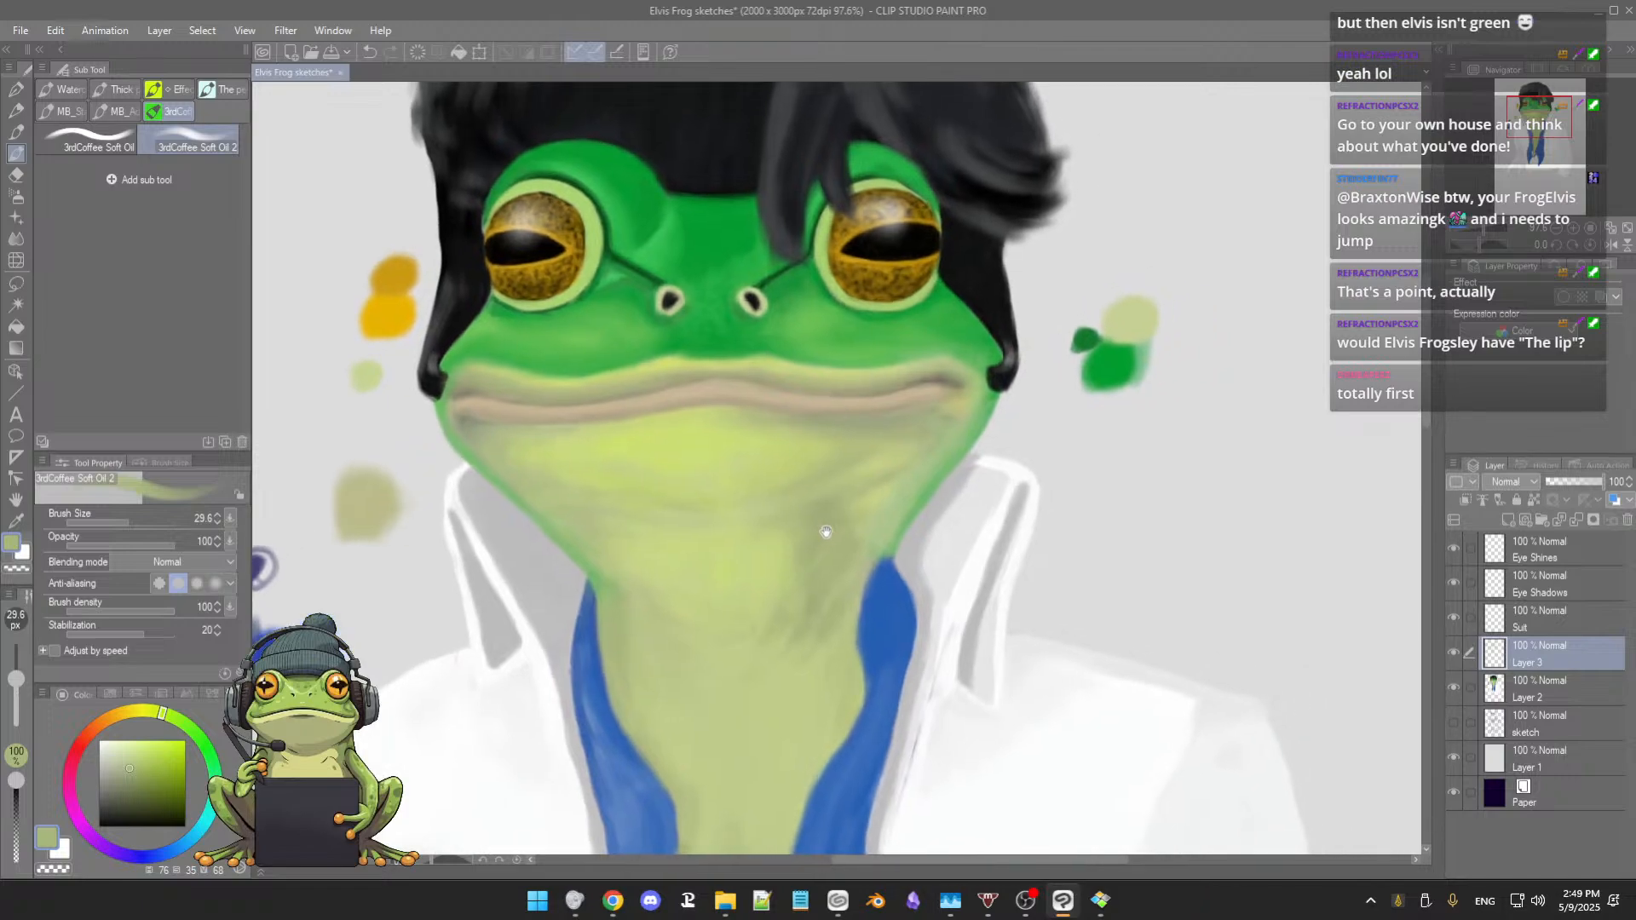
pyautogui.keyDown('alt'); pyautogui.click(793, 430); pyautogui.keyUp('alt')
pyautogui.press('[')
pyautogui.keyDown('alt'); pyautogui.click(770, 417); pyautogui.keyUp('alt')
pyautogui.scroll(5, 737, 420)
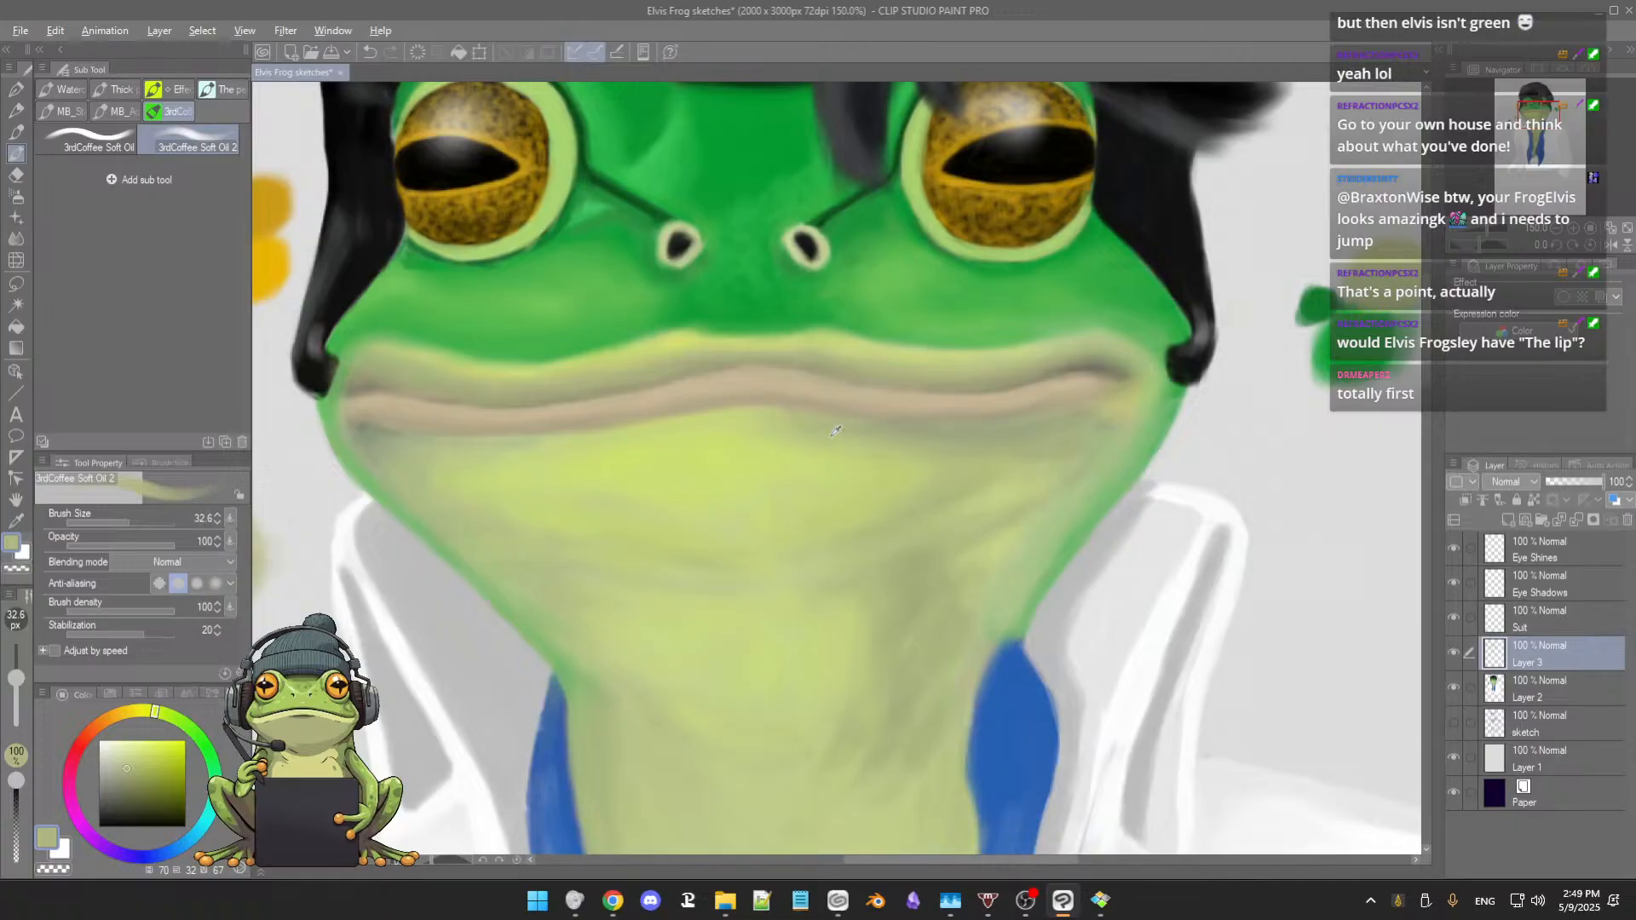
pyautogui.keyDown('alt'); pyautogui.click(833, 433); pyautogui.keyUp('alt')
pyautogui.keyDown('alt'); pyautogui.click(886, 429); pyautogui.keyUp('alt')
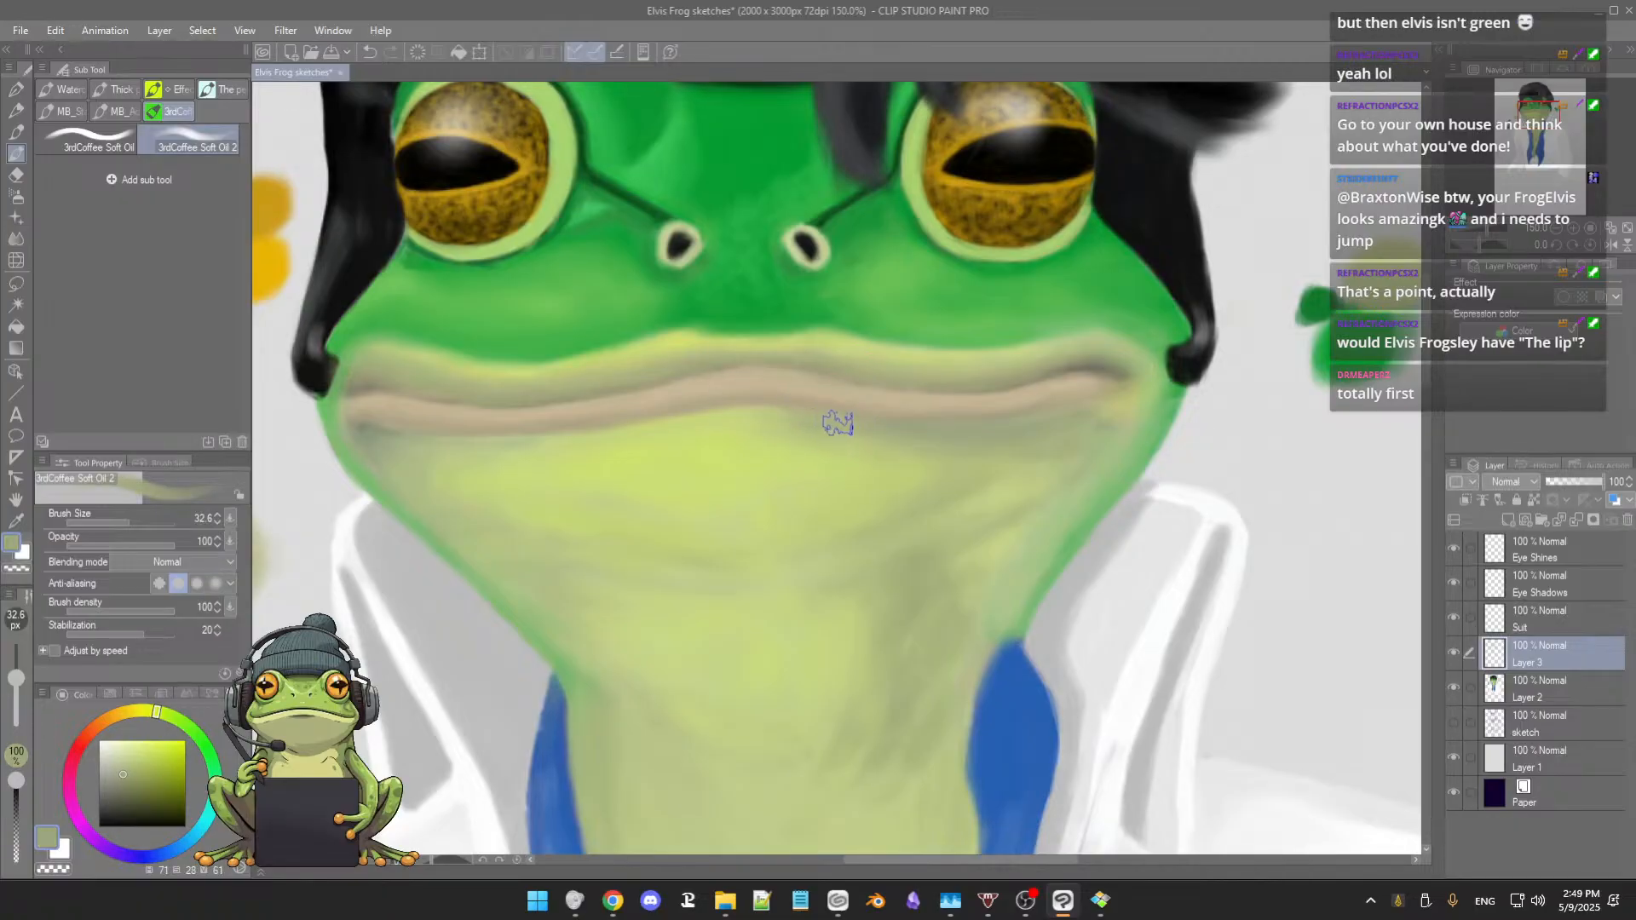
pyautogui.scroll(-2, 879, 459)
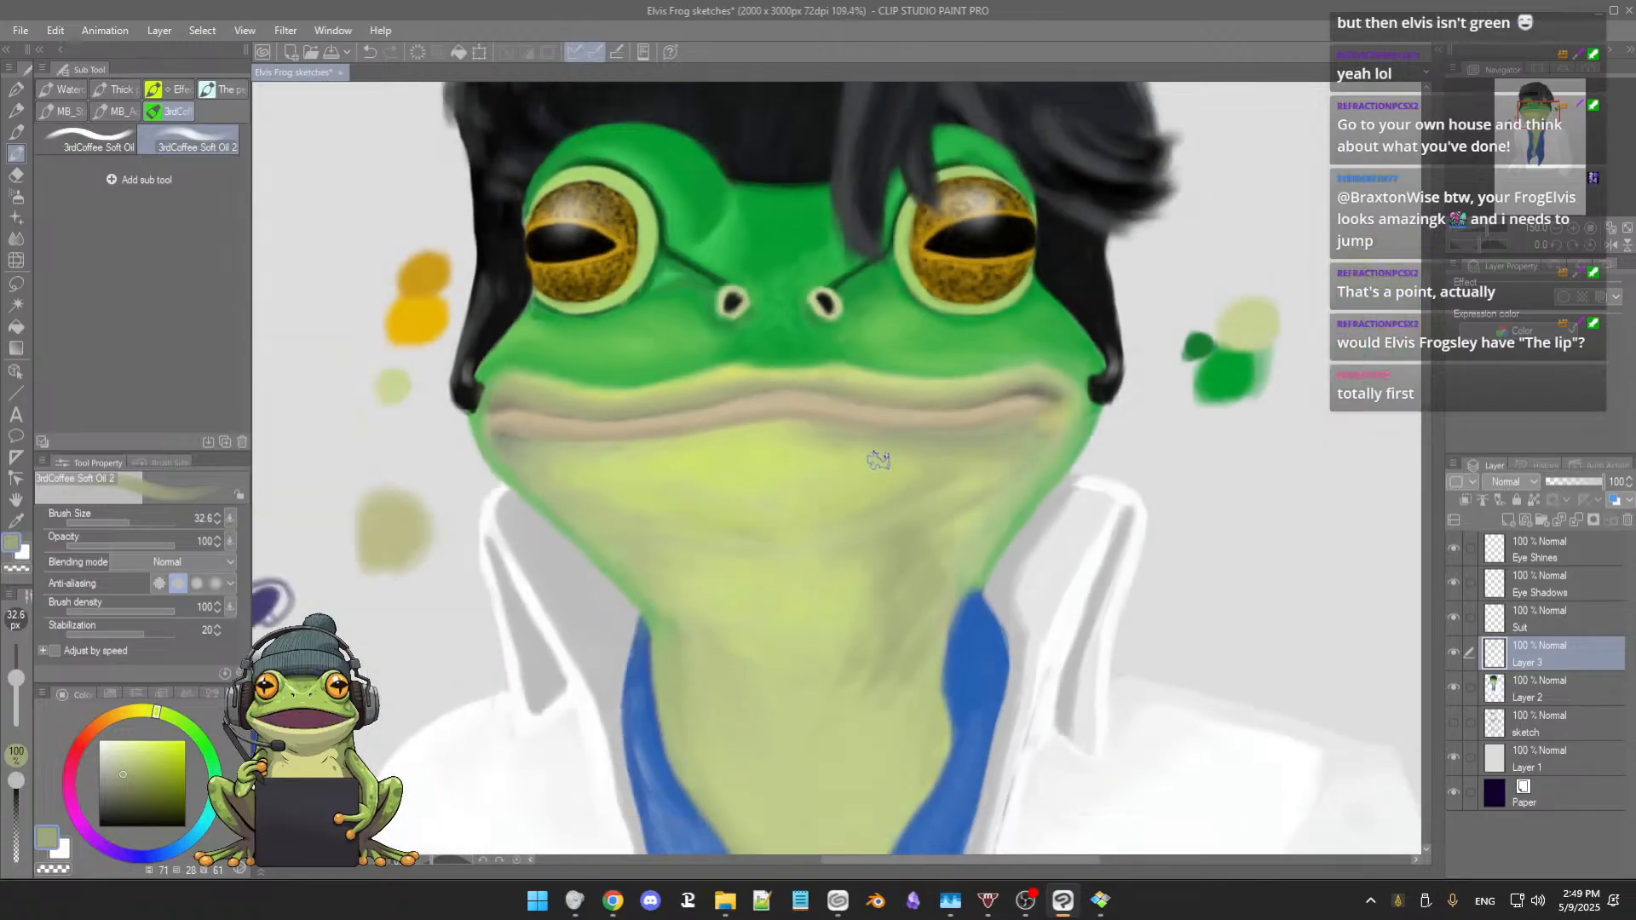
# Step: Soften the streaks on the right side of the chin below the mouth corner with sampled olive greens at brush size 42.7
pyautogui.scroll(-3, 879, 460)
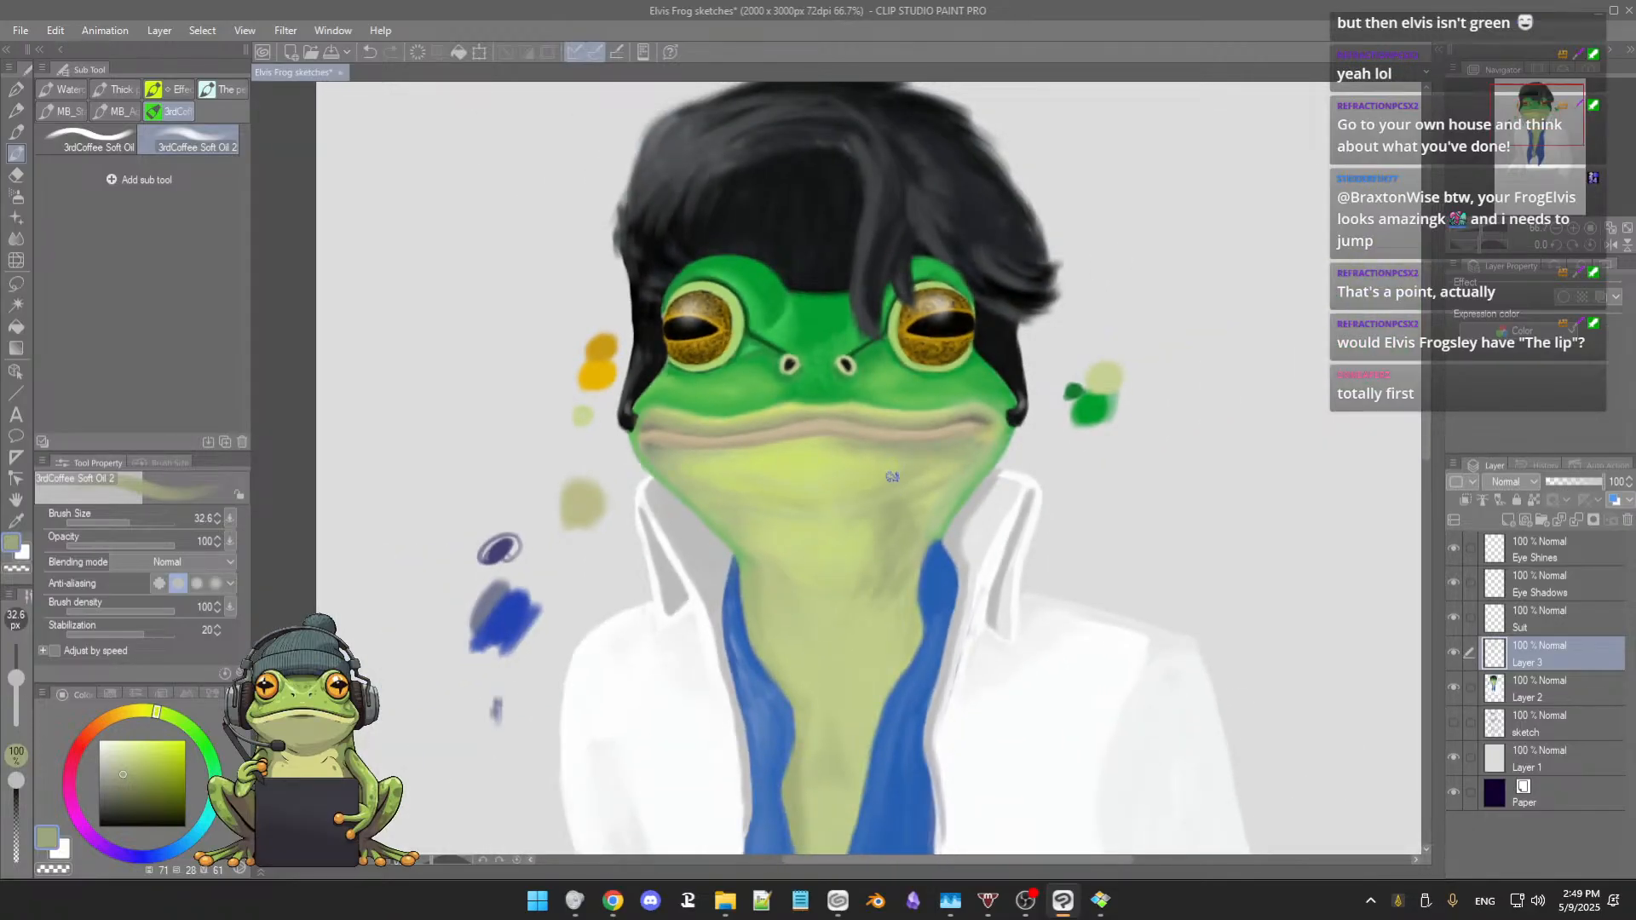
pyautogui.scroll(3, 887, 493)
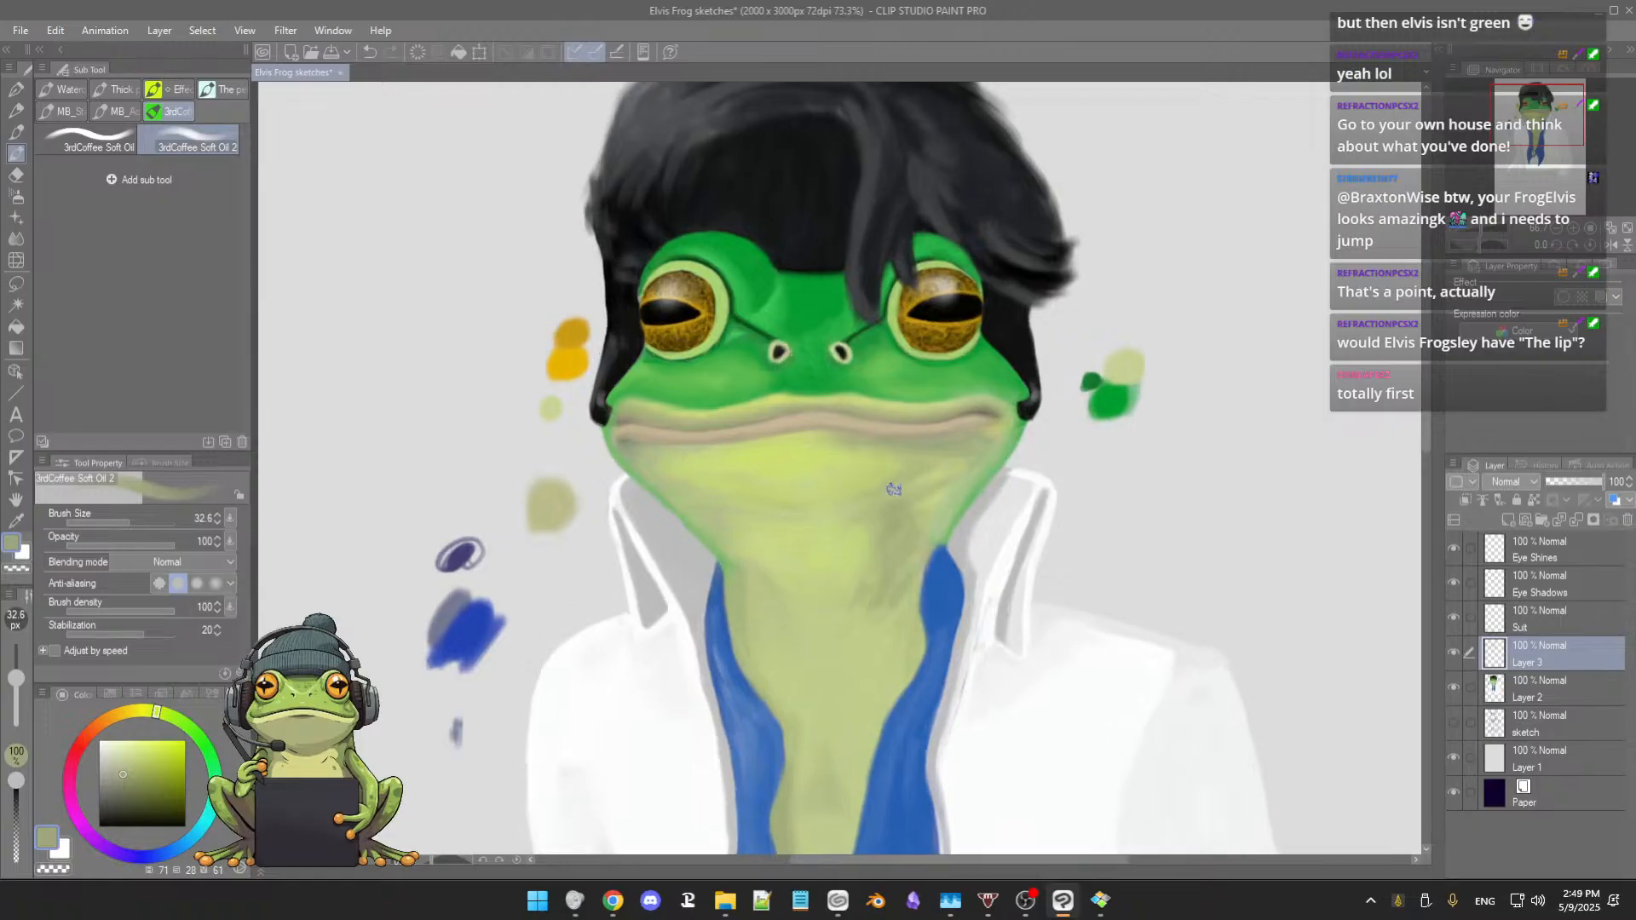
pyautogui.press(']')
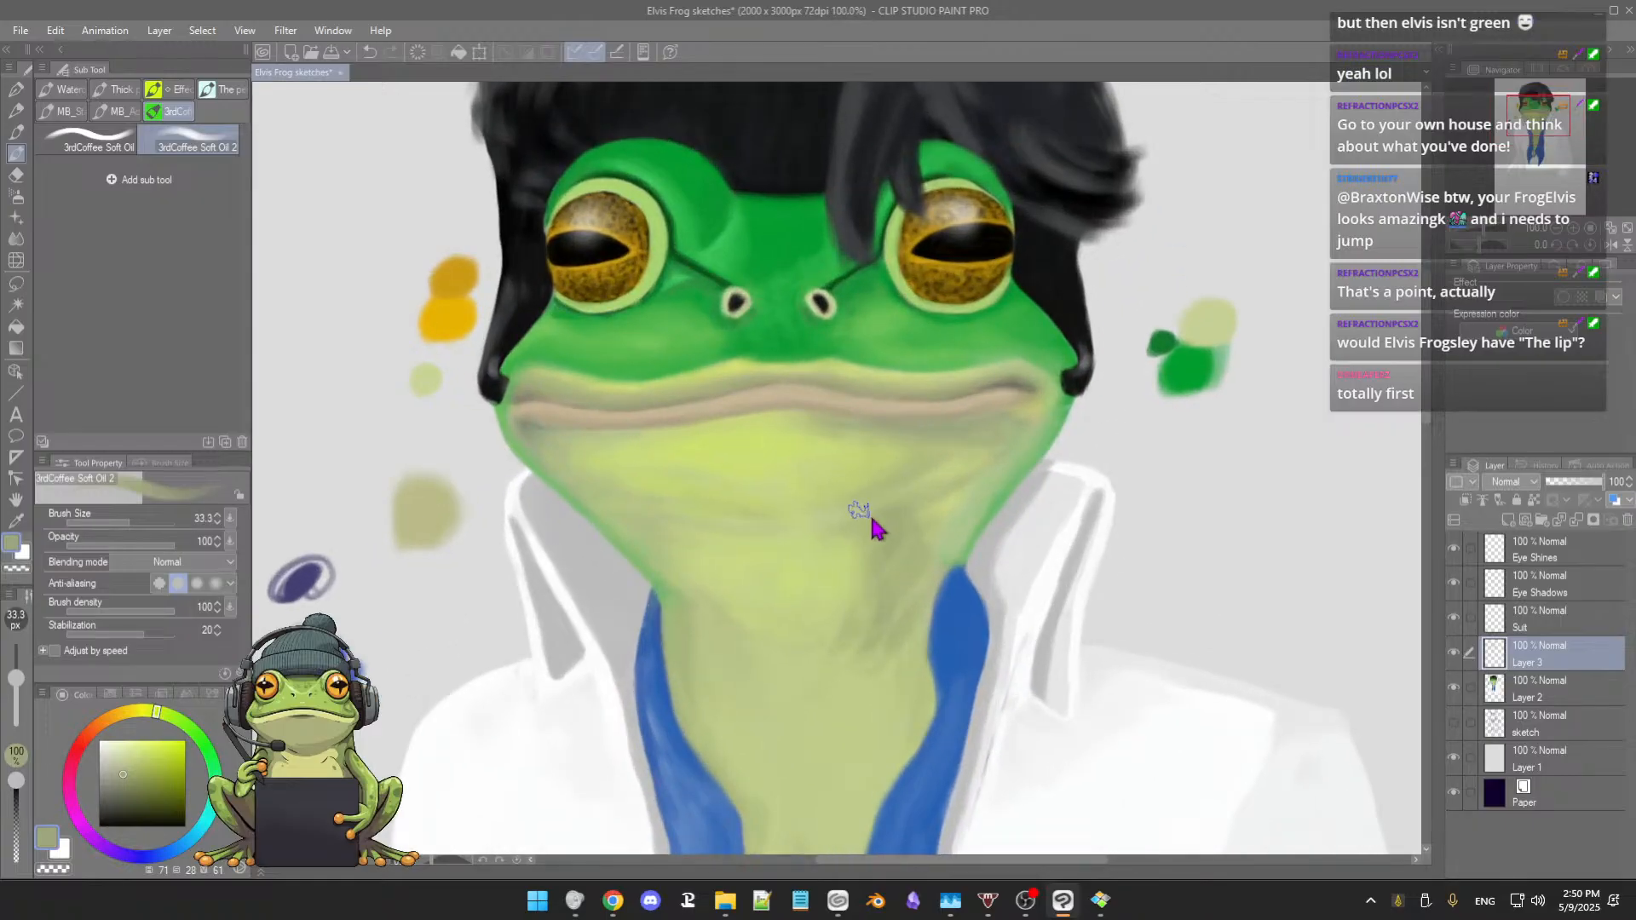
pyautogui.press(']')
pyautogui.press(']')
pyautogui.keyDown('alt'); pyautogui.click(910, 466); pyautogui.keyUp('alt')
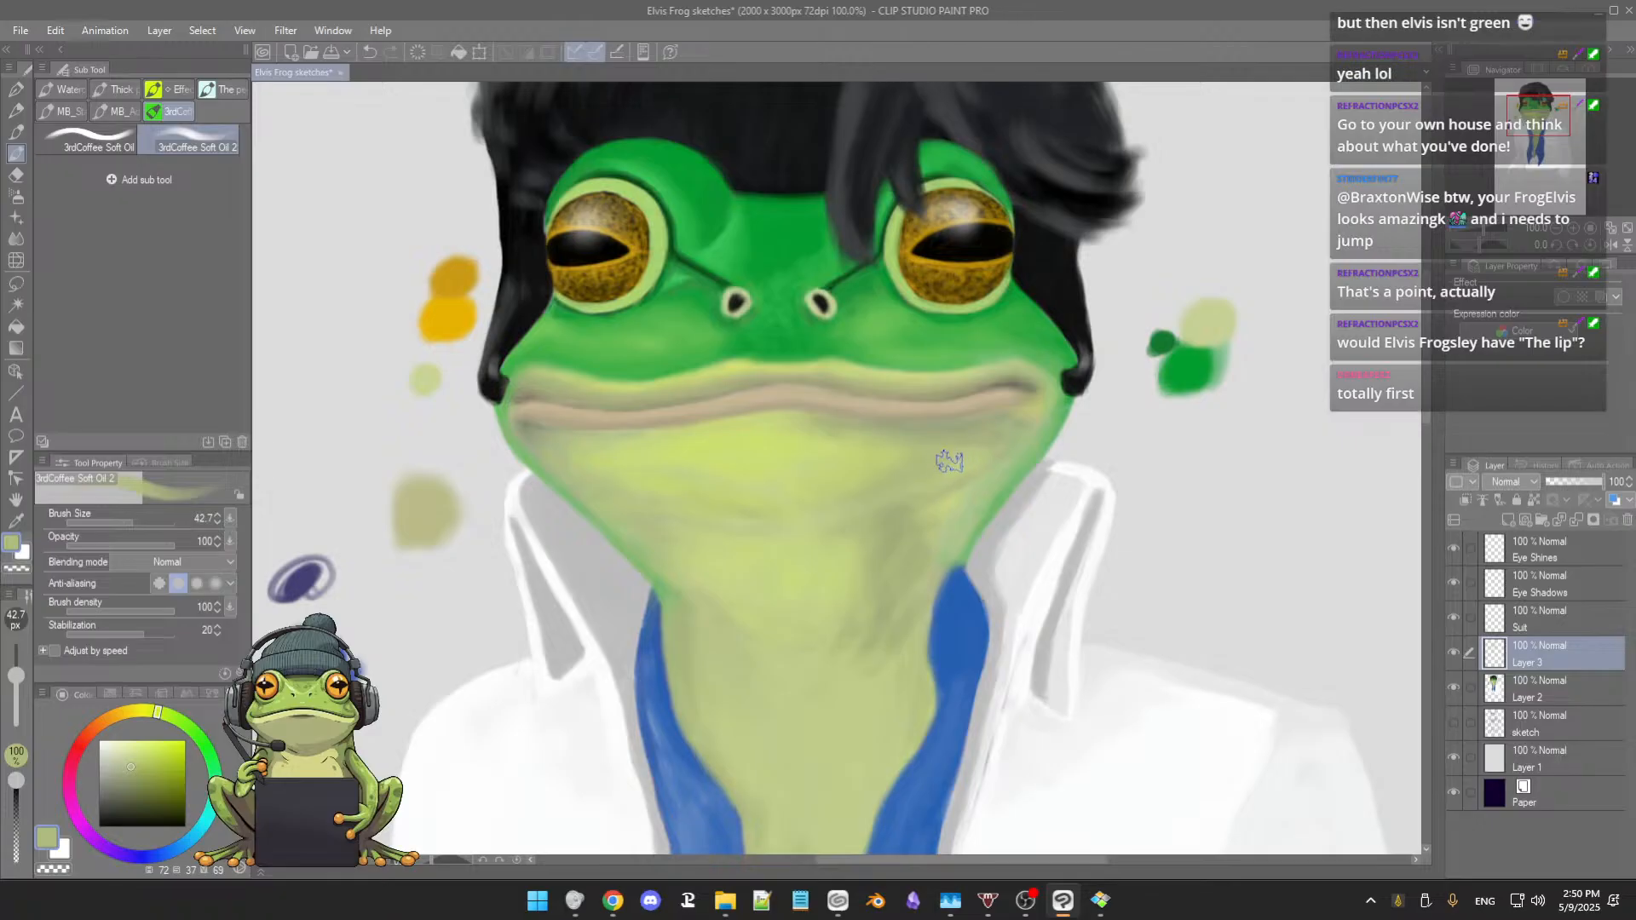
pyautogui.click(894, 448)
pyautogui.click(1000, 413)
pyautogui.keyDown('alt'); pyautogui.click(1027, 413); pyautogui.keyUp('alt')
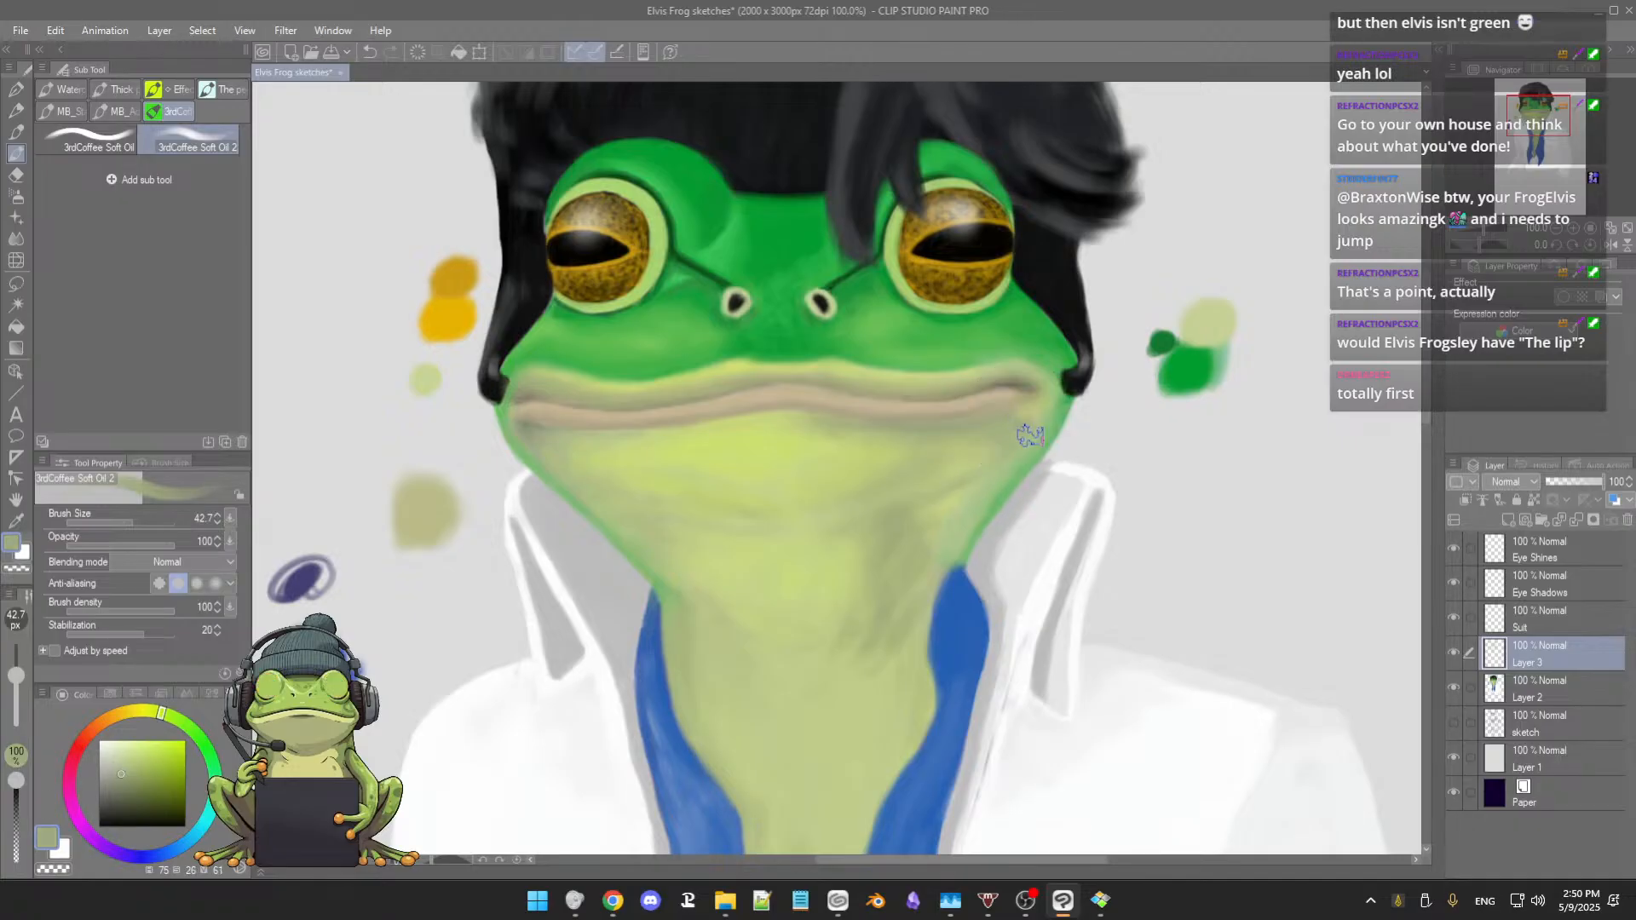
# Step: Blend the green rim along the right jaw edge into the chin with sampled greens, reducing the brush size to 32.3
pyautogui.keyDown('alt'); pyautogui.click(1004, 465); pyautogui.keyUp('alt')
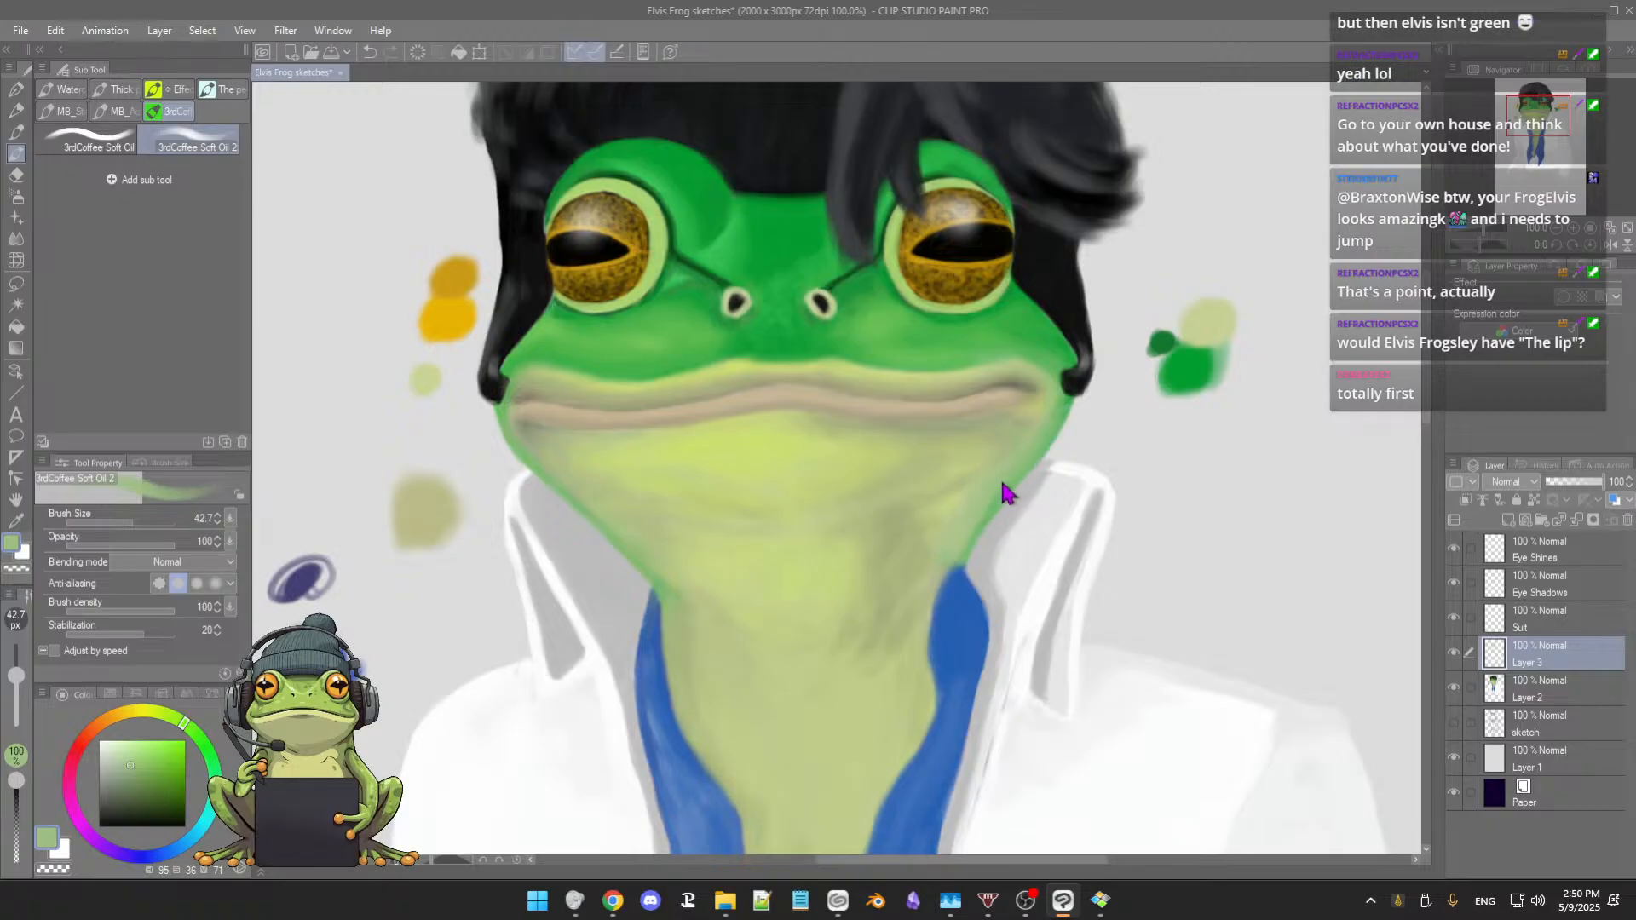
pyautogui.moveTo(1003, 493); pyautogui.dragTo(997, 482)
pyautogui.keyDown('alt'); pyautogui.click(1004, 481); pyautogui.keyUp('alt')
pyautogui.scroll(2, 969, 481)
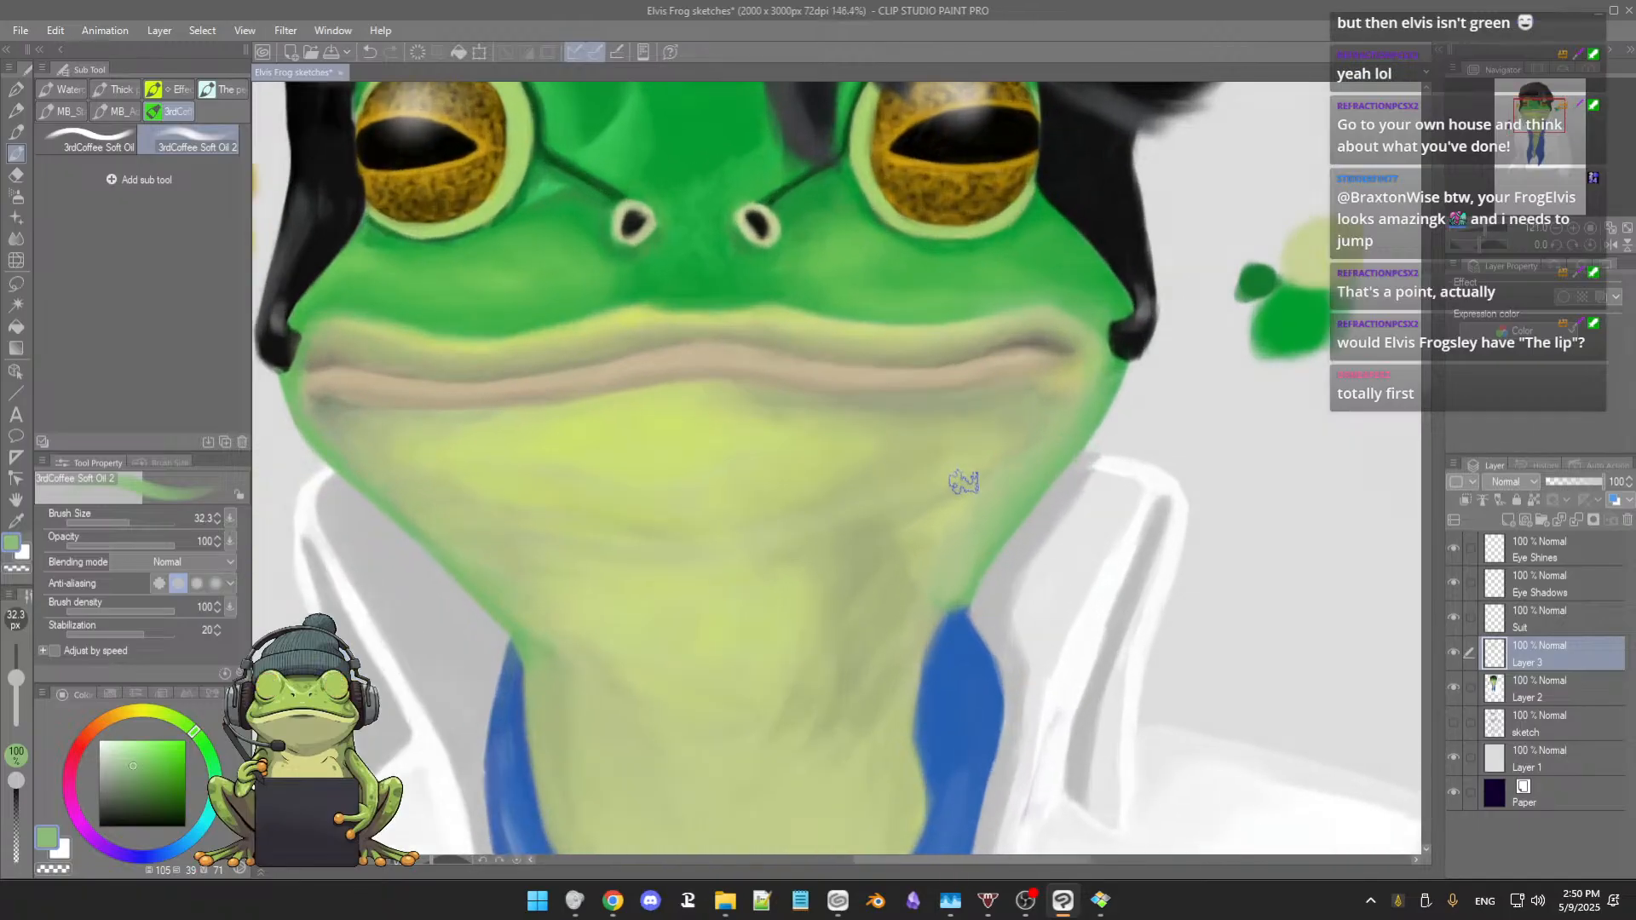
pyautogui.scroll(1, 969, 494)
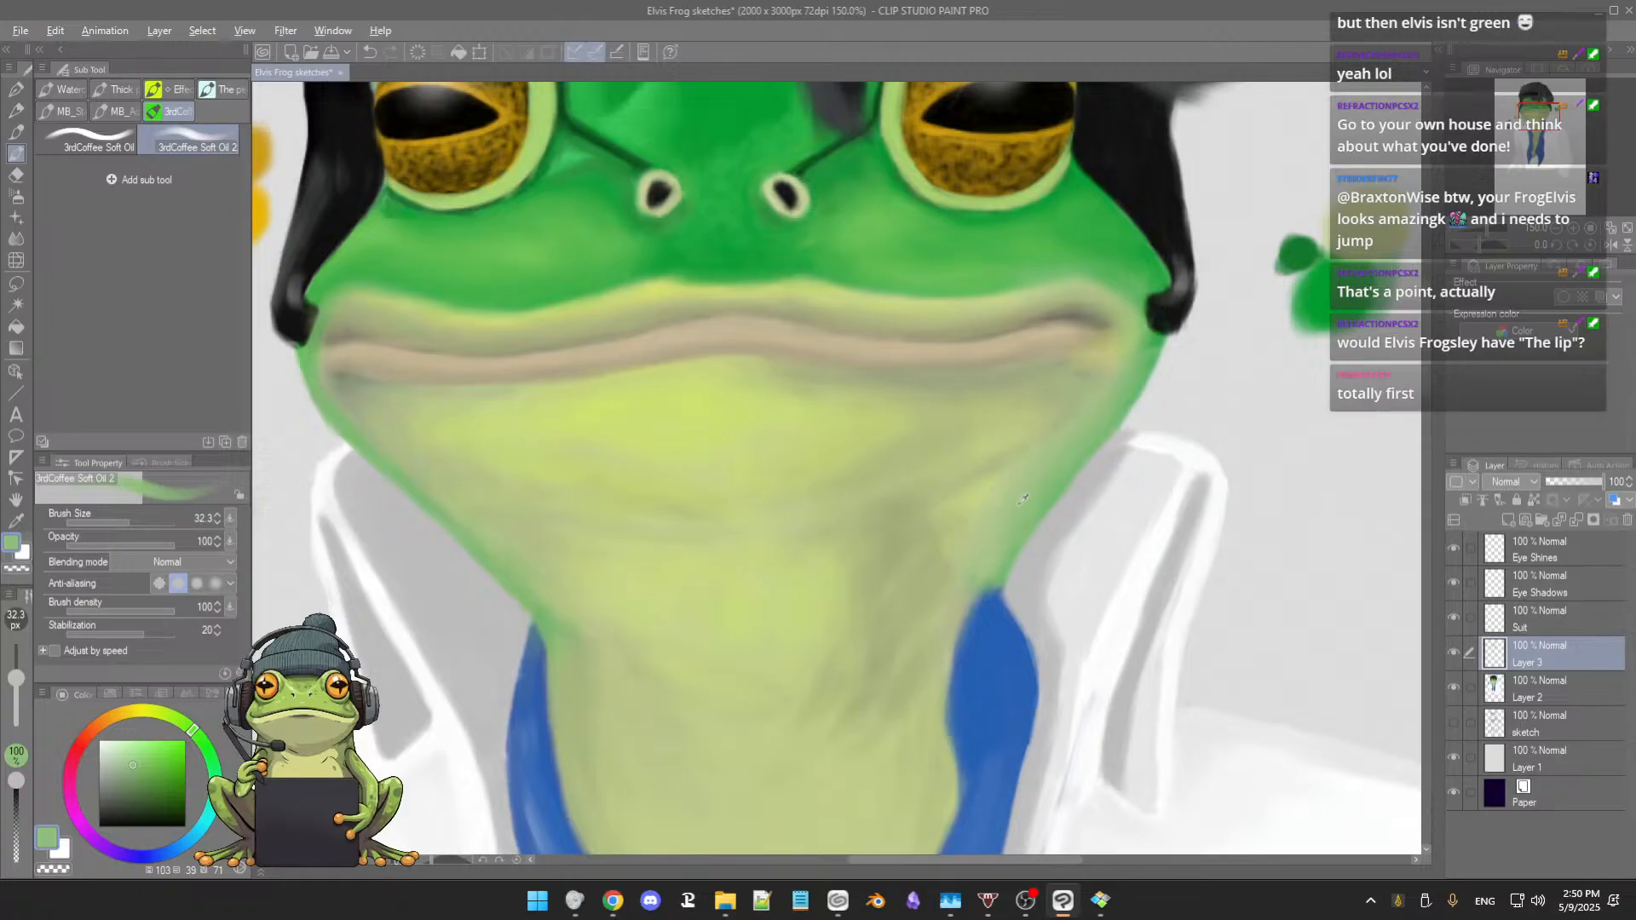
# Step: Smooth the right side of the chin inside the green jaw rim with sampled light yellow-greens and olive
pyautogui.keyDown('alt'); pyautogui.click(990, 492); pyautogui.keyUp('alt')
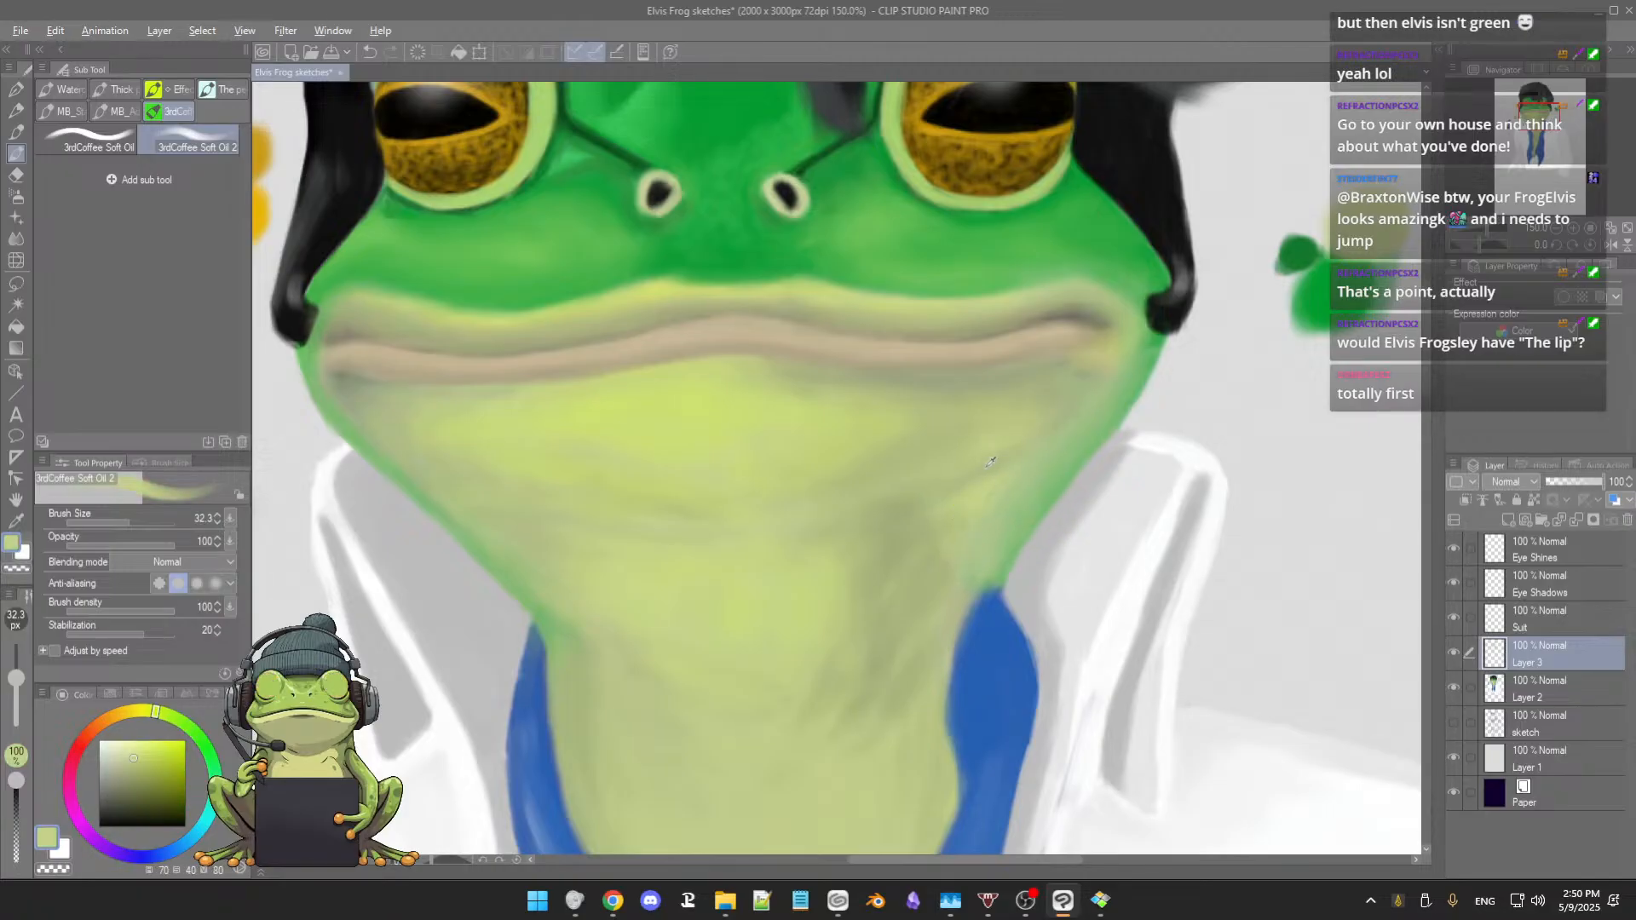
pyautogui.keyDown('alt'); pyautogui.click(974, 463); pyautogui.keyUp('alt')
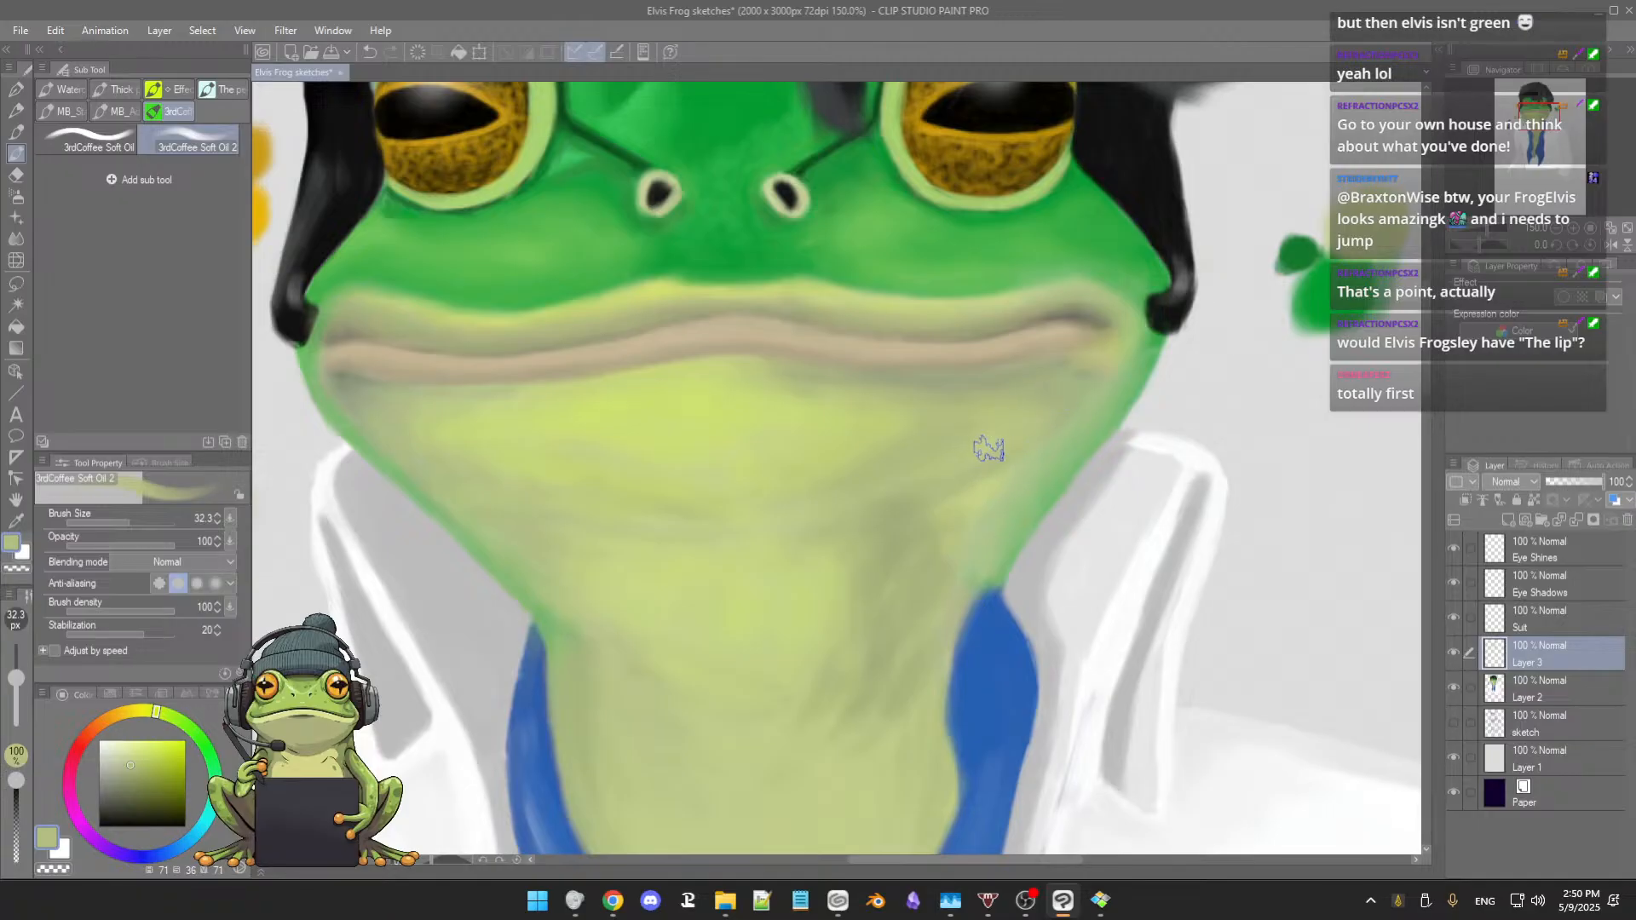
pyautogui.keyDown('alt'); pyautogui.click(936, 509); pyautogui.keyUp('alt')
pyautogui.keyDown('alt'); pyautogui.click(970, 509); pyautogui.keyUp('alt')
# Step: Blend the inner edge of the right-hand throat shadow into the lighter throat with sampled yellow-greens and olive
pyautogui.moveTo(877, 621); pyautogui.dragTo(895, 555)
pyautogui.press('alt')
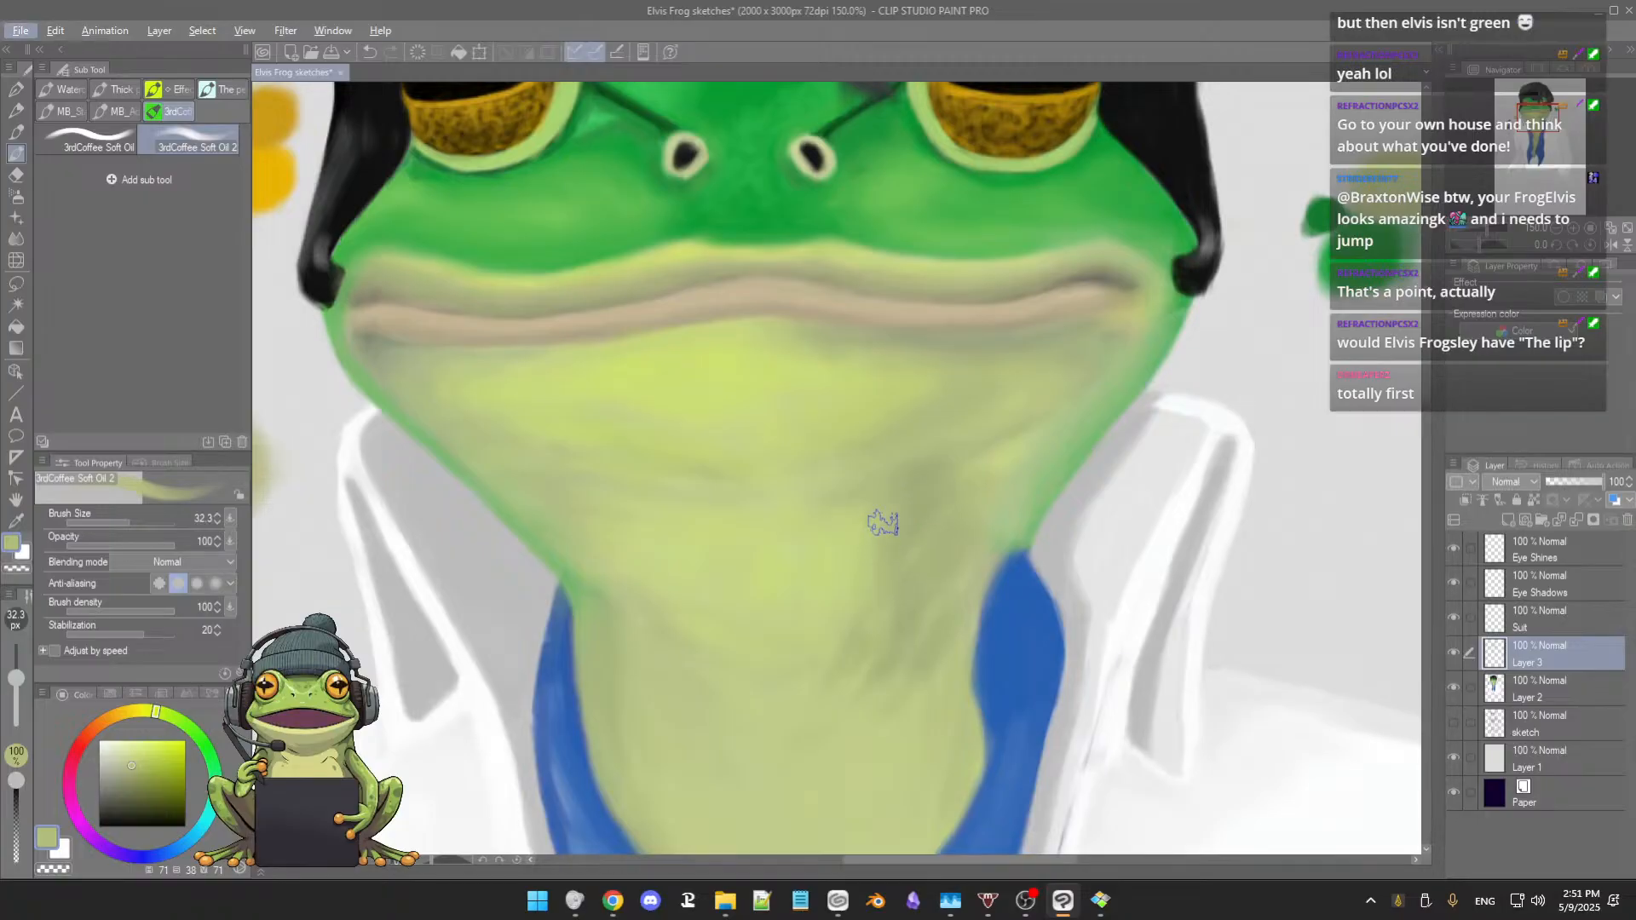
pyautogui.keyDown('alt'); pyautogui.click(877, 535); pyautogui.keyUp('alt')
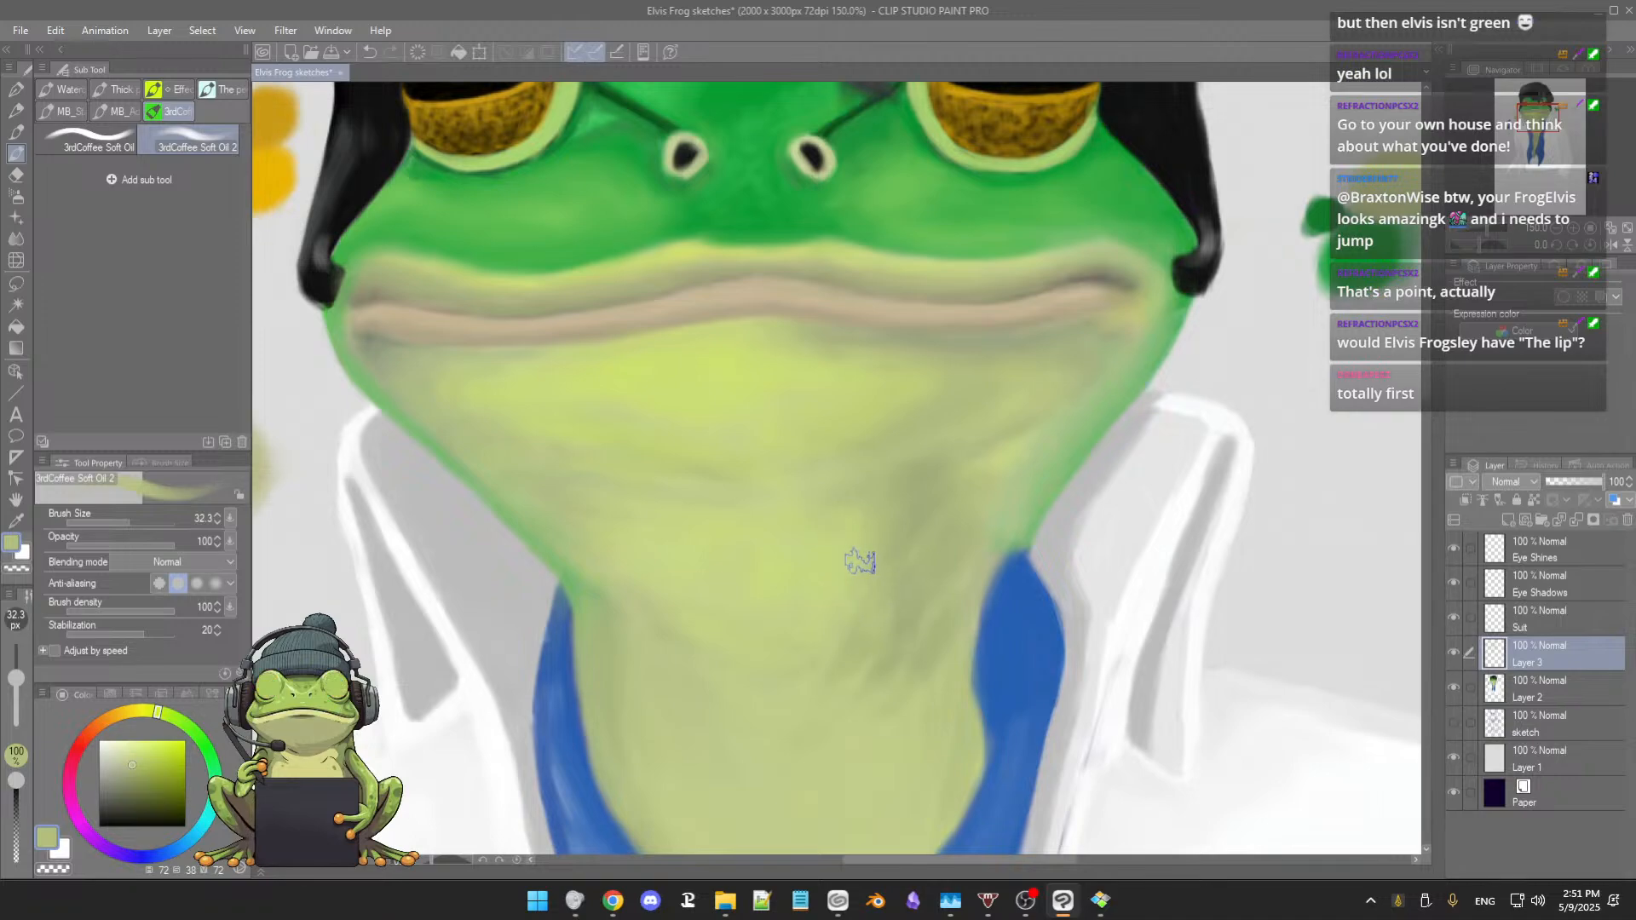
pyautogui.keyDown('alt'); pyautogui.click(885, 556); pyautogui.keyUp('alt')
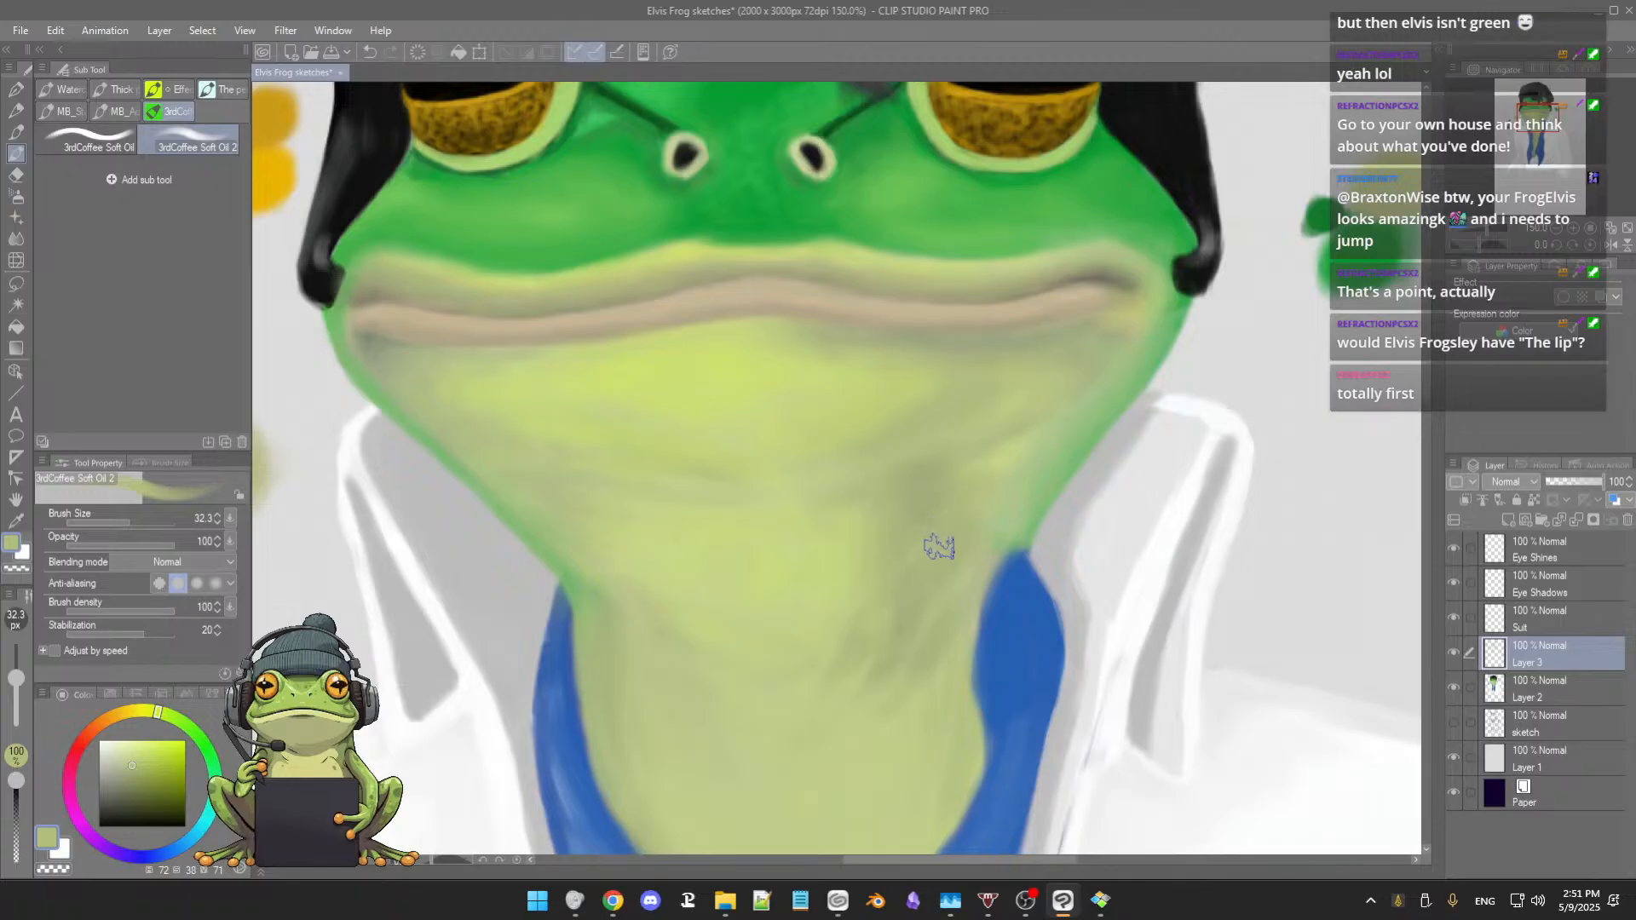
pyautogui.keyDown('alt'); pyautogui.click(910, 581); pyautogui.keyUp('alt')
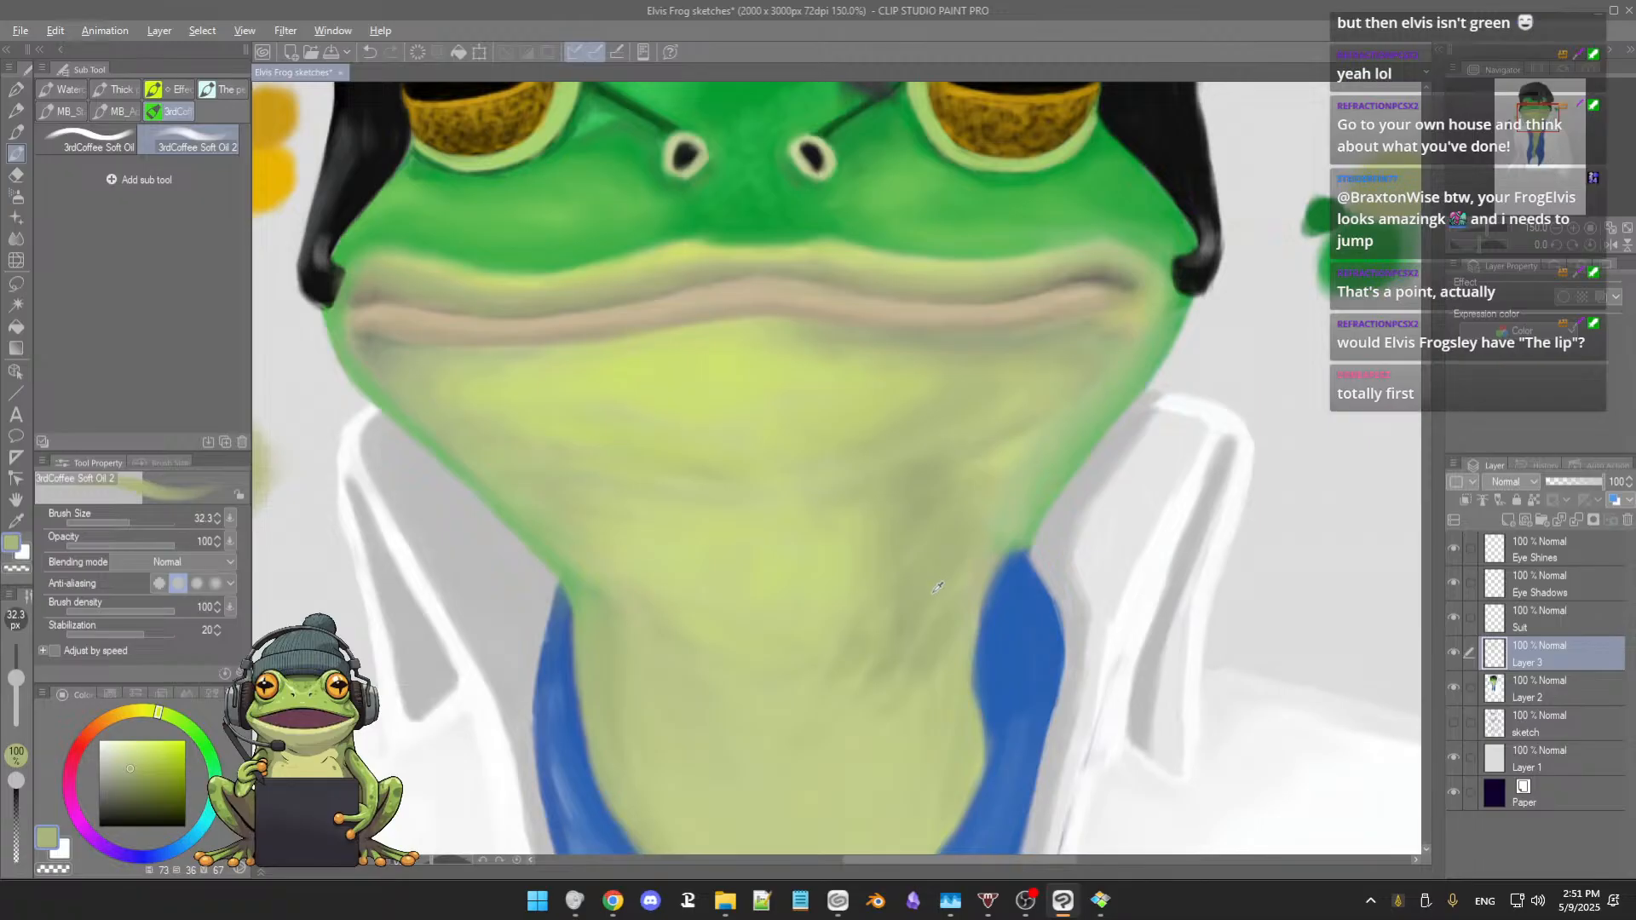
# Step: Even out the lower part of the throat shadow beside the right blue scarf edge with sampled olive greens at brush size 27.7
pyautogui.keyDown('alt'); pyautogui.click(931, 596); pyautogui.keyUp('alt')
pyautogui.keyDown('alt'); pyautogui.click(929, 615); pyautogui.keyUp('alt')
pyautogui.moveTo(908, 627)
pyautogui.mouseDown()
pyautogui.moveTo(894, 594)
pyautogui.moveTo(886, 618)
pyautogui.mouseUp()
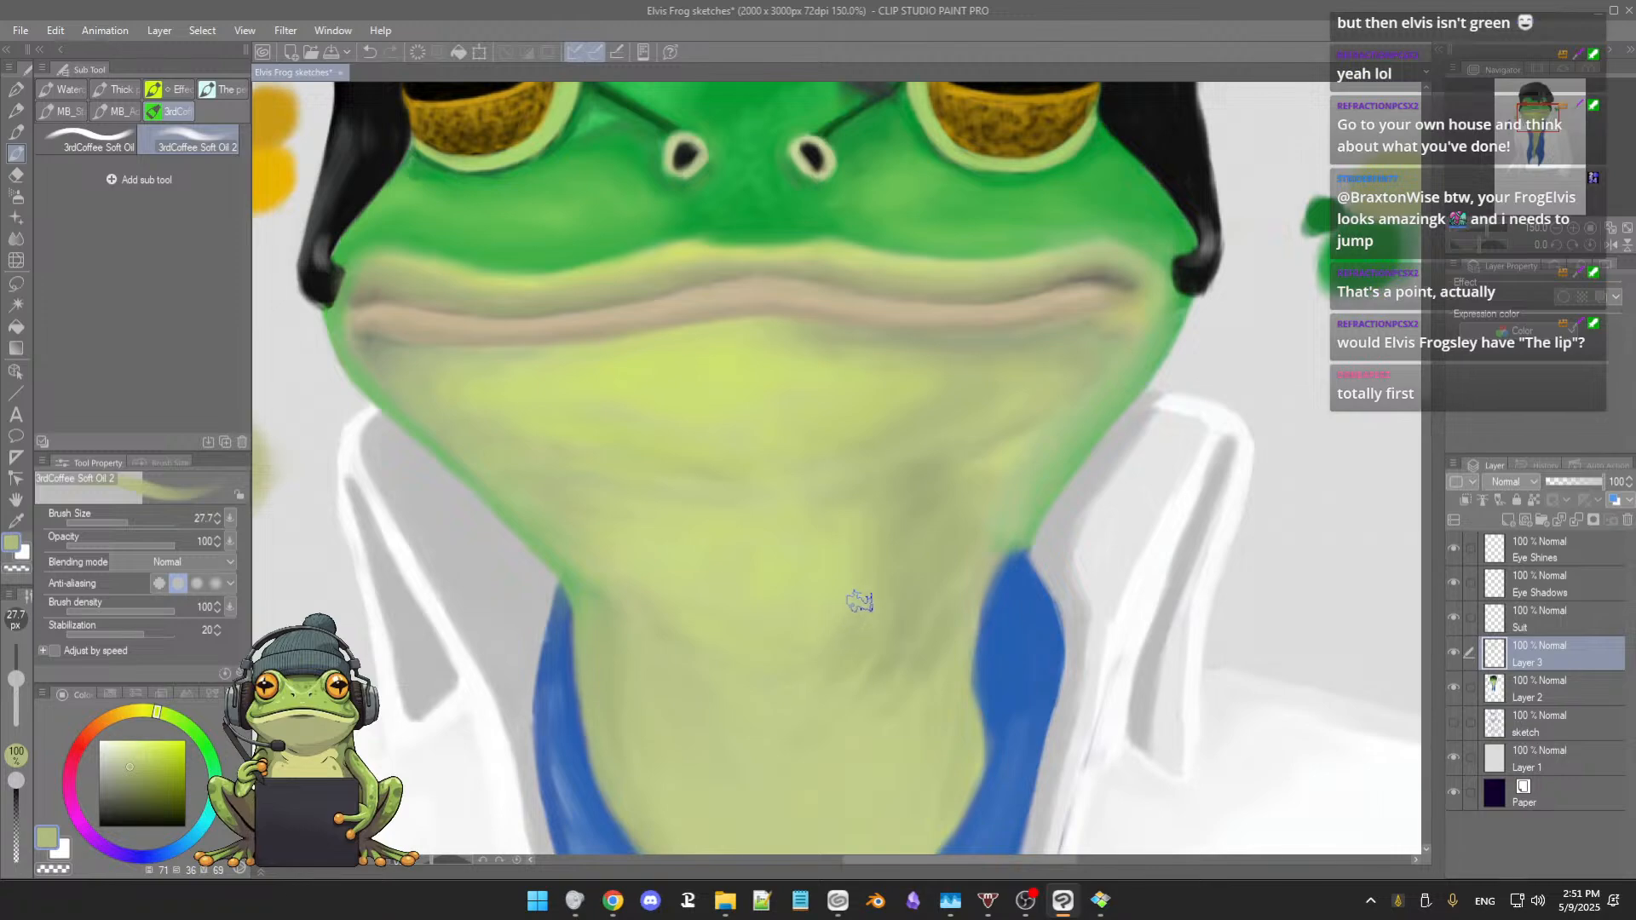
pyautogui.scroll(-1, 892, 641)
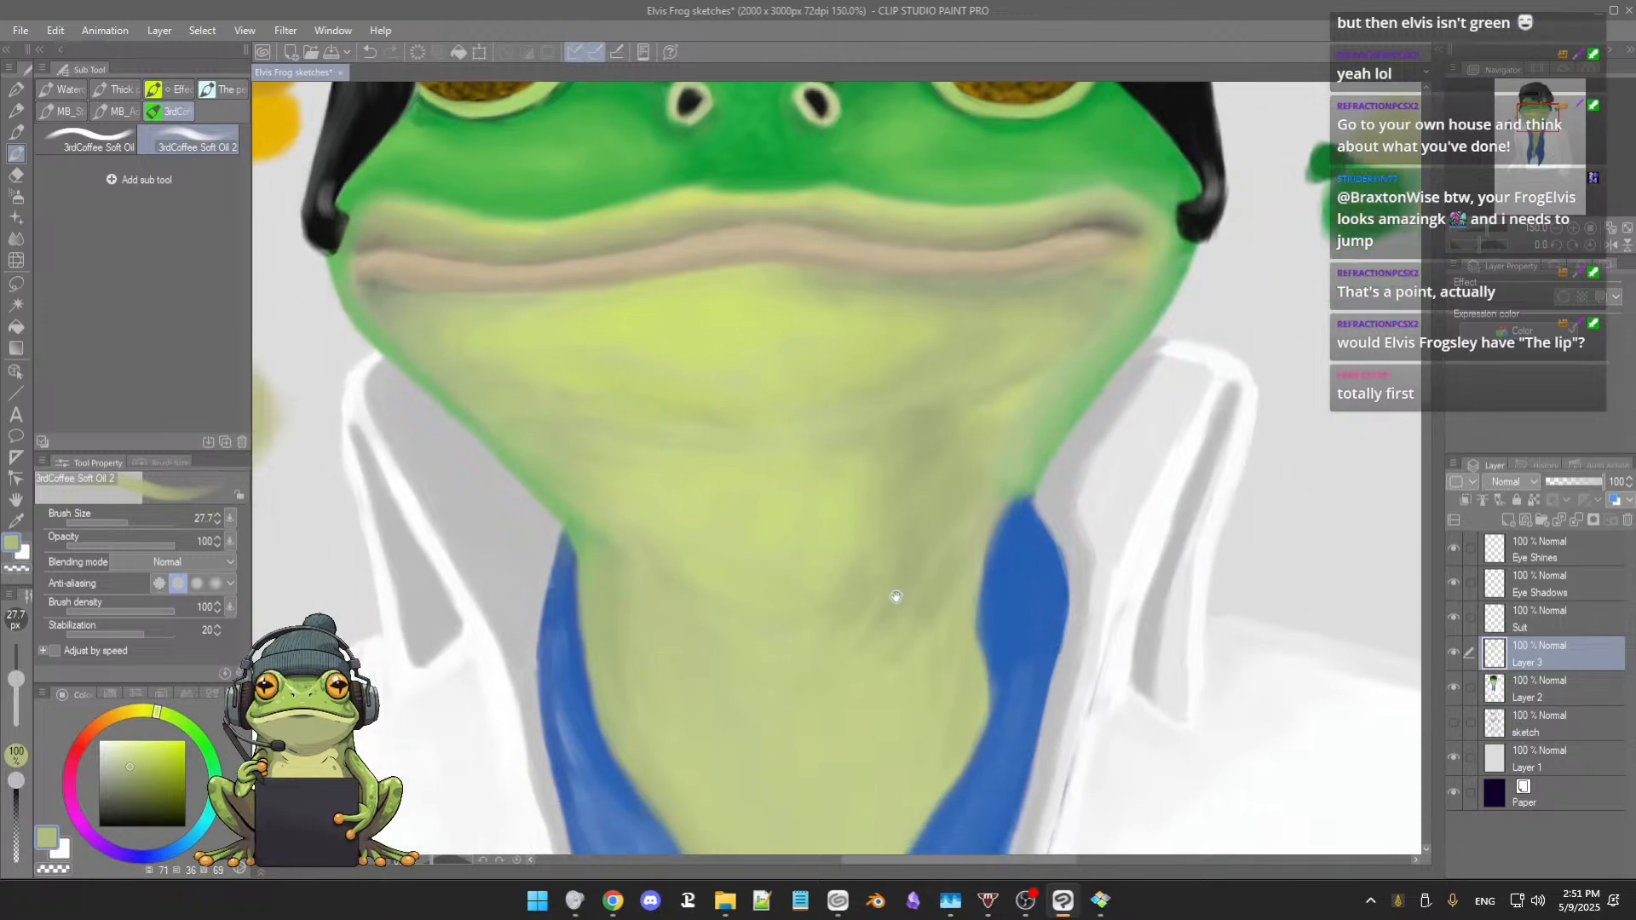
pyautogui.keyDown('alt'); pyautogui.click(926, 605); pyautogui.keyUp('alt')
pyautogui.moveTo(943, 572)
pyautogui.mouseDown()
pyautogui.moveTo(904, 618)
pyautogui.moveTo(955, 534)
pyautogui.moveTo(978, 582)
pyautogui.moveTo(936, 594)
pyautogui.mouseUp()
pyautogui.keyDown('alt'); pyautogui.click(949, 588); pyautogui.keyUp('alt')
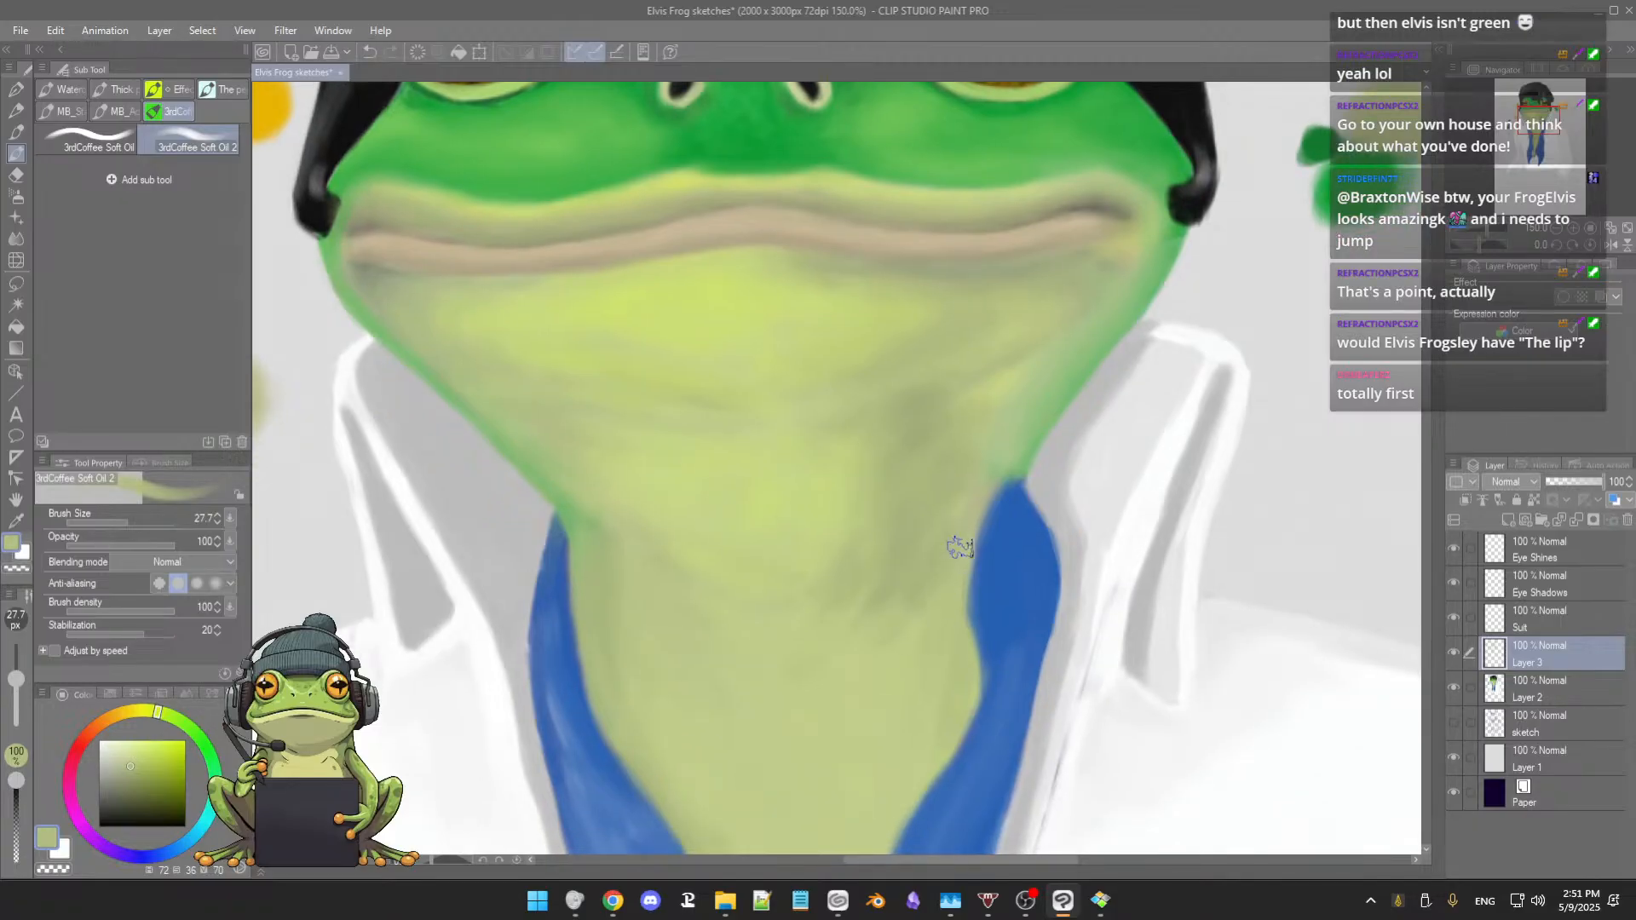
# Step: Soften the shading on the frog's lower throat by painting over it with greens sampled from the surrounding skin
pyautogui.keyDown('alt'); pyautogui.click(919, 606); pyautogui.keyUp('alt')
pyautogui.keyDown('alt'); pyautogui.click(987, 411); pyautogui.keyUp('alt')
pyautogui.moveTo(870, 577); pyautogui.dragTo(872, 479)
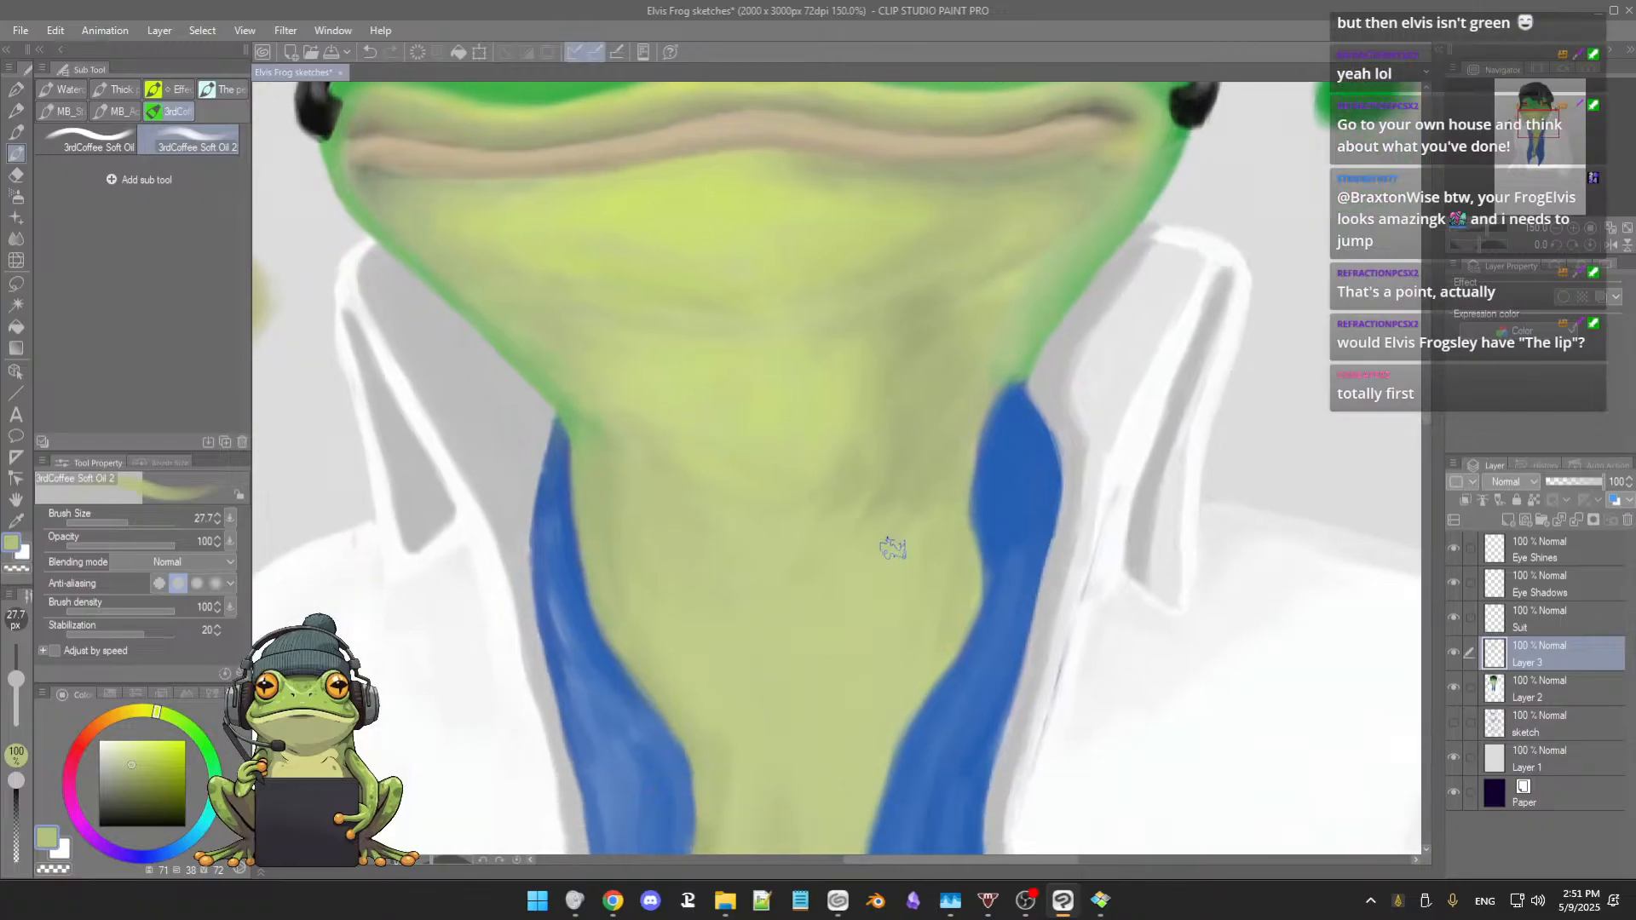
pyautogui.keyDown('alt'); pyautogui.click(871, 503); pyautogui.keyUp('alt')
pyautogui.moveTo(863, 486)
pyautogui.mouseDown()
pyautogui.moveTo(839, 519)
pyautogui.moveTo(885, 524)
pyautogui.mouseUp()
pyautogui.keyDown('alt'); pyautogui.click(903, 500); pyautogui.keyUp('alt')
pyautogui.moveTo(852, 512); pyautogui.dragTo(865, 534)
pyautogui.keyDown('alt'); pyautogui.click(866, 533); pyautogui.keyUp('alt')
# Step: Examine the whole frog portrait at full-canvas size to judge the overall painting
pyautogui.scroll(-2, 741, 573)
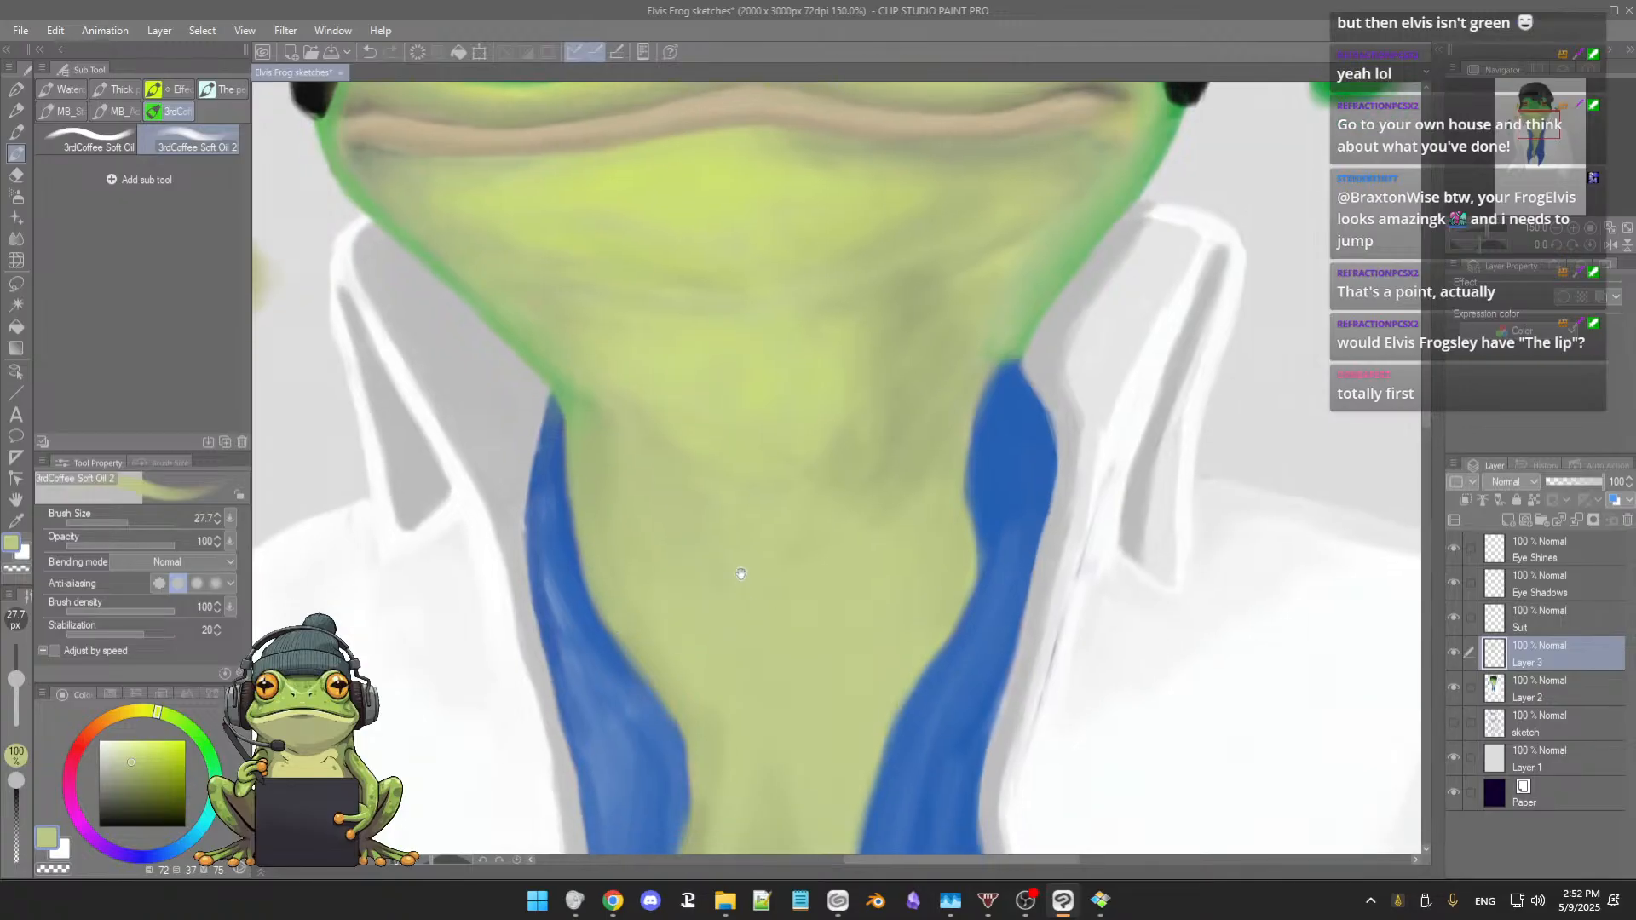
pyautogui.scroll(-2, 745, 585)
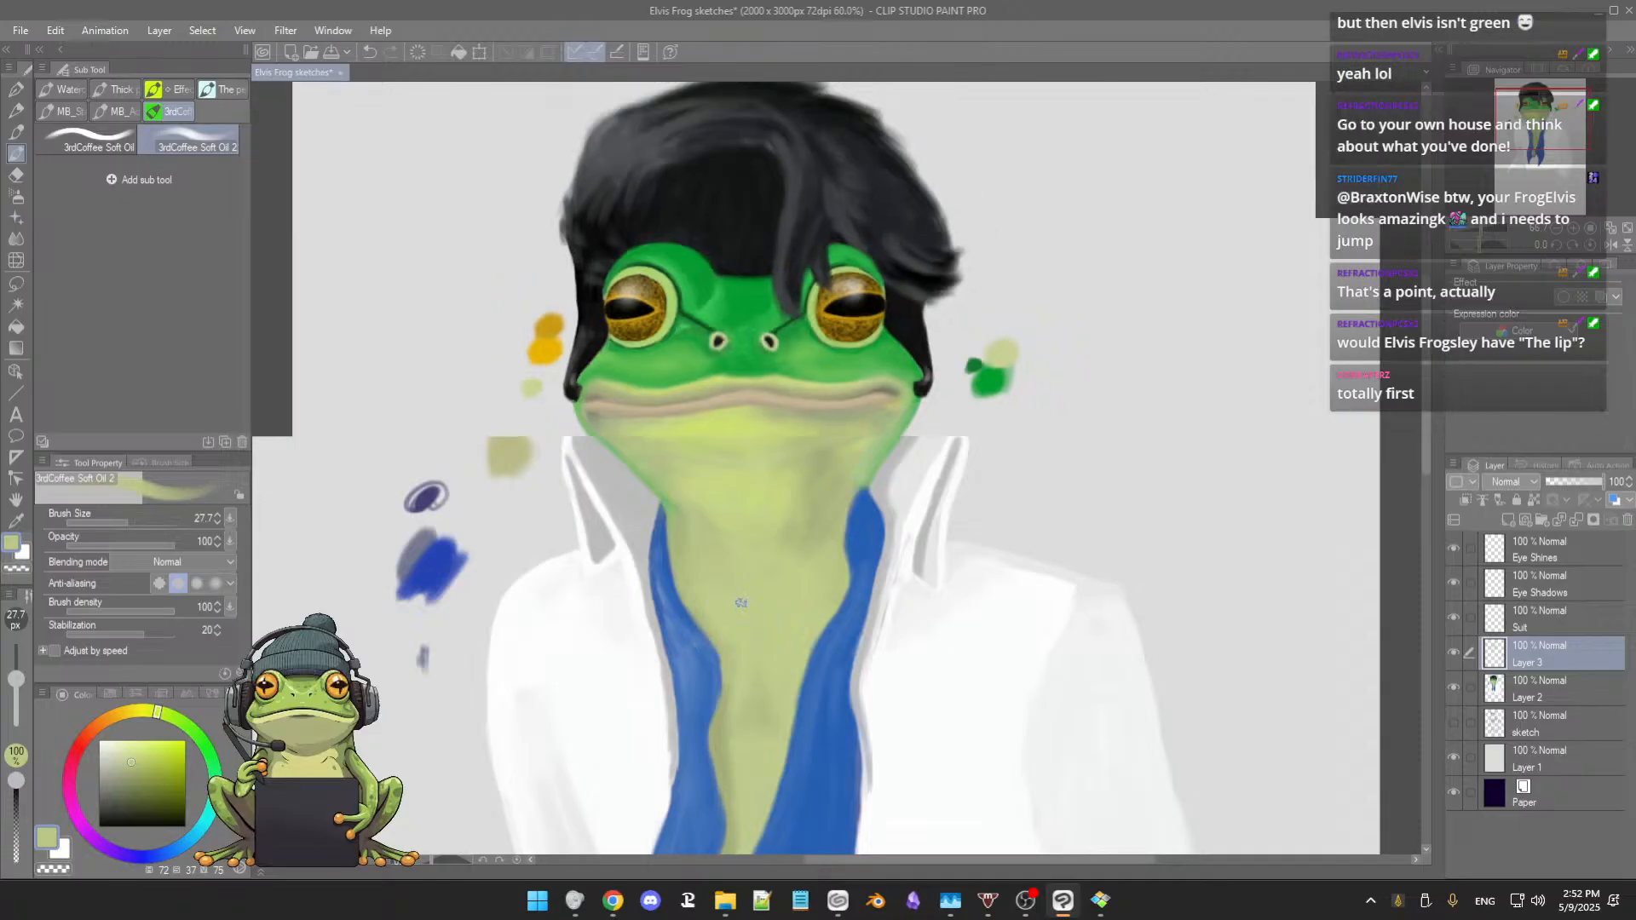
pyautogui.scroll(-3, 741, 604)
pyautogui.moveTo(738, 608); pyautogui.dragTo(782, 561)
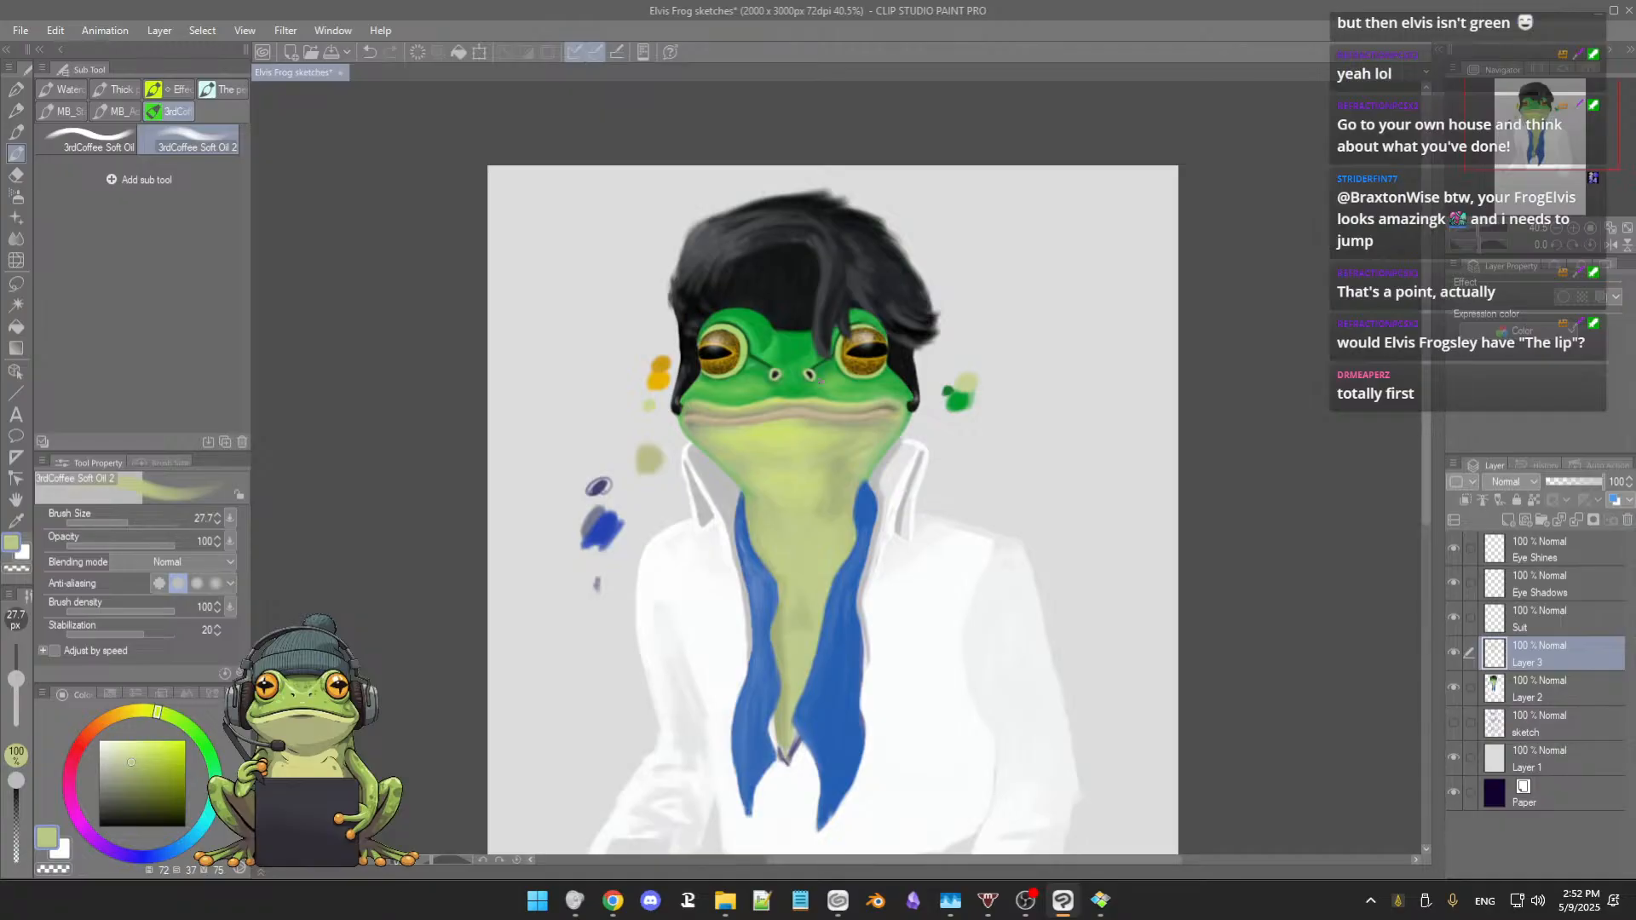
pyautogui.scroll(1, 848, 423)
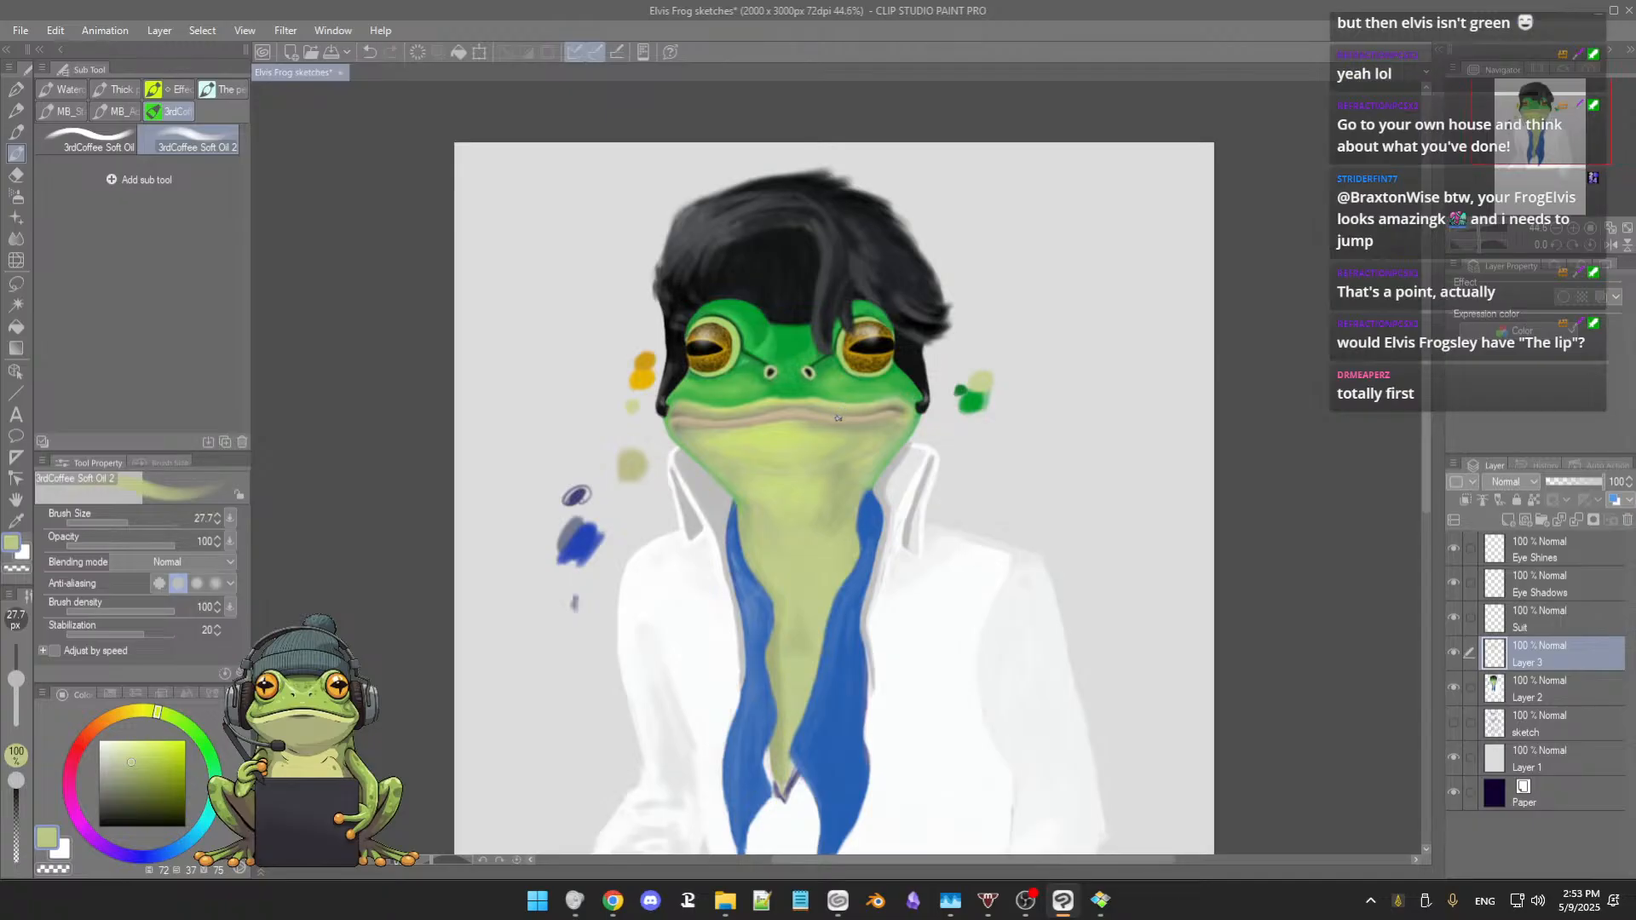
pyautogui.scroll(-3, 837, 418)
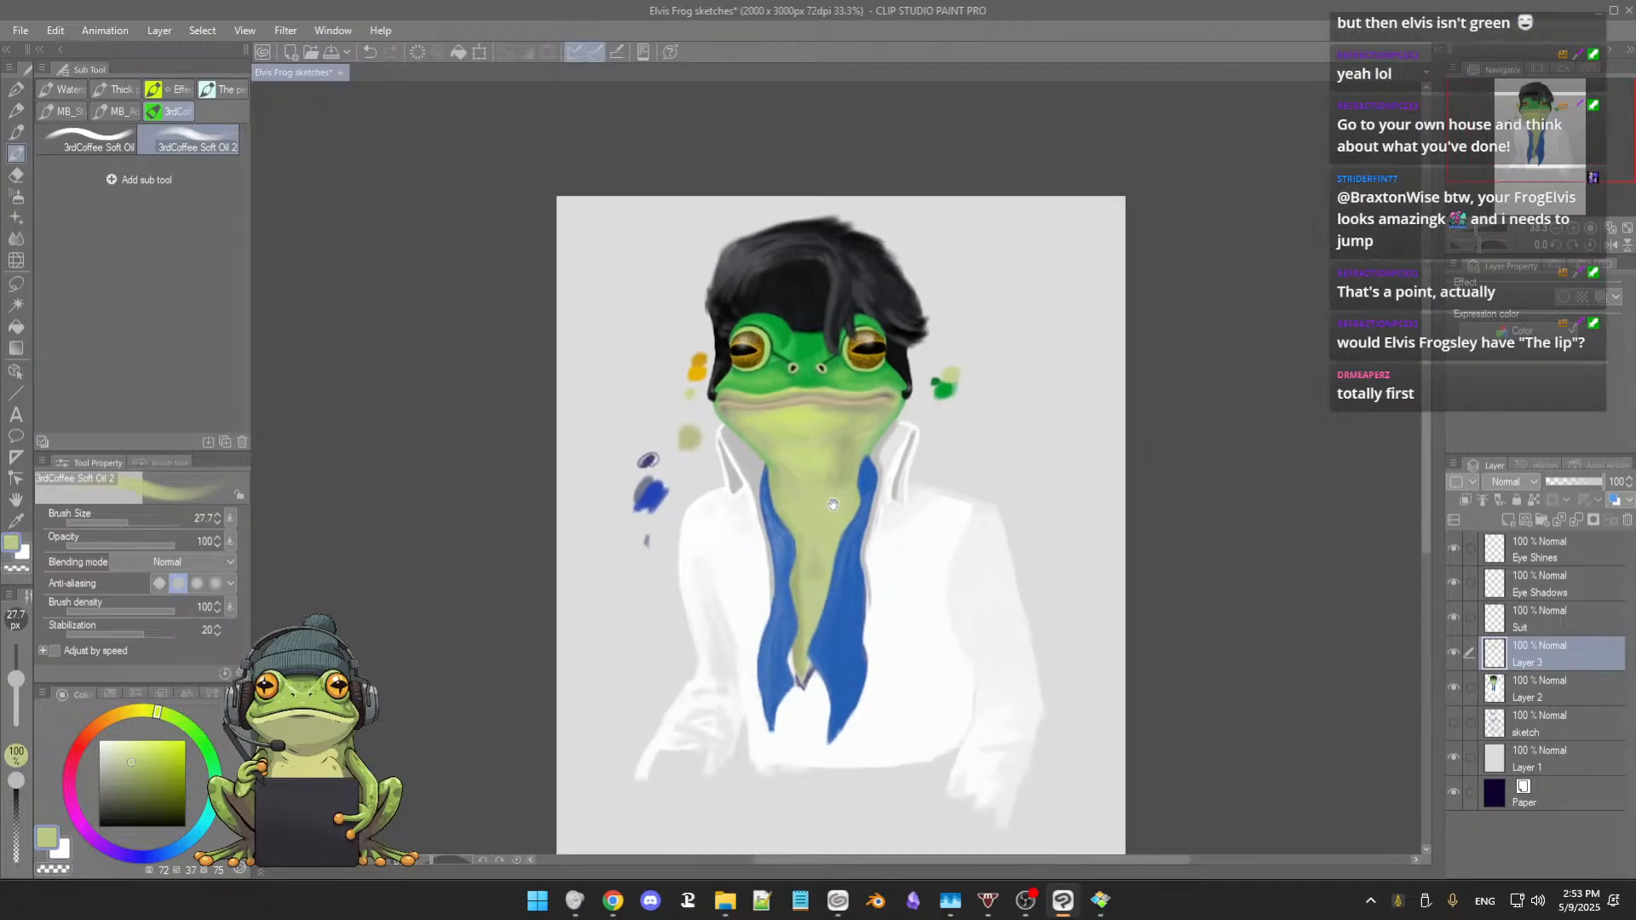
pyautogui.scroll(-2, 835, 486)
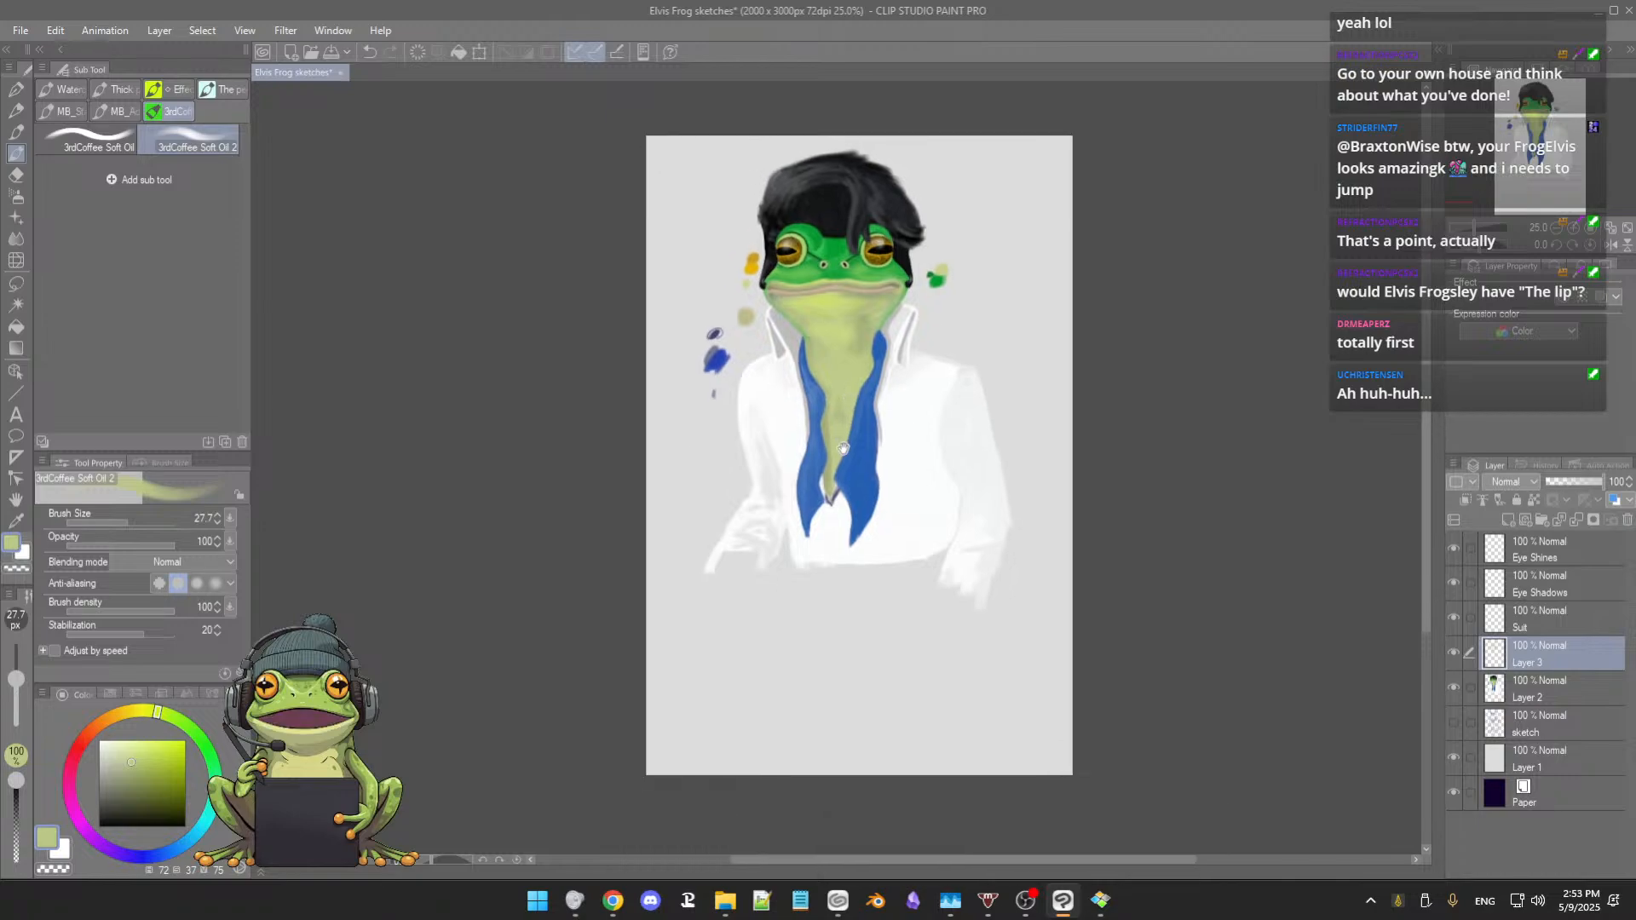
pyautogui.moveTo(844, 447); pyautogui.dragTo(827, 478)
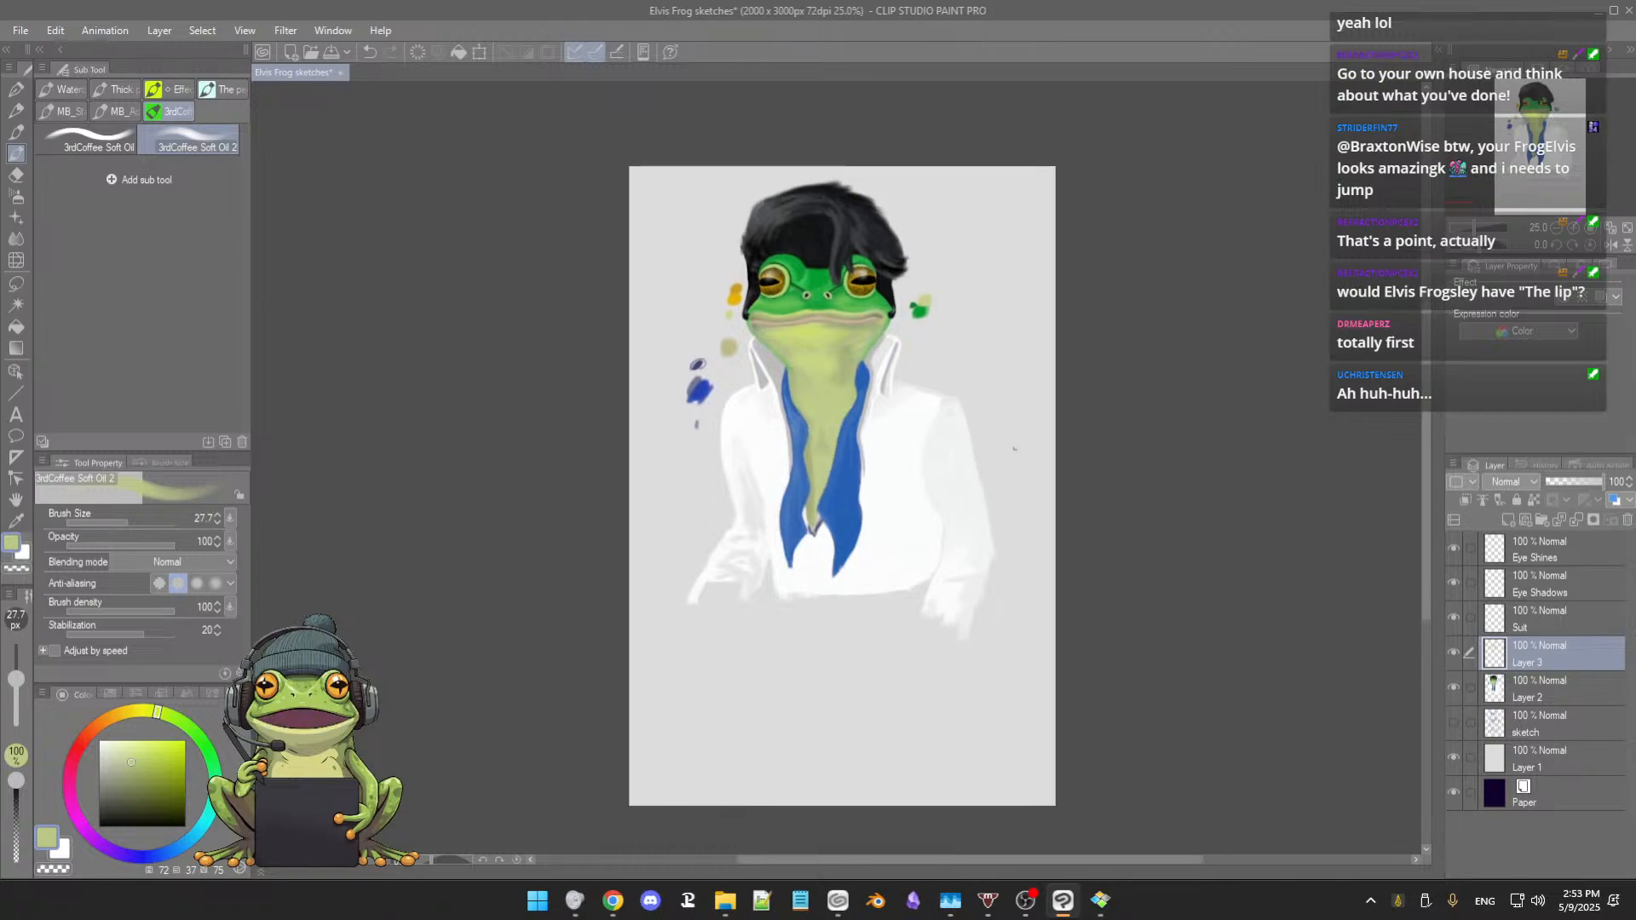
# Step: Show the sketch layer and compare the painted figure with its line drawing
pyautogui.click(1453, 723)
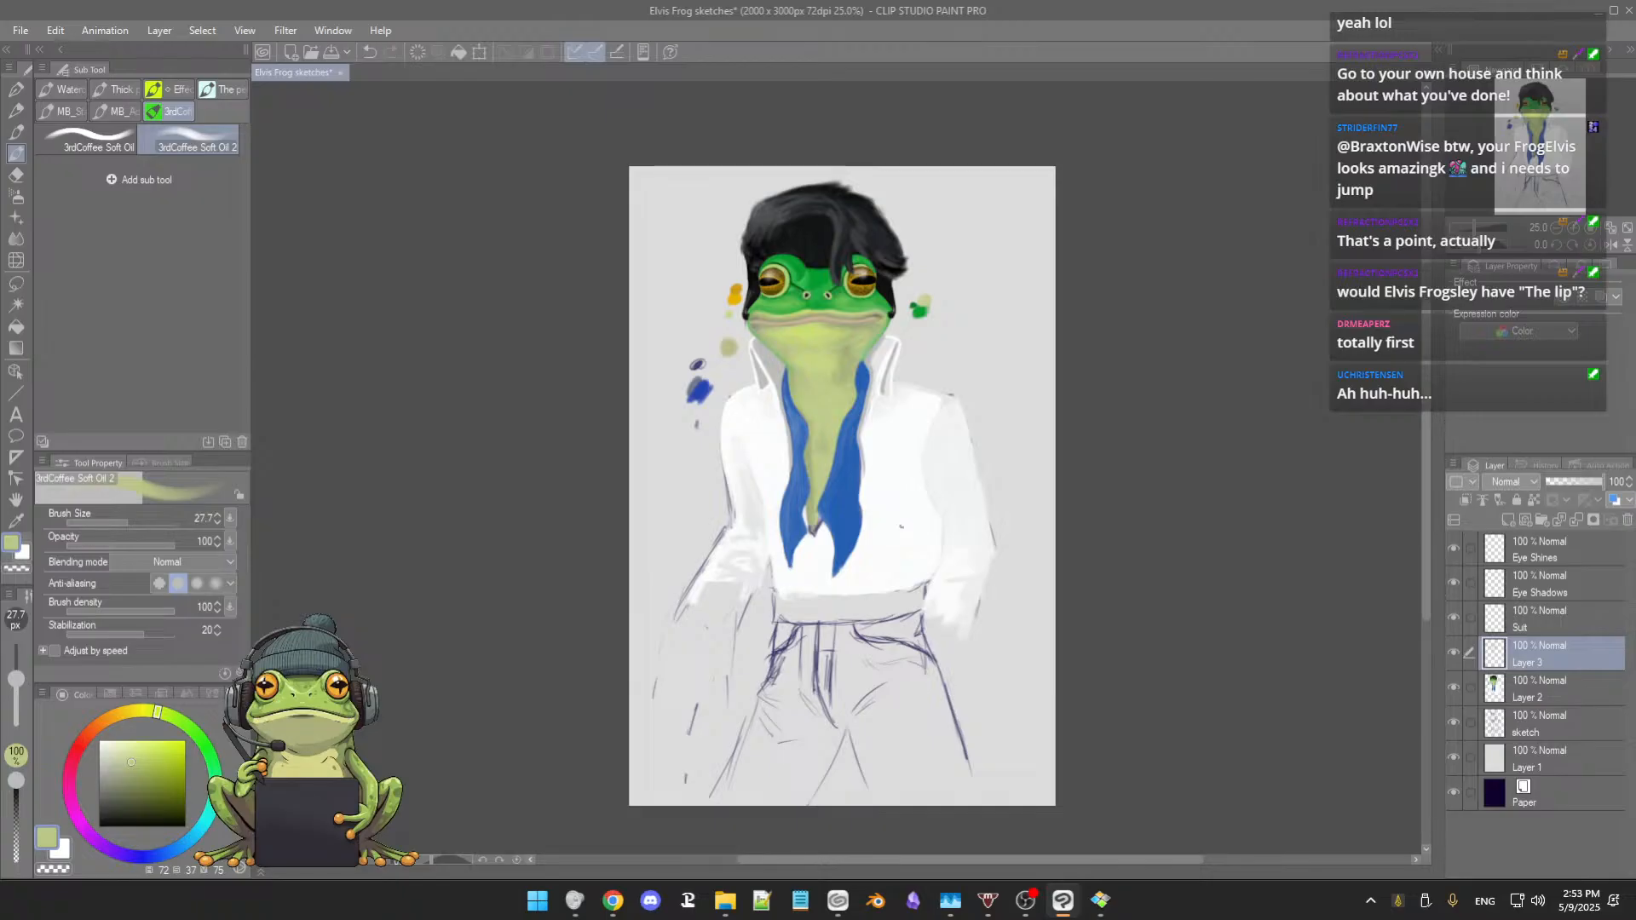
pyautogui.scroll(1, 902, 524)
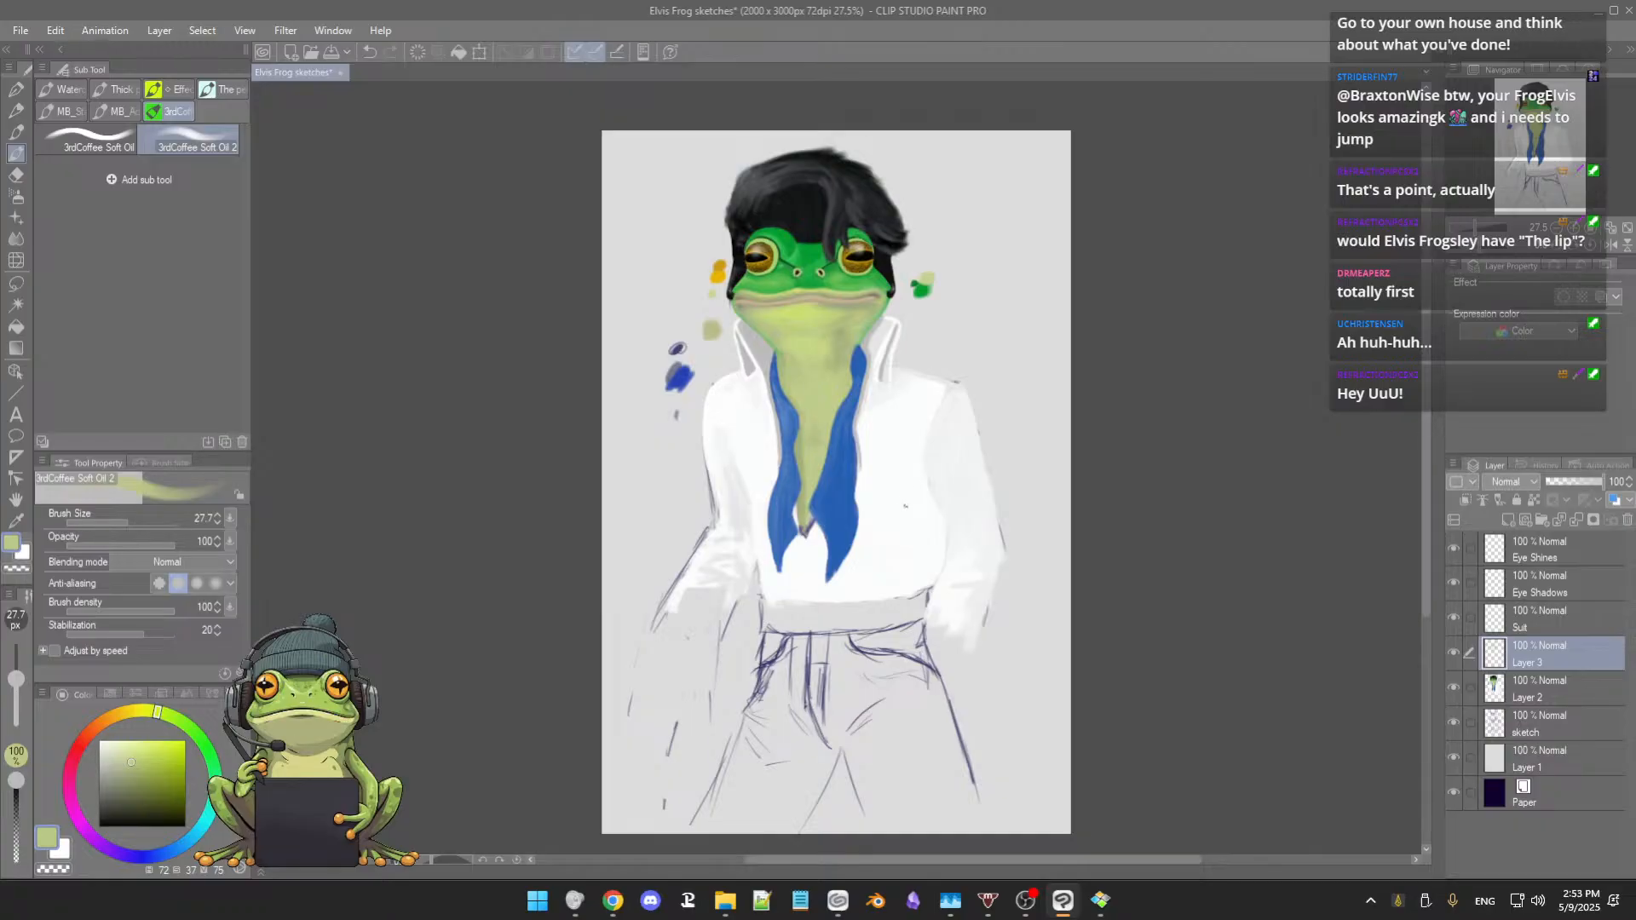
pyautogui.scroll(1, 904, 513)
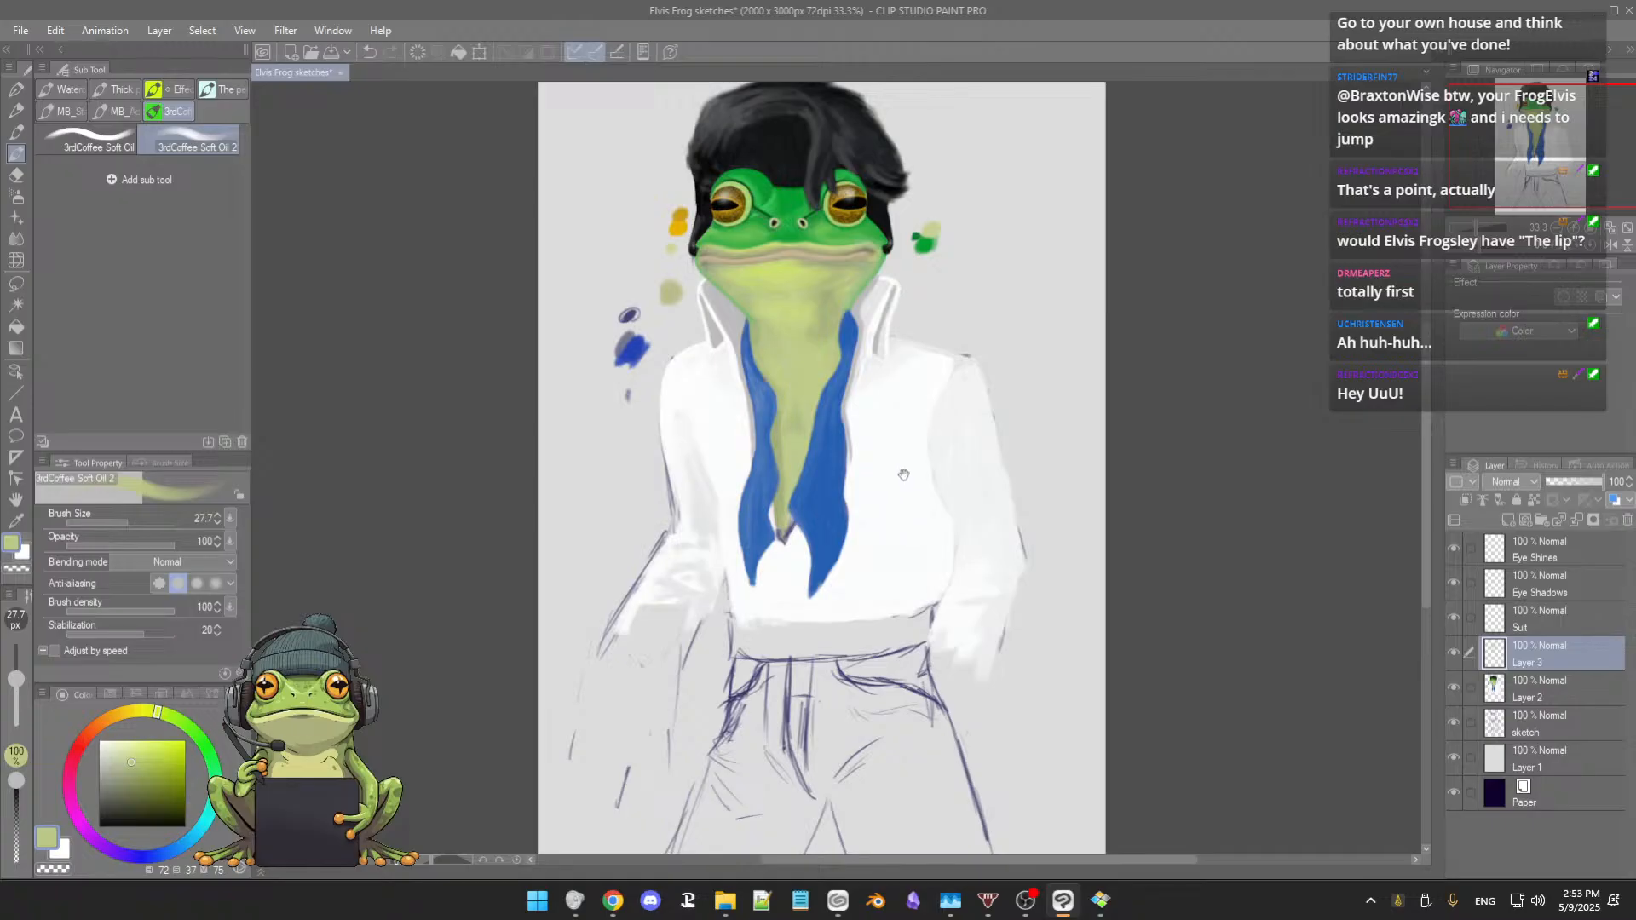
pyautogui.moveTo(903, 475); pyautogui.dragTo(910, 526)
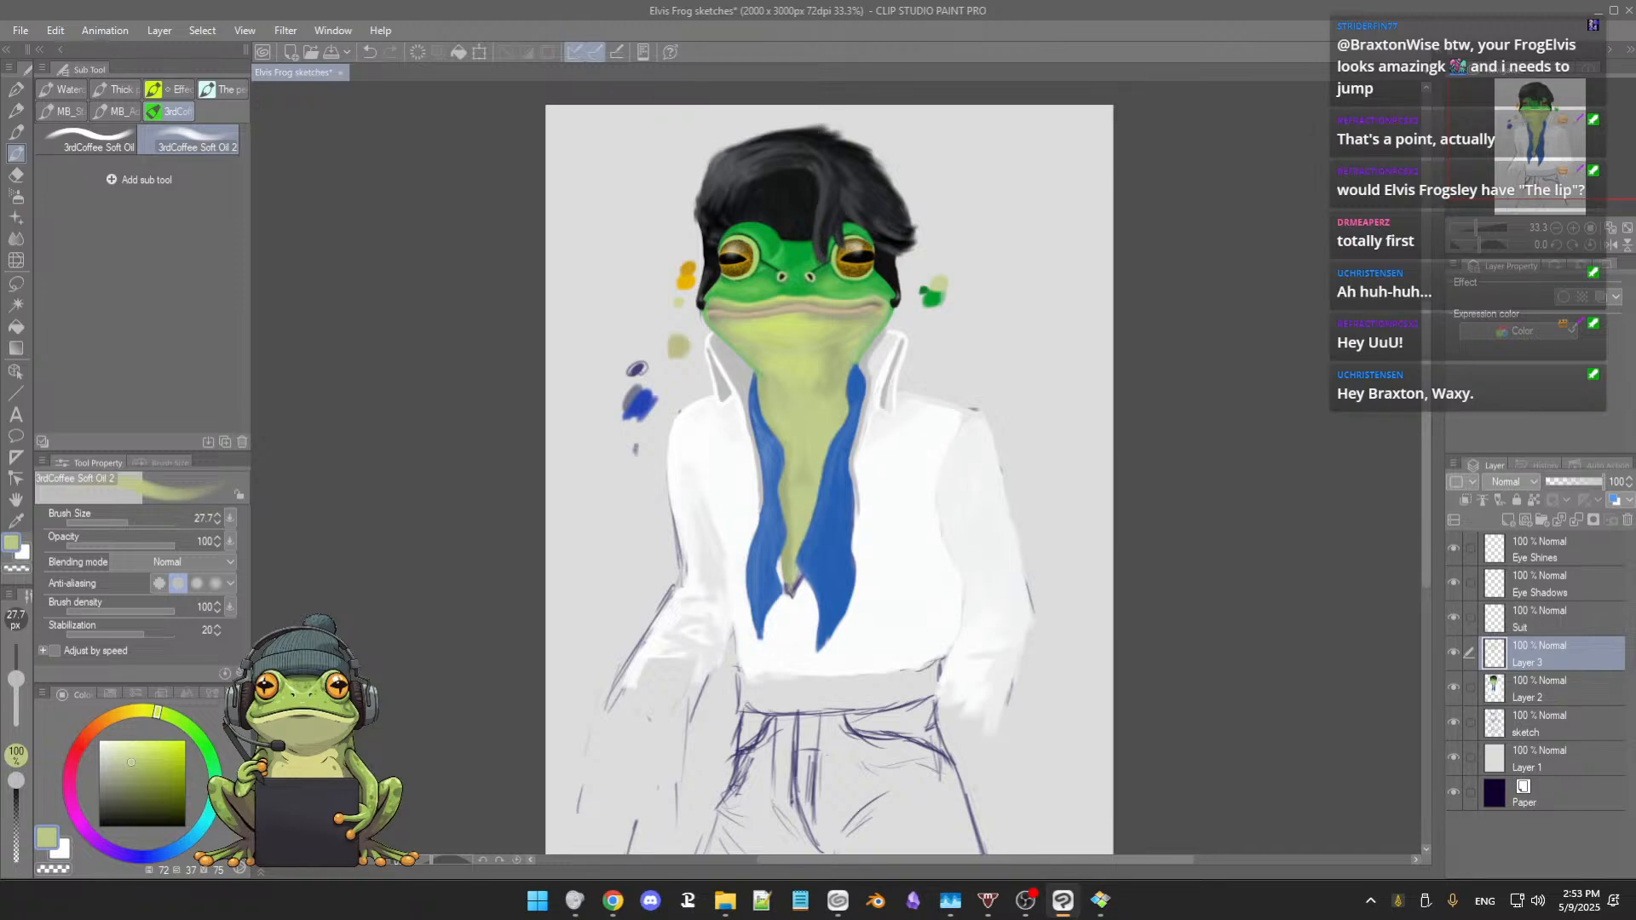
pyautogui.hotkey('alt', 'Tab')
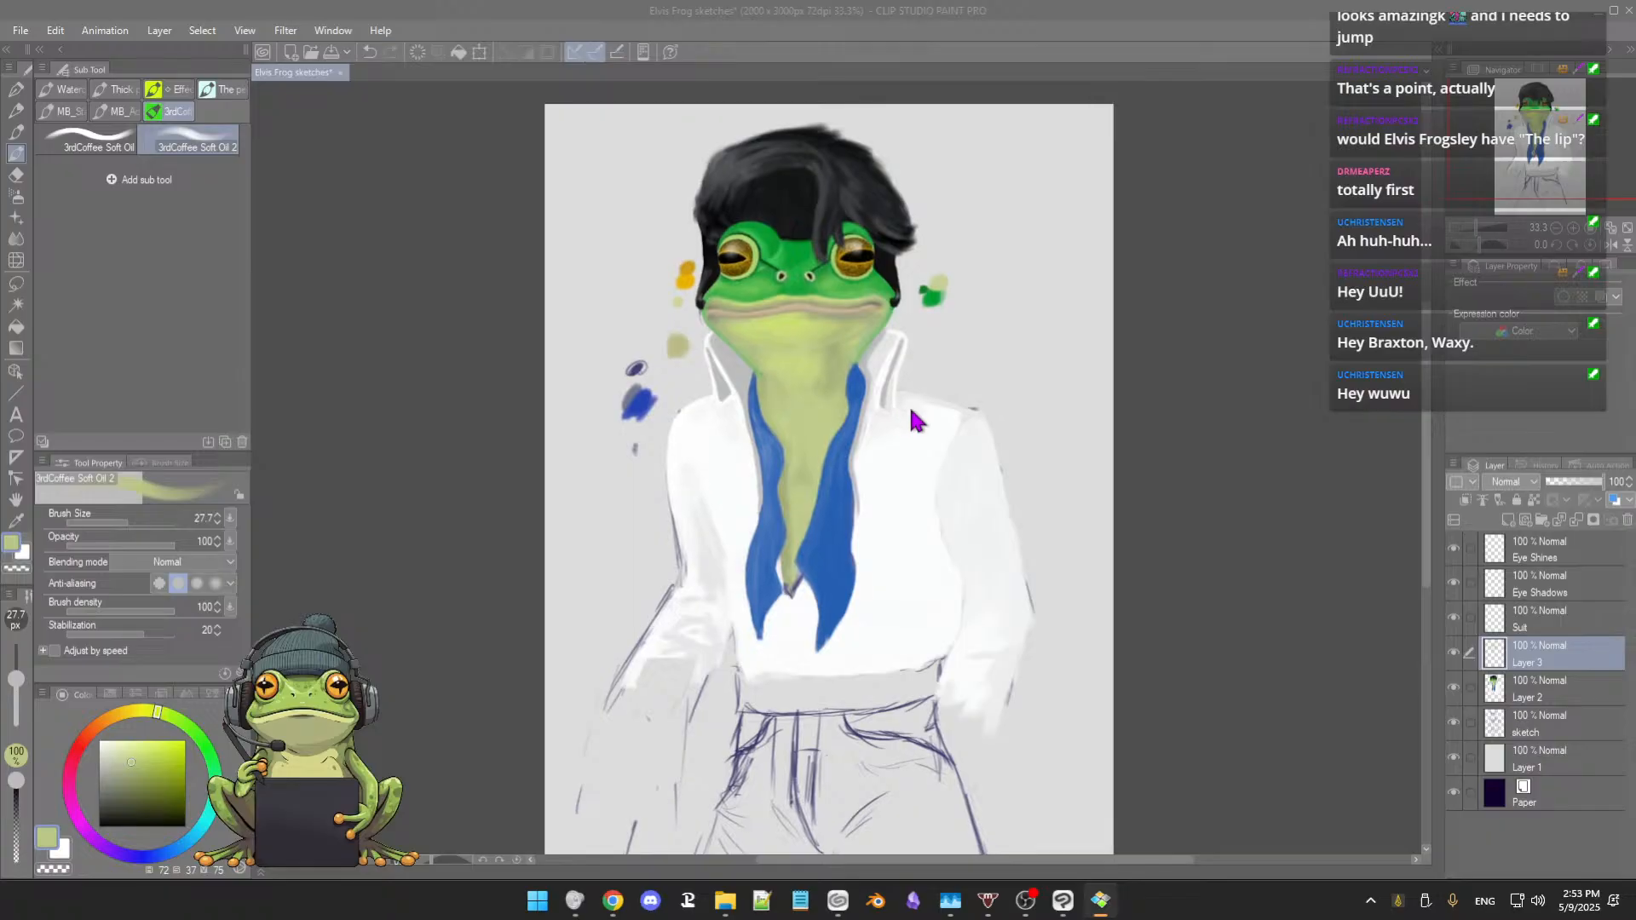
pyautogui.scroll(1, 902, 426)
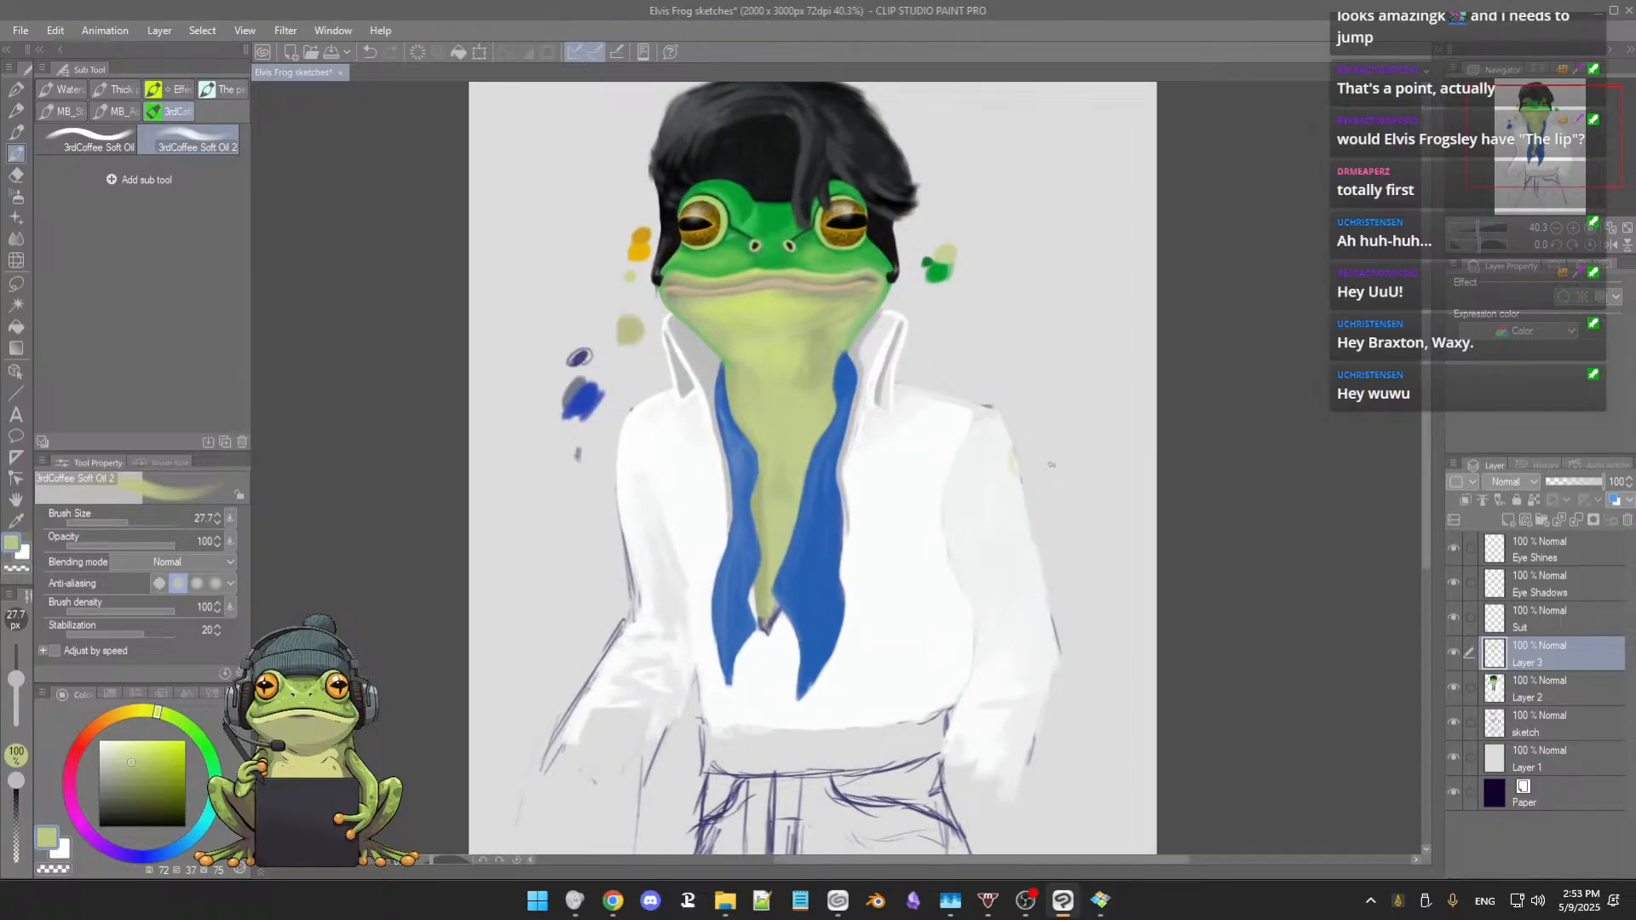
pyautogui.hotkey('ctrl', 'z')
pyautogui.hotkey('alt', 'Tab')
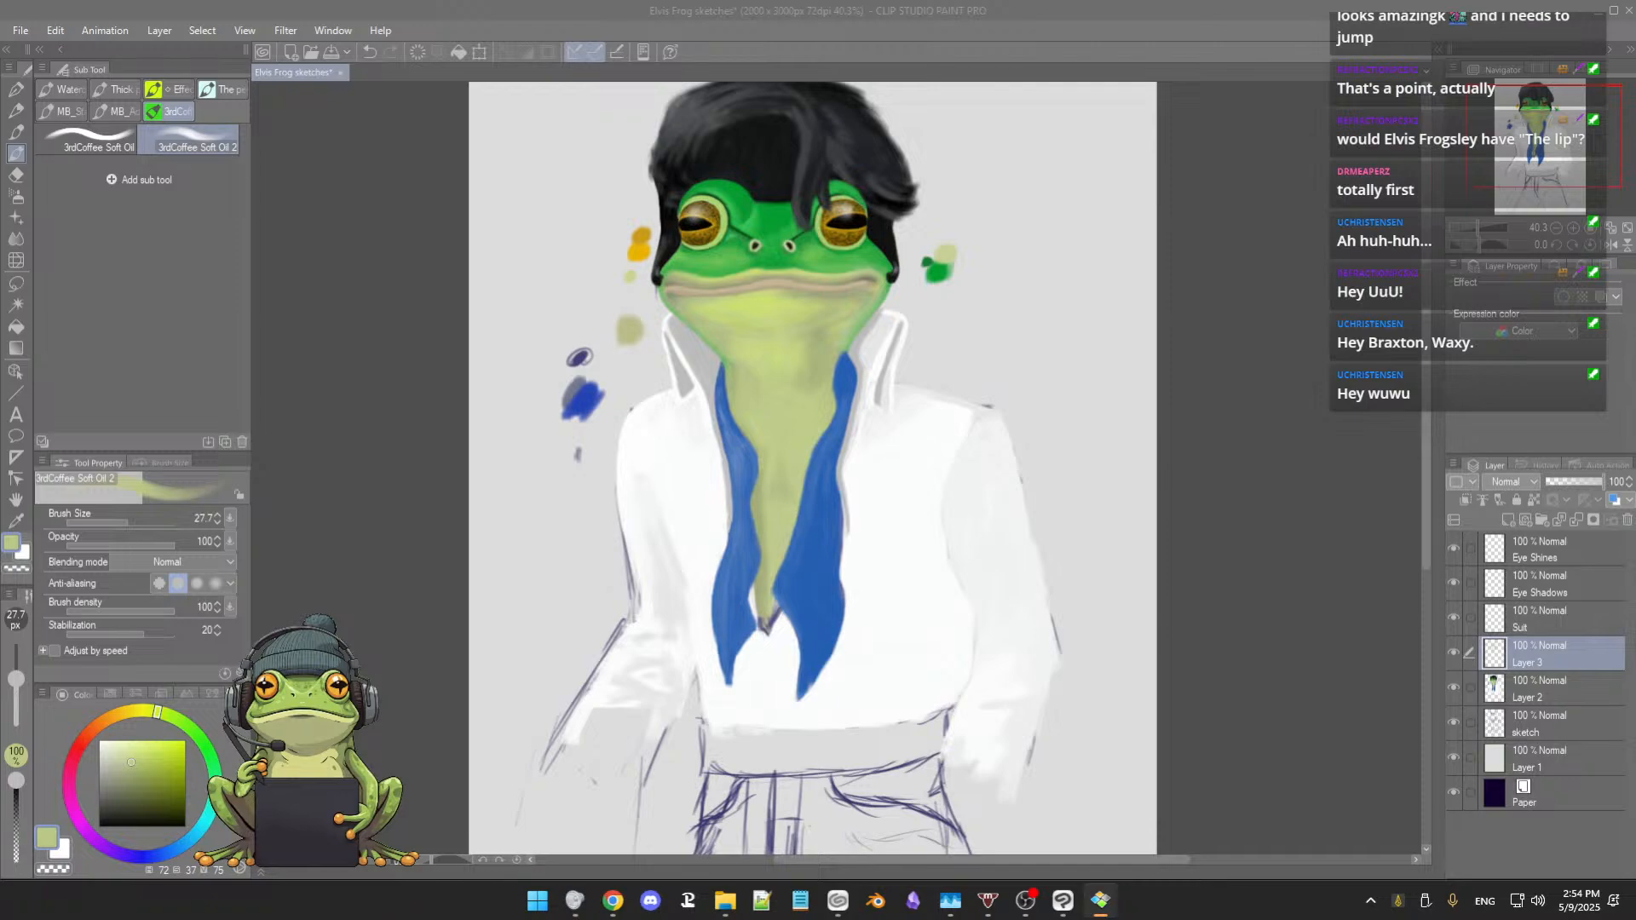
pyautogui.click(305, 469)
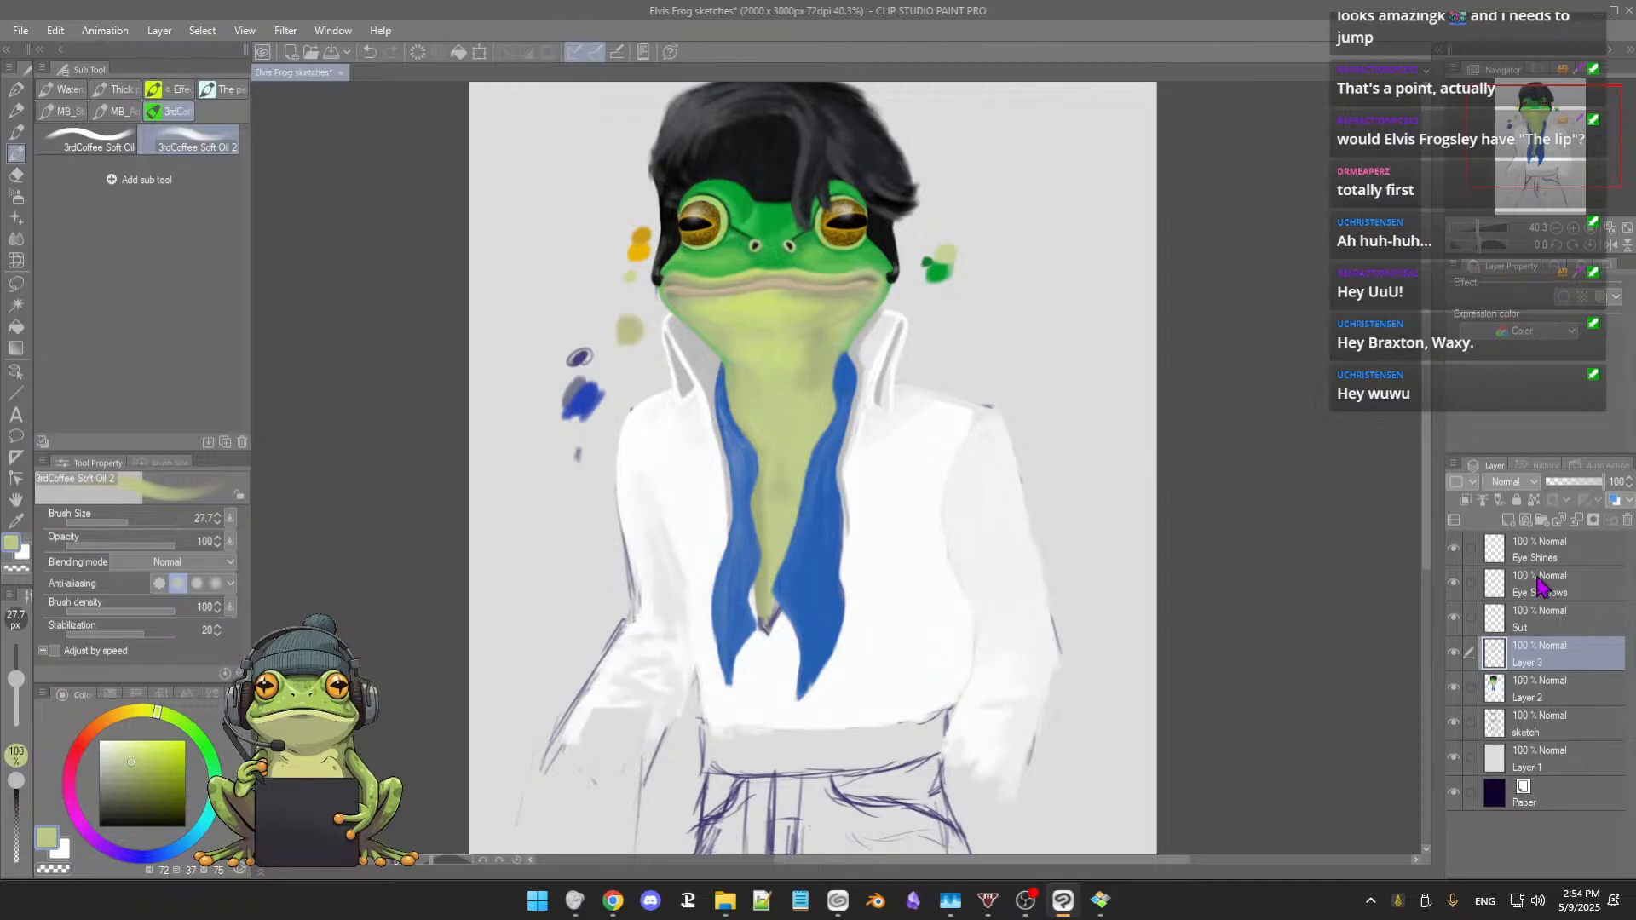
# Step: Compare the painting with and without Layer 3, leaving the layer visible
pyautogui.click(1454, 654)
pyautogui.click(1453, 652)
pyautogui.click(1453, 653)
pyautogui.click(1452, 654)
pyautogui.click(1453, 653)
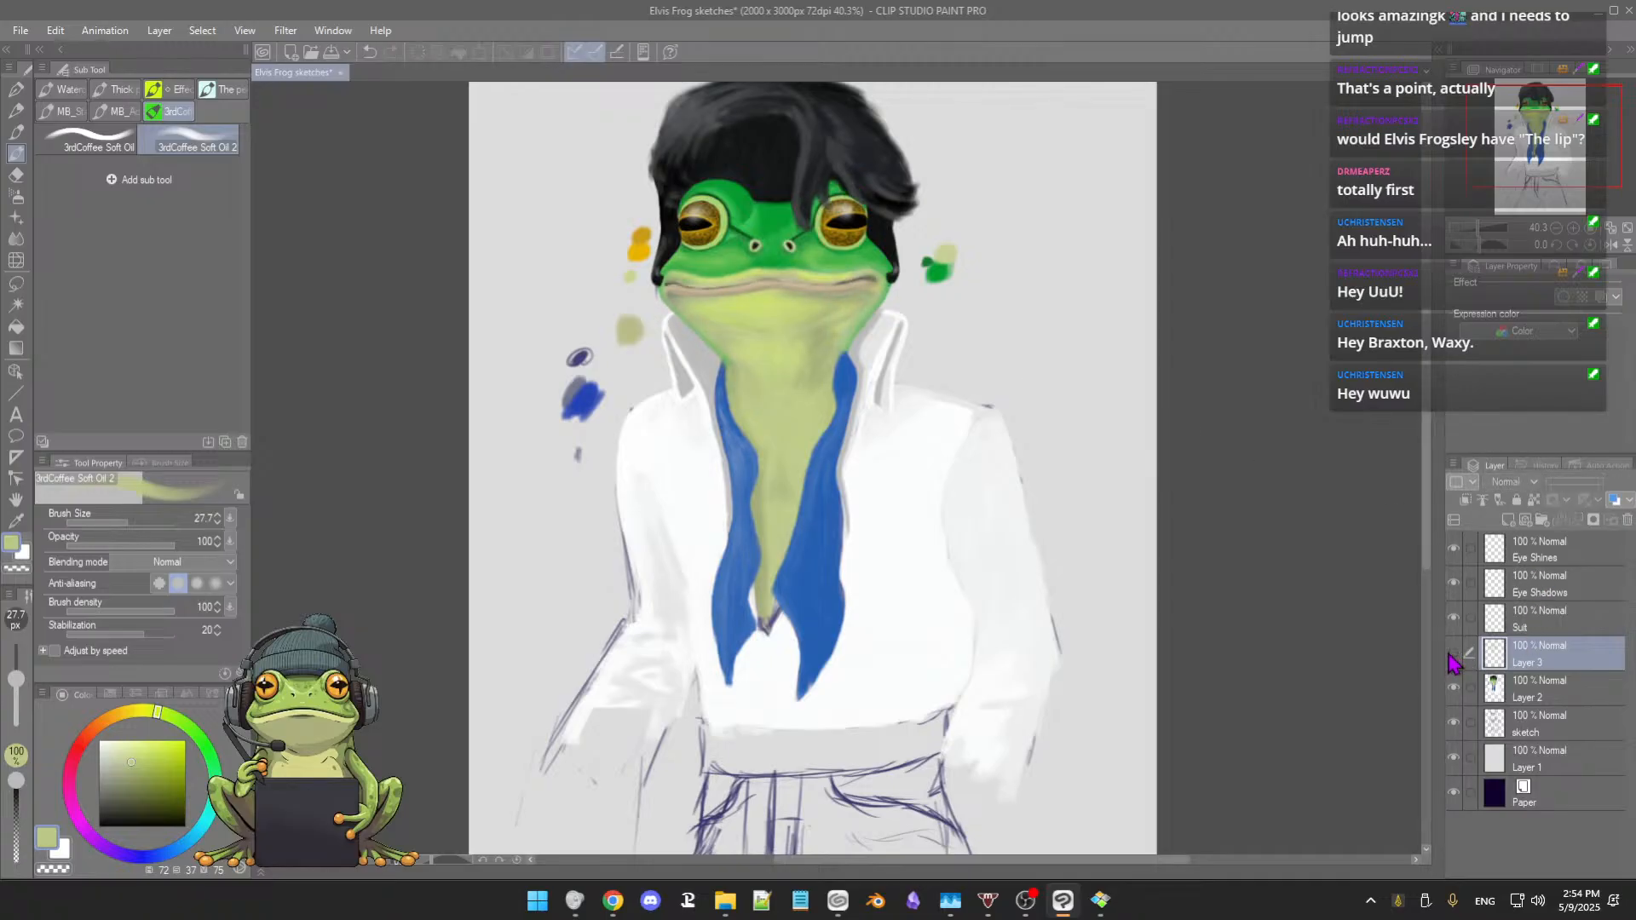
pyautogui.click(1453, 652)
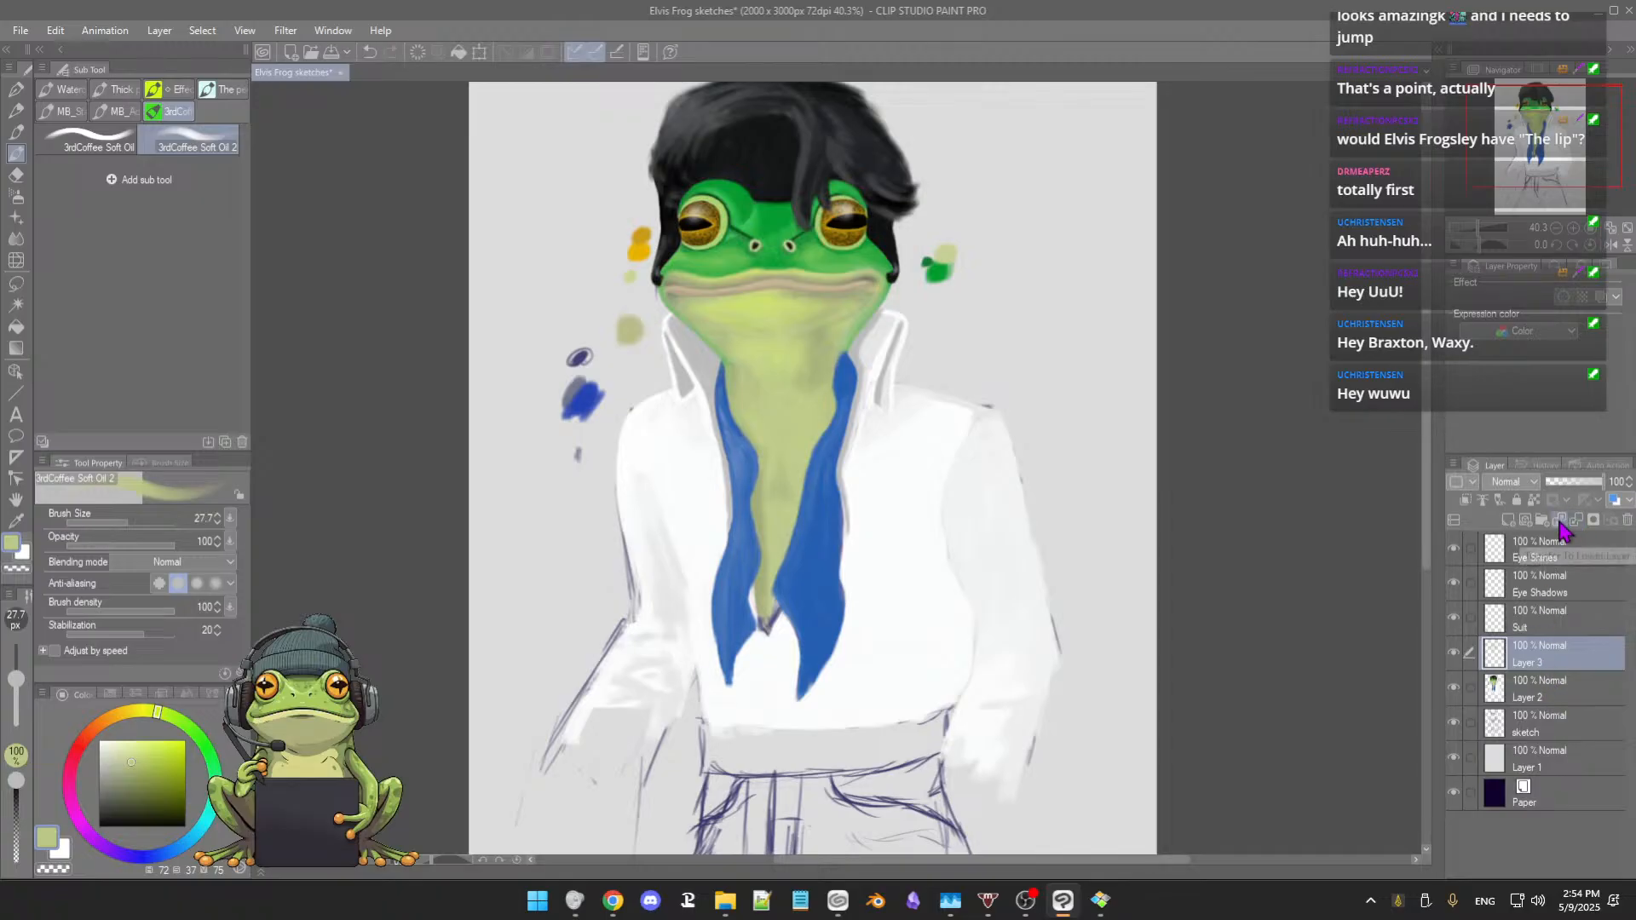
# Step: Compare the painting with and without Layer 2, leaving the layer visible
pyautogui.click(1454, 688)
pyautogui.click(1454, 688)
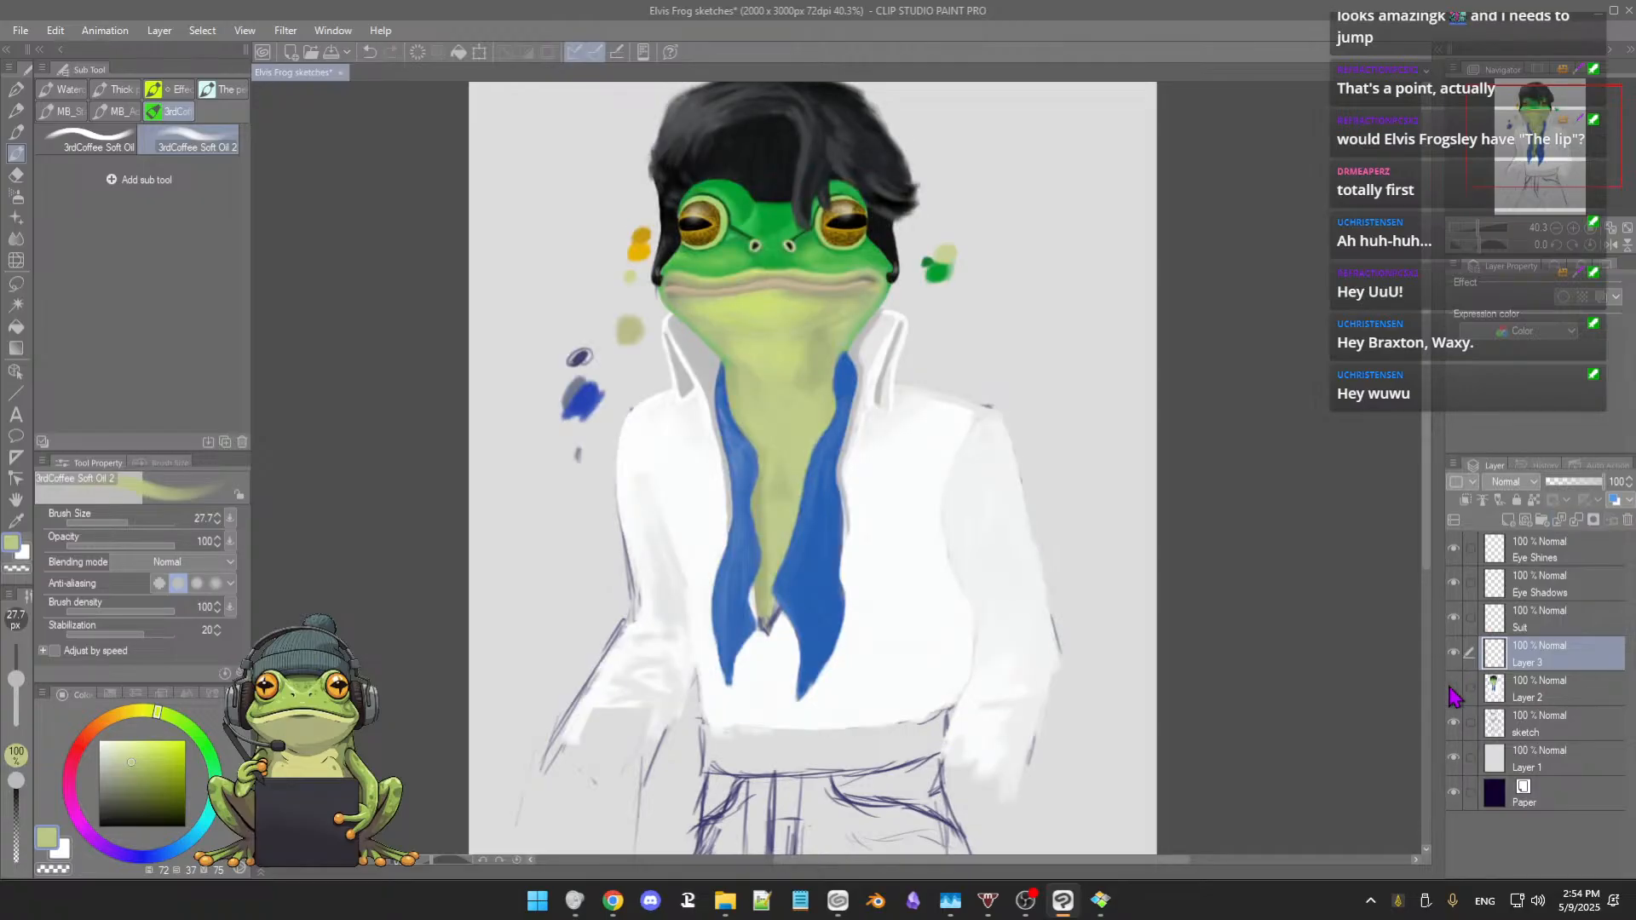
pyautogui.click(1454, 691)
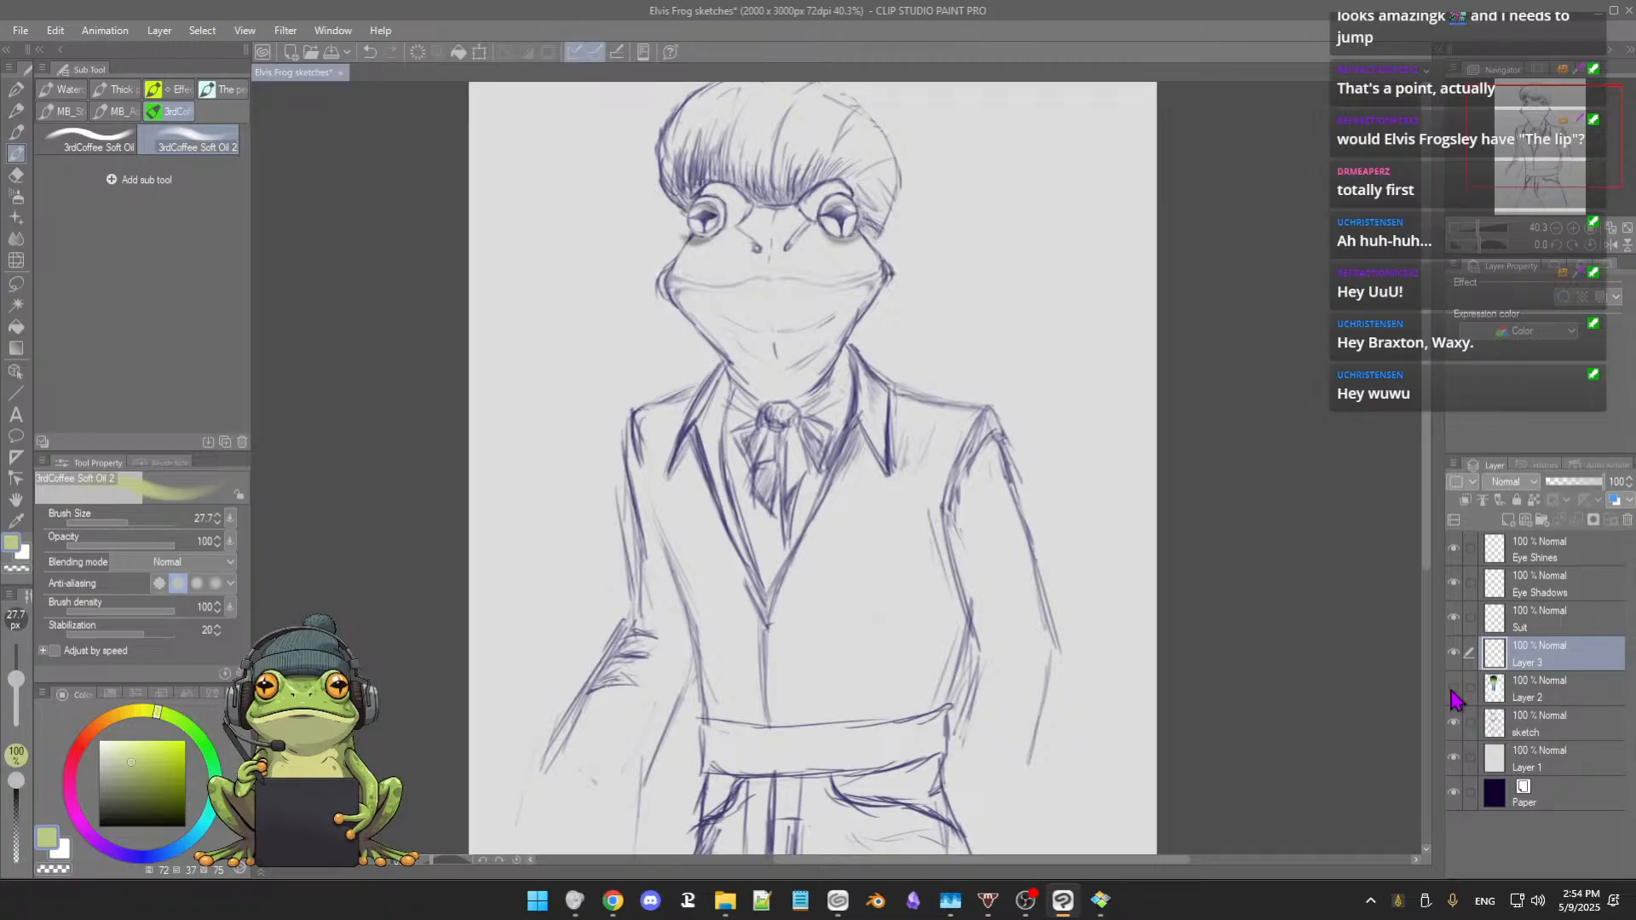
pyautogui.click(1453, 691)
pyautogui.click(1453, 691)
pyautogui.click(1454, 692)
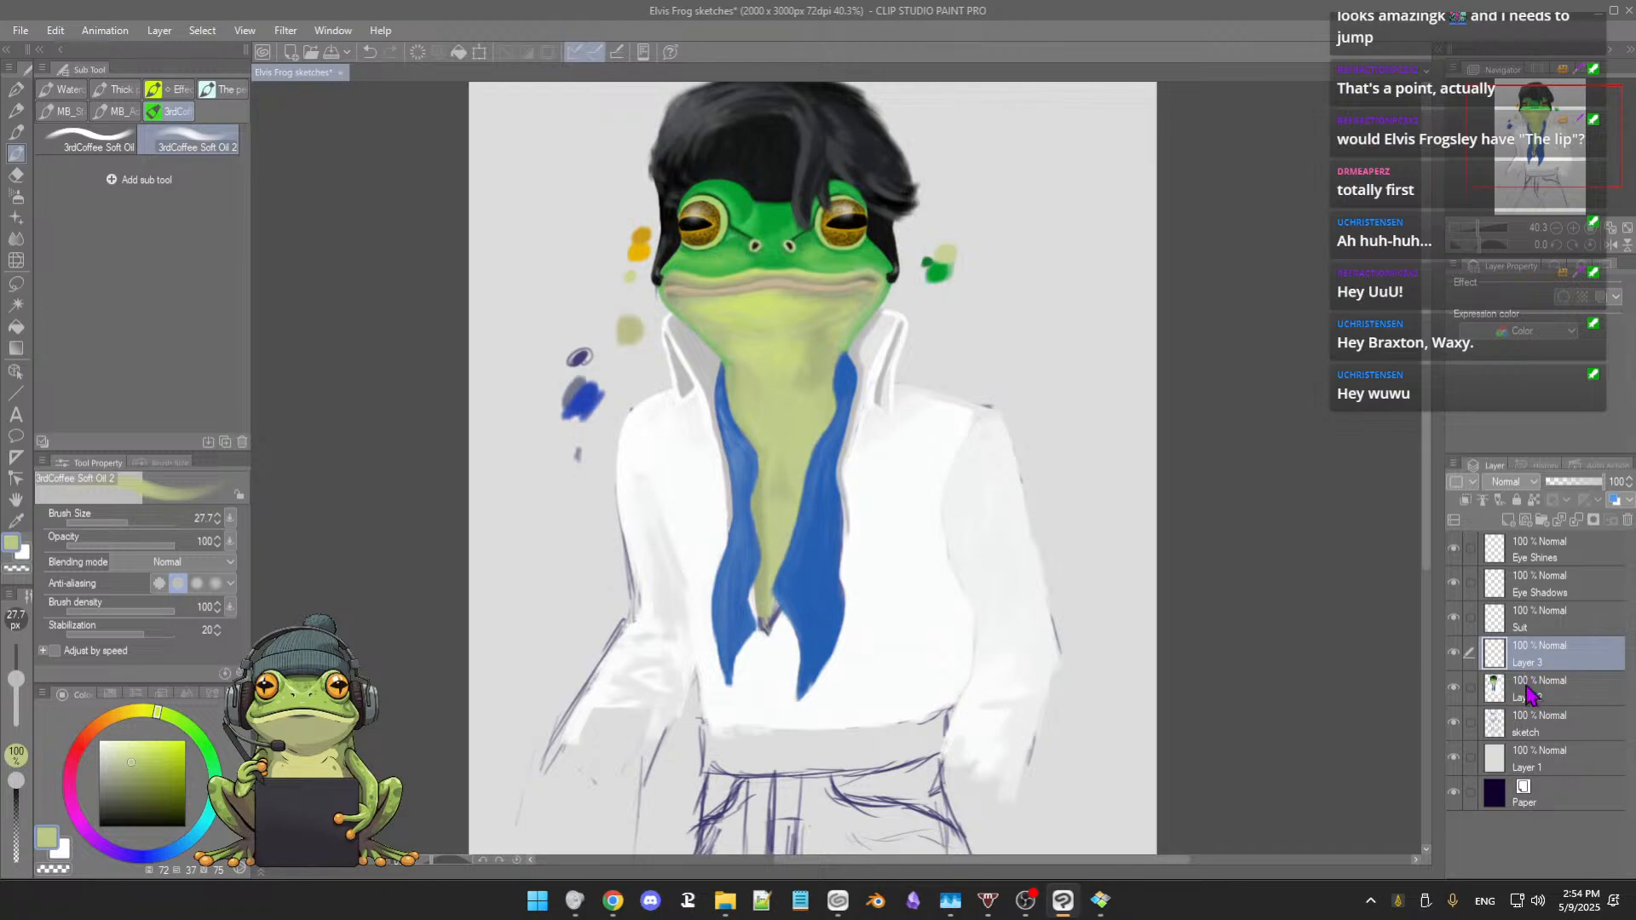
# Step: On Layer 2, erase the green, yellow, olive and blue colour swatches around the frog's head and shoulders, and save the file
pyautogui.click(1559, 700)
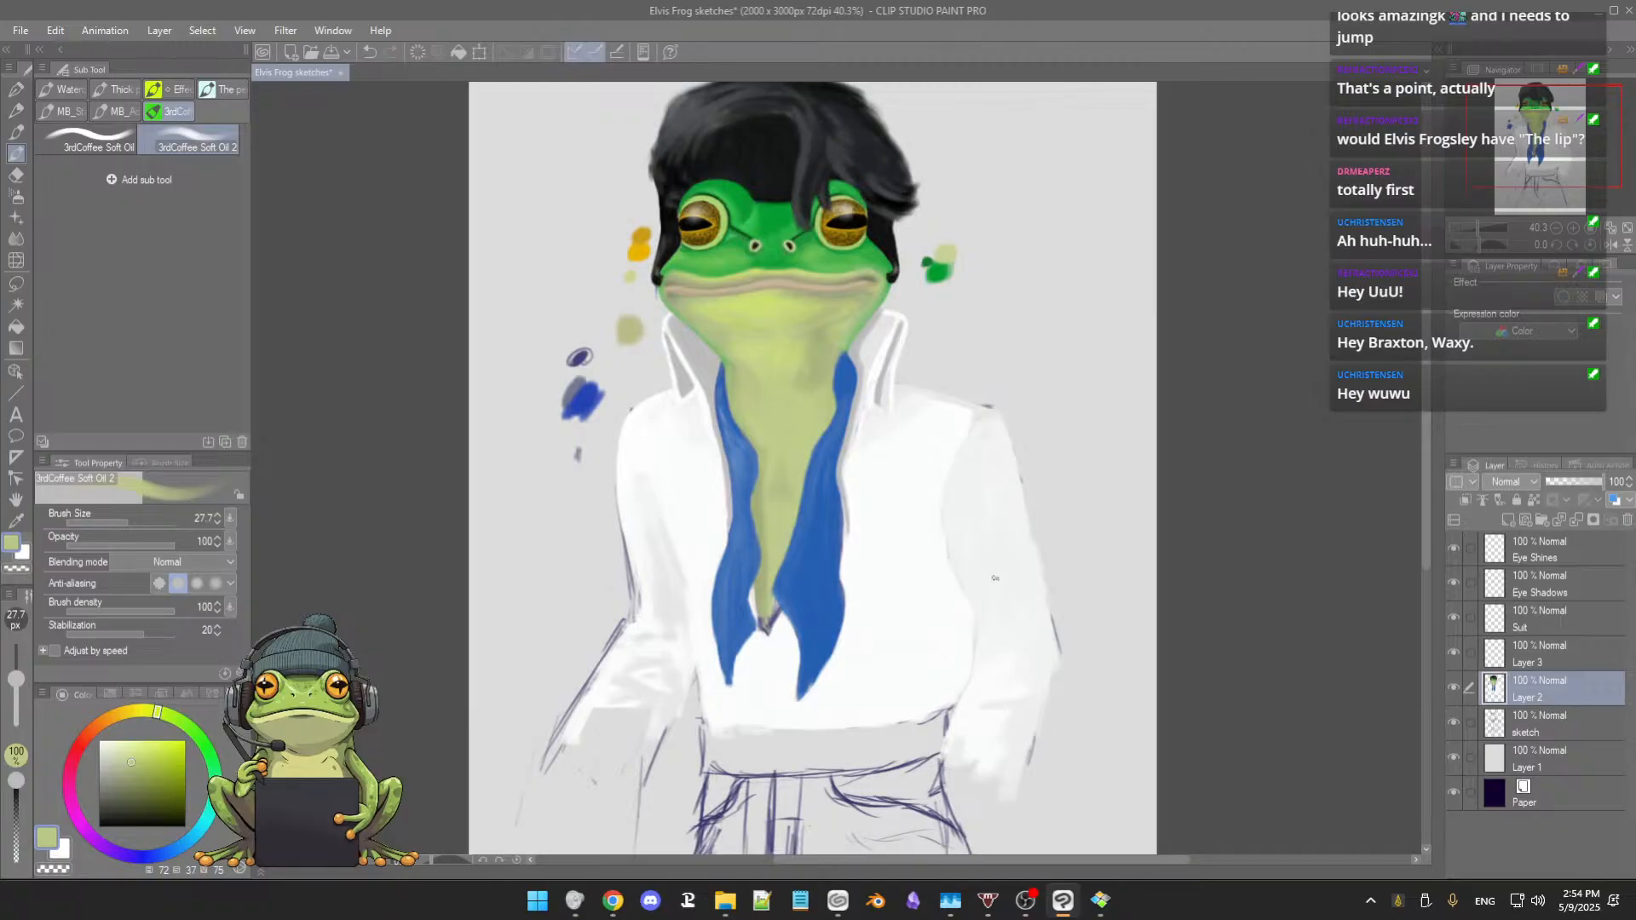
pyautogui.scroll(-3, 995, 578)
pyautogui.moveTo(995, 579); pyautogui.dragTo(995, 555)
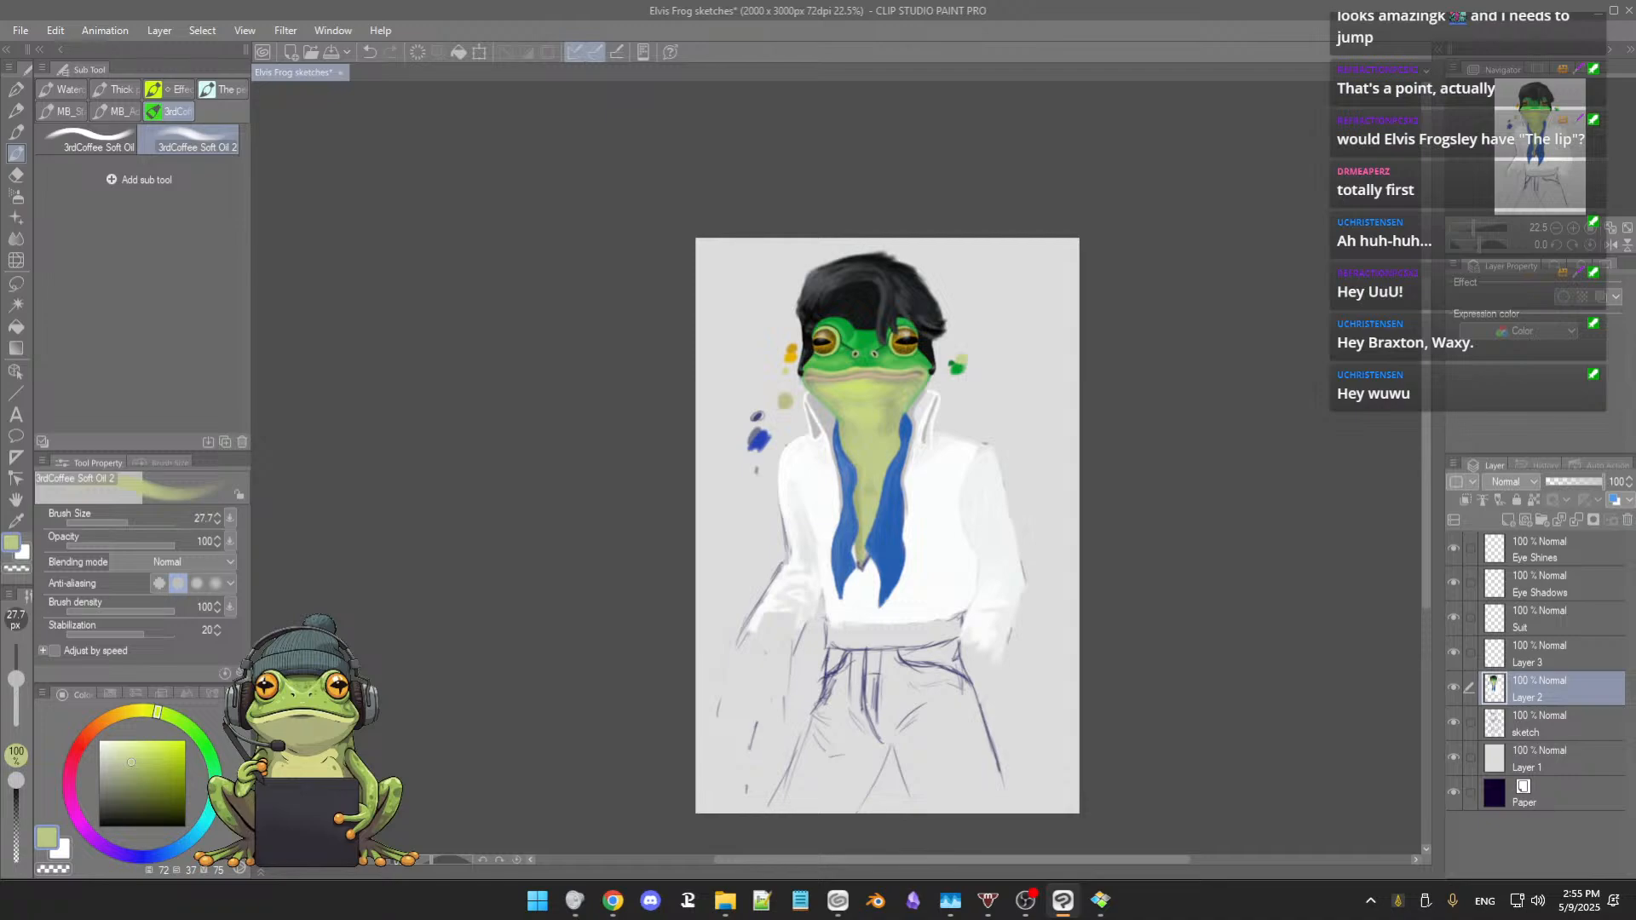
pyautogui.moveTo(970, 594); pyautogui.dragTo(1087, 826)
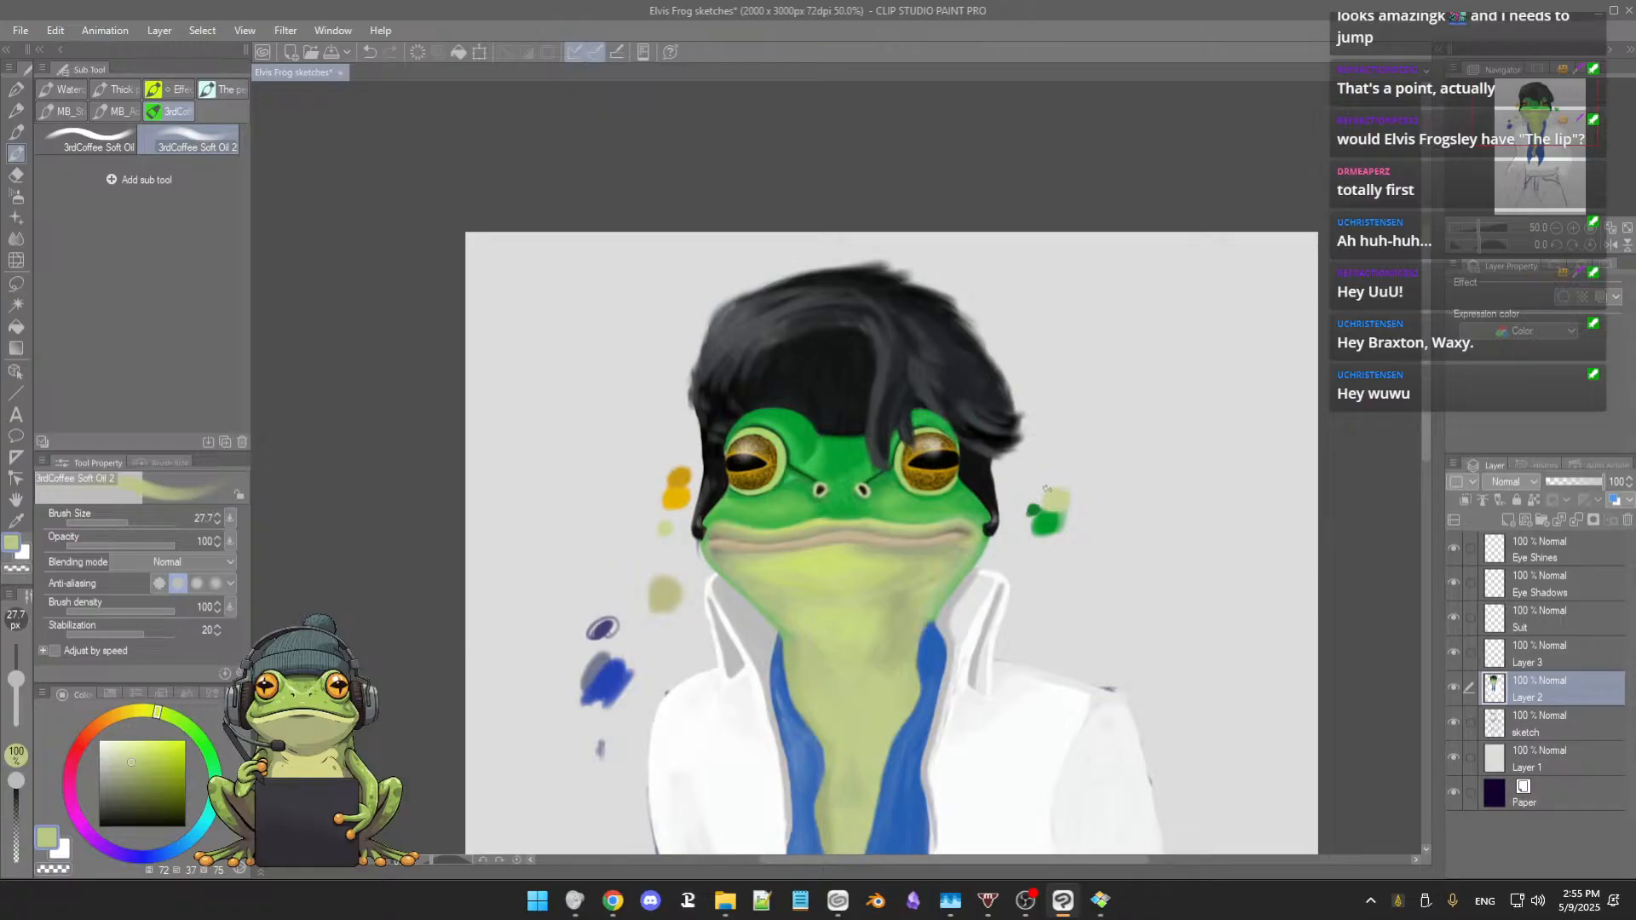
pyautogui.press('e')
pyautogui.moveTo(1064, 493)
pyautogui.mouseDown()
pyautogui.moveTo(1032, 506)
pyautogui.moveTo(1043, 525)
pyautogui.moveTo(1166, 465)
pyautogui.mouseUp()
pyautogui.press('b')
pyautogui.press('e')
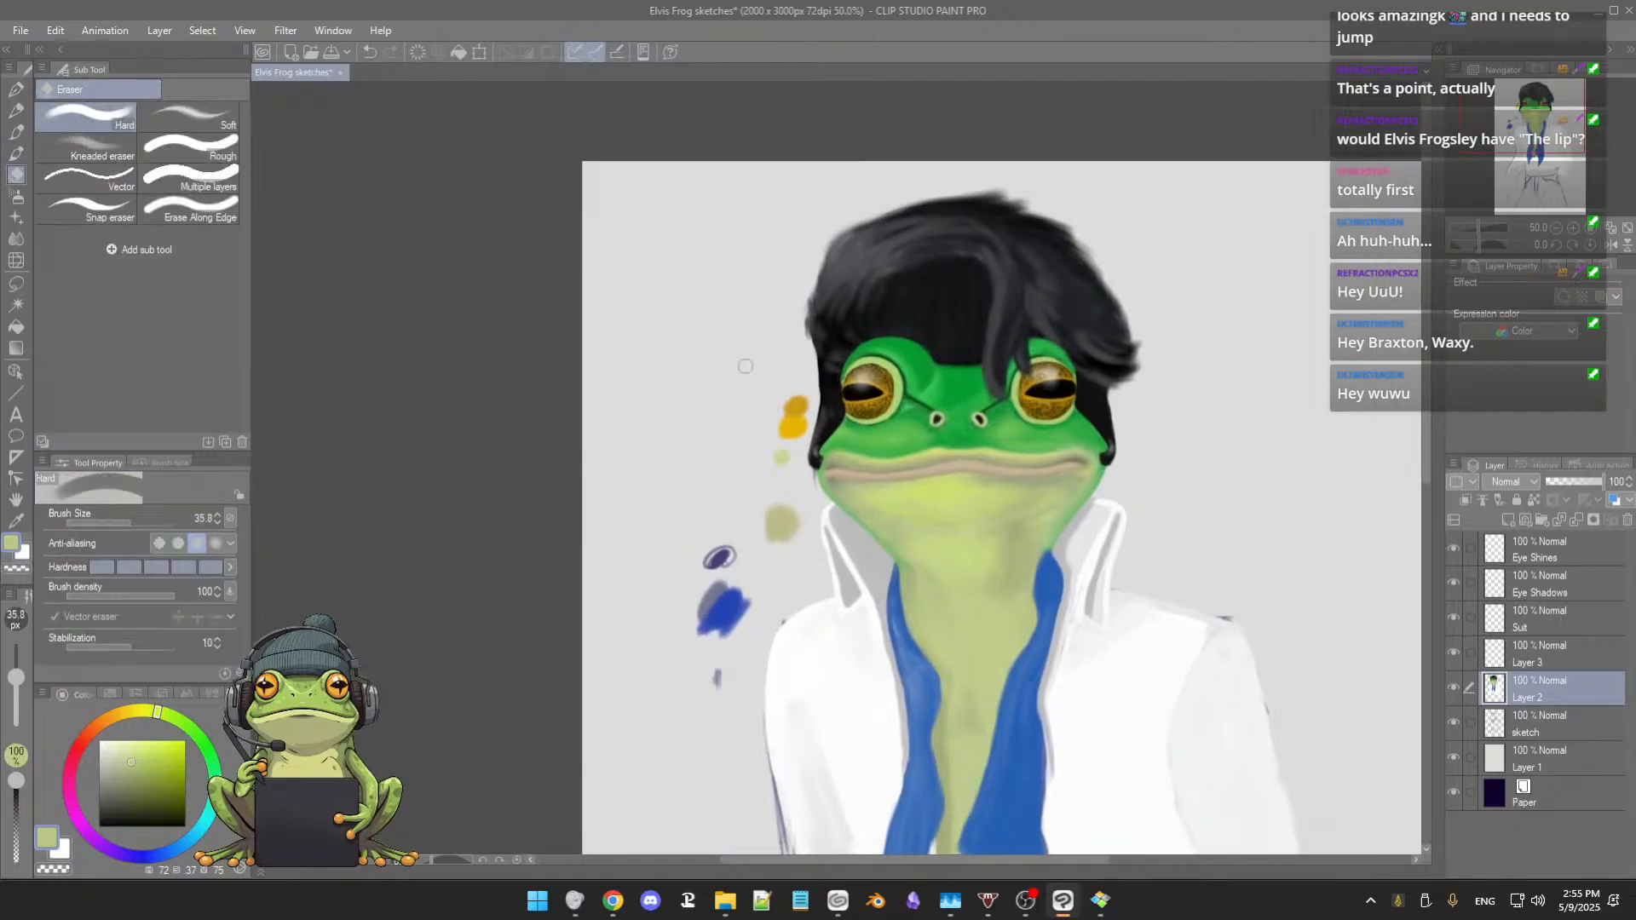
pyautogui.moveTo(783, 398)
pyautogui.mouseDown()
pyautogui.moveTo(791, 415)
pyautogui.moveTo(802, 402)
pyautogui.moveTo(782, 443)
pyautogui.moveTo(801, 426)
pyautogui.moveTo(785, 432)
pyautogui.moveTo(775, 412)
pyautogui.moveTo(767, 529)
pyautogui.moveTo(801, 515)
pyautogui.mouseUp()
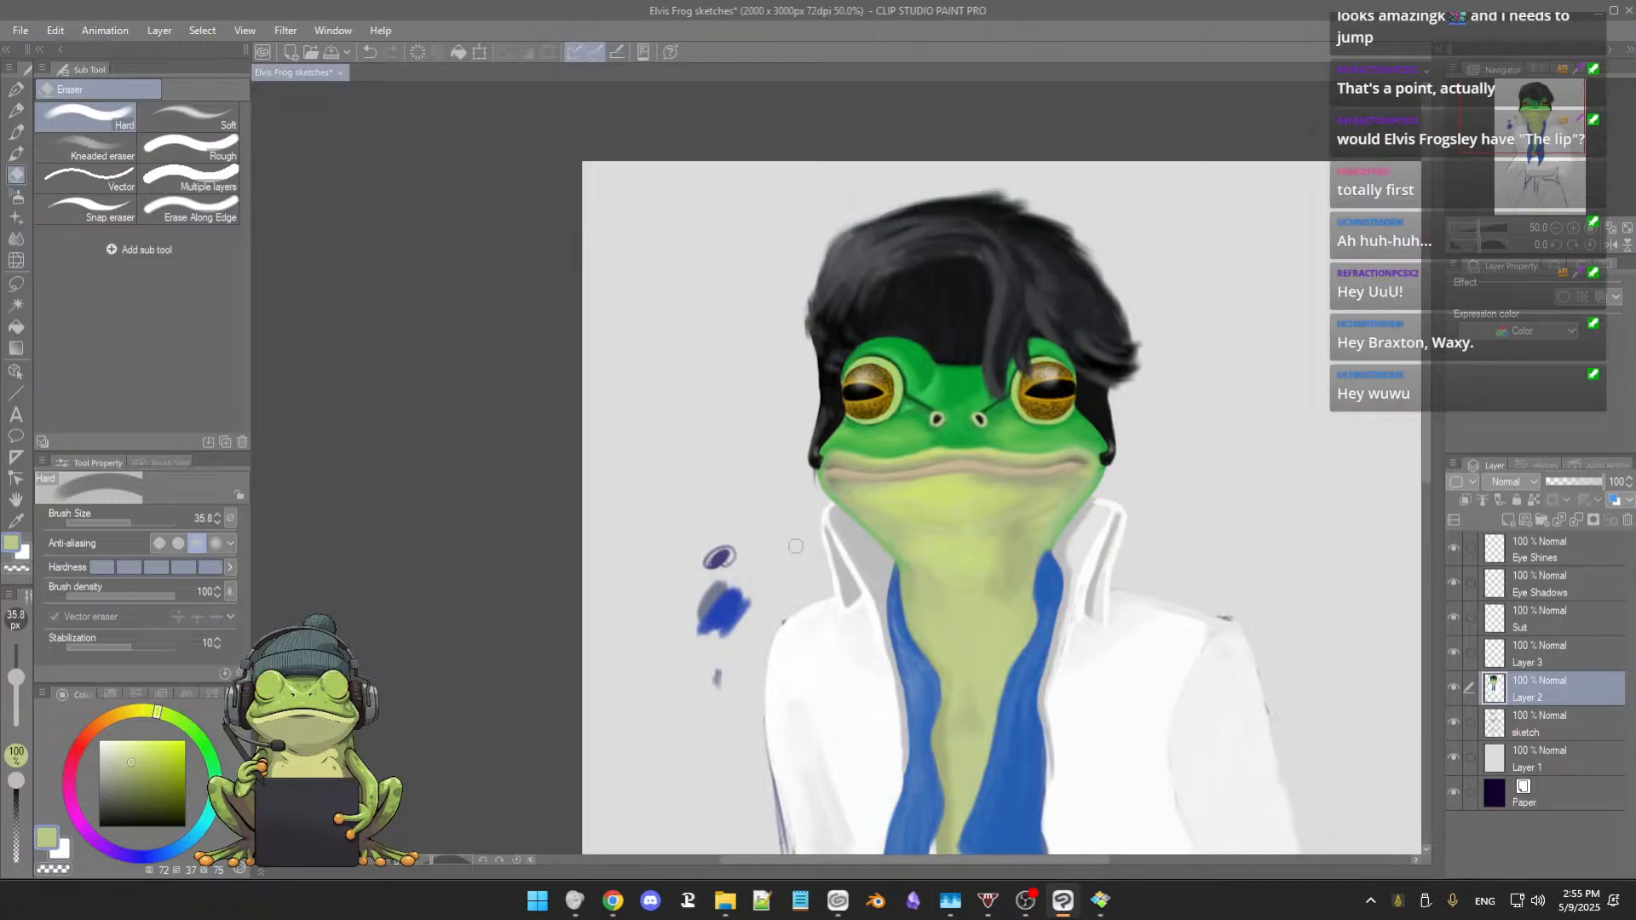
pyautogui.moveTo(749, 562)
pyautogui.mouseDown()
pyautogui.moveTo(705, 583)
pyautogui.moveTo(715, 552)
pyautogui.moveTo(703, 596)
pyautogui.moveTo(725, 578)
pyautogui.moveTo(690, 615)
pyautogui.moveTo(688, 635)
pyautogui.moveTo(719, 588)
pyautogui.moveTo(711, 634)
pyautogui.moveTo(738, 572)
pyautogui.moveTo(714, 628)
pyautogui.moveTo(732, 634)
pyautogui.moveTo(753, 592)
pyautogui.moveTo(724, 671)
pyautogui.mouseUp()
pyautogui.hotkey('ctrl', 's')
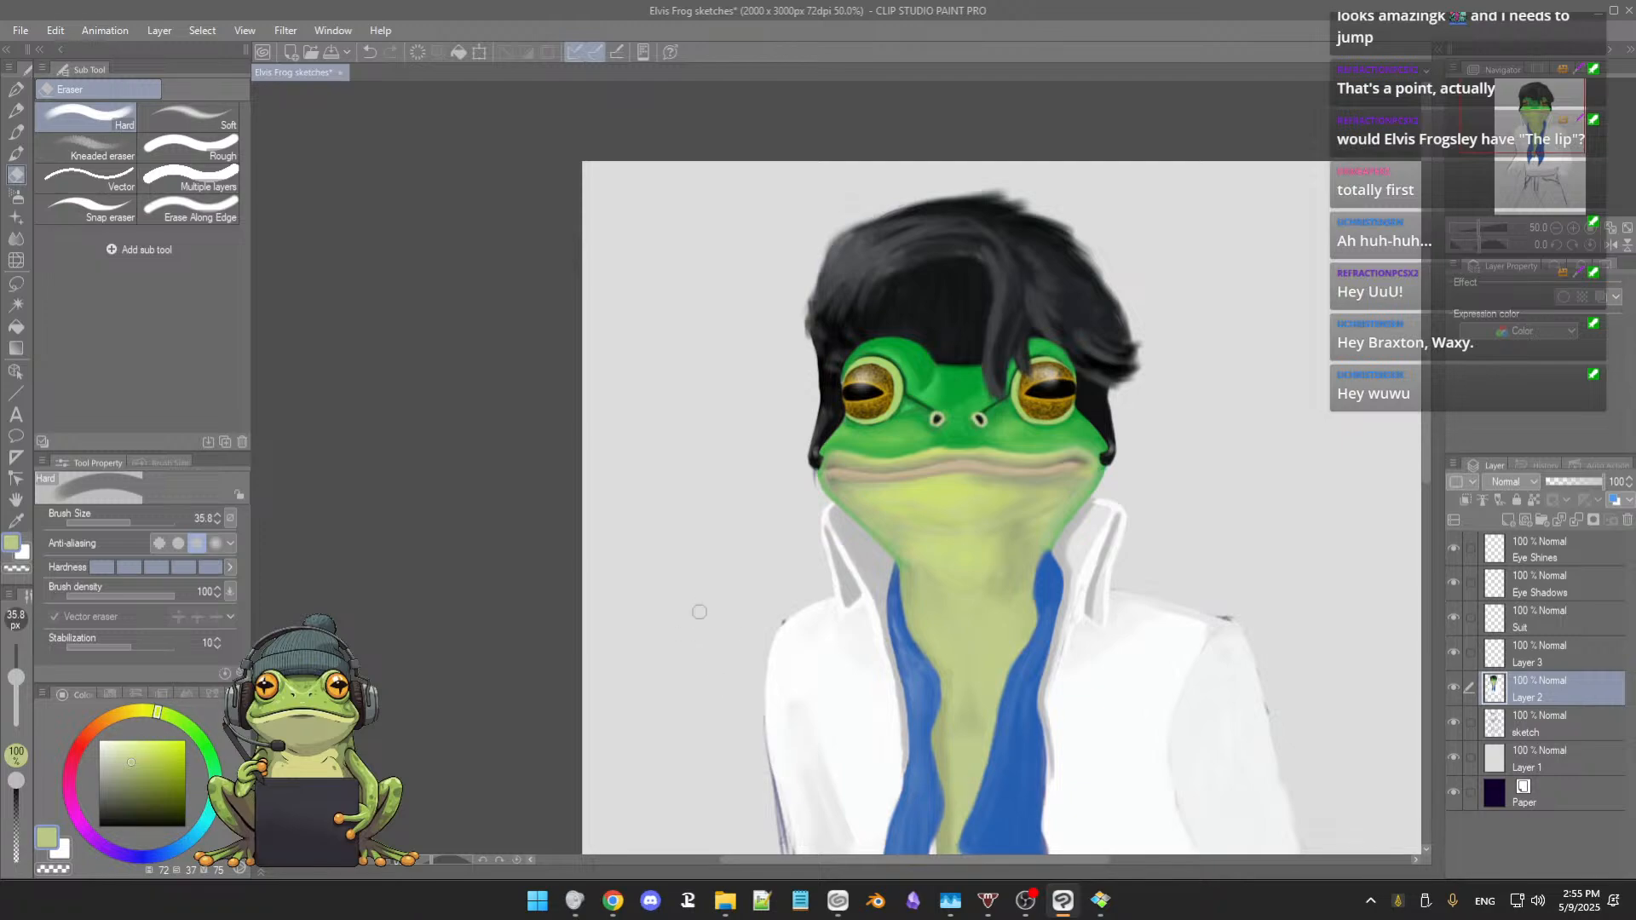
# Step: Return to the 3rdCoffee Soft Oil 2 brush and hide the sketch layer
pyautogui.press('b')
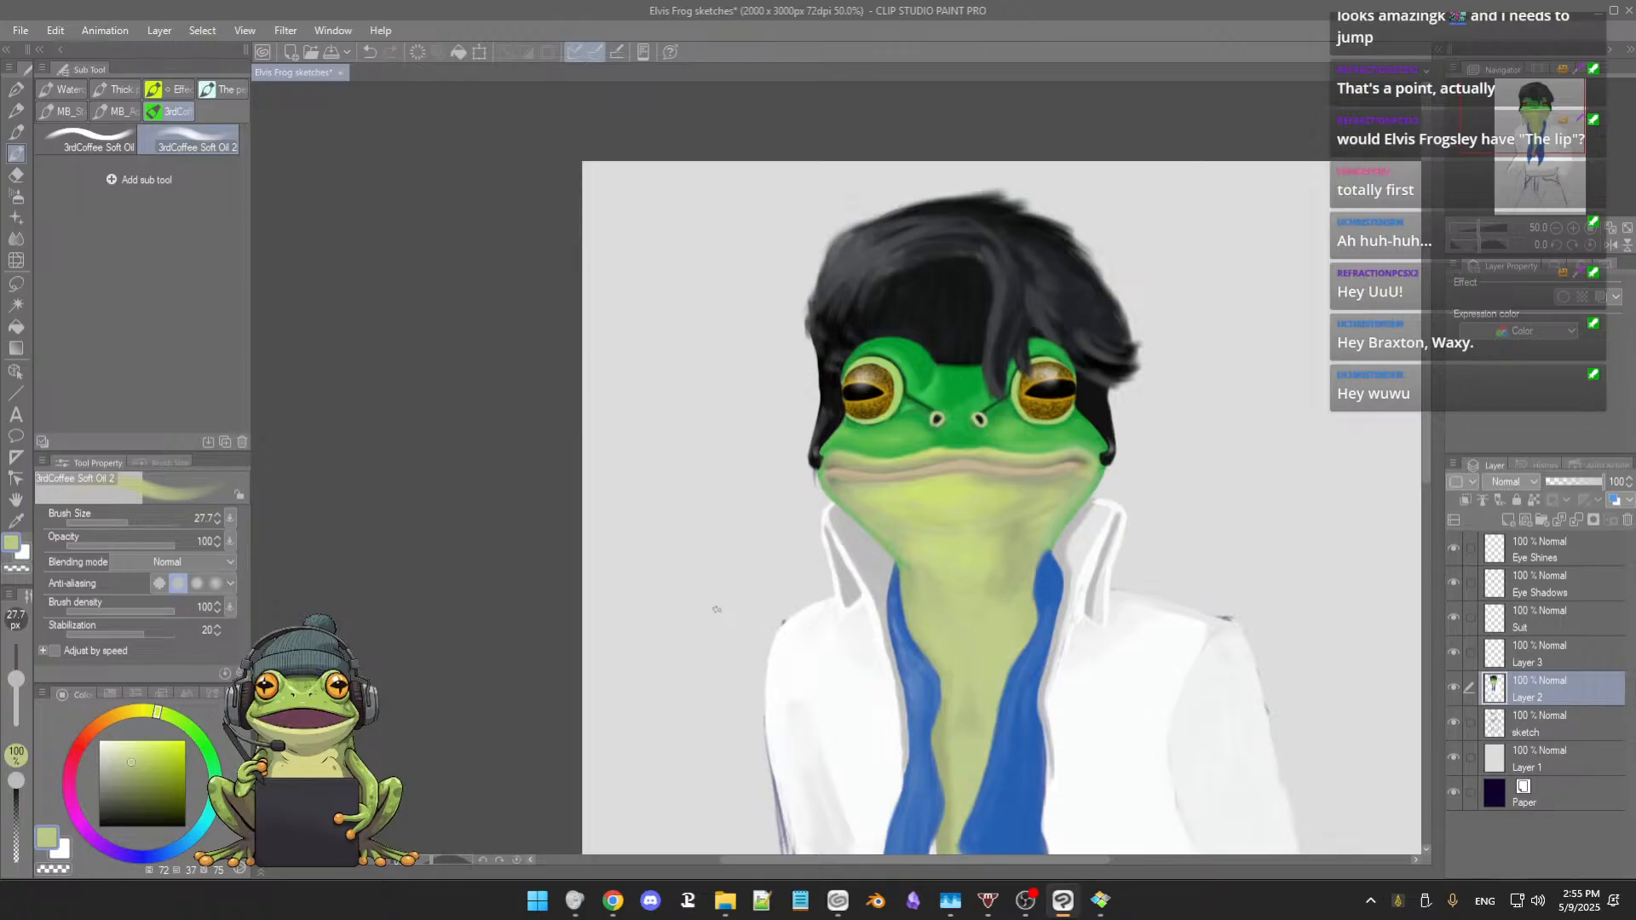
pyautogui.scroll(1, 715, 604)
pyautogui.moveTo(864, 542)
pyautogui.mouseDown()
pyautogui.moveTo(705, 523)
pyautogui.moveTo(667, 548)
pyautogui.mouseUp()
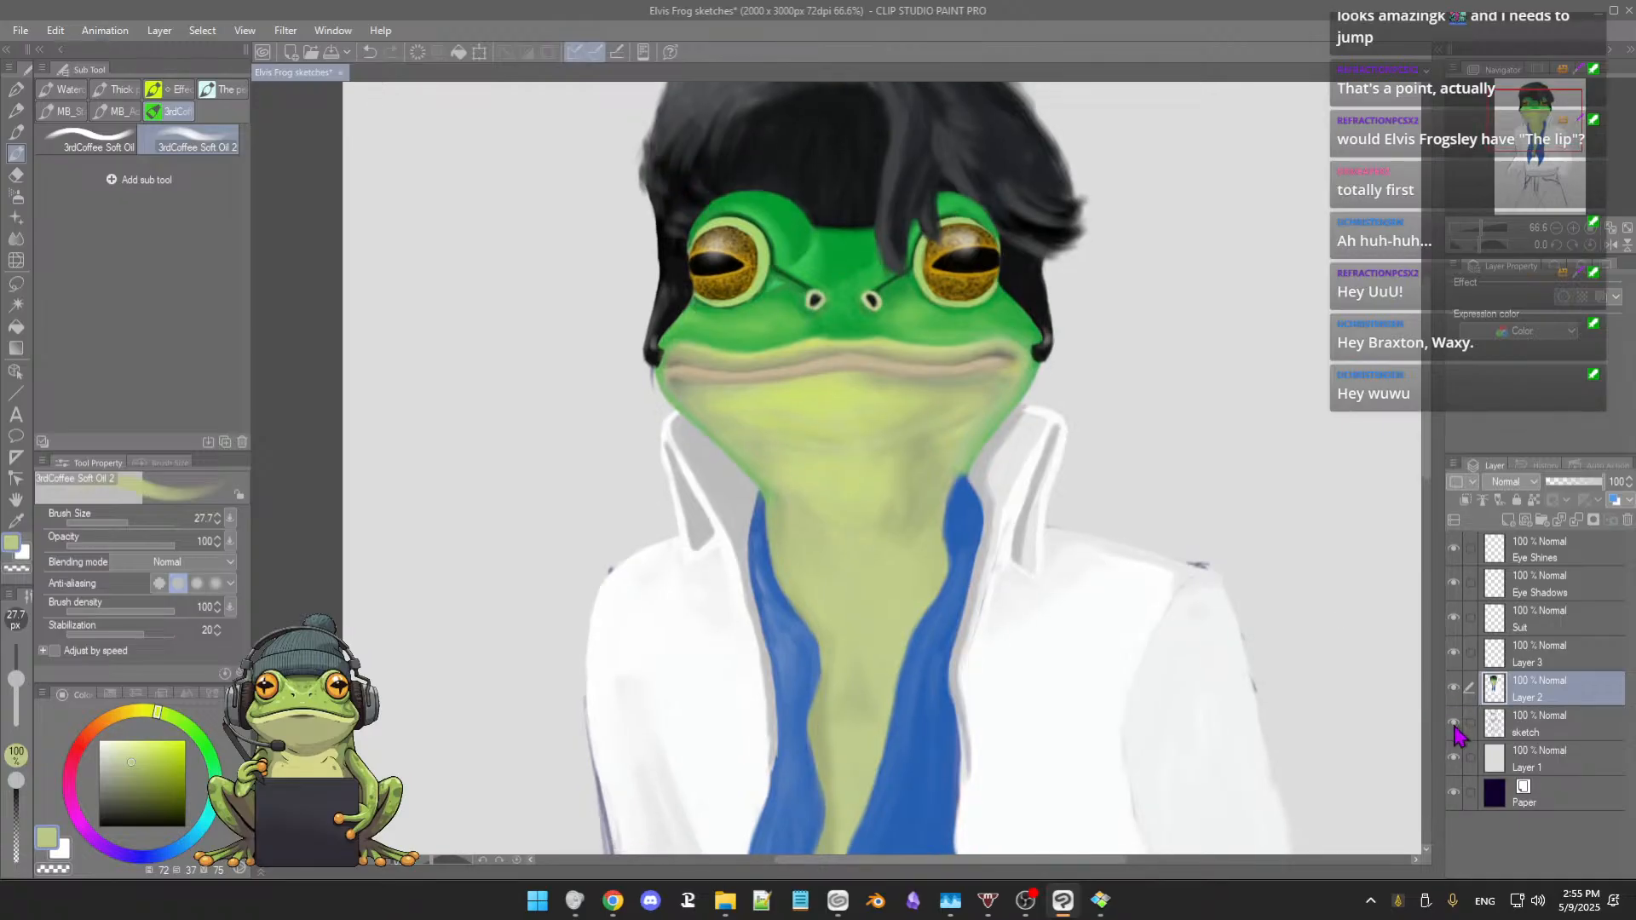
pyautogui.click(1455, 723)
pyautogui.click(1455, 724)
pyautogui.click(1455, 725)
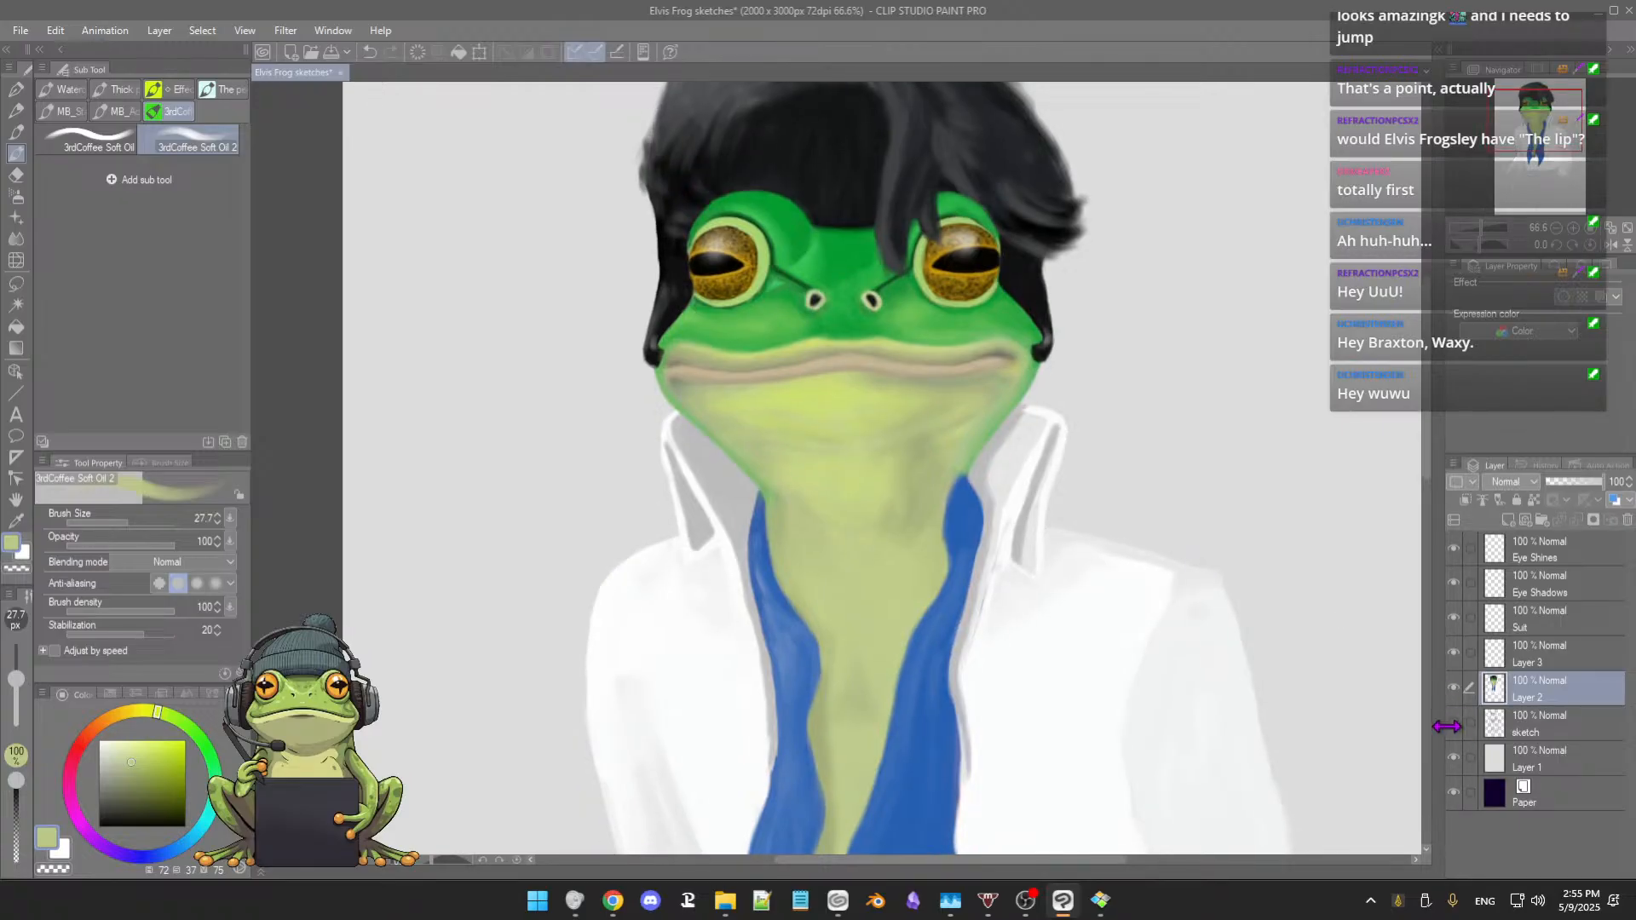
# Step: On Layer 2, extend the green jaw edge over the tip of the blue scarf at the right side of the neck
pyautogui.scroll(1, 968, 547)
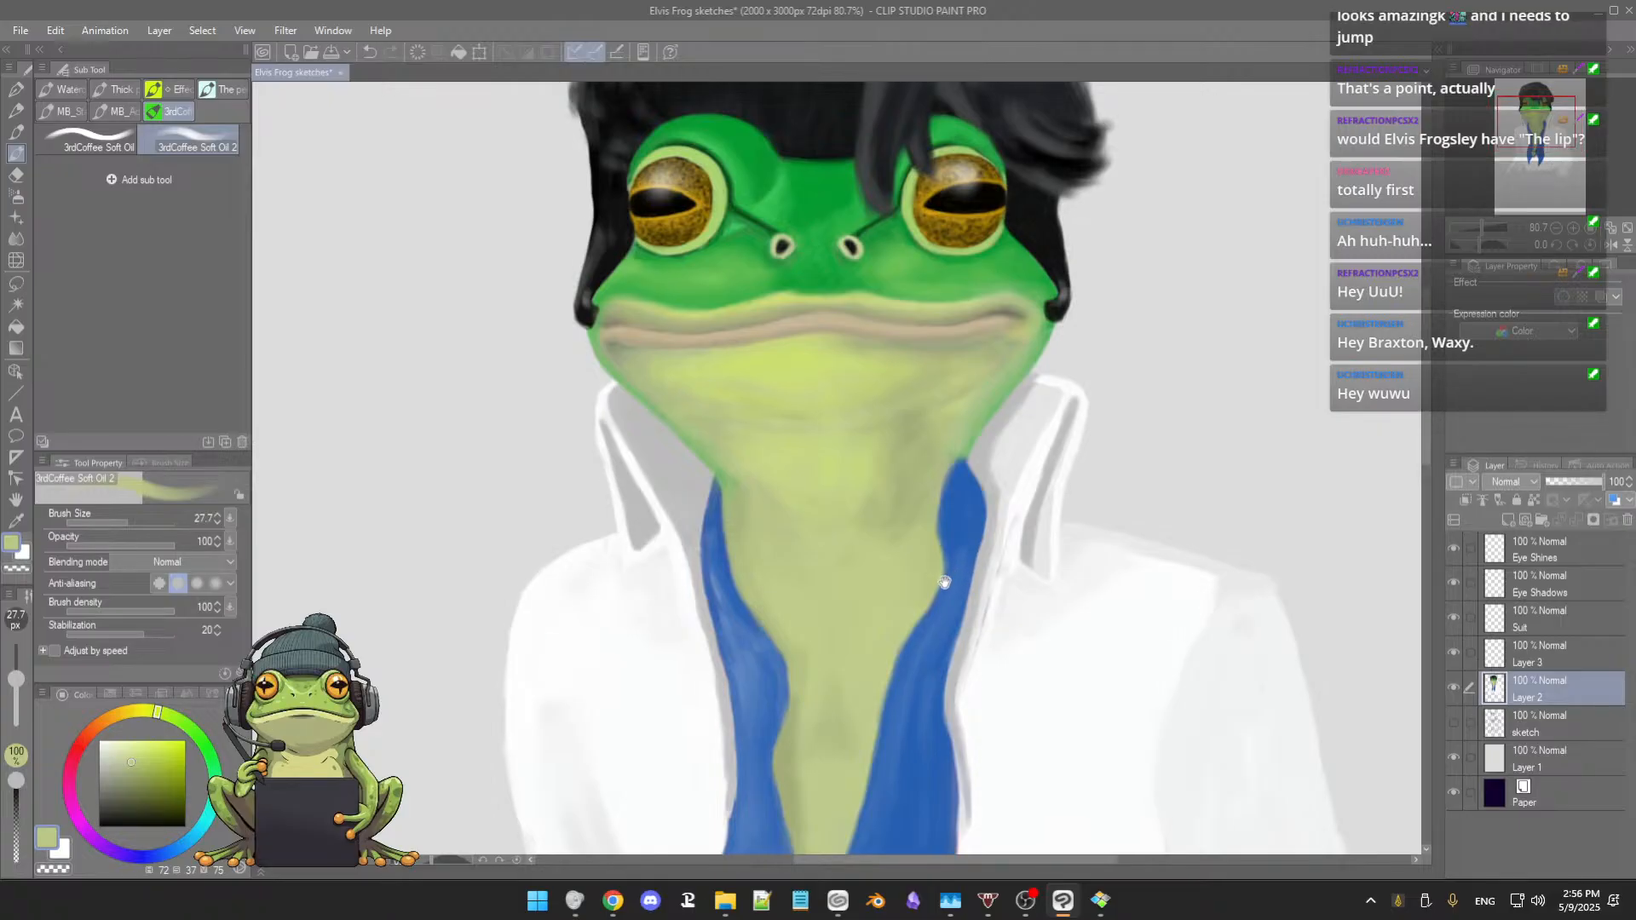
pyautogui.moveTo(944, 580); pyautogui.dragTo(932, 558)
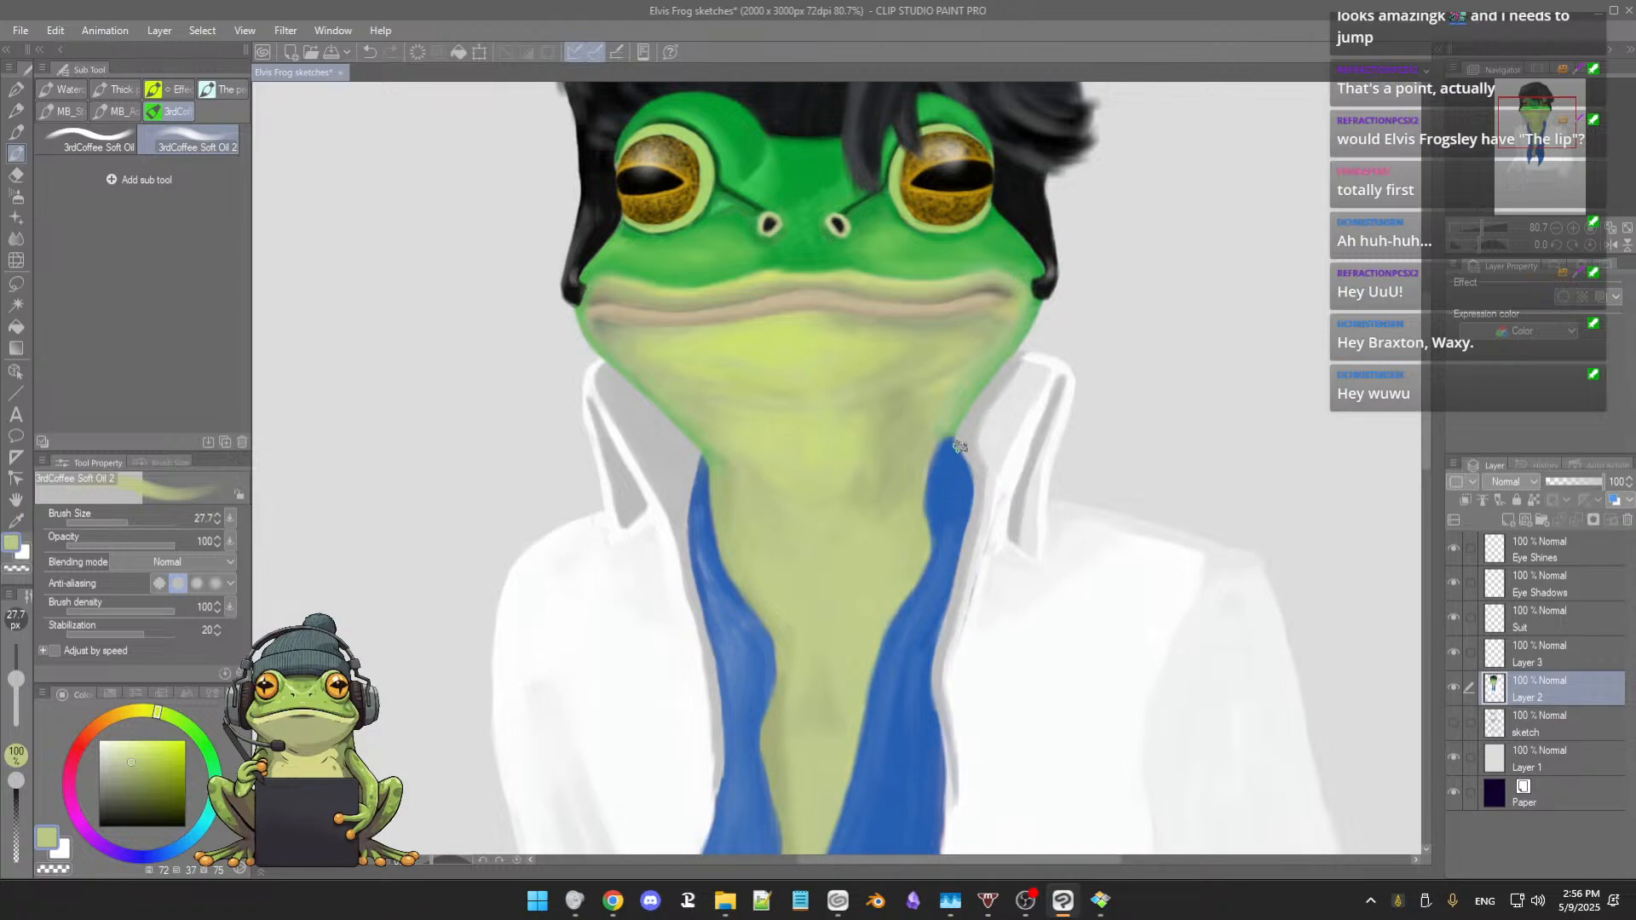
pyautogui.scroll(1, 958, 438)
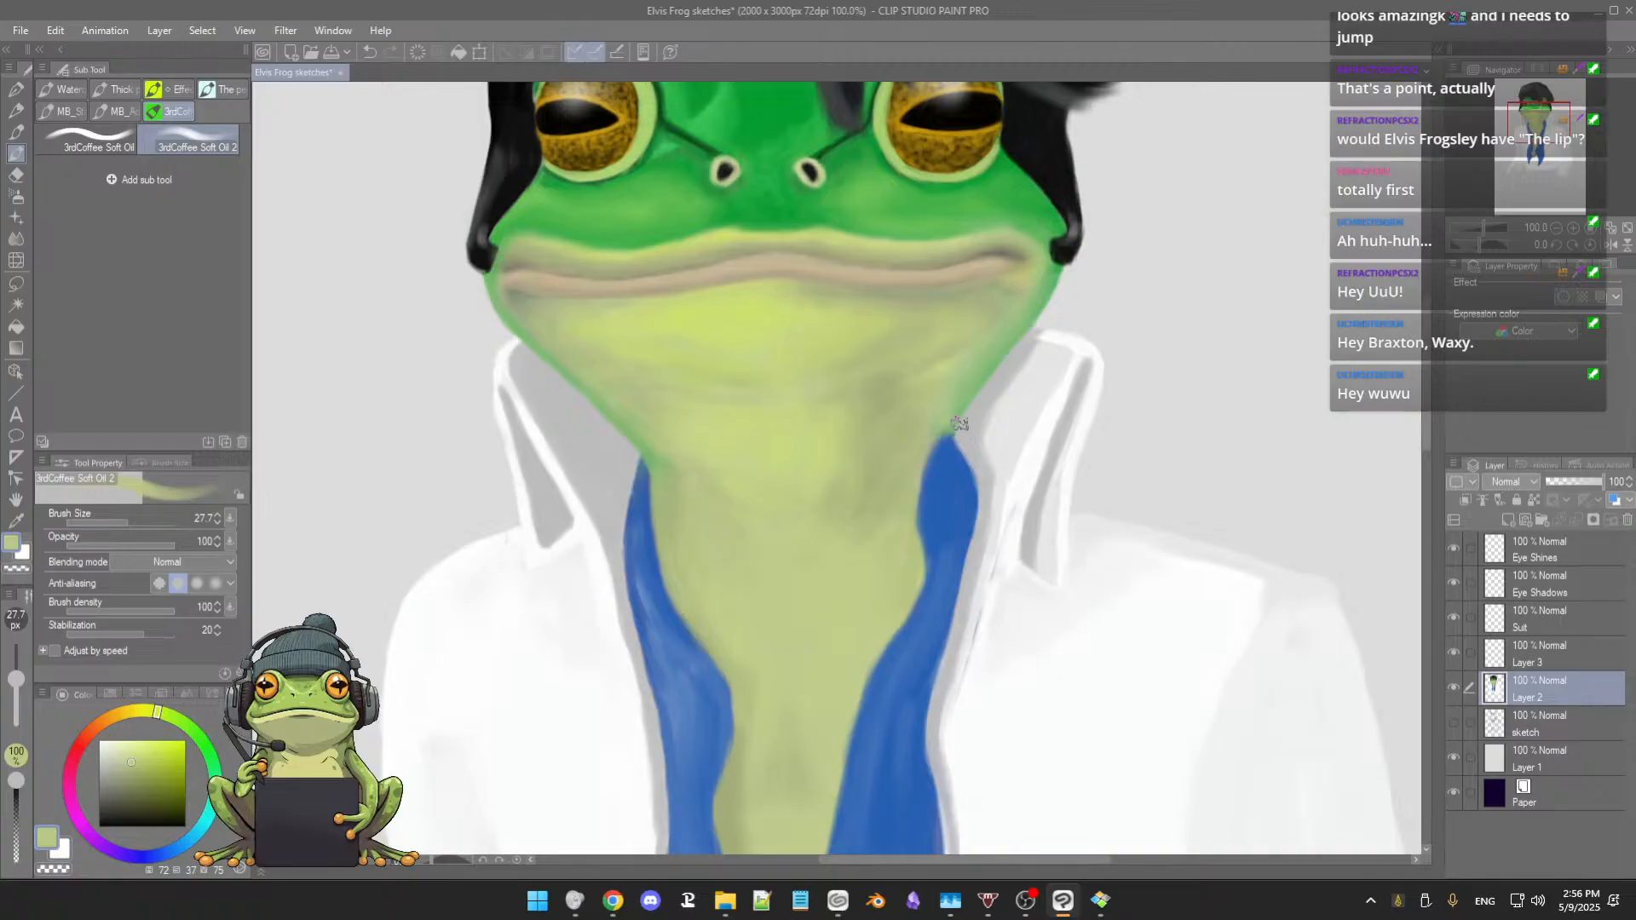
pyautogui.keyDown('alt'); pyautogui.click(929, 451); pyautogui.keyUp('alt')
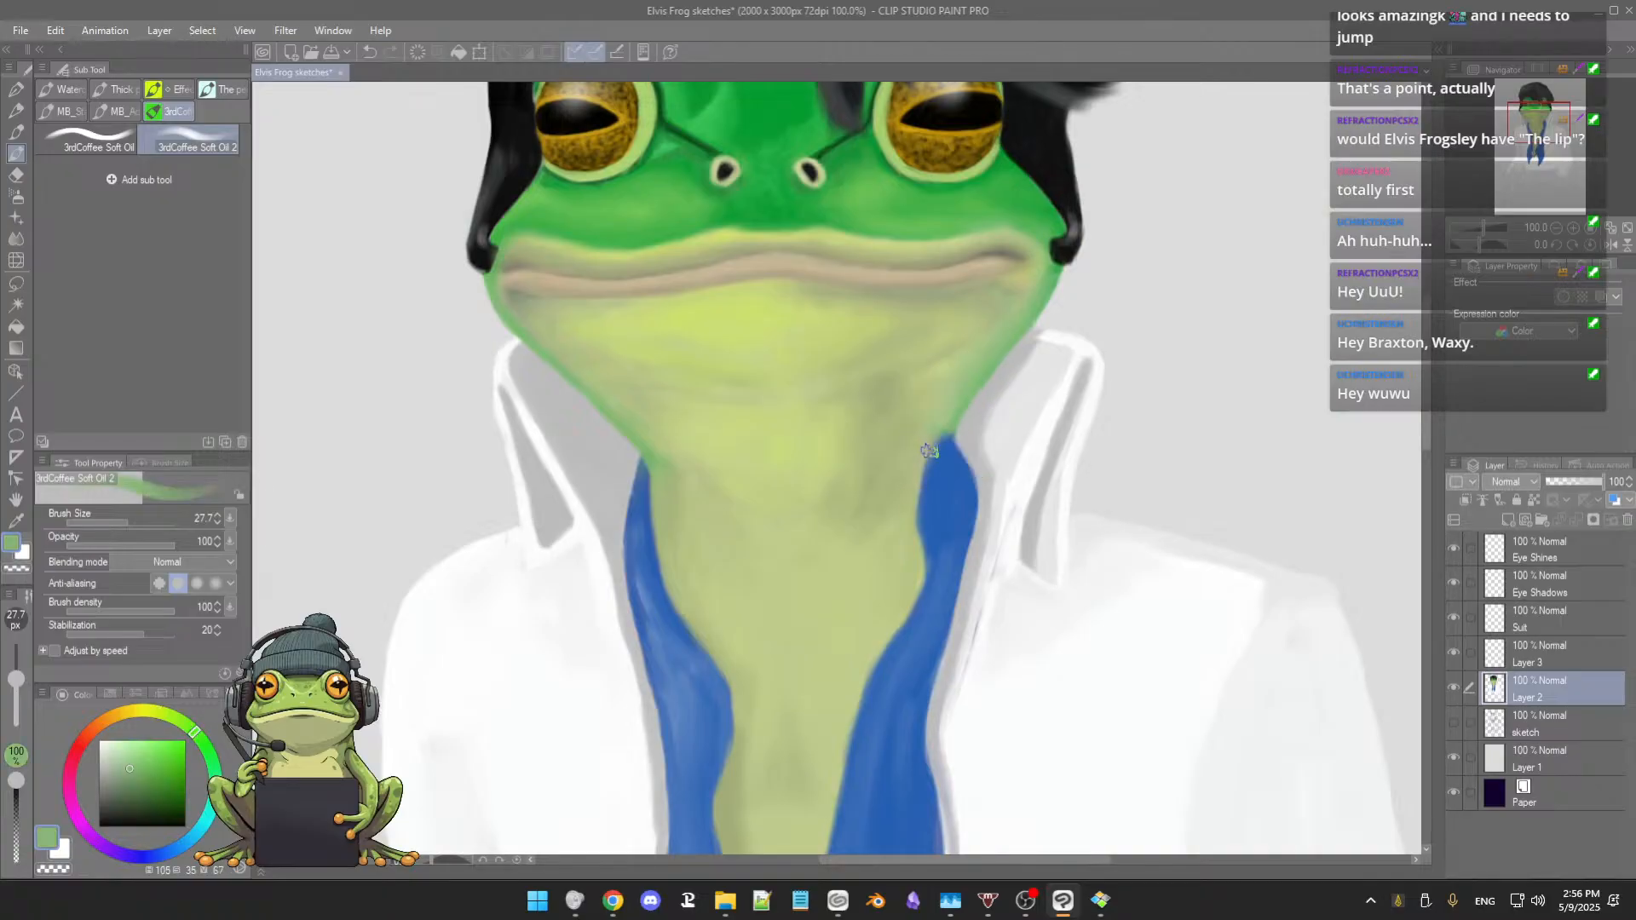
pyautogui.moveTo(945, 452); pyautogui.dragTo(945, 460)
pyautogui.keyDown('alt'); pyautogui.click(935, 455); pyautogui.keyUp('alt')
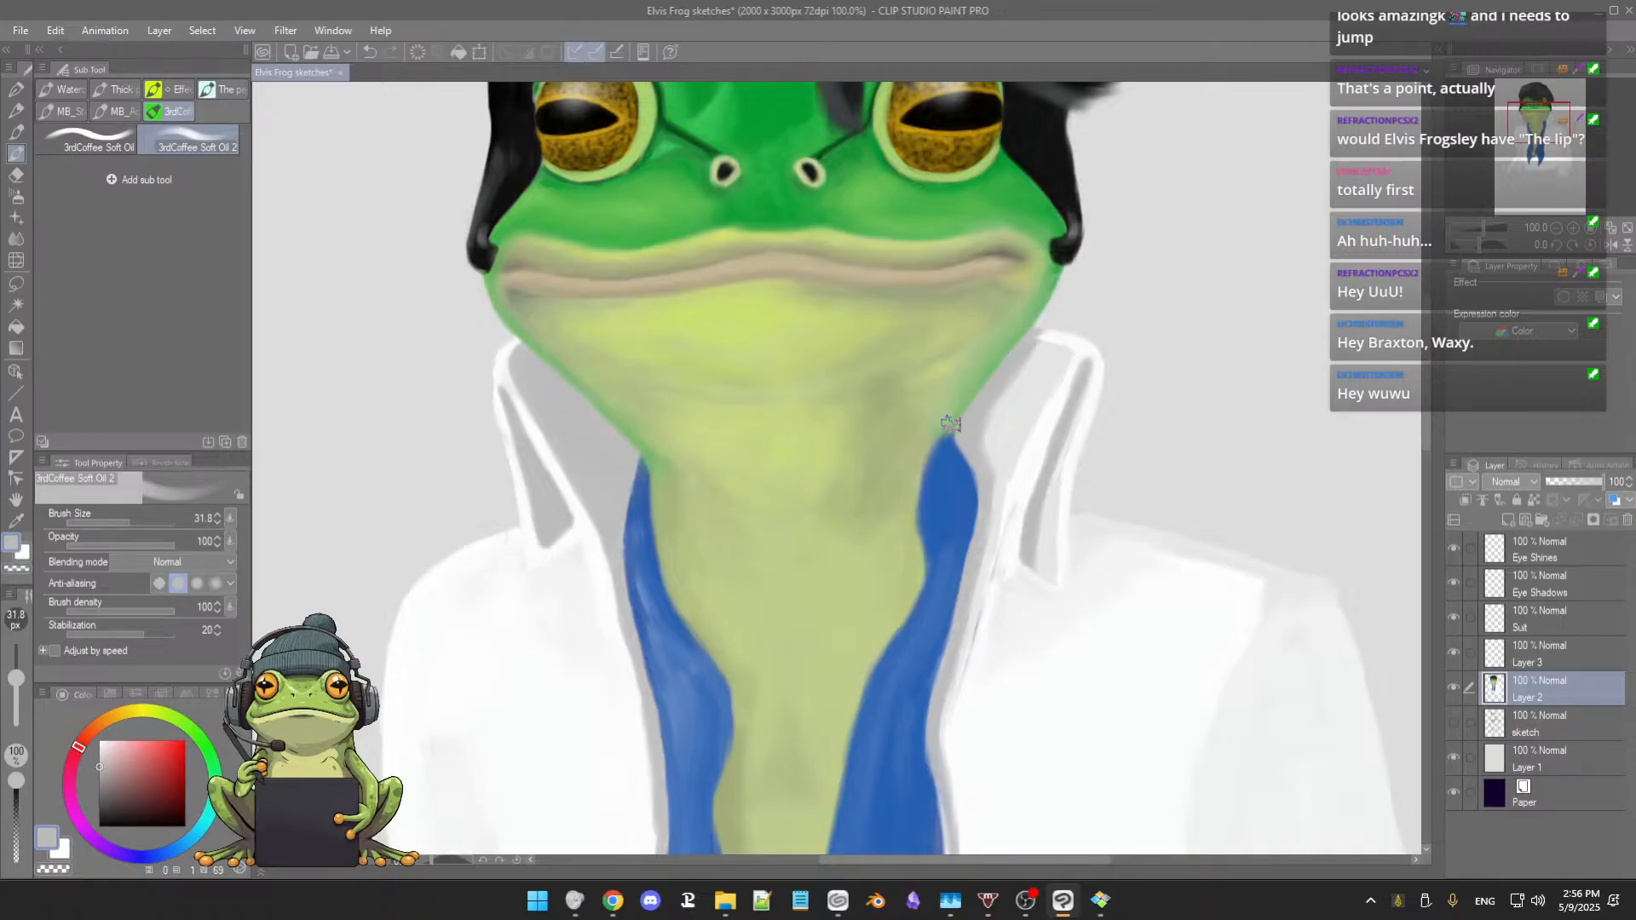
pyautogui.keyDown('alt'); pyautogui.click(950, 424); pyautogui.keyUp('alt')
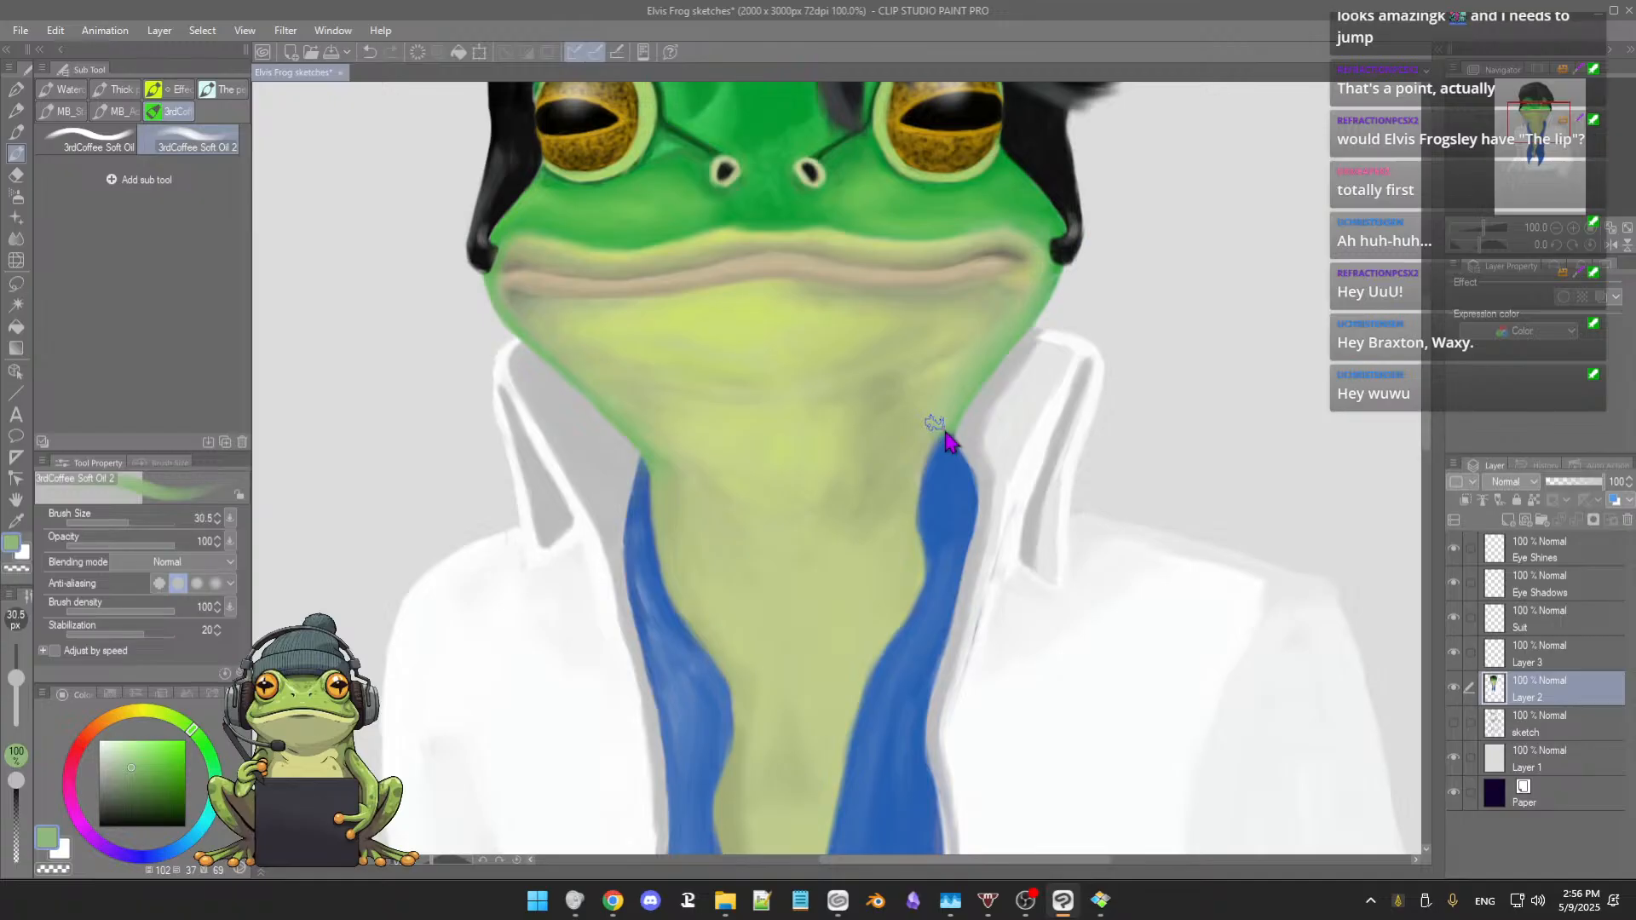
pyautogui.press('[')
# Step: Soften the green shading down the right side of the neck beside the scarf with greens sampled from the surrounding skin
pyautogui.keyDown('alt'); pyautogui.click(905, 542); pyautogui.keyUp('alt')
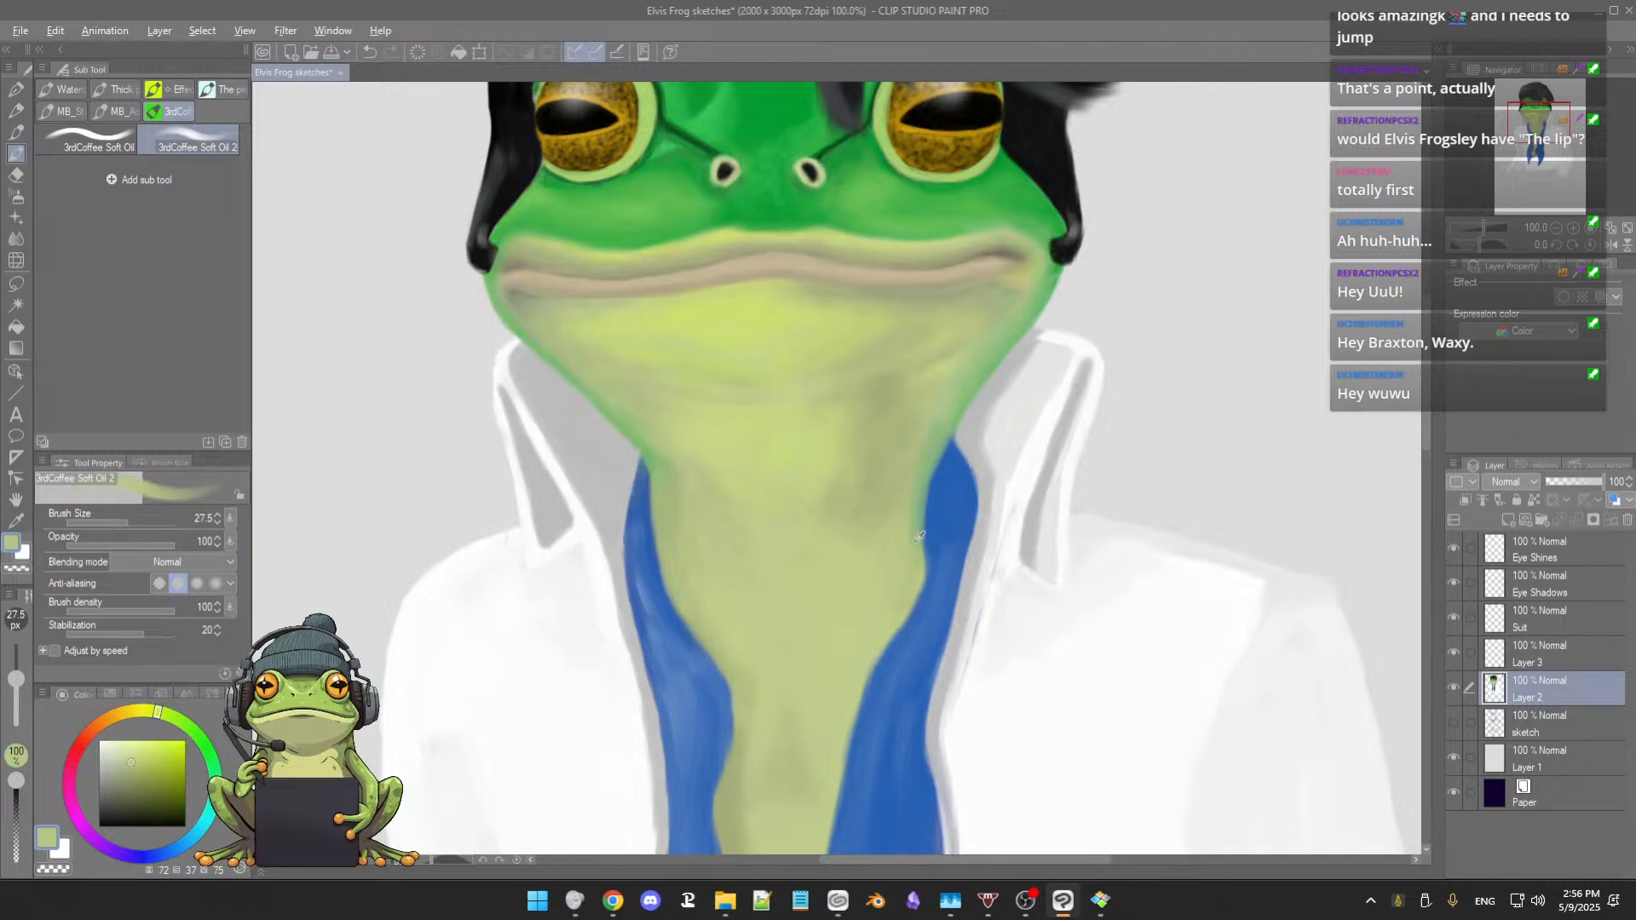
pyautogui.keyDown('alt'); pyautogui.click(917, 536); pyautogui.keyUp('alt')
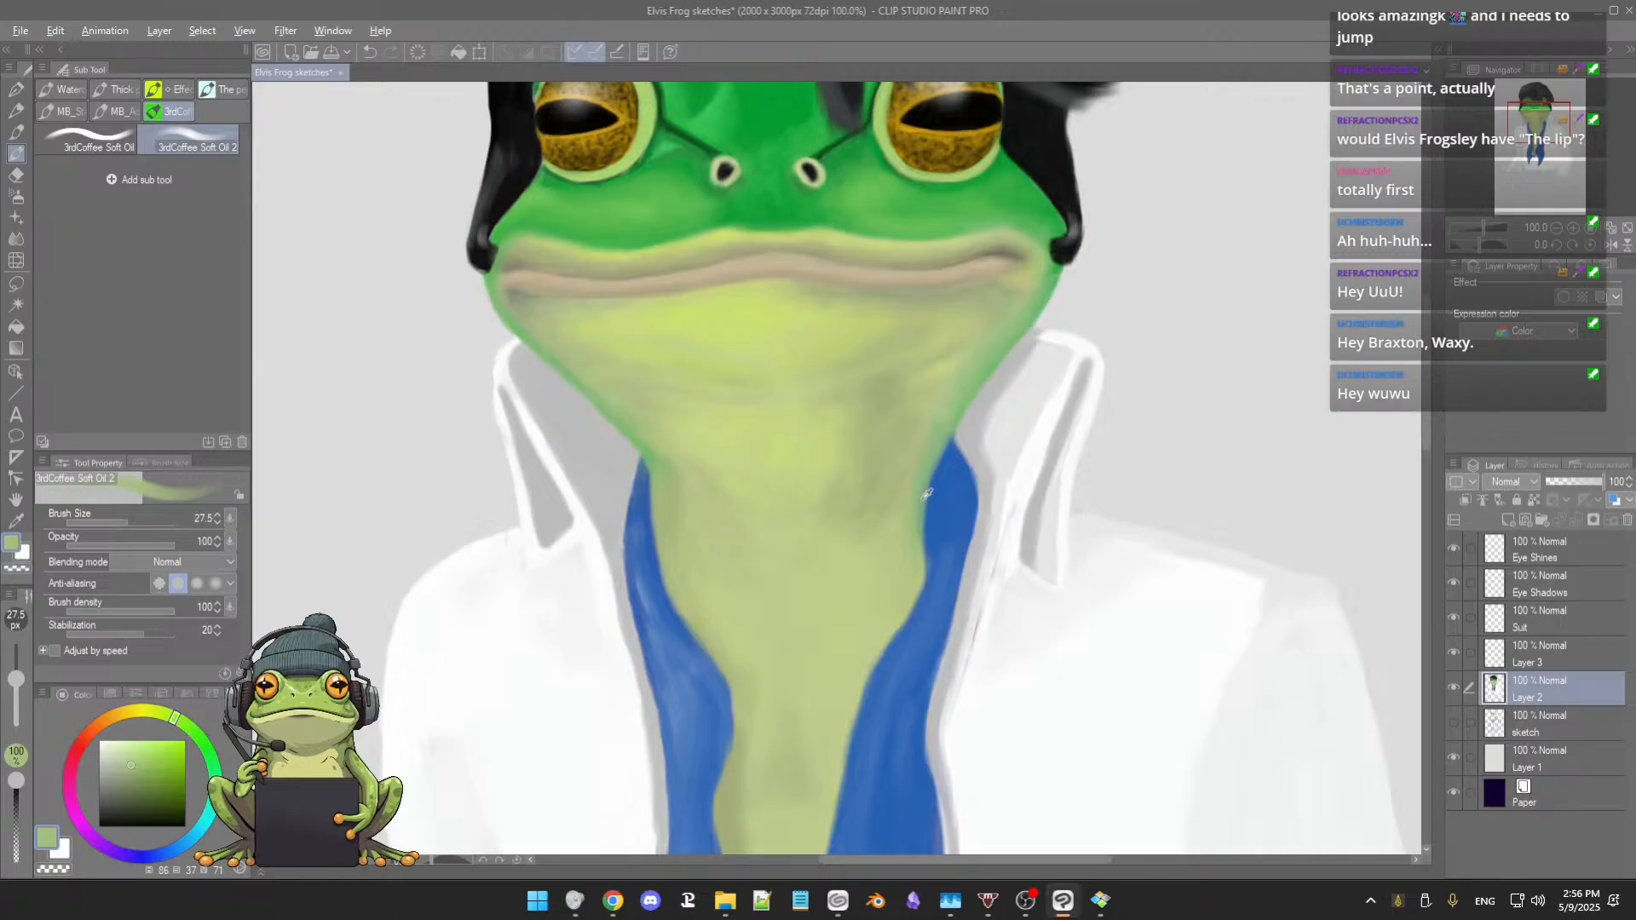
pyautogui.keyDown('alt'); pyautogui.click(918, 482); pyautogui.keyUp('alt')
pyautogui.keyDown('alt'); pyautogui.click(912, 506); pyautogui.keyUp('alt')
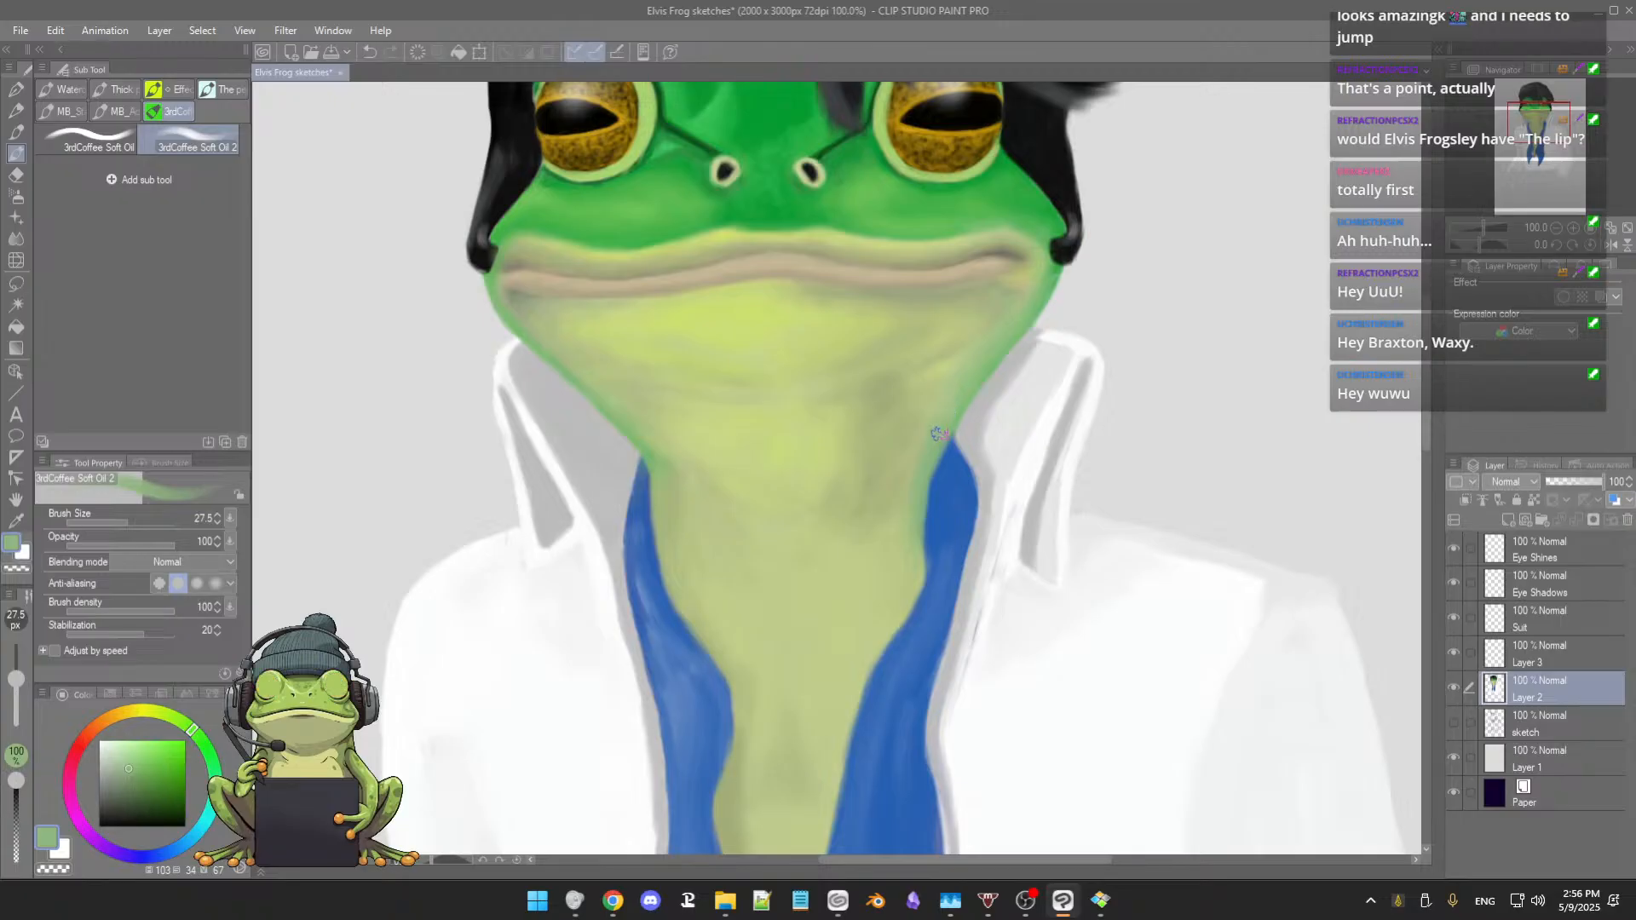
pyautogui.keyDown('alt'); pyautogui.click(936, 408); pyautogui.keyUp('alt')
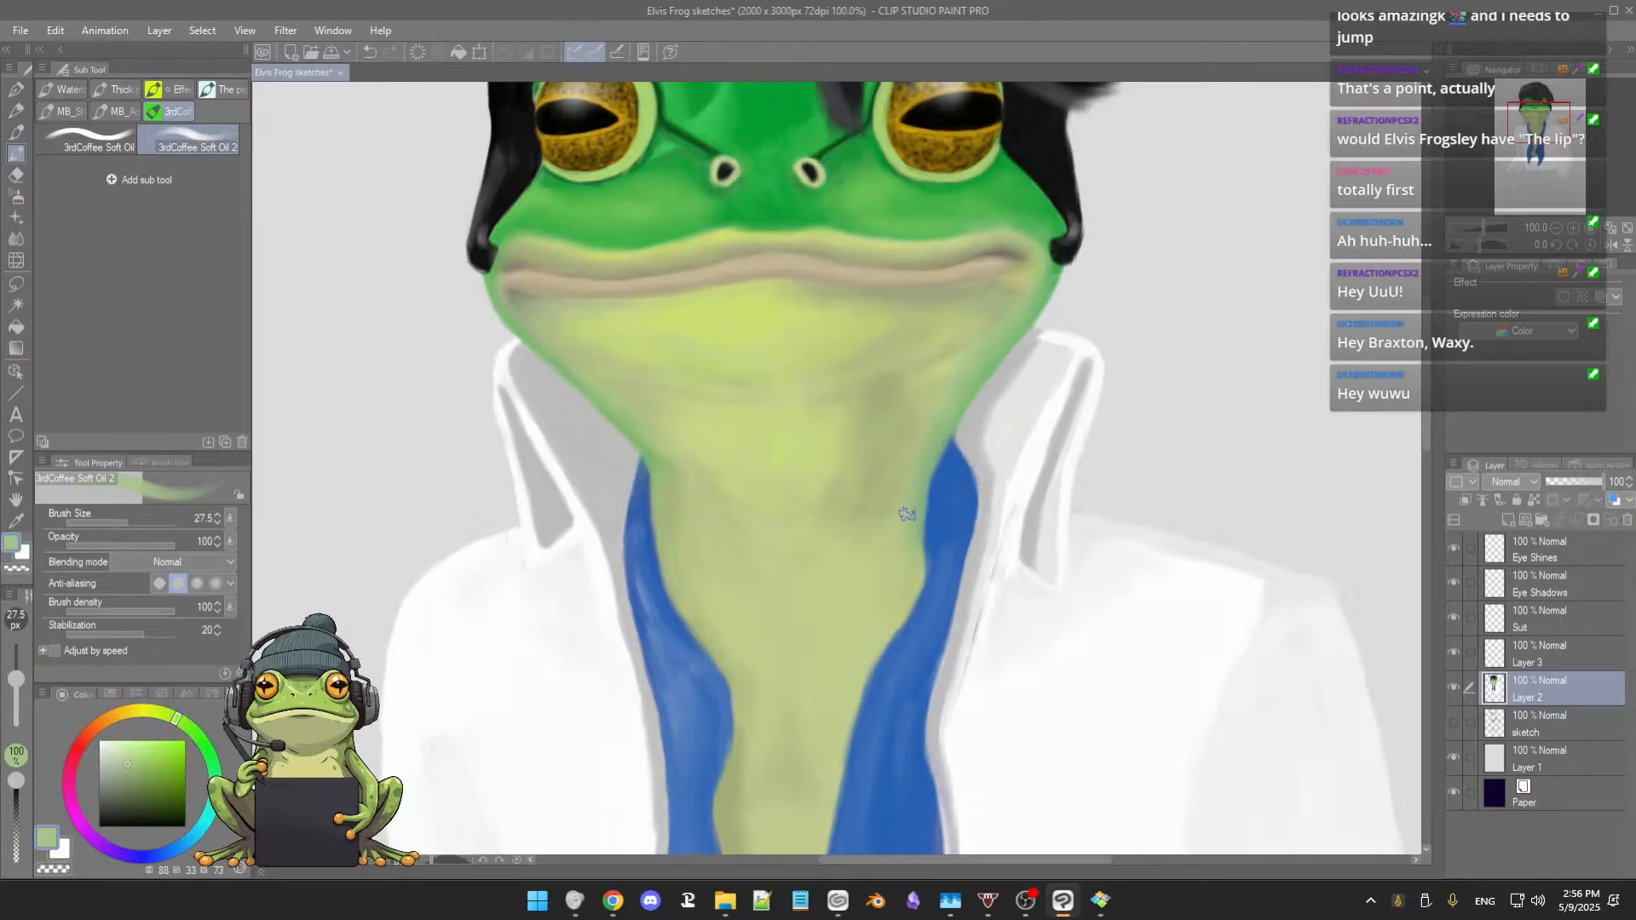
pyautogui.keyDown('alt'); pyautogui.click(901, 471); pyautogui.keyUp('alt')
# Step: Enlarge the brush to 41.6 and blend the dark patch at the right of the throat into the lighter skin below the mouth
pyautogui.moveTo(900, 484); pyautogui.dragTo(906, 486)
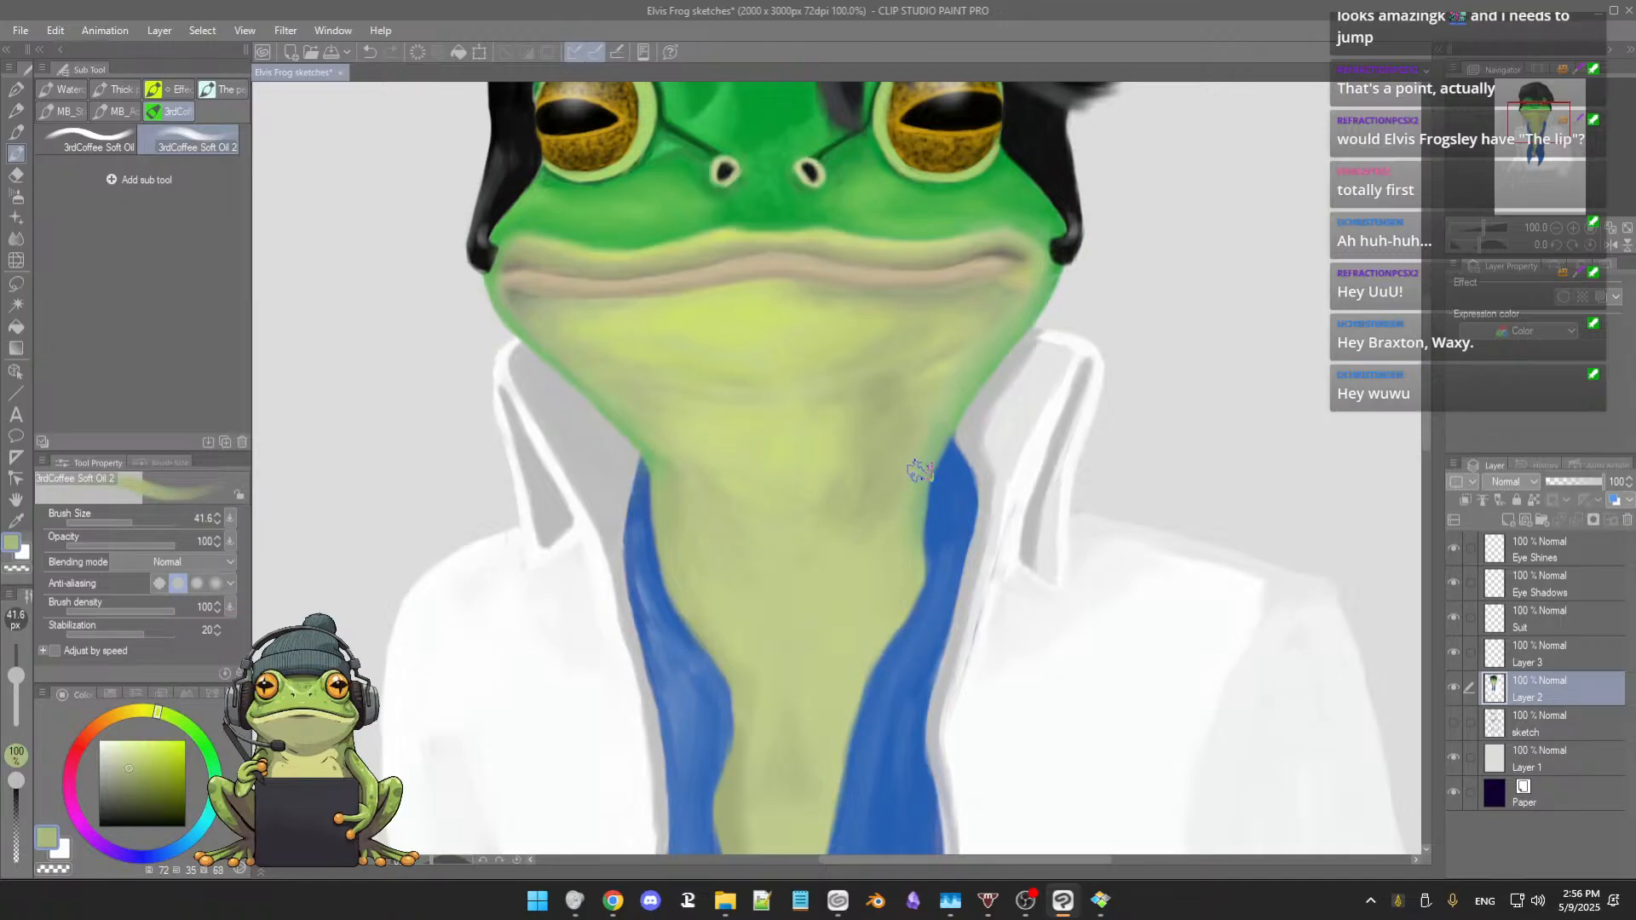
pyautogui.keyDown('alt'); pyautogui.click(912, 426); pyautogui.keyUp('alt')
pyautogui.keyDown('alt'); pyautogui.click(903, 427); pyautogui.keyUp('alt')
pyautogui.keyDown('alt'); pyautogui.click(938, 430); pyautogui.keyUp('alt')
pyautogui.keyDown('alt'); pyautogui.click(900, 390); pyautogui.keyUp('alt')
pyautogui.keyDown('alt'); pyautogui.click(902, 361); pyautogui.keyUp('alt')
pyautogui.keyDown('alt'); pyautogui.click(946, 356); pyautogui.keyUp('alt')
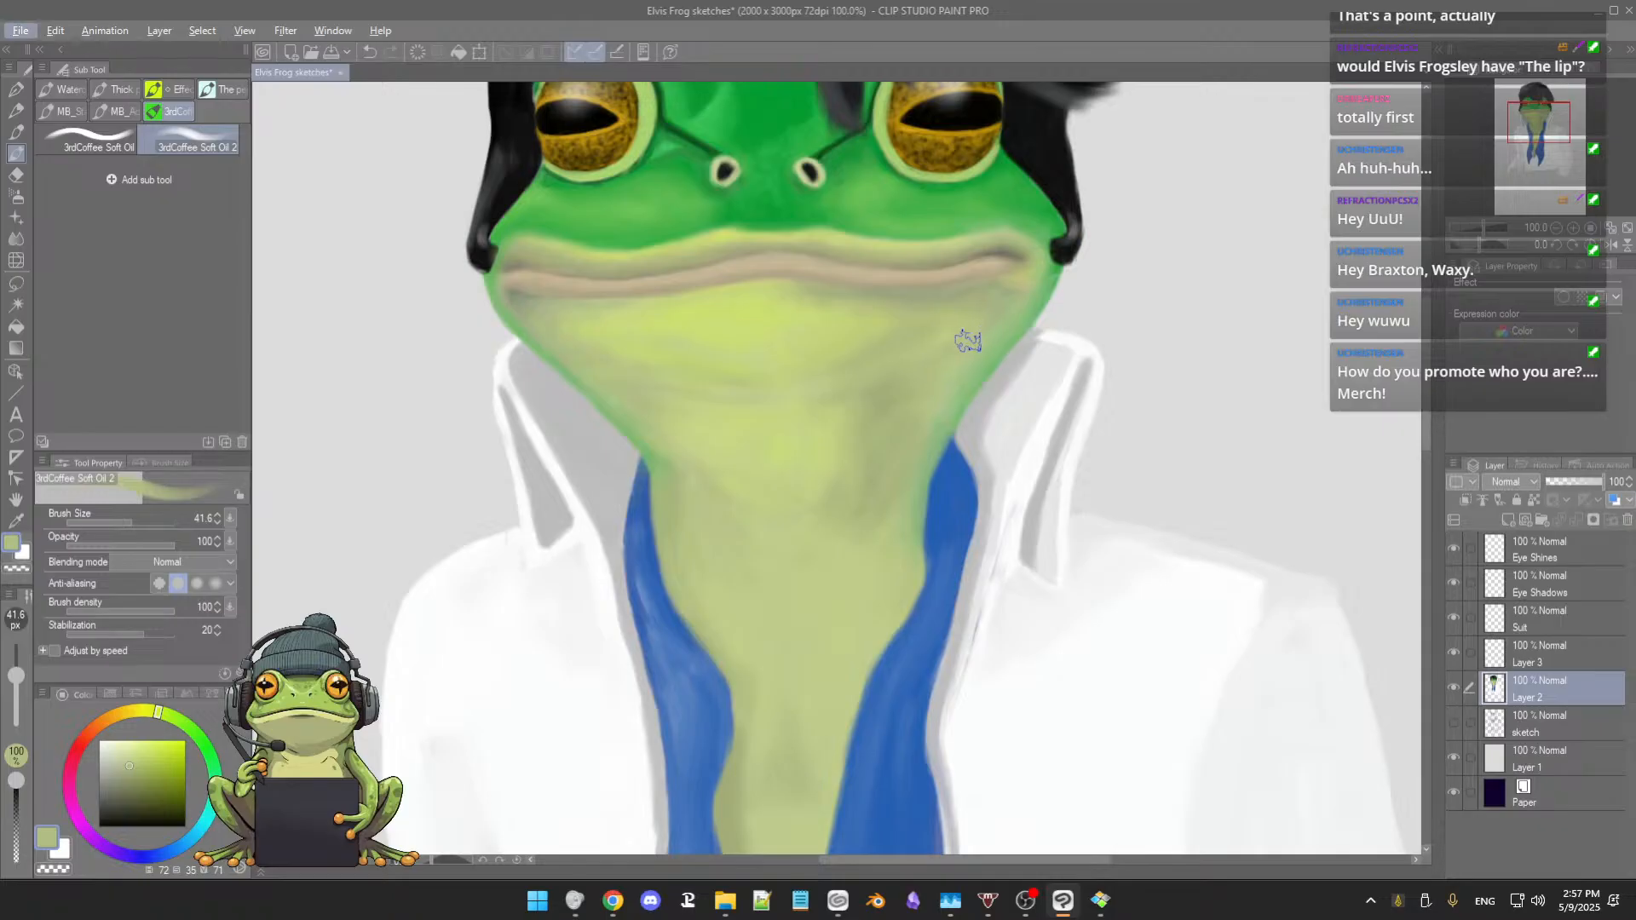
# Step: Blend the green rim of the right jaw into the throat with sampled greens and a brush size of 35.3
pyautogui.scroll(3, 968, 341)
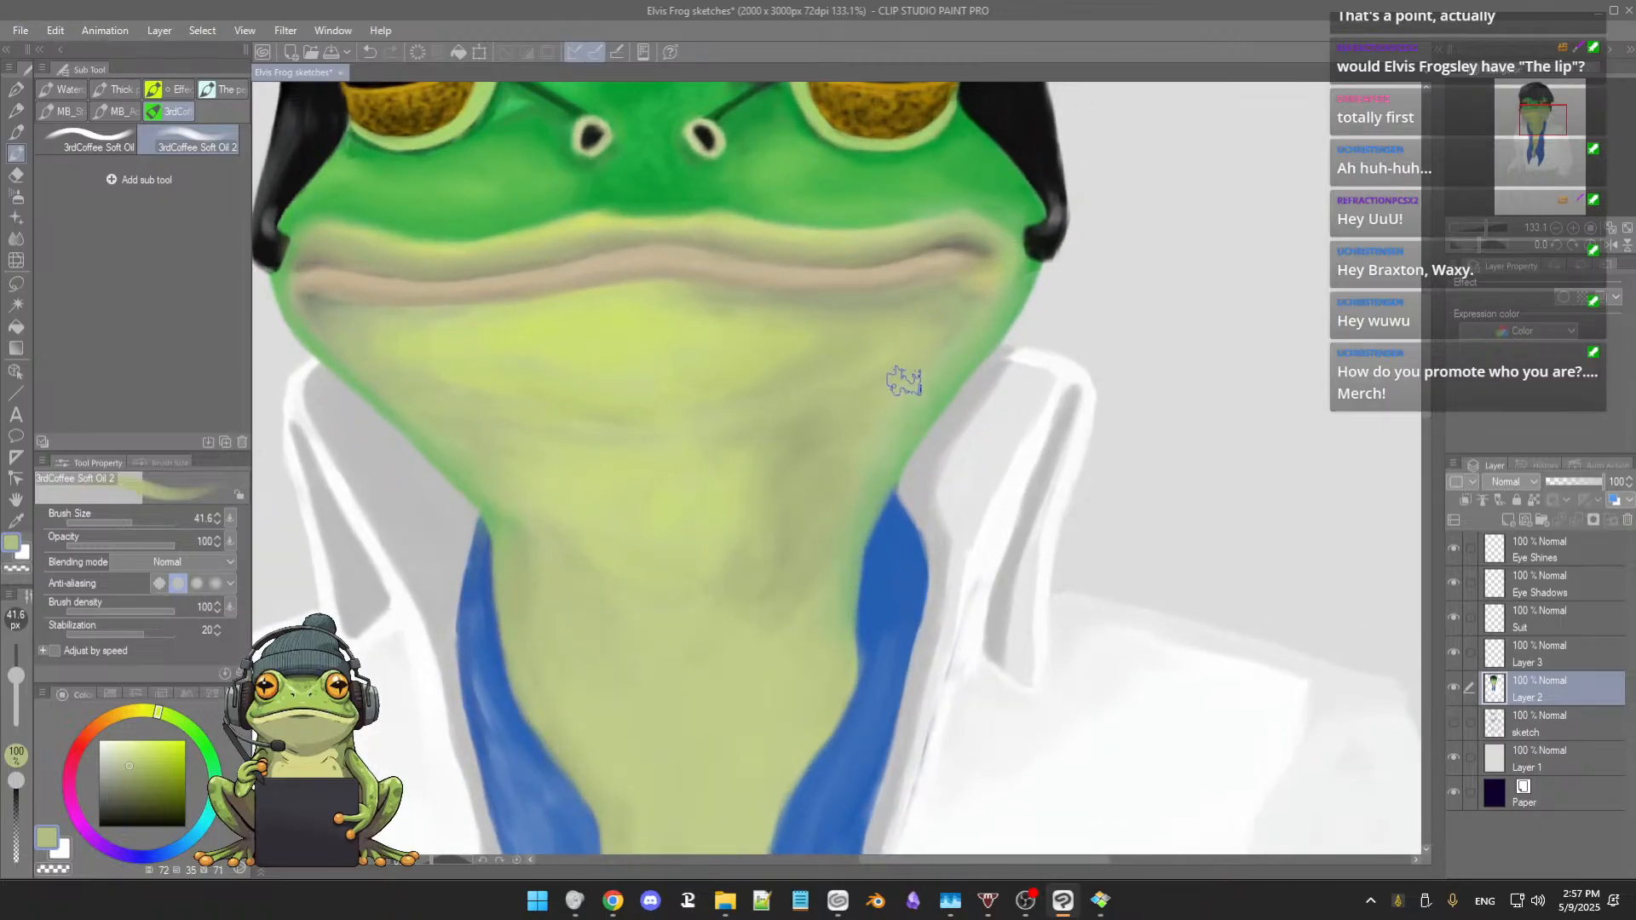
pyautogui.keyDown('alt'); pyautogui.click(957, 335); pyautogui.keyUp('alt')
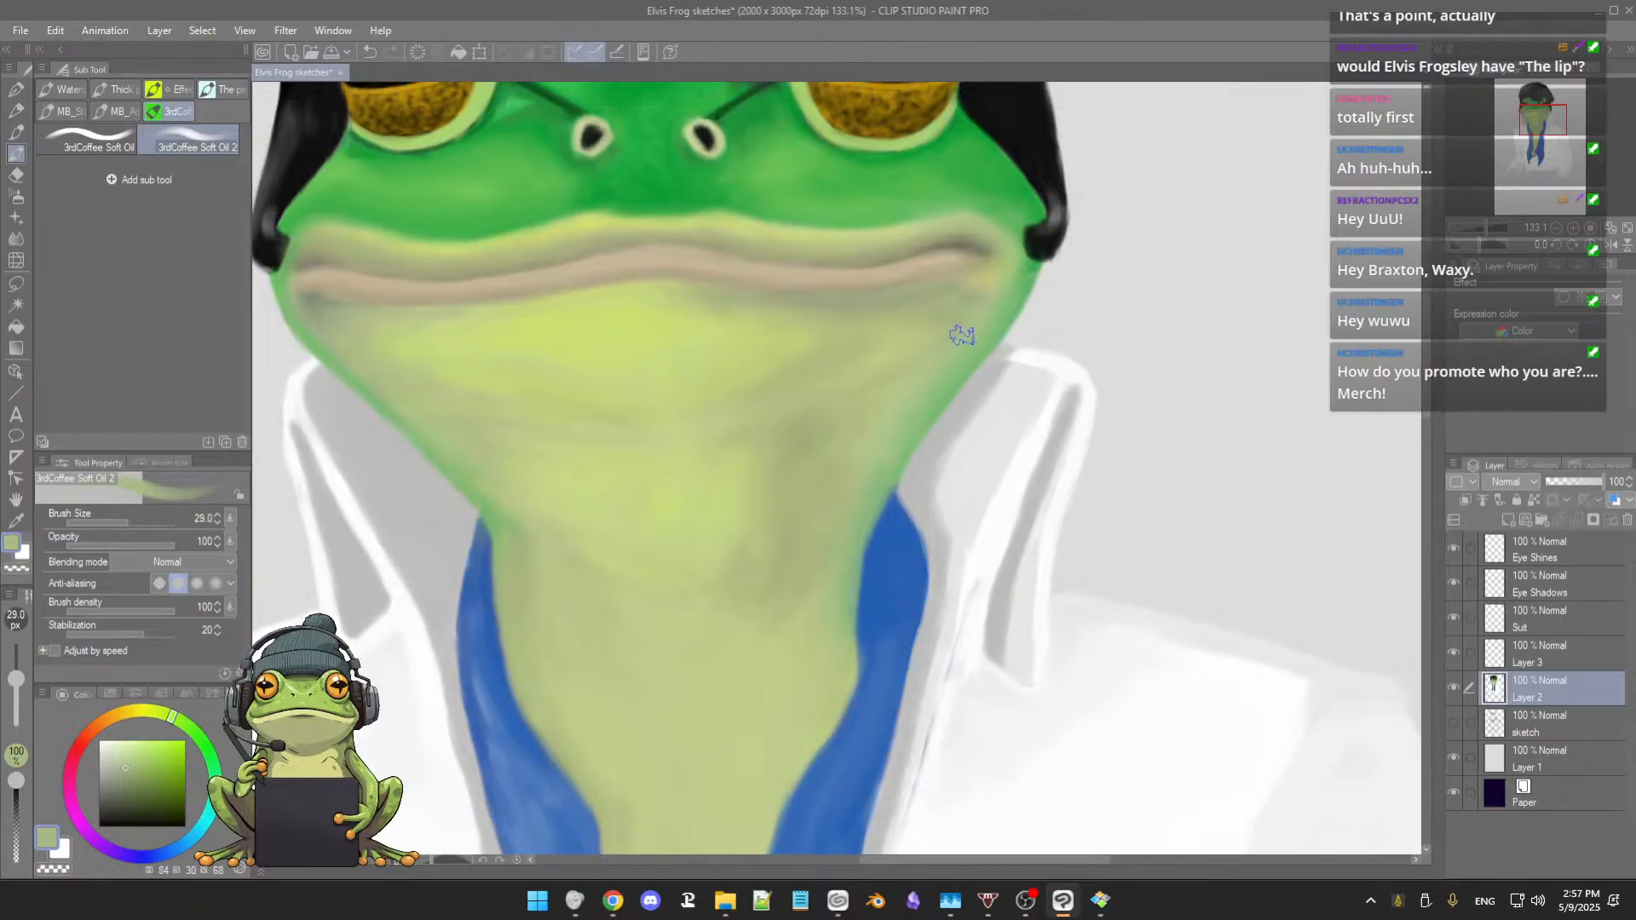
pyautogui.press(']')
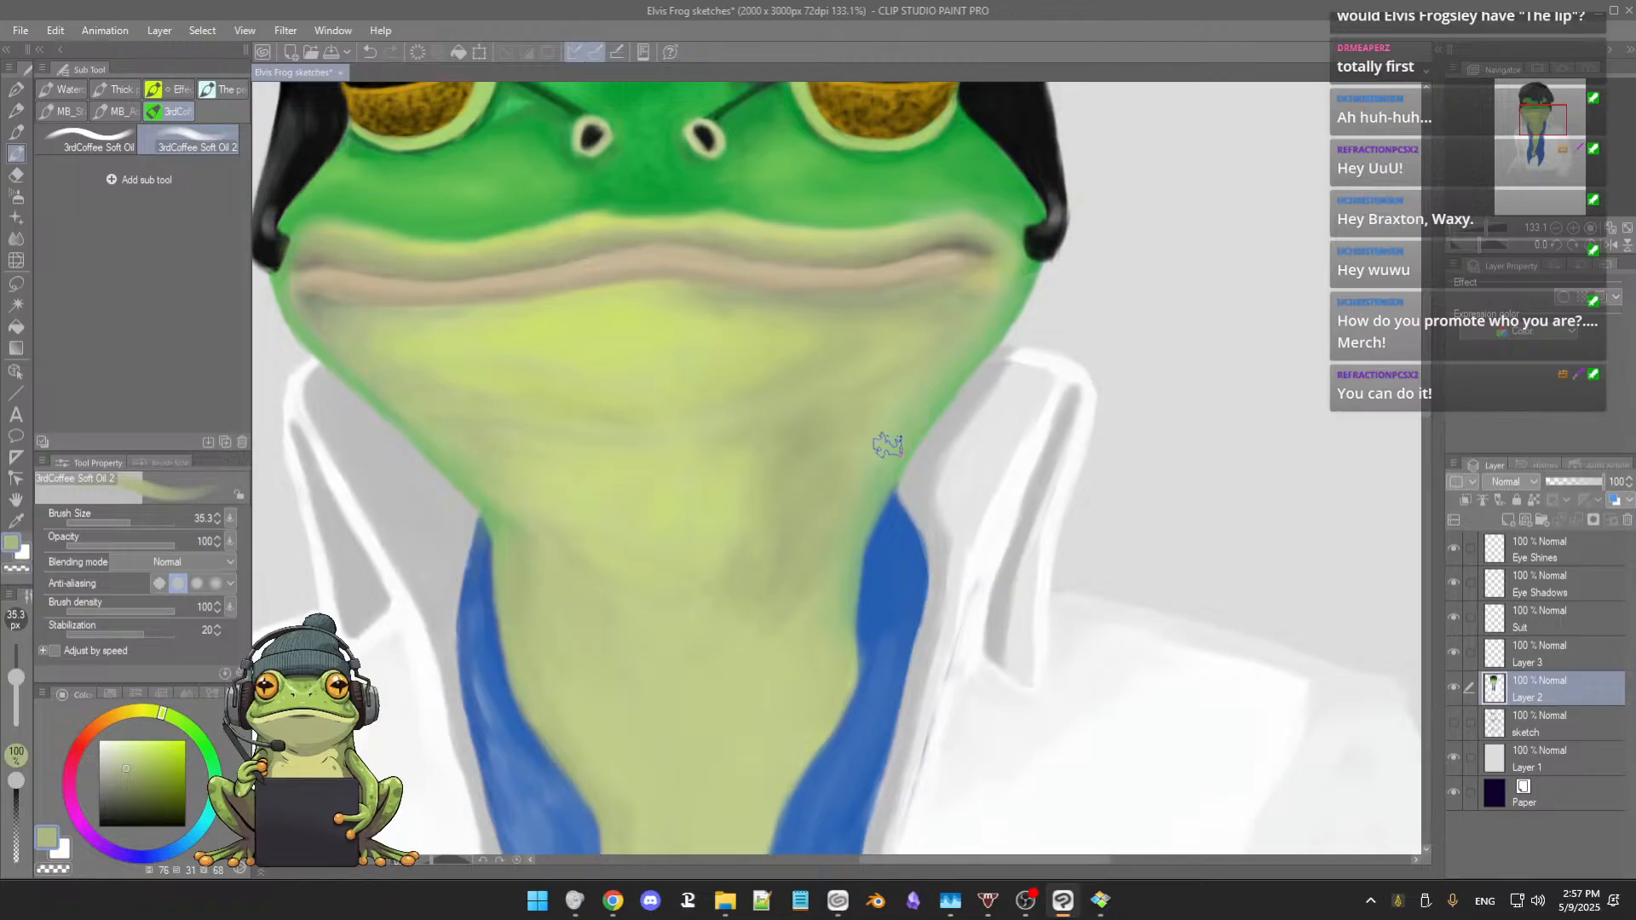
pyautogui.keyDown('alt'); pyautogui.click(920, 415); pyautogui.keyUp('alt')
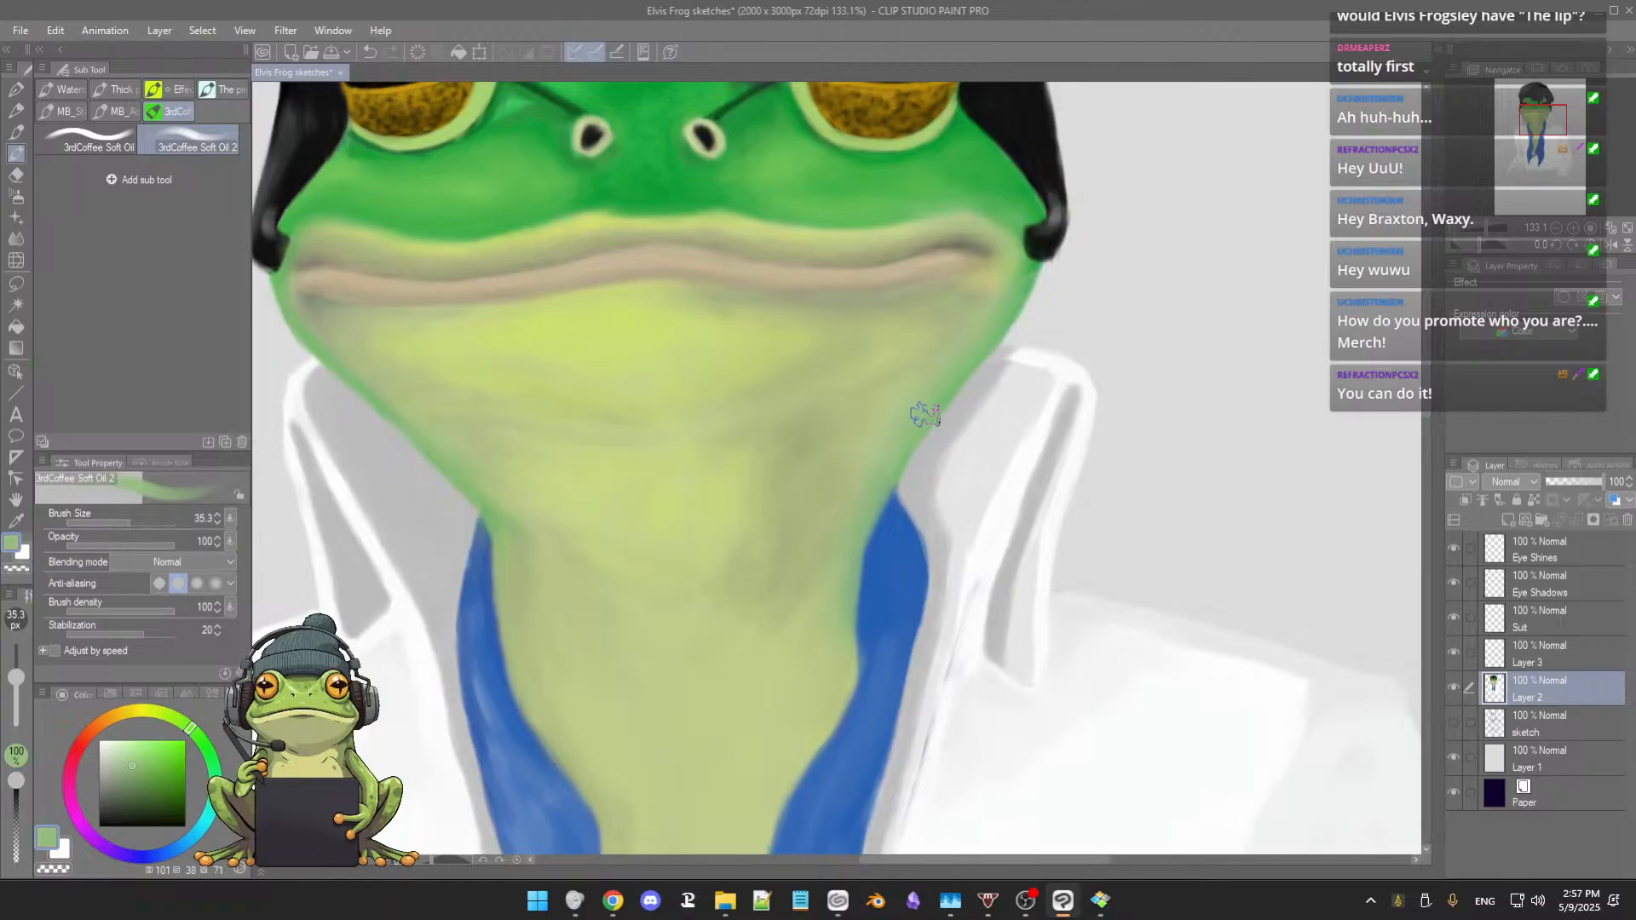
# Step: Hide Layer 2 and Layer 3, erase the faint stray smudge on the Suit layer, and show both layers again
pyautogui.scroll(1, 895, 477)
pyautogui.scroll(3, 895, 477)
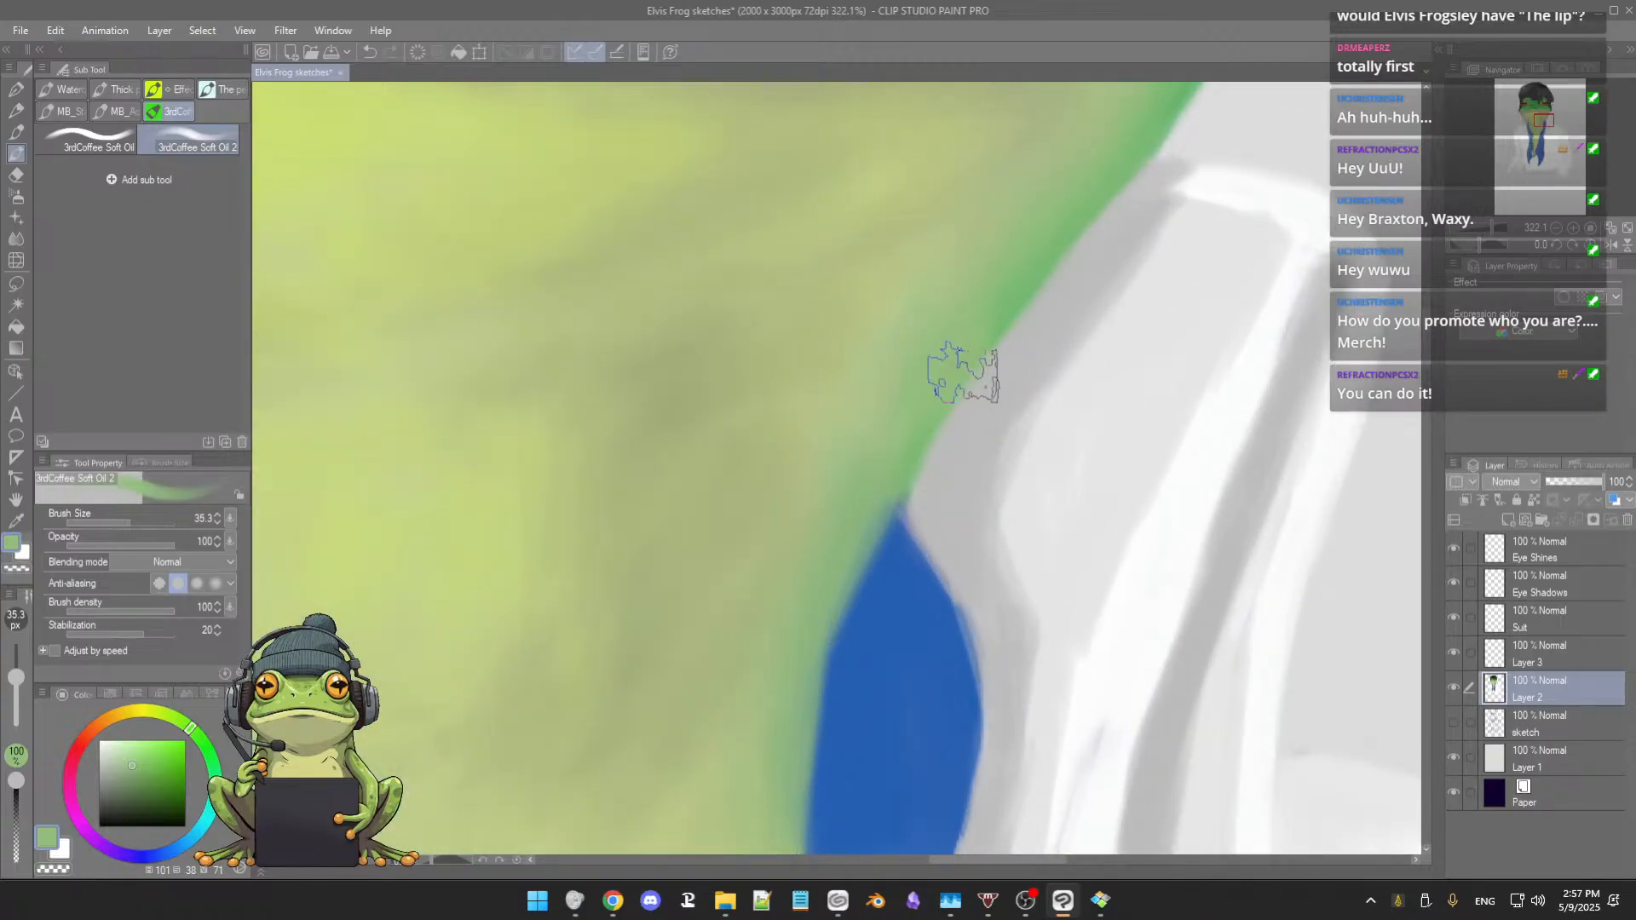
pyautogui.moveTo(959, 373); pyautogui.dragTo(941, 366)
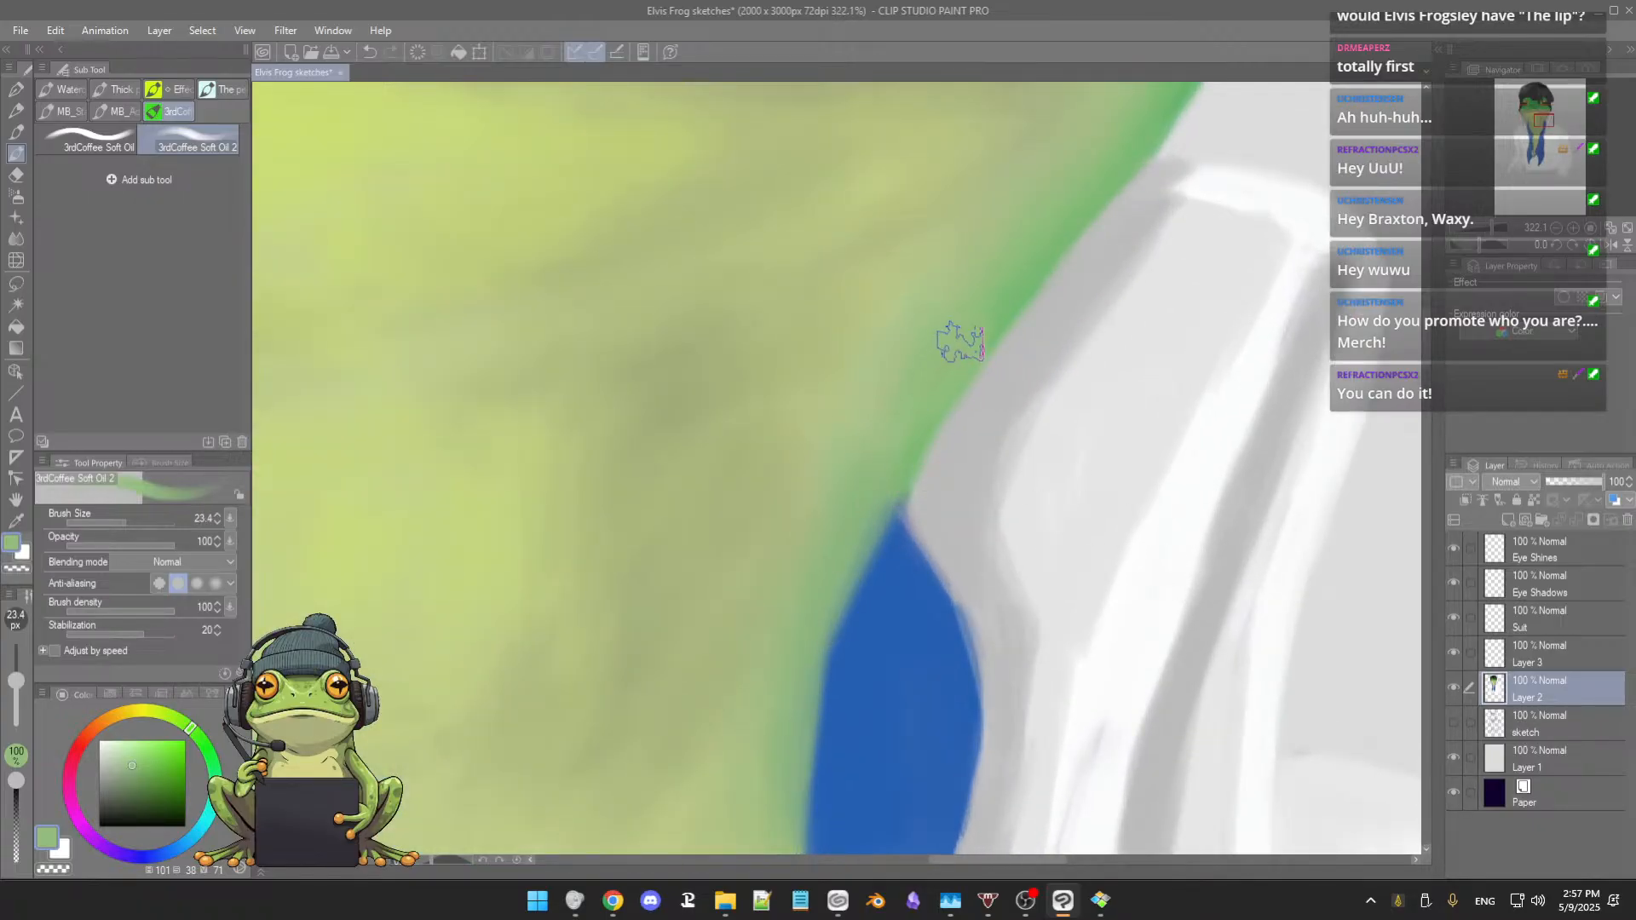
pyautogui.click(1455, 689)
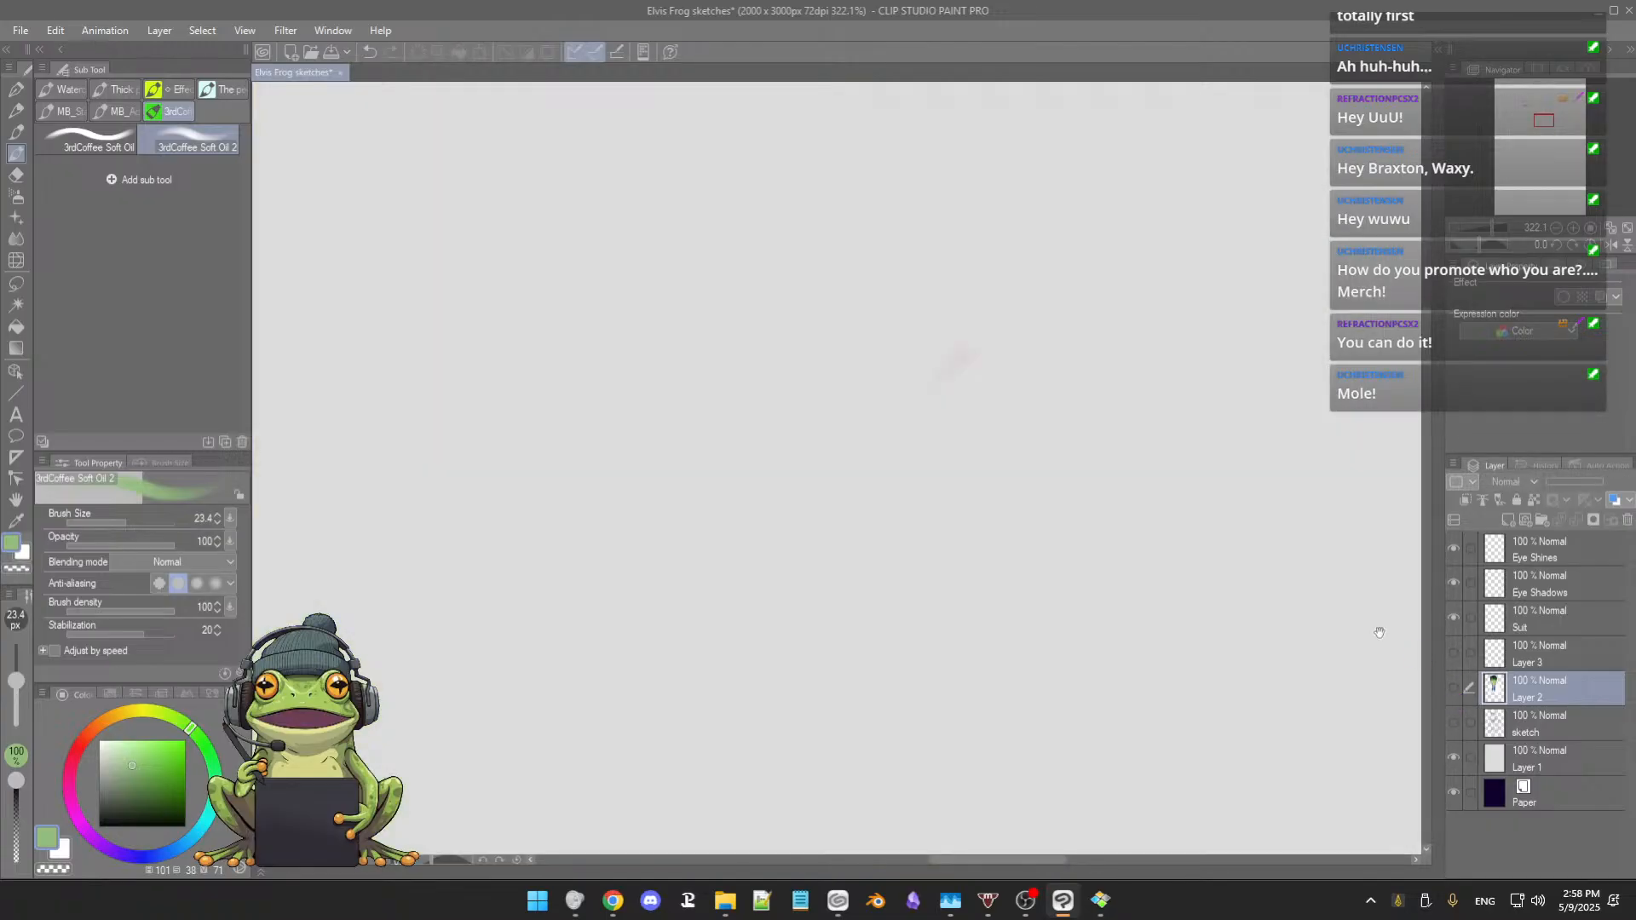
pyautogui.moveTo(1180, 595); pyautogui.dragTo(1195, 575)
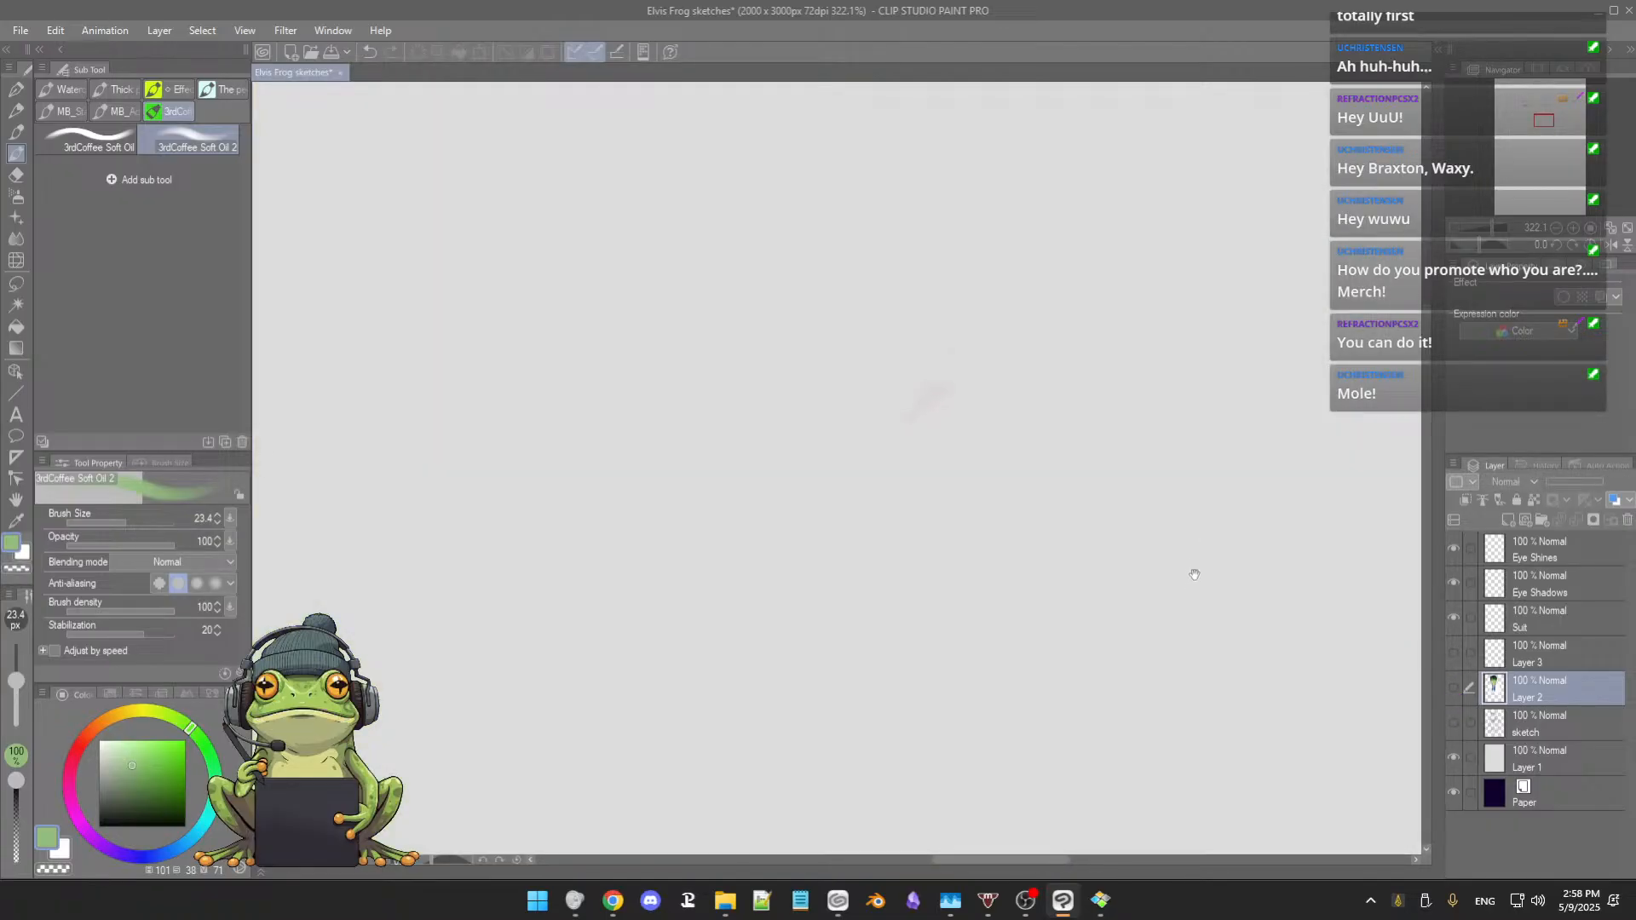
pyautogui.click(1545, 636)
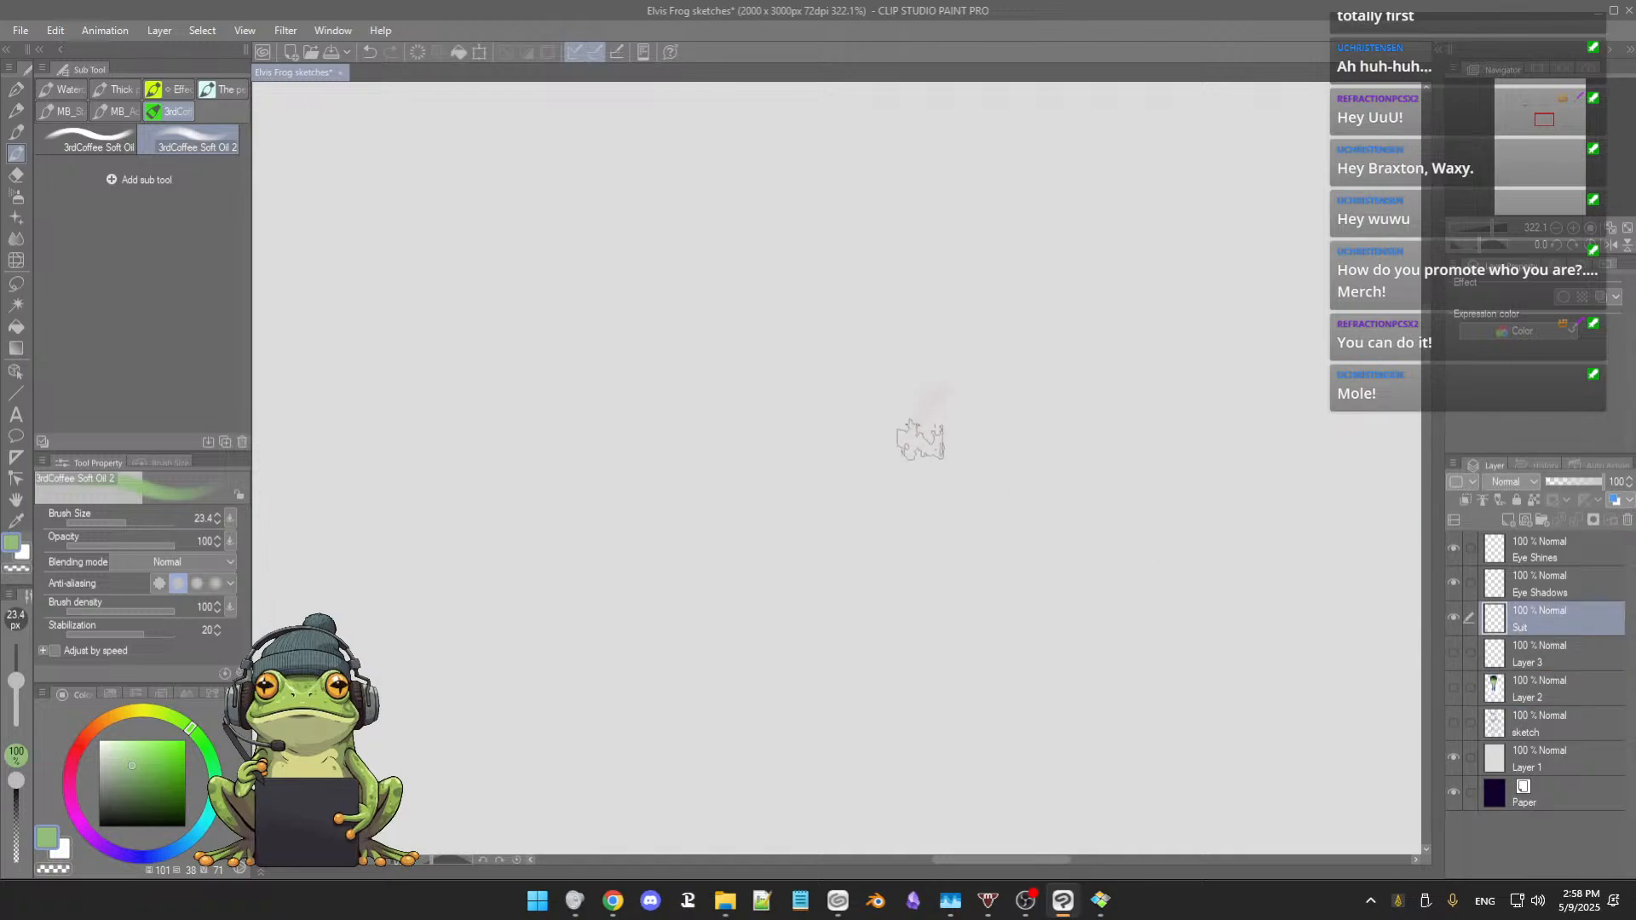
pyautogui.press('e')
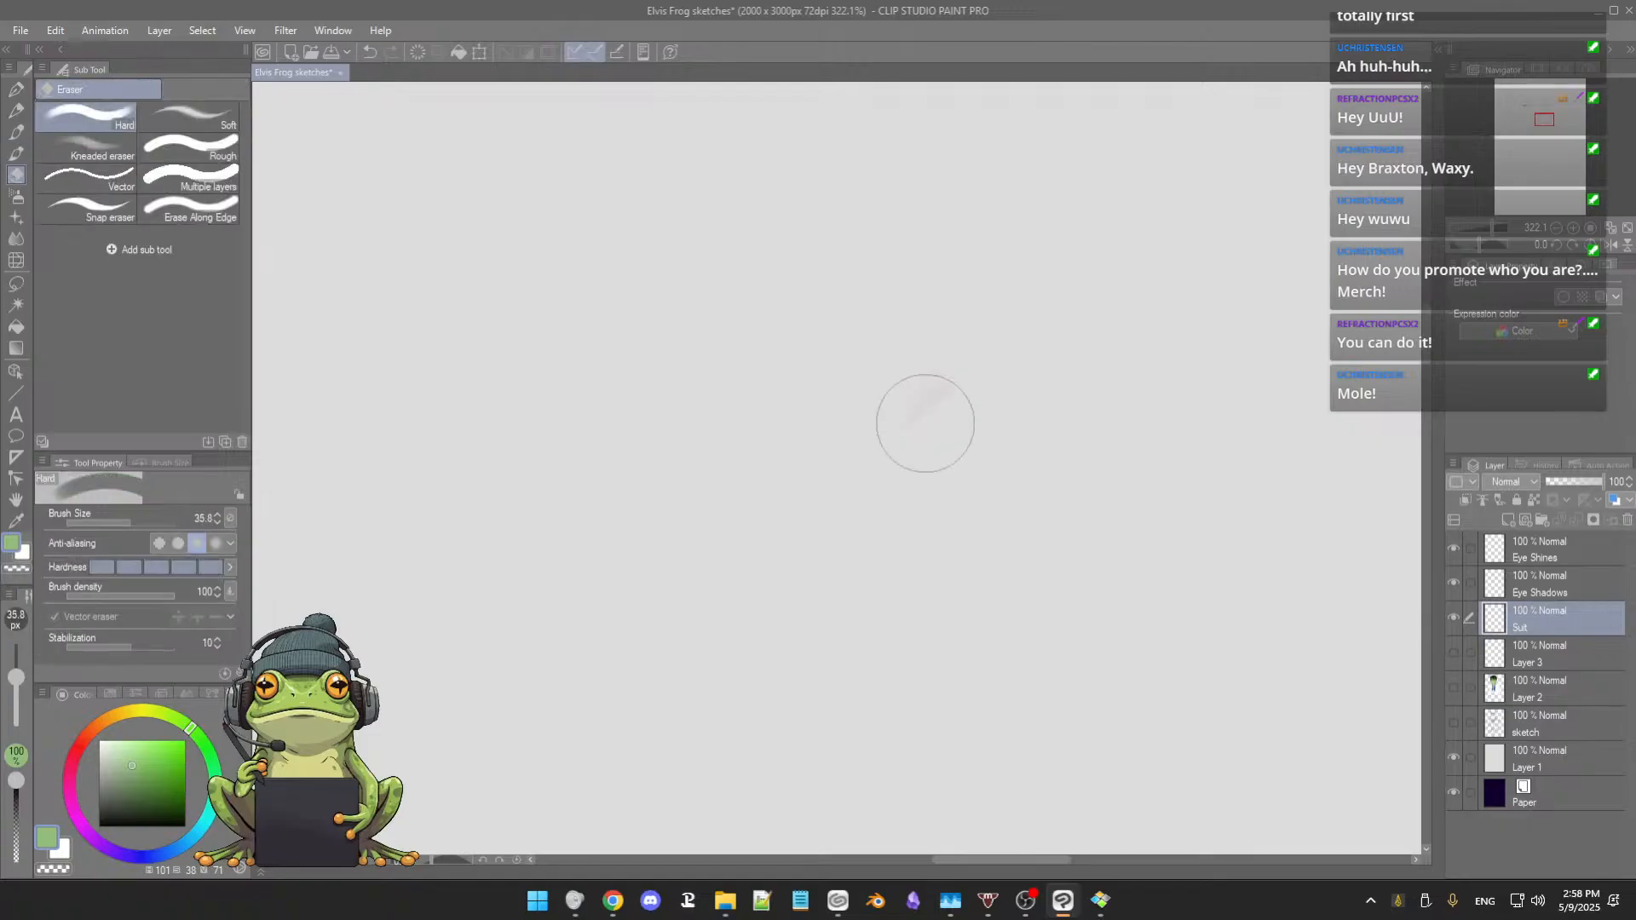
pyautogui.press('b')
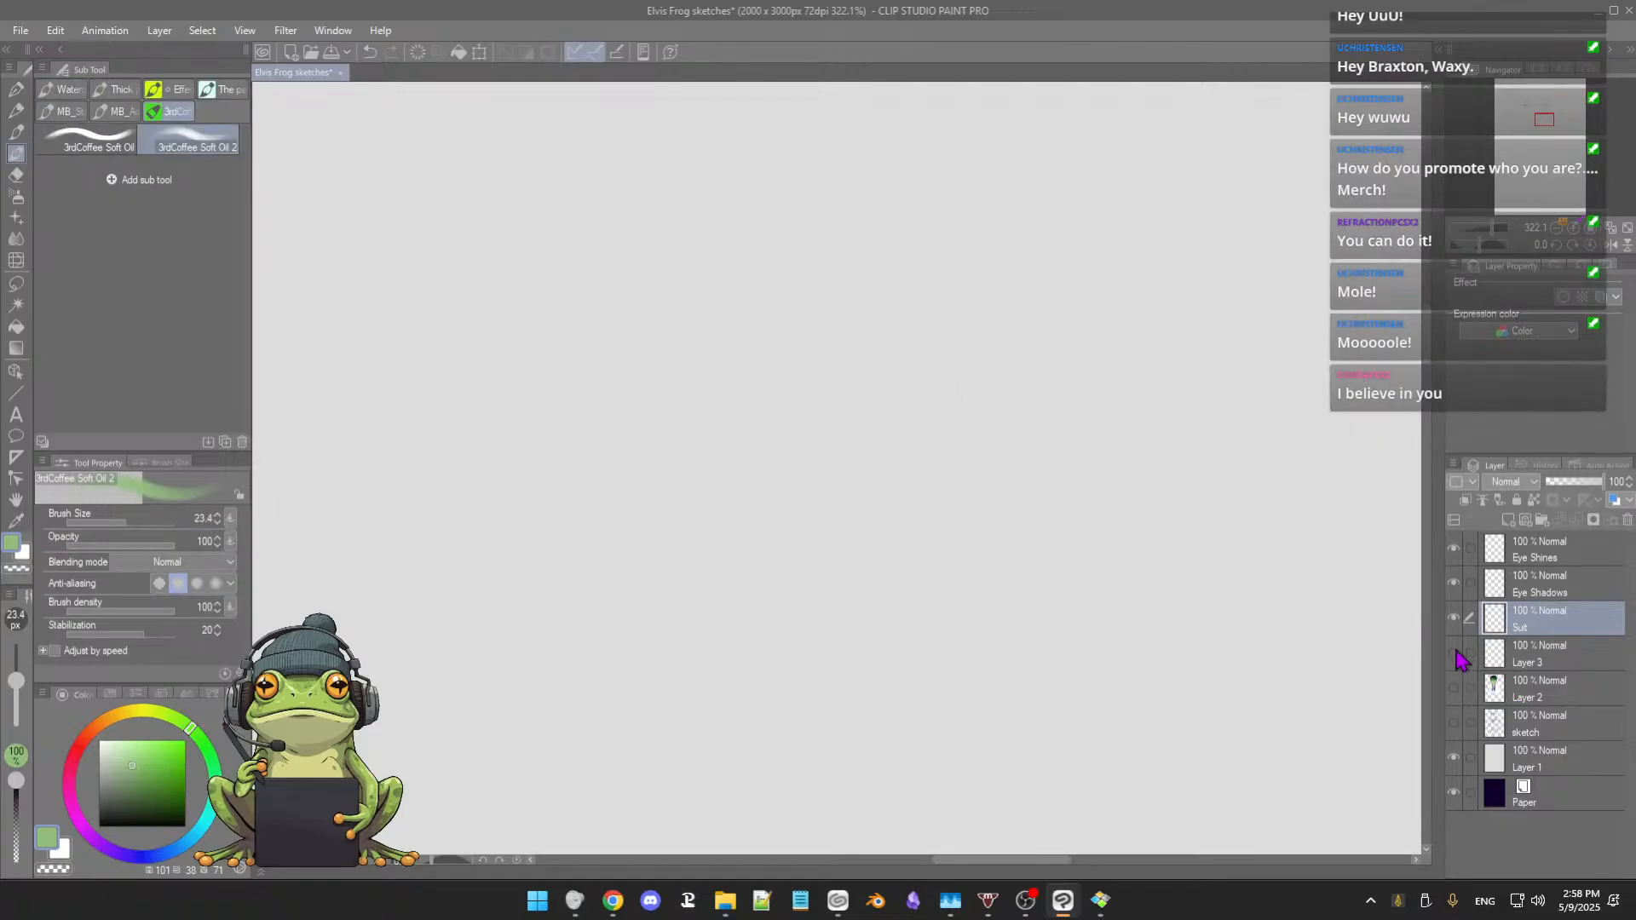
pyautogui.click(1454, 653)
pyautogui.click(1455, 689)
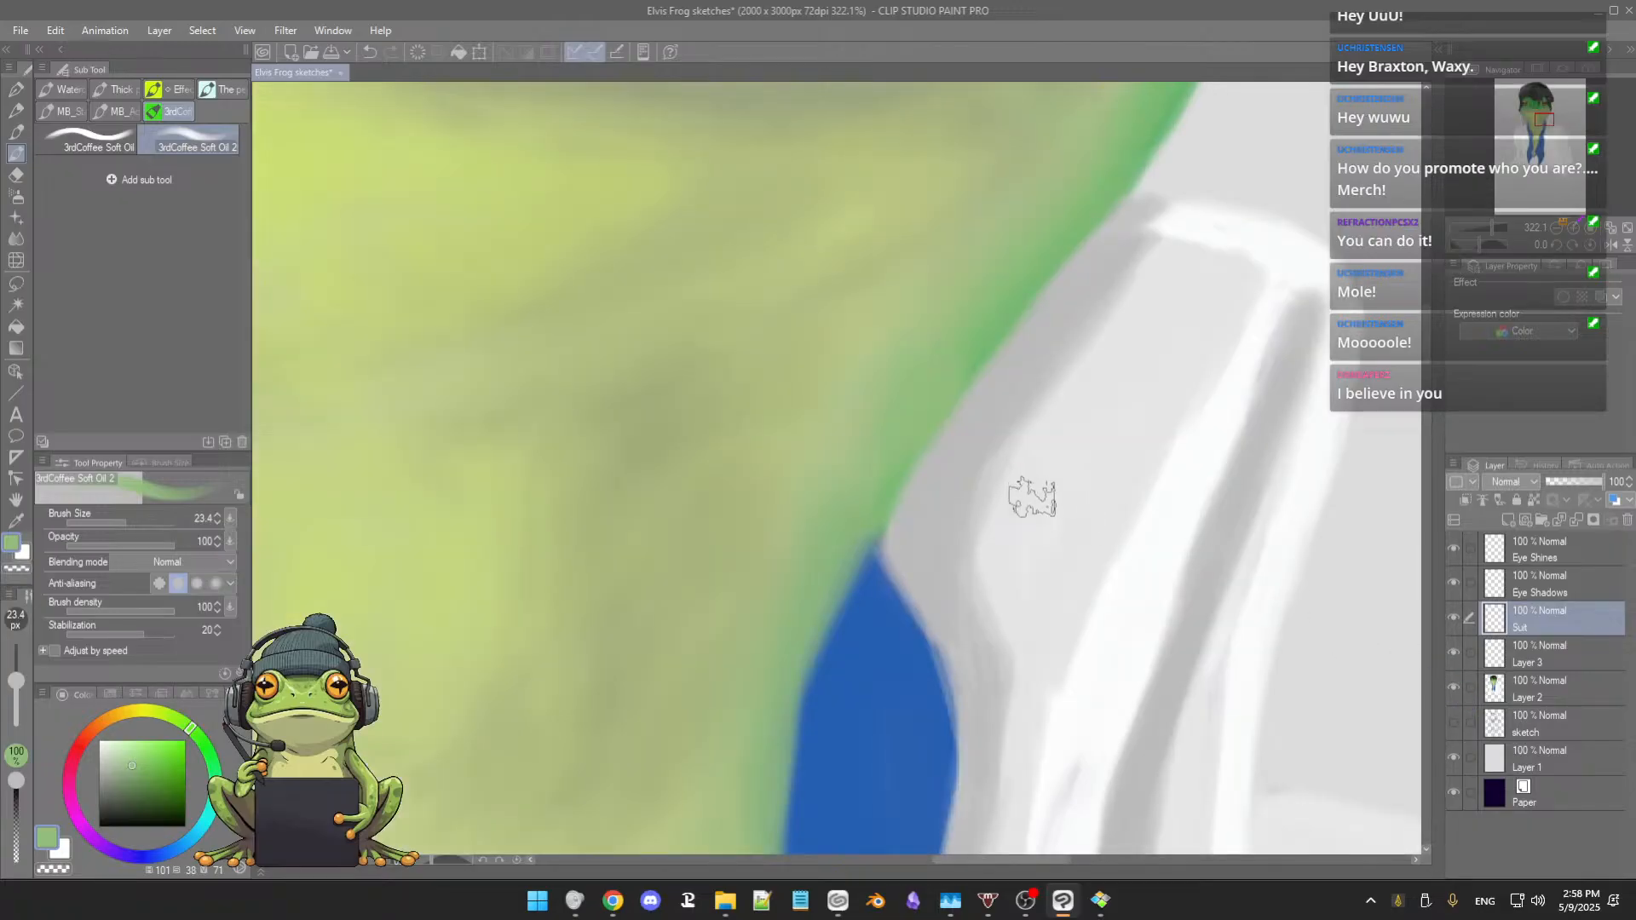
# Step: Make Layer 3 the active layer and compare the neck and collar with and without it, leaving it visible
pyautogui.scroll(-3, 1031, 497)
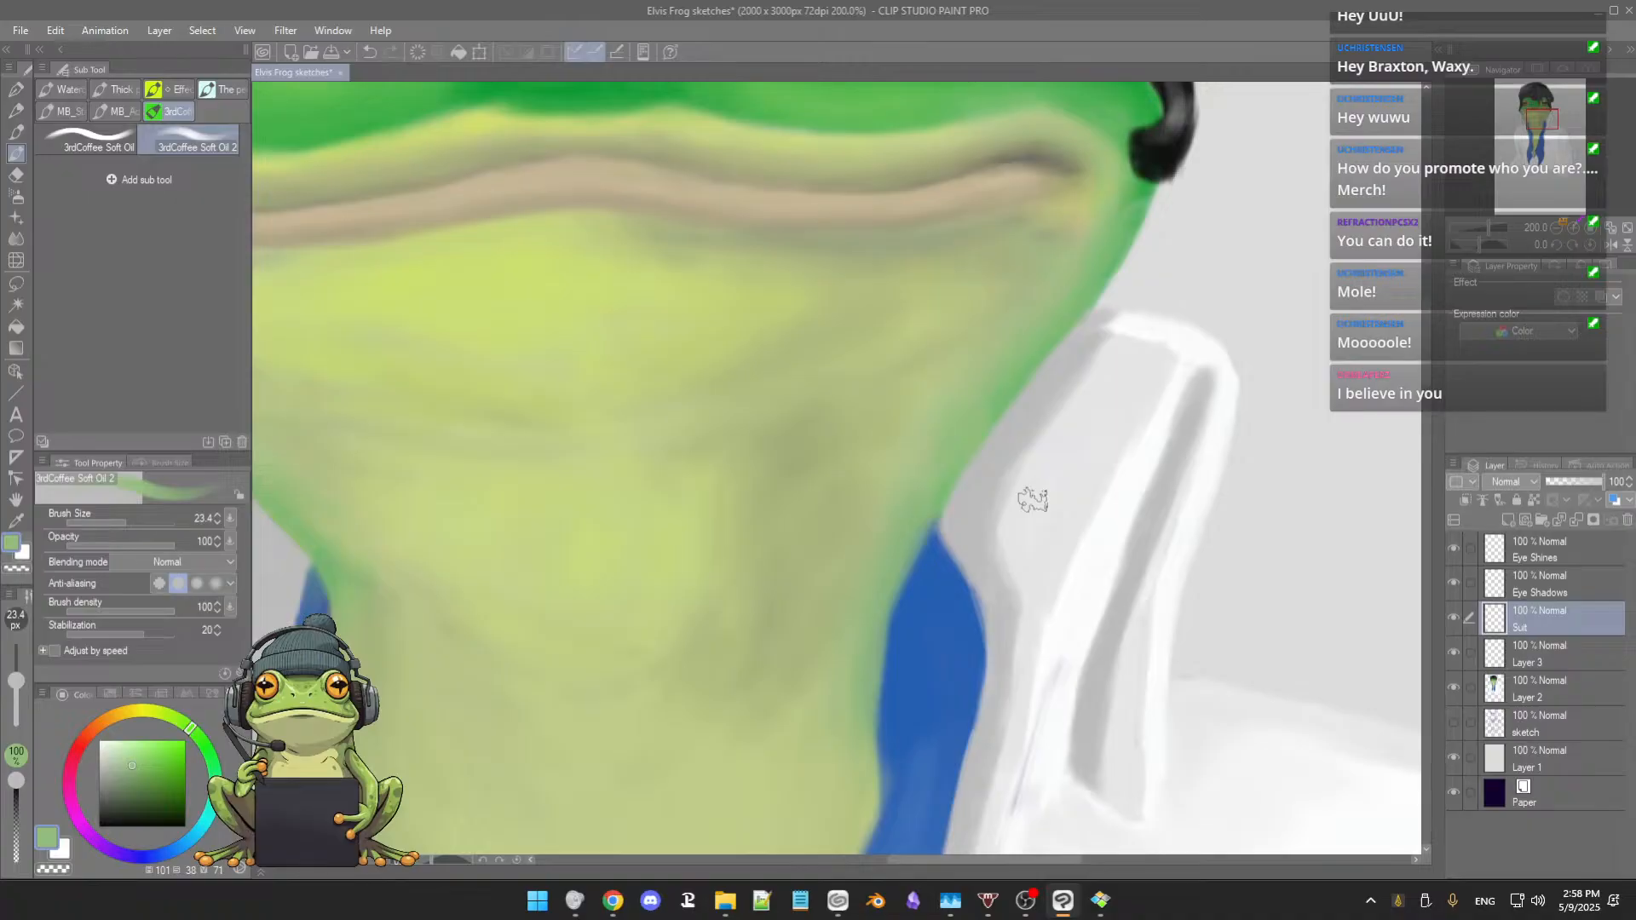
pyautogui.scroll(-2, 1033, 500)
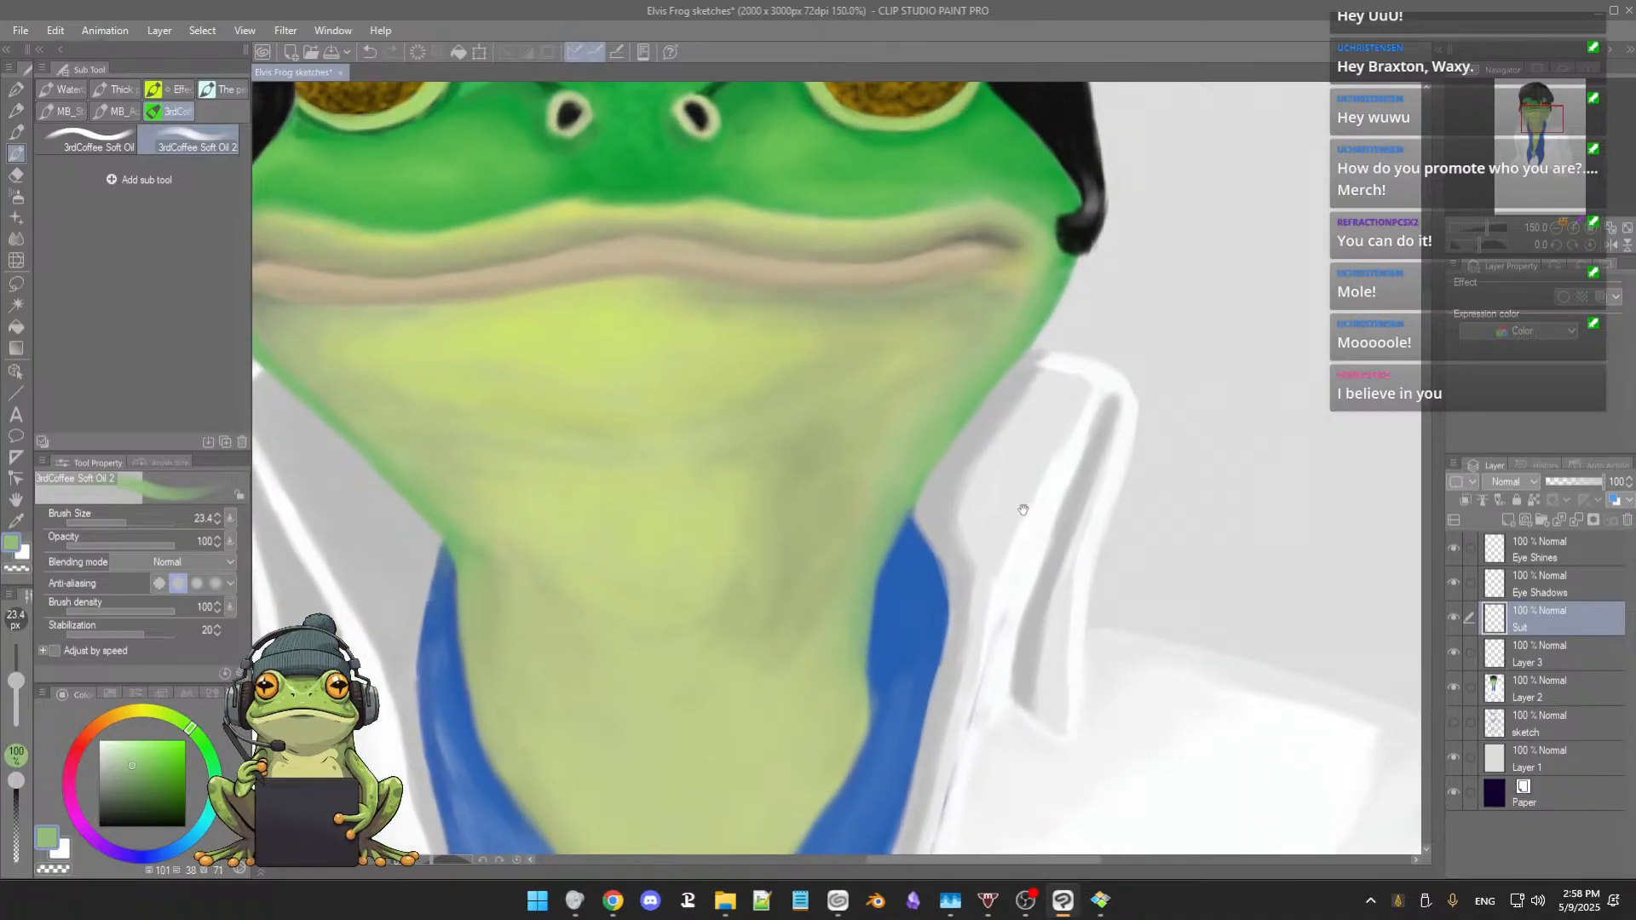
pyautogui.scroll(3, 1019, 501)
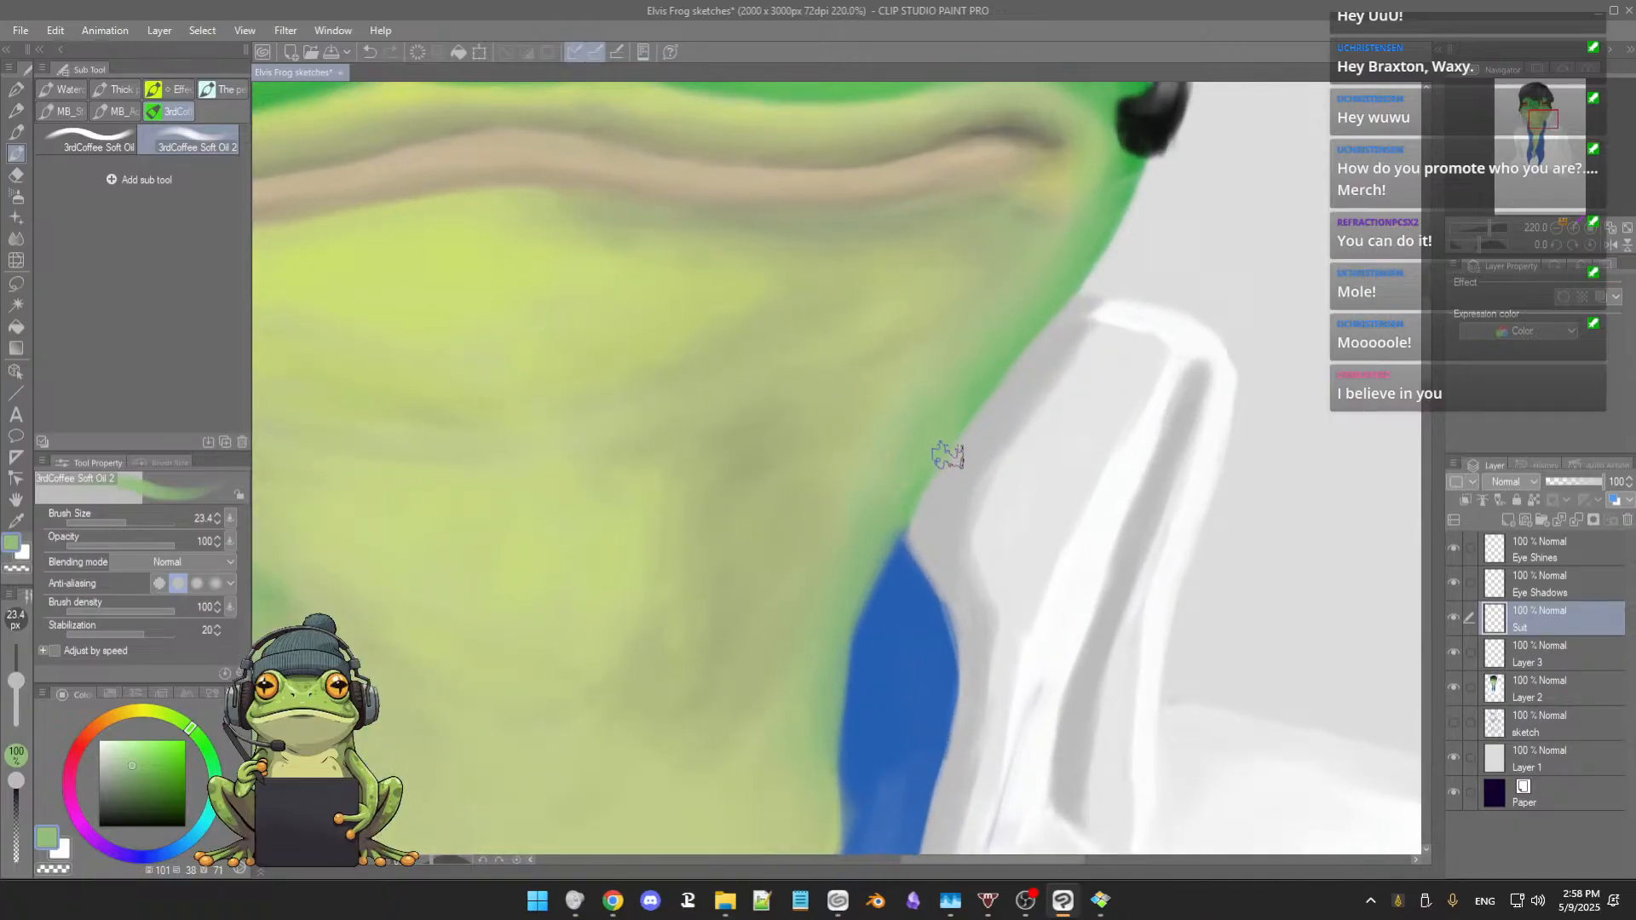
pyautogui.keyDown('alt'); pyautogui.click(883, 517); pyautogui.keyUp('alt')
pyautogui.click(1543, 693)
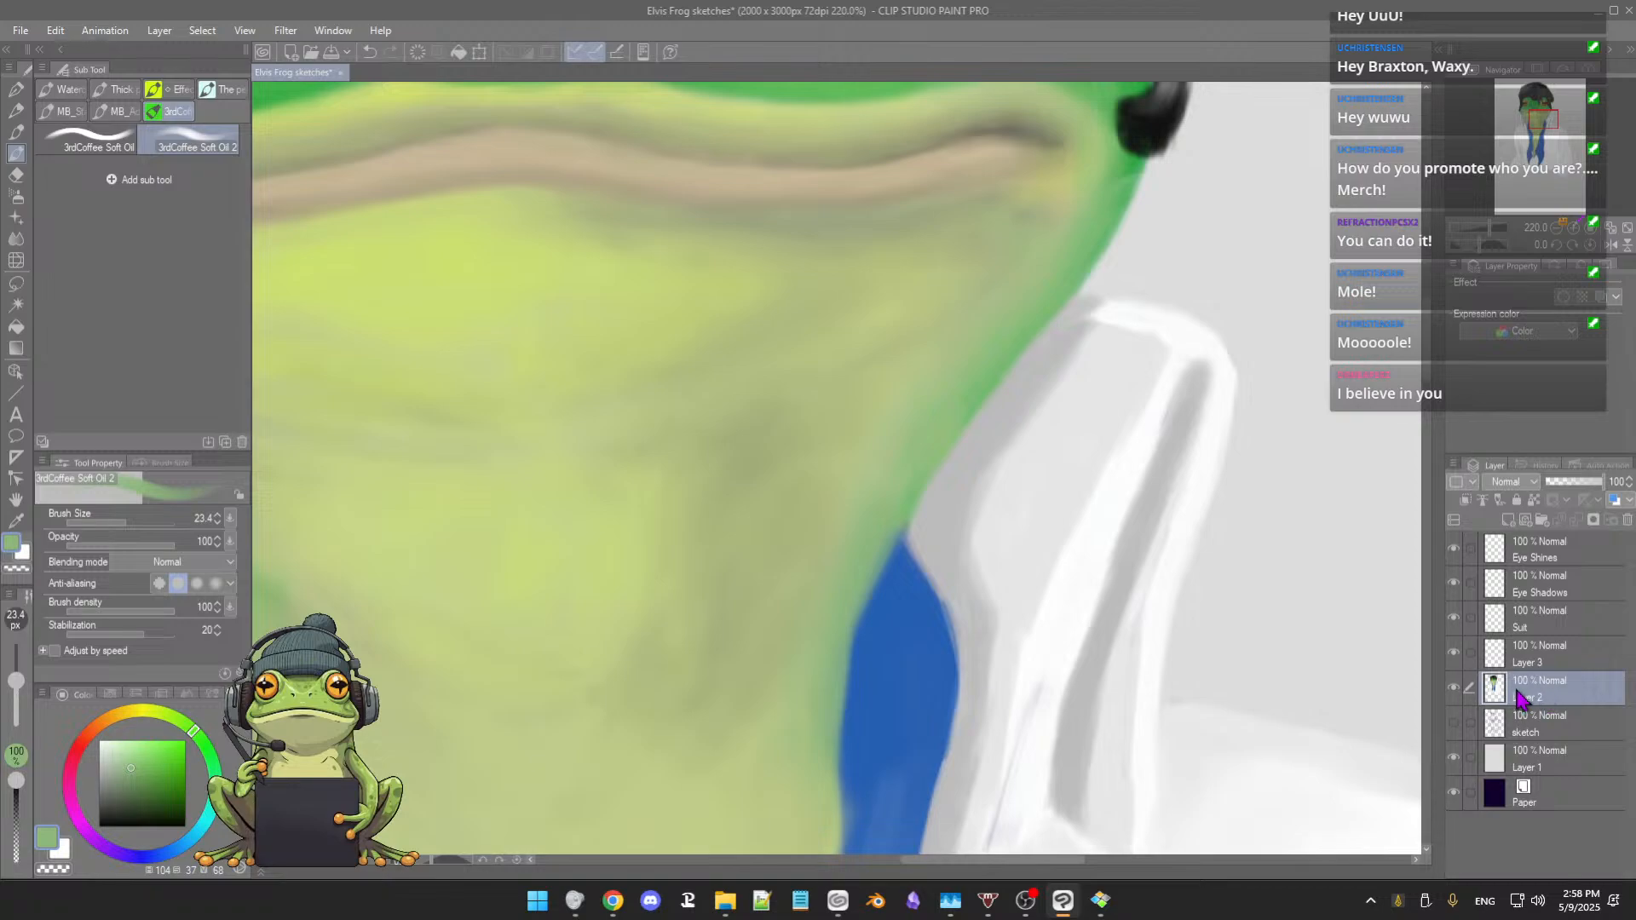
pyautogui.click(1543, 665)
pyautogui.click(1453, 652)
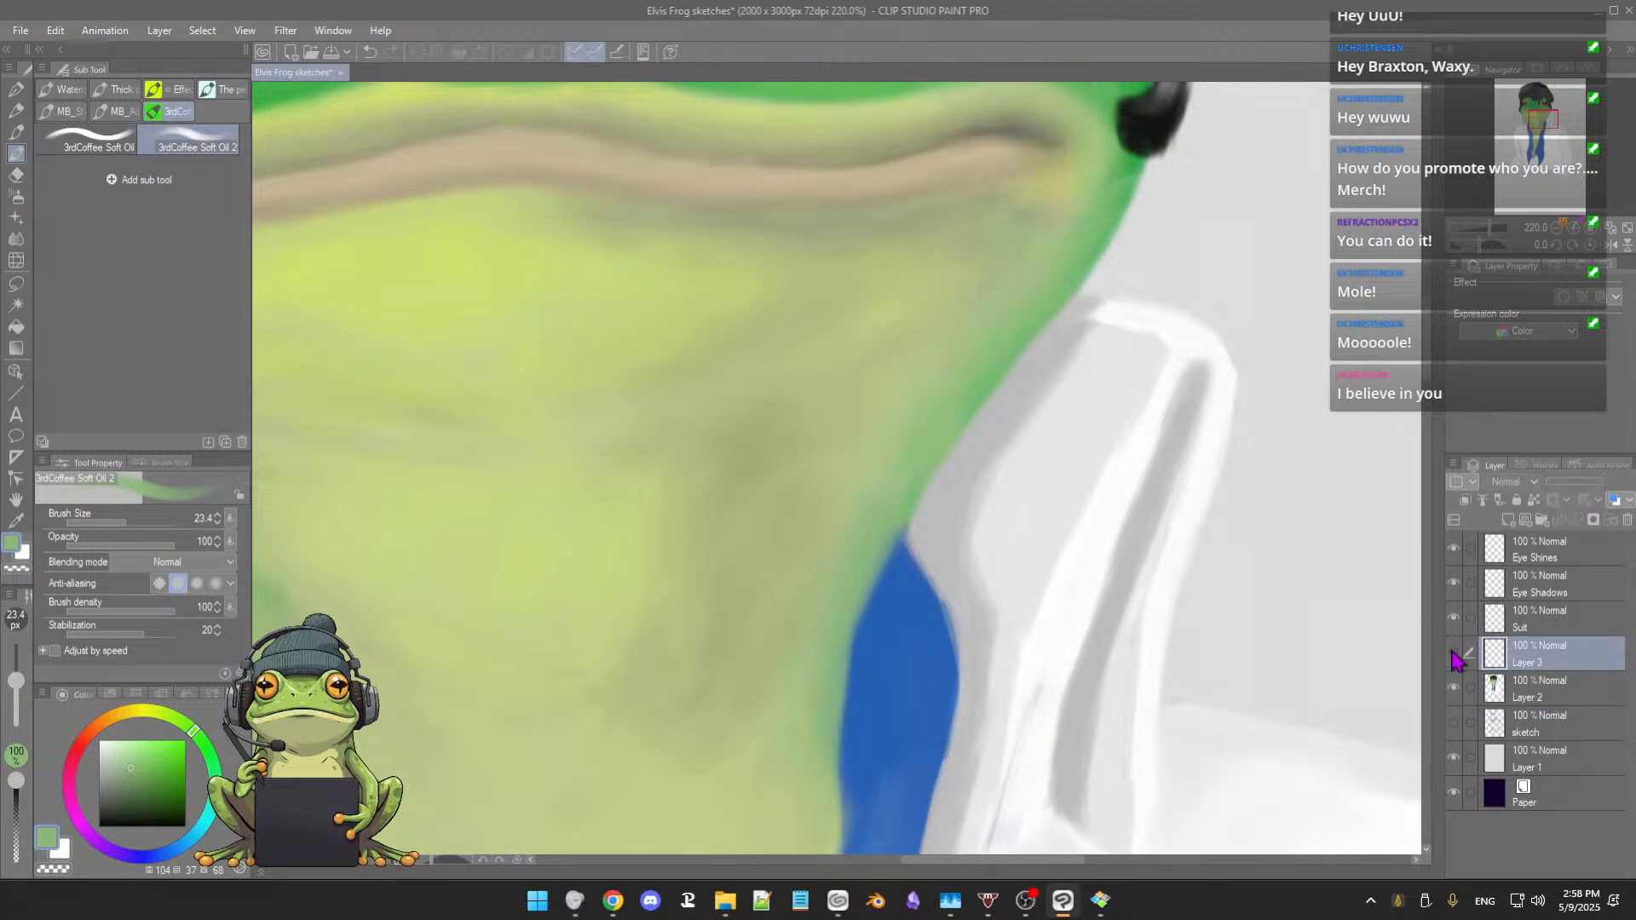
pyautogui.click(1453, 654)
pyautogui.click(1453, 653)
pyautogui.click(1453, 653)
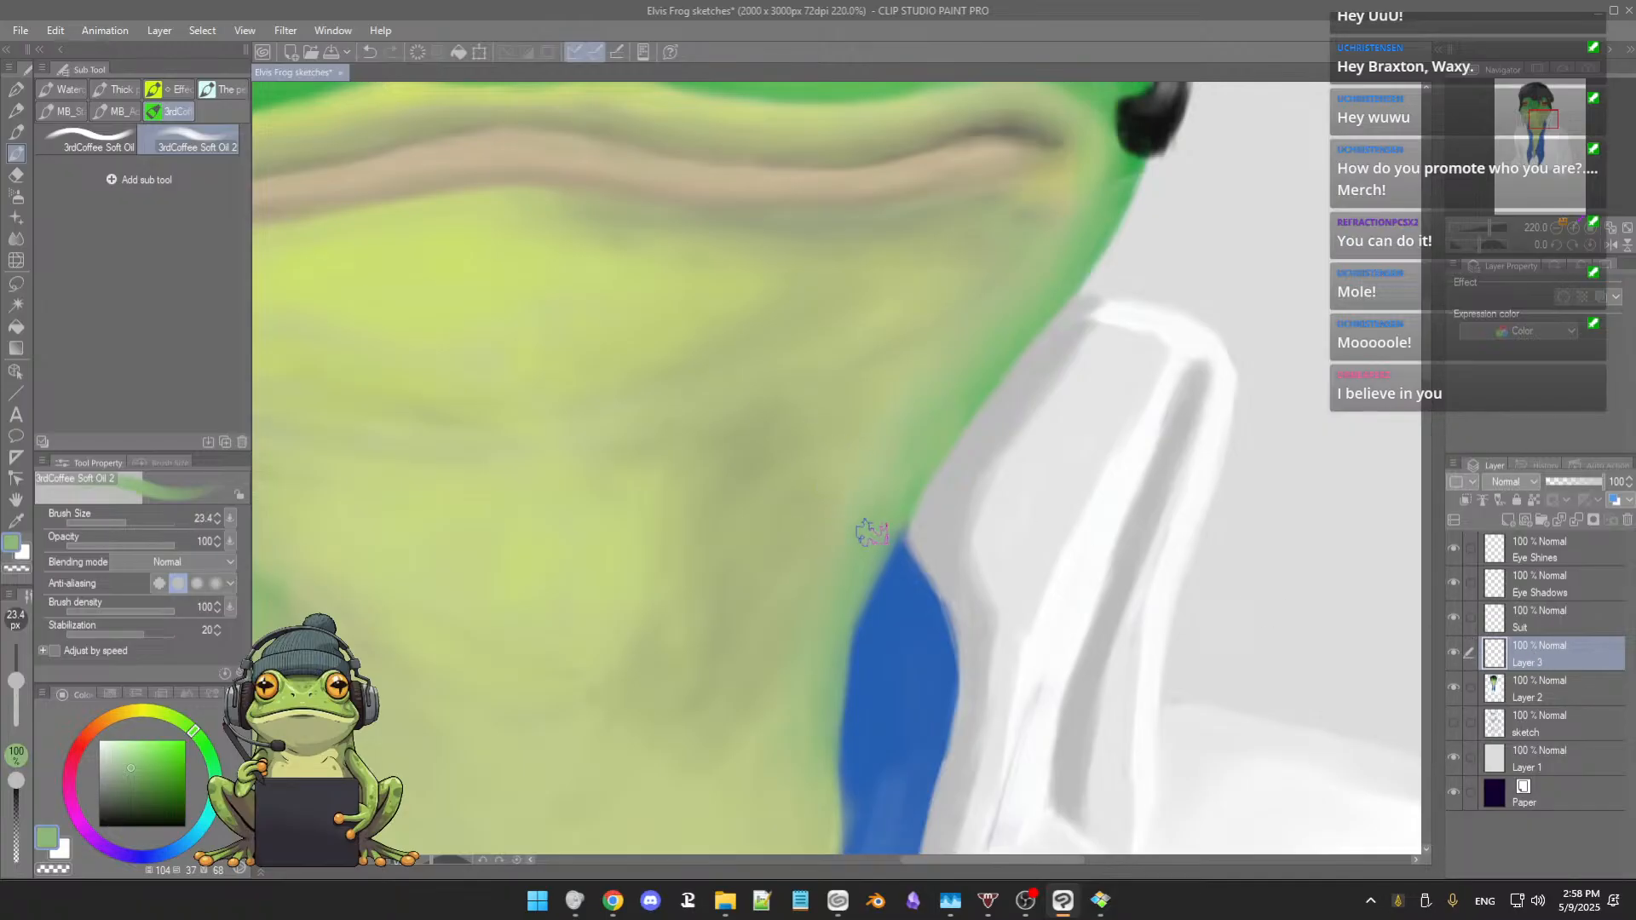
# Step: Touch up the tip of the right scarf end on Layer 3 with sampled blue and green at brush size 15.6
pyautogui.keyDown('alt'); pyautogui.click(893, 570); pyautogui.keyUp('alt')
pyautogui.press('[')
pyautogui.press('[')
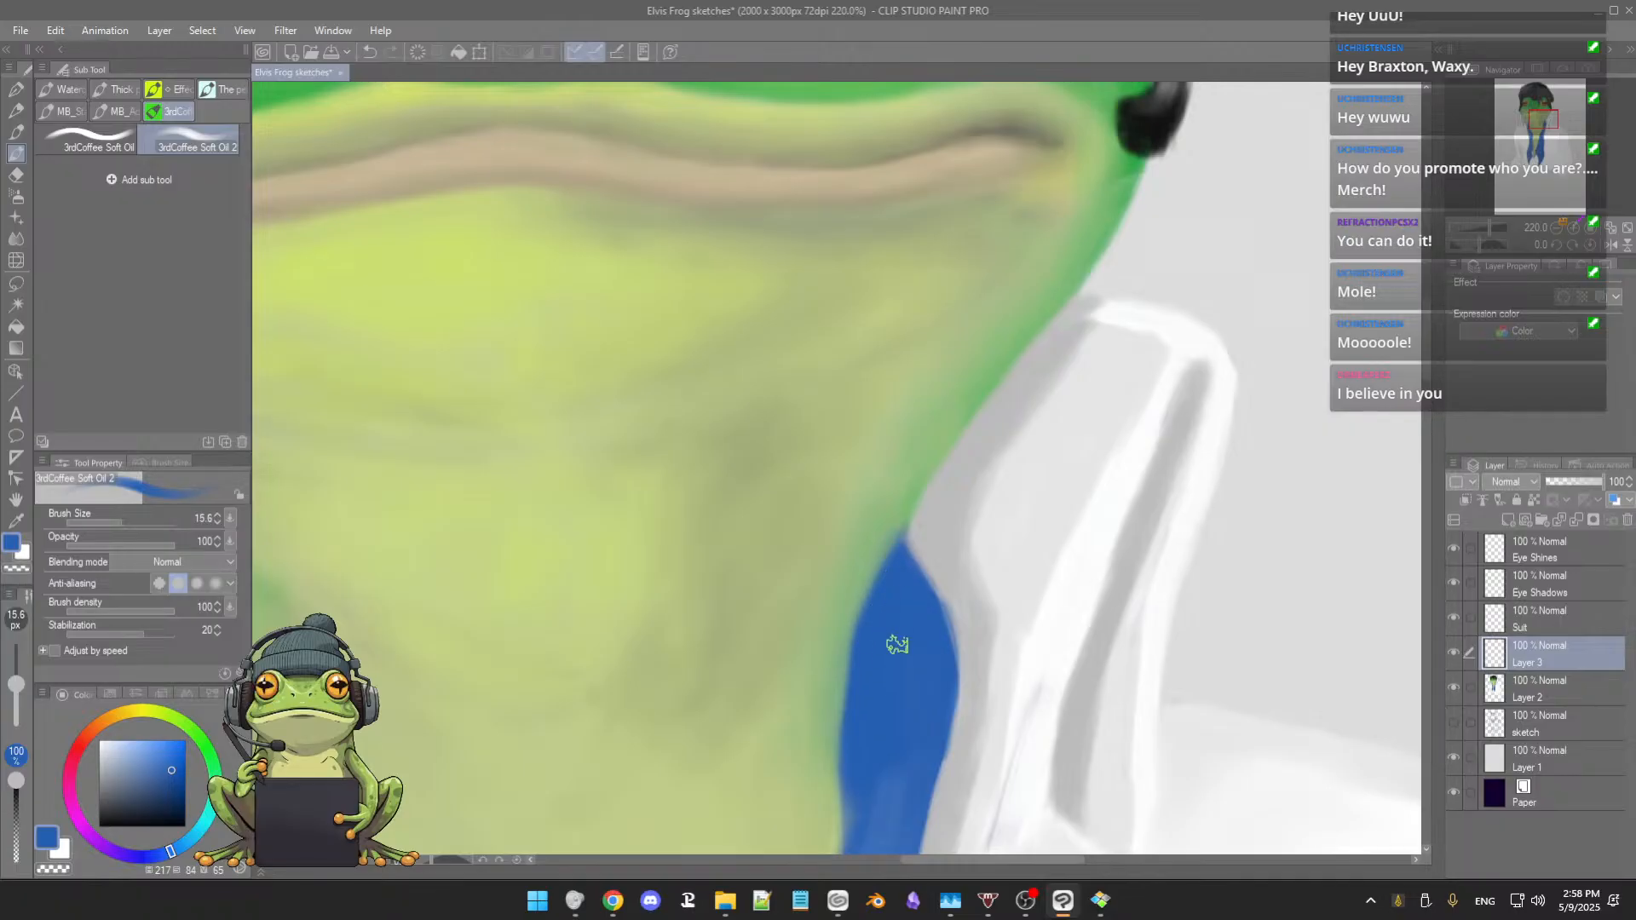
pyautogui.moveTo(898, 521); pyautogui.dragTo(932, 527)
pyautogui.keyDown('alt'); pyautogui.click(924, 526); pyautogui.keyUp('alt')
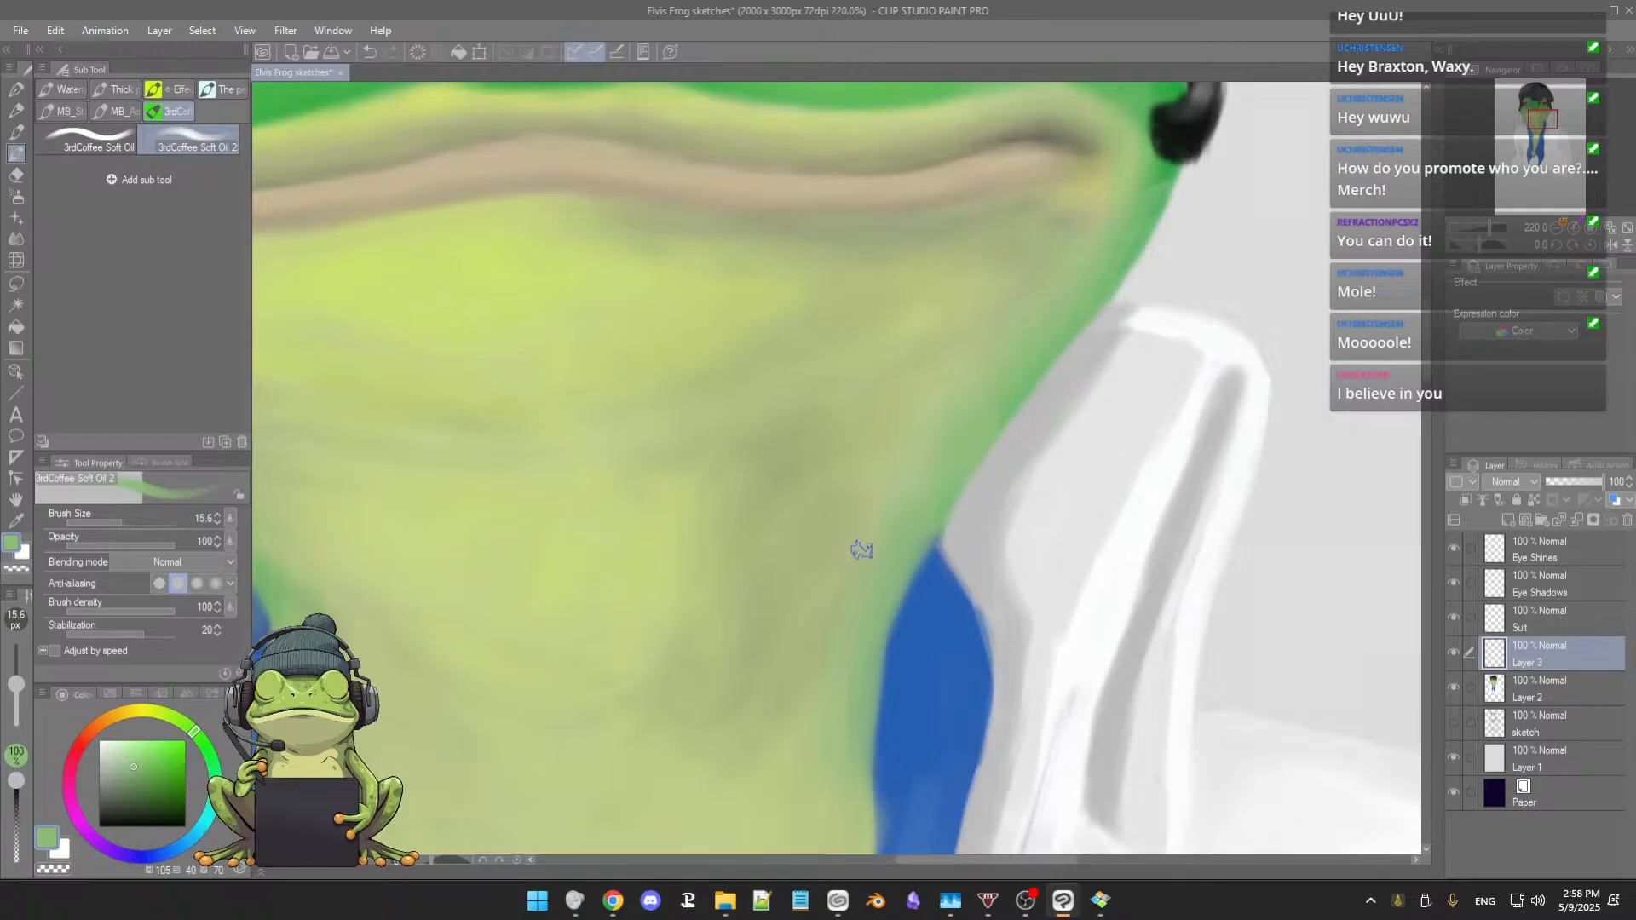
# Step: Clean up the outer and inner edges of the left scarf end with sampled blues and collar grey at brush size 15.6
pyautogui.moveTo(844, 570)
pyautogui.mouseDown()
pyautogui.moveTo(926, 547)
pyautogui.moveTo(912, 527)
pyautogui.moveTo(866, 562)
pyautogui.moveTo(886, 542)
pyautogui.mouseUp()
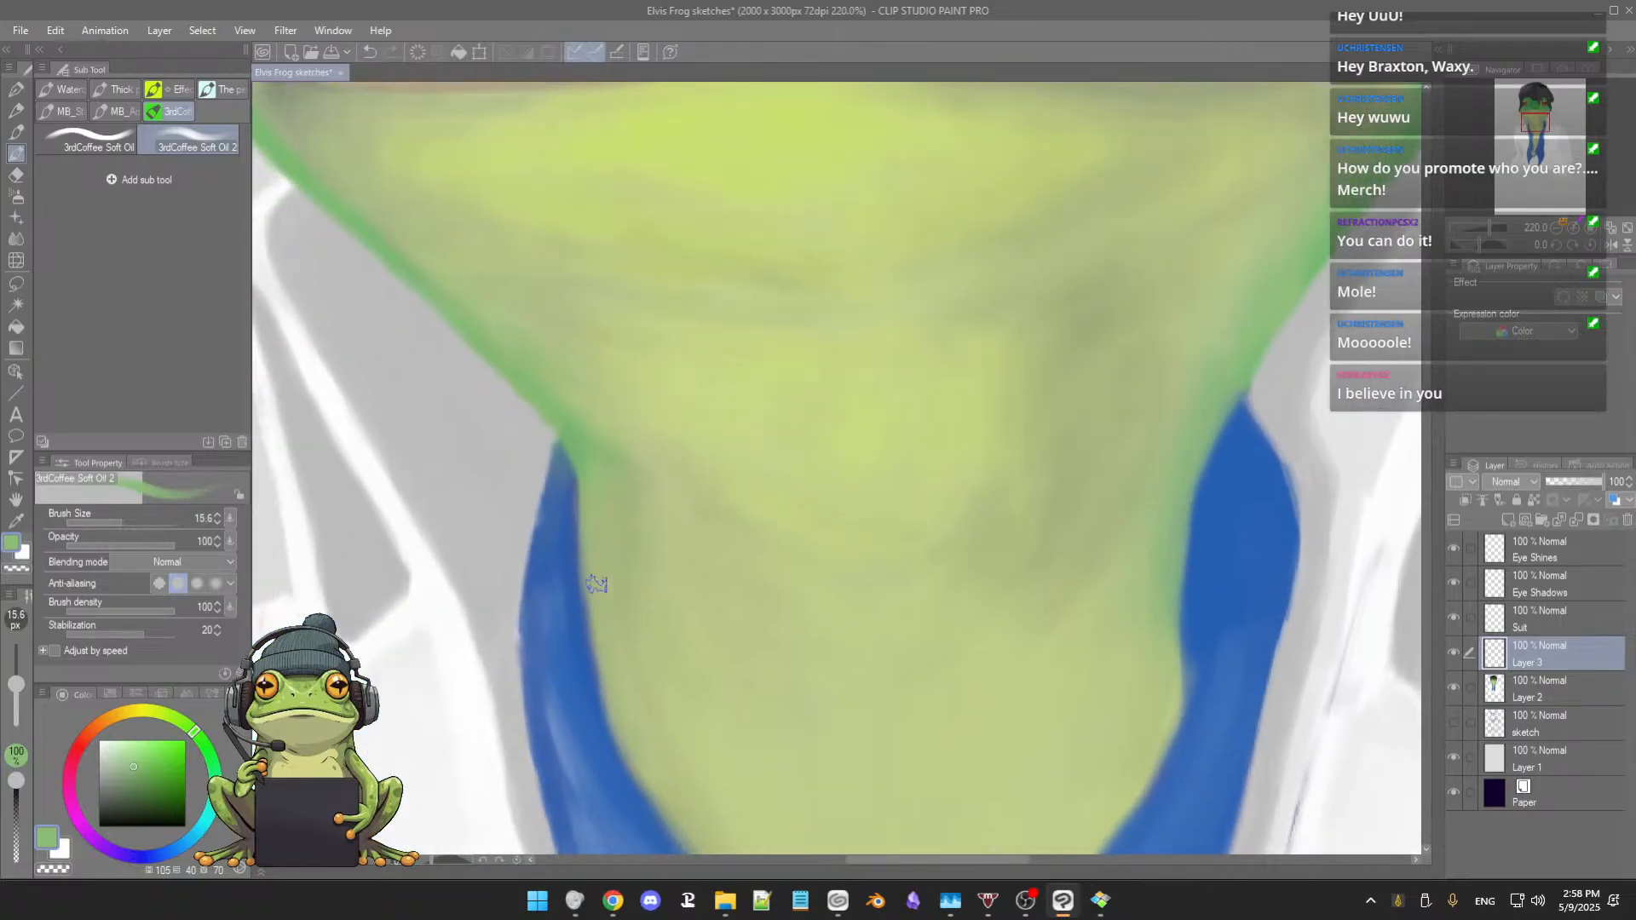
pyautogui.keyDown('alt'); pyautogui.click(546, 484); pyautogui.keyUp('alt')
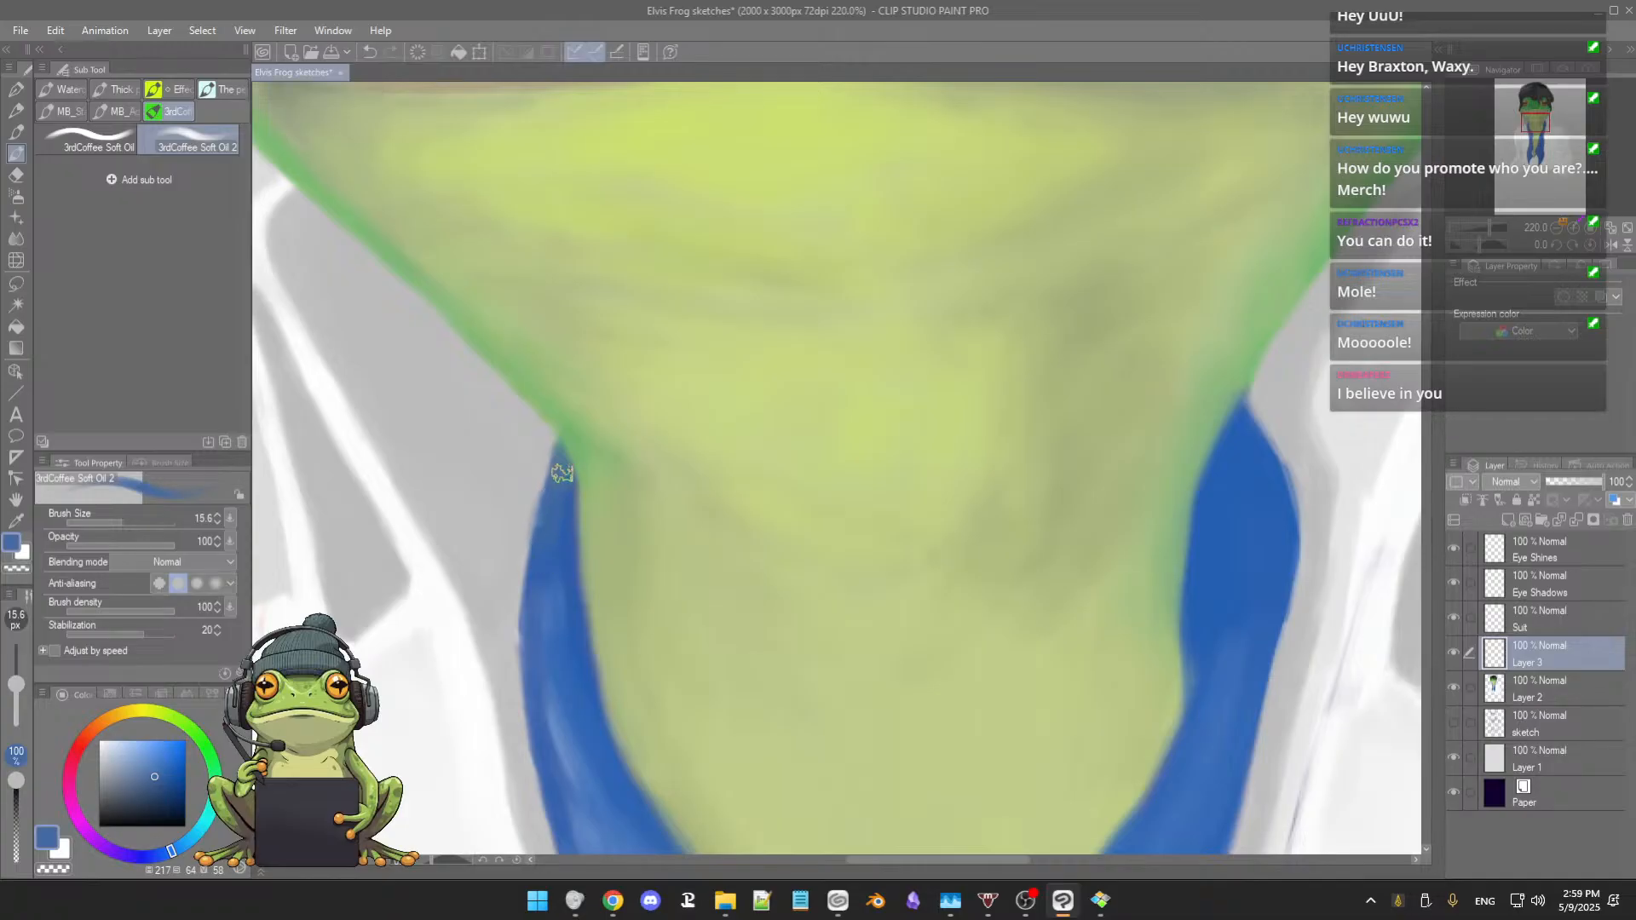
pyautogui.keyDown('alt'); pyautogui.click(522, 493); pyautogui.keyUp('alt')
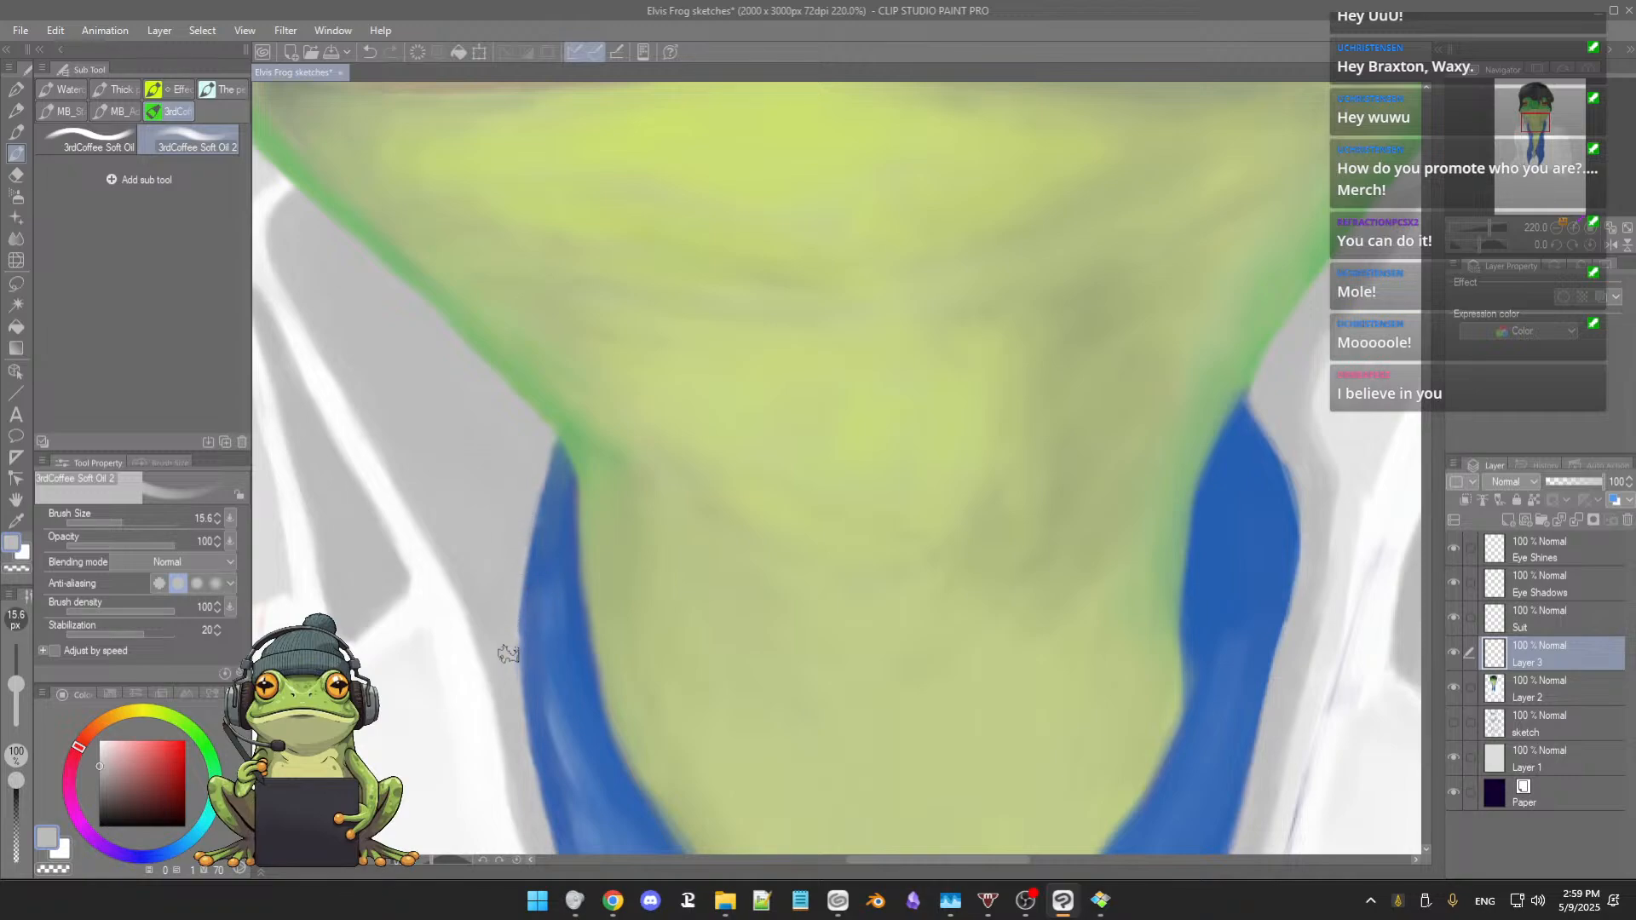
pyautogui.keyDown('alt'); pyautogui.click(534, 621); pyautogui.keyUp('alt')
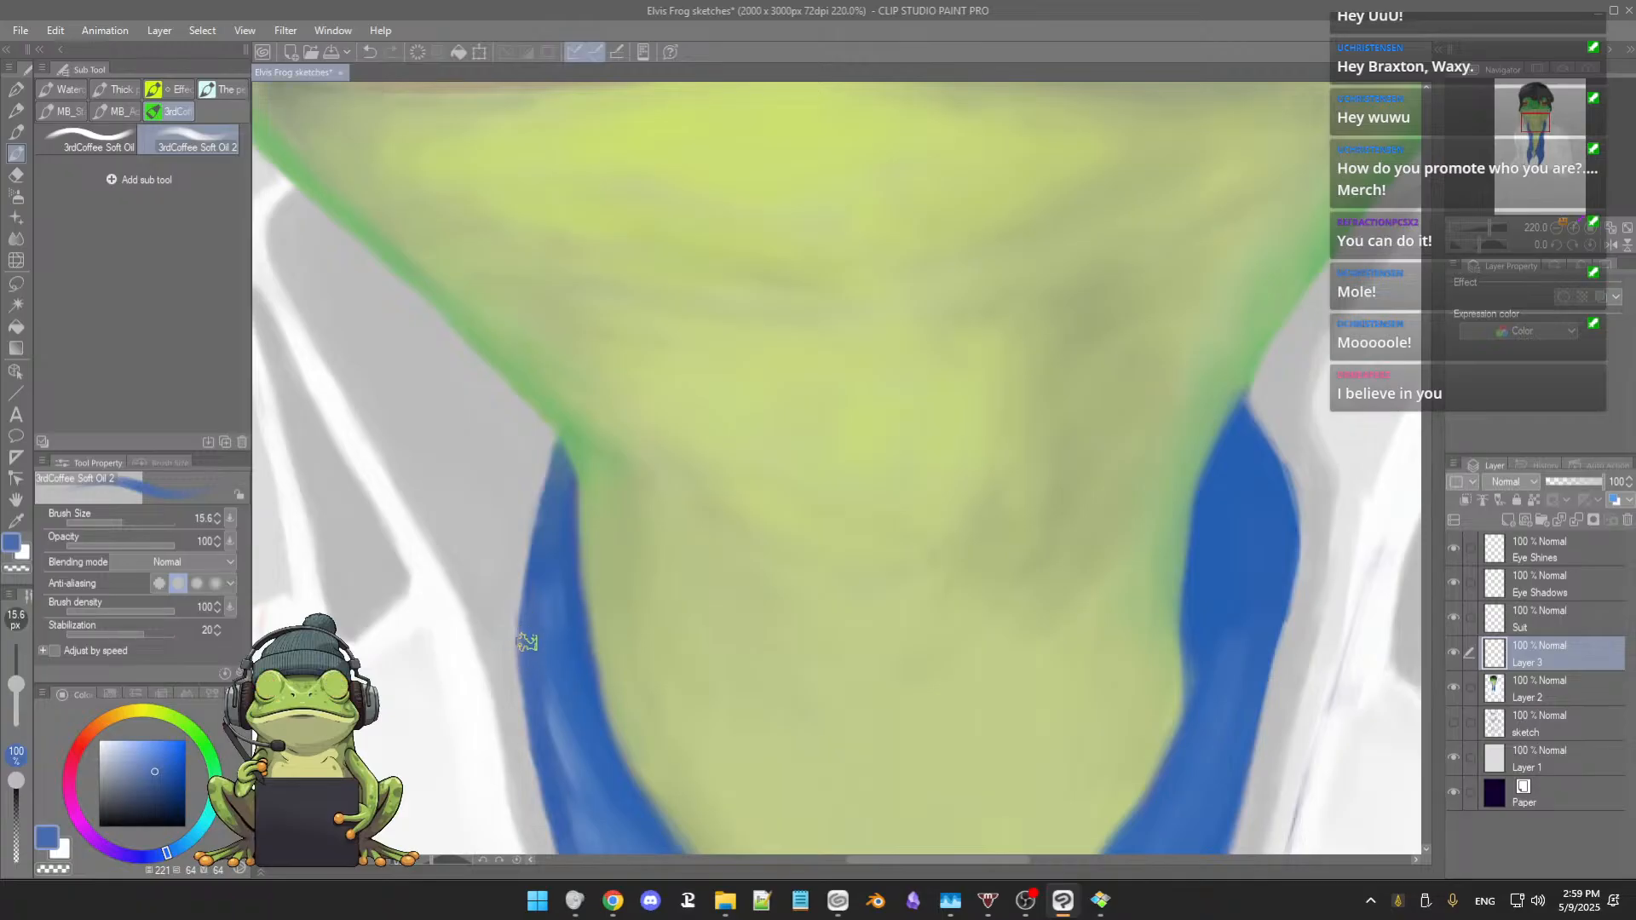
pyautogui.keyDown('alt'); pyautogui.click(571, 597); pyautogui.keyUp('alt')
pyautogui.moveTo(609, 694); pyautogui.dragTo(584, 521)
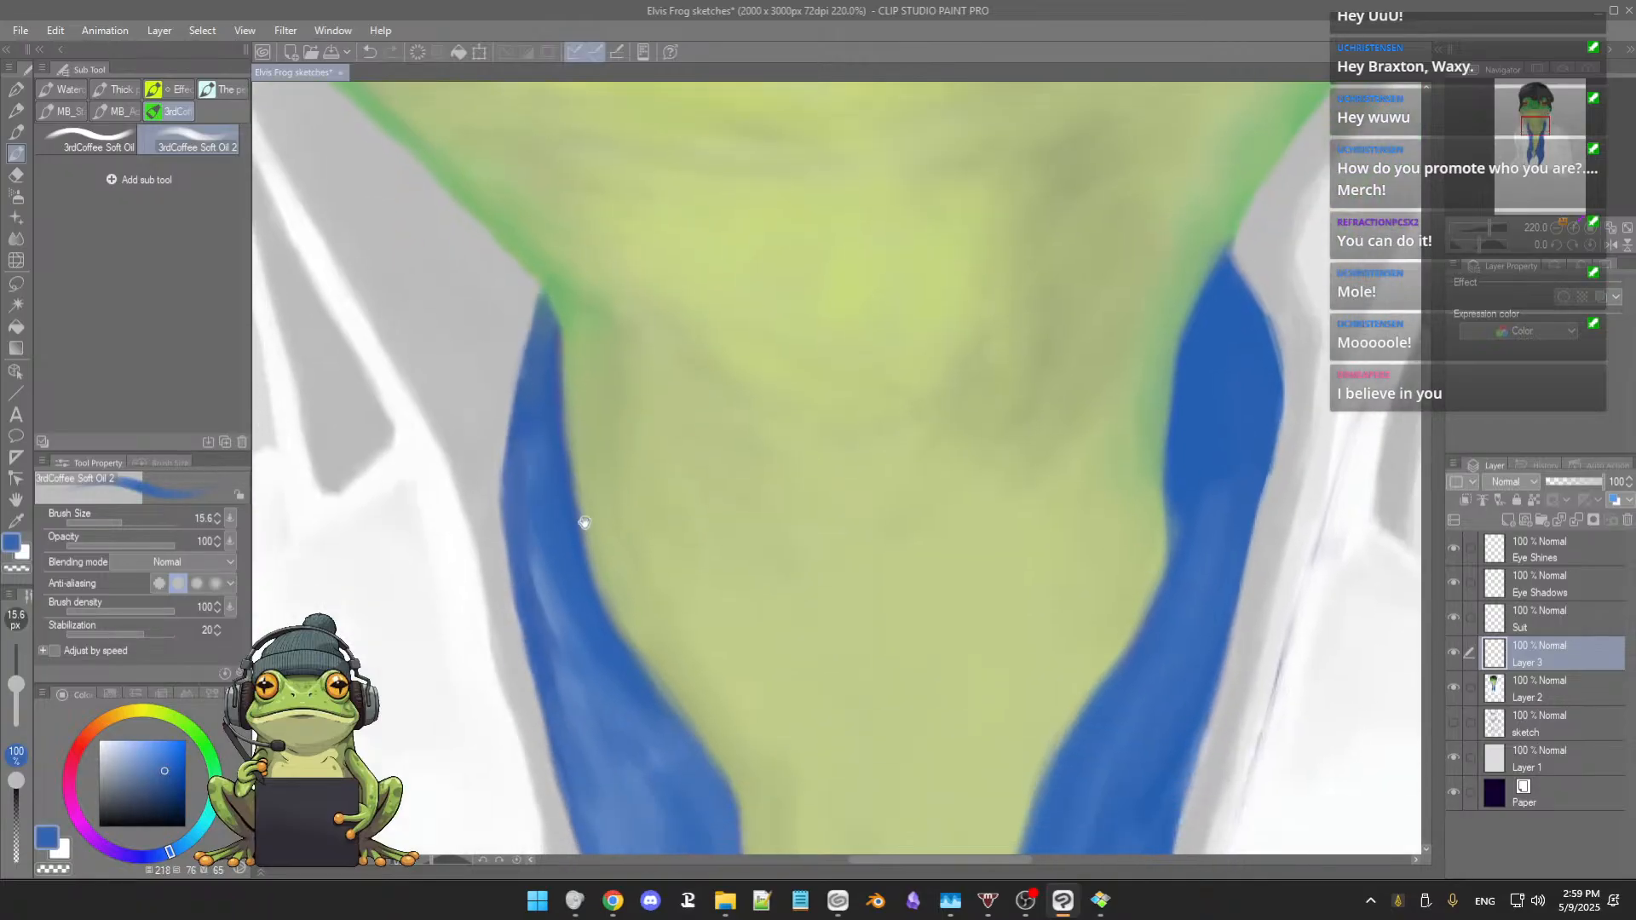
pyautogui.moveTo(617, 585); pyautogui.dragTo(588, 515)
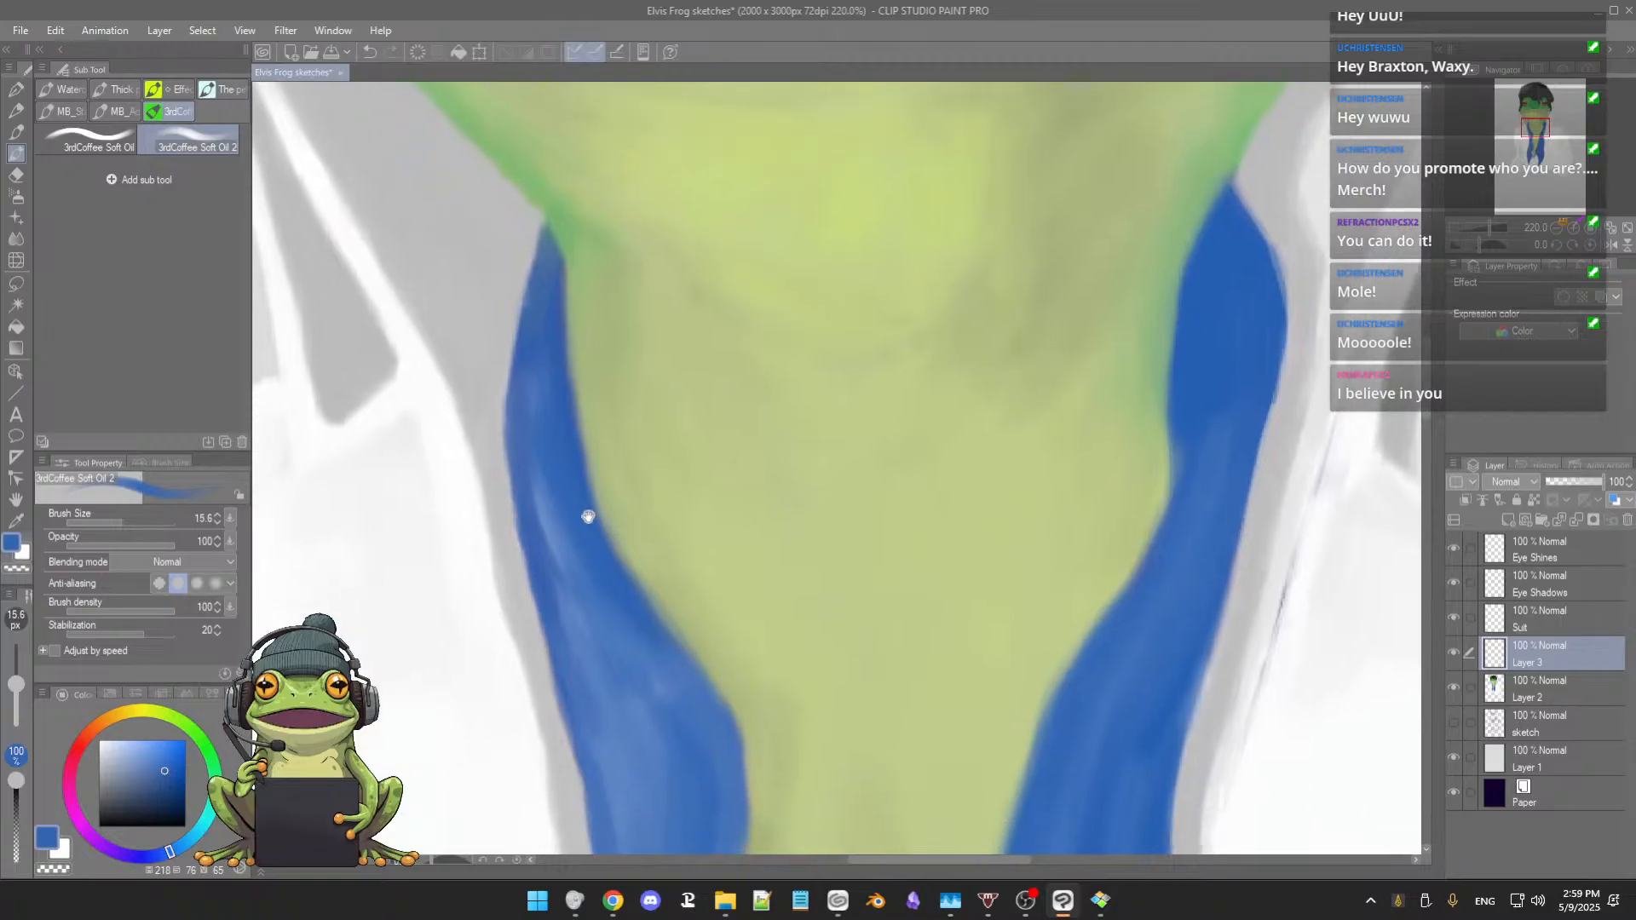
pyautogui.keyDown('alt'); pyautogui.click(588, 522); pyautogui.keyUp('alt')
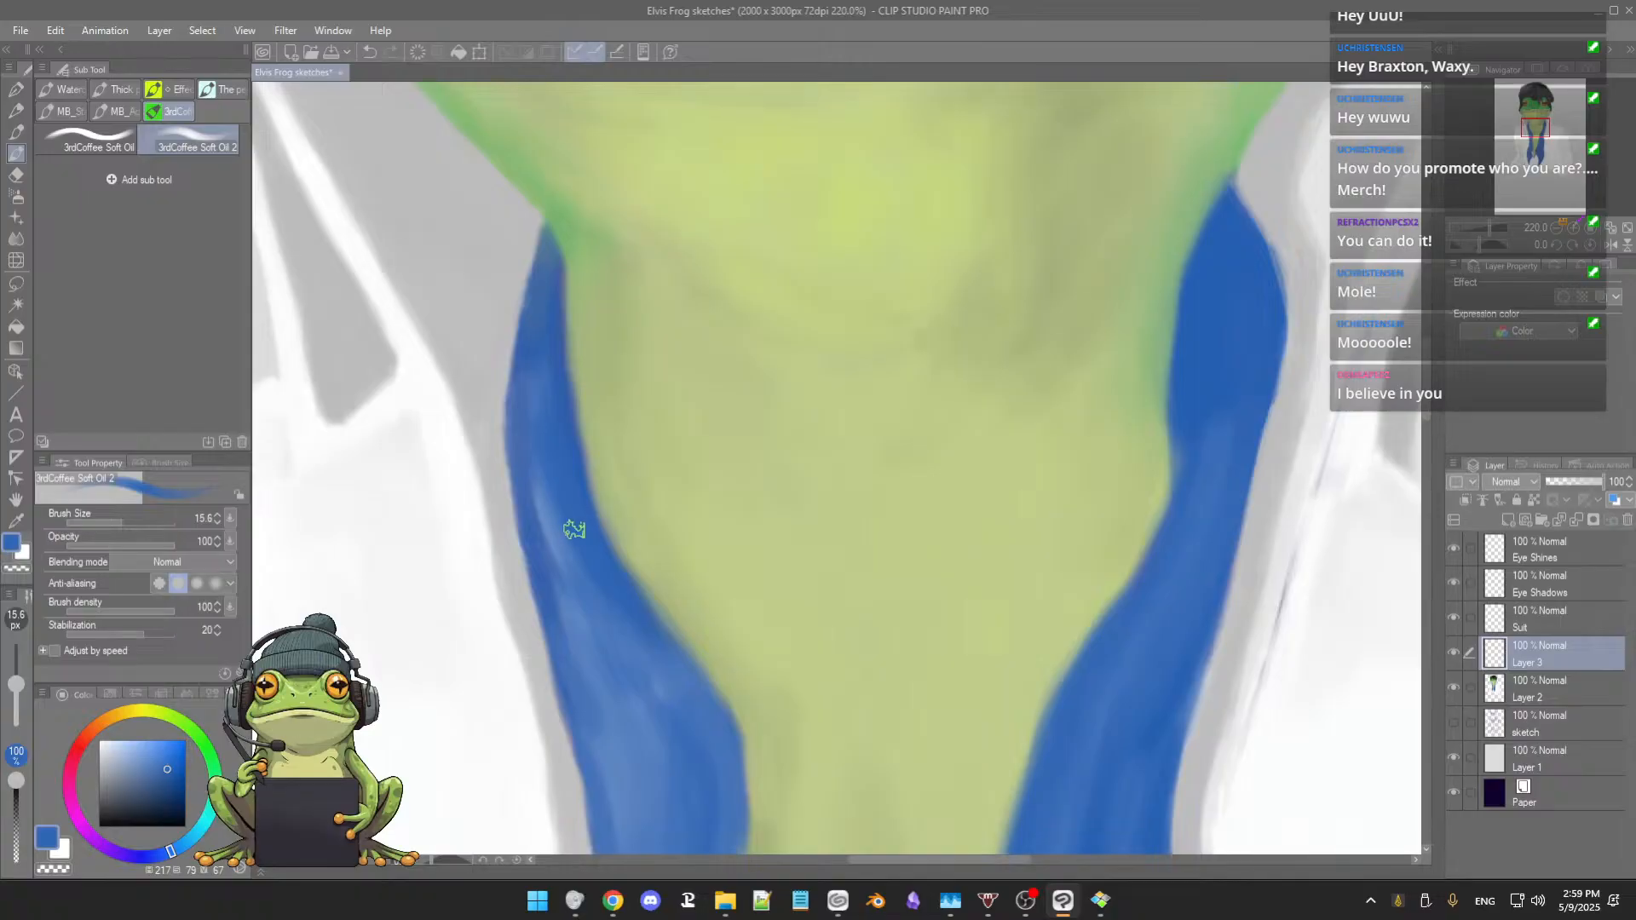
# Step: Blend the shading down the outer side of the left scarf end with a sampled blue at brush size 21.9
pyautogui.keyDown('alt'); pyautogui.click(528, 524); pyautogui.keyUp('alt')
pyautogui.press(']')
pyautogui.moveTo(536, 515); pyautogui.dragTo(571, 625)
pyautogui.moveTo(552, 566)
pyautogui.mouseDown()
pyautogui.moveTo(573, 603)
pyautogui.moveTo(557, 579)
pyautogui.moveTo(584, 733)
pyautogui.mouseUp()
pyautogui.moveTo(574, 656)
pyautogui.mouseDown()
pyautogui.moveTo(583, 720)
pyautogui.moveTo(573, 694)
pyautogui.mouseUp()
pyautogui.moveTo(712, 621); pyautogui.dragTo(715, 571)
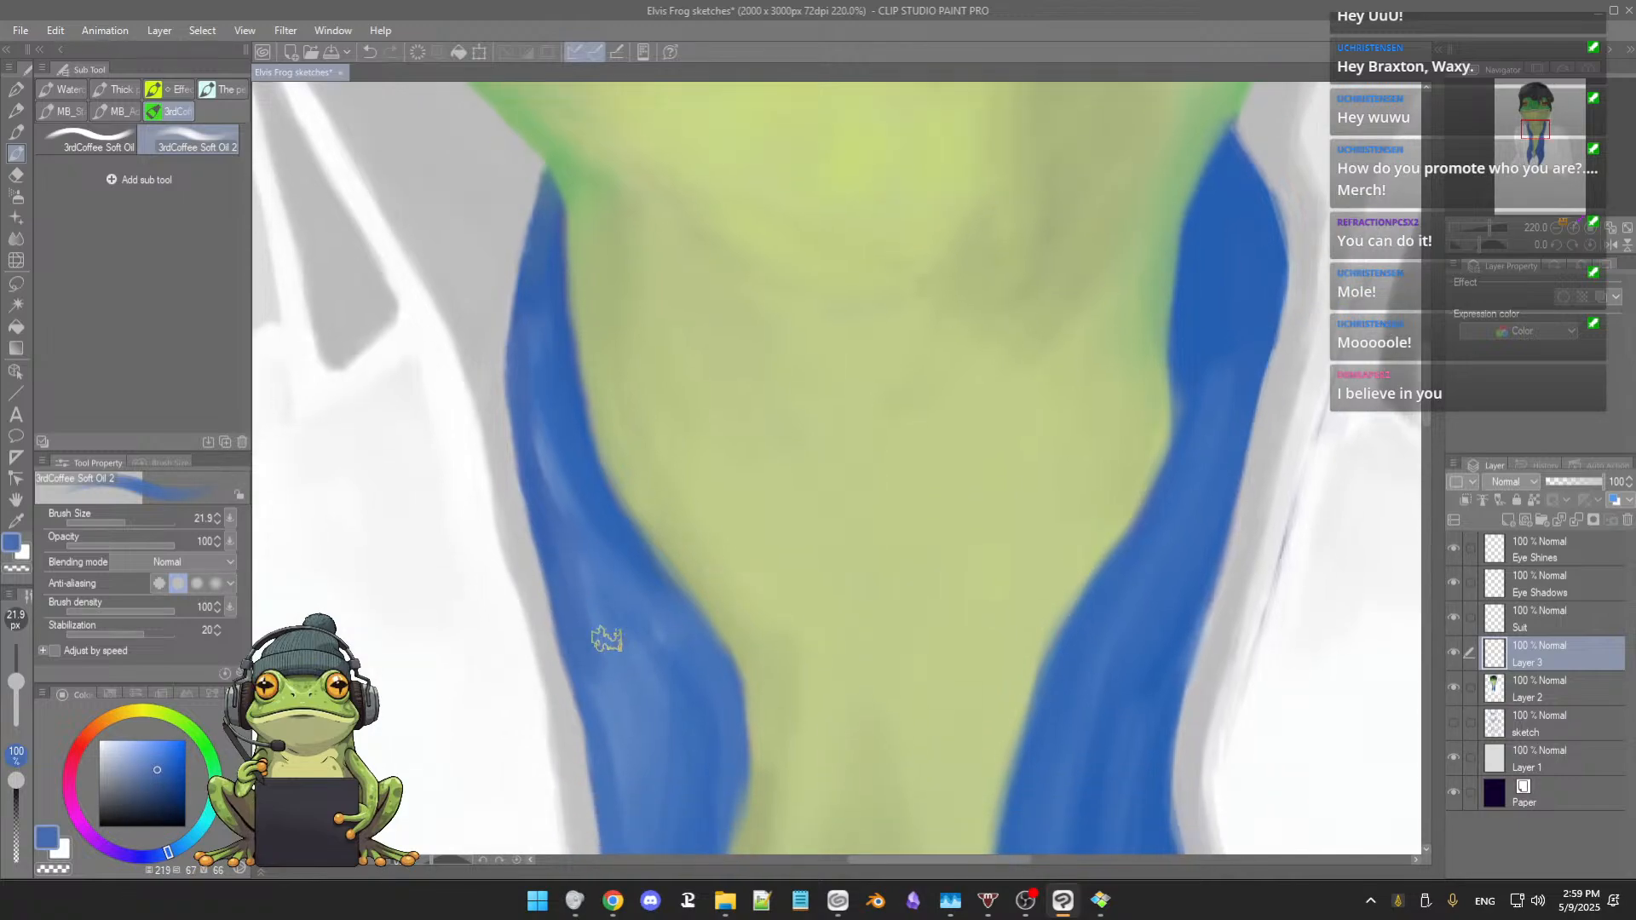
pyautogui.moveTo(590, 630)
pyautogui.mouseDown()
pyautogui.moveTo(606, 730)
pyautogui.moveTo(618, 702)
pyautogui.mouseUp()
pyautogui.moveTo(584, 593)
pyautogui.mouseDown()
pyautogui.moveTo(608, 656)
pyautogui.moveTo(615, 769)
pyautogui.mouseUp()
pyautogui.moveTo(587, 679); pyautogui.dragTo(617, 771)
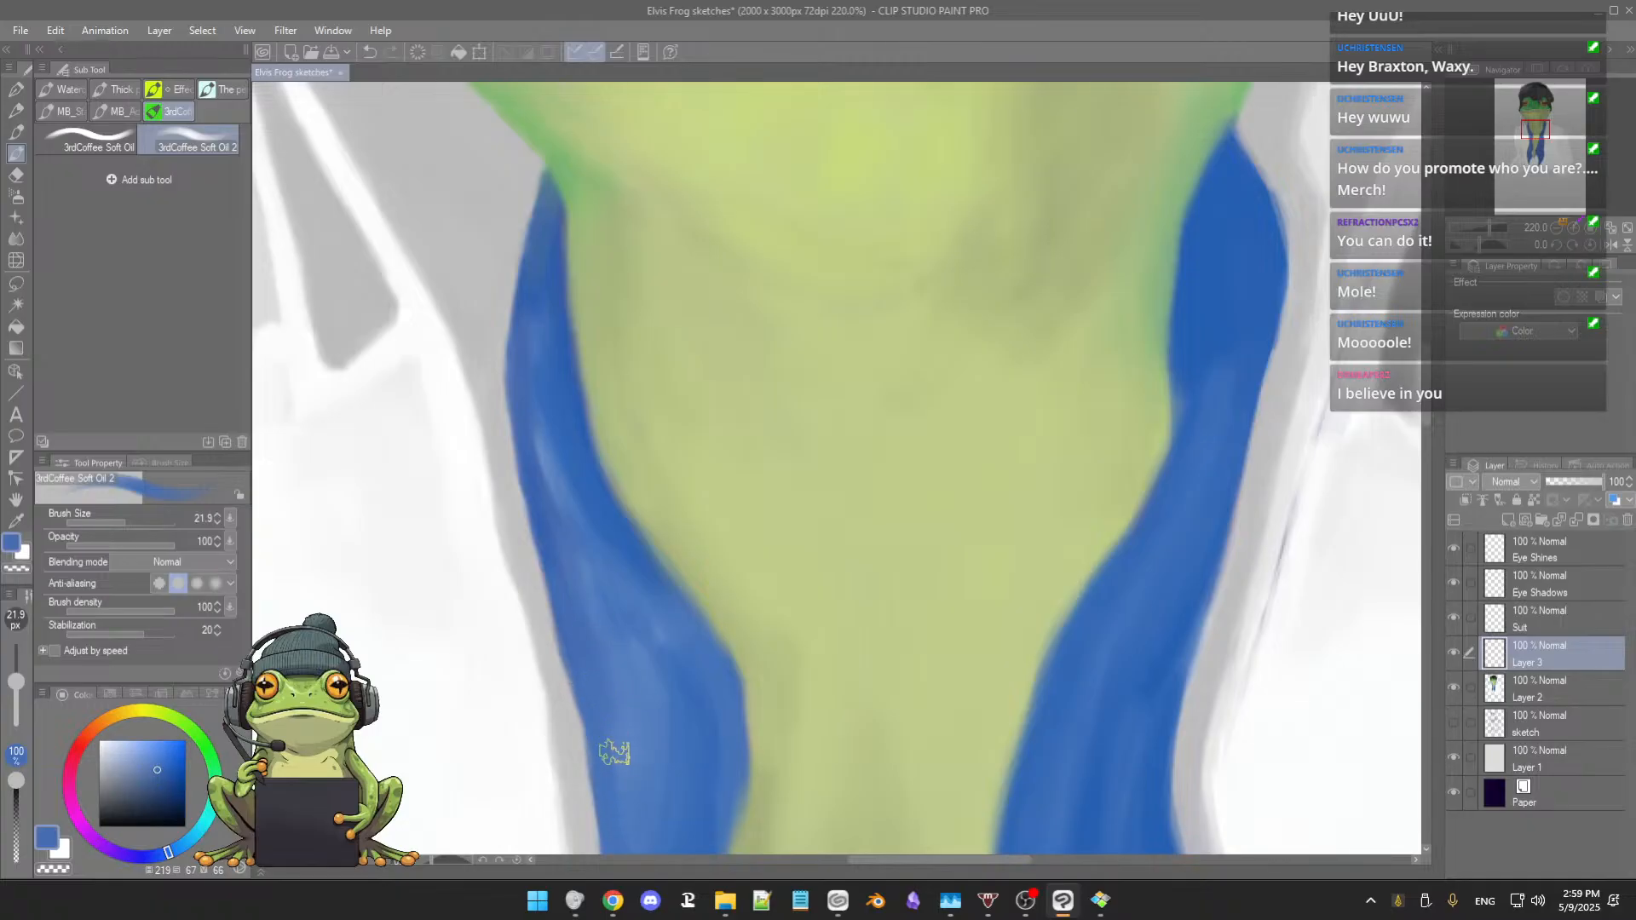
pyautogui.scroll(-3, 660, 629)
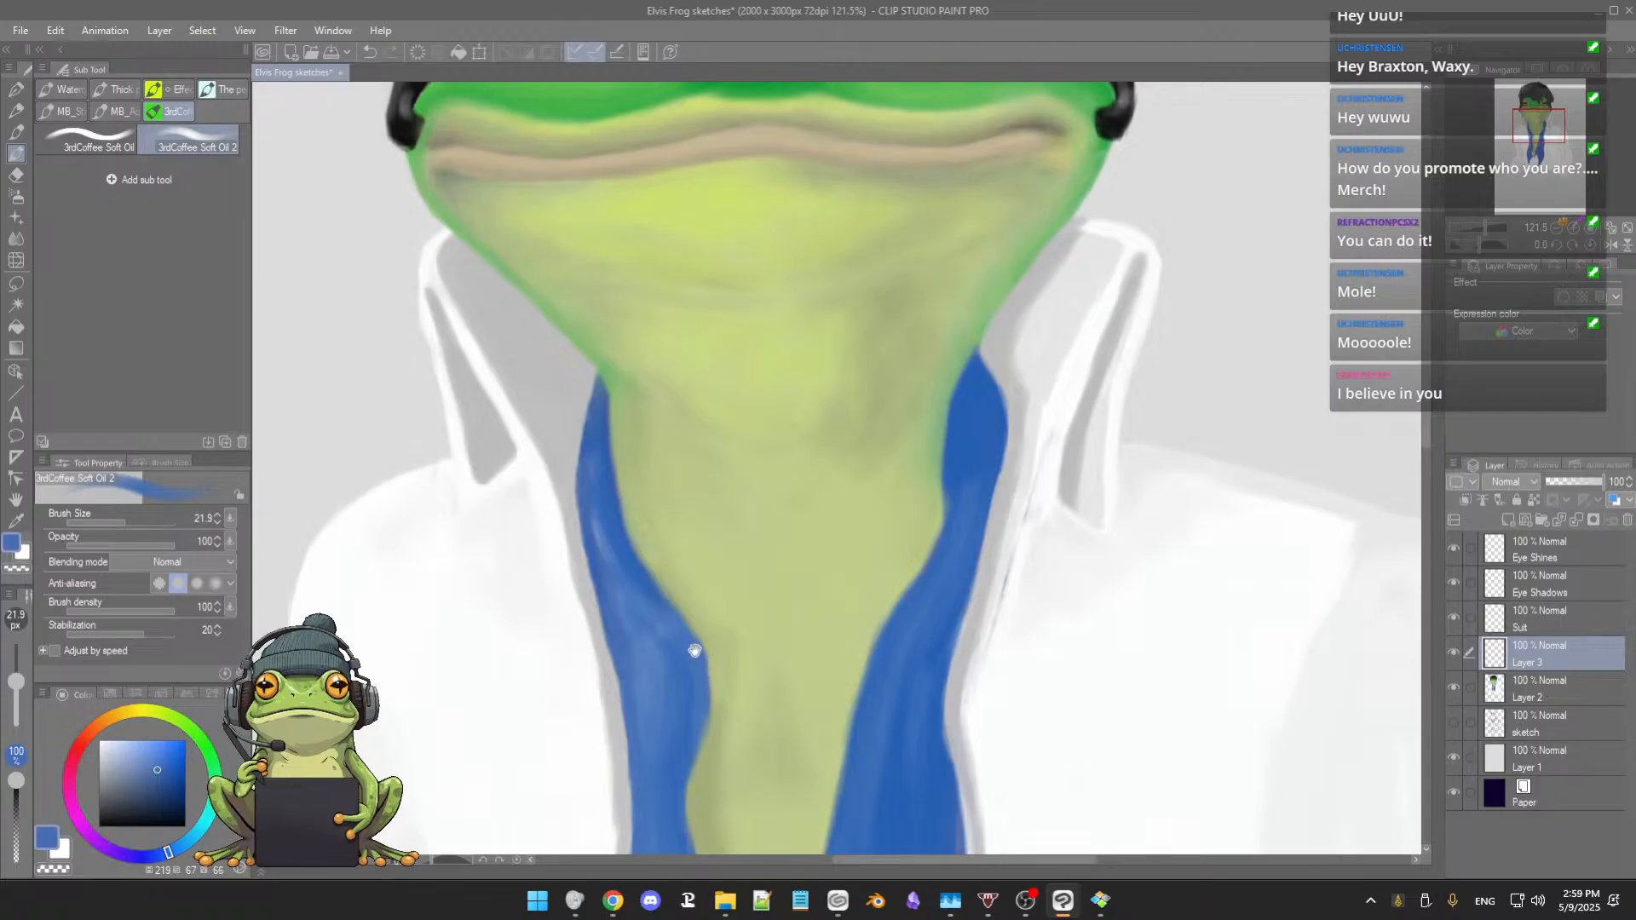
# Step: Rework the bulging fold along the inner edge of the left scarf end with sampled blues at brush size 24.3
pyautogui.moveTo(694, 650); pyautogui.dragTo(726, 649)
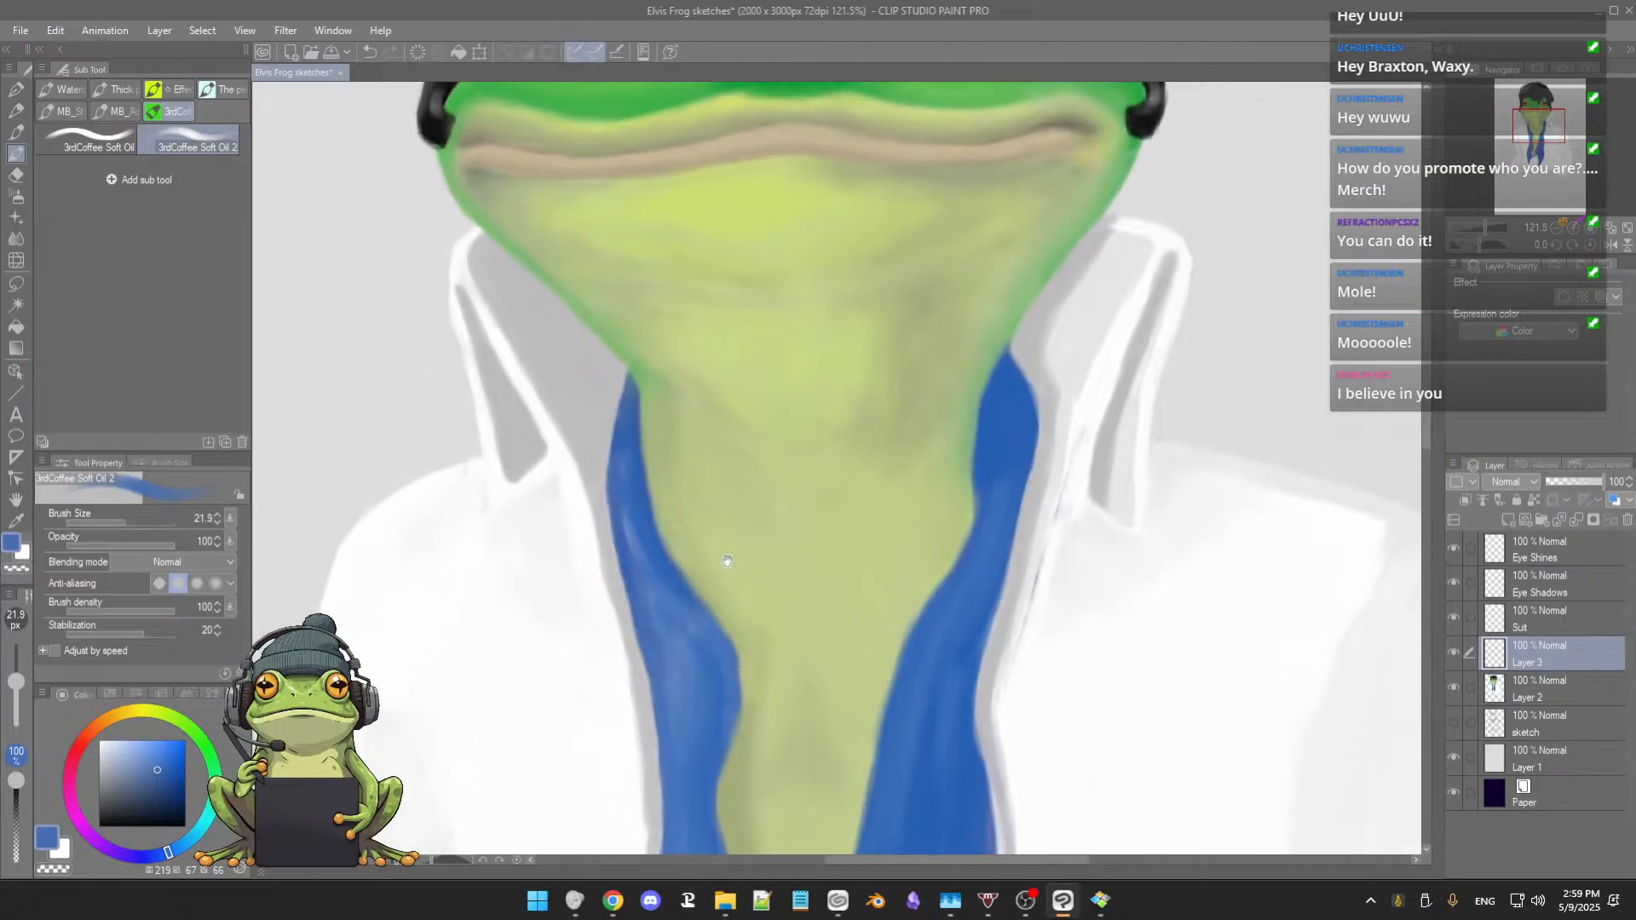
pyautogui.keyDown('alt'); pyautogui.click(718, 651); pyautogui.keyUp('alt')
pyautogui.moveTo(692, 648); pyautogui.dragTo(699, 665)
pyautogui.moveTo(690, 632); pyautogui.dragTo(703, 679)
pyautogui.keyDown('alt'); pyautogui.click(681, 629); pyautogui.keyUp('alt')
pyautogui.keyDown('alt'); pyautogui.click(712, 690); pyautogui.keyUp('alt')
pyautogui.press('[')
pyautogui.keyDown('alt'); pyautogui.click(677, 583); pyautogui.keyUp('alt')
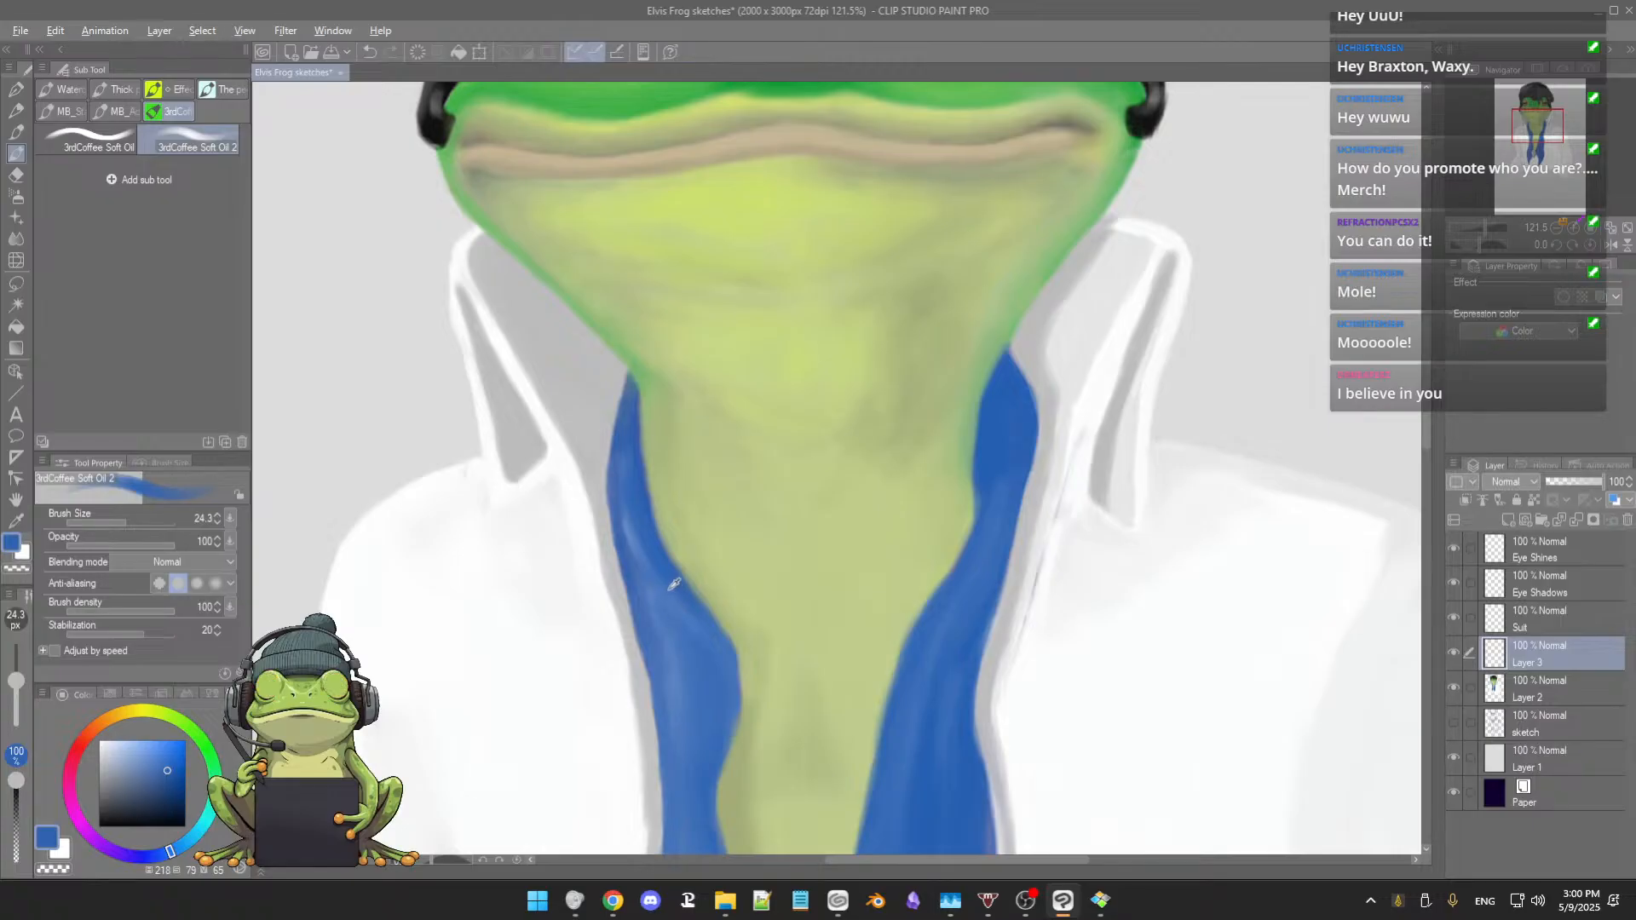
# Step: Refine the fold highlights and shadows on the left scarf end with sampled light and dark blues at brush size 21.2
pyautogui.press('[')
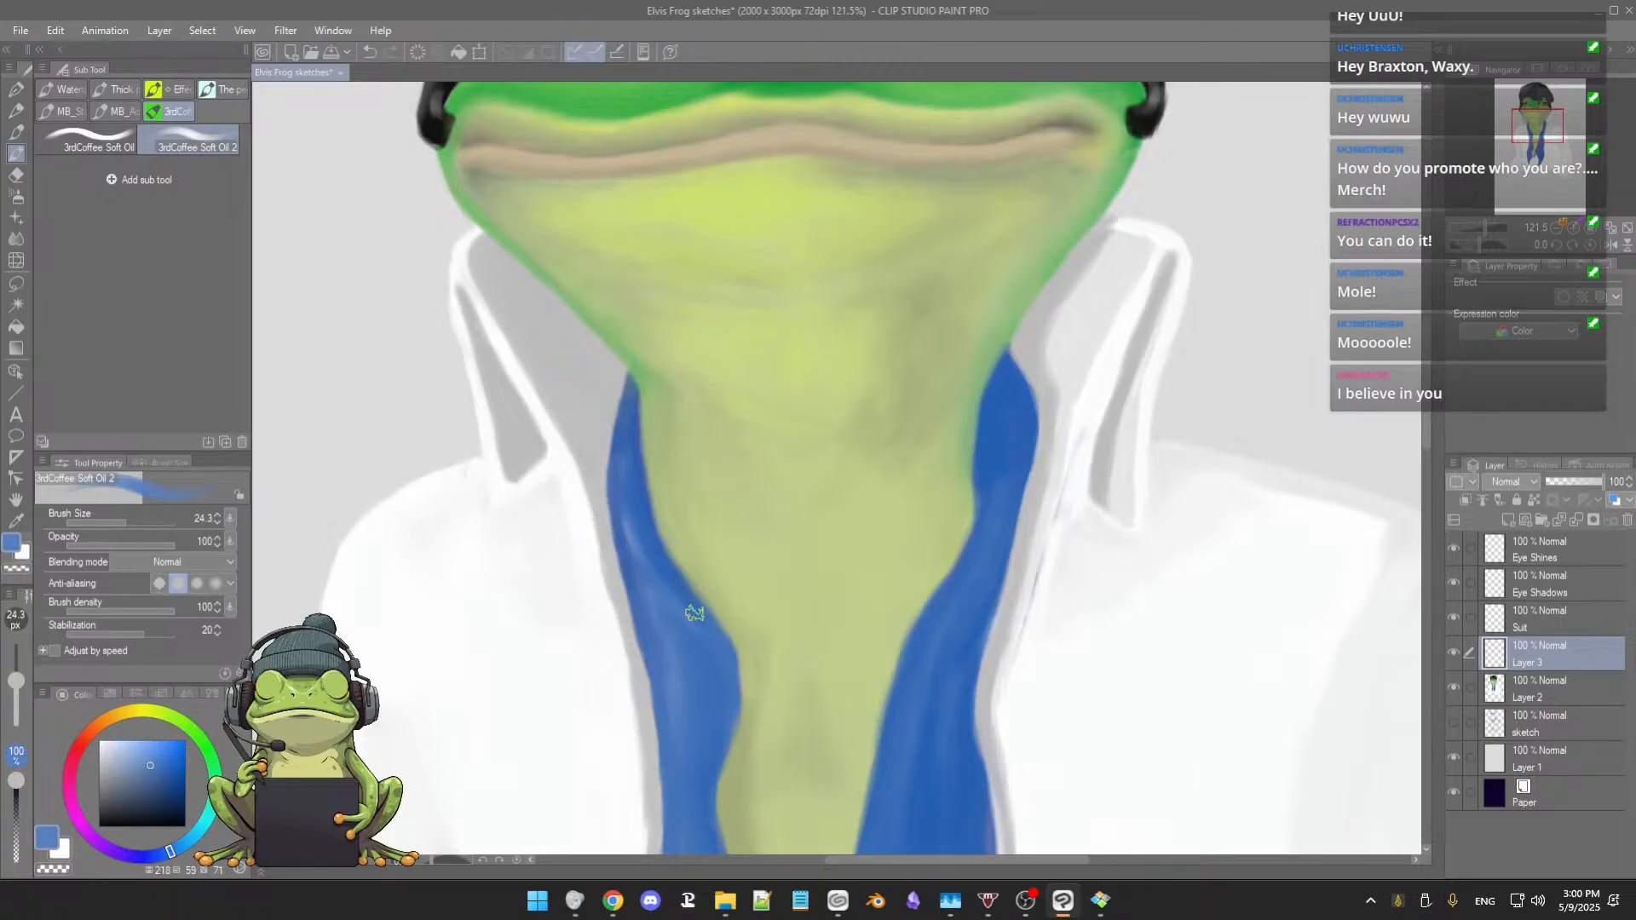
pyautogui.keyDown('alt'); pyautogui.click(689, 607); pyautogui.keyUp('alt')
pyautogui.scroll(-3, 733, 680)
pyautogui.scroll(3, 740, 652)
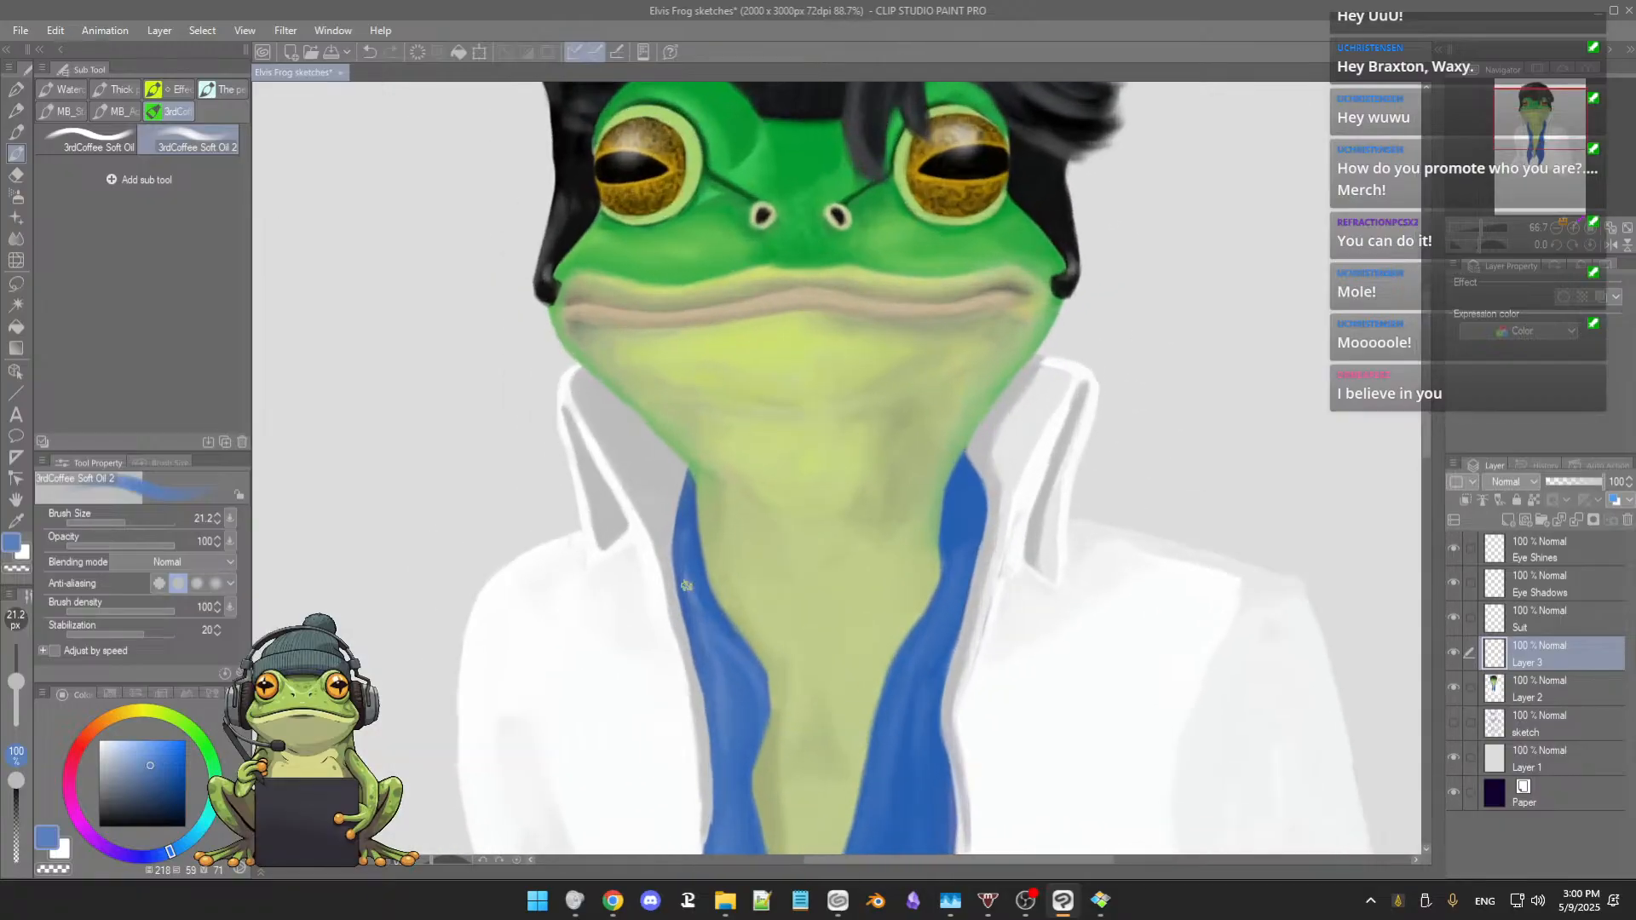
pyautogui.keyDown('alt'); pyautogui.click(730, 629); pyautogui.keyUp('alt')
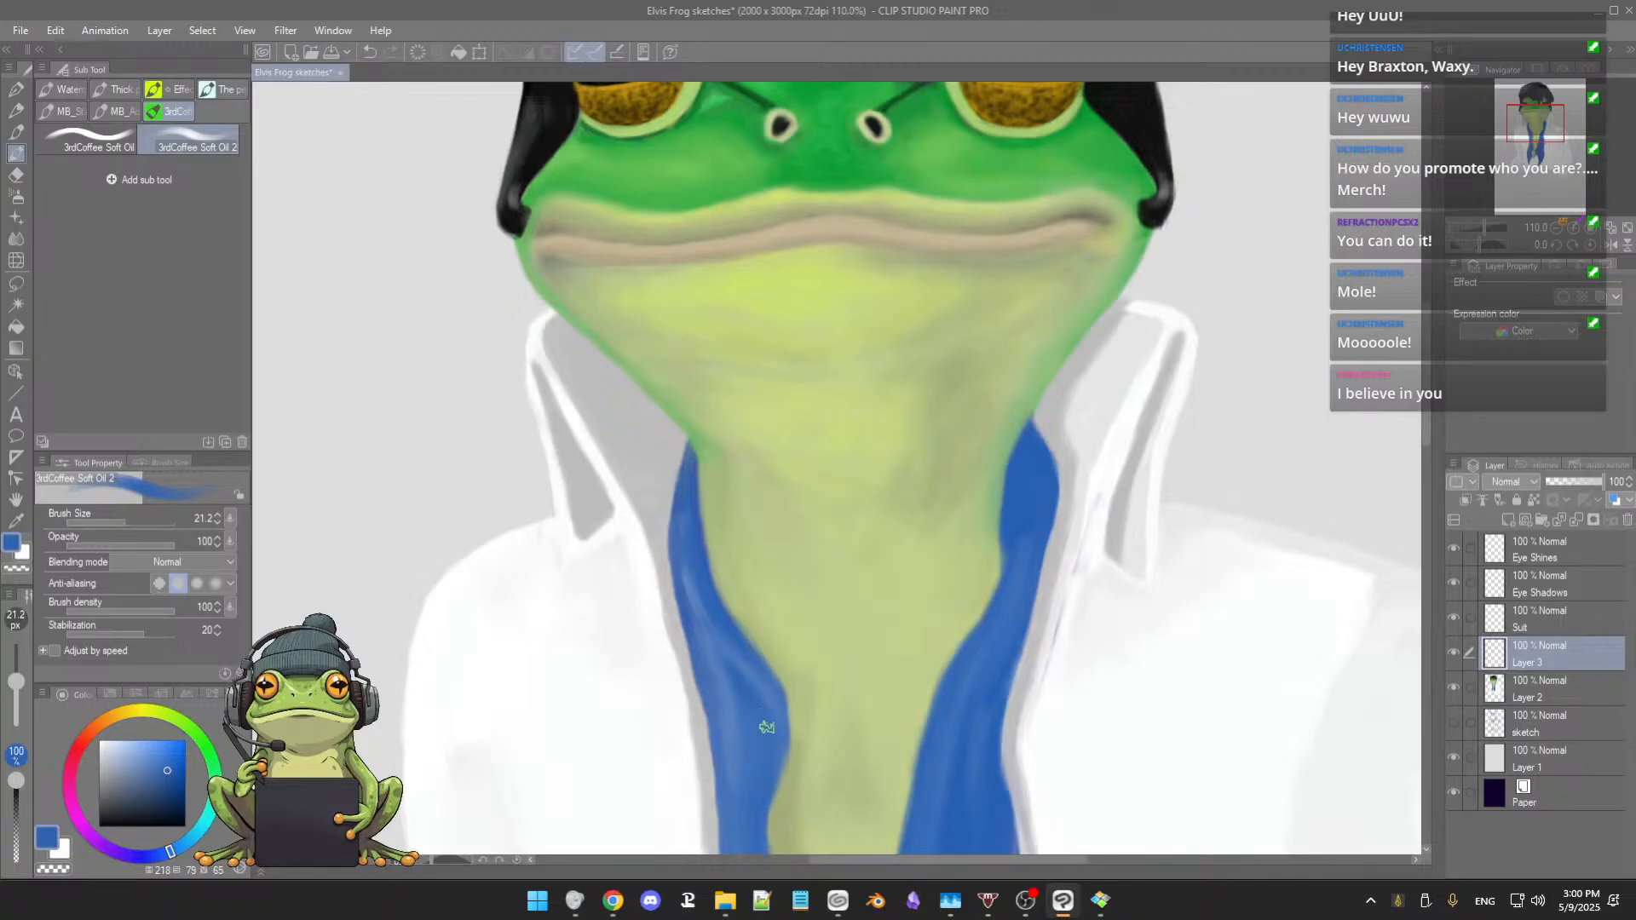
pyautogui.keyDown('alt'); pyautogui.click(715, 651); pyautogui.keyUp('alt')
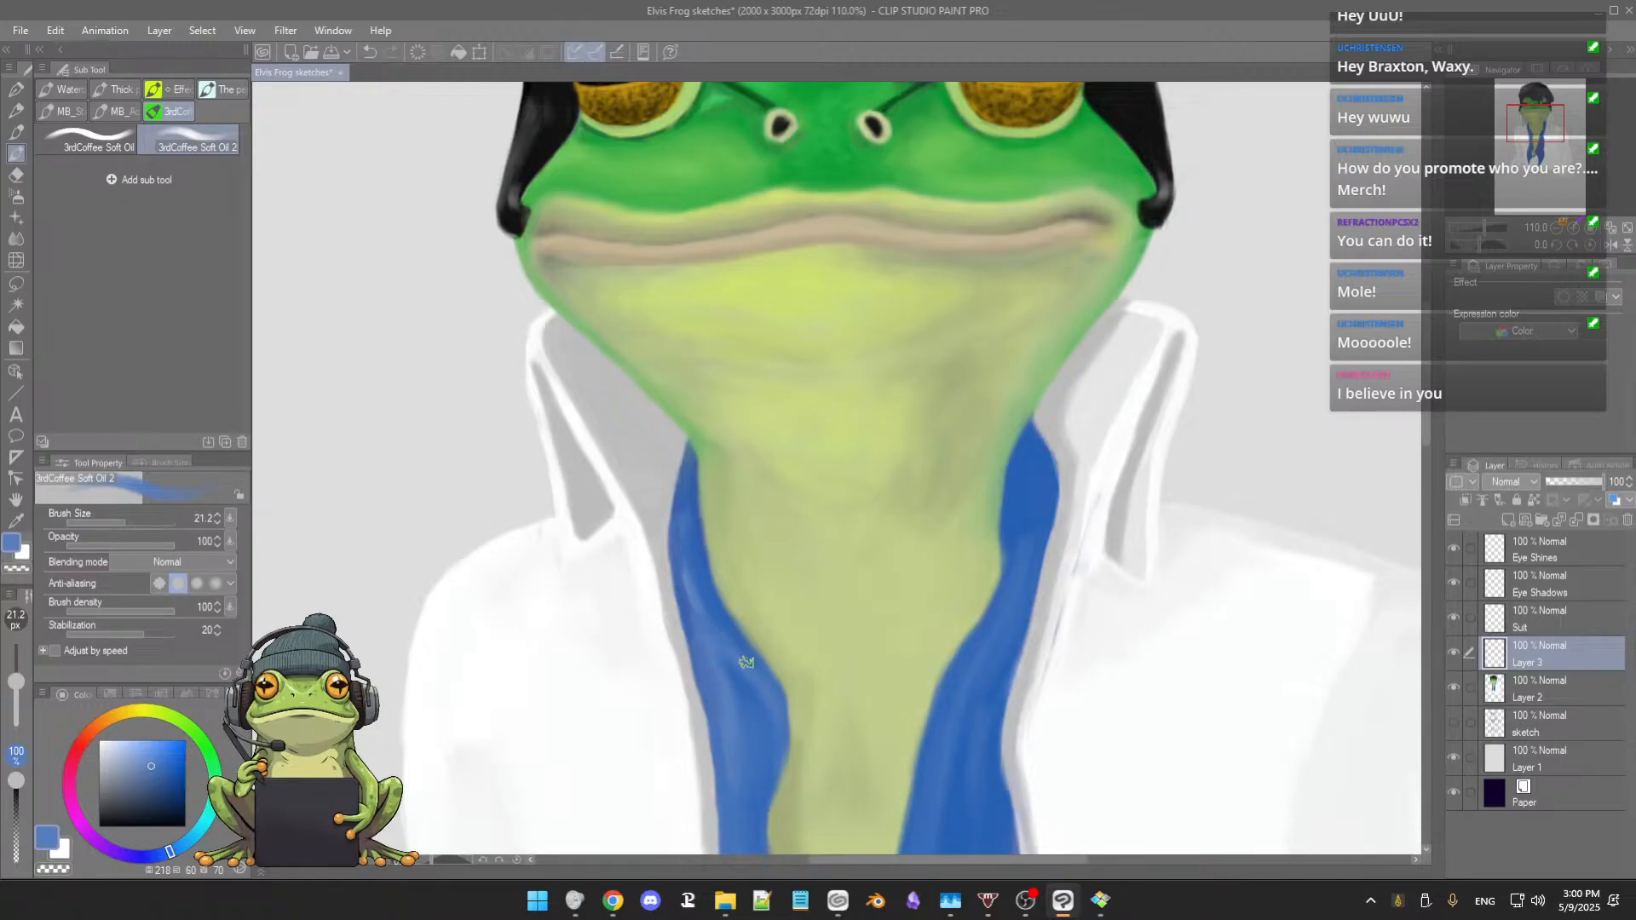
pyautogui.scroll(-2, 780, 659)
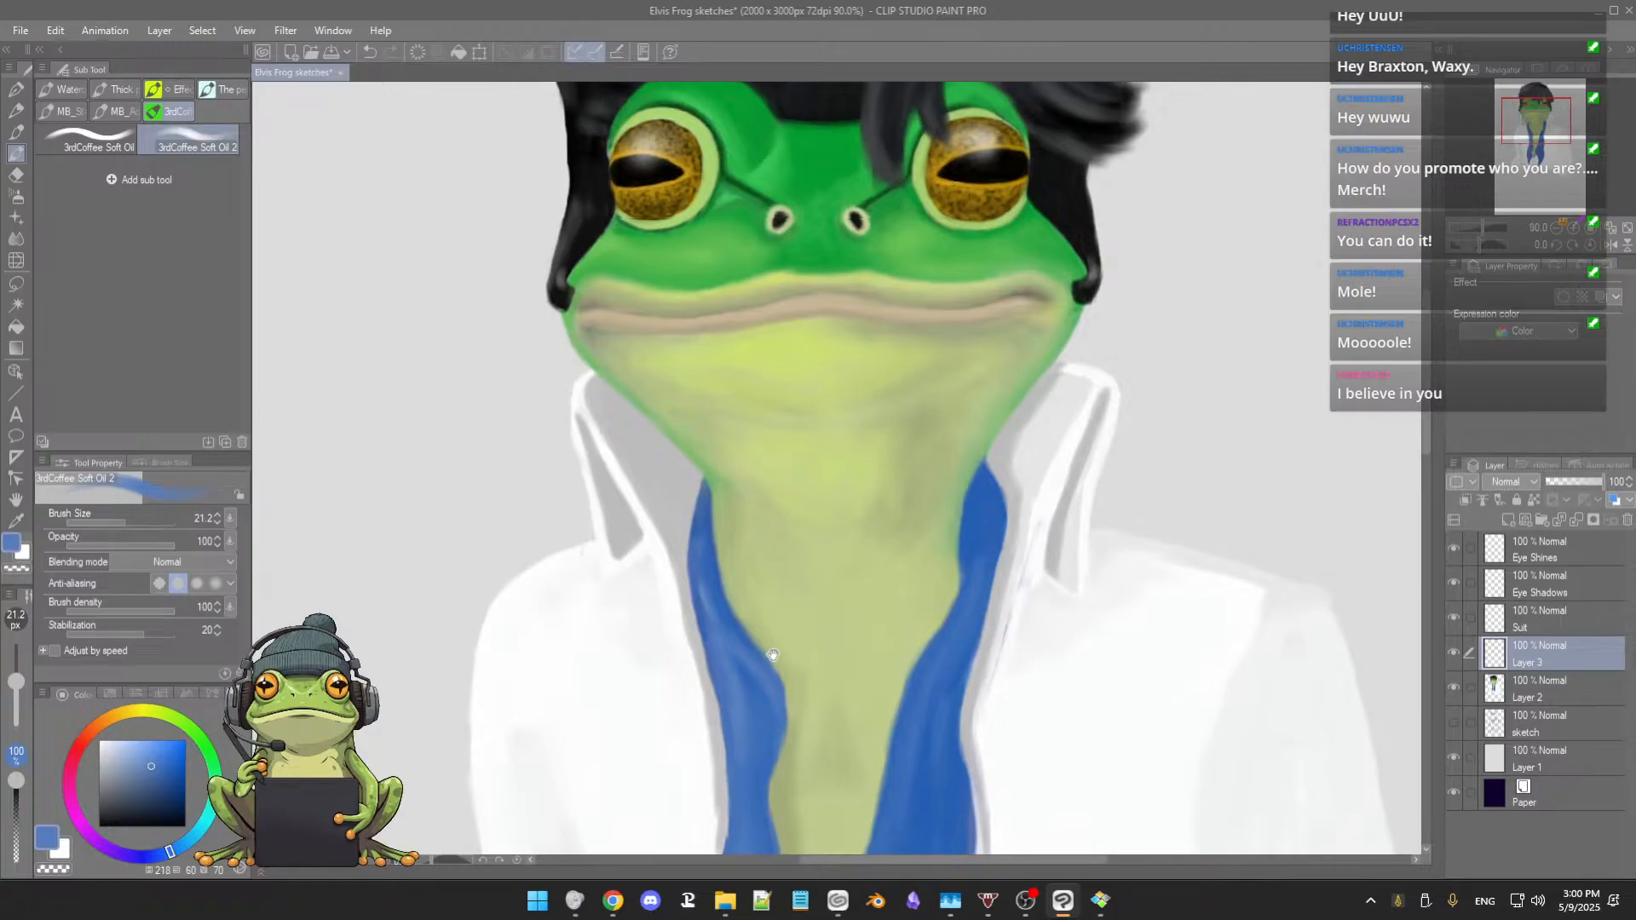
pyautogui.keyDown('alt'); pyautogui.click(708, 527); pyautogui.keyUp('alt')
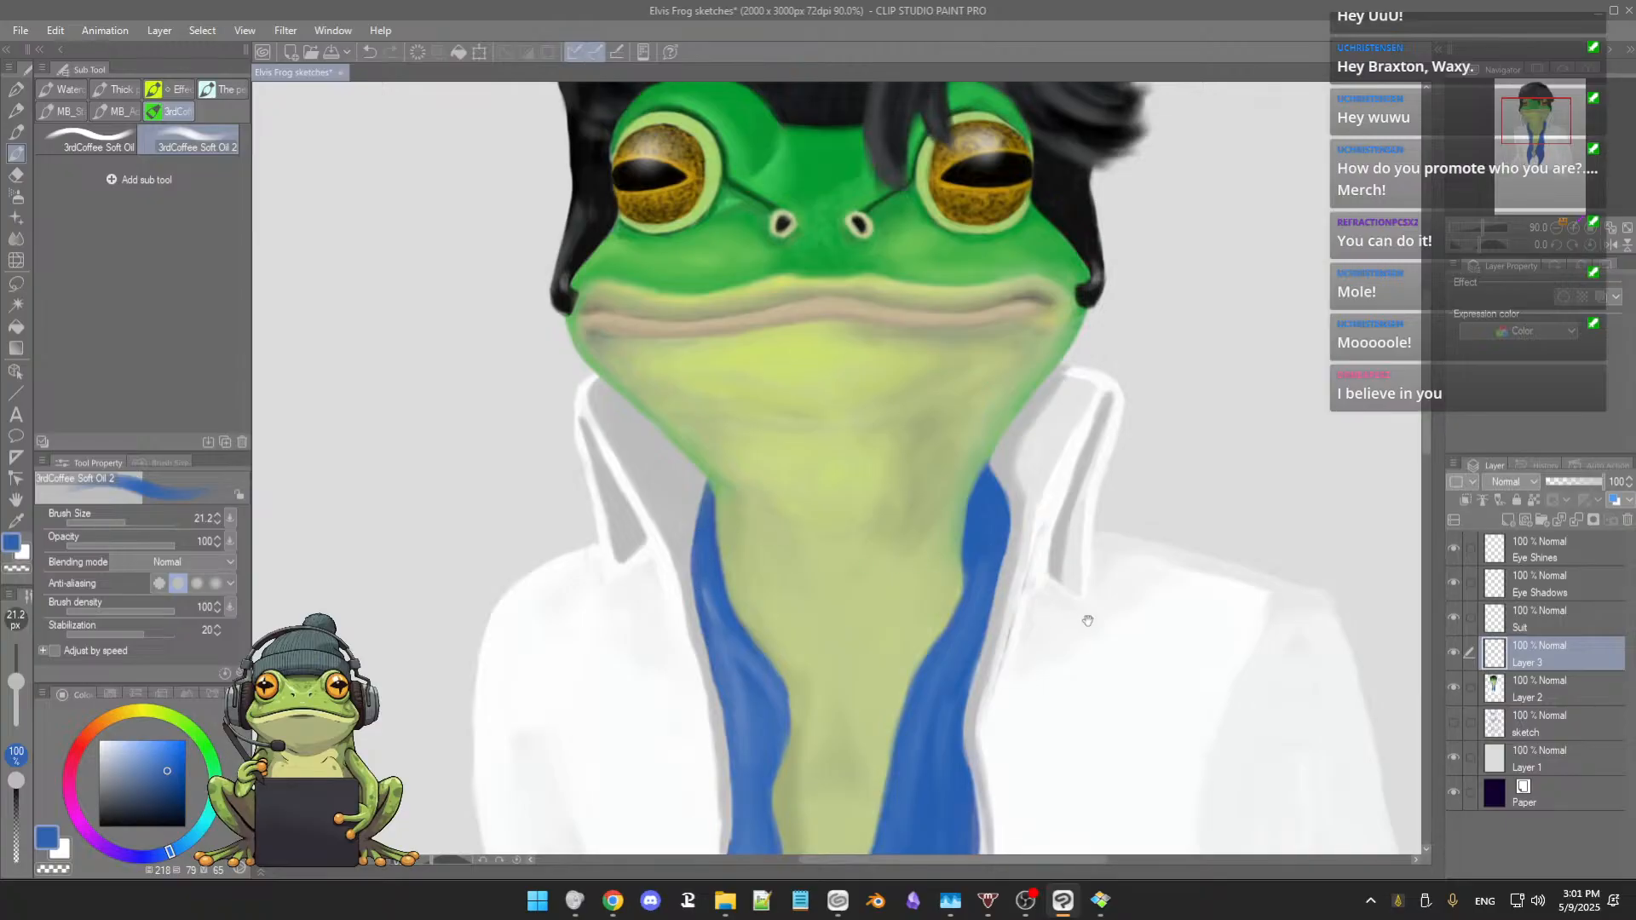
# Step: Try a darker blue shadow stroke on the upper part of the right scarf end
pyautogui.moveTo(1087, 620); pyautogui.dragTo(923, 462)
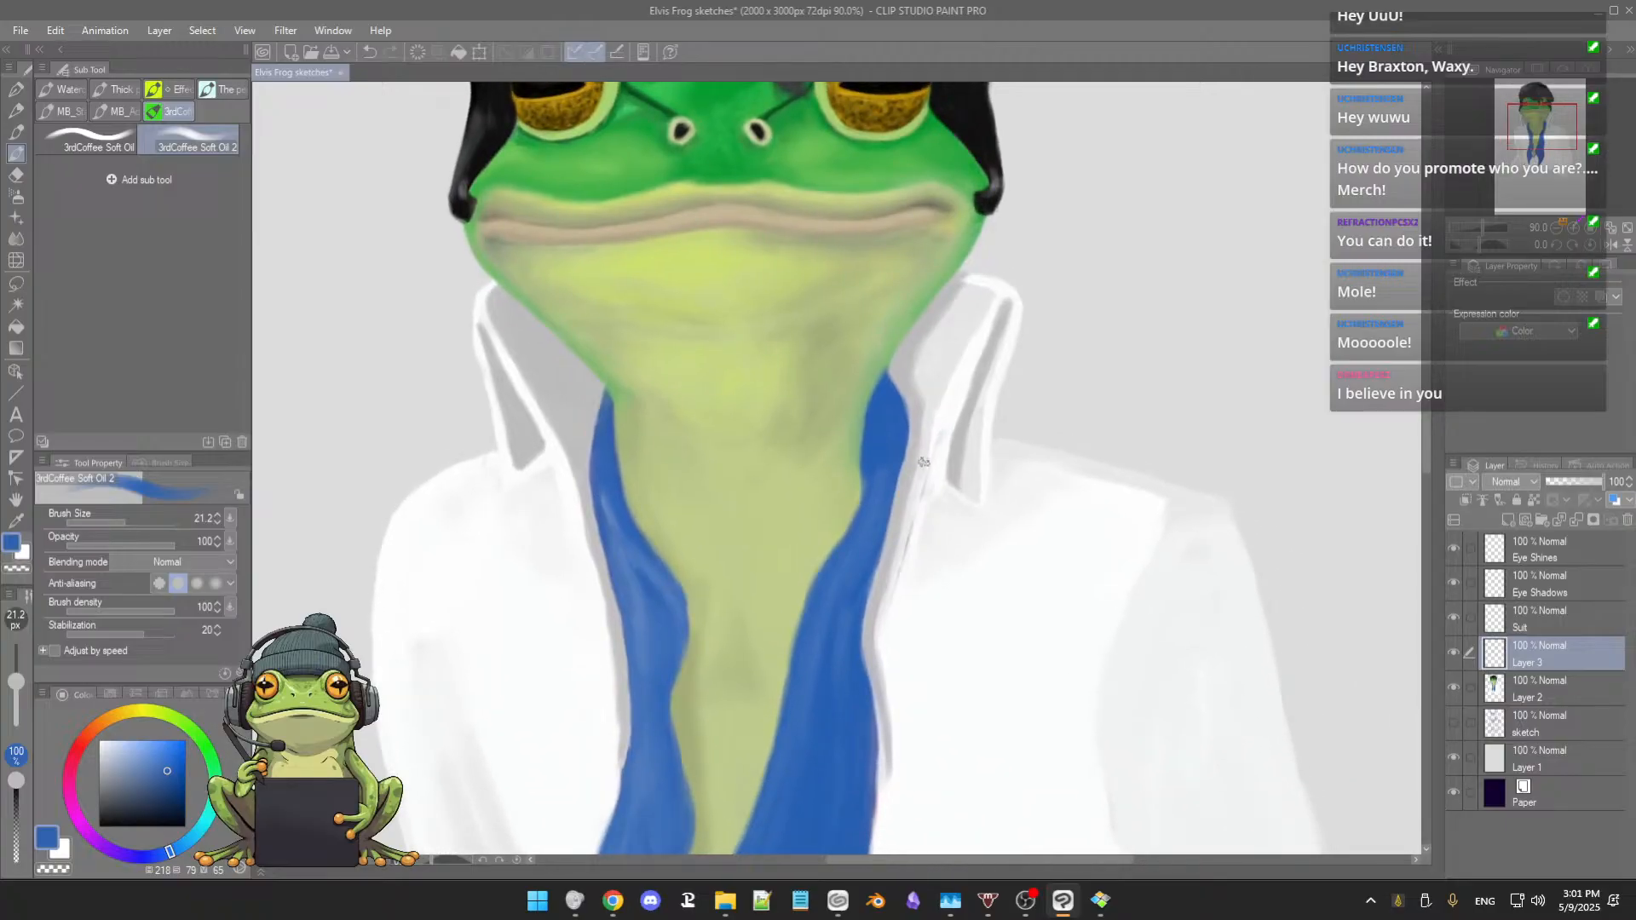
pyautogui.keyDown('alt'); pyautogui.click(891, 421); pyautogui.keyUp('alt')
pyautogui.moveTo(168, 784); pyautogui.dragTo(170, 786)
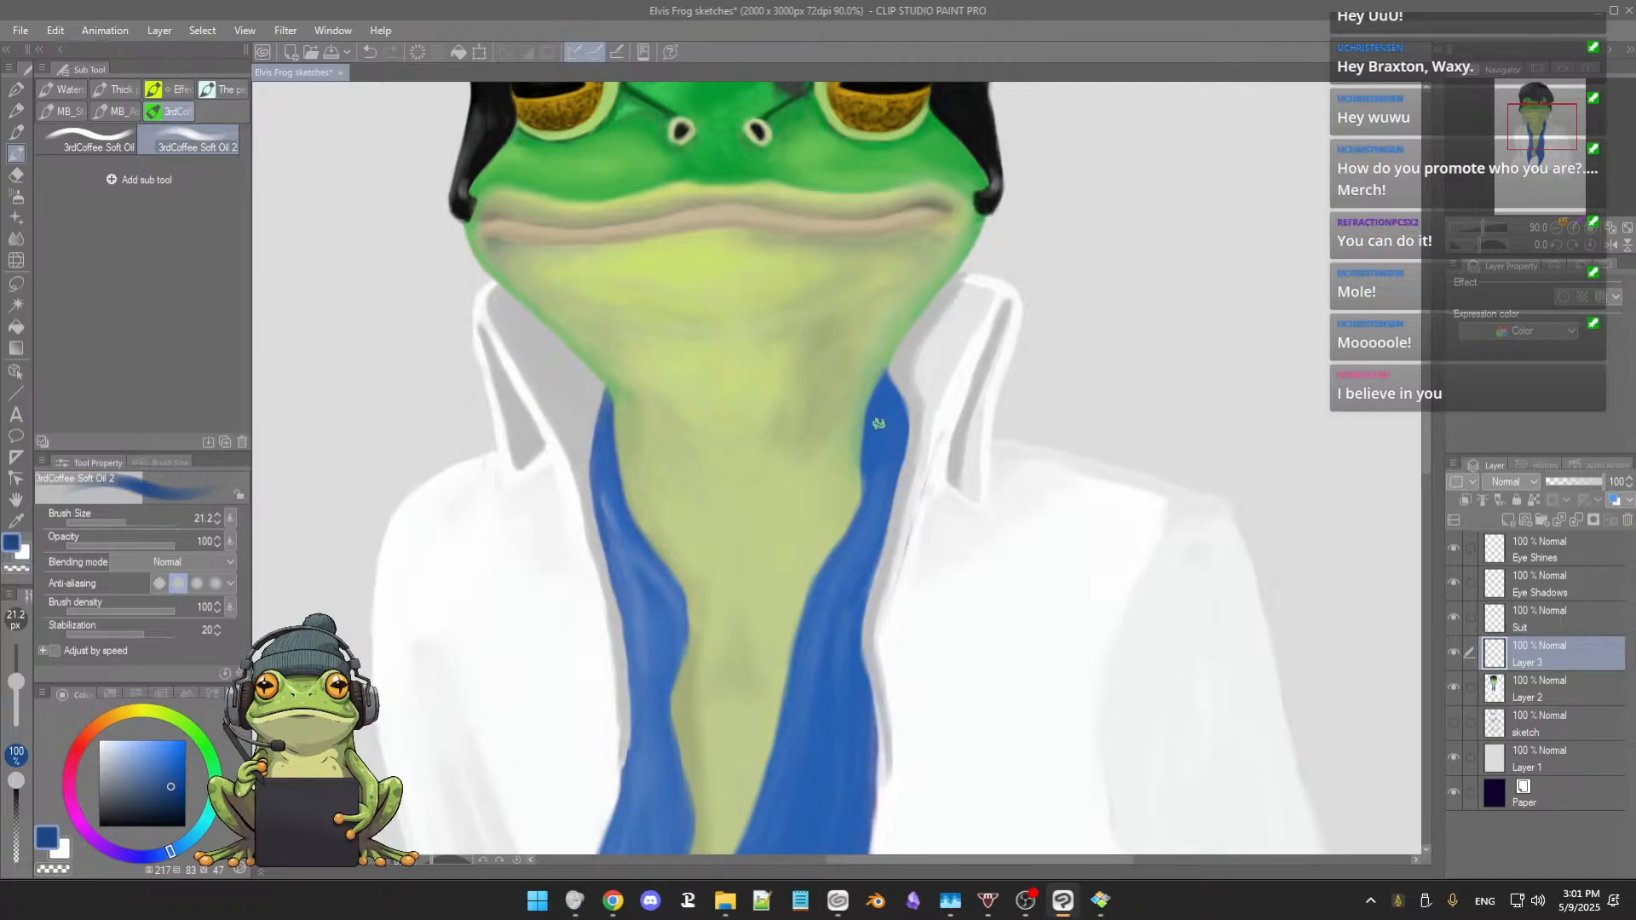
pyautogui.moveTo(884, 401); pyautogui.dragTo(882, 449)
pyautogui.scroll(5, 913, 416)
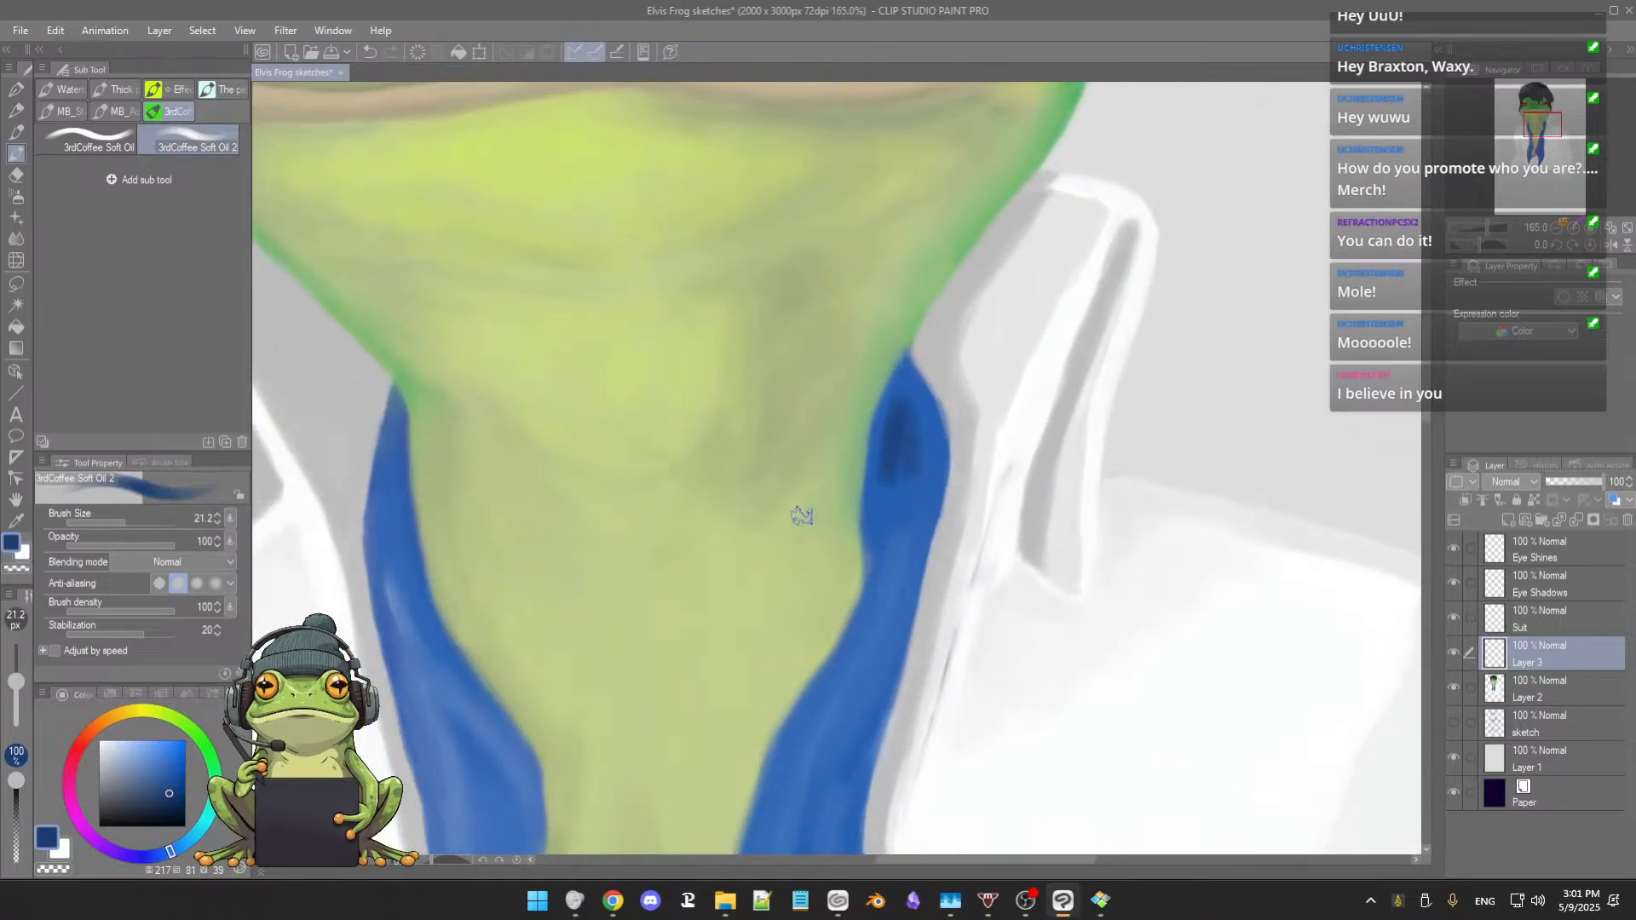
# Step: Shift the sampled scarf blue towards violet and paint the upper part of the right scarf end with an enlarged brush
pyautogui.keyDown('alt'); pyautogui.click(908, 488); pyautogui.keyUp('alt')
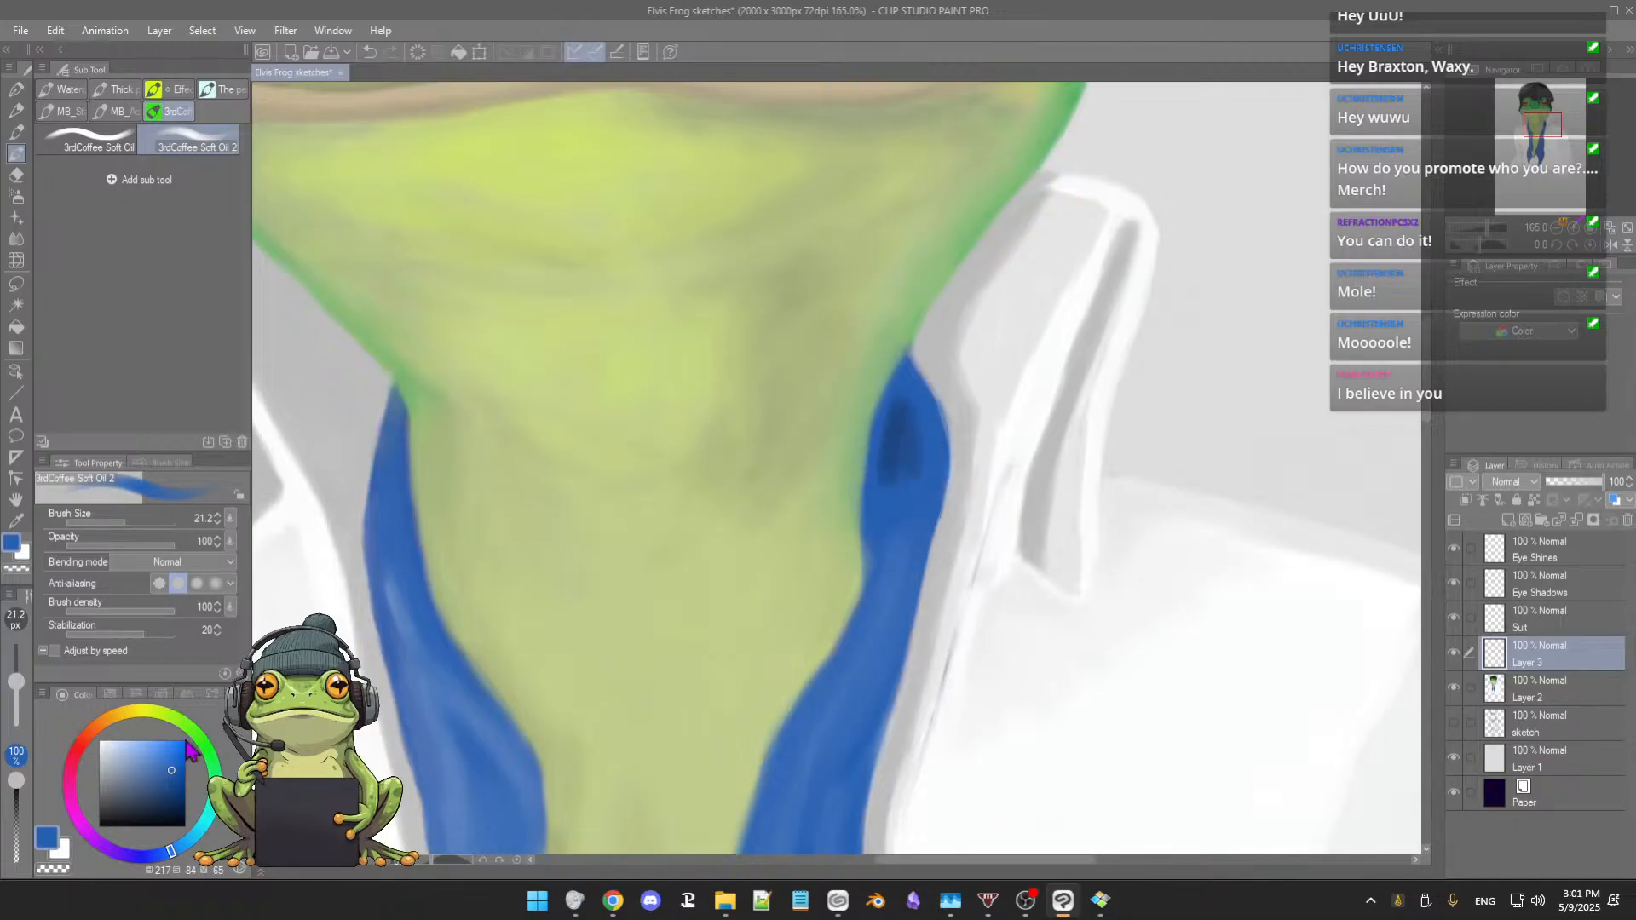
pyautogui.moveTo(170, 856); pyautogui.dragTo(157, 857)
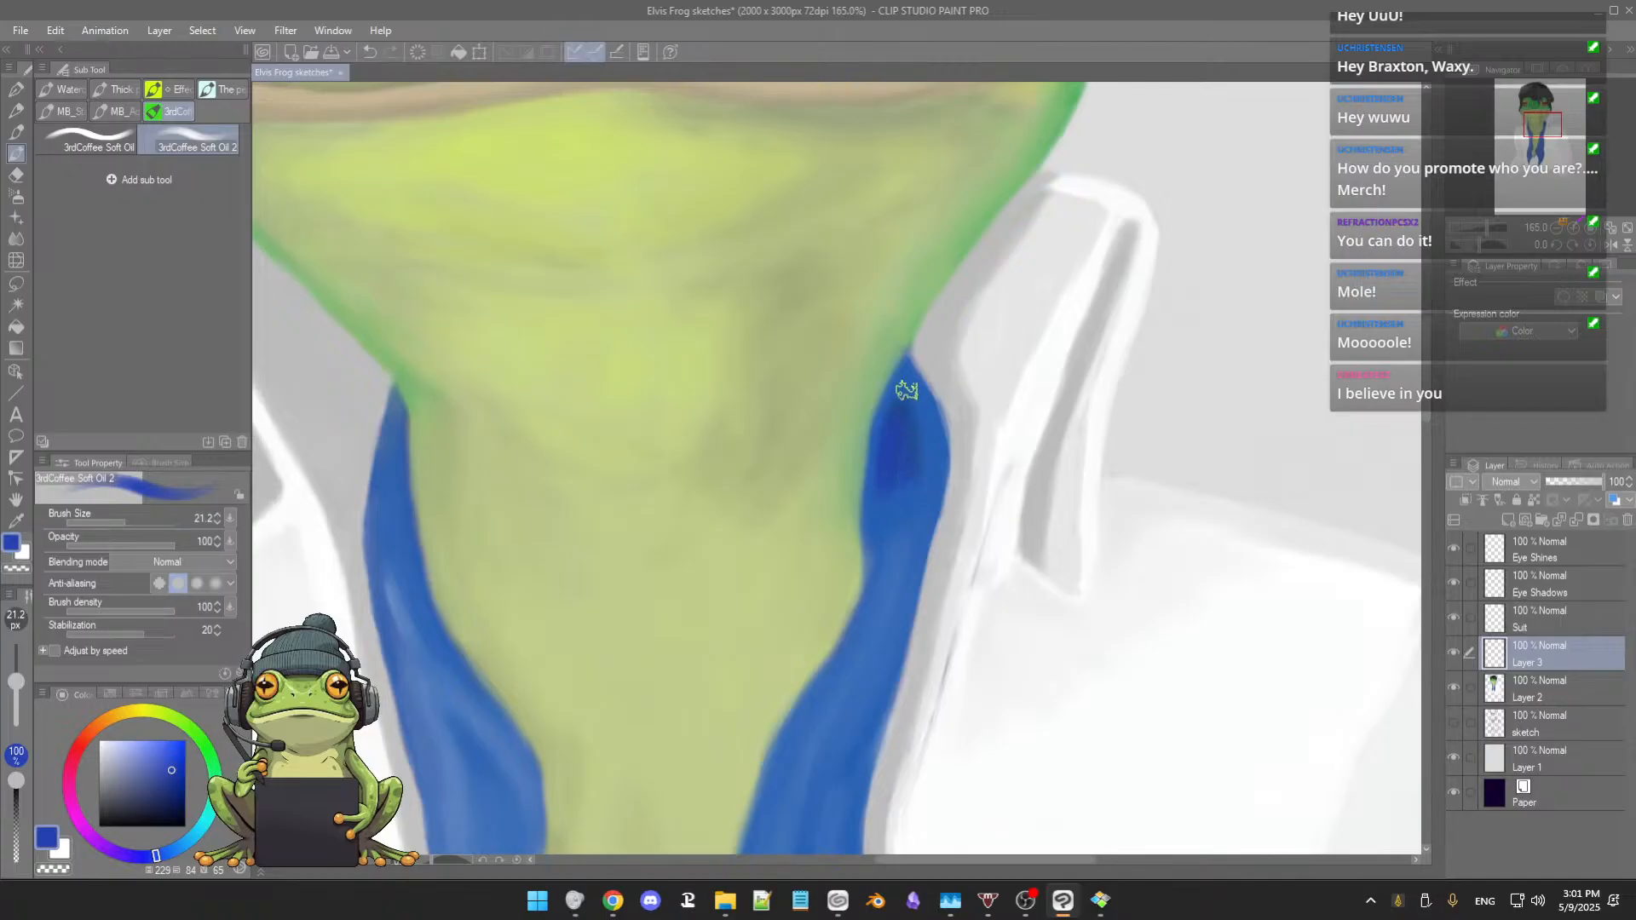
pyautogui.press(']')
pyautogui.press(']')
pyautogui.press(']')
pyautogui.moveTo(908, 399)
pyautogui.mouseDown()
pyautogui.moveTo(926, 462)
pyautogui.moveTo(908, 389)
pyautogui.moveTo(919, 451)
pyautogui.moveTo(897, 429)
pyautogui.moveTo(905, 379)
pyautogui.moveTo(932, 445)
pyautogui.moveTo(926, 412)
pyautogui.moveTo(927, 462)
pyautogui.moveTo(908, 399)
pyautogui.moveTo(886, 477)
pyautogui.moveTo(910, 427)
pyautogui.moveTo(887, 417)
pyautogui.moveTo(884, 483)
pyautogui.moveTo(898, 417)
pyautogui.moveTo(905, 470)
pyautogui.moveTo(907, 383)
pyautogui.moveTo(916, 428)
pyautogui.moveTo(908, 365)
pyautogui.moveTo(923, 406)
pyautogui.moveTo(897, 400)
pyautogui.moveTo(902, 472)
pyautogui.moveTo(915, 459)
pyautogui.moveTo(923, 516)
pyautogui.moveTo(930, 462)
pyautogui.moveTo(914, 551)
pyautogui.moveTo(910, 489)
pyautogui.moveTo(901, 534)
pyautogui.moveTo(873, 526)
pyautogui.moveTo(872, 540)
pyautogui.moveTo(880, 570)
pyautogui.moveTo(905, 508)
pyautogui.moveTo(910, 579)
pyautogui.mouseUp()
pyautogui.press('[')
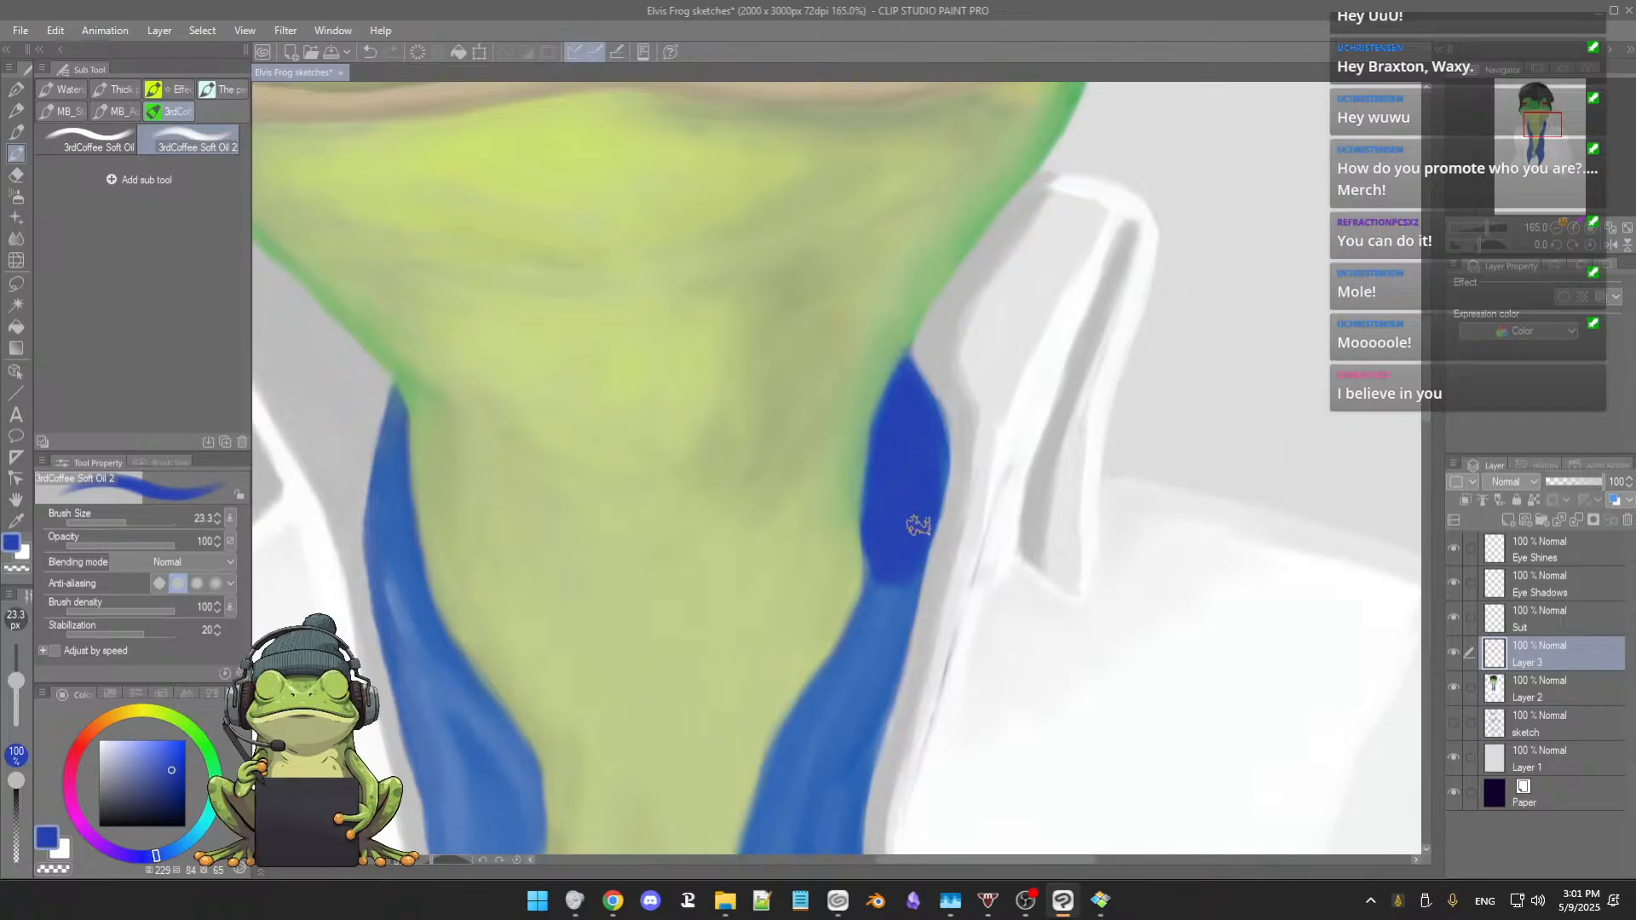
# Step: Blend the lower edge of the deep blue shadow into the right scarf end with sampled blues at brush size 23.3
pyautogui.scroll(-5, 925, 520)
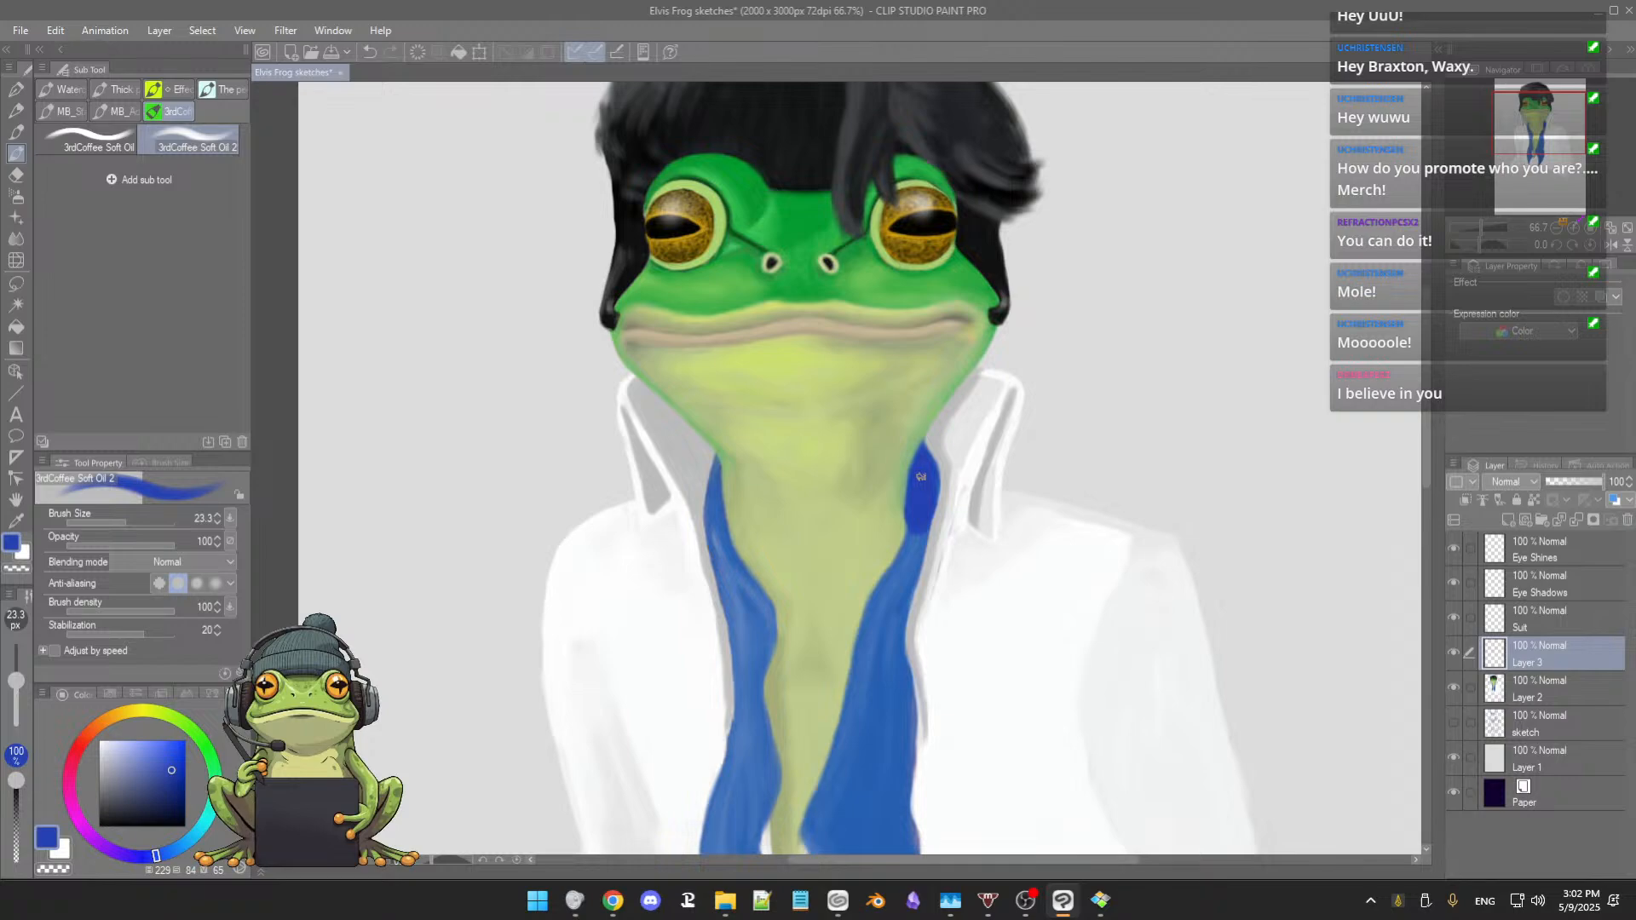
pyautogui.scroll(3, 920, 476)
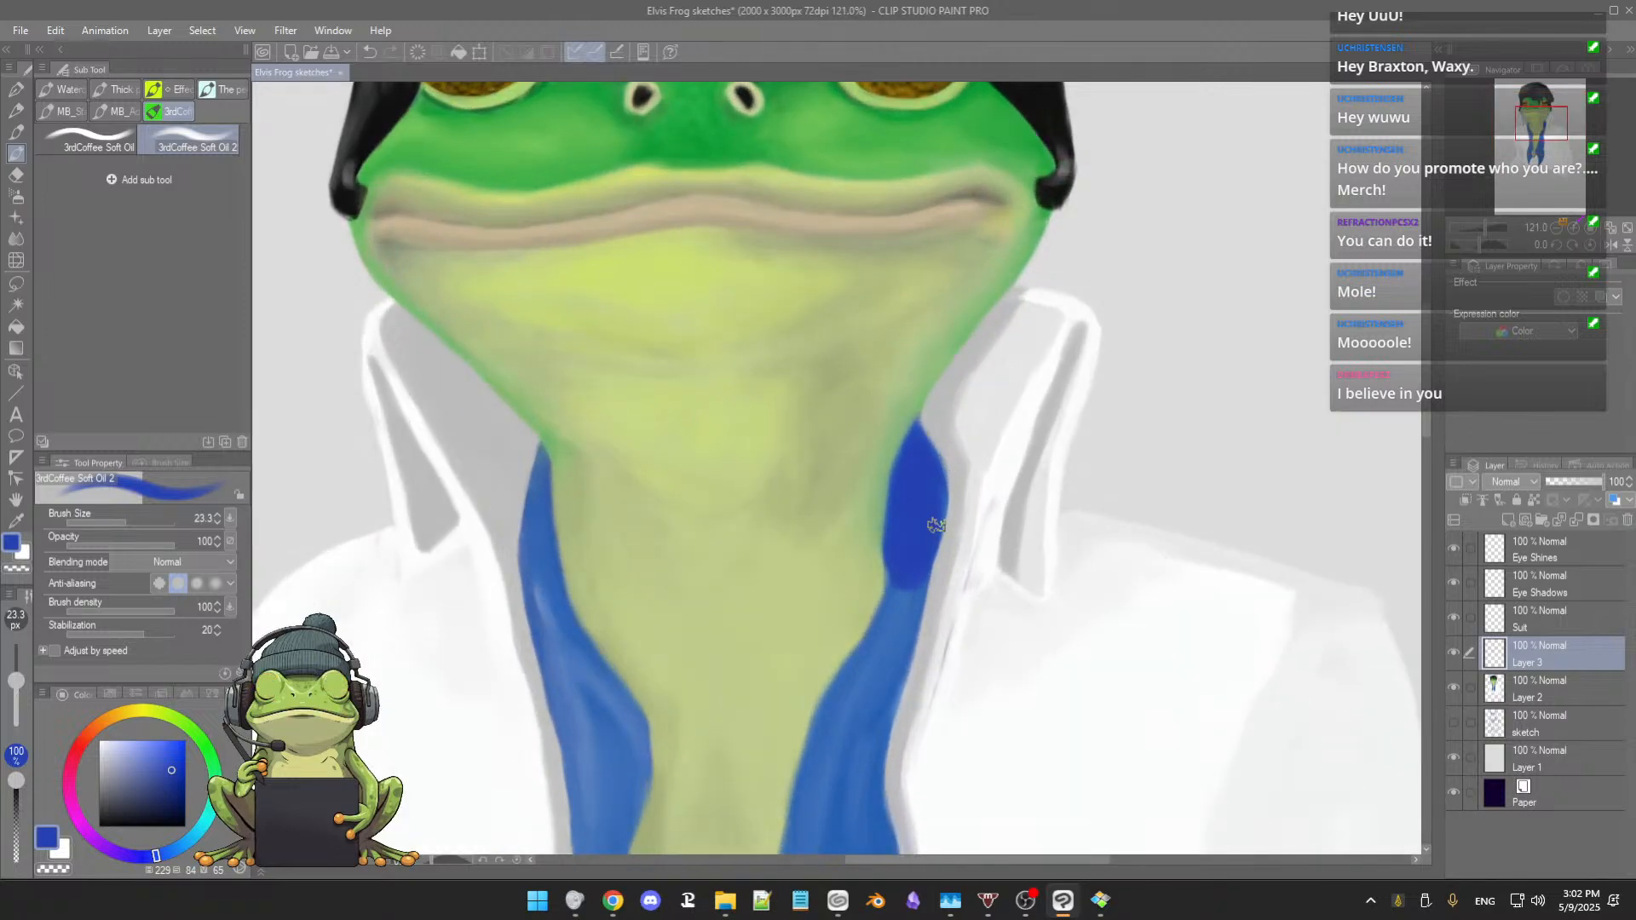
pyautogui.keyDown('alt'); pyautogui.click(897, 586); pyautogui.keyUp('alt')
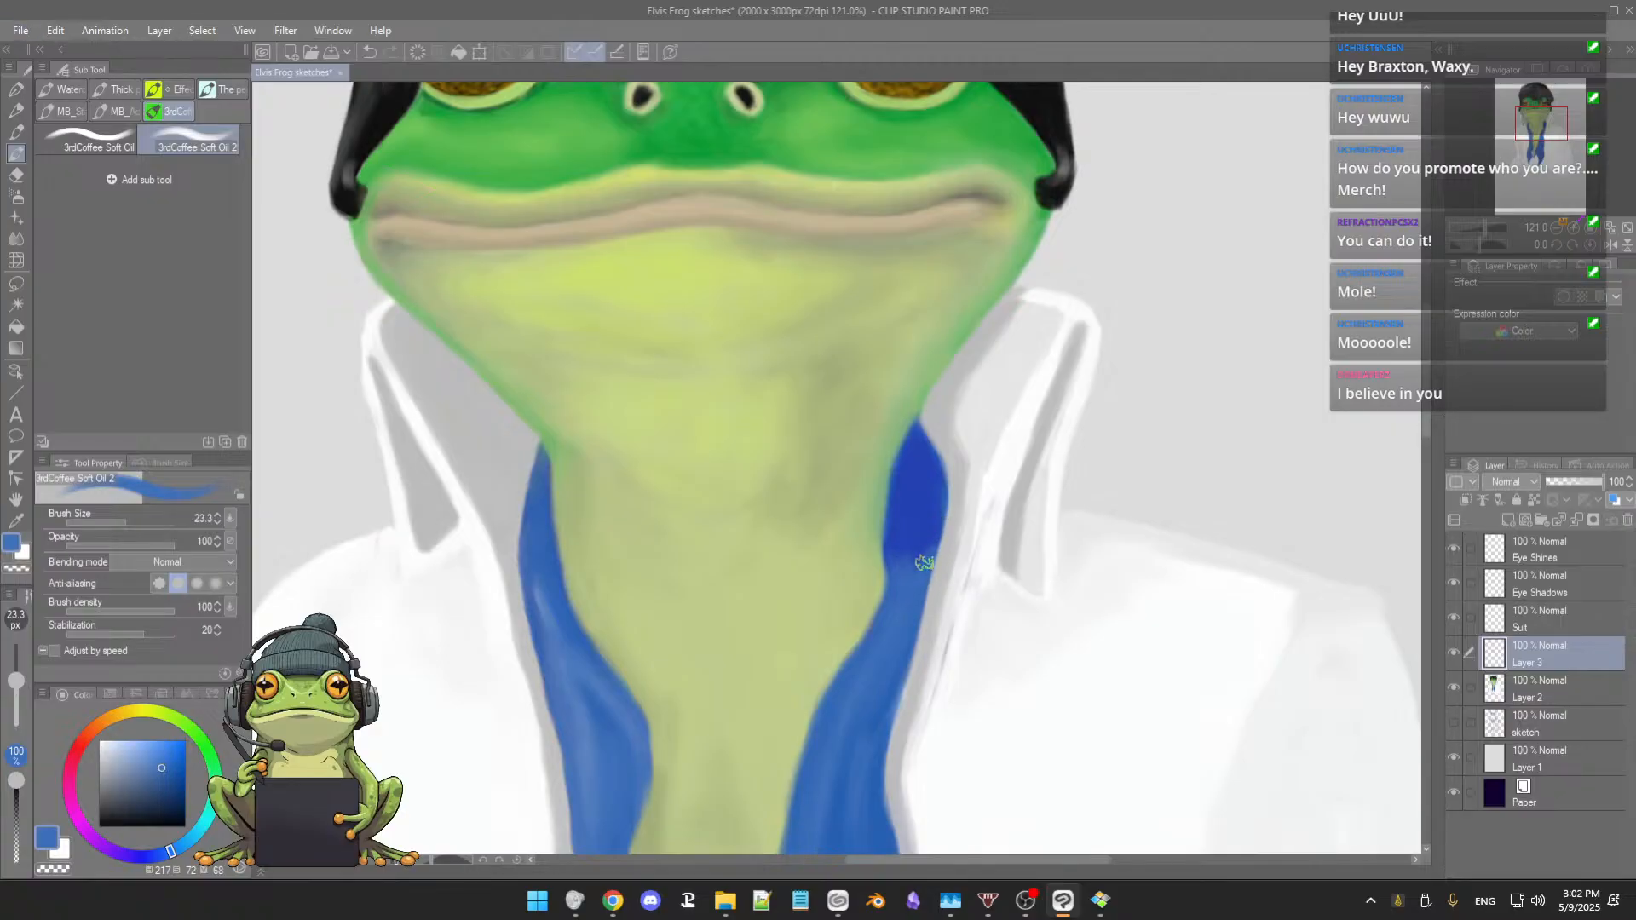
pyautogui.keyDown('alt'); pyautogui.click(923, 563); pyautogui.keyUp('alt')
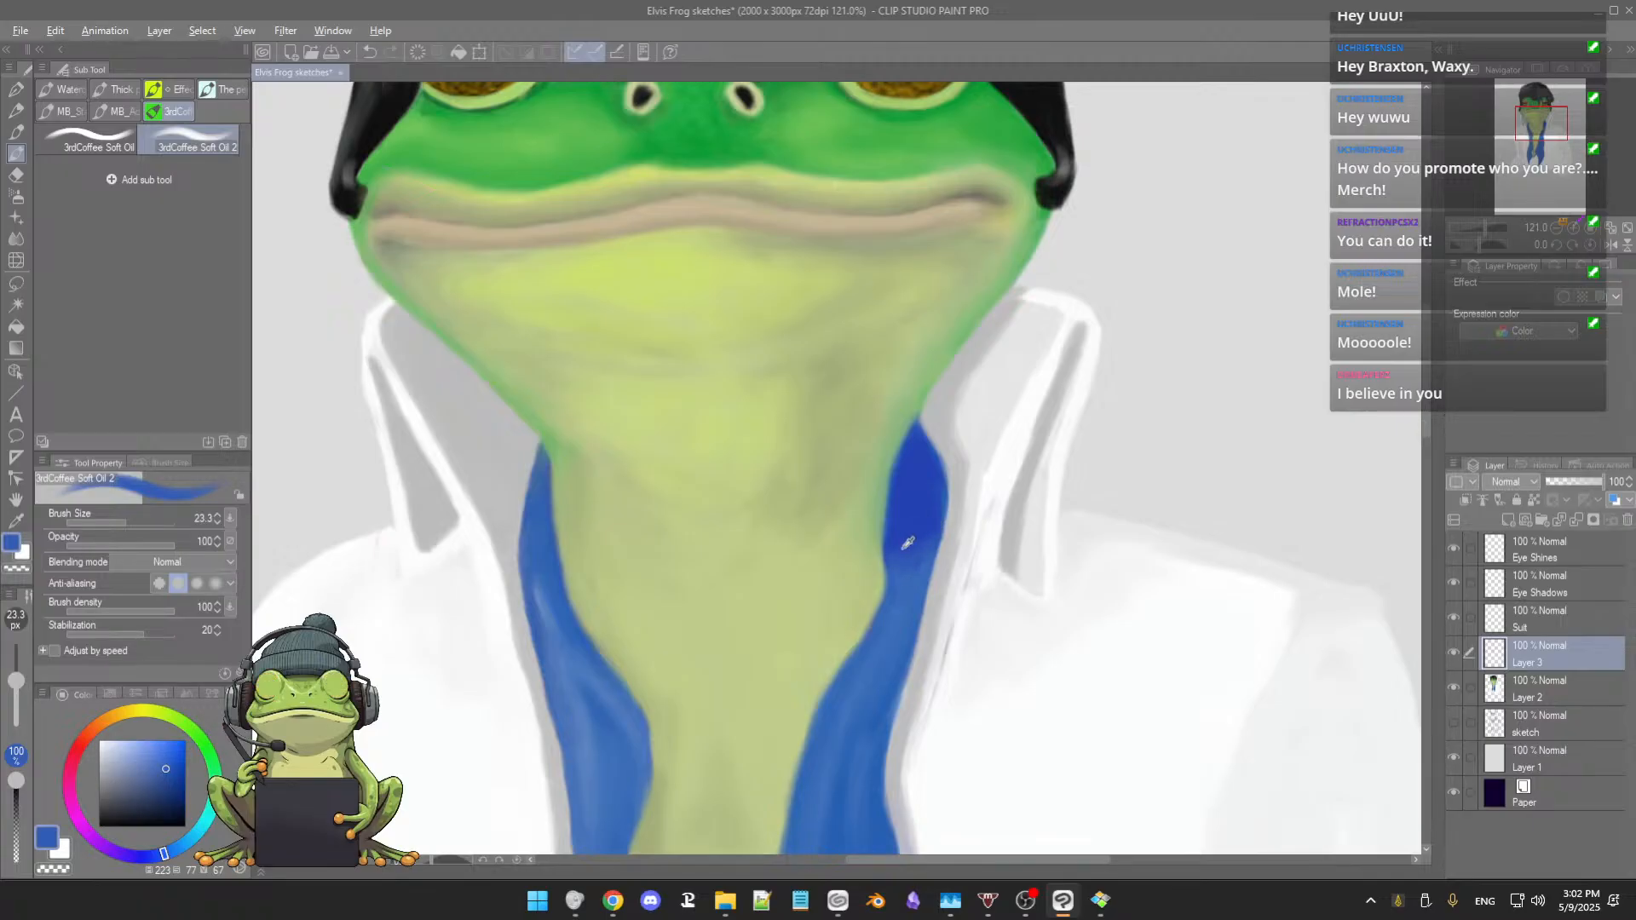
pyautogui.keyDown('alt'); pyautogui.click(905, 546); pyautogui.keyUp('alt')
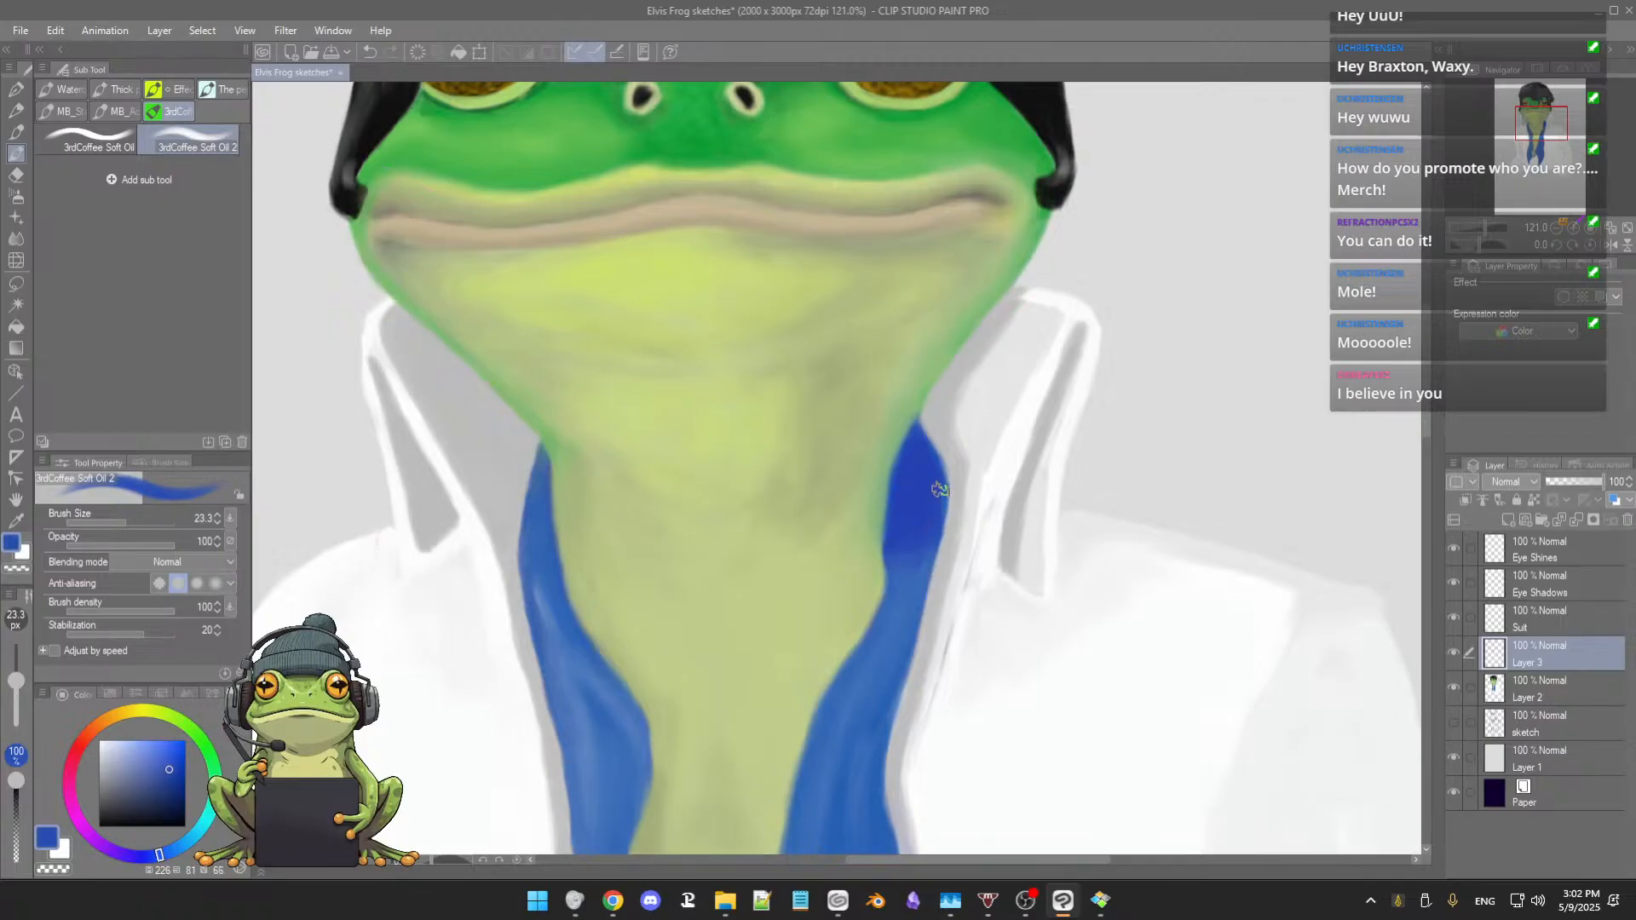
pyautogui.scroll(-2, 936, 562)
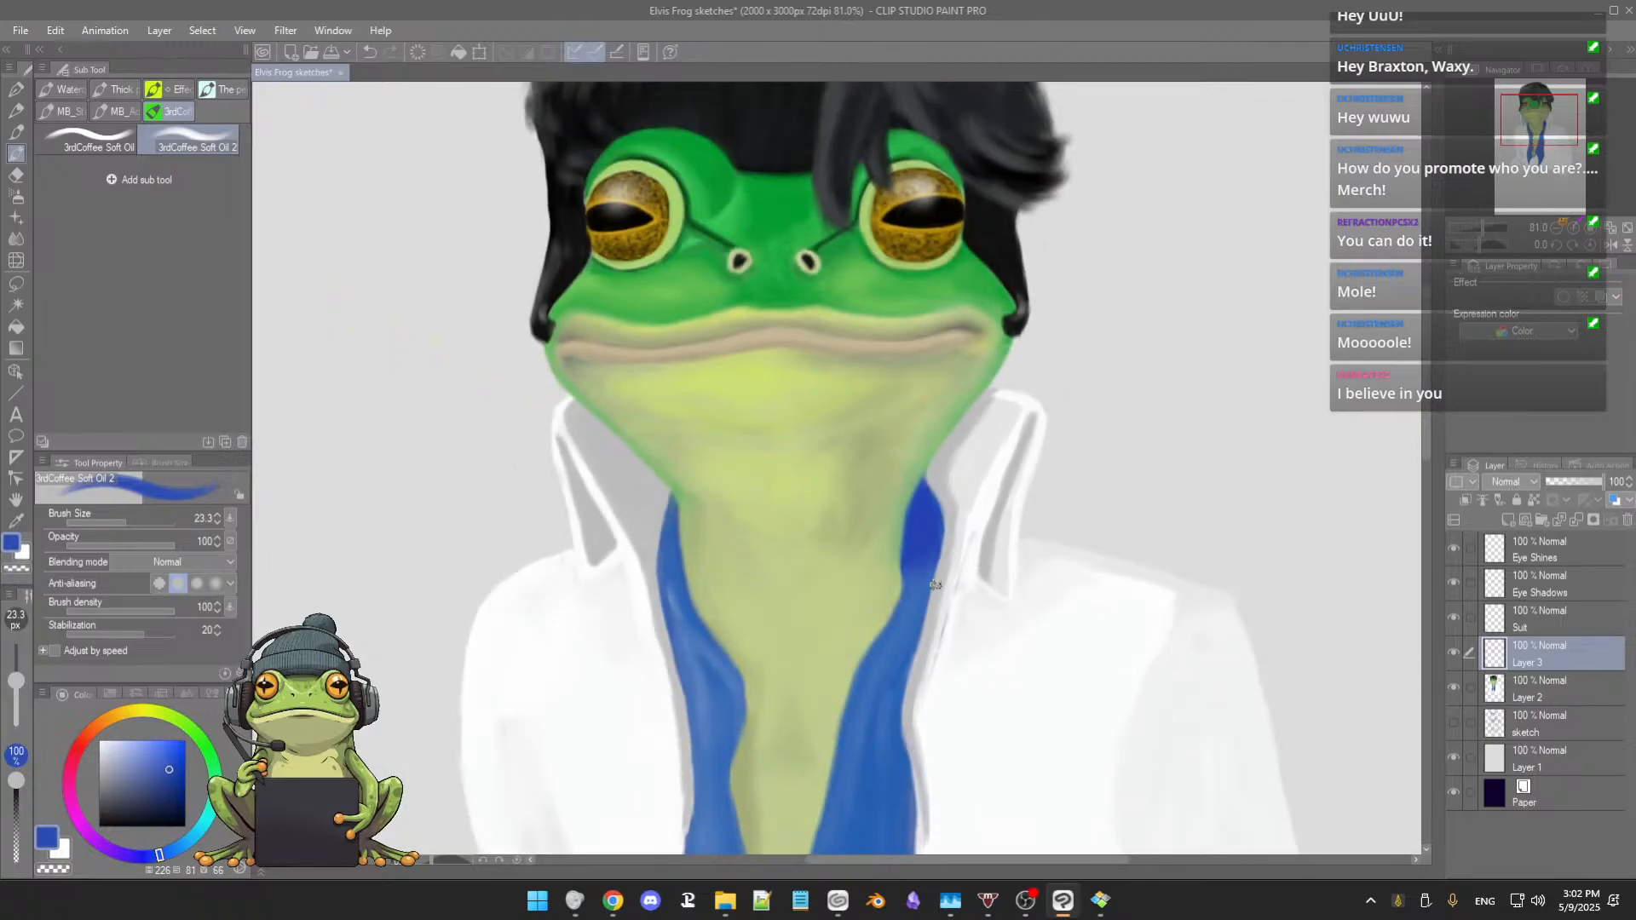
# Step: Paint the upper part of the left scarf end with the deep blue sampled from the right scarf shadow at brush size 23.3
pyautogui.scroll(3, 931, 554)
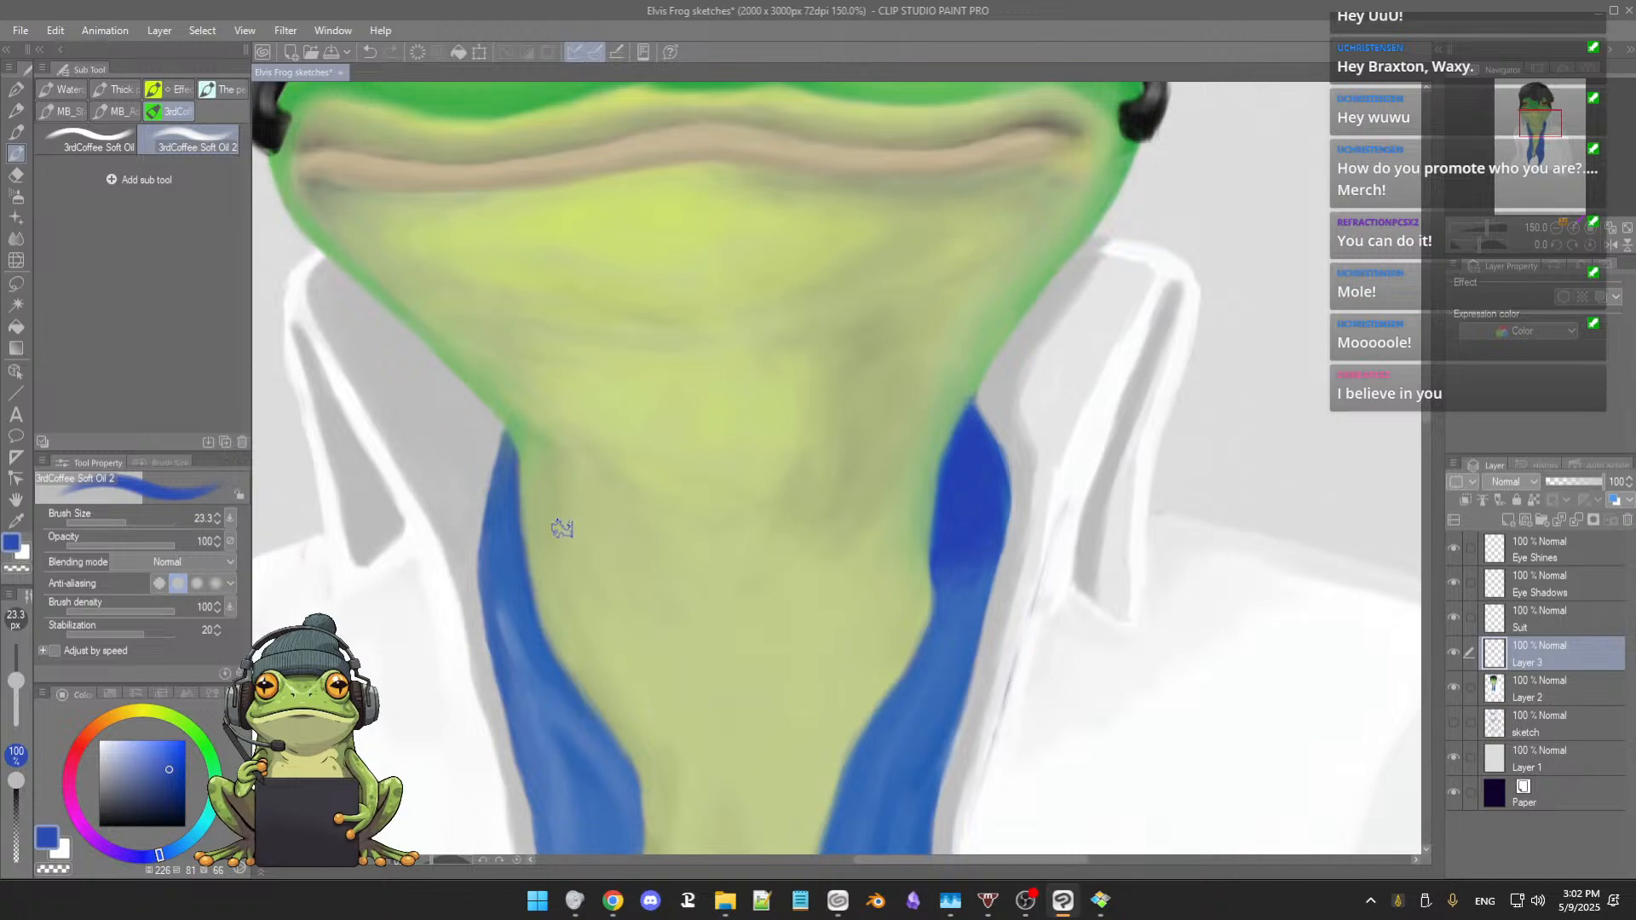
pyautogui.keyDown('alt'); pyautogui.click(941, 493); pyautogui.keyUp('alt')
pyautogui.moveTo(505, 464); pyautogui.dragTo(496, 542)
pyautogui.moveTo(507, 446); pyautogui.dragTo(496, 551)
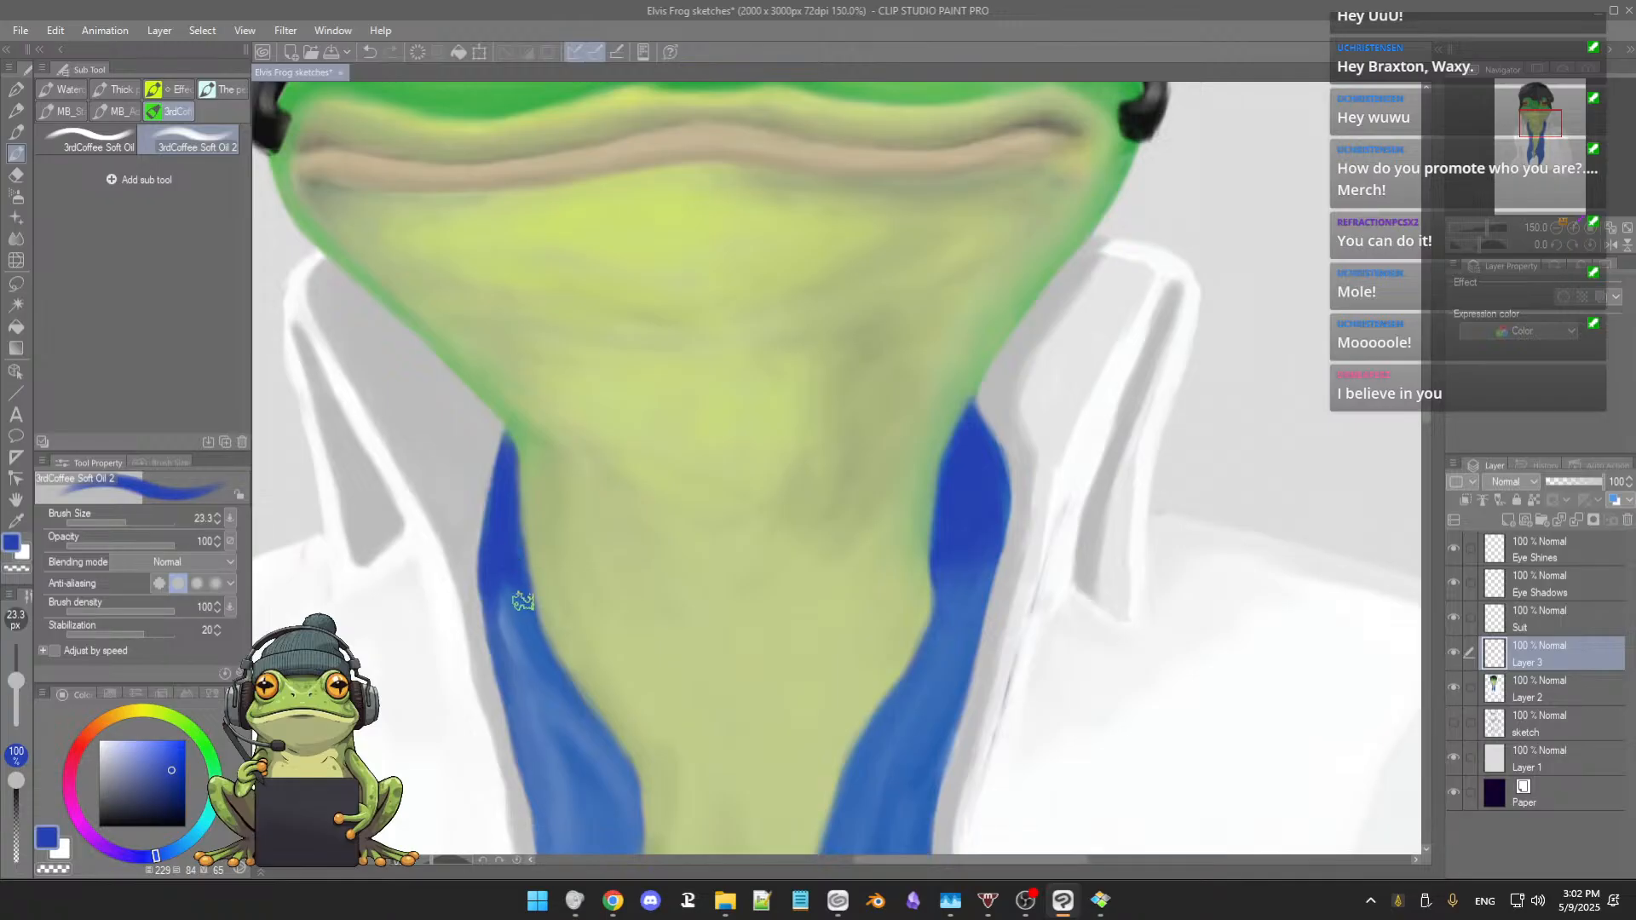
# Step: Tidy the tip of the left scarf end with the deep blue and sampled collar grey at brush size 14.9
pyautogui.press('[')
pyautogui.press('[')
pyautogui.press('[')
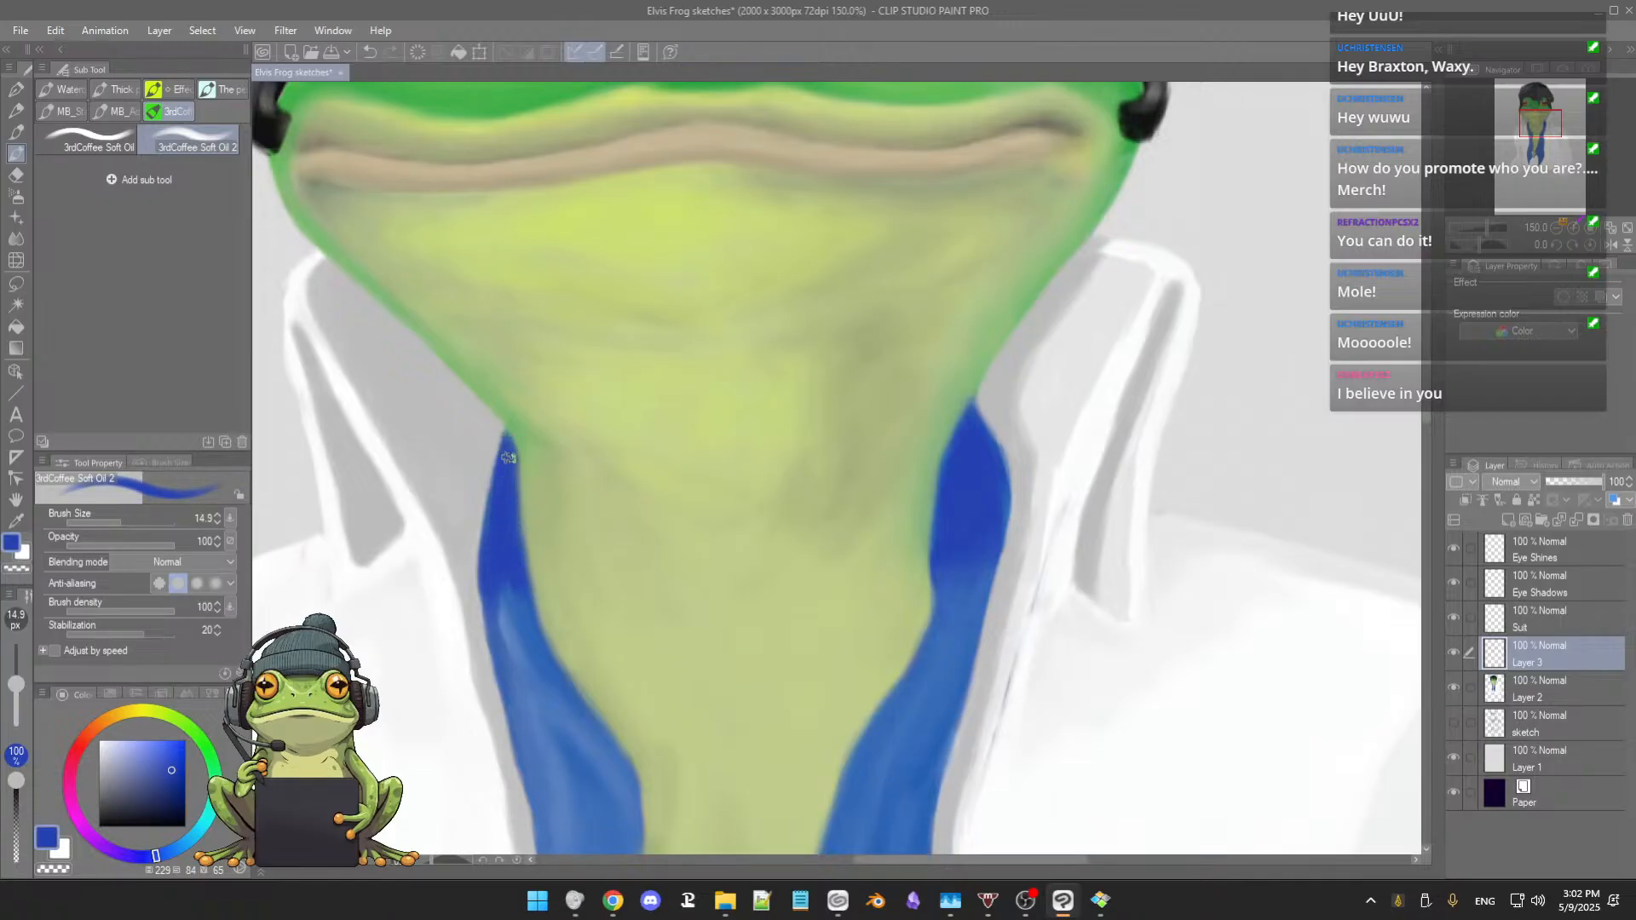
pyautogui.keyDown('alt'); pyautogui.click(487, 436); pyautogui.keyUp('alt')
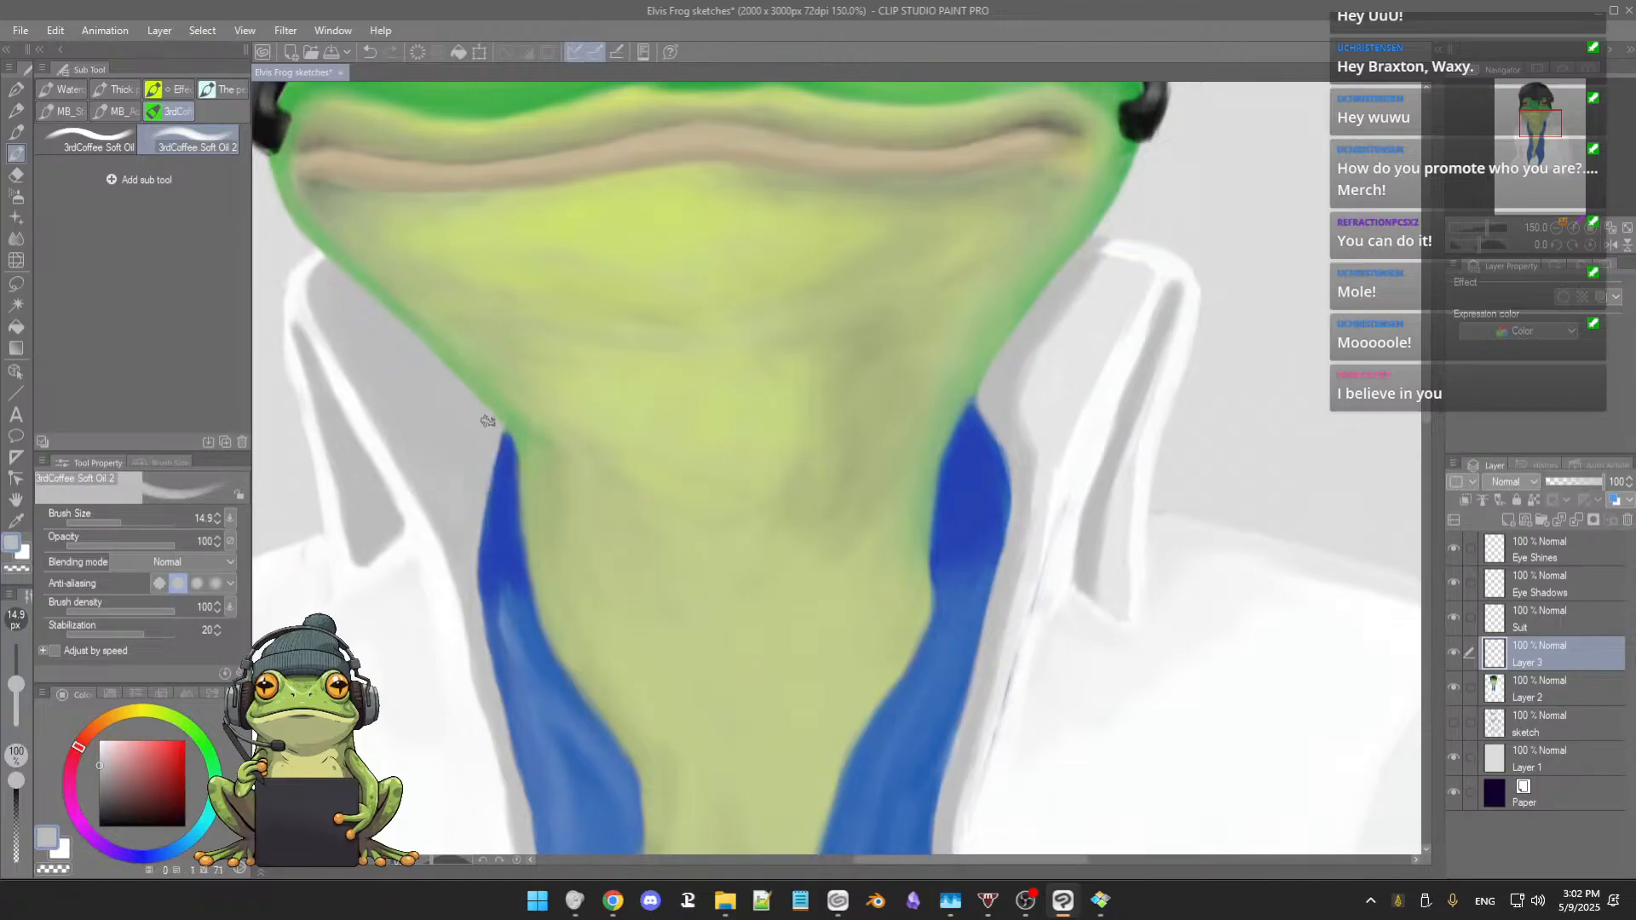
pyautogui.scroll(-3, 567, 550)
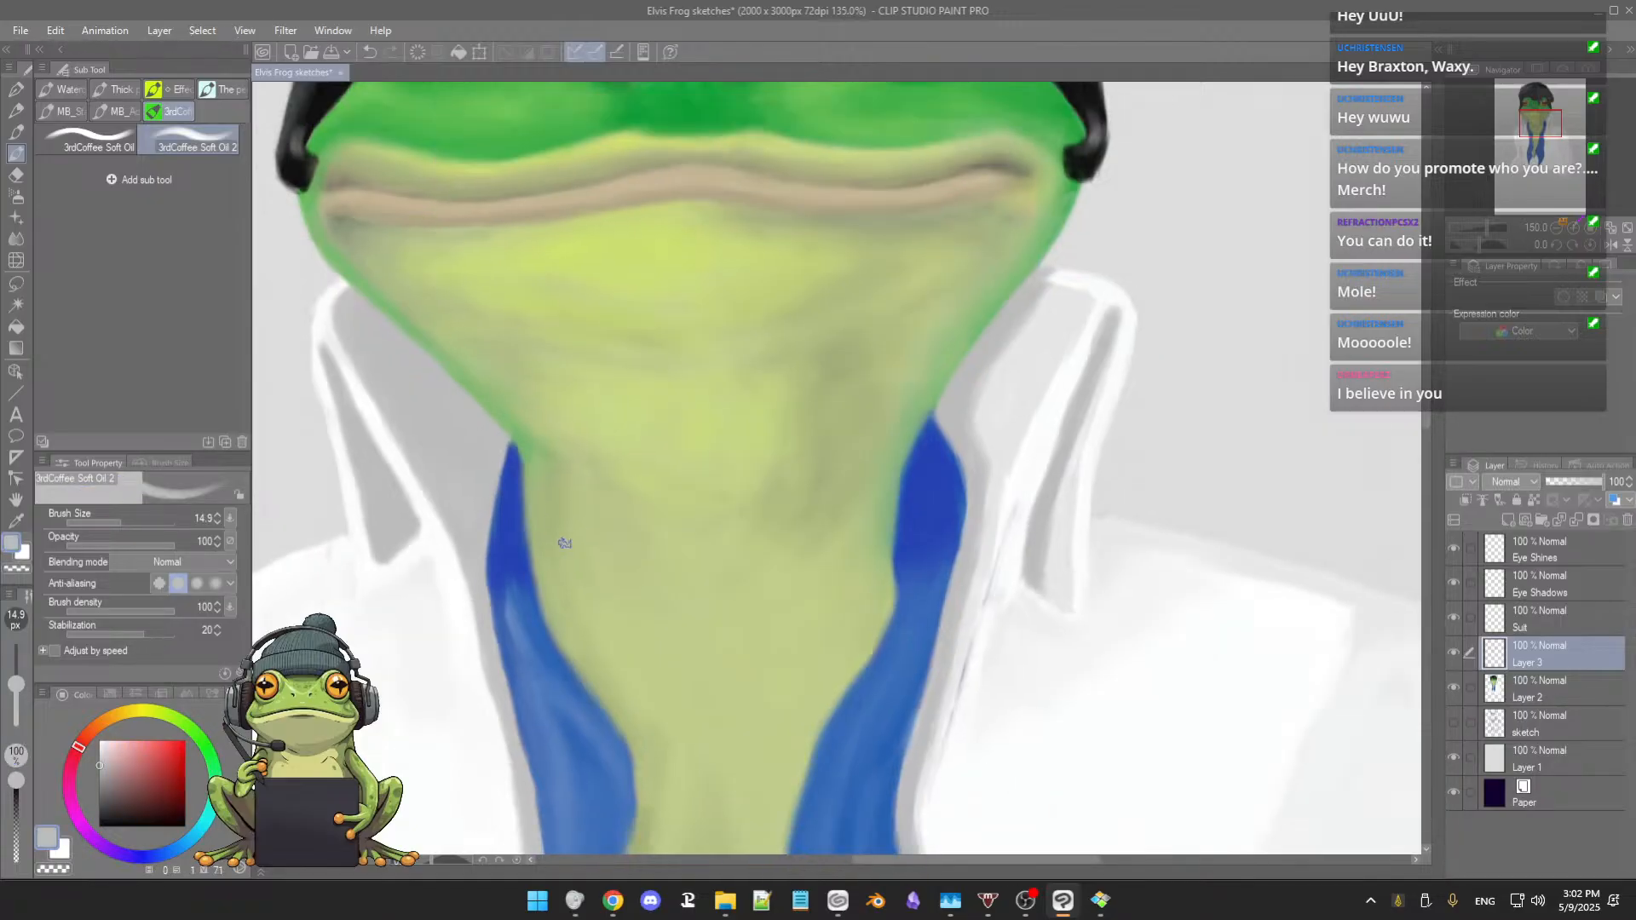
# Step: Darken the blue sampled from the right scarf end and paint a deeper shadow over its upper tip at brush size 14.9
pyautogui.scroll(-2, 565, 539)
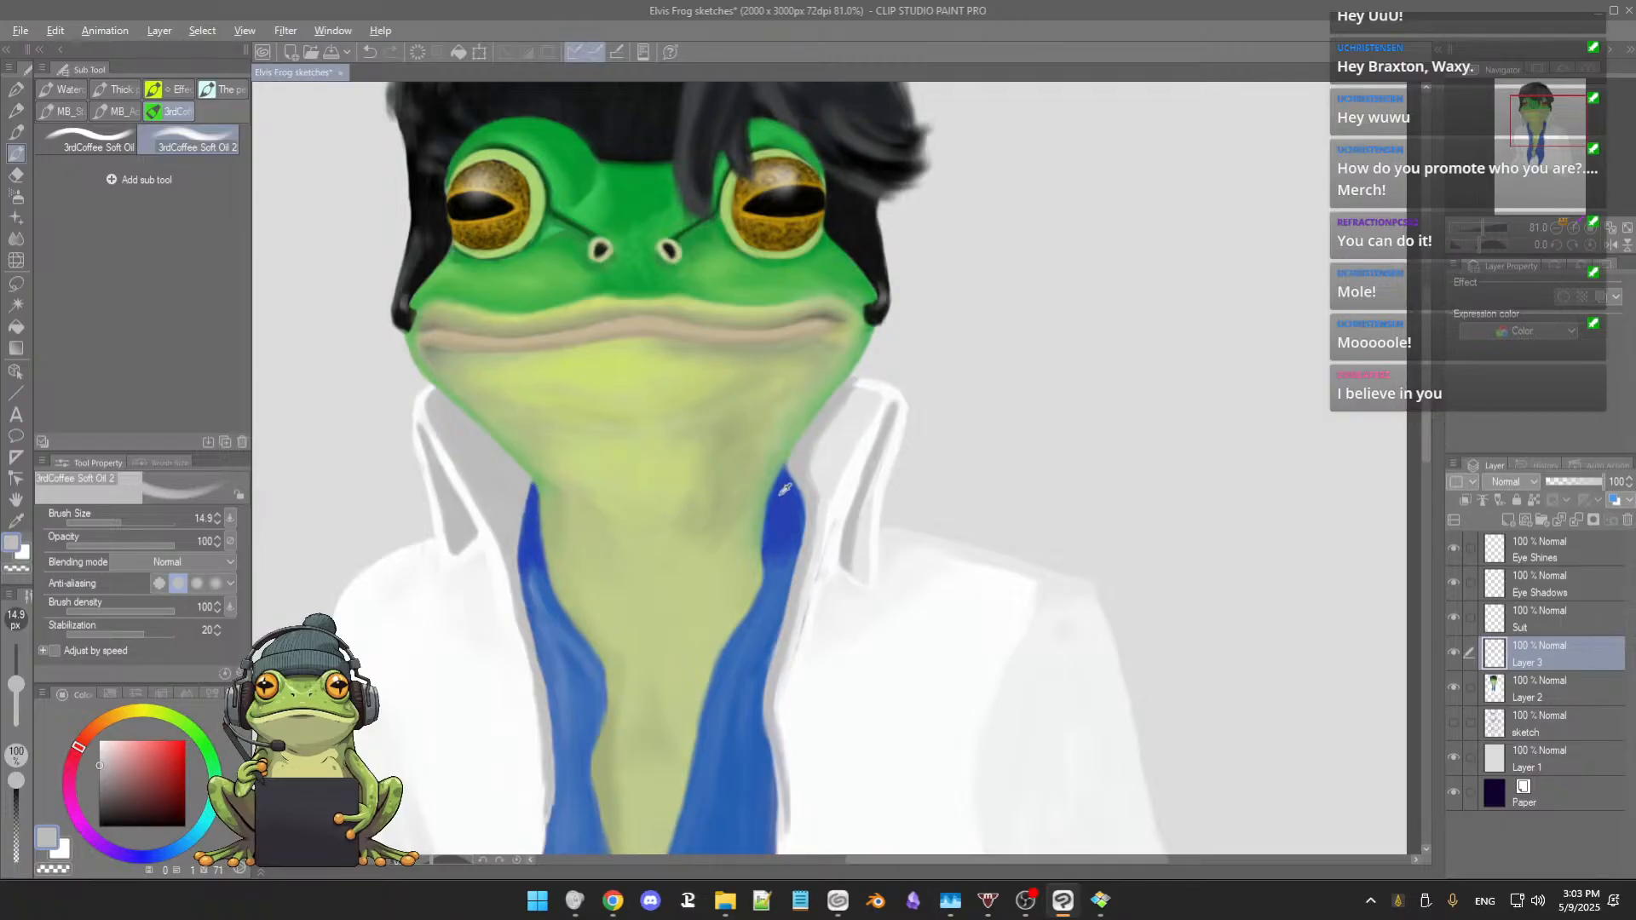
pyautogui.keyDown('alt'); pyautogui.click(785, 489); pyautogui.keyUp('alt')
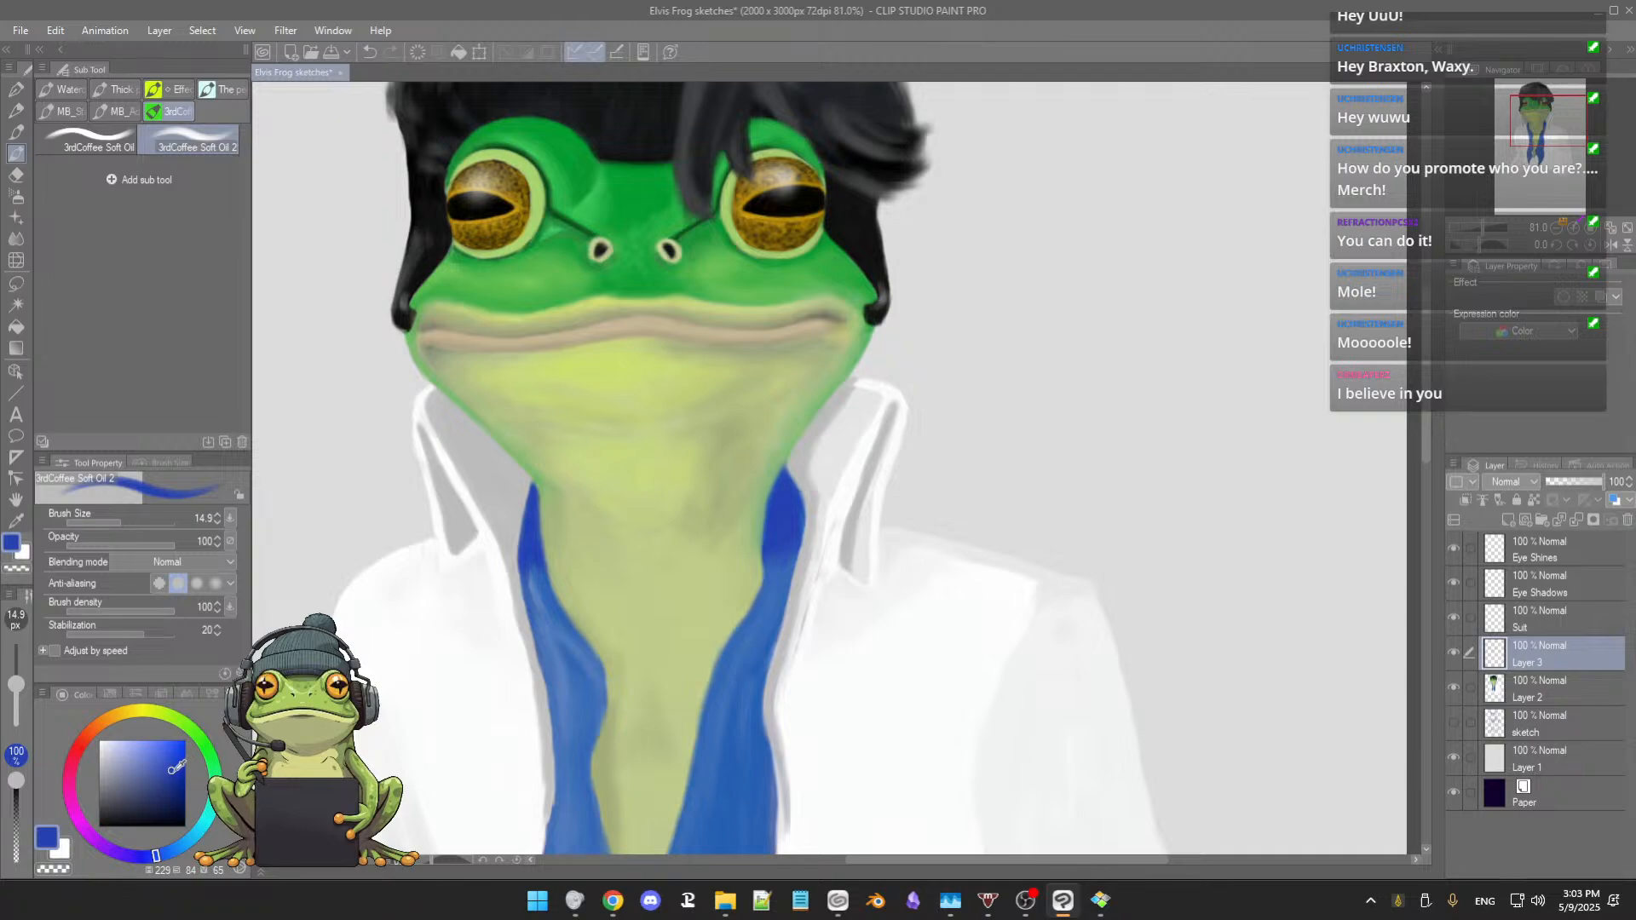
pyautogui.click(180, 771)
pyautogui.click(178, 779)
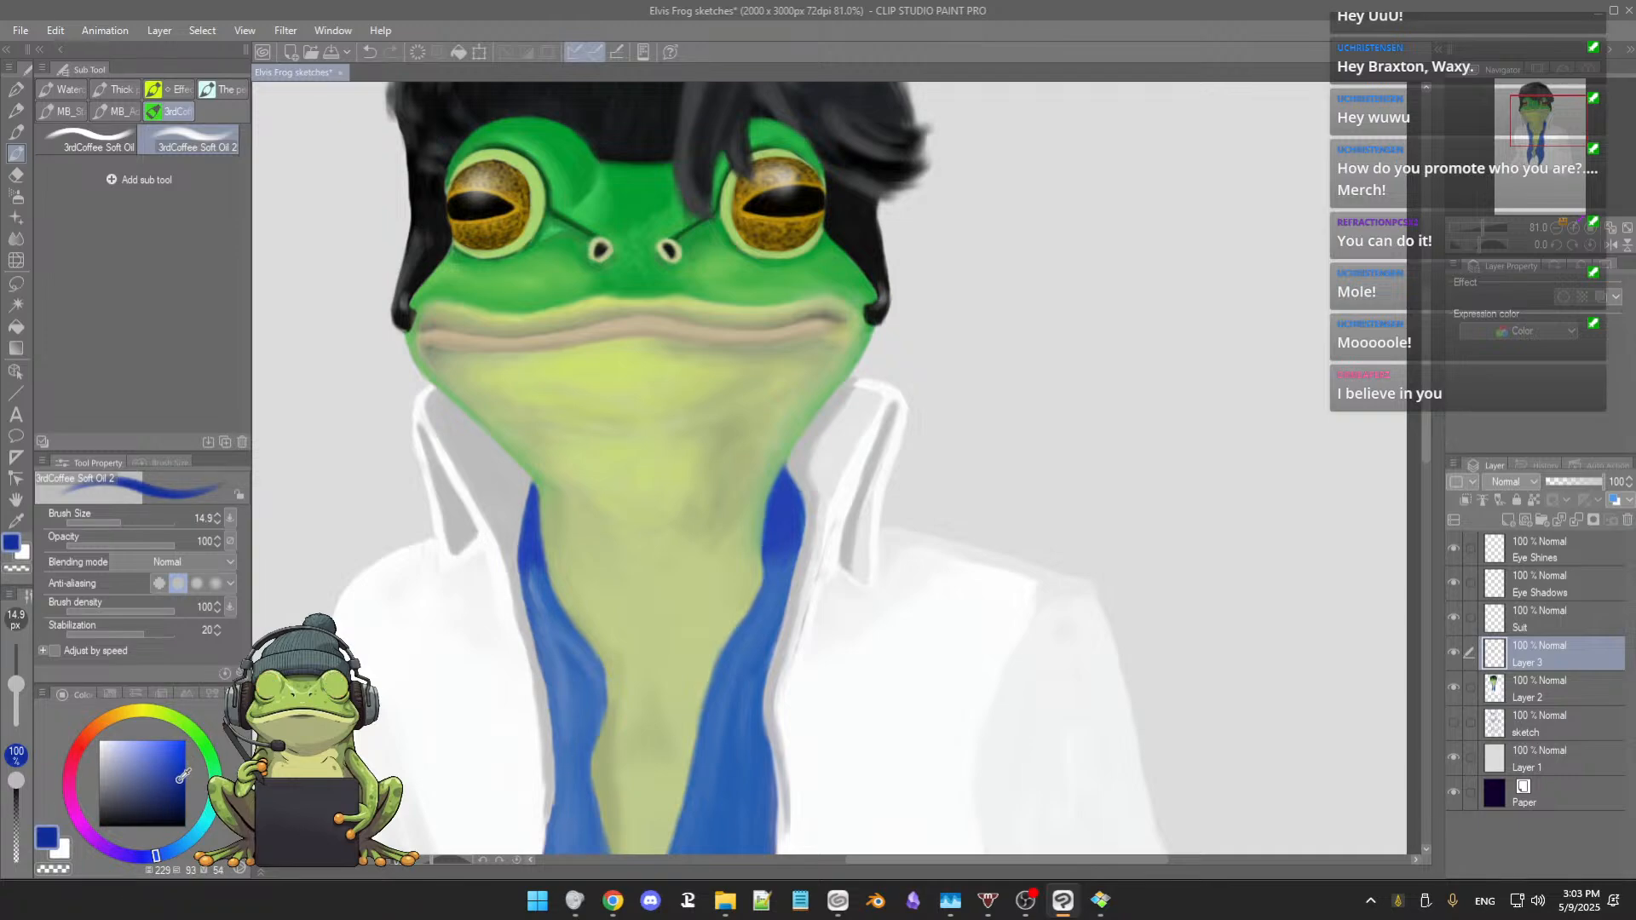
pyautogui.scroll(3, 831, 510)
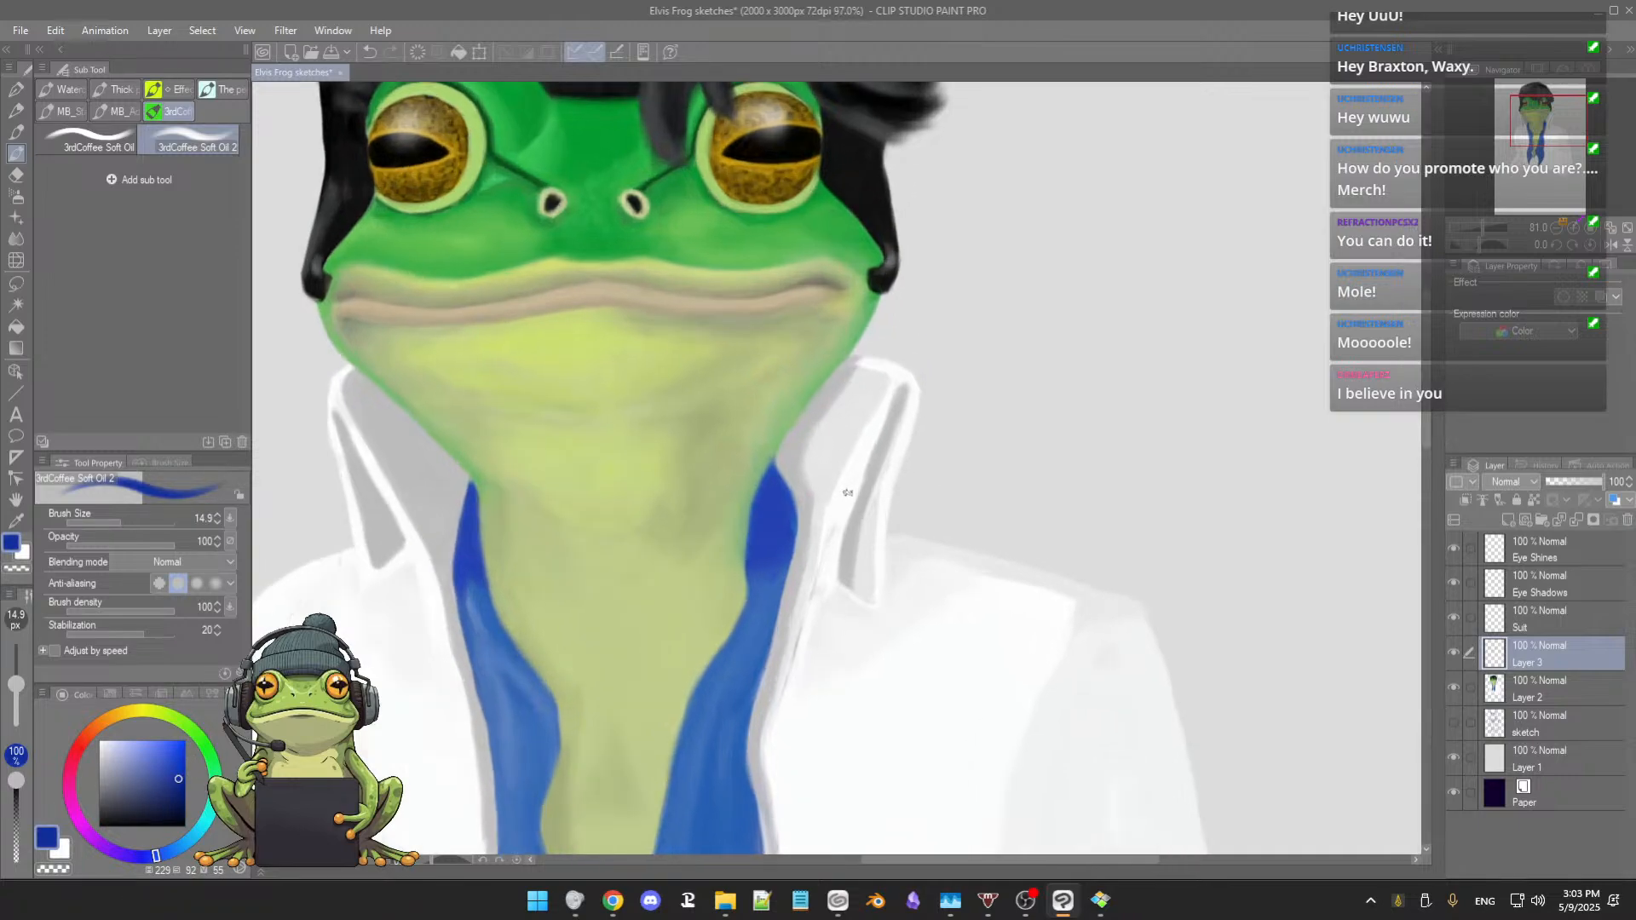
pyautogui.moveTo(767, 493); pyautogui.dragTo(813, 482)
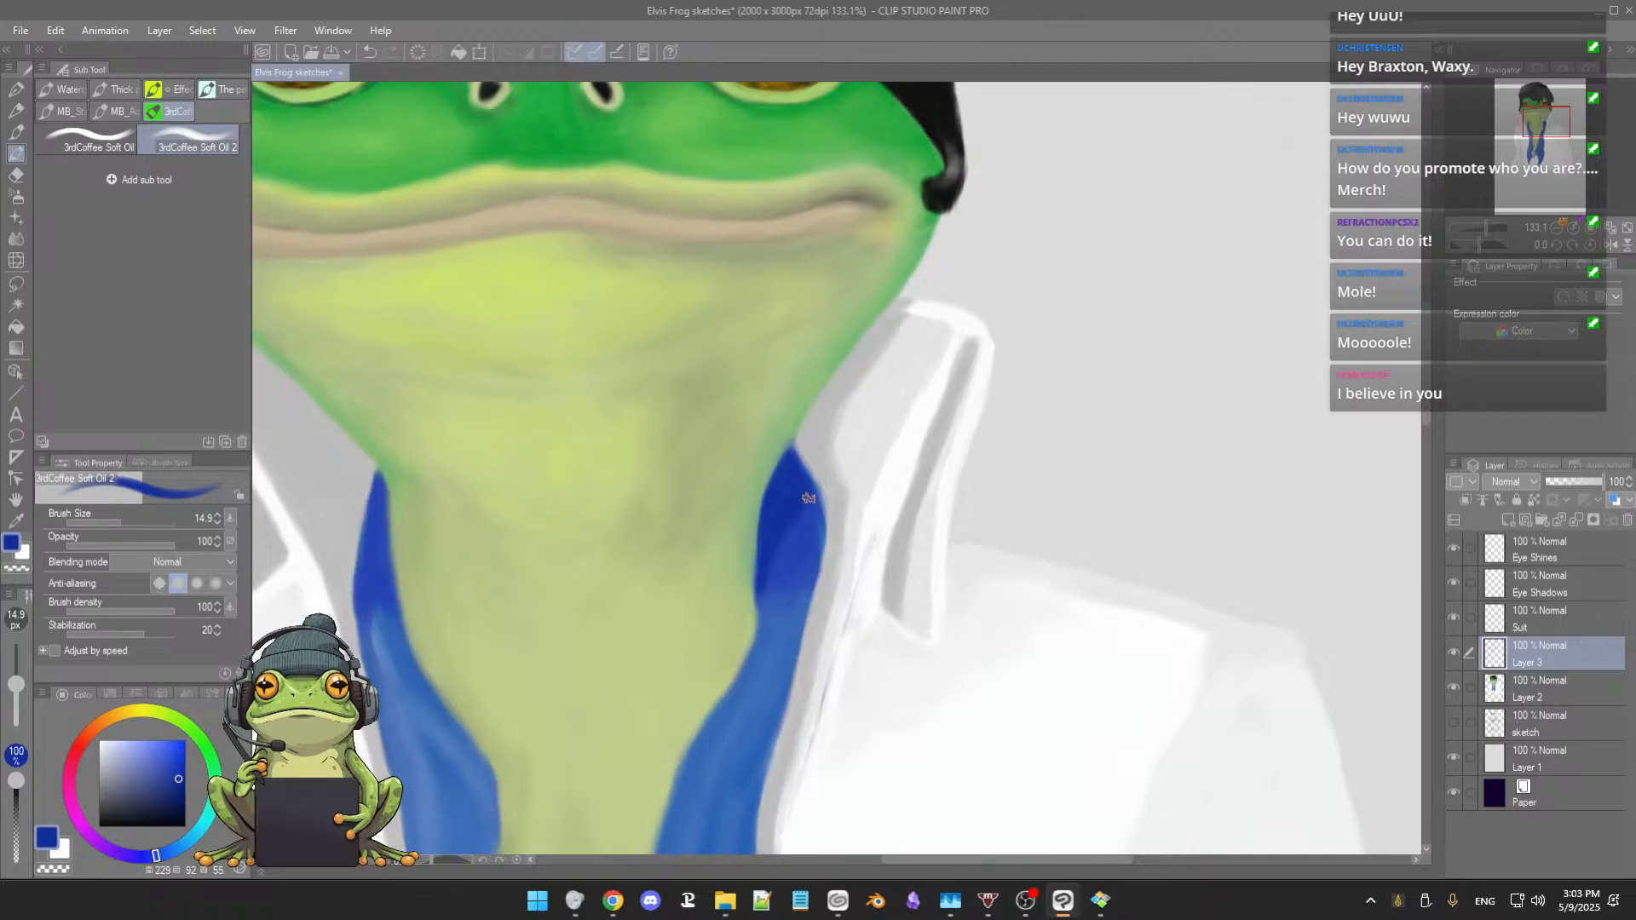
# Step: Blend the dark shadow into the upper part of the right scarf end with the sampled mid blue
pyautogui.keyDown('alt'); pyautogui.click(794, 521); pyautogui.keyUp('alt')
pyautogui.keyDown('alt'); pyautogui.click(804, 526); pyautogui.keyUp('alt')
pyautogui.scroll(-3, 838, 465)
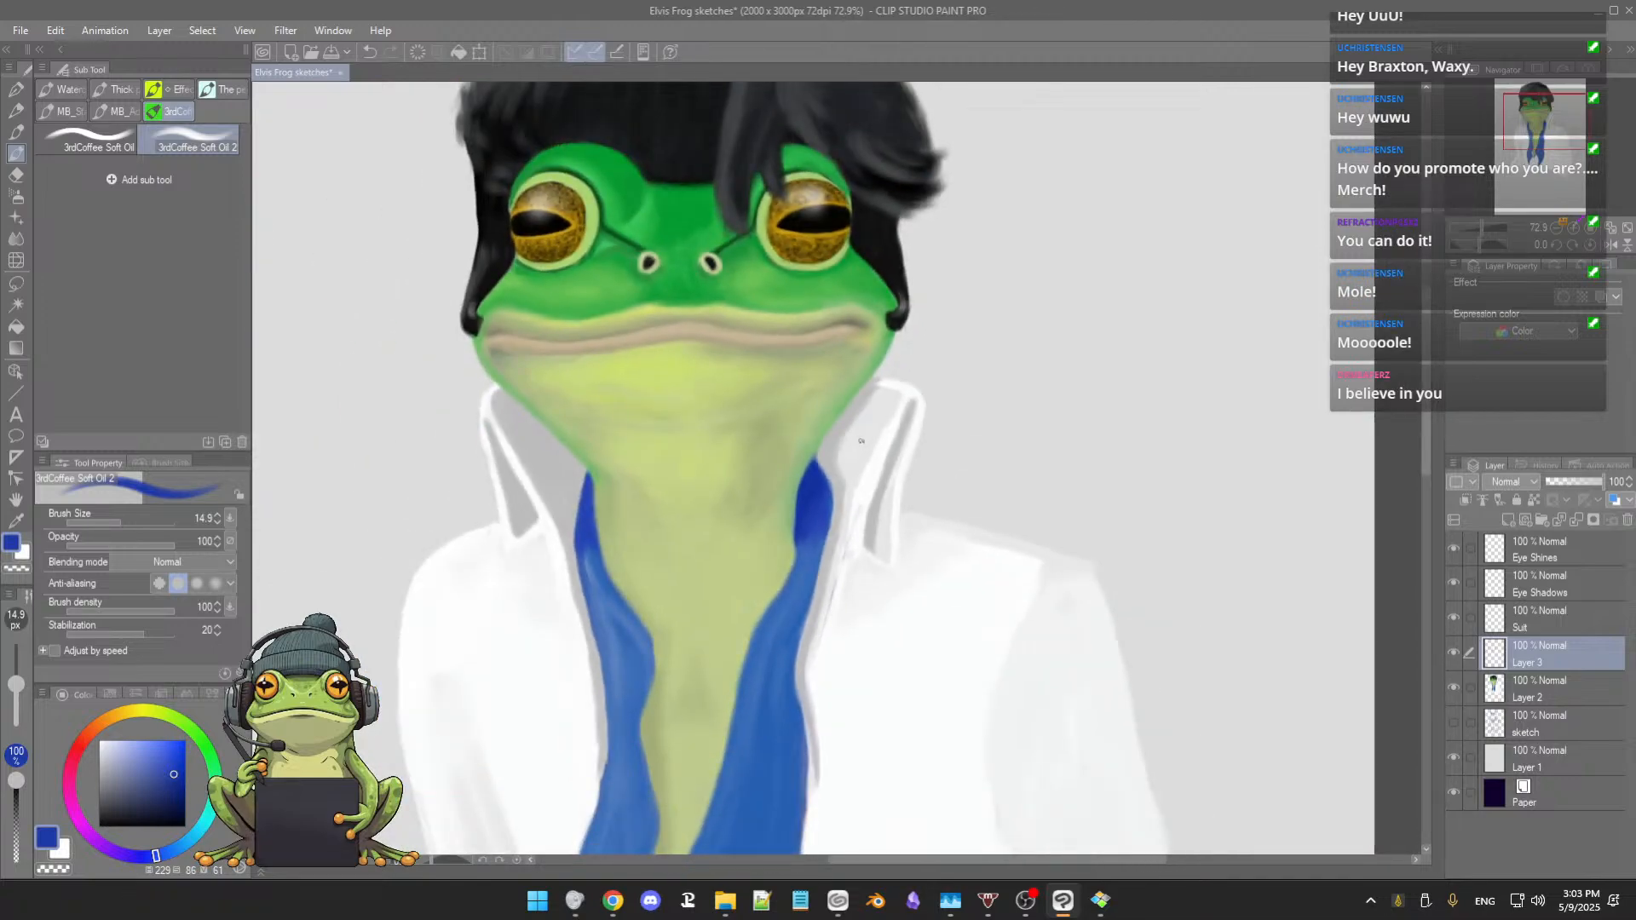
# Step: Paint the upper tip of the left scarf end with the dark blue sampled from the right scarf shadow at brush size 14.9
pyautogui.scroll(4, 831, 554)
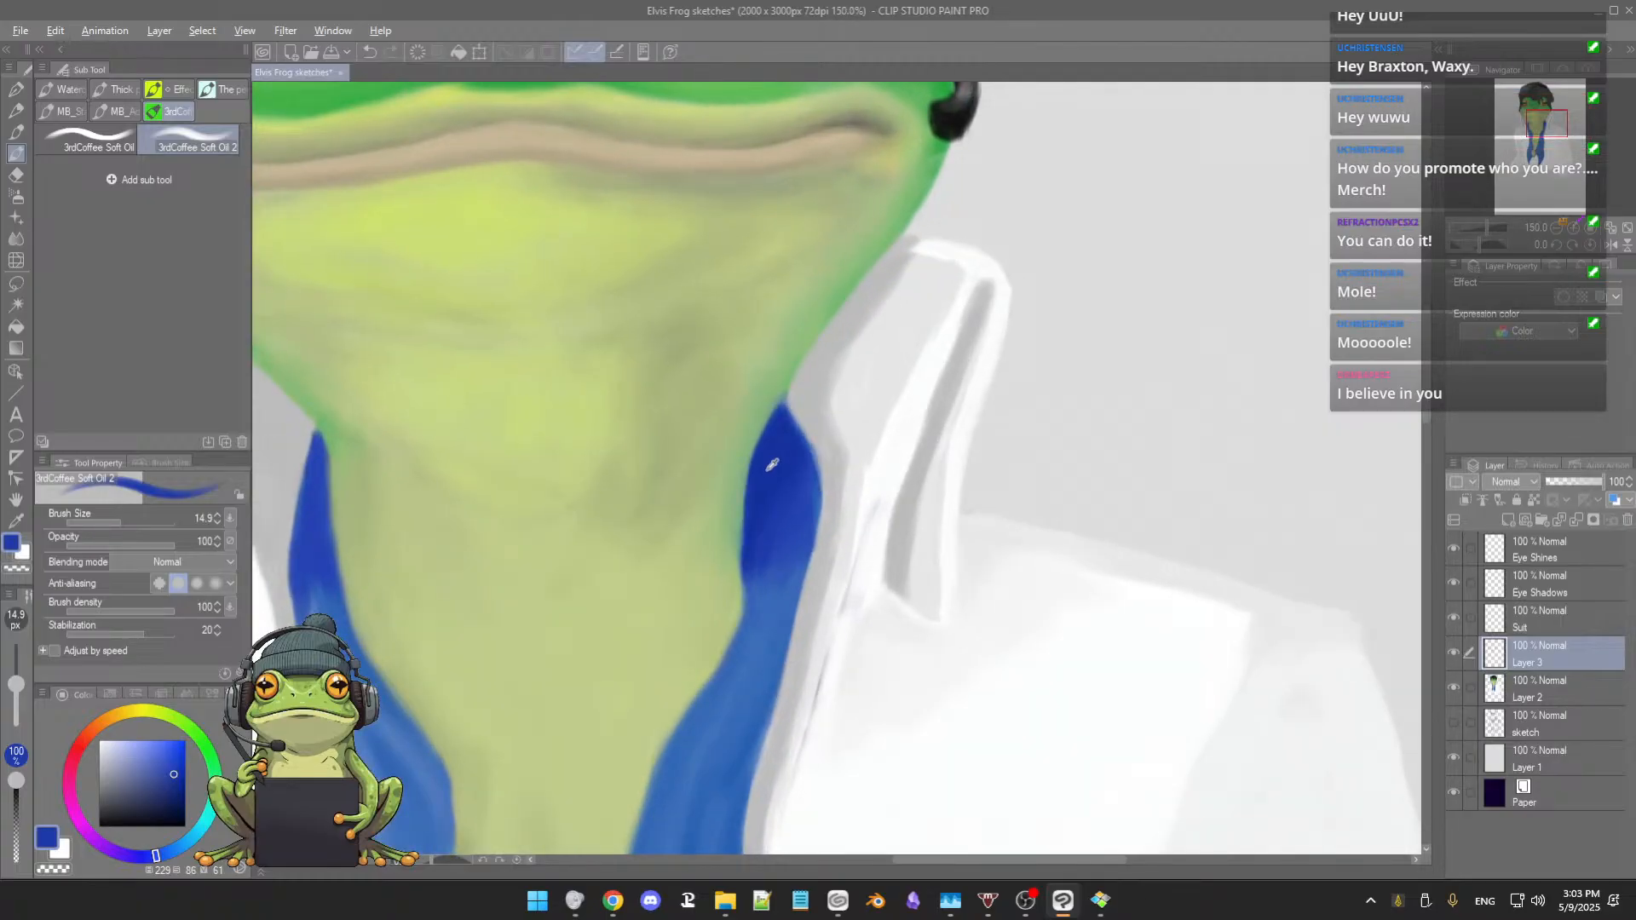
pyautogui.keyDown('alt'); pyautogui.click(771, 466); pyautogui.keyUp('alt')
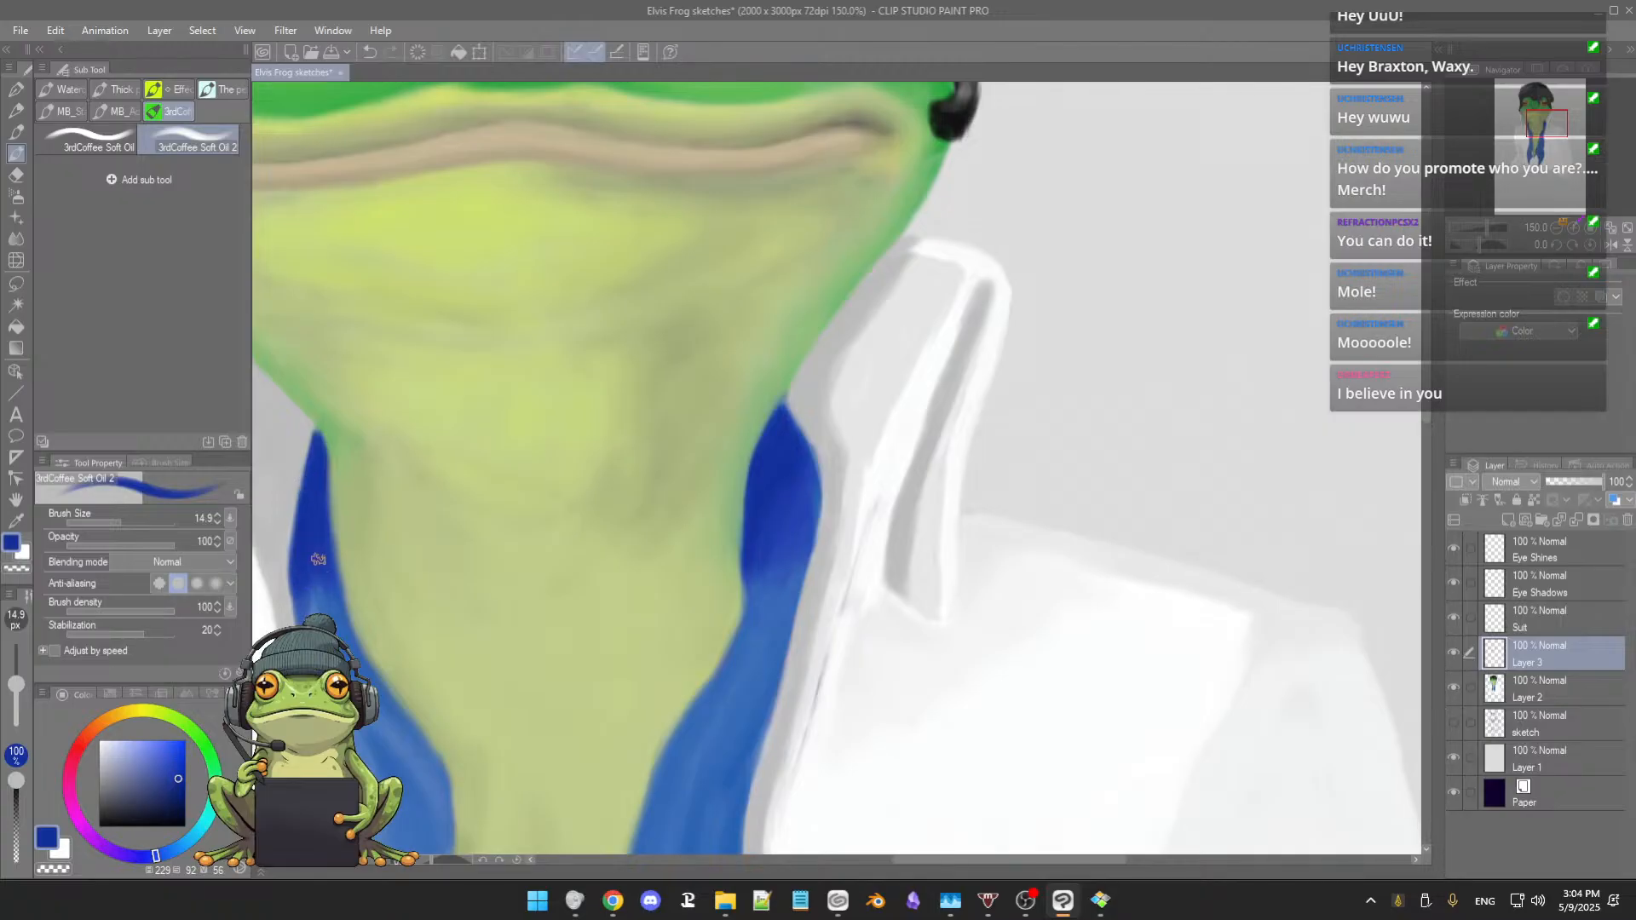
pyautogui.moveTo(350, 511); pyautogui.dragTo(676, 478)
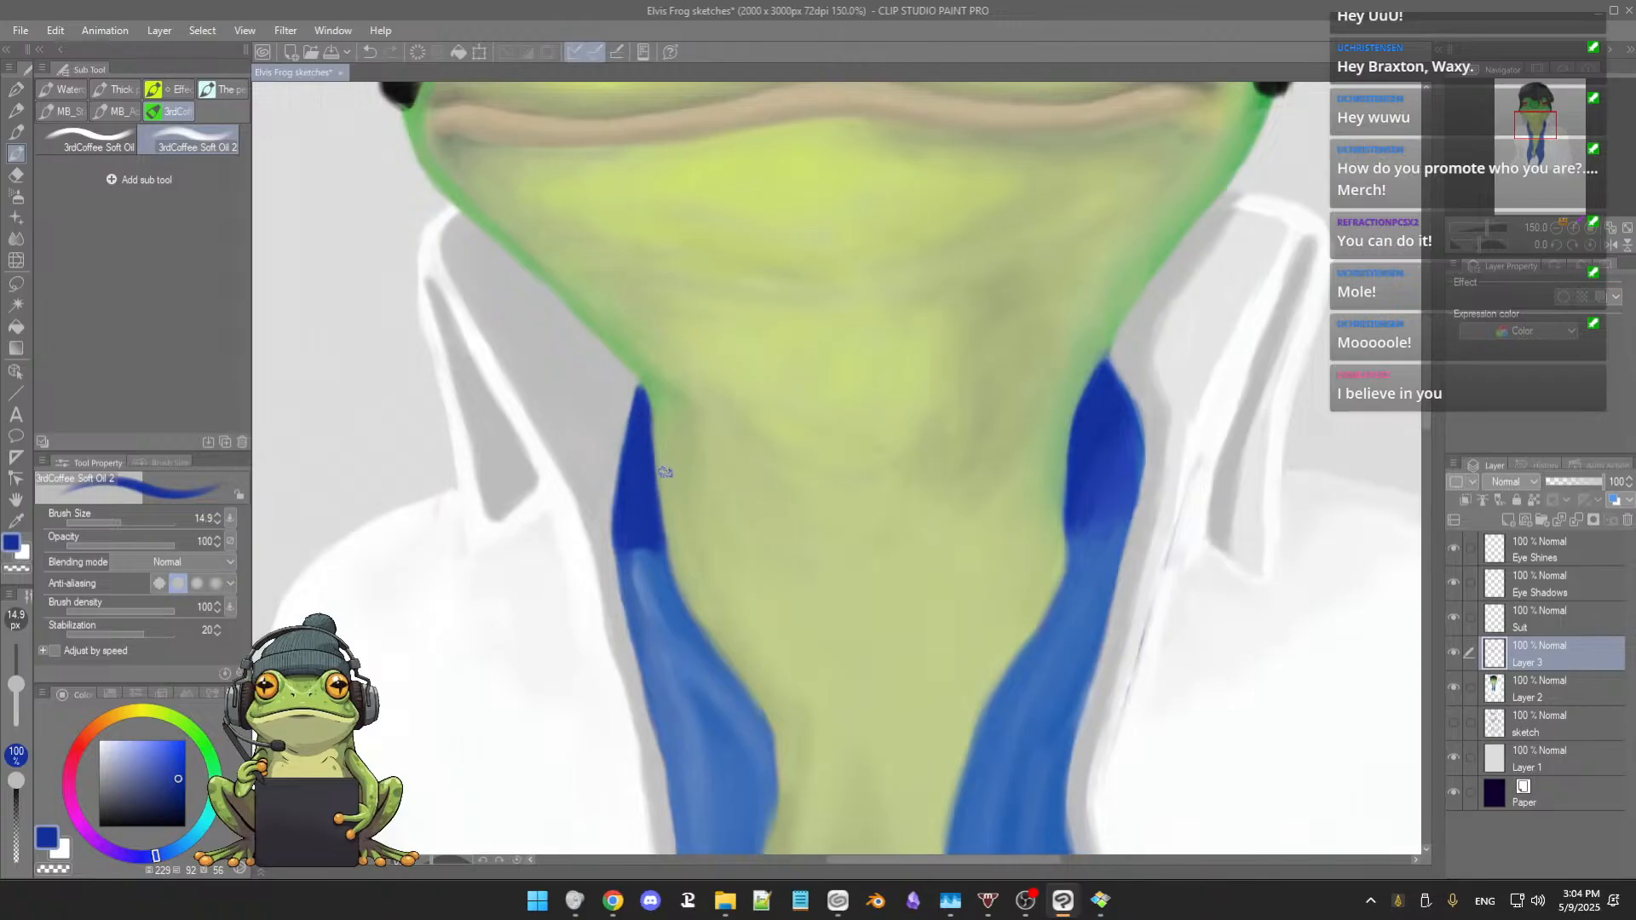
pyautogui.scroll(-3, 767, 478)
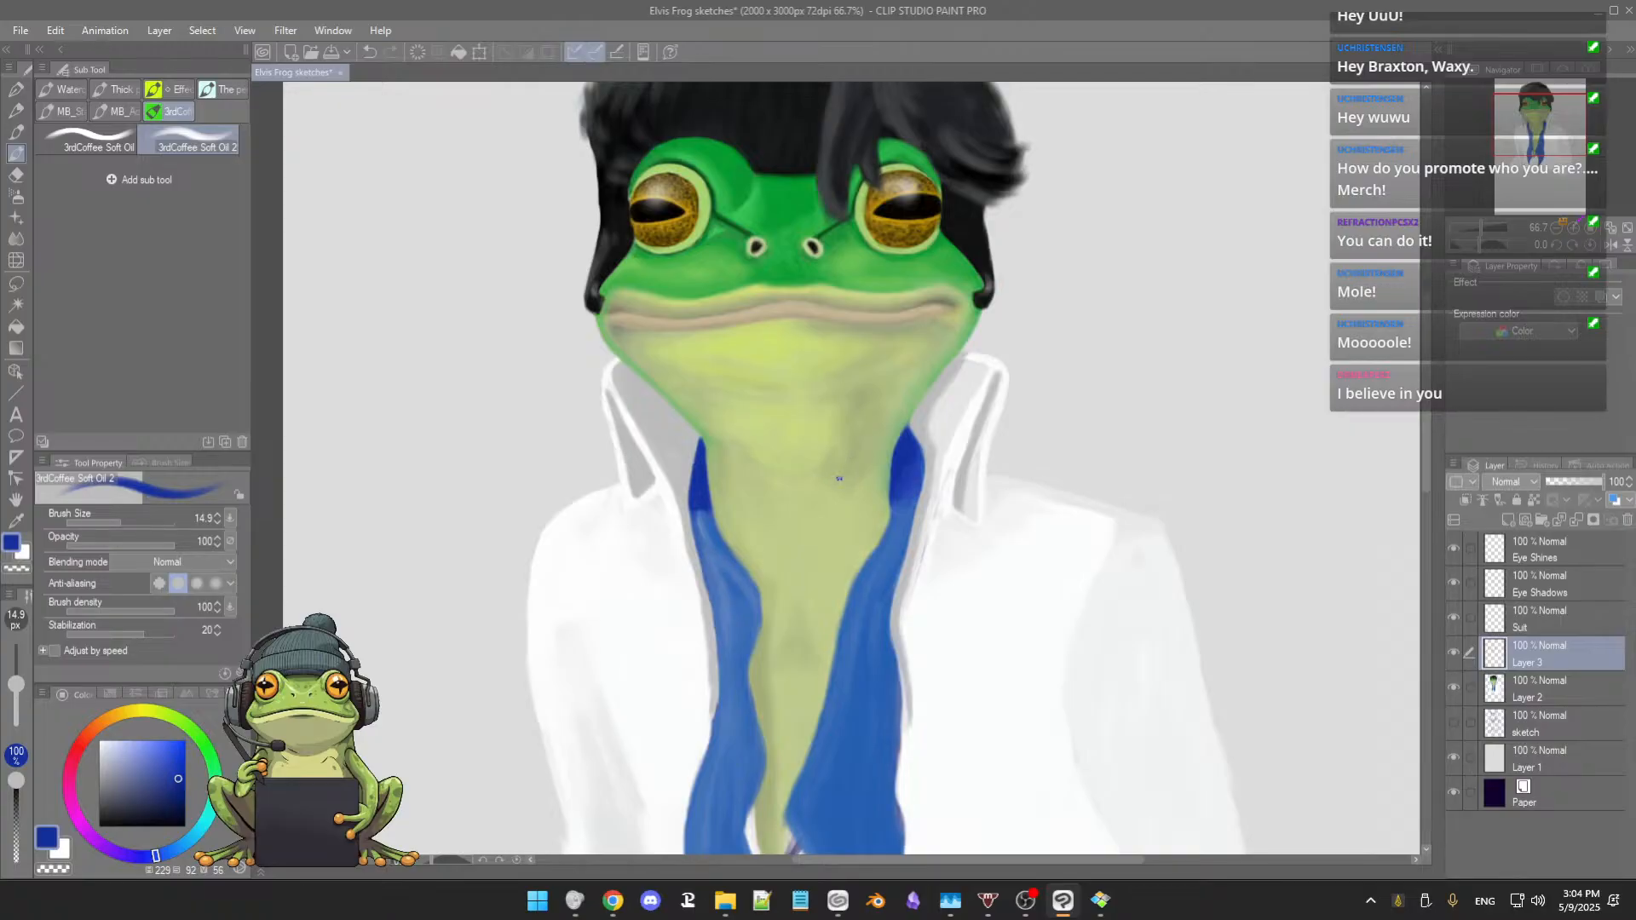
pyautogui.scroll(-1, 838, 481)
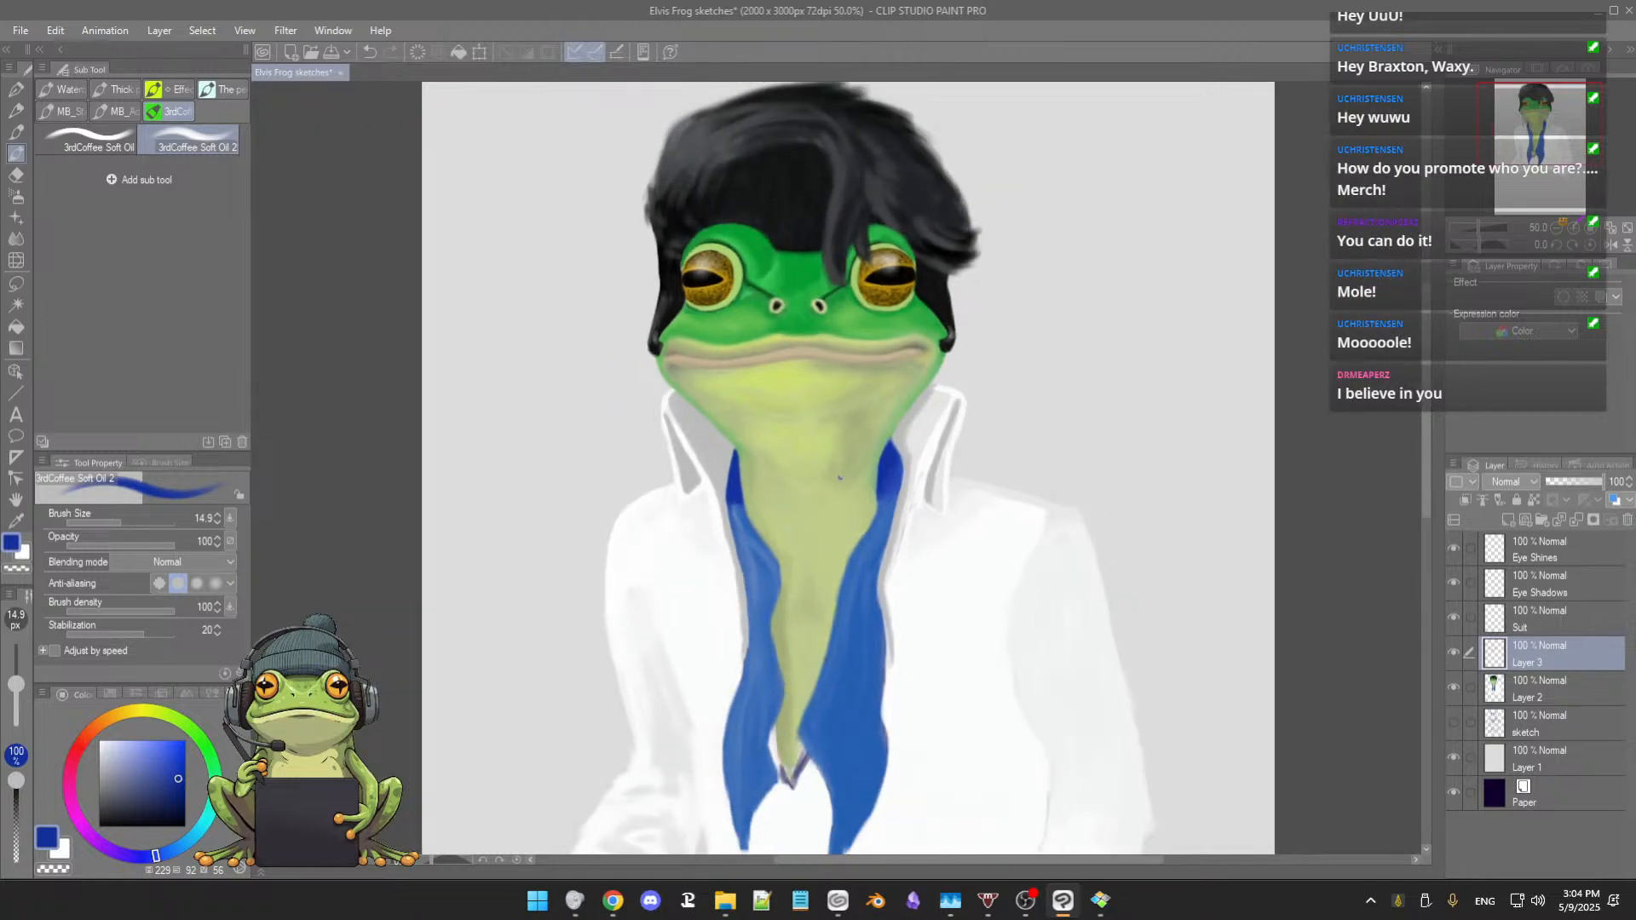
# Step: Extend the sampled bluish-grey shadow down along the outer edge of the right scarf end, adjusting the brush between sizes 23.0 and 14.9
pyautogui.moveTo(840, 483); pyautogui.dragTo(868, 478)
pyautogui.moveTo(807, 559); pyautogui.dragTo(794, 324)
pyautogui.moveTo(799, 410); pyautogui.dragTo(803, 335)
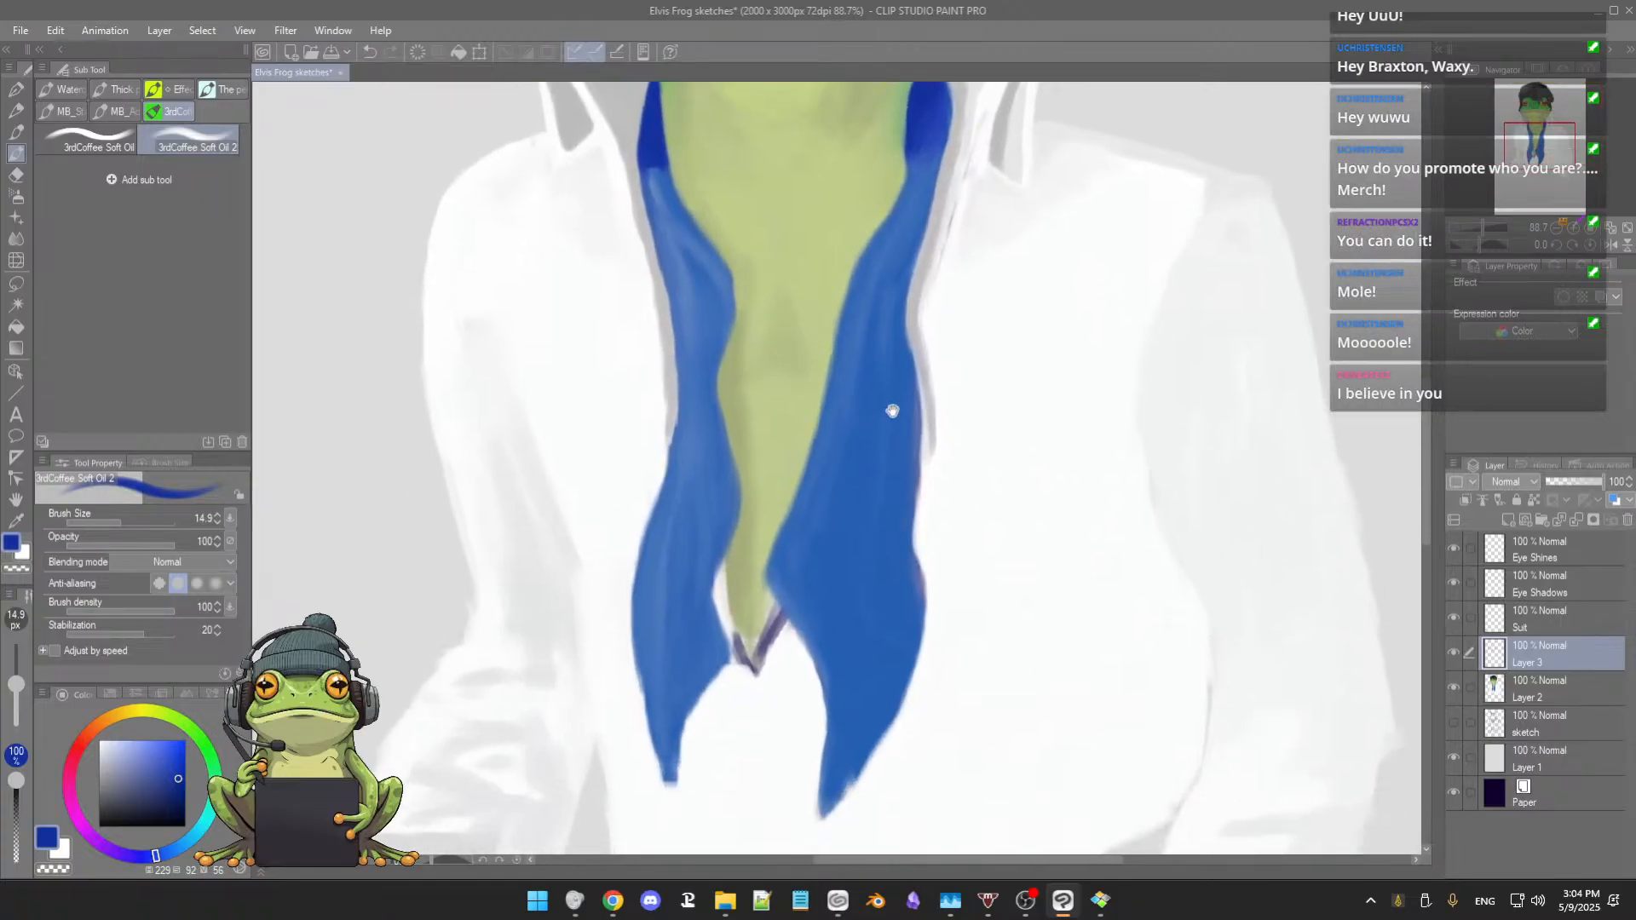
pyautogui.moveTo(817, 420); pyautogui.dragTo(814, 394)
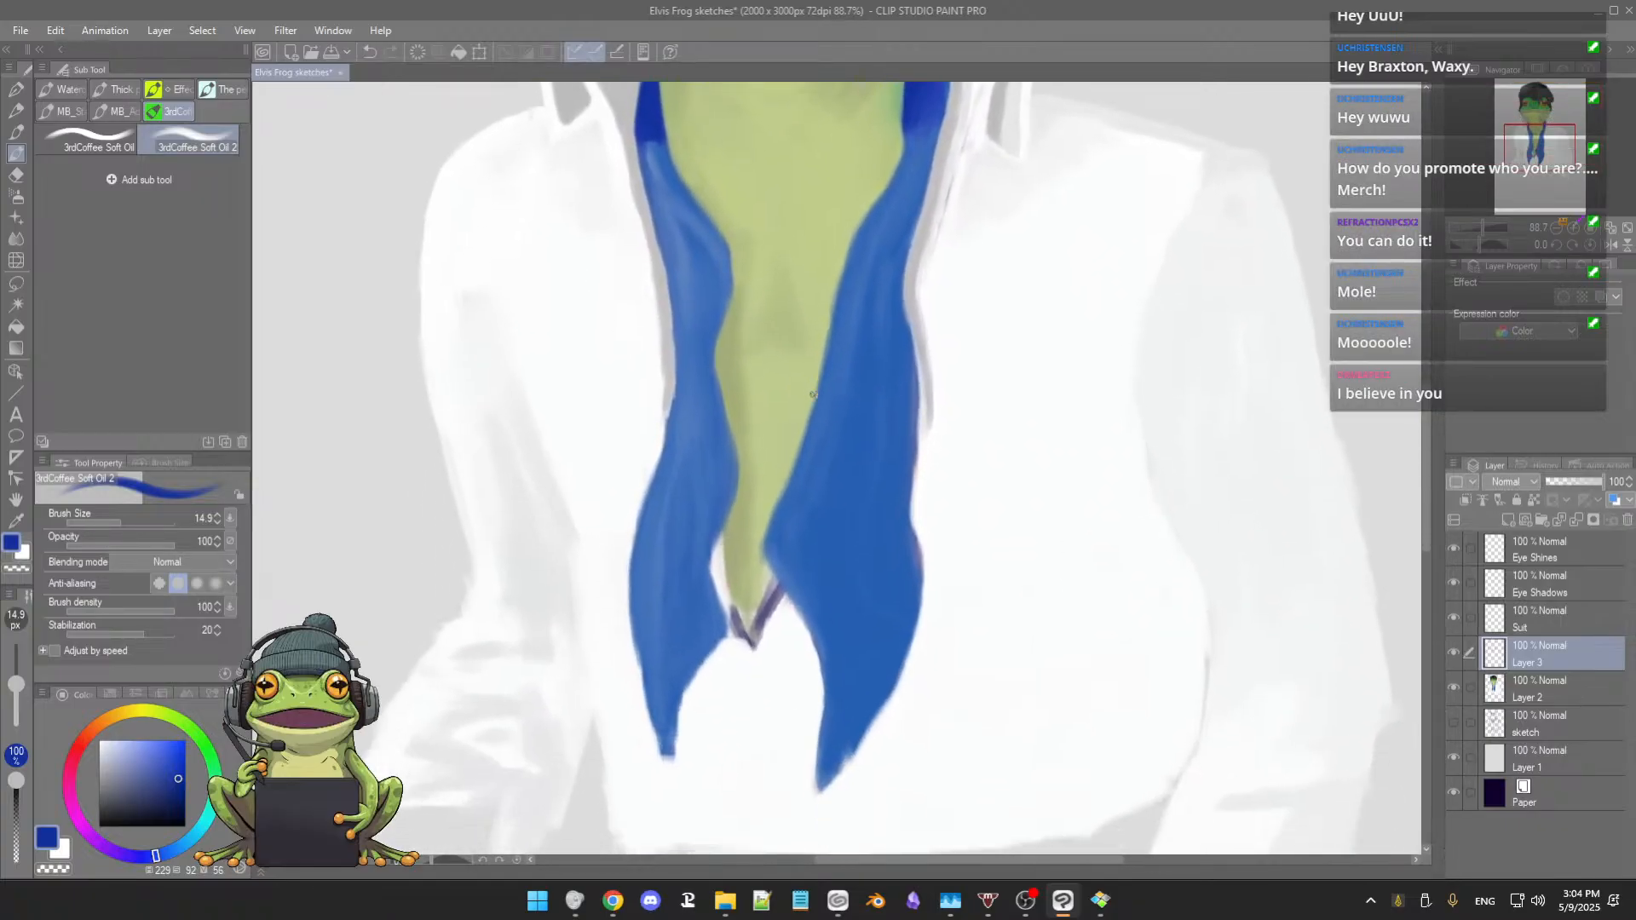
pyautogui.keyDown('alt'); pyautogui.click(929, 389); pyautogui.keyUp('alt')
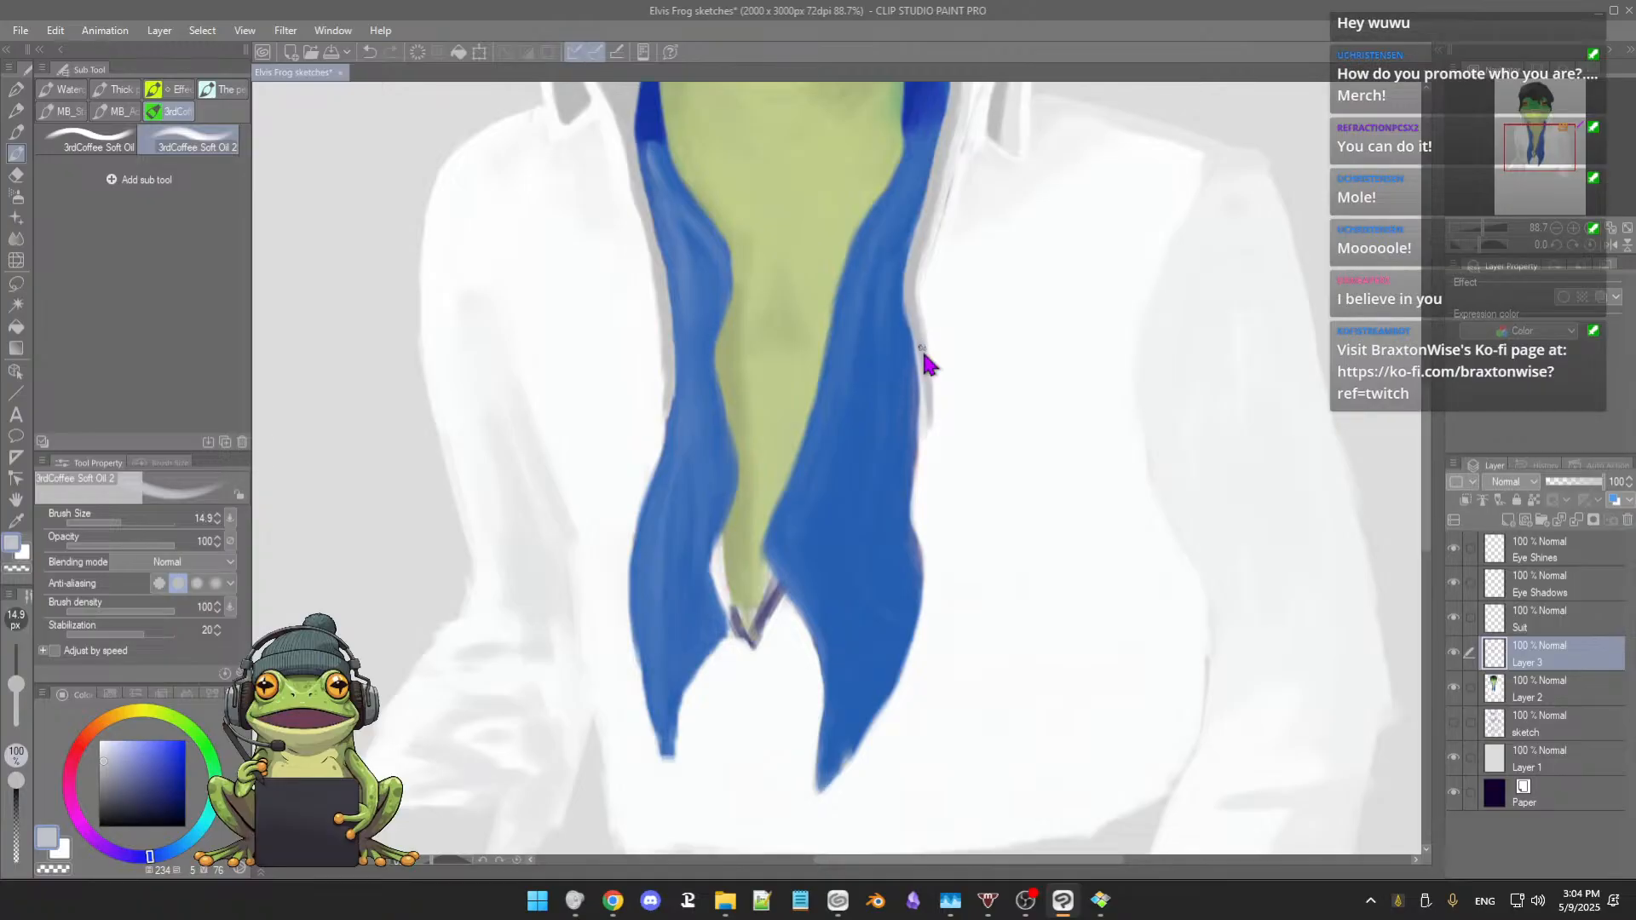
pyautogui.press(']')
pyautogui.press(']')
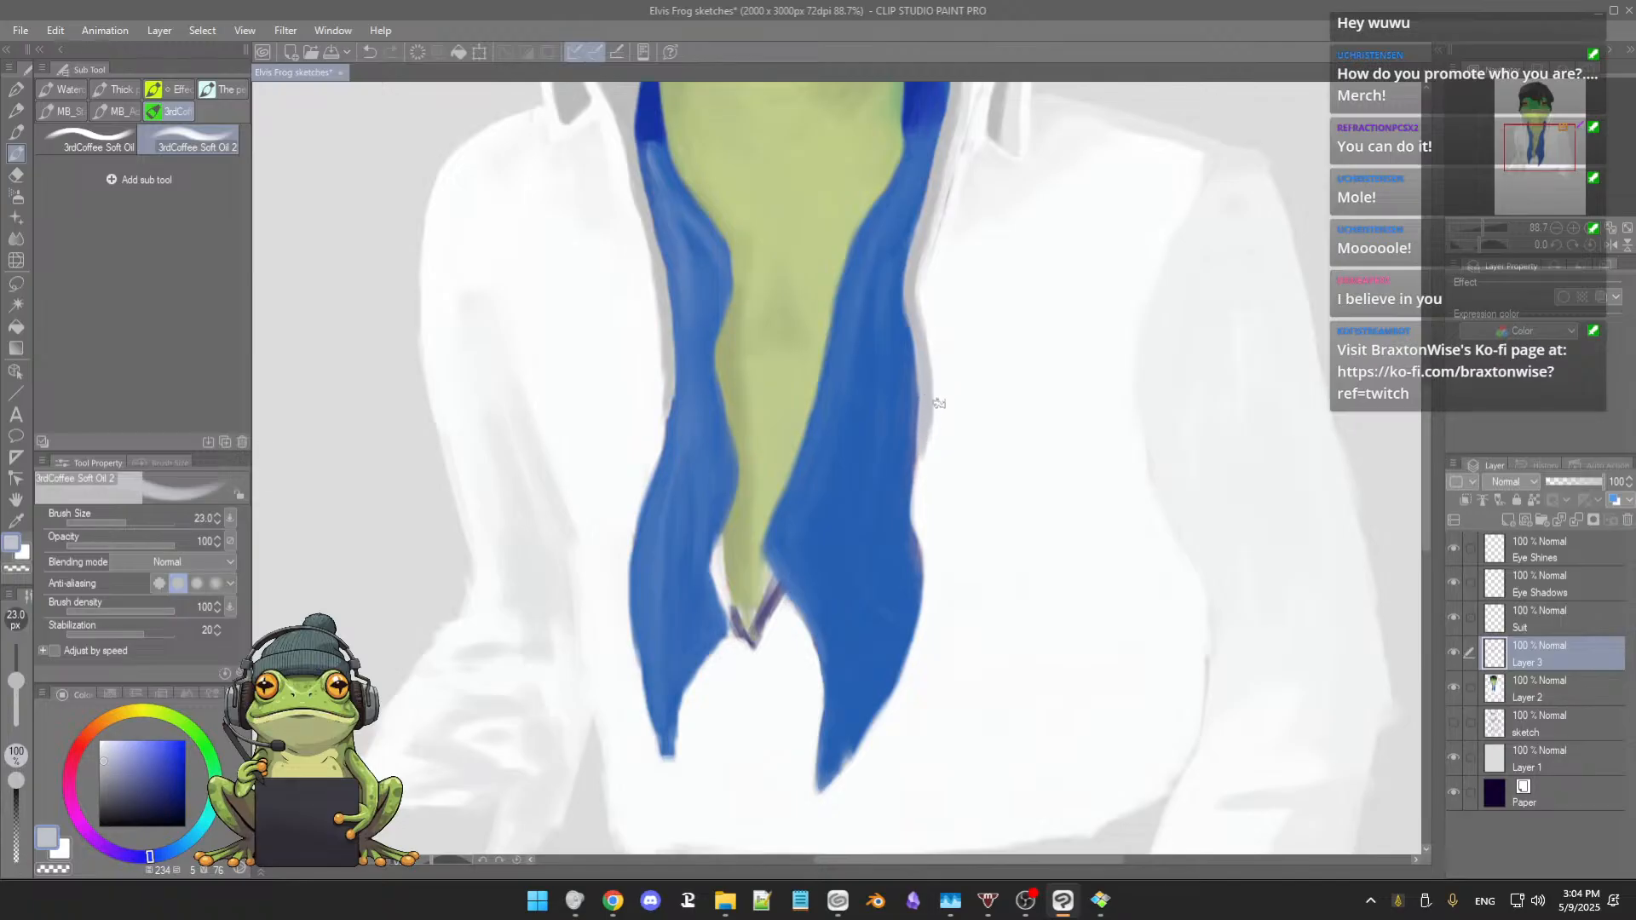
pyautogui.press('[')
pyautogui.press('[')
pyautogui.press('[')
pyautogui.press(']')
pyautogui.press(']')
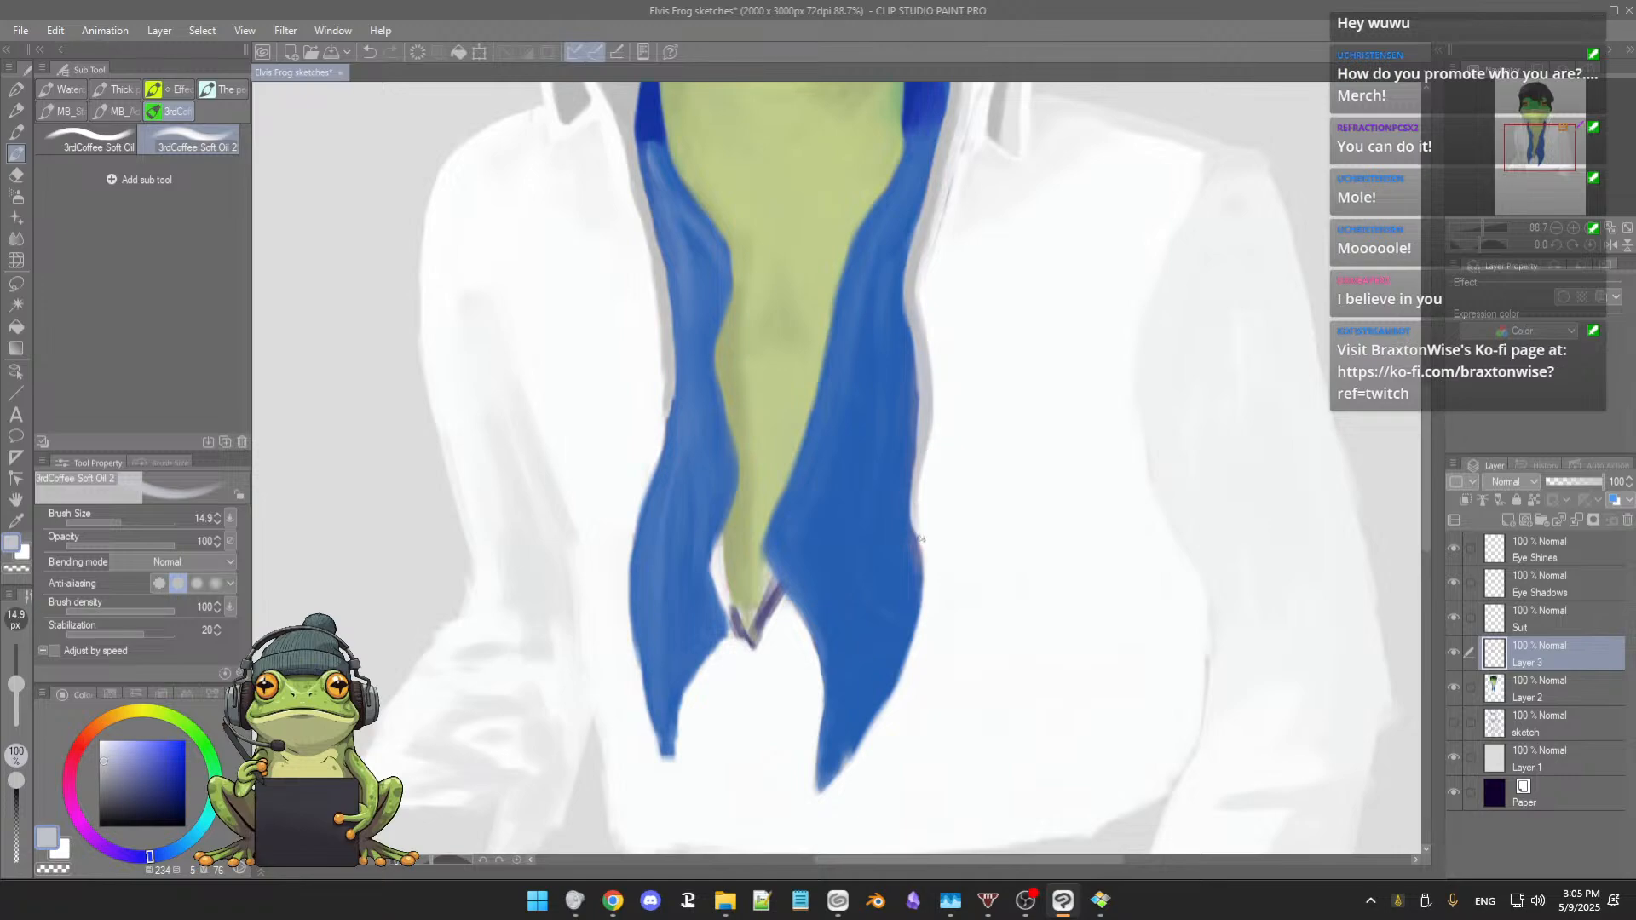
# Step: Clean up the right lapel edge beside the scarf shadow with sampled light grey at brush size 14.9 and white at 23.6
pyautogui.scroll(-2, 954, 450)
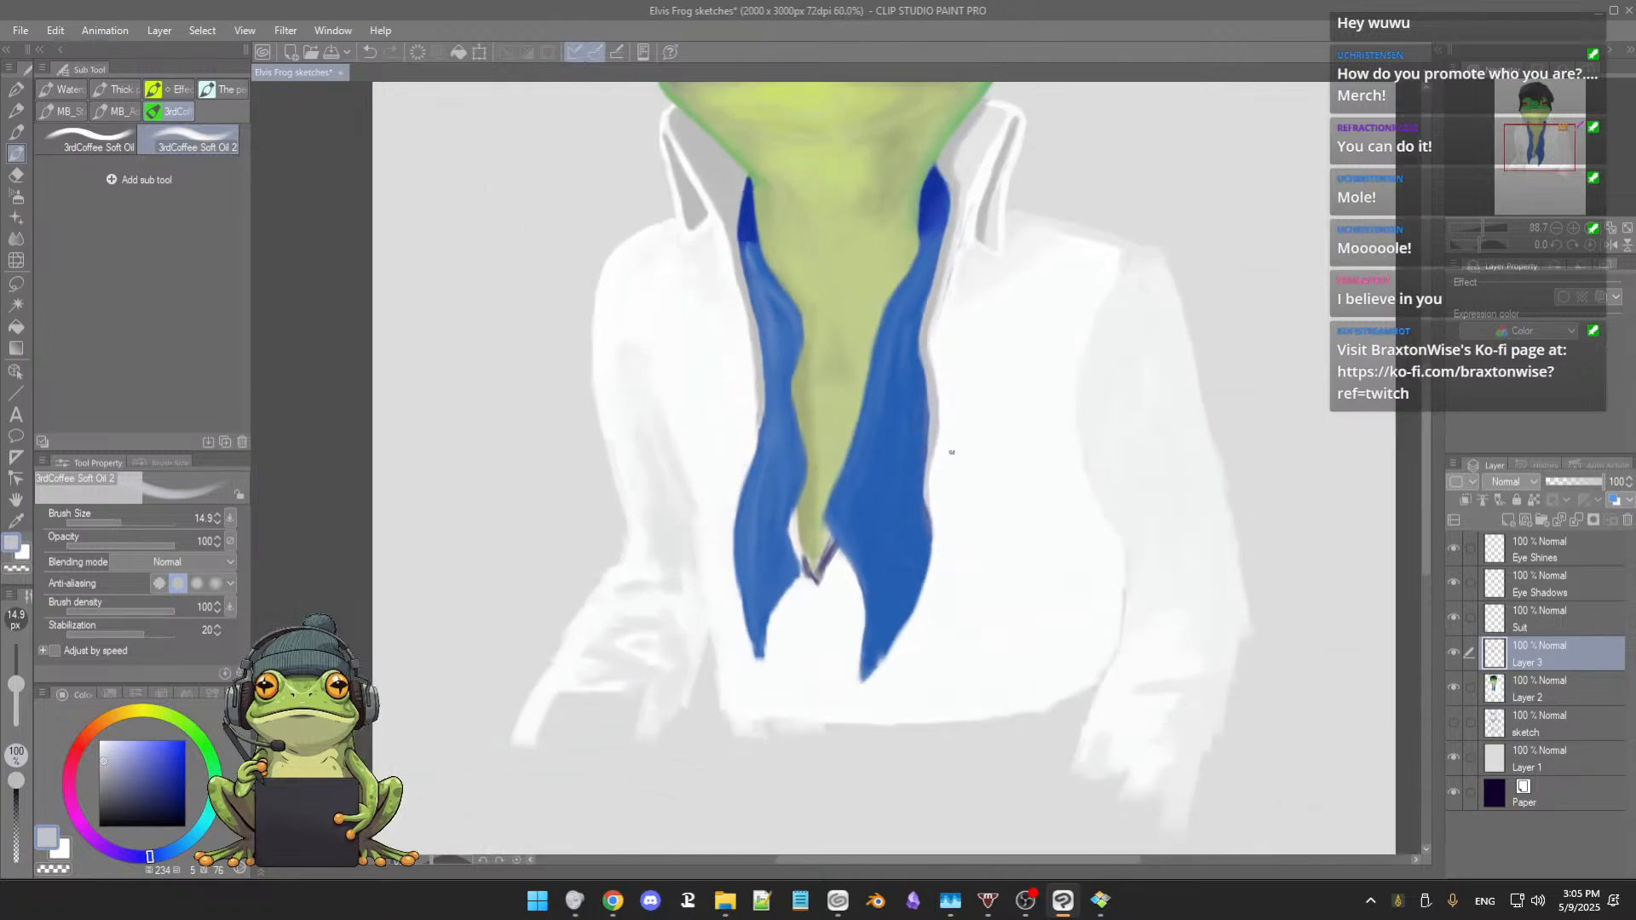
pyautogui.scroll(-2, 949, 438)
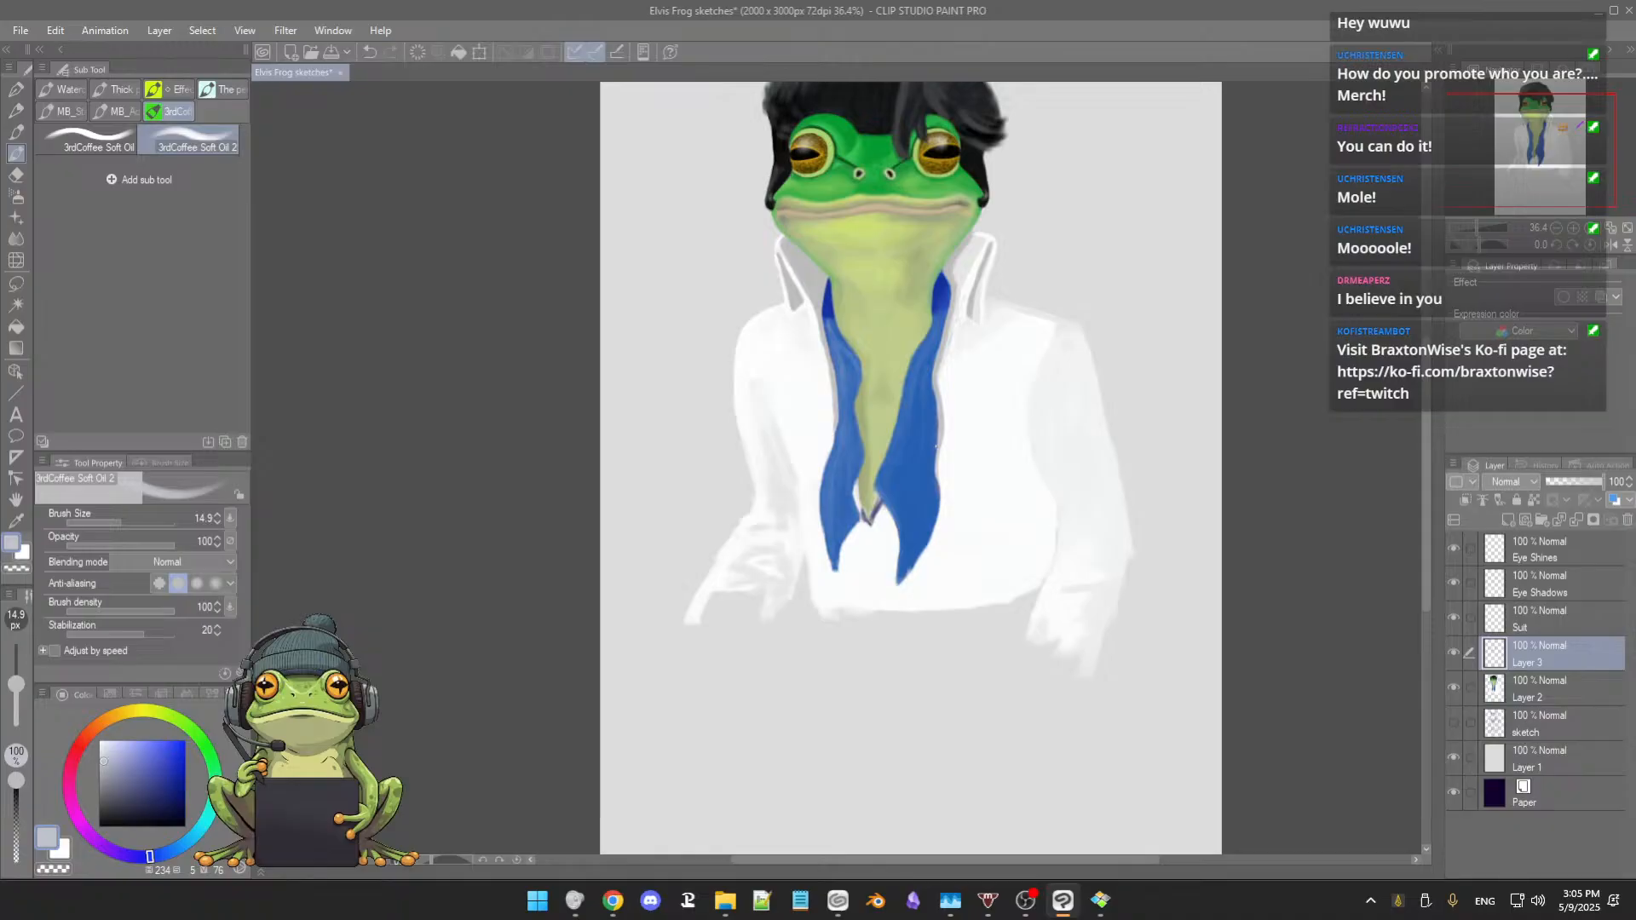
pyautogui.scroll(3, 934, 445)
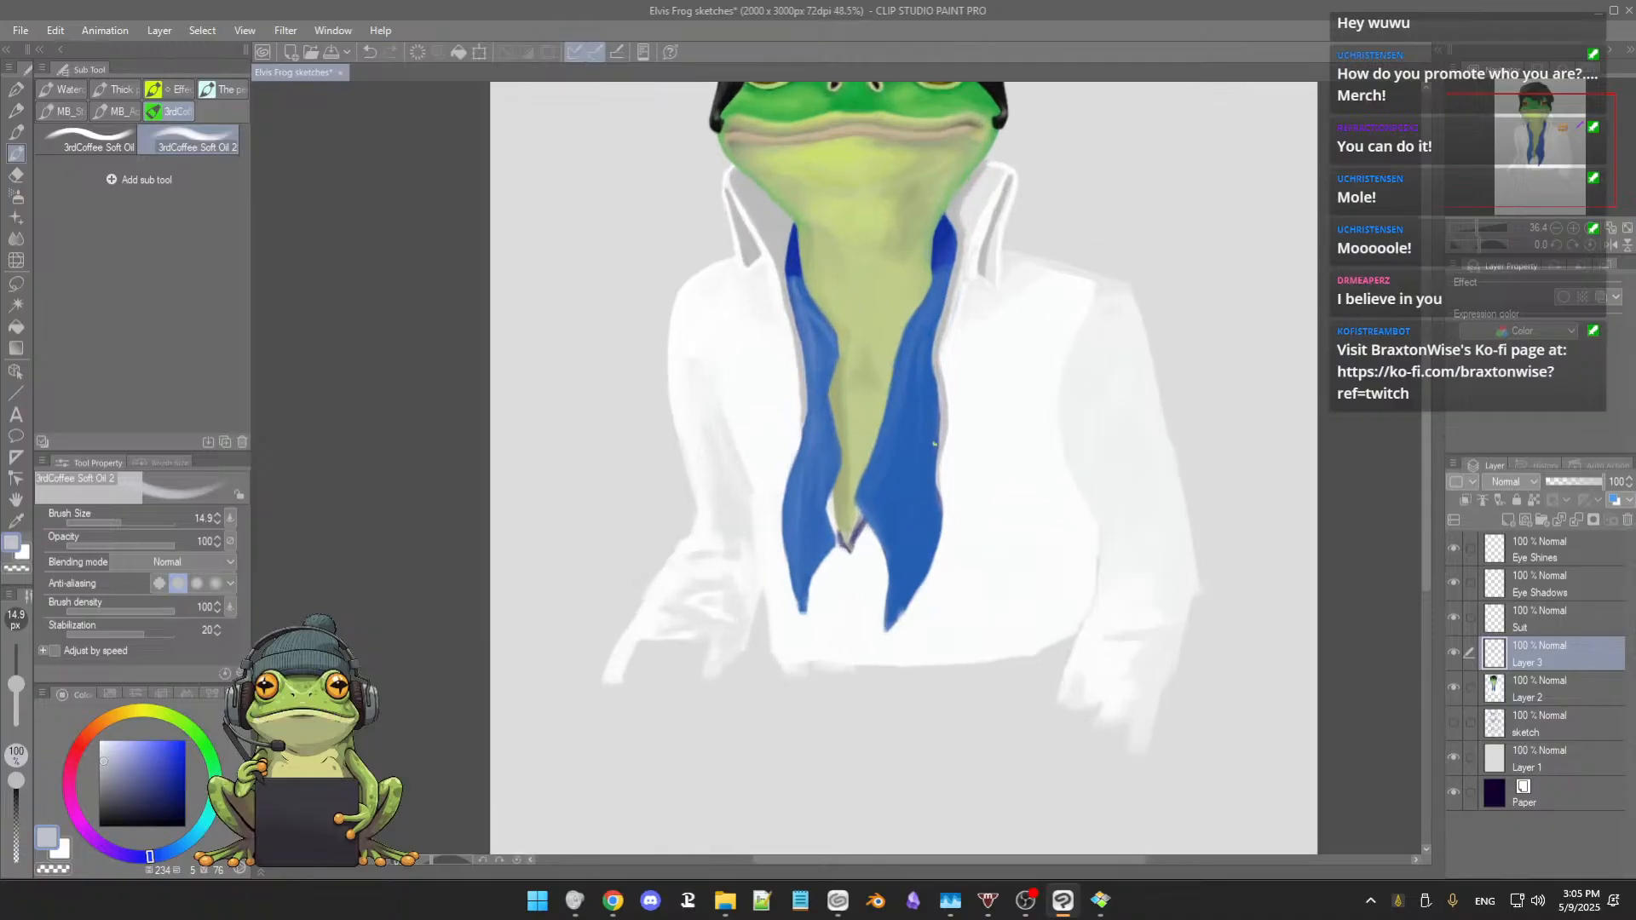
pyautogui.scroll(3, 934, 439)
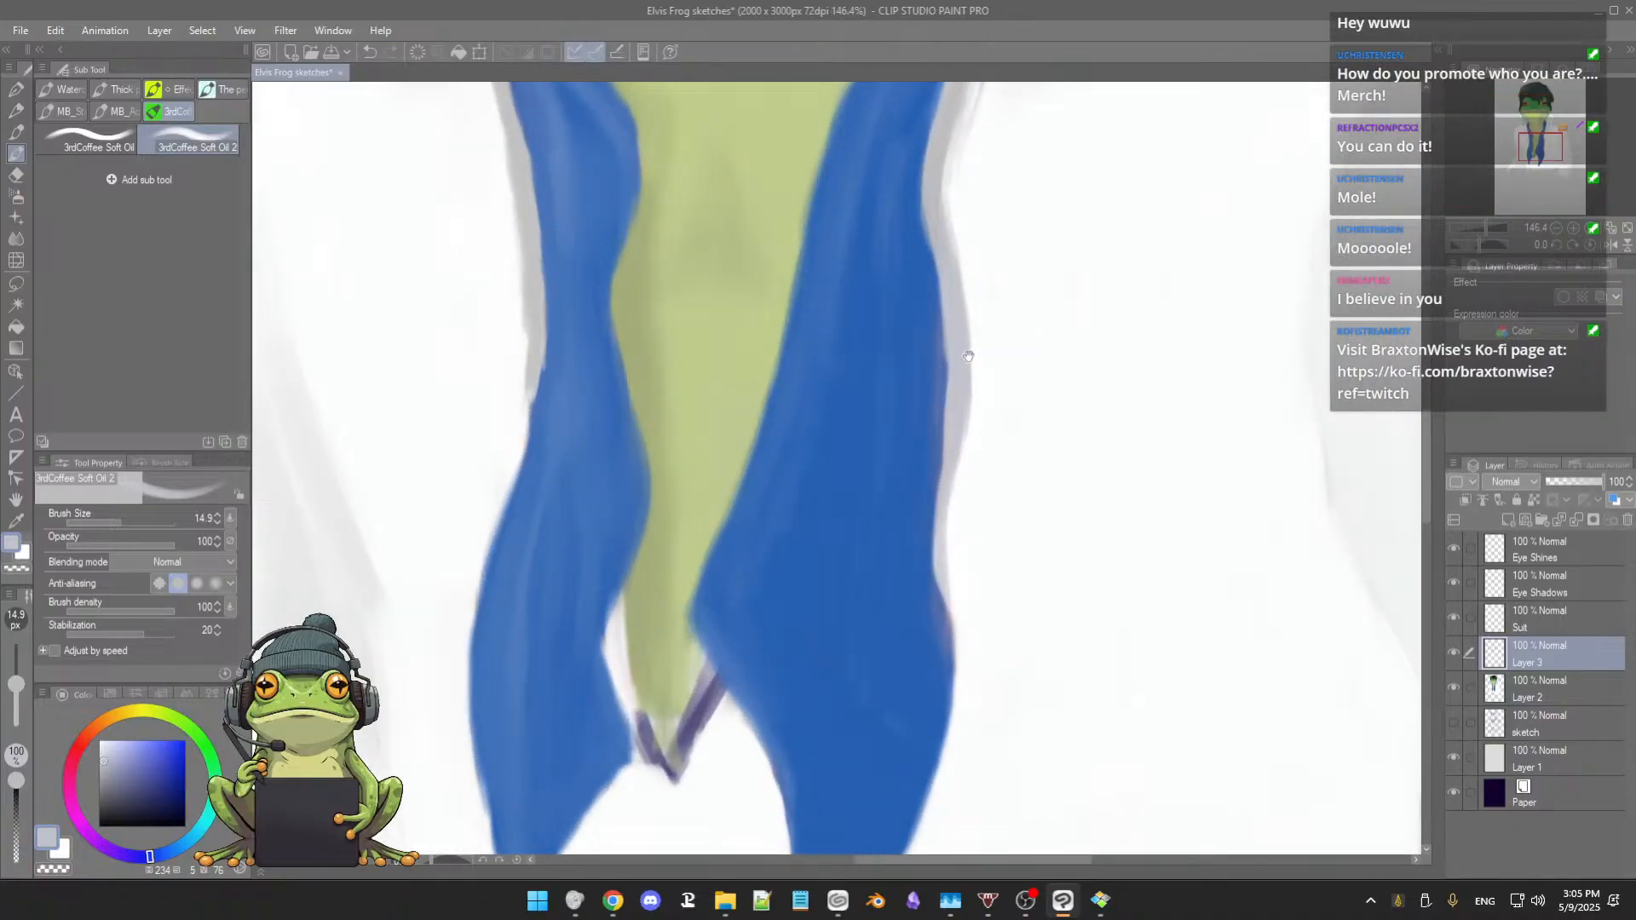
pyautogui.moveTo(968, 356); pyautogui.dragTo(964, 442)
pyautogui.scroll(-3, 971, 435)
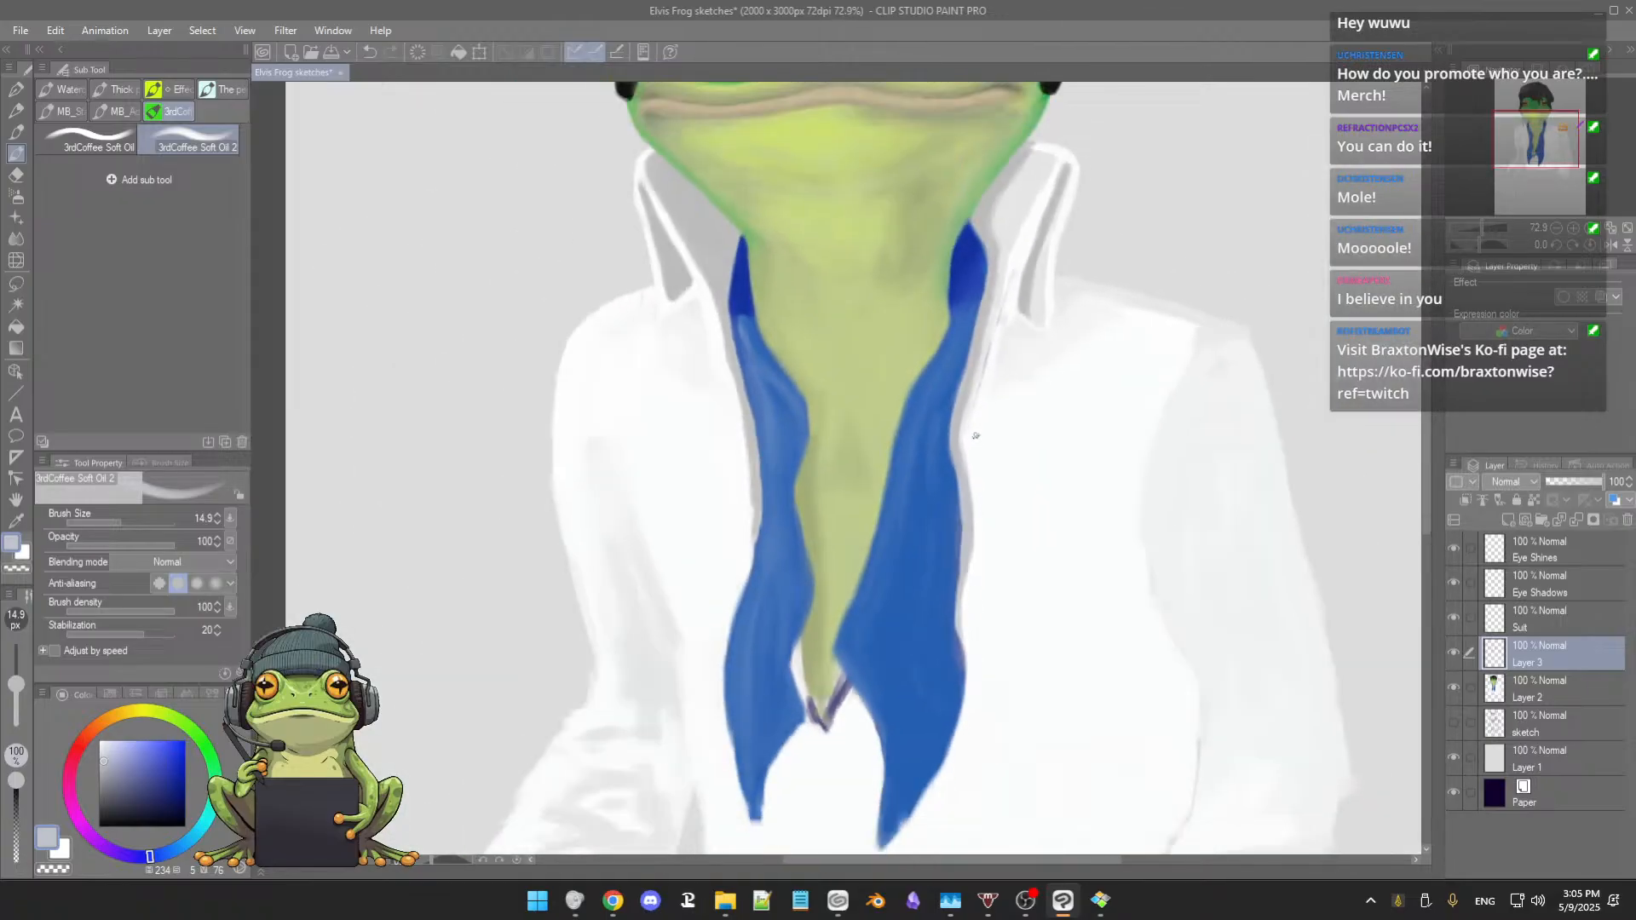
pyautogui.keyDown('alt'); pyautogui.click(975, 373); pyautogui.keyUp('alt')
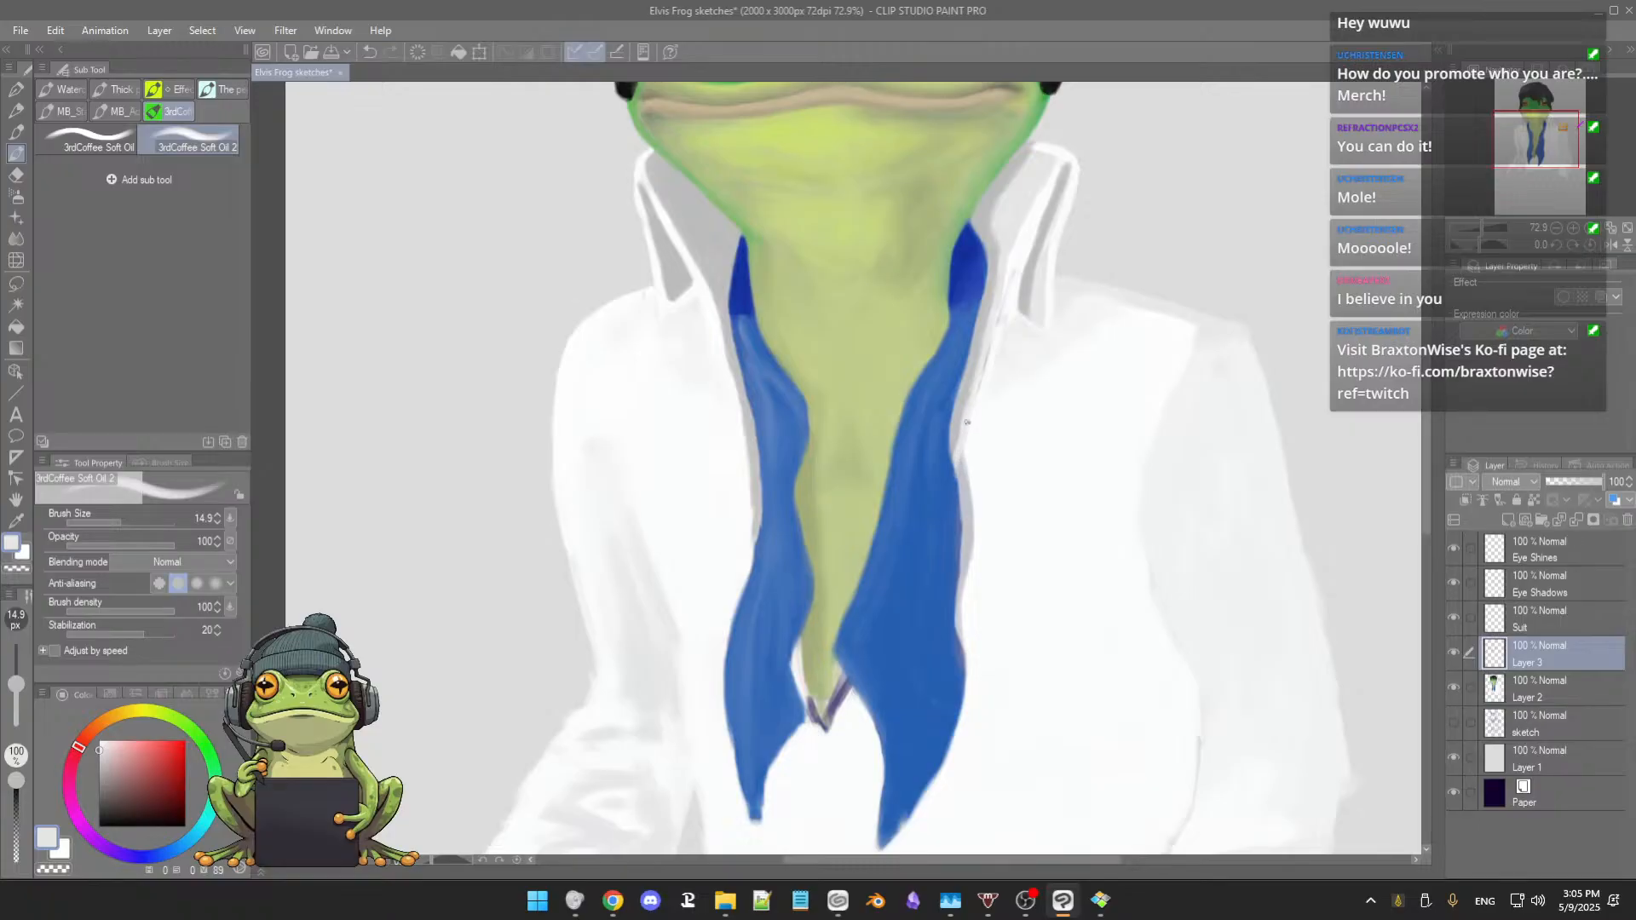
pyautogui.keyDown('alt'); pyautogui.click(1023, 256); pyautogui.keyUp('alt')
pyautogui.press(']')
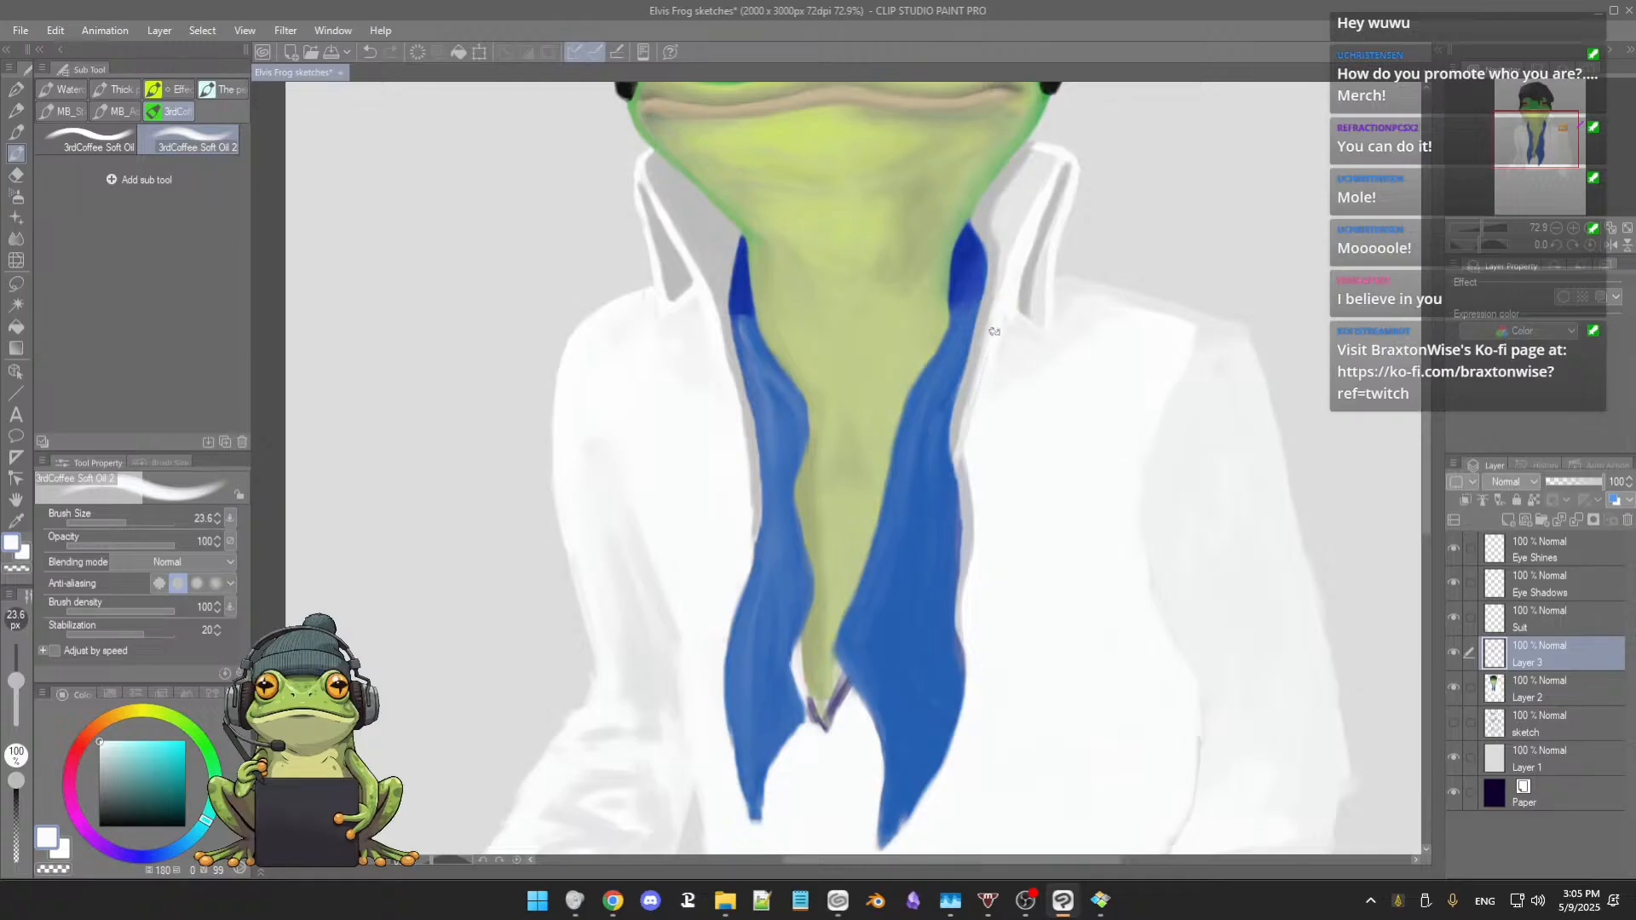
# Step: Shade the outer edge of the right scarf end below the dark tip with several sampled blues at brush size 23.6
pyautogui.keyDown('alt'); pyautogui.click(980, 286); pyautogui.keyUp('alt')
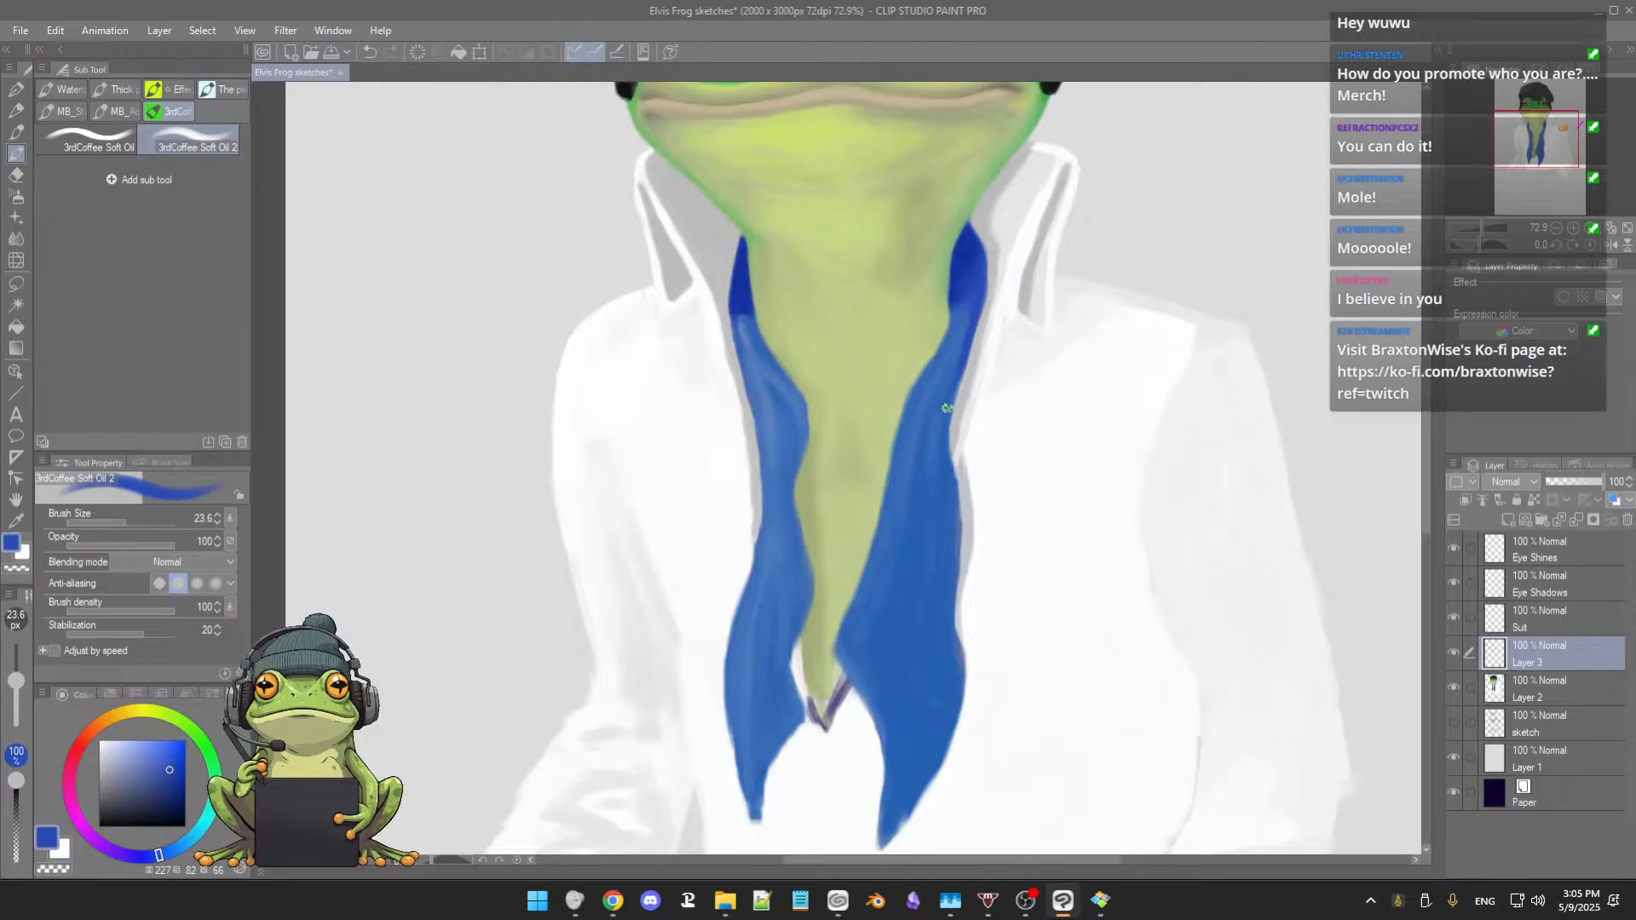
pyautogui.keyDown('alt'); pyautogui.click(956, 368); pyautogui.keyUp('alt')
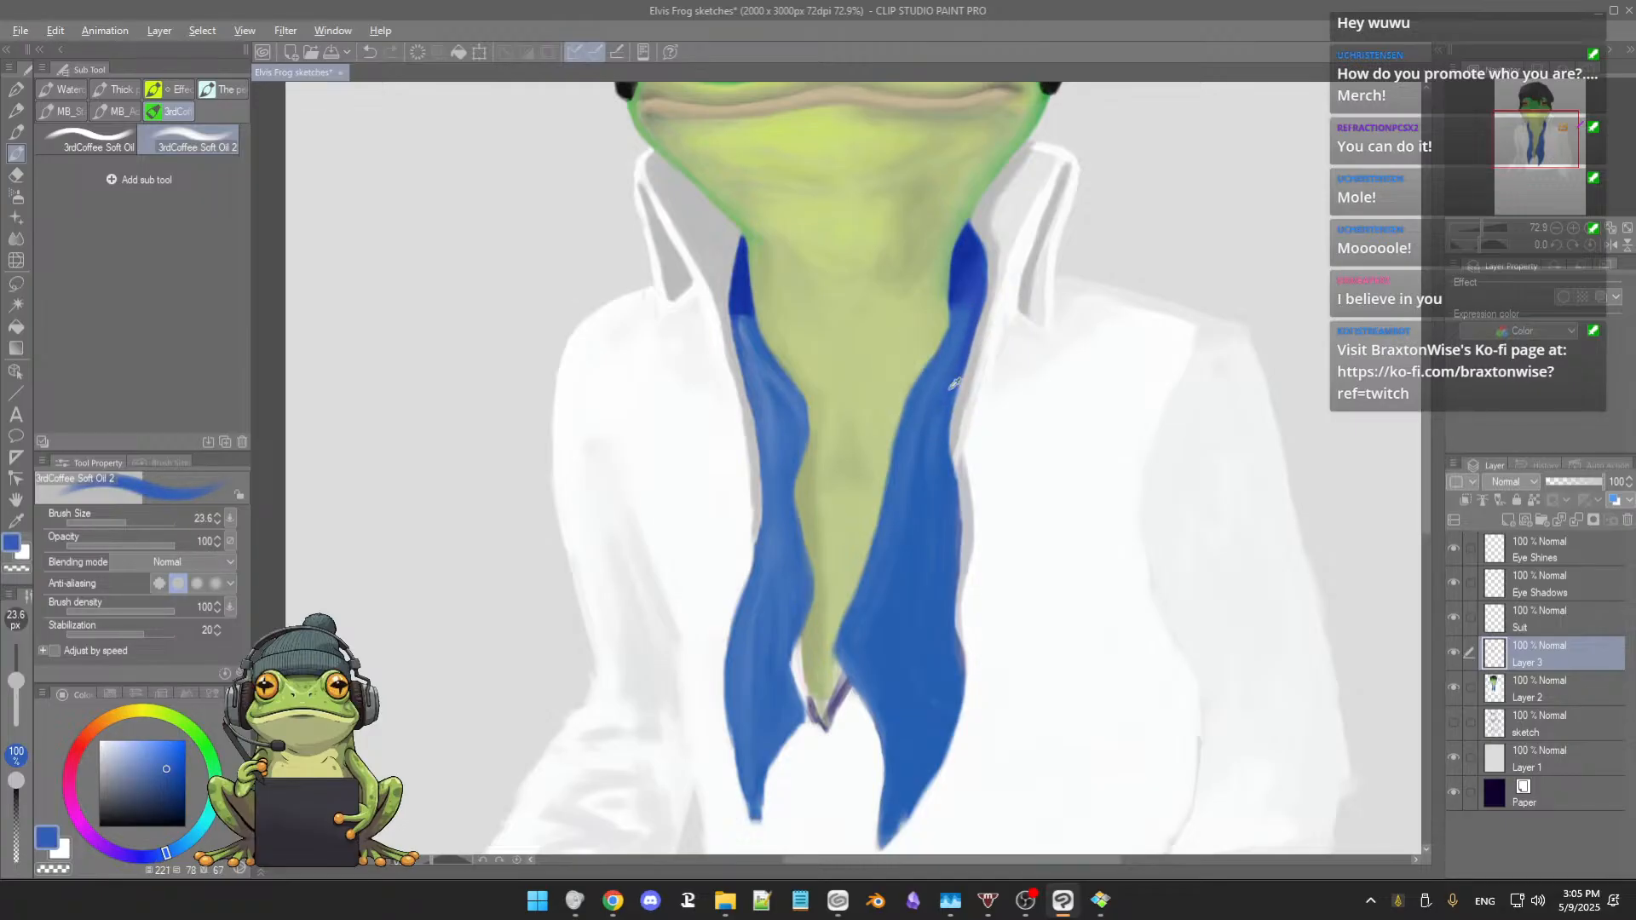
pyautogui.keyDown('alt'); pyautogui.click(958, 367); pyautogui.keyUp('alt')
pyautogui.keyDown('alt'); pyautogui.click(944, 412); pyautogui.keyUp('alt')
pyautogui.keyDown('alt'); pyautogui.click(943, 392); pyautogui.keyUp('alt')
pyautogui.keyDown('alt'); pyautogui.click(952, 358); pyautogui.keyUp('alt')
pyautogui.moveTo(1023, 446); pyautogui.dragTo(1010, 456)
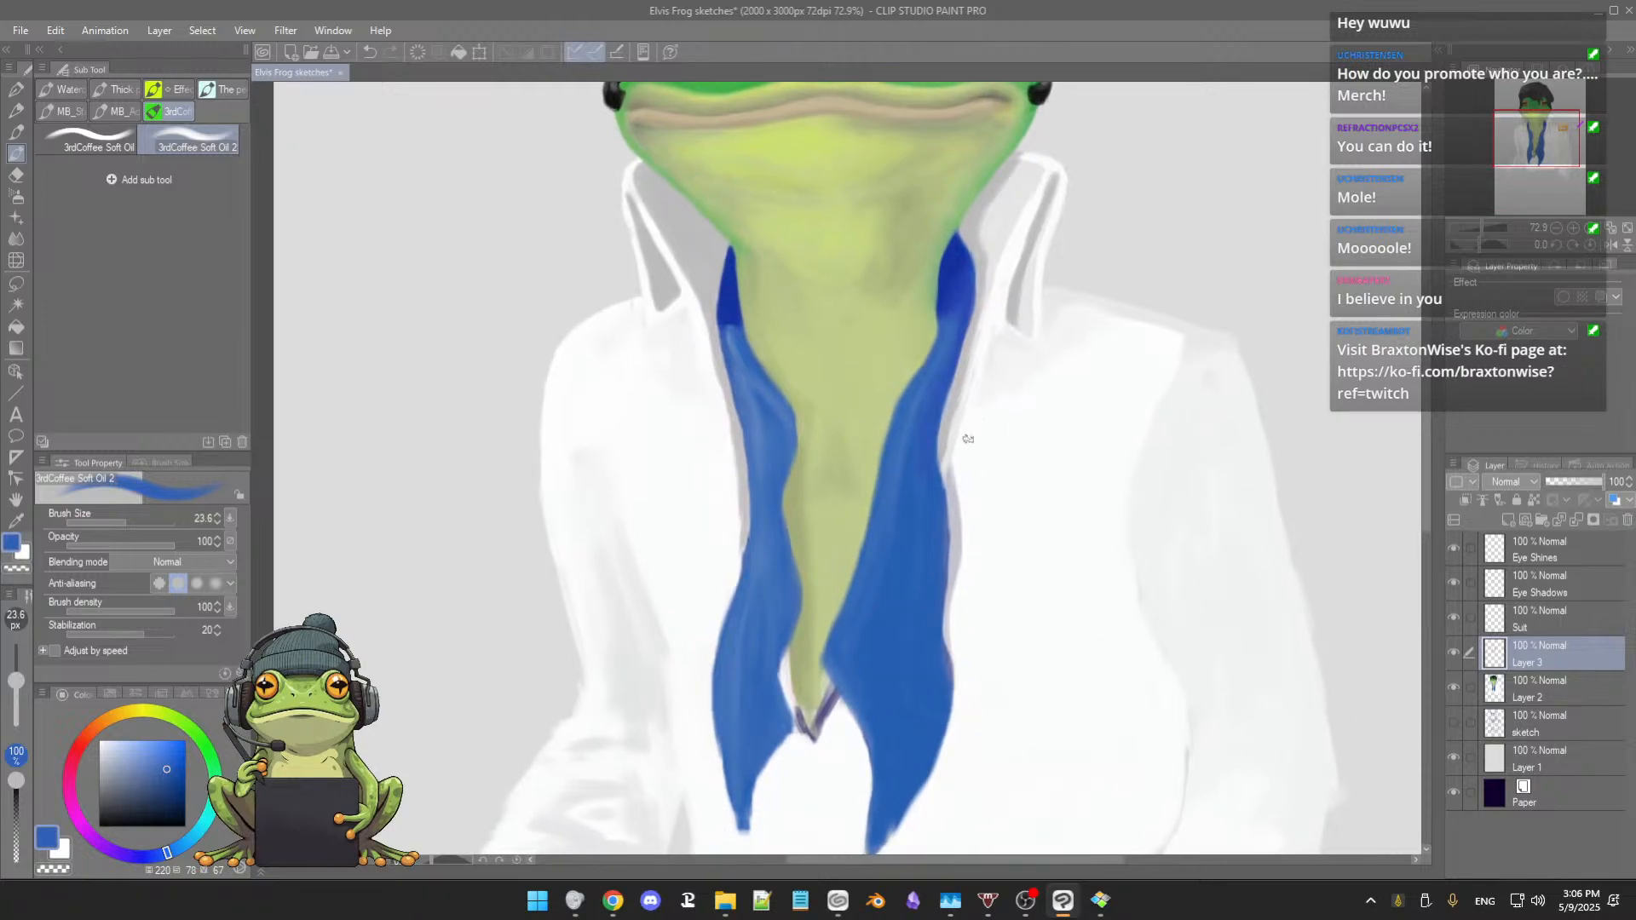
# Step: Paint out the grey shadow along the lower outer edge of the right scarf end with the sampled jacket white
pyautogui.keyDown('alt'); pyautogui.click(973, 464); pyautogui.keyUp('alt')
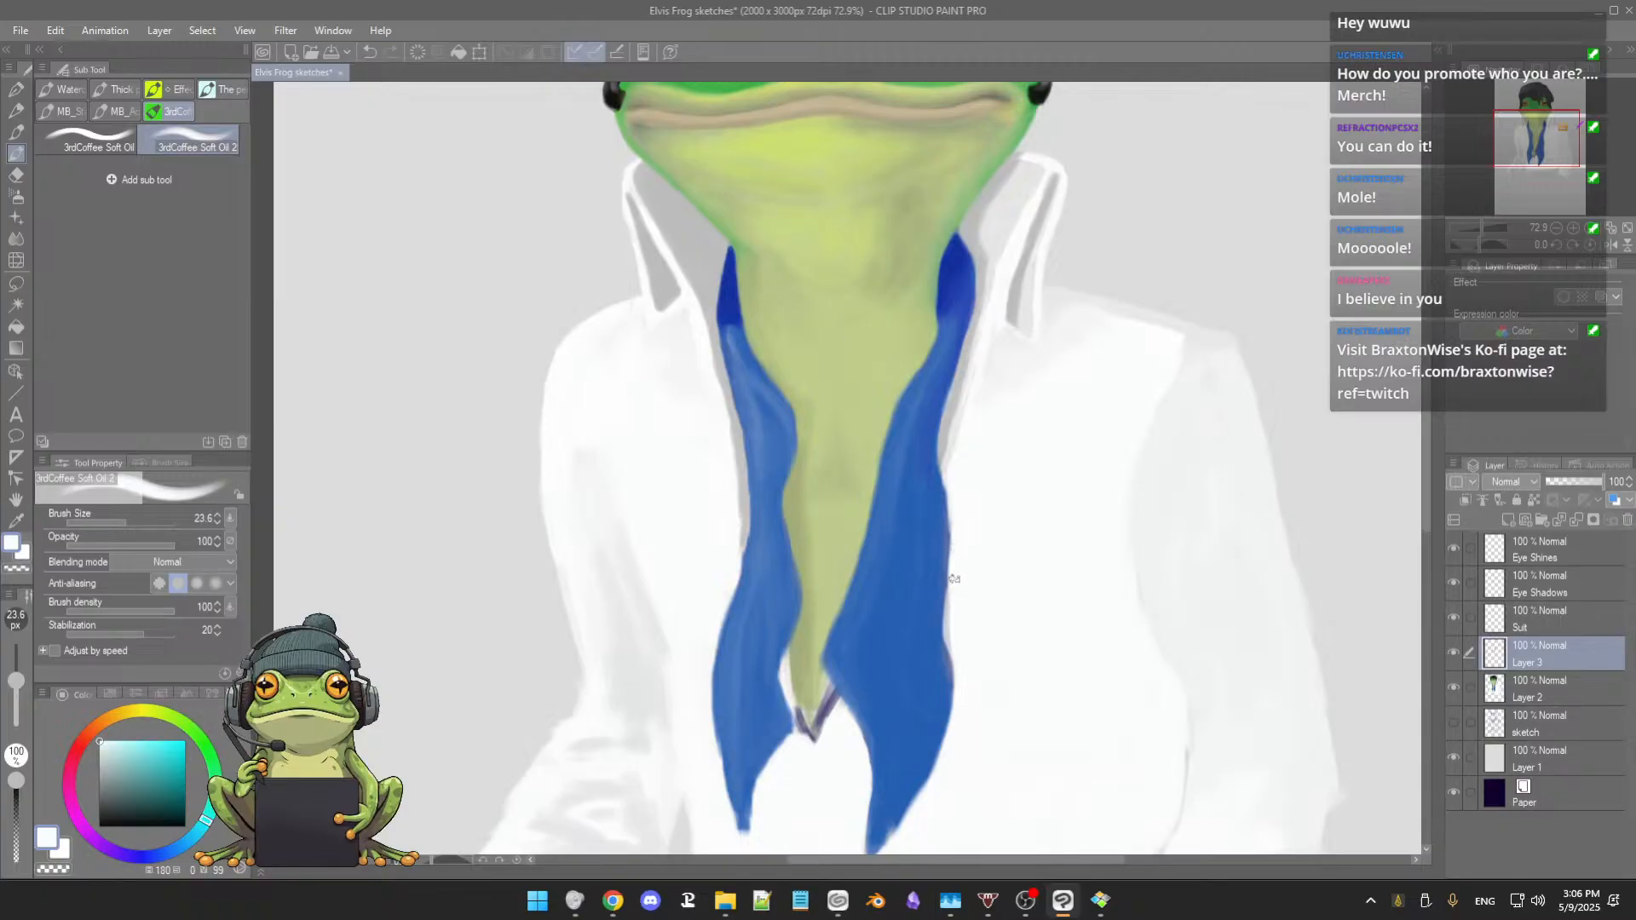
pyautogui.scroll(-3, 1010, 534)
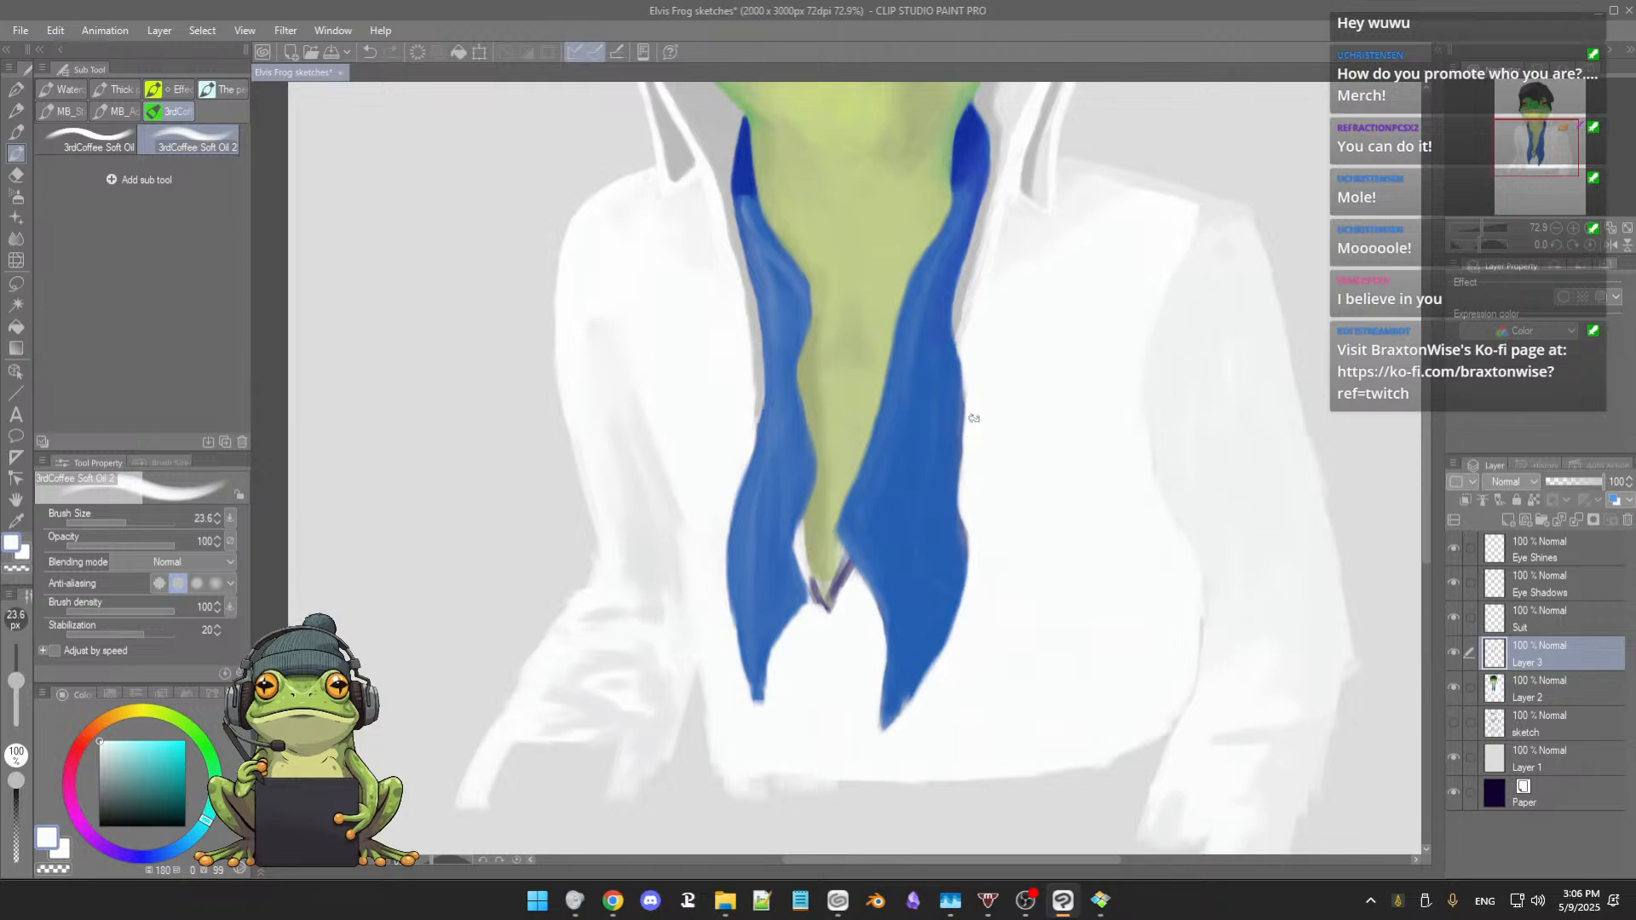
pyautogui.moveTo(1031, 365); pyautogui.dragTo(971, 371)
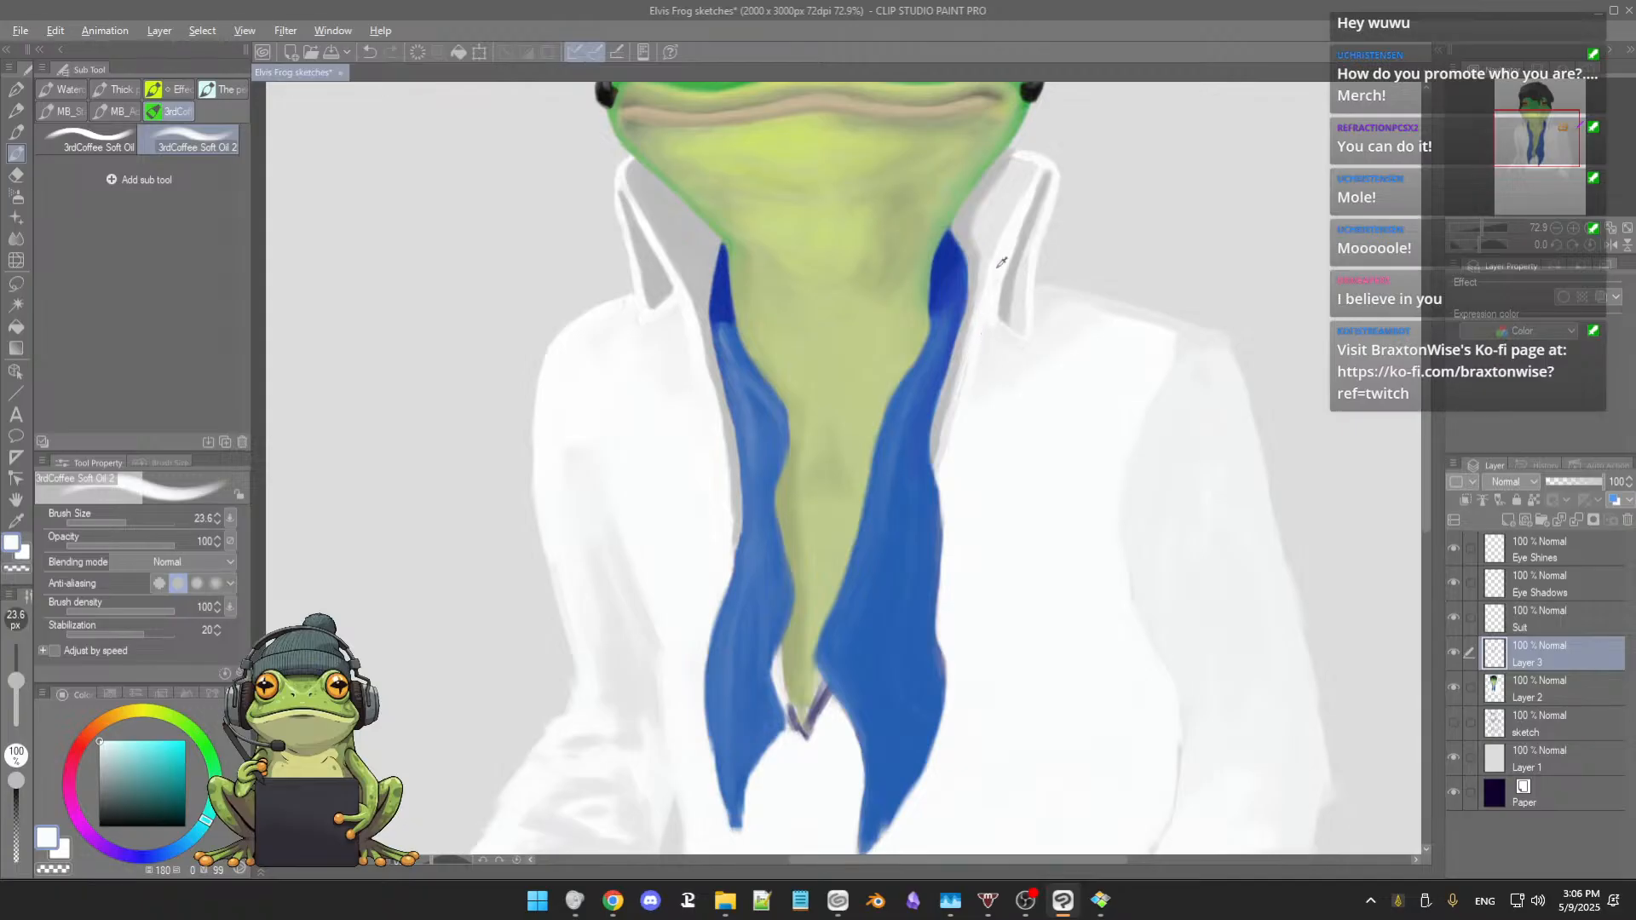
# Step: Touch up the inner side of the right lapel beside the scarf's dark tip with light grey sampled from the jacket
pyautogui.press('alt')
pyautogui.keyDown('alt'); pyautogui.click(956, 375); pyautogui.keyUp('alt')
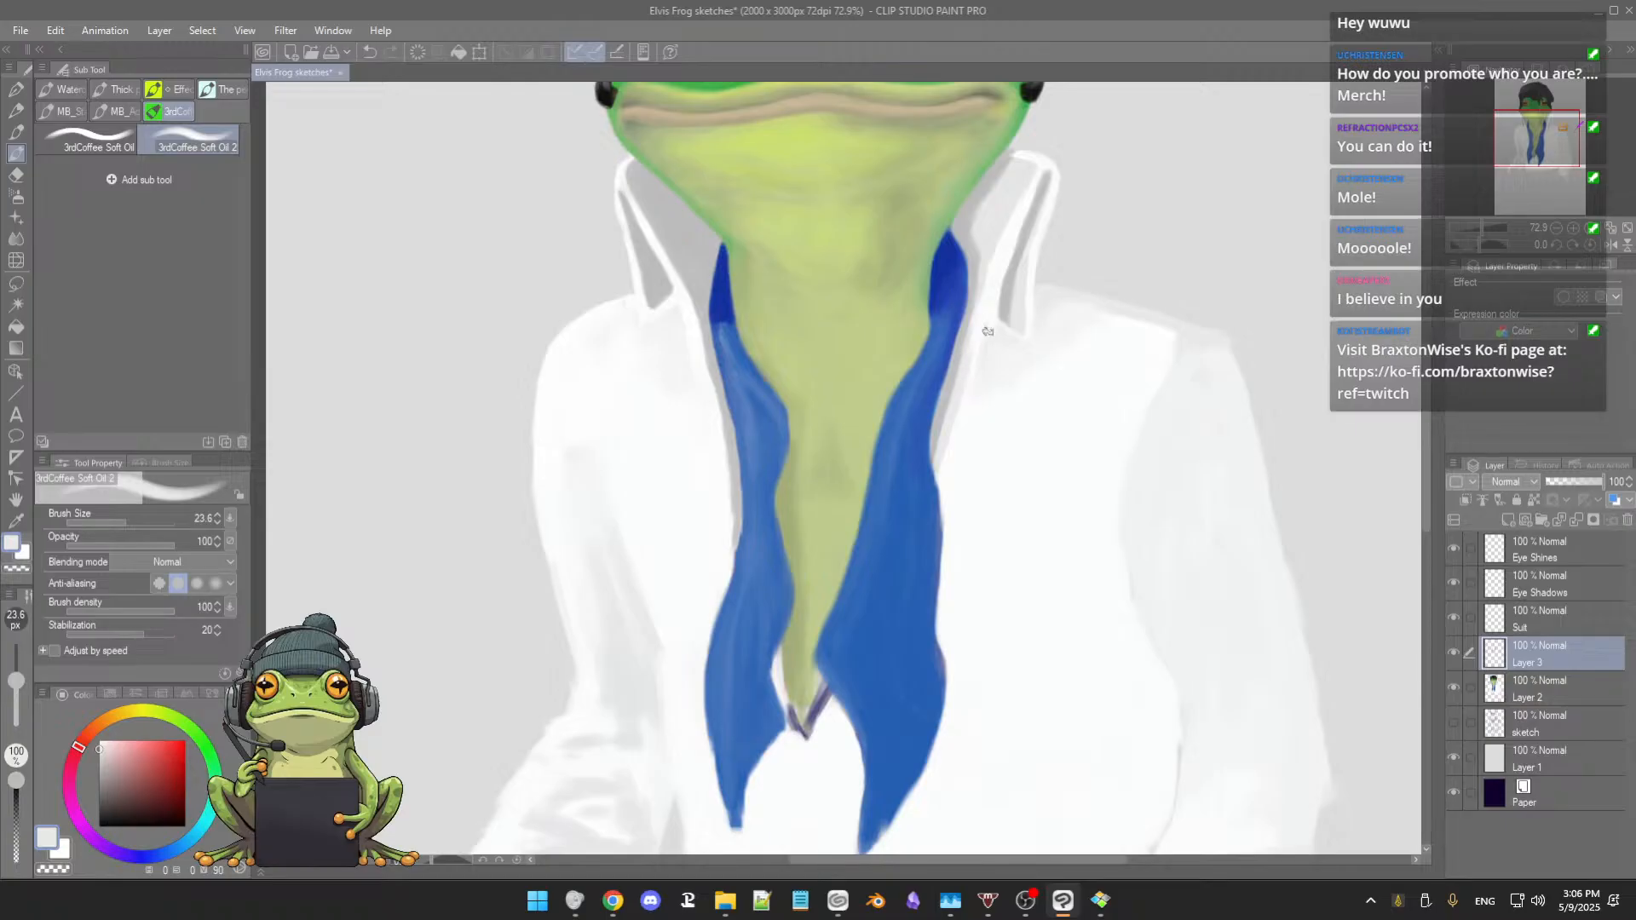
pyautogui.scroll(4, 986, 332)
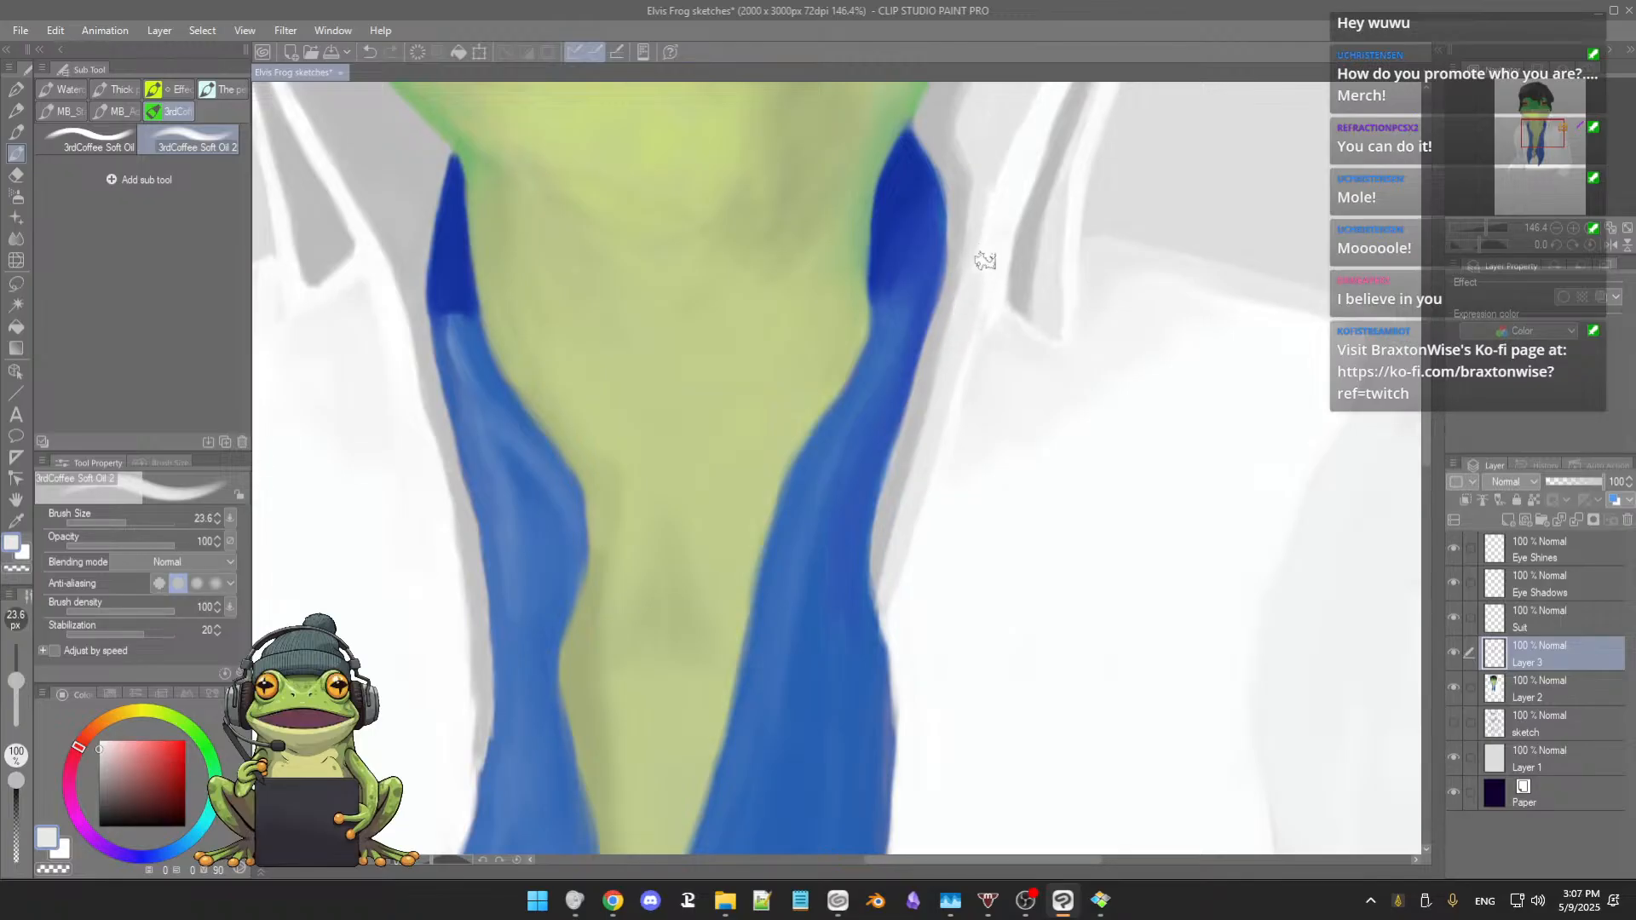
pyautogui.scroll(-2, 985, 260)
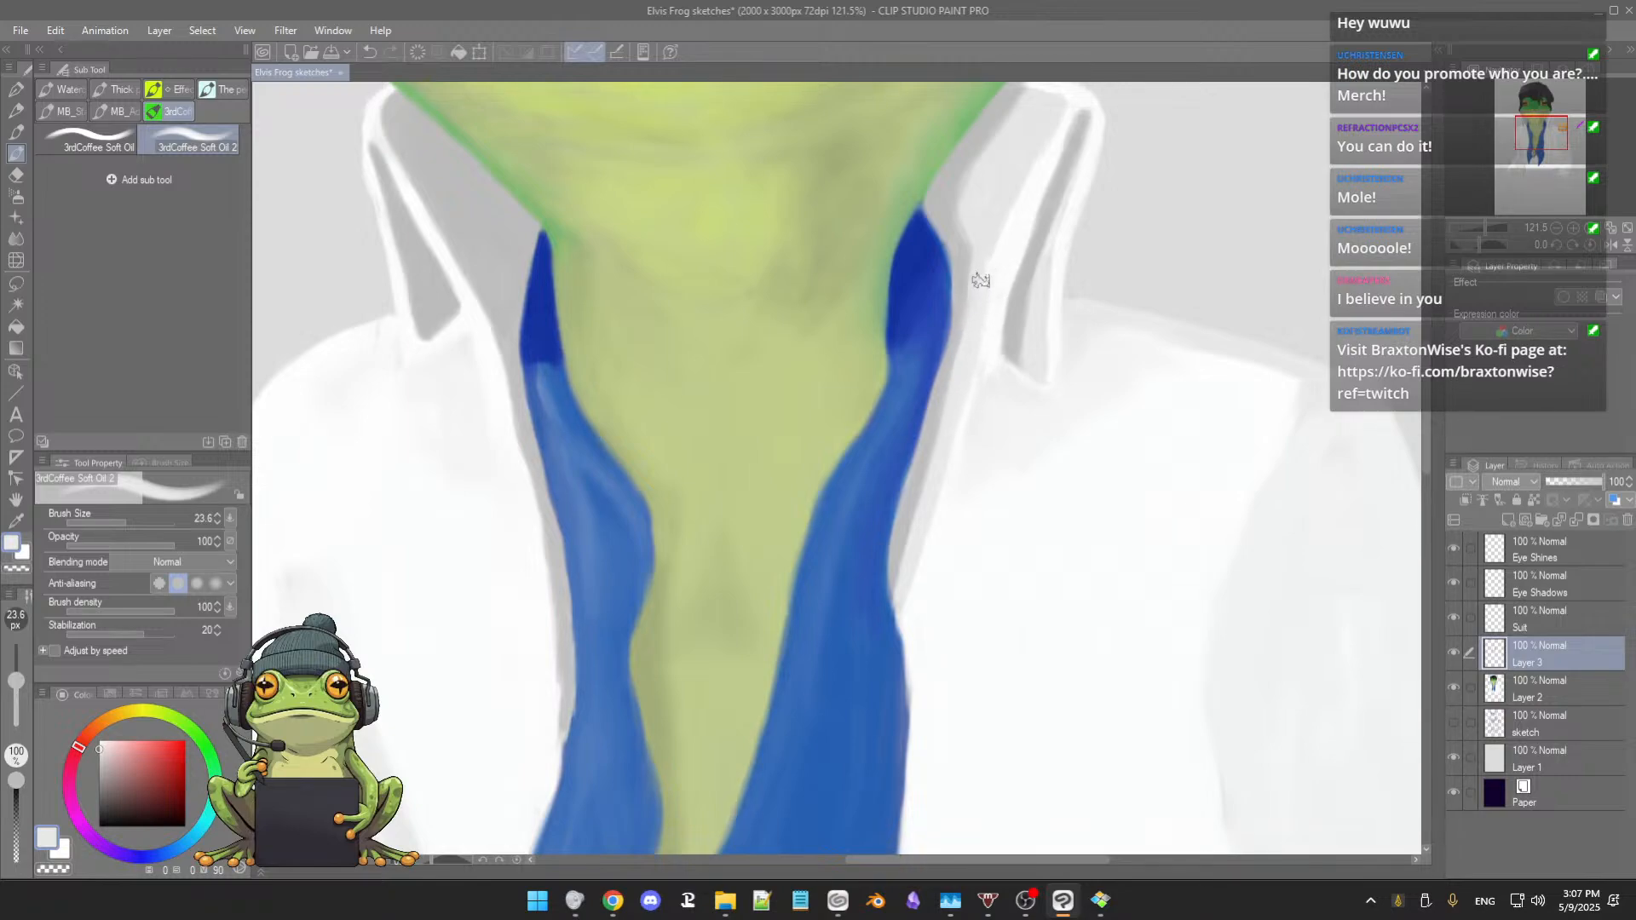
pyautogui.scroll(-3, 997, 260)
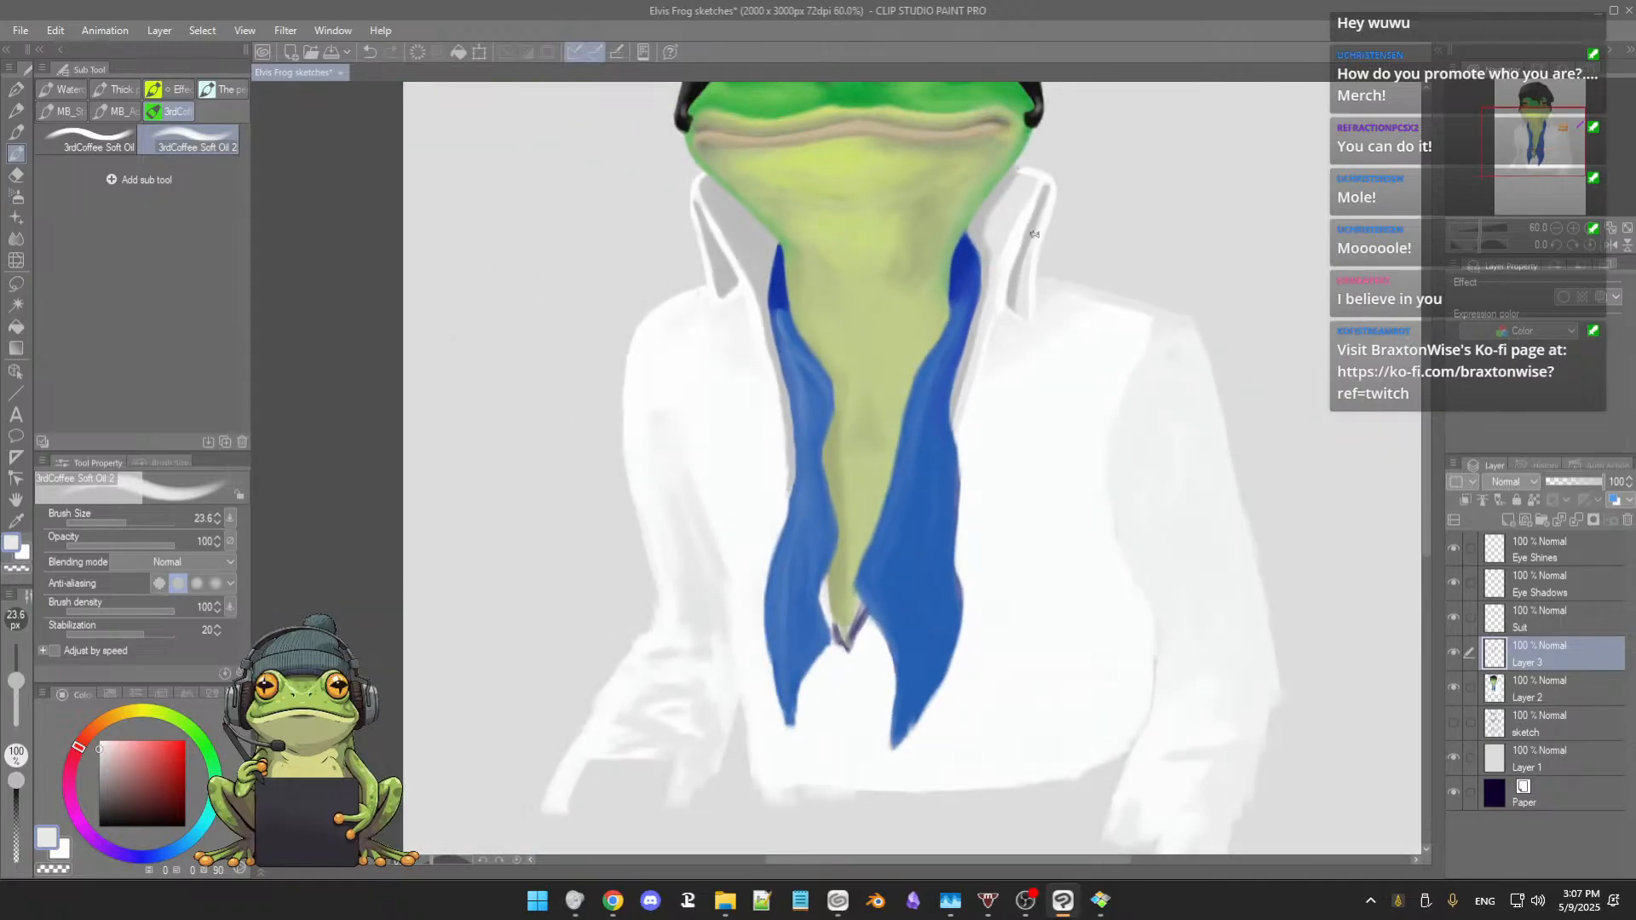
pyautogui.scroll(3, 1031, 237)
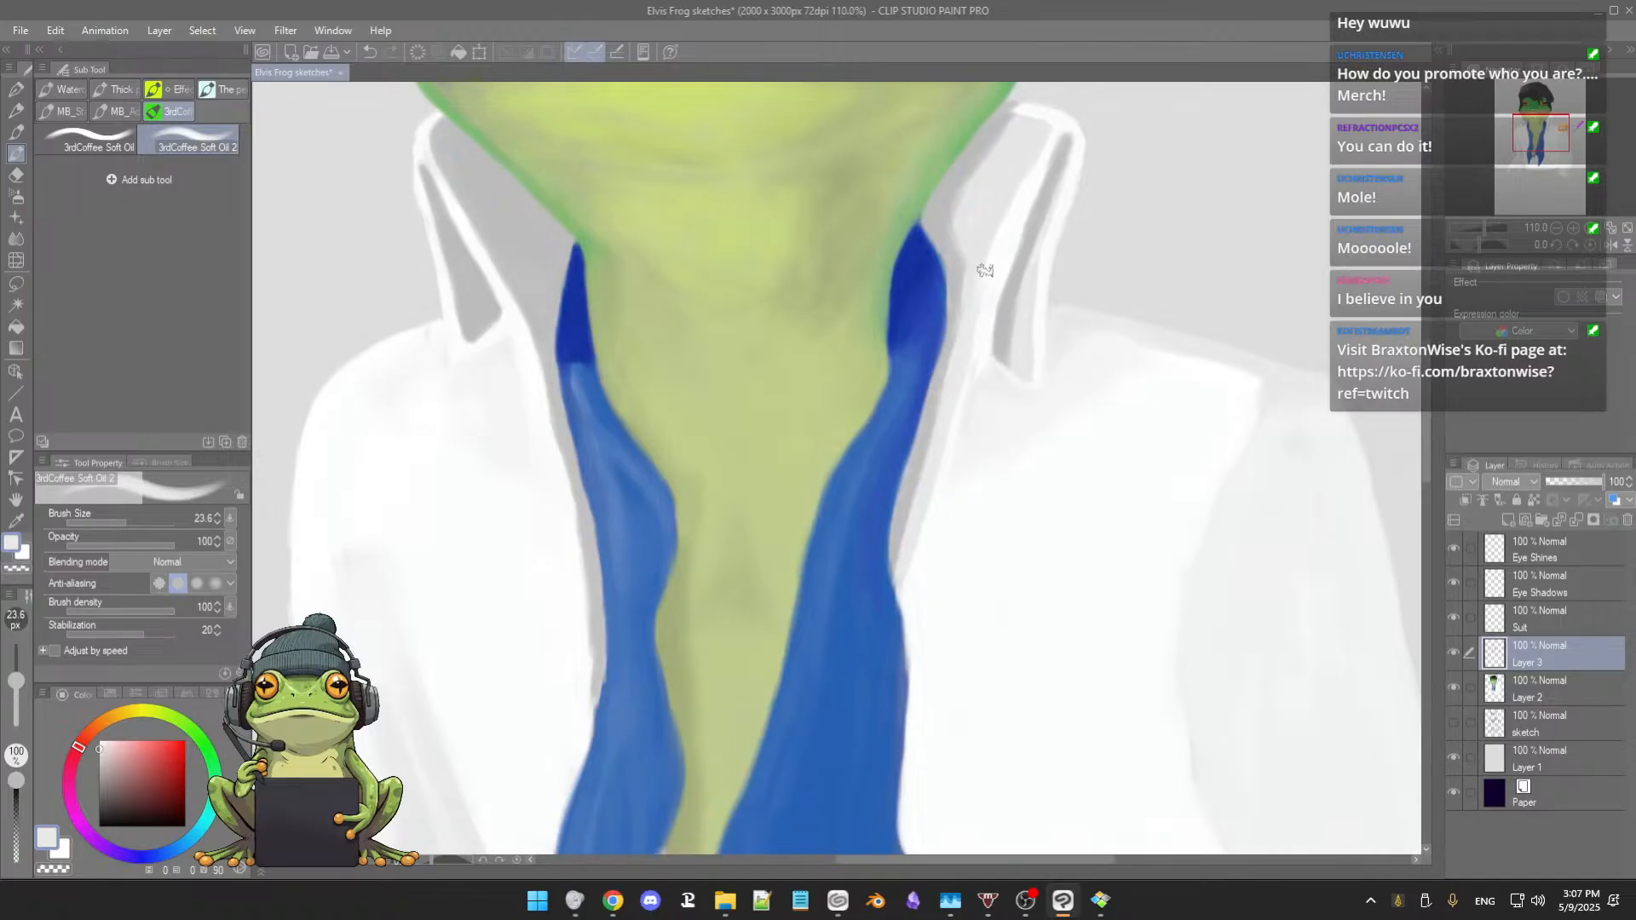
pyautogui.keyDown('alt'); pyautogui.click(992, 326); pyautogui.keyUp('alt')
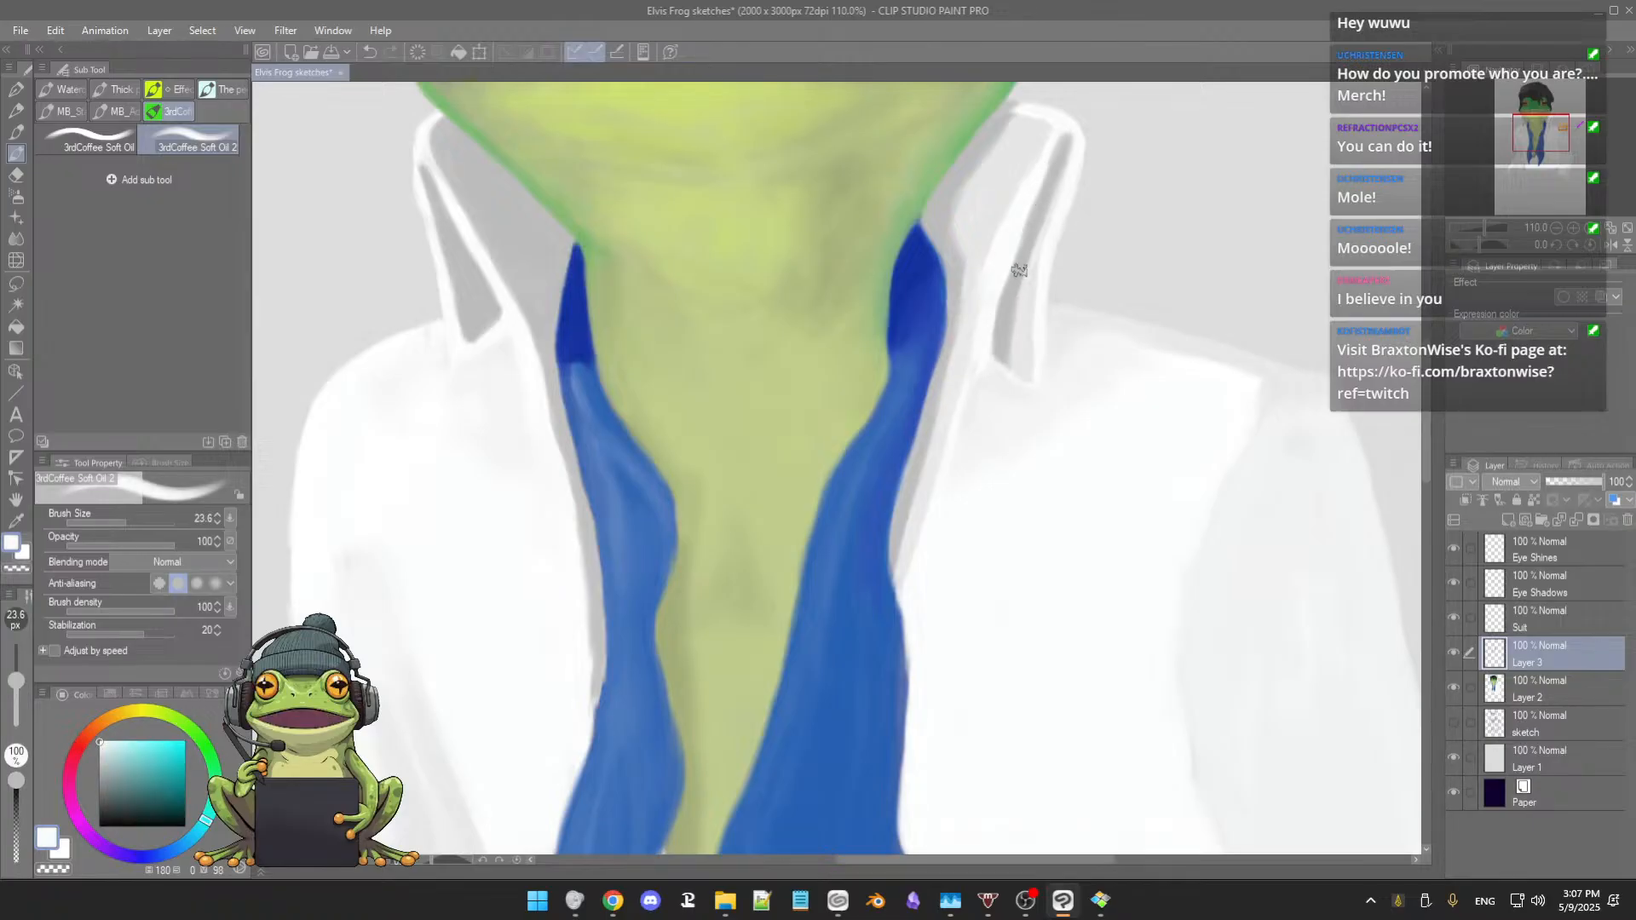
# Step: Widen the grey opening inside the right collar with darker grey sampled from it, at brush size 23.6
pyautogui.keyDown('alt'); pyautogui.click(1054, 181); pyautogui.keyUp('alt')
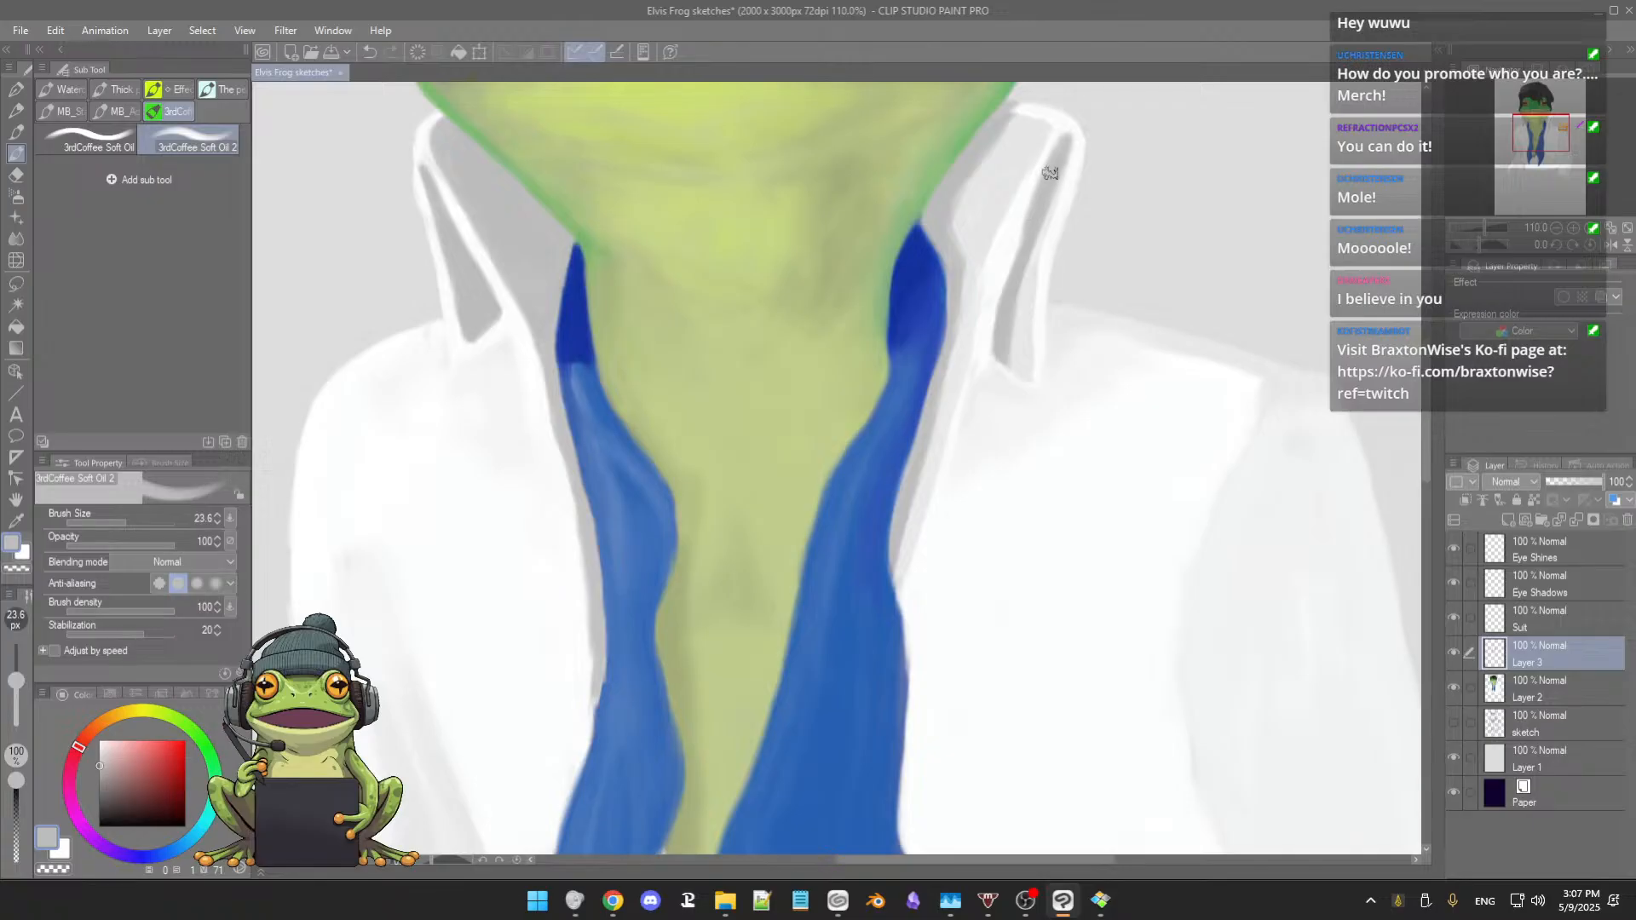
pyautogui.moveTo(1050, 173); pyautogui.dragTo(1006, 281)
pyautogui.moveTo(1029, 220); pyautogui.dragTo(1001, 291)
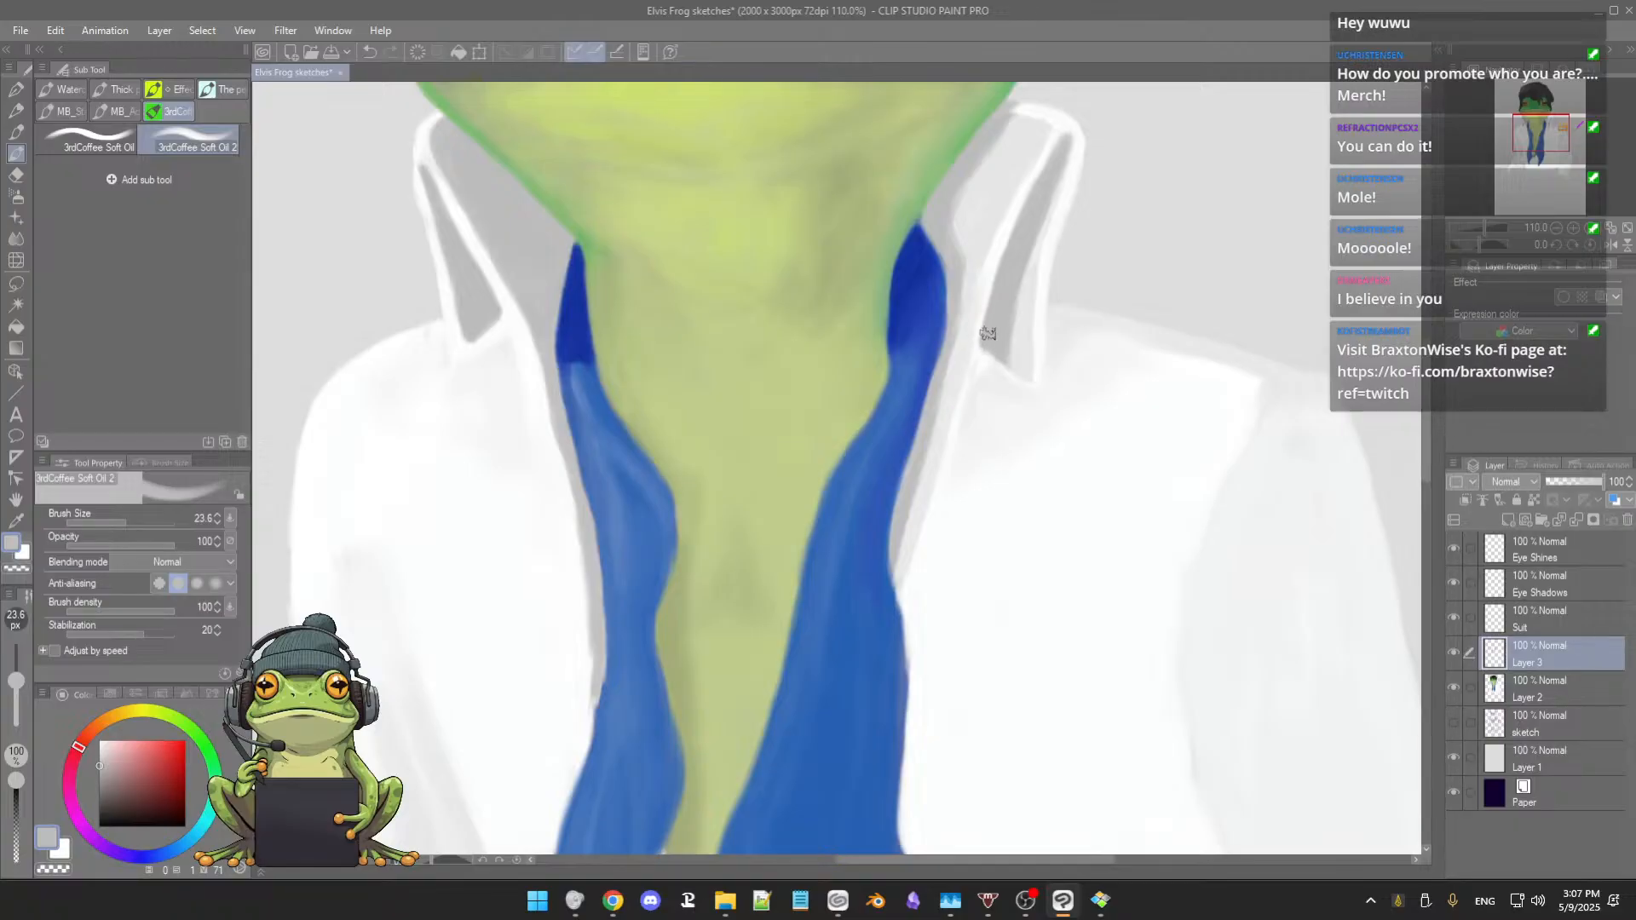
# Step: Clean up the base of the right collar opening and brighten the lapel edge along the scarf shadow with sampled jacket whites
pyautogui.keyDown('alt'); pyautogui.click(985, 363); pyautogui.keyUp('alt')
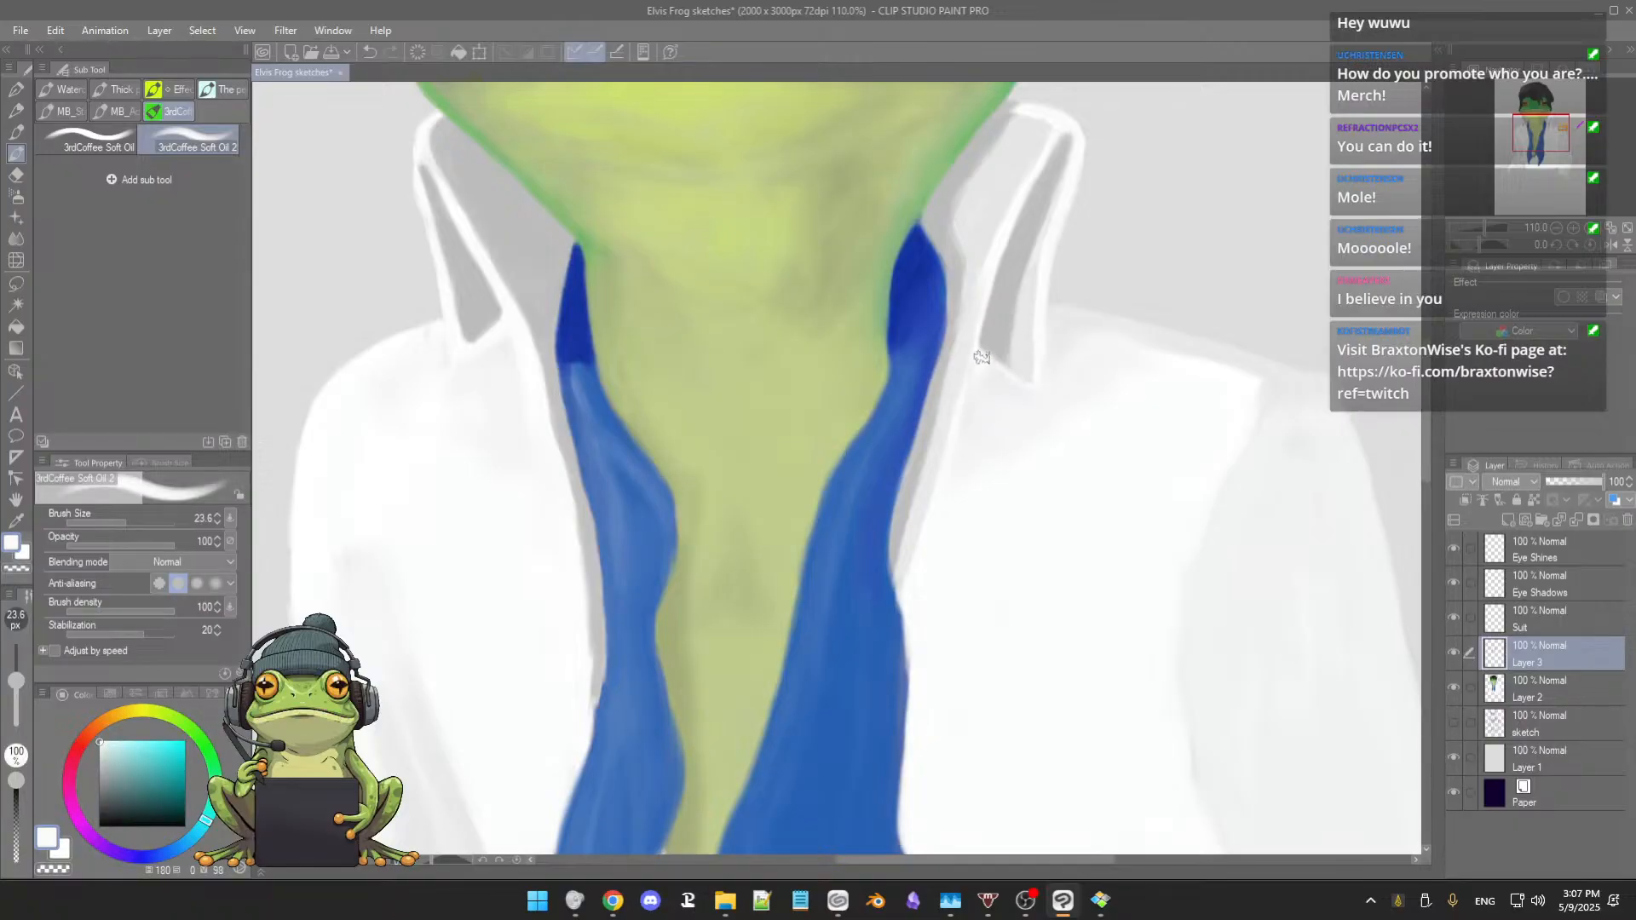
pyautogui.keyDown('alt'); pyautogui.click(990, 366); pyautogui.keyUp('alt')
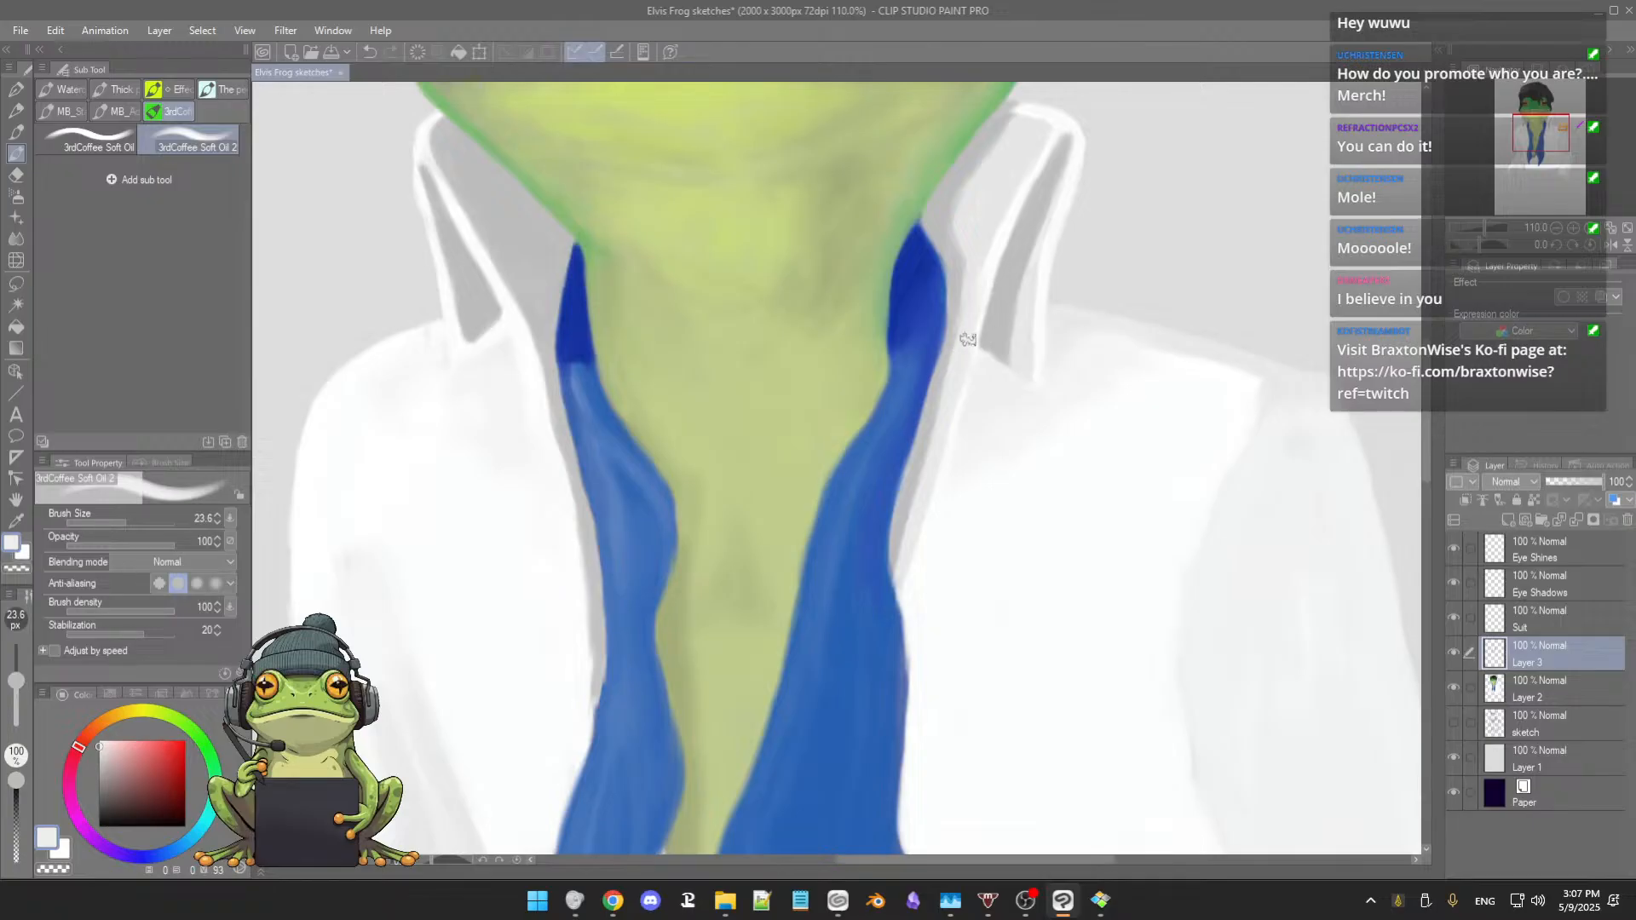
pyautogui.keyDown('alt'); pyautogui.click(1001, 246); pyautogui.keyUp('alt')
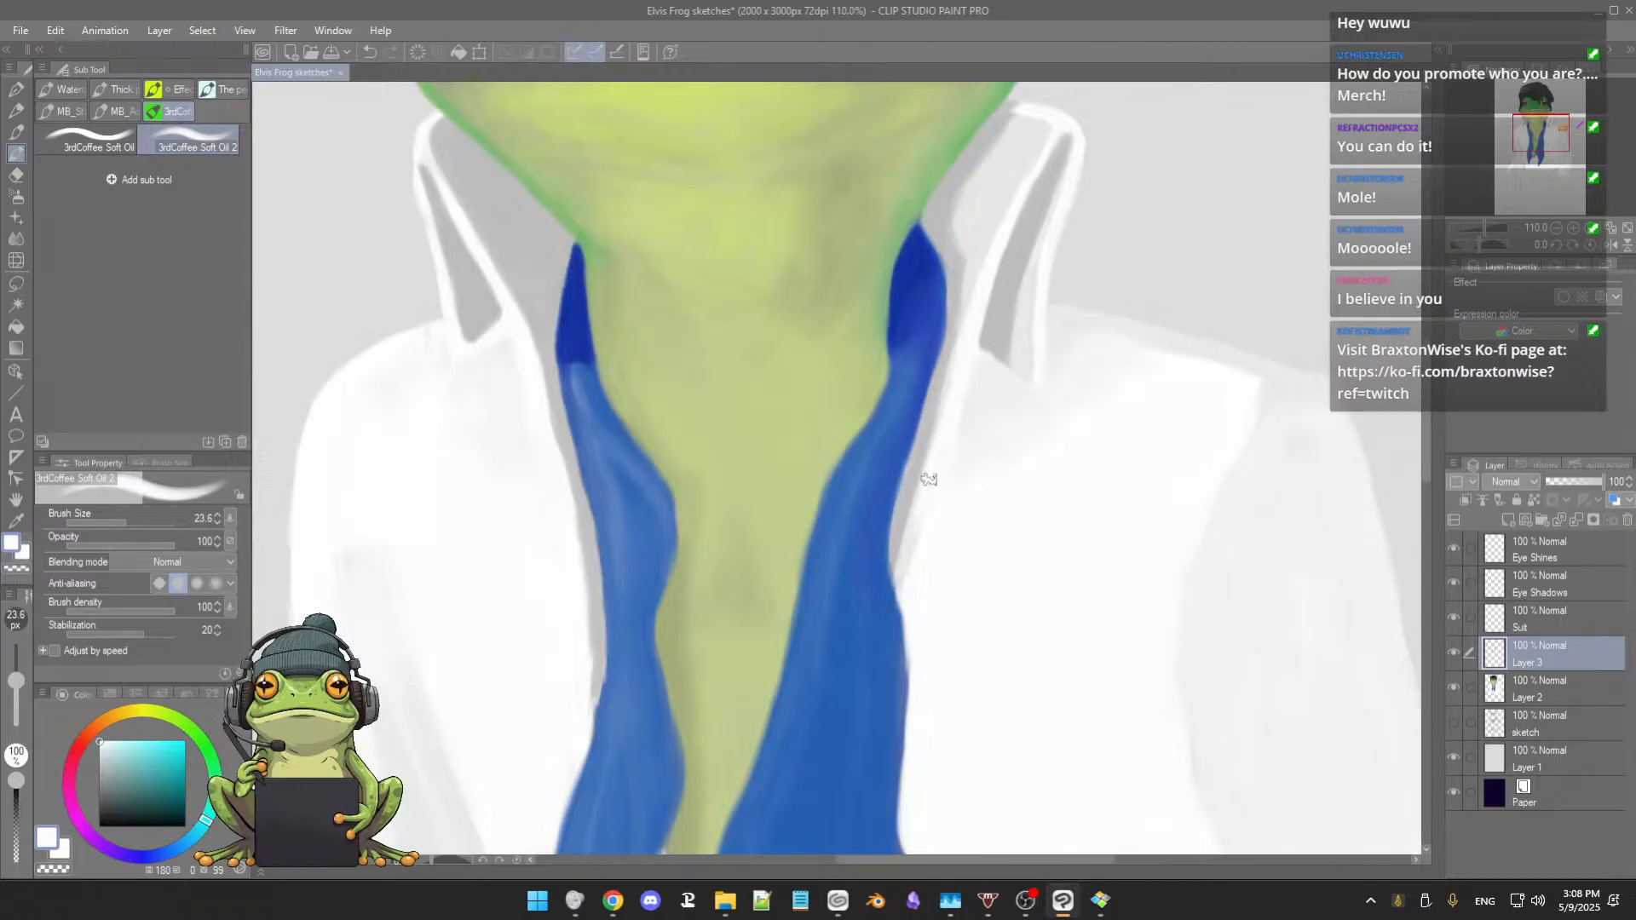
pyautogui.moveTo(916, 520); pyautogui.dragTo(905, 550)
pyautogui.keyDown('alt'); pyautogui.click(976, 448); pyautogui.keyUp('alt')
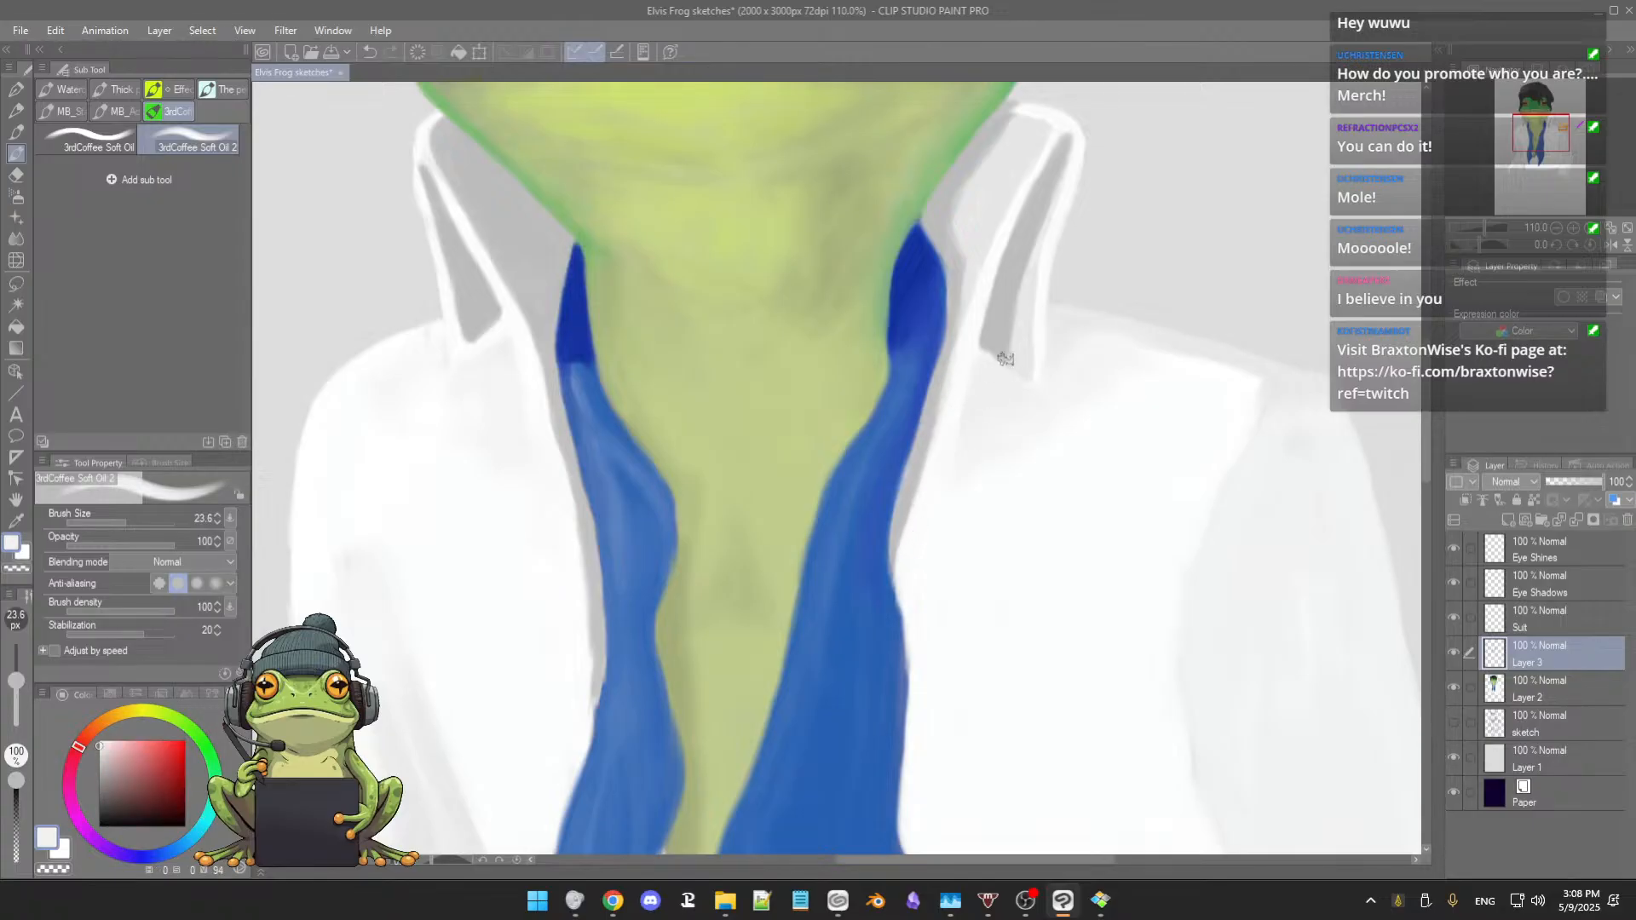
pyautogui.keyDown('alt'); pyautogui.click(976, 393); pyautogui.keyUp('alt')
# Step: Paint a faint light-grey shadow along the lower outer edge of the right scarf end at brush size 23.6
pyautogui.scroll(-3, 1008, 515)
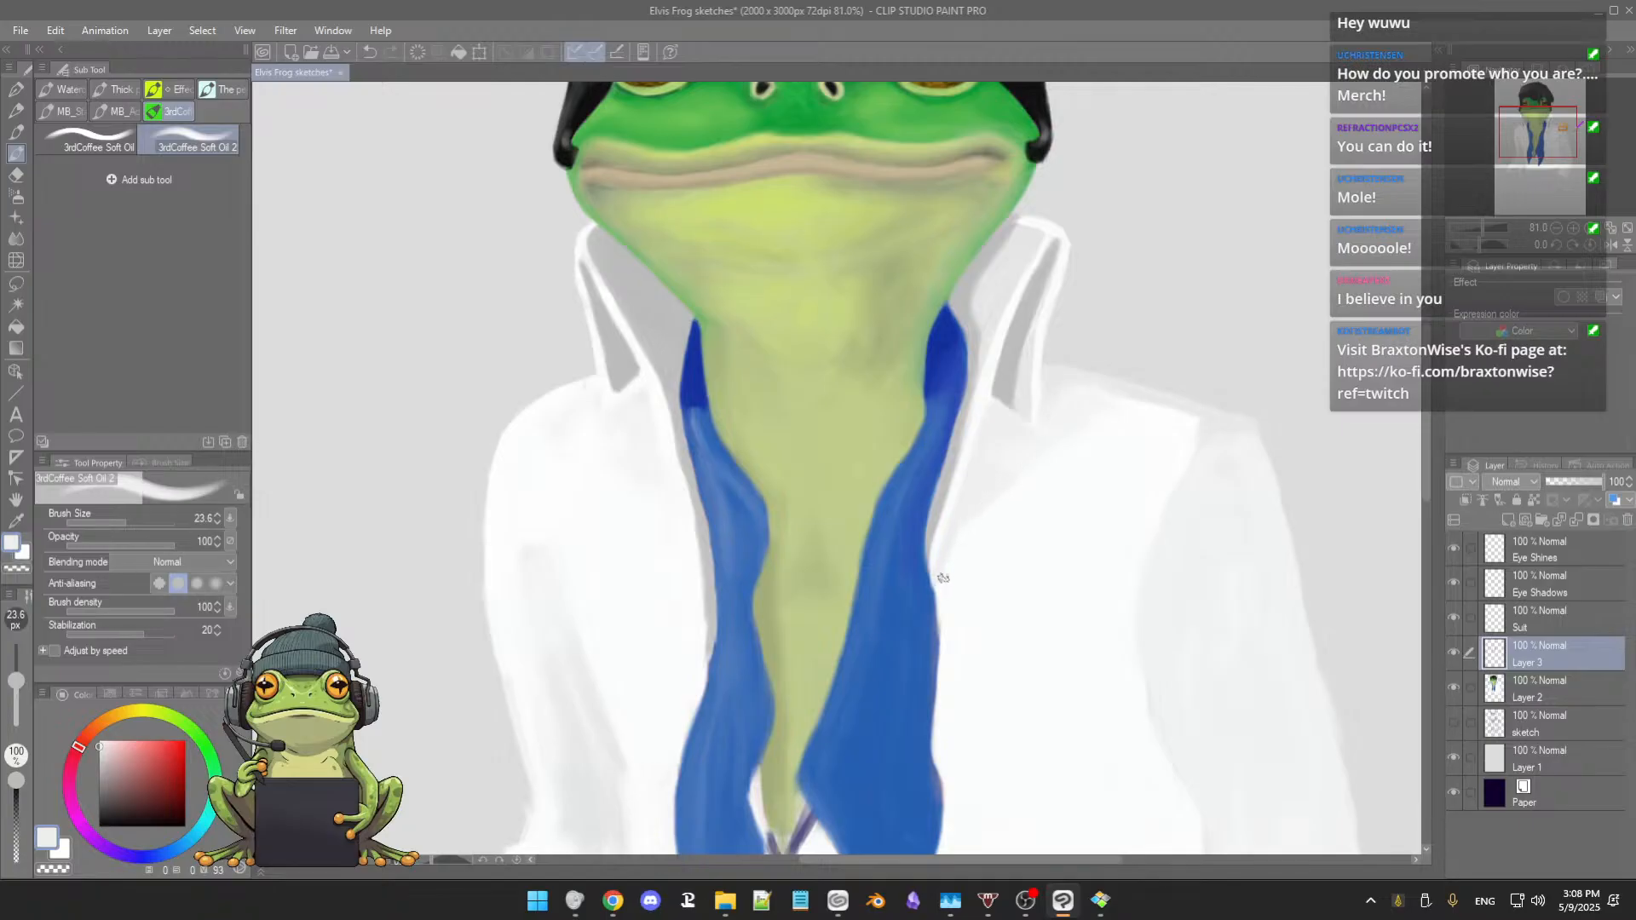
pyautogui.scroll(4, 946, 574)
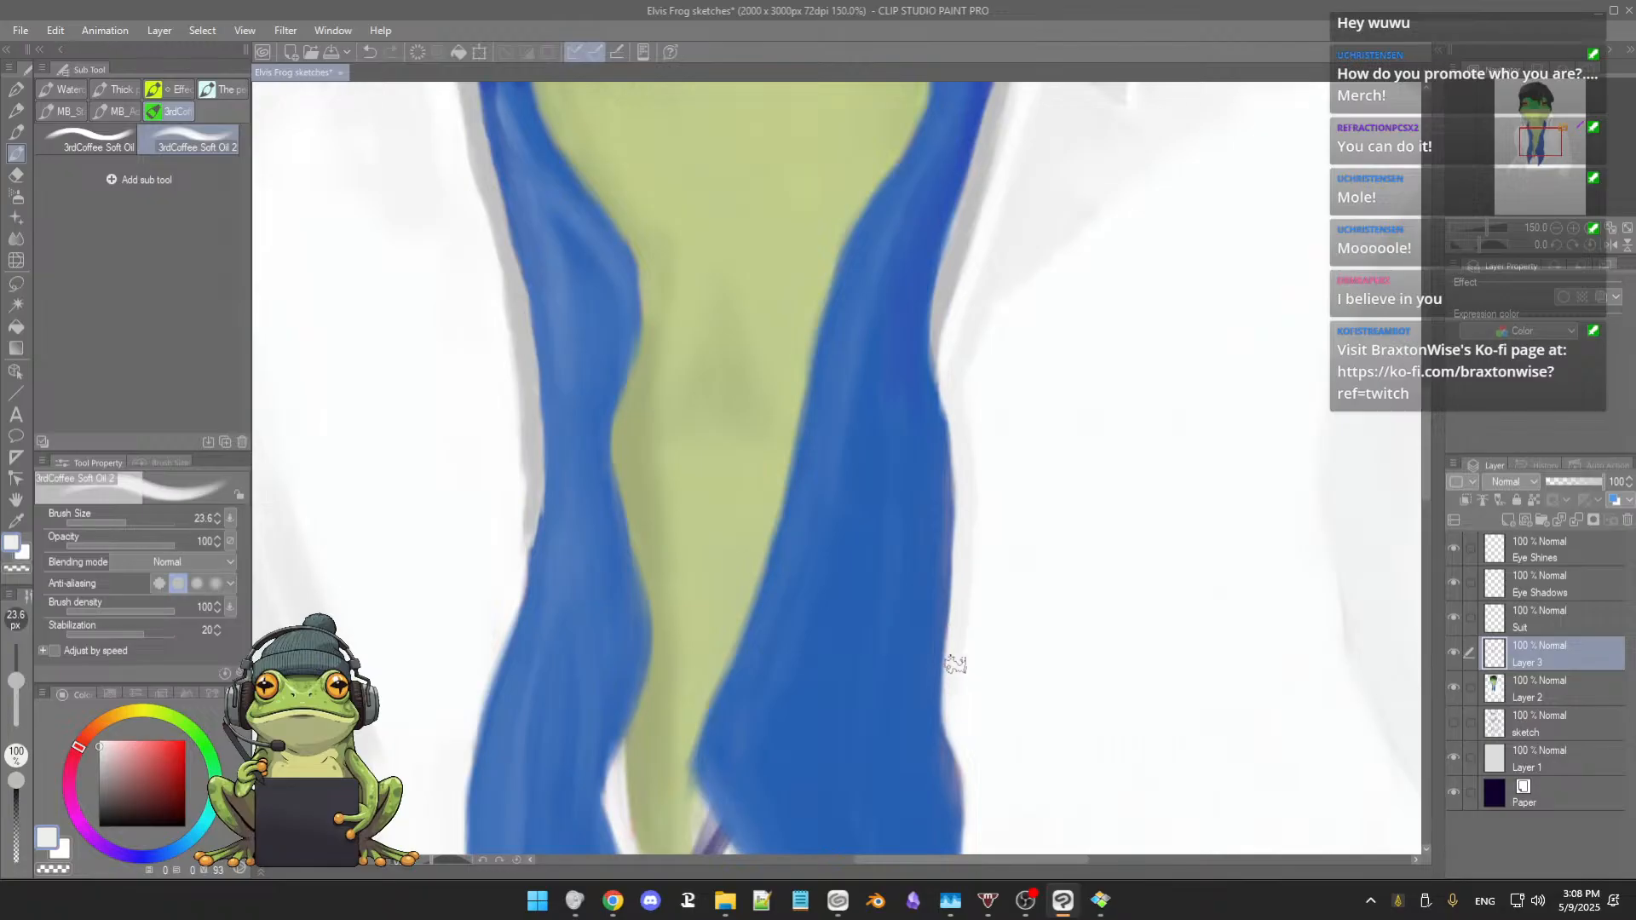
pyautogui.scroll(-2, 1009, 493)
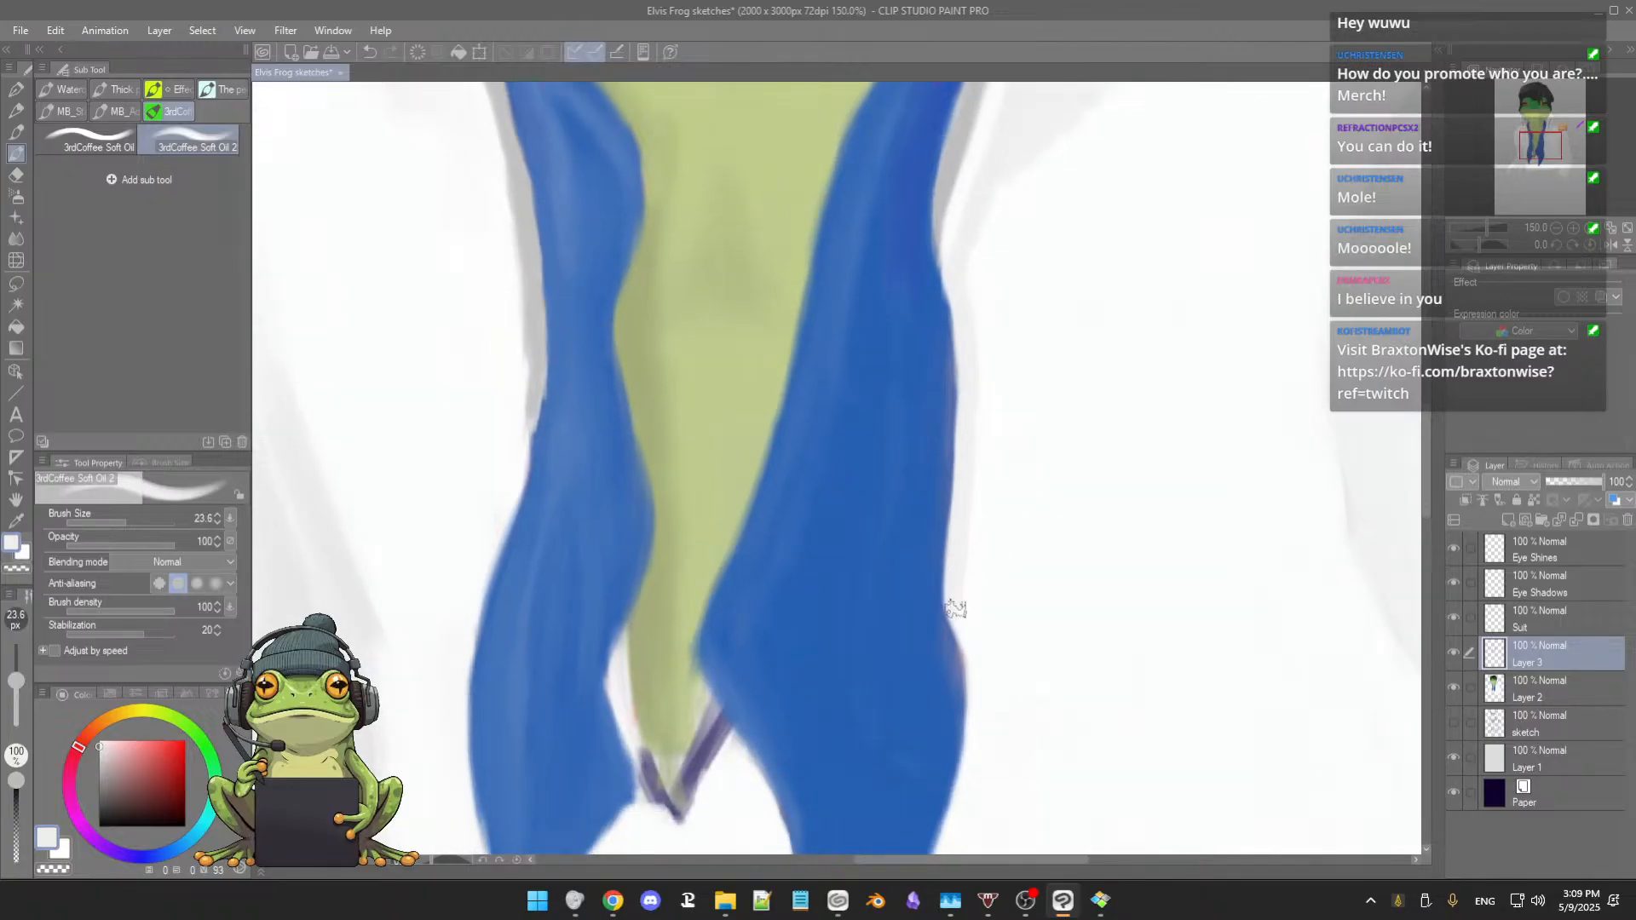
pyautogui.scroll(-3, 972, 624)
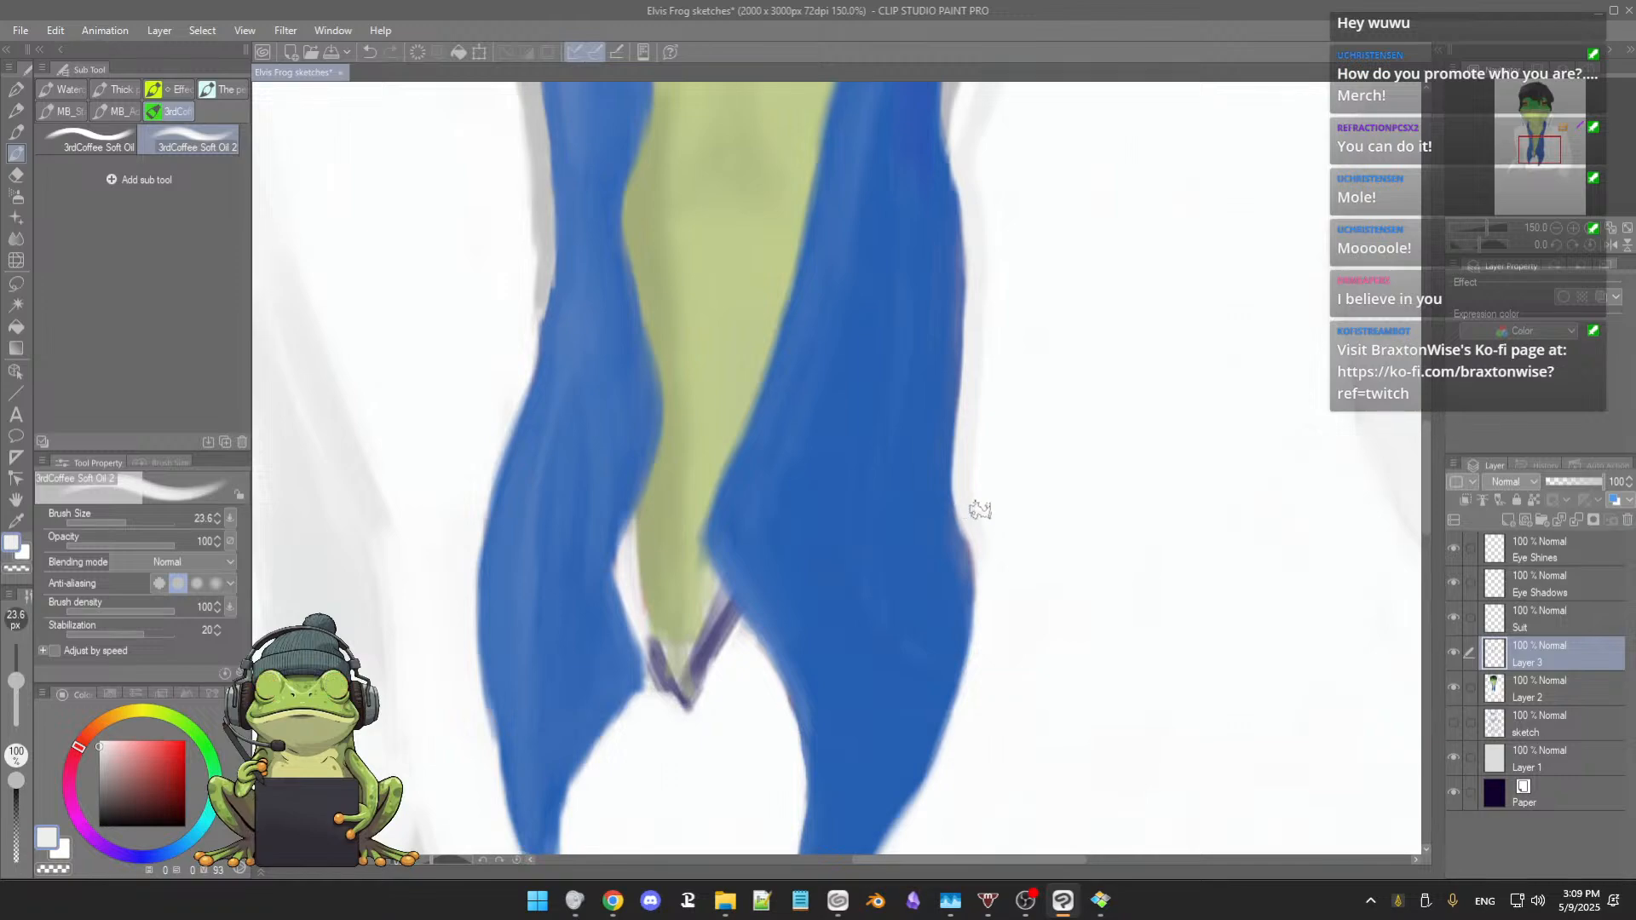
pyautogui.moveTo(970, 518)
pyautogui.mouseDown()
pyautogui.moveTo(993, 562)
pyautogui.moveTo(971, 521)
pyautogui.moveTo(985, 639)
pyautogui.mouseUp()
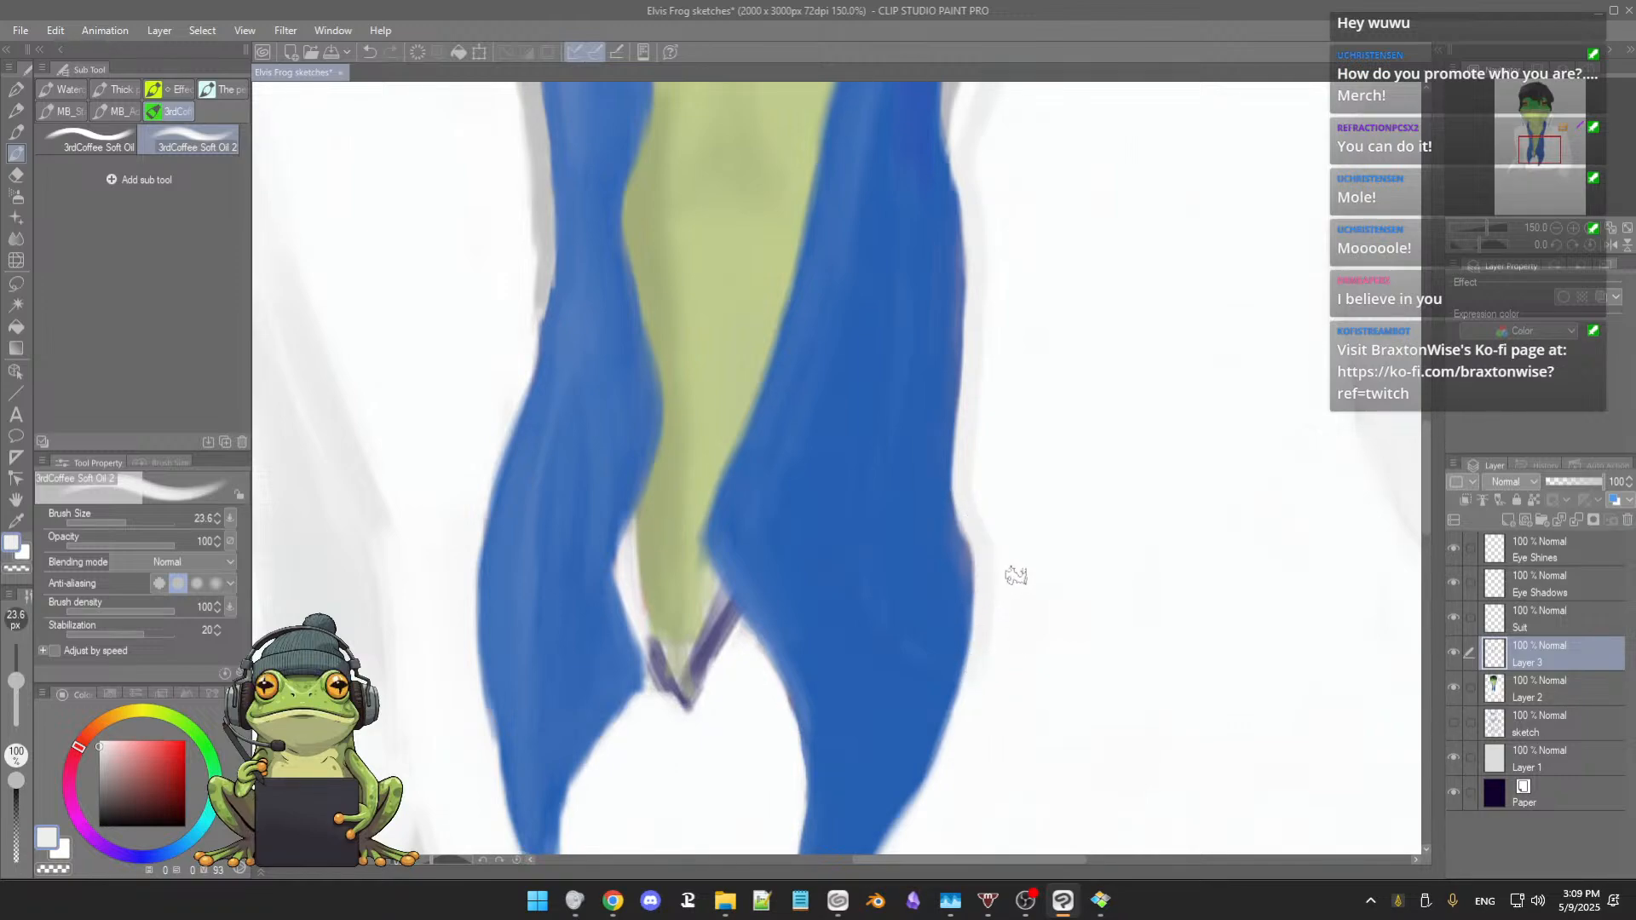
pyautogui.moveTo(1016, 575); pyautogui.dragTo(1015, 501)
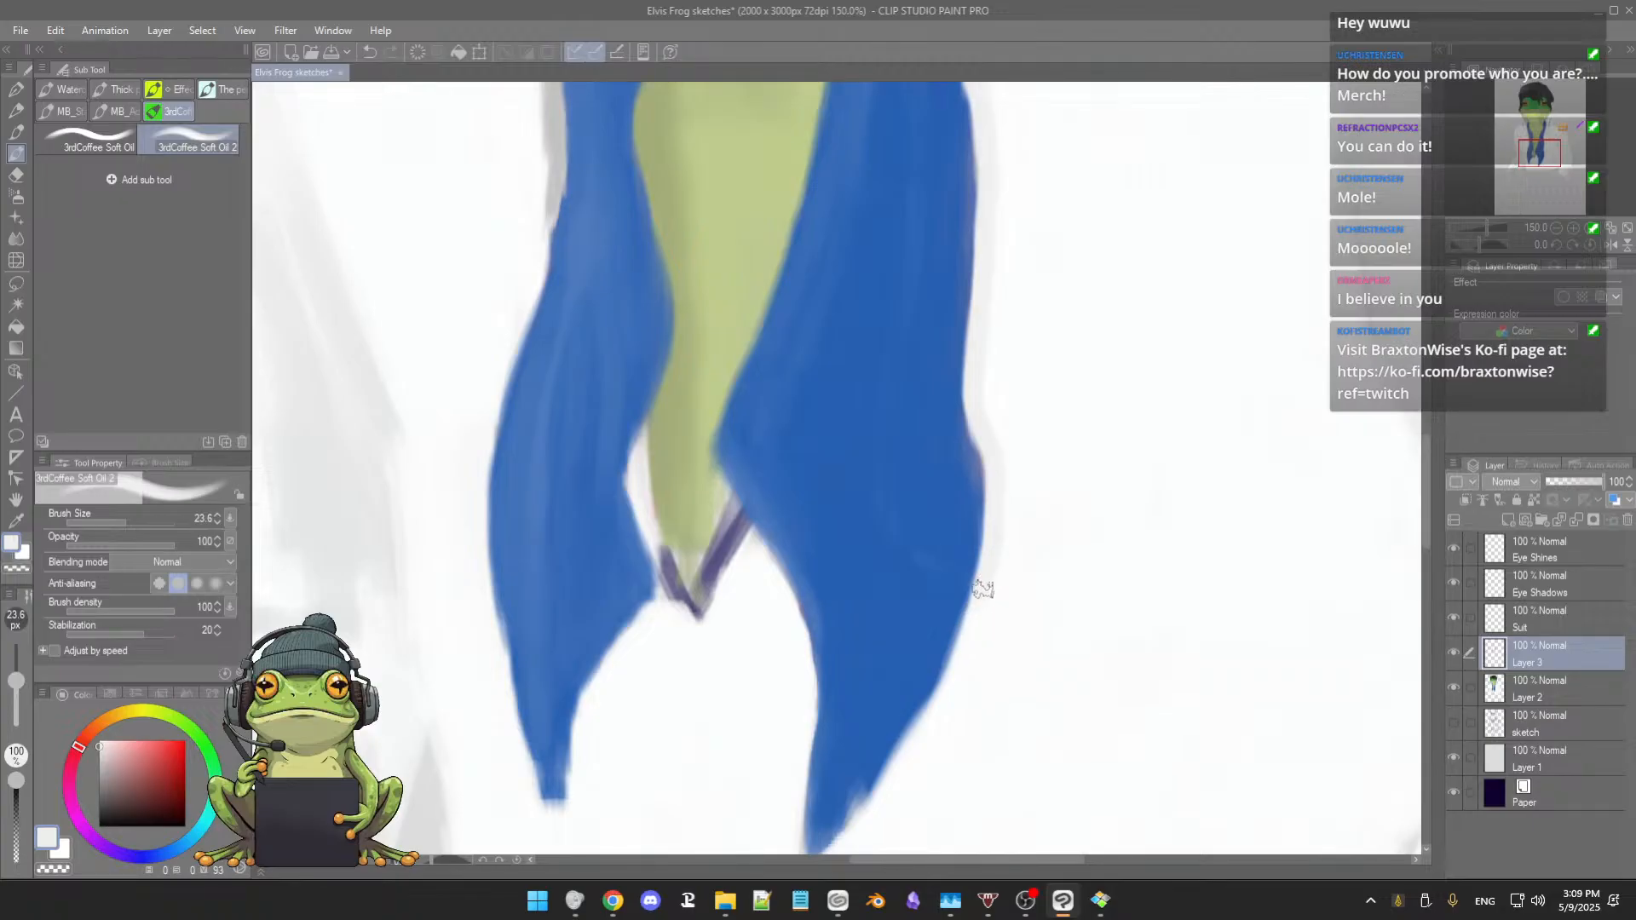
pyautogui.moveTo(1003, 619); pyautogui.dragTo(1021, 572)
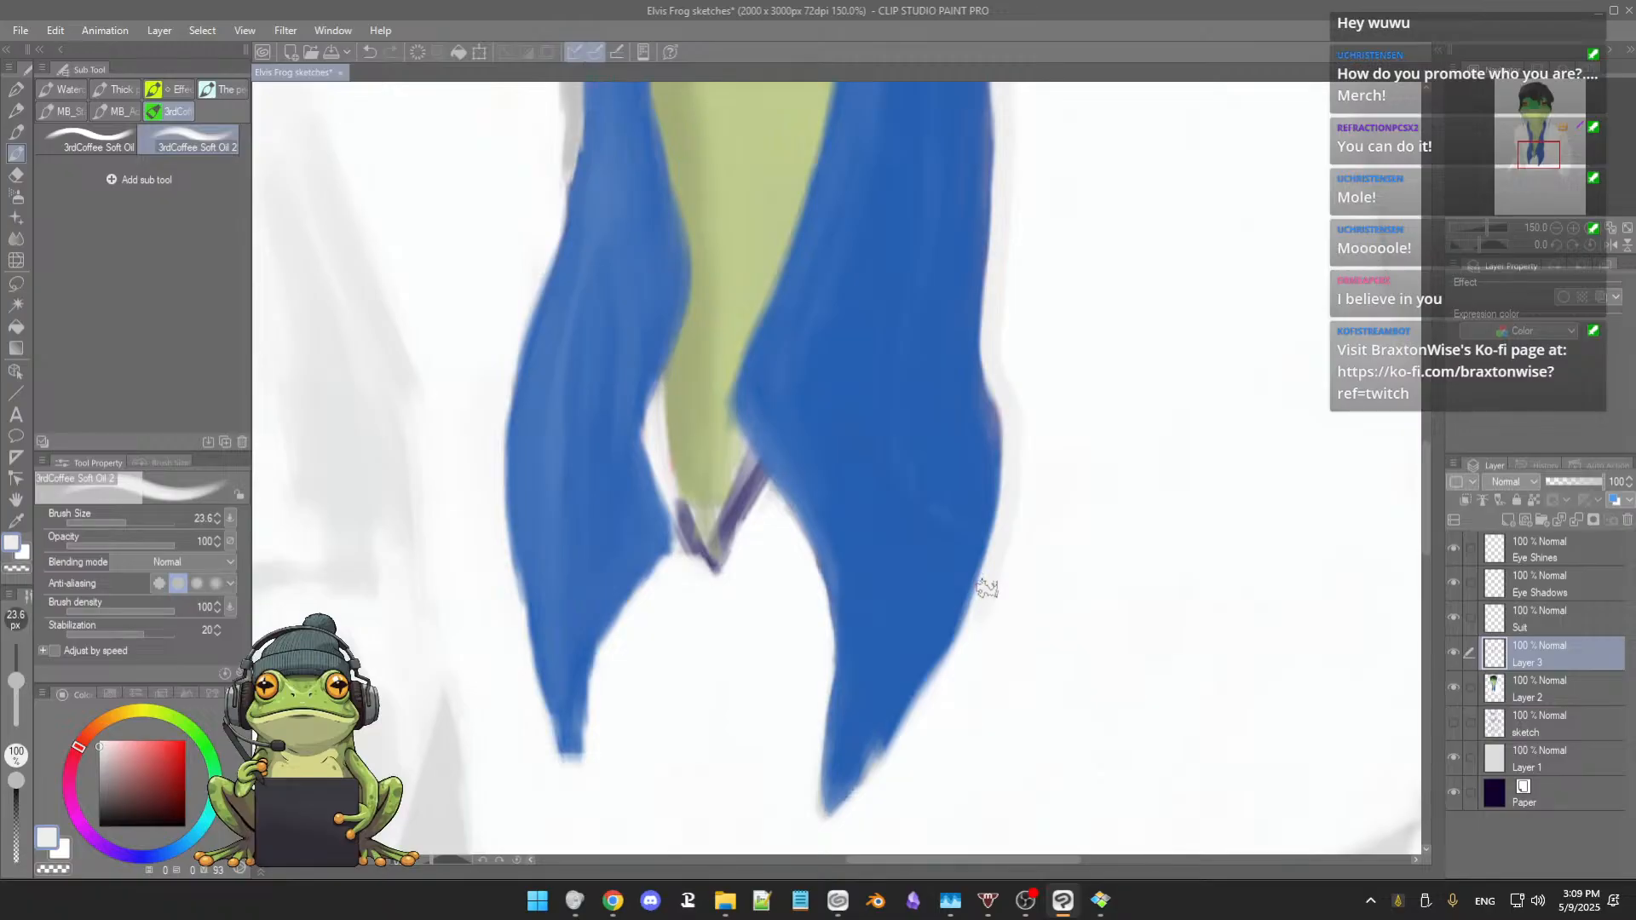
# Step: Continue the faint grey shadow down to the tip of the right scarf end at brush size 17.3
pyautogui.press('[')
pyautogui.press('[')
pyautogui.press('[')
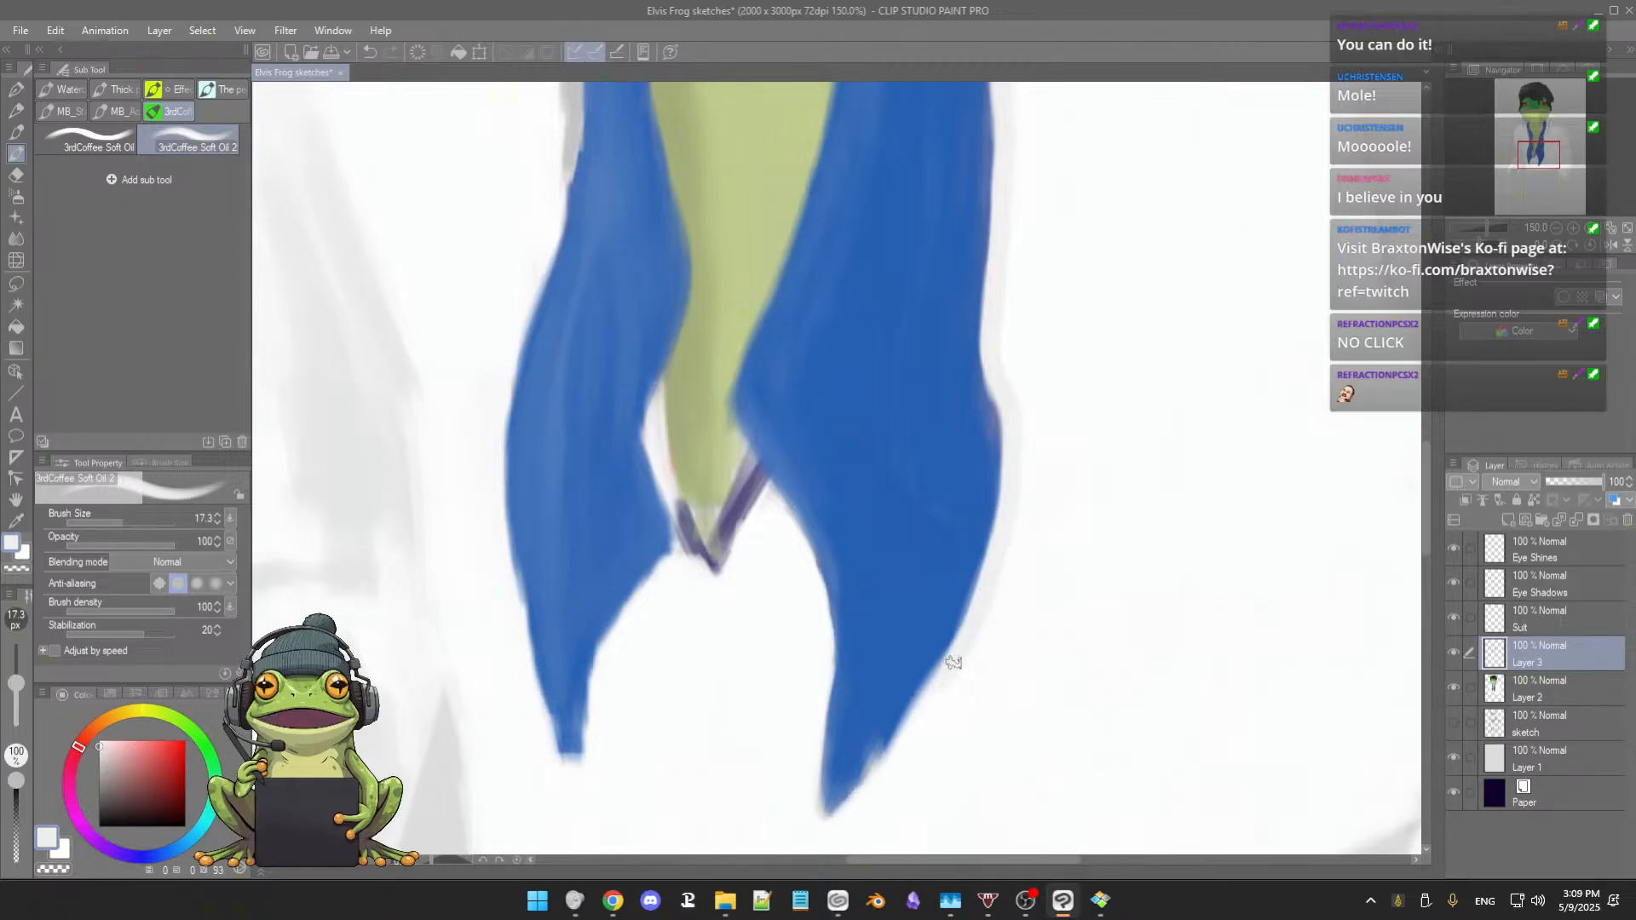
pyautogui.moveTo(956, 656); pyautogui.dragTo(977, 622)
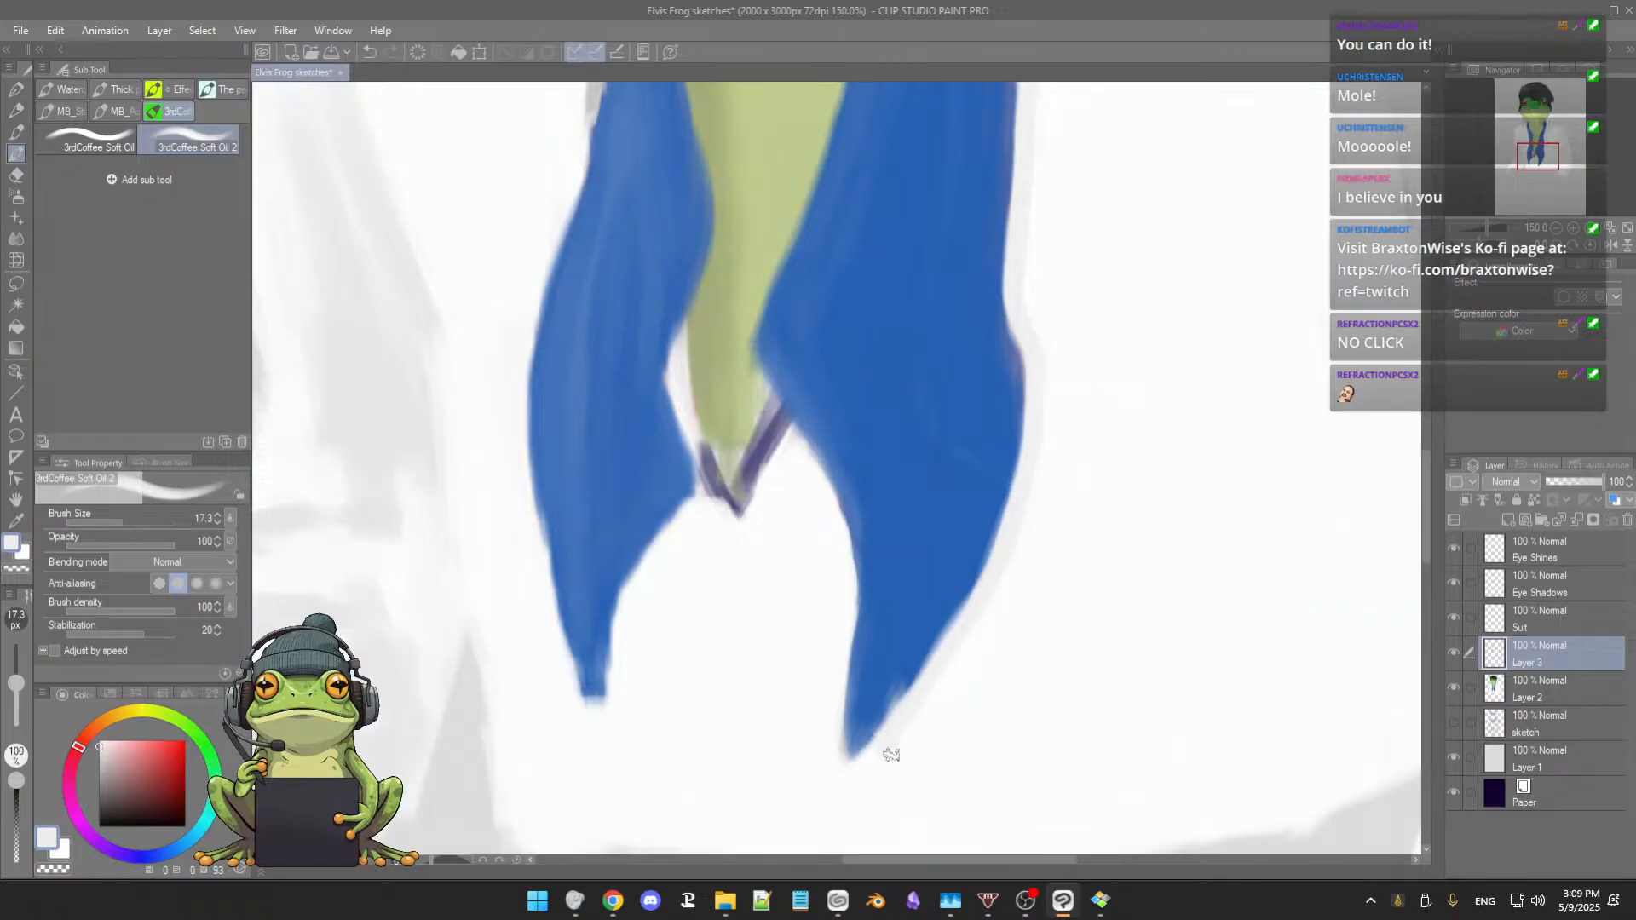
# Step: Smooth the edge near the tip of the right scarf end with sampled scarf blue at brush size 17.3
pyautogui.keyDown('alt'); pyautogui.click(913, 640); pyautogui.keyUp('alt')
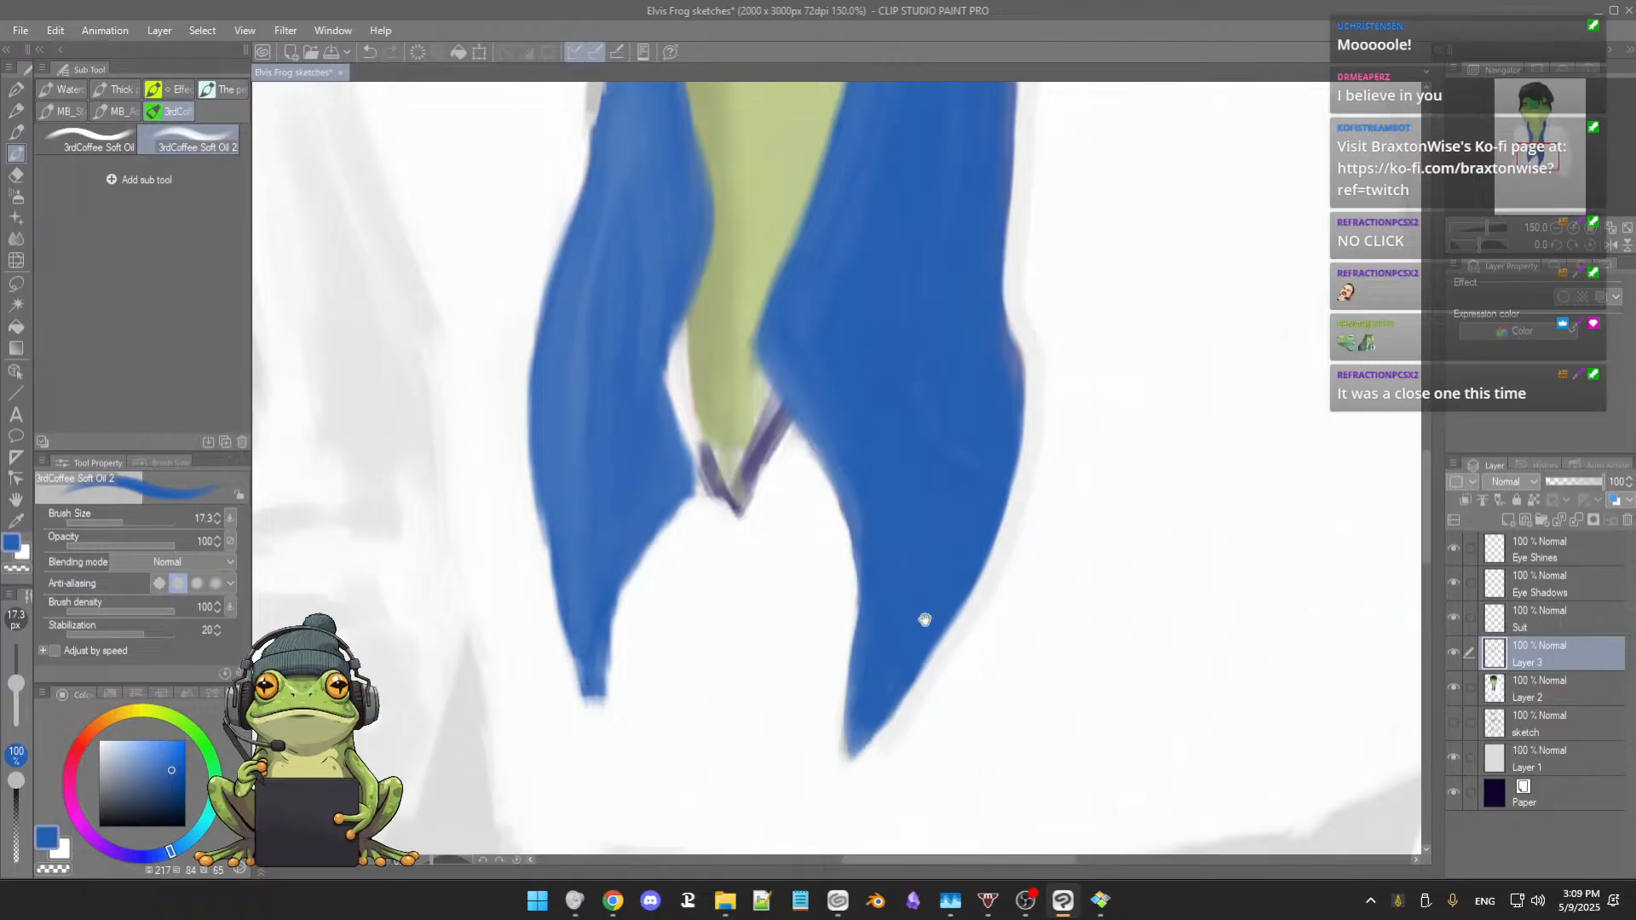
pyautogui.moveTo(923, 621); pyautogui.dragTo(928, 604)
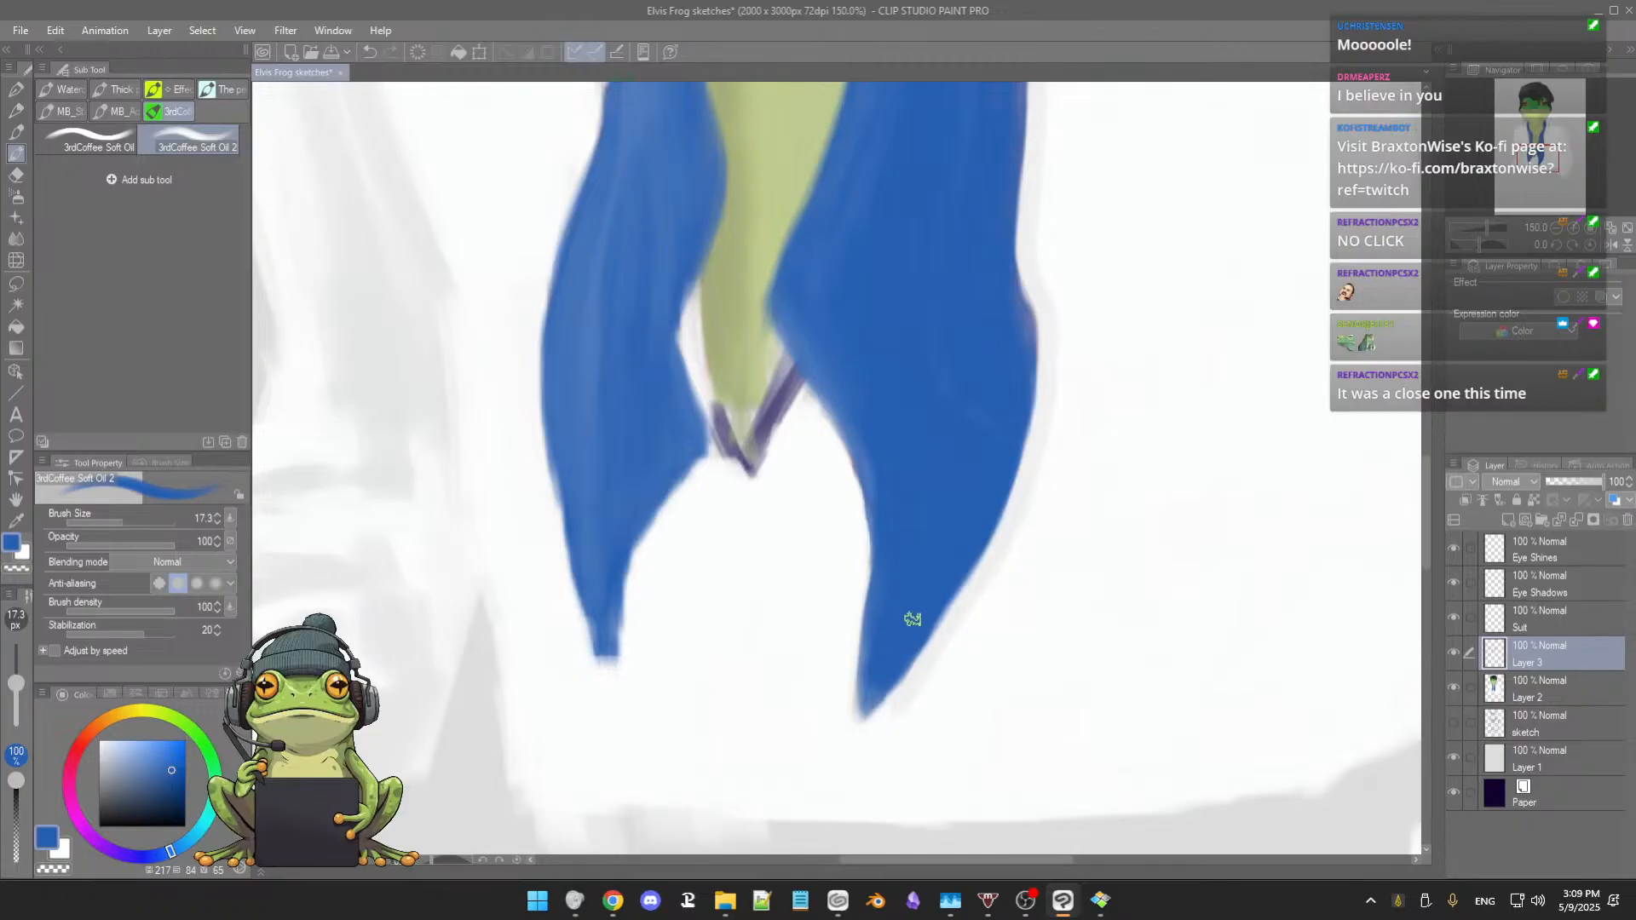
pyautogui.moveTo(917, 573)
pyautogui.mouseDown()
pyautogui.moveTo(898, 624)
pyautogui.moveTo(917, 578)
pyautogui.mouseUp()
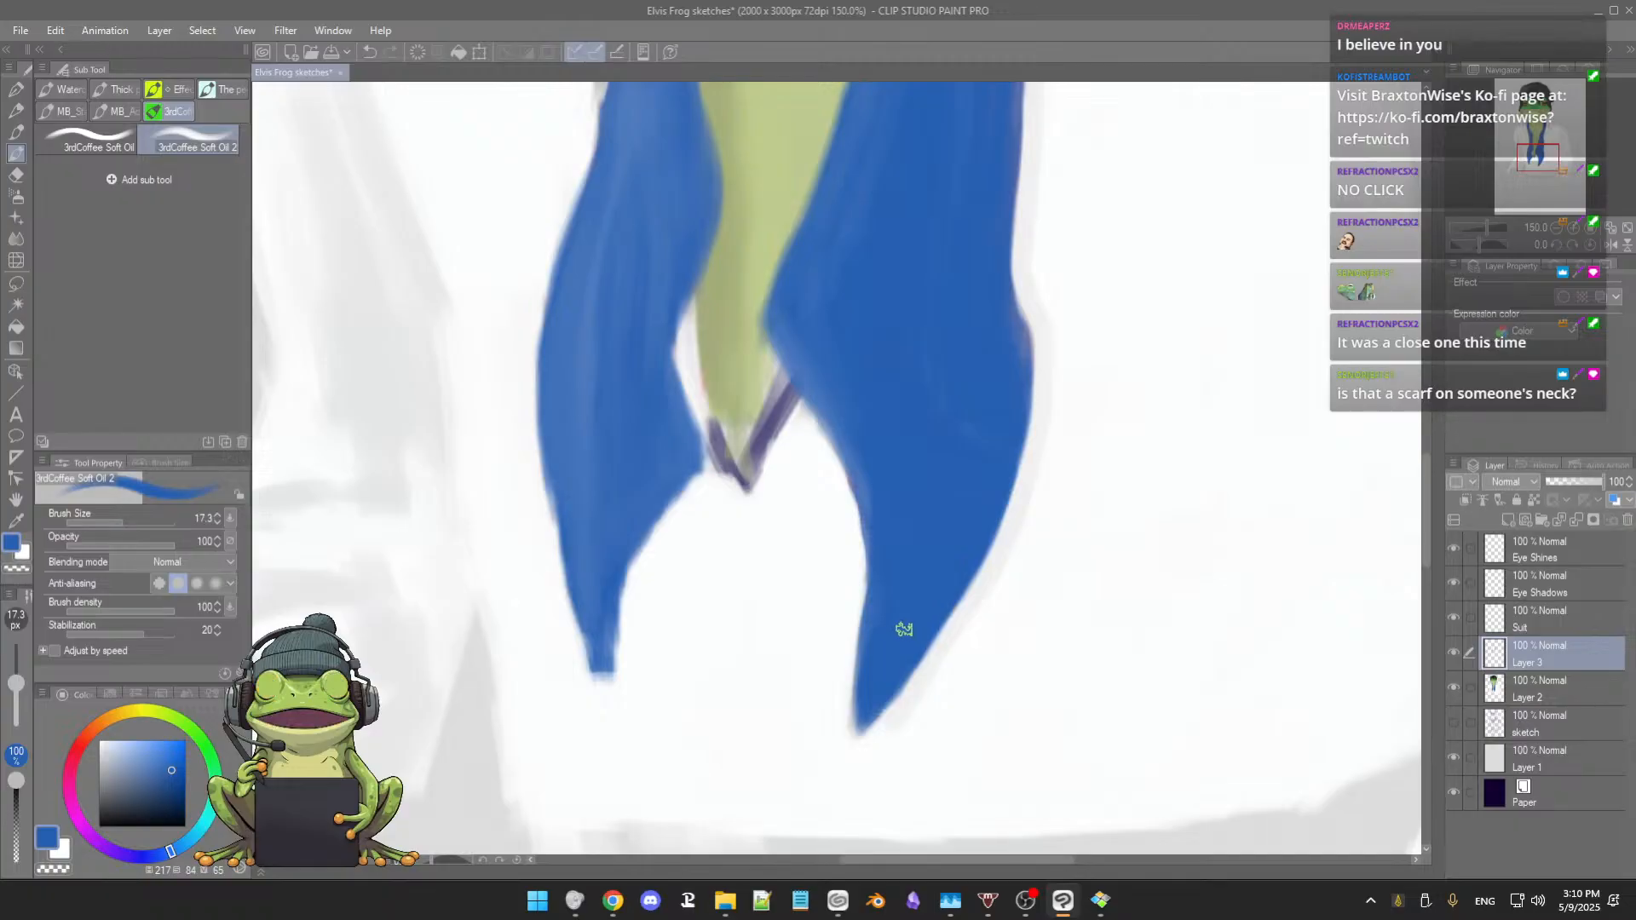
# Step: Check the scarf and collar against the whole portrait and save the painting
pyautogui.scroll(-1, 908, 616)
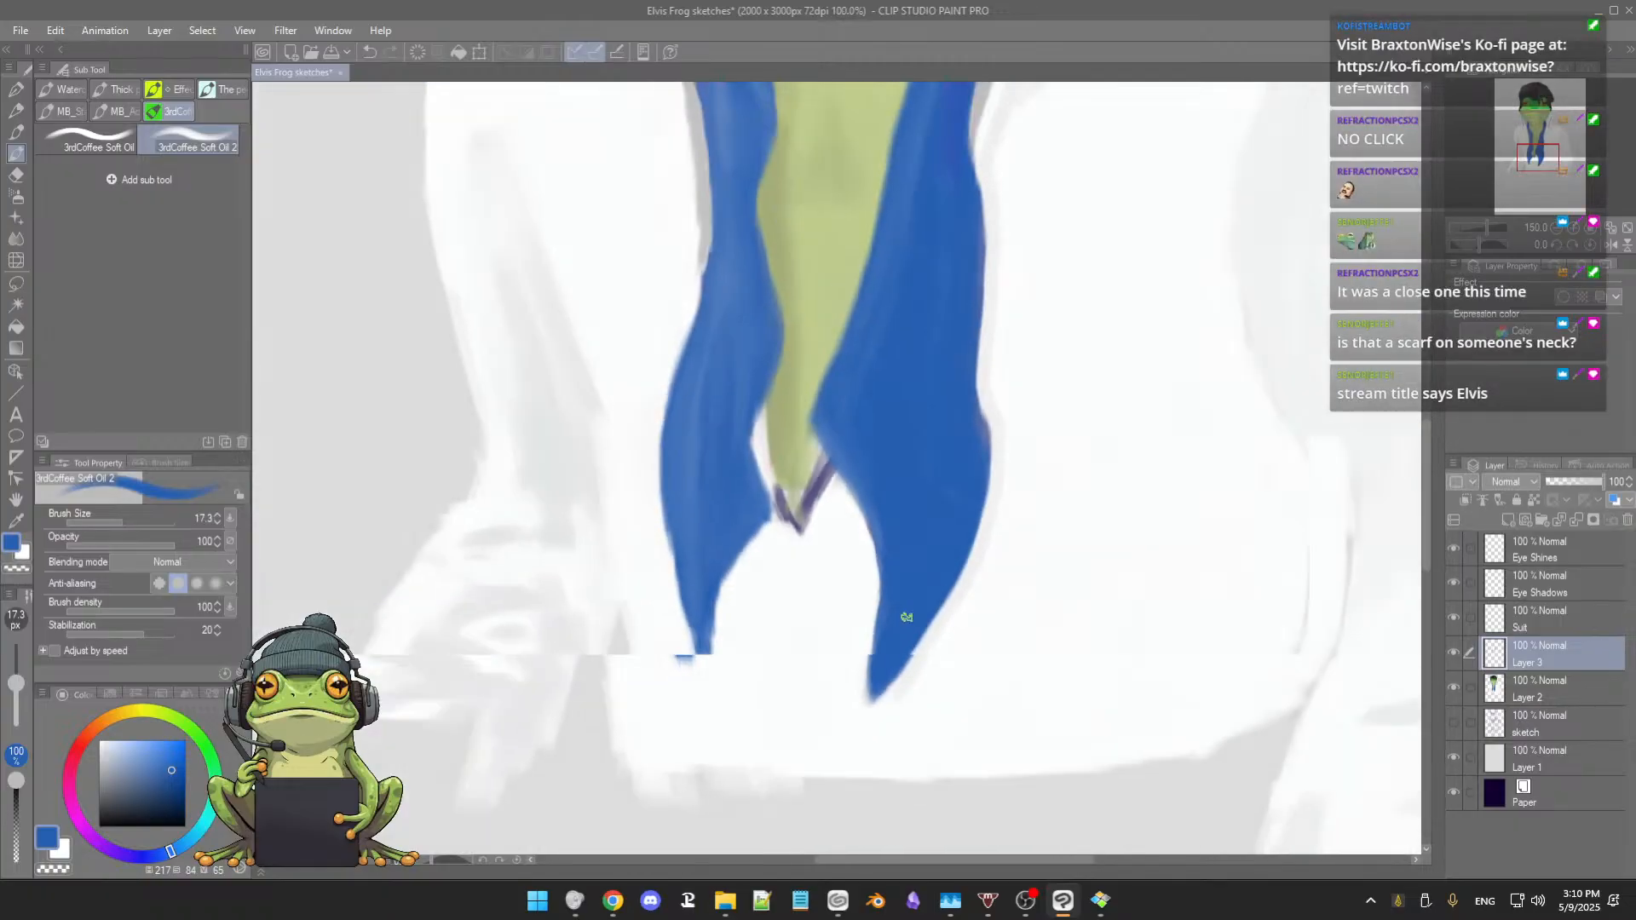
pyautogui.moveTo(925, 511); pyautogui.dragTo(897, 640)
pyautogui.scroll(-2, 902, 597)
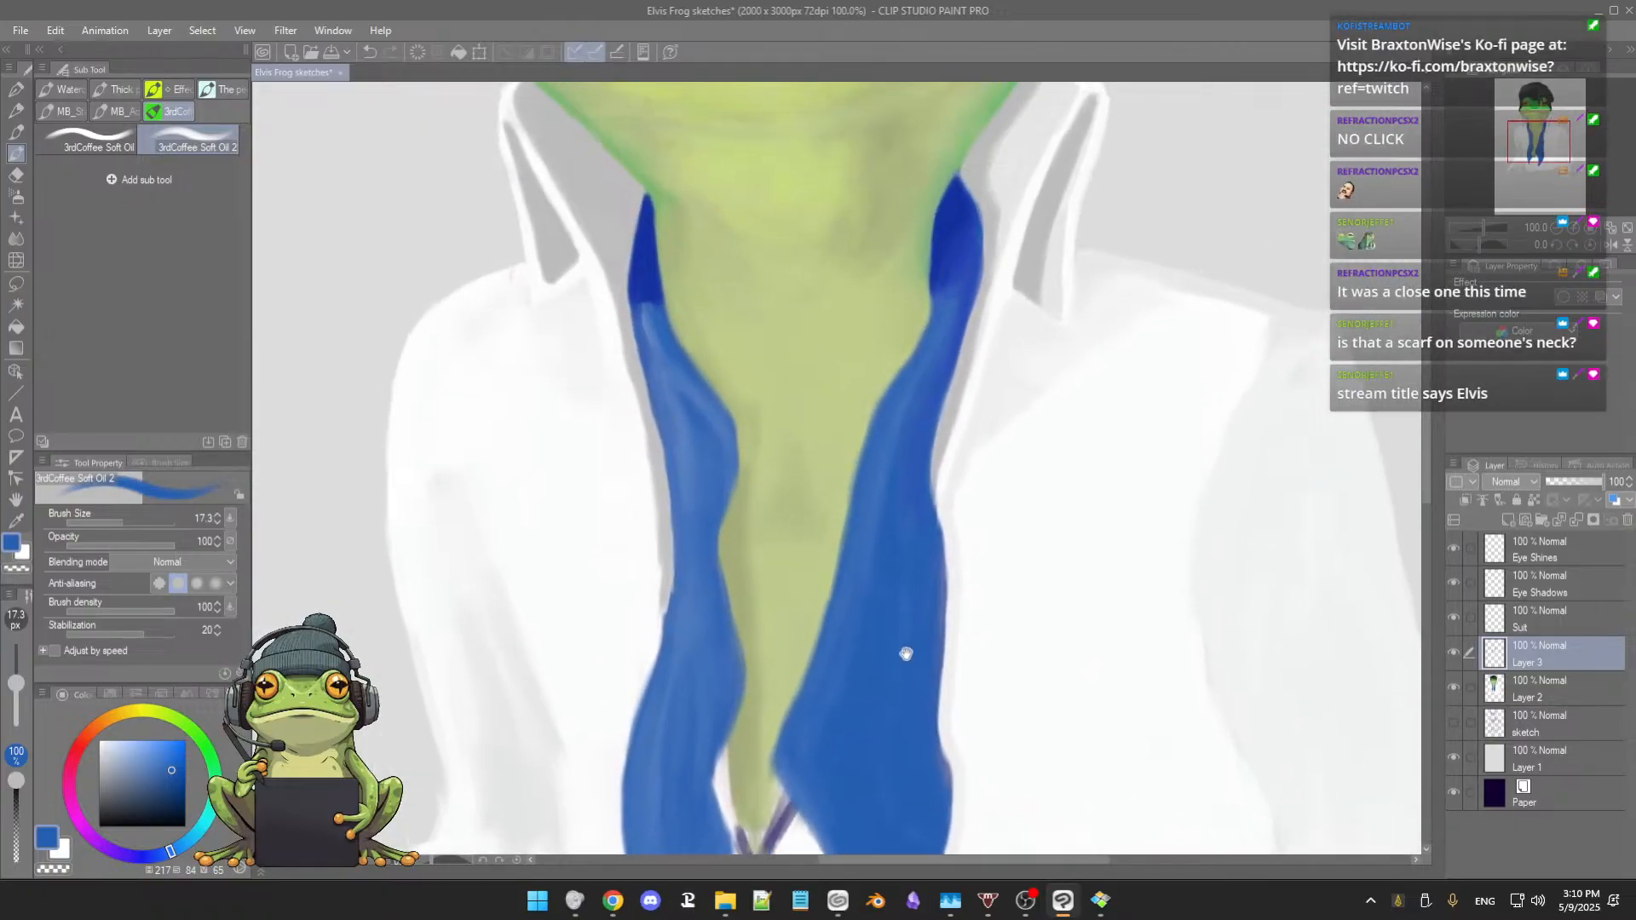
pyautogui.scroll(-1, 913, 610)
pyautogui.moveTo(916, 468); pyautogui.dragTo(908, 669)
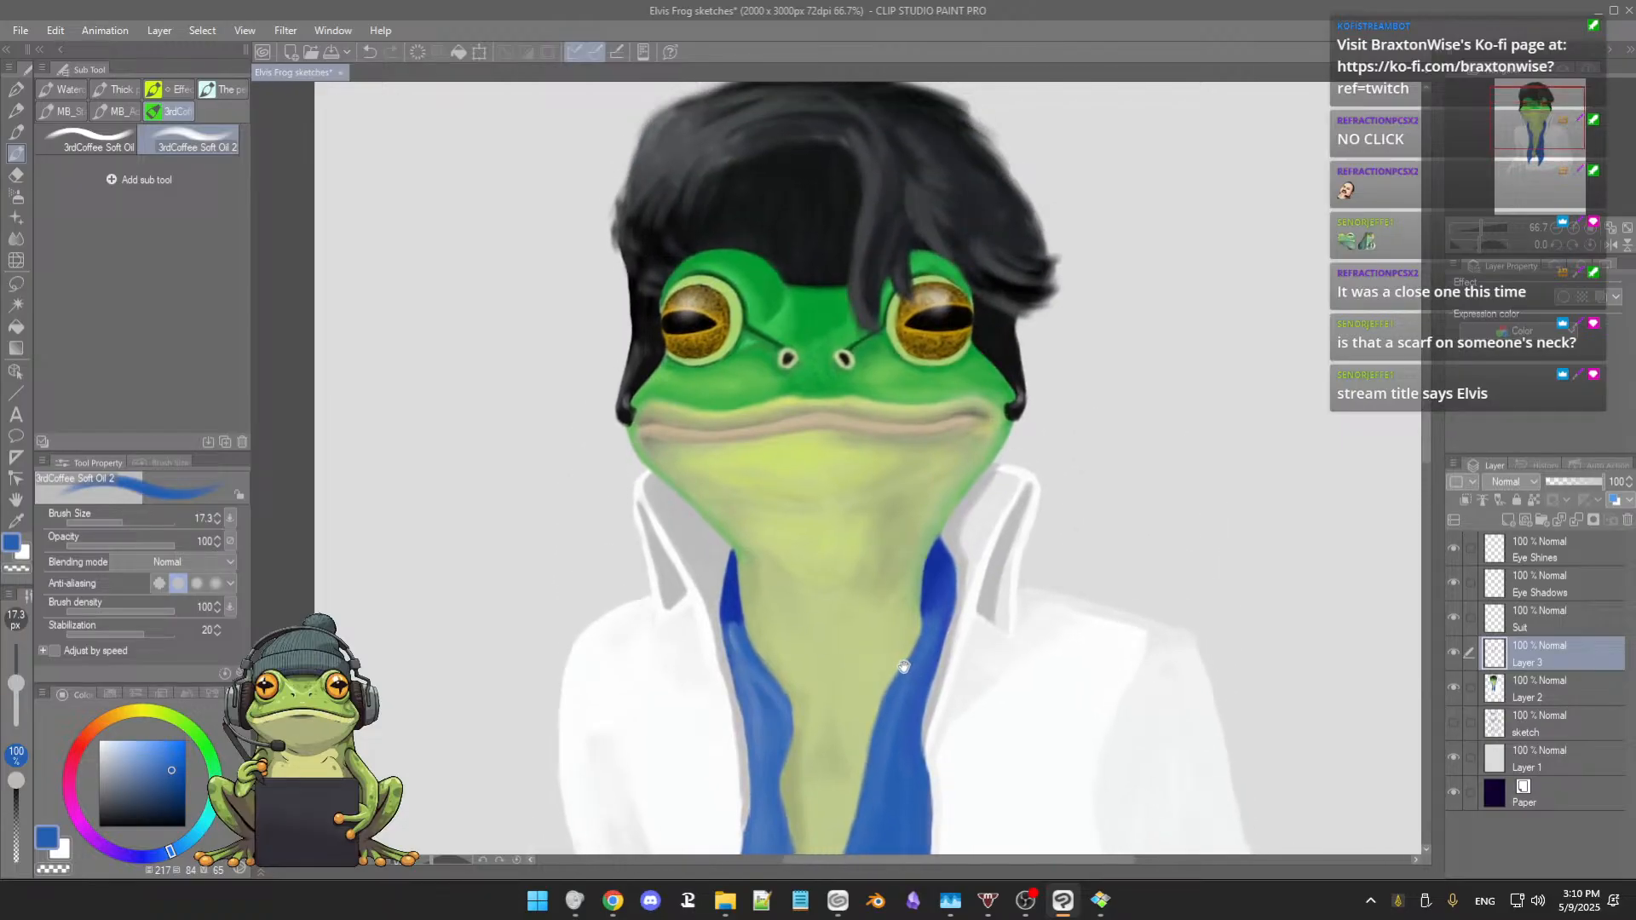
pyautogui.hotkey('ctrl', 's')
pyautogui.click(924, 621)
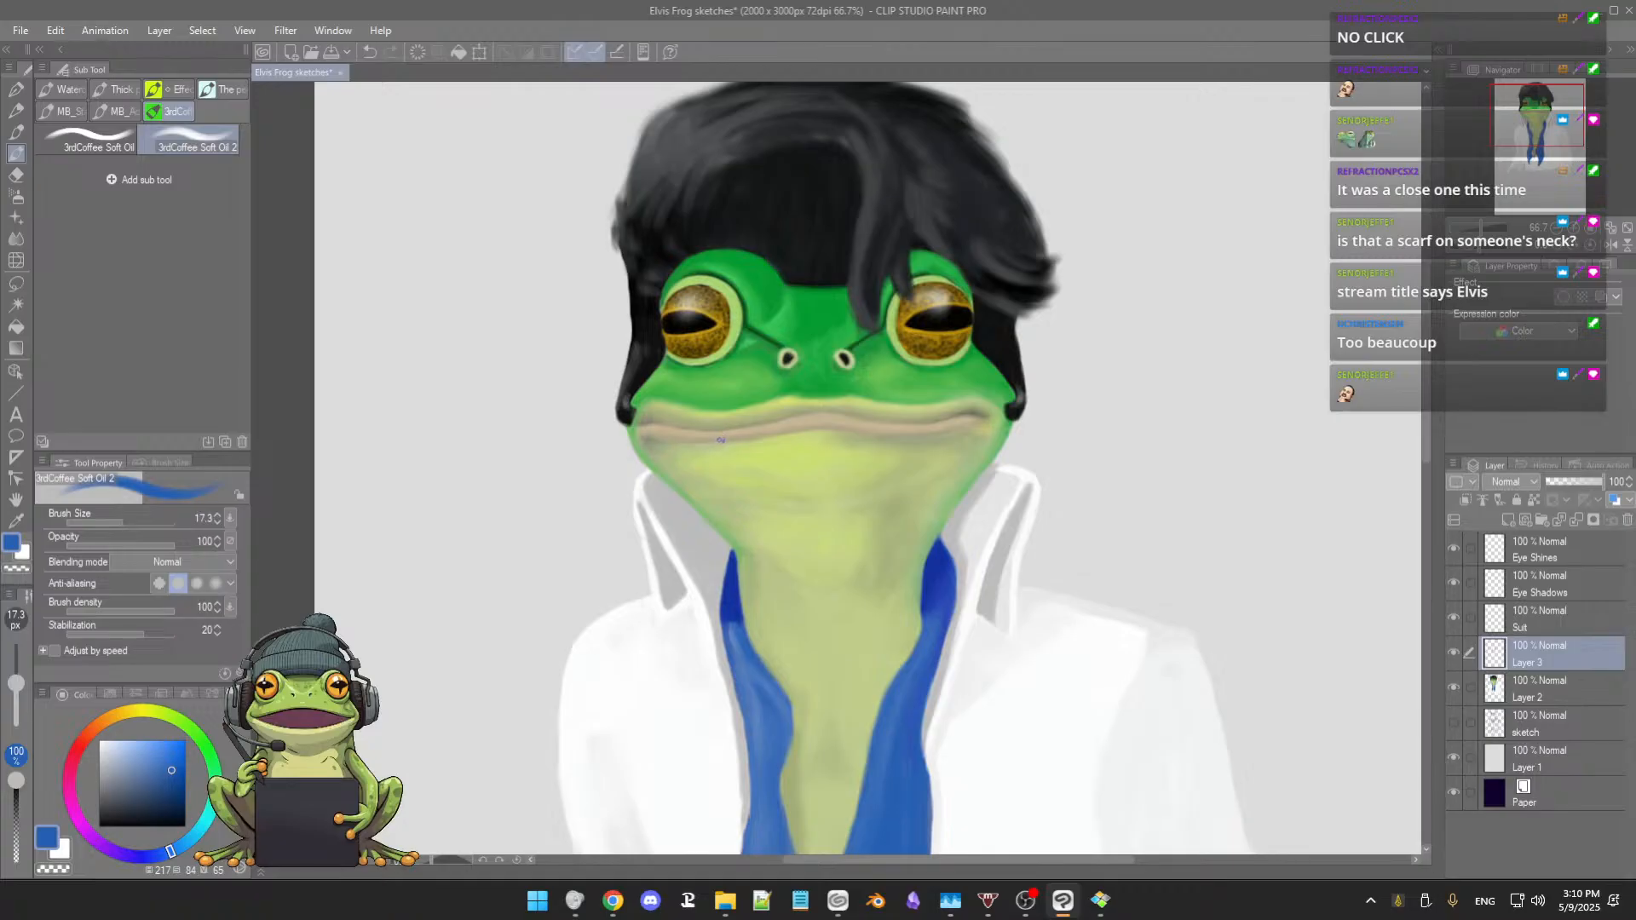
pyautogui.scroll(-1, 723, 448)
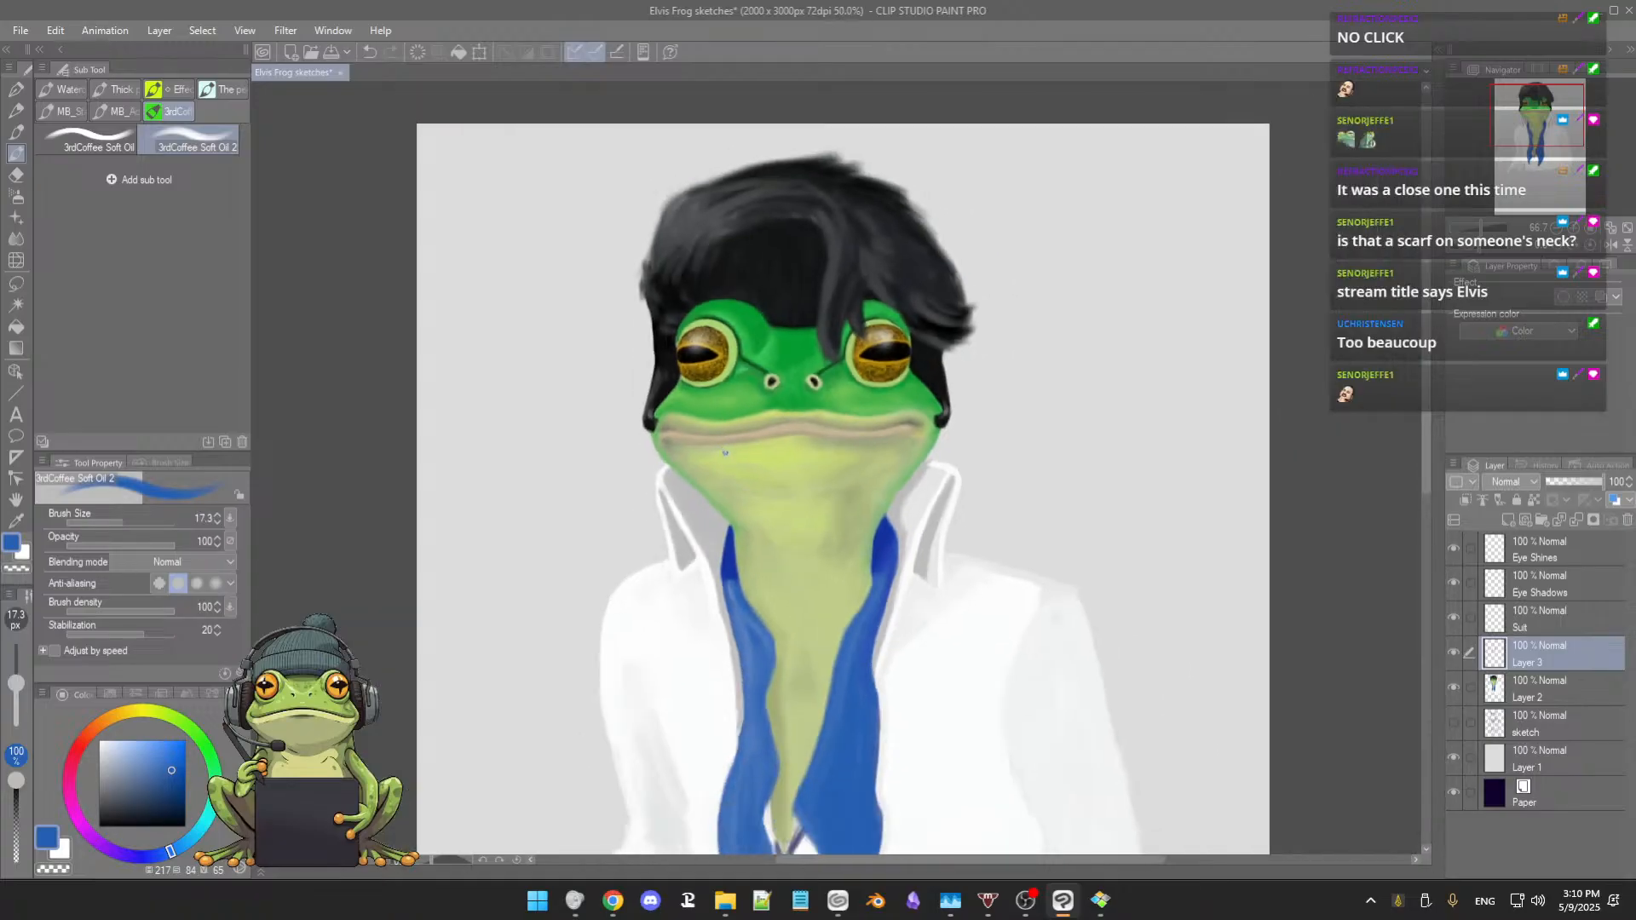
pyautogui.moveTo(770, 494); pyautogui.dragTo(779, 535)
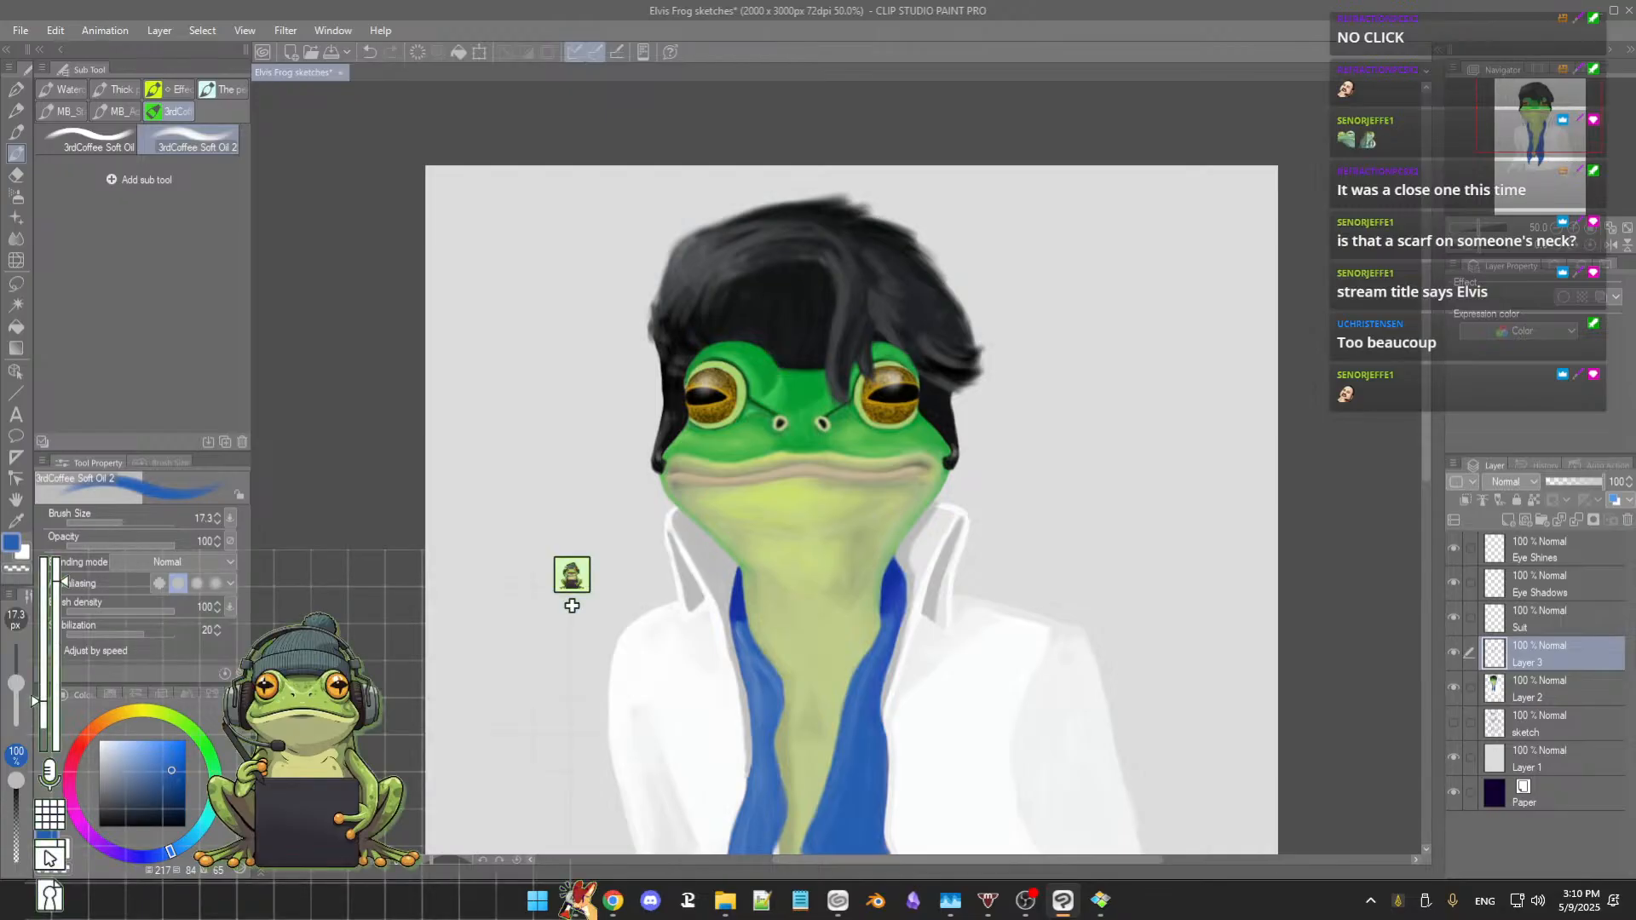
# Step: Adjust the microphone volume cutoff in the frog avatar overlay and switch windows
pyautogui.moveTo(44, 707); pyautogui.dragTo(43, 702)
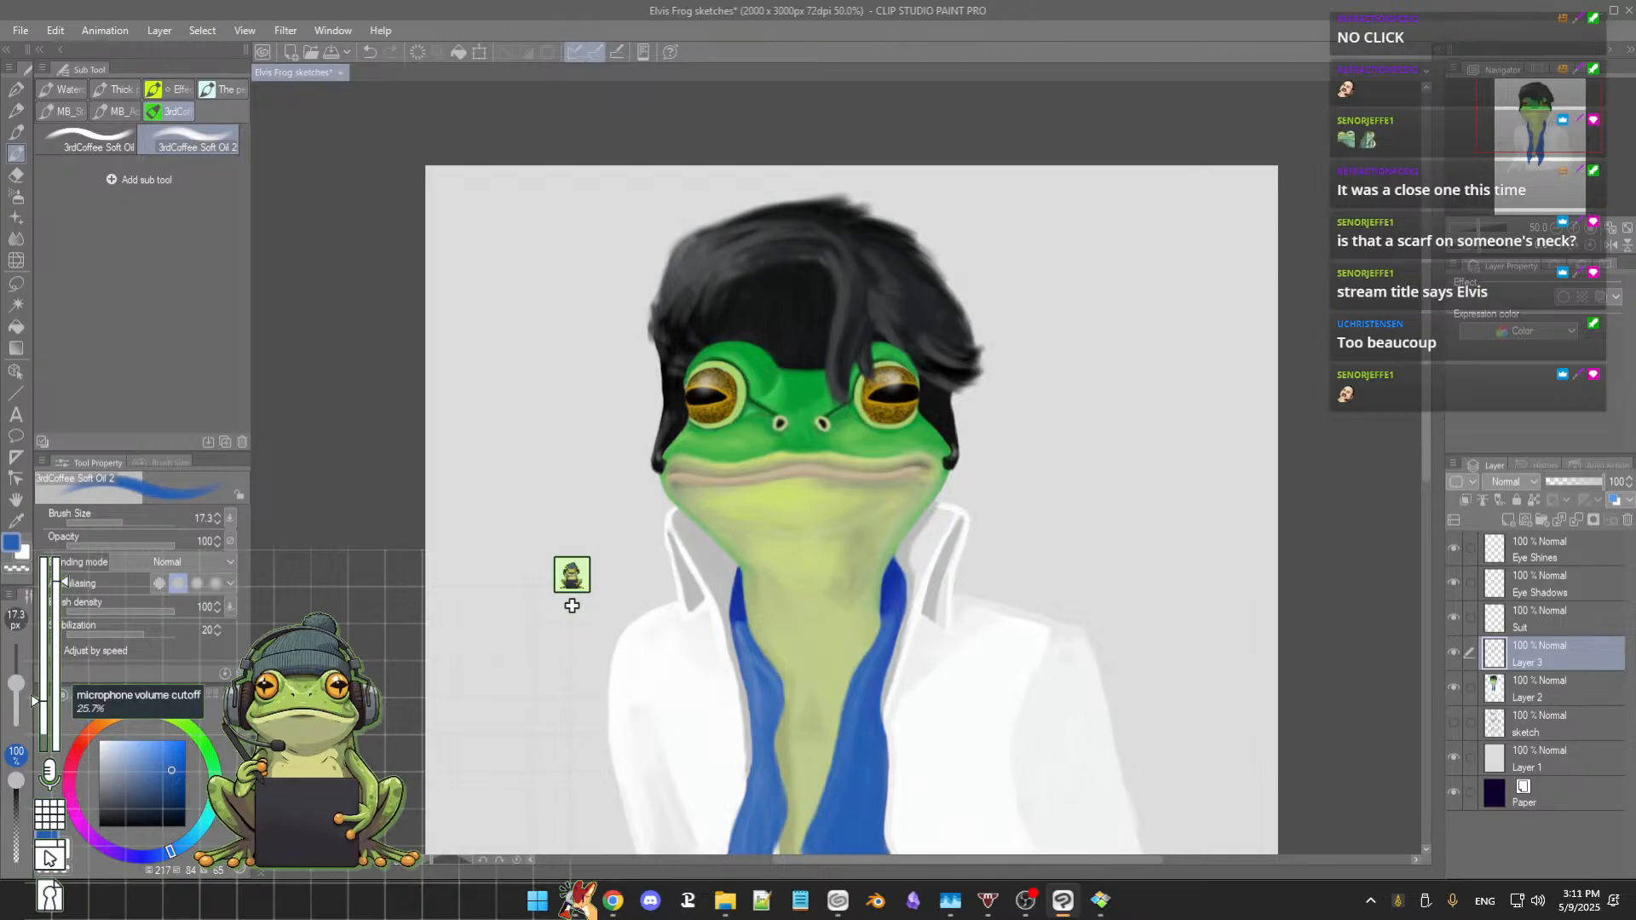
pyautogui.moveTo(43, 701); pyautogui.dragTo(43, 706)
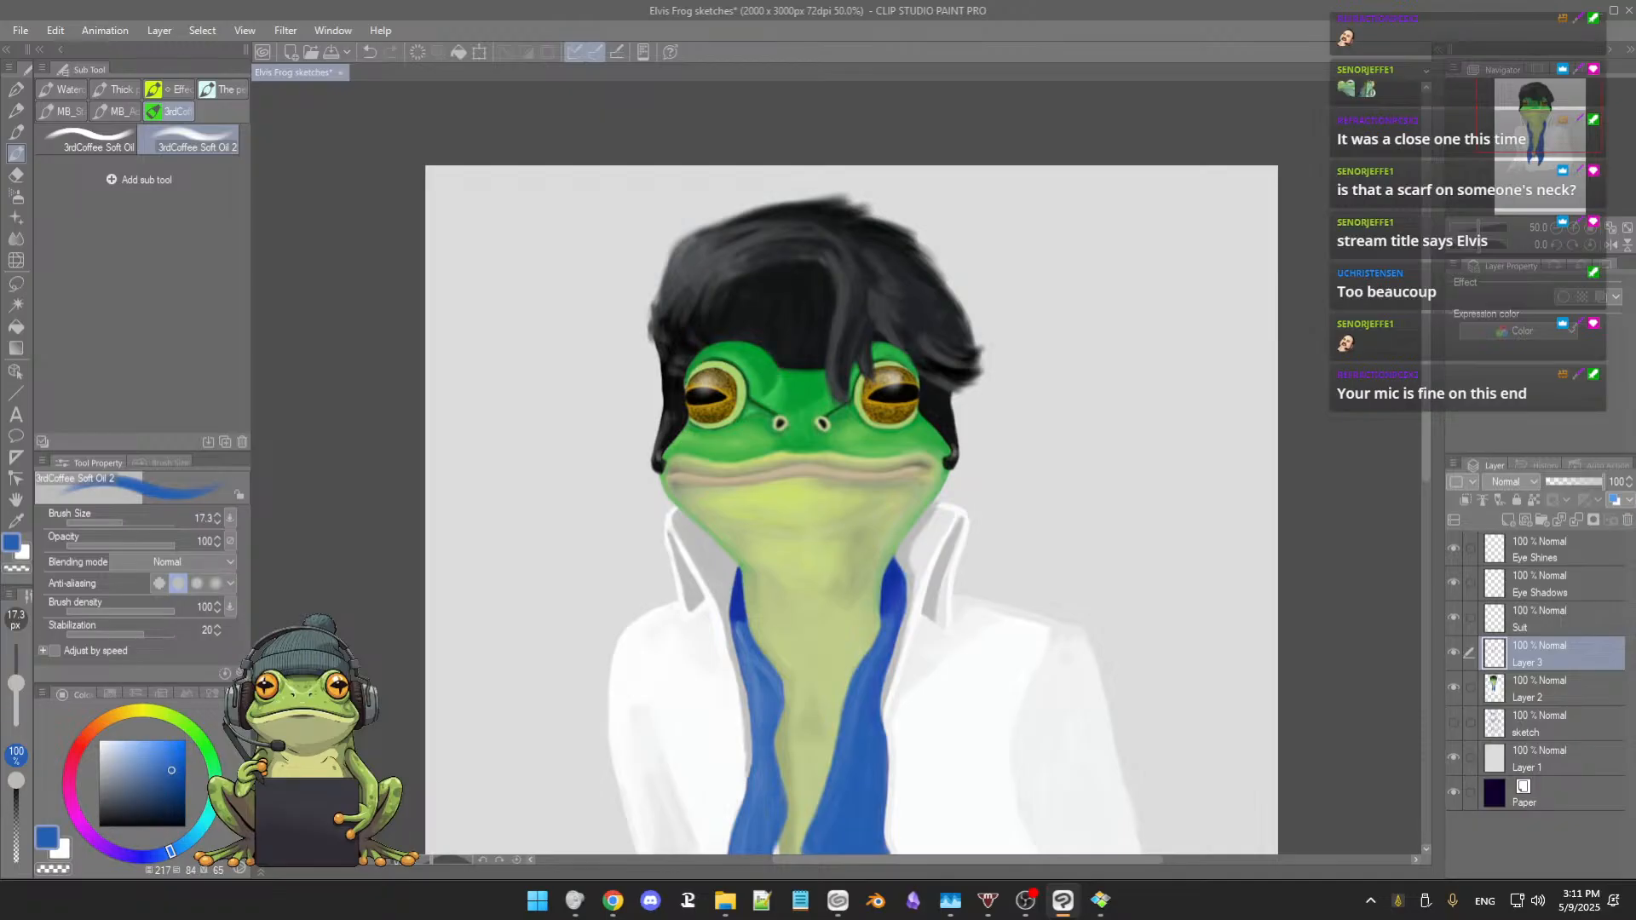
pyautogui.hotkey('alt', 'Tab')
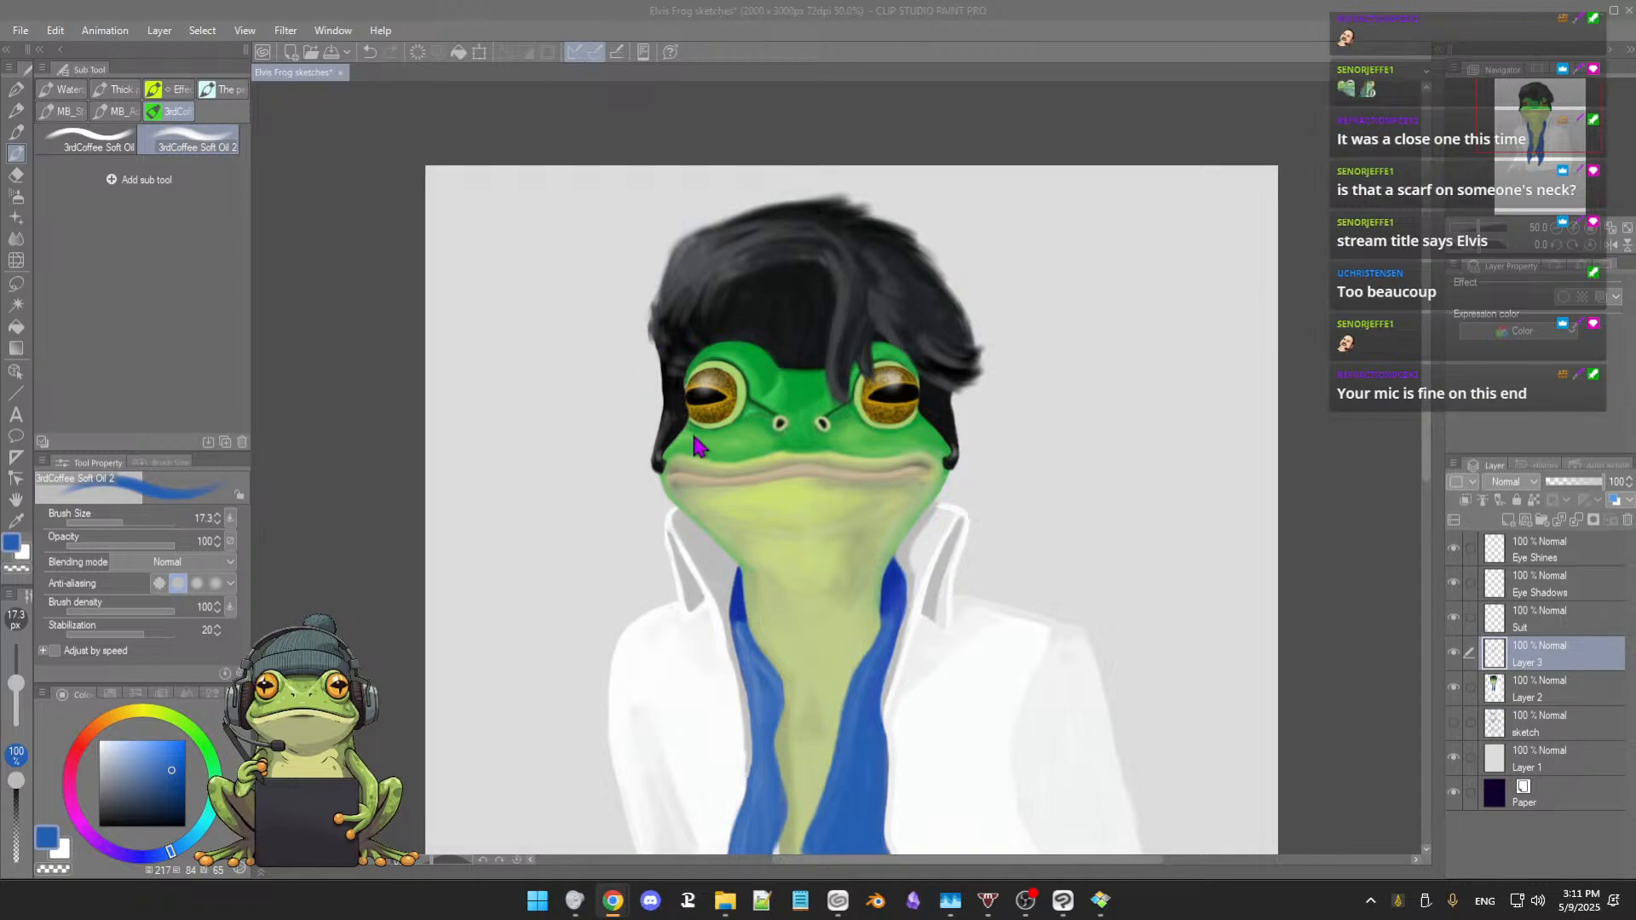
pyautogui.click(683, 523)
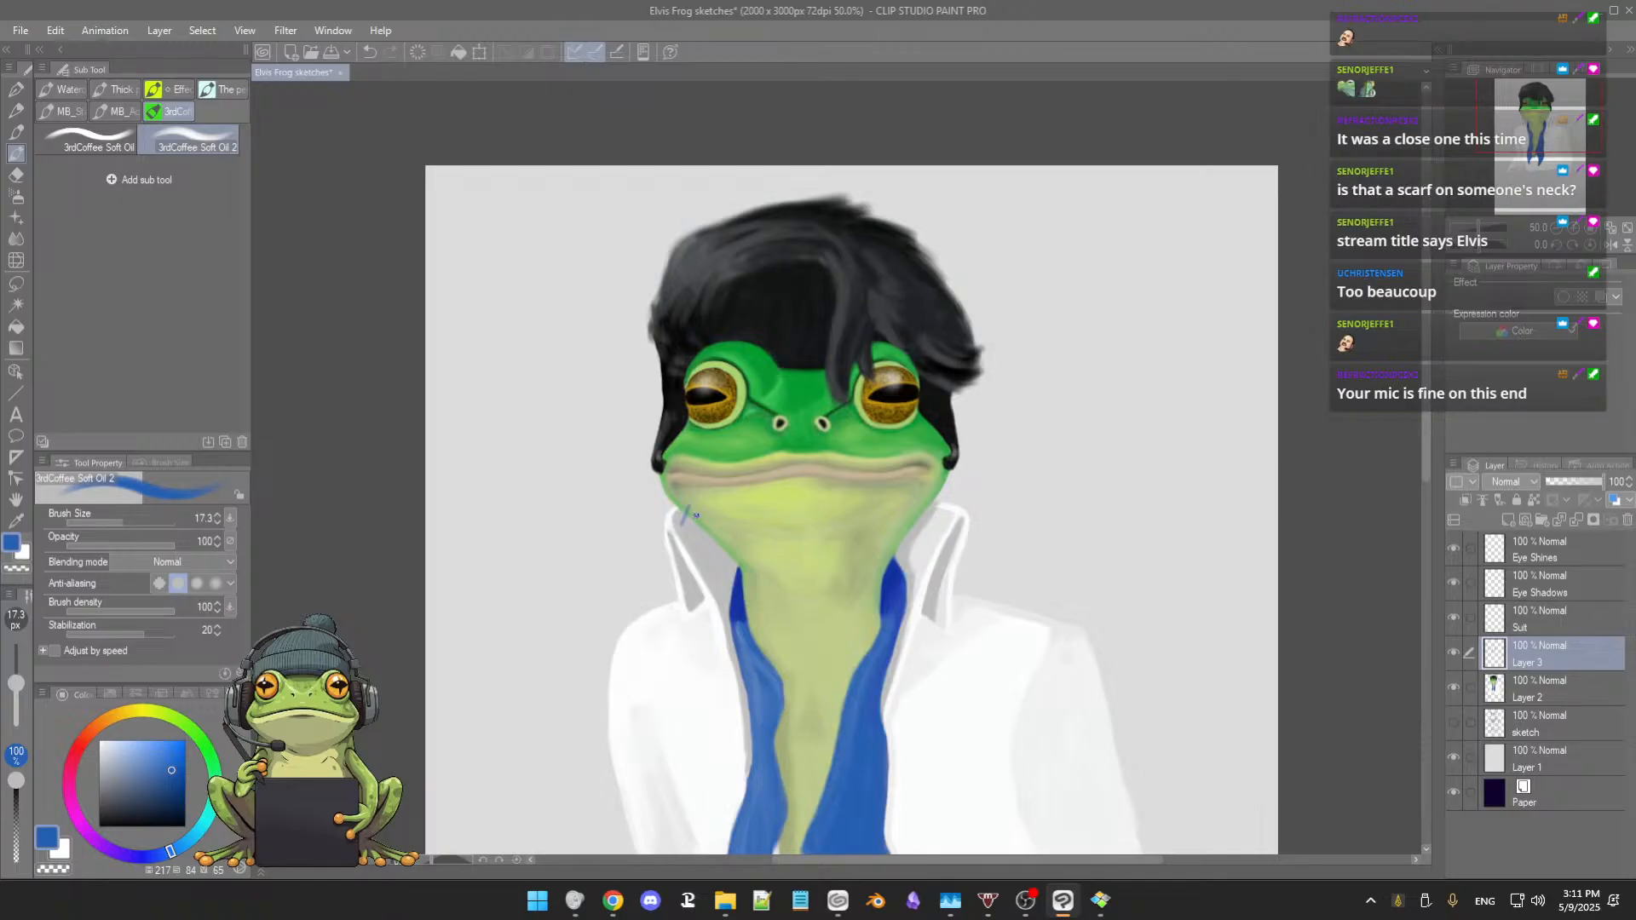
pyautogui.hotkey('ctrl', 'z')
pyautogui.moveTo(685, 553); pyautogui.dragTo(697, 492)
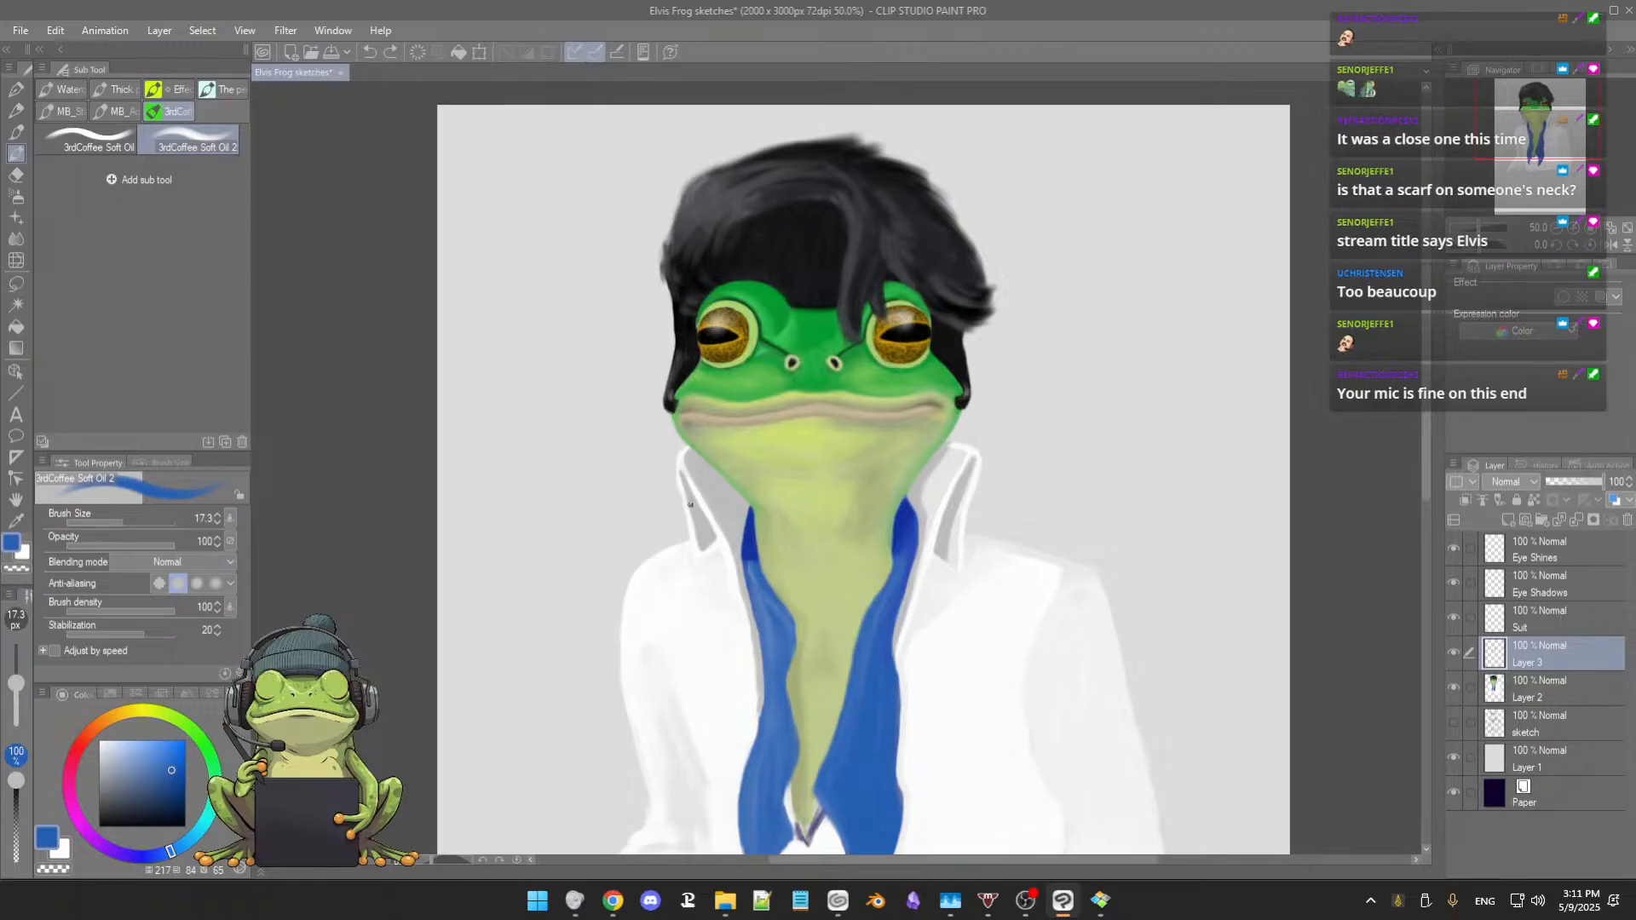
# Step: Touch up the suit shoulder beside the left collar with sampled white at brush size 17.3
pyautogui.scroll(-3, 690, 503)
pyautogui.moveTo(687, 509); pyautogui.dragTo(703, 456)
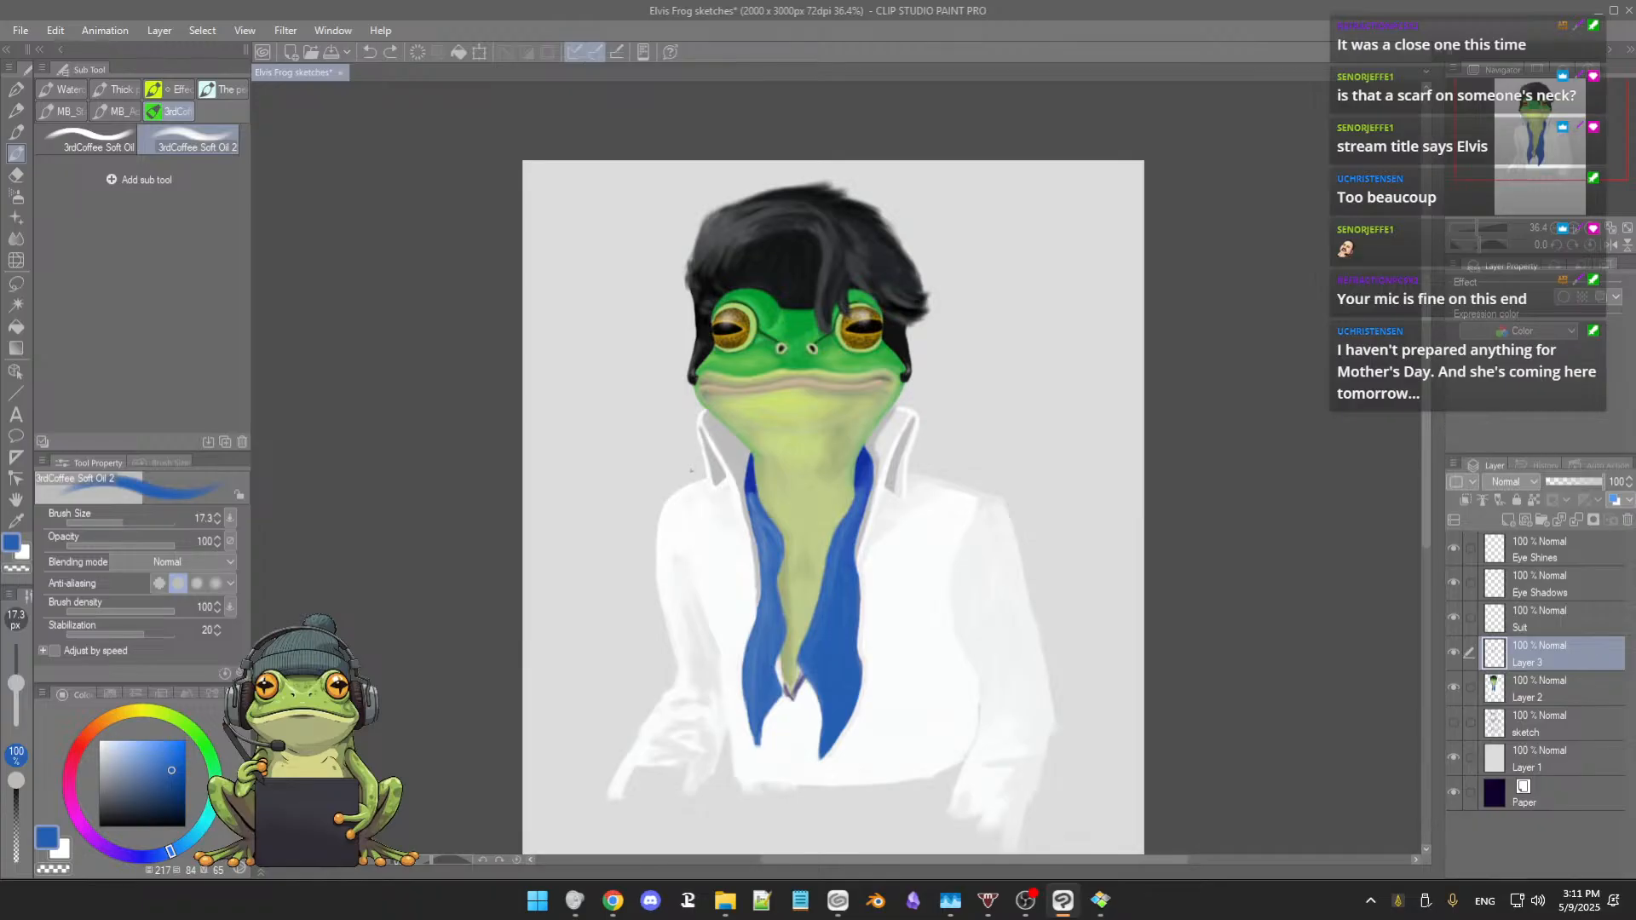
pyautogui.scroll(4, 686, 471)
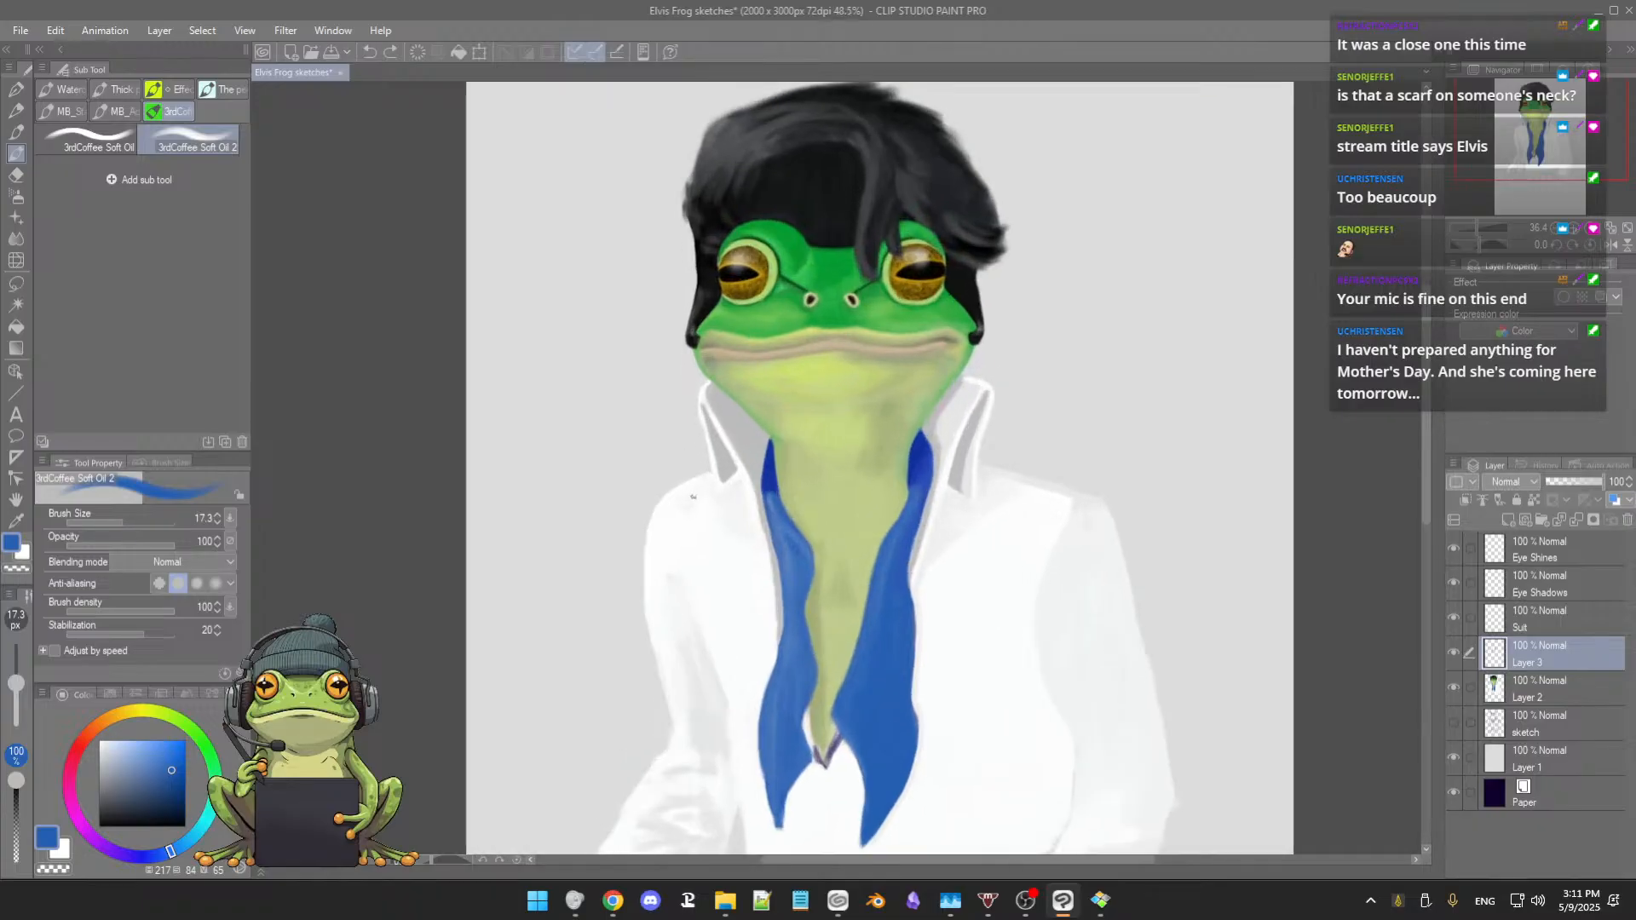
pyautogui.moveTo(695, 495); pyautogui.dragTo(654, 534)
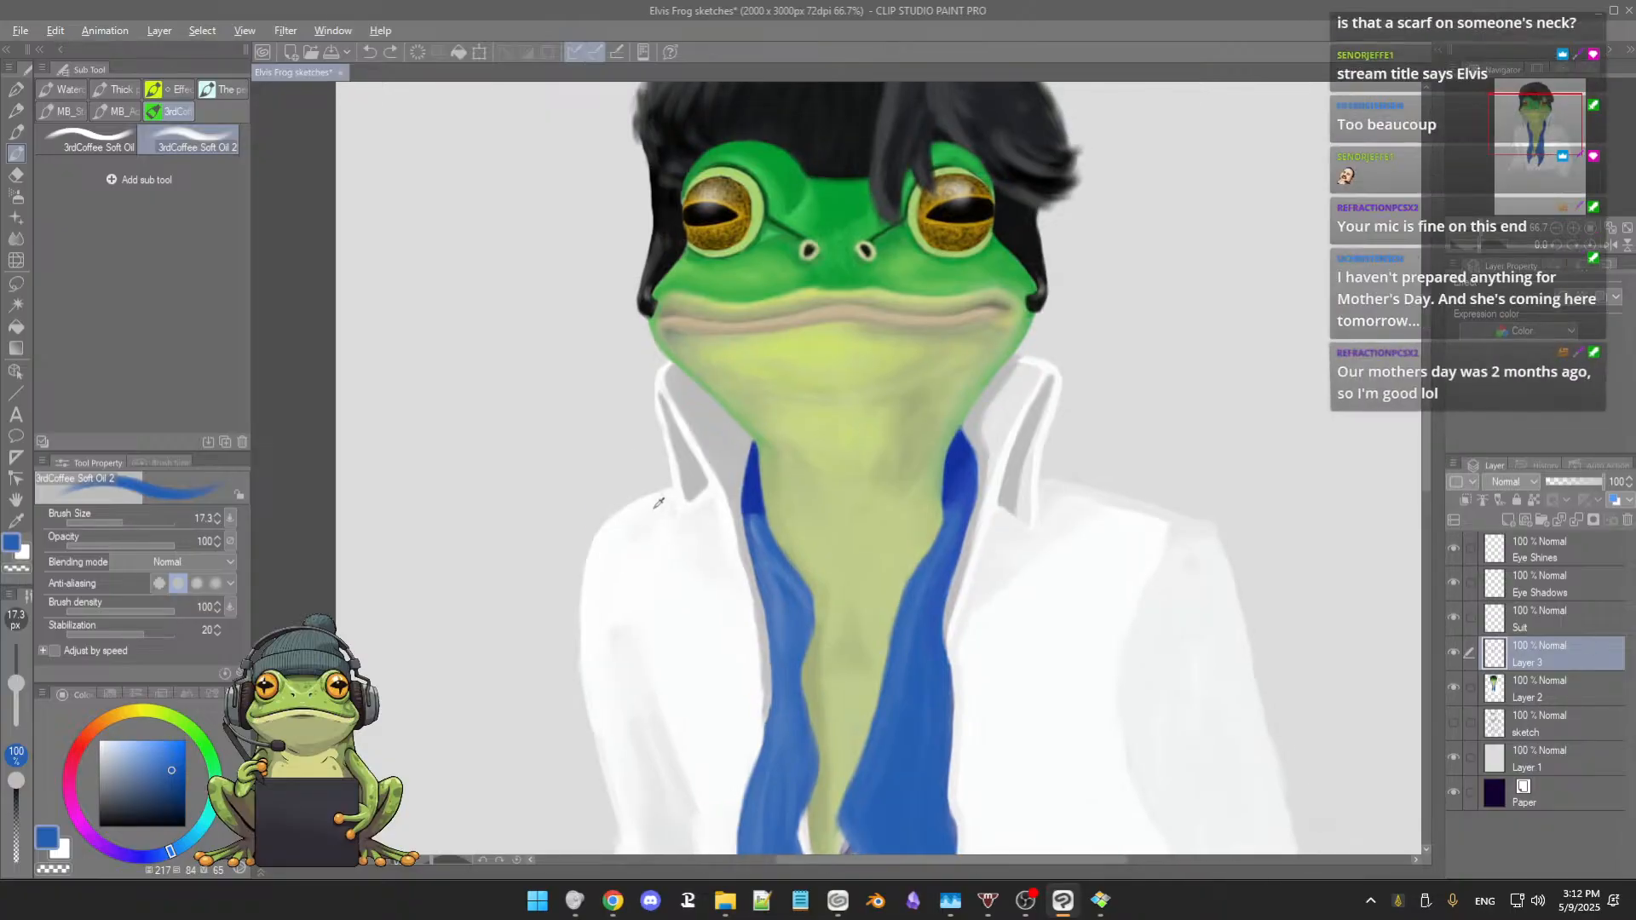
pyautogui.keyDown('alt'); pyautogui.click(648, 512); pyautogui.keyUp('alt')
pyautogui.keyDown('alt'); pyautogui.click(668, 496); pyautogui.keyUp('alt')
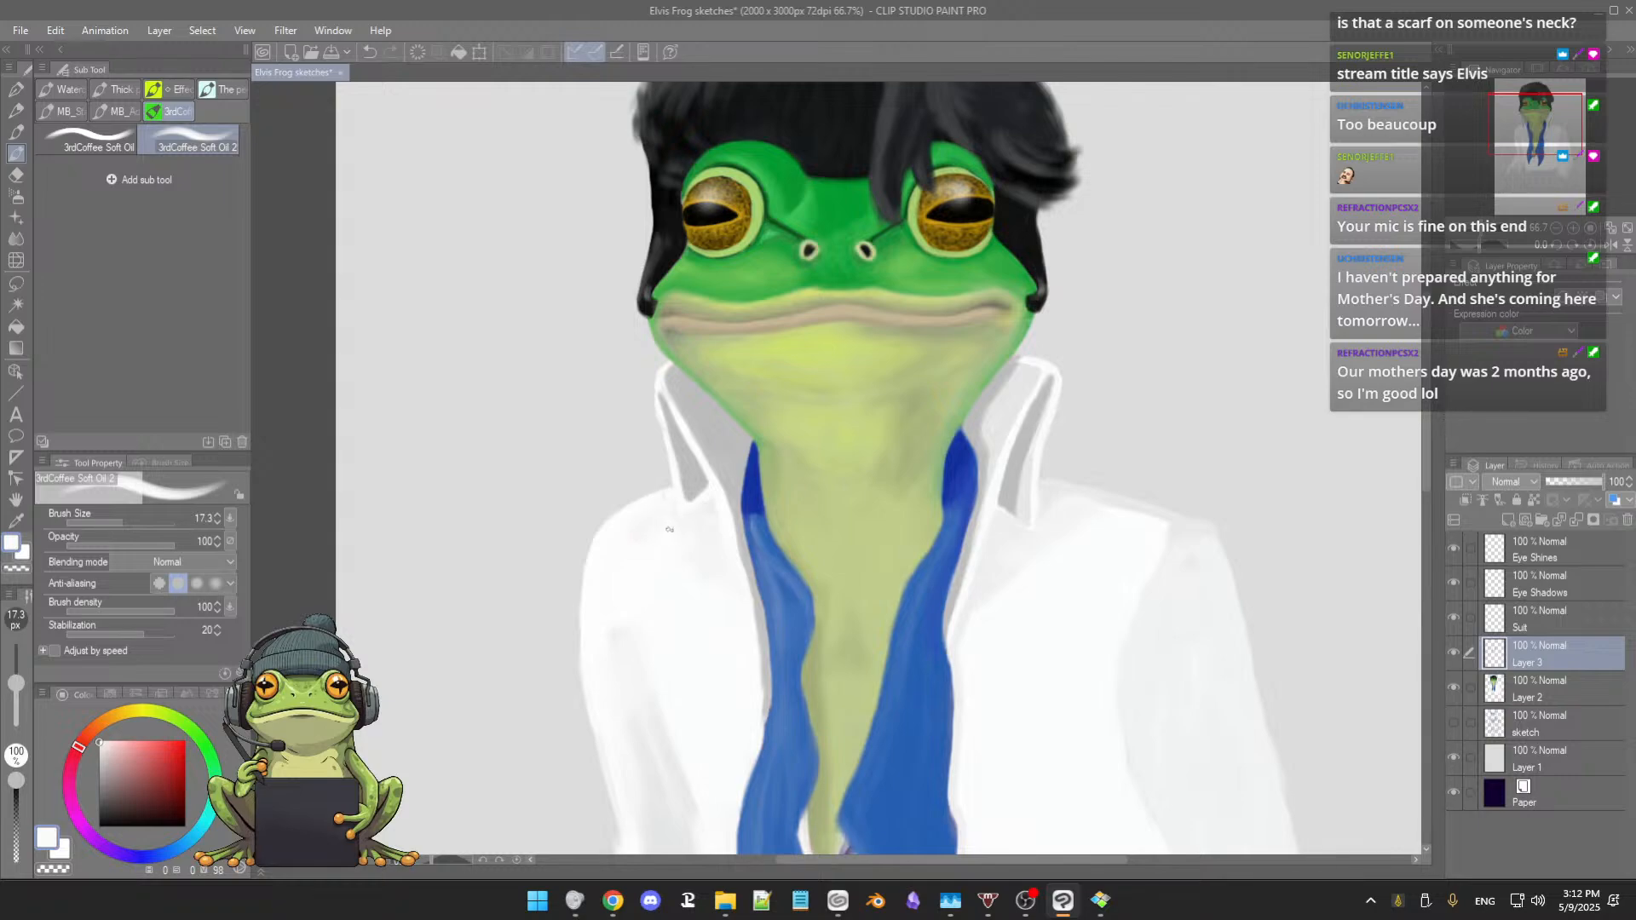
# Step: Compare the painting without Layer 3 and hide Layer 2 to isolate the newer paint strokes
pyautogui.click(1455, 653)
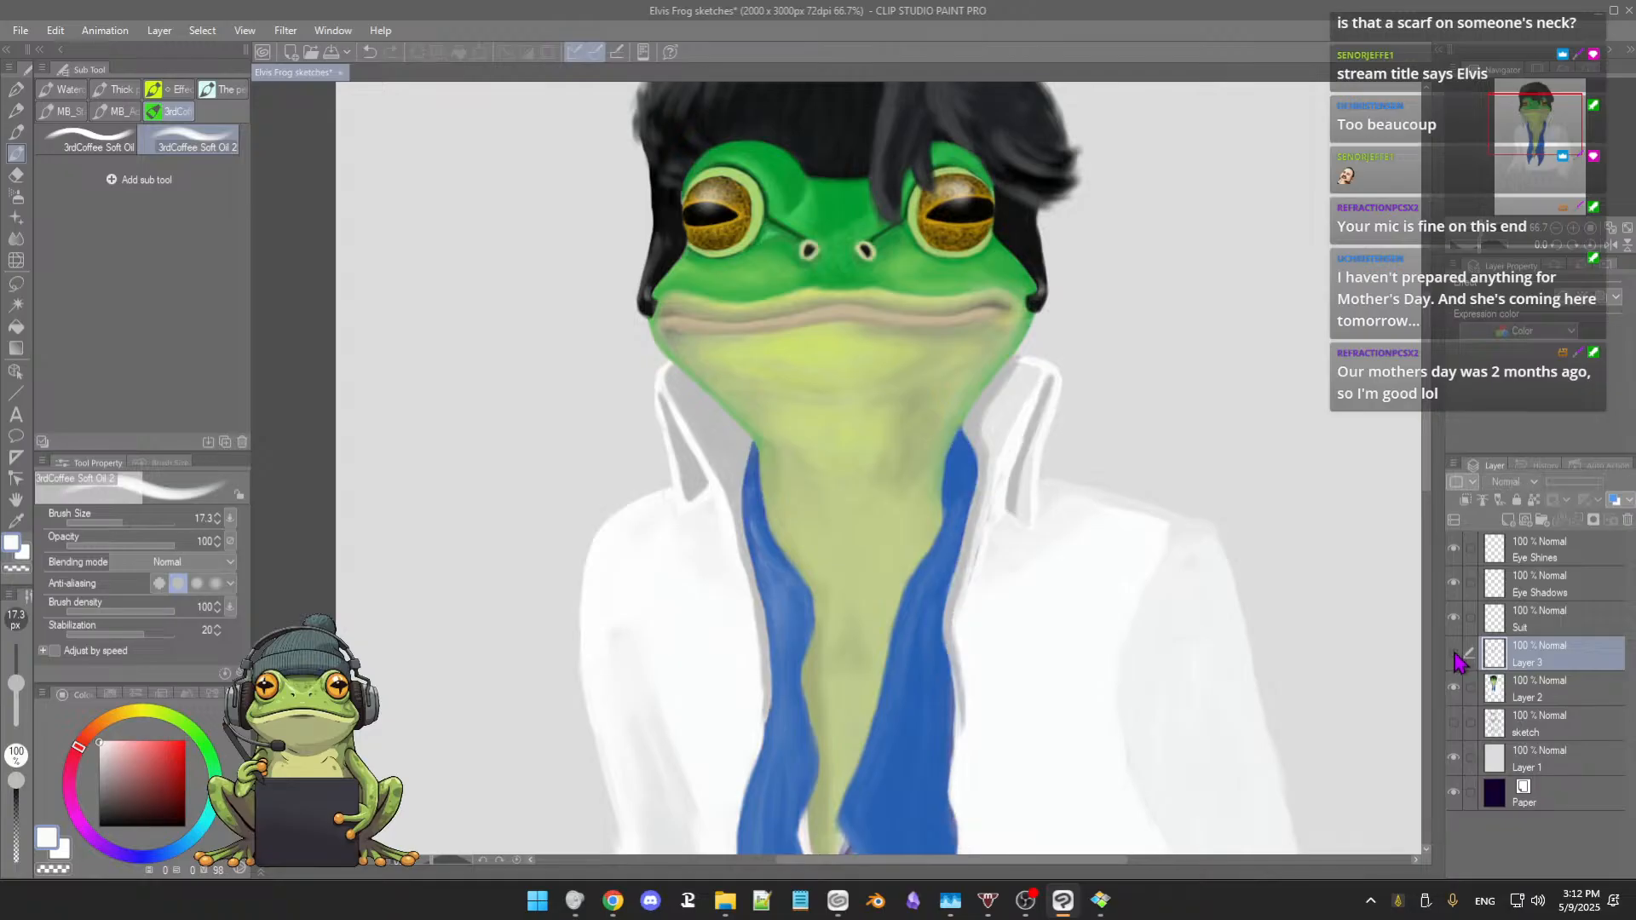
pyautogui.click(1455, 653)
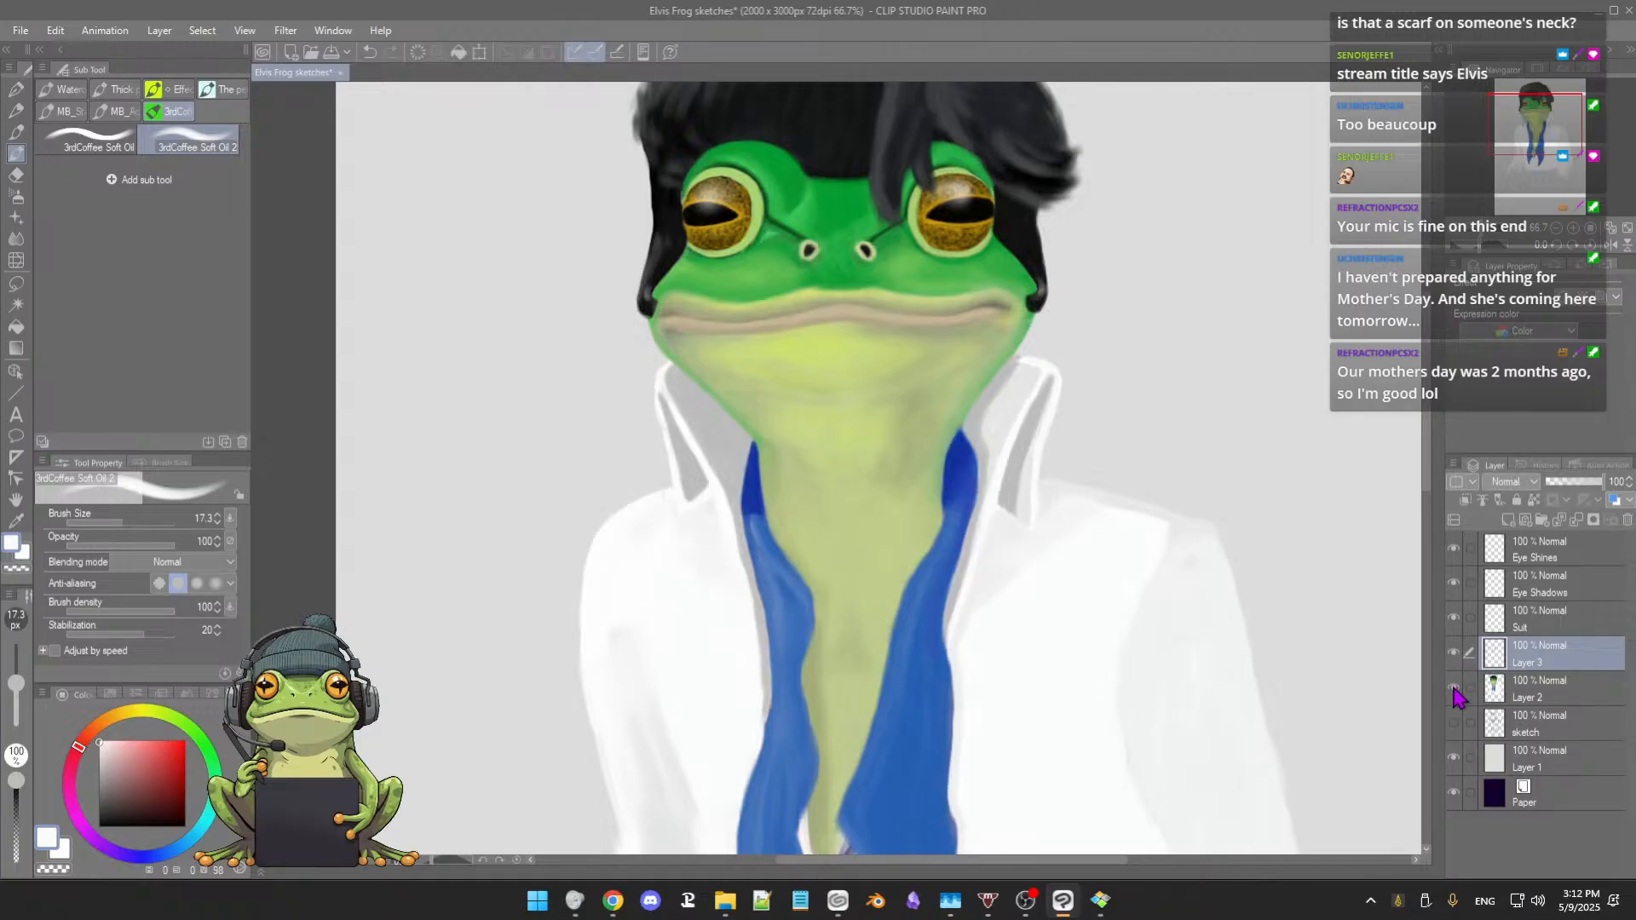
pyautogui.click(1454, 688)
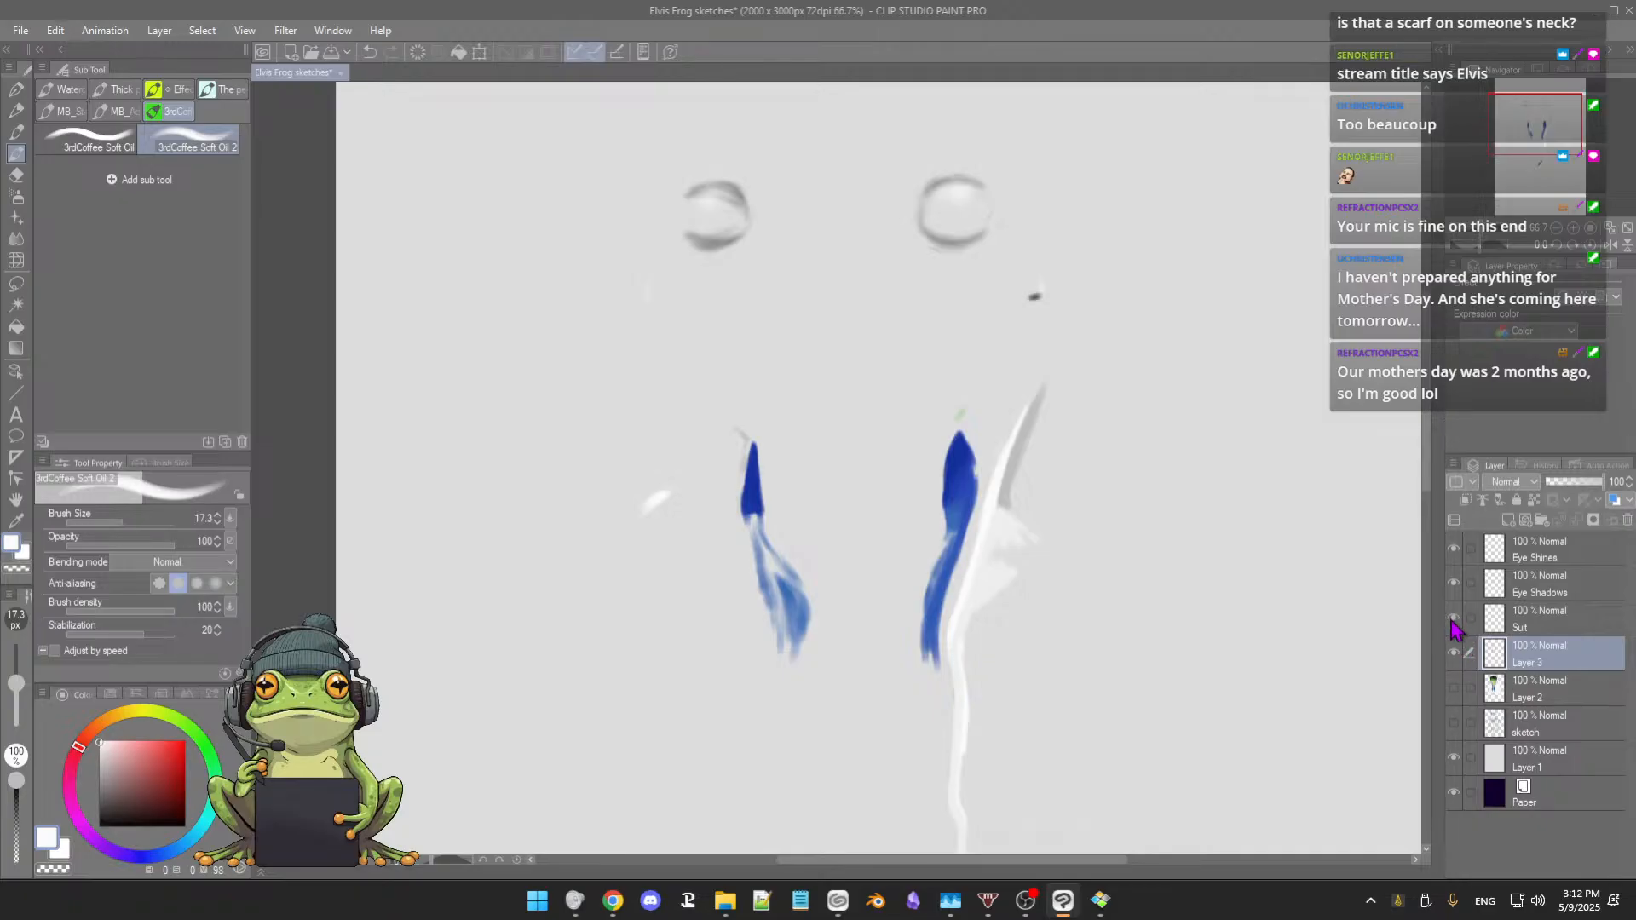
# Step: Check the Suit layer's contents by toggling its visibility and delete the layer
pyautogui.click(1529, 629)
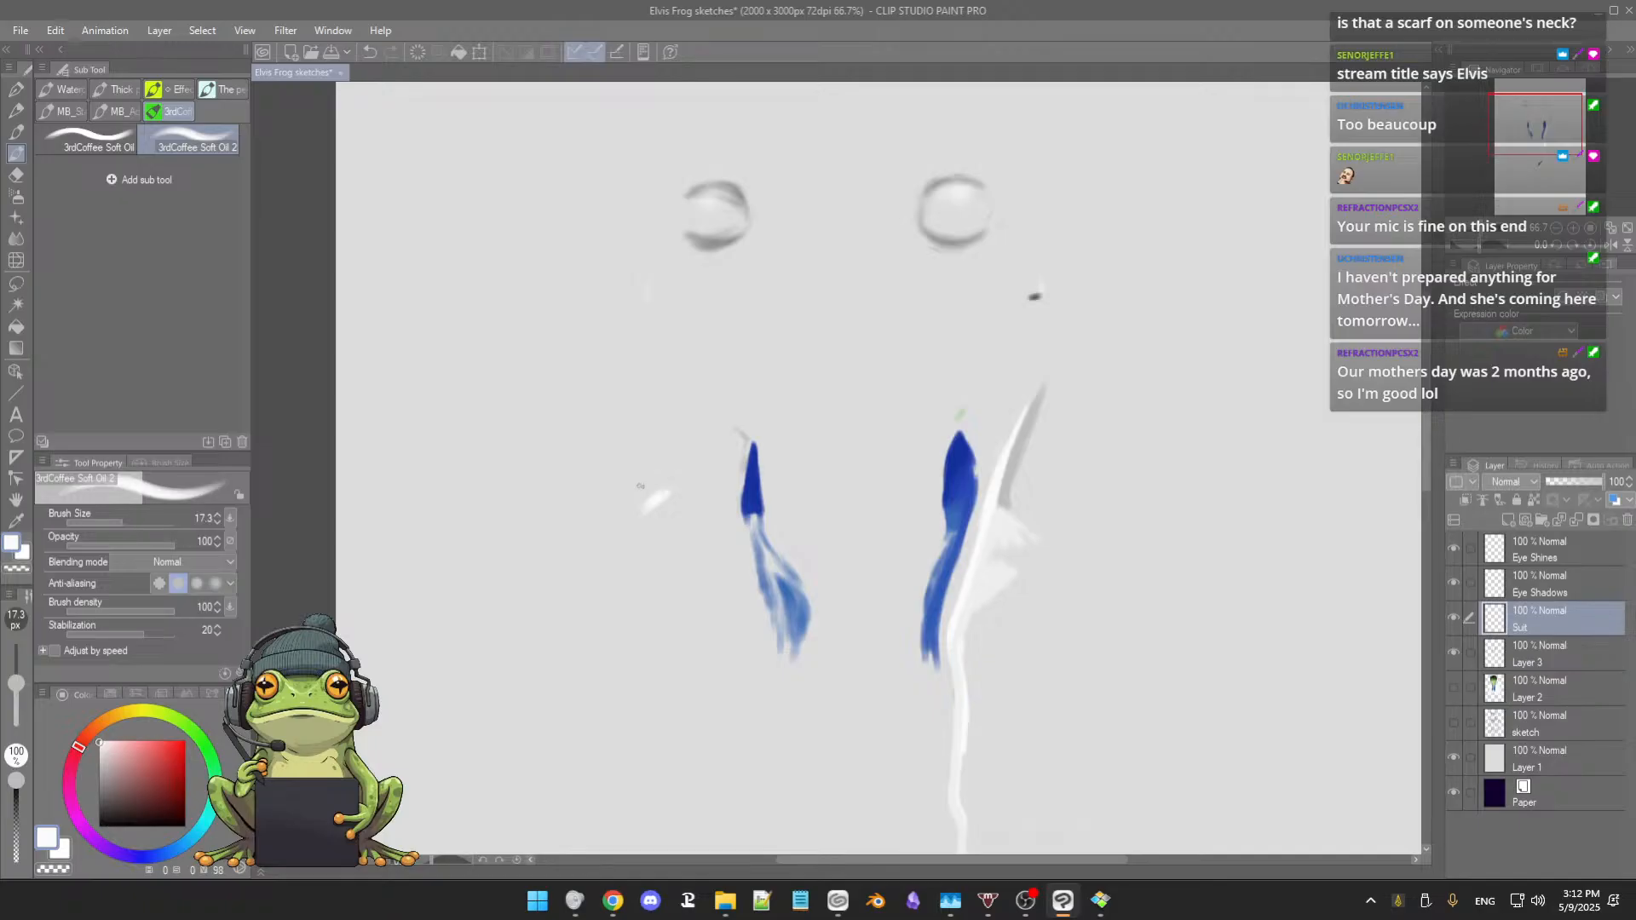
pyautogui.scroll(-3, 1065, 537)
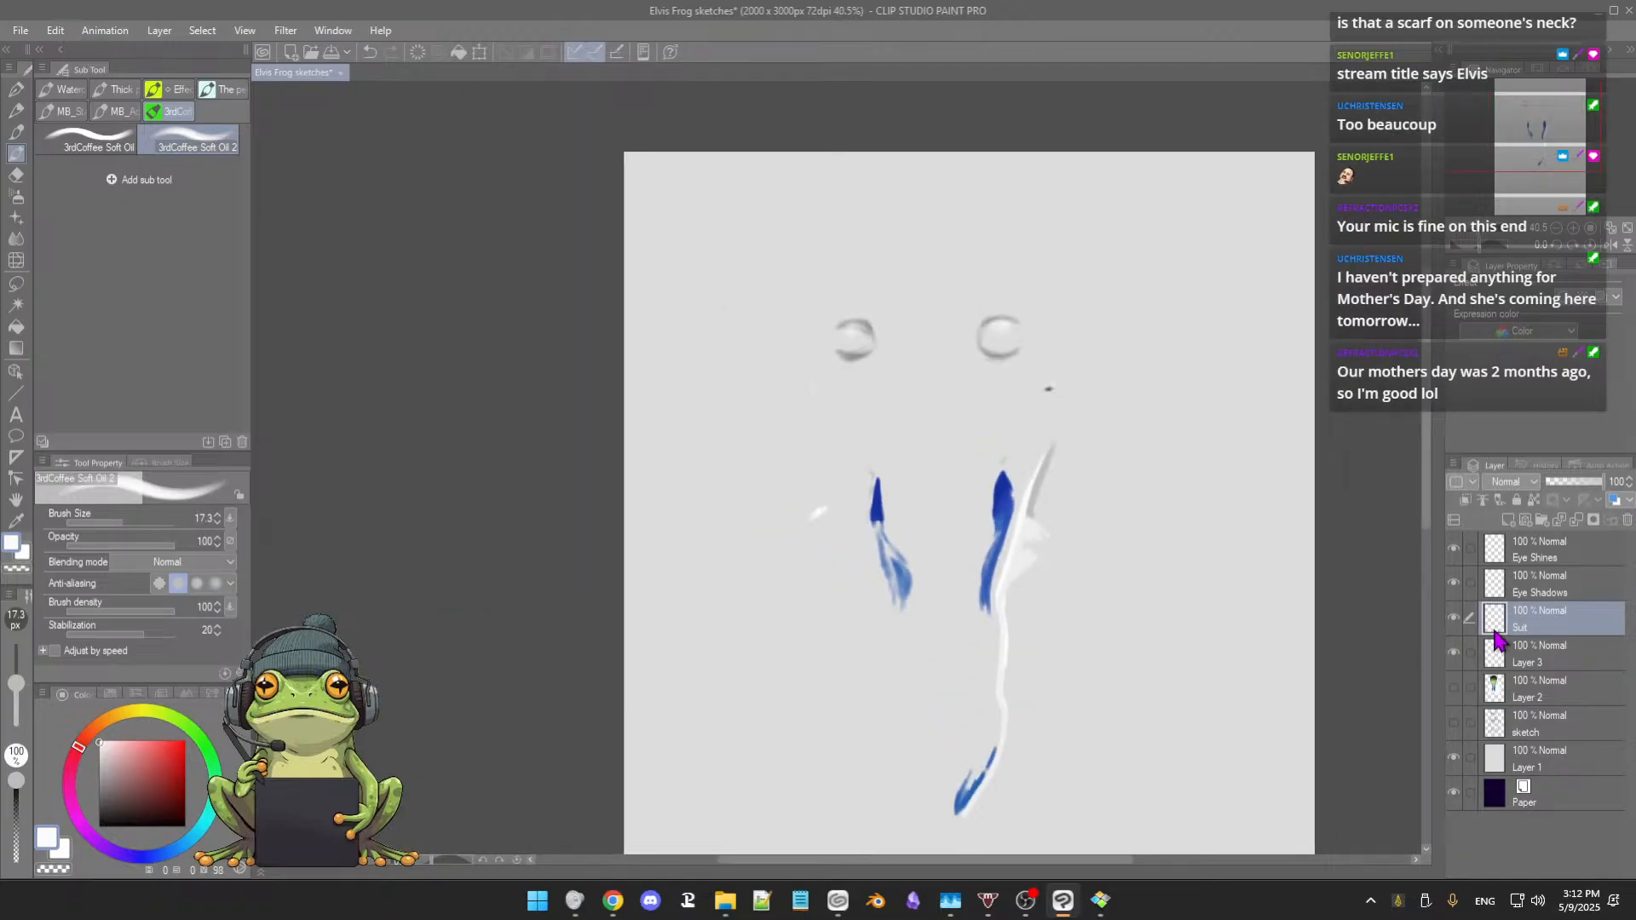
pyautogui.click(1455, 621)
pyautogui.click(1454, 620)
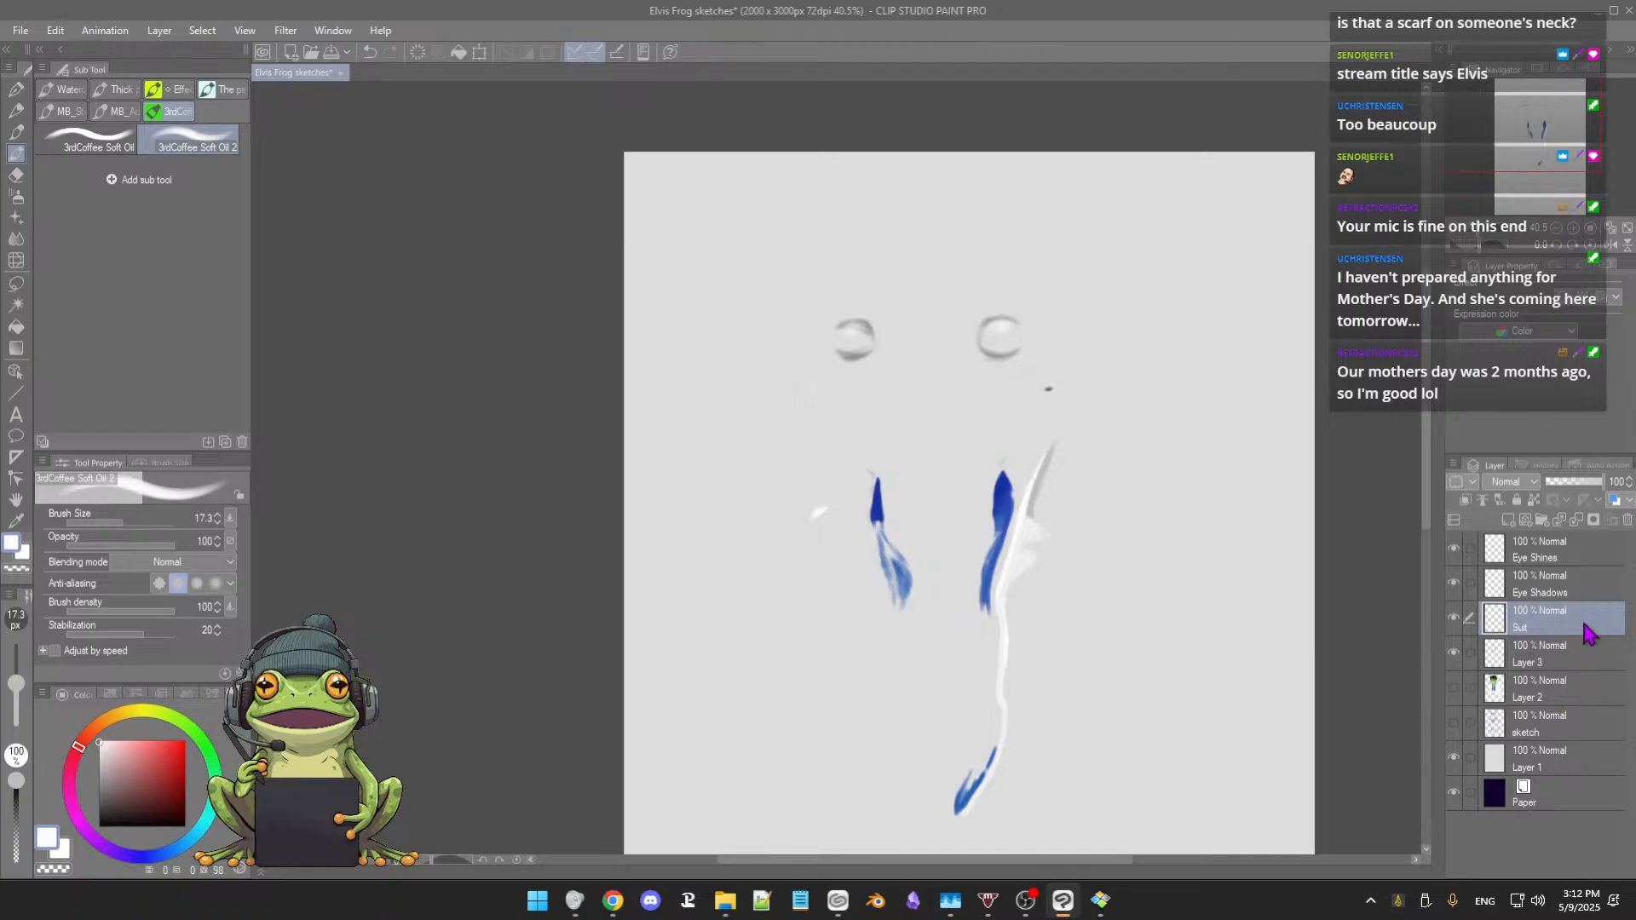
pyautogui.click(1628, 521)
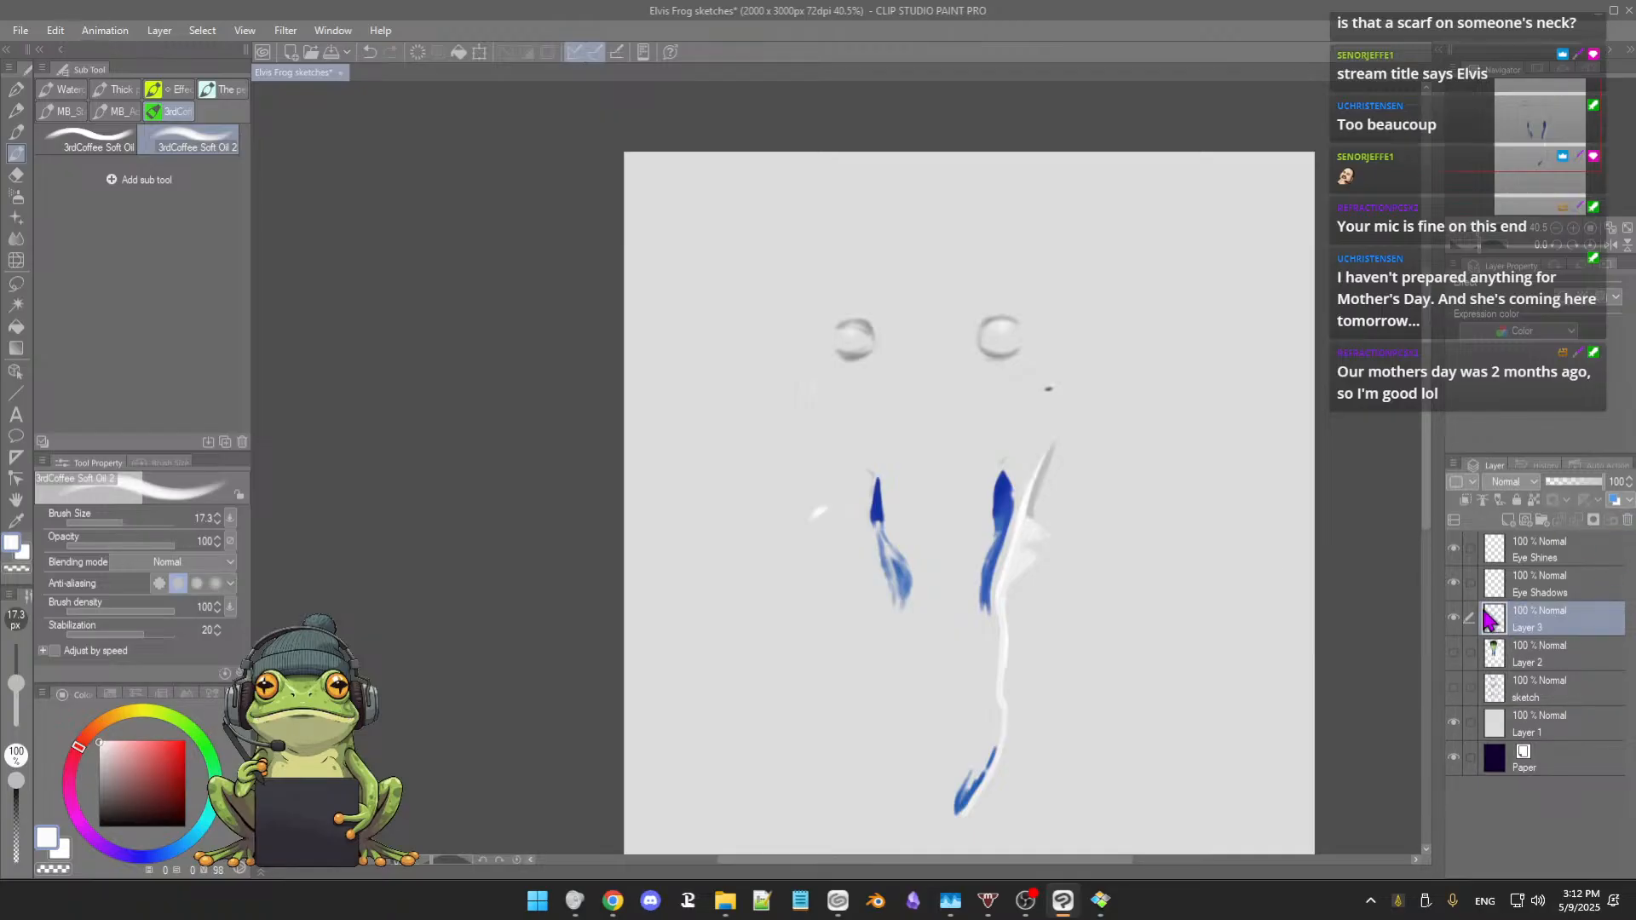
# Step: Check what Layer 3 contributes on its own and make Layer 2 visible again
pyautogui.click(1454, 618)
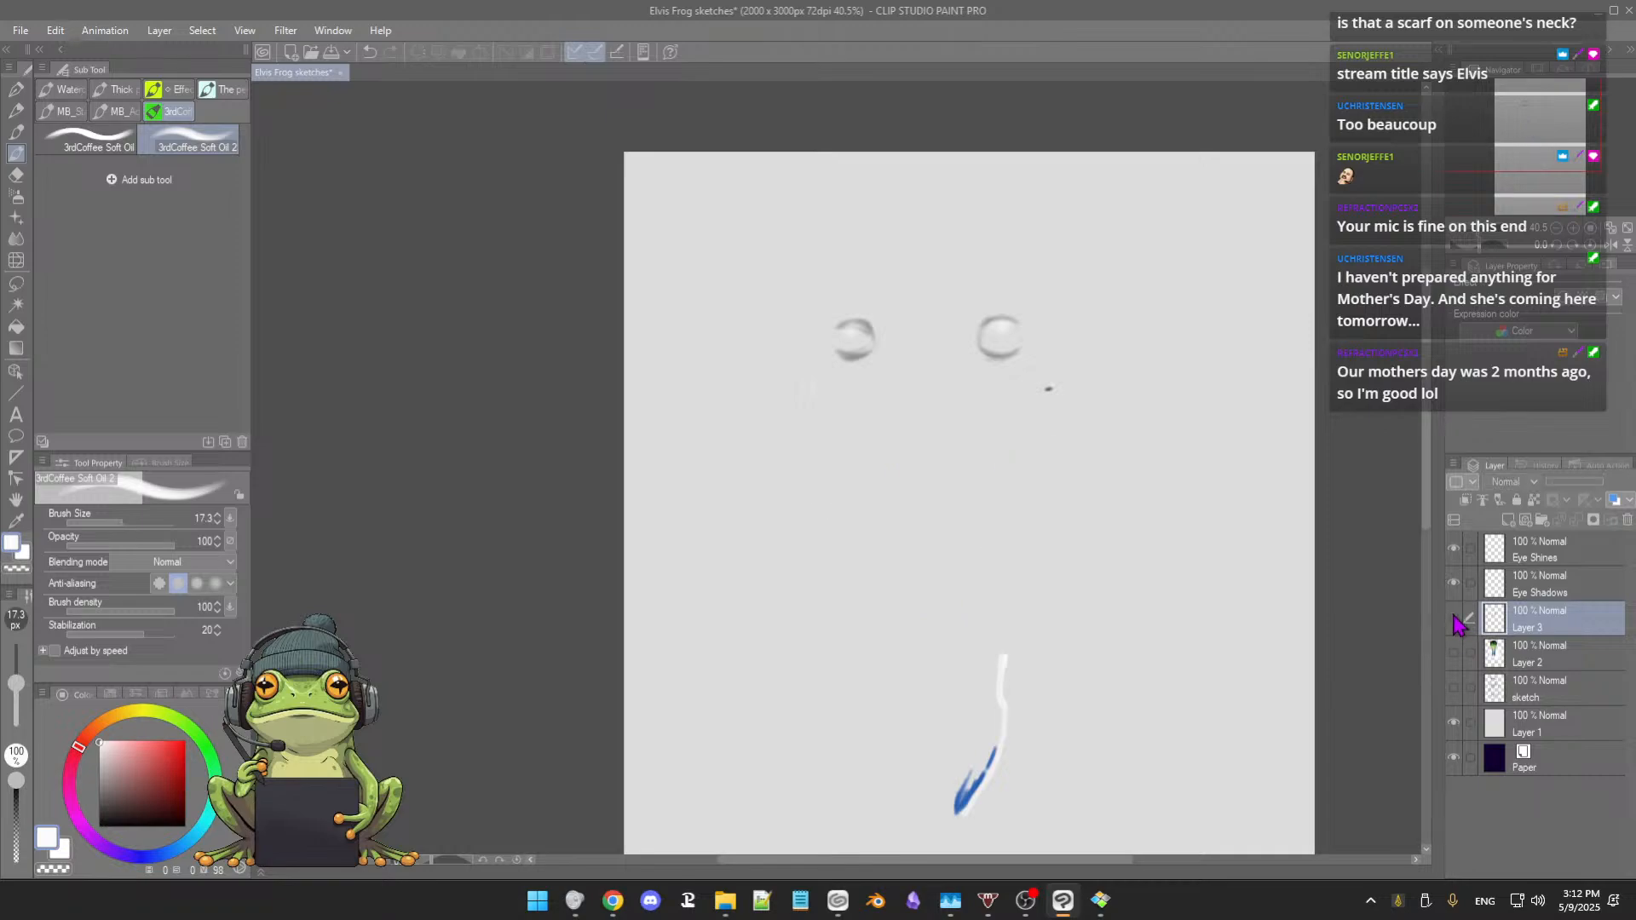
pyautogui.click(1454, 618)
pyautogui.click(1454, 618)
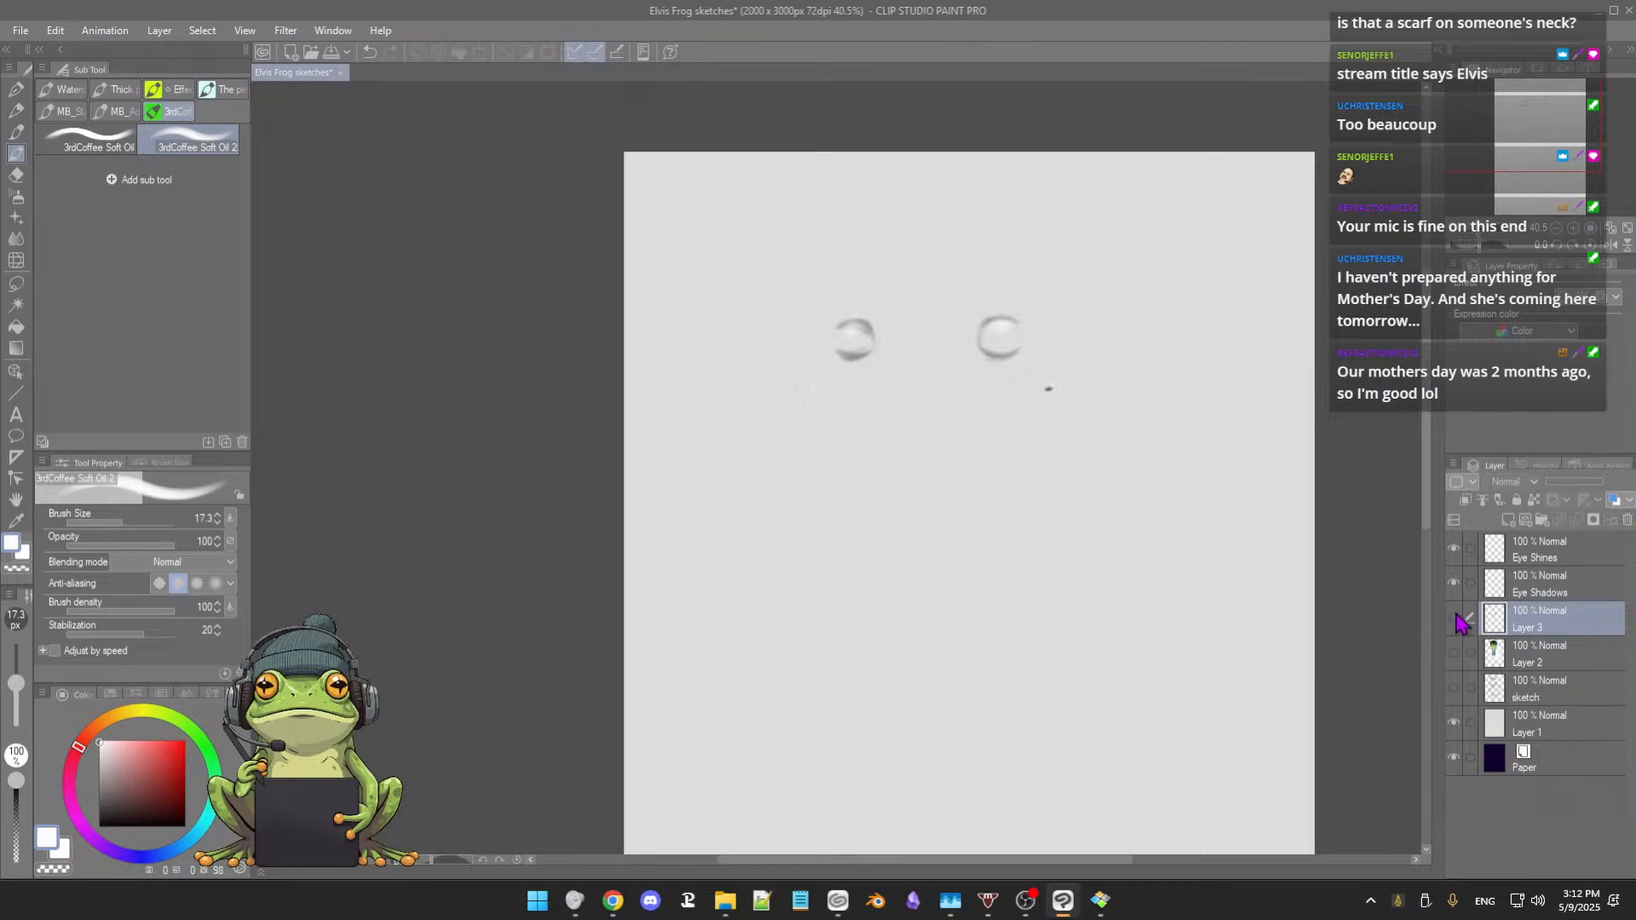
pyautogui.click(1454, 618)
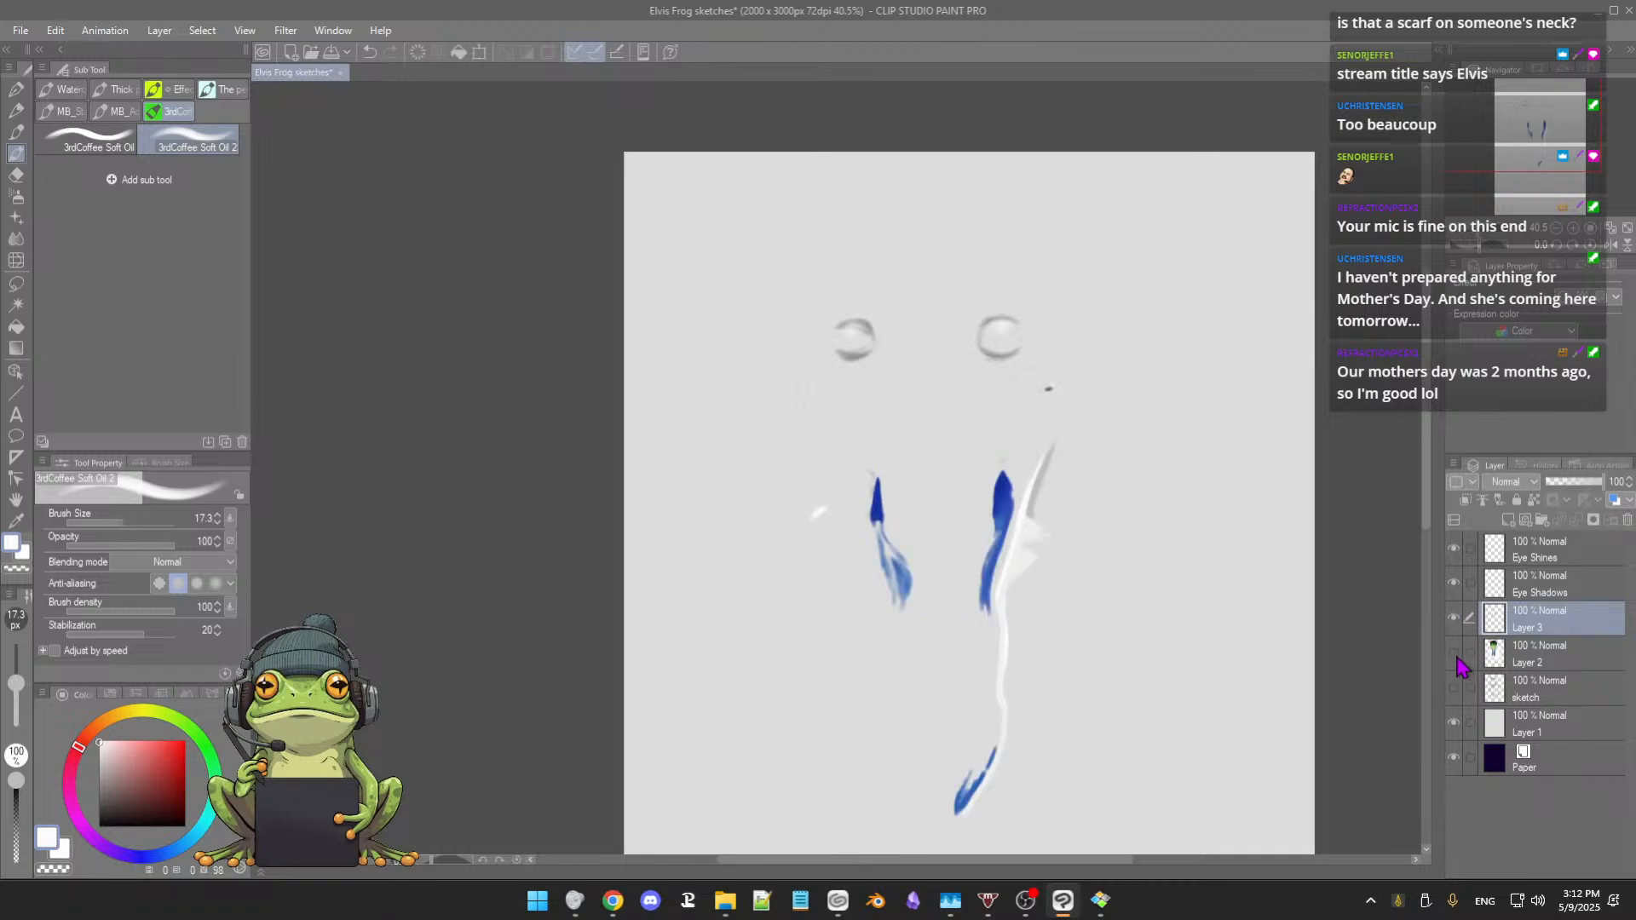
pyautogui.click(1455, 653)
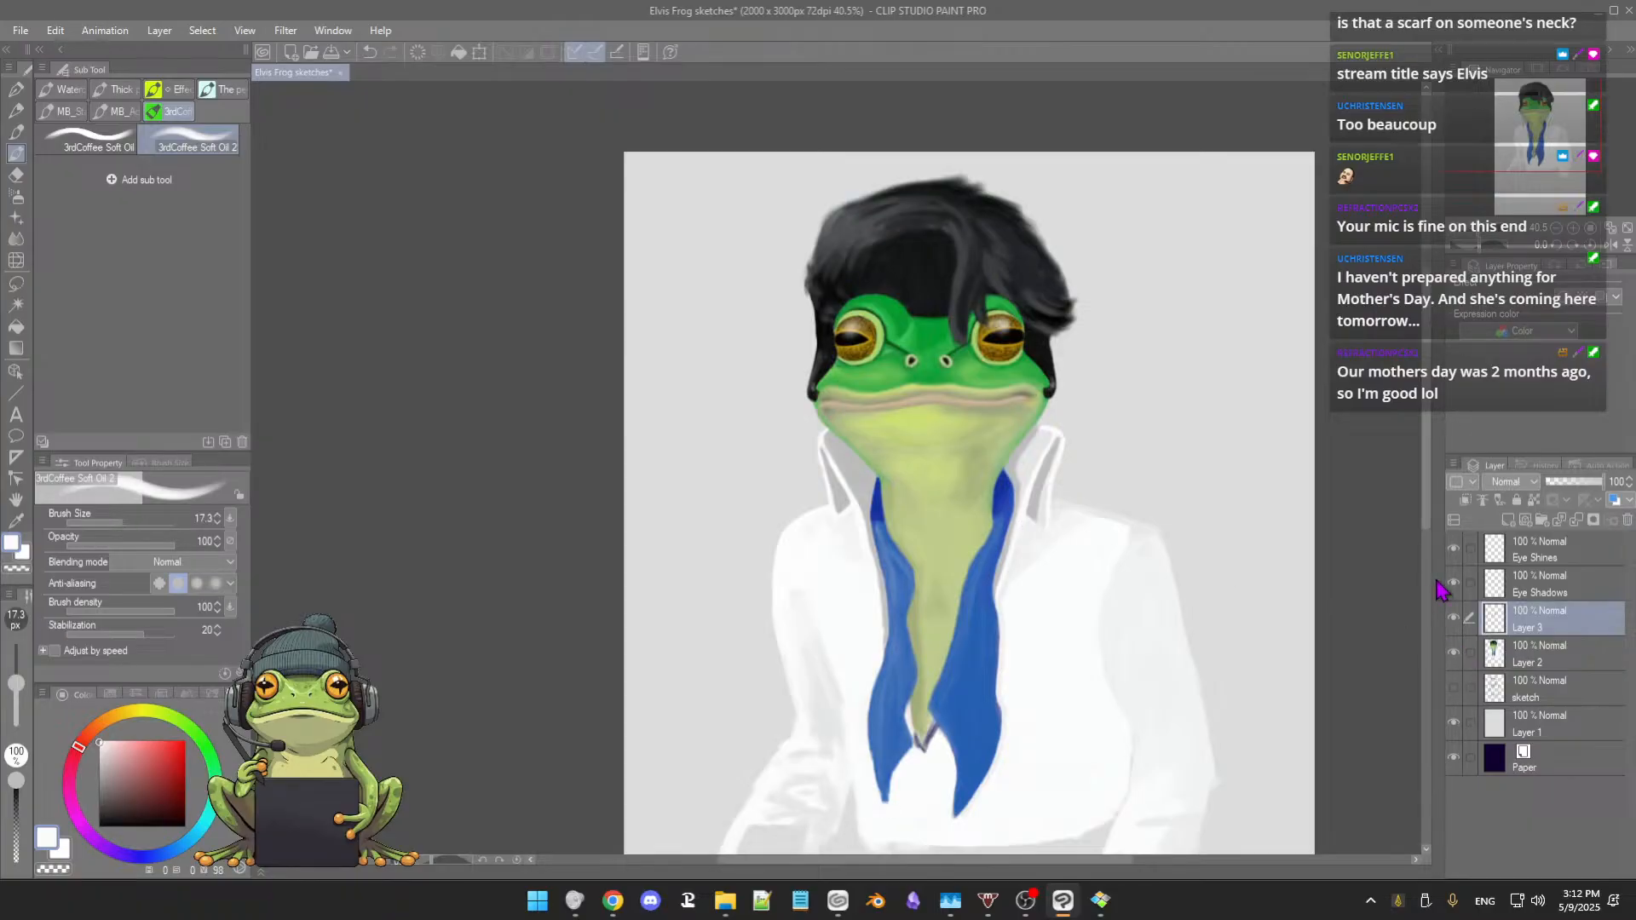
# Step: Compare the whole portrait with and without the scarf and collar shading on Layer 3
pyautogui.click(1454, 618)
pyautogui.click(1454, 619)
pyautogui.click(1454, 619)
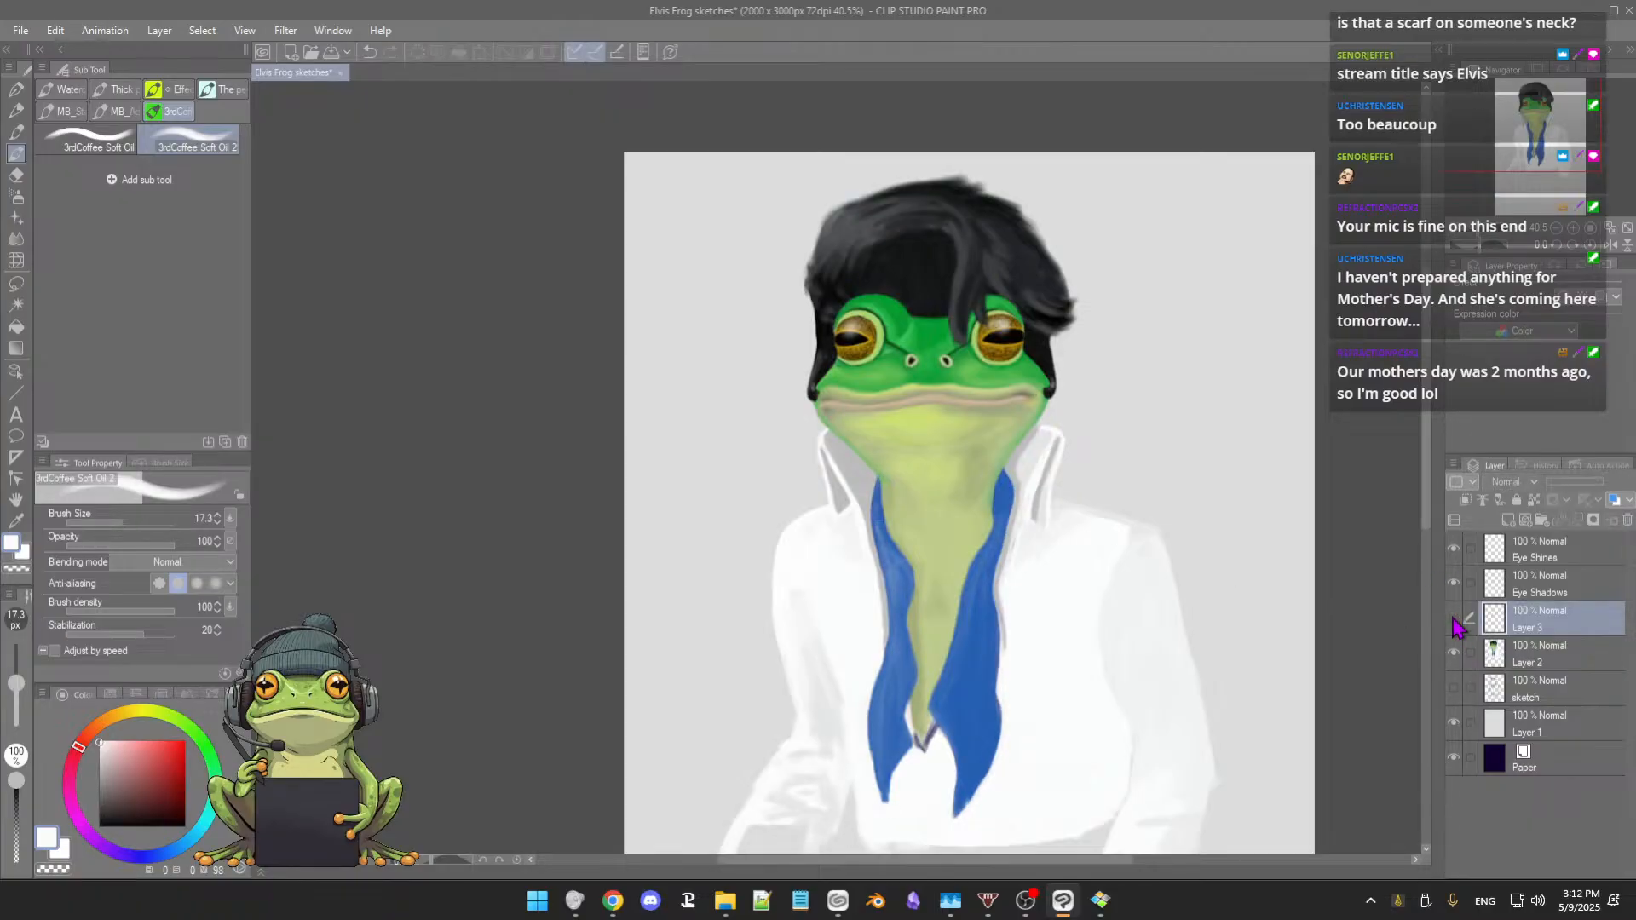
pyautogui.click(1454, 619)
pyautogui.click(1454, 618)
pyautogui.click(1454, 620)
pyautogui.click(1454, 619)
pyautogui.click(1454, 620)
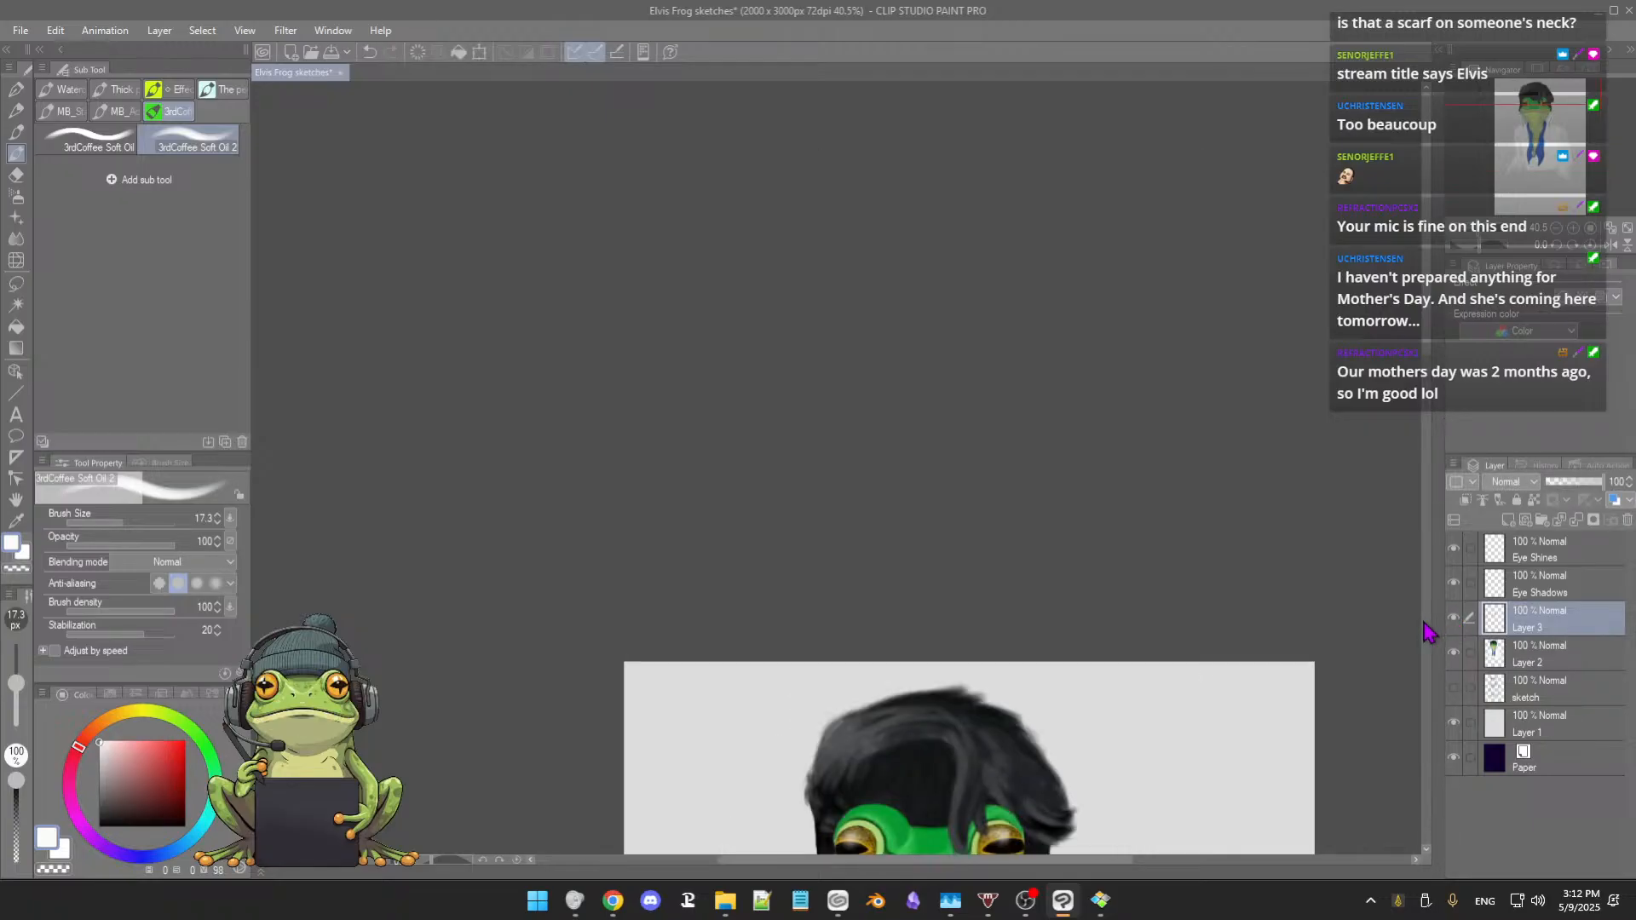
pyautogui.scroll(-3, 1299, 665)
pyautogui.moveTo(1248, 683)
pyautogui.mouseDown()
pyautogui.moveTo(1130, 255)
pyautogui.moveTo(1108, 445)
pyautogui.moveTo(1034, 497)
pyautogui.moveTo(1093, 627)
pyautogui.mouseUp()
pyautogui.scroll(2, 1267, 524)
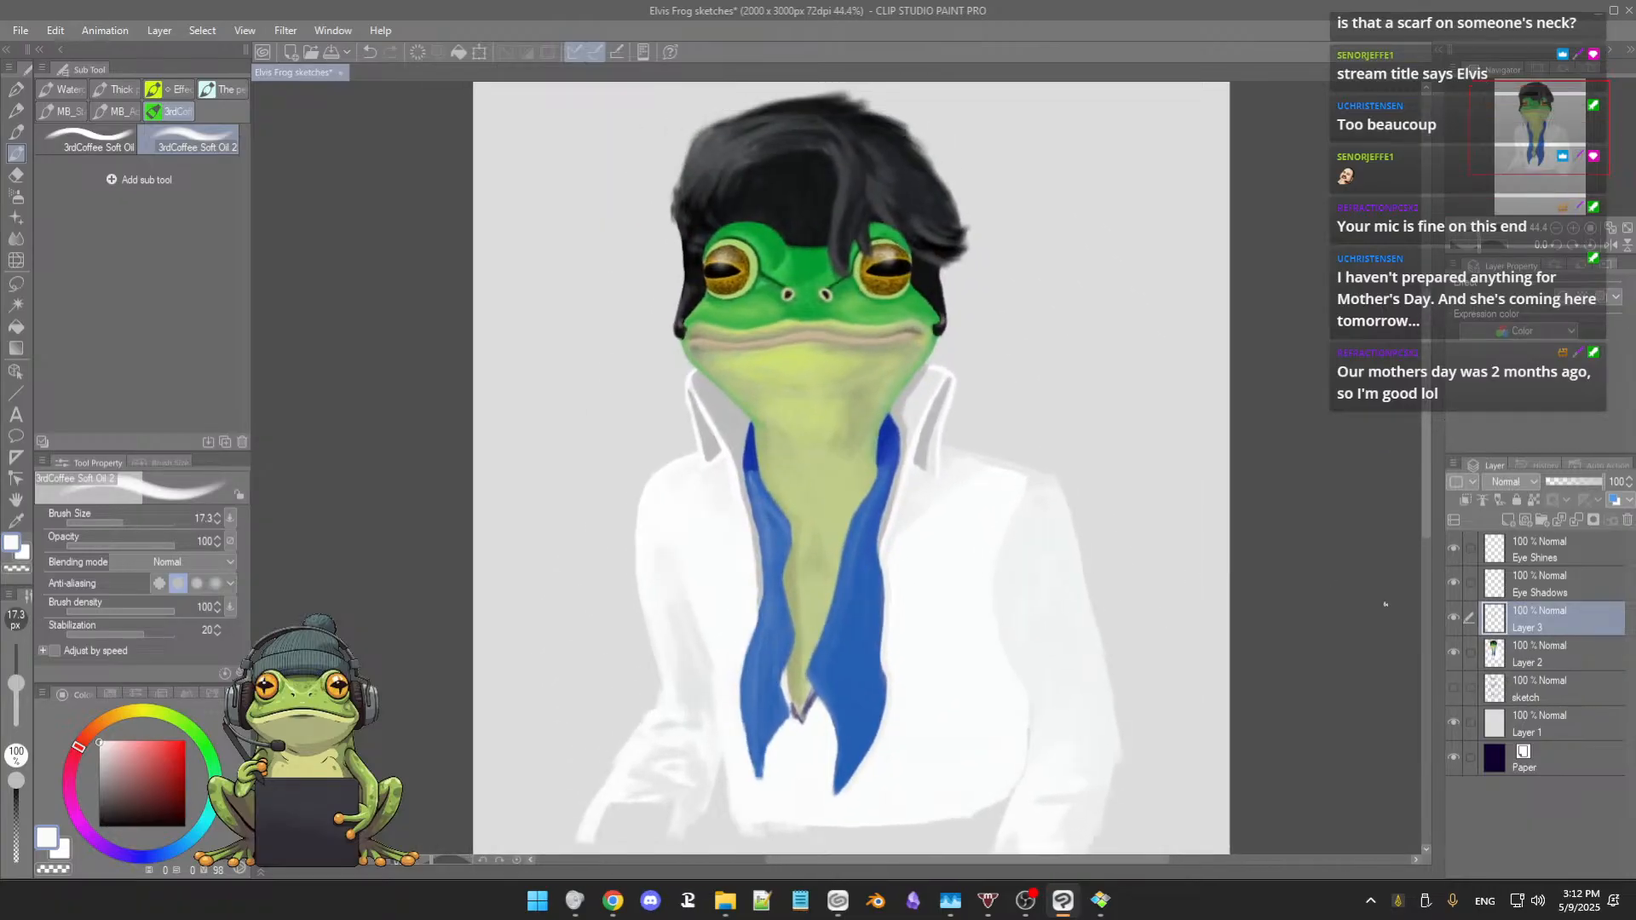
pyautogui.click(1454, 653)
pyautogui.click(1453, 653)
pyautogui.click(1454, 621)
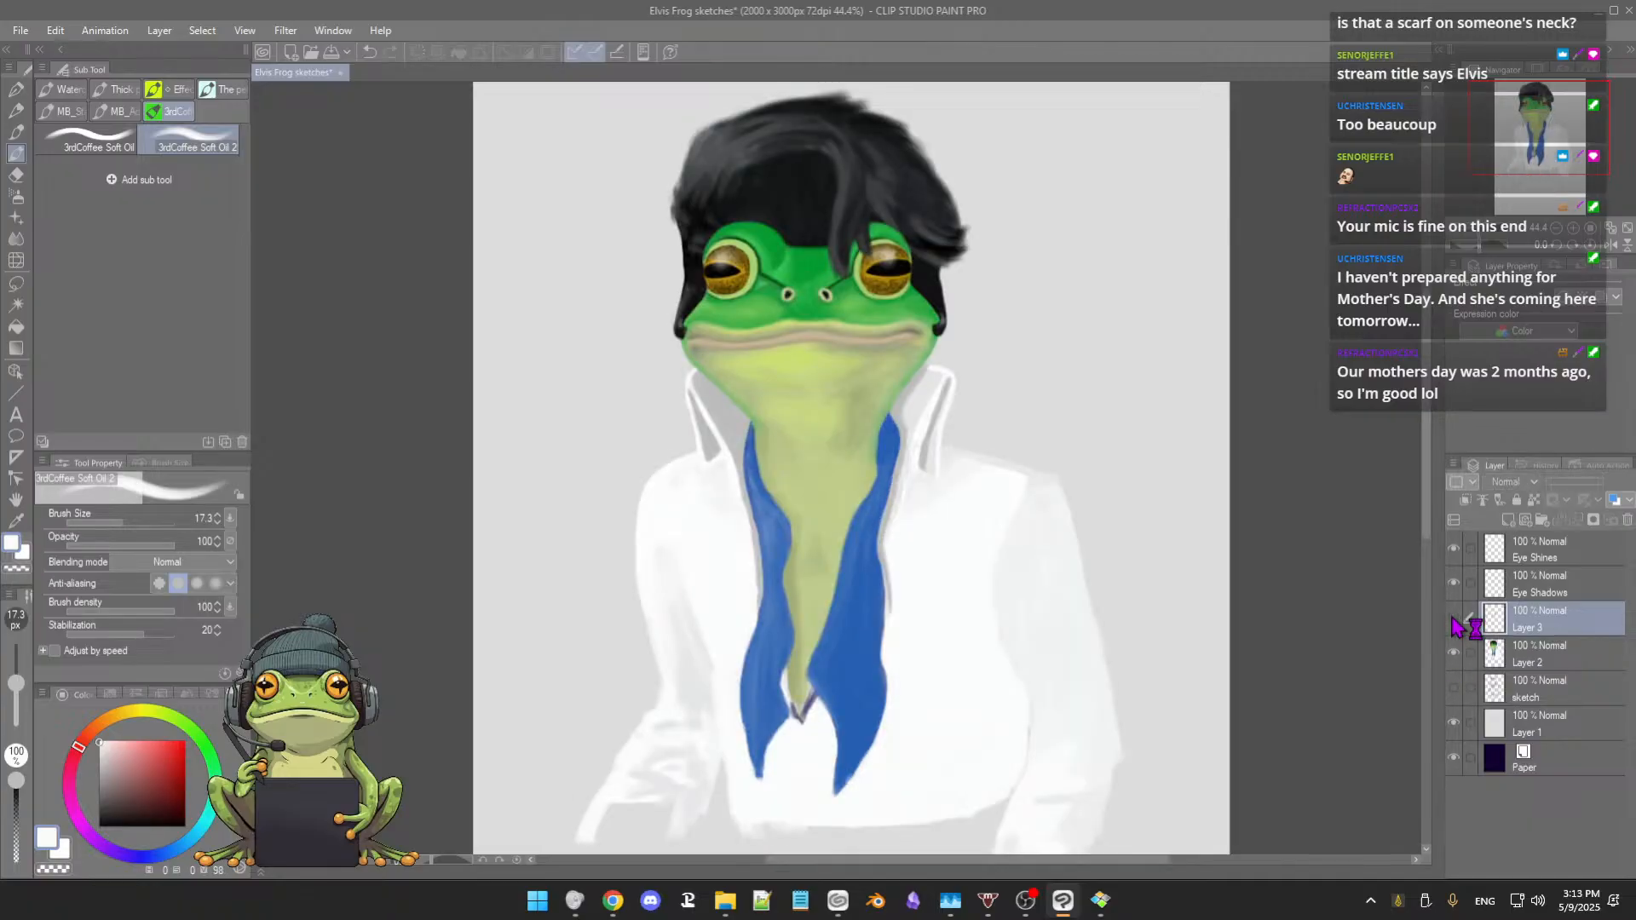
pyautogui.click(1454, 622)
pyautogui.click(1454, 622)
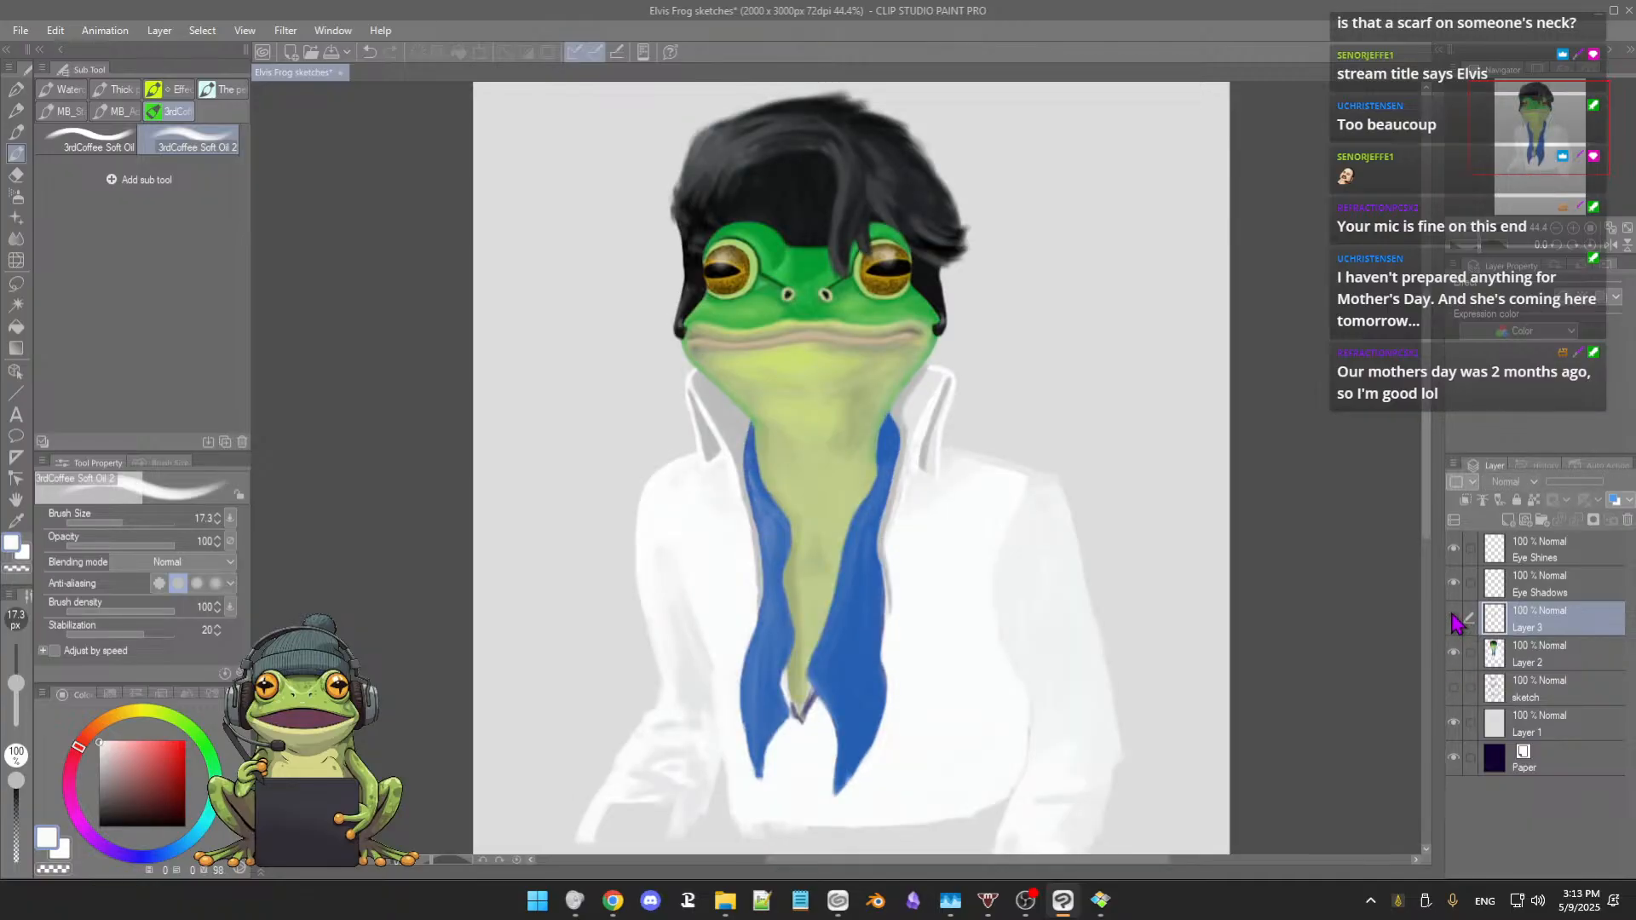
pyautogui.click(1453, 622)
pyautogui.click(1454, 622)
pyautogui.click(1453, 622)
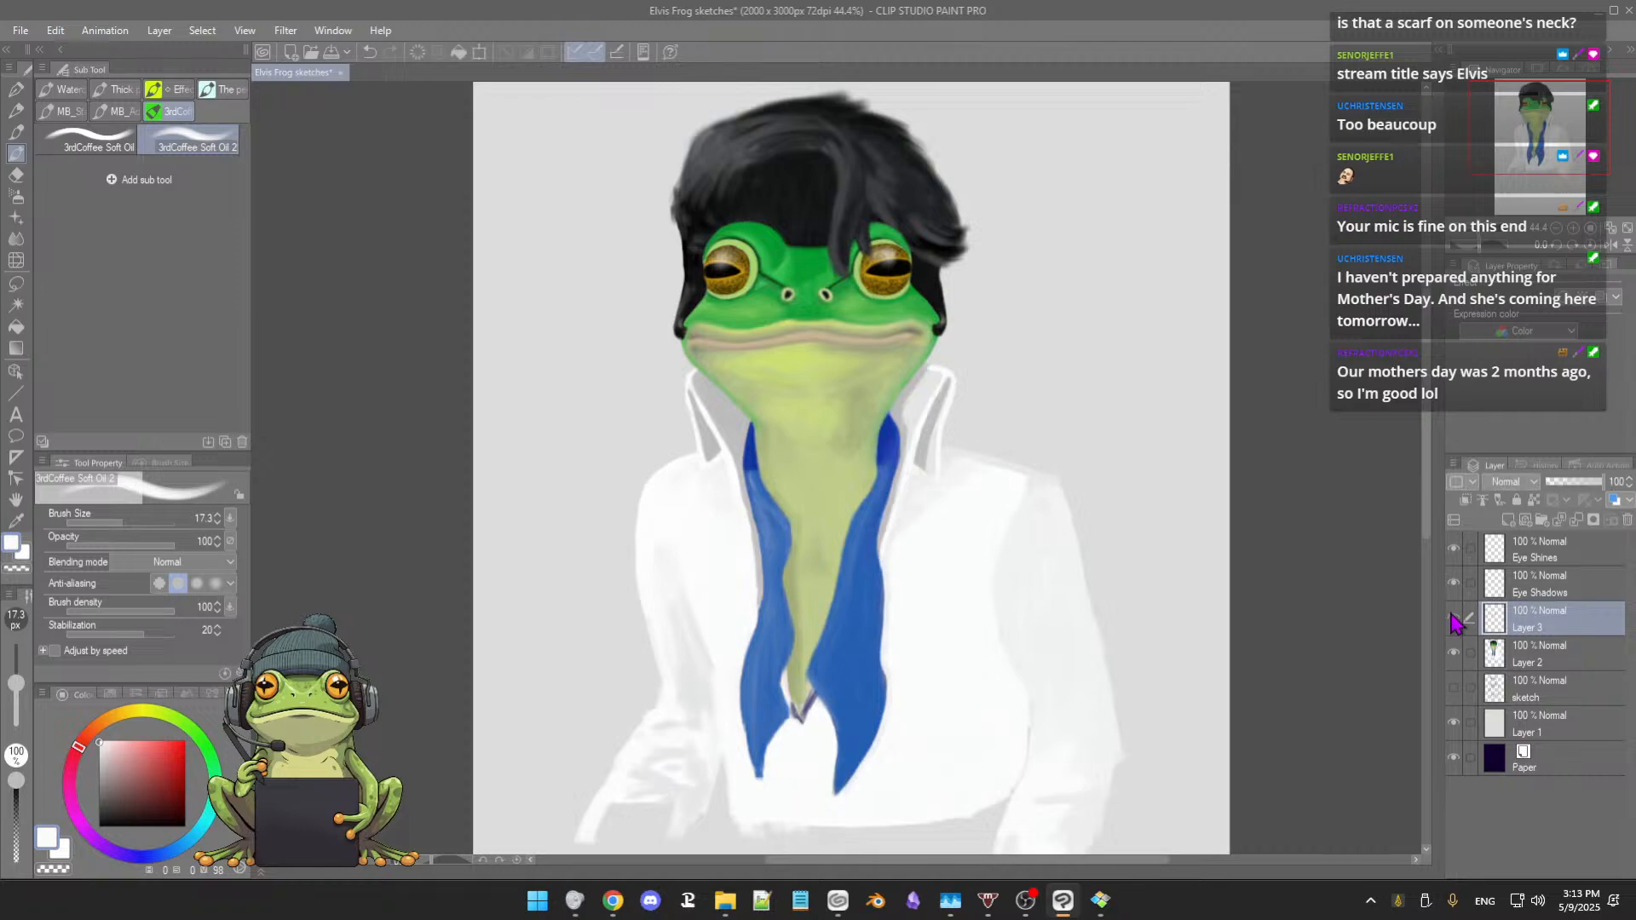
pyautogui.click(1454, 623)
pyautogui.click(1454, 623)
# Step: Smooth the inner face of the right collar with sampled whites and light greys at brush size 17.3
pyautogui.scroll(3, 933, 538)
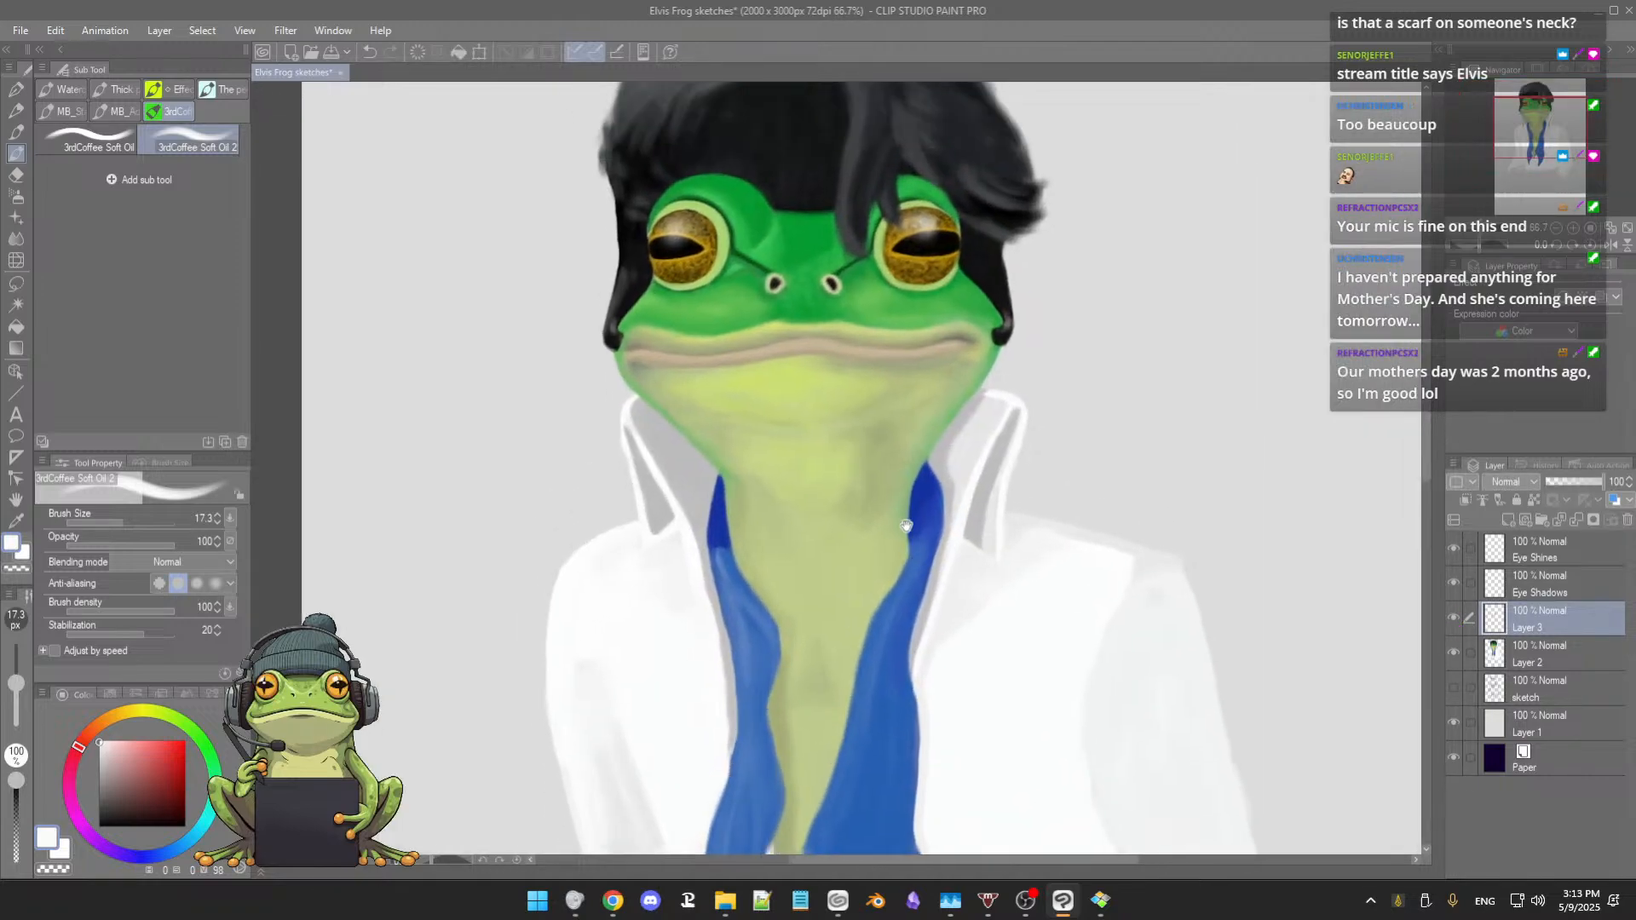
pyautogui.moveTo(907, 526); pyautogui.dragTo(905, 568)
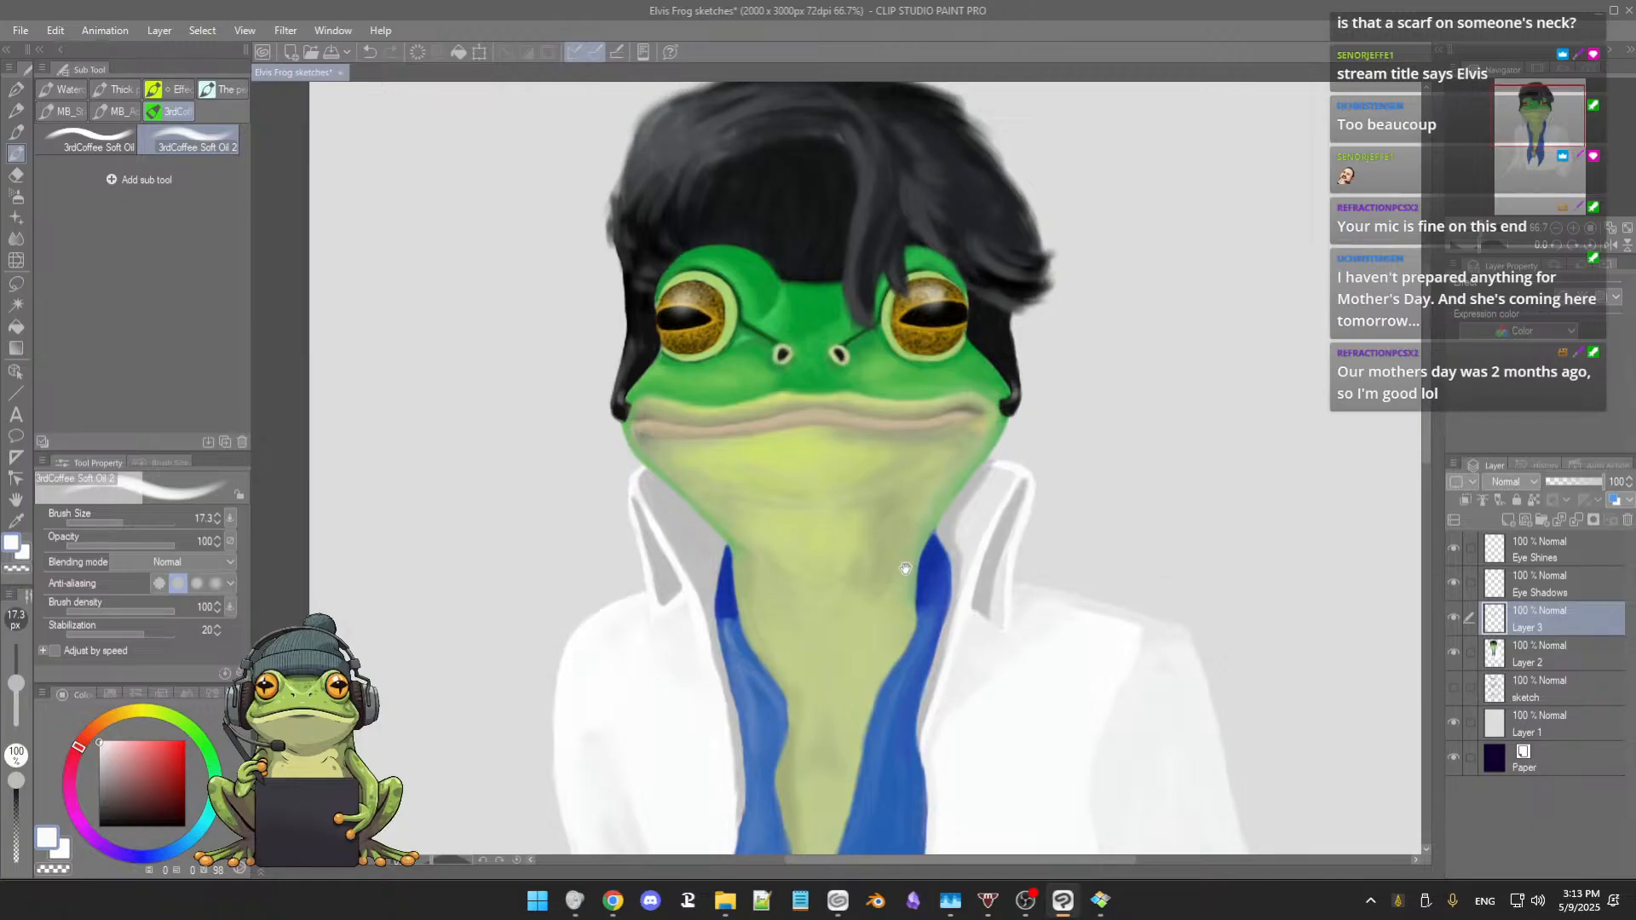
pyautogui.scroll(4, 923, 554)
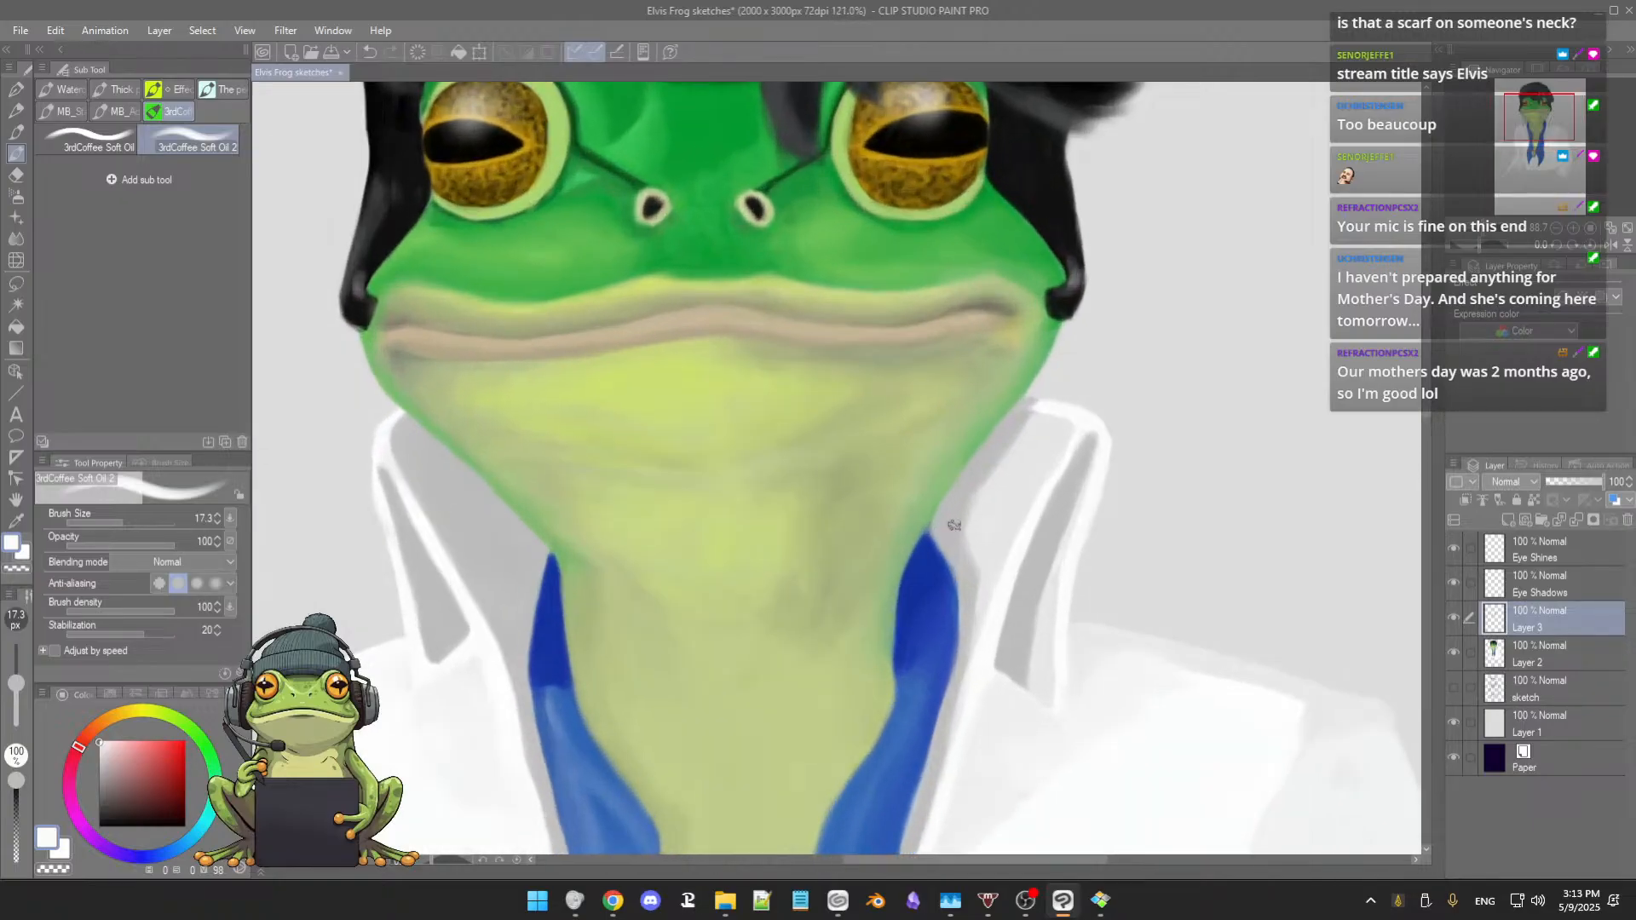
pyautogui.keyDown('alt'); pyautogui.click(1025, 461); pyautogui.keyUp('alt')
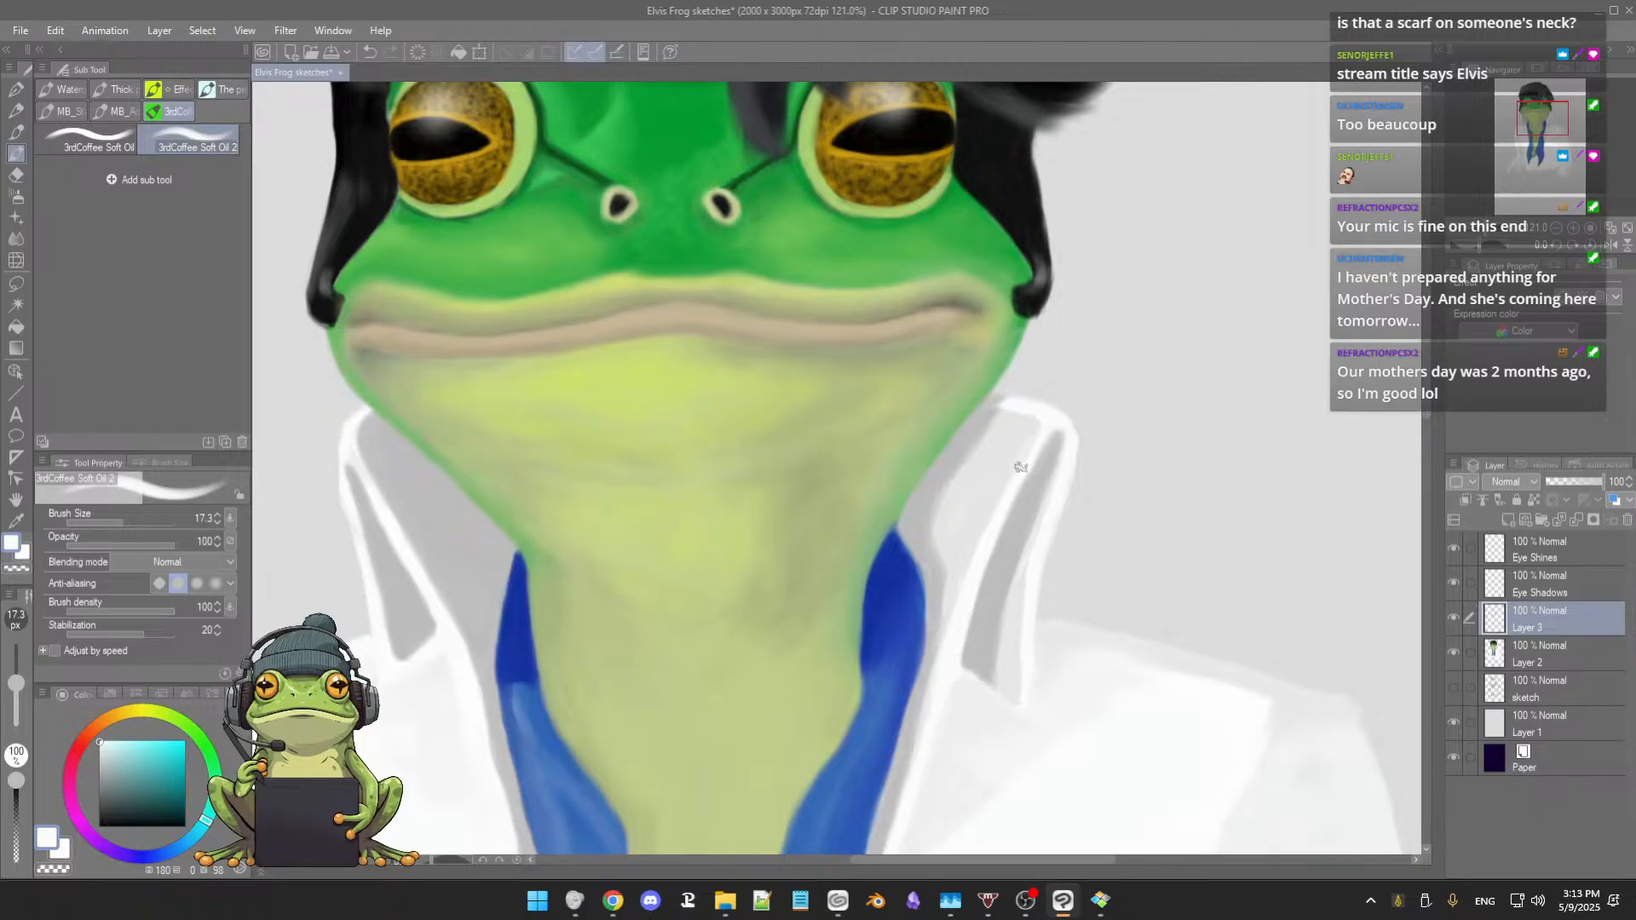
pyautogui.keyDown('alt'); pyautogui.click(1029, 450); pyautogui.keyUp('alt')
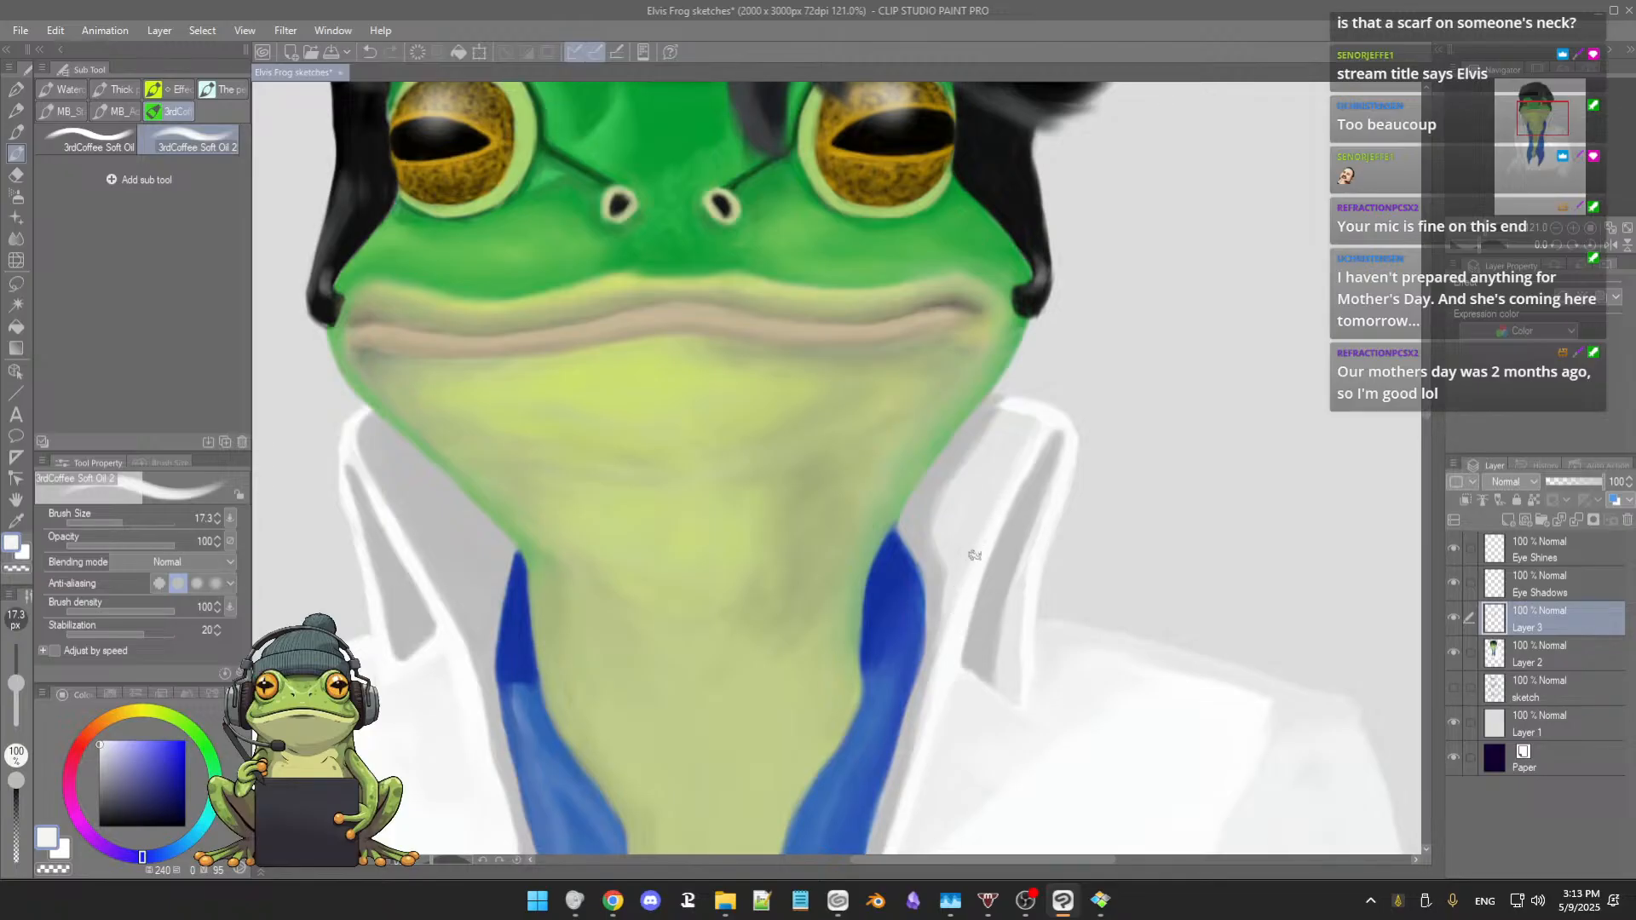
pyautogui.keyDown('alt'); pyautogui.click(949, 613); pyautogui.keyUp('alt')
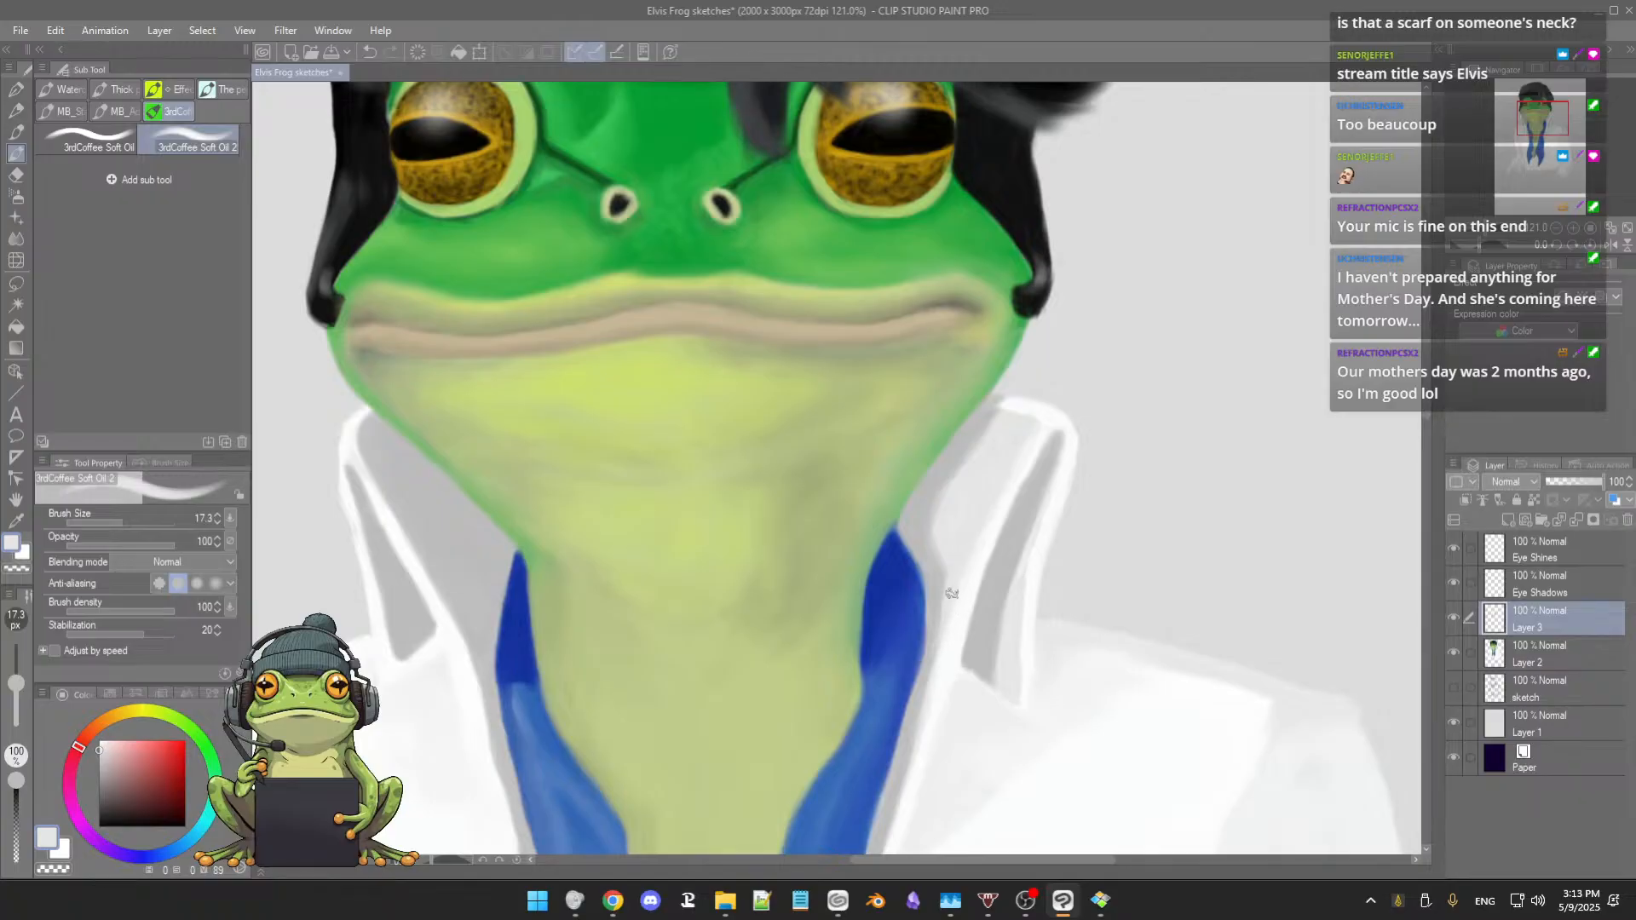
pyautogui.keyDown('alt'); pyautogui.click(950, 592); pyautogui.keyUp('alt')
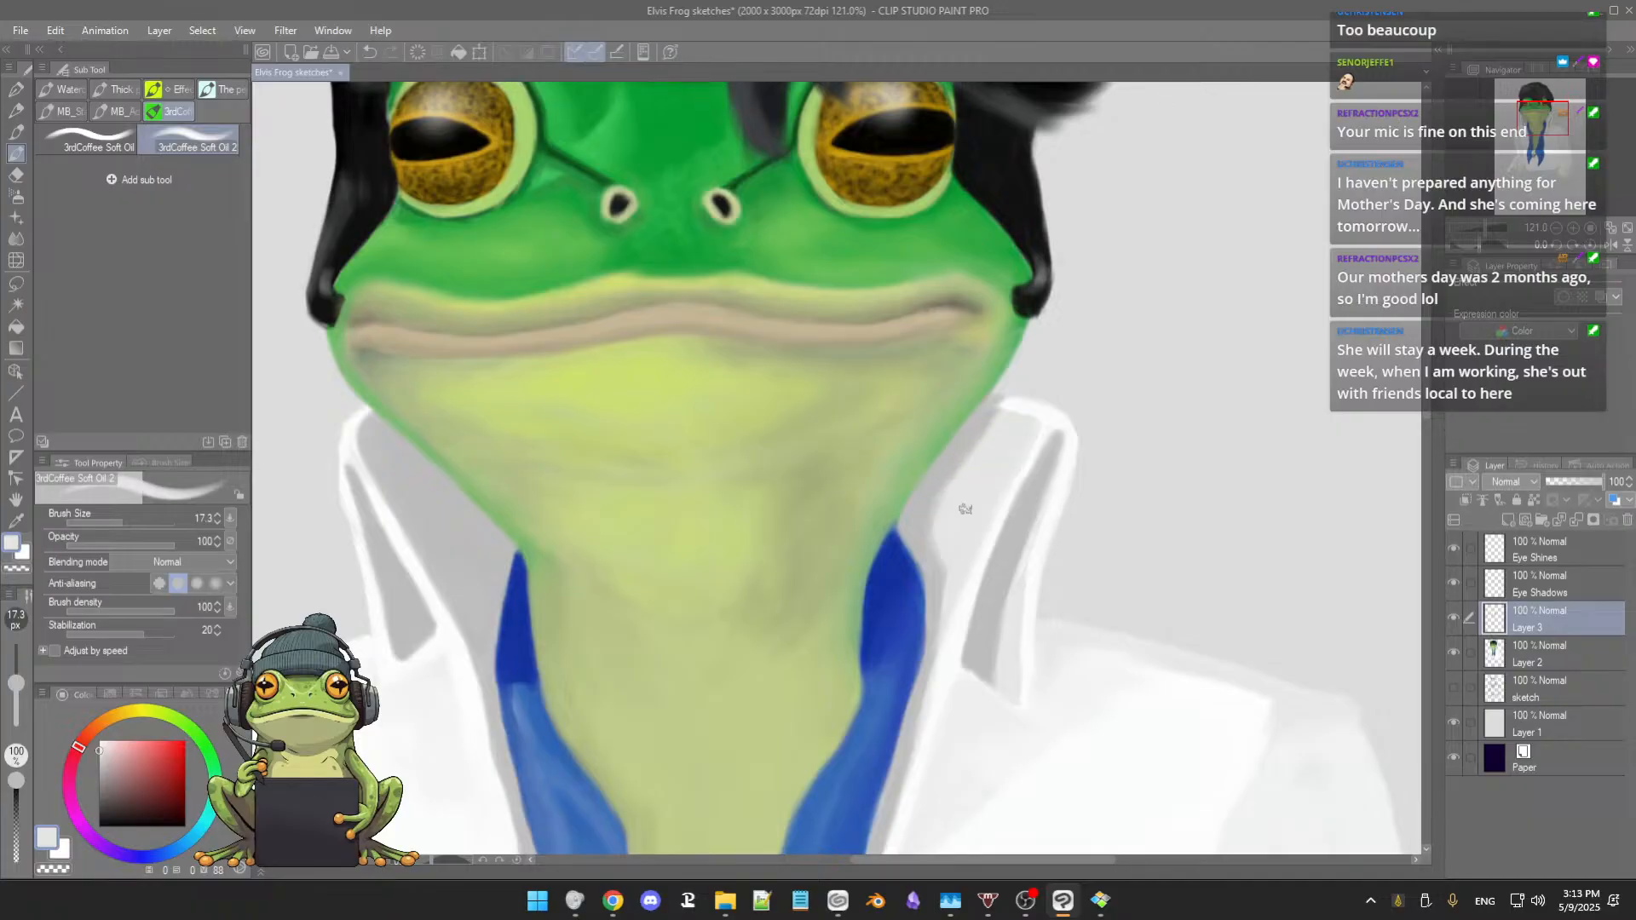
# Step: Brighten the upper inner face of the right collar with sampled collar whites at brush size 27.7
pyautogui.keyDown('alt'); pyautogui.click(1027, 412); pyautogui.keyUp('alt')
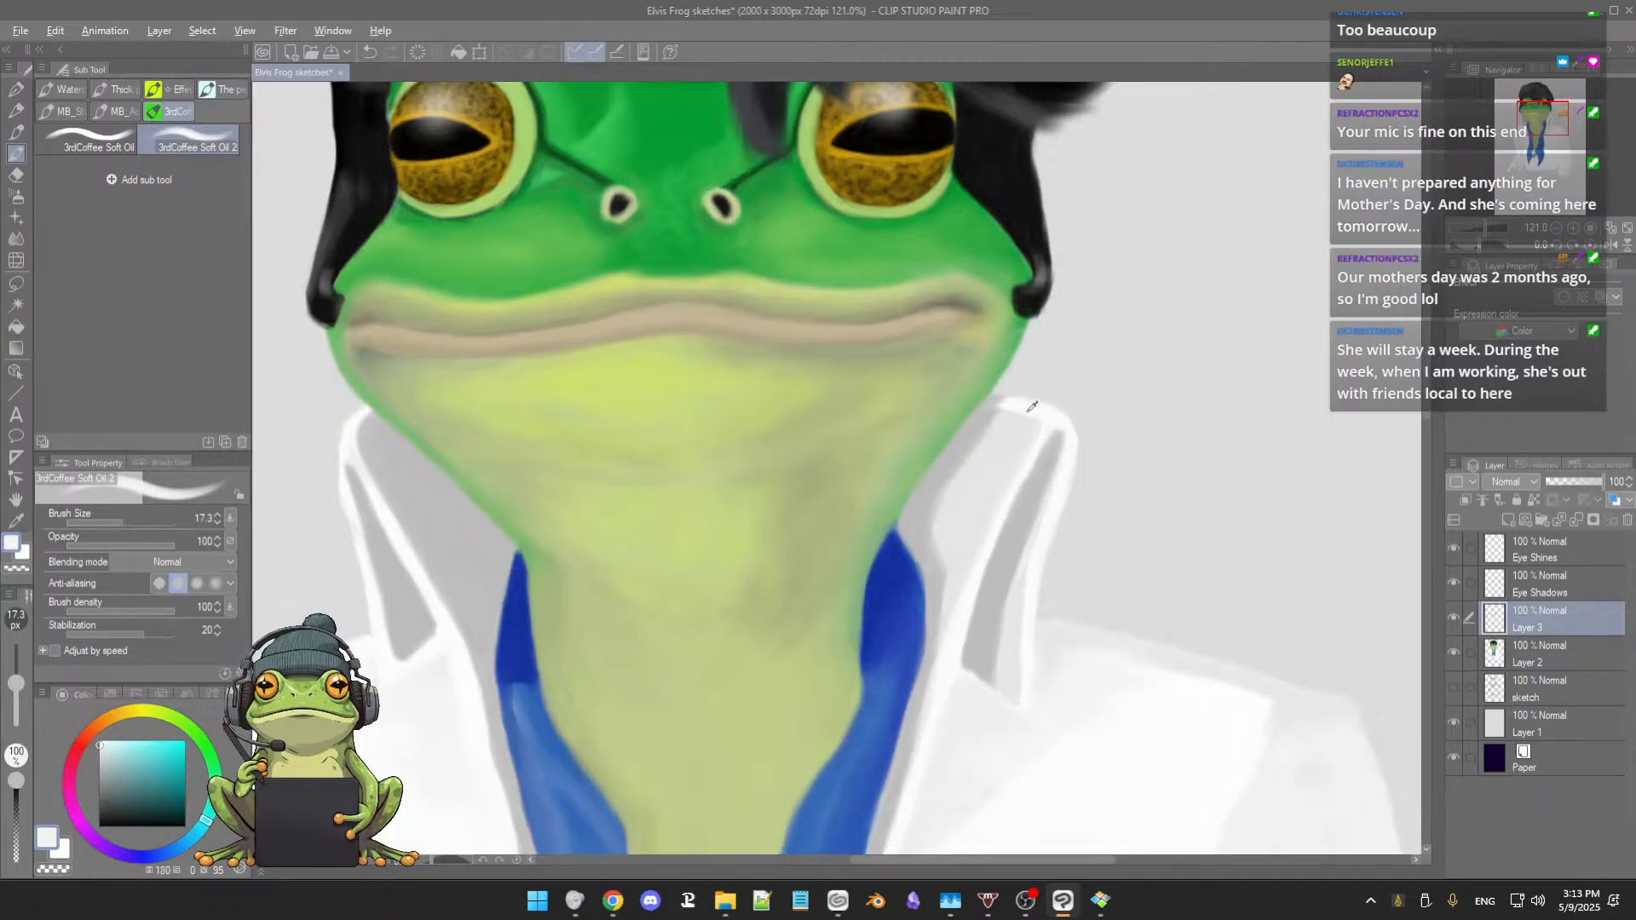
pyautogui.keyDown('alt'); pyautogui.click(1030, 409); pyautogui.keyUp('alt')
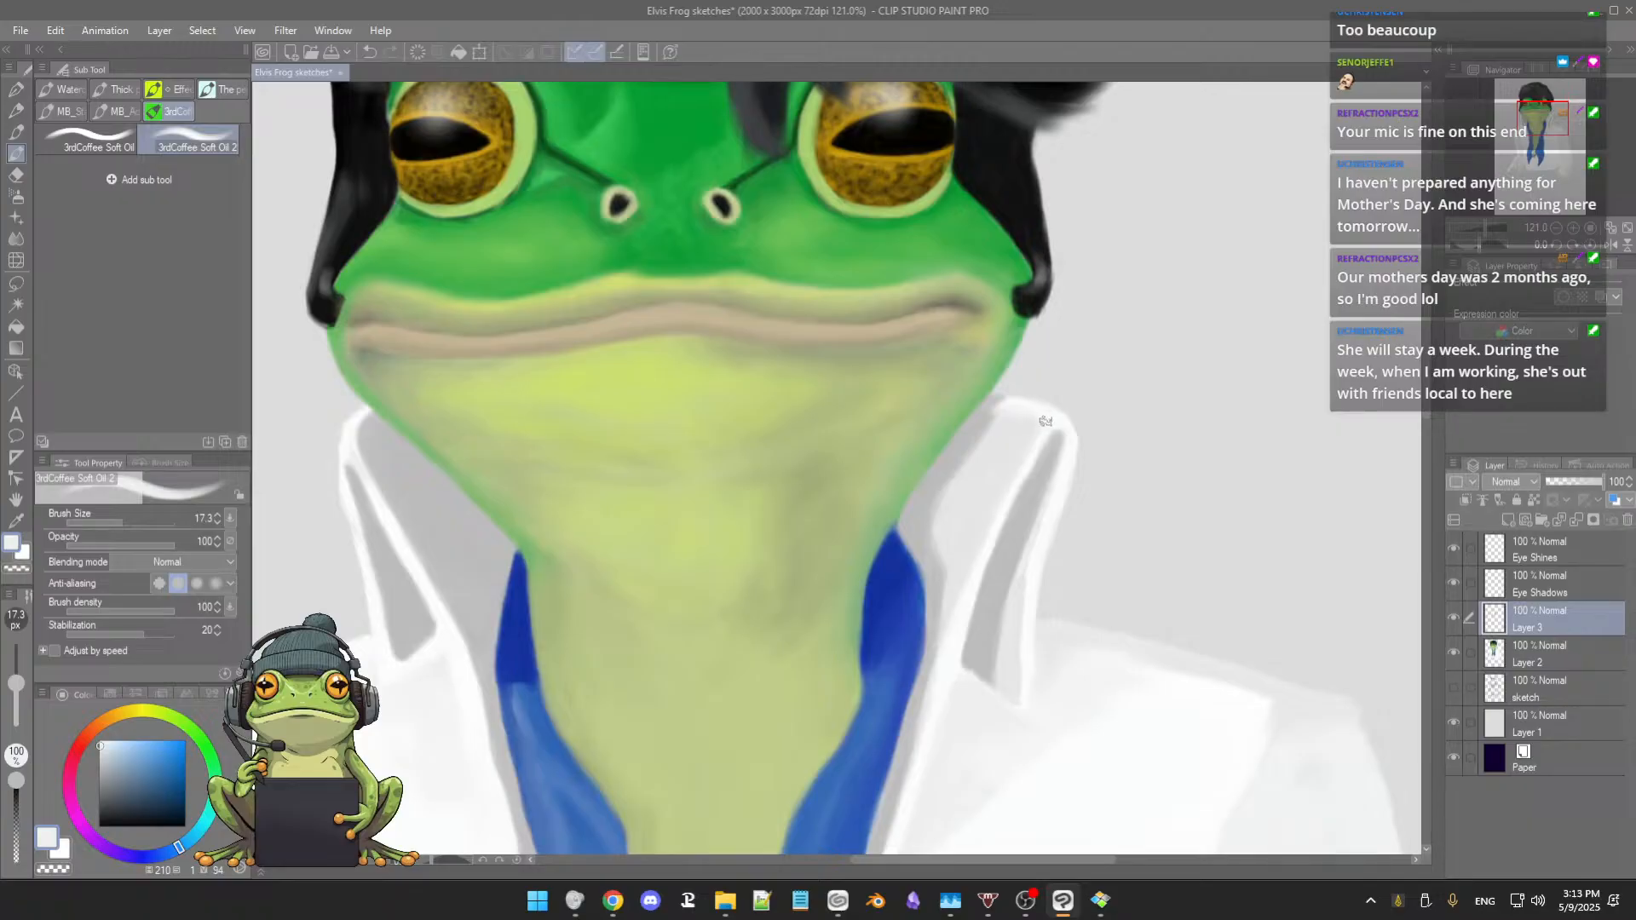
pyautogui.keyDown('alt'); pyautogui.click(1039, 416); pyautogui.keyUp('alt')
pyautogui.press(']')
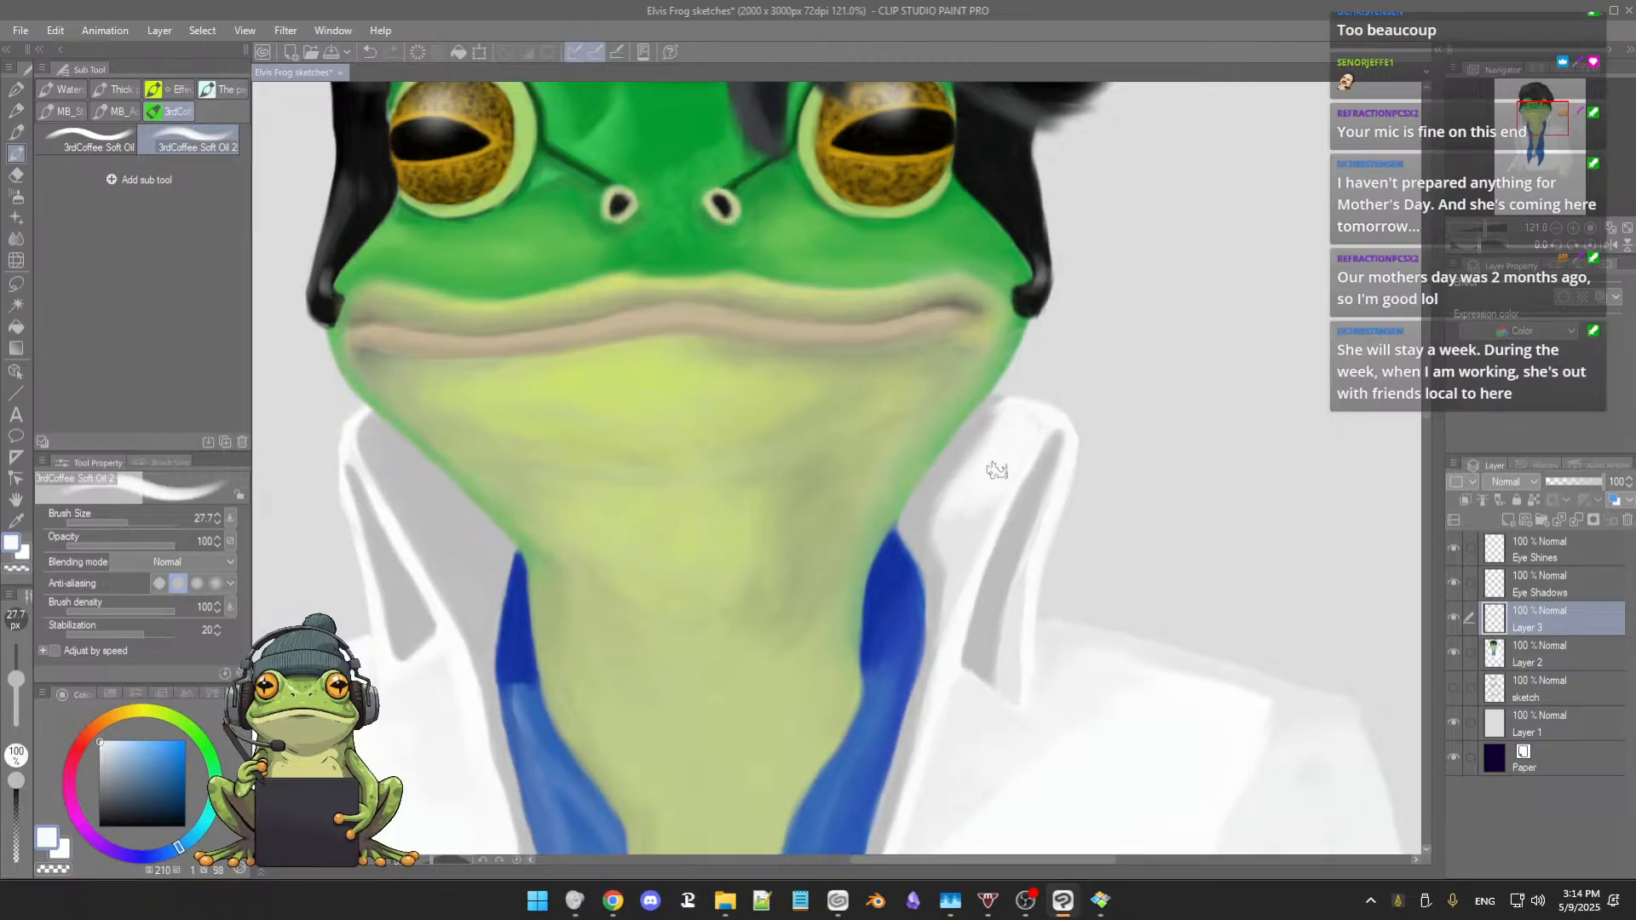
pyautogui.keyDown('alt'); pyautogui.click(1040, 467); pyautogui.keyUp('alt')
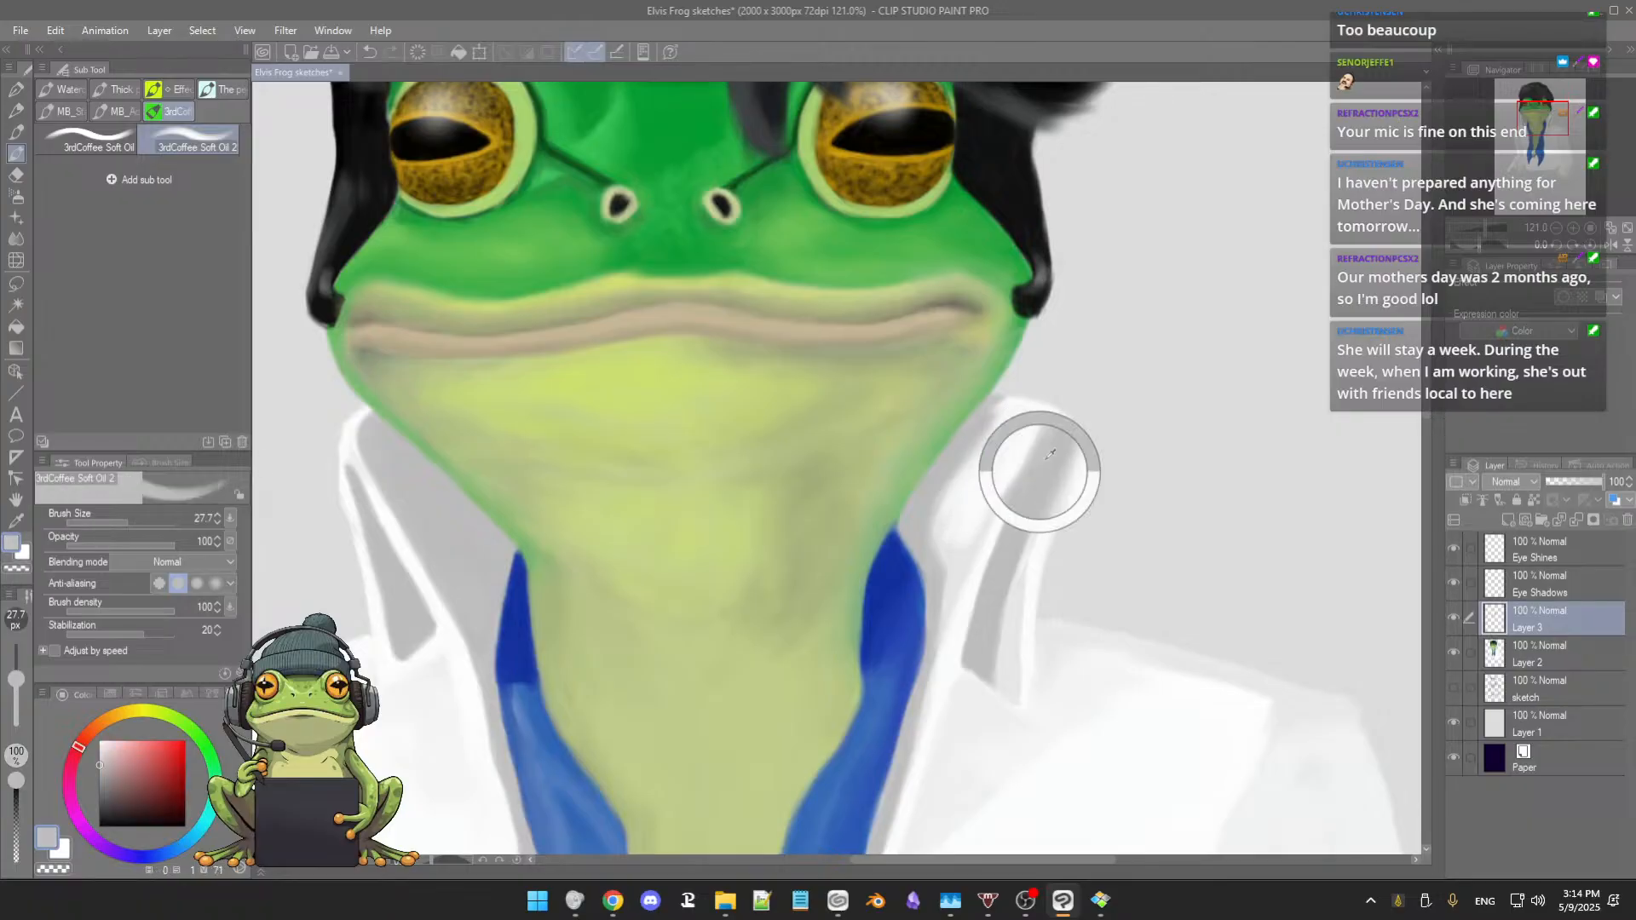
pyautogui.keyDown('alt'); pyautogui.click(1054, 401); pyautogui.keyUp('alt')
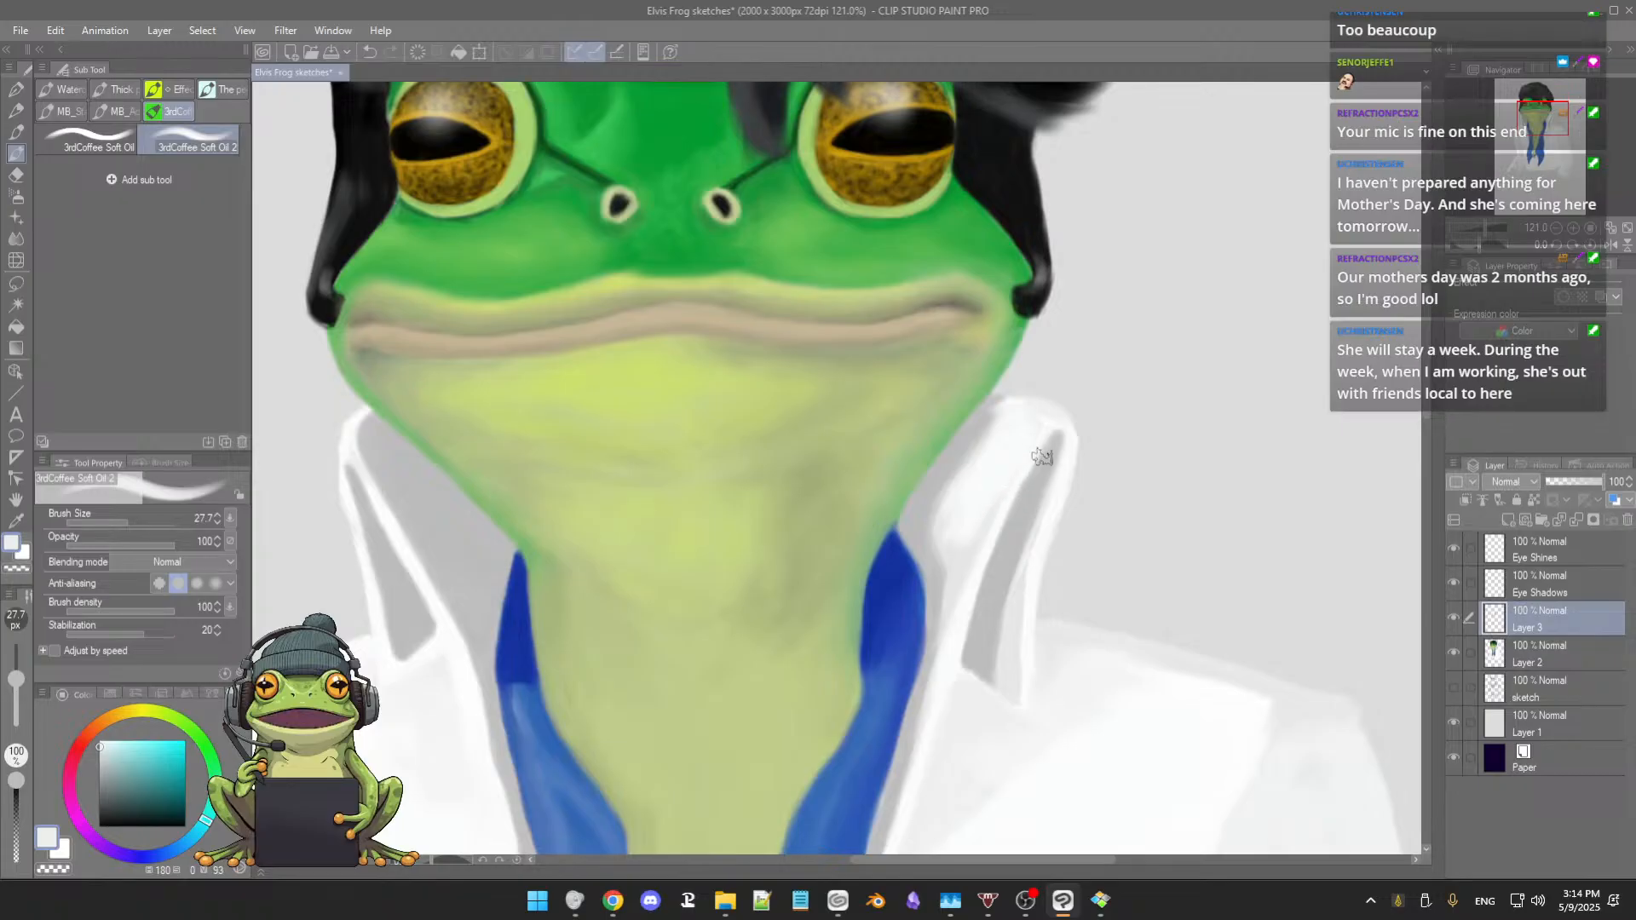
# Step: Refine the upper rim of the right collar with the soft oil brush at size 14.2
pyautogui.scroll(4, 1042, 456)
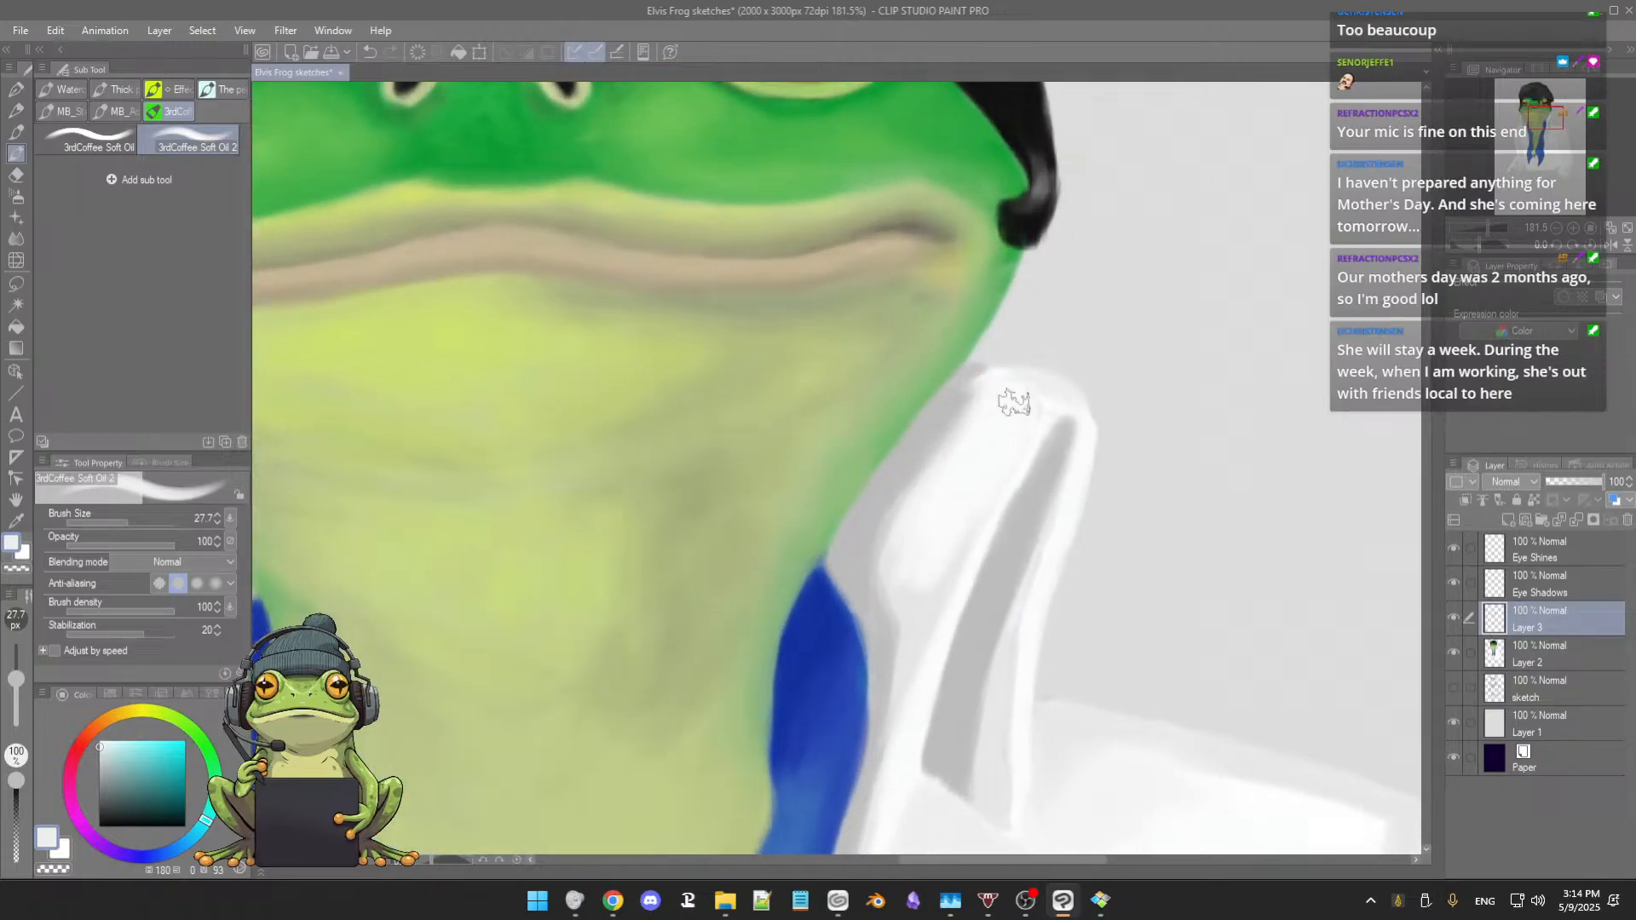
pyautogui.press('[')
pyautogui.press('[')
pyautogui.press('[')
pyautogui.press('[')
pyautogui.press('[')
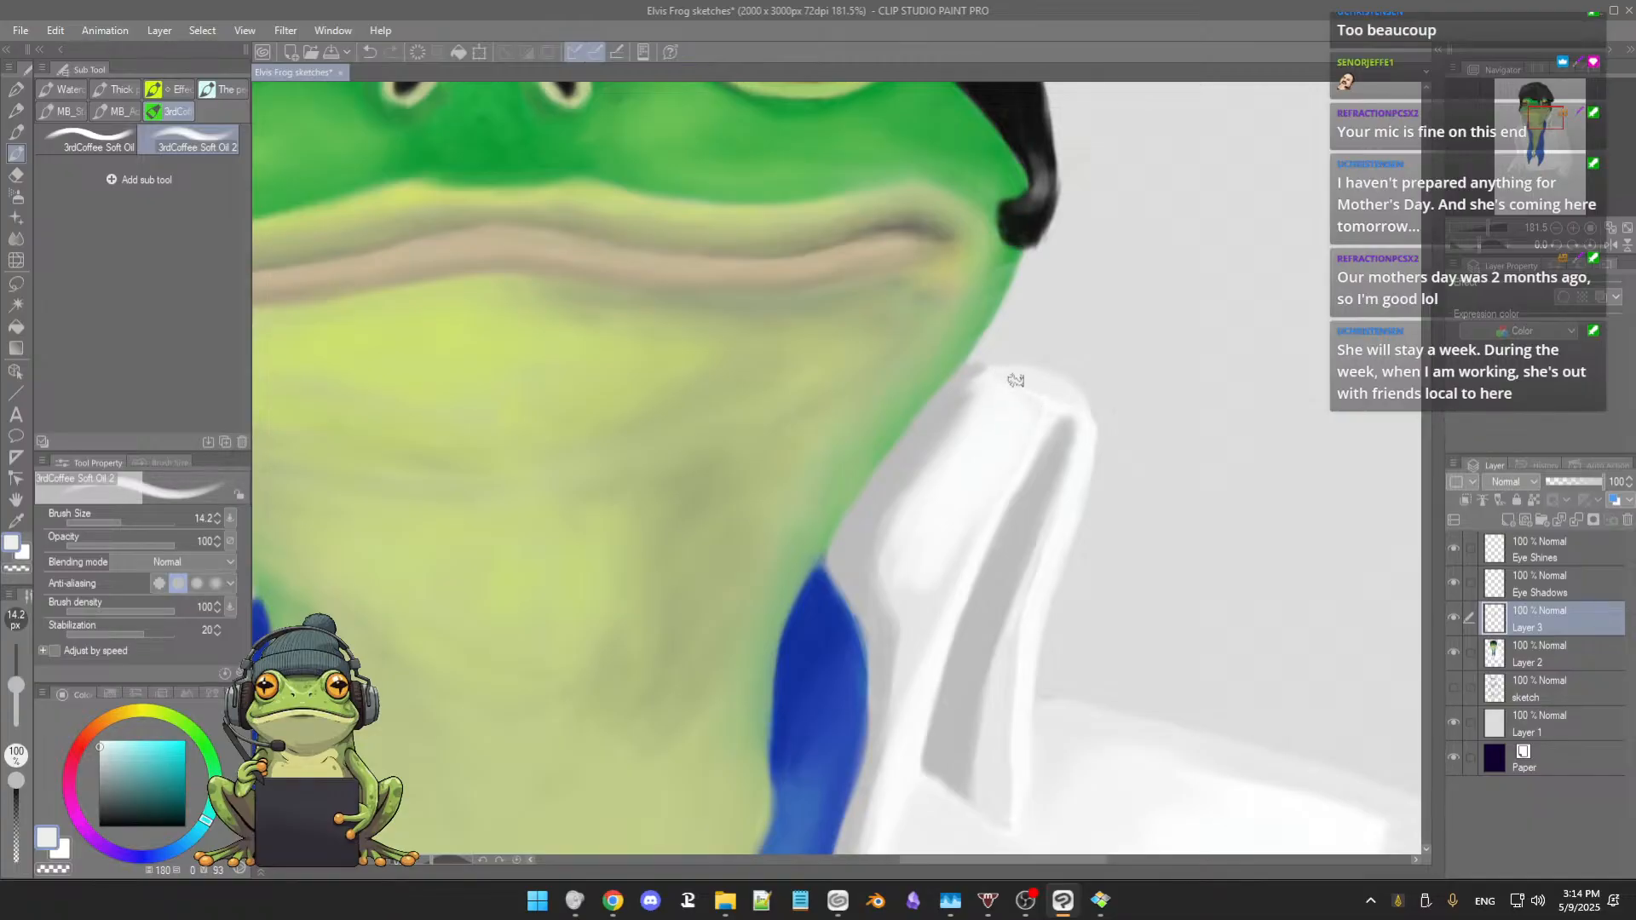
pyautogui.press('e')
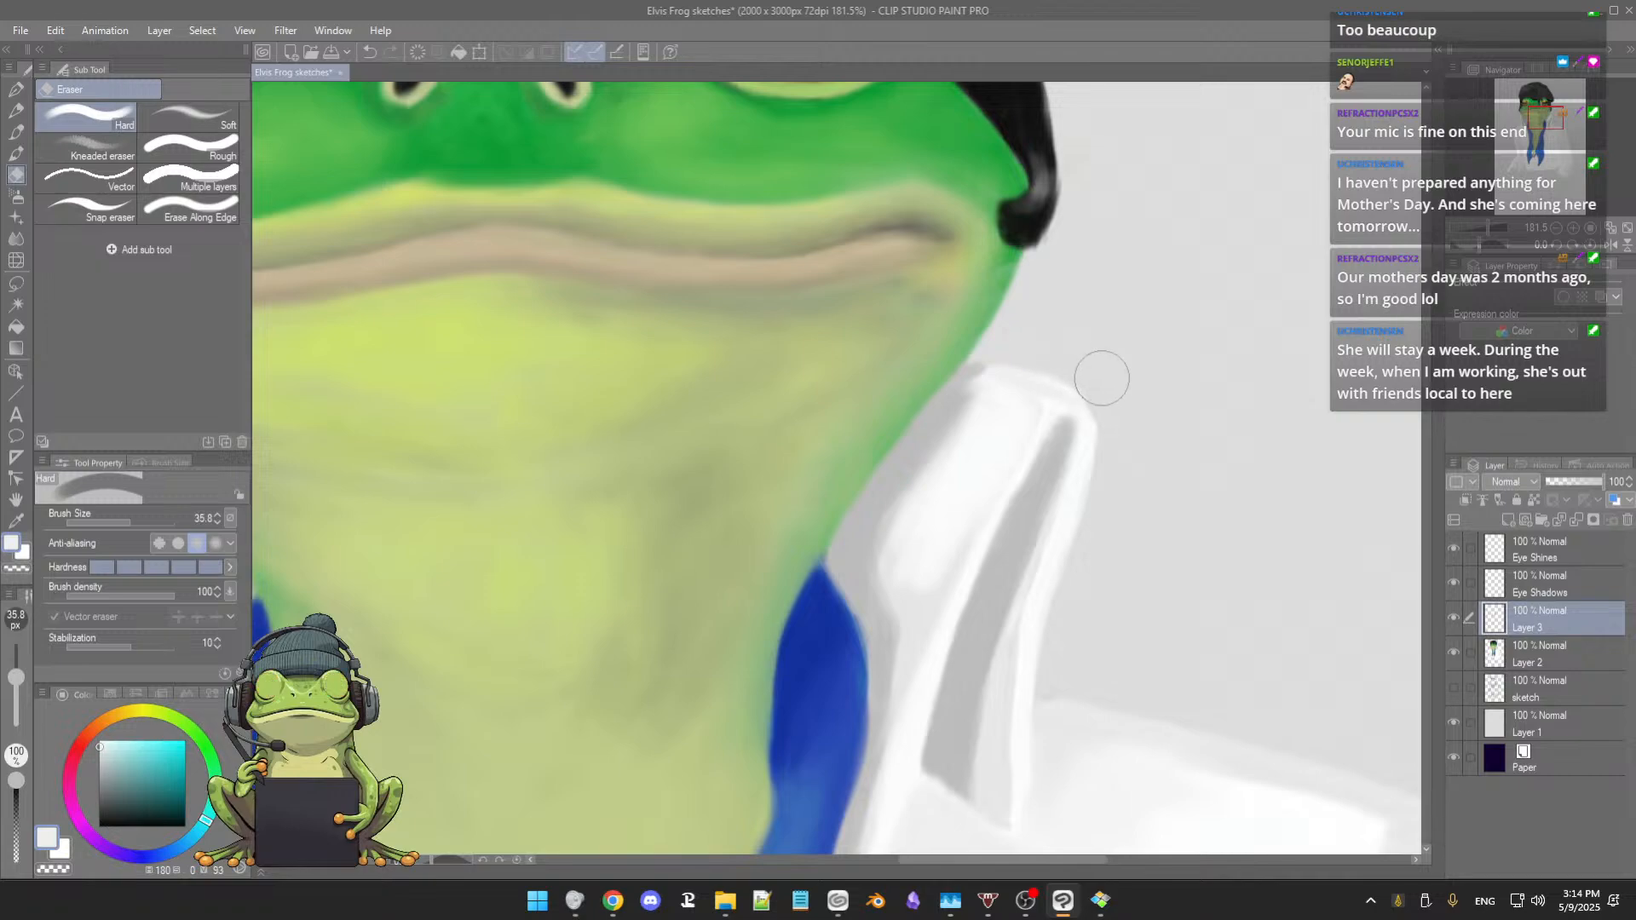
pyautogui.press('b')
pyautogui.scroll(-3, 1032, 440)
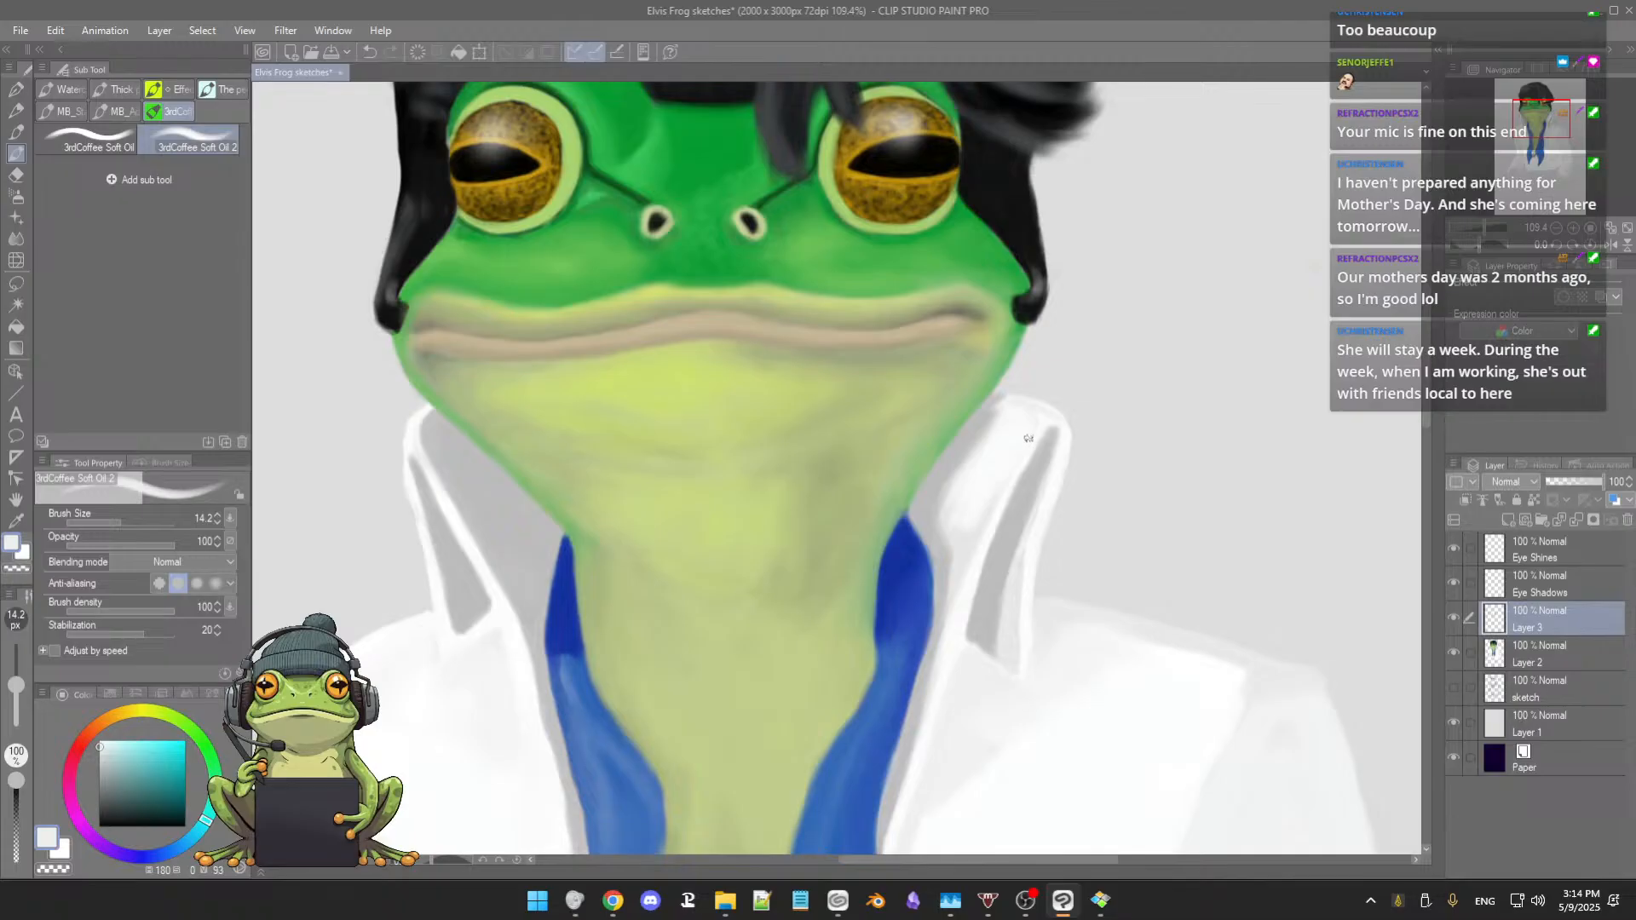
# Step: Brighten the top of the right collar's inner face with pure white at brush size 24.6
pyautogui.keyDown('alt'); pyautogui.click(1059, 469); pyautogui.keyUp('alt')
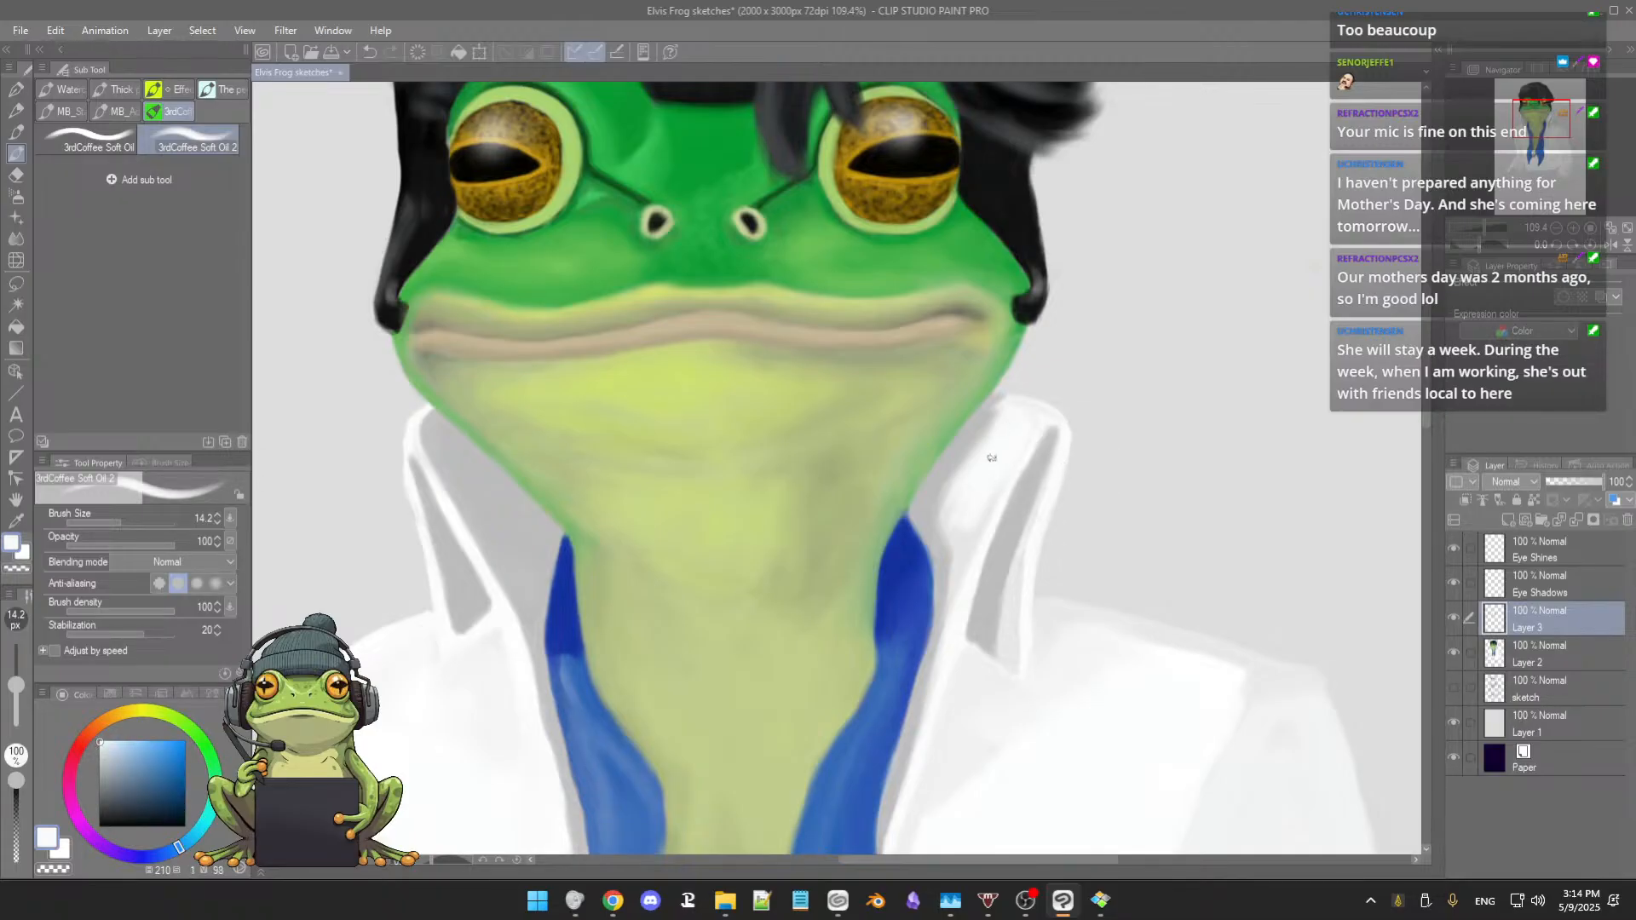
pyautogui.press(']')
pyautogui.press(']')
pyautogui.press(']')
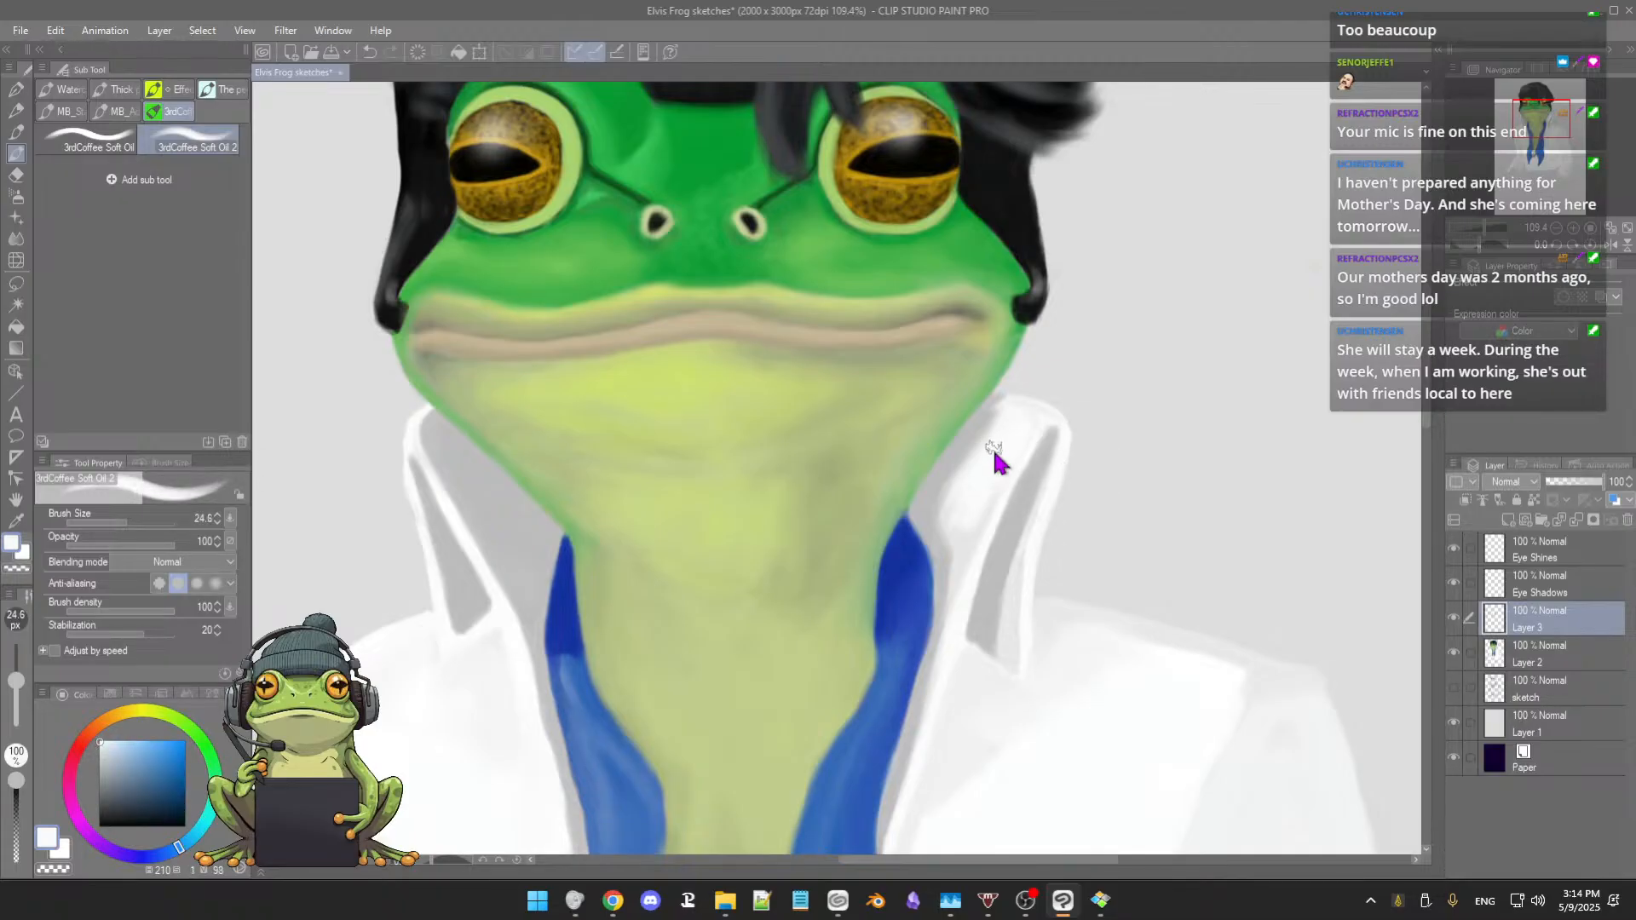
pyautogui.click(99, 741)
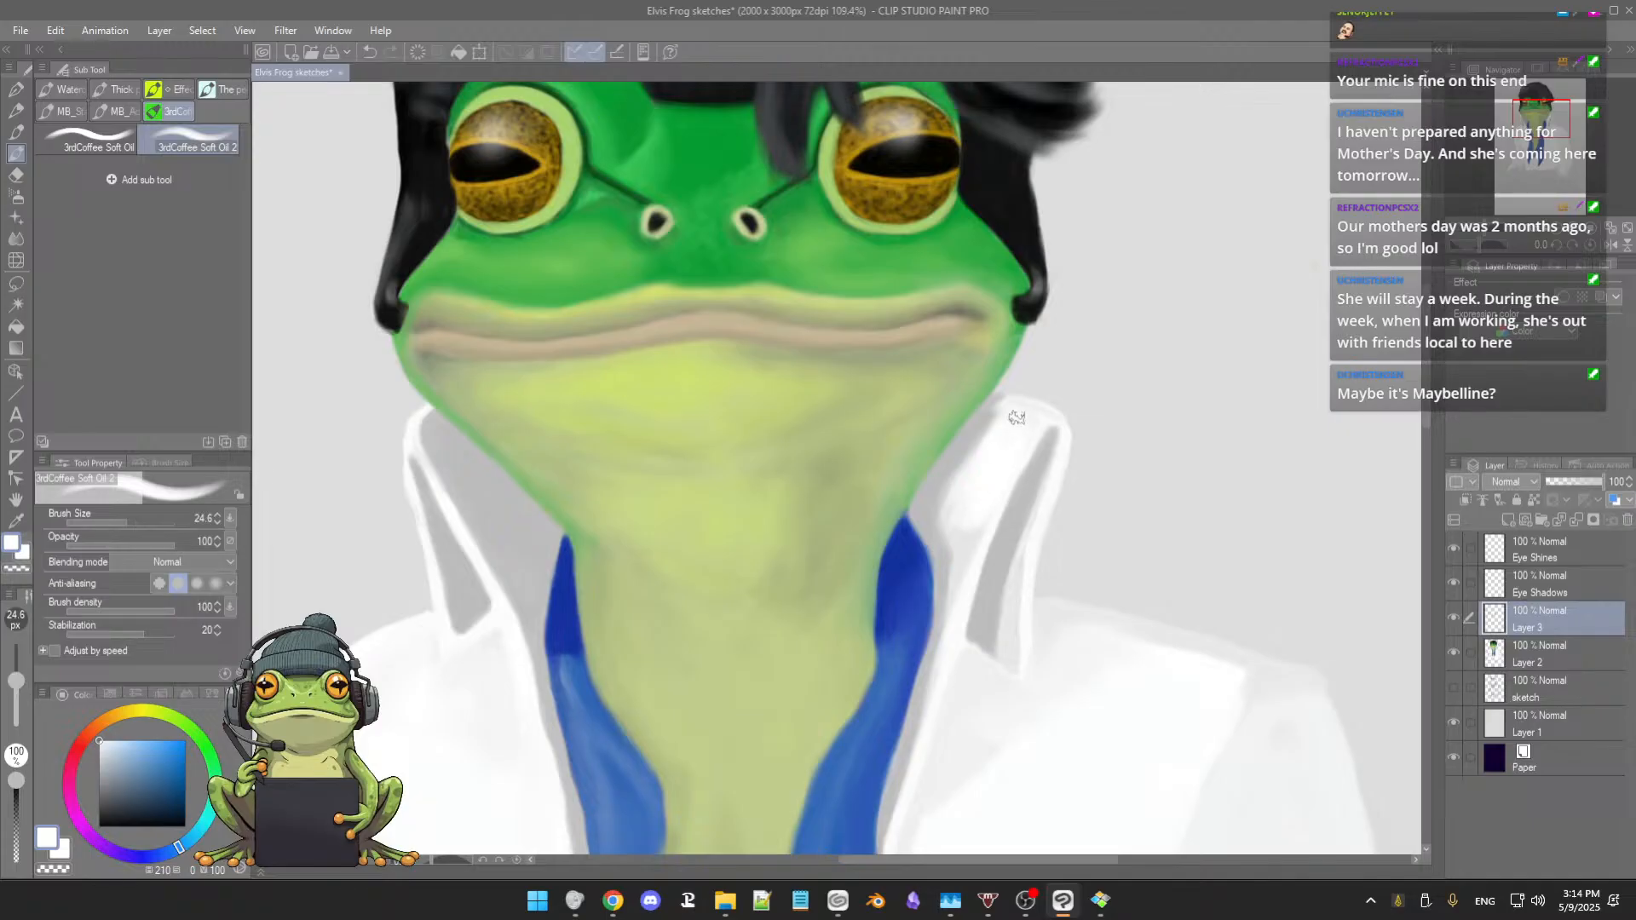
pyautogui.scroll(4, 988, 403)
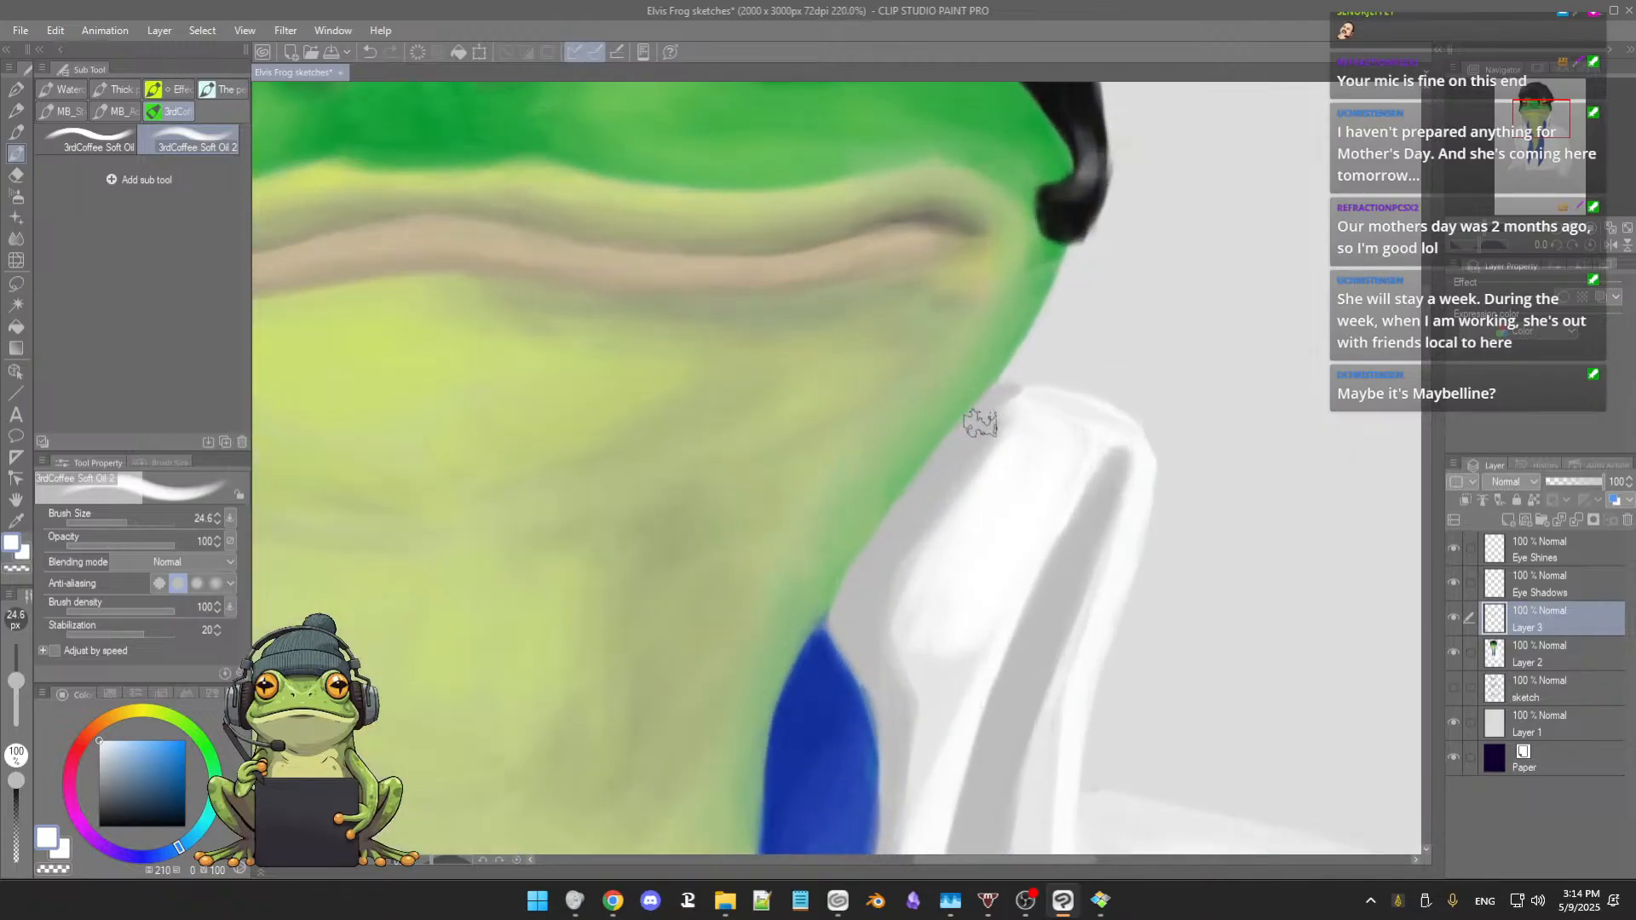
pyautogui.moveTo(961, 478); pyautogui.dragTo(975, 475)
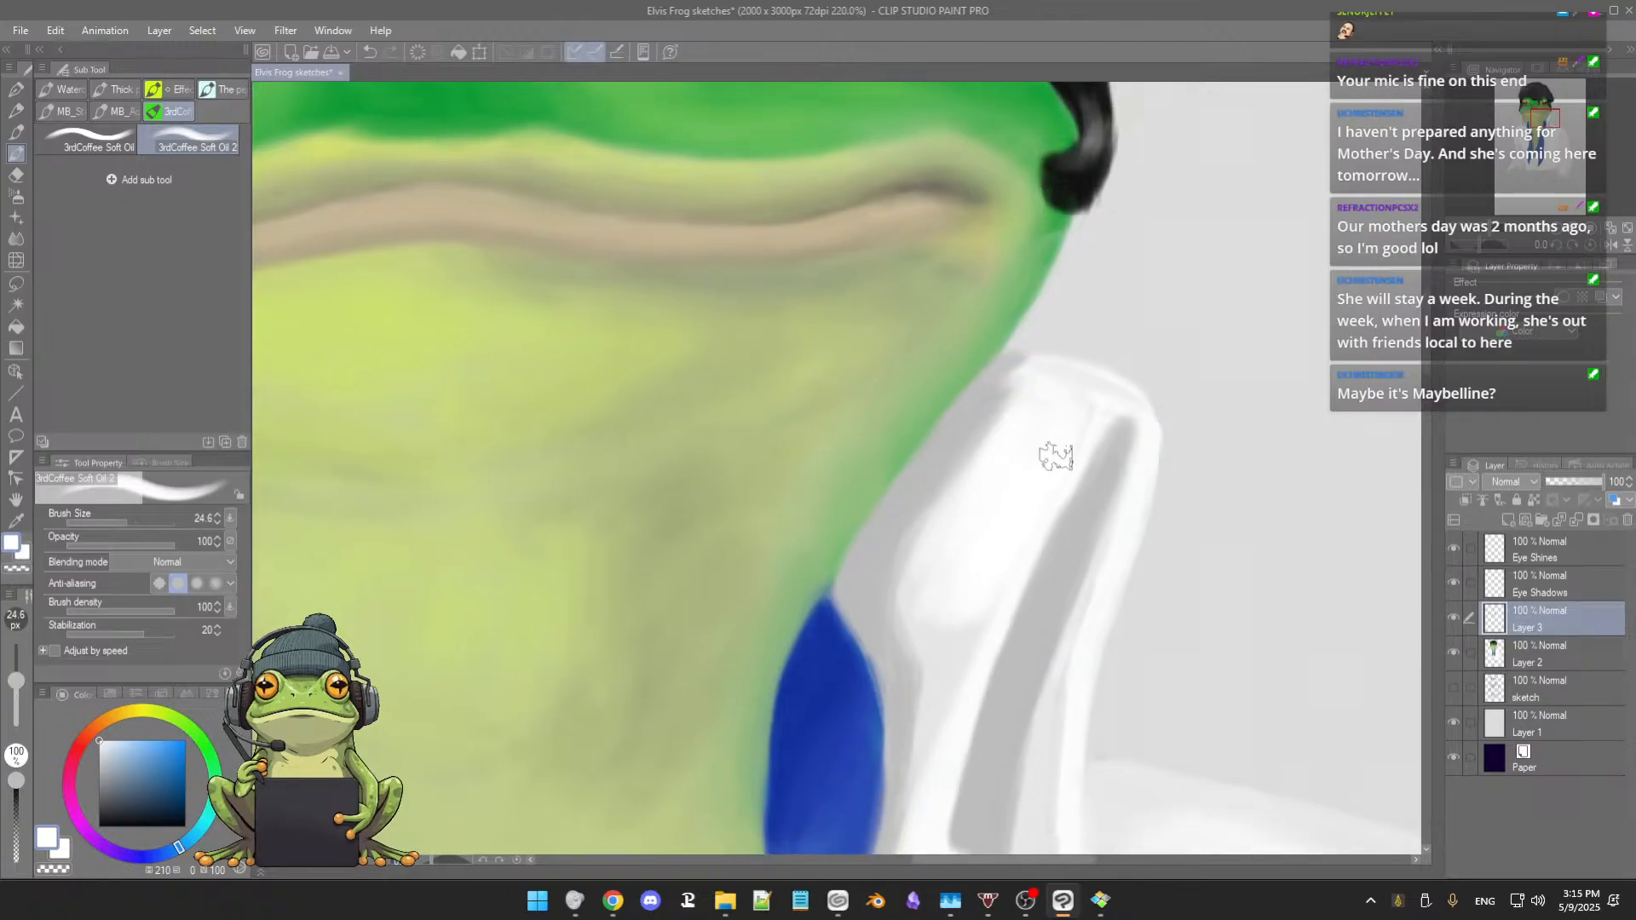
# Step: Blend the fold edge beside the right collar's grey stripe with sampled whites and light greys at brush size 12.6
pyautogui.keyDown('alt'); pyautogui.click(1089, 428); pyautogui.keyUp('alt')
pyautogui.moveTo(1071, 448); pyautogui.dragTo(1071, 435)
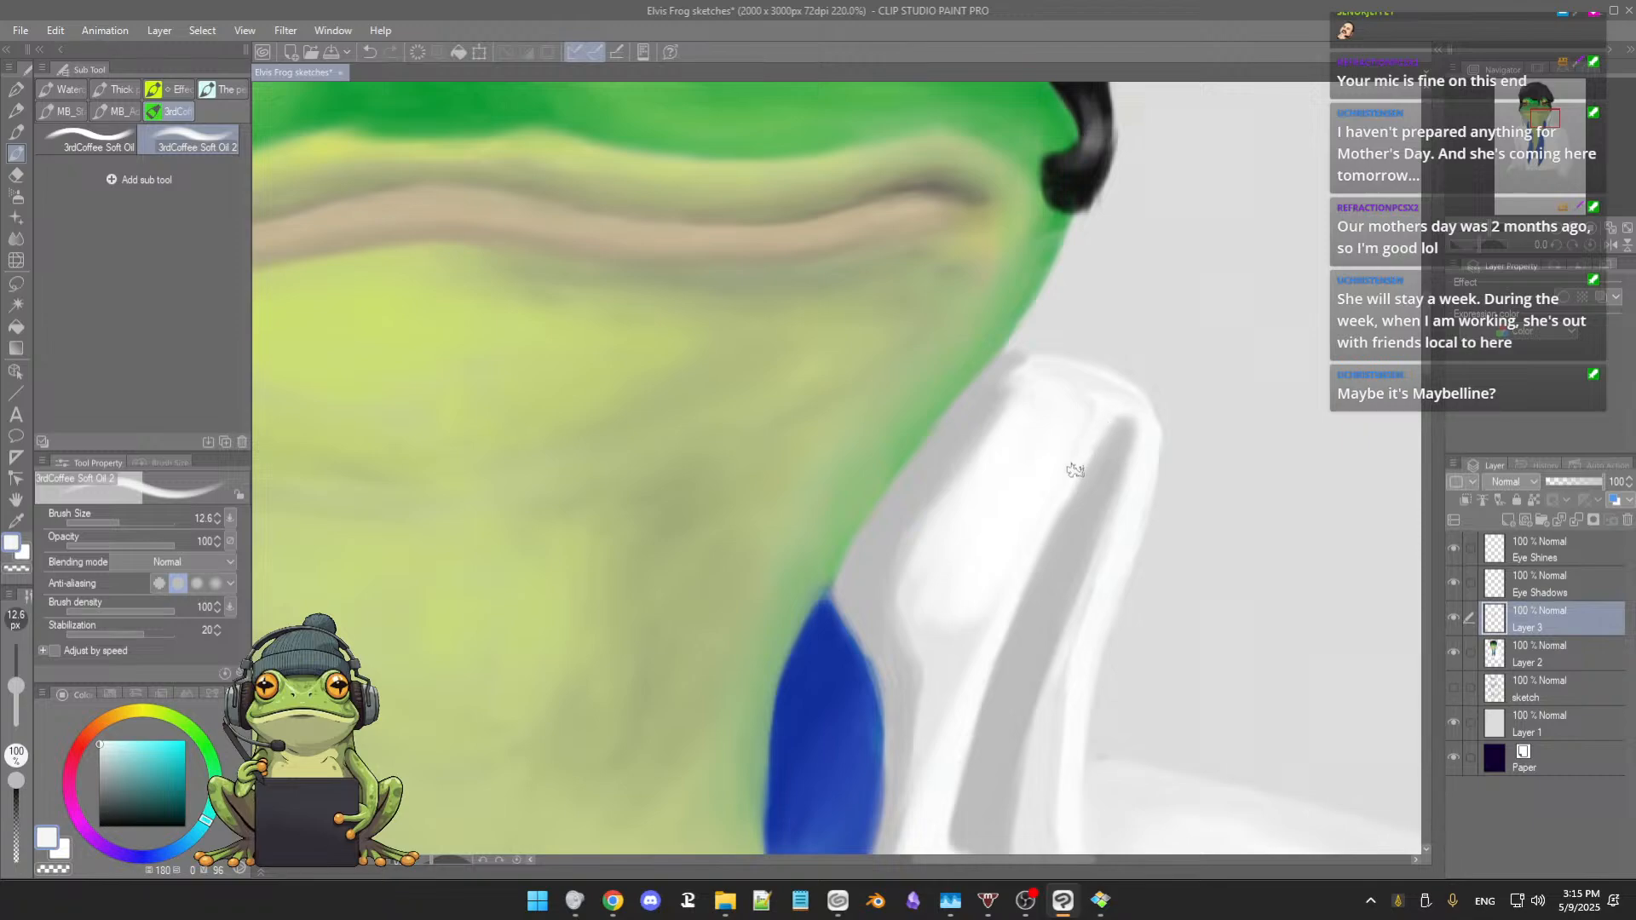
pyautogui.keyDown('alt'); pyautogui.click(954, 658); pyautogui.keyUp('alt')
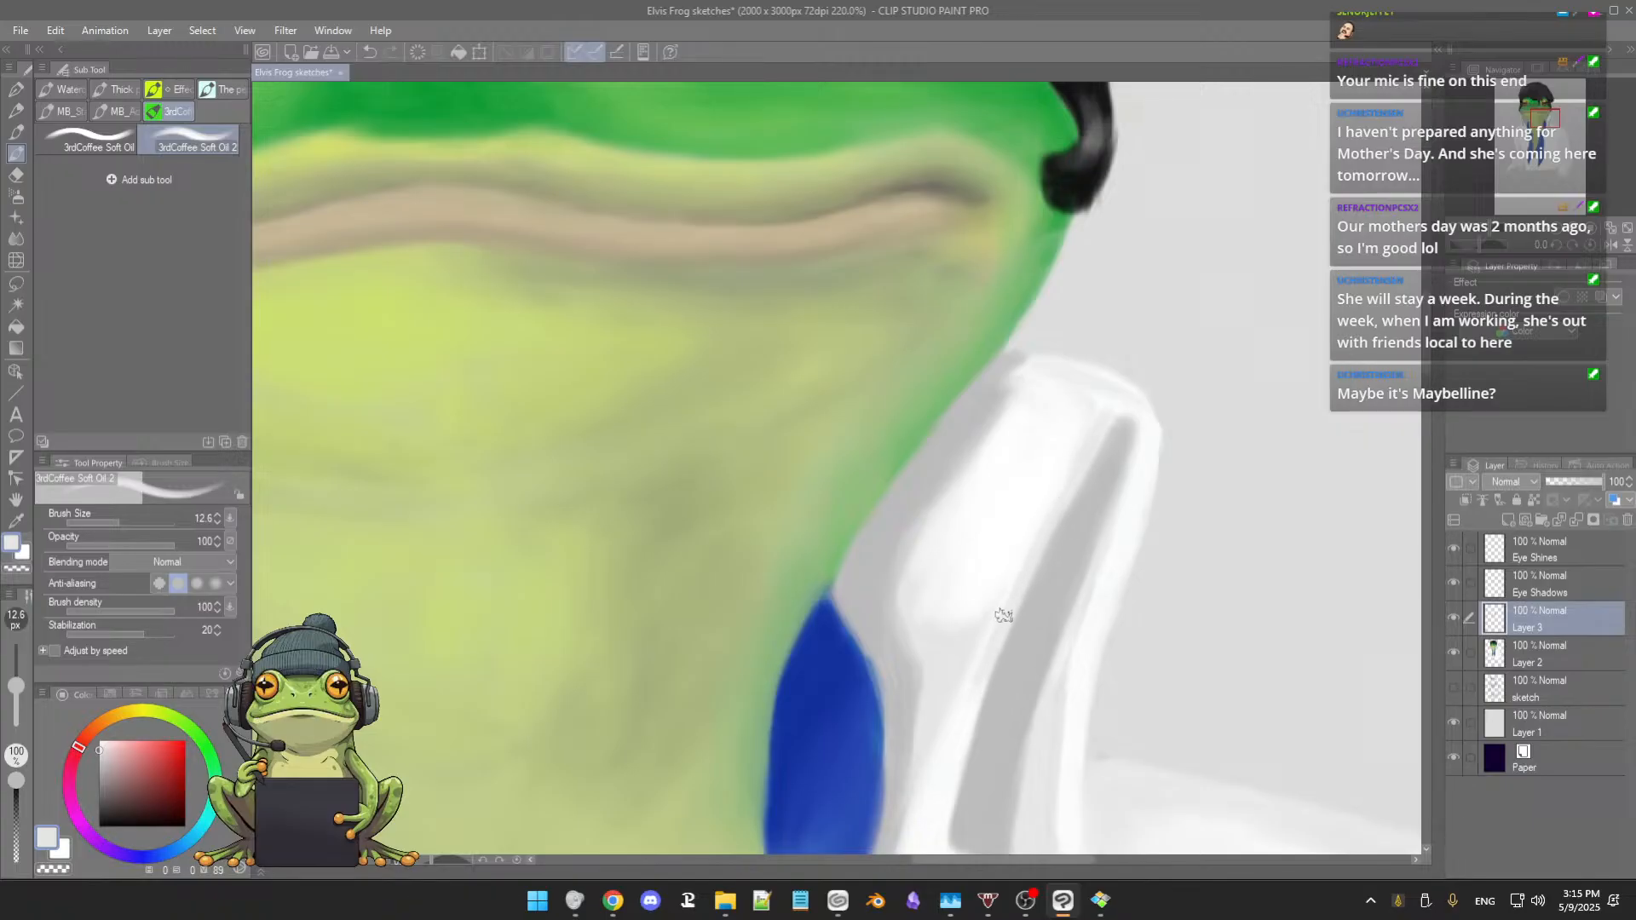
pyautogui.moveTo(1021, 646); pyautogui.dragTo(1031, 527)
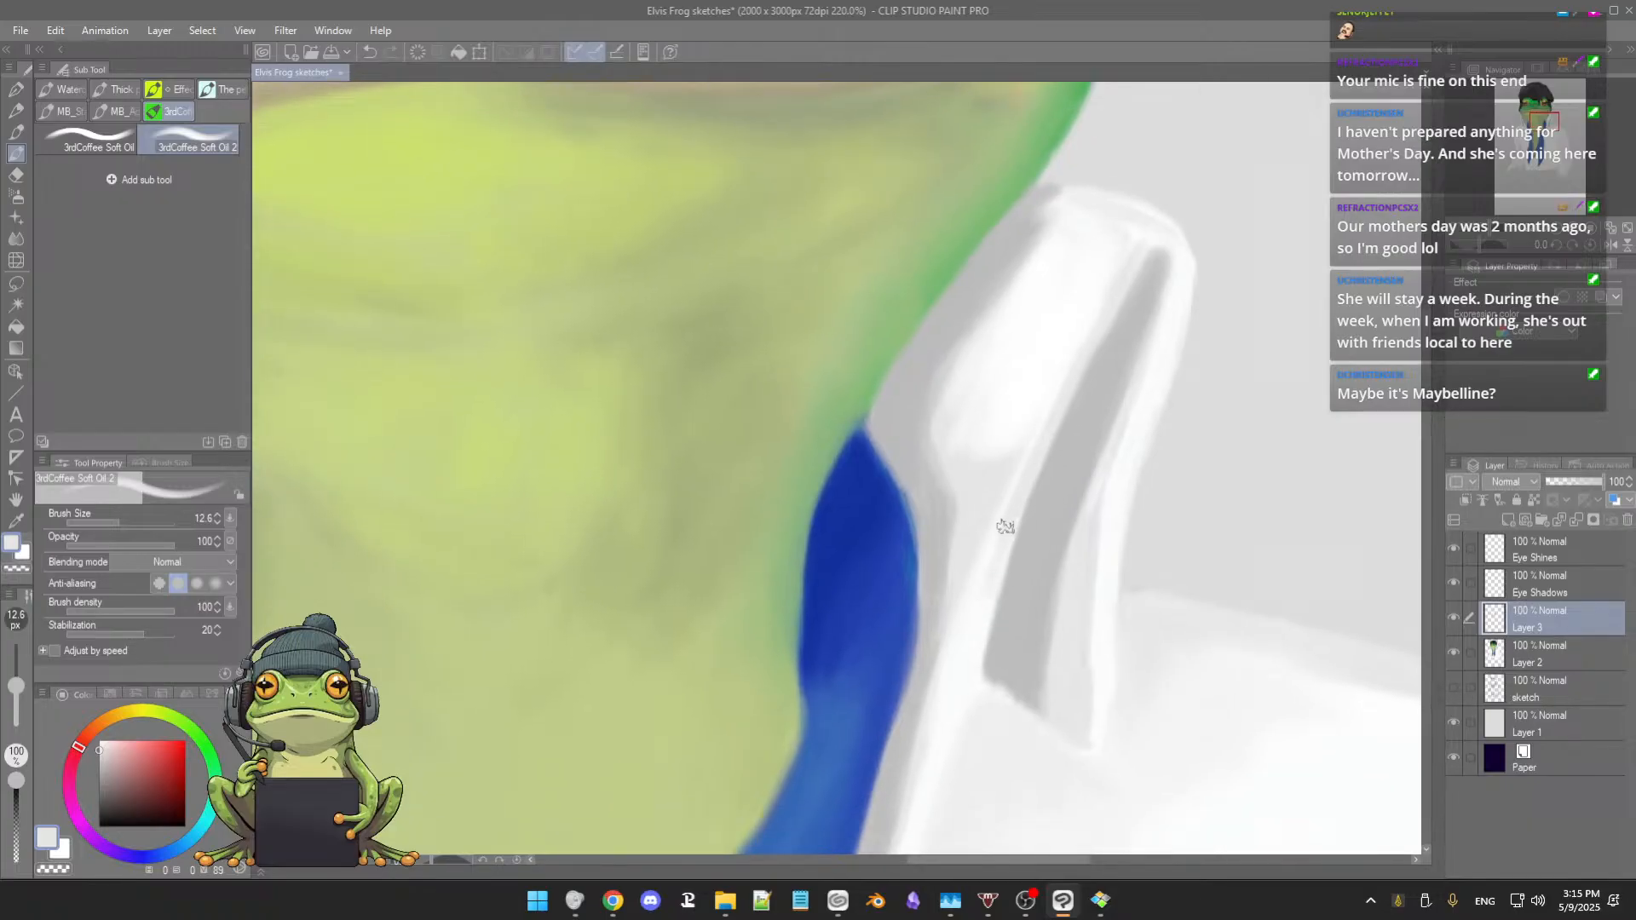
pyautogui.moveTo(990, 582); pyautogui.dragTo(1008, 504)
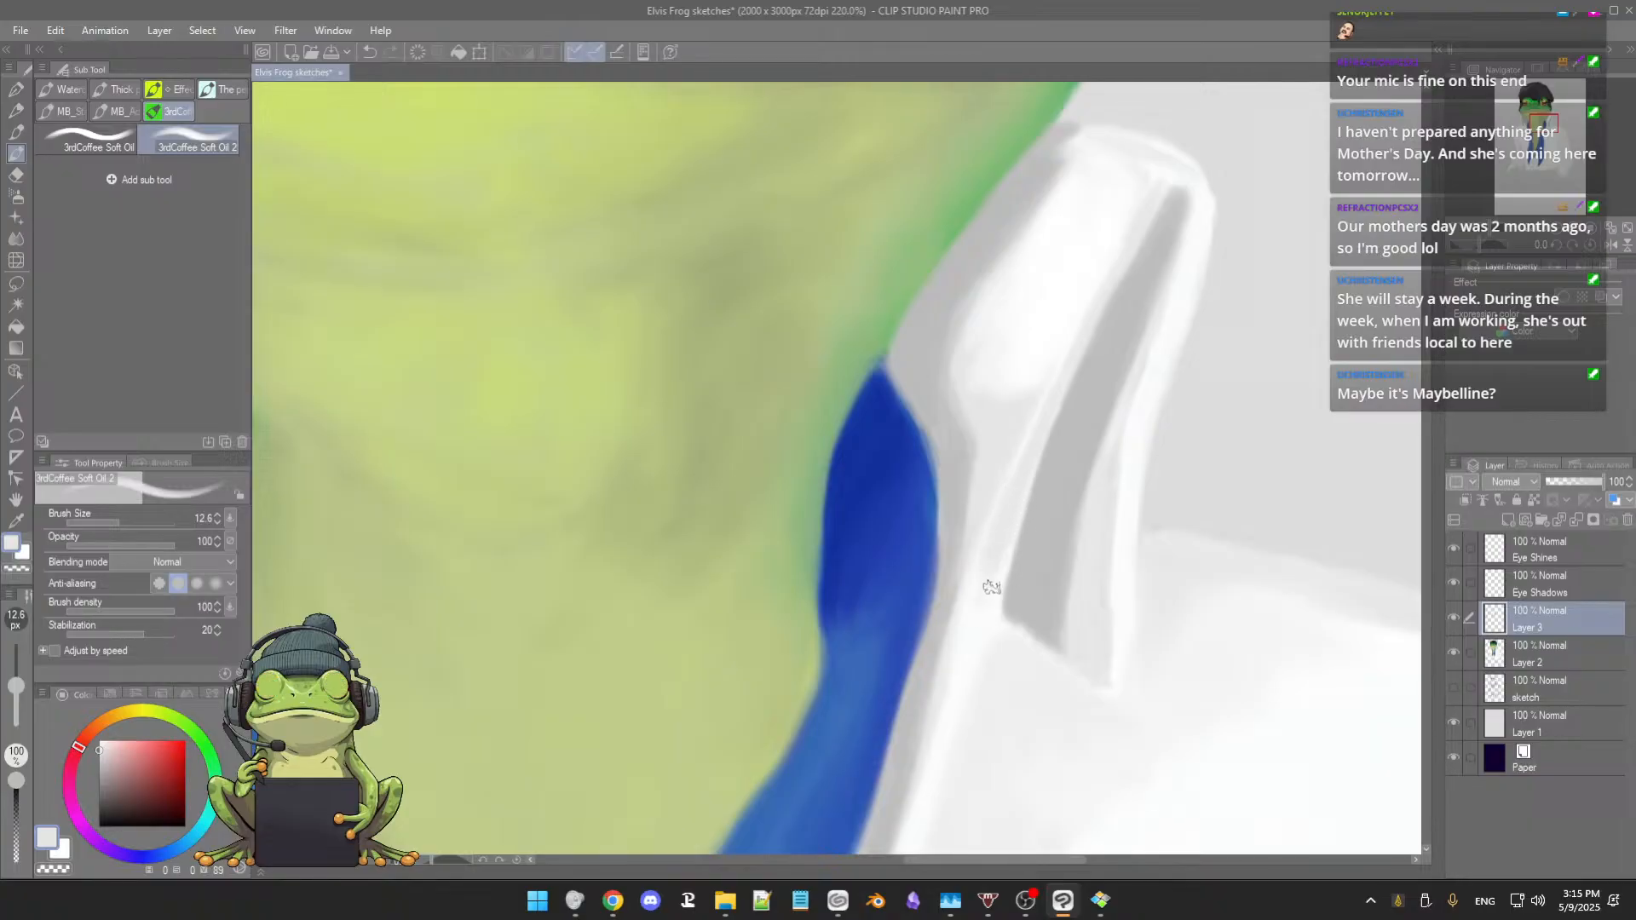
pyautogui.moveTo(1039, 517); pyautogui.dragTo(1008, 619)
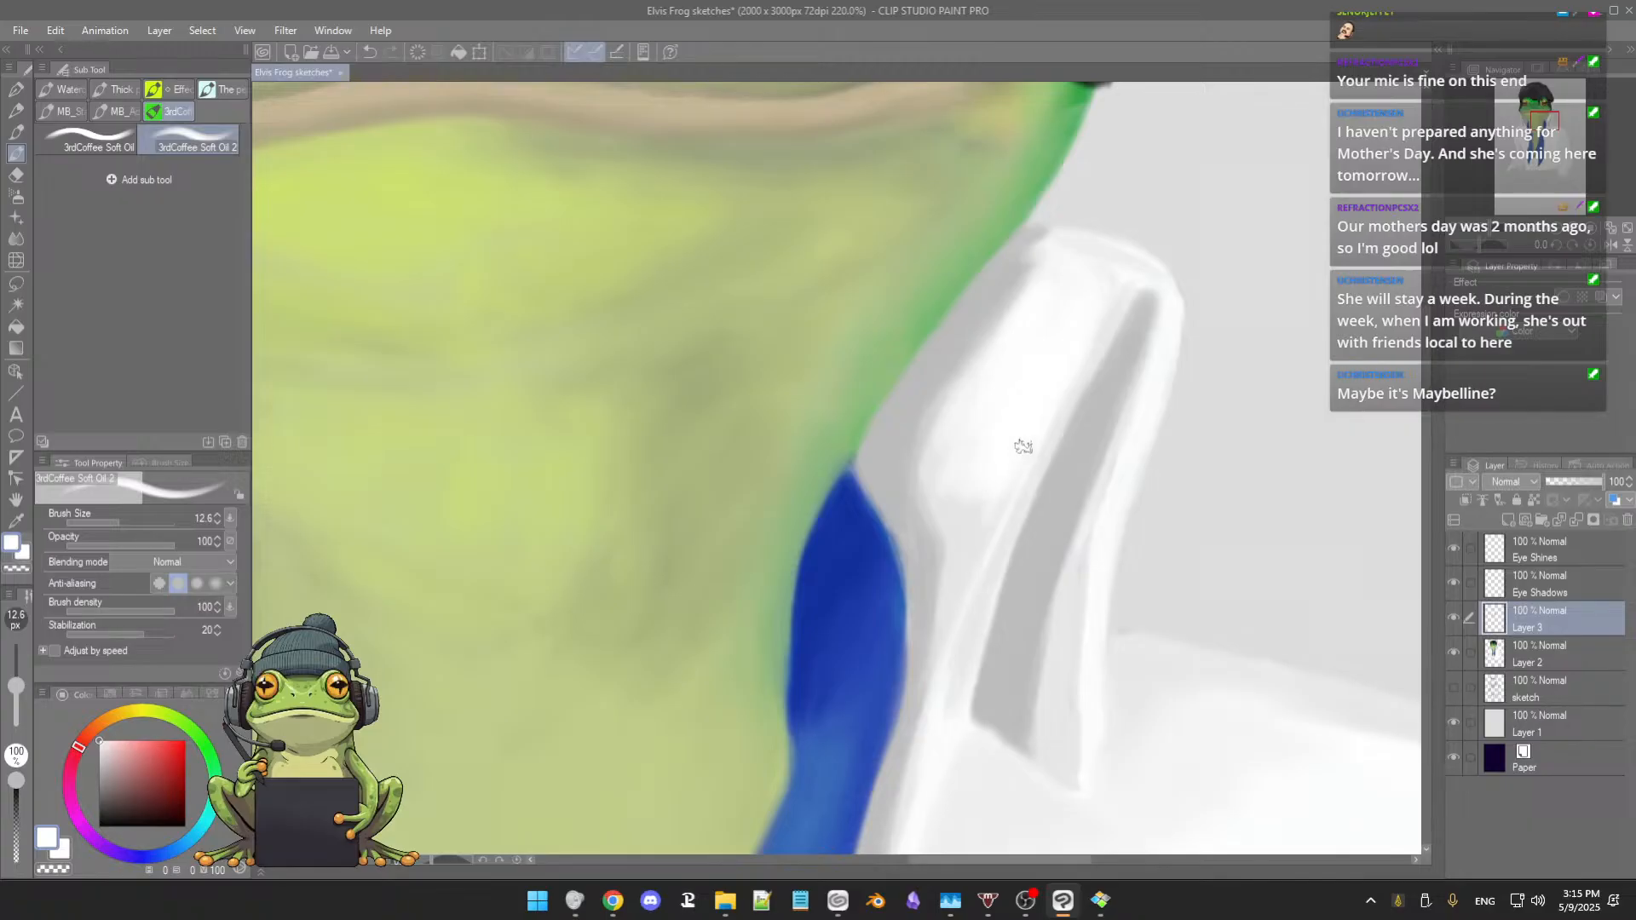
# Step: Extend the white down the right collar's inner face toward the scarf, reducing the brush size from 19.8 through 14.6 to 10.8
pyautogui.press(']')
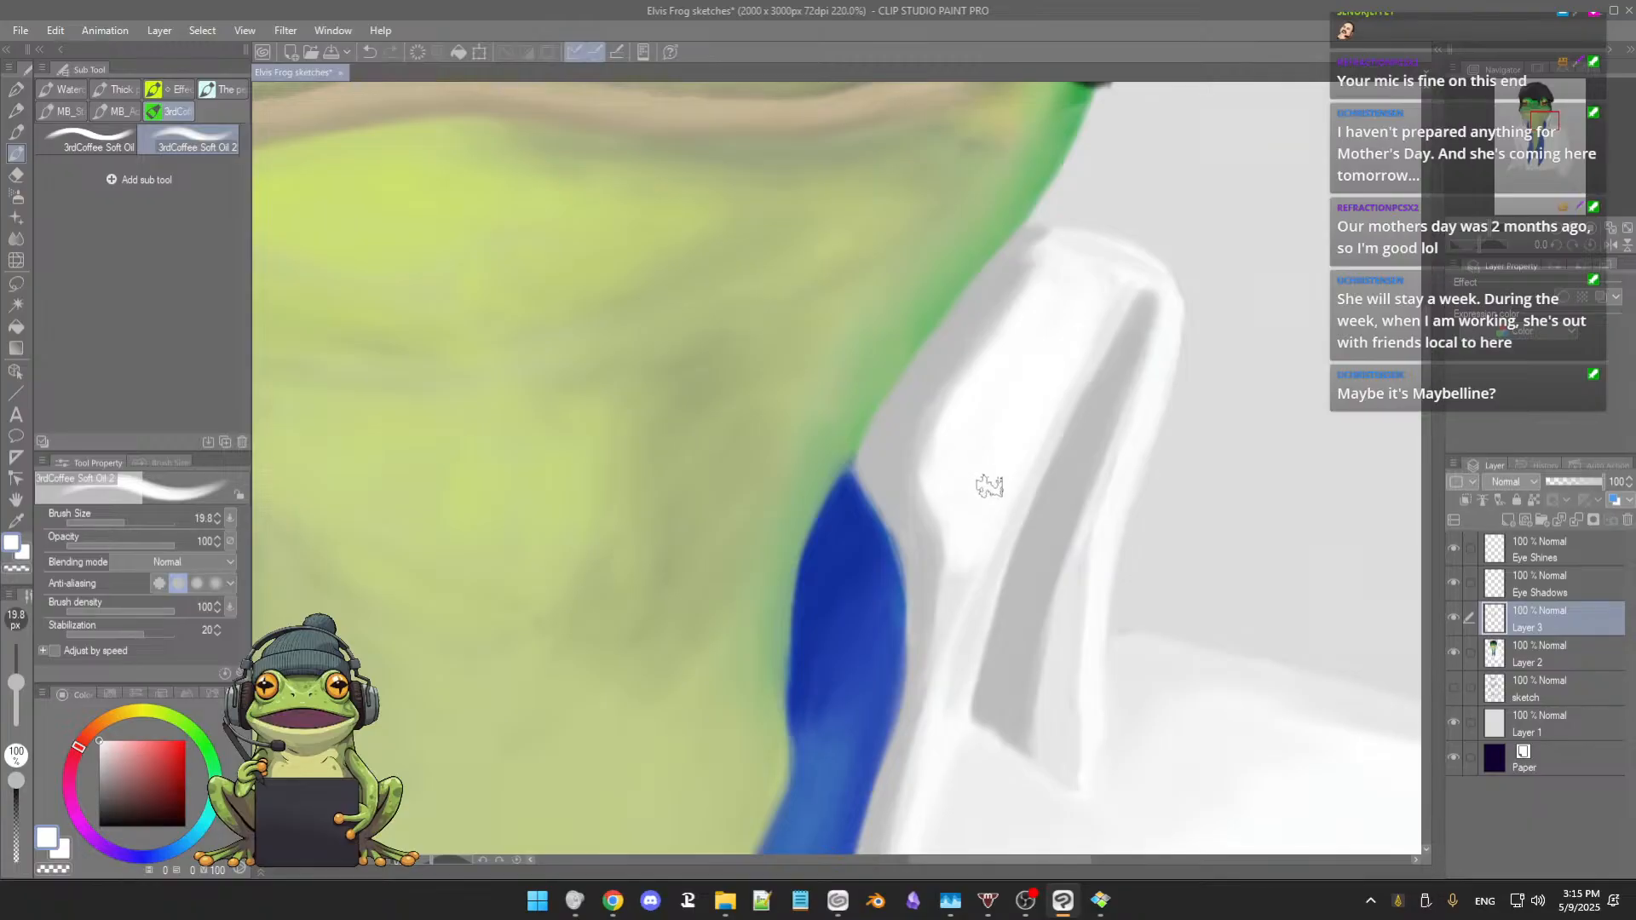
pyautogui.press('[')
pyautogui.press('[')
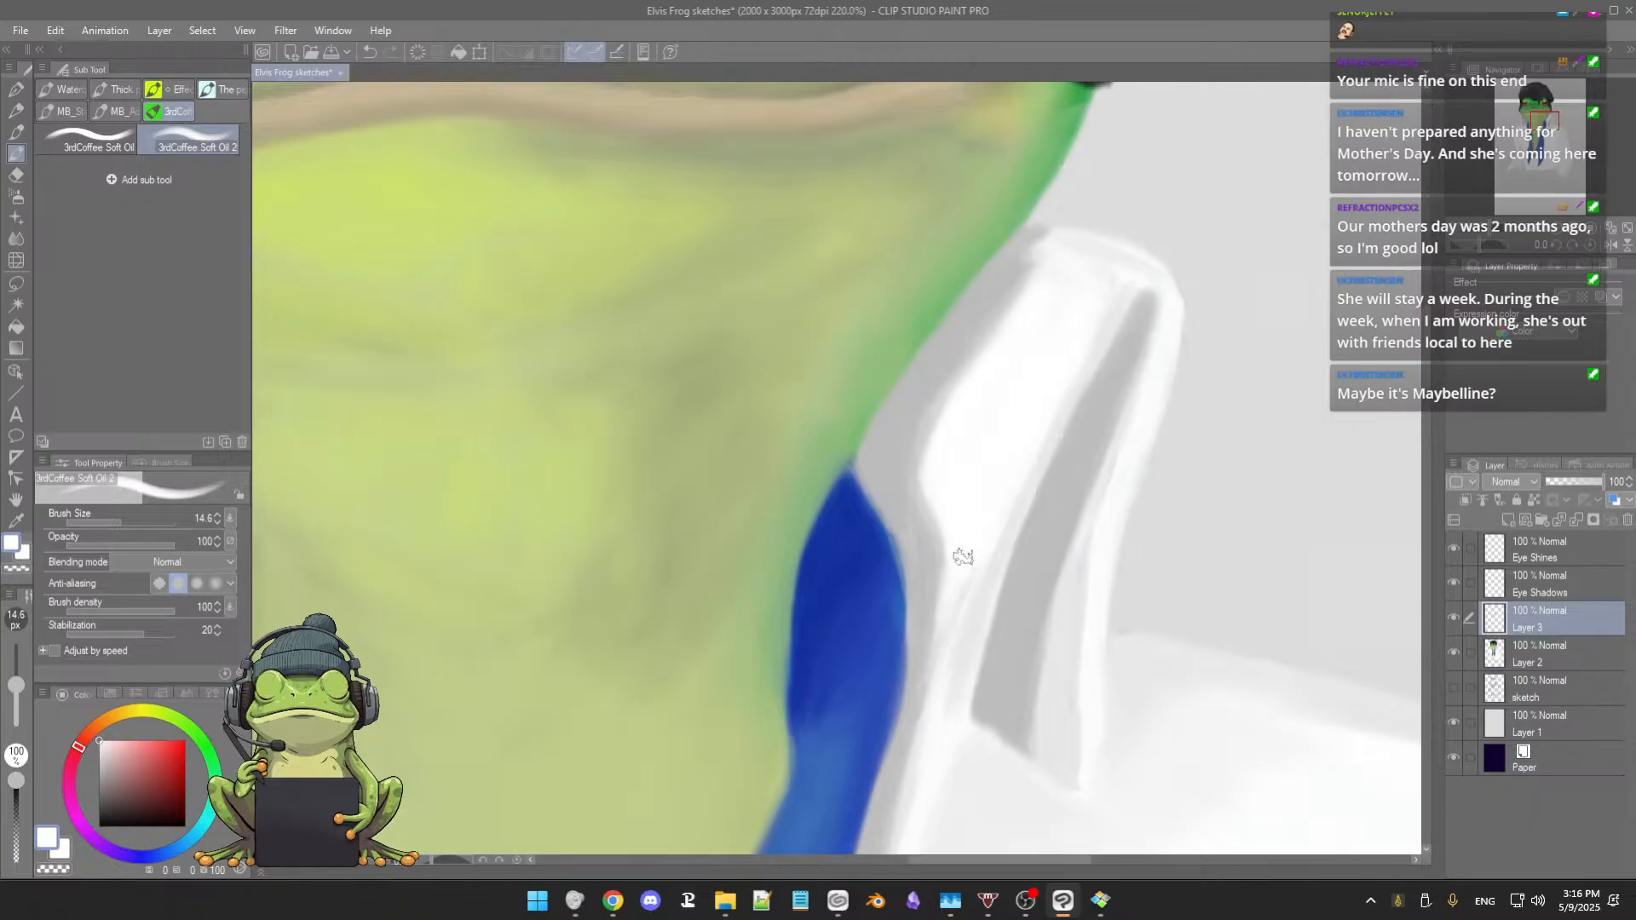
pyautogui.press('[')
pyautogui.press('[')
pyautogui.press('[')
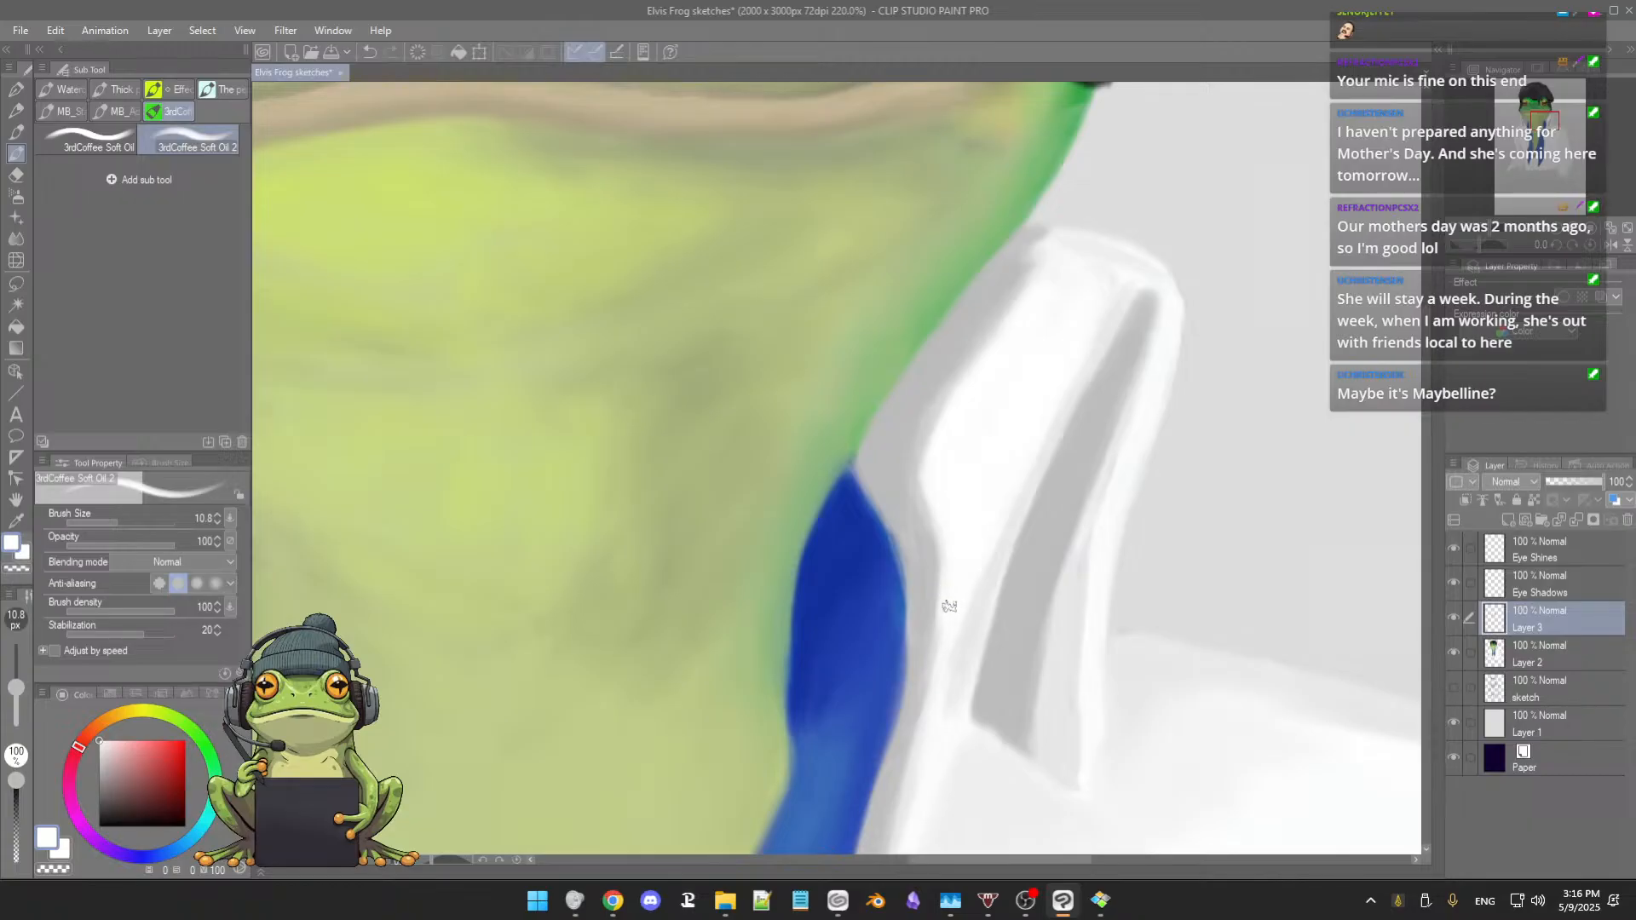
# Step: Compare the portrait with and without Layer 3 to judge the right collar's shading, leaving the layer visible
pyautogui.scroll(-5, 990, 588)
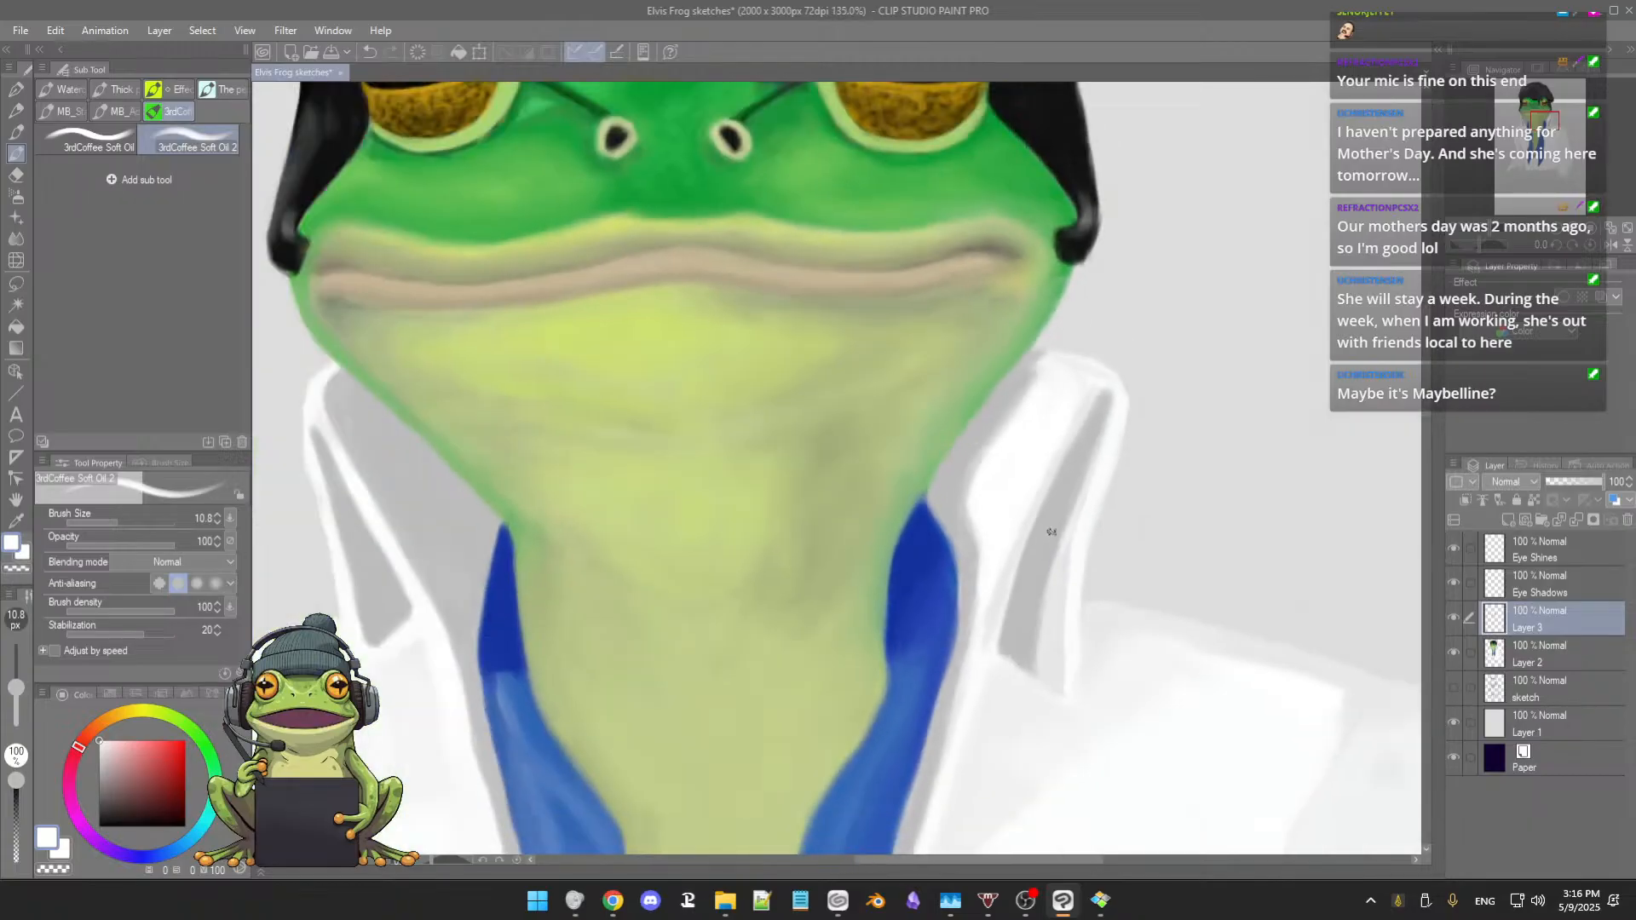
pyautogui.scroll(-3, 1033, 606)
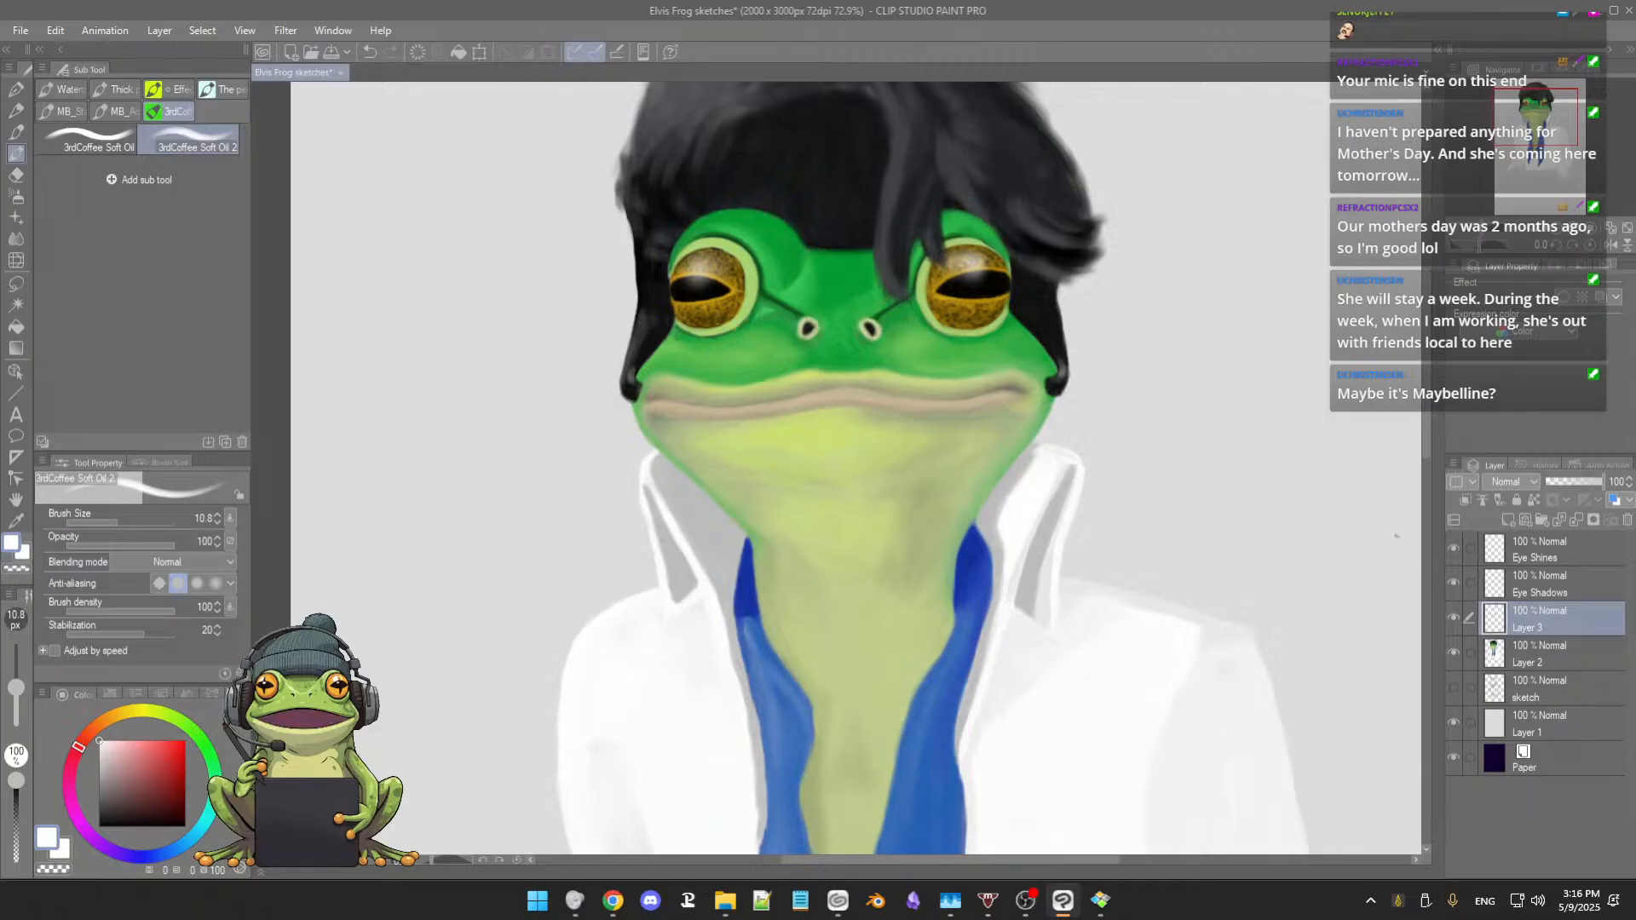
pyautogui.click(1453, 619)
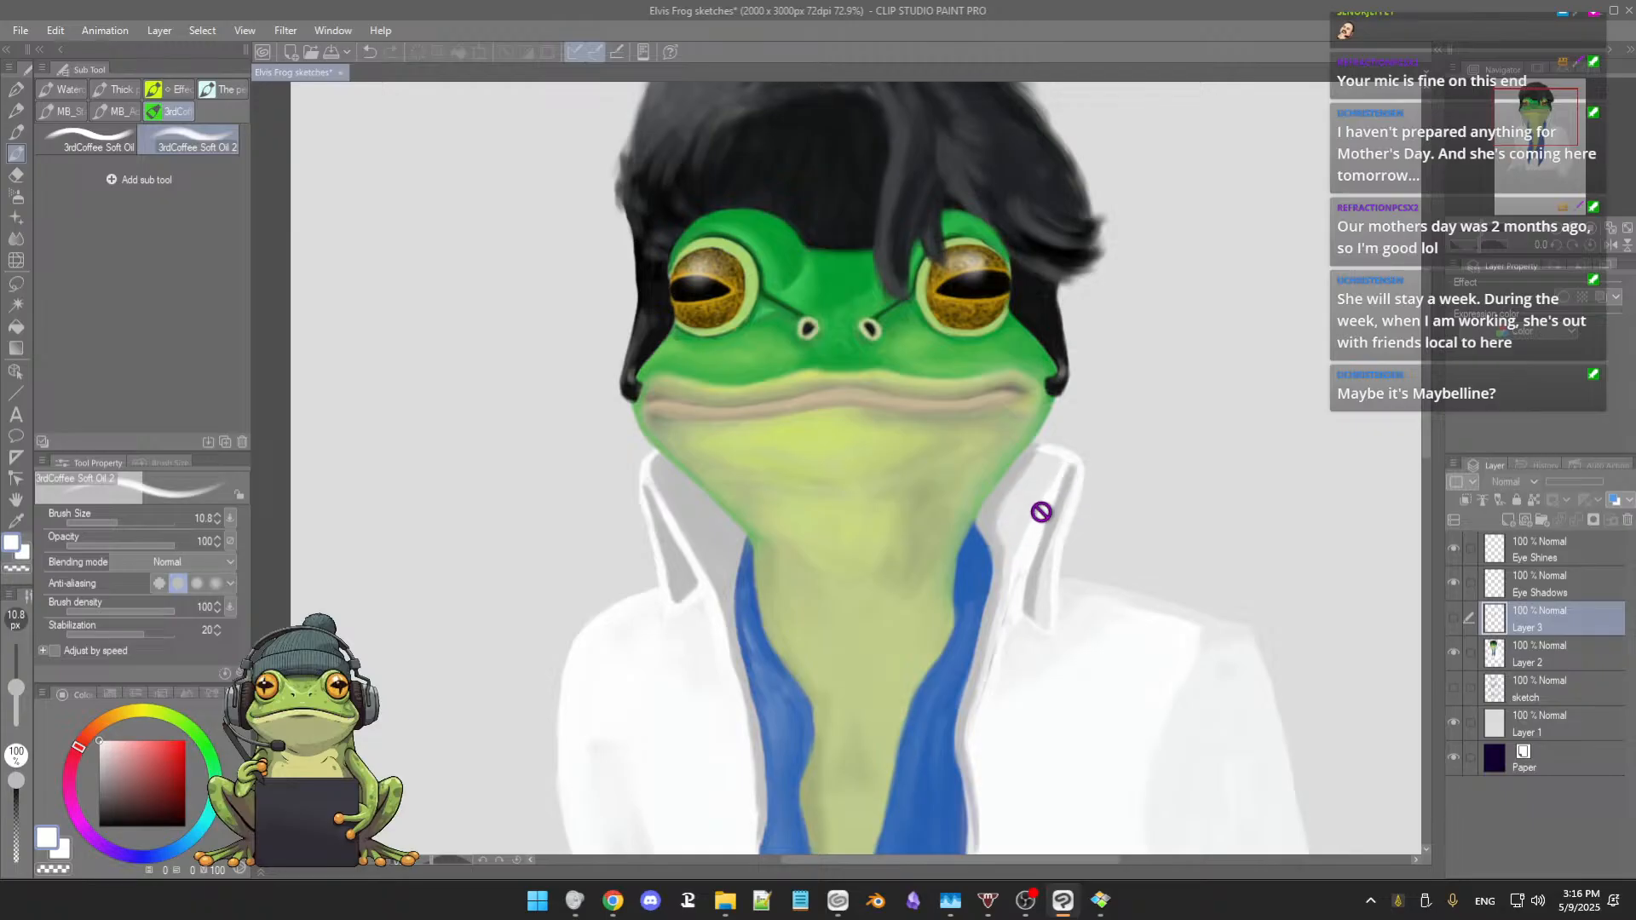
pyautogui.click(1455, 621)
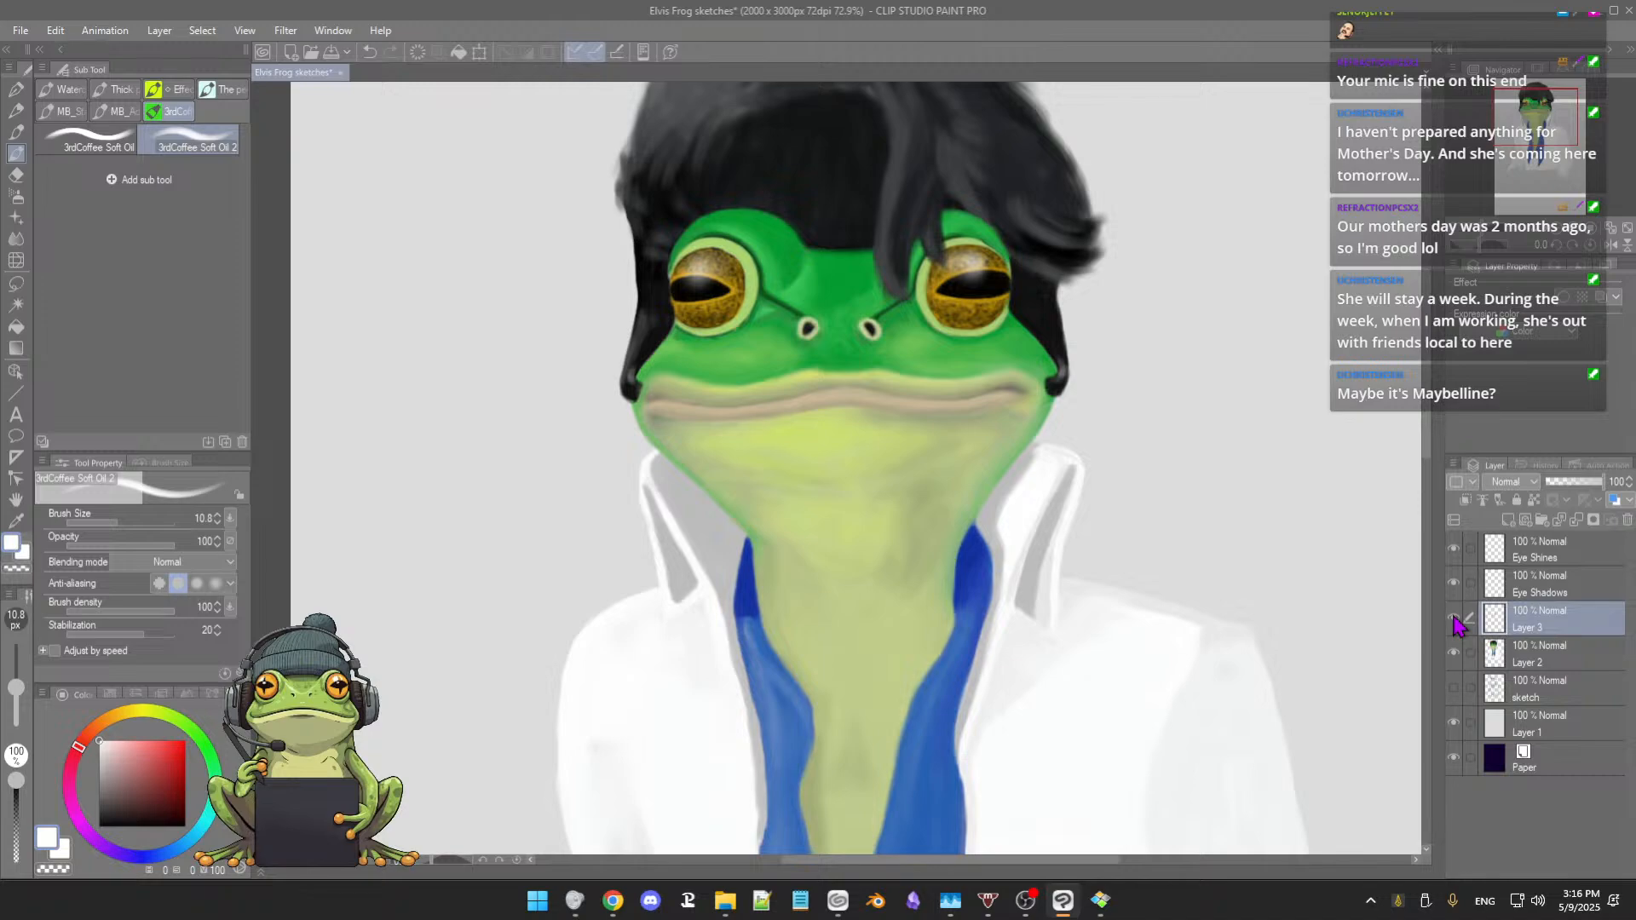
pyautogui.click(1456, 622)
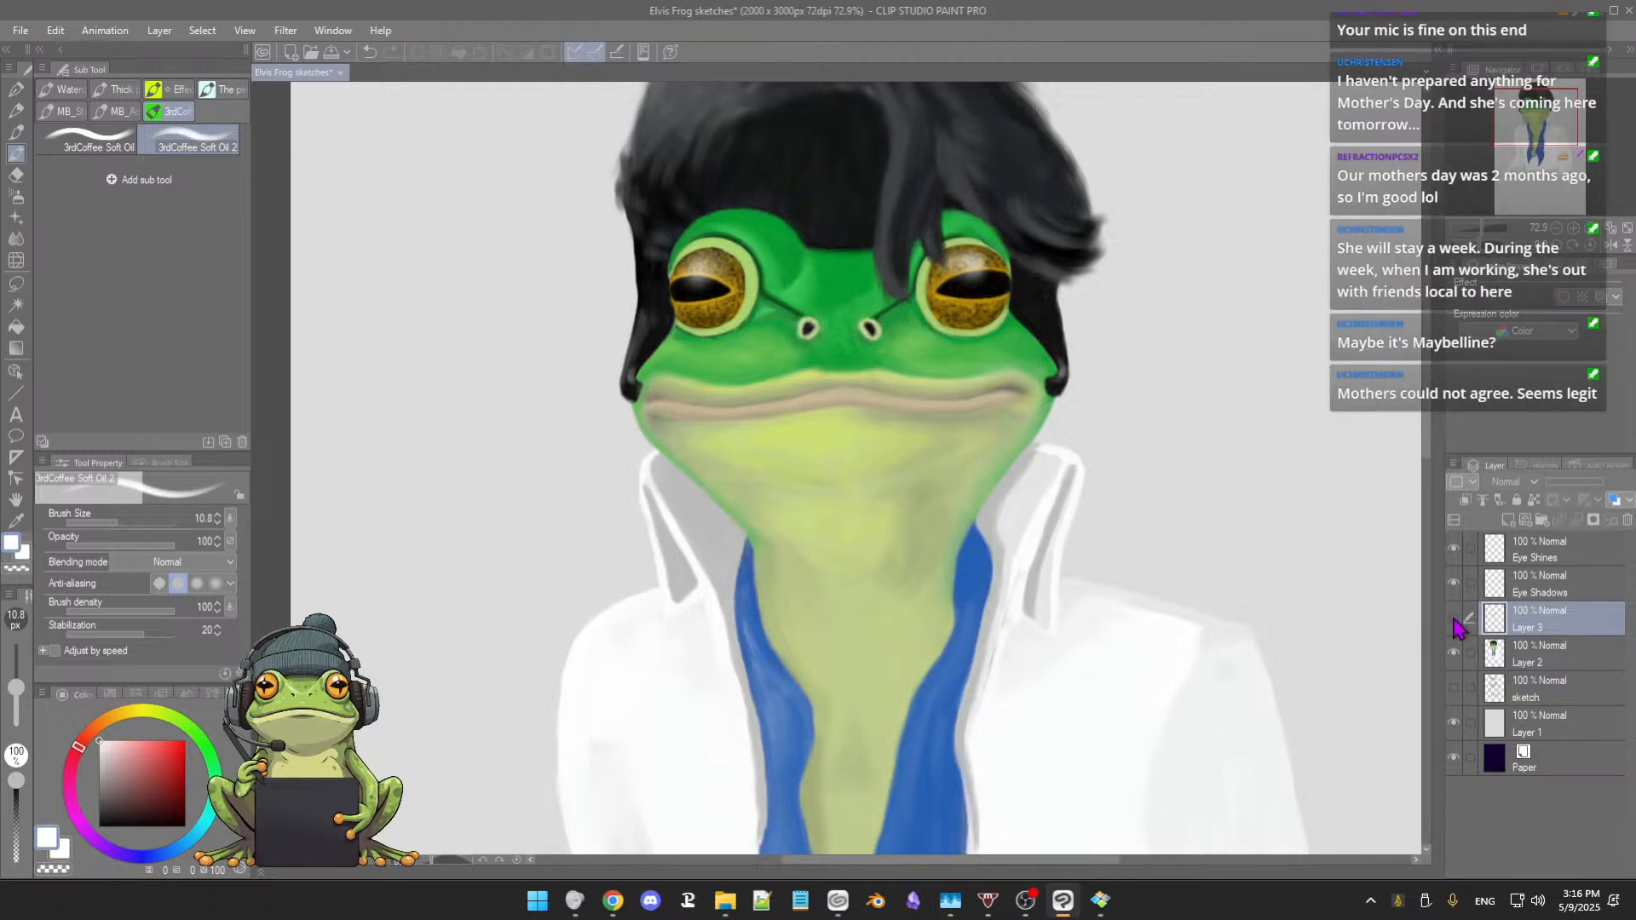
pyautogui.click(1455, 622)
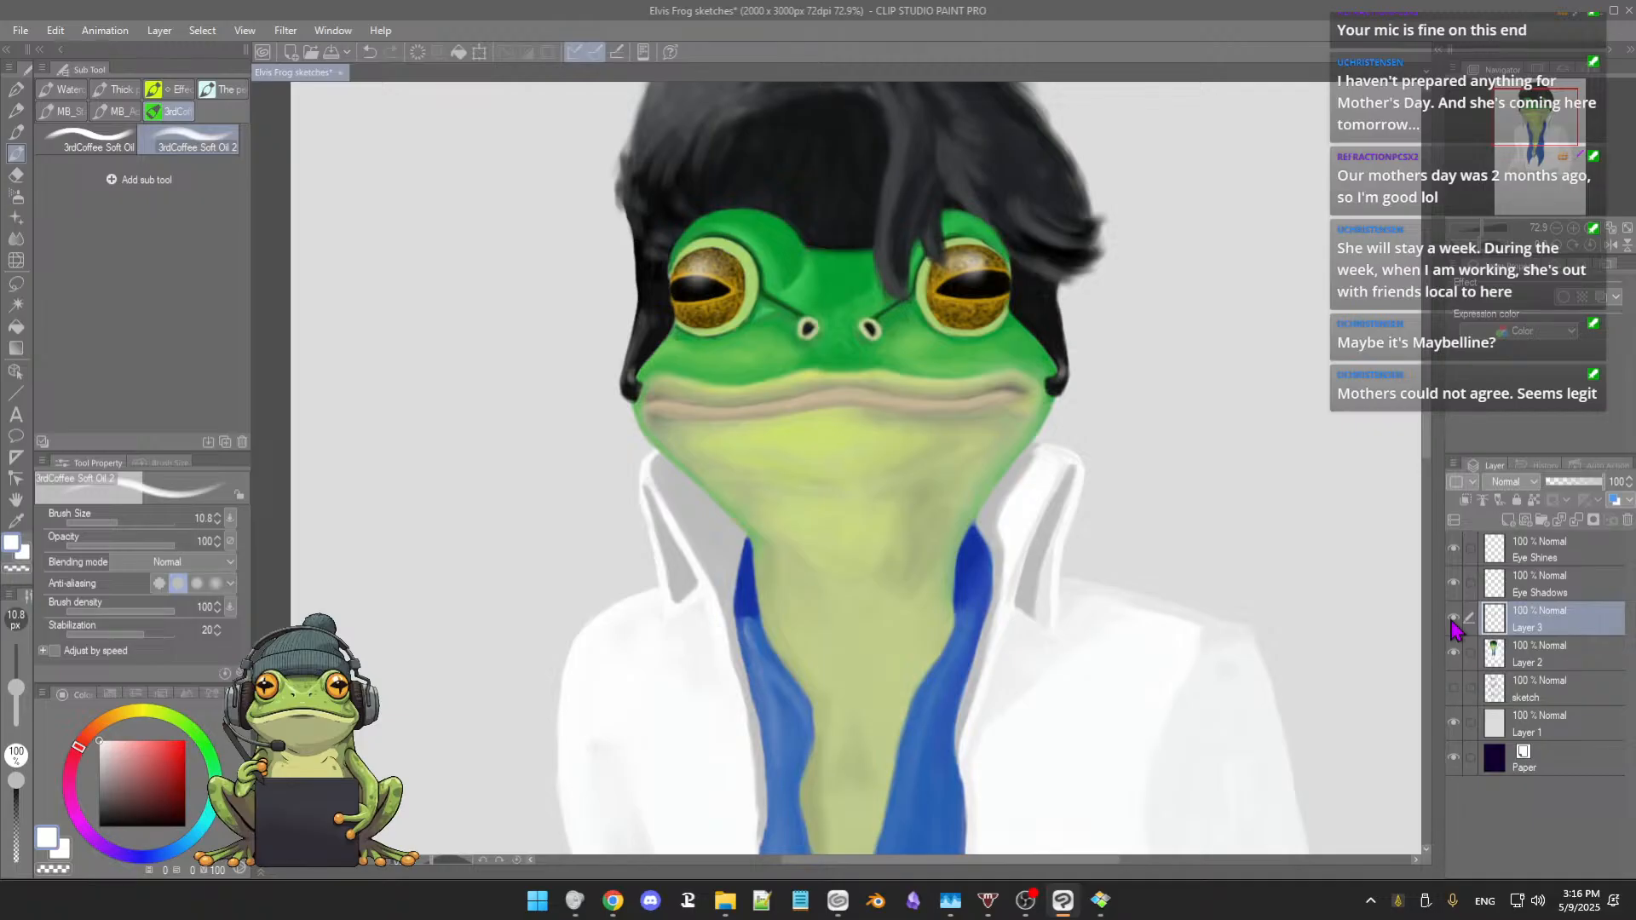
pyautogui.click(1456, 622)
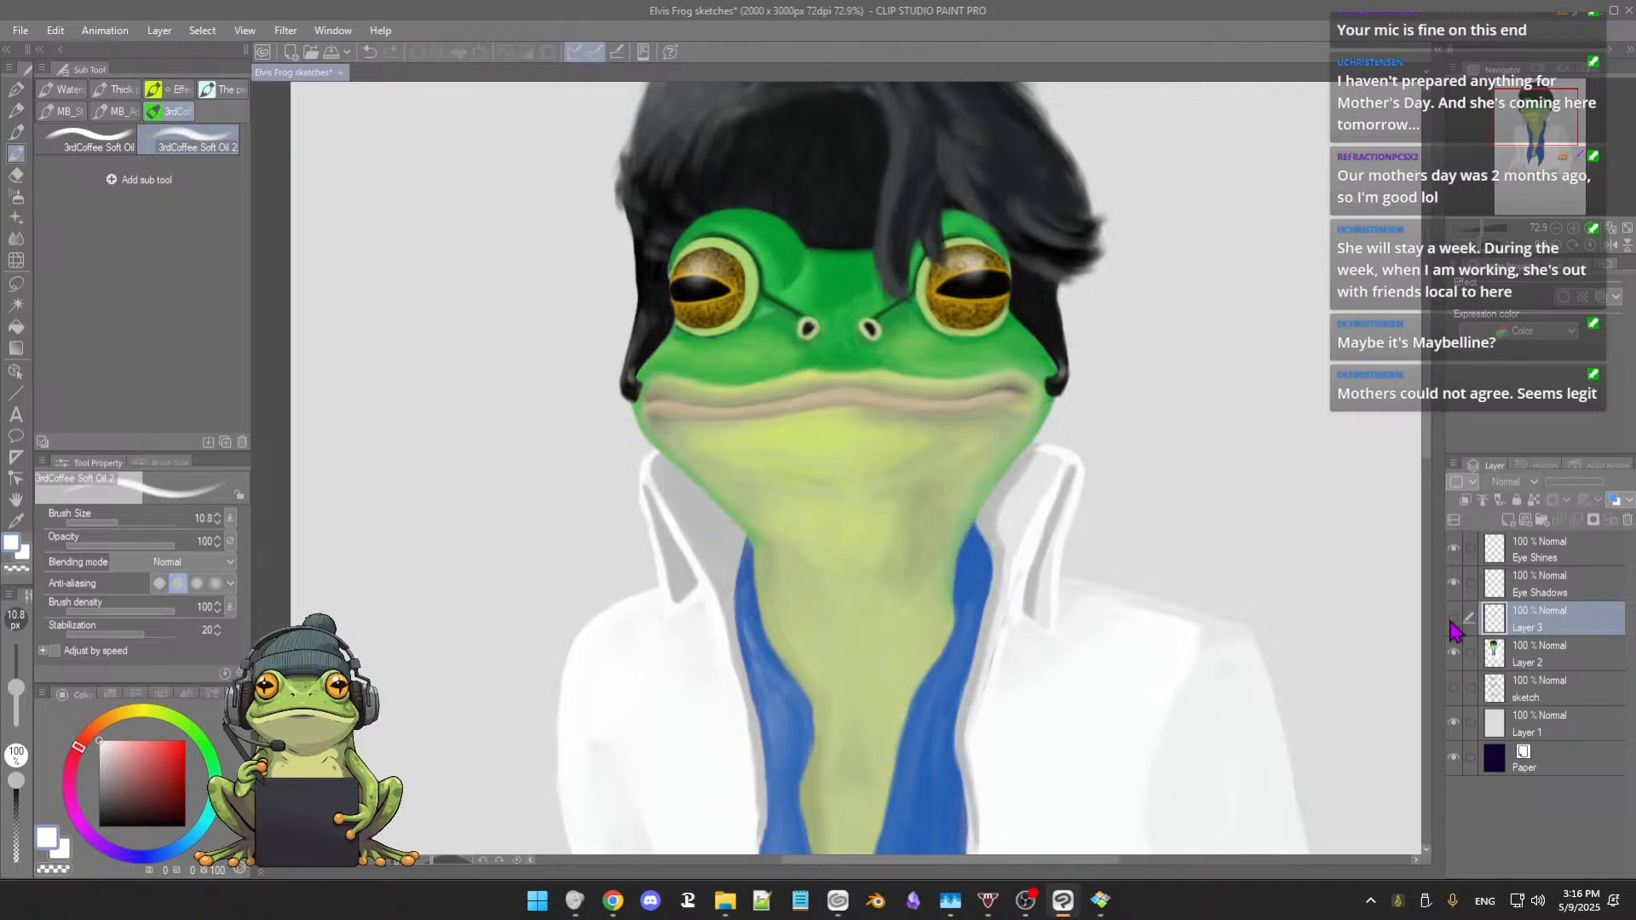
pyautogui.click(1453, 622)
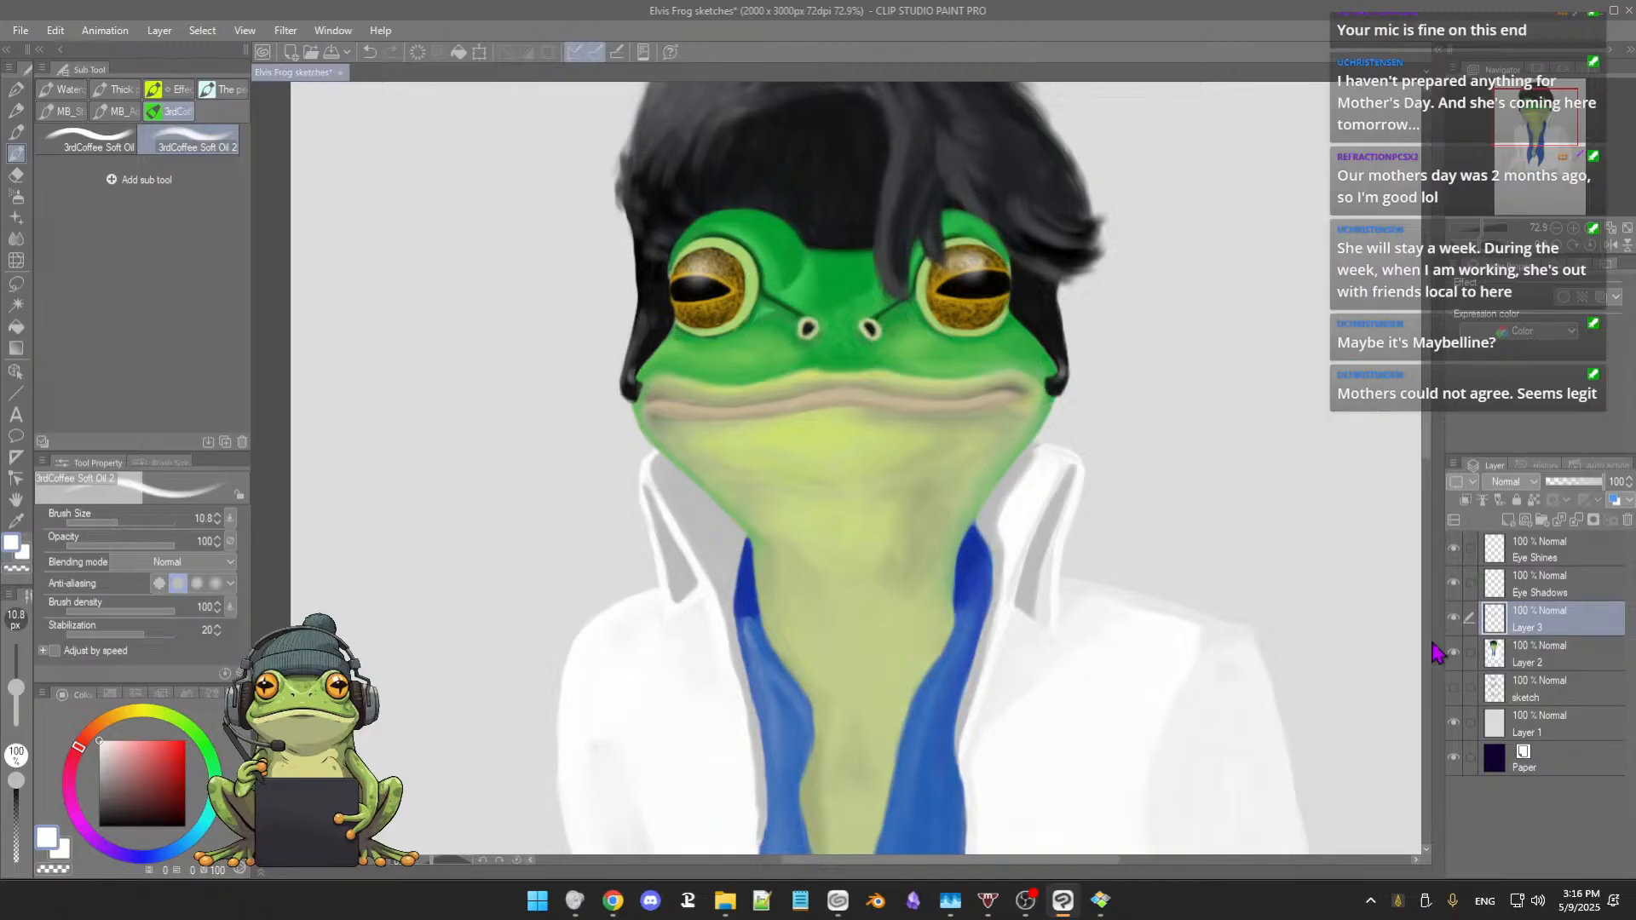
# Step: Soften the outer rim of the right collar and the edge of its grey stripe with sampled whites at brush size 14.3
pyautogui.scroll(3, 1107, 440)
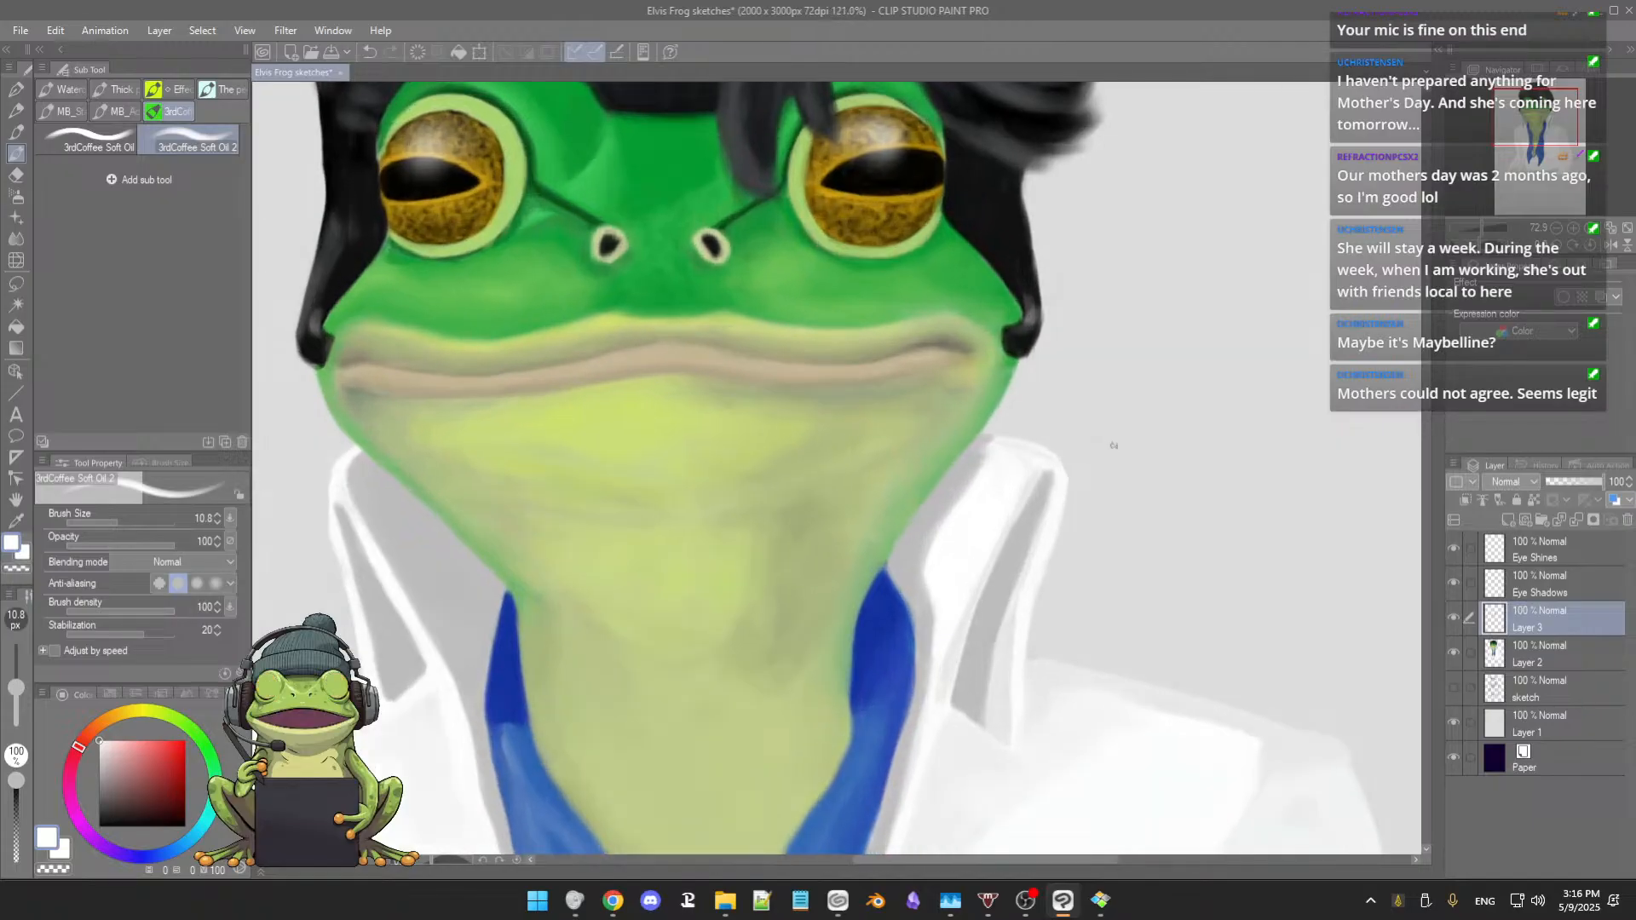
pyautogui.moveTo(1106, 439); pyautogui.dragTo(1112, 456)
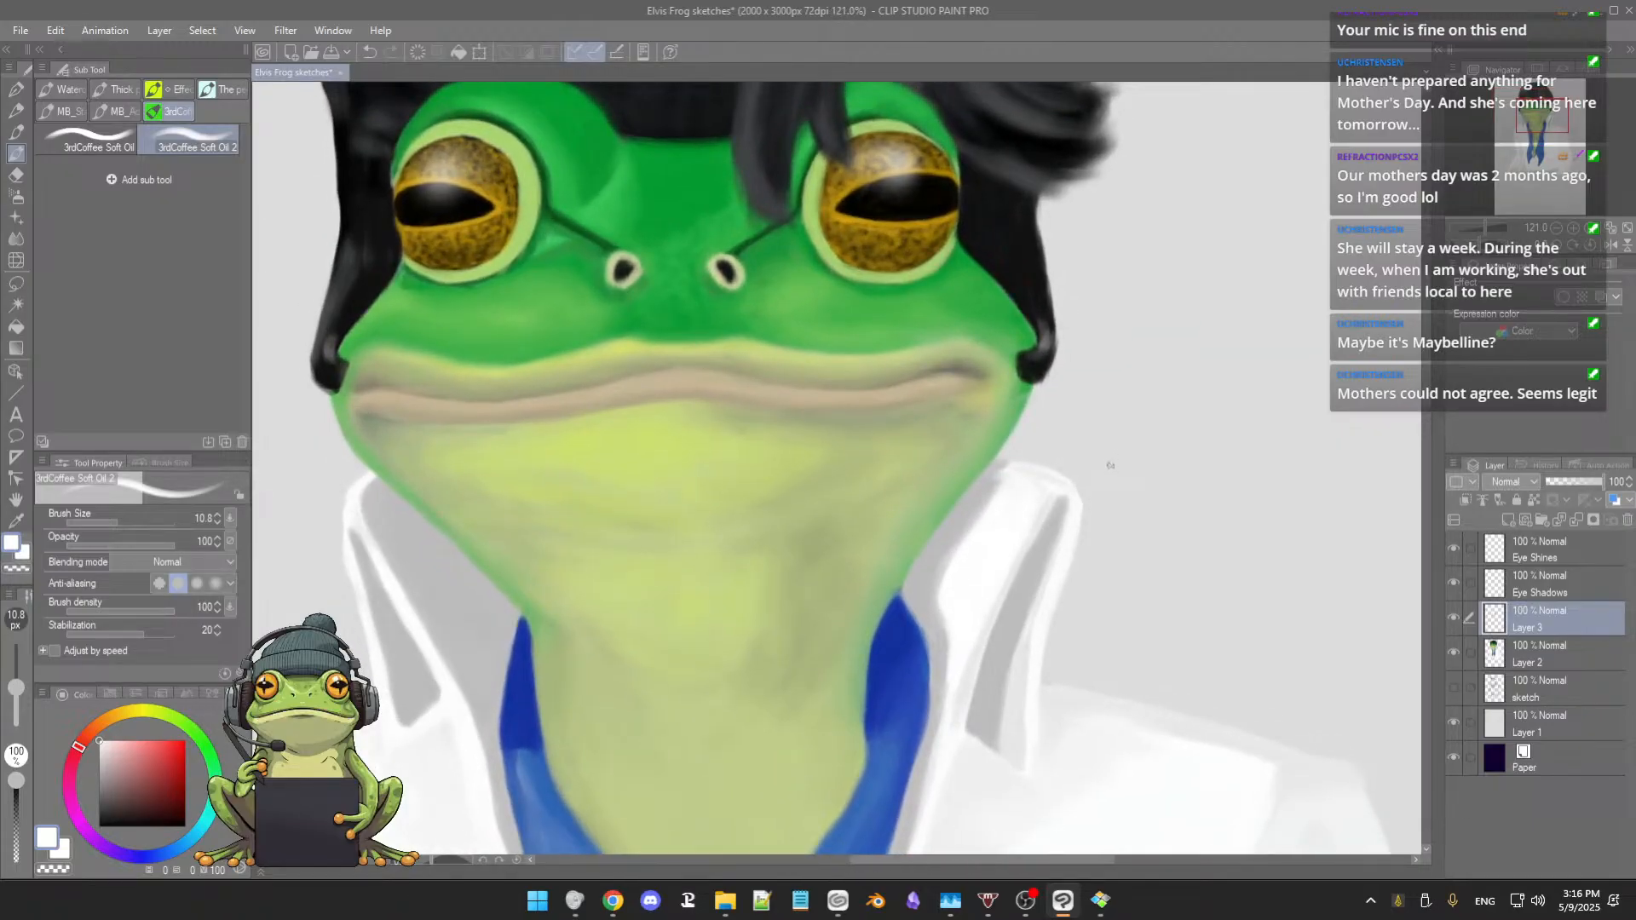
pyautogui.keyDown('alt'); pyautogui.click(1045, 510); pyautogui.keyUp('alt')
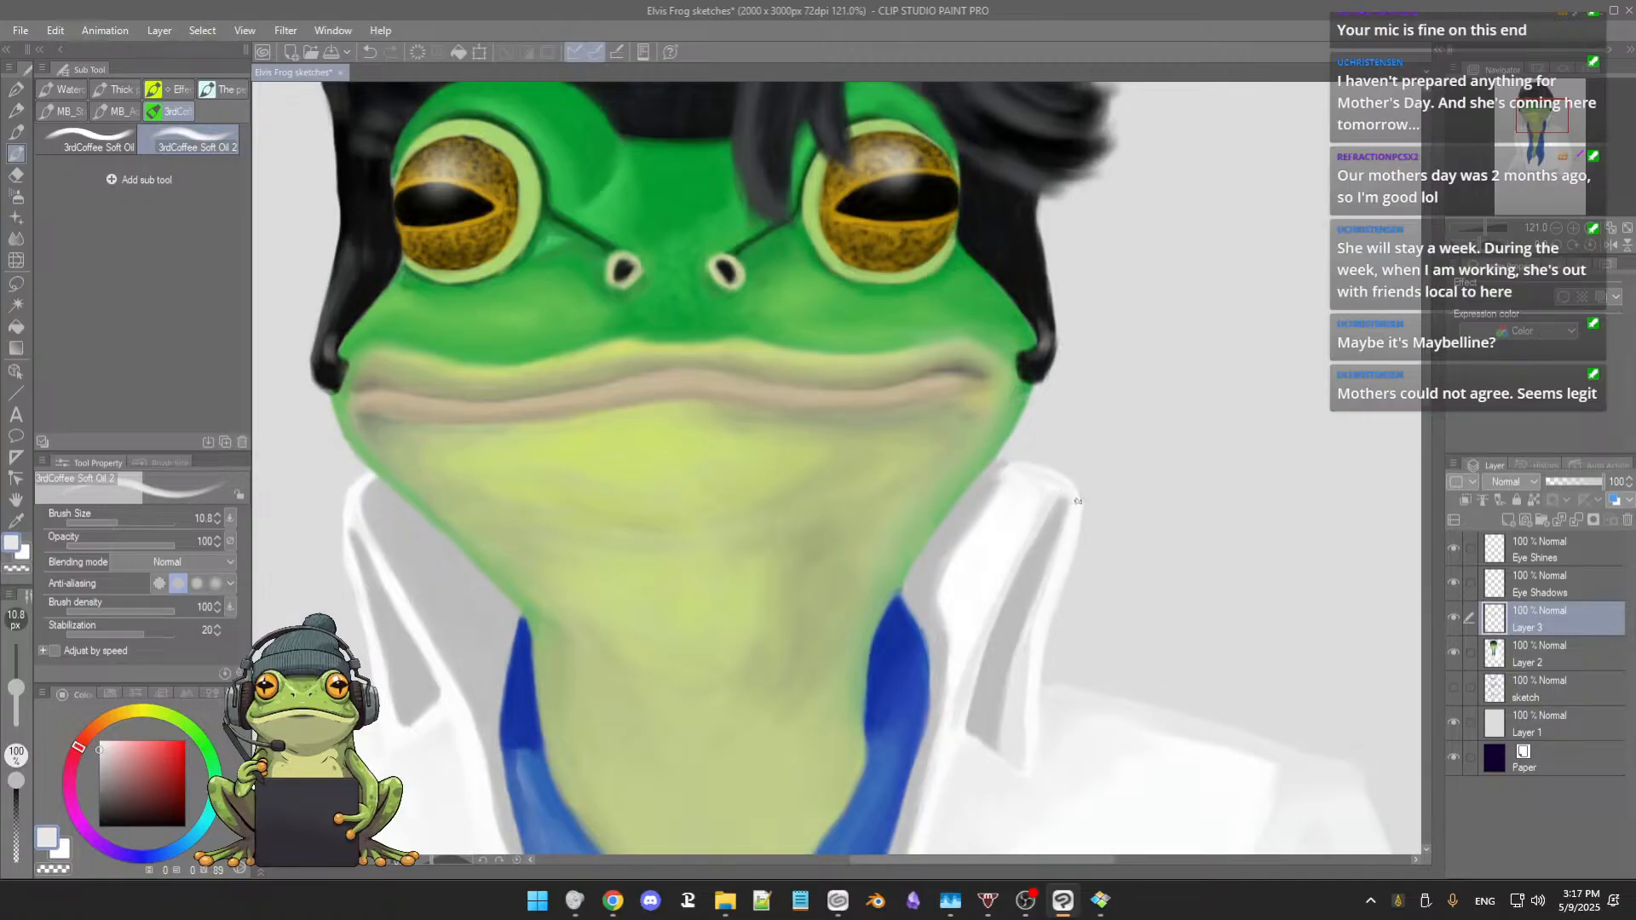
pyautogui.moveTo(1077, 510); pyautogui.dragTo(1094, 512)
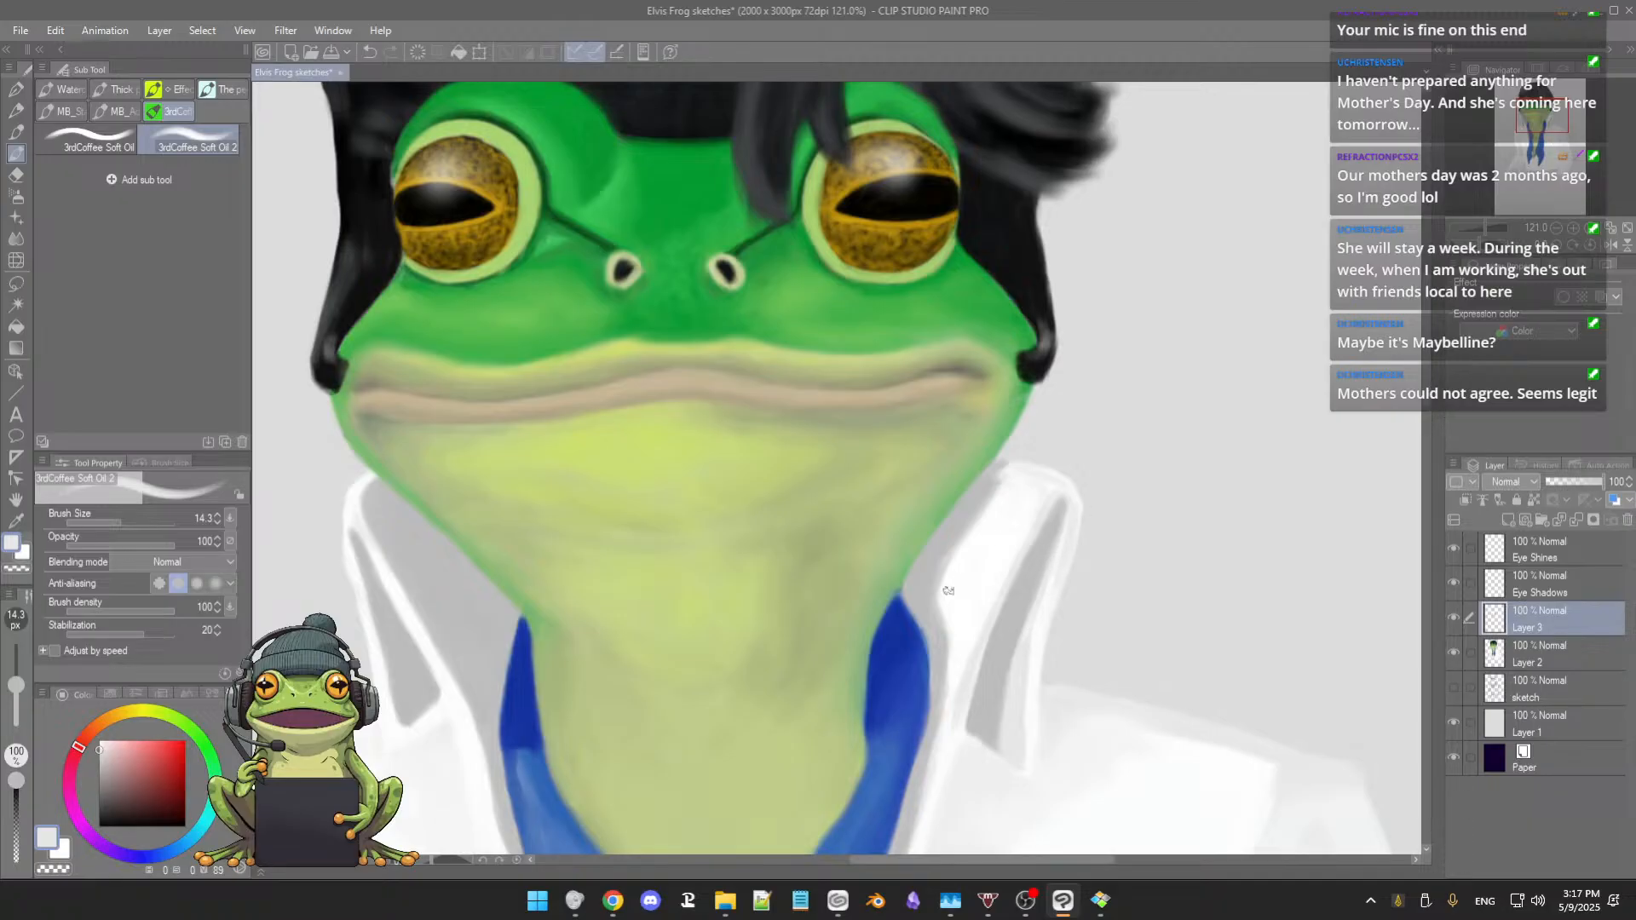
pyautogui.keyDown('alt'); pyautogui.click(995, 547); pyautogui.keyUp('alt')
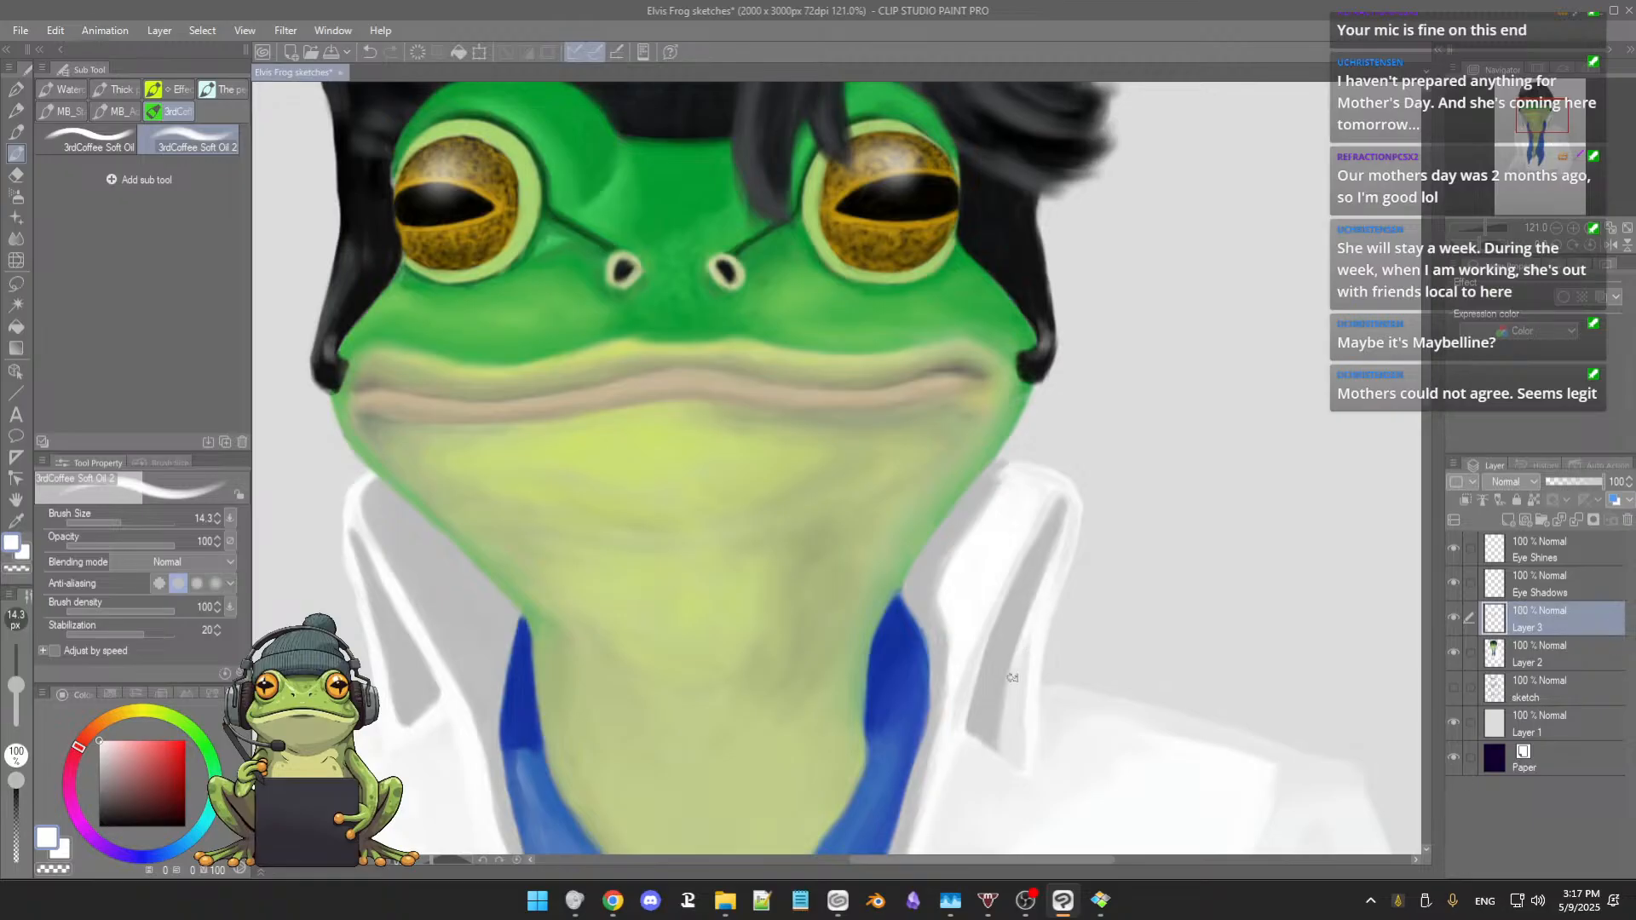
pyautogui.moveTo(1023, 641)
pyautogui.mouseDown()
pyautogui.moveTo(1001, 733)
pyautogui.moveTo(1025, 655)
pyautogui.moveTo(1024, 672)
pyautogui.mouseUp()
# Step: Narrow the lower part of the right collar's grey stripe and smooth the white band down to its tip with sampled collar whites
pyautogui.keyDown('alt'); pyautogui.click(1068, 554); pyautogui.keyUp('alt')
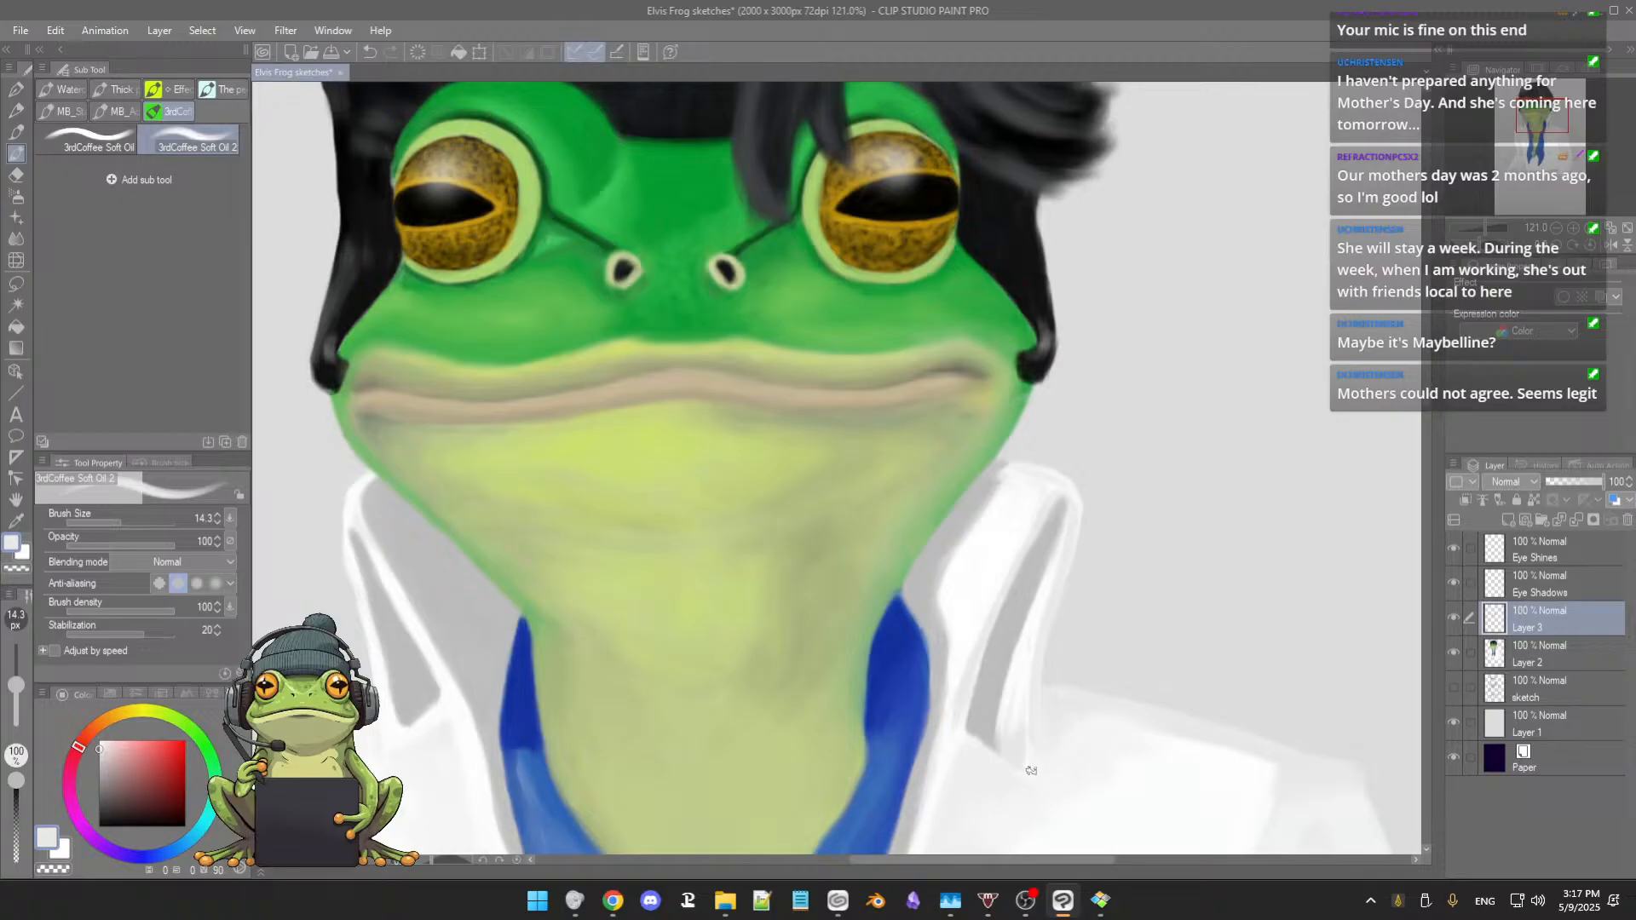
pyautogui.keyDown('alt'); pyautogui.click(1032, 636); pyautogui.keyUp('alt')
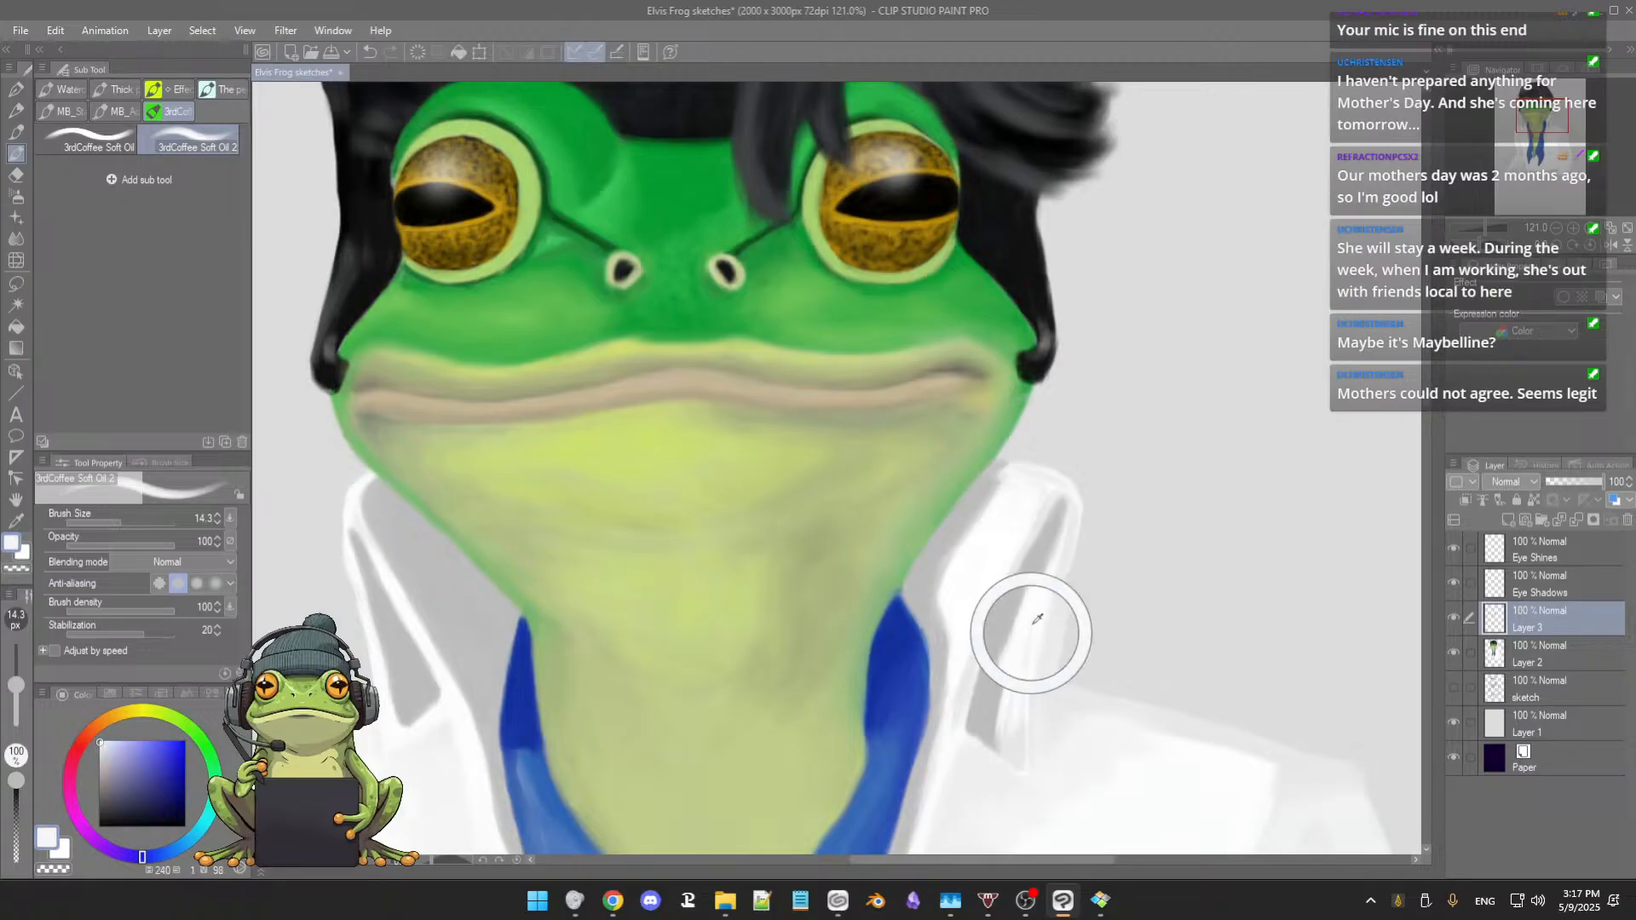
pyautogui.keyDown('alt'); pyautogui.click(1033, 620); pyautogui.keyUp('alt')
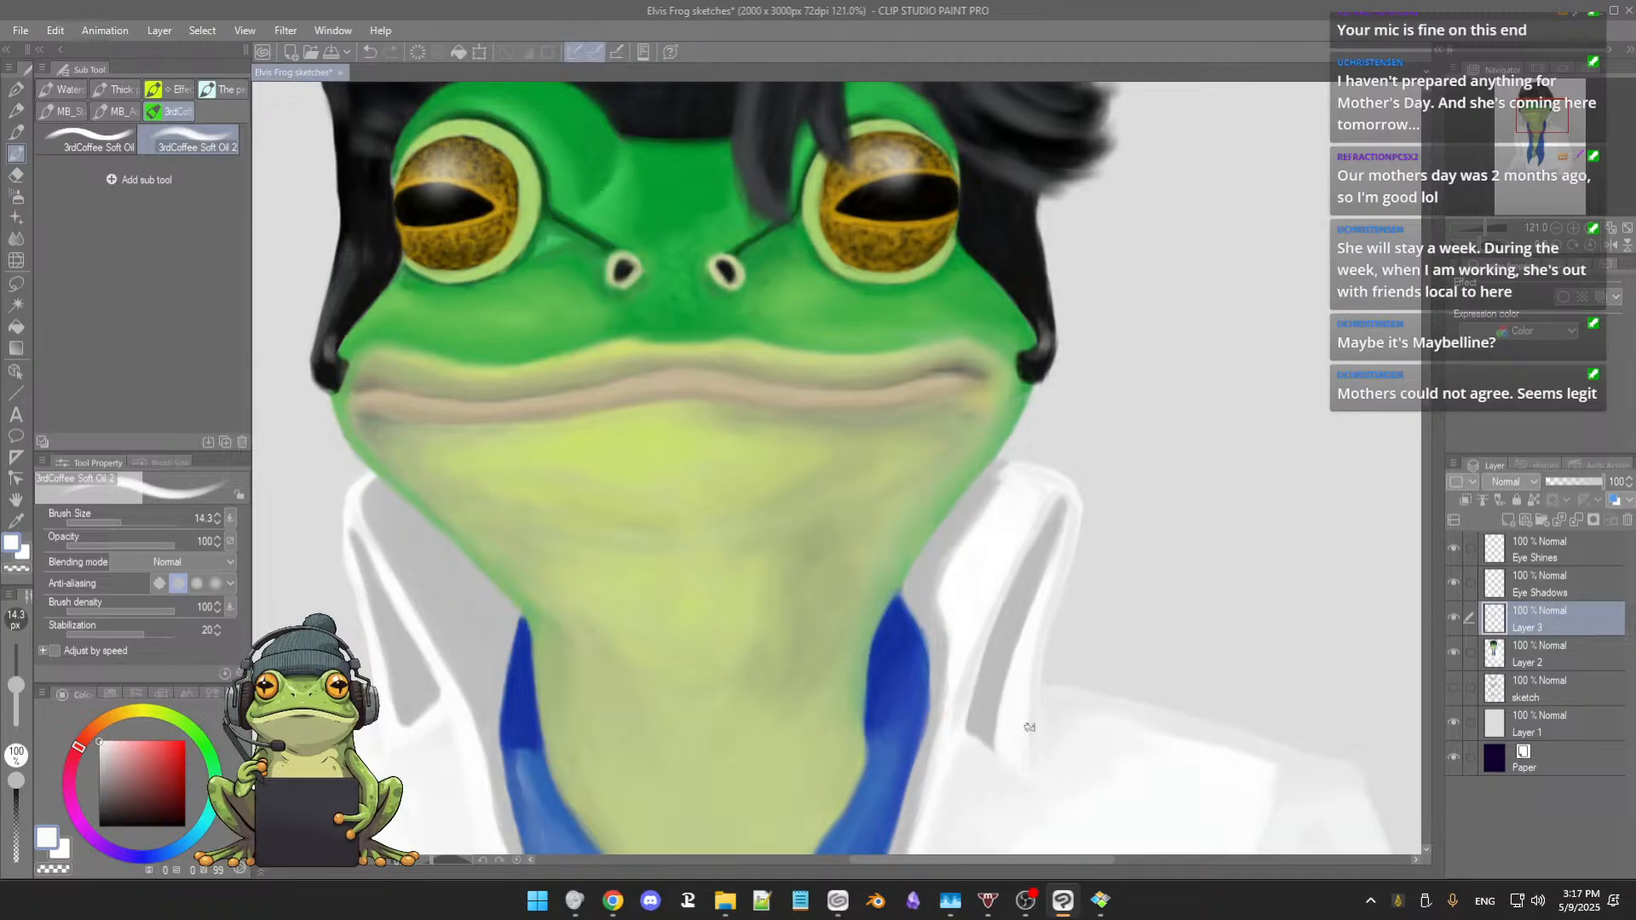
pyautogui.moveTo(1029, 727); pyautogui.dragTo(998, 633)
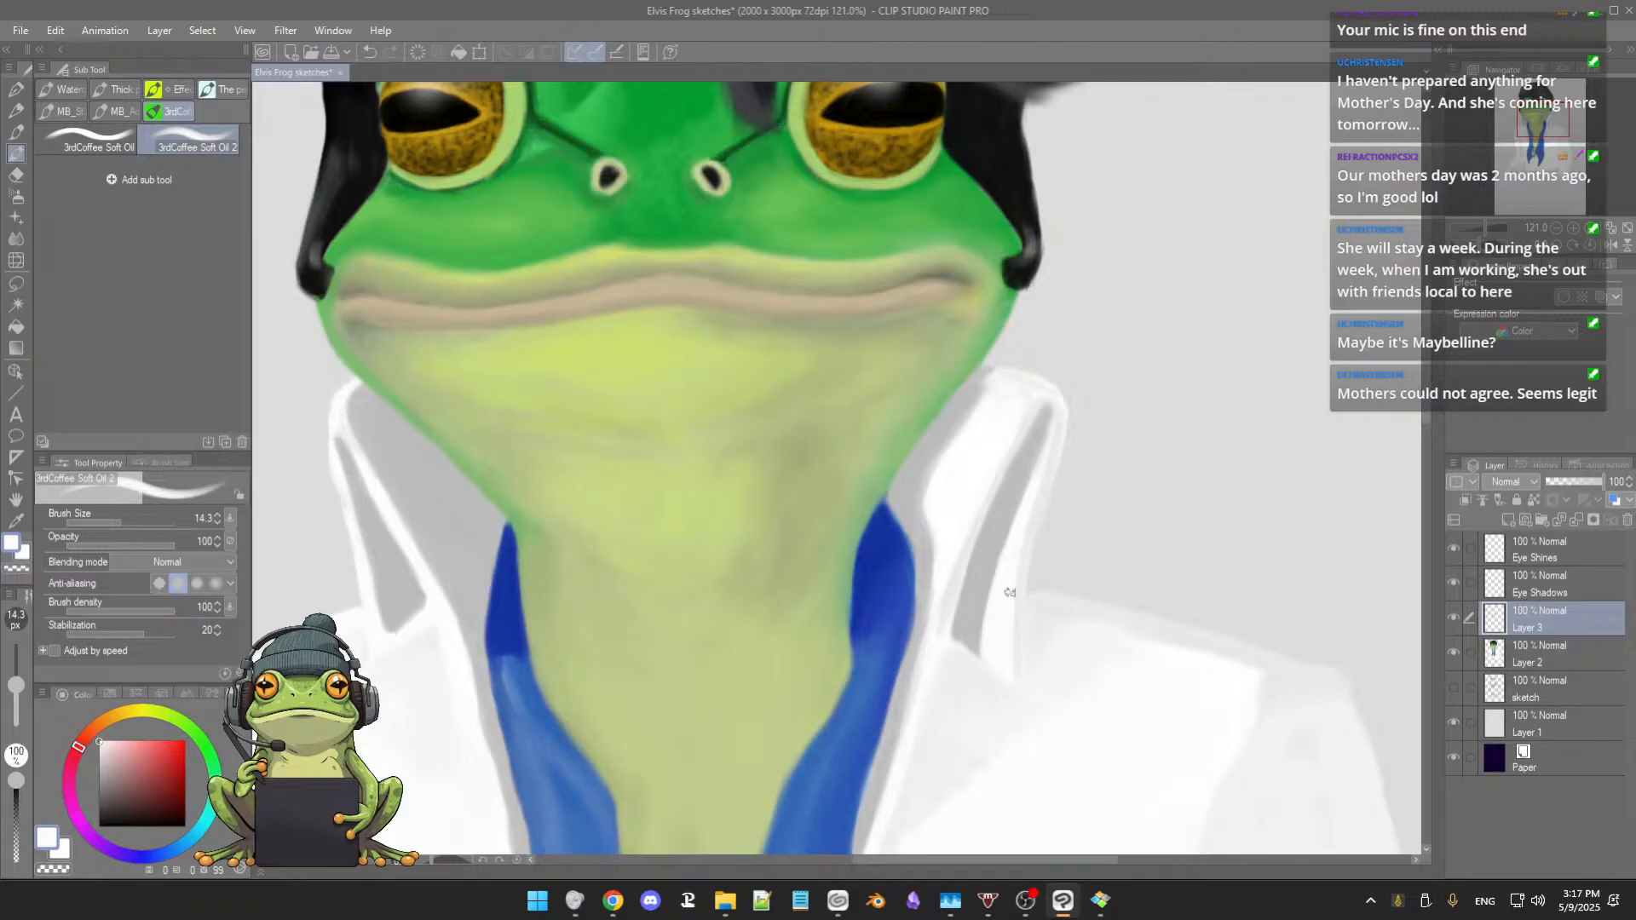
pyautogui.scroll(4, 1050, 466)
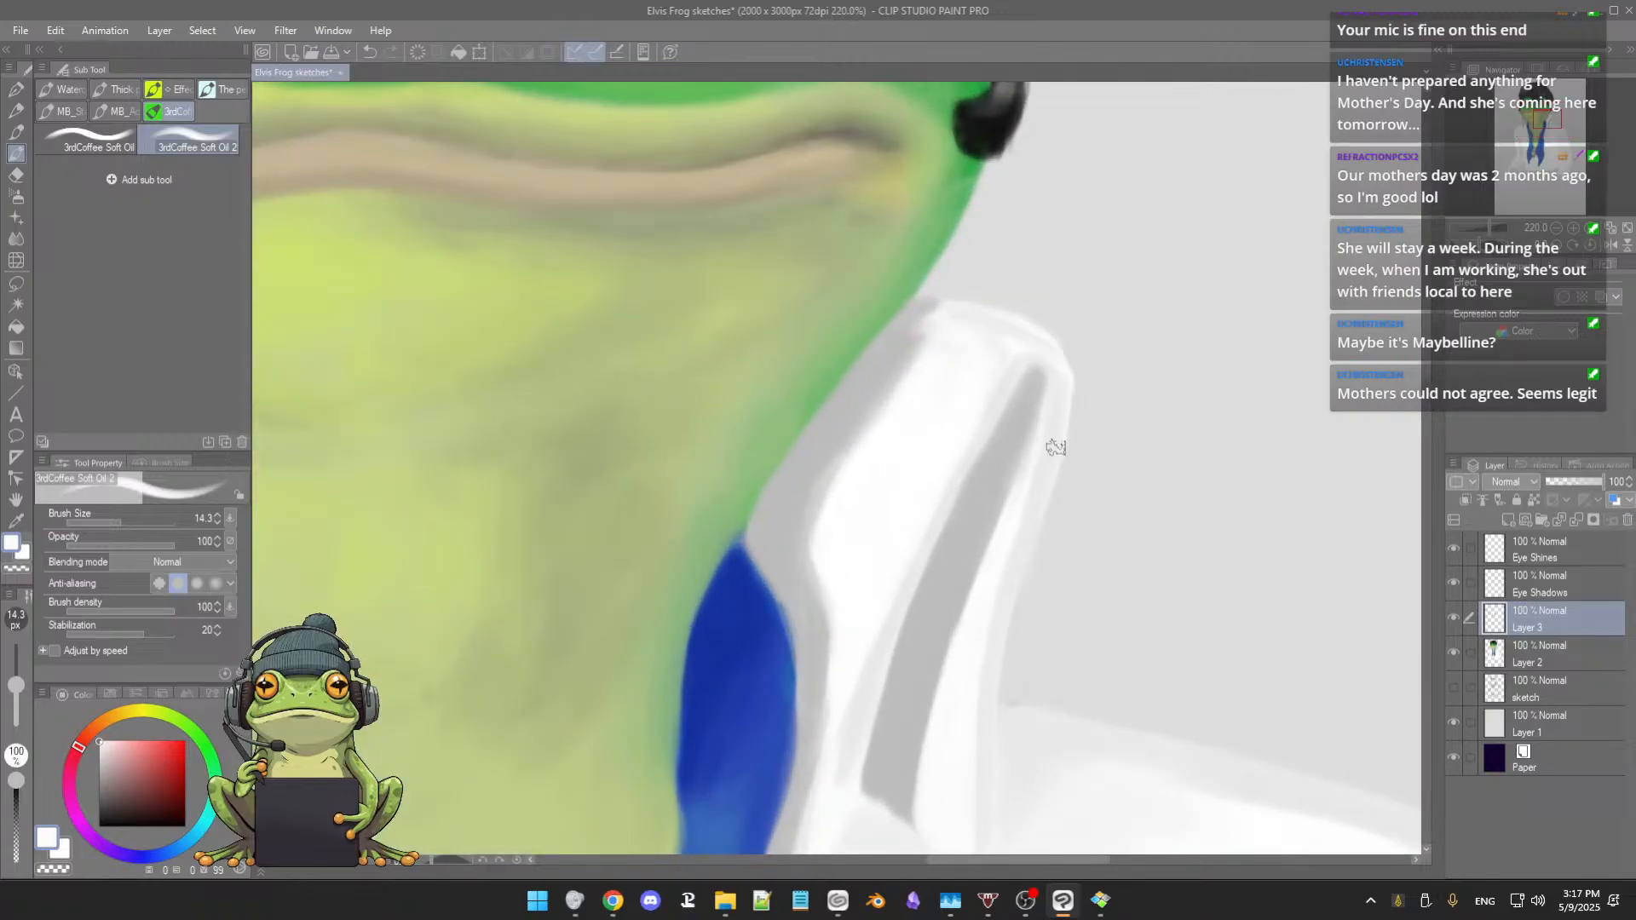
# Step: Smooth the right collar's outer white band and blend its upper inner edge with sampled whites and grey at brush size 9.6
pyautogui.press('[')
pyautogui.press('[')
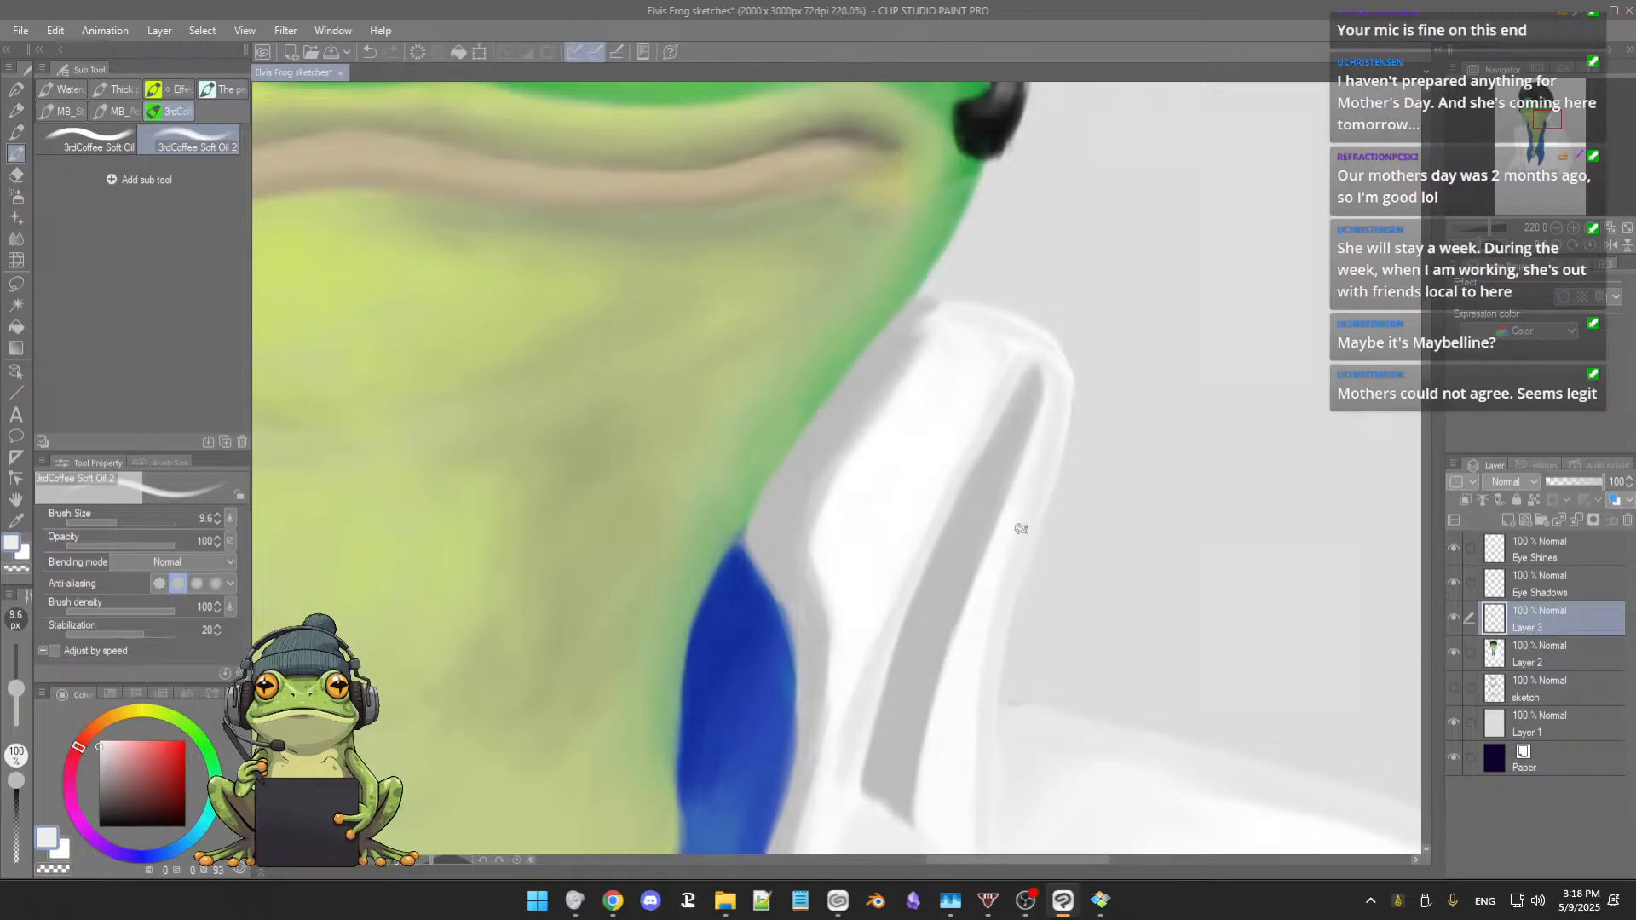
pyautogui.scroll(-2, 1027, 502)
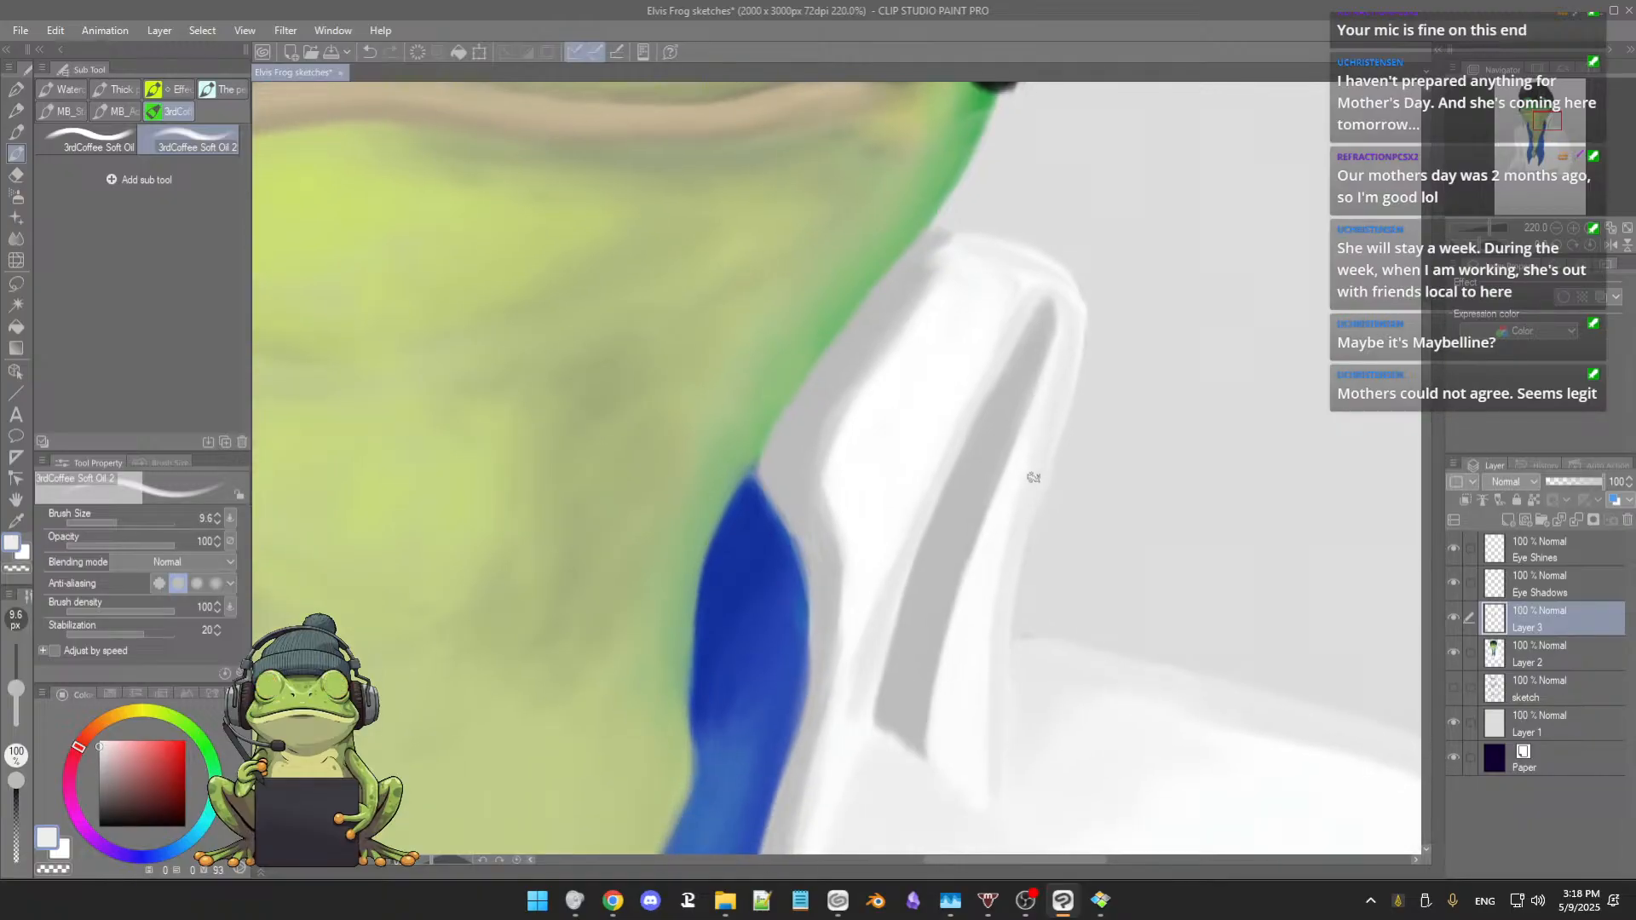
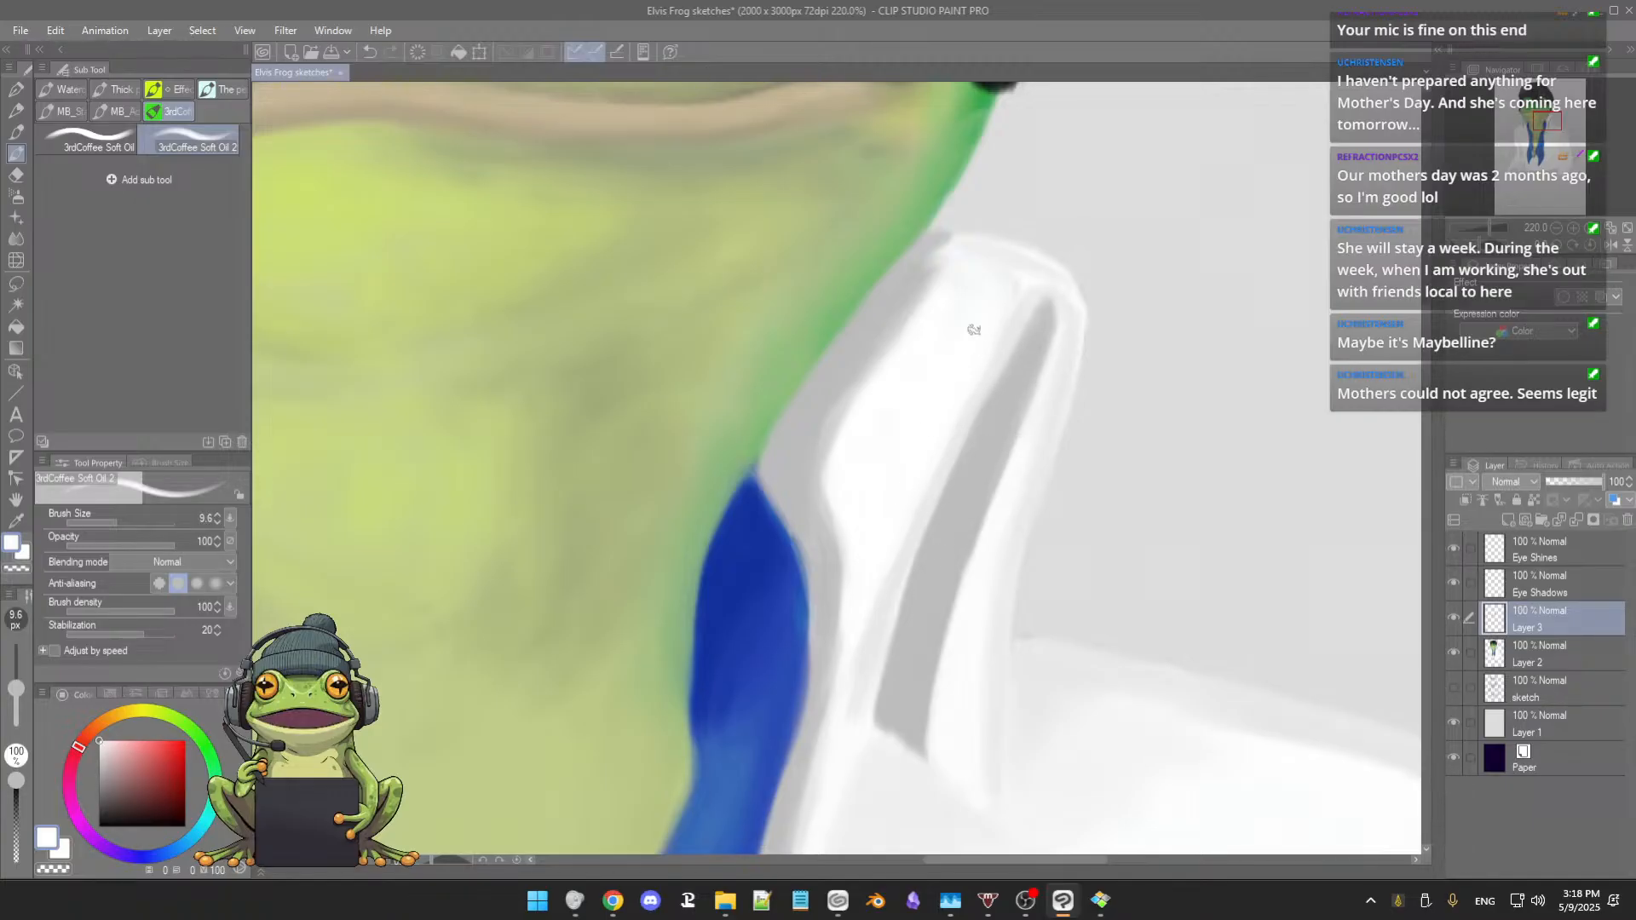
pyautogui.keyDown('alt'); pyautogui.click(1010, 280); pyautogui.keyUp('alt')
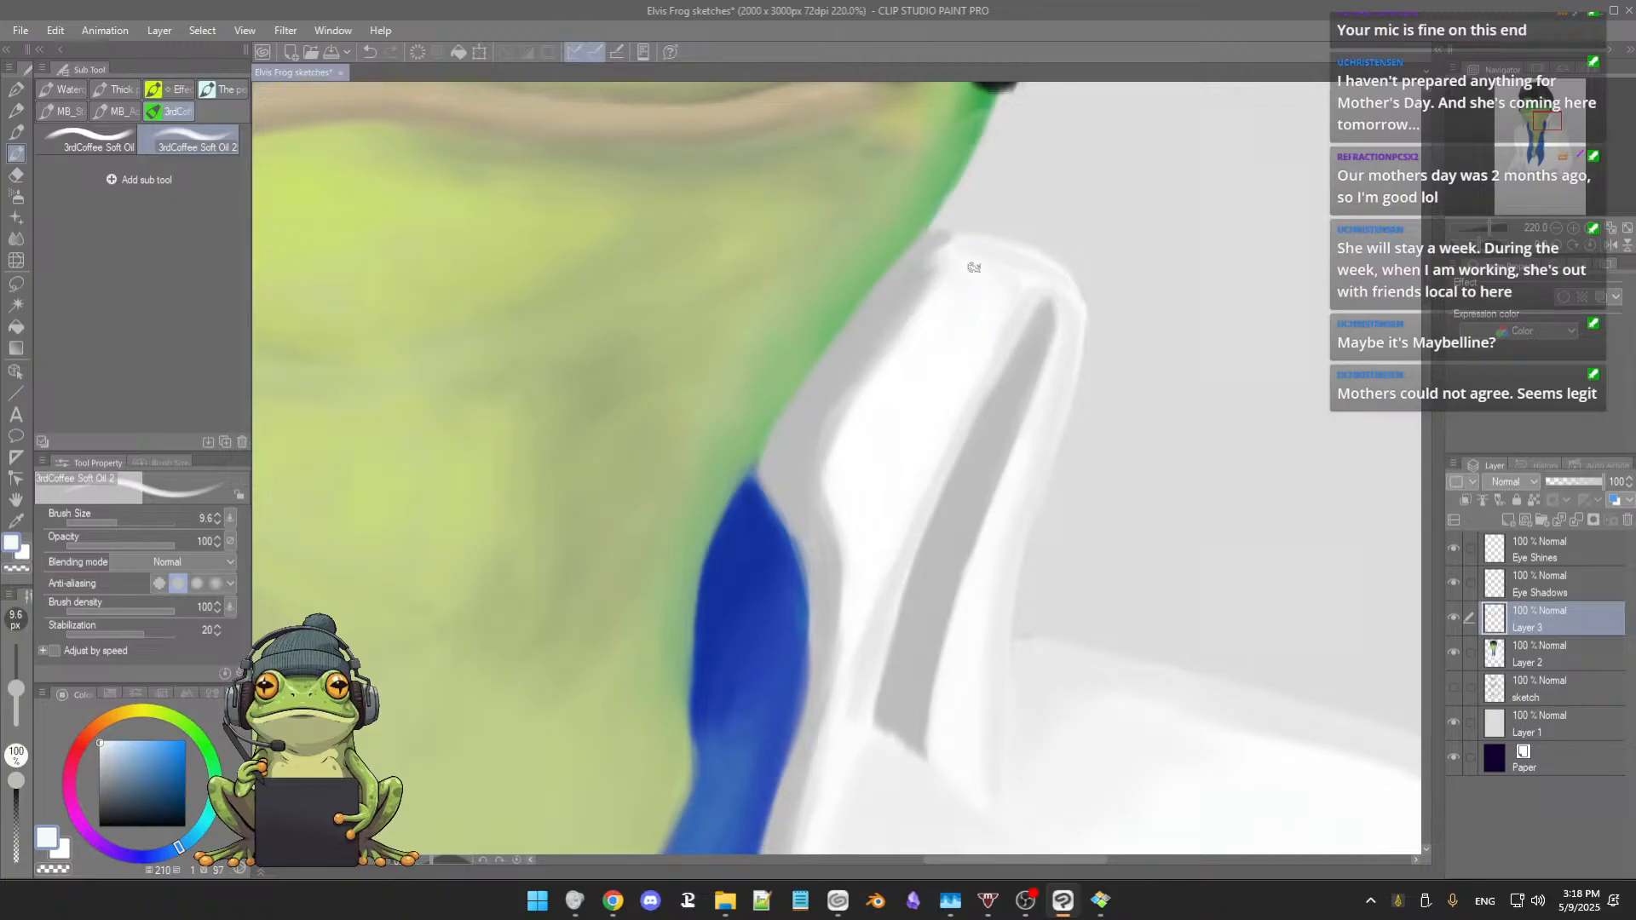
pyautogui.keyDown('alt'); pyautogui.click(939, 257); pyautogui.keyUp('alt')
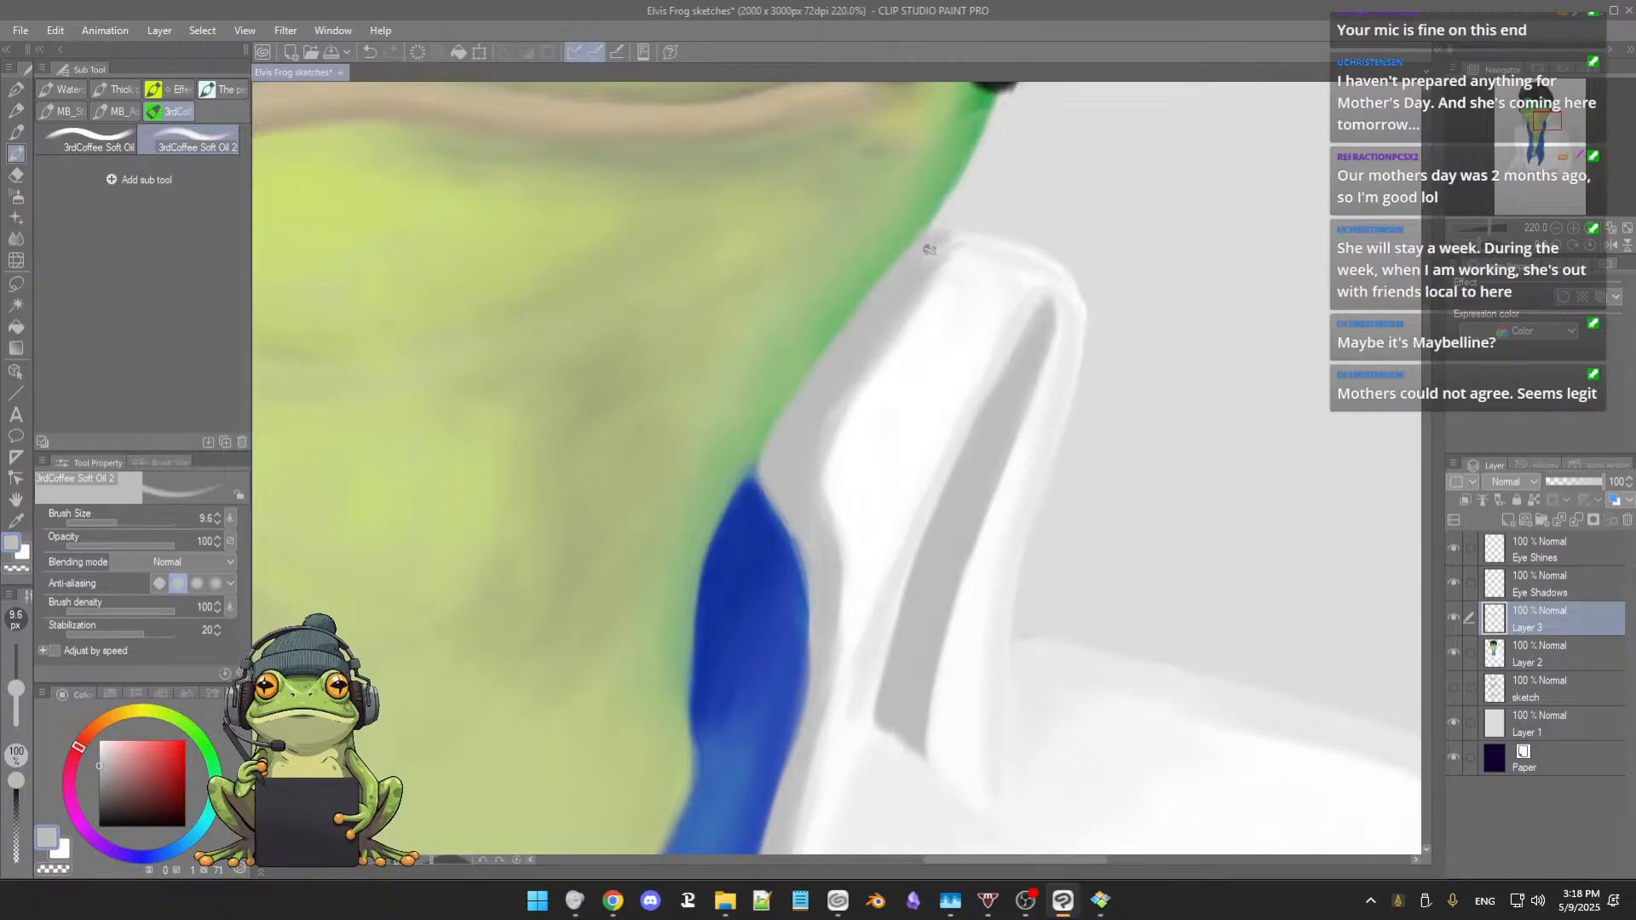
pyautogui.keyDown('alt'); pyautogui.click(989, 248); pyautogui.keyUp('alt')
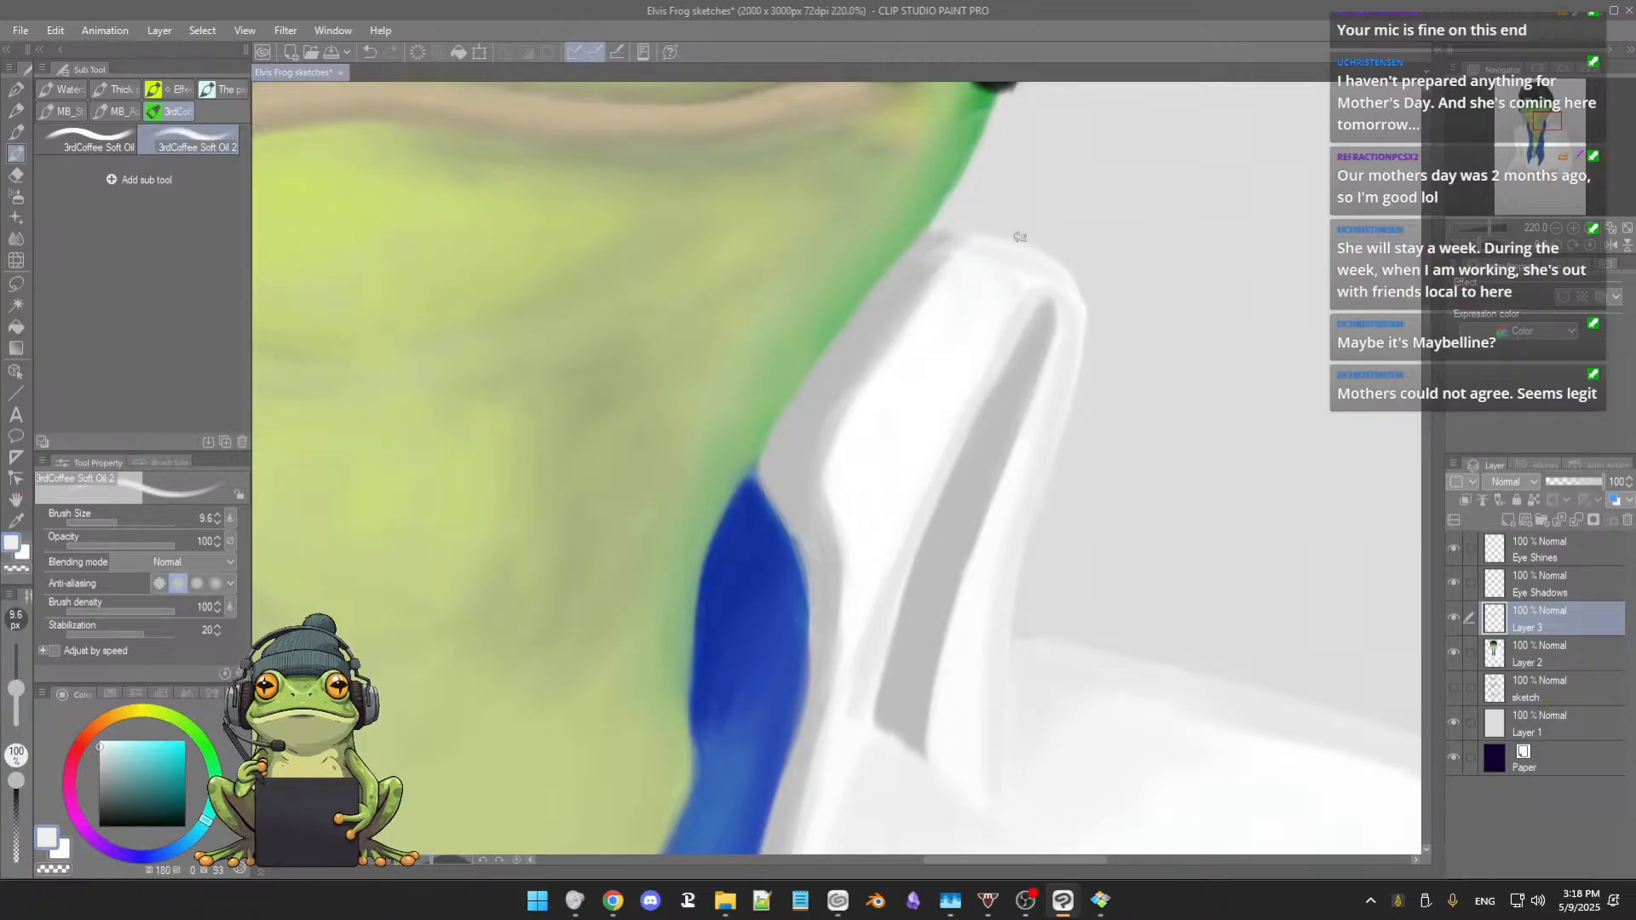
# Step: Refine the right collar's rounded top rim above the grey stripe using a white sampled from the rim
pyautogui.press('e')
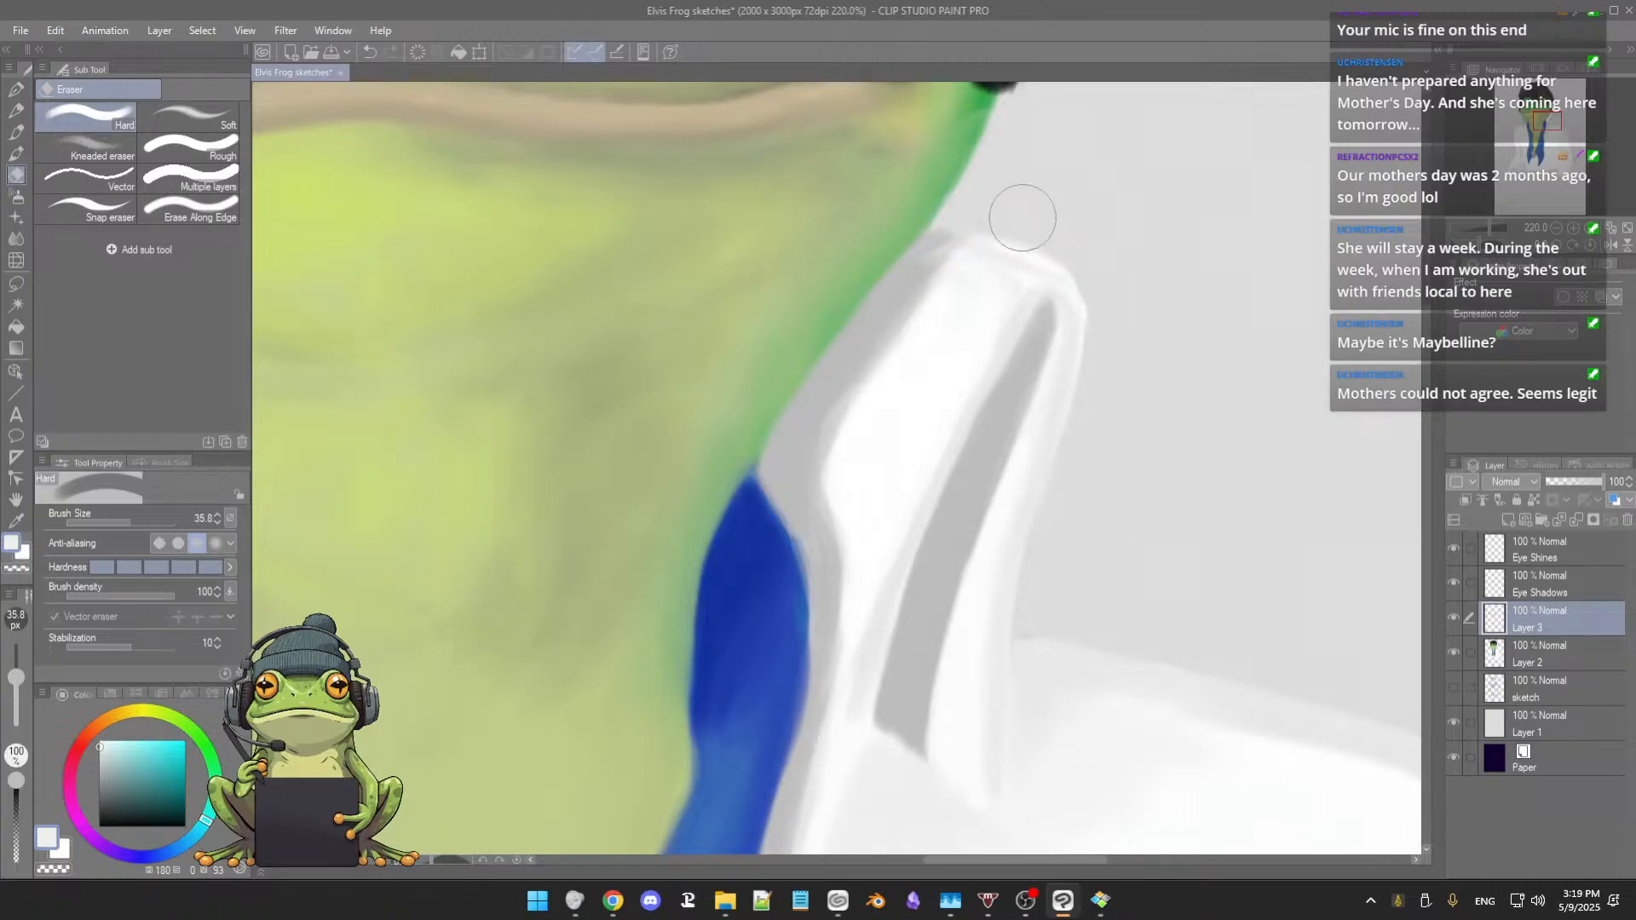
pyautogui.press('b')
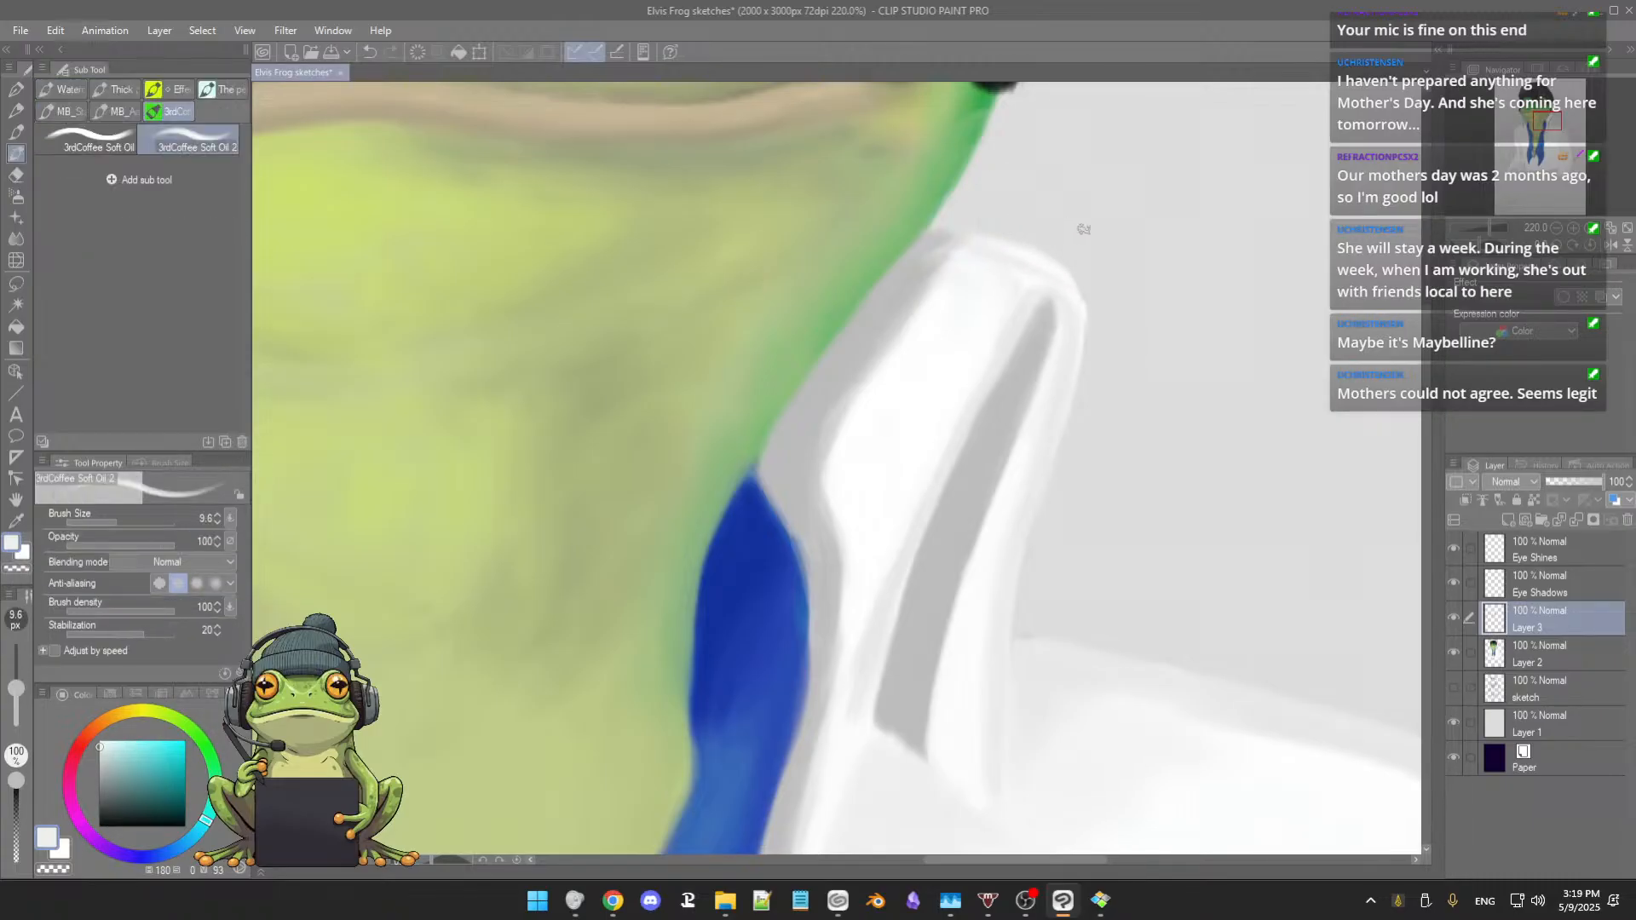
pyautogui.scroll(-3, 1107, 247)
pyautogui.moveTo(1169, 317); pyautogui.dragTo(1128, 350)
pyautogui.scroll(5, 1127, 350)
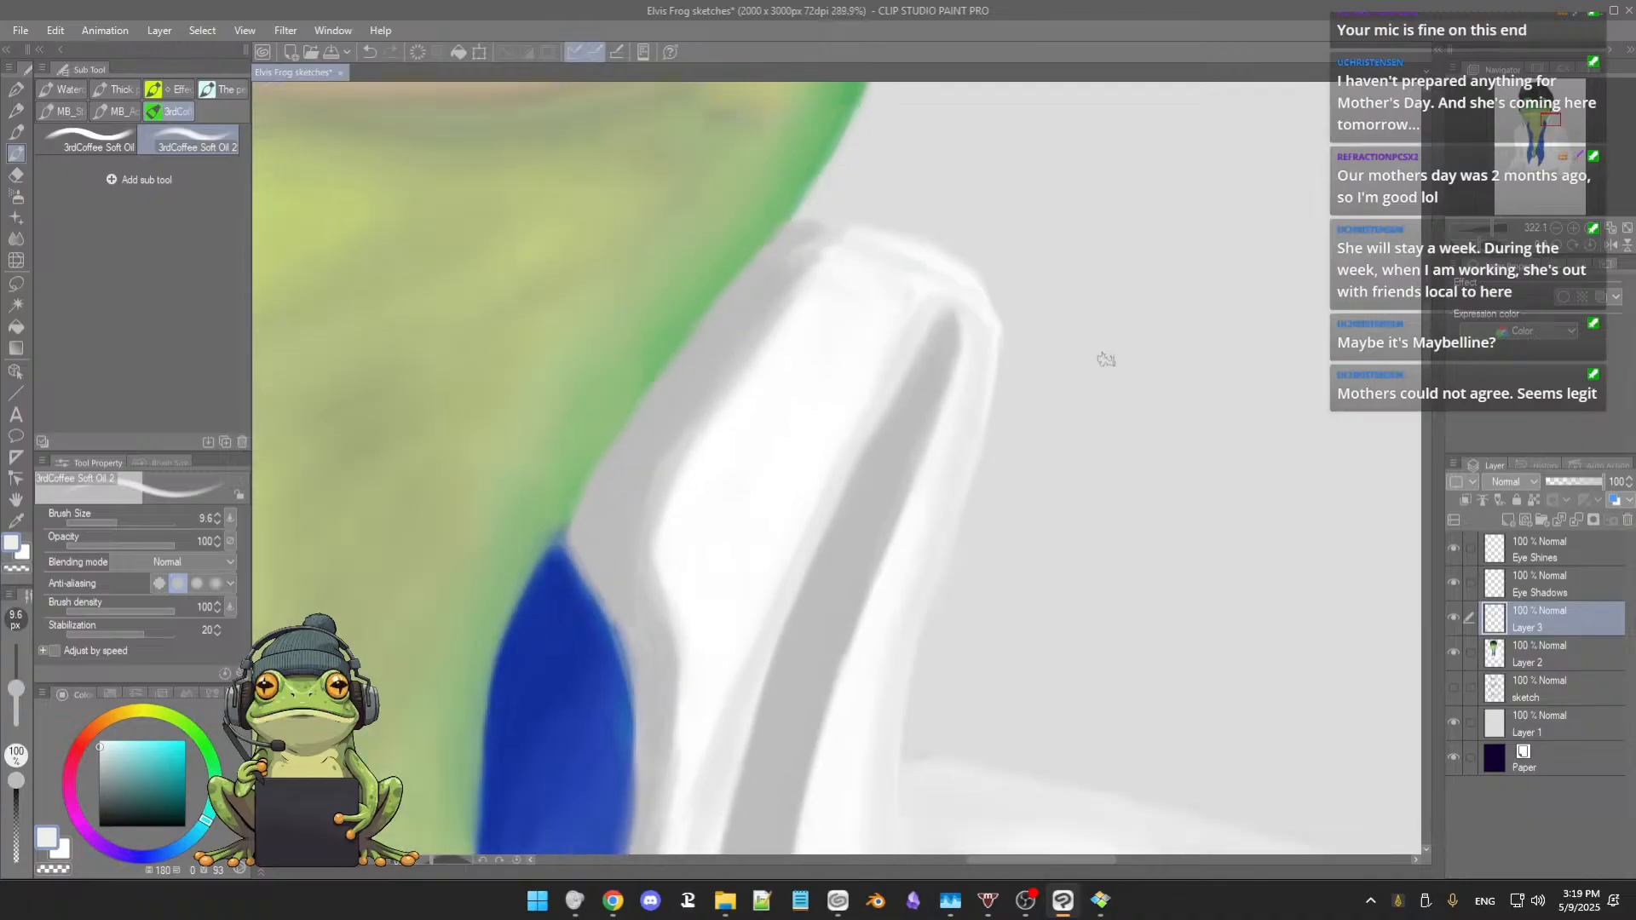
pyautogui.scroll(-2, 1103, 358)
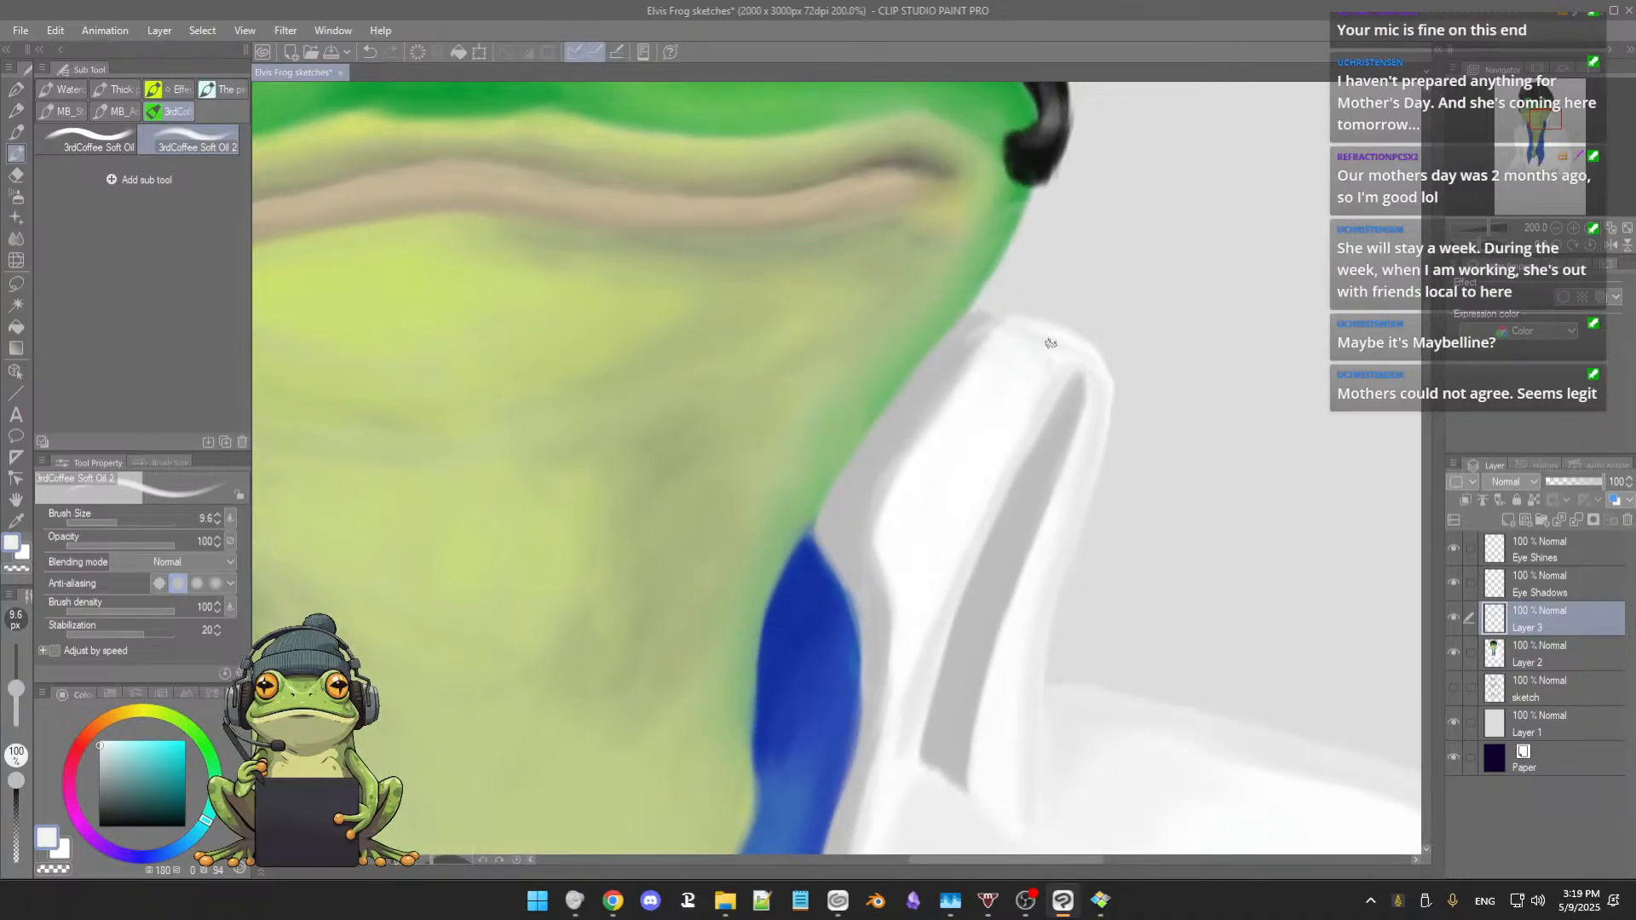
pyautogui.keyDown('alt'); pyautogui.click(1052, 342); pyautogui.keyUp('alt')
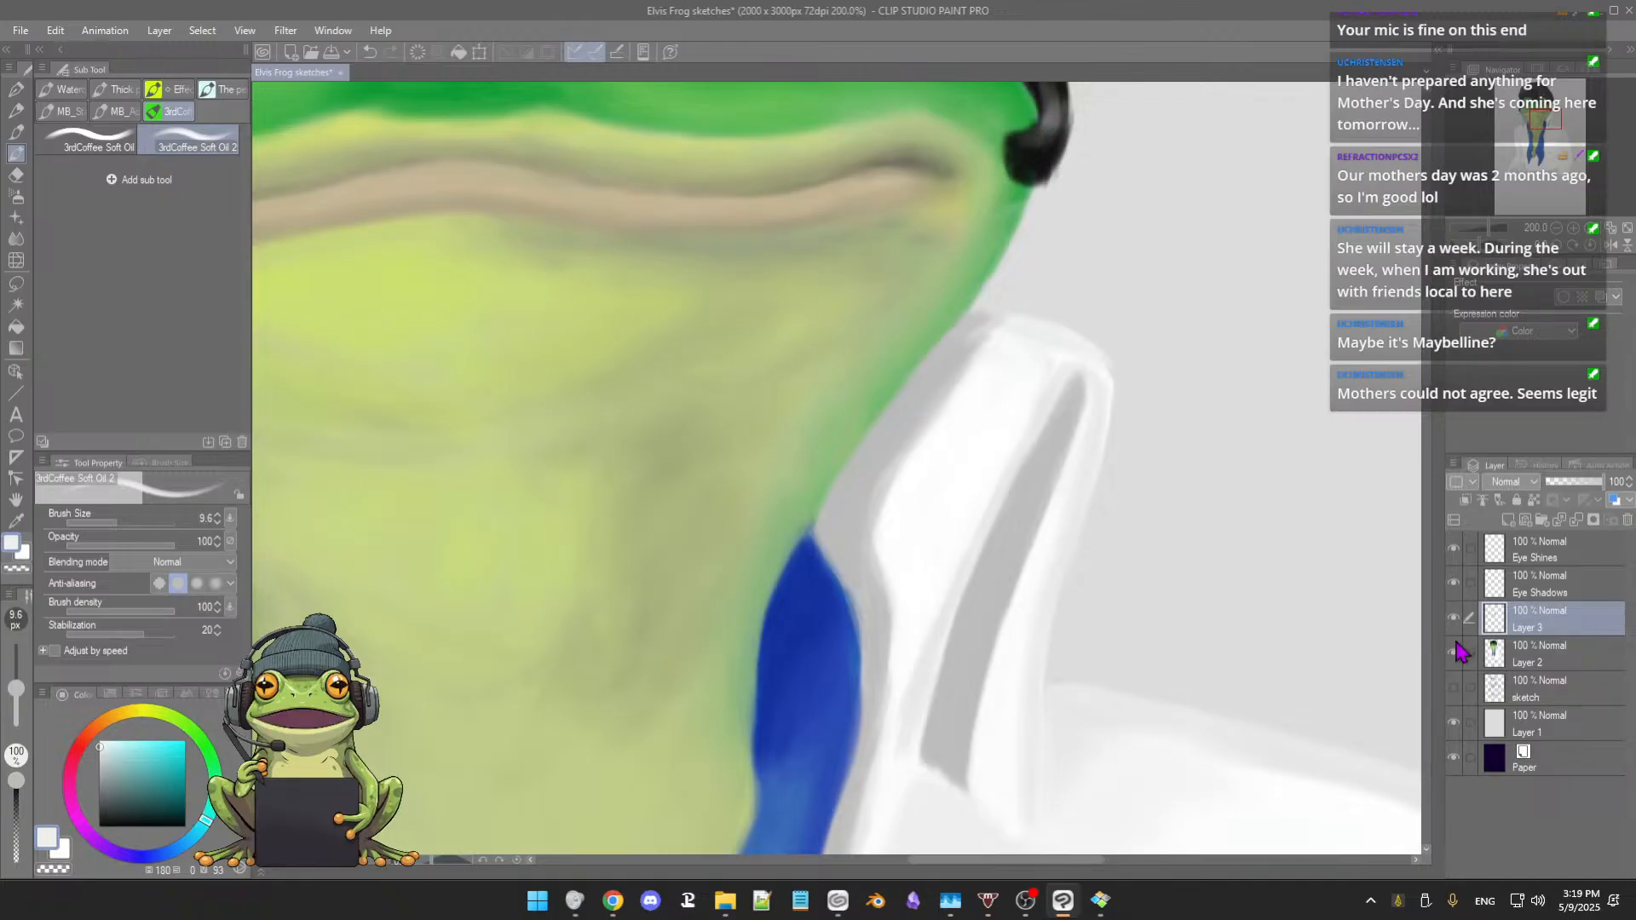
# Step: Compare the whole portrait with and without Layer 3 to judge the collar and scarf shading, leaving the layer visible
pyautogui.scroll(-10, 1183, 580)
pyautogui.moveTo(1174, 576); pyautogui.dragTo(999, 475)
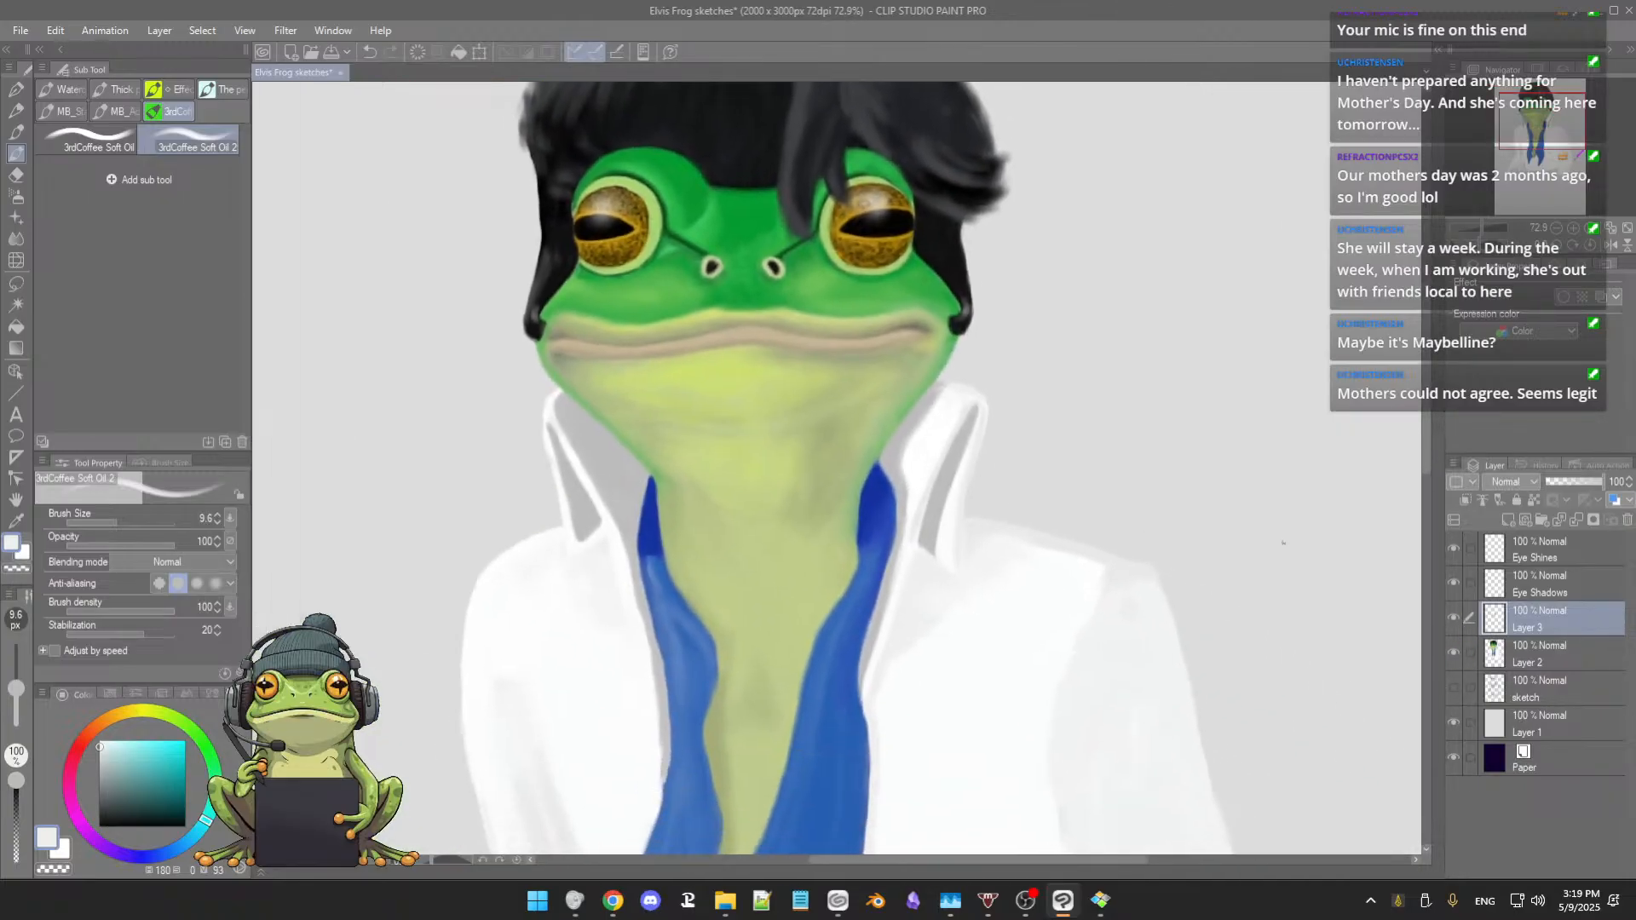
pyautogui.click(1454, 619)
pyautogui.click(1454, 619)
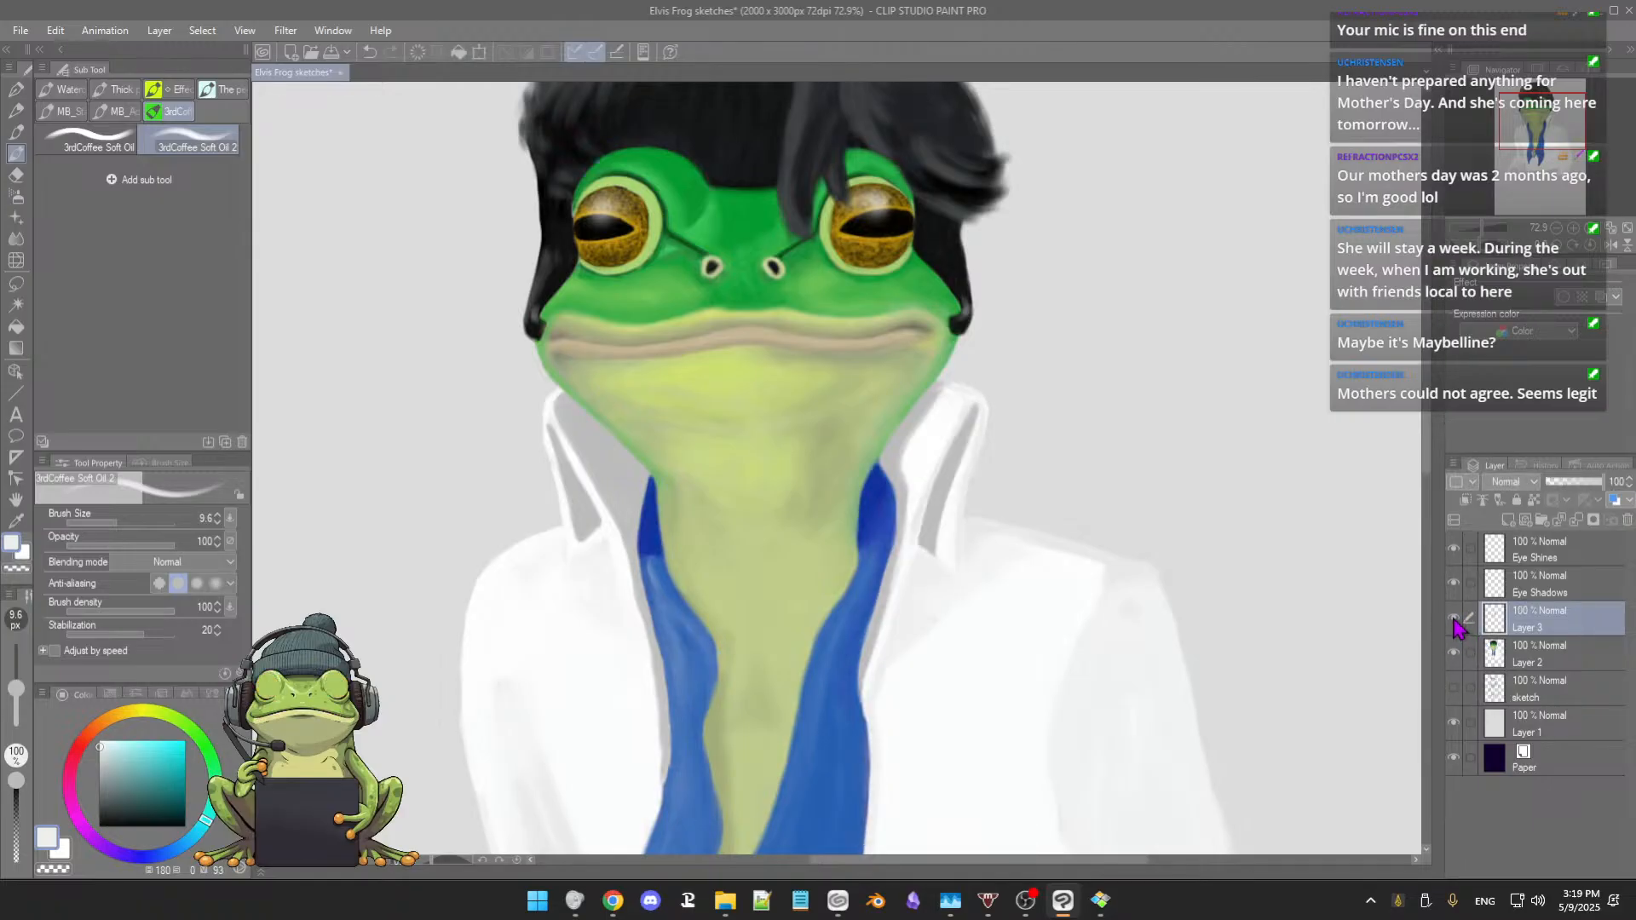
pyautogui.click(1454, 620)
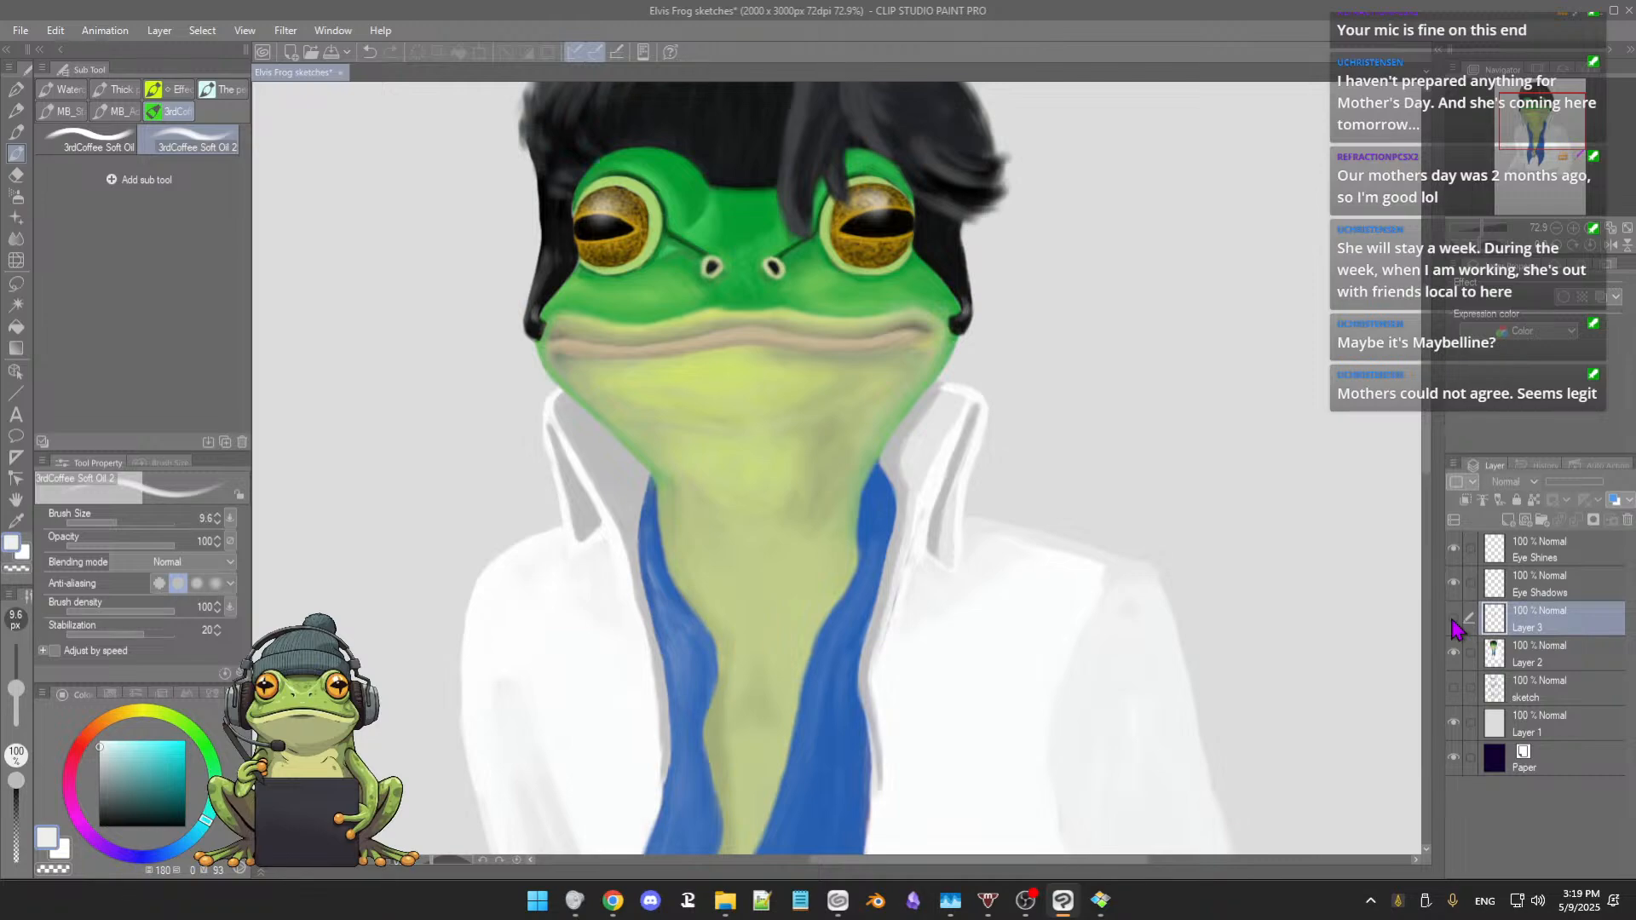
pyautogui.click(1454, 620)
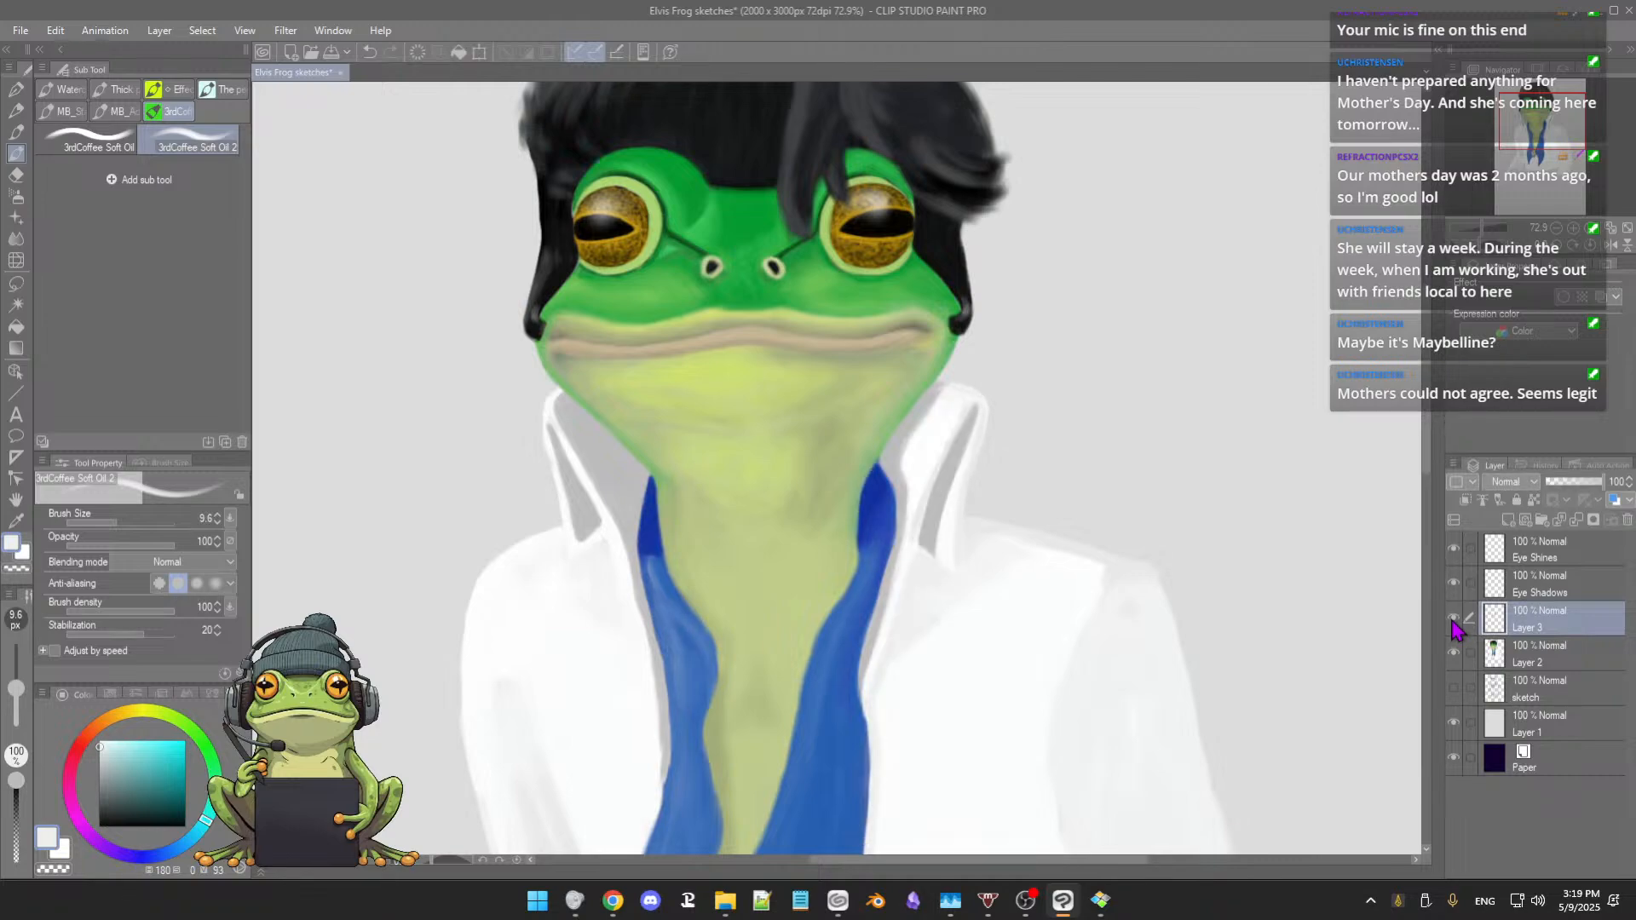
pyautogui.click(1454, 619)
pyautogui.click(1453, 620)
# Step: Blend the white across the right collar's top and outer corner with sampled rim whites at brush size 15.0
pyautogui.scroll(5, 1046, 461)
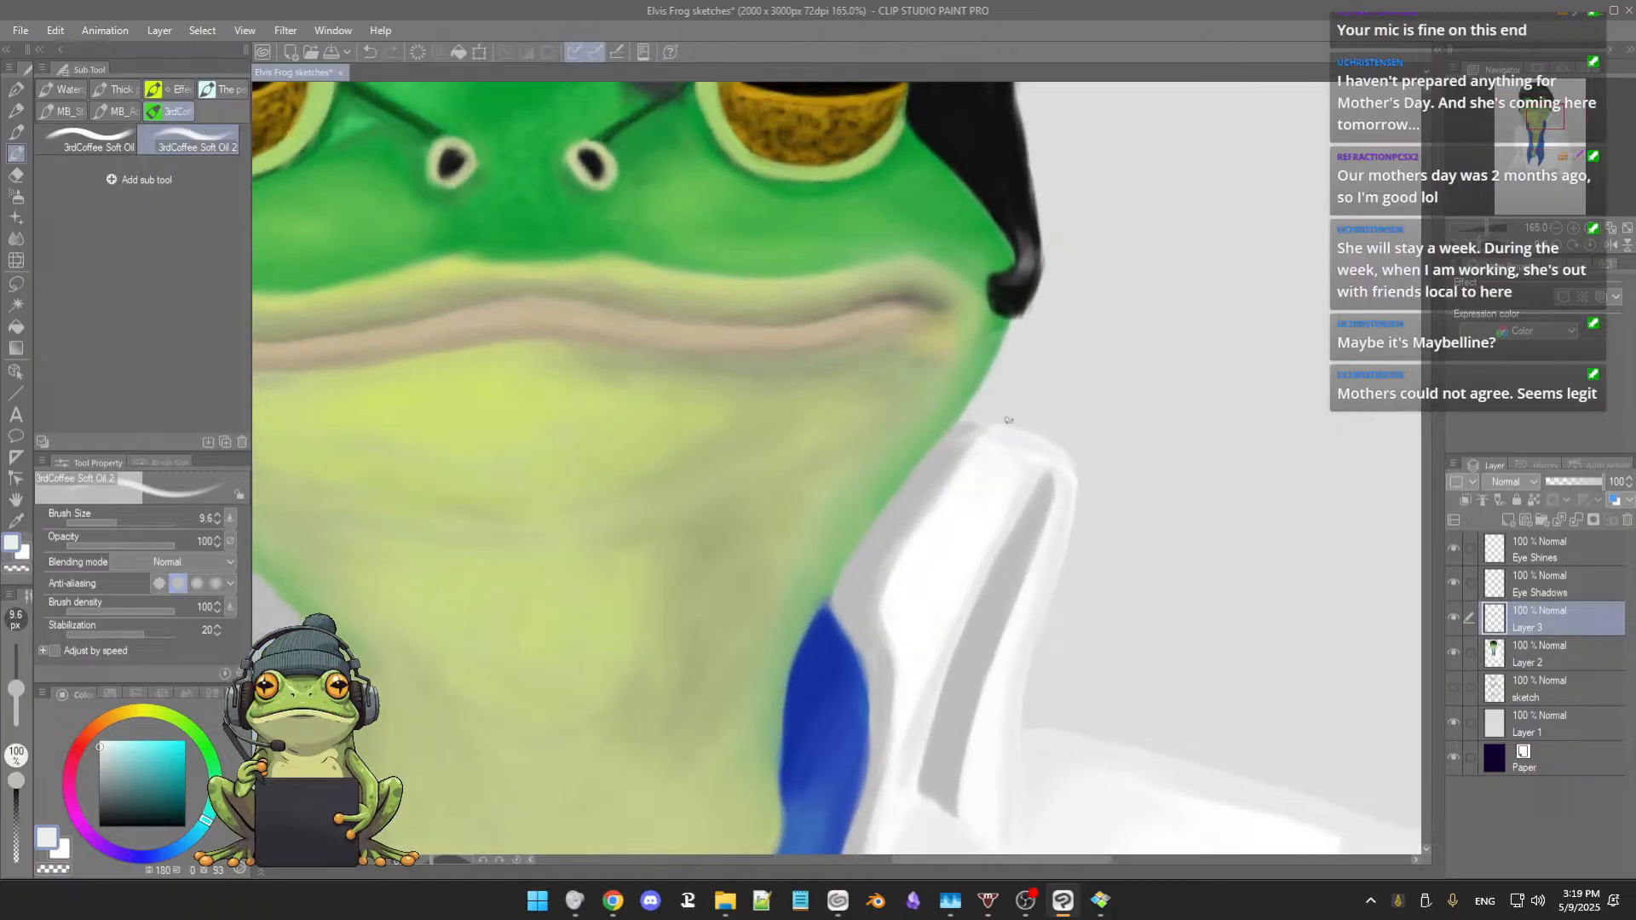
pyautogui.keyDown('alt'); pyautogui.click(996, 446); pyautogui.keyUp('alt')
pyautogui.press(']')
pyautogui.press(']')
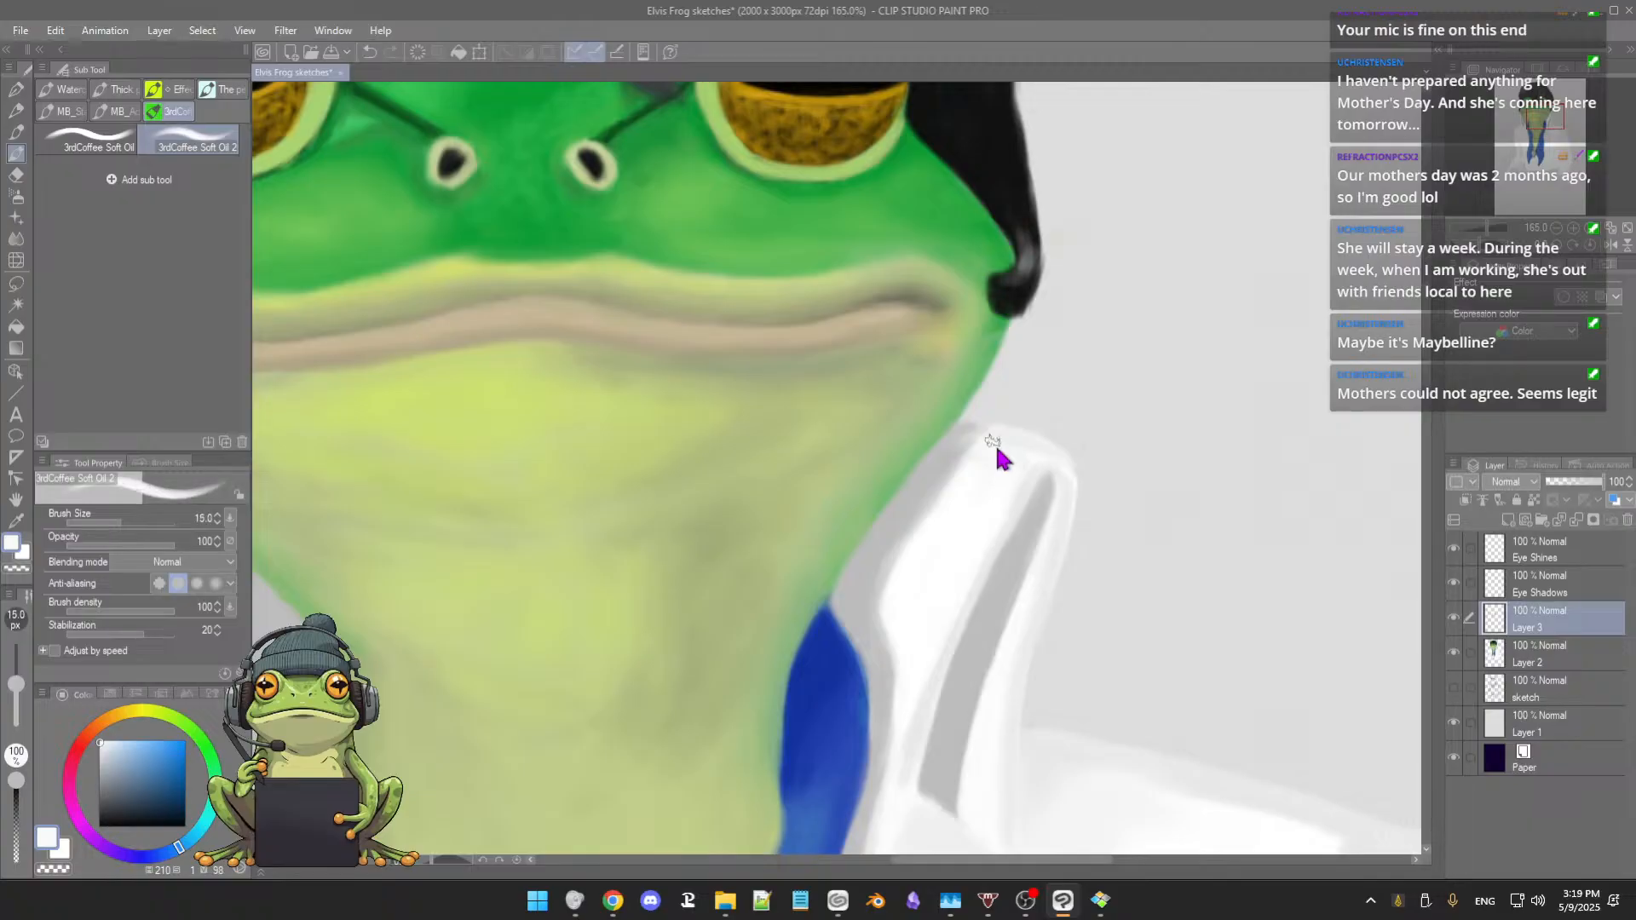
pyautogui.moveTo(993, 441); pyautogui.dragTo(1024, 465)
pyautogui.keyDown('alt'); pyautogui.click(1020, 435); pyautogui.keyUp('alt')
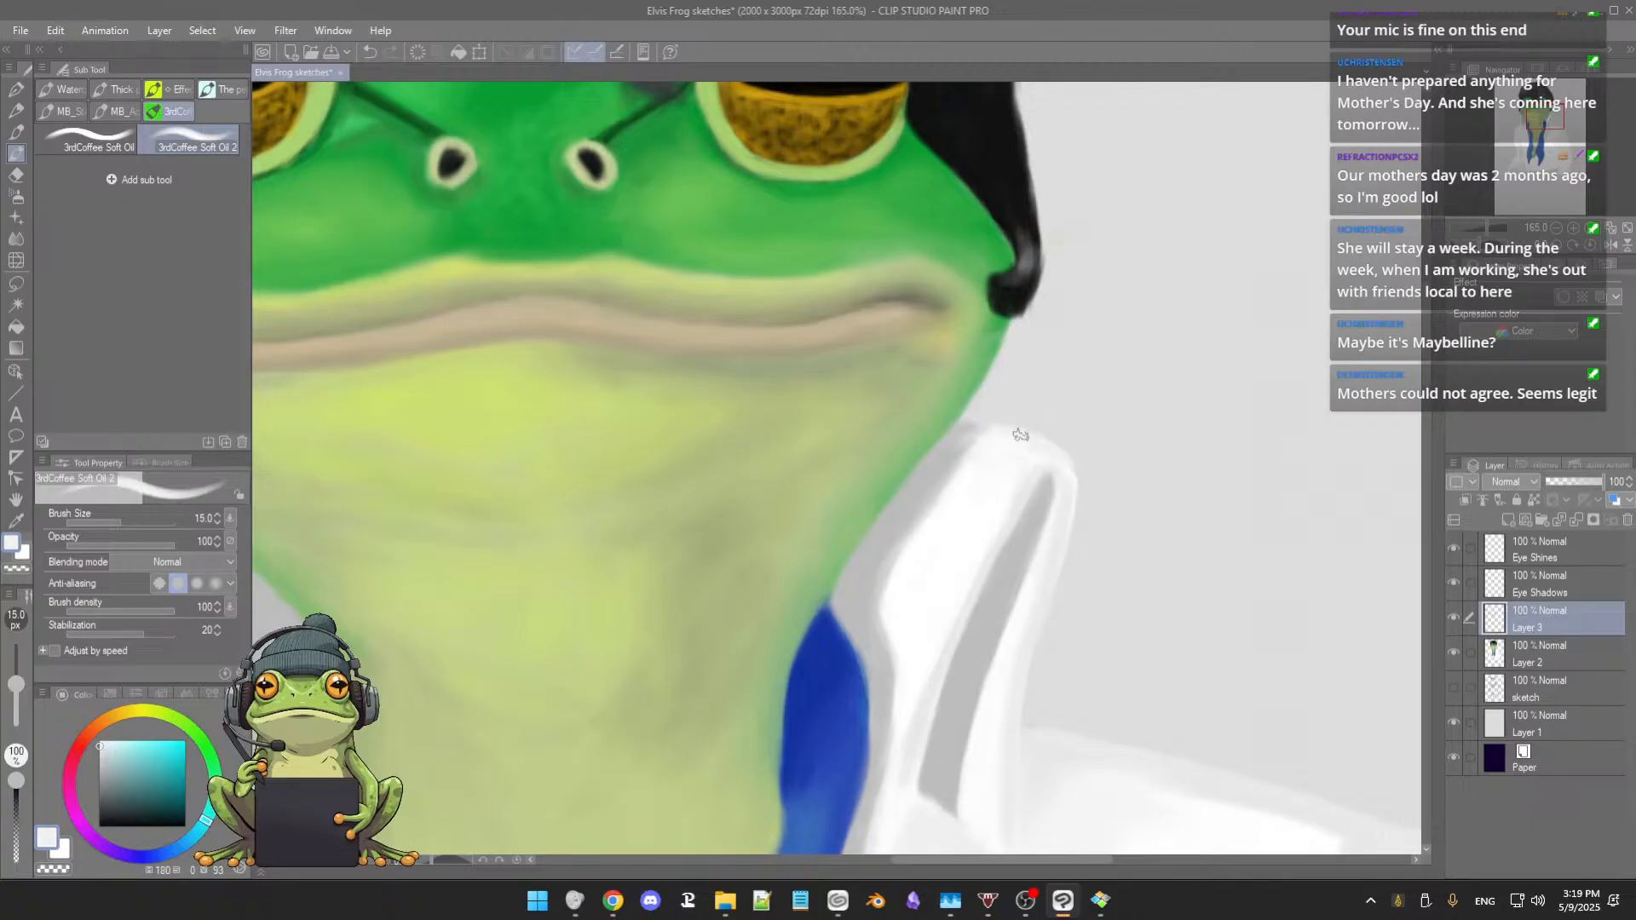
pyautogui.keyDown('alt'); pyautogui.click(1065, 450); pyautogui.keyUp('alt')
pyautogui.keyDown('alt'); pyautogui.click(1065, 470); pyautogui.keyUp('alt')
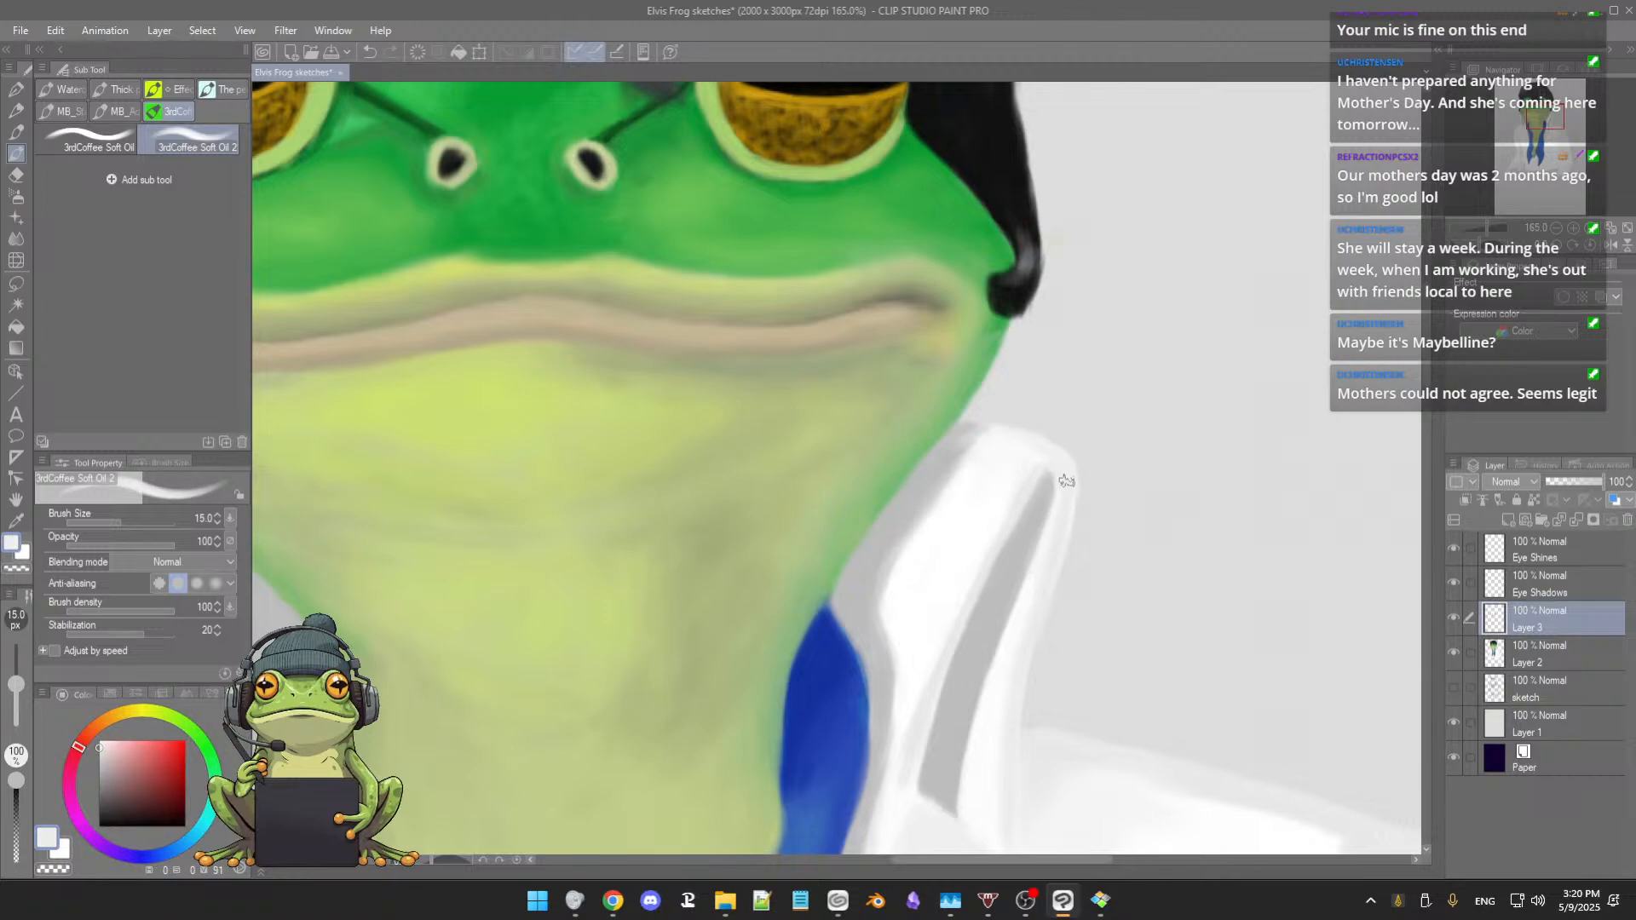
# Step: Reinforce the grey shadow along the right collar's inner edge with sampled grey, and touch up the top rim with sampled white
pyautogui.keyDown('alt'); pyautogui.click(955, 444); pyautogui.keyUp('alt')
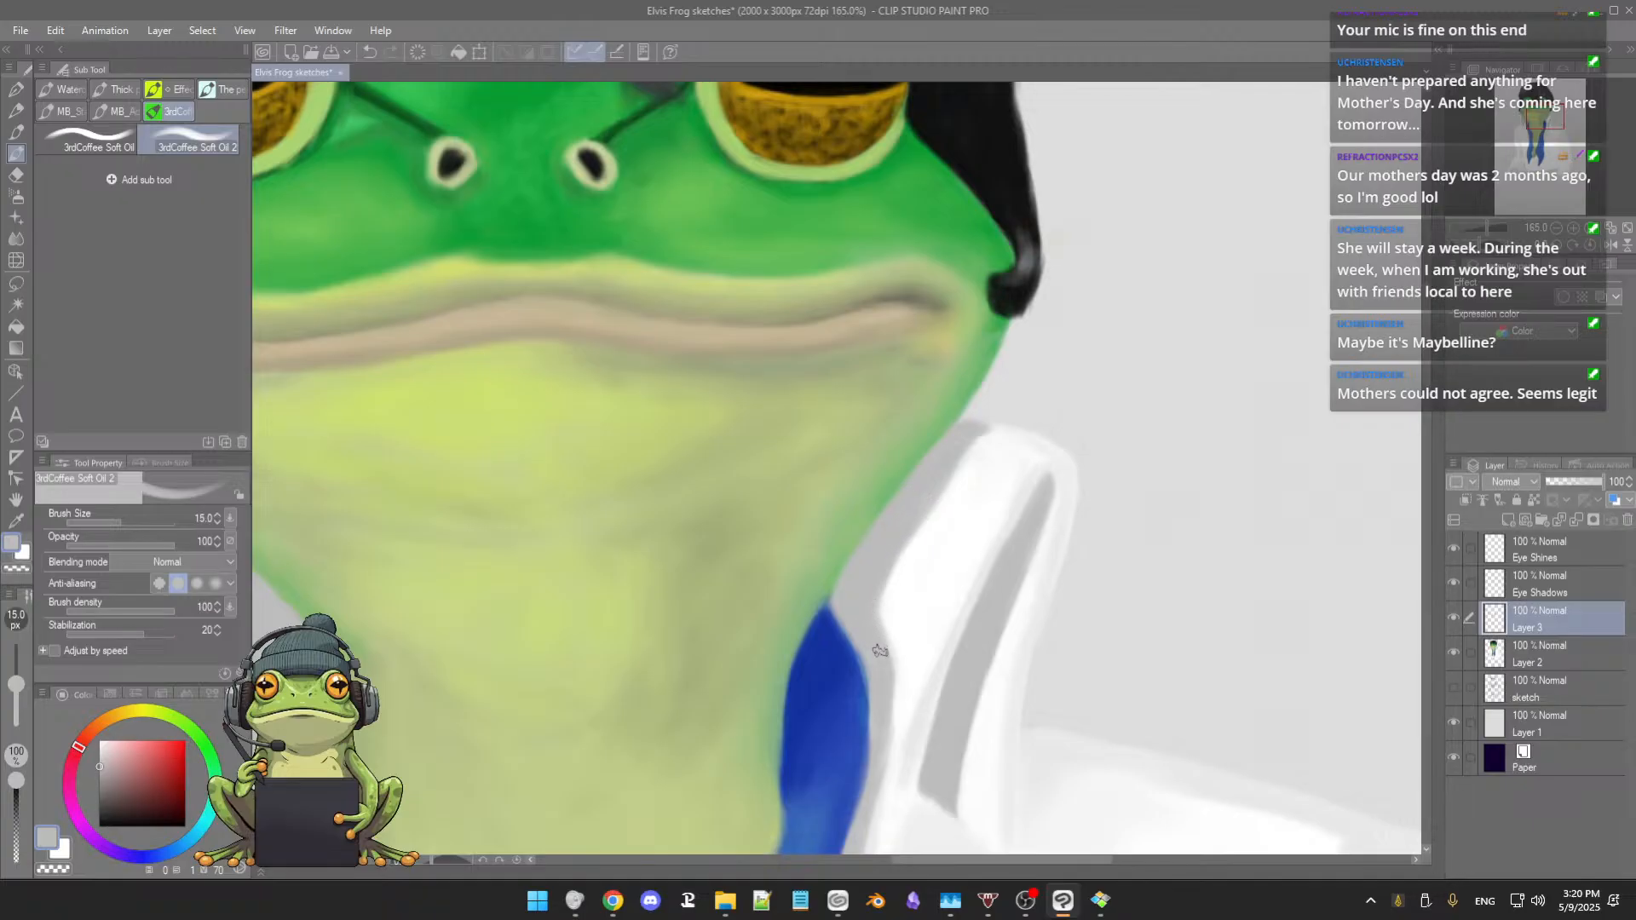
pyautogui.keyDown('alt'); pyautogui.click(1051, 454); pyautogui.keyUp('alt')
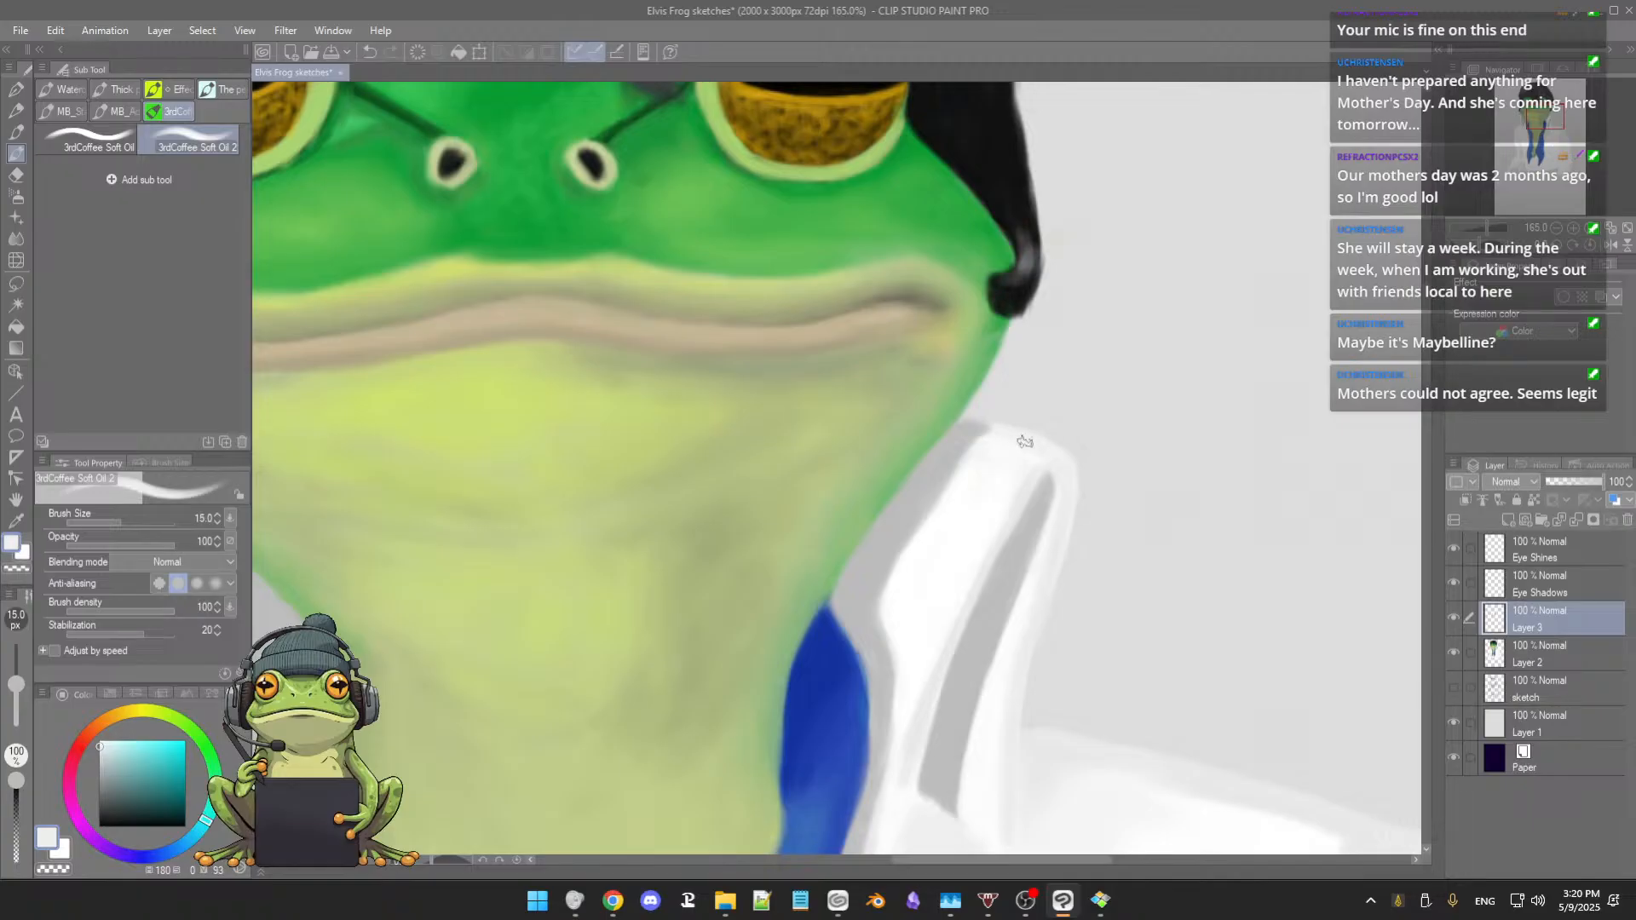
pyautogui.press('alt')
# Step: Widen the lower end of the right collar's grey stripe with sampled grey and clean its bottom edge with sampled whites
pyautogui.scroll(-5, 984, 615)
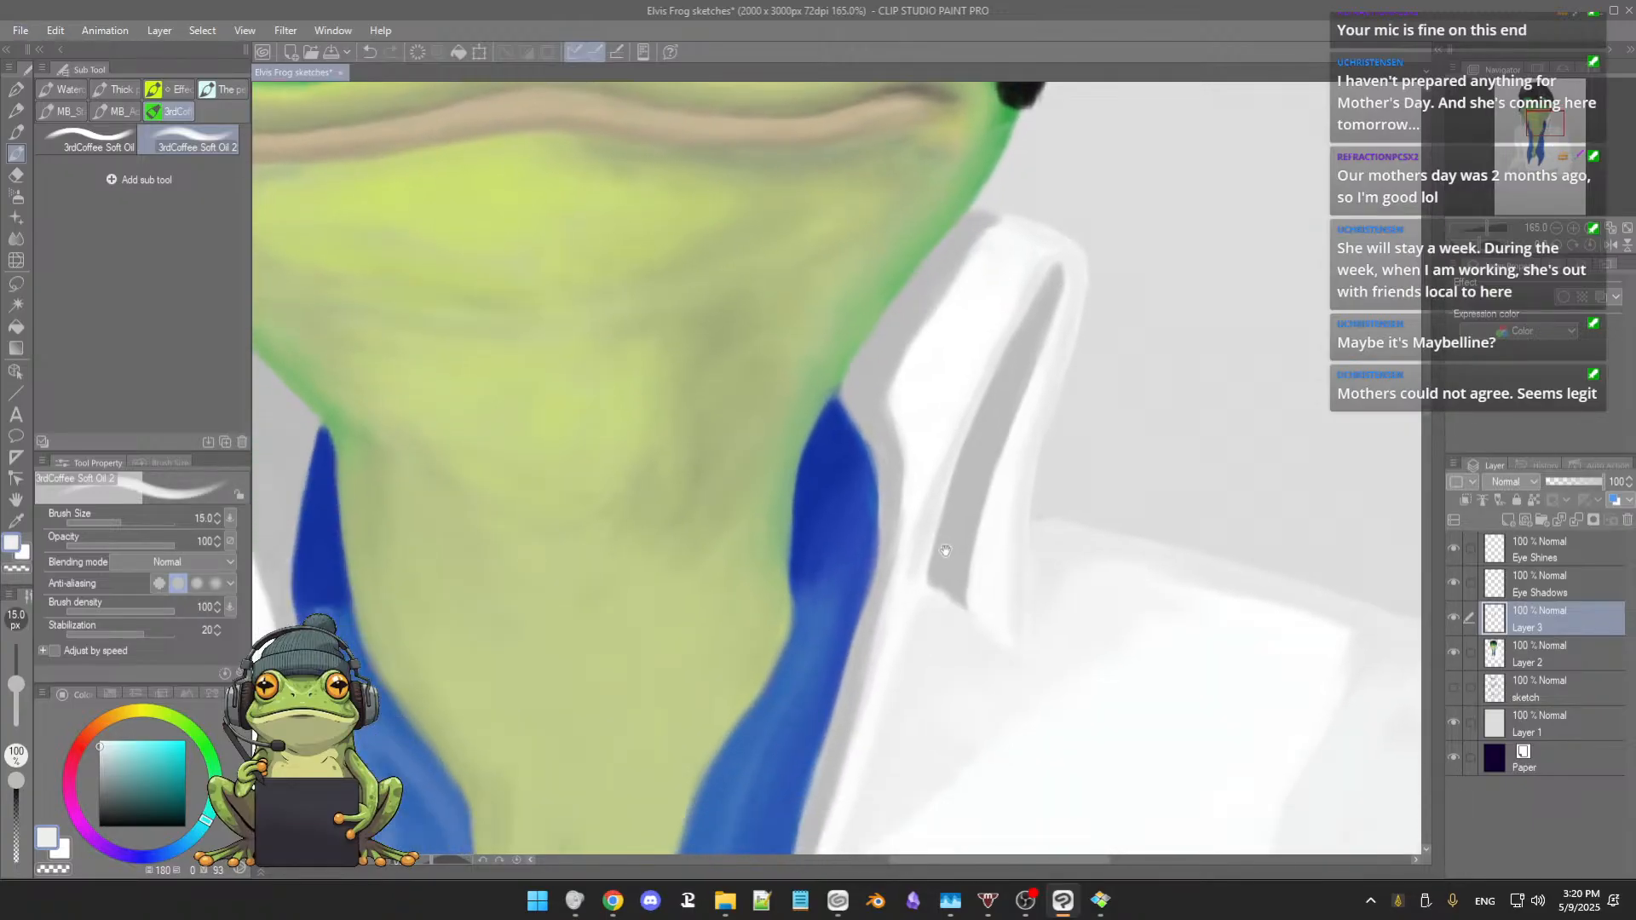
pyautogui.keyDown('alt'); pyautogui.click(964, 456); pyautogui.keyUp('alt')
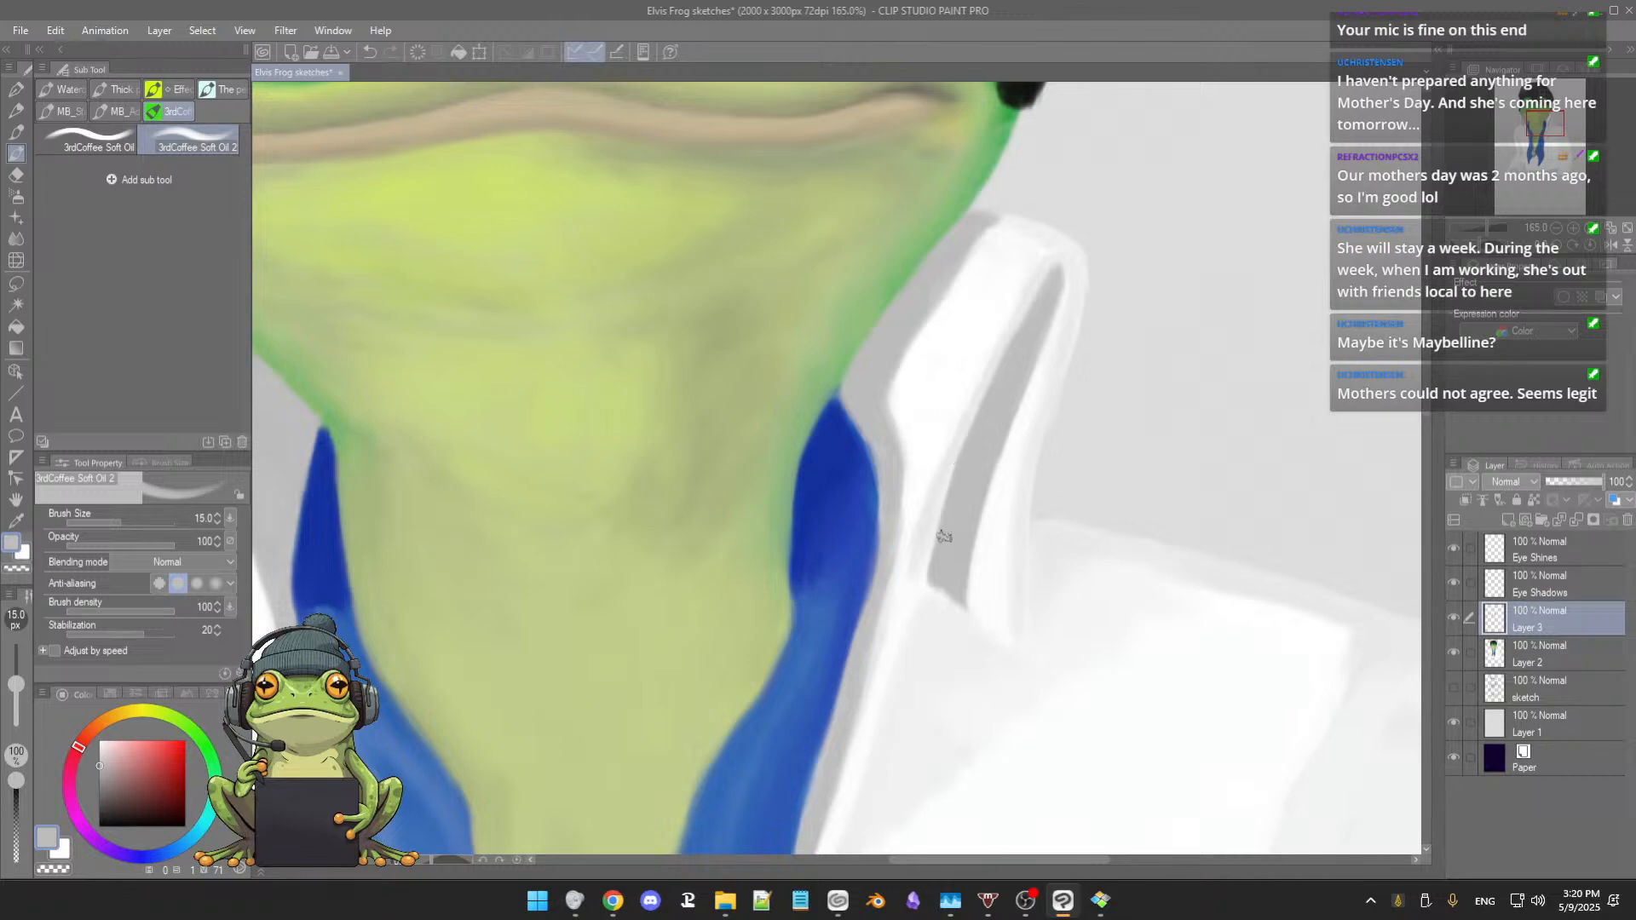
pyautogui.moveTo(955, 464); pyautogui.dragTo(937, 550)
pyautogui.moveTo(958, 473); pyautogui.dragTo(931, 569)
pyautogui.keyDown('alt'); pyautogui.click(982, 592); pyautogui.keyUp('alt')
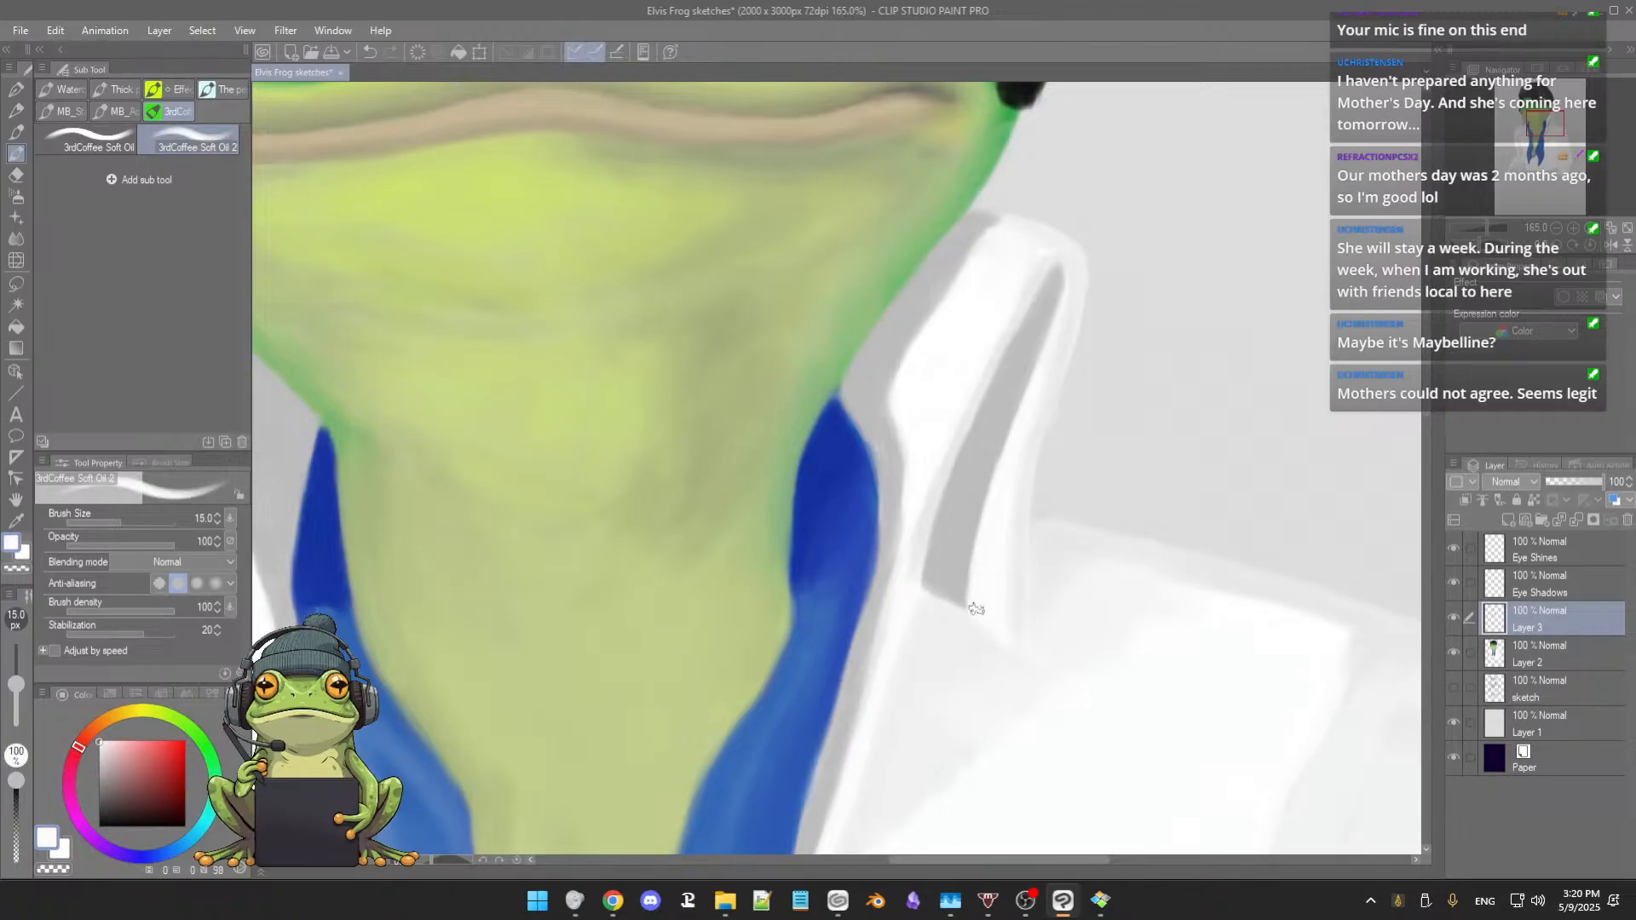
pyautogui.keyDown('alt'); pyautogui.click(967, 630); pyautogui.keyUp('alt')
pyautogui.keyDown('alt'); pyautogui.click(1022, 599); pyautogui.keyUp('alt')
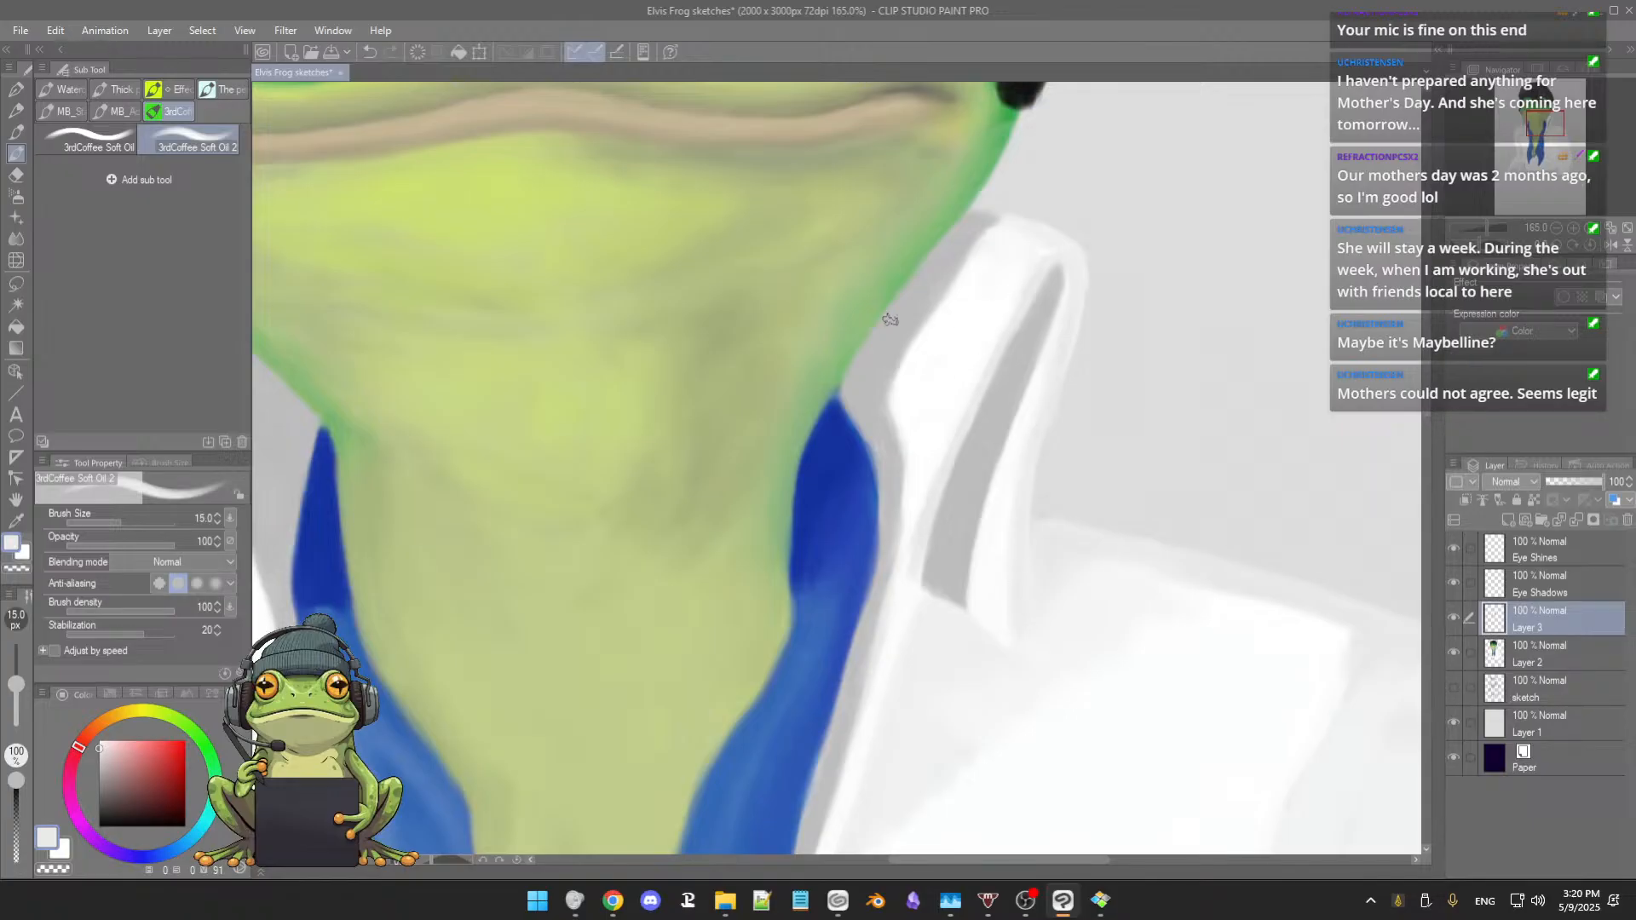
# Step: Soften and reshape the right collar's top rim from the outer corner to the inner grey edge with sampled whites and light greys
pyautogui.keyDown('alt'); pyautogui.click(995, 271); pyautogui.keyUp('alt')
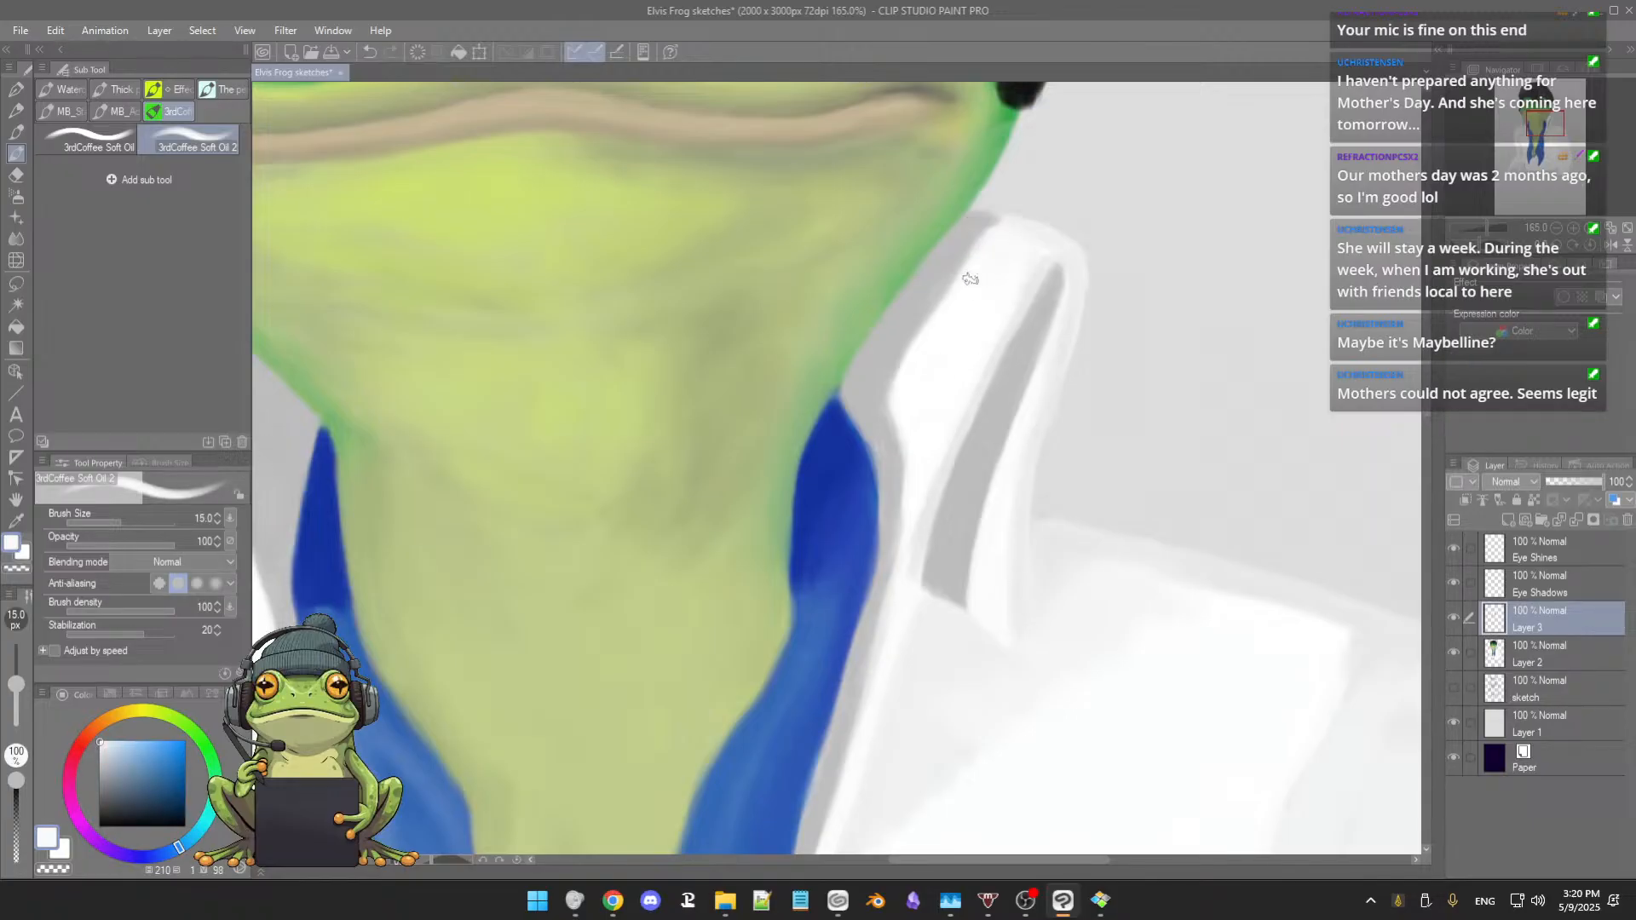
pyautogui.keyDown('alt'); pyautogui.click(1041, 307); pyautogui.keyUp('alt')
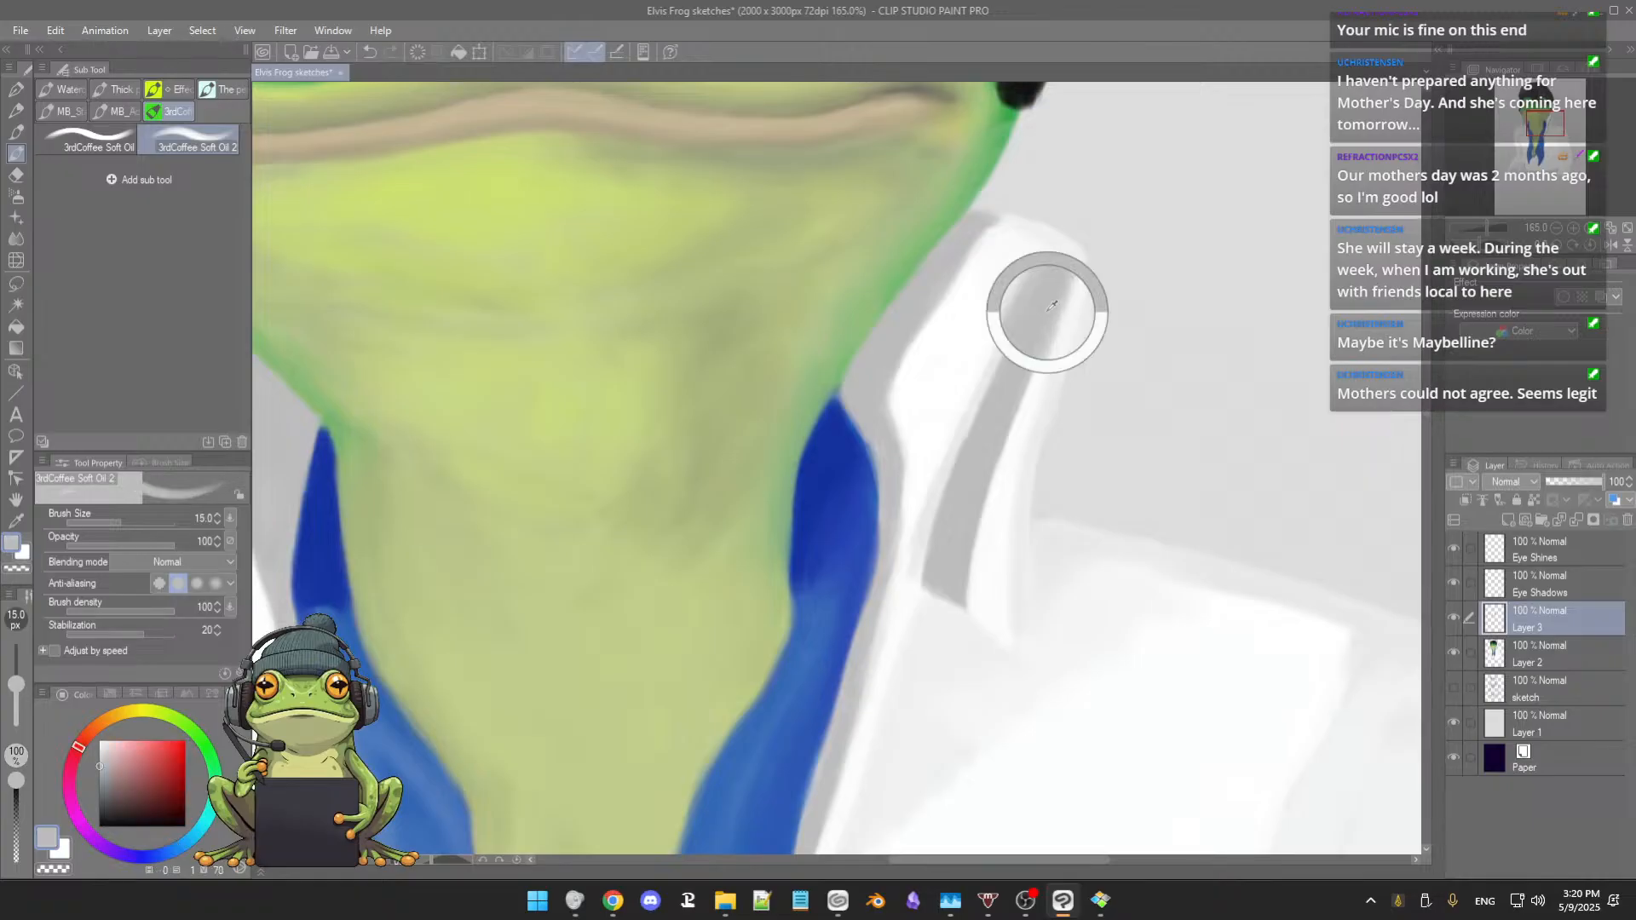
pyautogui.keyDown('alt'); pyautogui.click(1029, 228); pyautogui.keyUp('alt')
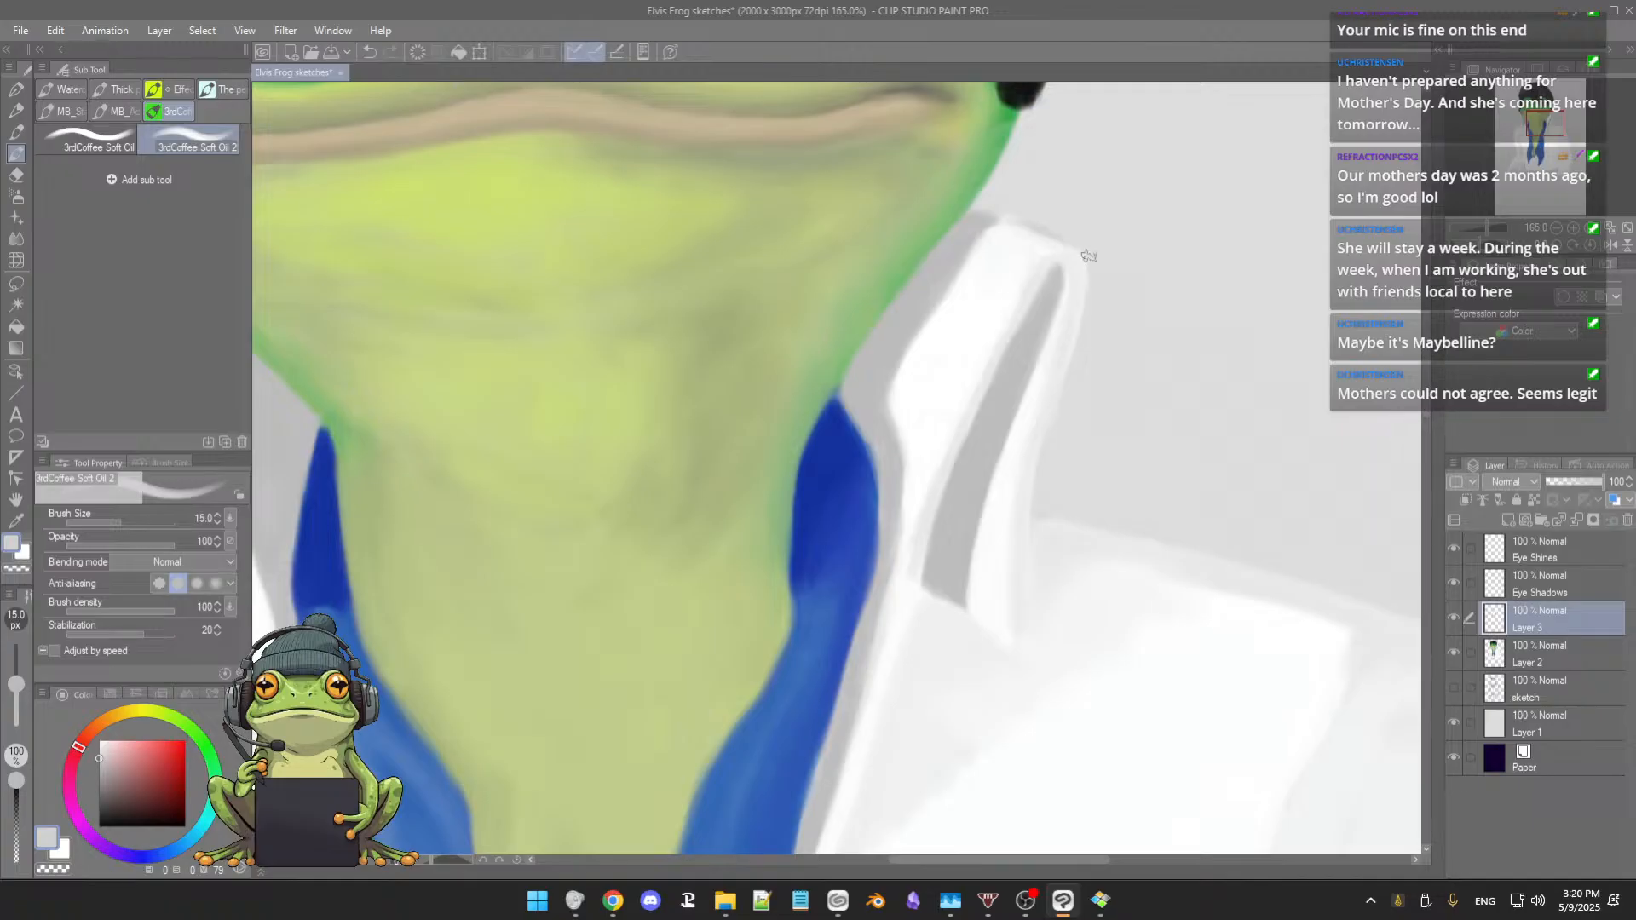
pyautogui.keyDown('alt'); pyautogui.click(1058, 241); pyautogui.keyUp('alt')
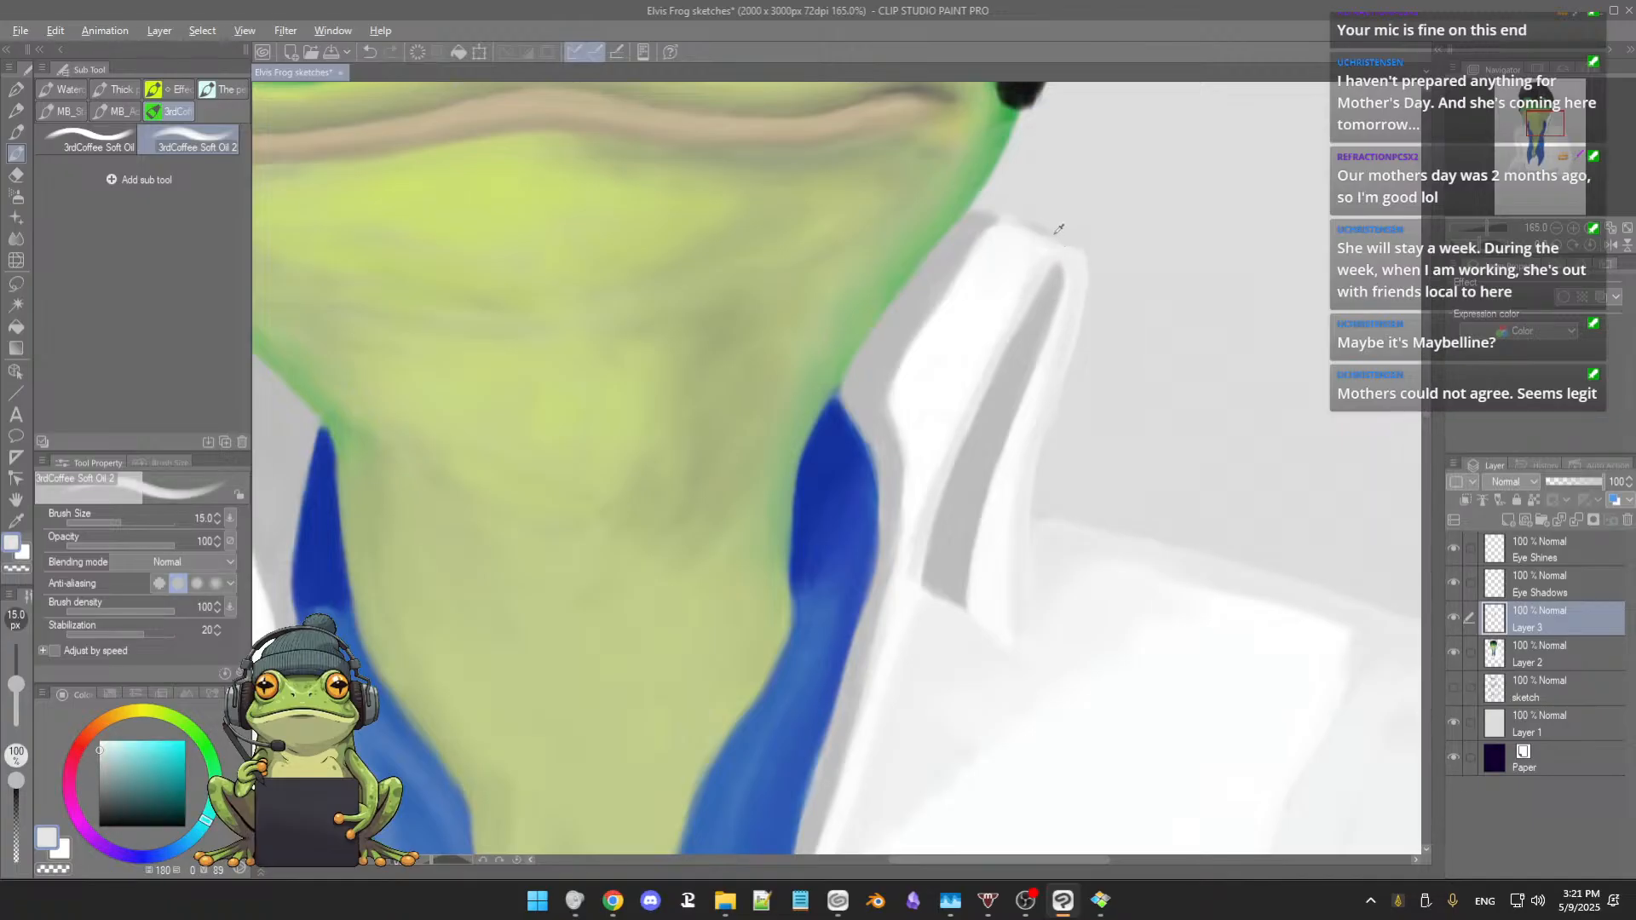
pyautogui.keyDown('alt'); pyautogui.click(1055, 237); pyautogui.keyUp('alt')
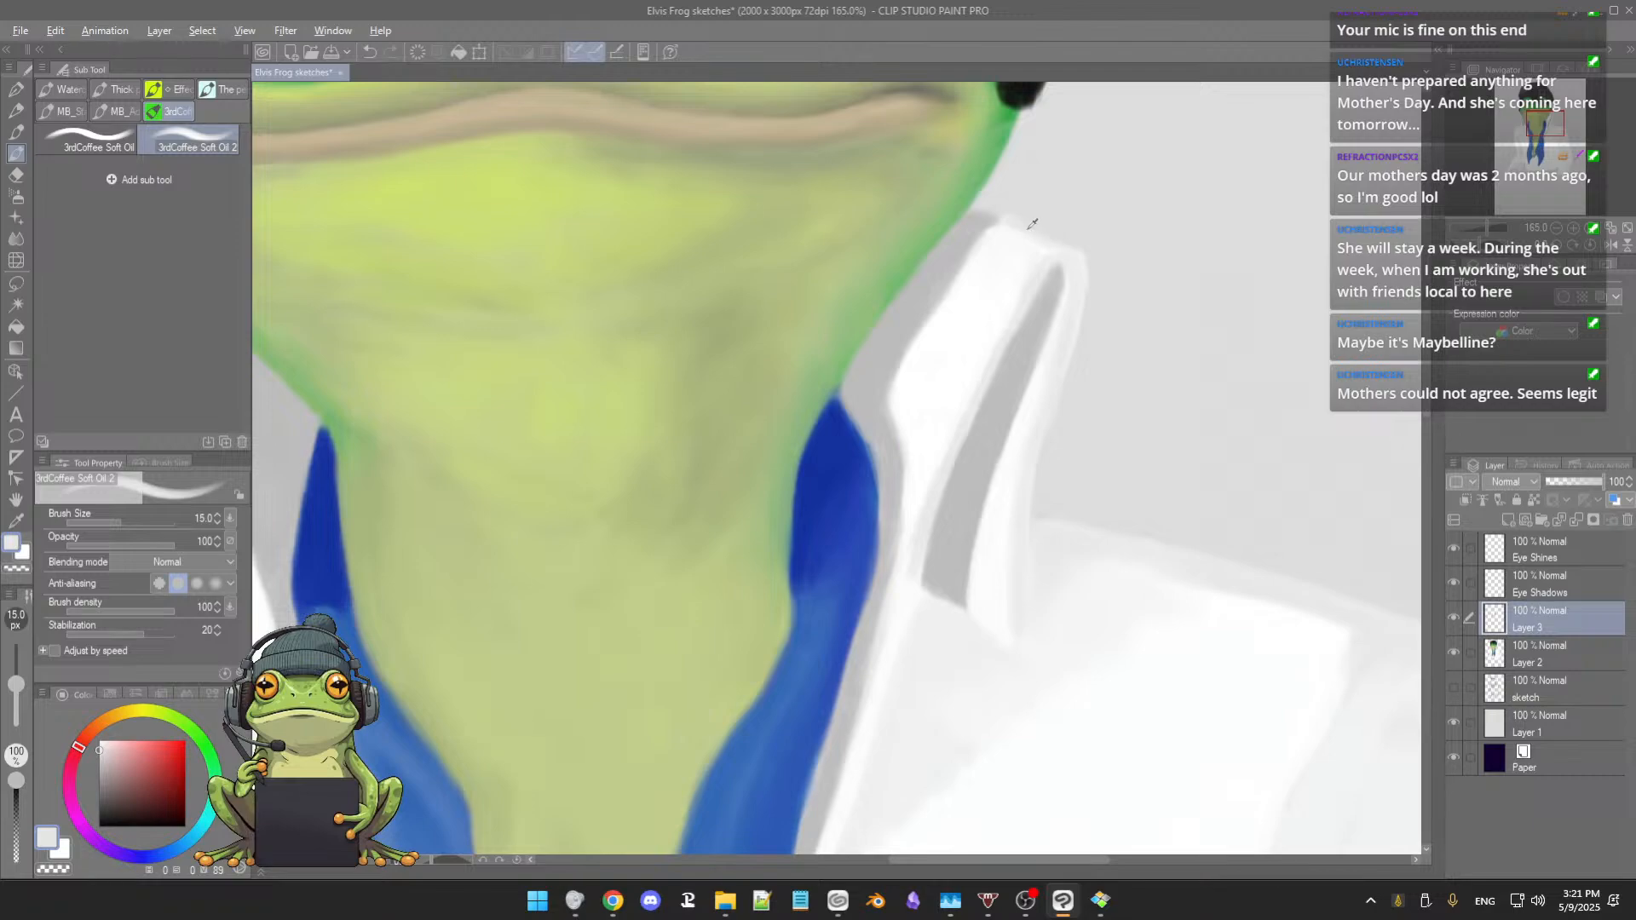
pyautogui.keyDown('alt'); pyautogui.click(1019, 226); pyautogui.keyUp('alt')
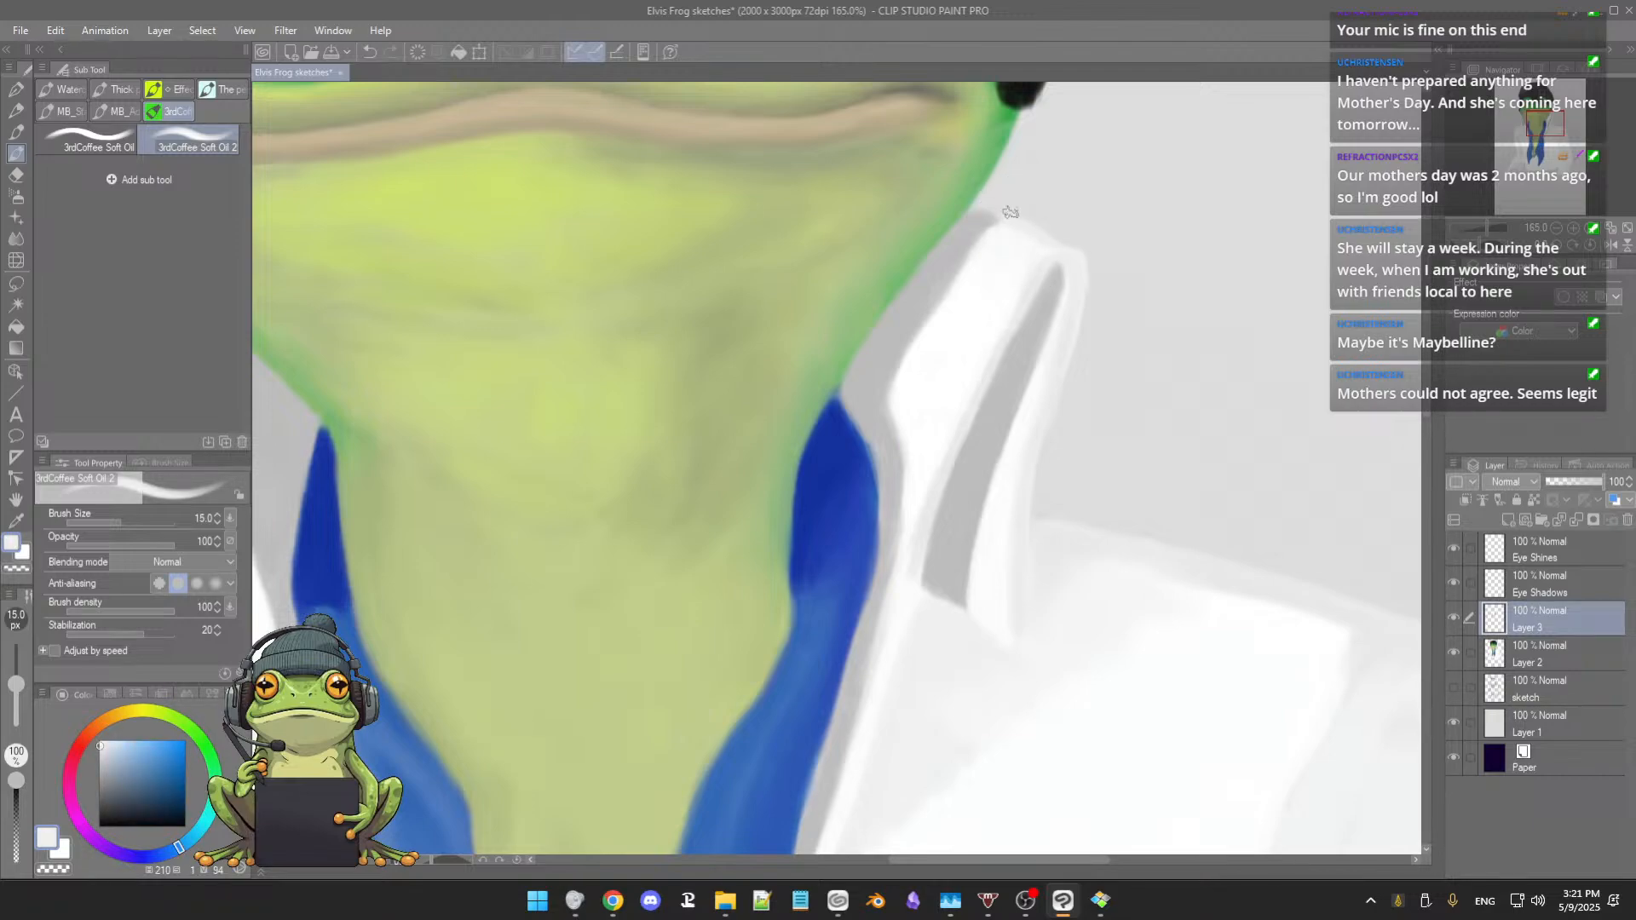
pyautogui.keyDown('alt'); pyautogui.click(1005, 218); pyautogui.keyUp('alt')
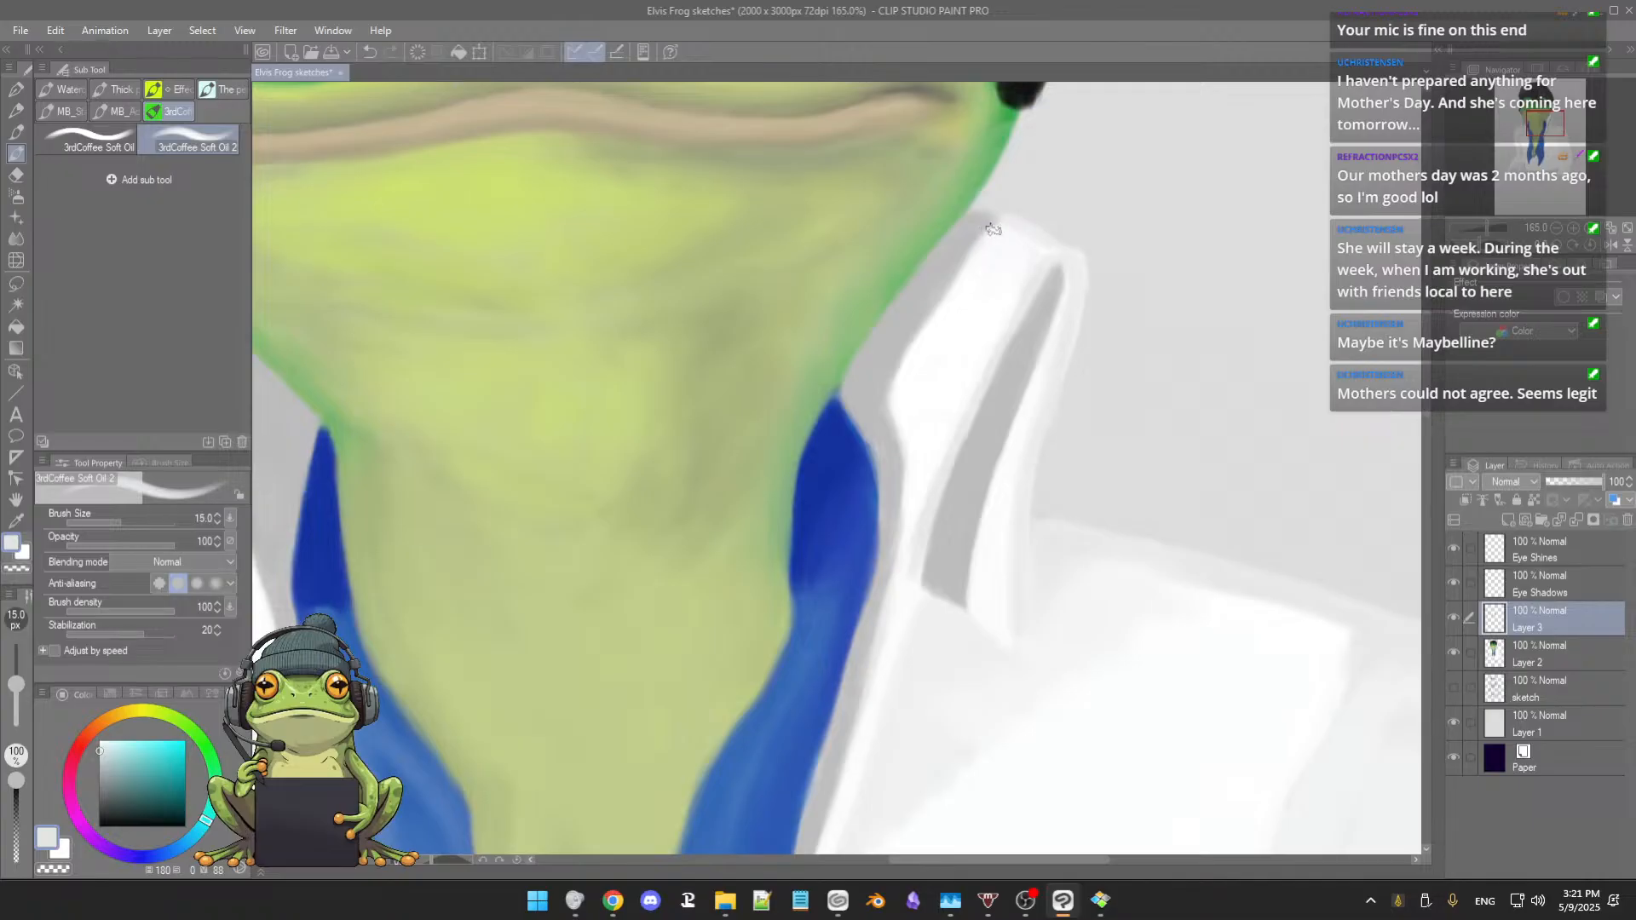
pyautogui.keyDown('alt'); pyautogui.click(995, 227); pyautogui.keyUp('alt')
pyautogui.keyDown('alt'); pyautogui.click(989, 232); pyautogui.keyUp('alt')
# Step: Touch up the outer edge of the right collar beside the tip of its grey stripe with the current light tone
pyautogui.scroll(-2, 1048, 299)
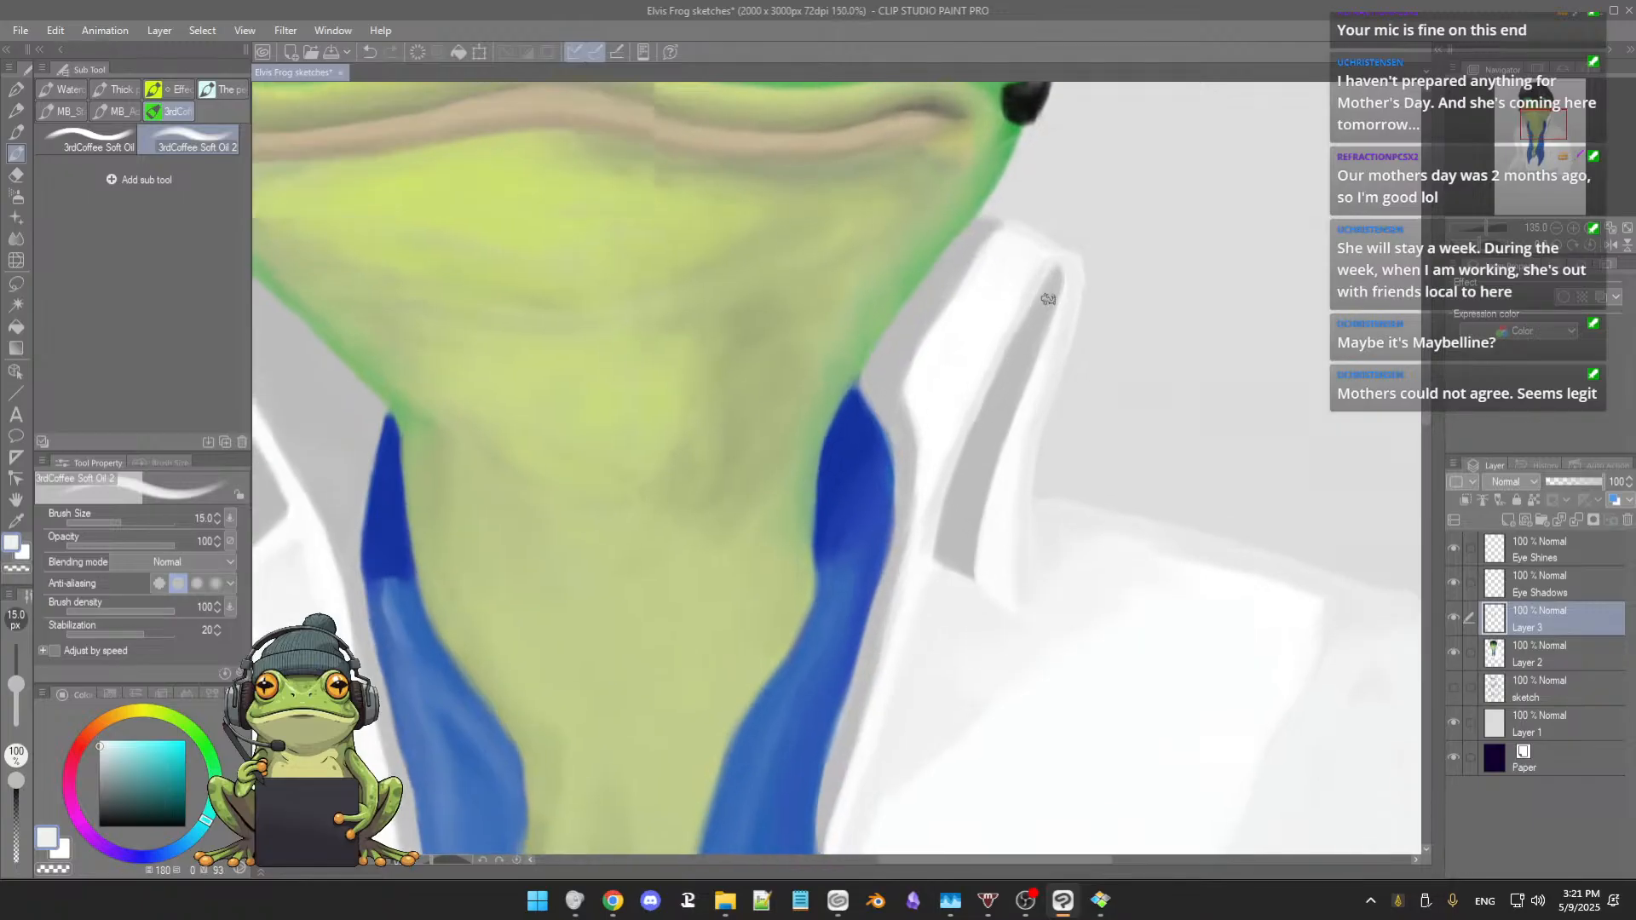
pyautogui.scroll(3, 1049, 299)
pyautogui.moveTo(1070, 285); pyautogui.dragTo(1052, 427)
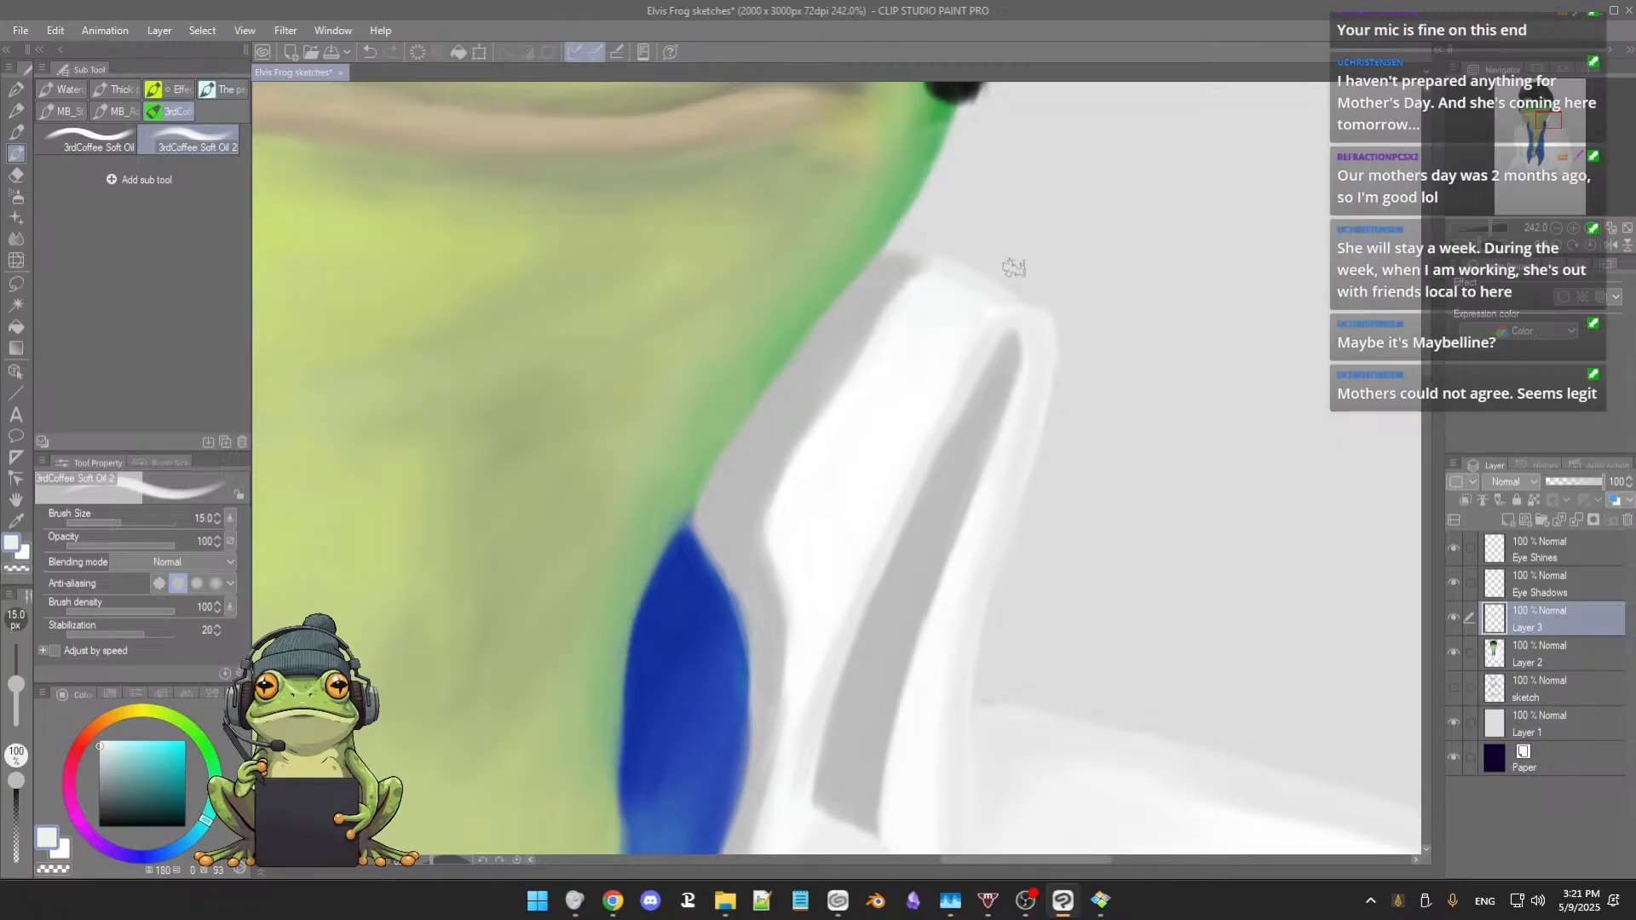
# Step: Toggle Layer 3's visibility to compare the repainted right collar with the version underneath
pyautogui.click(1455, 619)
pyautogui.click(1455, 620)
pyautogui.click(1454, 621)
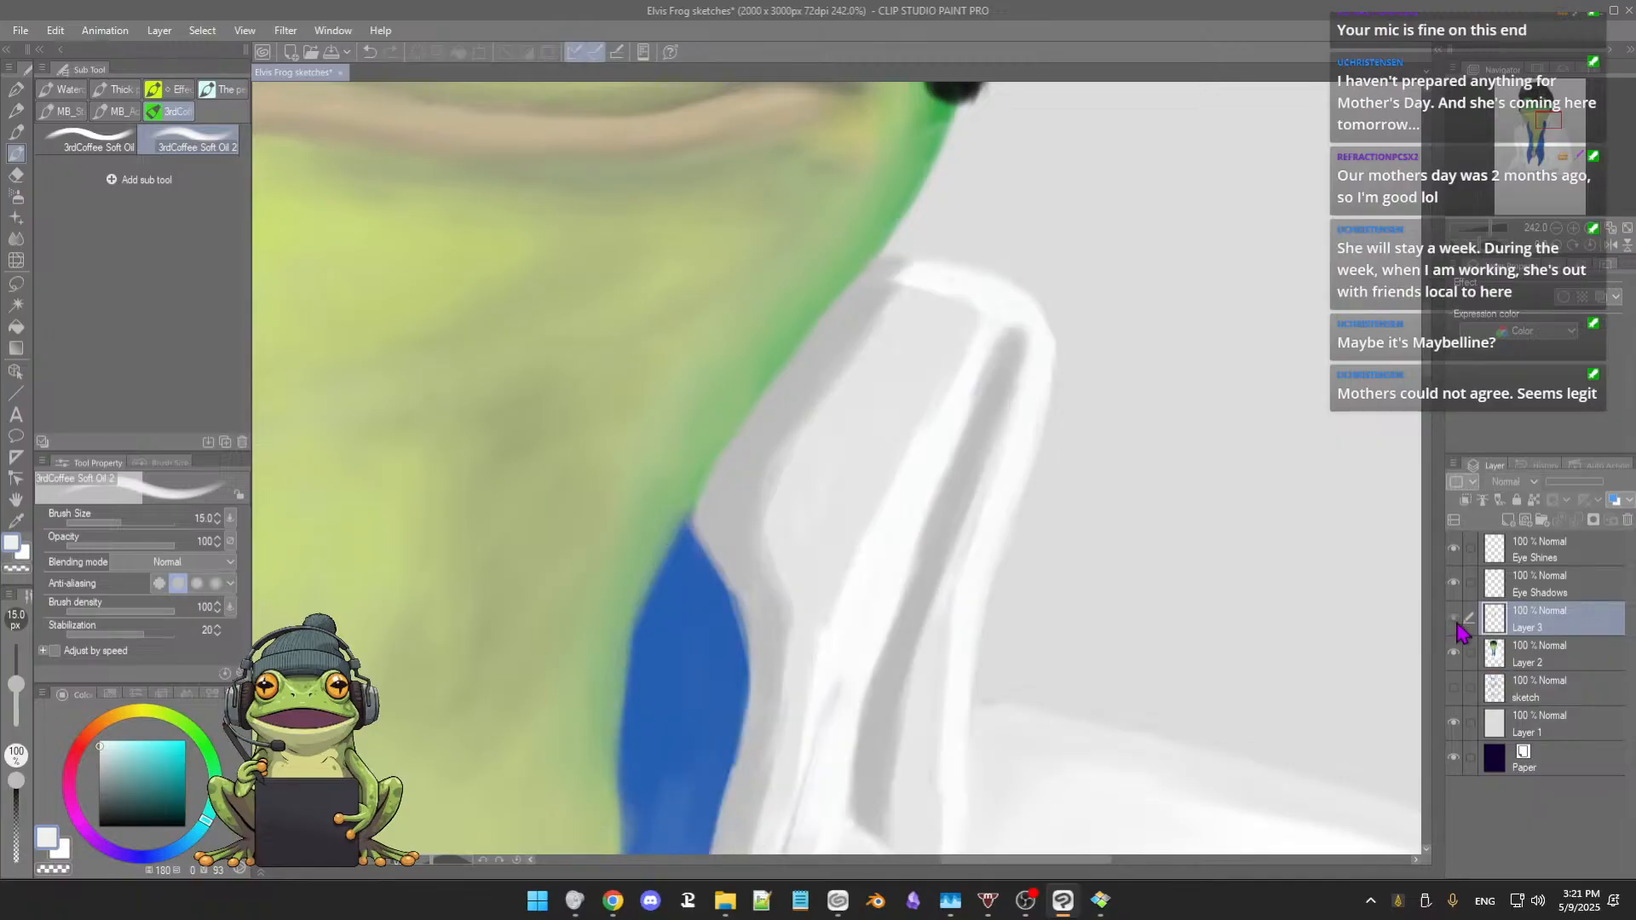
pyautogui.click(1455, 622)
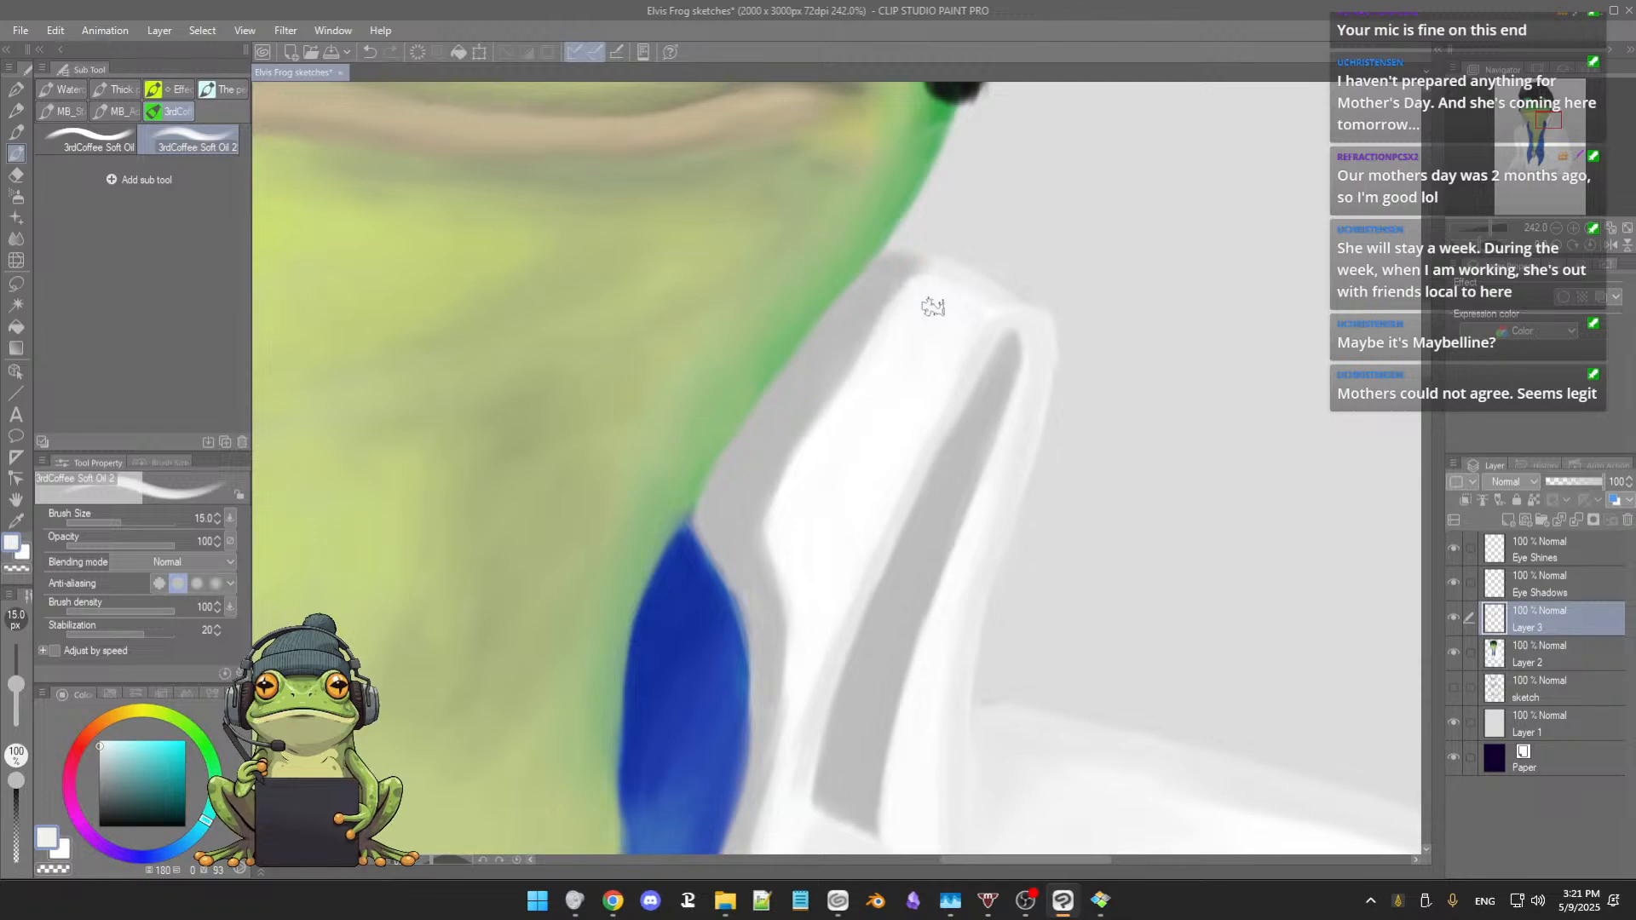
# Step: Dab sampled light grey onto the right collar's top outer corner at brush size 12.1
pyautogui.keyDown('alt'); pyautogui.click(984, 281); pyautogui.keyUp('alt')
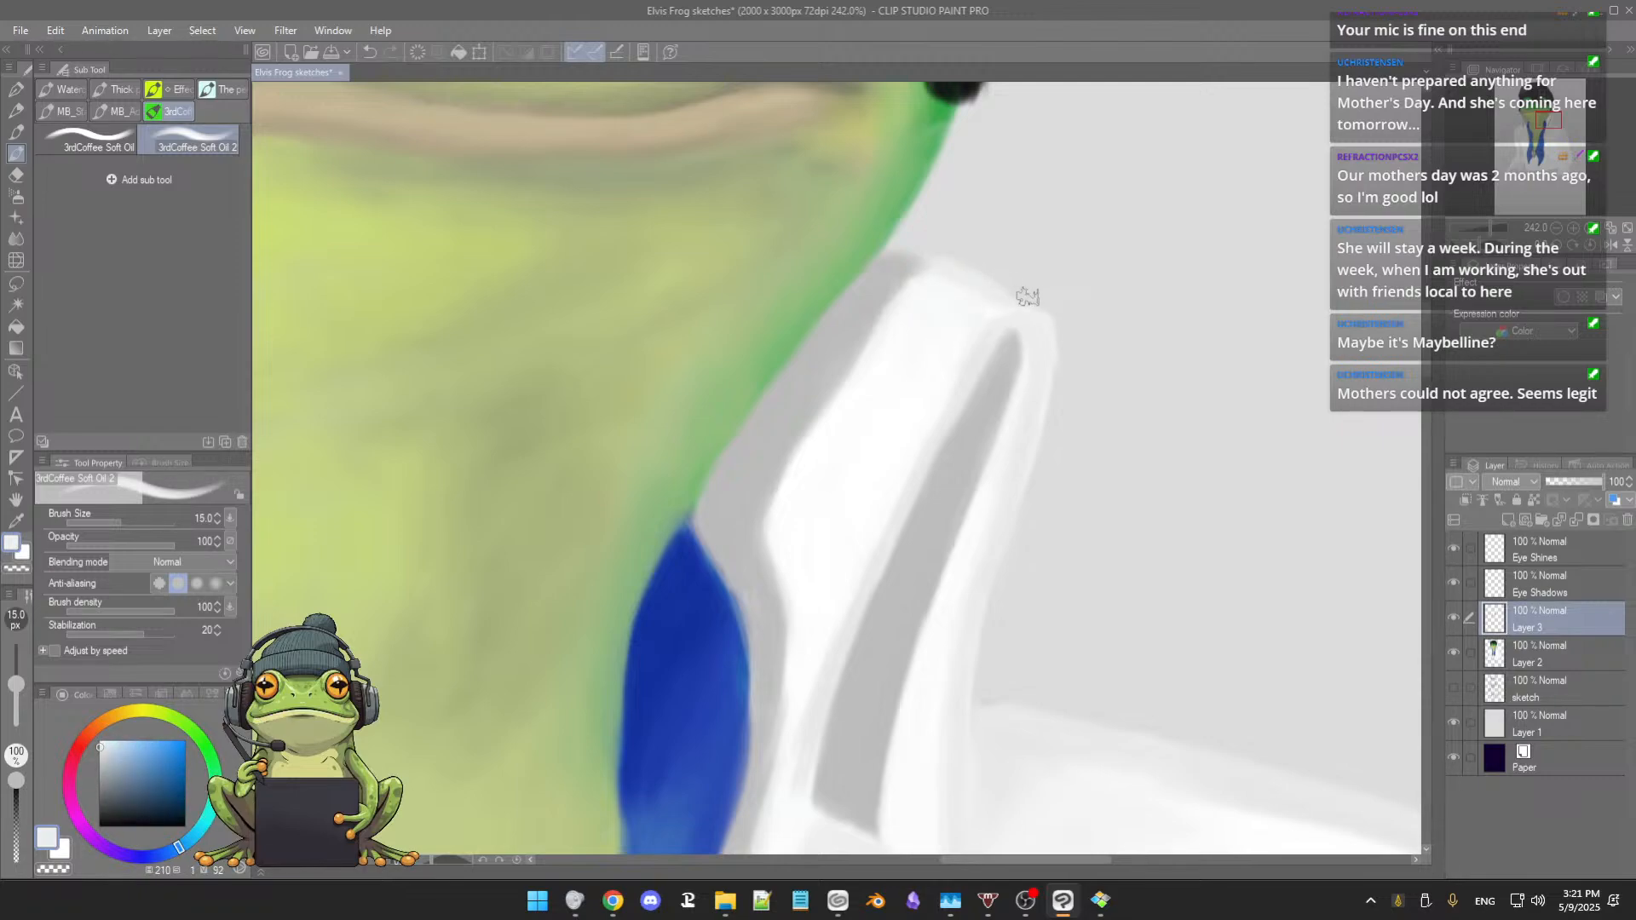
pyautogui.keyDown('alt'); pyautogui.click(1028, 283); pyautogui.keyUp('alt')
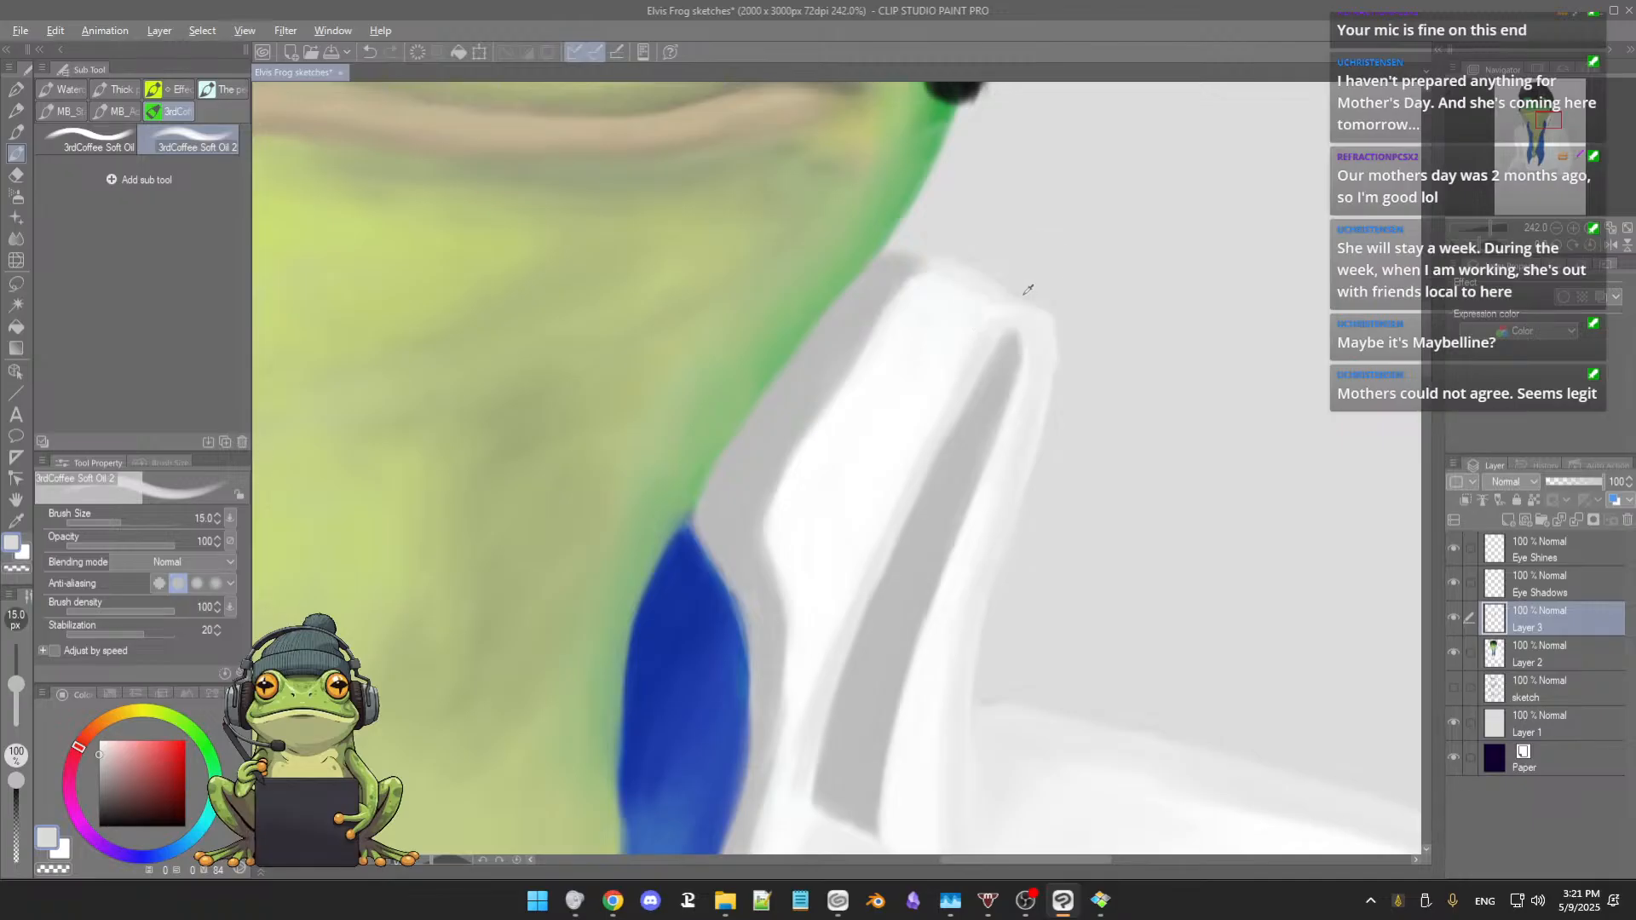
pyautogui.moveTo(1023, 286); pyautogui.dragTo(1025, 295)
# Step: Compare the artwork with Layer 3 and Layer 2 each hidden and shown again
pyautogui.click(1453, 618)
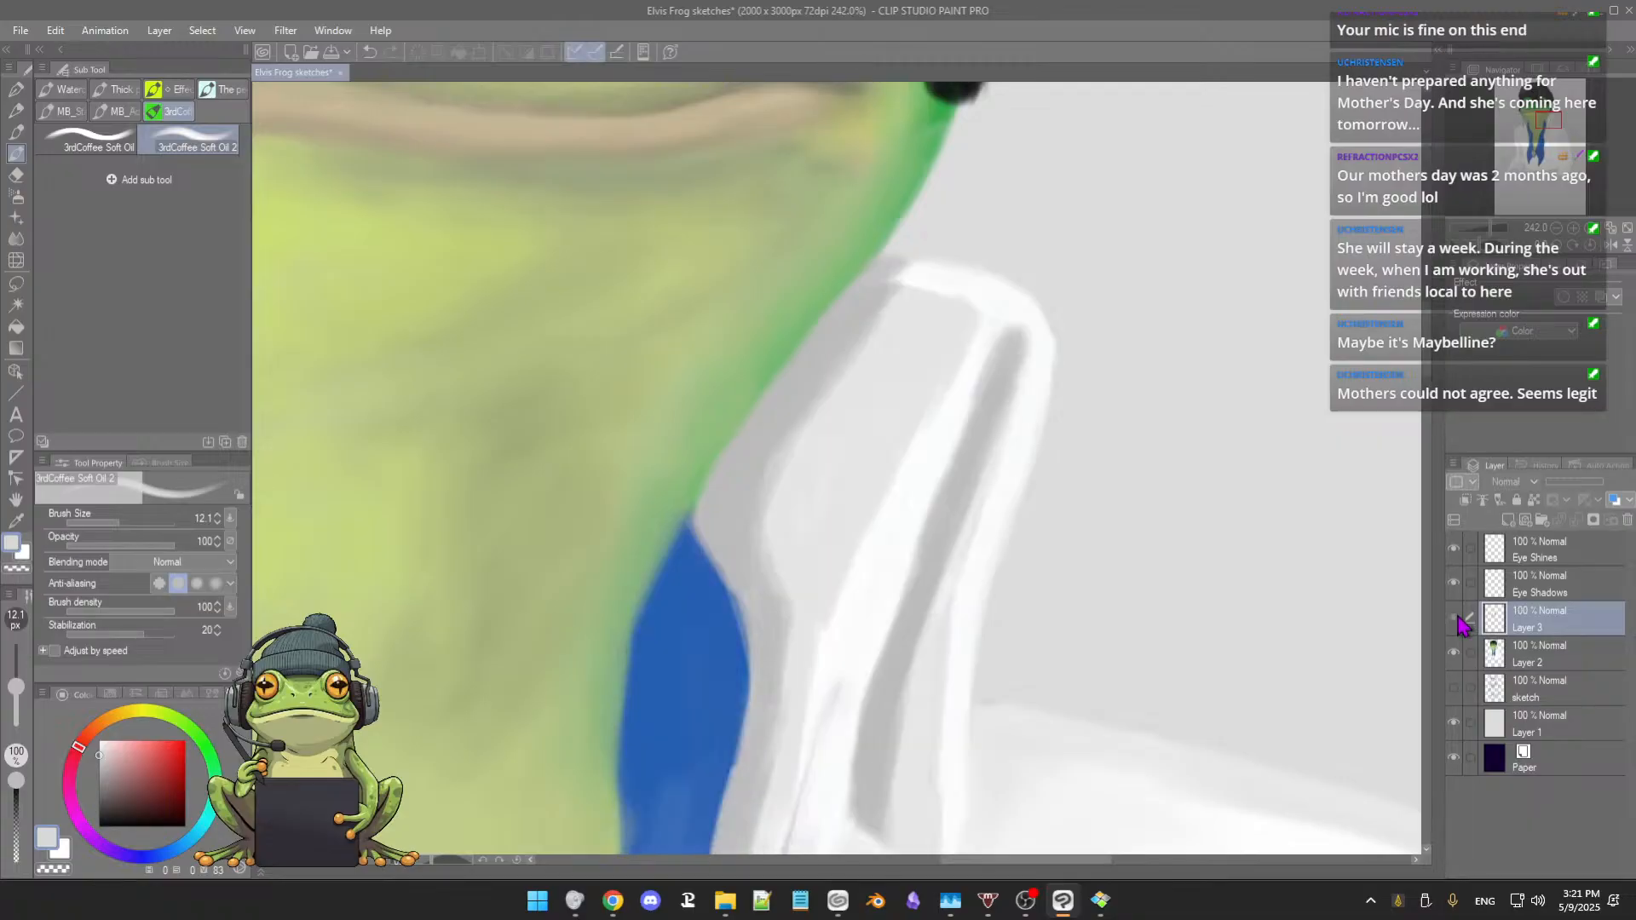
pyautogui.click(1454, 618)
pyautogui.click(1454, 619)
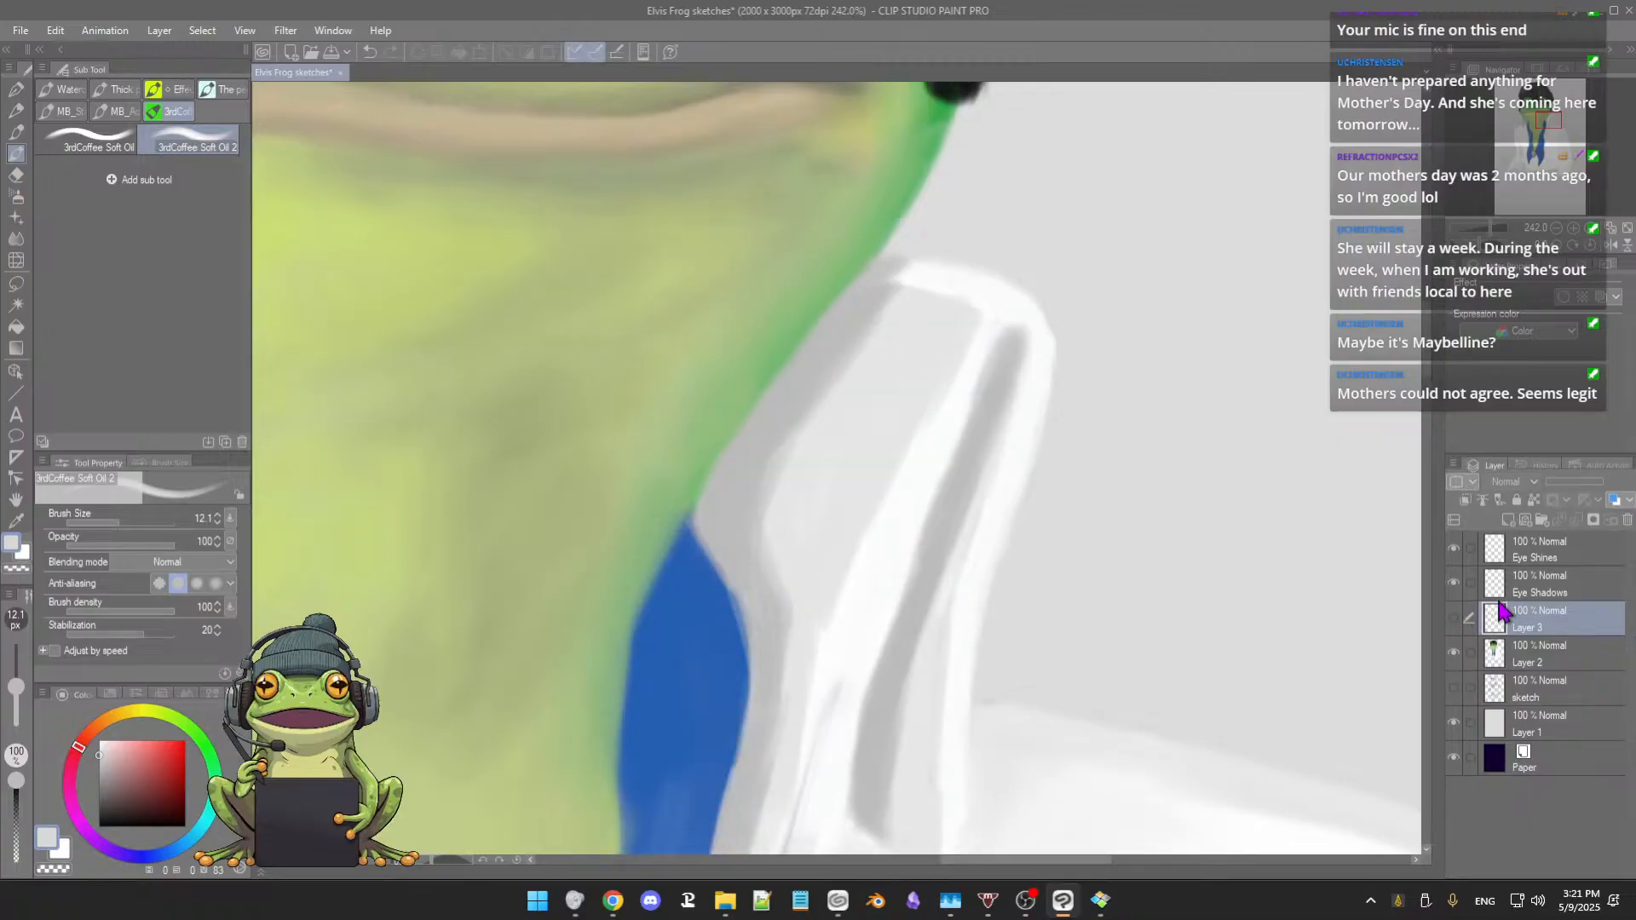
pyautogui.click(1455, 618)
pyautogui.click(1454, 619)
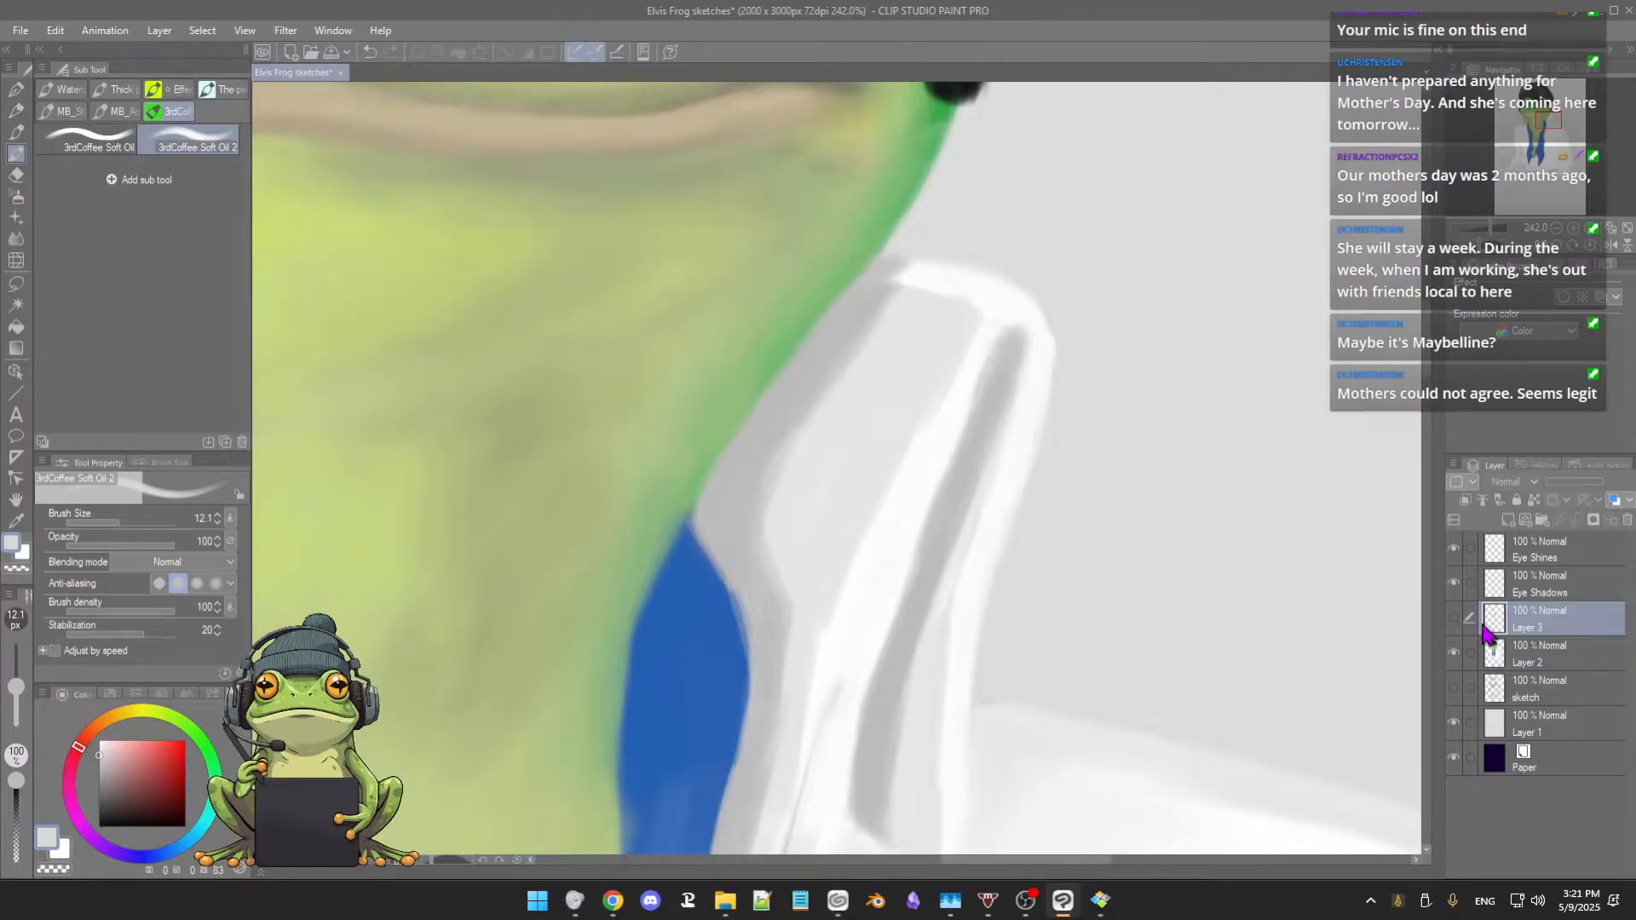
pyautogui.click(1455, 653)
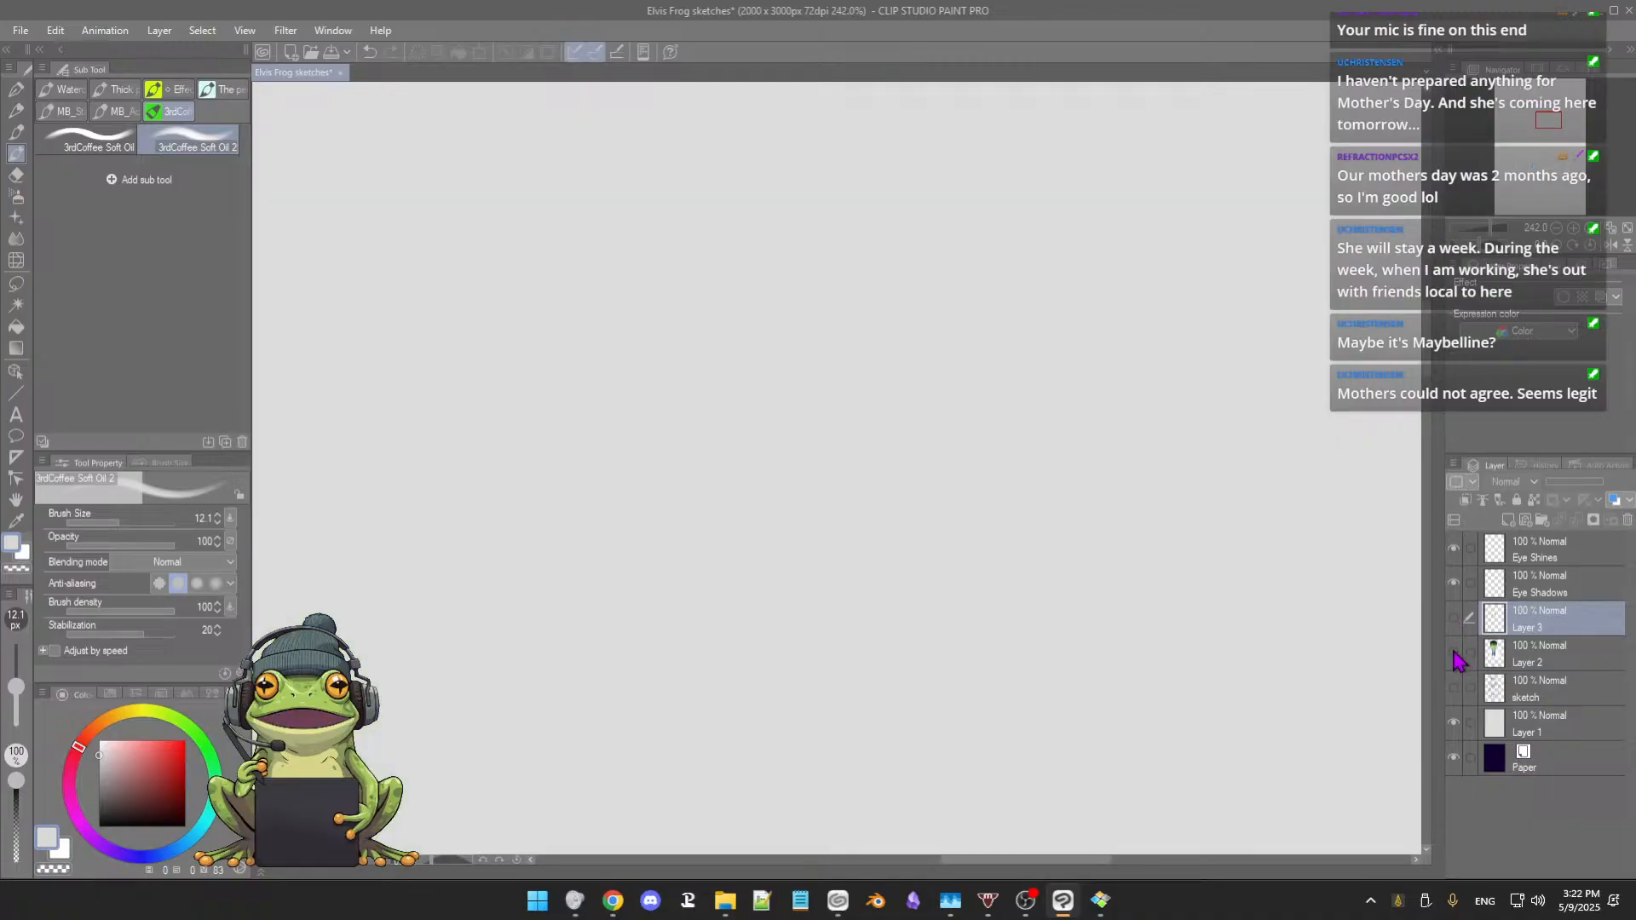
pyautogui.click(1455, 654)
pyautogui.click(1455, 654)
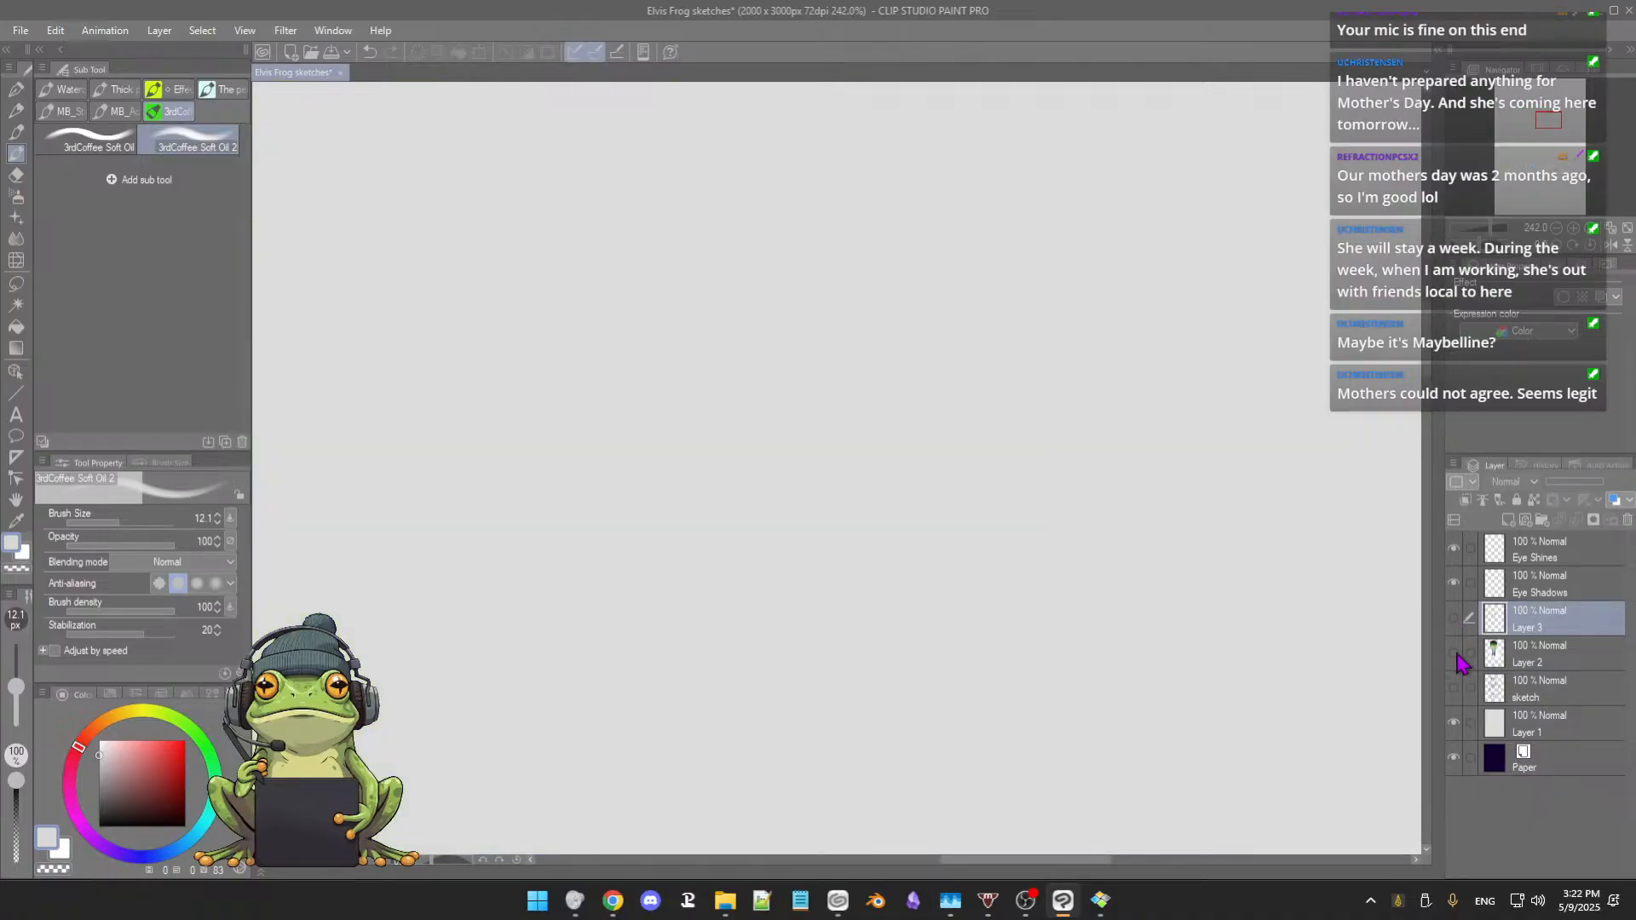
pyautogui.click(1454, 653)
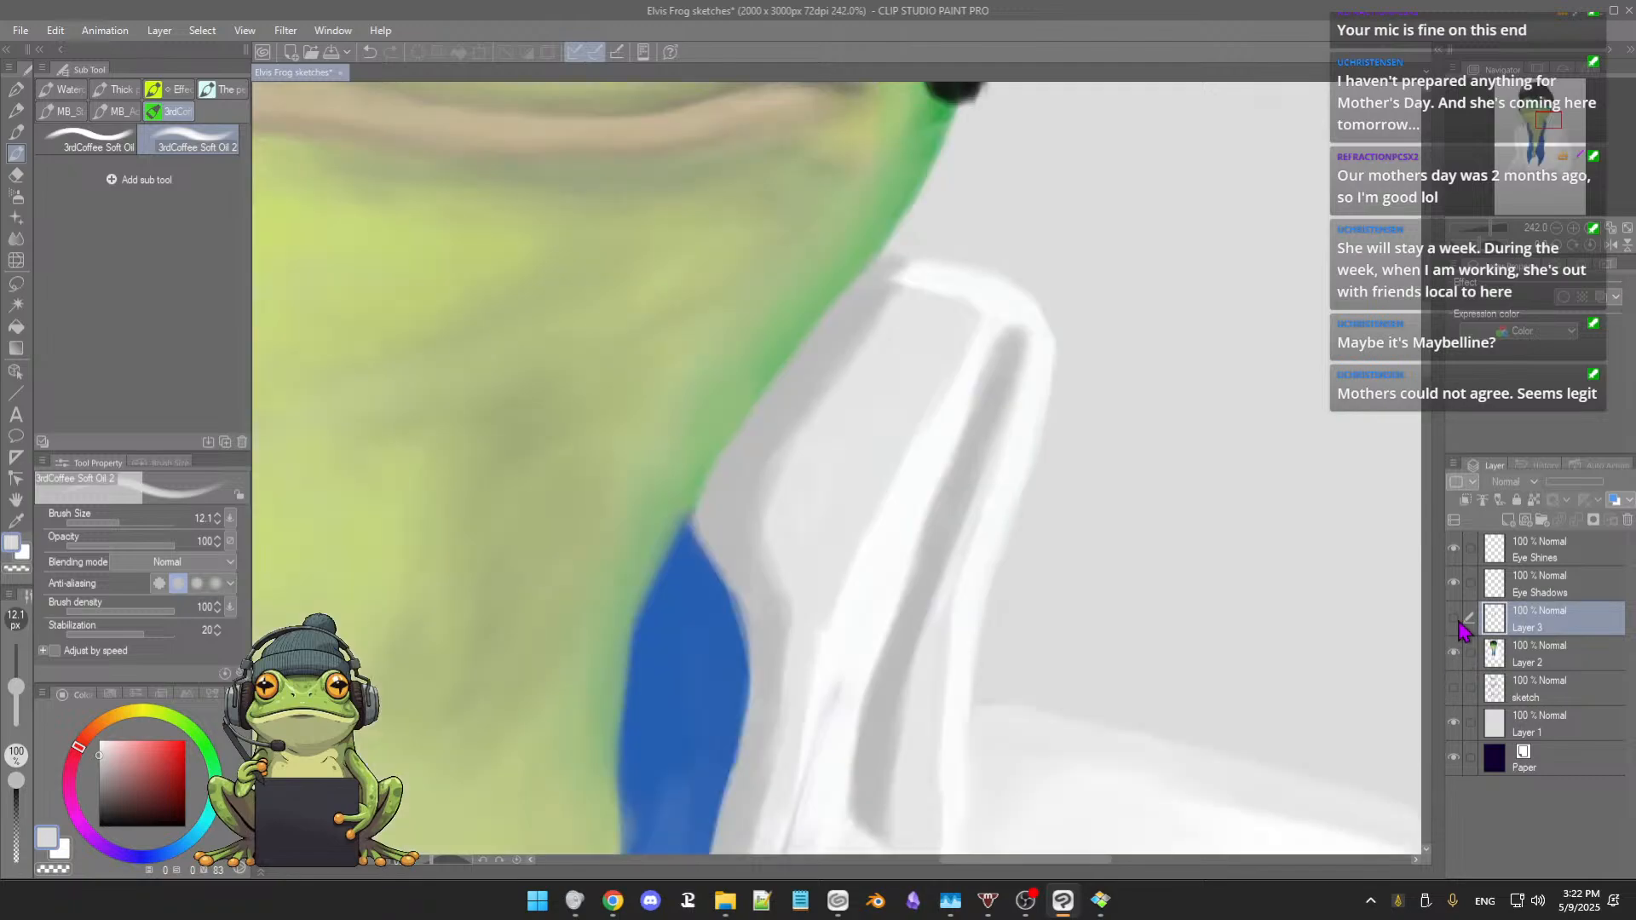
pyautogui.click(1454, 619)
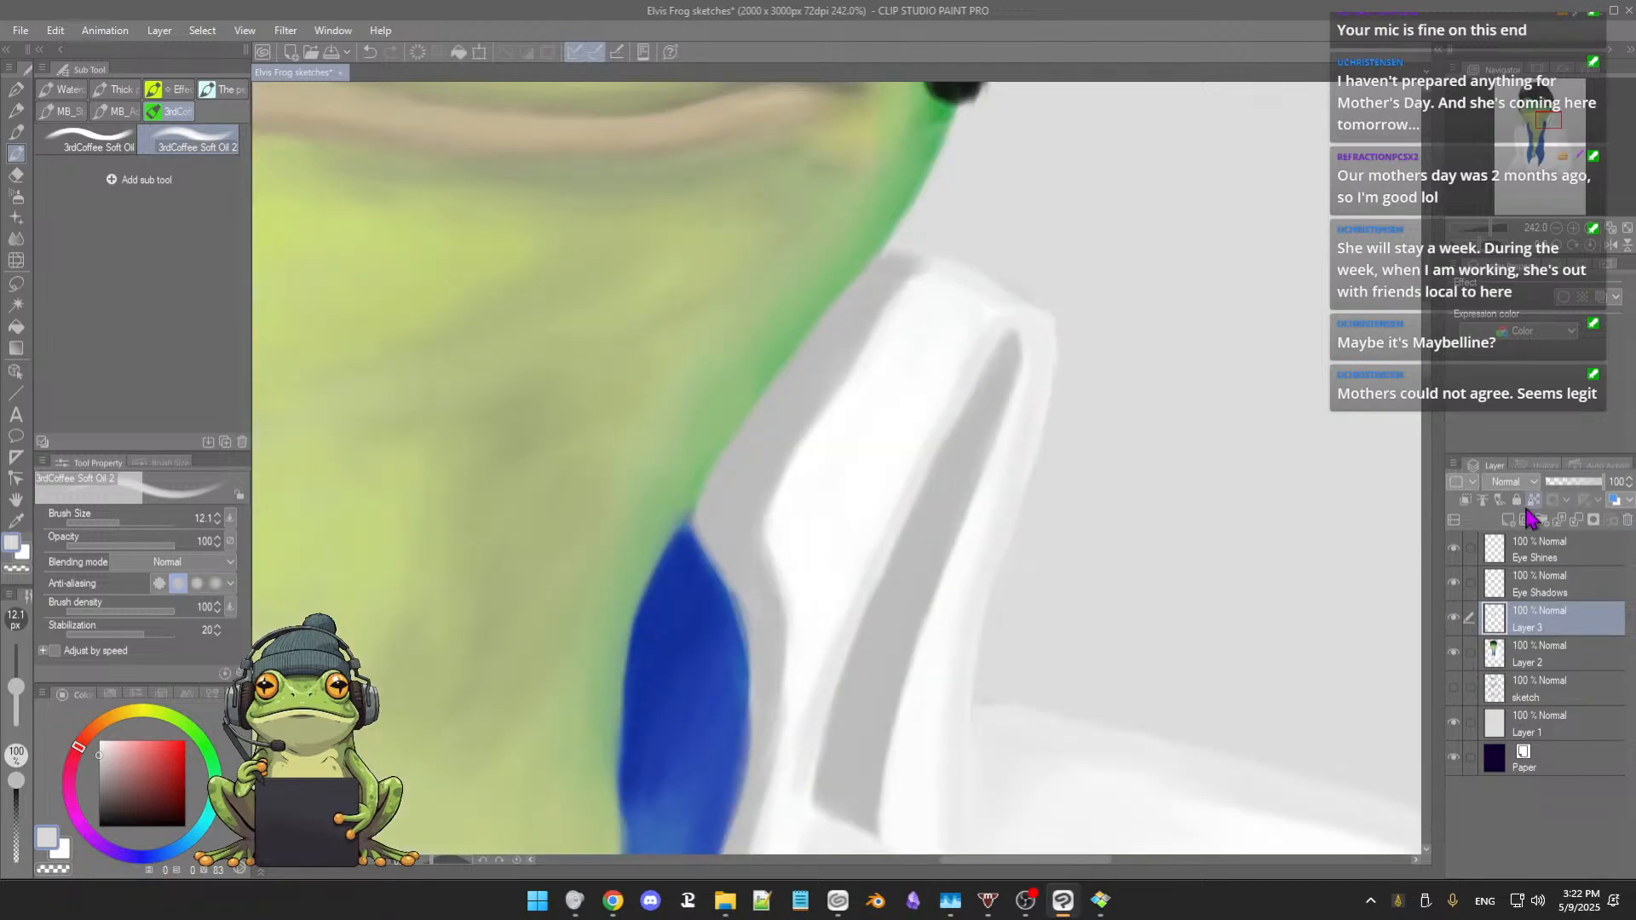
# Step: Merge Layer 3 down into Layer 2 and check the combined layer by toggling its visibility
pyautogui.click(1578, 528)
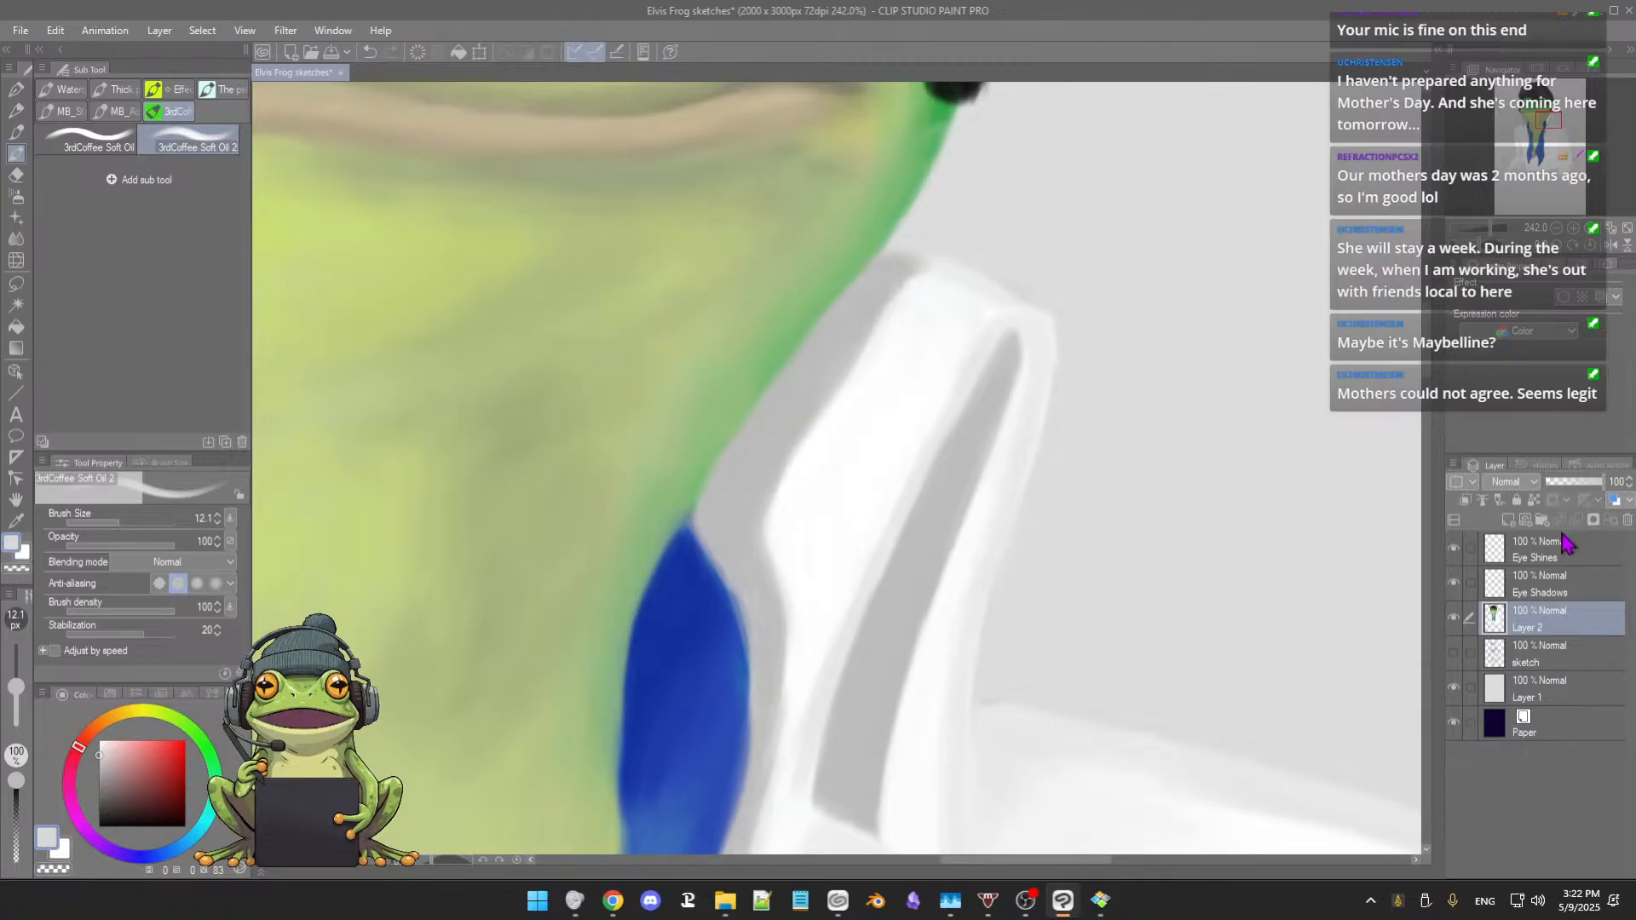
pyautogui.click(1455, 621)
pyautogui.click(1455, 620)
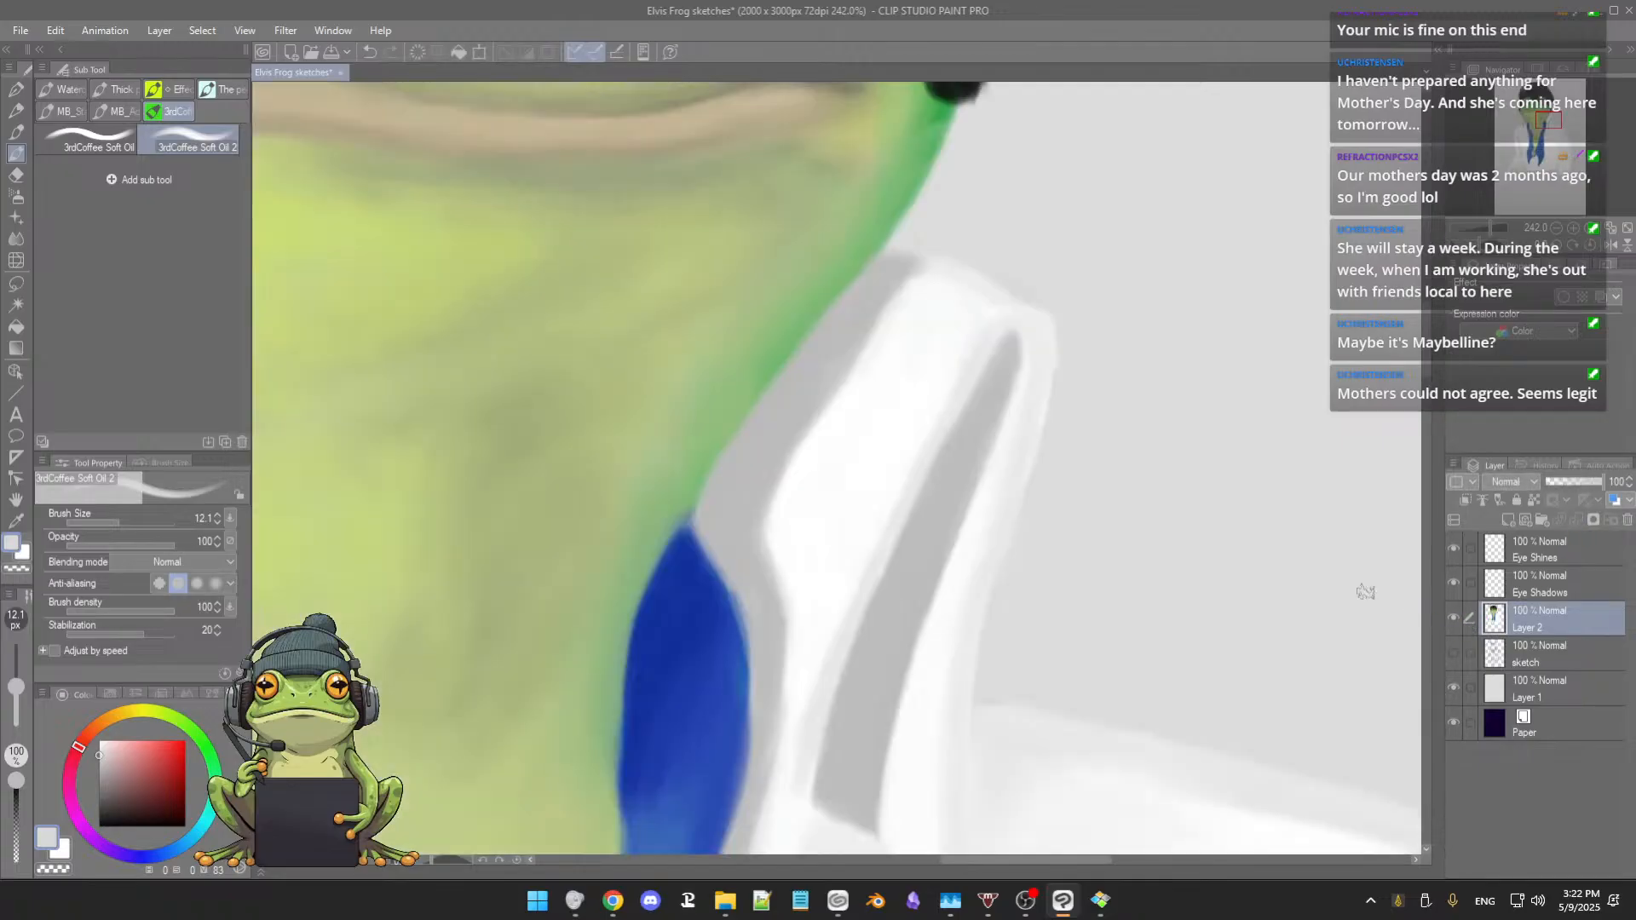
# Step: Clean up the background above the right collar's top outer rim with the Hard eraser at brush size 19.5
pyautogui.scroll(-3, 1083, 411)
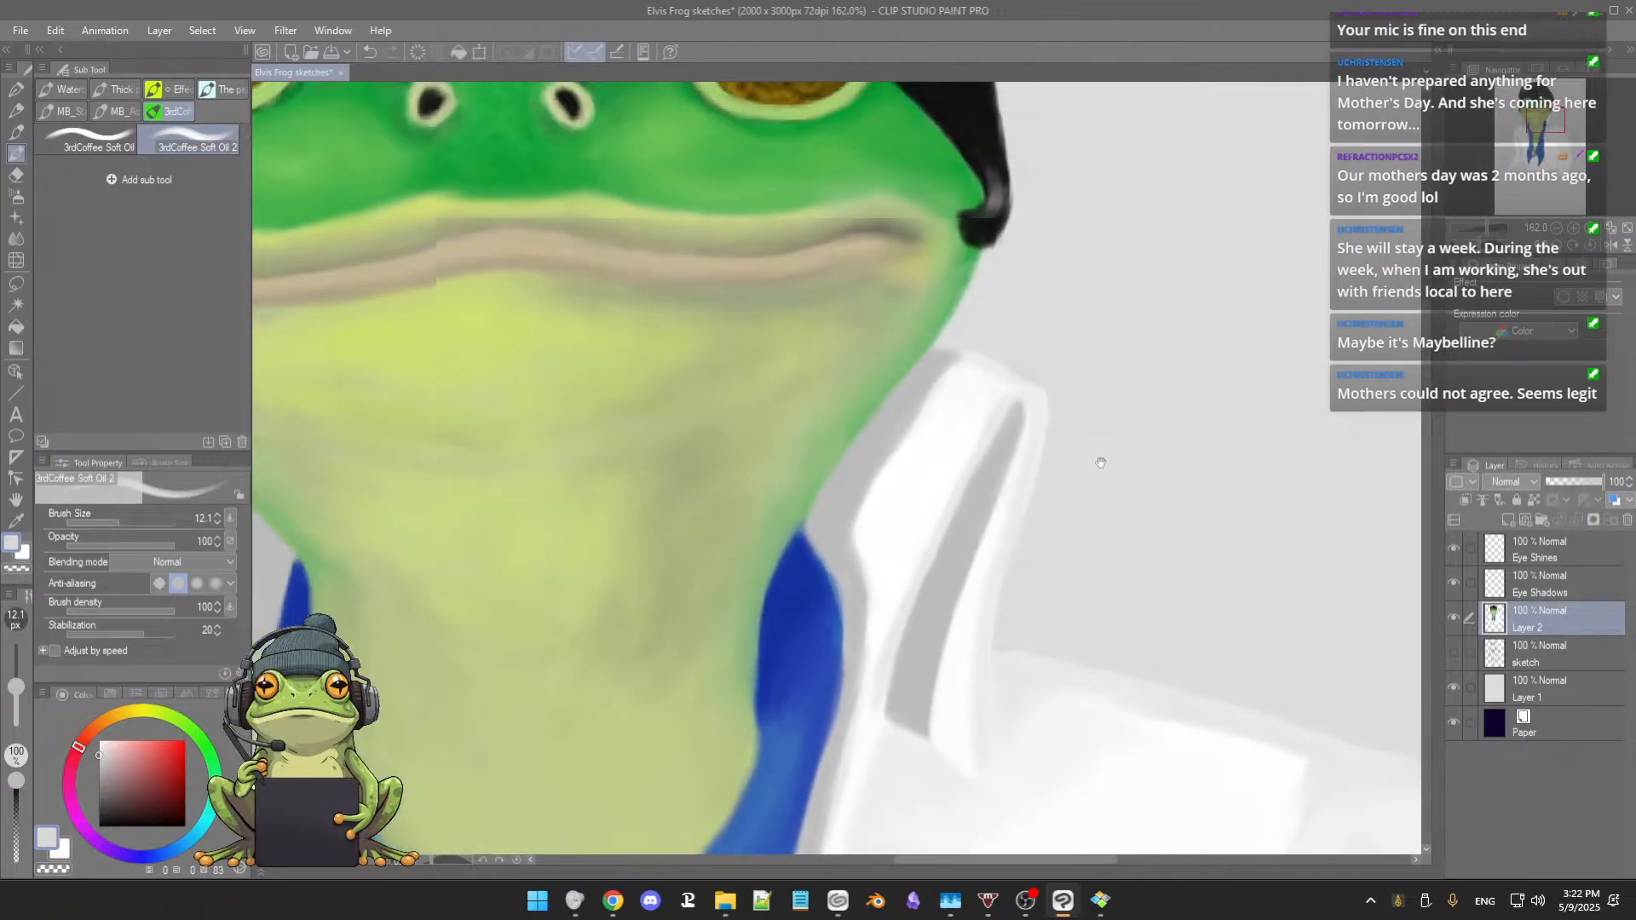
pyautogui.scroll(3, 1086, 484)
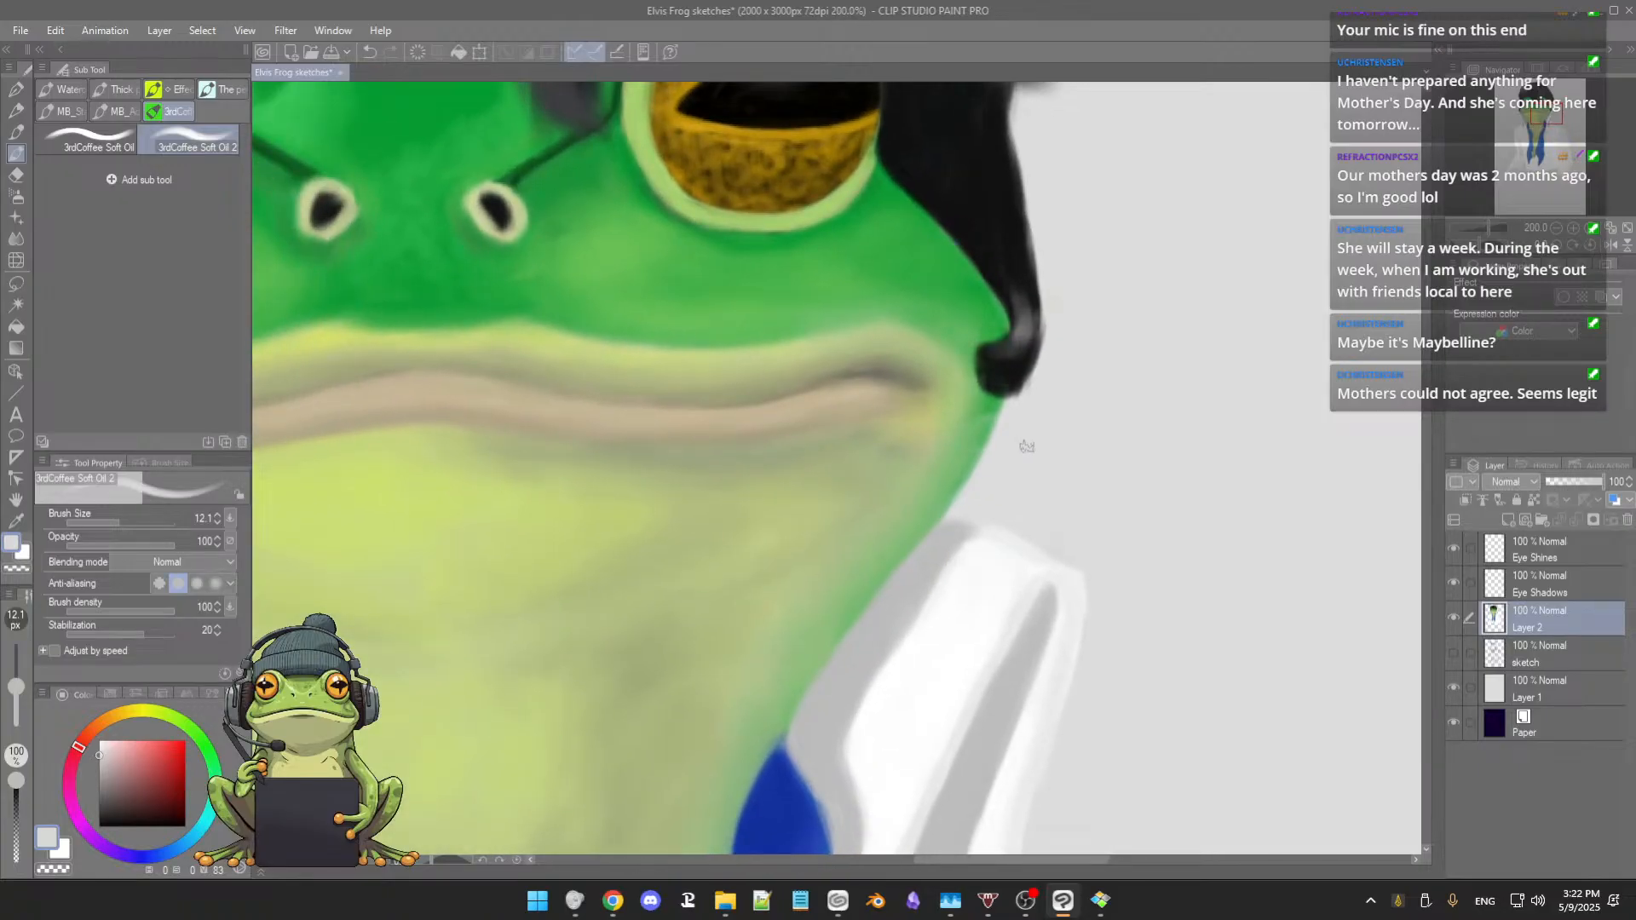
pyautogui.press('e')
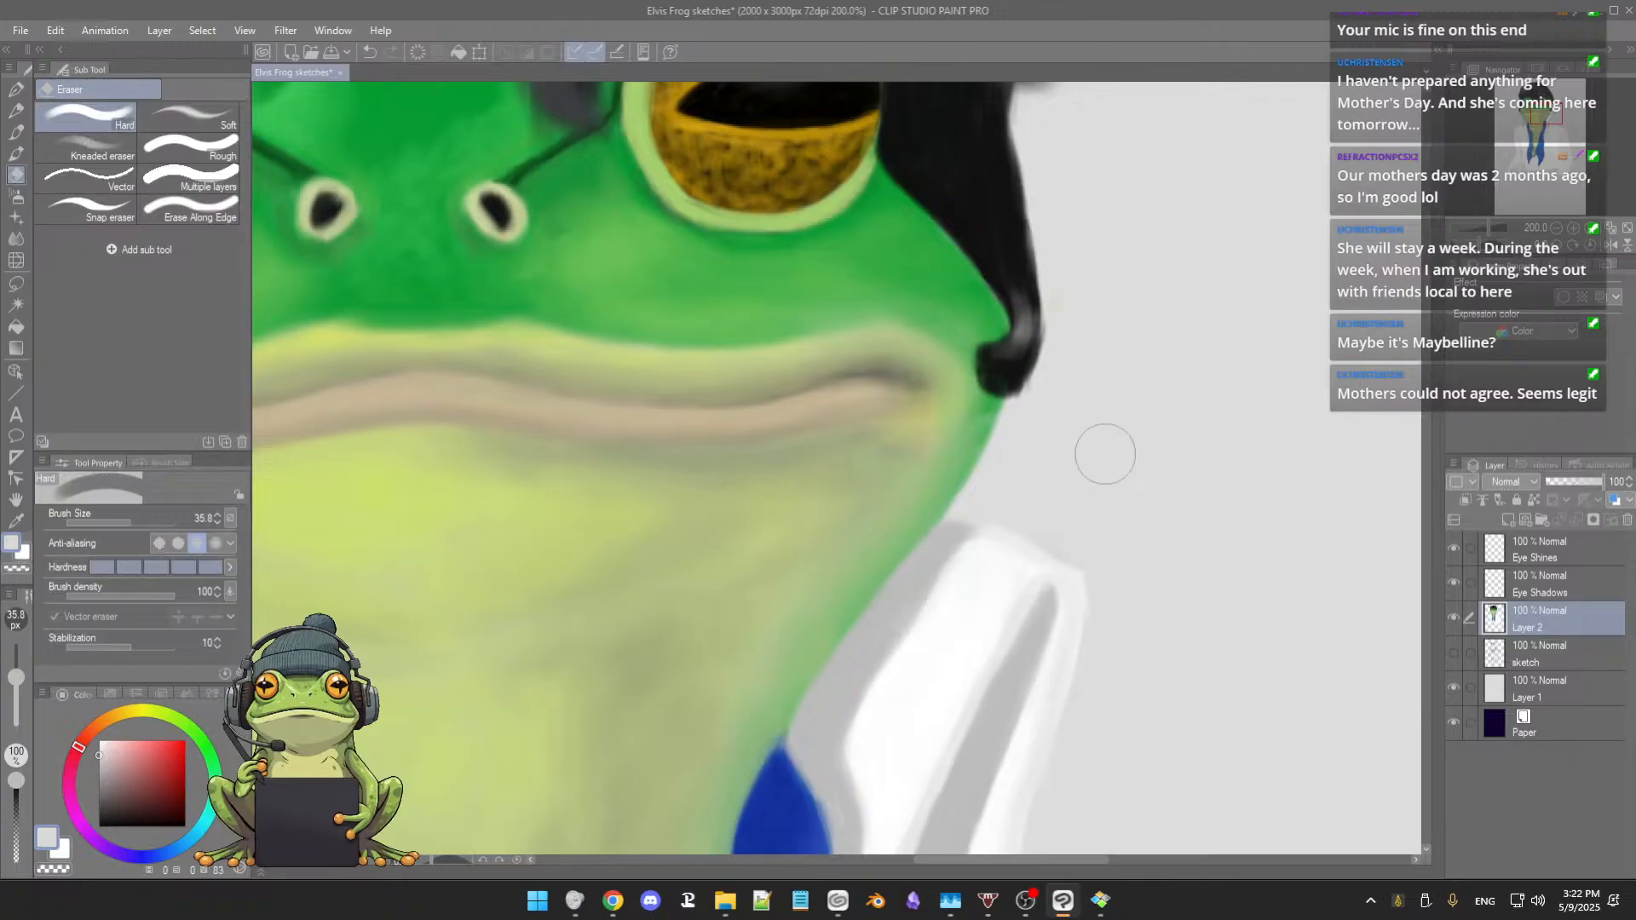
pyautogui.moveTo(1083, 482)
pyautogui.mouseDown()
pyautogui.moveTo(1083, 466)
pyautogui.moveTo(1034, 503)
pyautogui.mouseUp()
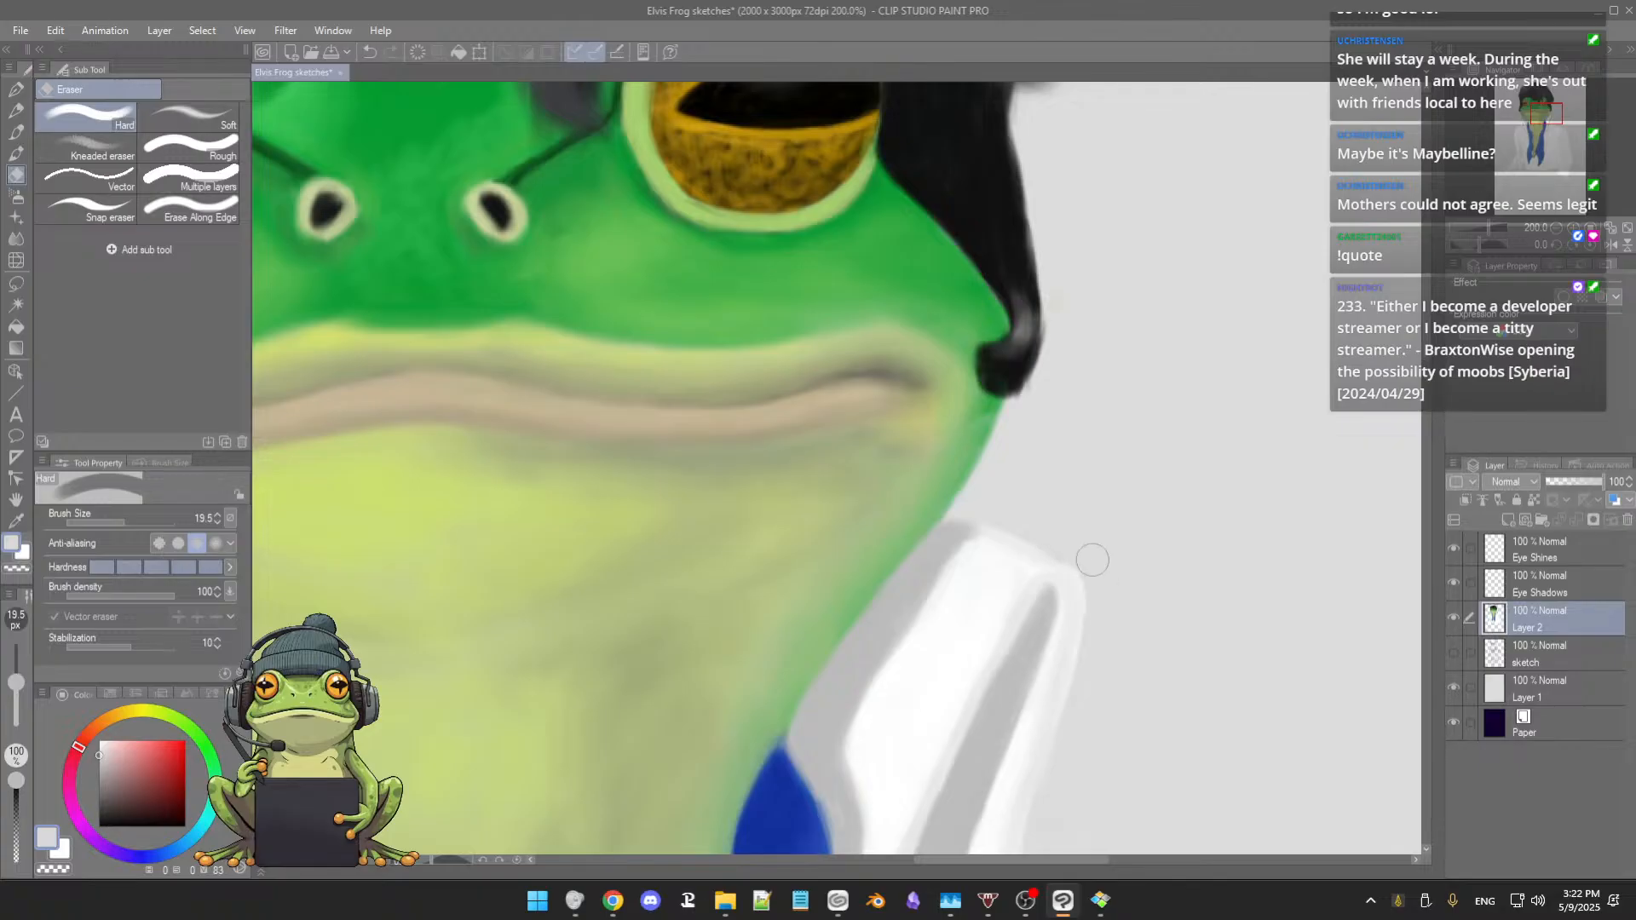
# Step: Examine the right collar's outline and grey stripe up close and against the whole figure
pyautogui.scroll(-5, 1118, 588)
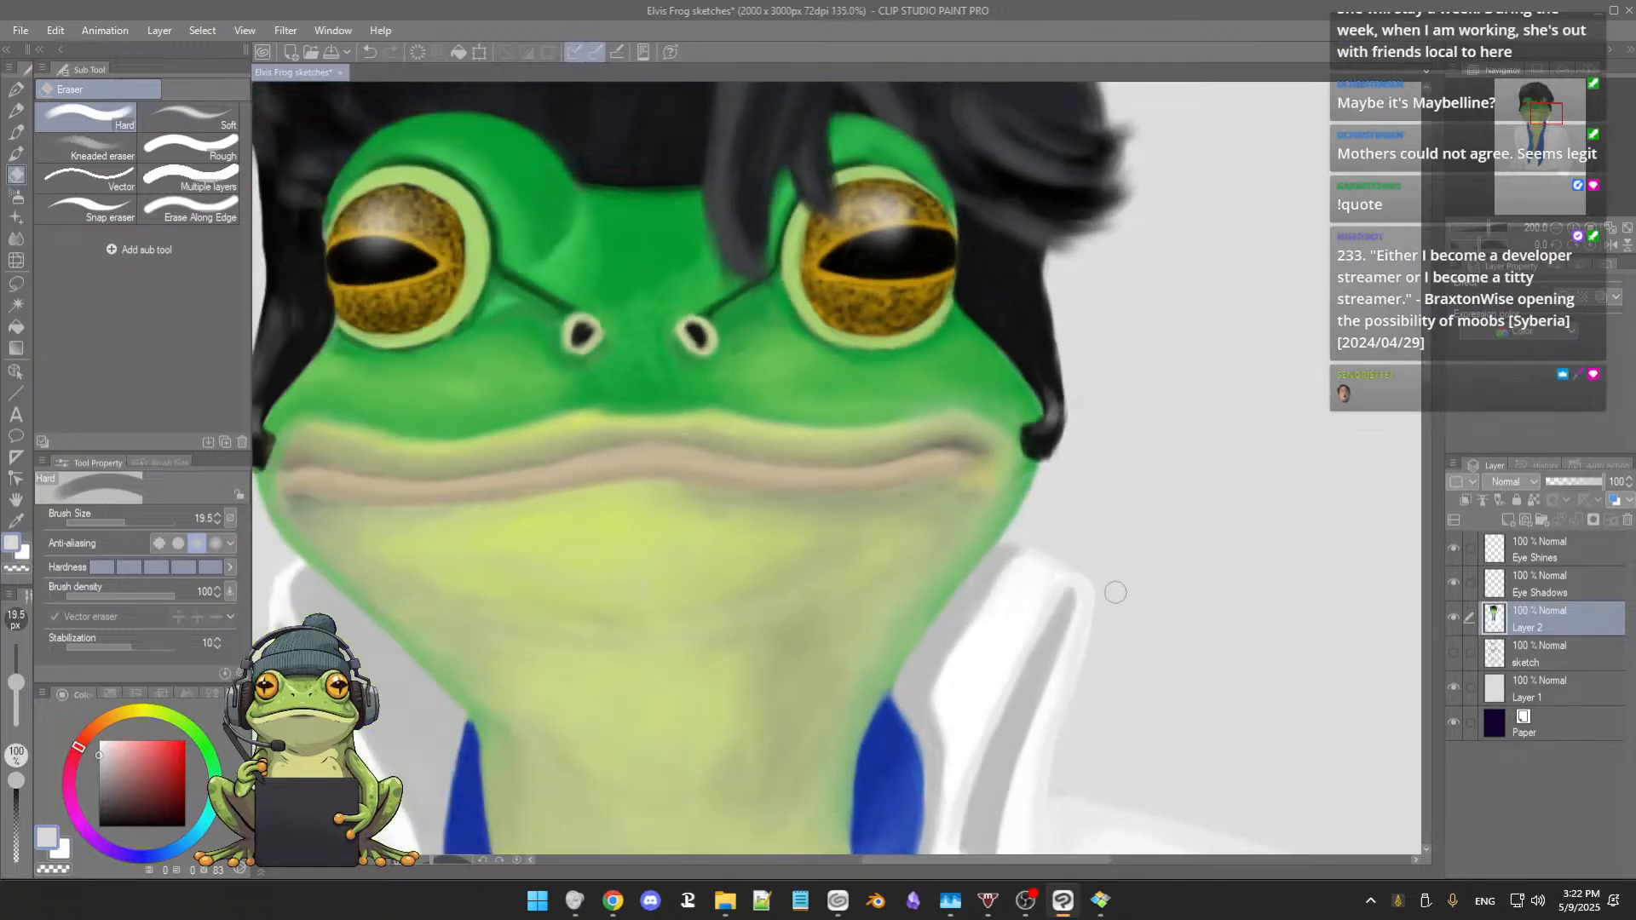
pyautogui.scroll(4, 1116, 586)
pyautogui.moveTo(1127, 584); pyautogui.dragTo(1119, 580)
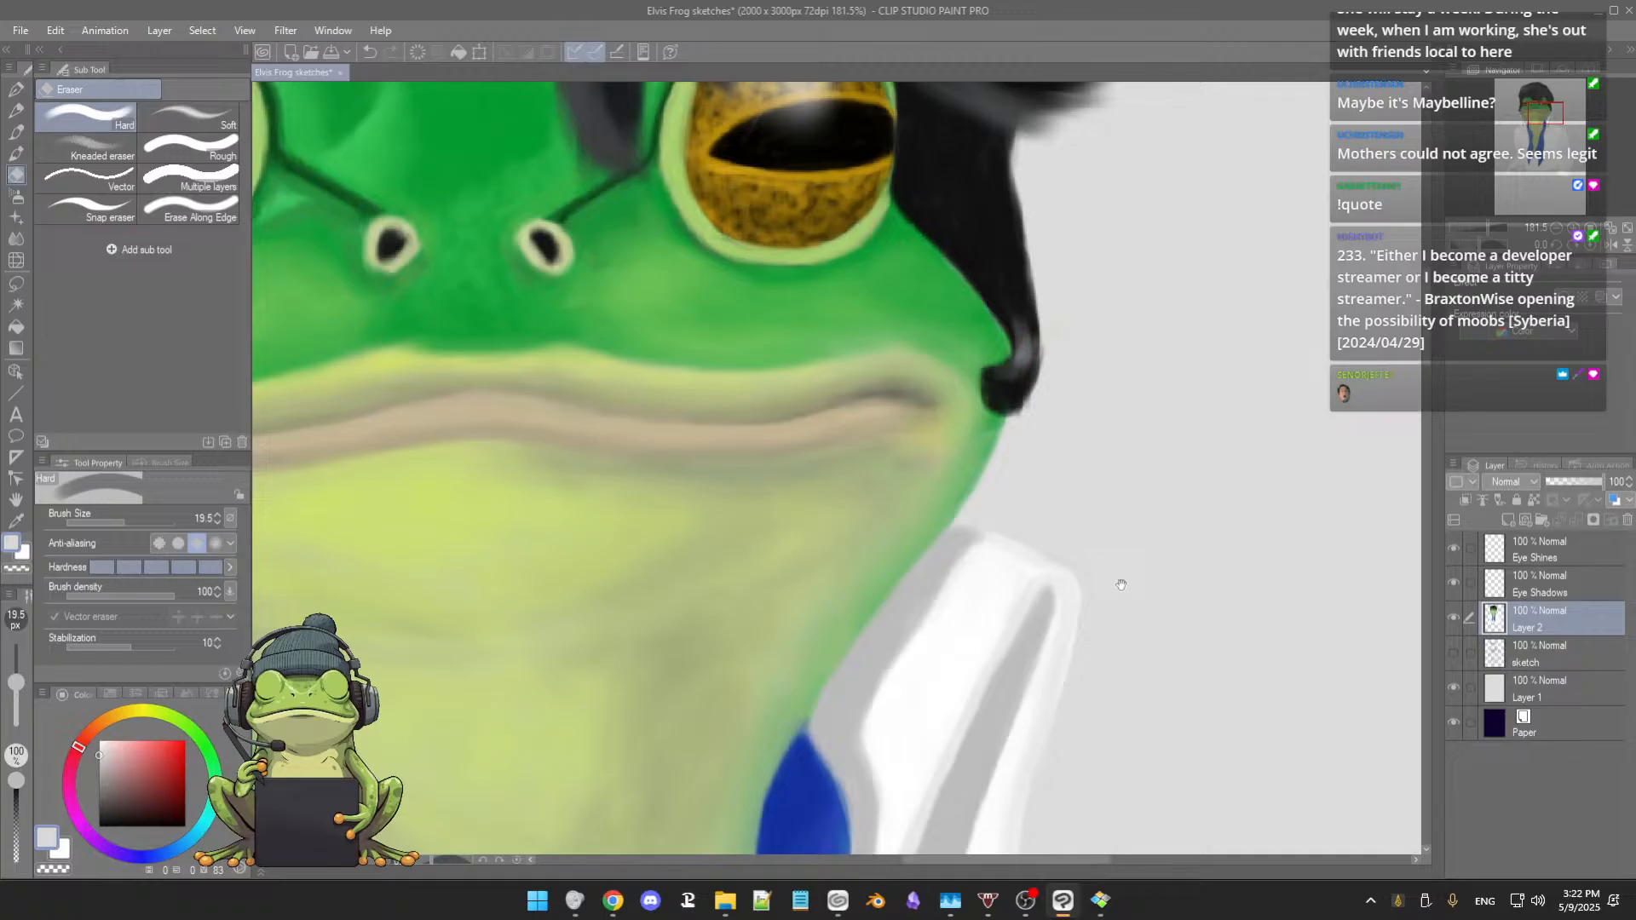
pyautogui.keyDown('alt'); pyautogui.click(1048, 610); pyautogui.keyUp('alt')
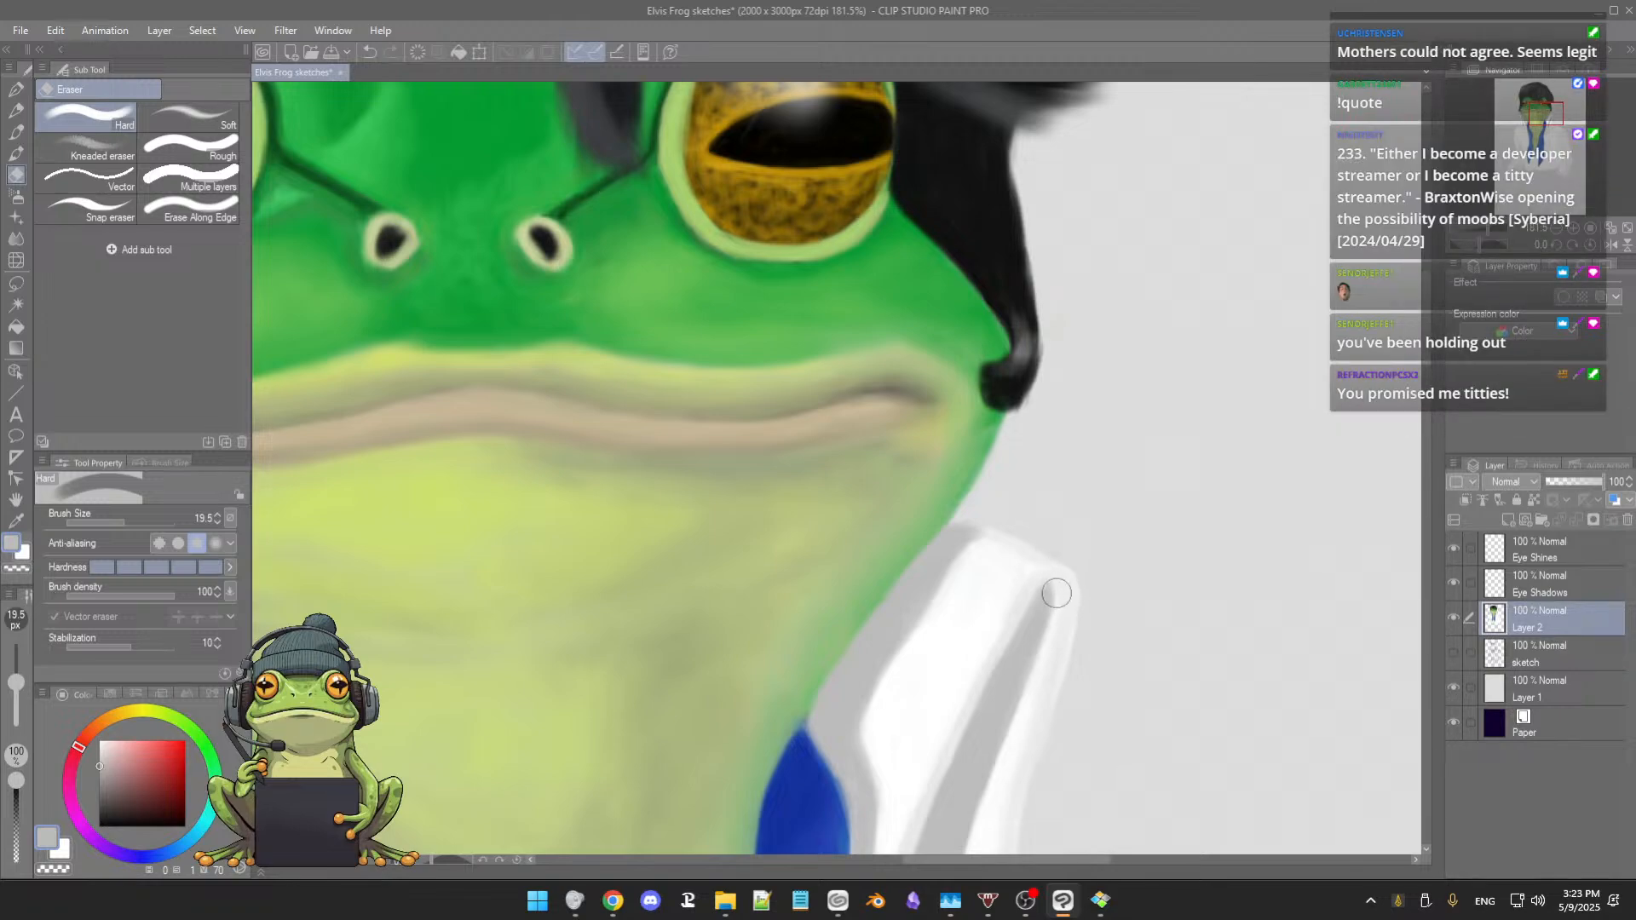
pyautogui.scroll(-1, 1055, 619)
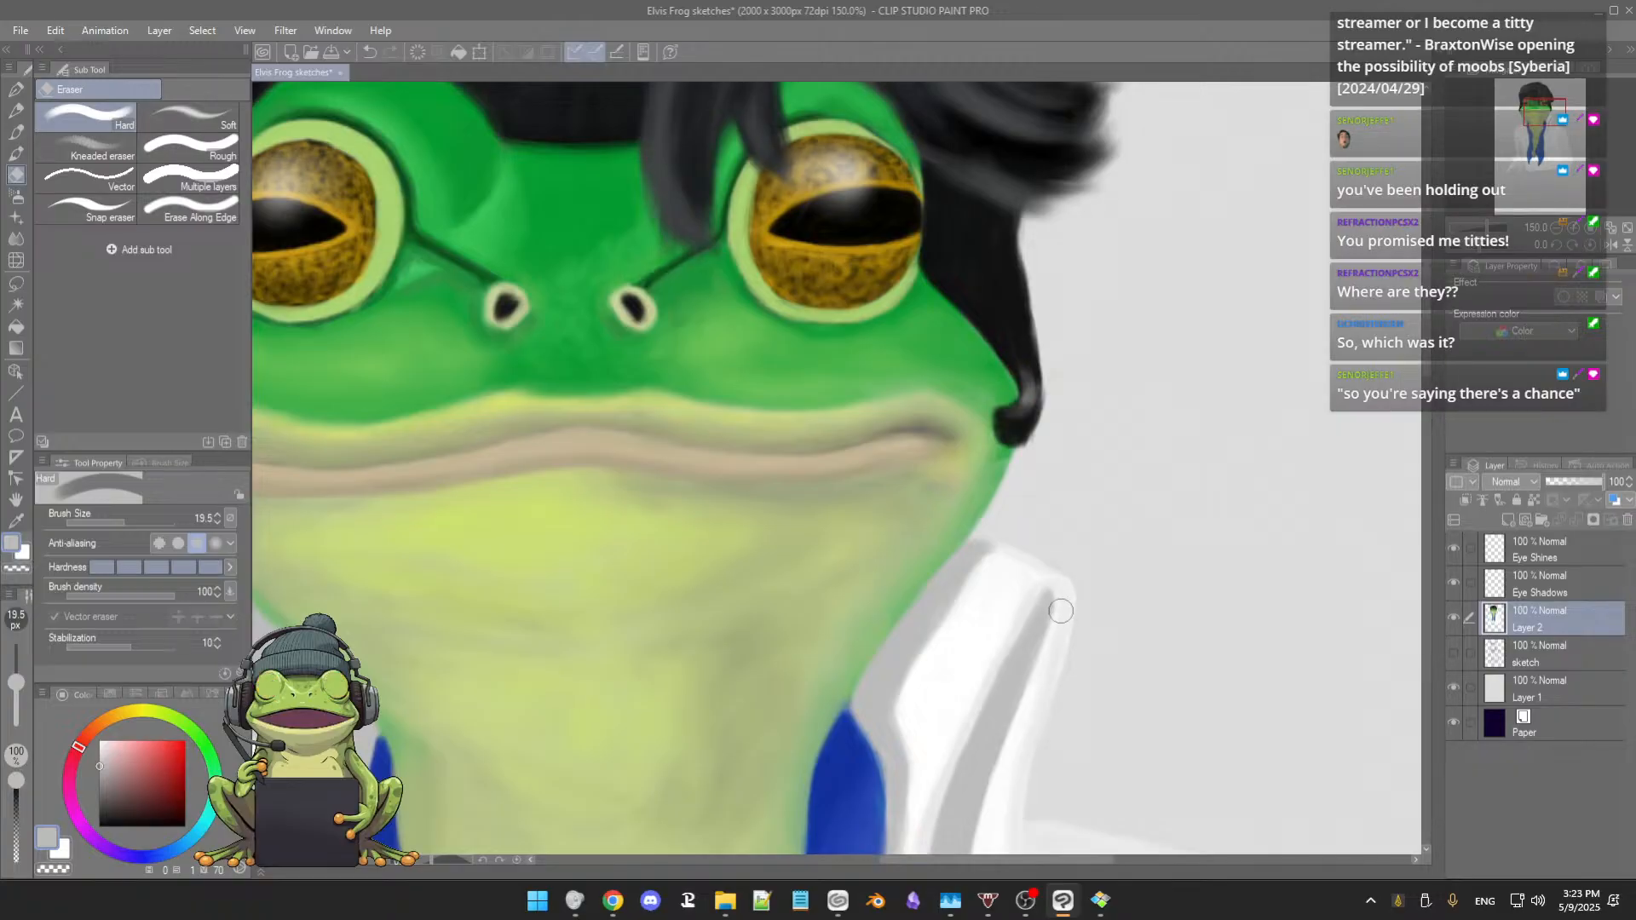
pyautogui.scroll(-1, 1059, 611)
pyautogui.moveTo(1051, 625); pyautogui.dragTo(1045, 522)
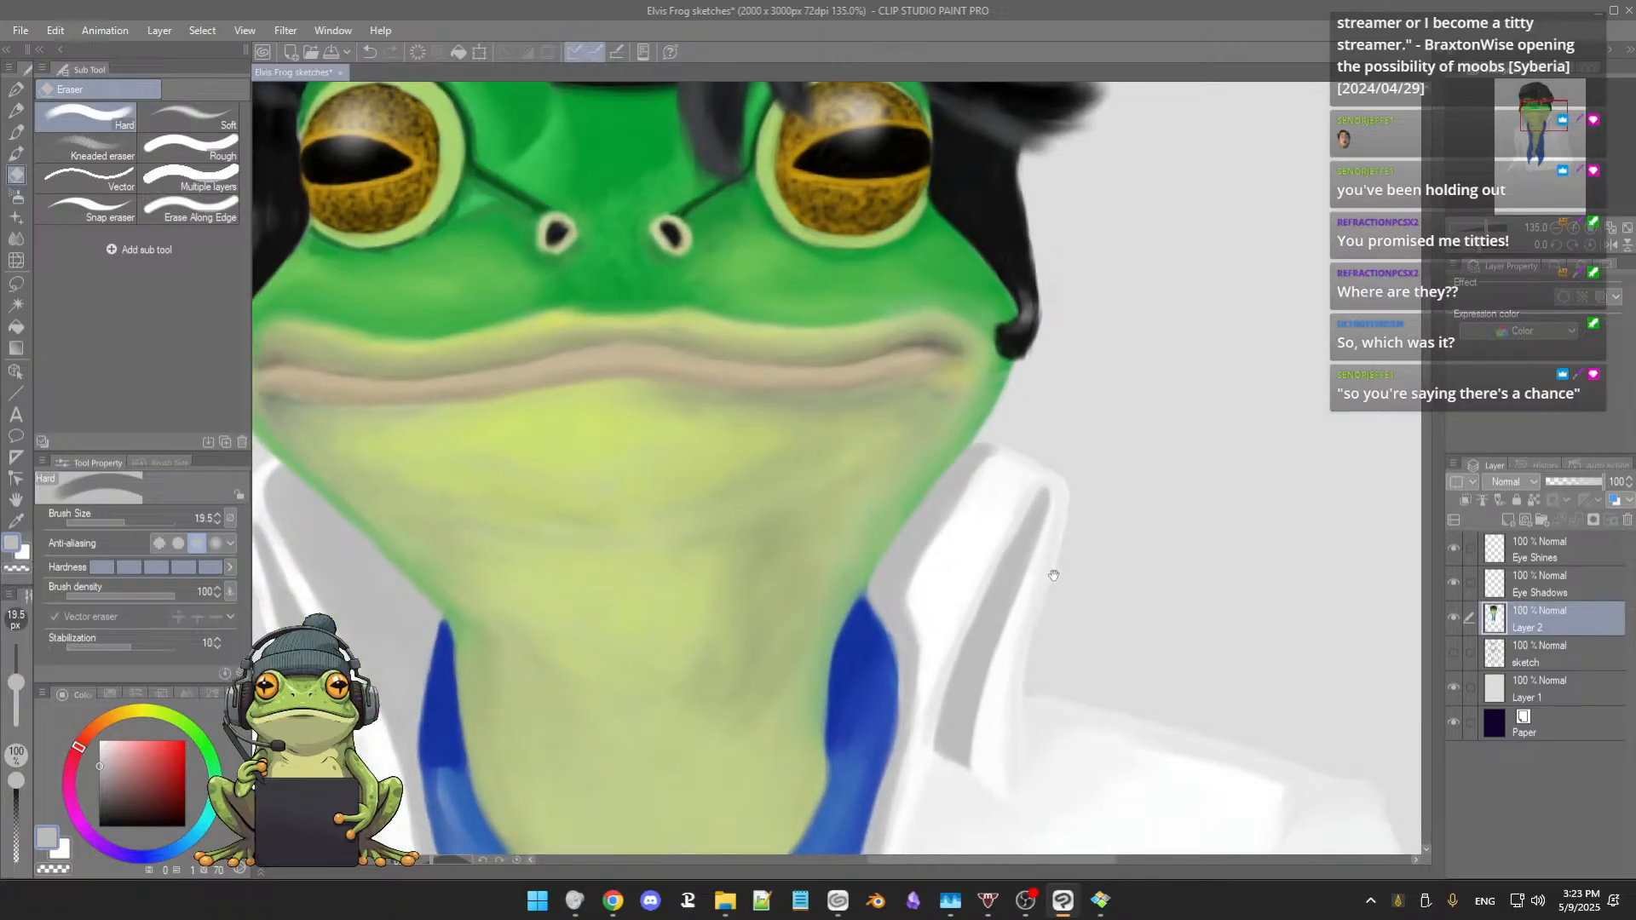
pyautogui.scroll(-5, 1060, 597)
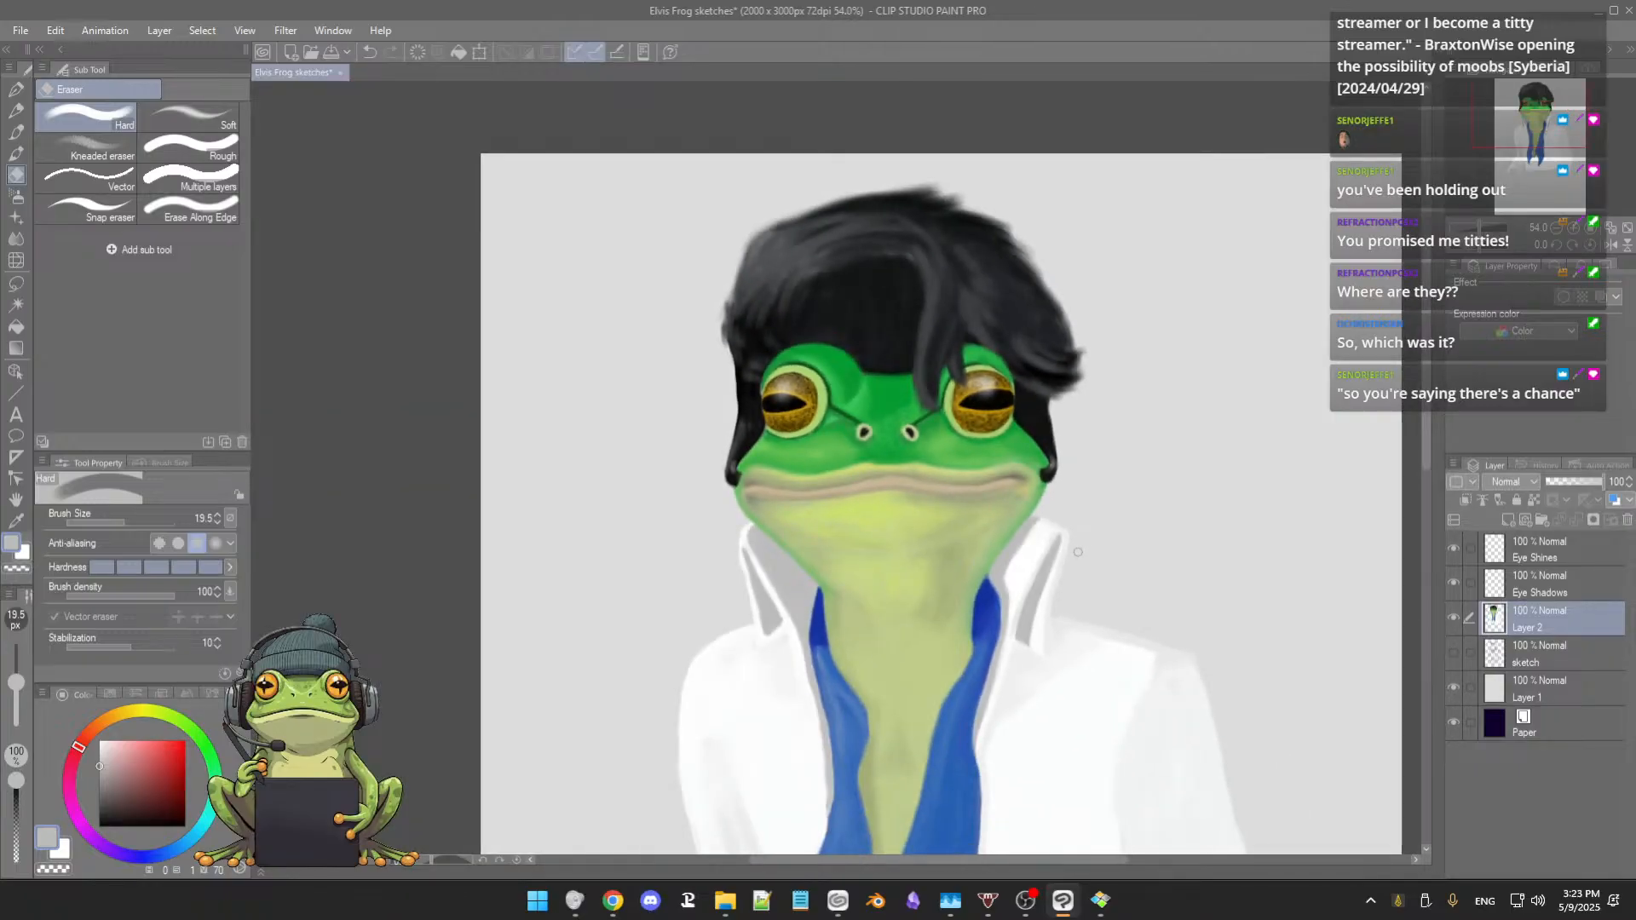
pyautogui.scroll(6, 1064, 529)
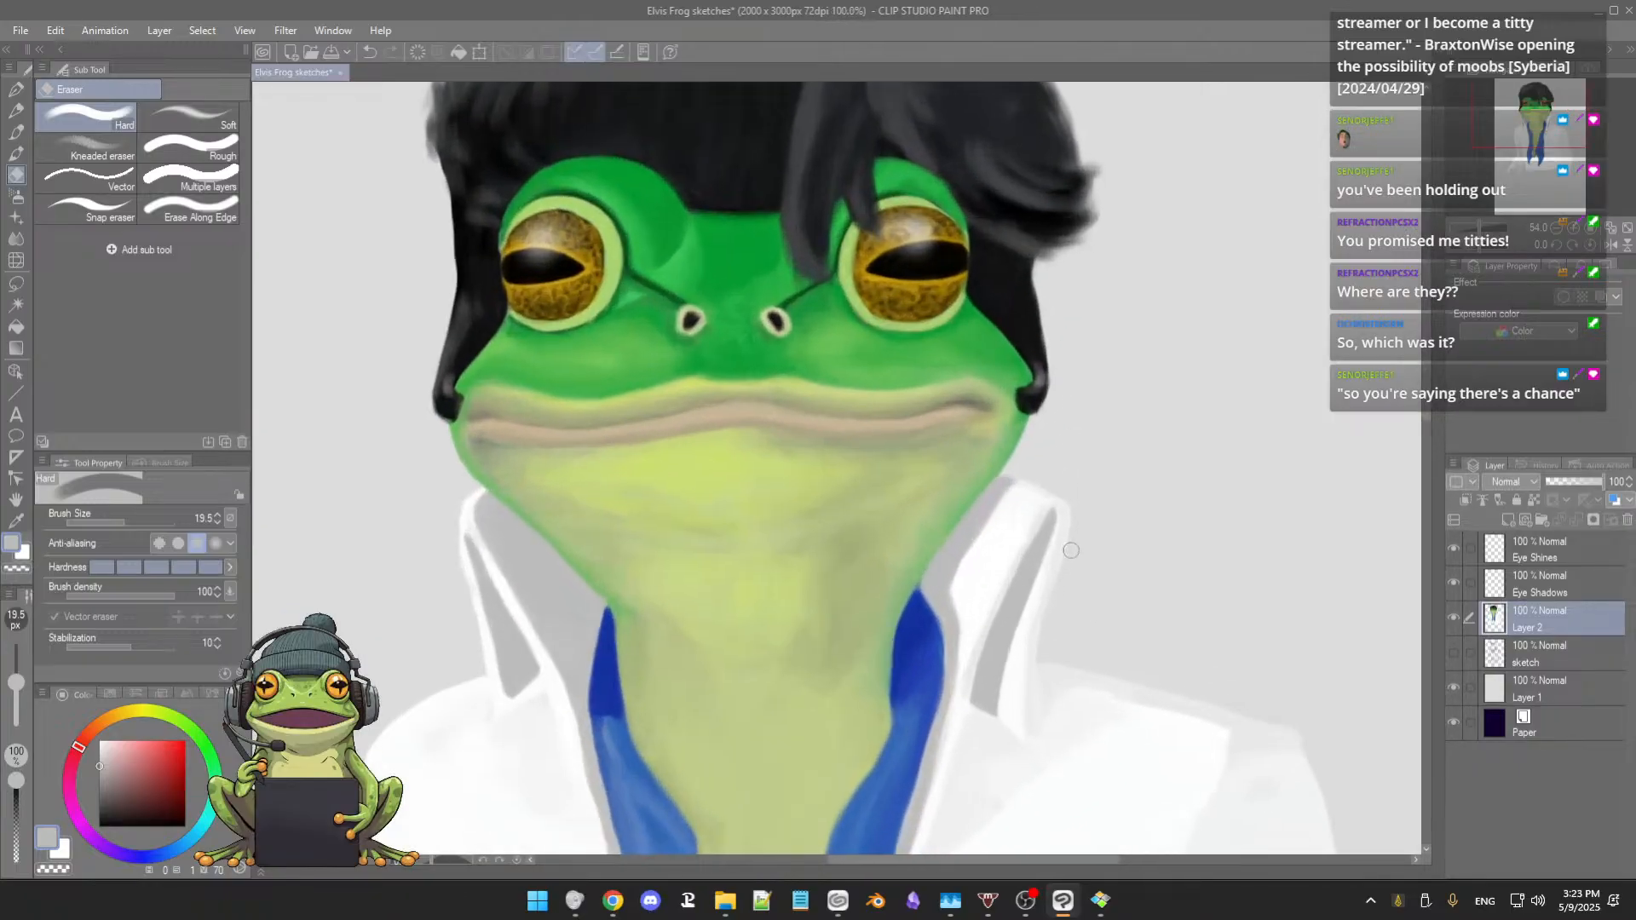
pyautogui.scroll(3, 1078, 563)
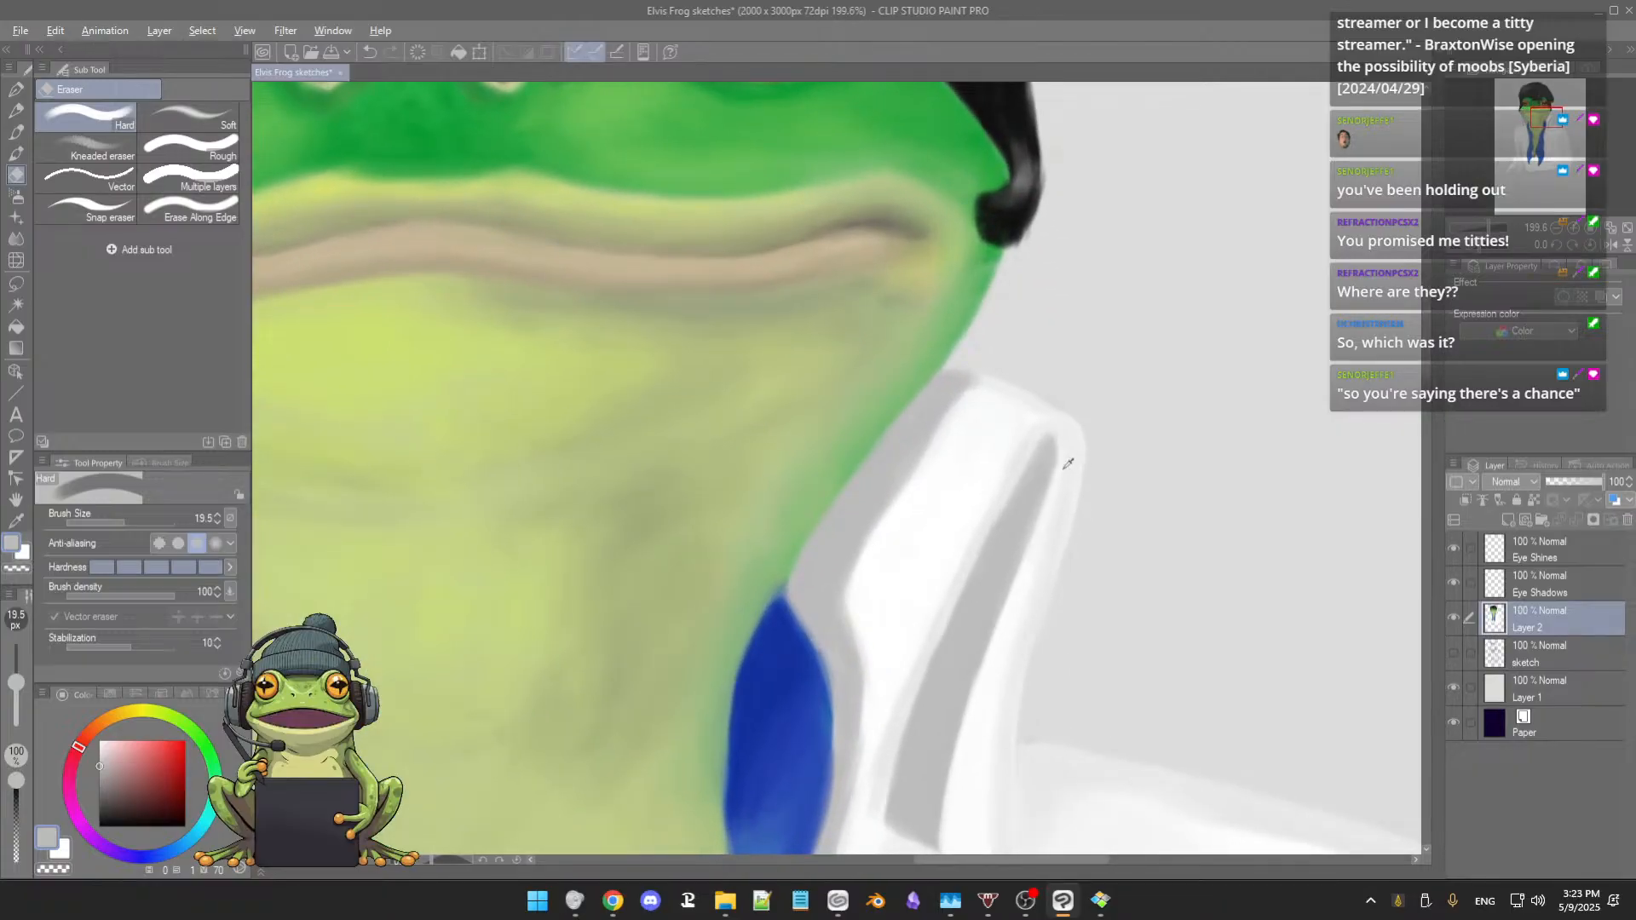
pyautogui.press('alt')
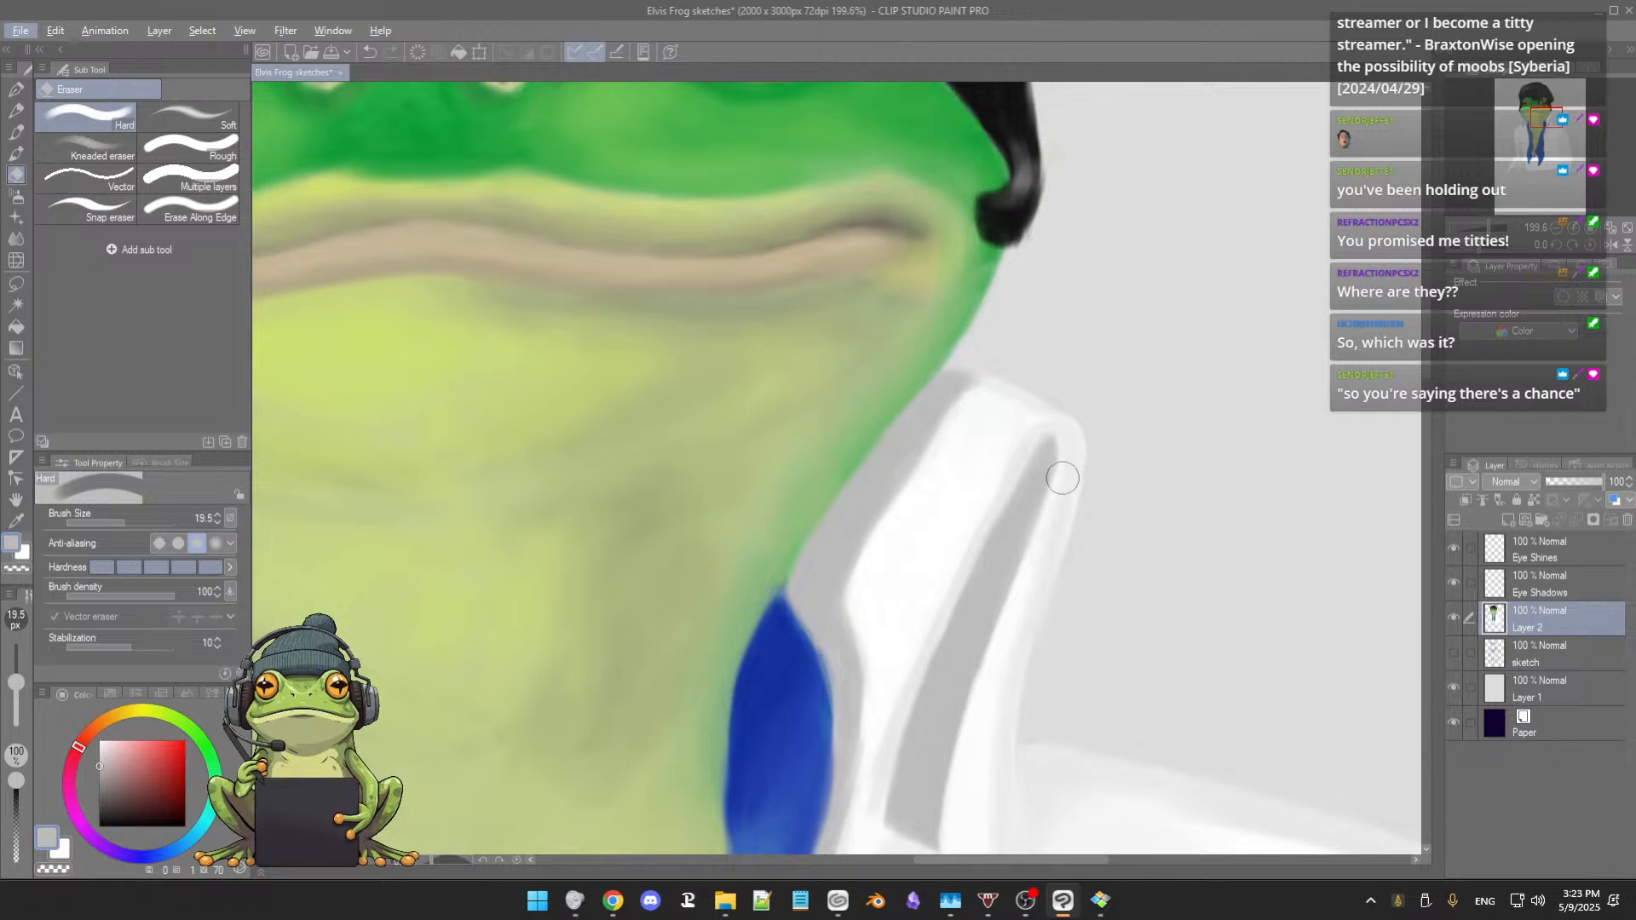
# Step: Blend the tip of the right collar's grey stripe with sampled light tones using 3rdCoffee Soft Oil 2, and undo the last stroke
pyautogui.press('b')
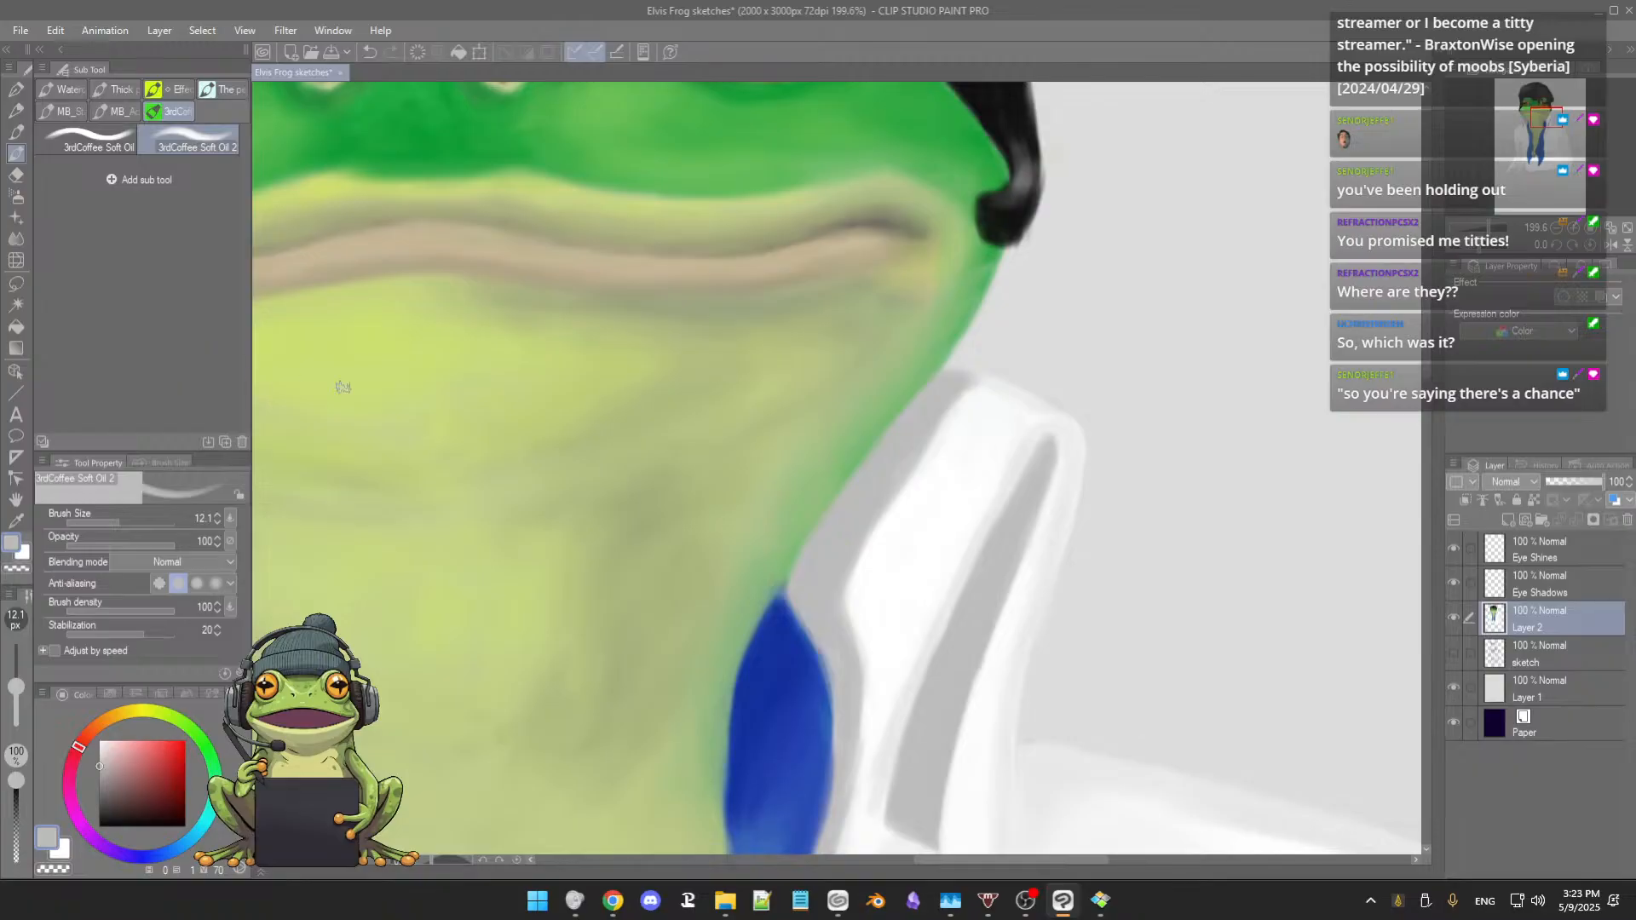
pyautogui.keyDown('alt'); pyautogui.click(1060, 442); pyautogui.keyUp('alt')
pyautogui.moveTo(1058, 451); pyautogui.dragTo(1049, 476)
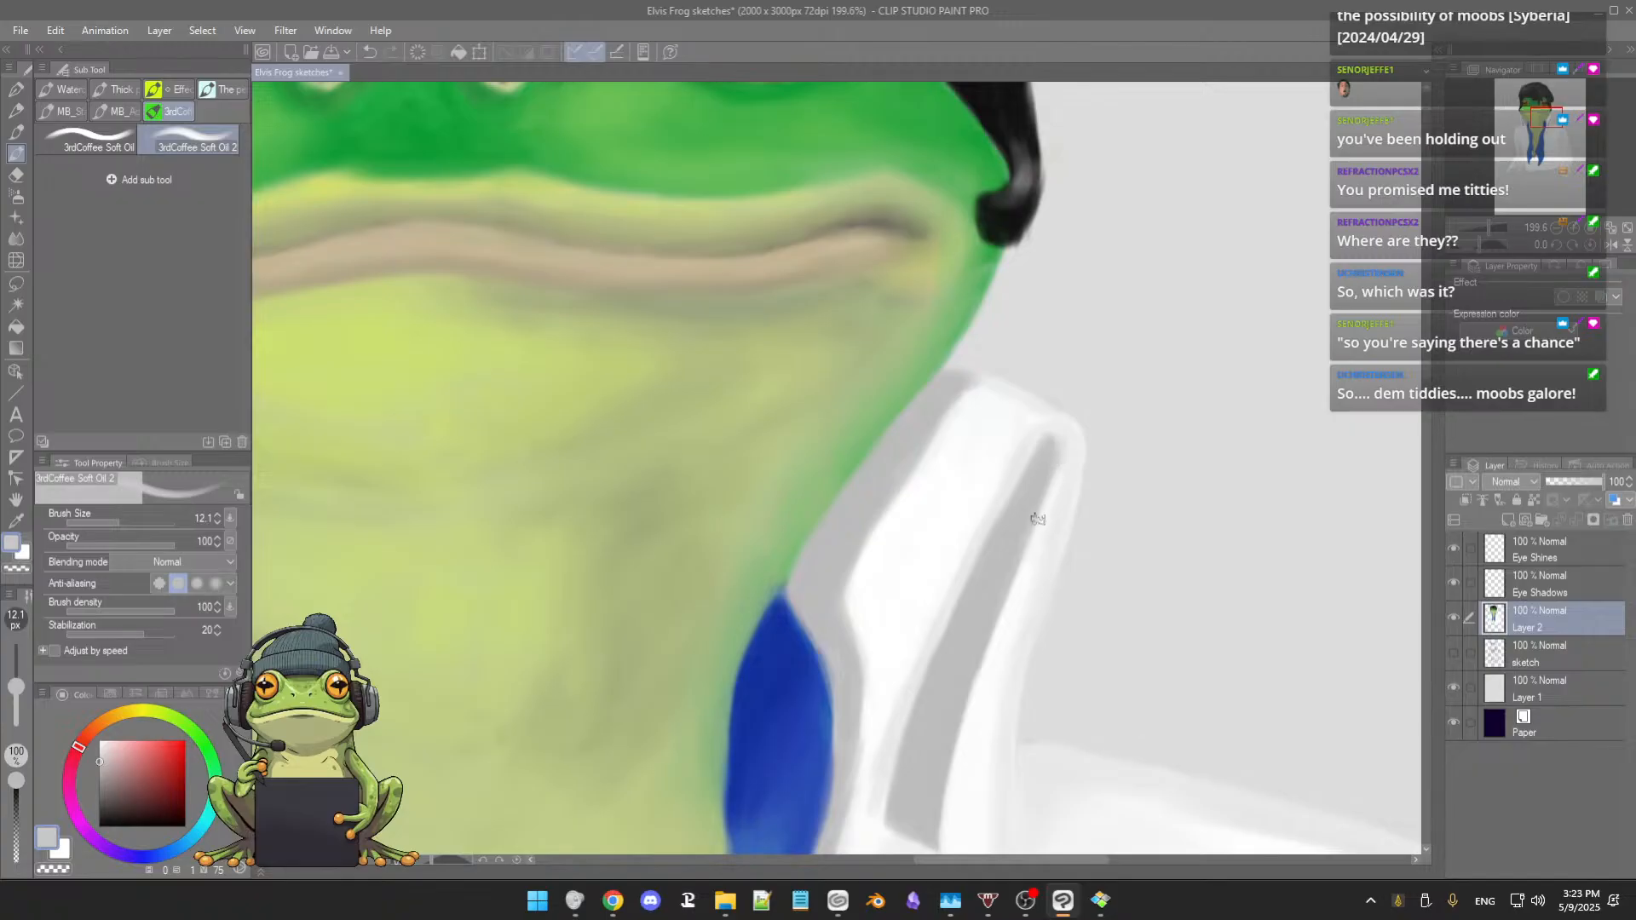
pyautogui.keyDown('alt'); pyautogui.click(1060, 476); pyautogui.keyUp('alt')
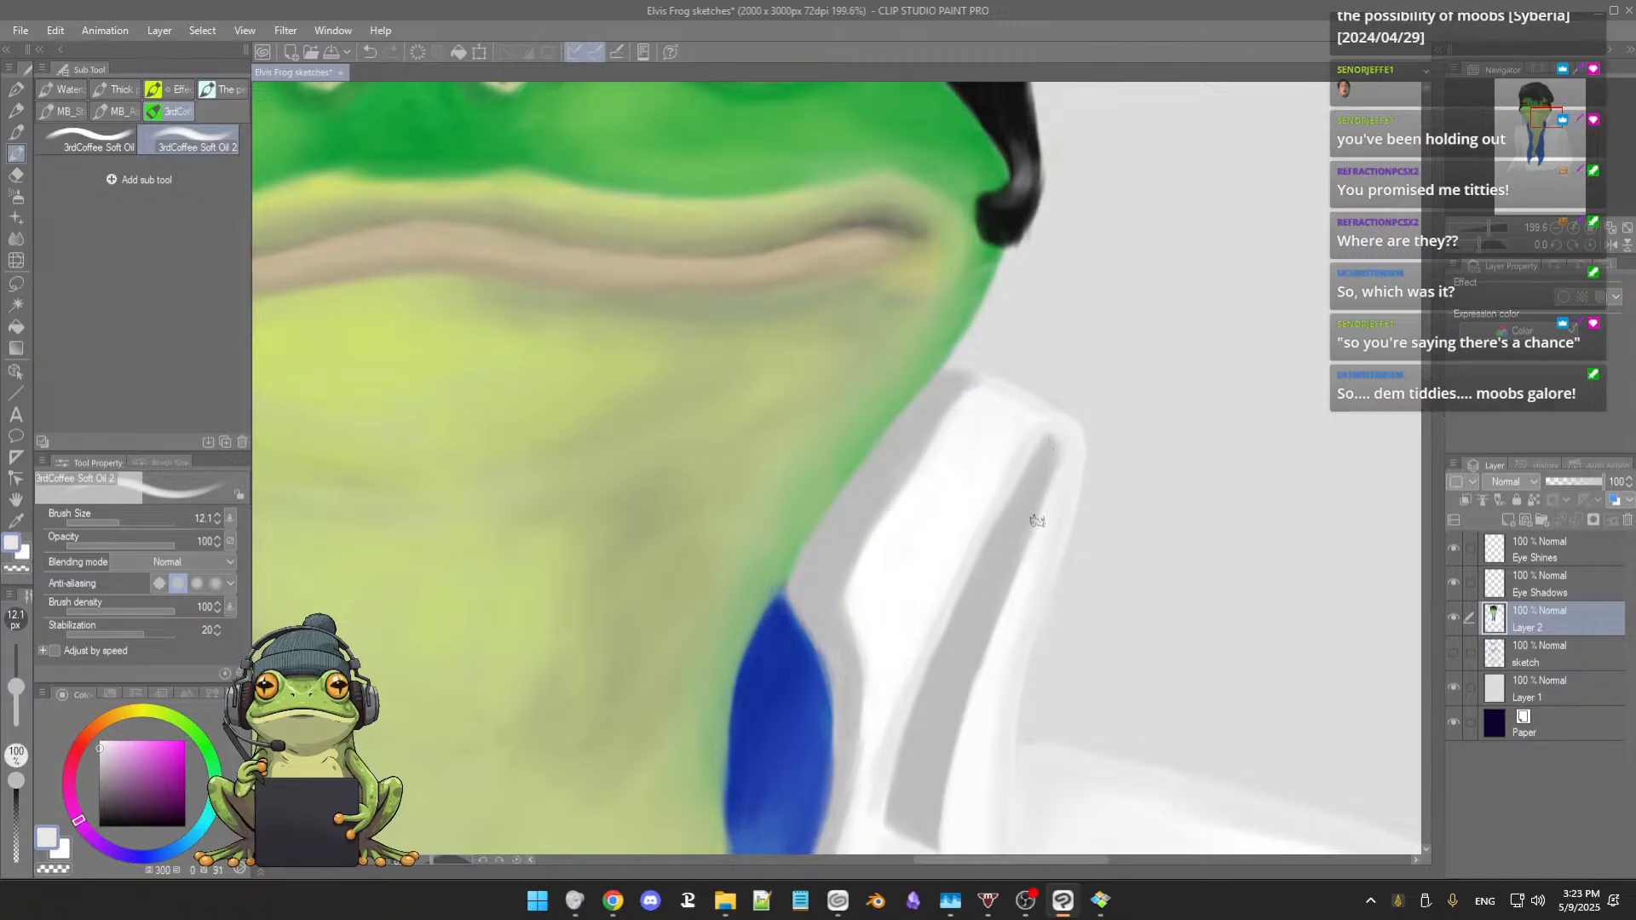
pyautogui.scroll(1, 1057, 480)
pyautogui.hotkey('ctrl', 'z')
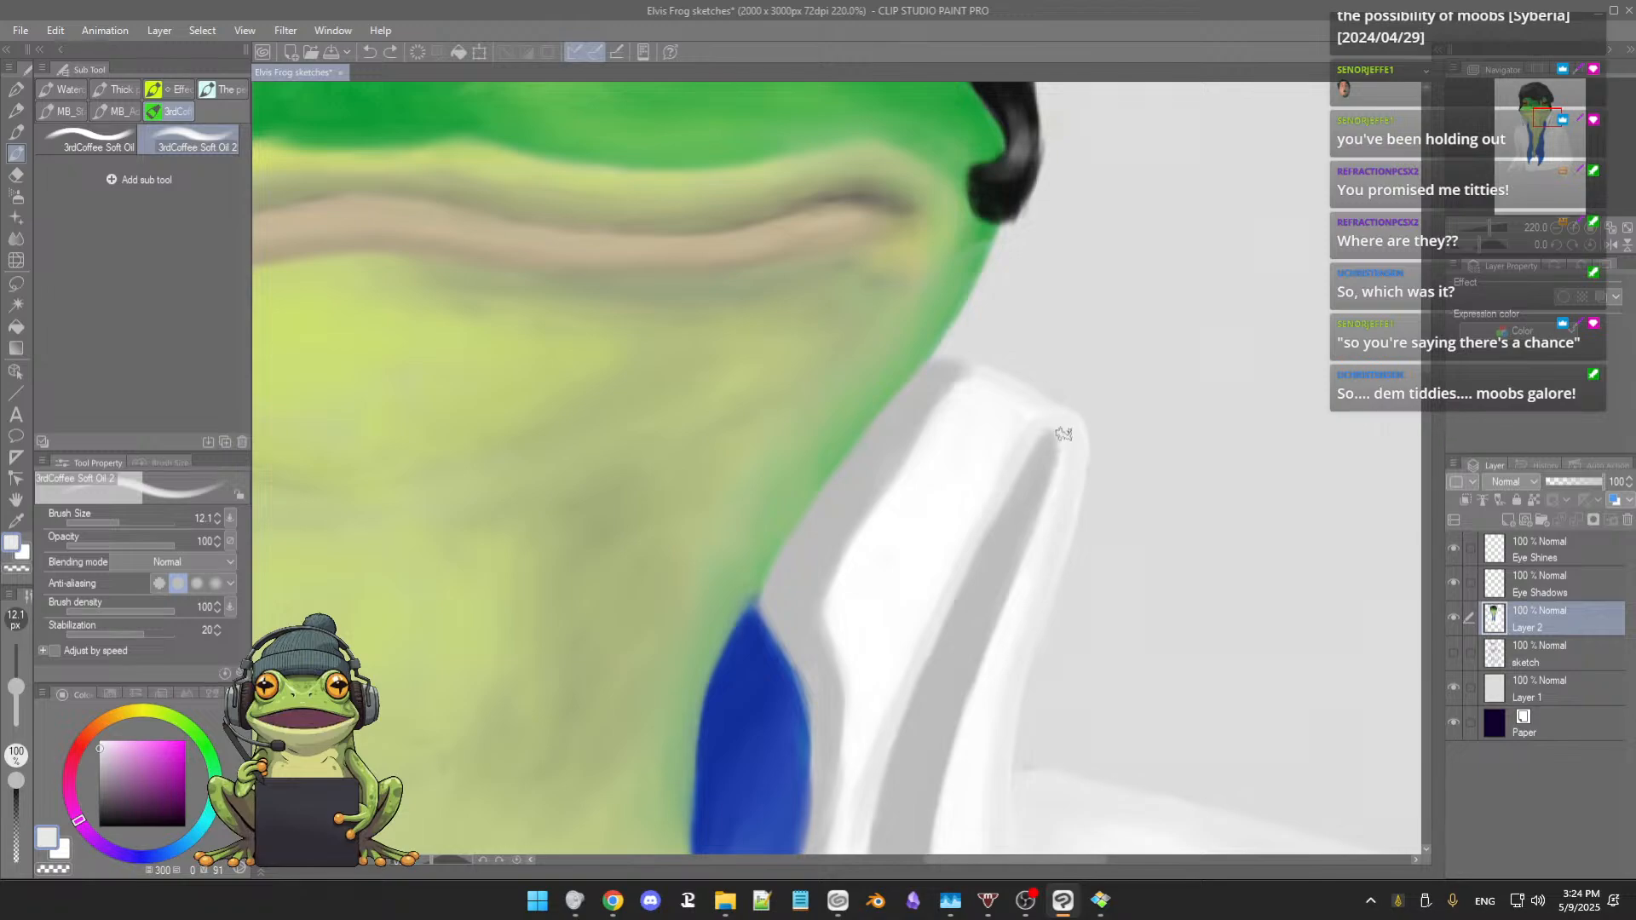
# Step: Smooth the white area beside the right collar's grey stripe with sampled light tones using 3rdCoffee Soft Oil 2
pyautogui.scroll(-3, 1035, 470)
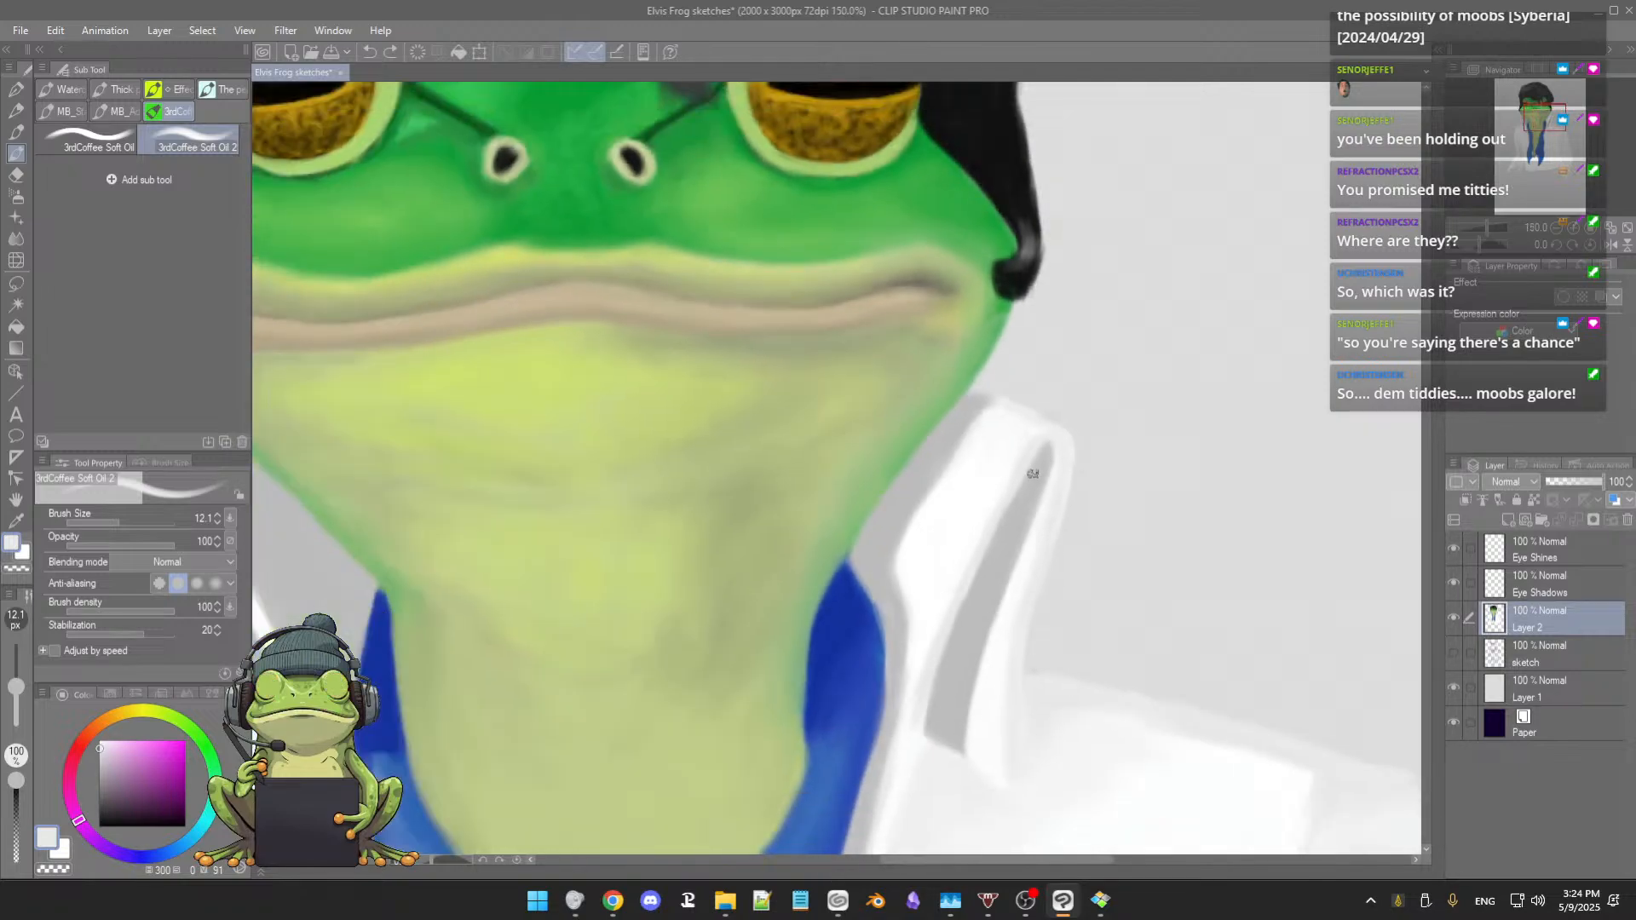
pyautogui.scroll(4, 1035, 473)
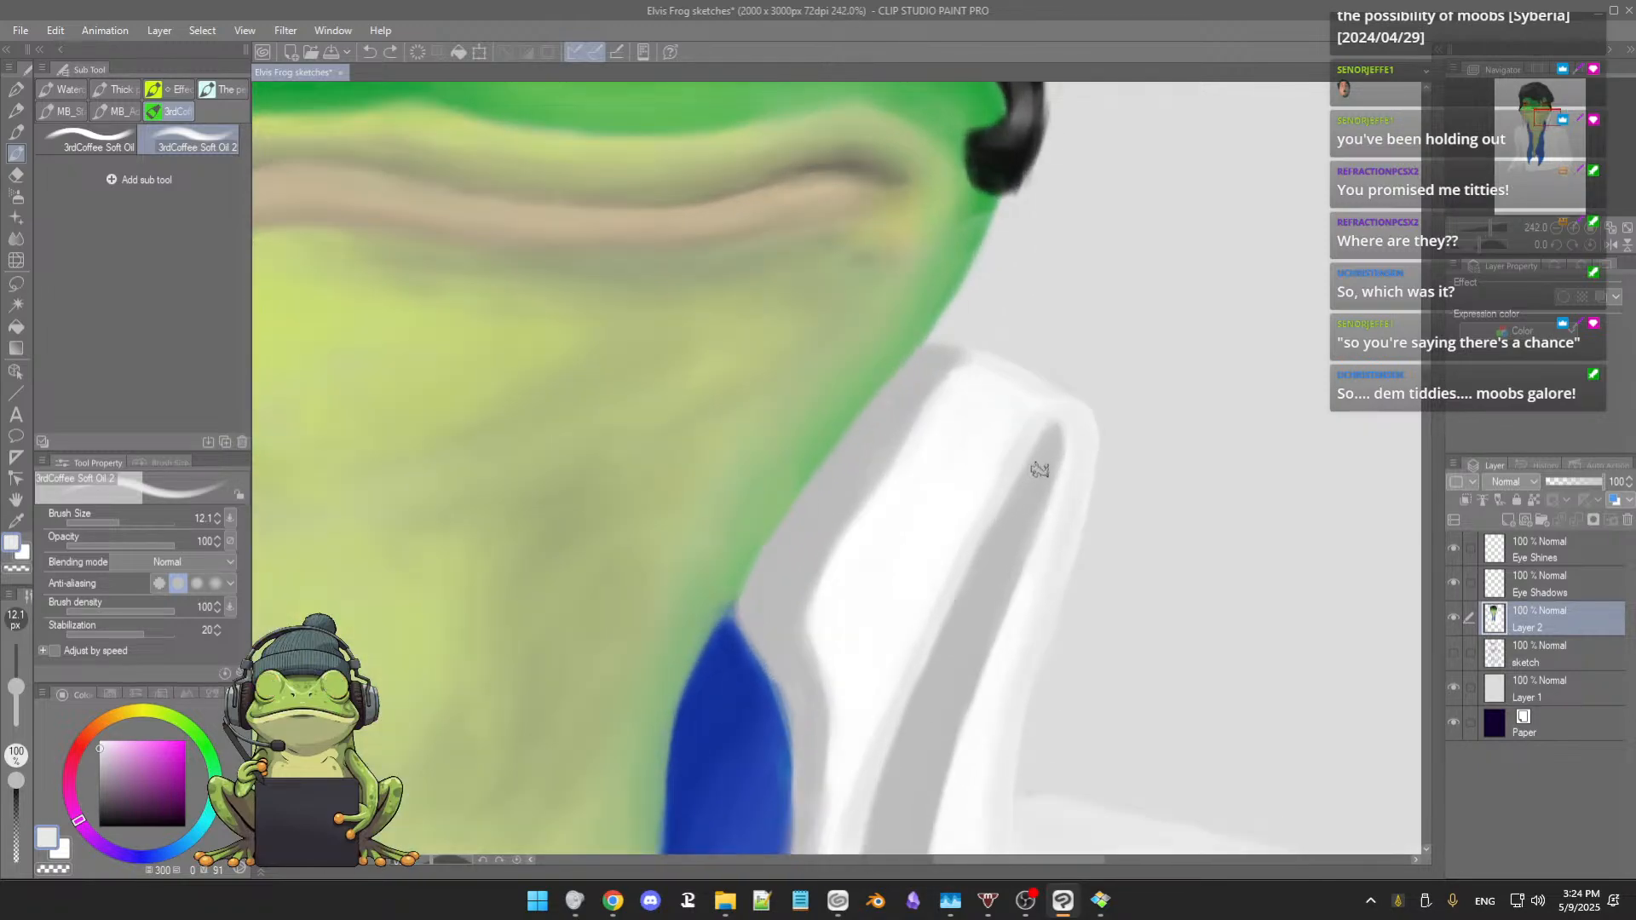
pyautogui.keyDown('alt'); pyautogui.click(972, 456); pyautogui.keyUp('alt')
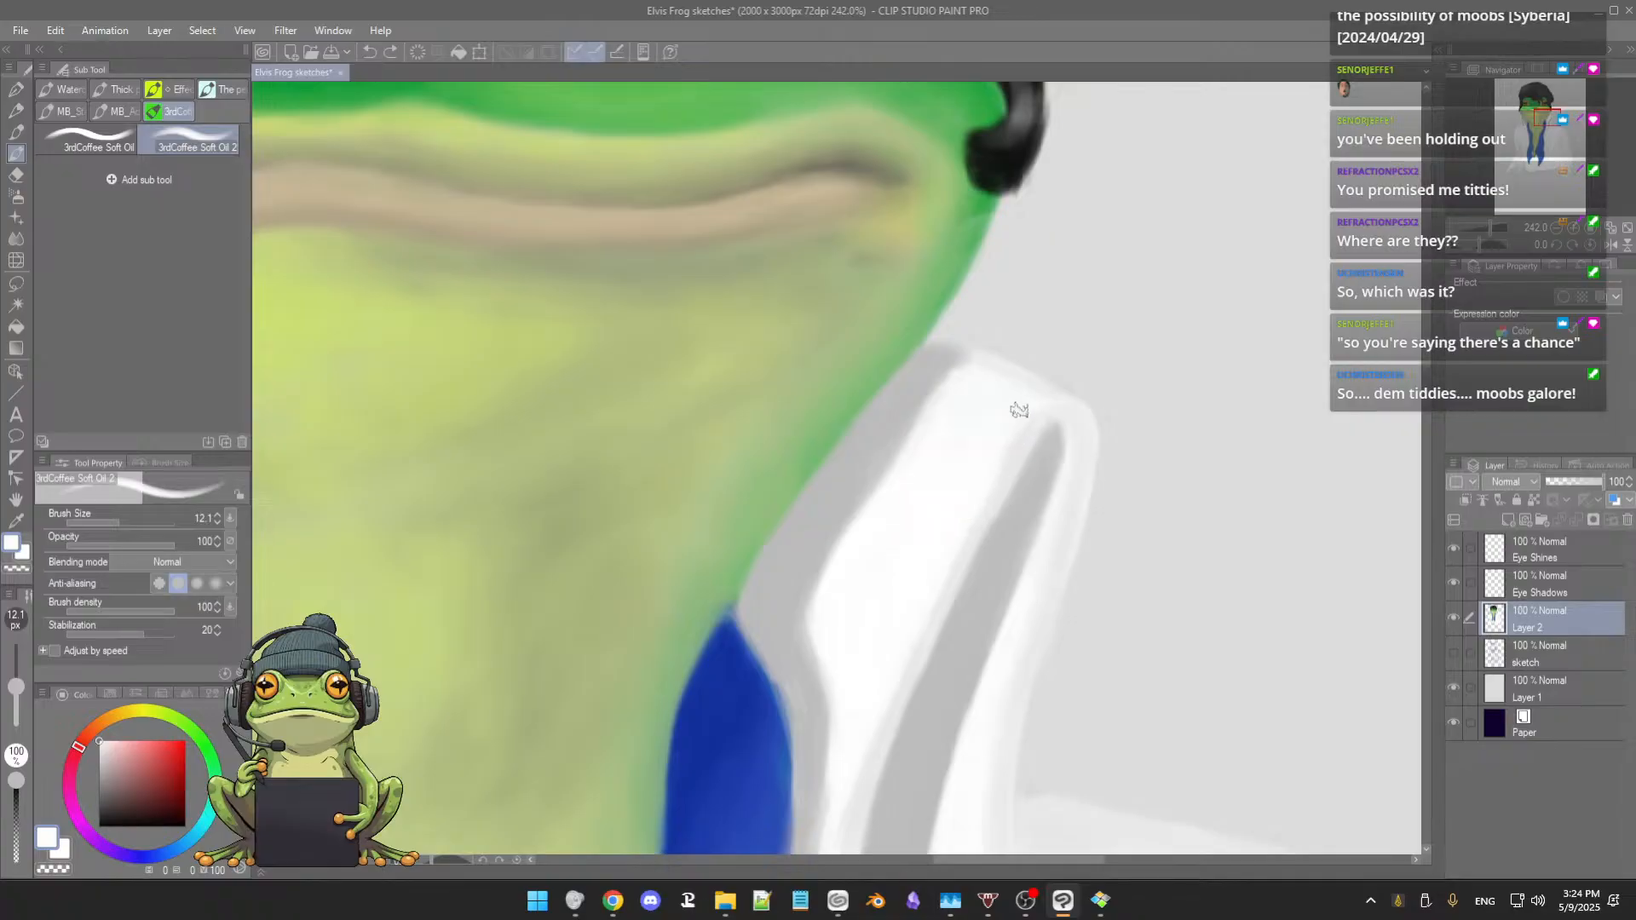
pyautogui.moveTo(1019, 410); pyautogui.dragTo(991, 460)
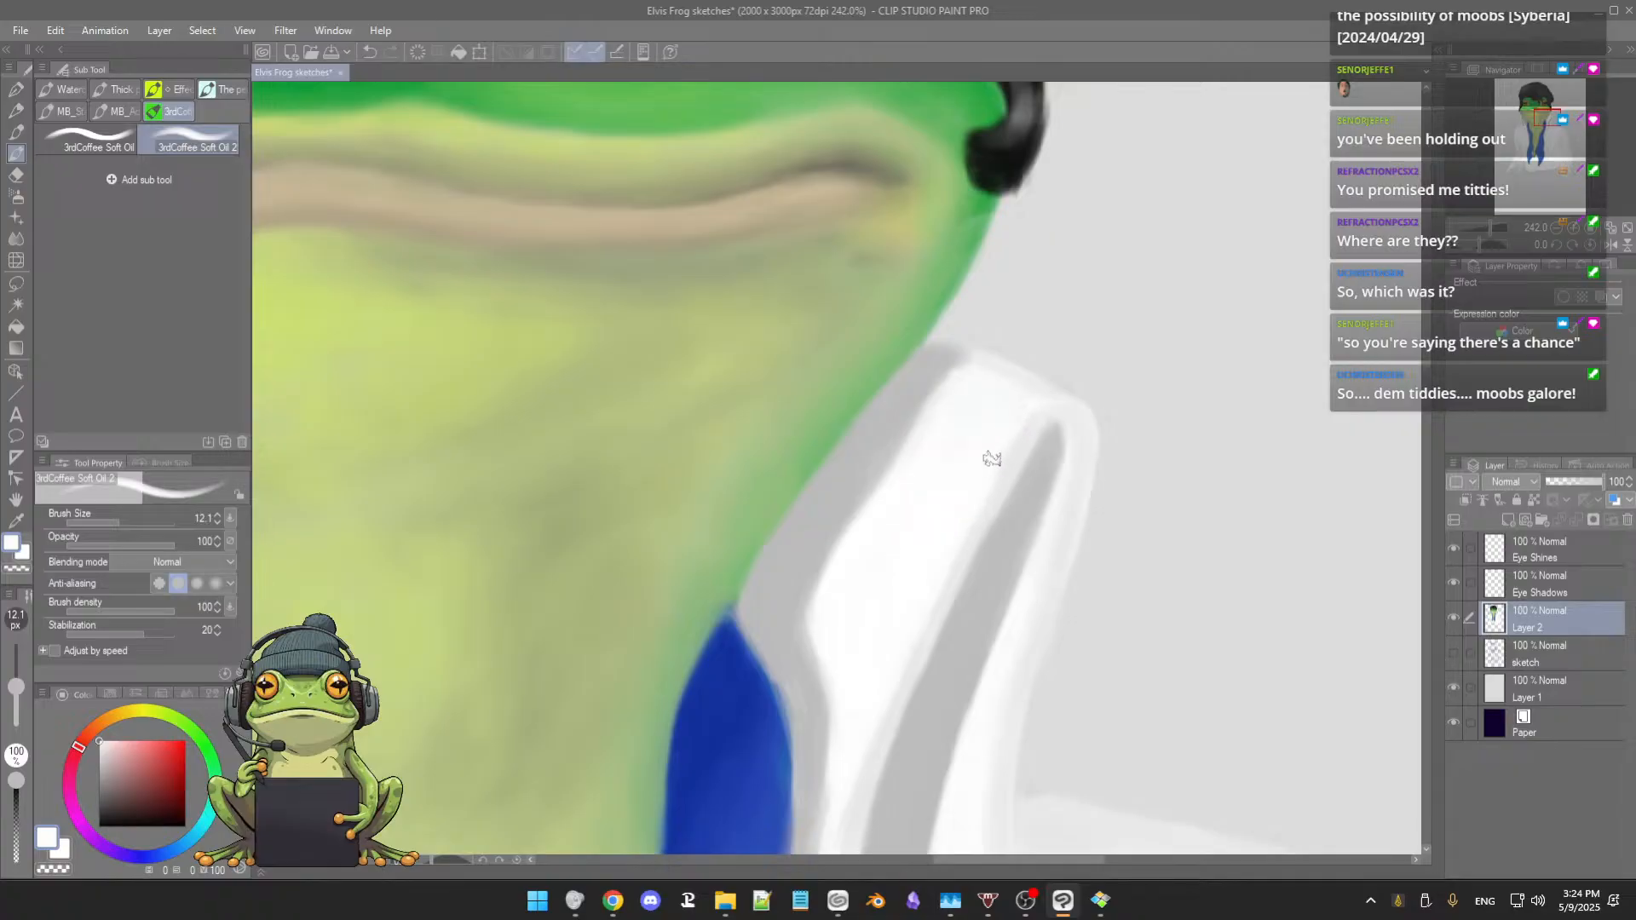
pyautogui.keyDown('alt'); pyautogui.click(1033, 399); pyautogui.keyUp('alt')
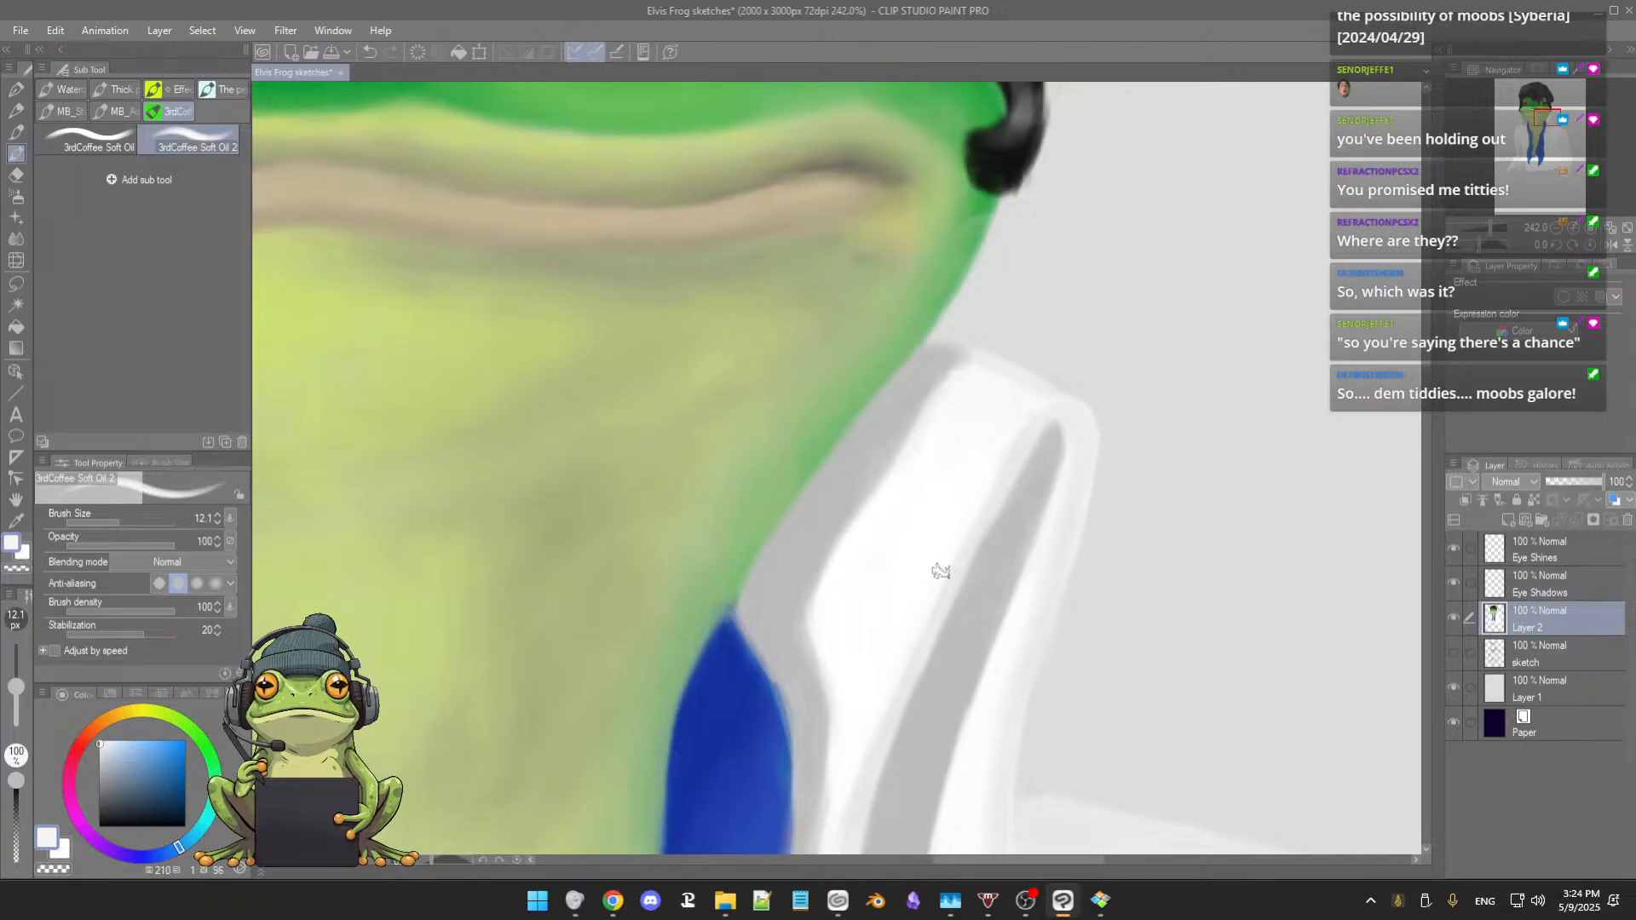
# Step: Hide Layer 1 so the figure stands against the dark paper background
pyautogui.scroll(-3, 869, 537)
pyautogui.scroll(-2, 885, 534)
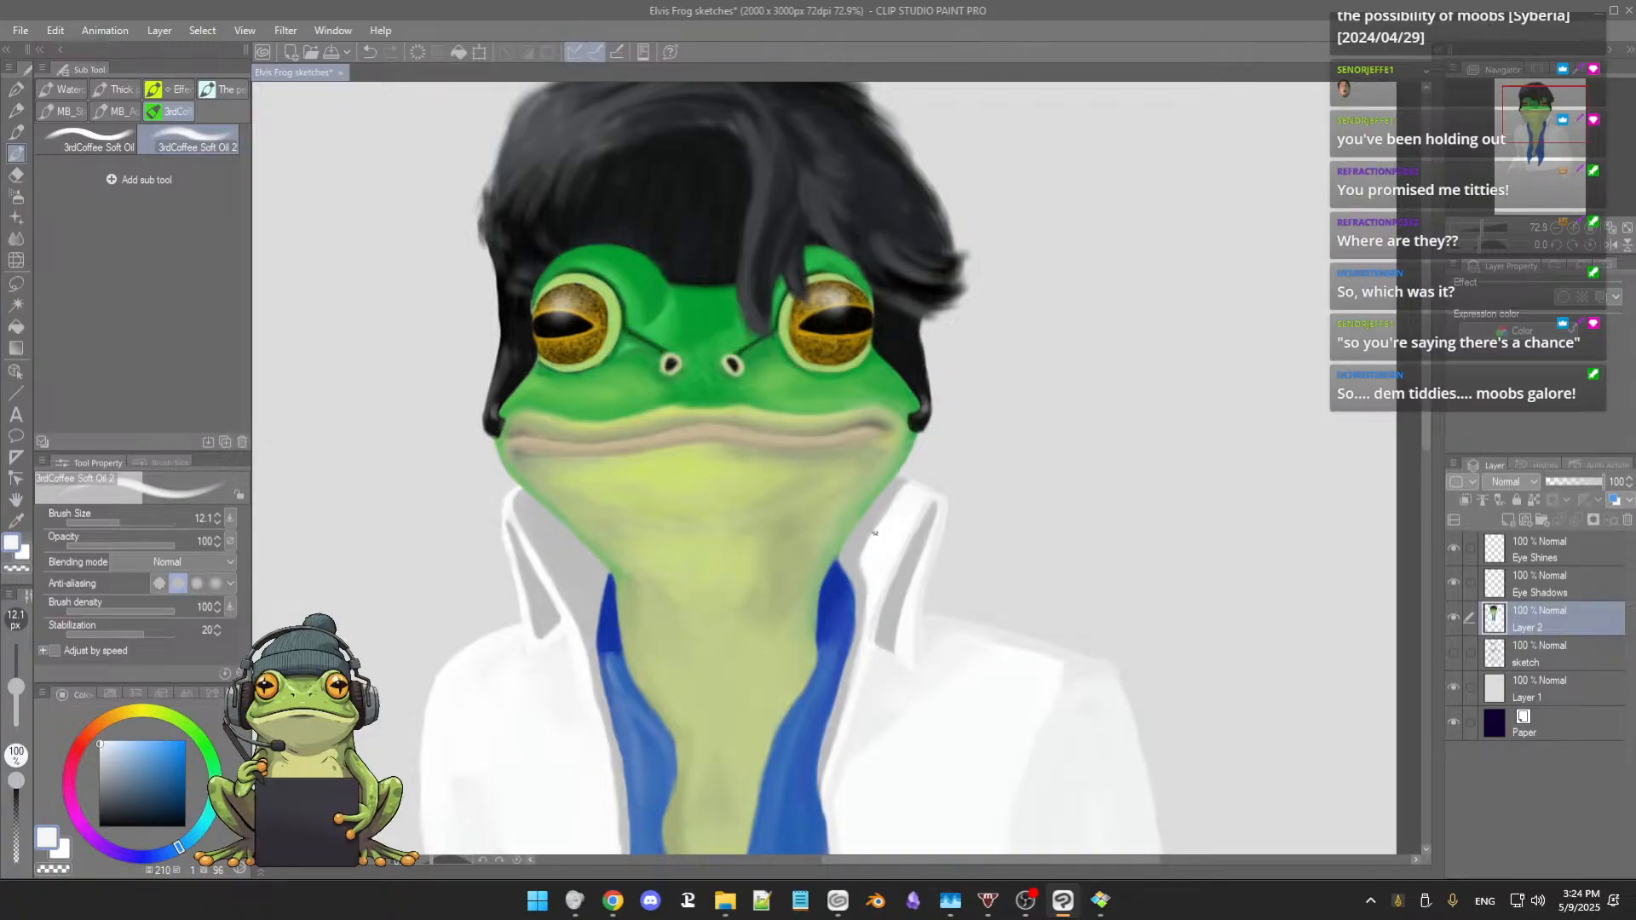
pyautogui.moveTo(782, 554); pyautogui.dragTo(900, 537)
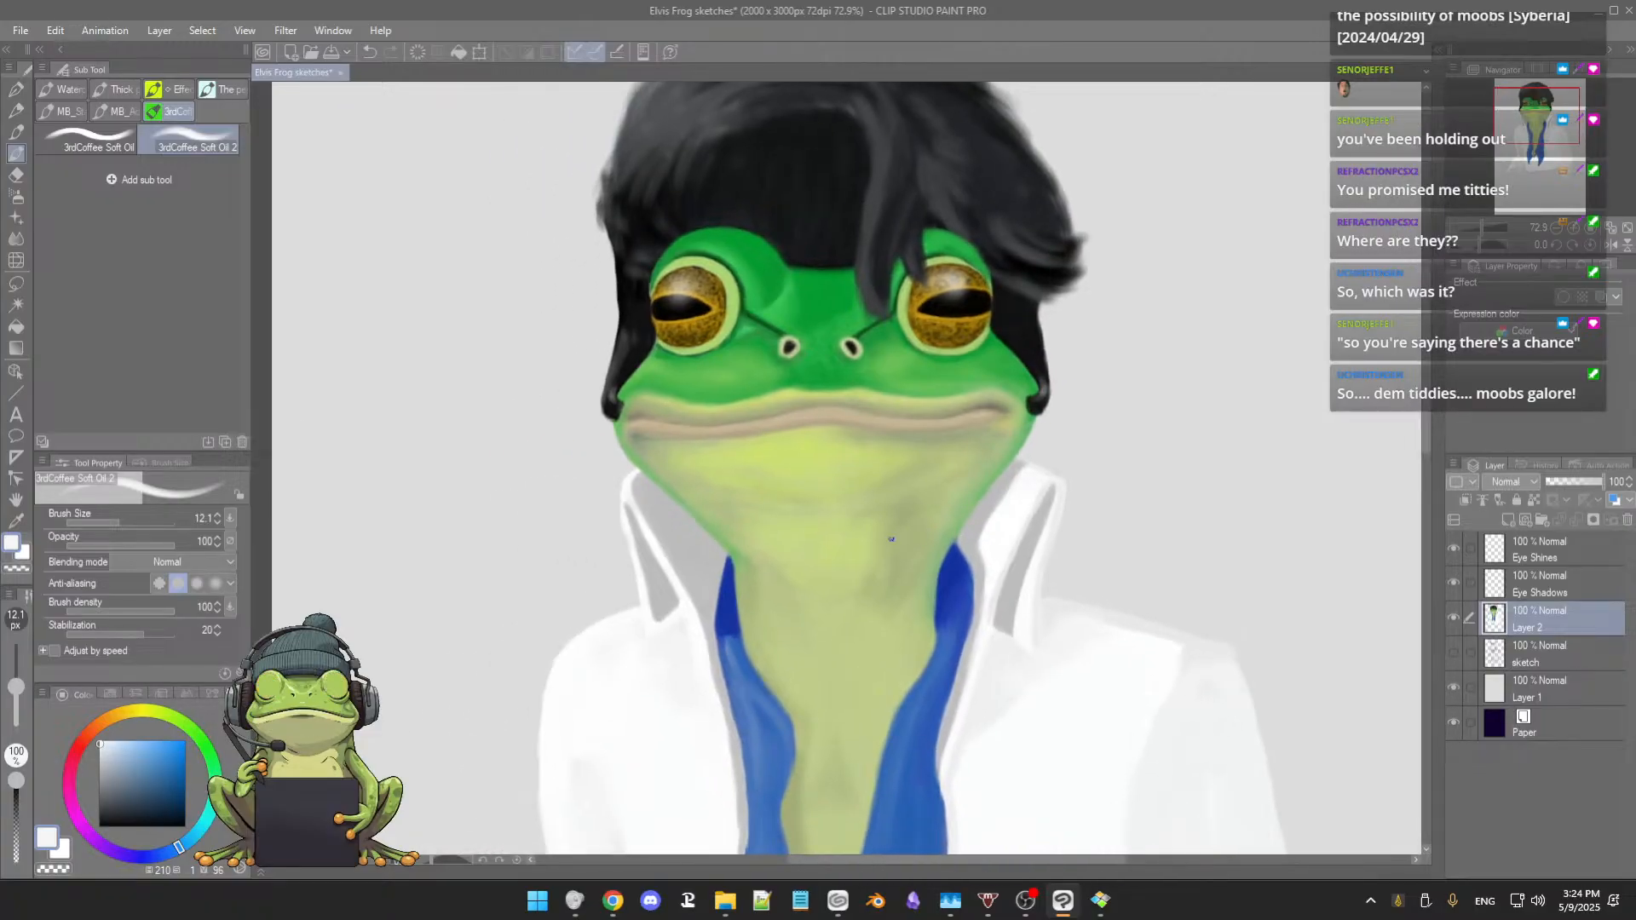
pyautogui.scroll(2, 892, 538)
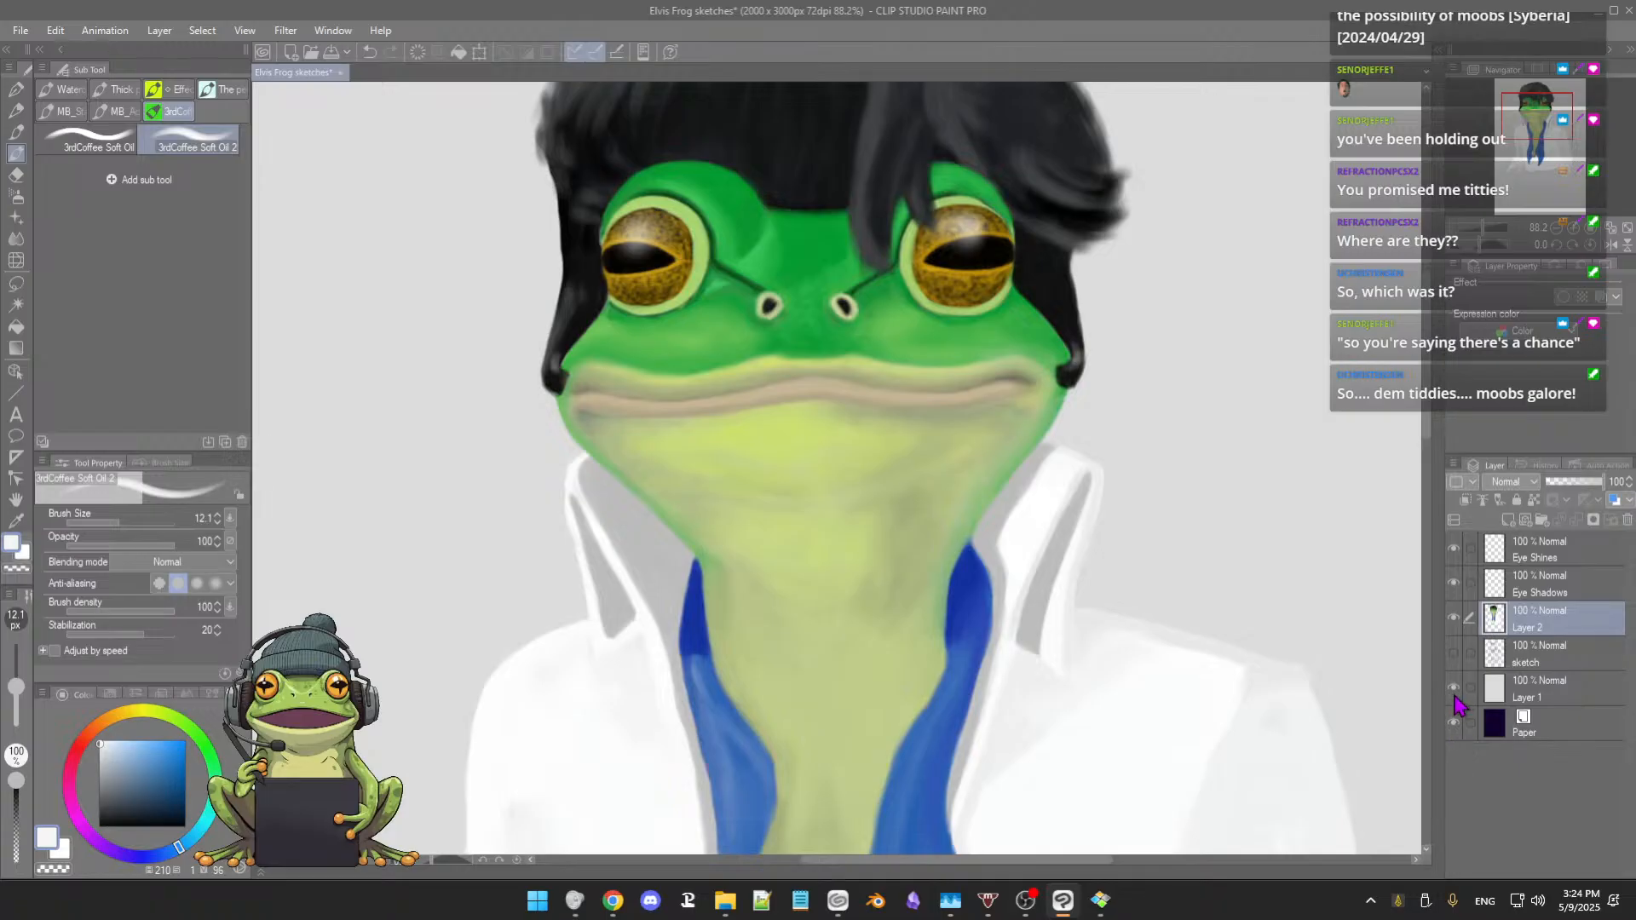
pyautogui.click(1454, 690)
# Step: Toggle Layer 2's visibility to check whether the stray marks beside the head belong to it
pyautogui.scroll(-2, 1364, 637)
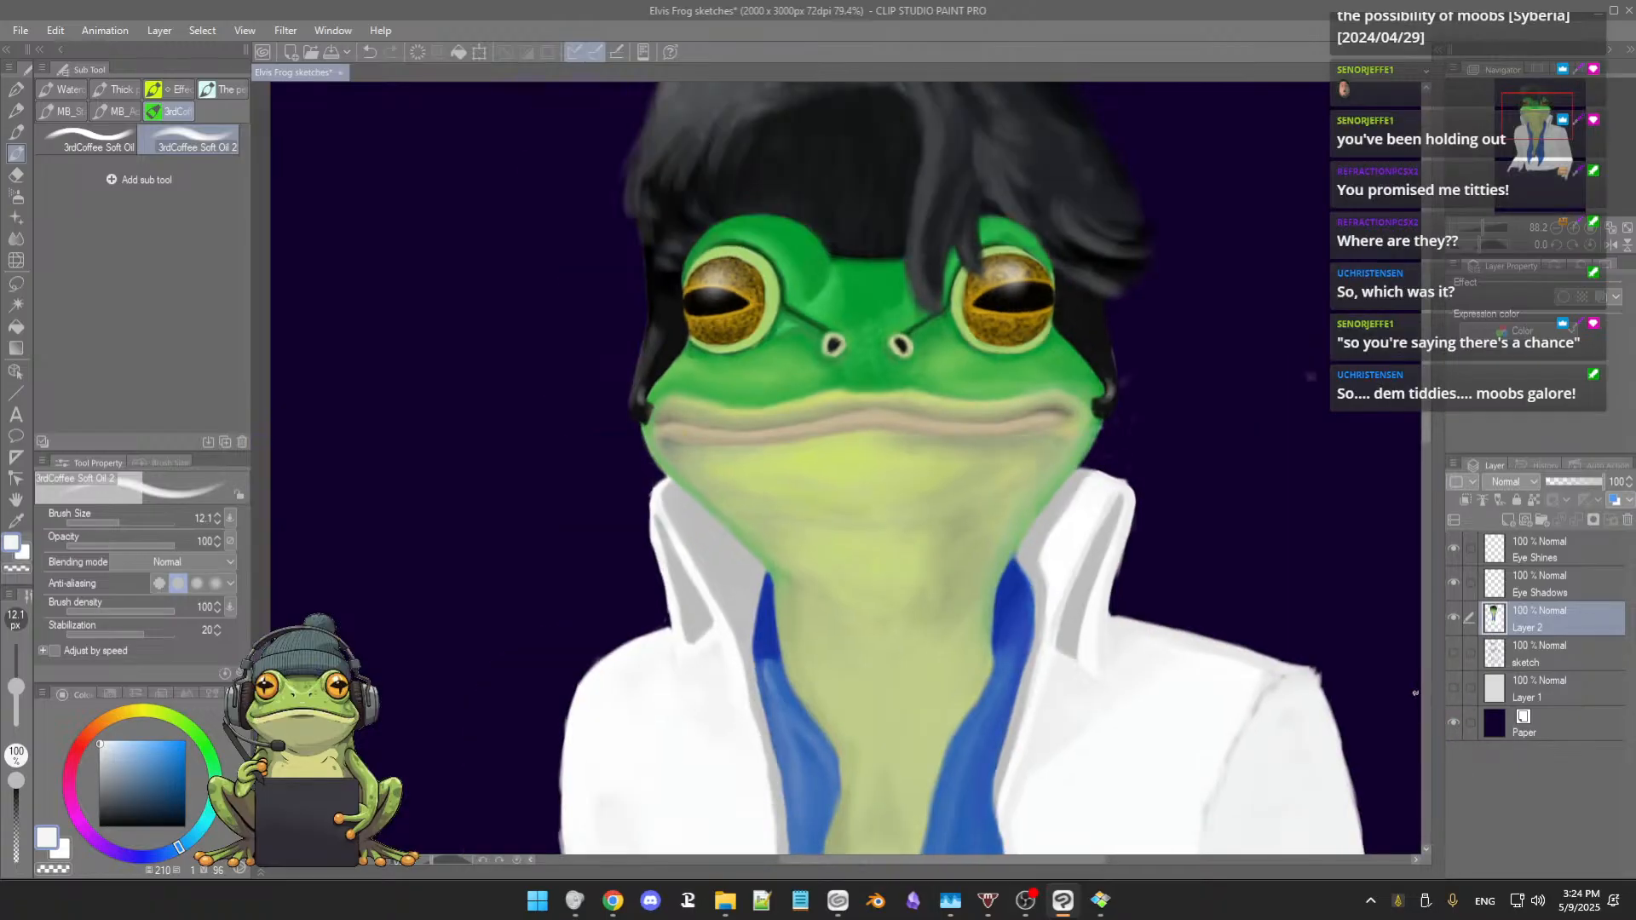
pyautogui.moveTo(1227, 559); pyautogui.dragTo(1047, 553)
pyautogui.scroll(4, 1046, 552)
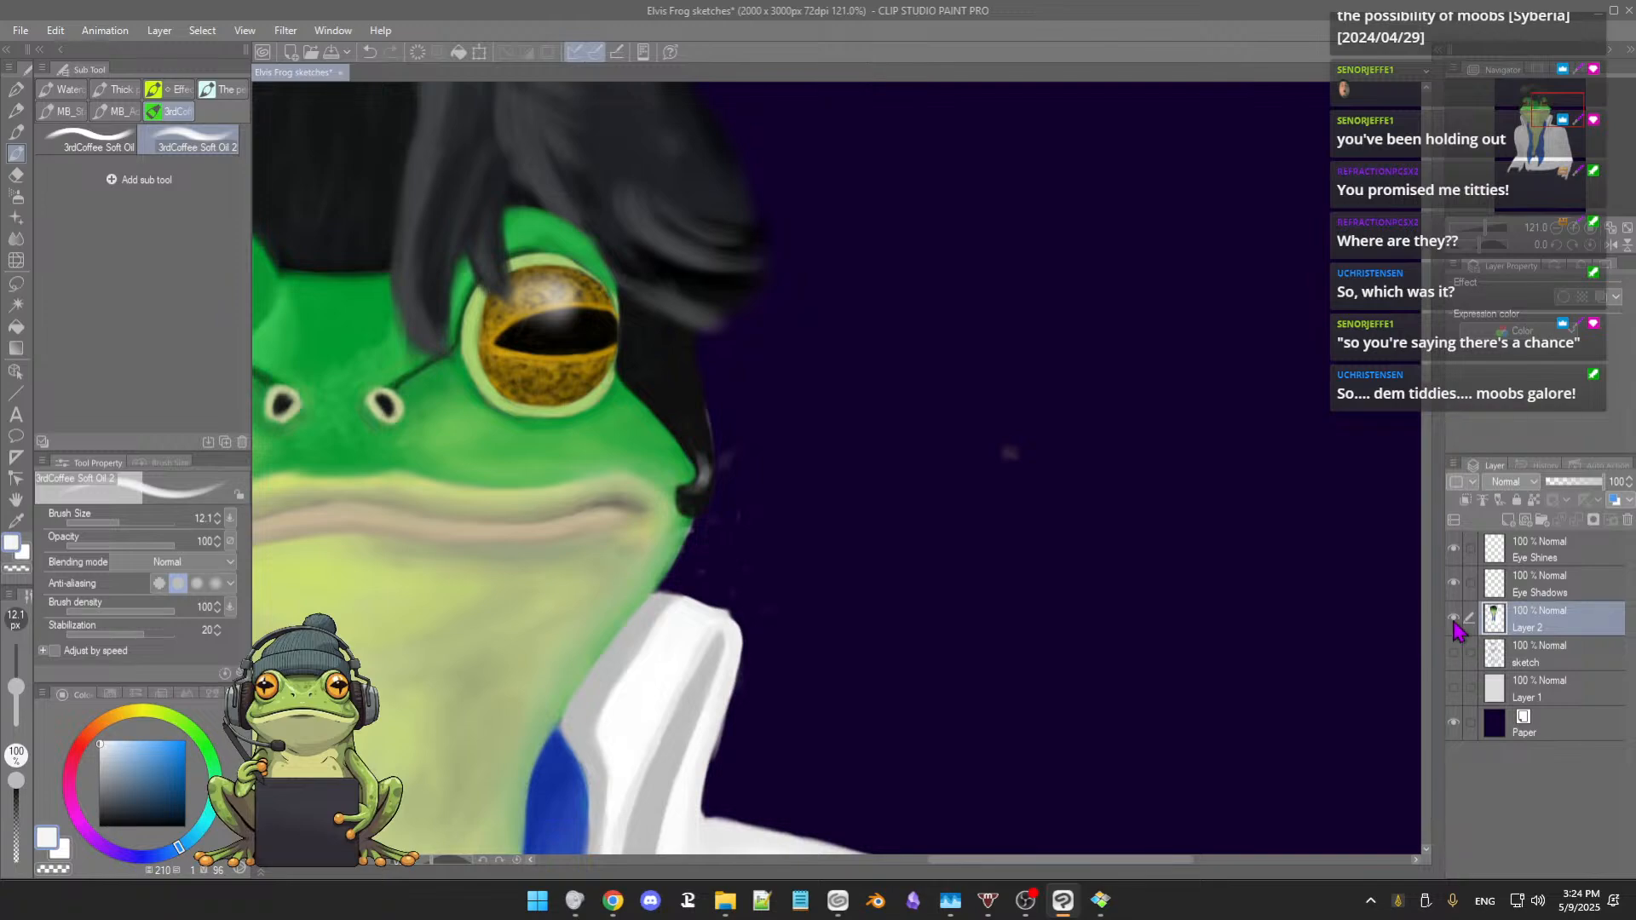
pyautogui.click(1455, 619)
pyautogui.click(1455, 619)
pyautogui.click(1455, 619)
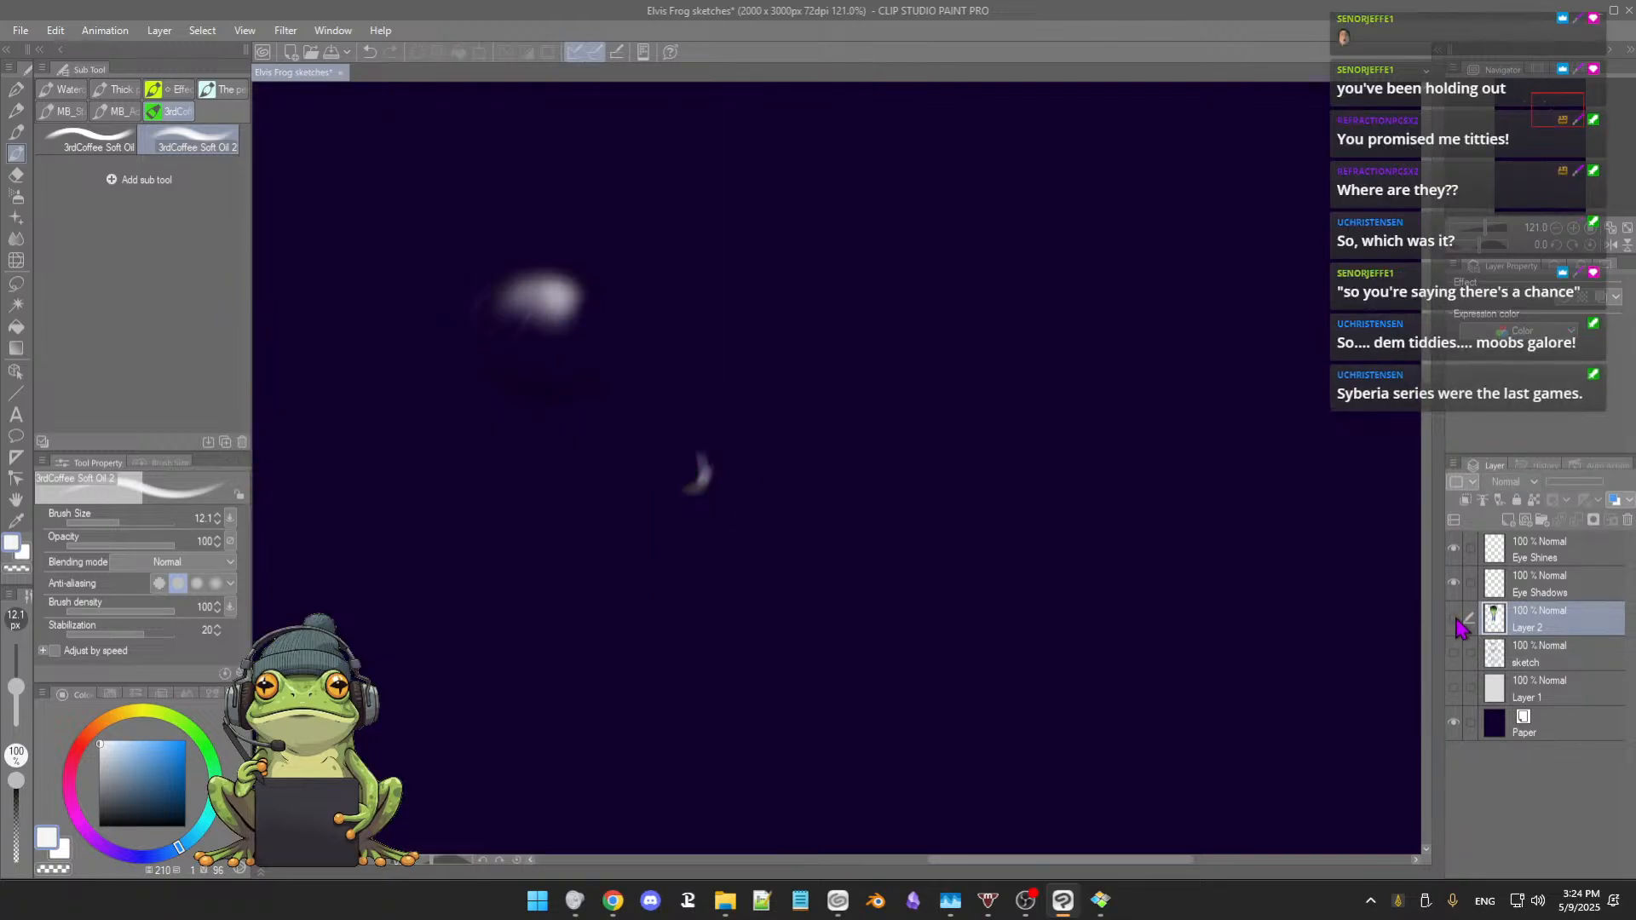
pyautogui.click(1455, 618)
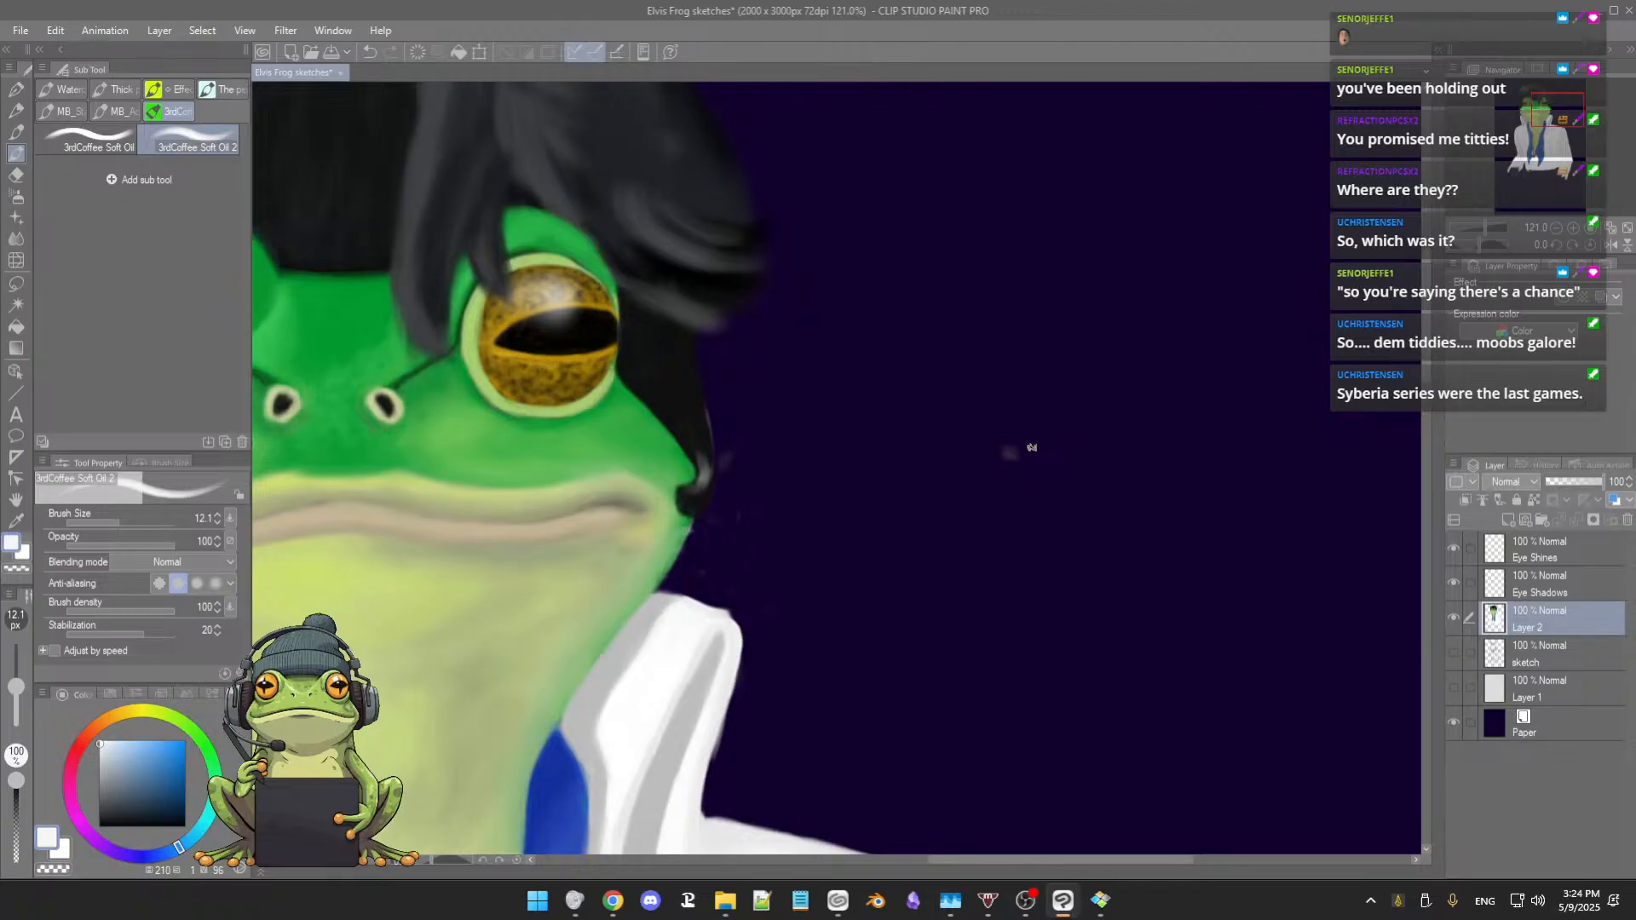
# Step: Erase the stray marks on the dark background beside the frog's right cheek and collar with the Hard eraser at brush size 19.5
pyautogui.press('e')
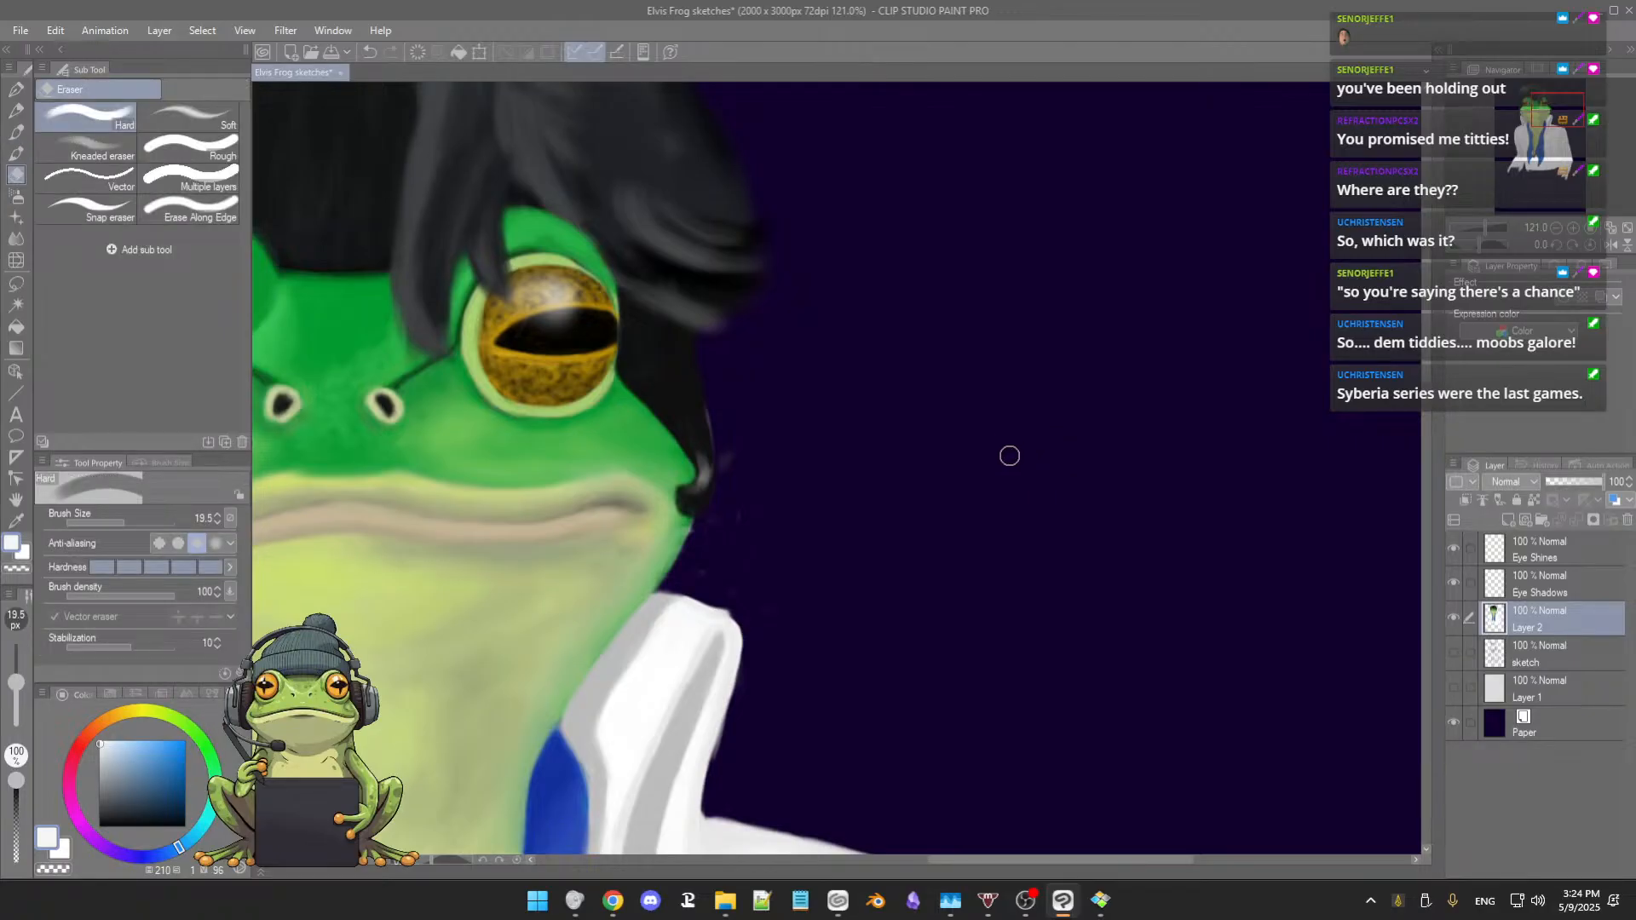
pyautogui.press('b')
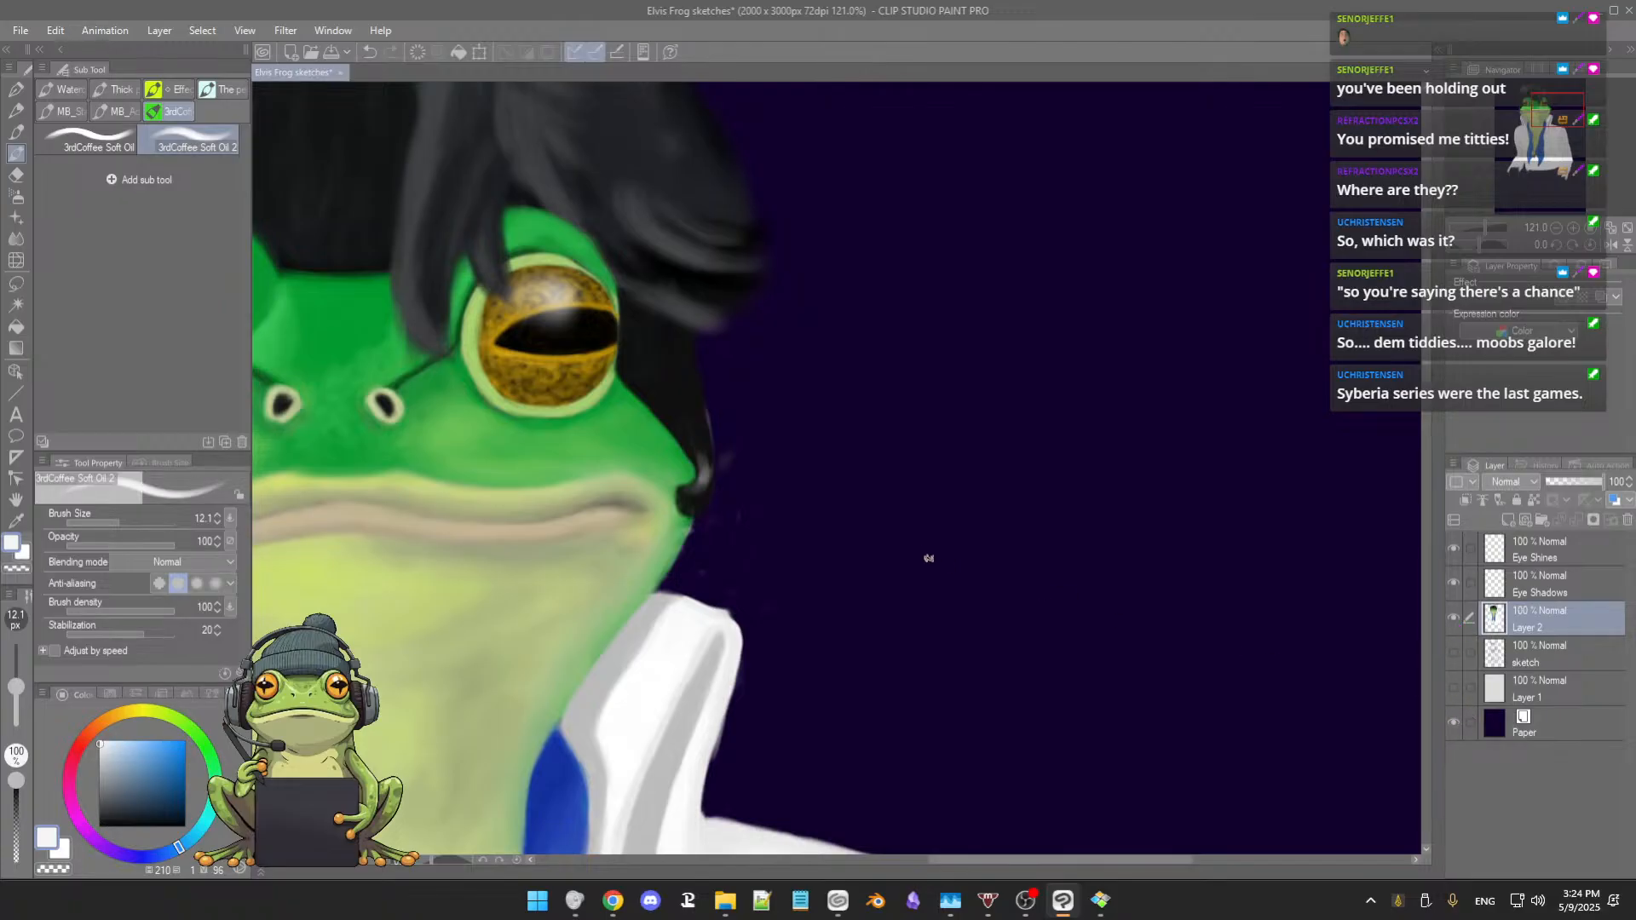
pyautogui.scroll(-1, 929, 558)
pyautogui.scroll(3, 929, 556)
pyautogui.moveTo(928, 545); pyautogui.dragTo(1071, 594)
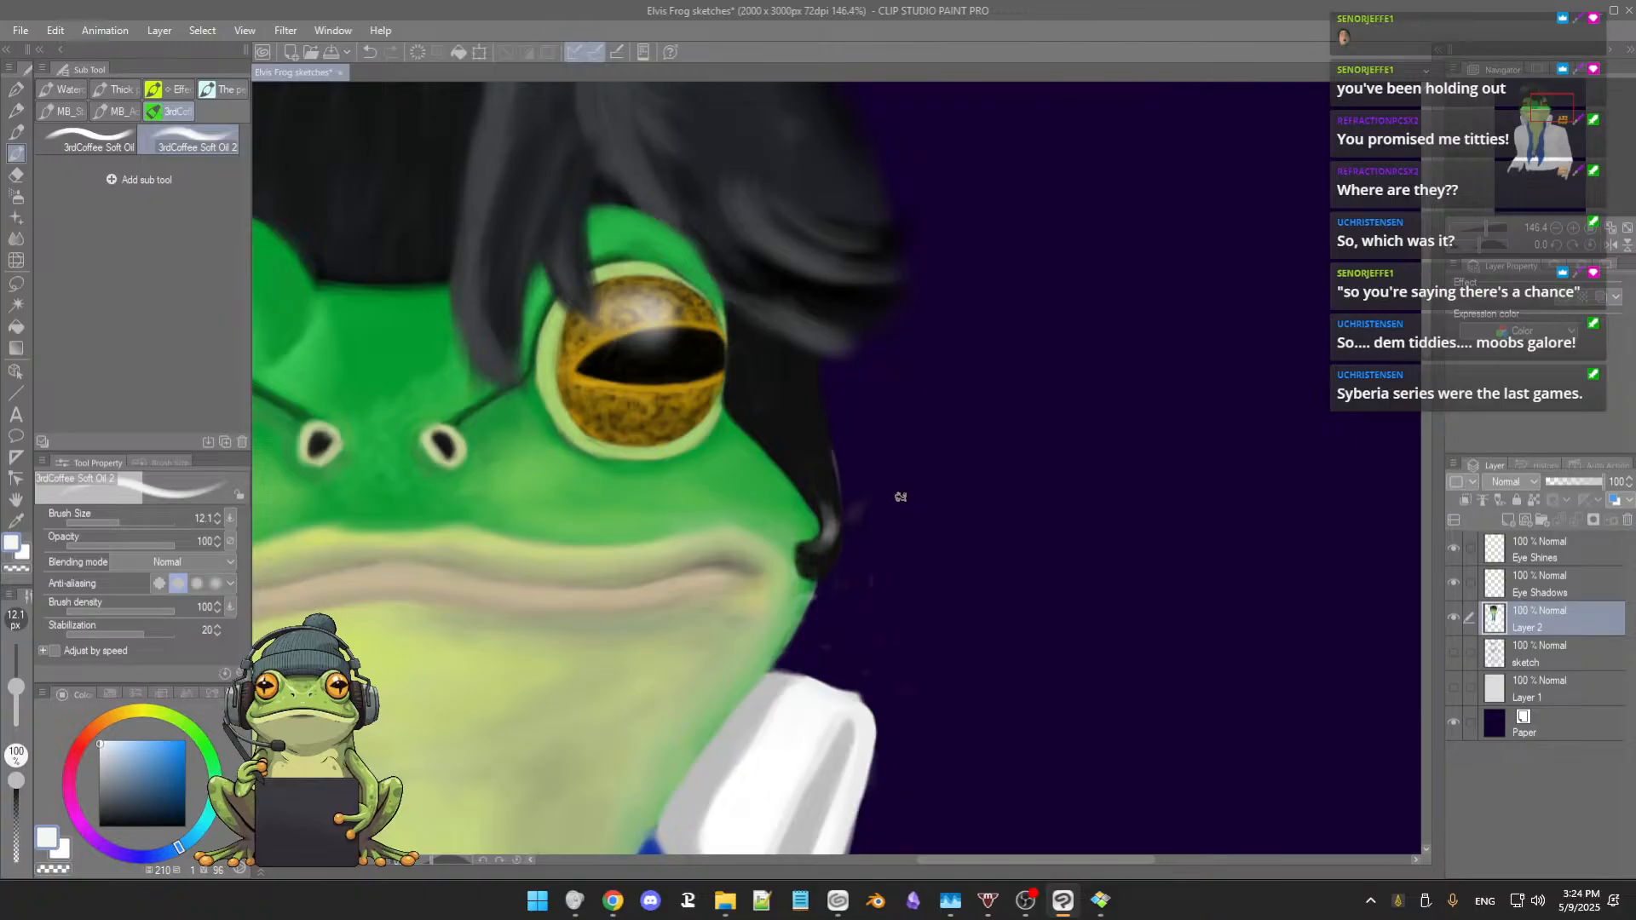
pyautogui.press('e')
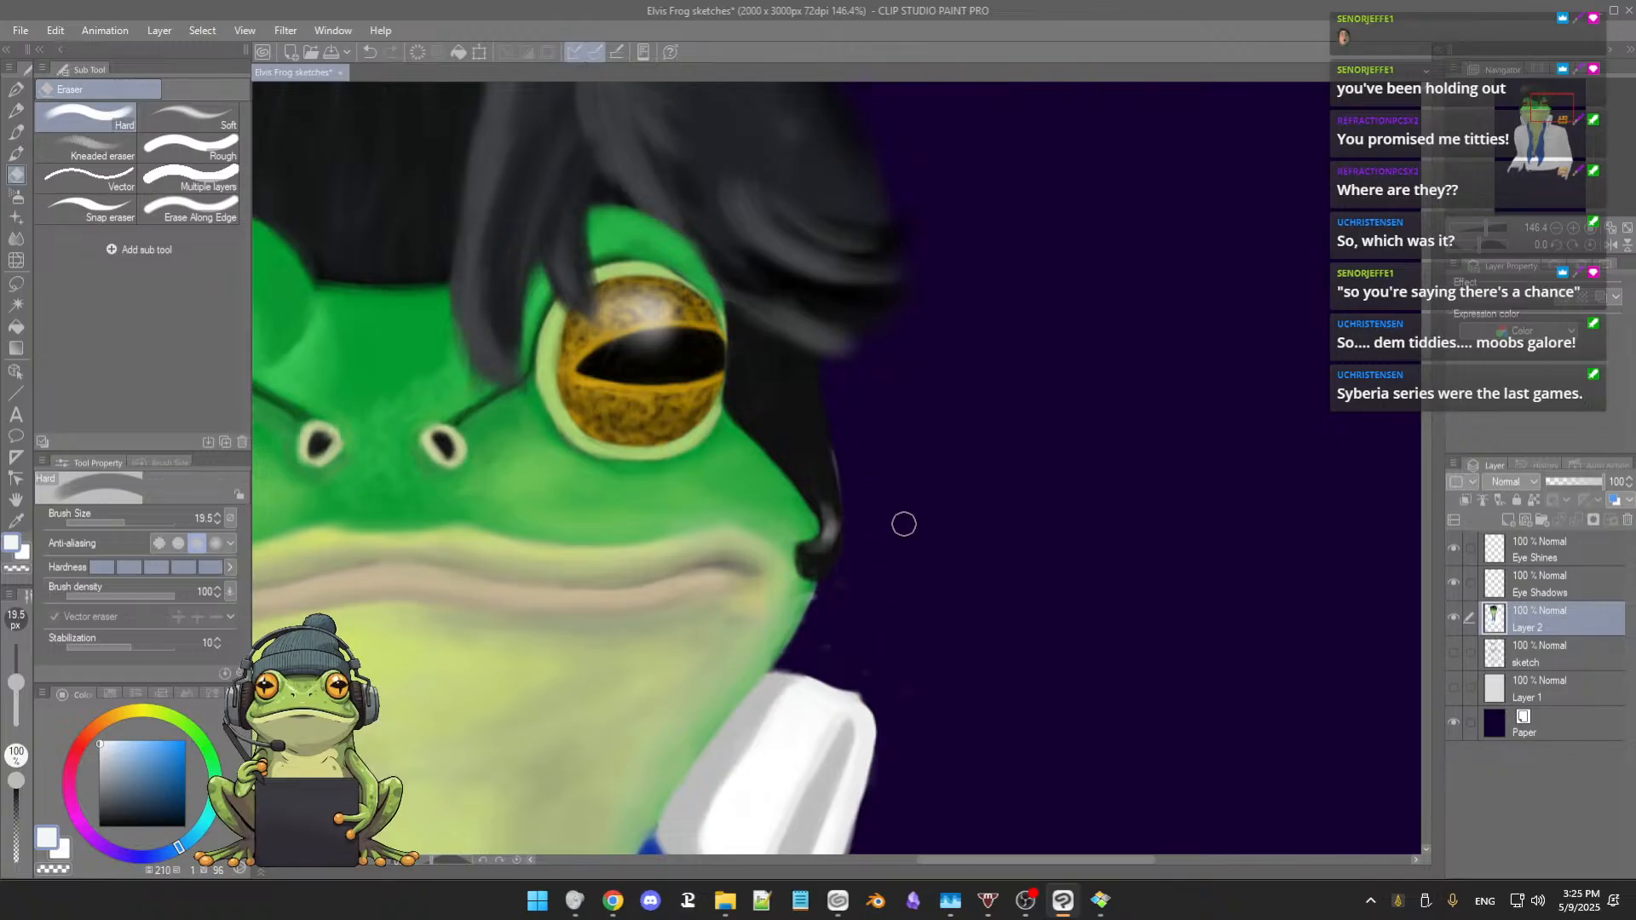
pyautogui.scroll(-2, 895, 523)
pyautogui.scroll(-1, 902, 528)
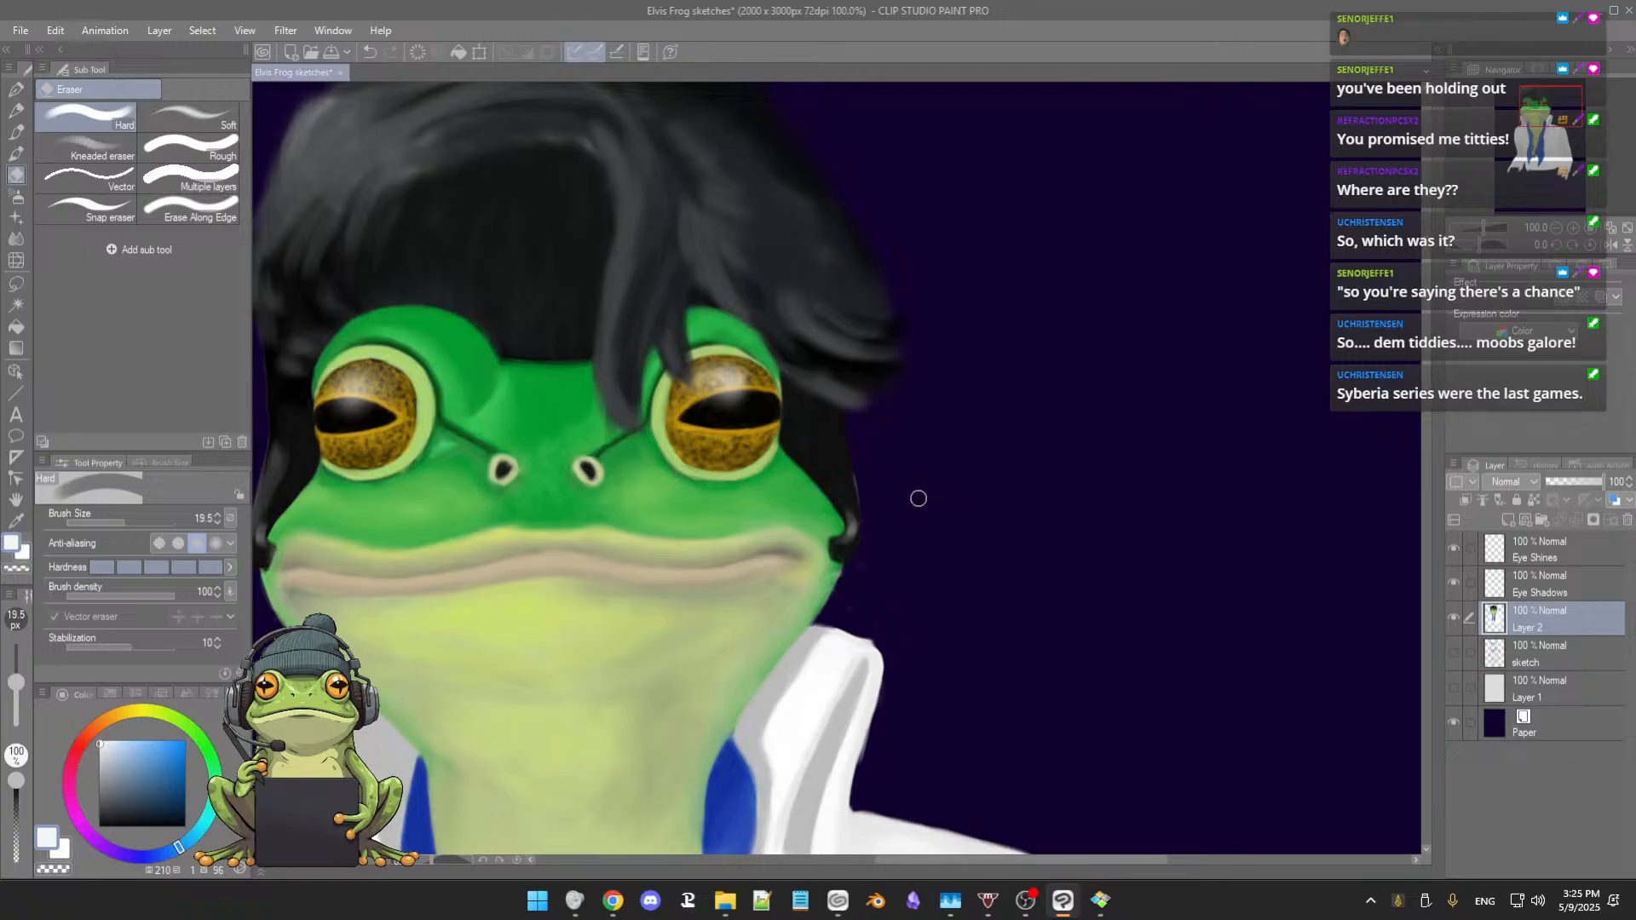
pyautogui.moveTo(1033, 523); pyautogui.dragTo(1075, 514)
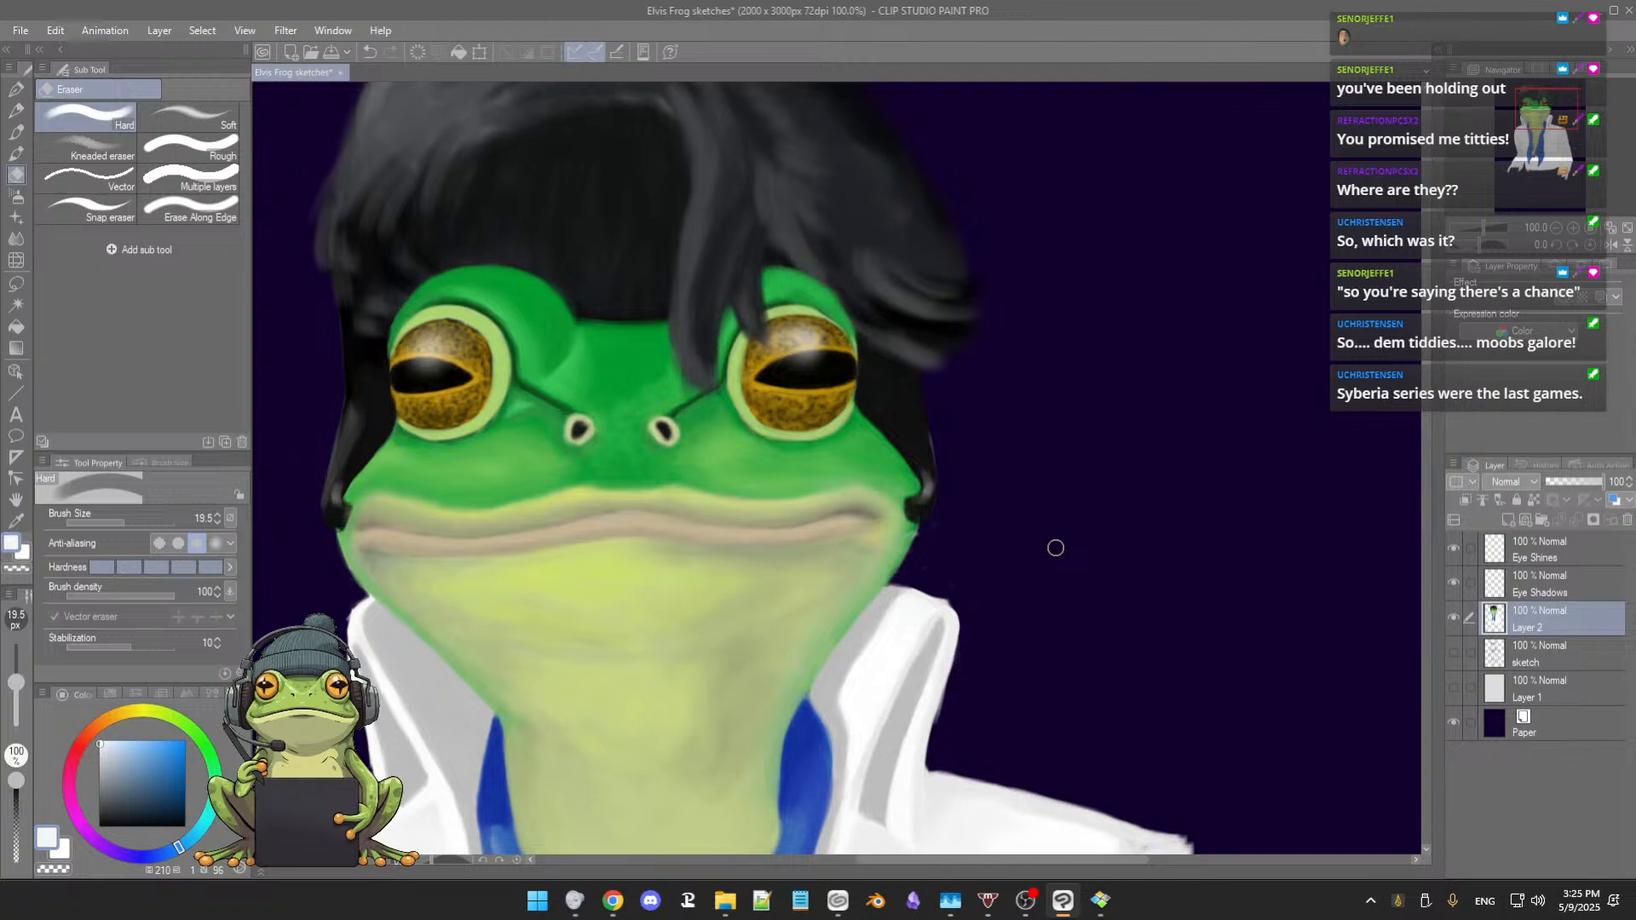
# Step: Examine the figure's outline, jacket and collar against the dark background, both as a whole and up close
pyautogui.scroll(-2, 1055, 552)
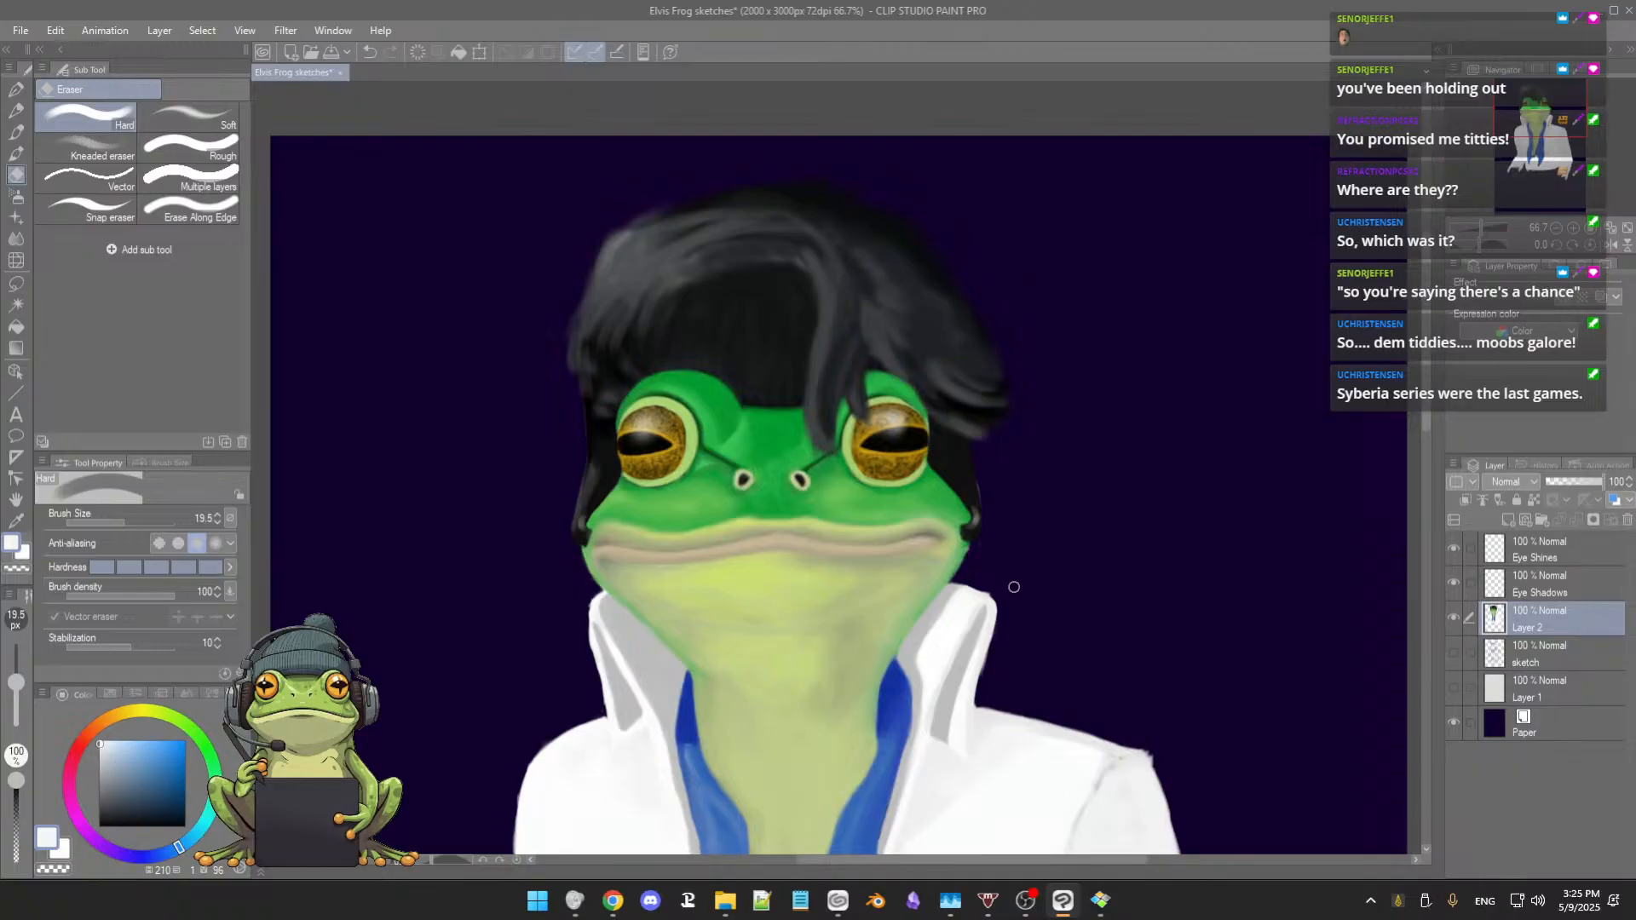
pyautogui.scroll(-1, 1014, 587)
pyautogui.keyDown('alt'); pyautogui.click(1038, 600); pyautogui.keyUp('alt')
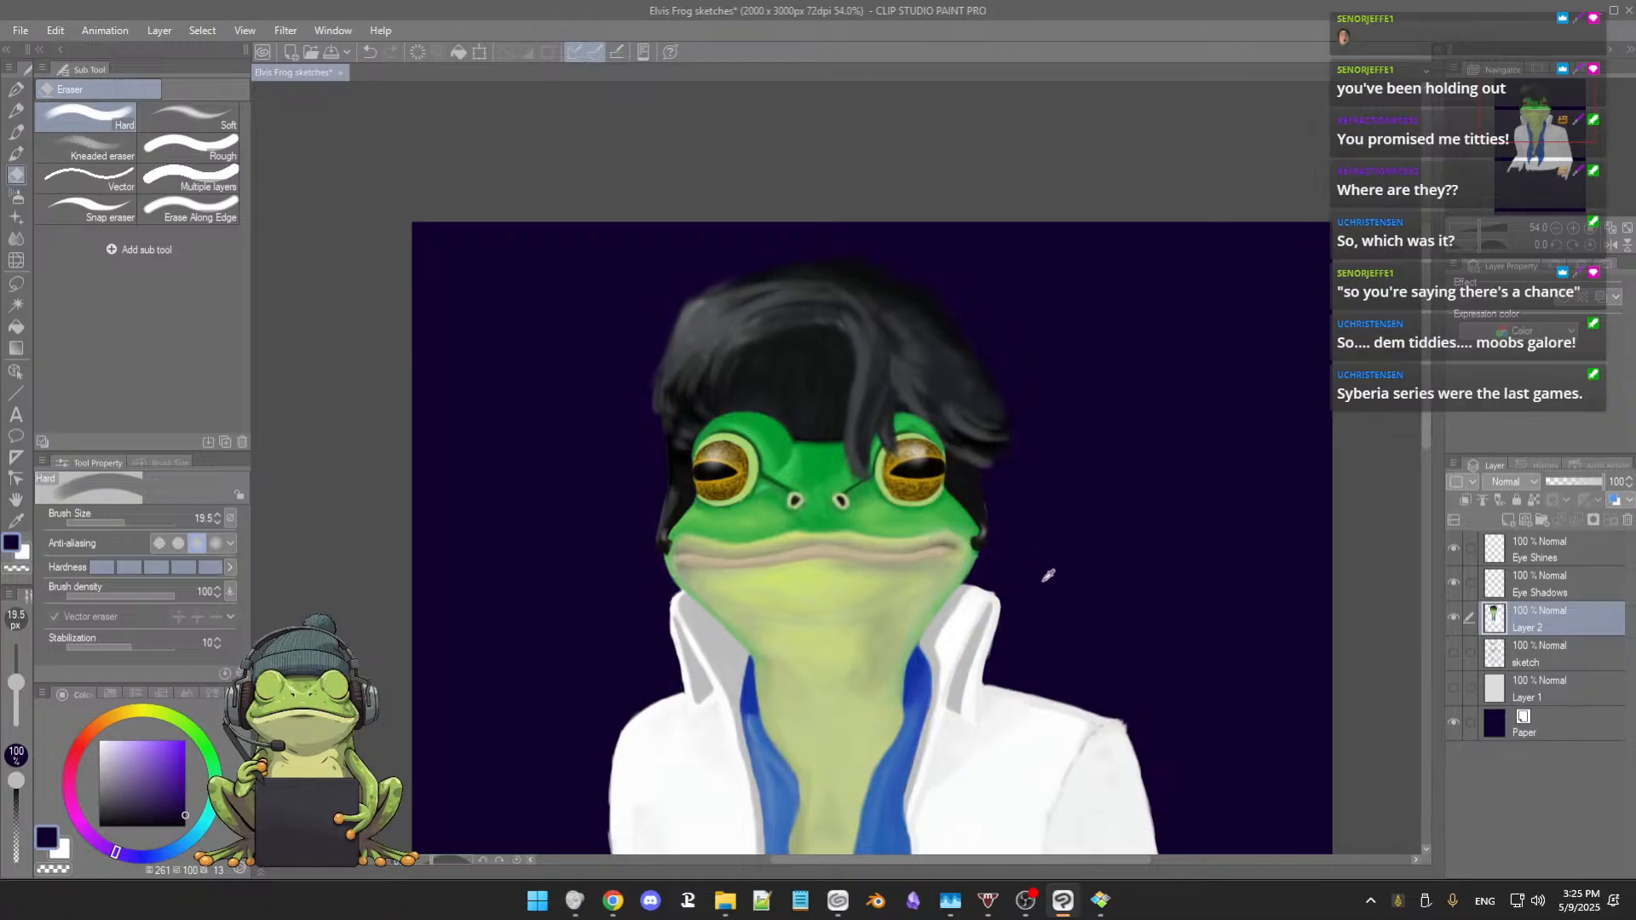
pyautogui.scroll(2, 1044, 580)
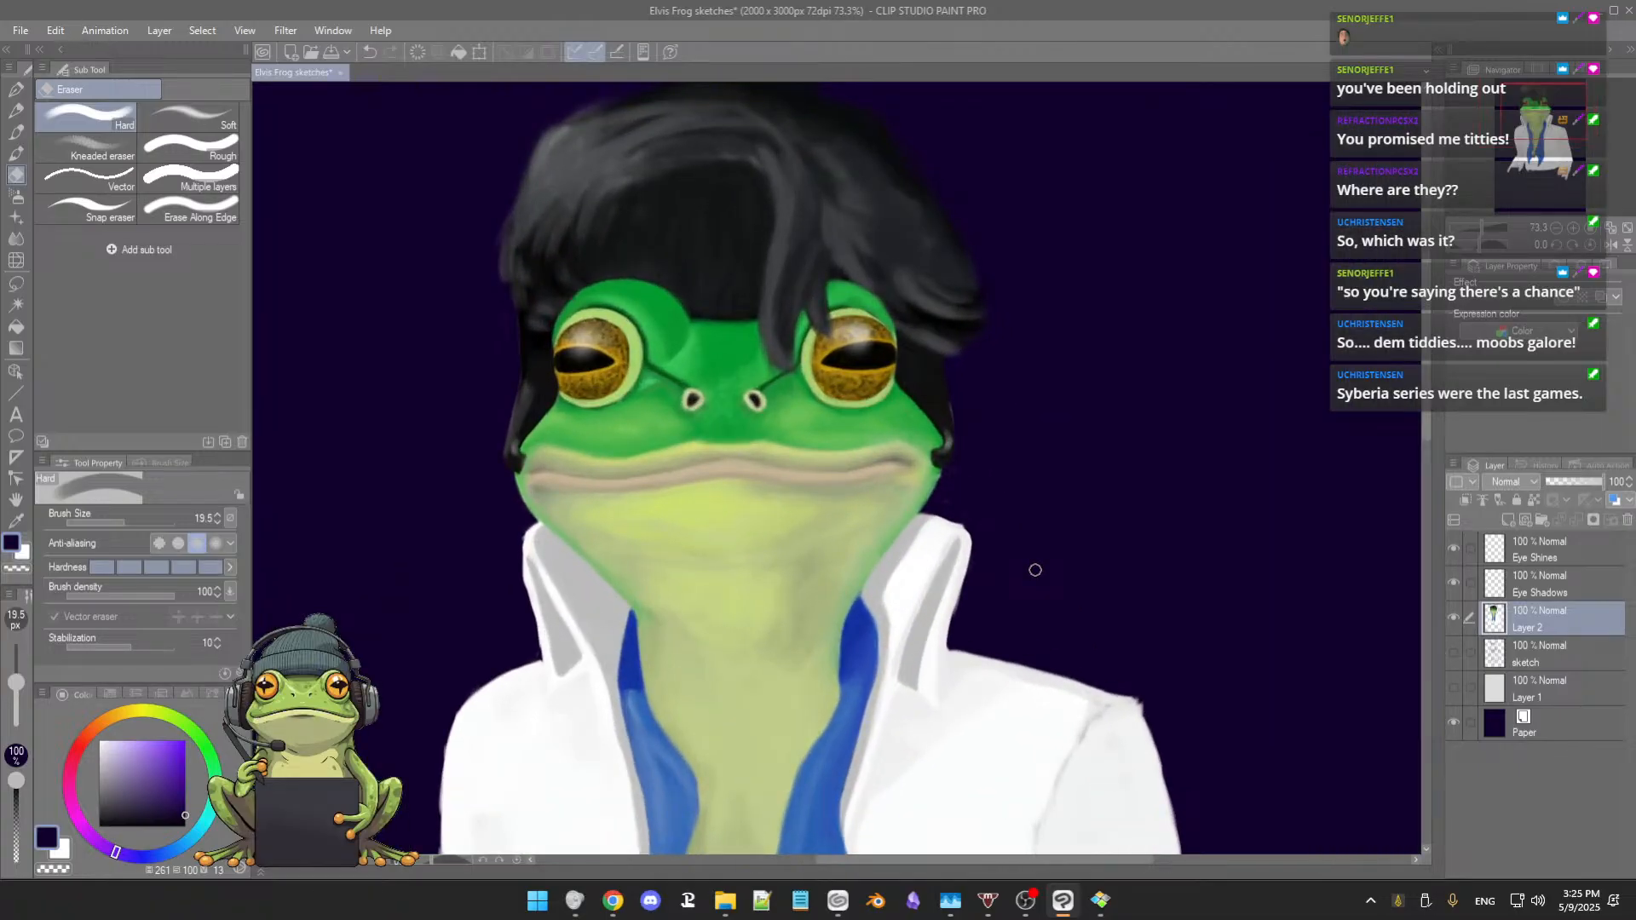
pyautogui.scroll(-4, 1036, 571)
pyautogui.moveTo(1025, 581)
pyautogui.mouseDown()
pyautogui.moveTo(1011, 520)
pyautogui.moveTo(1003, 553)
pyautogui.mouseUp()
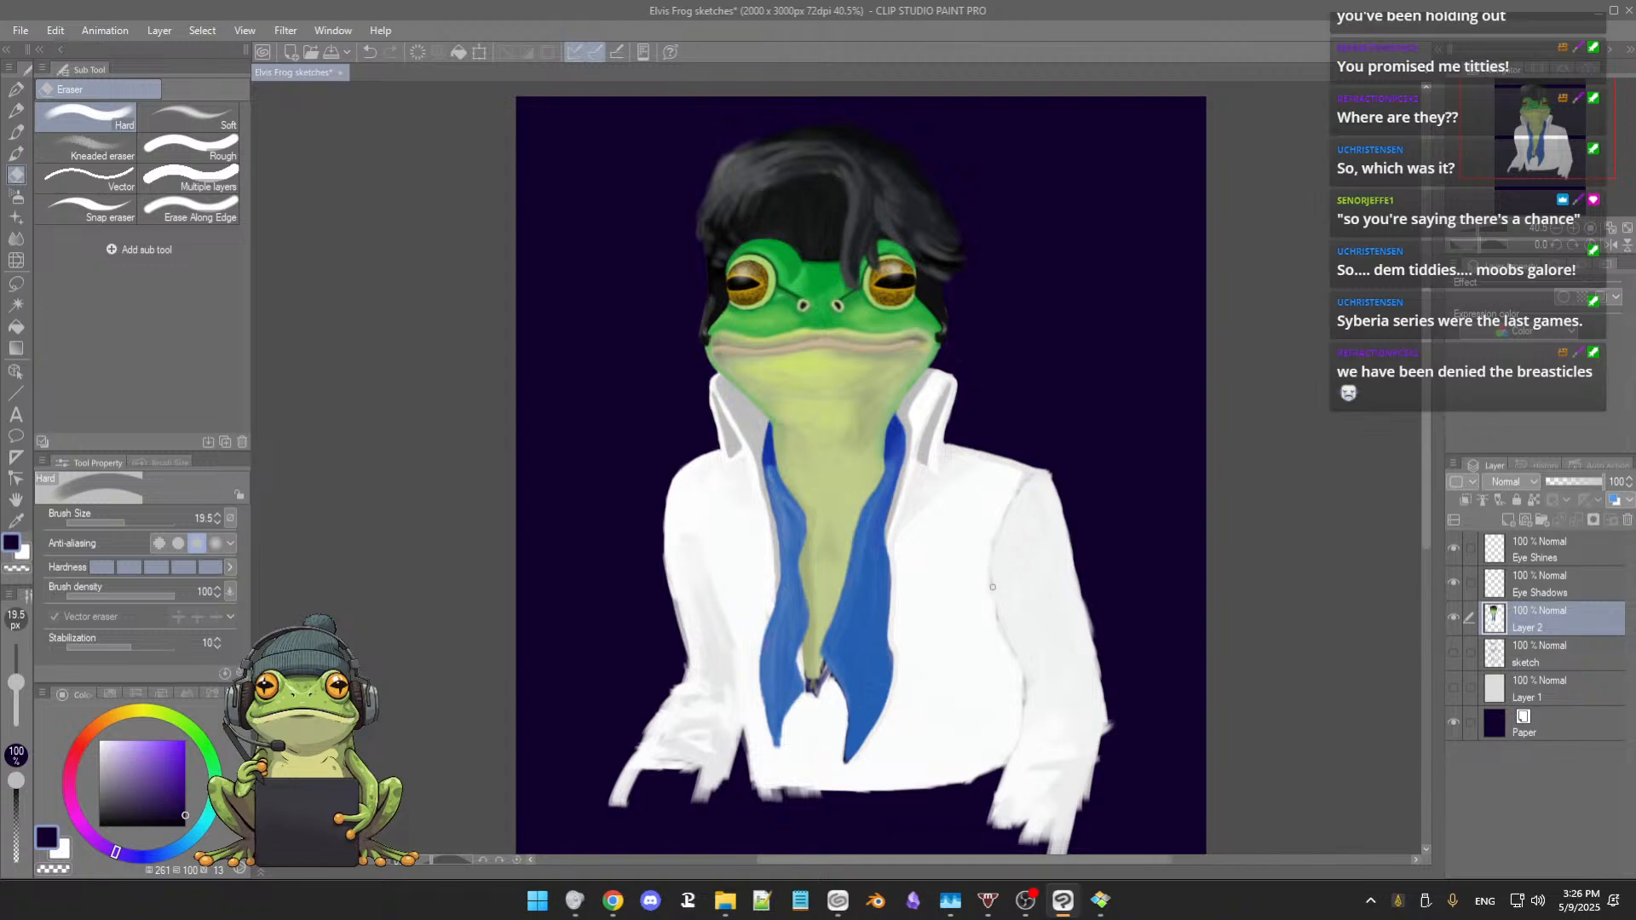
pyautogui.scroll(3, 865, 494)
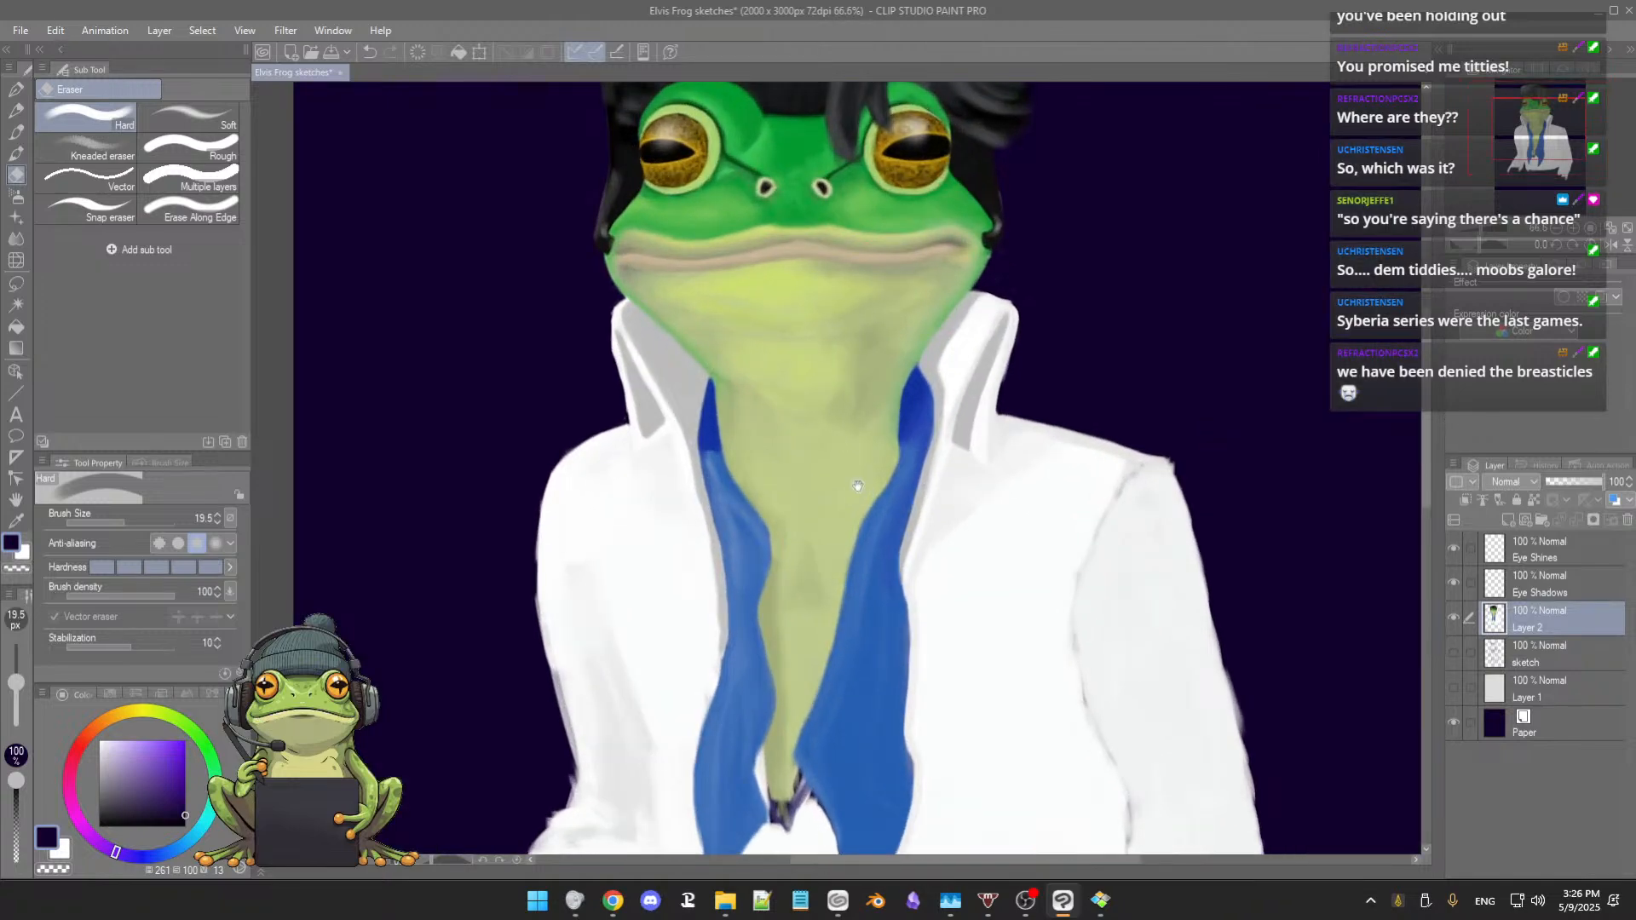
pyautogui.moveTo(858, 486); pyautogui.dragTo(862, 514)
pyautogui.scroll(3, 860, 513)
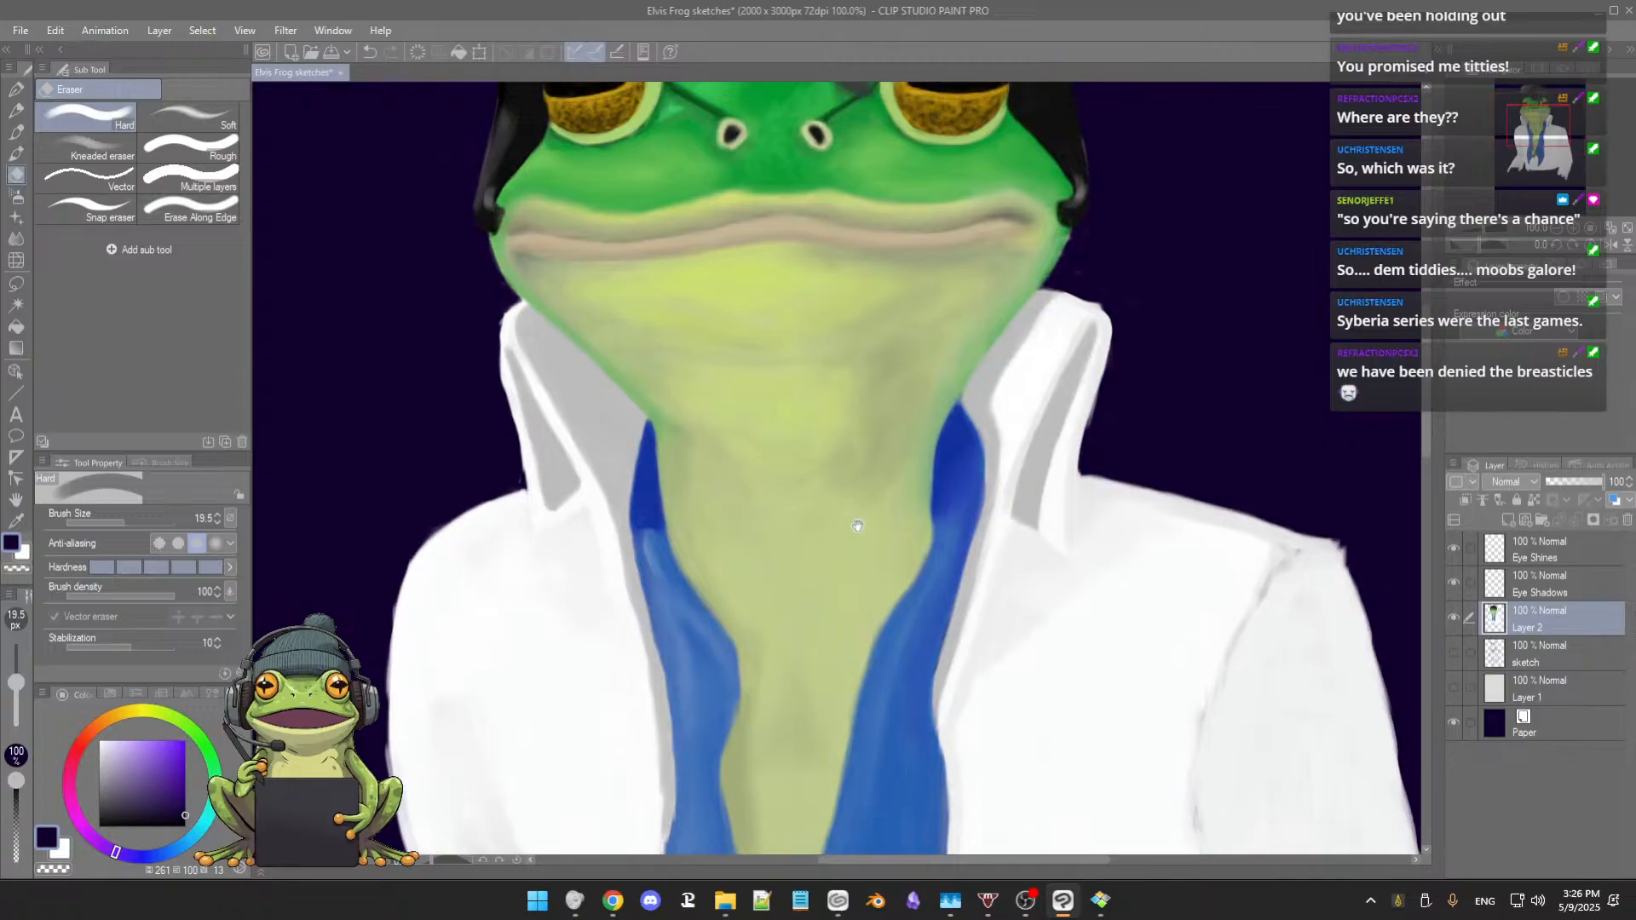
pyautogui.scroll(2, 854, 513)
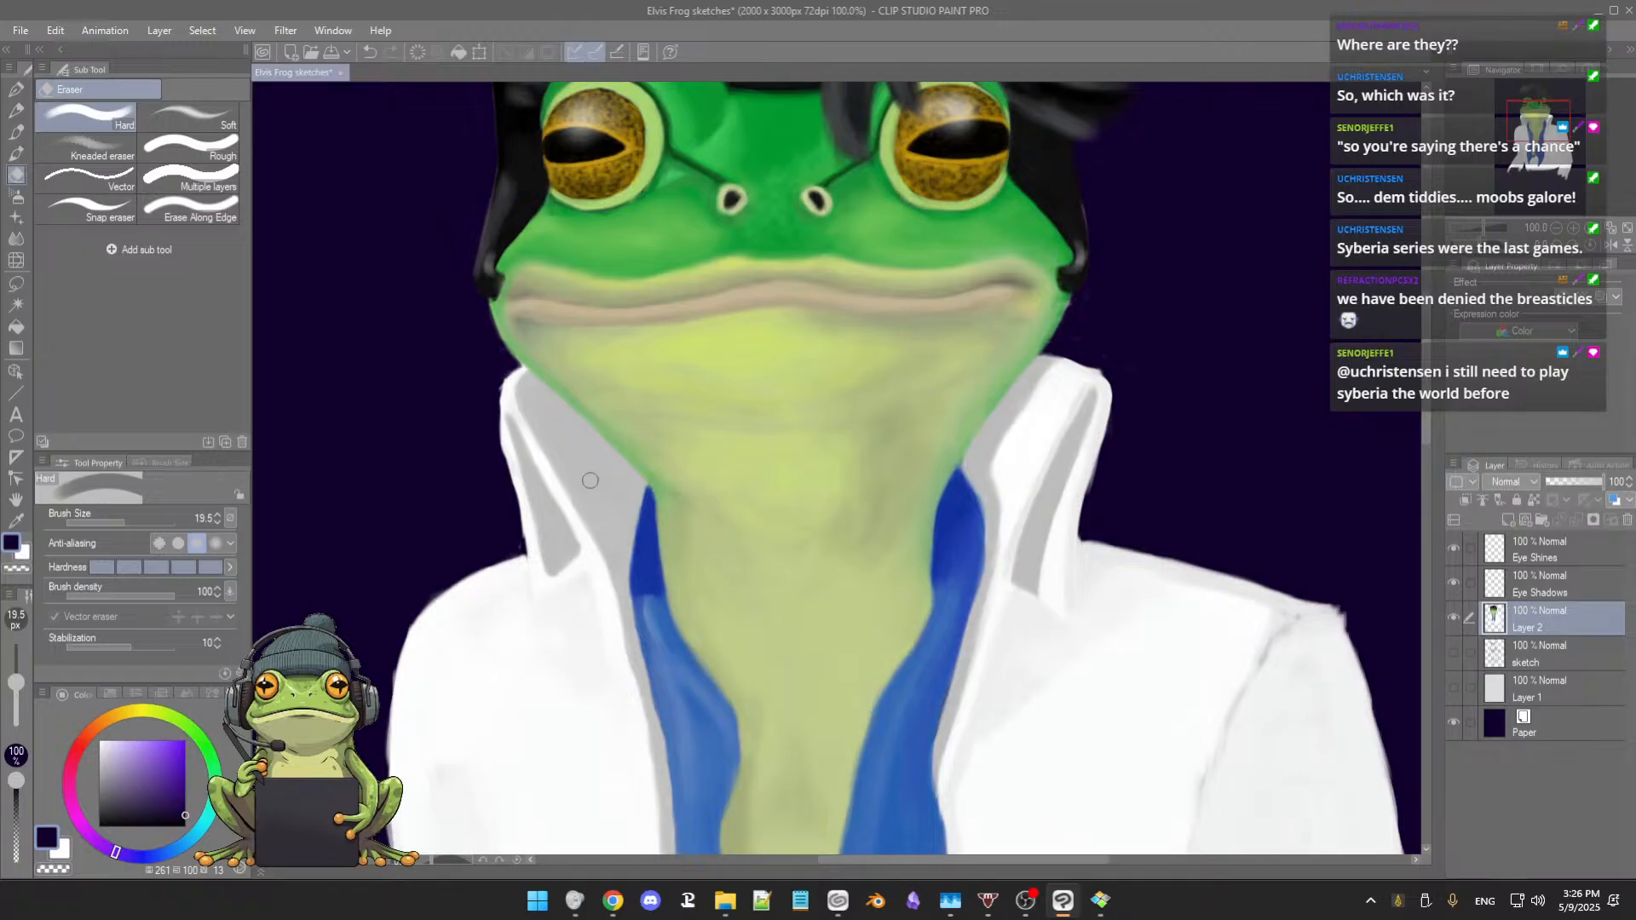
# Step: Paint a sampled grey along the upper outer edge of the left collar using 3rdCoffee Soft Oil 2 at brush size 12.1
pyautogui.press('b')
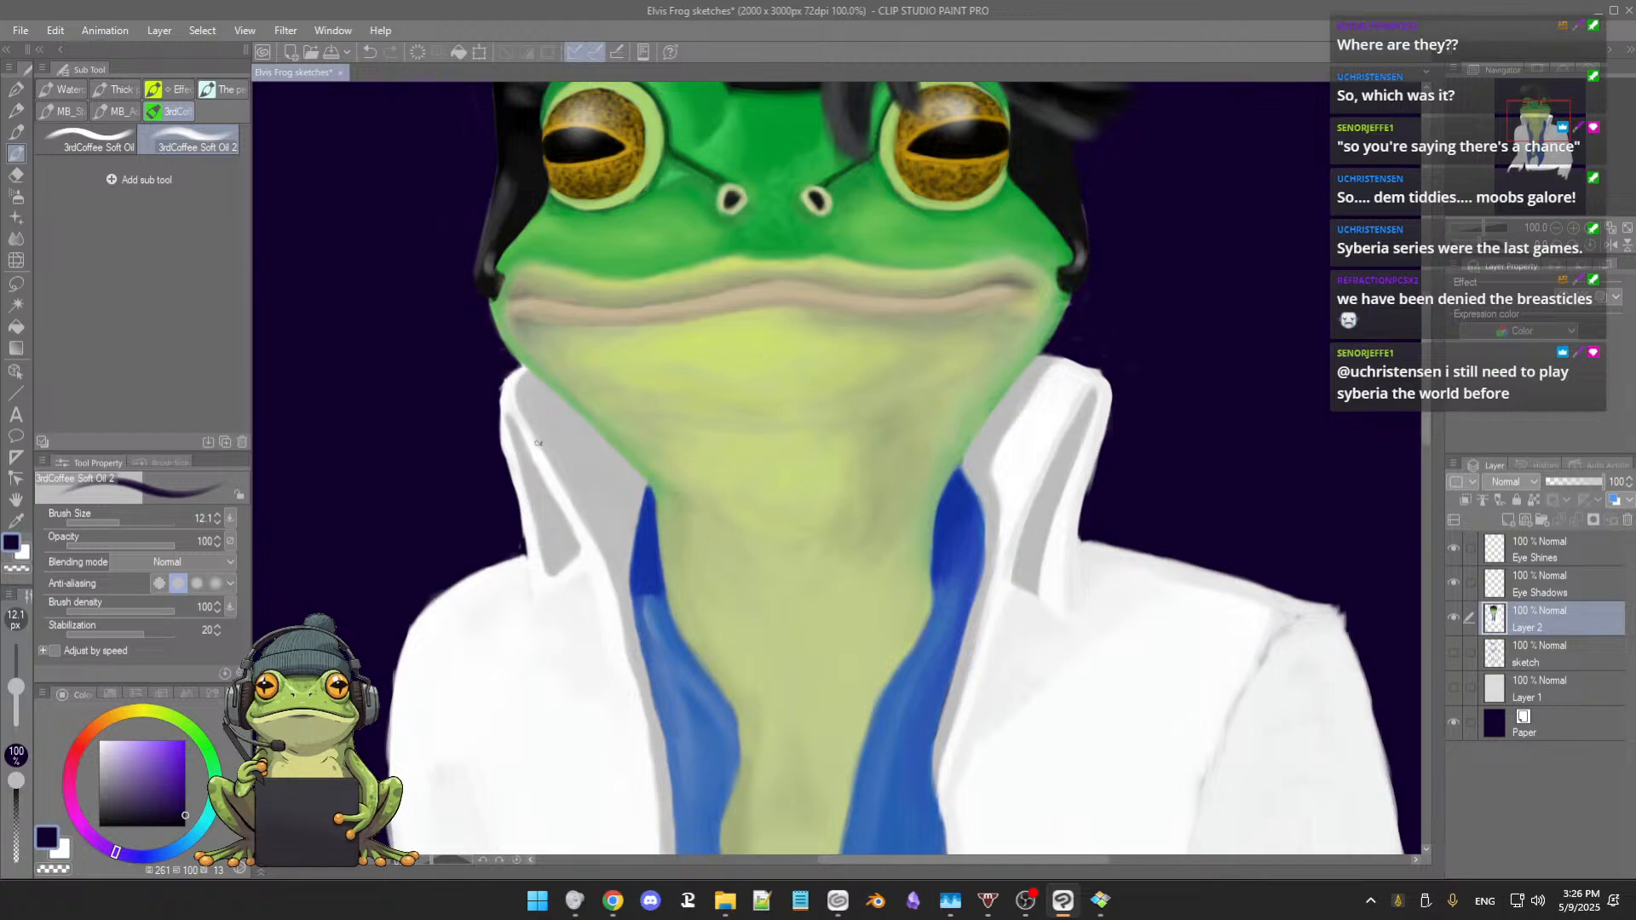
pyautogui.keyDown('alt'); pyautogui.click(512, 436); pyautogui.keyUp('alt')
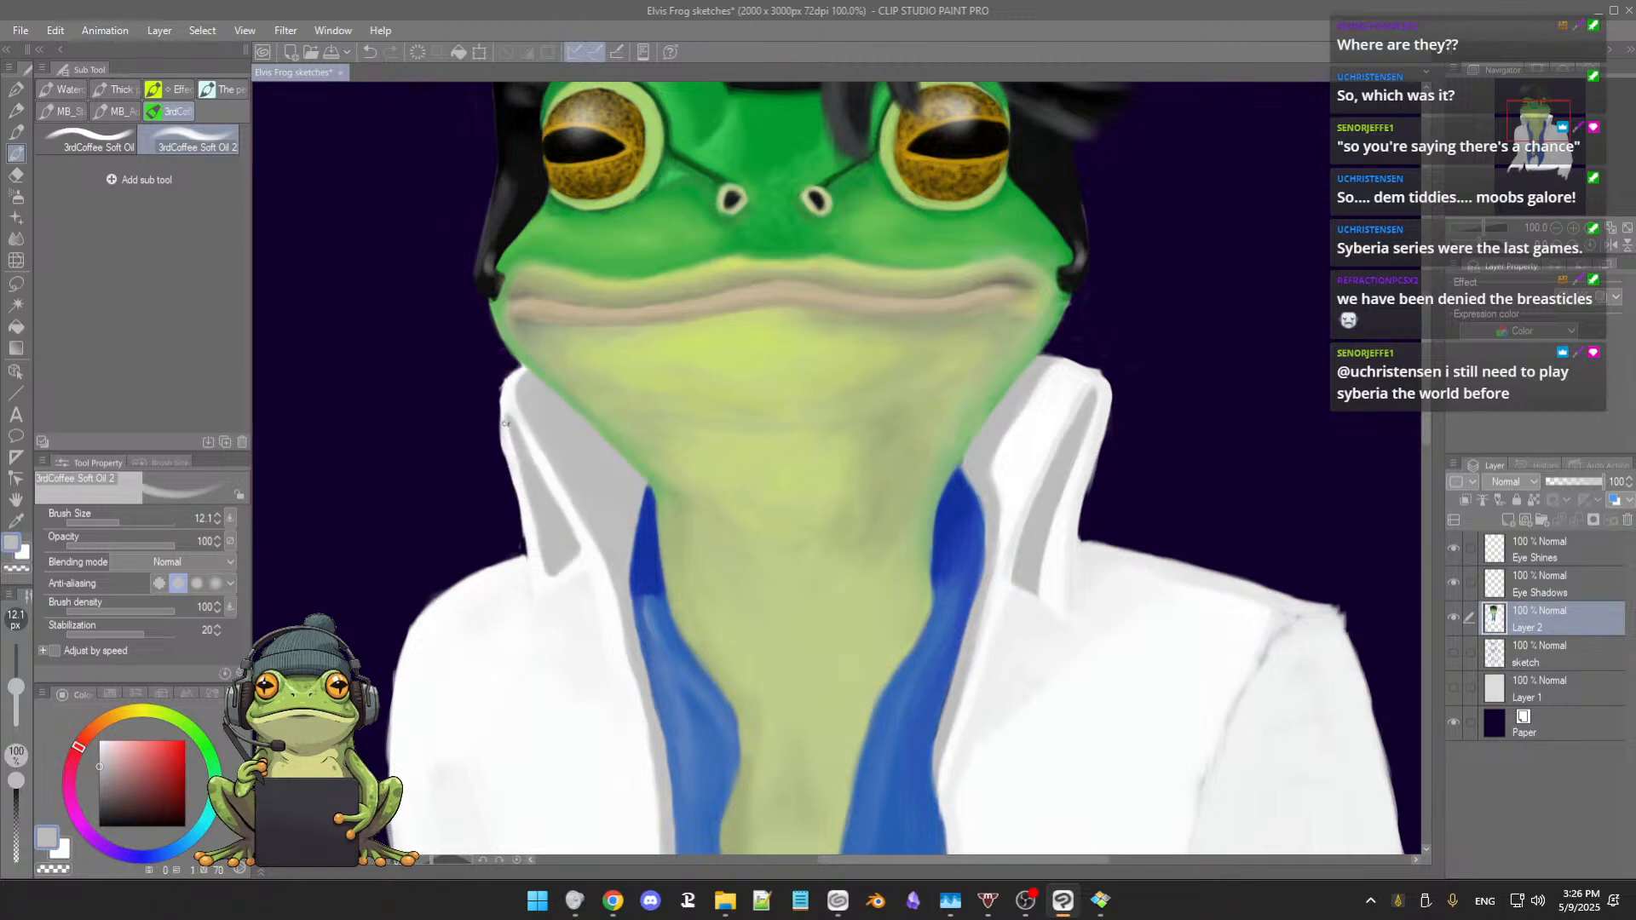
pyautogui.moveTo(505, 424); pyautogui.dragTo(524, 498)
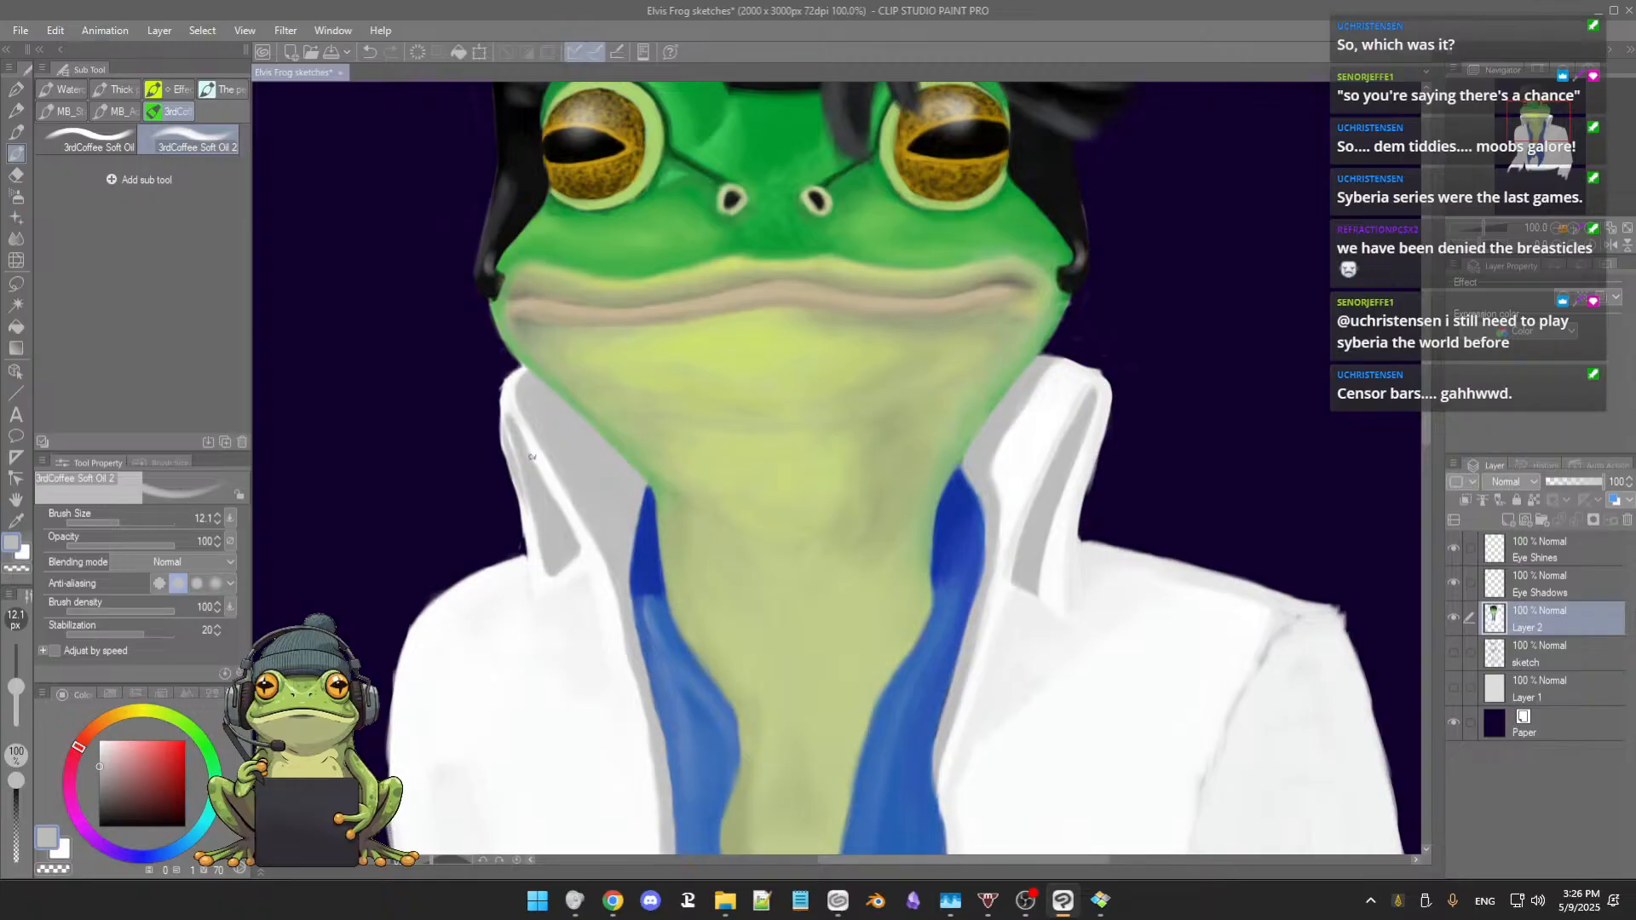
pyautogui.scroll(2, 531, 451)
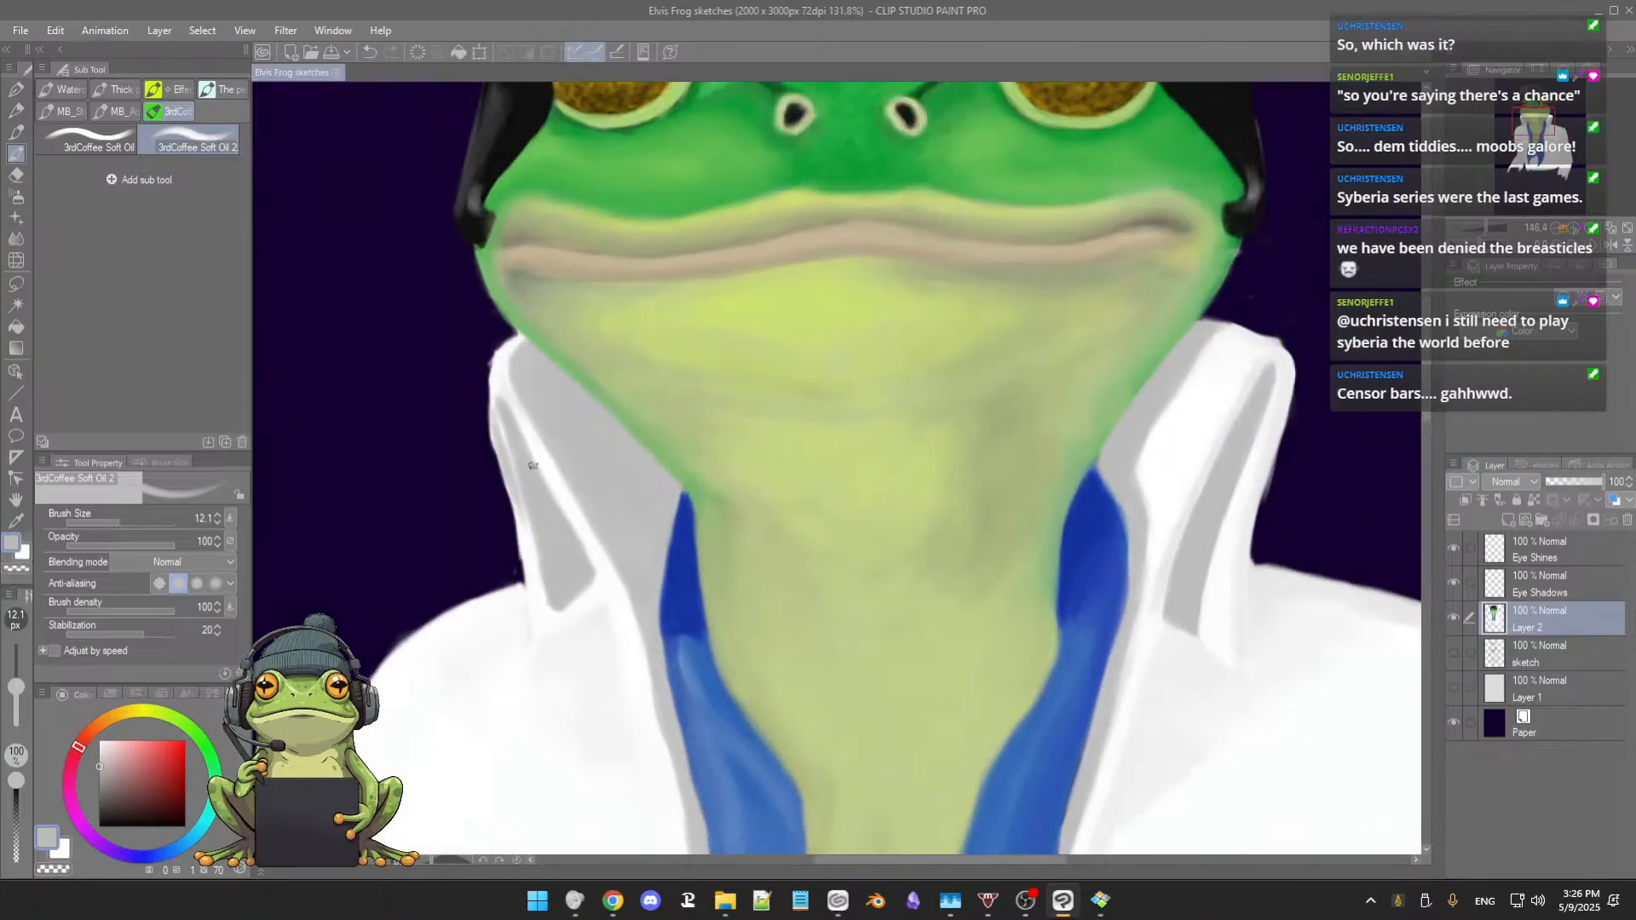
pyautogui.moveTo(533, 465); pyautogui.dragTo(533, 467)
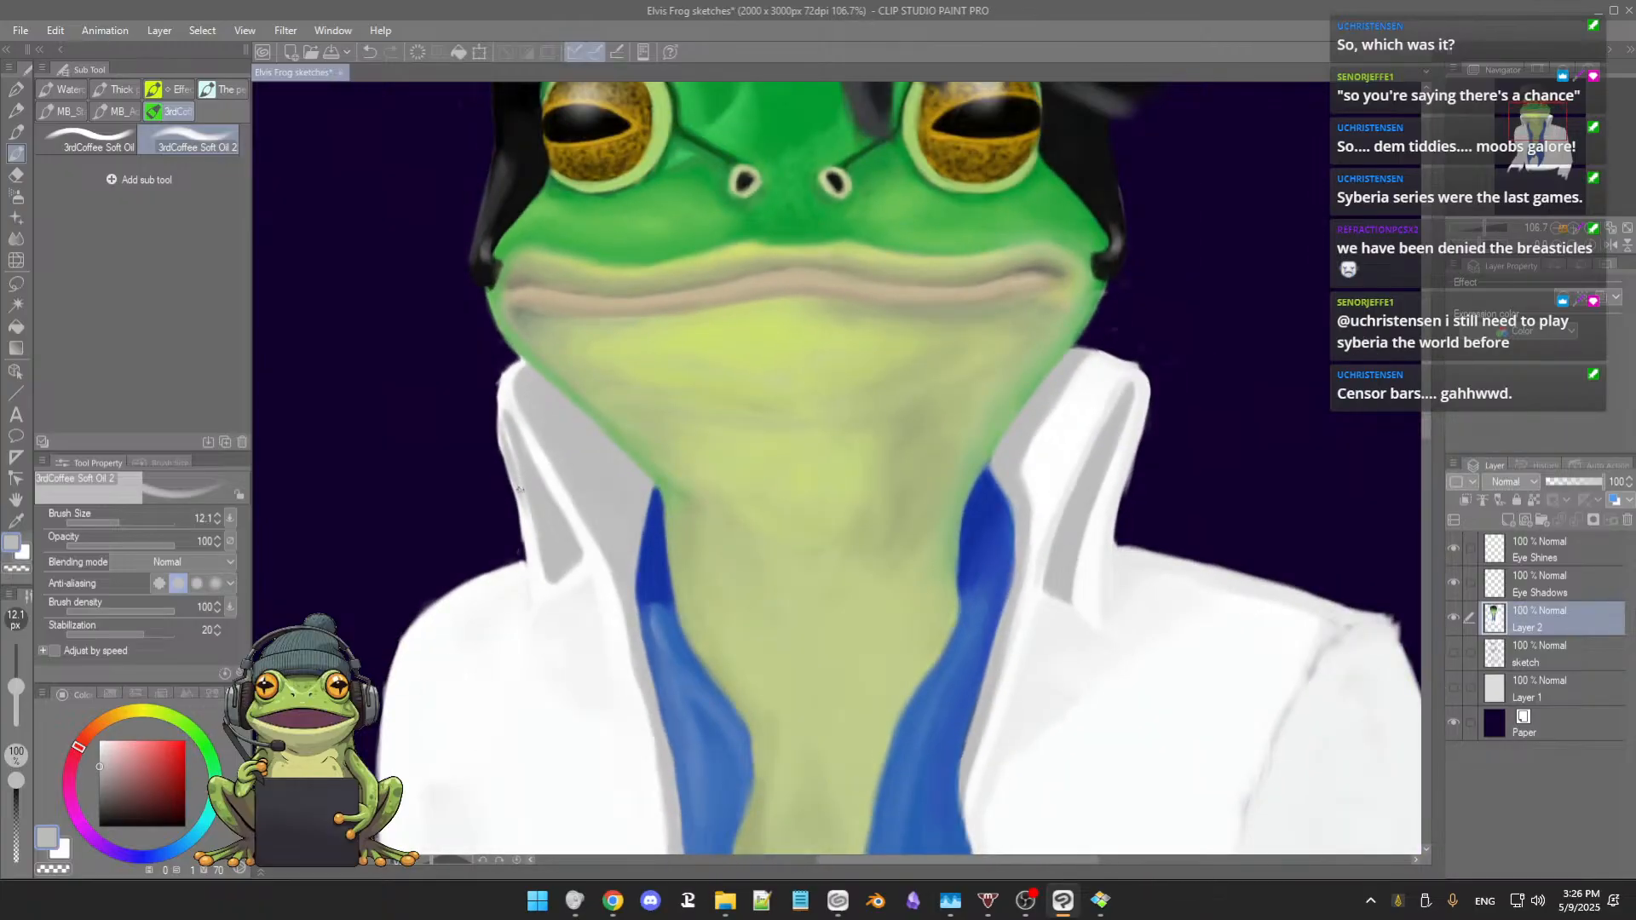
pyautogui.scroll(3, 525, 471)
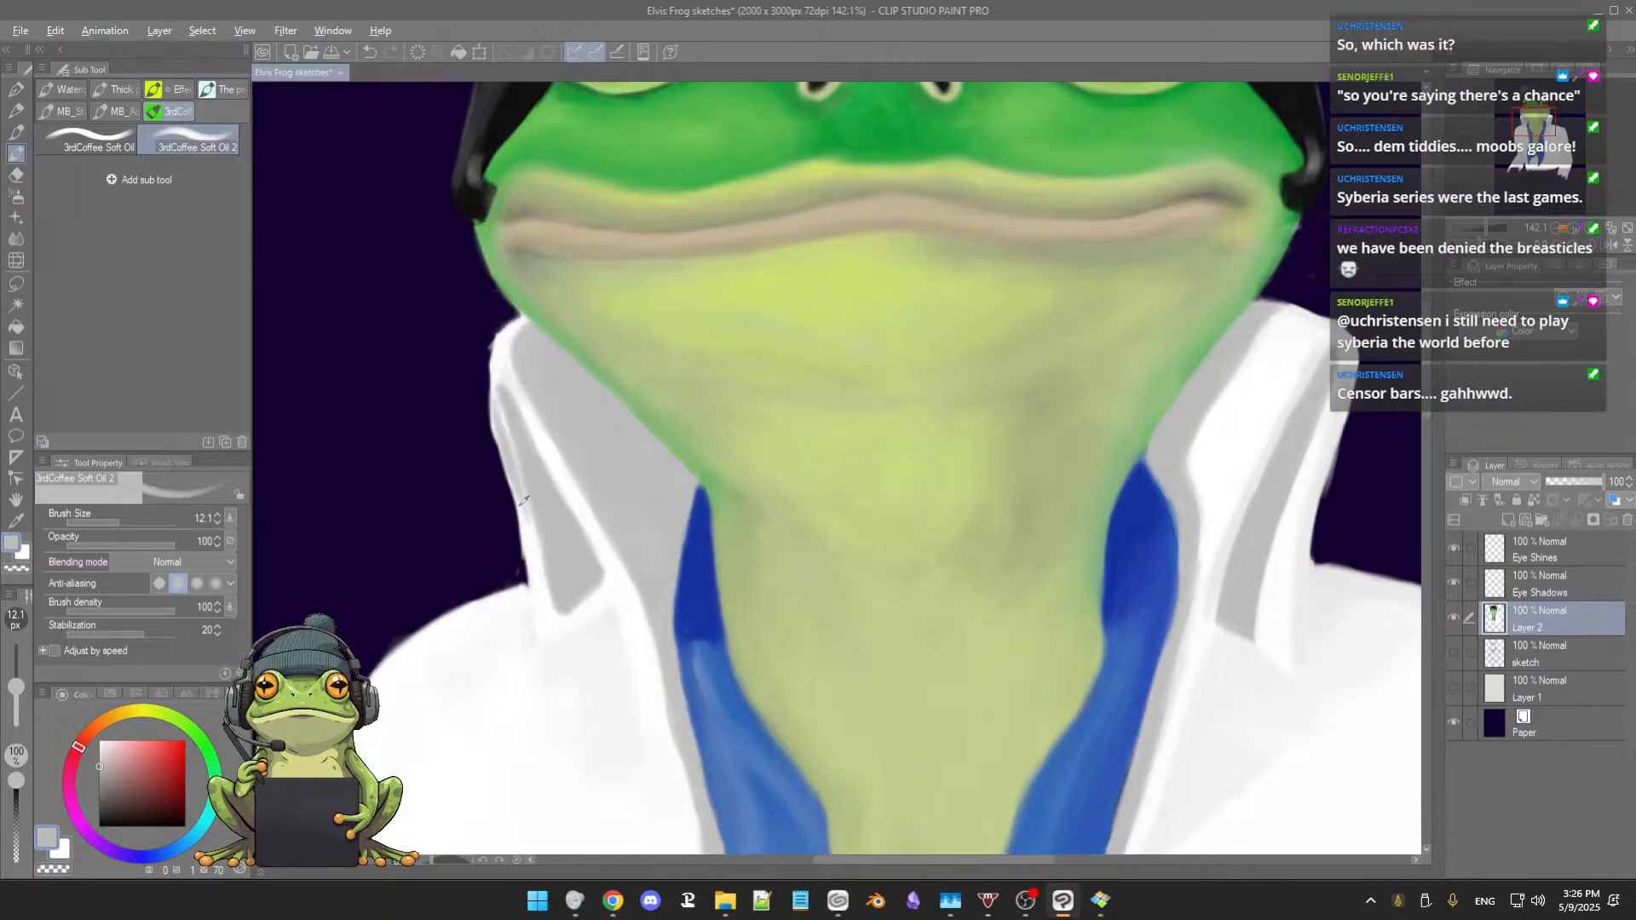
# Step: Touch up the left collar's outer edge with sampled white and clean its border against the background with the Hard eraser at size 19.5
pyautogui.keyDown('alt'); pyautogui.click(518, 499); pyautogui.keyUp('alt')
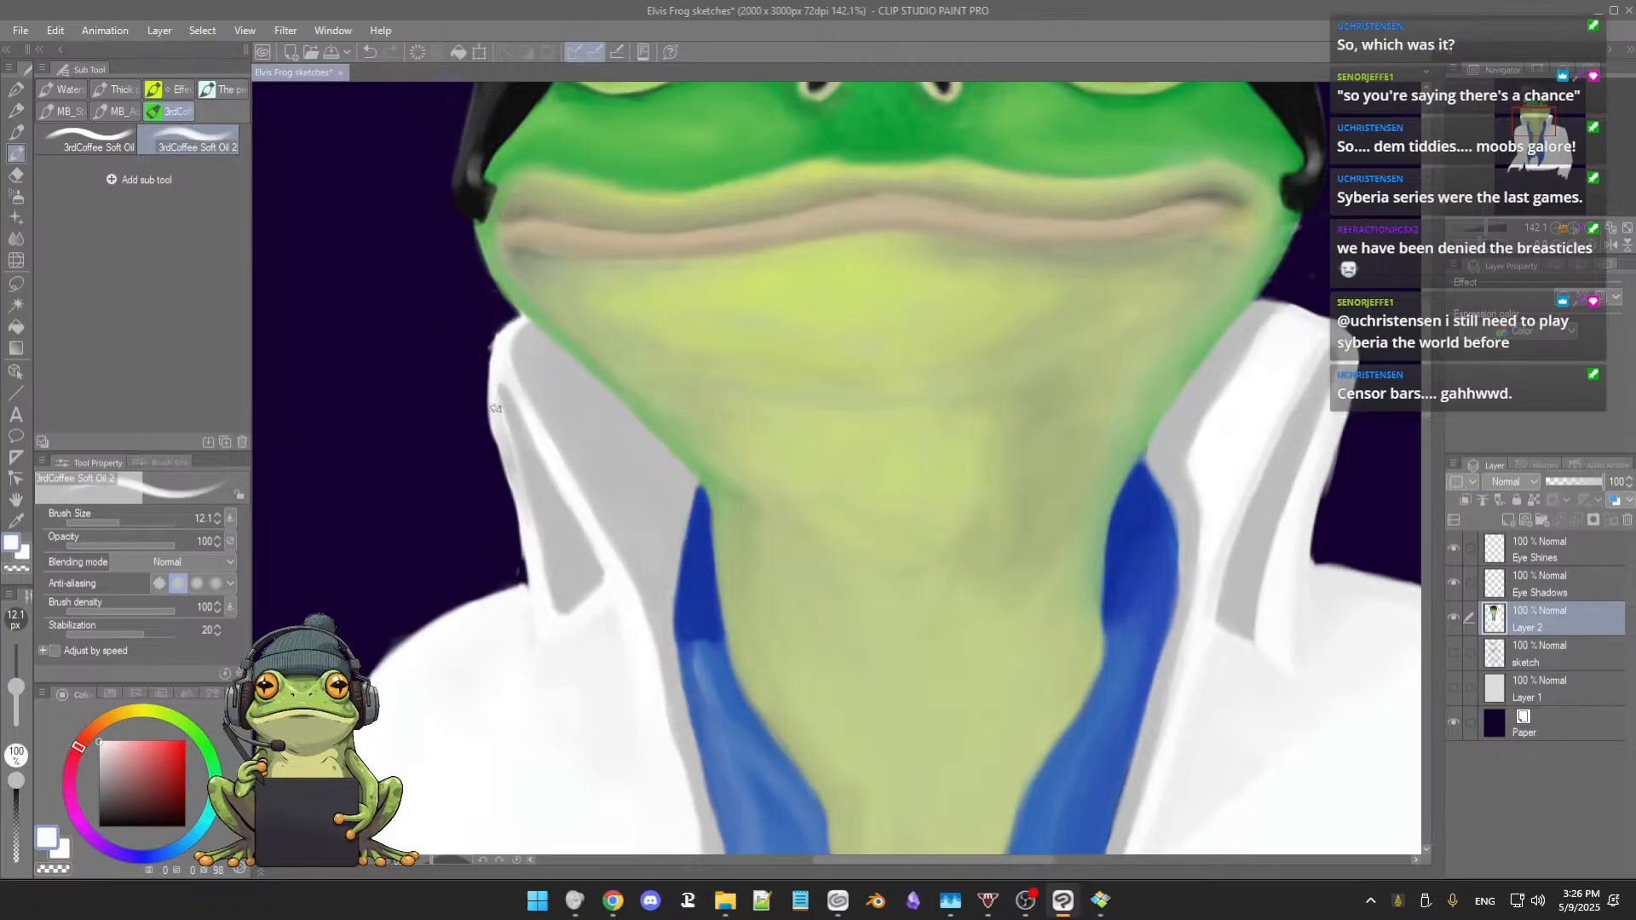
pyautogui.press('alt')
pyautogui.press('Down')
pyautogui.press('Escape')
pyautogui.press('e')
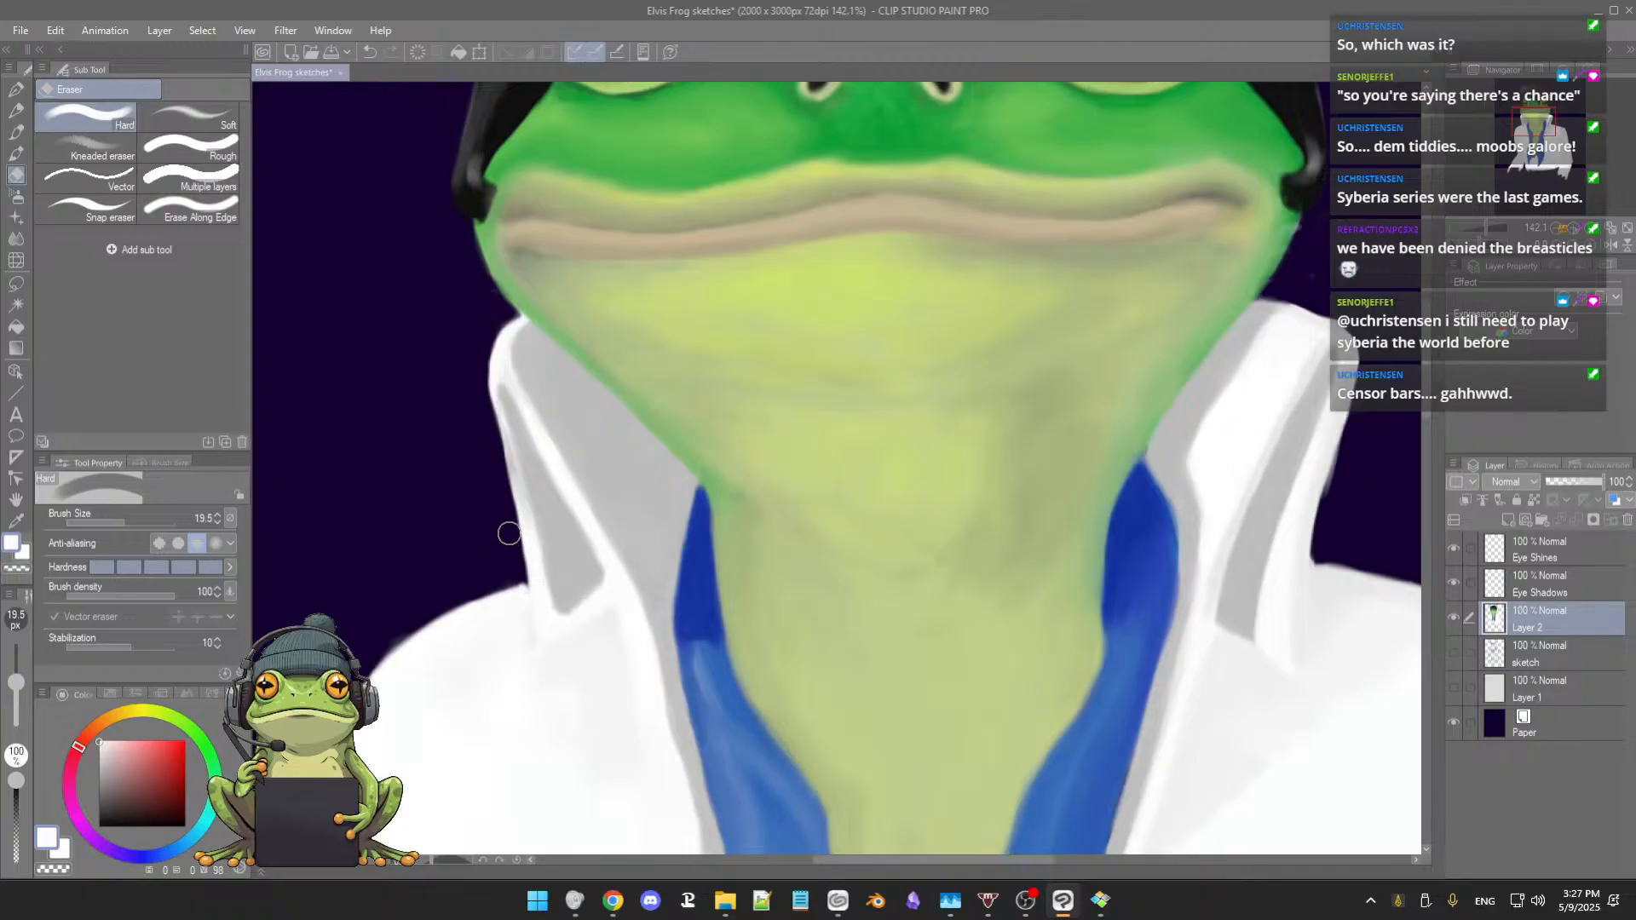
pyautogui.press('b')
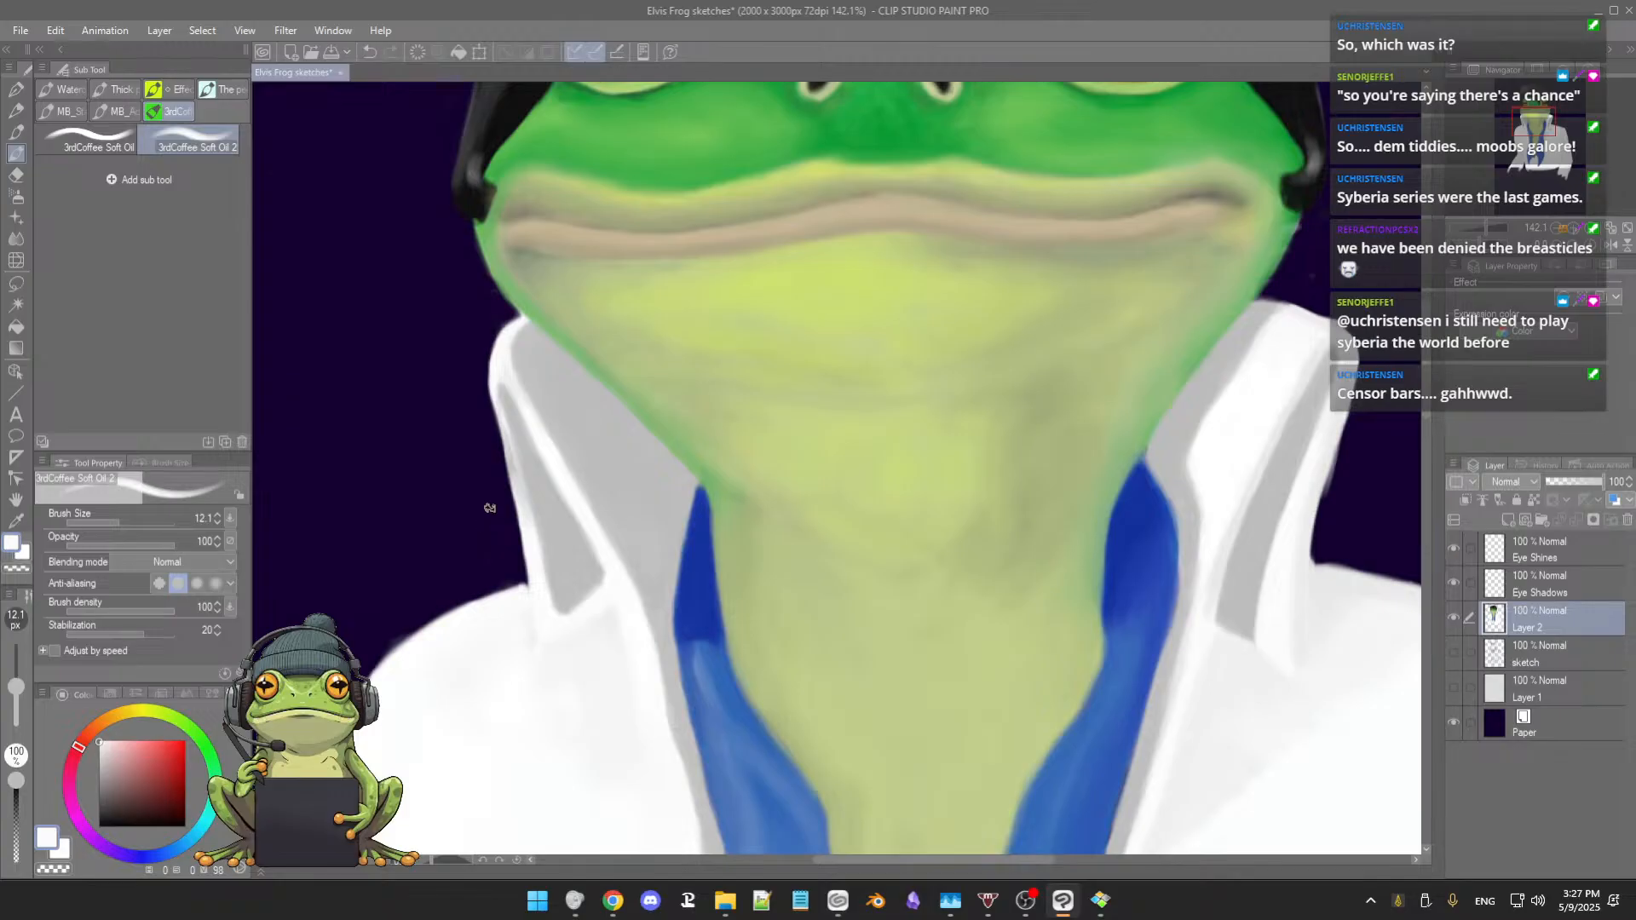
# Step: Paint a thin sampled-grey shade along the left collar's outer edge with 3rdCoffee Soft Oil 2 at brush size 8.0
pyautogui.scroll(5, 521, 487)
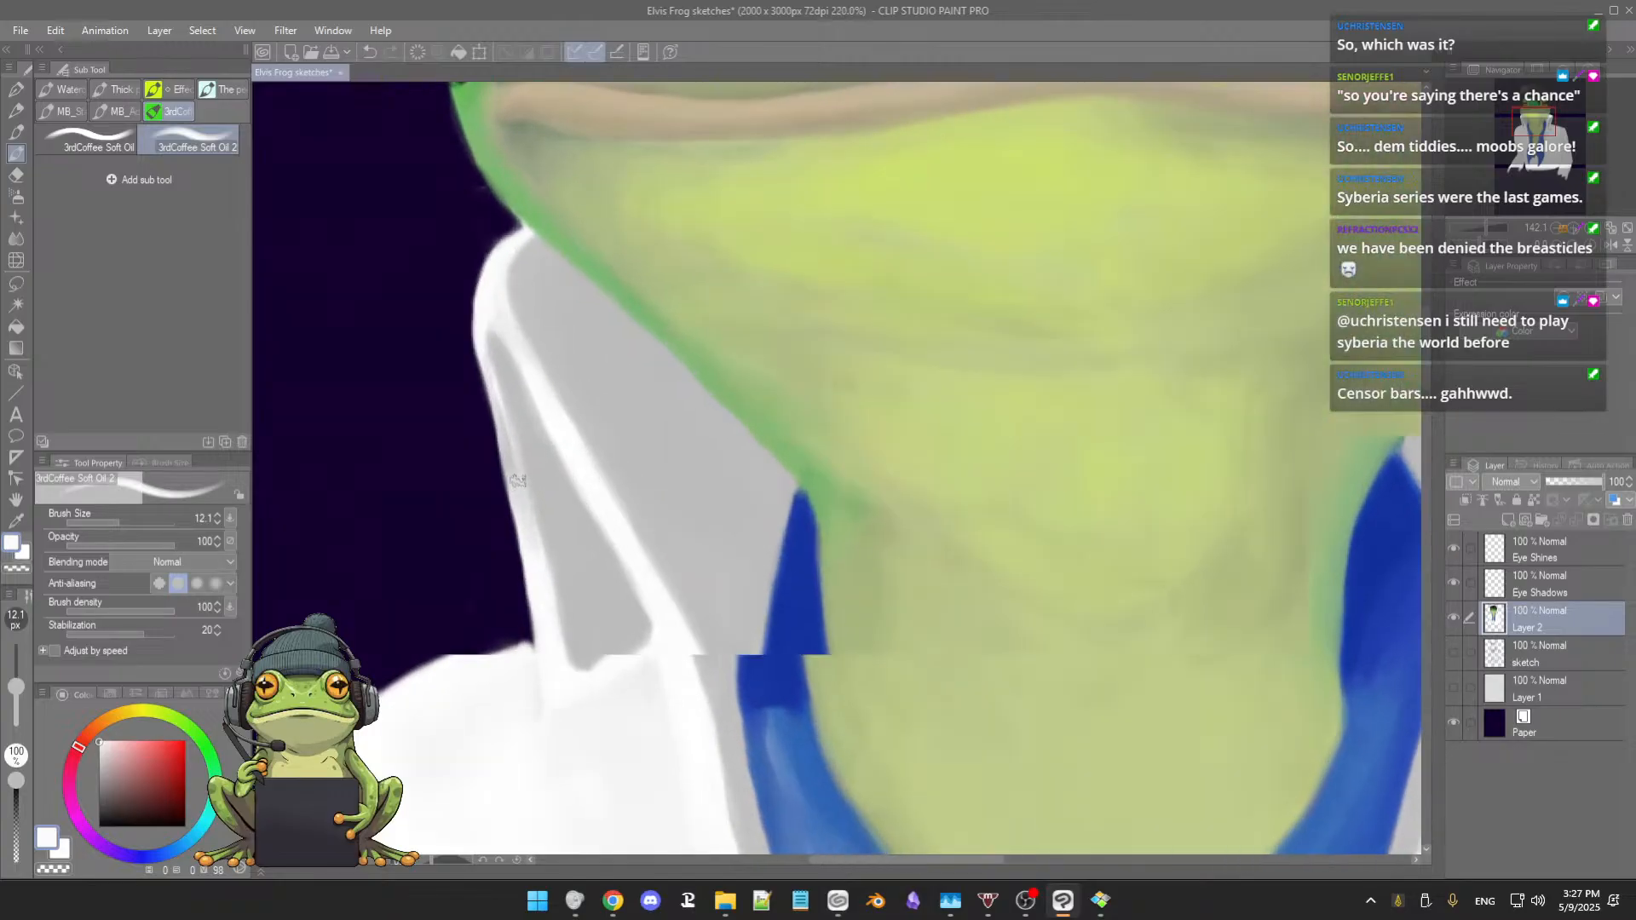
pyautogui.moveTo(577, 469); pyautogui.dragTo(592, 458)
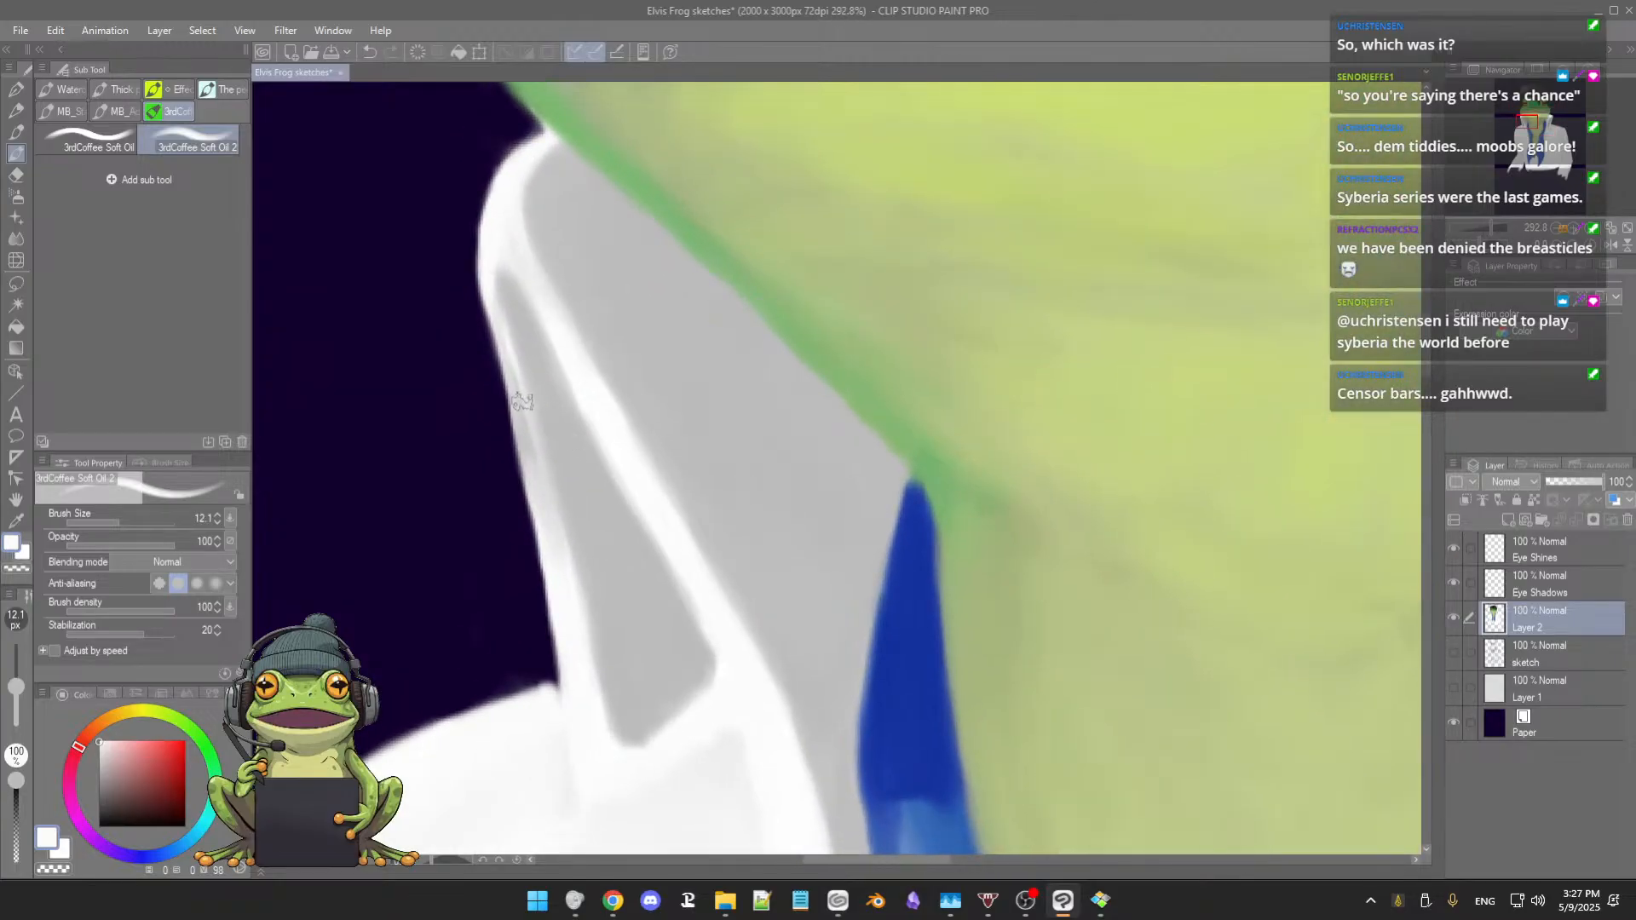
pyautogui.keyDown('alt'); pyautogui.click(529, 422); pyautogui.keyUp('alt')
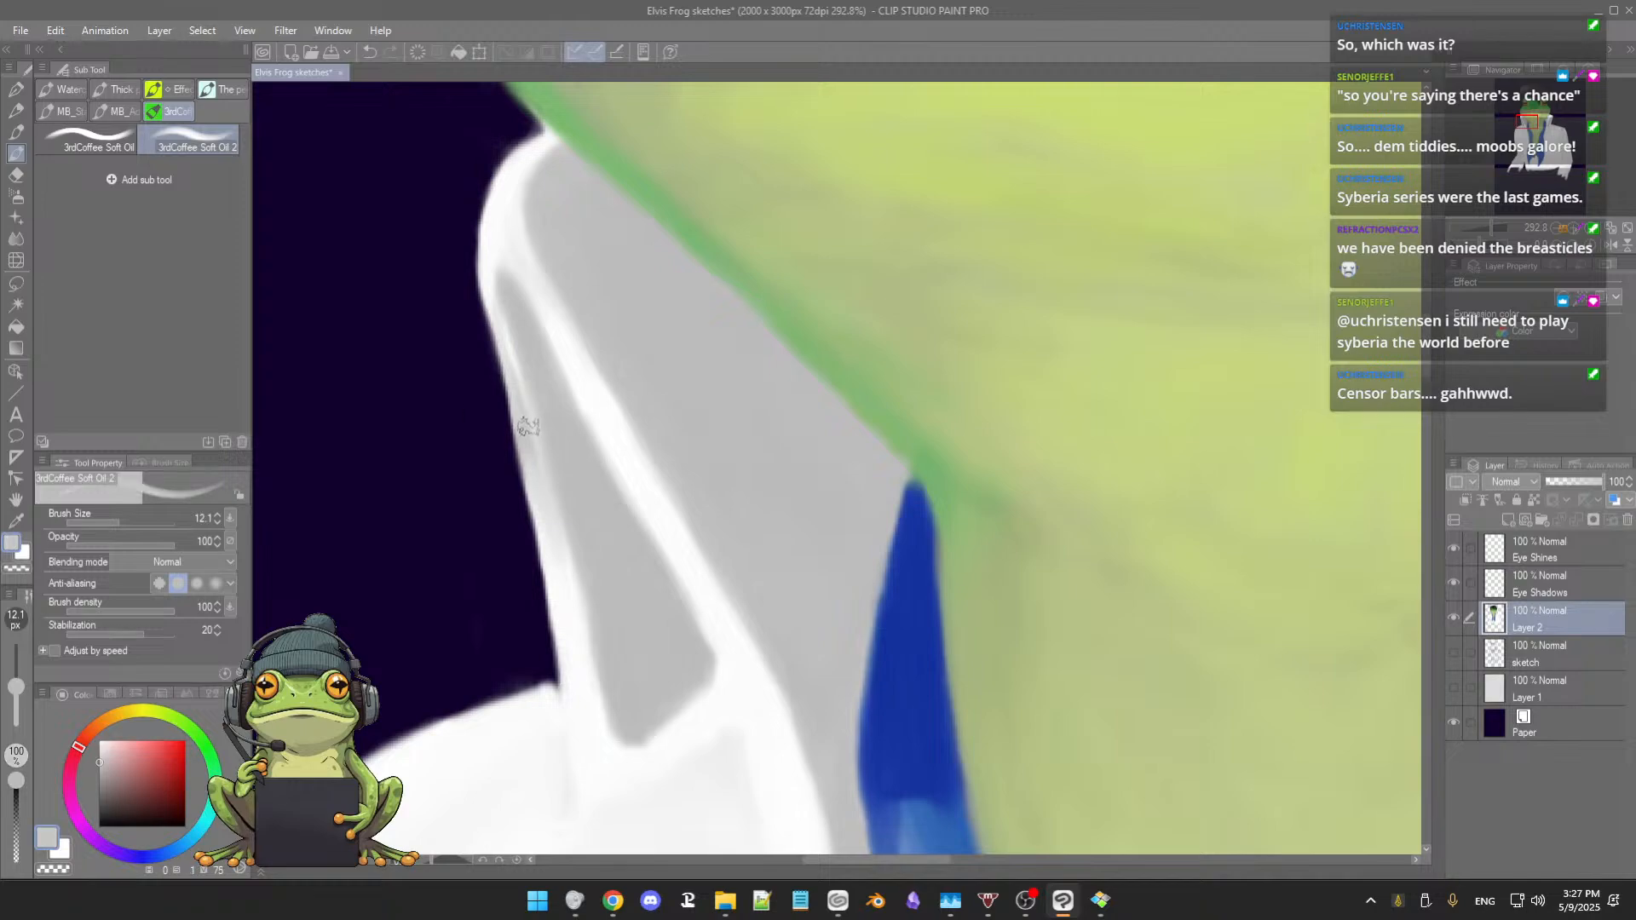
pyautogui.press('[')
pyautogui.press('[')
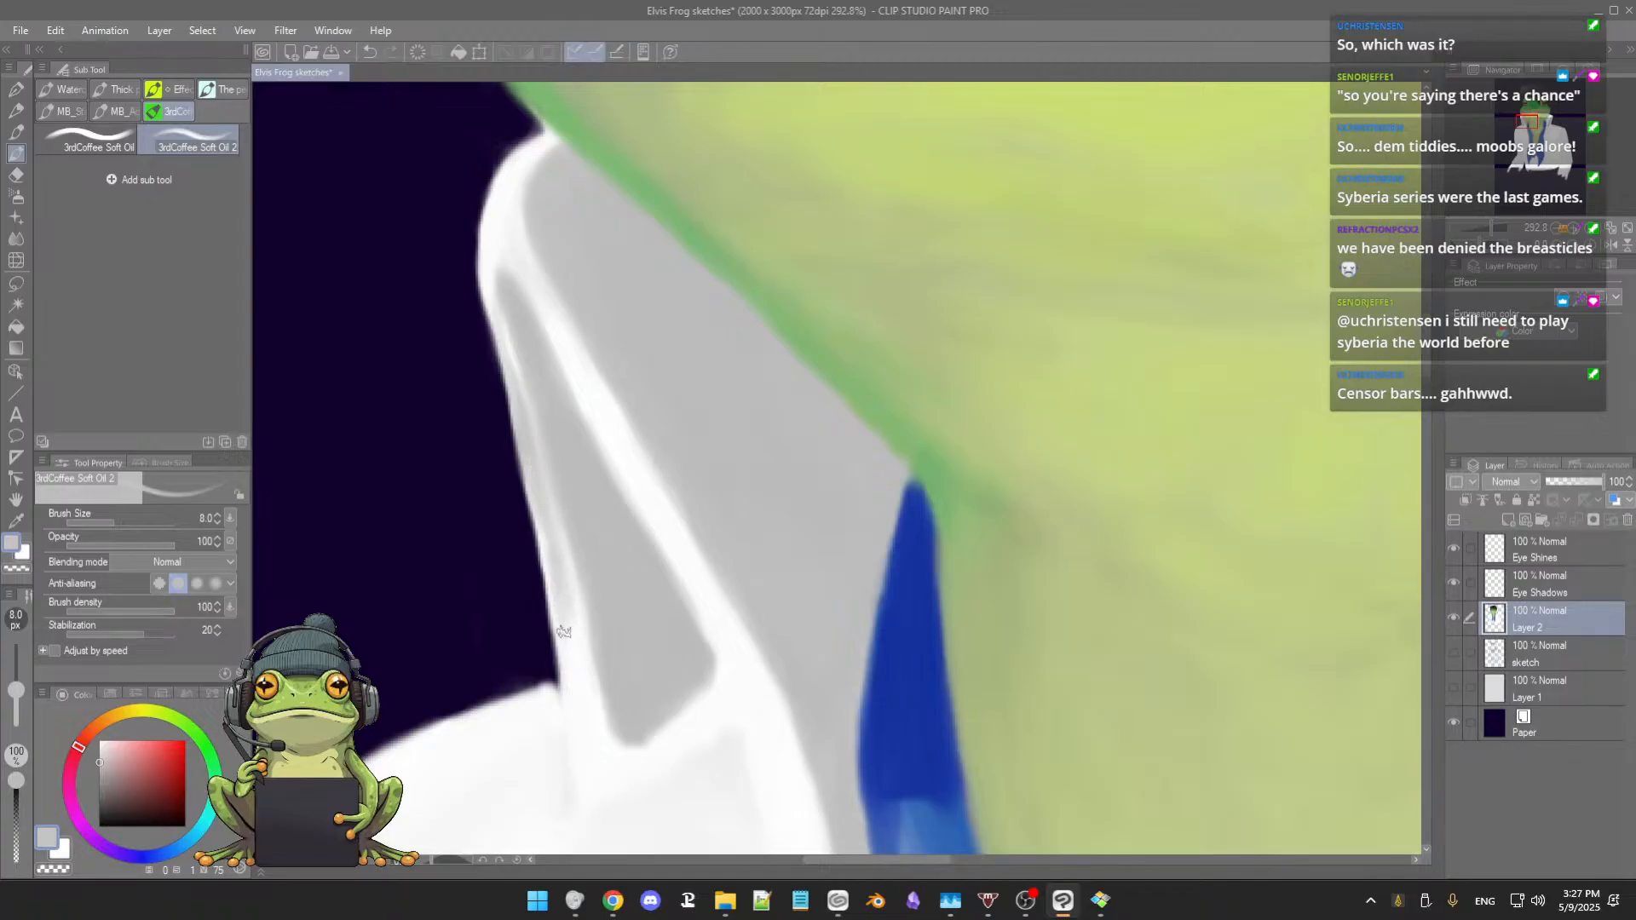
pyautogui.scroll(-5, 579, 567)
pyautogui.scroll(-1, 584, 562)
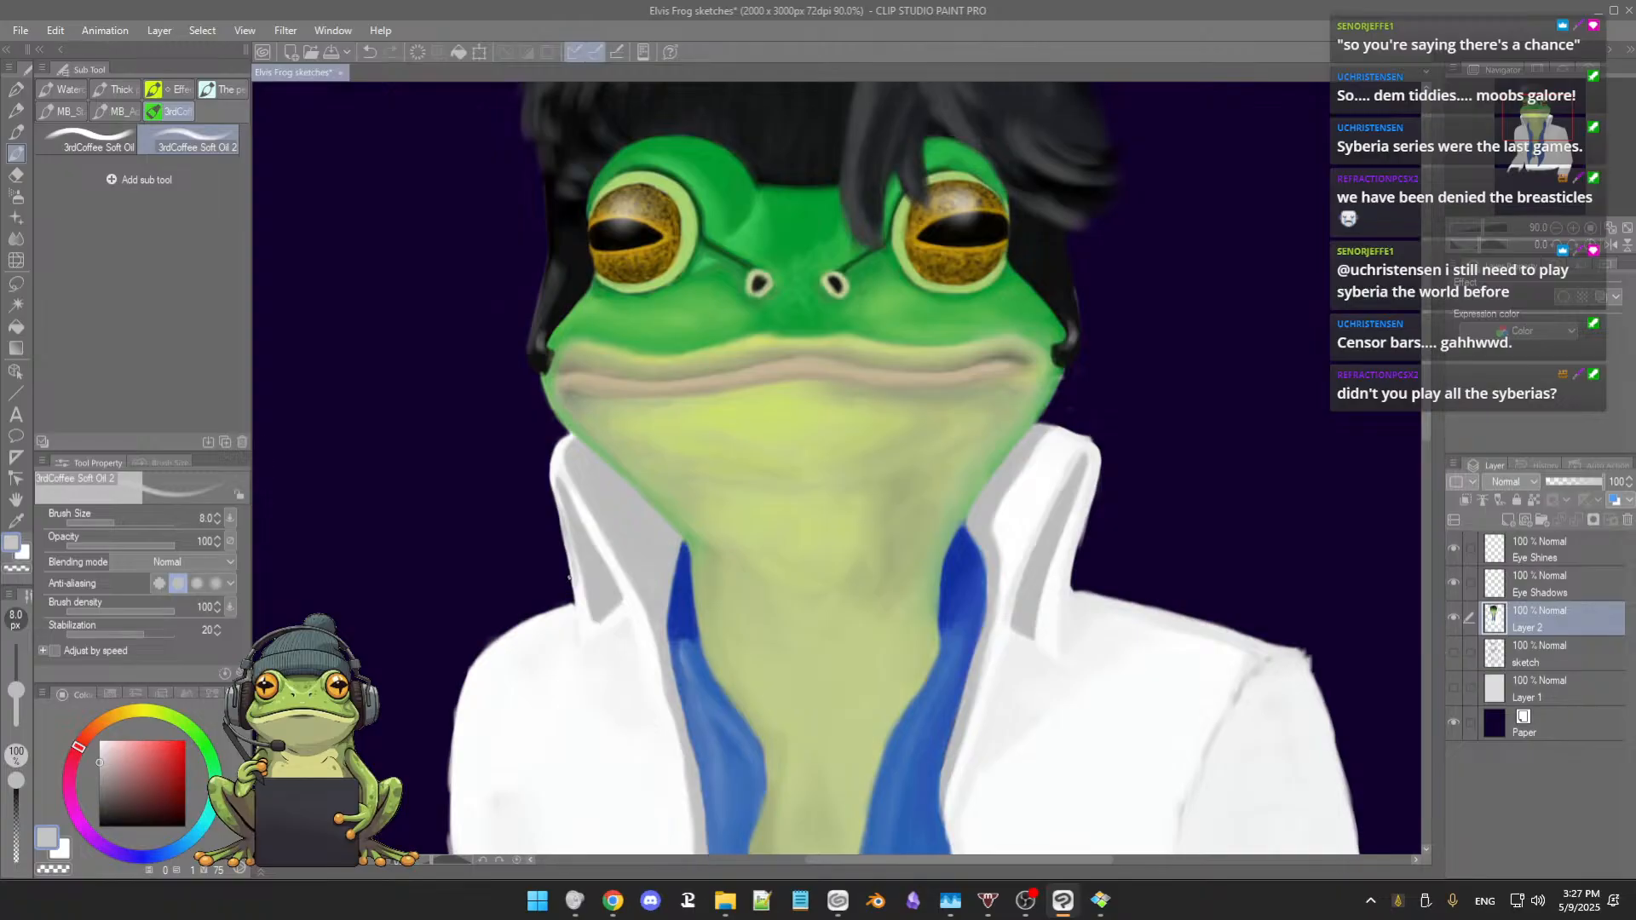
# Step: Repaint the left collar's narrow outer rim with white sampled from the collar edge at brush size 8.0
pyautogui.scroll(4, 573, 522)
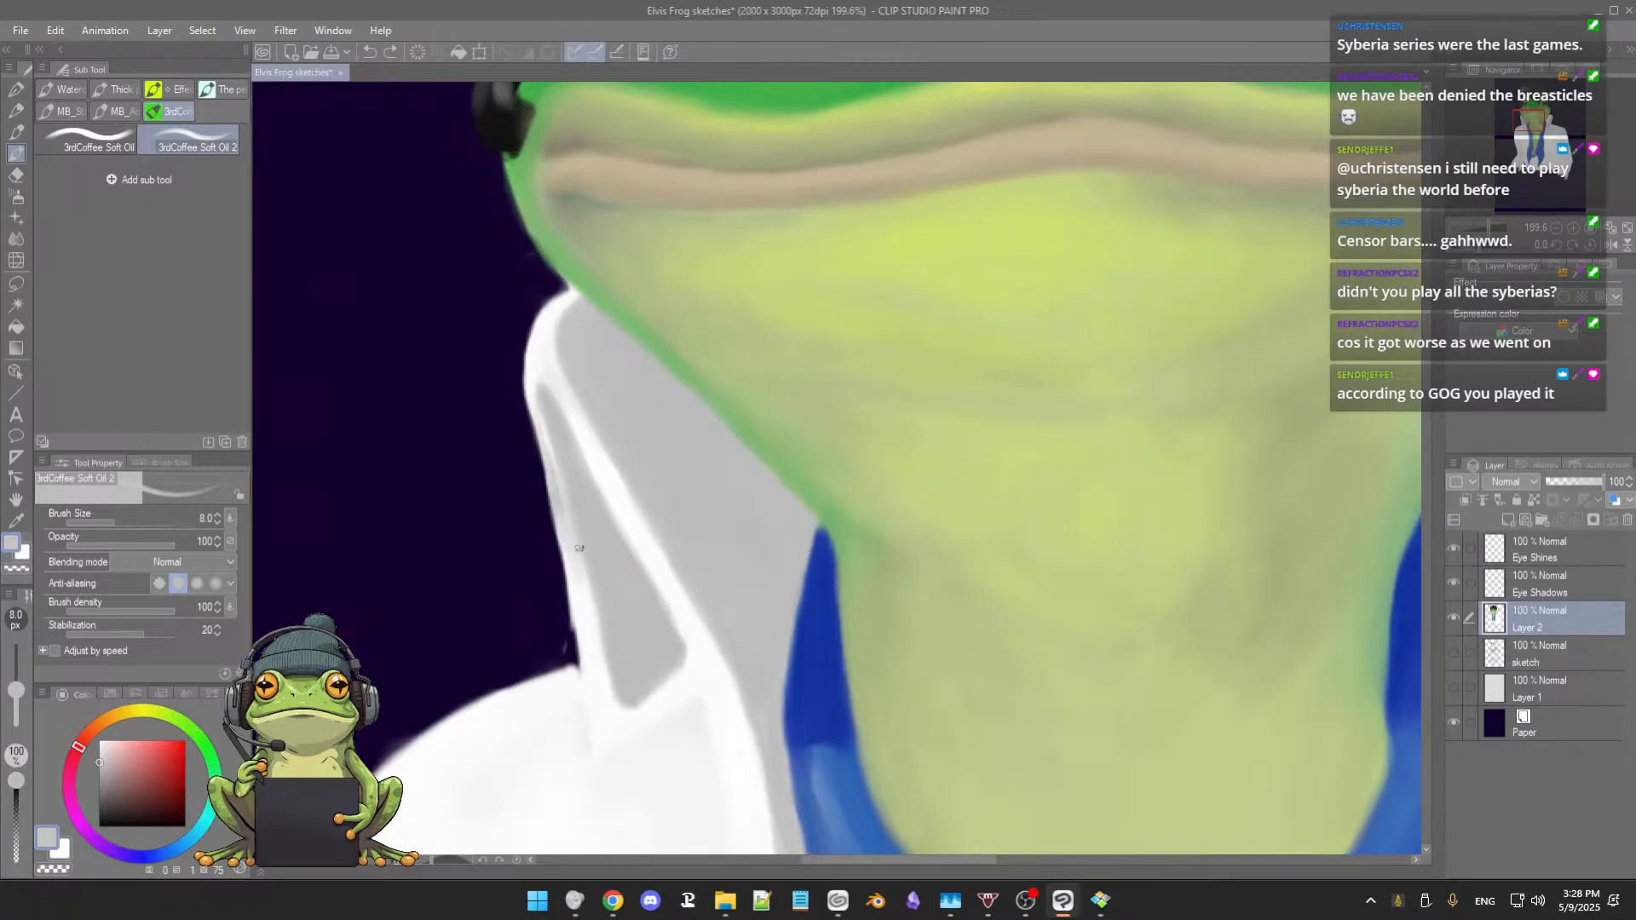
pyautogui.keyDown('alt'); pyautogui.click(533, 369); pyautogui.keyUp('alt')
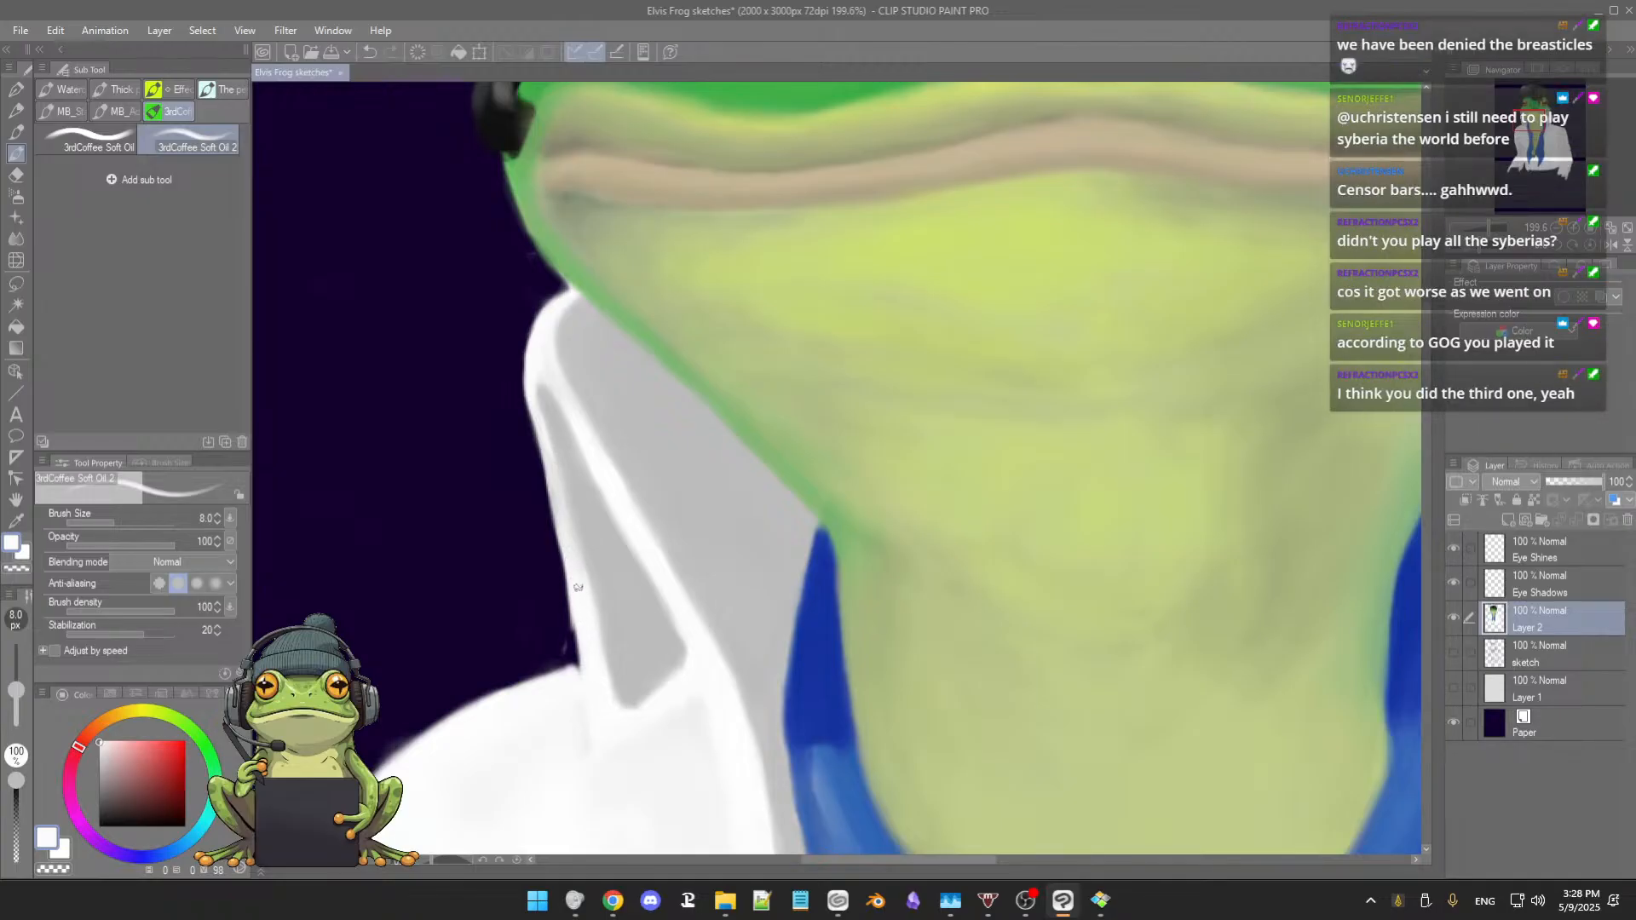
pyautogui.scroll(-3, 578, 614)
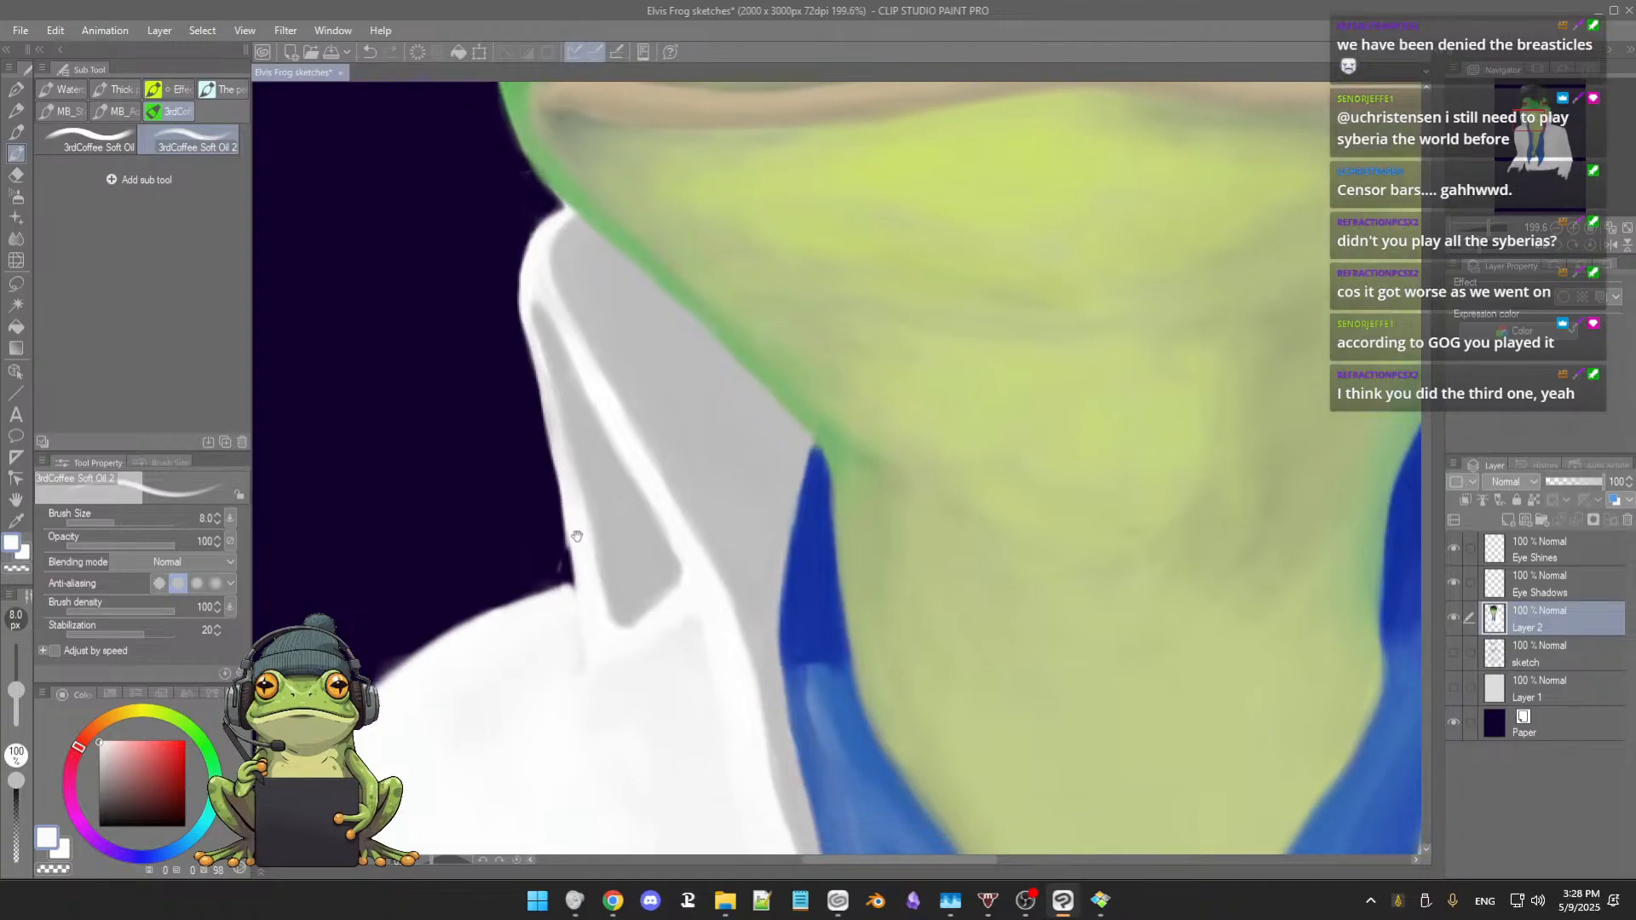
pyautogui.scroll(-3, 643, 670)
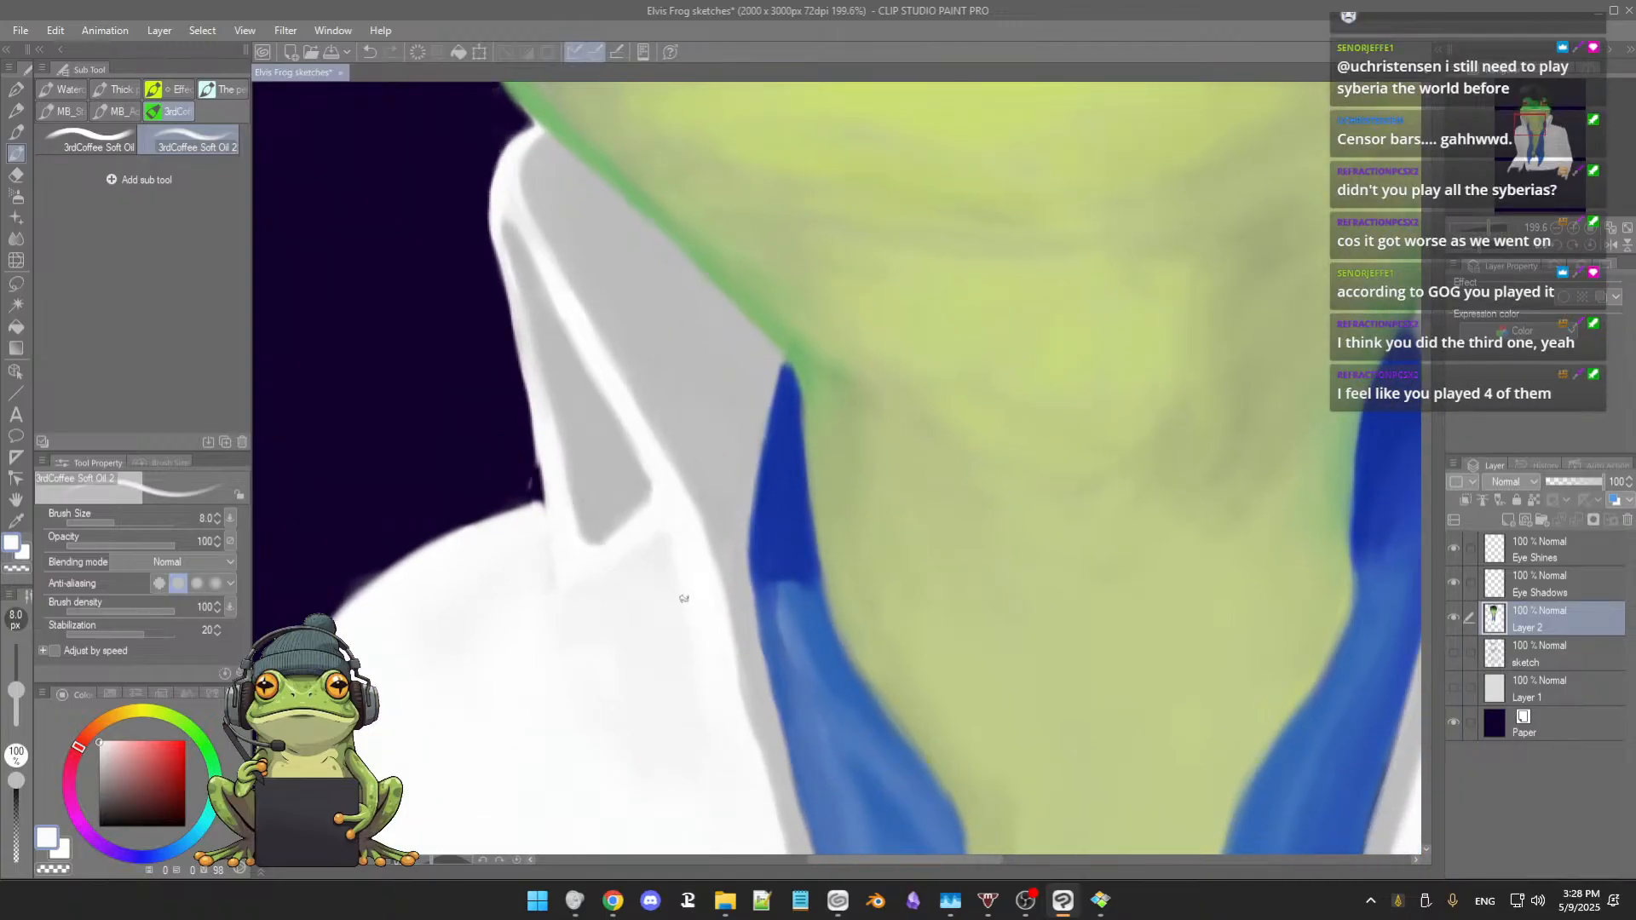
pyautogui.moveTo(846, 612); pyautogui.dragTo(794, 581)
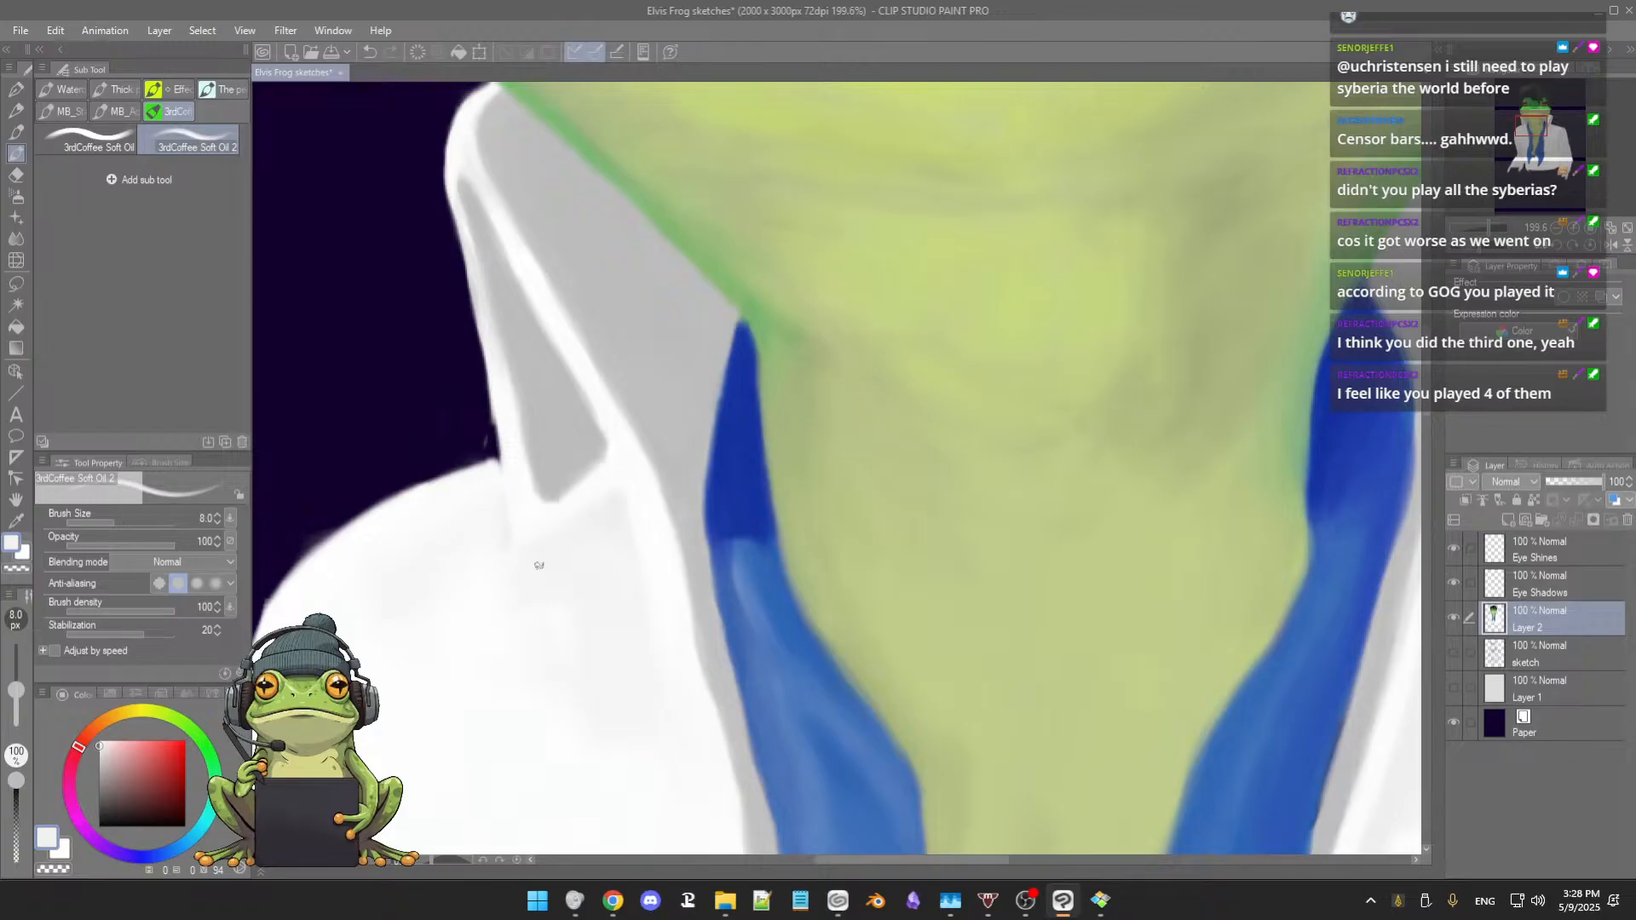
# Step: Smooth the white jacket area just below the left collar with light strokes at brush size 24.0
pyautogui.scroll(-4, 547, 593)
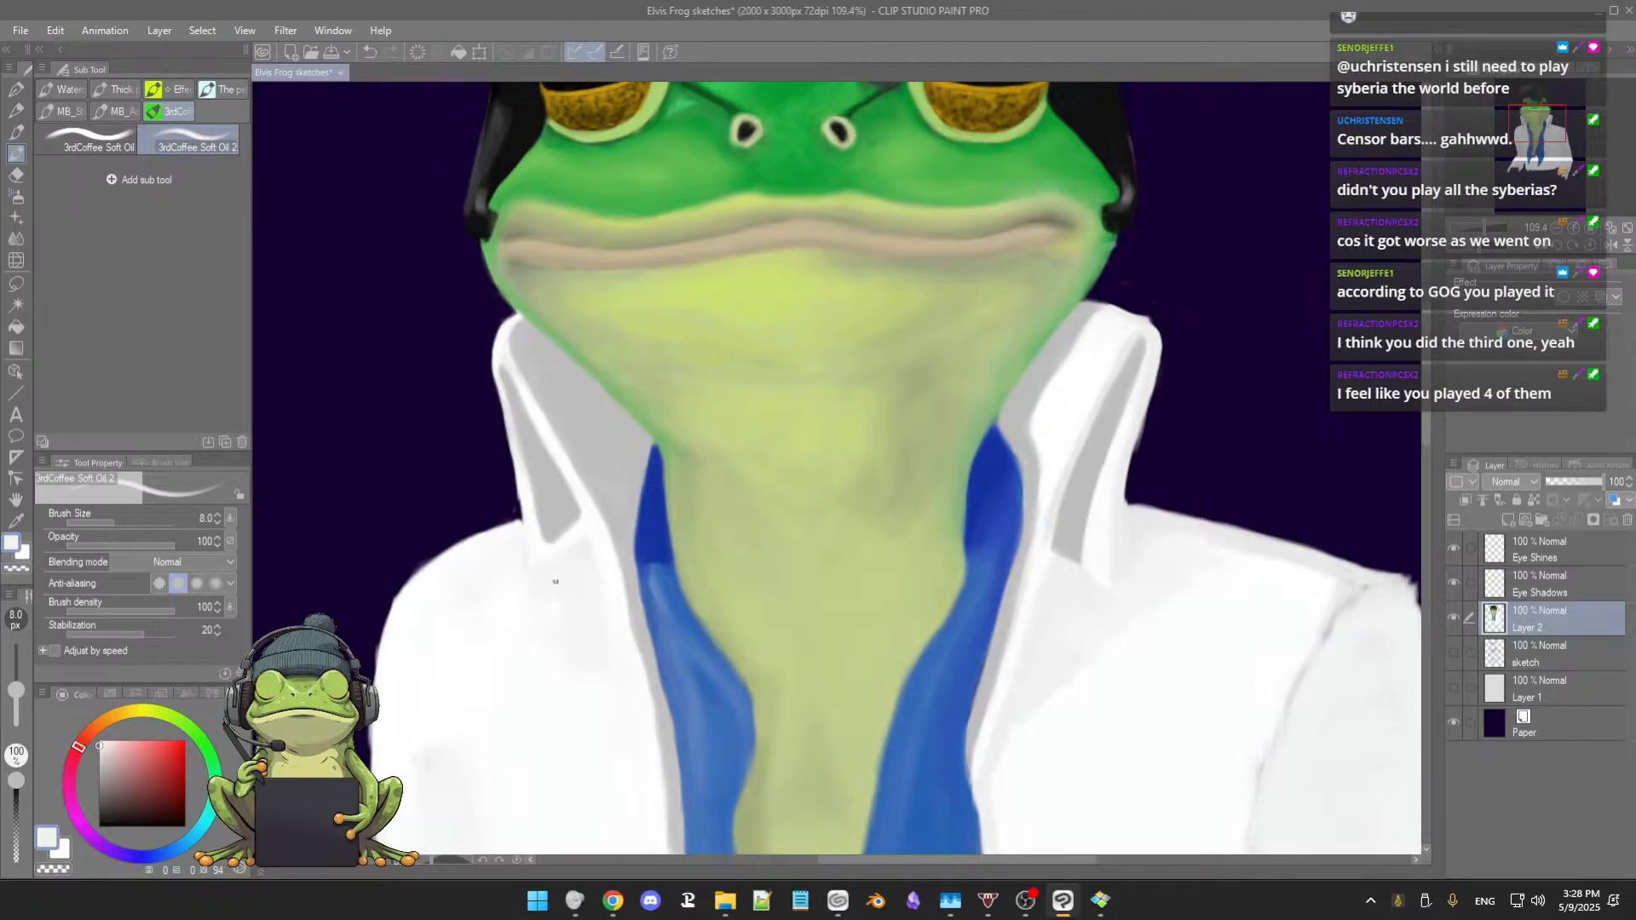
pyautogui.moveTo(544, 573); pyautogui.dragTo(554, 580)
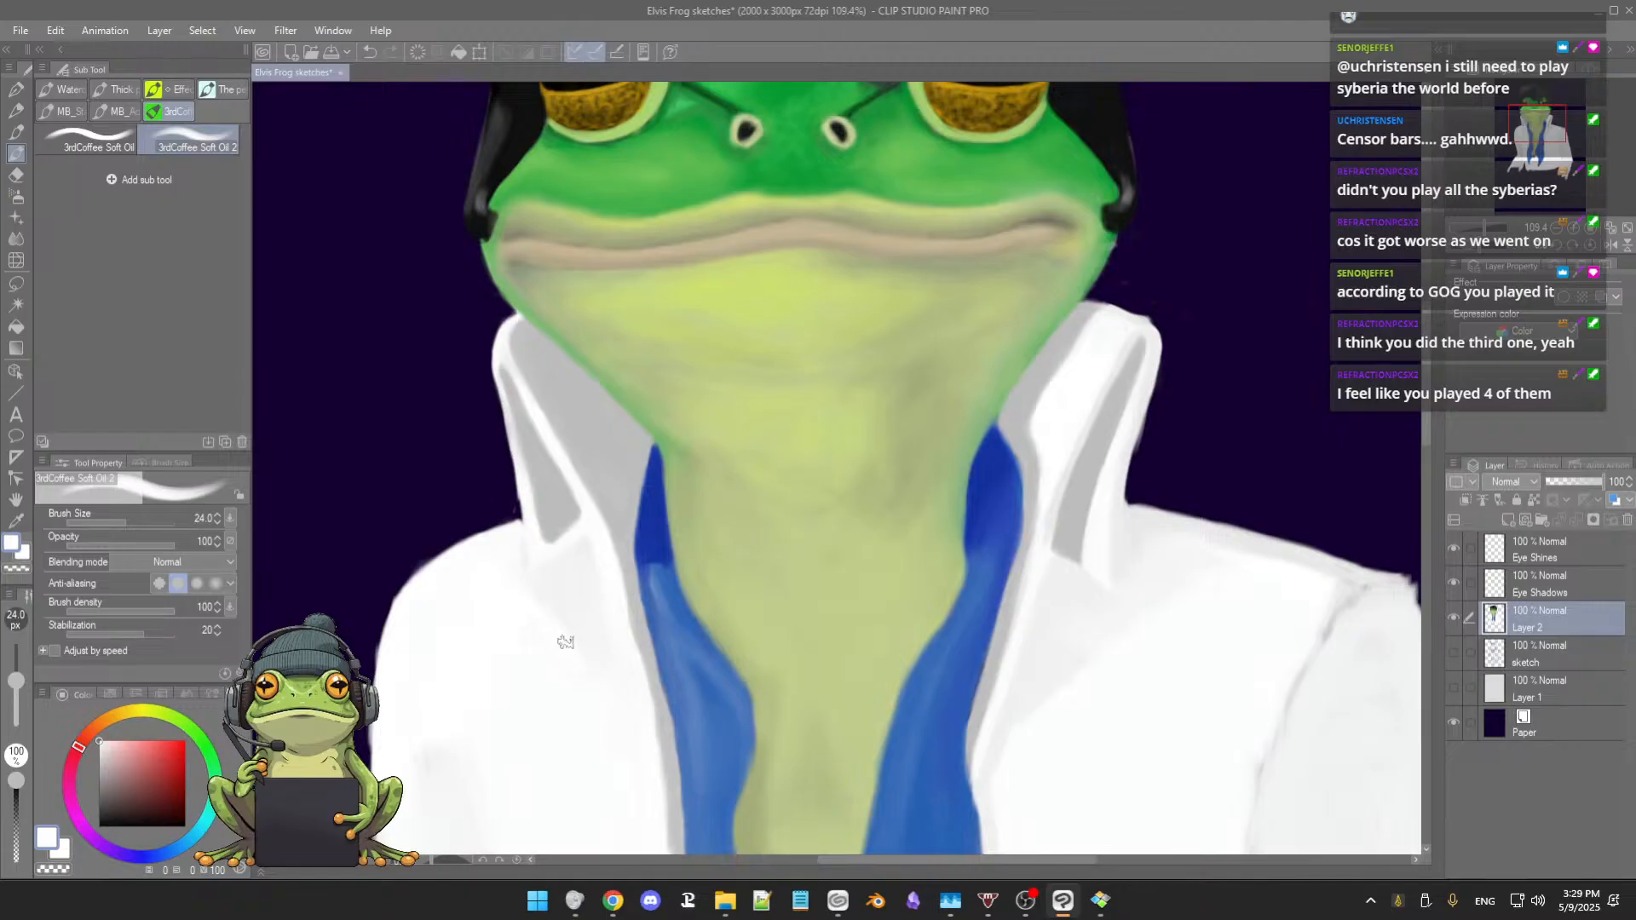
pyautogui.moveTo(585, 680); pyautogui.dragTo(584, 632)
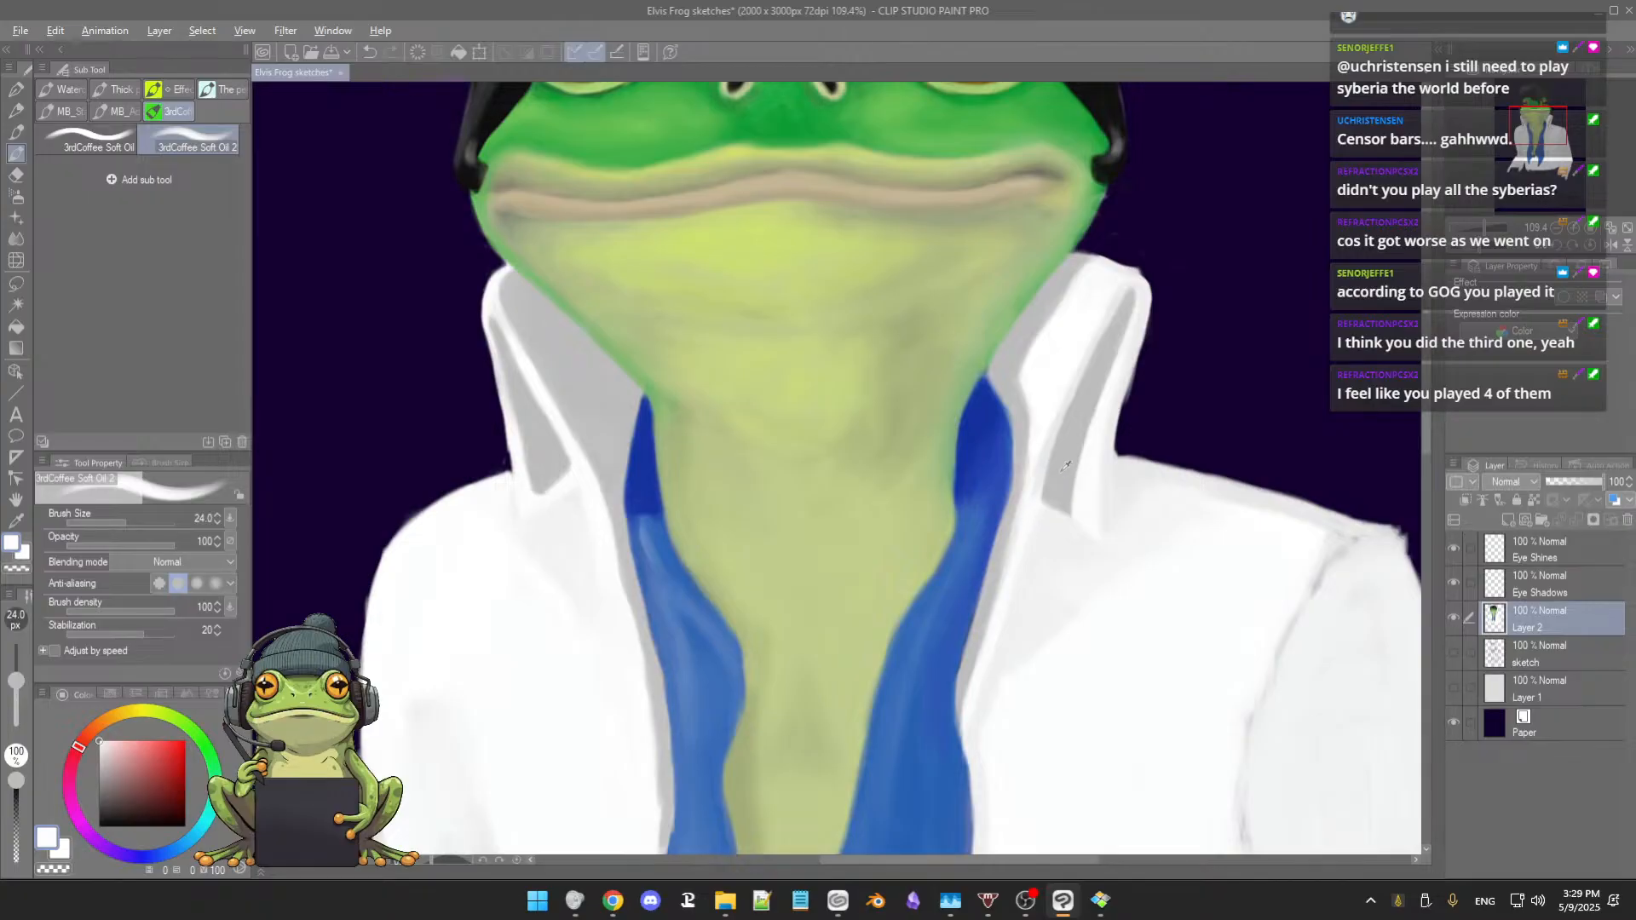
# Step: Extend and reshape the grey shadow at the left collar's lower end, alternating sampled grey and white at brush size 22.2
pyautogui.keyDown('alt'); pyautogui.click(1009, 530); pyautogui.keyUp('alt')
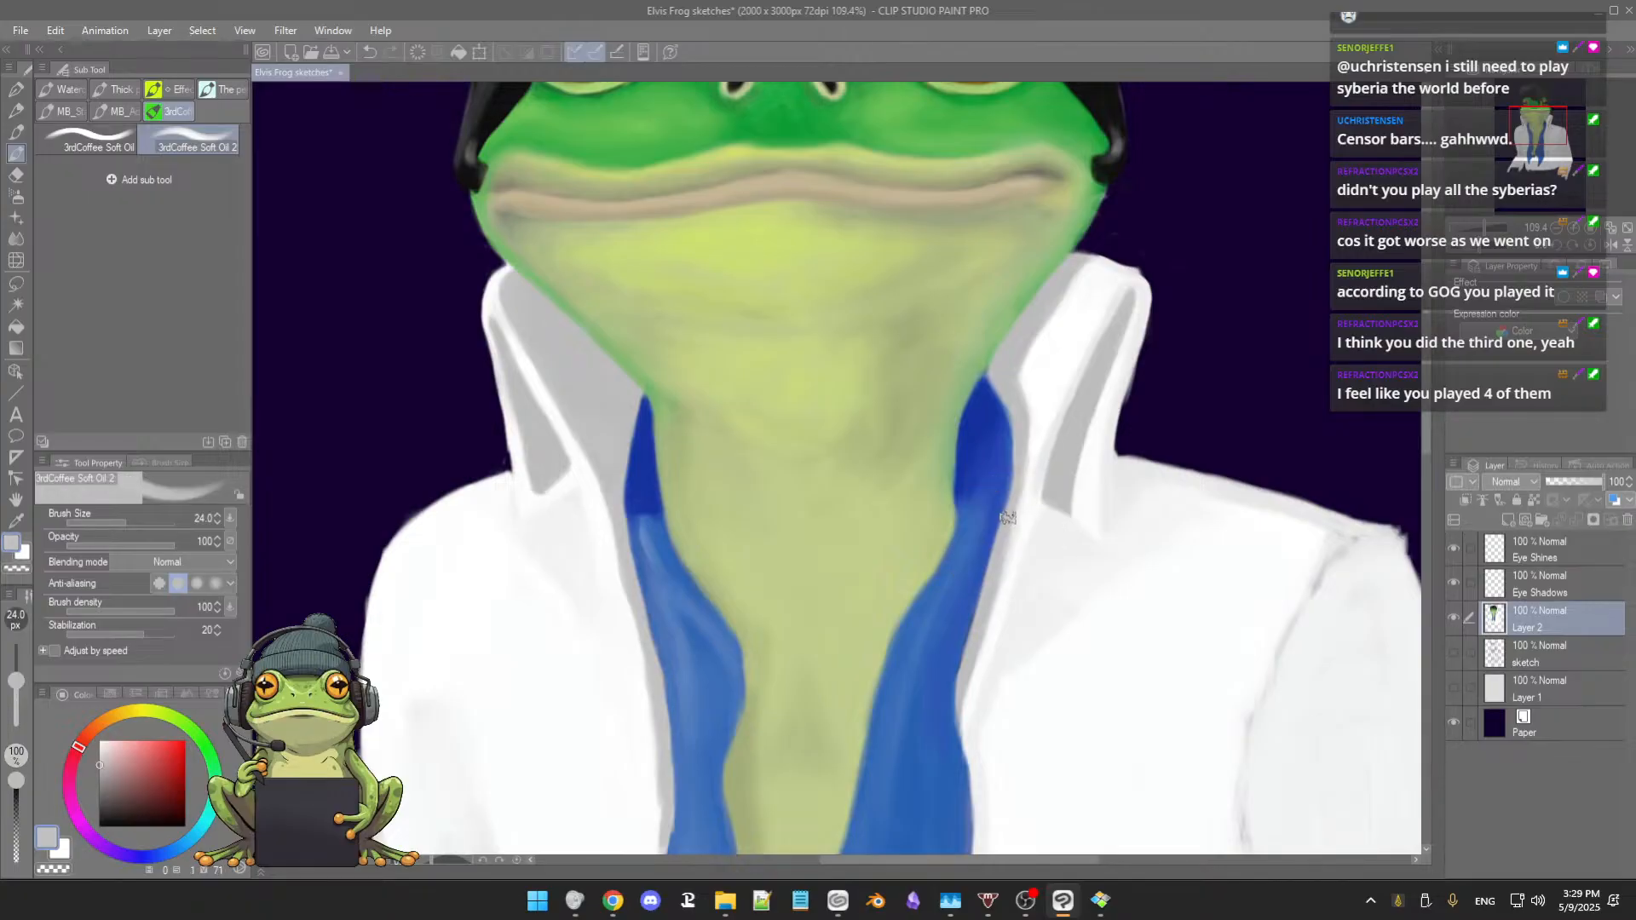
pyautogui.moveTo(570, 511); pyautogui.dragTo(550, 519)
pyautogui.press('[')
pyautogui.keyDown('alt'); pyautogui.click(561, 519); pyautogui.keyUp('alt')
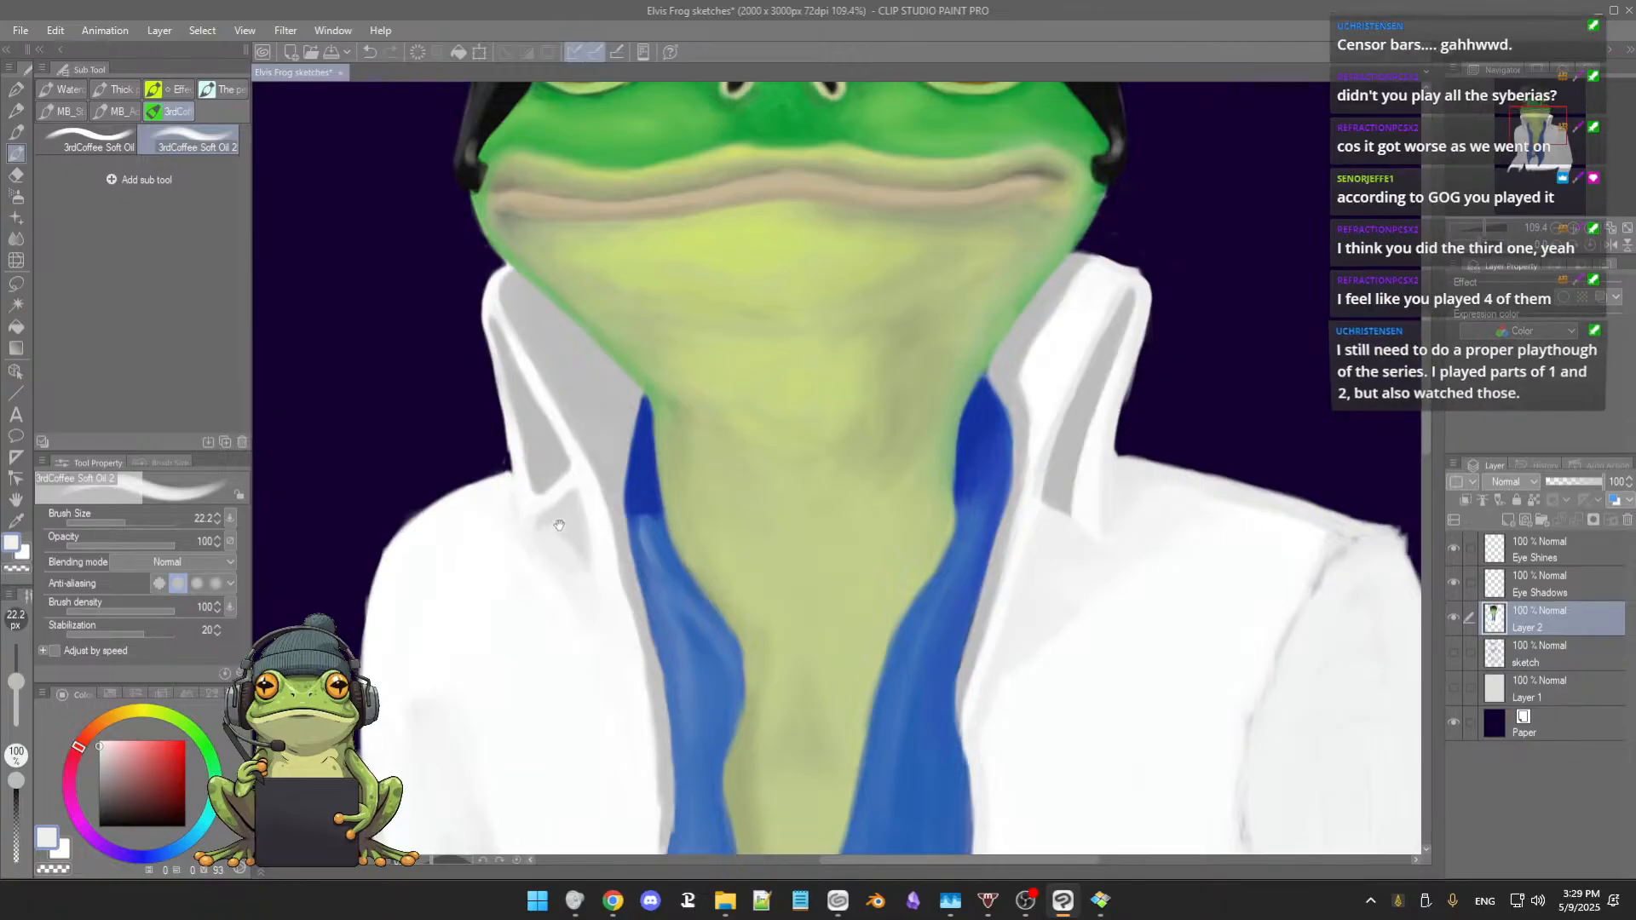
pyautogui.moveTo(557, 495)
pyautogui.mouseDown()
pyautogui.moveTo(562, 527)
pyautogui.moveTo(563, 514)
pyautogui.mouseUp()
pyautogui.keyDown('alt'); pyautogui.click(561, 500); pyautogui.keyUp('alt')
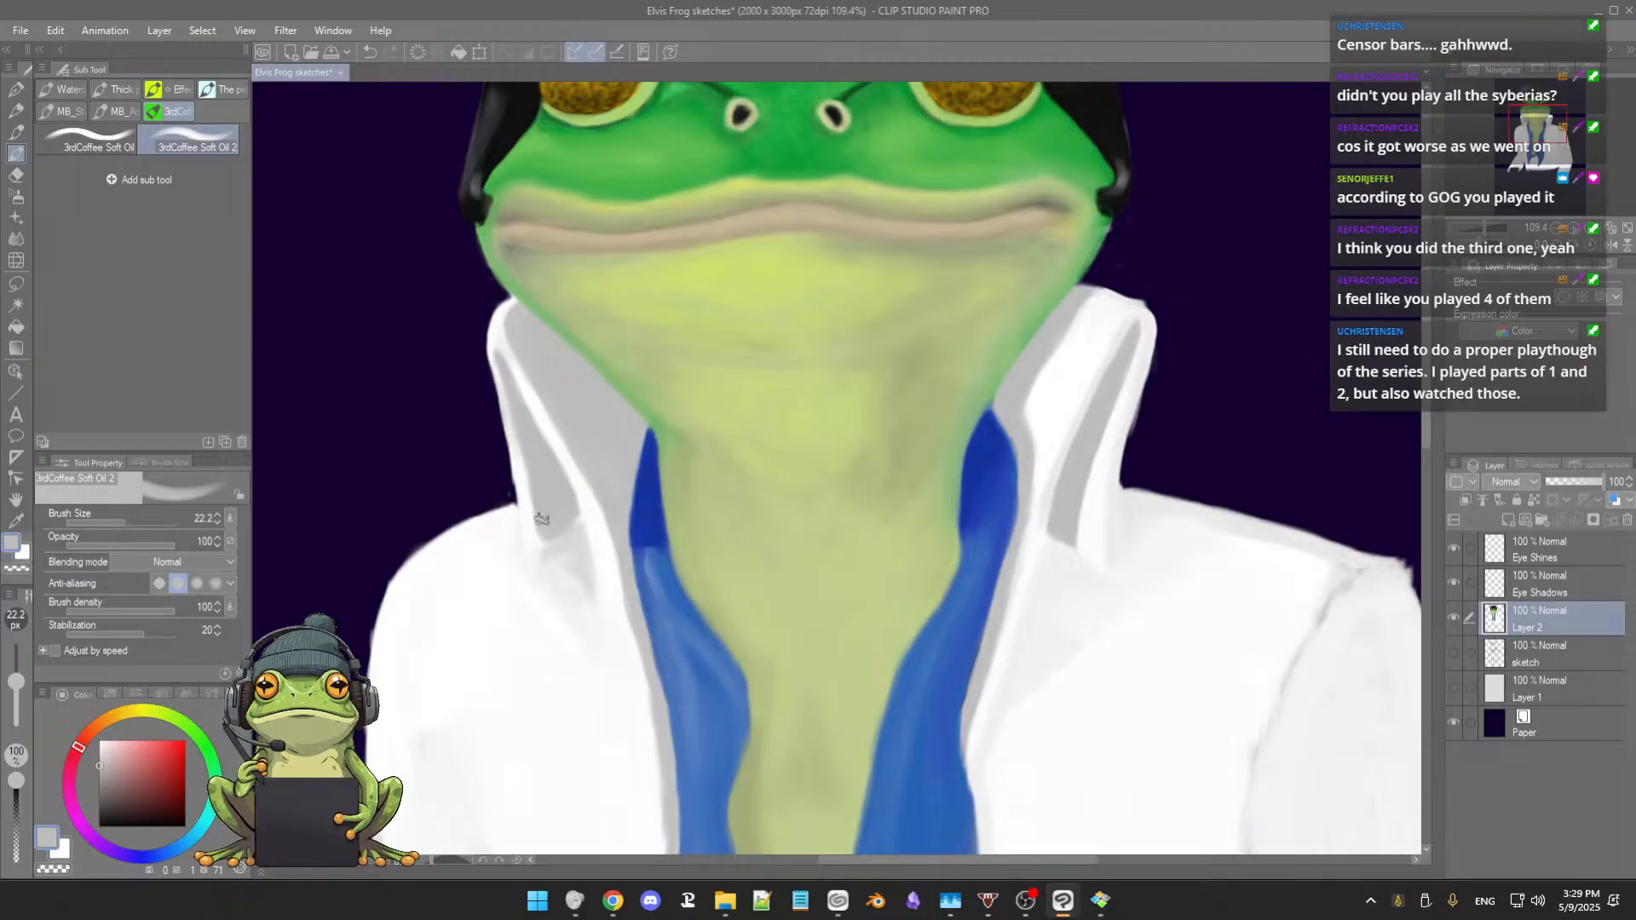
pyautogui.keyDown('alt'); pyautogui.click(525, 564); pyautogui.keyUp('alt')
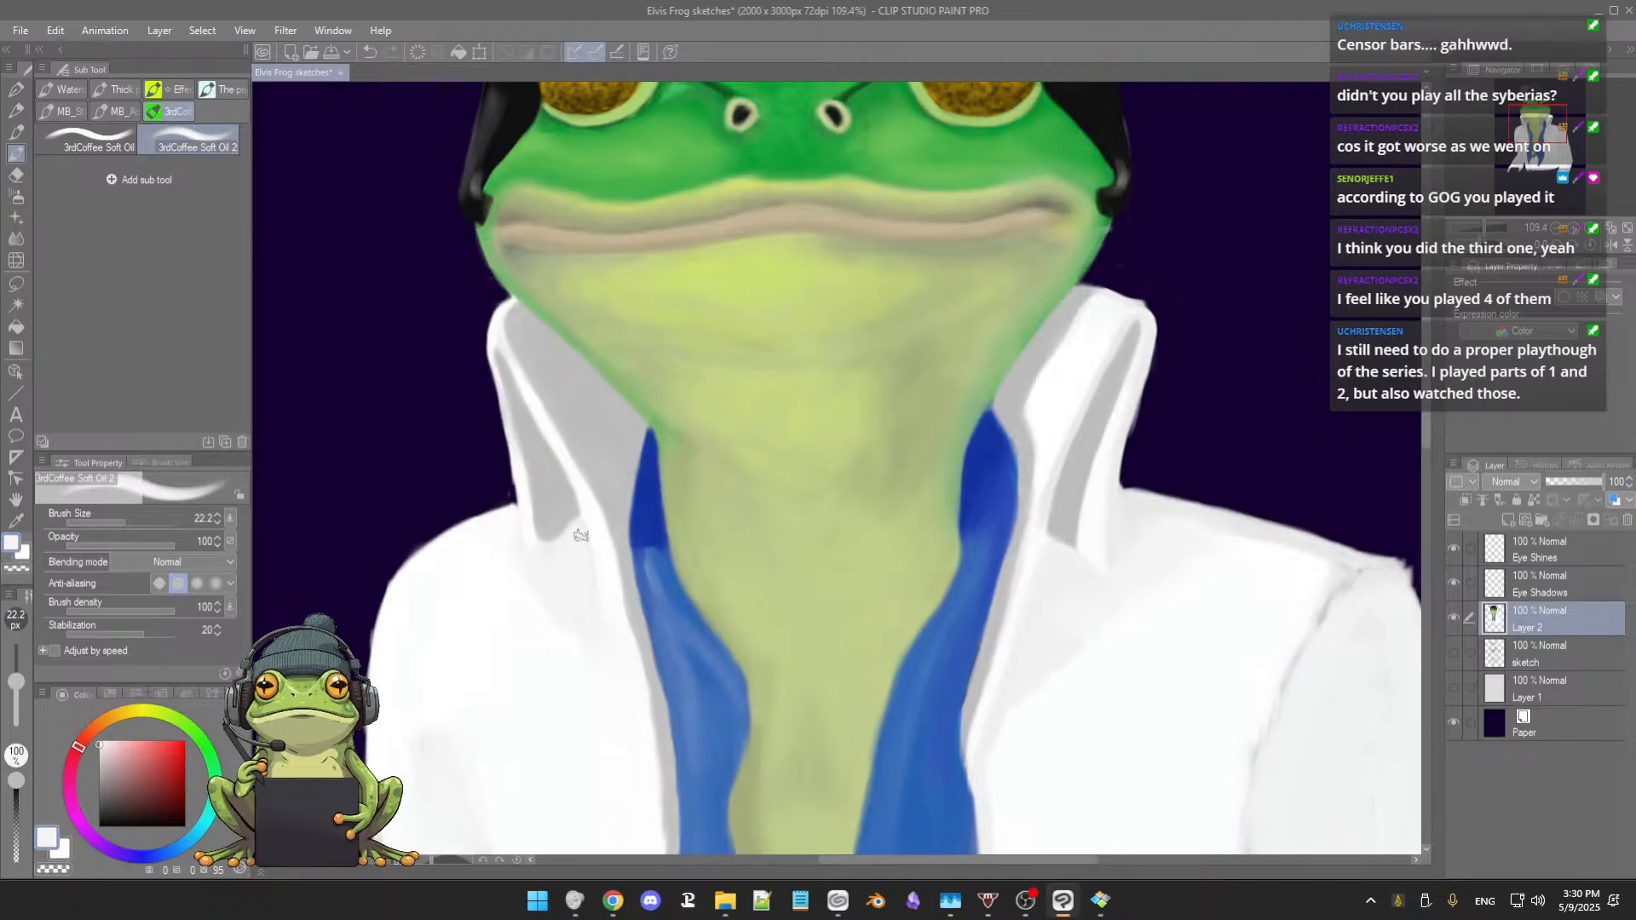
pyautogui.keyDown('alt'); pyautogui.click(550, 501); pyautogui.keyUp('alt')
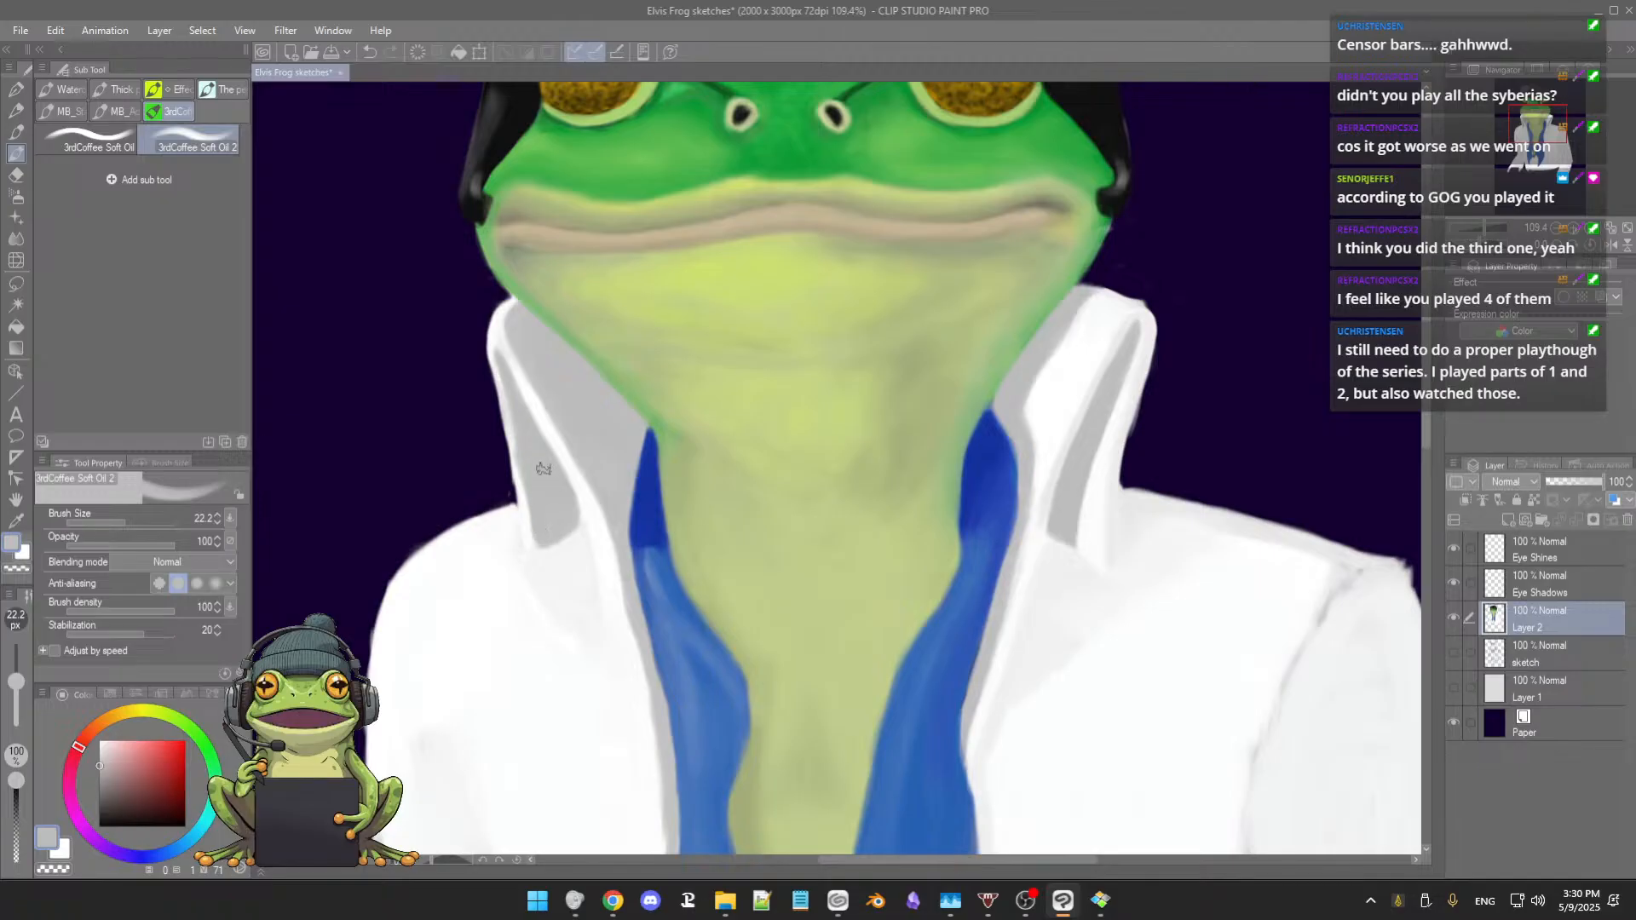
# Step: Refine the white rim beside the left collar's lower grey shadow with sampled tones, reducing the brush size to 12.0
pyautogui.scroll(2, 522, 450)
pyautogui.scroll(1, 549, 460)
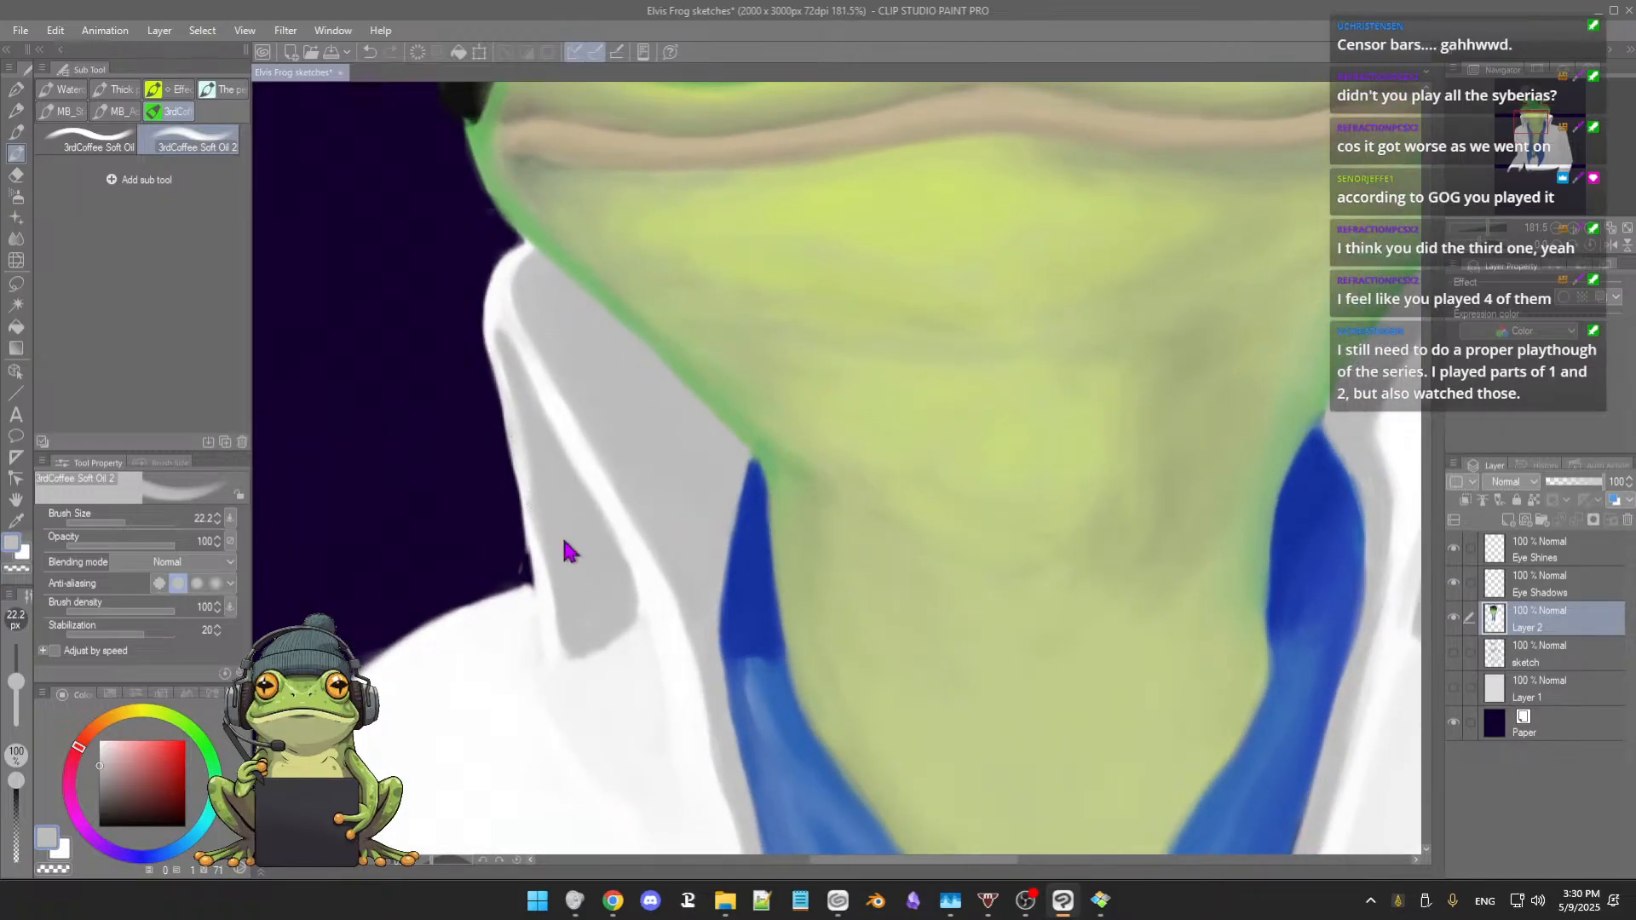
pyautogui.press('[')
pyautogui.press('[')
pyautogui.keyDown('alt'); pyautogui.click(537, 542); pyautogui.keyUp('alt')
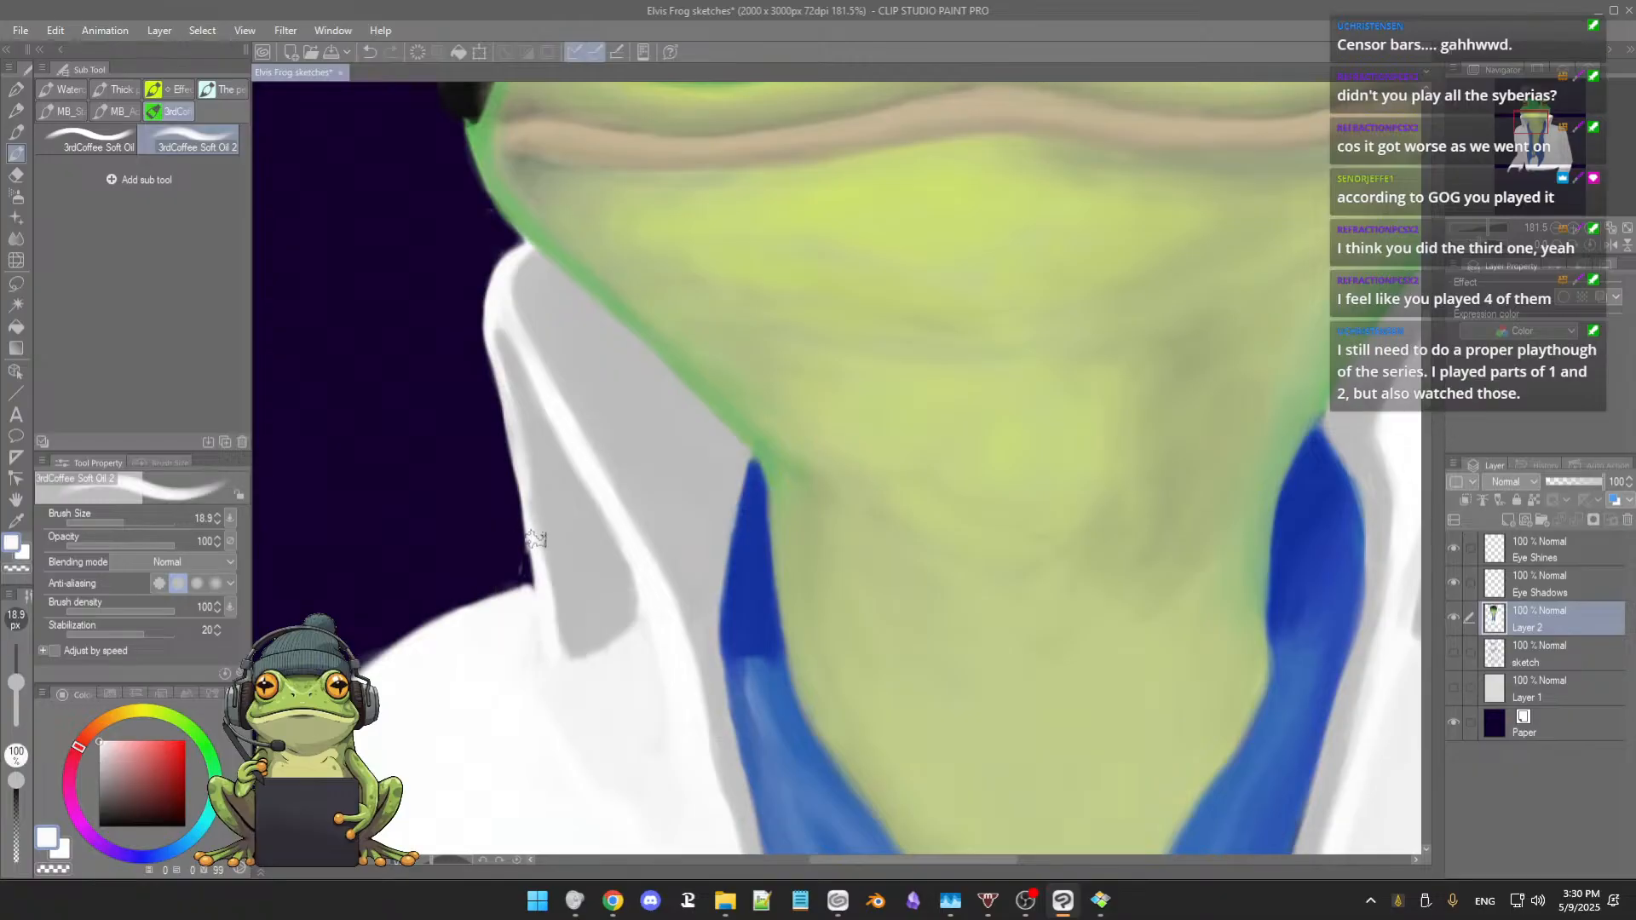
pyautogui.press('[')
pyautogui.press('[')
pyautogui.press('[')
pyautogui.press('[')
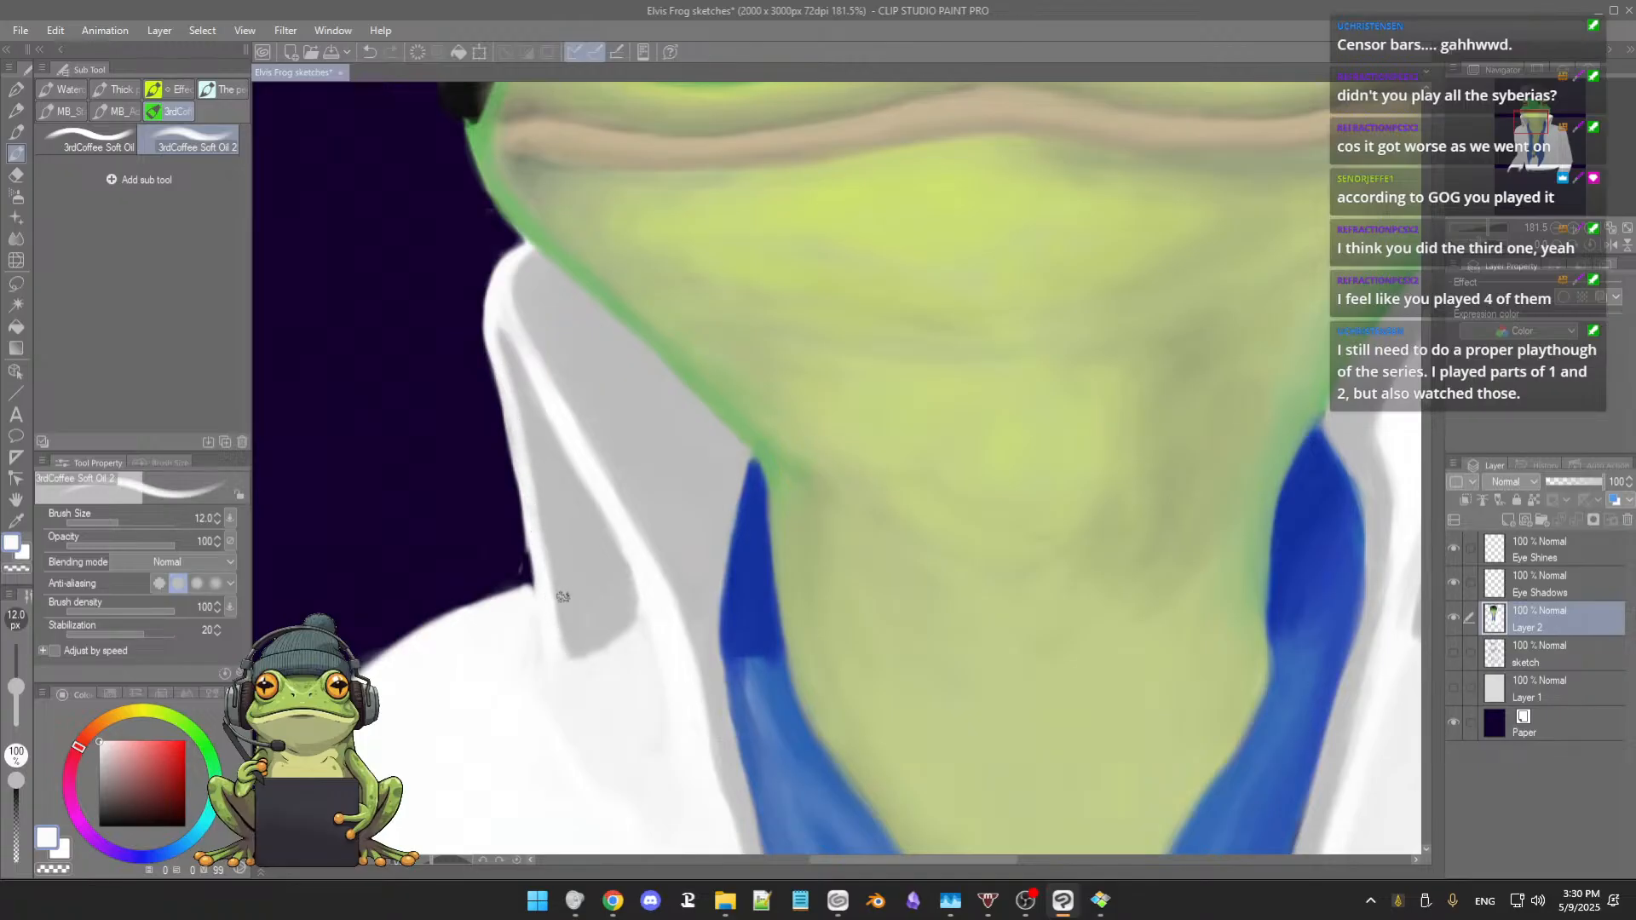
pyautogui.keyDown('alt'); pyautogui.click(559, 566); pyautogui.keyUp('alt')
pyautogui.keyDown('alt'); pyautogui.click(547, 551); pyautogui.keyUp('alt')
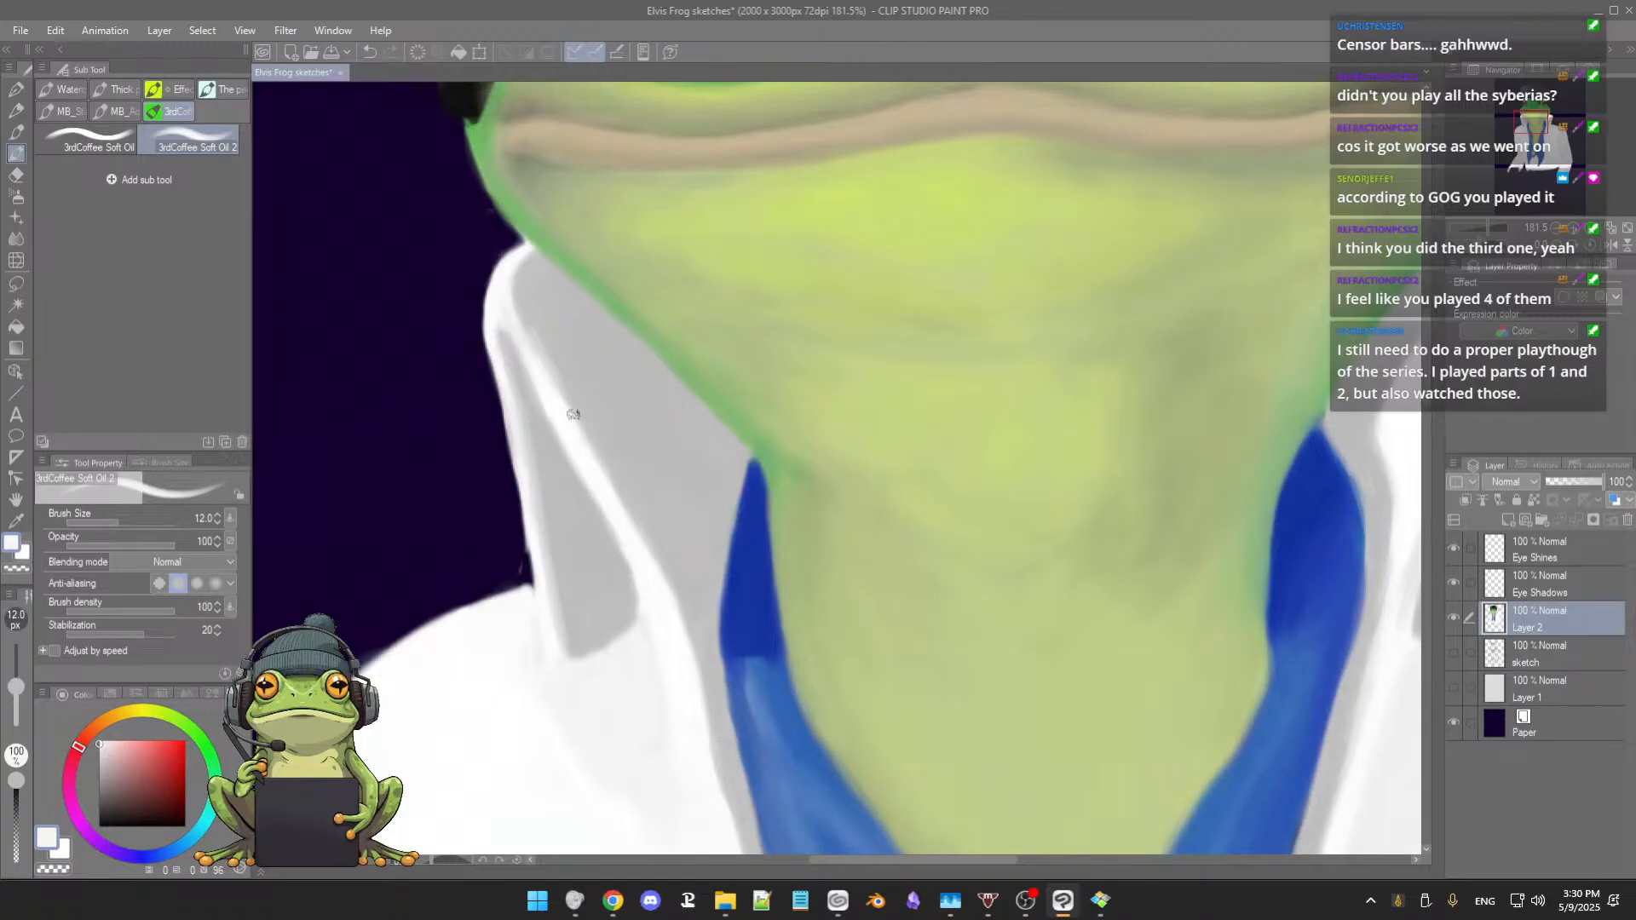
# Step: Blend the white fold line into the grey inner side of the left collar with sampled greys at brush size 12.0
pyautogui.keyDown('alt'); pyautogui.click(620, 496); pyautogui.keyUp('alt')
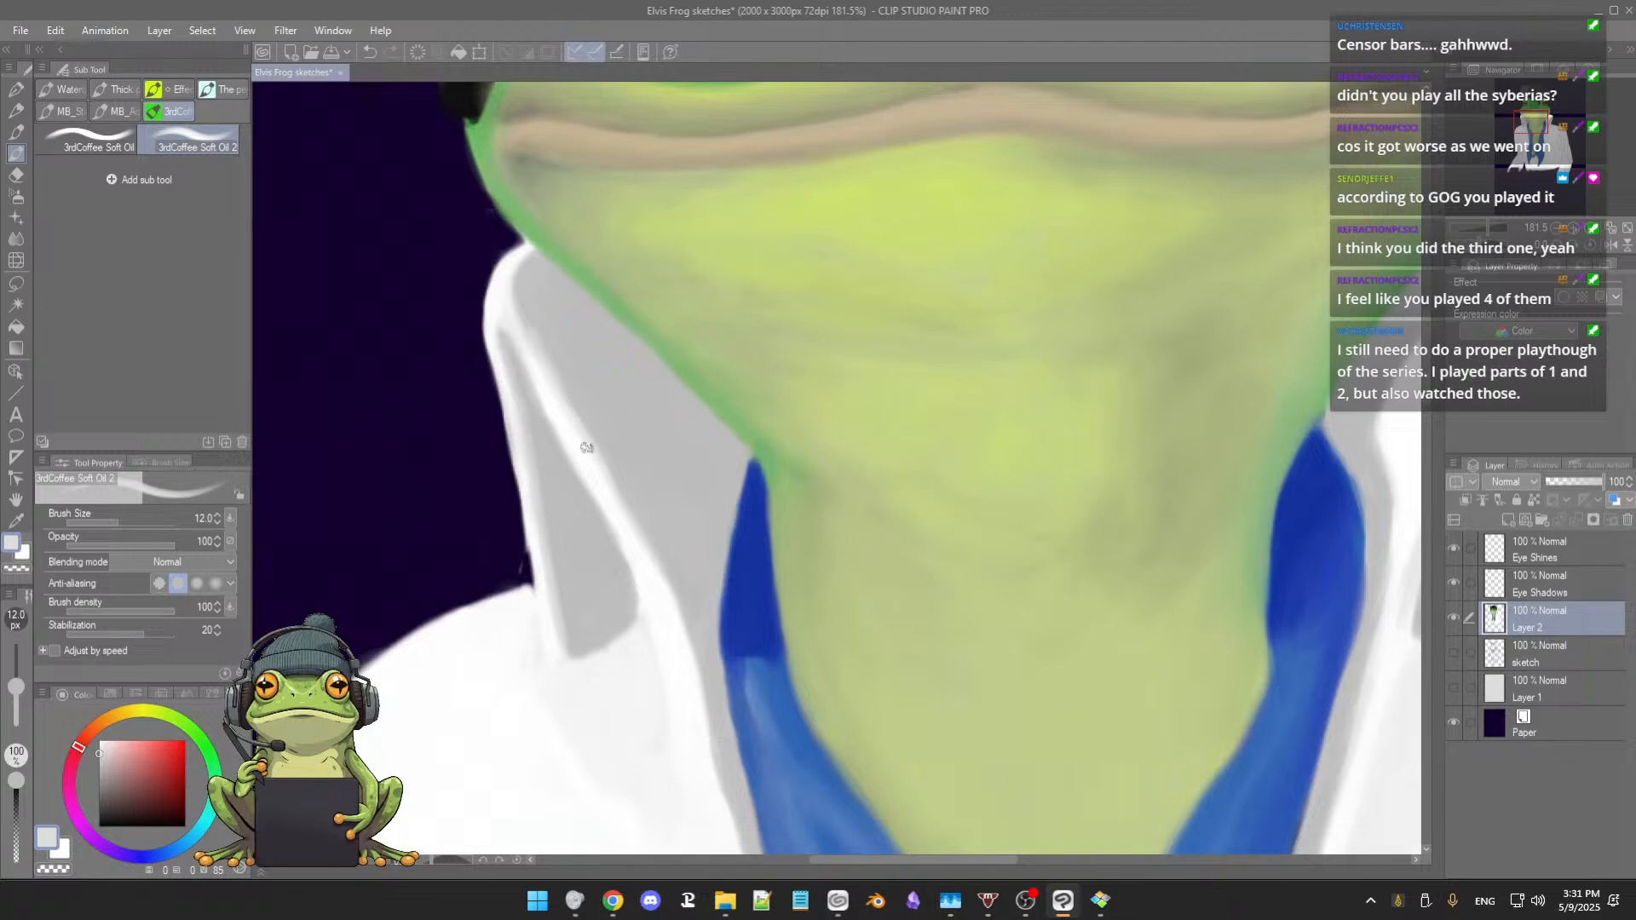
pyautogui.keyDown('alt'); pyautogui.click(569, 391); pyautogui.keyUp('alt')
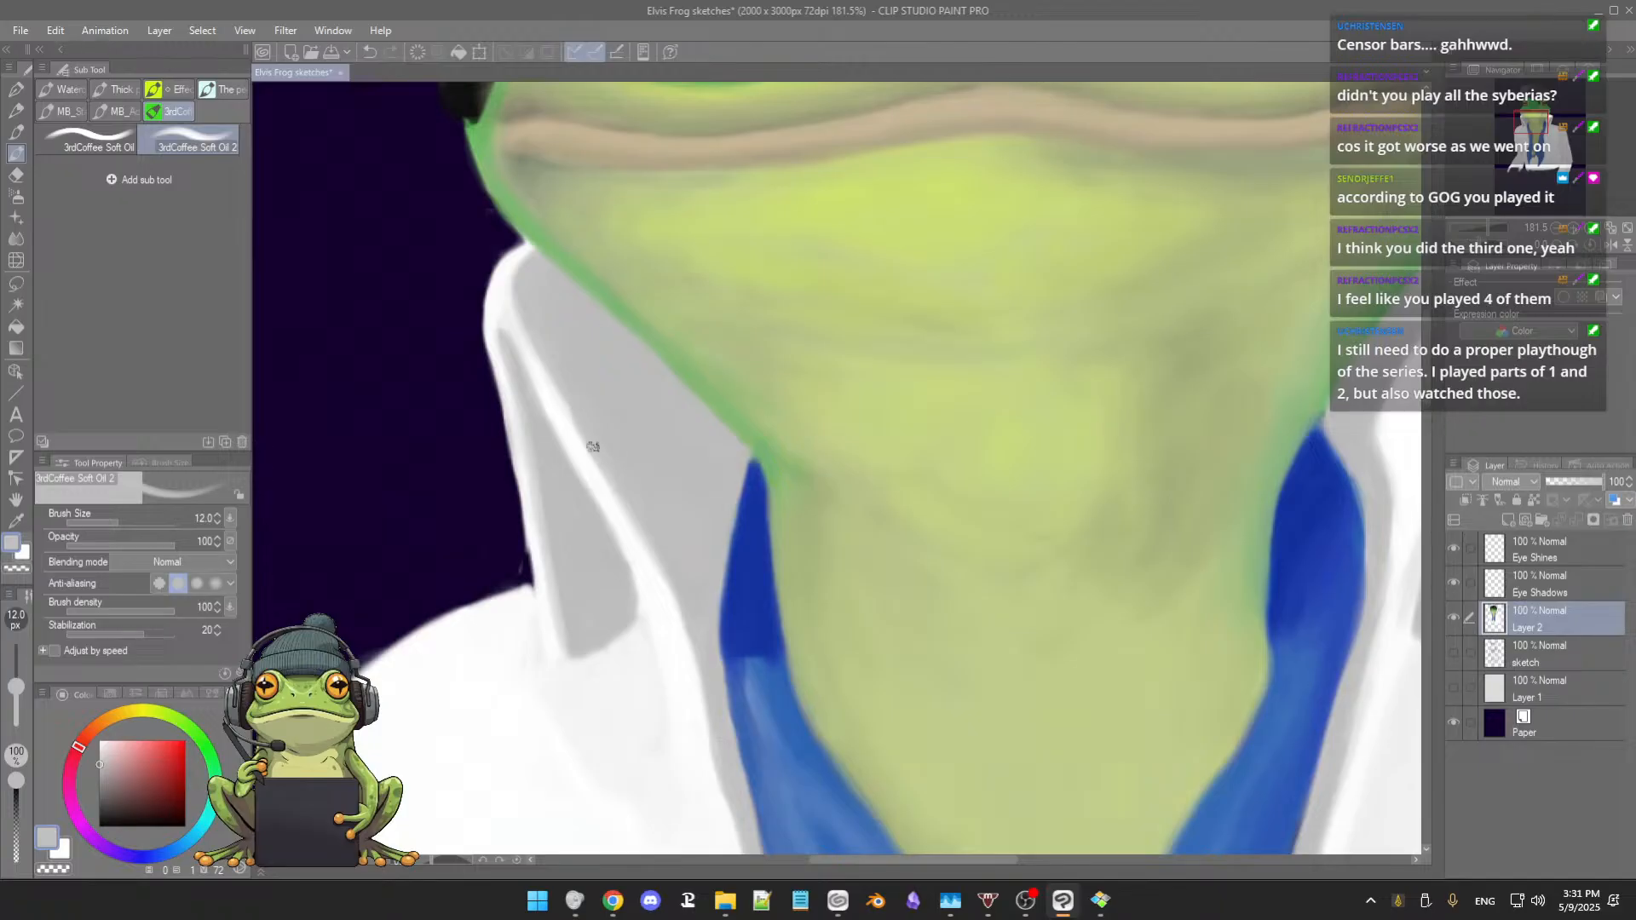
pyautogui.keyDown('alt'); pyautogui.click(562, 398); pyautogui.keyUp('alt')
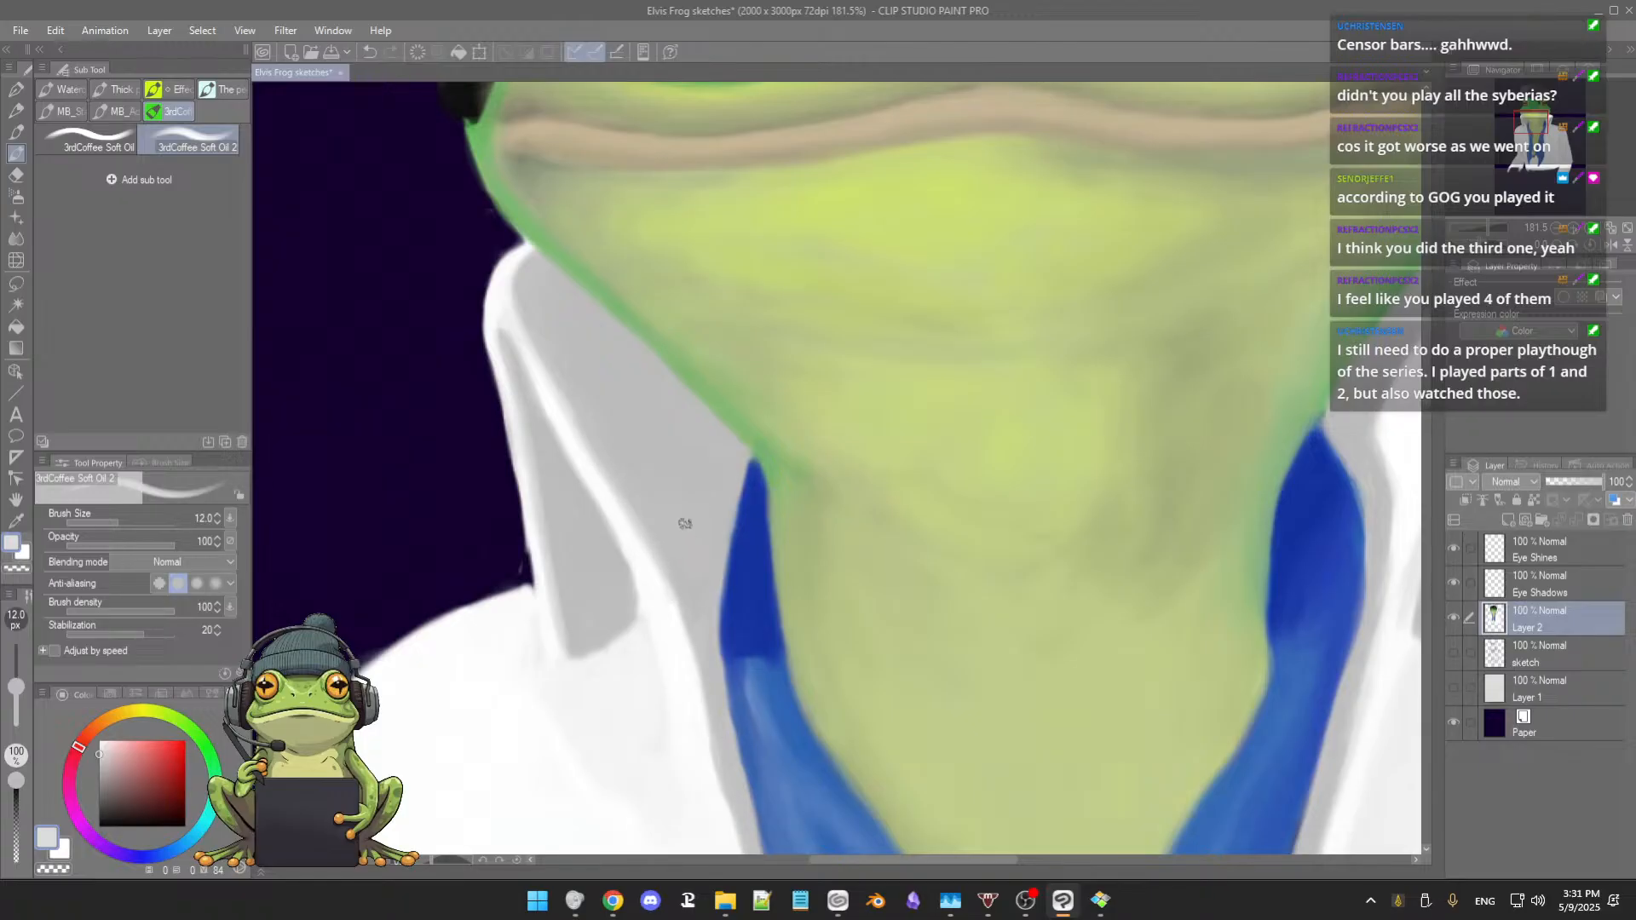
pyautogui.scroll(-4, 686, 523)
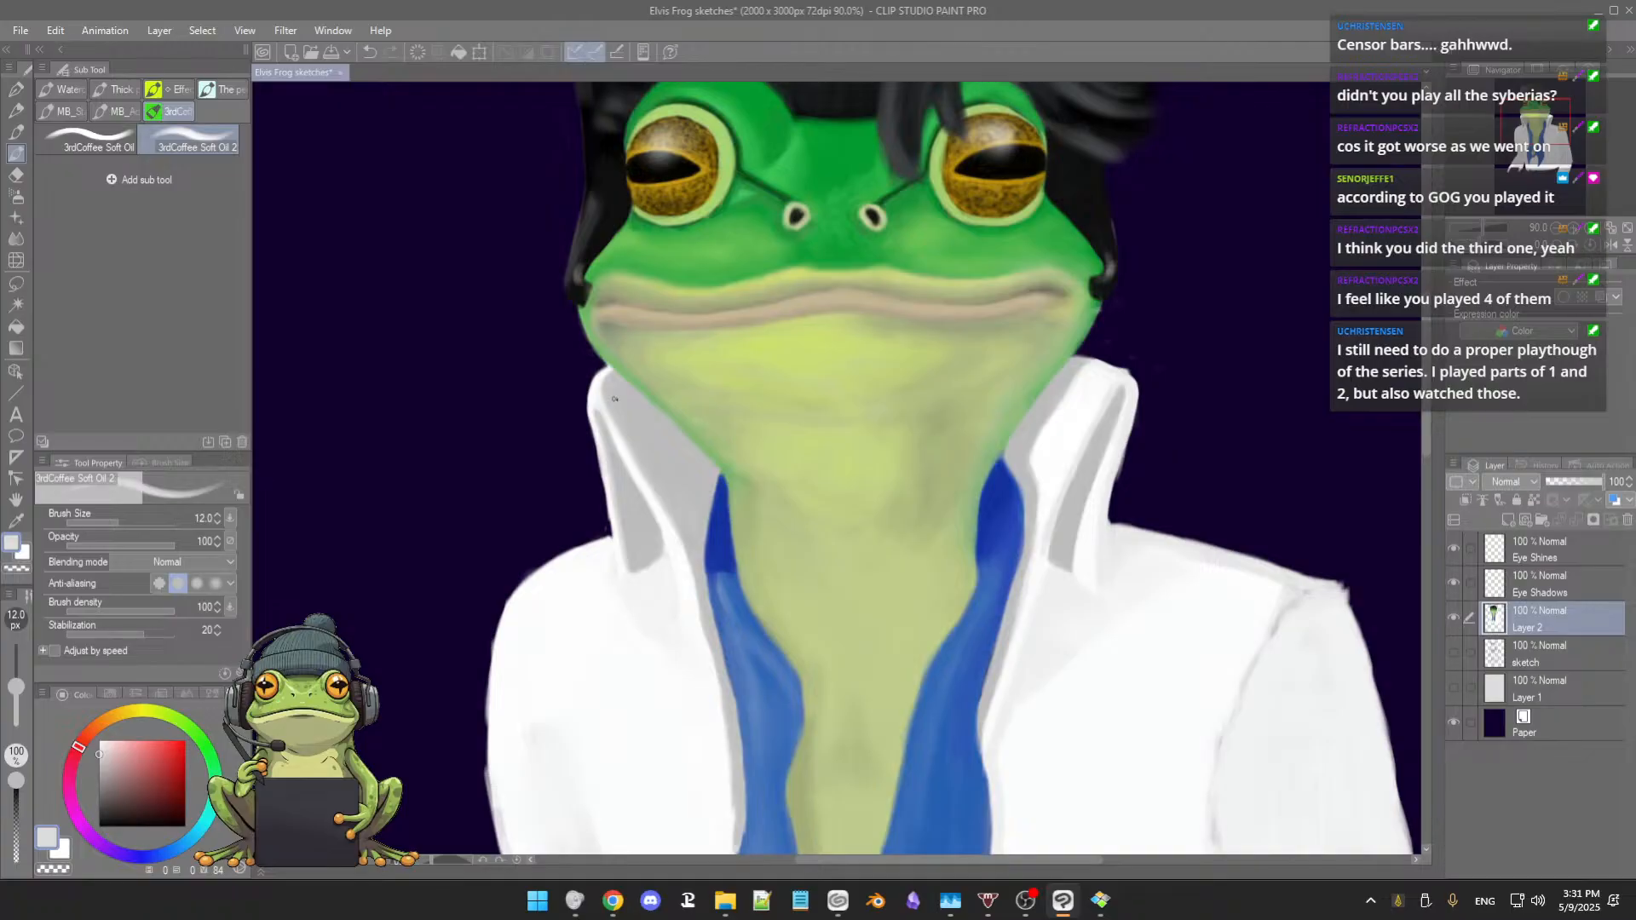
pyautogui.scroll(3, 612, 407)
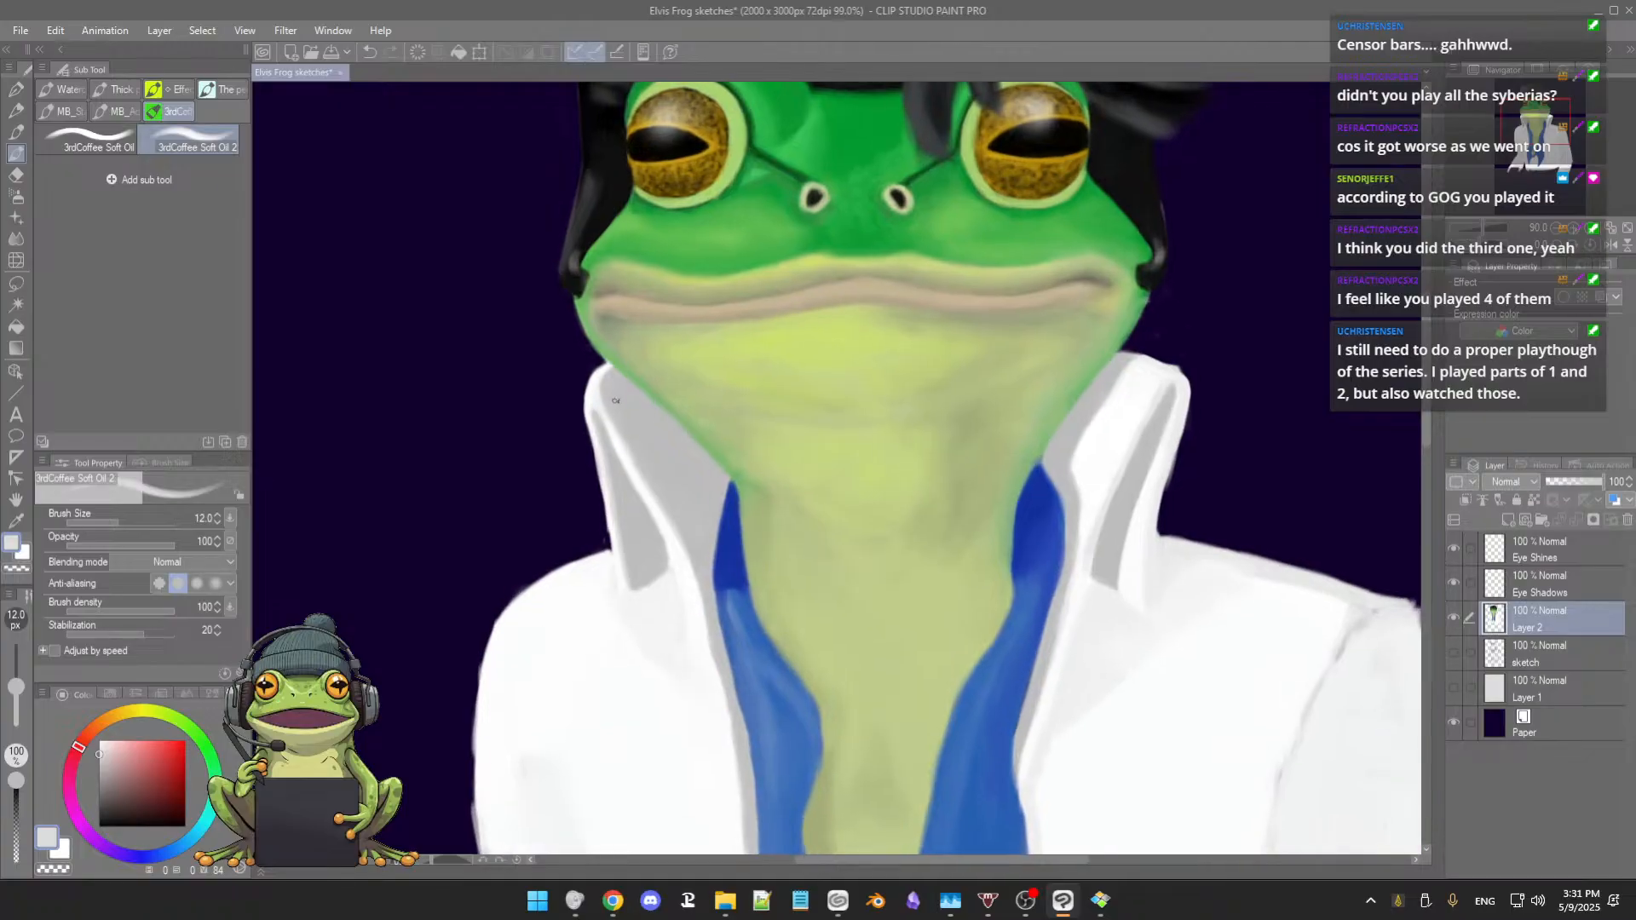
pyautogui.scroll(1, 609, 456)
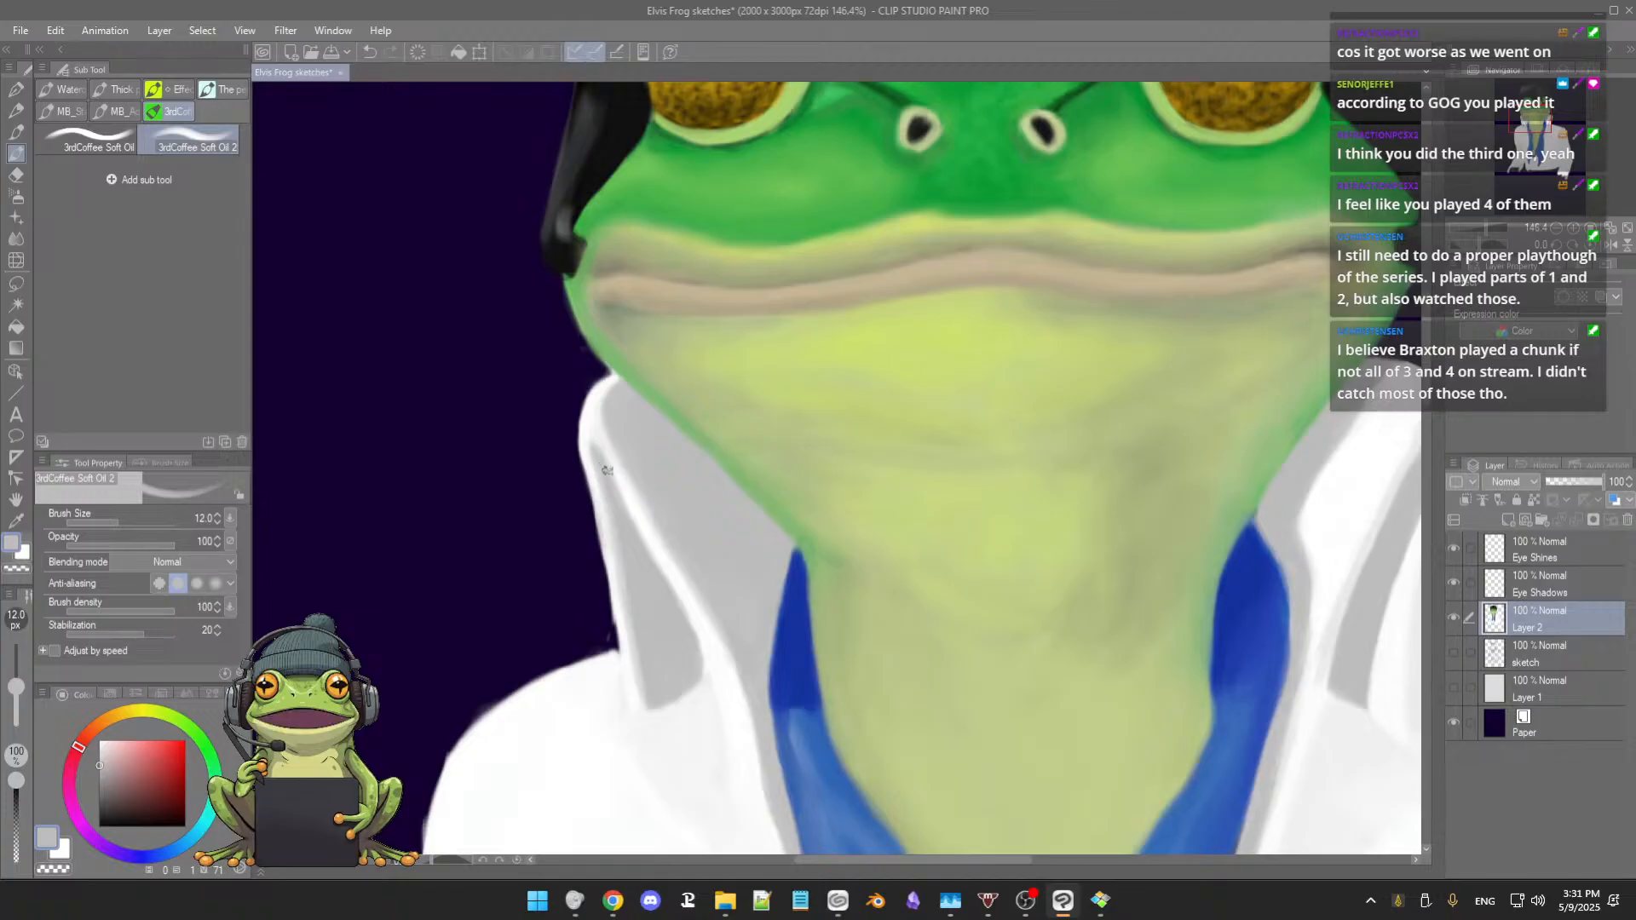
# Step: Shade and soften the top of the left collar's fold with sampled grey and white tones at brush size 12.0
pyautogui.keyDown('alt'); pyautogui.click(602, 467); pyautogui.keyUp('alt')
pyautogui.moveTo(598, 456); pyautogui.dragTo(611, 503)
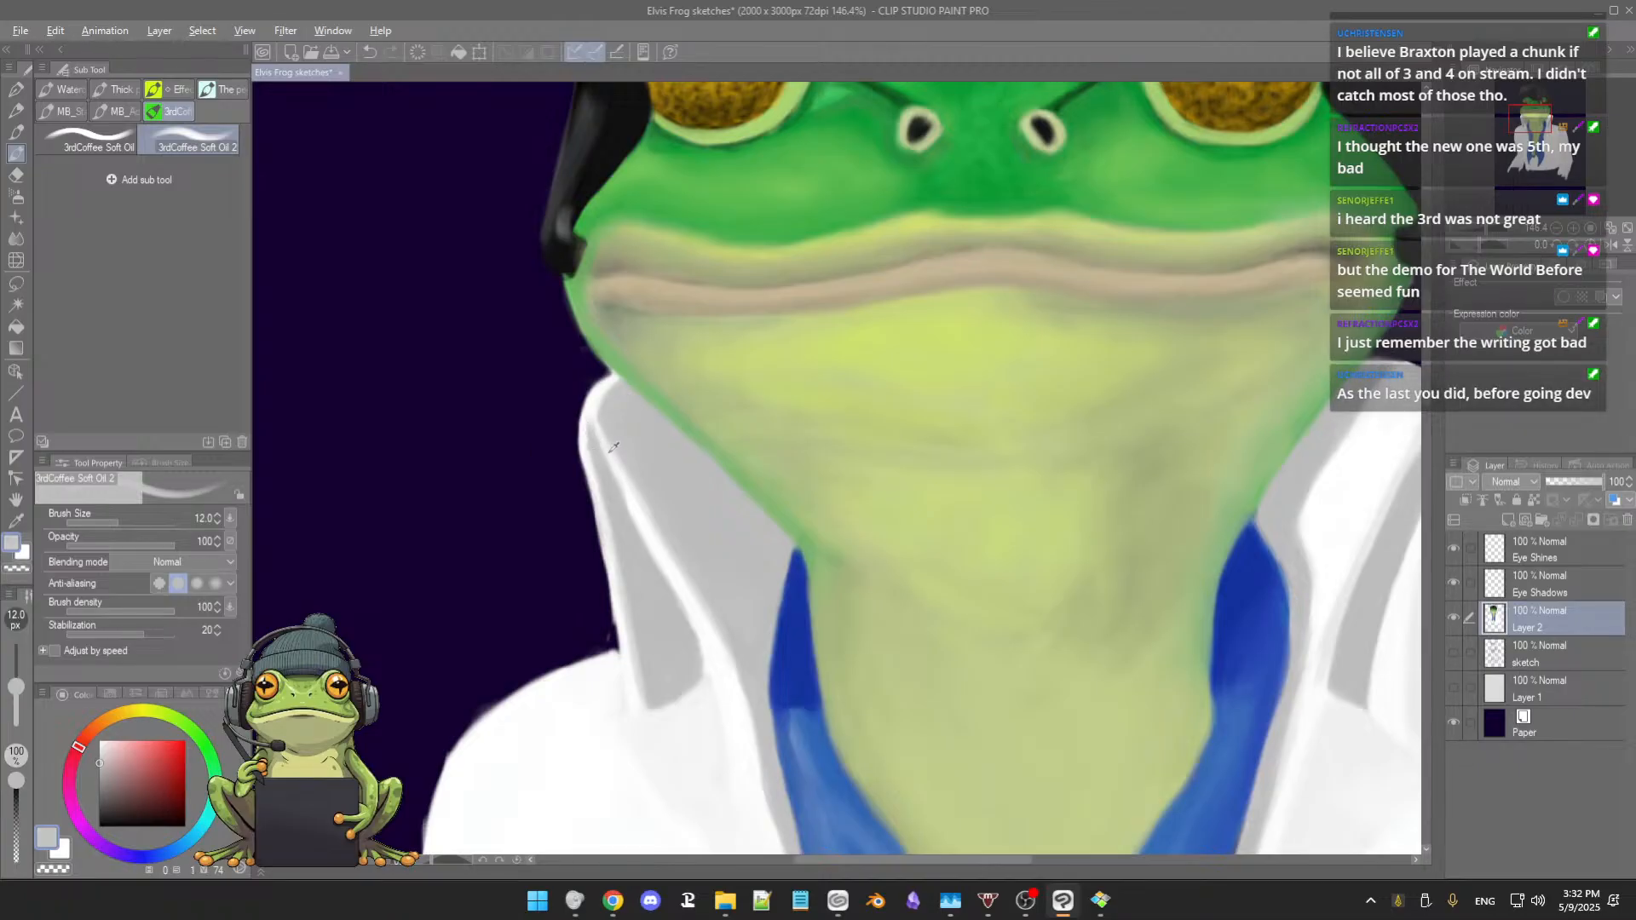
pyautogui.keyDown('alt'); pyautogui.click(610, 450); pyautogui.keyUp('alt')
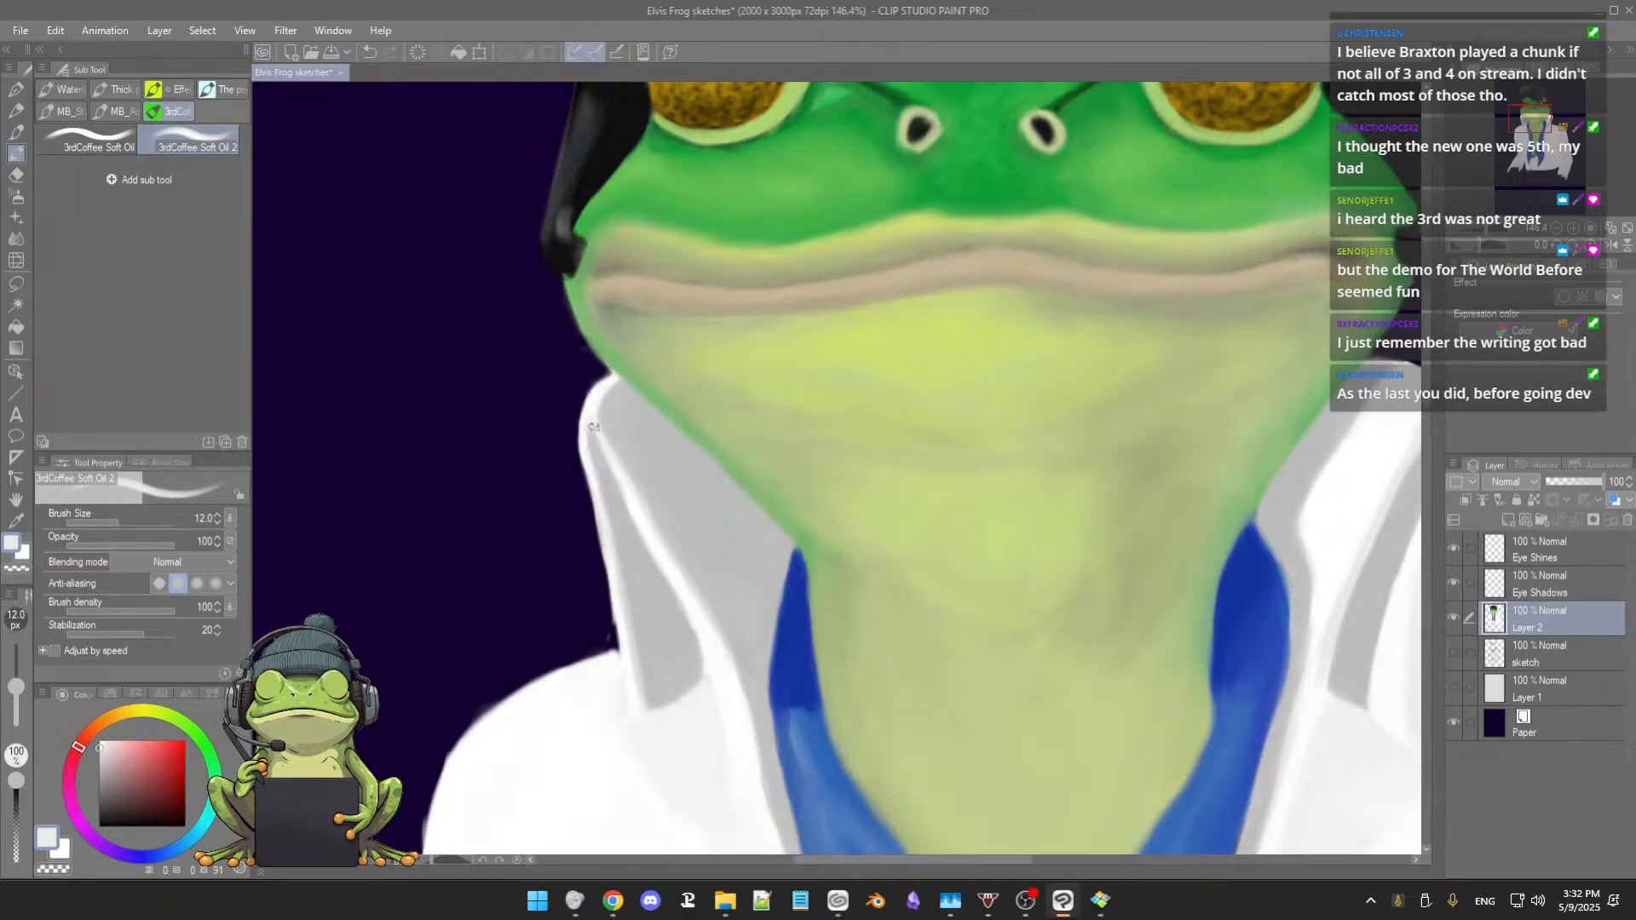
pyautogui.keyDown('alt'); pyautogui.click(602, 390); pyautogui.keyUp('alt')
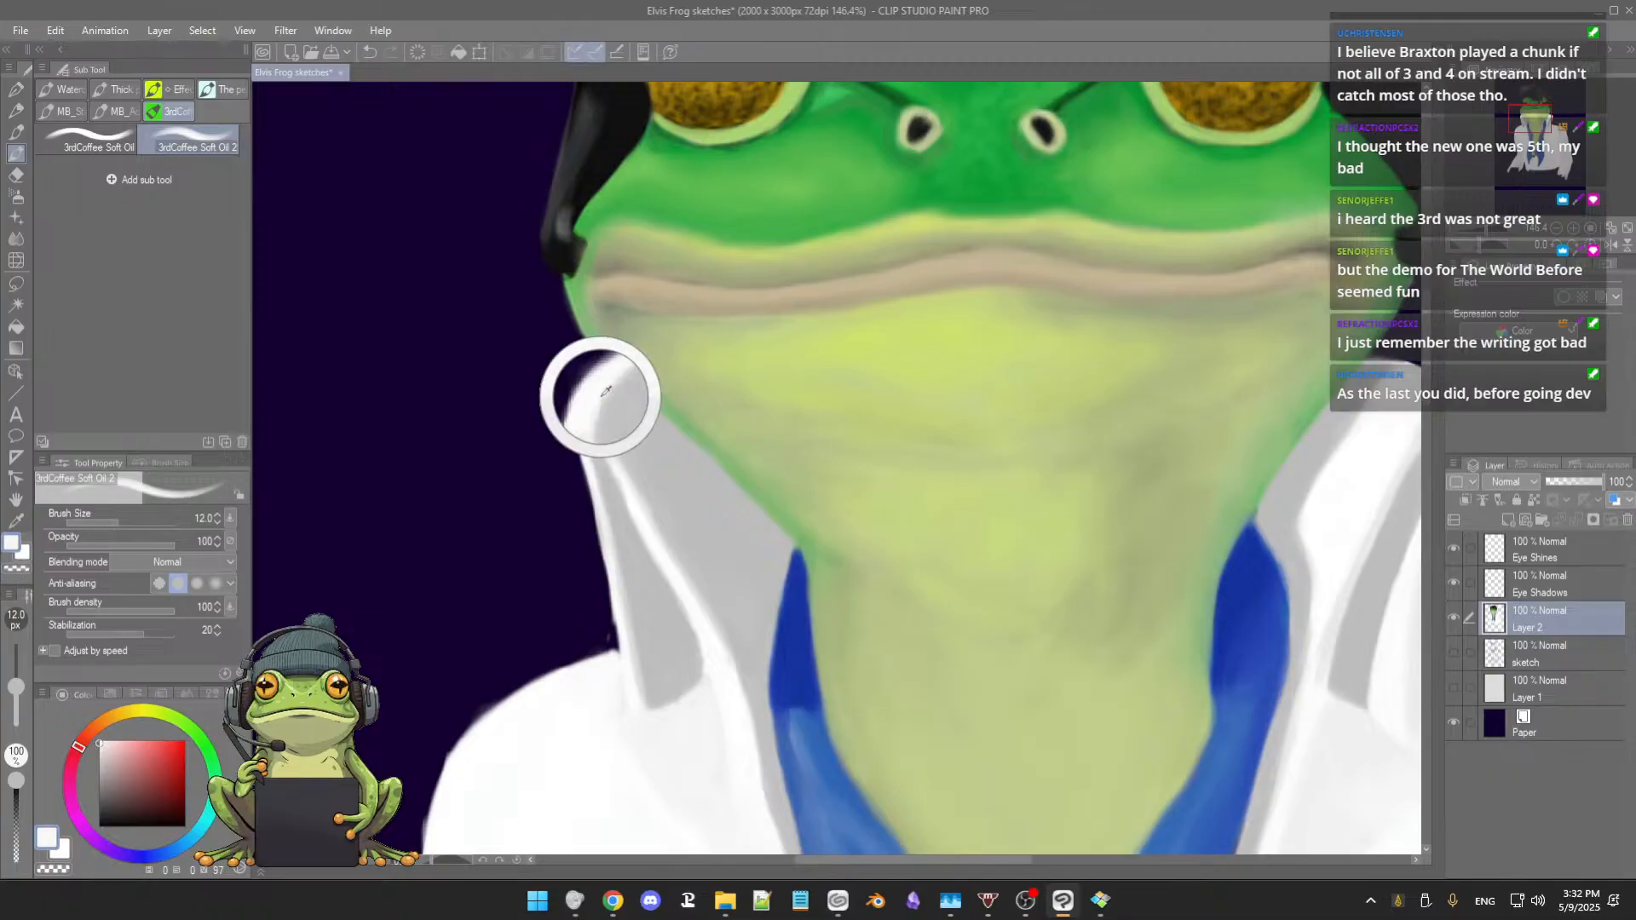
pyautogui.keyDown('alt'); pyautogui.click(600, 390); pyautogui.keyUp('alt')
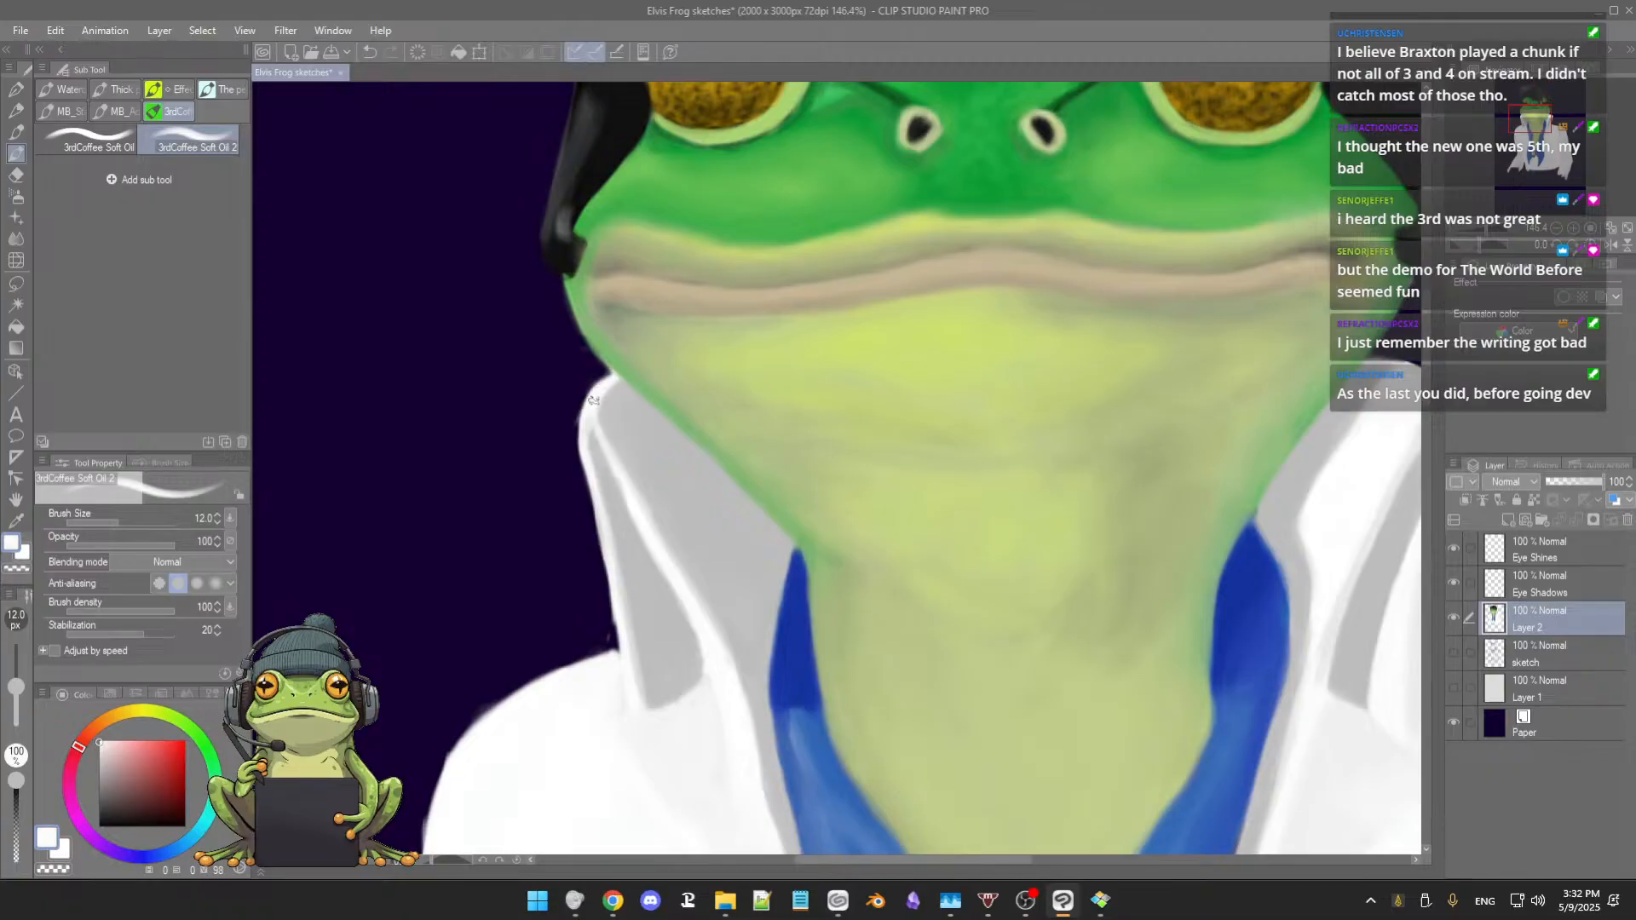
# Step: Smooth and even out the left collar's white outer rim against the dark background with white strokes at brush size 12.0
pyautogui.moveTo(578, 411); pyautogui.dragTo(569, 431)
pyautogui.moveTo(581, 475); pyautogui.dragTo(601, 545)
pyautogui.moveTo(600, 487); pyautogui.dragTo(608, 464)
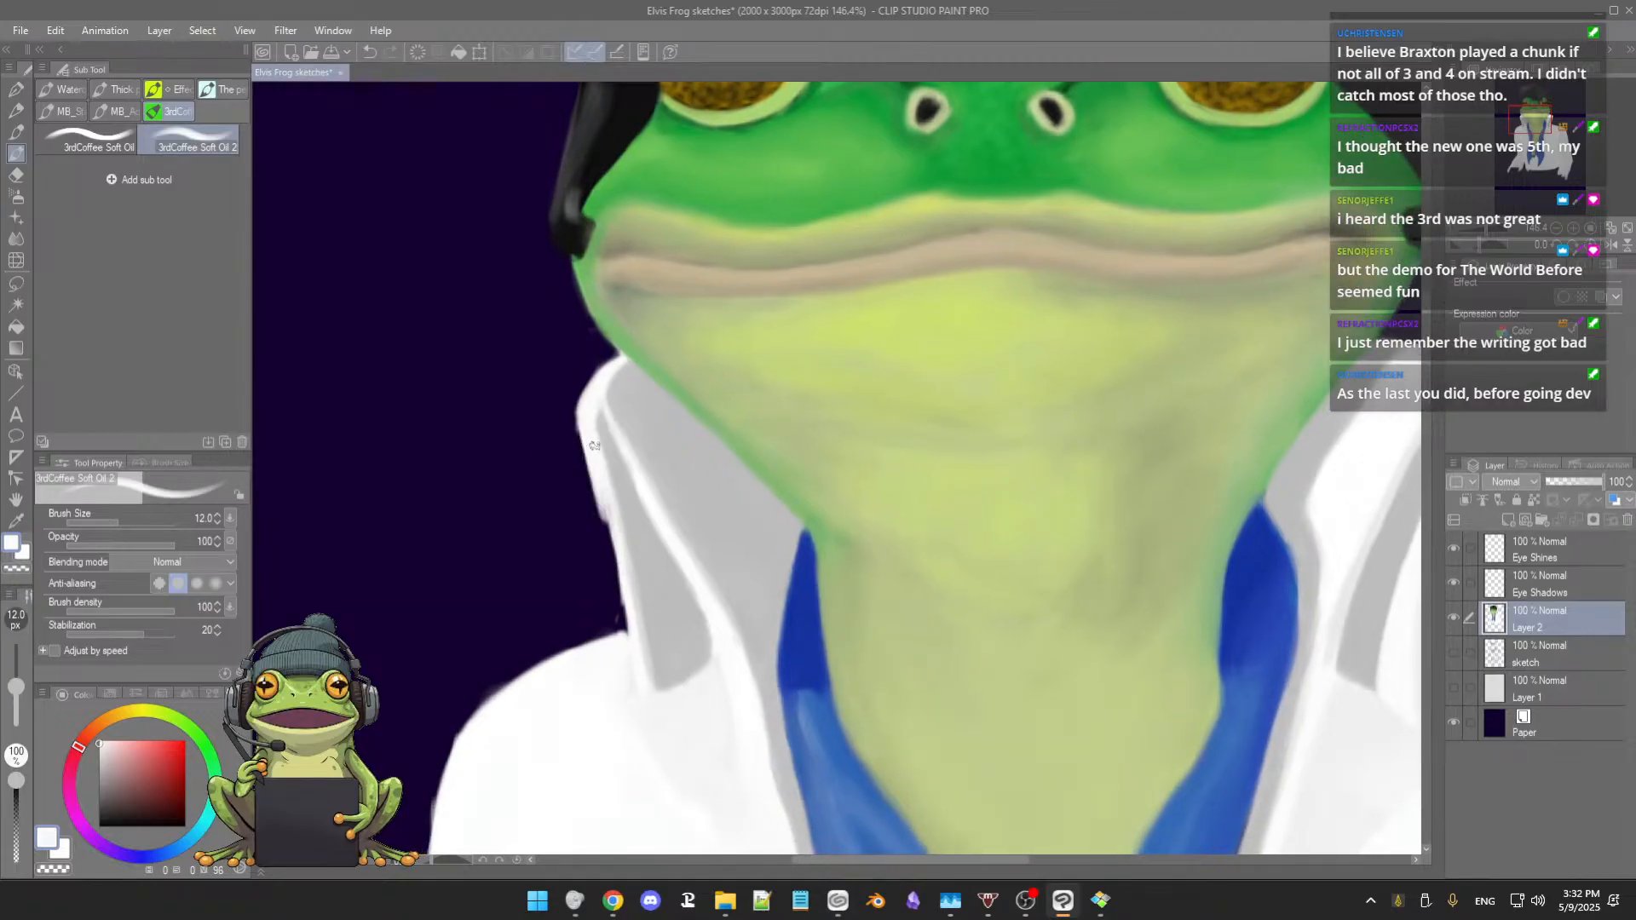
pyautogui.moveTo(602, 501); pyautogui.dragTo(628, 620)
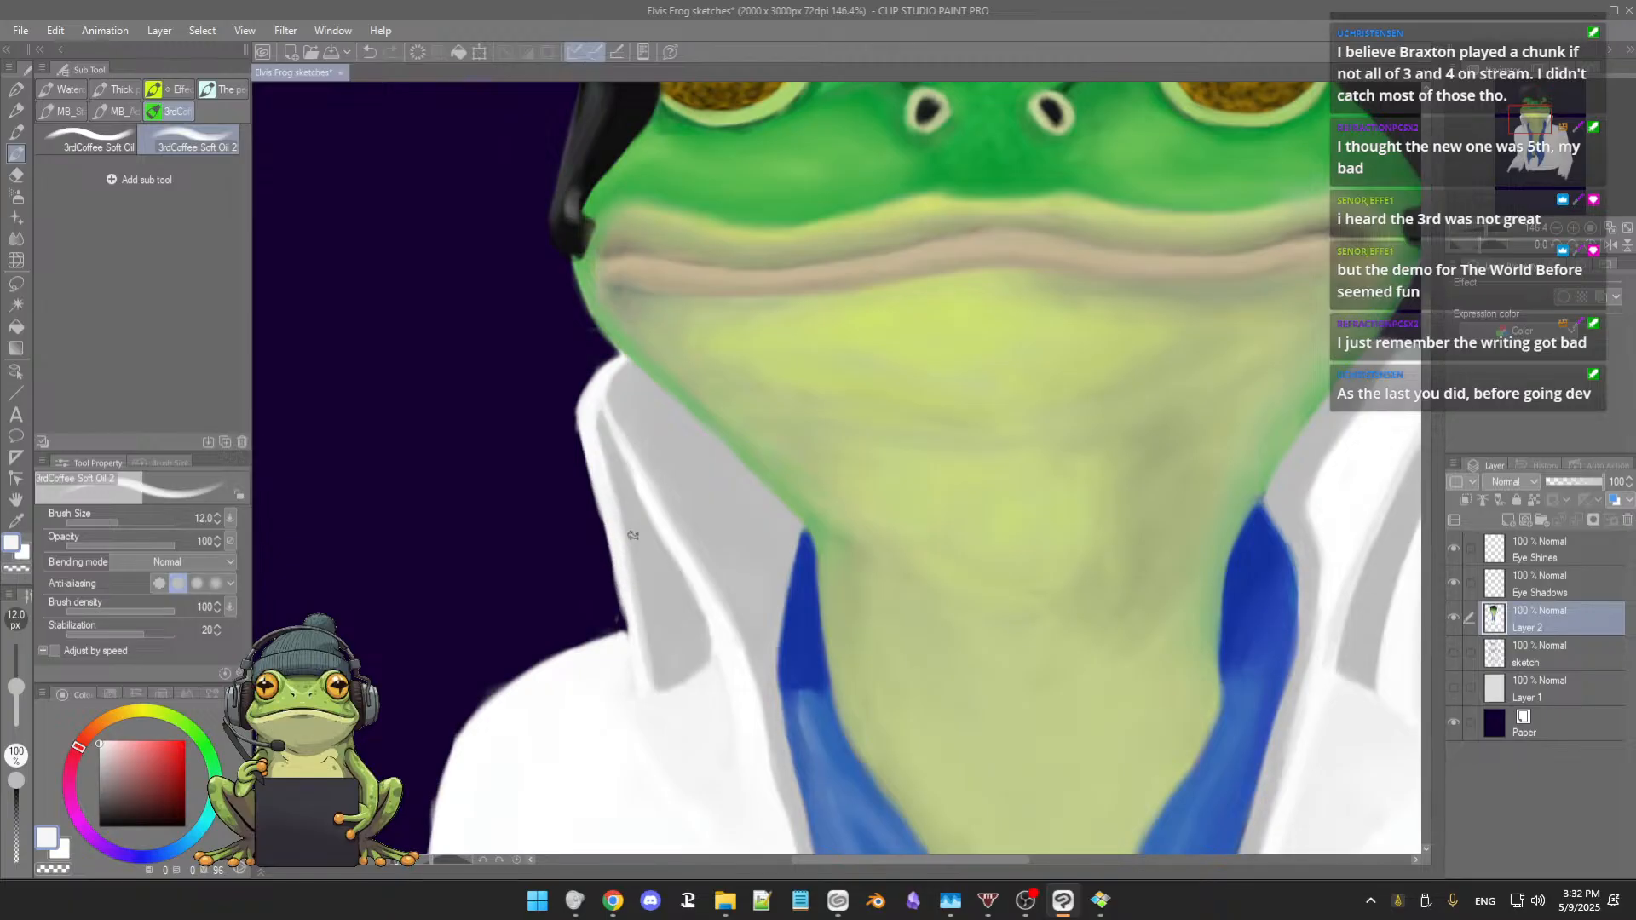
pyautogui.moveTo(617, 524); pyautogui.dragTo(620, 582)
# Step: Touch up the upper part of the left collar's fold with sampled grey and white, setting the brush size to 13.1
pyautogui.press(']')
pyautogui.press(']')
pyautogui.press(']')
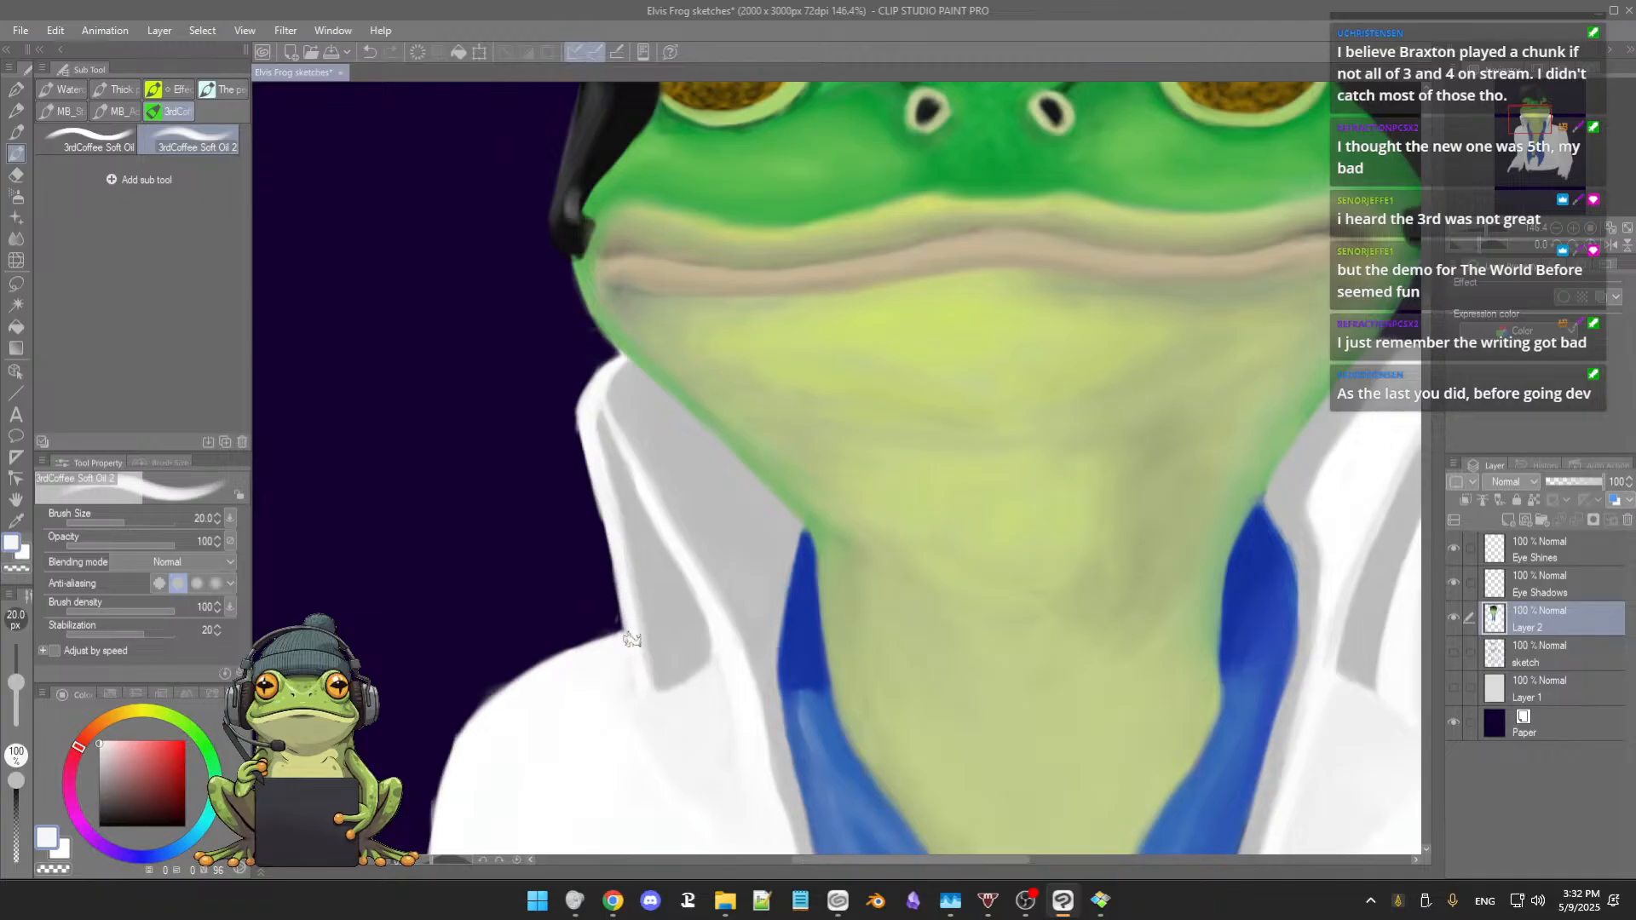
pyautogui.keyDown('alt'); pyautogui.click(650, 620); pyautogui.keyUp('alt')
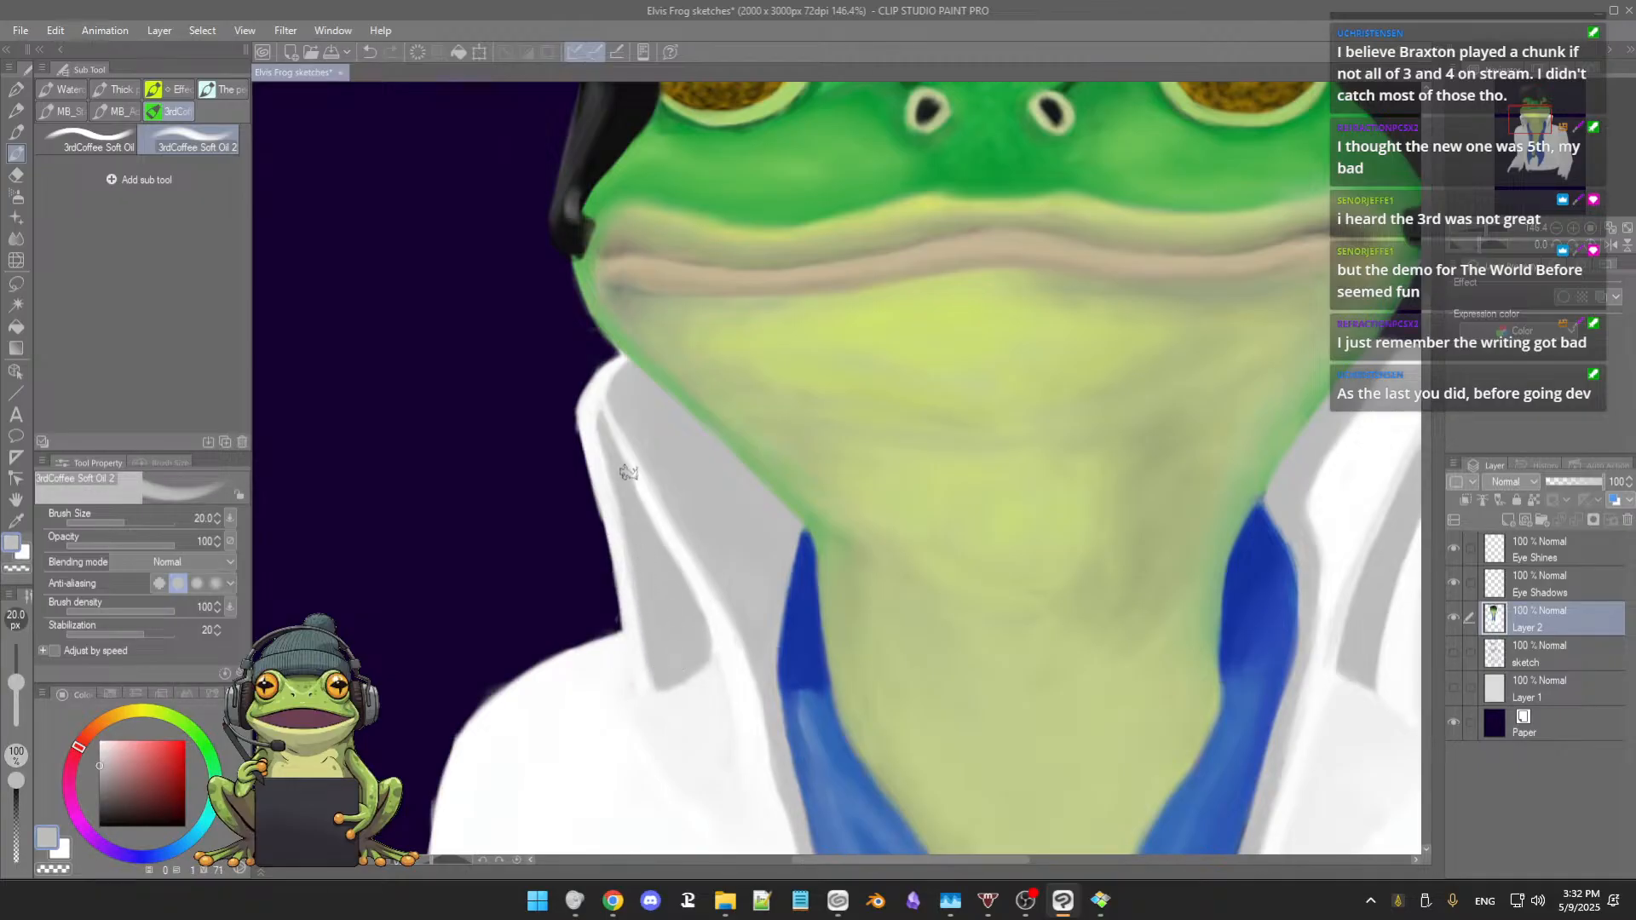
pyautogui.moveTo(643, 479); pyautogui.dragTo(631, 480)
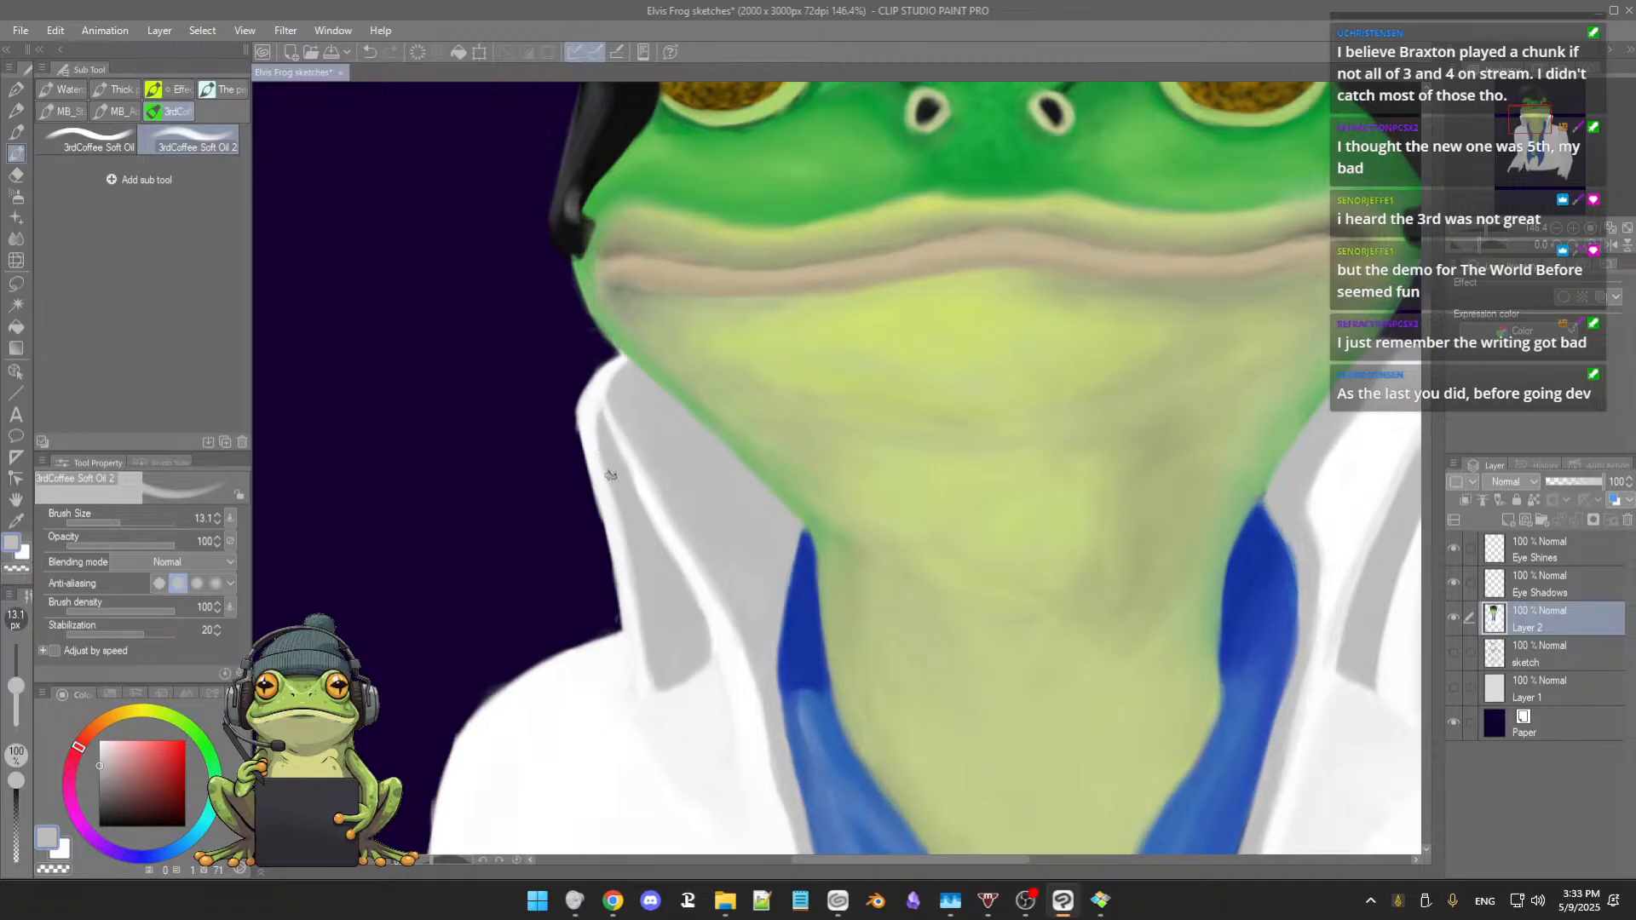
pyautogui.keyDown('alt'); pyautogui.click(602, 424); pyautogui.keyUp('alt')
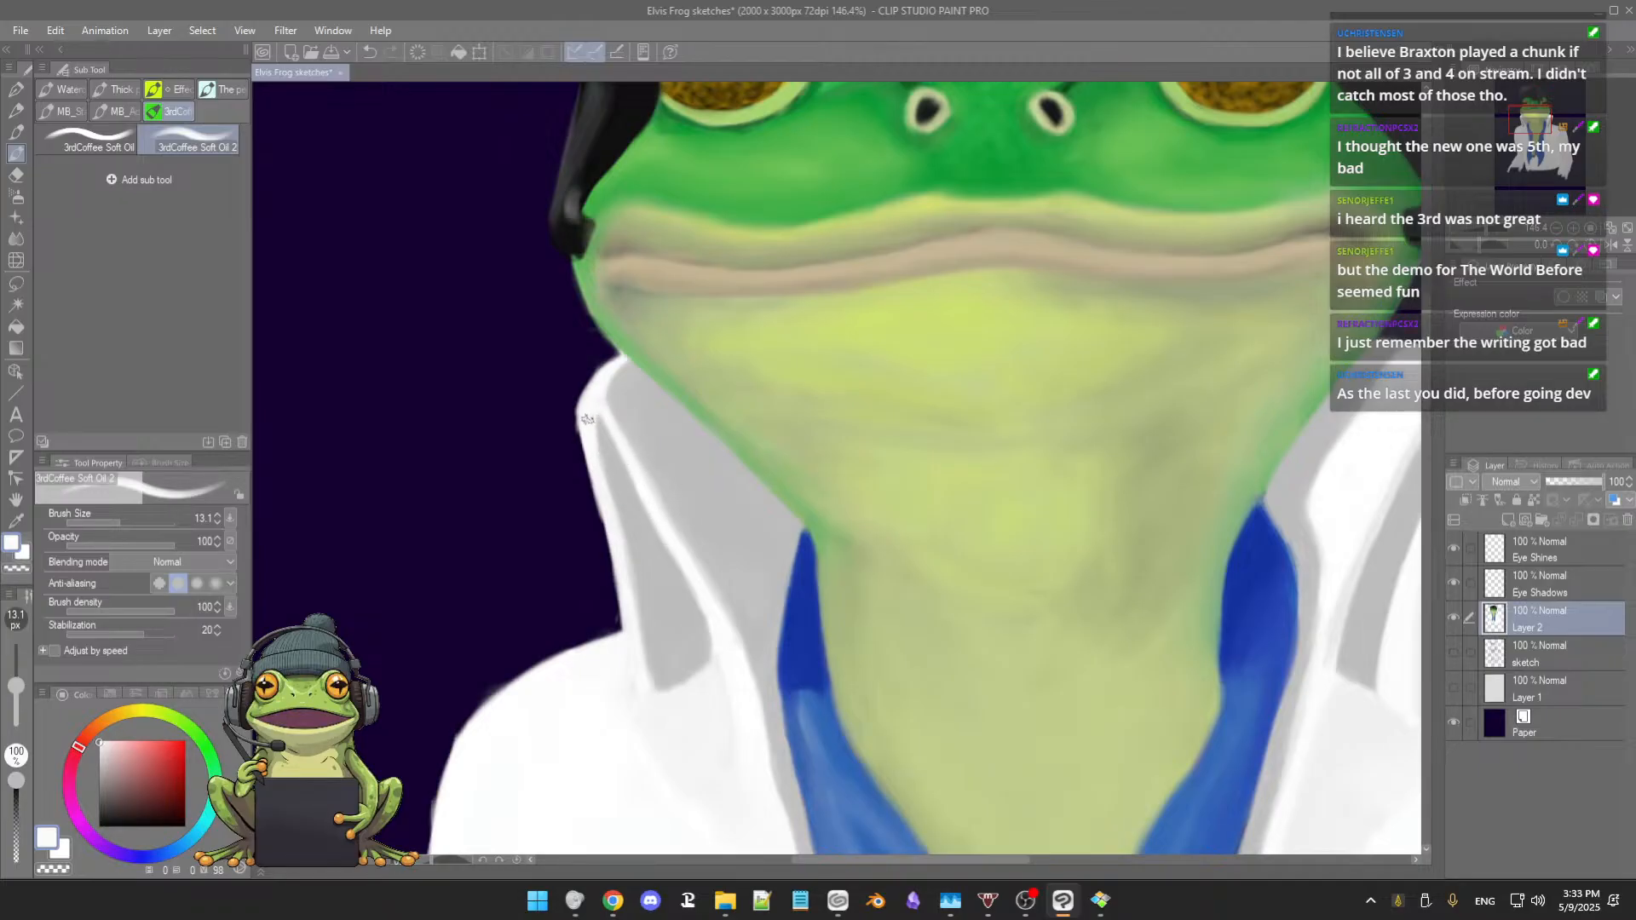
pyautogui.moveTo(605, 376); pyautogui.dragTo(590, 420)
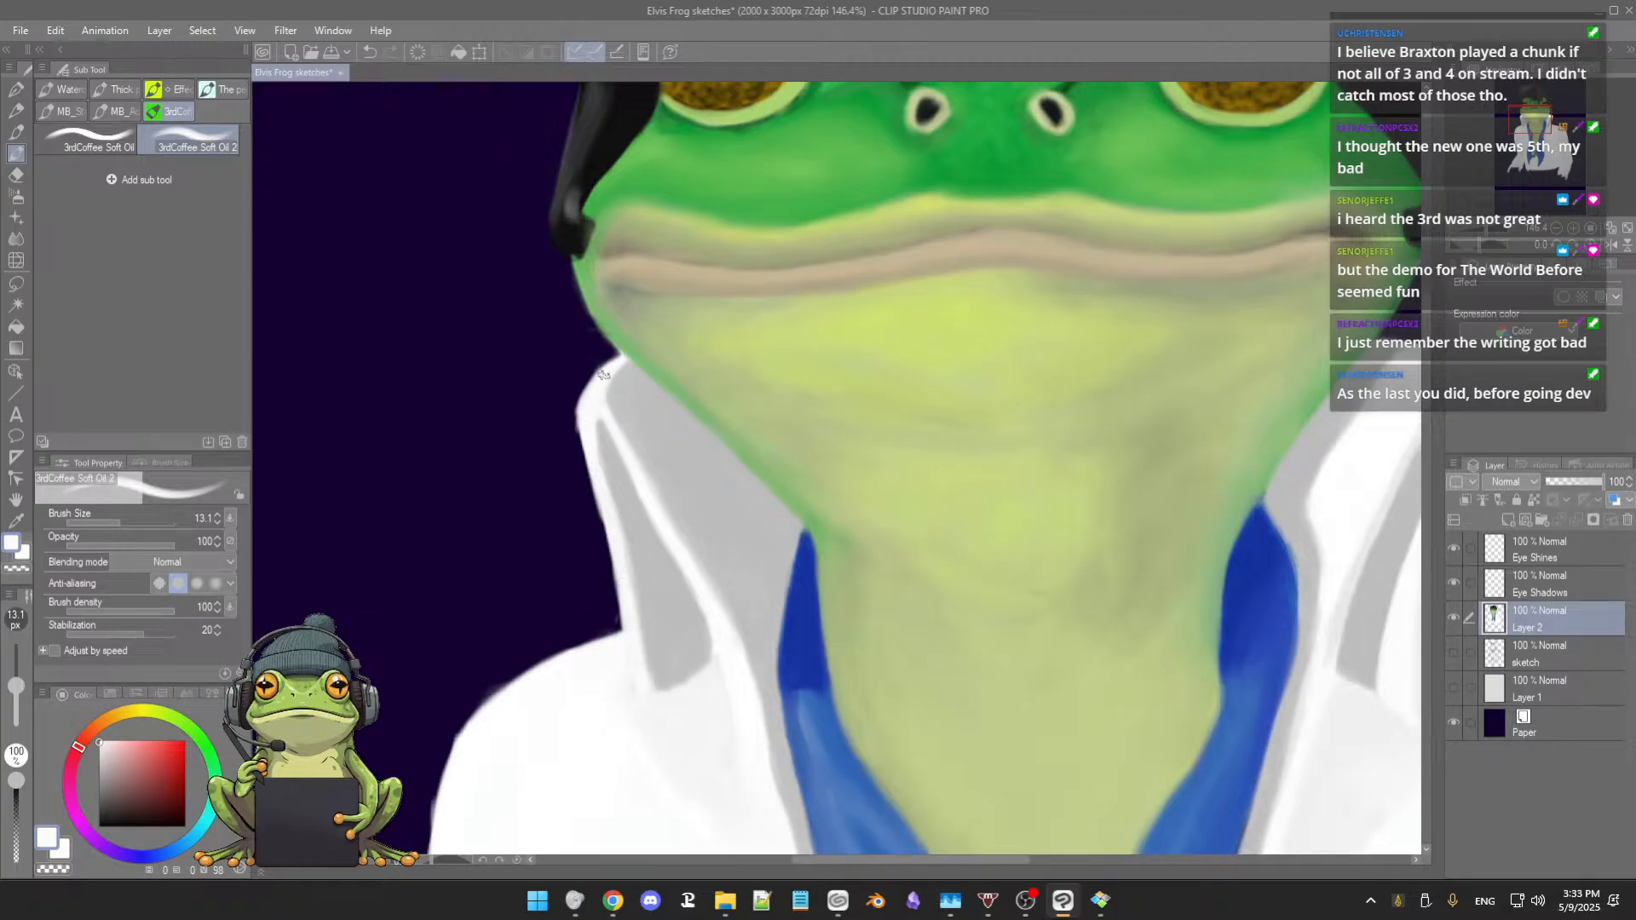
# Step: Refine the left collar's lower grey shadow and its bordering white fold line with sampled grey and white at brush size 13.1
pyautogui.keyDown('alt'); pyautogui.click(597, 423); pyautogui.keyUp('alt')
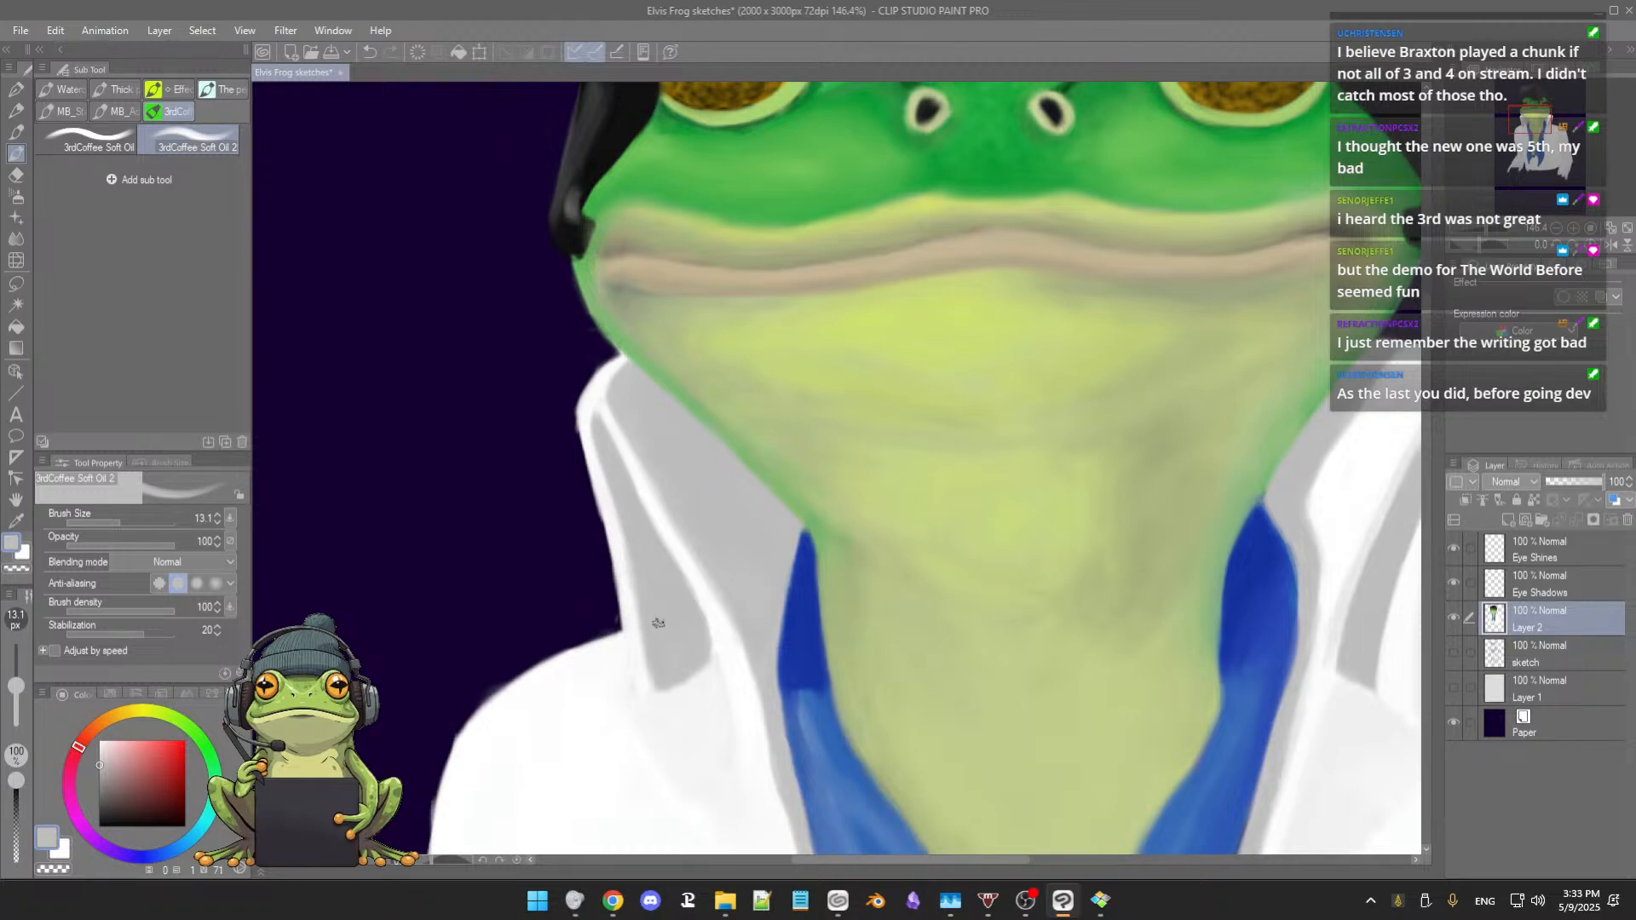
pyautogui.moveTo(656, 615); pyautogui.dragTo(647, 577)
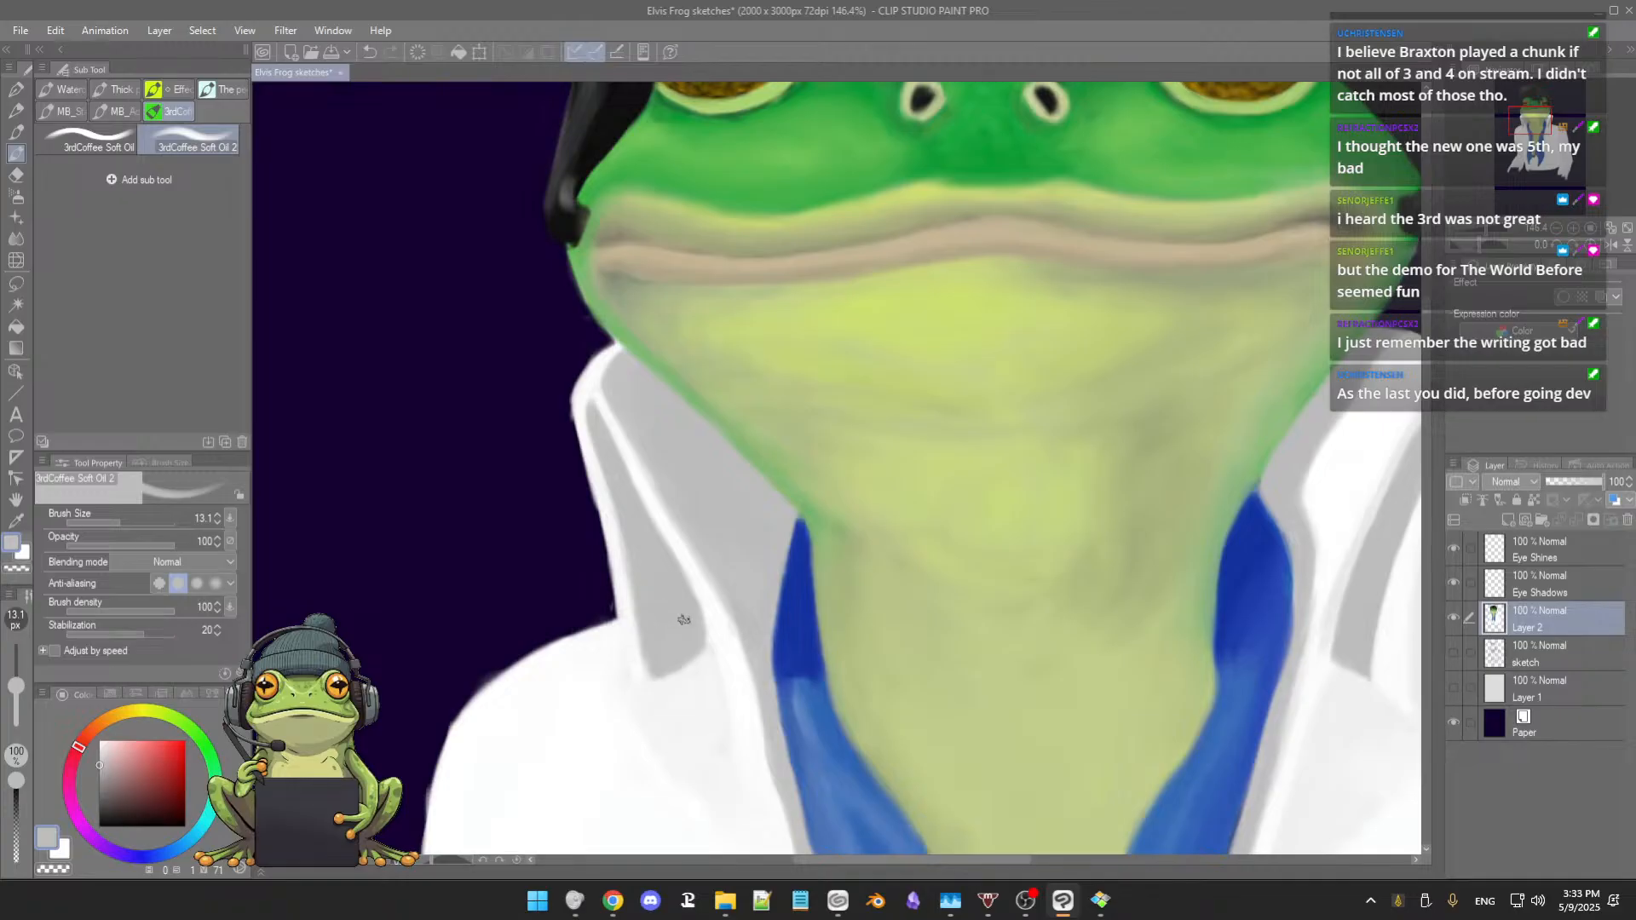
pyautogui.keyDown('alt'); pyautogui.click(687, 566); pyautogui.keyUp('alt')
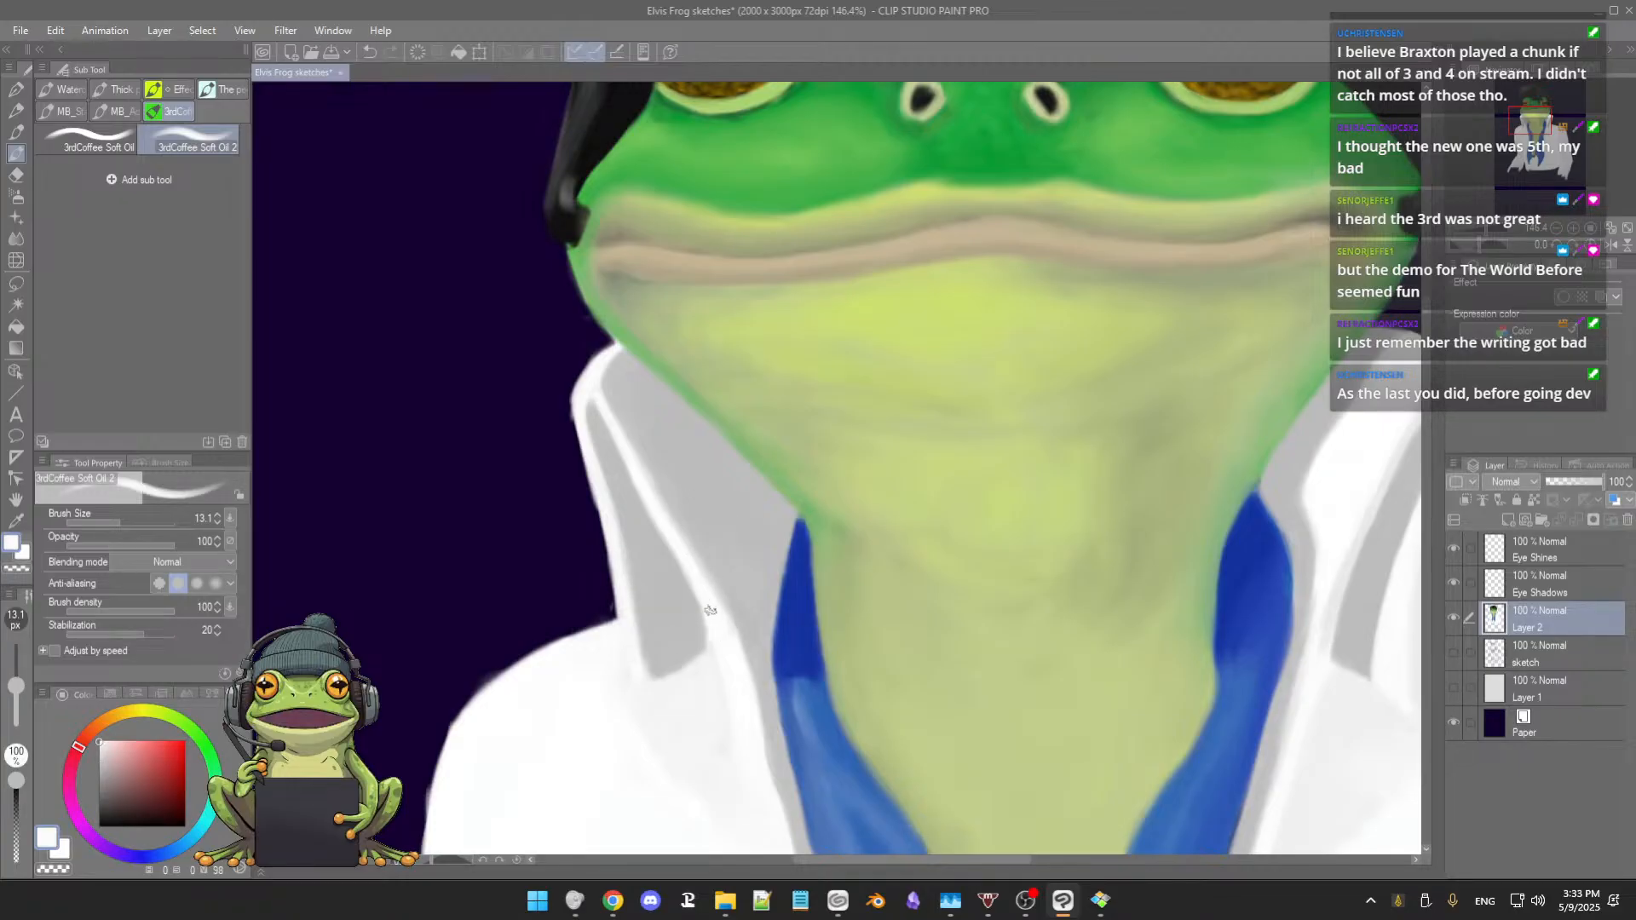
pyautogui.moveTo(695, 635); pyautogui.dragTo(680, 575)
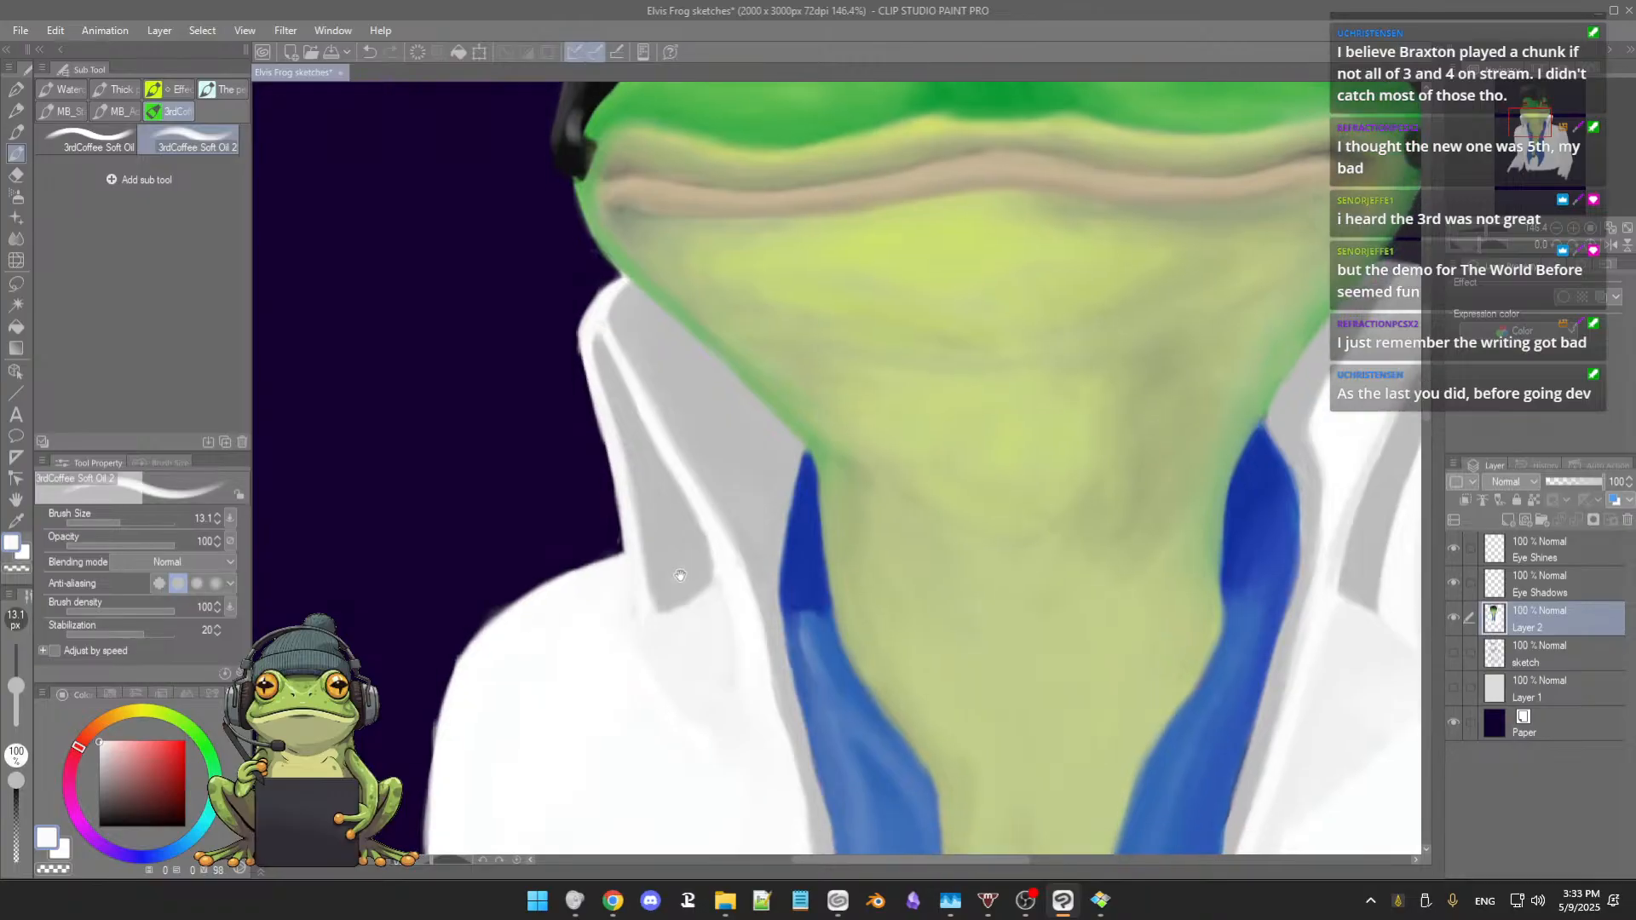
pyautogui.keyDown('alt'); pyautogui.click(691, 577); pyautogui.keyUp('alt')
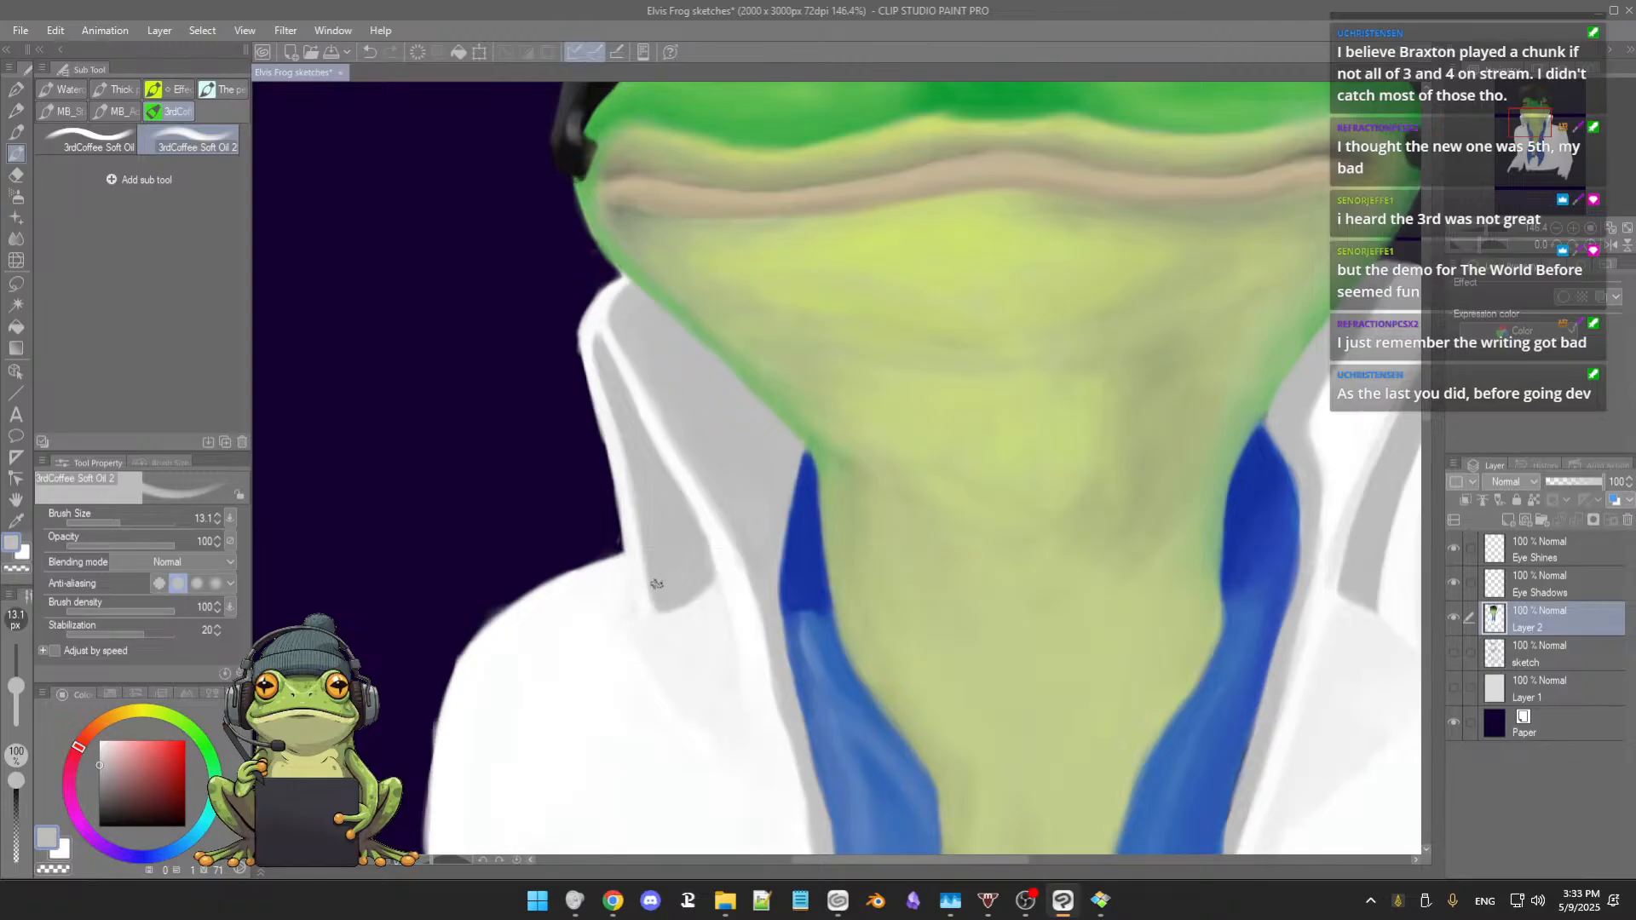
pyautogui.scroll(1, 661, 580)
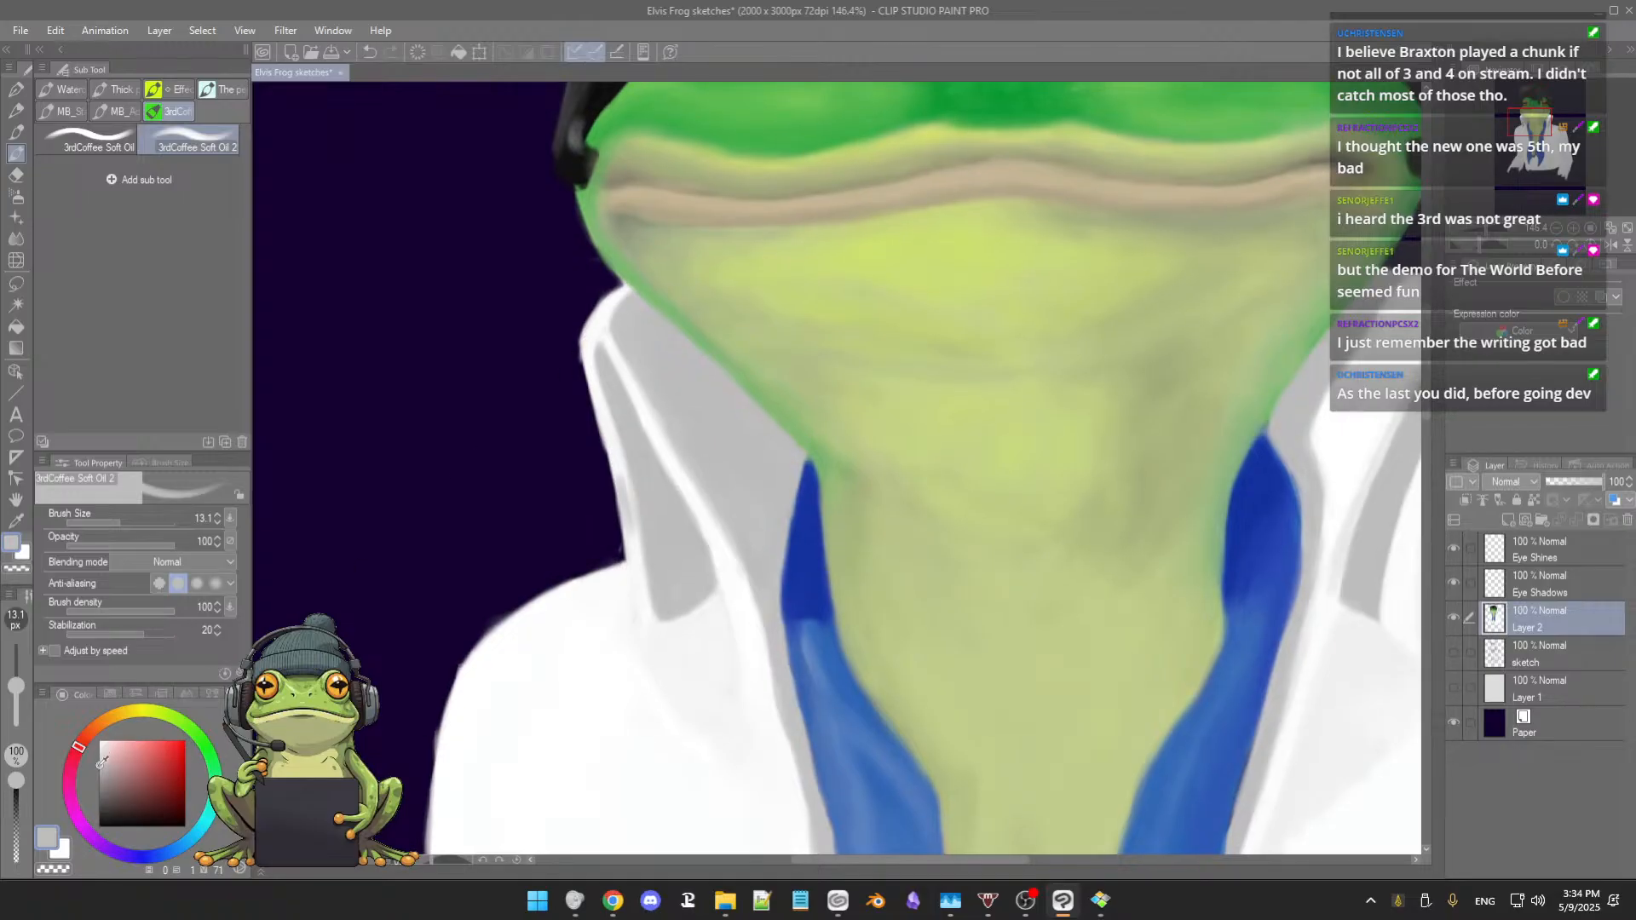
# Step: Touch up the gray shadow on the outer flap of the left collar with near-white and sampled gray
pyautogui.moveTo(102, 761); pyautogui.dragTo(99, 741)
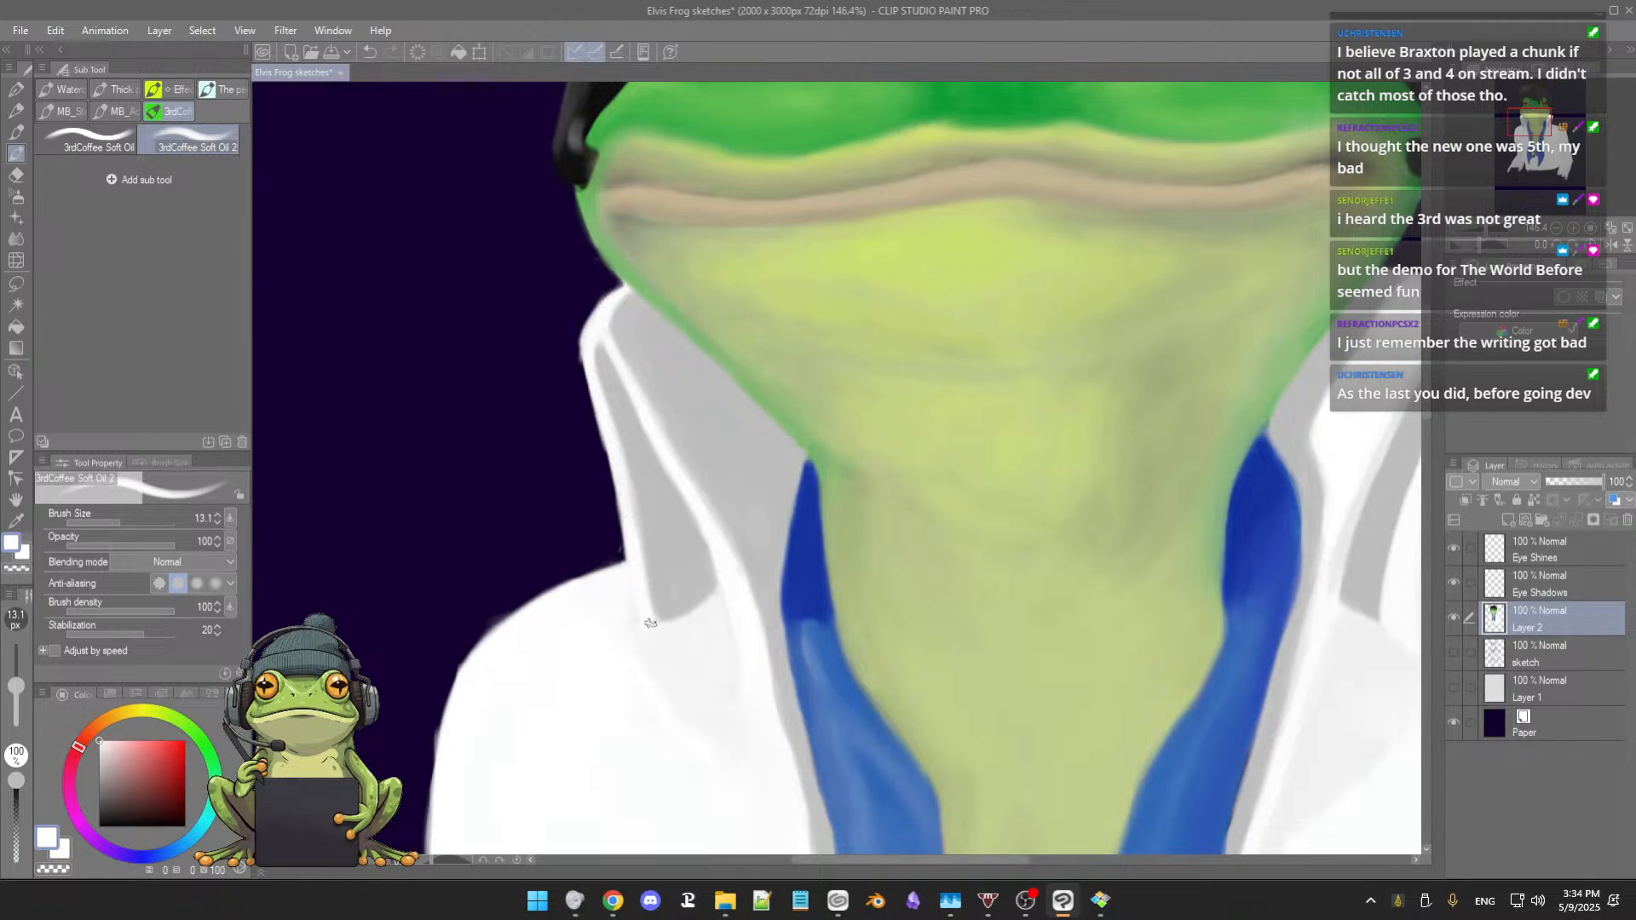
pyautogui.keyDown('alt'); pyautogui.click(668, 594); pyautogui.keyUp('alt')
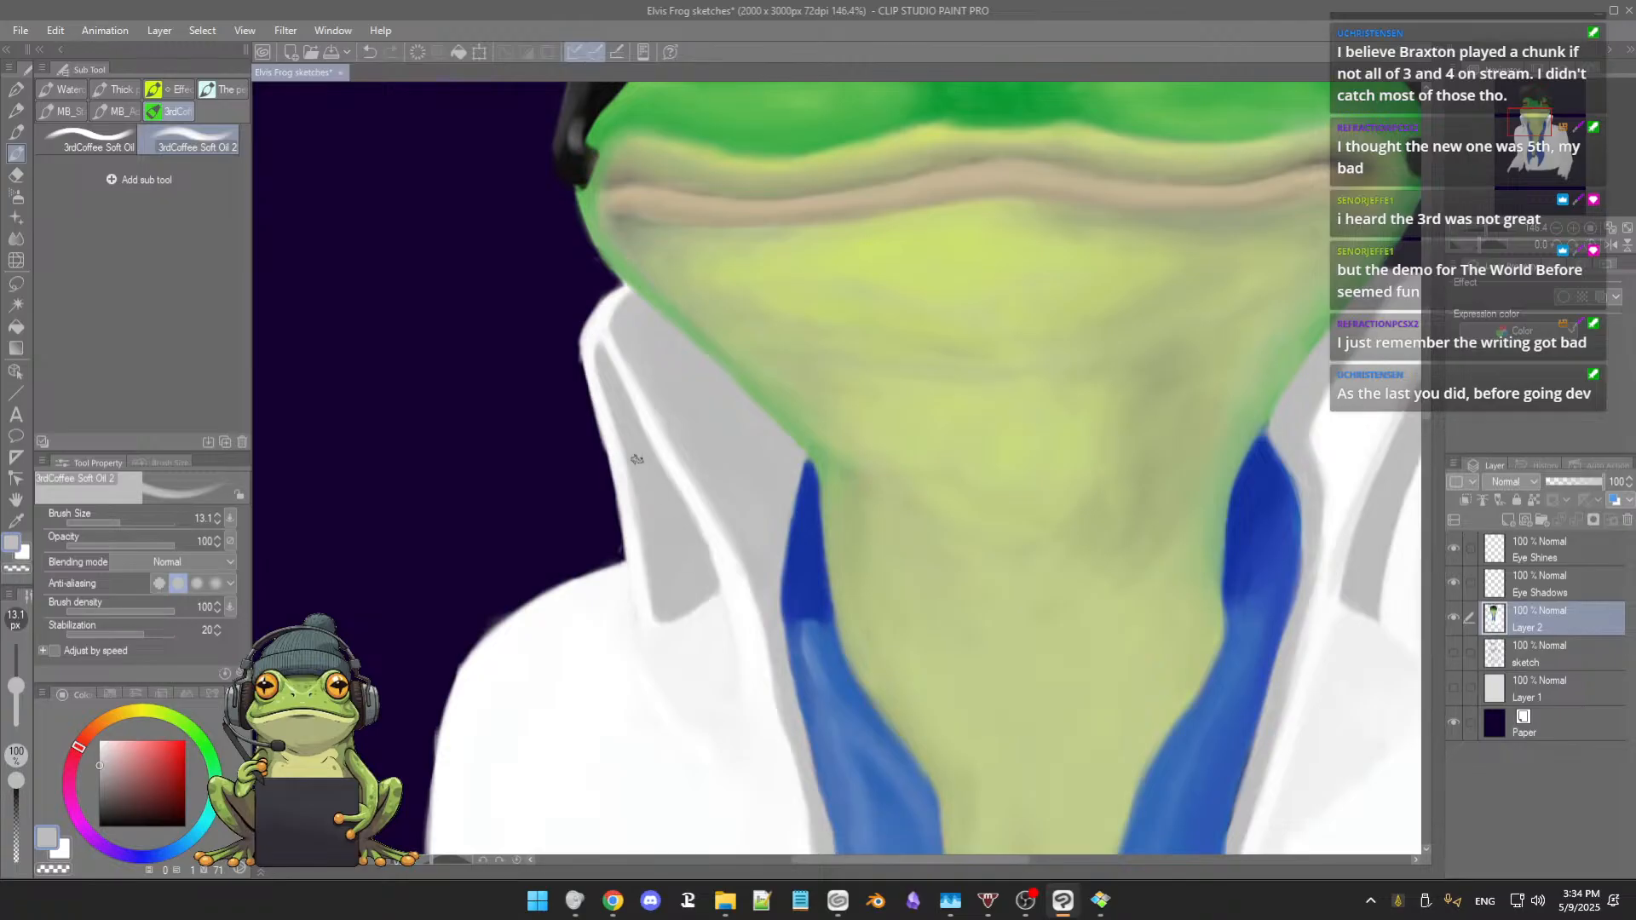
pyautogui.scroll(-5, 695, 548)
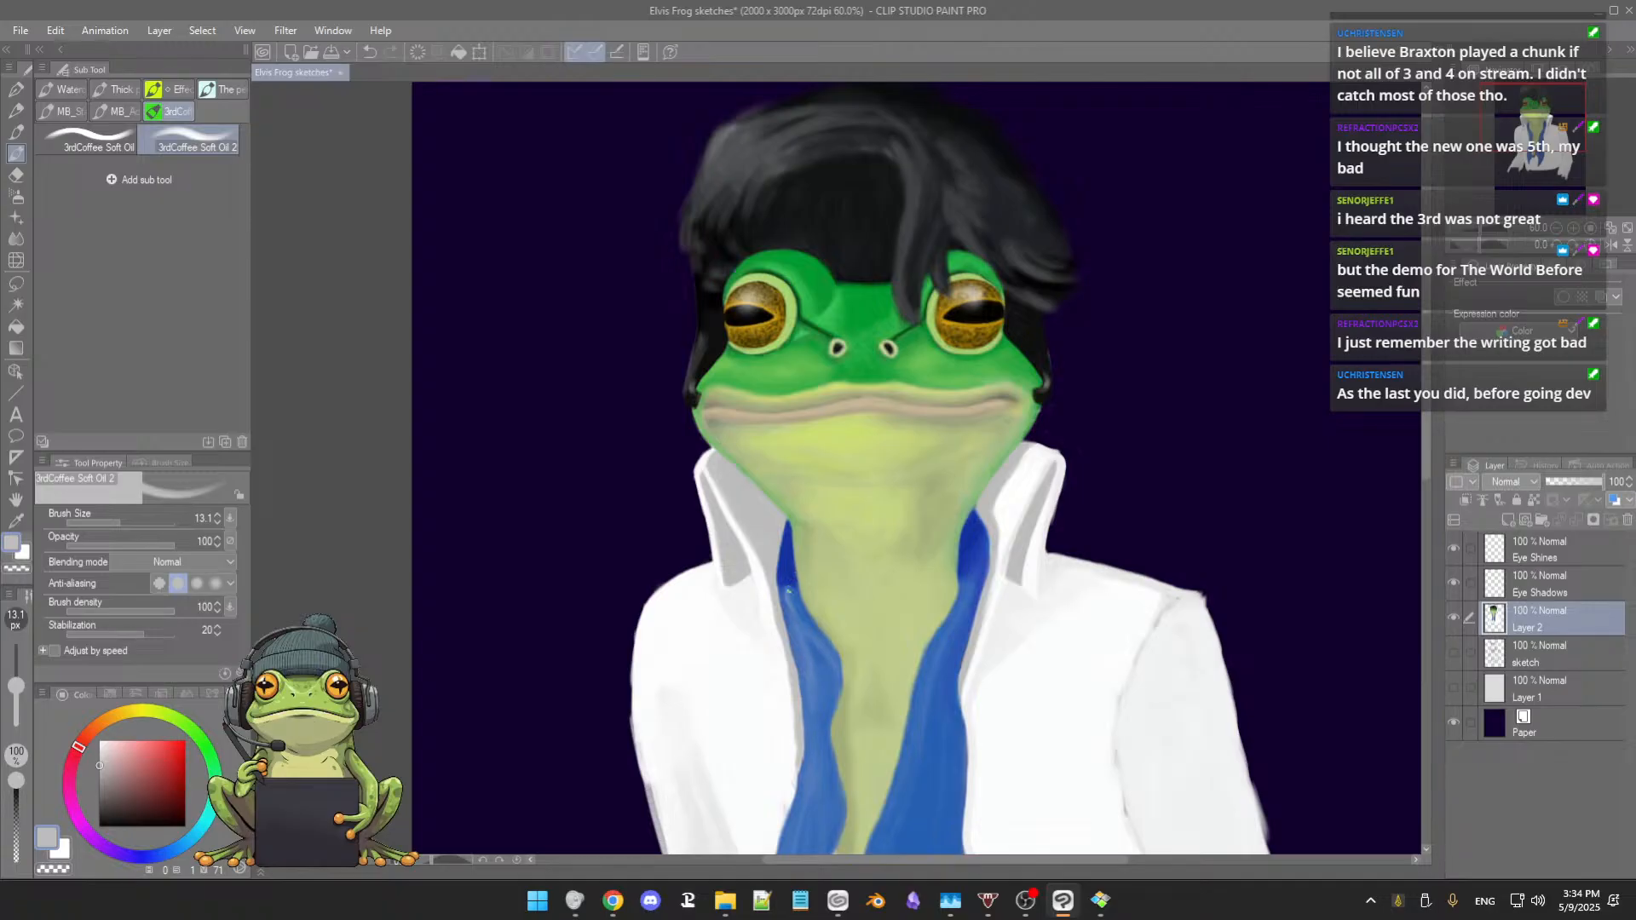
# Step: Refine the white tip of the left collar and the narrow top of its gray fold, using sampled white and gray
pyautogui.scroll(2, 716, 514)
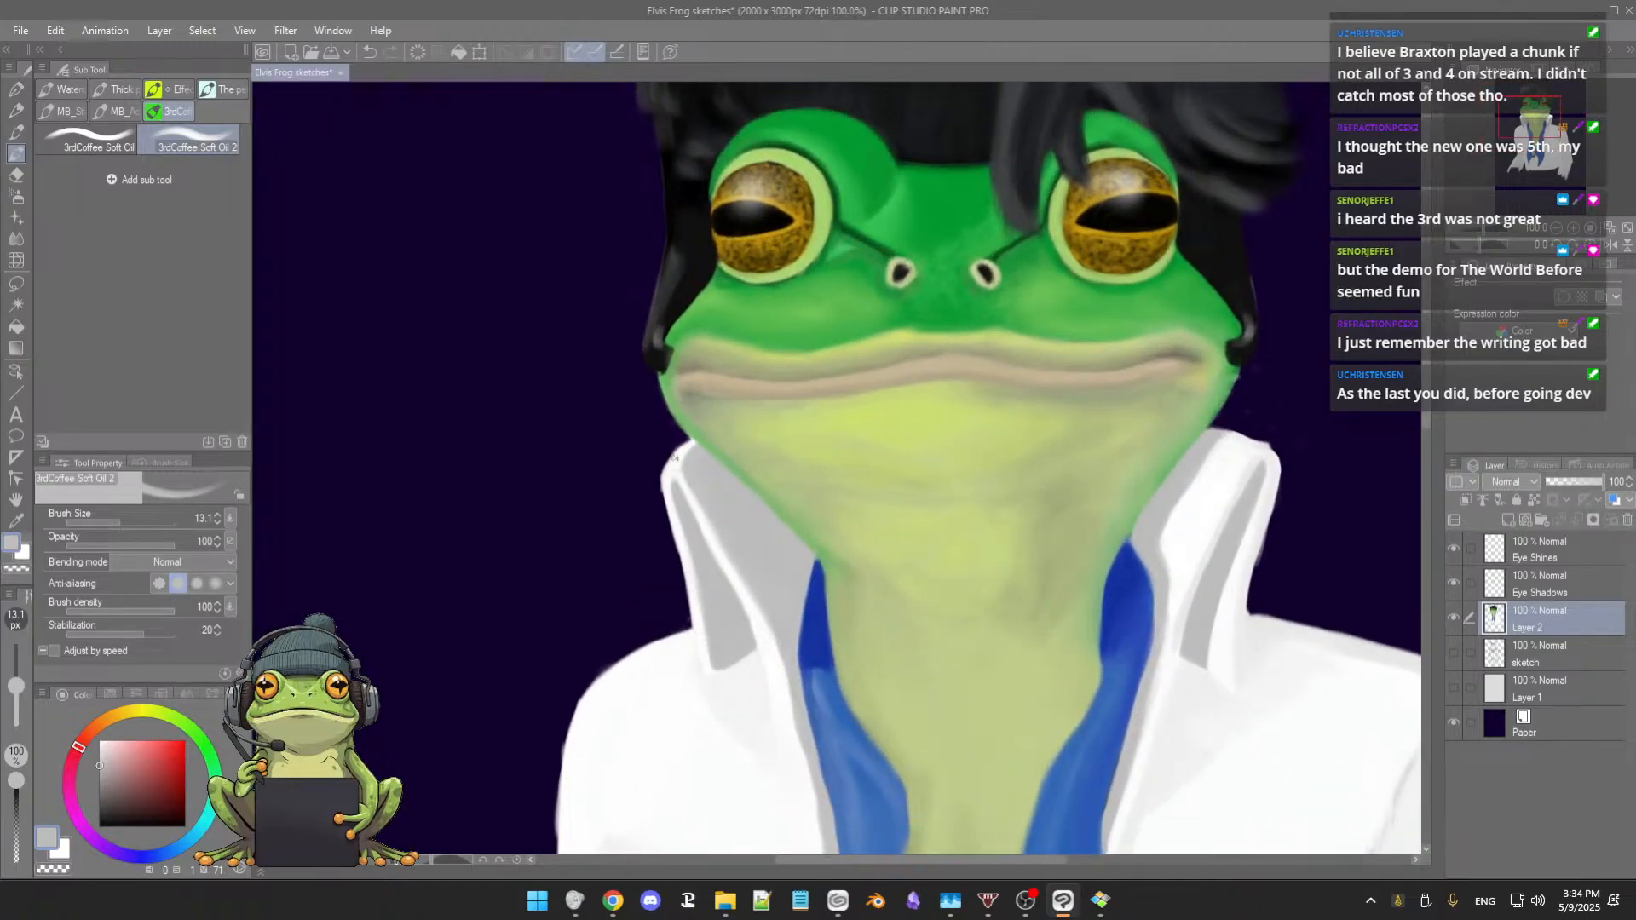
pyautogui.keyDown('alt'); pyautogui.click(673, 464); pyautogui.keyUp('alt')
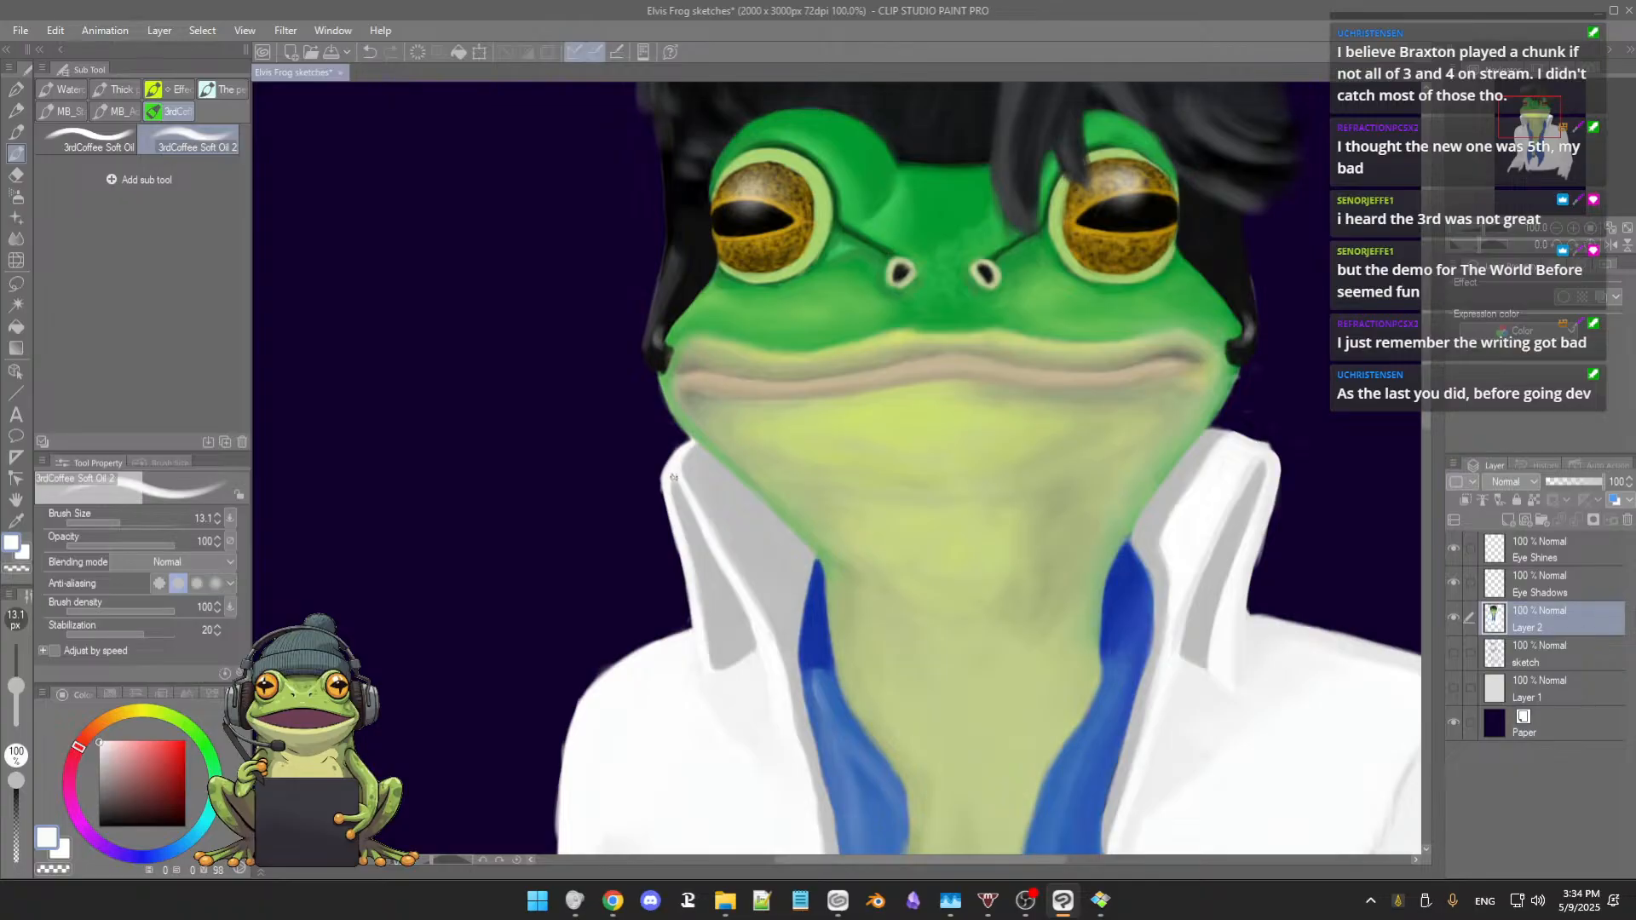
pyautogui.scroll(1, 673, 477)
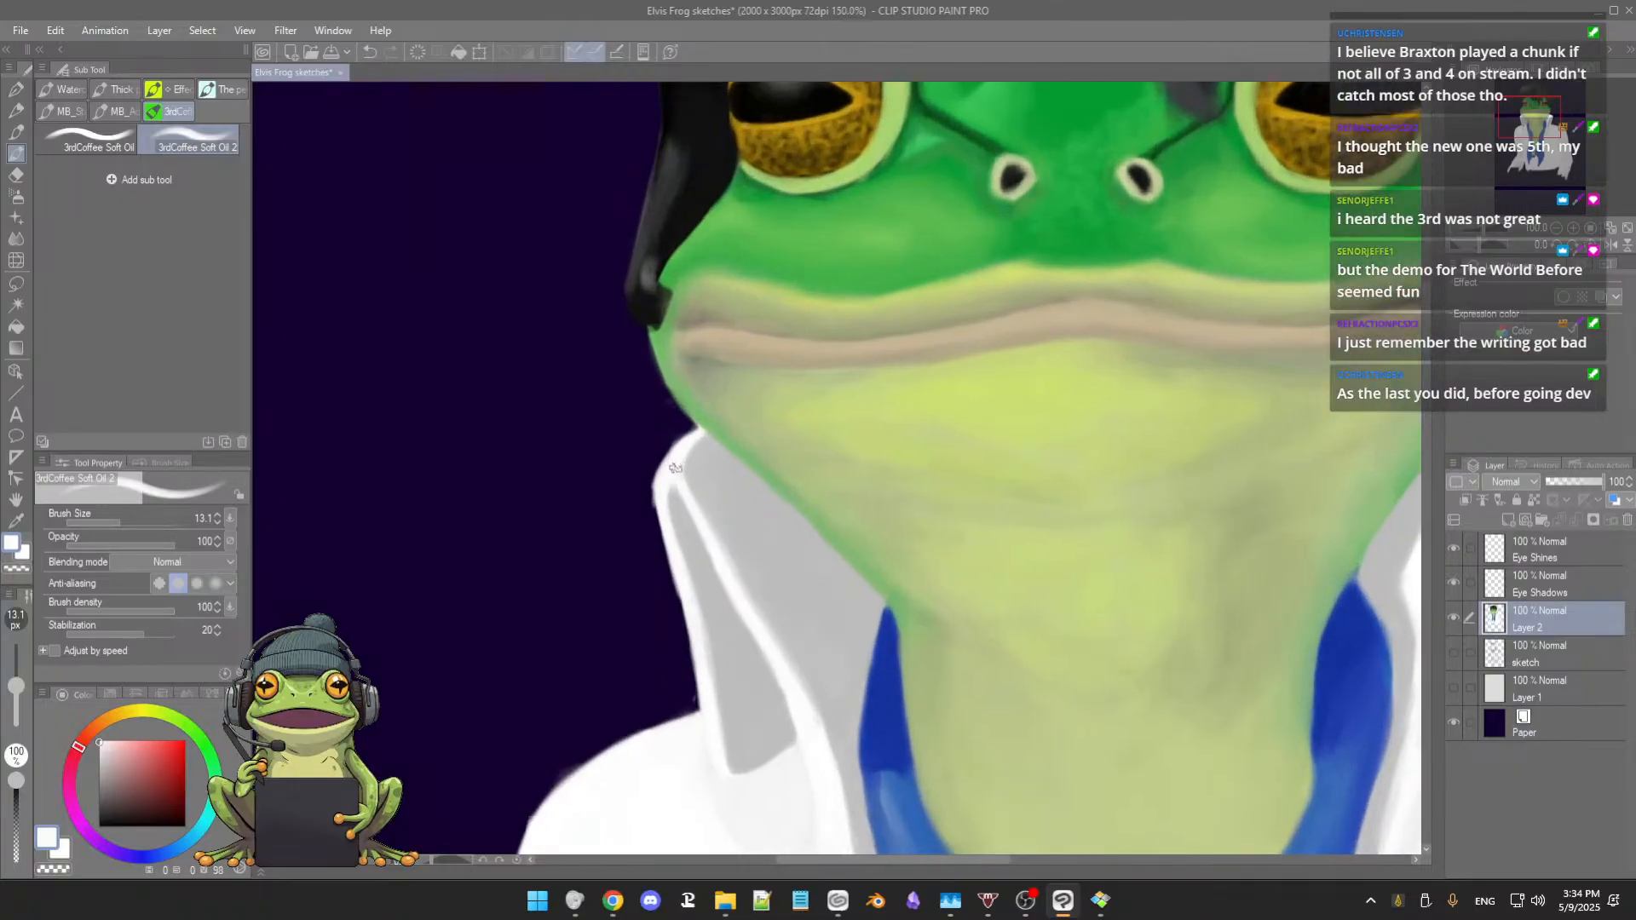
pyautogui.scroll(-1, 674, 468)
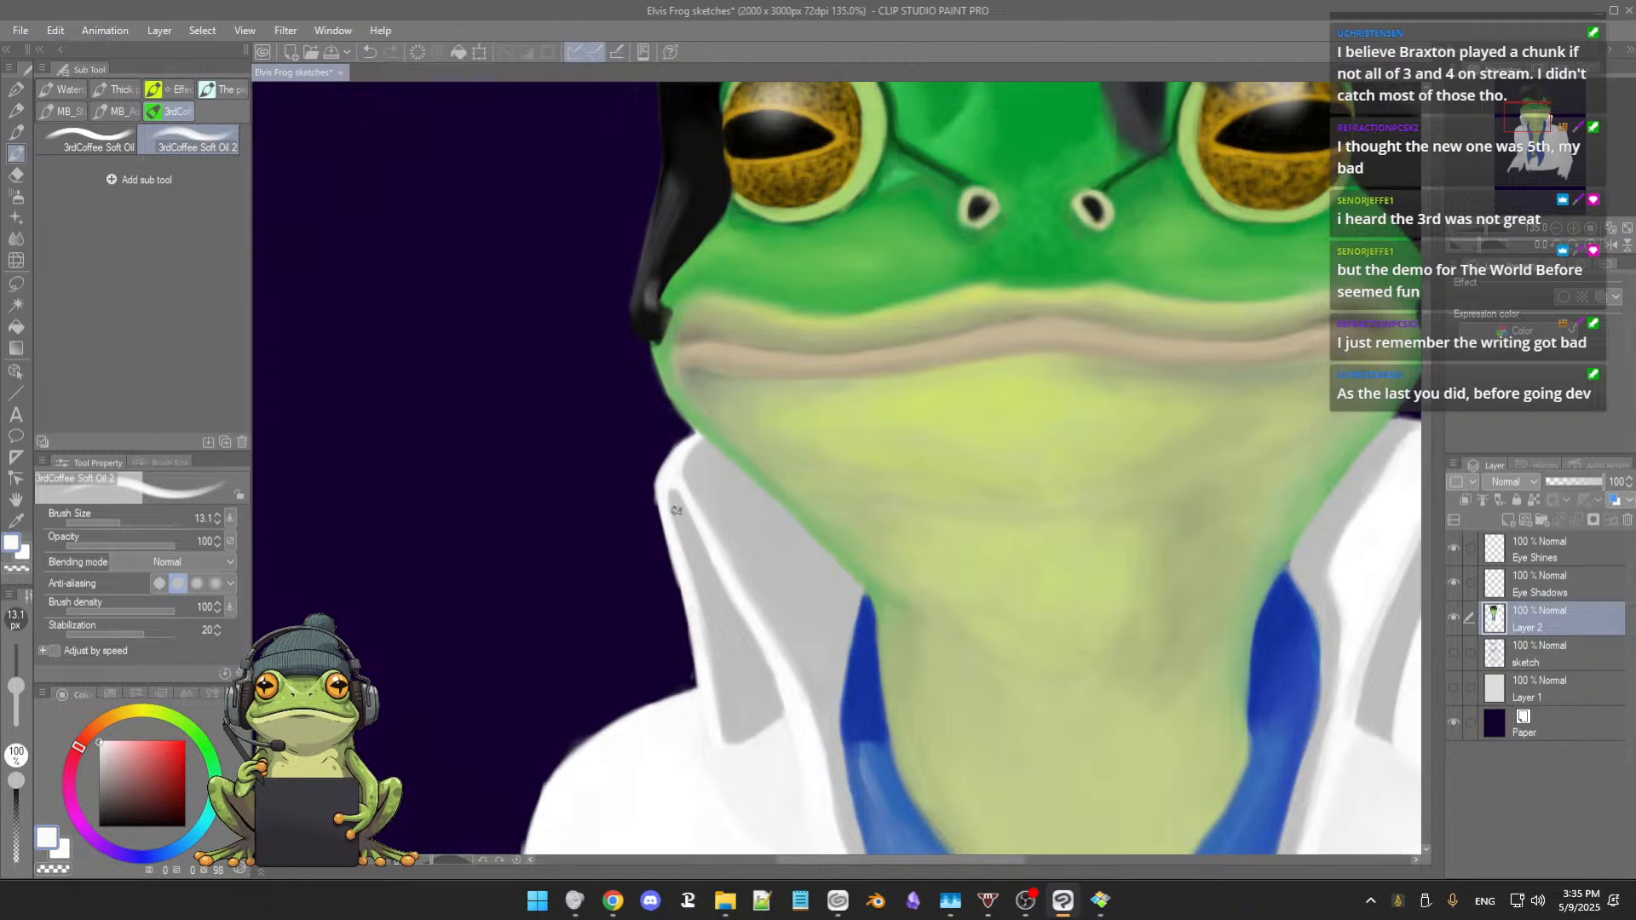
pyautogui.keyDown('alt'); pyautogui.click(670, 492); pyautogui.keyUp('alt')
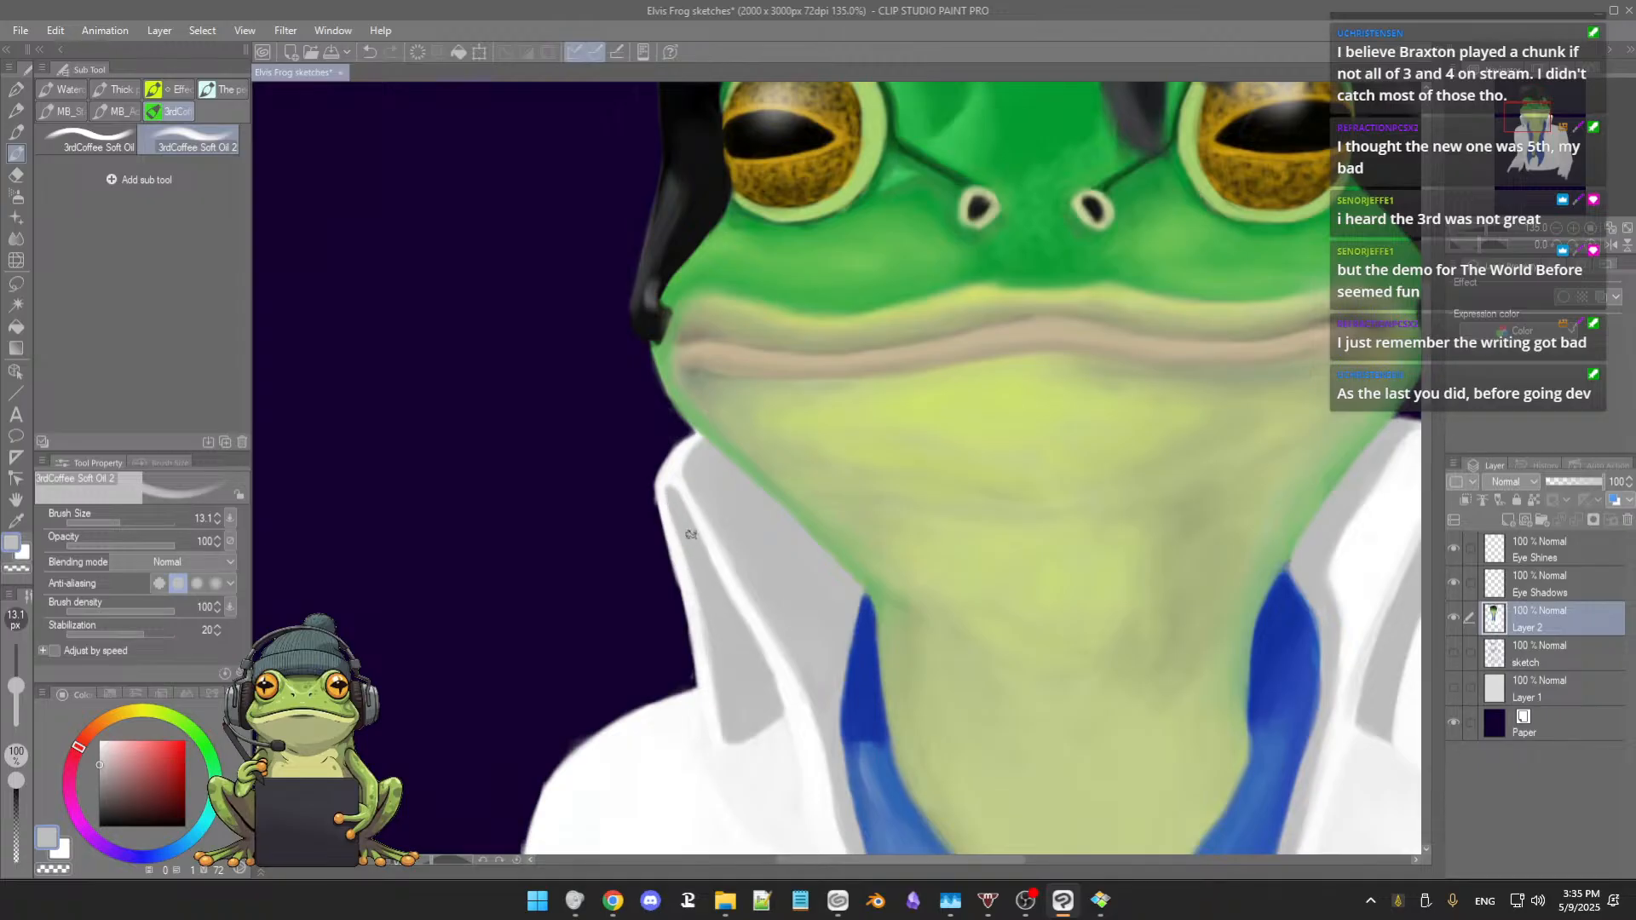
pyautogui.keyDown('alt'); pyautogui.click(686, 485); pyautogui.keyUp('alt')
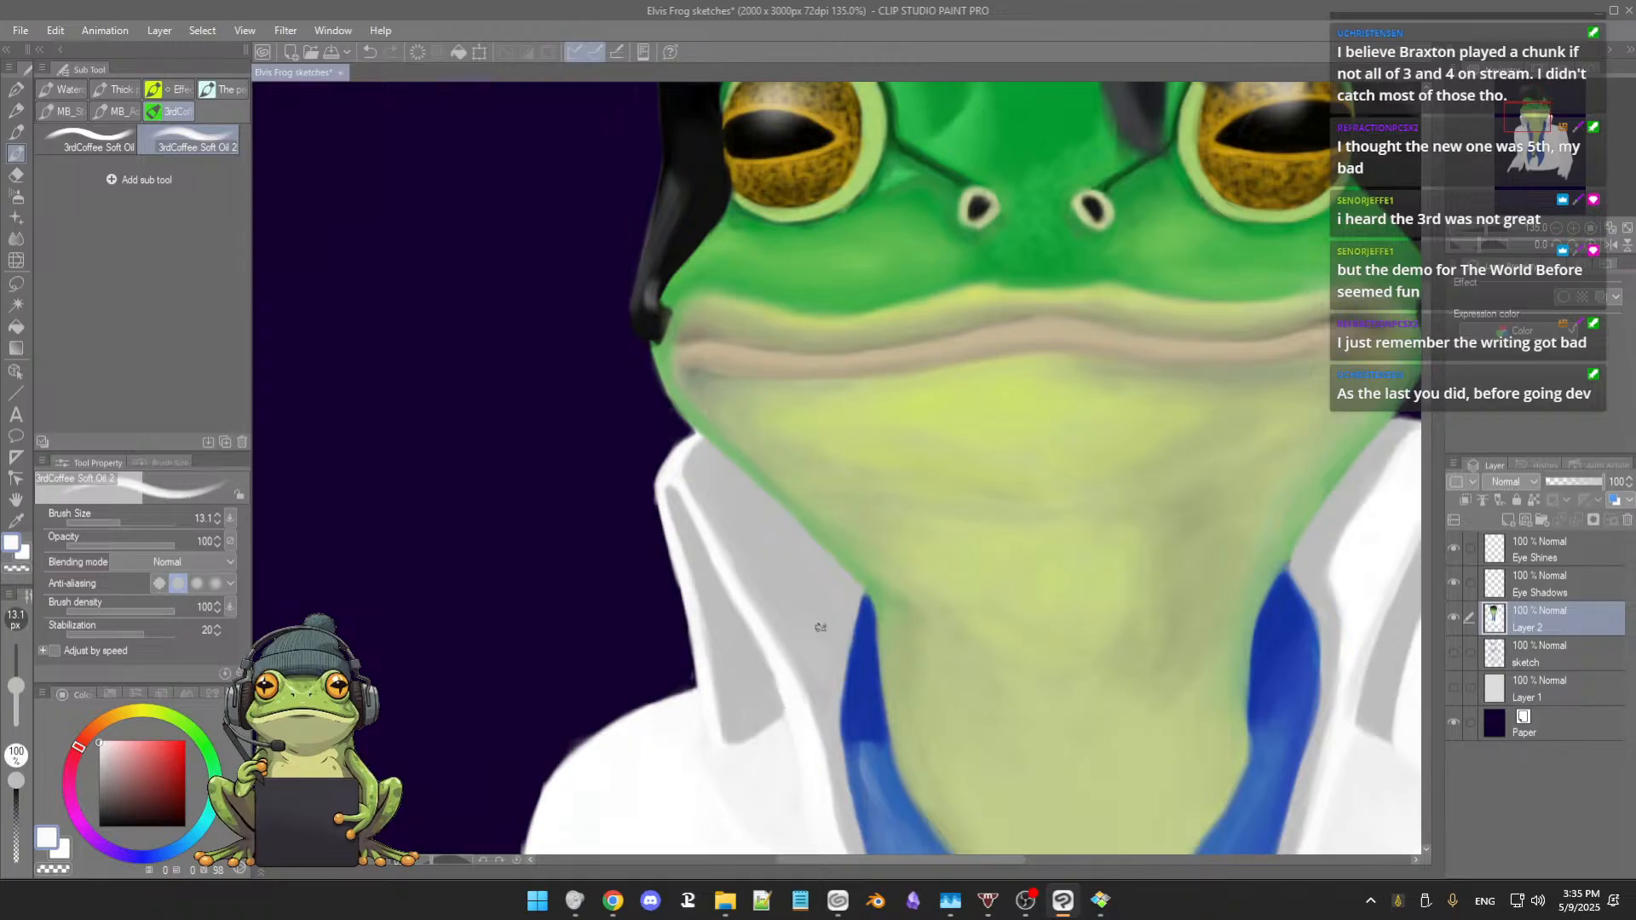
# Step: Blend the upper edge of the left collar where it meets the jaw, using sampled light grays
pyautogui.scroll(-1, 818, 635)
pyautogui.moveTo(802, 588)
pyautogui.mouseDown()
pyautogui.moveTo(798, 498)
pyautogui.moveTo(789, 544)
pyautogui.mouseUp()
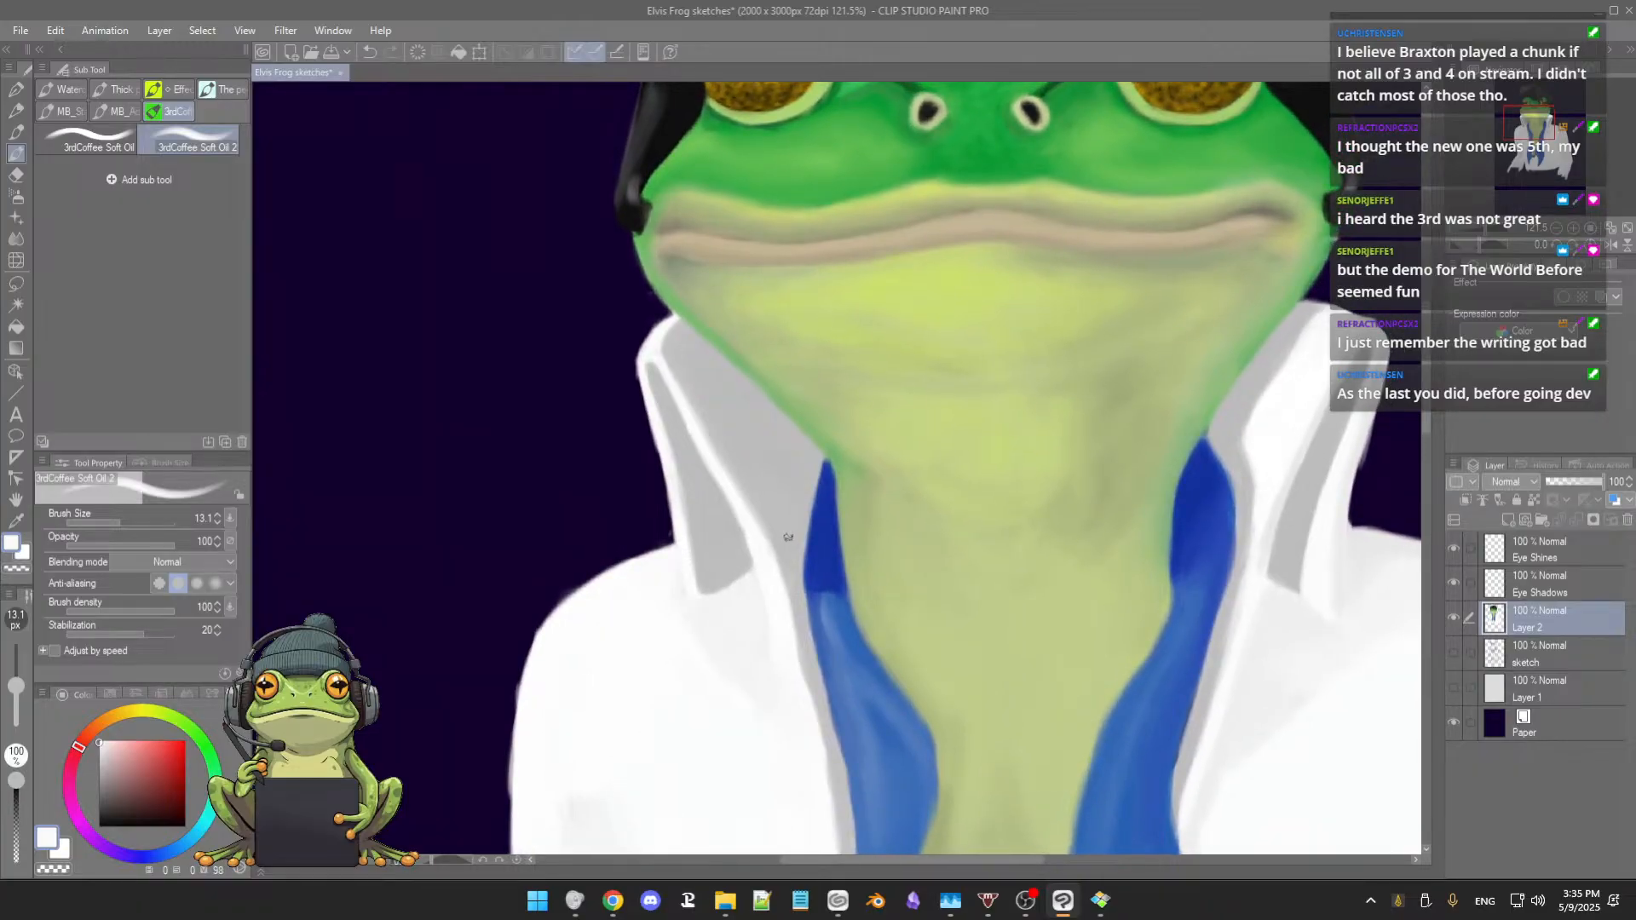
pyautogui.moveTo(788, 505); pyautogui.dragTo(797, 535)
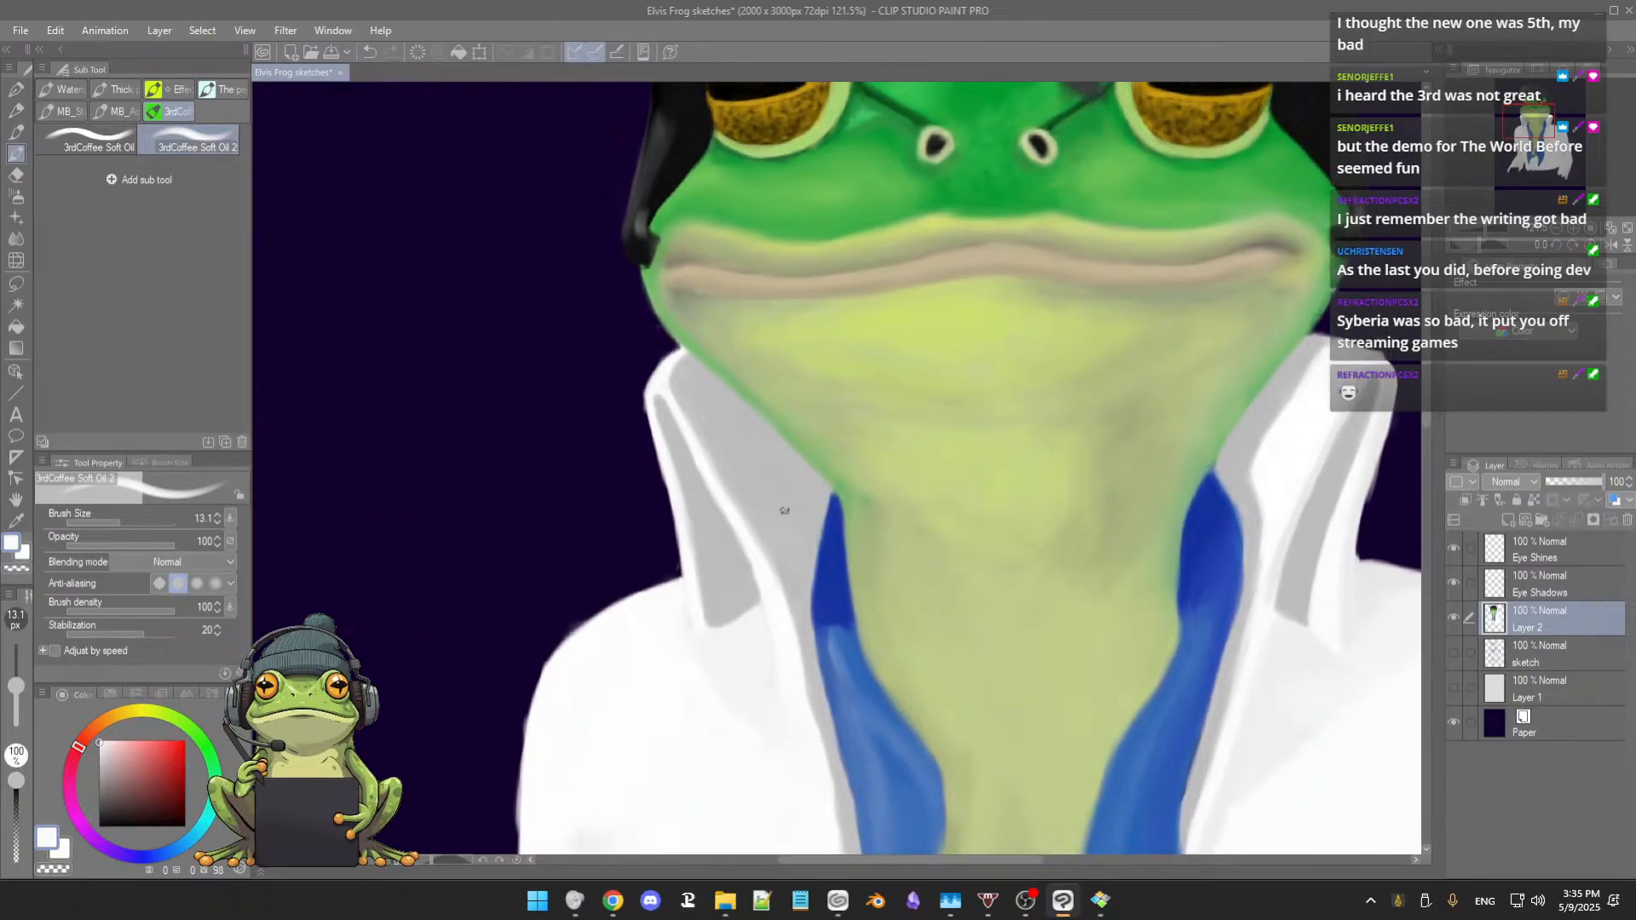
pyautogui.scroll(2, 772, 499)
pyautogui.scroll(-1, 767, 490)
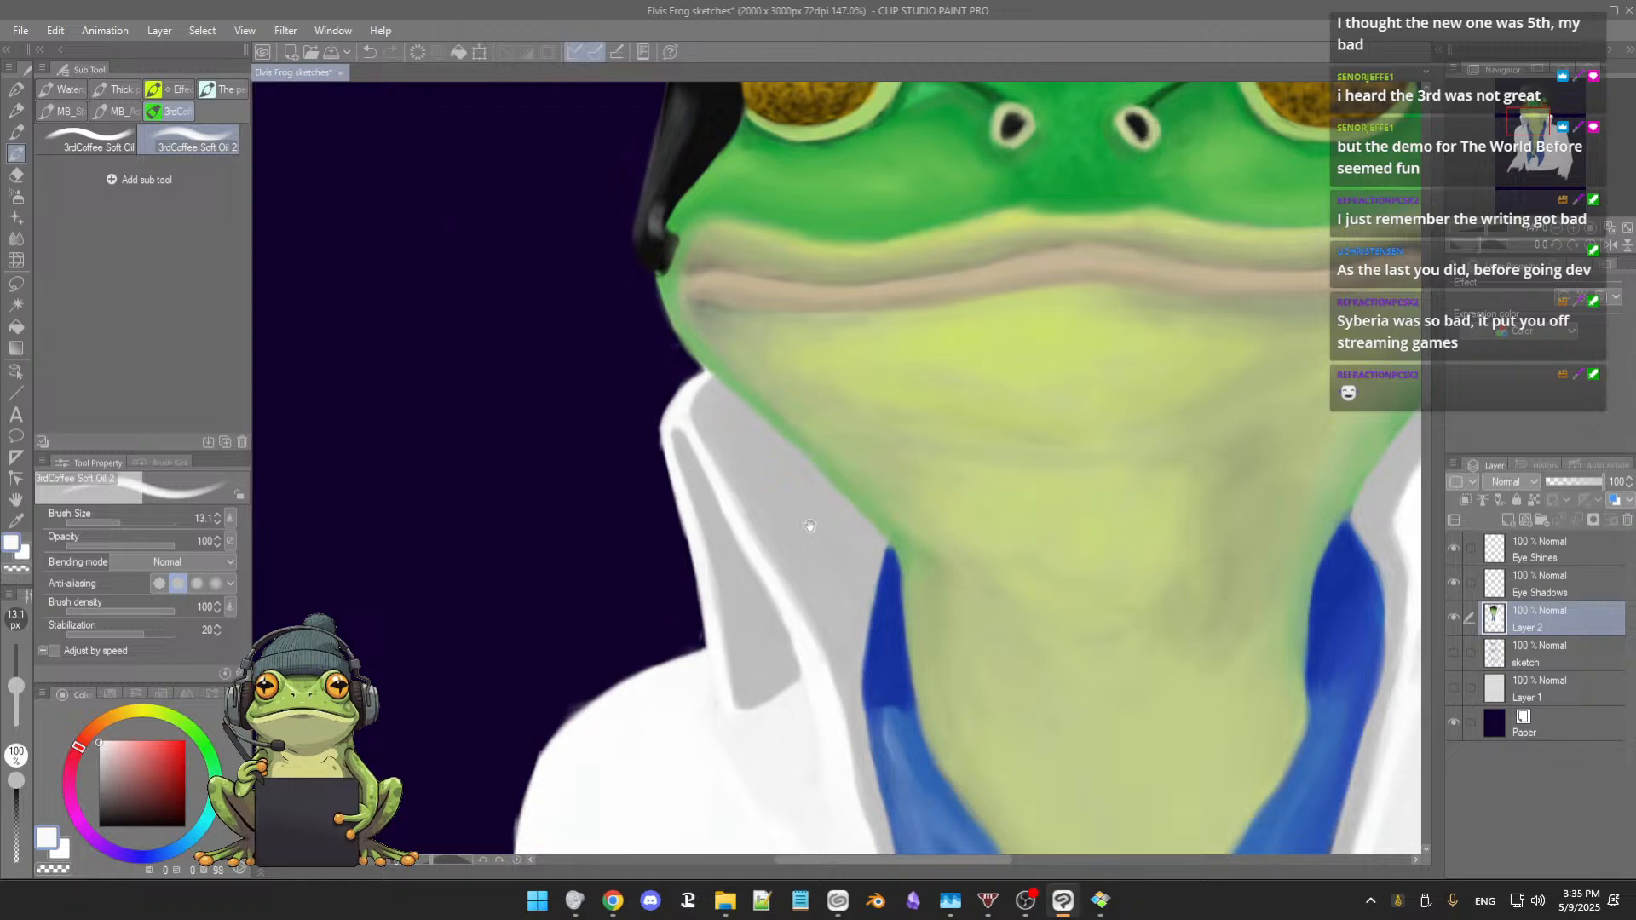
pyautogui.keyDown('alt'); pyautogui.click(708, 384); pyautogui.keyUp('alt')
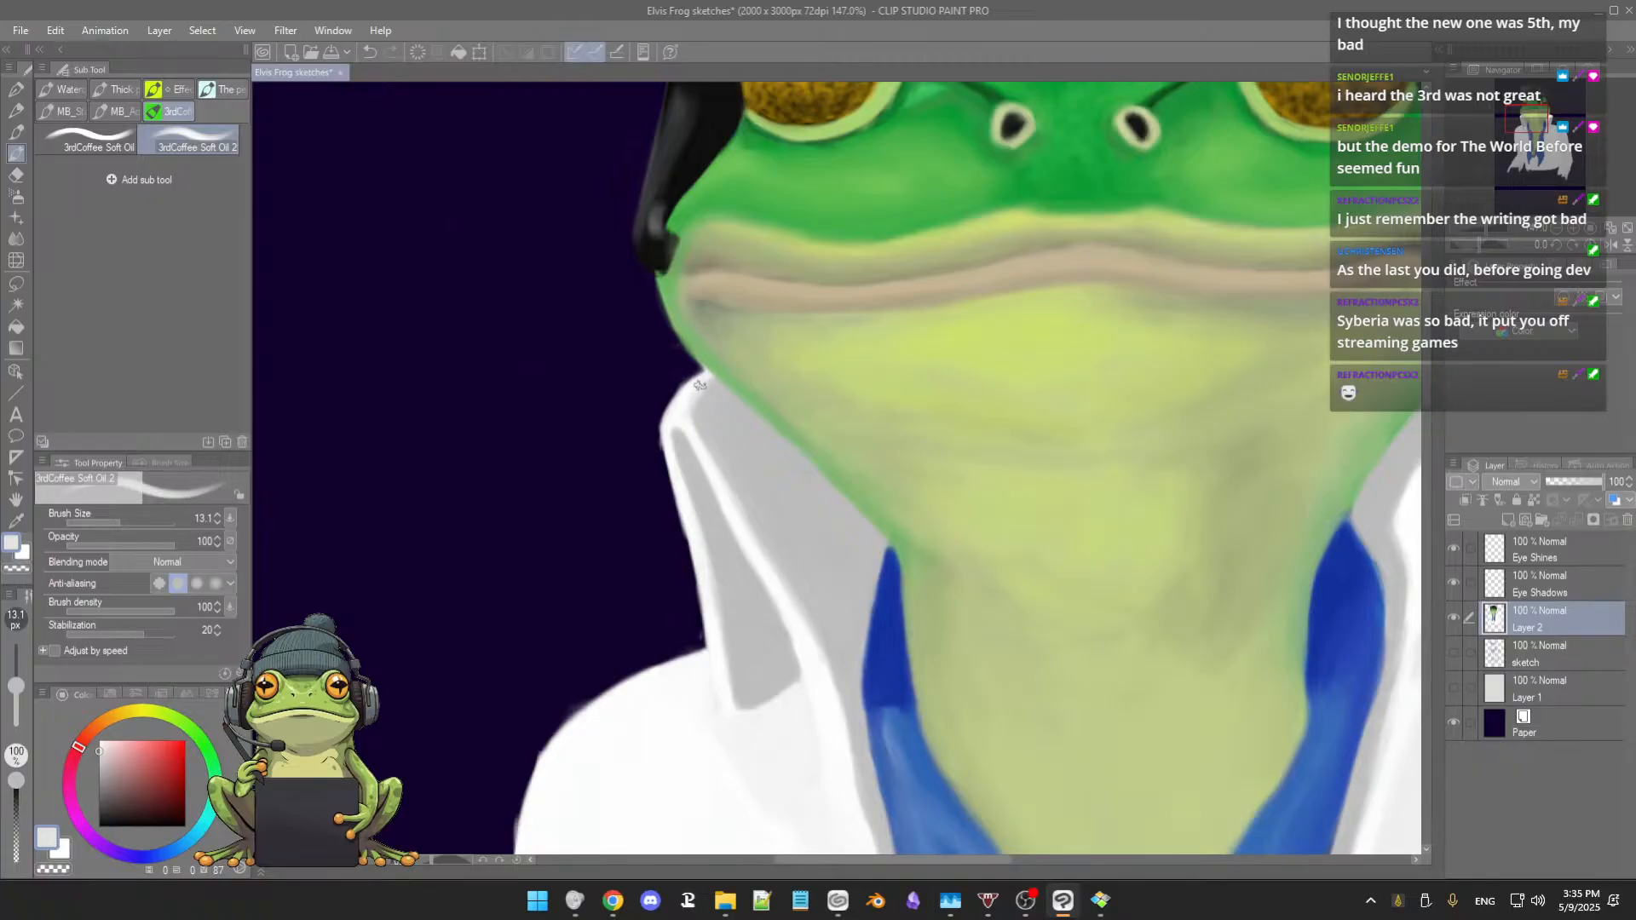
pyautogui.keyDown('alt'); pyautogui.click(708, 388); pyautogui.keyUp('alt')
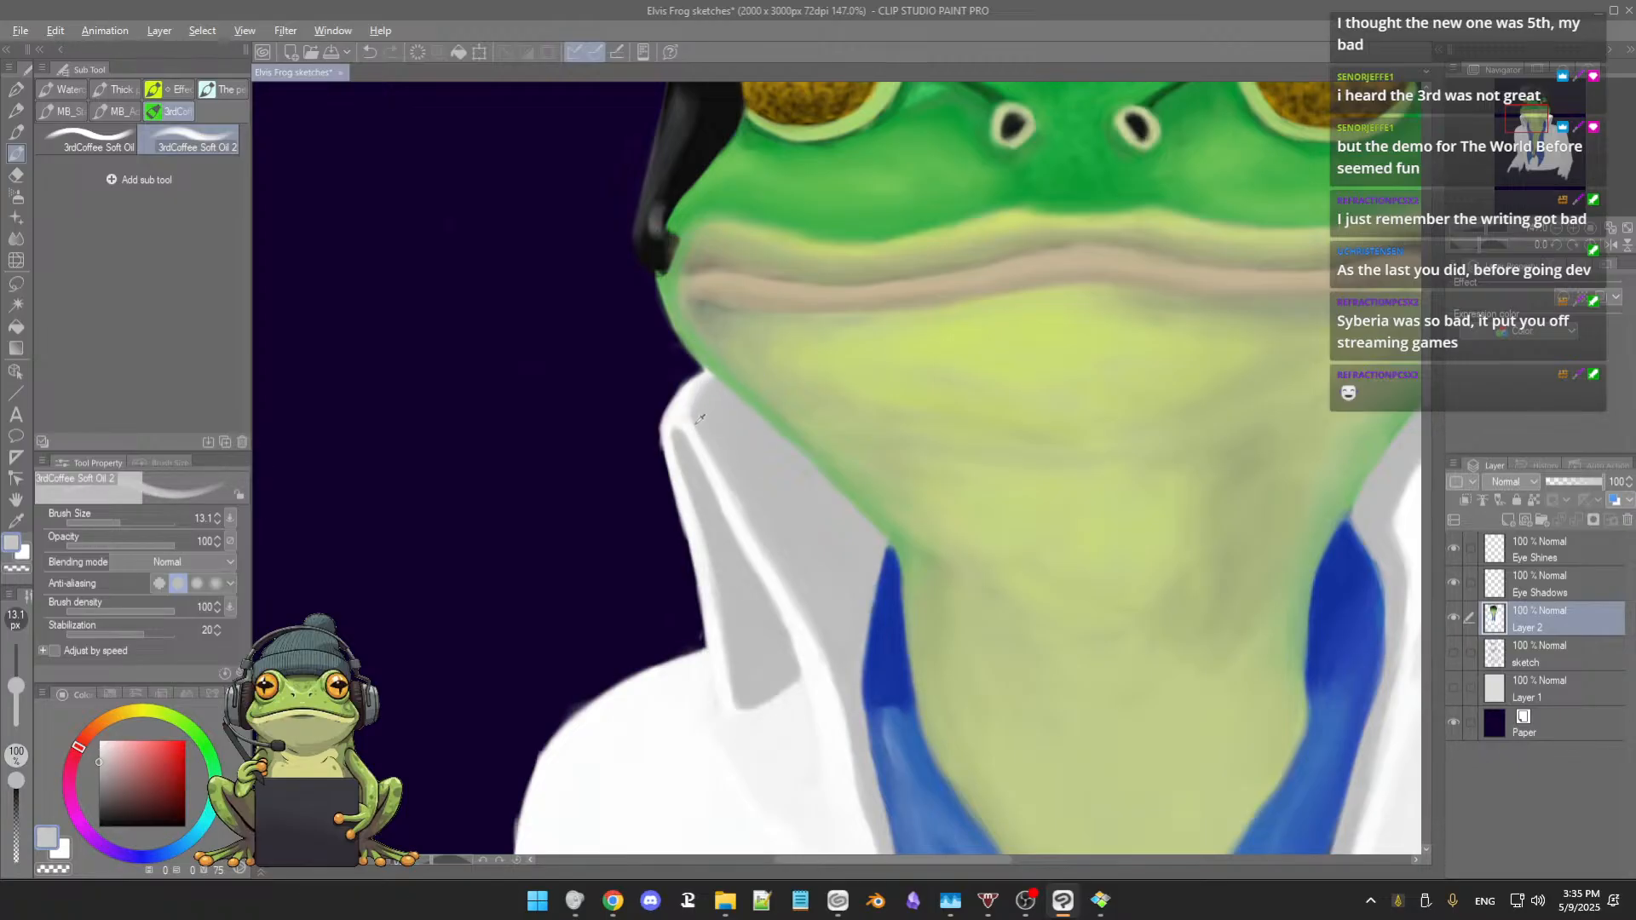
pyautogui.keyDown('alt'); pyautogui.click(700, 419); pyautogui.keyUp('alt')
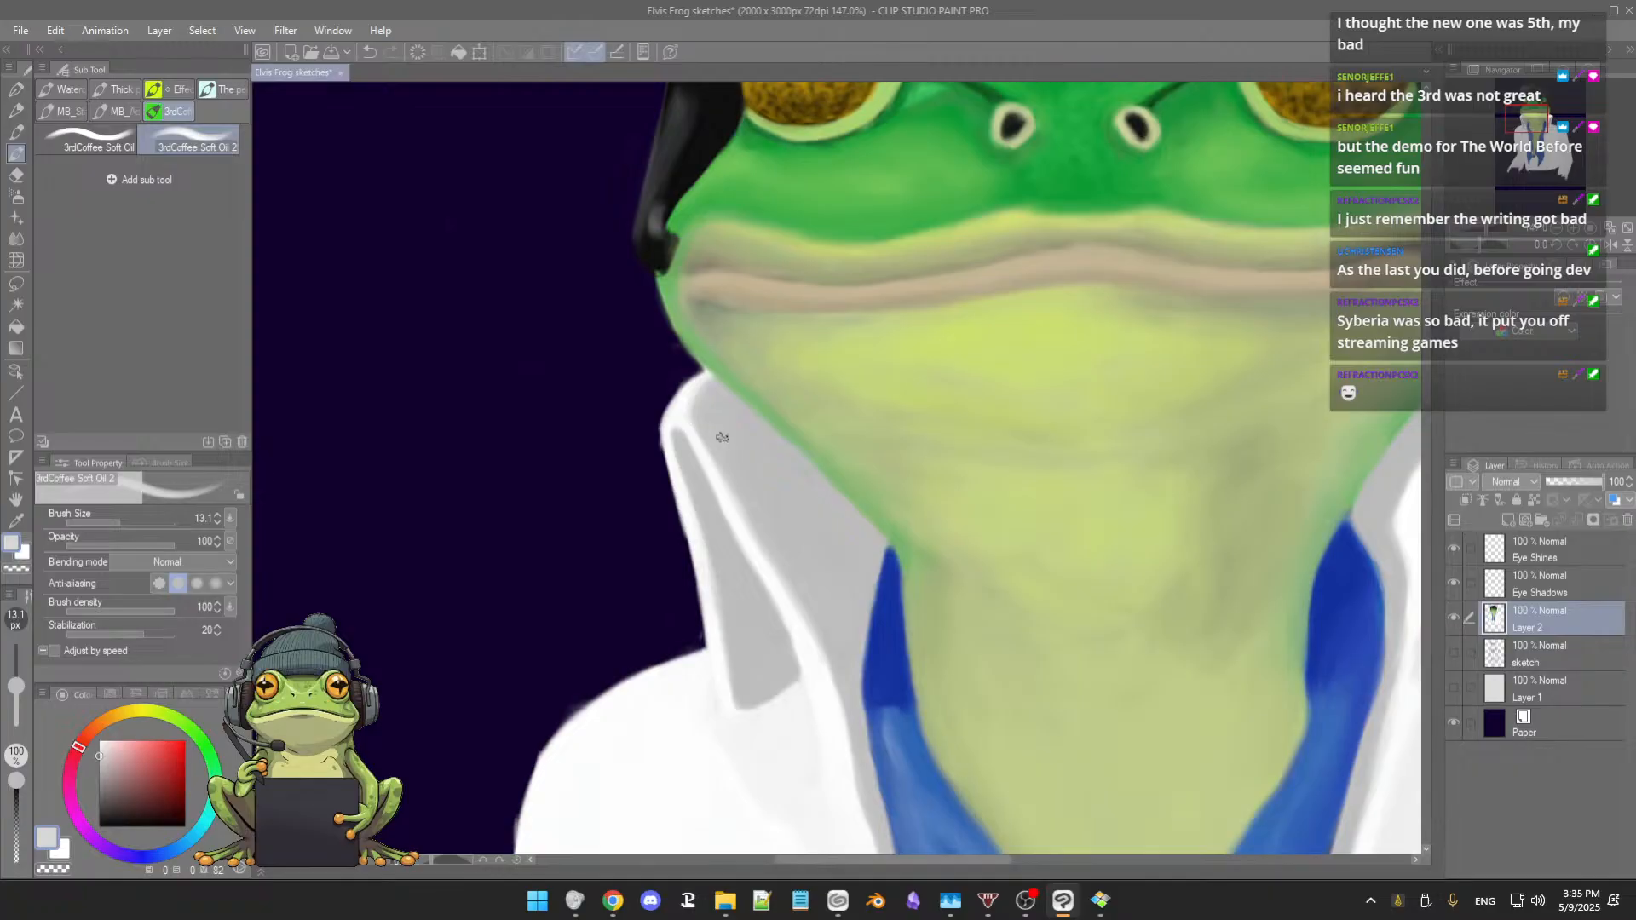
# Step: Smooth the gray inner side of the left collar along its white rim with sampled gray
pyautogui.moveTo(732, 470); pyautogui.dragTo(739, 449)
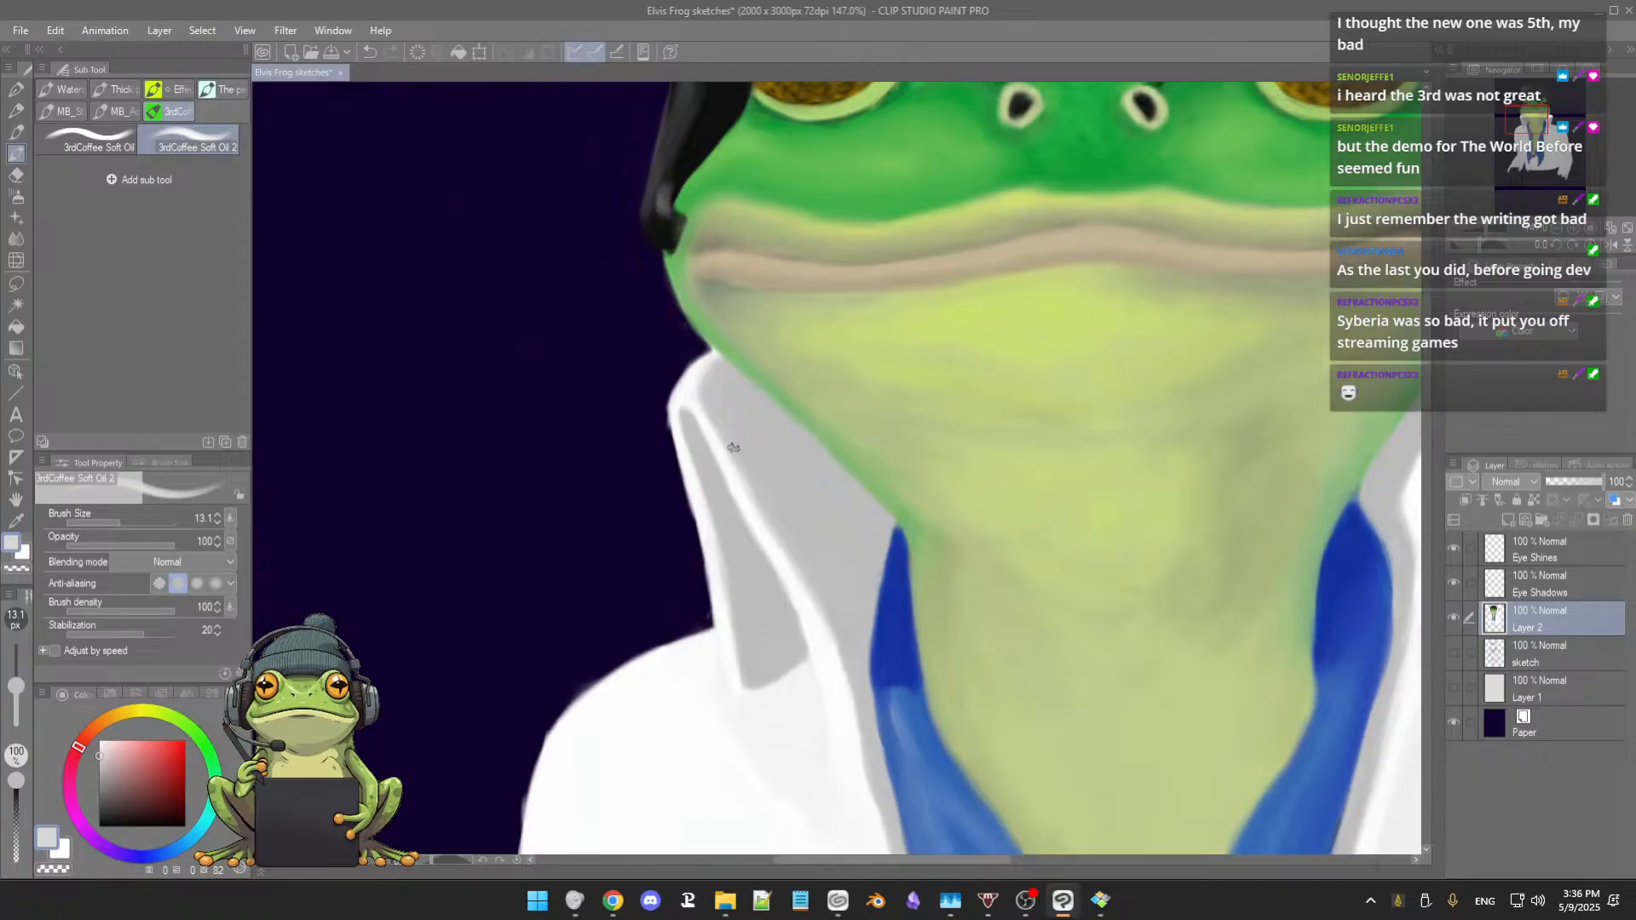
pyautogui.moveTo(776, 480); pyautogui.dragTo(723, 435)
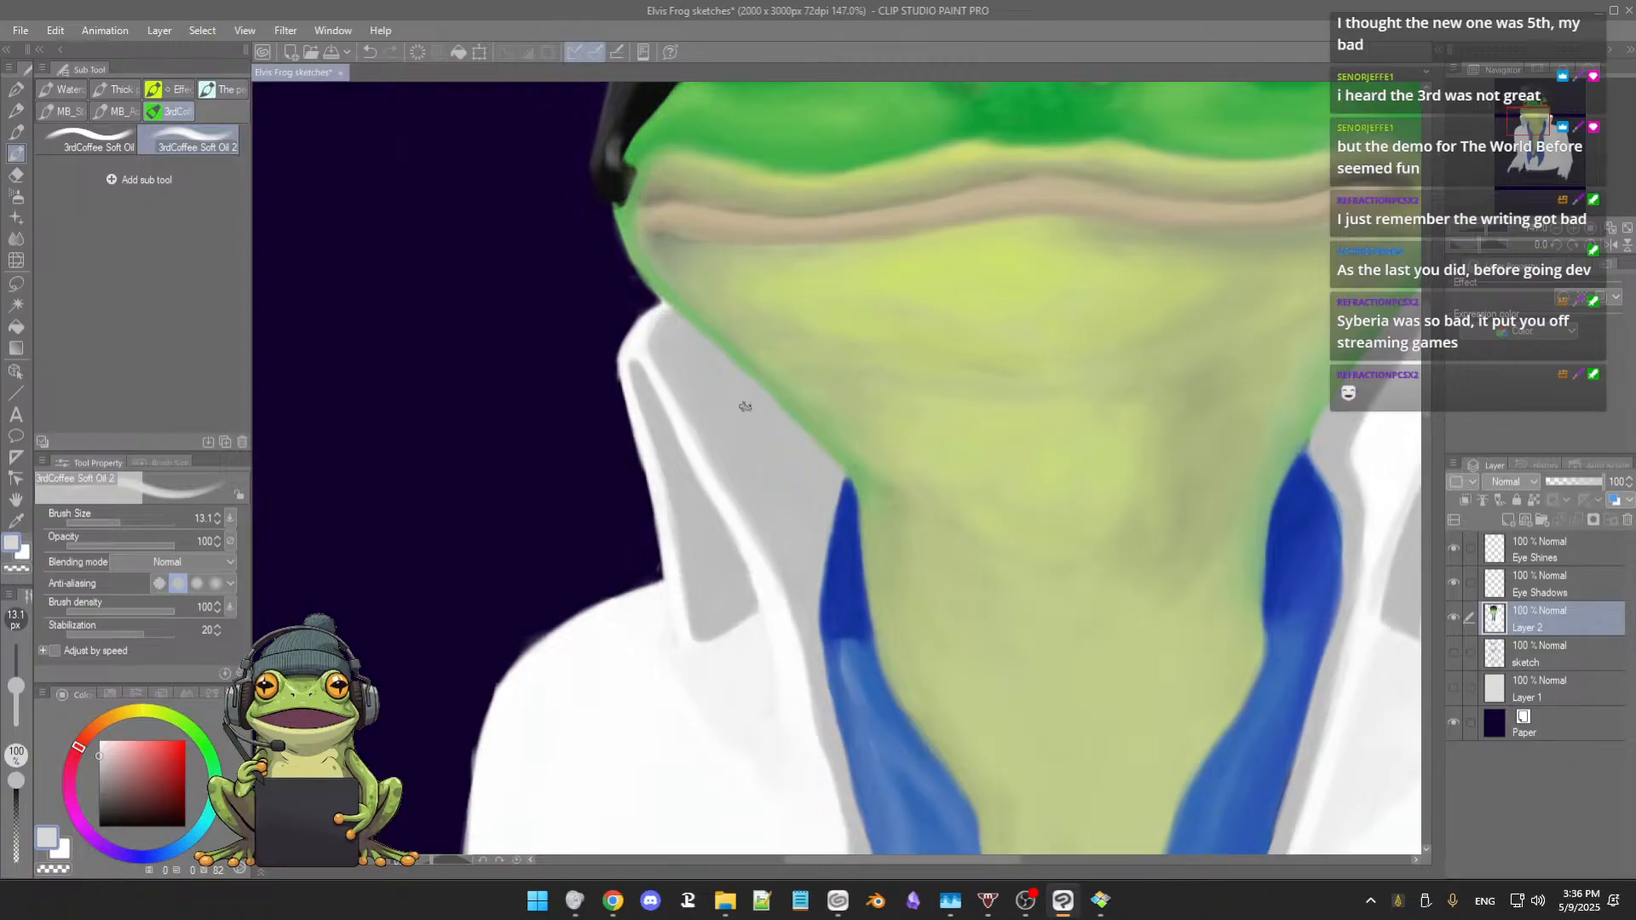
pyautogui.moveTo(738, 409); pyautogui.dragTo(740, 394)
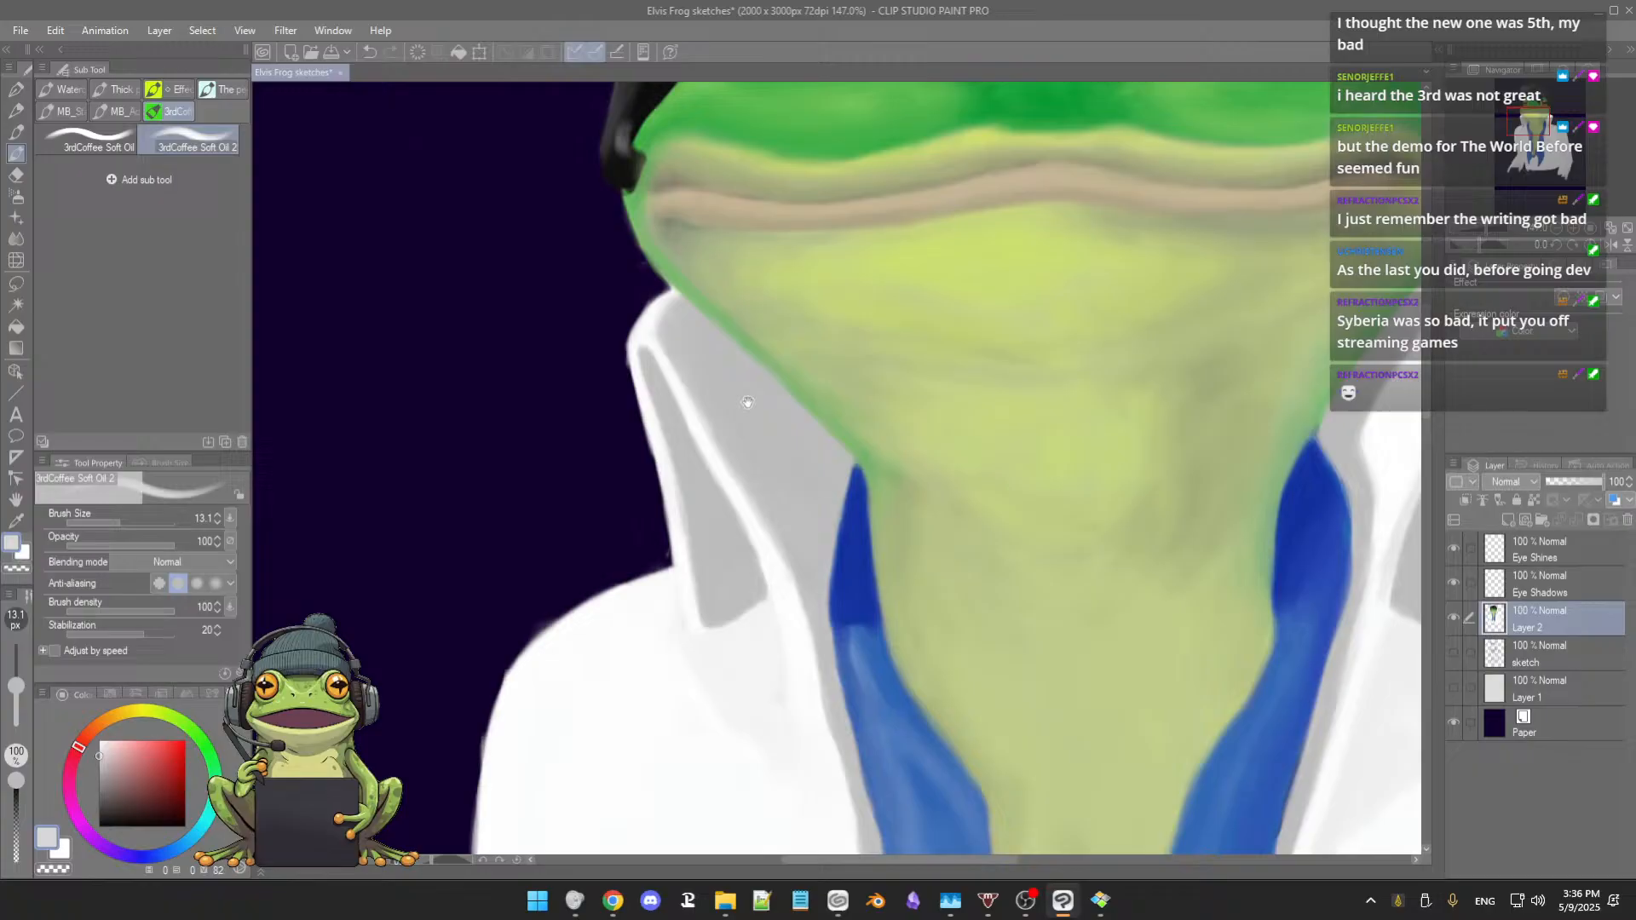
pyautogui.keyDown('alt'); pyautogui.click(704, 361); pyautogui.keyUp('alt')
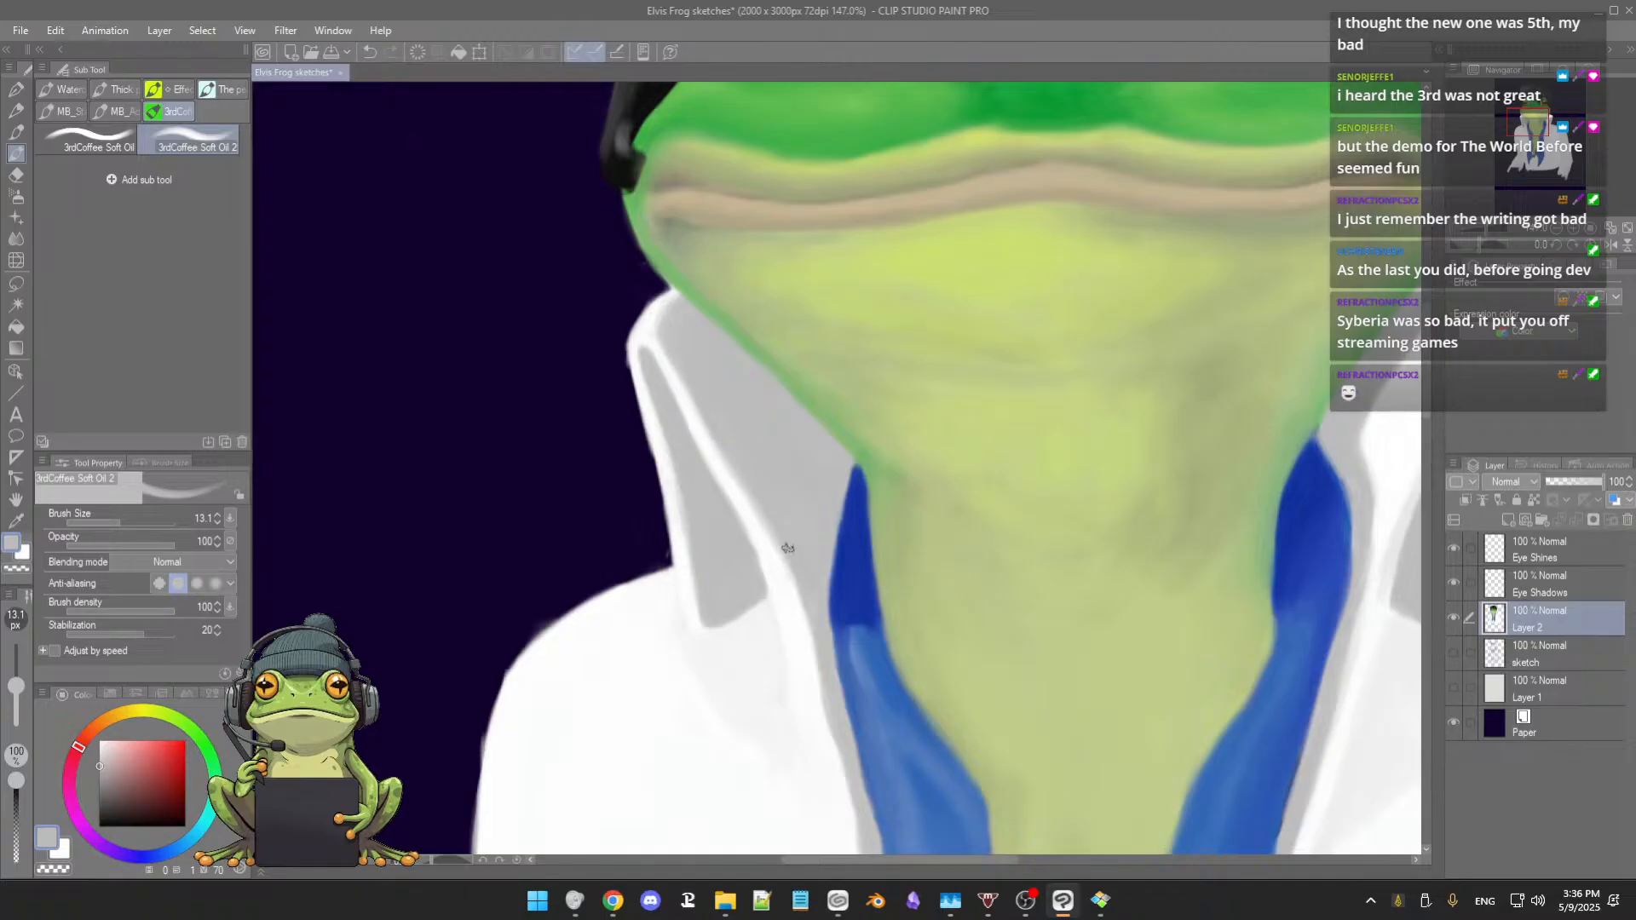
# Step: Redefine the white lapel edge below the left collar's gray fold, alternating strokes of sampled gray and white
pyautogui.moveTo(806, 516); pyautogui.dragTo(798, 431)
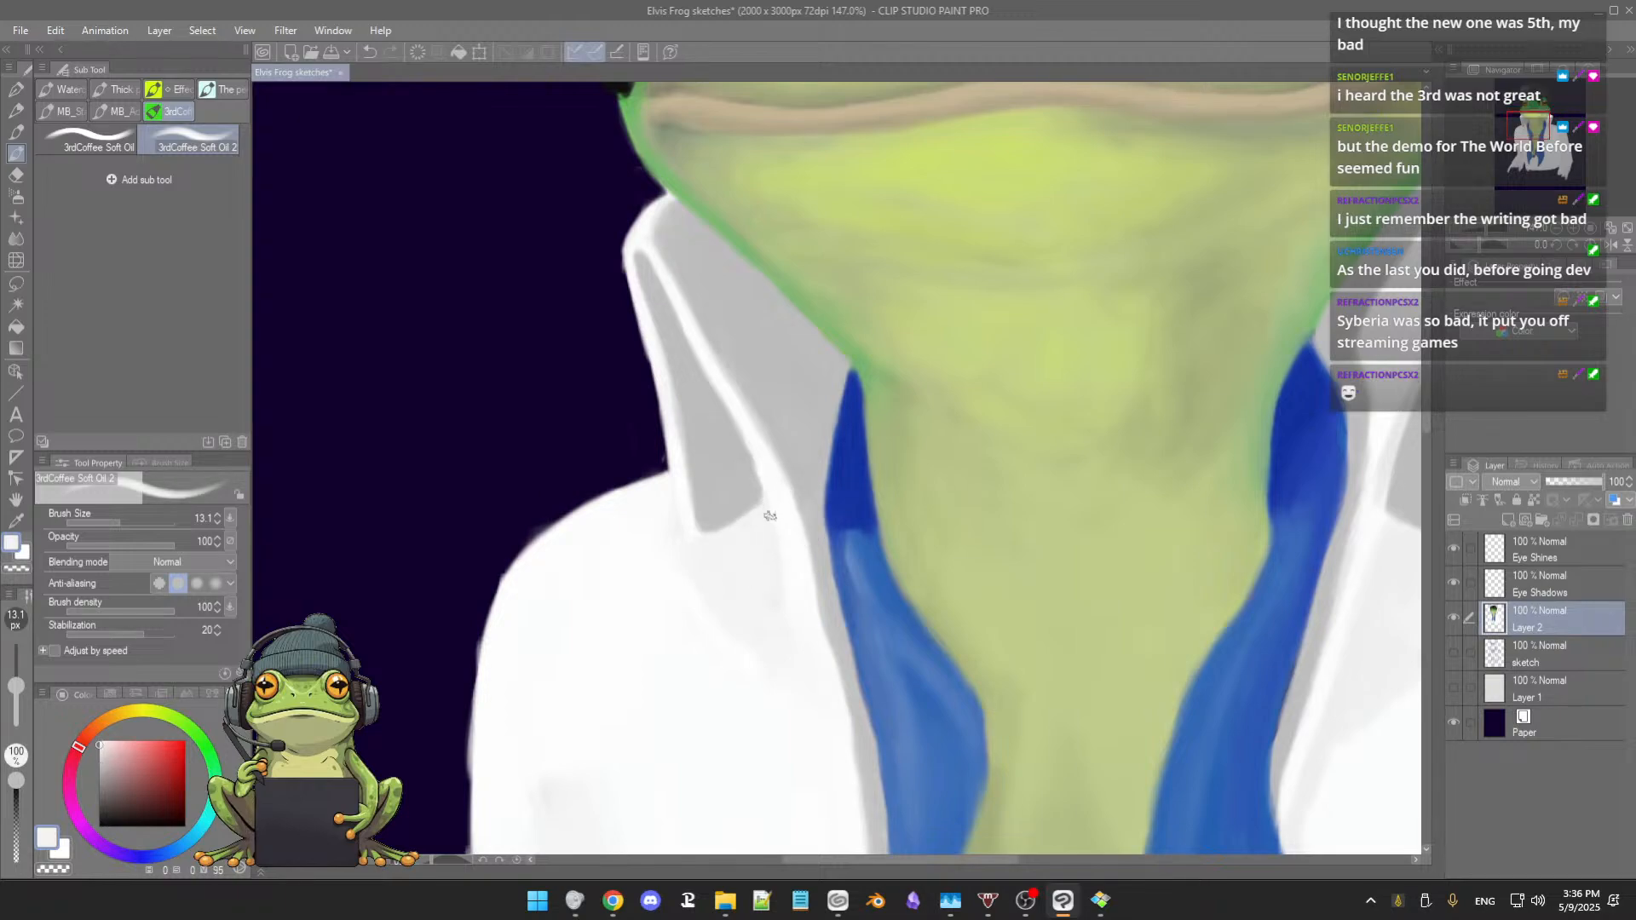
pyautogui.keyDown('alt'); pyautogui.click(749, 447); pyautogui.keyUp('alt')
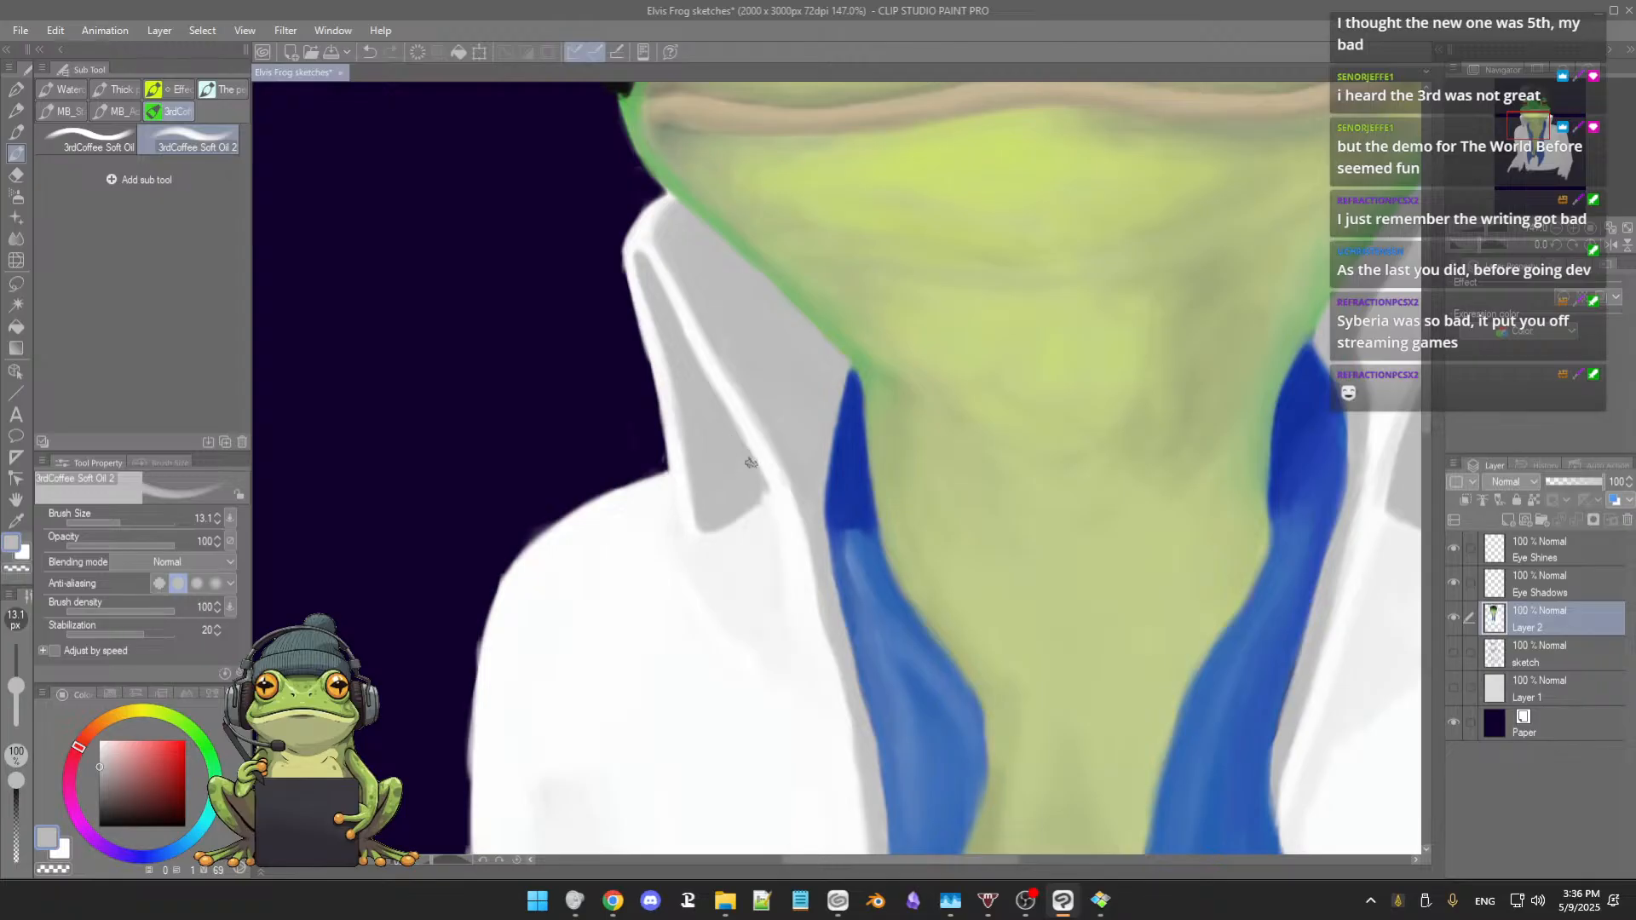
pyautogui.moveTo(766, 490); pyautogui.dragTo(797, 622)
pyautogui.keyDown('alt'); pyautogui.click(756, 542); pyautogui.keyUp('alt')
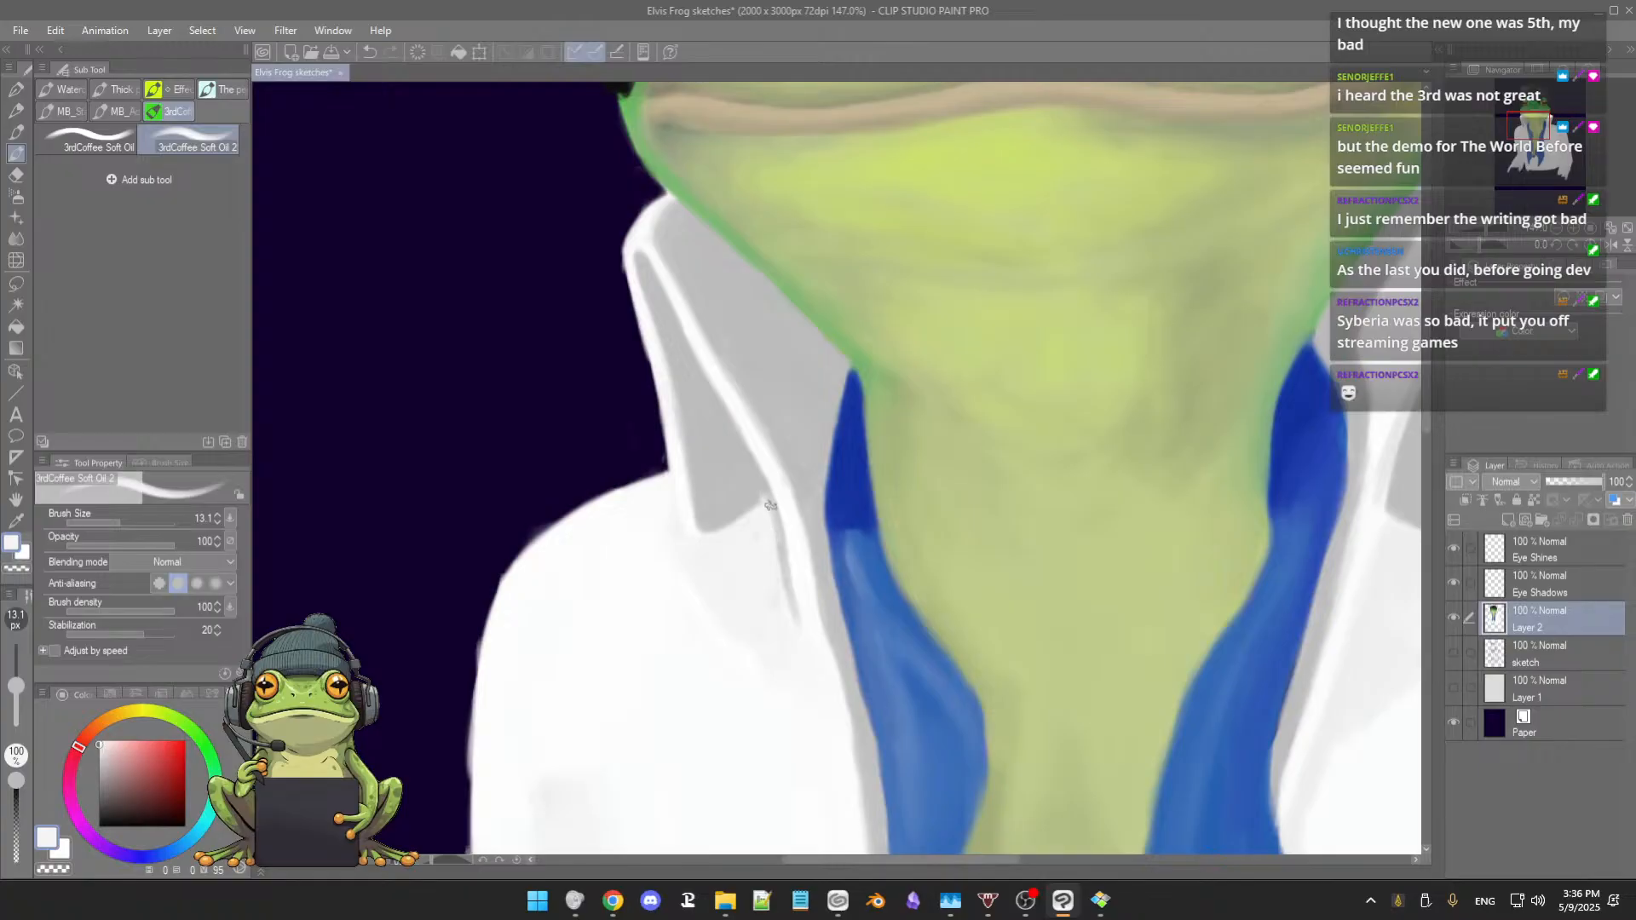
pyautogui.moveTo(769, 505); pyautogui.dragTo(776, 528)
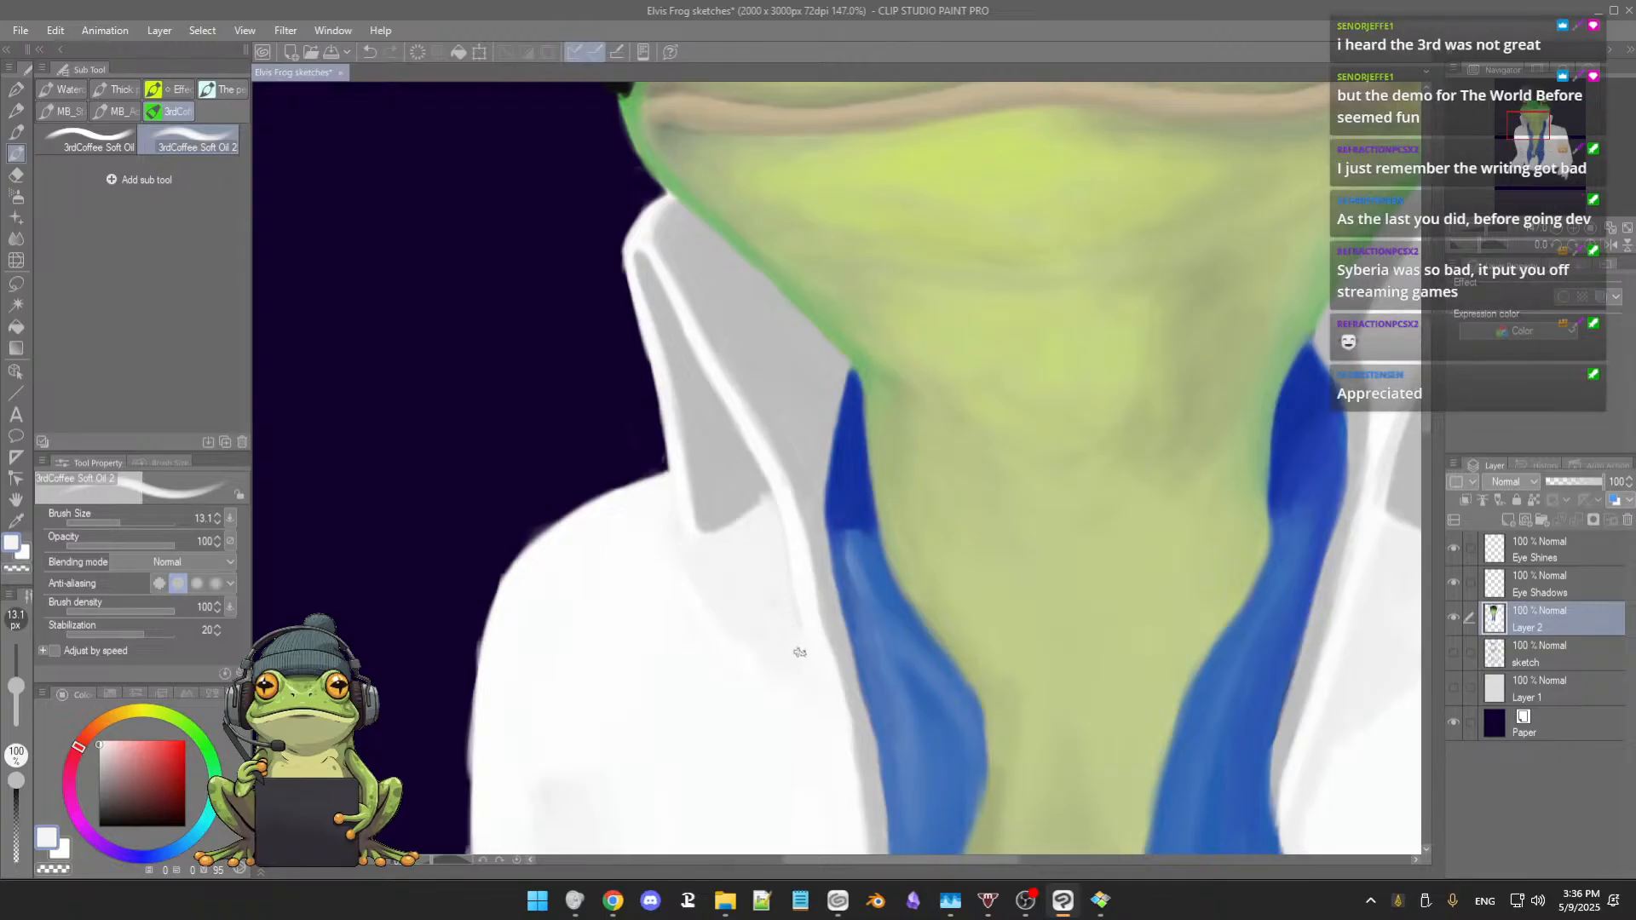
pyautogui.keyDown('alt'); pyautogui.click(746, 487); pyautogui.keyUp('alt')
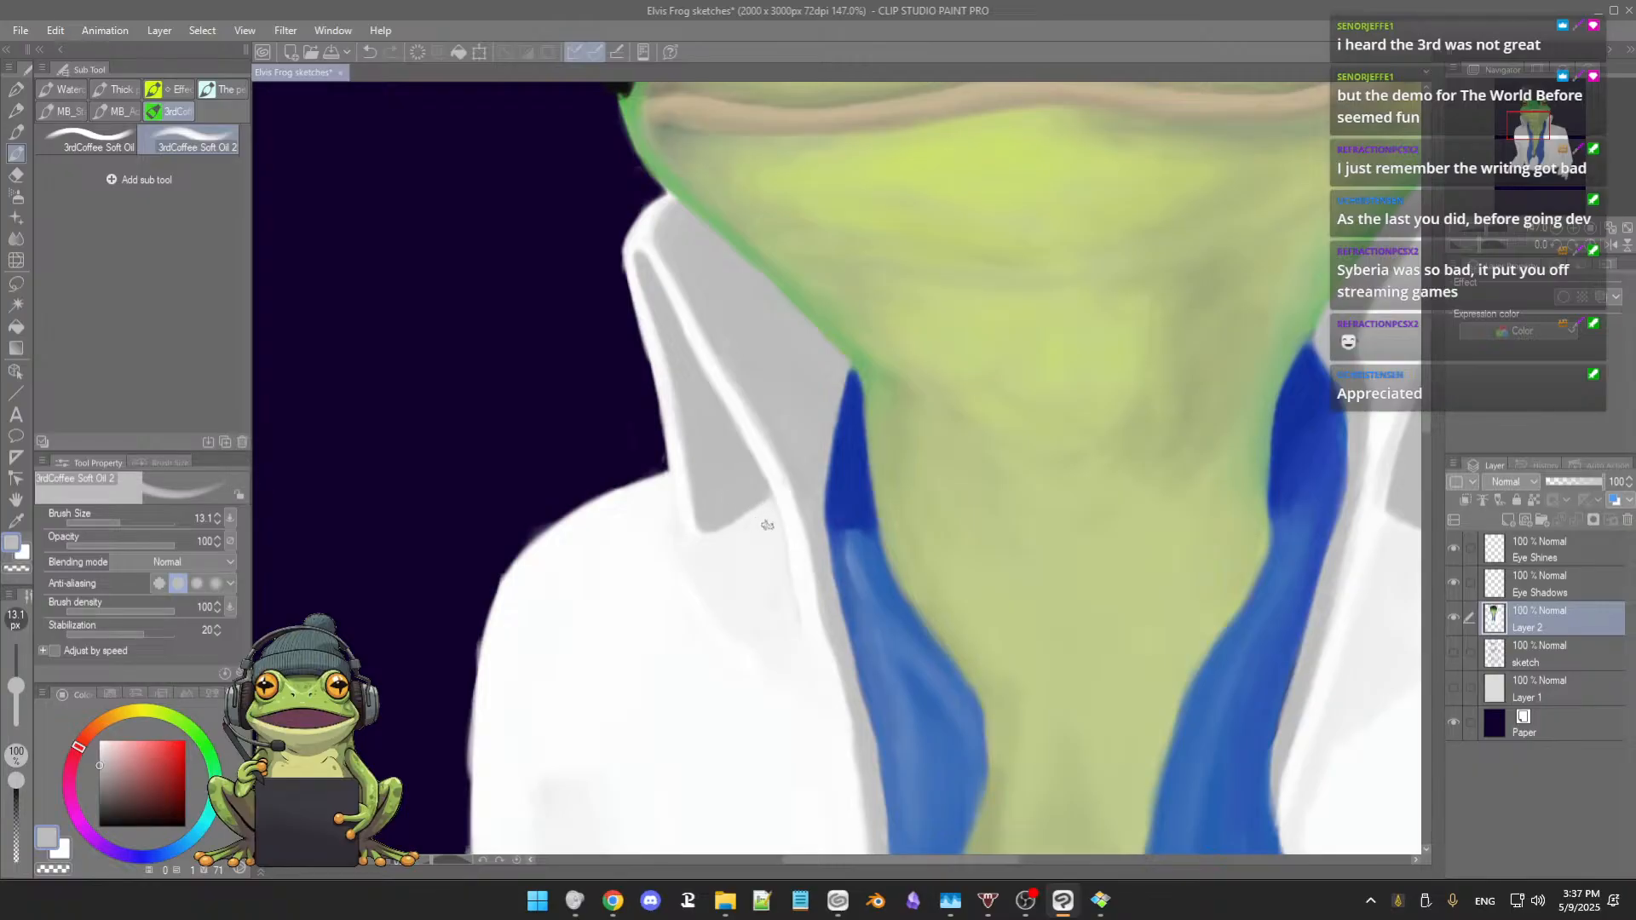
pyautogui.keyDown('alt'); pyautogui.click(772, 511); pyautogui.keyUp('alt')
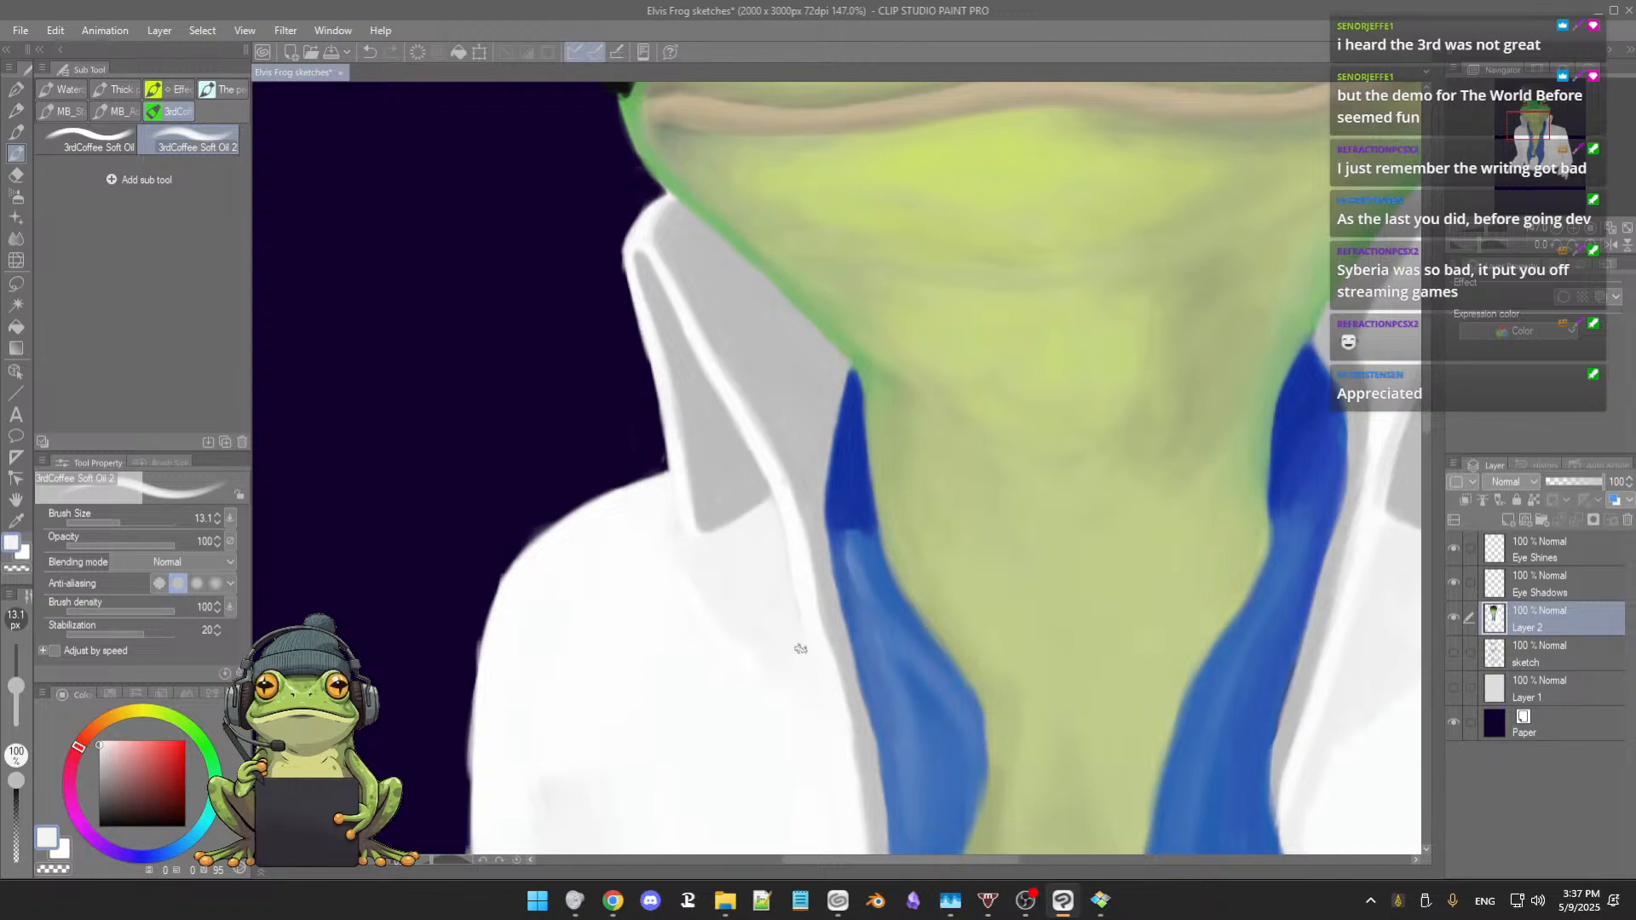
# Step: Examine the whole frog portrait, then the shading of the collar and scarf up close
pyautogui.scroll(-5, 800, 671)
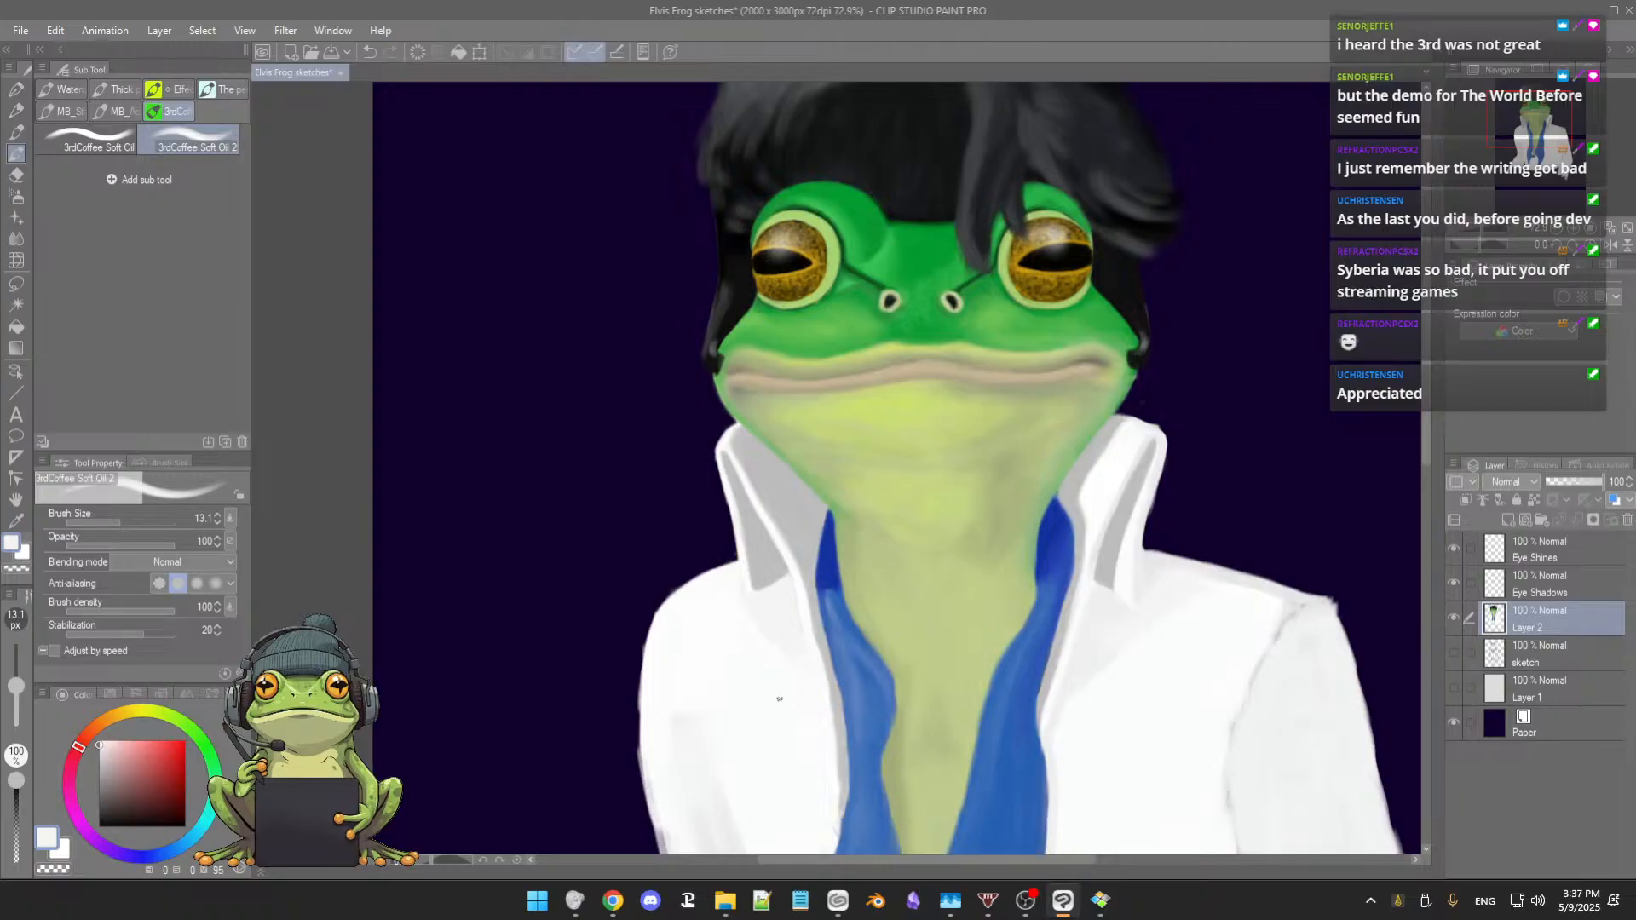
pyautogui.scroll(-5, 779, 699)
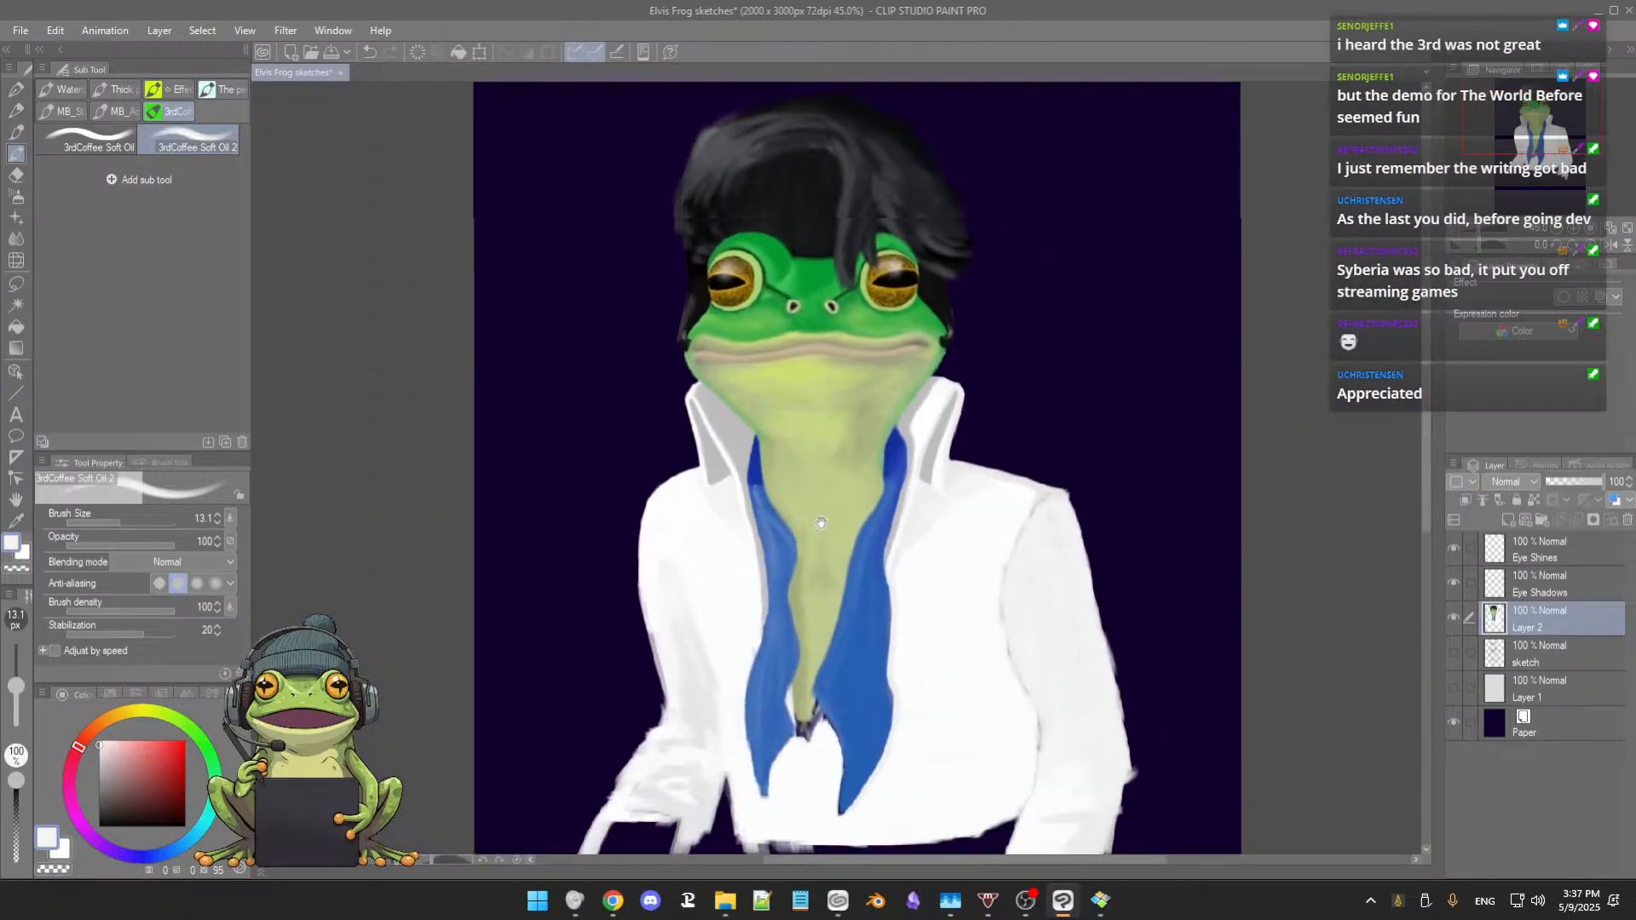
pyautogui.scroll(-1, 820, 522)
pyautogui.moveTo(826, 554)
pyautogui.mouseDown()
pyautogui.moveTo(828, 520)
pyautogui.moveTo(812, 531)
pyautogui.moveTo(824, 597)
pyautogui.mouseUp()
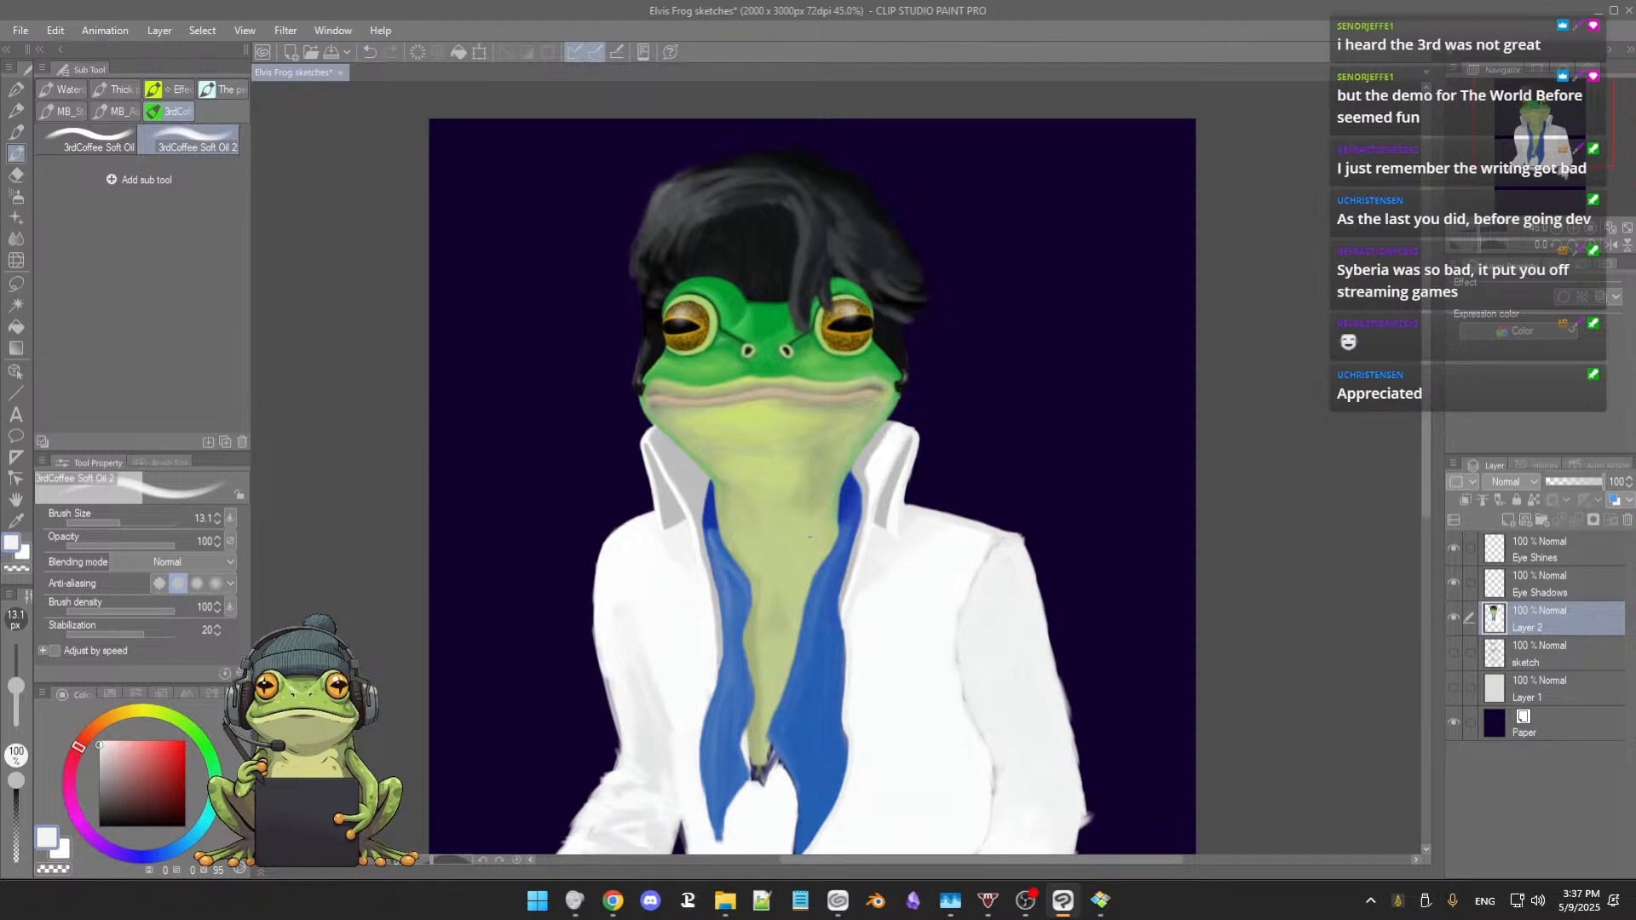
pyautogui.scroll(5, 813, 541)
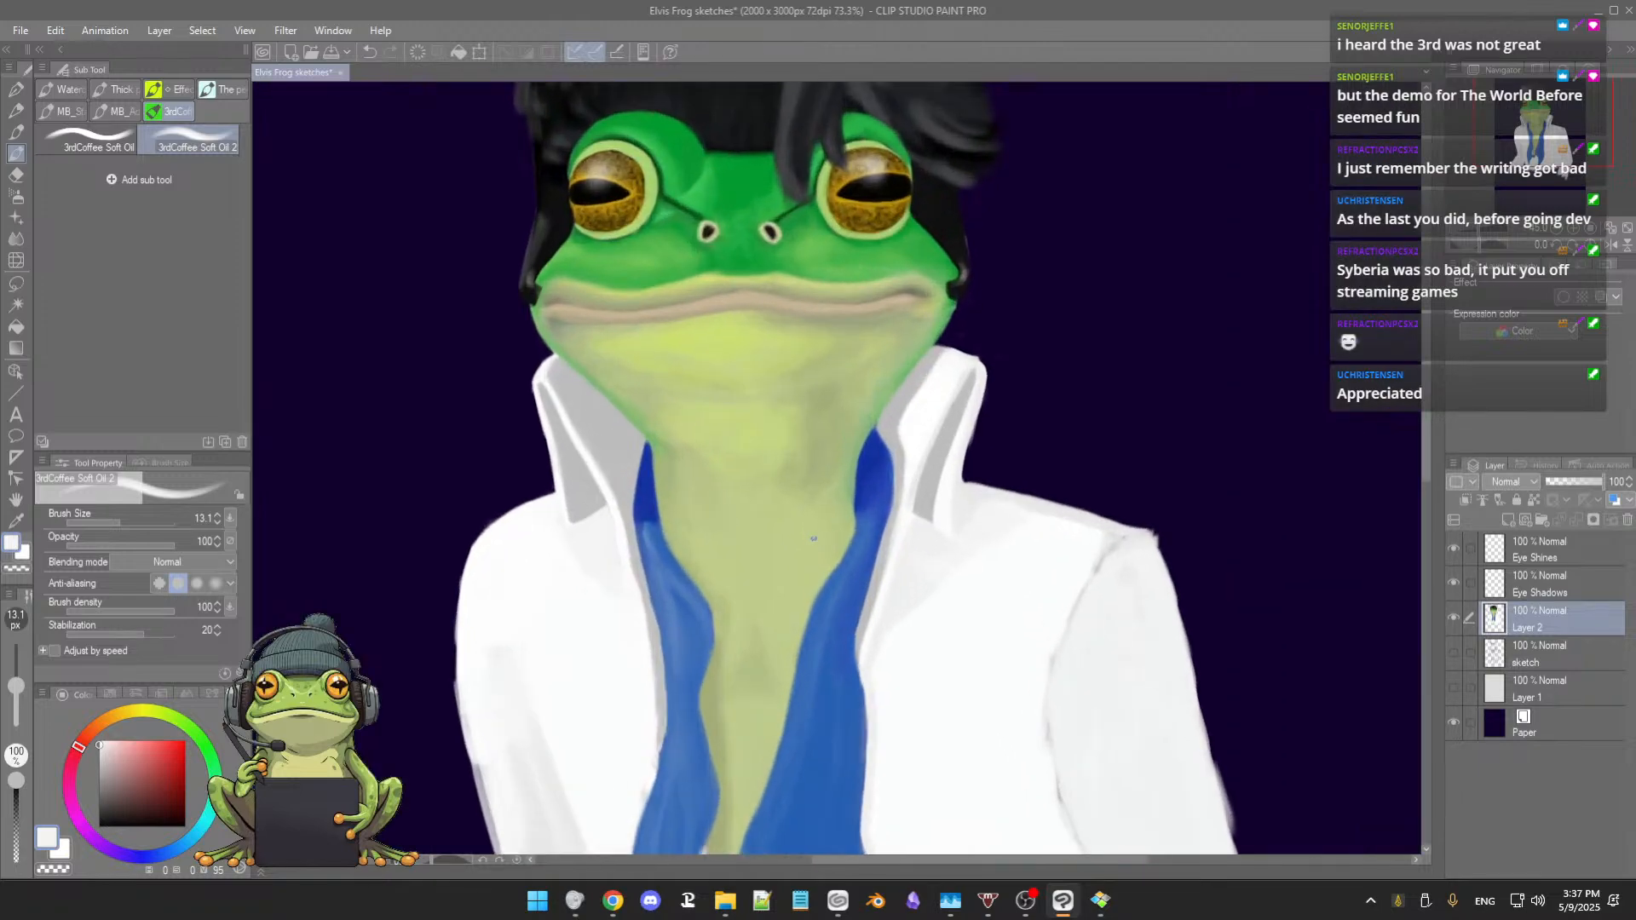
pyautogui.moveTo(746, 551); pyautogui.dragTo(836, 542)
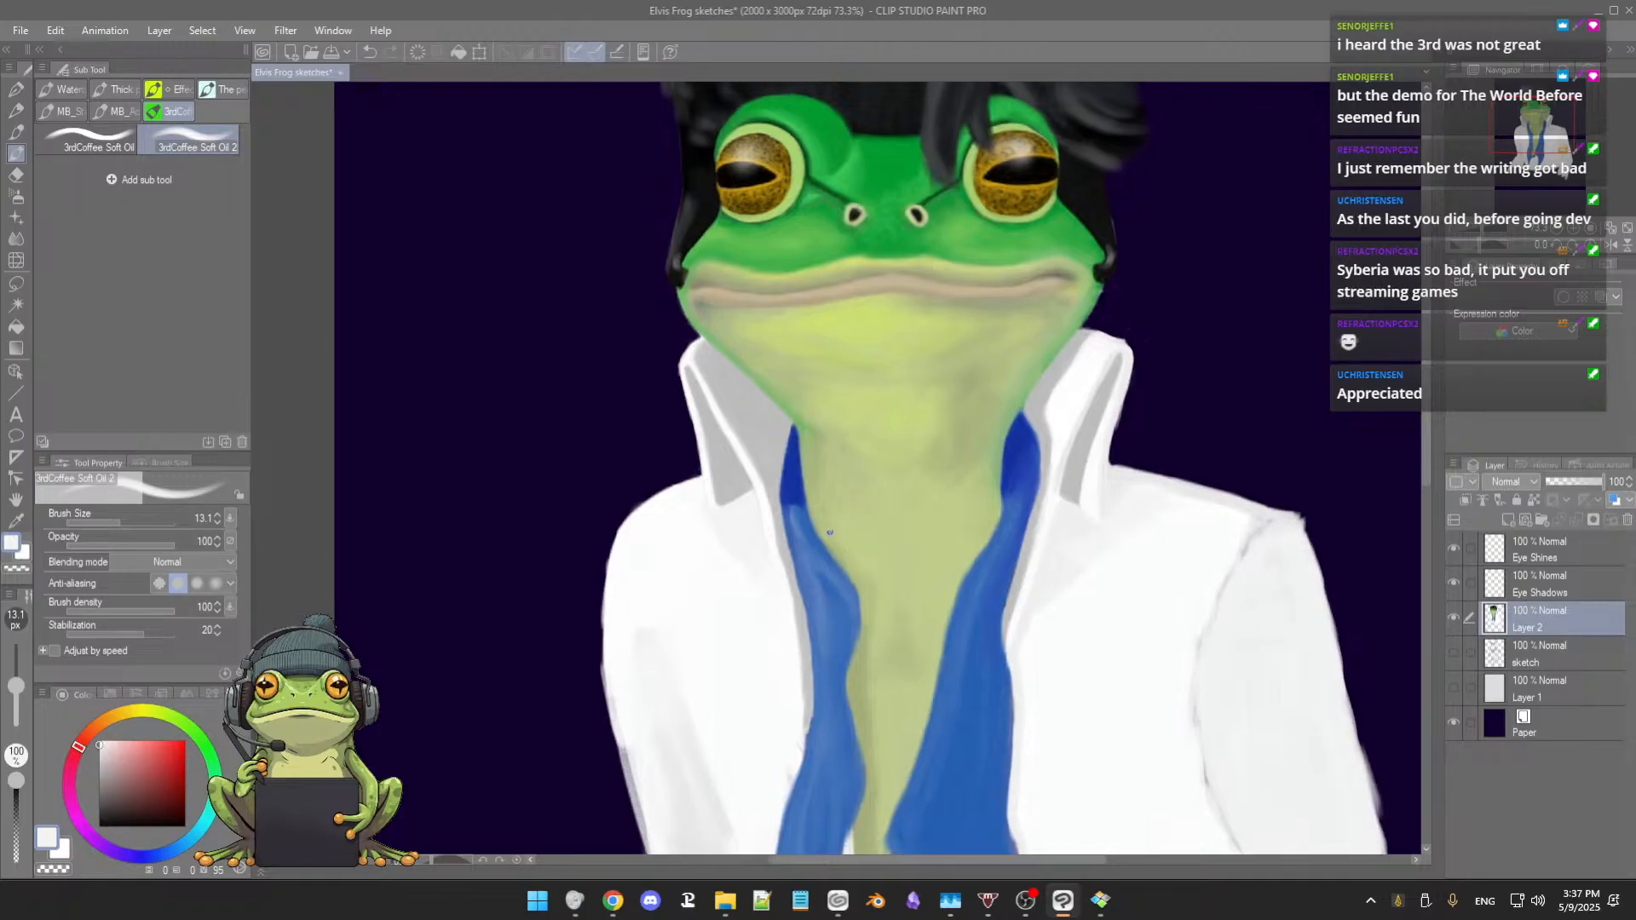
pyautogui.scroll(7, 833, 530)
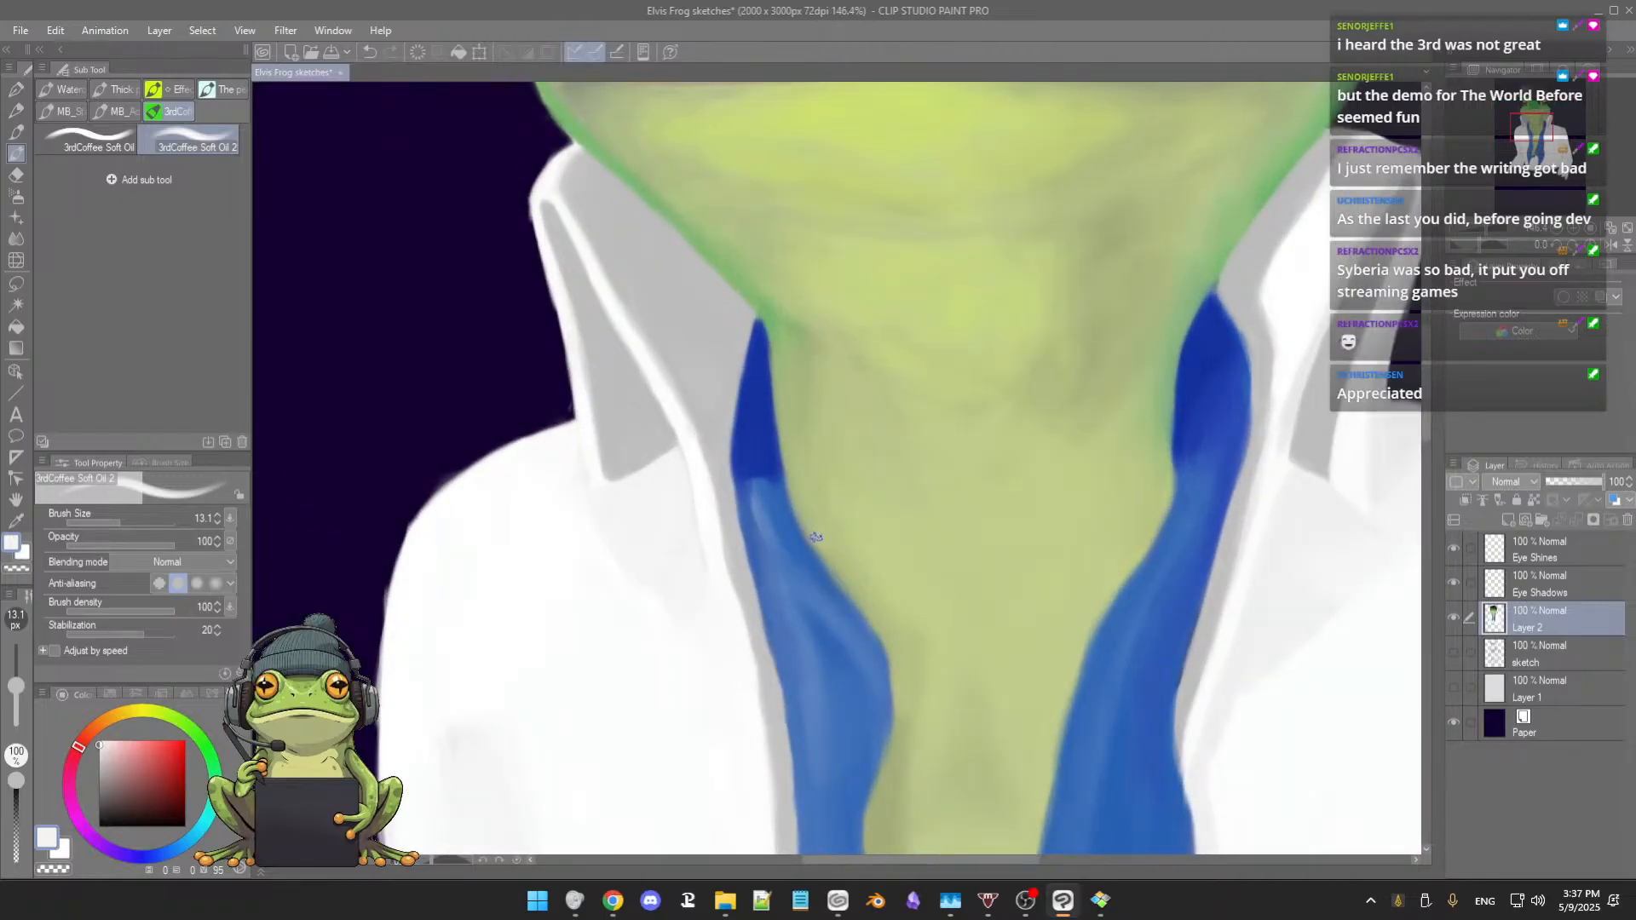
pyautogui.moveTo(798, 530); pyautogui.dragTo(816, 569)
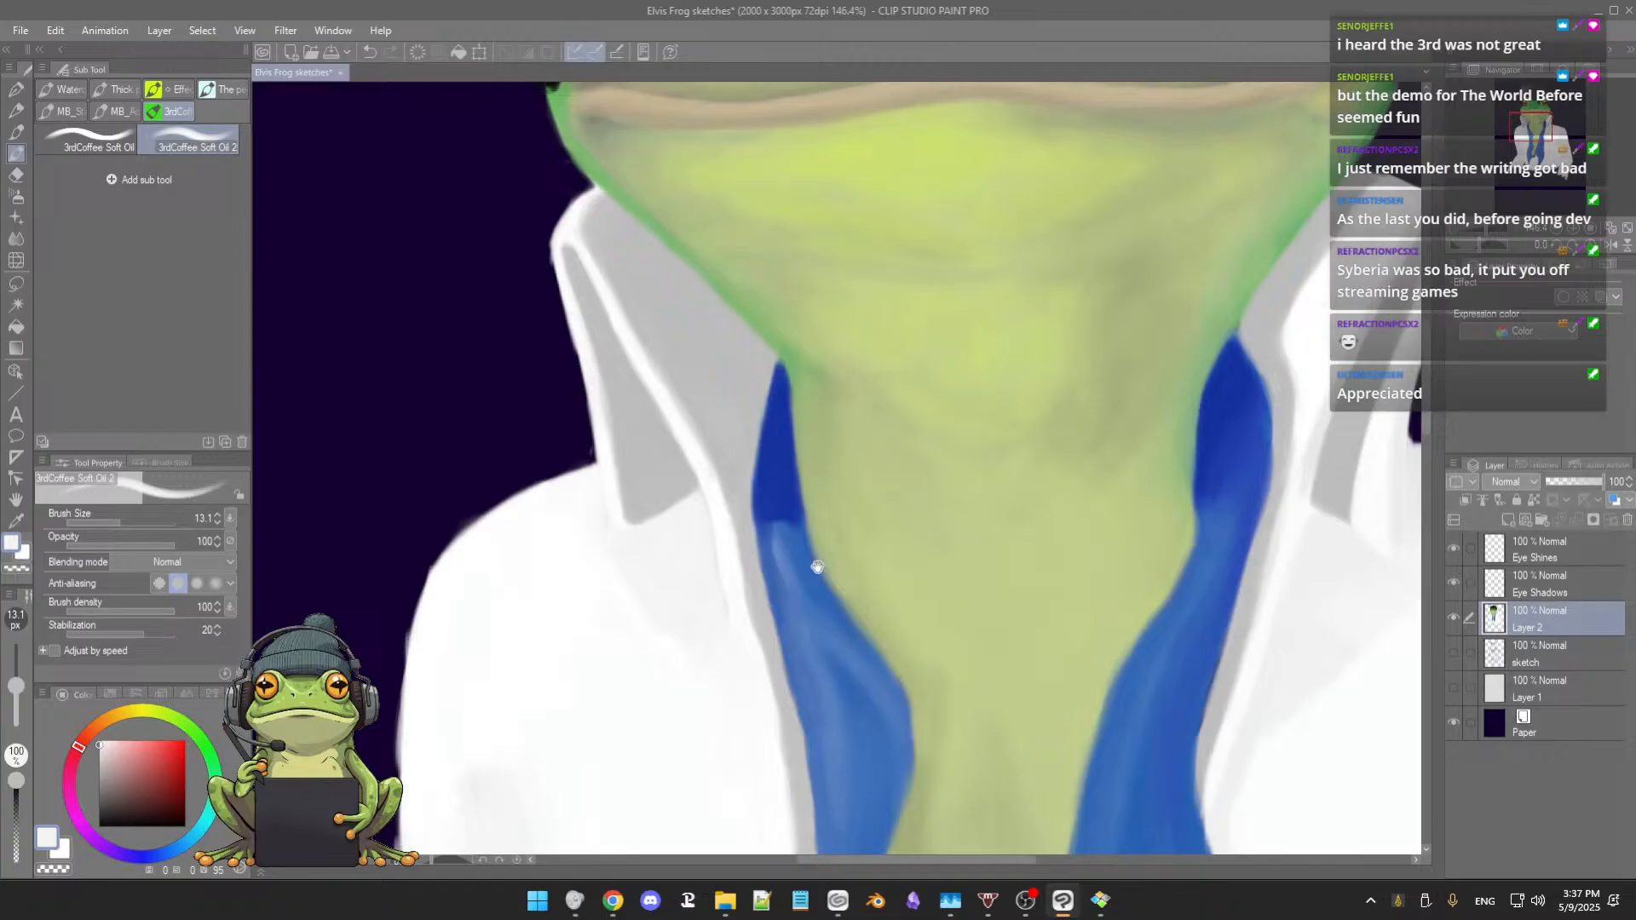
# Step: Smooth the gray inner side of the left collar near the jaw and scarf tip with sampled gray
pyautogui.keyDown('alt'); pyautogui.click(701, 398); pyautogui.keyUp('alt')
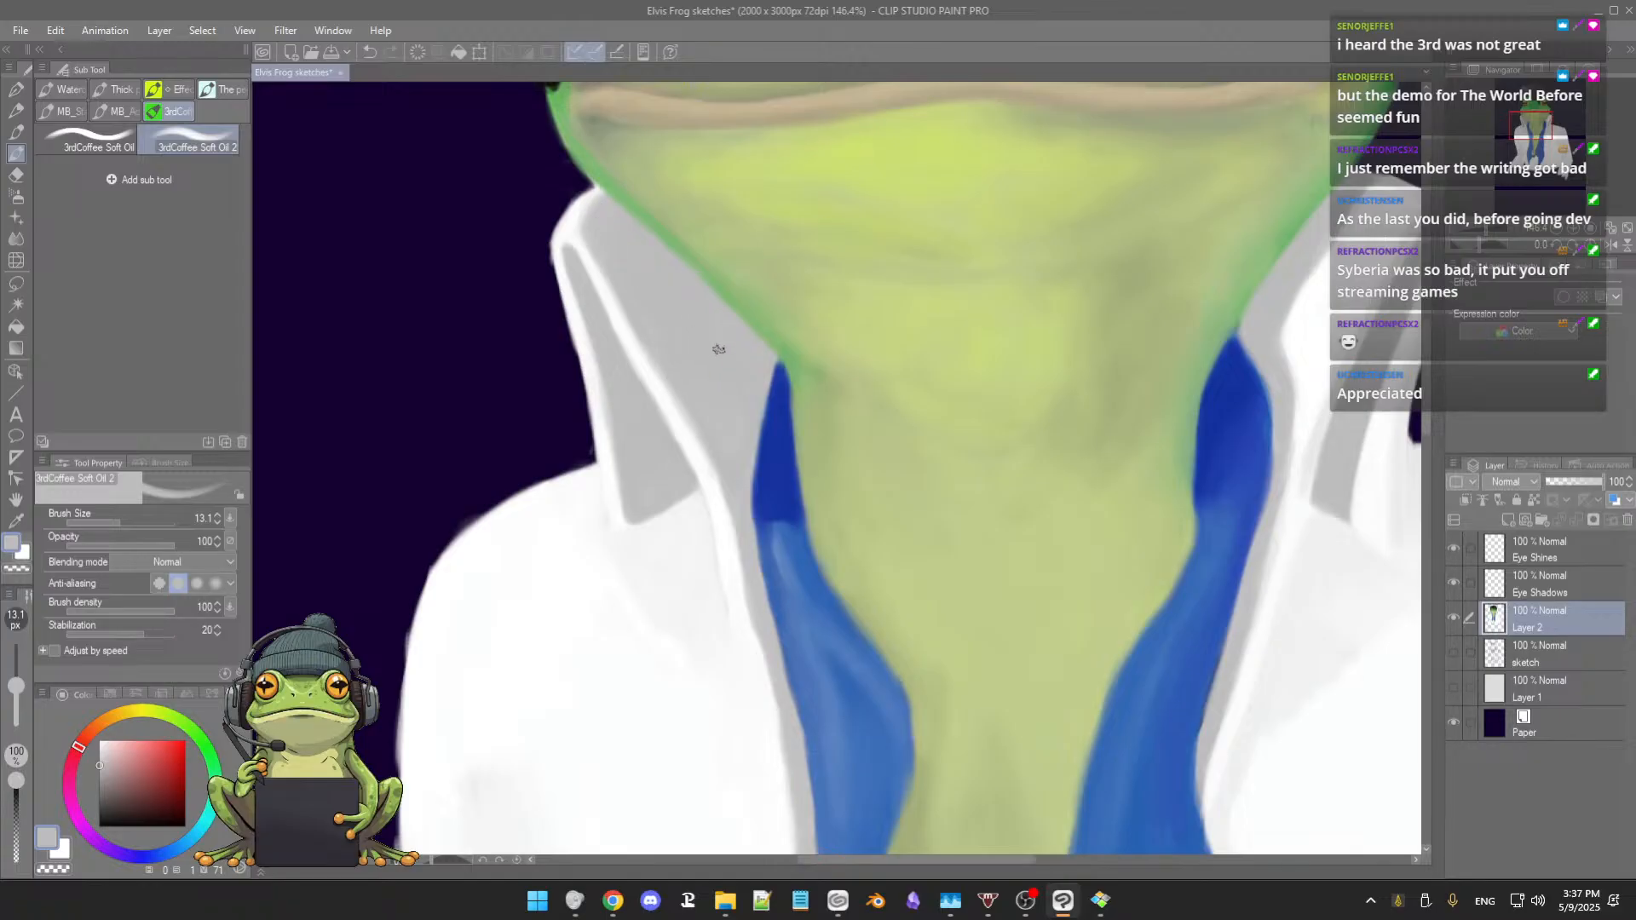
pyautogui.scroll(-3, 719, 350)
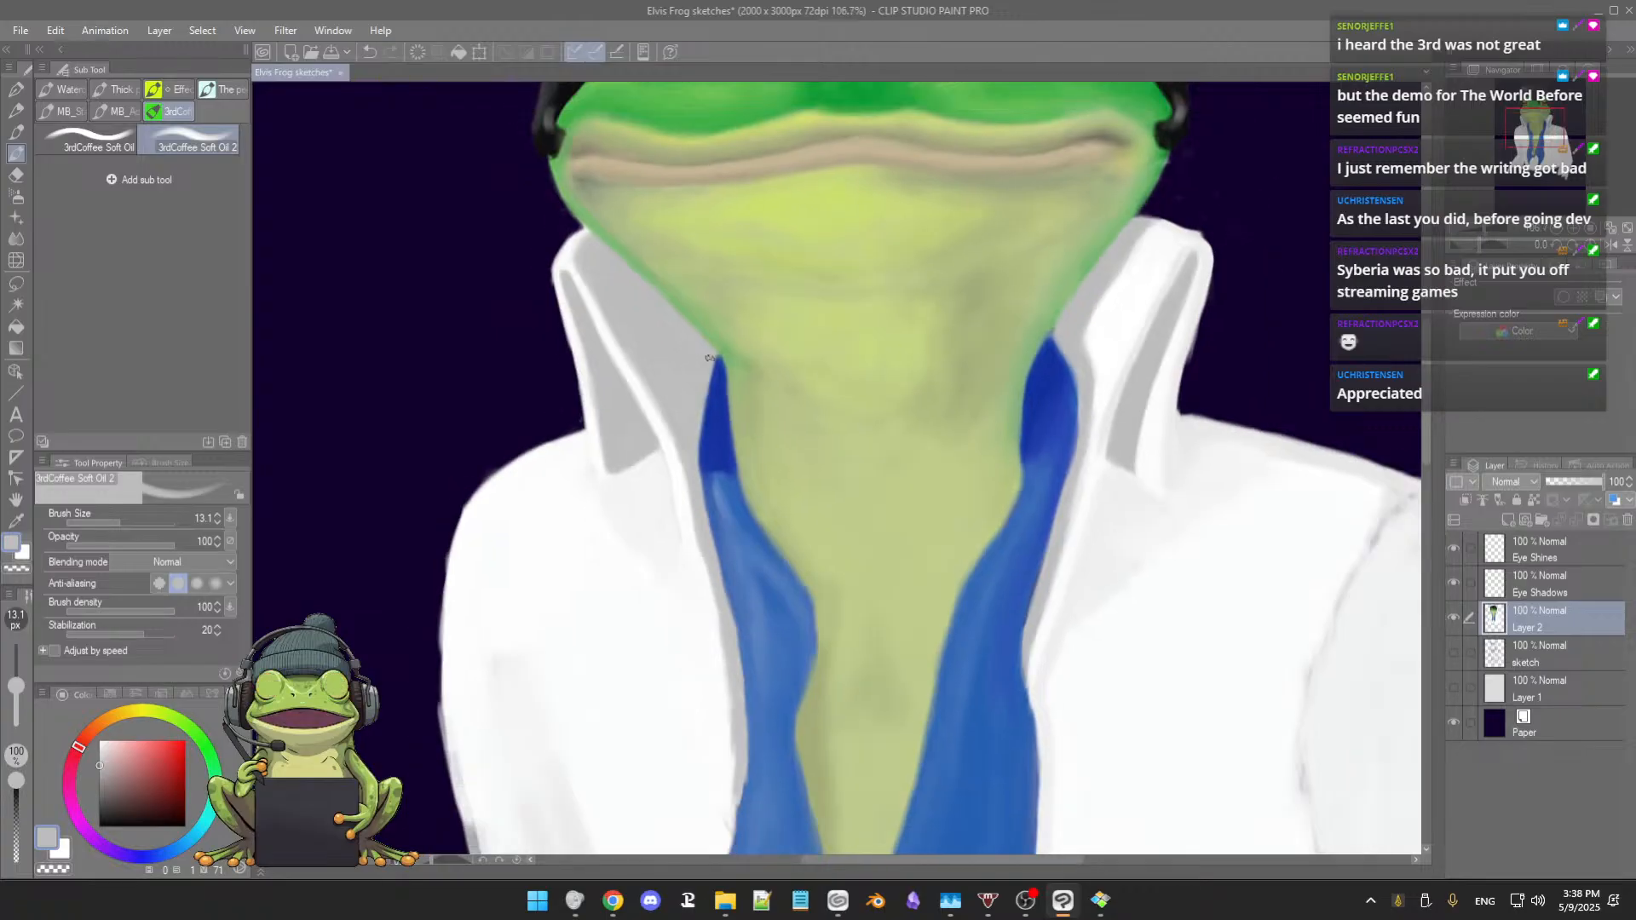
pyautogui.moveTo(820, 396); pyautogui.dragTo(756, 460)
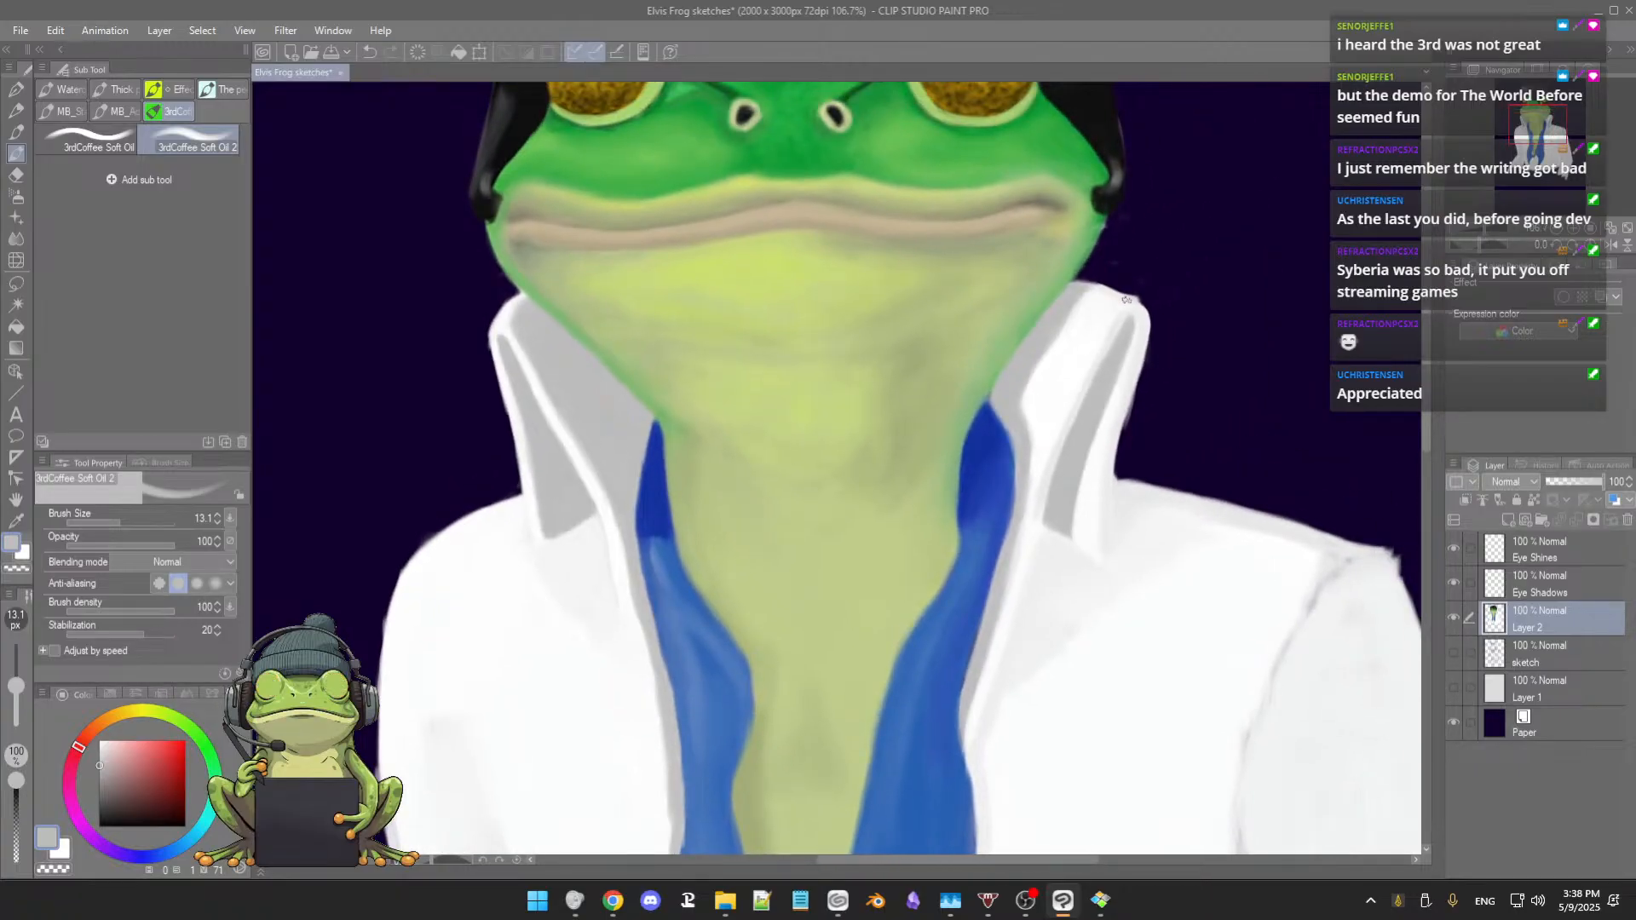
pyautogui.press('e')
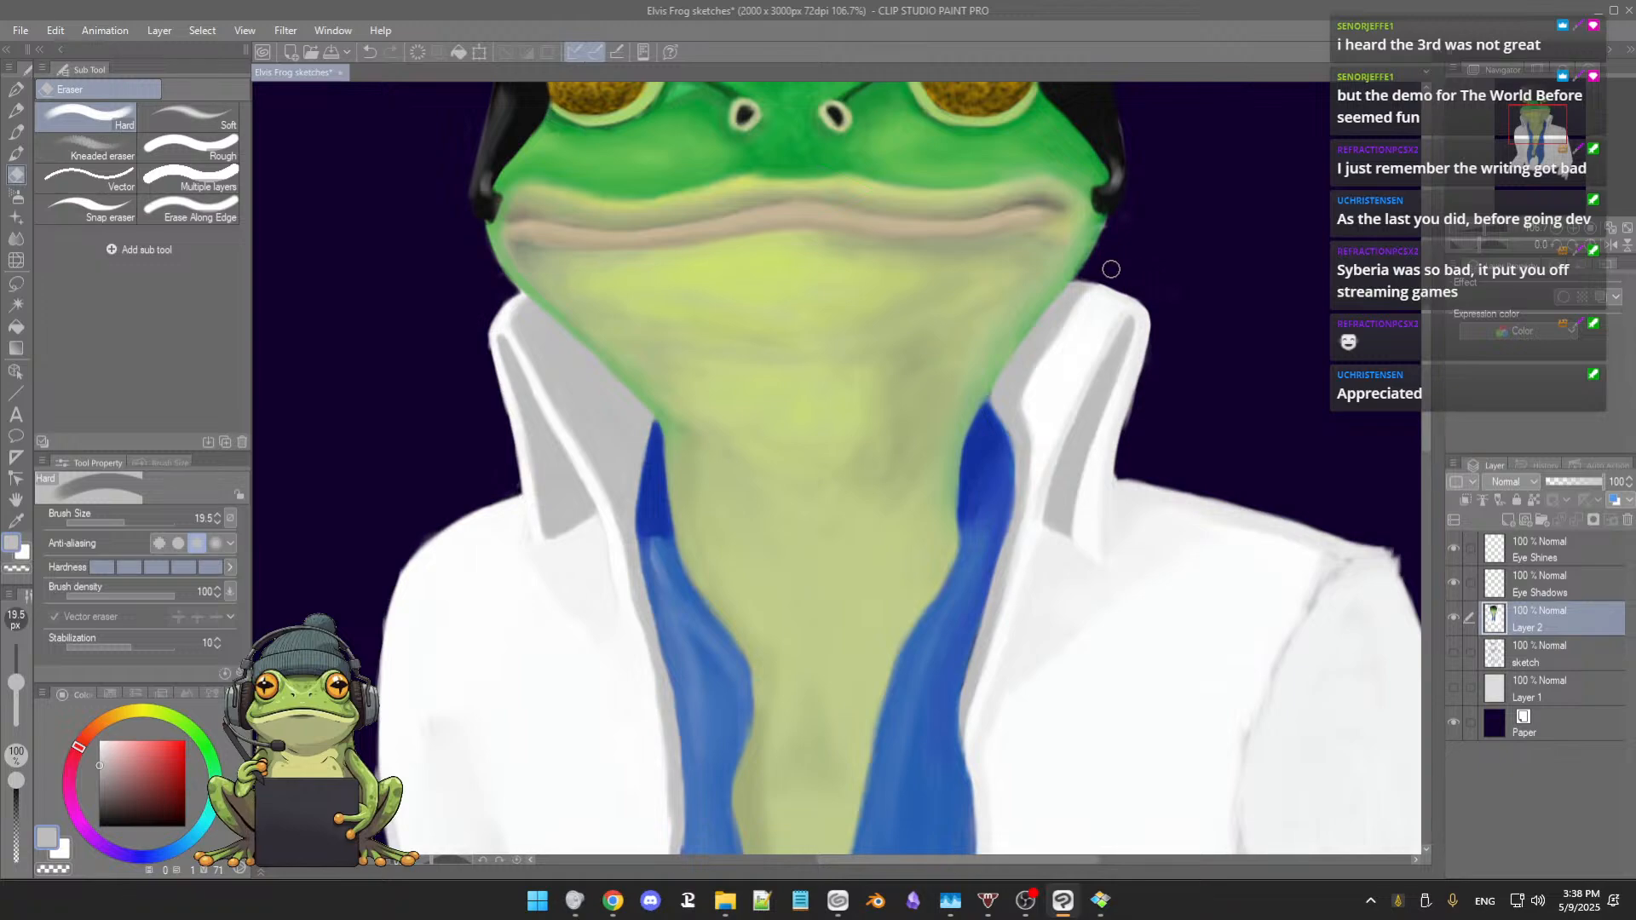
pyautogui.press('b')
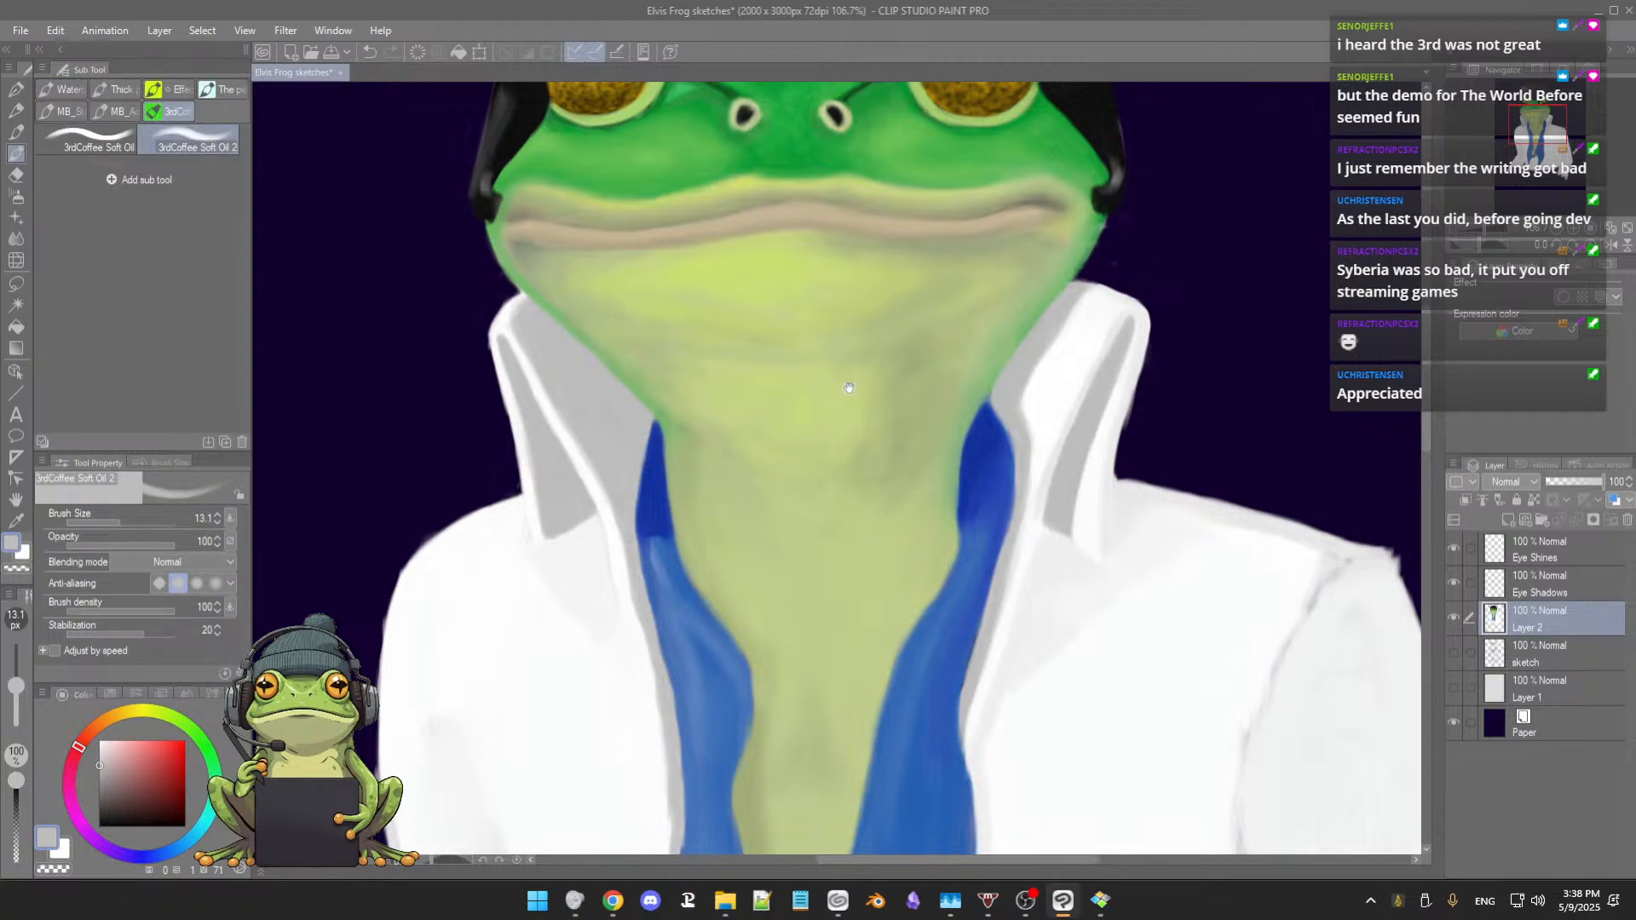
pyautogui.moveTo(849, 388); pyautogui.dragTo(878, 394)
pyautogui.moveTo(716, 390); pyautogui.dragTo(722, 407)
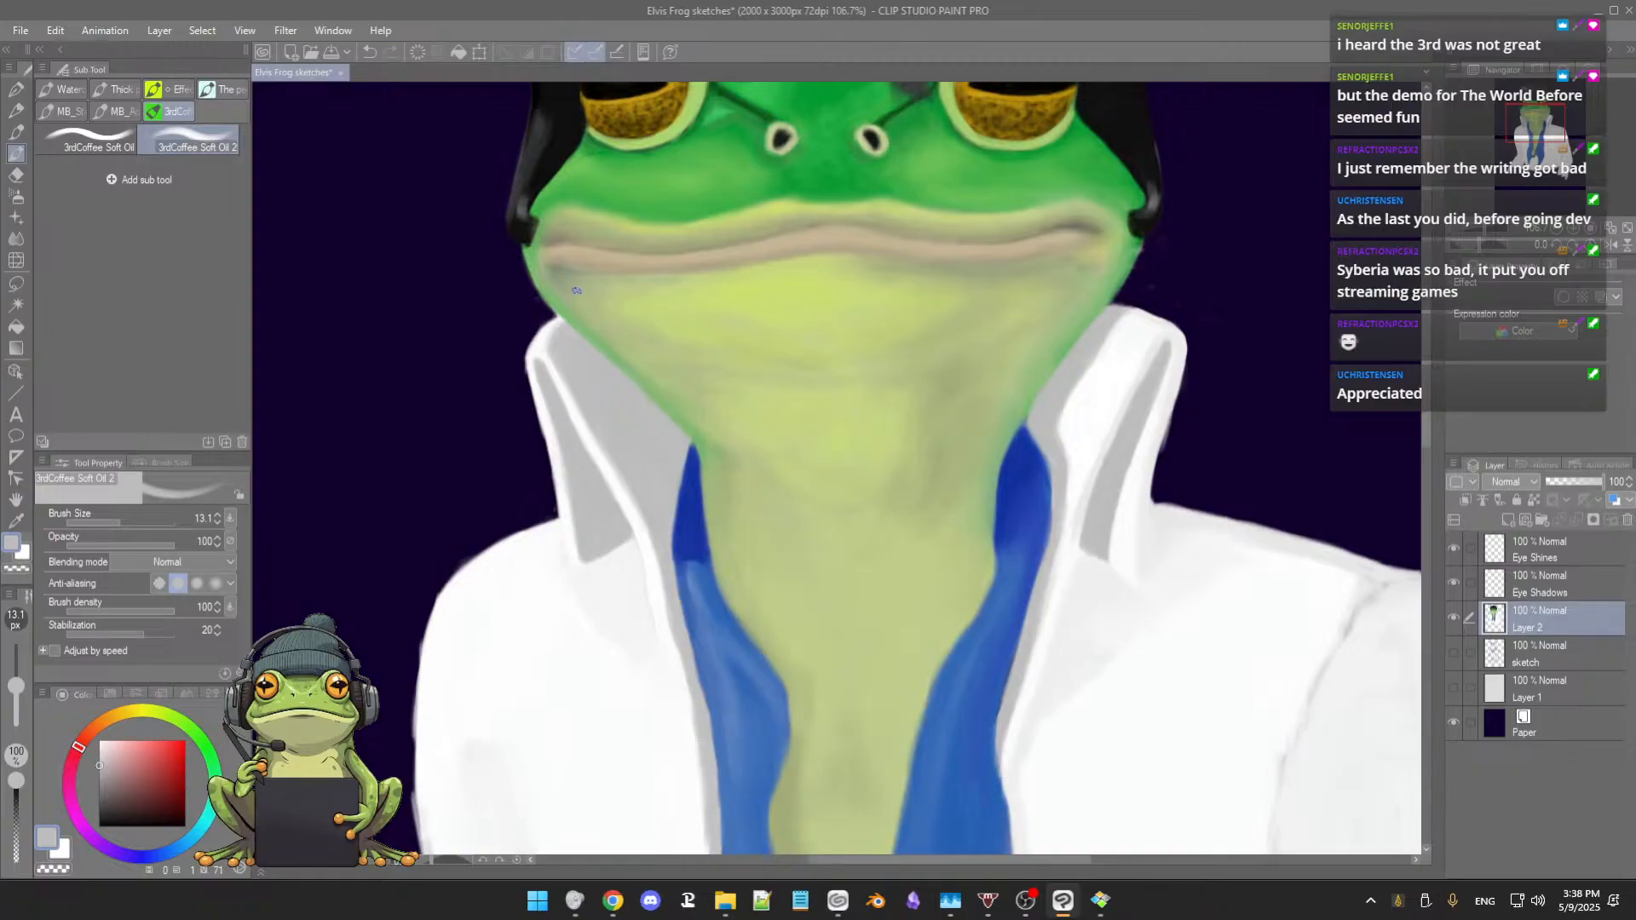
# Step: Sharpen the white top corner of the left collar with sampled white and touch up the fold's narrow tip with gray
pyautogui.scroll(4, 569, 349)
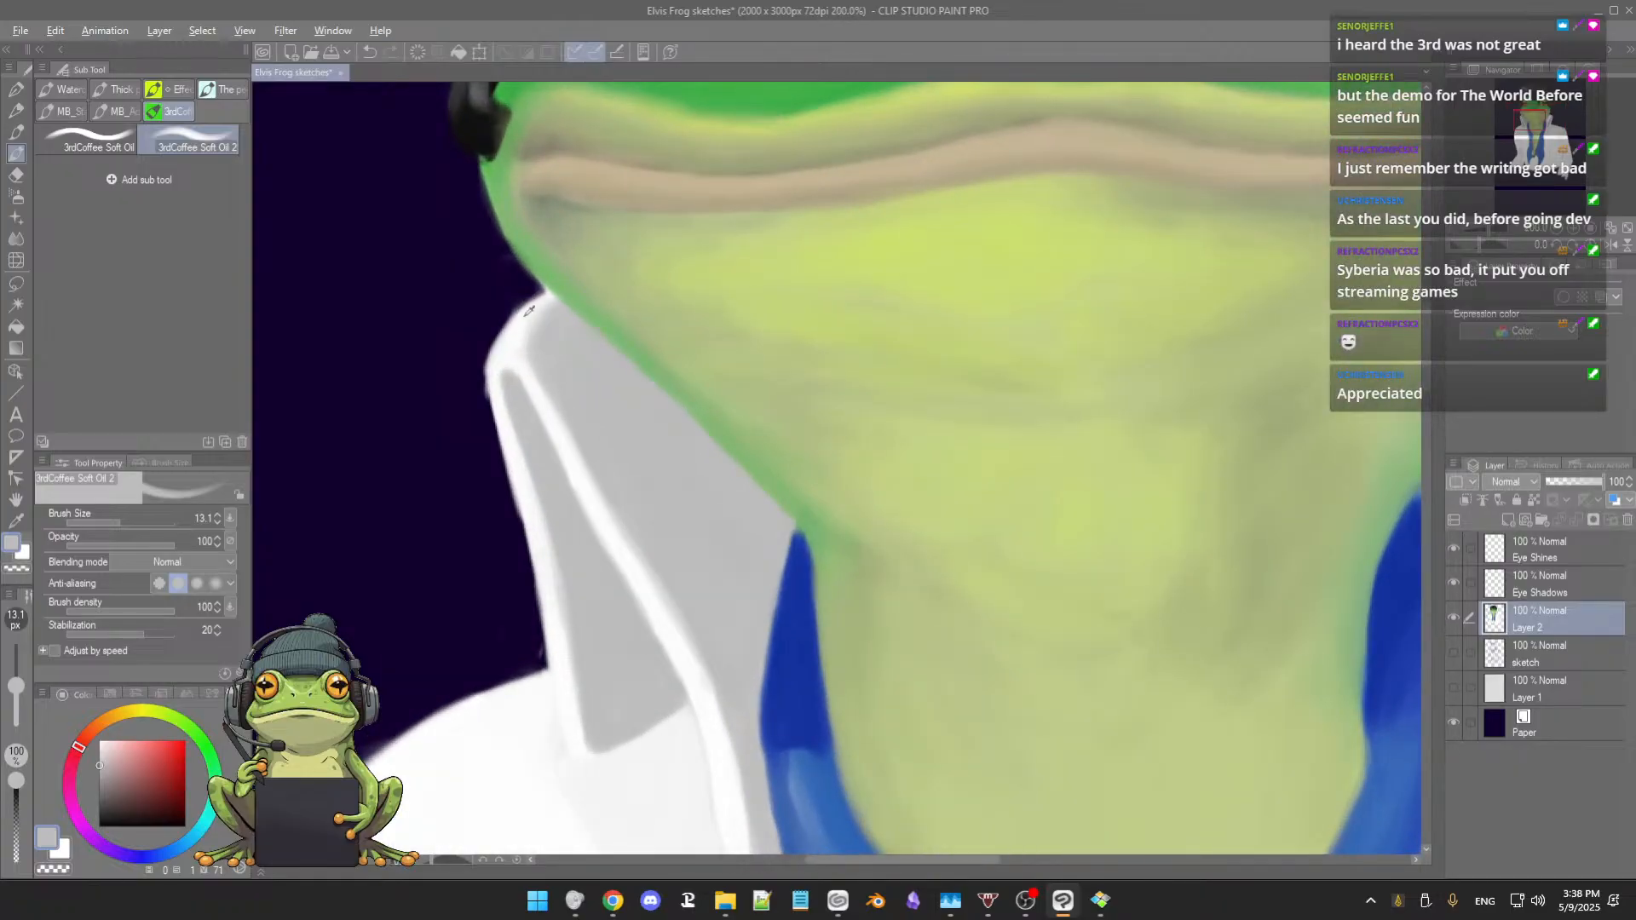
pyautogui.keyDown('alt'); pyautogui.click(523, 315); pyautogui.keyUp('alt')
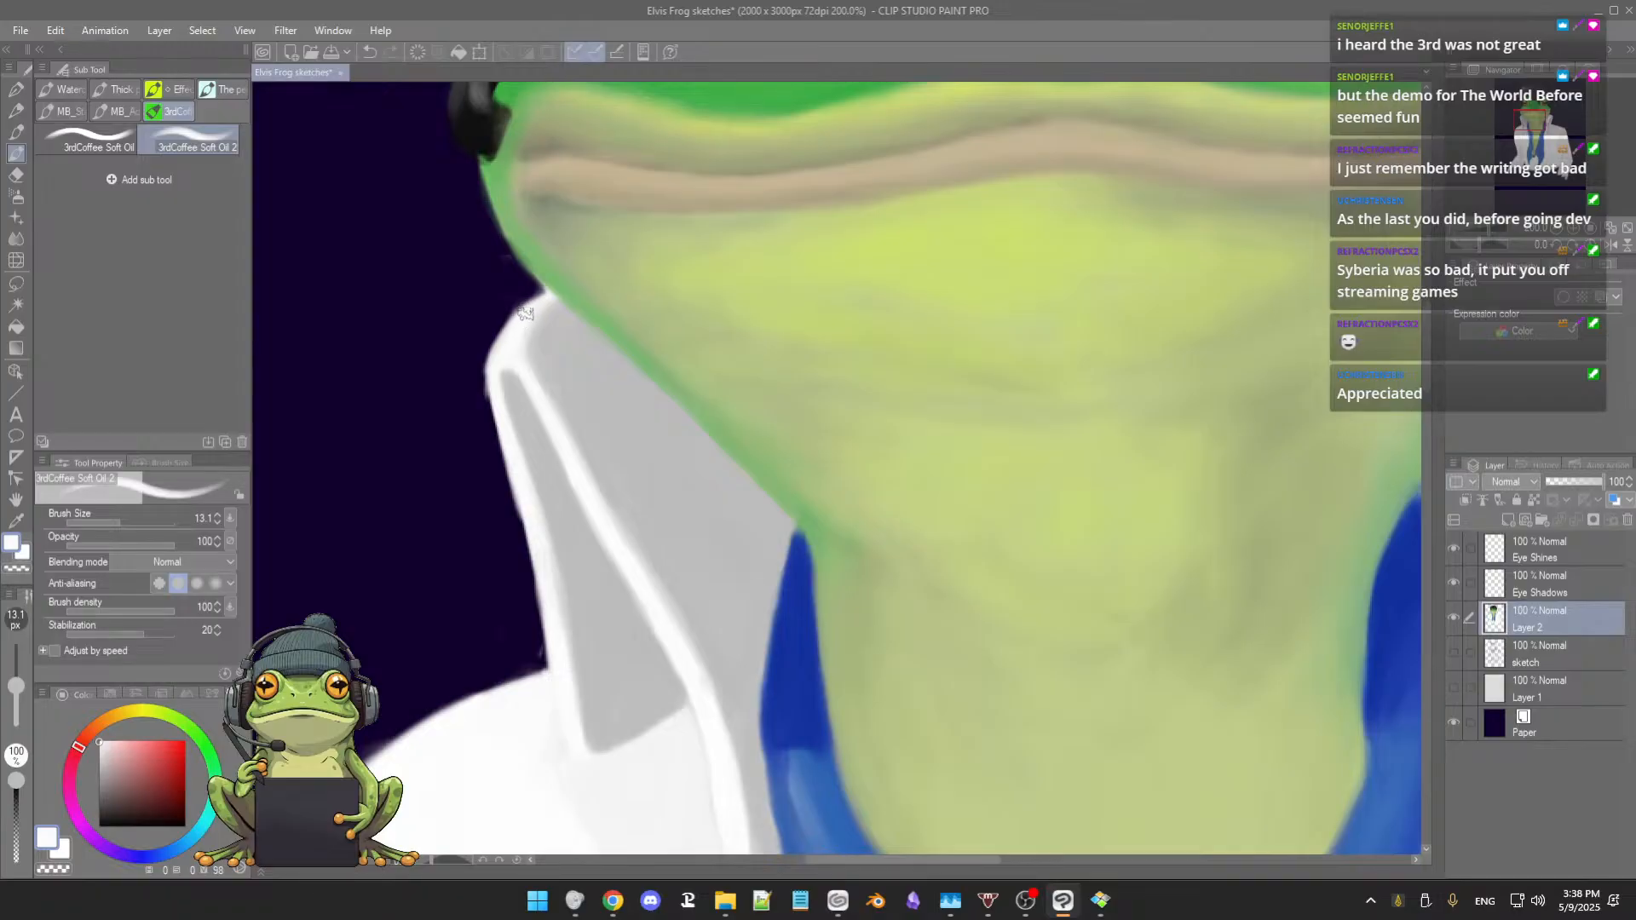
pyautogui.moveTo(530, 309); pyautogui.dragTo(488, 345)
pyautogui.keyDown('alt'); pyautogui.click(507, 368); pyautogui.keyUp('alt')
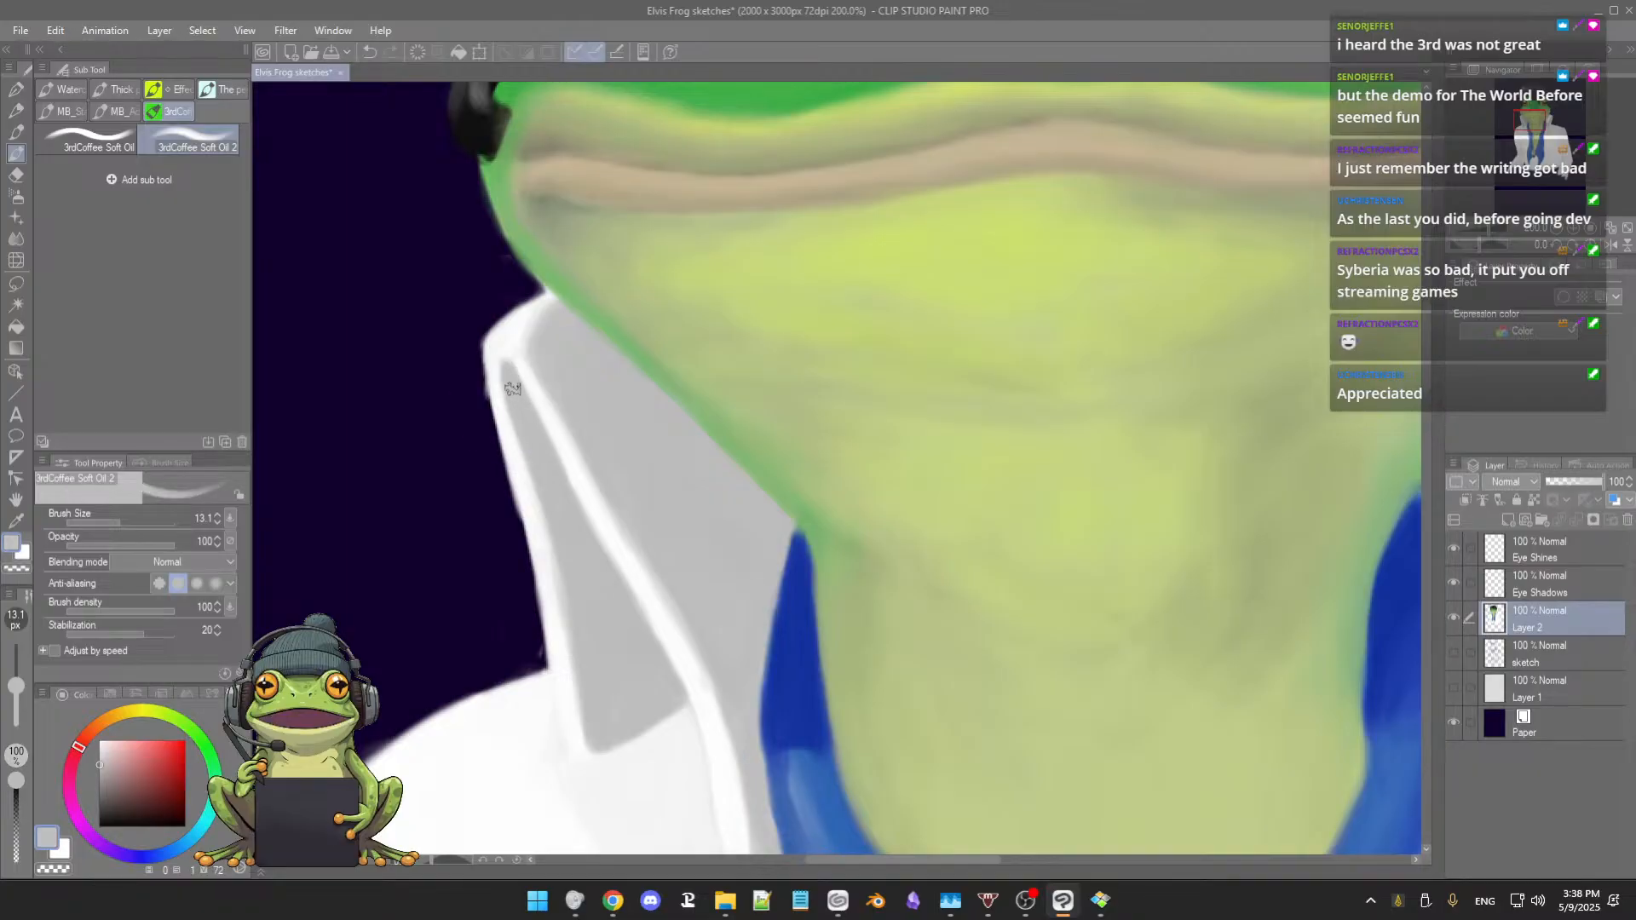
pyautogui.moveTo(596, 446)
pyautogui.mouseDown()
pyautogui.moveTo(578, 456)
pyautogui.moveTo(579, 434)
pyautogui.mouseUp()
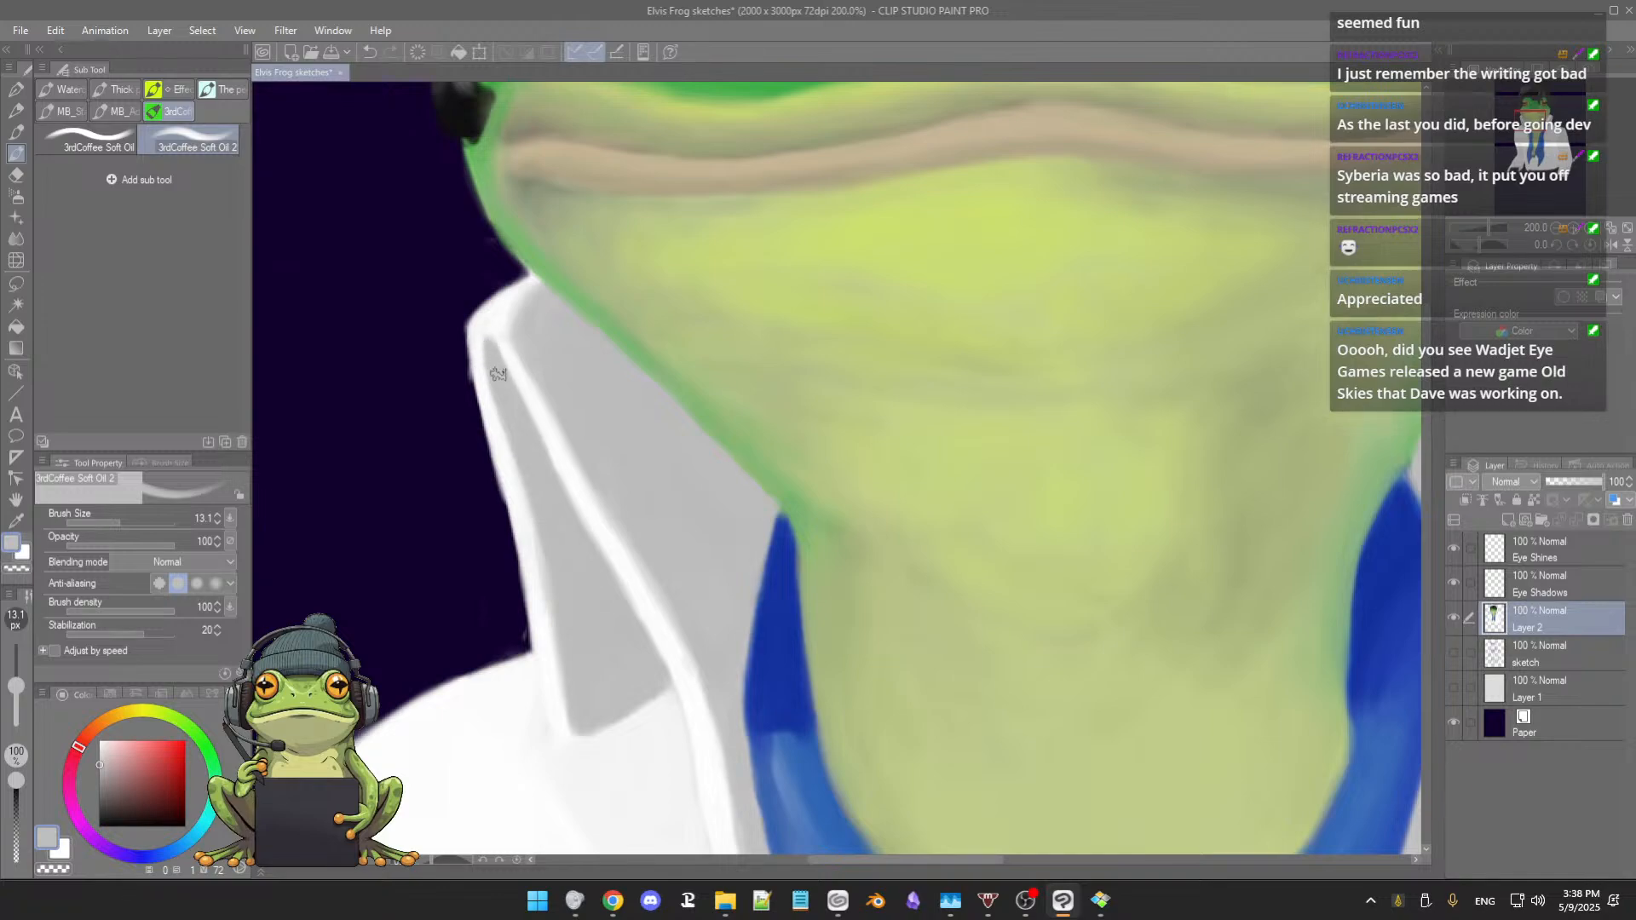
pyautogui.moveTo(583, 501); pyautogui.dragTo(549, 451)
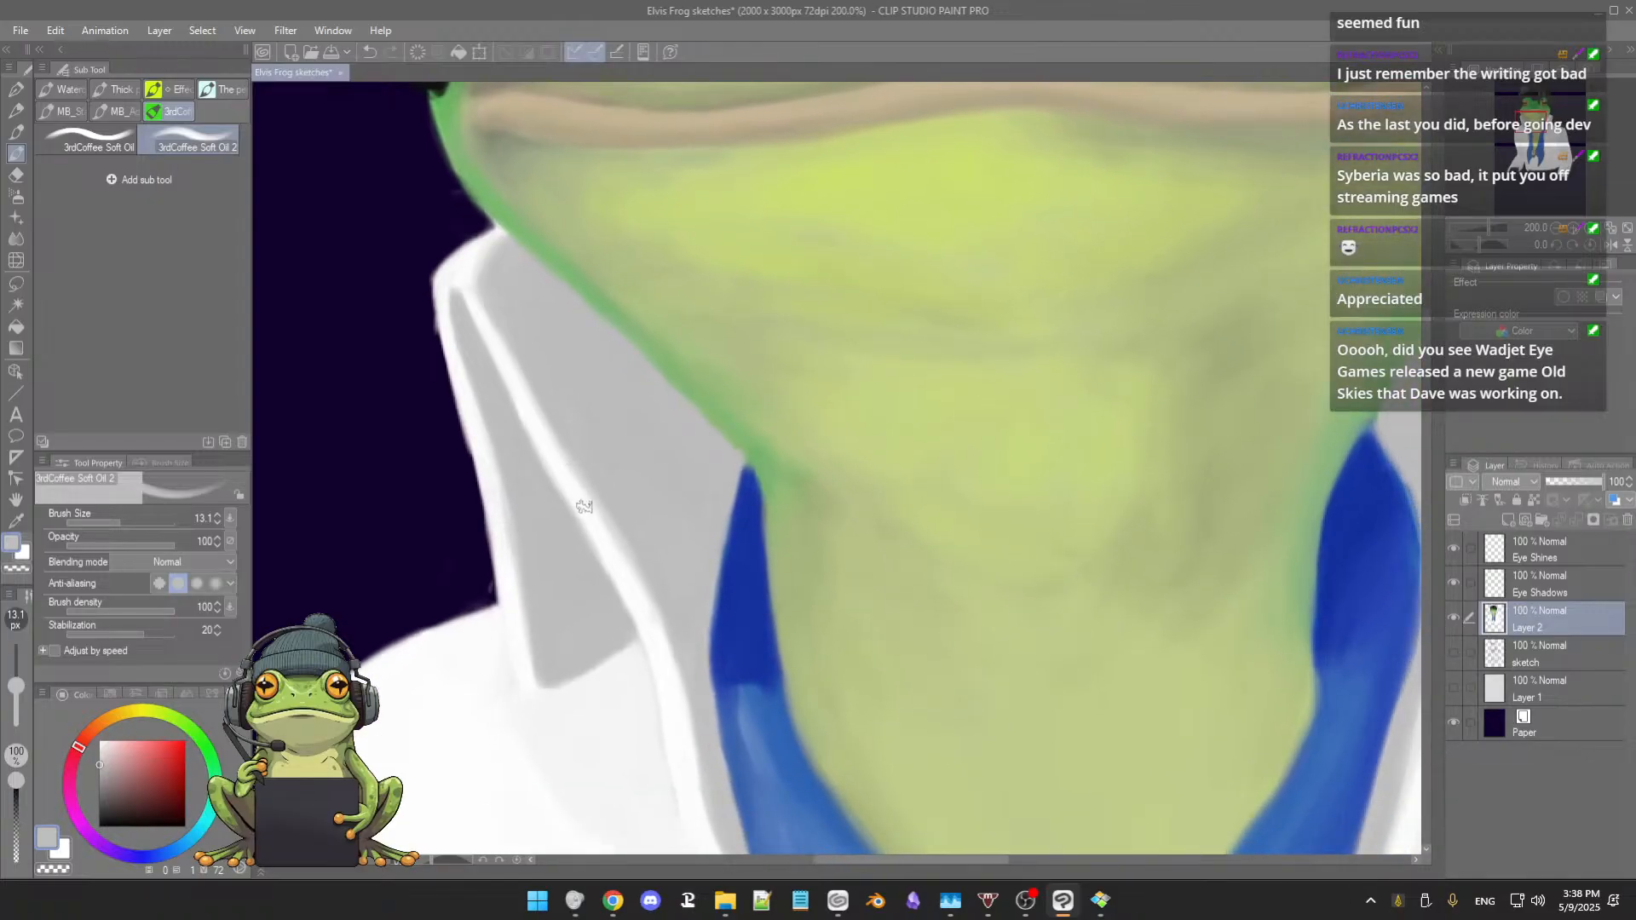
# Step: Enlarge the brush to 19.1 and even out the gray triangular fold of the left collar with sampled gray
pyautogui.keyDown('alt'); pyautogui.click(538, 486); pyautogui.keyUp('alt')
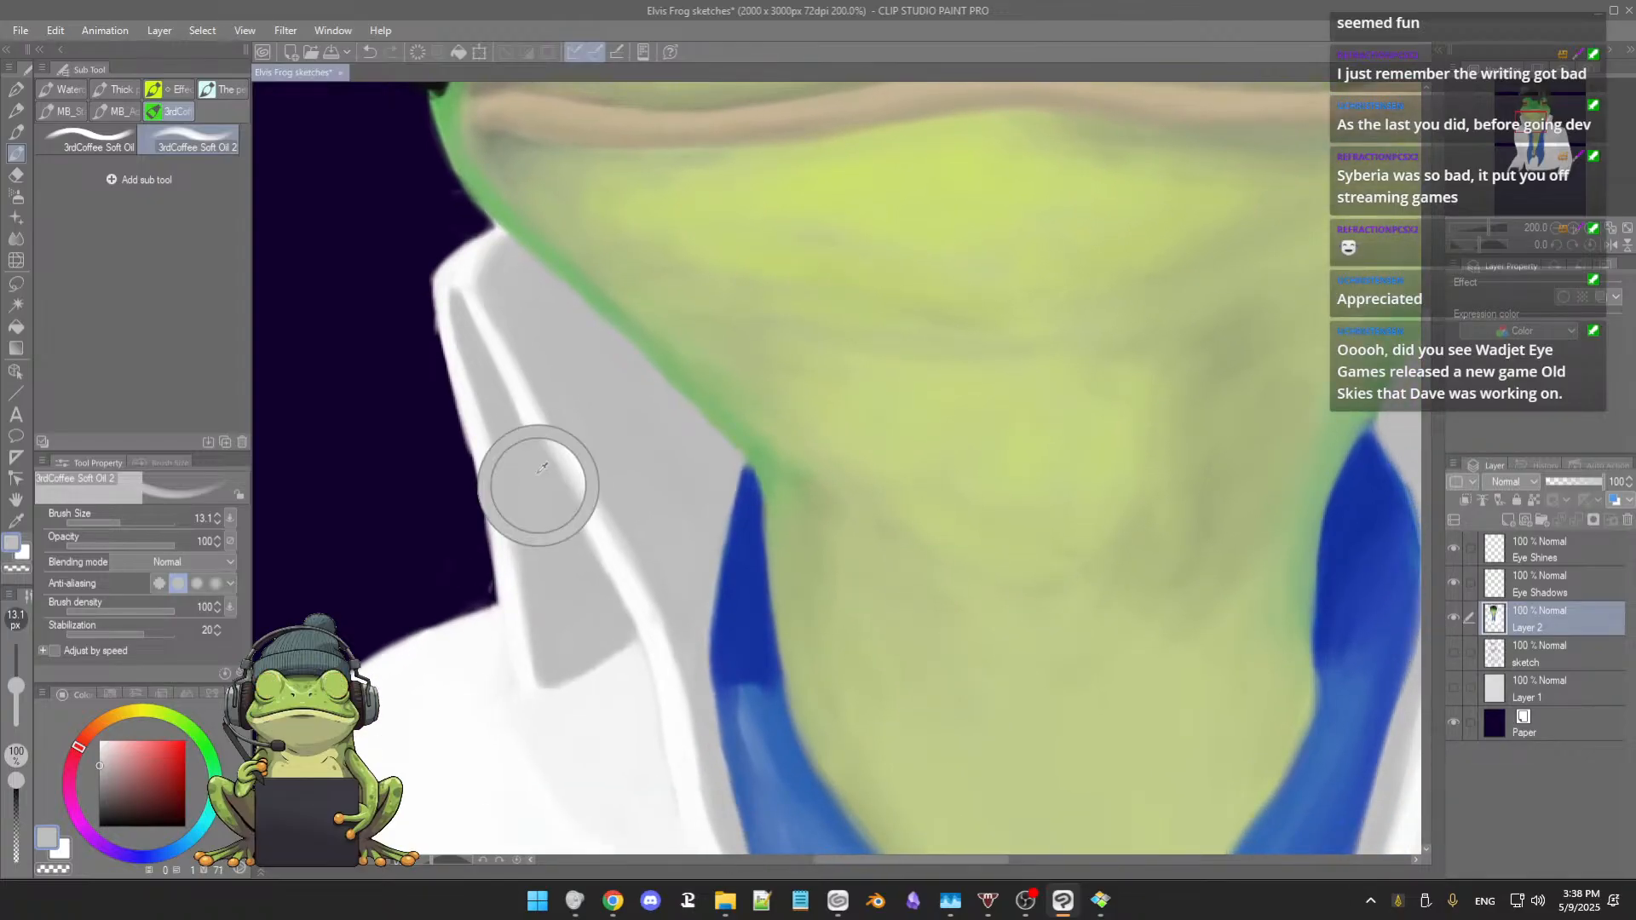
pyautogui.moveTo(532, 477); pyautogui.dragTo(542, 499)
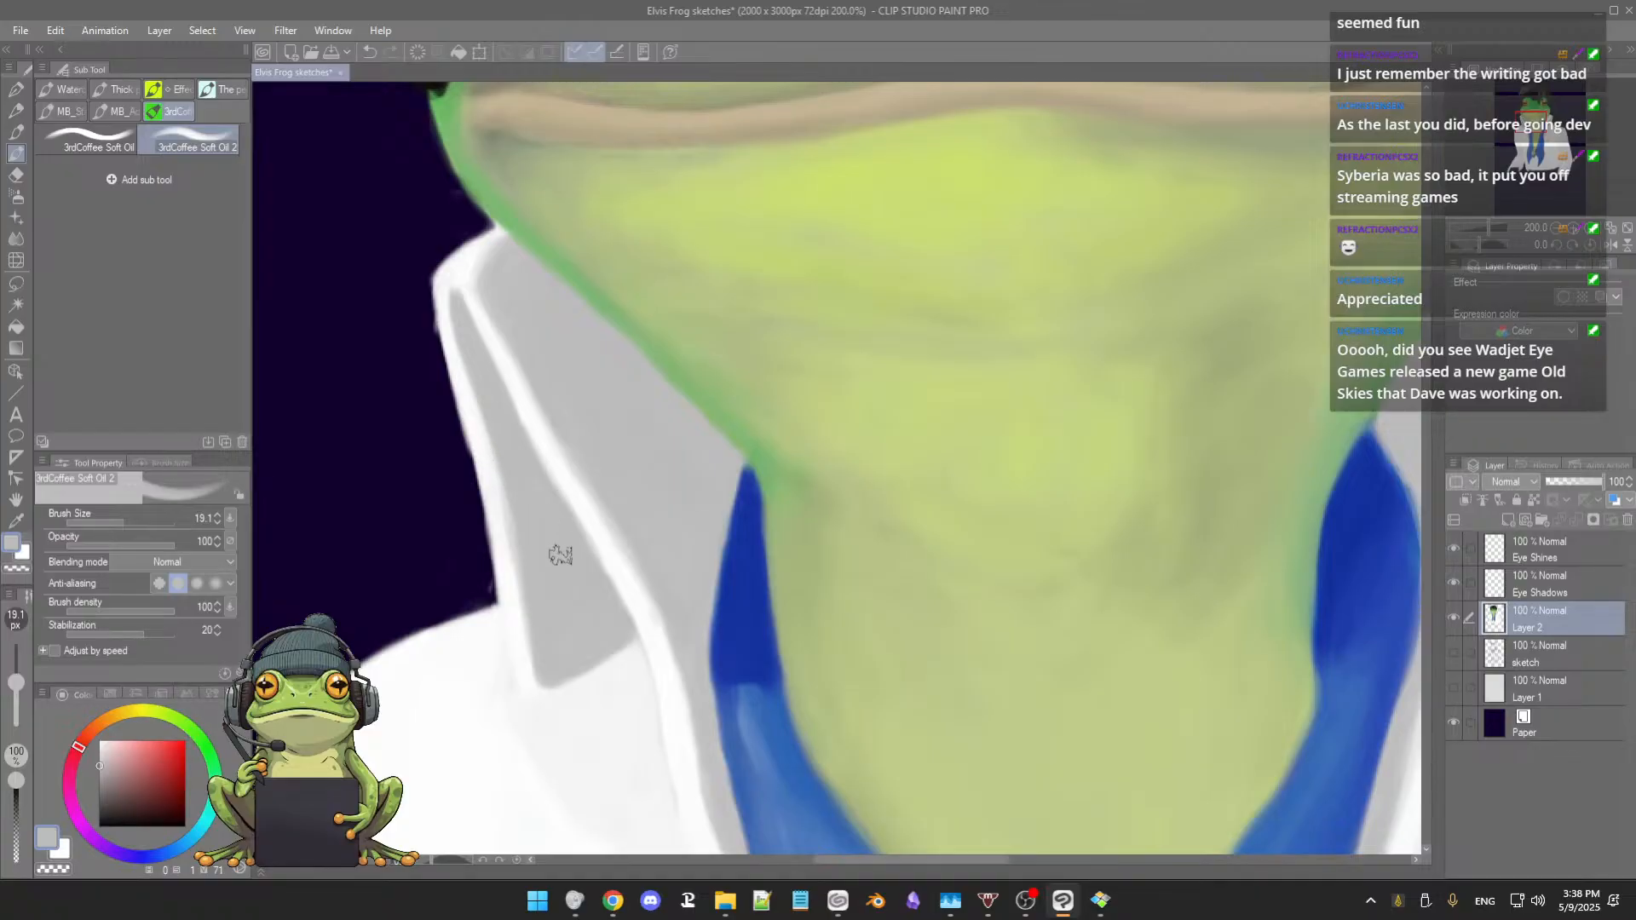
pyautogui.moveTo(559, 570); pyautogui.dragTo(553, 445)
pyautogui.moveTo(573, 516); pyautogui.dragTo(567, 477)
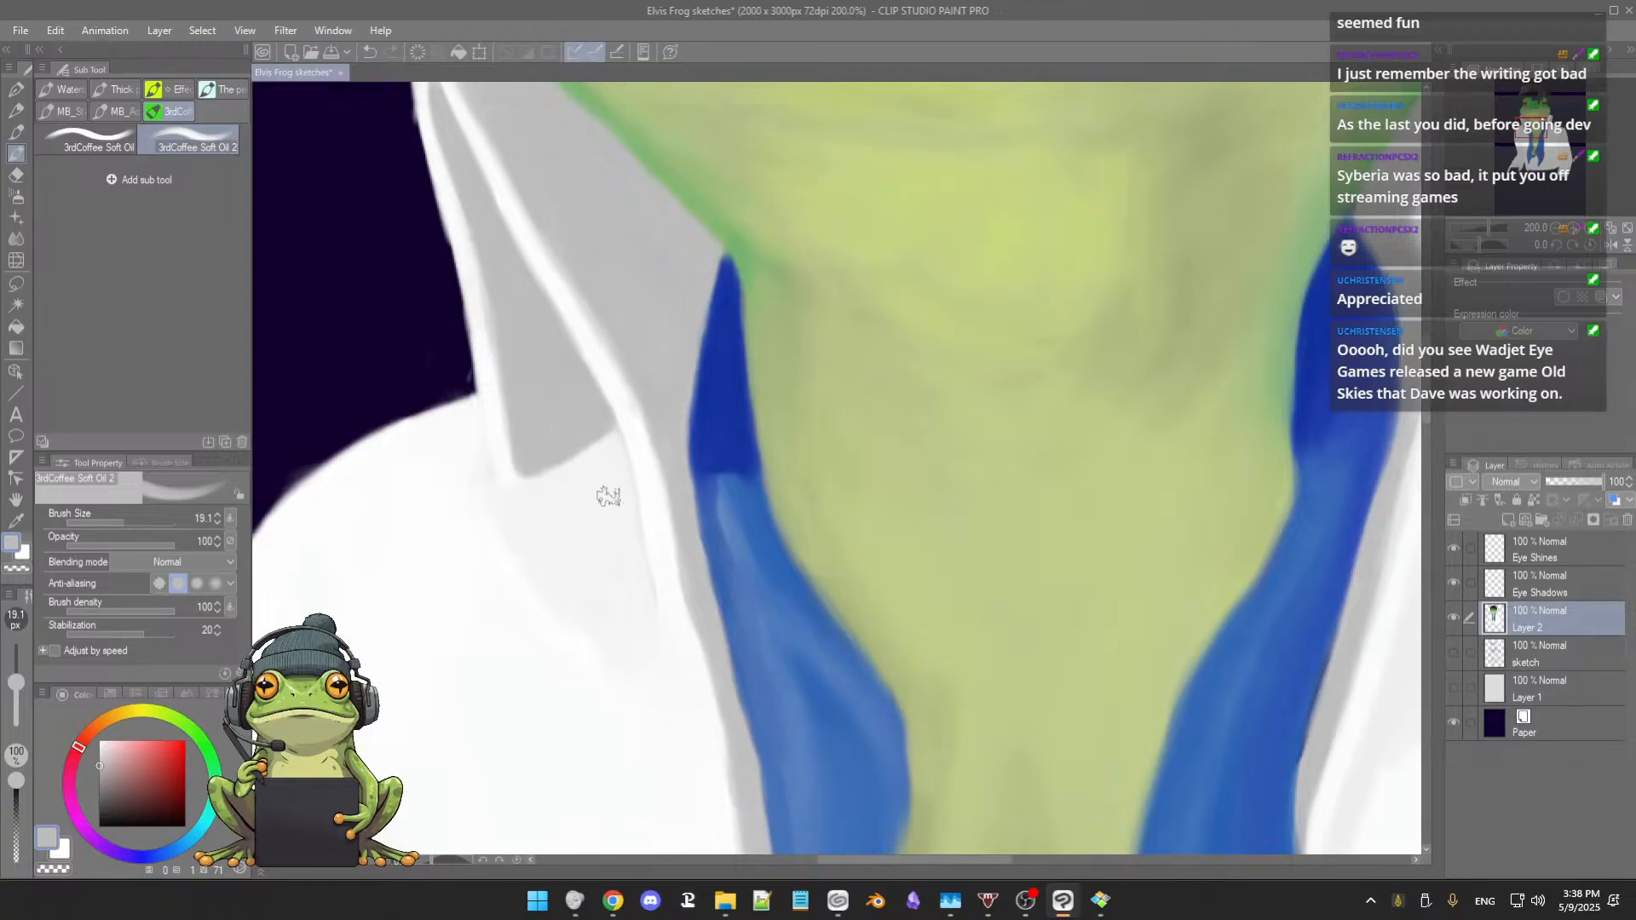
pyautogui.moveTo(610, 493)
pyautogui.mouseDown()
pyautogui.moveTo(610, 545)
pyautogui.moveTo(628, 552)
pyautogui.moveTo(637, 534)
pyautogui.mouseUp()
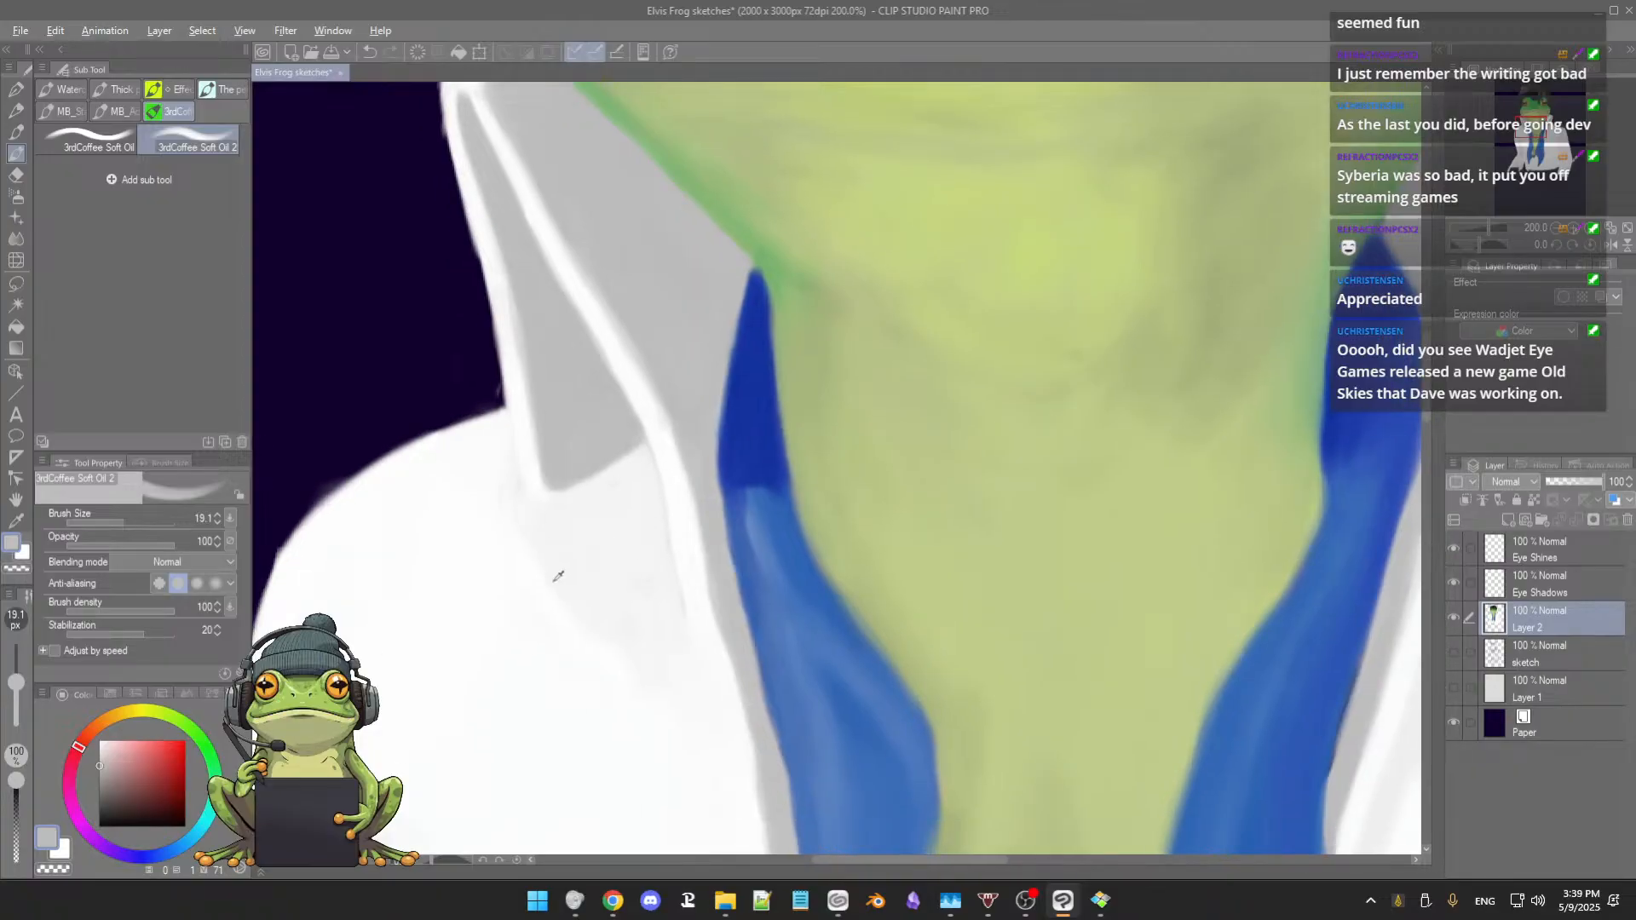
# Step: Soften the white lapel below the left collar's fold with sampled white and refine the fold's lower edge with gray
pyautogui.keyDown('alt'); pyautogui.click(558, 582); pyautogui.keyUp('alt')
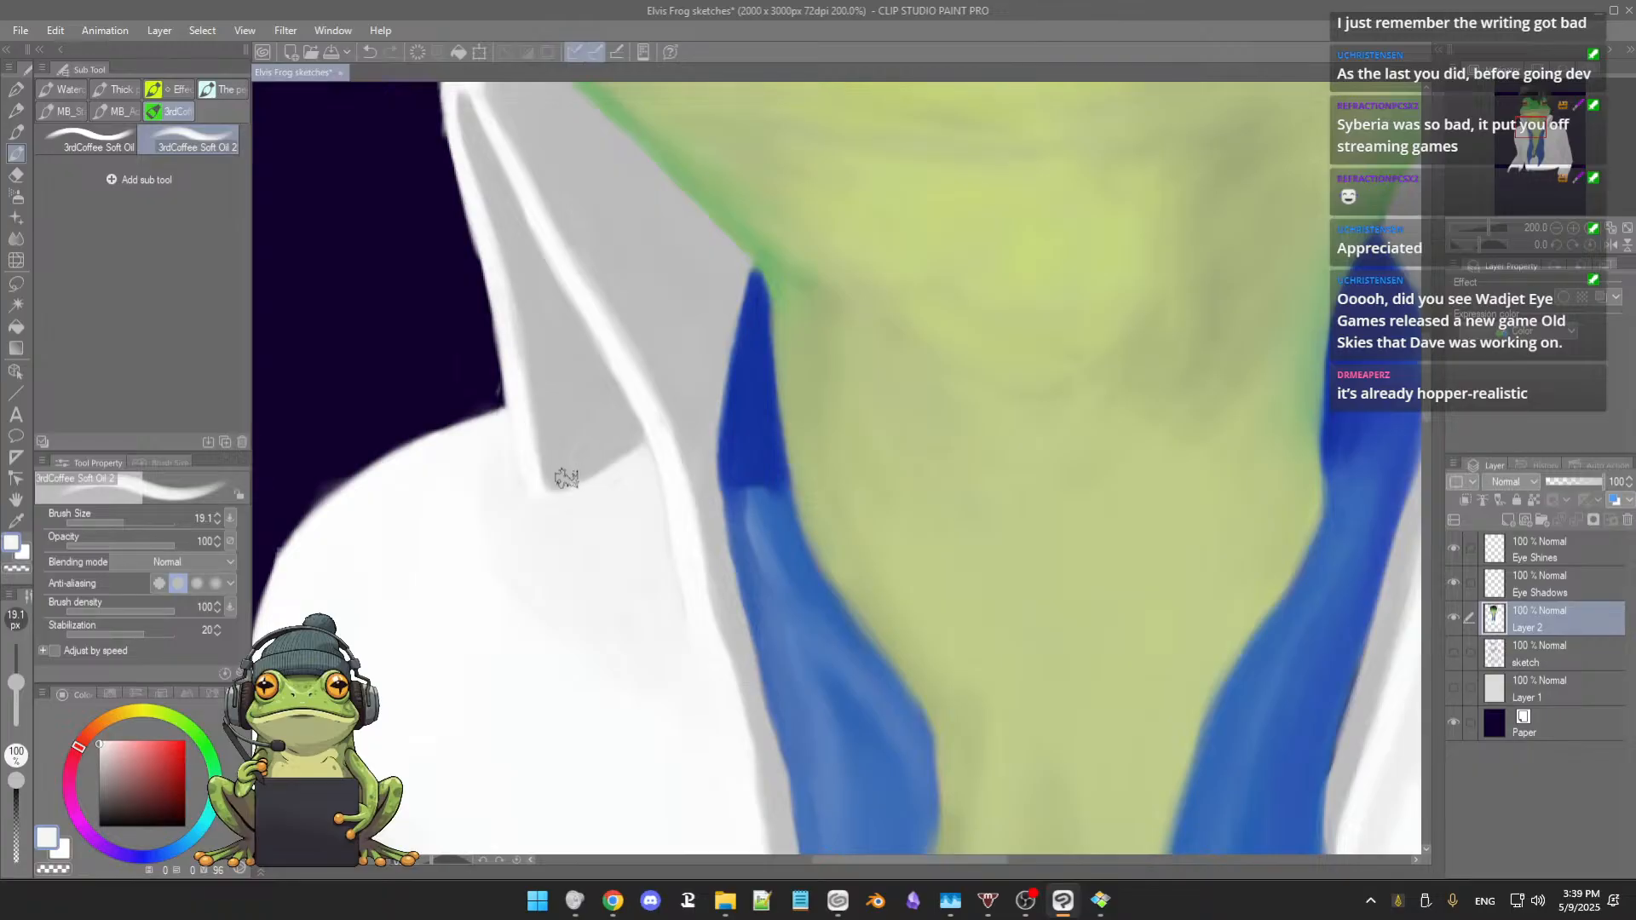
pyautogui.scroll(-1, 563, 479)
pyautogui.scroll(4, 562, 478)
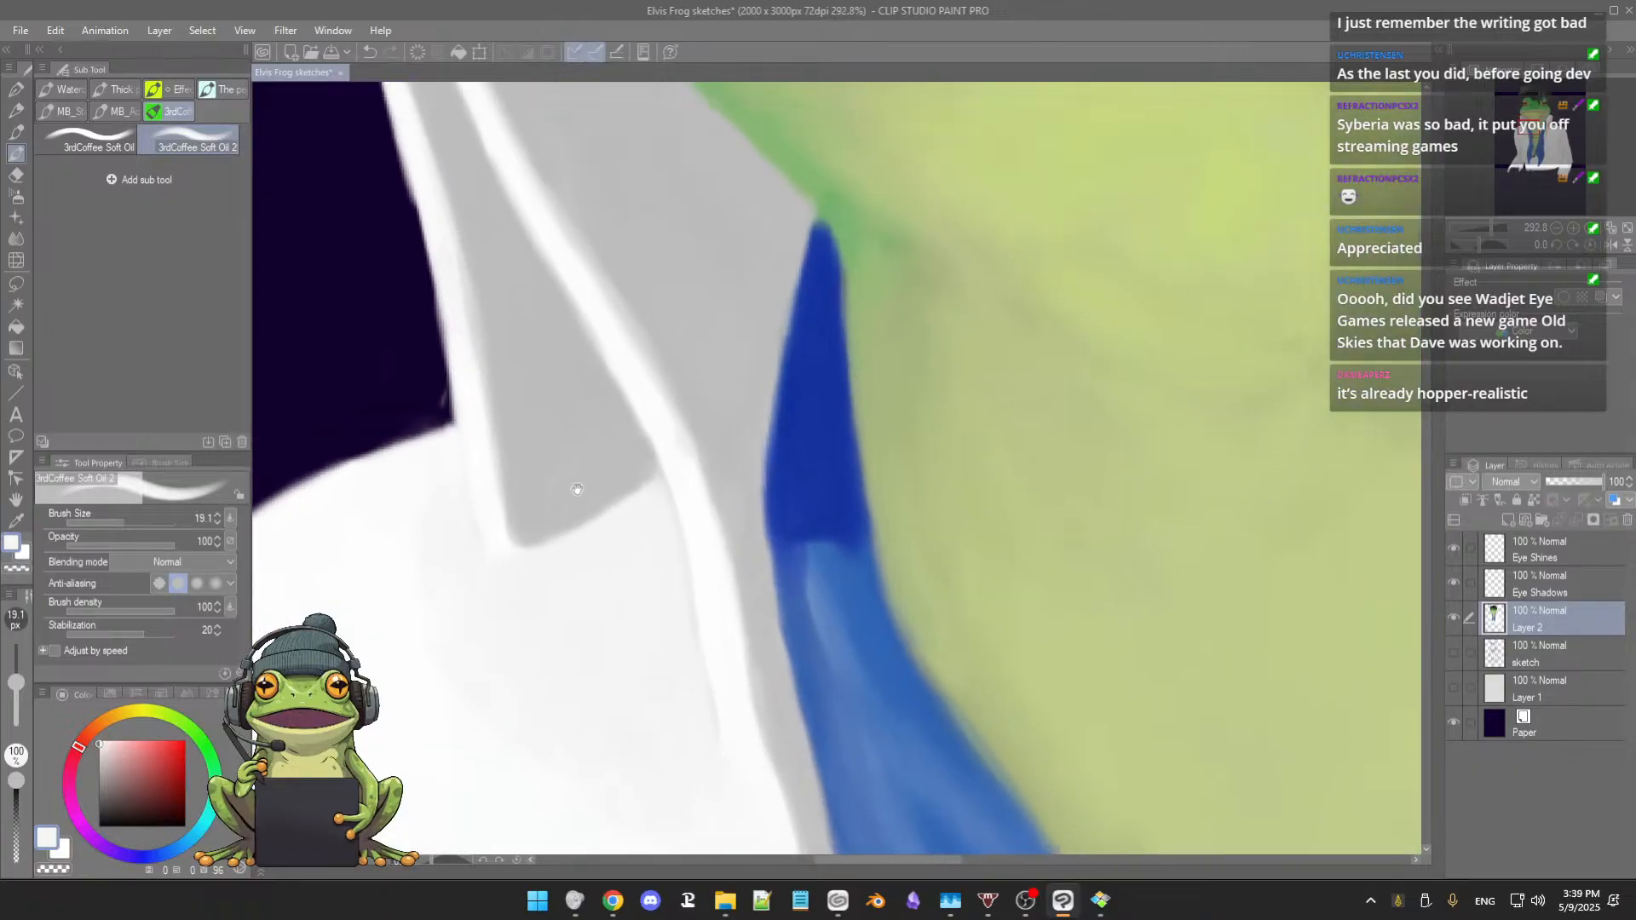
pyautogui.keyDown('alt'); pyautogui.click(571, 415); pyautogui.keyUp('alt')
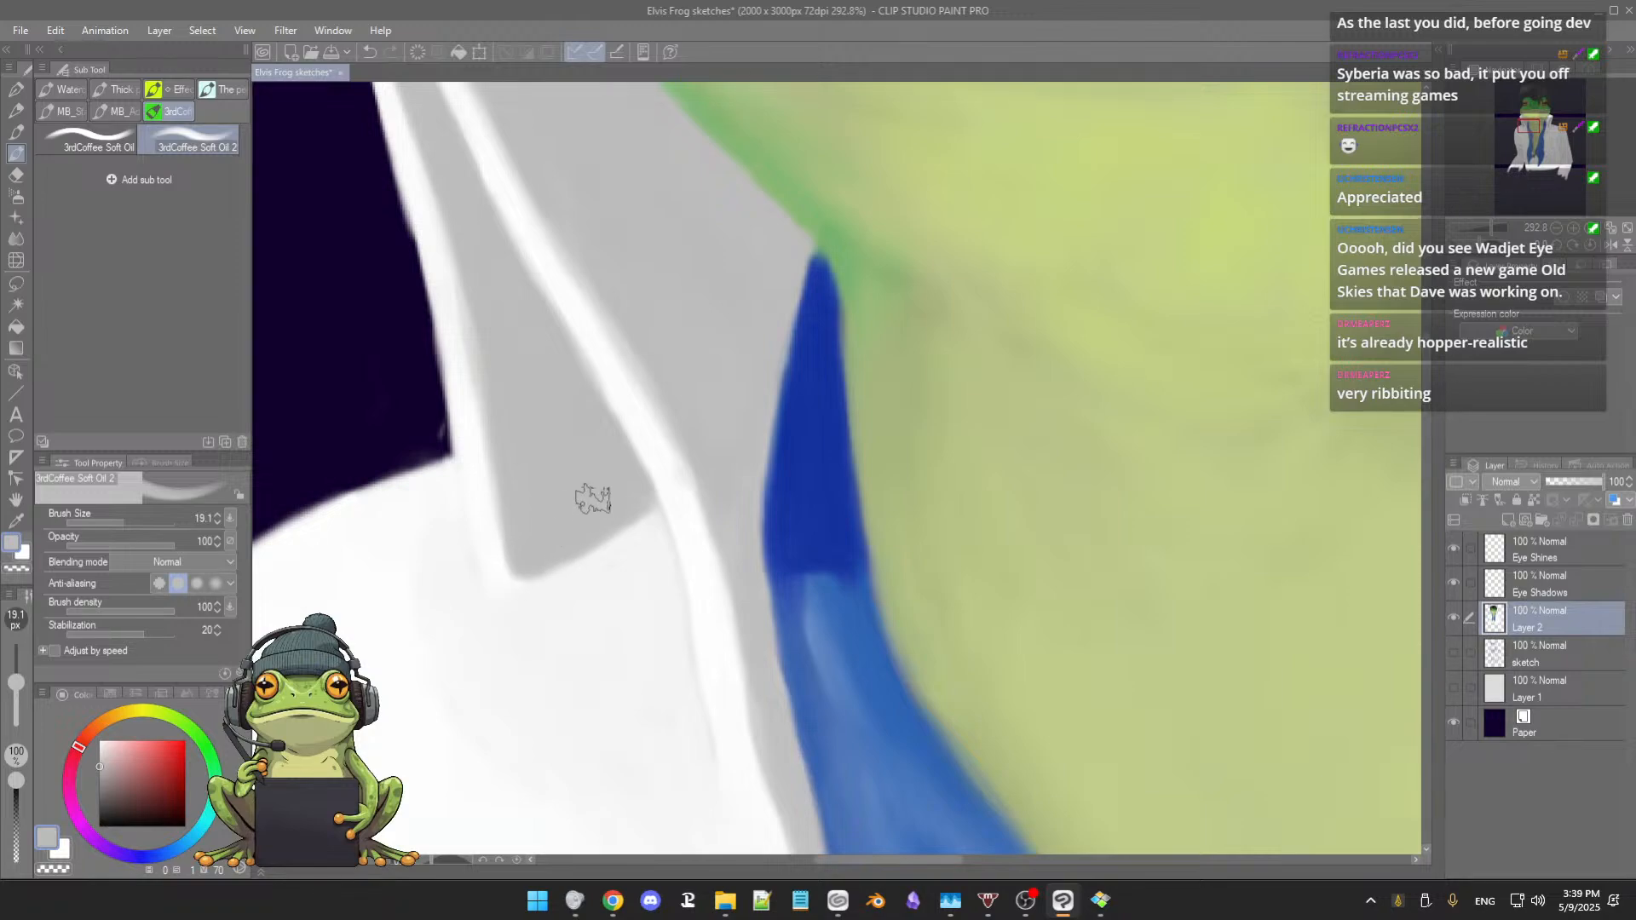
# Step: Reduce the brush to 15.3 and even out the gray inner collar between the white rim, jaw and scarf
pyautogui.scroll(3, 566, 475)
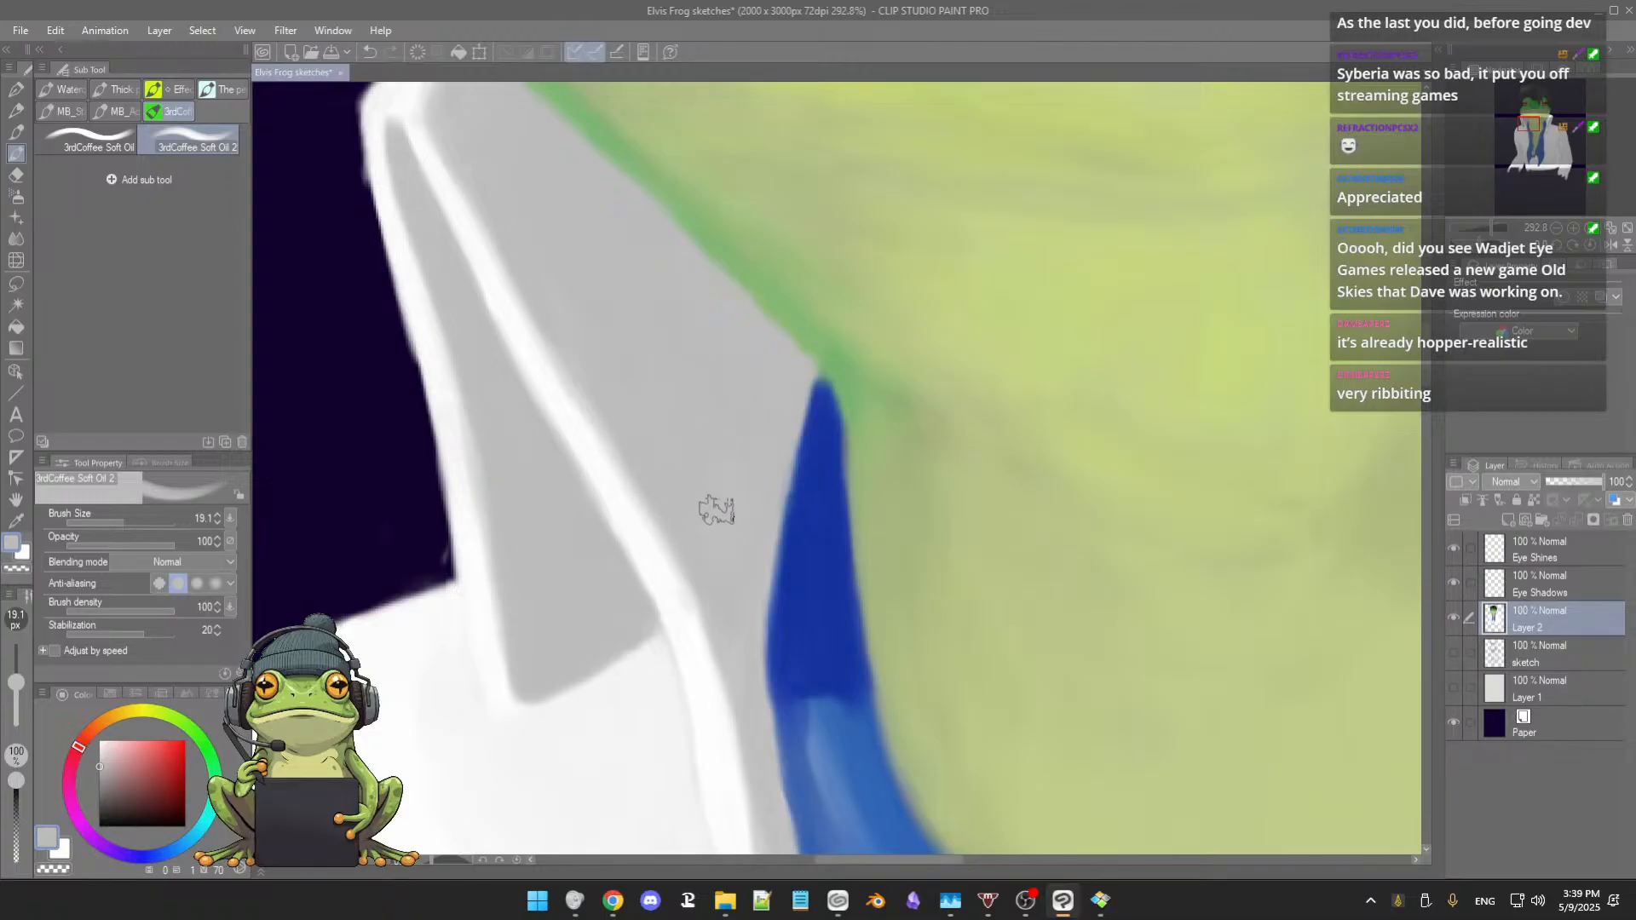
pyautogui.moveTo(724, 473)
pyautogui.mouseDown()
pyautogui.moveTo(717, 455)
pyautogui.moveTo(717, 470)
pyautogui.mouseUp()
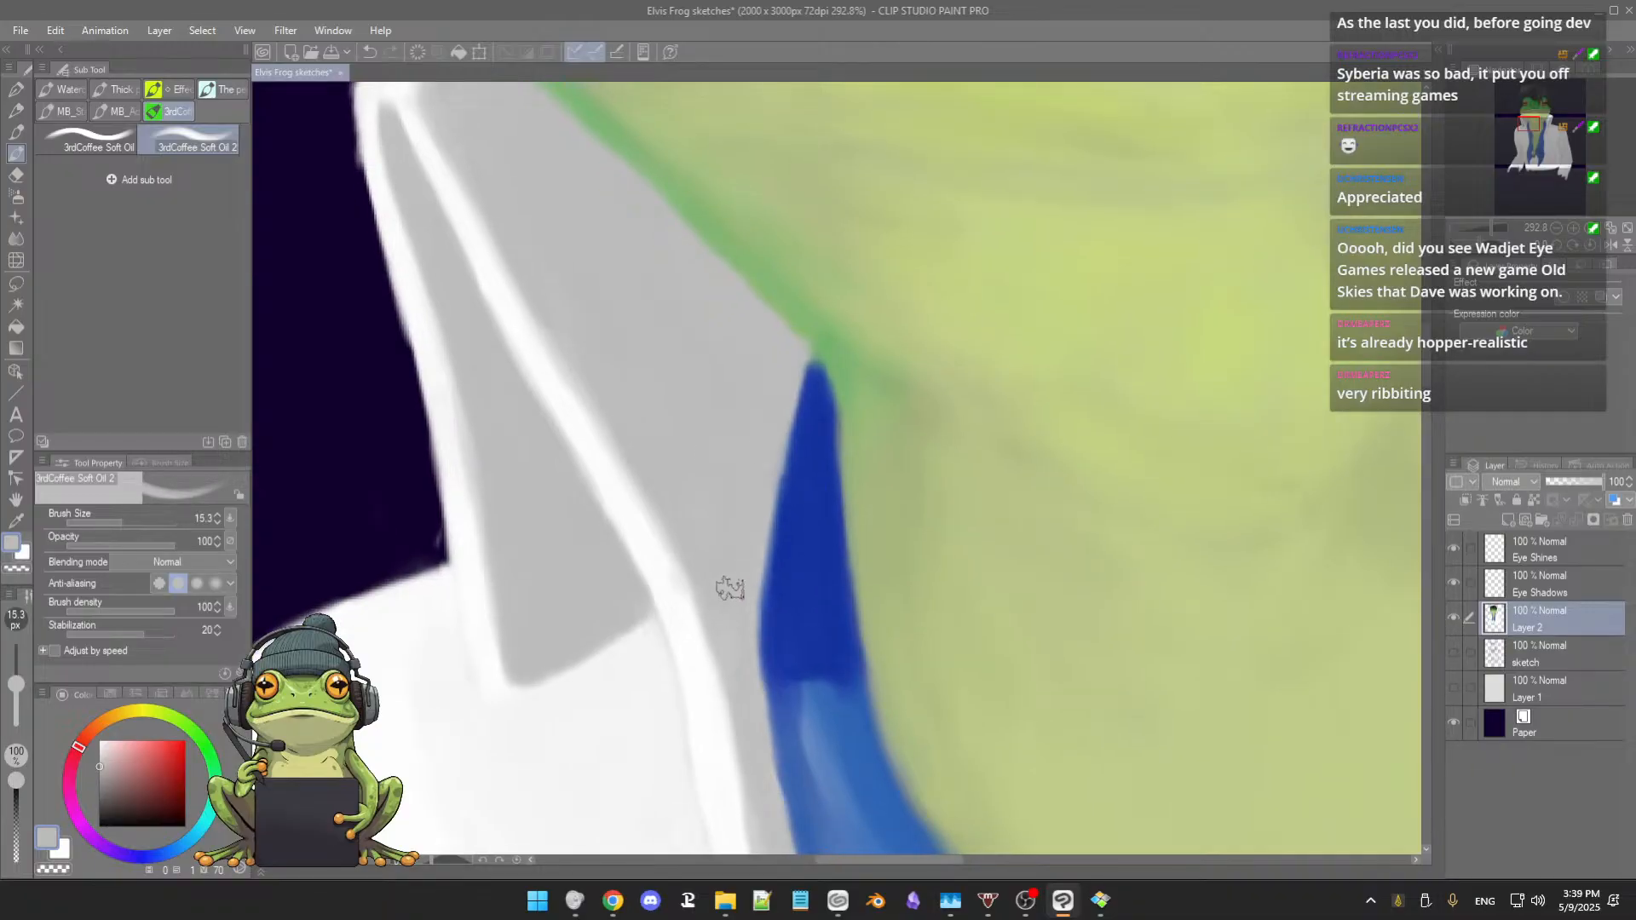
pyautogui.moveTo(686, 330); pyautogui.dragTo(708, 446)
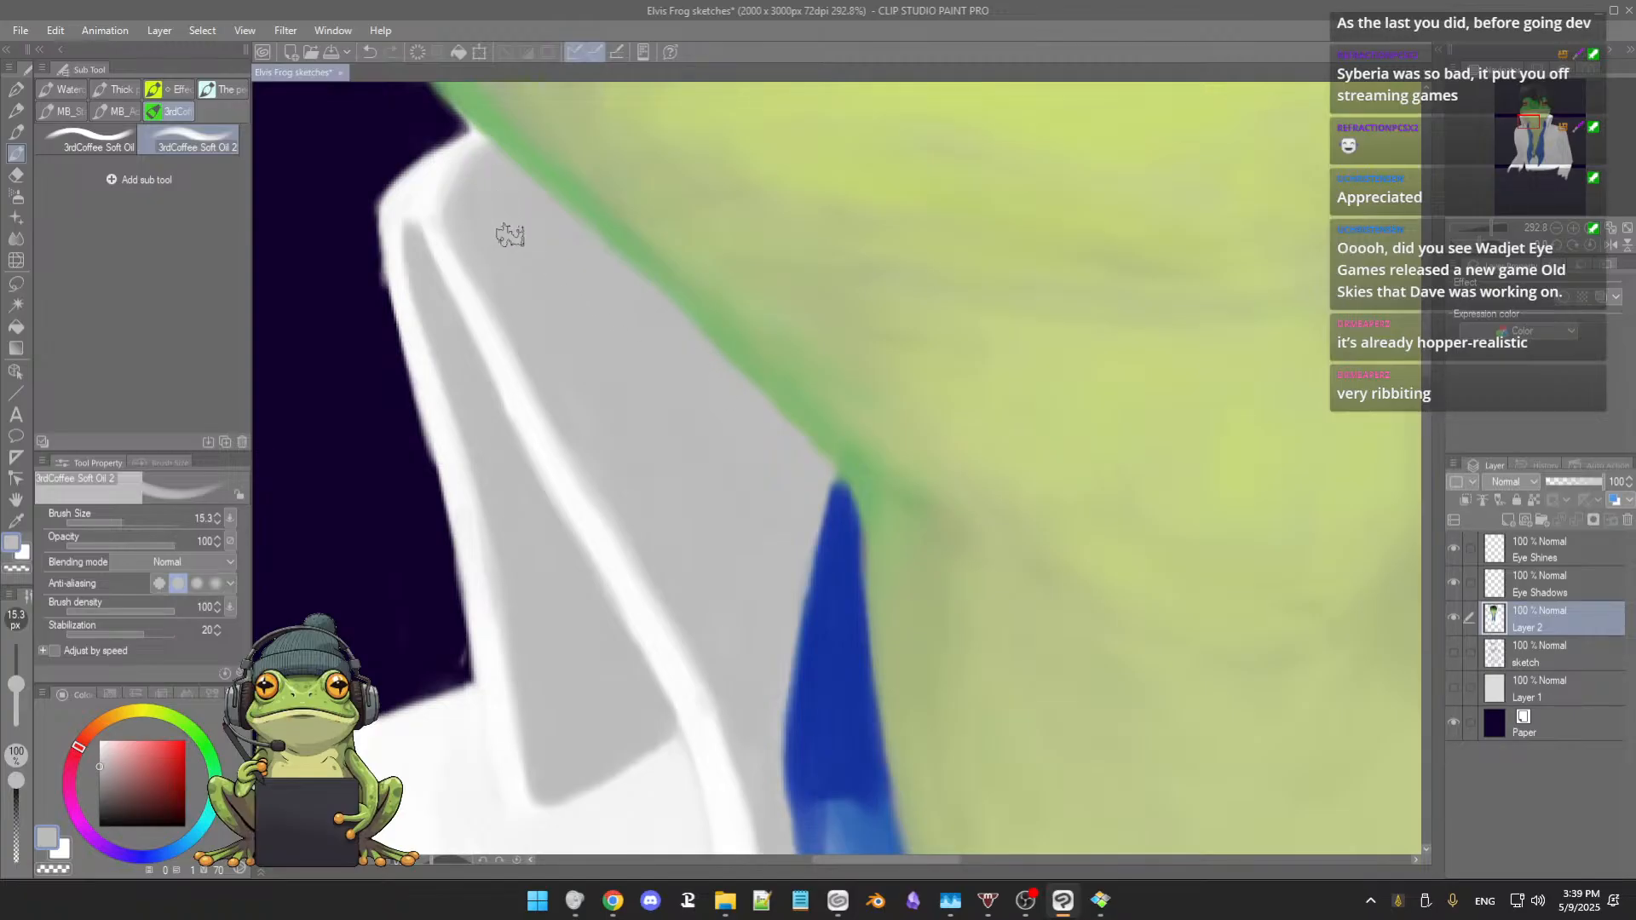
pyautogui.moveTo(475, 209); pyautogui.dragTo(548, 255)
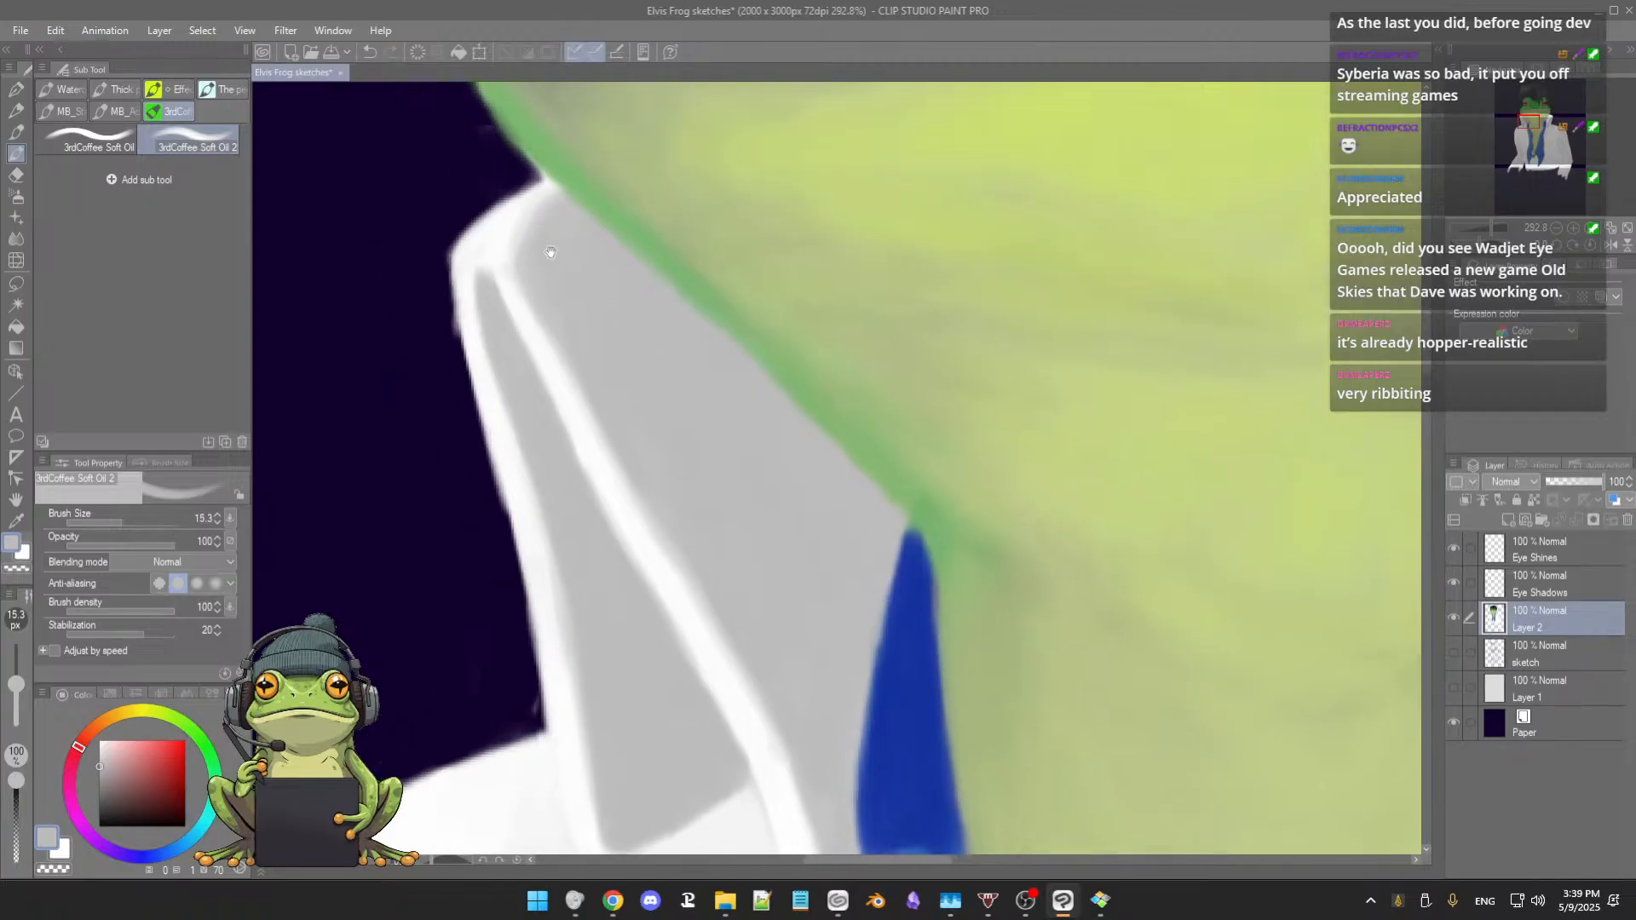
# Step: Blend the gray-to-white transition at the left collar's top corner, alternating sampled light gray and darker gray
pyautogui.keyDown('alt'); pyautogui.click(541, 206); pyautogui.keyUp('alt')
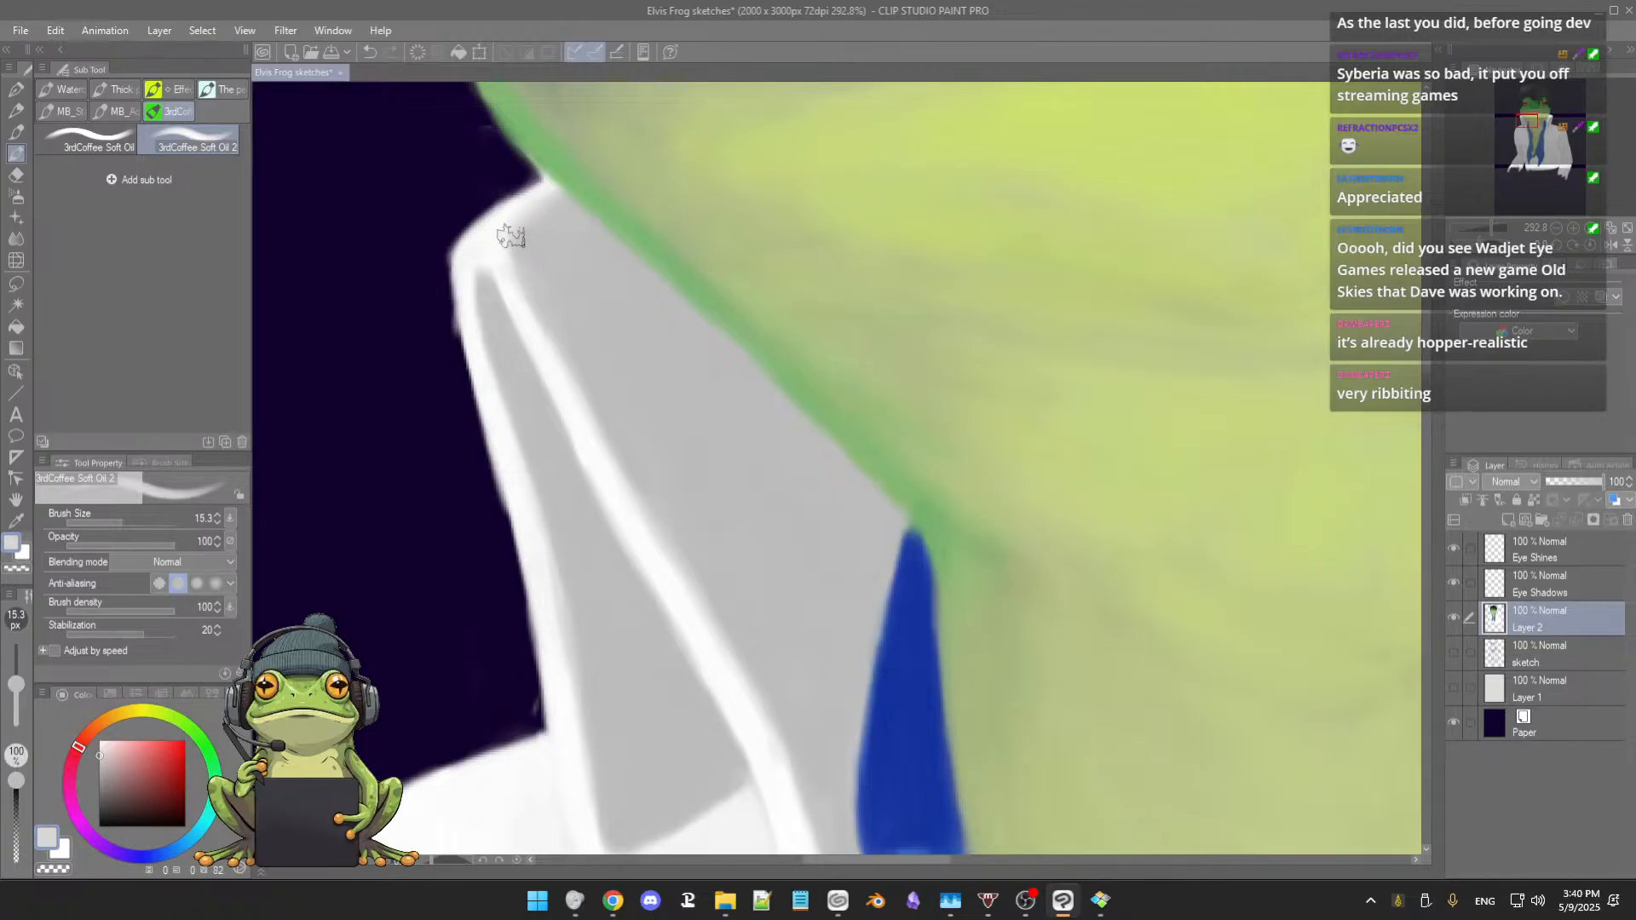
pyautogui.keyDown('alt'); pyautogui.click(551, 240); pyautogui.keyUp('alt')
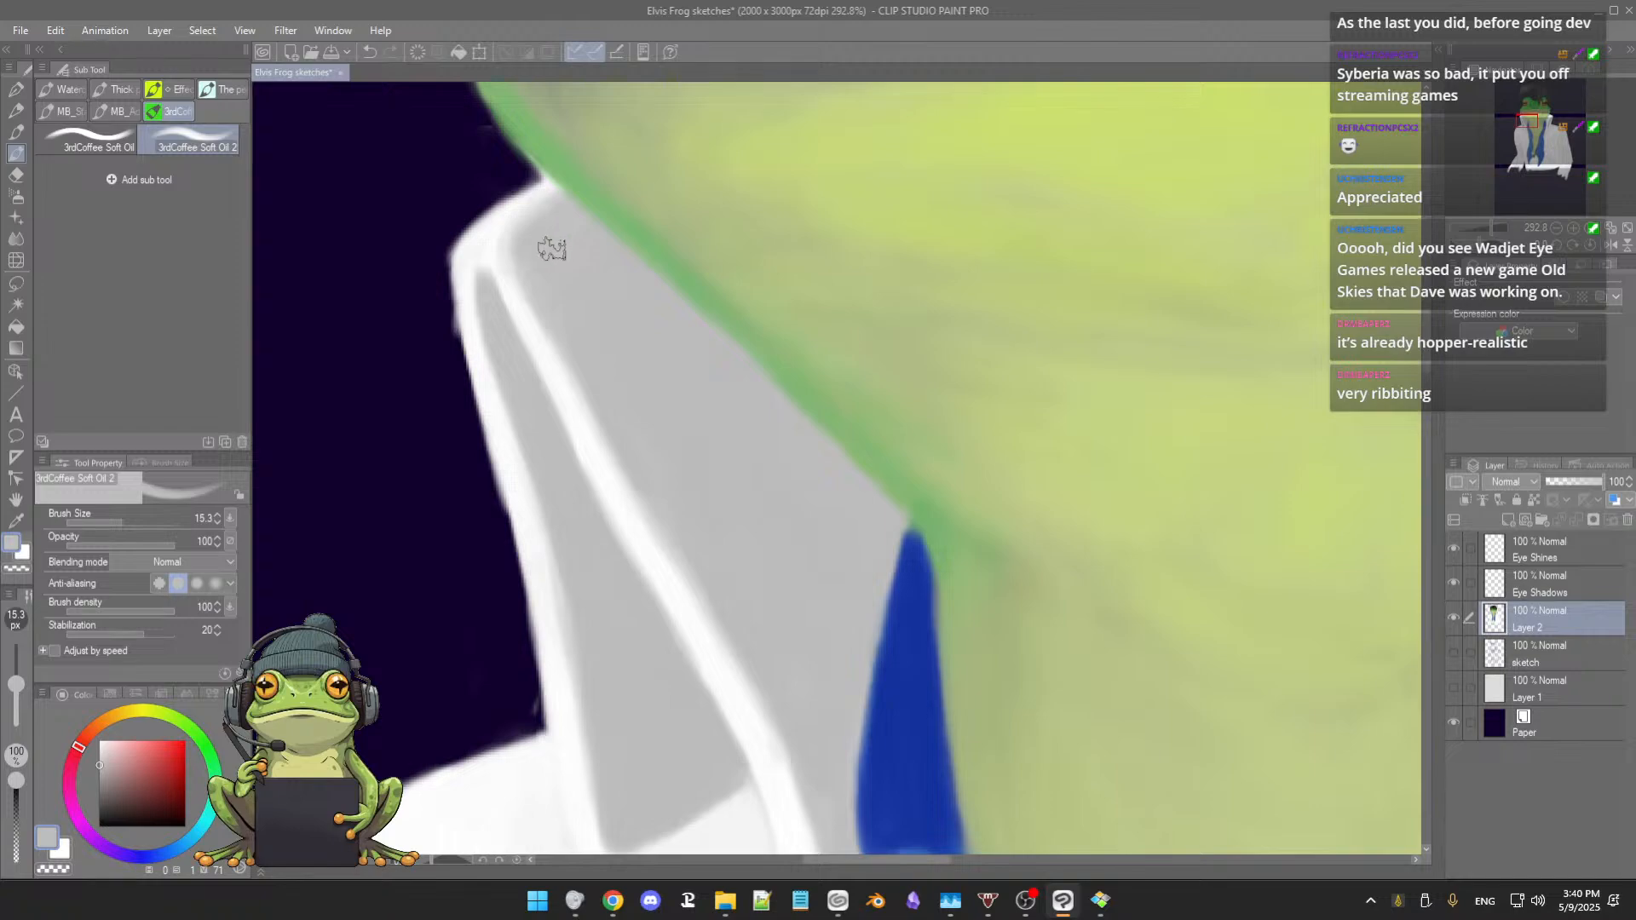
pyautogui.scroll(-2, 618, 358)
pyautogui.scroll(-2, 647, 364)
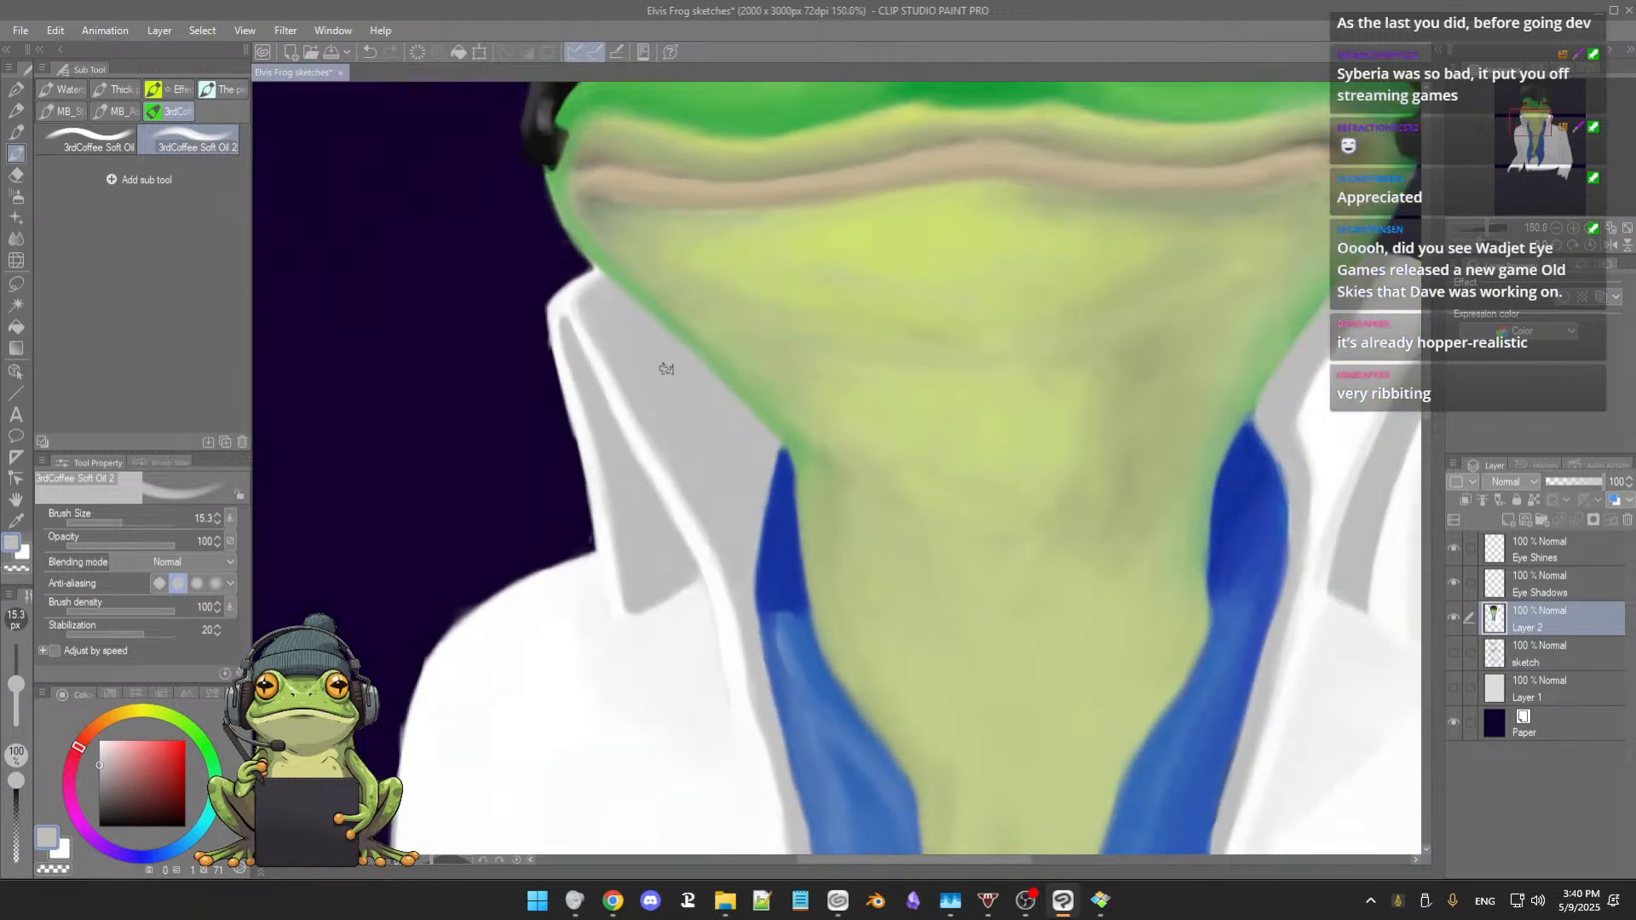
pyautogui.scroll(3, 640, 350)
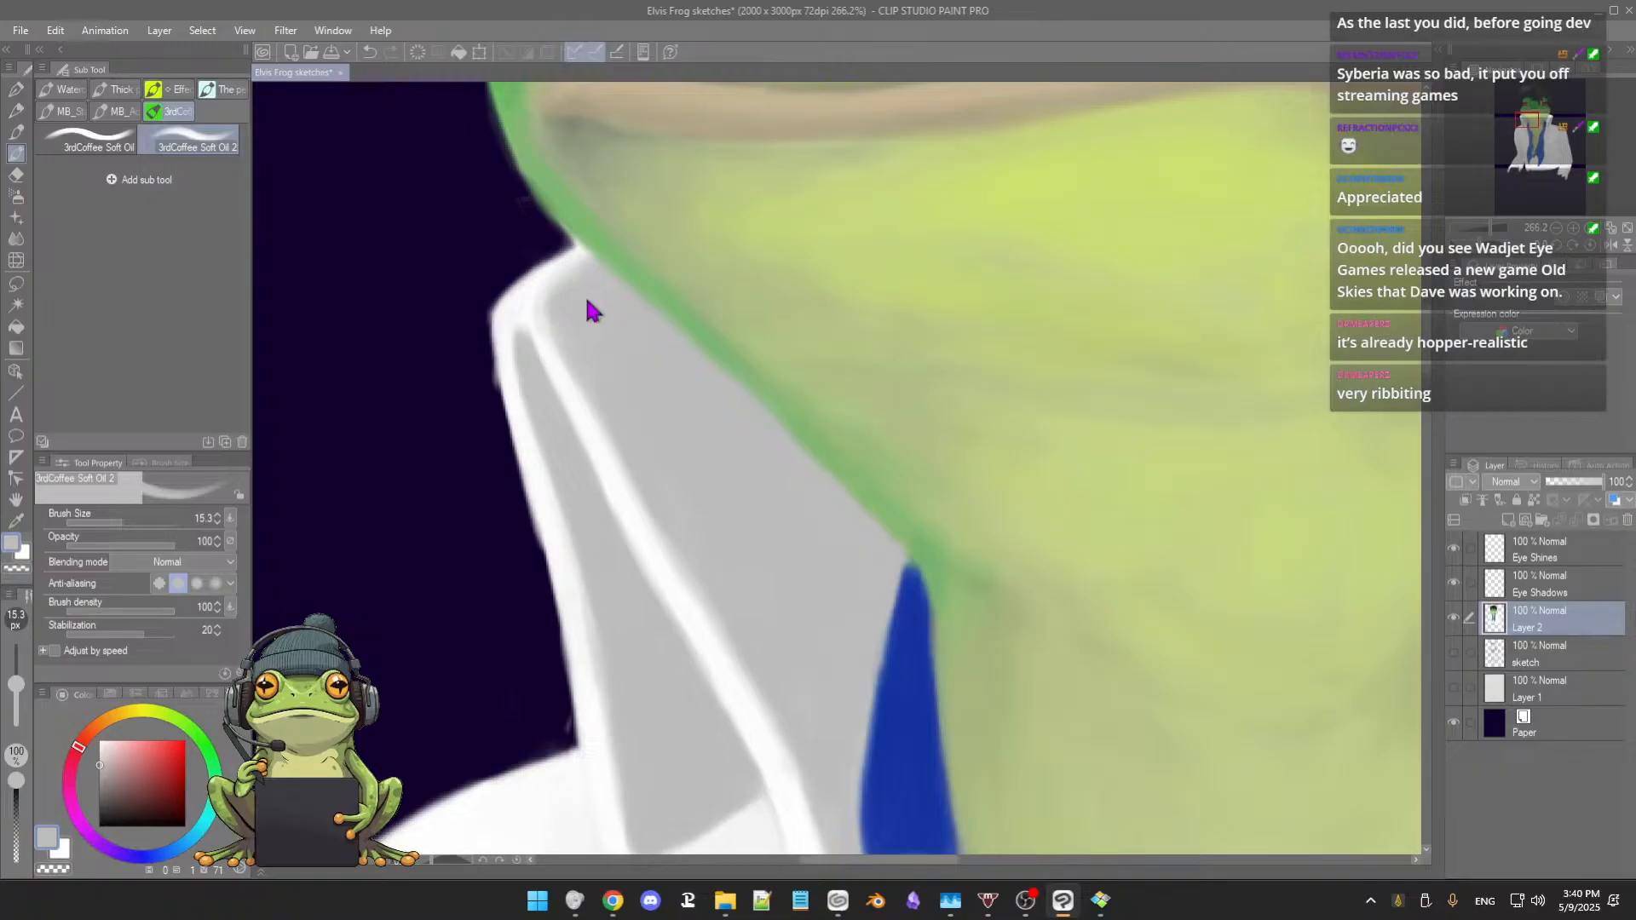
# Step: Reduce the brush to 10.6 and clean up the white rim along the left collar's fold with sampled white
pyautogui.press('[')
pyautogui.keyDown('alt'); pyautogui.click(537, 311); pyautogui.keyUp('alt')
pyautogui.keyDown('alt'); pyautogui.click(532, 315); pyautogui.keyUp('alt')
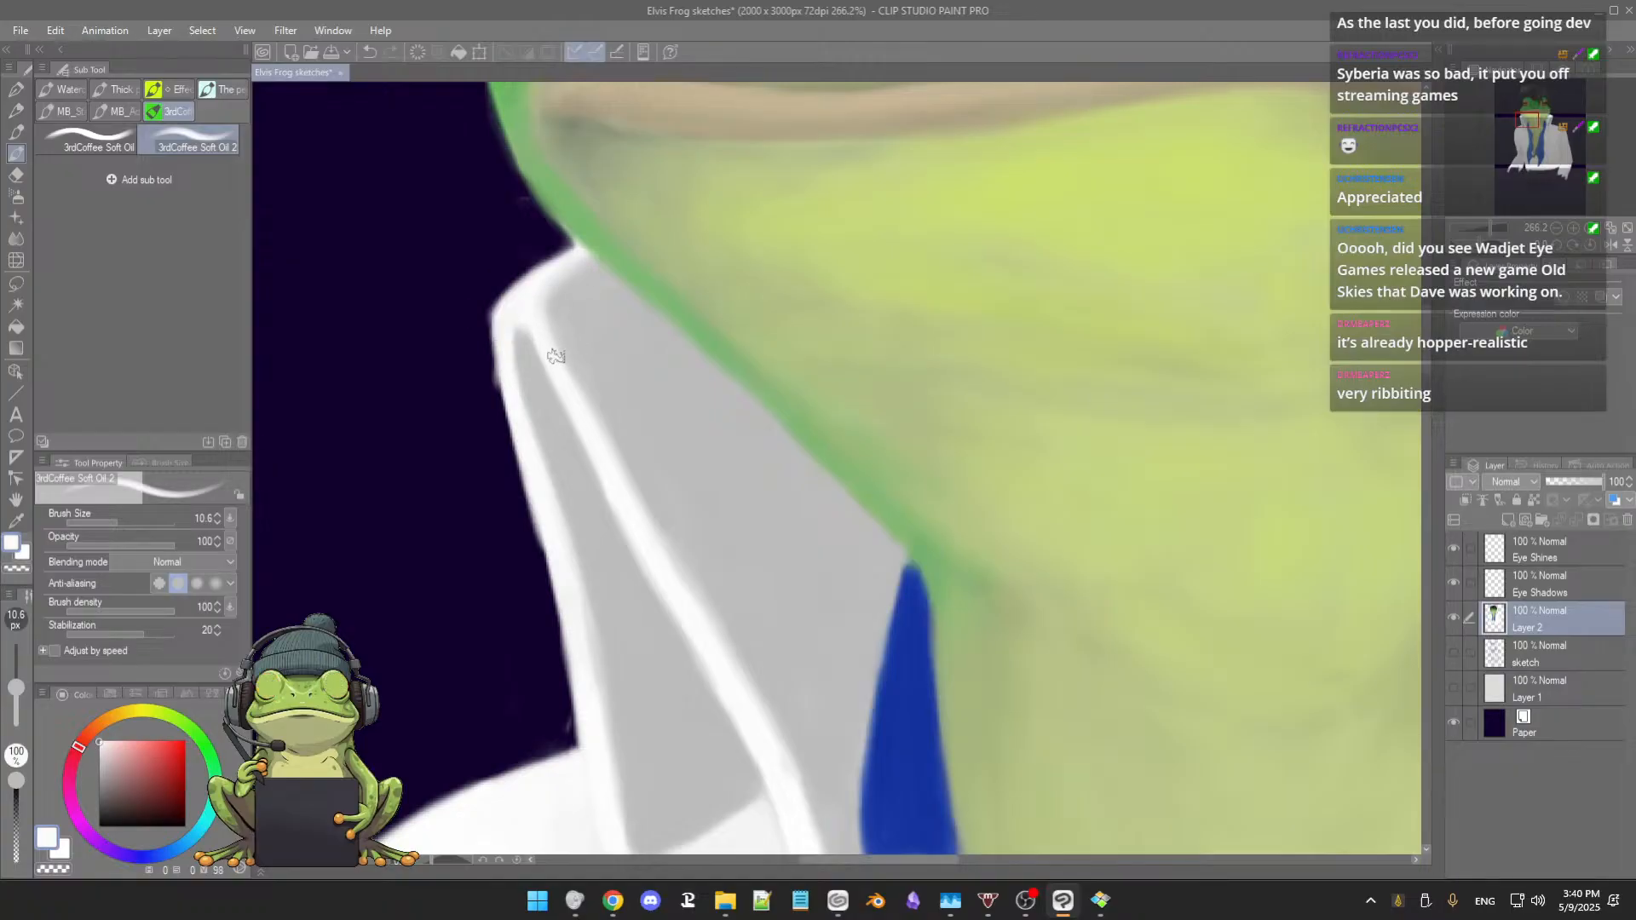
pyautogui.moveTo(699, 415)
pyautogui.mouseDown()
pyautogui.moveTo(669, 420)
pyautogui.moveTo(631, 329)
pyautogui.moveTo(646, 336)
pyautogui.moveTo(652, 314)
pyautogui.mouseUp()
pyautogui.moveTo(673, 398); pyautogui.dragTo(662, 325)
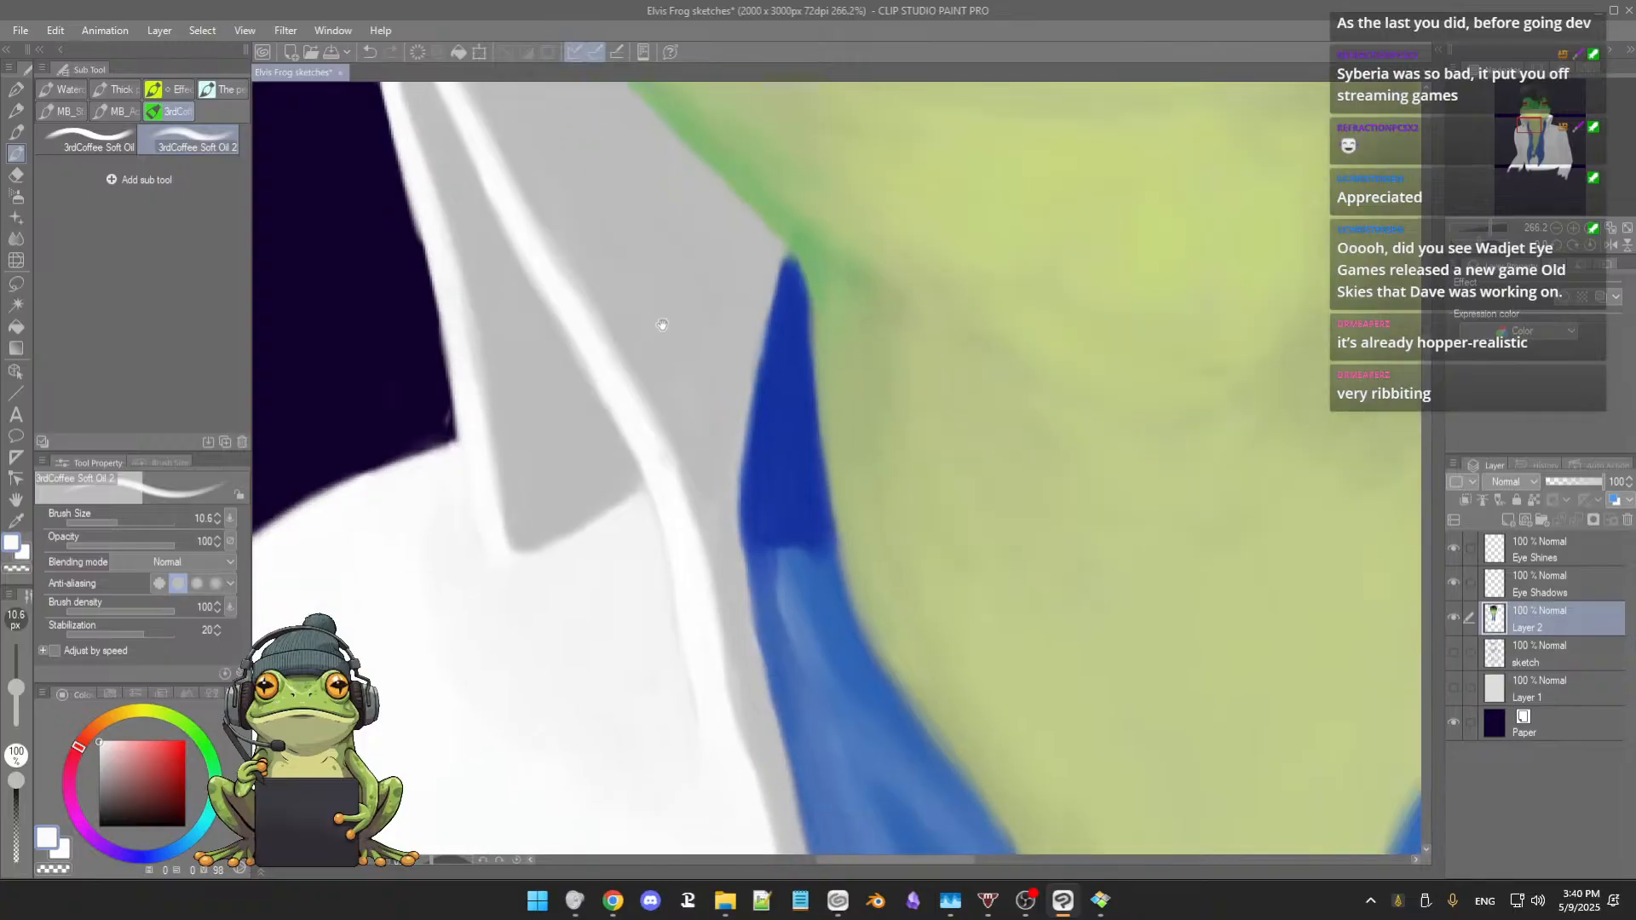
pyautogui.moveTo(680, 401); pyautogui.dragTo(672, 345)
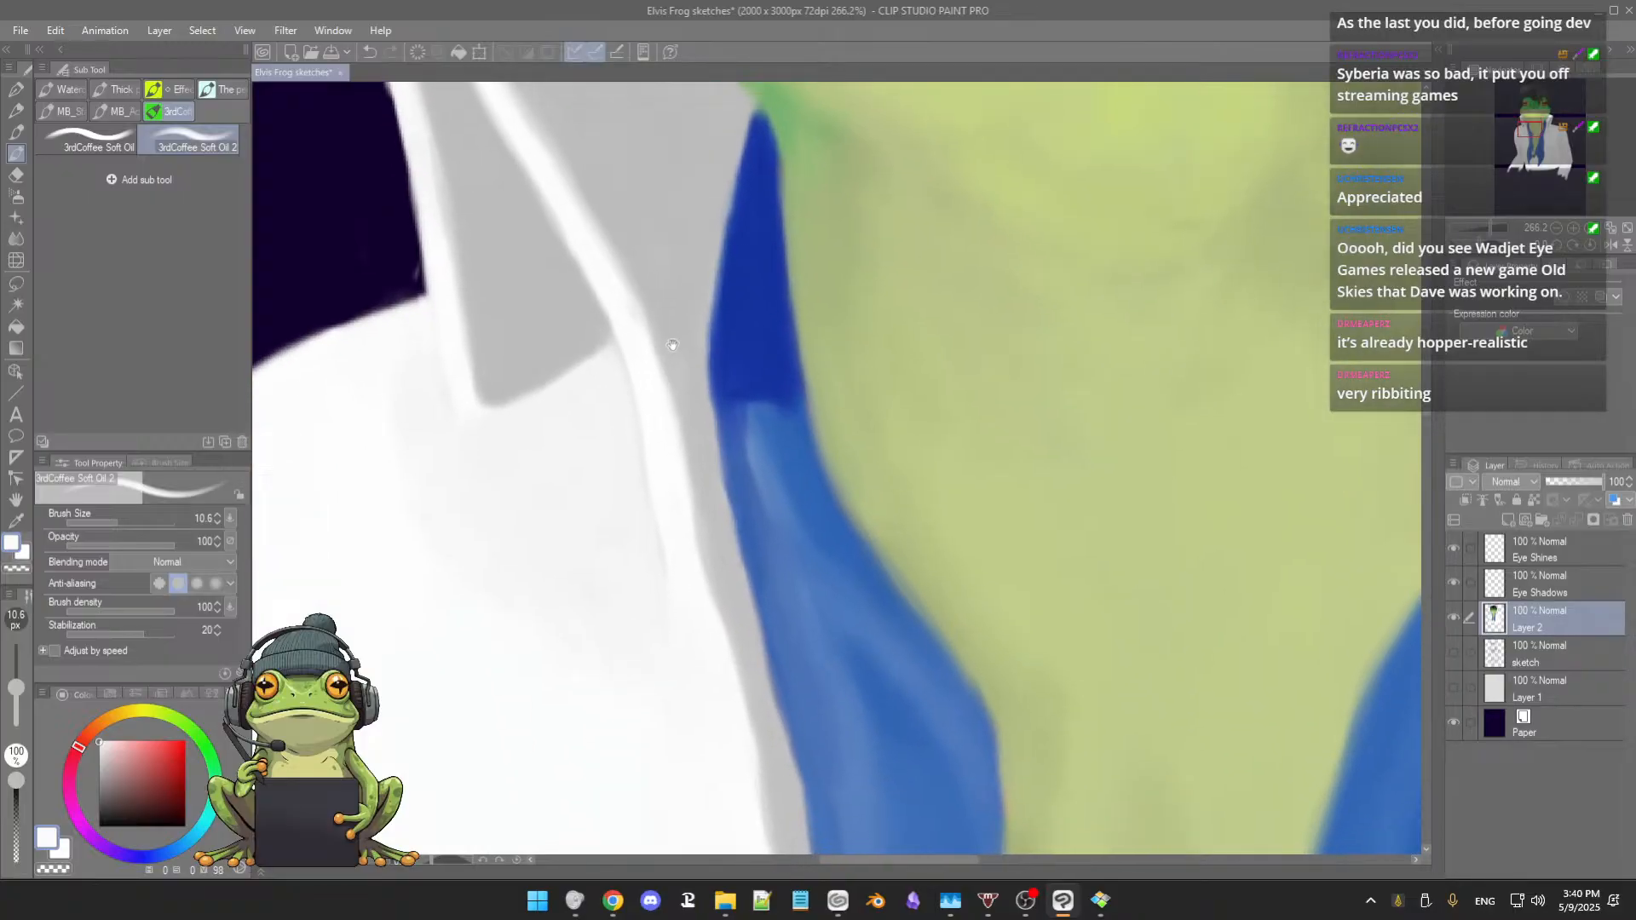
# Step: Examine the whole frog portrait, then compare the two jacket collars up close
pyautogui.scroll(1, 715, 373)
pyautogui.scroll(-15, 715, 373)
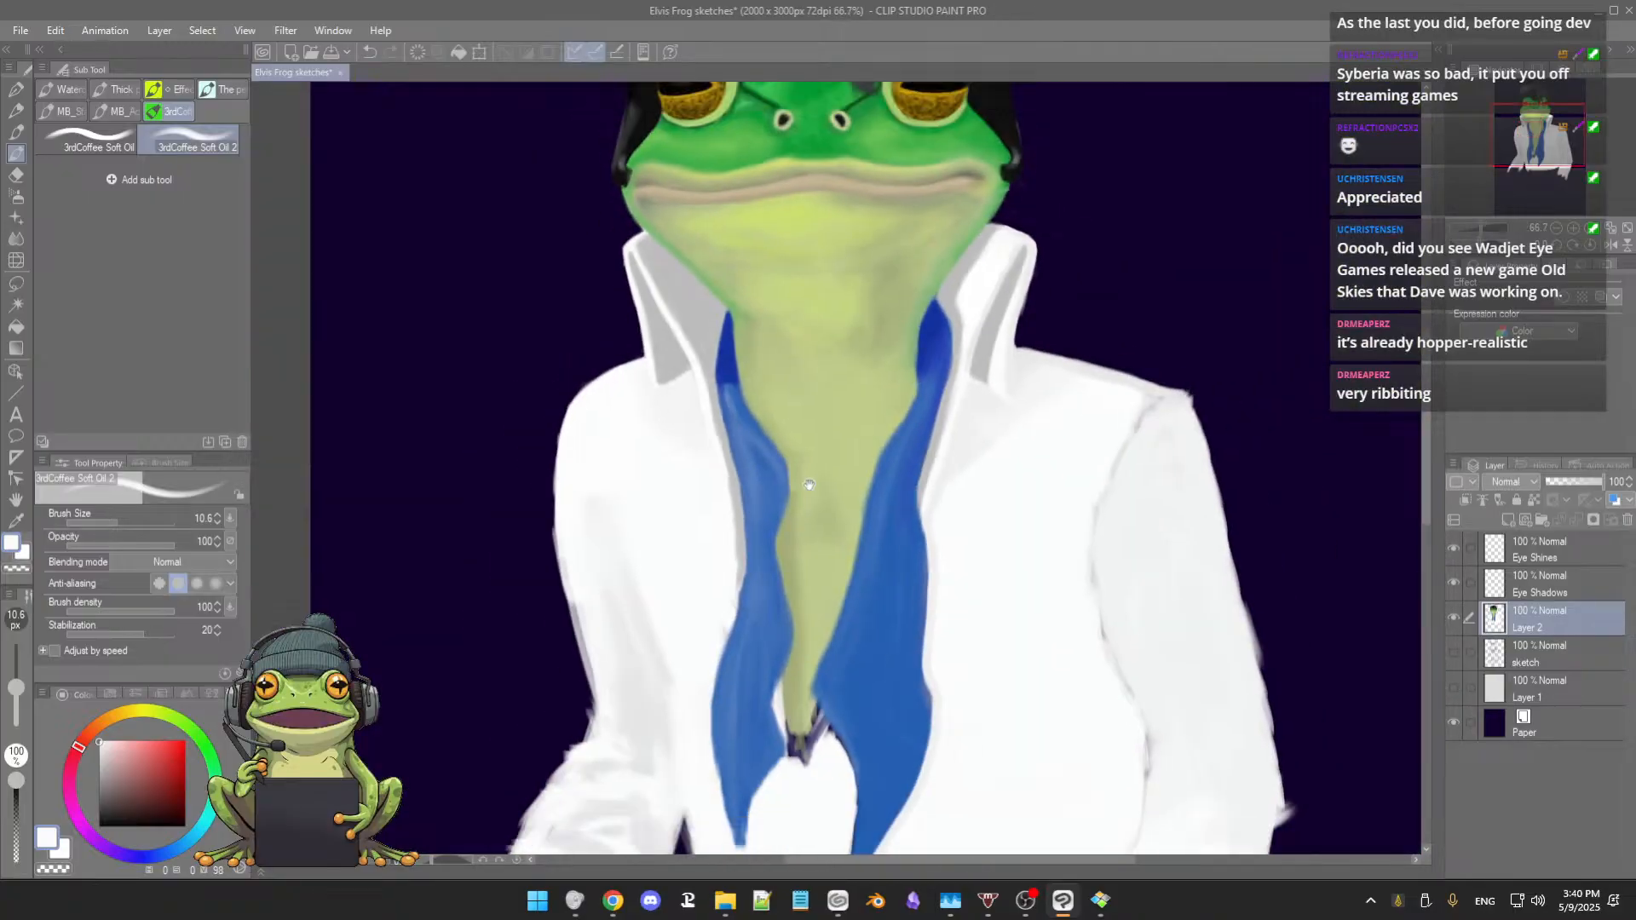
pyautogui.moveTo(788, 464); pyautogui.dragTo(763, 535)
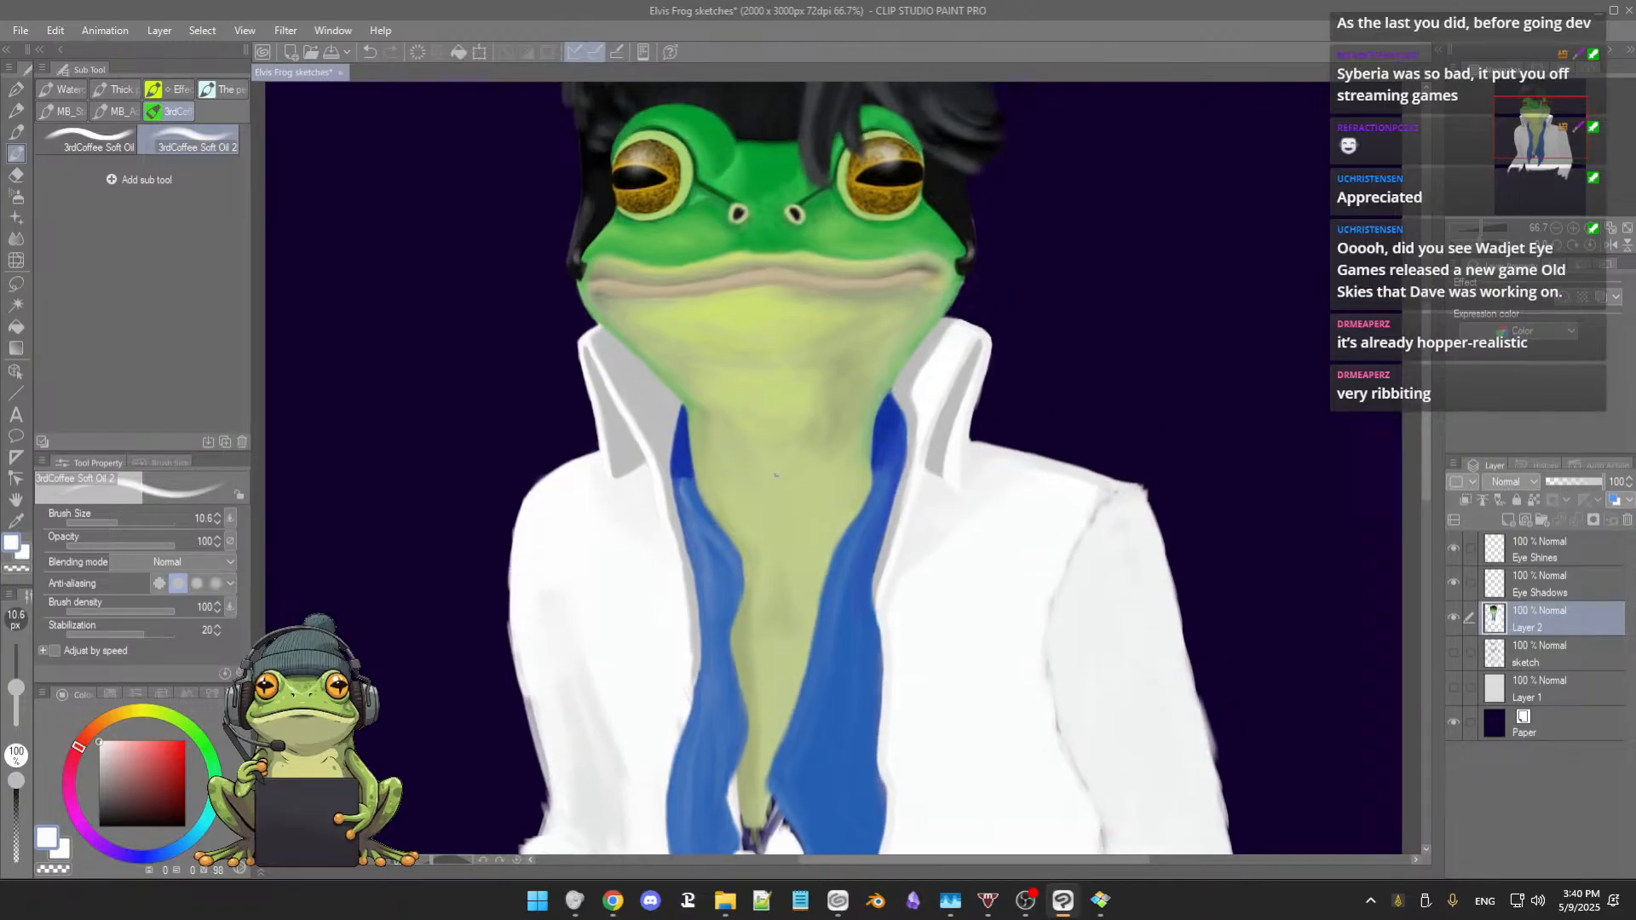
pyautogui.scroll(-3, 764, 482)
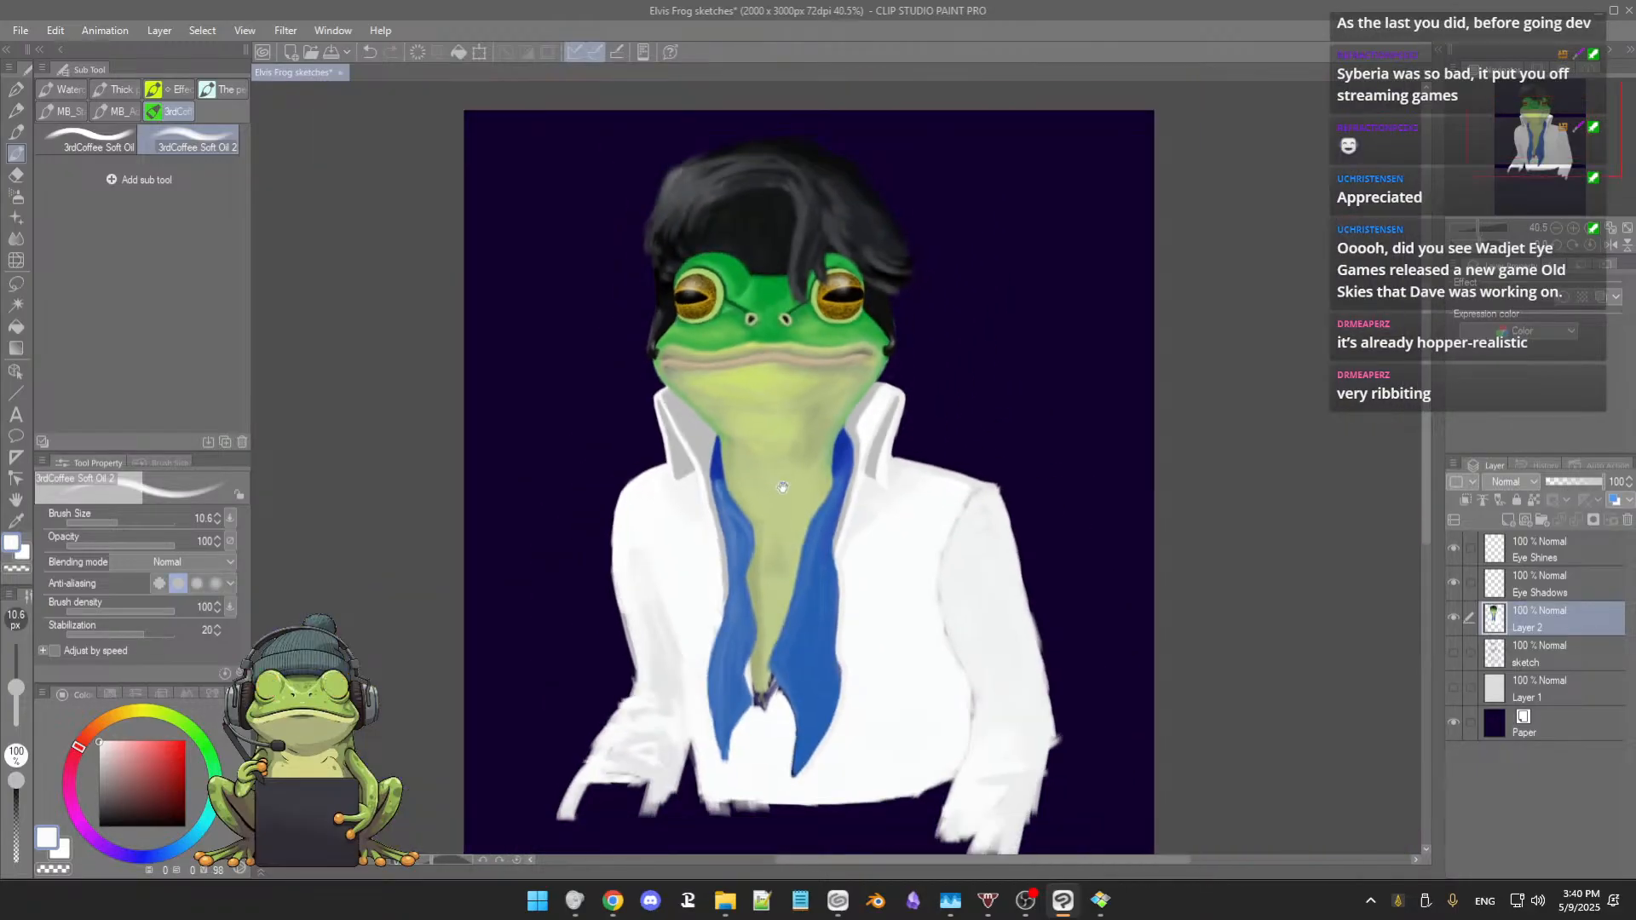
pyautogui.moveTo(775, 498); pyautogui.dragTo(778, 529)
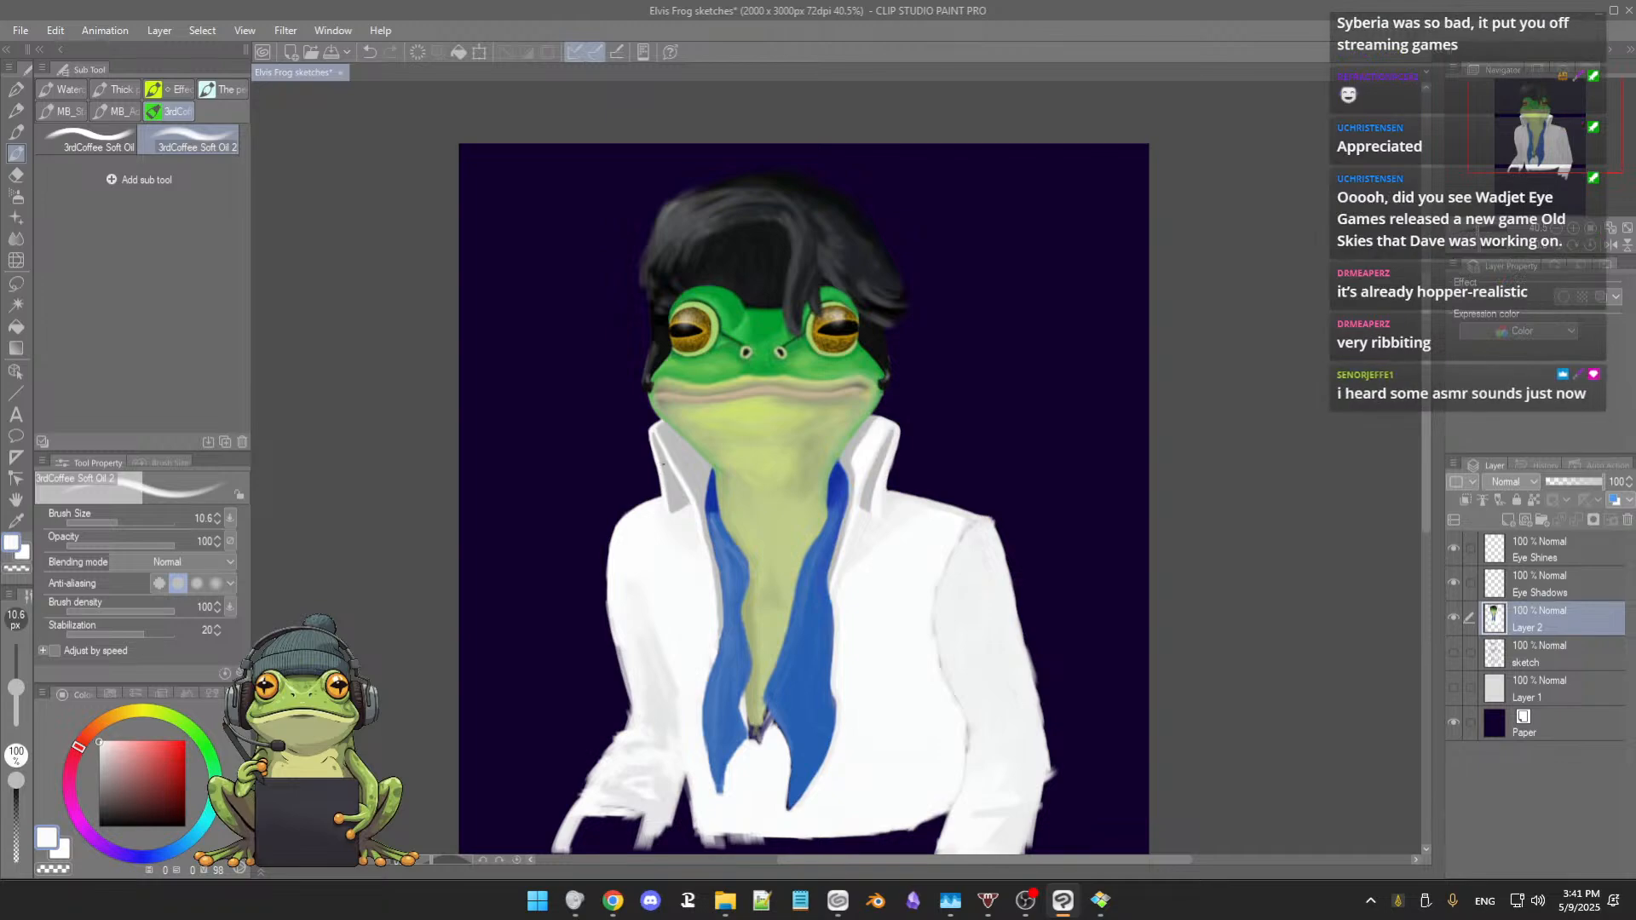
pyautogui.scroll(5, 665, 463)
pyautogui.moveTo(661, 495); pyautogui.dragTo(627, 497)
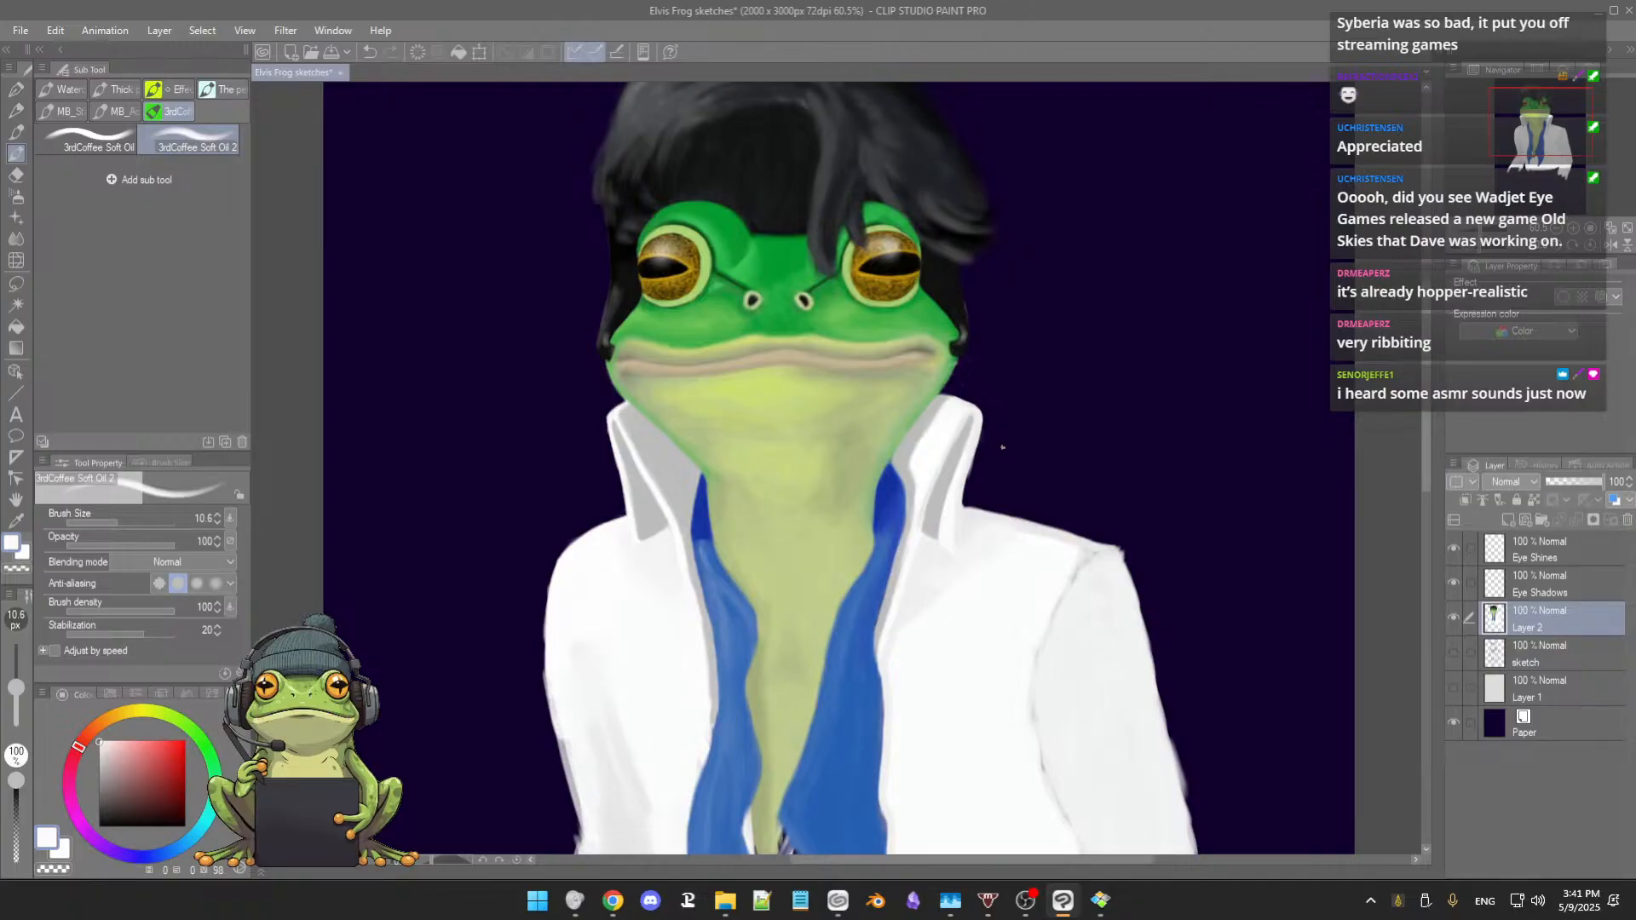
pyautogui.scroll(6, 986, 444)
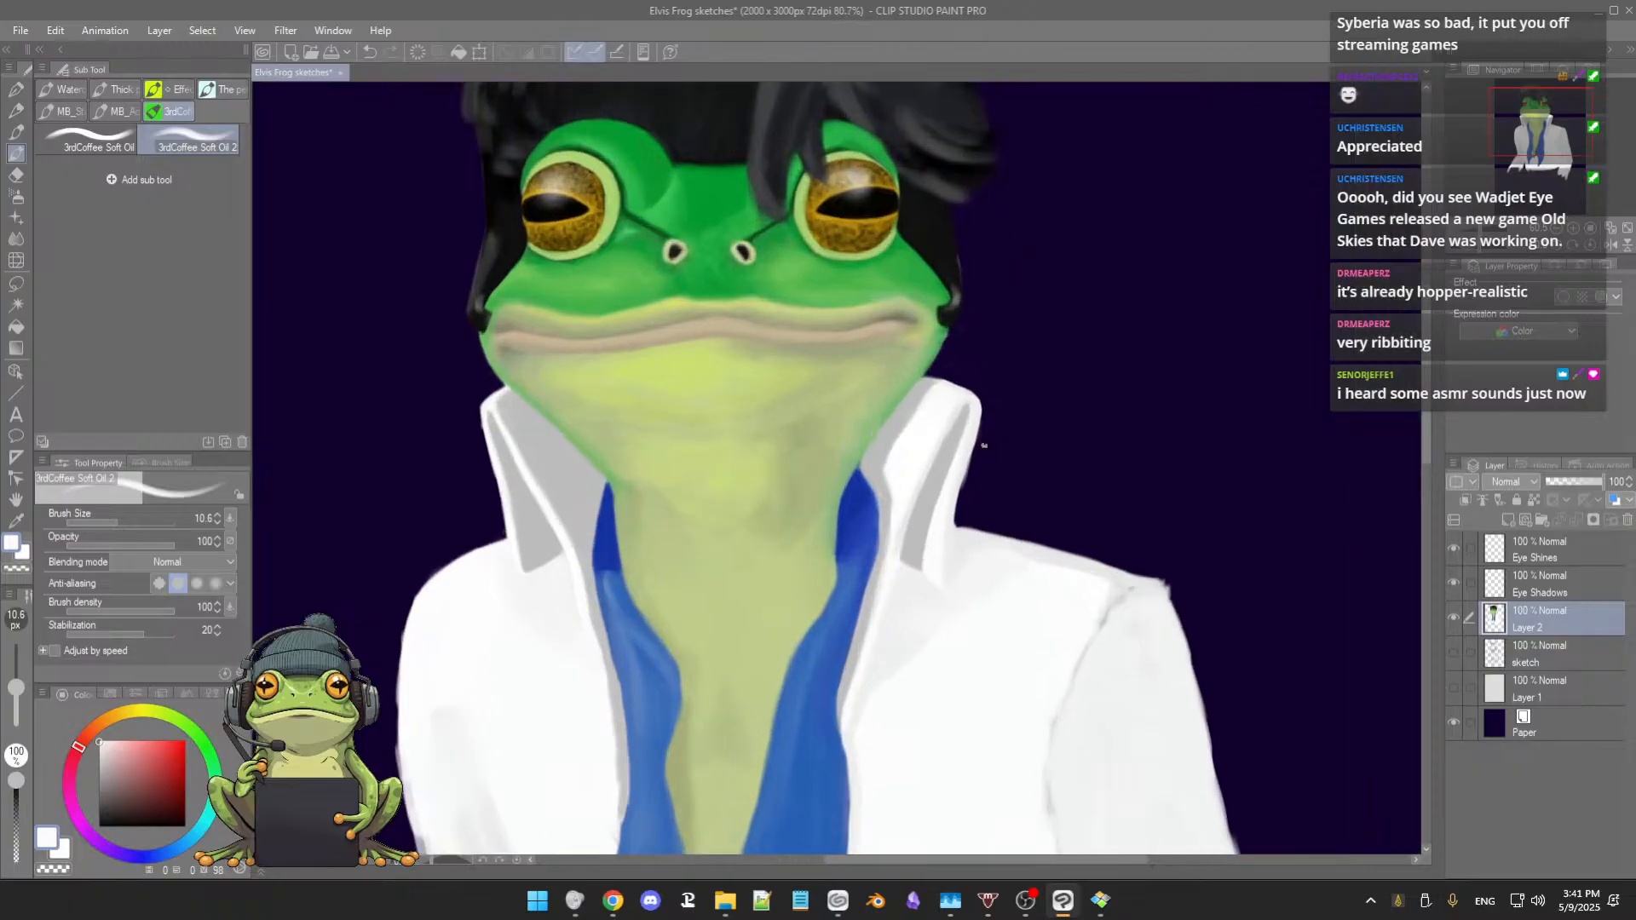
# Step: Sample the right collar's fold gray and refine the top of its shadow strip with the brush reduced to 9.6
pyautogui.moveTo(986, 436); pyautogui.dragTo(993, 461)
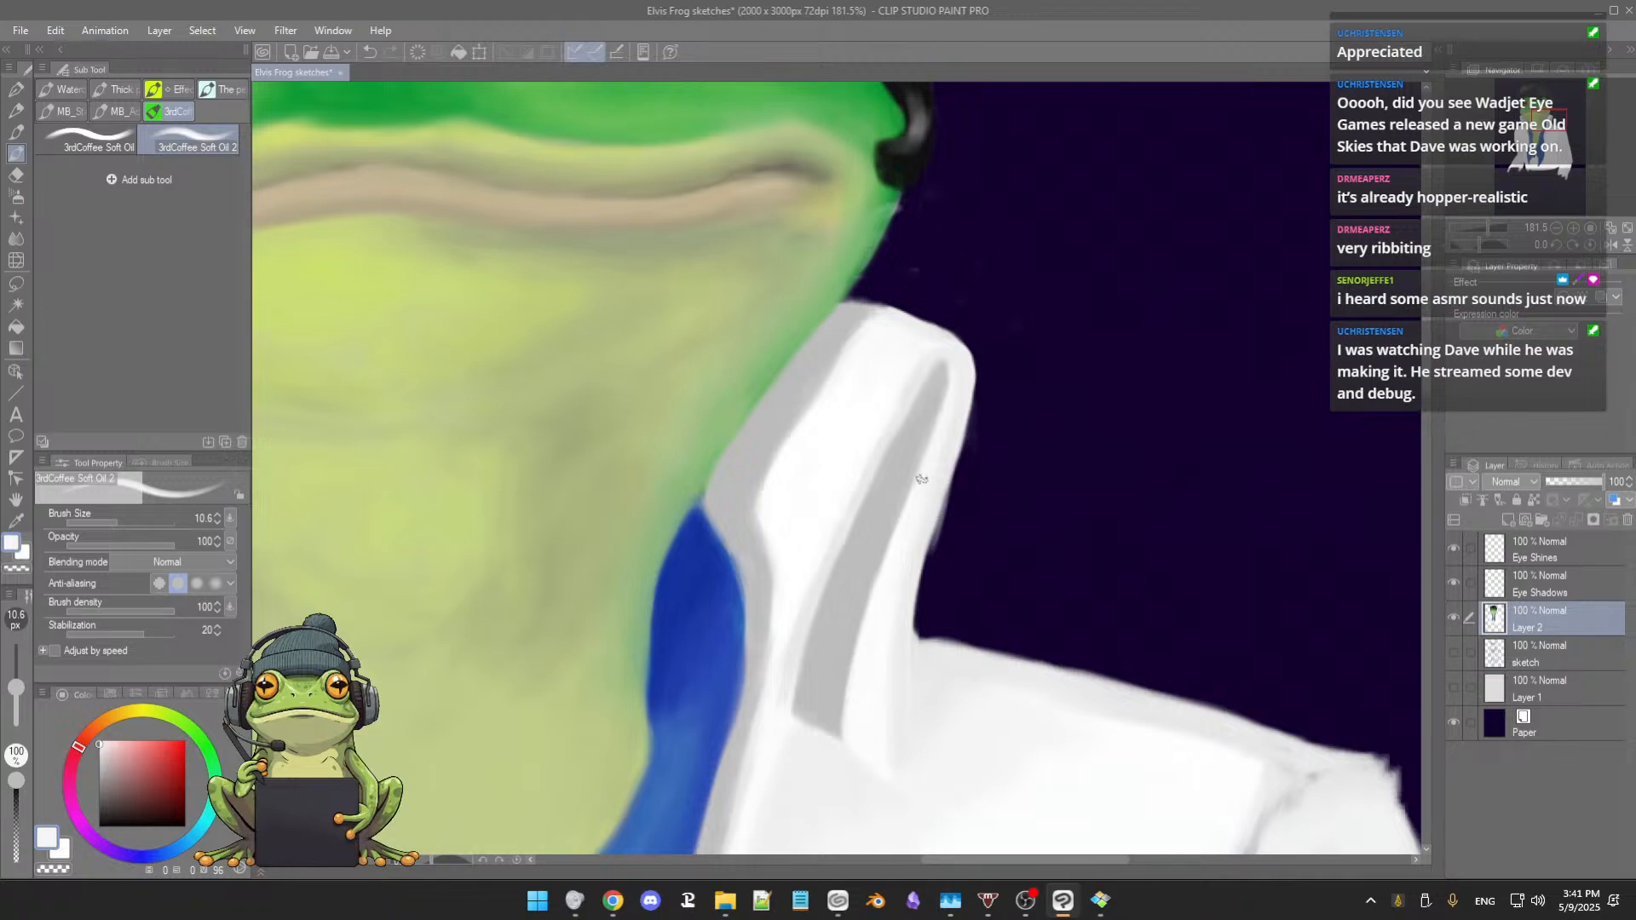
pyautogui.press(']')
pyautogui.keyDown('alt'); pyautogui.click(924, 411); pyautogui.keyUp('alt')
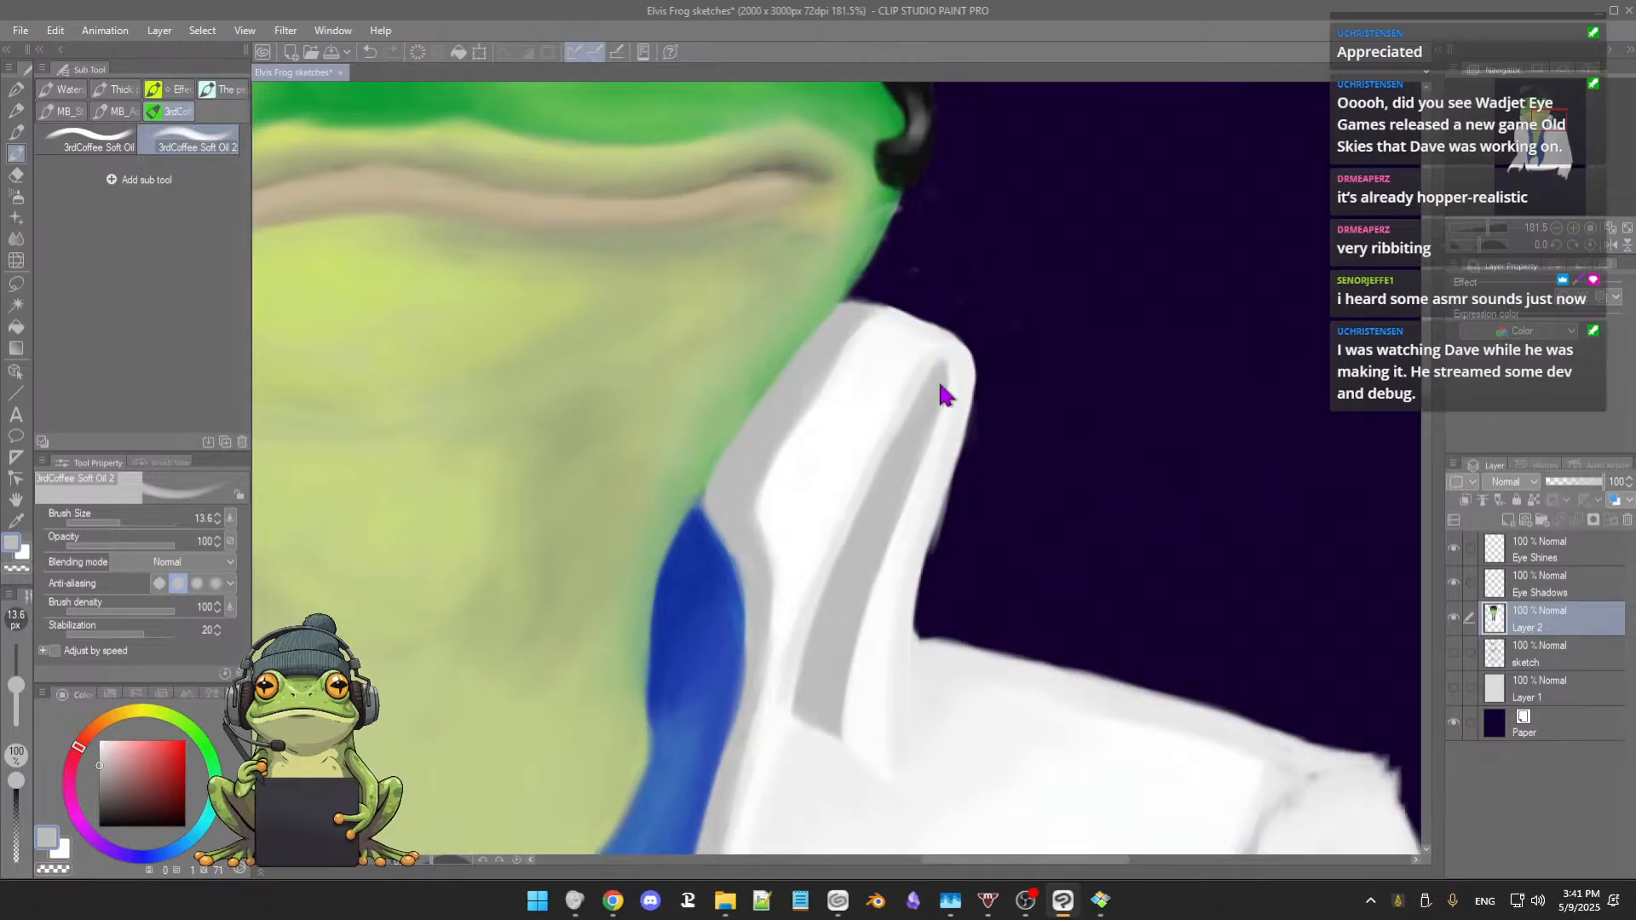
pyautogui.press('[')
pyautogui.scroll(-5, 921, 583)
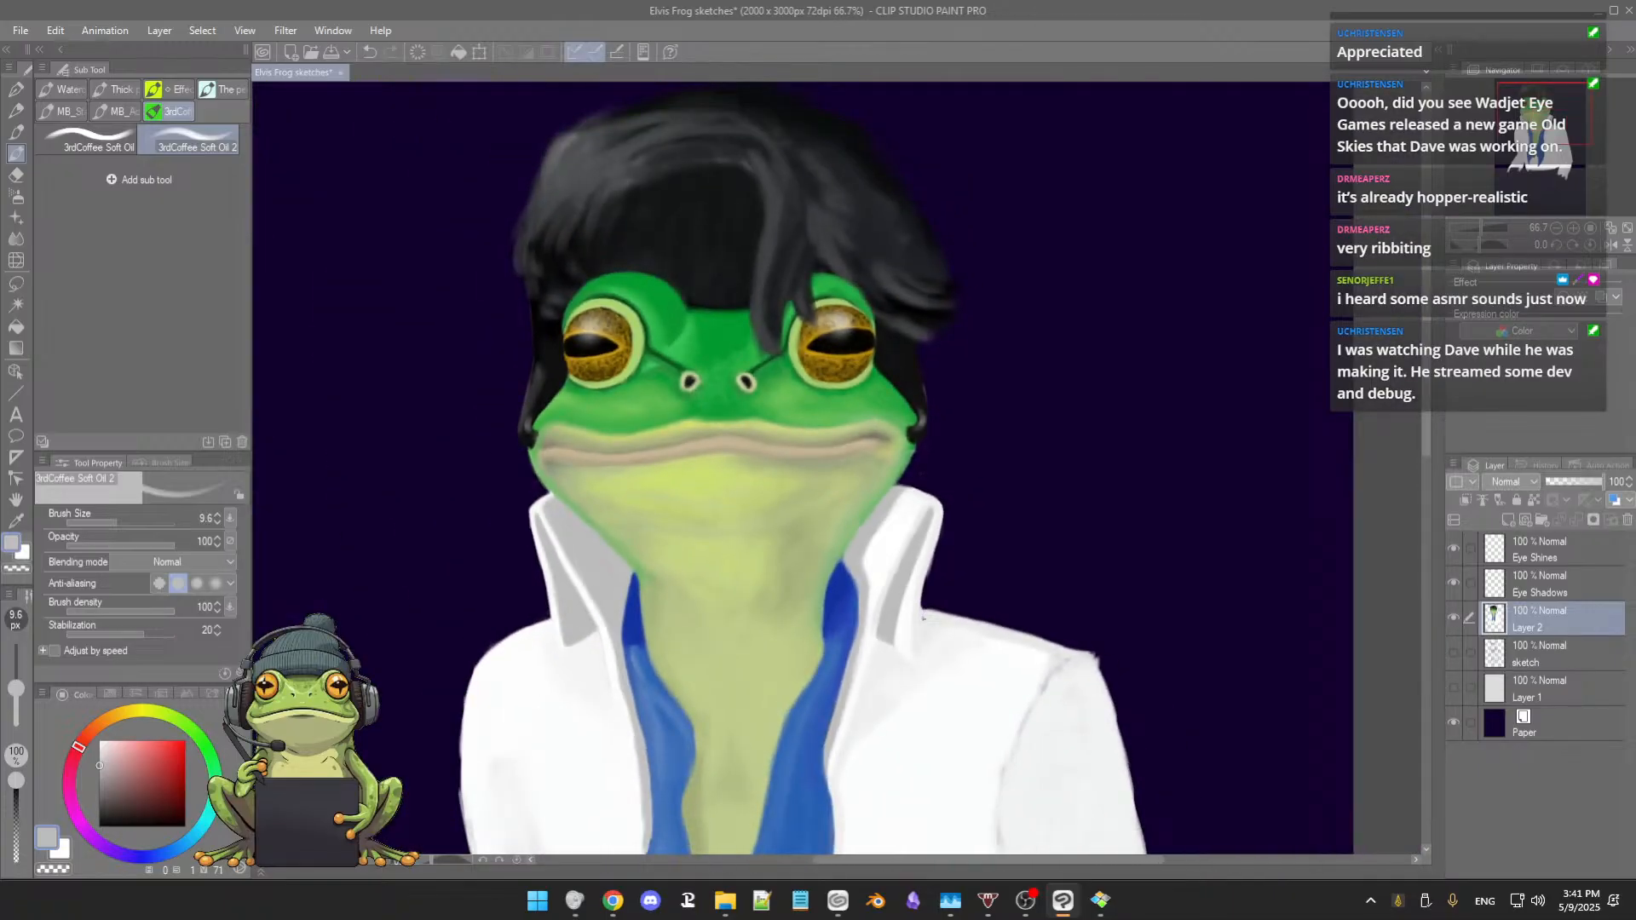
pyautogui.scroll(2, 662, 541)
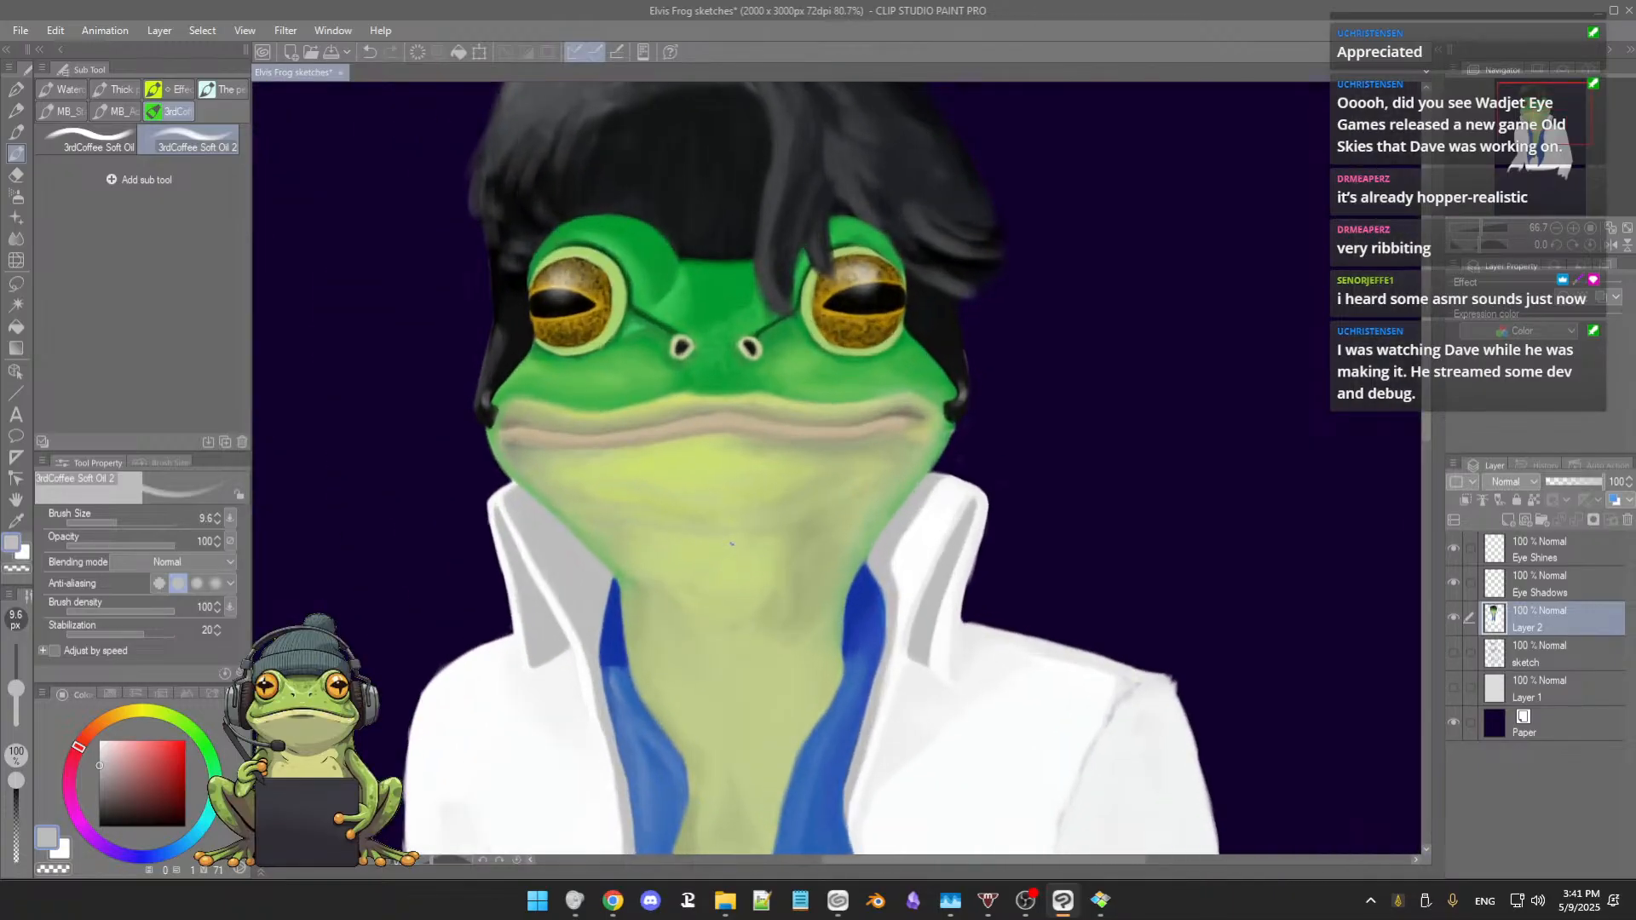
# Step: Bring the Elvis stage photo over the canvas in Honeyview and examine the jumpsuit's jacket and flared trousers up close
pyautogui.scroll(4, 663, 540)
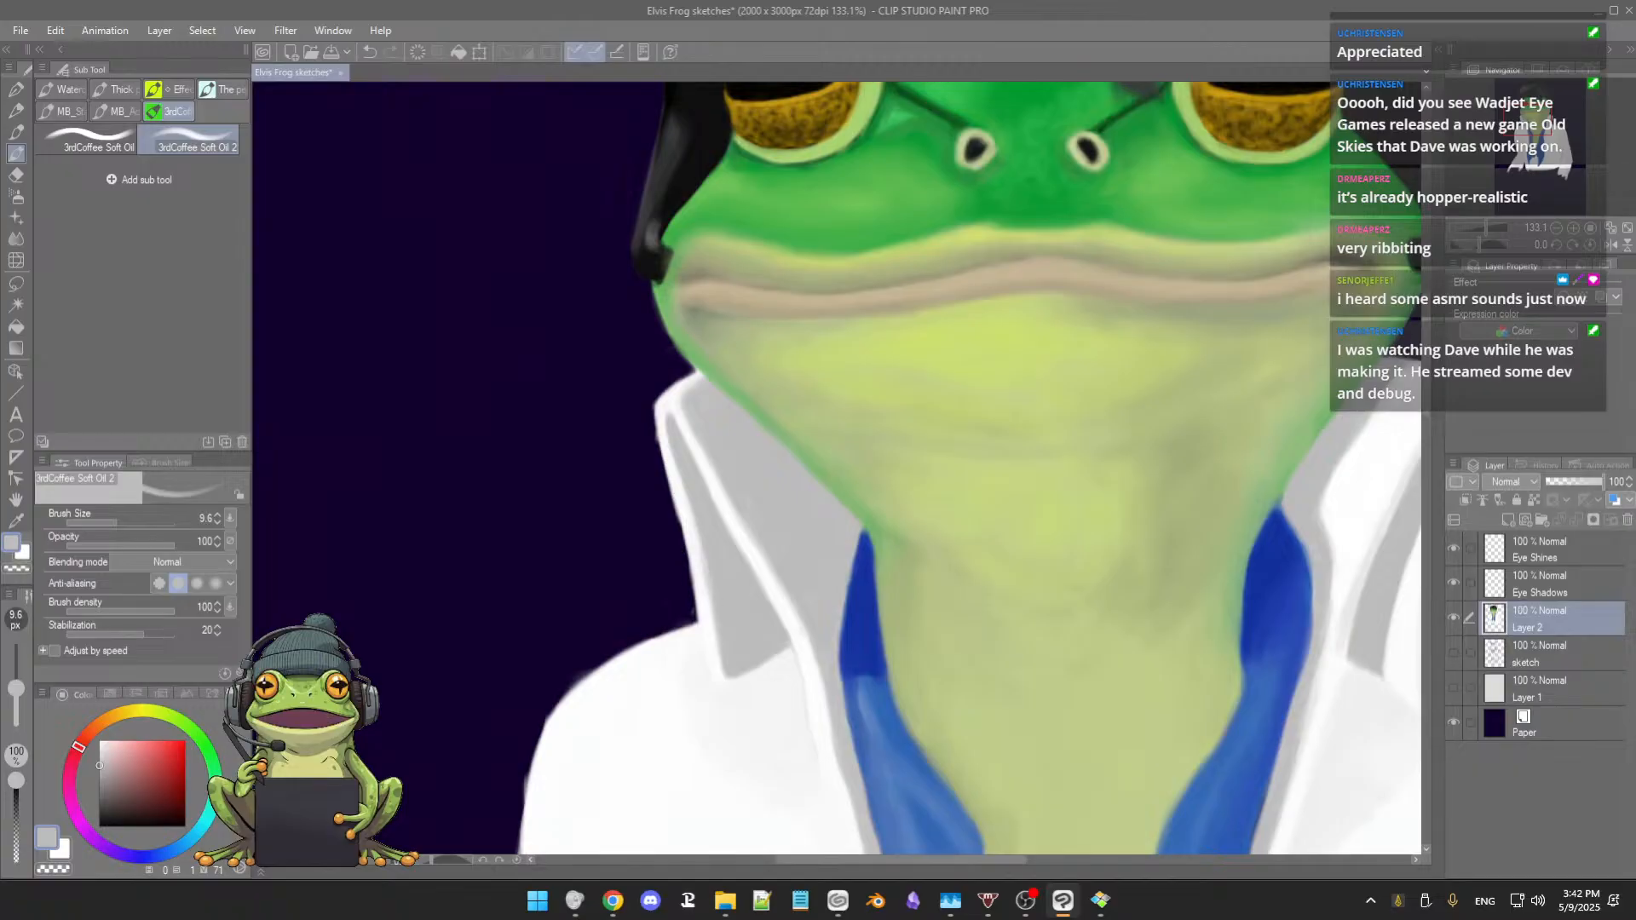
pyautogui.moveTo(0, 290); pyautogui.dragTo(915, 201)
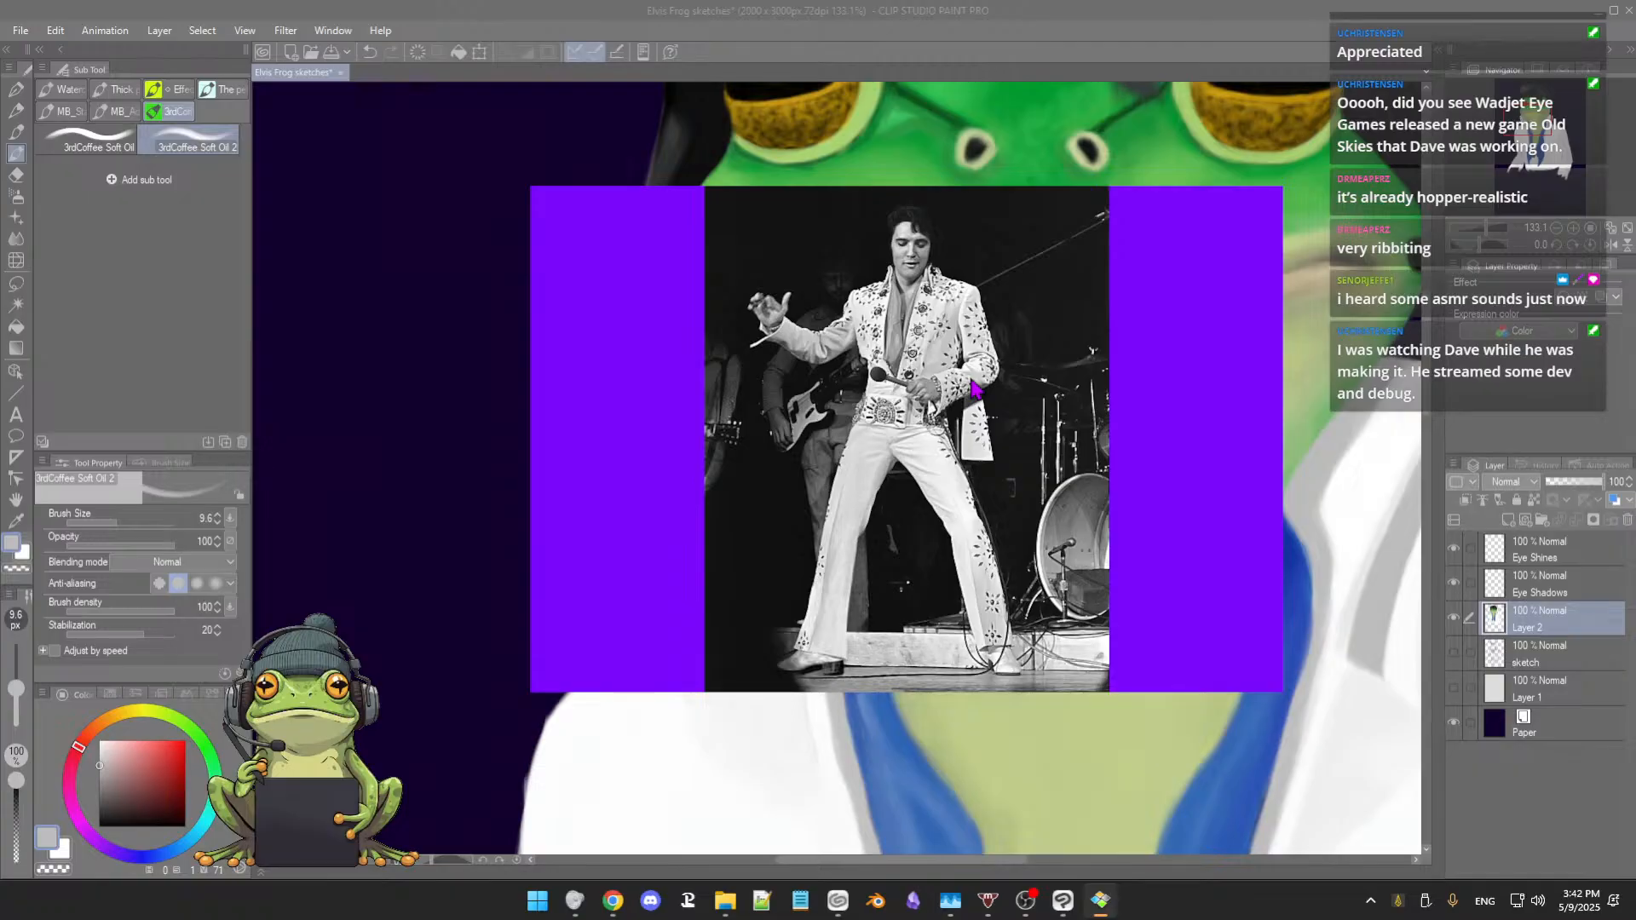
pyautogui.scroll(3, 974, 387)
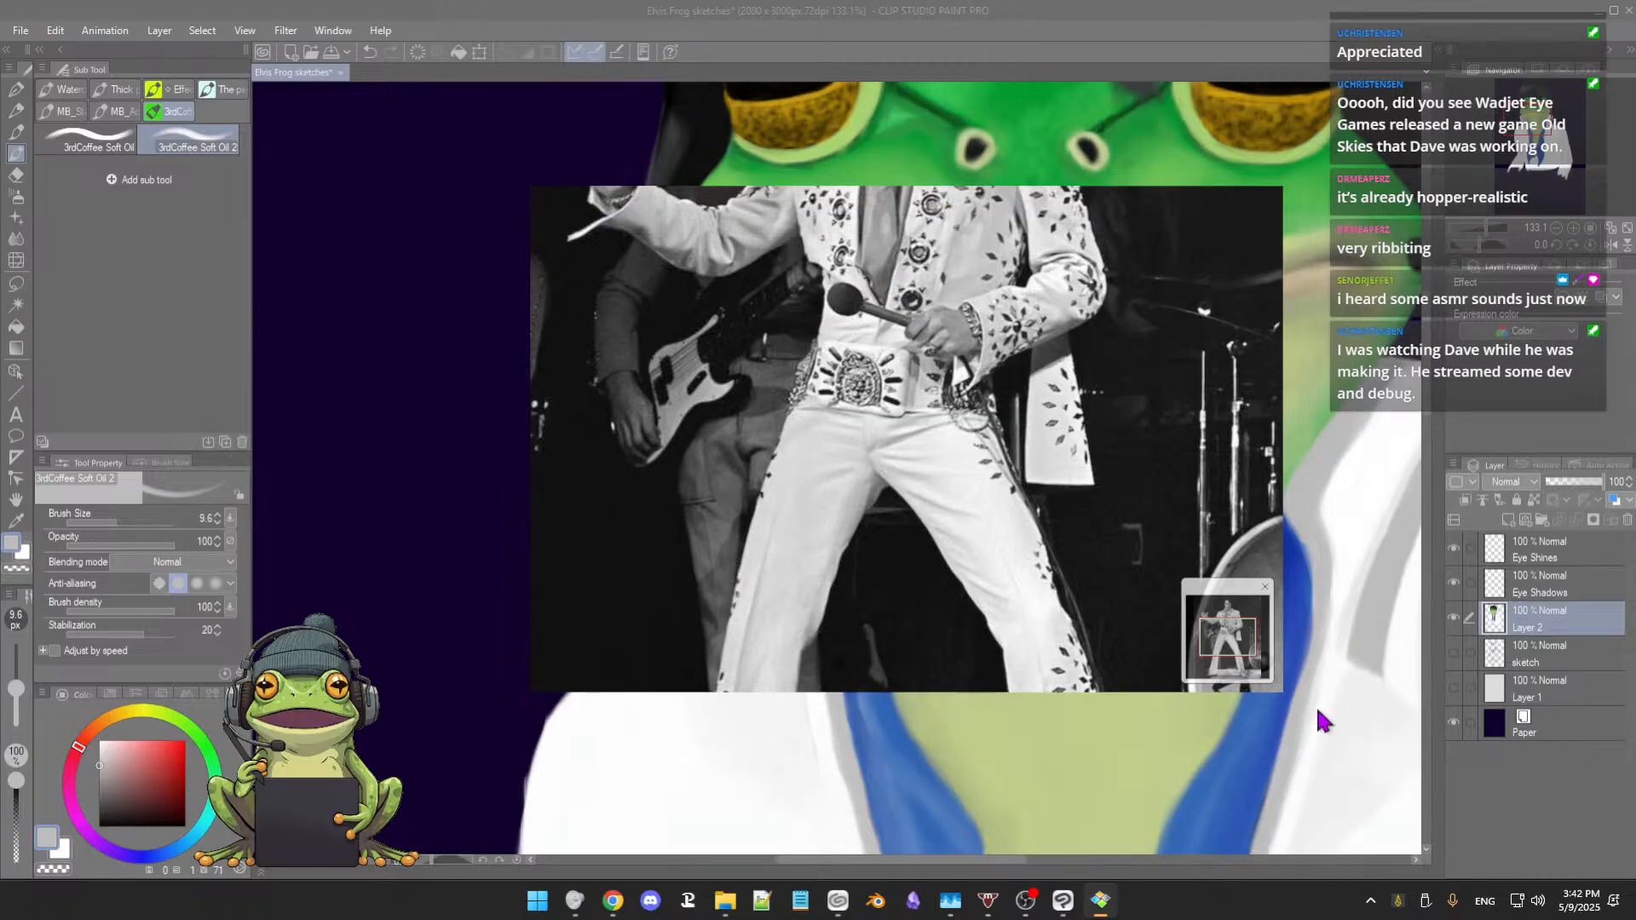
pyautogui.moveTo(1246, 652)
pyautogui.mouseDown()
pyautogui.moveTo(1231, 631)
pyautogui.moveTo(1226, 671)
pyautogui.mouseUp()
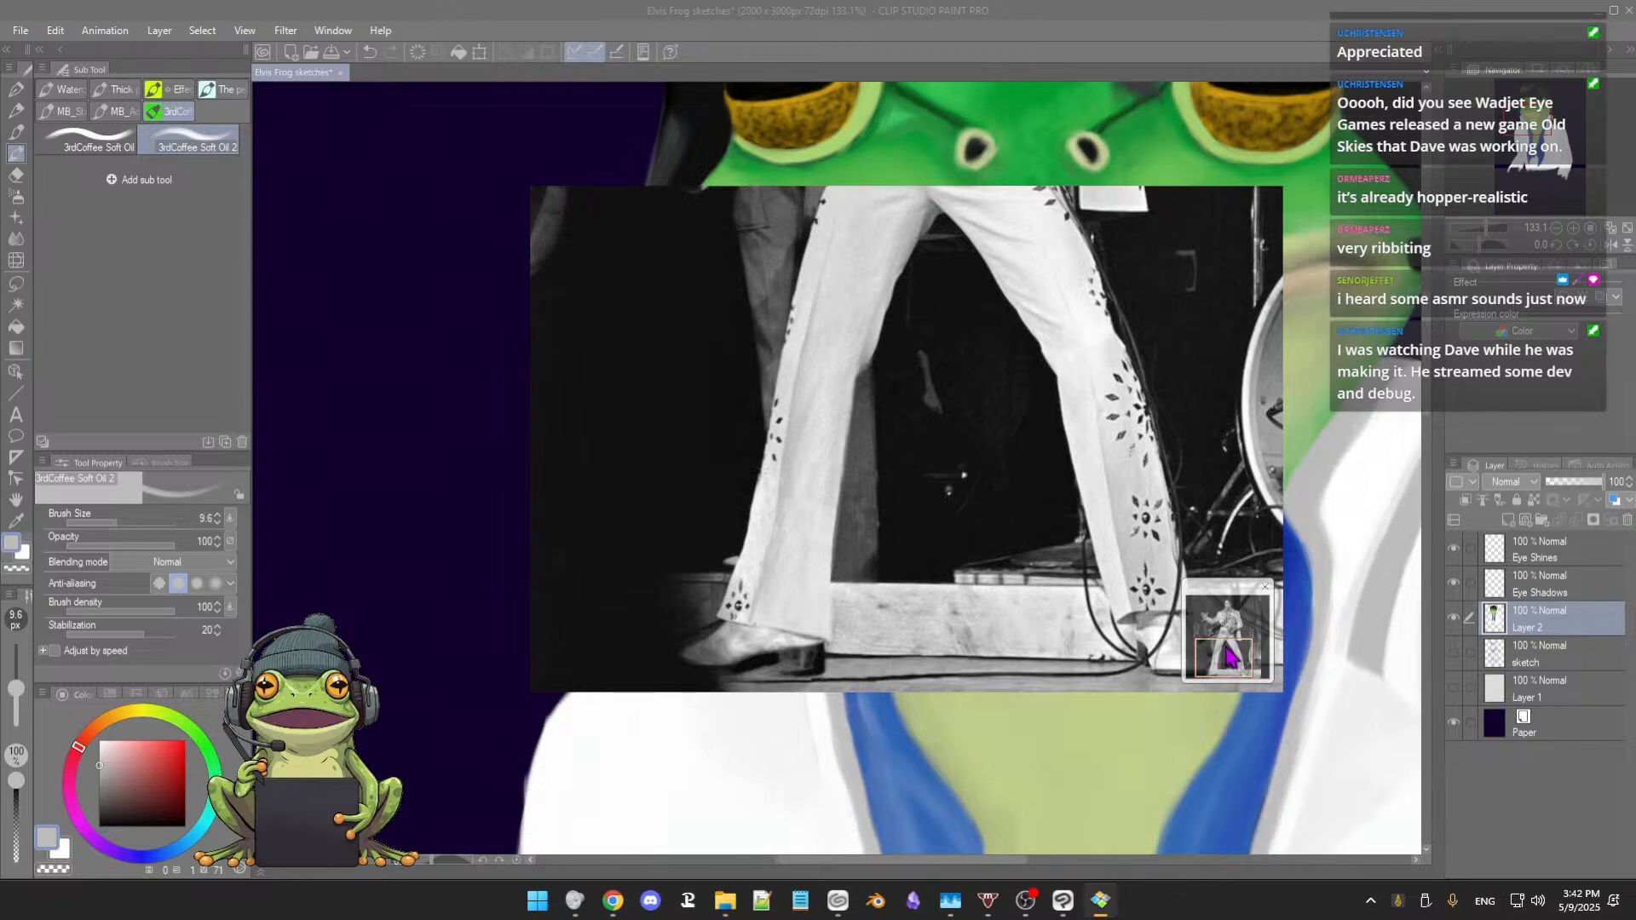
pyautogui.moveTo(1228, 656); pyautogui.dragTo(1220, 624)
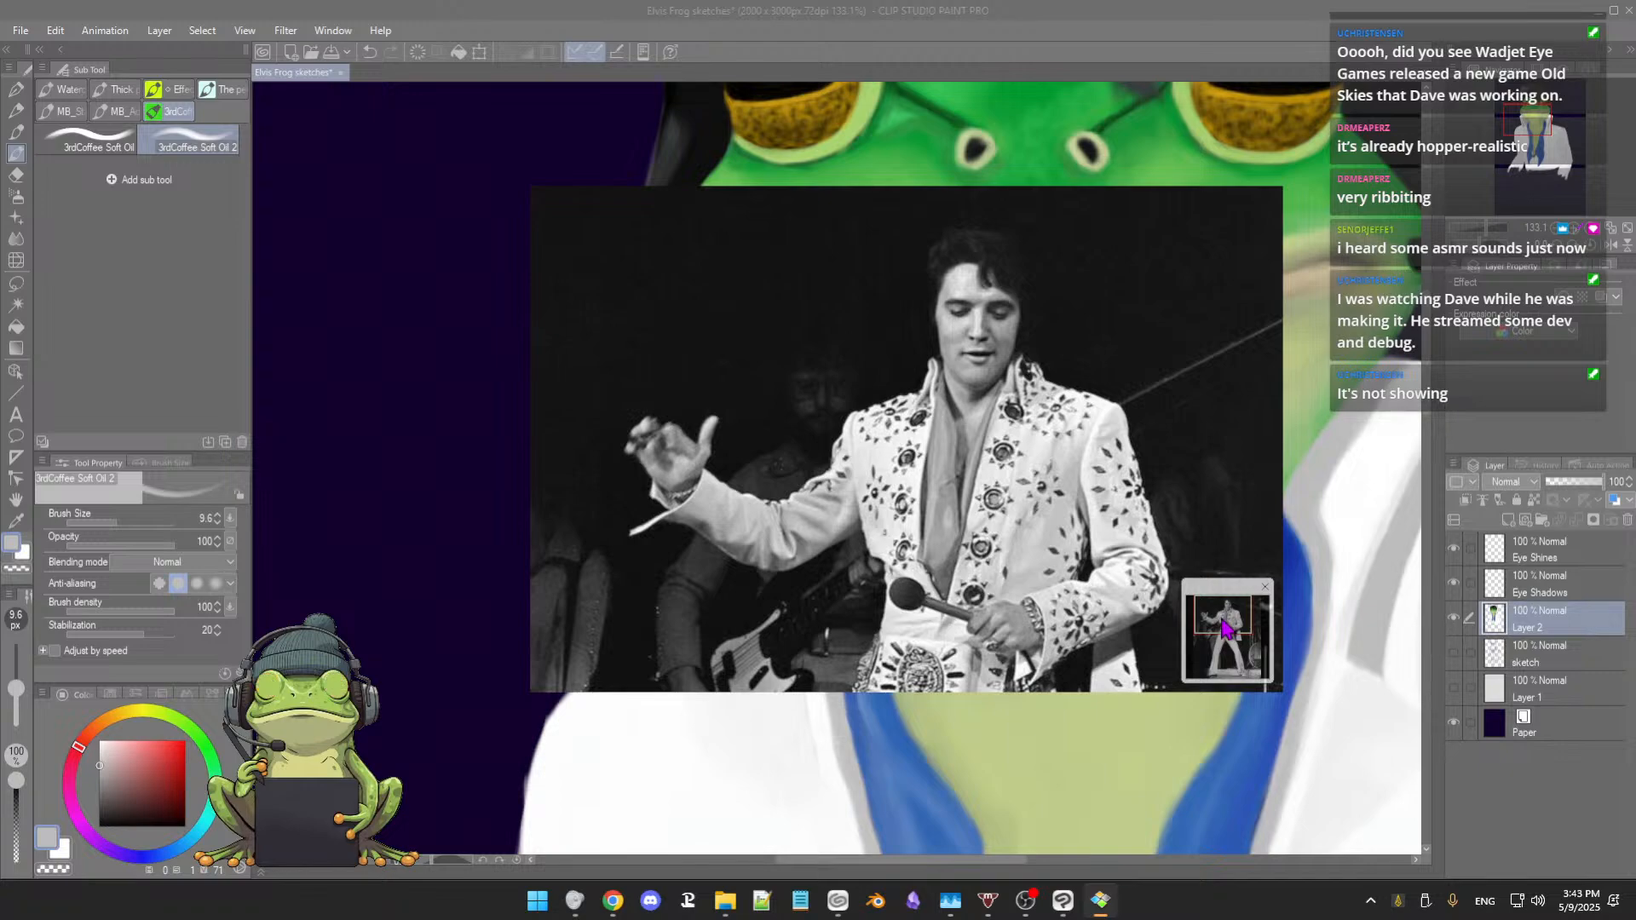
pyautogui.moveTo(1223, 629); pyautogui.dragTo(1217, 663)
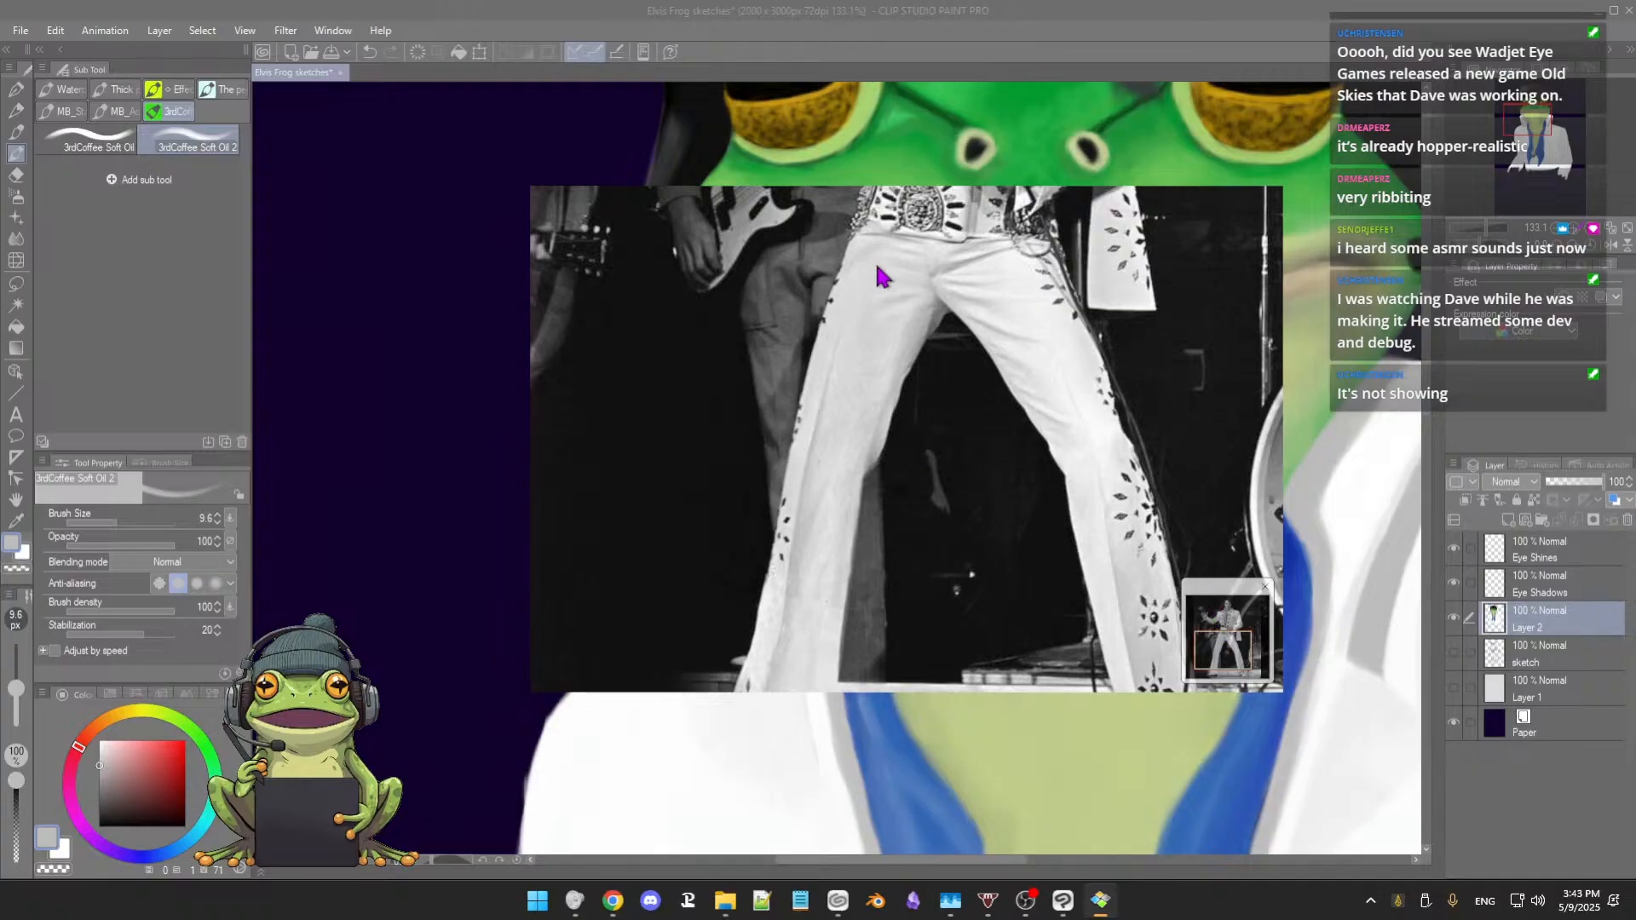
# Step: Reposition the reference photo, compare its high collar, jacket front and trouser legs, and move it off the canvas
pyautogui.moveTo(921, 227)
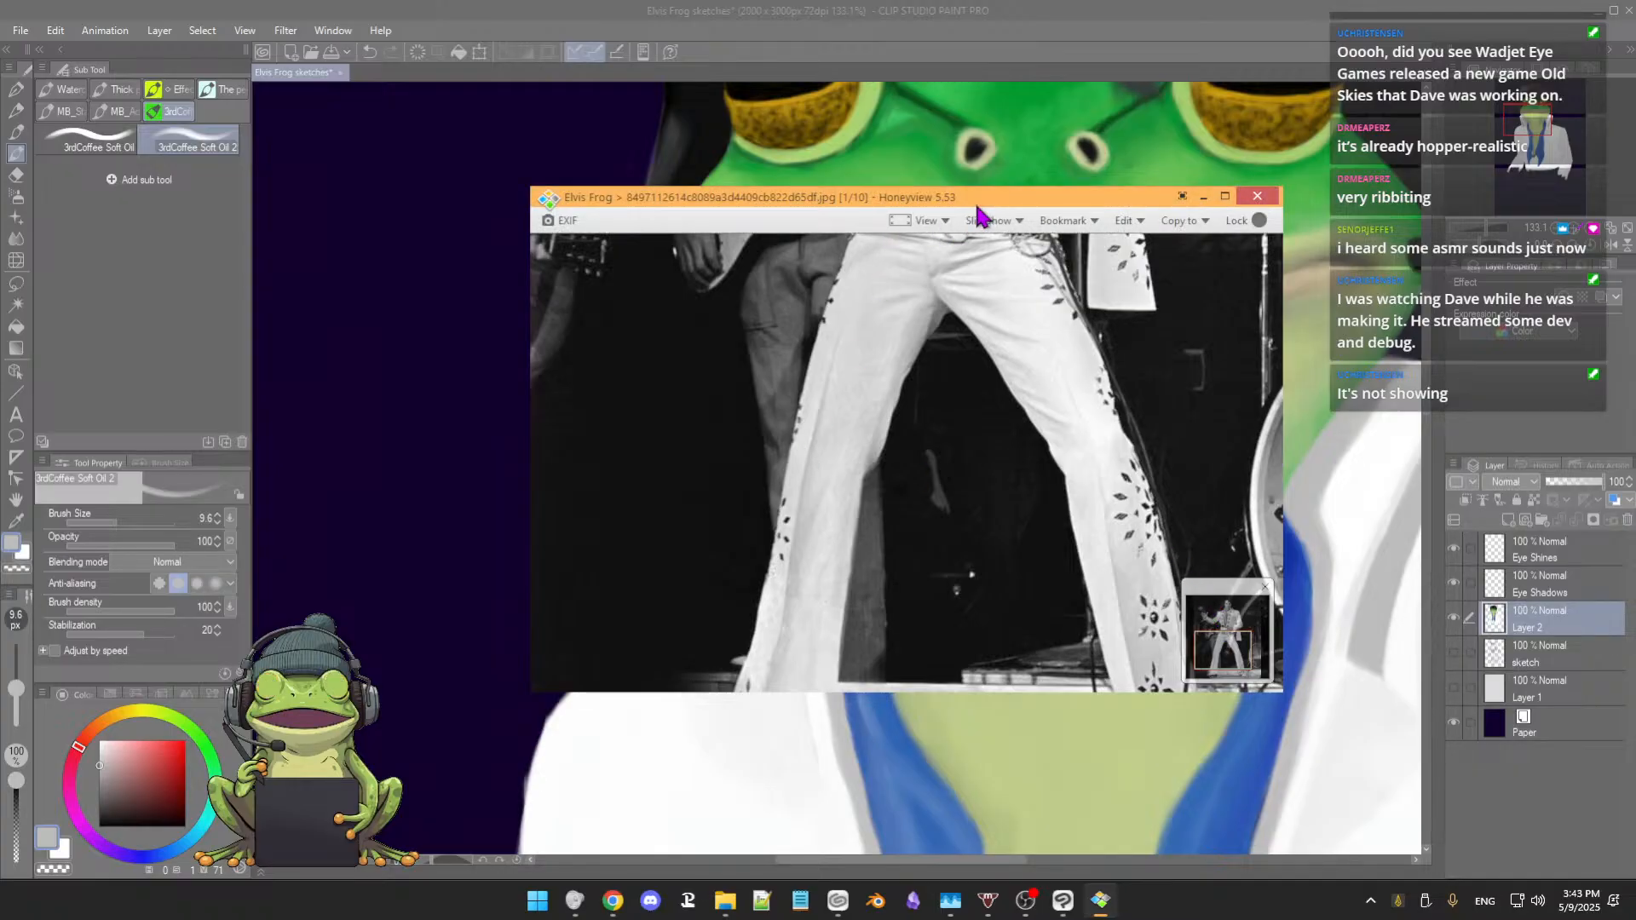
pyautogui.moveTo(980, 207); pyautogui.dragTo(857, 239)
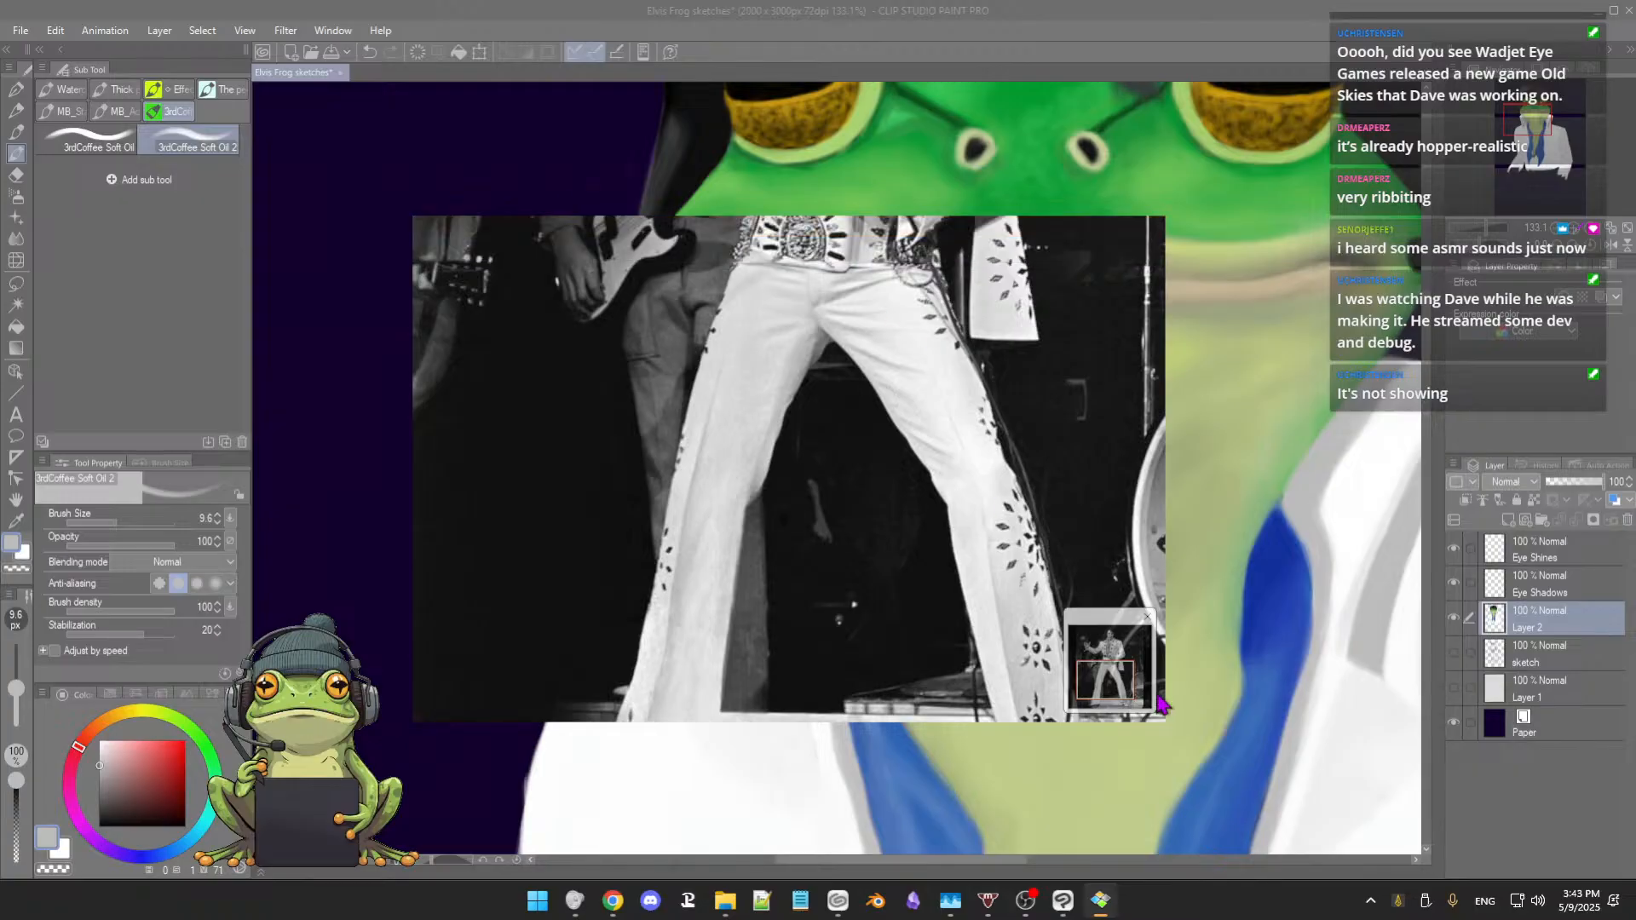
pyautogui.moveTo(1116, 695); pyautogui.dragTo(1105, 663)
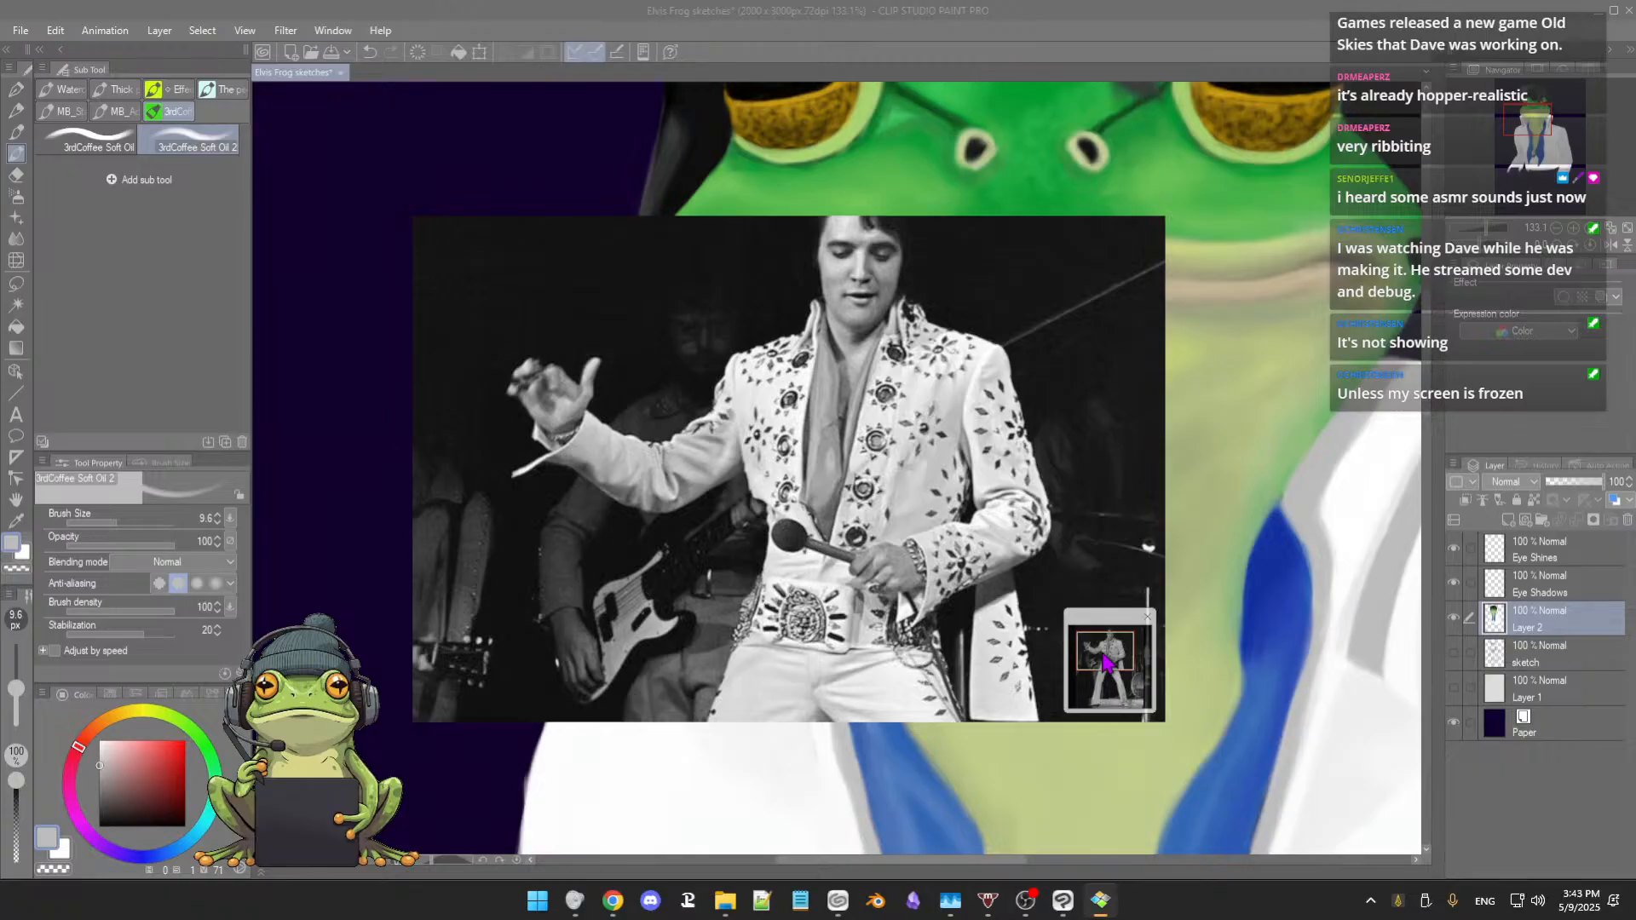
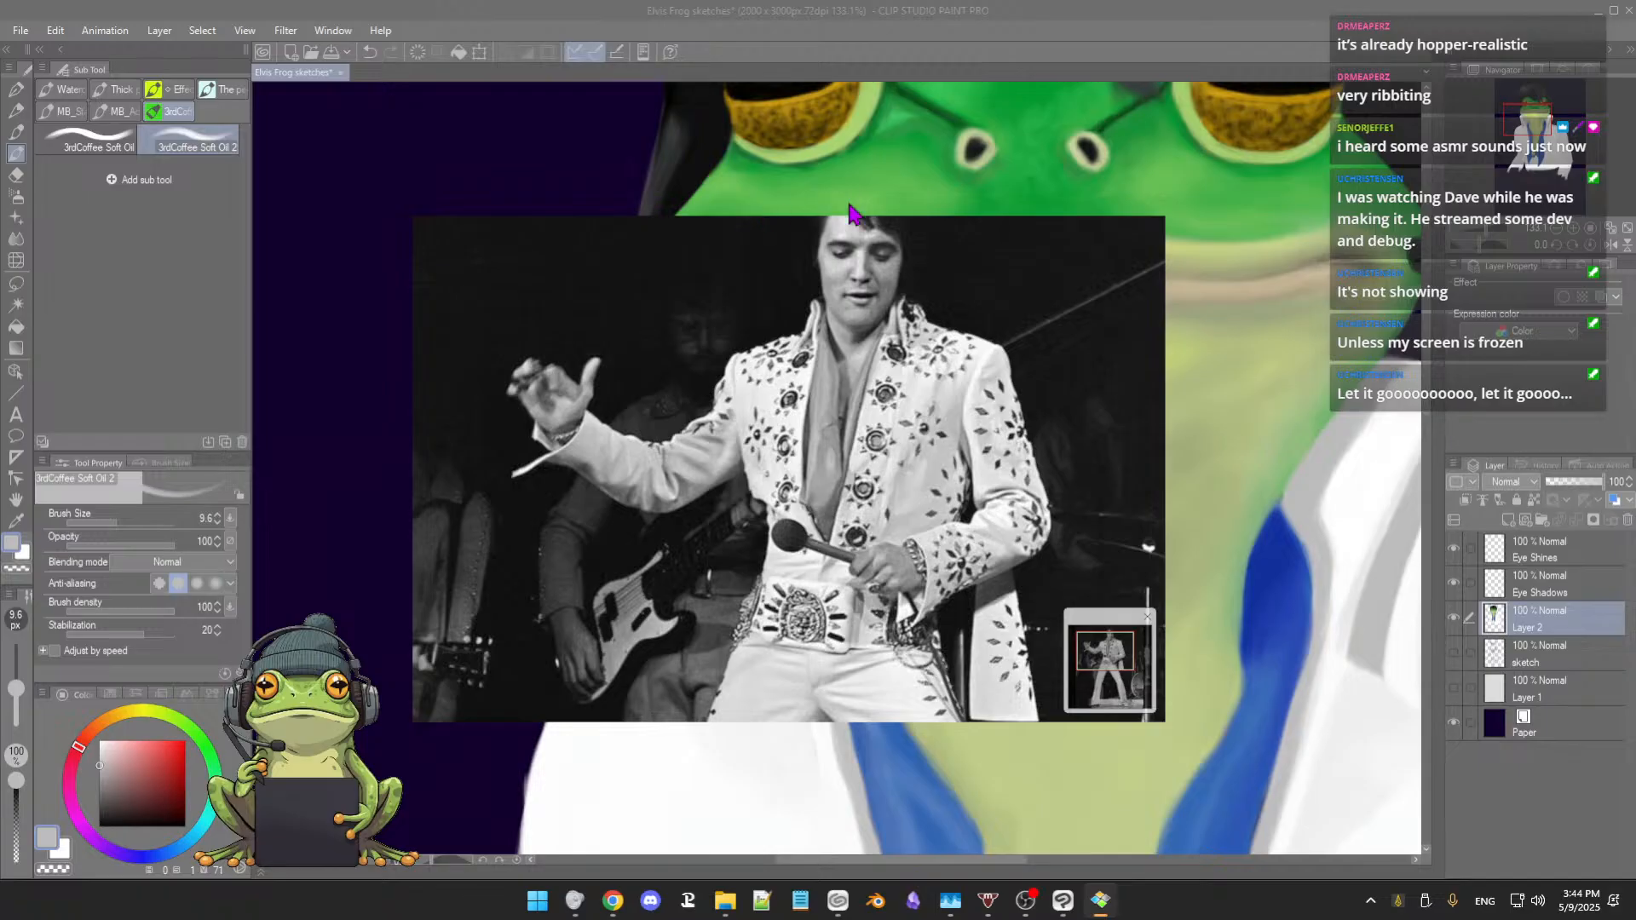
pyautogui.moveTo(869, 227)
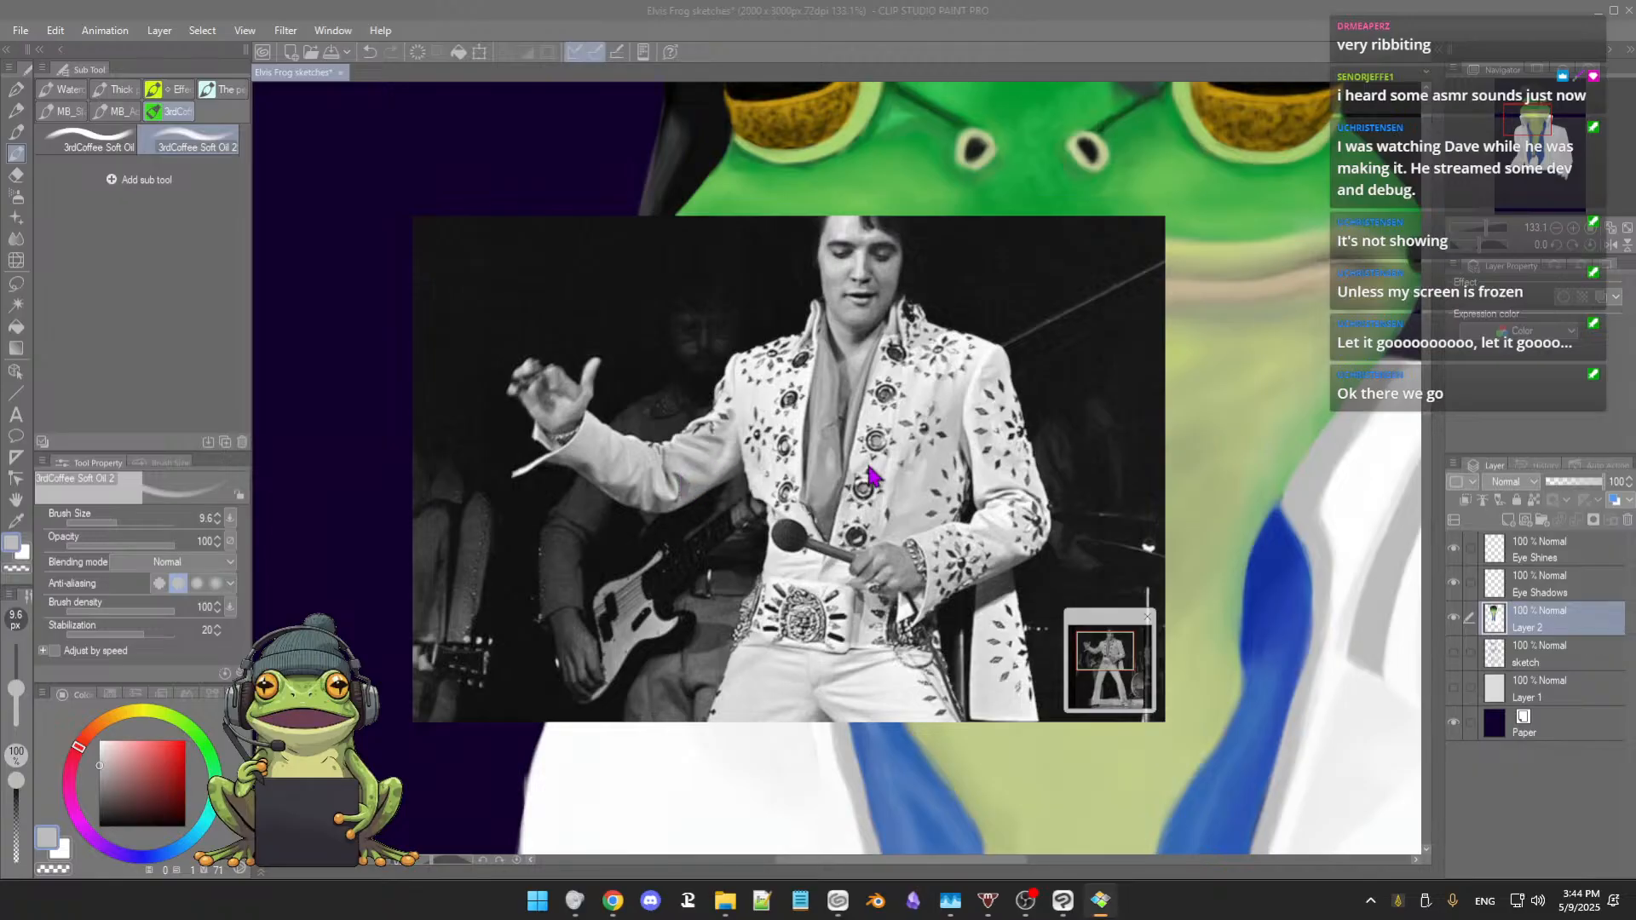
pyautogui.moveTo(1104, 655); pyautogui.dragTo(1118, 707)
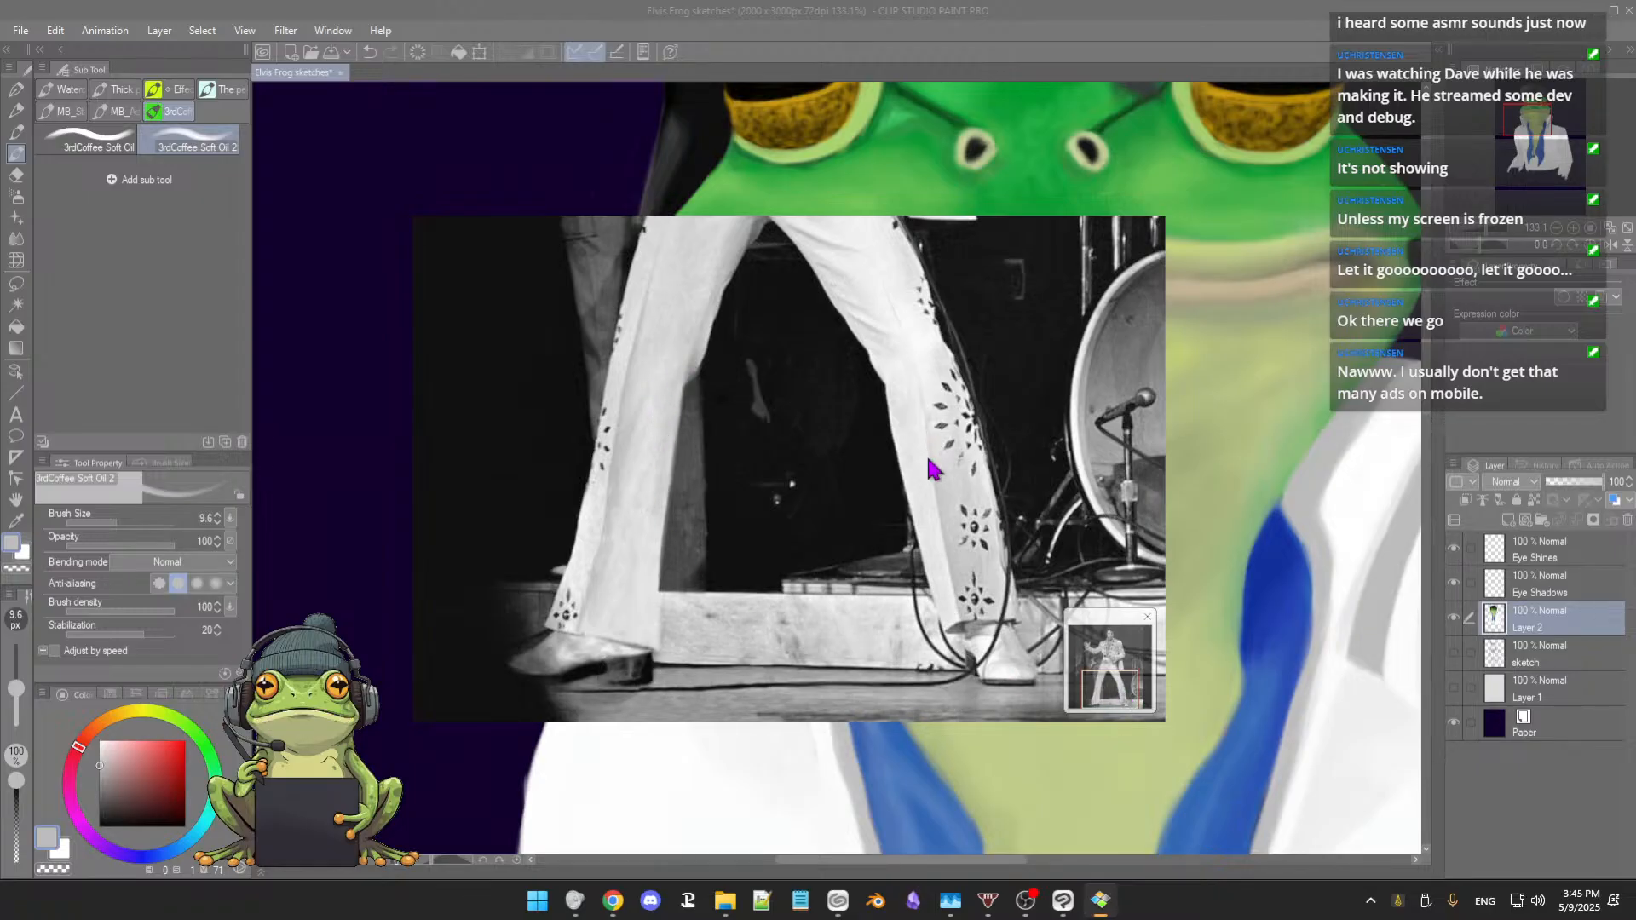
pyautogui.moveTo(1112, 686); pyautogui.dragTo(1108, 653)
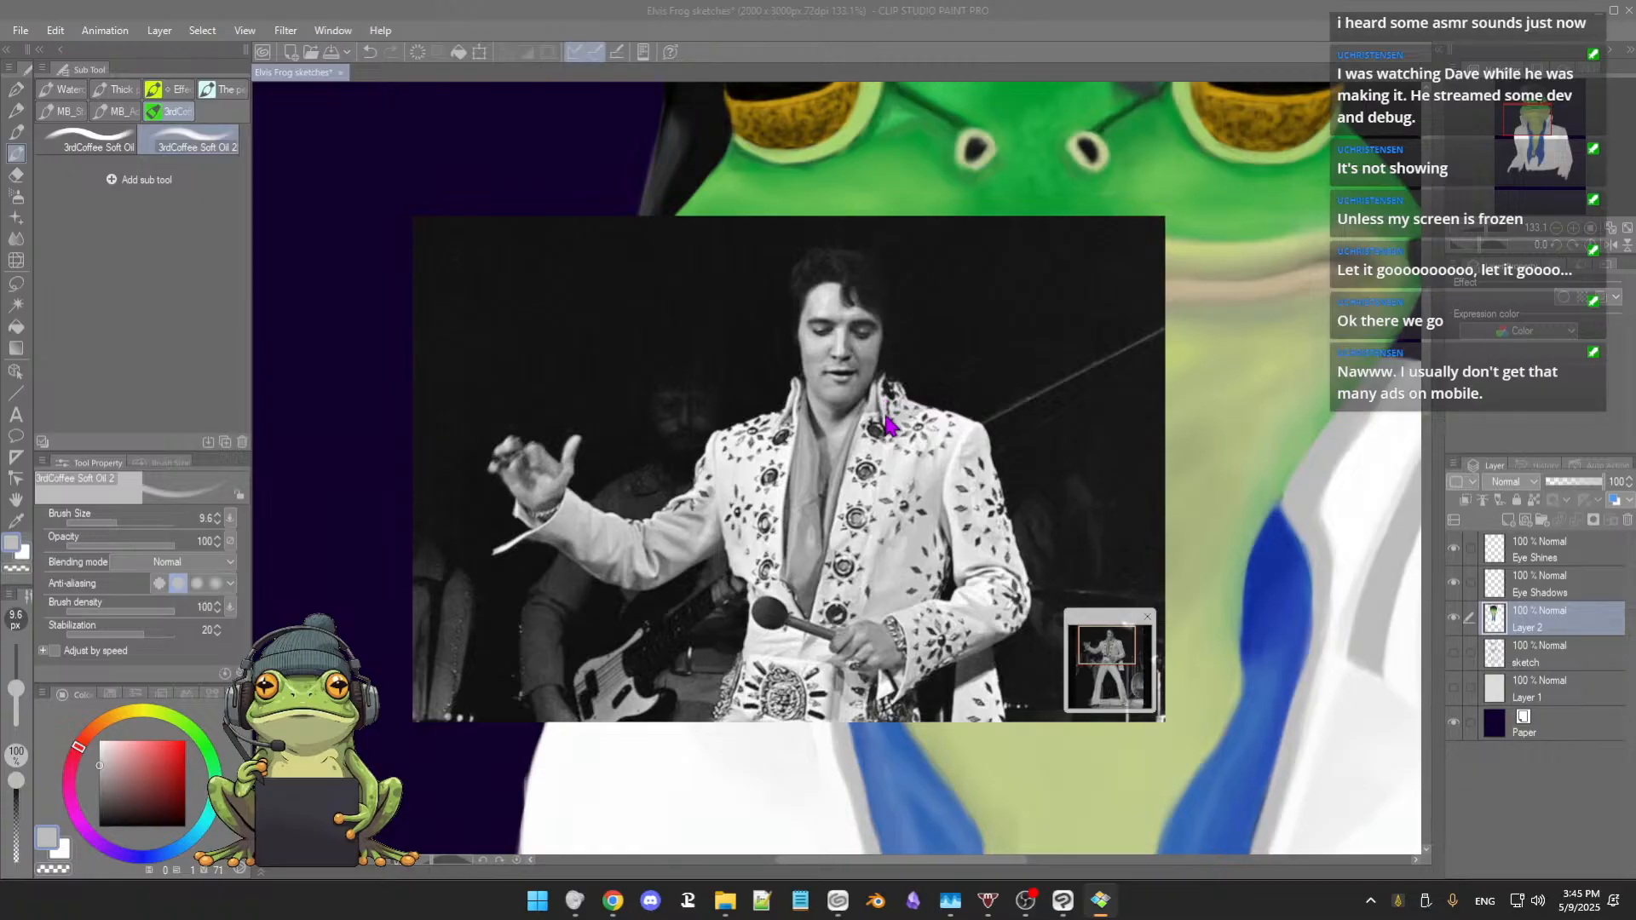
pyautogui.moveTo(968, 212)
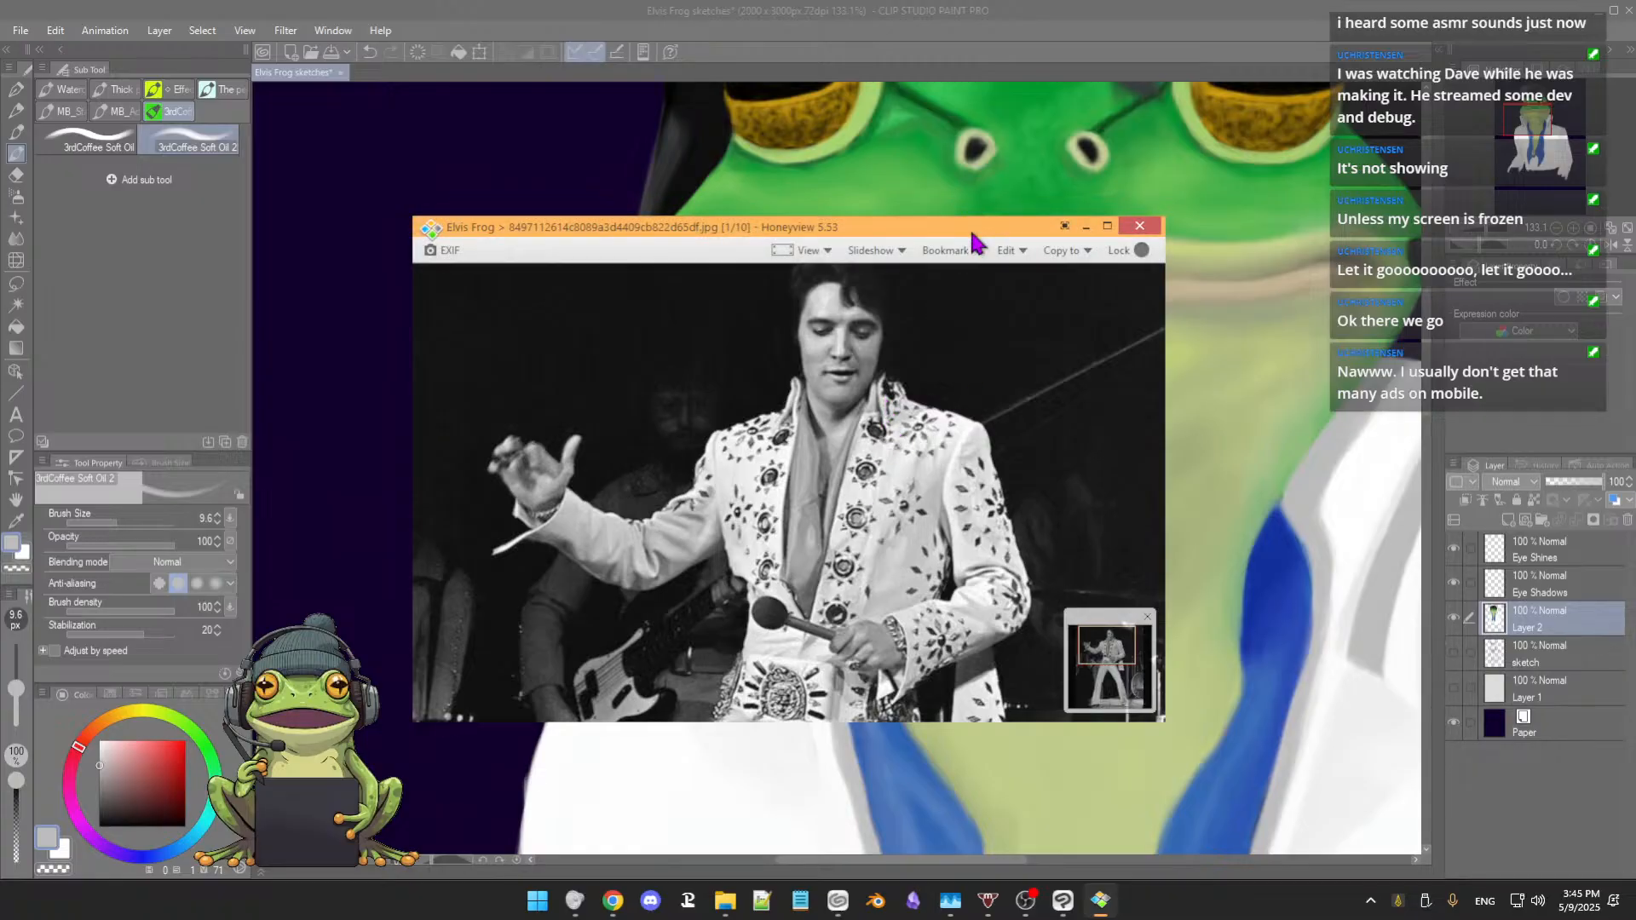
pyautogui.moveTo(978, 226); pyautogui.dragTo(0, 155)
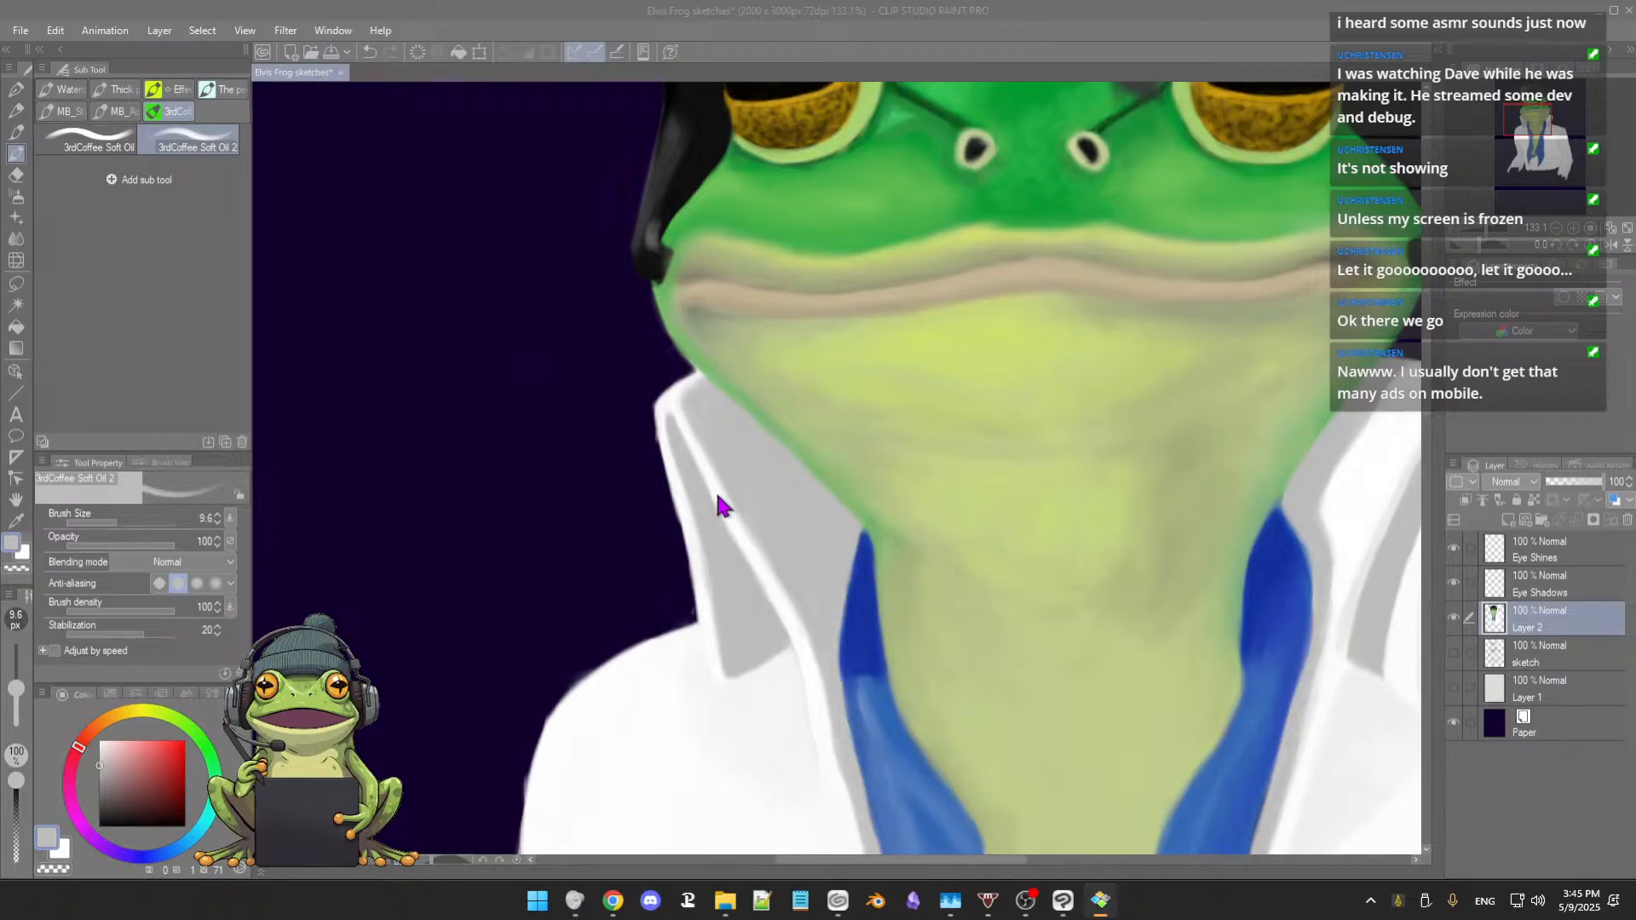
pyautogui.click(184, 356)
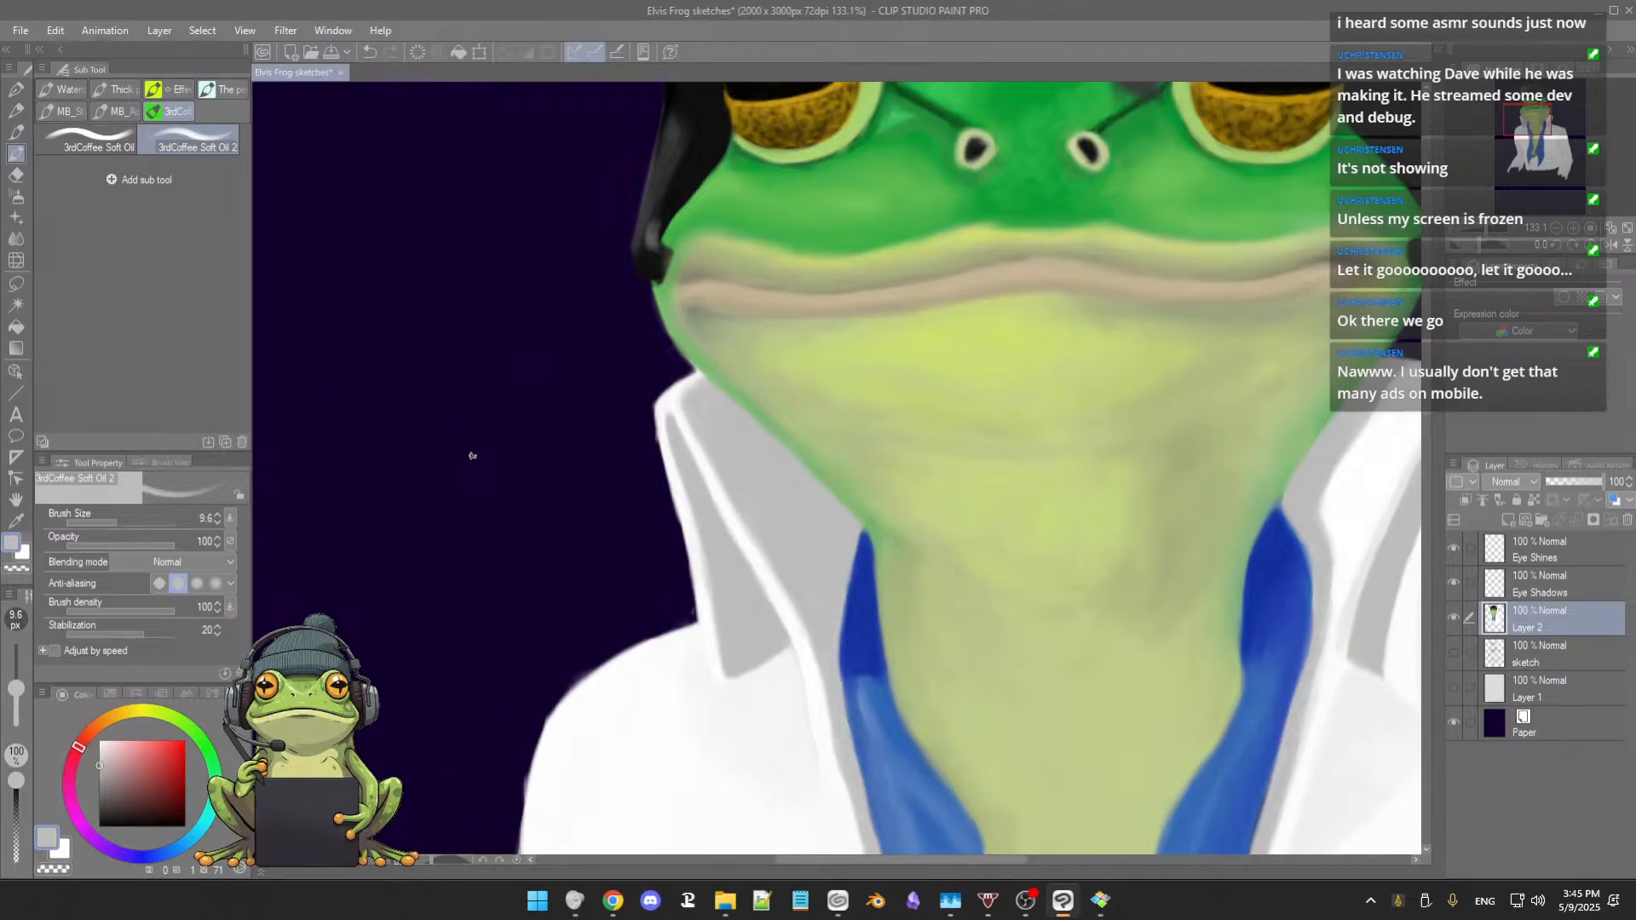
# Step: Examine the whole frog portrait, checking the collars, blue scarf and white jacket against the dark background
pyautogui.scroll(-9, 1020, 436)
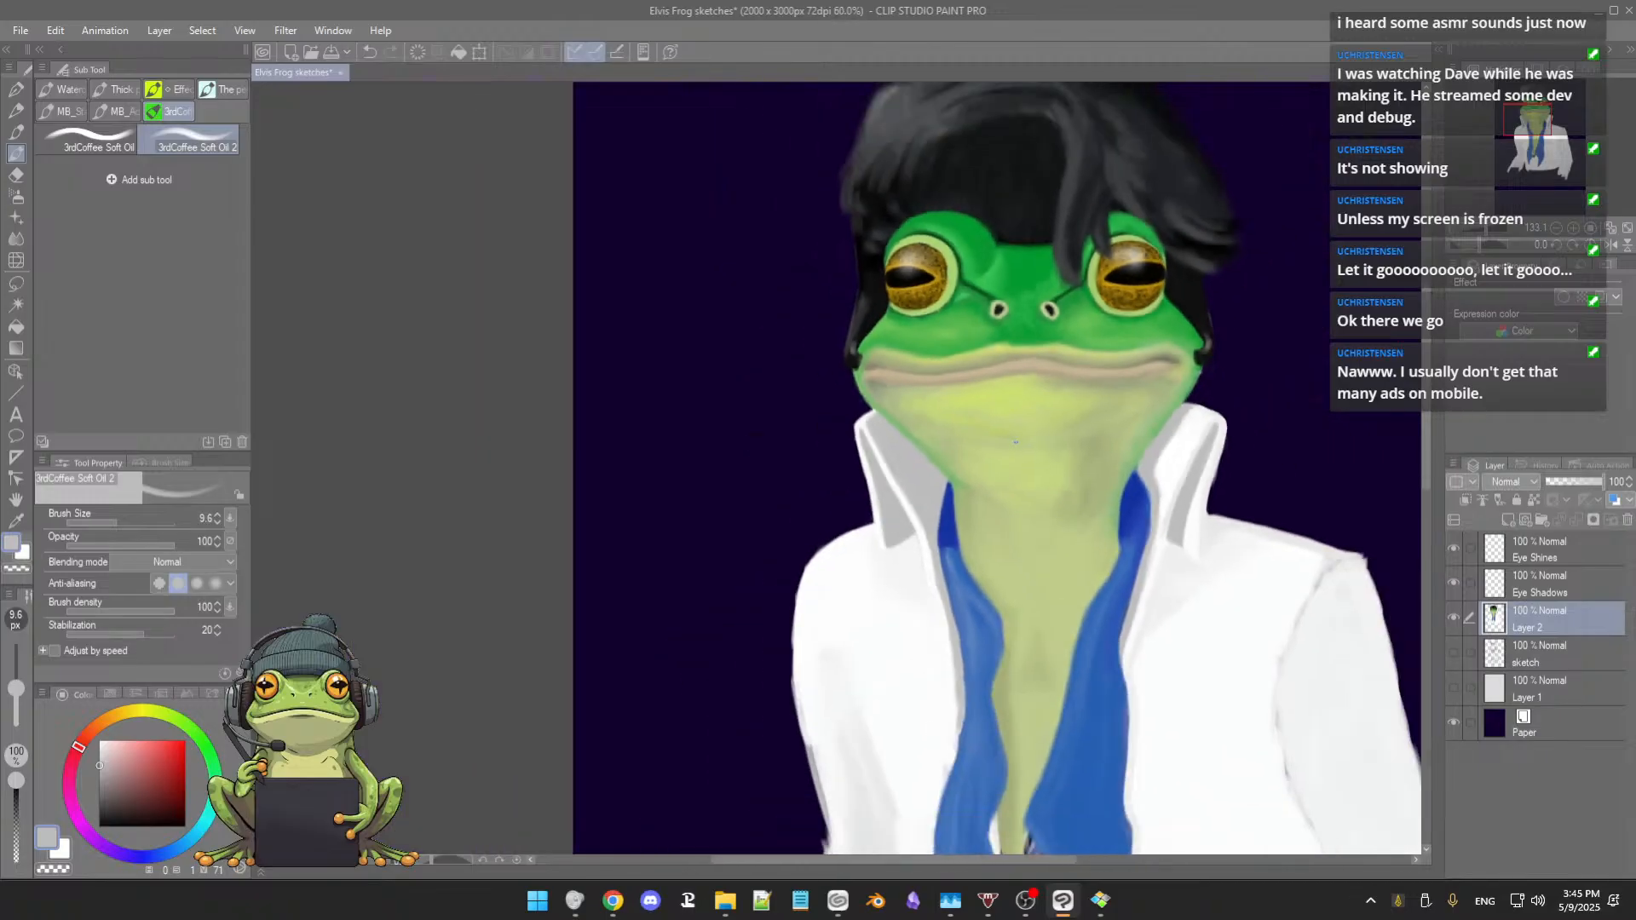
pyautogui.moveTo(1080, 508); pyautogui.dragTo(869, 493)
pyautogui.scroll(-4, 853, 428)
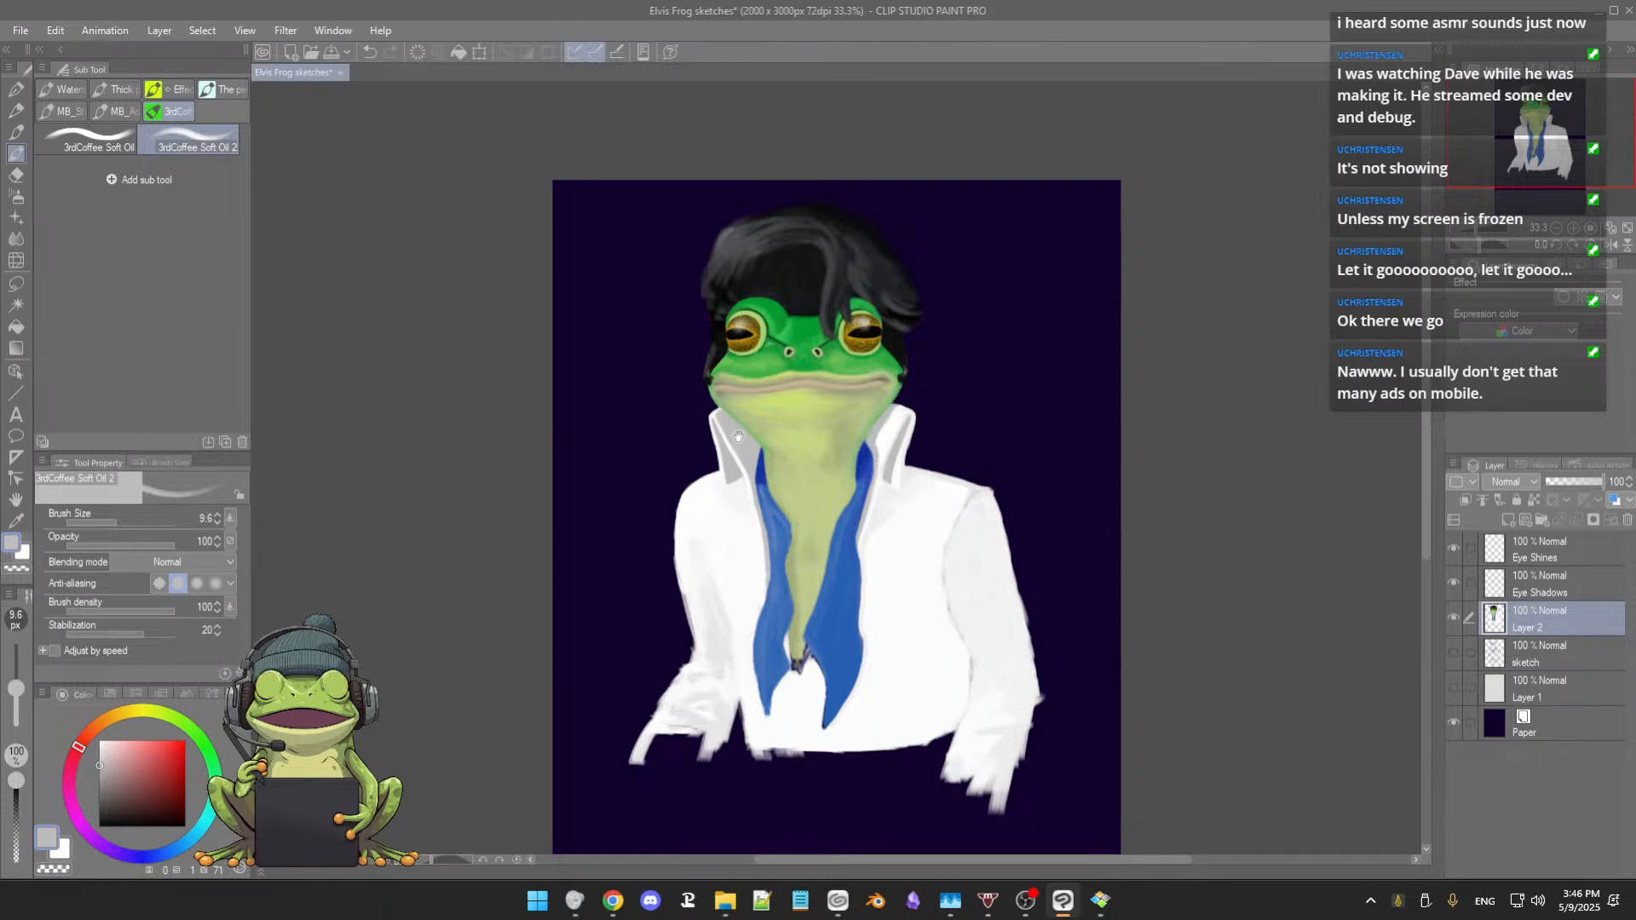
pyautogui.scroll(2, 880, 467)
pyautogui.moveTo(884, 532); pyautogui.dragTo(852, 527)
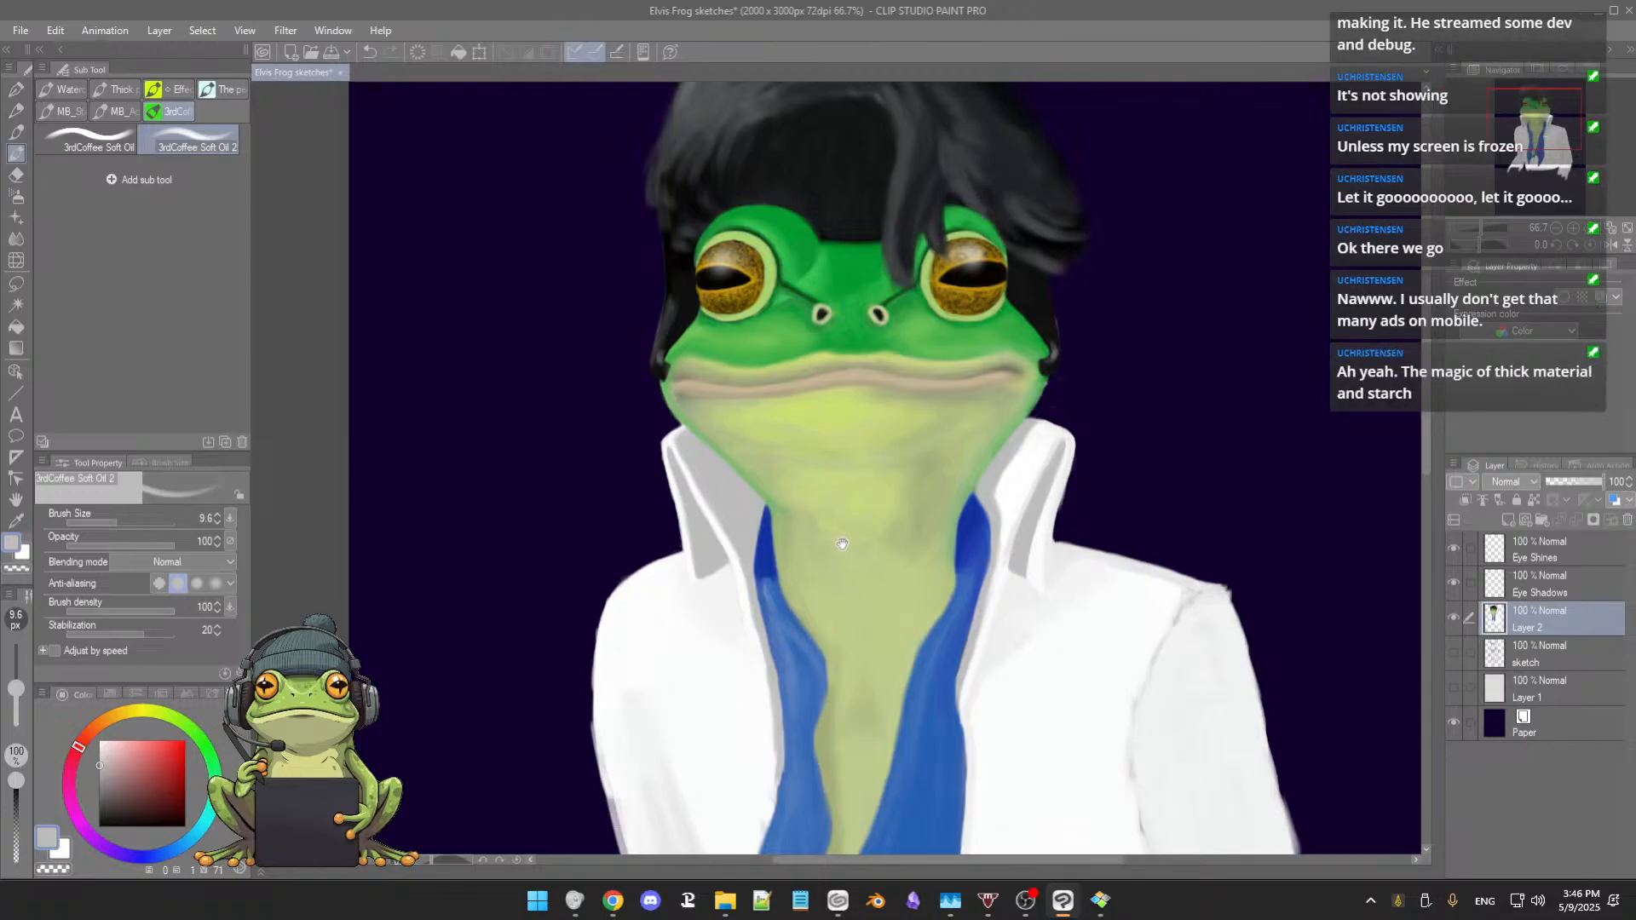
pyautogui.moveTo(844, 542); pyautogui.dragTo(853, 413)
pyautogui.moveTo(842, 489); pyautogui.dragTo(841, 428)
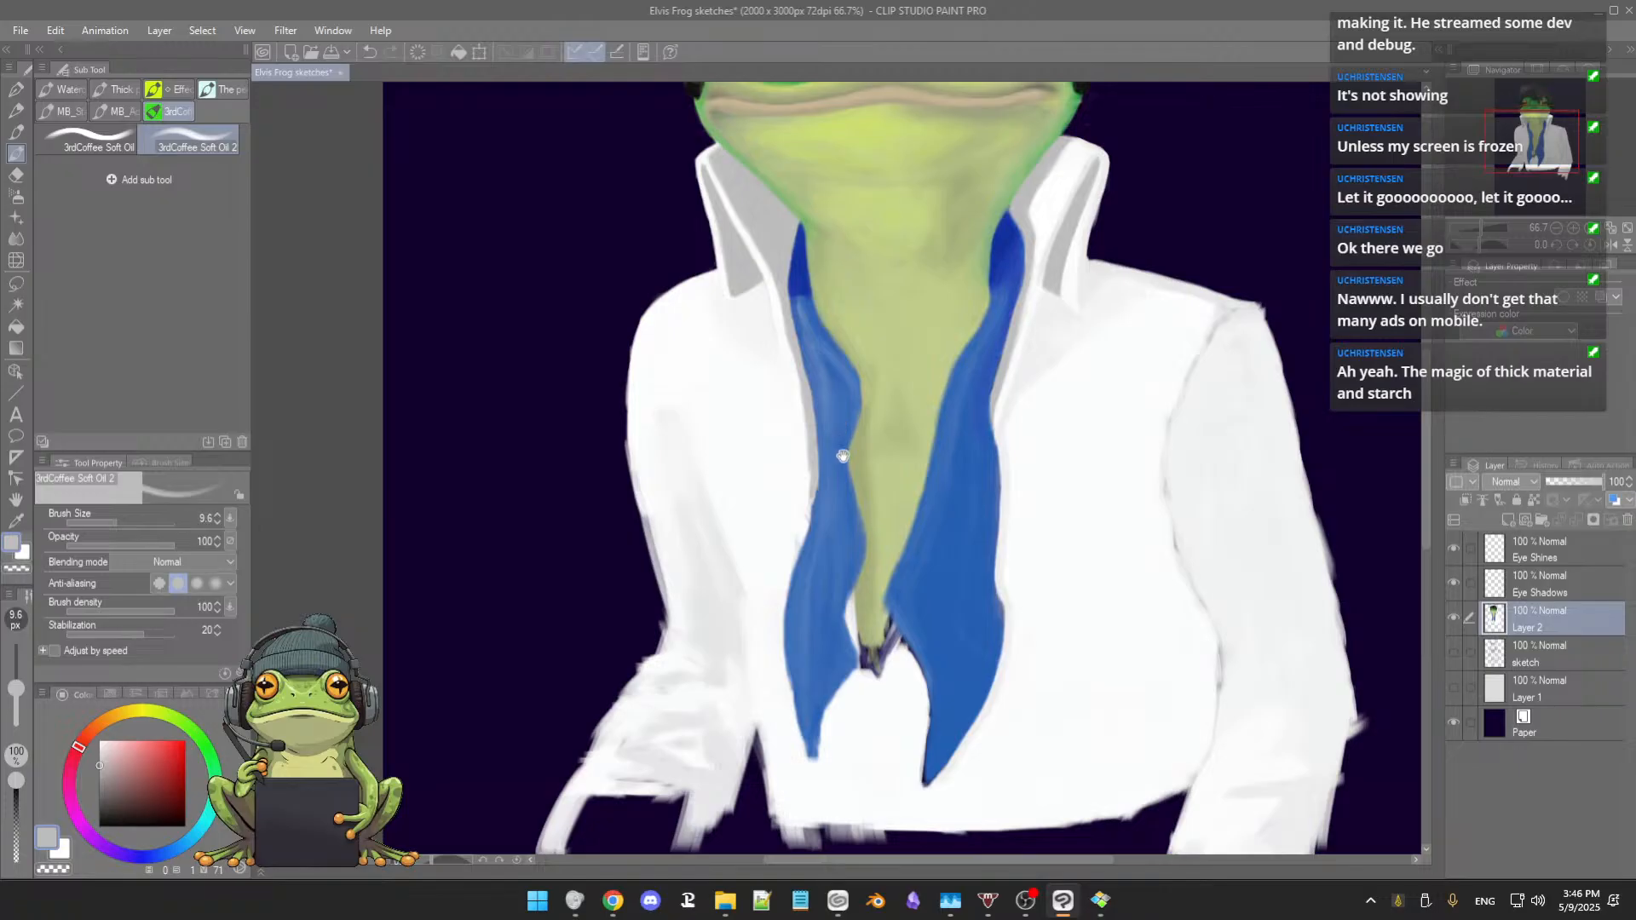
pyautogui.scroll(-5, 848, 492)
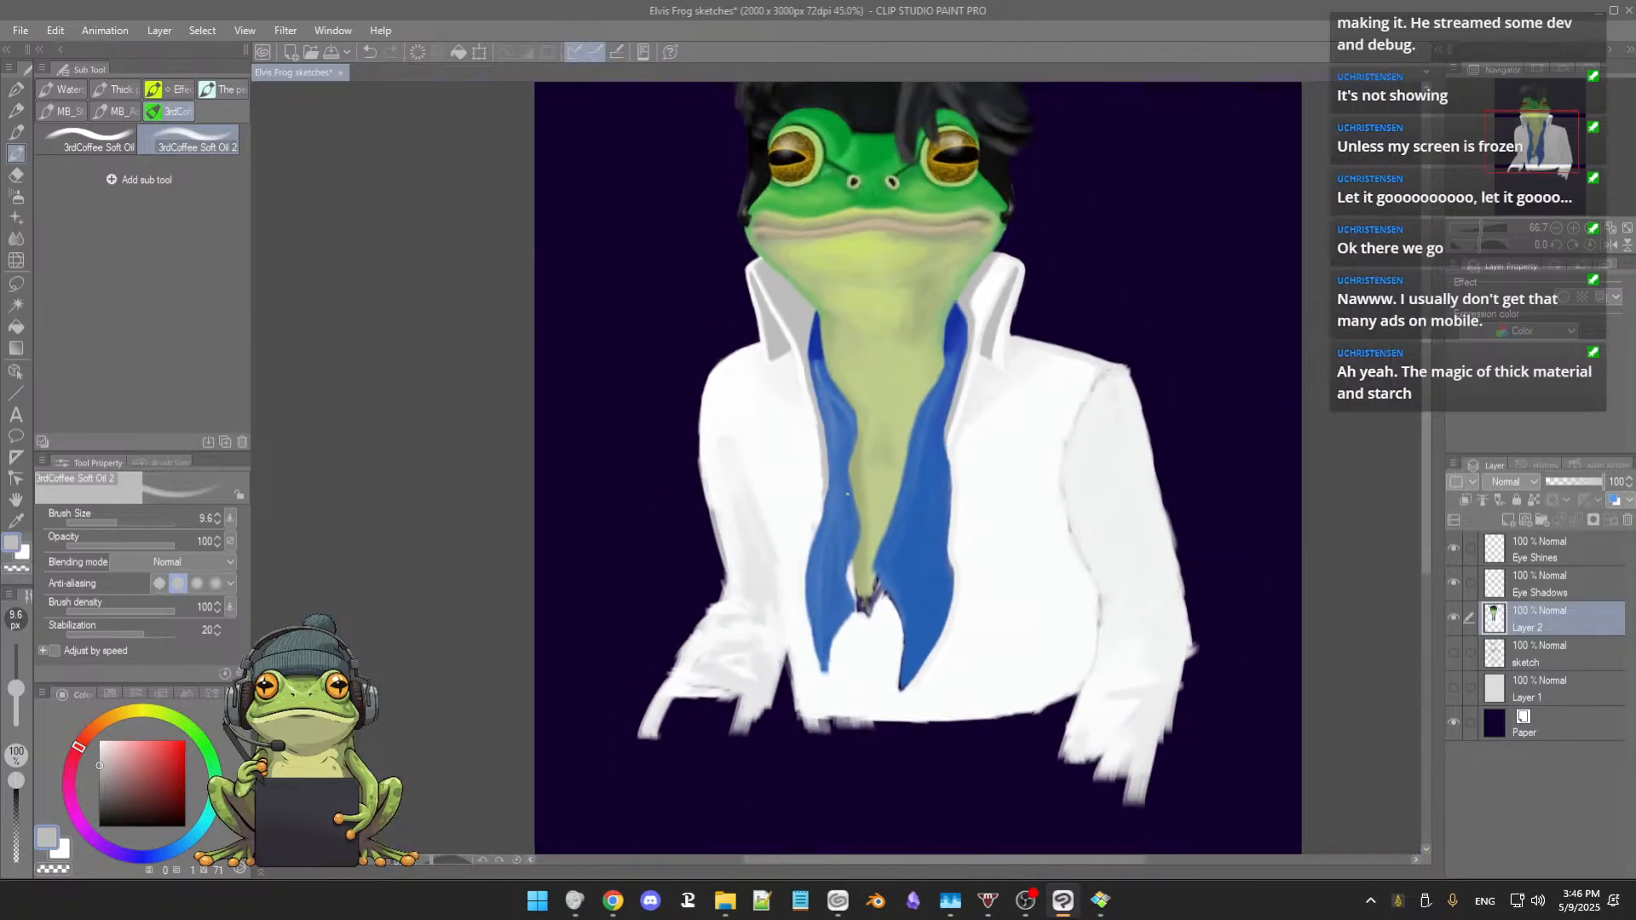
pyautogui.moveTo(903, 489); pyautogui.dragTo(842, 521)
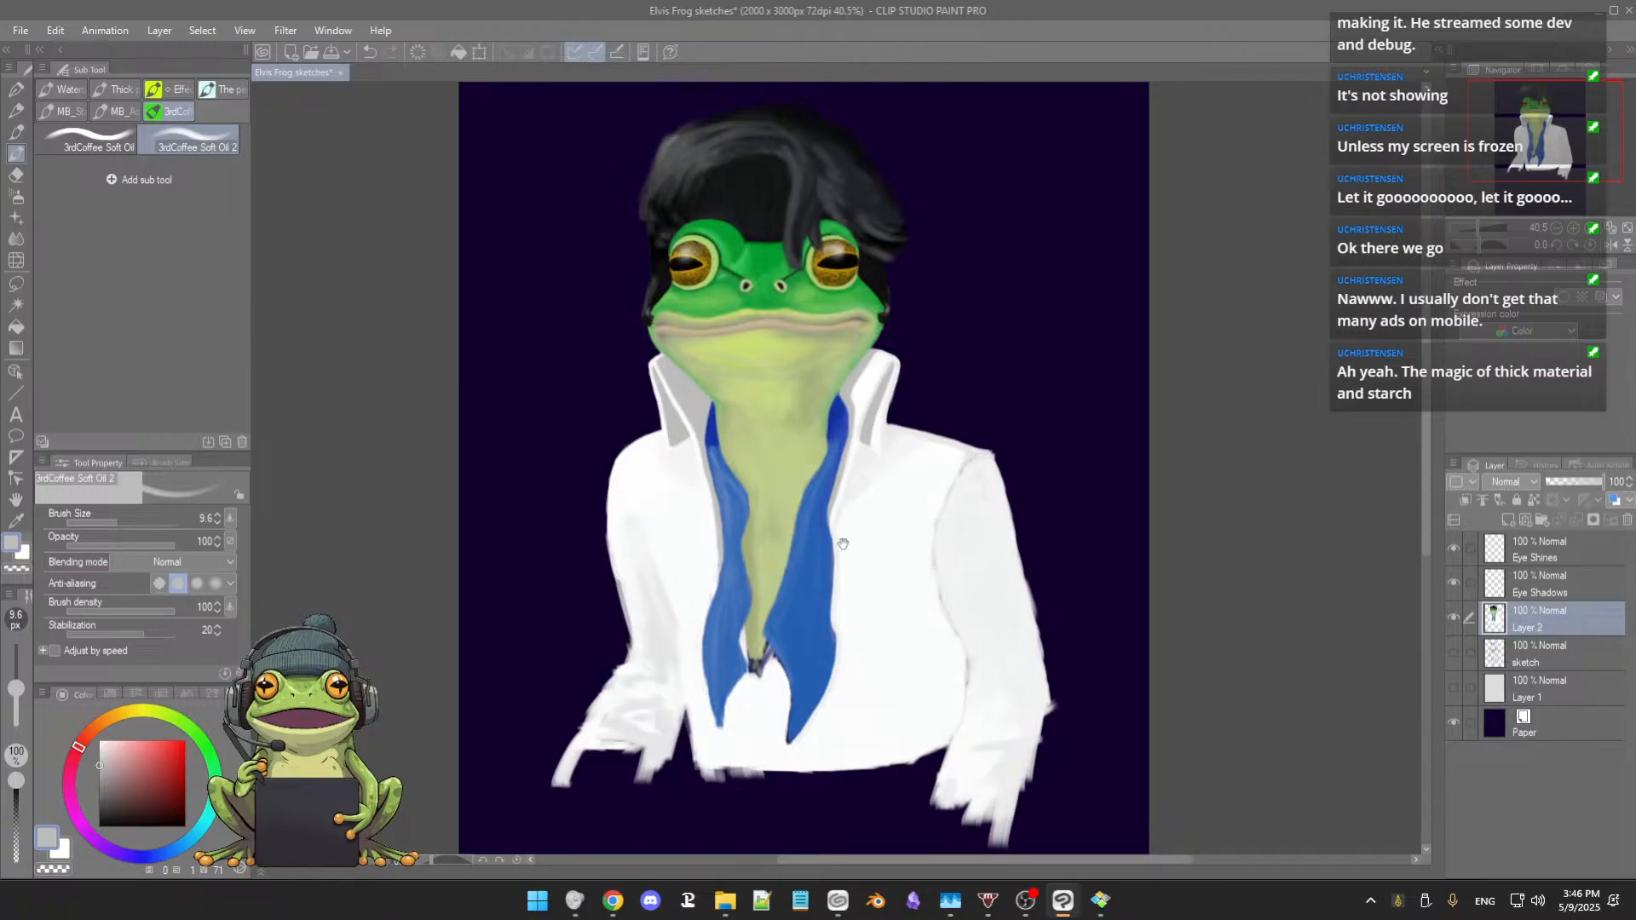
pyautogui.moveTo(844, 544); pyautogui.dragTo(840, 552)
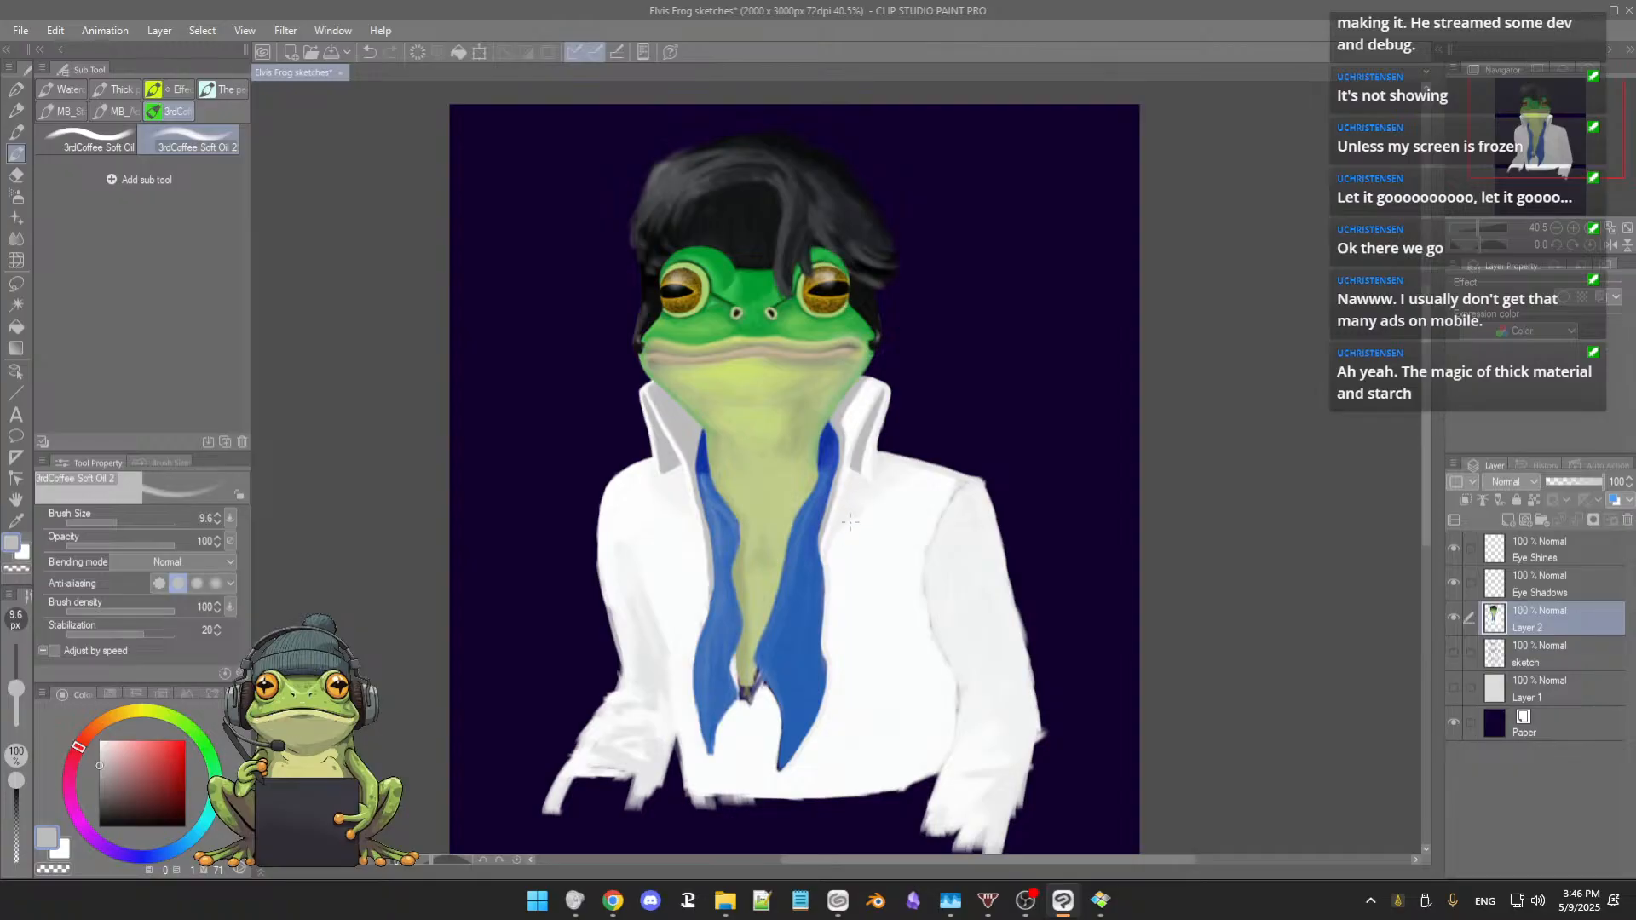
# Step: Enlarge the brush to 22.9 and shade the right shoulder beside the collar with sampled off-white tones
pyautogui.scroll(4, 834, 542)
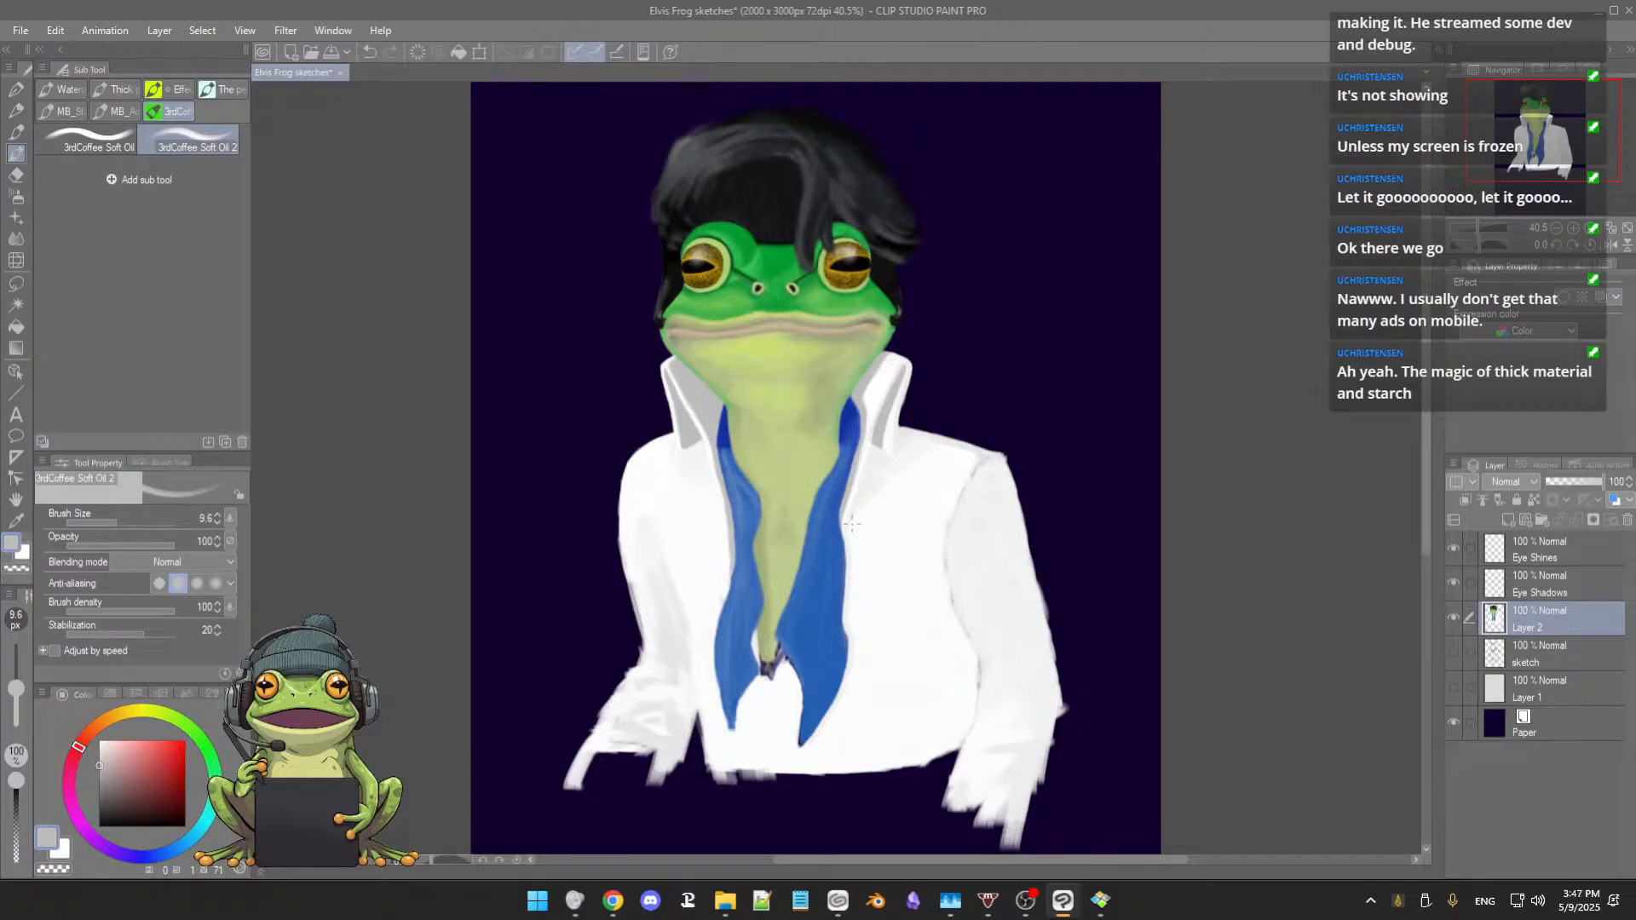
pyautogui.scroll(1, 862, 513)
pyautogui.moveTo(932, 480); pyautogui.dragTo(830, 593)
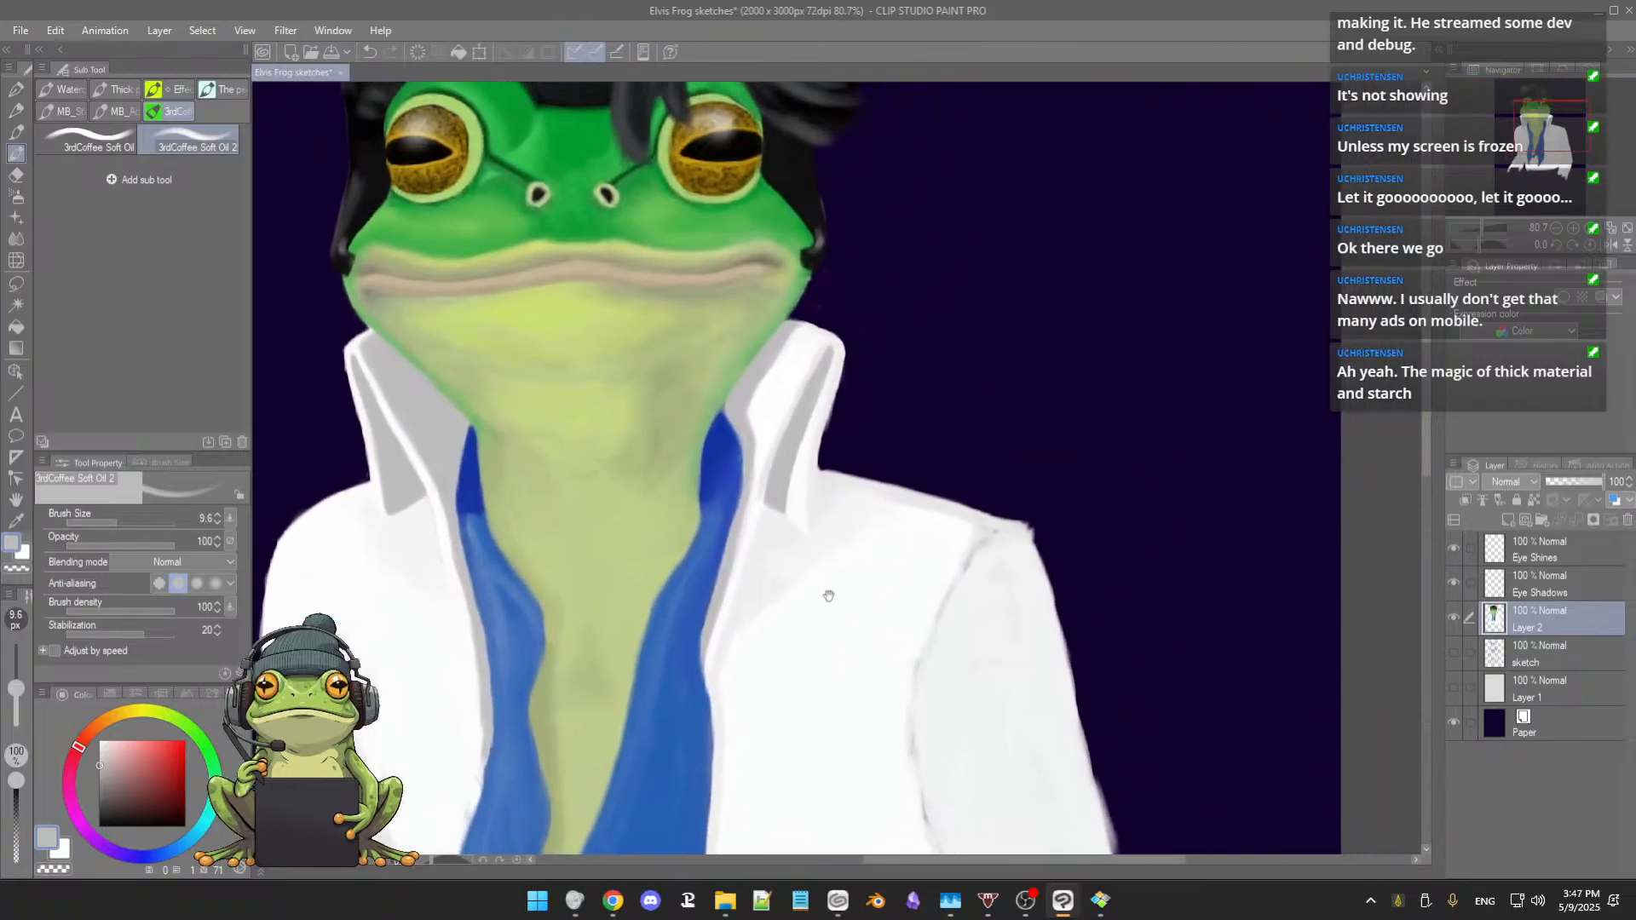
pyautogui.keyDown('alt'); pyautogui.click(856, 495); pyautogui.keyUp('alt')
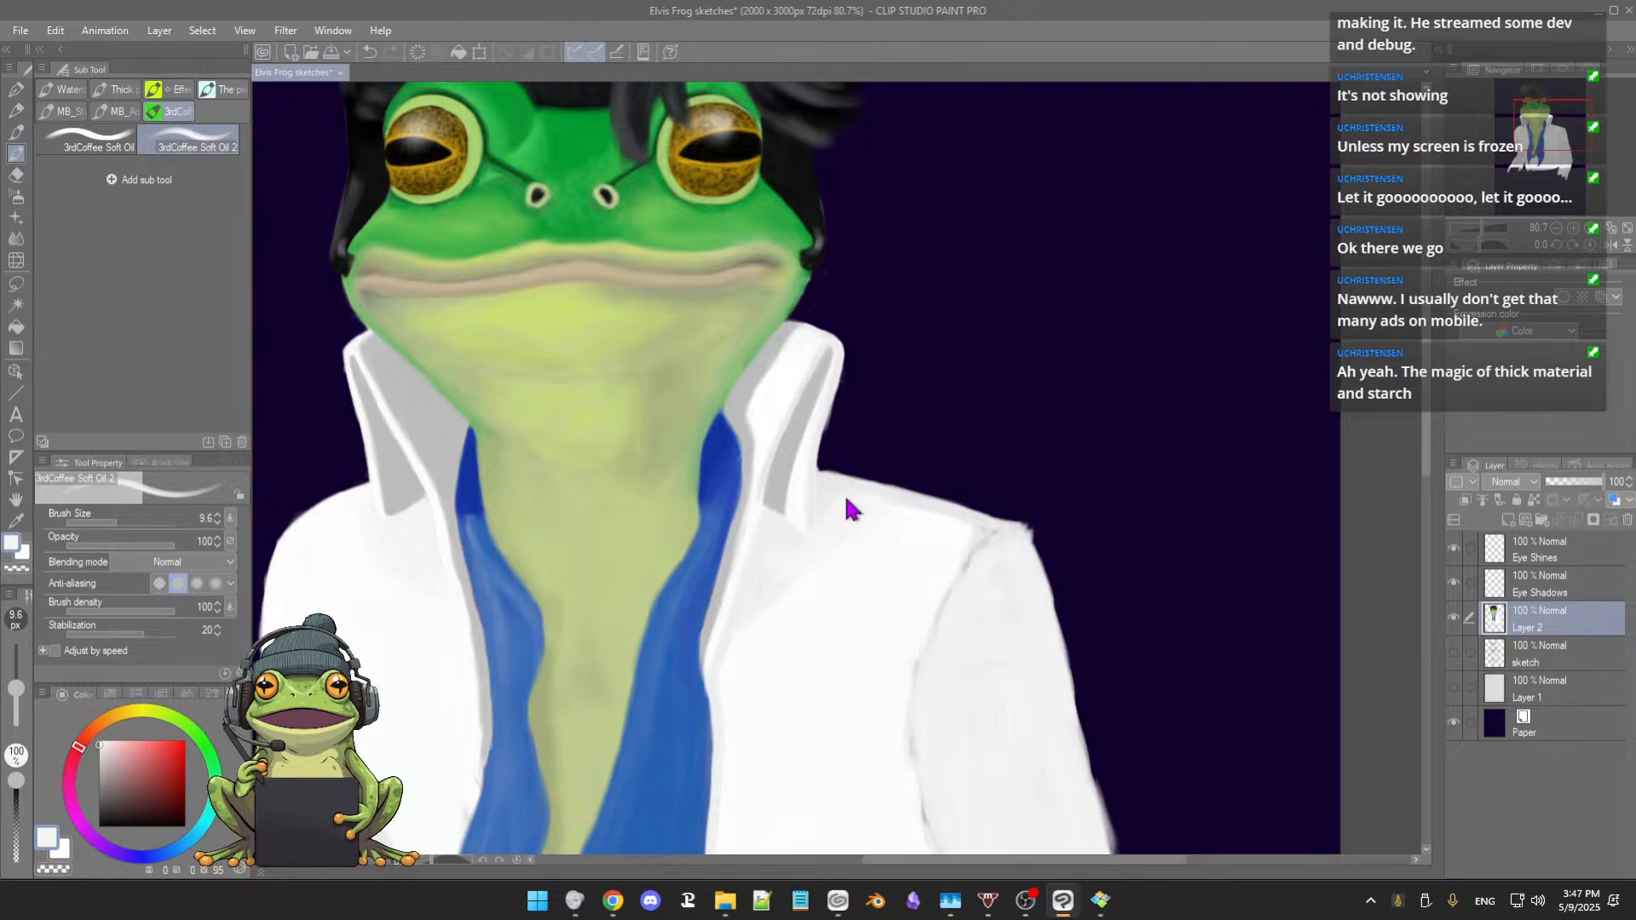
pyautogui.moveTo(846, 501); pyautogui.dragTo(855, 501)
pyautogui.keyDown('alt'); pyautogui.click(850, 489); pyautogui.keyUp('alt')
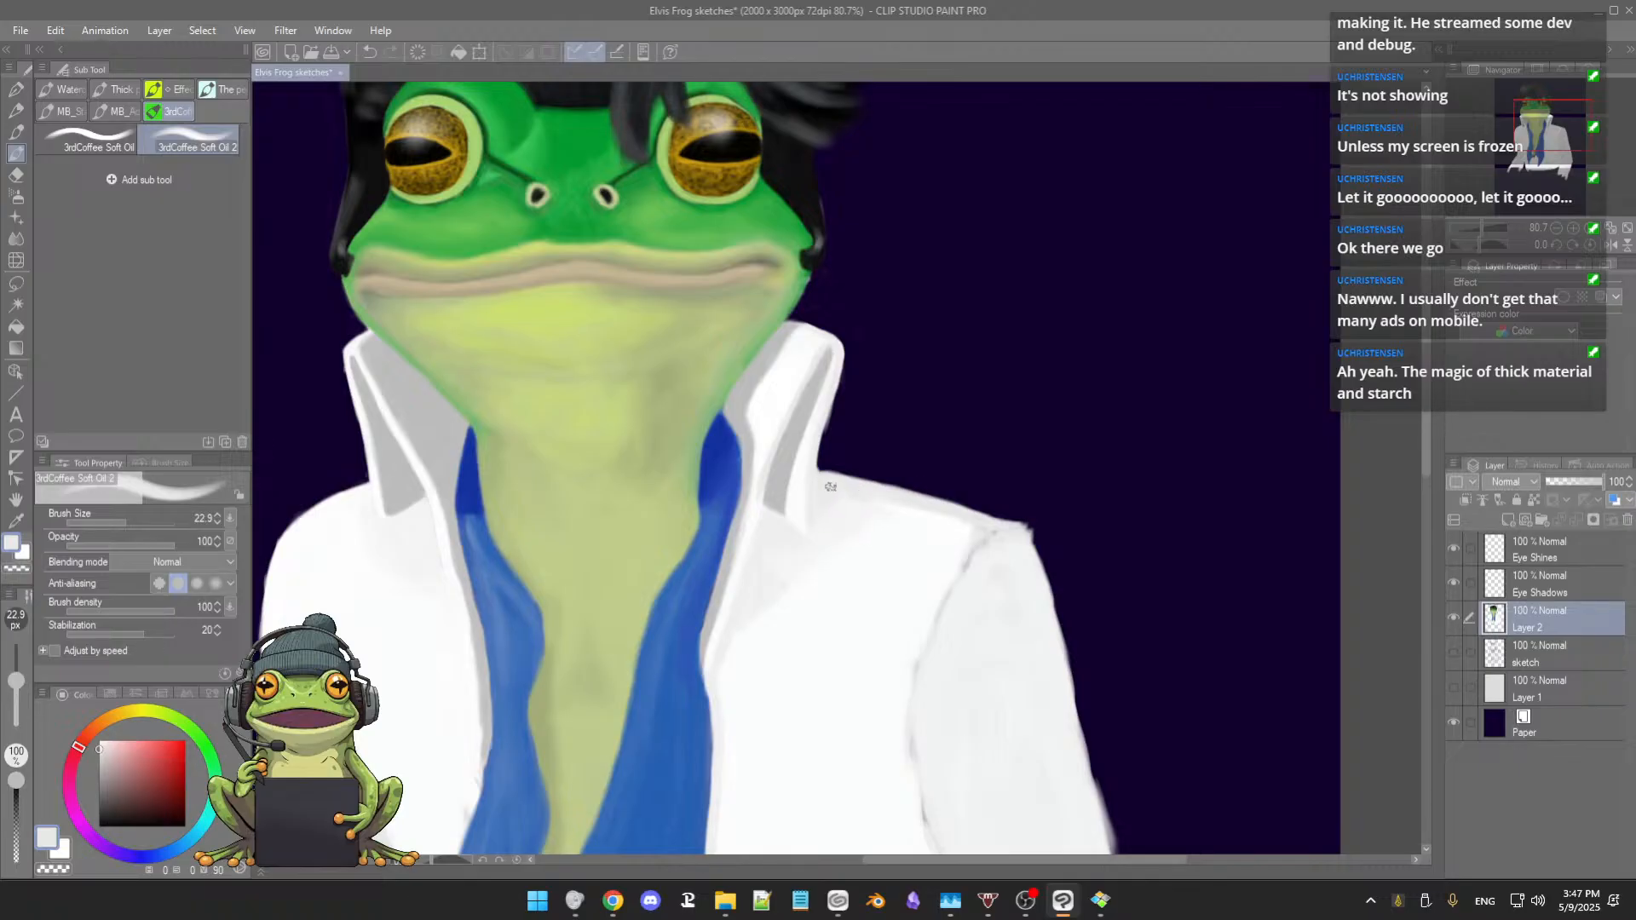
# Step: Enlarge the brush to 34.5 and blend the pale gray shadow on the jacket front below the right collar
pyautogui.scroll(3, 833, 487)
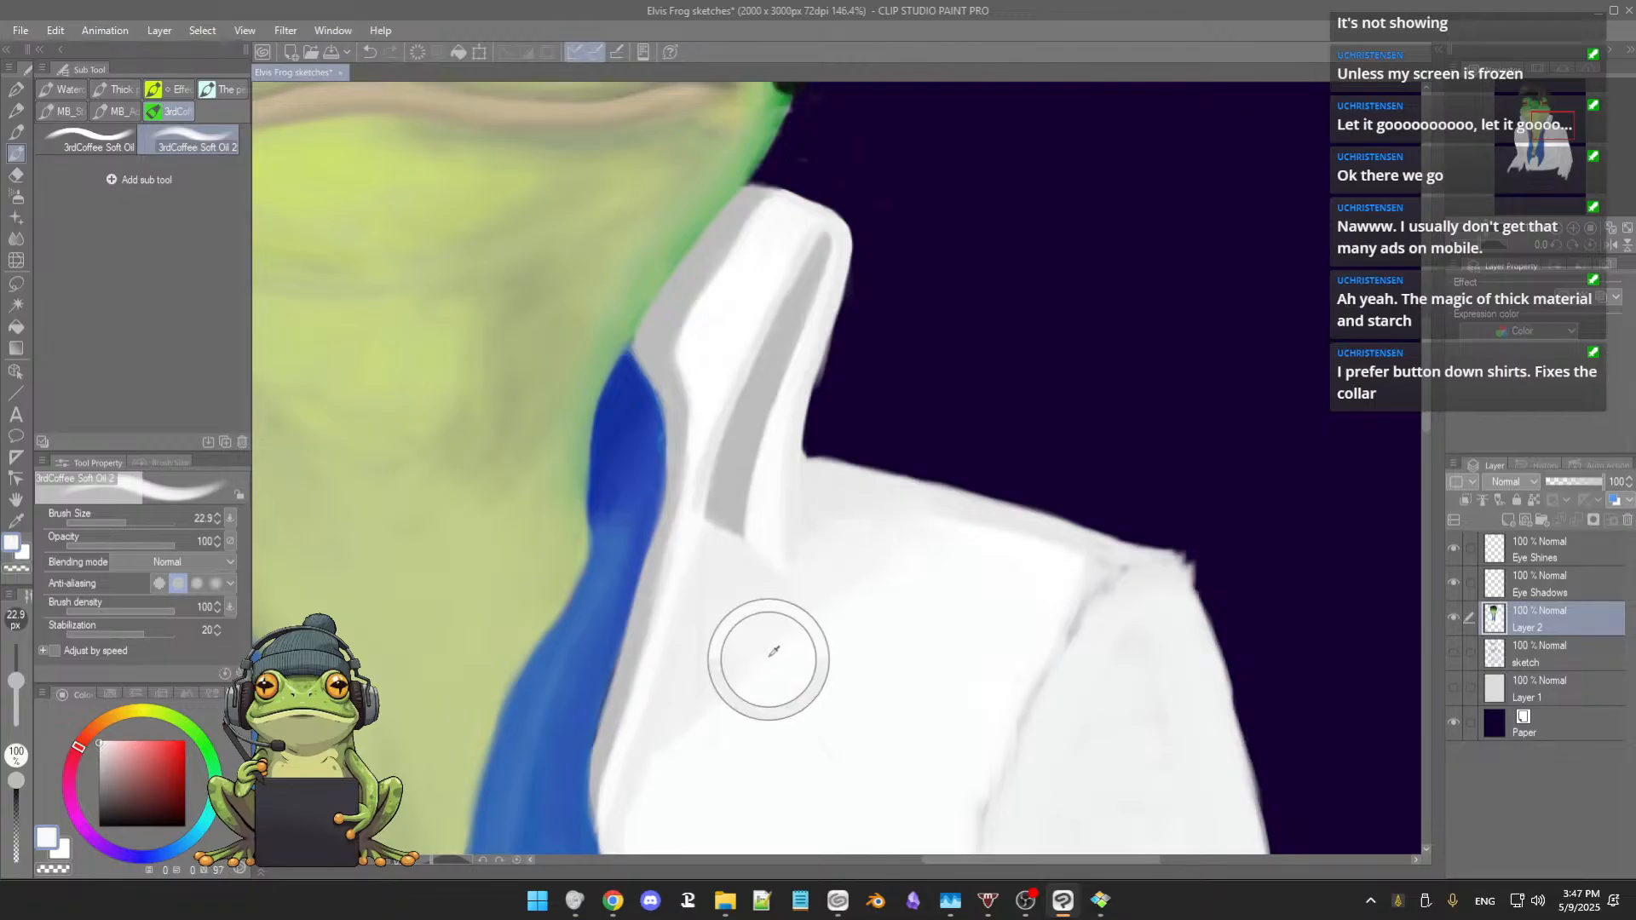
pyautogui.press(']')
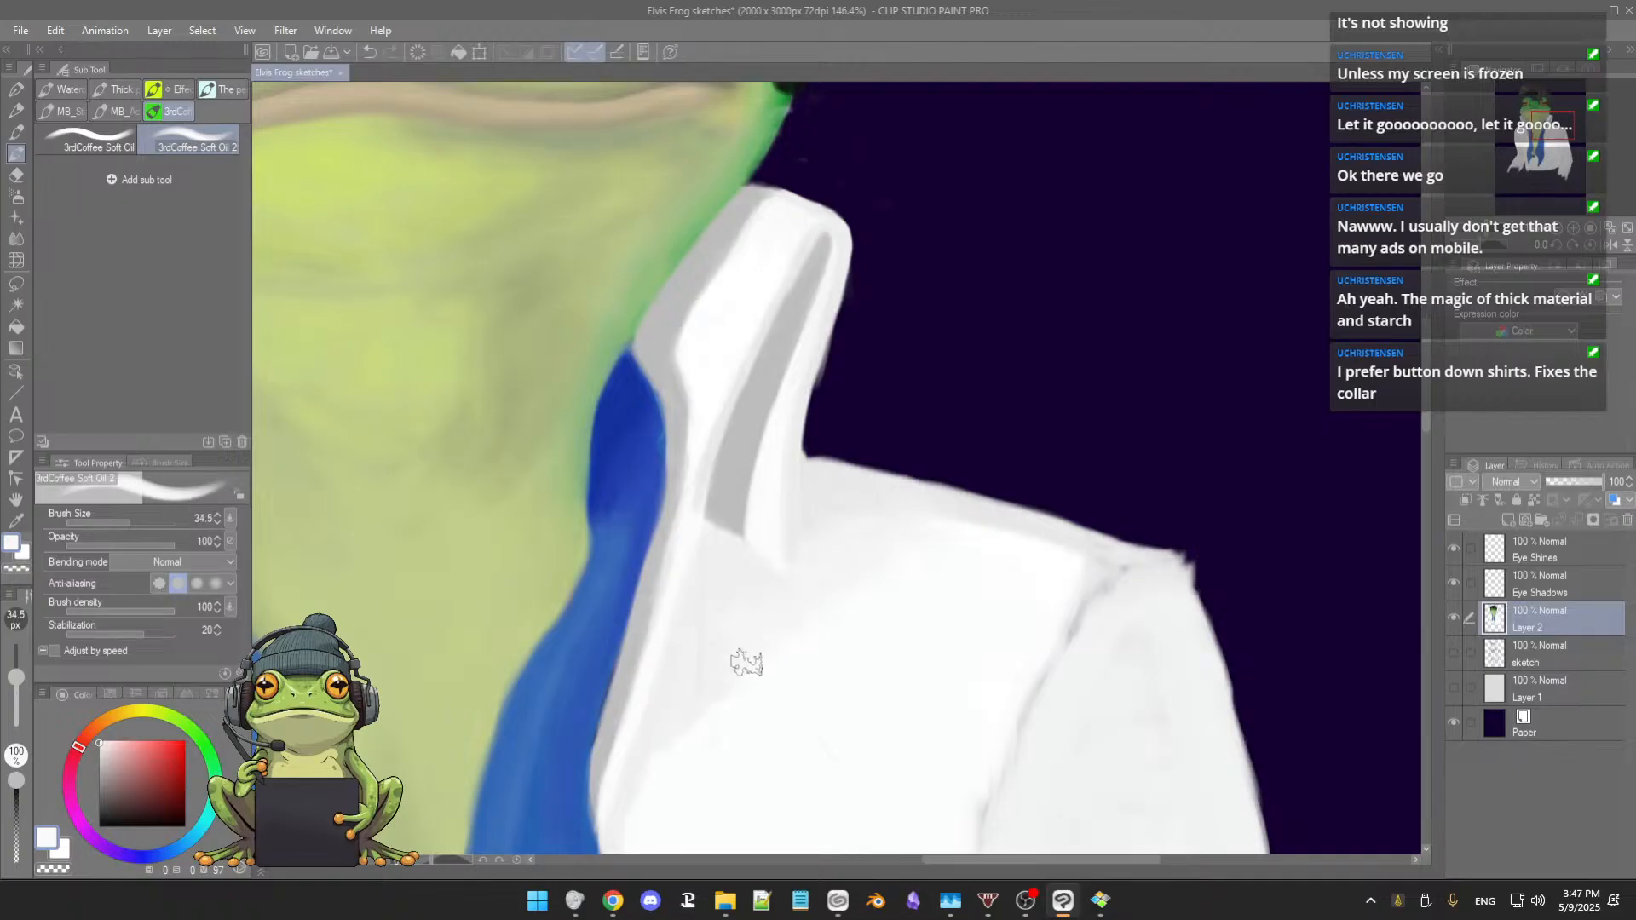
pyautogui.moveTo(745, 663); pyautogui.dragTo(706, 696)
pyautogui.keyDown('alt'); pyautogui.click(722, 650); pyautogui.keyUp('alt')
# Step: Reduce the brush to 24.9 and blend the off-white shadow on the jacket just below the right collar's gray fold
pyautogui.moveTo(741, 625)
pyautogui.mouseDown()
pyautogui.moveTo(780, 509)
pyautogui.moveTo(776, 538)
pyautogui.mouseUp()
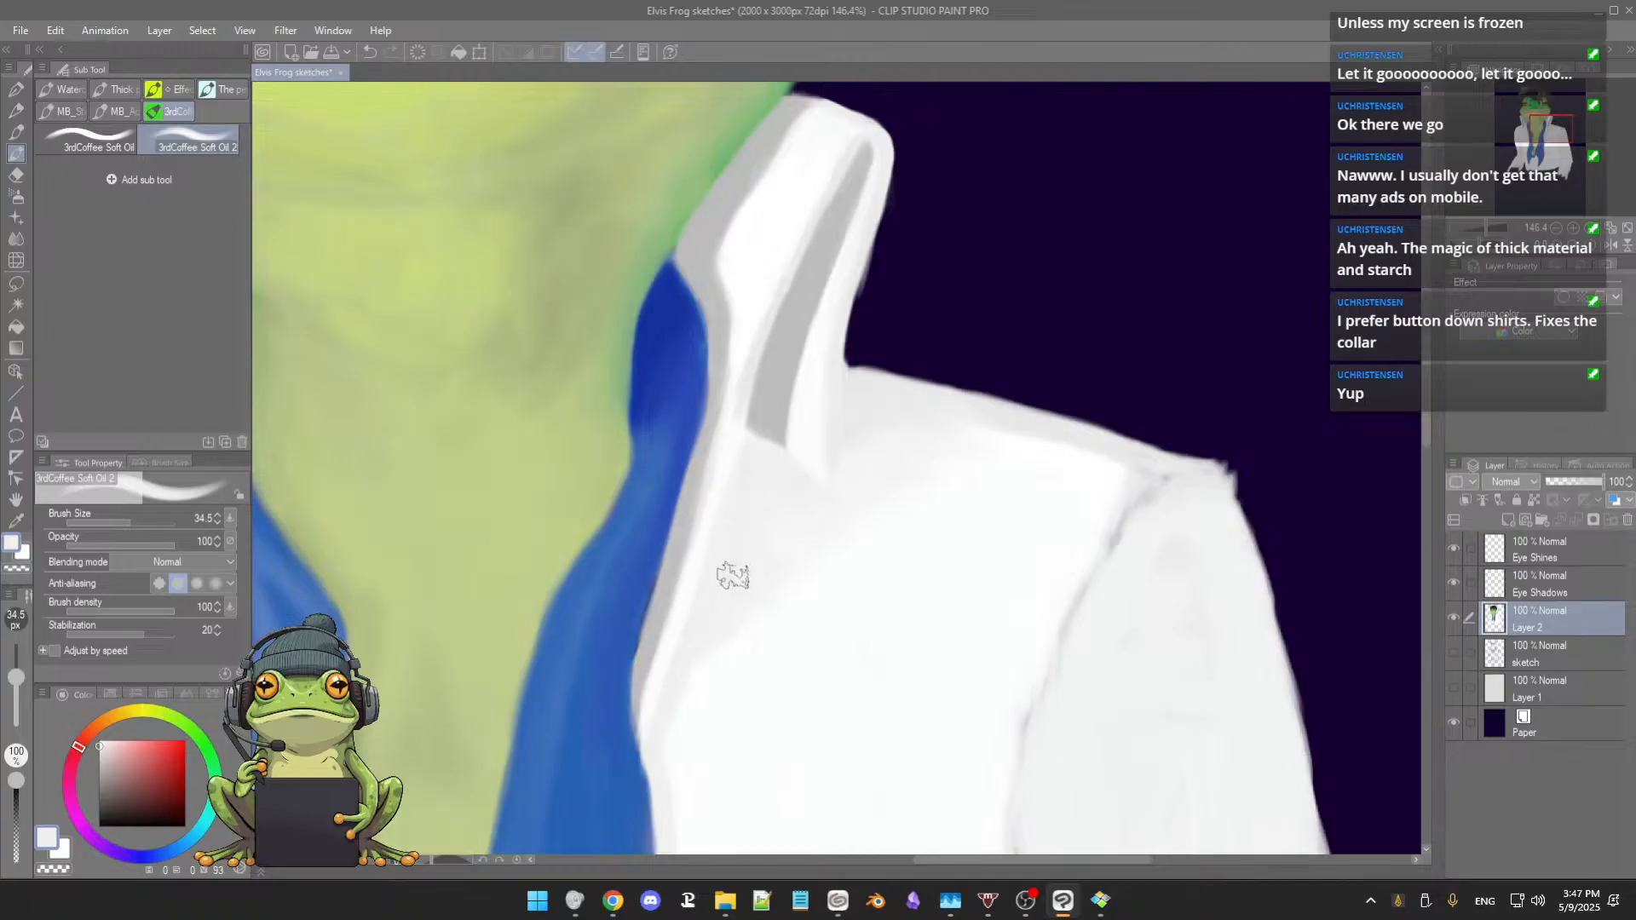
pyautogui.press('[')
pyautogui.moveTo(754, 530); pyautogui.dragTo(752, 530)
pyautogui.moveTo(753, 530); pyautogui.dragTo(788, 559)
pyautogui.scroll(5, 782, 528)
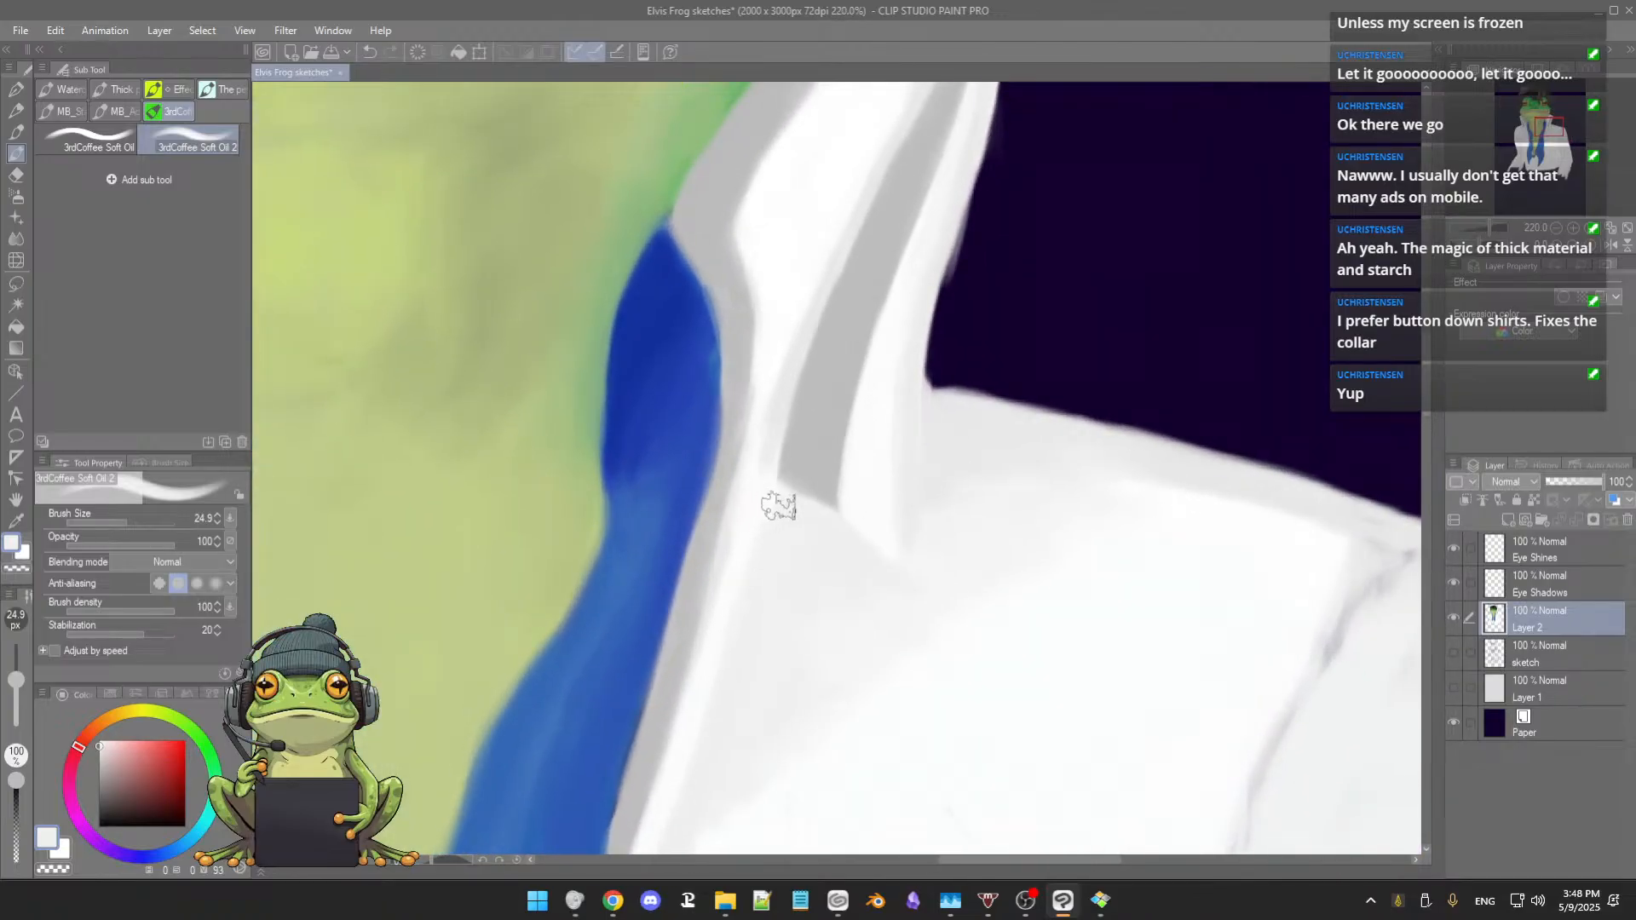
# Step: Reduce the brush to 11.1 and widen the lower end of the right collar's fold shadow with sampled gray
pyautogui.moveTo(781, 502); pyautogui.dragTo(772, 492)
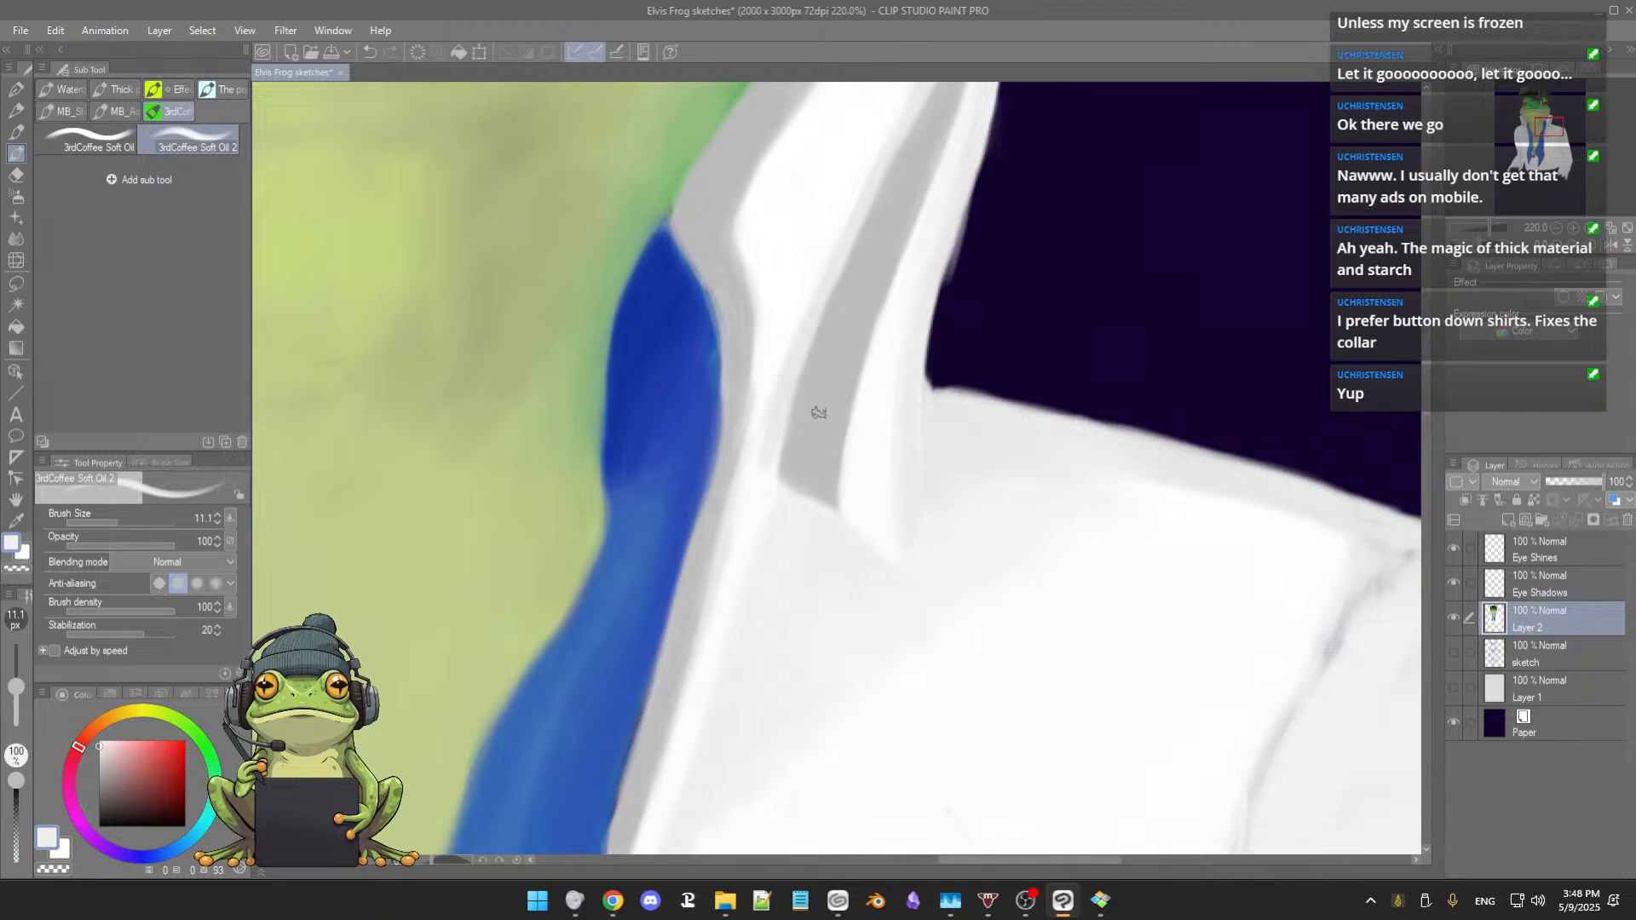
pyautogui.scroll(-4, 830, 404)
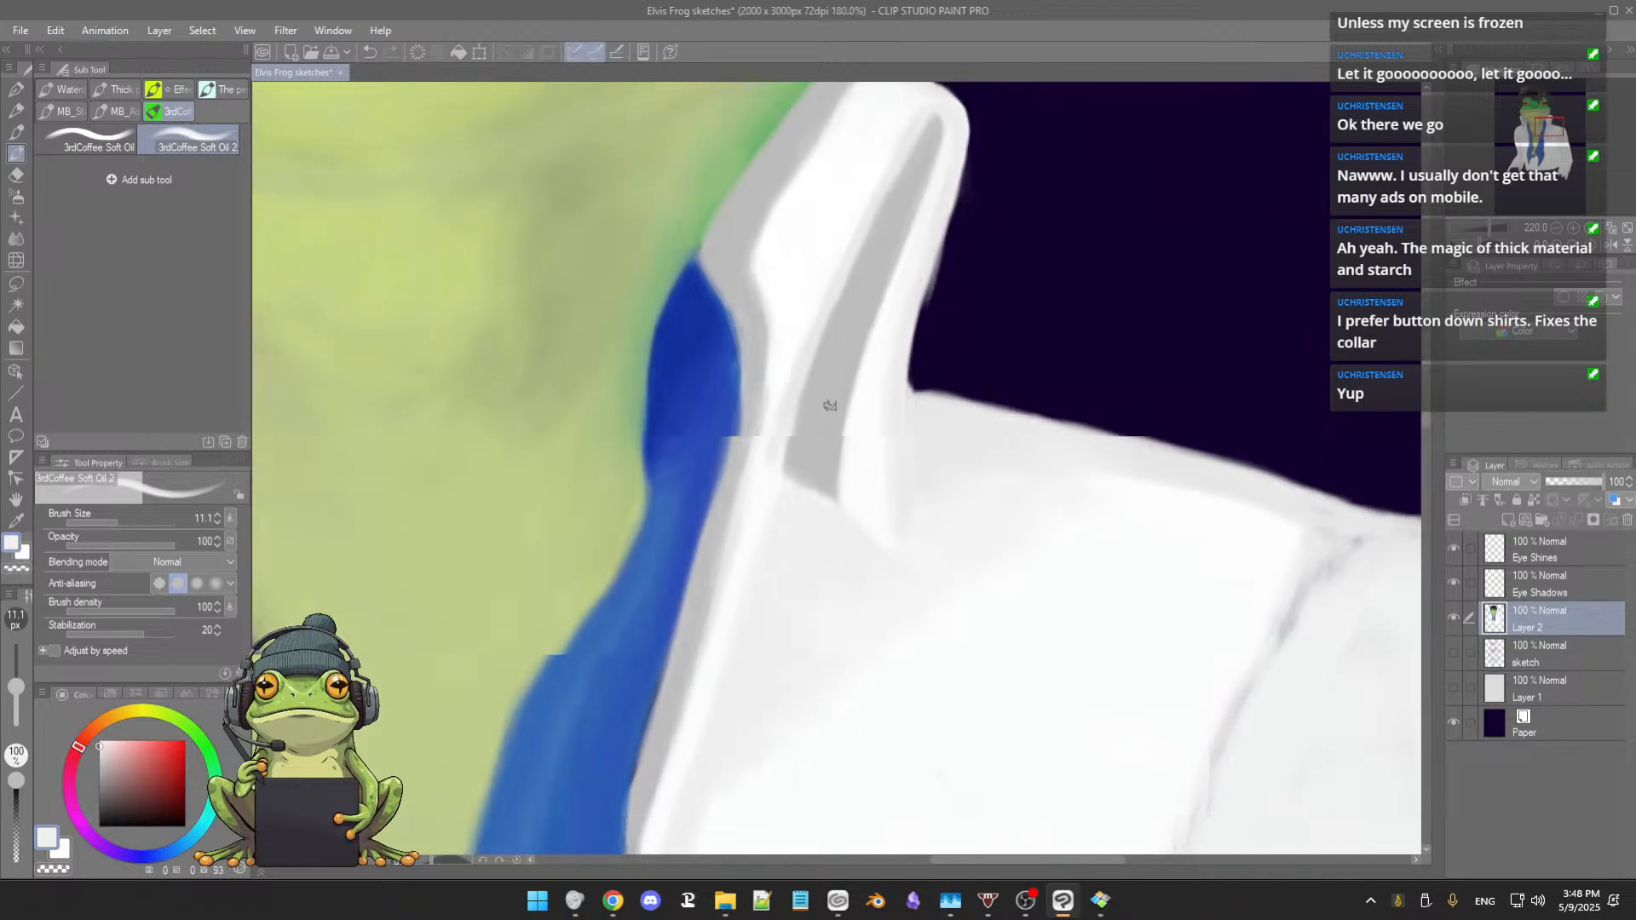
pyautogui.scroll(4, 827, 406)
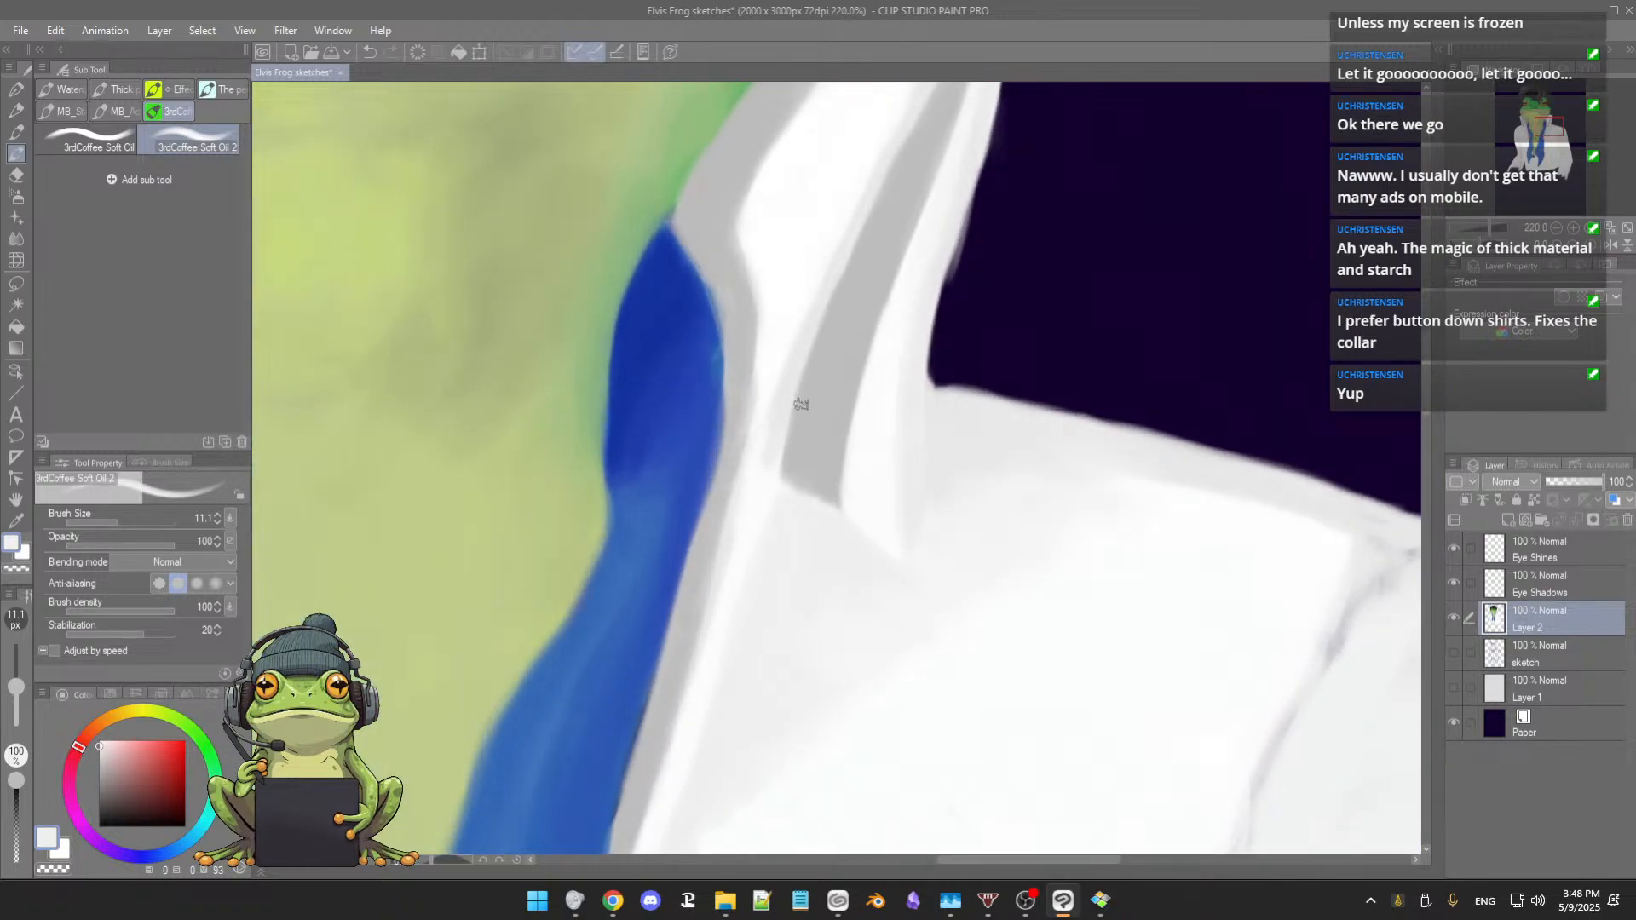
pyautogui.moveTo(826, 335)
pyautogui.mouseDown()
pyautogui.moveTo(795, 423)
pyautogui.moveTo(830, 328)
pyautogui.moveTo(805, 378)
pyautogui.mouseUp()
pyautogui.keyDown('alt'); pyautogui.click(837, 347); pyautogui.keyUp('alt')
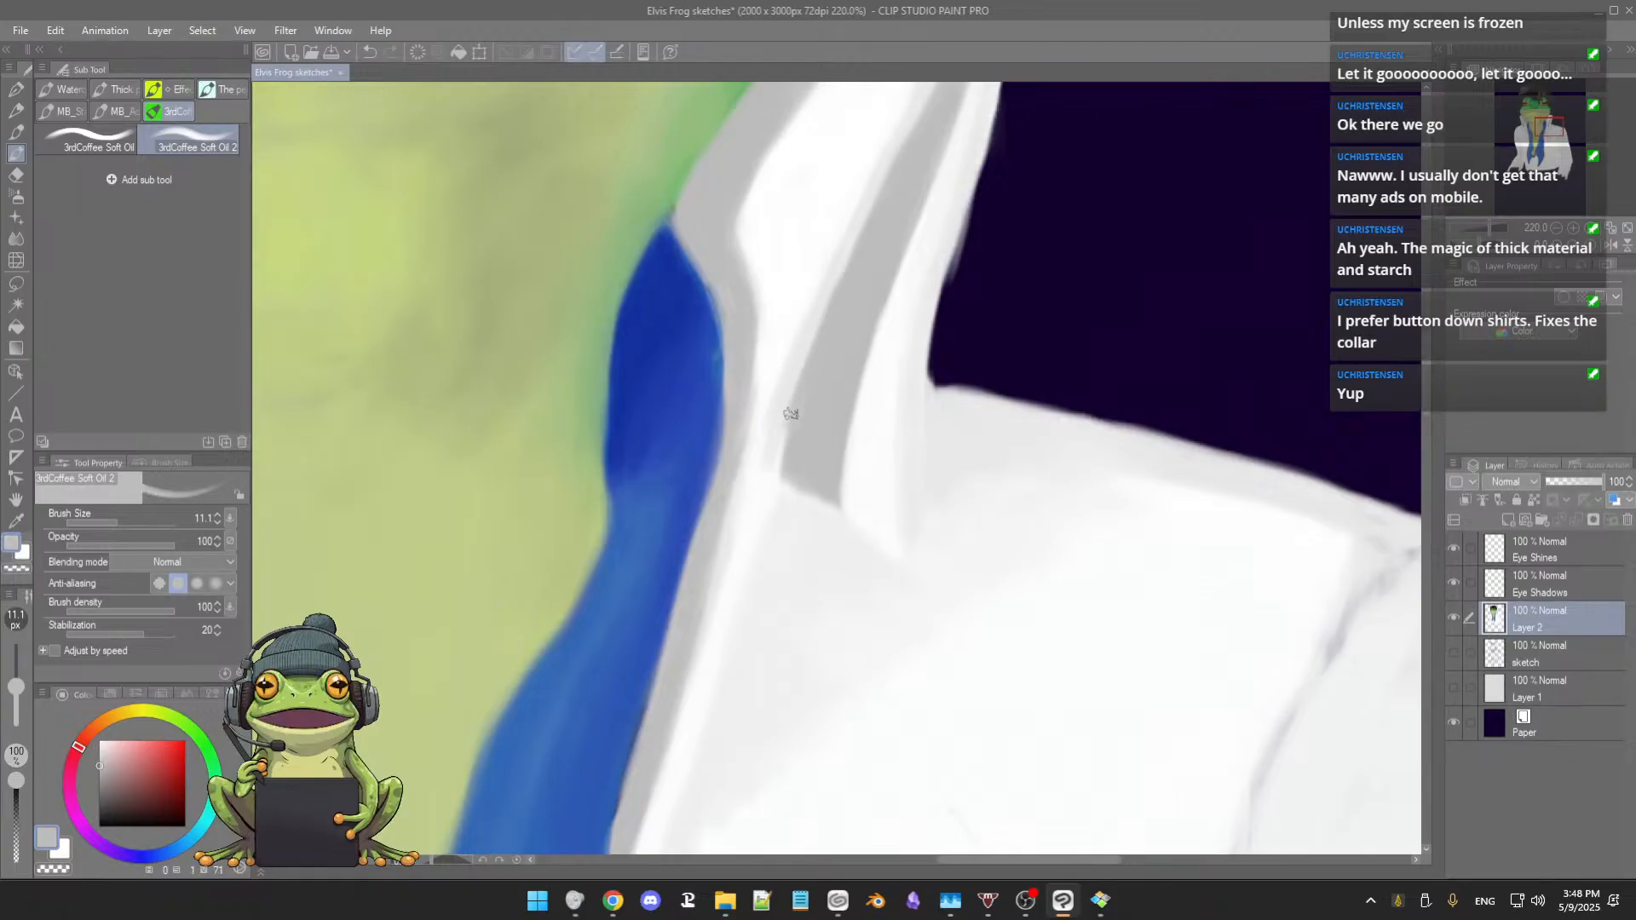
pyautogui.moveTo(800, 394); pyautogui.dragTo(772, 474)
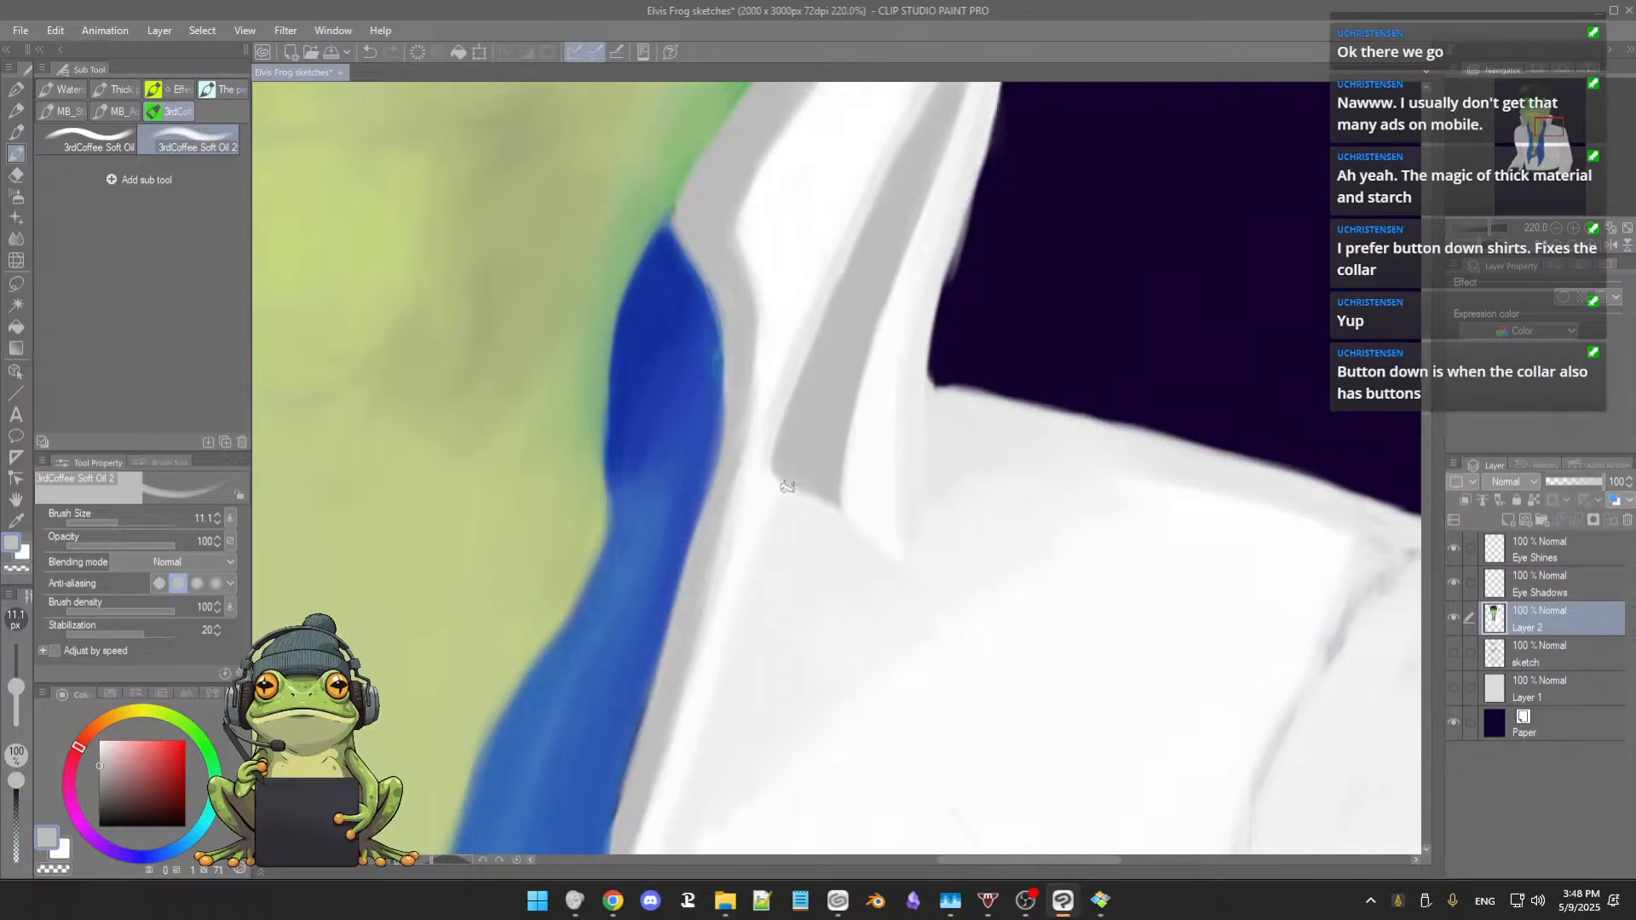
# Step: Clean up the jacket below the right collar's fold with sampled off-white tones, enlarging the brush to 23.2 for blending
pyautogui.keyDown('alt'); pyautogui.click(794, 510); pyautogui.keyUp('alt')
pyautogui.keyDown('alt'); pyautogui.click(782, 502); pyautogui.keyUp('alt')
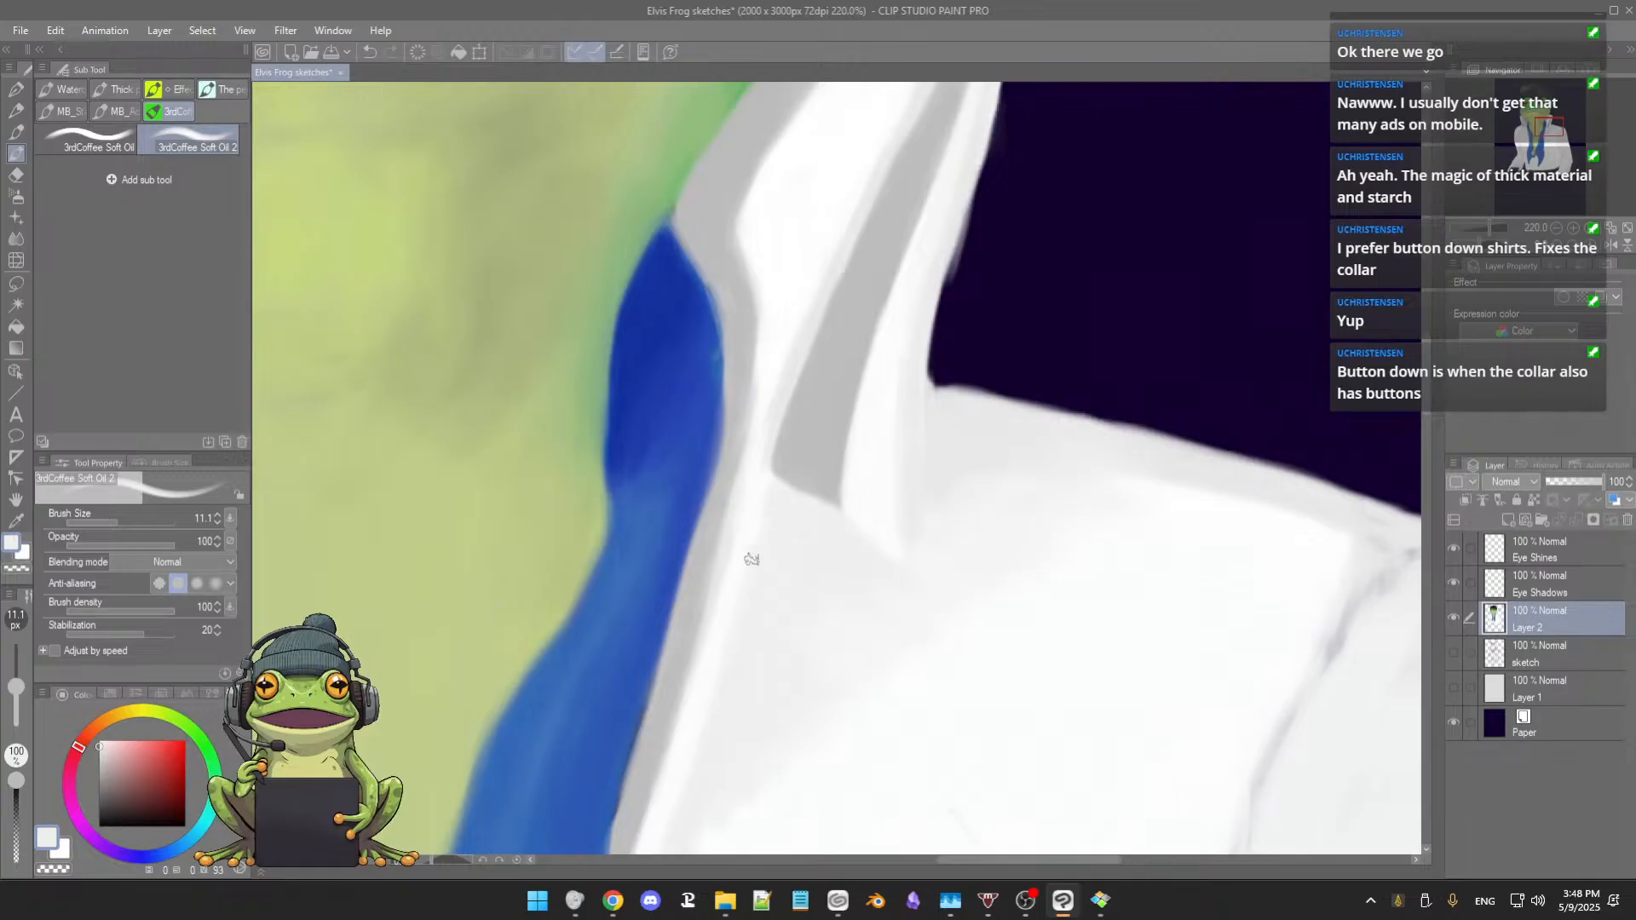
pyautogui.keyDown('alt'); pyautogui.click(788, 521); pyautogui.keyUp('alt')
pyautogui.moveTo(805, 572); pyautogui.dragTo(823, 585)
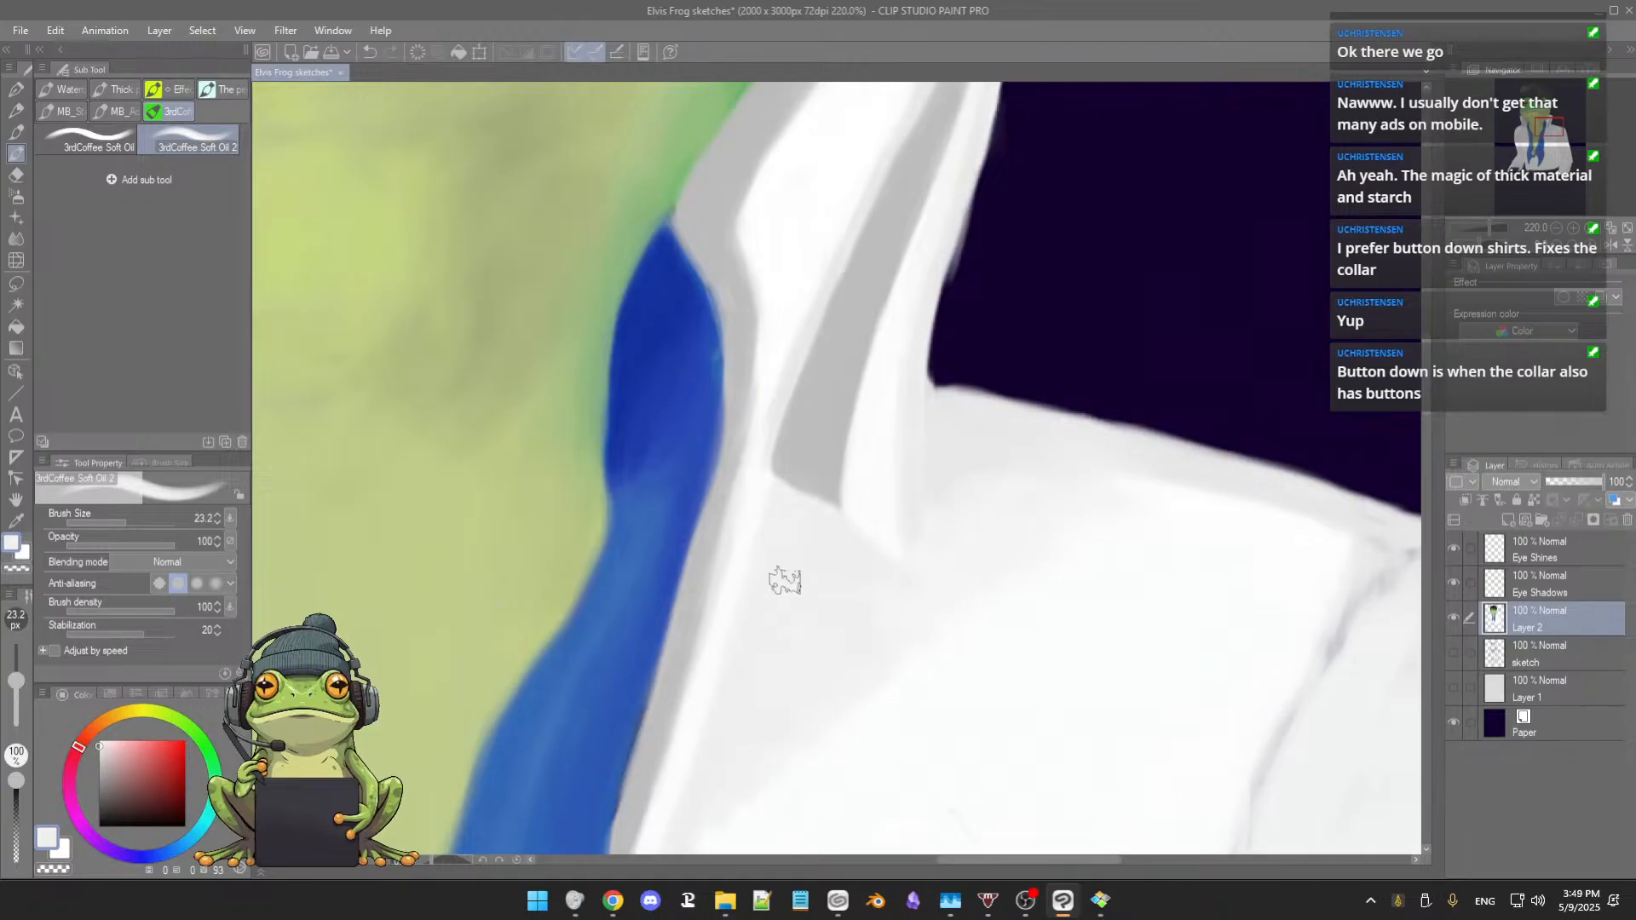
pyautogui.moveTo(796, 587); pyautogui.dragTo(812, 599)
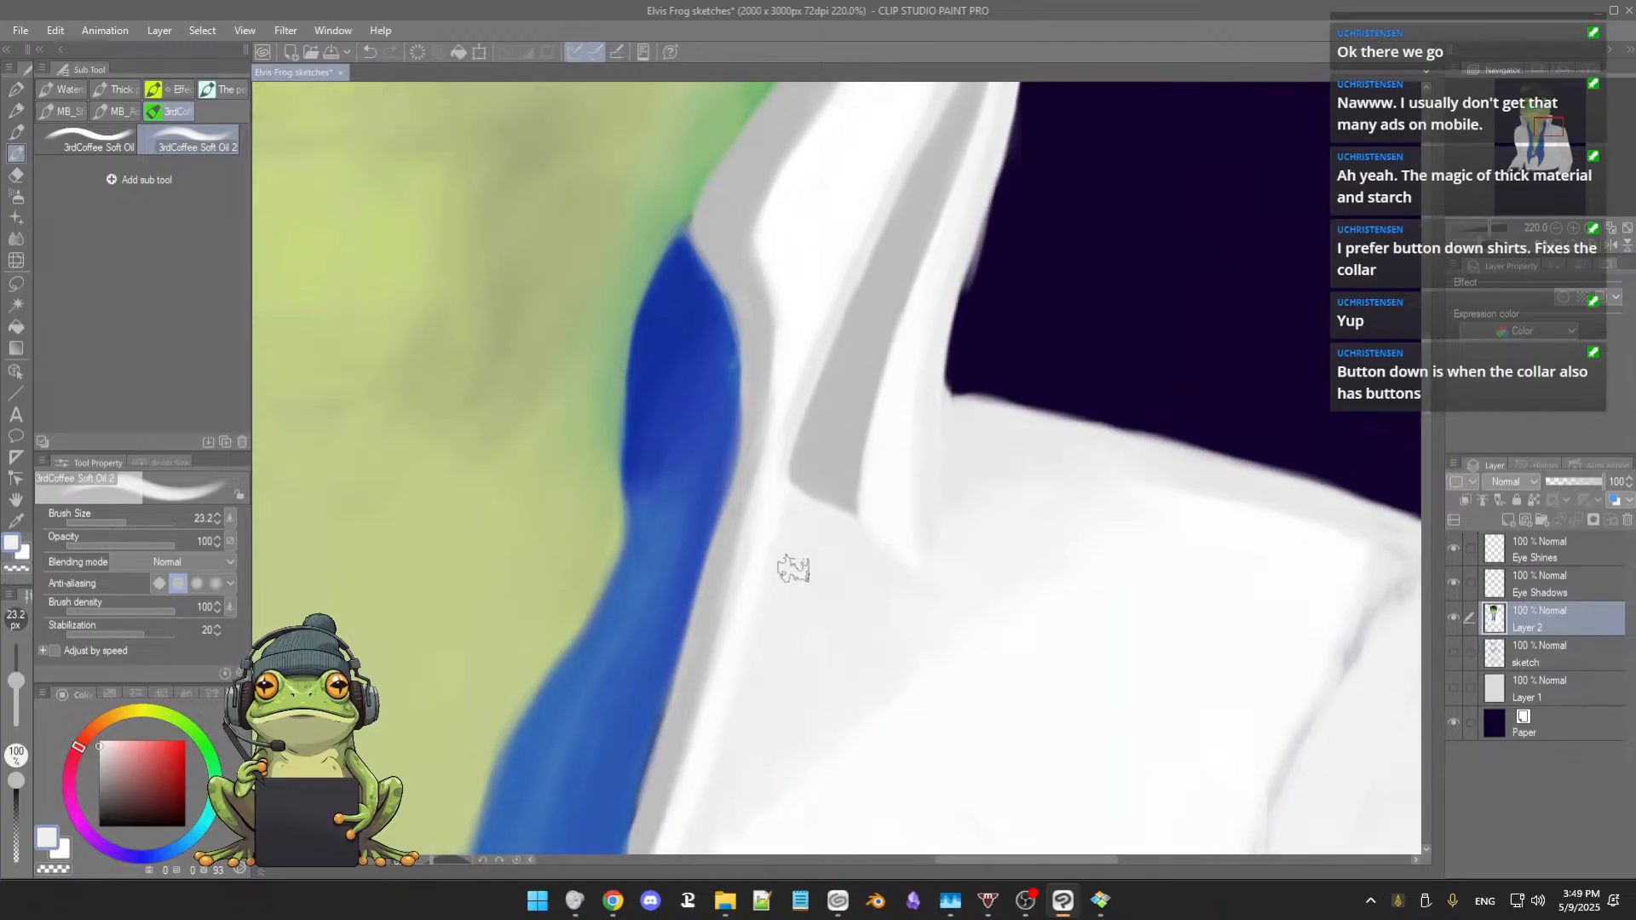
# Step: Reduce the brush to 9.2 and refine the pale gray shadow along the white lapel edge beside the right scarf end
pyautogui.press('[')
pyautogui.press('[')
pyautogui.press('[')
pyautogui.press('[')
pyautogui.press('[')
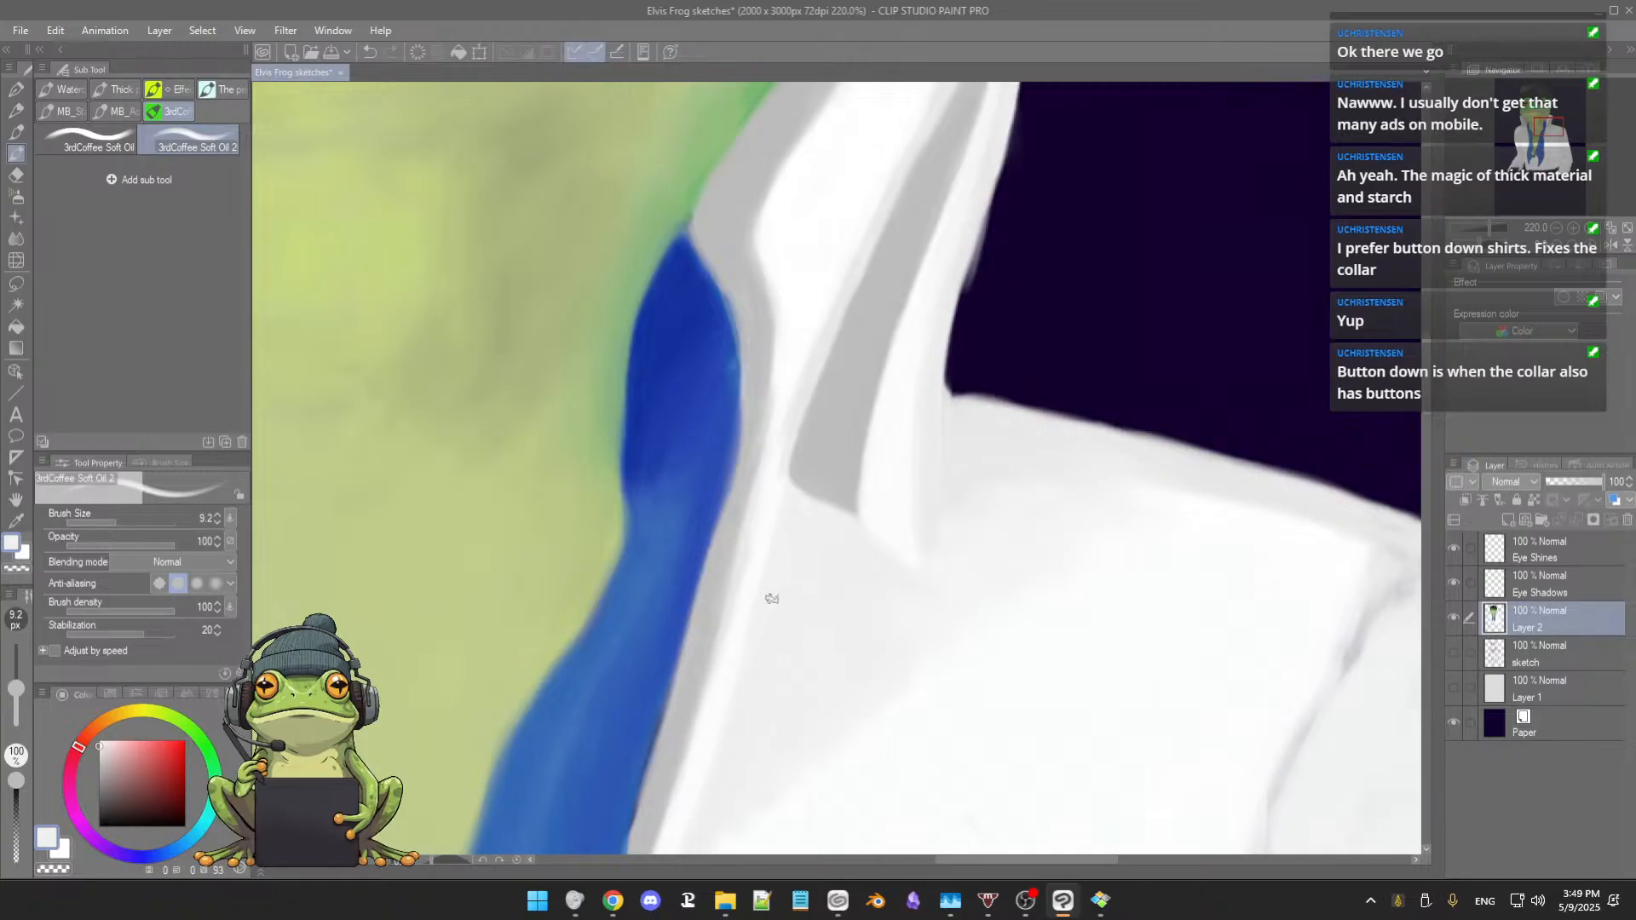
pyautogui.moveTo(771, 599)
pyautogui.mouseDown()
pyautogui.moveTo(796, 588)
pyautogui.moveTo(814, 519)
pyautogui.mouseUp()
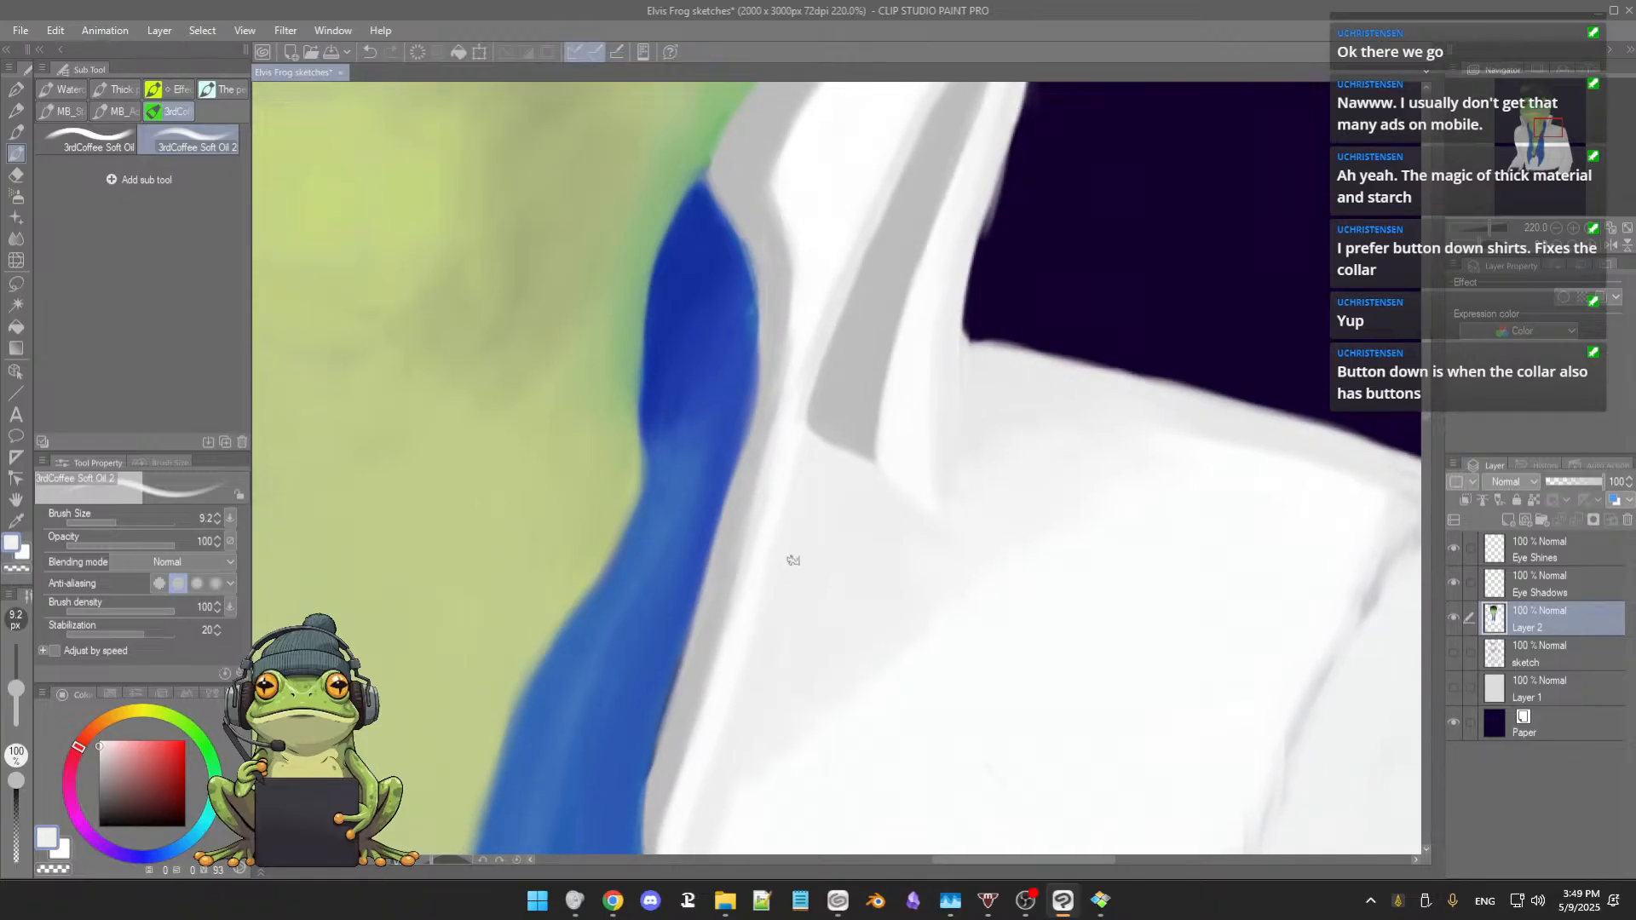
pyautogui.moveTo(793, 560); pyautogui.dragTo(767, 596)
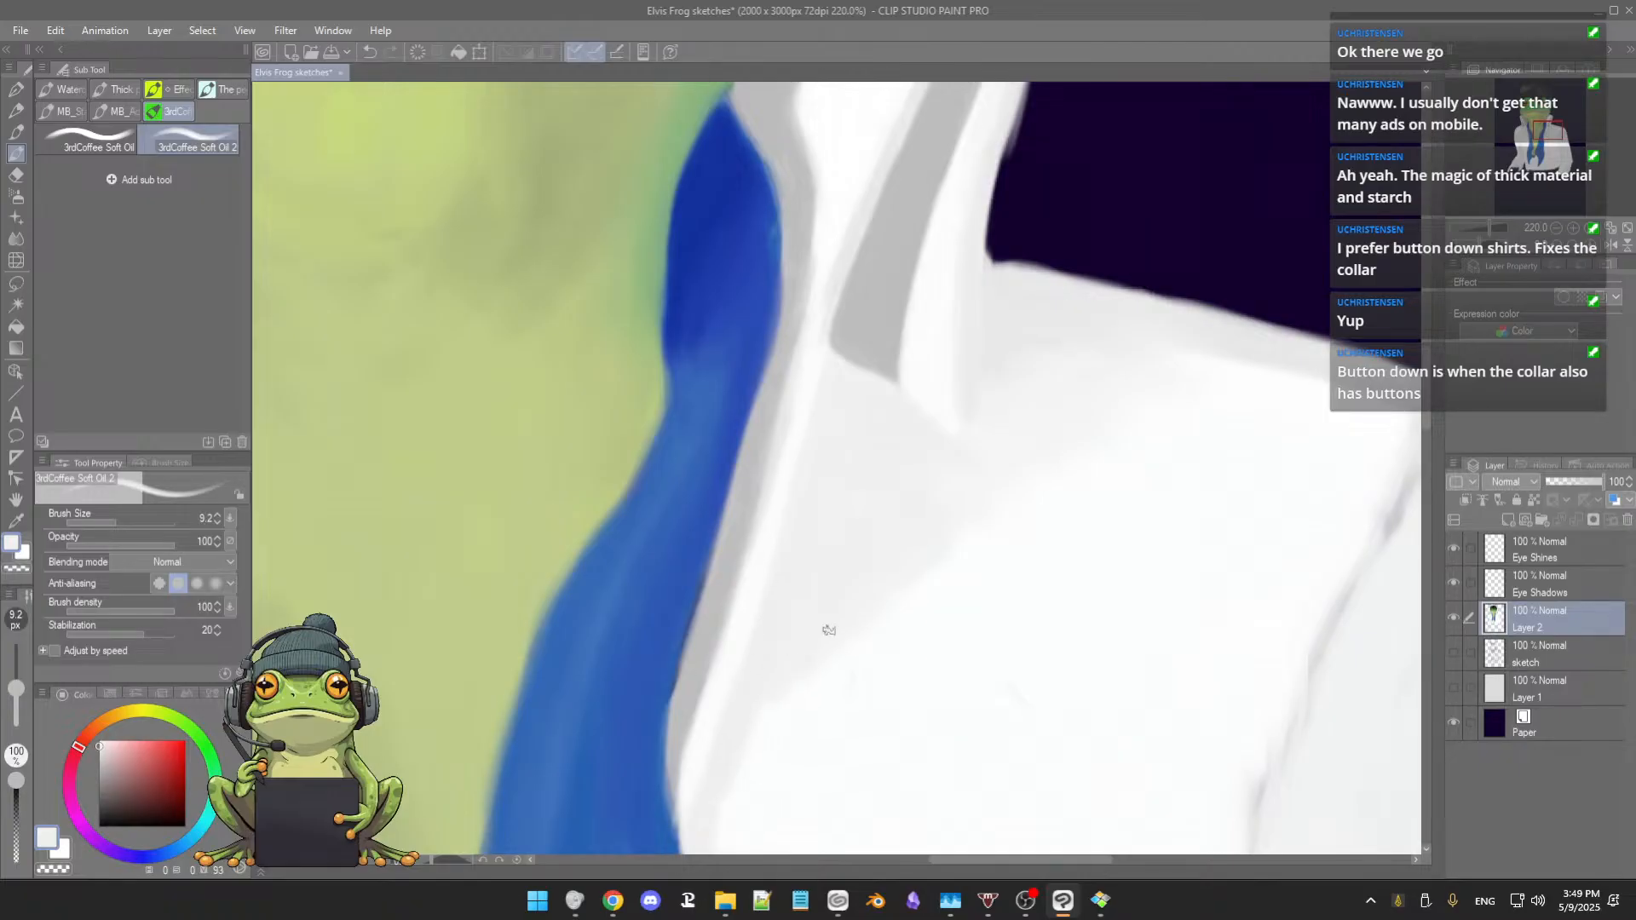
# Step: Sharpen the diagonal lower edge of the jacket-front shadow with sampled white and check it against the right collar
pyautogui.keyDown('alt'); pyautogui.click(881, 681); pyautogui.keyUp('alt')
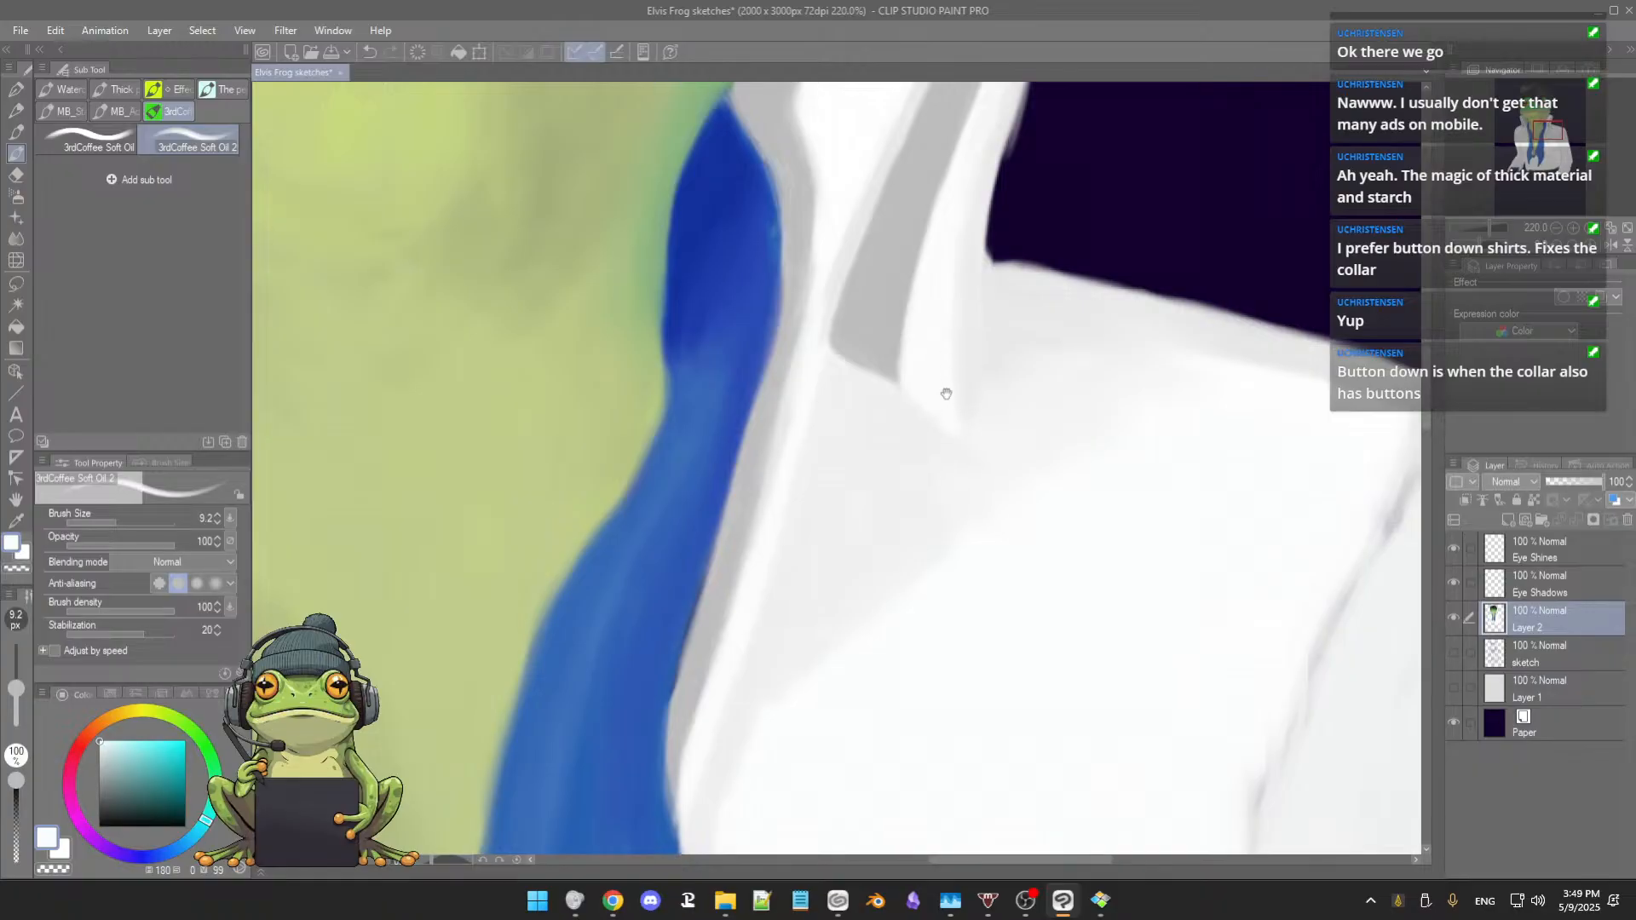
pyautogui.moveTo(946, 393); pyautogui.dragTo(968, 610)
pyautogui.moveTo(980, 161); pyautogui.dragTo(993, 235)
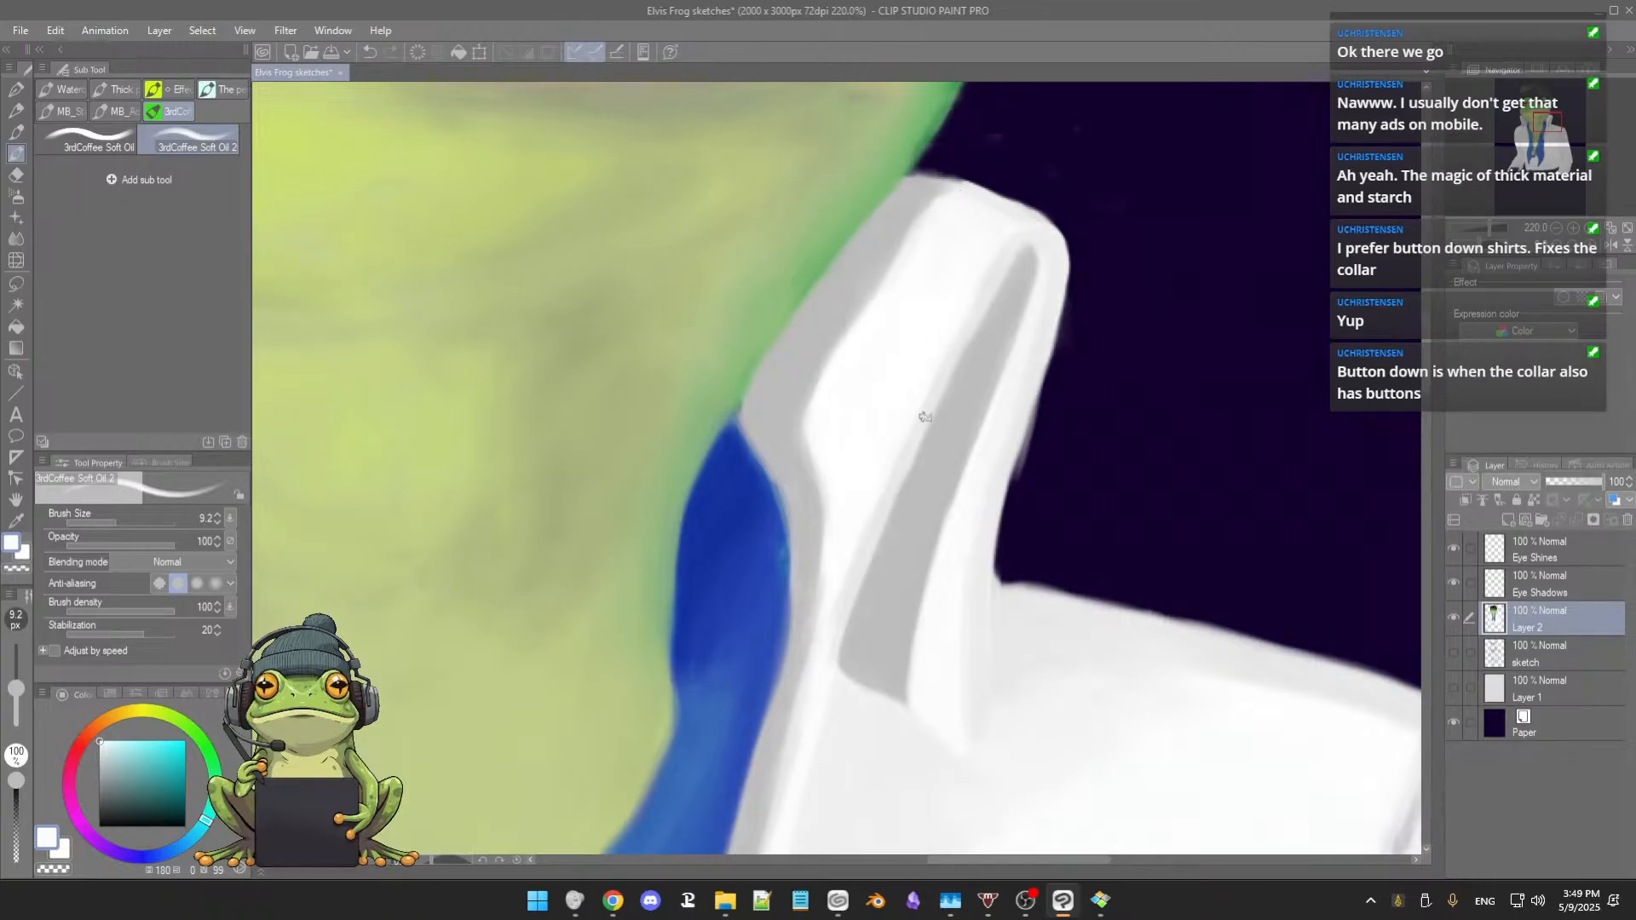
pyautogui.moveTo(924, 417); pyautogui.dragTo(942, 255)
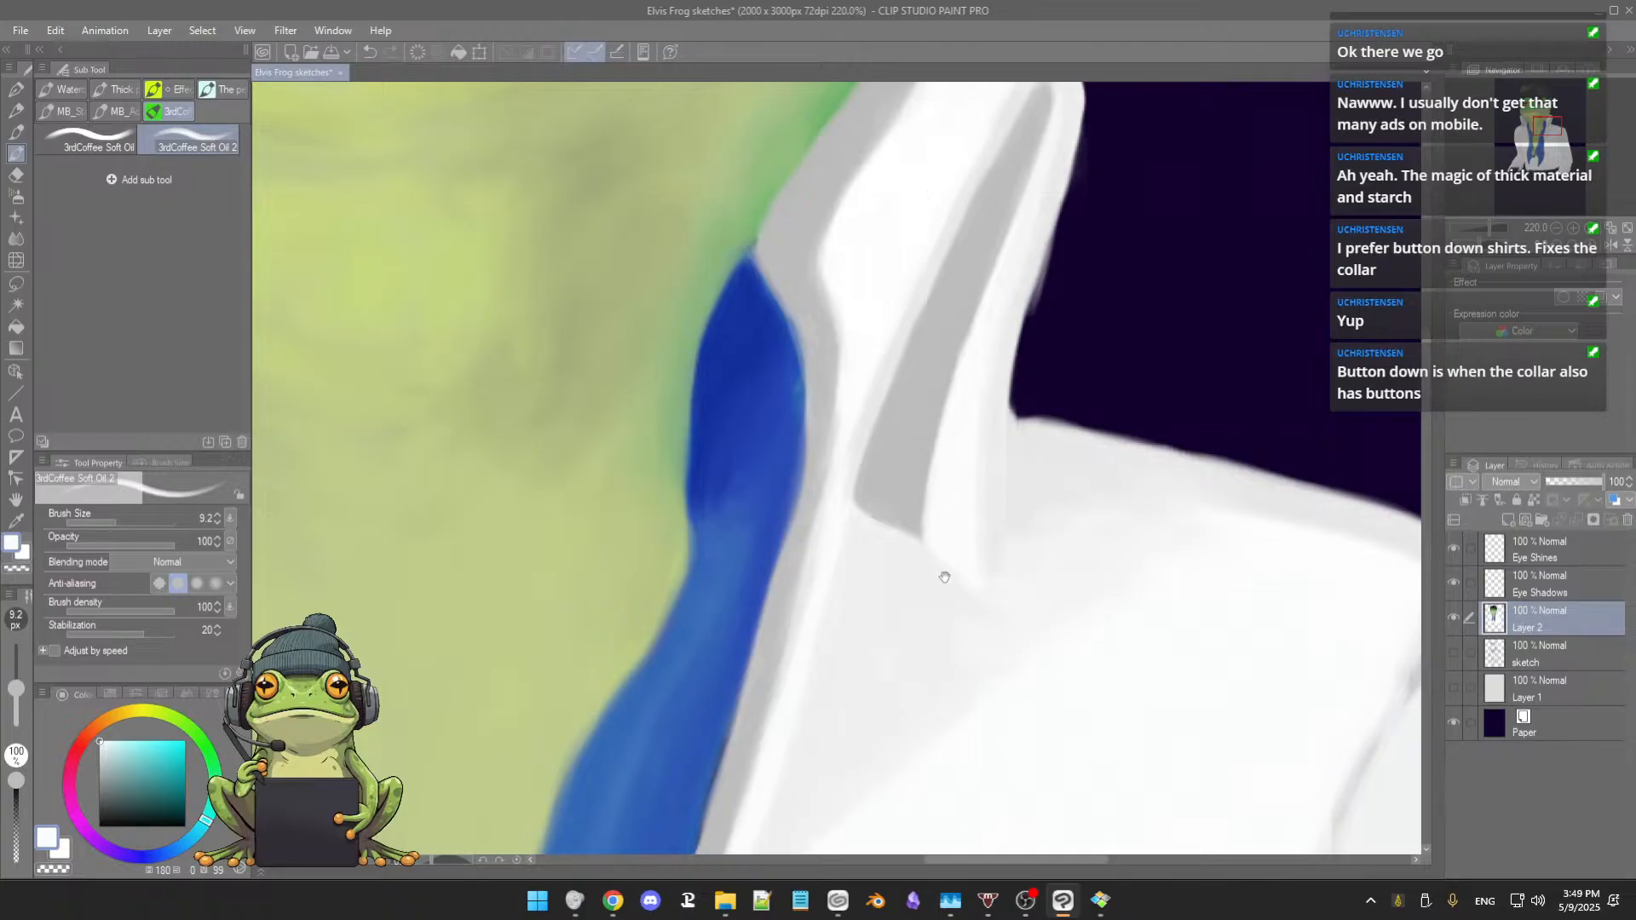
pyautogui.moveTo(959, 570)
pyautogui.mouseDown()
pyautogui.moveTo(967, 432)
pyautogui.moveTo(945, 361)
pyautogui.mouseUp()
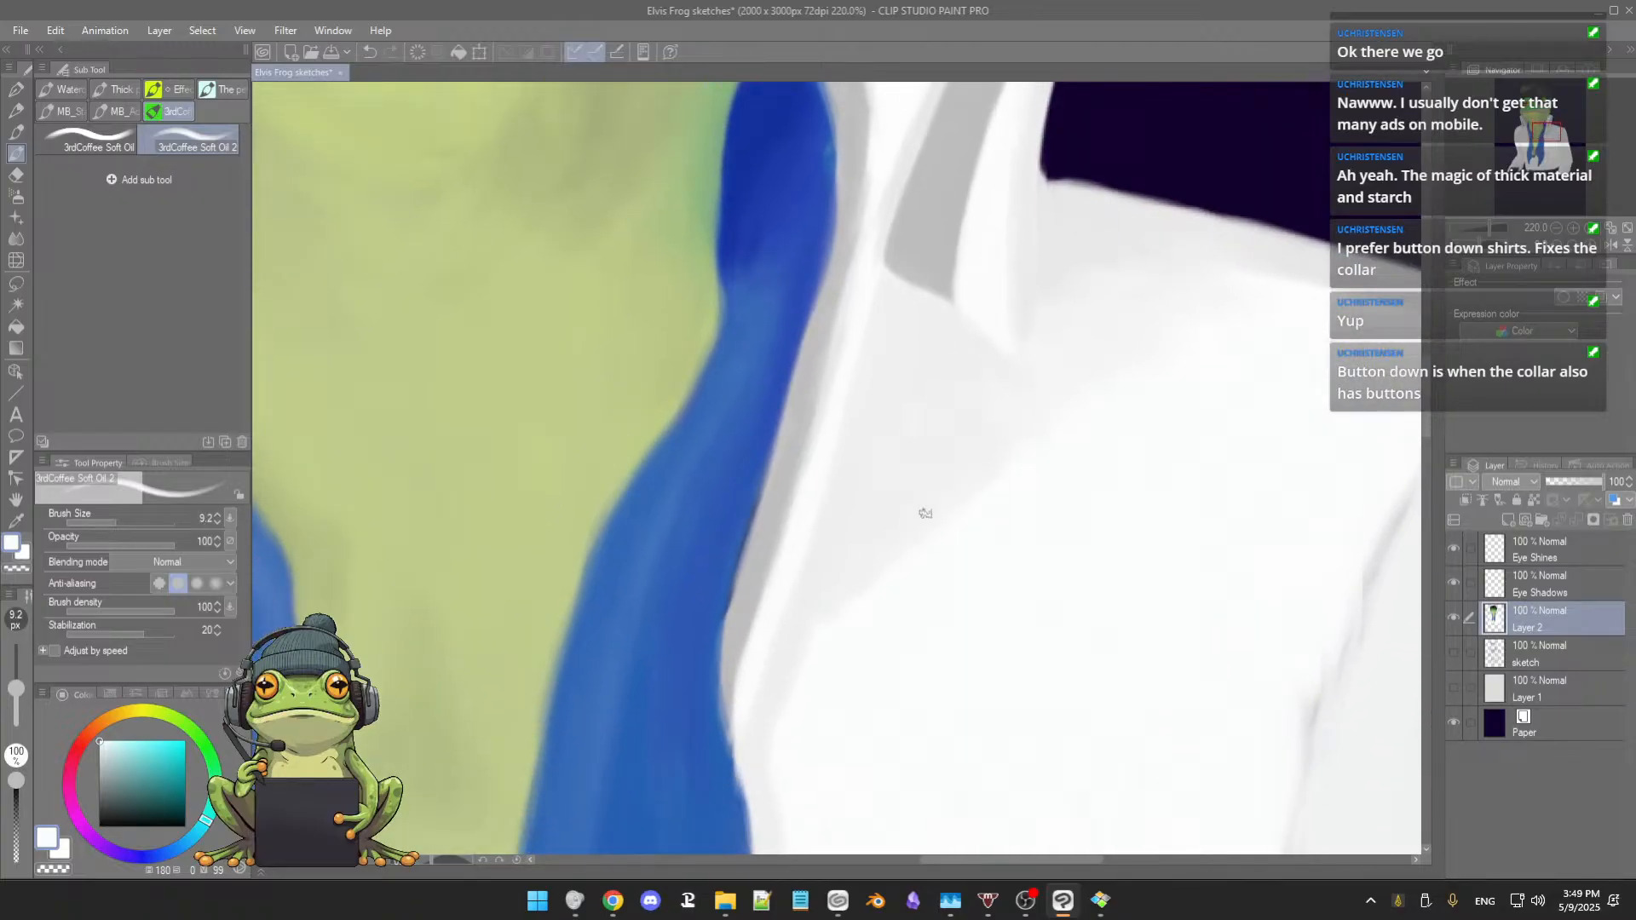
# Step: Extend the pale gray collar shadow onto the right shoulder with sampled off-white tones
pyautogui.keyDown('alt'); pyautogui.click(951, 511); pyautogui.keyUp('alt')
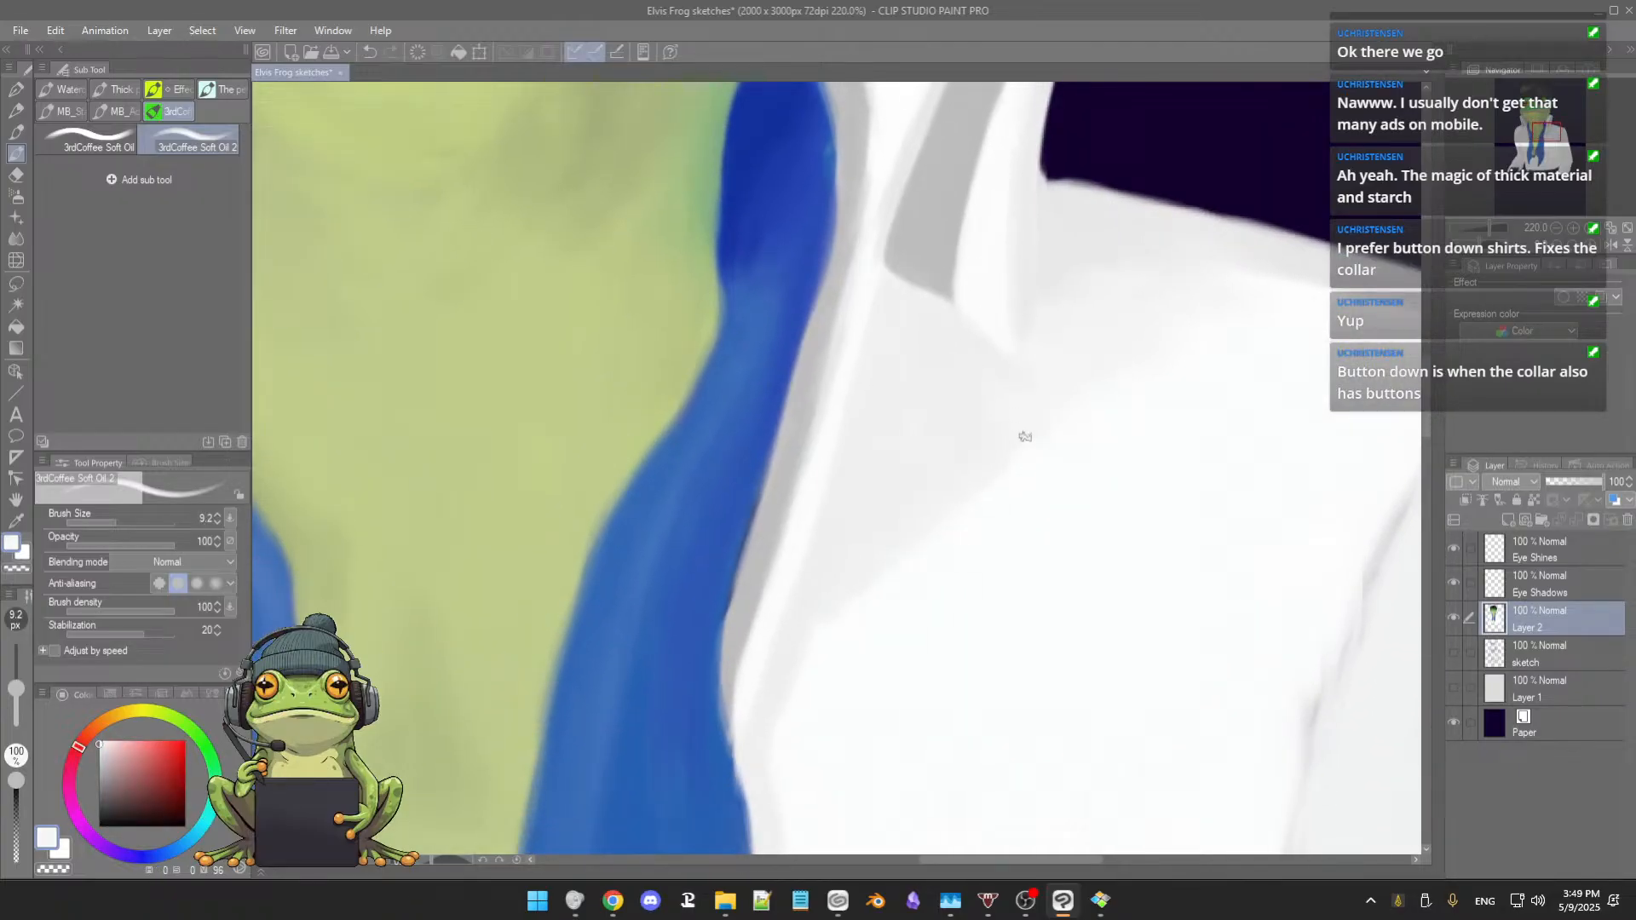
pyautogui.keyDown('alt'); pyautogui.click(1057, 264); pyautogui.keyUp('alt')
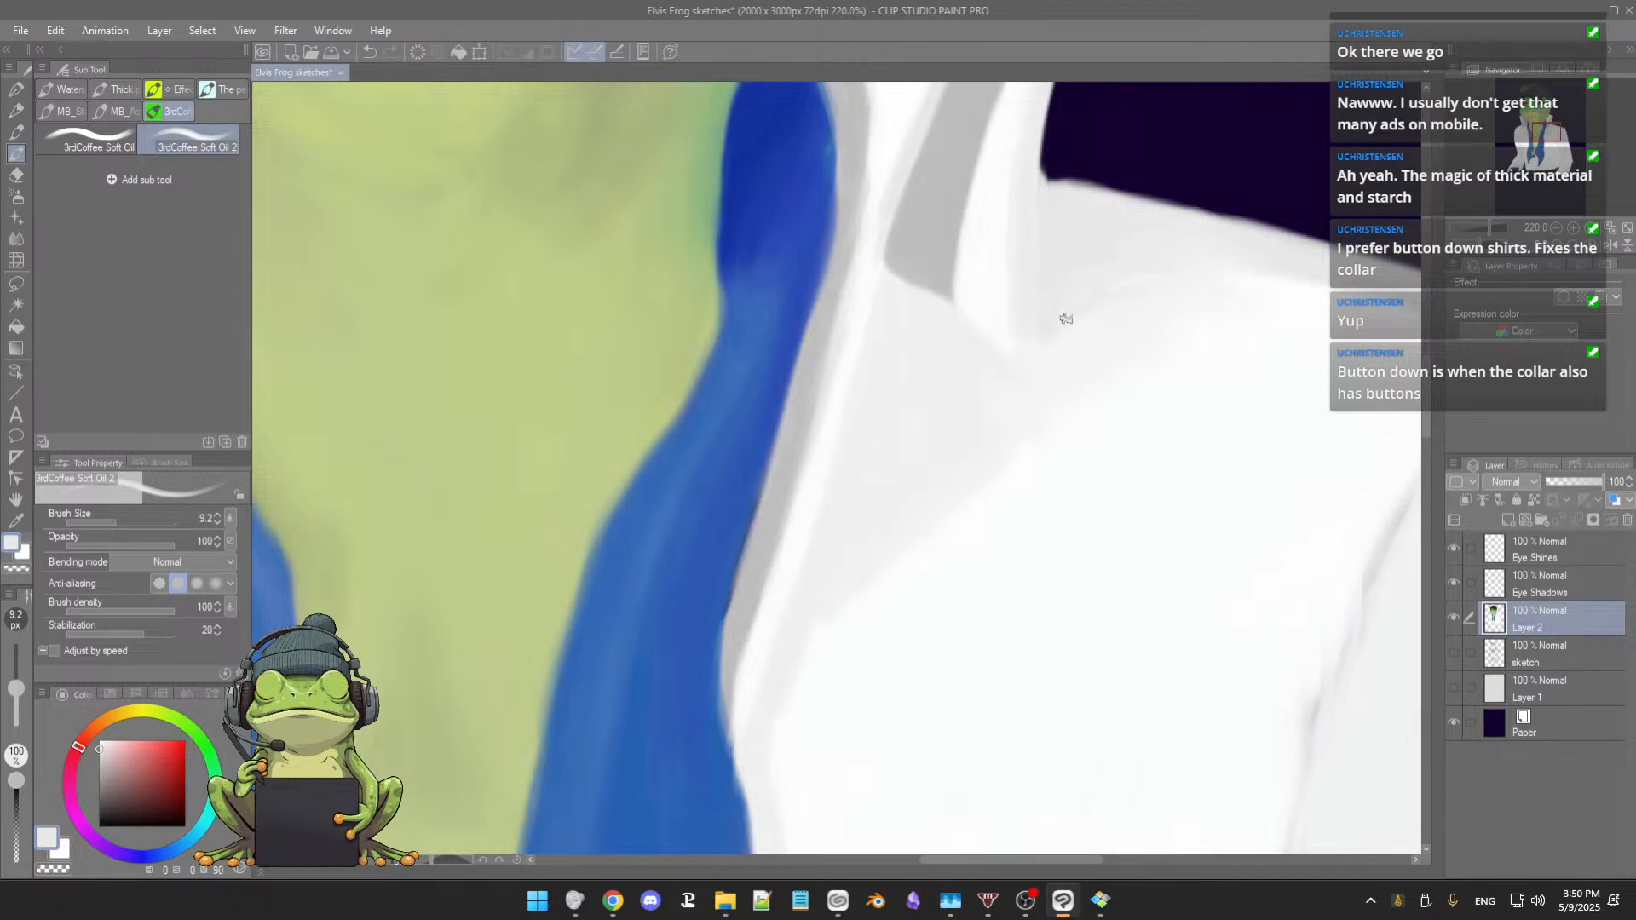
pyautogui.moveTo(1068, 313)
pyautogui.mouseDown()
pyautogui.moveTo(1224, 263)
pyautogui.moveTo(1099, 317)
pyautogui.moveTo(1148, 314)
pyautogui.moveTo(1080, 331)
pyautogui.moveTo(1140, 300)
pyautogui.mouseUp()
# Step: Enlarge the brush to 25.0 and blend the right shoulder shadow into the white jacket with sampled tones
pyautogui.keyDown('alt'); pyautogui.click(1090, 329); pyautogui.keyUp('alt')
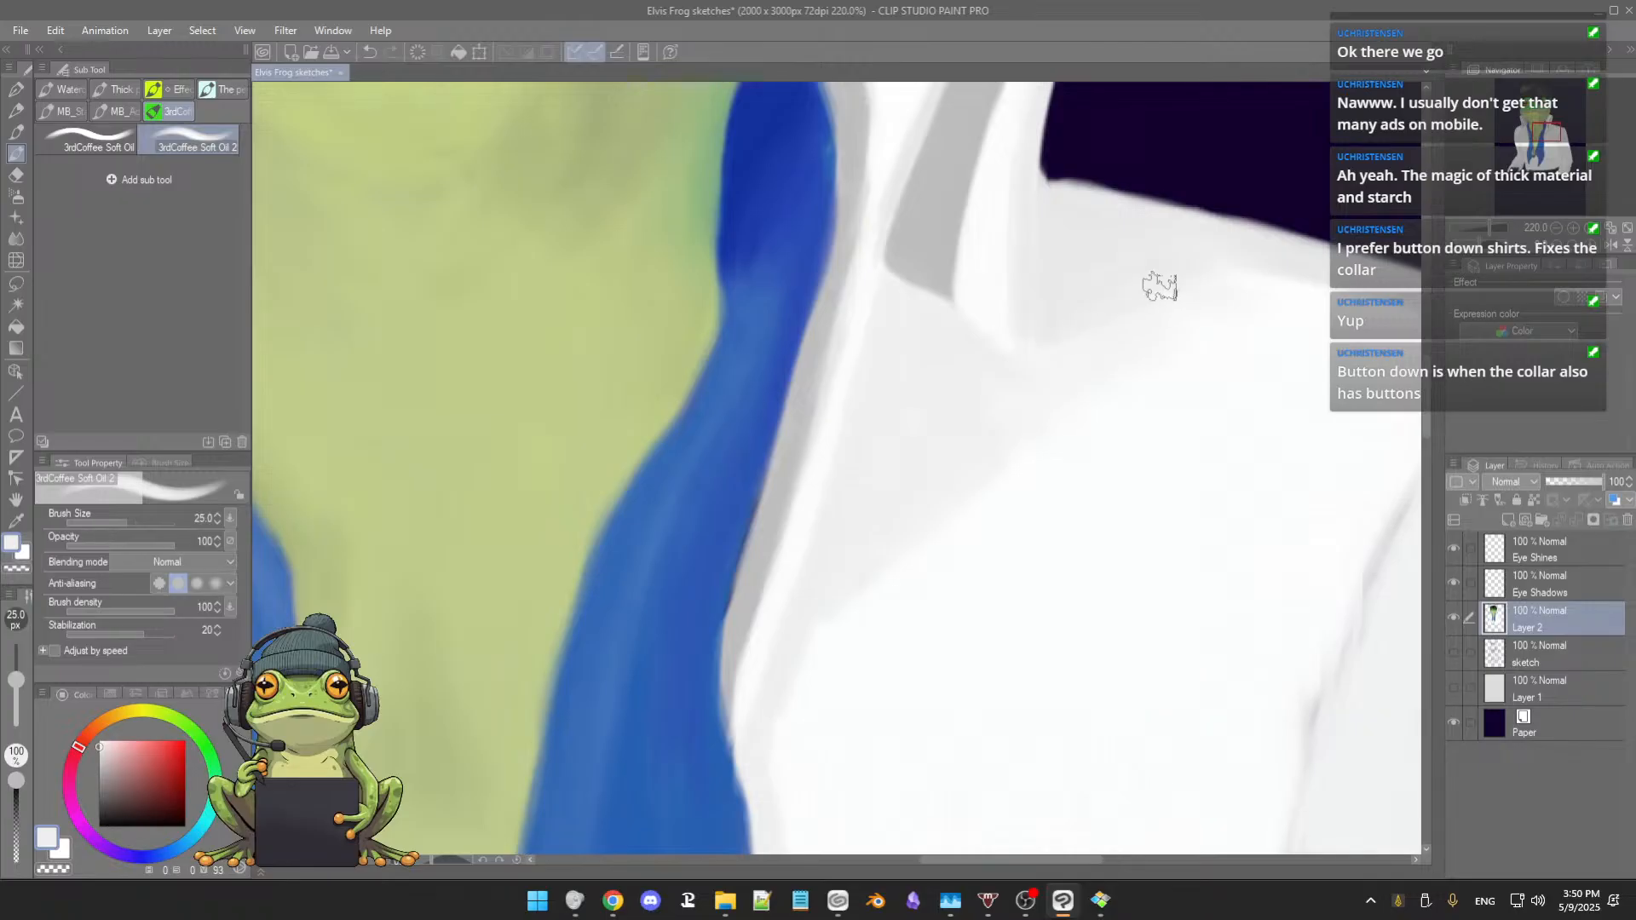
pyautogui.keyDown('alt'); pyautogui.click(1235, 278); pyautogui.keyUp('alt')
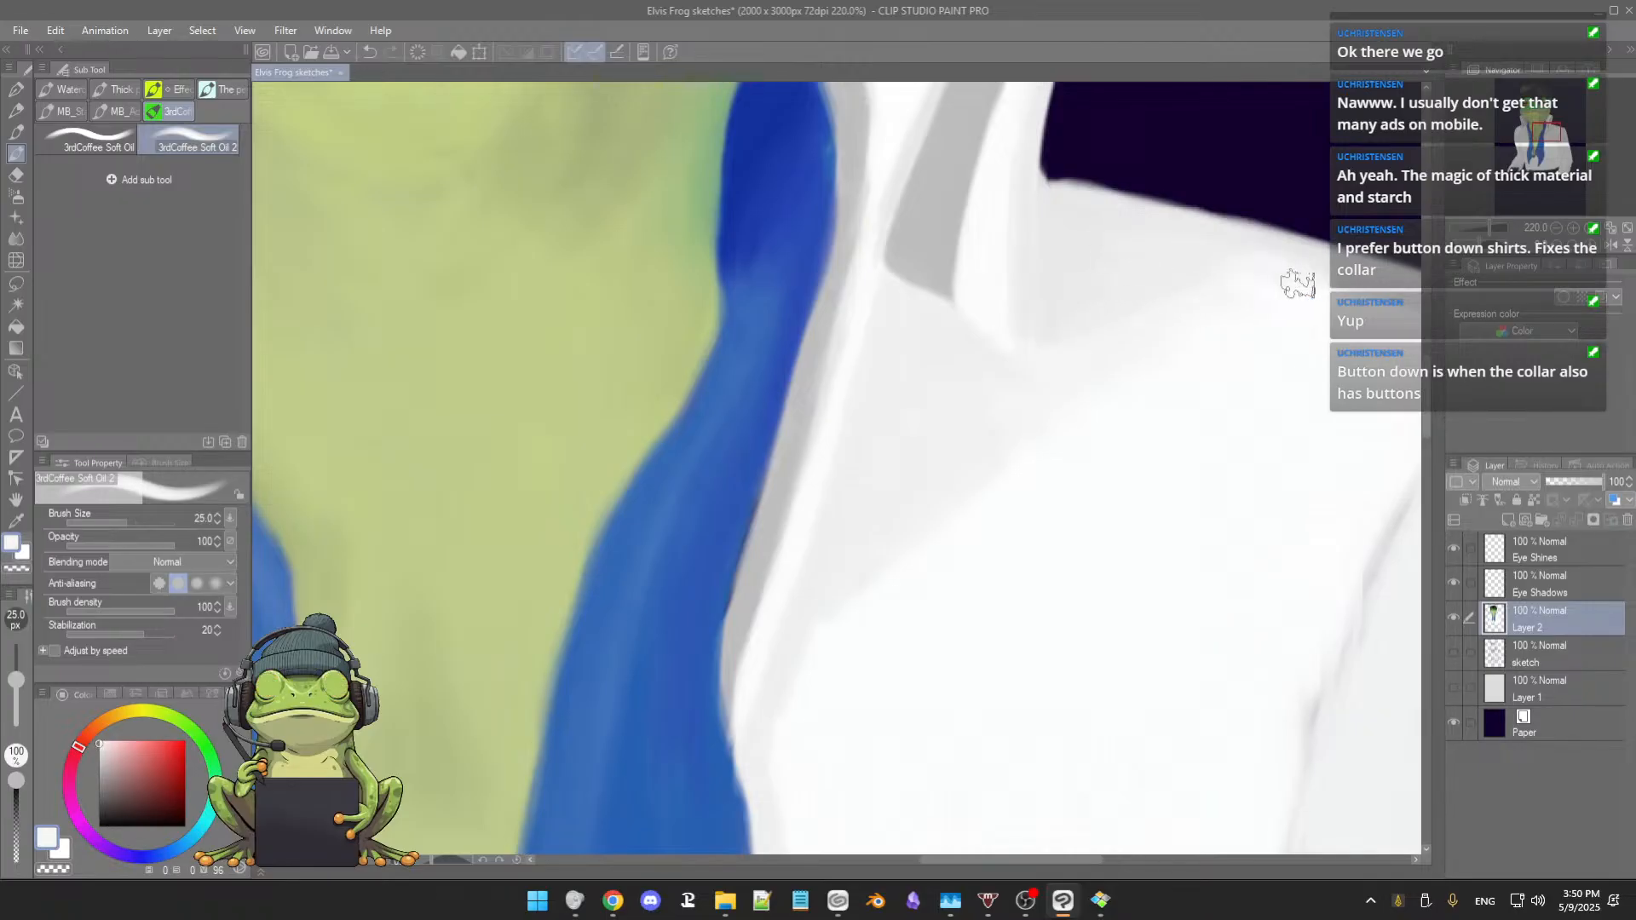
pyautogui.moveTo(1274, 345); pyautogui.dragTo(1069, 358)
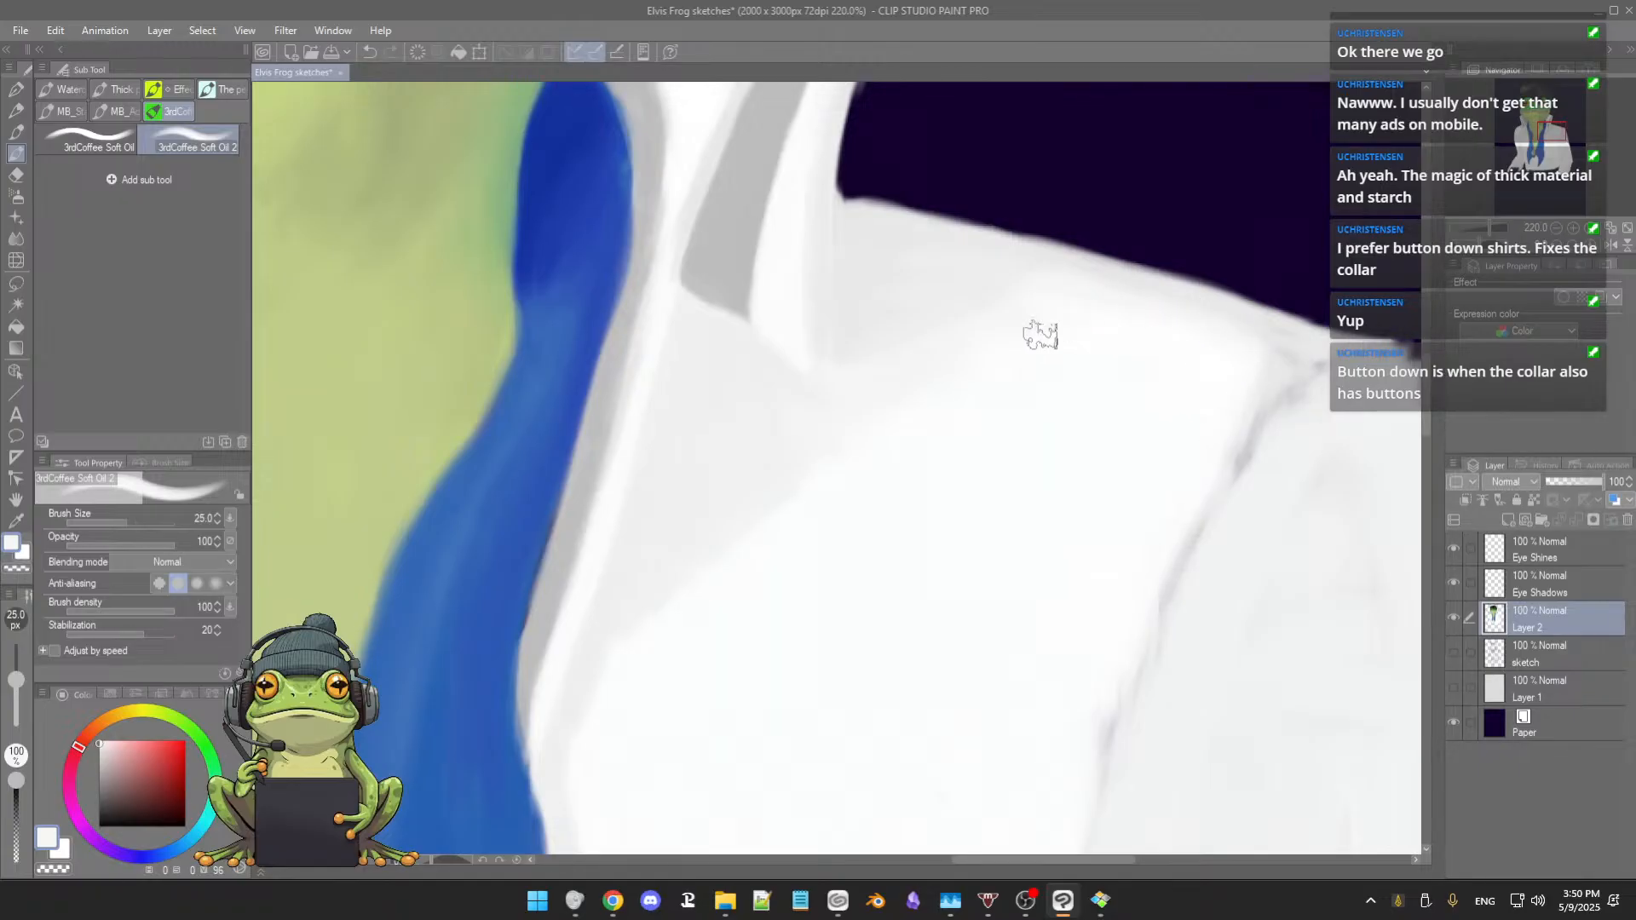
pyautogui.keyDown('alt'); pyautogui.click(945, 324); pyautogui.keyUp('alt')
pyautogui.moveTo(945, 324)
pyautogui.mouseDown()
pyautogui.moveTo(962, 322)
pyautogui.moveTo(908, 338)
pyautogui.moveTo(925, 328)
pyautogui.mouseUp()
pyautogui.keyDown('alt'); pyautogui.click(930, 331); pyautogui.keyUp('alt')
# Step: Shade the left shoulder below the collar with soft off-white tones, enlarging the brush to 41.9 and sampling the sleeve tones
pyautogui.scroll(-3, 1118, 307)
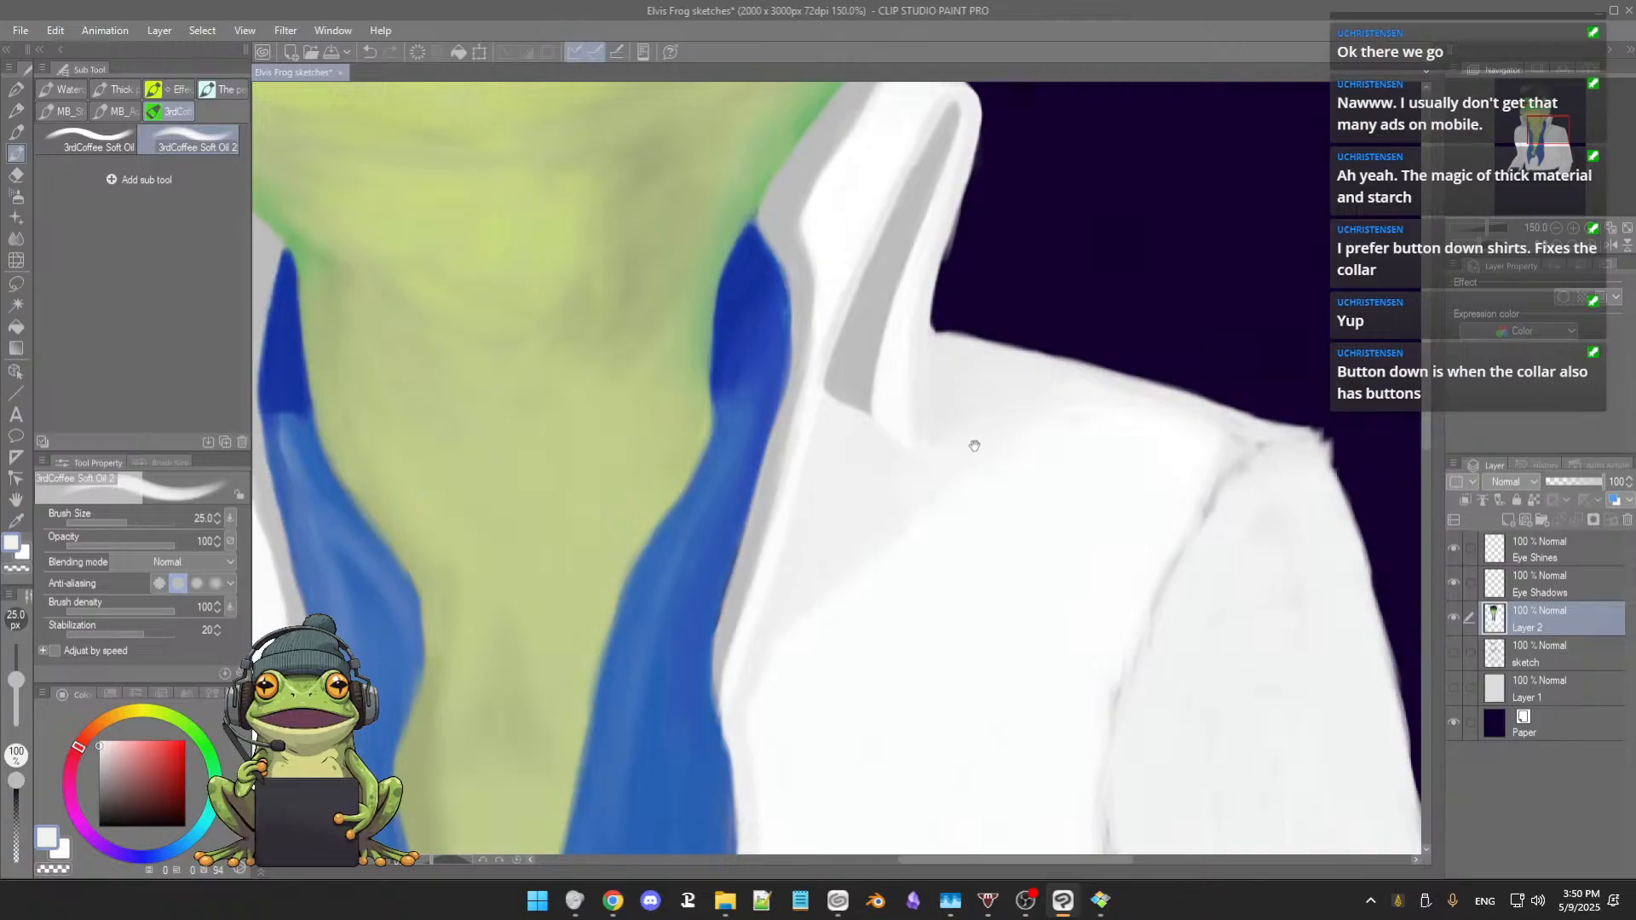
pyautogui.moveTo(929, 467); pyautogui.dragTo(1041, 570)
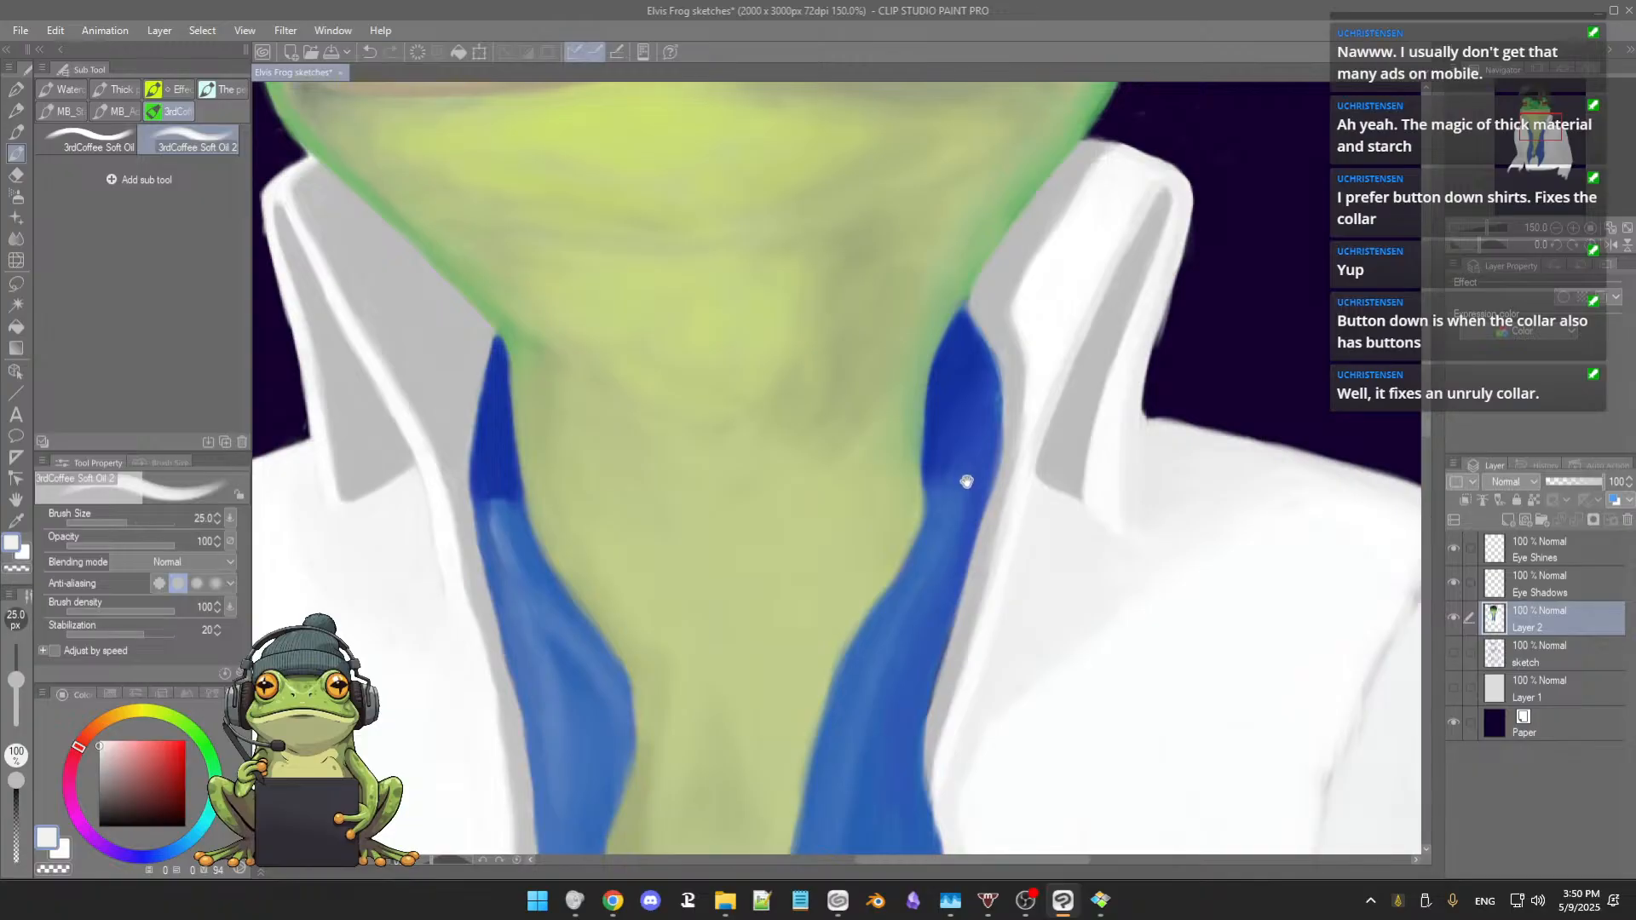
pyautogui.moveTo(951, 519); pyautogui.dragTo(963, 418)
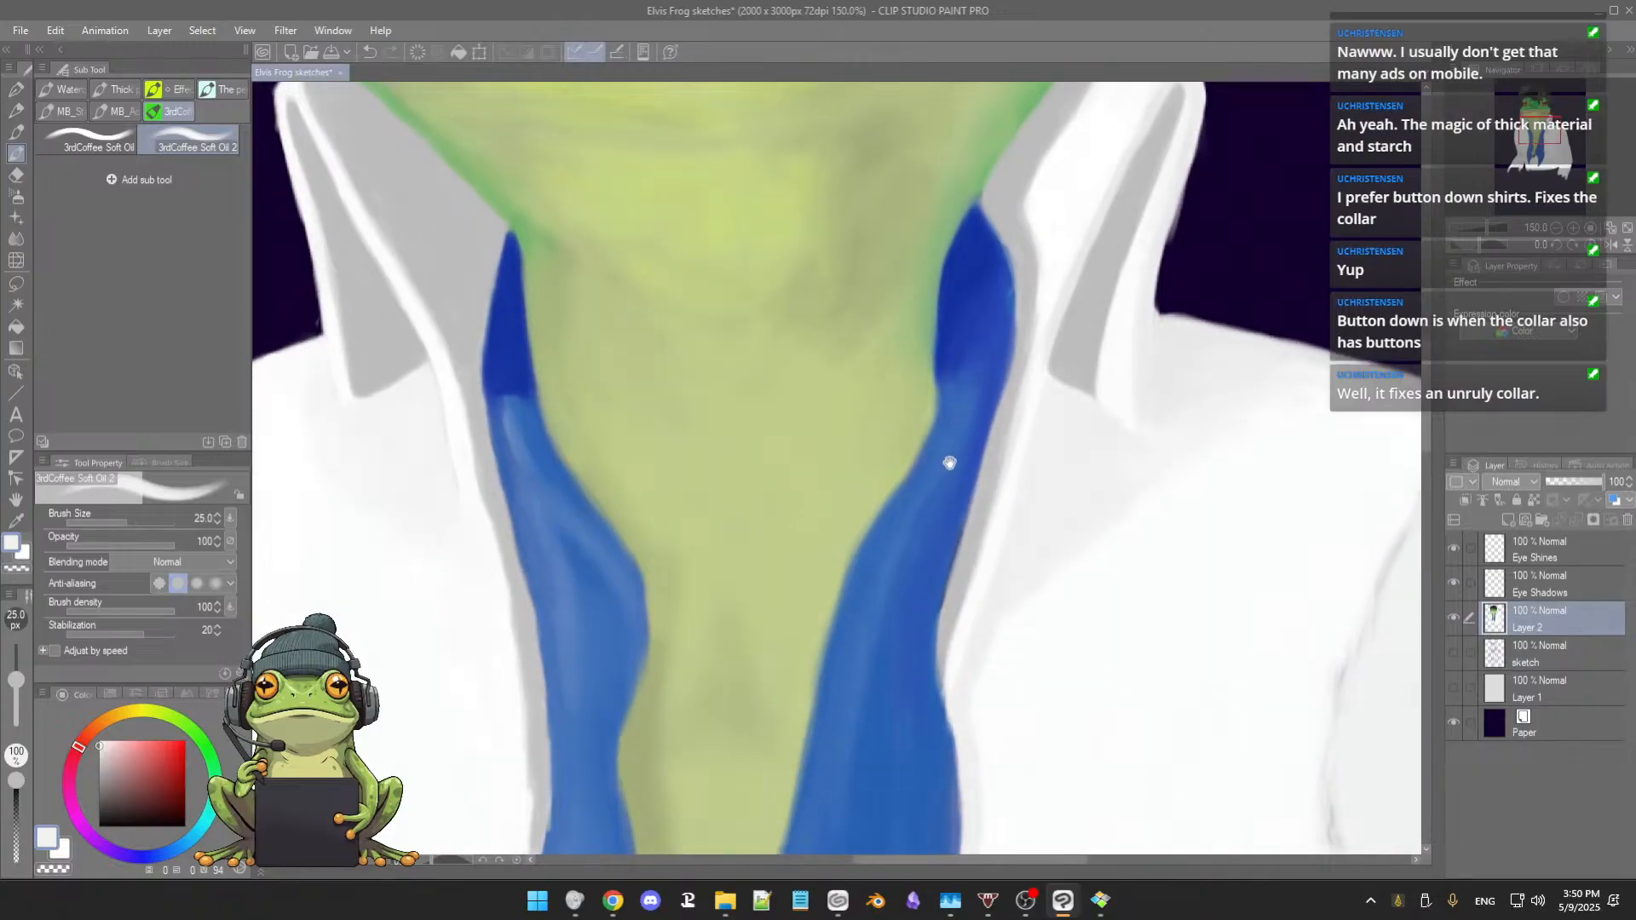
pyautogui.scroll(-4, 937, 487)
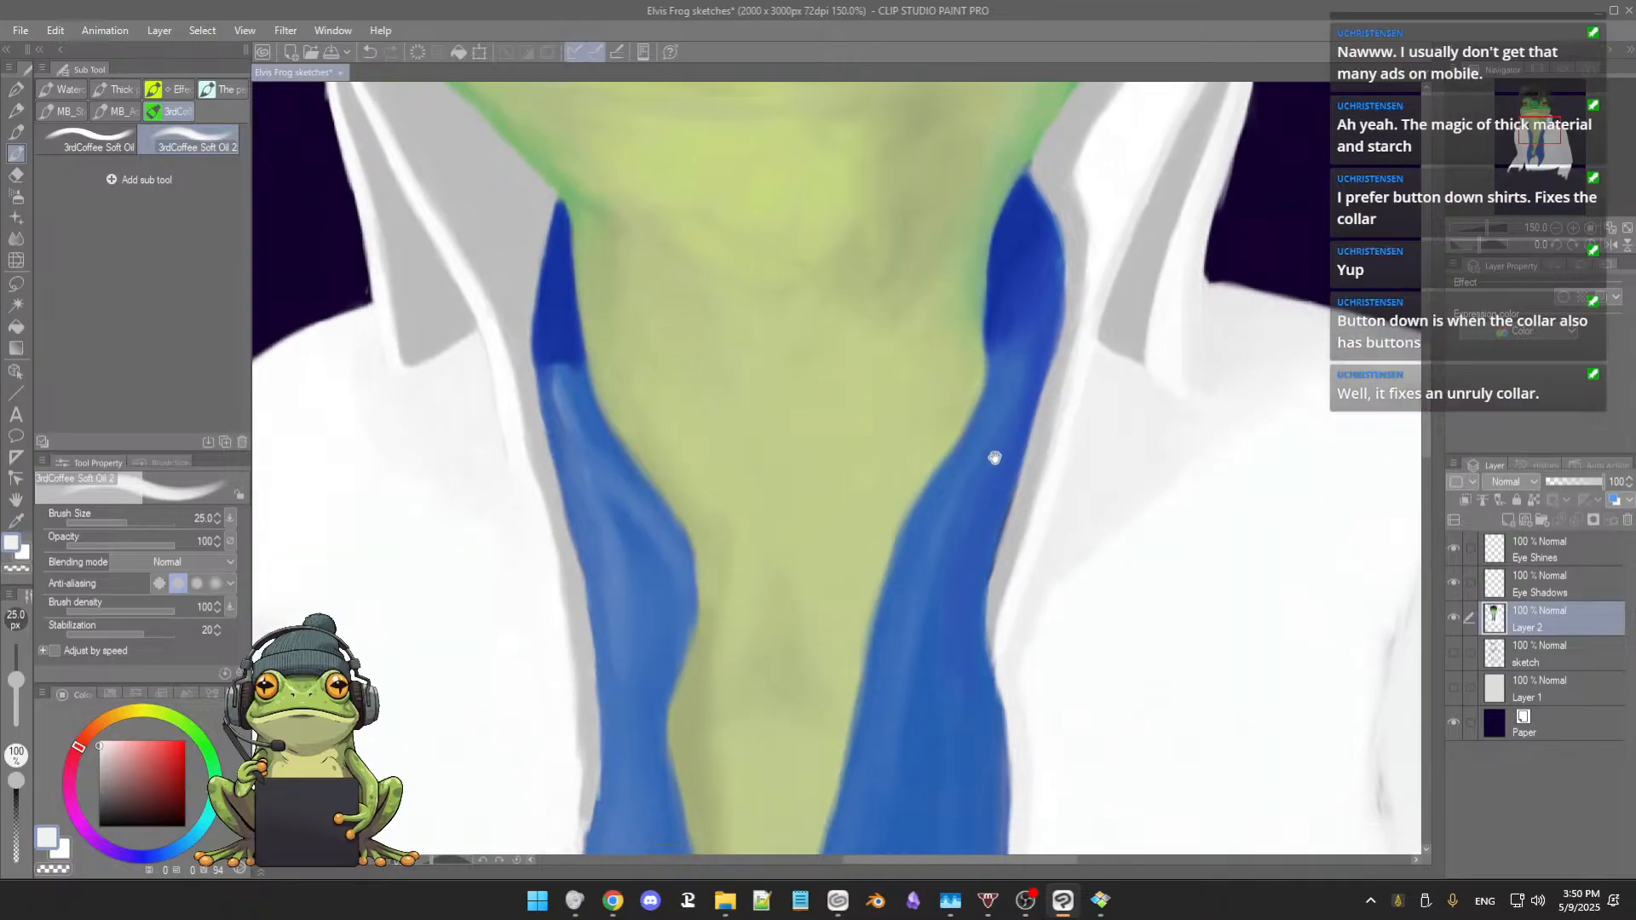
pyautogui.moveTo(887, 503); pyautogui.dragTo(896, 506)
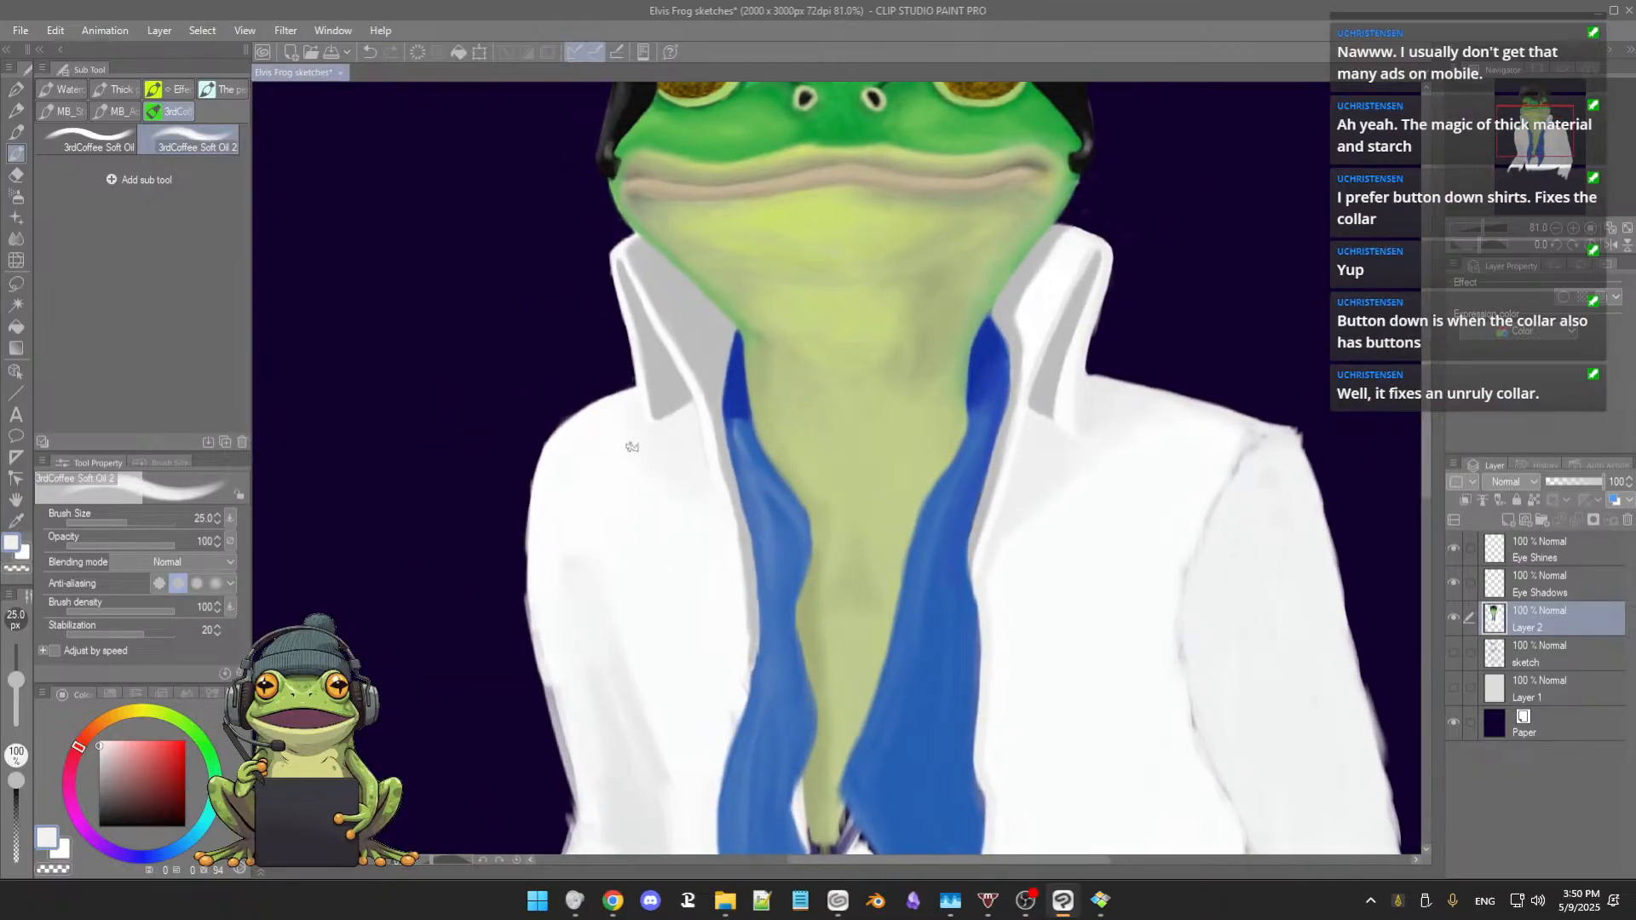
pyautogui.scroll(2, 627, 433)
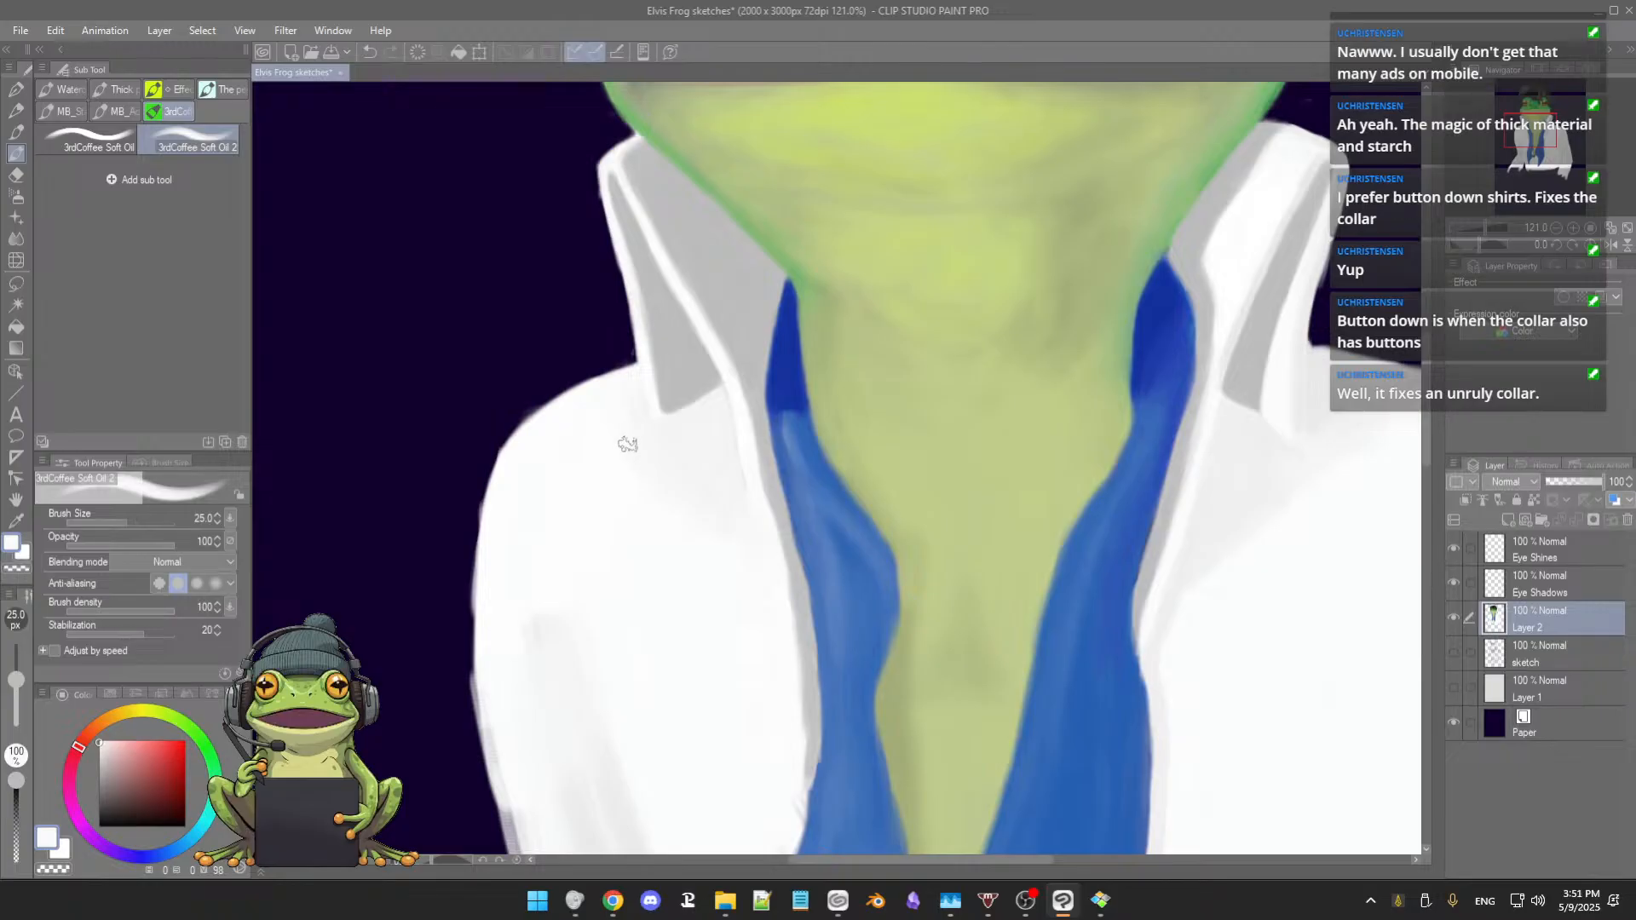
pyautogui.moveTo(640, 460); pyautogui.dragTo(655, 461)
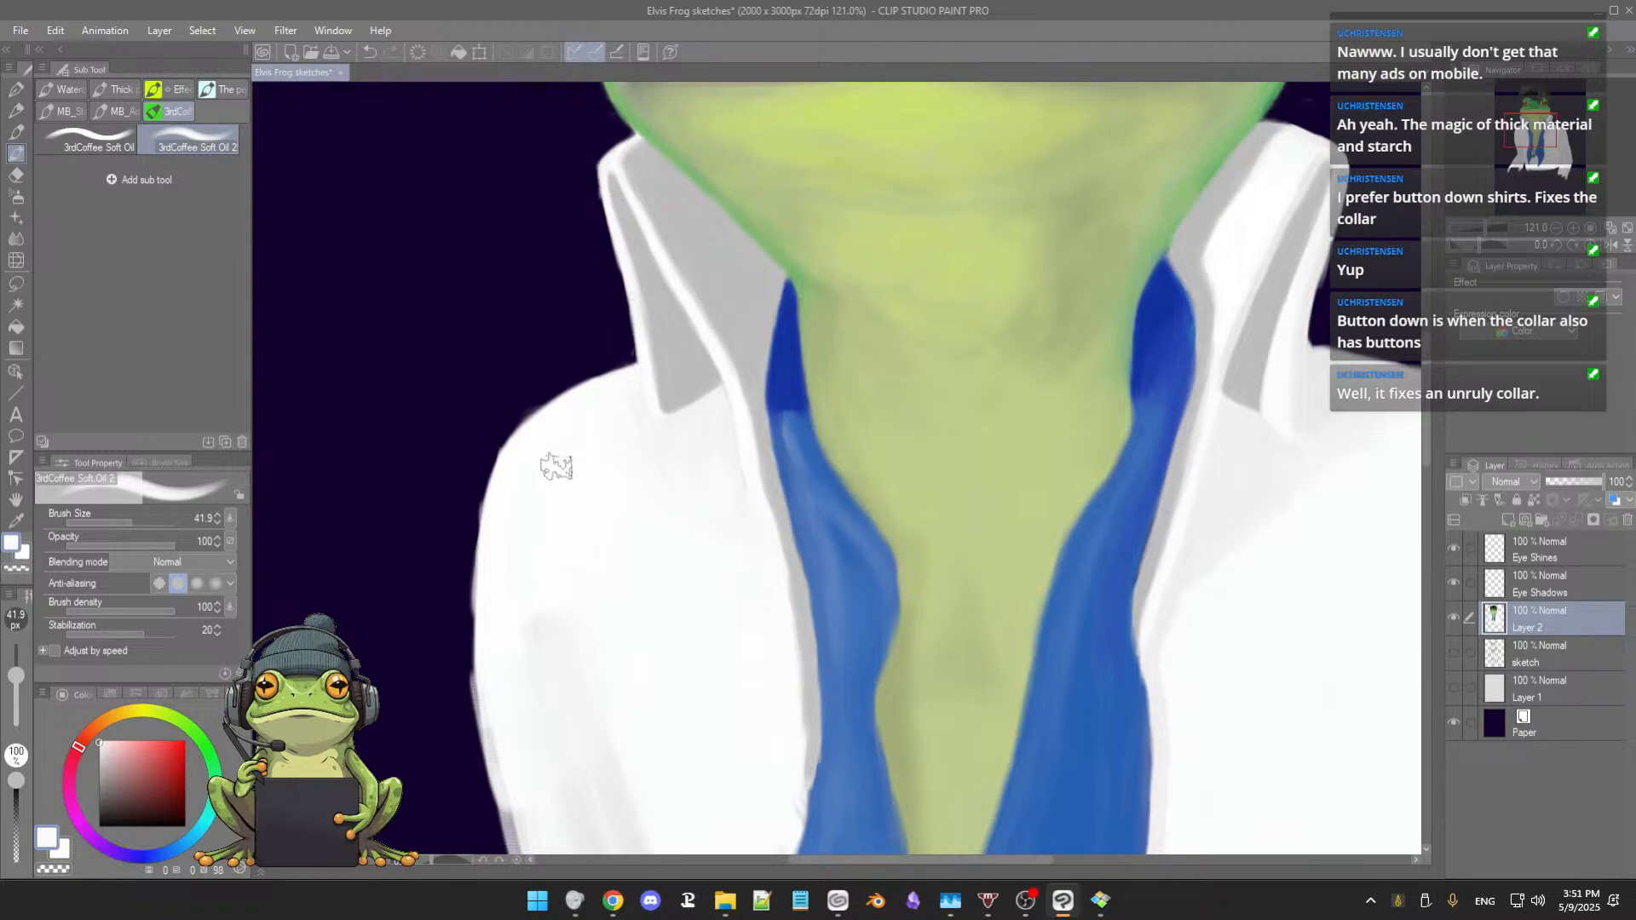
pyautogui.keyDown('alt'); pyautogui.click(571, 659); pyautogui.keyUp('alt')
pyautogui.keyDown('alt'); pyautogui.click(550, 624); pyautogui.keyUp('alt')
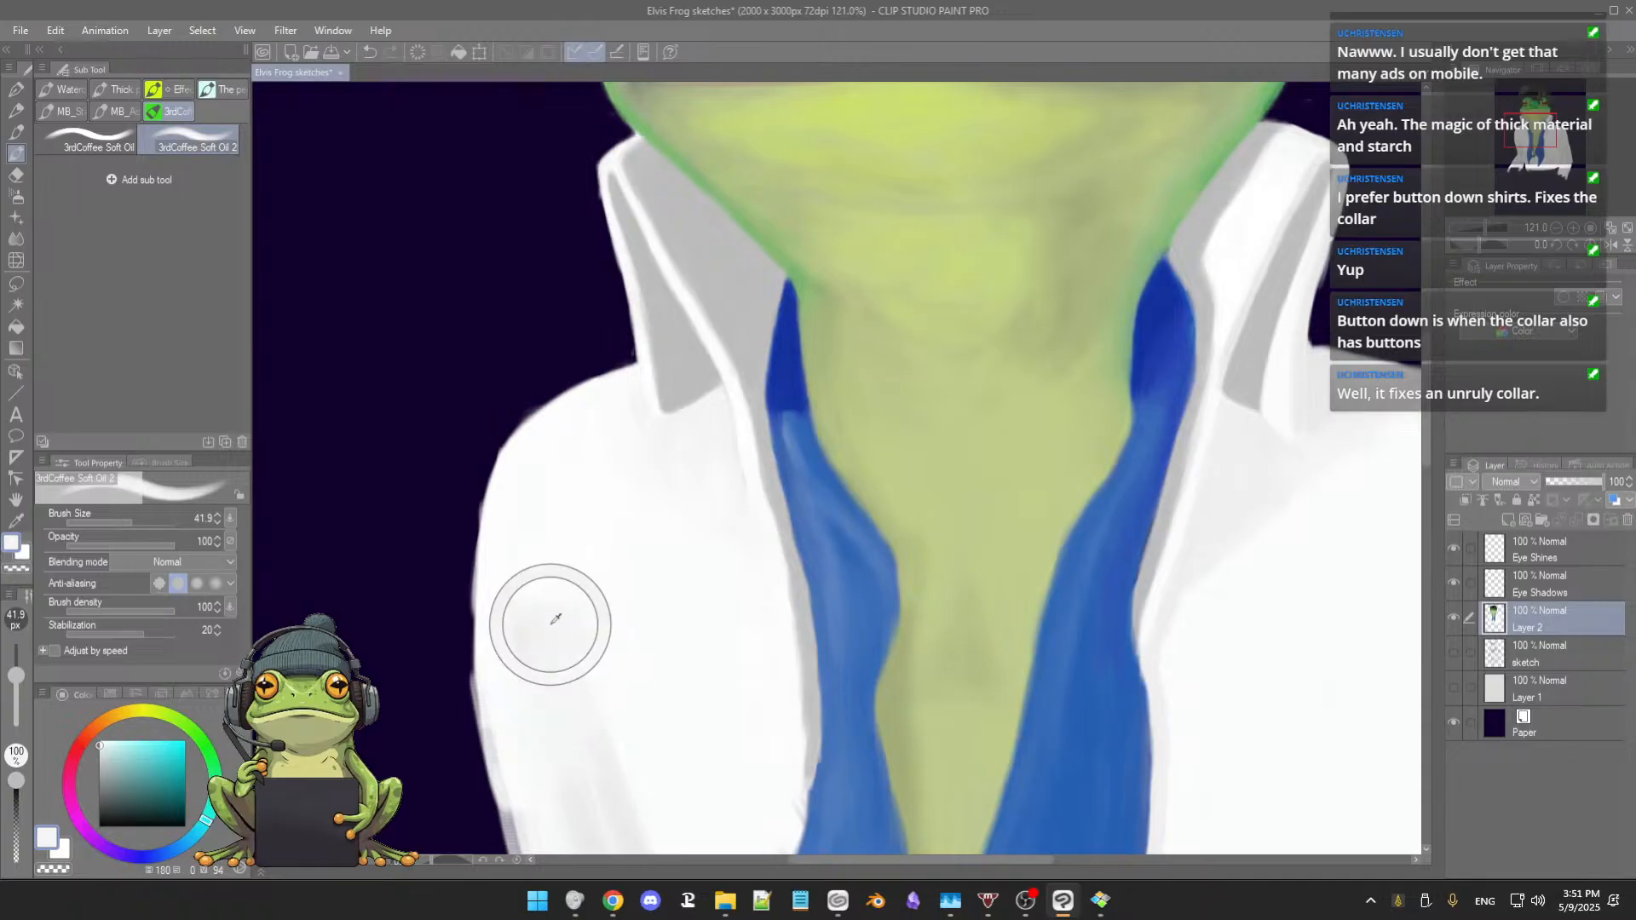
# Step: Paint a thin gray seam line on the left shoulder with the collar's sampled gray at brush size 8.8
pyautogui.moveTo(570, 452); pyautogui.dragTo(554, 368)
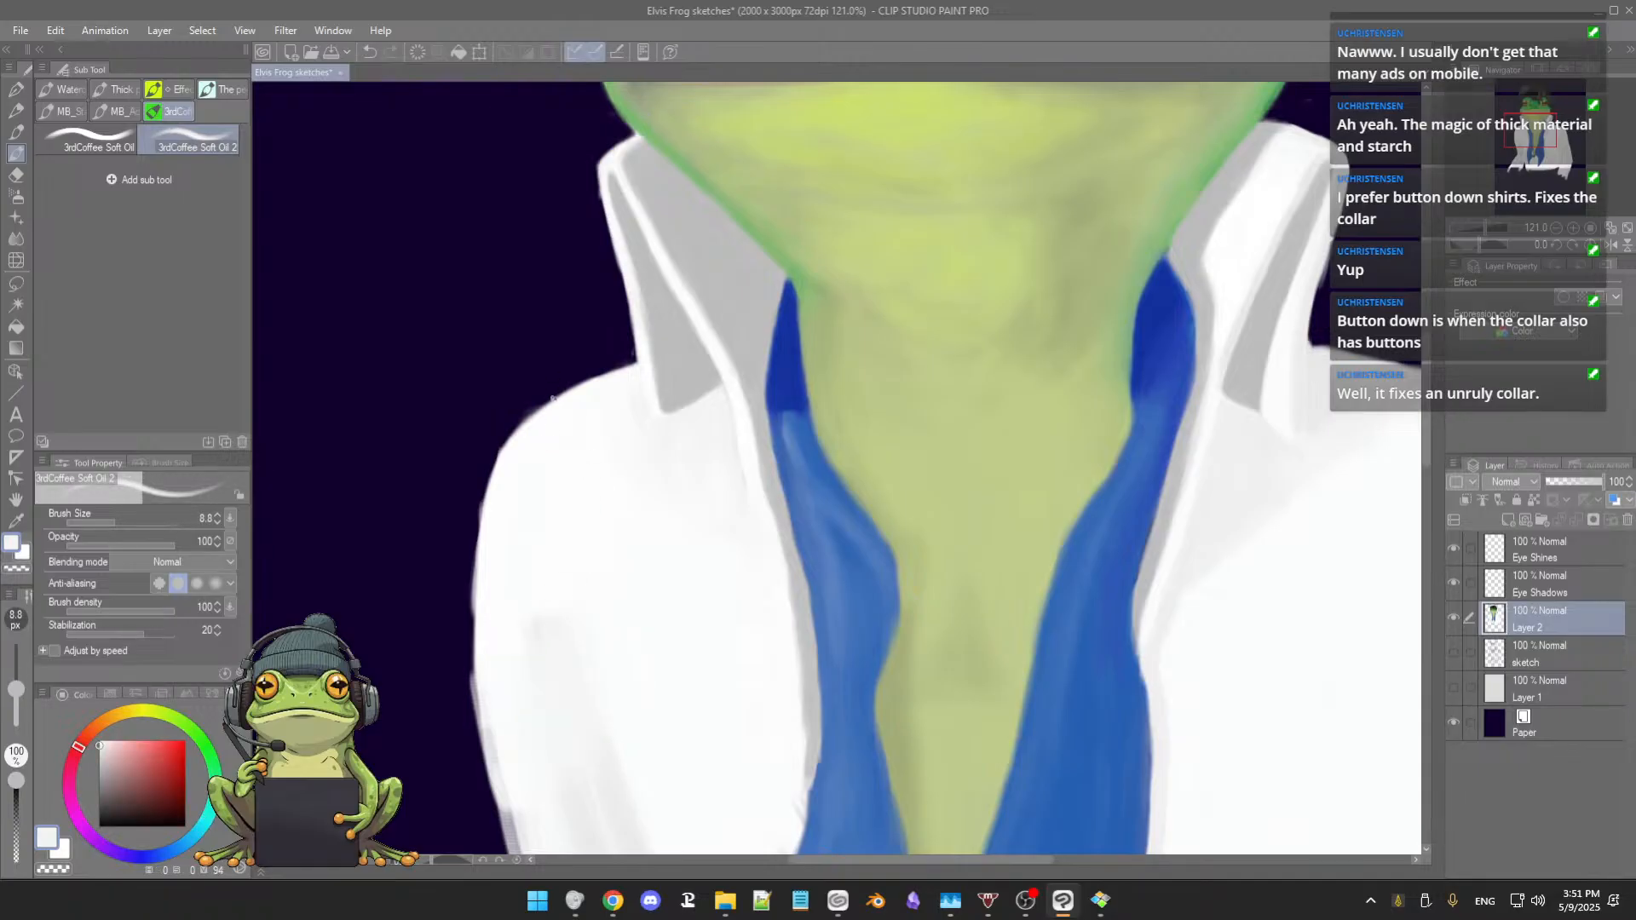
pyautogui.scroll(-5, 561, 443)
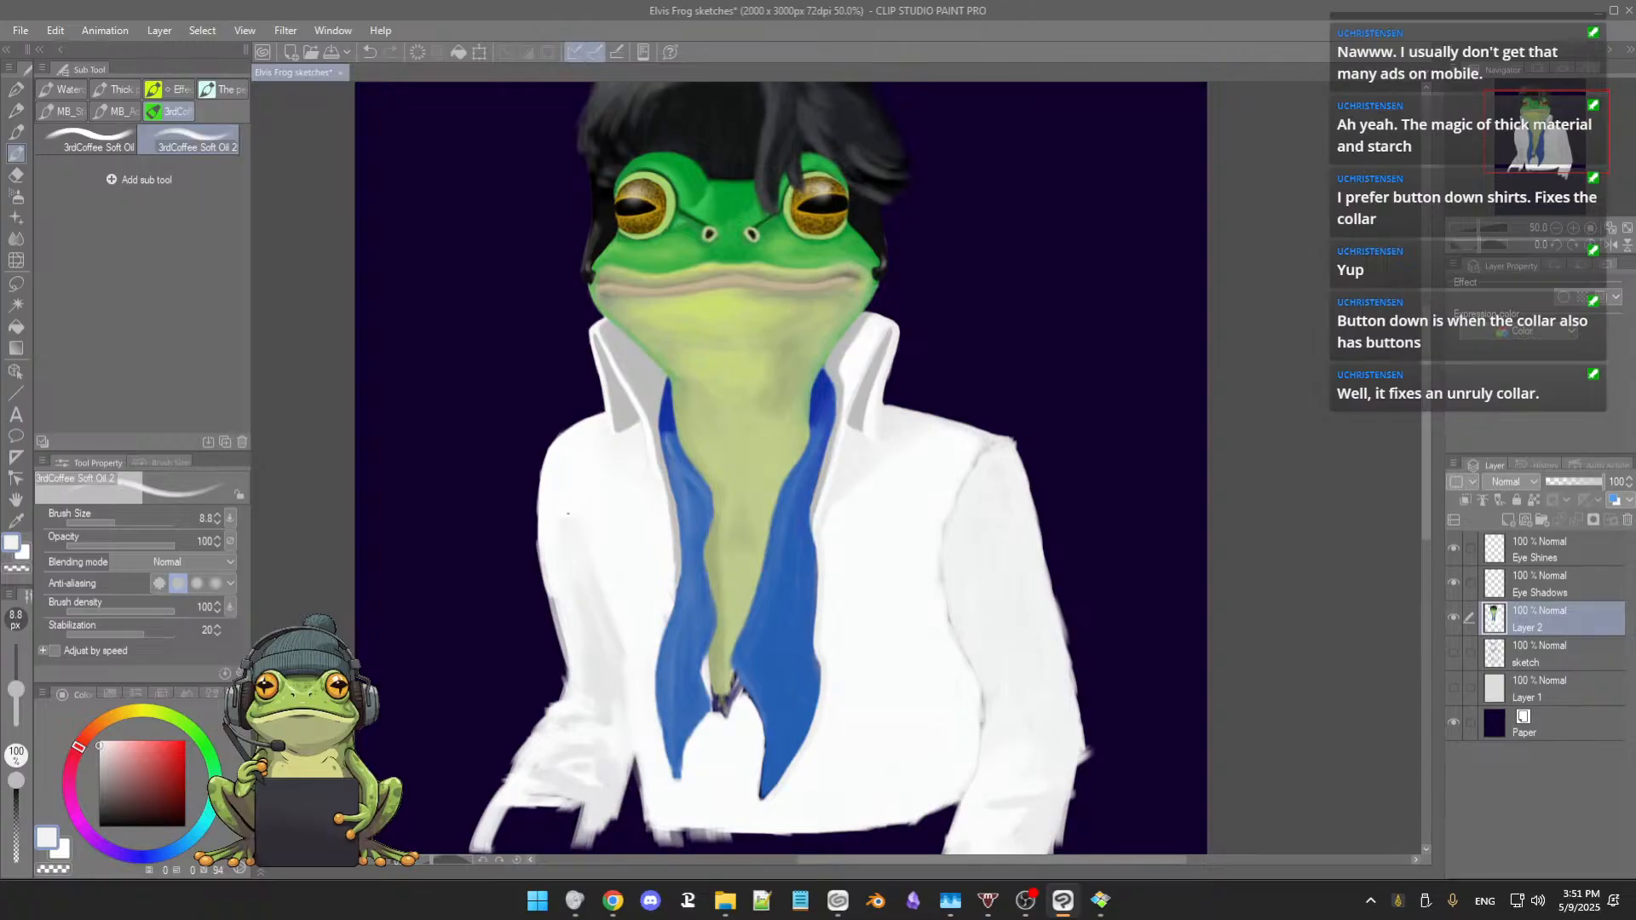
pyautogui.keyDown('alt'); pyautogui.click(620, 401); pyautogui.keyUp('alt')
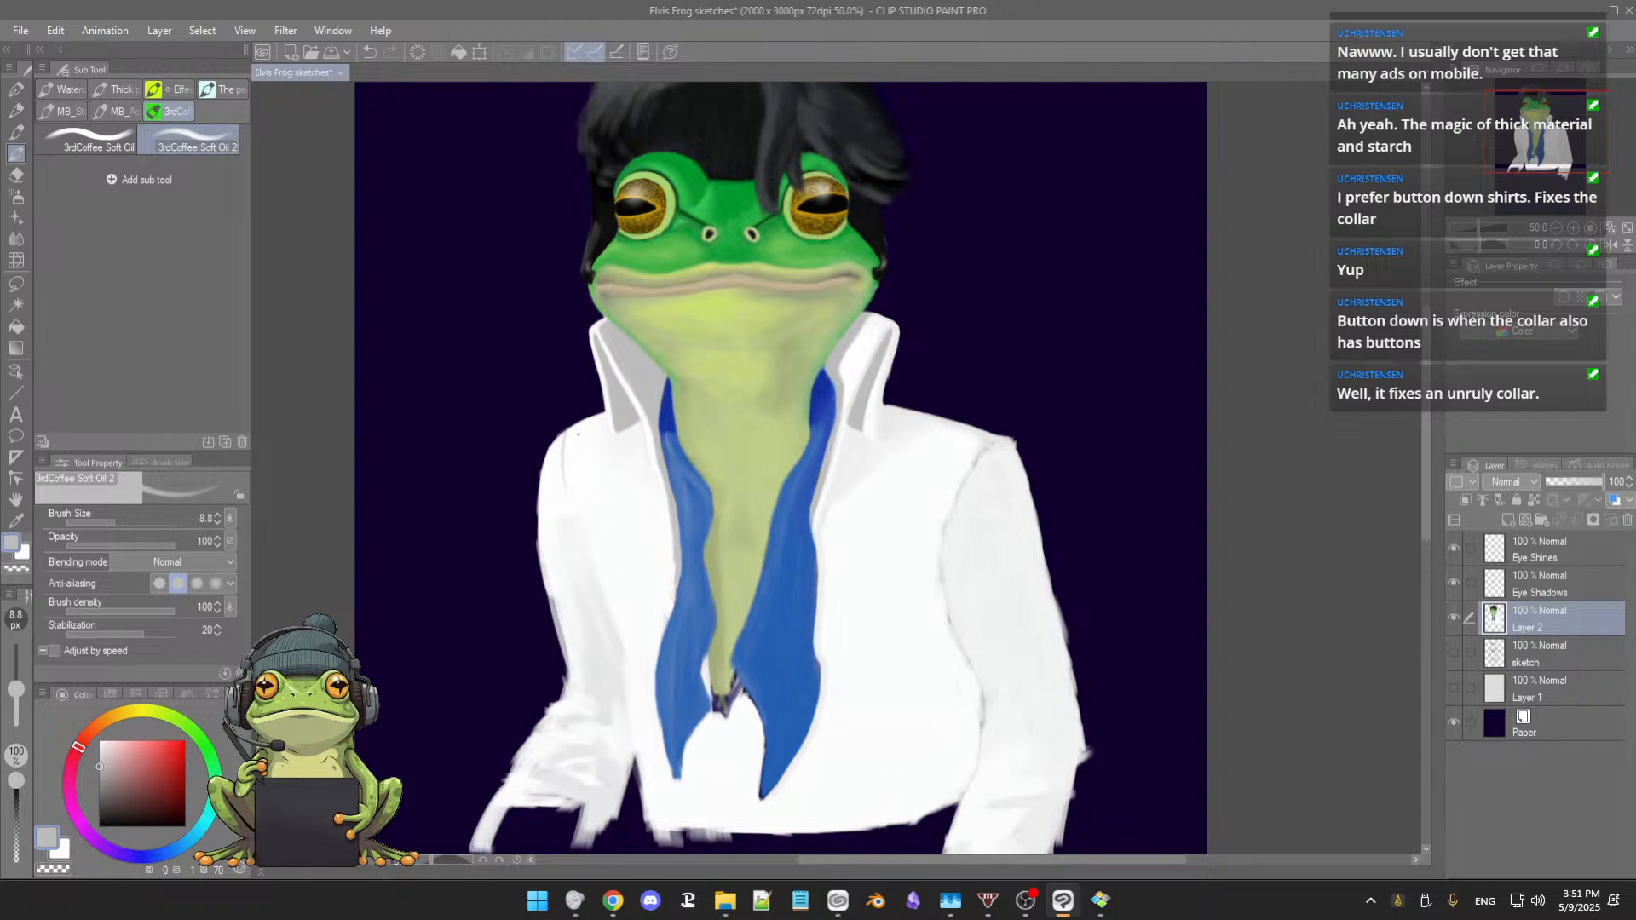
pyautogui.scroll(11, 605, 466)
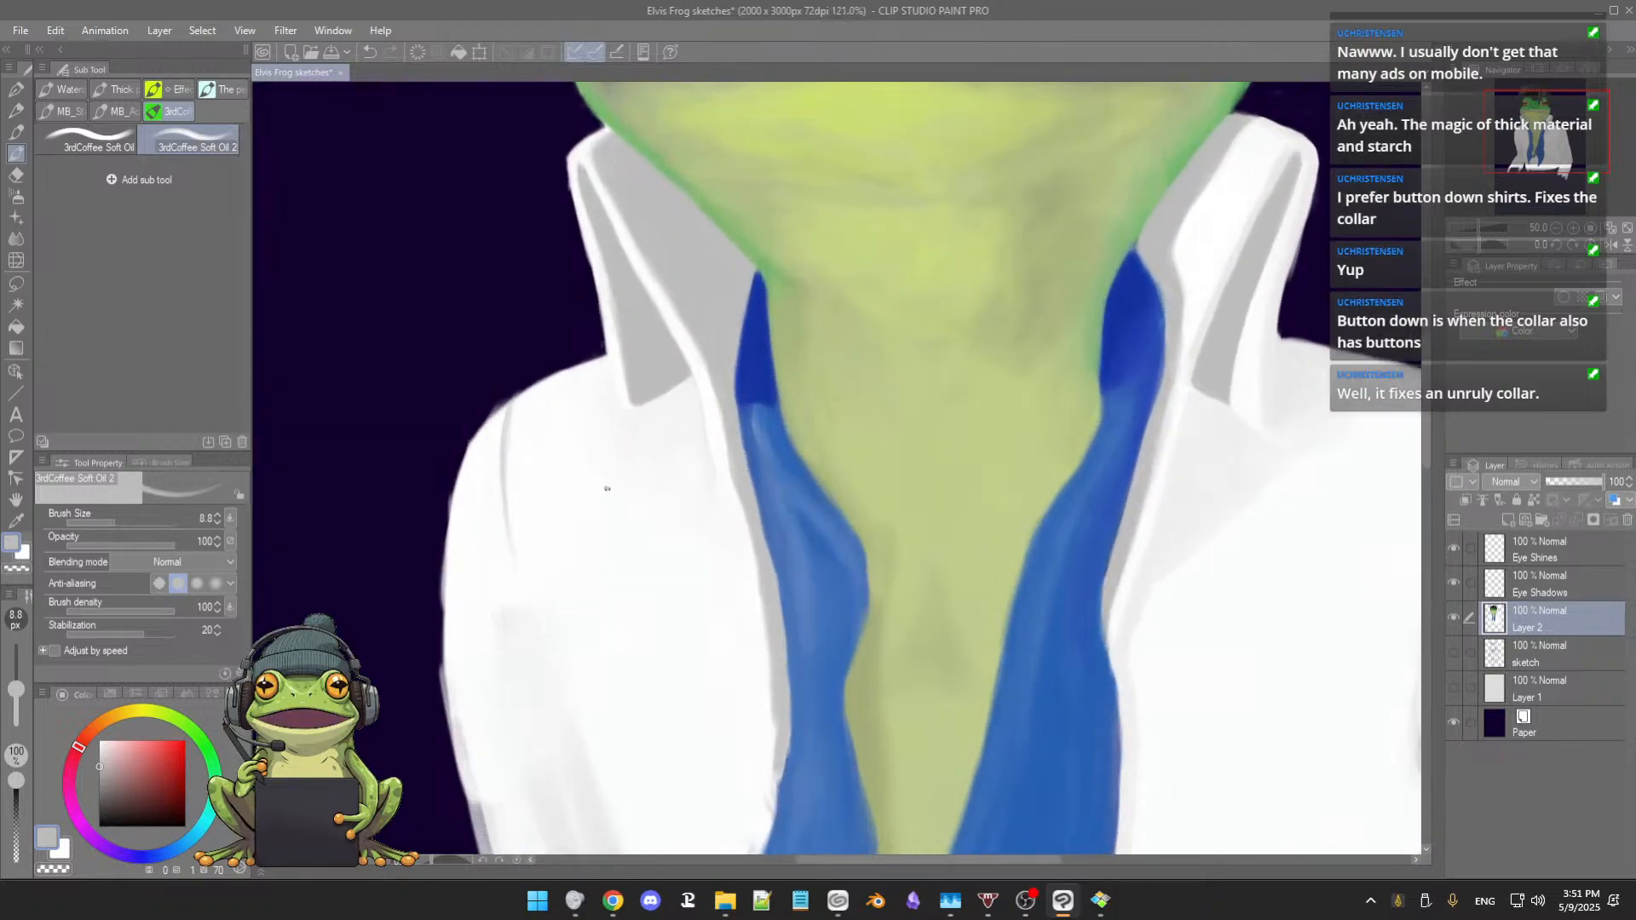
pyautogui.moveTo(610, 483); pyautogui.dragTo(692, 487)
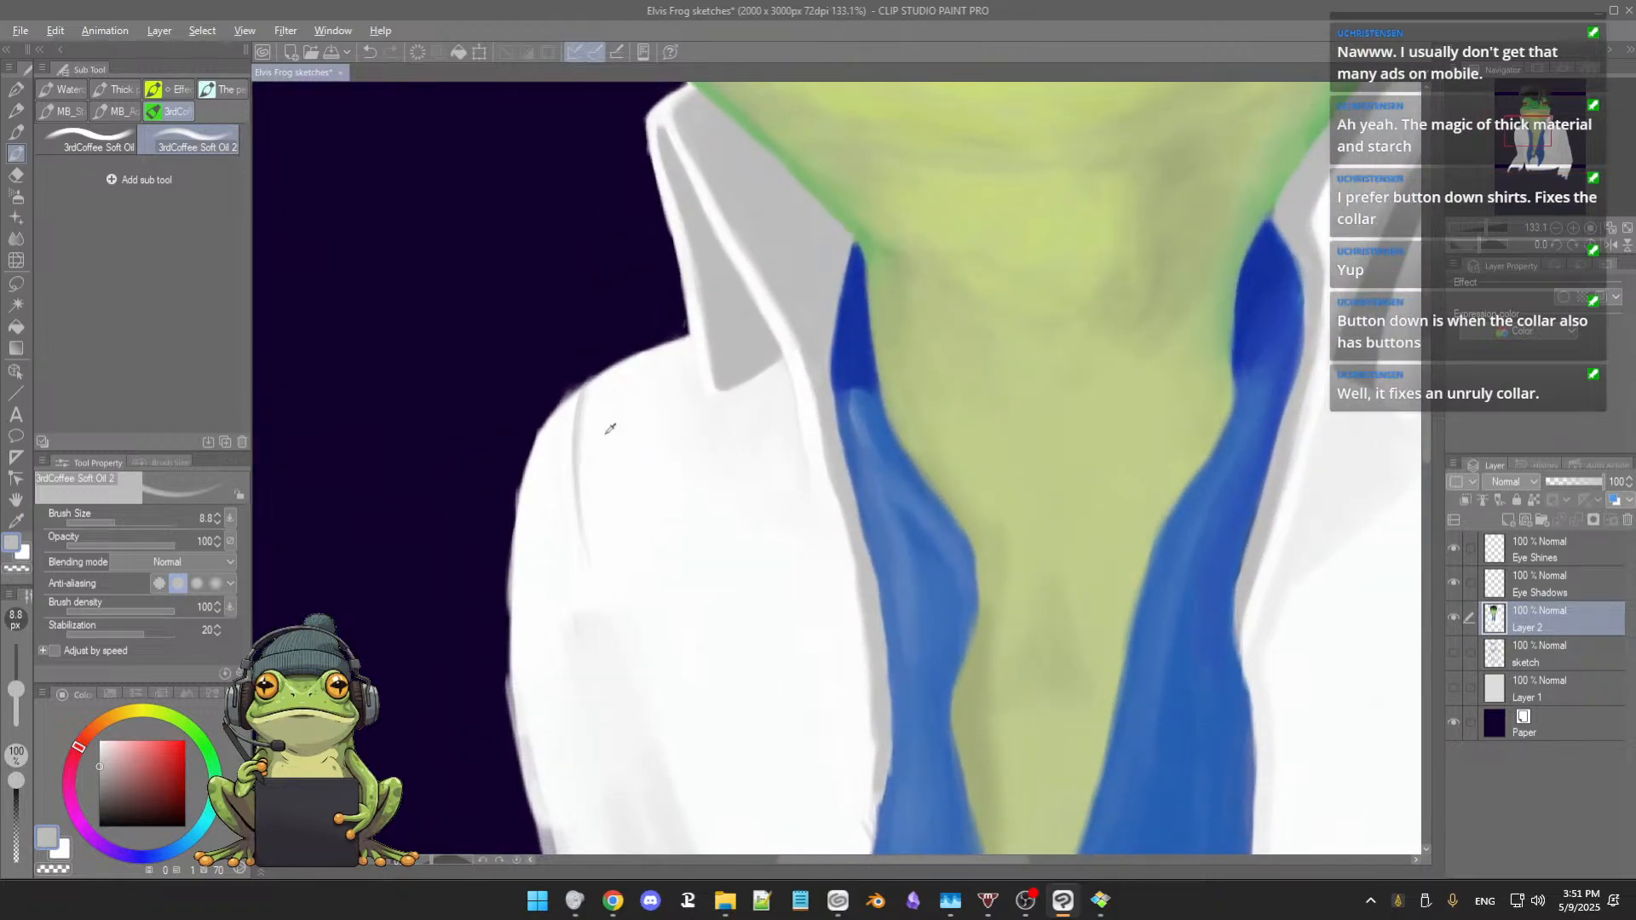
# Step: Soften the left shoulder seam and its top edge with sampled white and collar gray, enlarging the brush to 25.2
pyautogui.keyDown('alt'); pyautogui.click(611, 379); pyautogui.keyUp('alt')
pyautogui.moveTo(608, 392); pyautogui.dragTo(615, 395)
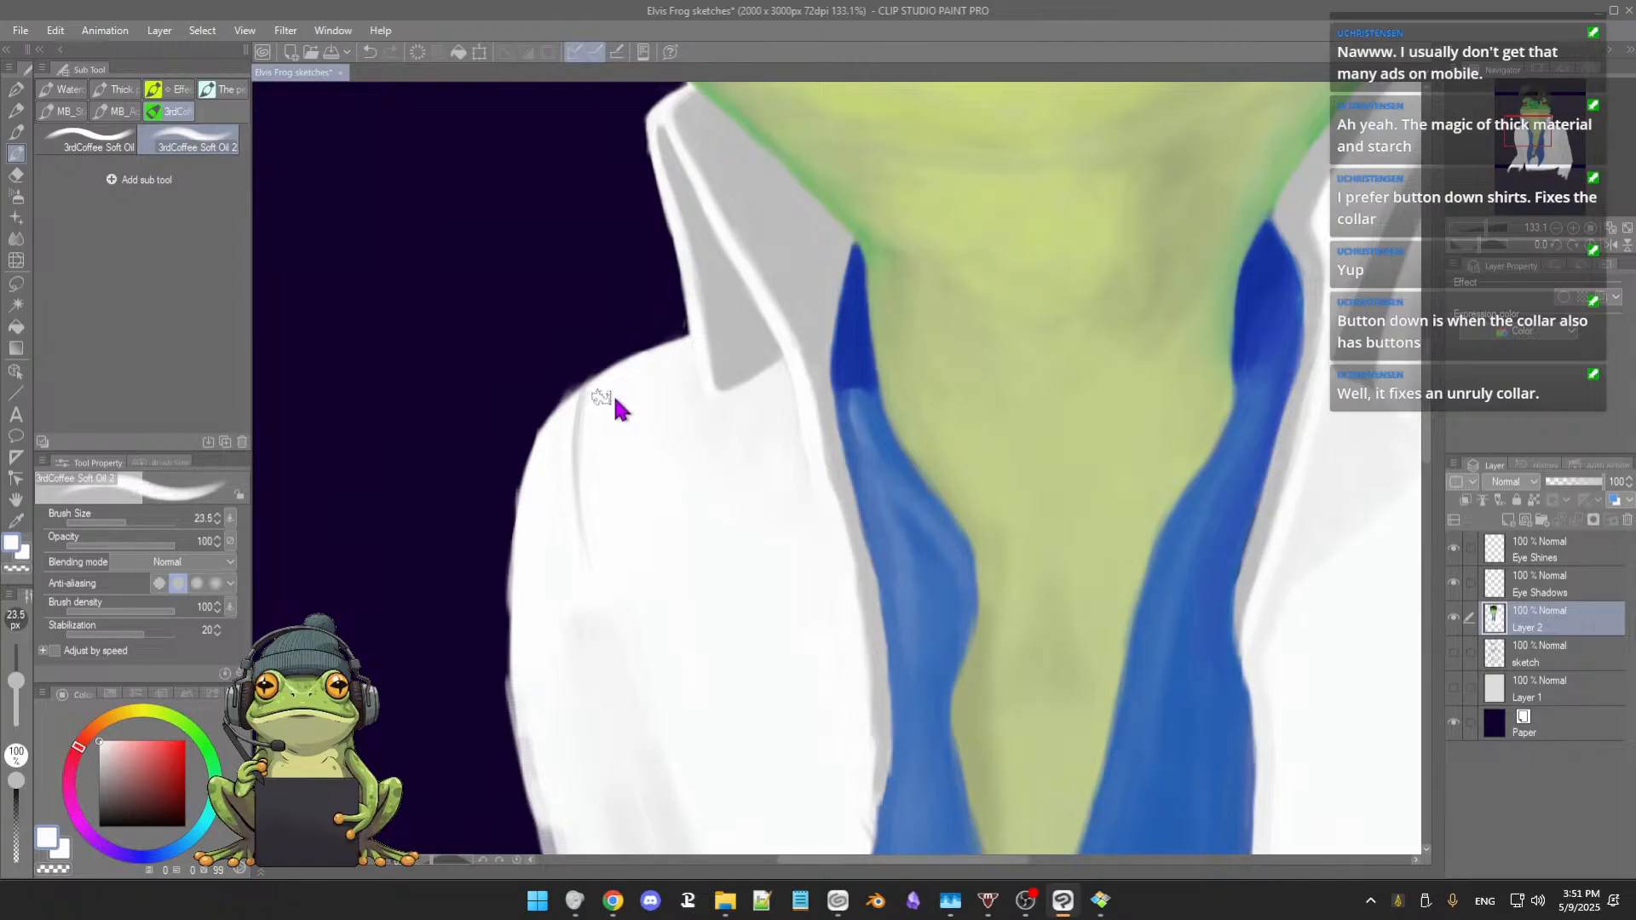
pyautogui.scroll(-7, 642, 394)
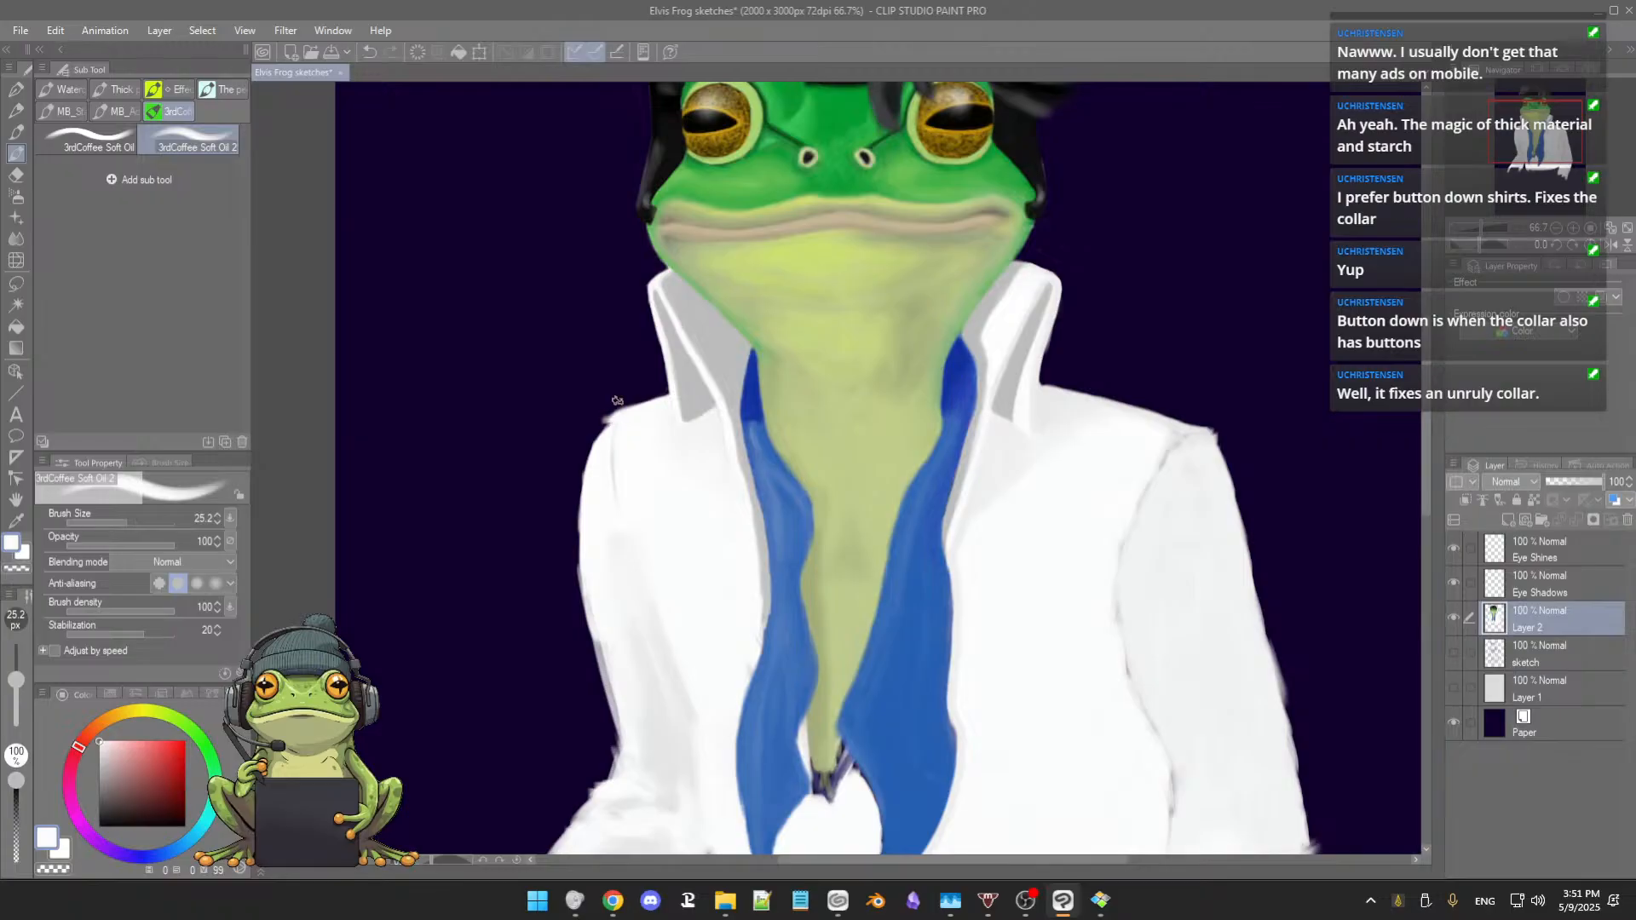
pyautogui.keyDown('alt'); pyautogui.click(612, 441); pyautogui.keyUp('alt')
pyautogui.keyDown('alt'); pyautogui.click(692, 388); pyautogui.keyUp('alt')
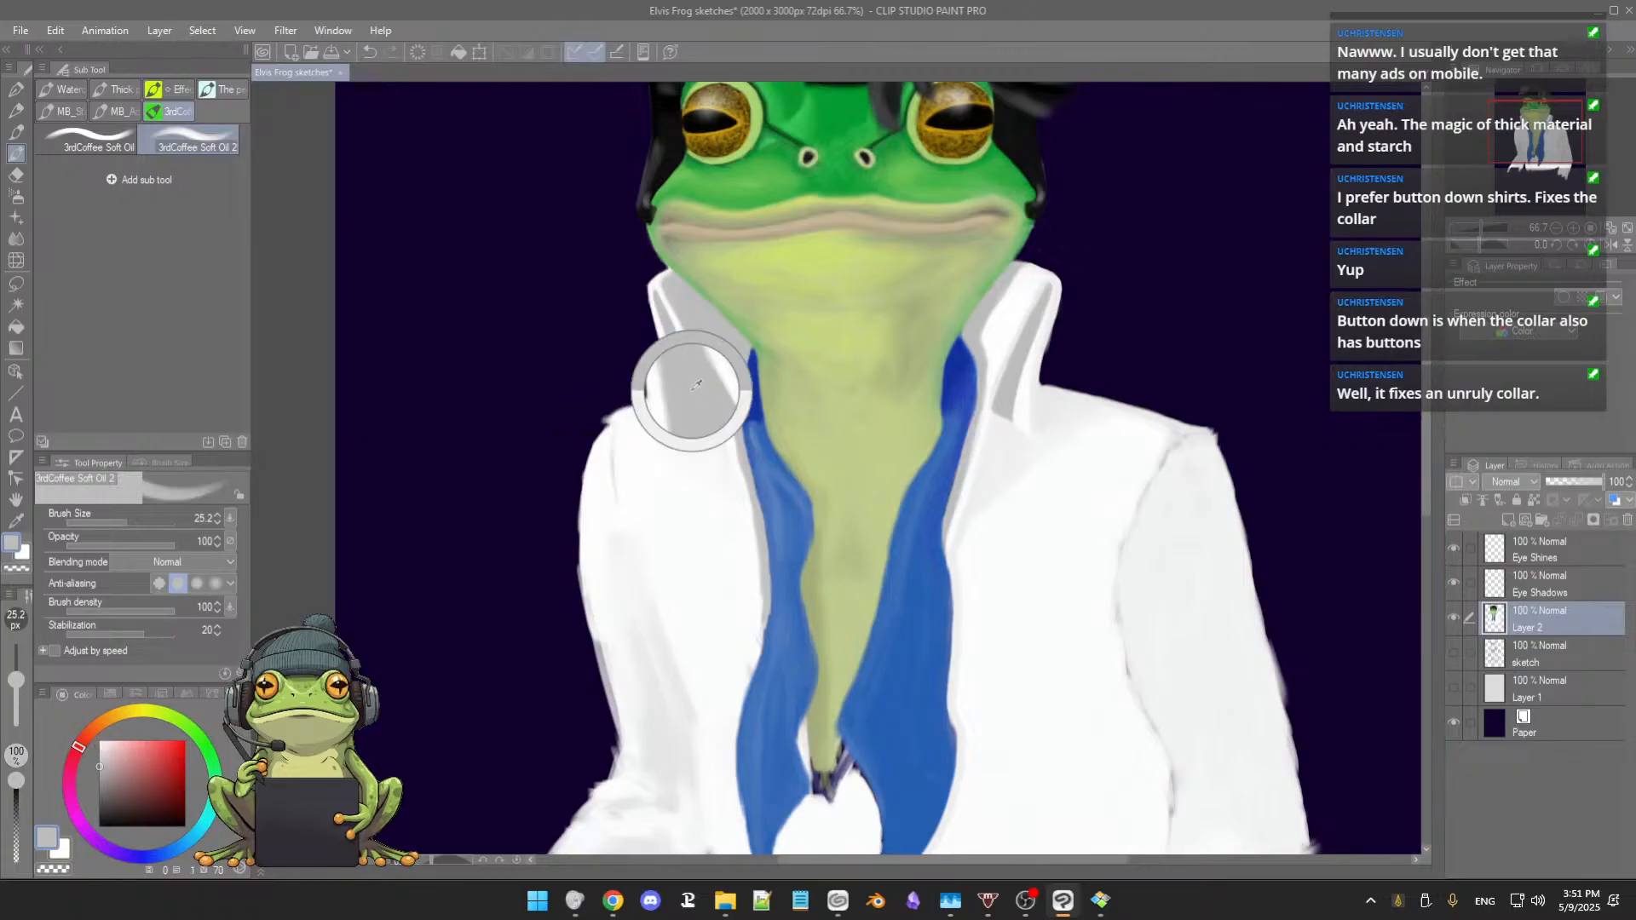
pyautogui.keyDown('alt'); pyautogui.click(601, 445); pyautogui.keyUp('alt')
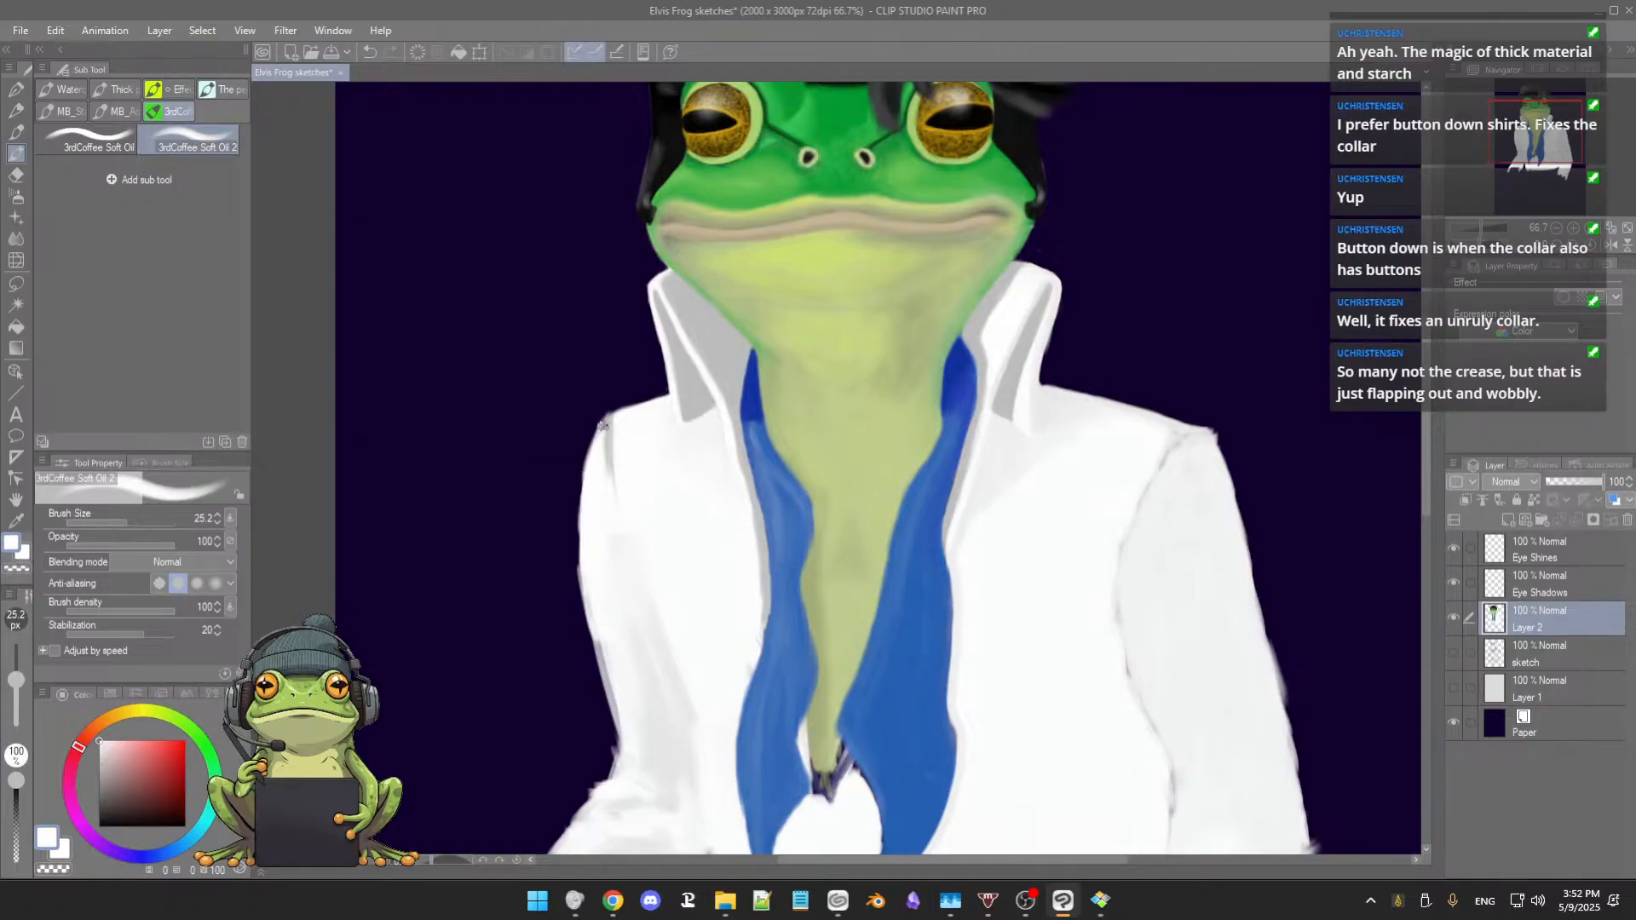
pyautogui.moveTo(601, 424); pyautogui.dragTo(590, 455)
# Step: Enlarge the brush to 37.3, build out the left shoulder's outline in white and shade the seam with sampled off-white
pyautogui.scroll(-2, 780, 496)
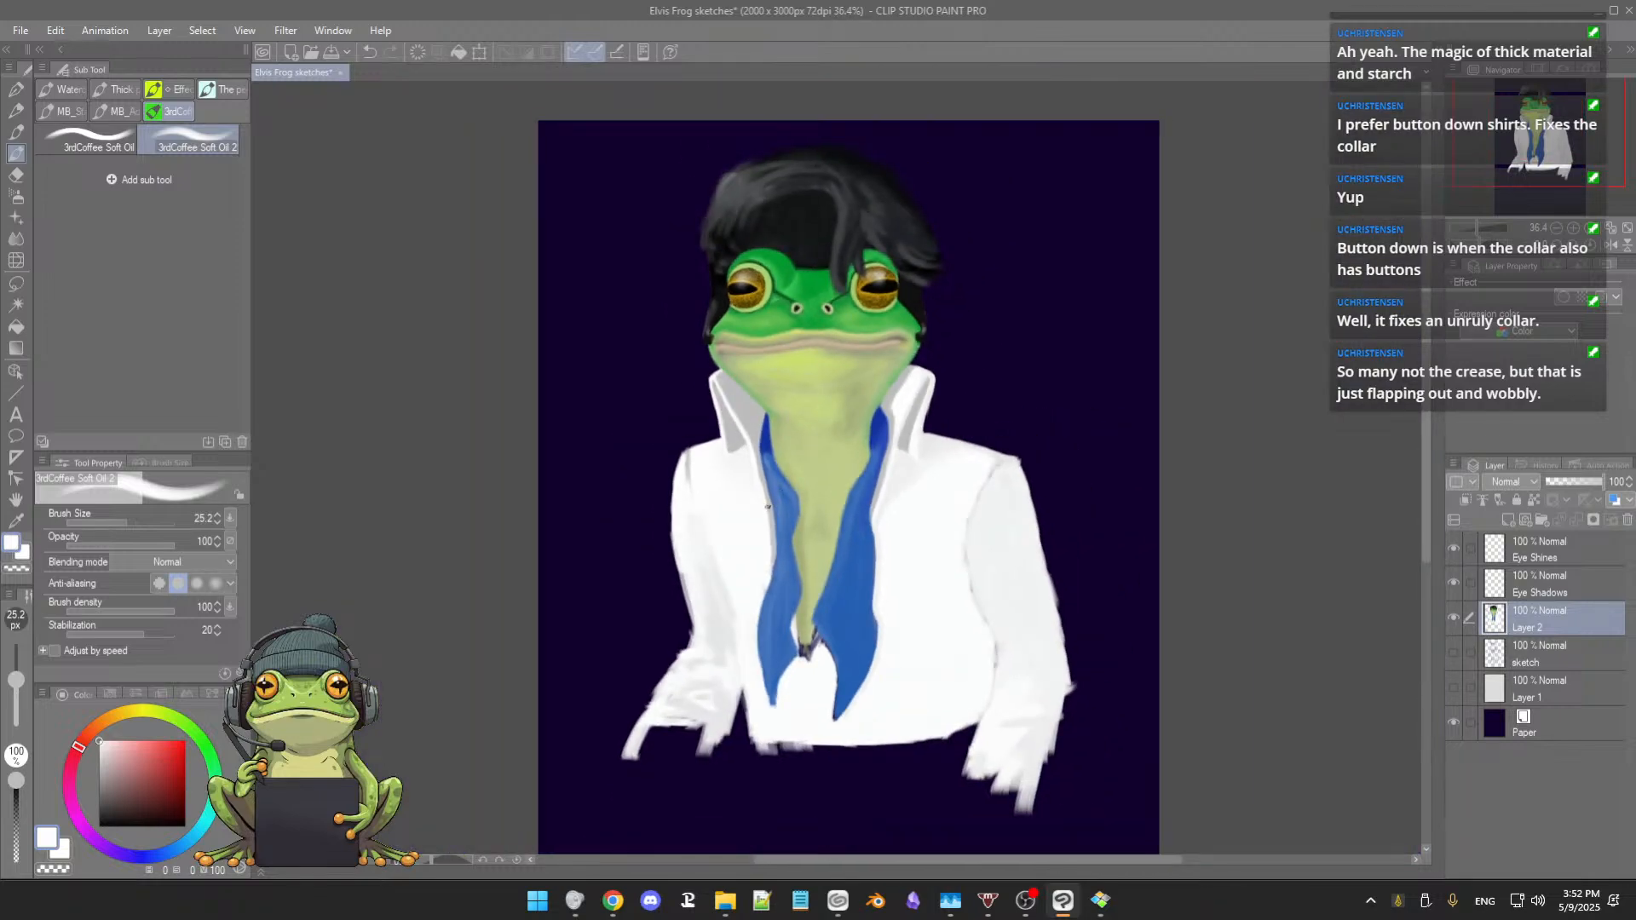
pyautogui.scroll(2, 768, 506)
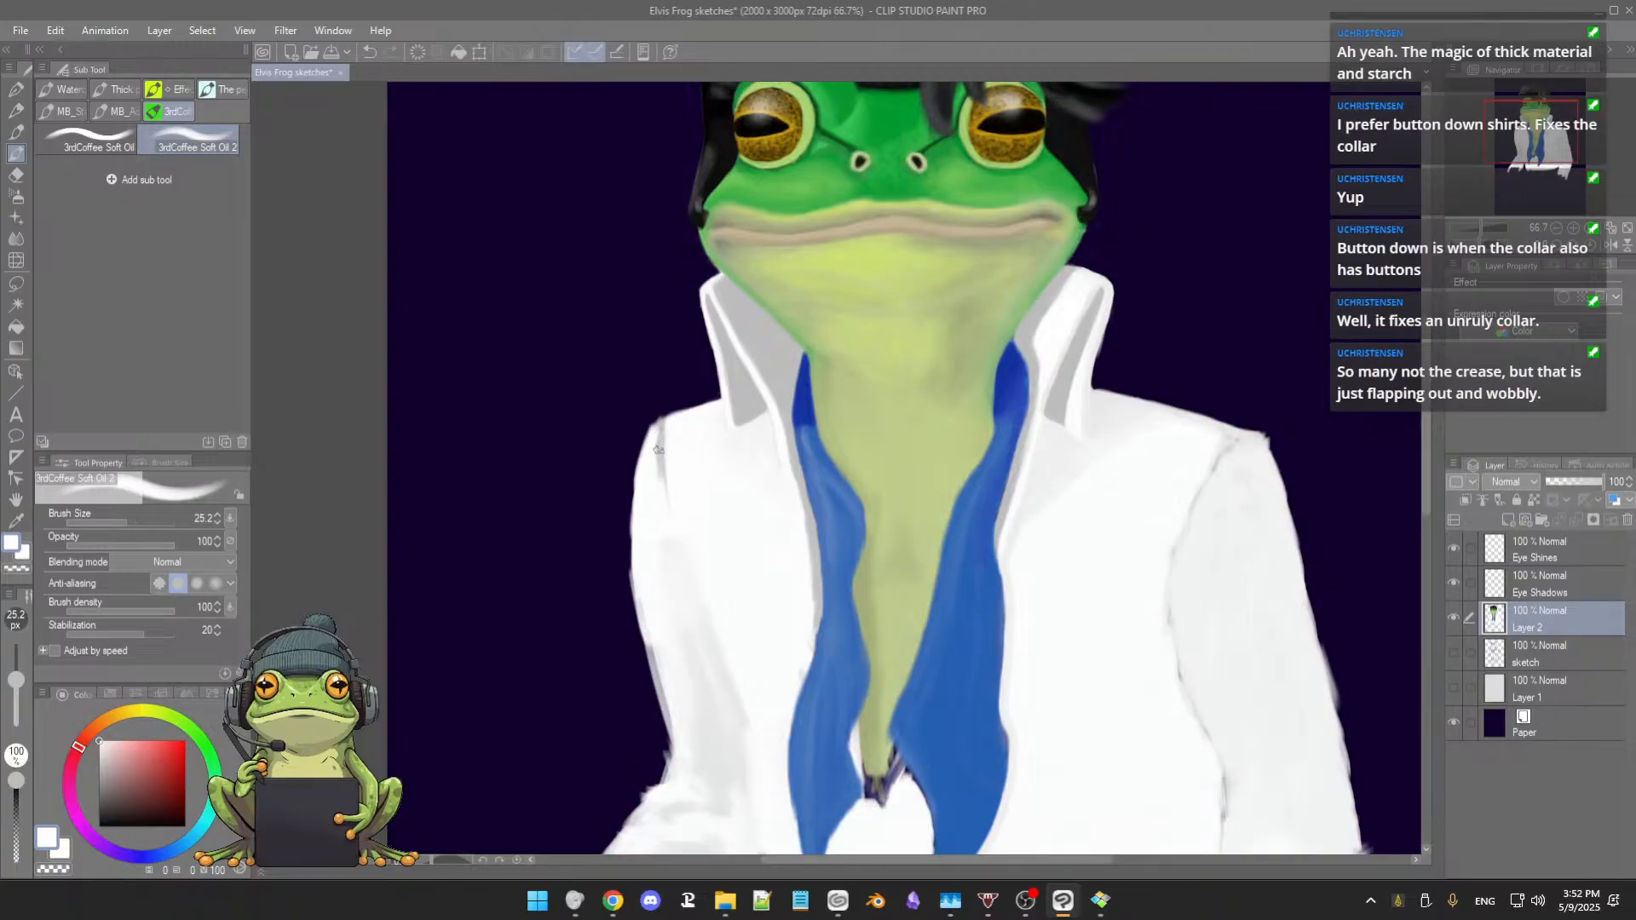
pyautogui.keyDown('ctrl'); pyautogui.keyDown('alt'); pyautogui.moveTo(659, 465); pyautogui.dragTo(667, 466); pyautogui.keyUp('alt'); pyautogui.keyUp('ctrl')
pyautogui.moveTo(637, 509); pyautogui.dragTo(639, 452)
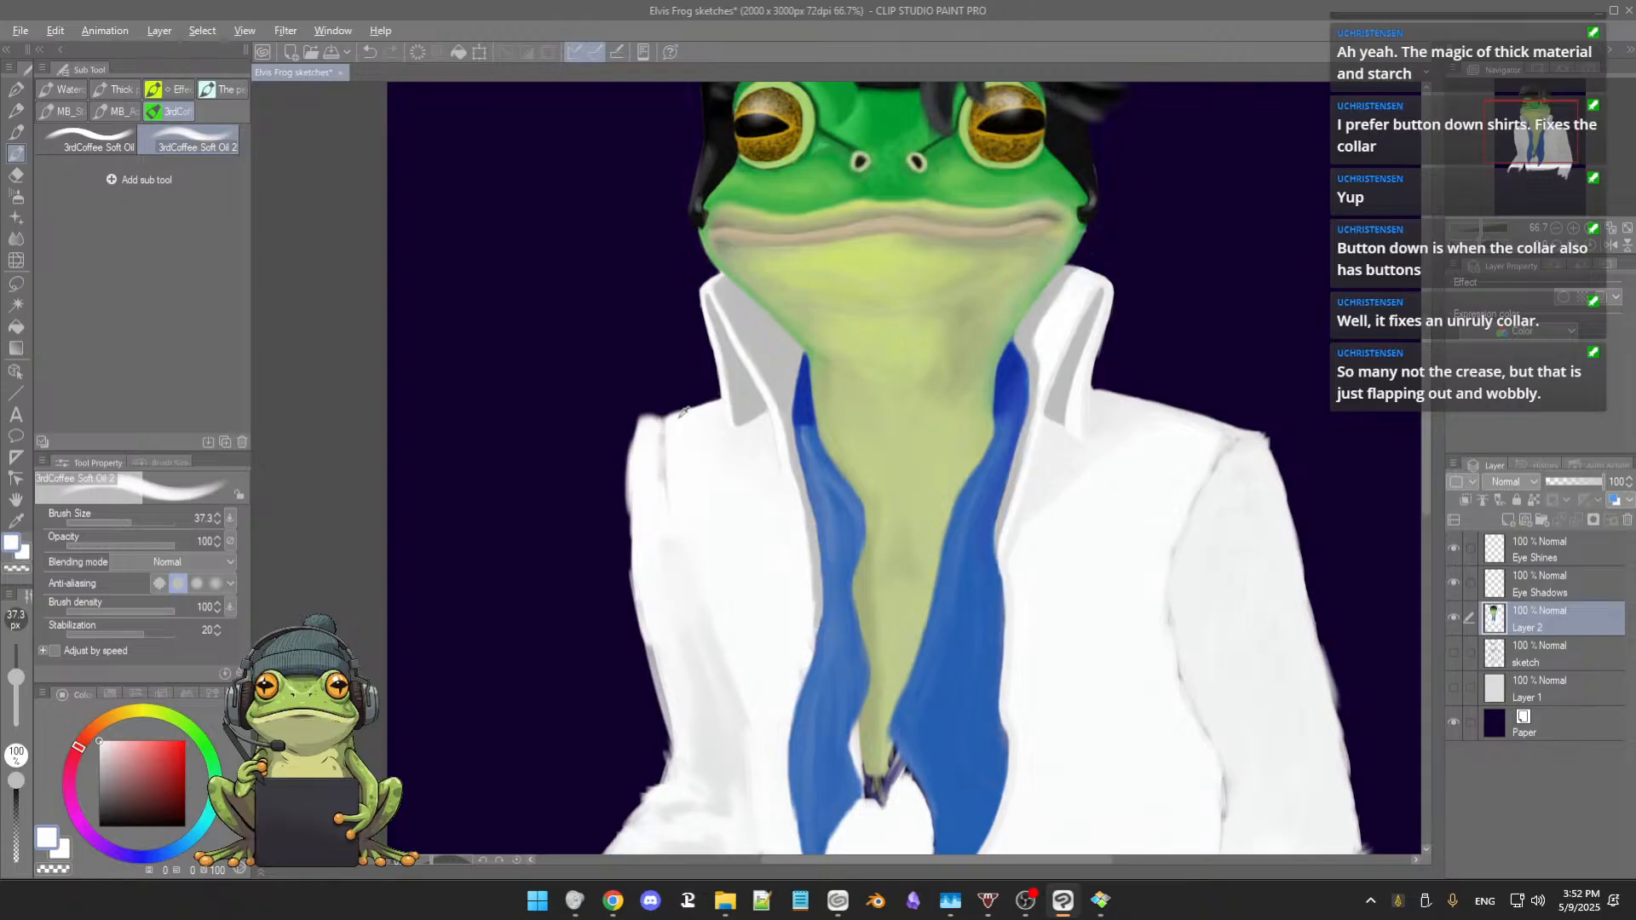
pyautogui.moveTo(714, 402)
pyautogui.mouseDown()
pyautogui.moveTo(662, 418)
pyautogui.moveTo(690, 414)
pyautogui.mouseUp()
pyautogui.keyDown('alt'); pyautogui.click(662, 460); pyautogui.keyUp('alt')
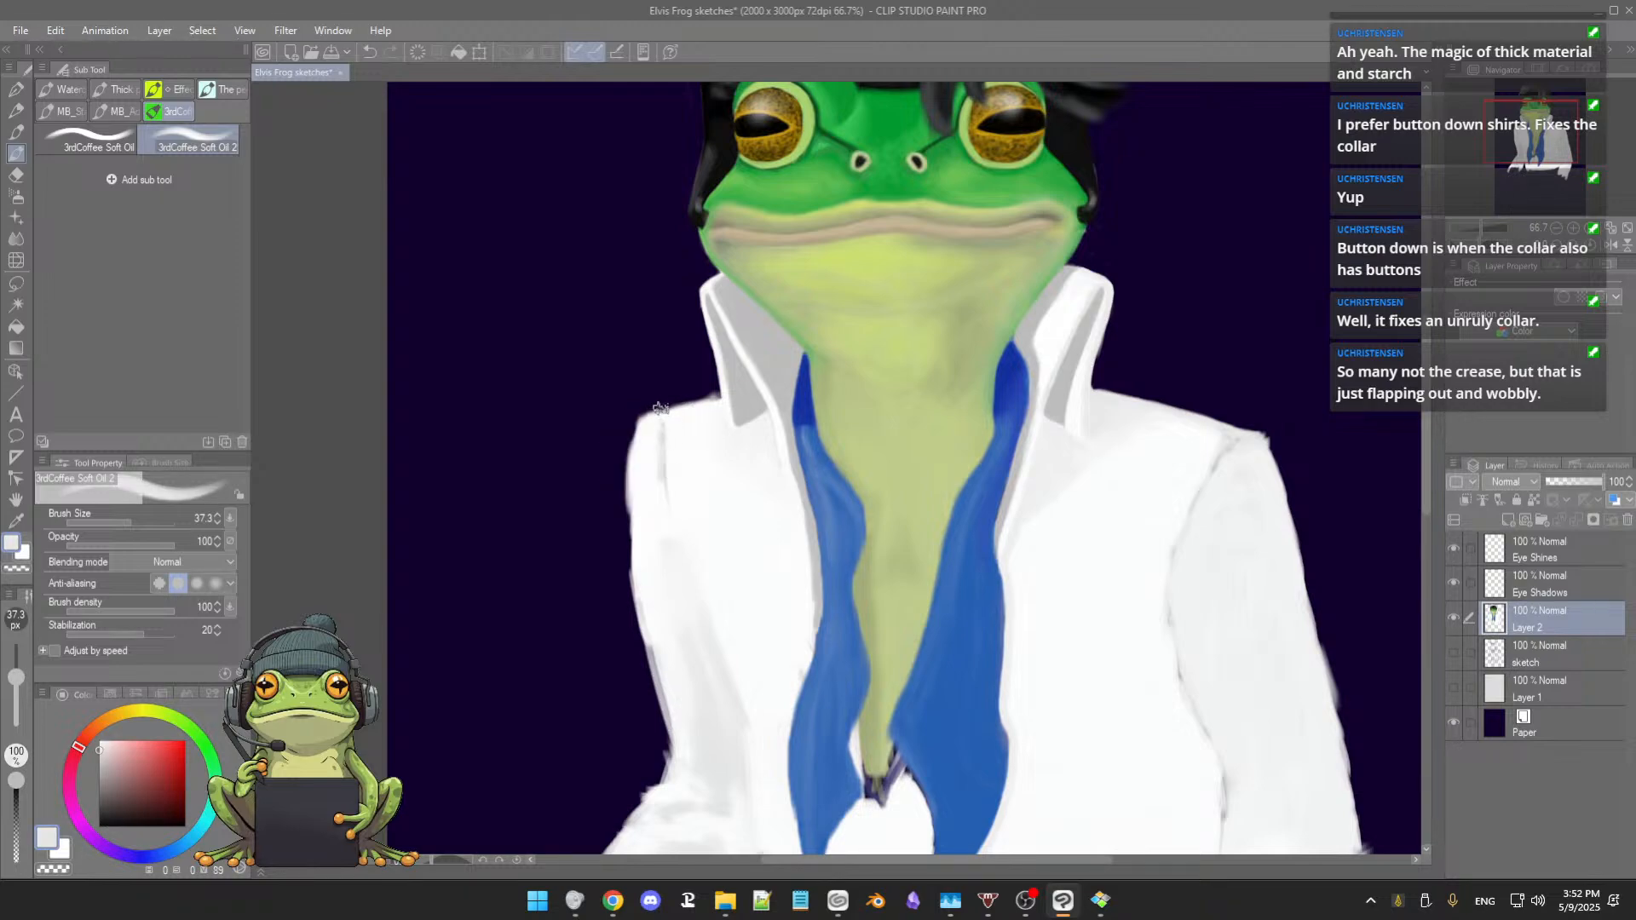
pyautogui.moveTo(662, 412); pyautogui.dragTo(674, 521)
# Step: Round off the left shoulder's outer corner with the Hard eraser at size 19.5
pyautogui.press('alt')
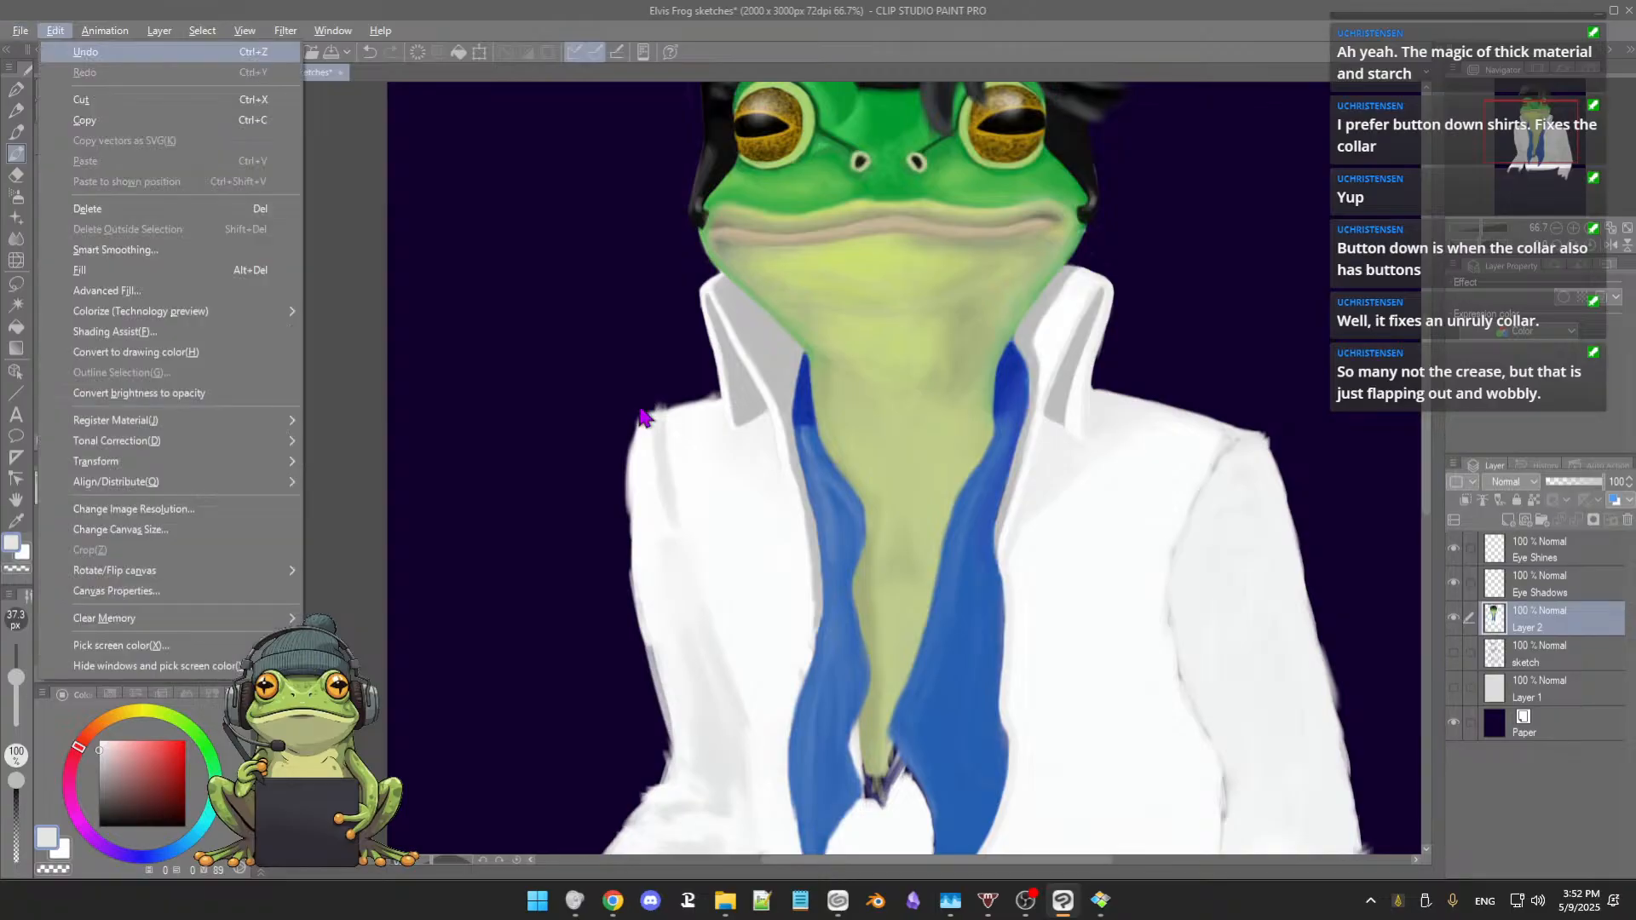
pyautogui.press('e')
pyautogui.press('Escape')
pyautogui.press('e')
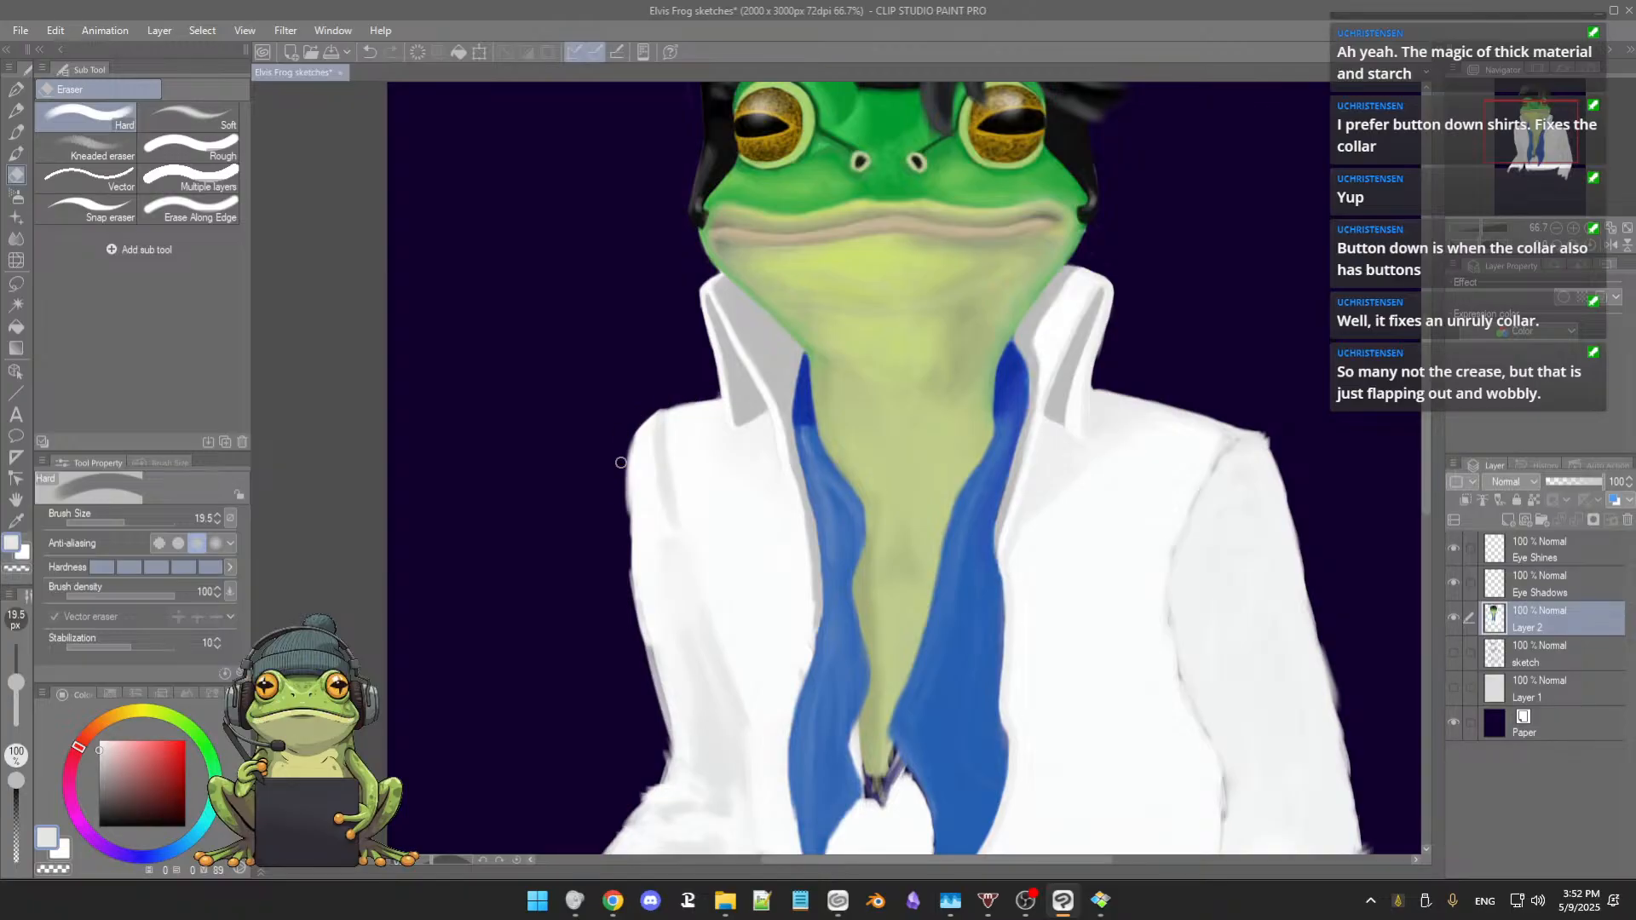
# Step: Blend the left shoulder seam and extend it down the sleeve with sampled off-white tones, reducing the brush to 28.0
pyautogui.press('b')
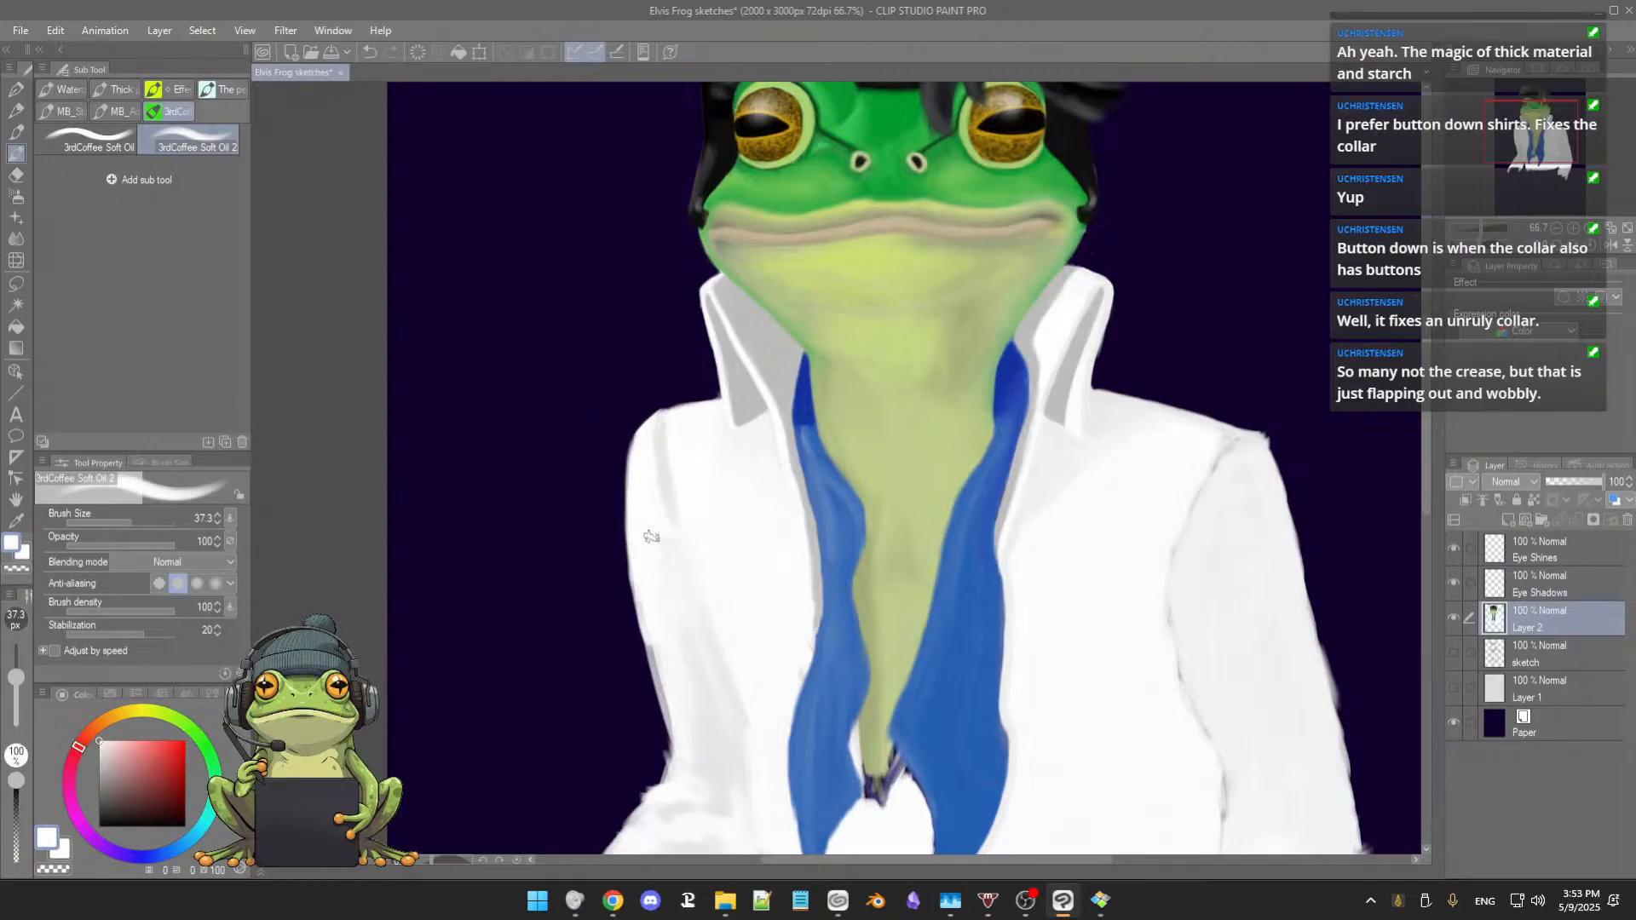
pyautogui.scroll(-1, 652, 461)
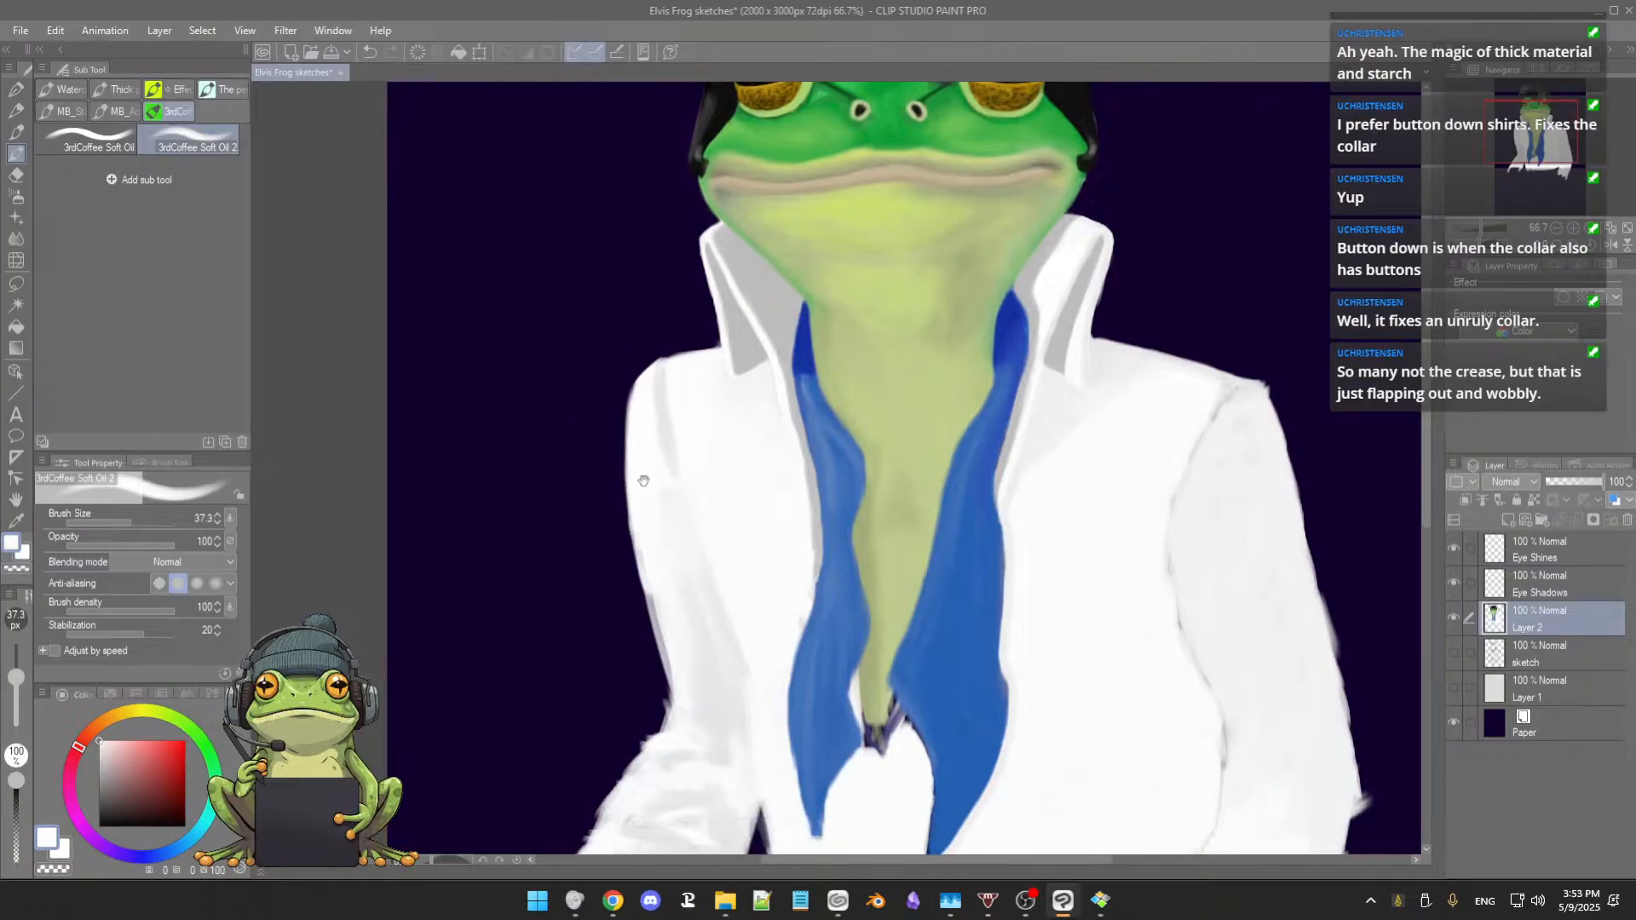
pyautogui.keyDown('alt'); pyautogui.click(660, 417); pyautogui.keyUp('alt')
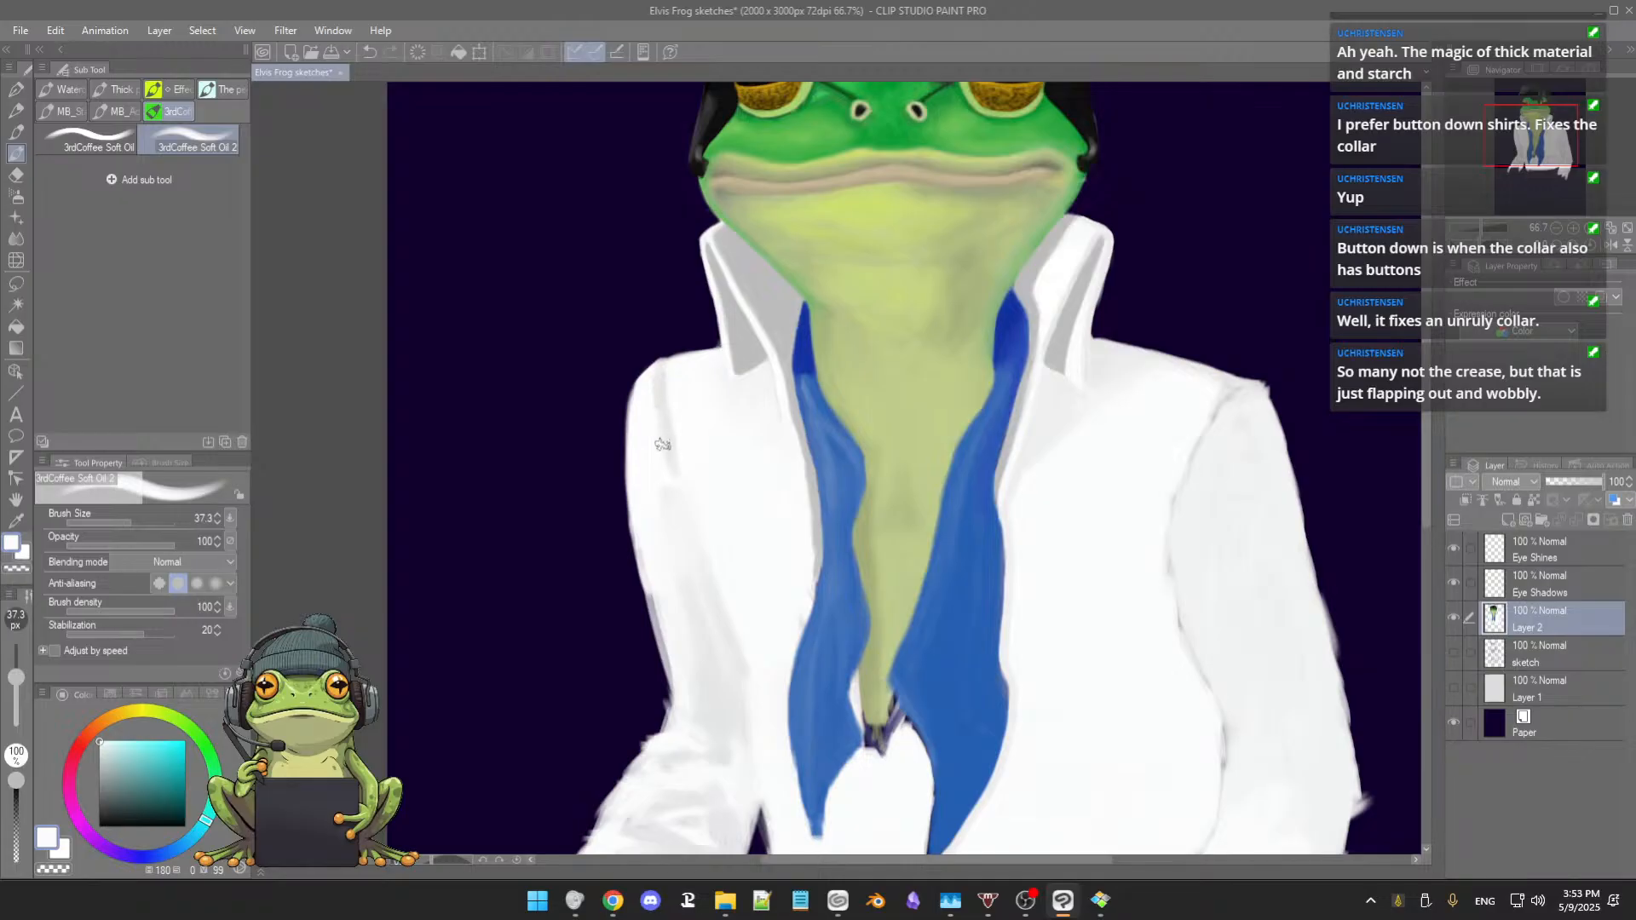
pyautogui.keyDown('alt'); pyautogui.click(664, 409); pyautogui.keyUp('alt')
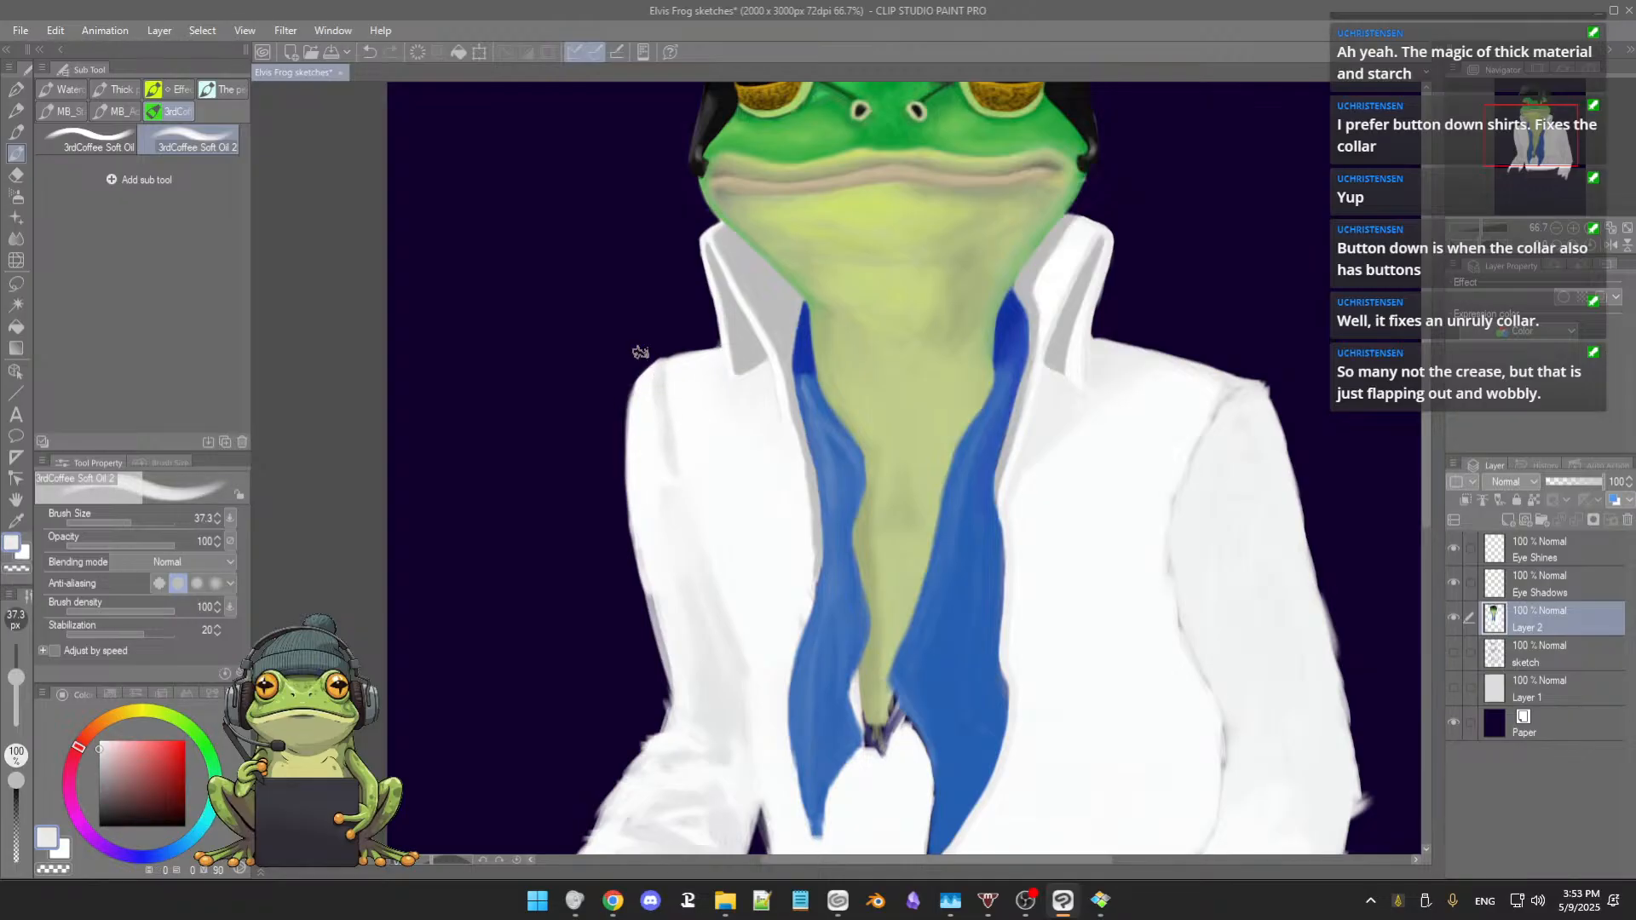
pyautogui.press('[')
pyautogui.keyDown('alt'); pyautogui.click(682, 396); pyautogui.keyUp('alt')
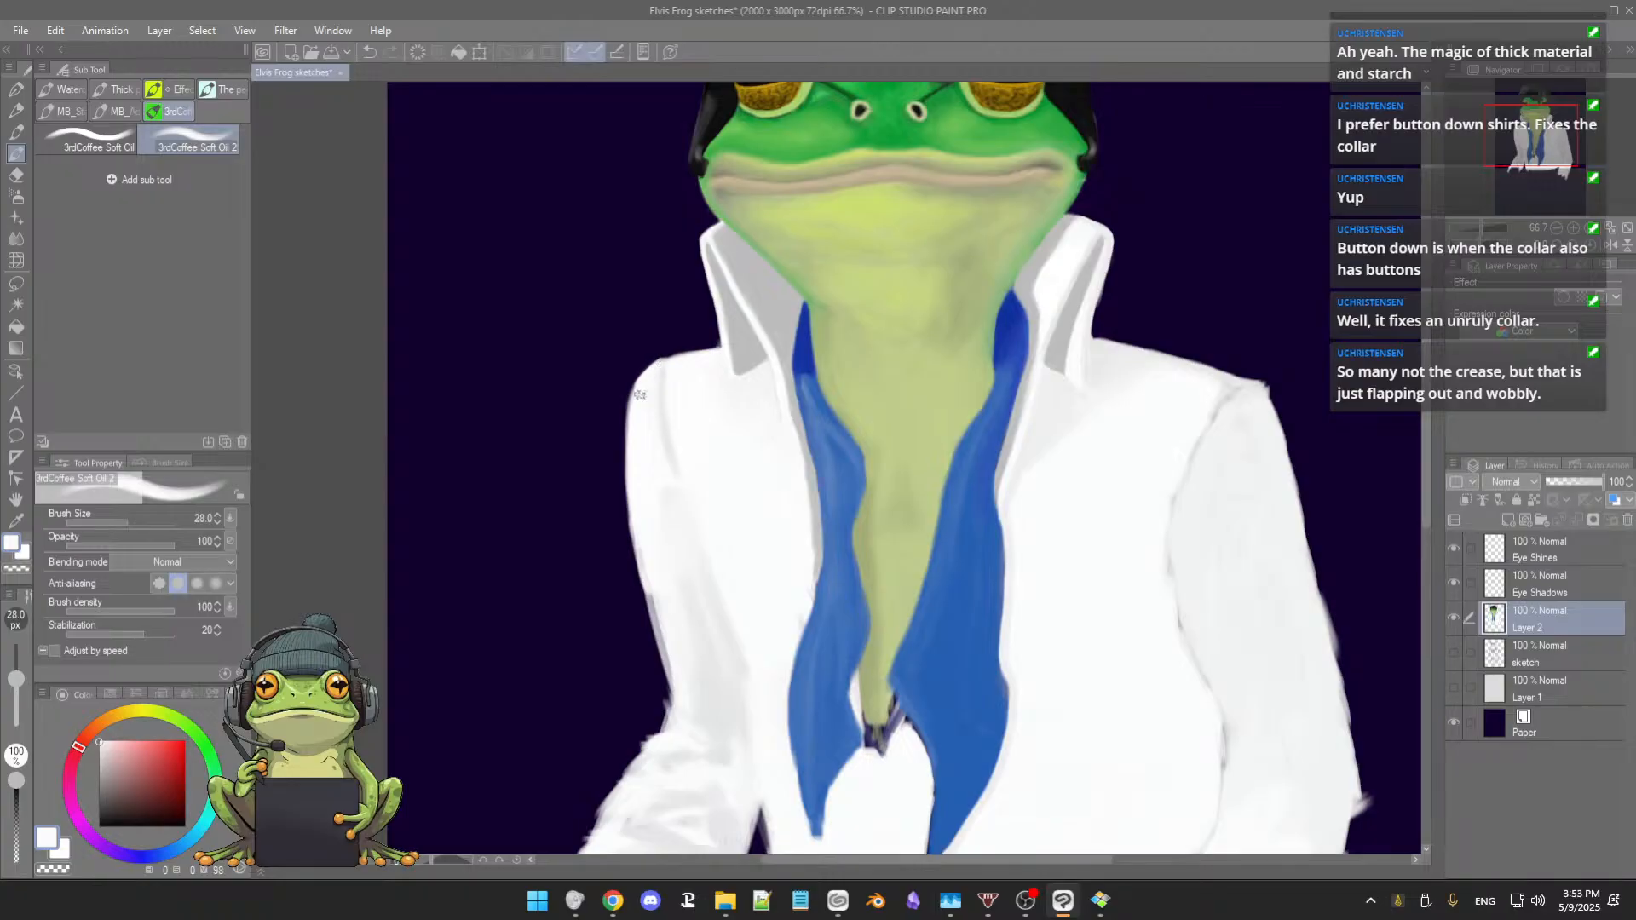
pyautogui.keyDown('alt'); pyautogui.click(671, 366); pyautogui.keyUp('alt')
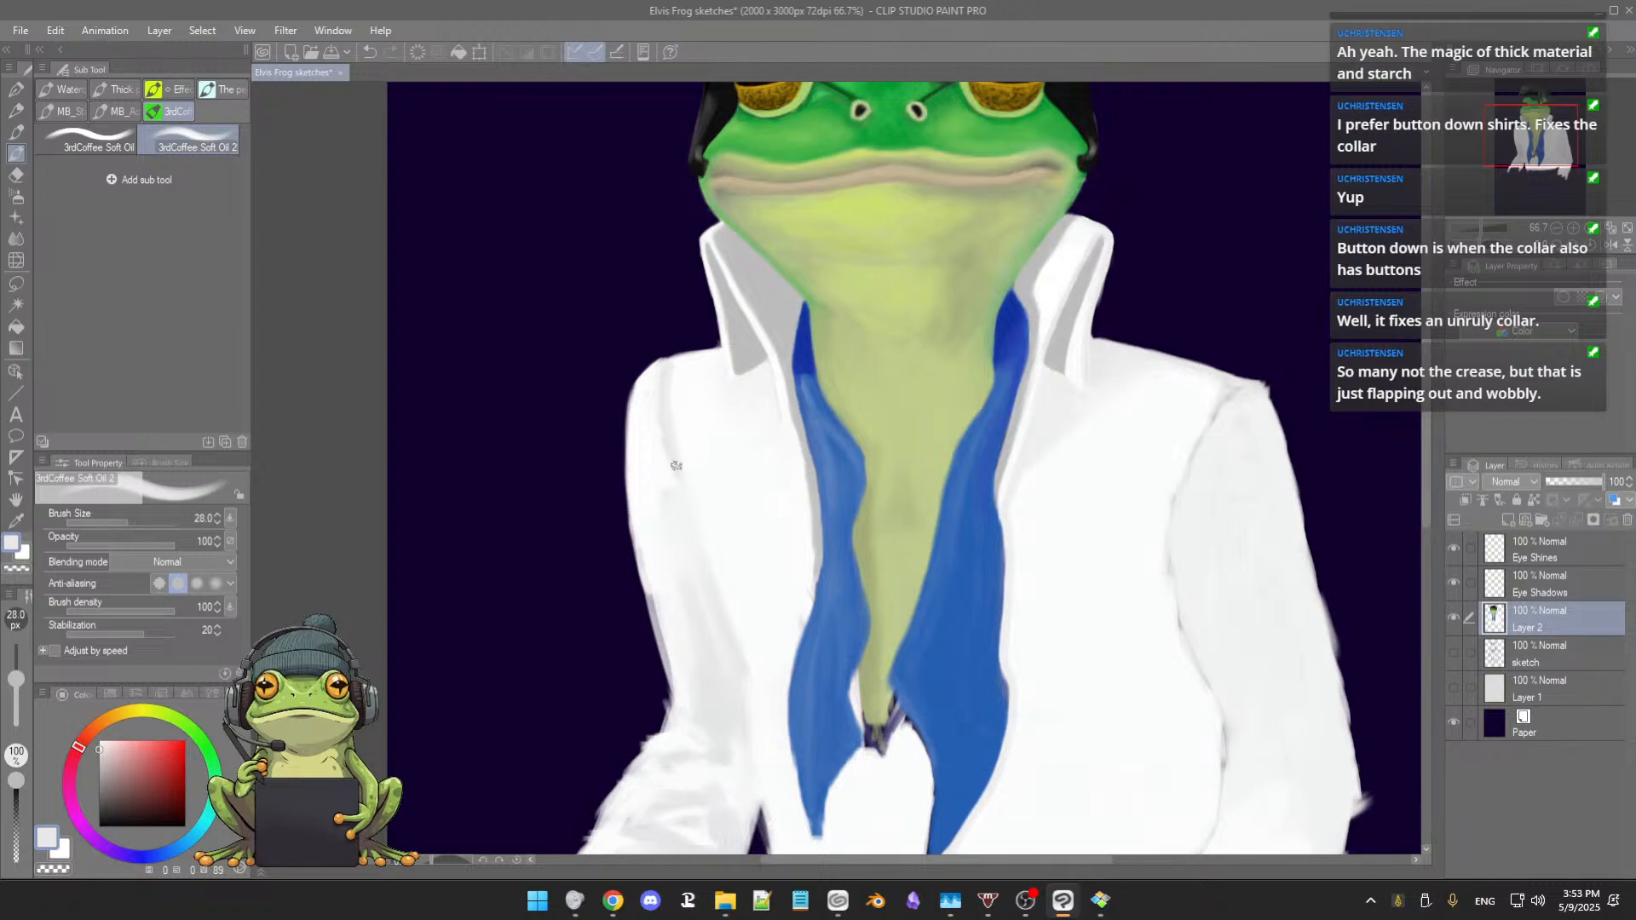
pyautogui.moveTo(731, 556)
pyautogui.mouseDown()
pyautogui.moveTo(716, 478)
pyautogui.moveTo(676, 432)
pyautogui.mouseUp()
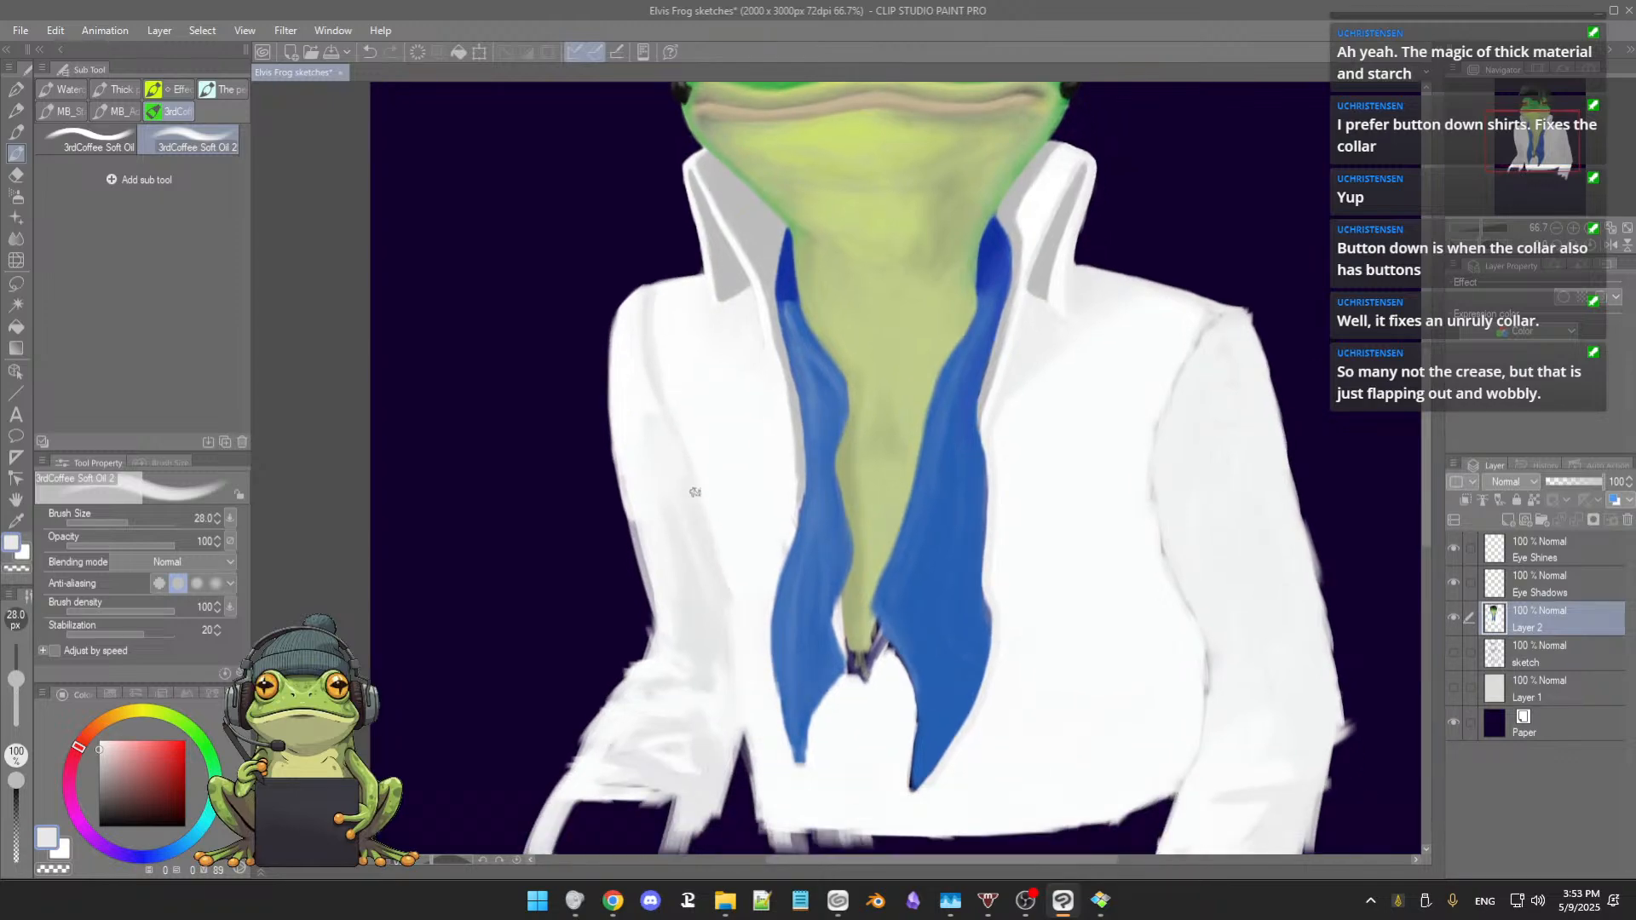
pyautogui.moveTo(717, 484); pyautogui.dragTo(688, 411)
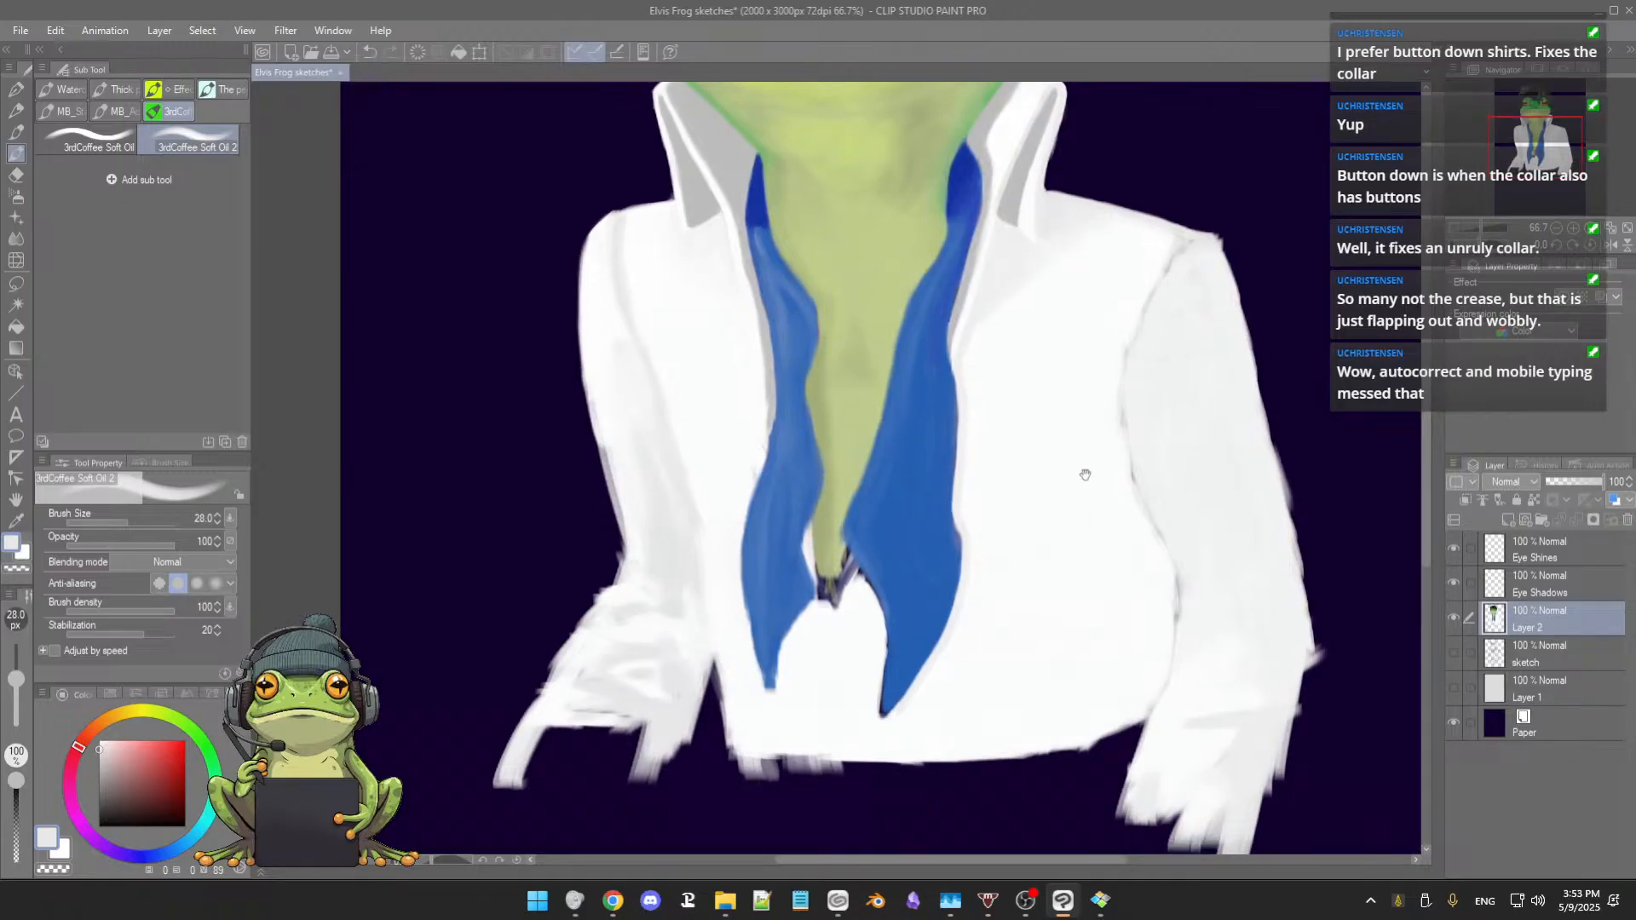
# Step: Cover the dark gap at the bottom of the open neckline with sampled chest green and jacket white
pyautogui.moveTo(1046, 501)
pyautogui.mouseDown()
pyautogui.moveTo(1041, 532)
pyautogui.moveTo(1061, 508)
pyautogui.mouseUp()
pyautogui.keyDown('alt'); pyautogui.click(870, 638); pyautogui.keyUp('alt')
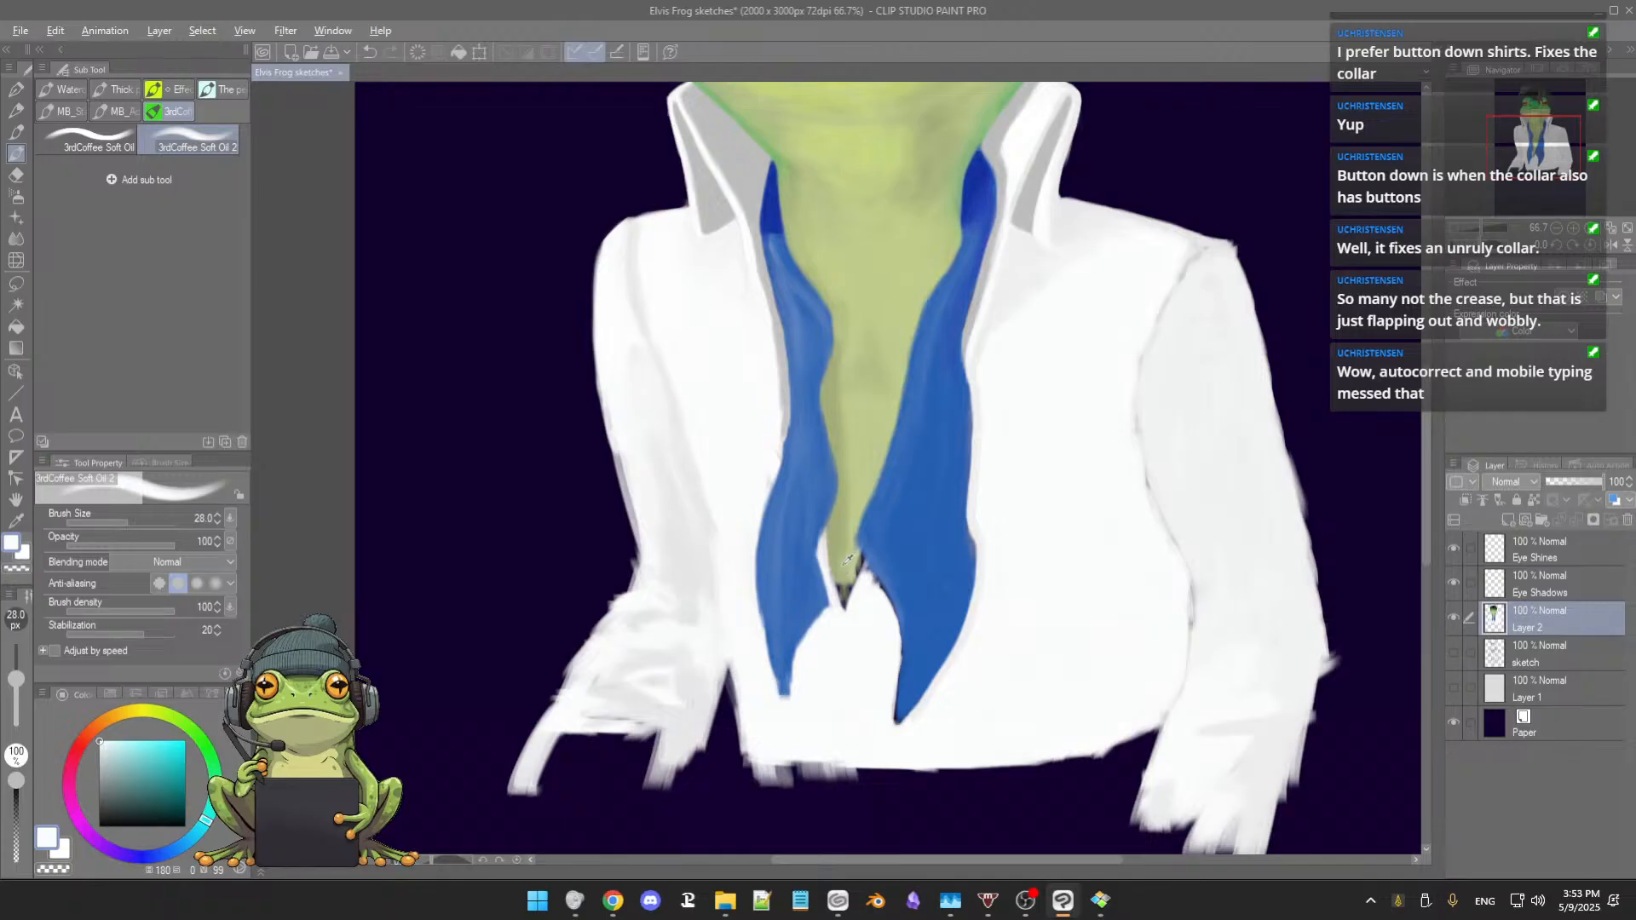
pyautogui.keyDown('alt'); pyautogui.click(849, 559); pyautogui.keyUp('alt')
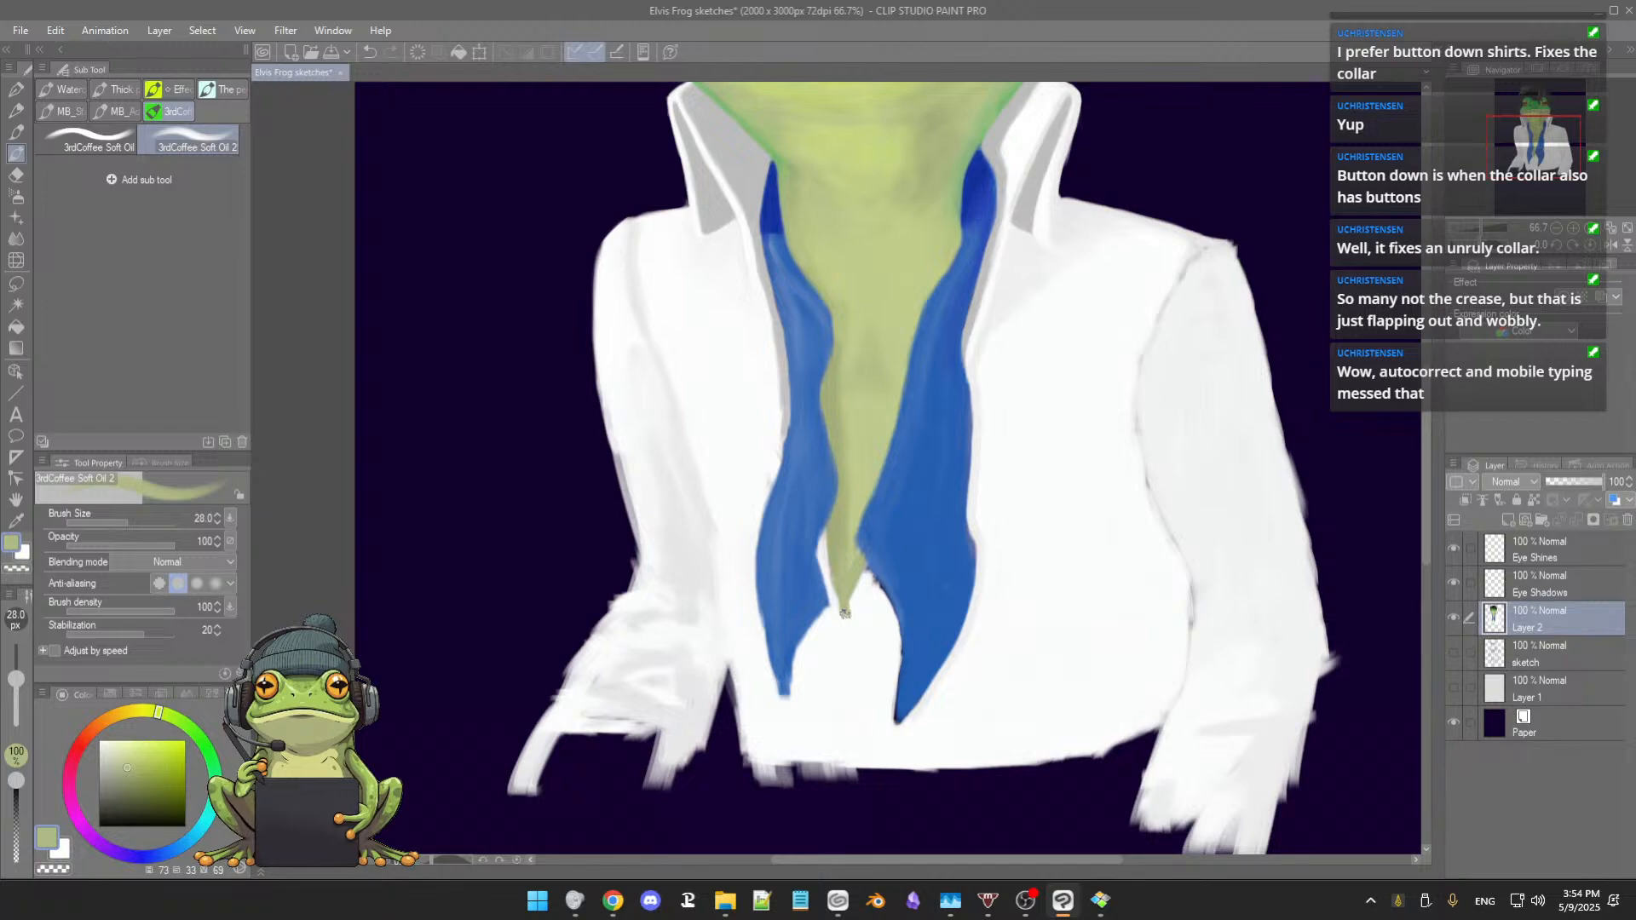
pyautogui.keyDown('alt'); pyautogui.click(829, 564); pyautogui.keyUp('alt')
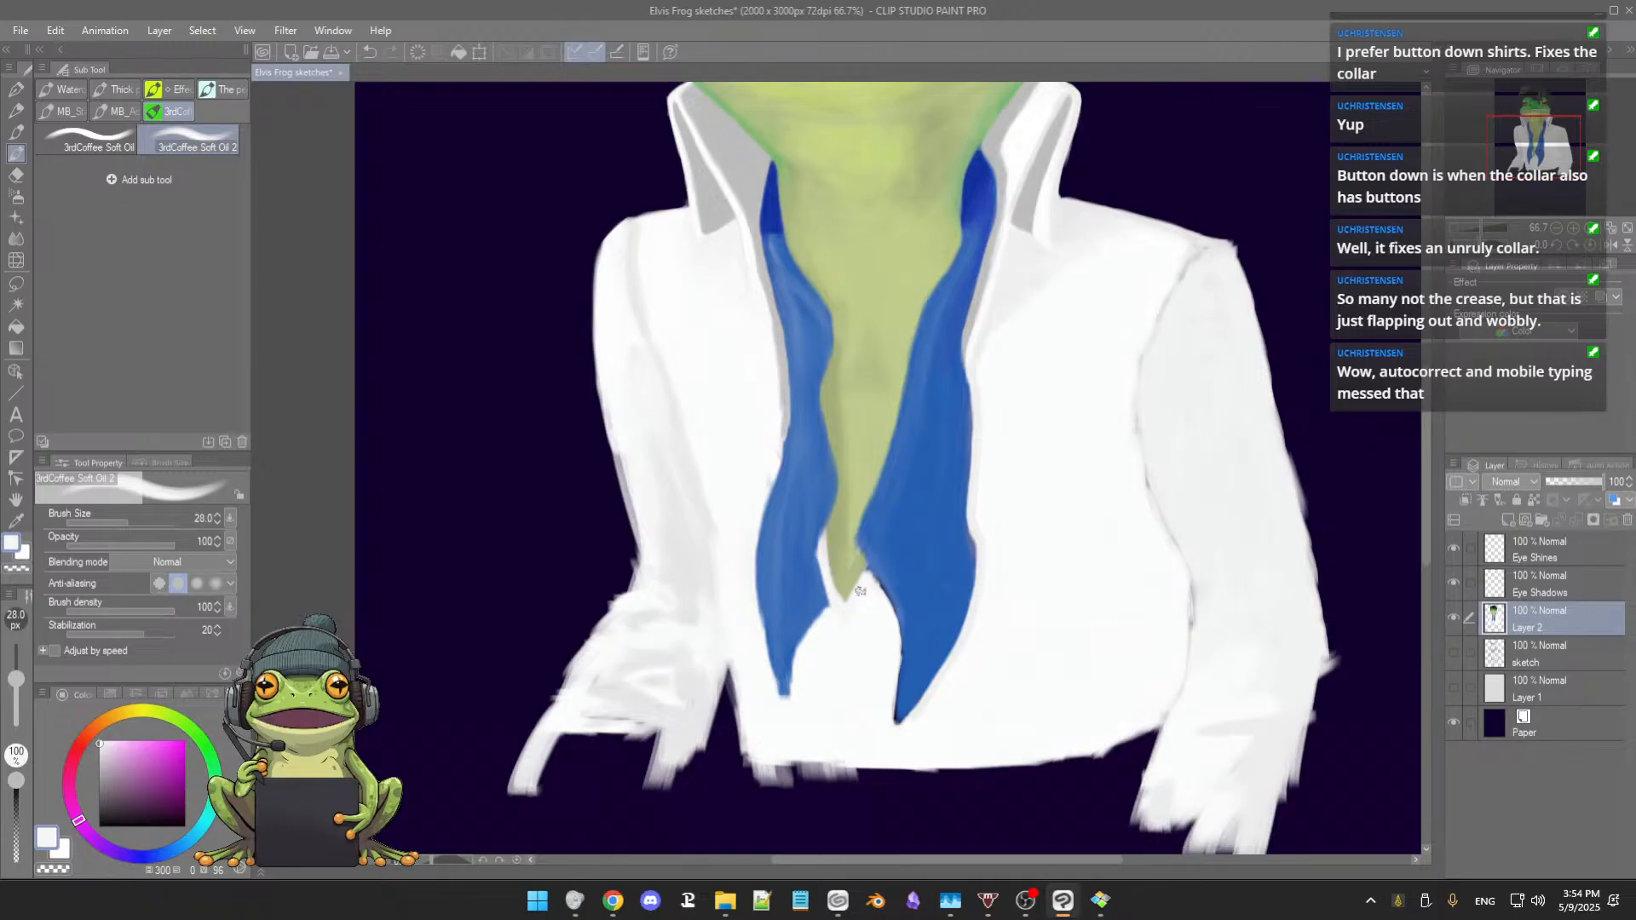
# Step: Reduce the brush to 16.4 and clean the boundary between the green chest and the right blue scarf end with sampled colors
pyautogui.scroll(5, 869, 585)
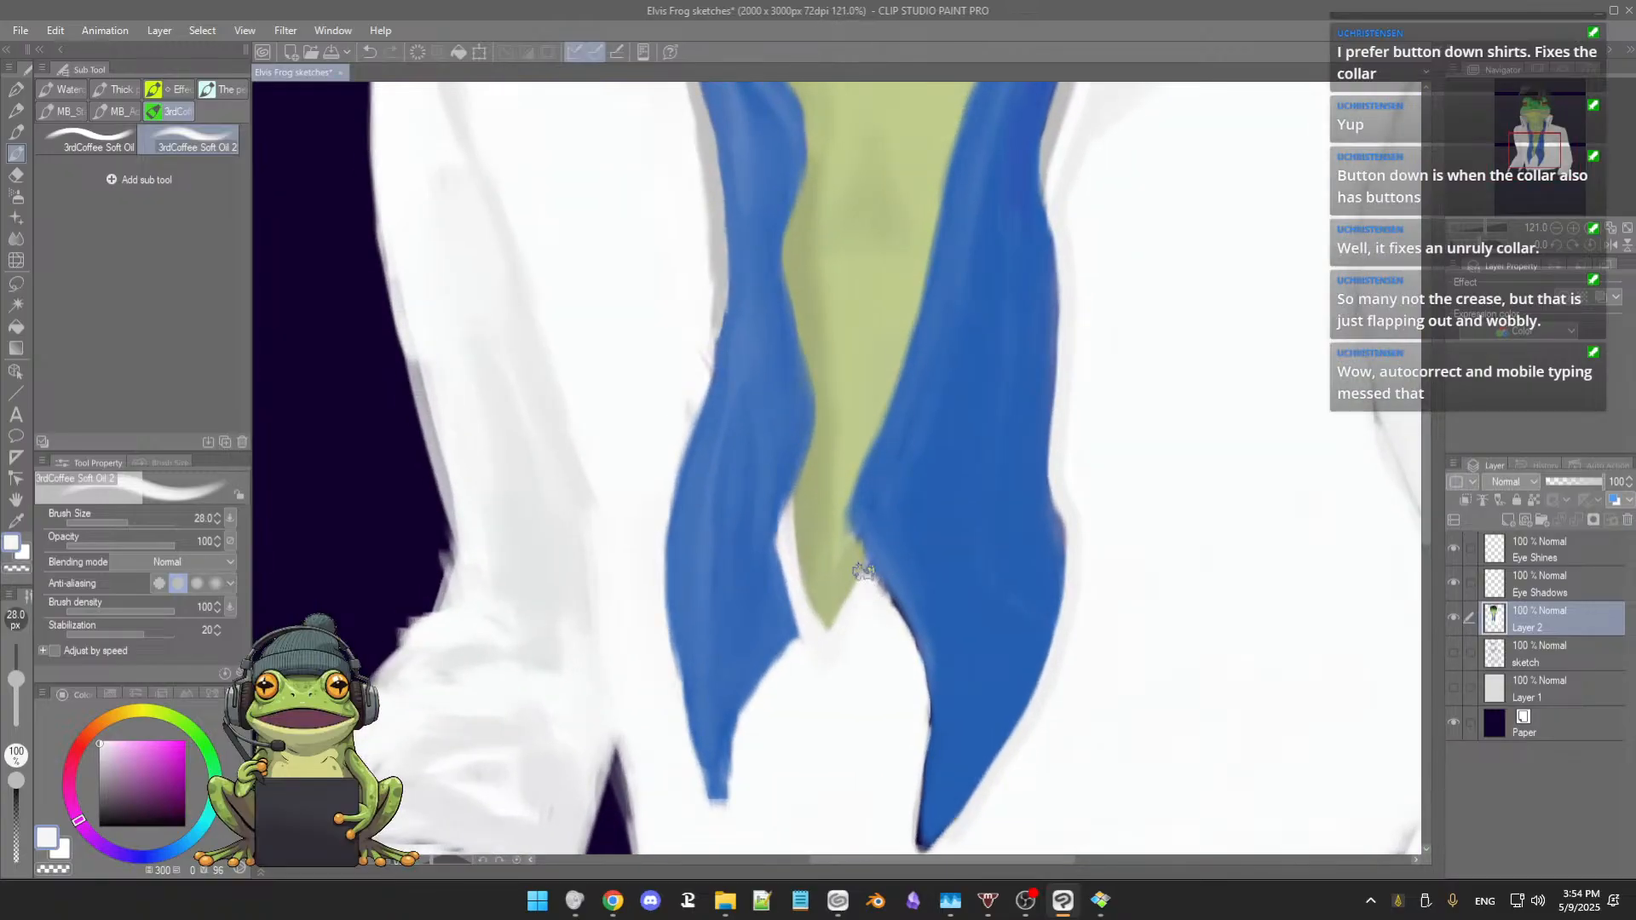
pyautogui.keyDown('alt'); pyautogui.click(840, 513); pyautogui.keyUp('alt')
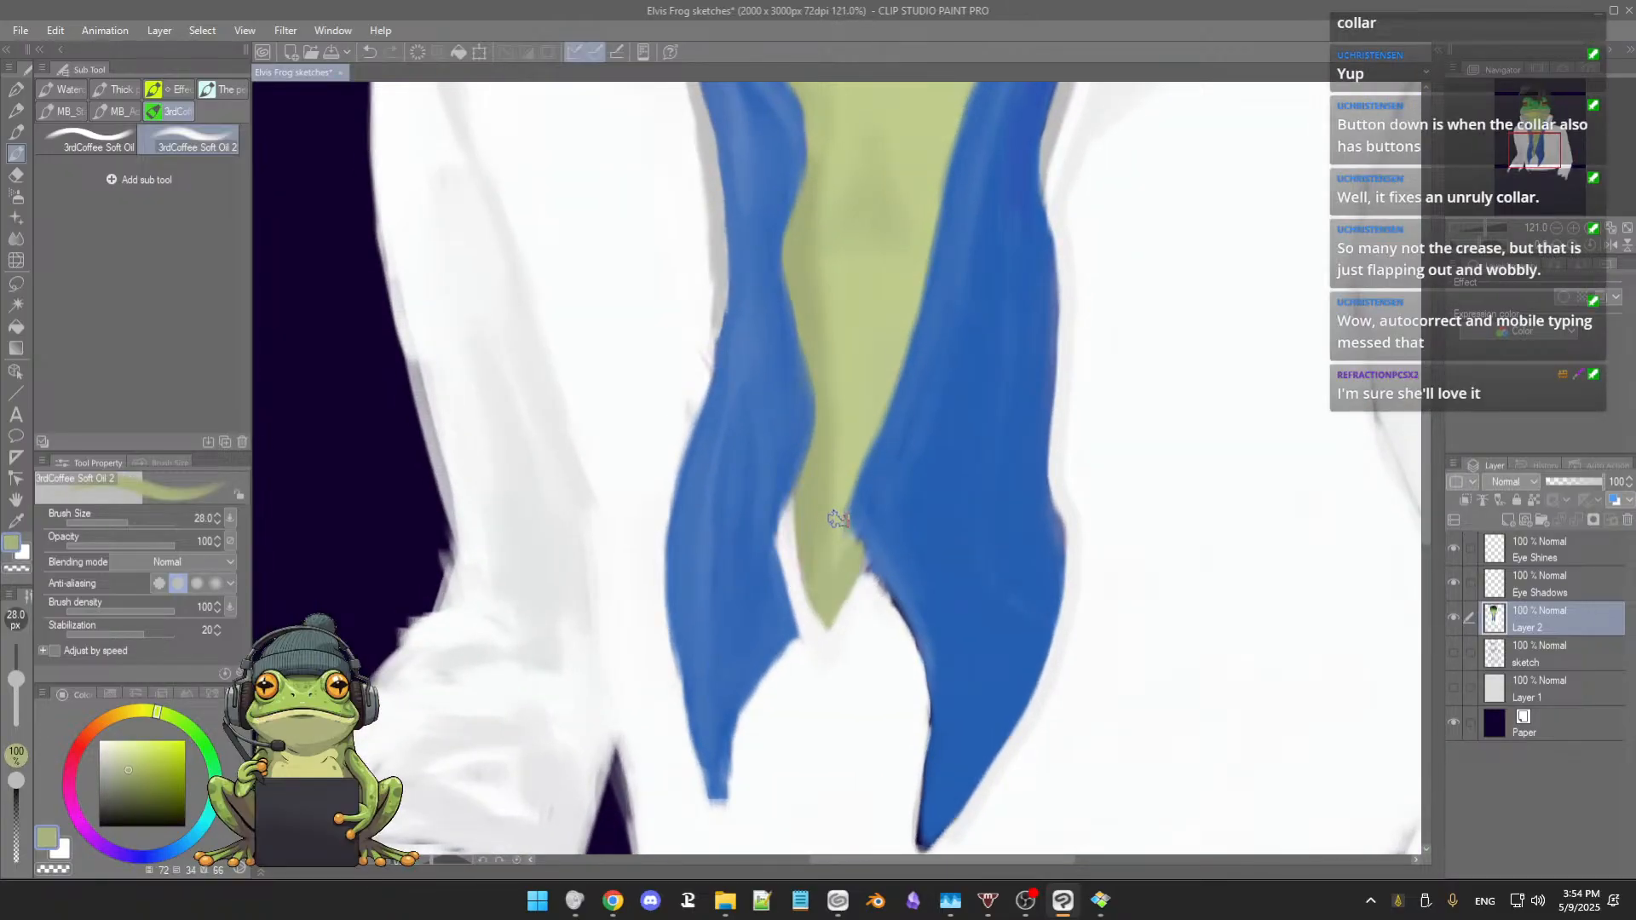
pyautogui.moveTo(831, 515); pyautogui.dragTo(852, 477)
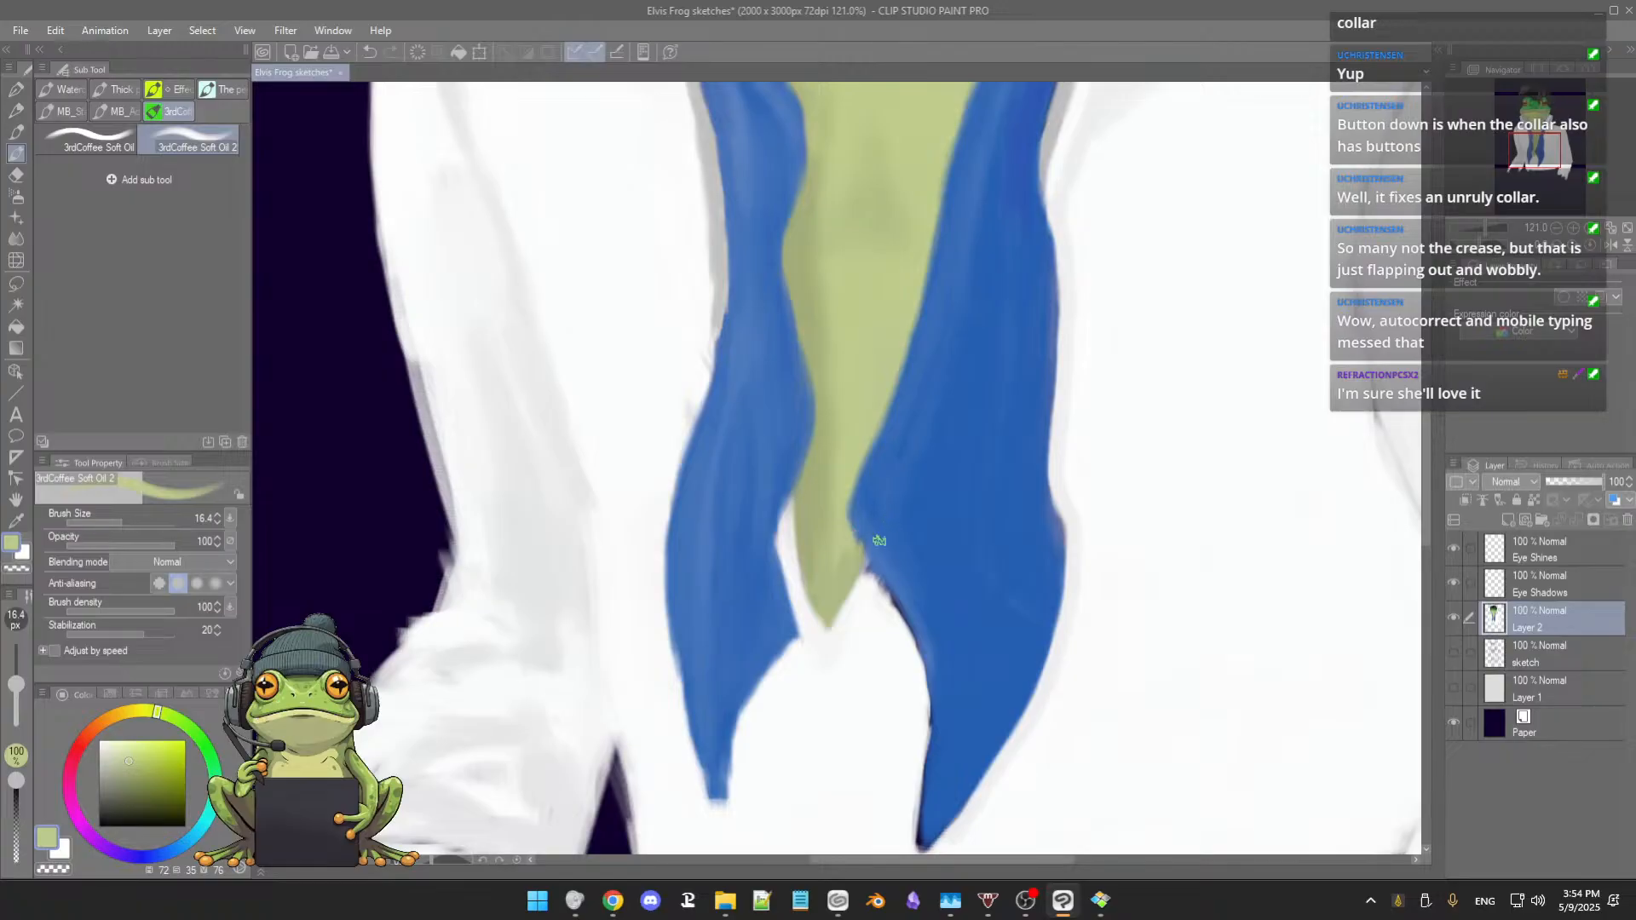
pyautogui.keyDown('alt'); pyautogui.click(852, 529); pyautogui.keyUp('alt')
pyautogui.moveTo(844, 530); pyautogui.dragTo(849, 534)
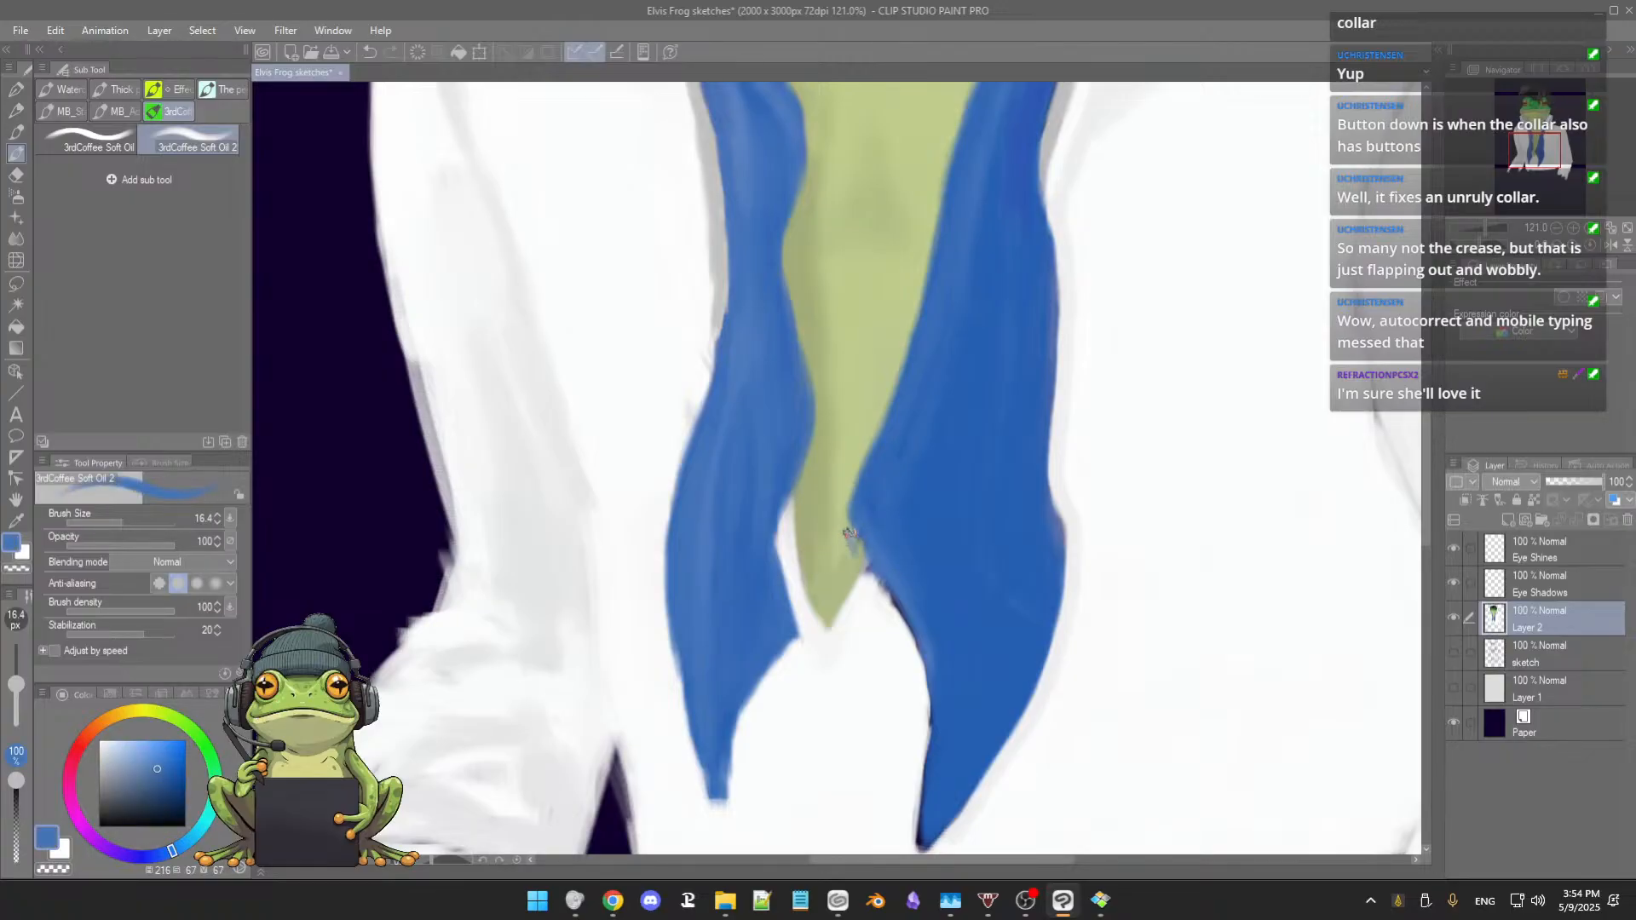
pyautogui.keyDown('alt'); pyautogui.click(838, 529); pyautogui.keyUp('alt')
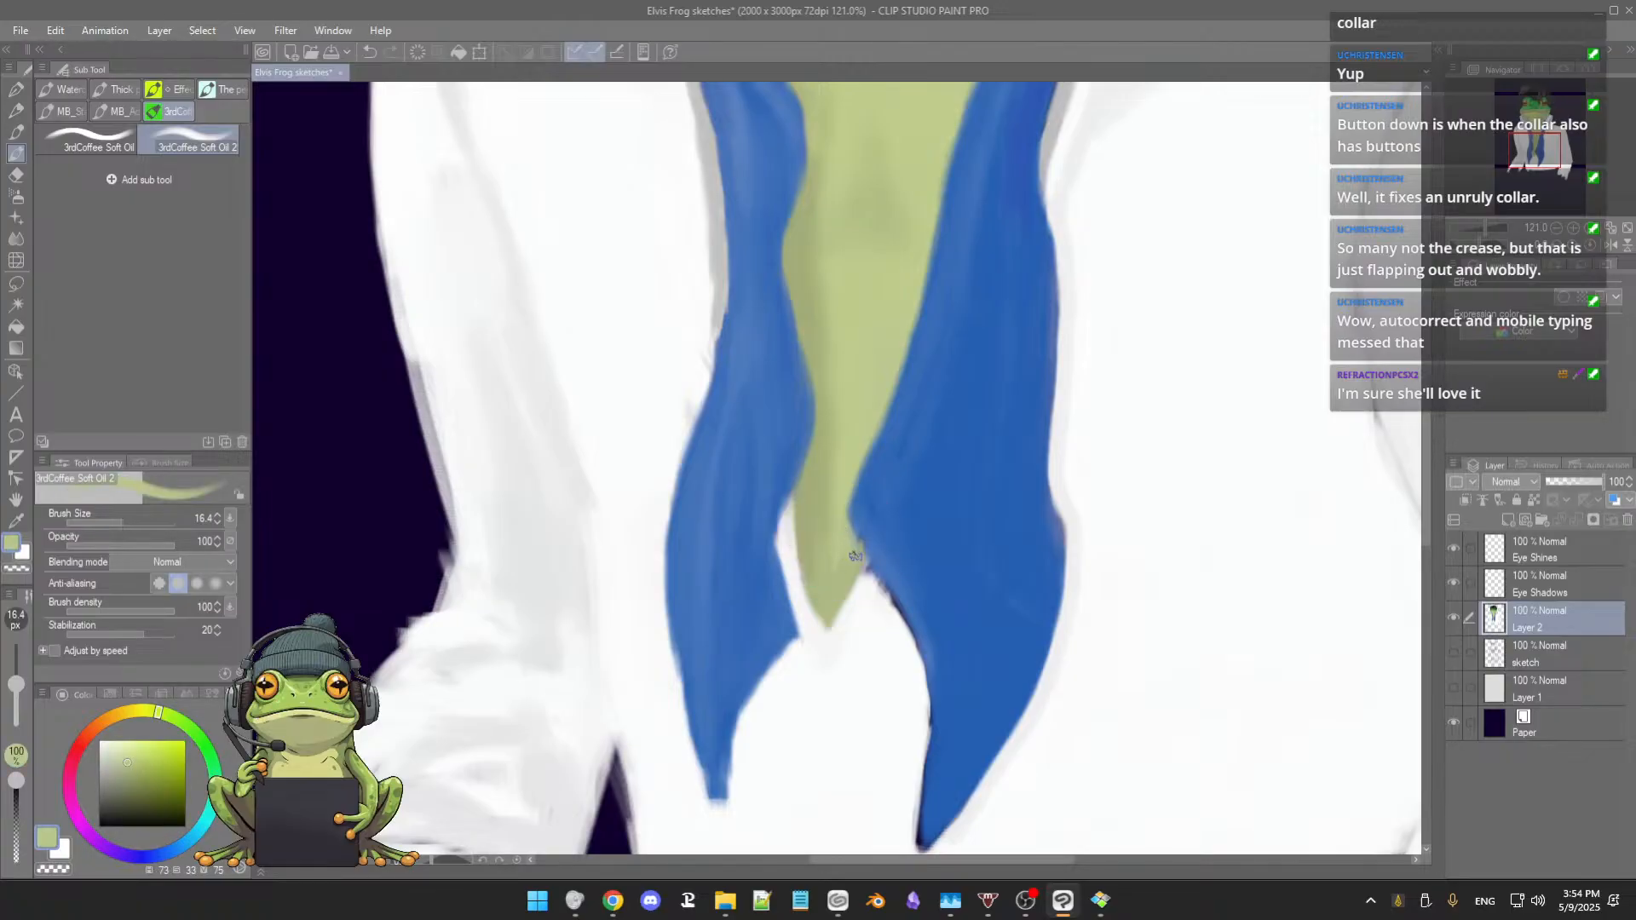
# Step: Cover the dark upper inner edge of the right scarf end with sampled blue and sharpen the chest point with green and white
pyautogui.keyDown('alt'); pyautogui.click(870, 511); pyautogui.keyUp('alt')
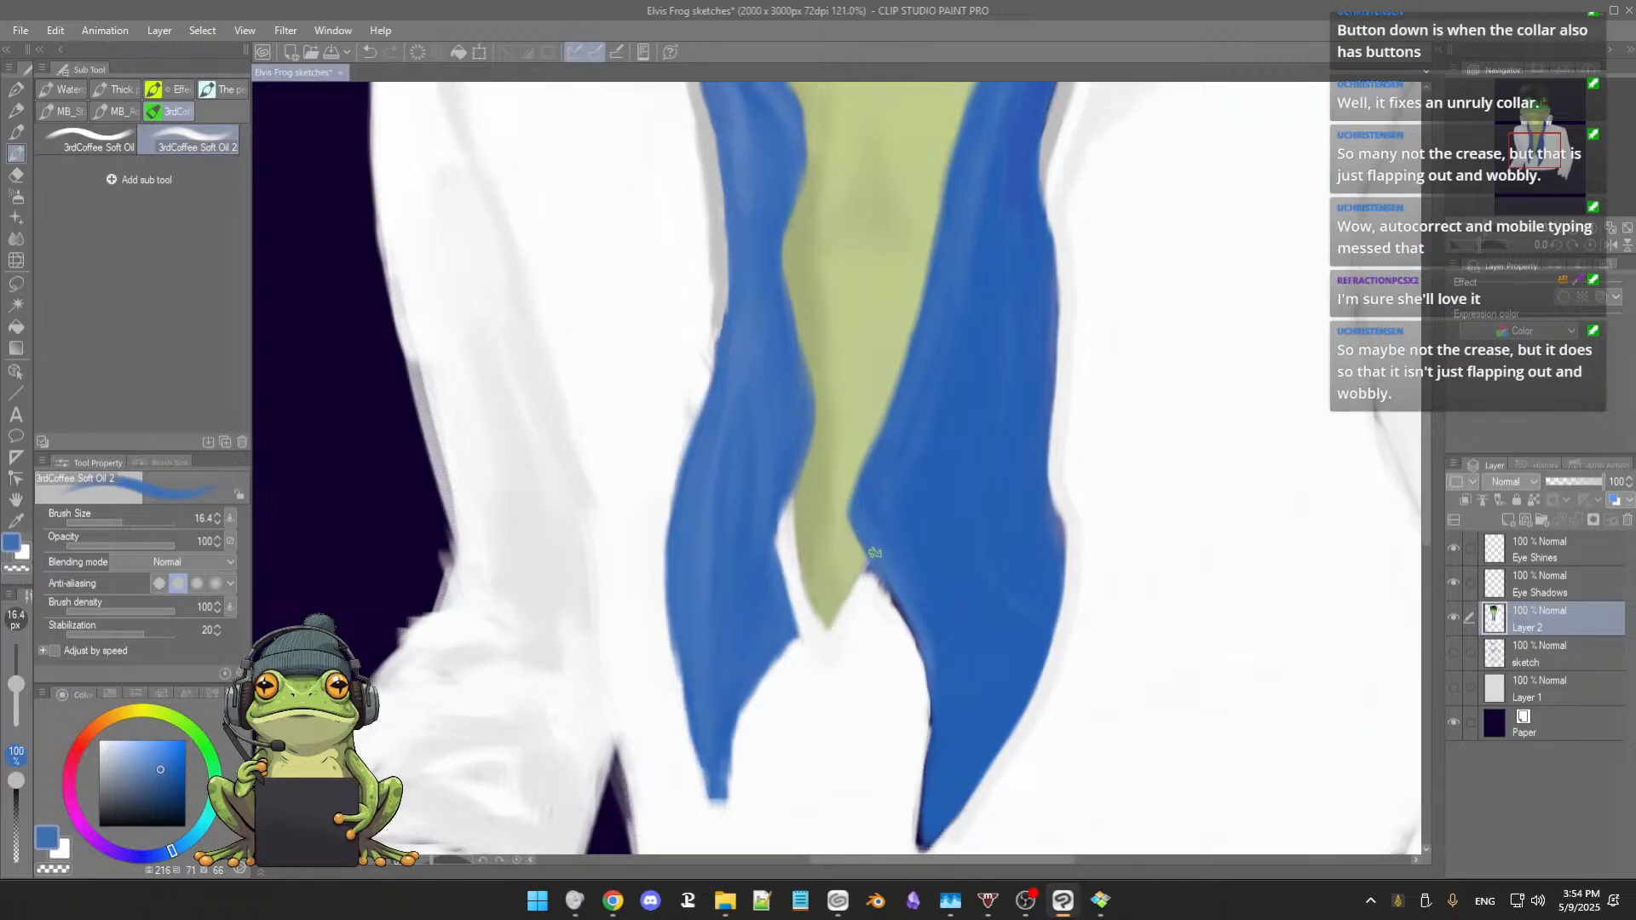
pyautogui.keyDown('alt'); pyautogui.click(884, 601); pyautogui.keyUp('alt')
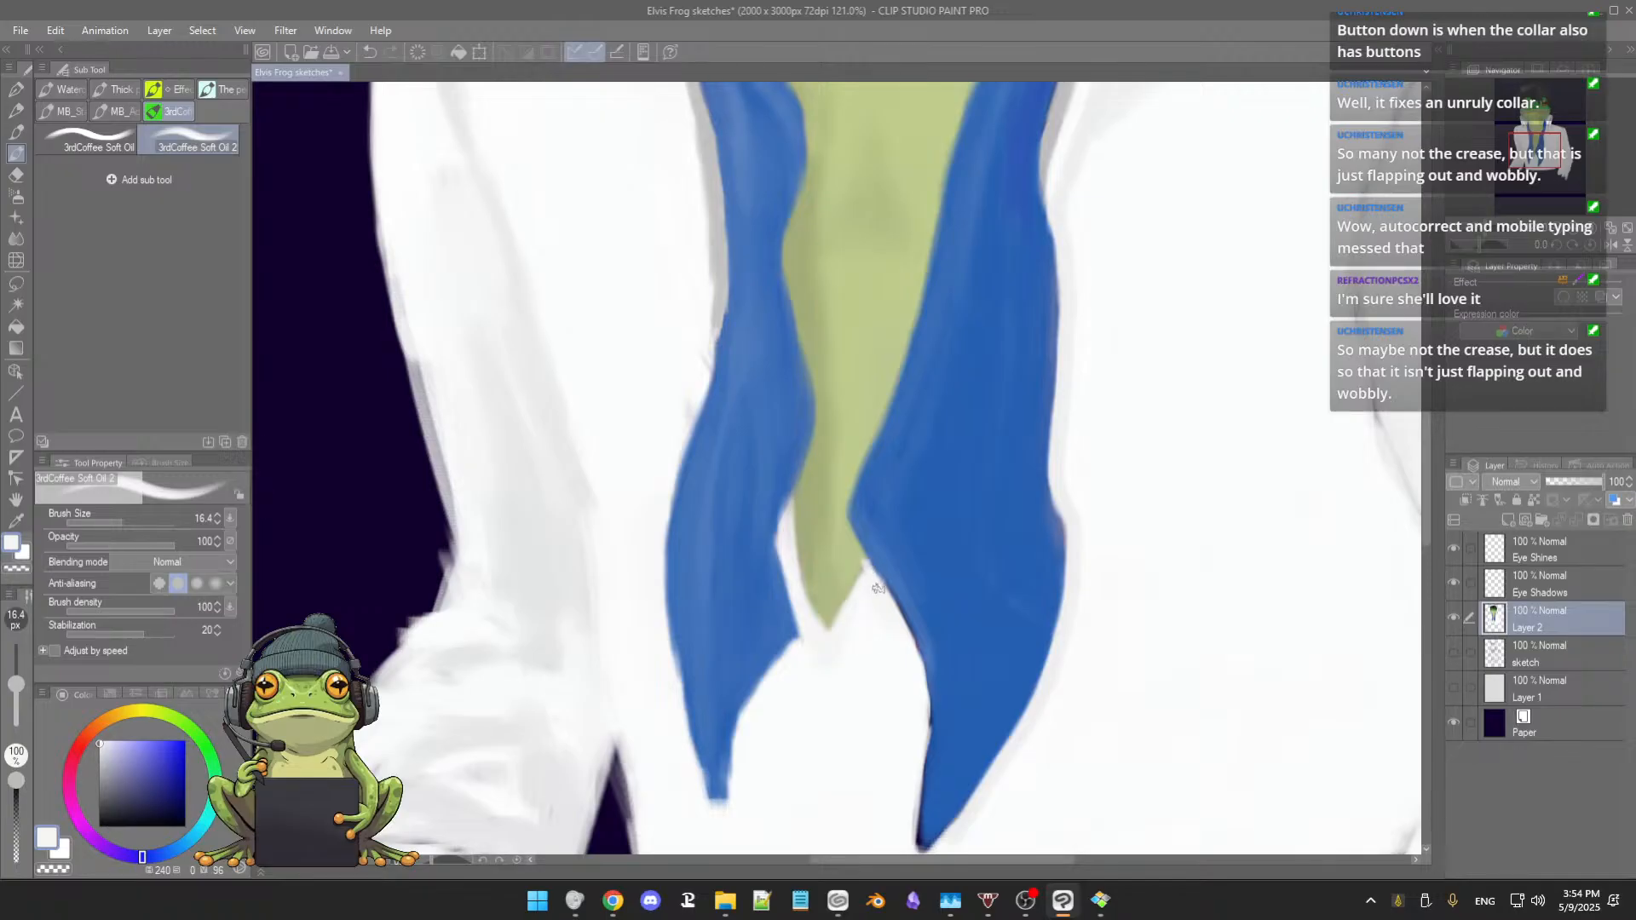
pyautogui.keyDown('alt'); pyautogui.click(852, 558); pyautogui.keyUp('alt')
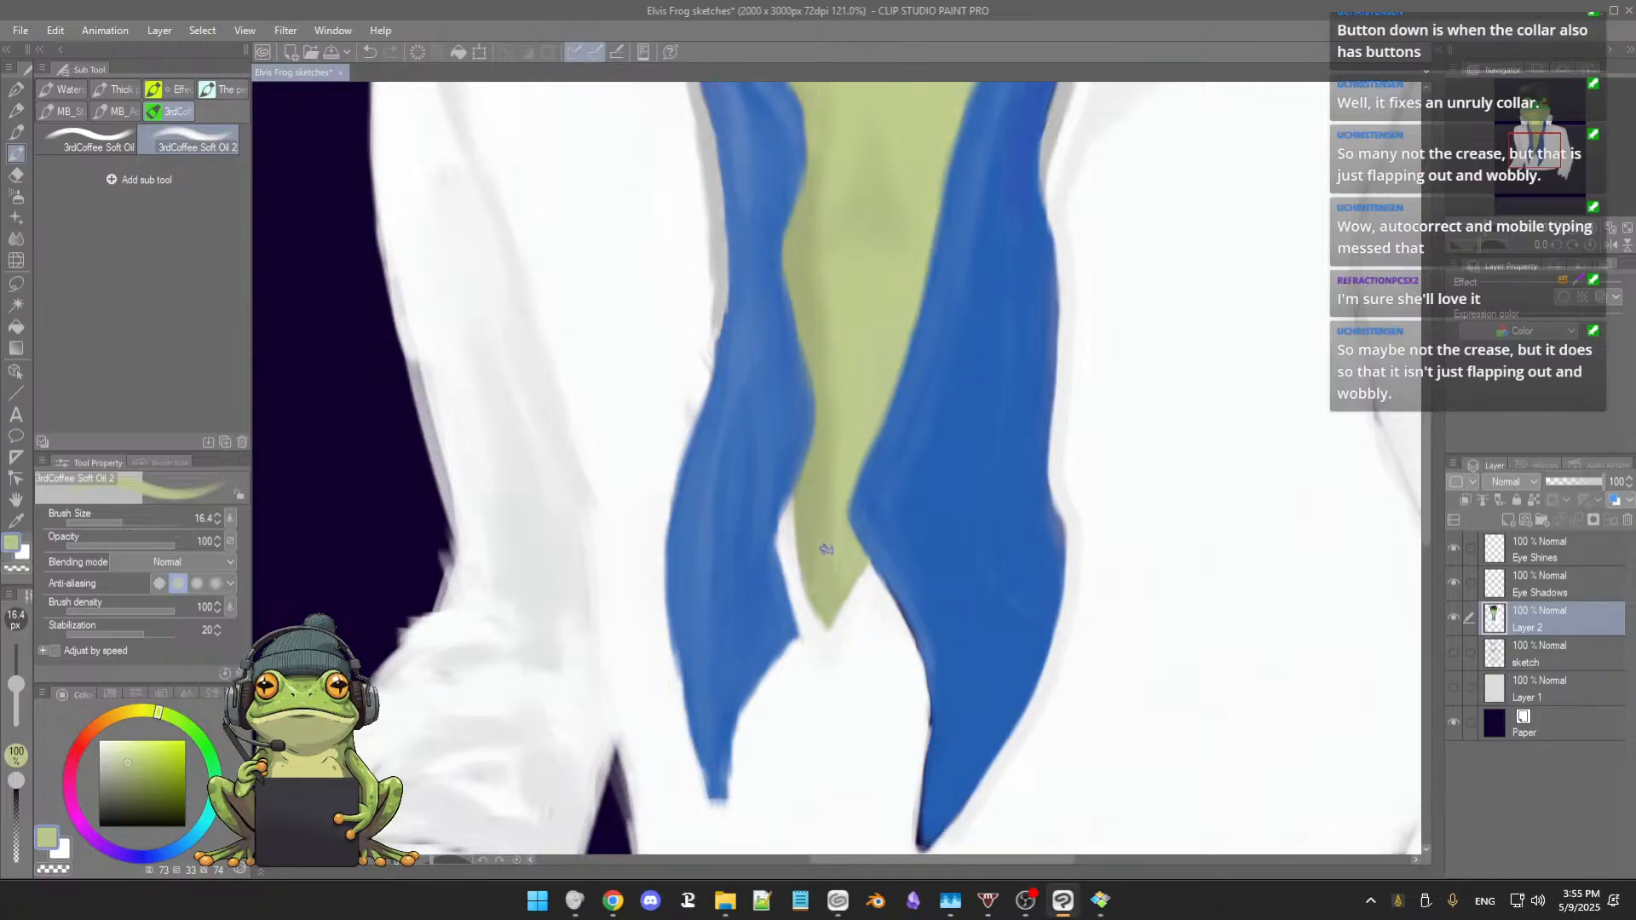
pyautogui.keyDown('alt'); pyautogui.click(871, 582); pyautogui.keyUp('alt')
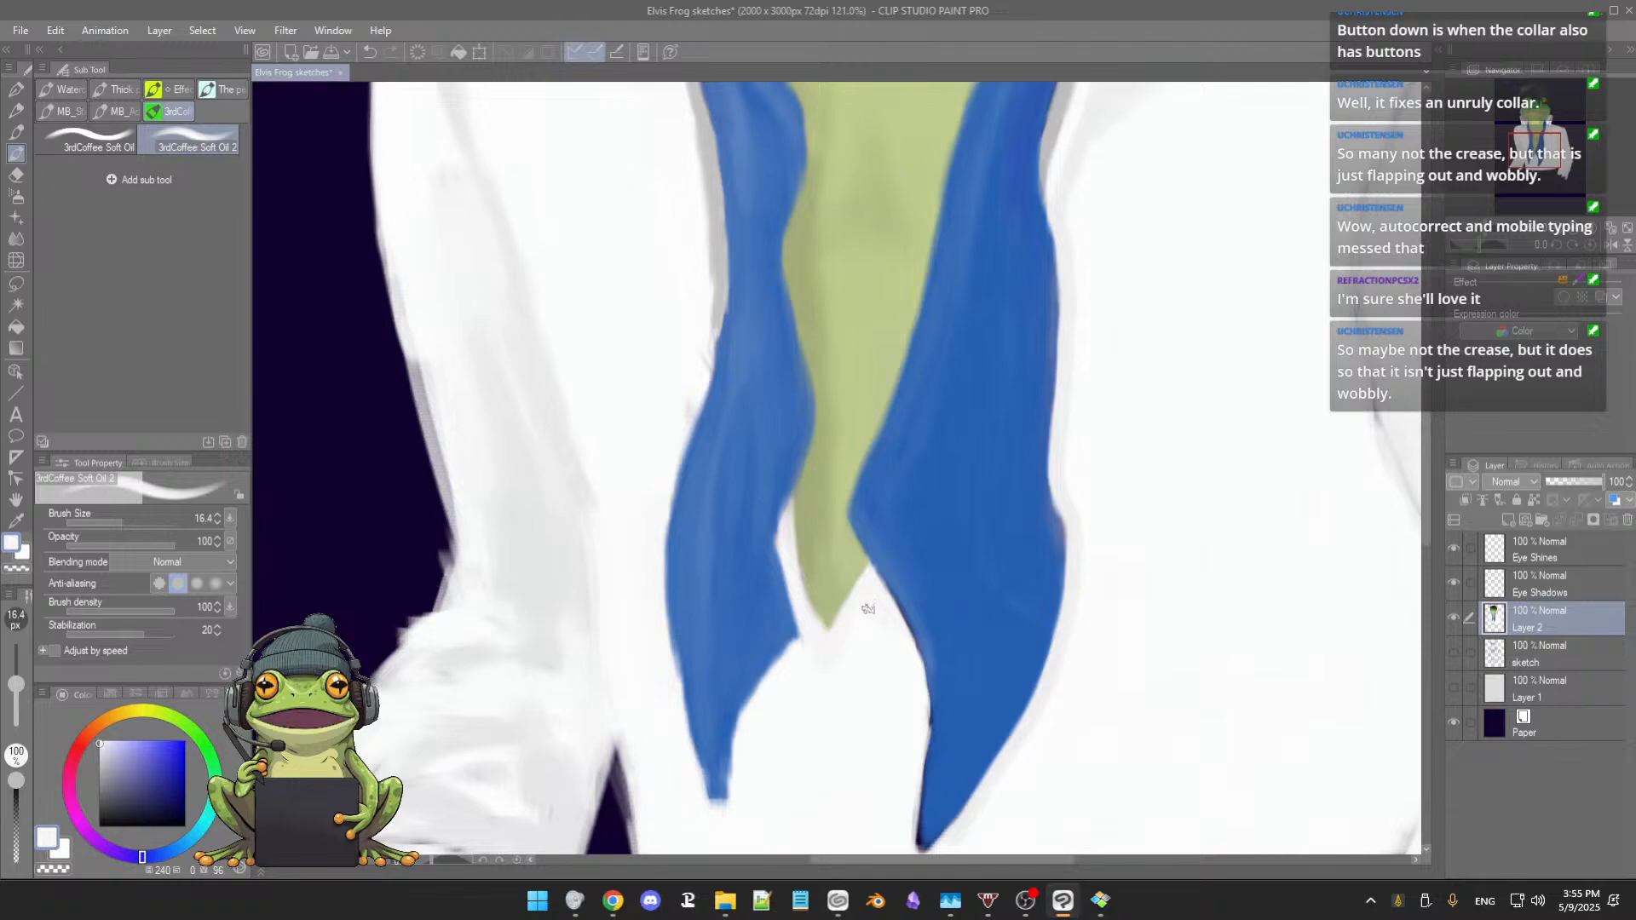
# Step: Clean the lower inner edge of the right blue scarf end with sampled jacket white and scarf blue
pyautogui.keyDown('alt'); pyautogui.click(886, 575); pyautogui.keyUp('alt')
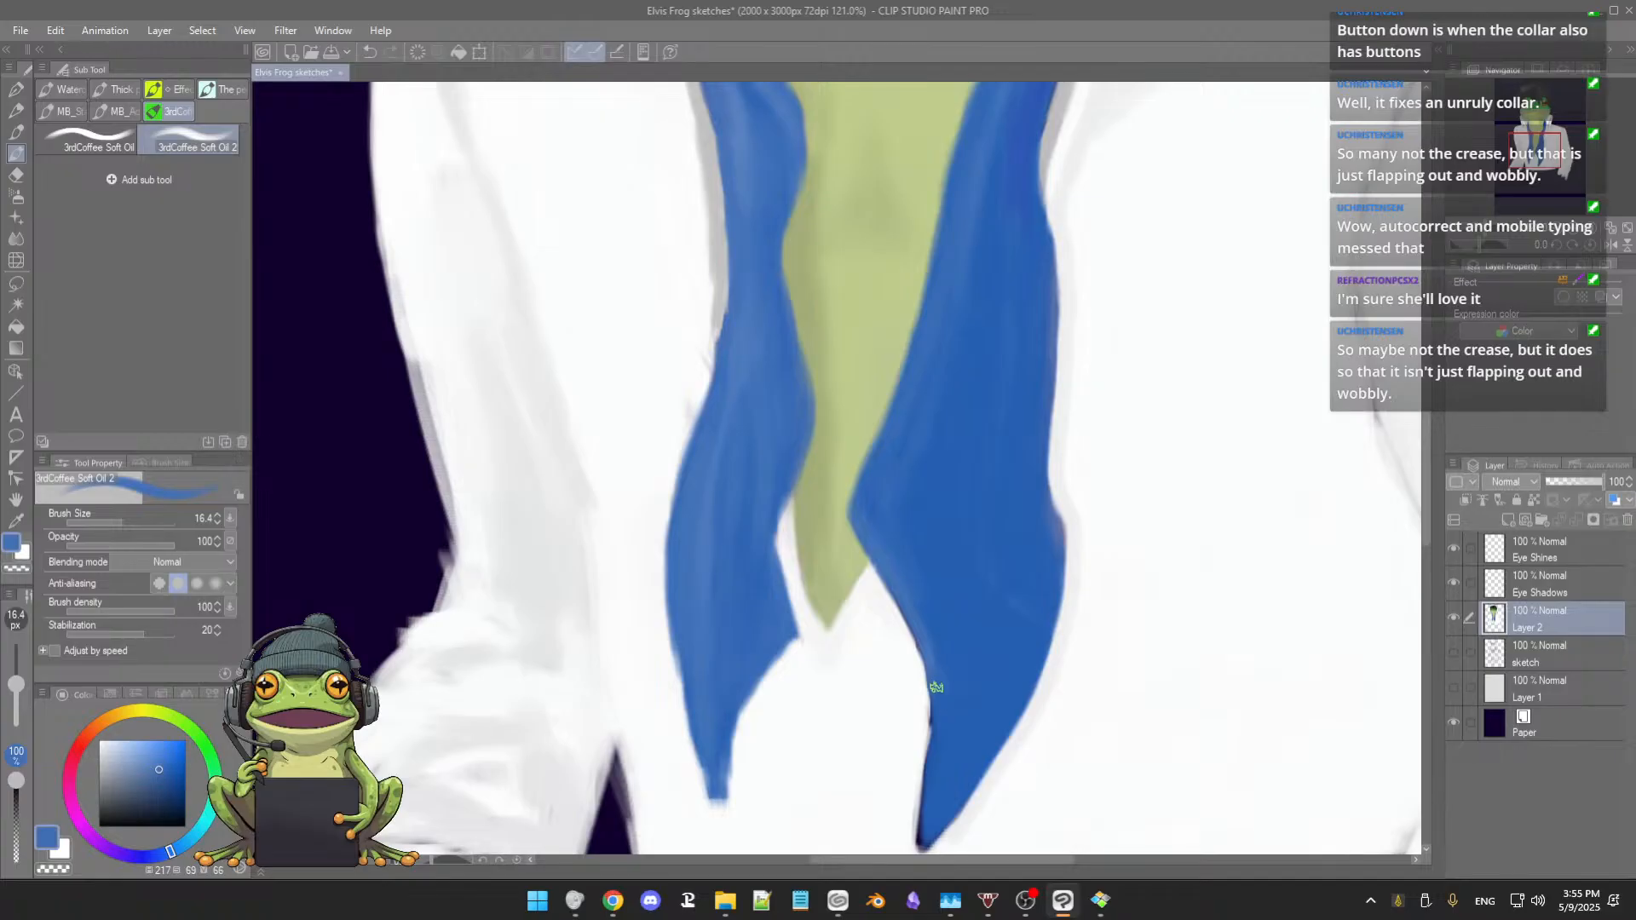
pyautogui.keyDown('alt'); pyautogui.click(941, 685); pyautogui.keyUp('alt')
pyautogui.keyDown('alt'); pyautogui.click(944, 686); pyautogui.keyUp('alt')
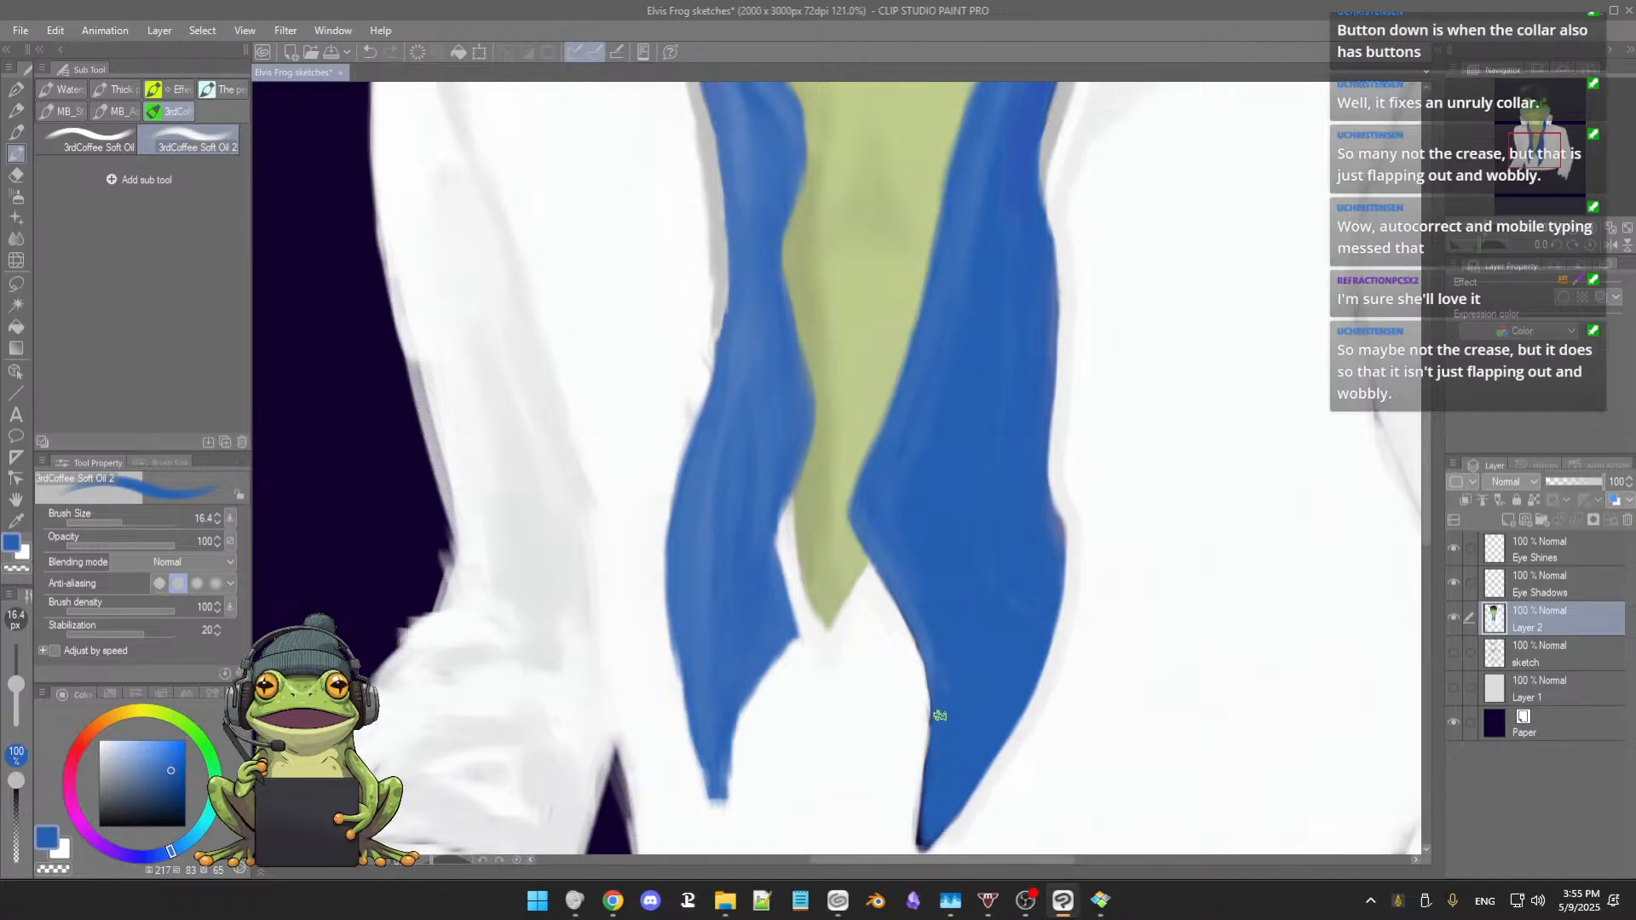
pyautogui.moveTo(952, 702); pyautogui.dragTo(959, 652)
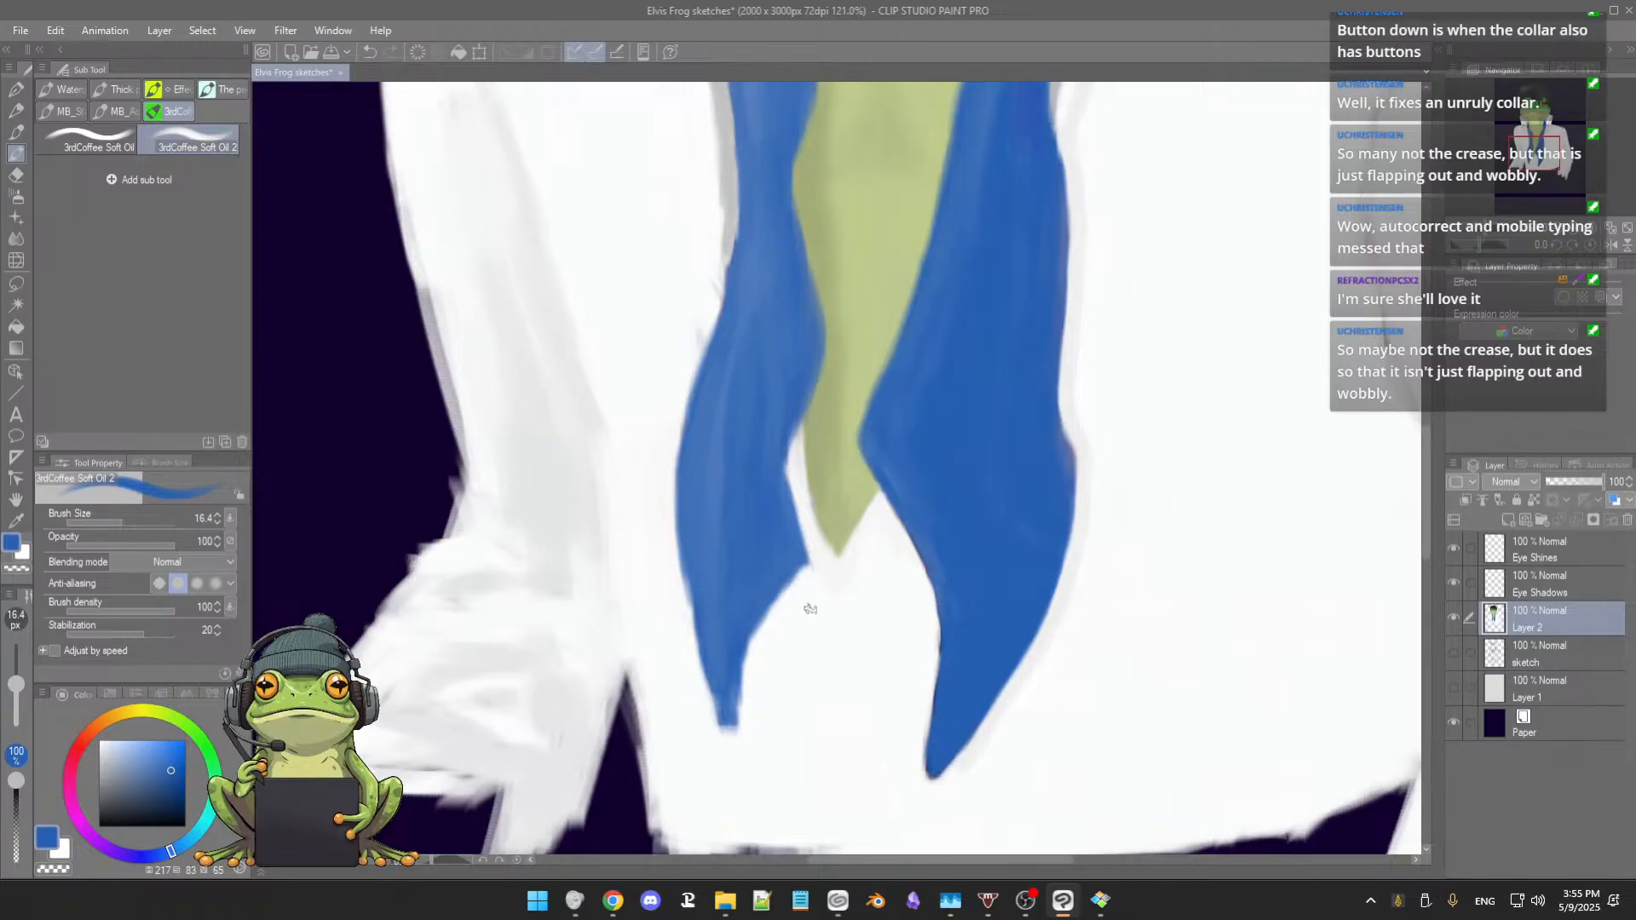
# Step: Smooth the curved lower edge of the left scarf end and the jacket below the chest point with sampled whites
pyautogui.keyDown('alt'); pyautogui.click(777, 620); pyautogui.keyUp('alt')
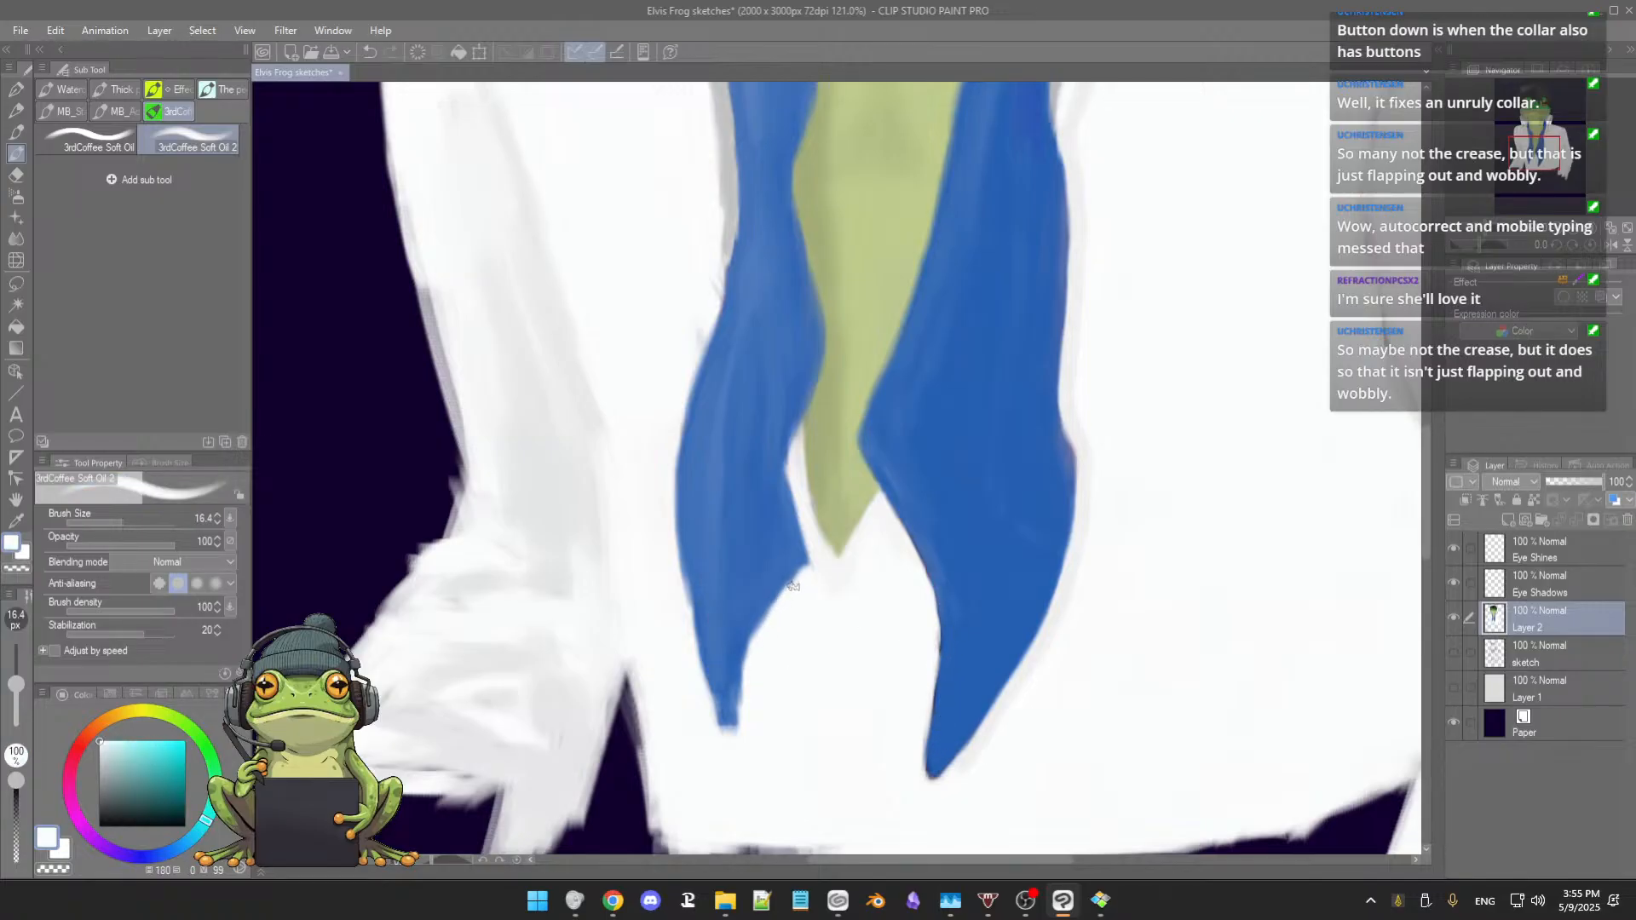
pyautogui.moveTo(798, 578); pyautogui.dragTo(749, 670)
pyautogui.keyDown('alt'); pyautogui.click(832, 576); pyautogui.keyUp('alt')
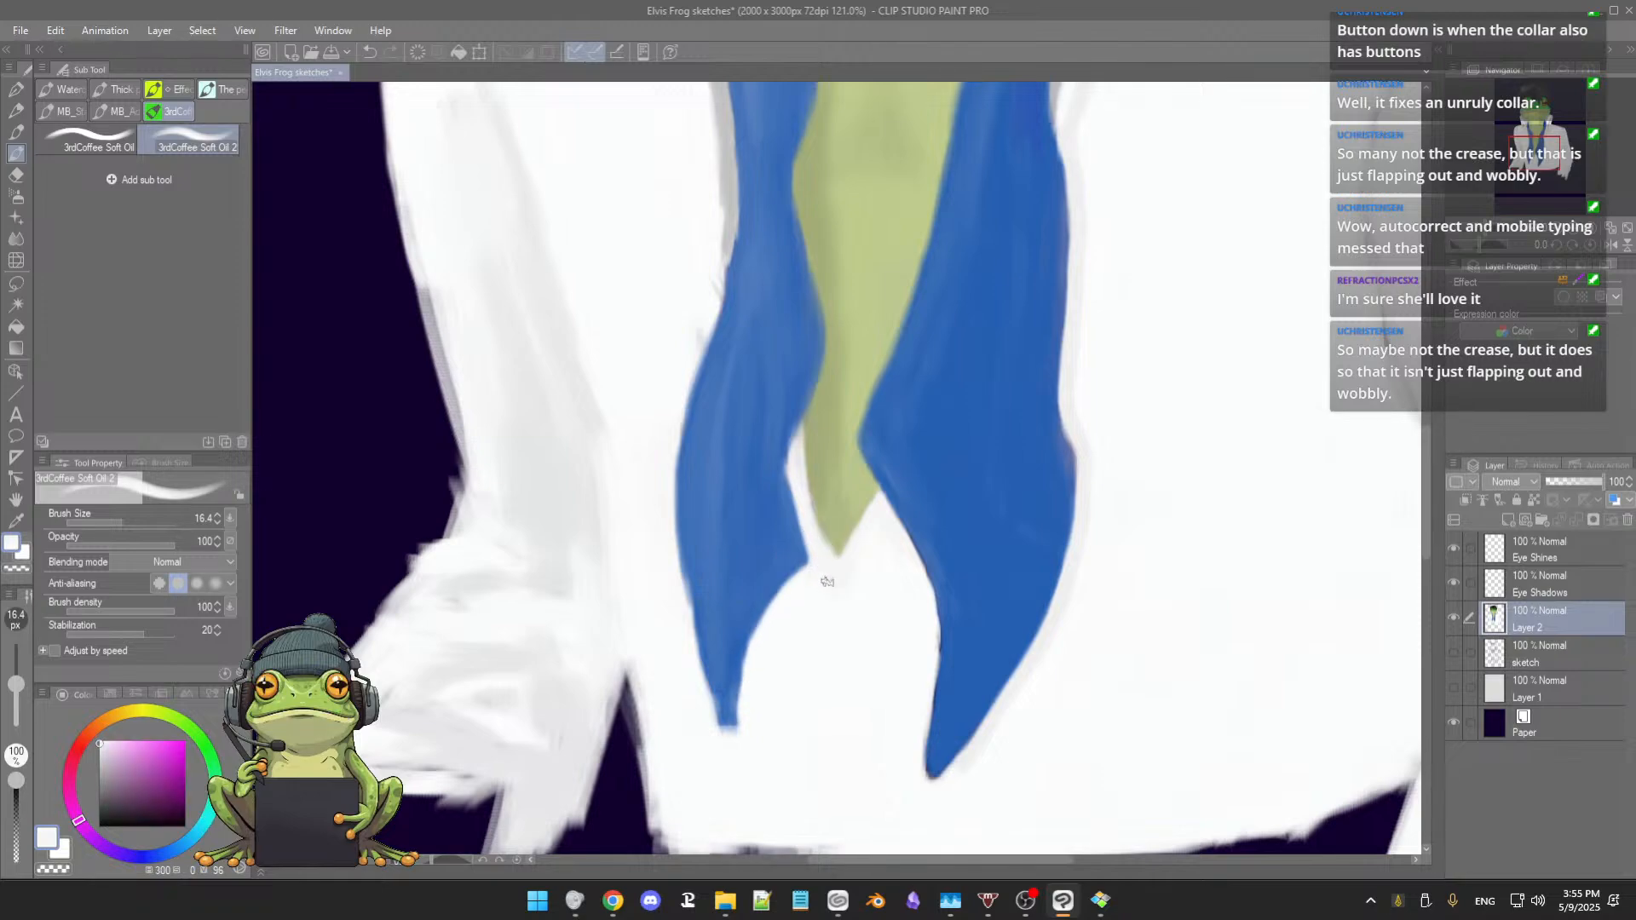
pyautogui.keyDown('alt'); pyautogui.click(864, 572); pyautogui.keyUp('alt')
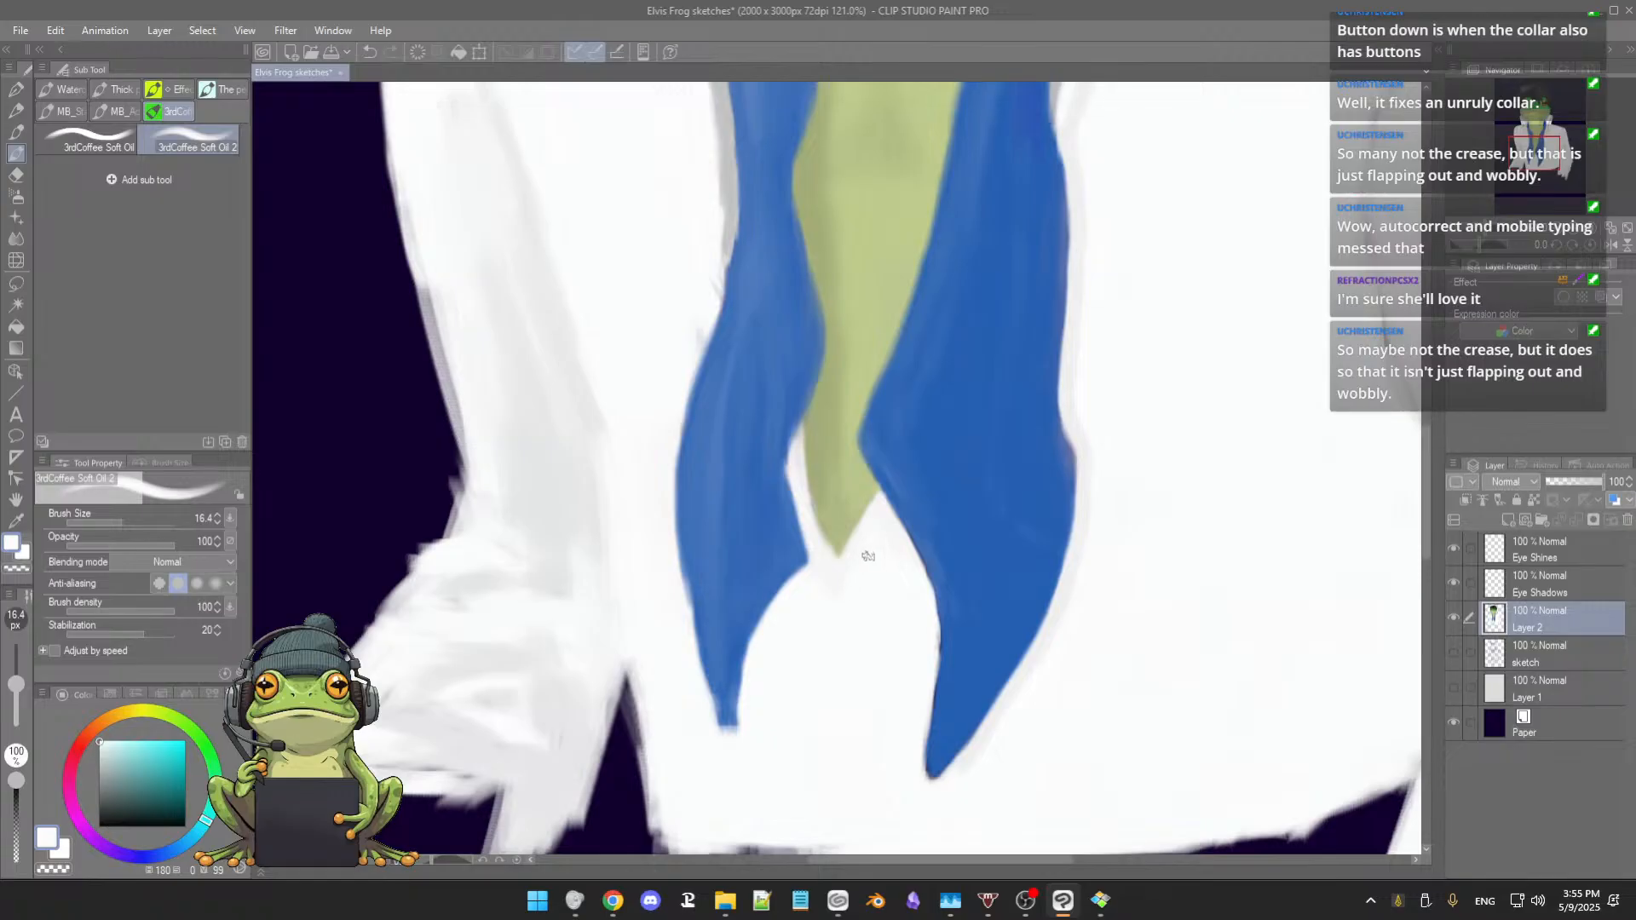
pyautogui.moveTo(862, 560); pyautogui.dragTo(876, 573)
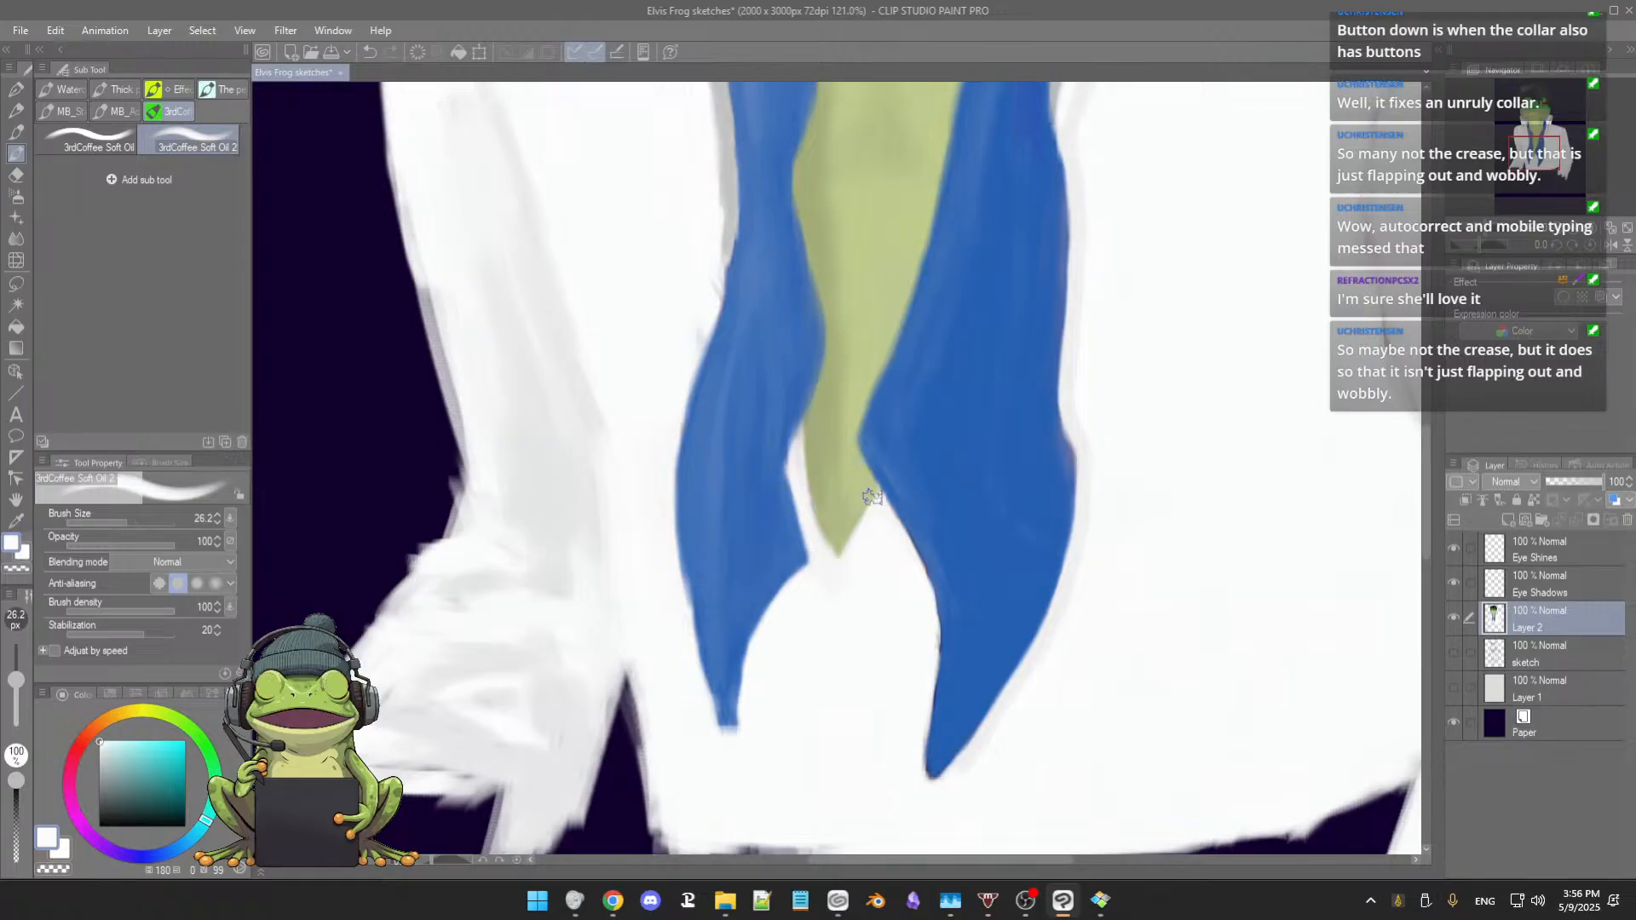
# Step: Set the brush to 20.5 and repaint the narrow jacket strip between the left scarf end and the chest with sampled whites
pyautogui.keyDown('alt'); pyautogui.click(799, 497); pyautogui.keyUp('alt')
pyautogui.moveTo(800, 490)
pyautogui.mouseDown()
pyautogui.moveTo(800, 471)
pyautogui.moveTo(801, 486)
pyautogui.mouseUp()
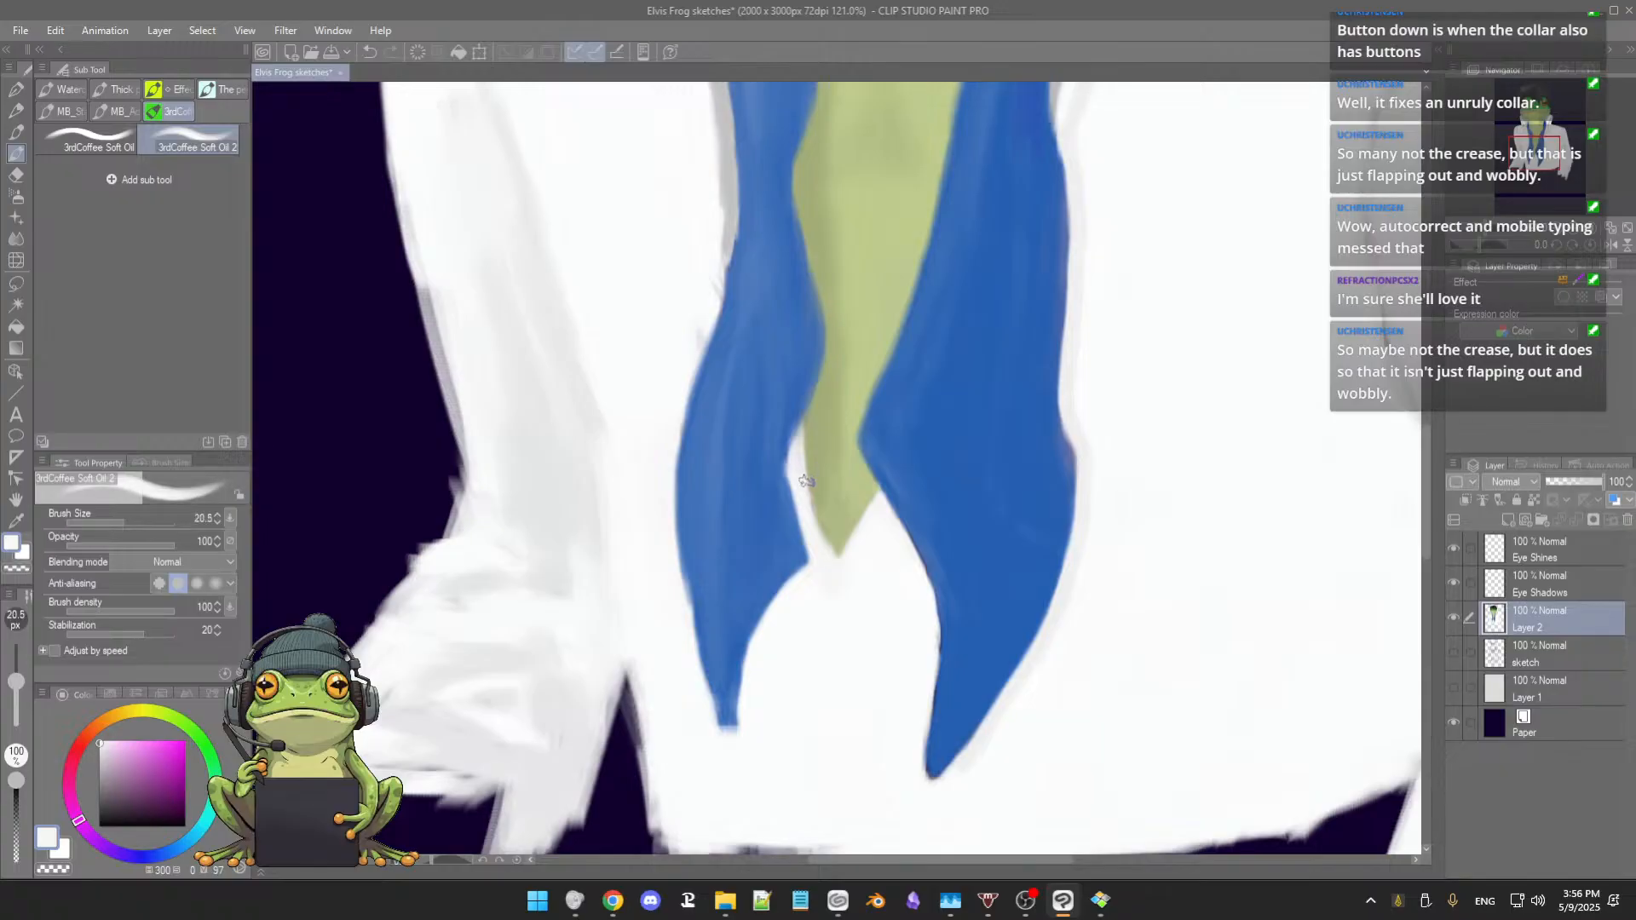
pyautogui.keyDown('alt'); pyautogui.click(796, 485); pyautogui.keyUp('alt')
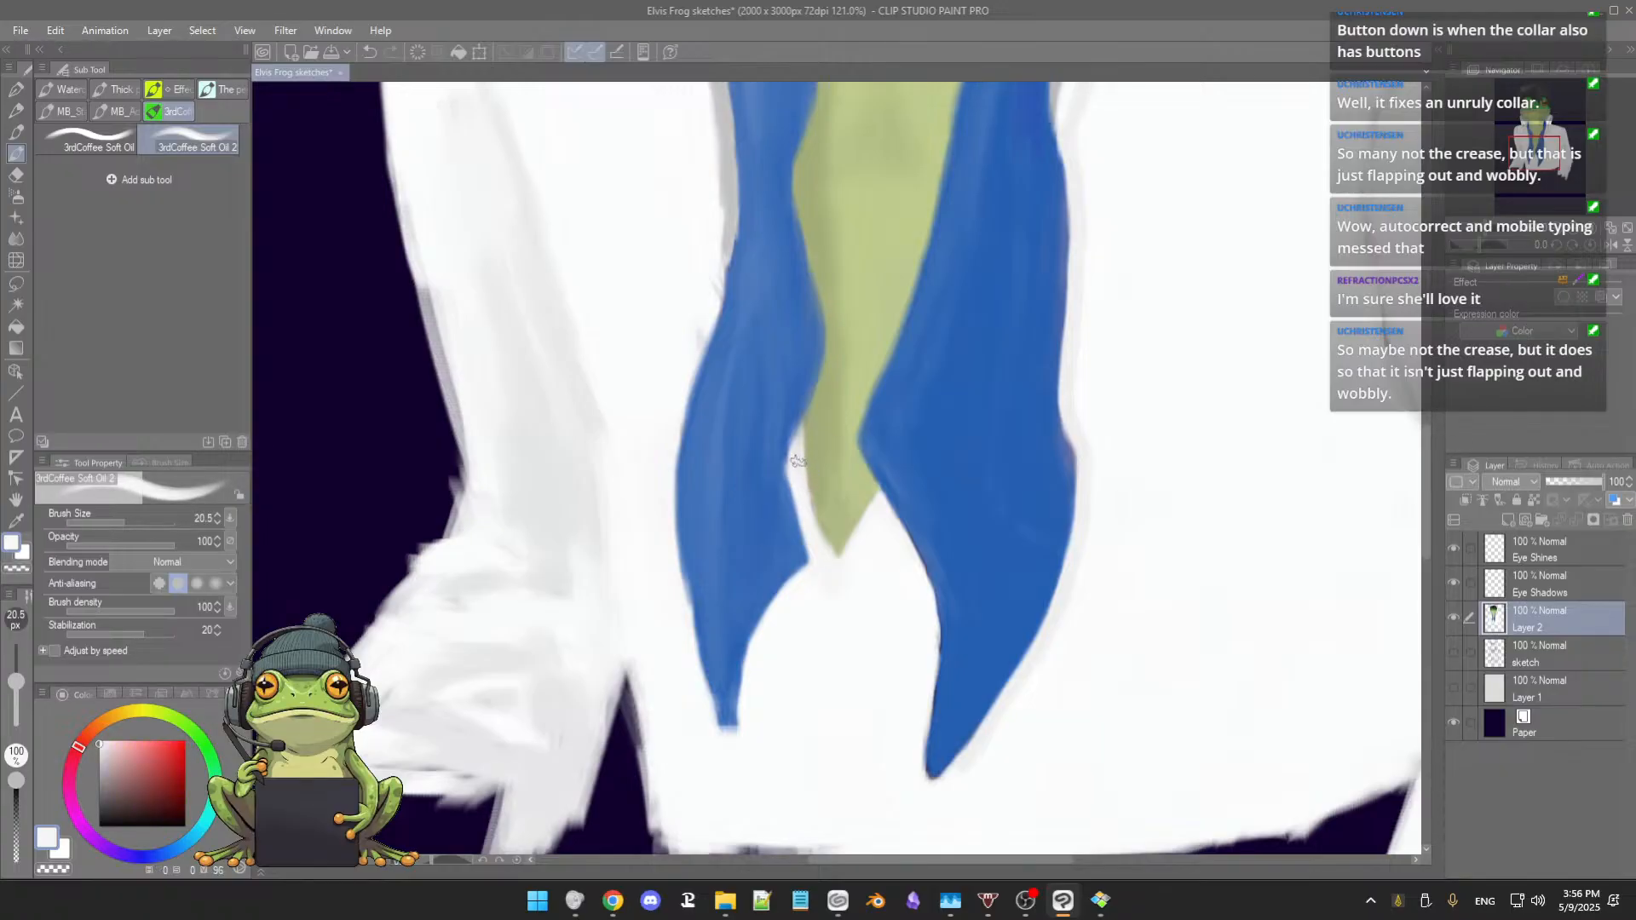
pyautogui.moveTo(798, 501); pyautogui.dragTo(799, 451)
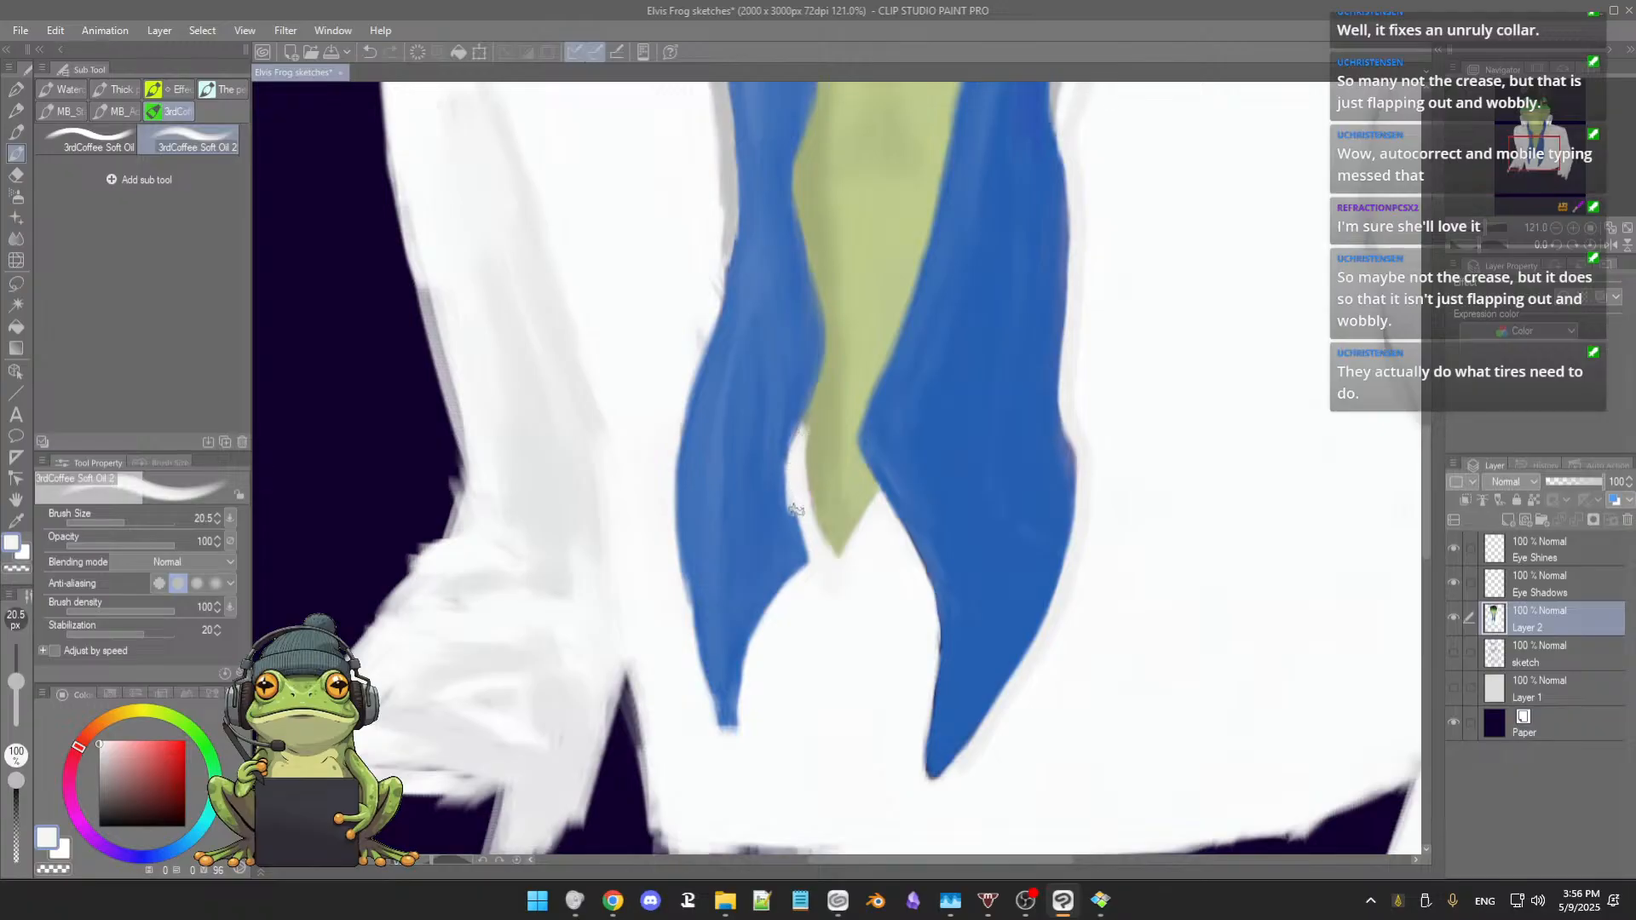
# Step: Refine the left scarf end's inner edge with sampled blue and touch up the lower chest with sampled greens
pyautogui.keyDown('alt'); pyautogui.click(787, 433); pyautogui.keyUp('alt')
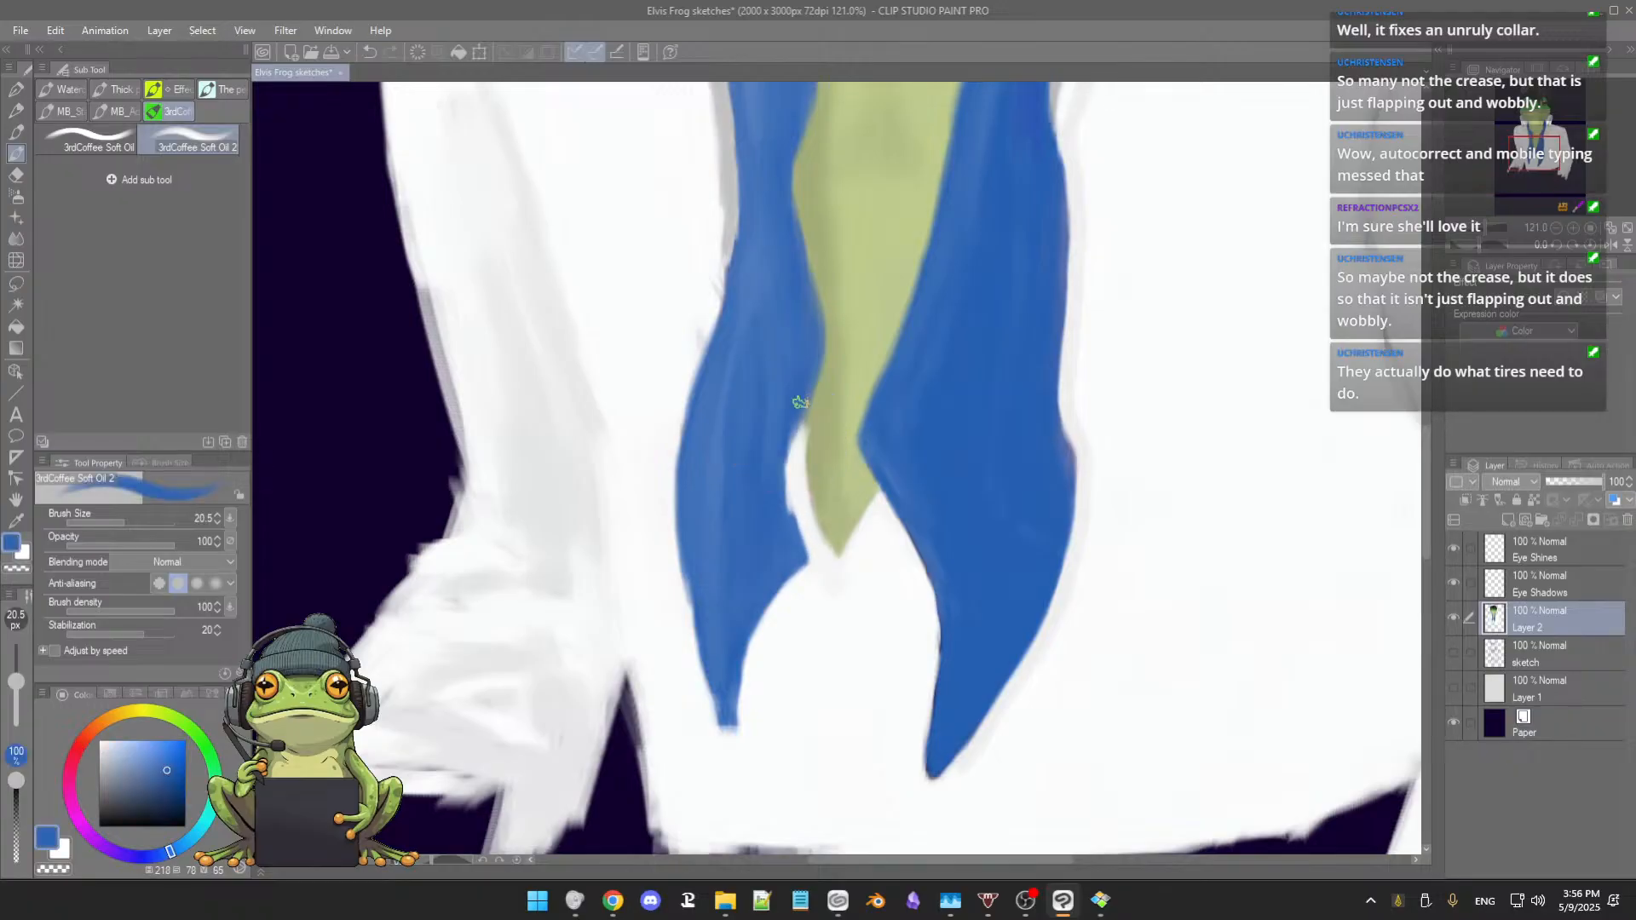
pyautogui.keyDown('alt'); pyautogui.click(780, 488); pyautogui.keyUp('alt')
pyautogui.moveTo(781, 472); pyautogui.dragTo(789, 529)
pyautogui.keyDown('alt'); pyautogui.click(823, 447); pyautogui.keyUp('alt')
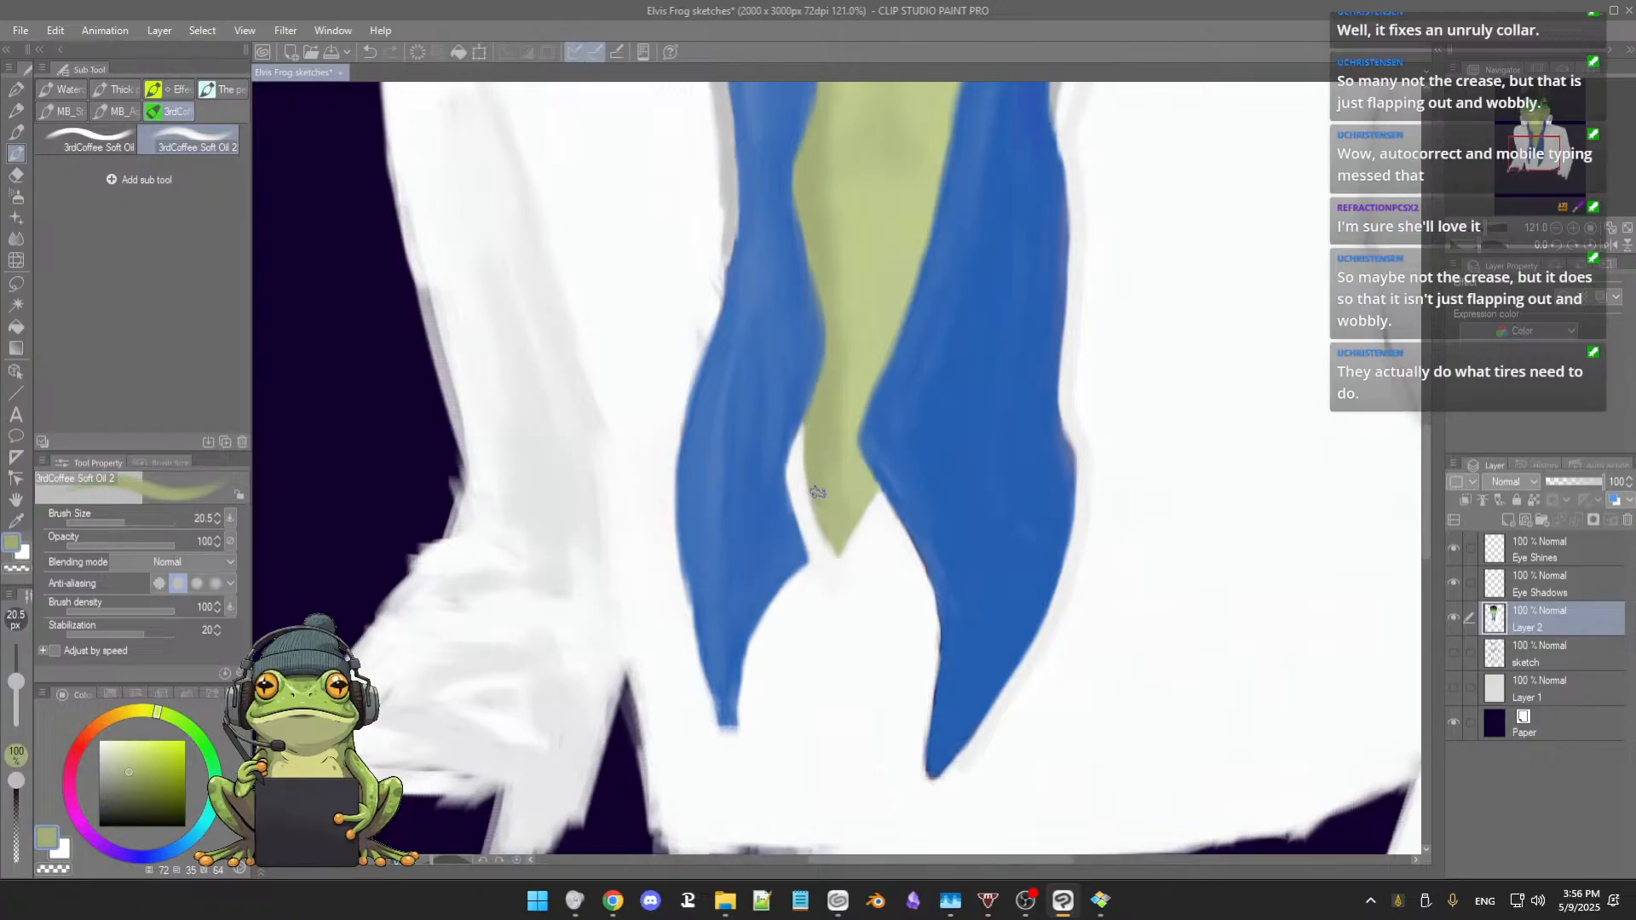
pyautogui.keyDown('alt'); pyautogui.click(854, 484); pyautogui.keyUp('alt')
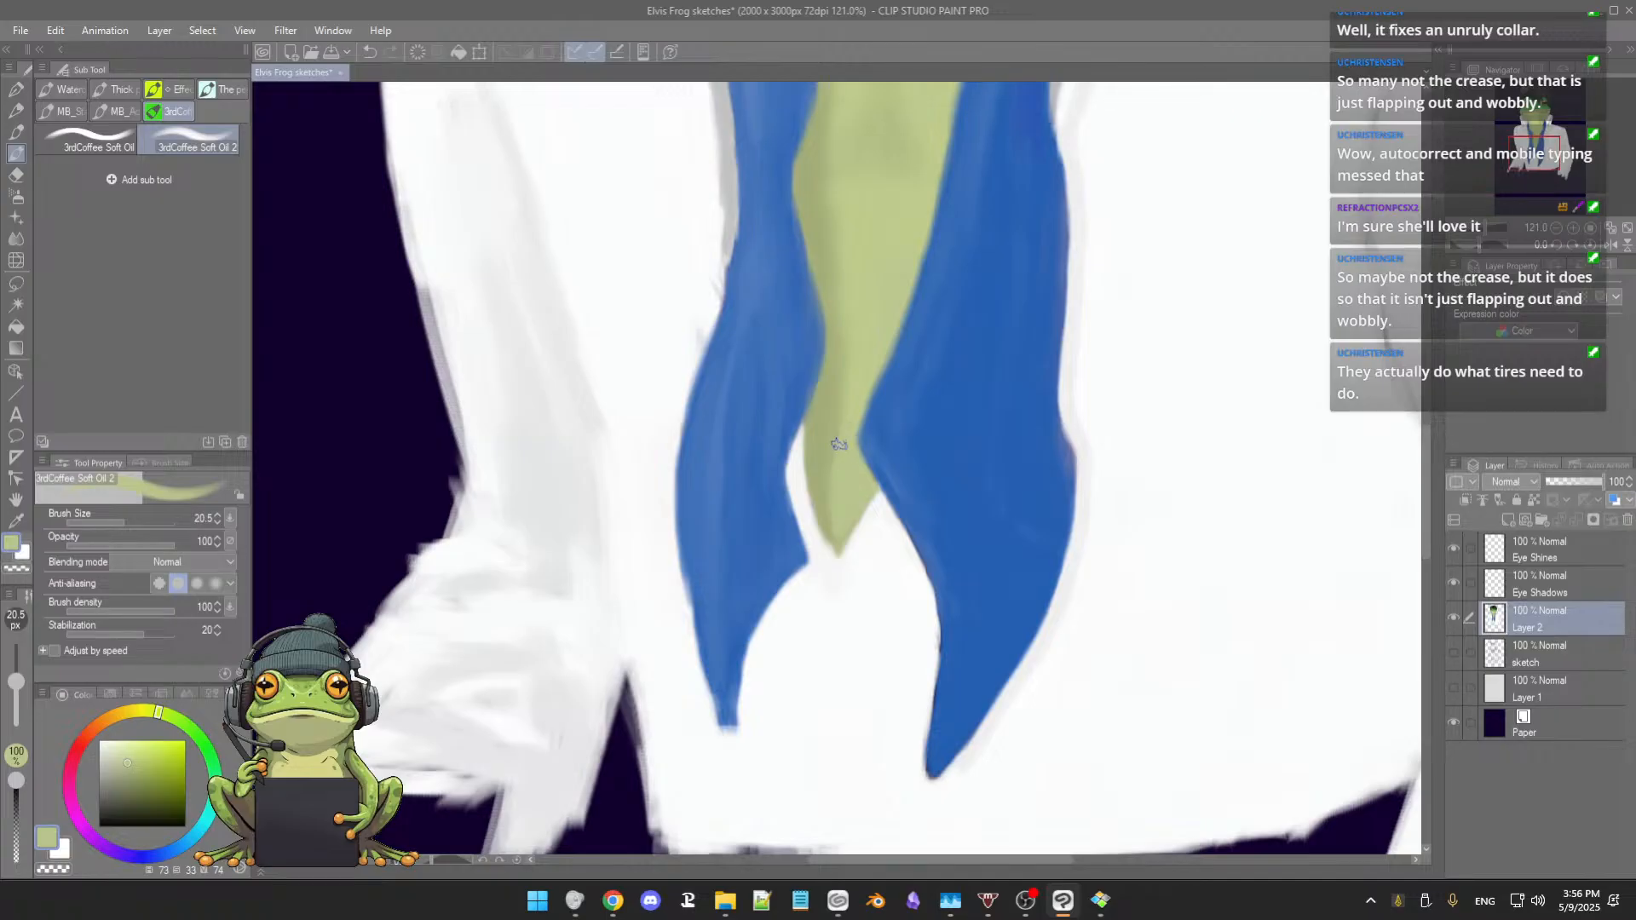
# Step: Clean the left scarf's outer edge and its gray lapel shadow with sampled gray, blue and jacket white
pyautogui.scroll(-3, 888, 385)
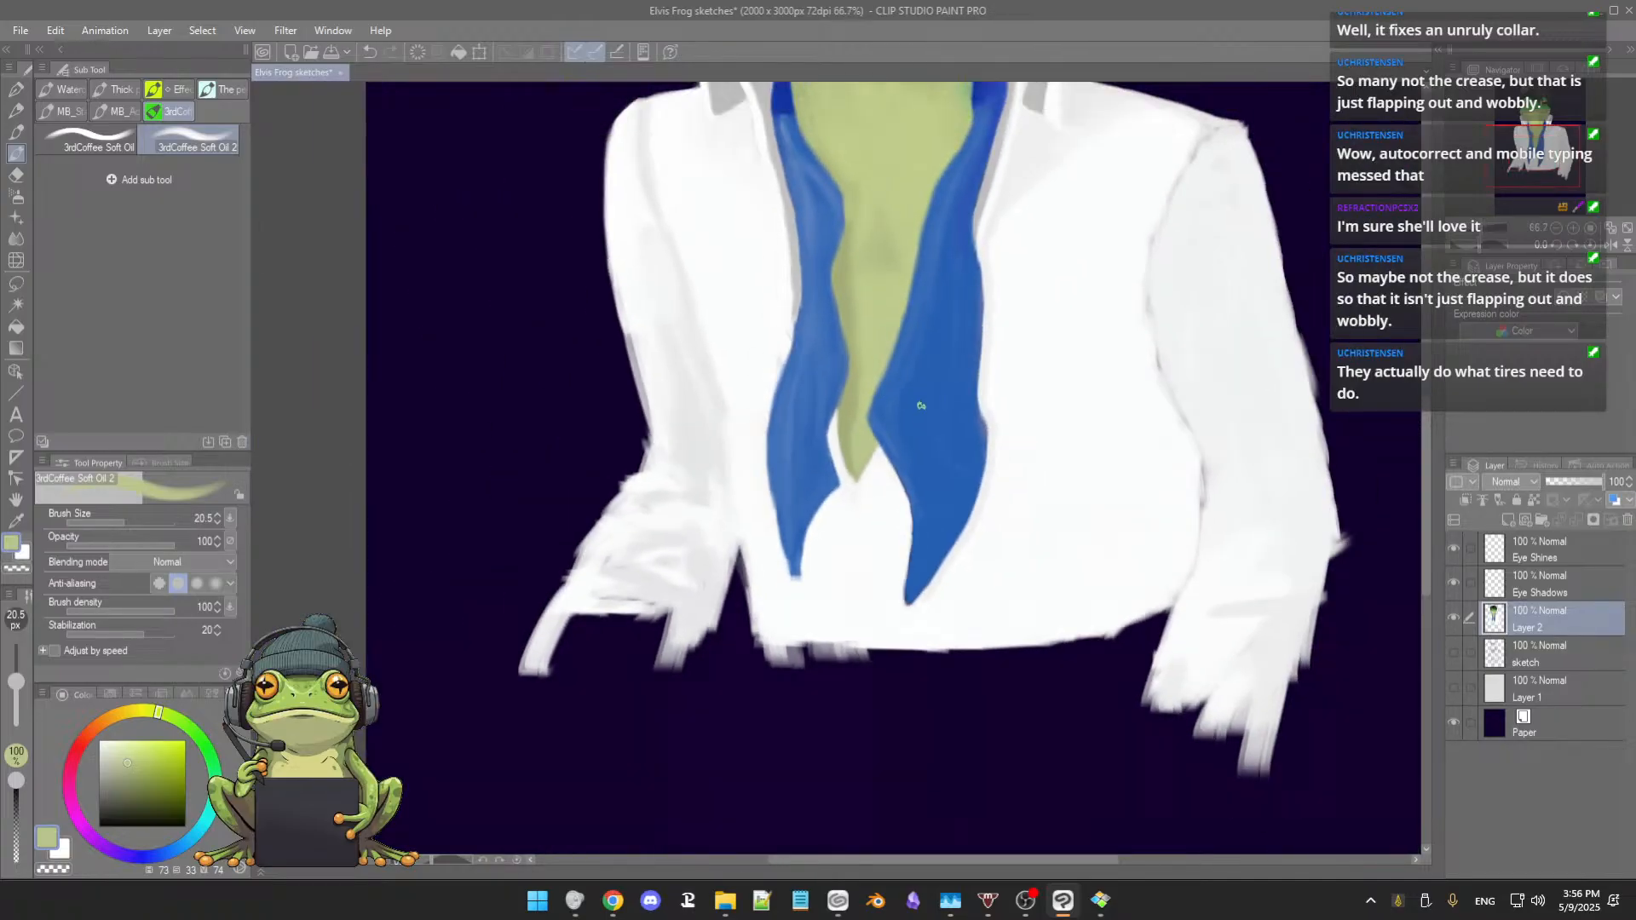
pyautogui.moveTo(920, 411); pyautogui.dragTo(893, 462)
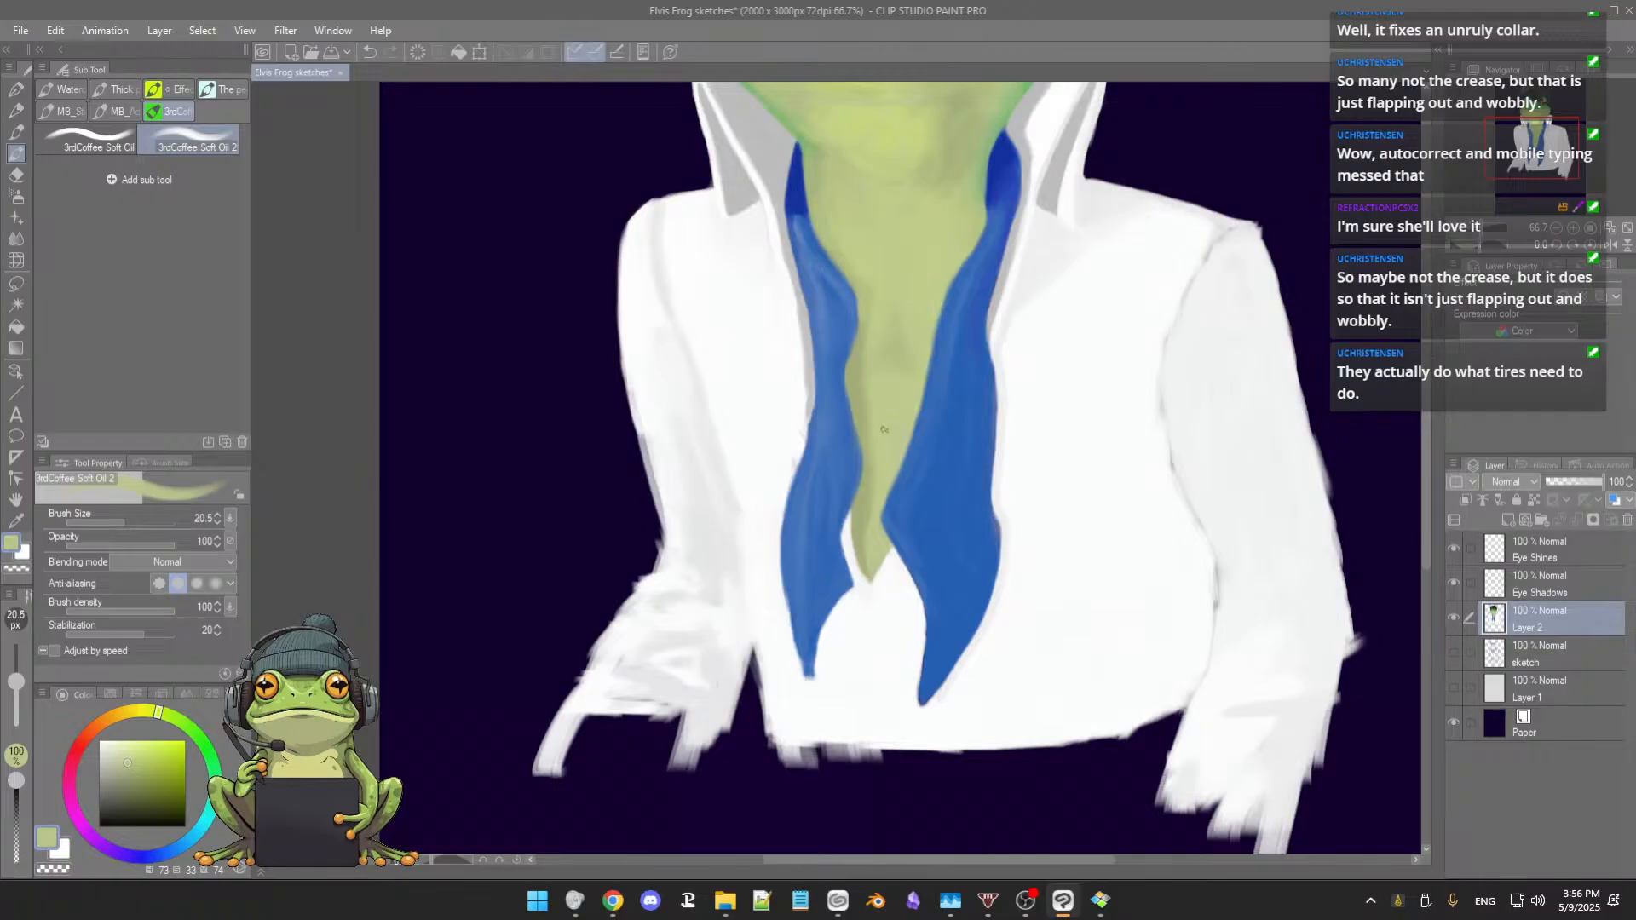
pyautogui.scroll(-1, 877, 411)
pyautogui.scroll(4, 882, 411)
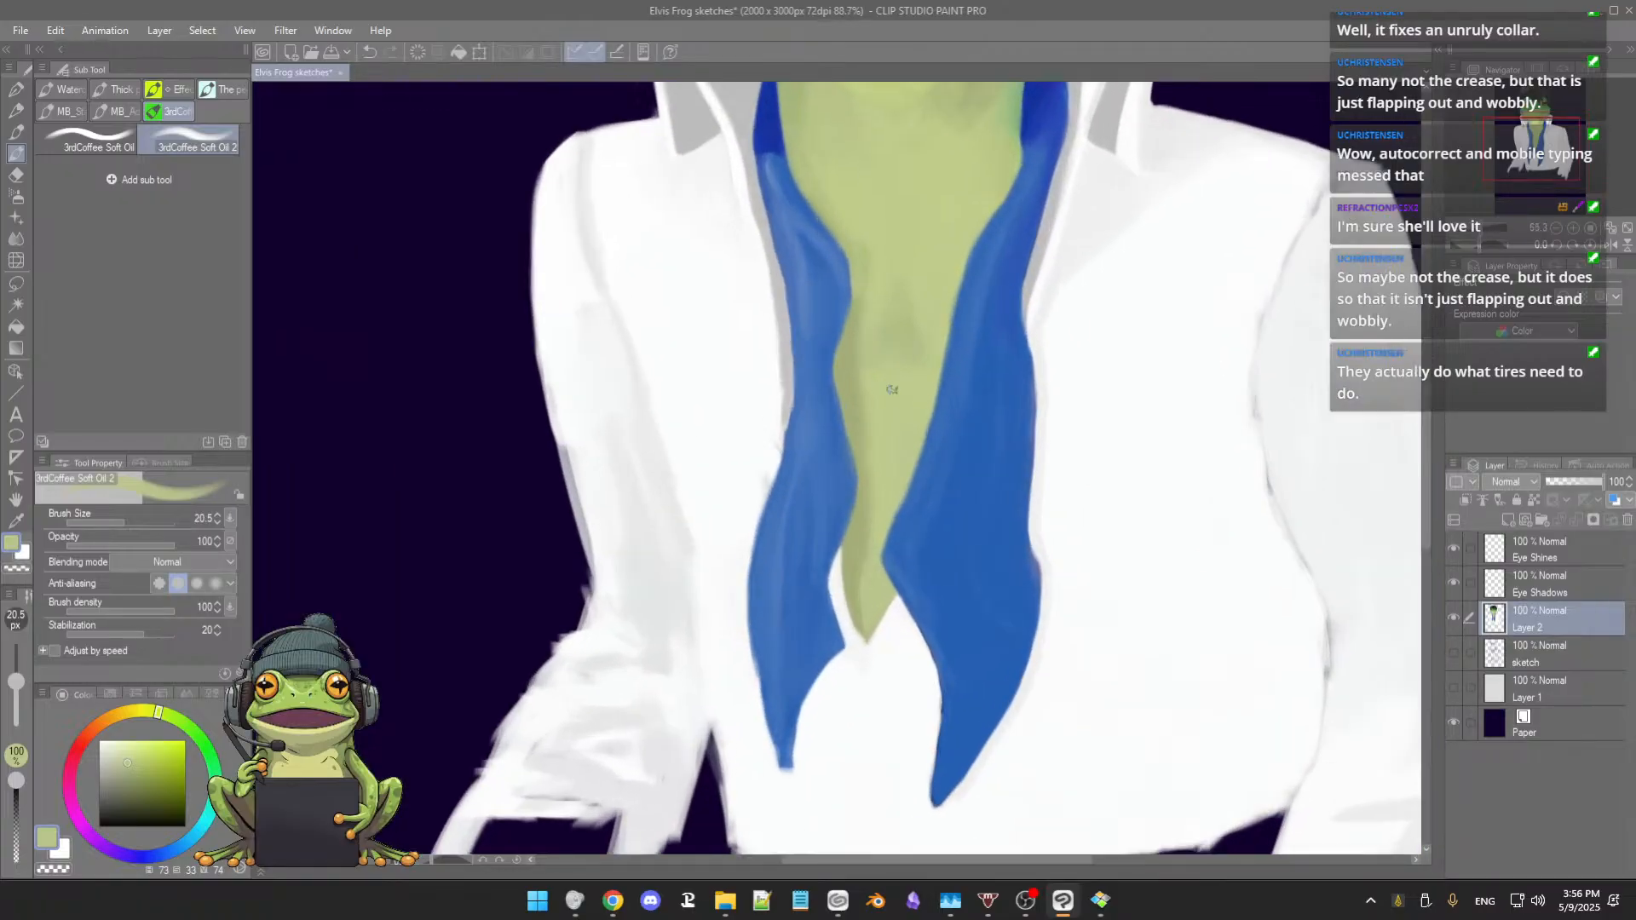
pyautogui.moveTo(887, 411); pyautogui.dragTo(903, 532)
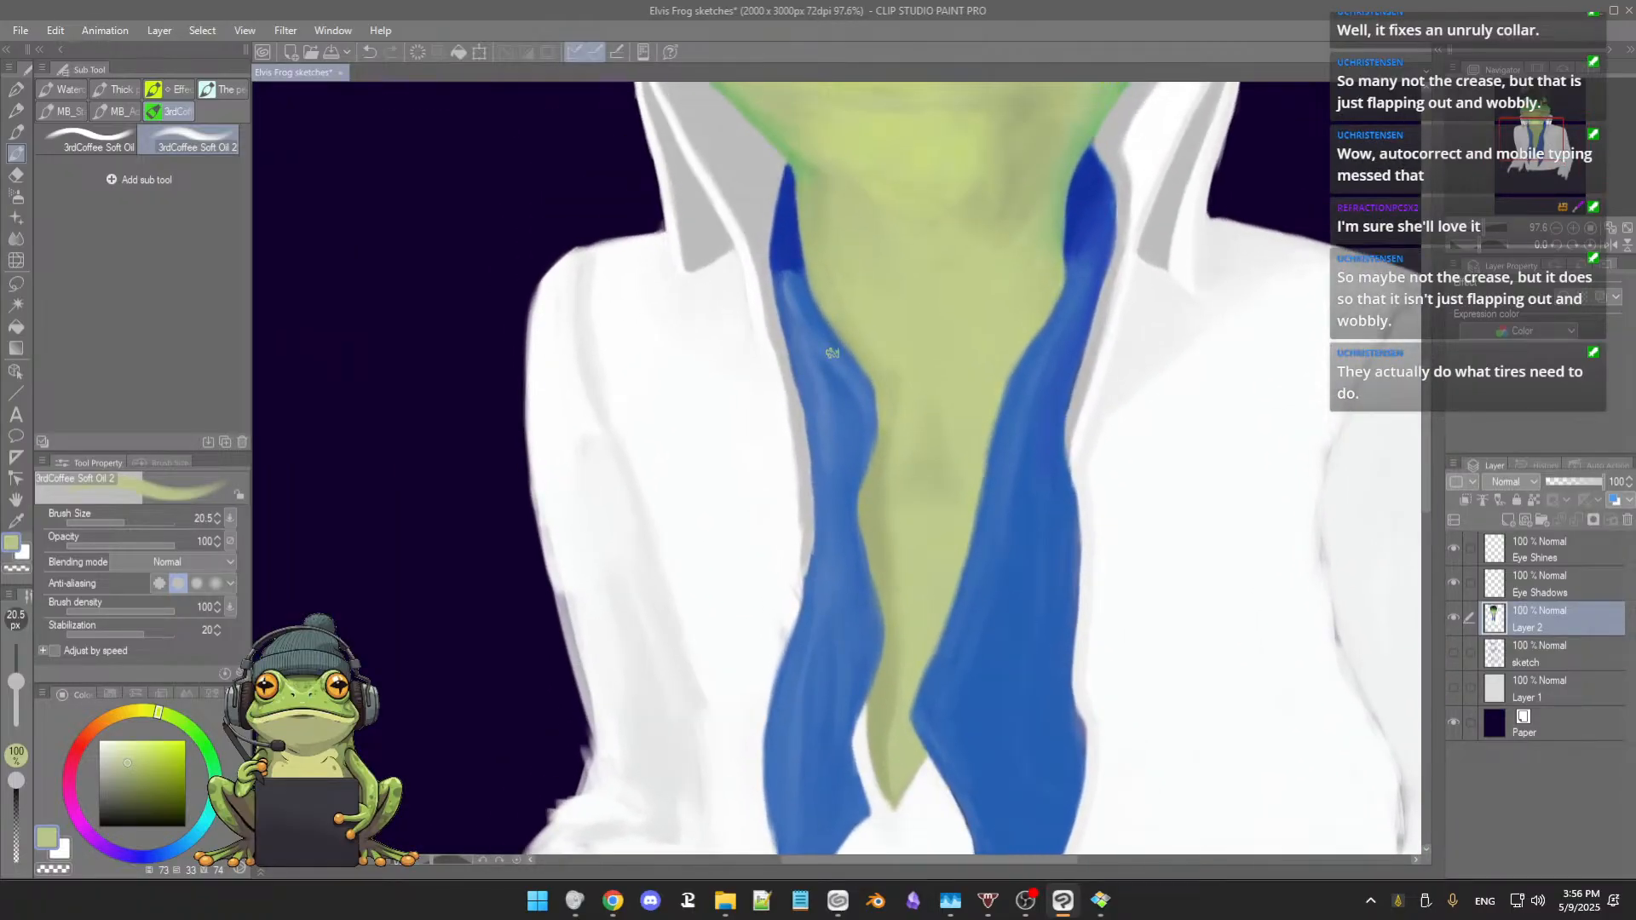
pyautogui.keyDown('alt'); pyautogui.click(800, 417); pyautogui.keyUp('alt')
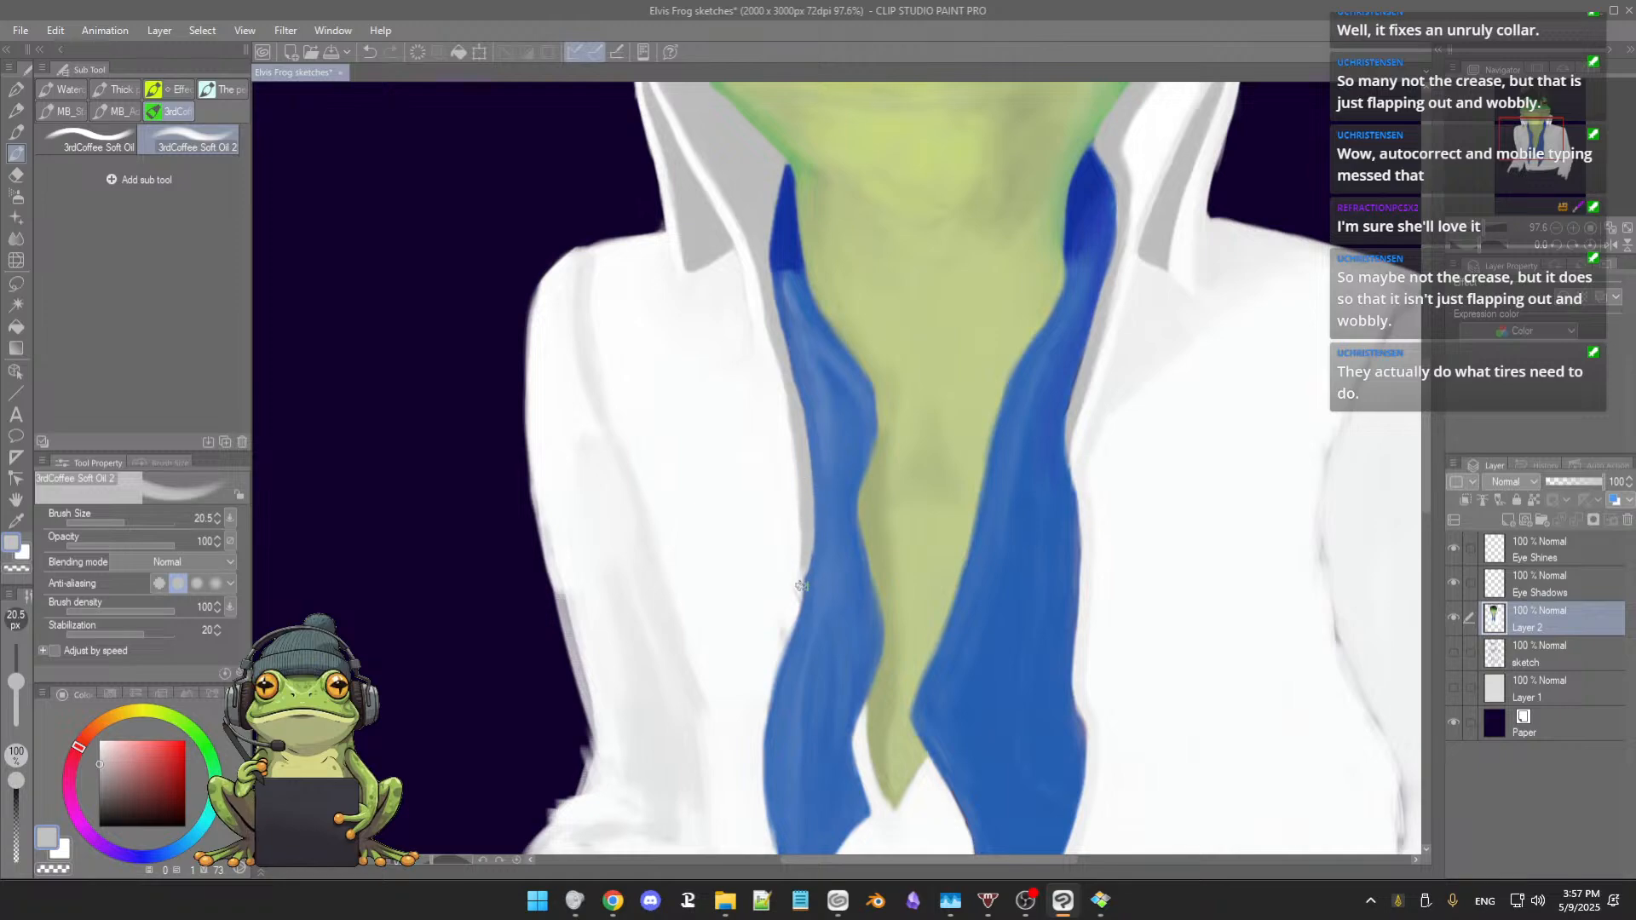
pyautogui.keyDown('alt'); pyautogui.click(822, 540); pyautogui.keyUp('alt')
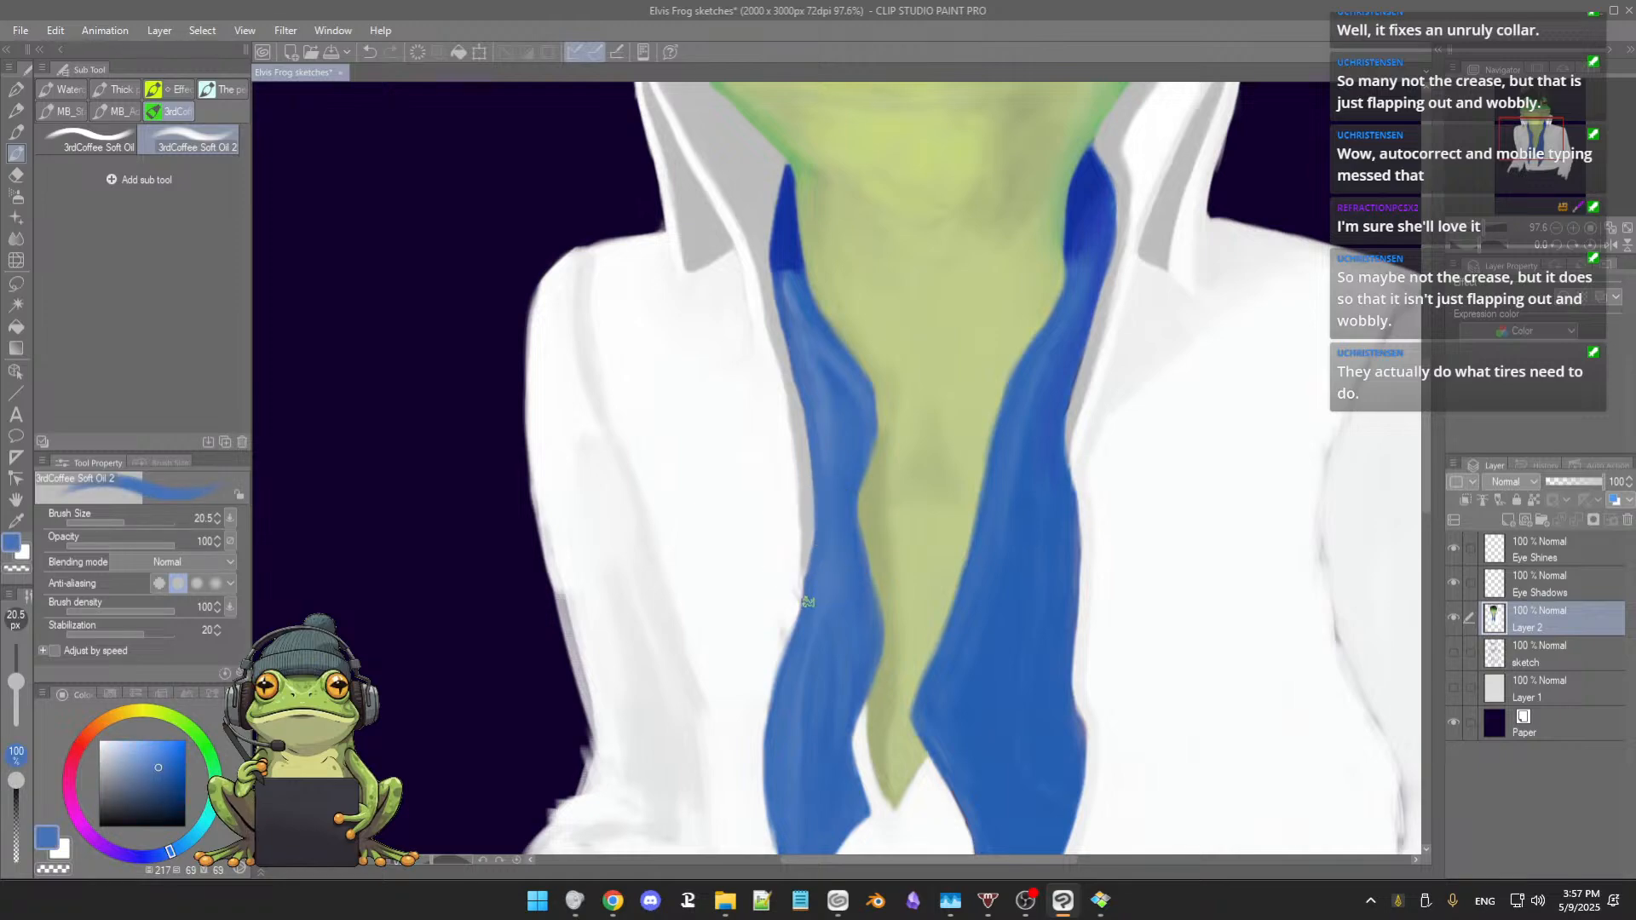
pyautogui.keyDown('alt'); pyautogui.click(791, 554); pyautogui.keyUp('alt')
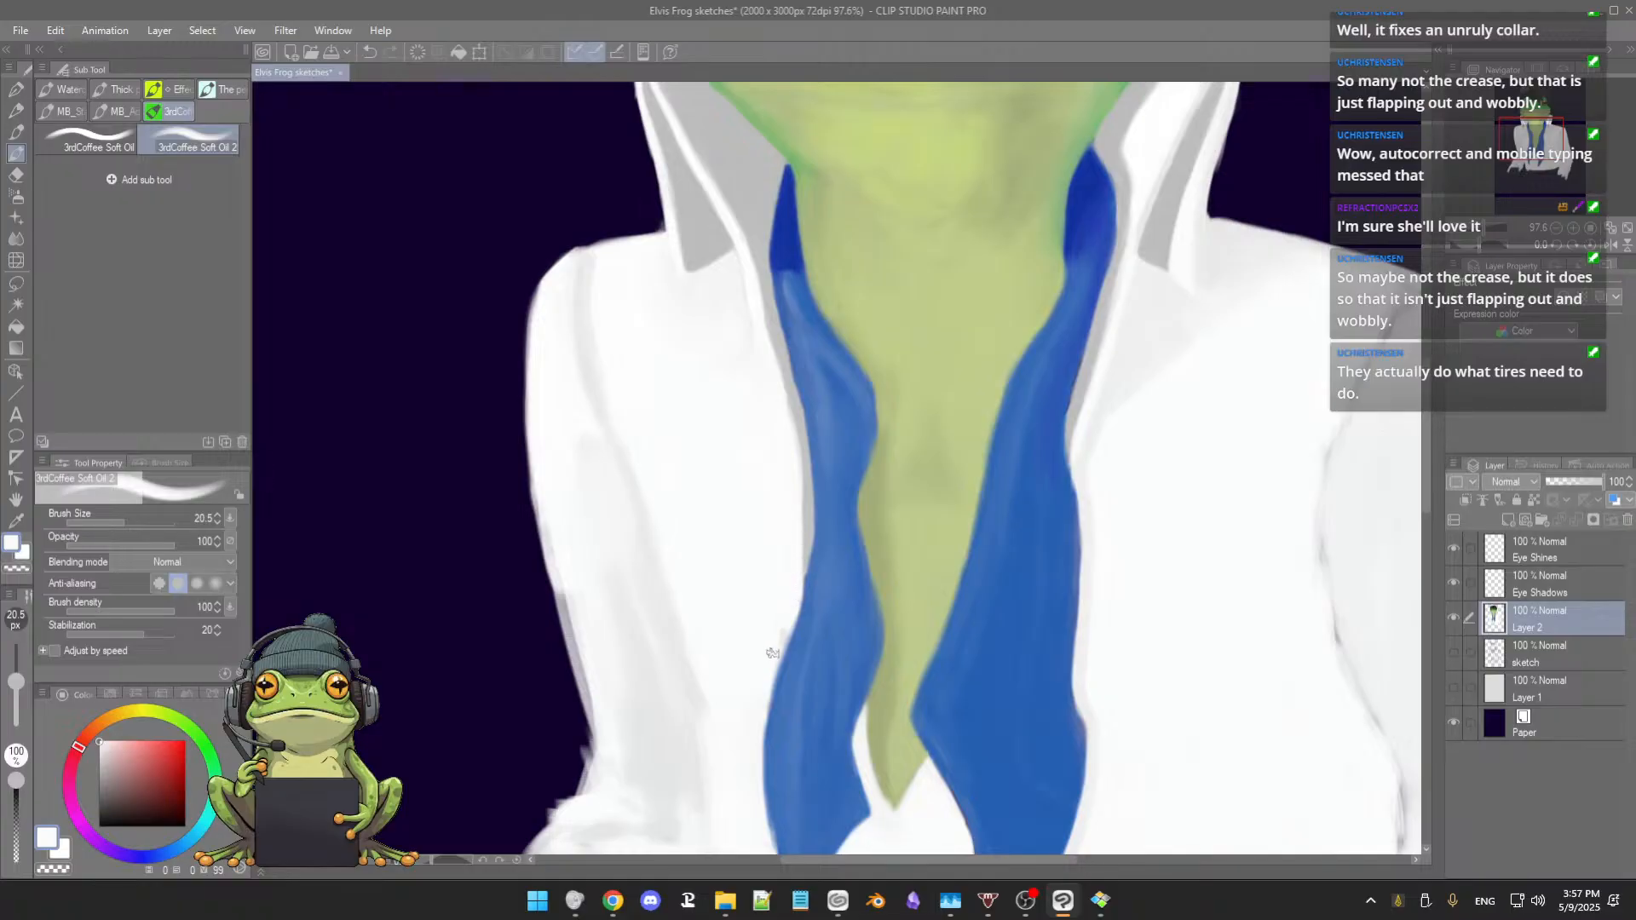
# Step: Check the painted layer by toggling its visibility, and add a new raster layer directly above Layer 2
pyautogui.scroll(2, 767, 540)
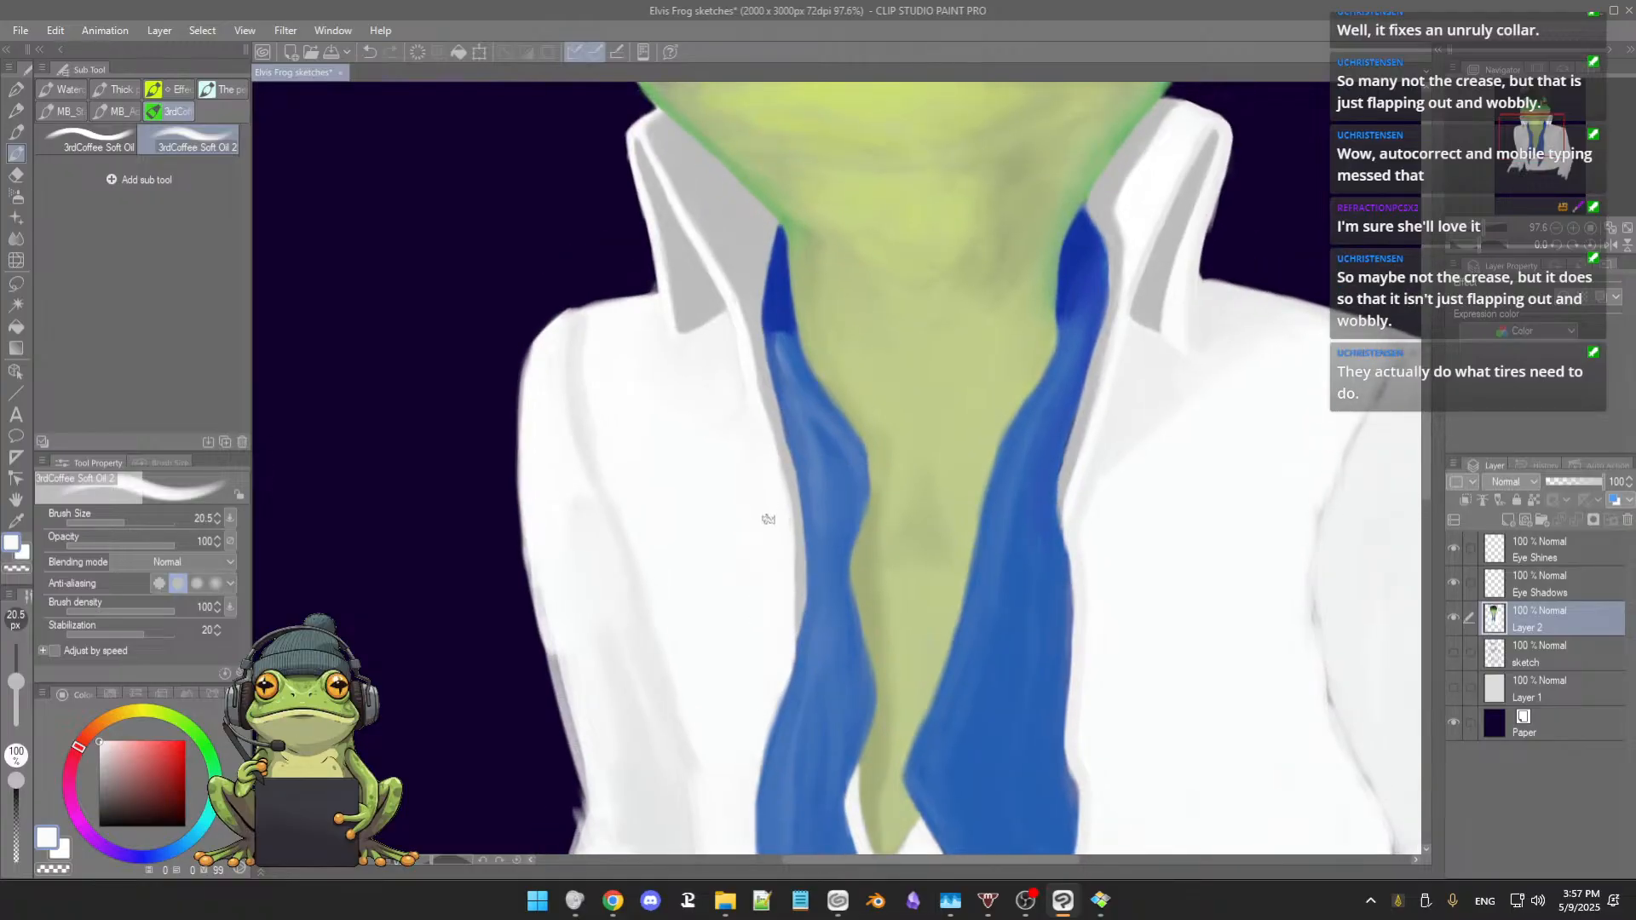
pyautogui.click(1454, 619)
pyautogui.click(1454, 619)
pyautogui.moveTo(1061, 555)
pyautogui.mouseDown()
pyautogui.moveTo(1014, 569)
pyautogui.moveTo(918, 547)
pyautogui.moveTo(956, 541)
pyautogui.moveTo(959, 522)
pyautogui.mouseUp()
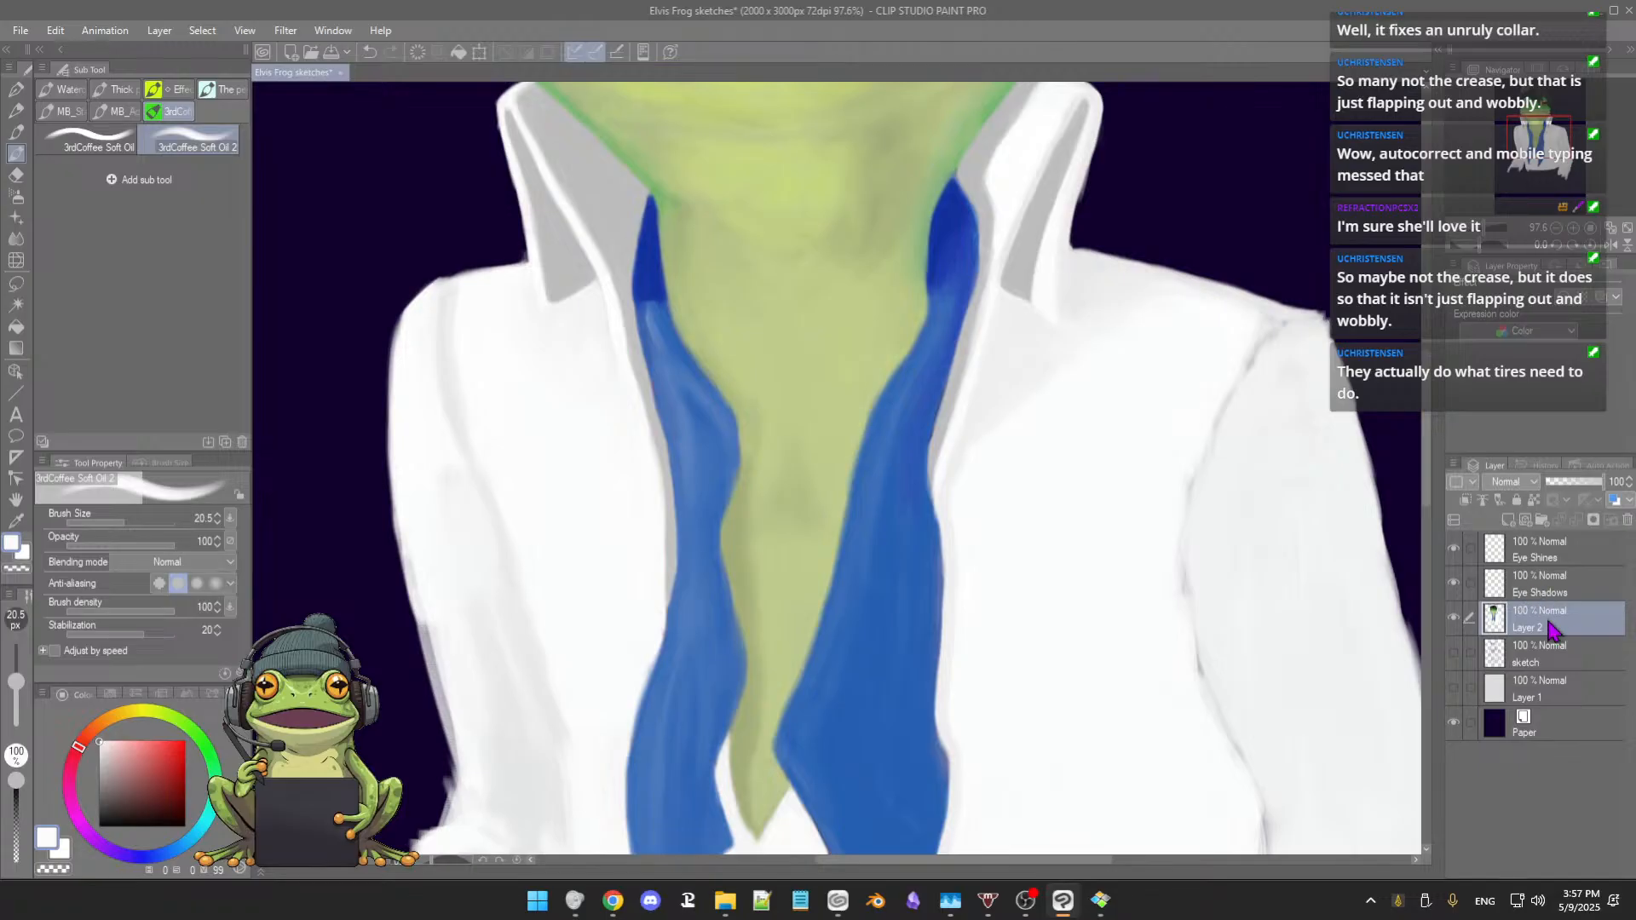
pyautogui.moveTo(798, 473); pyautogui.dragTo(834, 486)
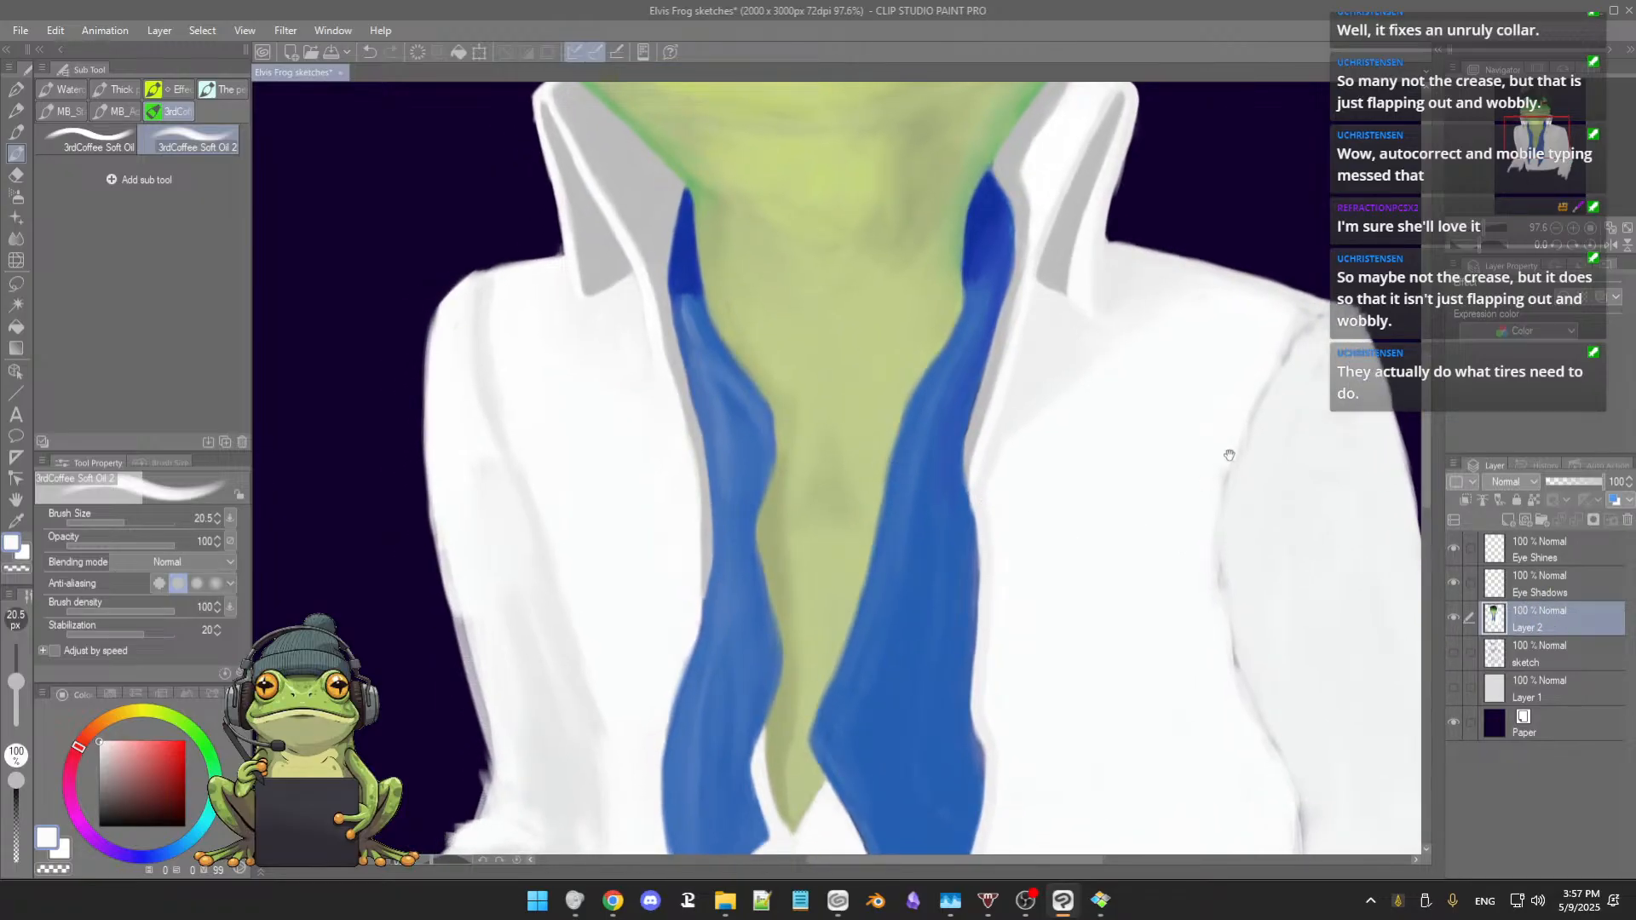
pyautogui.click(1505, 520)
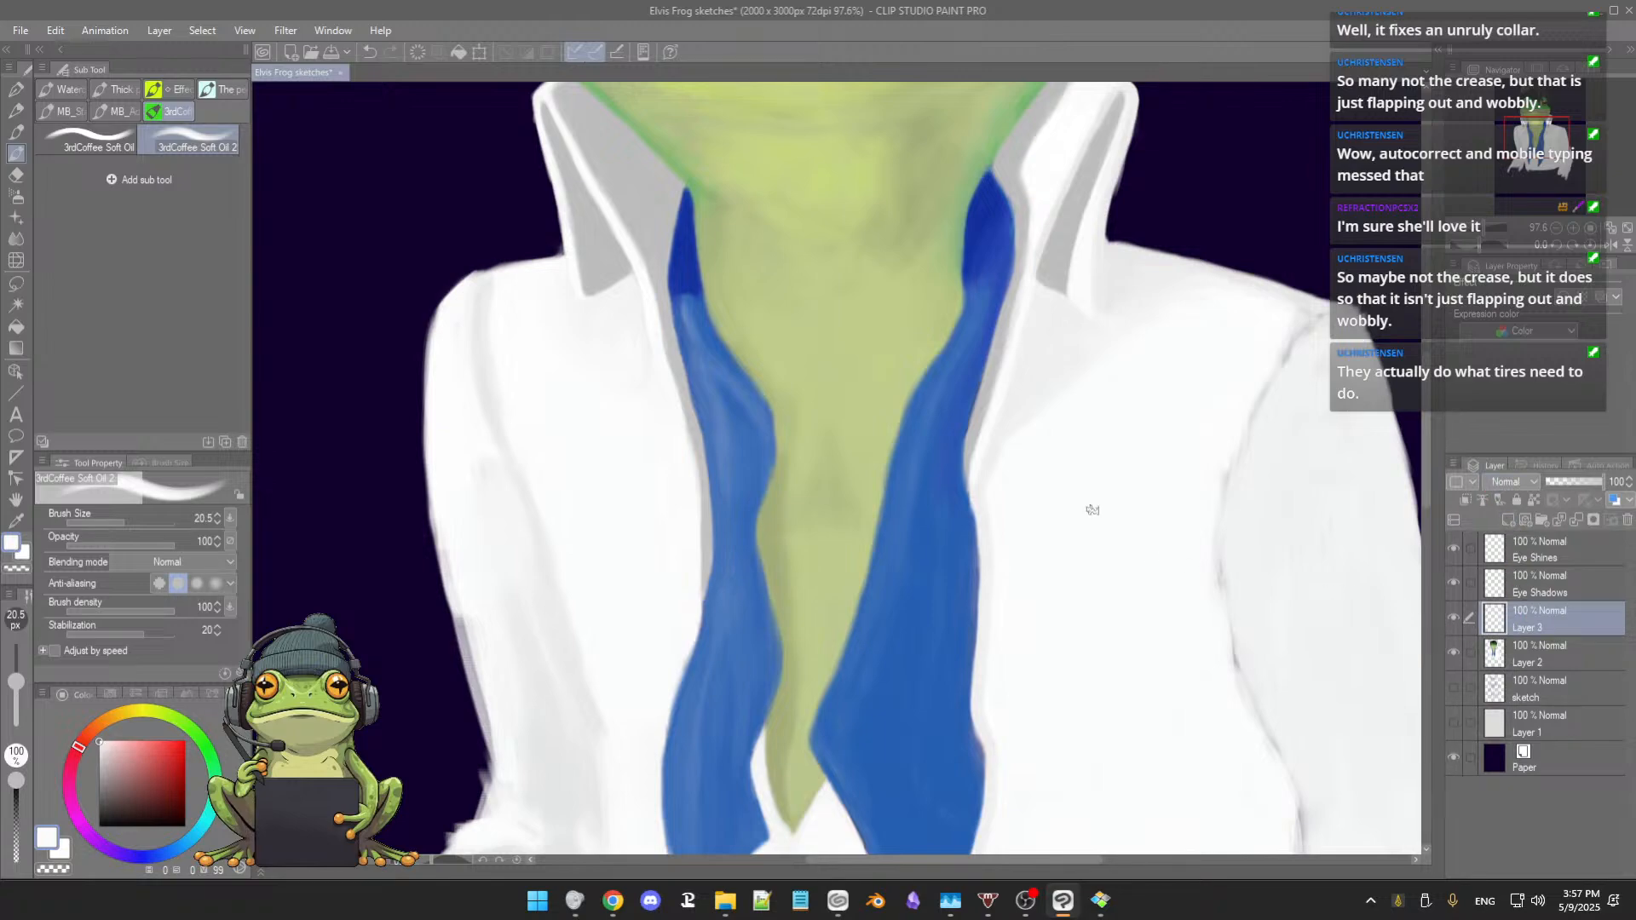
# Step: Shade the narrow jacket strip beside the left scarf end on the new layer, using sampled lapel gray and scarf blue
pyautogui.moveTo(1048, 530); pyautogui.dragTo(1034, 511)
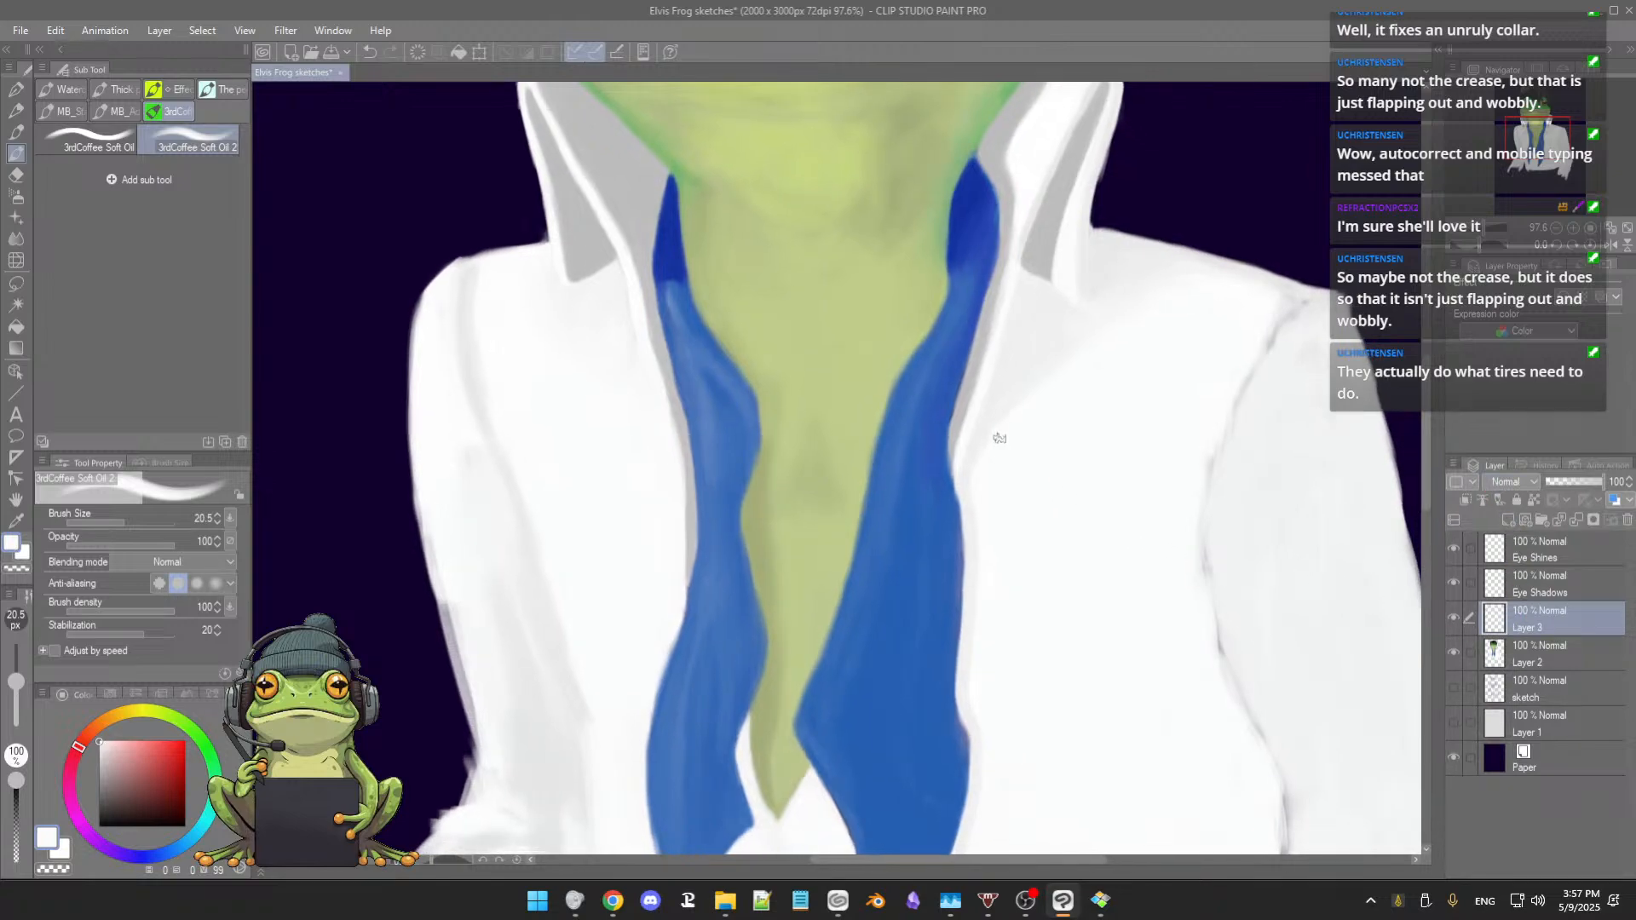
pyautogui.scroll(-4, 1022, 444)
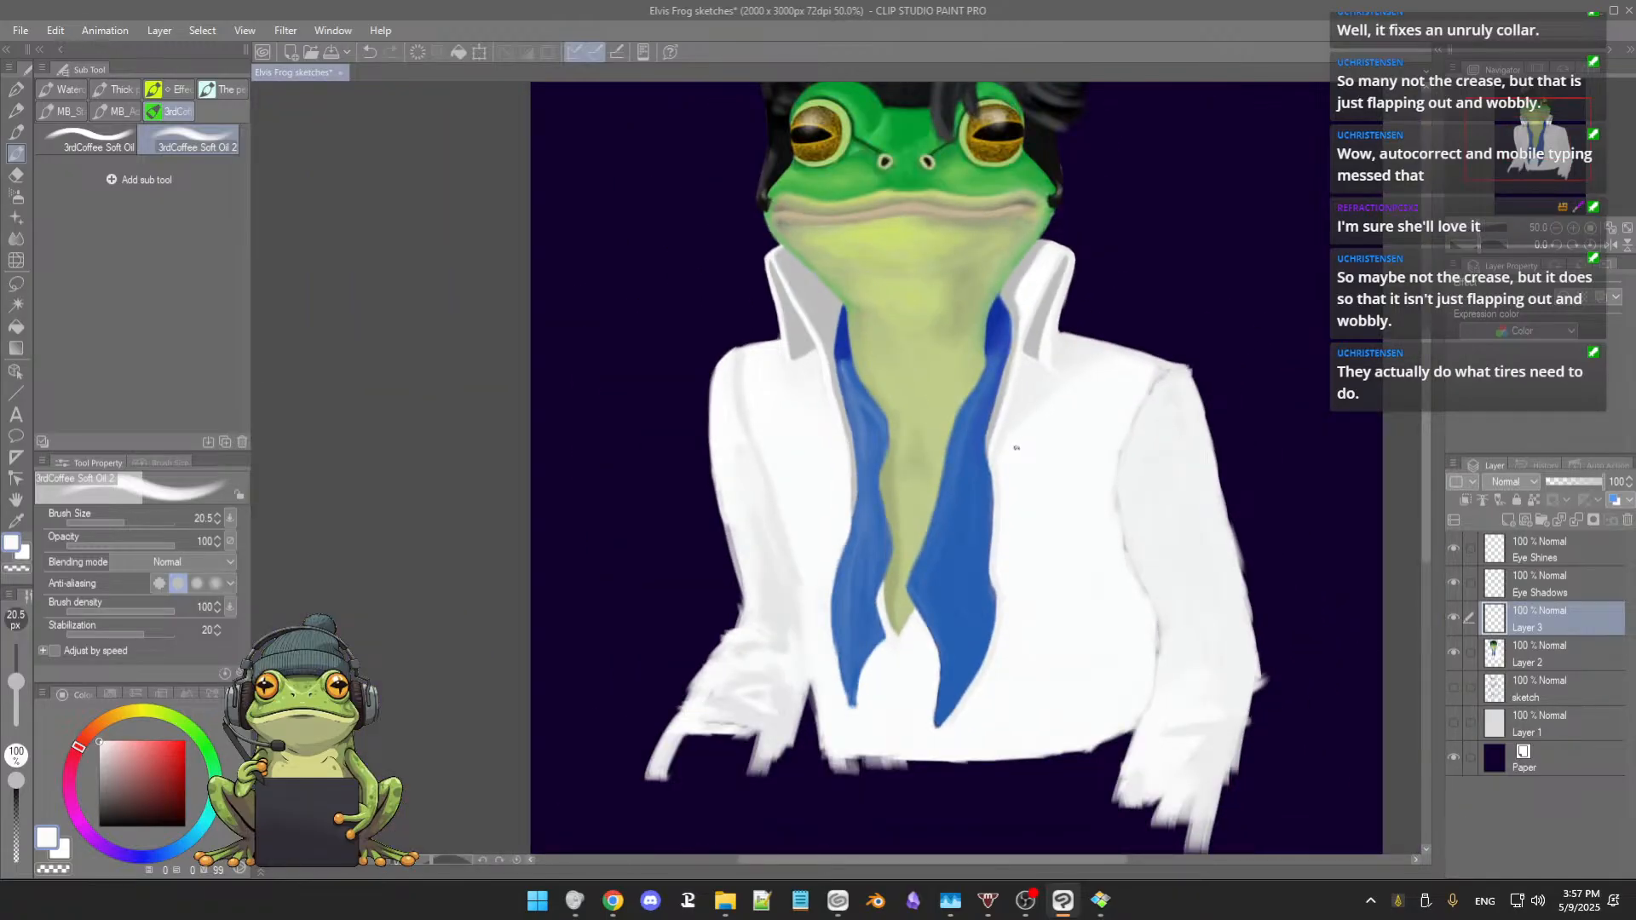
pyautogui.scroll(3, 996, 459)
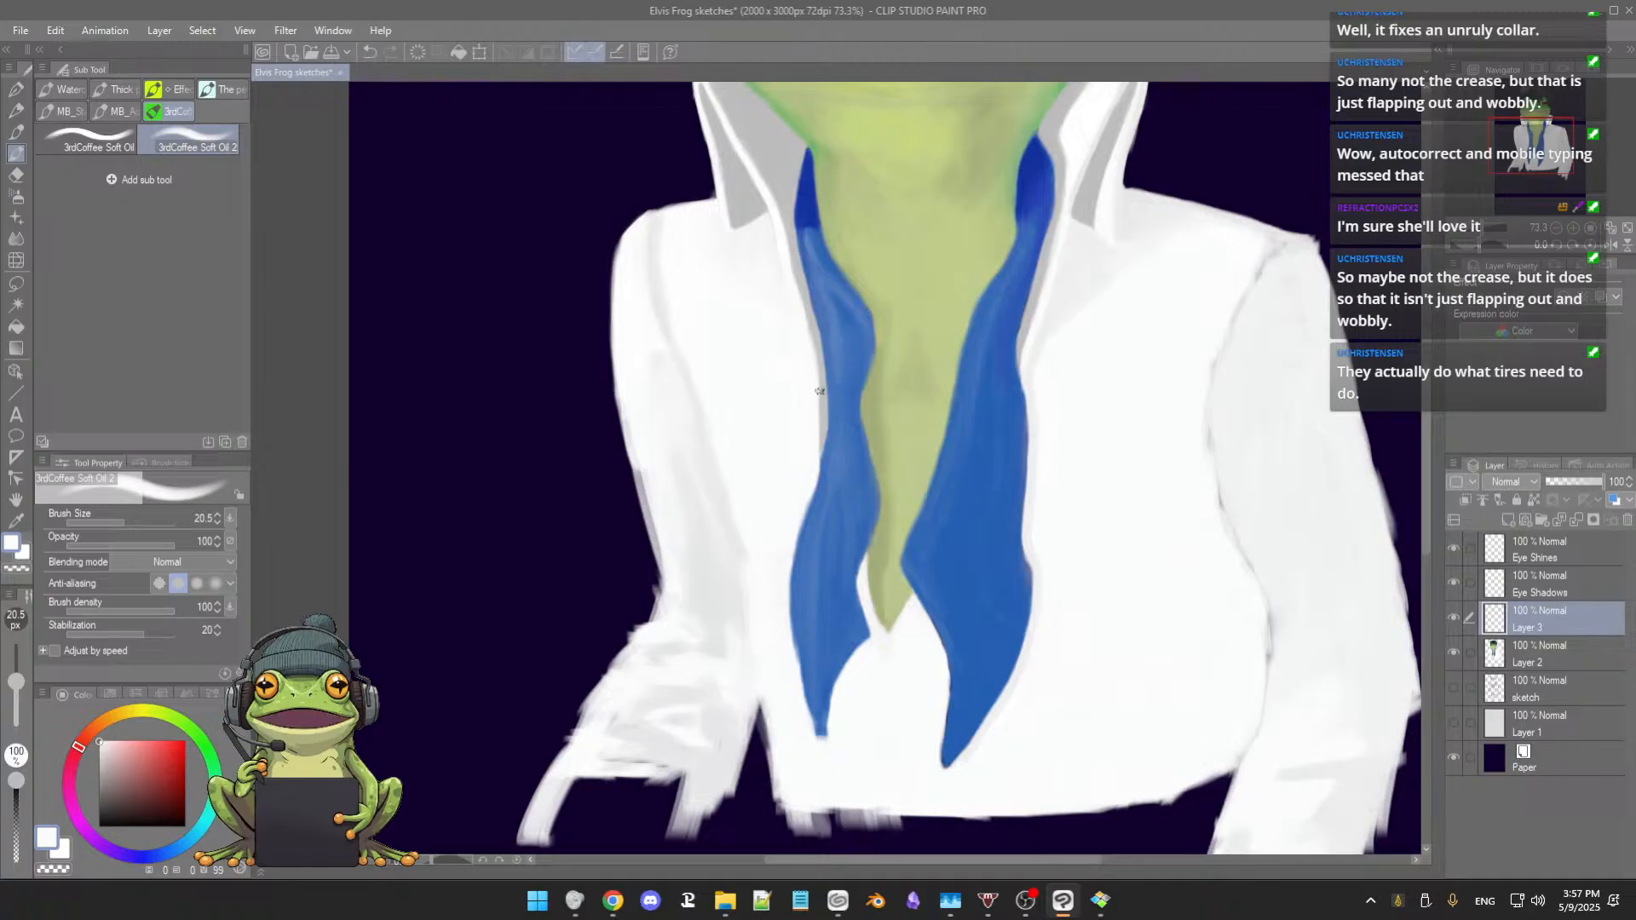
pyautogui.keyDown('alt'); pyautogui.click(829, 413); pyautogui.keyUp('alt')
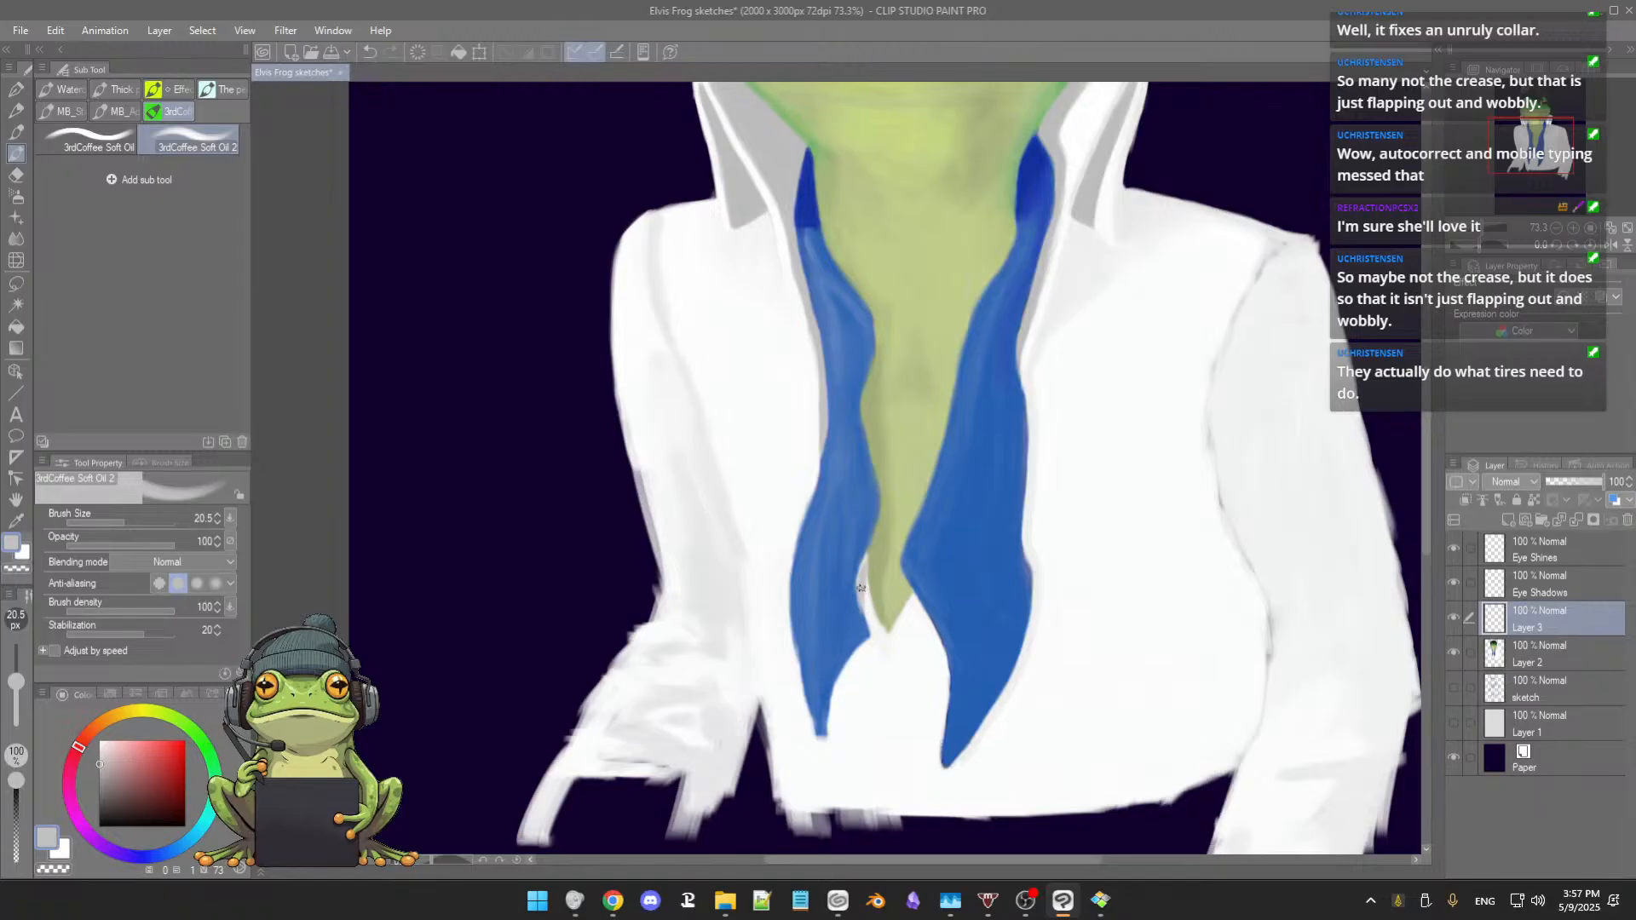
pyautogui.keyDown('alt'); pyautogui.click(862, 547); pyautogui.keyUp('alt')
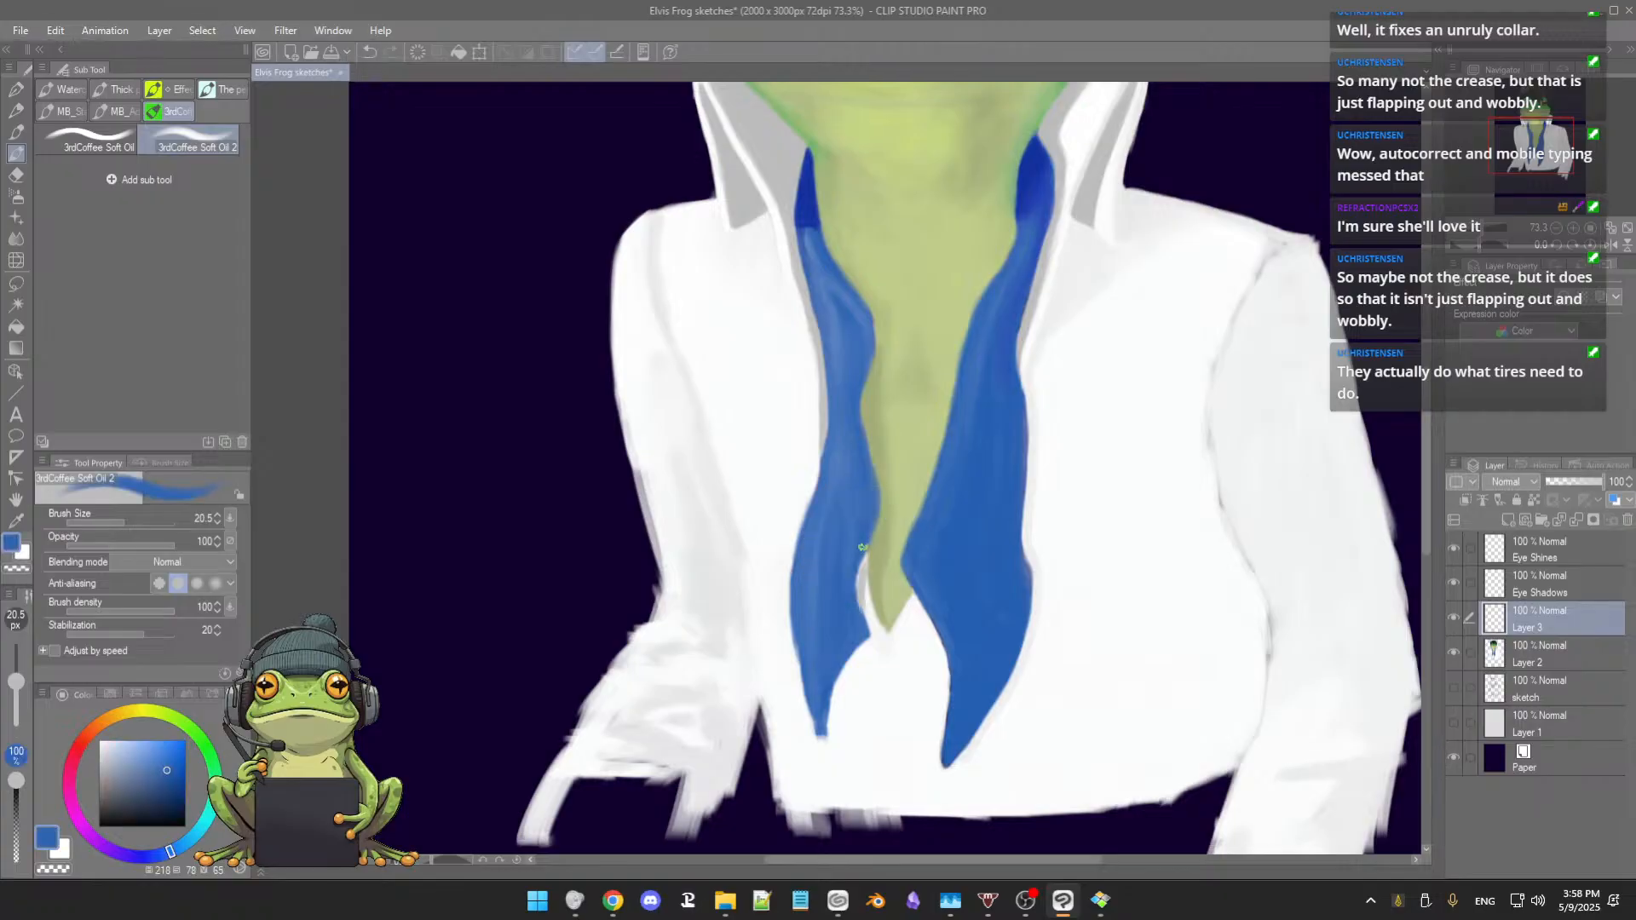
pyautogui.keyDown('alt'); pyautogui.click(856, 587); pyautogui.keyUp('alt')
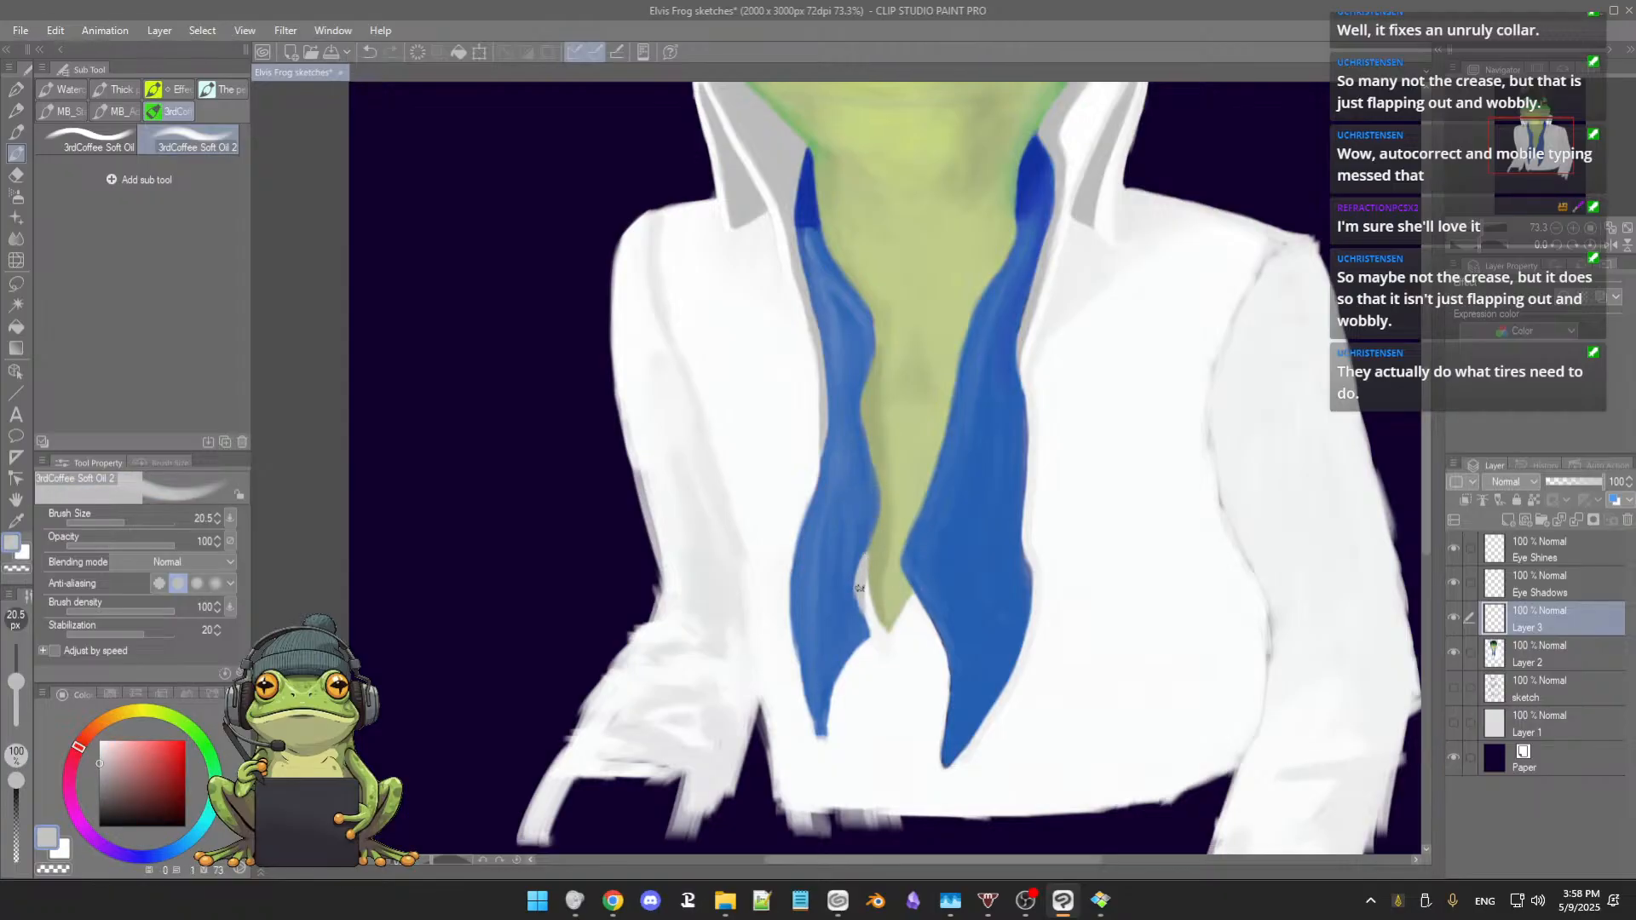
pyautogui.keyDown('alt'); pyautogui.click(866, 540); pyautogui.keyUp('alt')
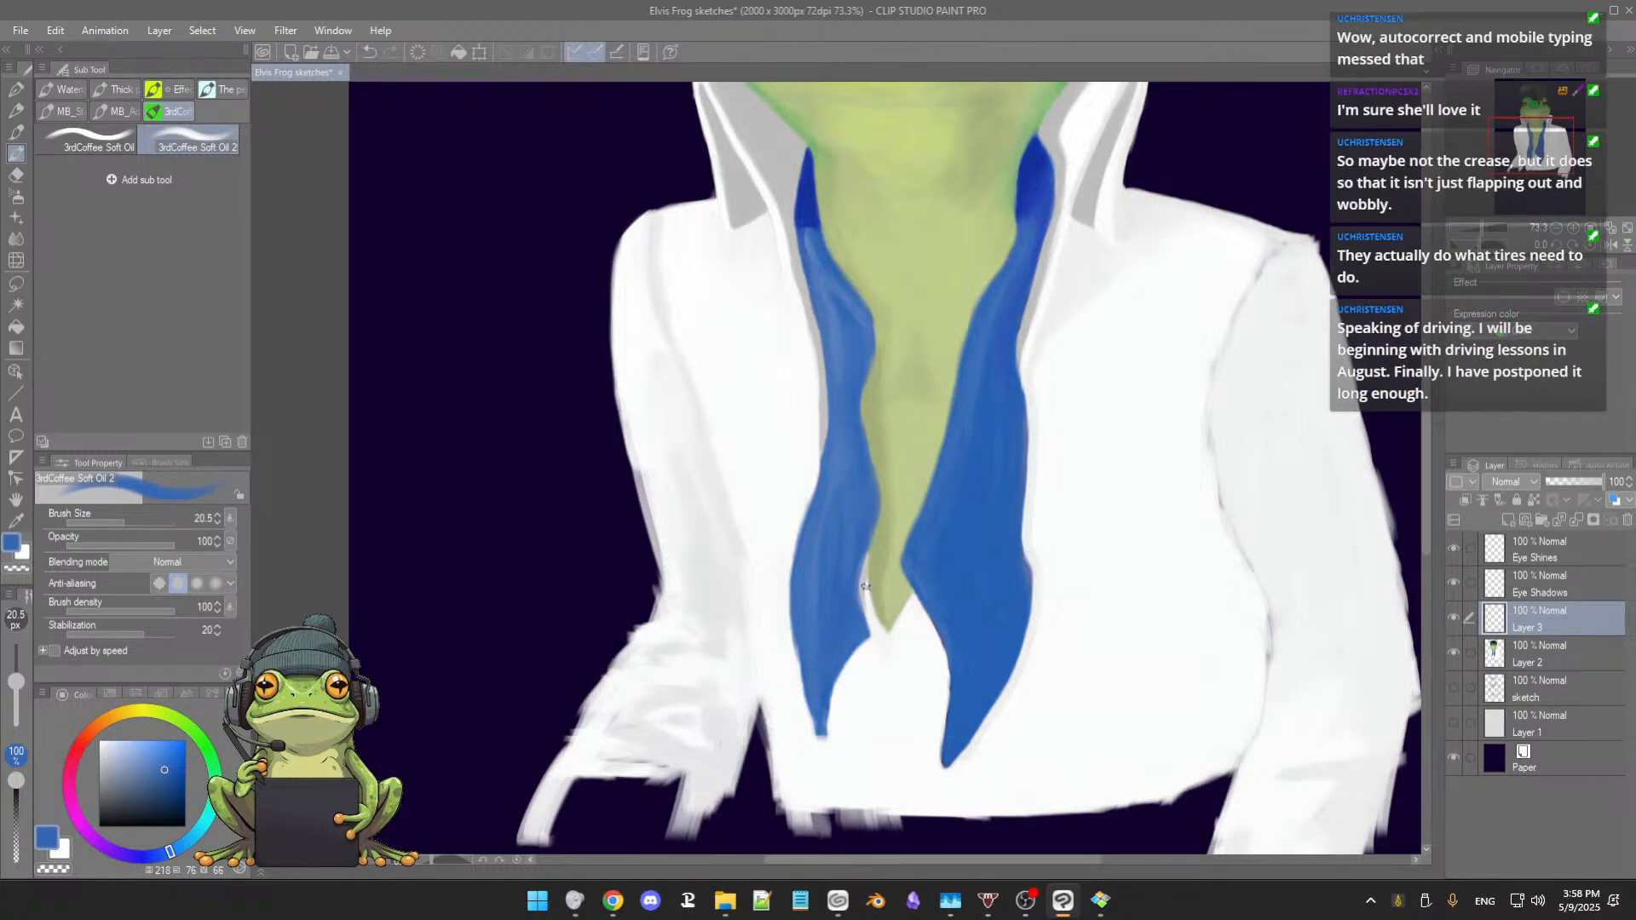
# Step: Paint gray shading along the chest's lower left edge and soften it into the narrow jacket strip with sampled off-white
pyautogui.scroll(4, 864, 586)
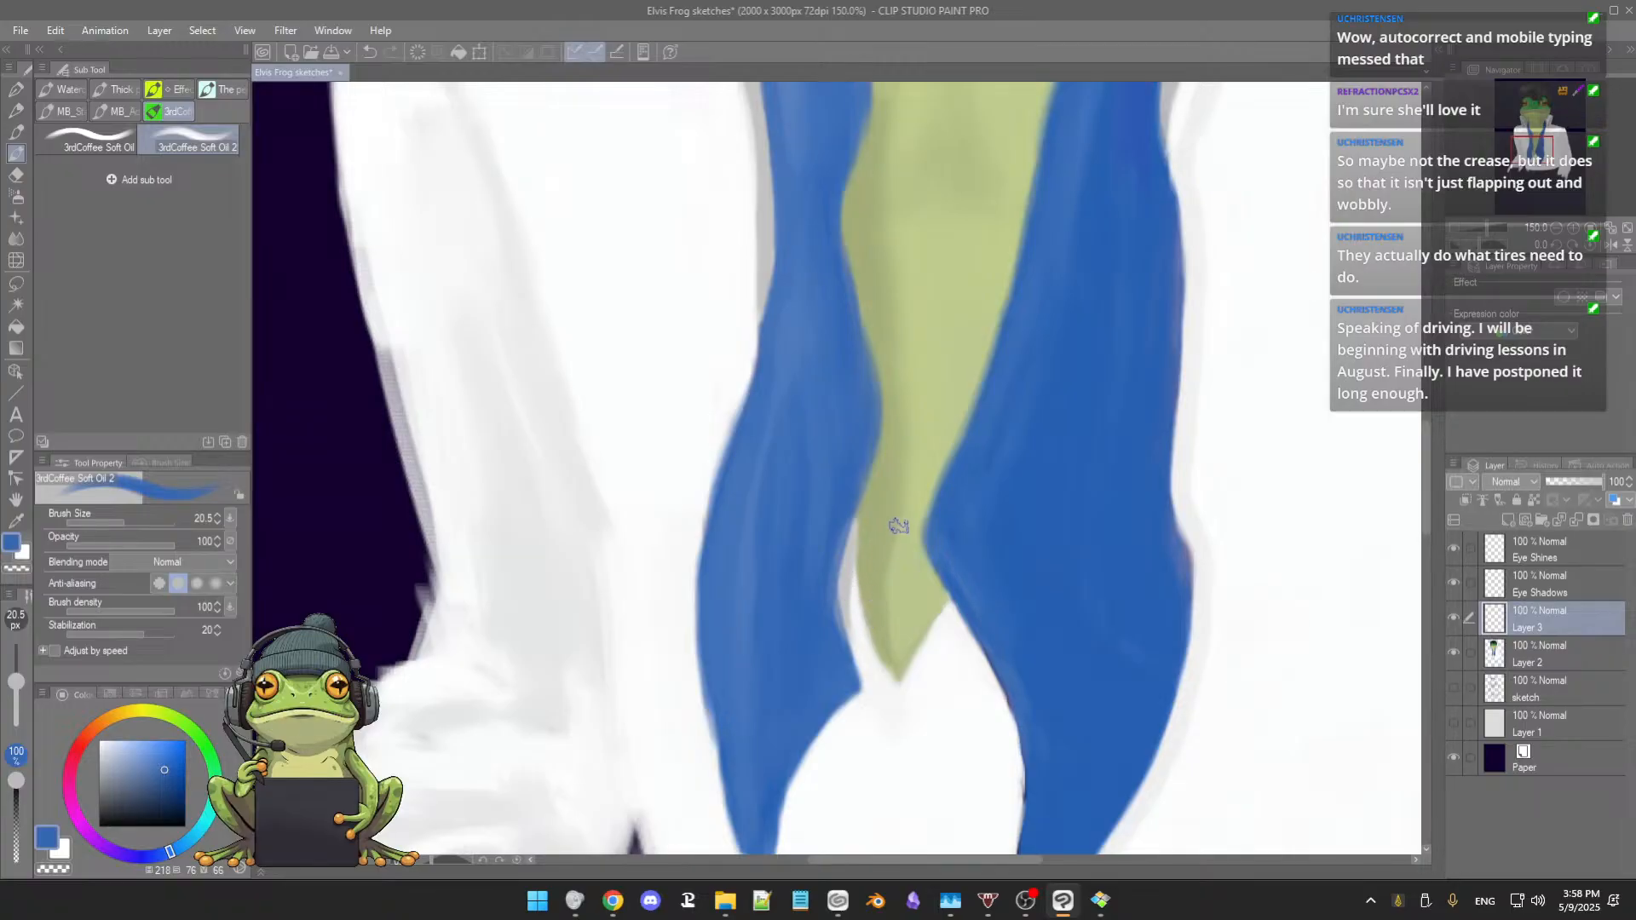
pyautogui.keyDown('alt'); pyautogui.click(855, 554); pyautogui.keyUp('alt')
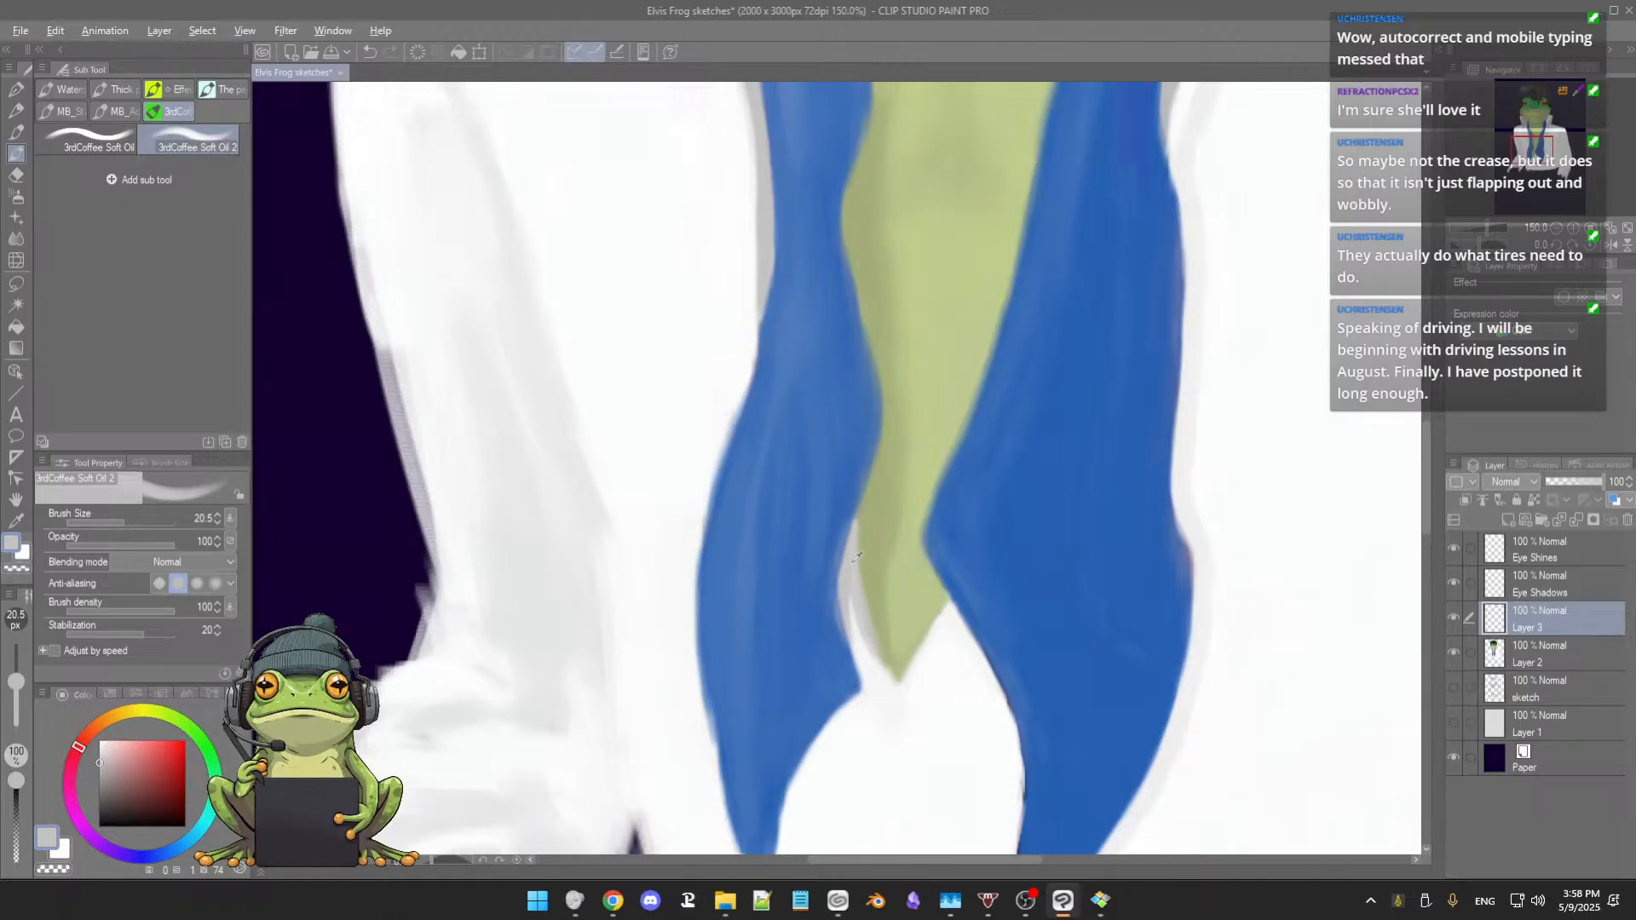
pyautogui.moveTo(855, 559); pyautogui.dragTo(886, 668)
pyautogui.keyDown('alt'); pyautogui.click(855, 638); pyautogui.keyUp('alt')
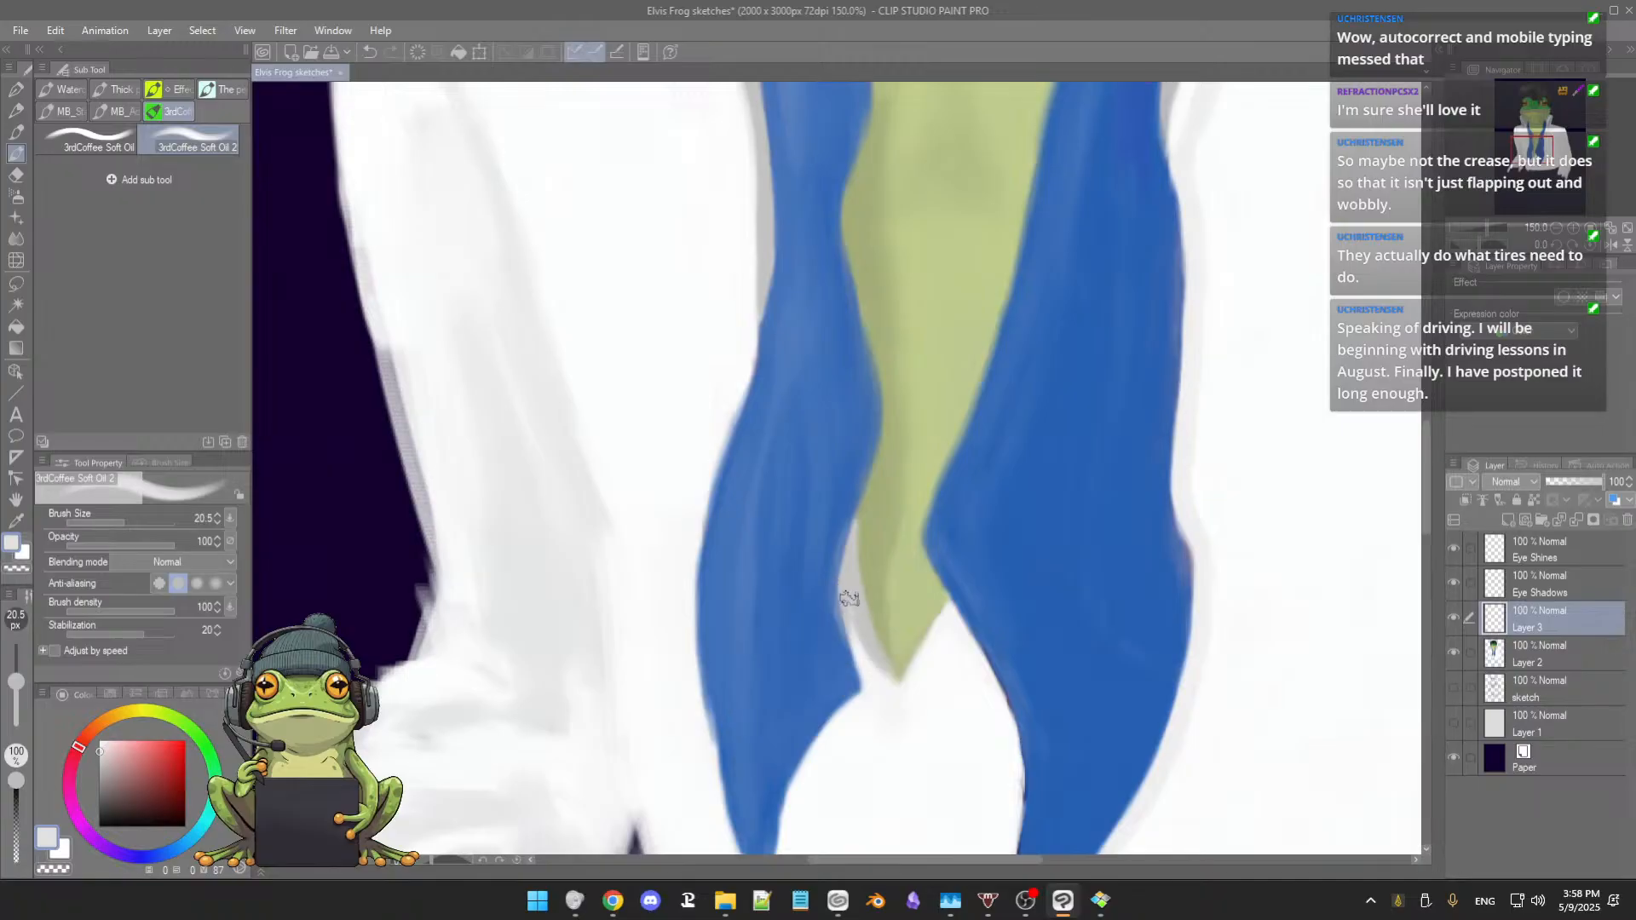
pyautogui.moveTo(851, 556); pyautogui.dragTo(866, 630)
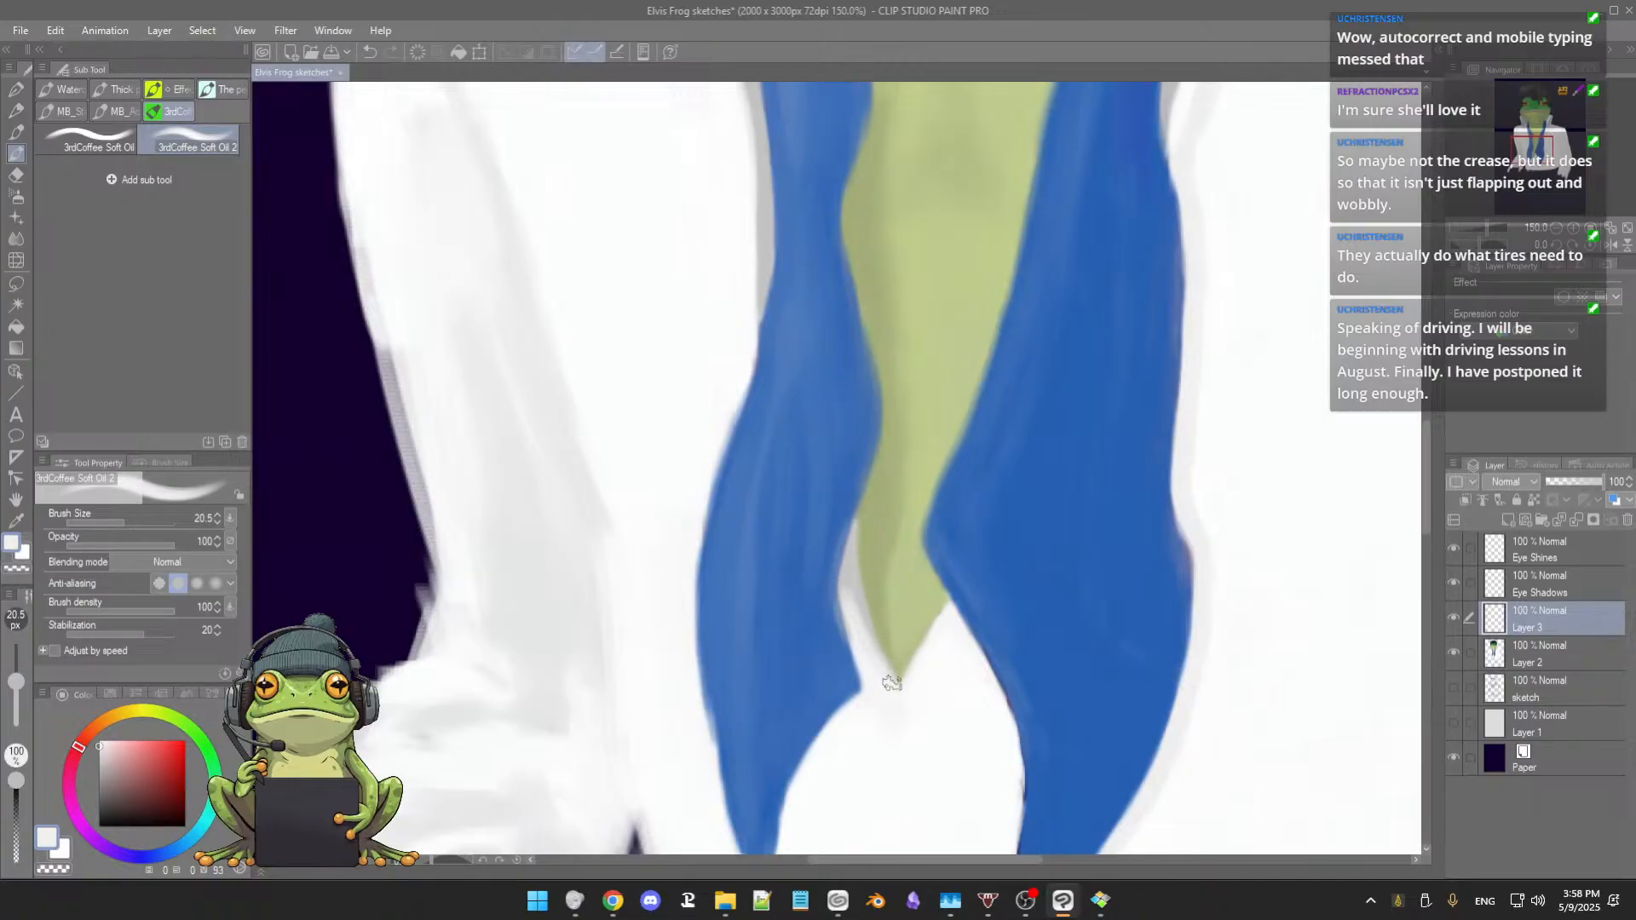
# Step: Paint a thin gray shadow on the jacket along the right side of the chest's pointed tip and soften it with sampled off-white
pyautogui.scroll(-6, 883, 673)
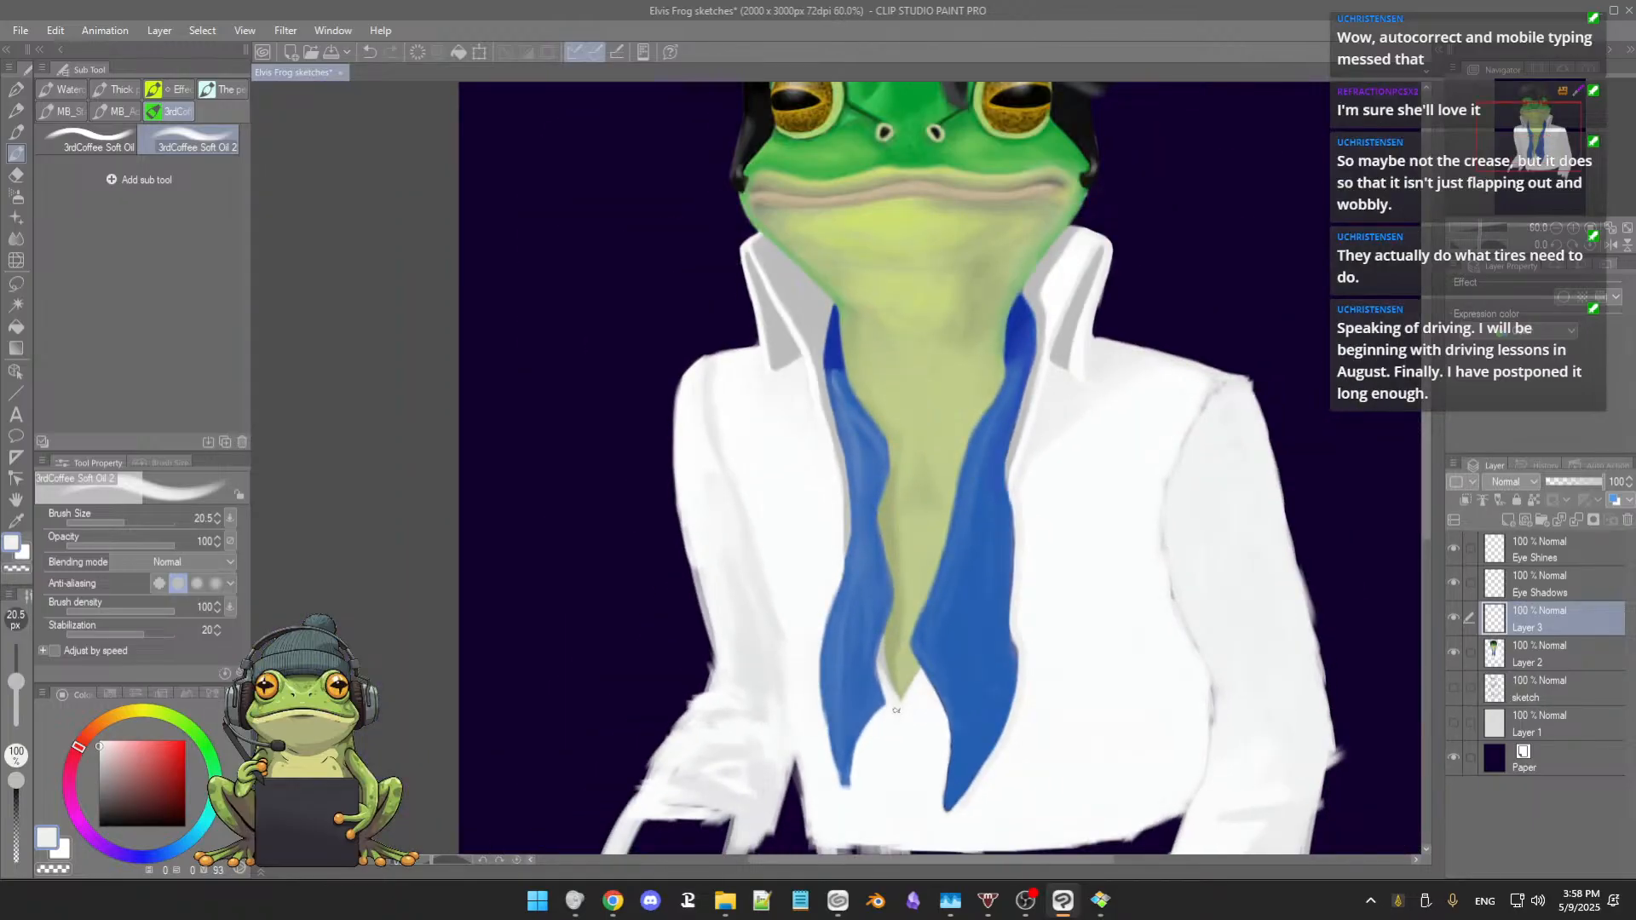
pyautogui.scroll(5, 895, 709)
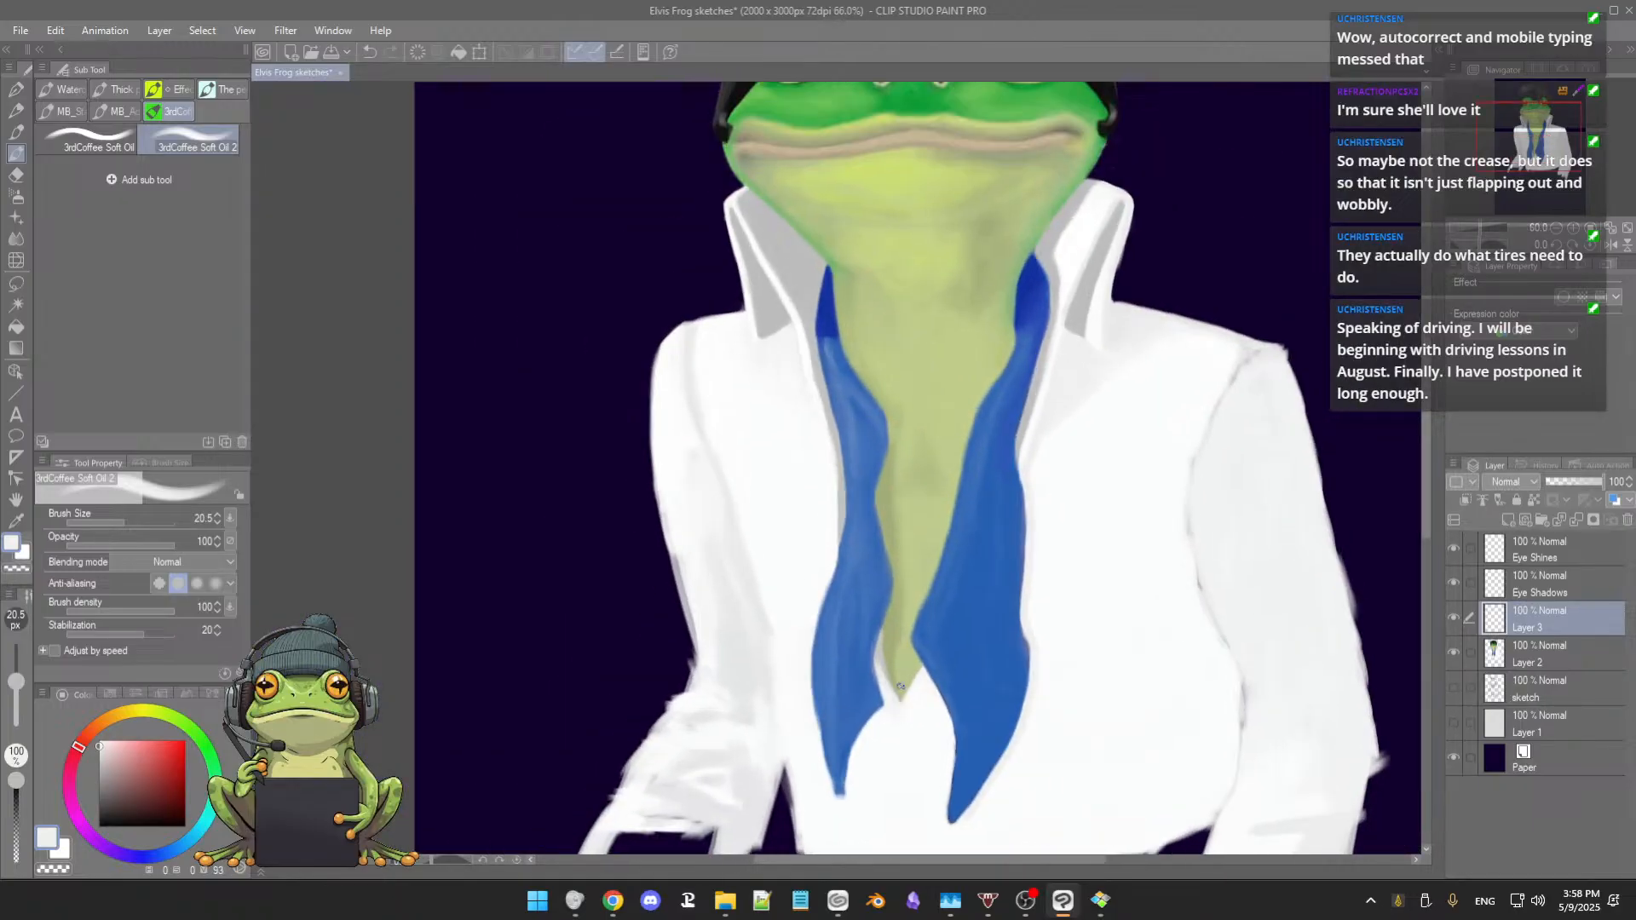
pyautogui.moveTo(898, 591); pyautogui.dragTo(905, 424)
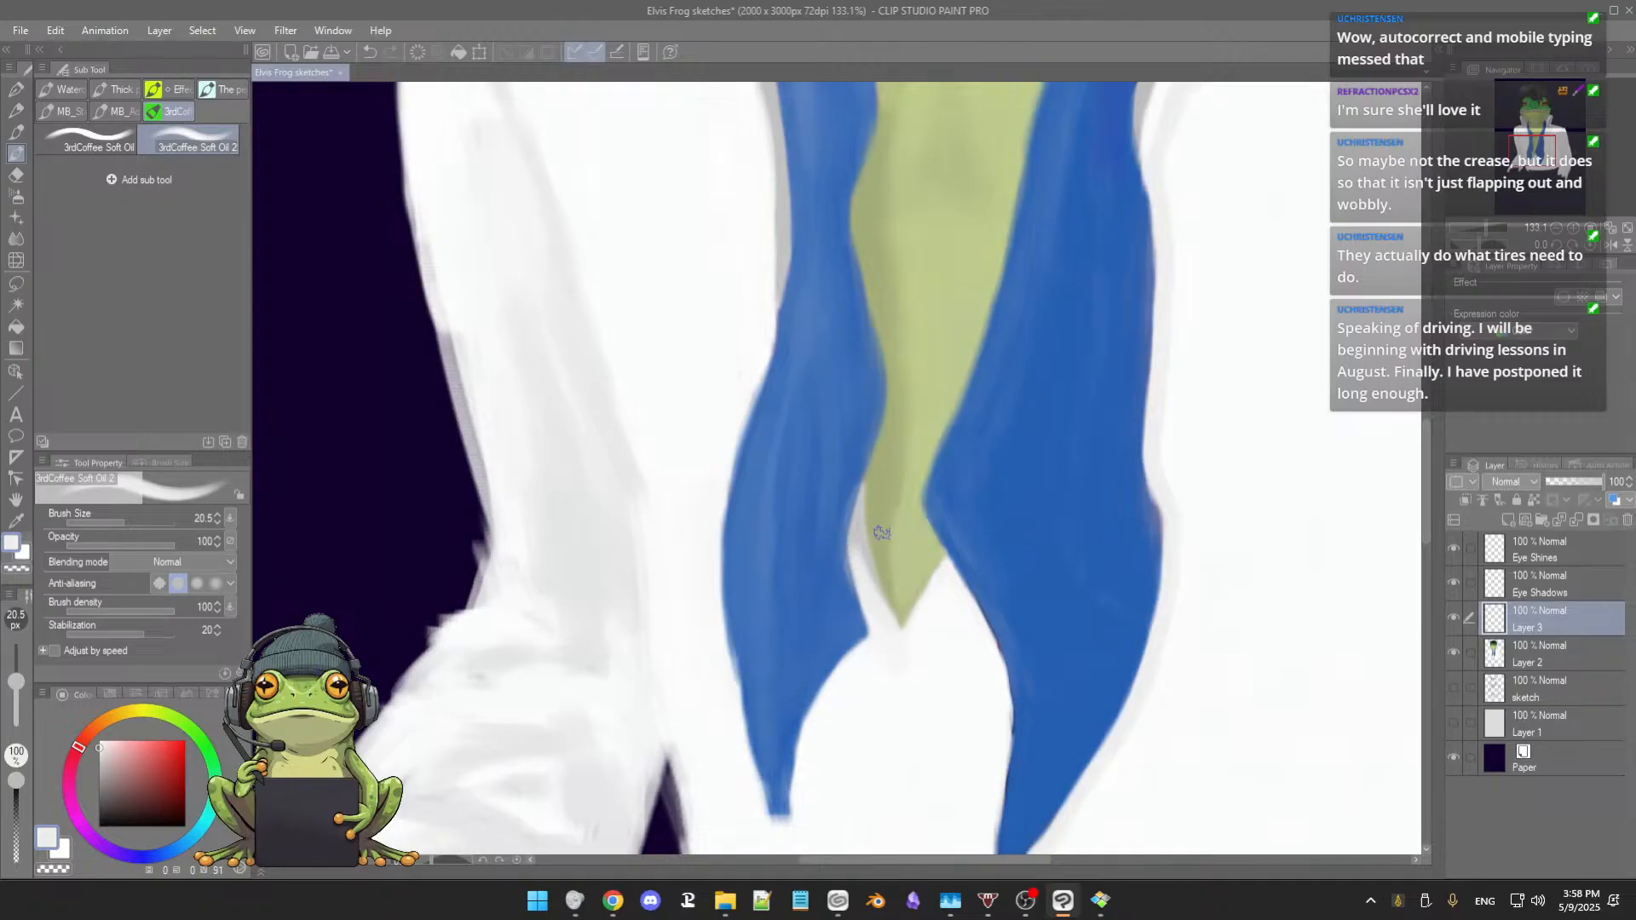
pyautogui.press('alt')
pyautogui.moveTo(928, 677); pyautogui.dragTo(958, 553)
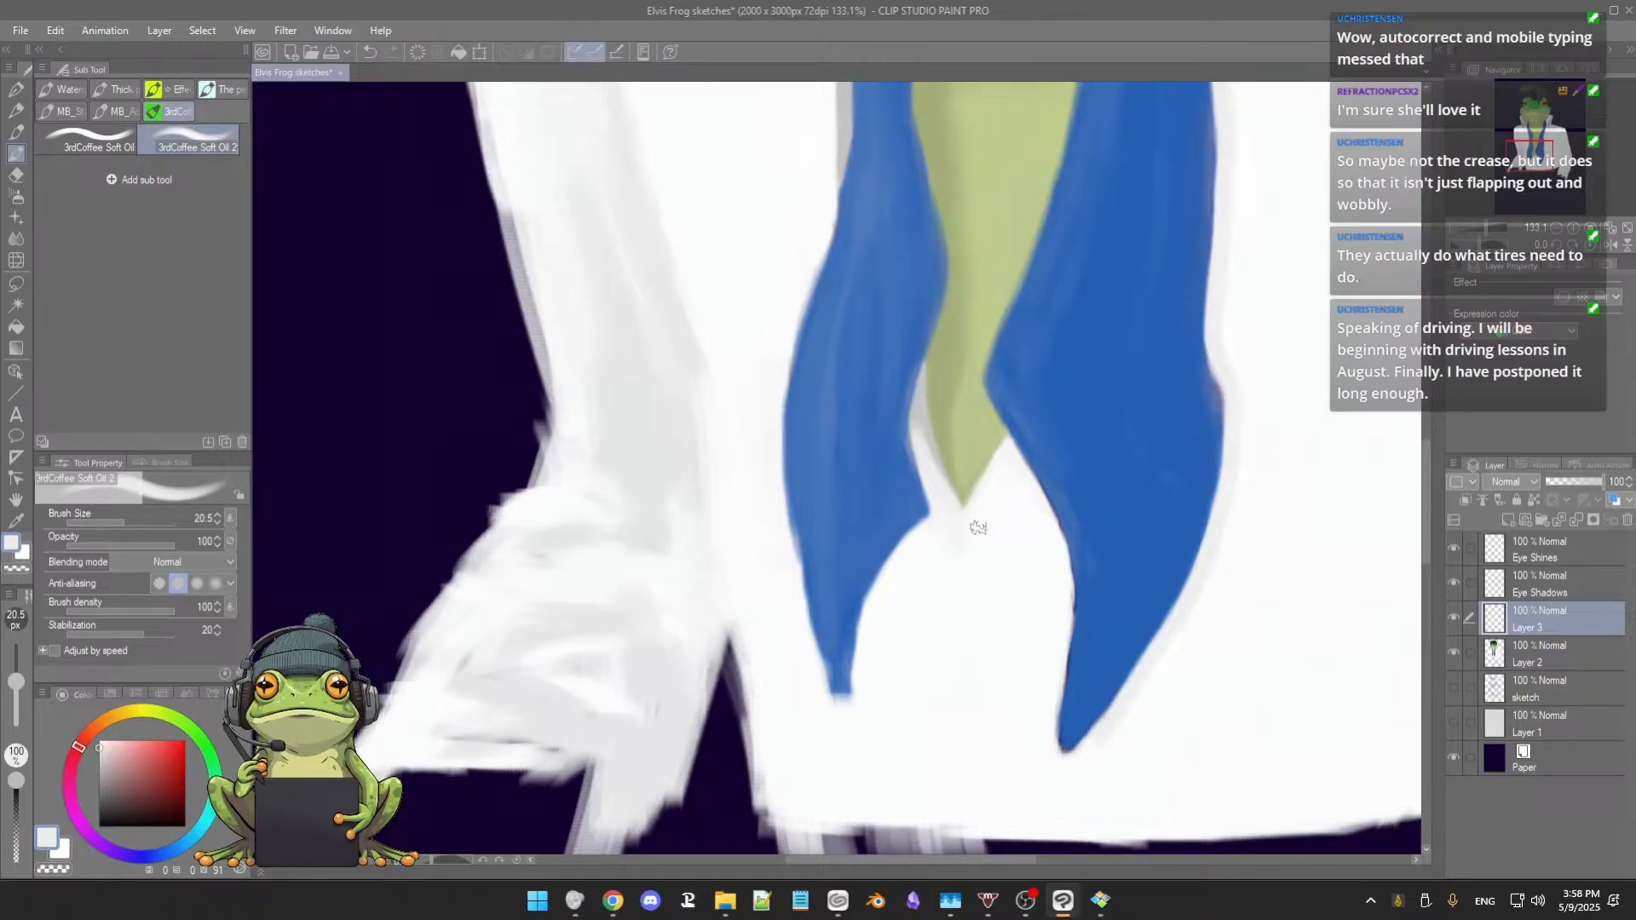
pyautogui.moveTo(986, 577); pyautogui.dragTo(961, 650)
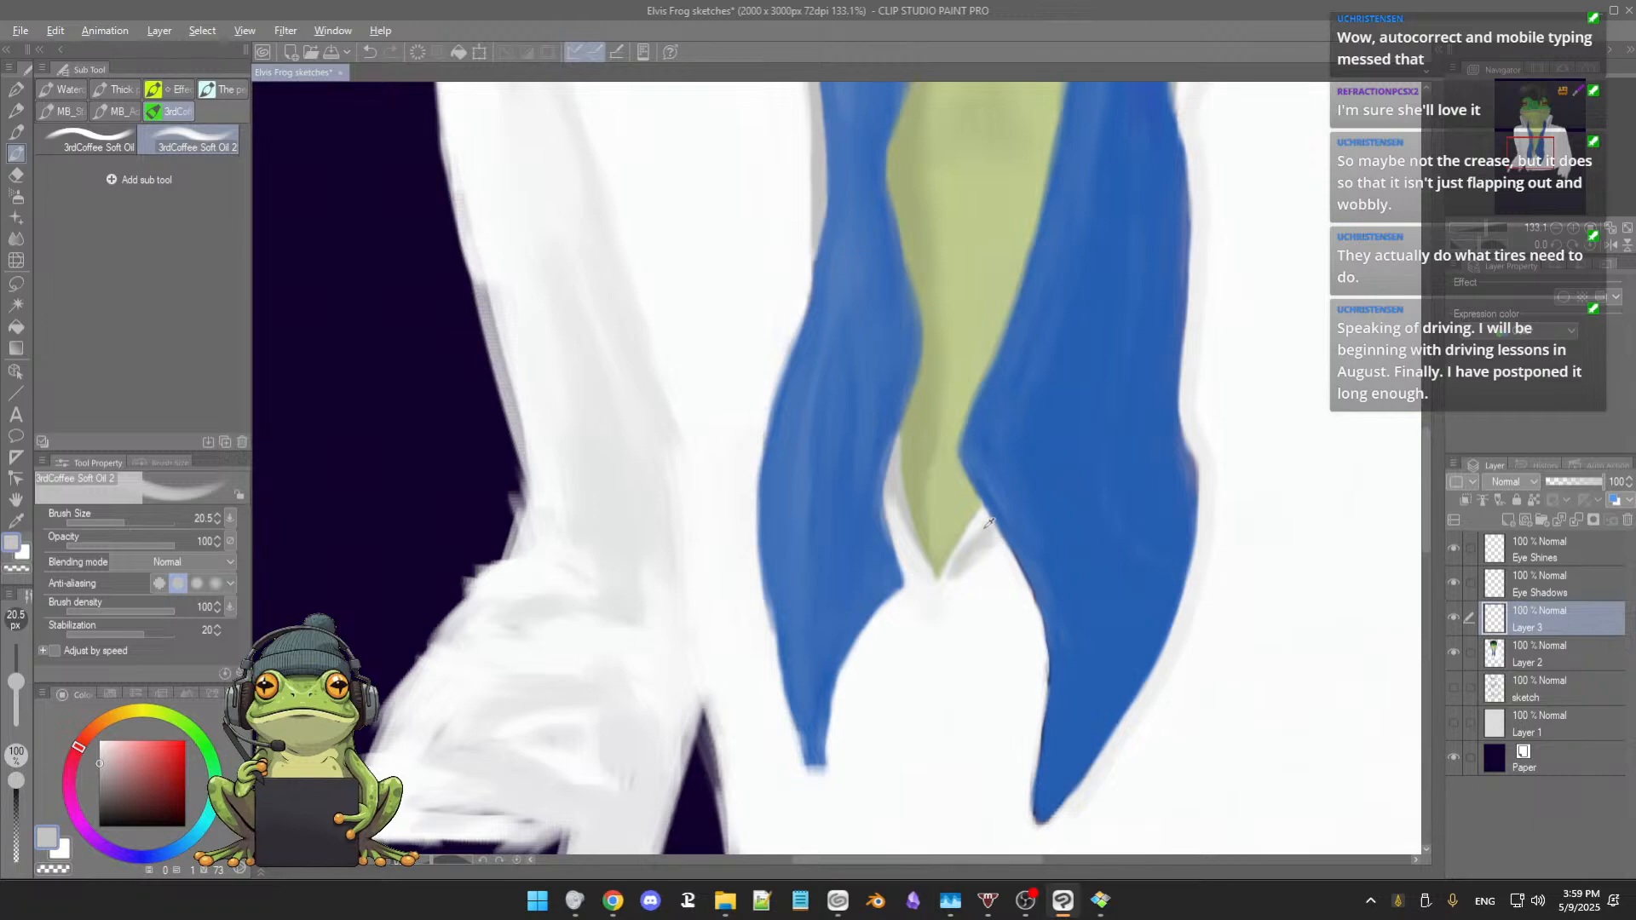
pyautogui.keyDown('alt'); pyautogui.click(988, 521); pyautogui.keyUp('alt')
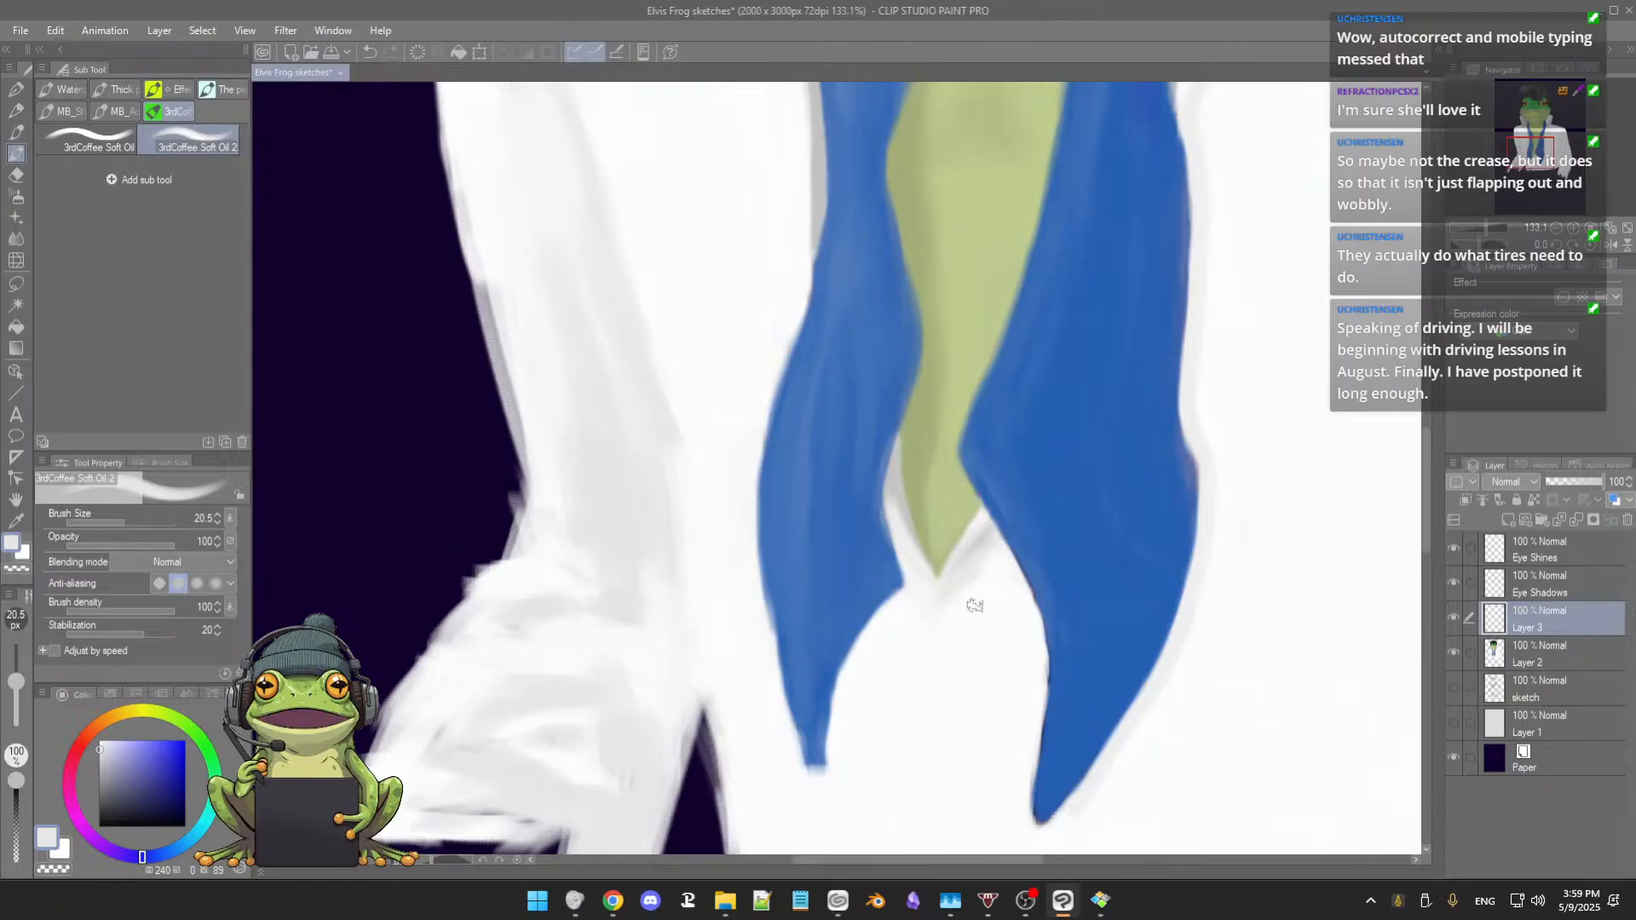
pyautogui.scroll(-5, 975, 605)
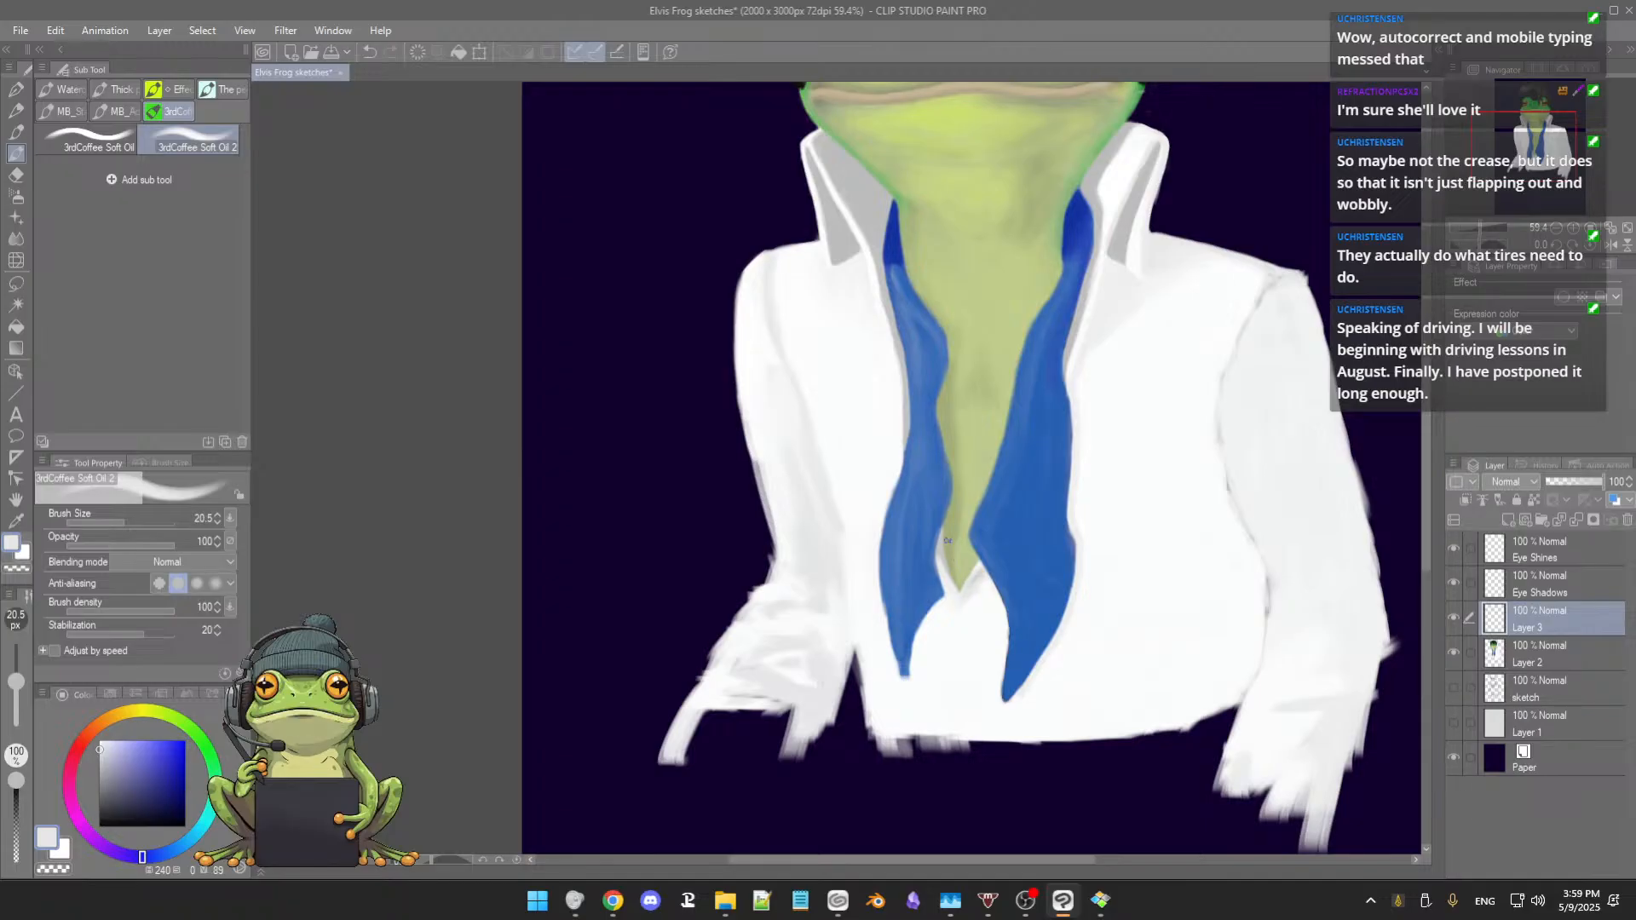
pyautogui.scroll(-2, 944, 555)
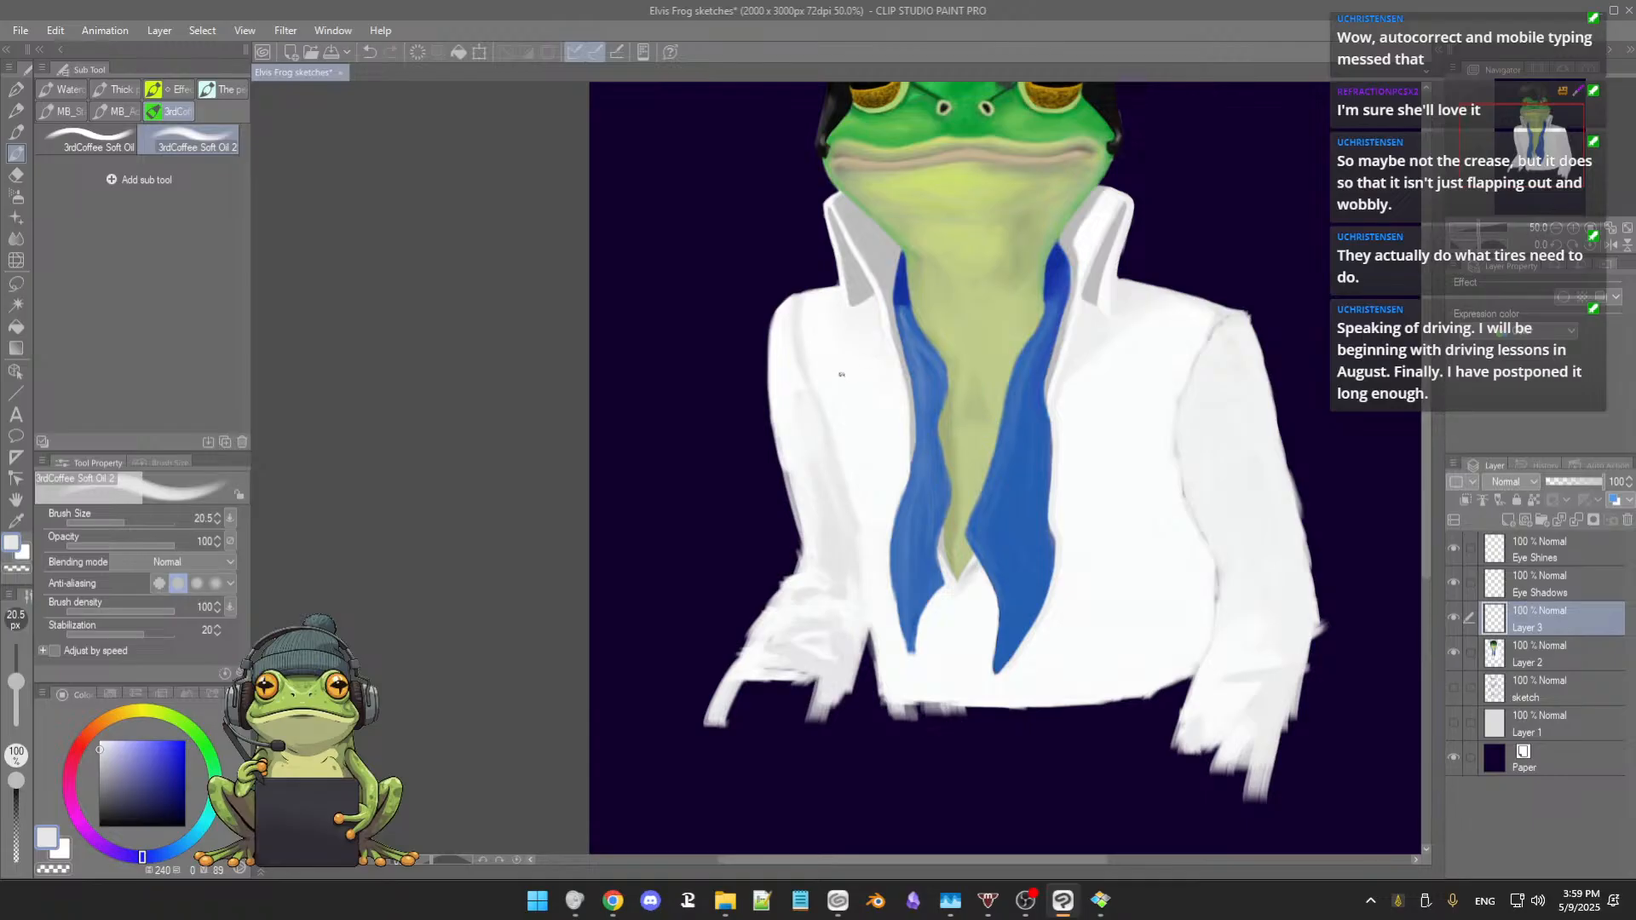
# Step: Smooth the shading on the left shoulder and down the left sleeve with sampled whites, using brush sizes 72.1 and 57.7
pyautogui.keyDown('alt'); pyautogui.click(835, 371); pyautogui.keyUp('alt')
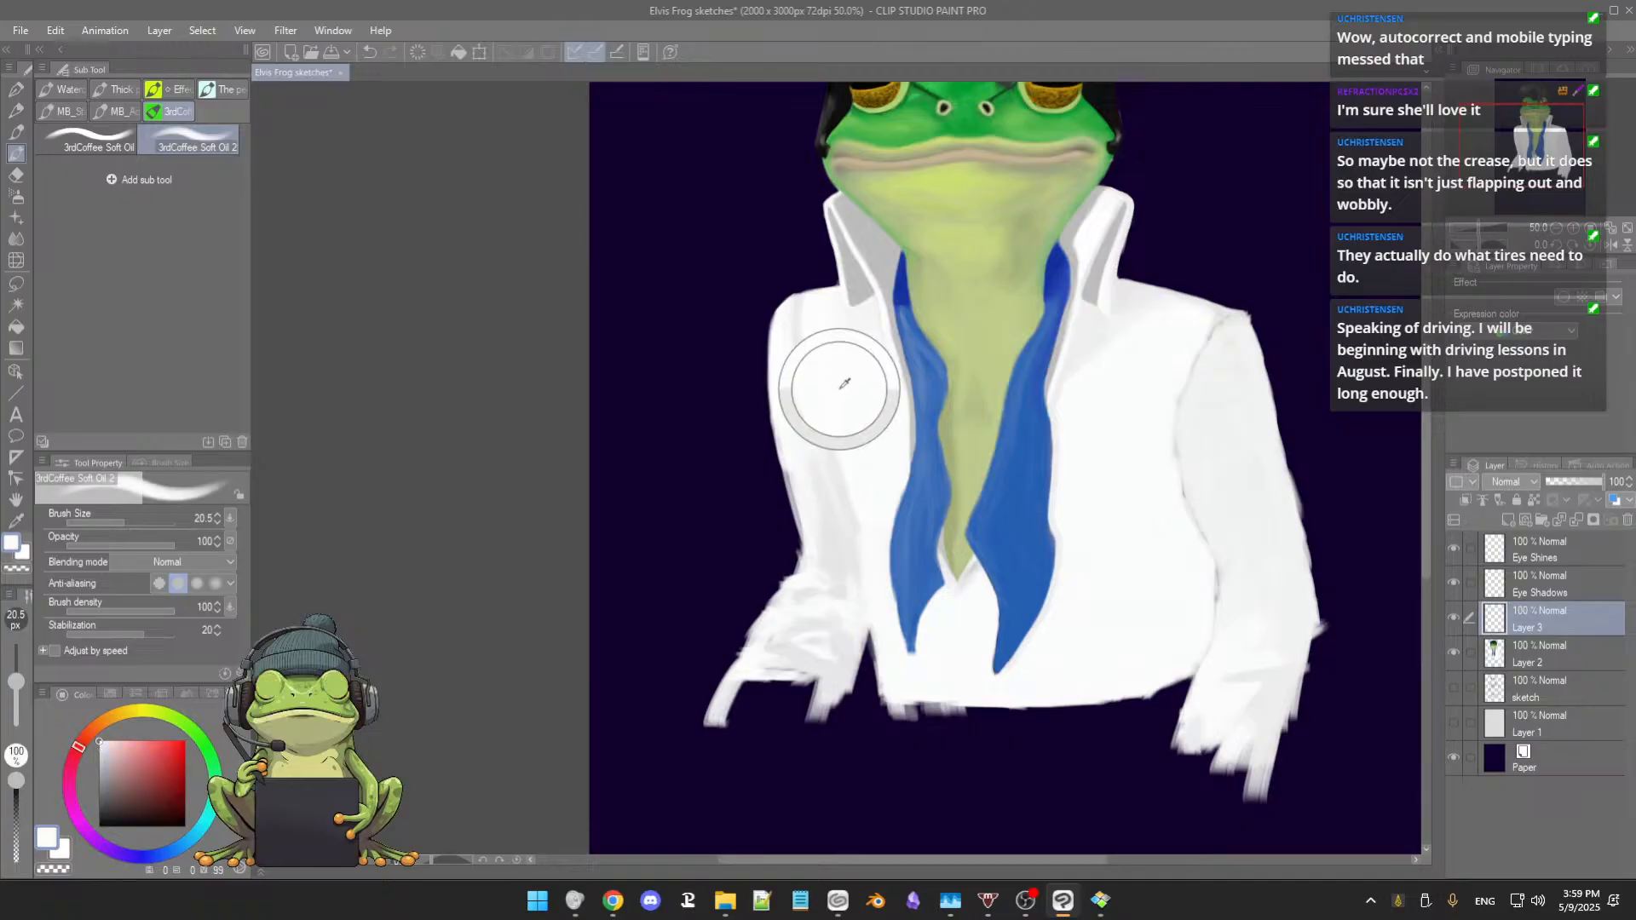
pyautogui.moveTo(828, 347); pyautogui.dragTo(839, 361)
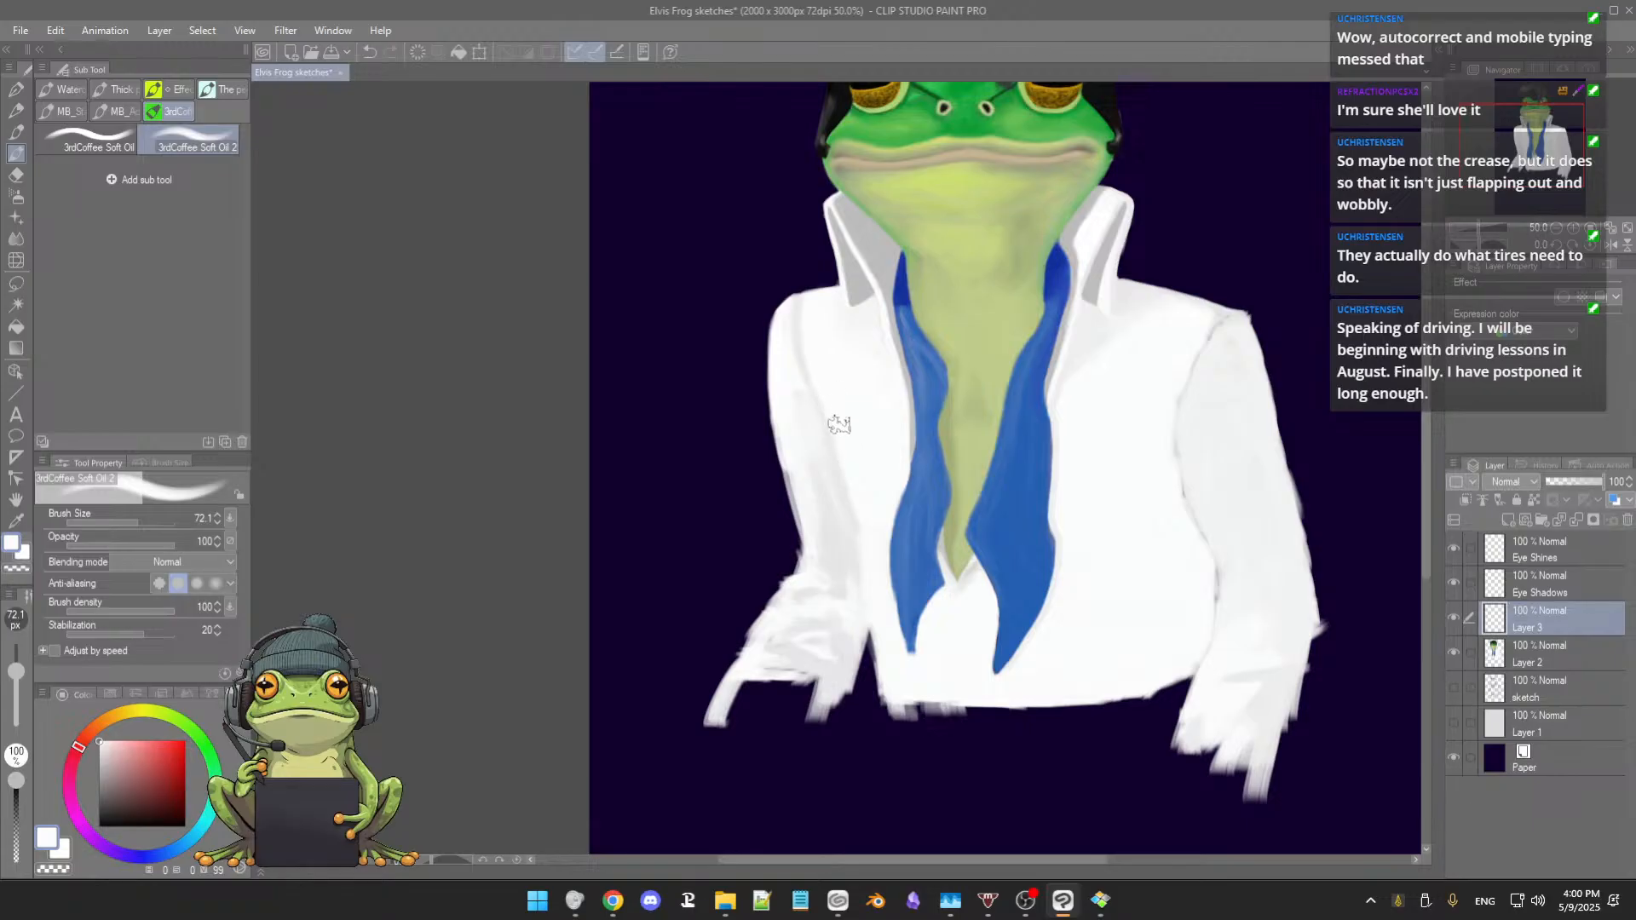
pyautogui.keyDown('alt'); pyautogui.click(792, 390); pyautogui.keyUp('alt')
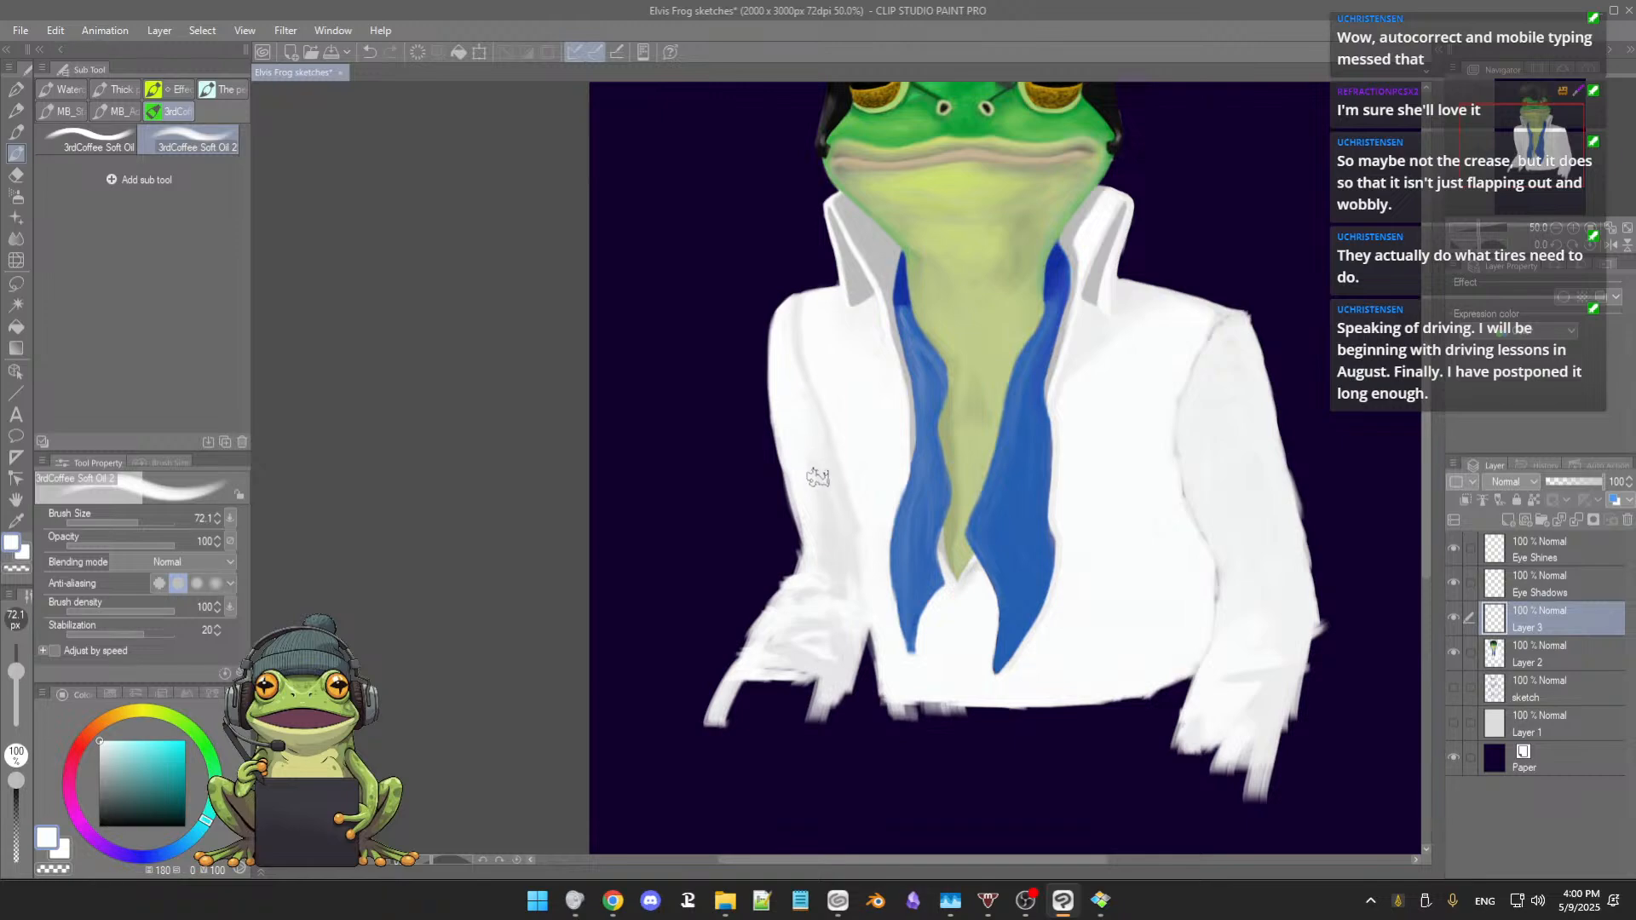
pyautogui.press('[')
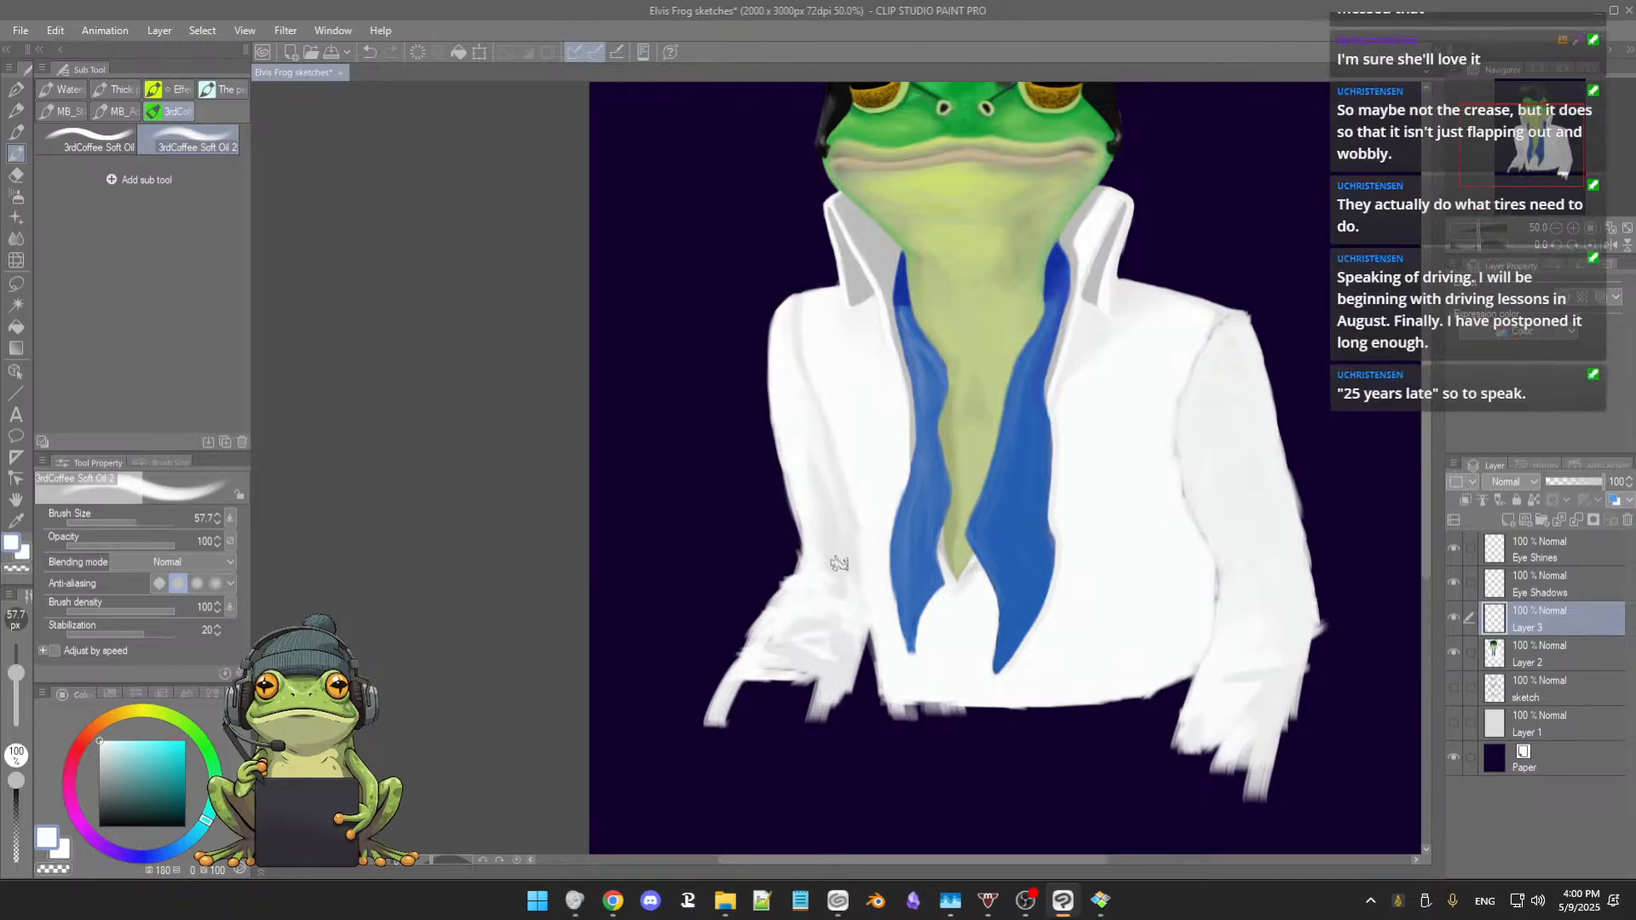
pyautogui.press('space')
pyautogui.moveTo(840, 588); pyautogui.dragTo(839, 588)
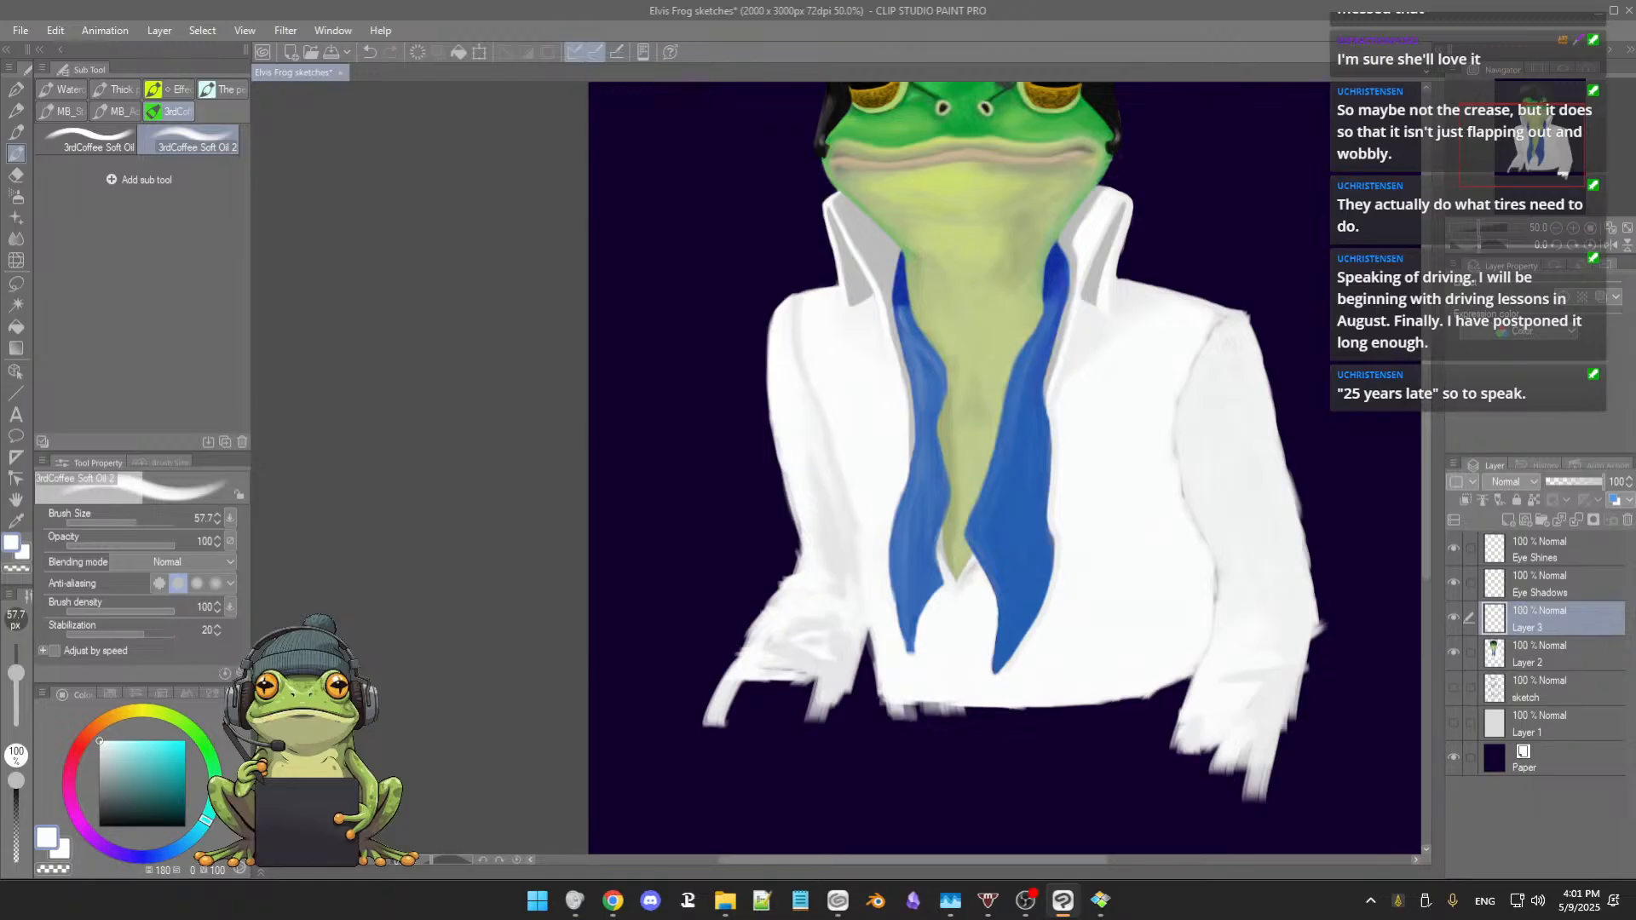
# Step: Switch to the browser, show image results for hairy frog, and preview the Natural History, Reddit and yellow-spotted frog photos
pyautogui.hotkey('alt', 'Tab')
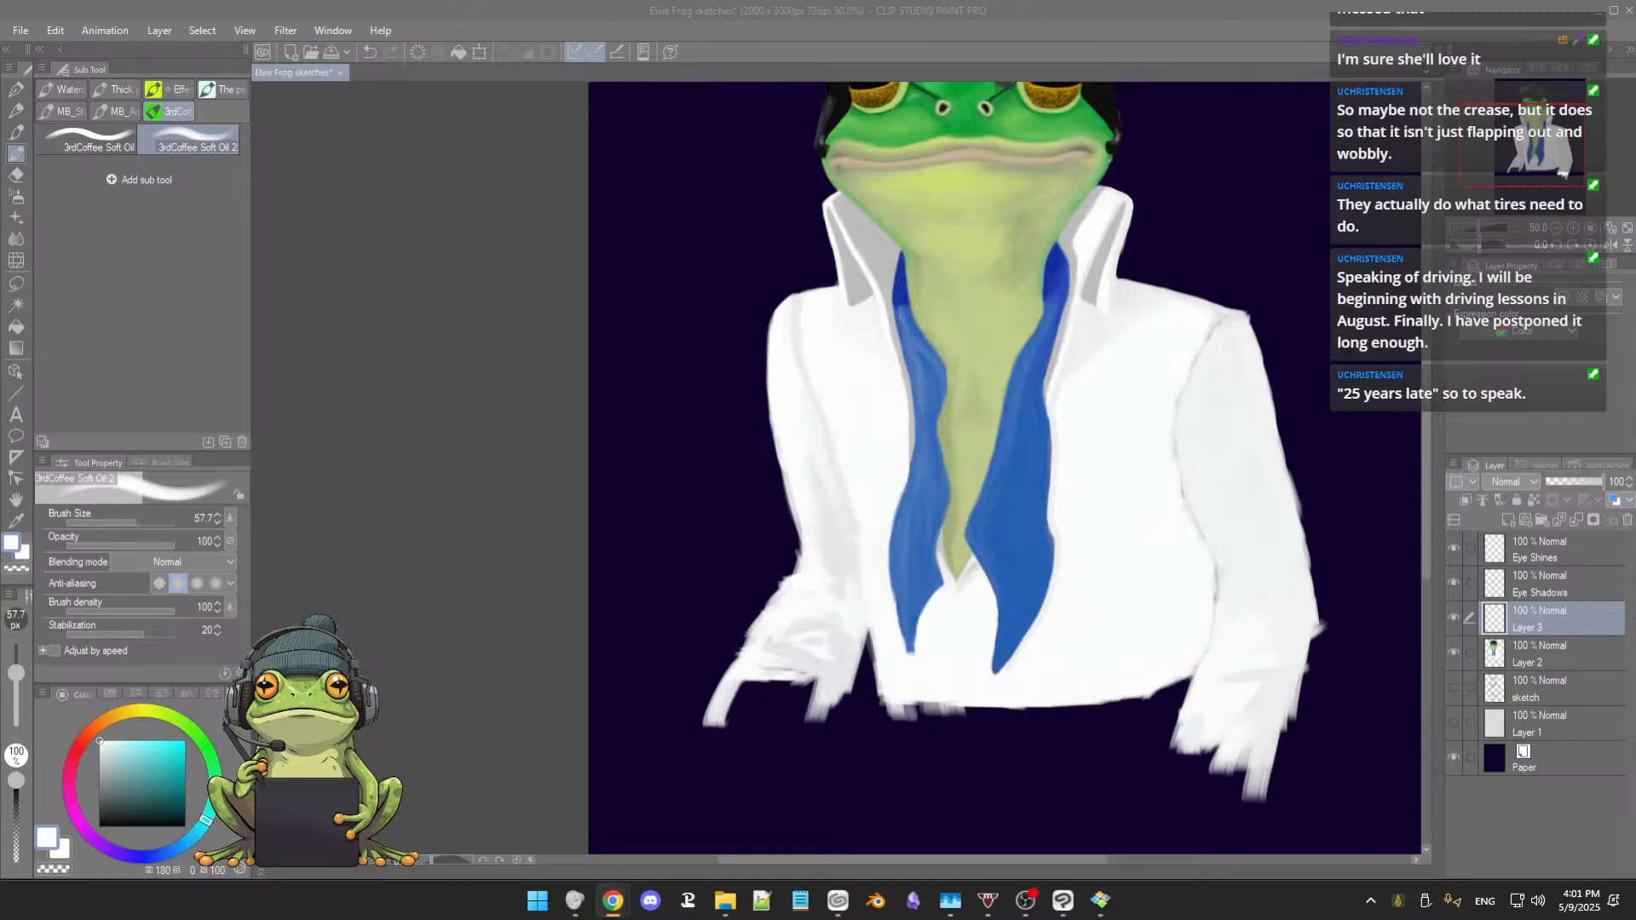
pyautogui.moveTo(1635, 341); pyautogui.dragTo(1084, 12)
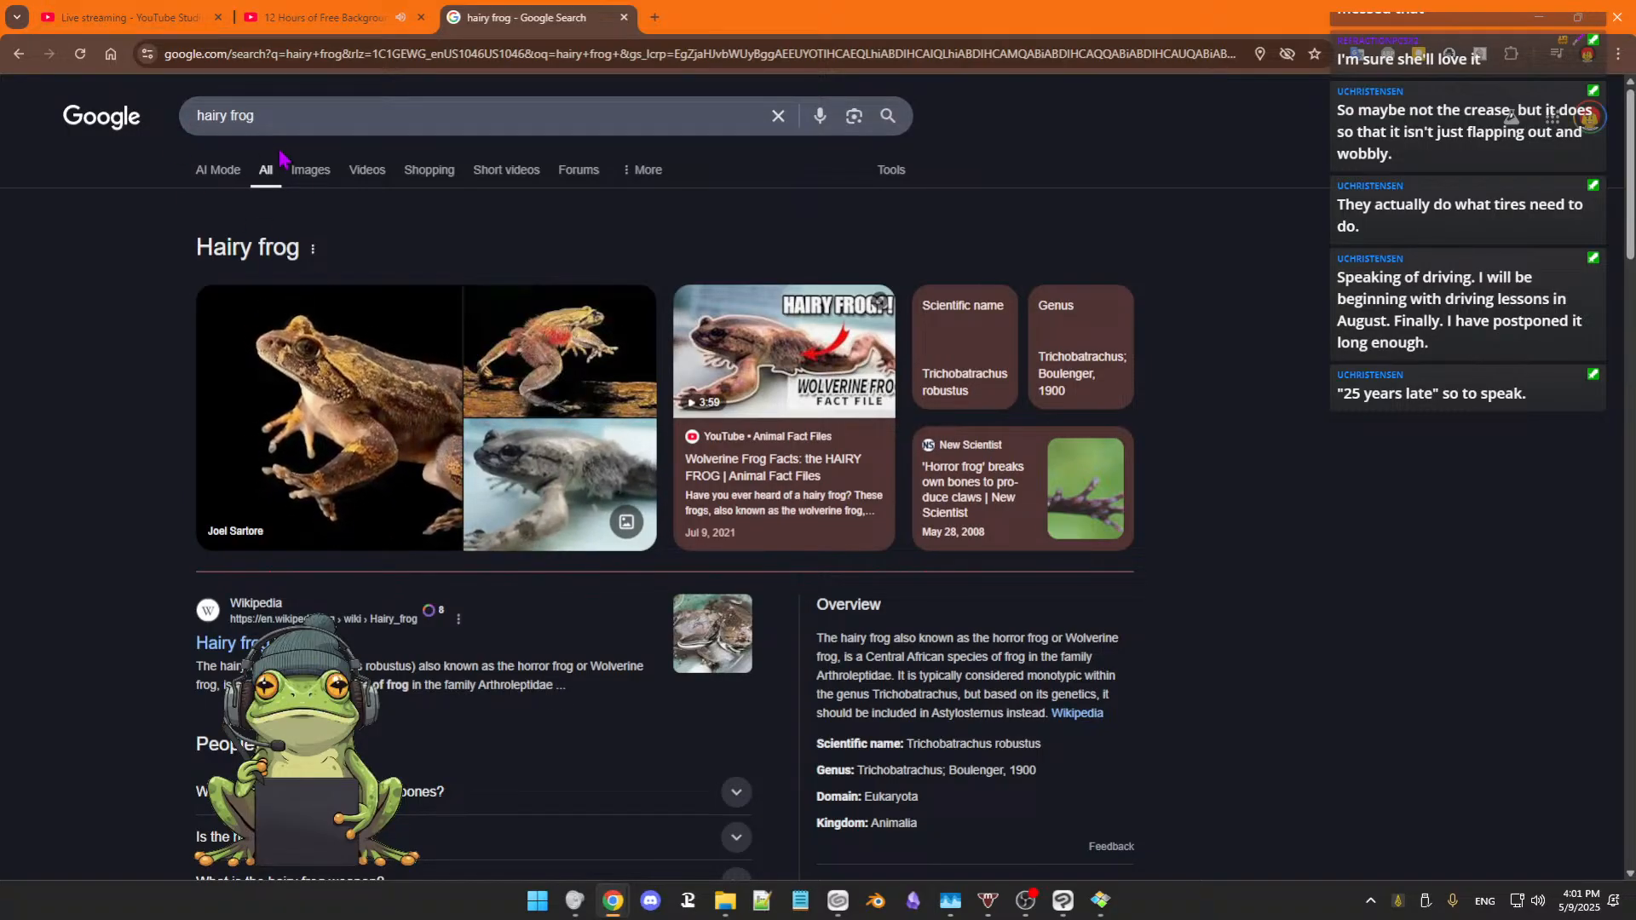
pyautogui.click(308, 172)
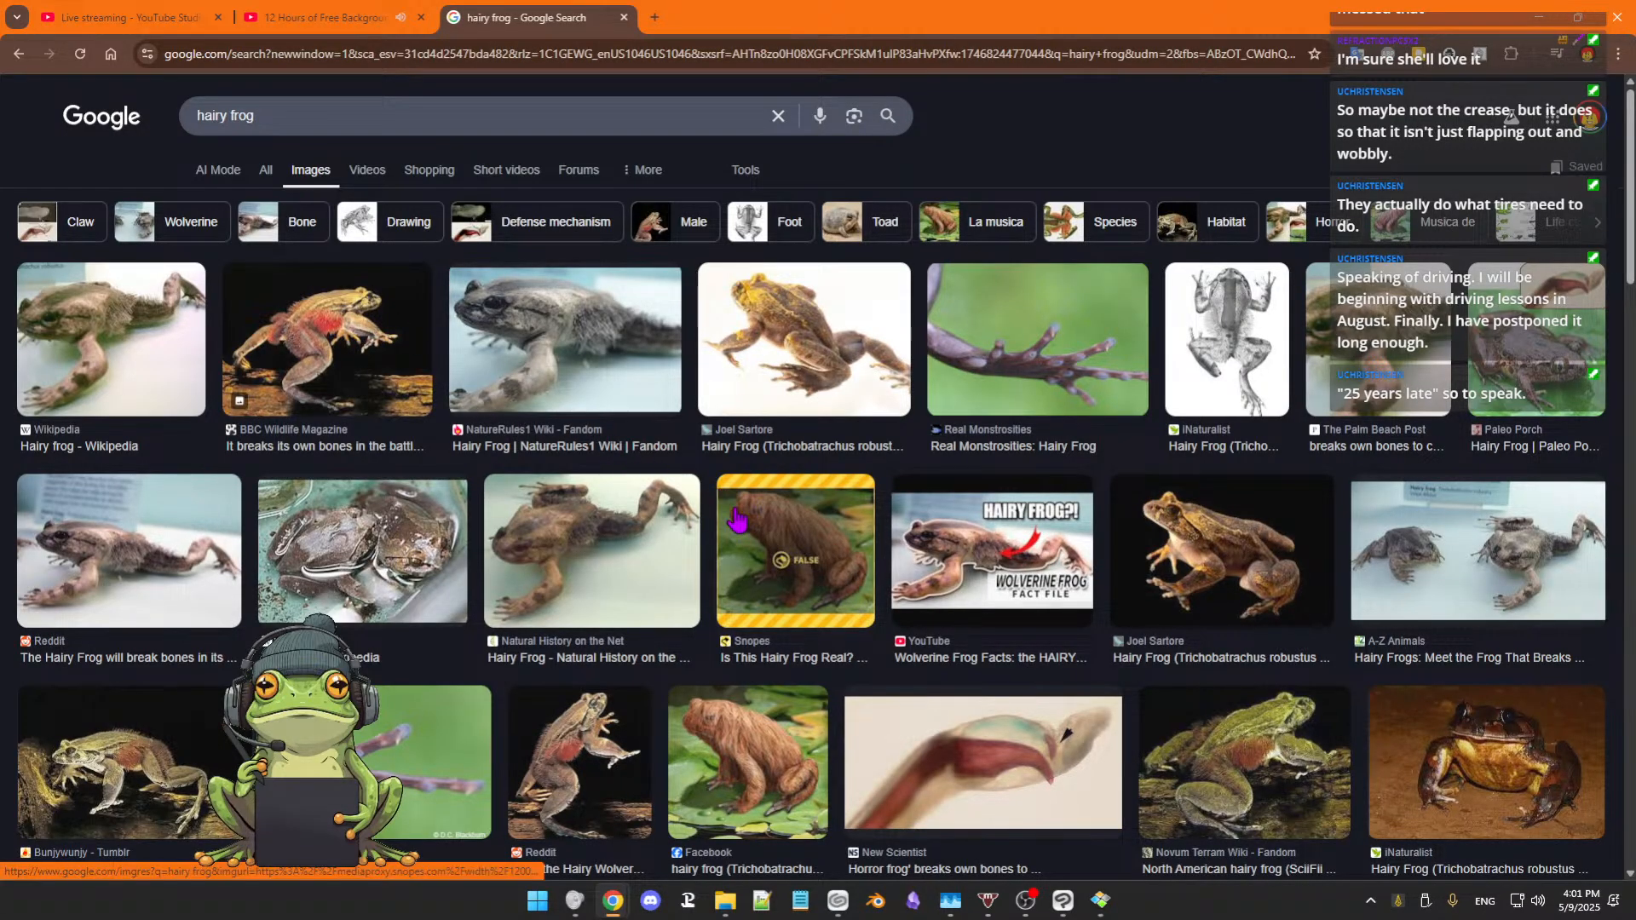
pyautogui.click(567, 554)
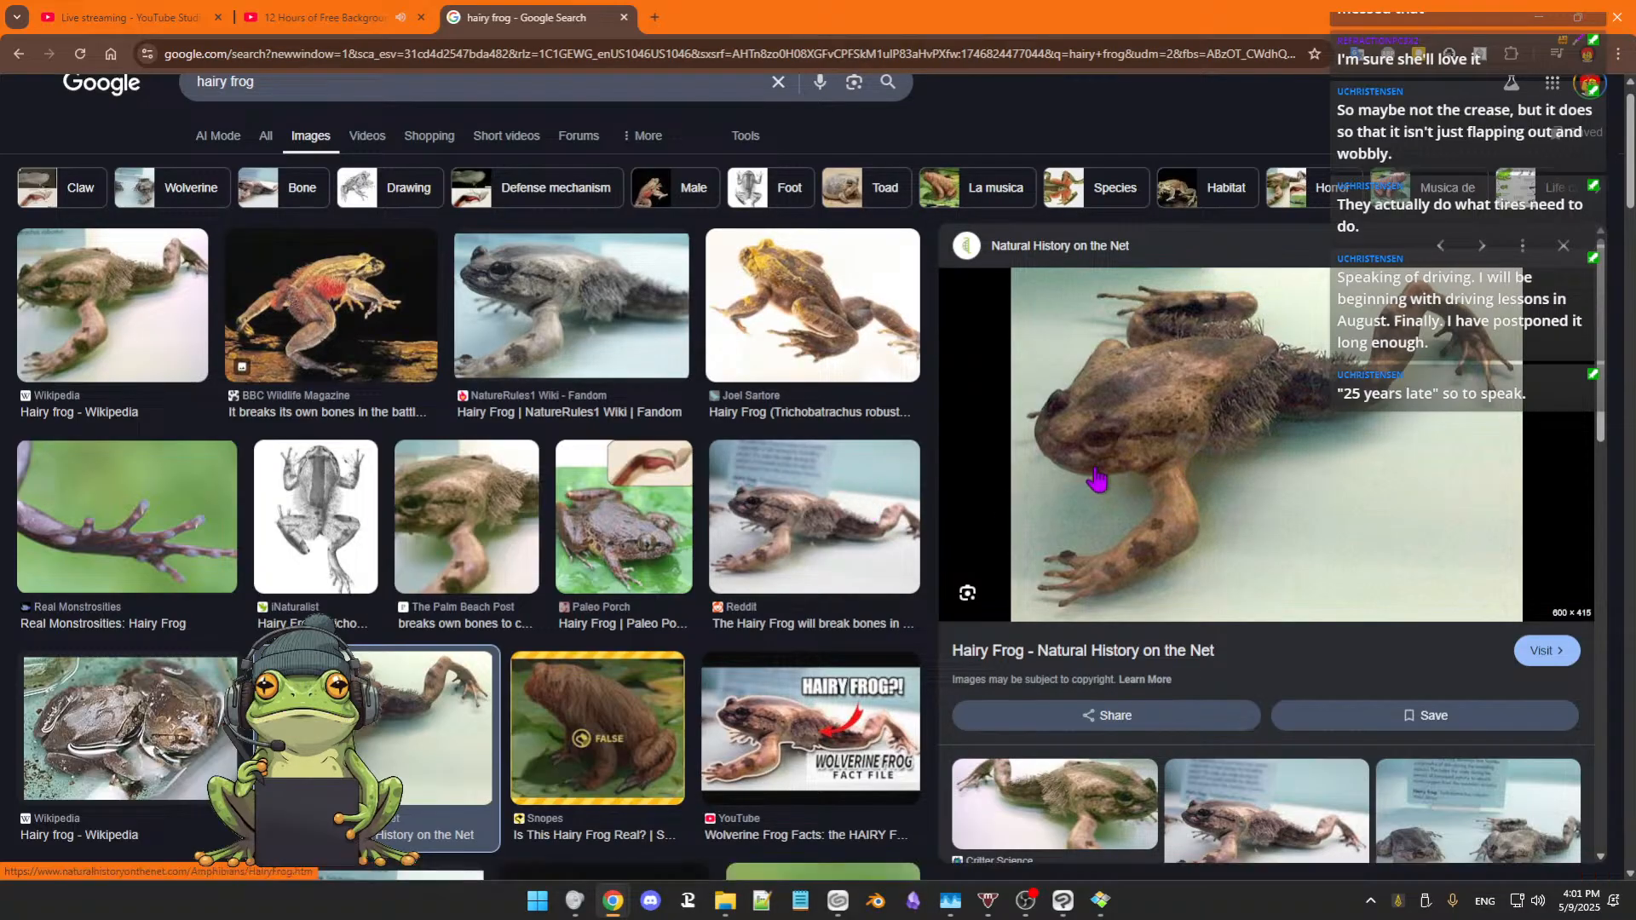
pyautogui.click(791, 550)
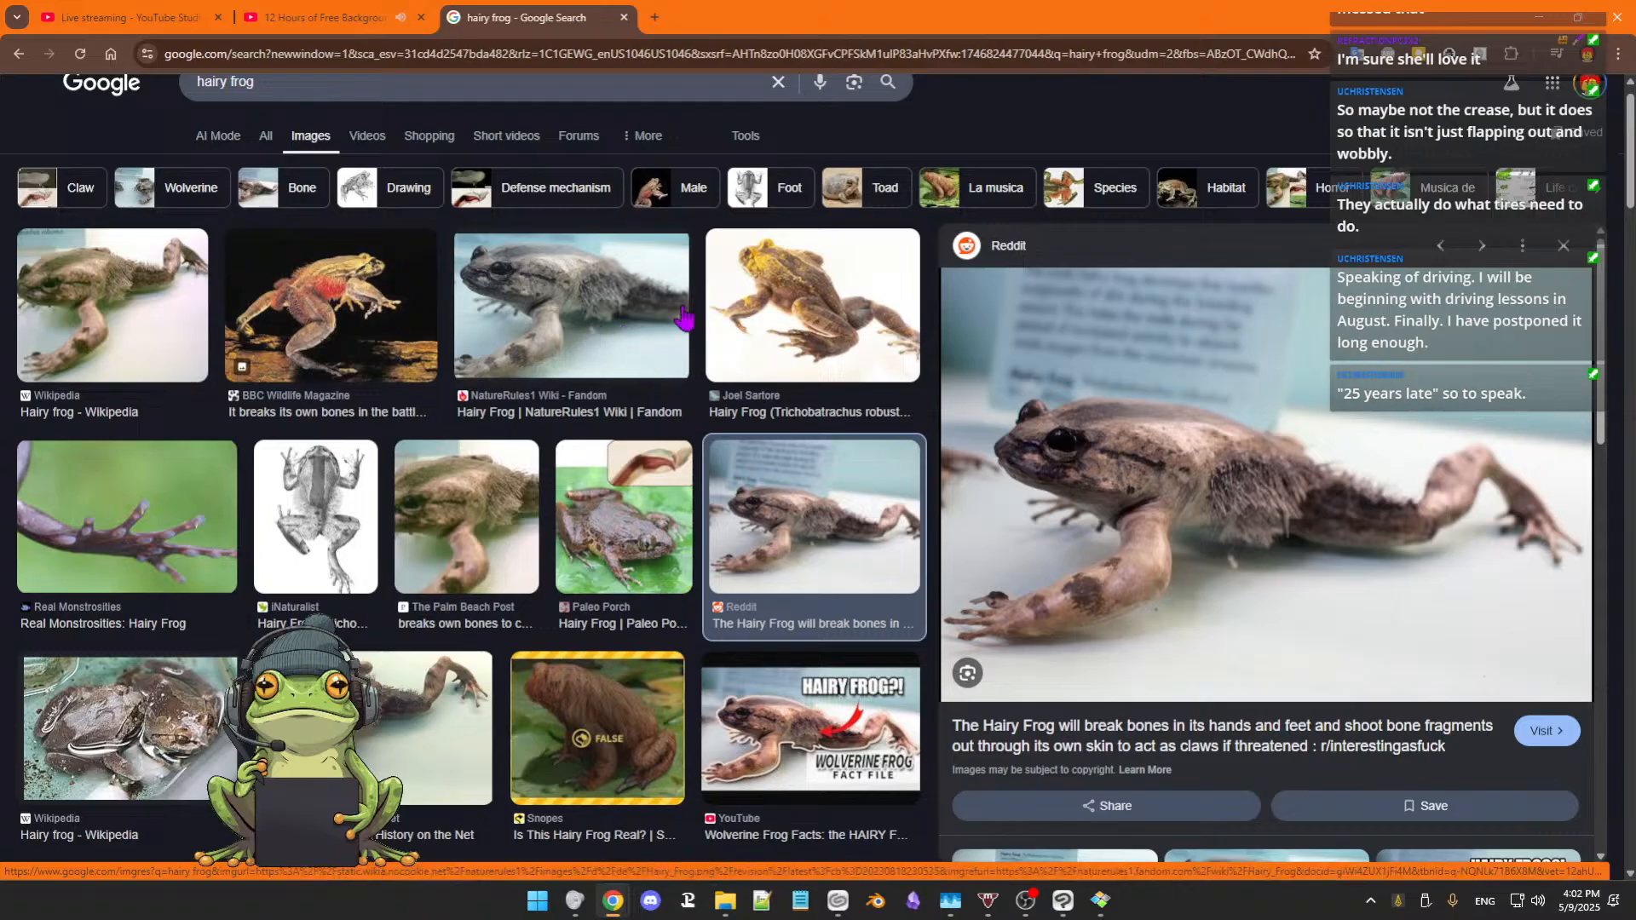
pyautogui.click(802, 304)
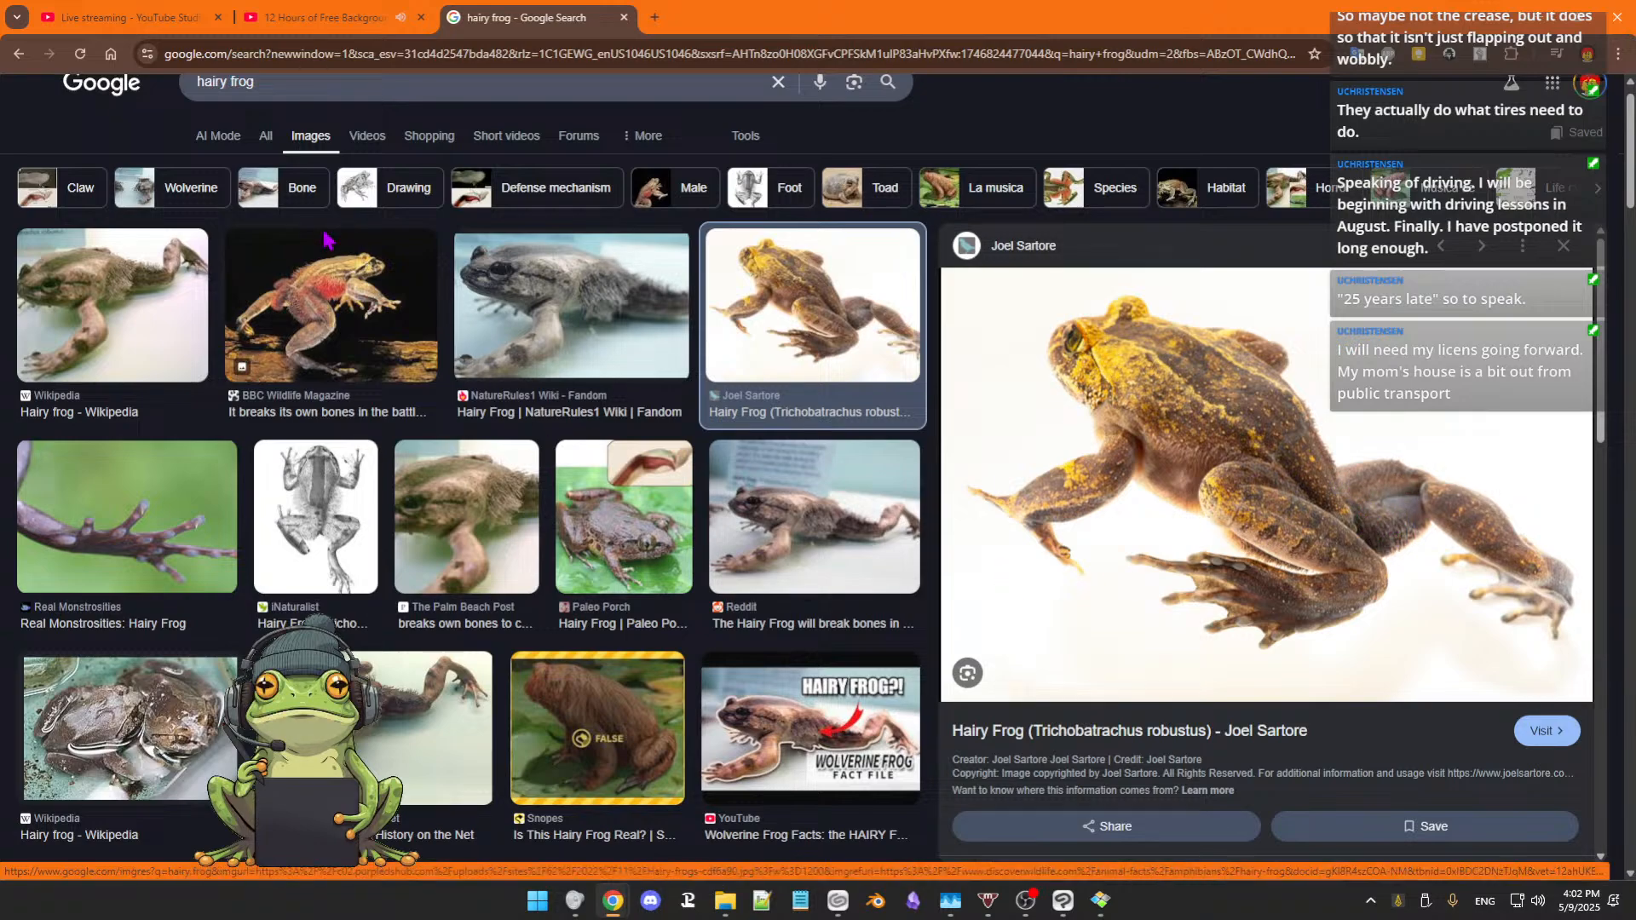
# Step: Preview the BBC Wildlife Magazine hairy frog photo and look through its related images
pyautogui.click(322, 315)
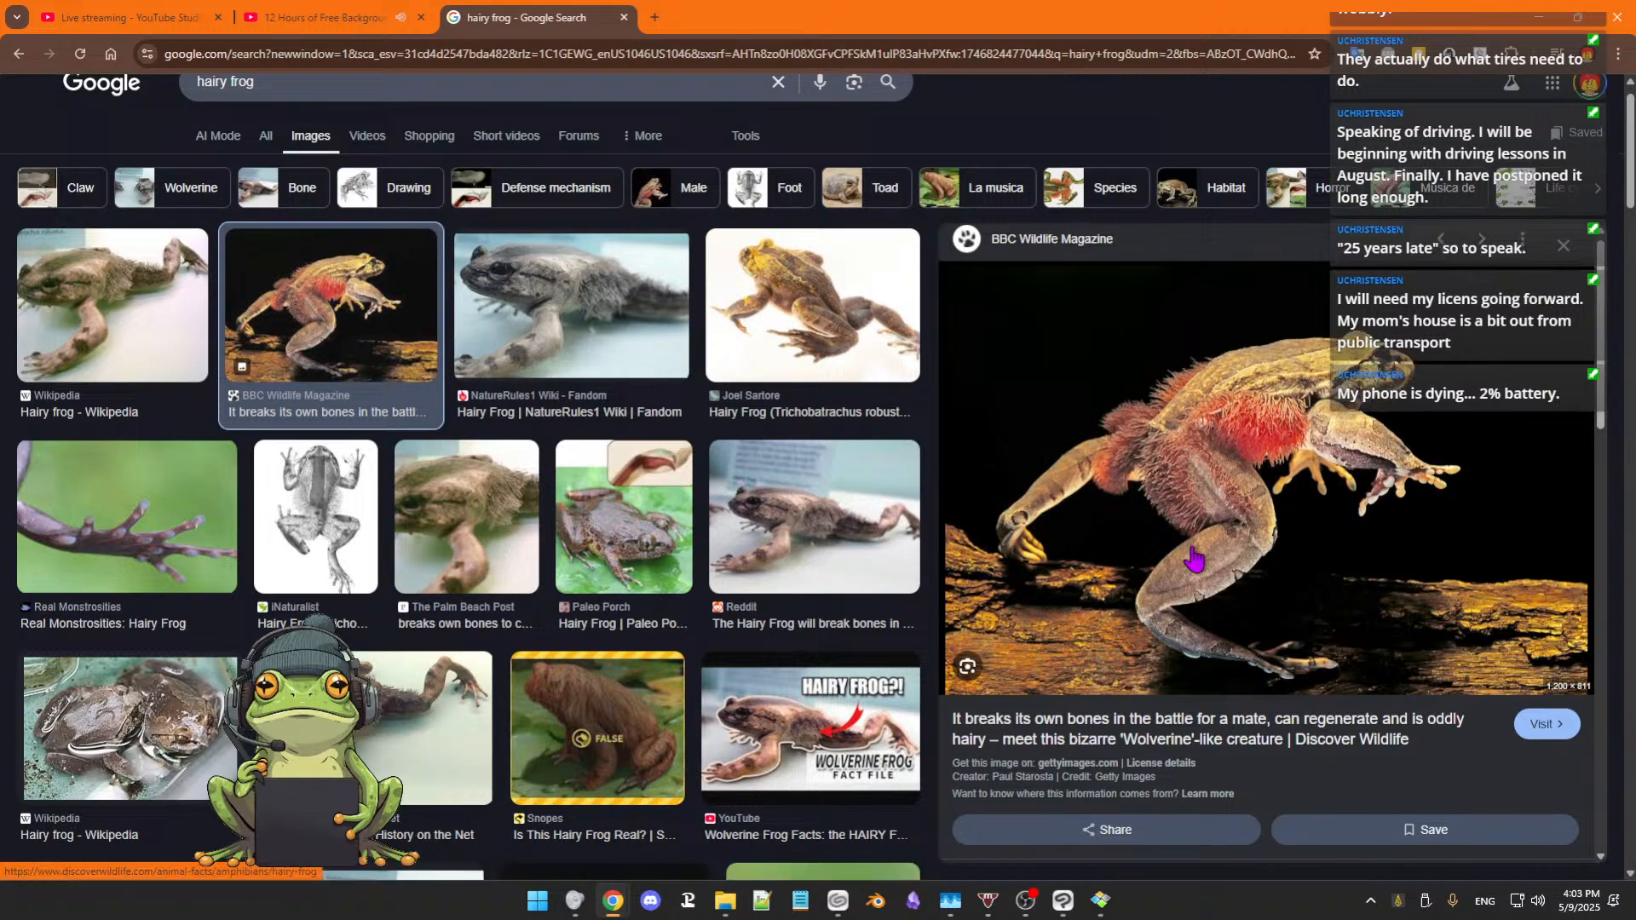
pyautogui.scroll(-2, 1195, 558)
pyautogui.scroll(-4, 1195, 558)
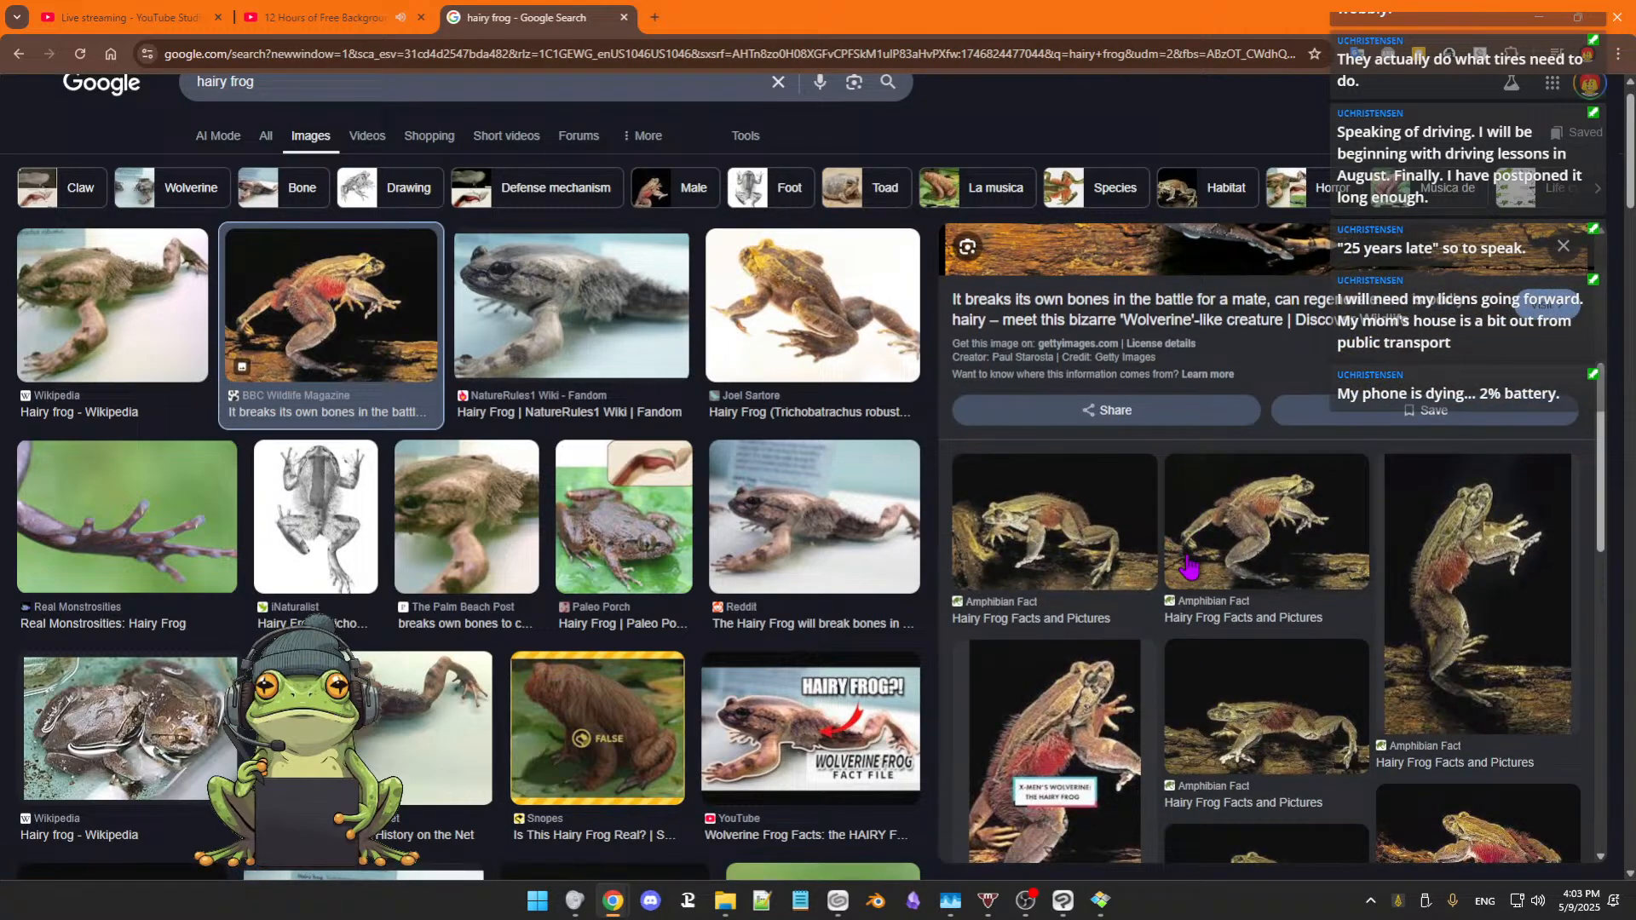
pyautogui.scroll(-2, 1191, 569)
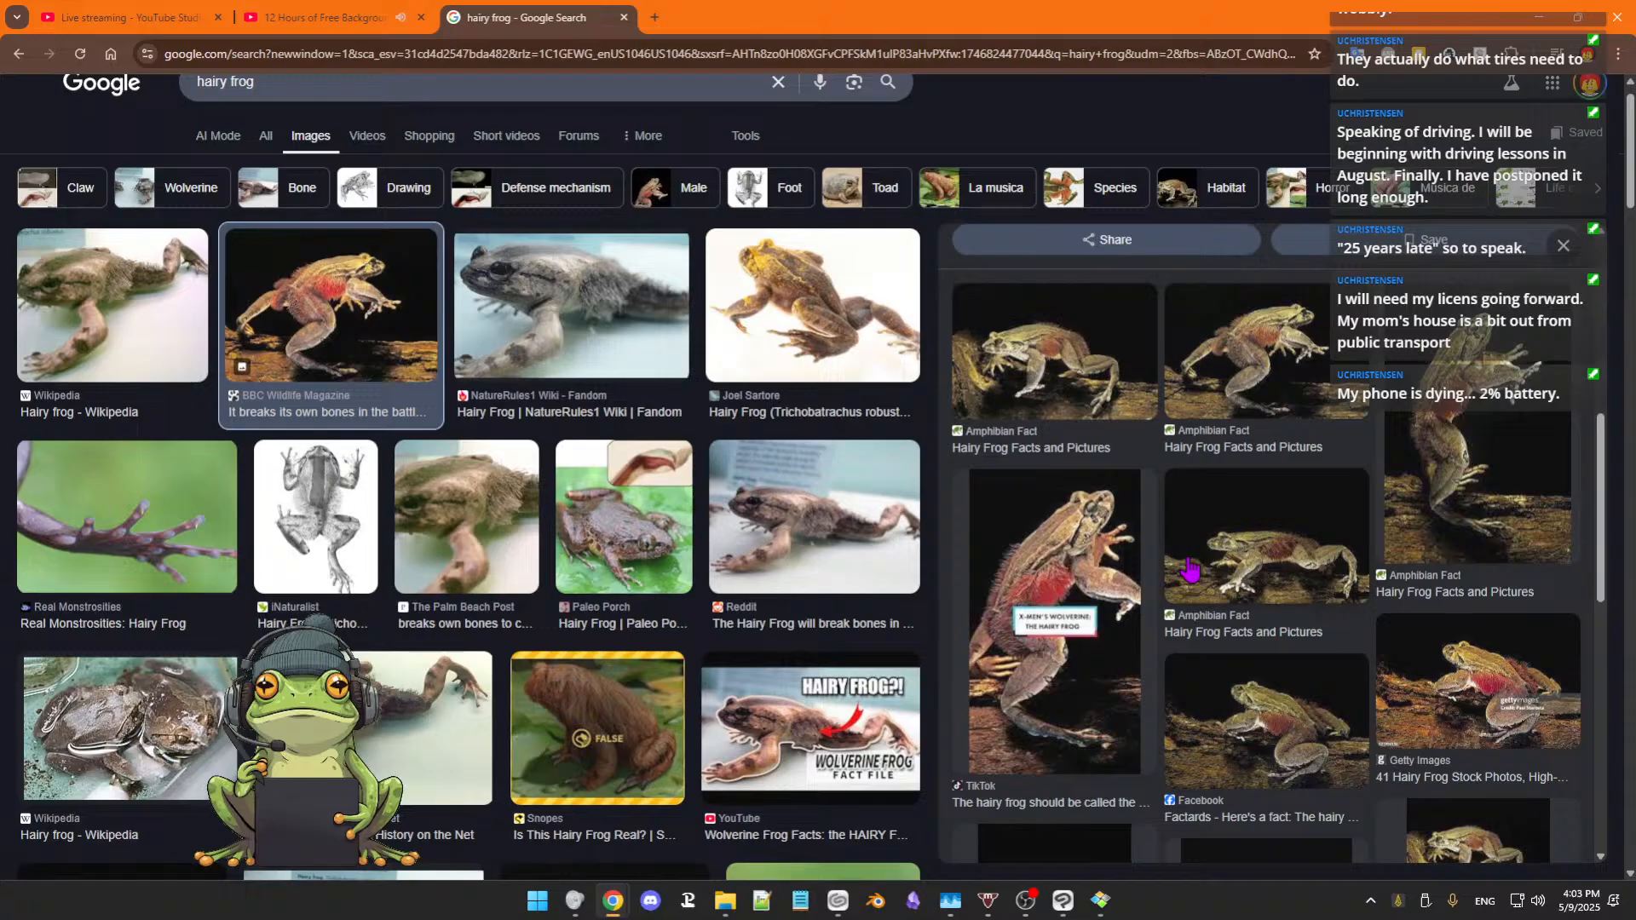
pyautogui.scroll(3, 1035, 669)
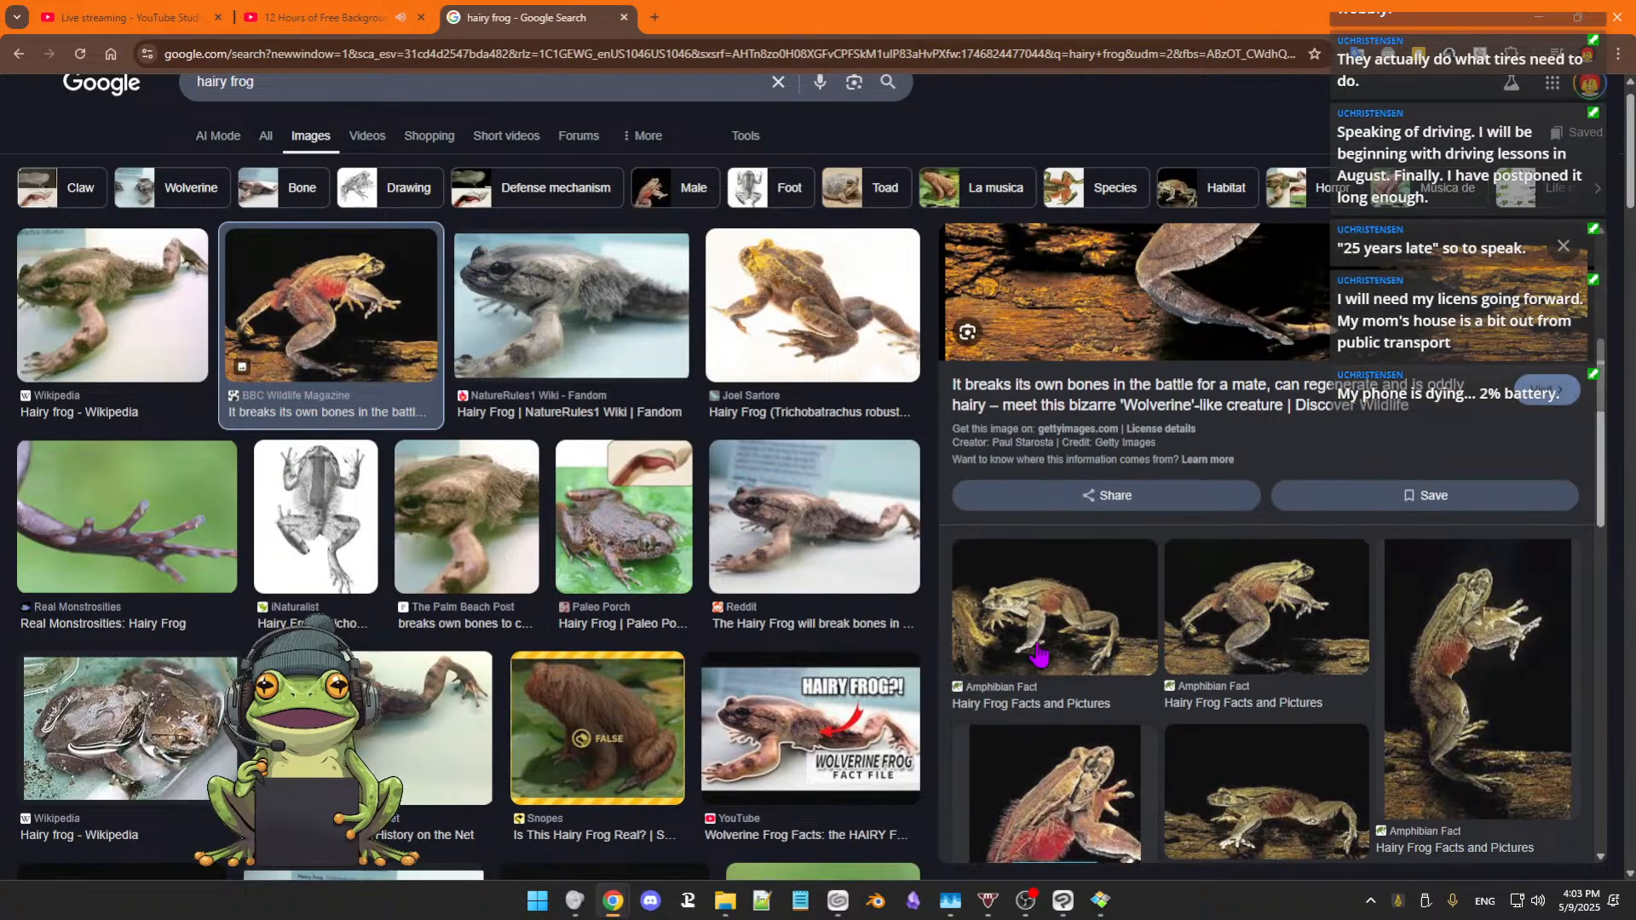
pyautogui.scroll(4, 1038, 654)
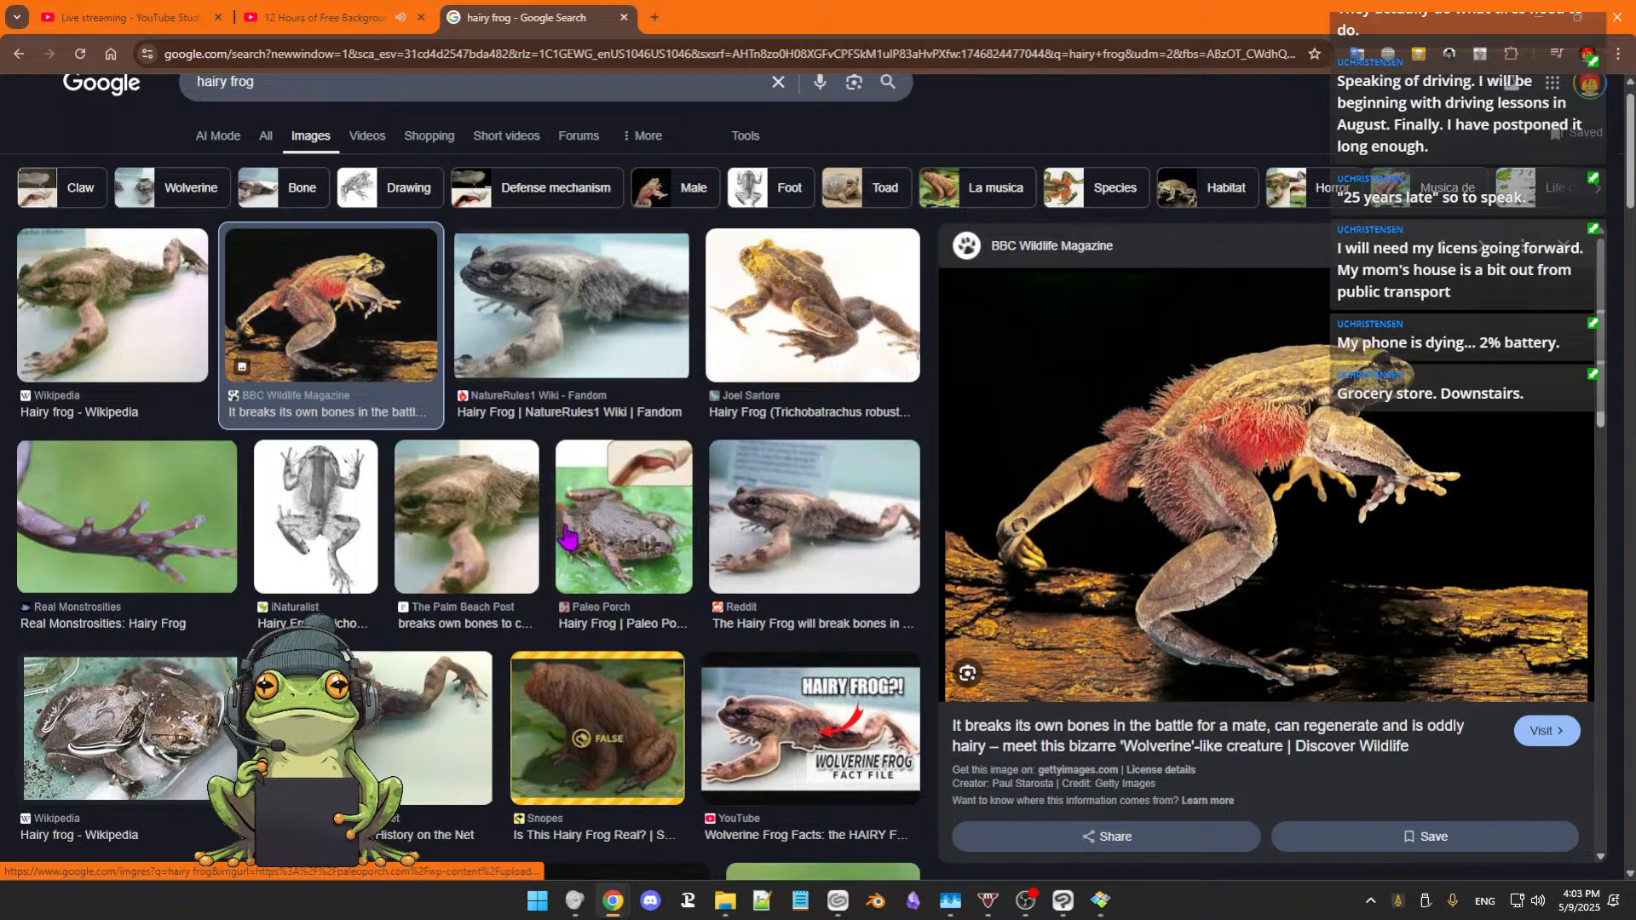
# Step: Examine the iNaturalist drawing, the Real Monstrosities foot photo and the New Scientist claw image, and return to Clip Studio Paint
pyautogui.click(330, 509)
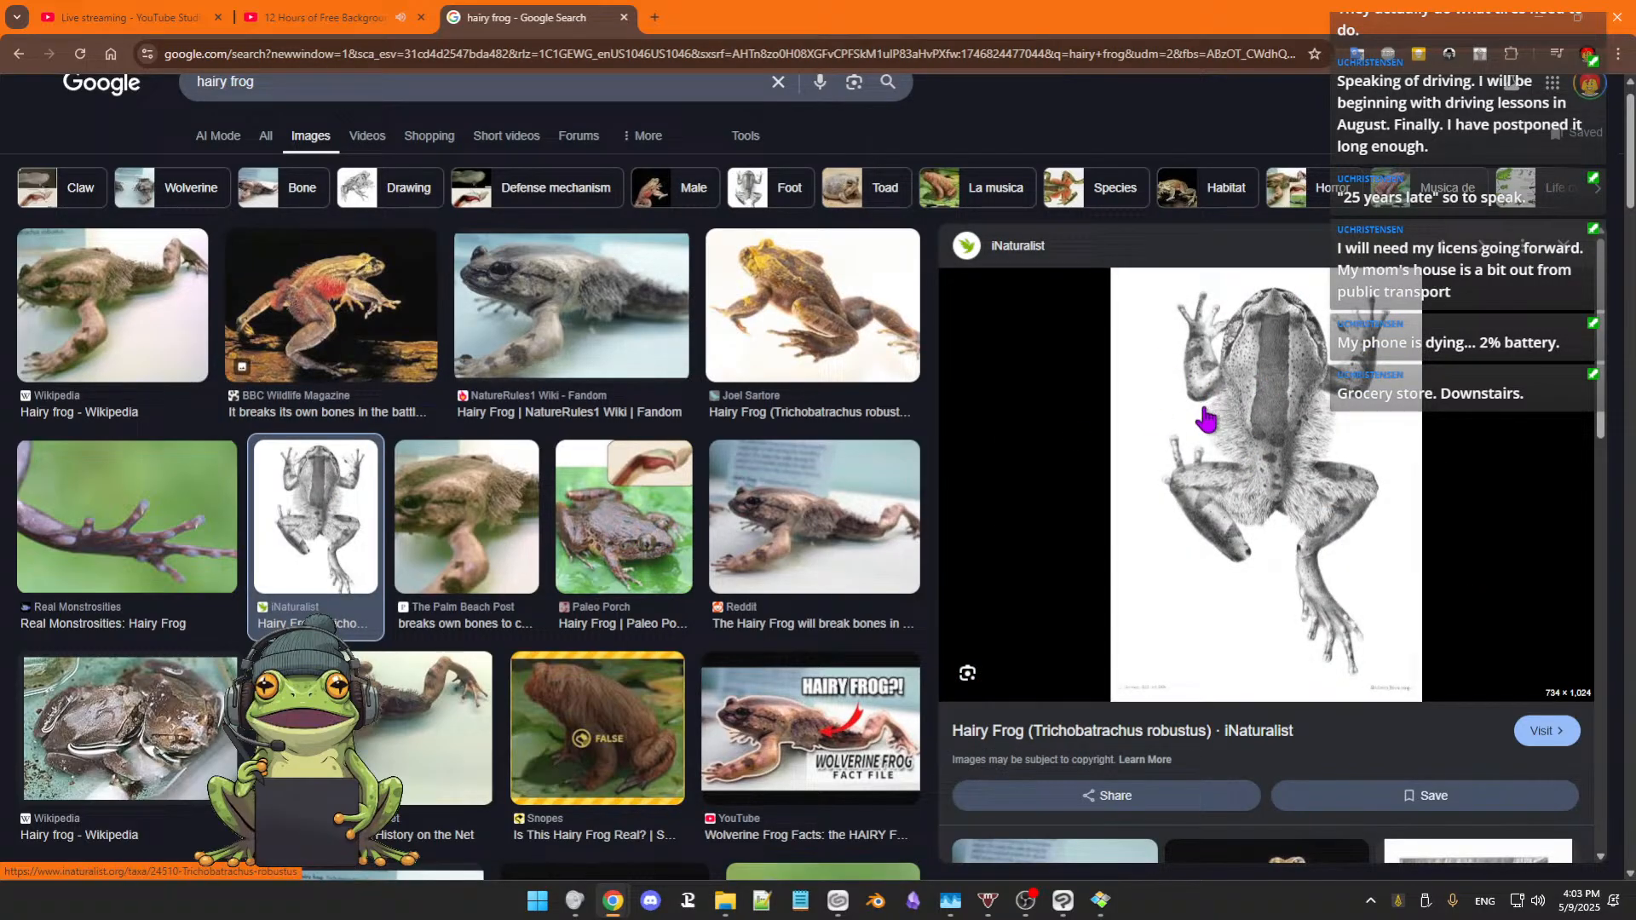
pyautogui.click(168, 504)
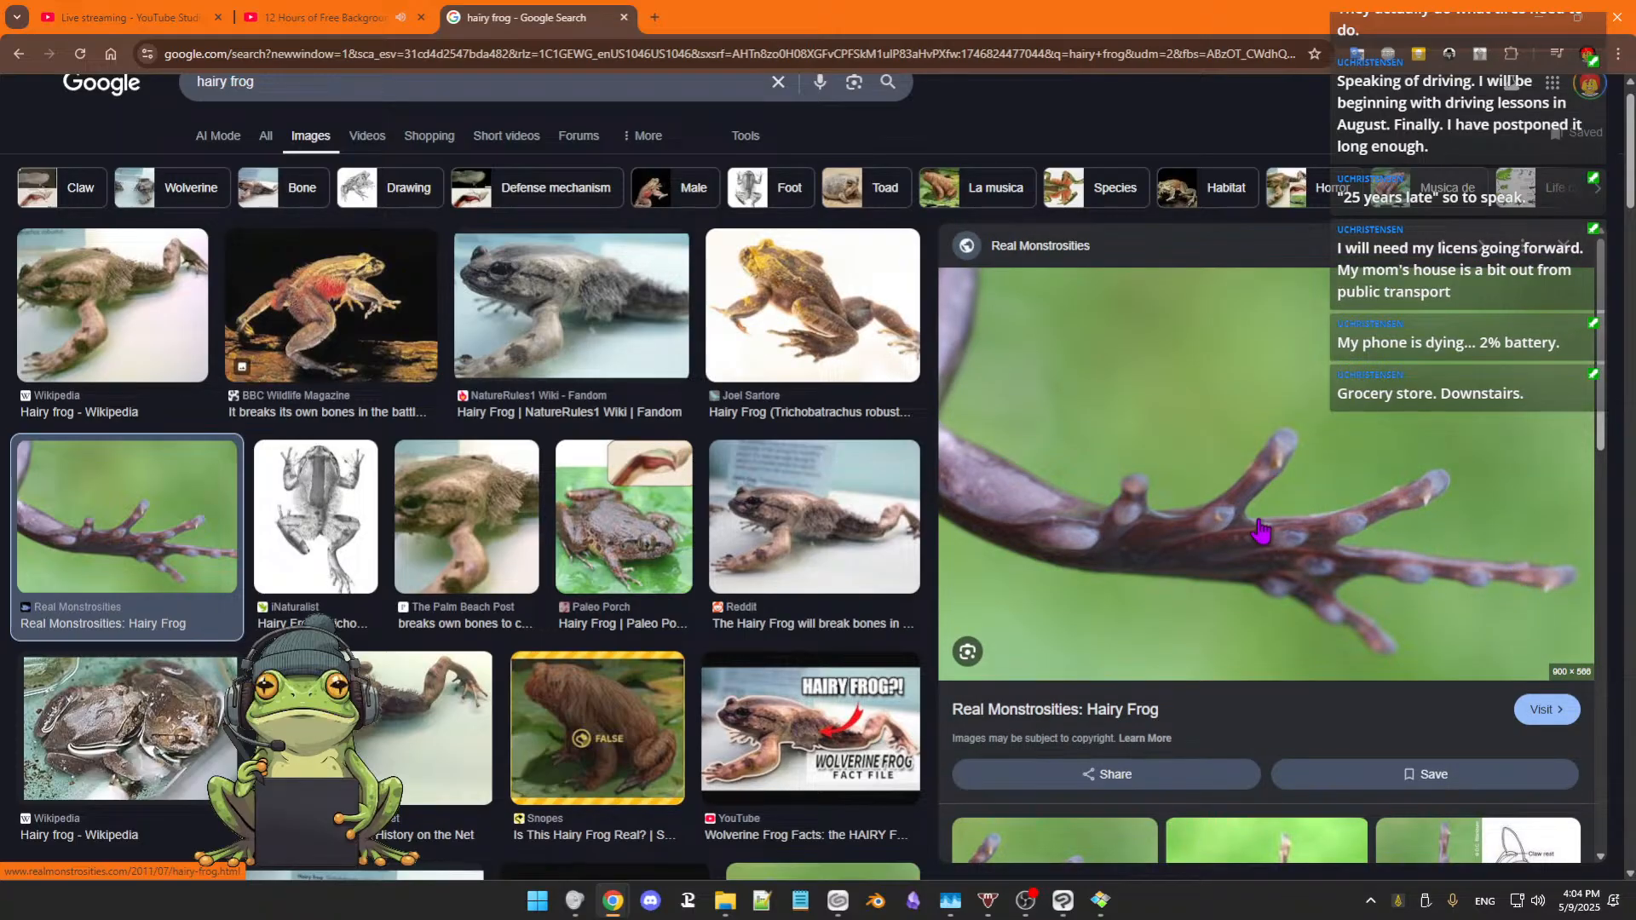
pyautogui.scroll(-4, 709, 591)
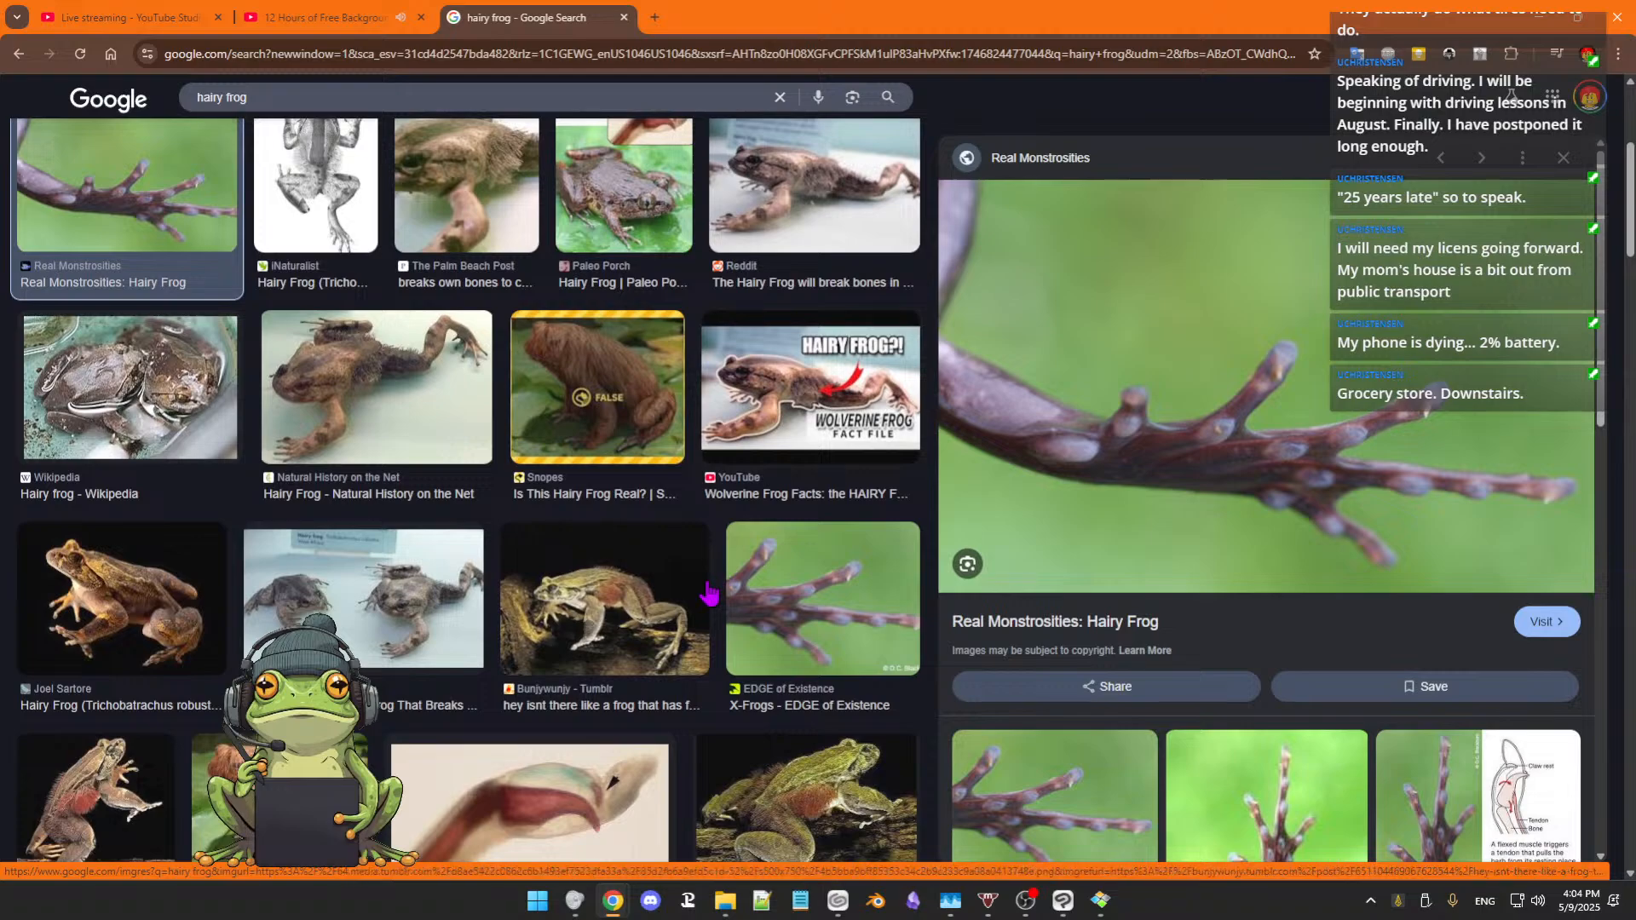
pyautogui.scroll(-2, 708, 593)
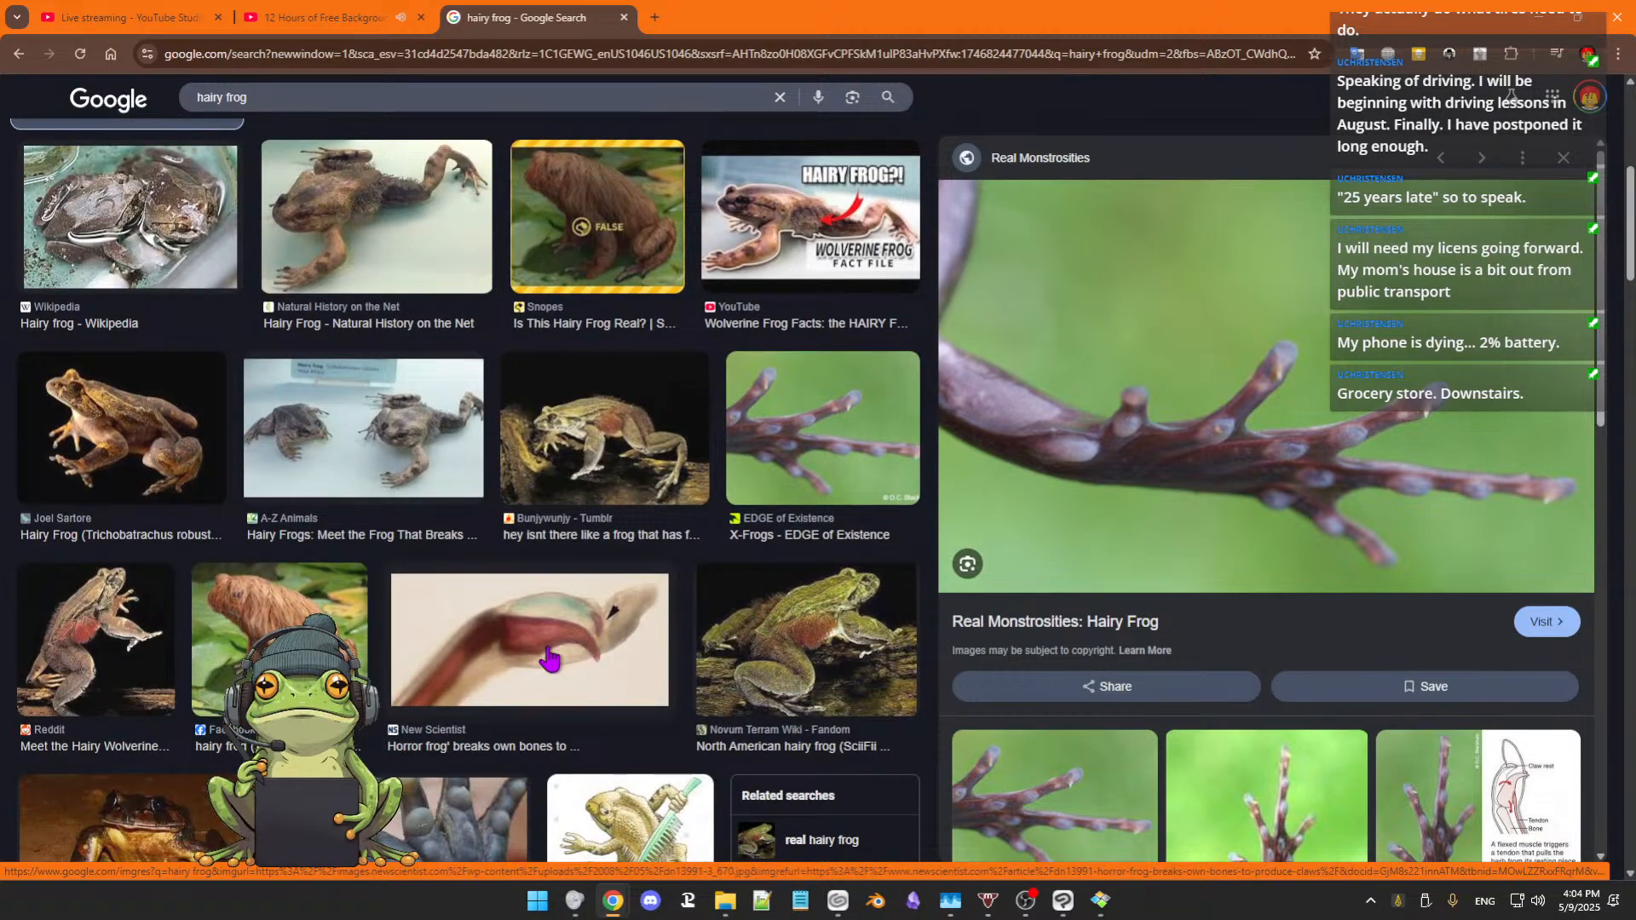
pyautogui.click(550, 658)
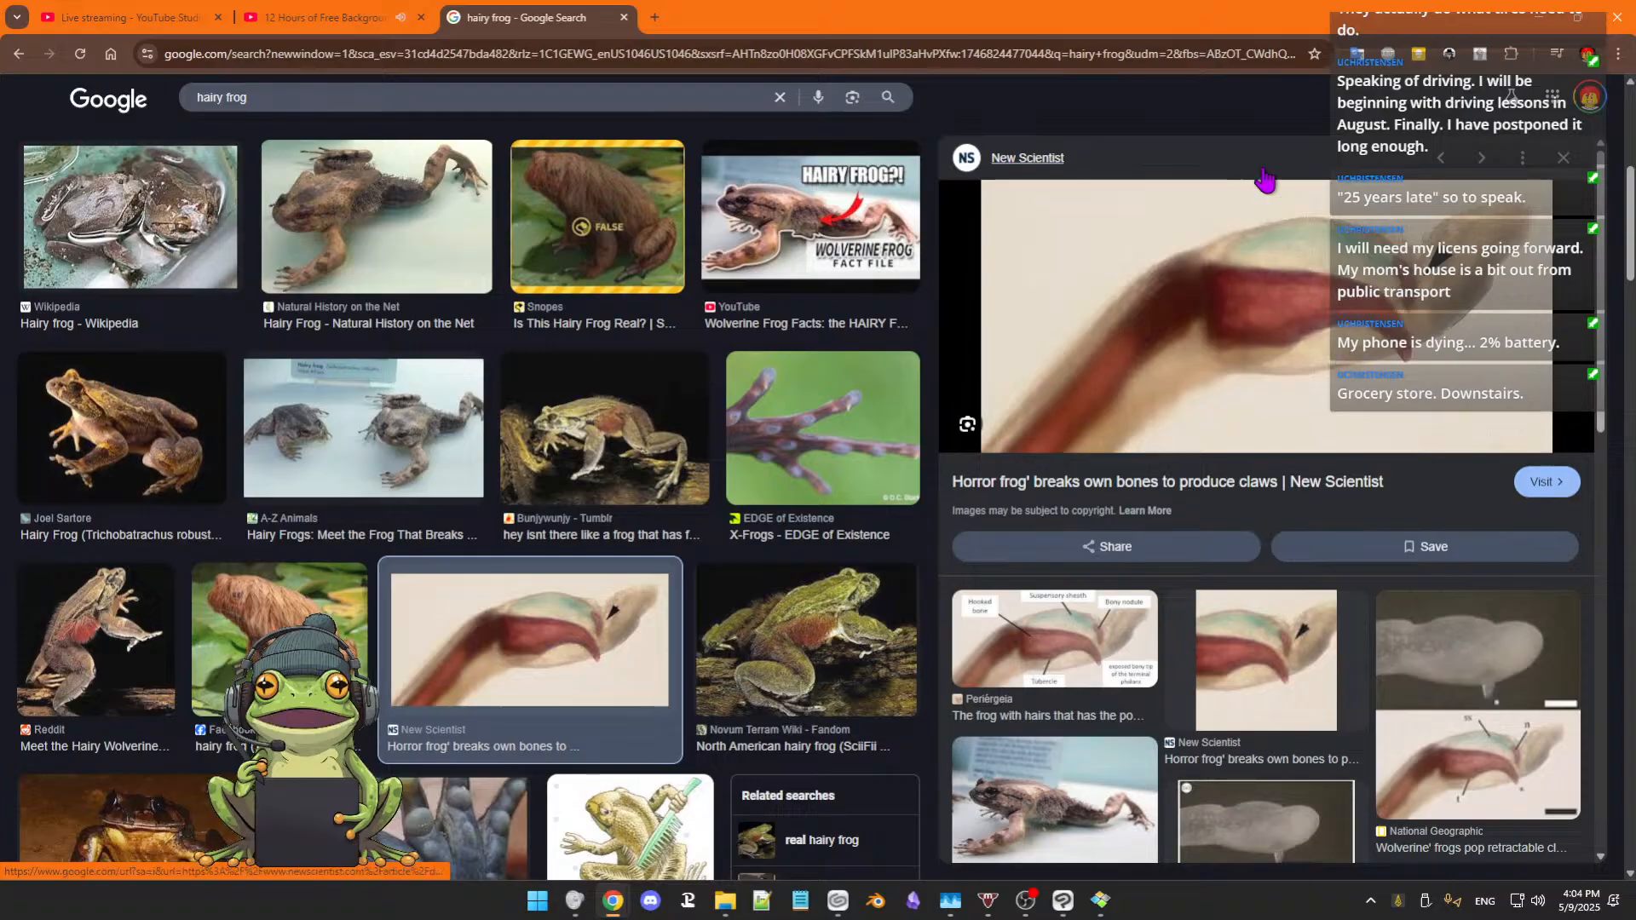
pyautogui.moveTo(1221, 29)
pyautogui.mouseDown()
pyautogui.moveTo(276, 228)
pyautogui.moveTo(1635, 213)
pyautogui.mouseUp()
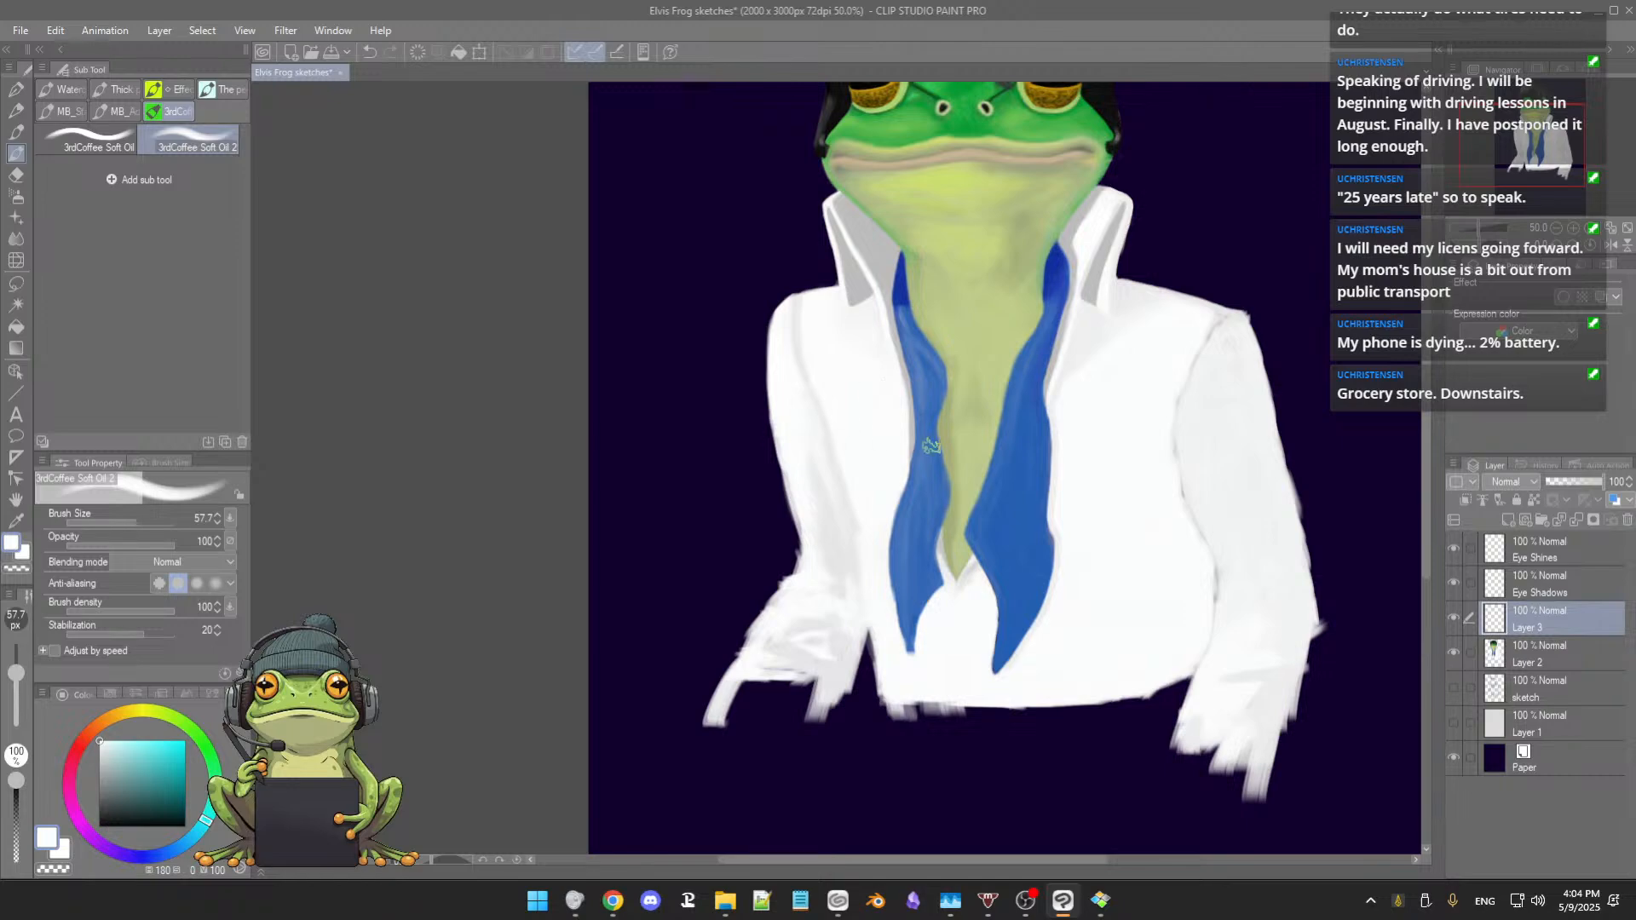
# Step: Paint over the dark line along the right shoulder seam with sampled whites, using brush size 34.8
pyautogui.moveTo(931, 449)
pyautogui.mouseDown()
pyautogui.moveTo(764, 473)
pyautogui.moveTo(776, 500)
pyautogui.mouseUp()
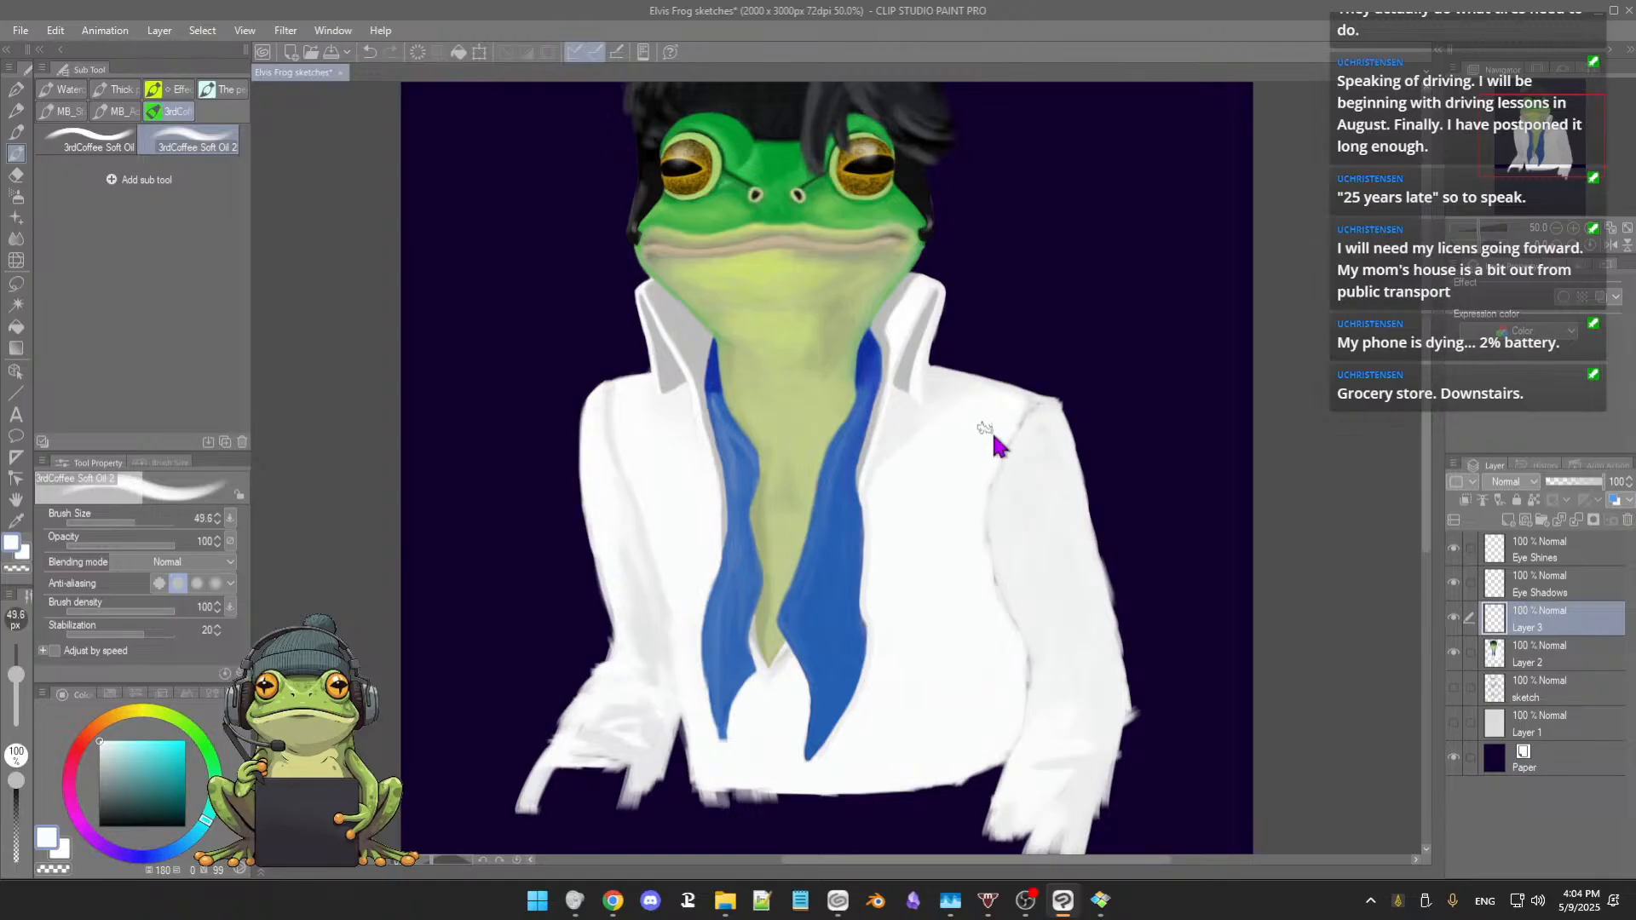
pyautogui.scroll(4, 995, 433)
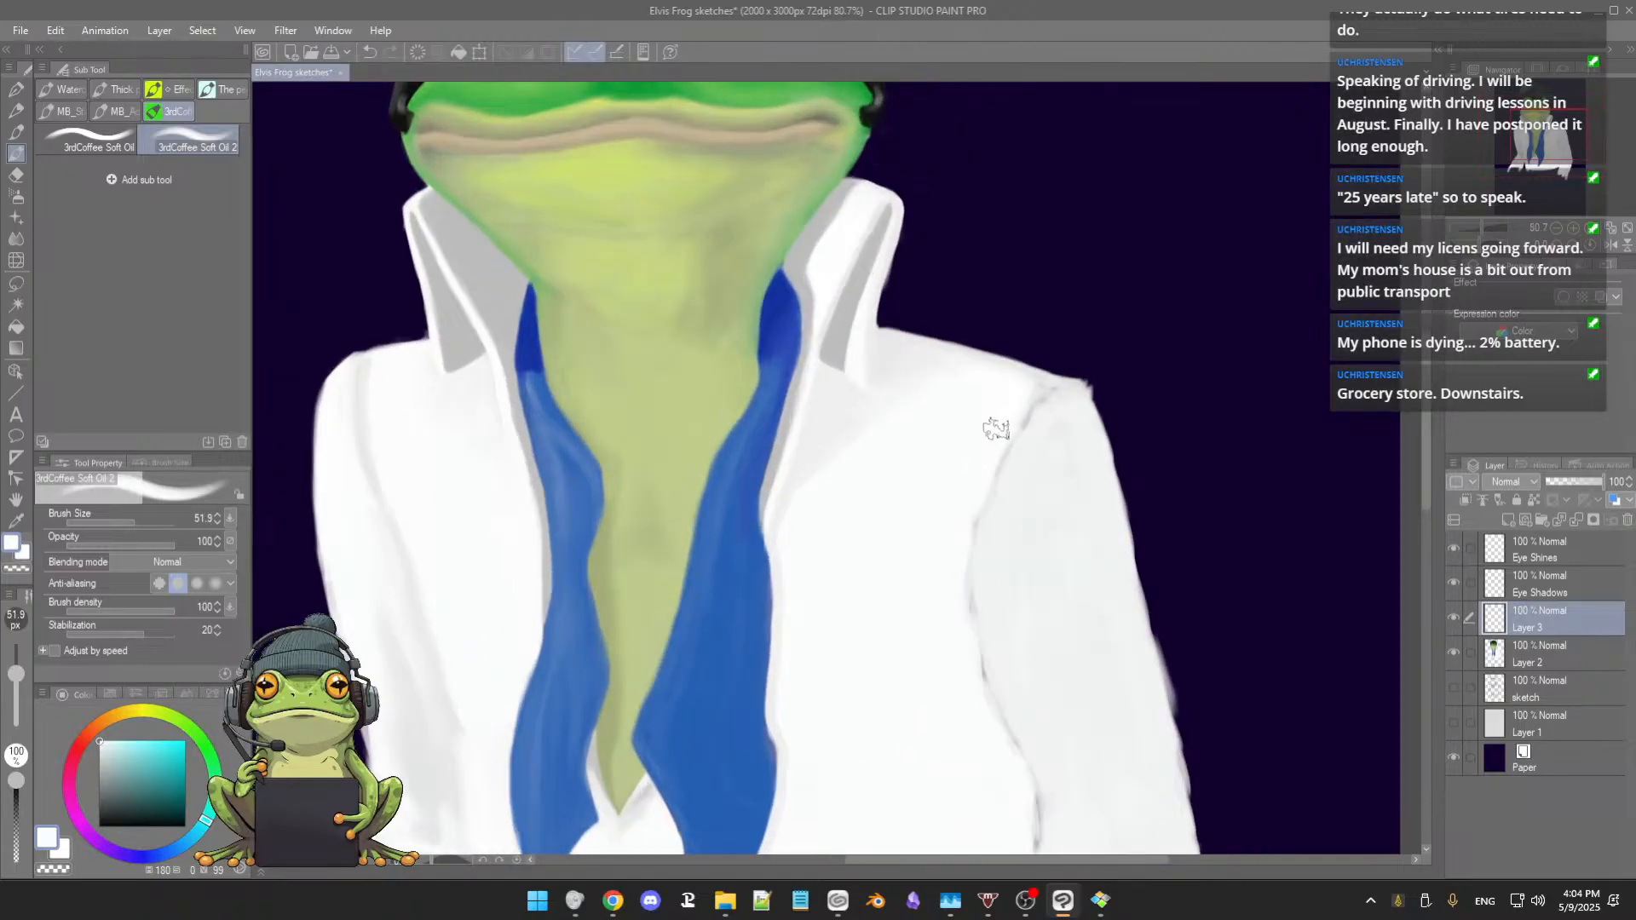
pyautogui.keyDown('alt'); pyautogui.click(1009, 401); pyautogui.keyUp('alt')
pyautogui.moveTo(1040, 391)
pyautogui.mouseDown()
pyautogui.moveTo(990, 435)
pyautogui.moveTo(1000, 405)
pyautogui.mouseUp()
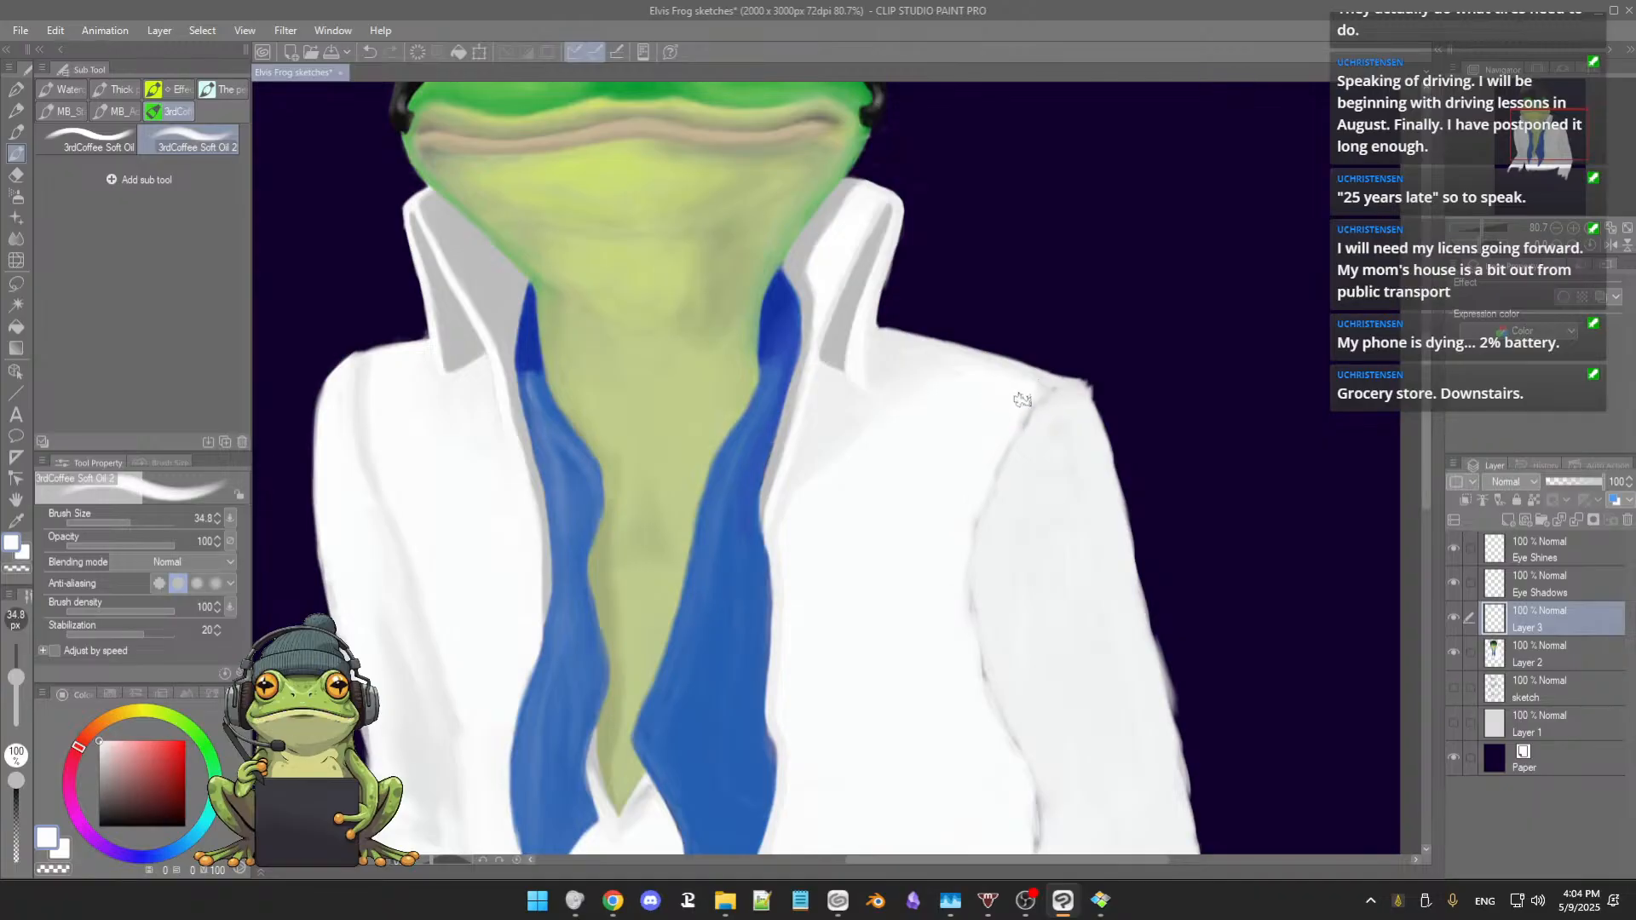
pyautogui.keyDown('alt'); pyautogui.click(1026, 430); pyautogui.keyUp('alt')
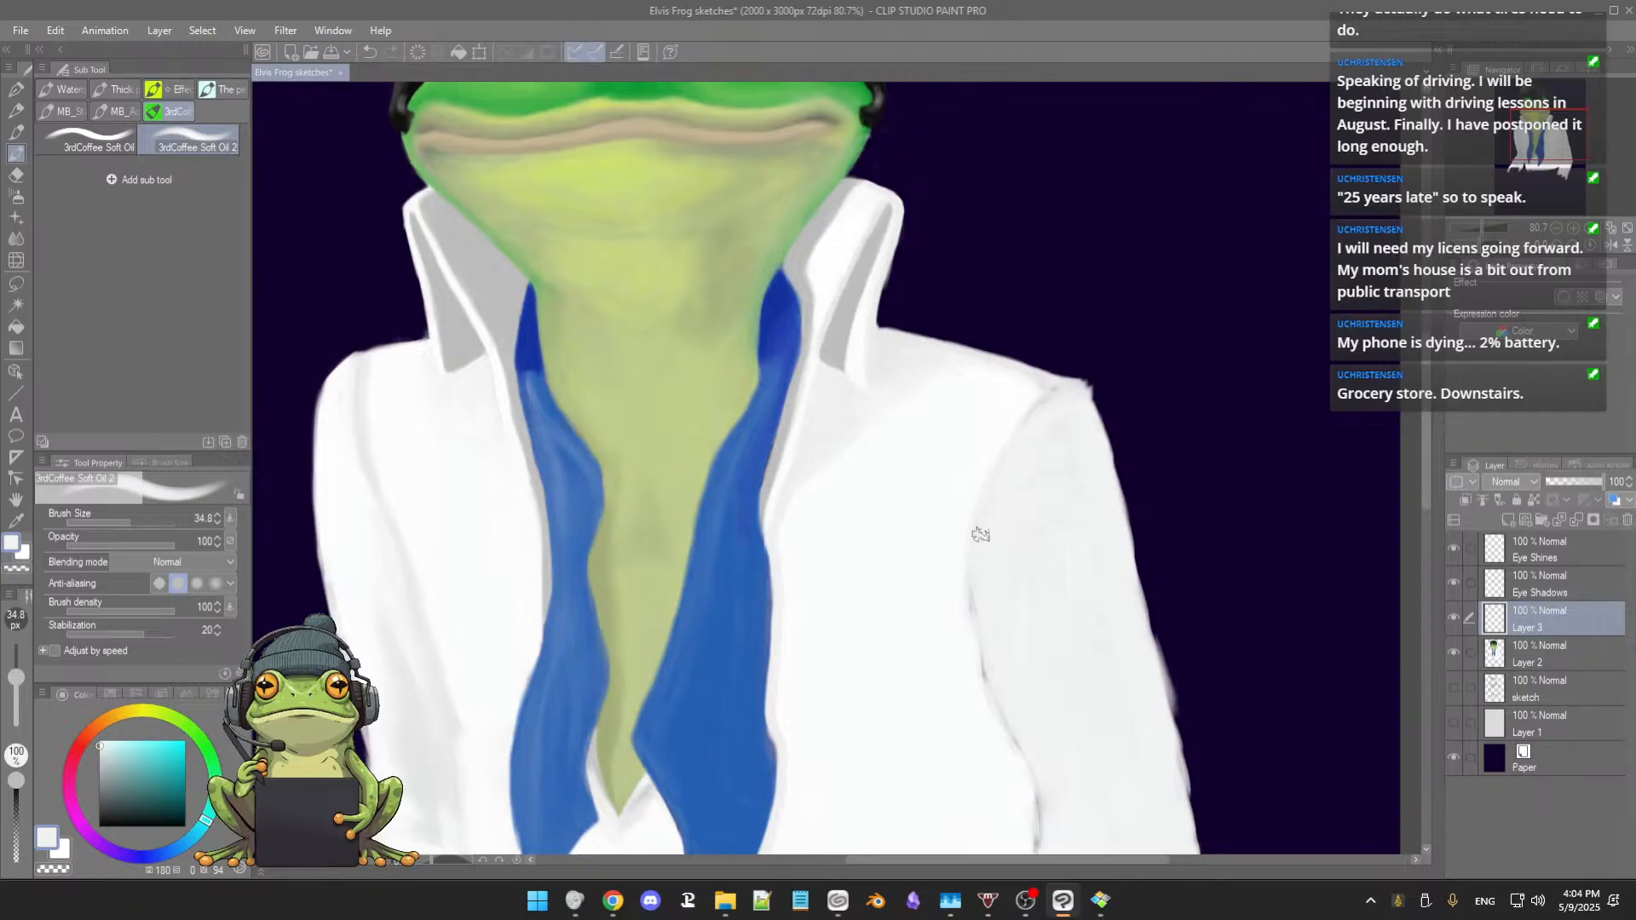
pyautogui.keyDown('alt'); pyautogui.click(962, 506); pyautogui.keyUp('alt')
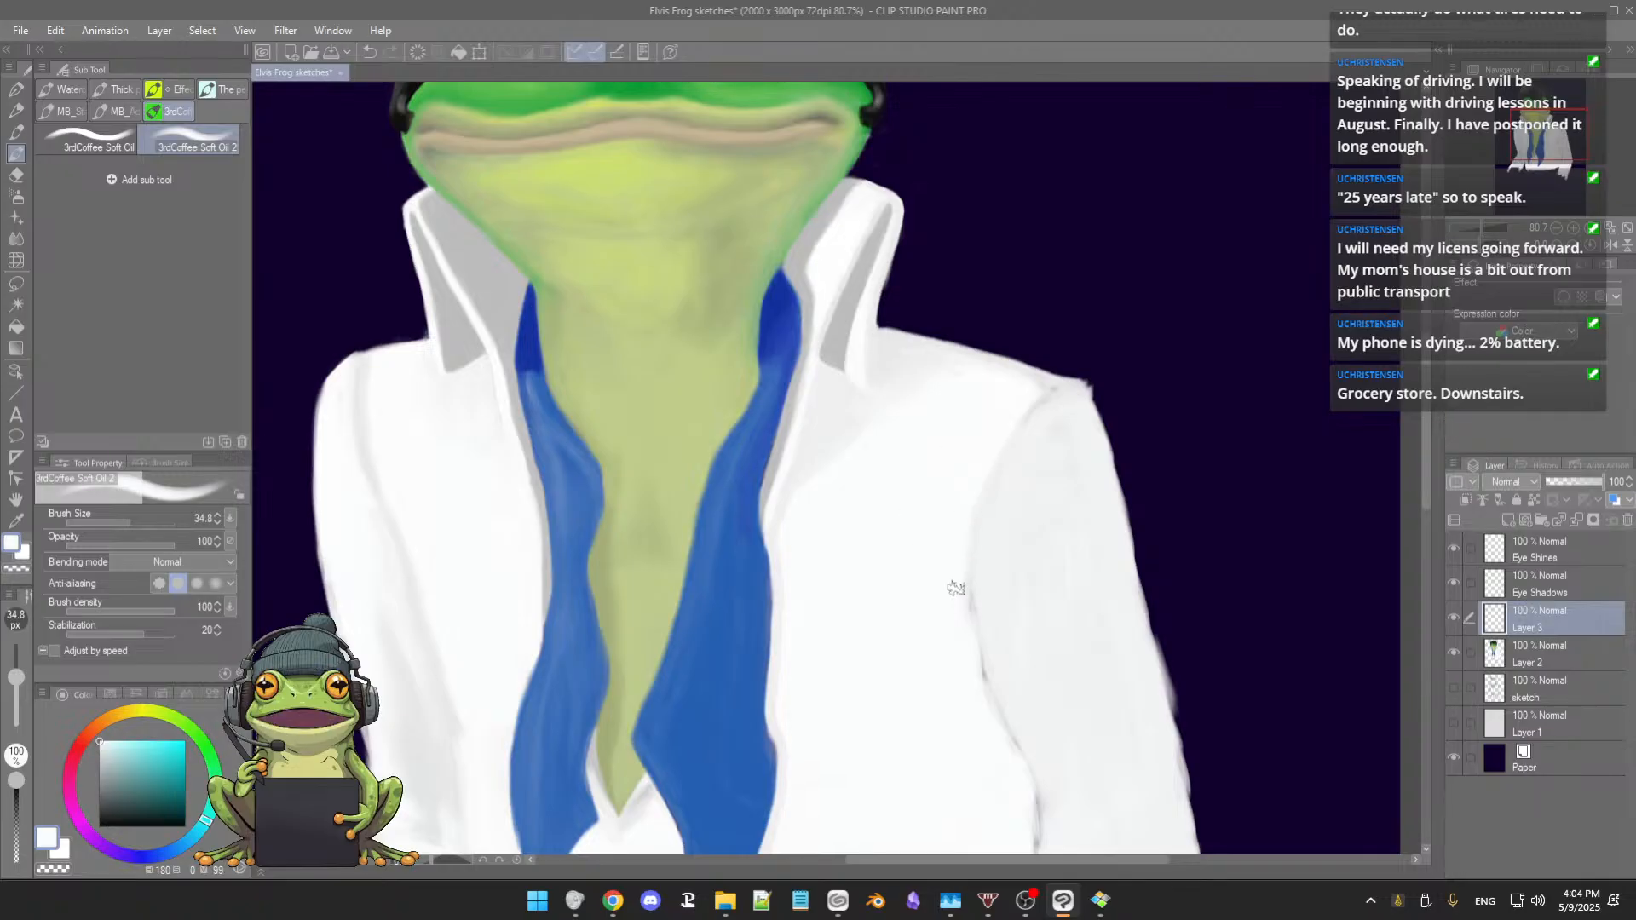
pyautogui.keyDown('alt'); pyautogui.click(980, 579); pyautogui.keyUp('alt')
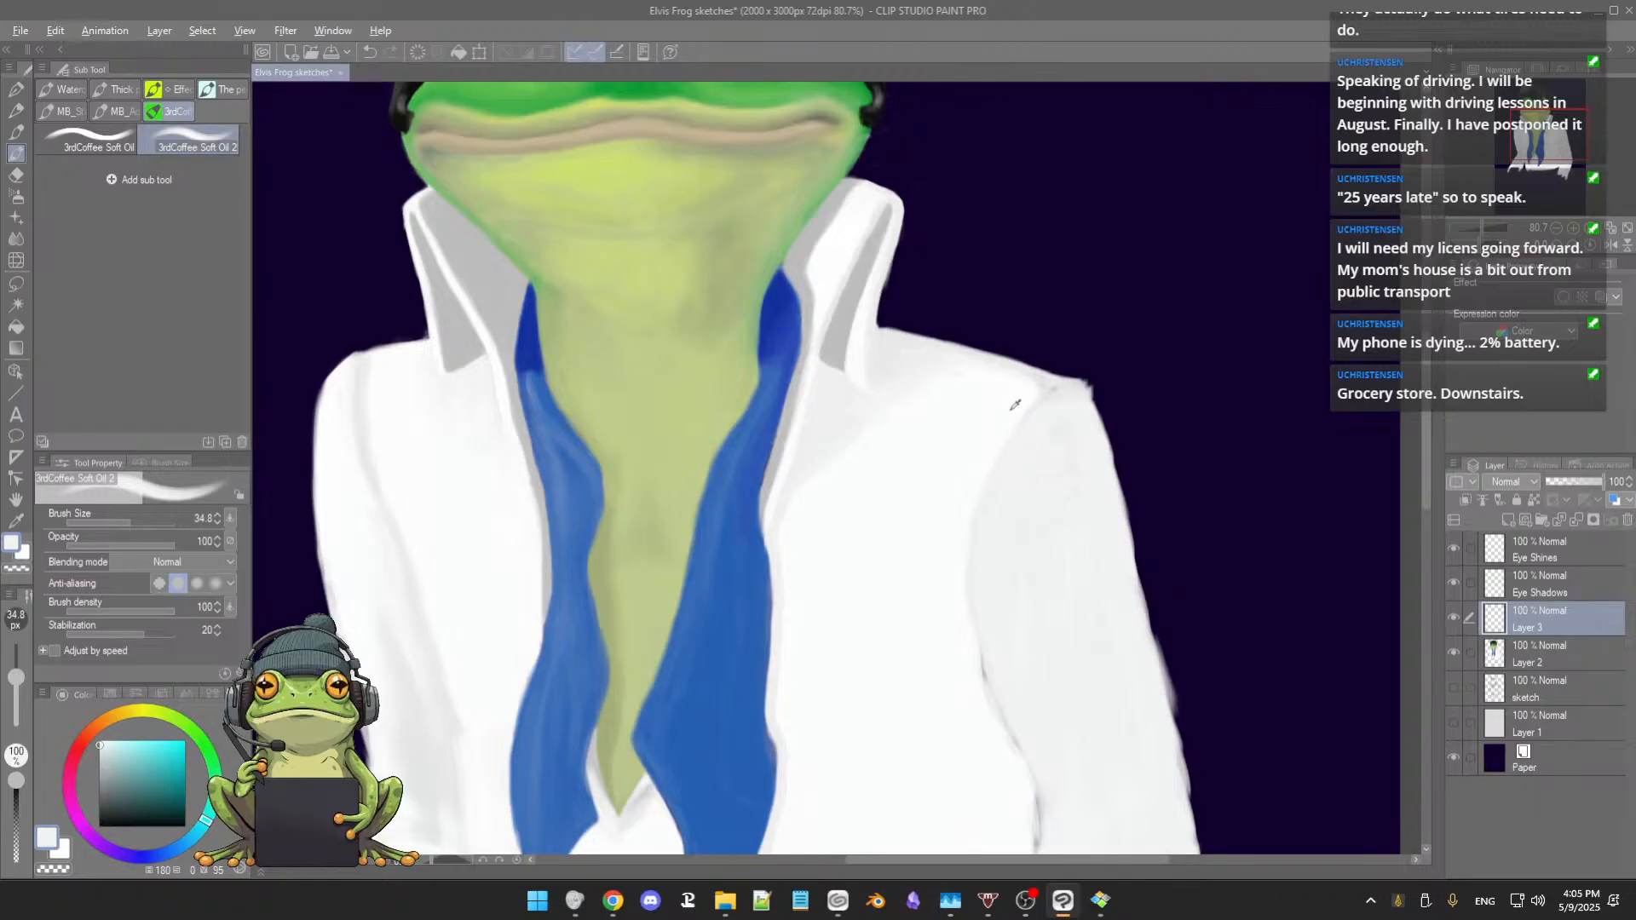
# Step: Blend the upper part of the right shoulder seam into the sleeve and save the file
pyautogui.press('alt')
pyautogui.moveTo(1024, 442); pyautogui.dragTo(1022, 442)
pyautogui.scroll(-3, 1056, 477)
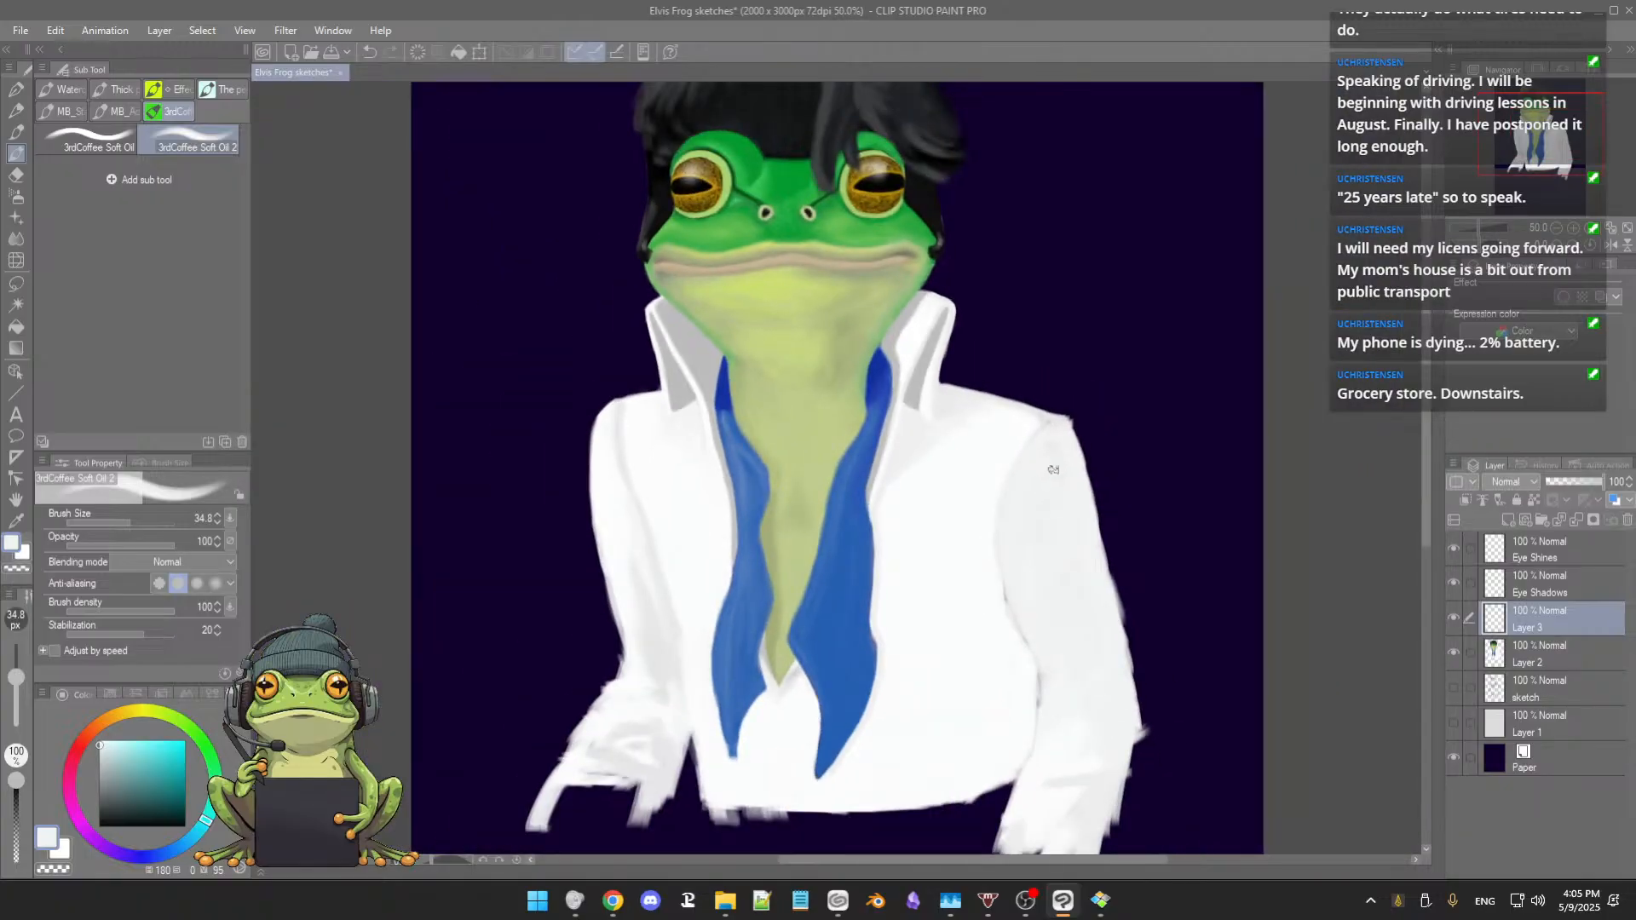
pyautogui.scroll(3, 1049, 469)
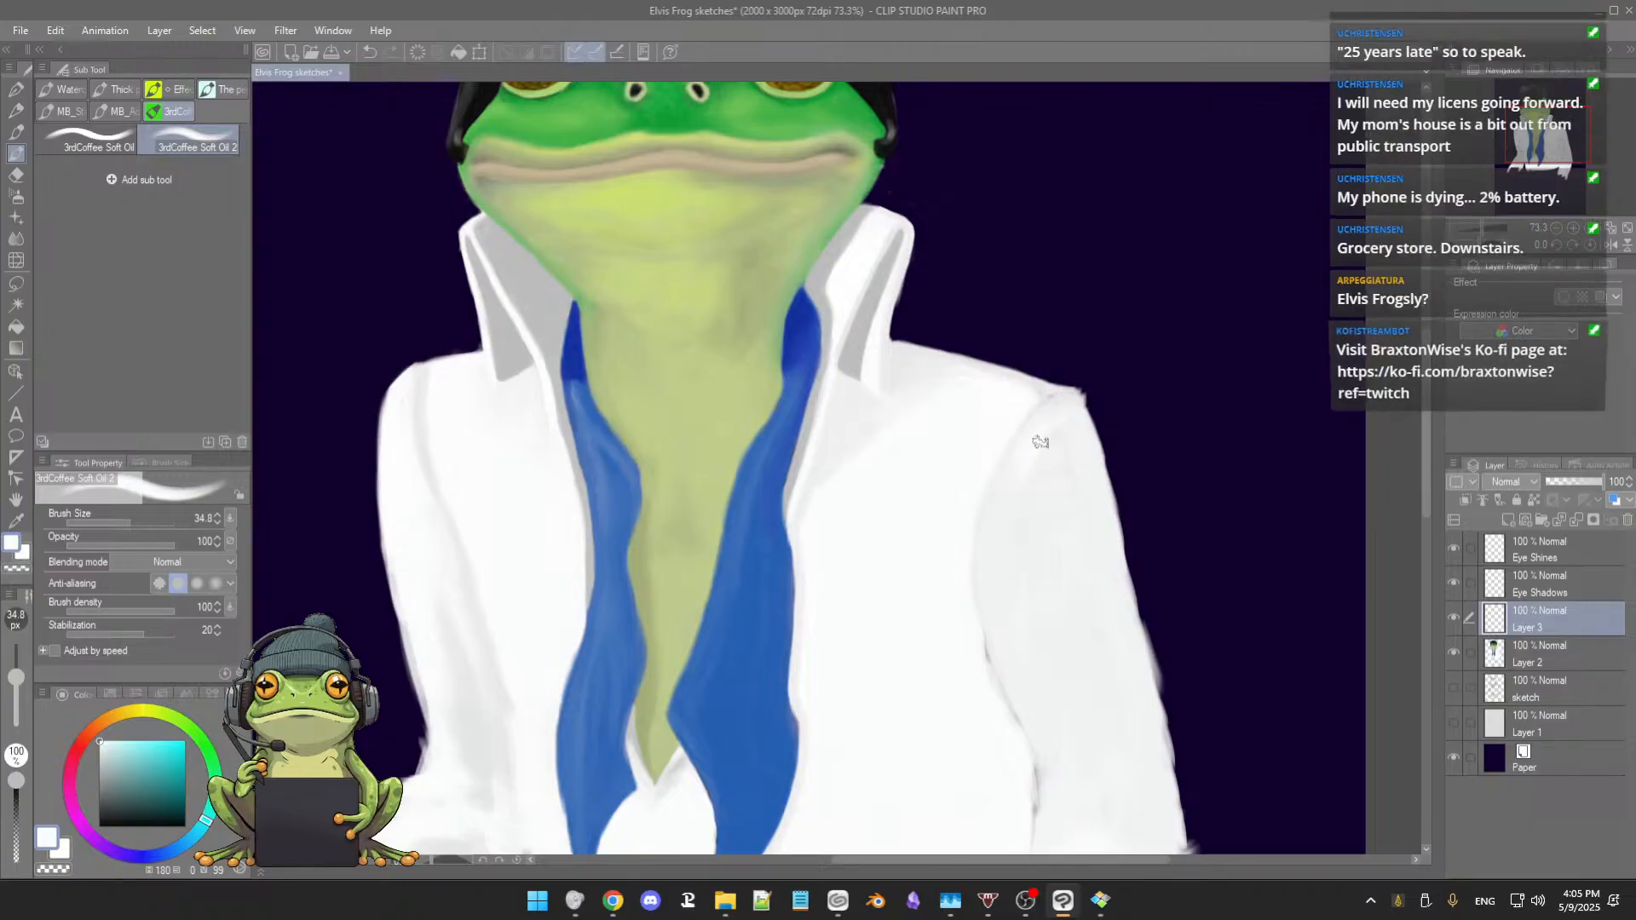
pyautogui.hotkey('ctrl', 's')
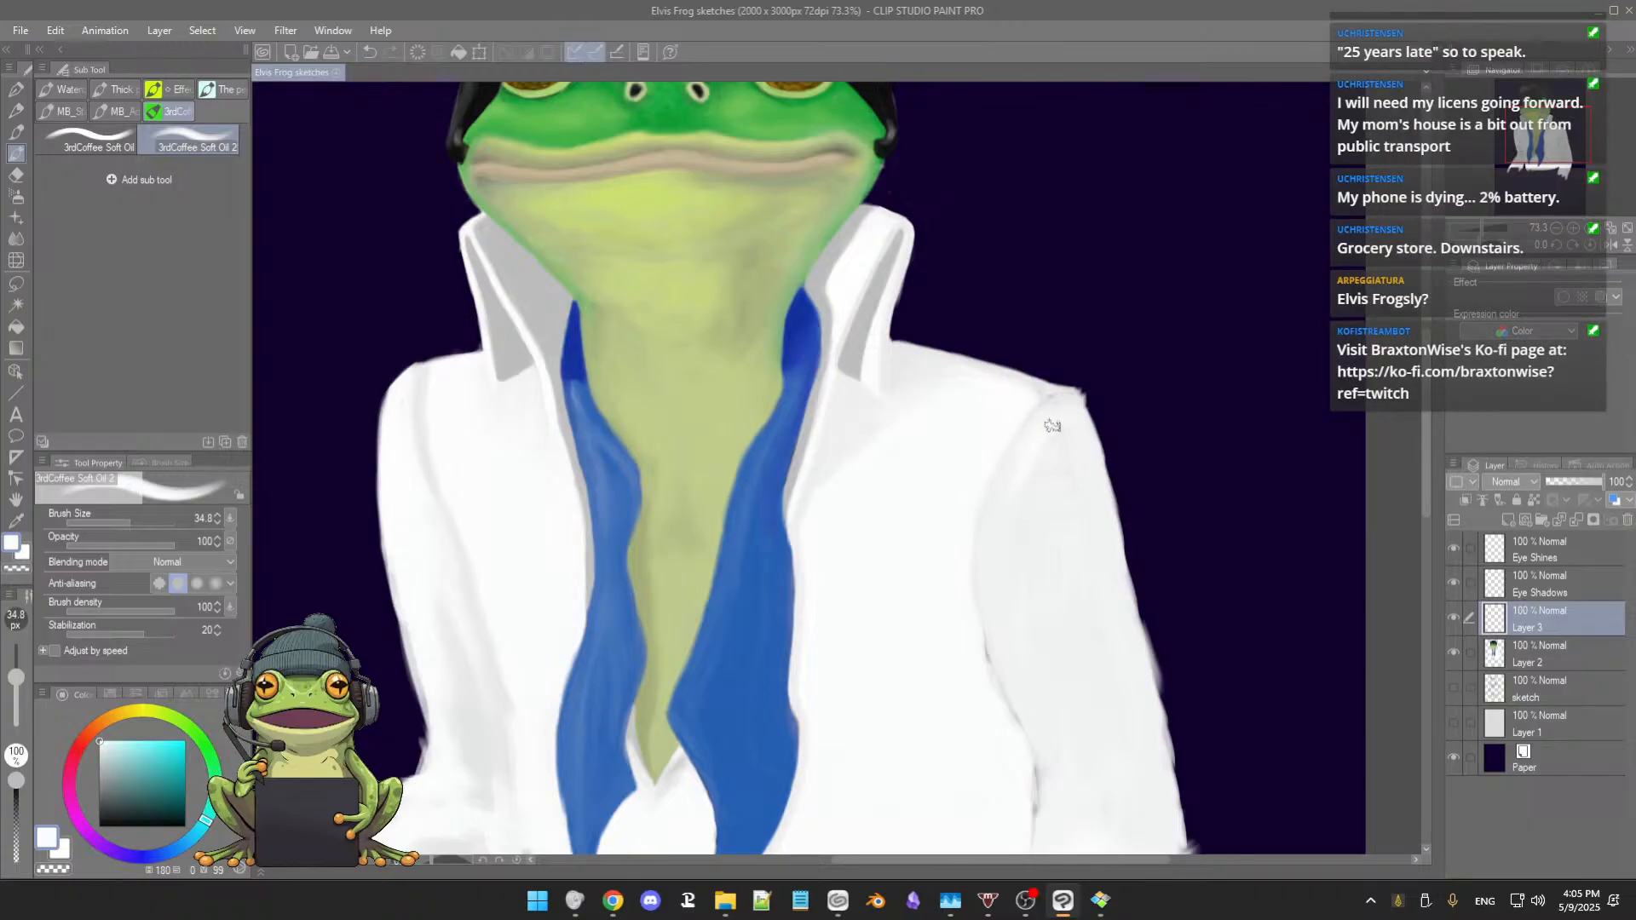
# Step: Lighten the right sleeve beside the seam and clean the shoulder's outer edge with sampled whites, using brush sizes 34.8 and 36.5
pyautogui.moveTo(1057, 447); pyautogui.dragTo(1065, 436)
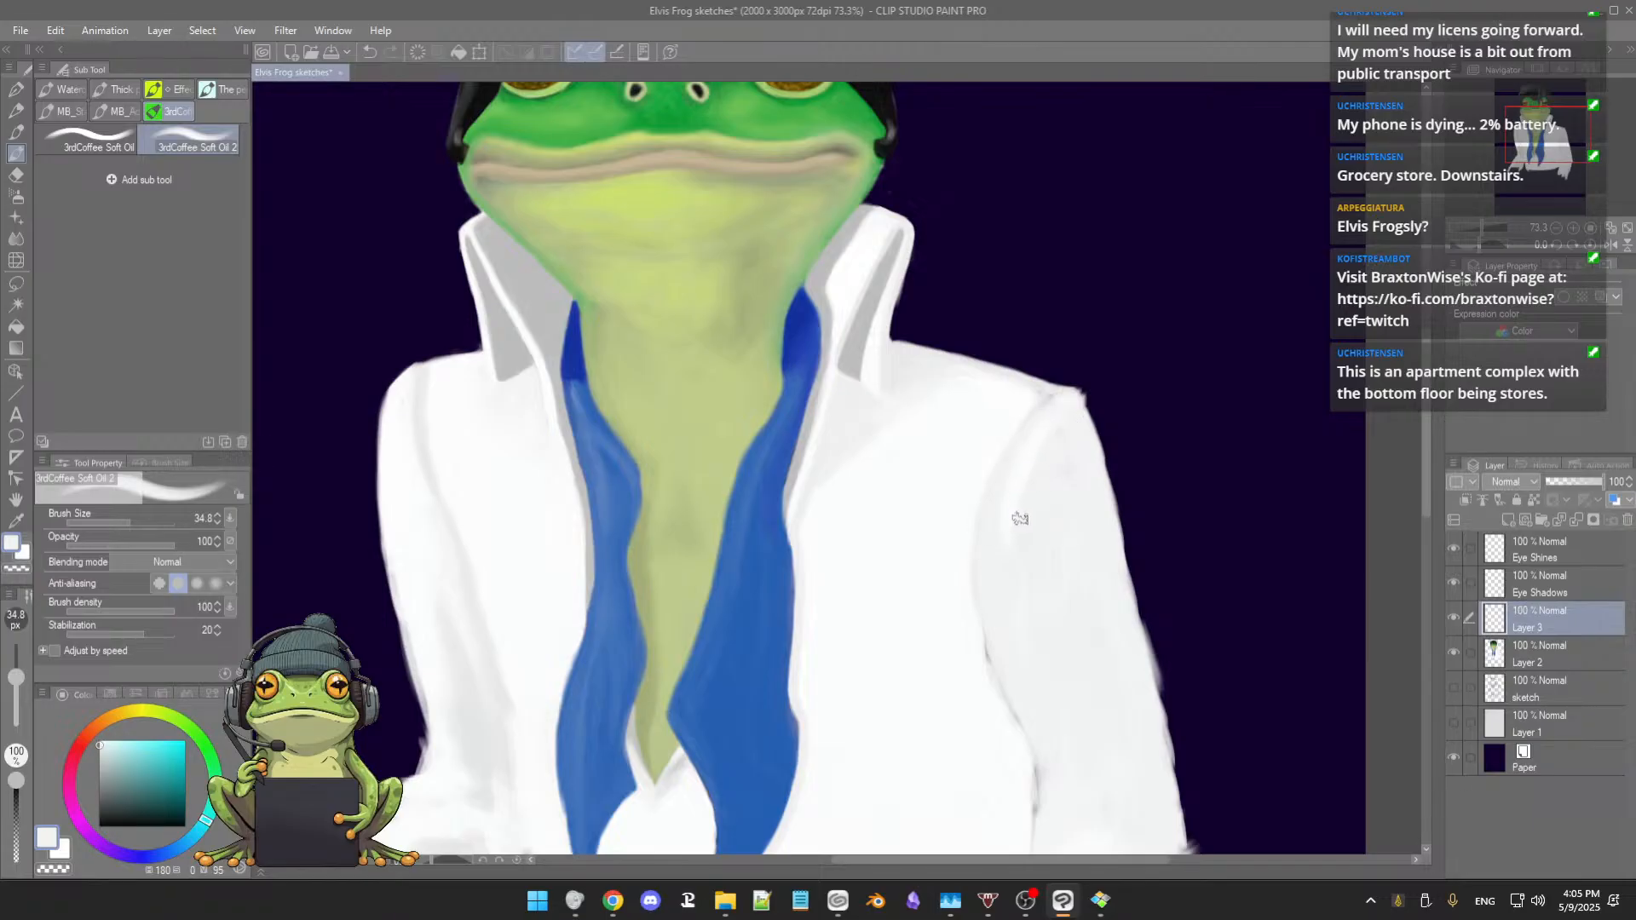
pyautogui.keyDown('alt'); pyautogui.click(1021, 465); pyautogui.keyUp('alt')
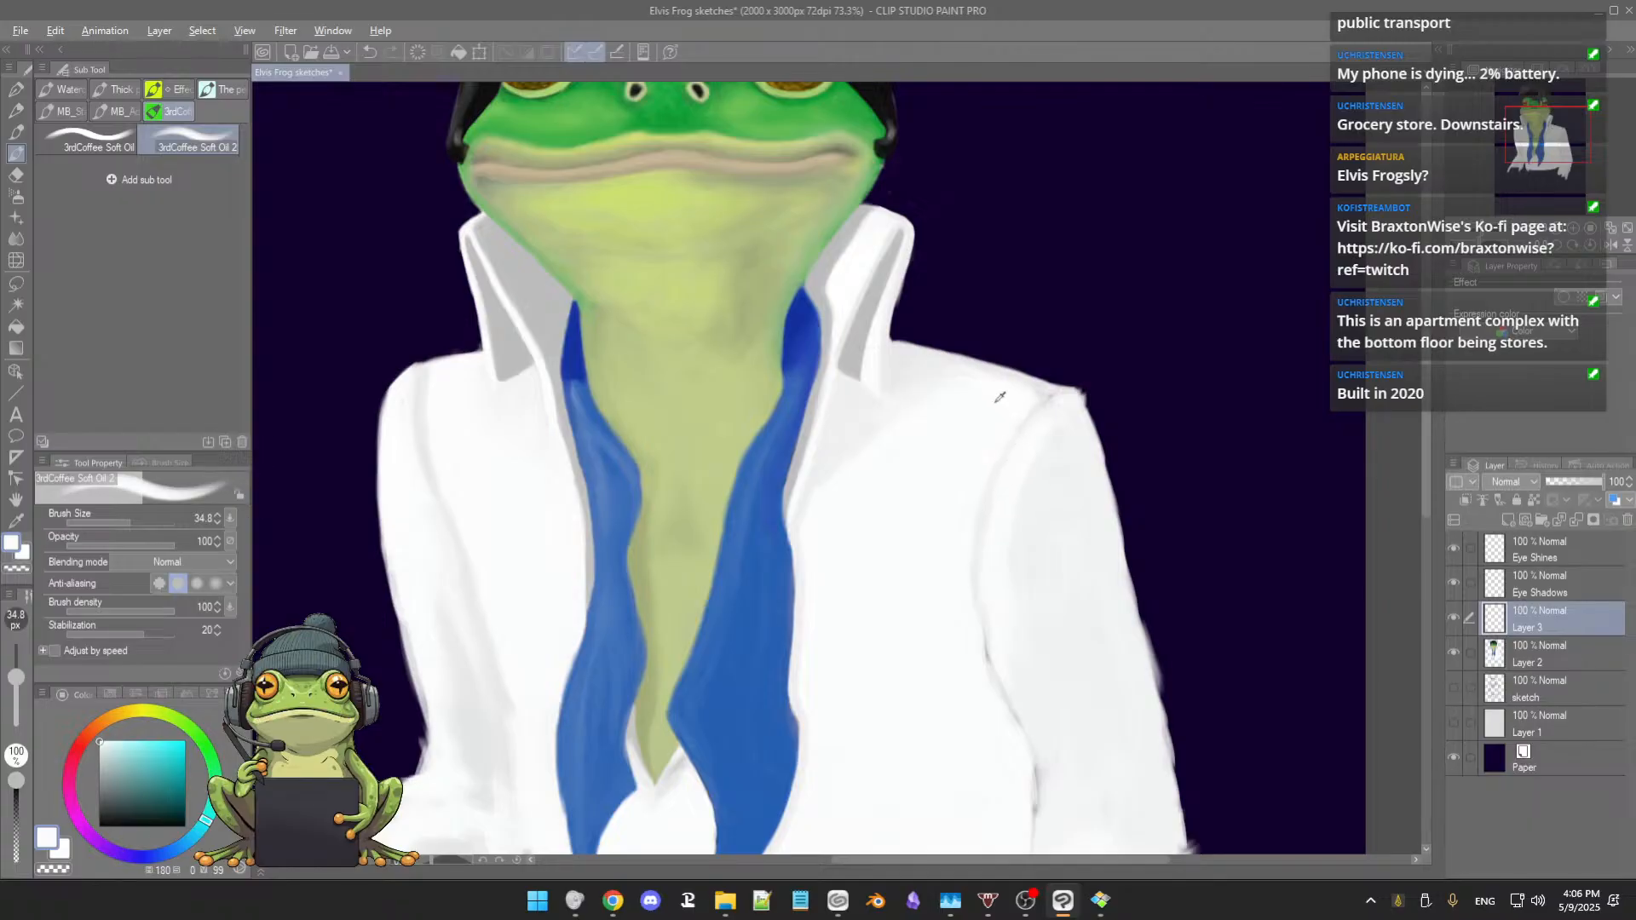
pyautogui.press(']')
pyautogui.keyDown('alt'); pyautogui.click(1056, 390); pyautogui.keyUp('alt')
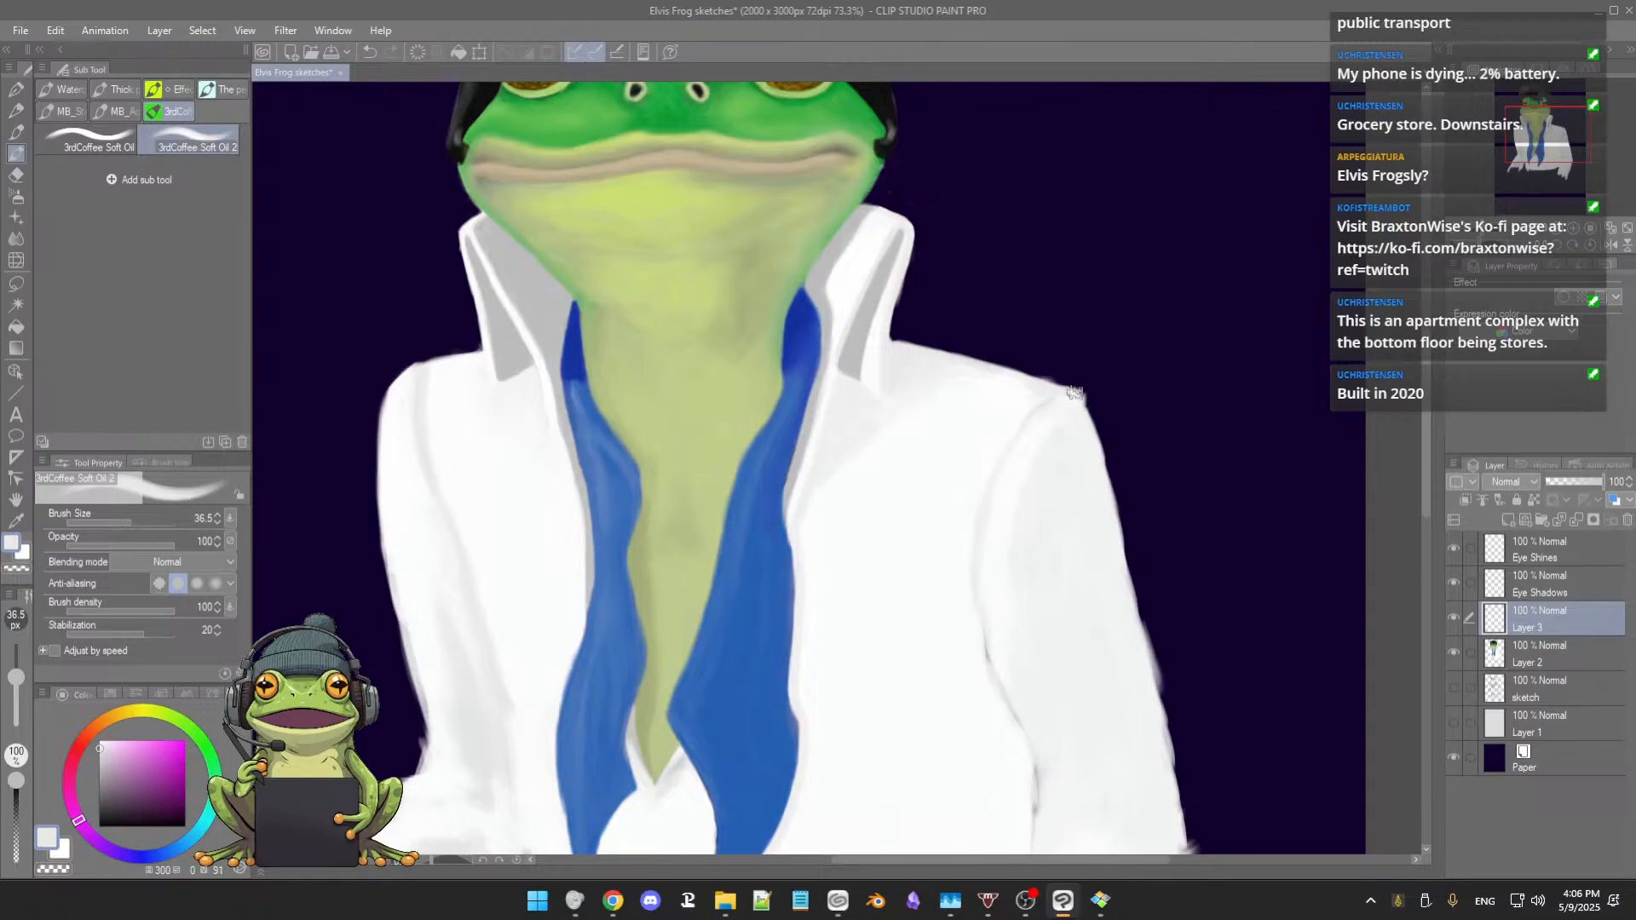
pyautogui.keyDown('alt'); pyautogui.click(1072, 391); pyautogui.keyUp('alt')
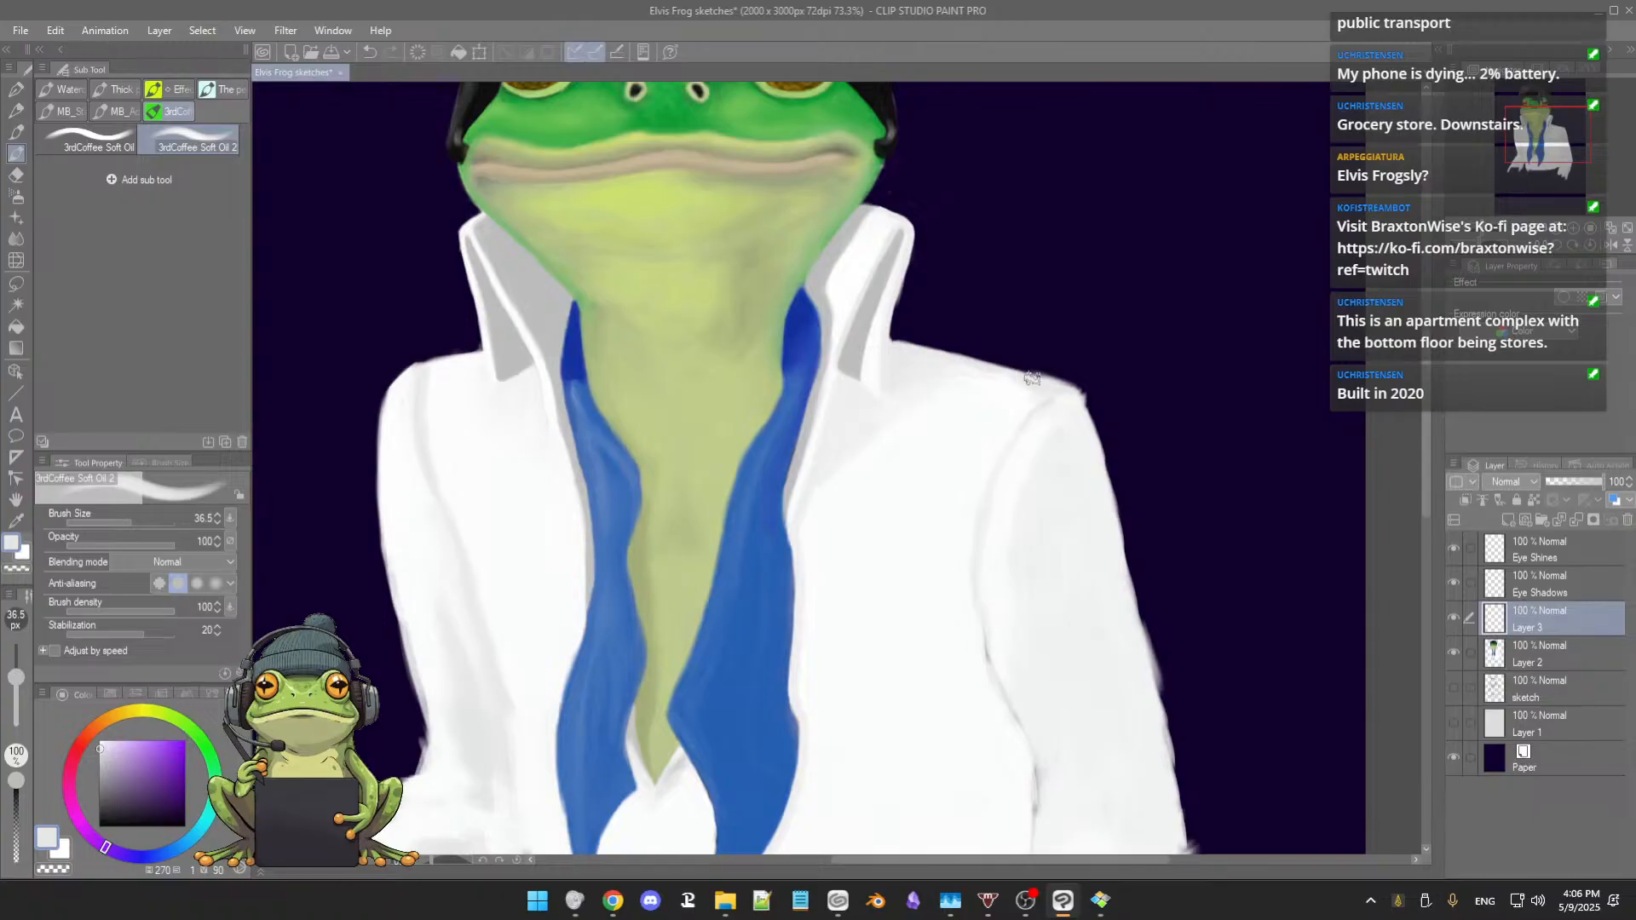
pyautogui.keyDown('alt'); pyautogui.click(1001, 374); pyautogui.keyUp('alt')
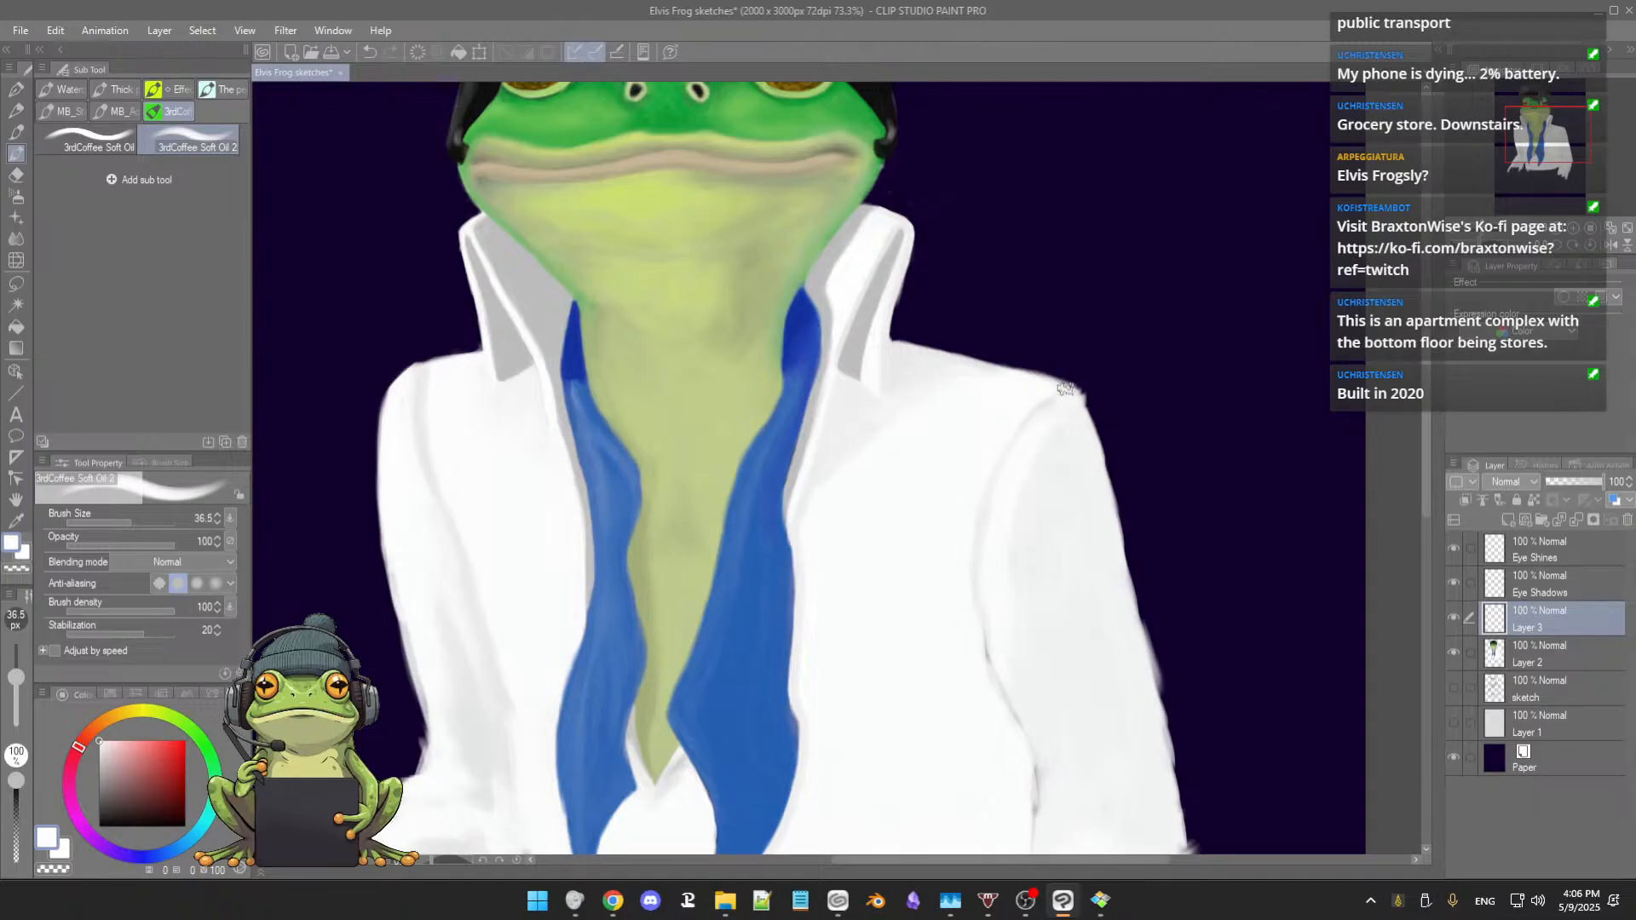
pyautogui.keyDown('alt'); pyautogui.click(970, 453); pyautogui.keyUp('alt')
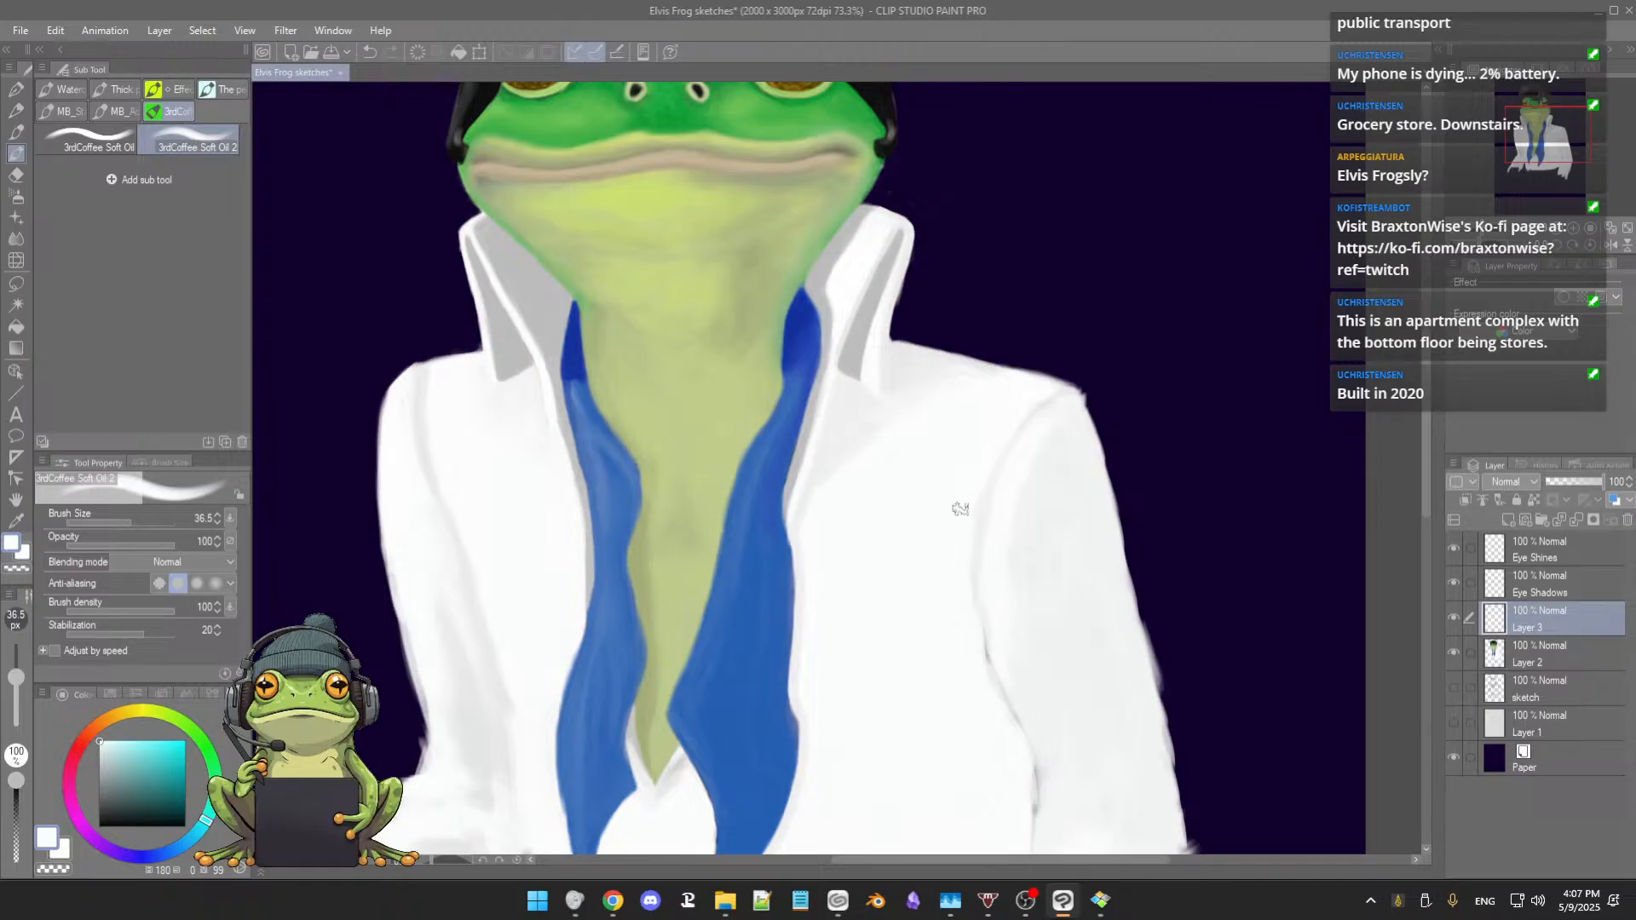
# Step: Smooth the upper right sleeve's shading at brush size 81.9 and round off the shoulder tip at size 49.2
pyautogui.moveTo(1045, 496); pyautogui.dragTo(1007, 470)
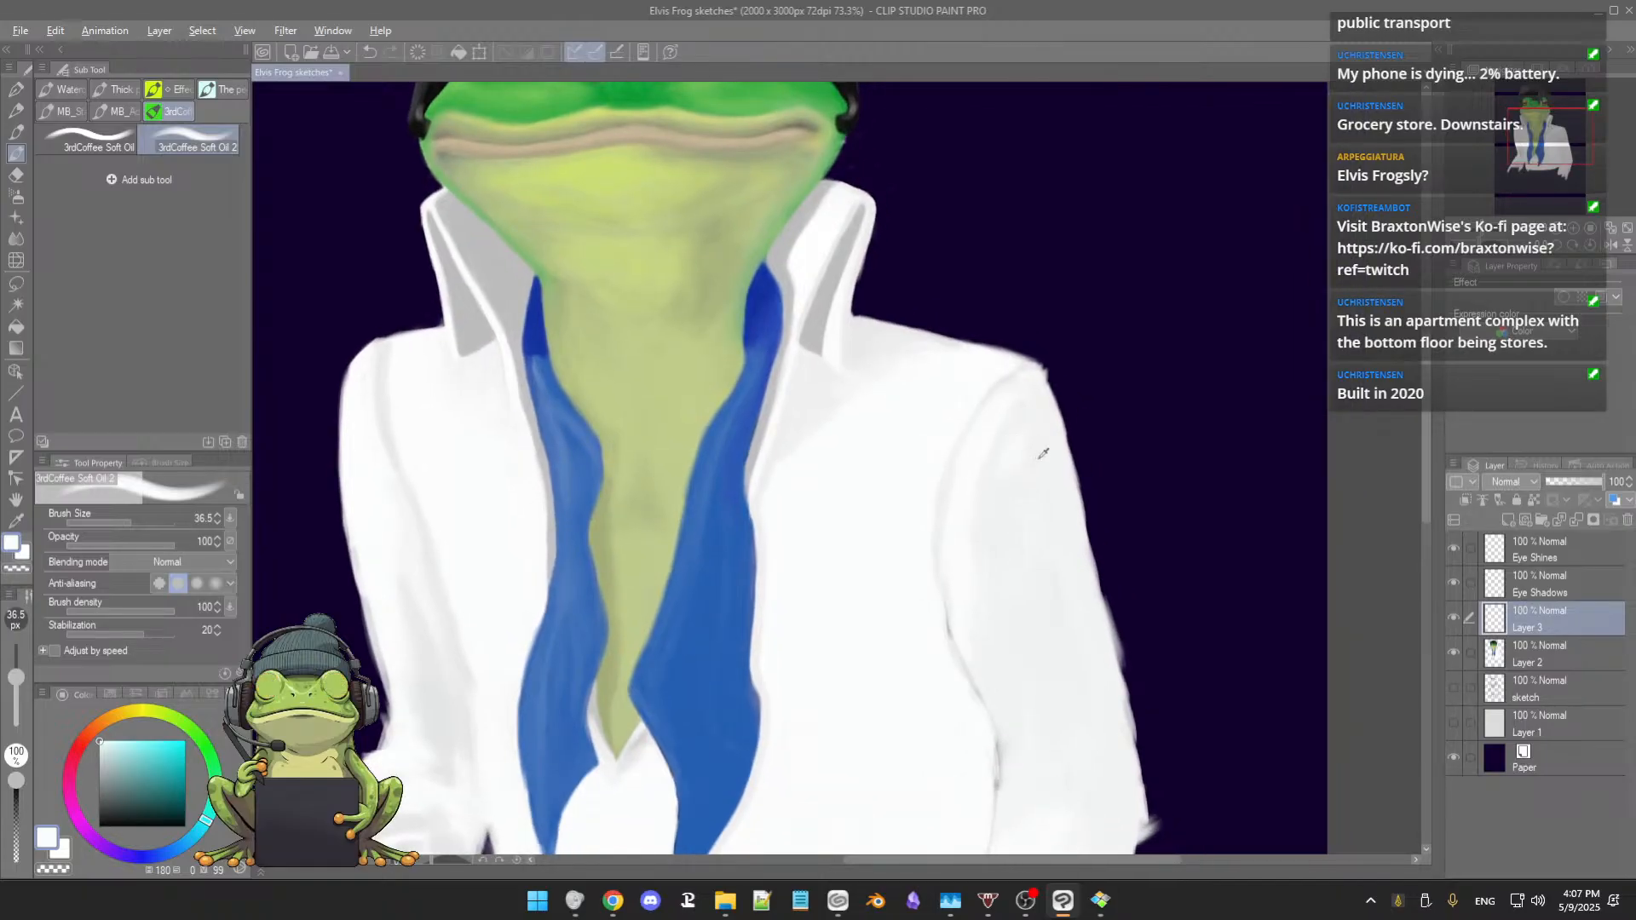
pyautogui.moveTo(1029, 444); pyautogui.dragTo(1034, 449)
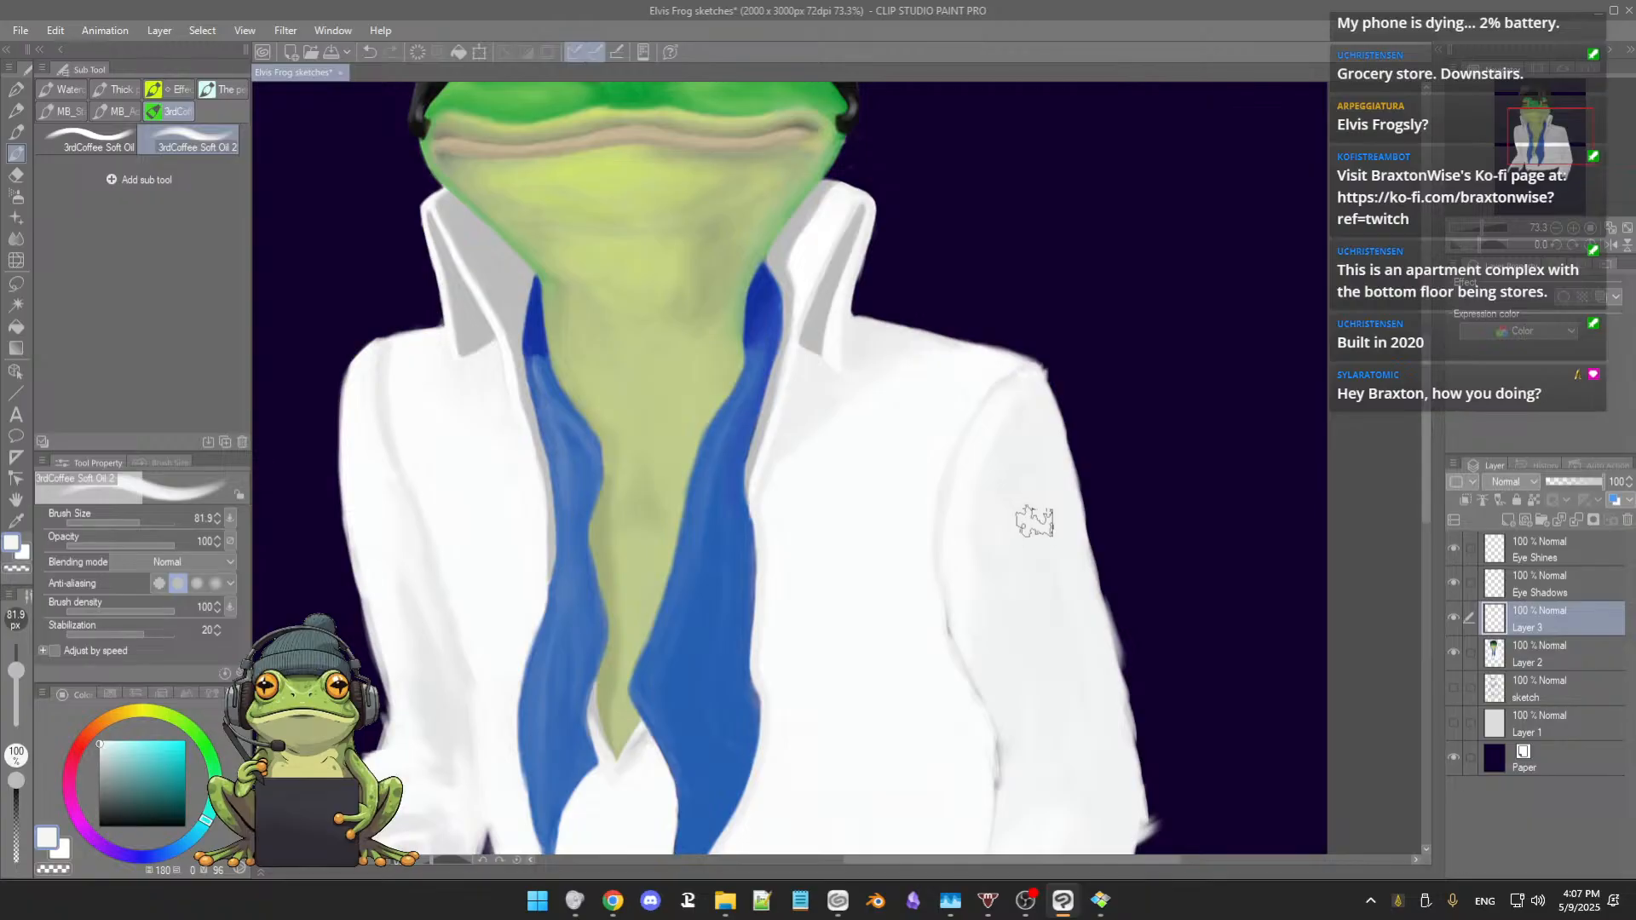
pyautogui.scroll(-2, 1034, 533)
pyautogui.scroll(1, 1034, 530)
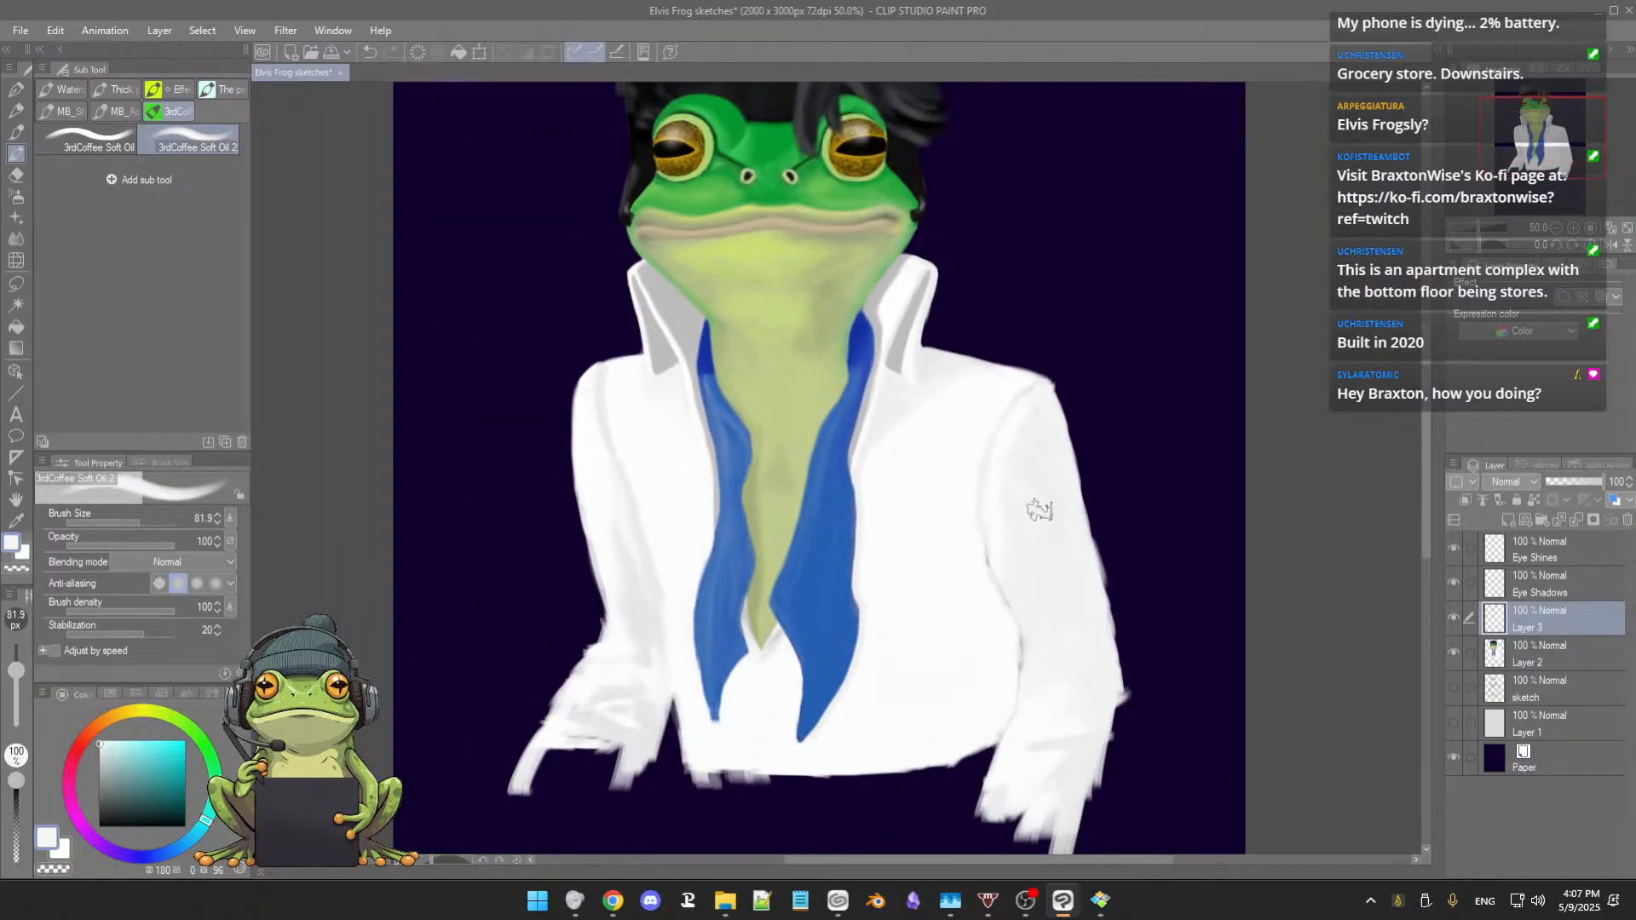
pyautogui.scroll(1, 1037, 509)
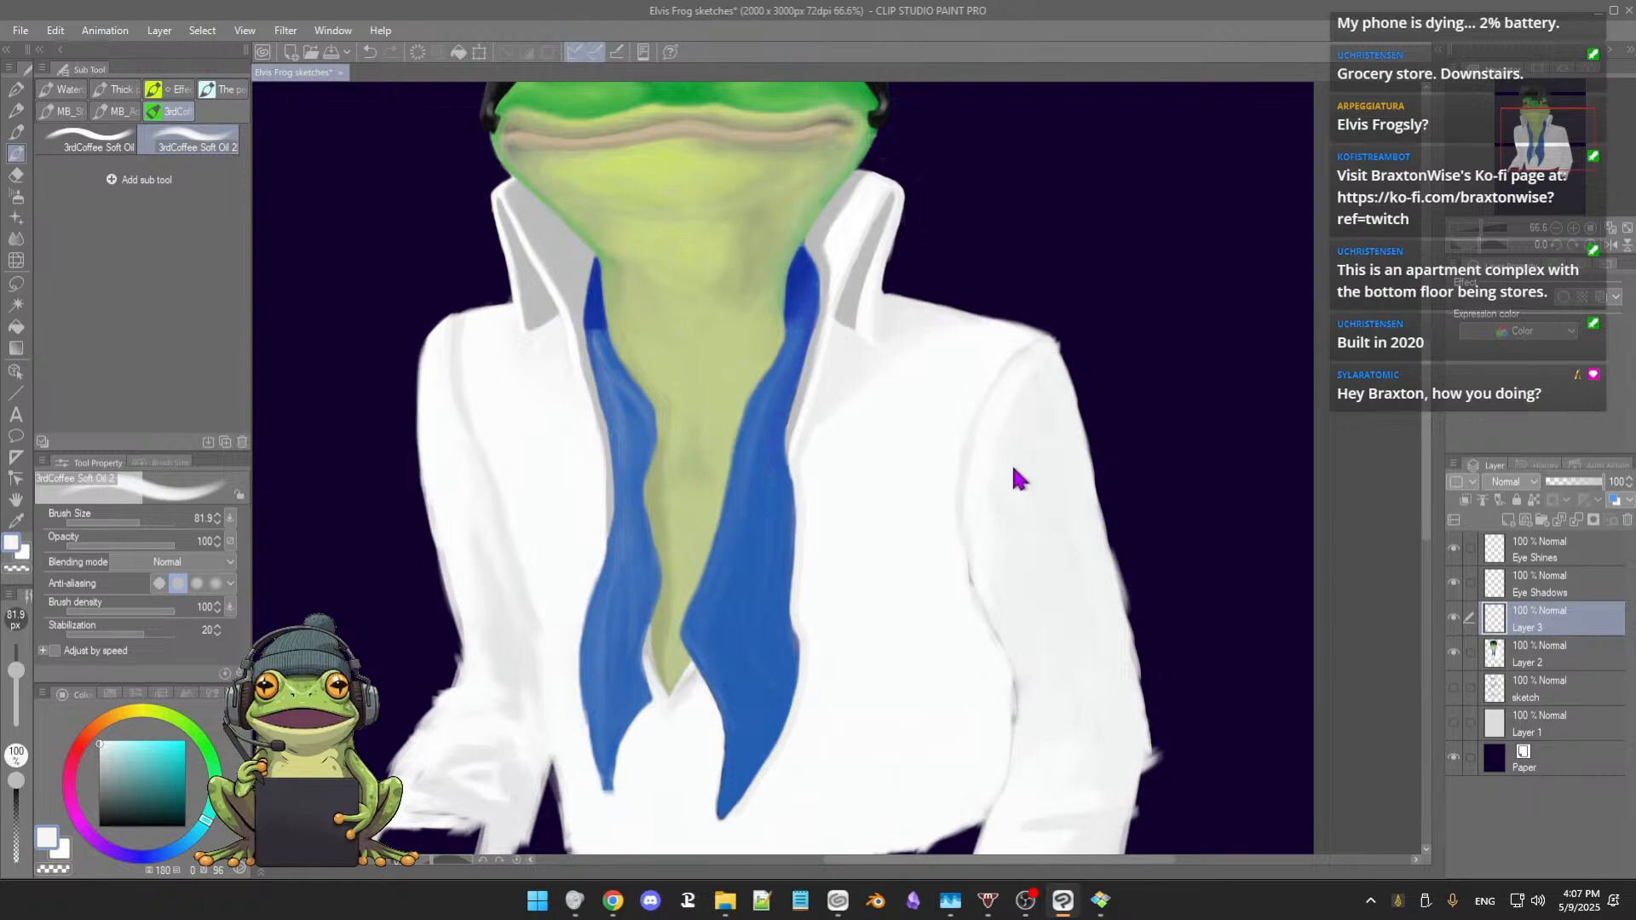
pyautogui.keyDown('ctrl'); pyautogui.keyDown('alt'); pyautogui.moveTo(1010, 468); pyautogui.dragTo(1004, 461); pyautogui.keyUp('alt'); pyautogui.keyUp('ctrl')
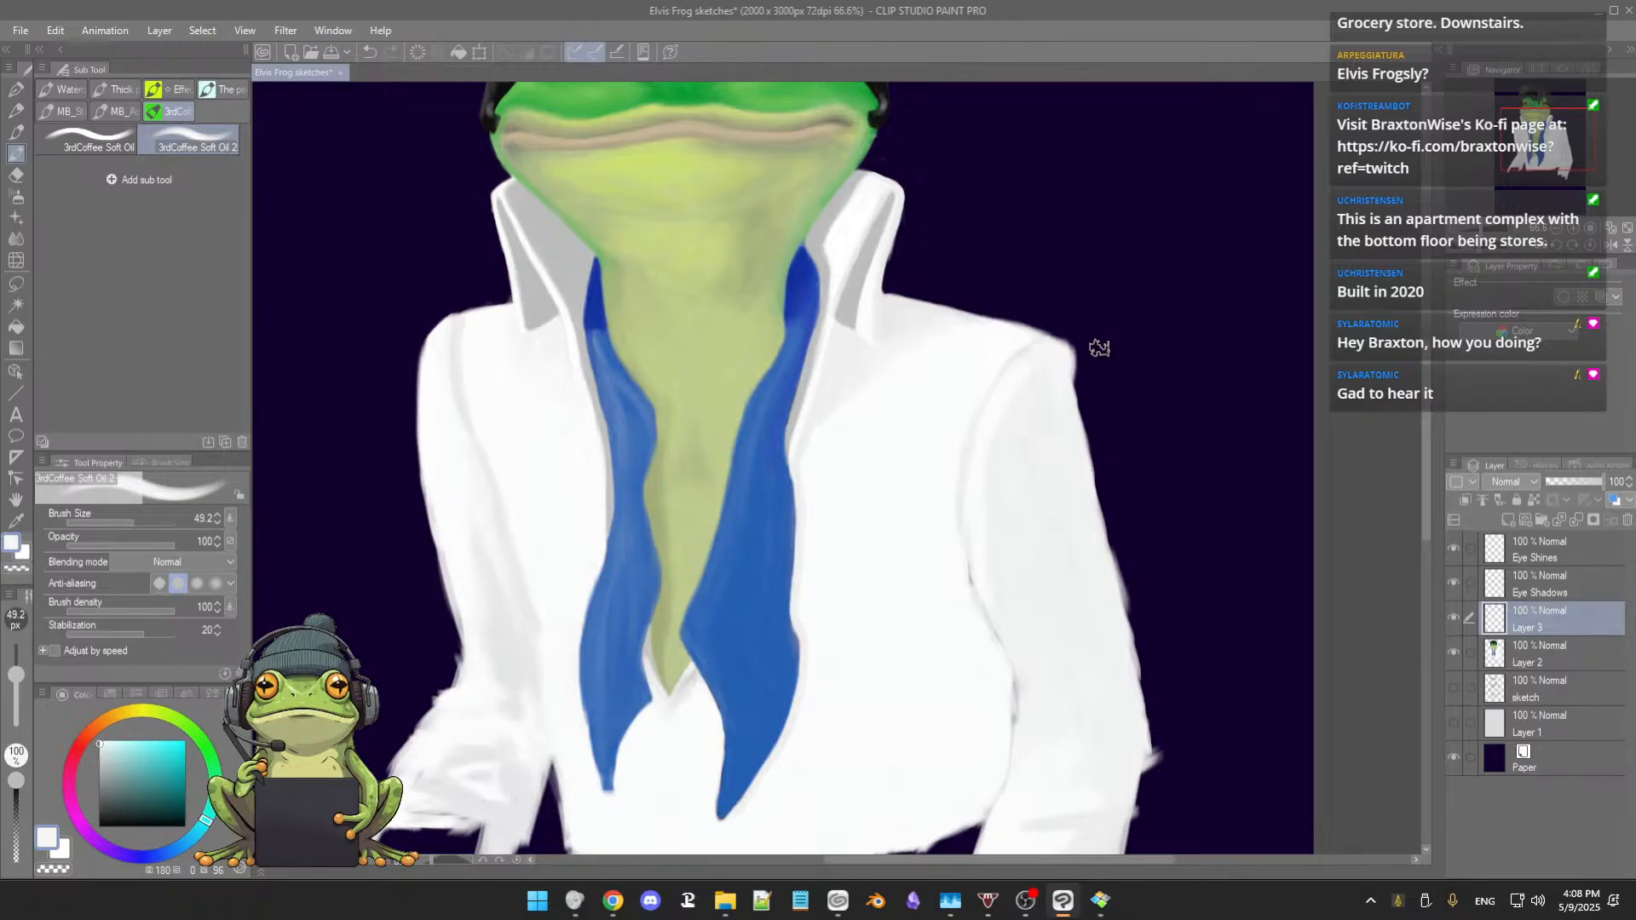
pyautogui.moveTo(1081, 340)
pyautogui.mouseDown()
pyautogui.moveTo(1136, 374)
pyautogui.moveTo(1084, 385)
pyautogui.mouseUp()
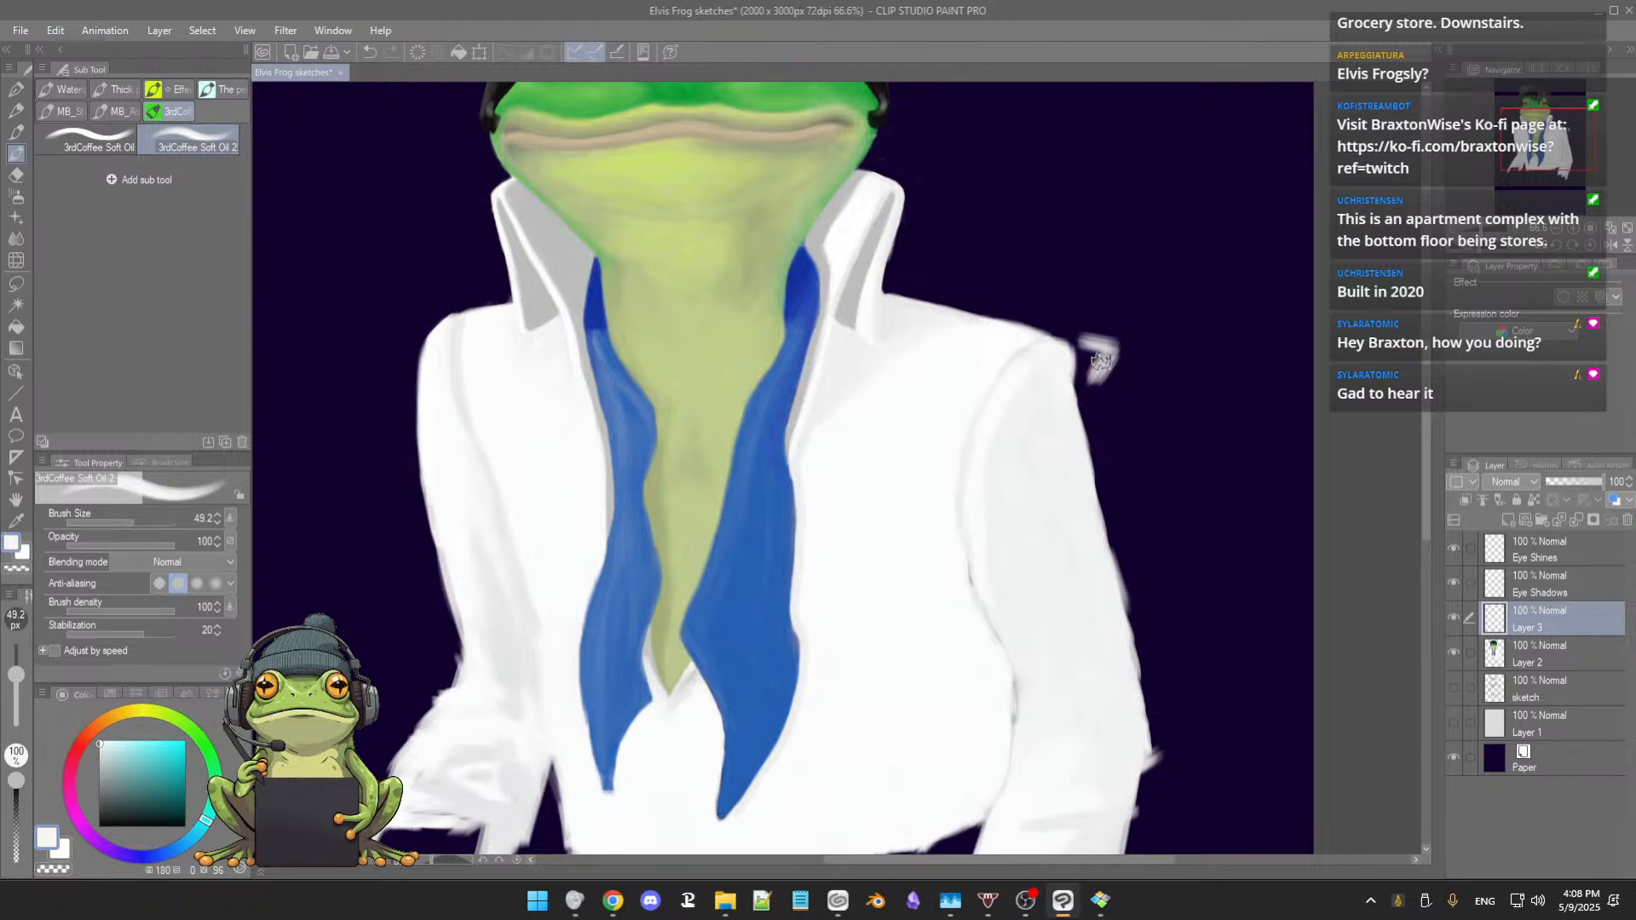
pyautogui.hotkey('ctrl', 'z')
pyautogui.hotkey('ctrl', 'z')
pyautogui.hotkey('ctrl', 'z')
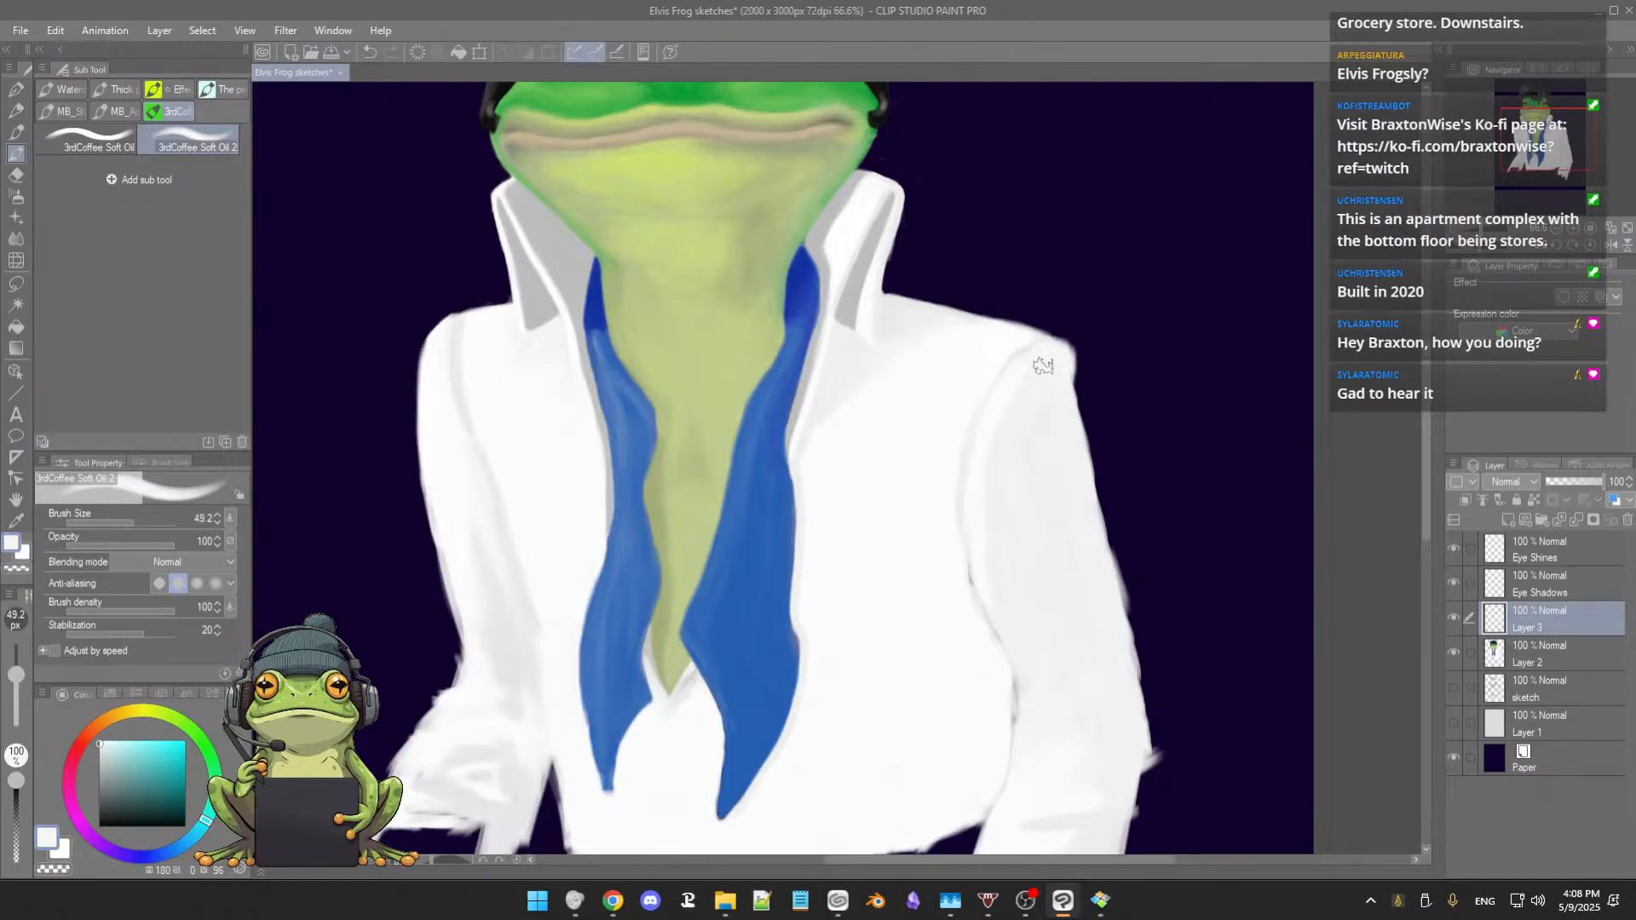
# Step: Soften the top of the right shoulder seam with sampled whites at brush size 42.6
pyautogui.scroll(-4, 1079, 493)
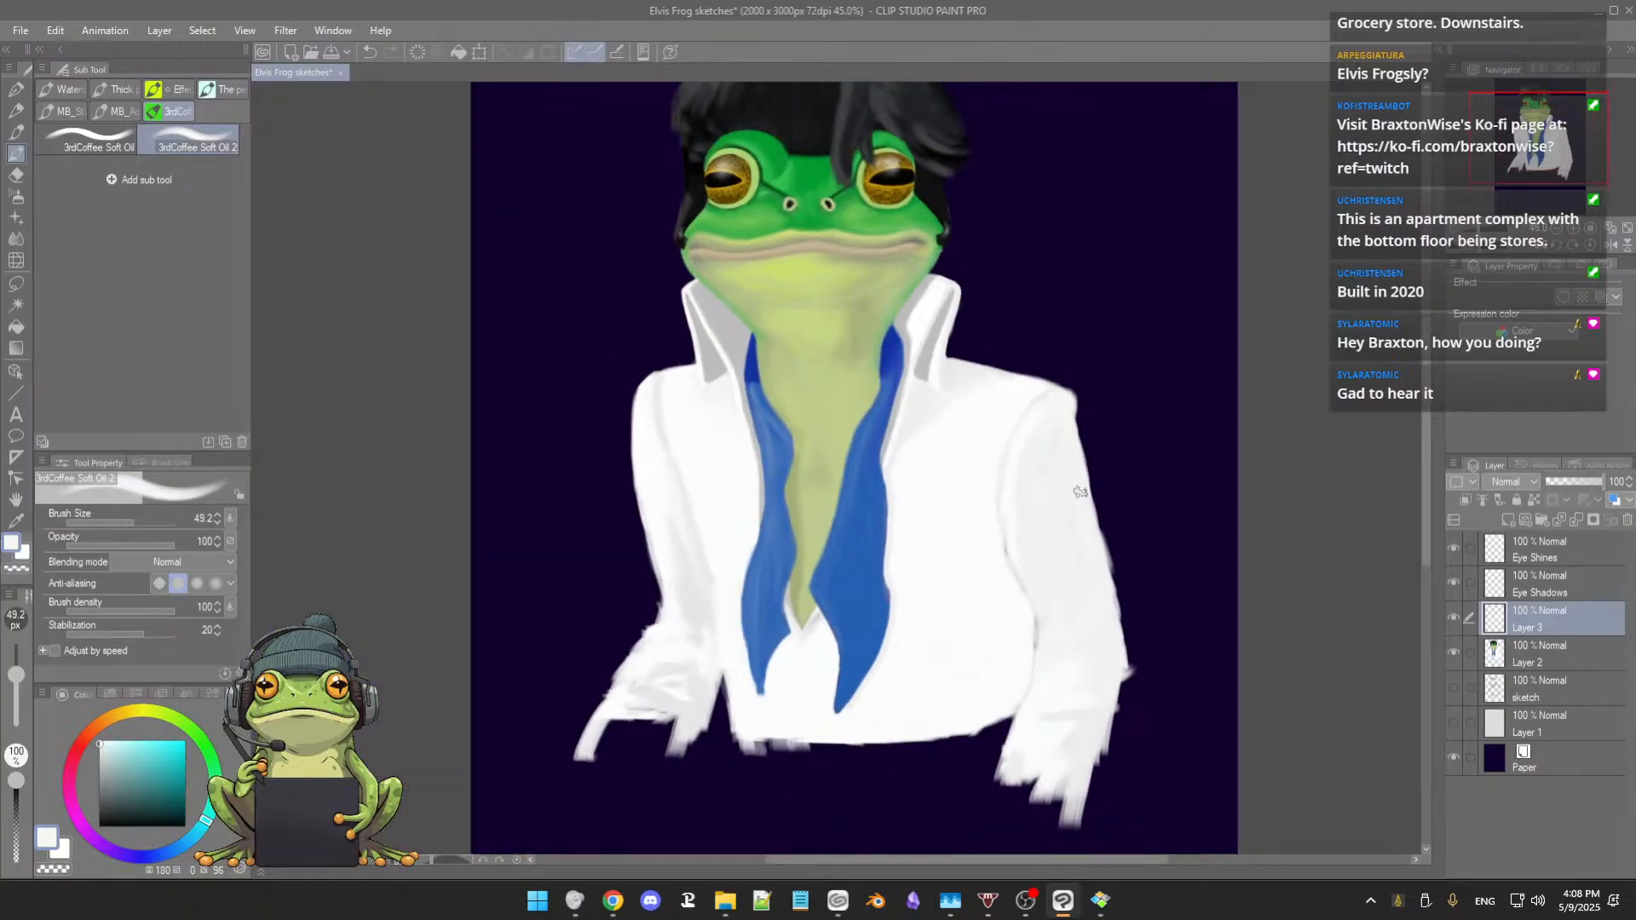
pyautogui.scroll(4, 1084, 477)
pyautogui.moveTo(1099, 450); pyautogui.dragTo(1083, 472)
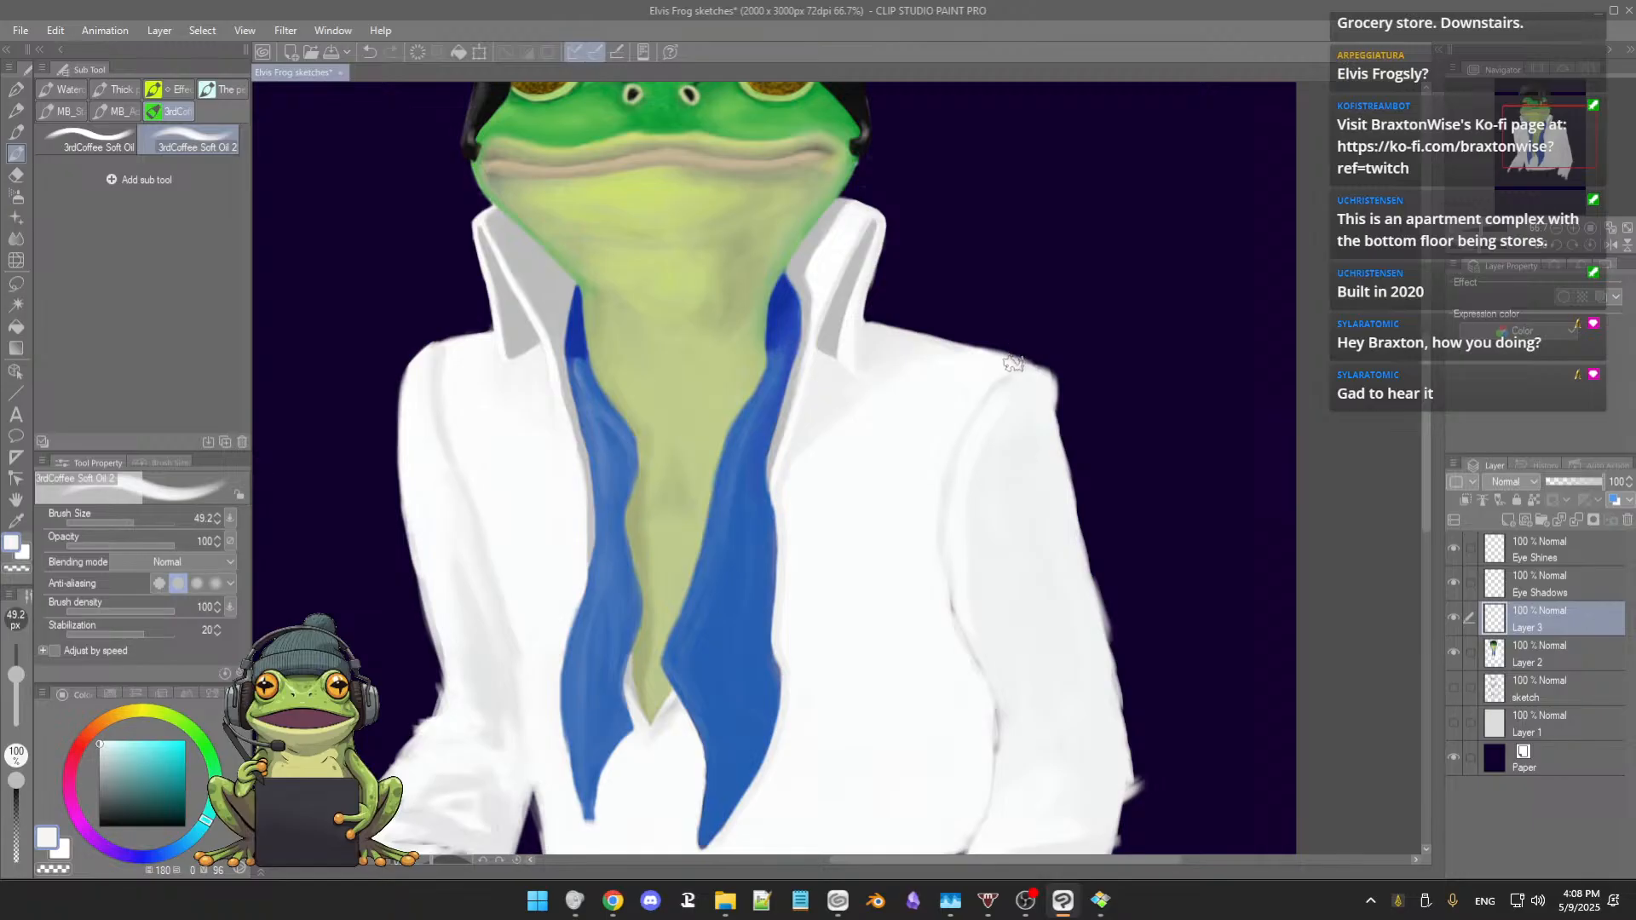
pyautogui.press('[')
pyautogui.moveTo(1016, 375); pyautogui.dragTo(1020, 374)
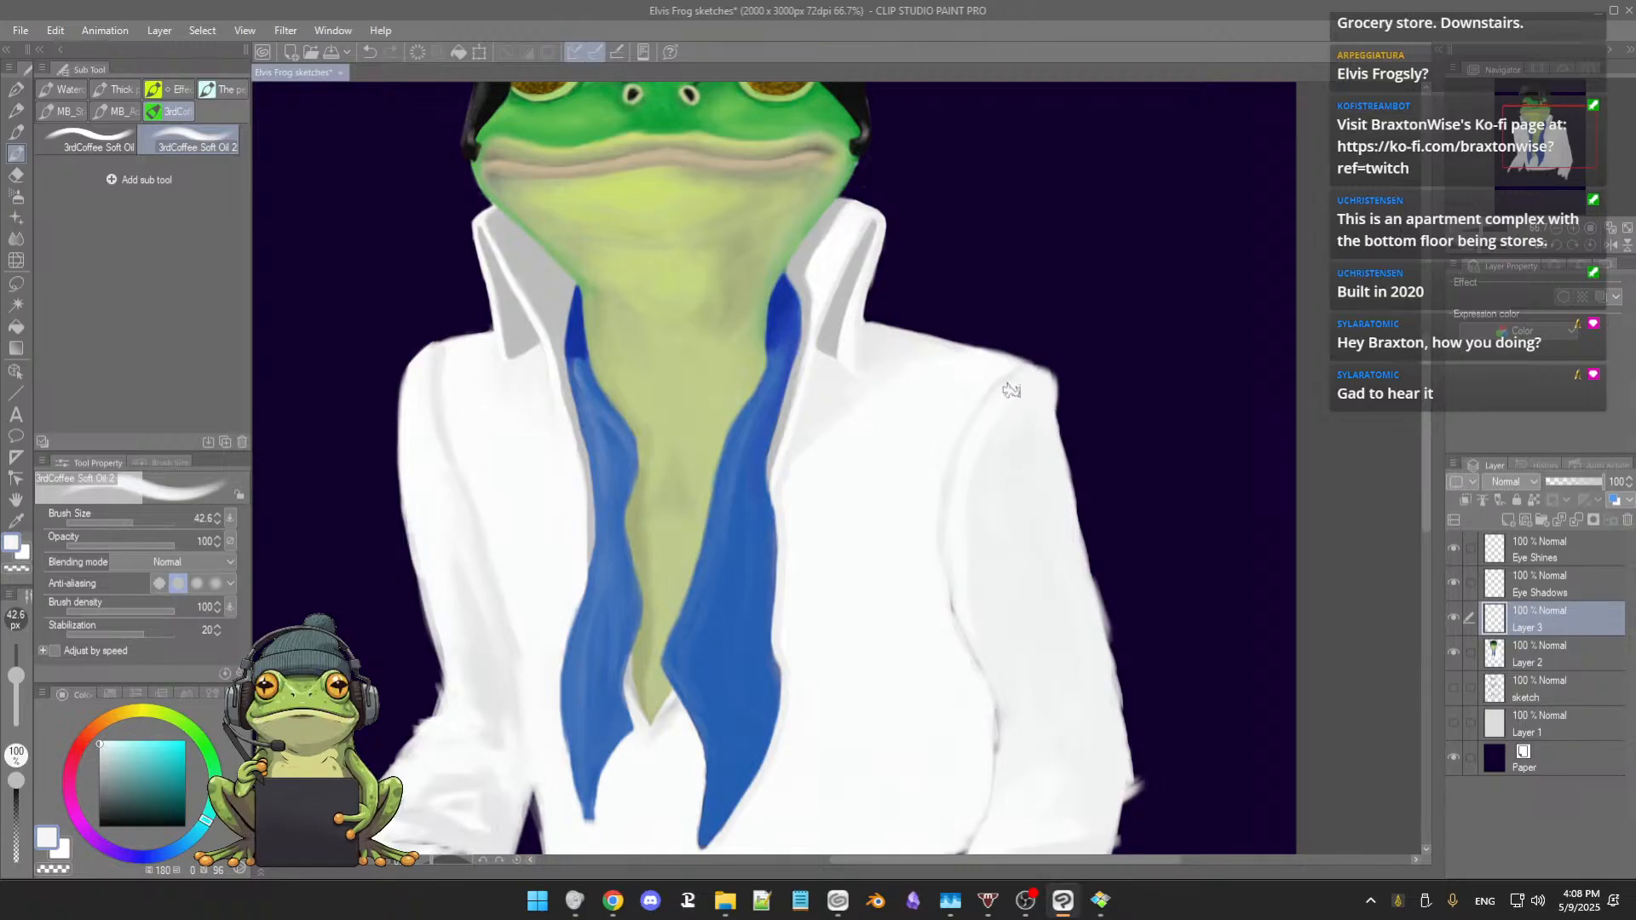
pyautogui.keyDown('alt'); pyautogui.click(1012, 366); pyautogui.keyUp('alt')
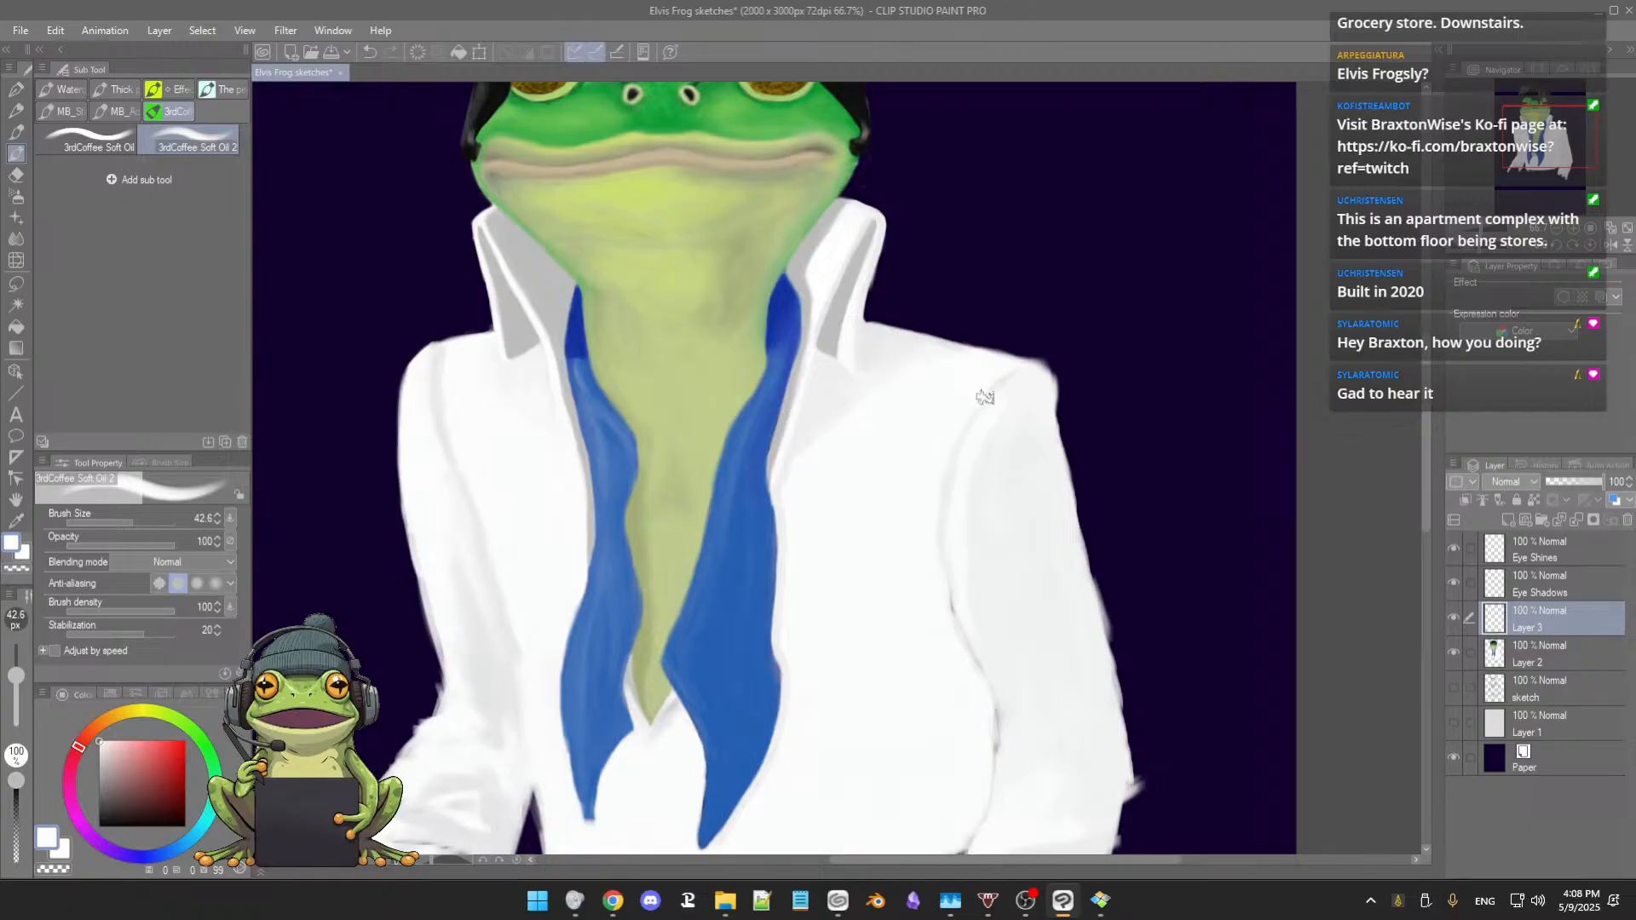
pyautogui.keyDown('alt'); pyautogui.click(991, 392); pyautogui.keyUp('alt')
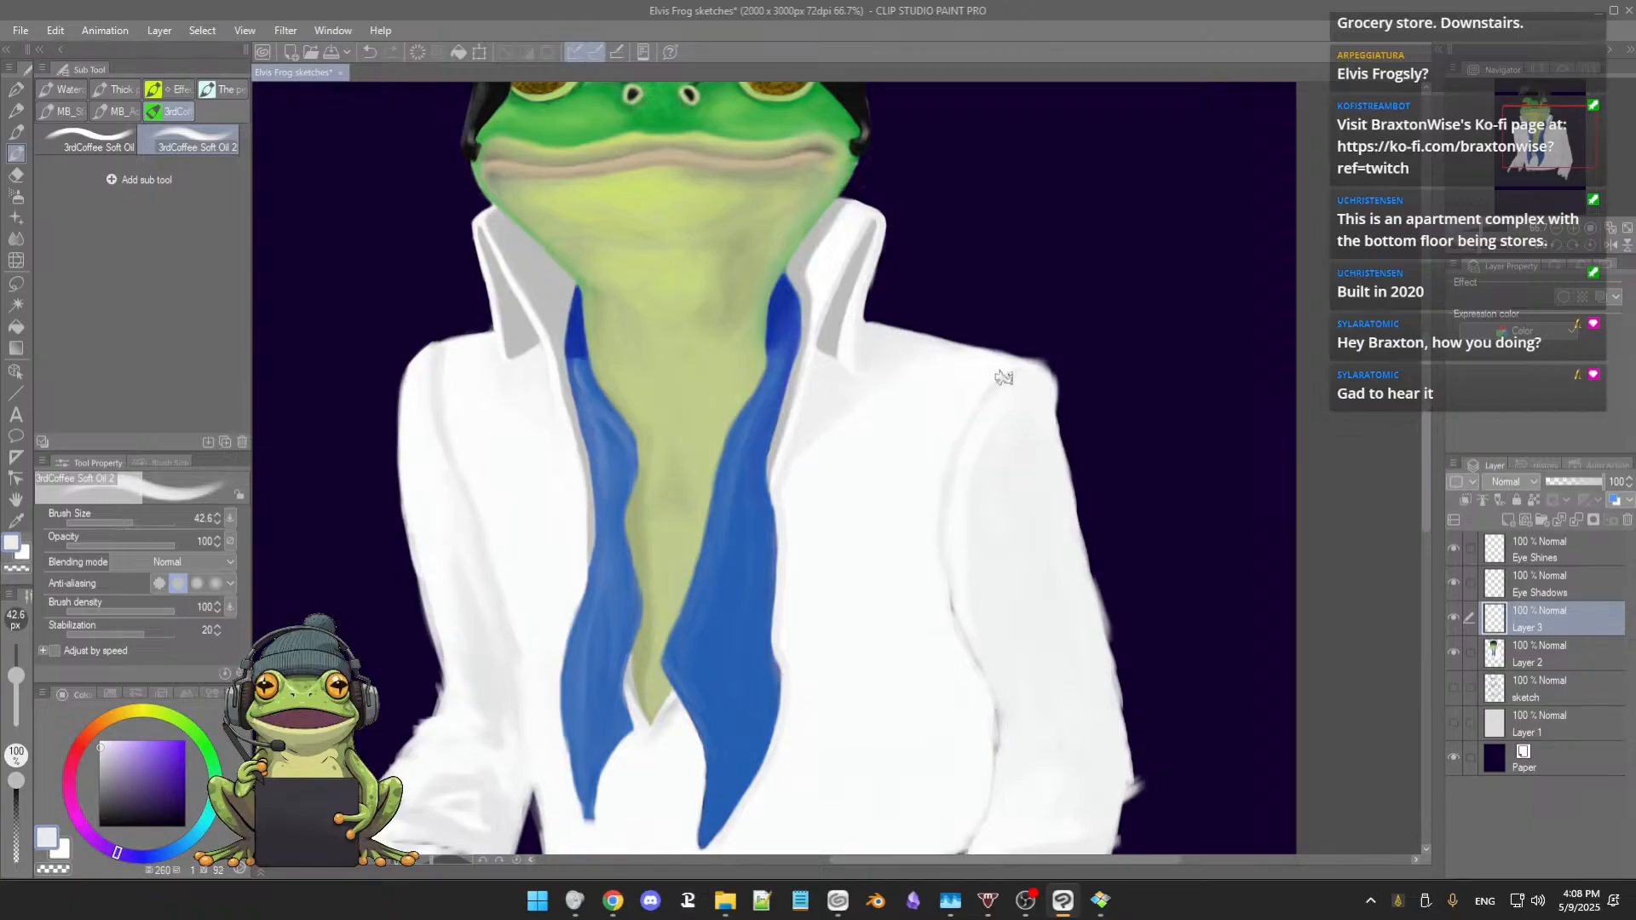
# Step: Refine the right shoulder tip and the seam's upper end with sampled off-whites at brush size 25.4
pyautogui.press('[')
pyautogui.keyDown('alt'); pyautogui.click(993, 390); pyautogui.keyUp('alt')
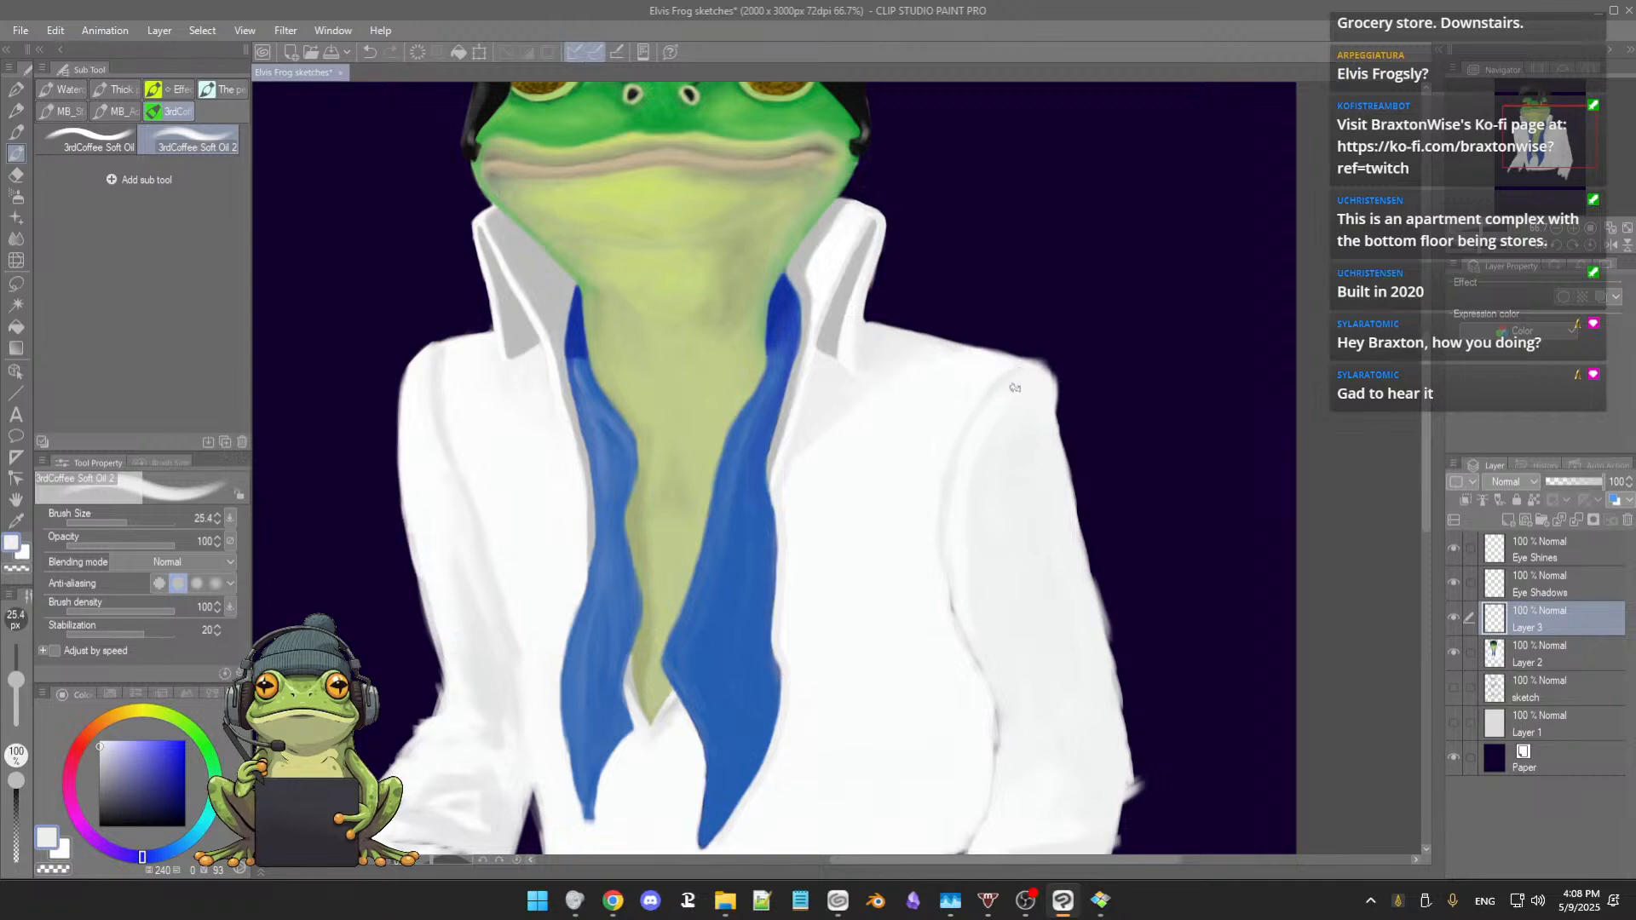
pyautogui.keyDown('alt'); pyautogui.click(1031, 388); pyautogui.keyUp('alt')
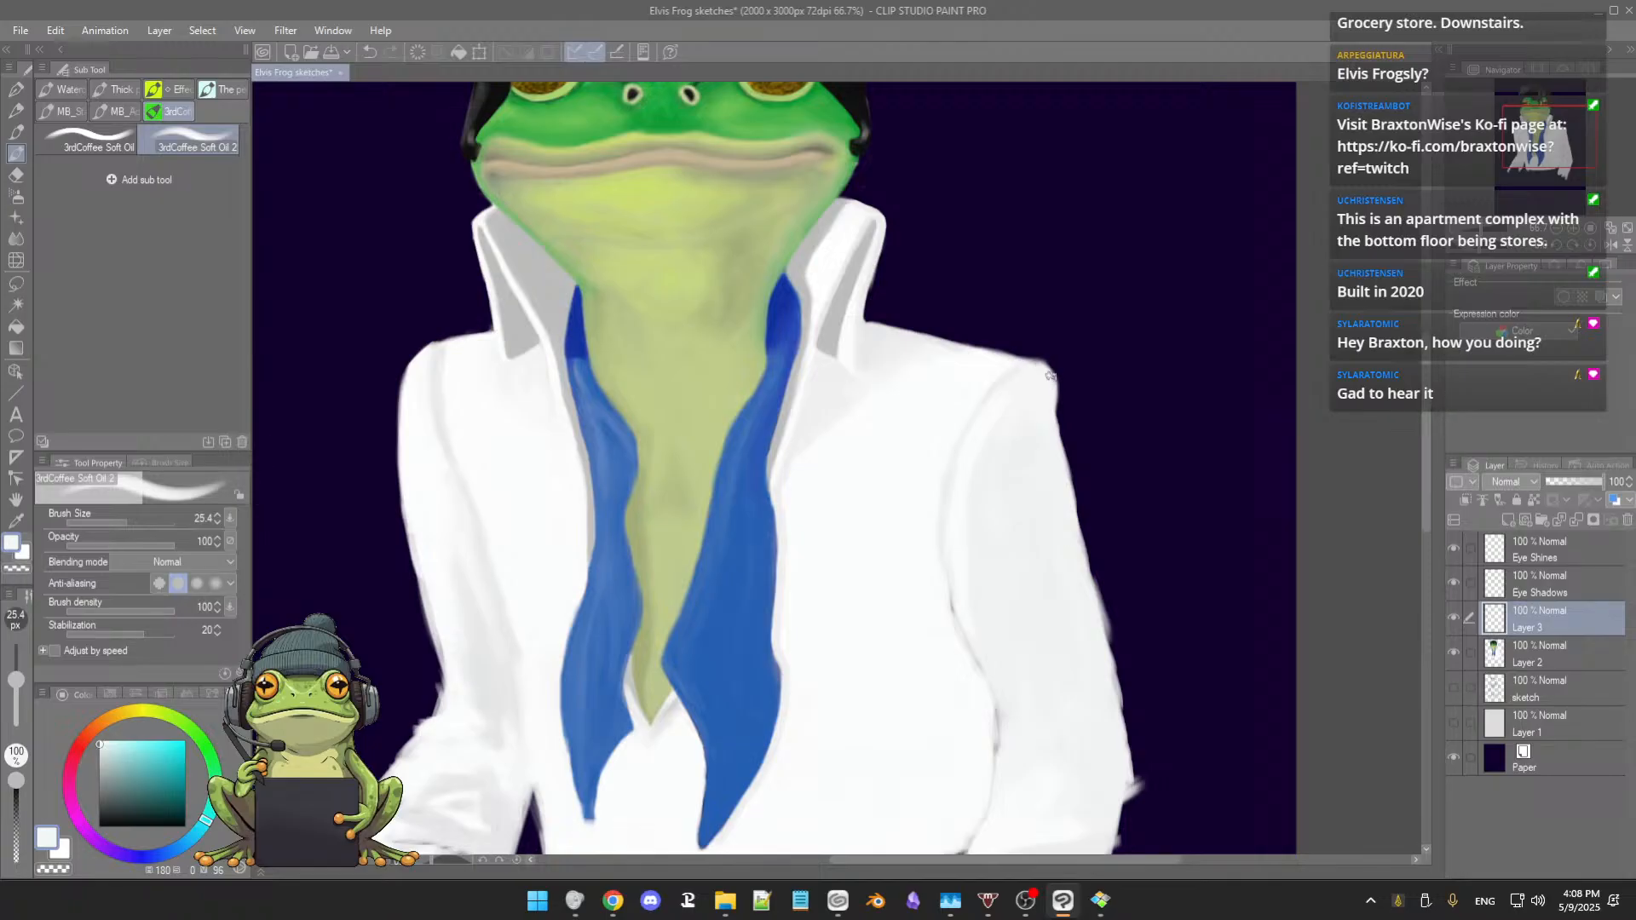
pyautogui.keyDown('alt'); pyautogui.click(996, 408); pyautogui.keyUp('alt')
# Step: Paint a soft shadow beneath the right shoulder tip with a darker shade of the sampled sleeve white, using brush sizes 66.2, 37.1 and 12.2
pyautogui.moveTo(1005, 469); pyautogui.dragTo(1017, 484)
pyautogui.scroll(-2, 1031, 519)
pyautogui.scroll(-2, 1040, 520)
pyautogui.scroll(3, 1043, 519)
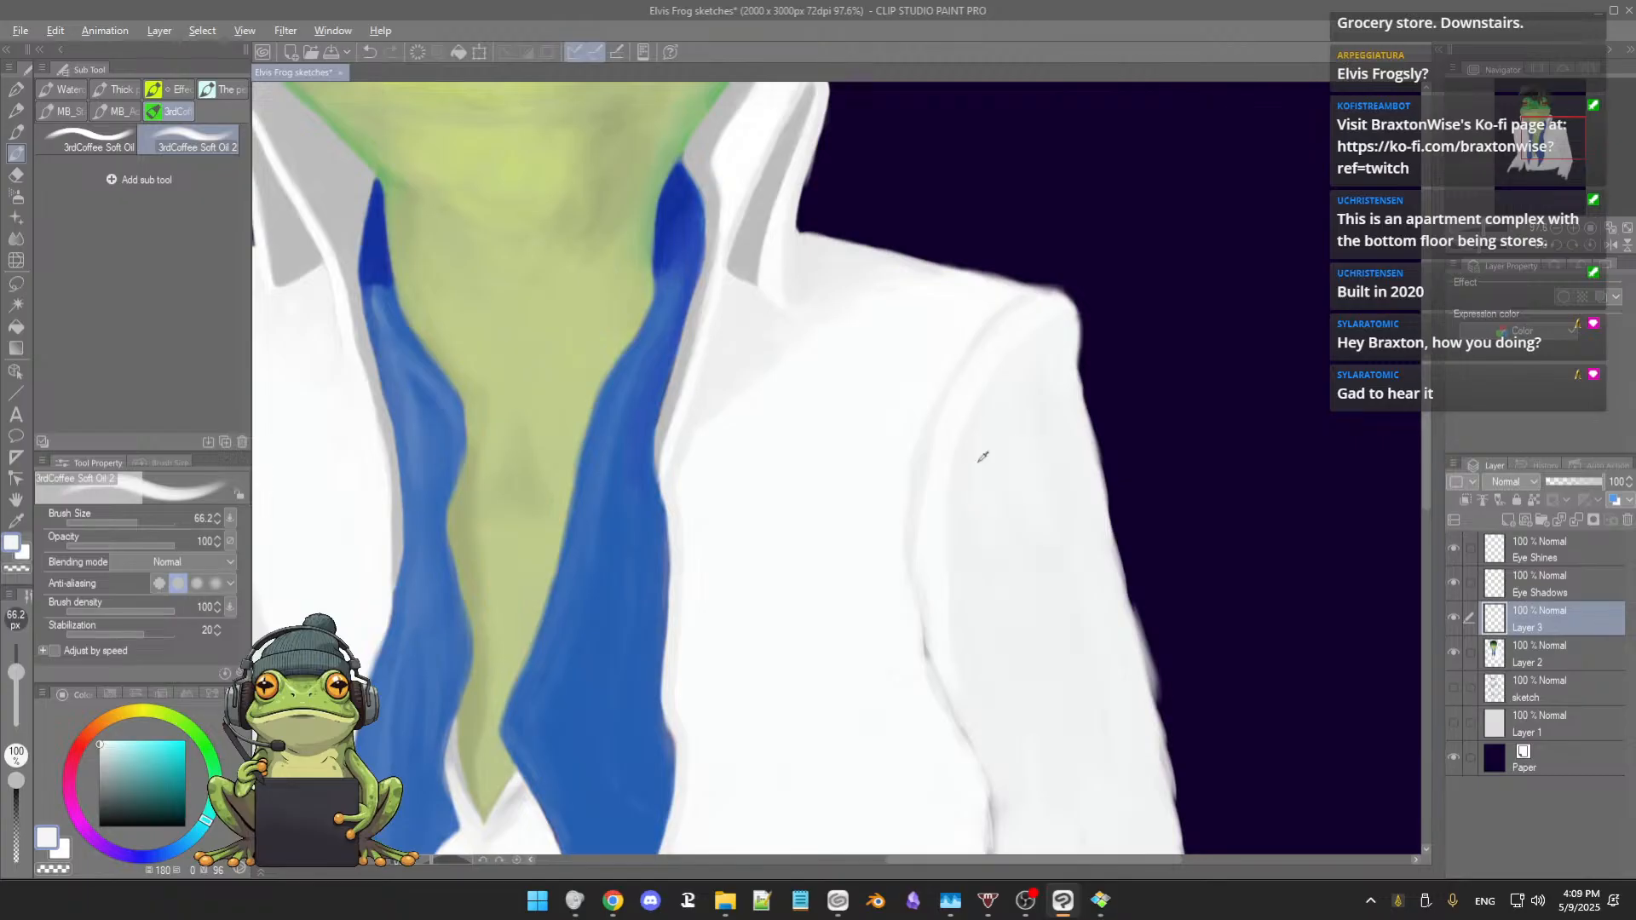
pyautogui.keyDown('alt'); pyautogui.click(965, 470); pyautogui.keyUp('alt')
pyautogui.click(100, 752)
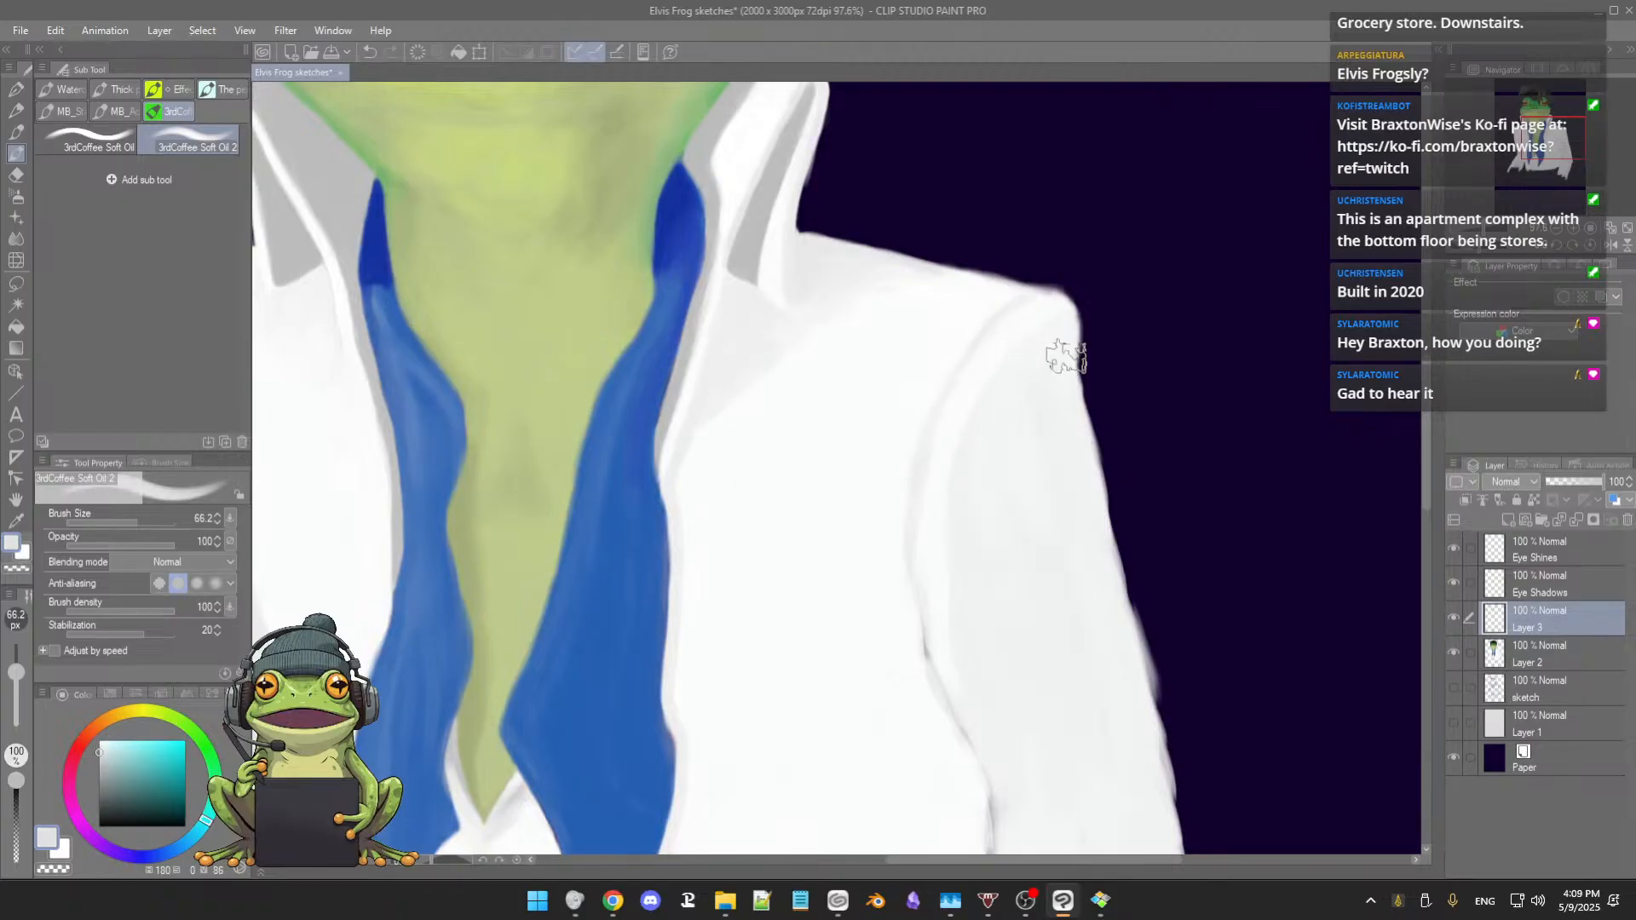
pyautogui.moveTo(1062, 373); pyautogui.dragTo(1054, 363)
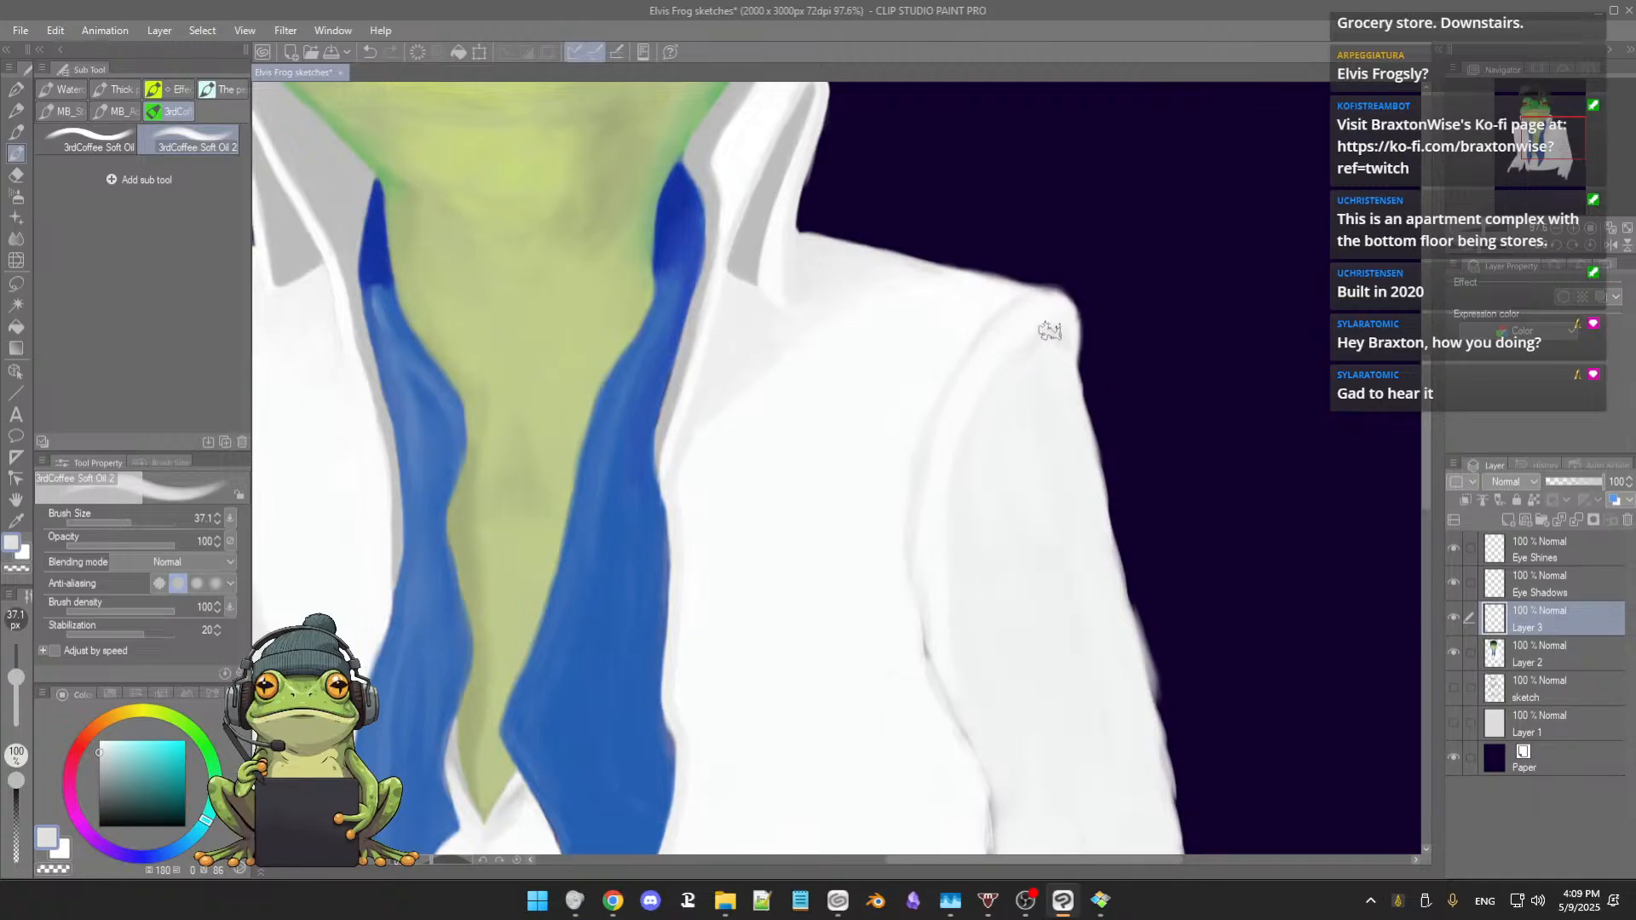
pyautogui.moveTo(1053, 364); pyautogui.dragTo(1052, 349)
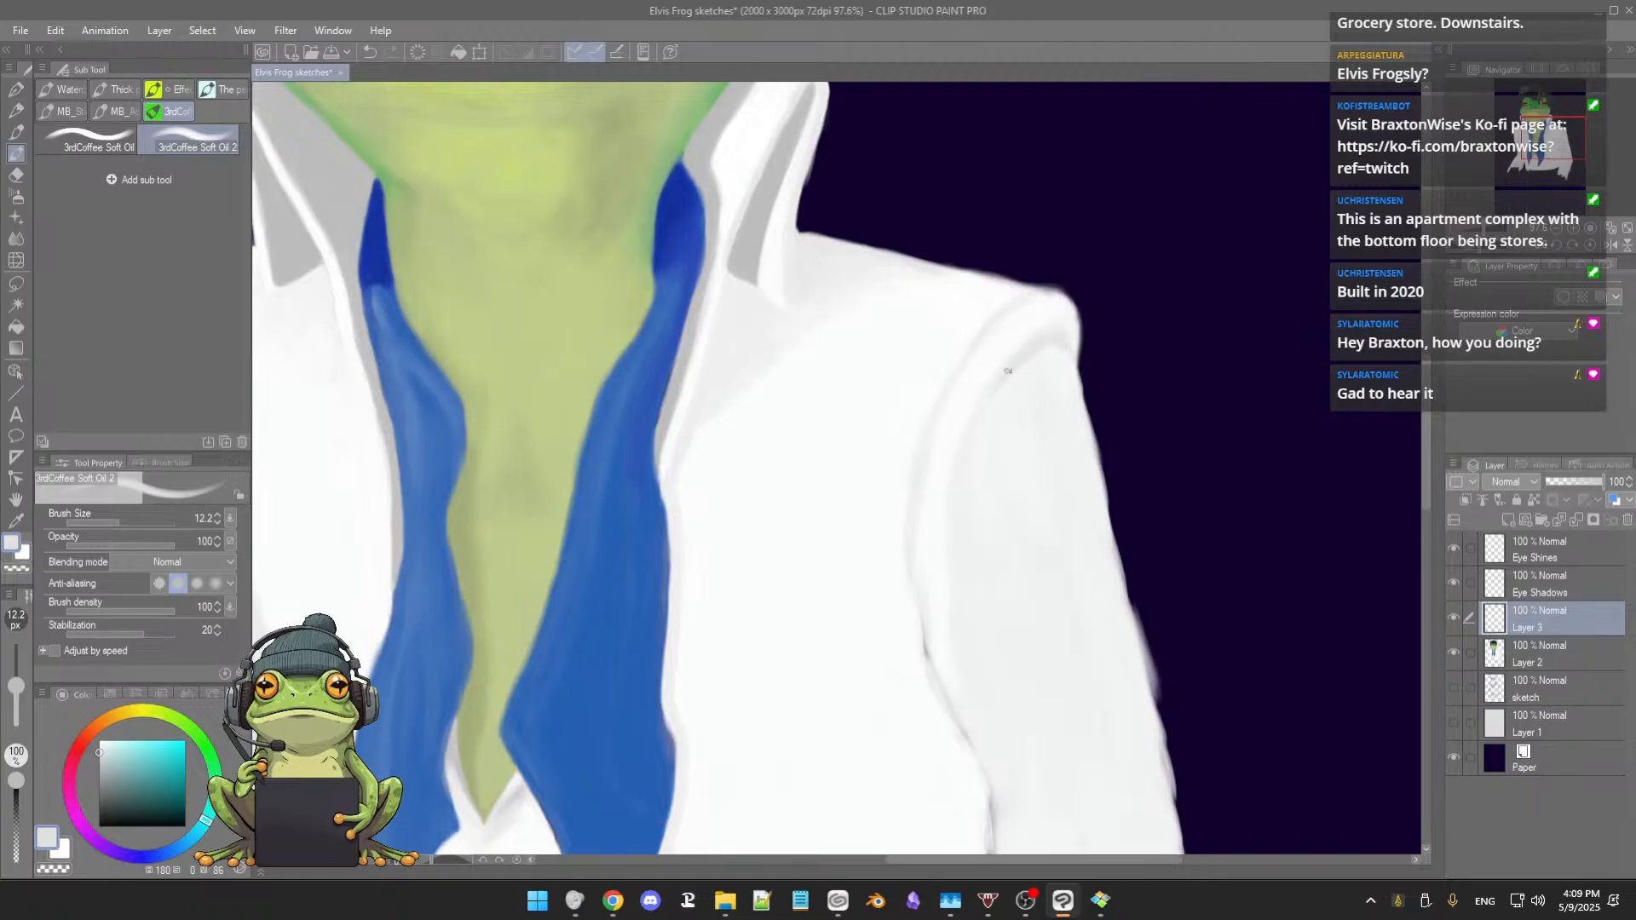
pyautogui.scroll(-4, 1059, 340)
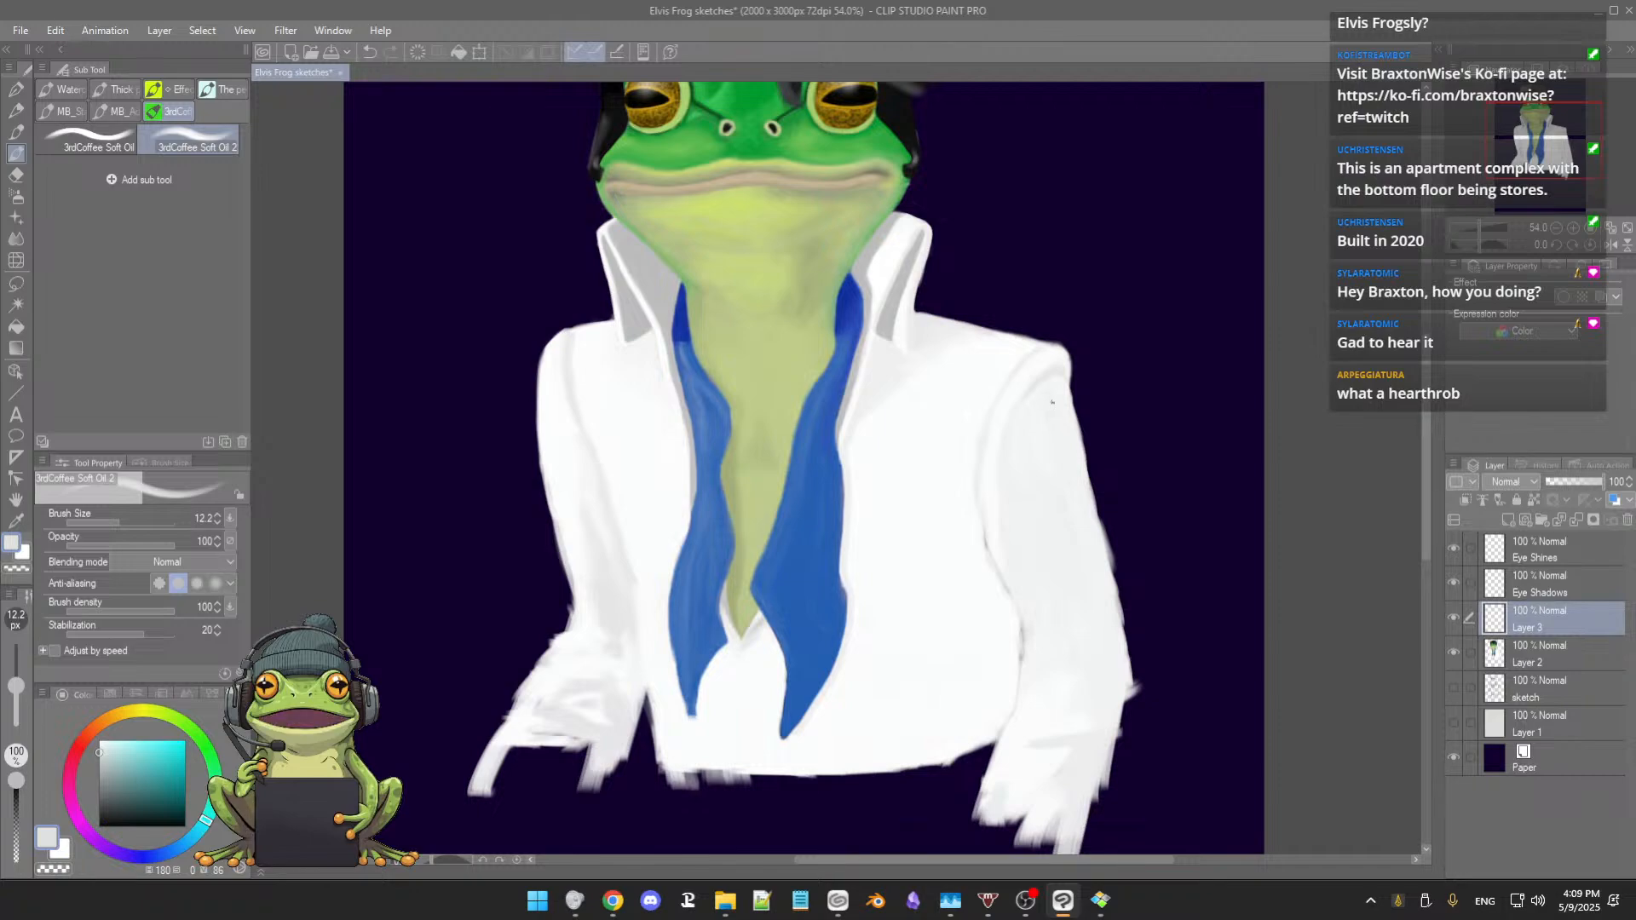
pyautogui.scroll(5, 1055, 411)
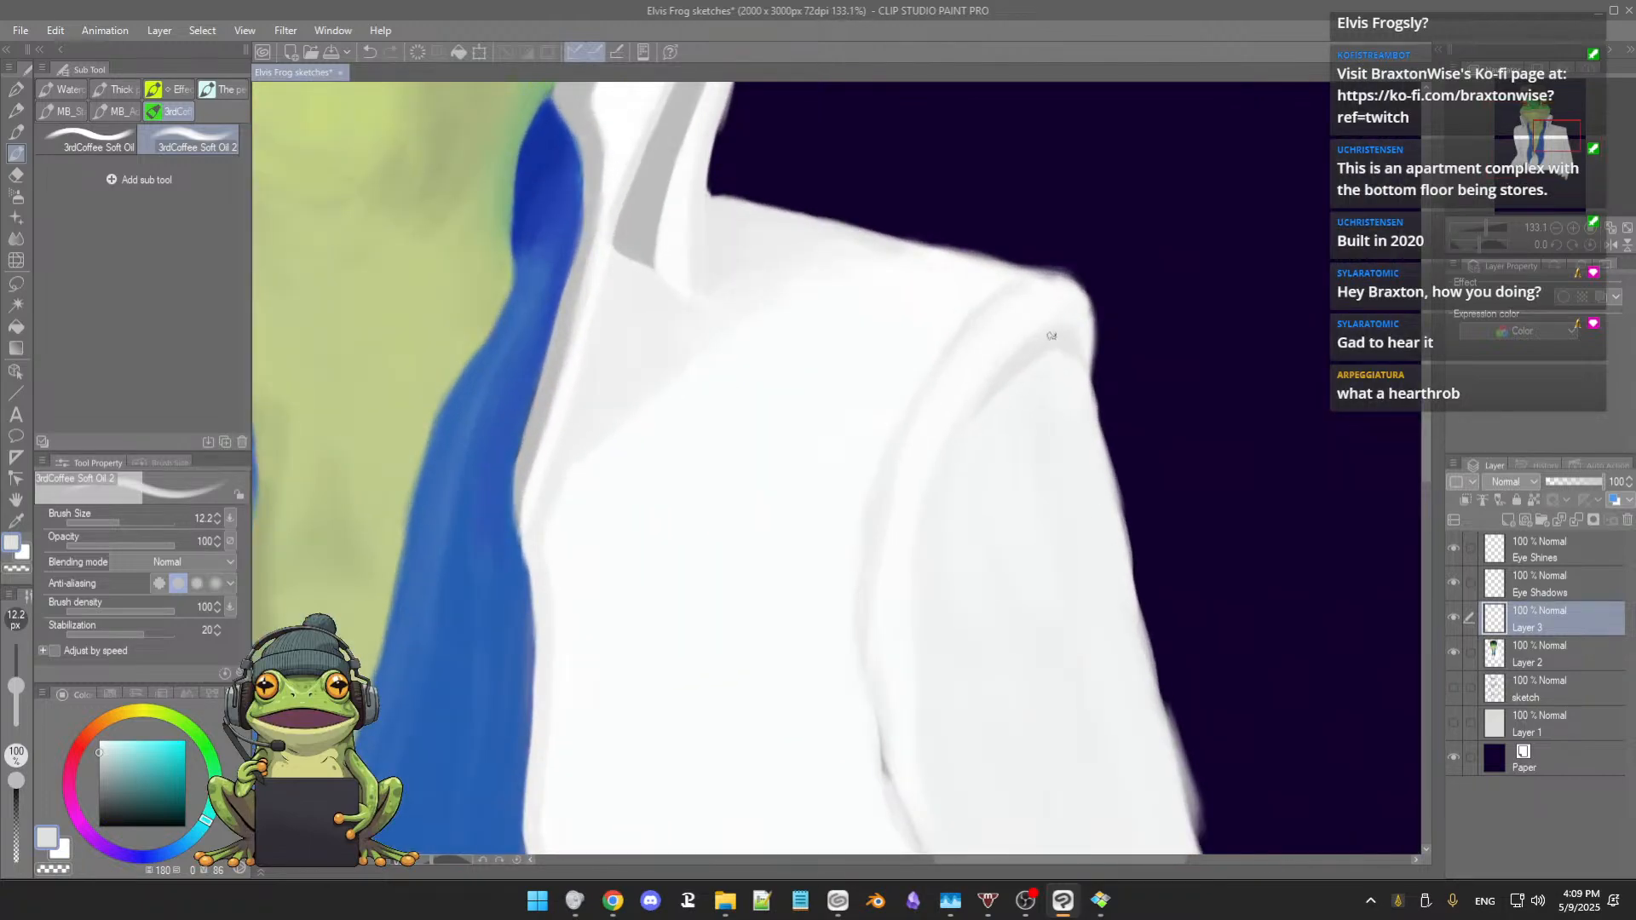
# Step: Blend the shadow beneath the right shoulder tip with sampled off-whites at brush size 15.9
pyautogui.press(']')
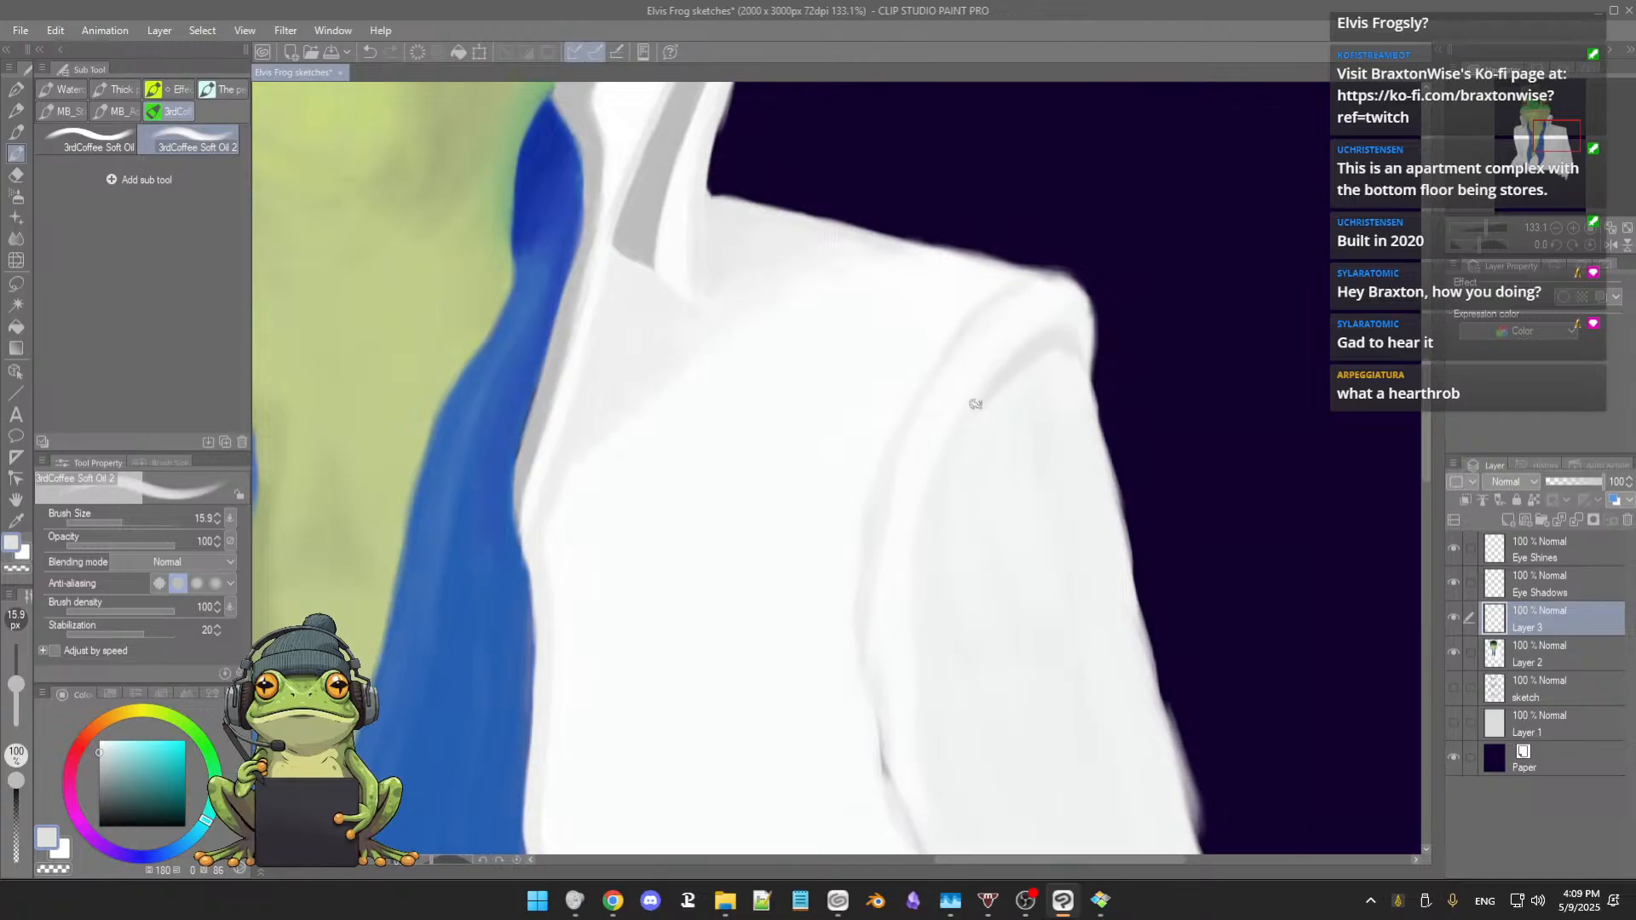
pyautogui.keyDown('alt'); pyautogui.click(1066, 356); pyautogui.keyUp('alt')
pyautogui.keyDown('alt'); pyautogui.click(1070, 354); pyautogui.keyUp('alt')
pyautogui.scroll(-3, 1048, 392)
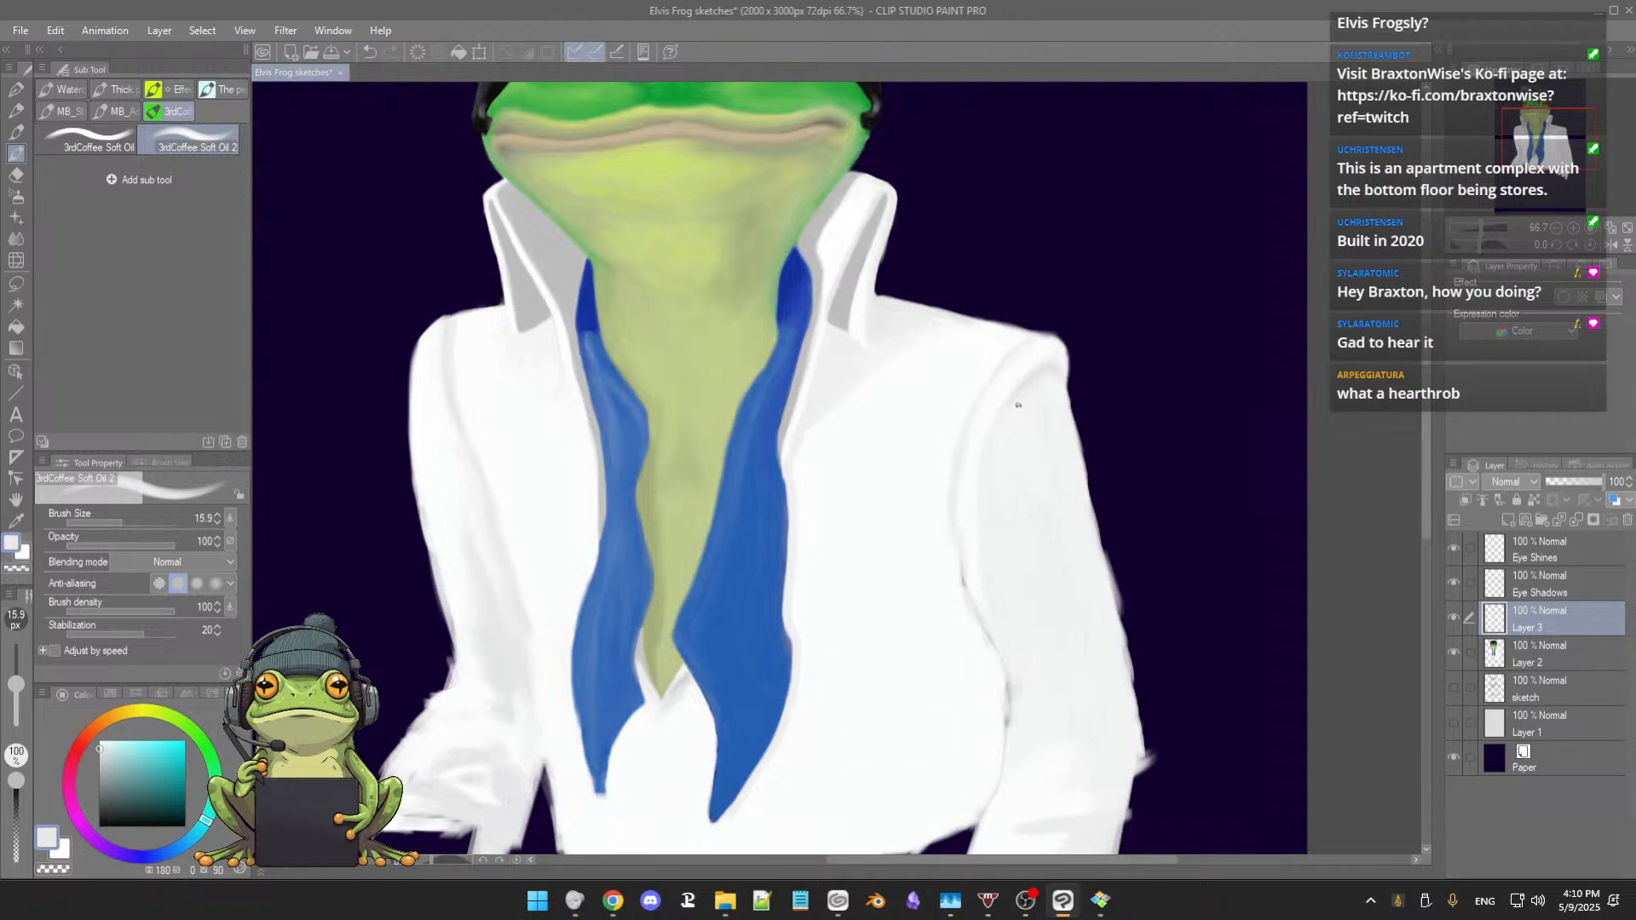
# Step: Soften the right shoulder seam and adjoining sleeve edge with sampled whites at brush size 35.5
pyautogui.scroll(-5, 860, 404)
pyautogui.moveTo(855, 407); pyautogui.dragTo(866, 534)
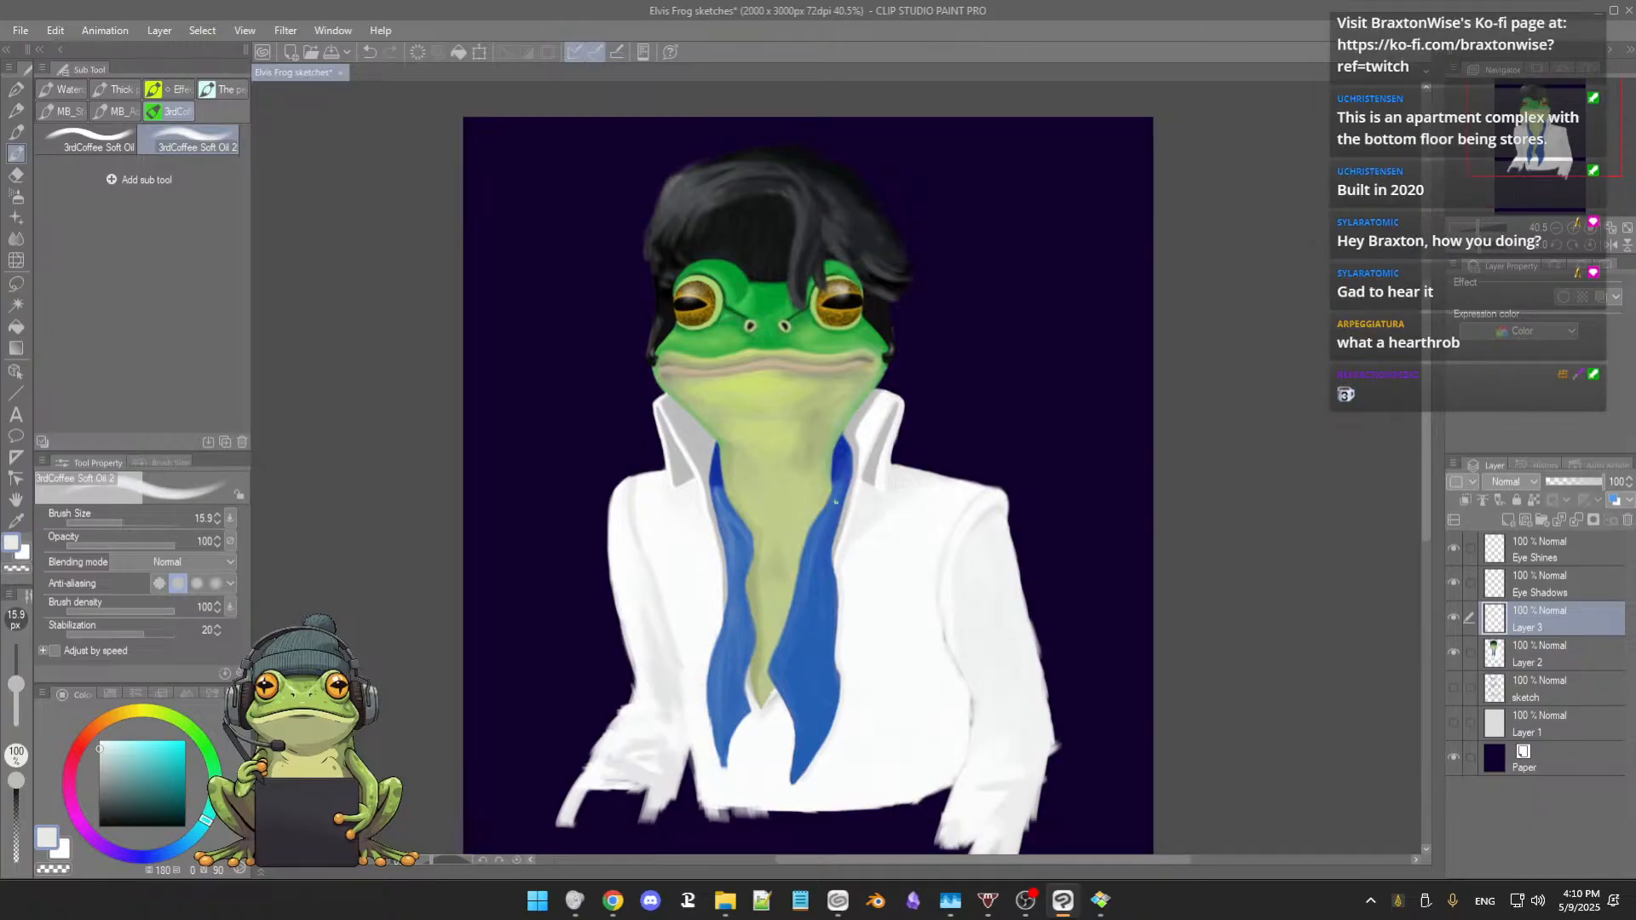
pyautogui.scroll(5, 835, 505)
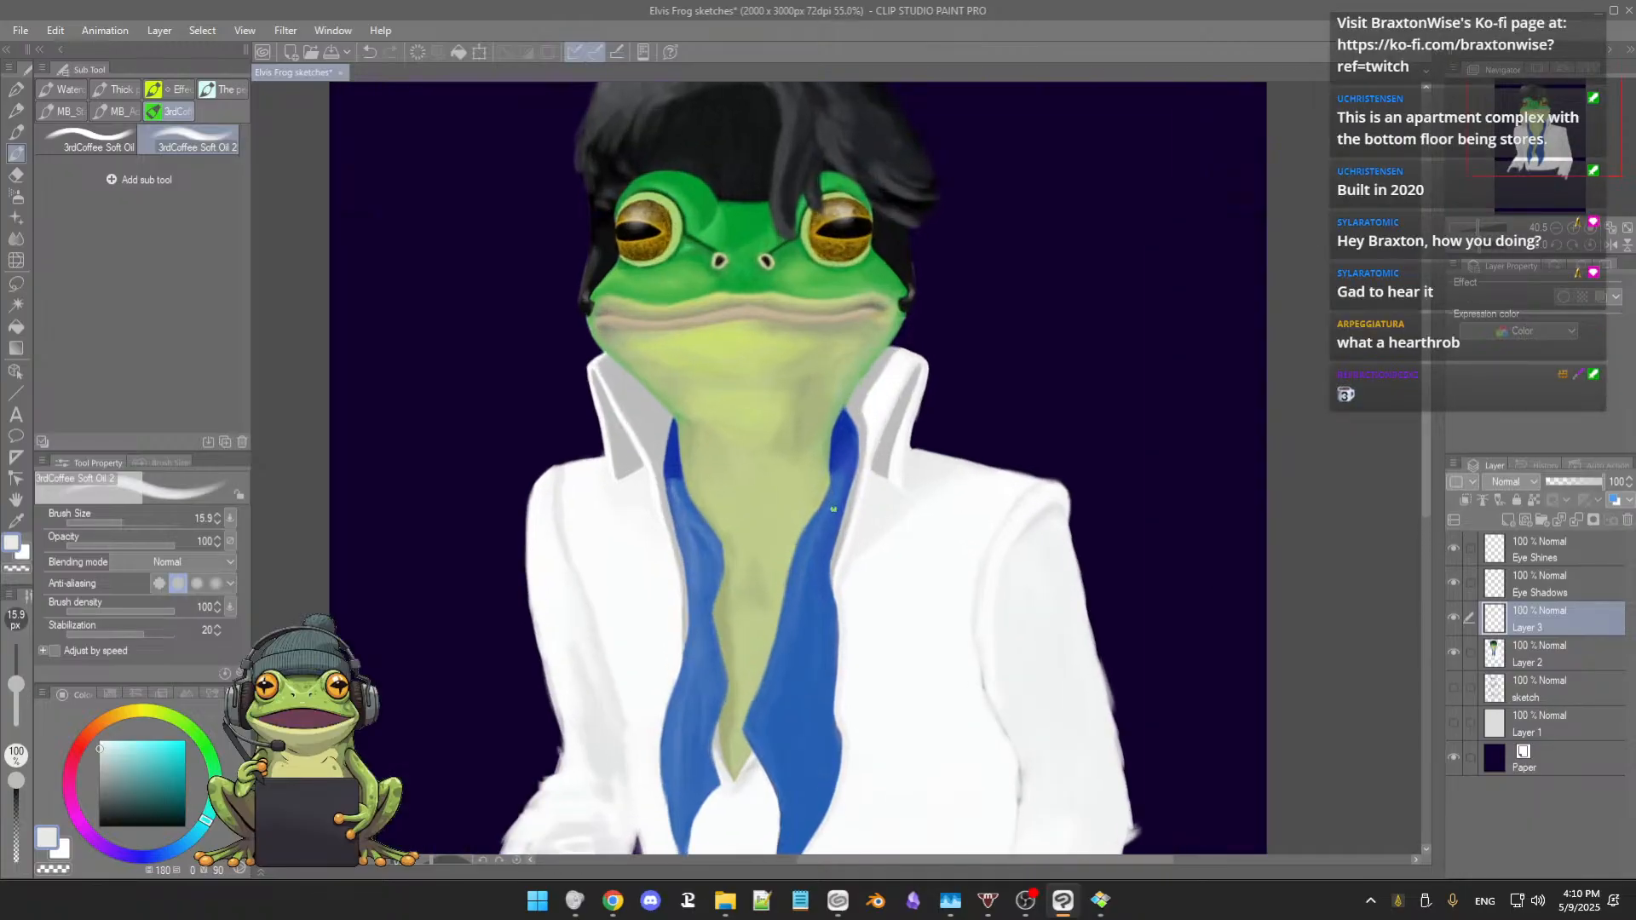
pyautogui.moveTo(824, 547); pyautogui.dragTo(825, 469)
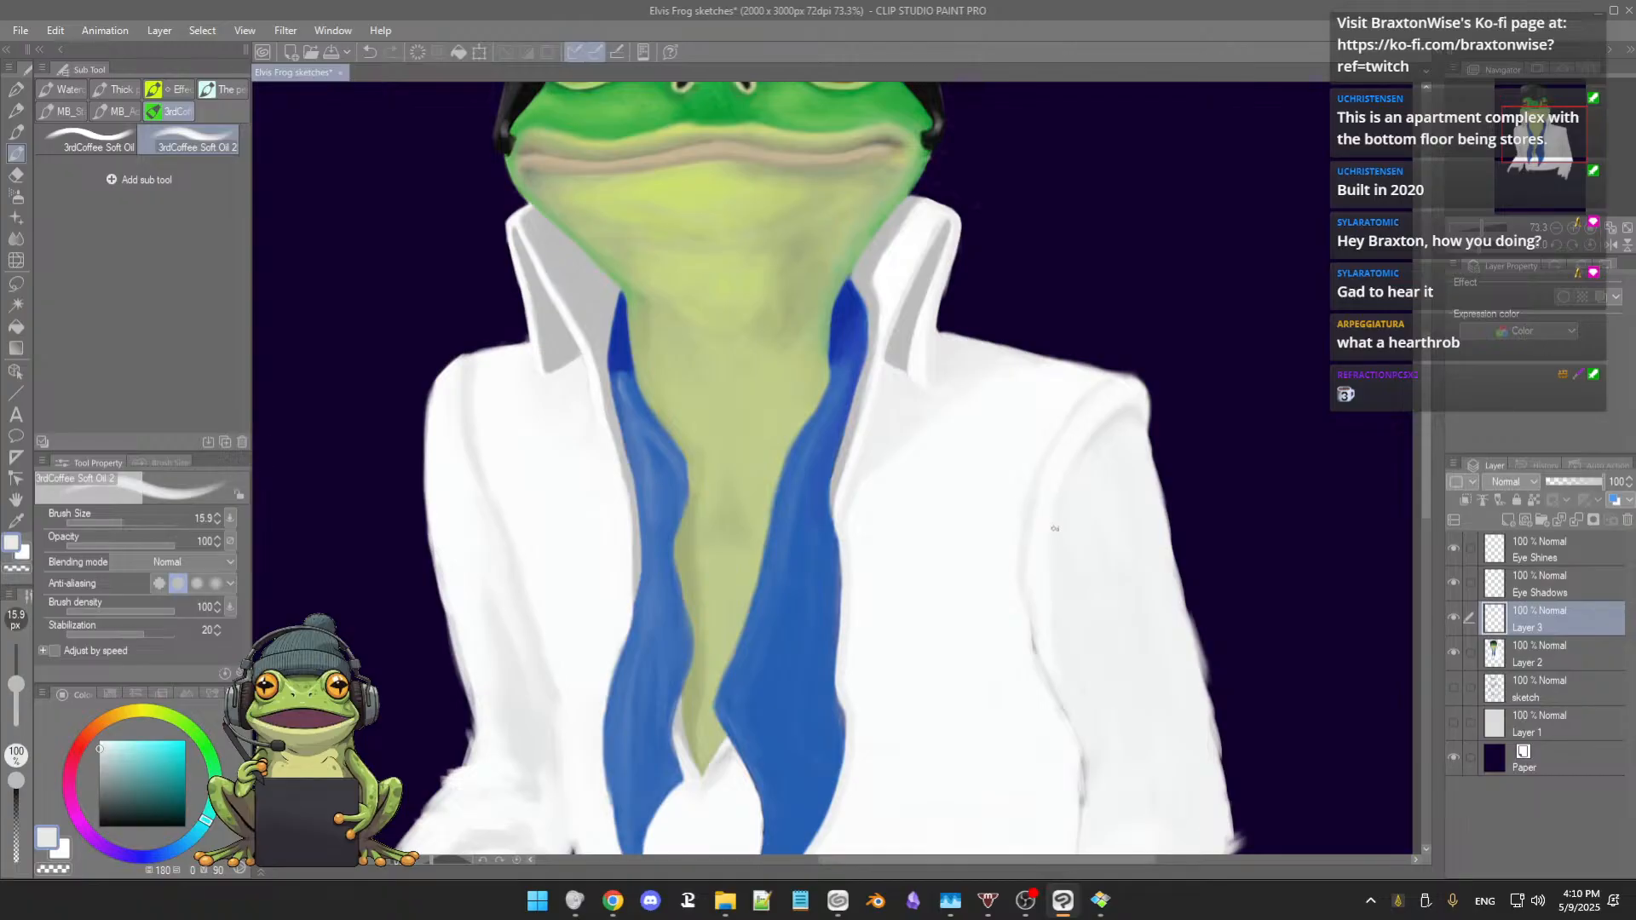
pyautogui.keyDown('alt'); pyautogui.click(1061, 548); pyautogui.keyUp('alt')
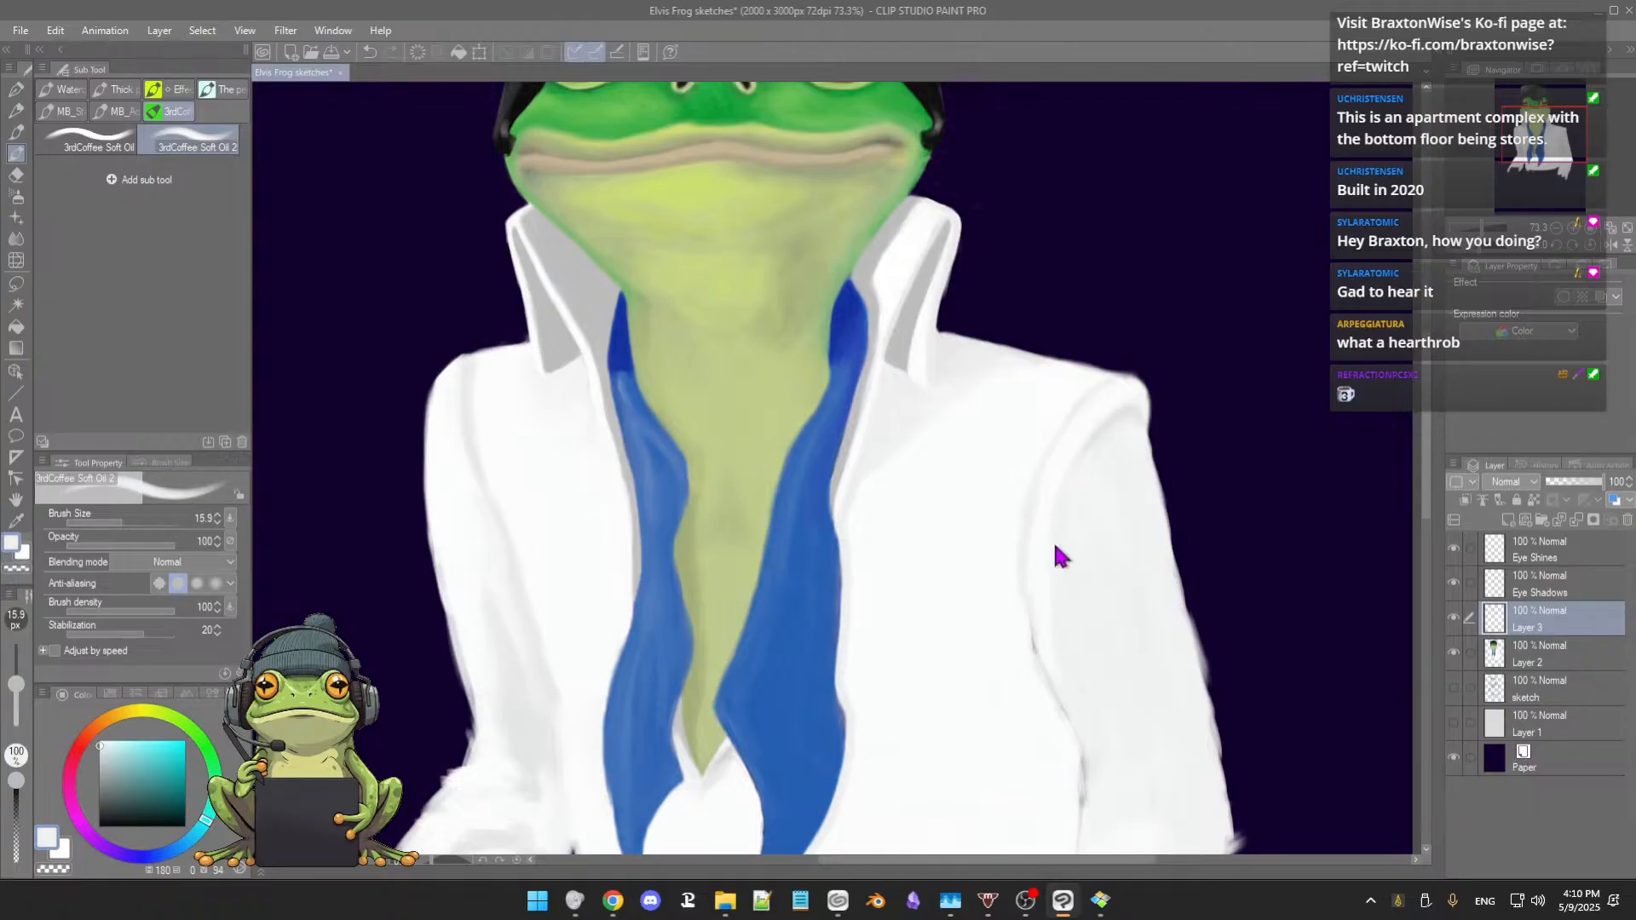
pyautogui.press(']')
pyautogui.keyDown('alt'); pyautogui.click(1047, 559); pyautogui.keyUp('alt')
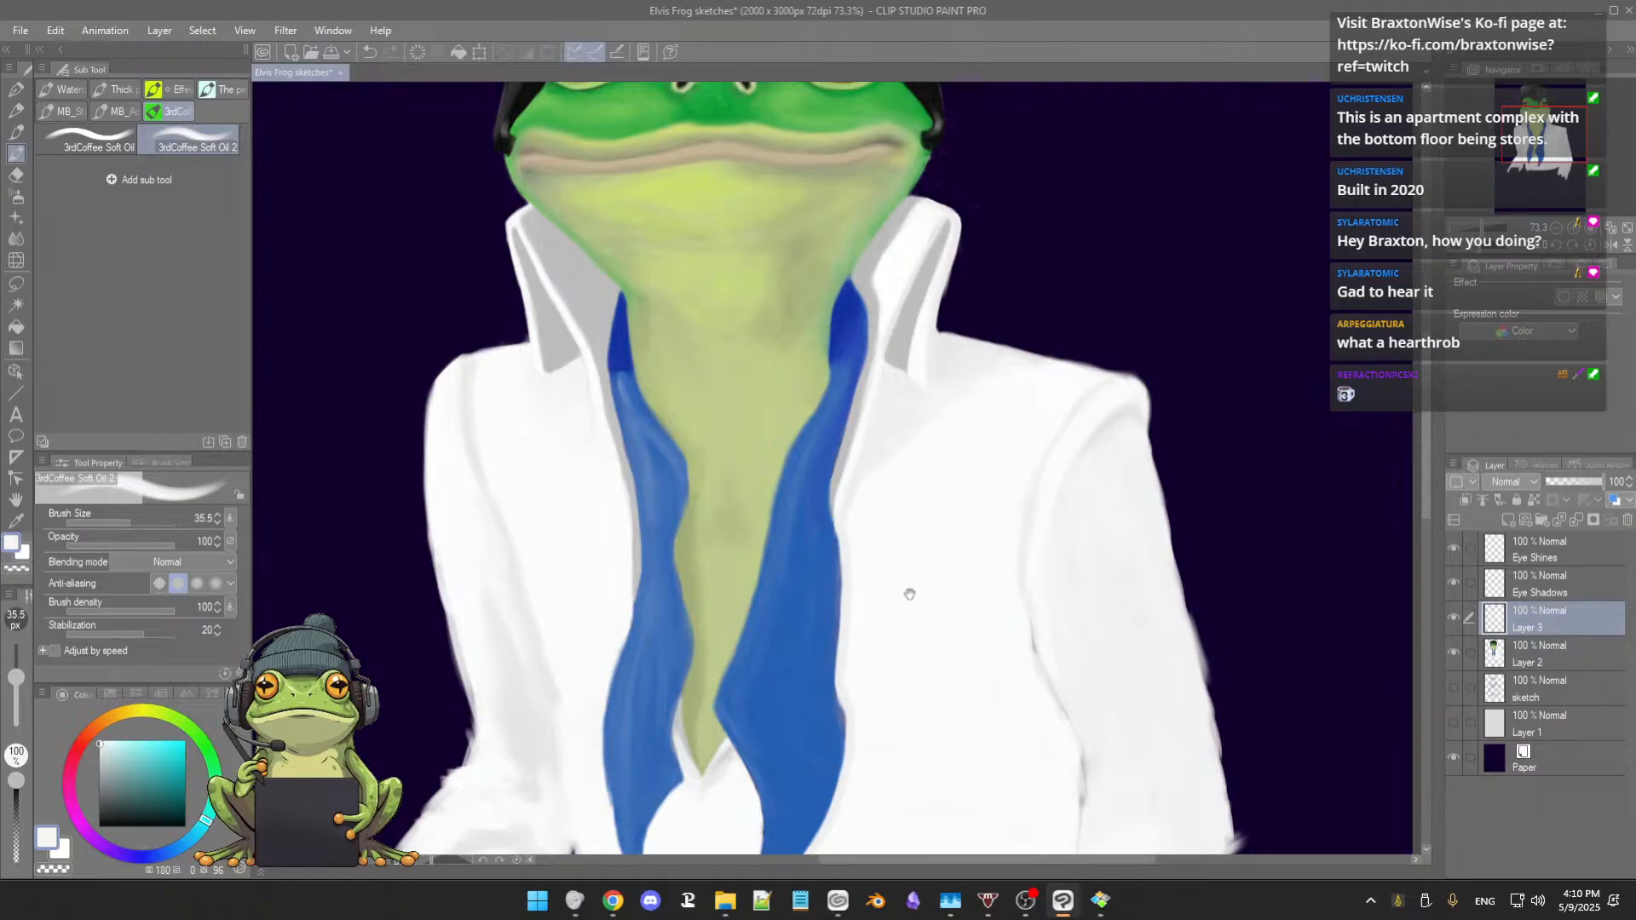
# Step: Fill out and extend the ends of both jacket sleeves with a sampled sleeve off-white at brush size 97.1
pyautogui.moveTo(910, 594)
pyautogui.mouseDown()
pyautogui.moveTo(927, 485)
pyautogui.moveTo(946, 537)
pyautogui.mouseUp()
pyautogui.scroll(2, 933, 500)
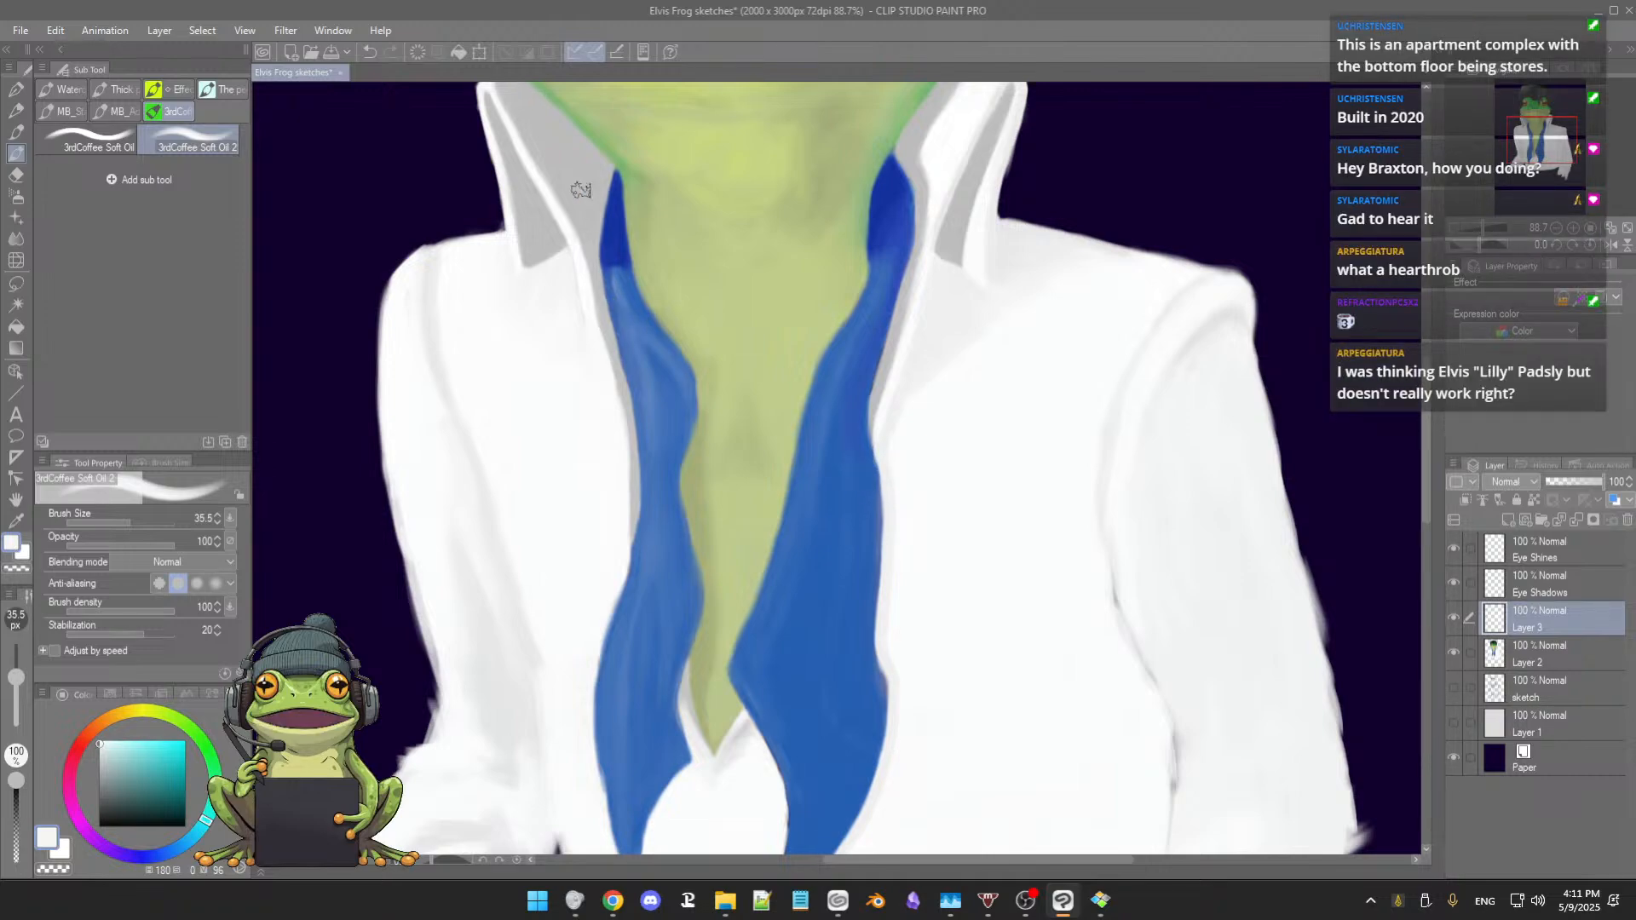
pyautogui.moveTo(875, 429)
pyautogui.mouseDown()
pyautogui.moveTo(960, 354)
pyautogui.moveTo(929, 342)
pyautogui.moveTo(919, 366)
pyautogui.moveTo(884, 348)
pyautogui.moveTo(903, 461)
pyautogui.moveTo(882, 559)
pyautogui.mouseUp()
pyautogui.scroll(-3, 908, 382)
pyautogui.moveTo(893, 473); pyautogui.dragTo(891, 489)
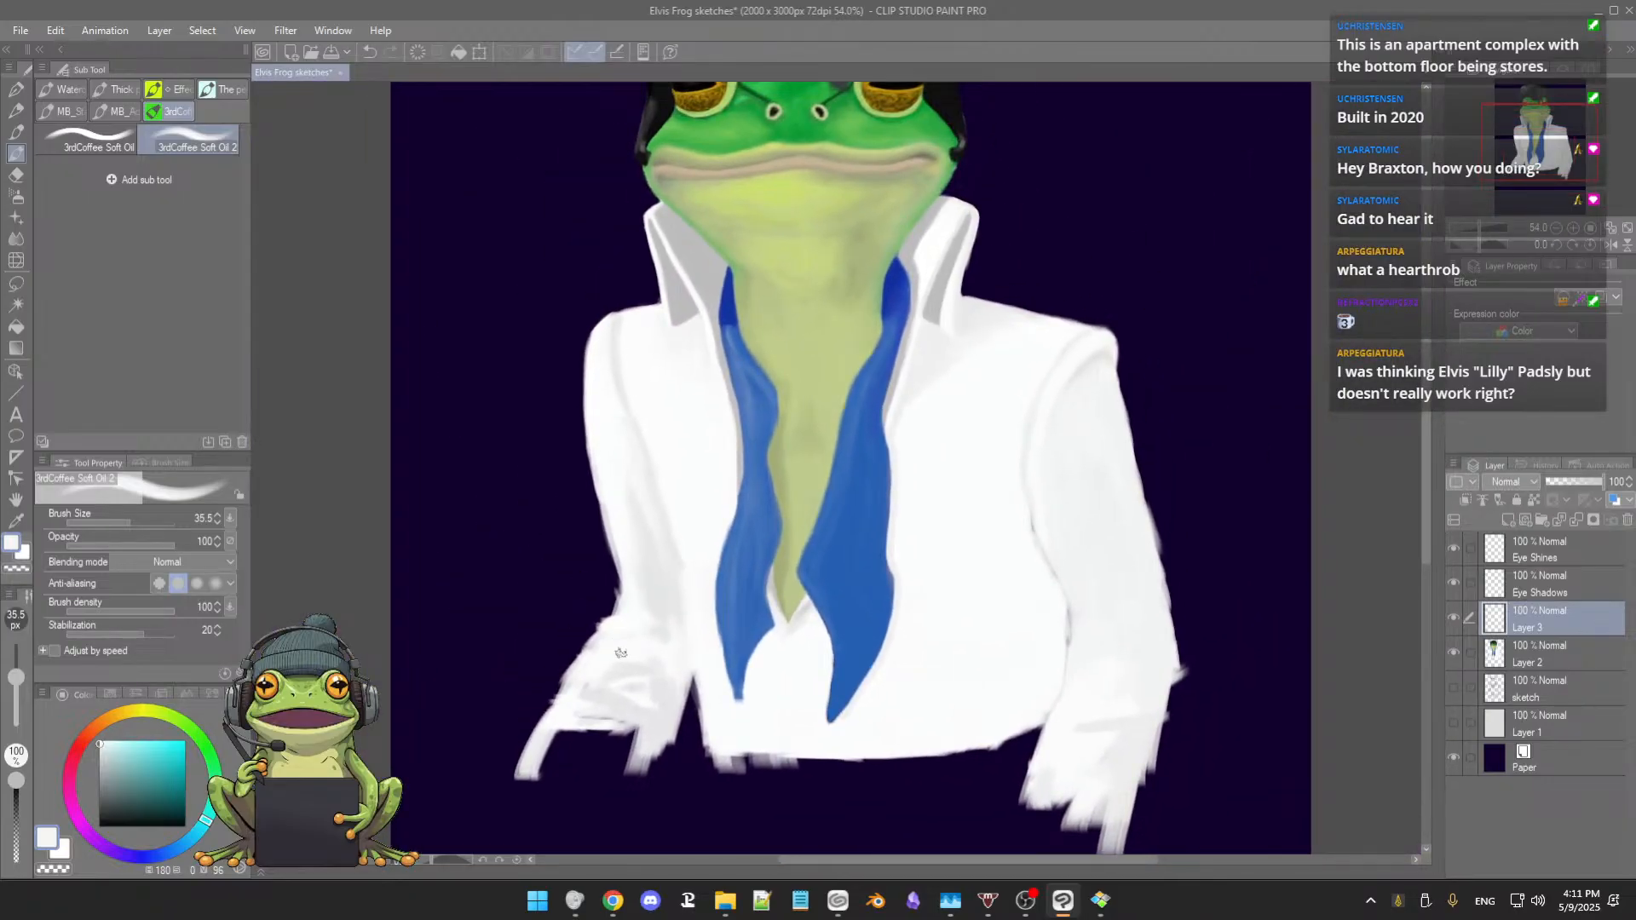
pyautogui.keyDown('alt'); pyautogui.click(549, 731); pyautogui.keyUp('alt')
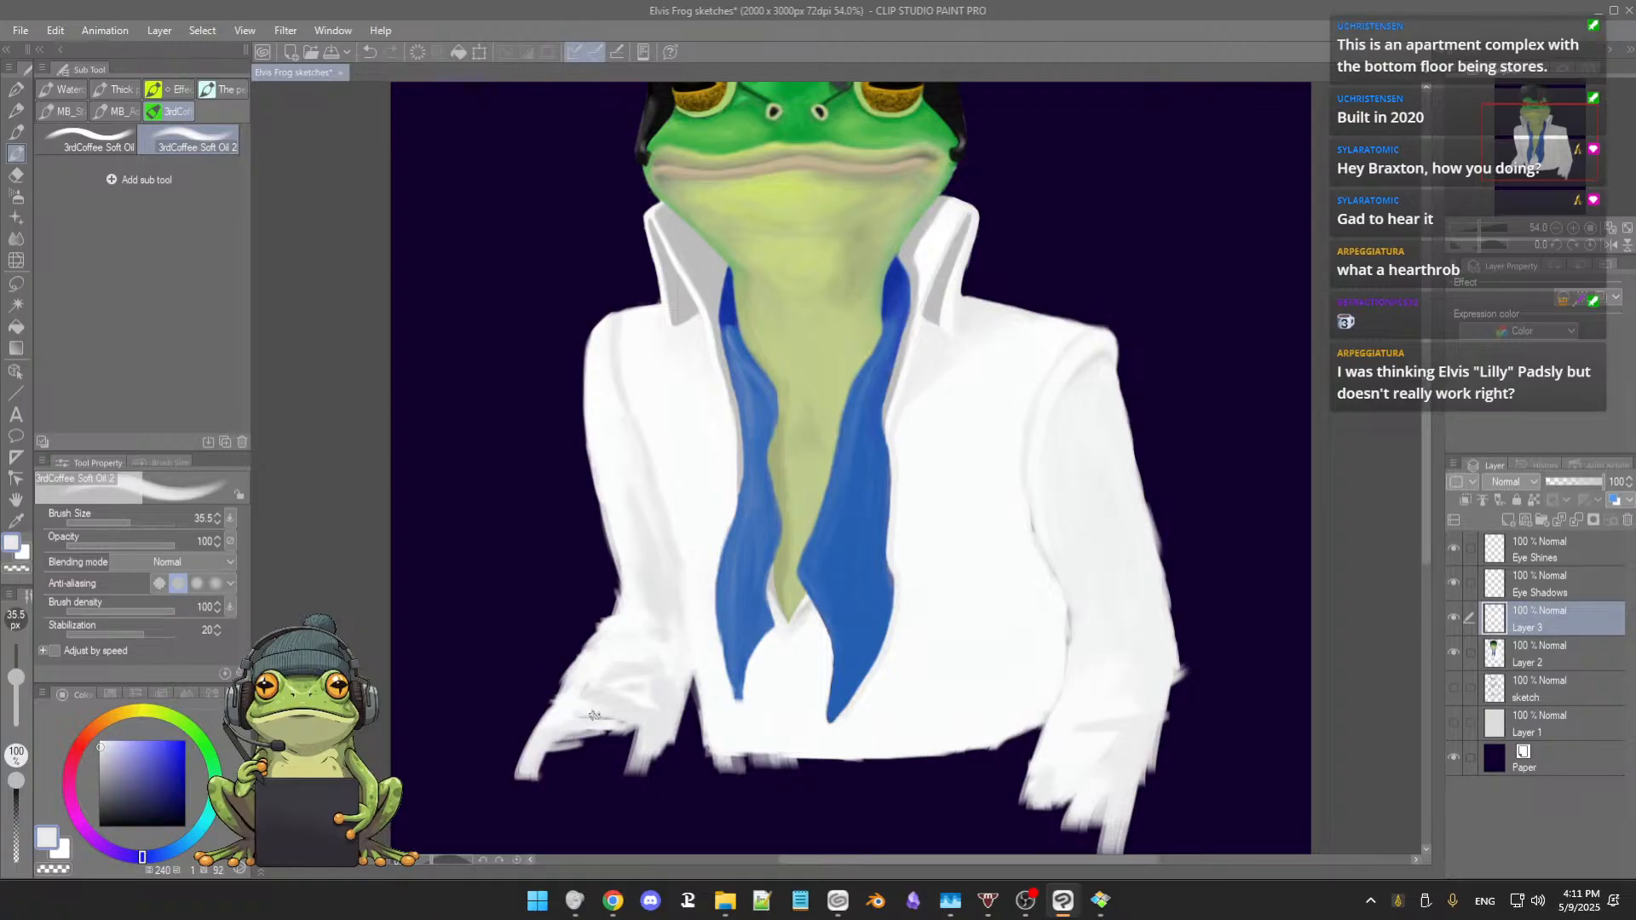
pyautogui.moveTo(569, 730)
pyautogui.mouseDown()
pyautogui.moveTo(632, 744)
pyautogui.moveTo(596, 723)
pyautogui.moveTo(555, 756)
pyautogui.moveTo(621, 745)
pyautogui.moveTo(613, 729)
pyautogui.moveTo(636, 748)
pyautogui.moveTo(530, 760)
pyautogui.moveTo(623, 753)
pyautogui.moveTo(606, 741)
pyautogui.moveTo(626, 755)
pyautogui.moveTo(543, 767)
pyautogui.moveTo(635, 766)
pyautogui.moveTo(567, 759)
pyautogui.mouseUp()
pyautogui.scroll(-2, 1035, 731)
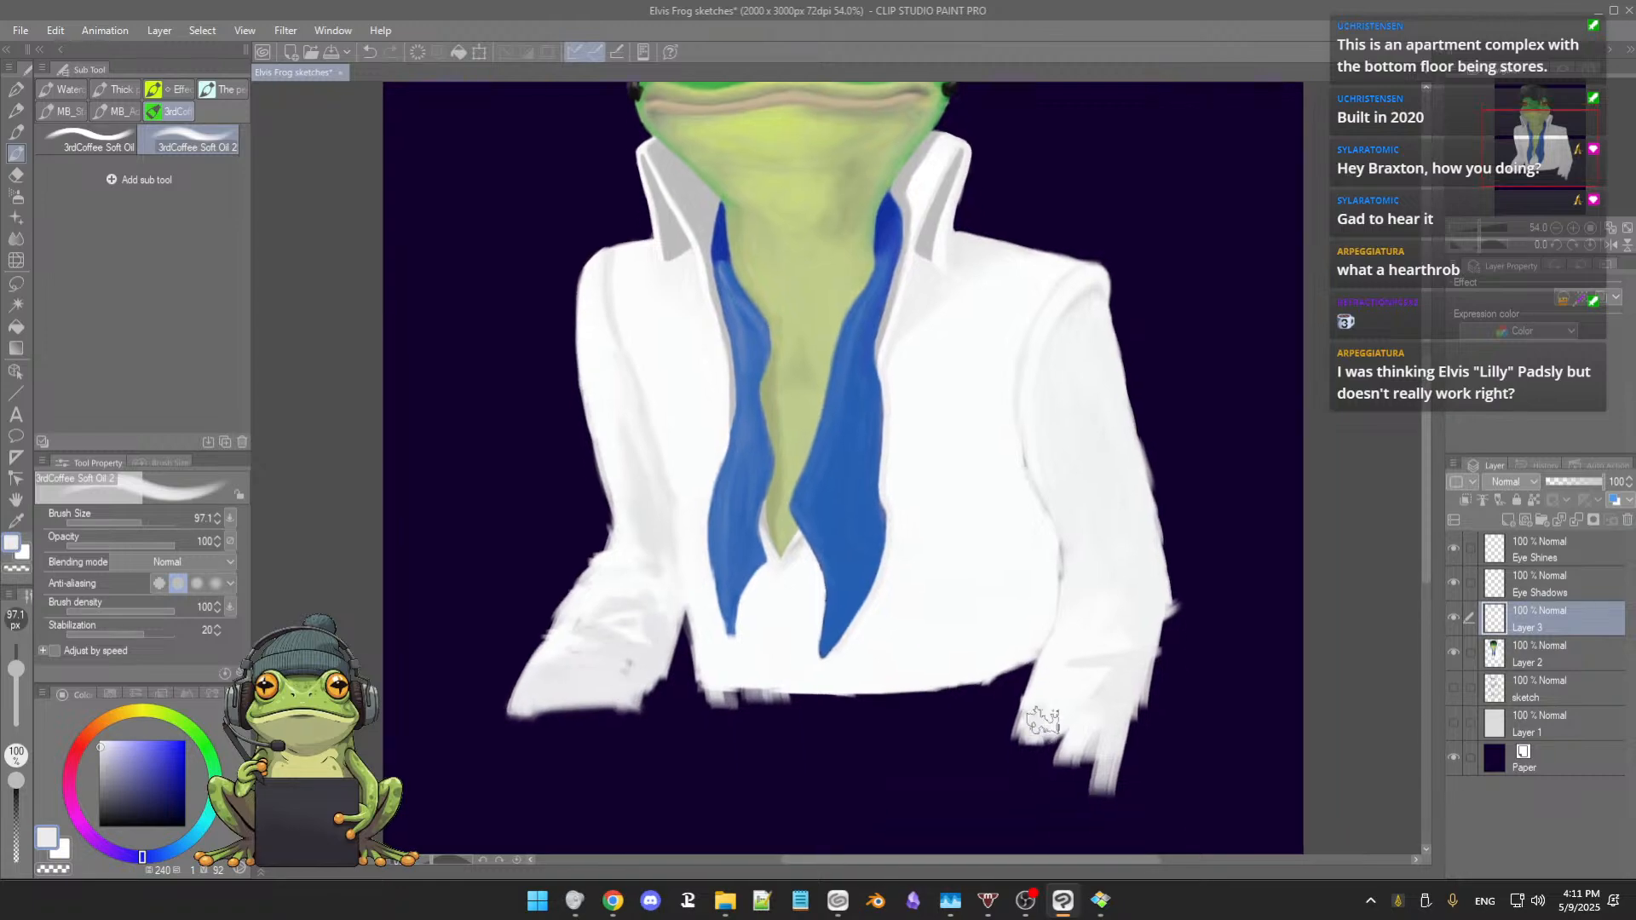
pyautogui.moveTo(1036, 731)
pyautogui.mouseDown()
pyautogui.moveTo(1078, 753)
pyautogui.moveTo(1087, 731)
pyautogui.moveTo(1102, 785)
pyautogui.moveTo(1115, 729)
pyautogui.mouseUp()
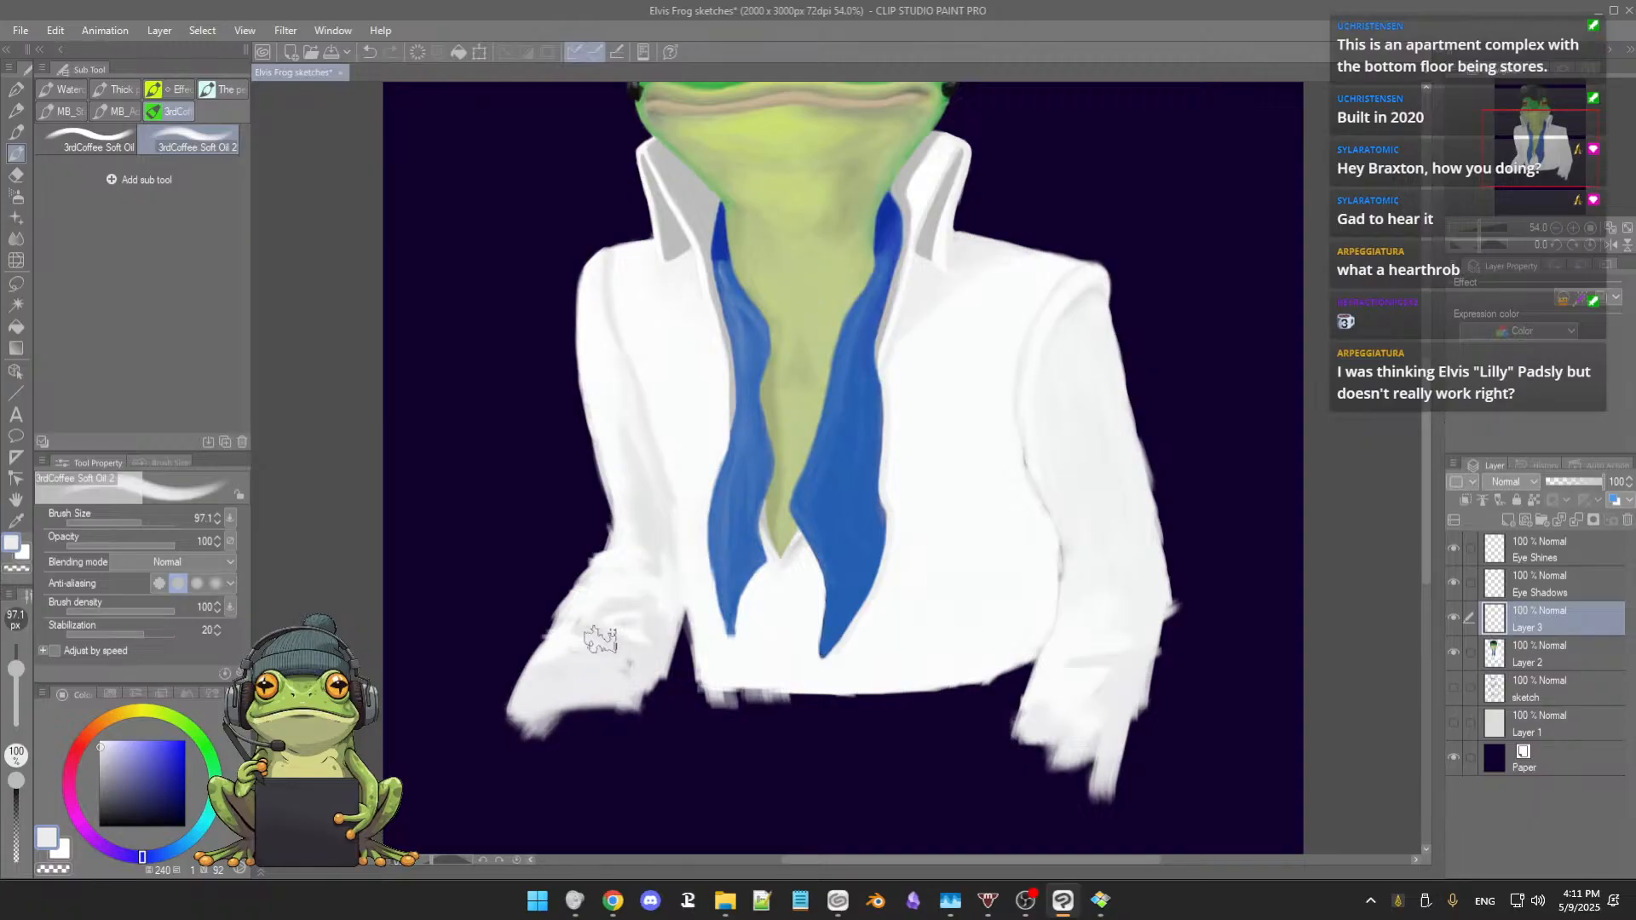
# Step: Examine the whole portrait and the jacket's sleeves and torso at several magnifications
pyautogui.scroll(-2, 611, 605)
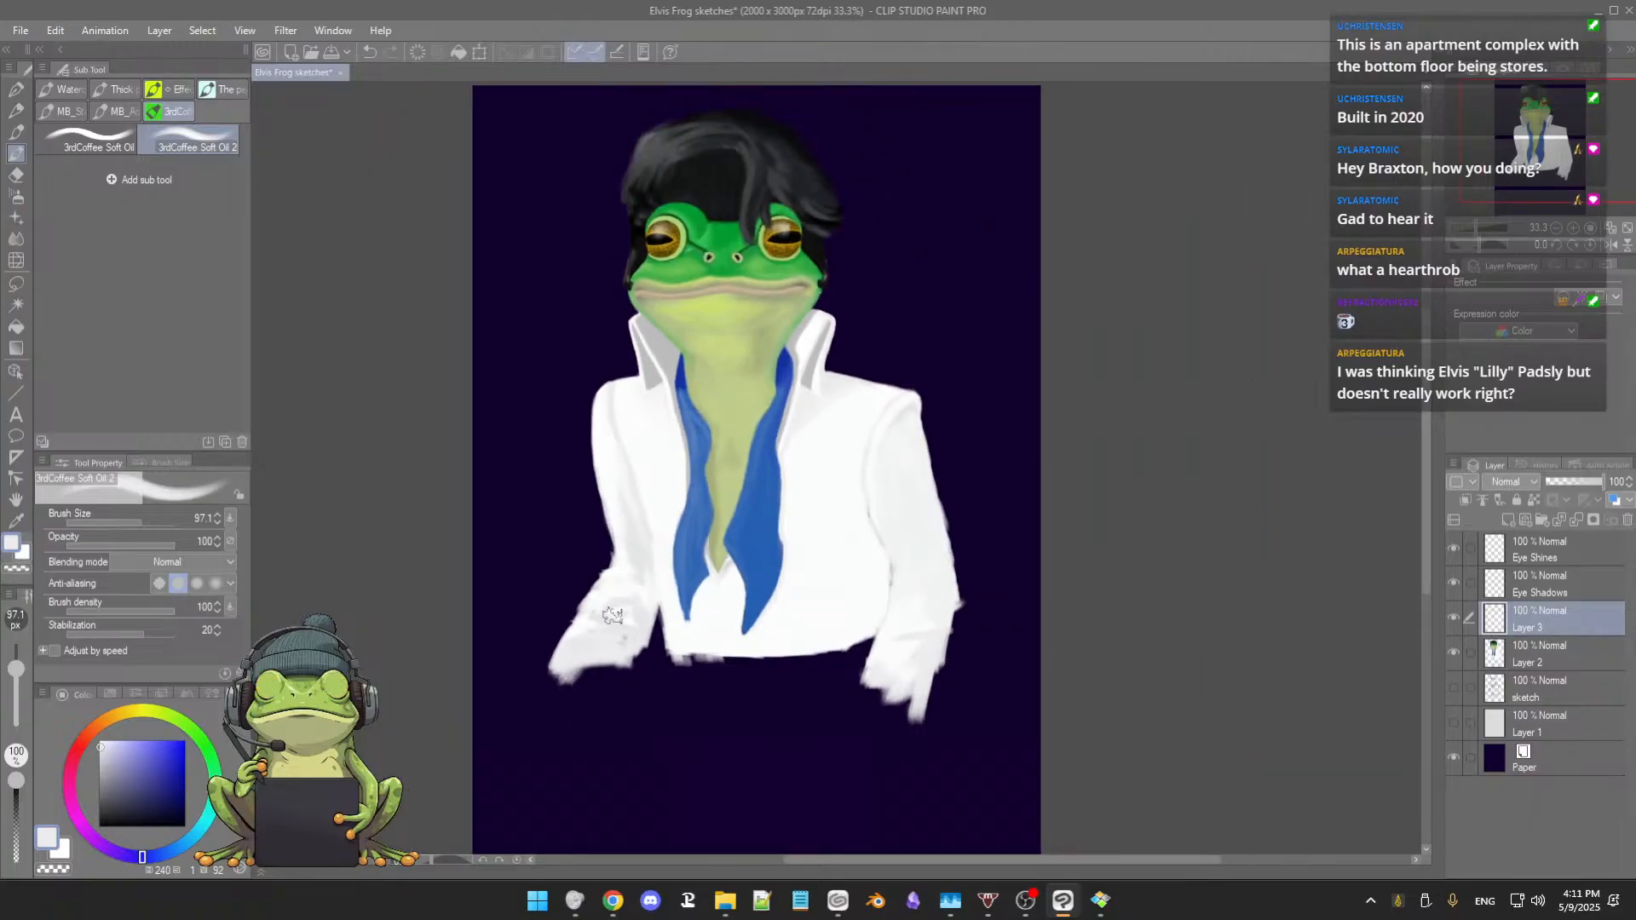
pyautogui.scroll(1, 611, 613)
pyautogui.scroll(6, 811, 613)
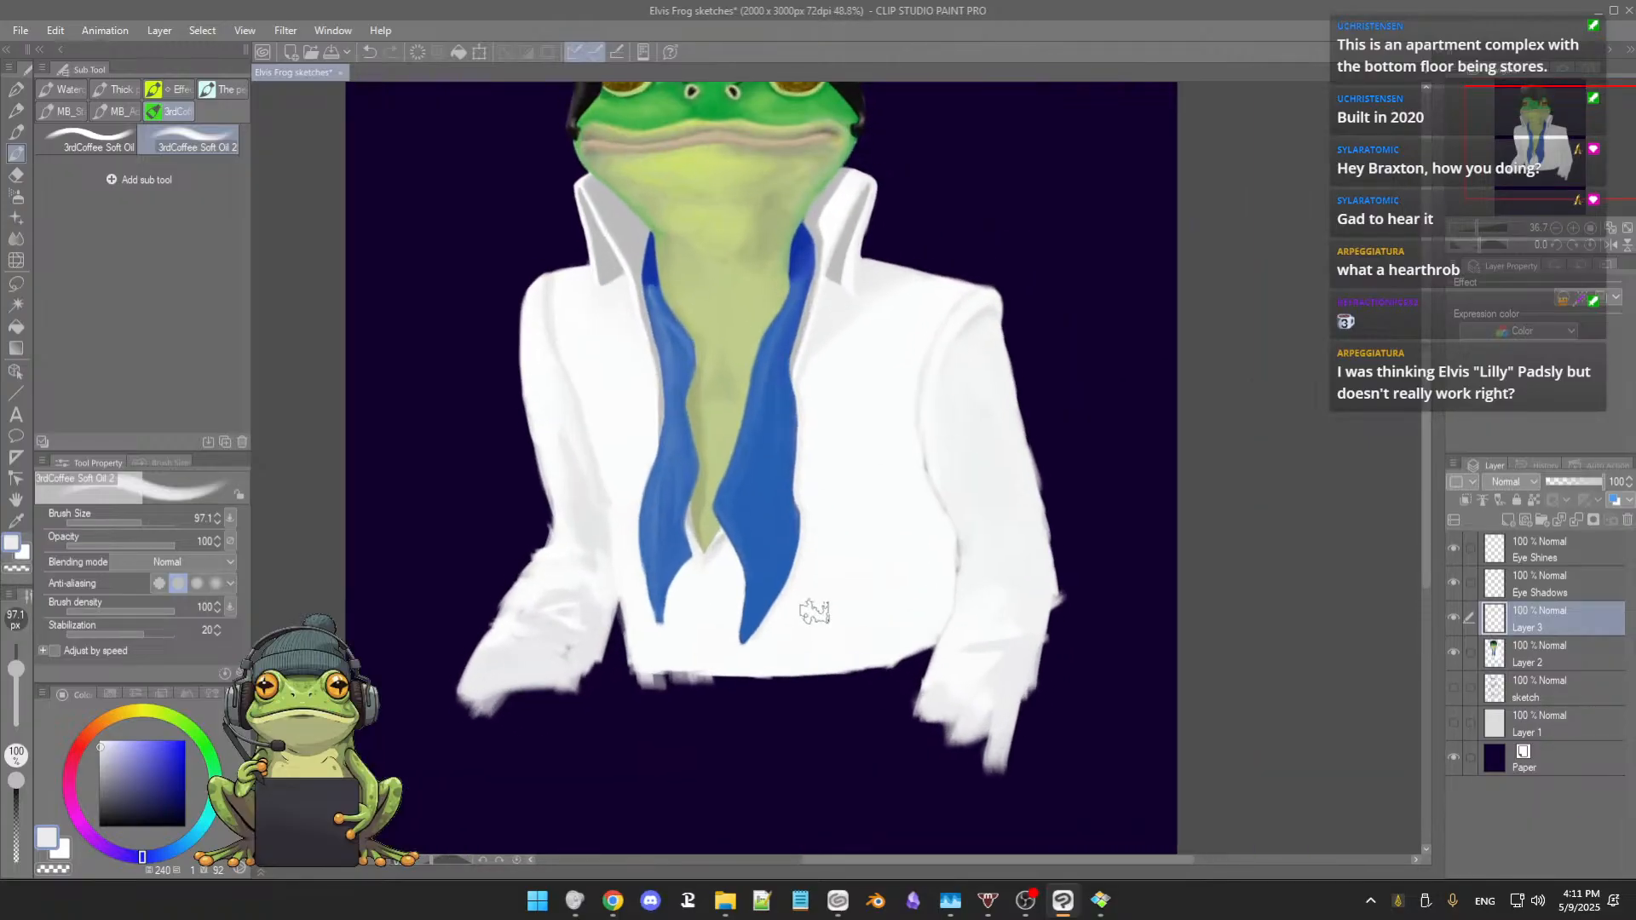
pyautogui.moveTo(823, 444); pyautogui.dragTo(896, 571)
pyautogui.scroll(-4, 896, 572)
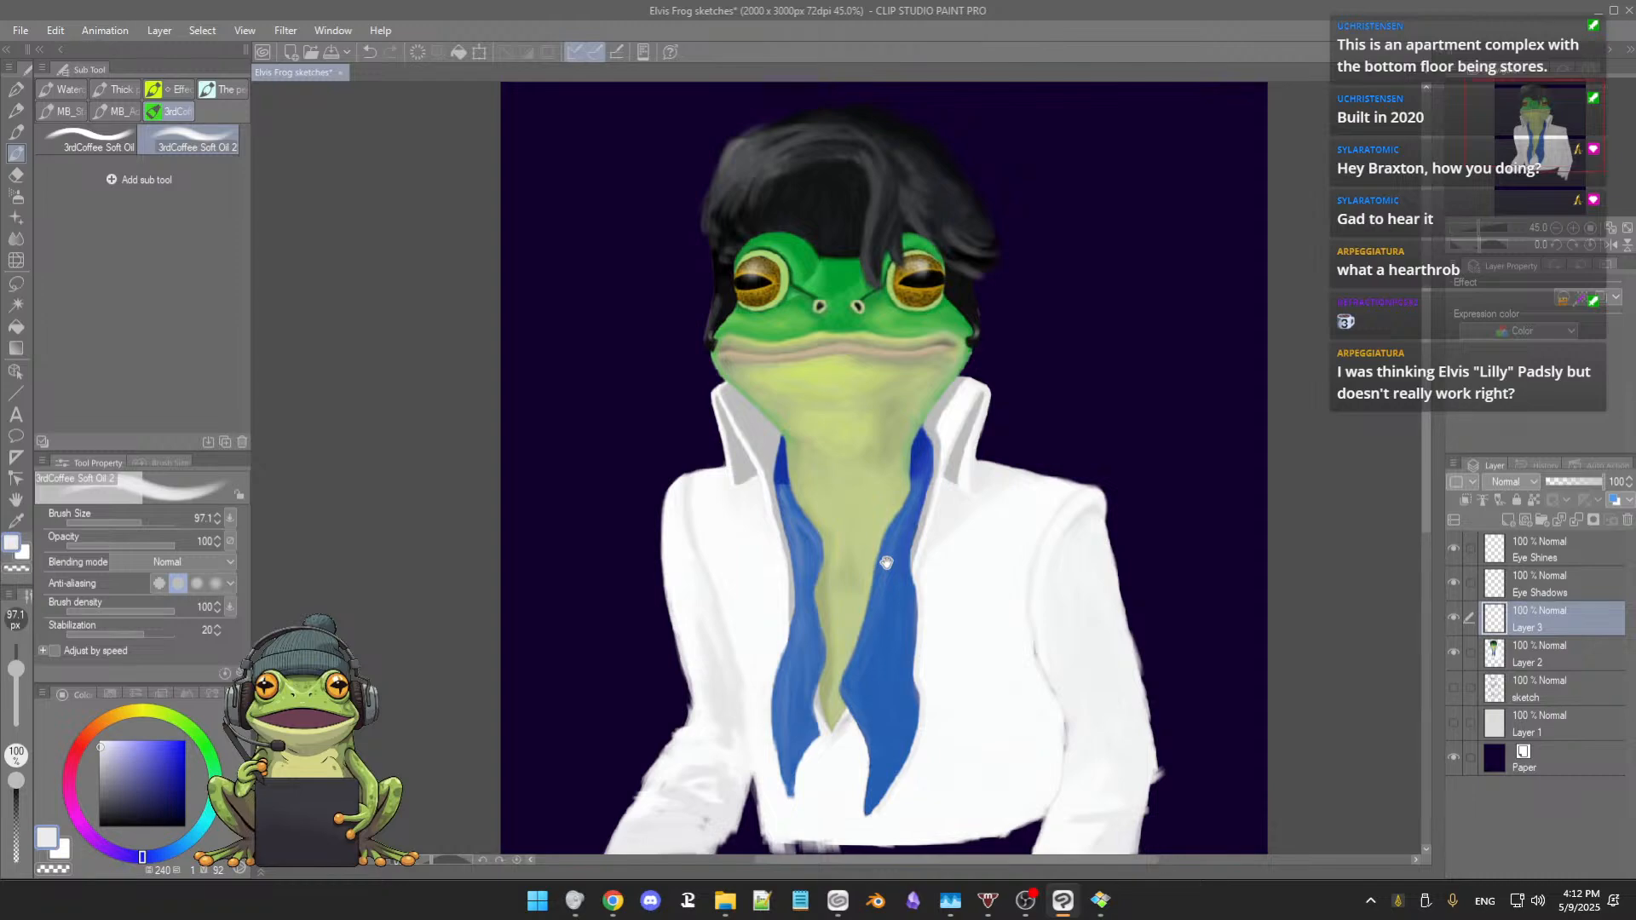
pyautogui.moveTo(887, 563); pyautogui.dragTo(881, 565)
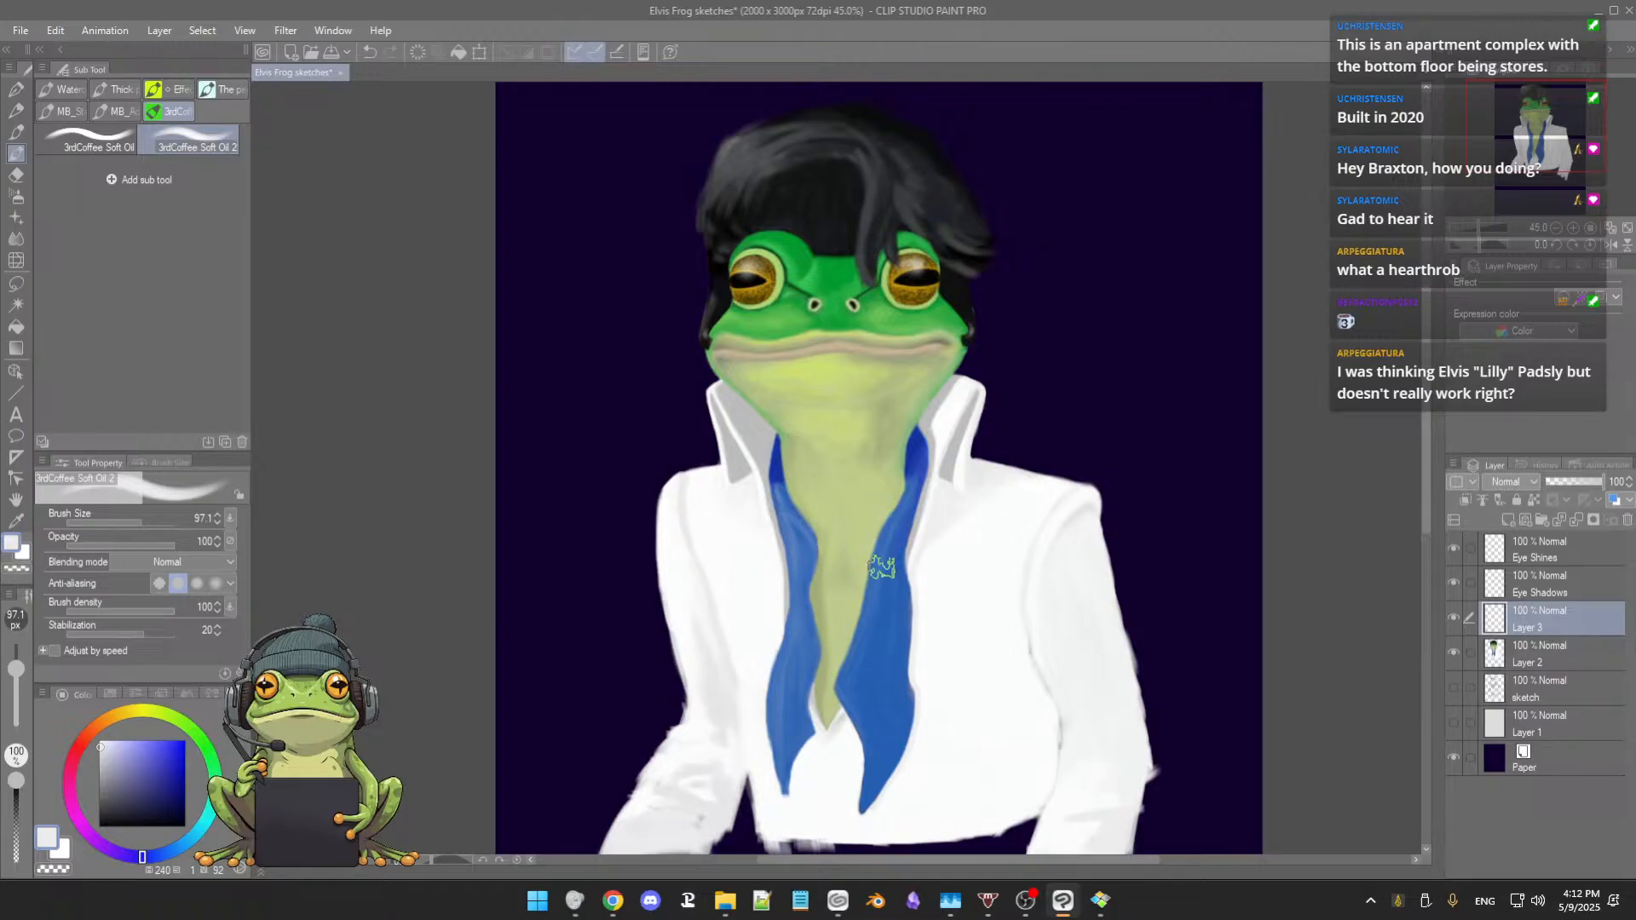
pyautogui.scroll(-2, 881, 569)
pyautogui.scroll(3, 883, 546)
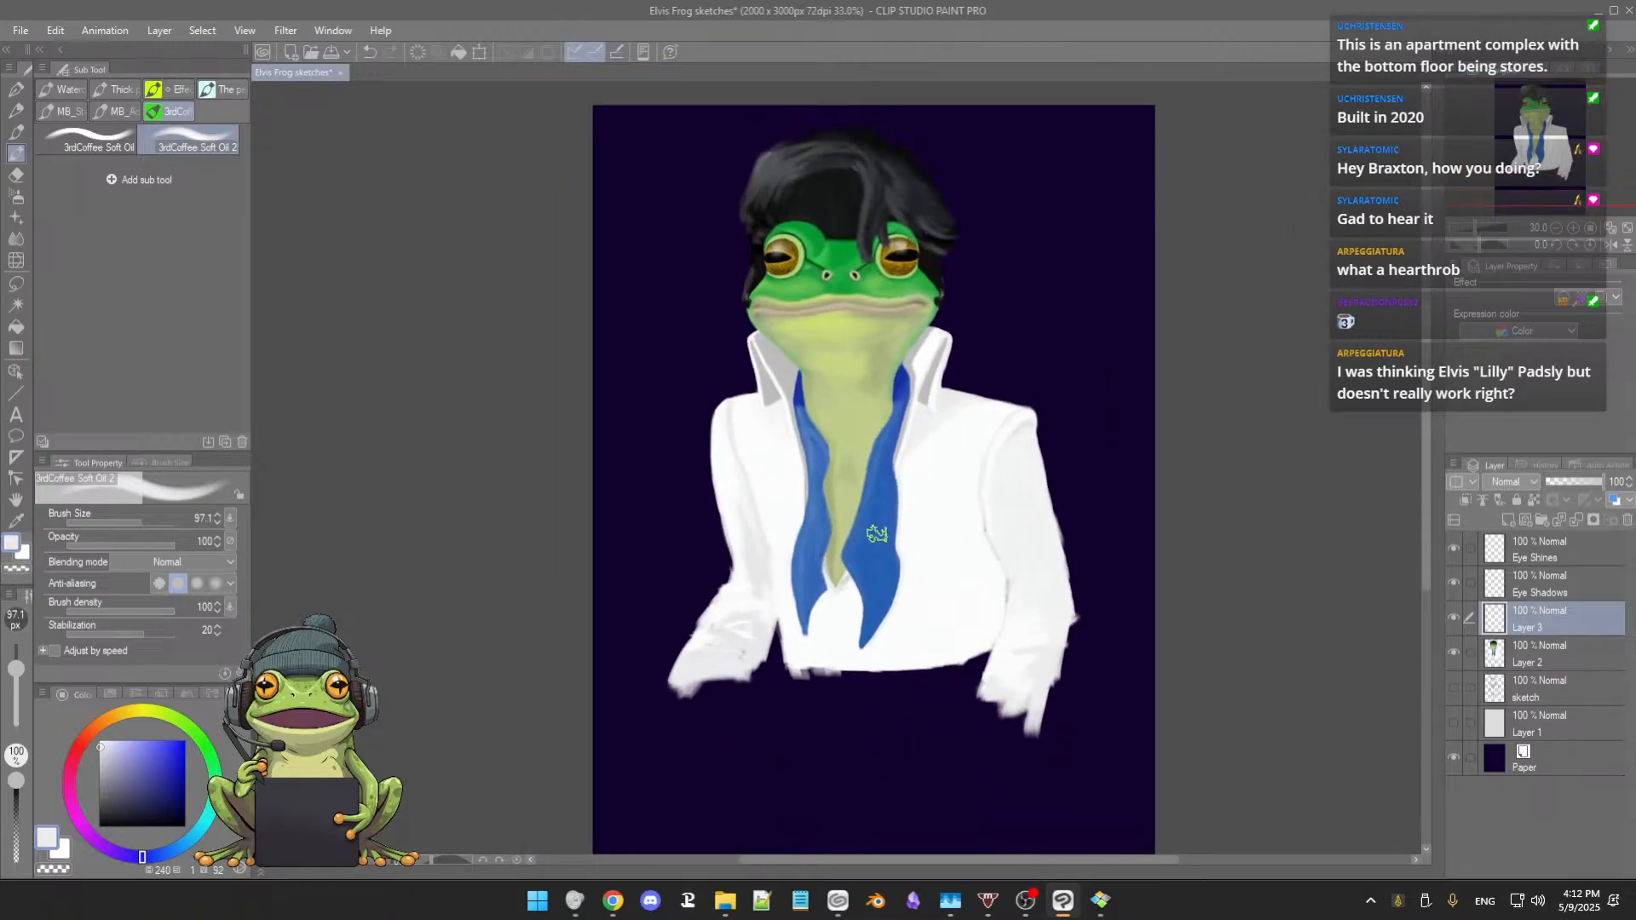
pyautogui.moveTo(962, 547); pyautogui.dragTo(959, 521)
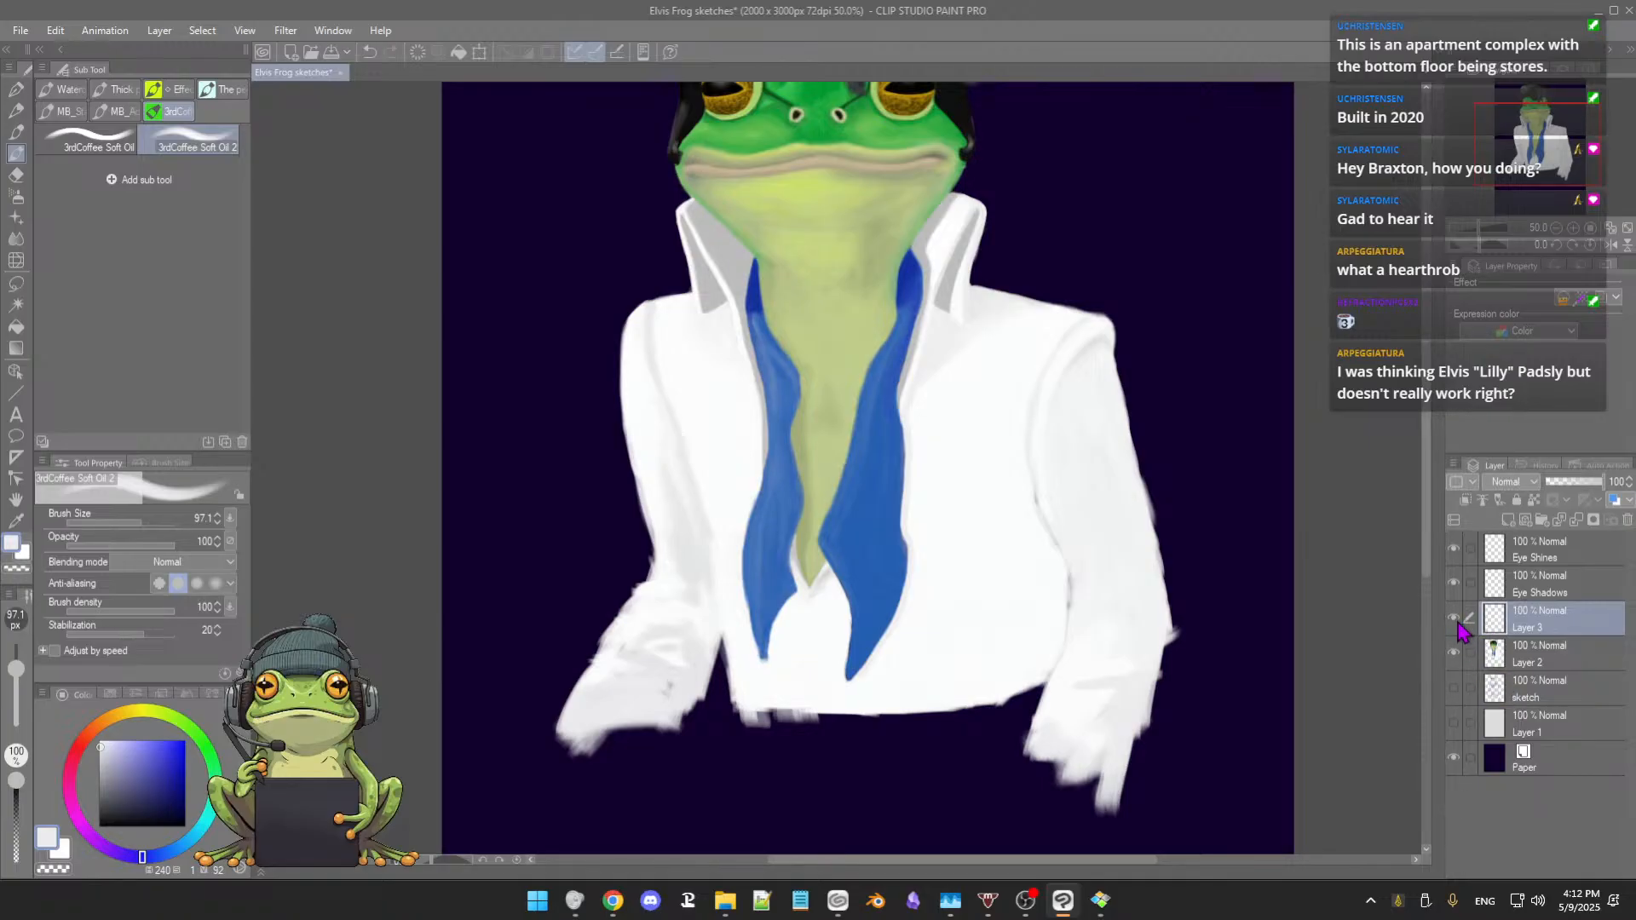
# Step: Hide and restore Layer 2 to check the strokes on Layer 3, and show the sketch layer as a guide for the trousers area
pyautogui.click(1455, 653)
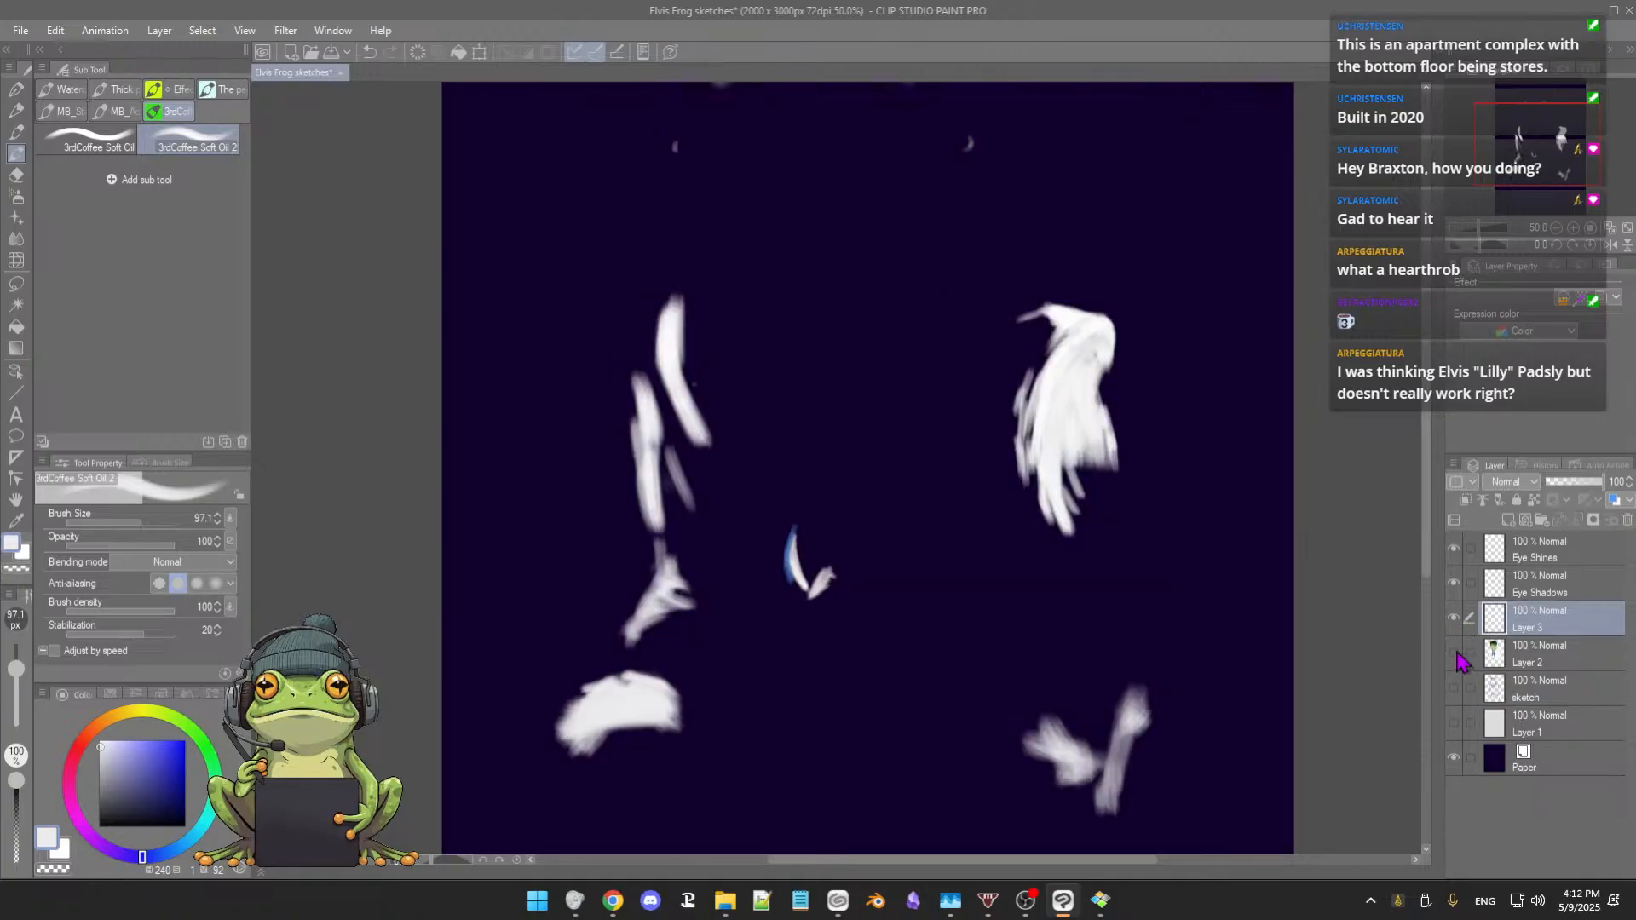
pyautogui.click(1455, 654)
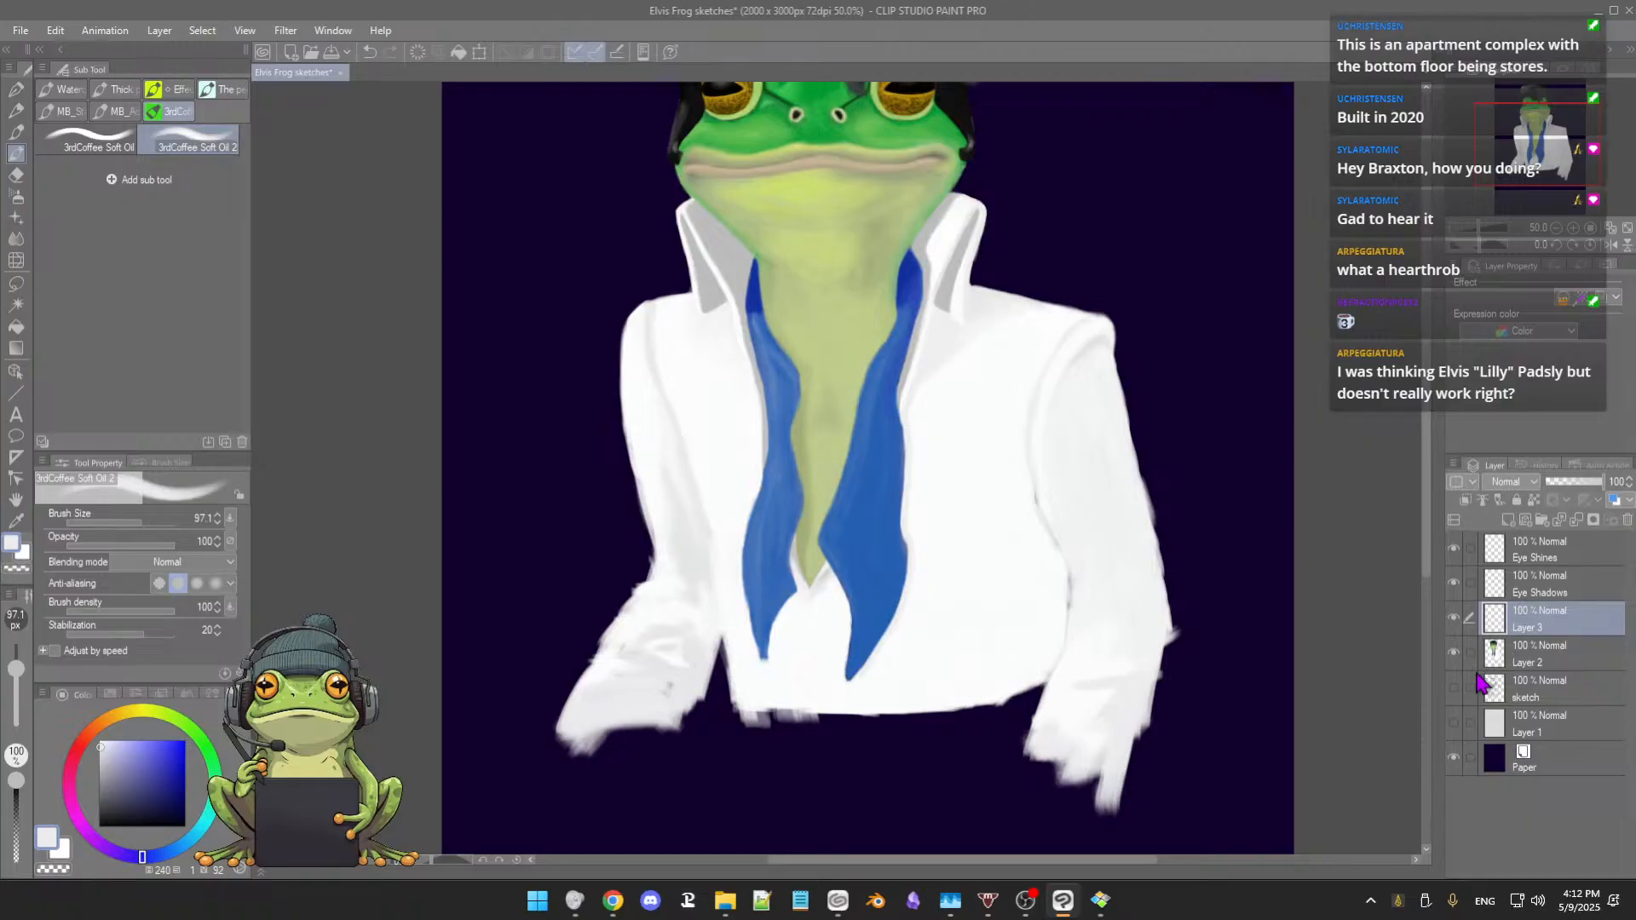
pyautogui.click(1454, 690)
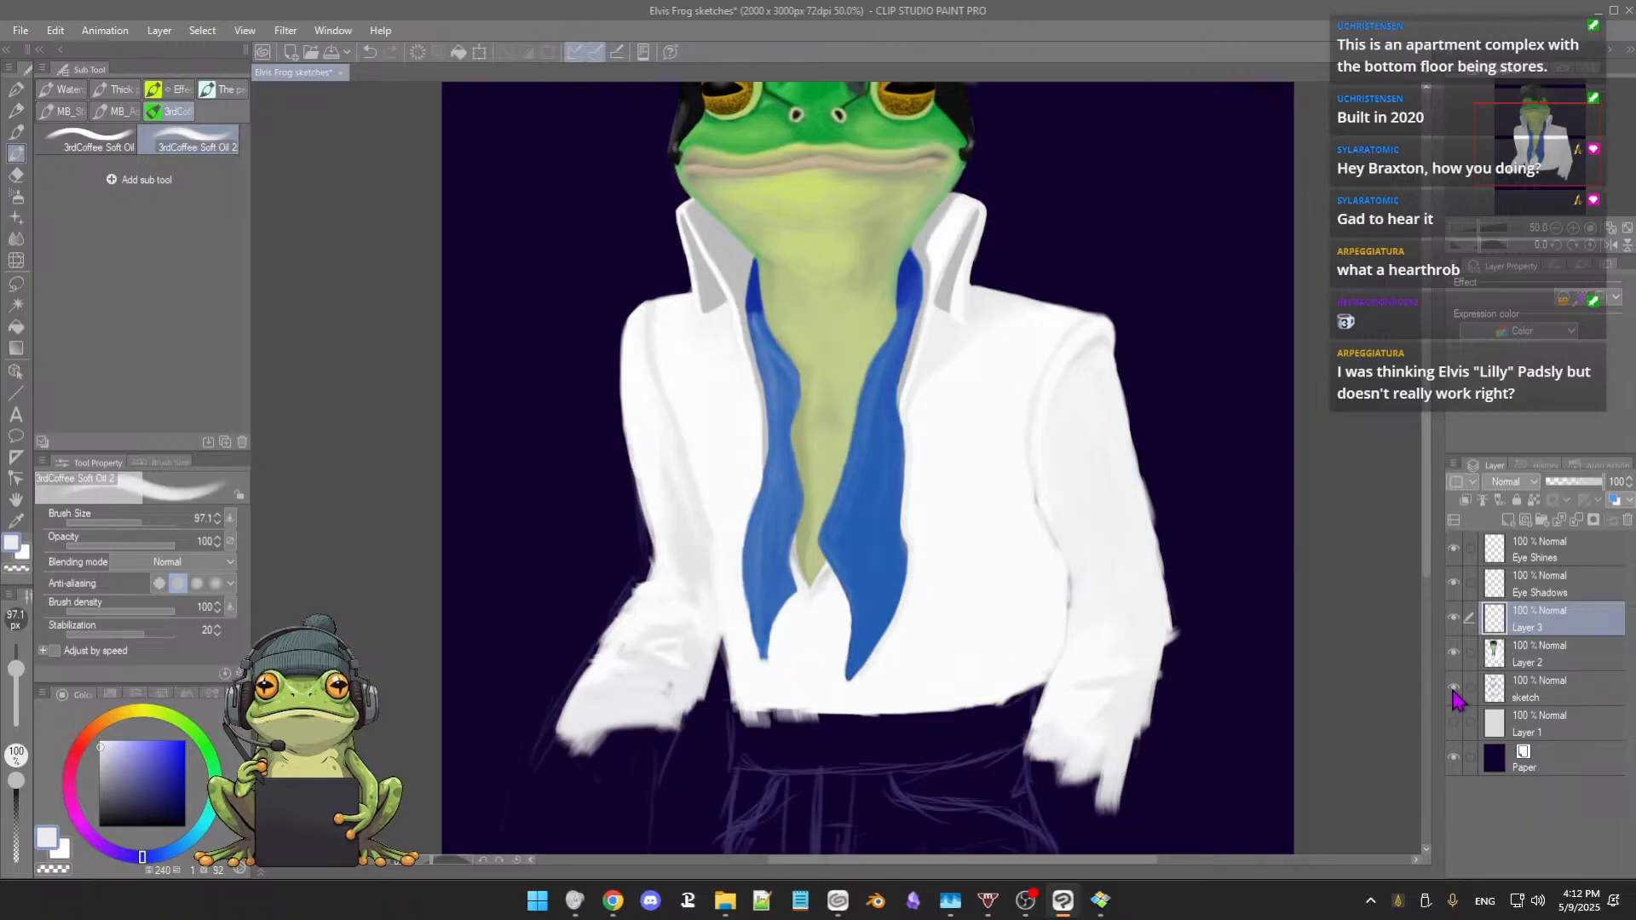
pyautogui.moveTo(1212, 668); pyautogui.dragTo(1209, 582)
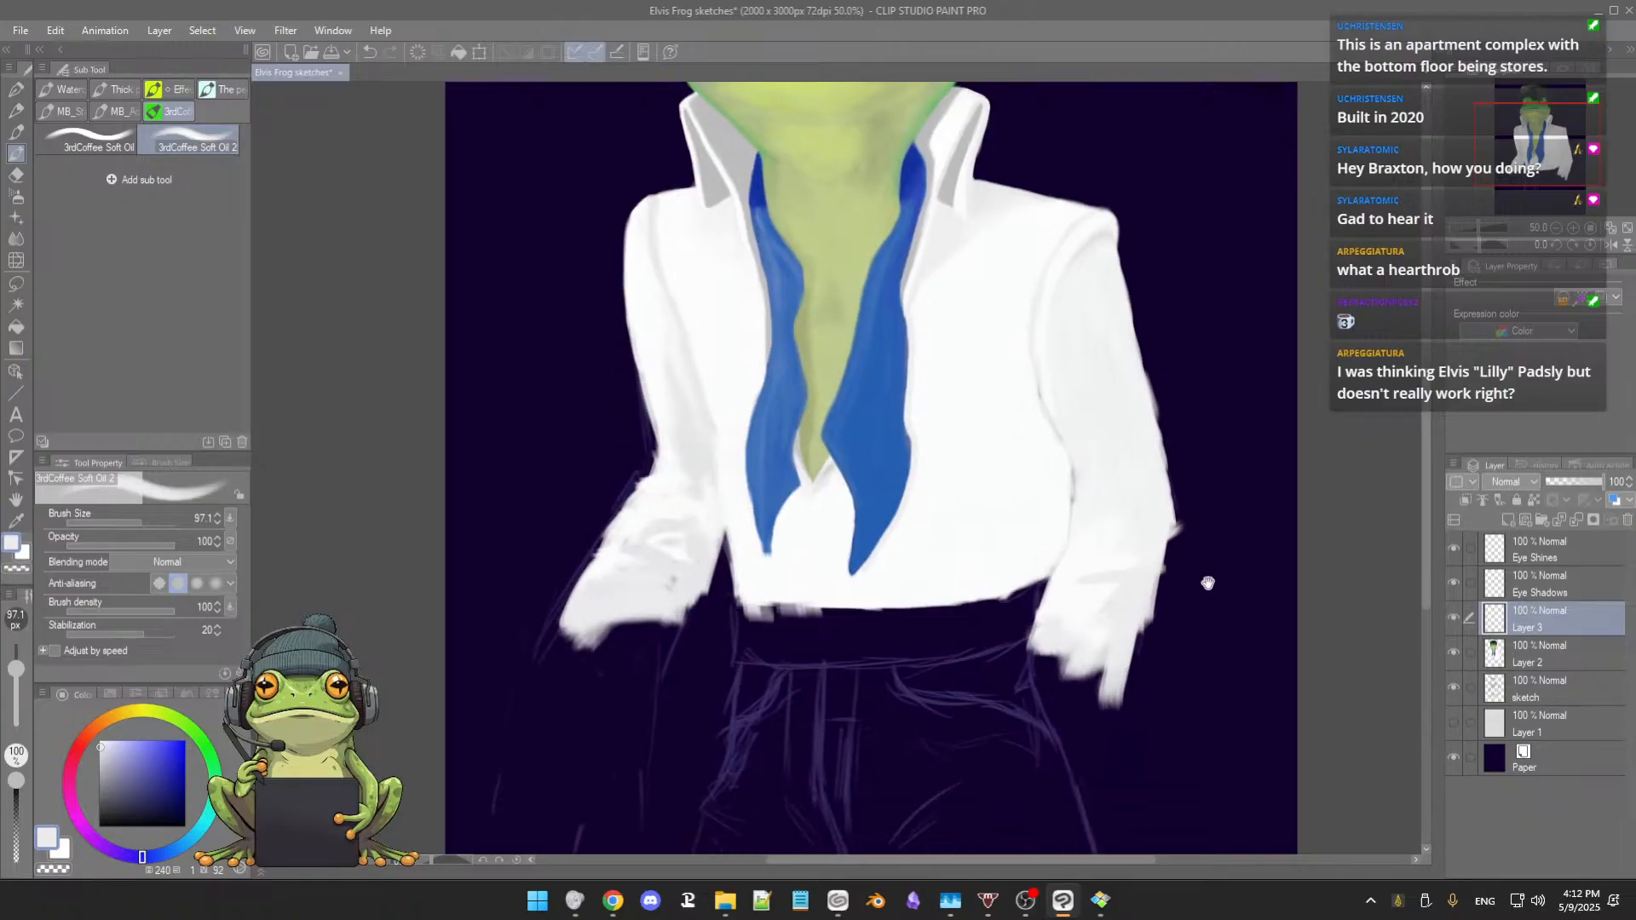
pyautogui.scroll(-2, 1208, 612)
pyautogui.scroll(-2, 1207, 612)
pyautogui.moveTo(1205, 657)
pyautogui.mouseDown()
pyautogui.moveTo(1179, 628)
pyautogui.moveTo(1145, 661)
pyautogui.mouseUp()
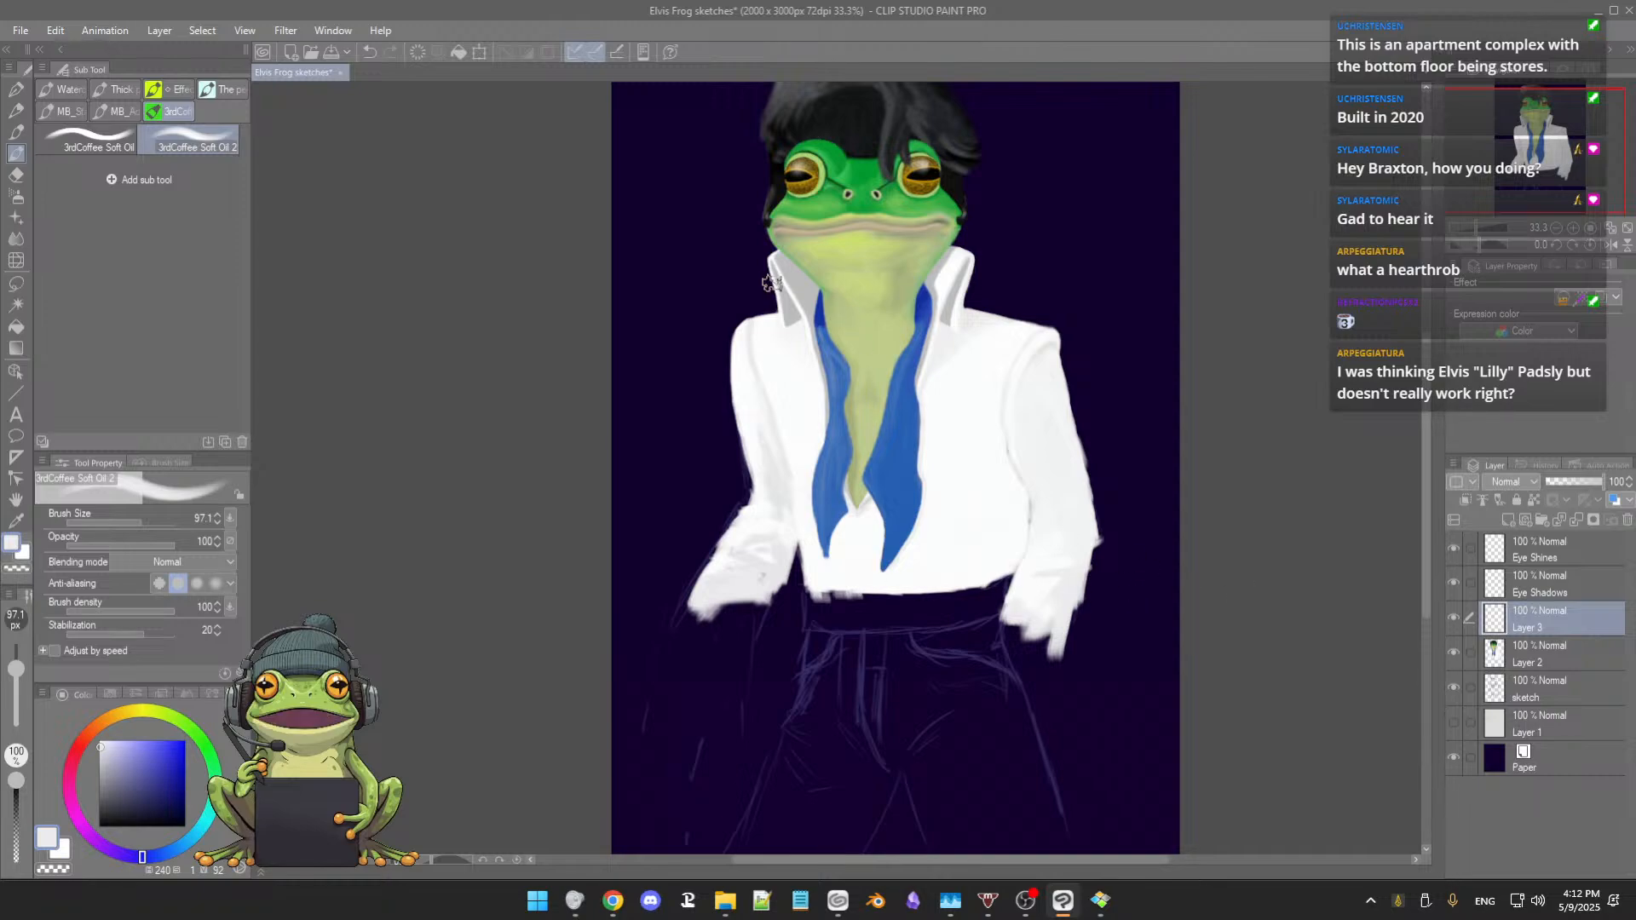
# Step: Paint a shadow line along the jacket's lower hem with the sampled collar grey at brush size 40.3, touching it up with sampled white
pyautogui.keyDown('alt'); pyautogui.click(797, 334); pyautogui.keyUp('alt')
pyautogui.press('[')
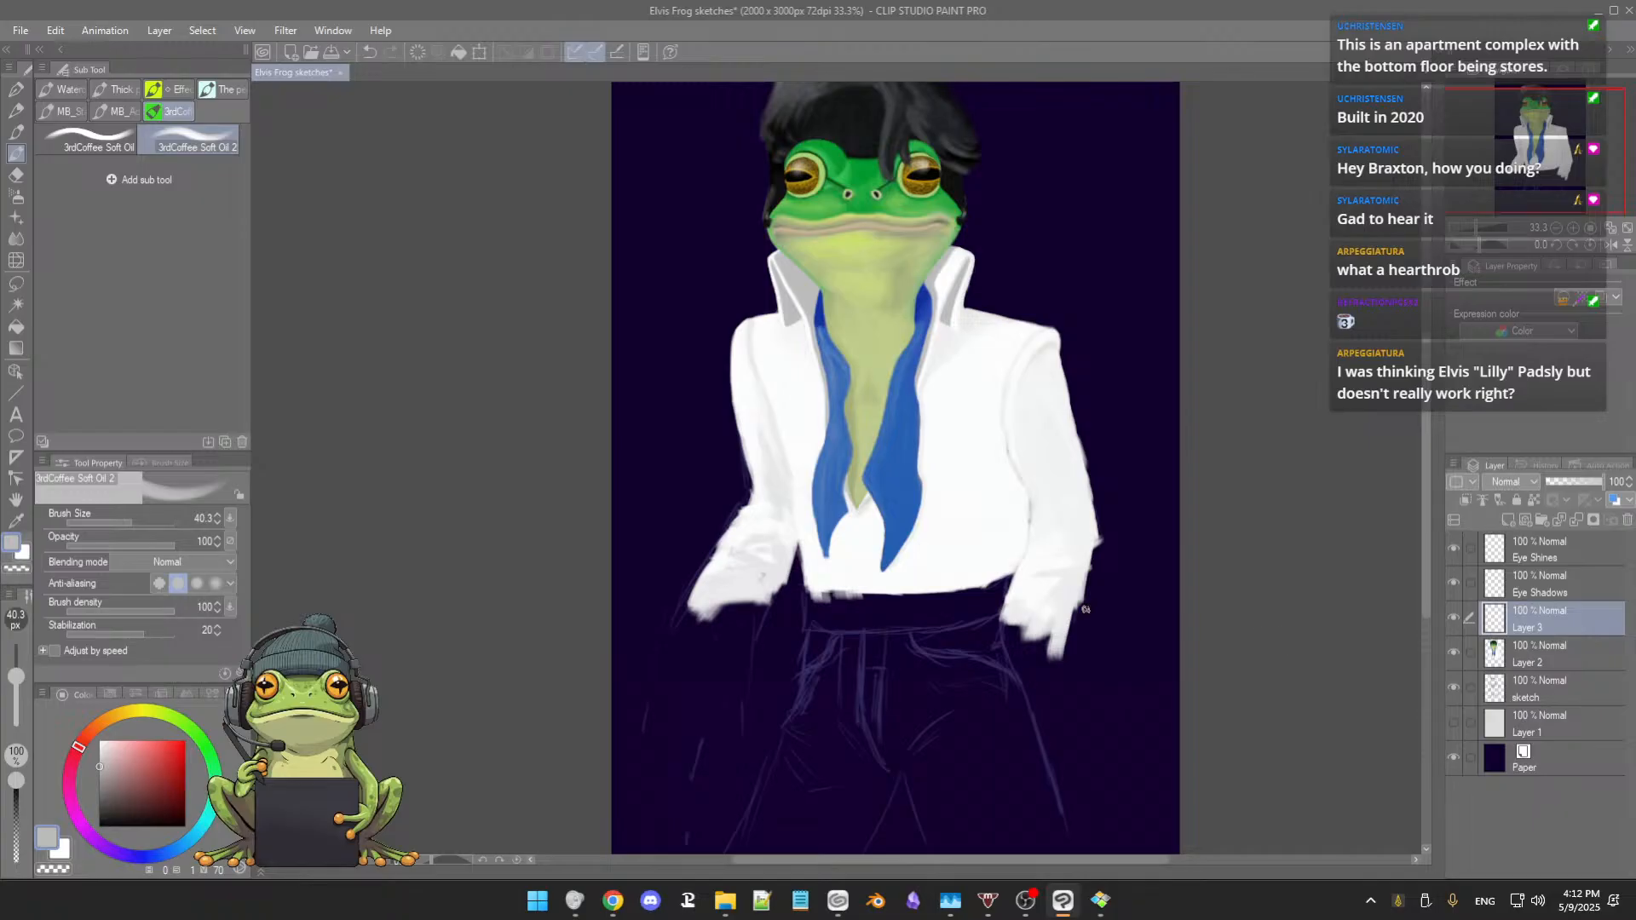
pyautogui.scroll(2, 1013, 589)
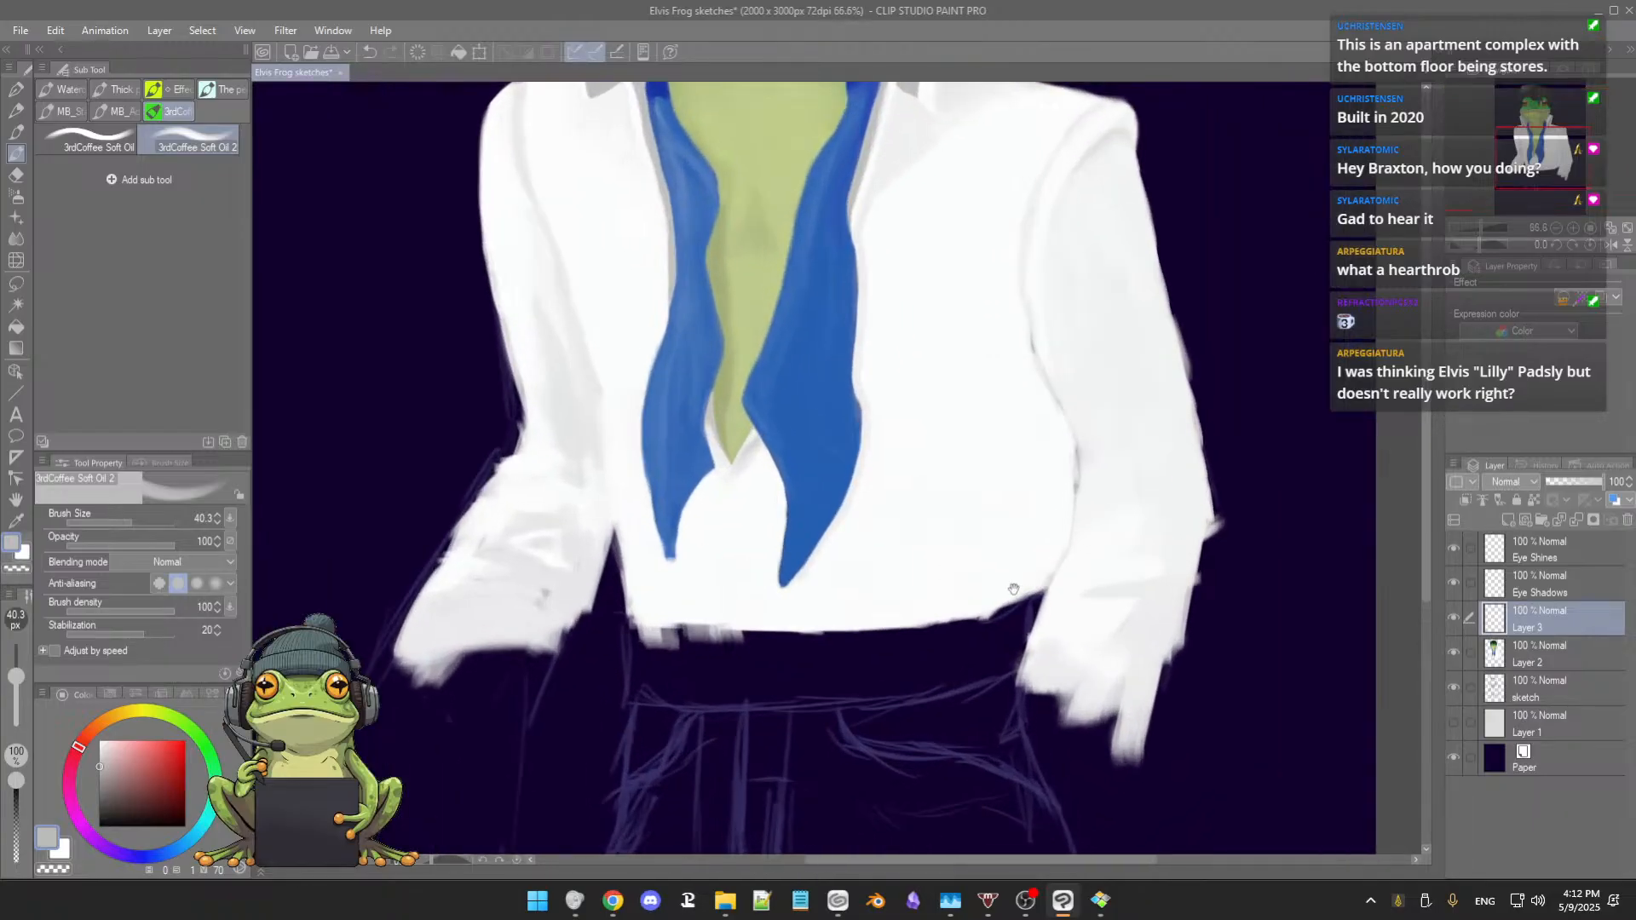
pyautogui.moveTo(1013, 589); pyautogui.dragTo(1118, 502)
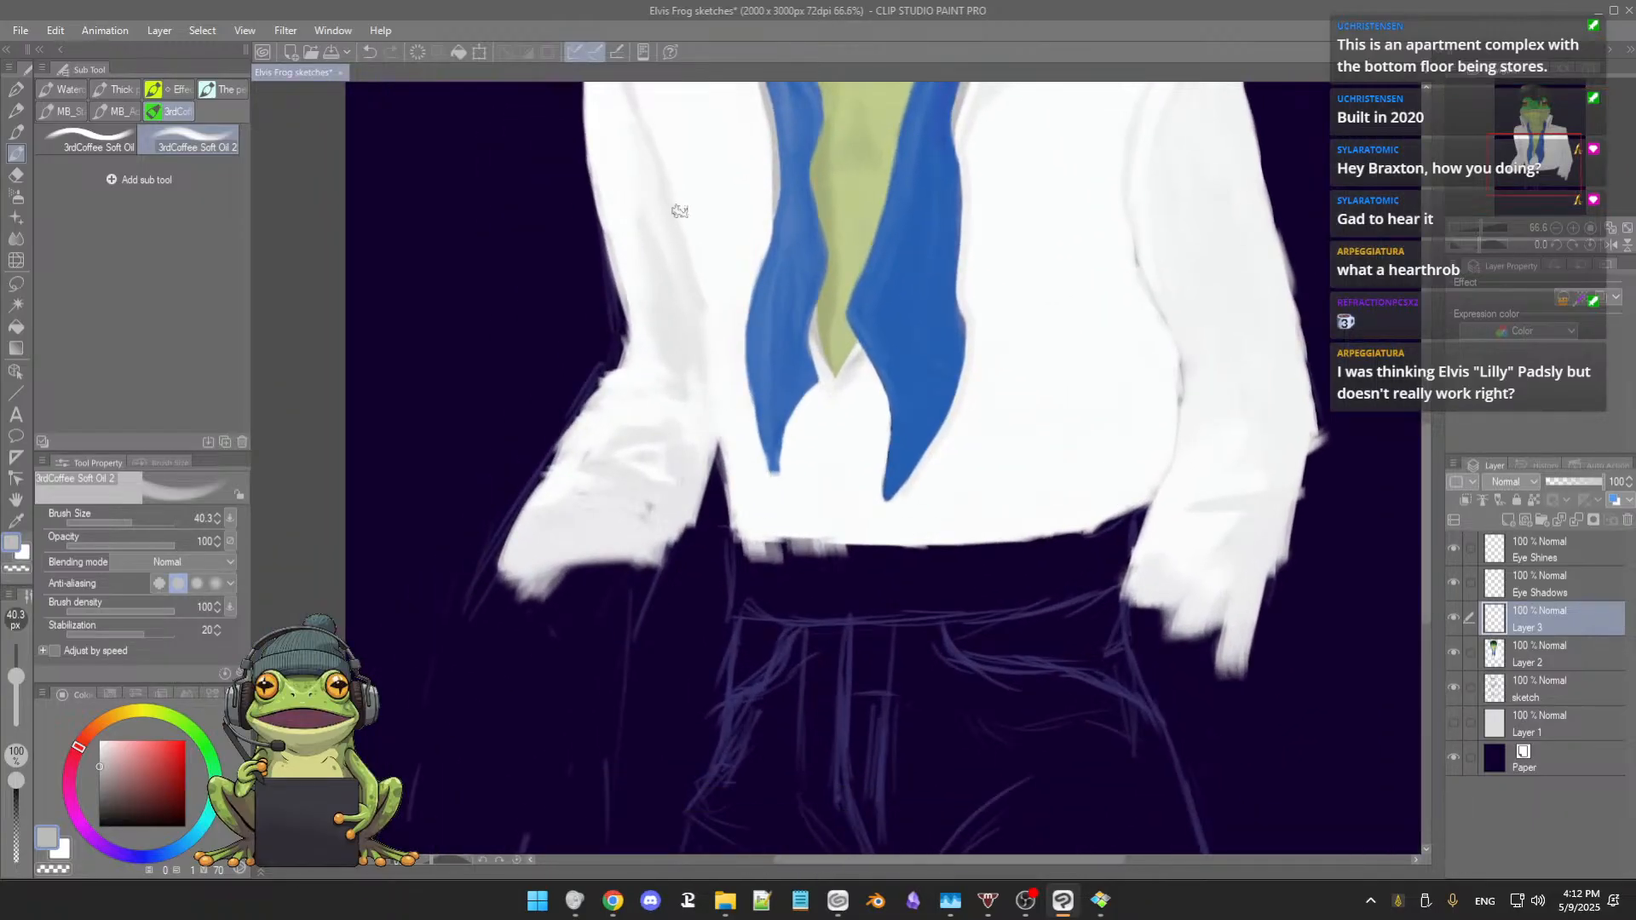
pyautogui.moveTo(778, 307); pyautogui.dragTo(775, 596)
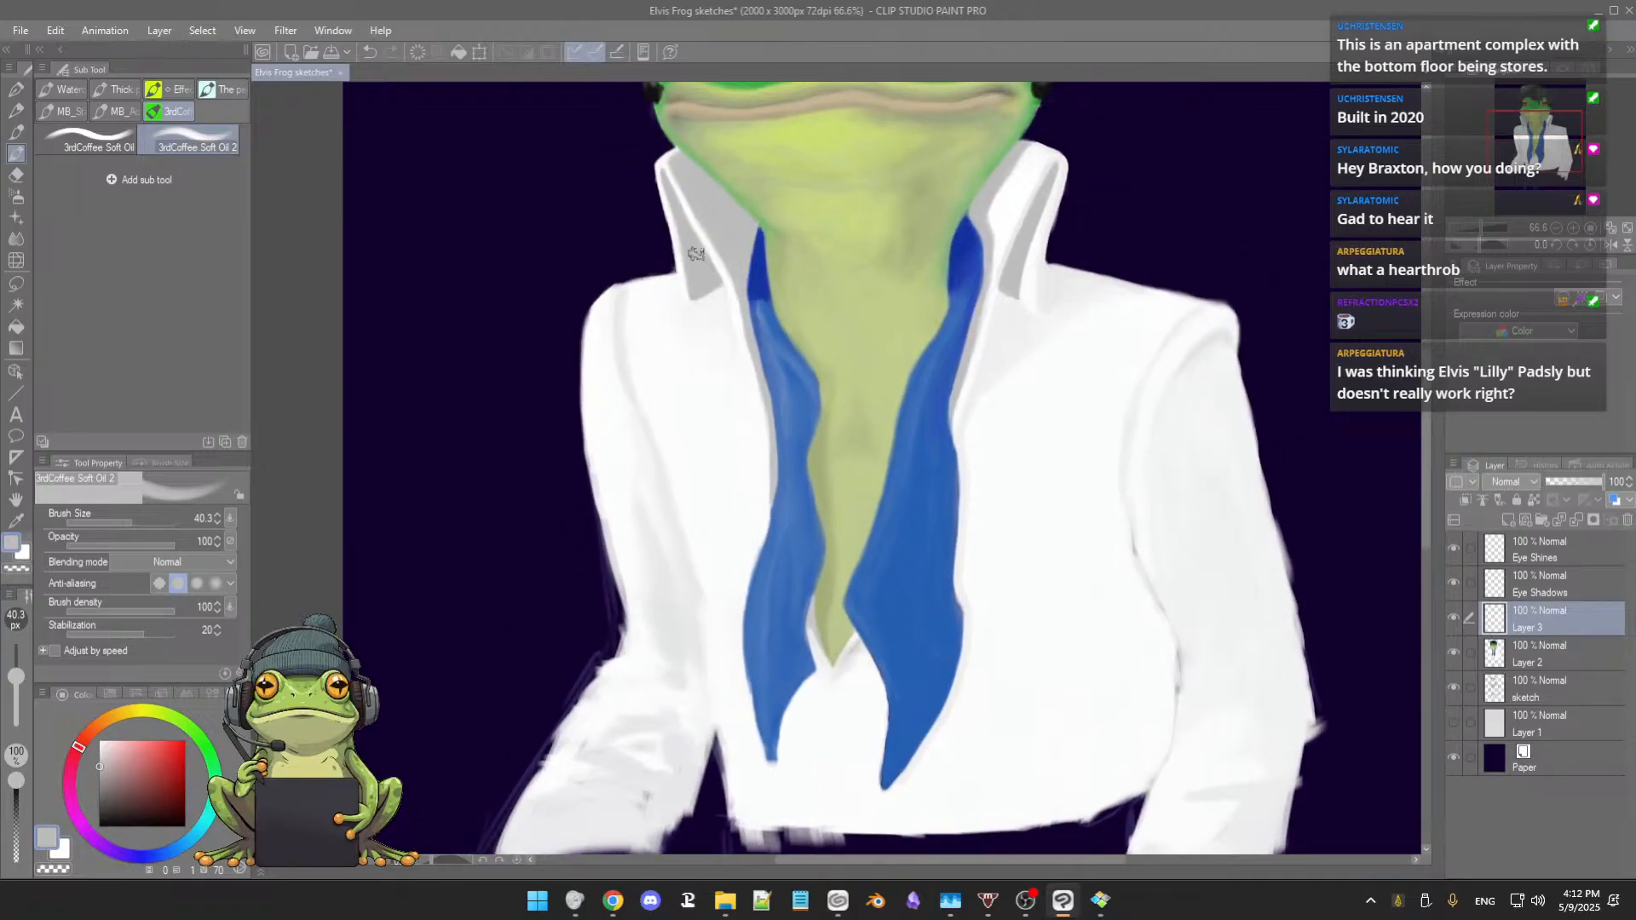
pyautogui.scroll(-2, 908, 396)
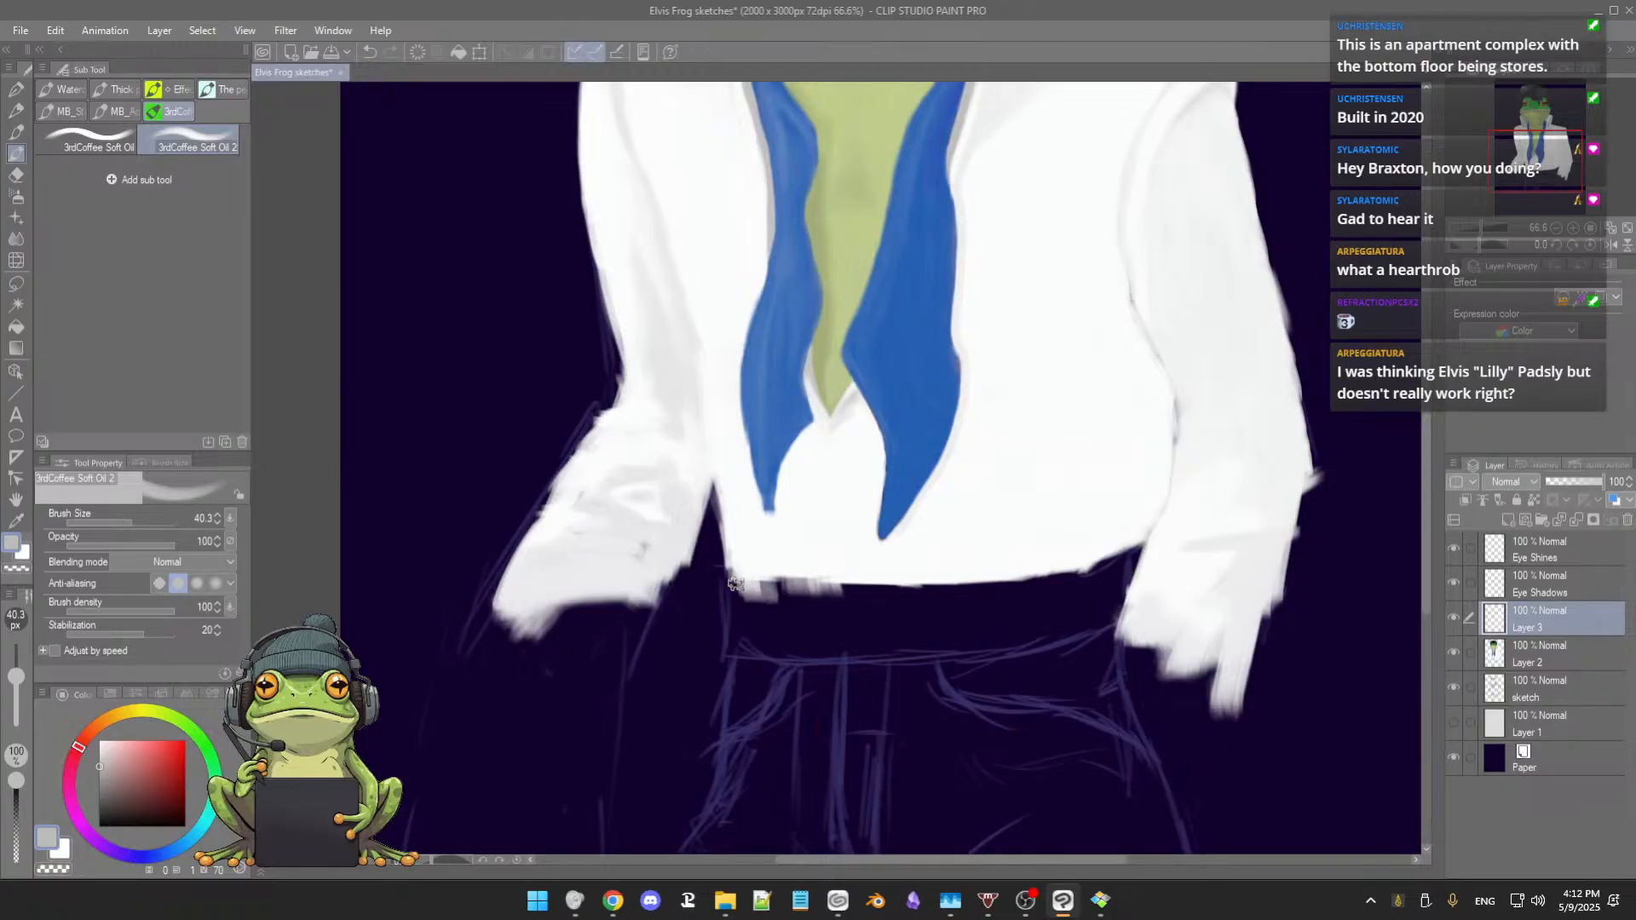
pyautogui.moveTo(736, 583)
pyautogui.mouseDown()
pyautogui.moveTo(840, 590)
pyautogui.moveTo(740, 579)
pyautogui.moveTo(1095, 563)
pyautogui.moveTo(1063, 576)
pyautogui.moveTo(1144, 542)
pyautogui.moveTo(1070, 587)
pyautogui.moveTo(1133, 547)
pyautogui.moveTo(1061, 573)
pyautogui.moveTo(1132, 545)
pyautogui.mouseUp()
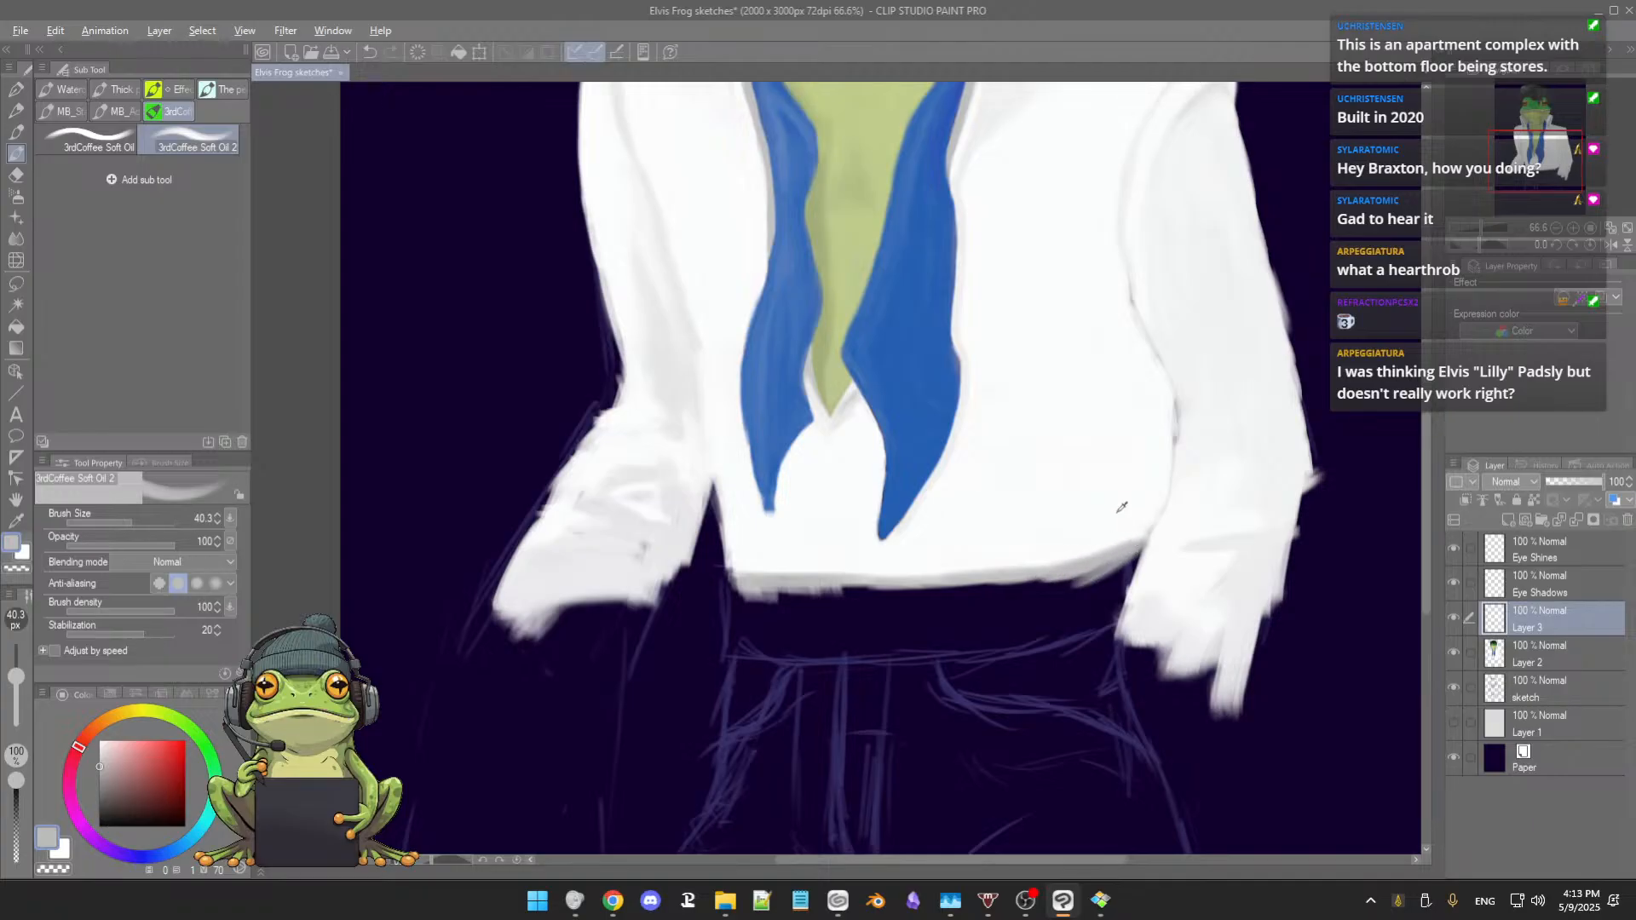
pyautogui.keyDown('alt'); pyautogui.click(1123, 508); pyautogui.keyUp('alt')
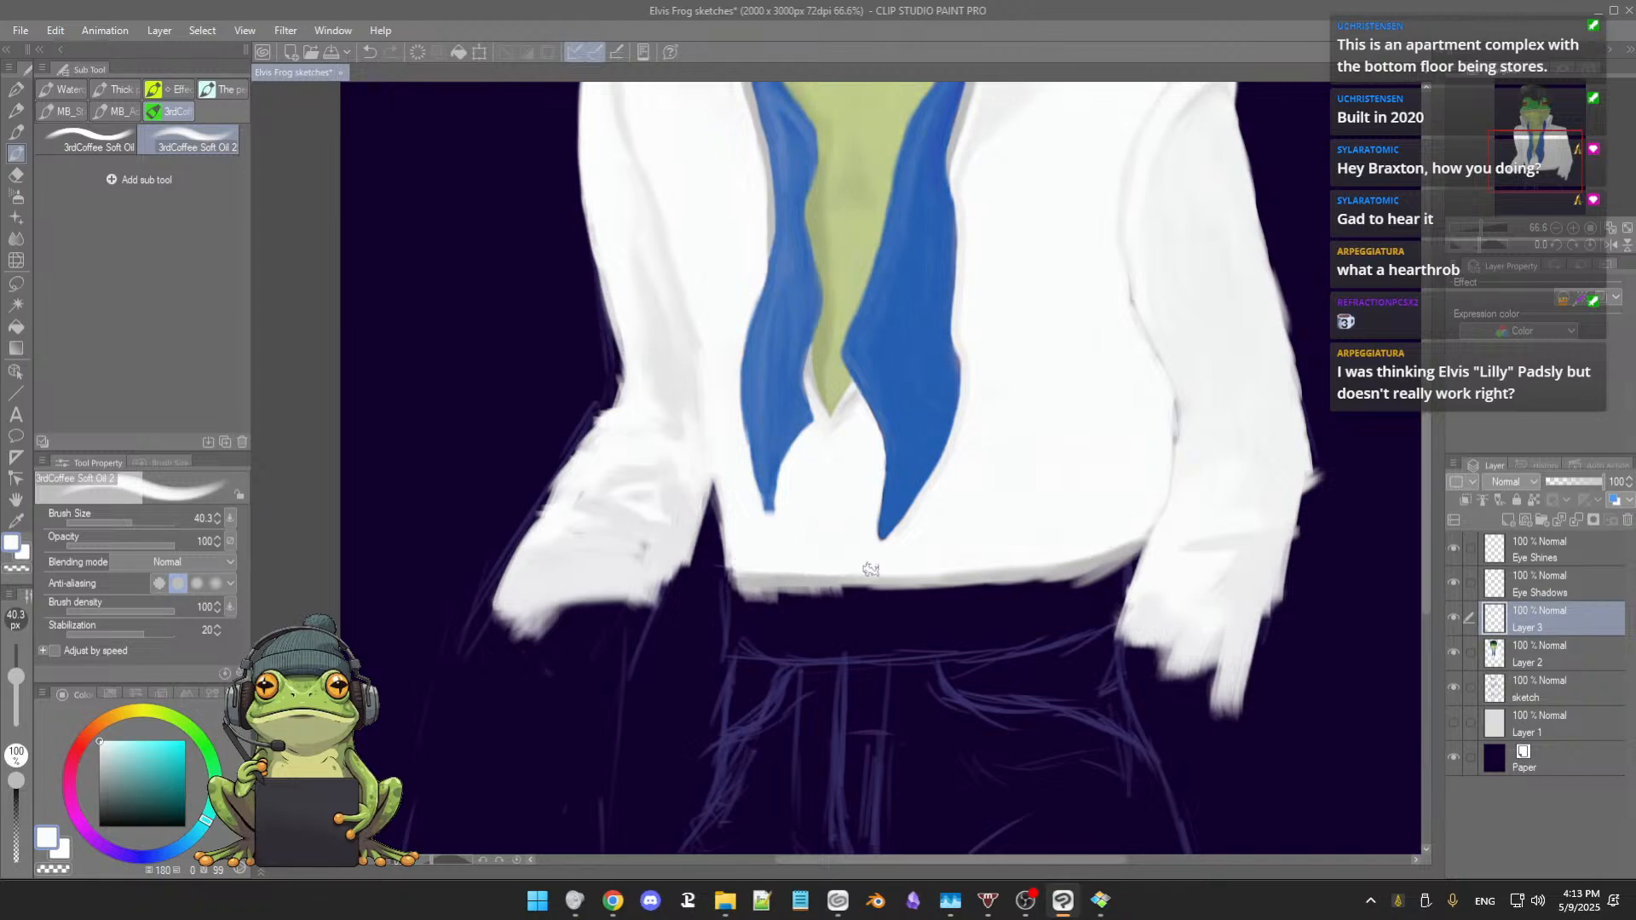
pyautogui.keyDown('alt'); pyautogui.click(762, 587); pyautogui.keyUp('alt')
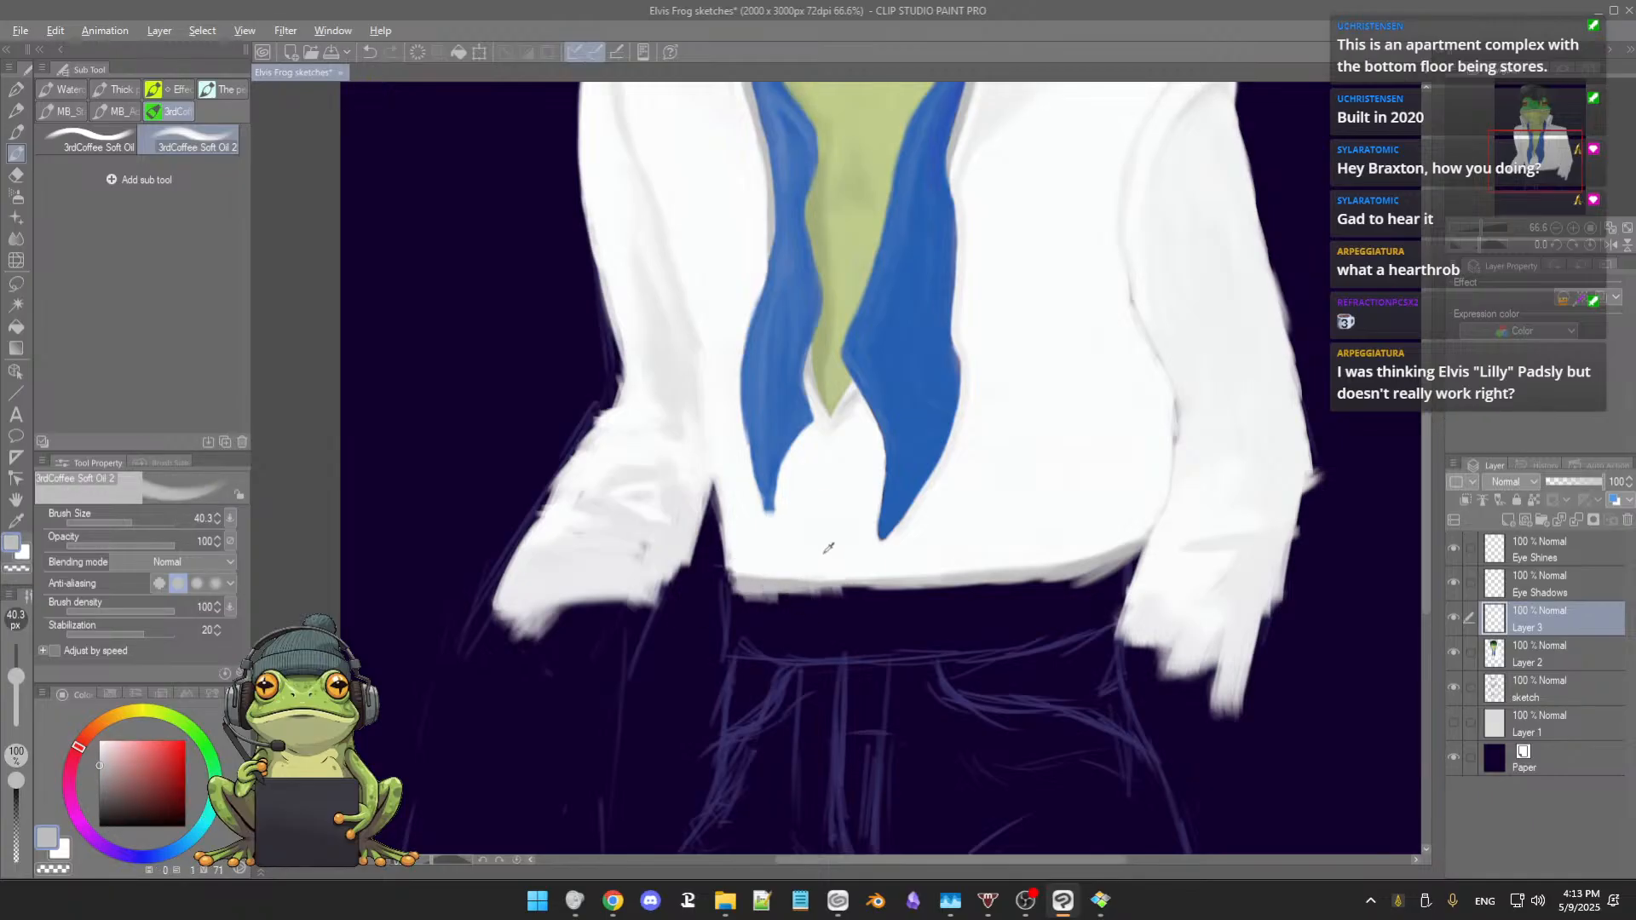
# Step: Block in a belt band below the jacket hem with sampled whites, shading one end in grey, at brush sizes 68.8 and 117.3
pyautogui.keyDown('alt'); pyautogui.click(820, 580); pyautogui.keyUp('alt')
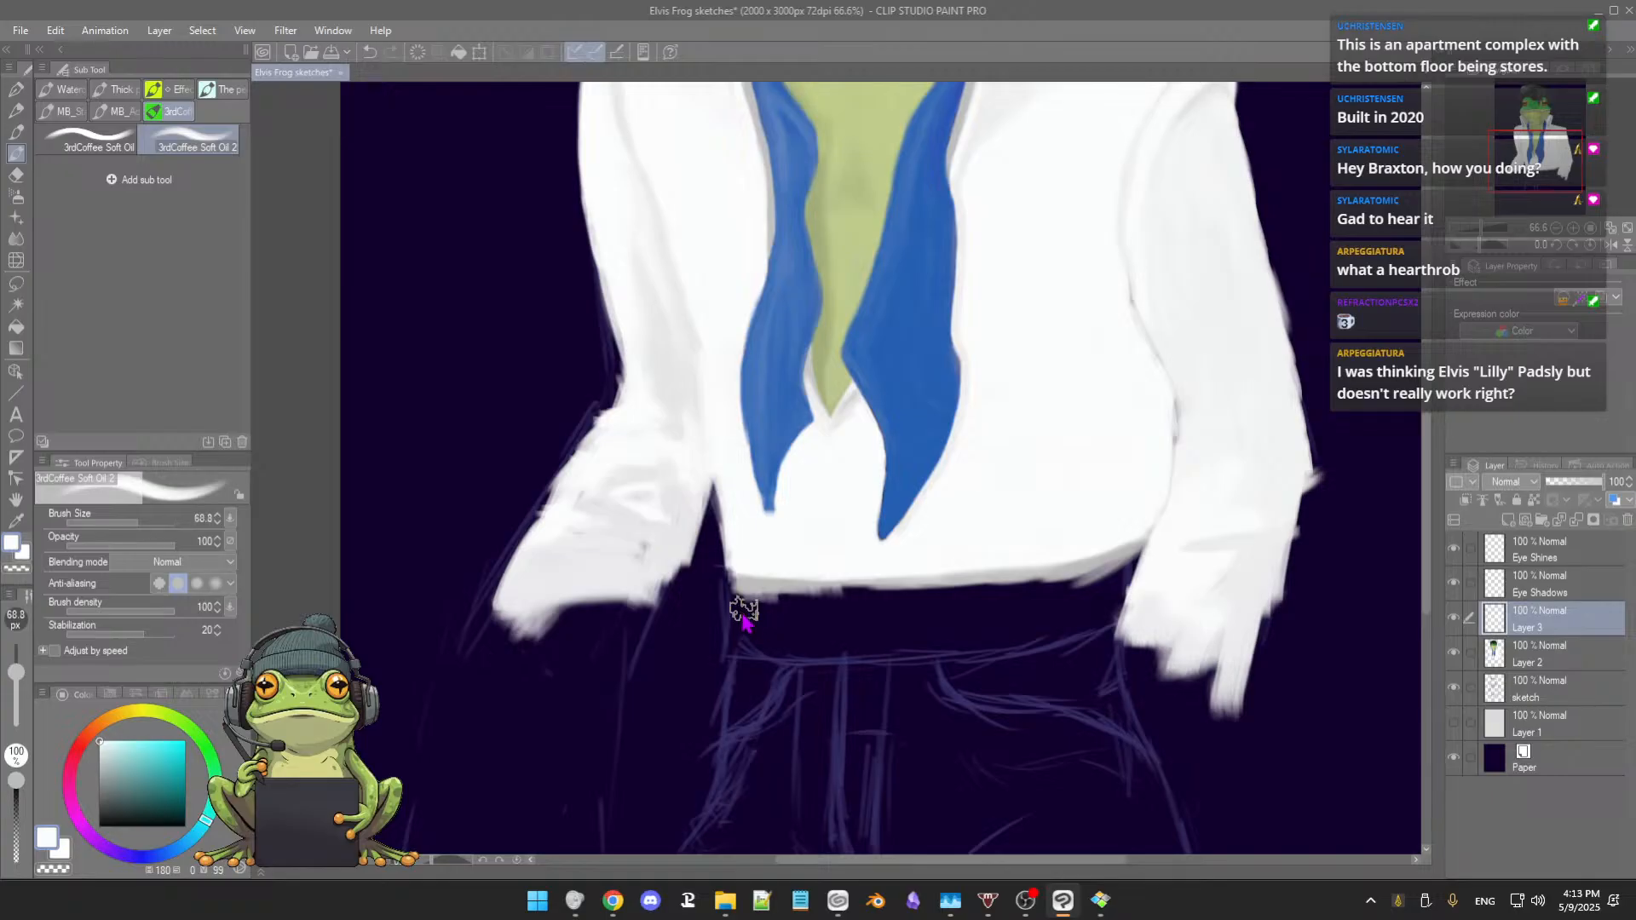
pyautogui.moveTo(743, 610)
pyautogui.mouseDown()
pyautogui.moveTo(731, 646)
pyautogui.moveTo(745, 600)
pyautogui.moveTo(825, 609)
pyautogui.moveTo(779, 620)
pyautogui.moveTo(790, 633)
pyautogui.moveTo(759, 599)
pyautogui.moveTo(946, 606)
pyautogui.mouseUp()
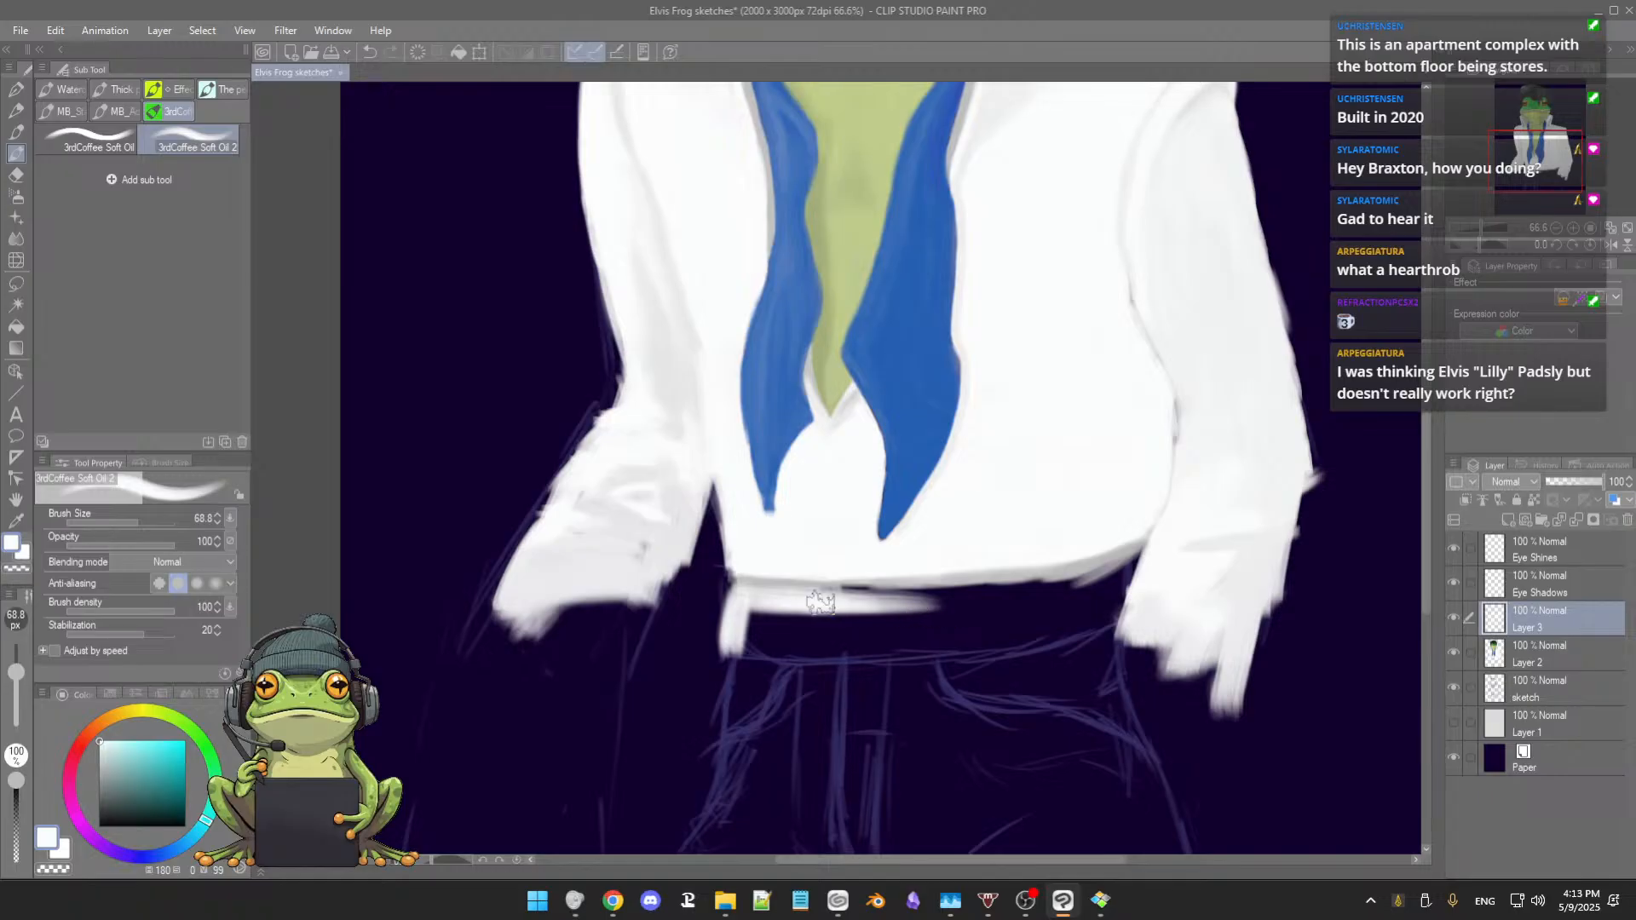
pyautogui.moveTo(820, 603)
pyautogui.mouseDown()
pyautogui.moveTo(894, 619)
pyautogui.moveTo(862, 611)
pyautogui.moveTo(914, 605)
pyautogui.moveTo(825, 596)
pyautogui.moveTo(1039, 596)
pyautogui.moveTo(993, 591)
pyautogui.moveTo(1117, 577)
pyautogui.moveTo(1101, 595)
pyautogui.moveTo(1123, 569)
pyautogui.moveTo(1094, 599)
pyautogui.moveTo(1140, 550)
pyautogui.moveTo(1105, 627)
pyautogui.mouseUp()
pyautogui.keyDown('alt'); pyautogui.click(1118, 558); pyautogui.keyUp('alt')
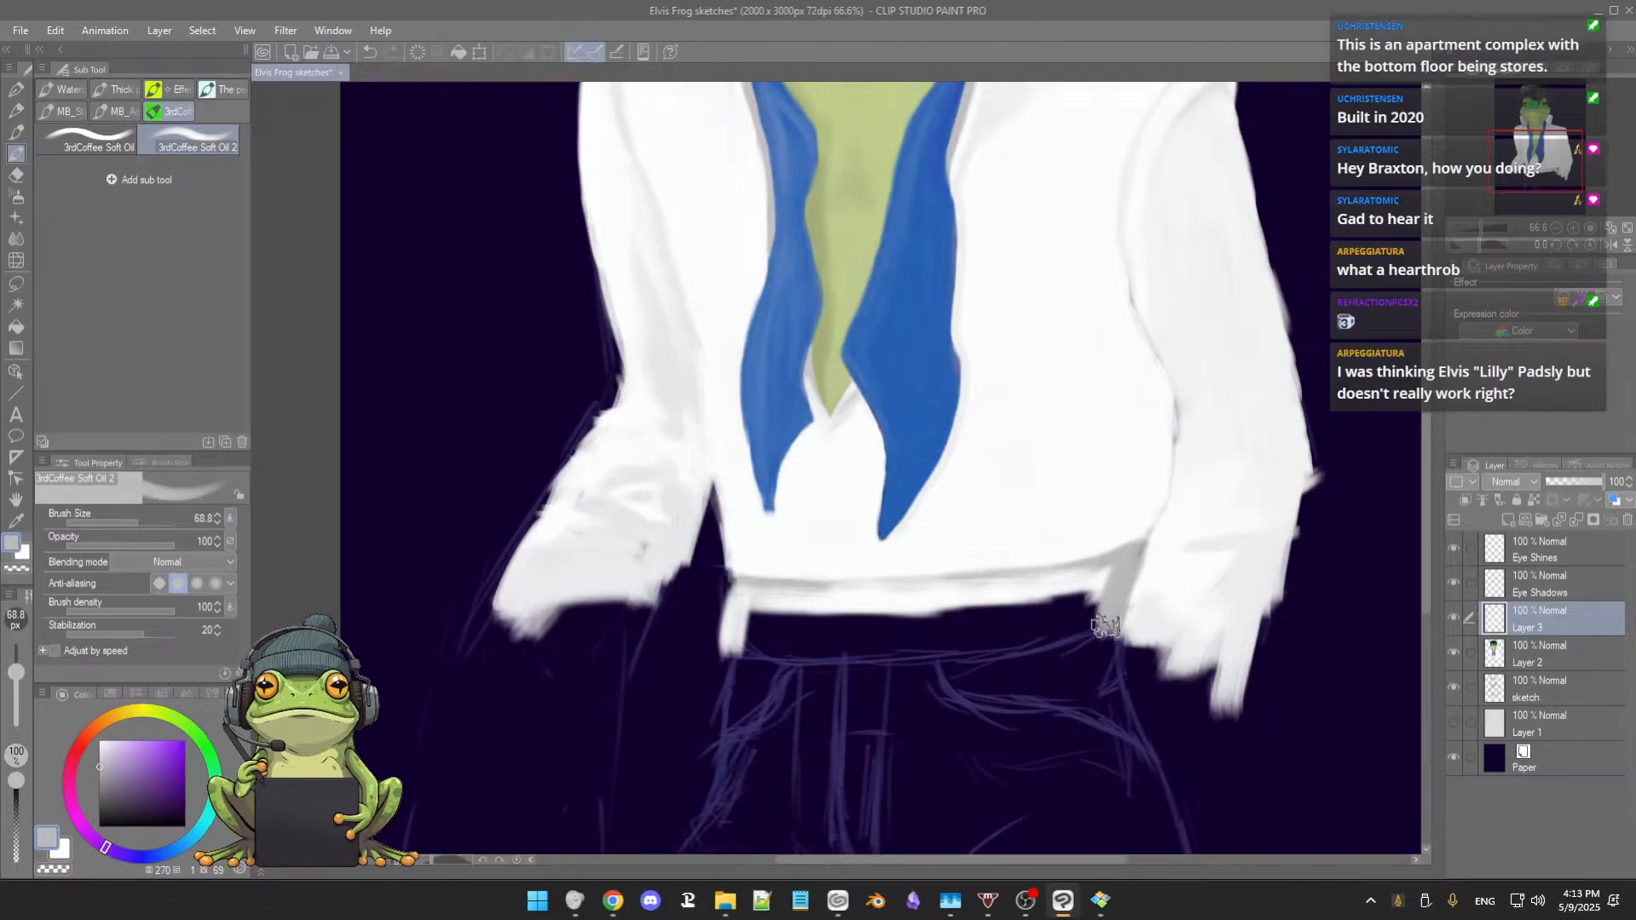
pyautogui.keyDown('alt'); pyautogui.click(1048, 578); pyautogui.keyUp('alt')
pyautogui.moveTo(1048, 578)
pyautogui.mouseDown()
pyautogui.moveTo(1108, 563)
pyautogui.moveTo(1097, 612)
pyautogui.moveTo(1116, 570)
pyautogui.moveTo(1107, 614)
pyautogui.moveTo(1032, 626)
pyautogui.mouseUp()
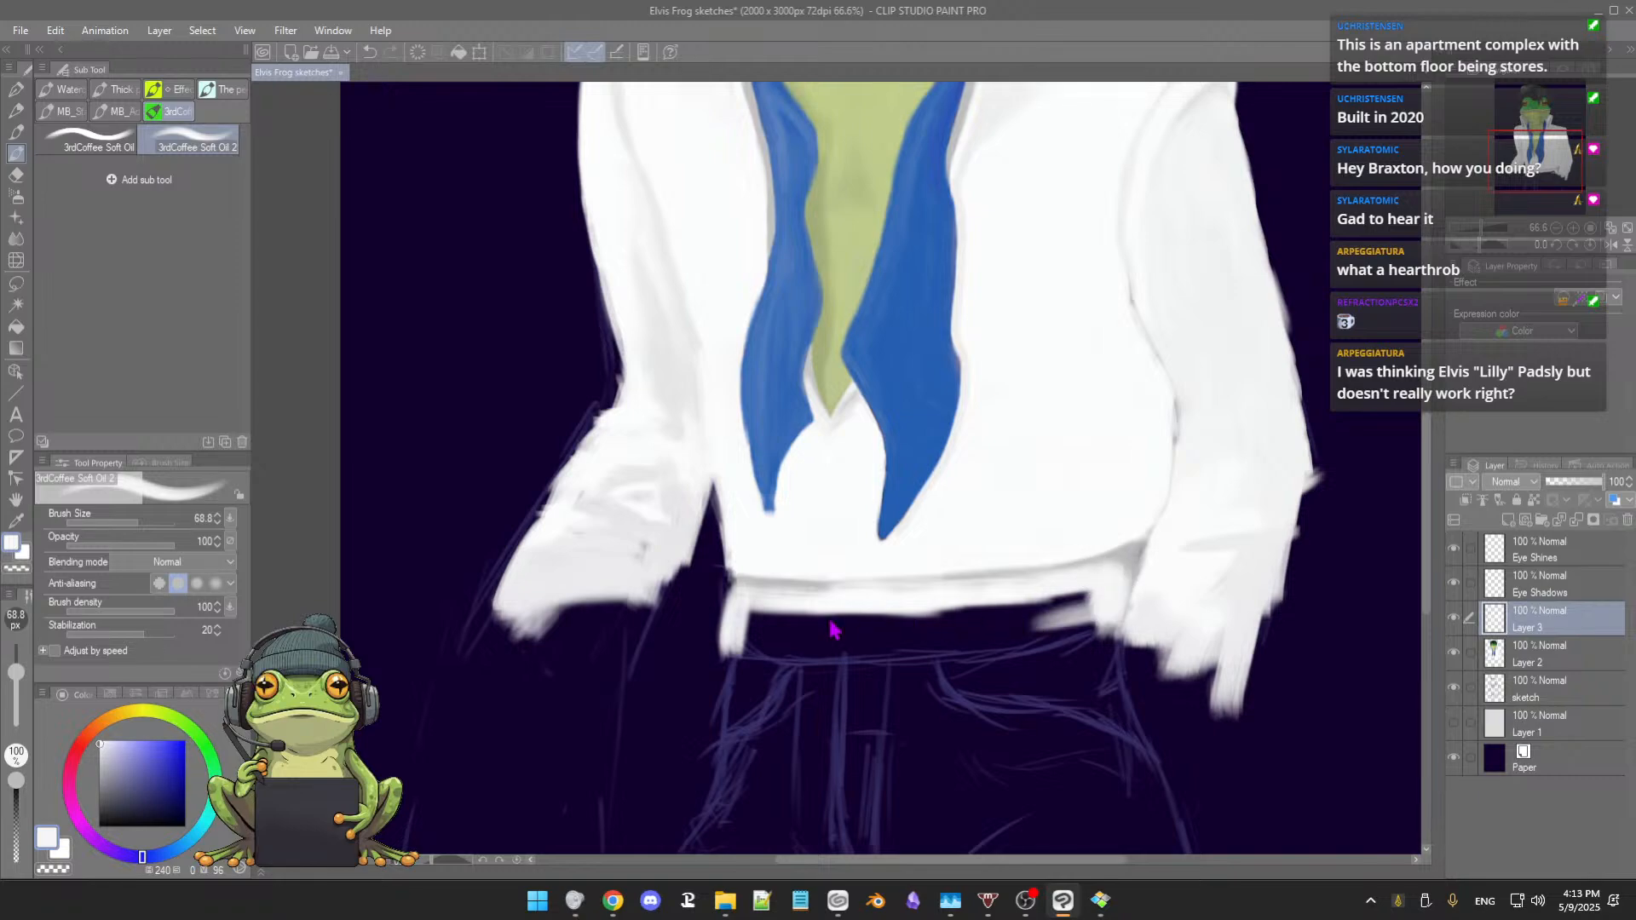
pyautogui.moveTo(778, 628)
pyautogui.mouseDown()
pyautogui.moveTo(749, 629)
pyautogui.moveTo(920, 610)
pyautogui.moveTo(789, 605)
pyautogui.moveTo(823, 630)
pyautogui.moveTo(918, 628)
pyautogui.moveTo(784, 636)
pyautogui.moveTo(957, 628)
pyautogui.moveTo(957, 611)
pyautogui.moveTo(935, 620)
pyautogui.moveTo(1078, 595)
pyautogui.moveTo(1048, 610)
pyautogui.moveTo(1070, 621)
pyautogui.moveTo(940, 635)
pyautogui.mouseUp()
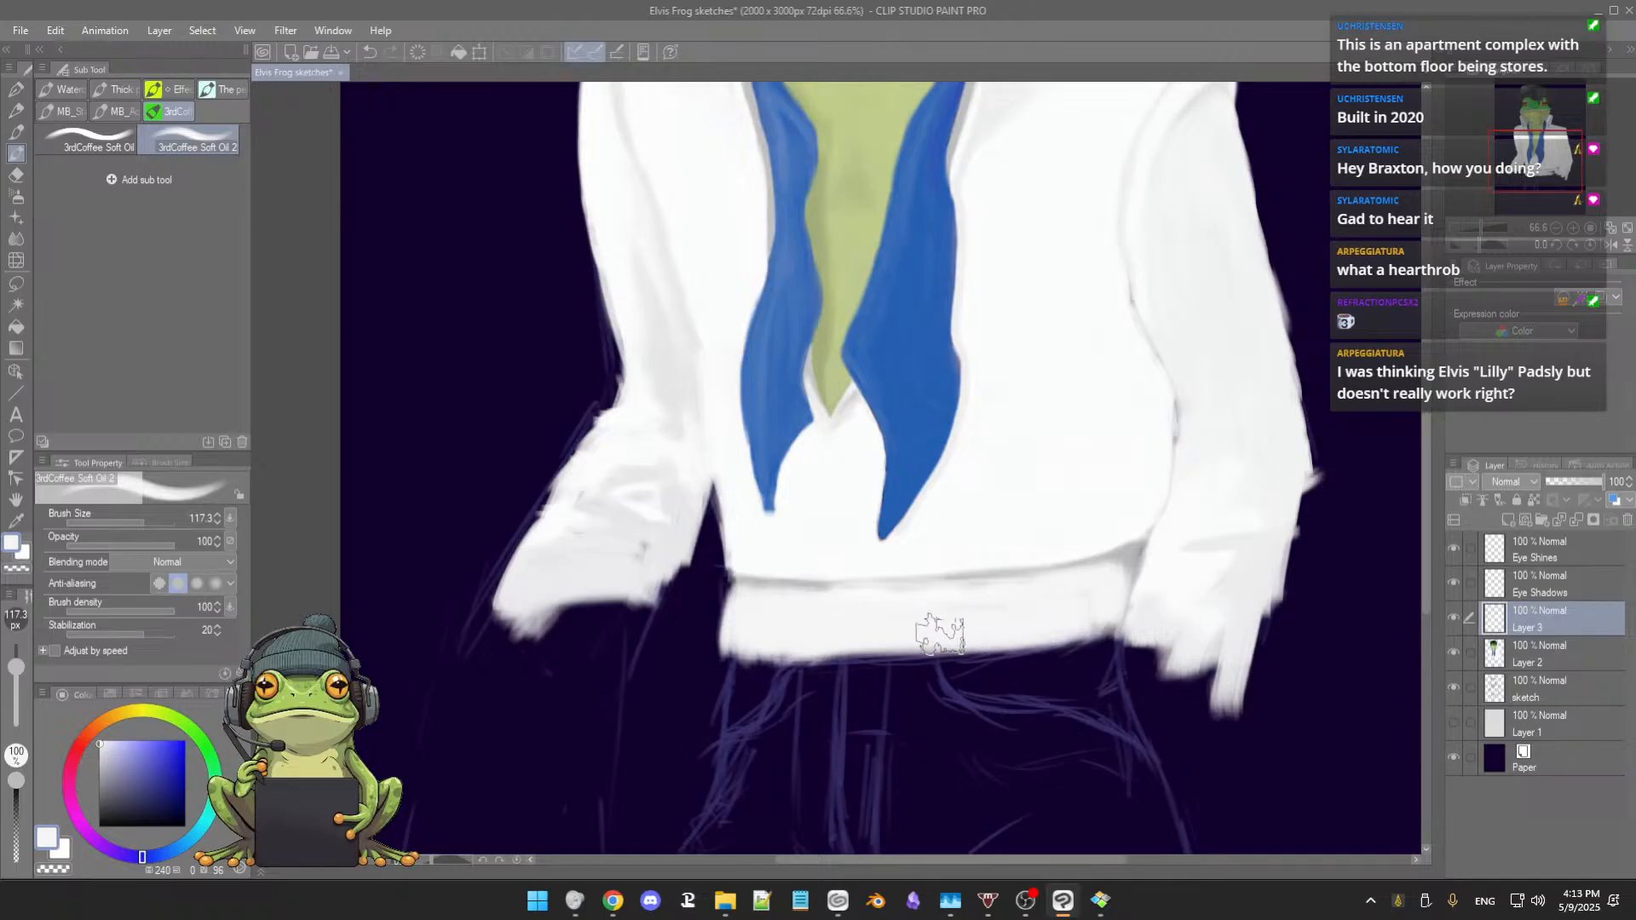
# Step: Outline a rectangular buckle at the belt's centre with the sampled collar grey at brush size 19.0, cleaning its edge with sampled white
pyautogui.scroll(-2, 940, 634)
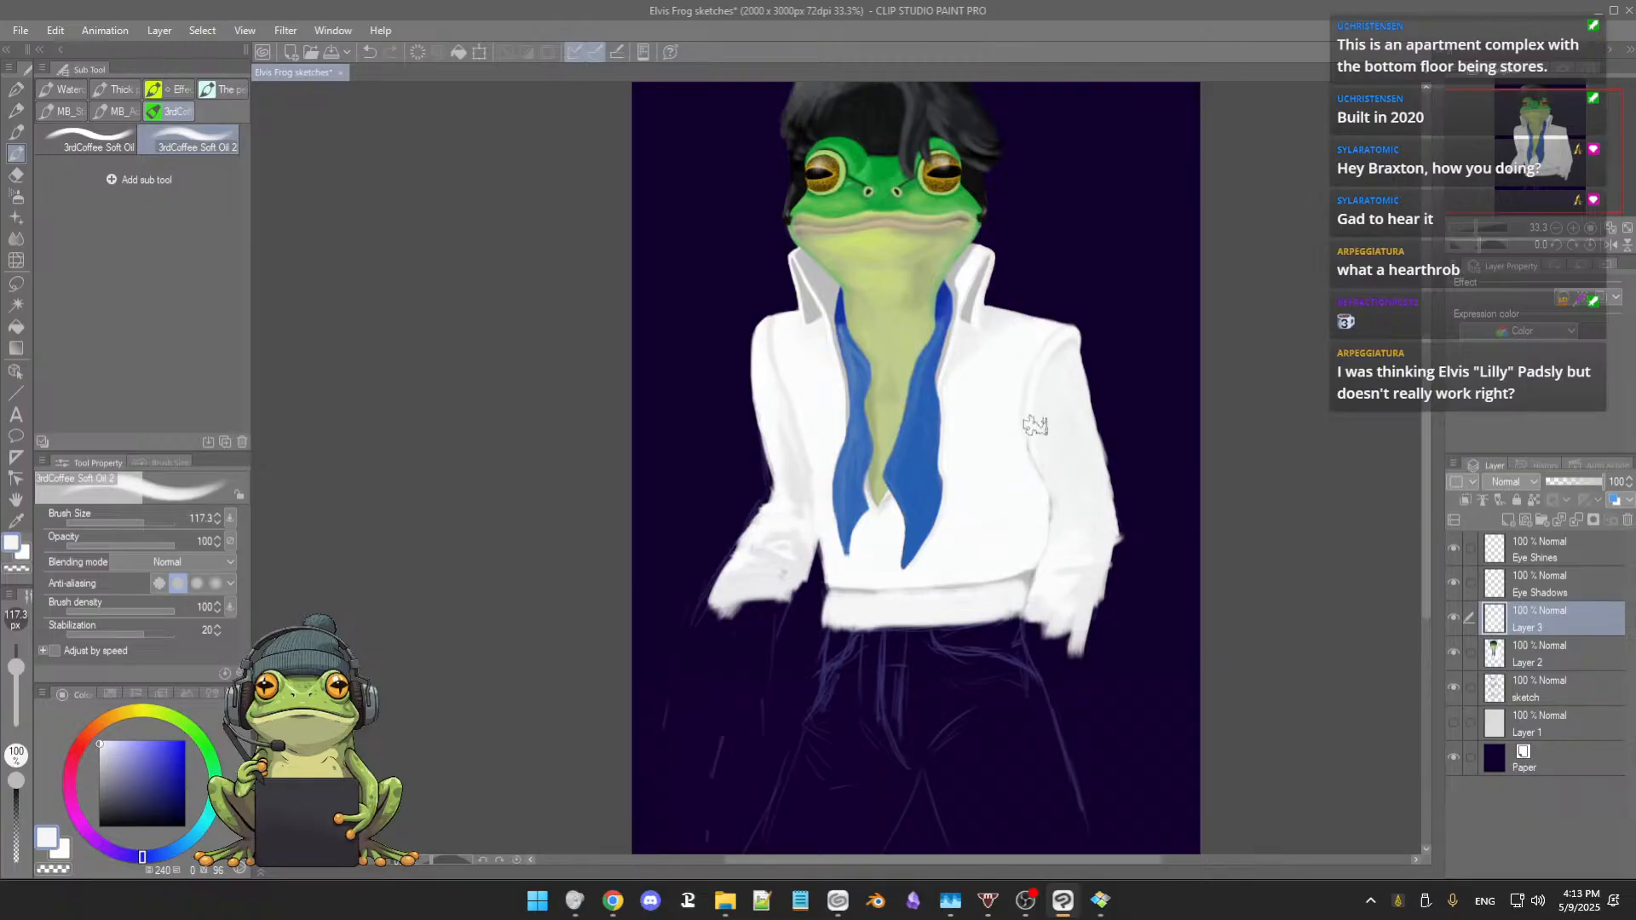
pyautogui.keyDown('alt'); pyautogui.click(969, 308); pyautogui.keyUp('alt')
pyautogui.moveTo(967, 435)
pyautogui.mouseDown()
pyautogui.moveTo(958, 424)
pyautogui.moveTo(954, 460)
pyautogui.moveTo(959, 436)
pyautogui.mouseUp()
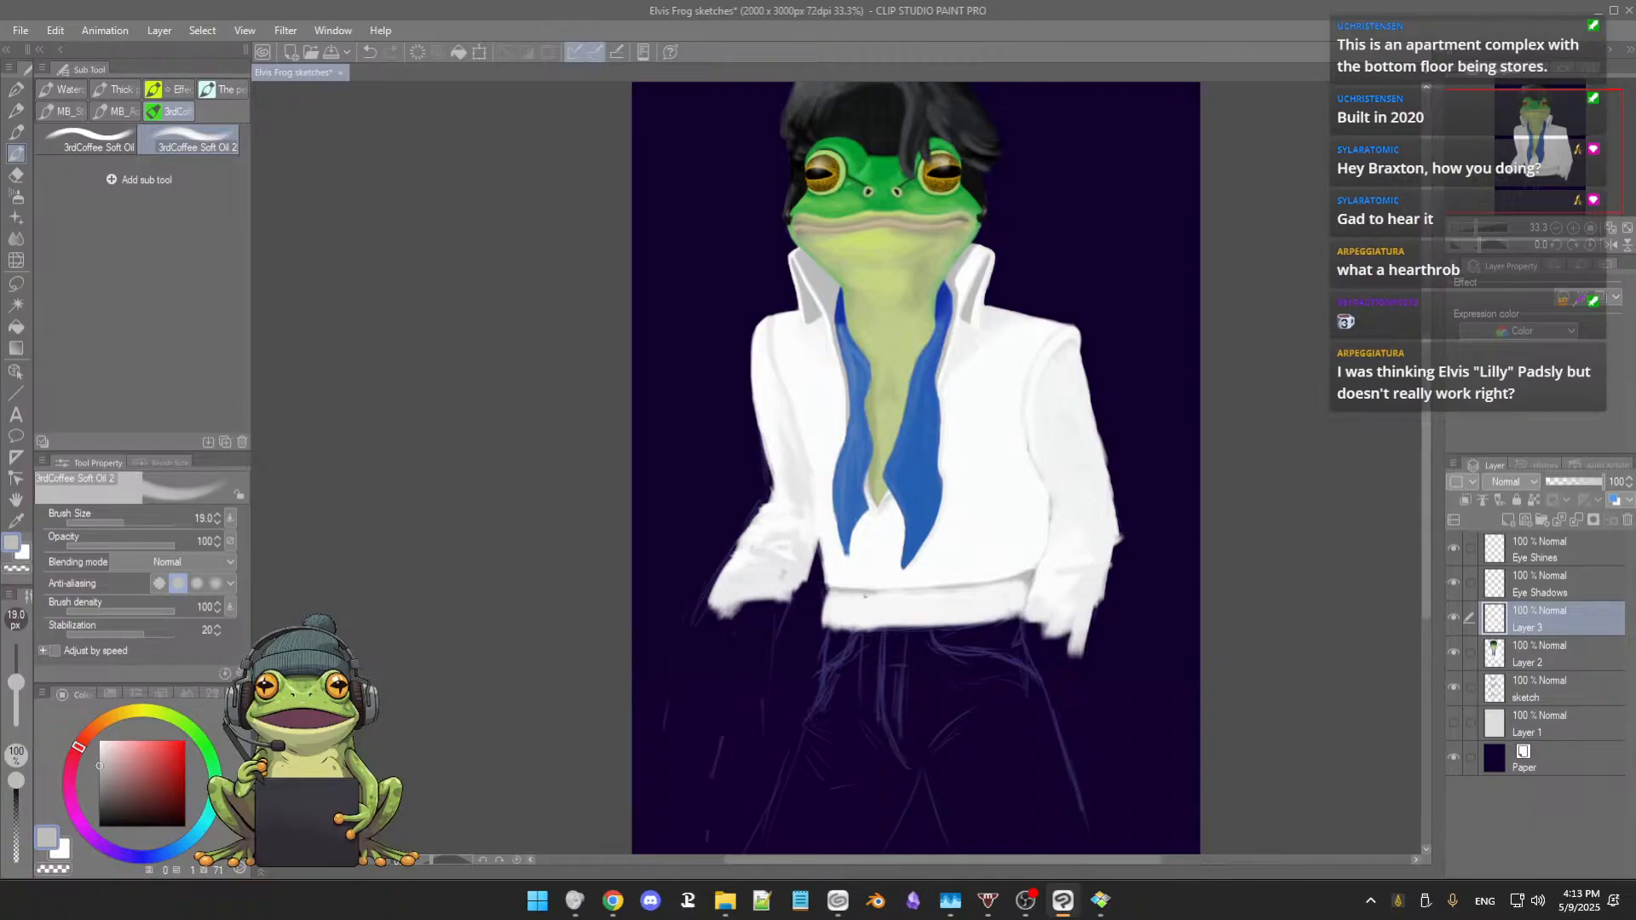
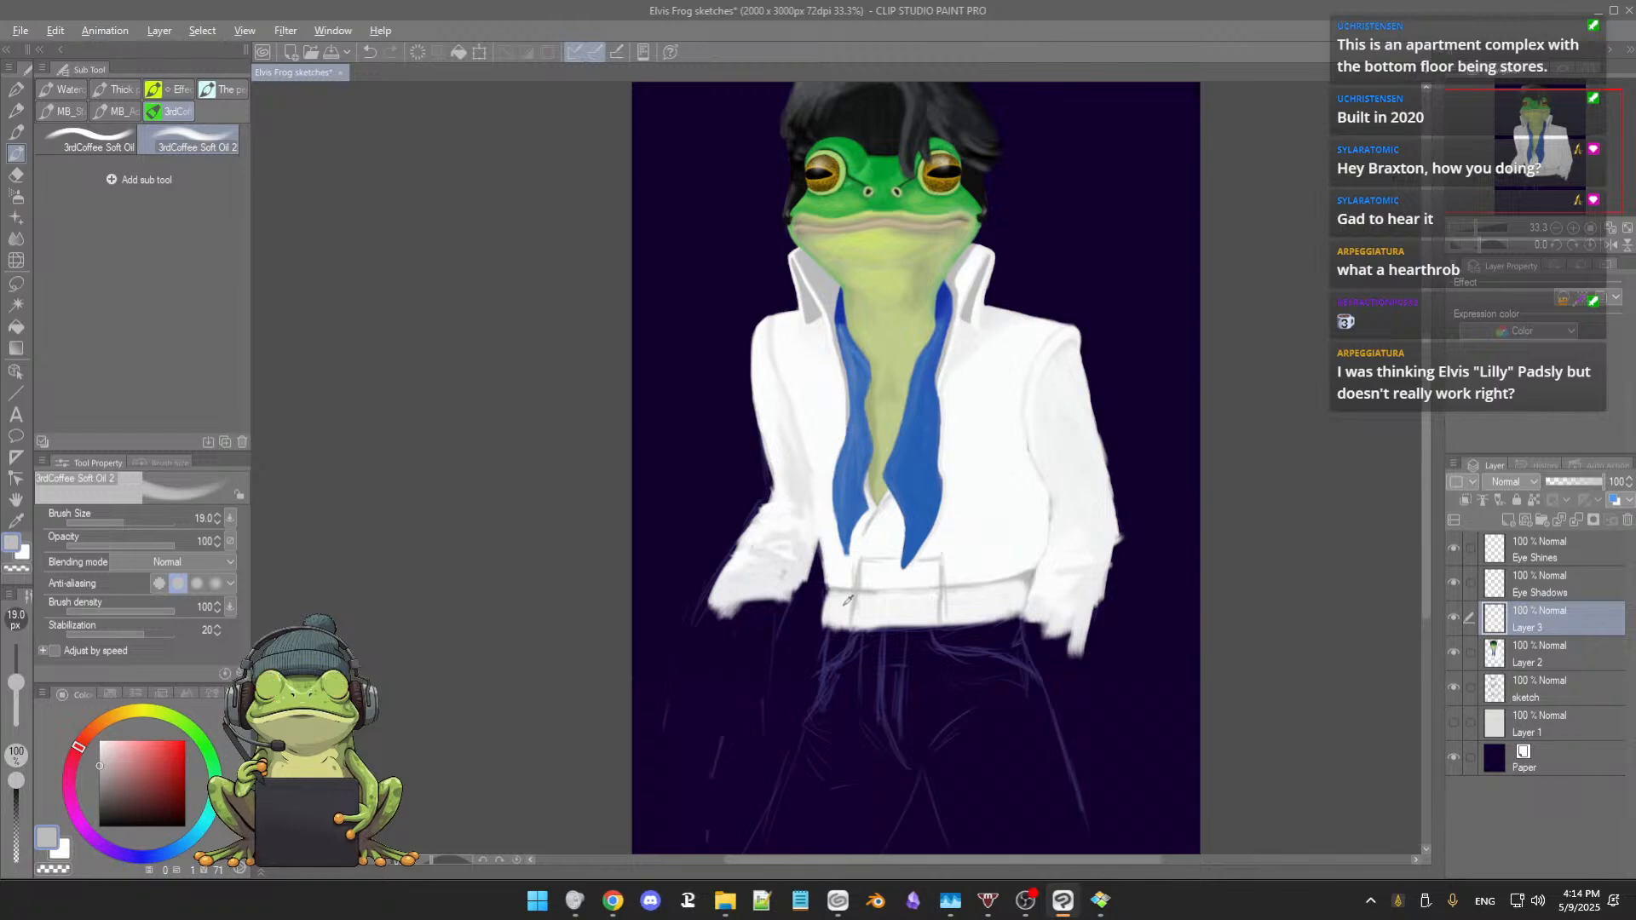
pyautogui.keyDown('alt'); pyautogui.click(844, 602); pyautogui.keyUp('alt')
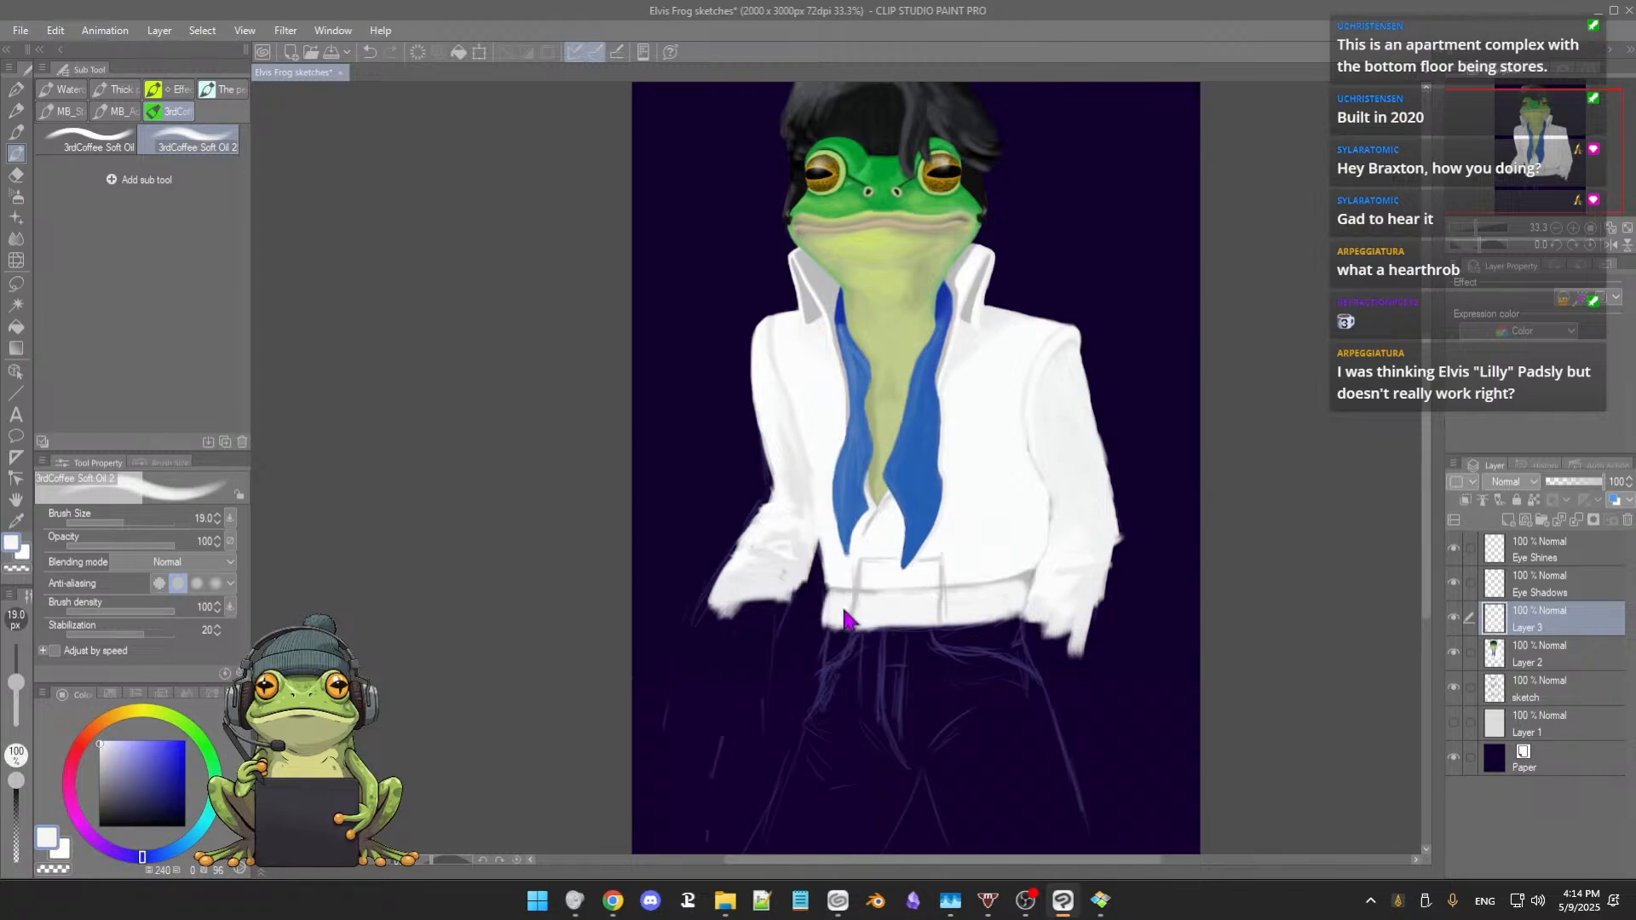
pyautogui.moveTo(839, 607); pyautogui.dragTo(830, 569)
pyautogui.keyDown('alt'); pyautogui.click(851, 586); pyautogui.keyUp('alt')
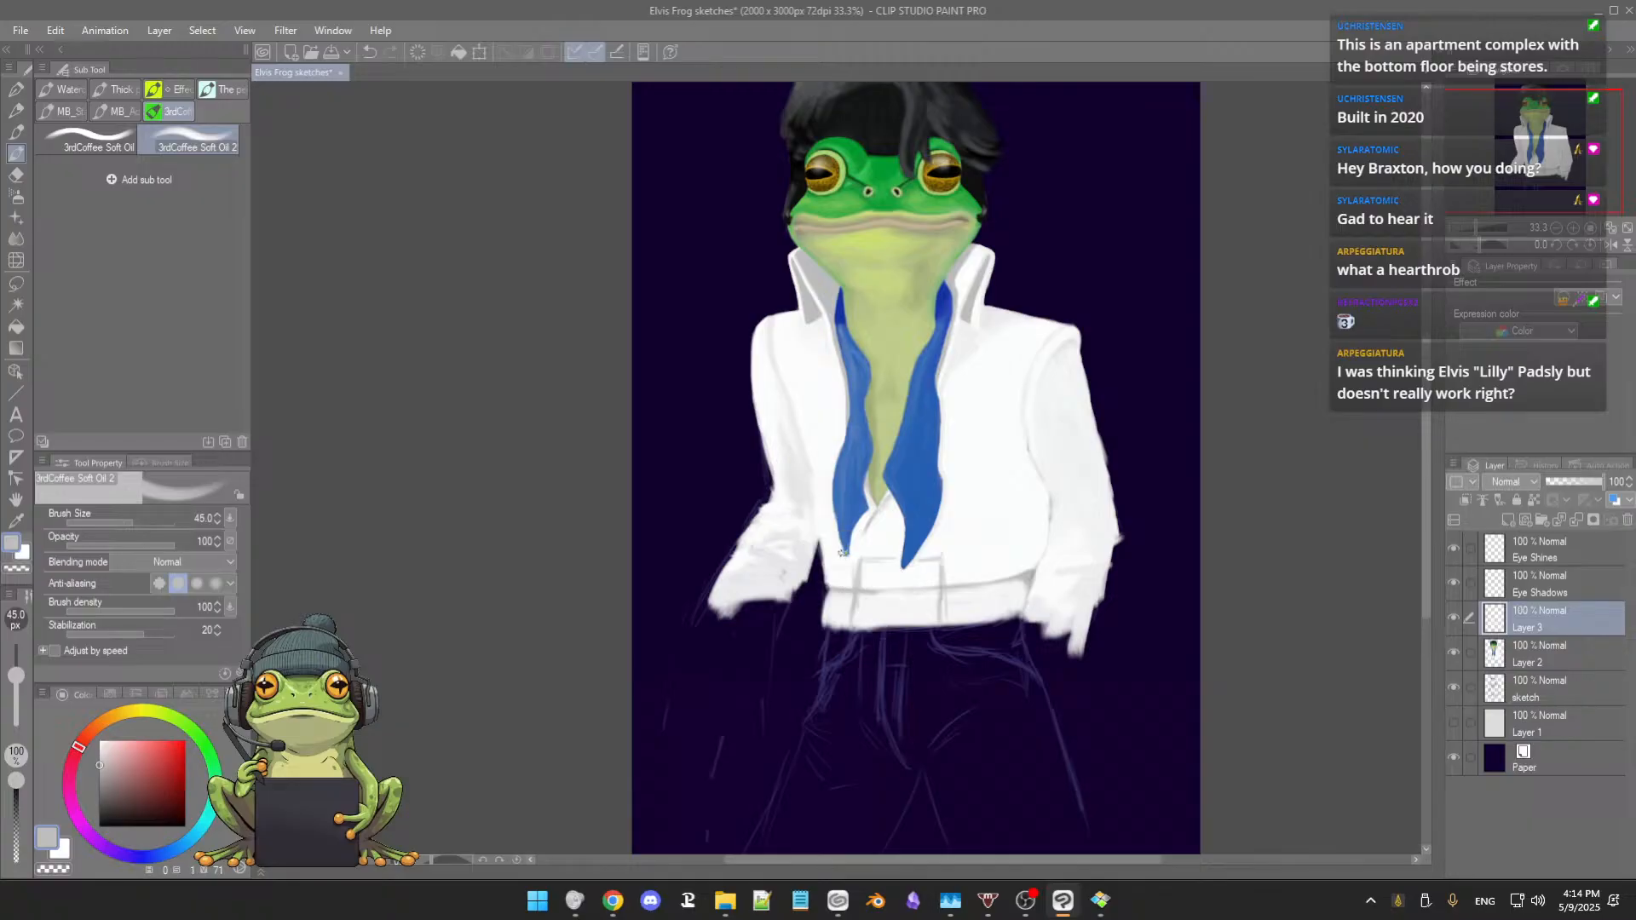
# Step: Raise the belt's upper edge to the top of the buckle and cover the old hem line with sampled white at brush size 45.0
pyautogui.keyDown('alt'); pyautogui.click(981, 541); pyautogui.keyUp('alt')
pyautogui.moveTo(952, 559); pyautogui.dragTo(1036, 558)
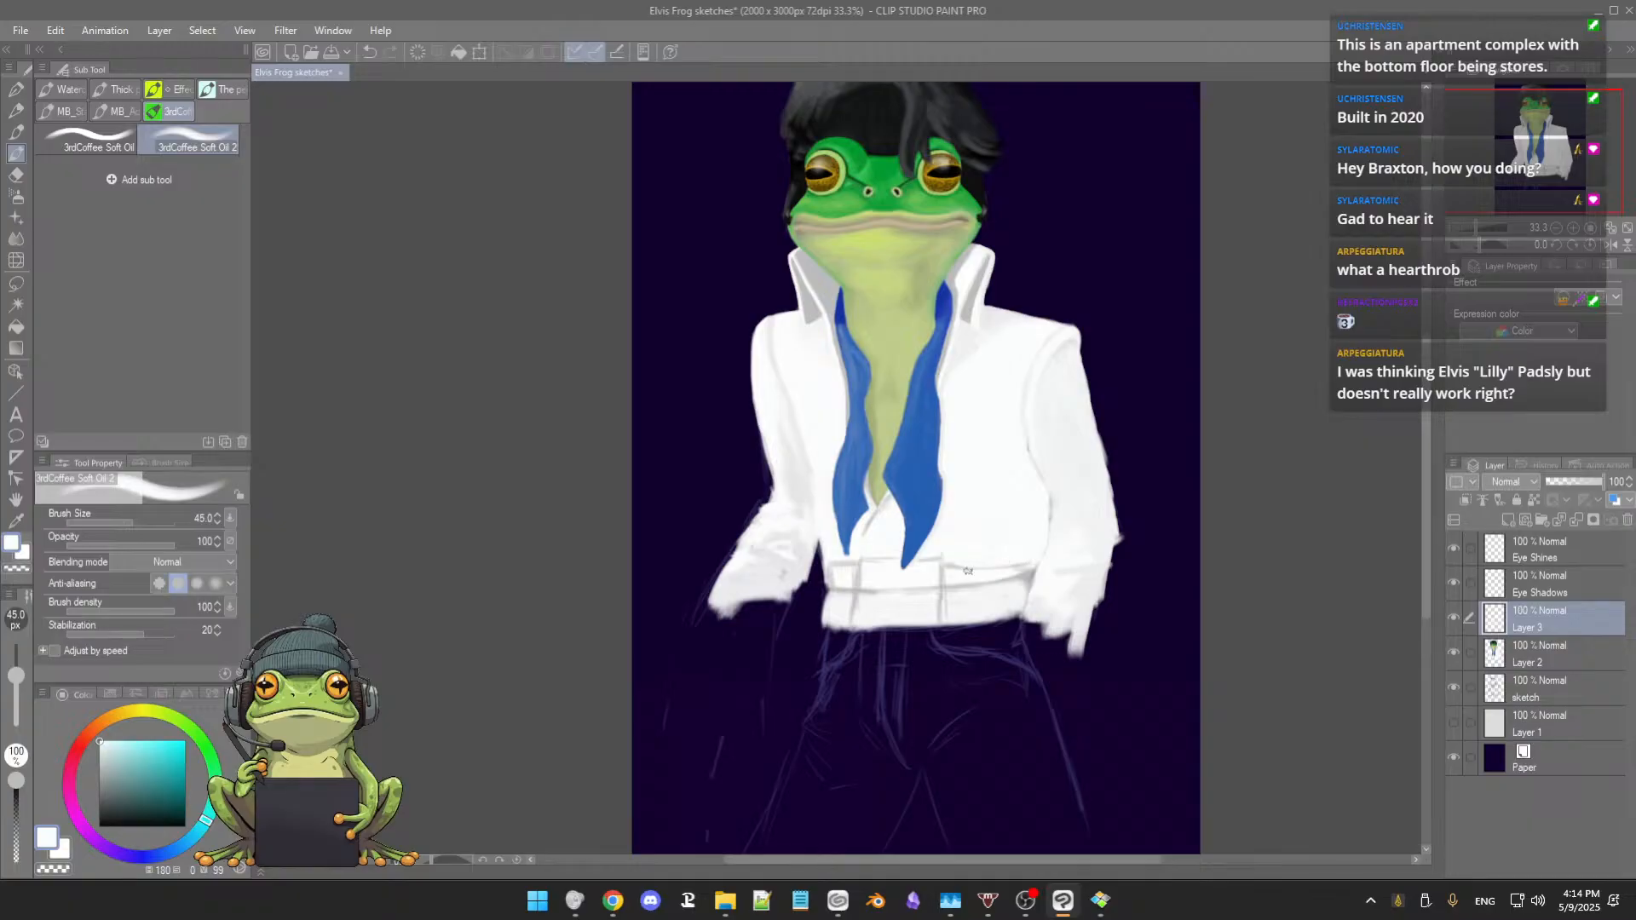
pyautogui.moveTo(853, 553); pyautogui.dragTo(810, 566)
pyautogui.moveTo(831, 567); pyautogui.dragTo(848, 564)
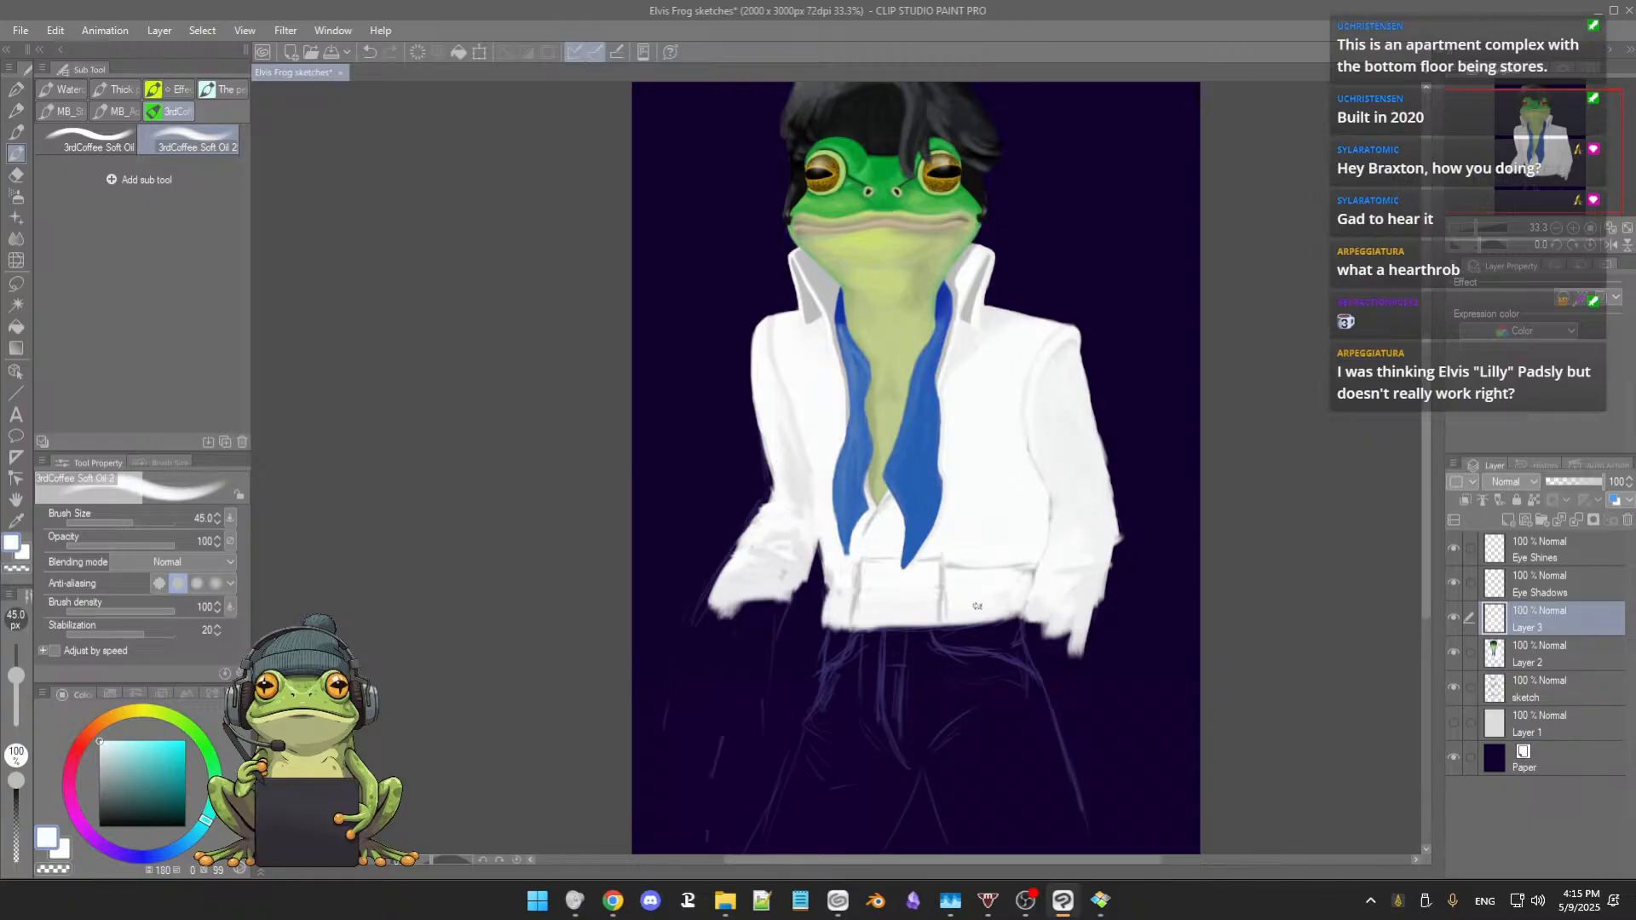
# Step: Refine the buckle's top and side edges by alternating sampled shadow greys and whites at brush size 45.0
pyautogui.keyDown('alt'); pyautogui.click(835, 580); pyautogui.keyUp('alt')
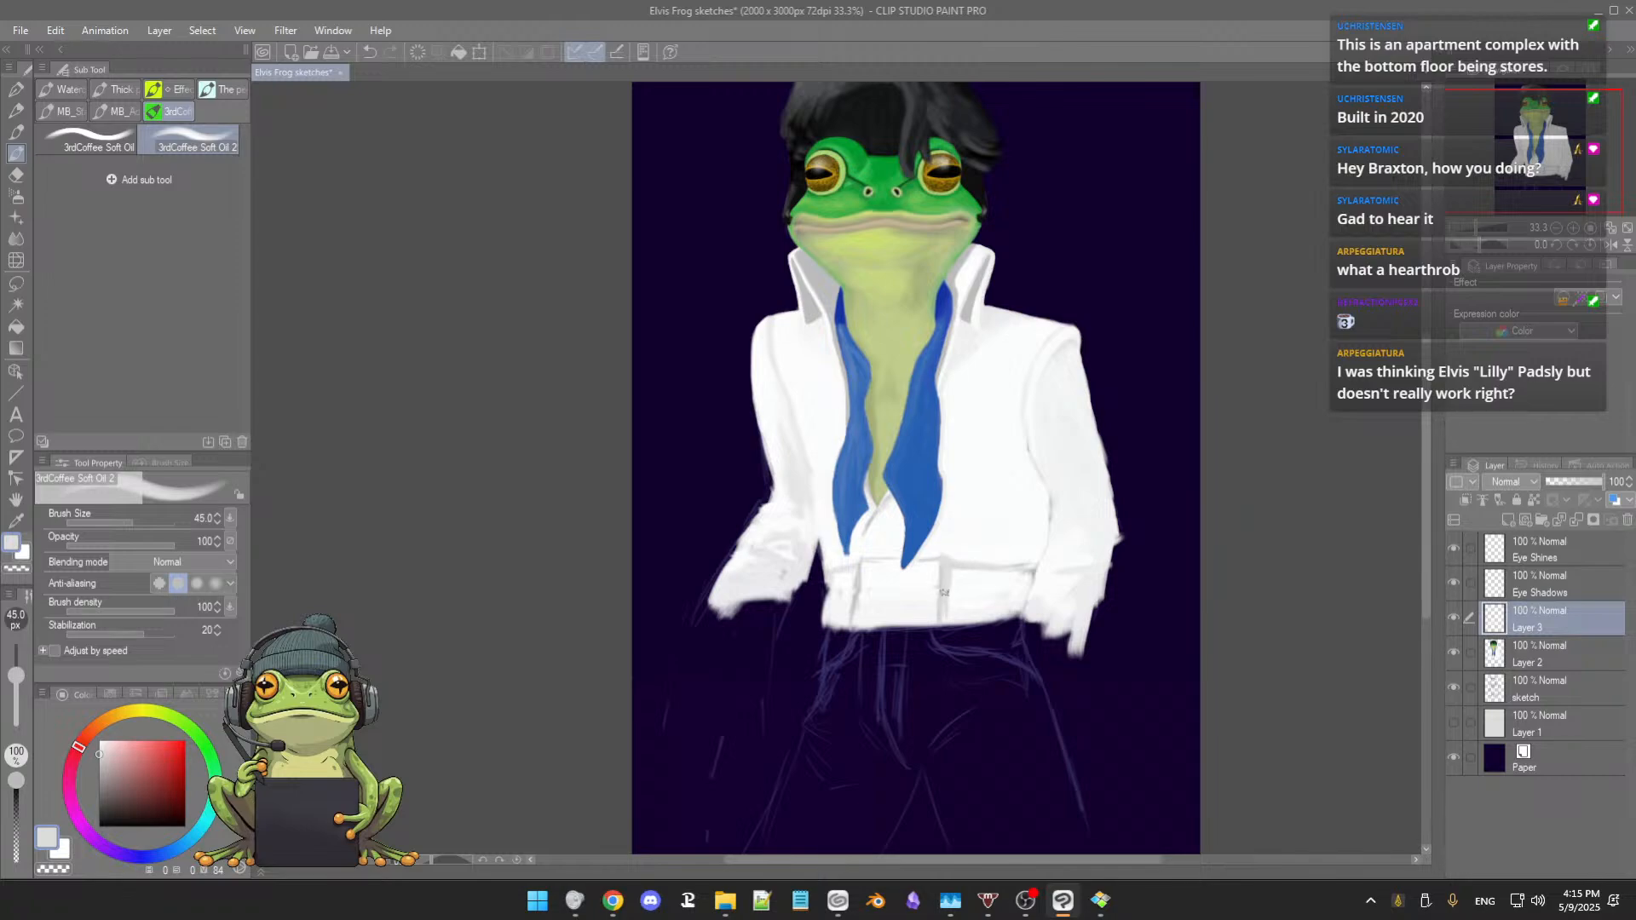
pyautogui.keyDown('alt'); pyautogui.click(870, 563); pyautogui.keyUp('alt')
pyautogui.keyDown('alt'); pyautogui.click(871, 561); pyautogui.keyUp('alt')
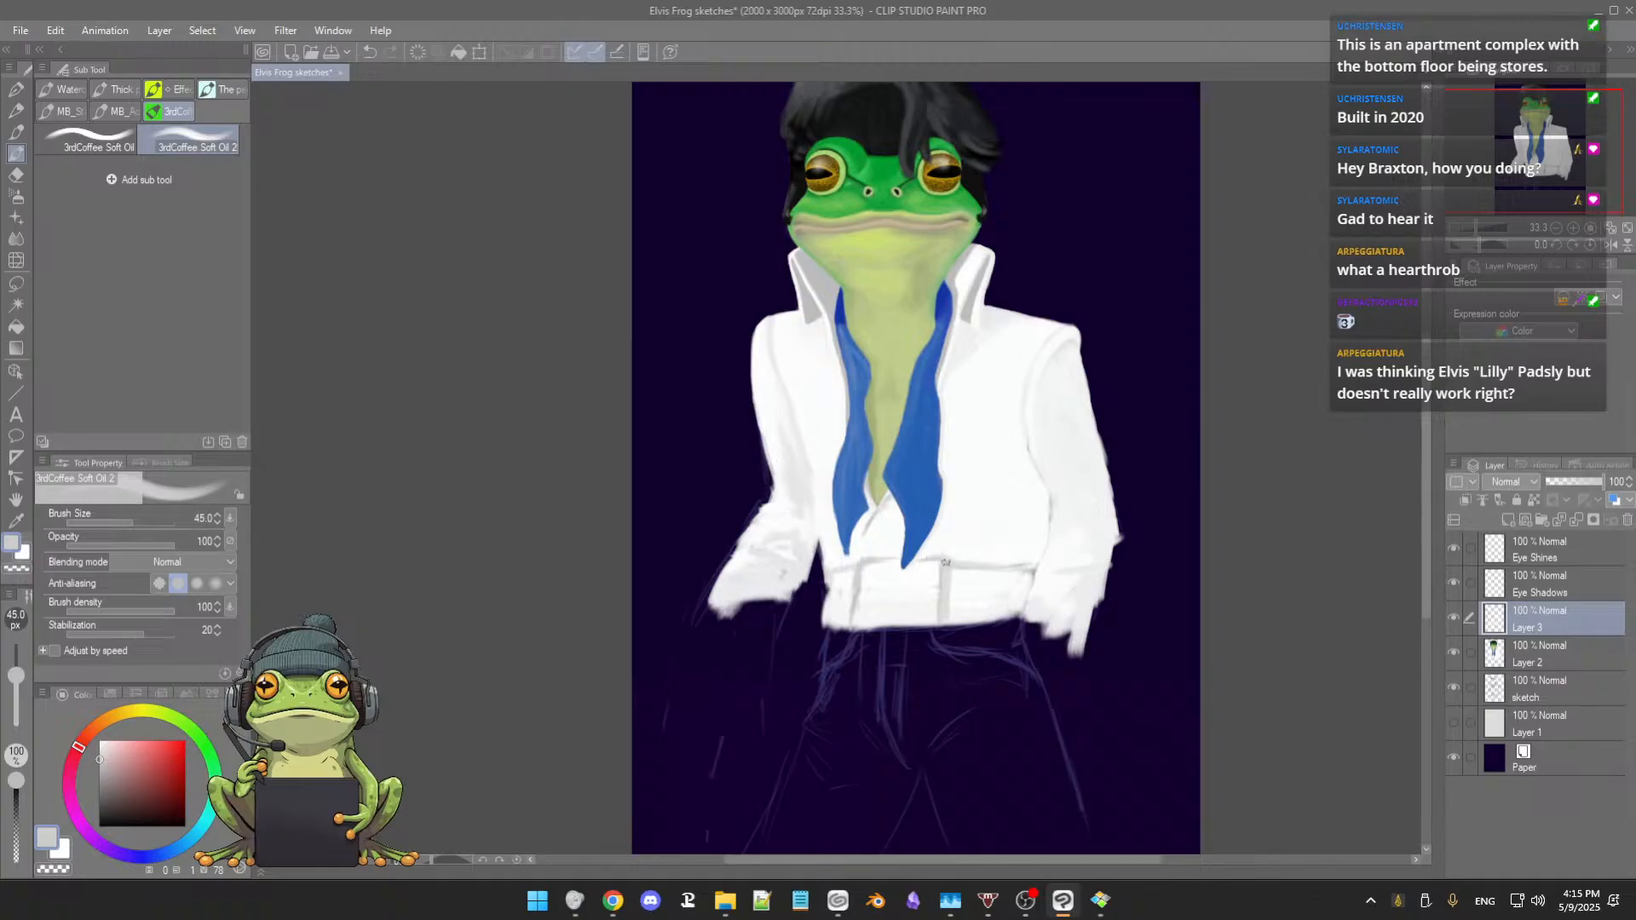
pyautogui.keyDown('alt'); pyautogui.click(965, 575); pyautogui.keyUp('alt')
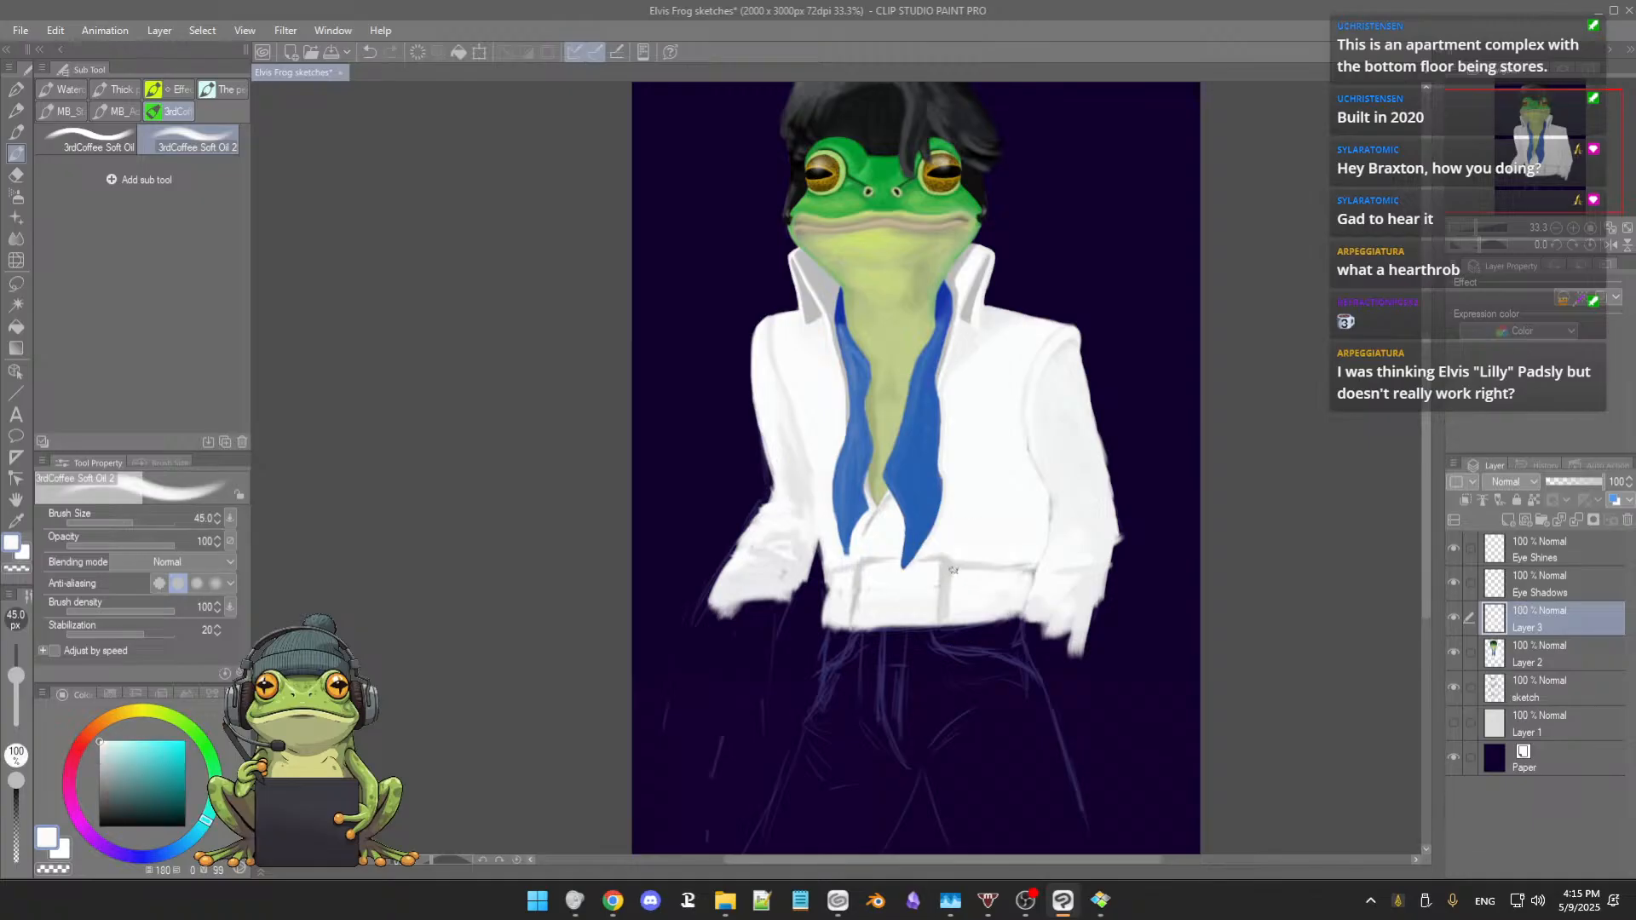
pyautogui.keyDown('alt'); pyautogui.click(856, 583); pyautogui.keyUp('alt')
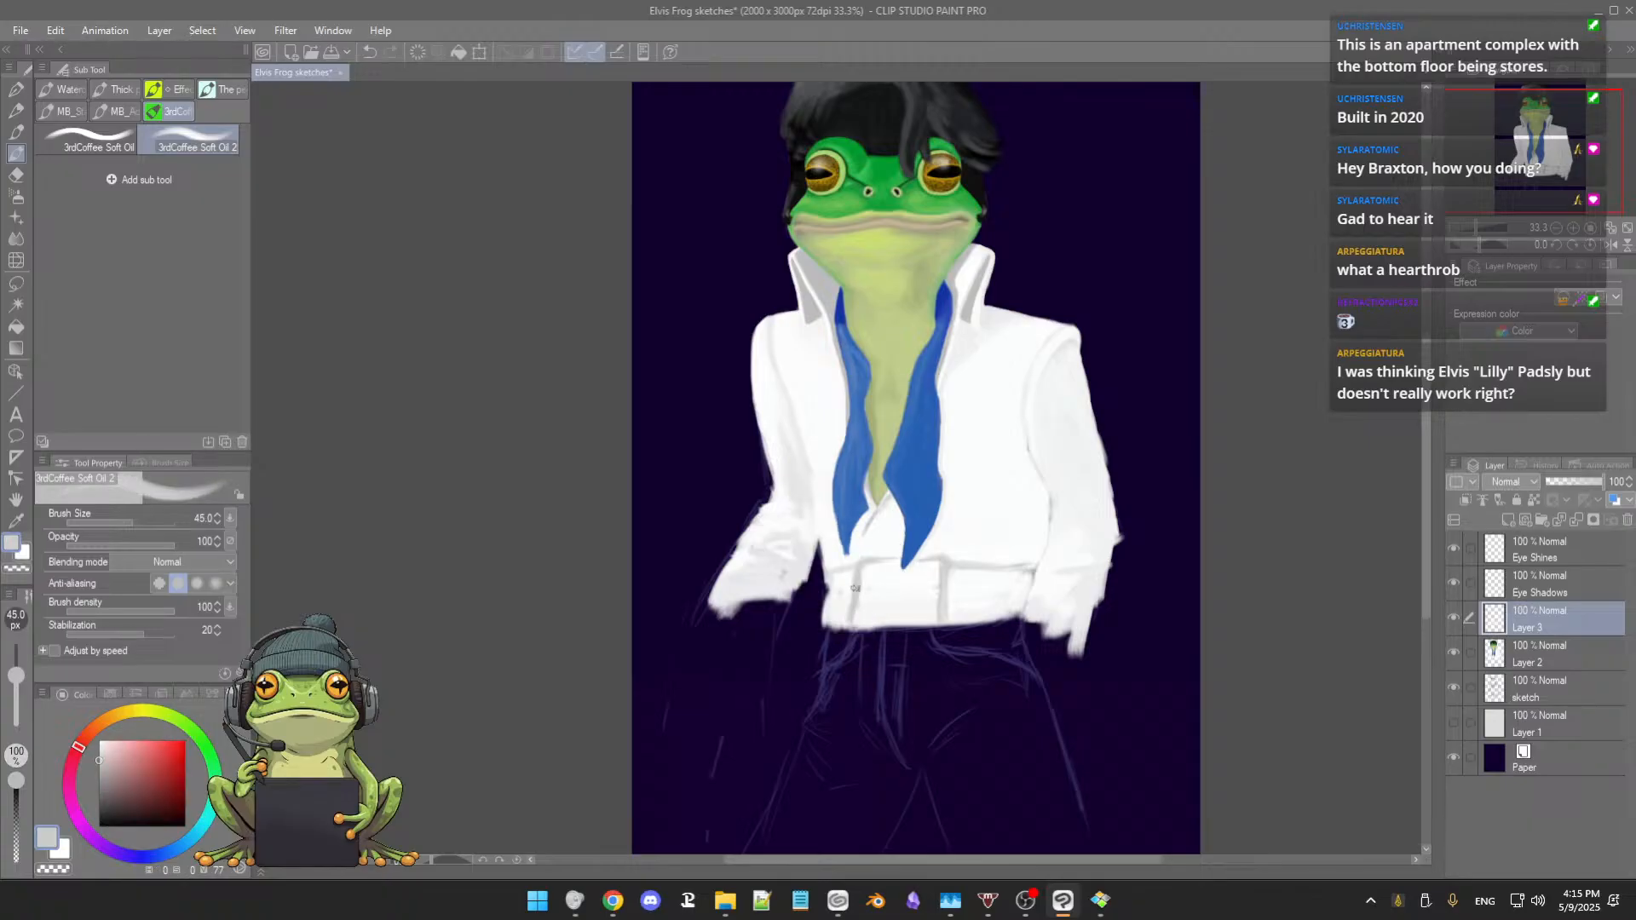
pyautogui.keyDown('alt'); pyautogui.click(870, 575); pyautogui.keyUp('alt')
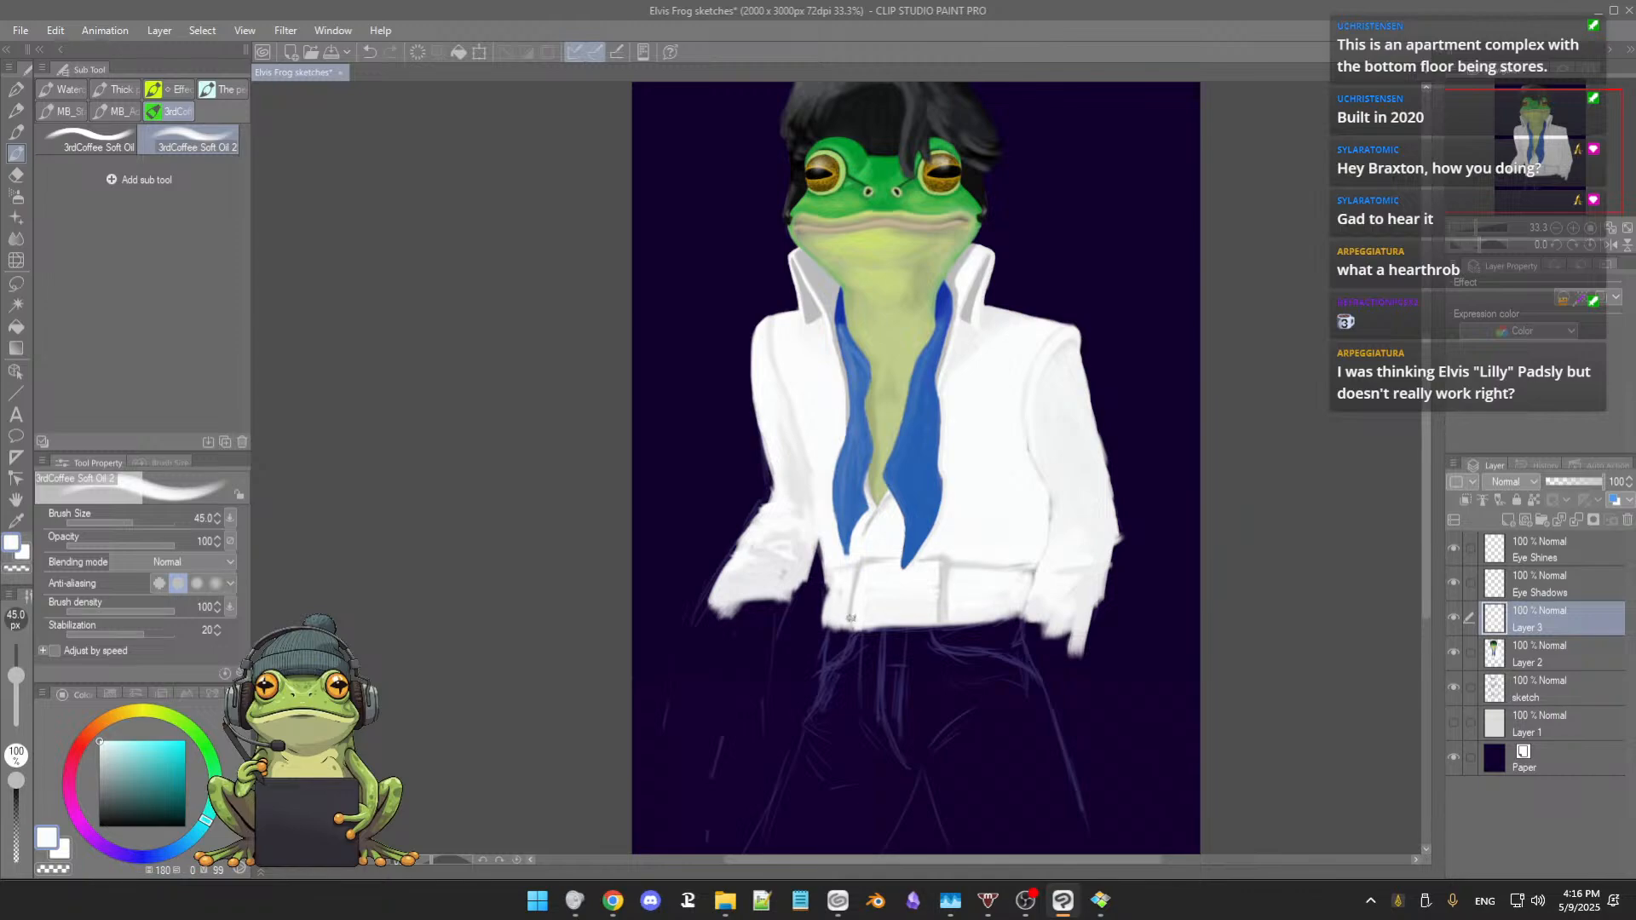
# Step: Extend the lower edge of the buckle and belt downward with sampled greys and white at brush sizes 45.0 and 85.7
pyautogui.keyDown('alt'); pyautogui.click(927, 625); pyautogui.keyUp('alt')
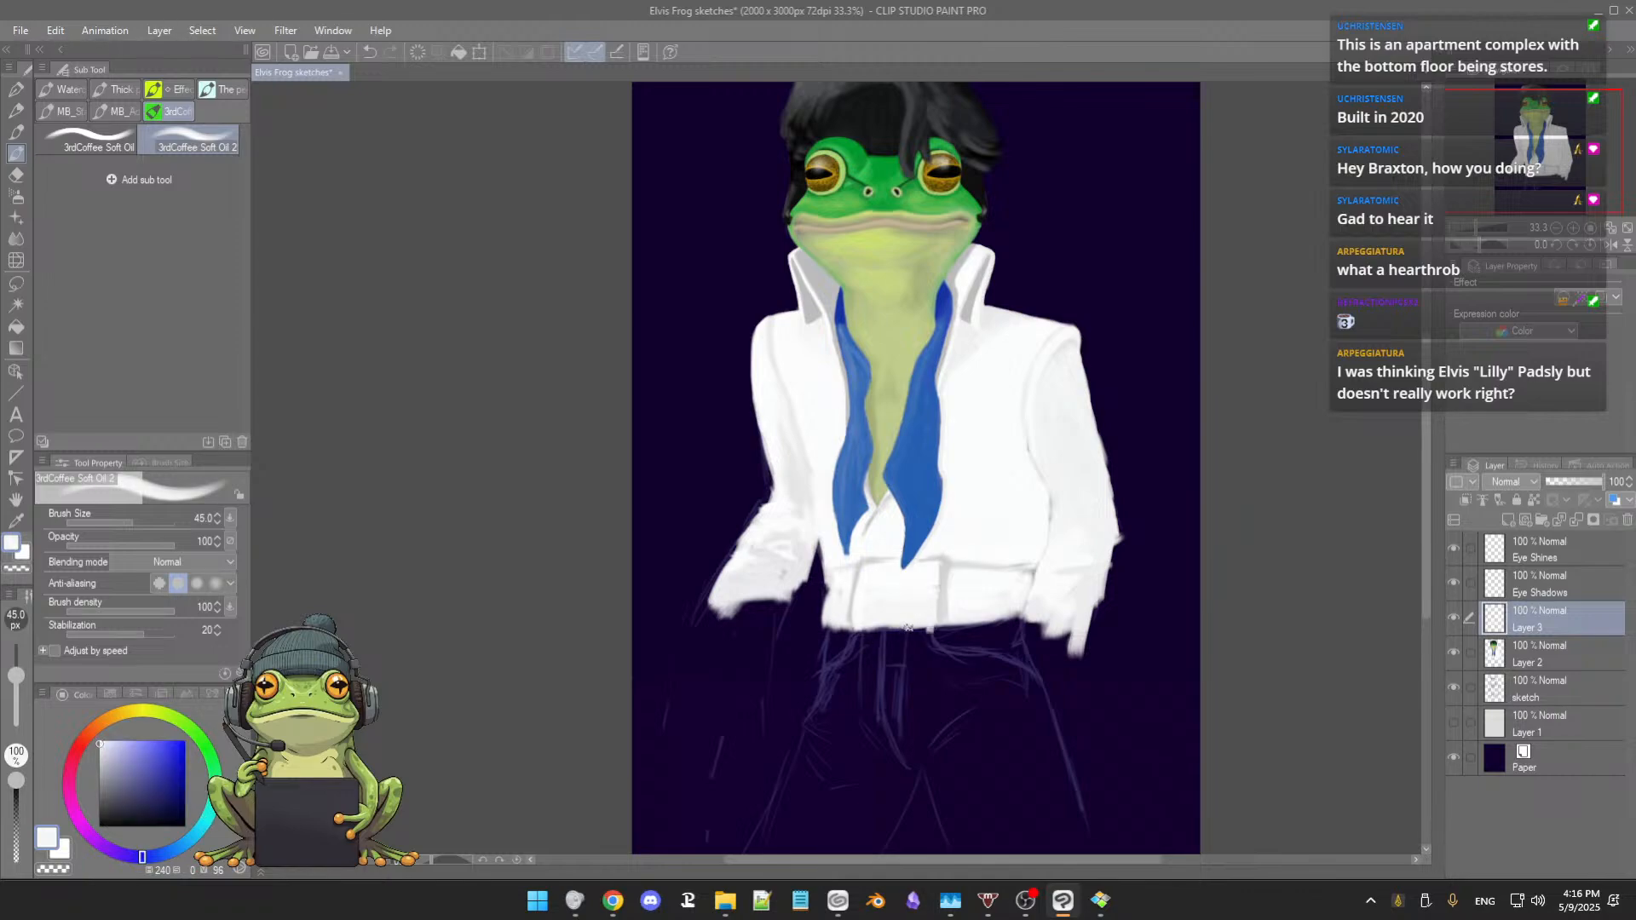
pyautogui.moveTo(935, 624); pyautogui.dragTo(902, 627)
pyautogui.keyDown('alt'); pyautogui.click(942, 610); pyautogui.keyUp('alt')
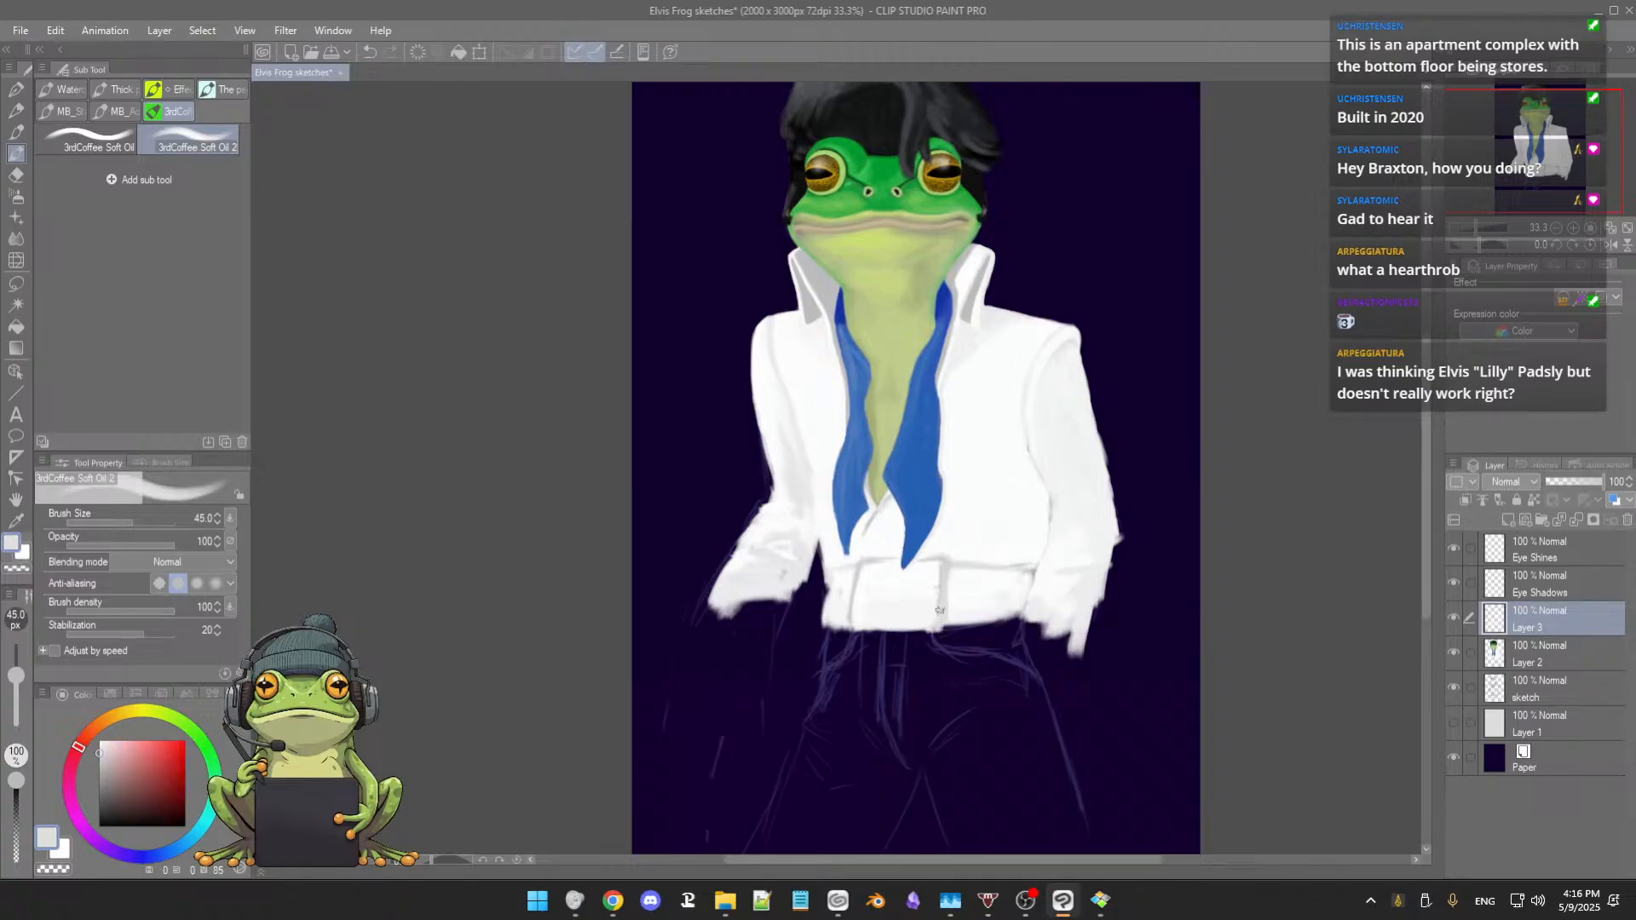
pyautogui.keyDown('alt'); pyautogui.click(943, 603); pyautogui.keyUp('alt')
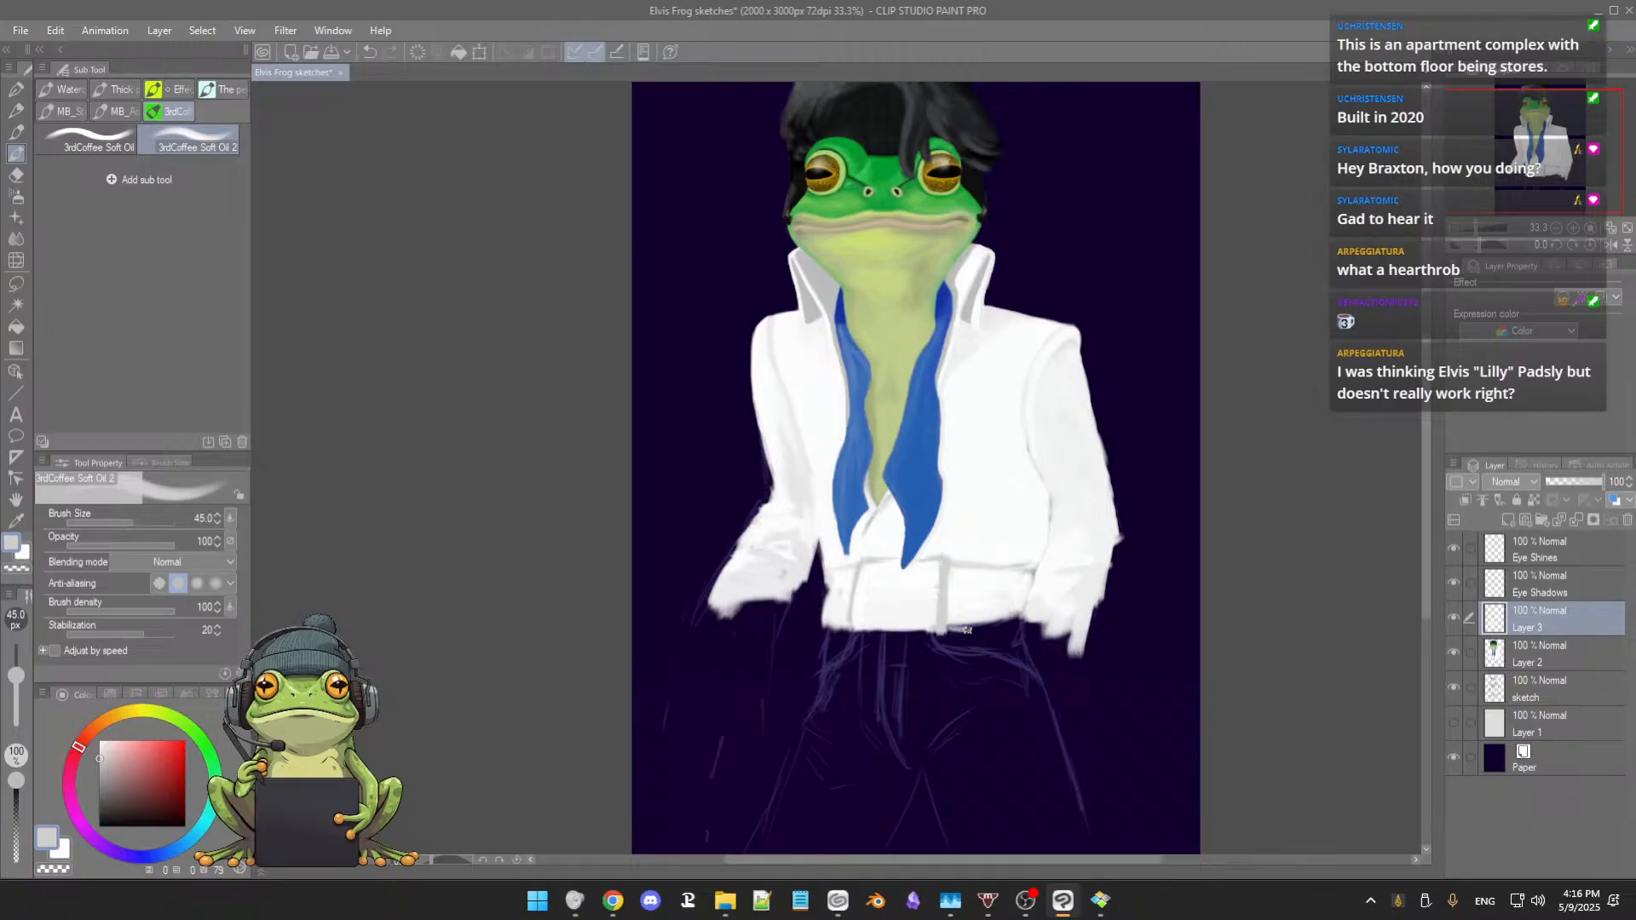
pyautogui.moveTo(967, 631)
pyautogui.mouseDown()
pyautogui.moveTo(1022, 626)
pyautogui.moveTo(944, 629)
pyautogui.mouseUp()
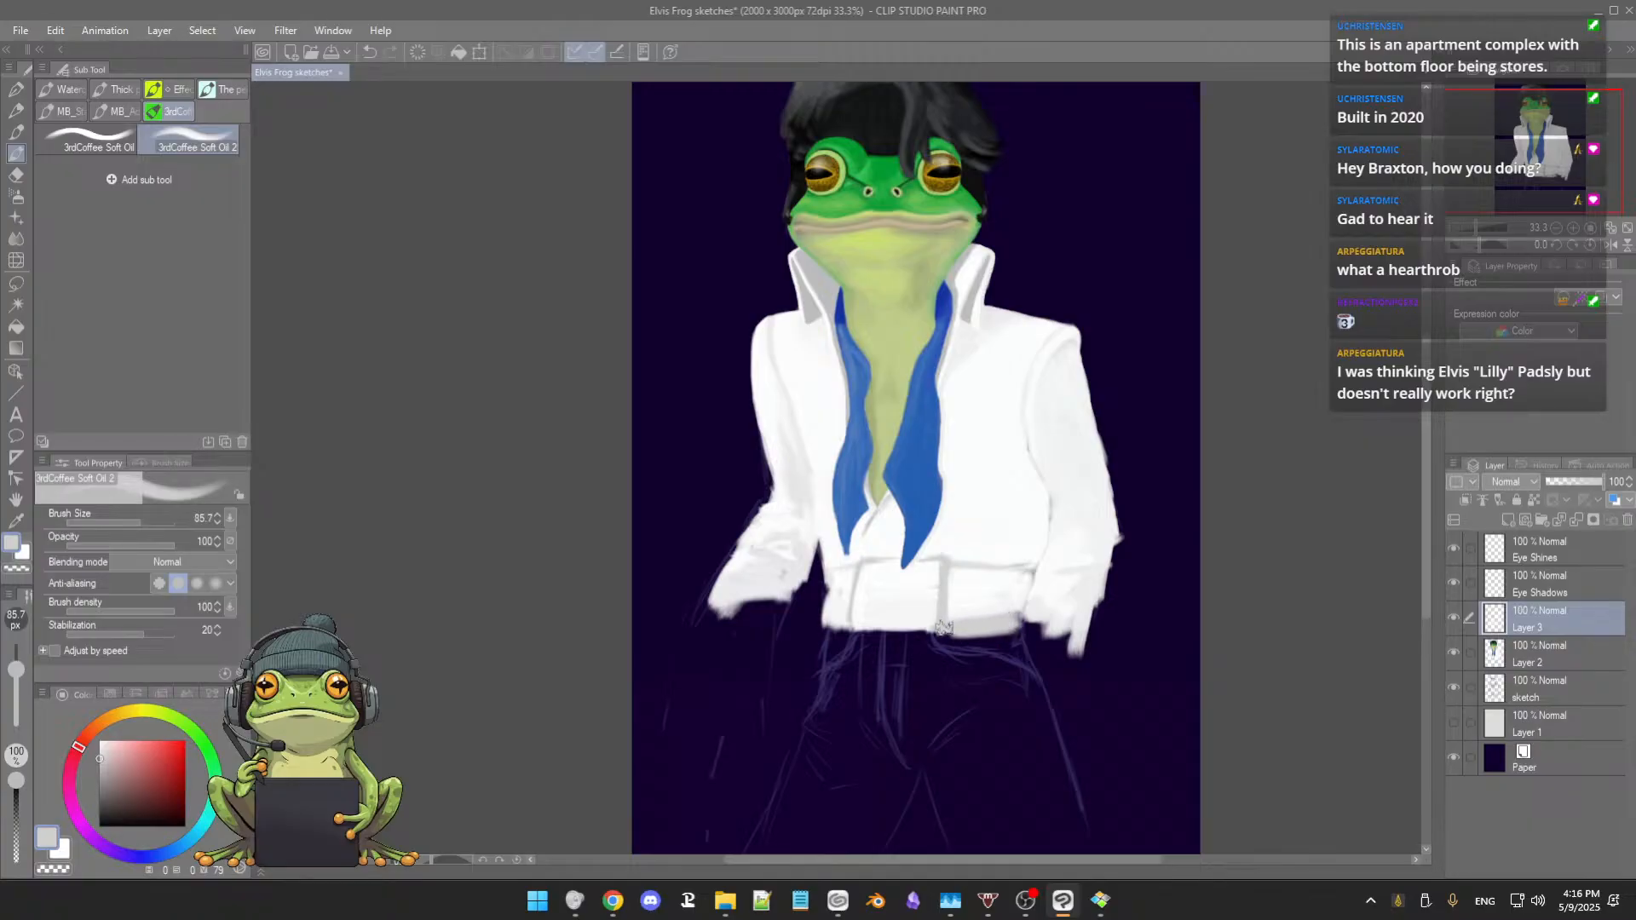
pyautogui.moveTo(842, 625)
pyautogui.mouseDown()
pyautogui.moveTo(1007, 633)
pyautogui.moveTo(962, 635)
pyautogui.mouseUp()
pyautogui.keyDown('alt'); pyautogui.click(877, 604); pyautogui.keyUp('alt')
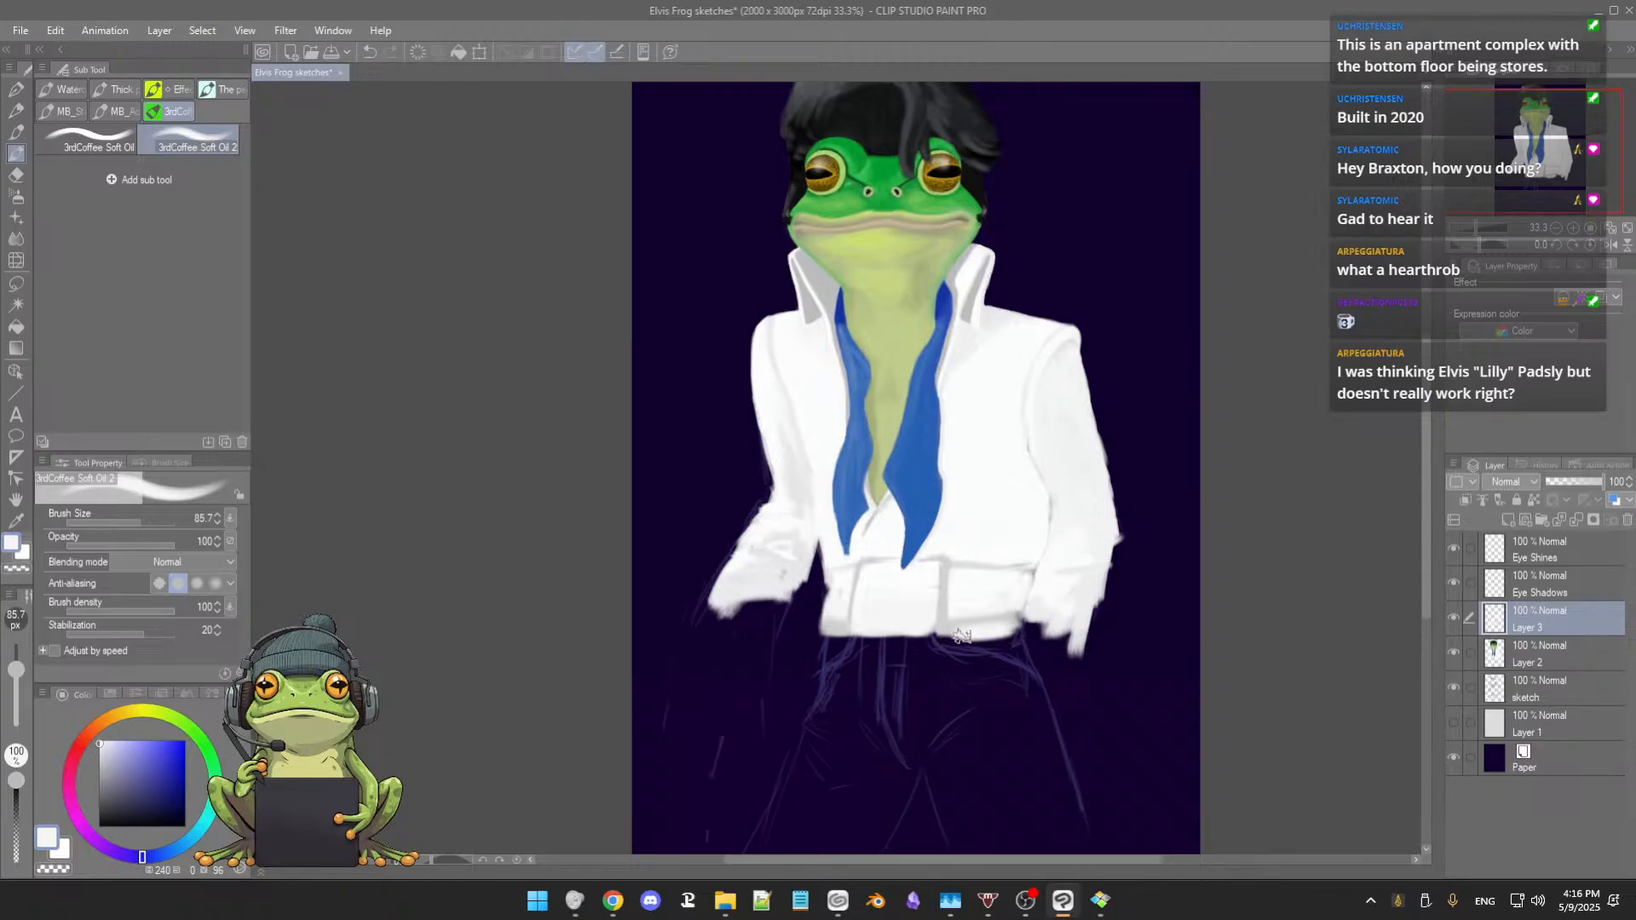
# Step: Start the trousers' hip in white and trace the fly, pocket, crotch folds and leg lines in collar grey at brush size 38.7
pyautogui.moveTo(834, 639); pyautogui.dragTo(823, 683)
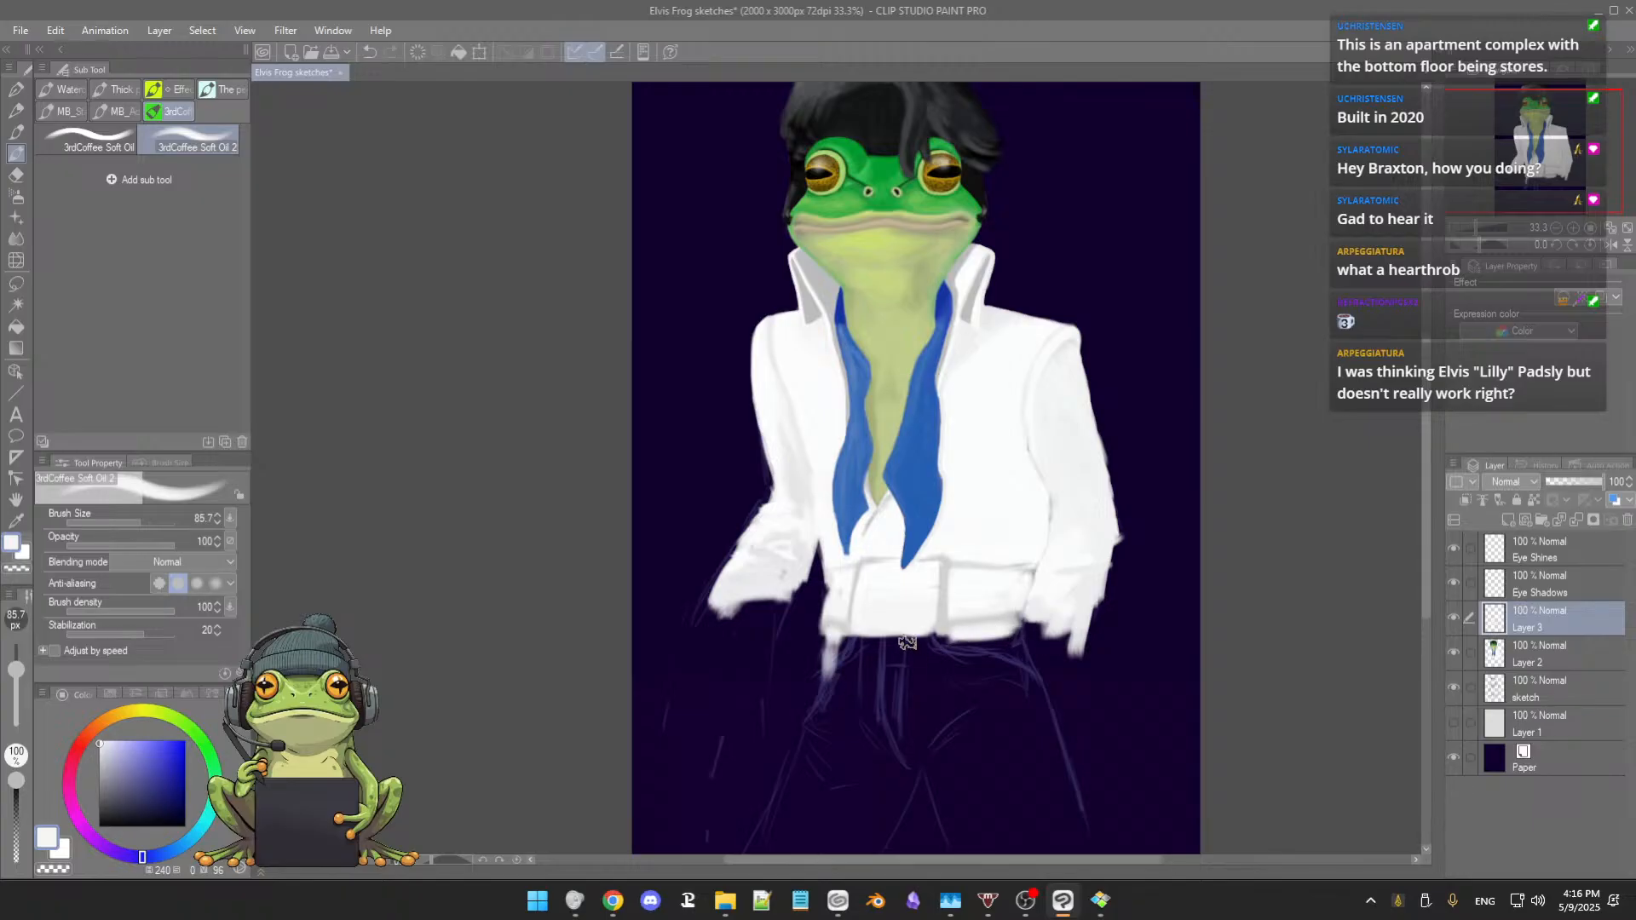
pyautogui.keyDown('alt'); pyautogui.click(817, 298); pyautogui.keyUp('alt')
pyautogui.press('[')
pyautogui.press('[')
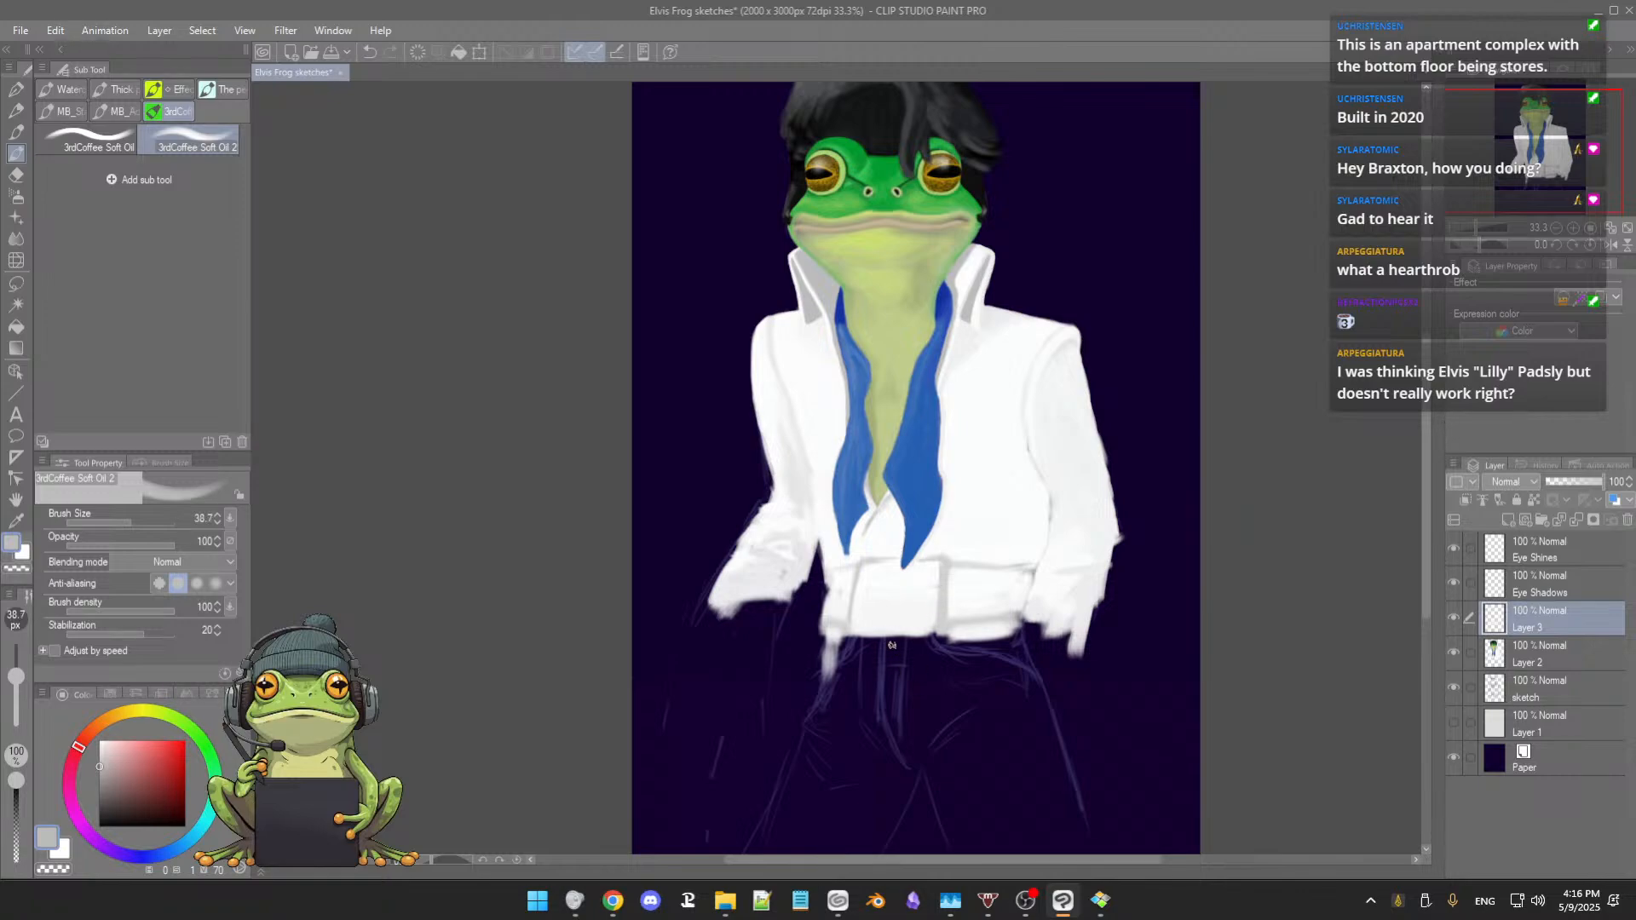
pyautogui.moveTo(890, 645); pyautogui.dragTo(883, 712)
pyautogui.moveTo(908, 642)
pyautogui.mouseDown()
pyautogui.moveTo(900, 712)
pyautogui.moveTo(930, 750)
pyautogui.moveTo(923, 771)
pyautogui.mouseUp()
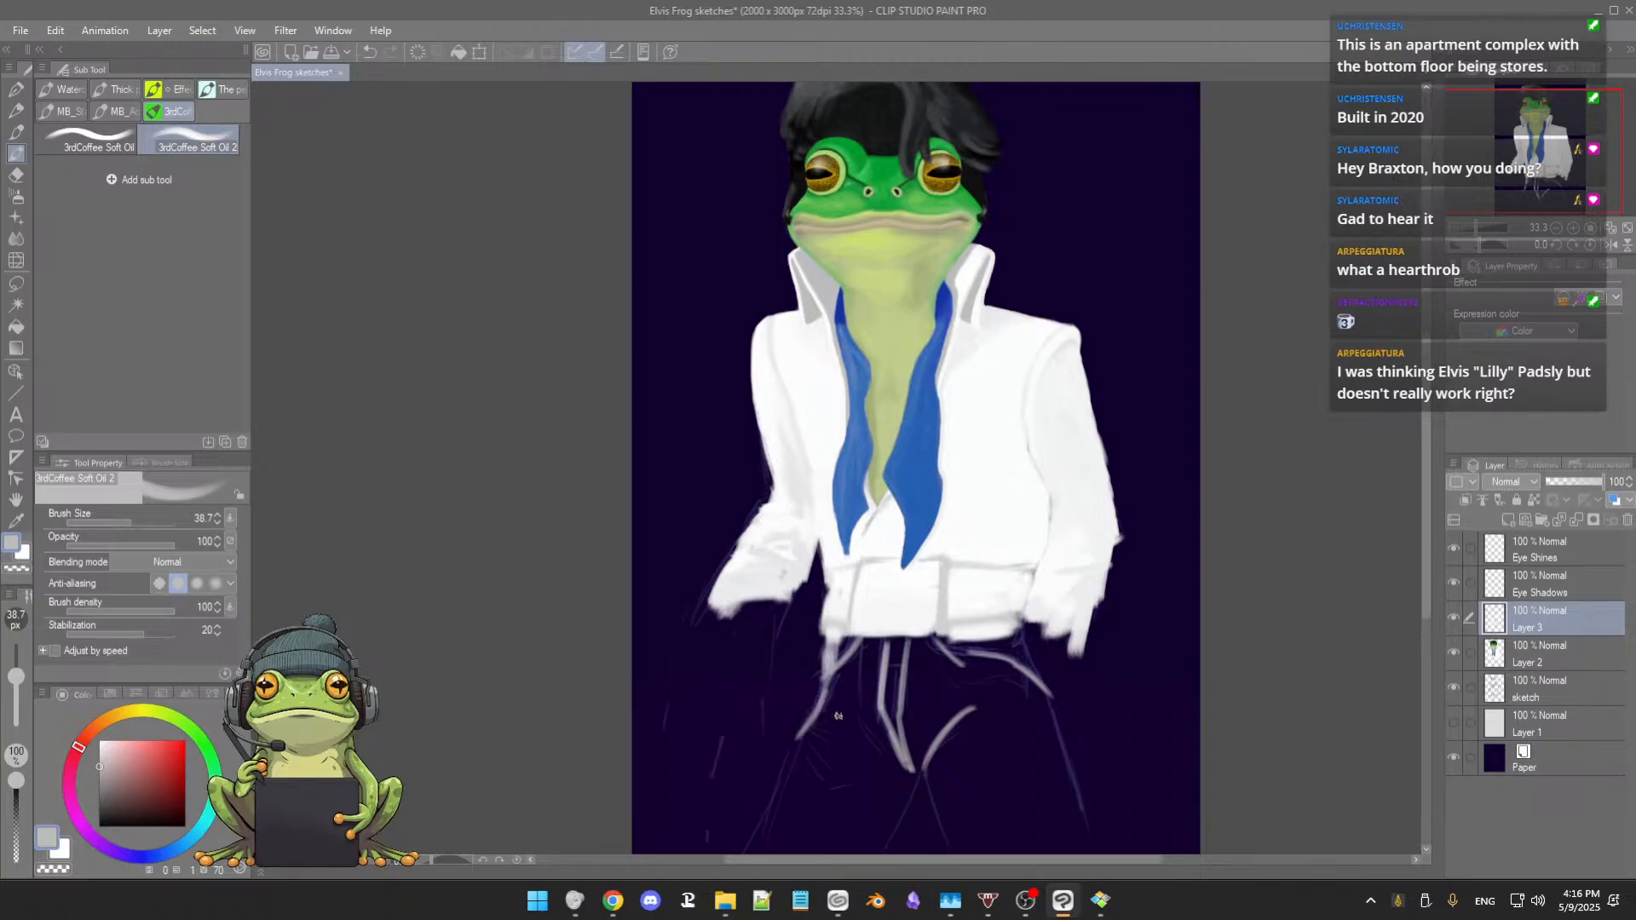
pyautogui.moveTo(874, 712); pyautogui.dragTo(903, 580)
pyautogui.moveTo(820, 637); pyautogui.dragTo(785, 709)
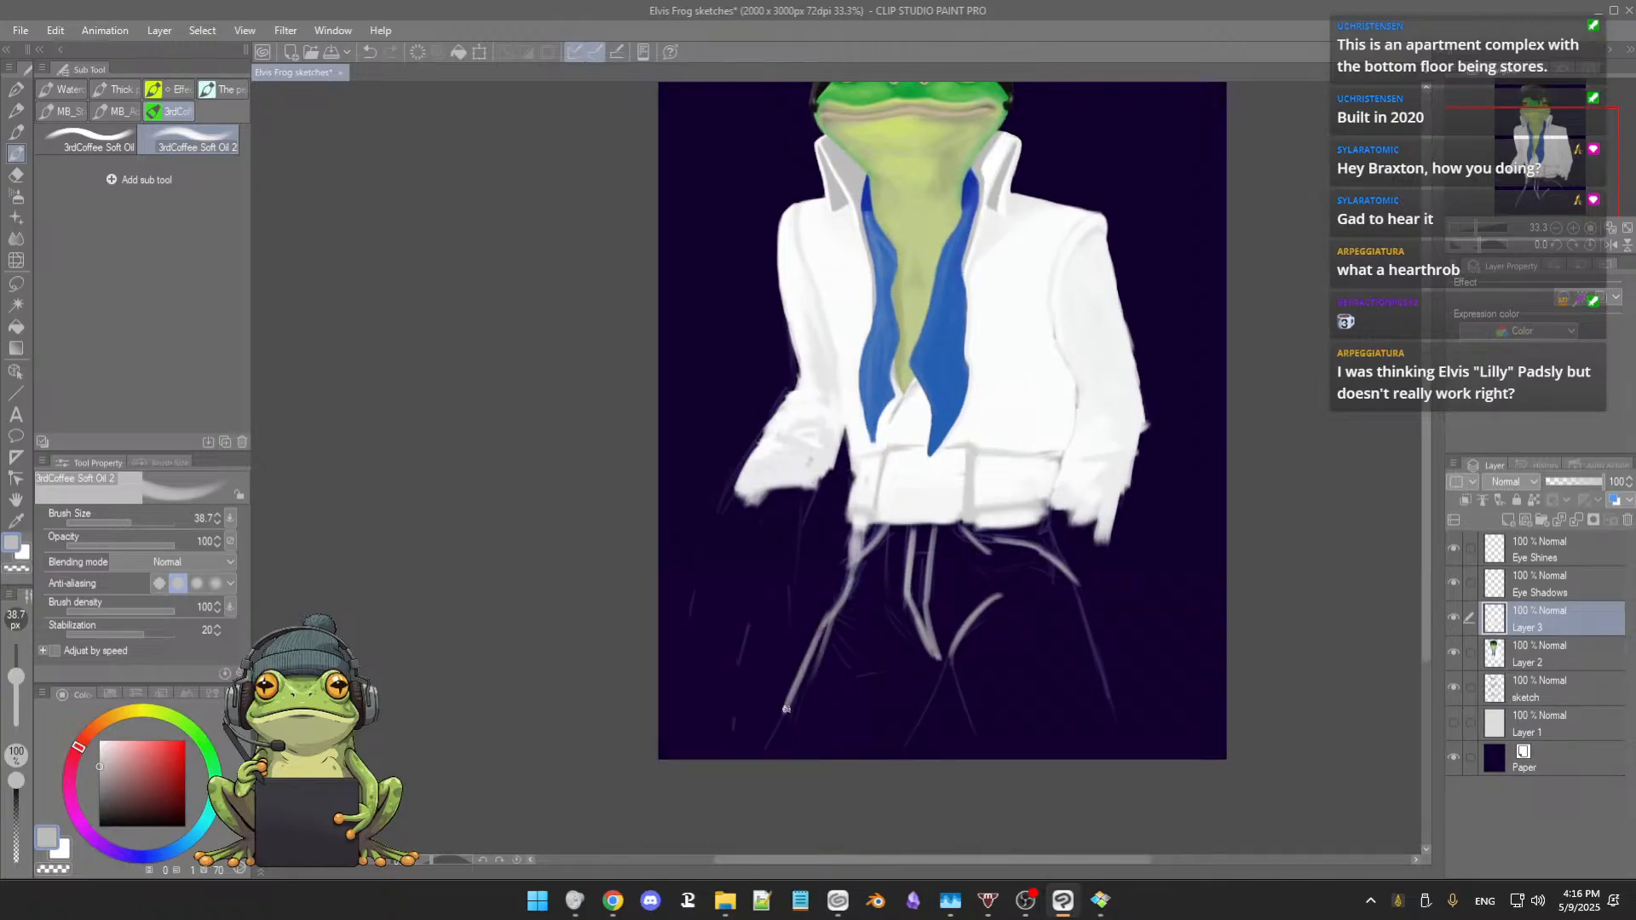
pyautogui.moveTo(928, 686); pyautogui.dragTo(898, 752)
pyautogui.moveTo(1078, 596); pyautogui.dragTo(1100, 683)
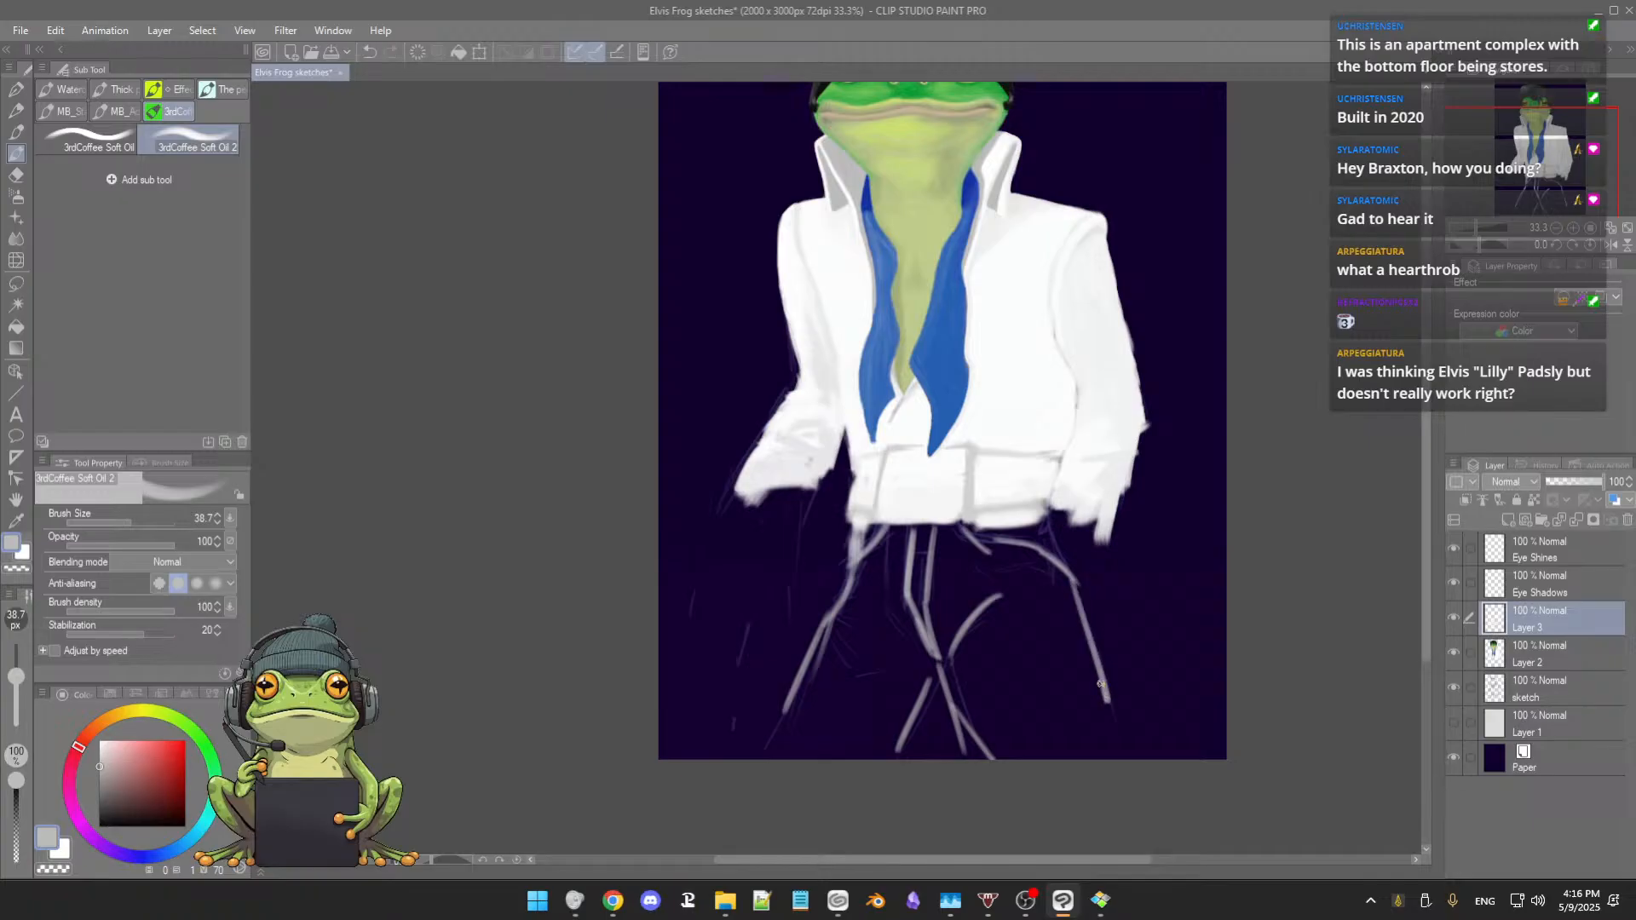
# Step: Paint a white patch for the trousers' hip just under the belt's left end at brush size 117.7
pyautogui.scroll(-5, 1114, 619)
pyautogui.moveTo(1129, 617); pyautogui.dragTo(1097, 652)
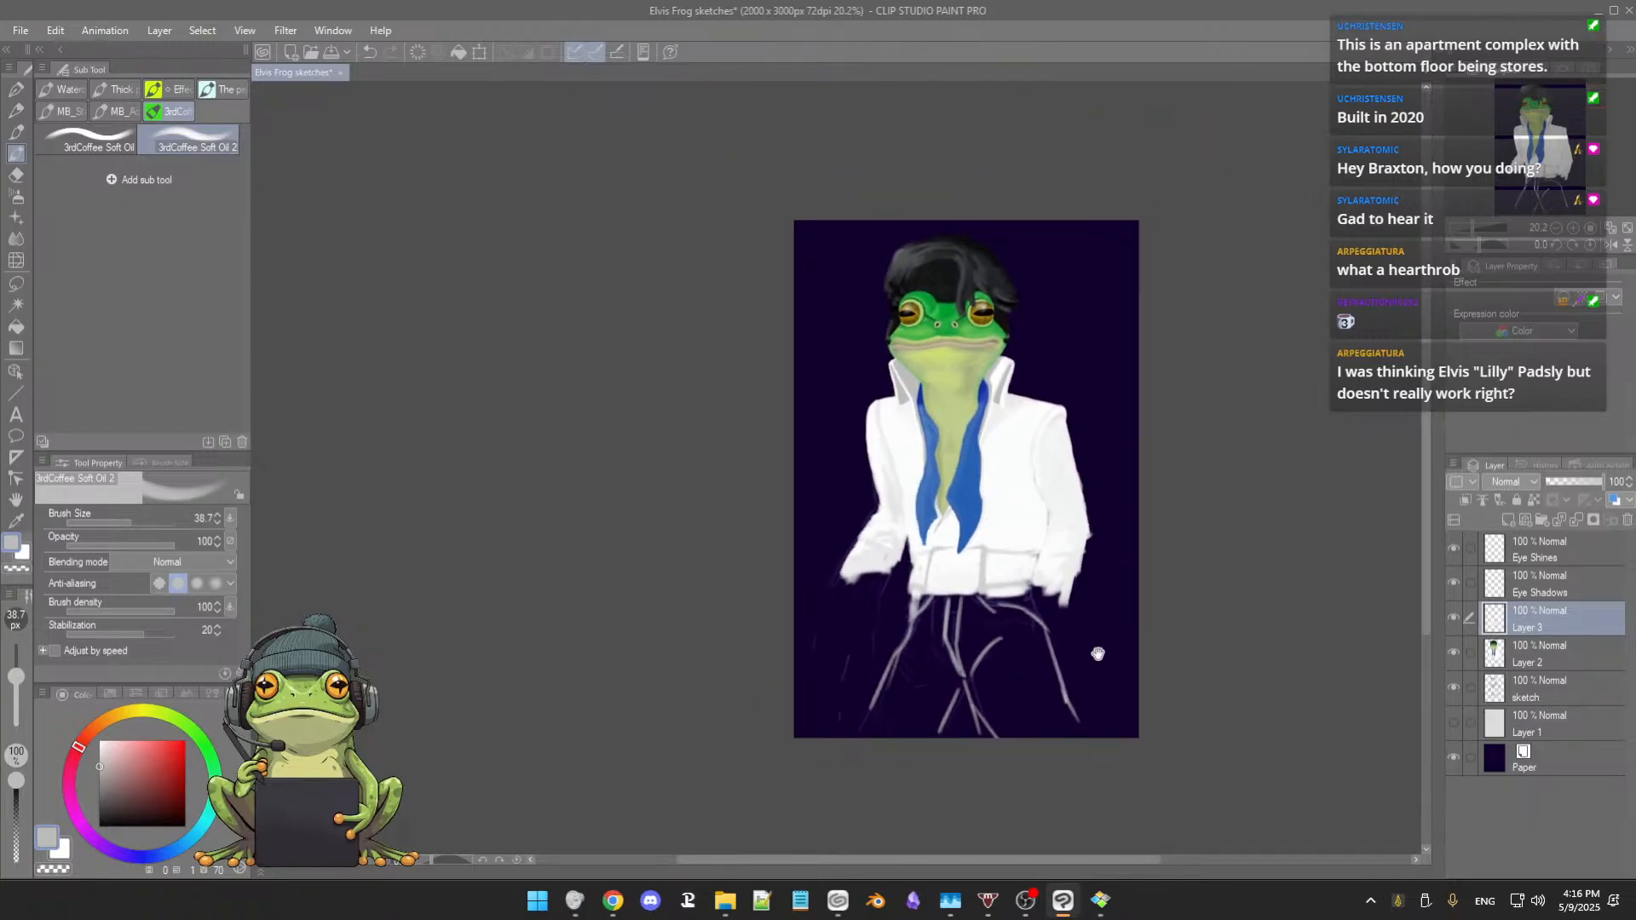
pyautogui.scroll(5, 1105, 636)
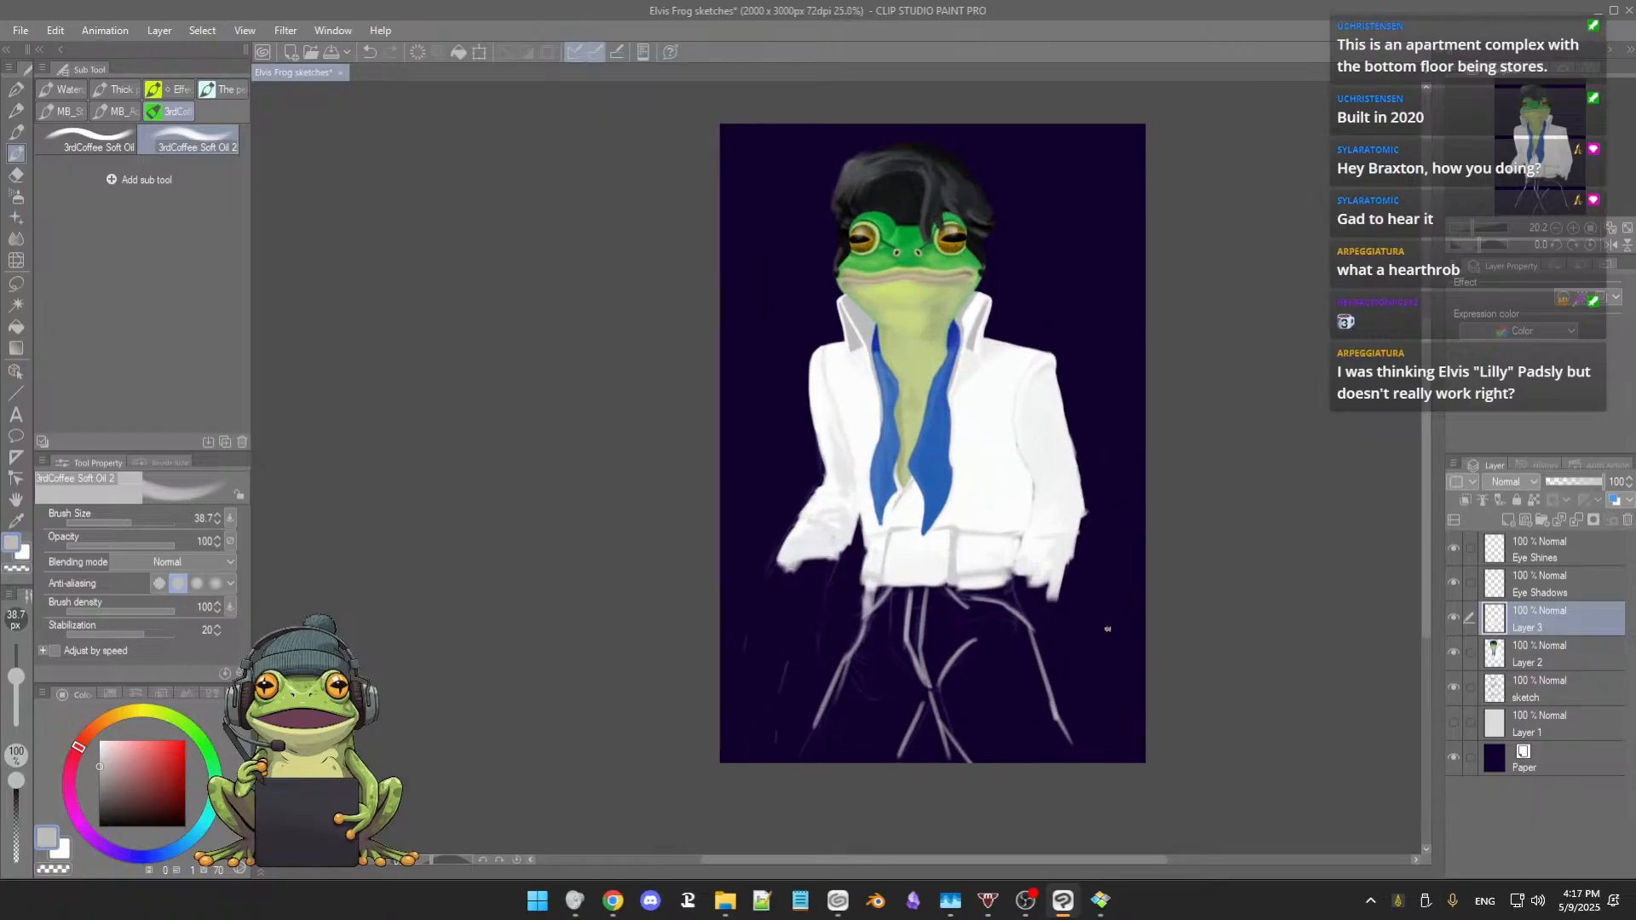
pyautogui.scroll(3, 1108, 621)
pyautogui.moveTo(1121, 622); pyautogui.dragTo(1145, 618)
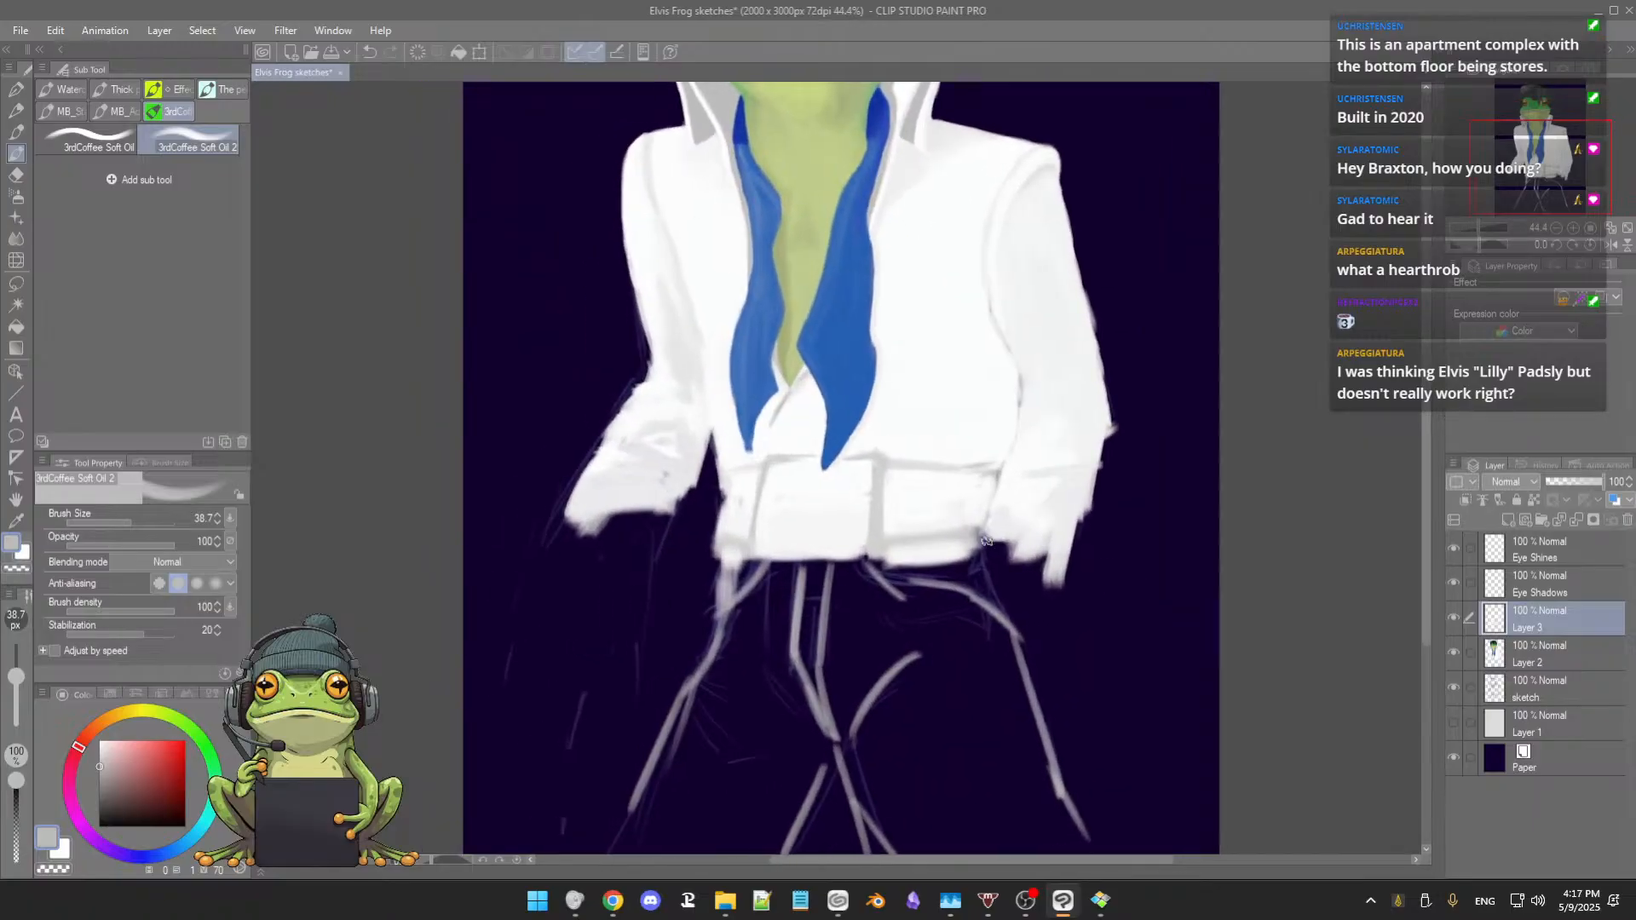
pyautogui.press(']')
pyautogui.press(']')
pyautogui.moveTo(757, 606)
pyautogui.mouseDown()
pyautogui.moveTo(731, 634)
pyautogui.moveTo(778, 587)
pyautogui.moveTo(798, 520)
pyautogui.moveTo(746, 635)
pyautogui.mouseUp()
pyautogui.keyDown('alt'); pyautogui.click(801, 517); pyautogui.keyUp('alt')
pyautogui.keyDown('alt'); pyautogui.click(750, 569); pyautogui.keyUp('alt')
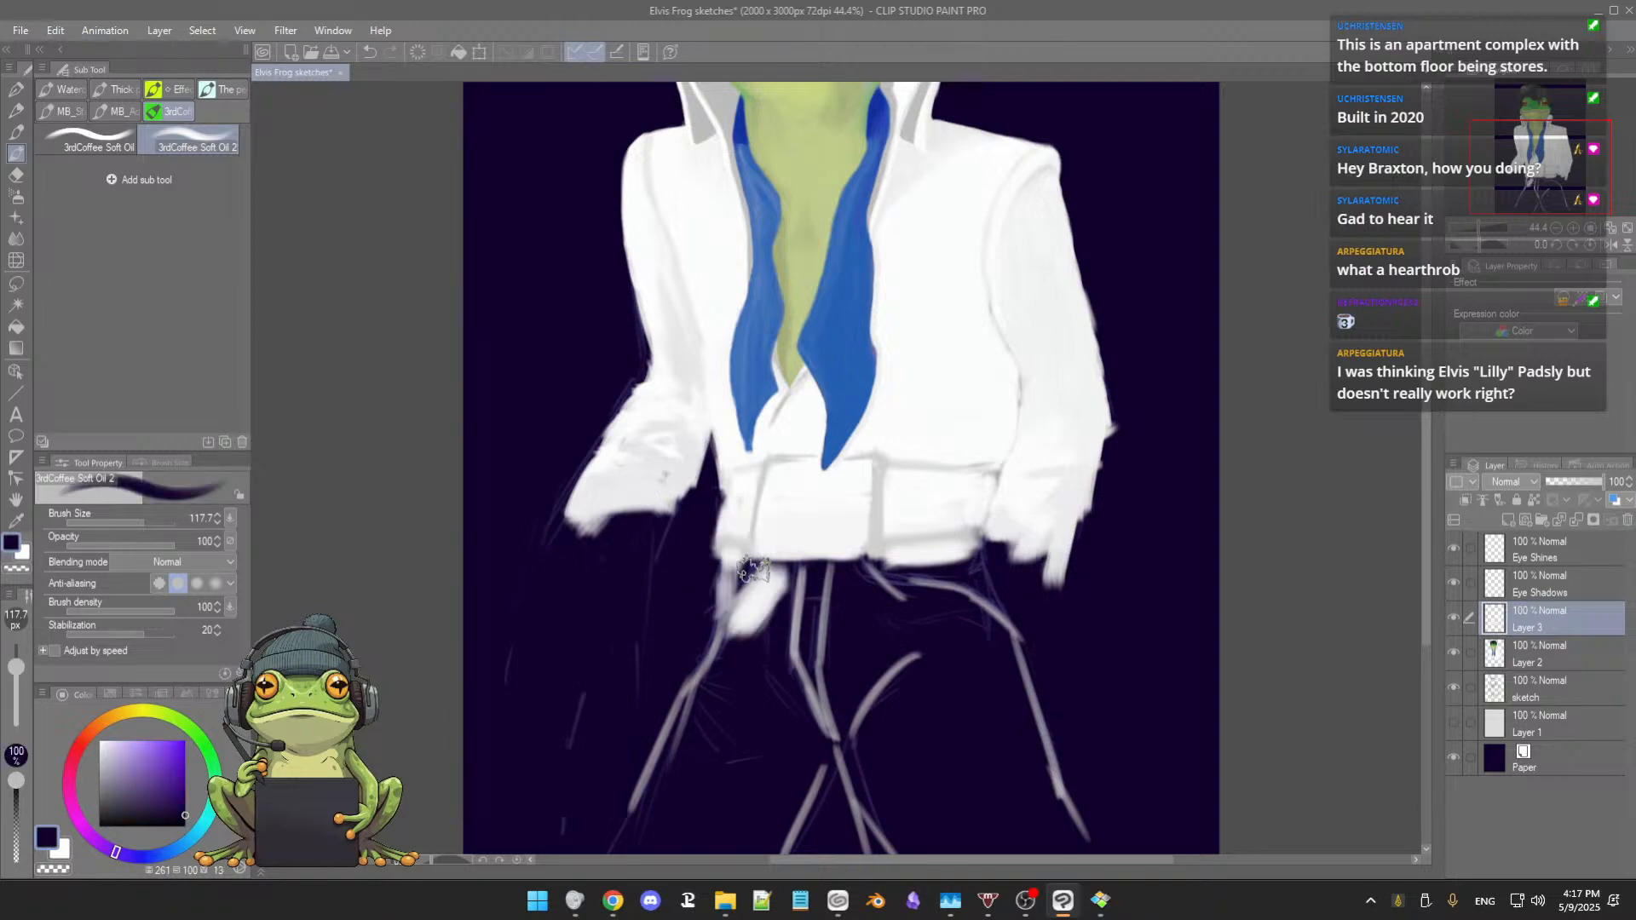
# Step: Extend the trousers' white hip patch from the belt's lower left toward the fly with sampled whites and greys at brush sizes 95.2 and 72.7
pyautogui.keyDown('alt'); pyautogui.click(882, 538); pyautogui.keyUp('alt')
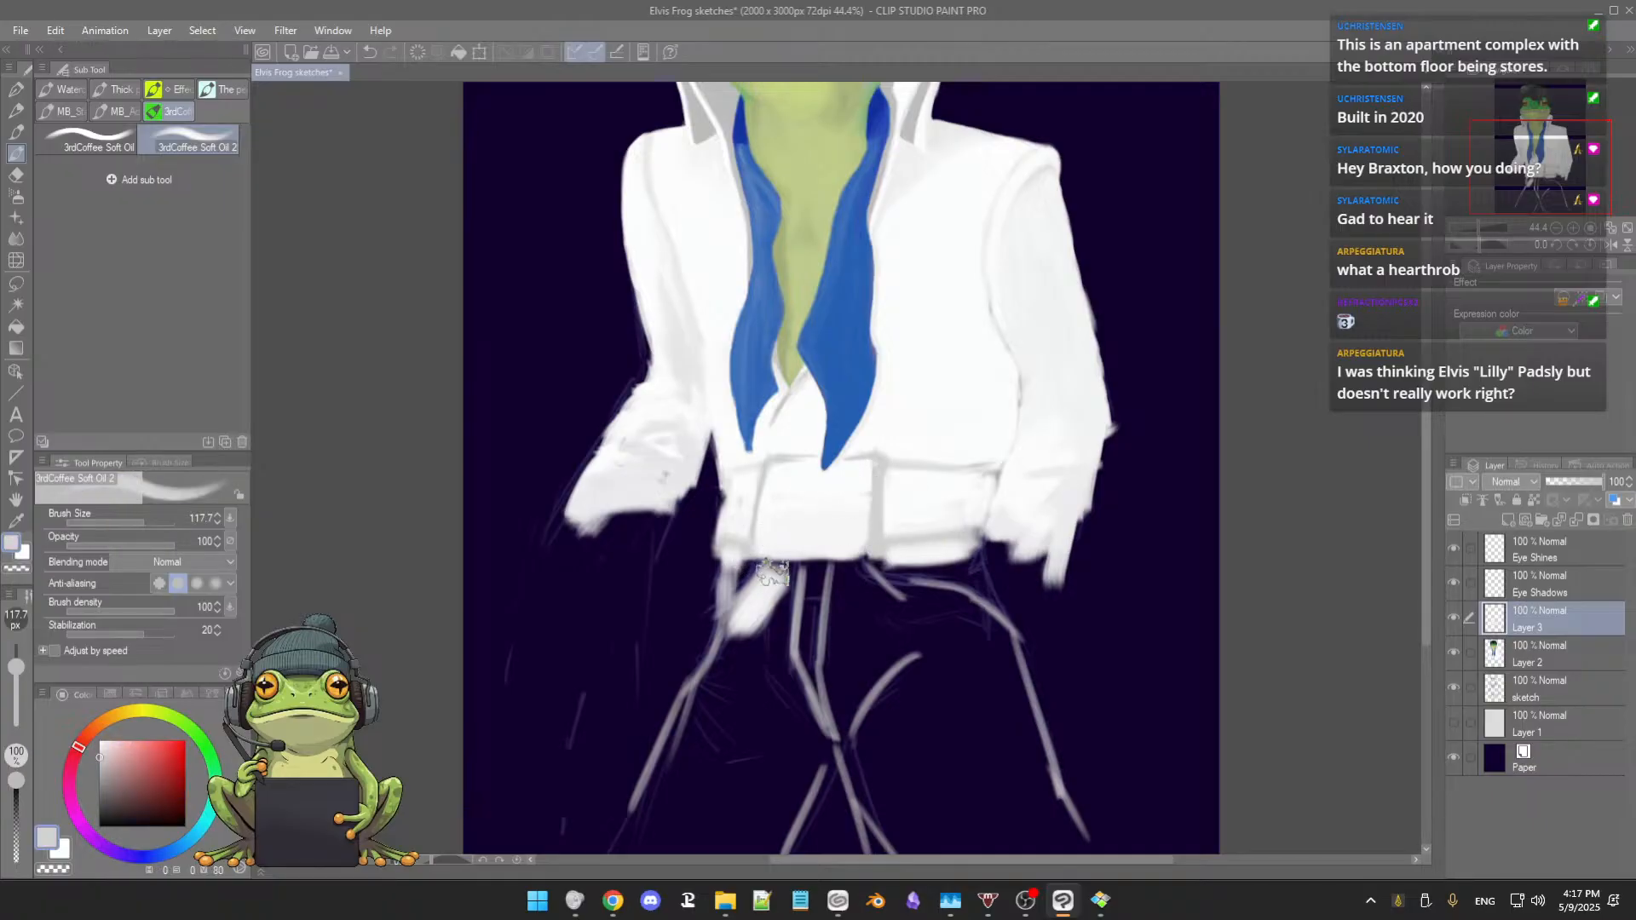
pyautogui.keyDown('alt'); pyautogui.click(964, 368); pyautogui.keyUp('alt')
pyautogui.press('[')
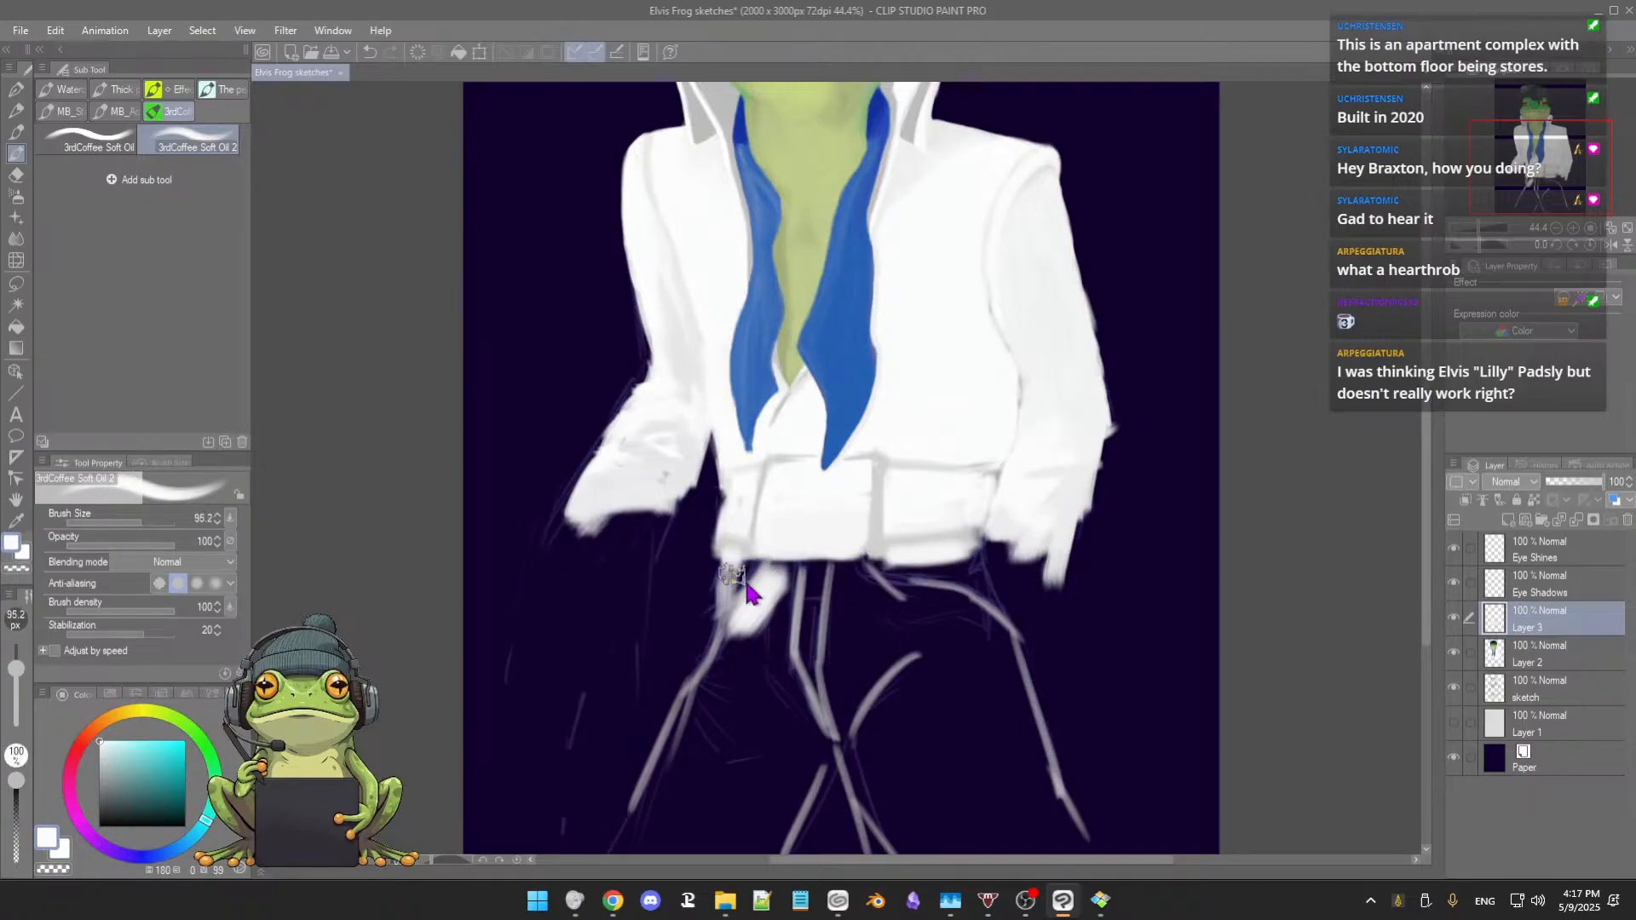
pyautogui.moveTo(740, 563); pyautogui.dragTo(750, 566)
pyautogui.keyDown('alt'); pyautogui.click(774, 458); pyautogui.keyUp('alt')
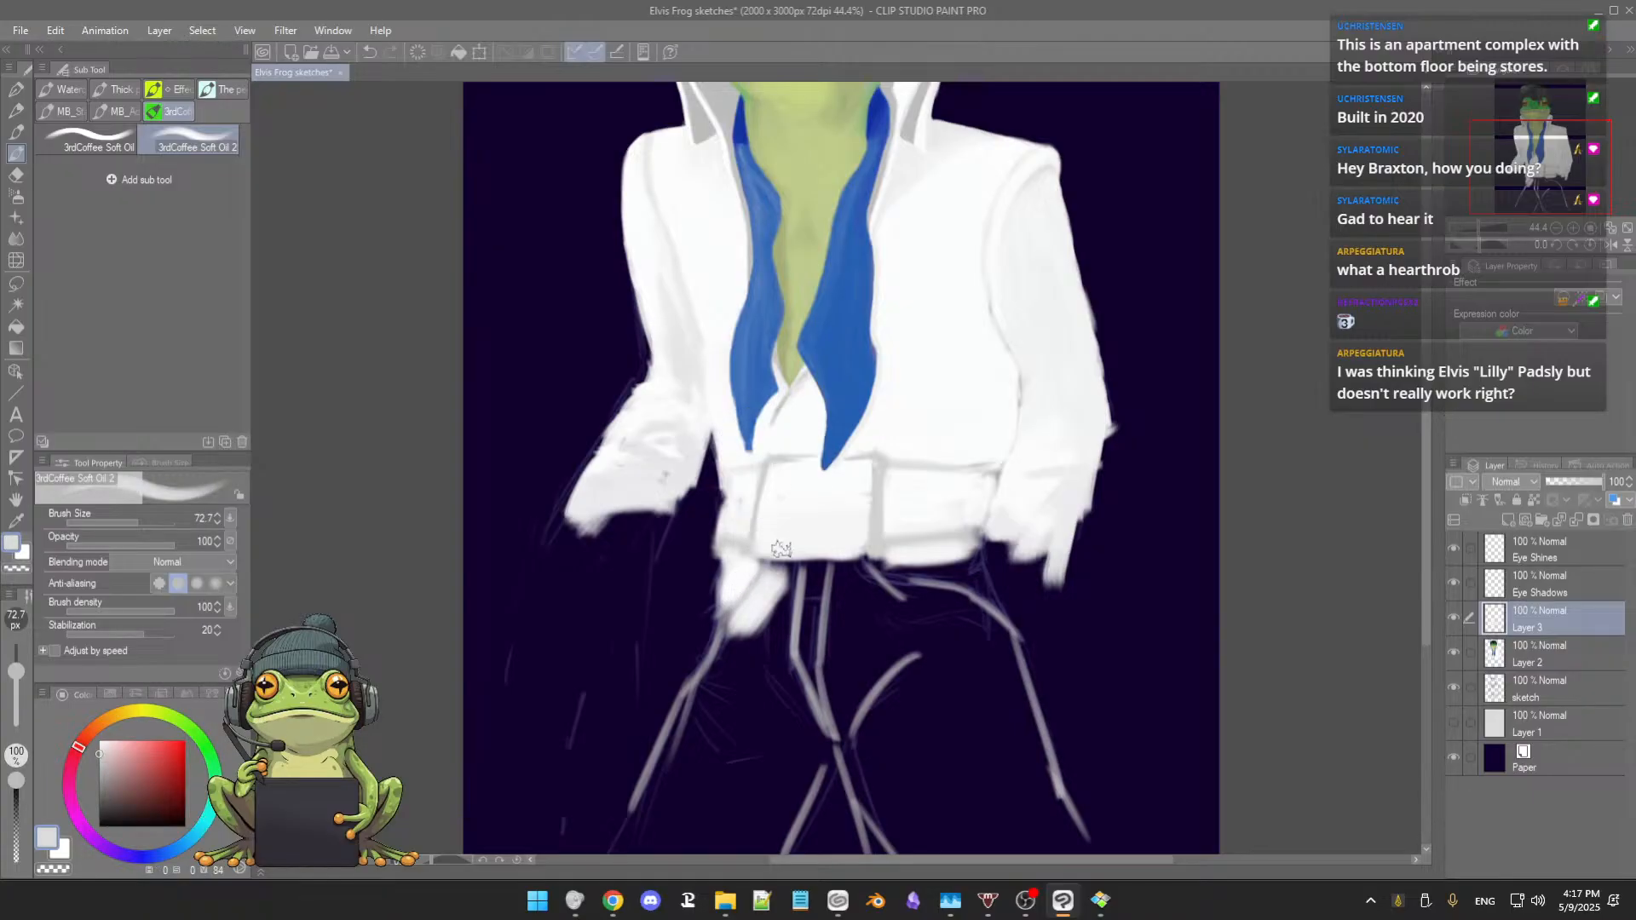
pyautogui.keyDown('alt'); pyautogui.click(744, 579); pyautogui.keyUp('alt')
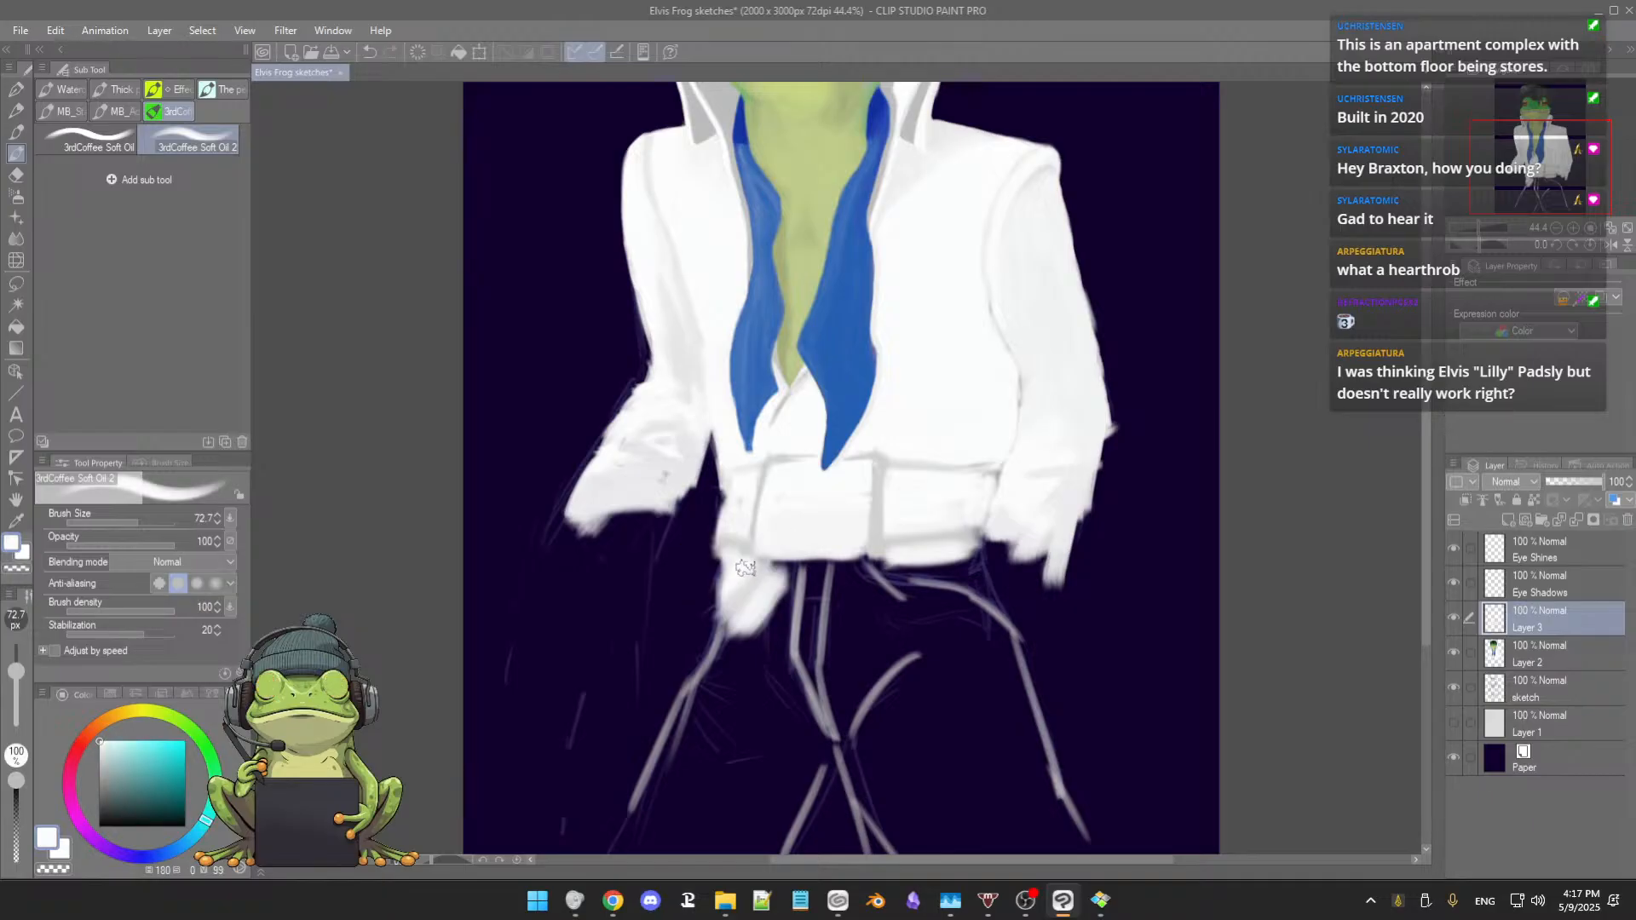
pyautogui.keyDown('alt'); pyautogui.click(911, 494); pyautogui.keyUp('alt')
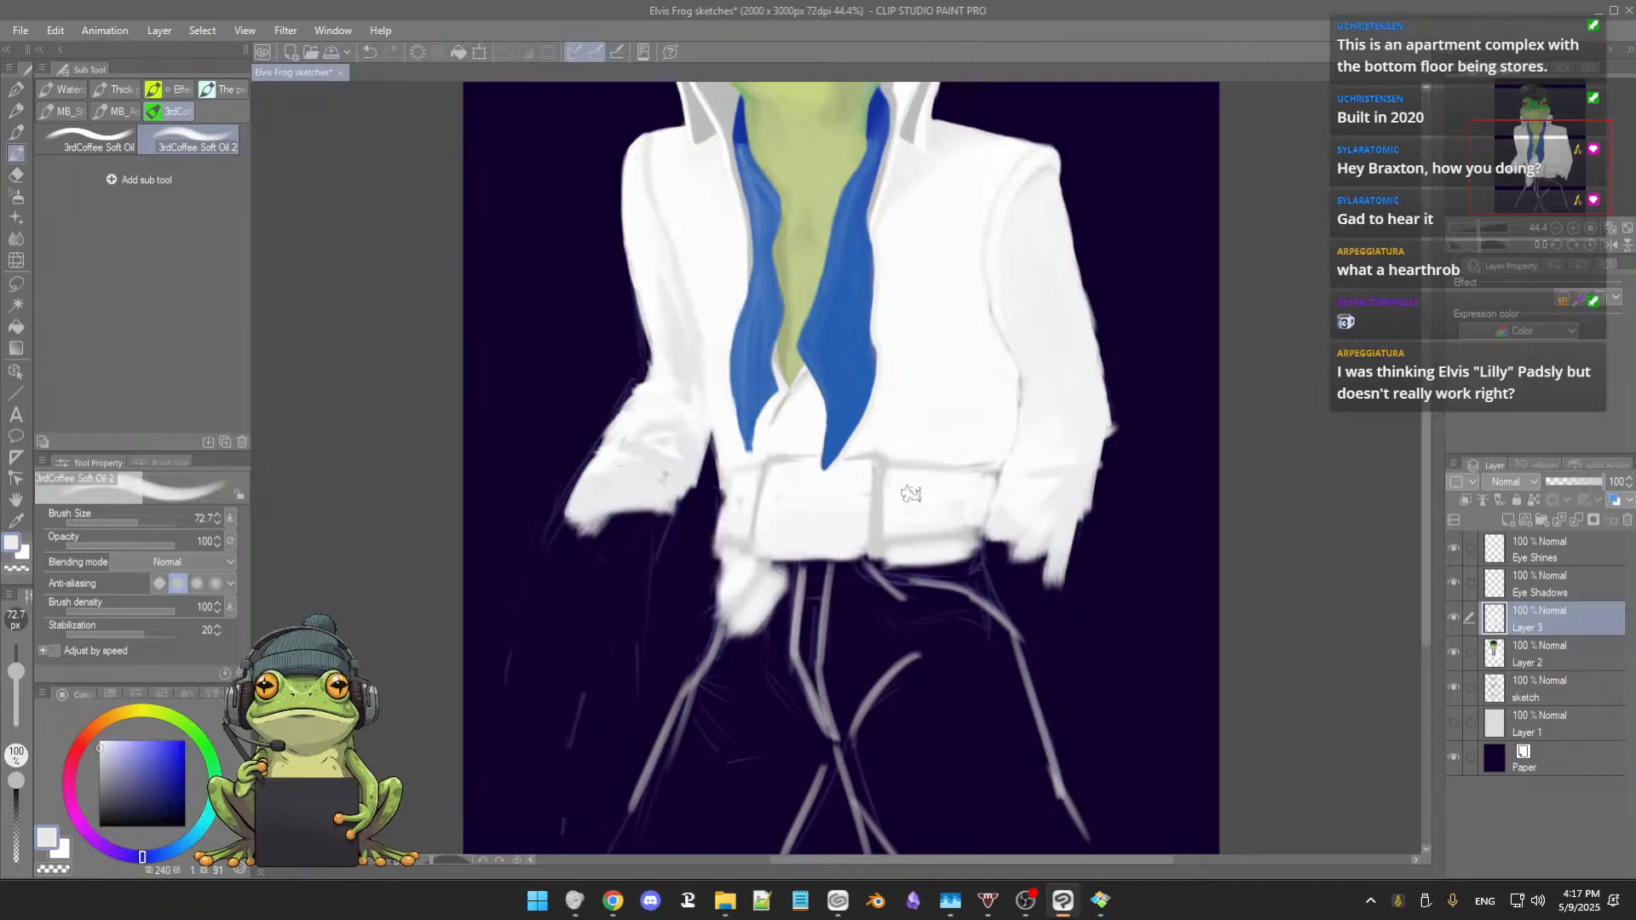
pyautogui.keyDown('alt'); pyautogui.click(862, 471); pyautogui.keyUp('alt')
pyautogui.moveTo(788, 562); pyautogui.dragTo(763, 630)
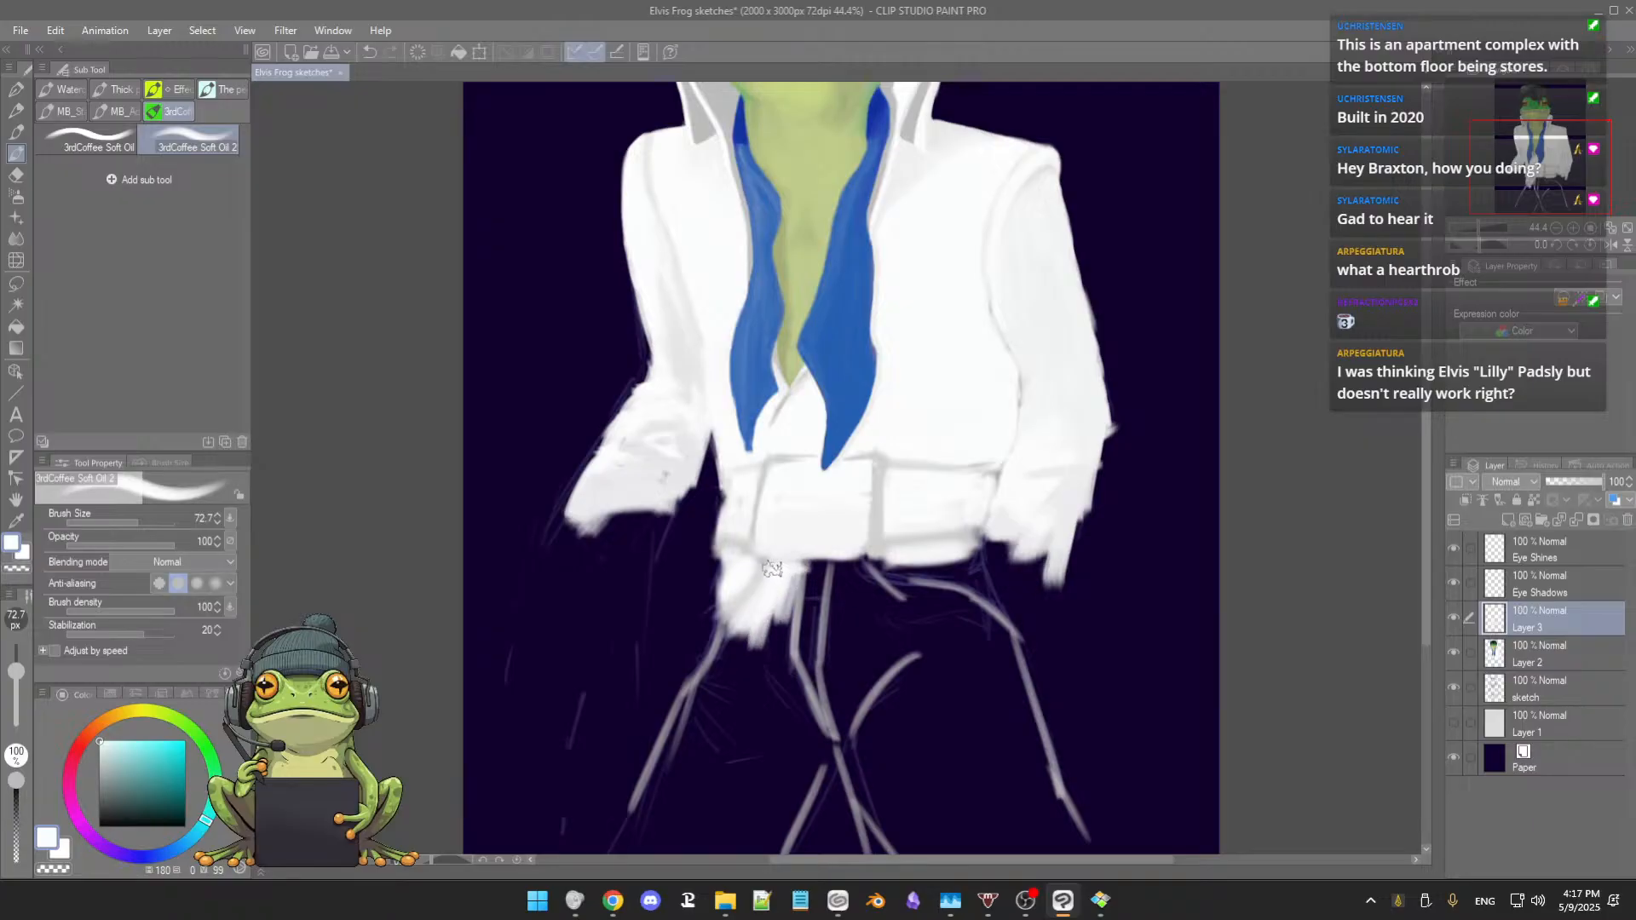
pyautogui.moveTo(772, 569)
pyautogui.mouseDown()
pyautogui.moveTo(747, 653)
pyautogui.moveTo(758, 612)
pyautogui.moveTo(735, 632)
pyautogui.moveTo(759, 631)
pyautogui.moveTo(776, 602)
pyautogui.moveTo(767, 652)
pyautogui.moveTo(784, 593)
pyautogui.moveTo(782, 623)
pyautogui.moveTo(784, 593)
pyautogui.moveTo(746, 652)
pyautogui.moveTo(777, 620)
pyautogui.moveTo(763, 636)
pyautogui.moveTo(755, 599)
pyautogui.mouseUp()
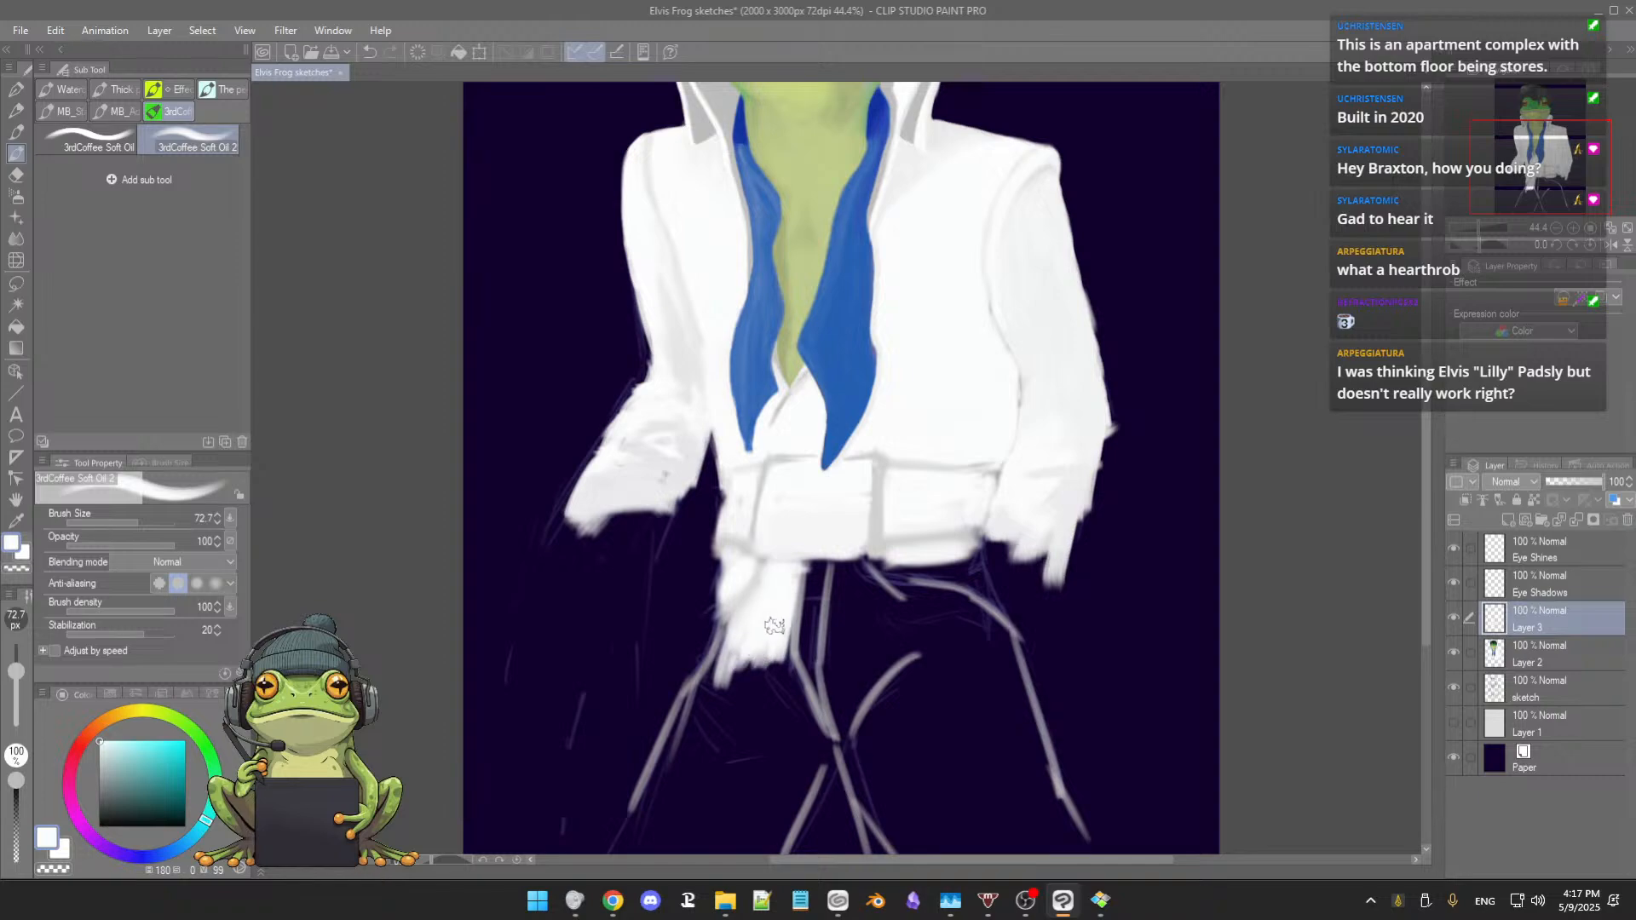
# Step: Fill the trousers' left leg in white down to the canvas edge with 3rdCoffee Soft Oil at brush sizes 42.5 and 102.2
pyautogui.click(104, 147)
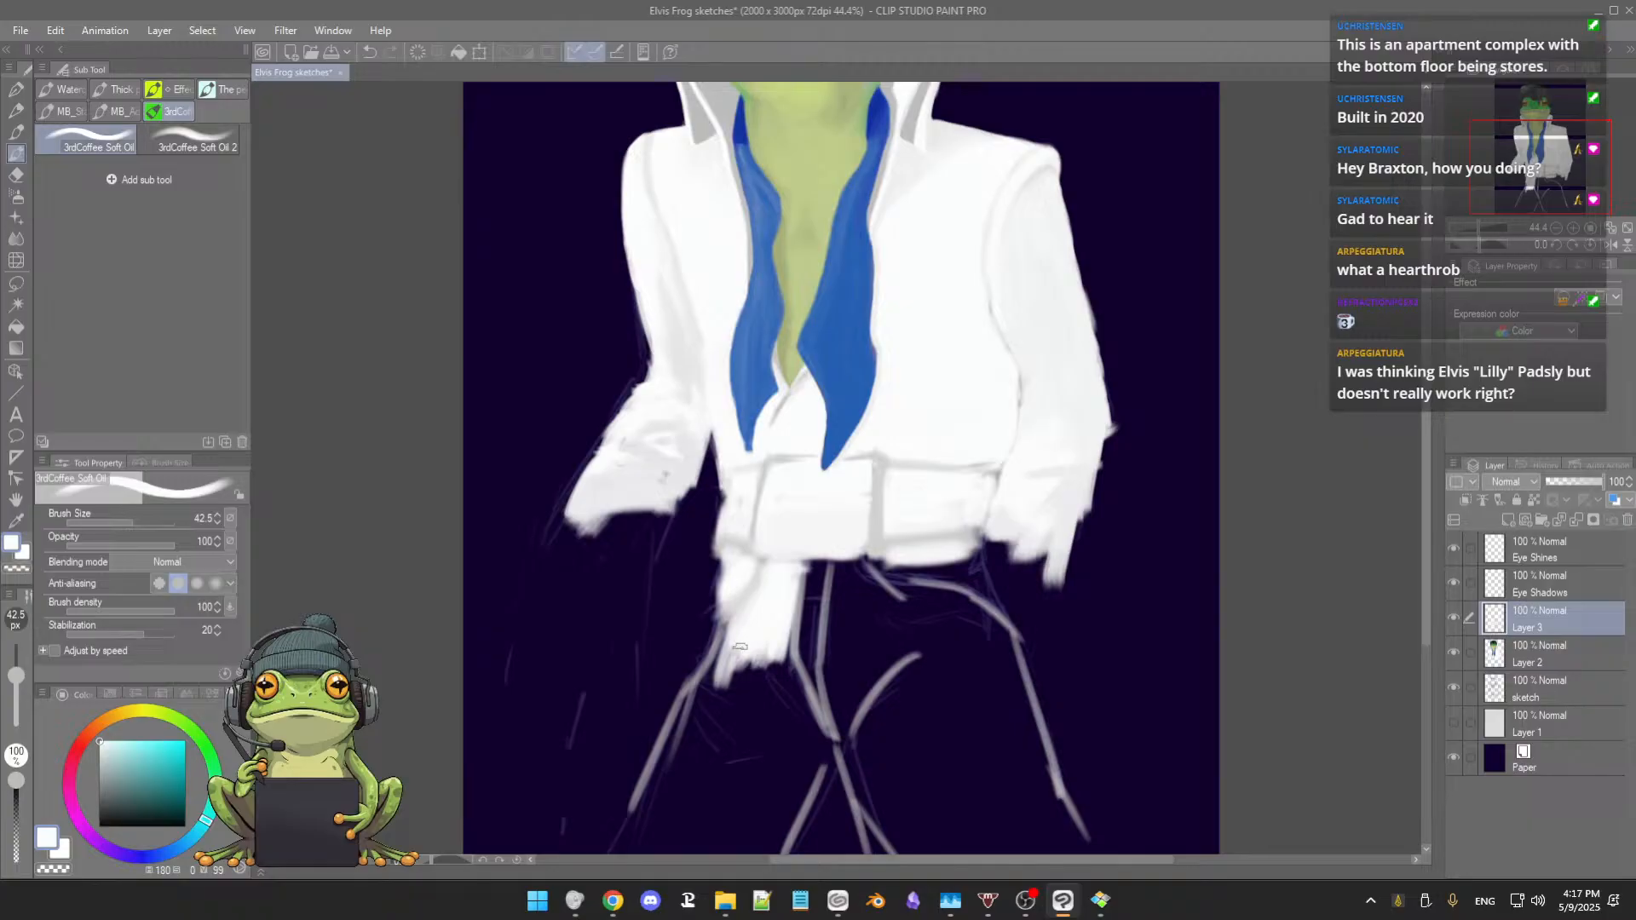
pyautogui.moveTo(740, 647); pyautogui.dragTo(732, 648)
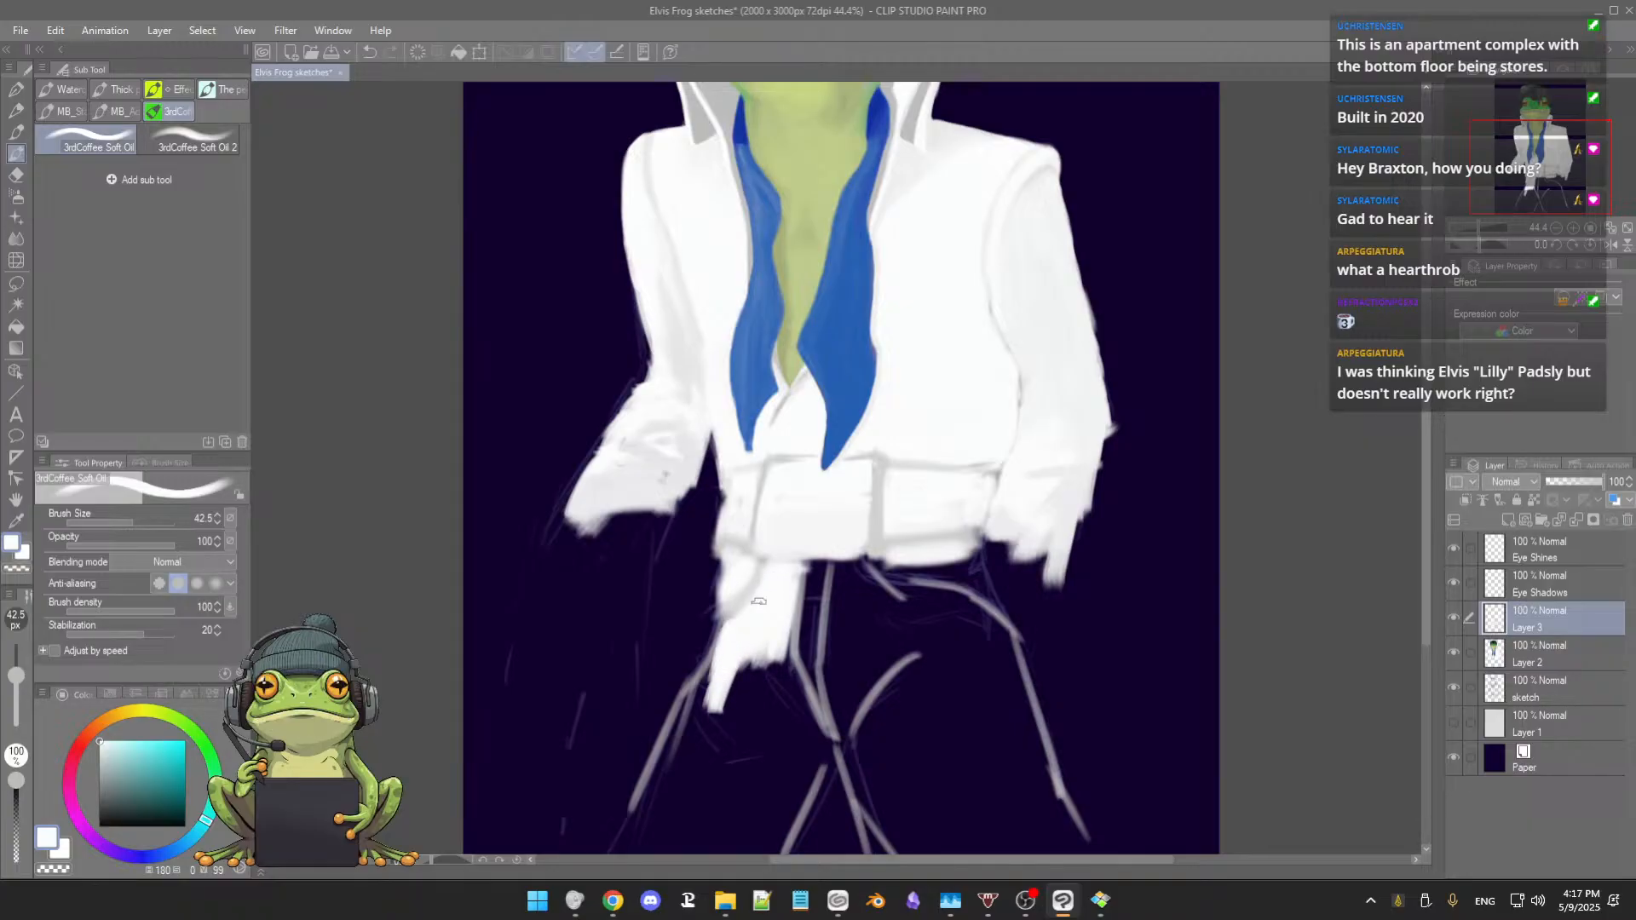
pyautogui.moveTo(720, 669)
pyautogui.mouseDown()
pyautogui.moveTo(684, 726)
pyautogui.moveTo(742, 677)
pyautogui.moveTo(698, 685)
pyautogui.moveTo(716, 650)
pyautogui.moveTo(666, 747)
pyautogui.moveTo(748, 652)
pyautogui.moveTo(757, 699)
pyautogui.moveTo(760, 649)
pyautogui.moveTo(784, 687)
pyautogui.moveTo(771, 641)
pyautogui.moveTo(794, 731)
pyautogui.moveTo(776, 699)
pyautogui.moveTo(811, 738)
pyautogui.moveTo(793, 706)
pyautogui.moveTo(799, 752)
pyautogui.moveTo(758, 699)
pyautogui.moveTo(729, 730)
pyautogui.moveTo(737, 695)
pyautogui.moveTo(699, 760)
pyautogui.moveTo(729, 687)
pyautogui.moveTo(694, 738)
pyautogui.moveTo(713, 685)
pyautogui.moveTo(655, 798)
pyautogui.moveTo(704, 769)
pyautogui.moveTo(678, 825)
pyautogui.moveTo(737, 763)
pyautogui.mouseUp()
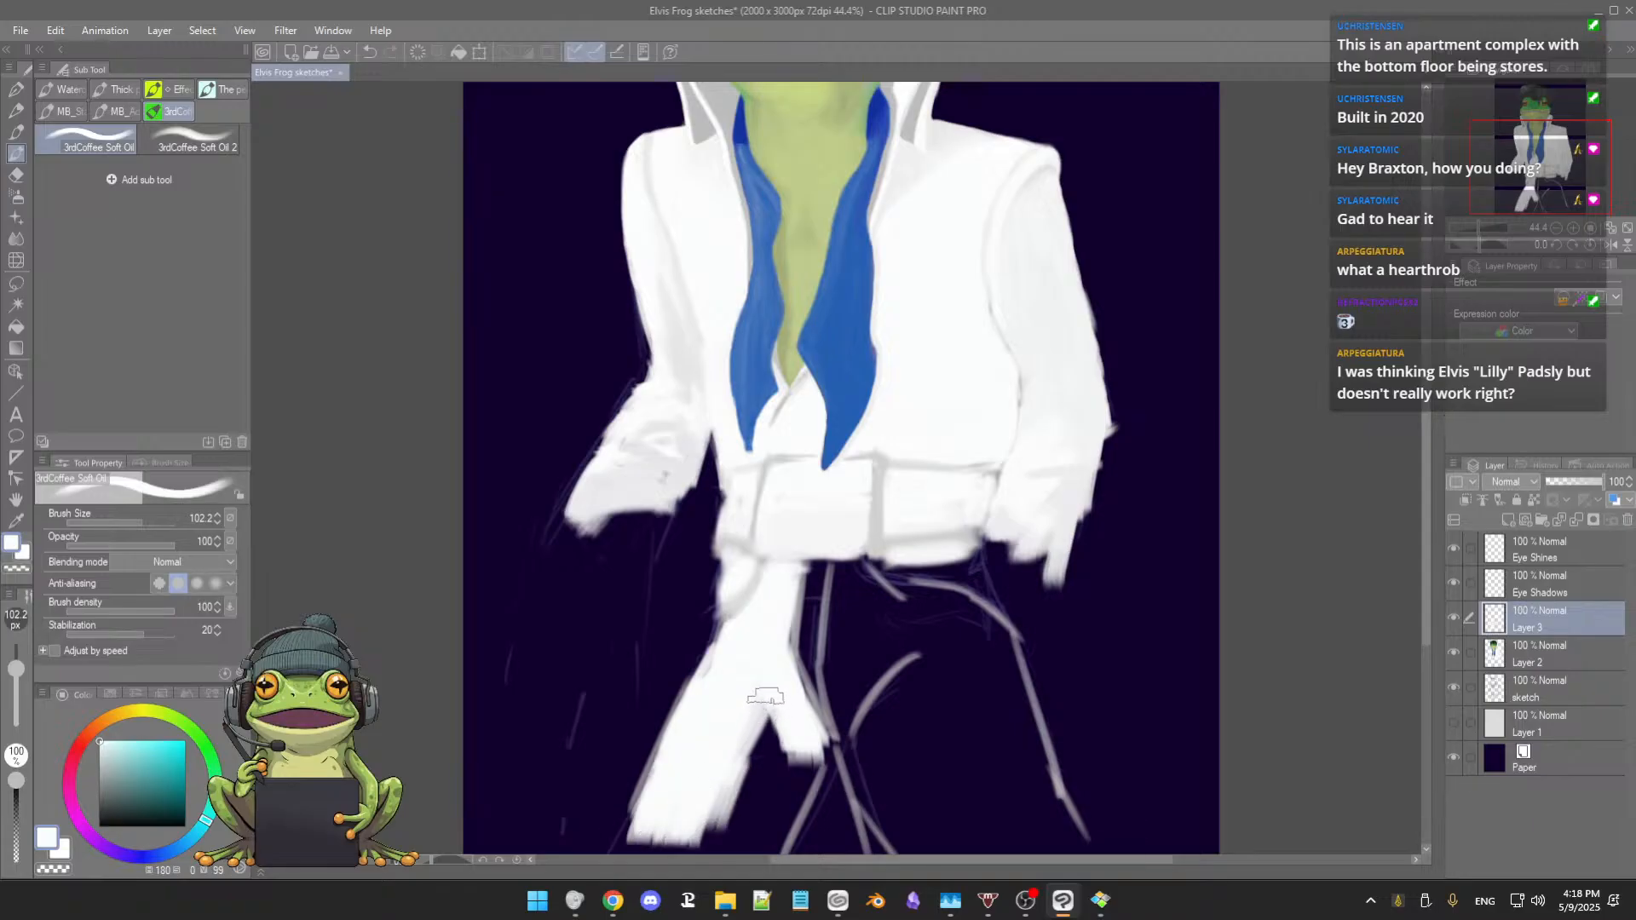
pyautogui.moveTo(769, 703)
pyautogui.mouseDown()
pyautogui.moveTo(746, 771)
pyautogui.moveTo(755, 803)
pyautogui.moveTo(802, 750)
pyautogui.moveTo(764, 868)
pyautogui.moveTo(780, 654)
pyautogui.mouseUp()
pyautogui.moveTo(783, 719)
pyautogui.mouseDown()
pyautogui.moveTo(774, 686)
pyautogui.moveTo(755, 696)
pyautogui.moveTo(777, 653)
pyautogui.moveTo(738, 722)
pyautogui.moveTo(736, 682)
pyautogui.moveTo(722, 725)
pyautogui.moveTo(719, 695)
pyautogui.moveTo(639, 715)
pyautogui.moveTo(694, 690)
pyautogui.moveTo(671, 740)
pyautogui.moveTo(680, 676)
pyautogui.moveTo(651, 727)
pyautogui.mouseUp()
pyautogui.moveTo(732, 646); pyautogui.dragTo(669, 760)
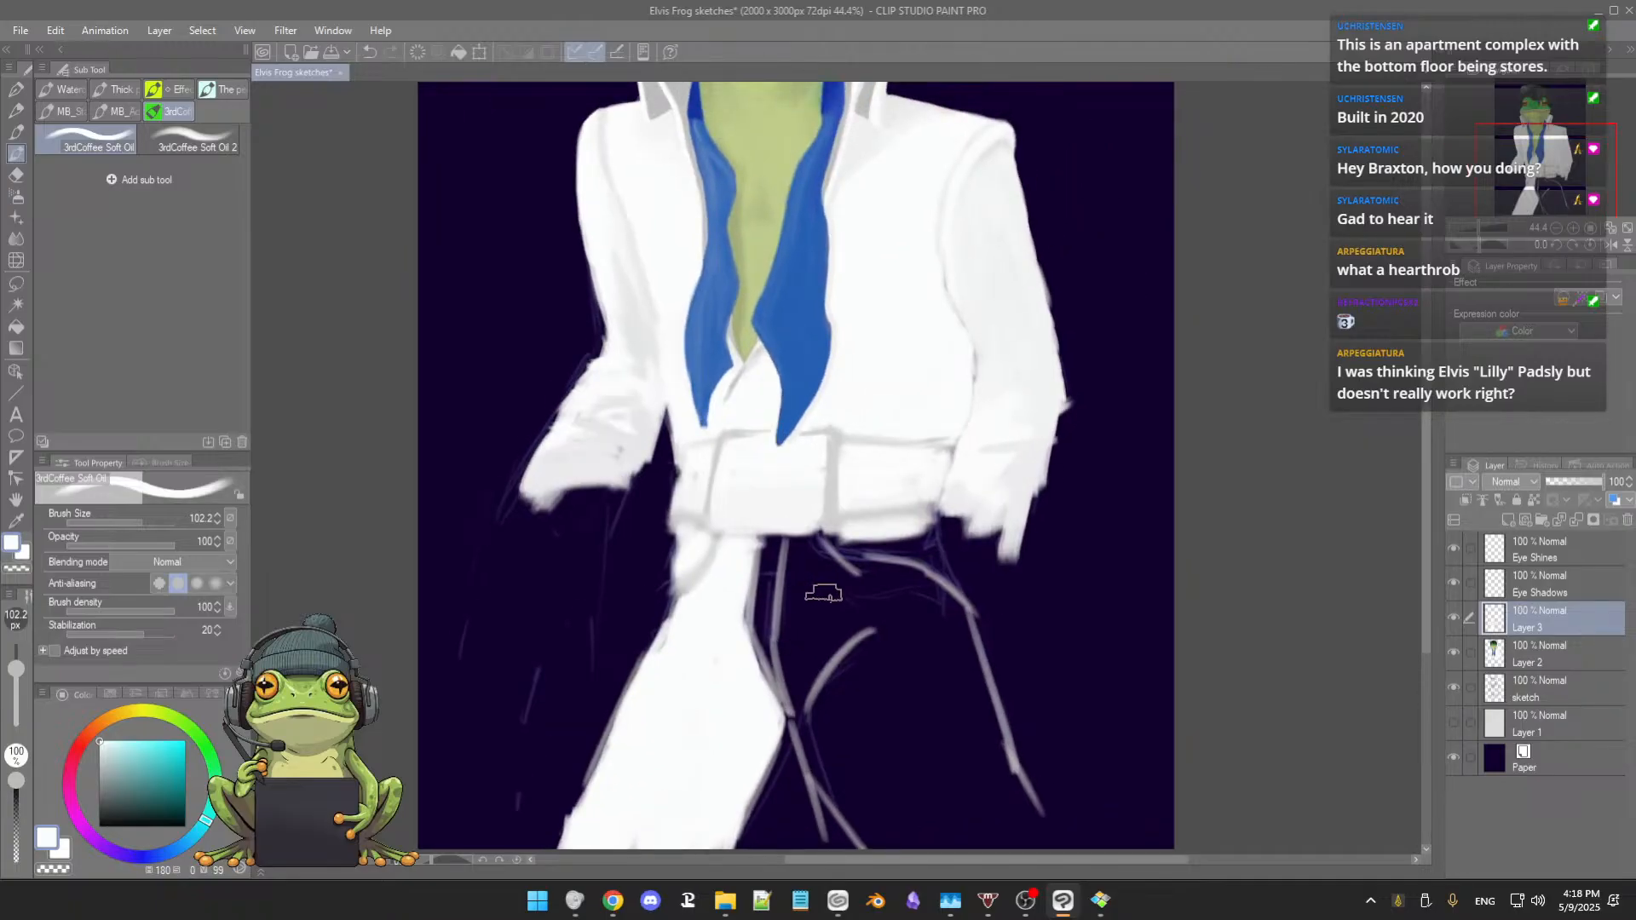
# Step: Fill the narrow fly strip in white at brush size 36.3 and touch up its seam with sampled grey at size 13.8
pyautogui.moveTo(824, 594)
pyautogui.mouseDown()
pyautogui.moveTo(797, 579)
pyautogui.moveTo(763, 599)
pyautogui.mouseUp()
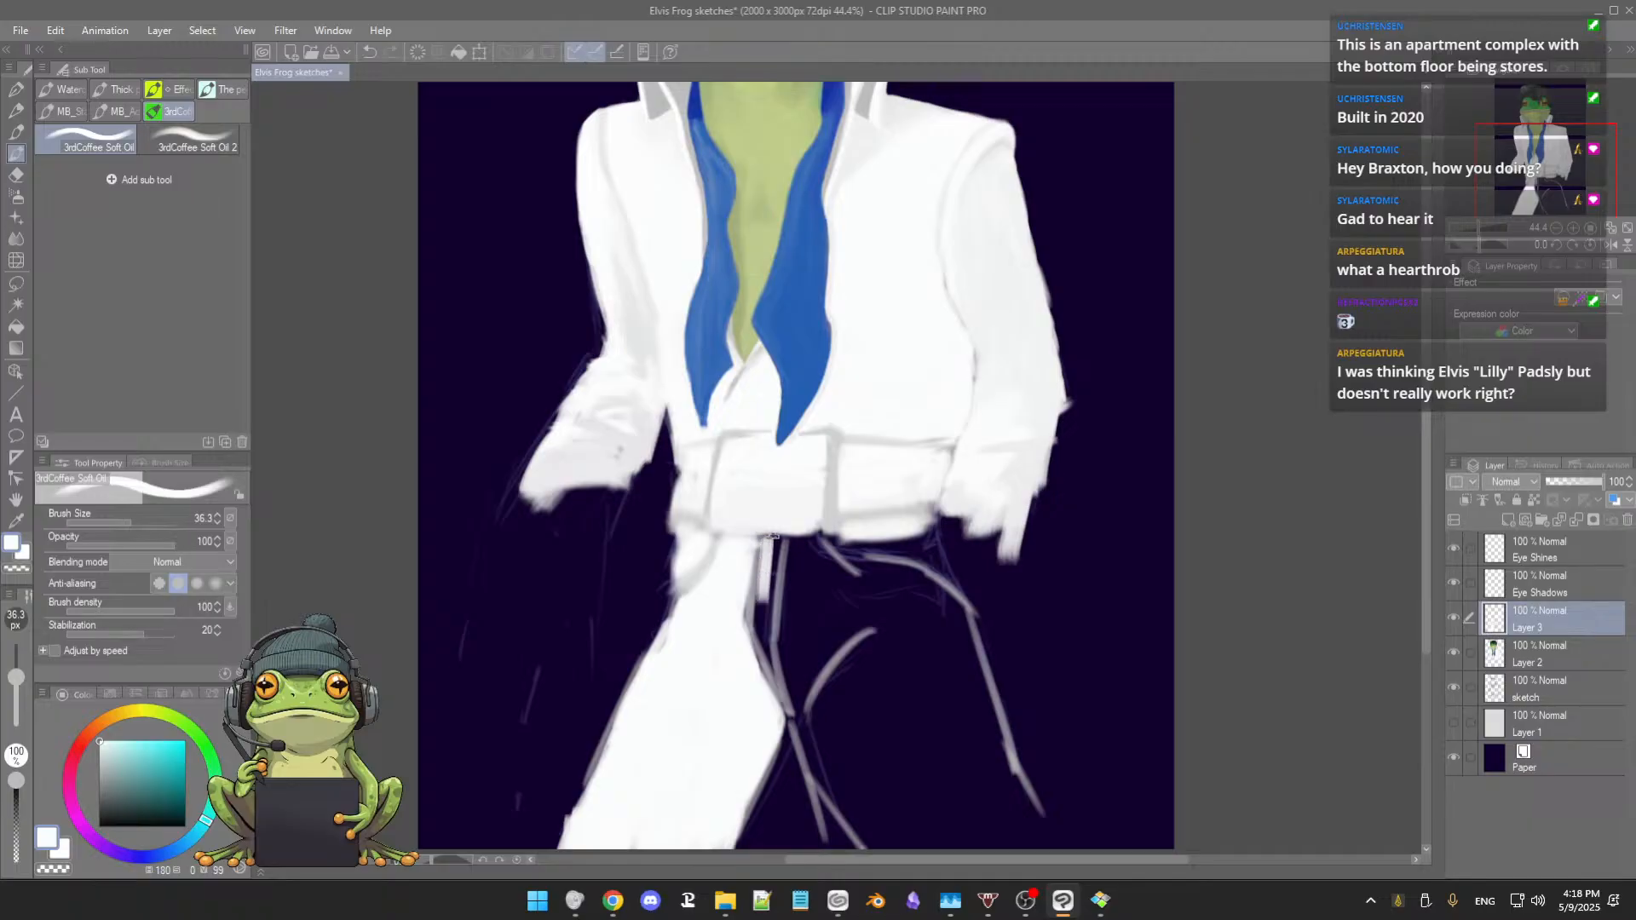
pyautogui.moveTo(775, 538); pyautogui.dragTo(769, 667)
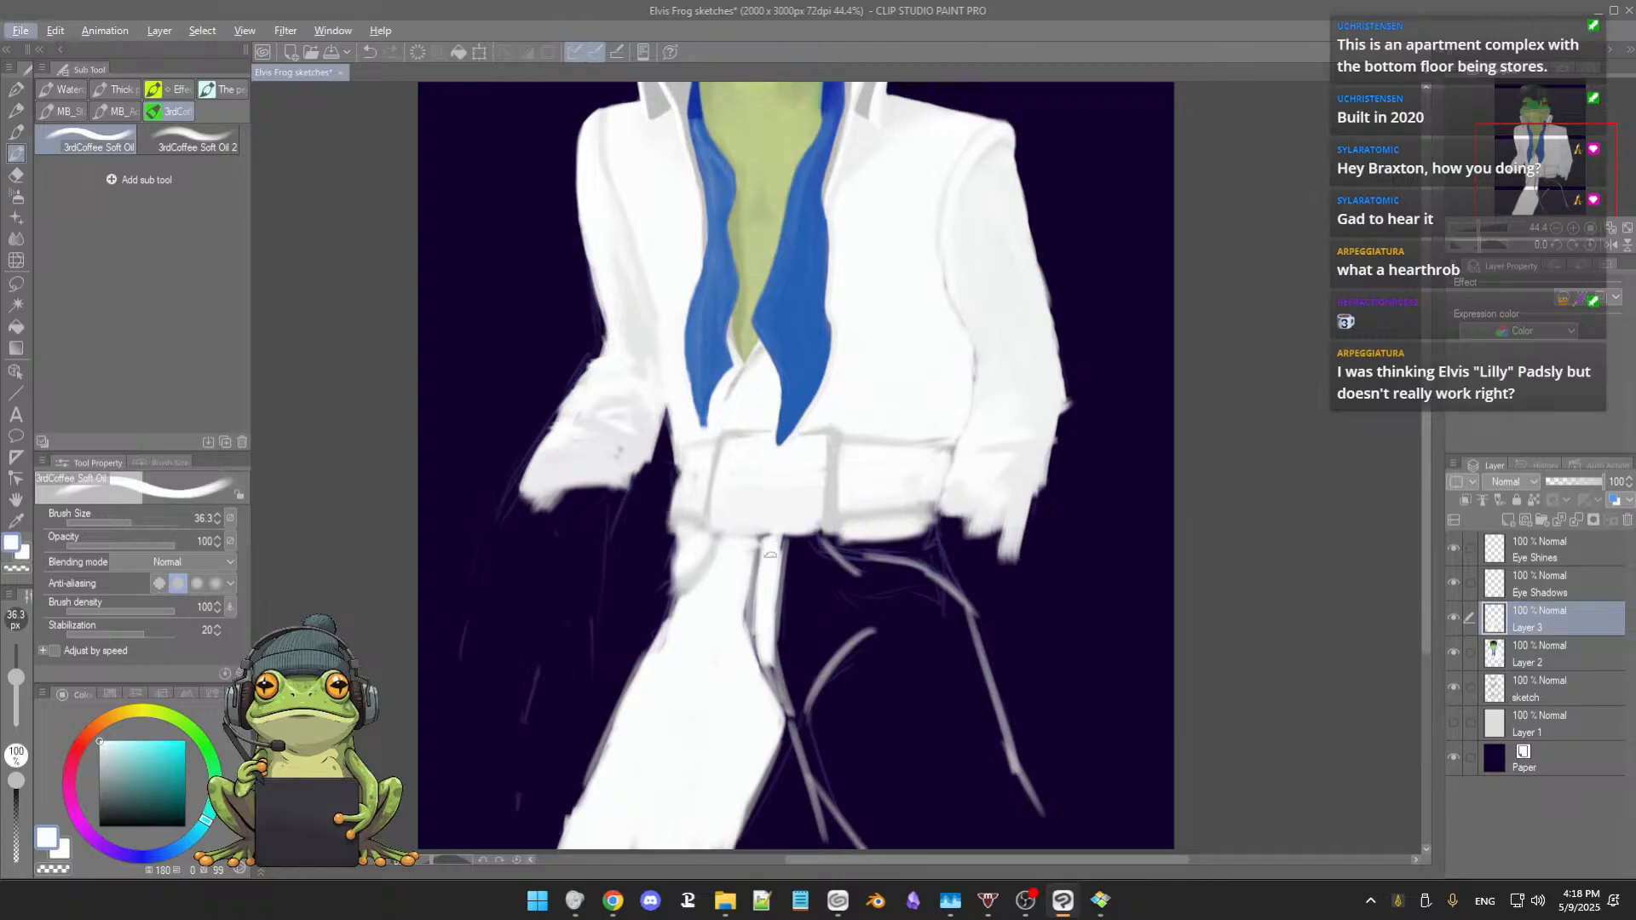
pyautogui.moveTo(768, 635); pyautogui.dragTo(785, 705)
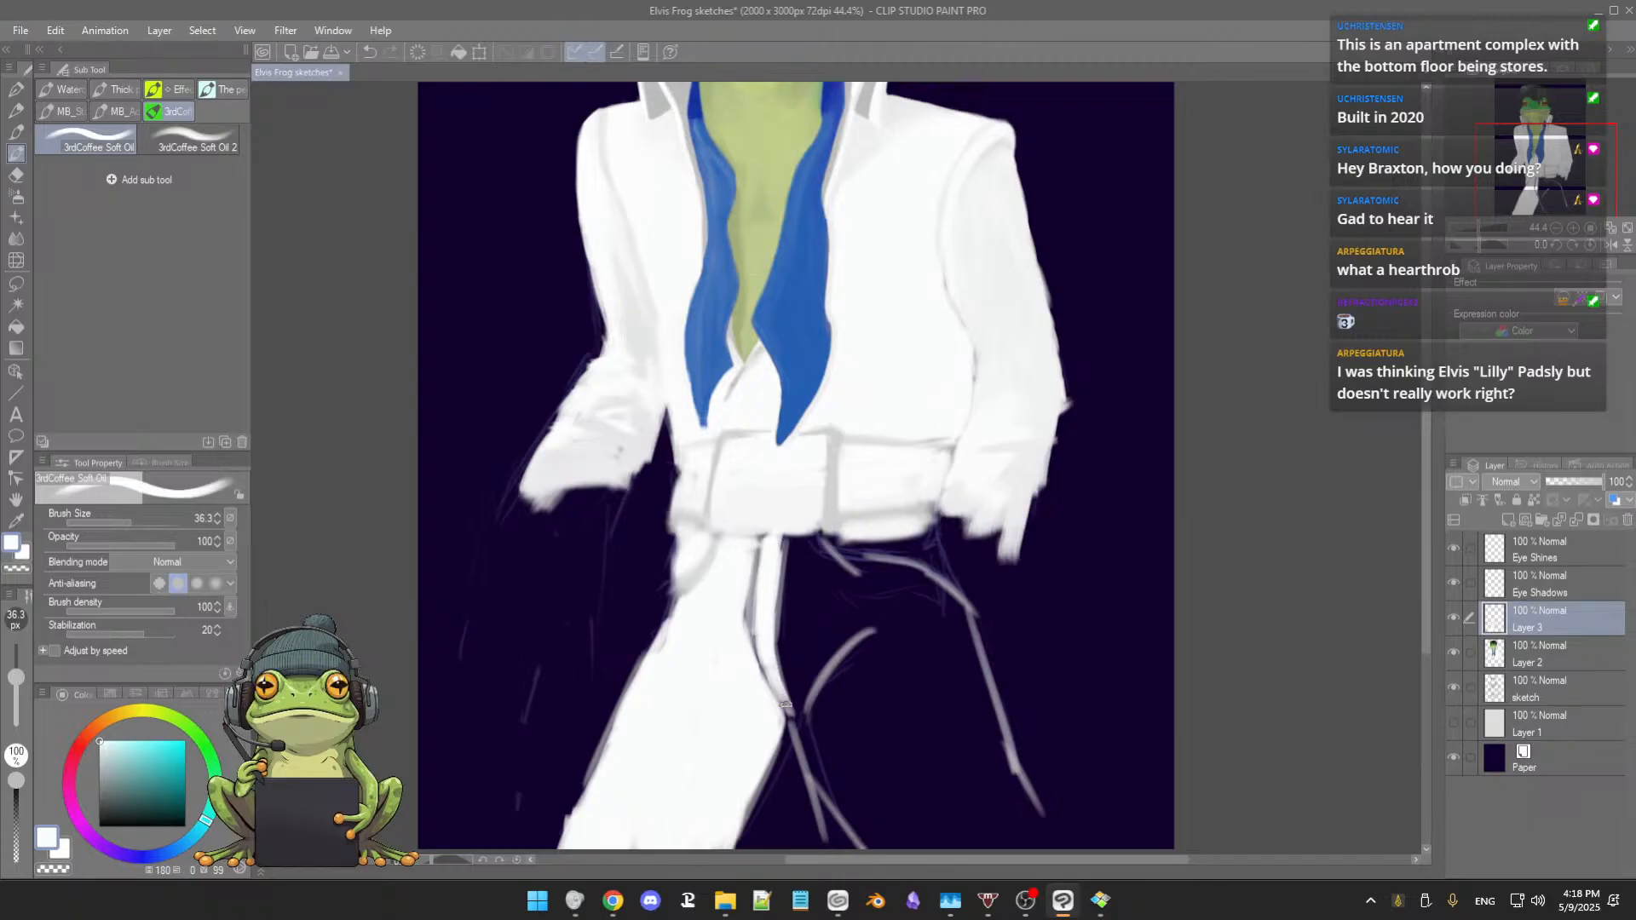
pyautogui.keyDown('alt'); pyautogui.click(833, 489); pyautogui.keyUp('alt')
pyautogui.press('[')
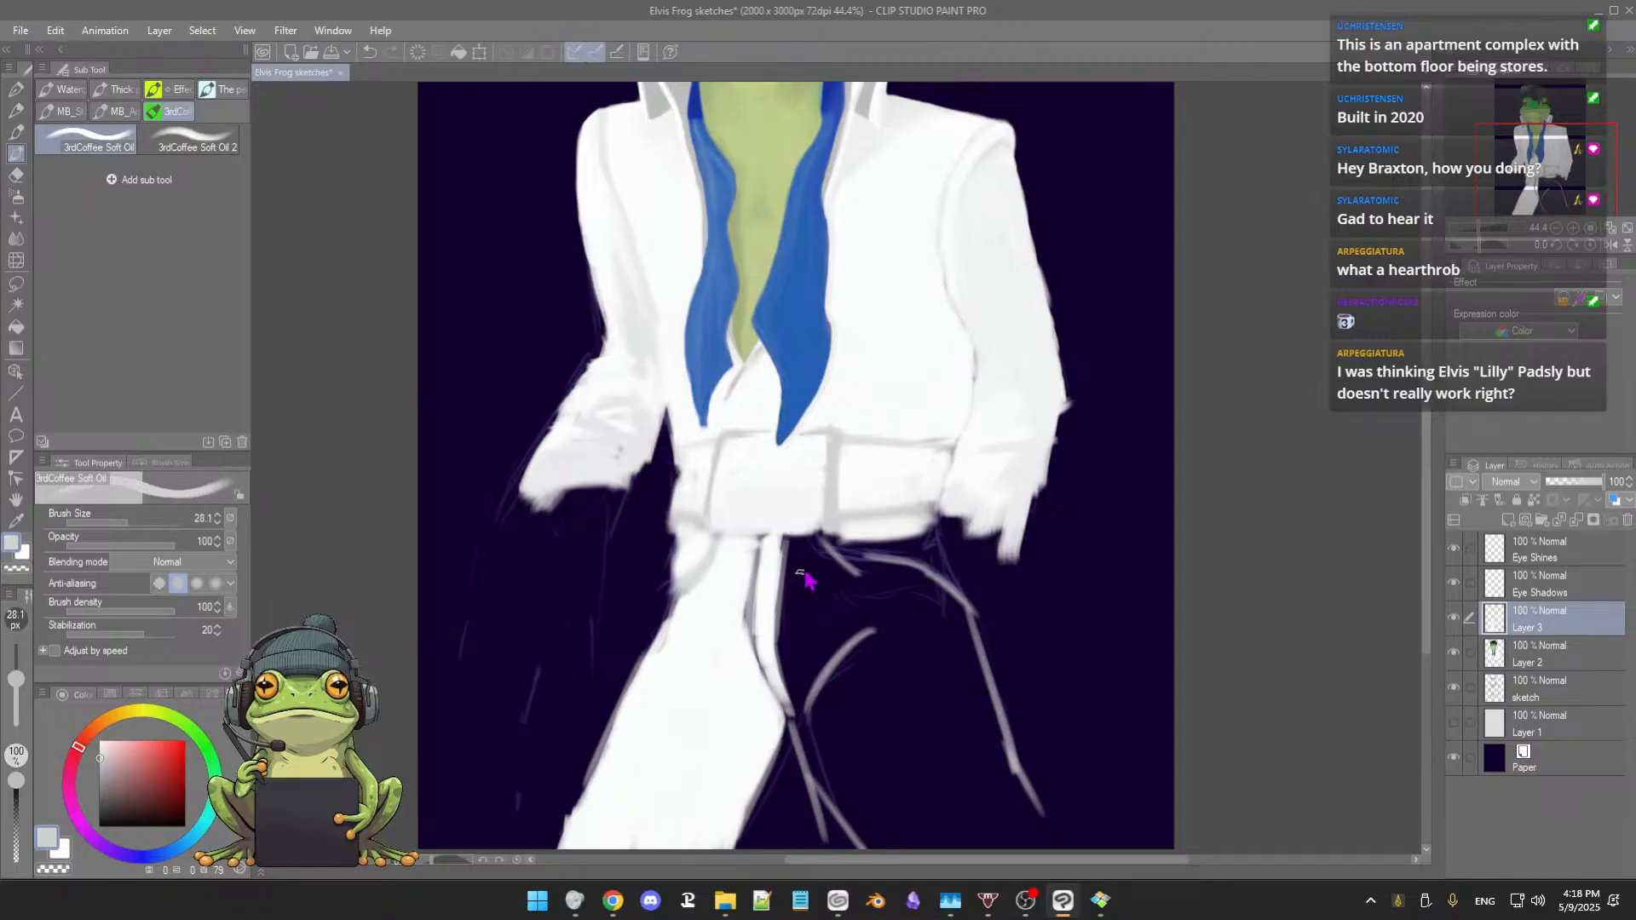
pyautogui.keyDown('ctrl'); pyautogui.keyDown('alt'); pyautogui.moveTo(800, 571); pyautogui.dragTo(794, 574); pyautogui.keyUp('alt'); pyautogui.keyUp('ctrl')
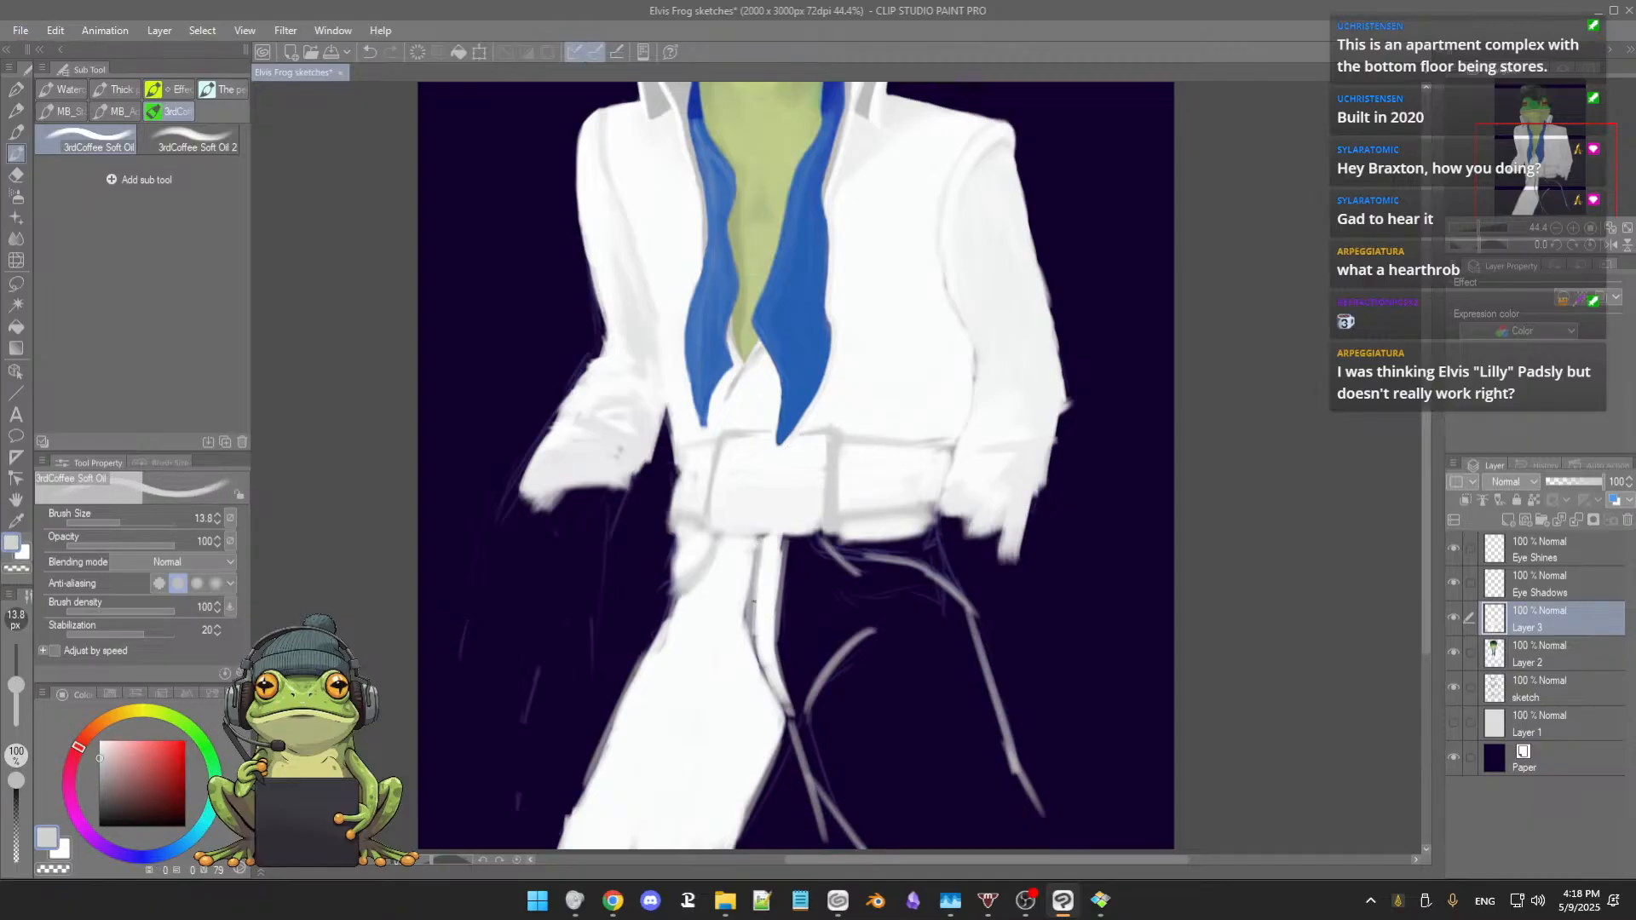
pyautogui.keyDown('alt'); pyautogui.click(758, 587); pyautogui.keyUp('alt')
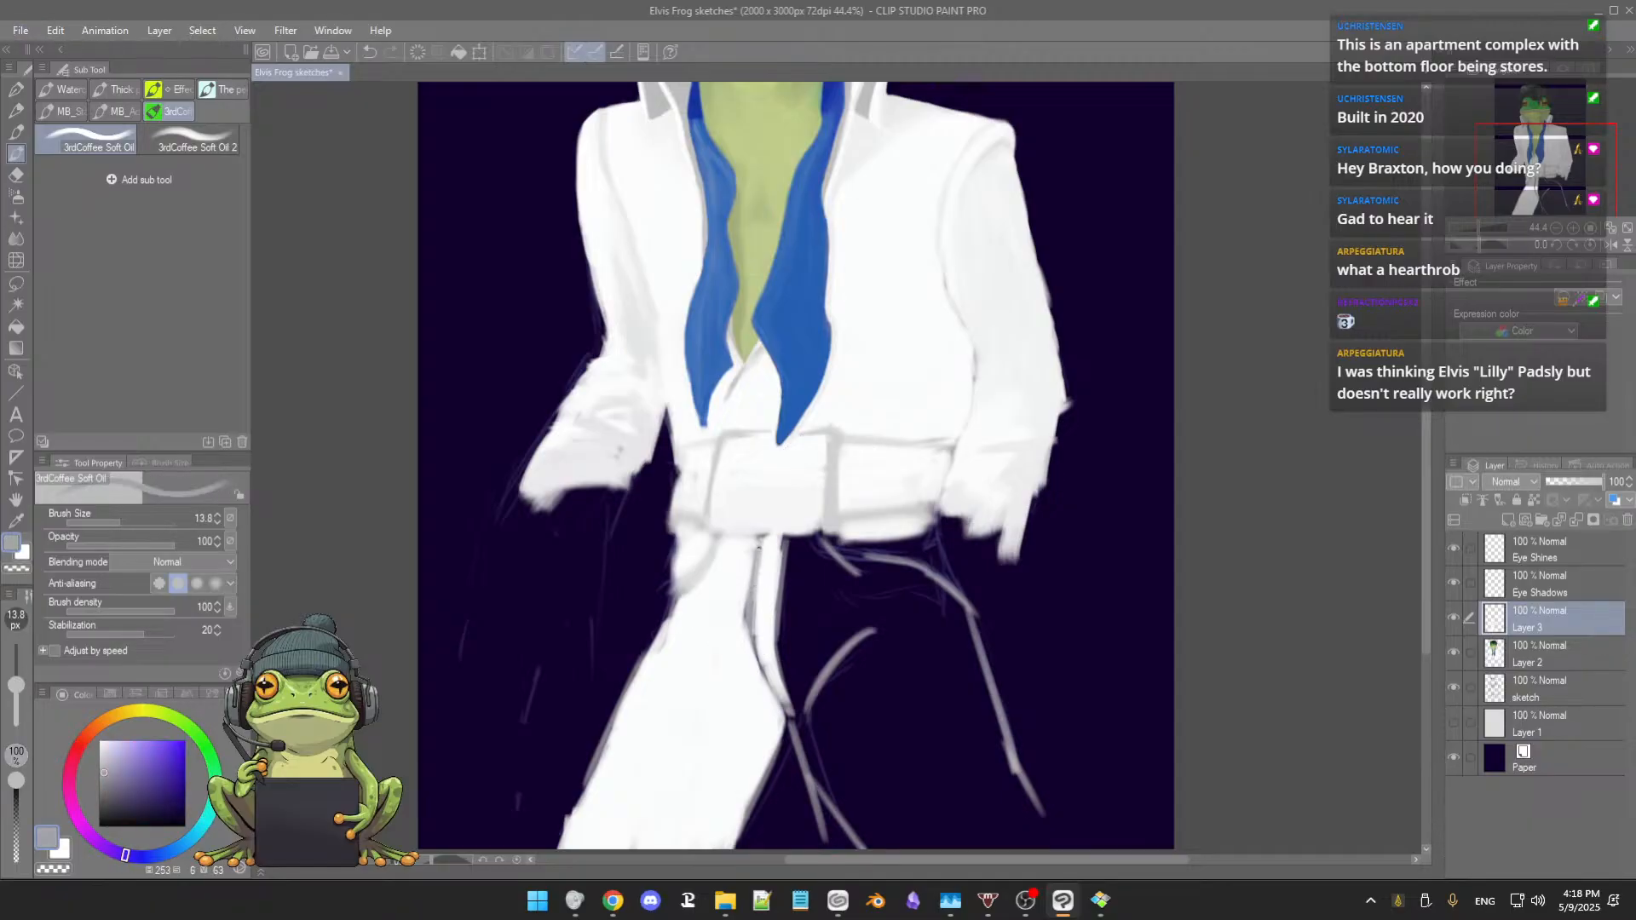
# Step: Paint the crotch area right of the fly in white sampled from the shirt at brush size 70.7
pyautogui.keyDown('alt'); pyautogui.click(873, 343); pyautogui.keyUp('alt')
pyautogui.moveTo(815, 592); pyautogui.dragTo(828, 609)
pyautogui.moveTo(800, 550)
pyautogui.mouseDown()
pyautogui.moveTo(834, 573)
pyautogui.moveTo(801, 544)
pyautogui.moveTo(798, 641)
pyautogui.moveTo(798, 548)
pyautogui.moveTo(795, 649)
pyautogui.mouseUp()
pyautogui.moveTo(812, 554)
pyautogui.mouseDown()
pyautogui.moveTo(796, 644)
pyautogui.moveTo(799, 610)
pyautogui.moveTo(791, 628)
pyautogui.moveTo(799, 686)
pyautogui.moveTo(797, 638)
pyautogui.moveTo(797, 686)
pyautogui.mouseUp()
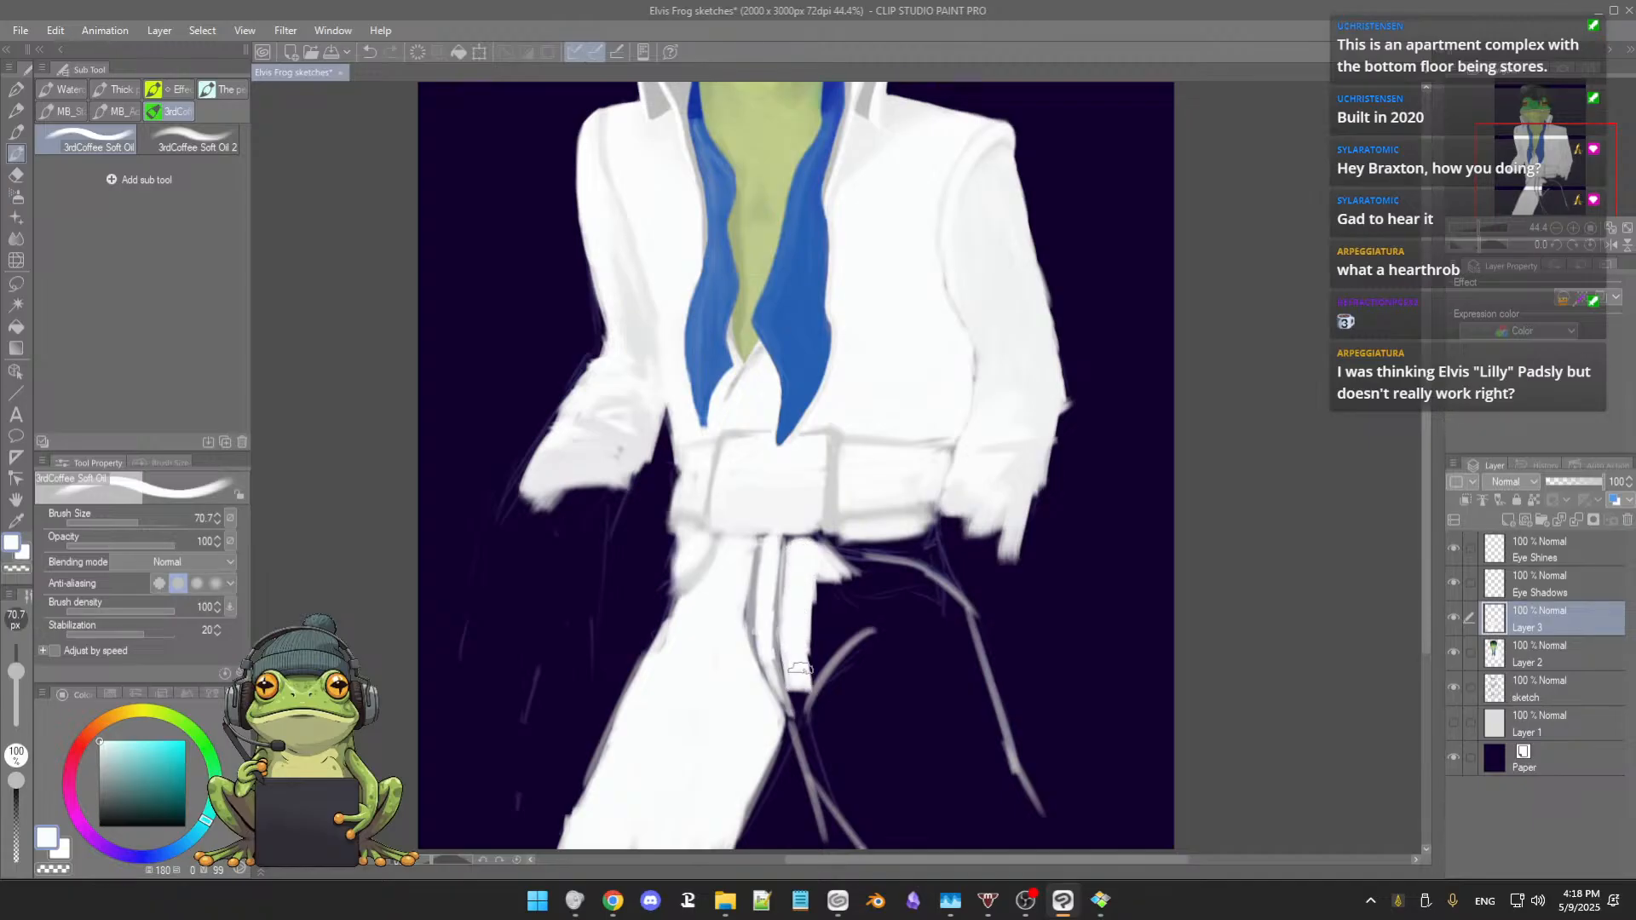
pyautogui.moveTo(801, 618); pyautogui.dragTo(805, 689)
pyautogui.moveTo(810, 588)
pyautogui.mouseDown()
pyautogui.moveTo(815, 646)
pyautogui.moveTo(822, 584)
pyautogui.moveTo(832, 595)
pyautogui.moveTo(850, 565)
pyautogui.moveTo(881, 602)
pyautogui.moveTo(860, 562)
pyautogui.moveTo(883, 589)
pyautogui.moveTo(908, 582)
pyautogui.moveTo(837, 547)
pyautogui.moveTo(920, 542)
pyautogui.moveTo(938, 568)
pyautogui.moveTo(896, 554)
pyautogui.moveTo(940, 575)
pyautogui.moveTo(813, 545)
pyautogui.moveTo(954, 613)
pyautogui.moveTo(929, 587)
pyautogui.moveTo(956, 617)
pyautogui.moveTo(917, 595)
pyautogui.moveTo(859, 609)
pyautogui.moveTo(867, 591)
pyautogui.moveTo(814, 657)
pyautogui.moveTo(872, 606)
pyautogui.moveTo(819, 629)
pyautogui.moveTo(865, 589)
pyautogui.moveTo(844, 596)
pyautogui.moveTo(893, 598)
pyautogui.moveTo(885, 585)
pyautogui.moveTo(854, 619)
pyautogui.moveTo(798, 698)
pyautogui.moveTo(861, 608)
pyautogui.moveTo(823, 656)
pyautogui.moveTo(859, 621)
pyautogui.moveTo(903, 626)
pyautogui.moveTo(836, 704)
pyautogui.mouseUp()
# Step: Fill the trousers' right hip and leg in white, leaving the pocket and thigh crease lines, and smooth the inner leg at brush size 52.6
pyautogui.moveTo(888, 629)
pyautogui.mouseDown()
pyautogui.moveTo(849, 679)
pyautogui.moveTo(871, 649)
pyautogui.moveTo(891, 686)
pyautogui.moveTo(874, 680)
pyautogui.moveTo(915, 640)
pyautogui.moveTo(910, 612)
pyautogui.moveTo(919, 693)
pyautogui.moveTo(921, 623)
pyautogui.moveTo(942, 671)
pyautogui.moveTo(921, 599)
pyautogui.moveTo(947, 666)
pyautogui.moveTo(912, 605)
pyautogui.moveTo(906, 669)
pyautogui.moveTo(892, 662)
pyautogui.moveTo(875, 723)
pyautogui.moveTo(872, 675)
pyautogui.moveTo(878, 740)
pyautogui.moveTo(876, 564)
pyautogui.moveTo(841, 622)
pyautogui.mouseUp()
pyautogui.moveTo(823, 573)
pyautogui.mouseDown()
pyautogui.moveTo(844, 669)
pyautogui.moveTo(877, 703)
pyautogui.moveTo(894, 559)
pyautogui.moveTo(942, 555)
pyautogui.moveTo(971, 669)
pyautogui.moveTo(904, 700)
pyautogui.moveTo(928, 714)
pyautogui.moveTo(967, 686)
pyautogui.moveTo(1022, 703)
pyautogui.moveTo(963, 673)
pyautogui.mouseUp()
pyautogui.moveTo(929, 511)
pyautogui.mouseDown()
pyautogui.moveTo(969, 653)
pyautogui.moveTo(986, 660)
pyautogui.mouseUp()
pyautogui.moveTo(927, 588); pyautogui.dragTo(882, 596)
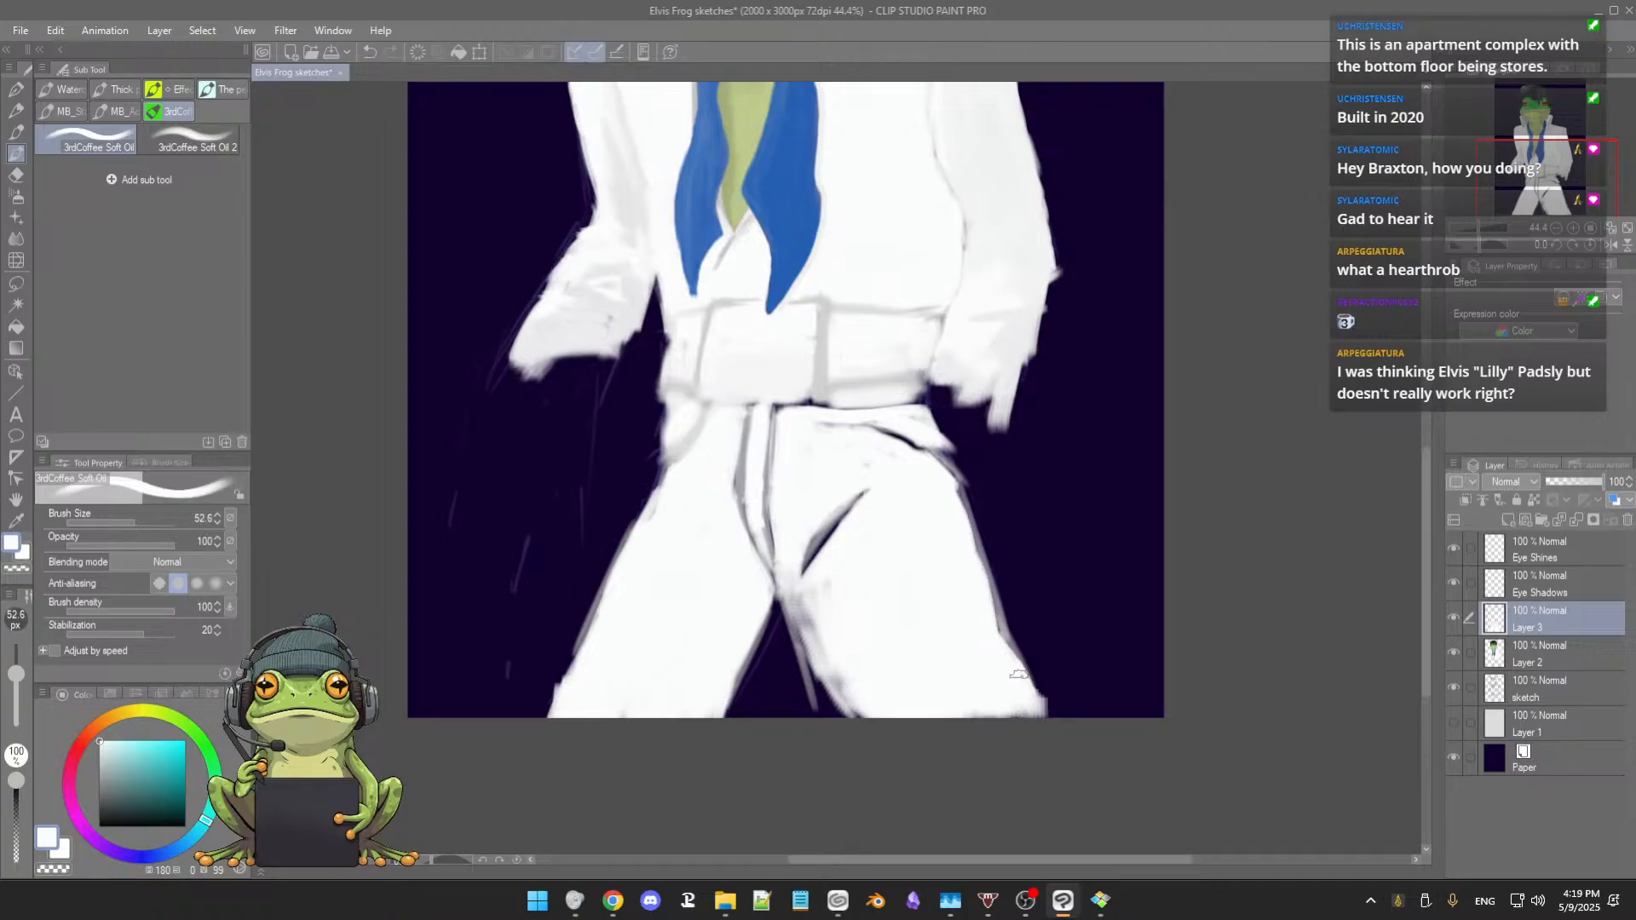
pyautogui.moveTo(808, 593); pyautogui.dragTo(831, 673)
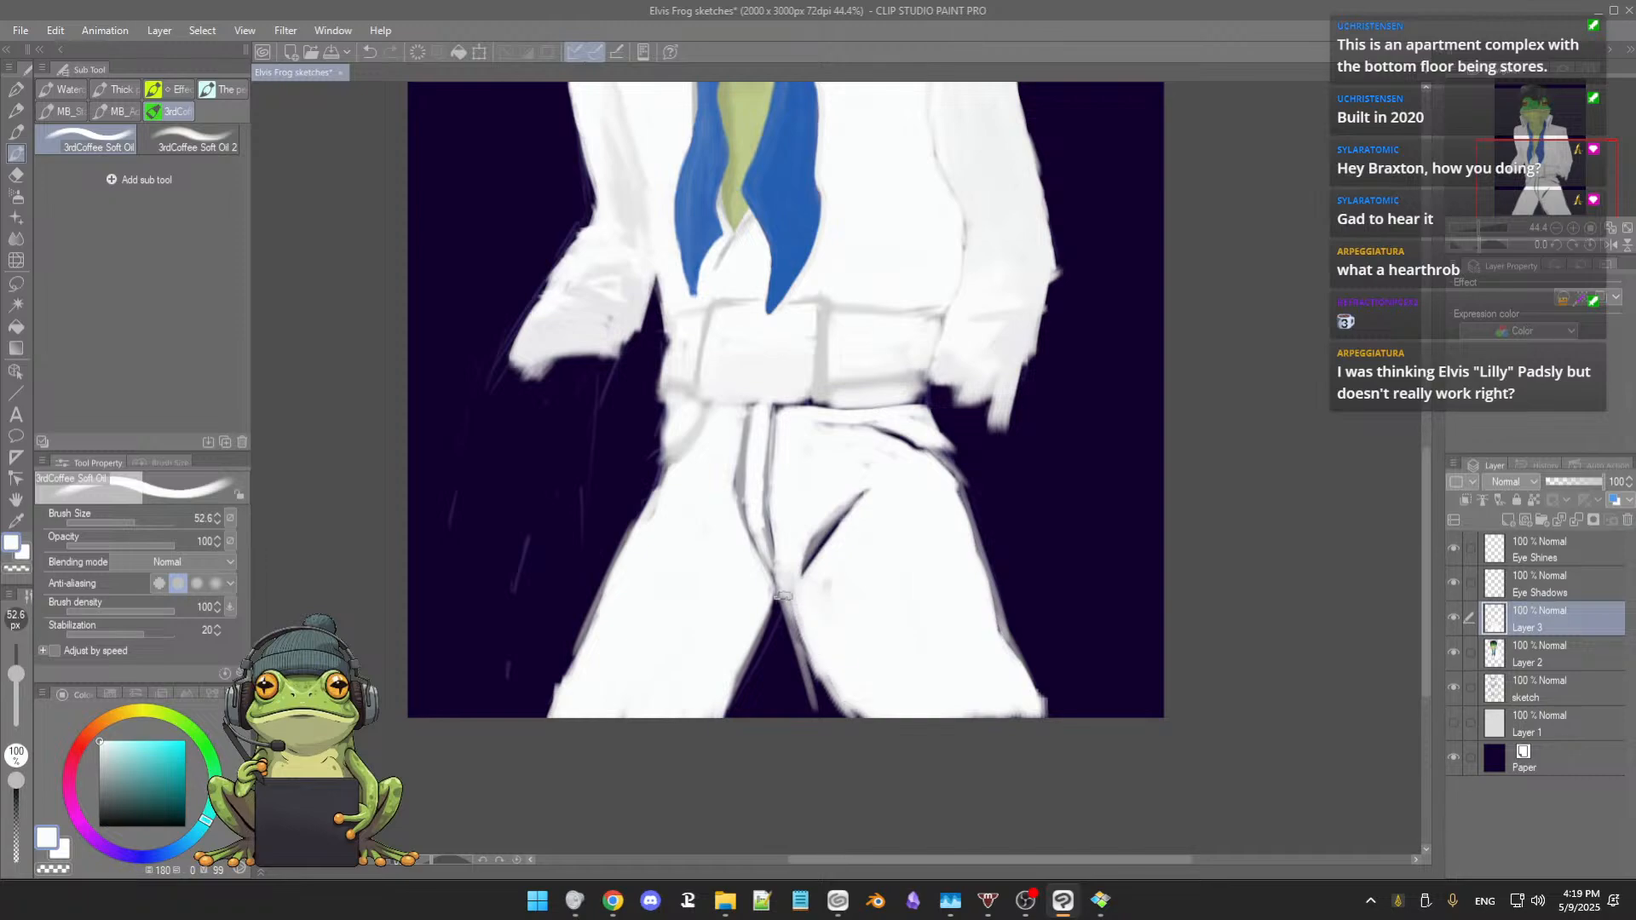
# Step: Clean the gap between the legs with the Hard eraser at size 76.0, then repaint the crotch edge in white and sampled seam grey
pyautogui.press('e')
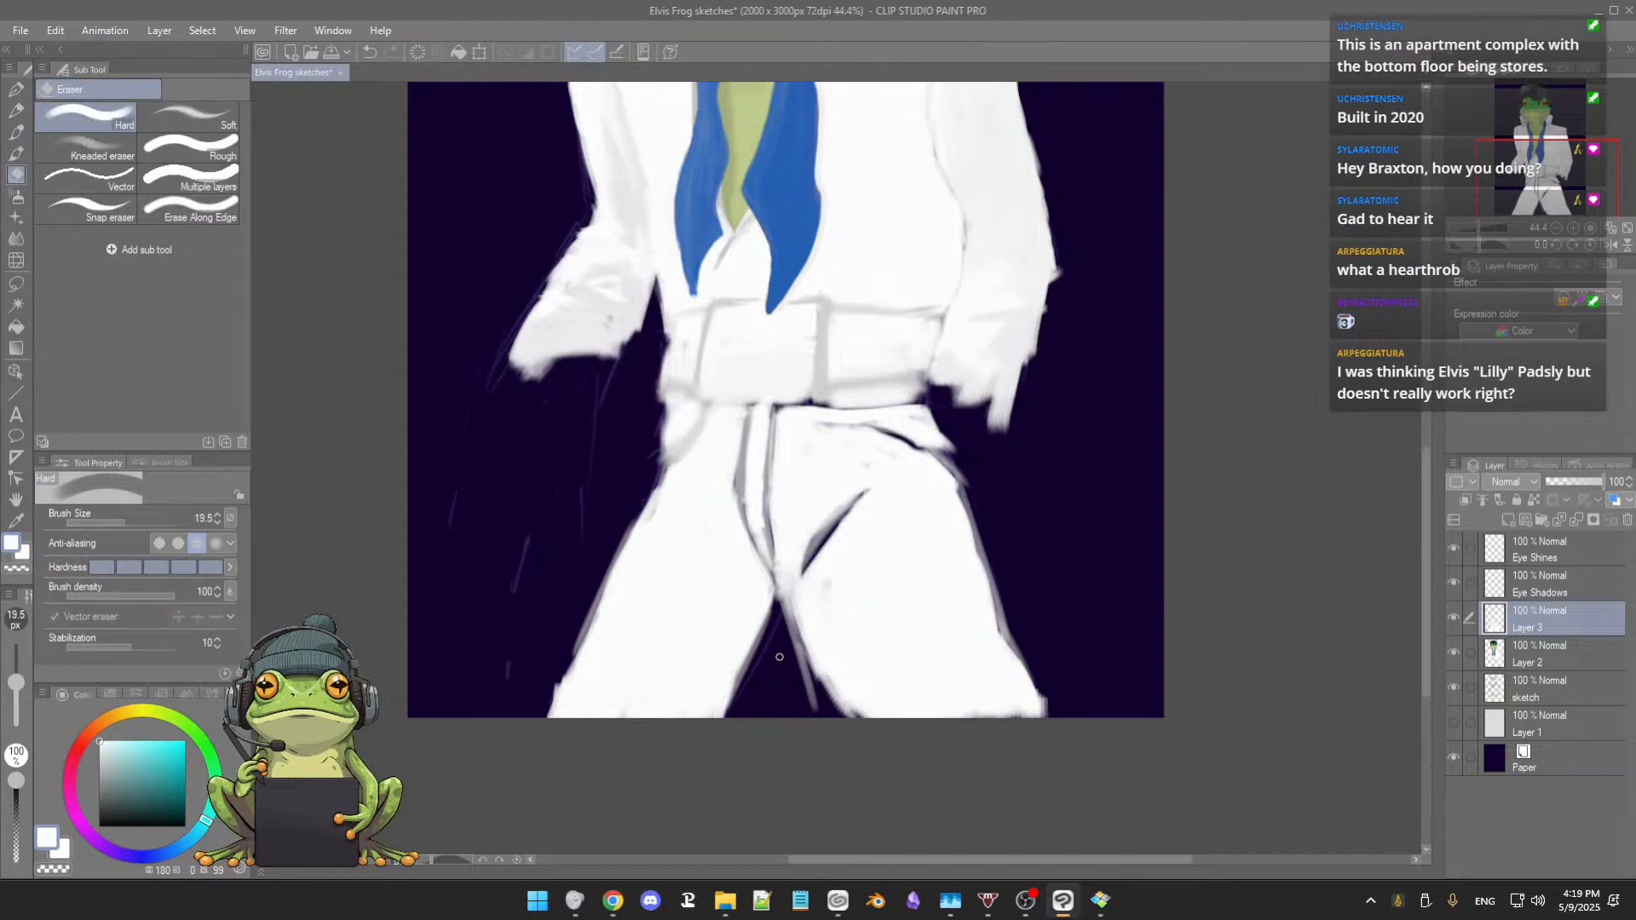
pyautogui.moveTo(774, 645)
pyautogui.mouseDown()
pyautogui.moveTo(815, 691)
pyautogui.moveTo(783, 592)
pyautogui.moveTo(843, 726)
pyautogui.moveTo(813, 680)
pyautogui.mouseUp()
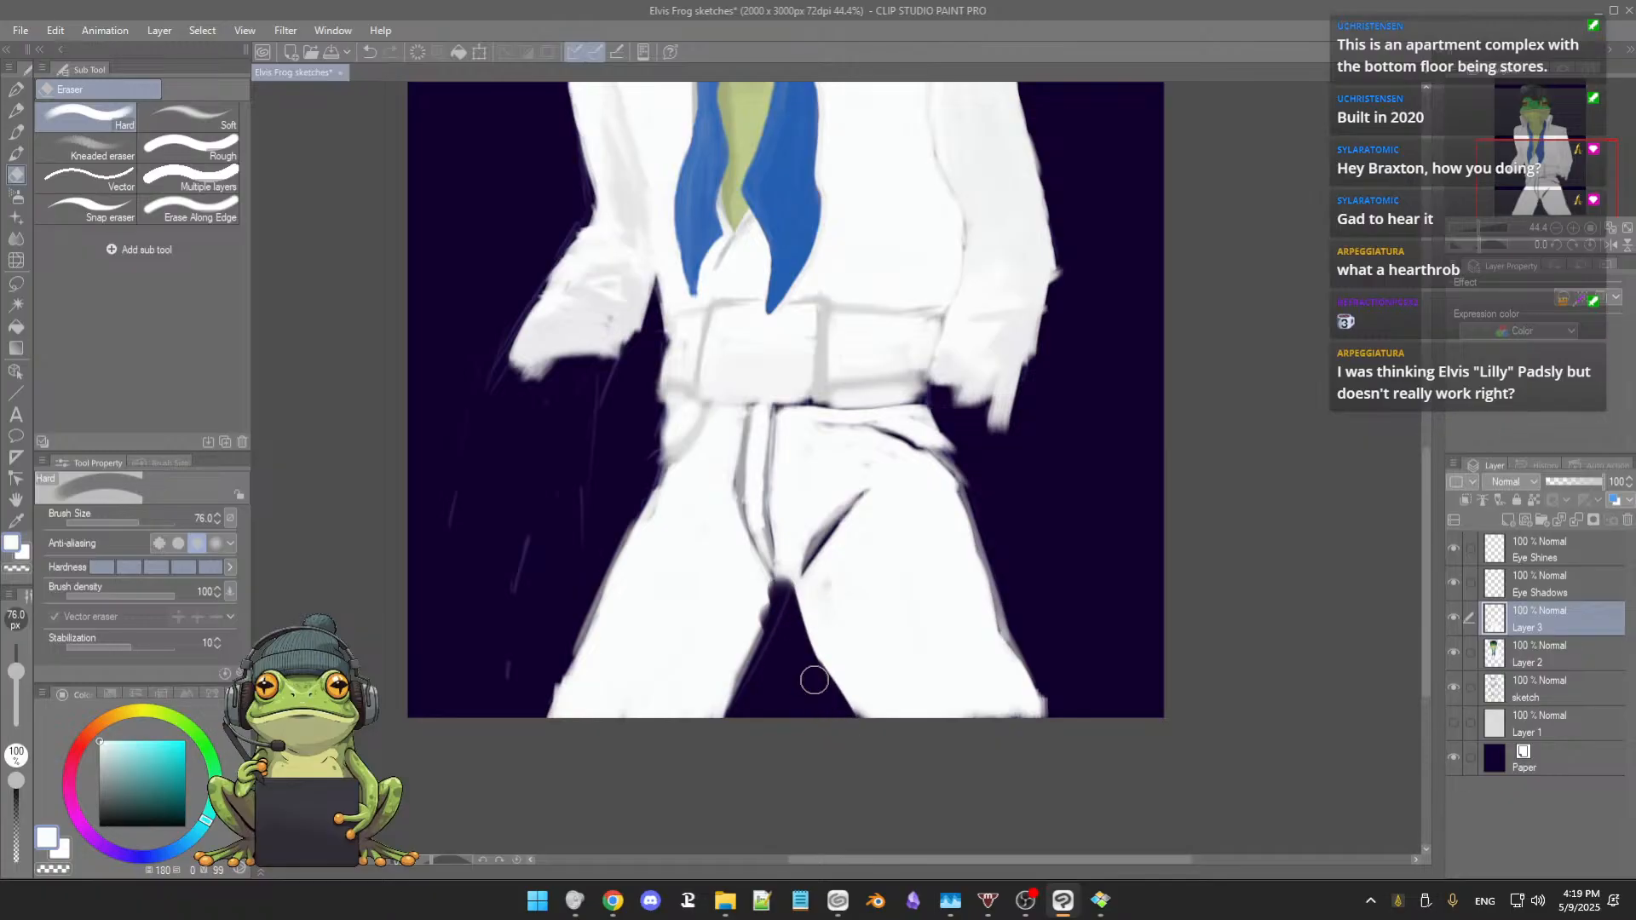
pyautogui.press('b')
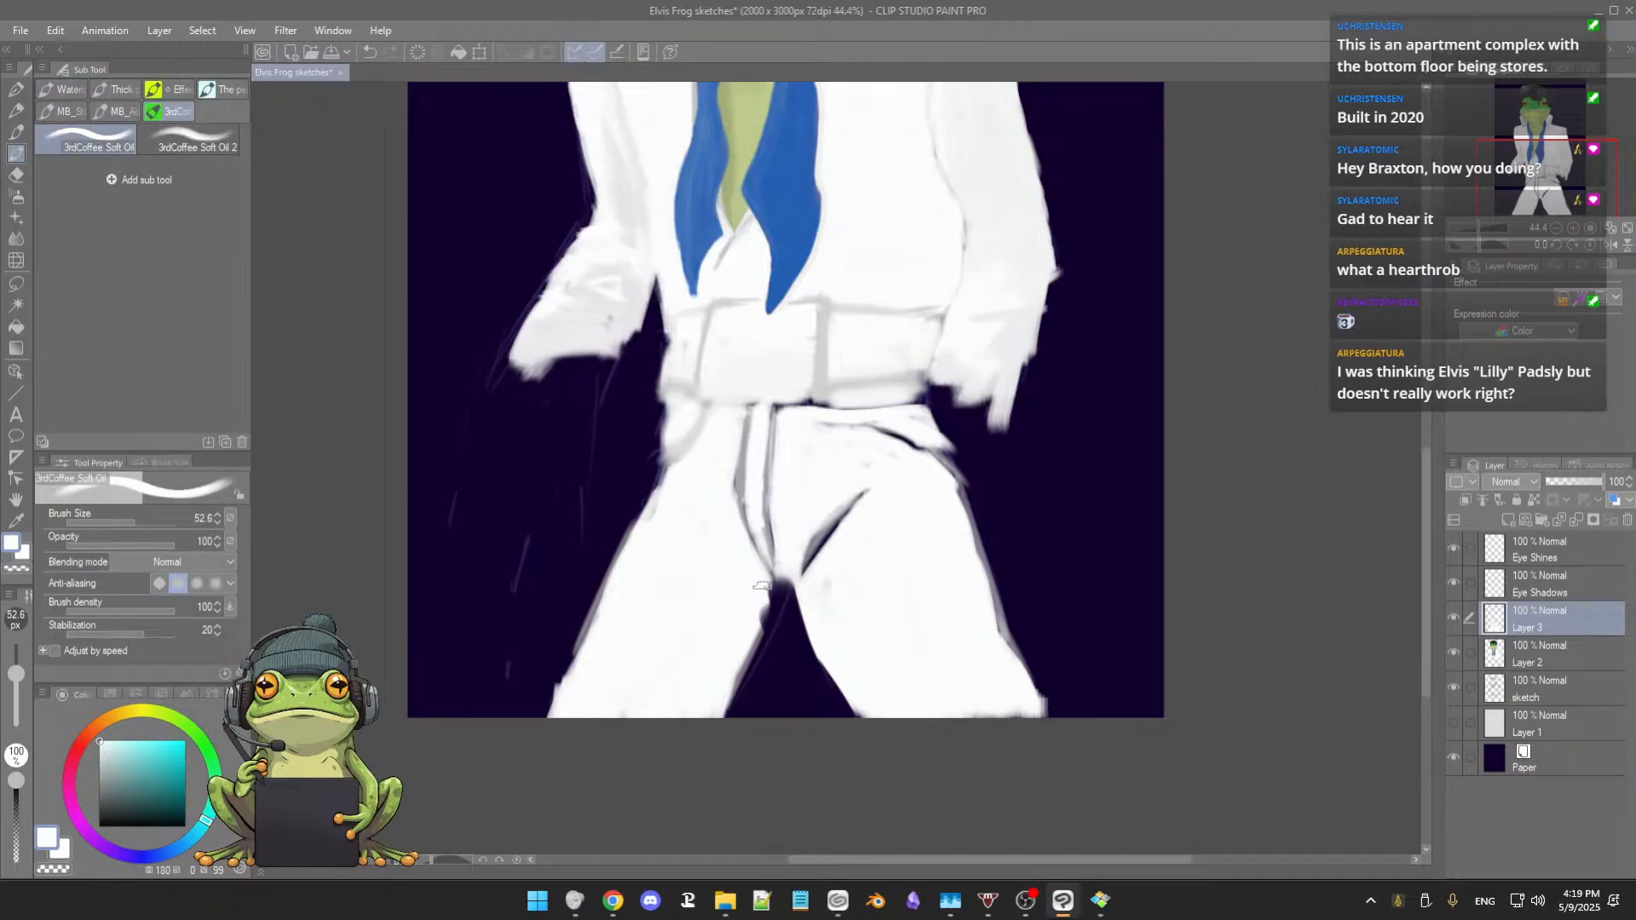
pyautogui.moveTo(770, 582); pyautogui.dragTo(753, 632)
pyautogui.keyDown('alt'); pyautogui.click(777, 535); pyautogui.keyUp('alt')
pyautogui.moveTo(793, 549)
pyautogui.mouseDown()
pyautogui.moveTo(771, 537)
pyautogui.moveTo(774, 556)
pyautogui.mouseUp()
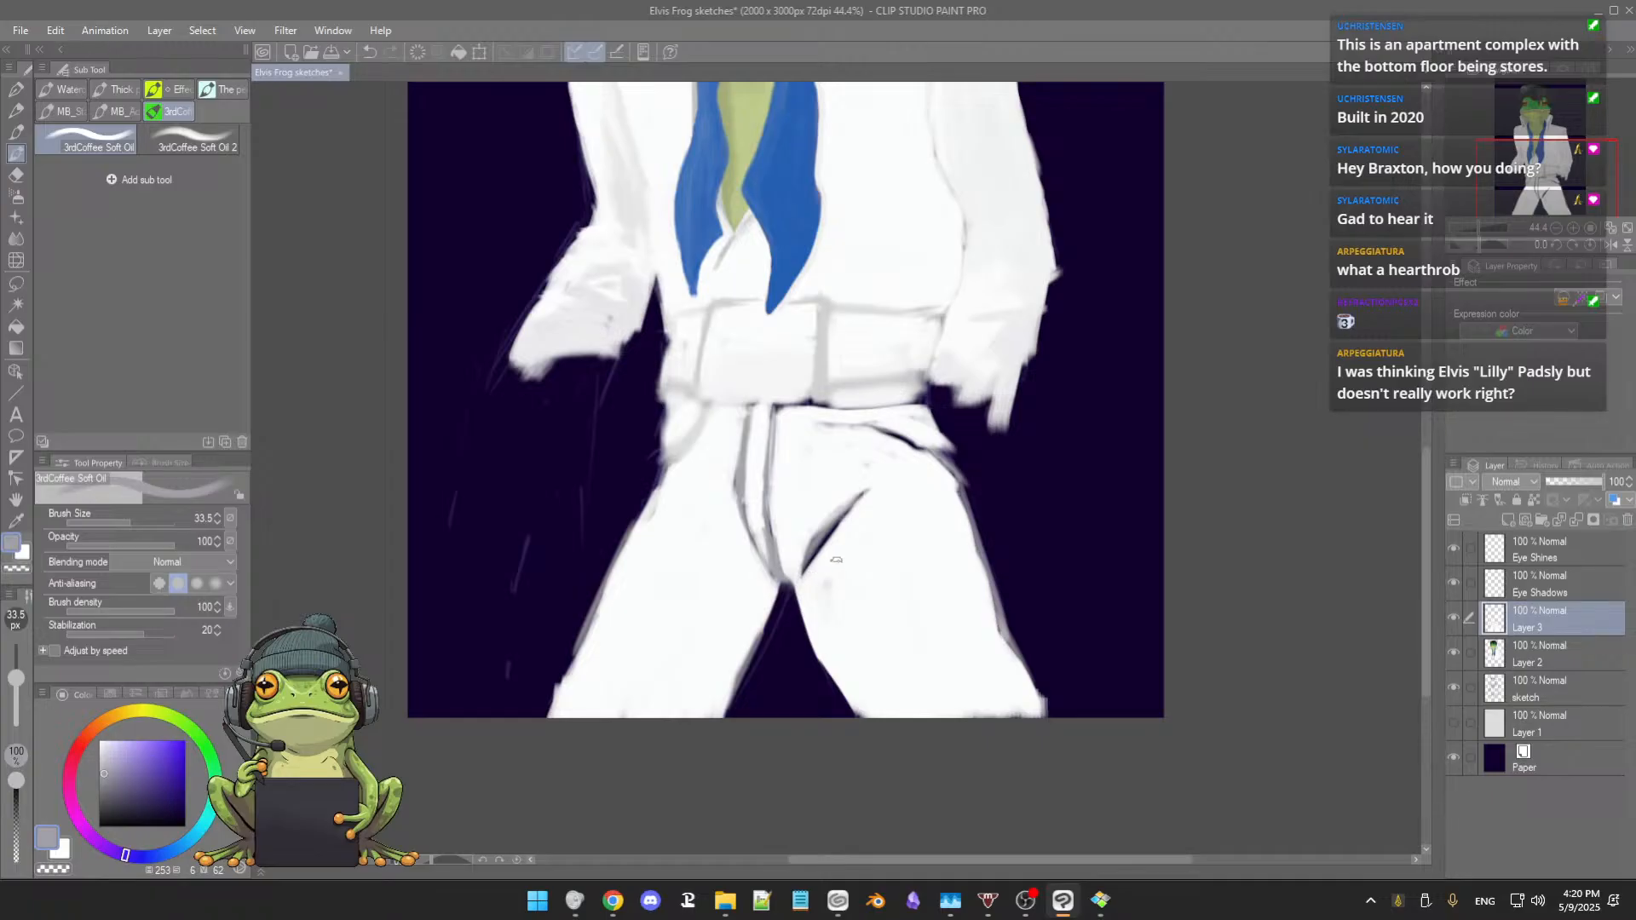
# Step: Thin the right thigh crease with sampled white at brush size 33.5 and redraw it in fly-seam grey at size 11.8
pyautogui.scroll(-1, 836, 560)
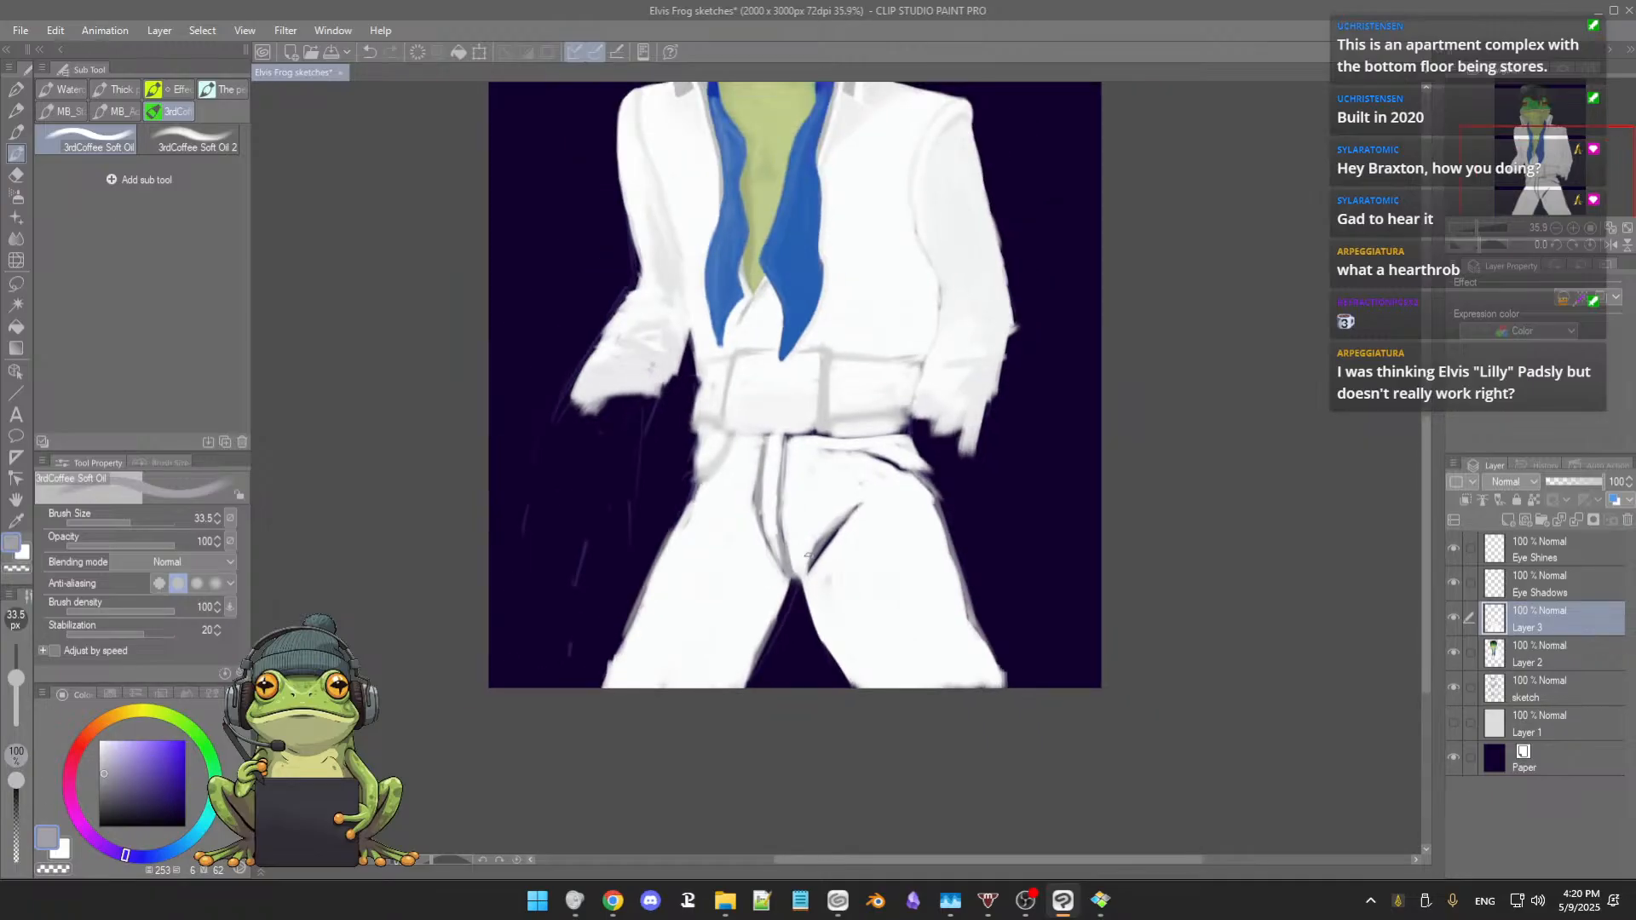
pyautogui.scroll(2, 808, 555)
pyautogui.keyDown('alt'); pyautogui.click(805, 545); pyautogui.keyUp('alt')
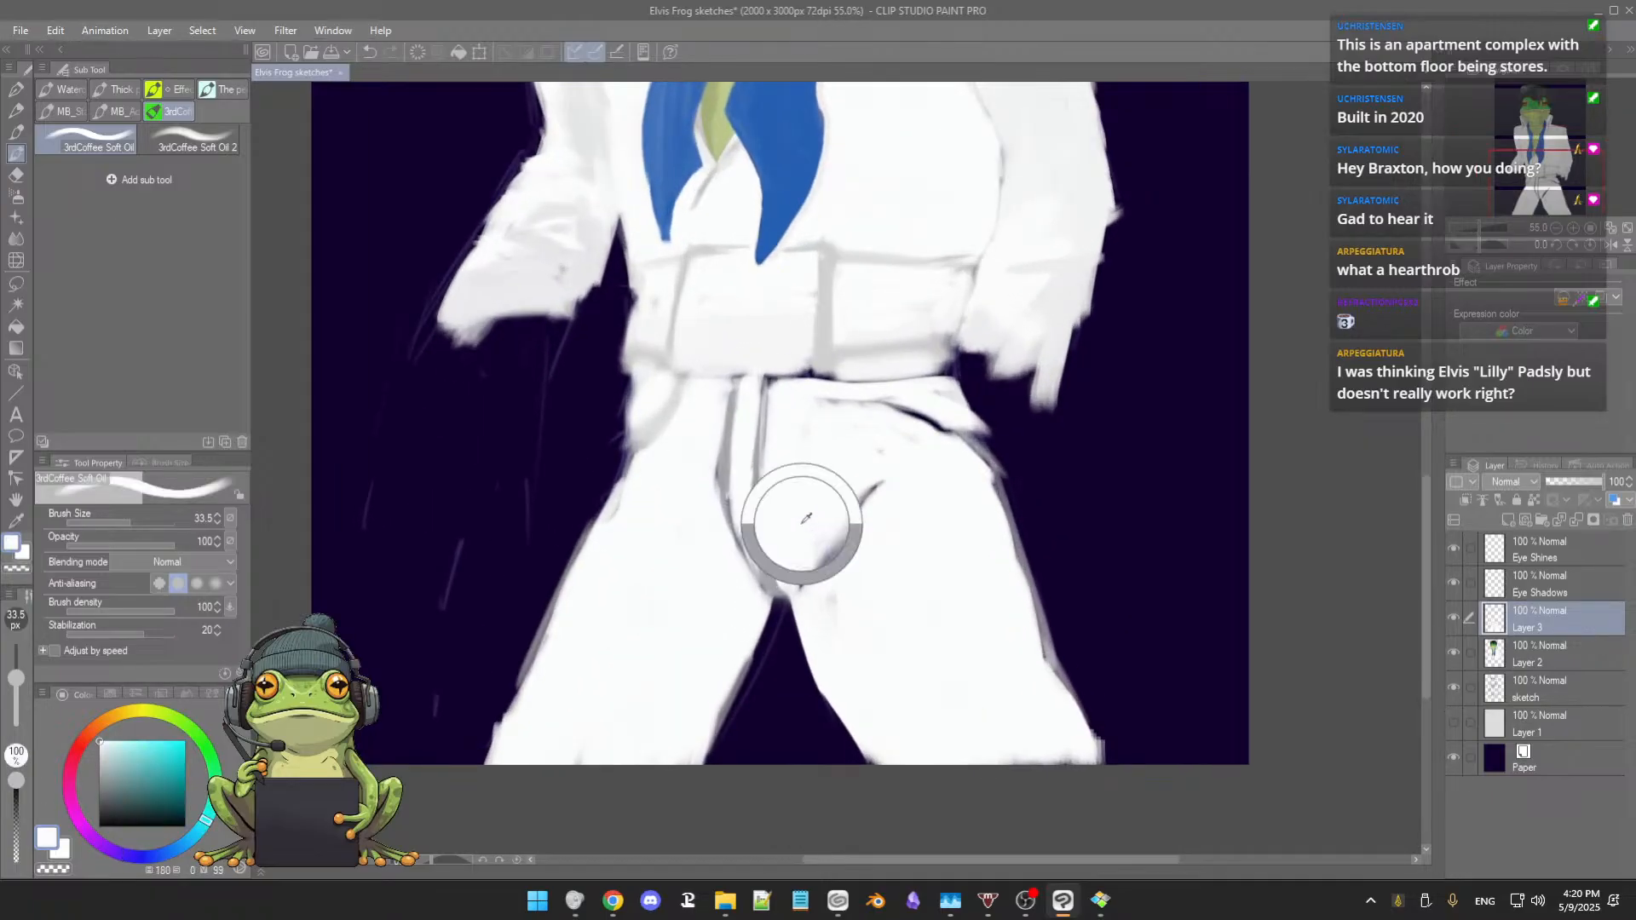
pyautogui.moveTo(797, 558)
pyautogui.mouseDown()
pyautogui.moveTo(857, 477)
pyautogui.moveTo(797, 561)
pyautogui.moveTo(884, 494)
pyautogui.moveTo(825, 563)
pyautogui.mouseUp()
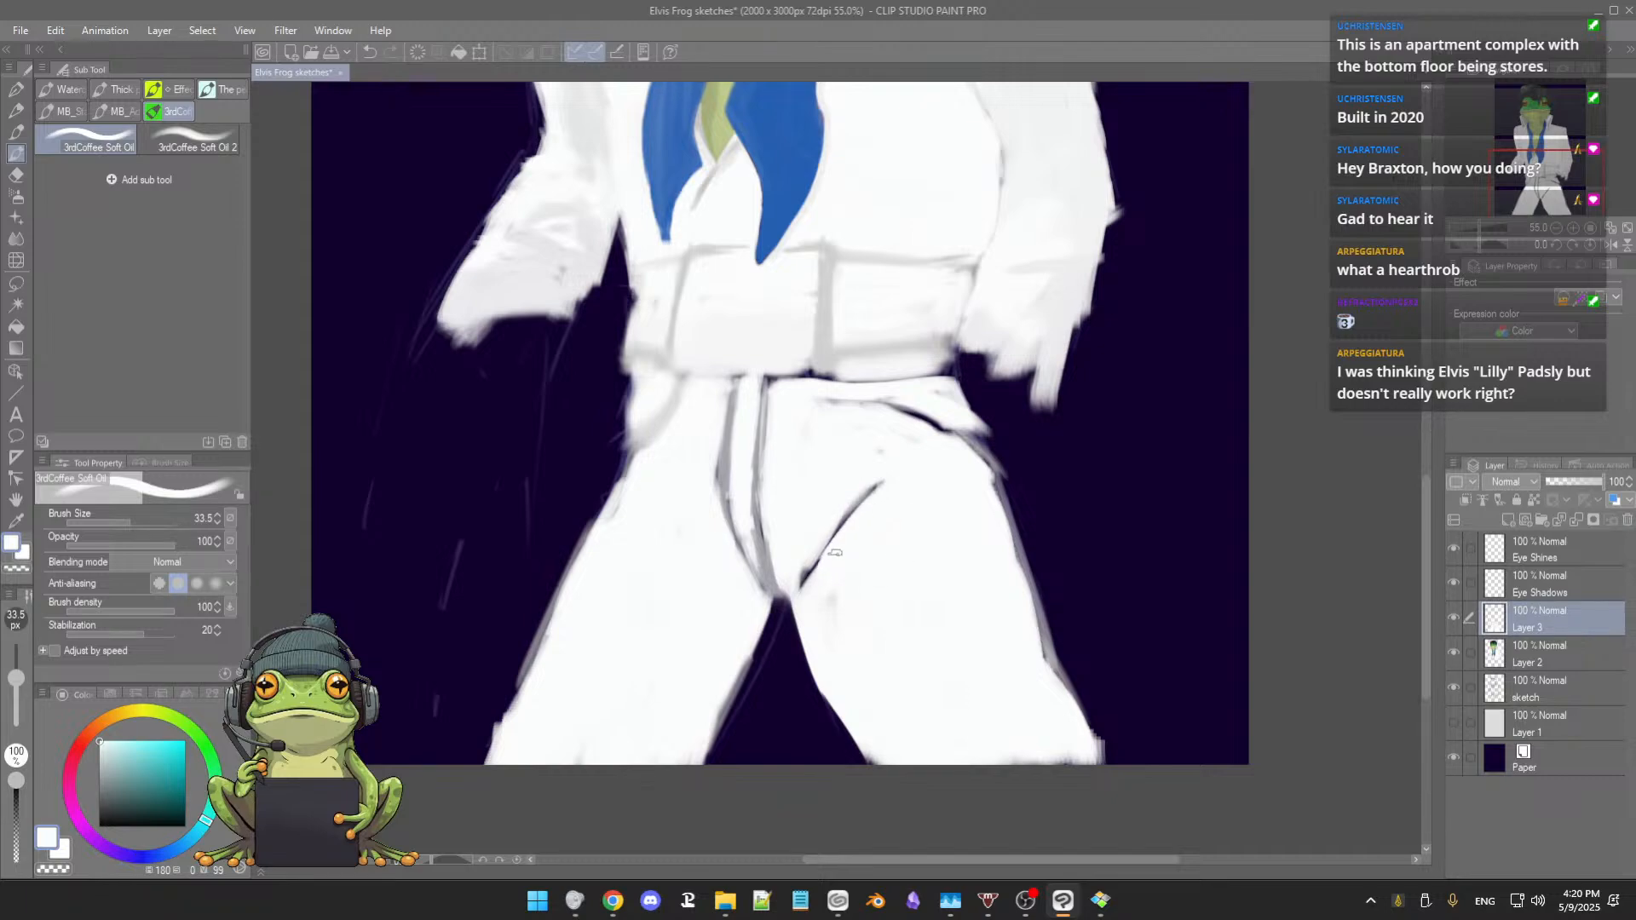
pyautogui.keyDown('alt'); pyautogui.click(732, 464); pyautogui.keyUp('alt')
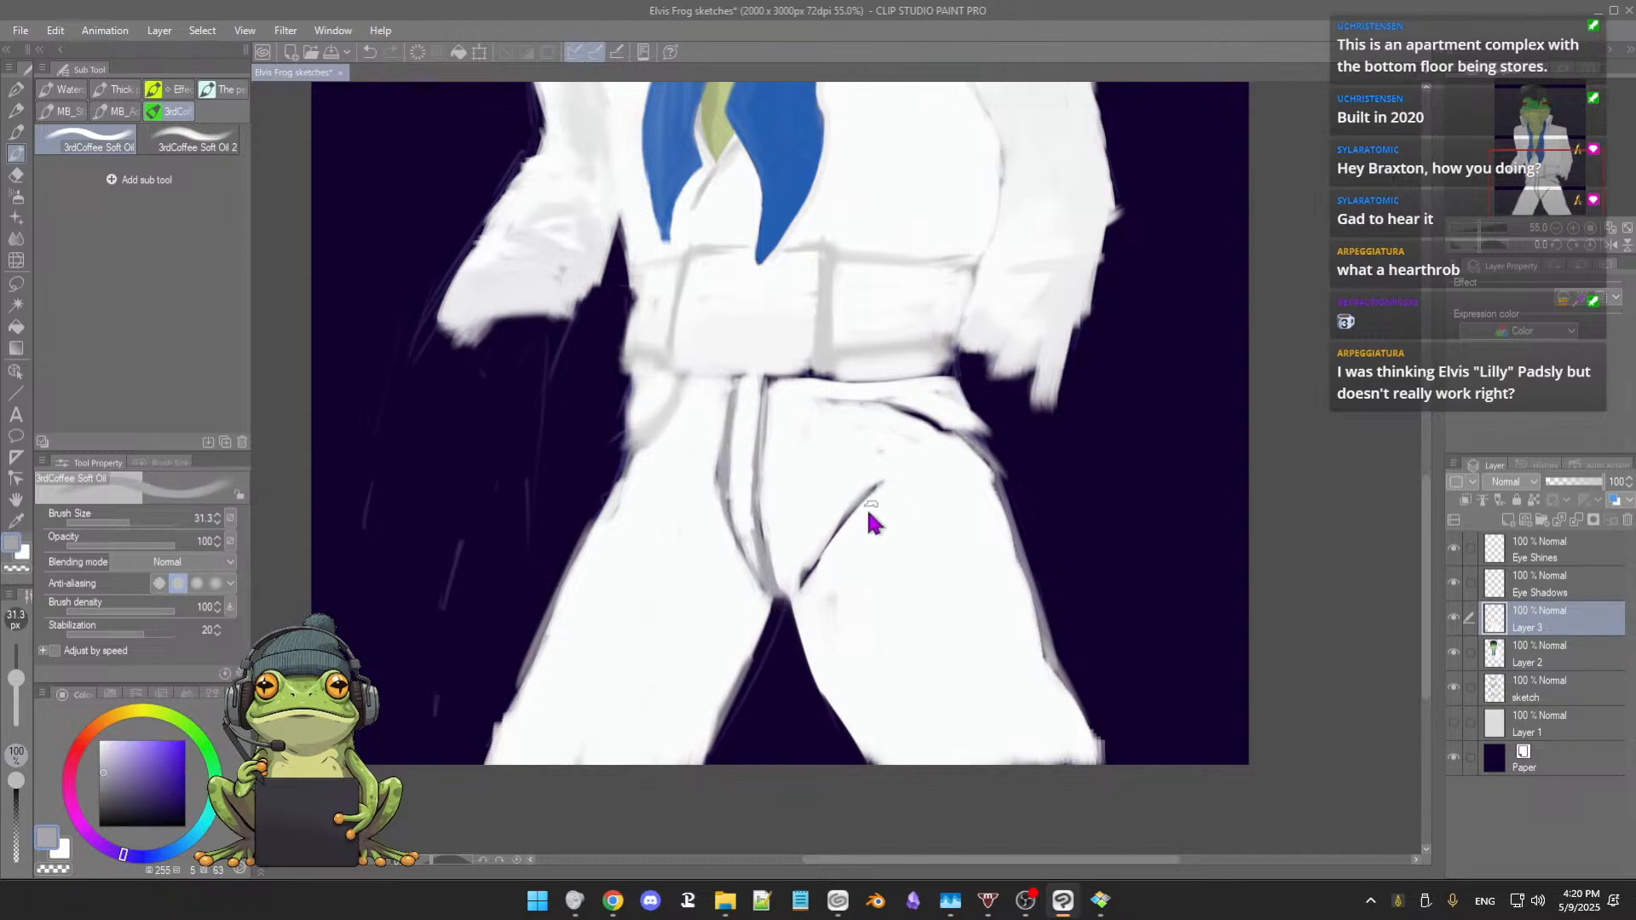
pyautogui.moveTo(869, 519)
pyautogui.keyDown('ctrl'); pyautogui.keyDown('alt'); pyautogui.mouseDown()
pyautogui.moveTo(877, 490)
pyautogui.moveTo(807, 582)
pyautogui.mouseUp(); pyautogui.keyUp('alt'); pyautogui.keyUp('ctrl')
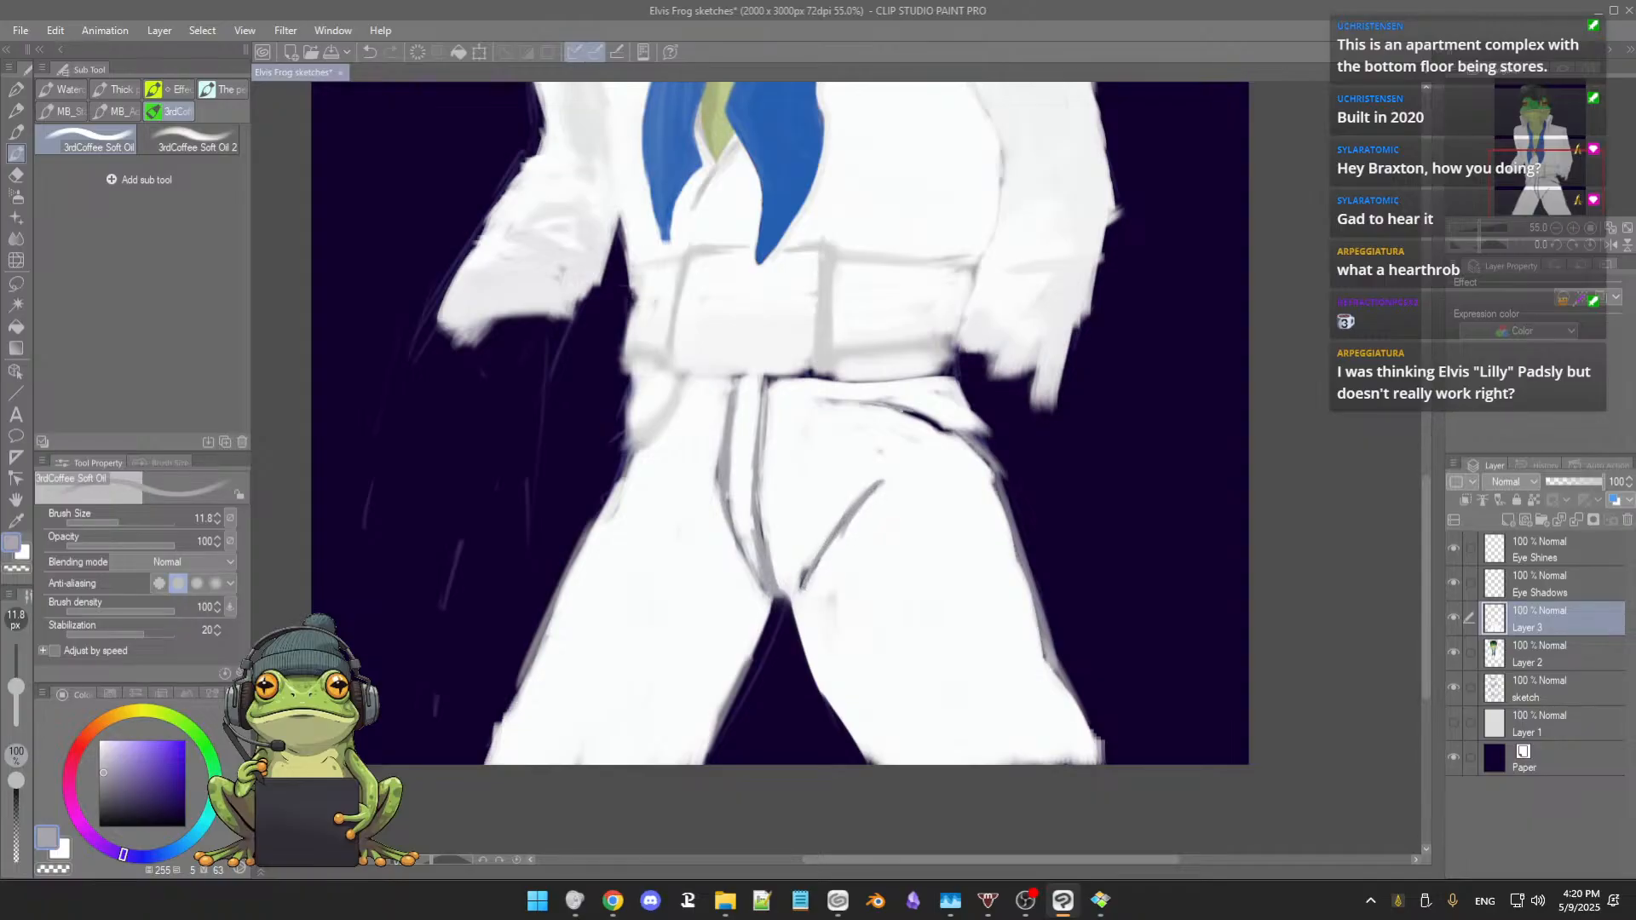
# Step: Paint the pocket lines on both sides of the trousers in the seam grey at brush size 30.1
pyautogui.moveTo(915, 424)
pyautogui.mouseDown()
pyautogui.moveTo(929, 415)
pyautogui.moveTo(909, 412)
pyautogui.moveTo(977, 450)
pyautogui.mouseUp()
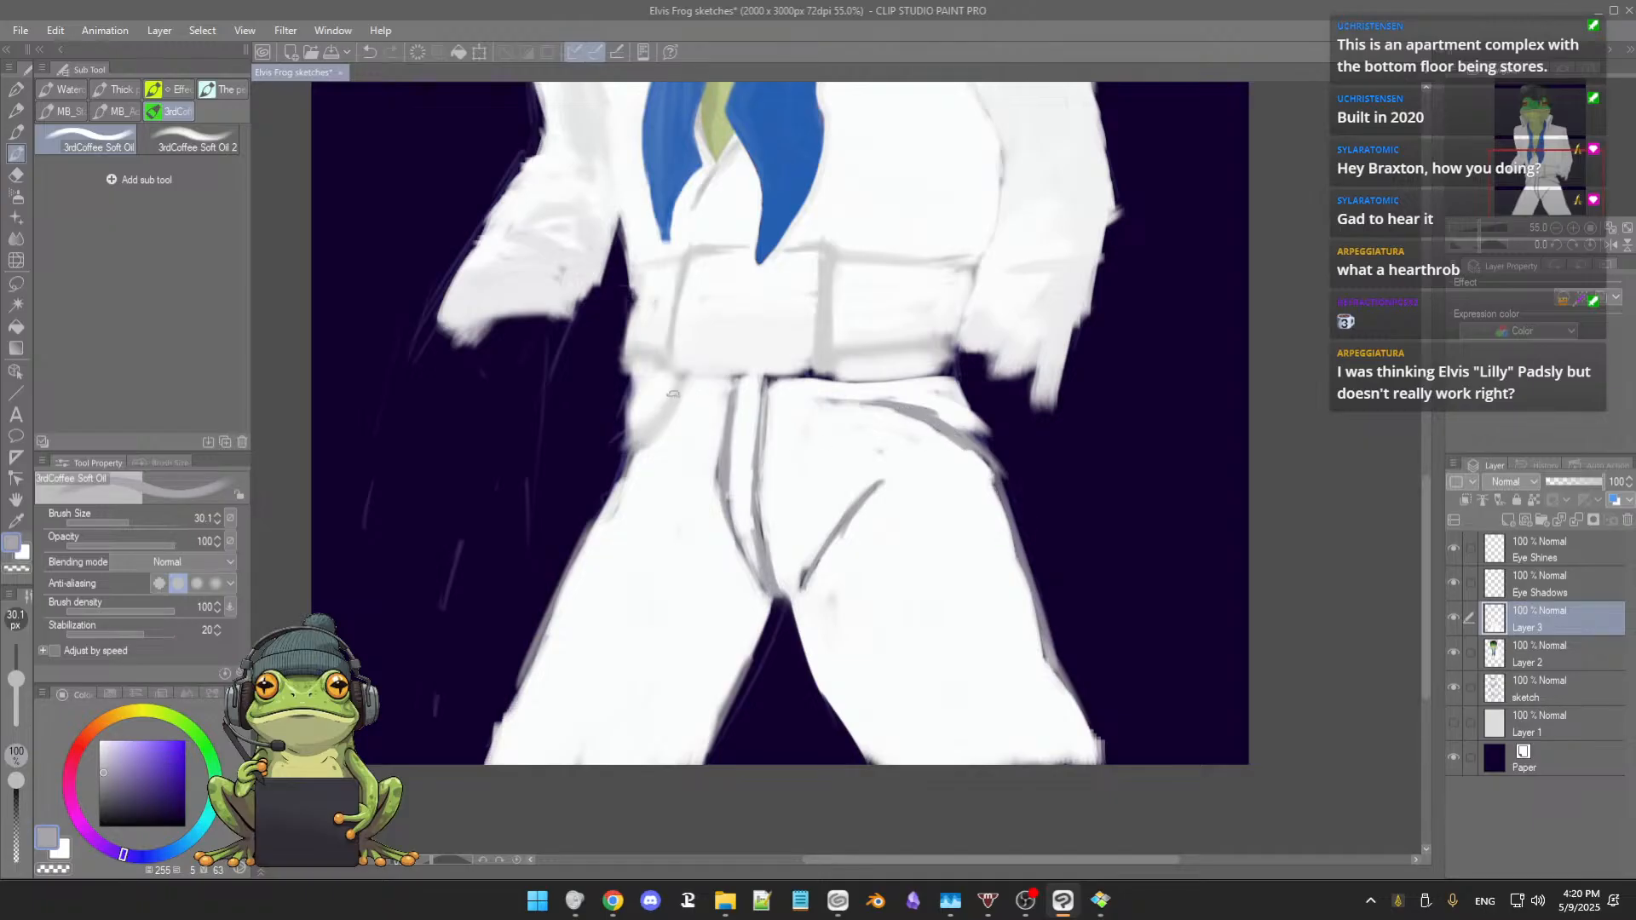
pyautogui.moveTo(675, 402); pyautogui.dragTo(626, 448)
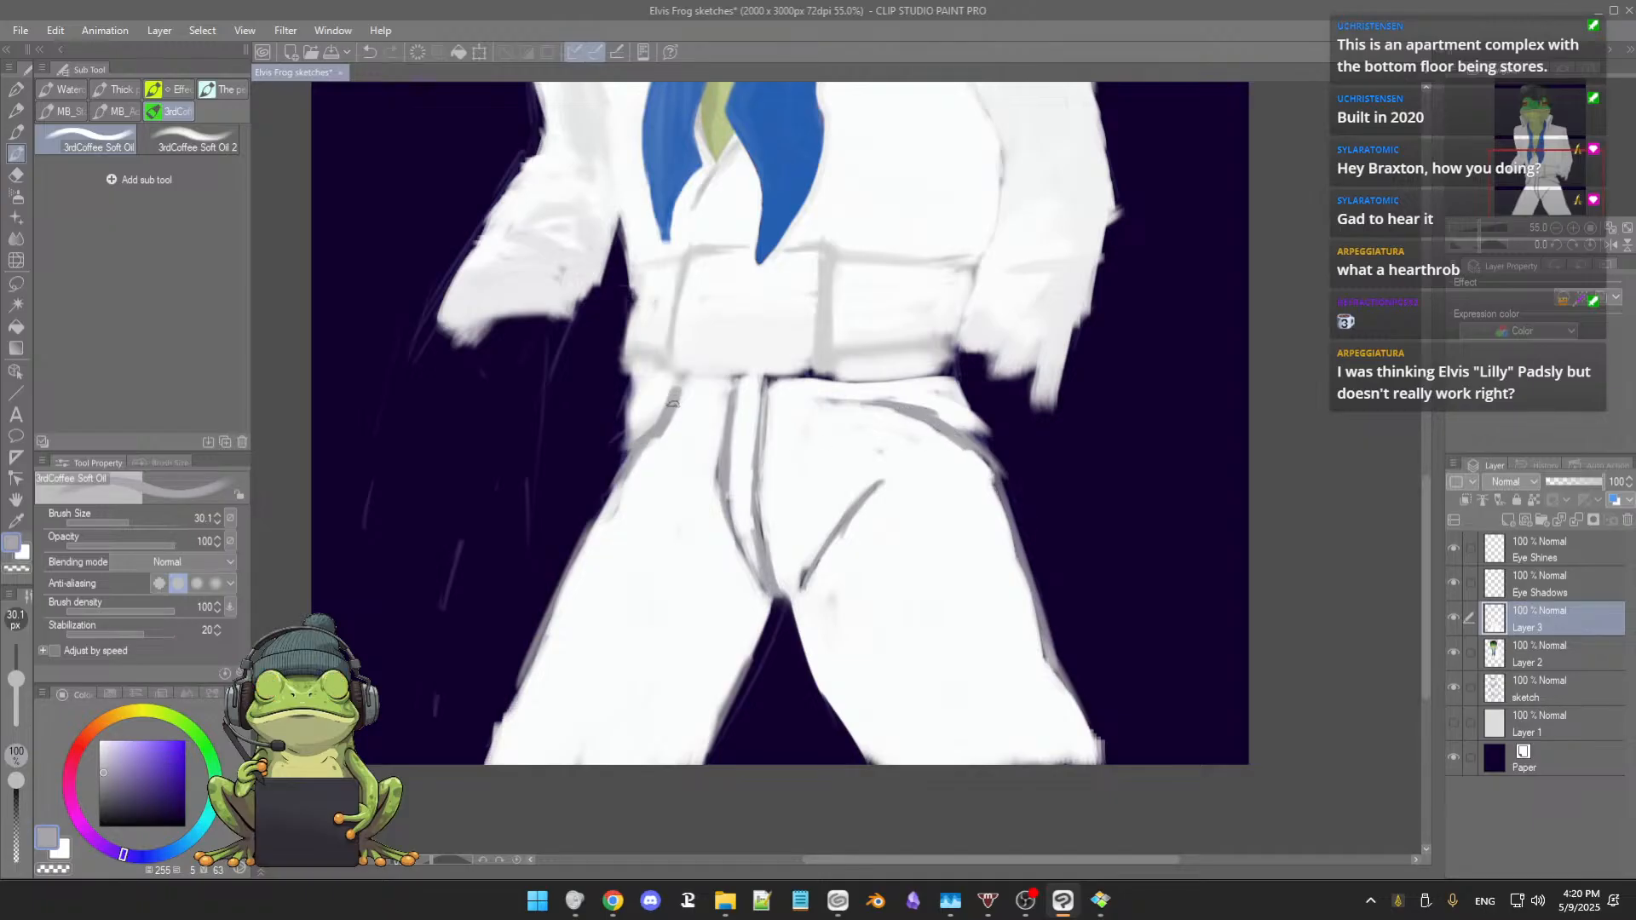
pyautogui.moveTo(679, 395); pyautogui.dragTo(730, 393)
pyautogui.moveTo(864, 405); pyautogui.dragTo(889, 410)
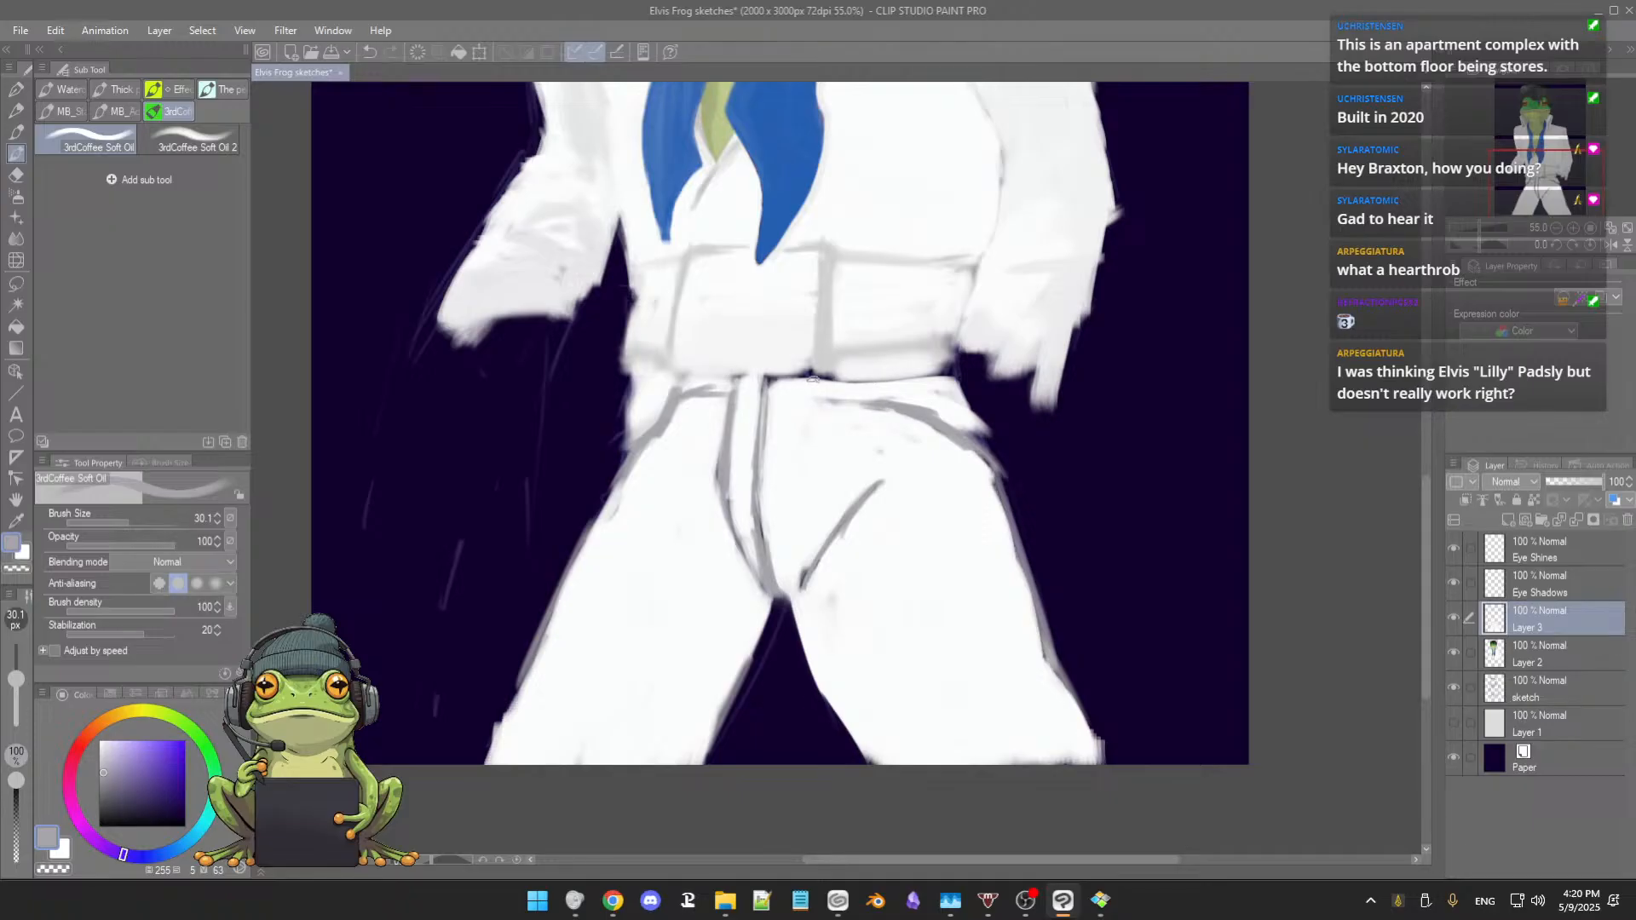
# Step: Cover the dark line between the belt's right half and the trousers with a light sampled tone at brush size 30.1
pyautogui.keyDown('alt'); pyautogui.click(813, 379); pyautogui.keyUp('alt')
pyautogui.moveTo(813, 378); pyautogui.dragTo(939, 379)
pyautogui.keyDown('alt'); pyautogui.click(833, 348); pyautogui.keyUp('alt')
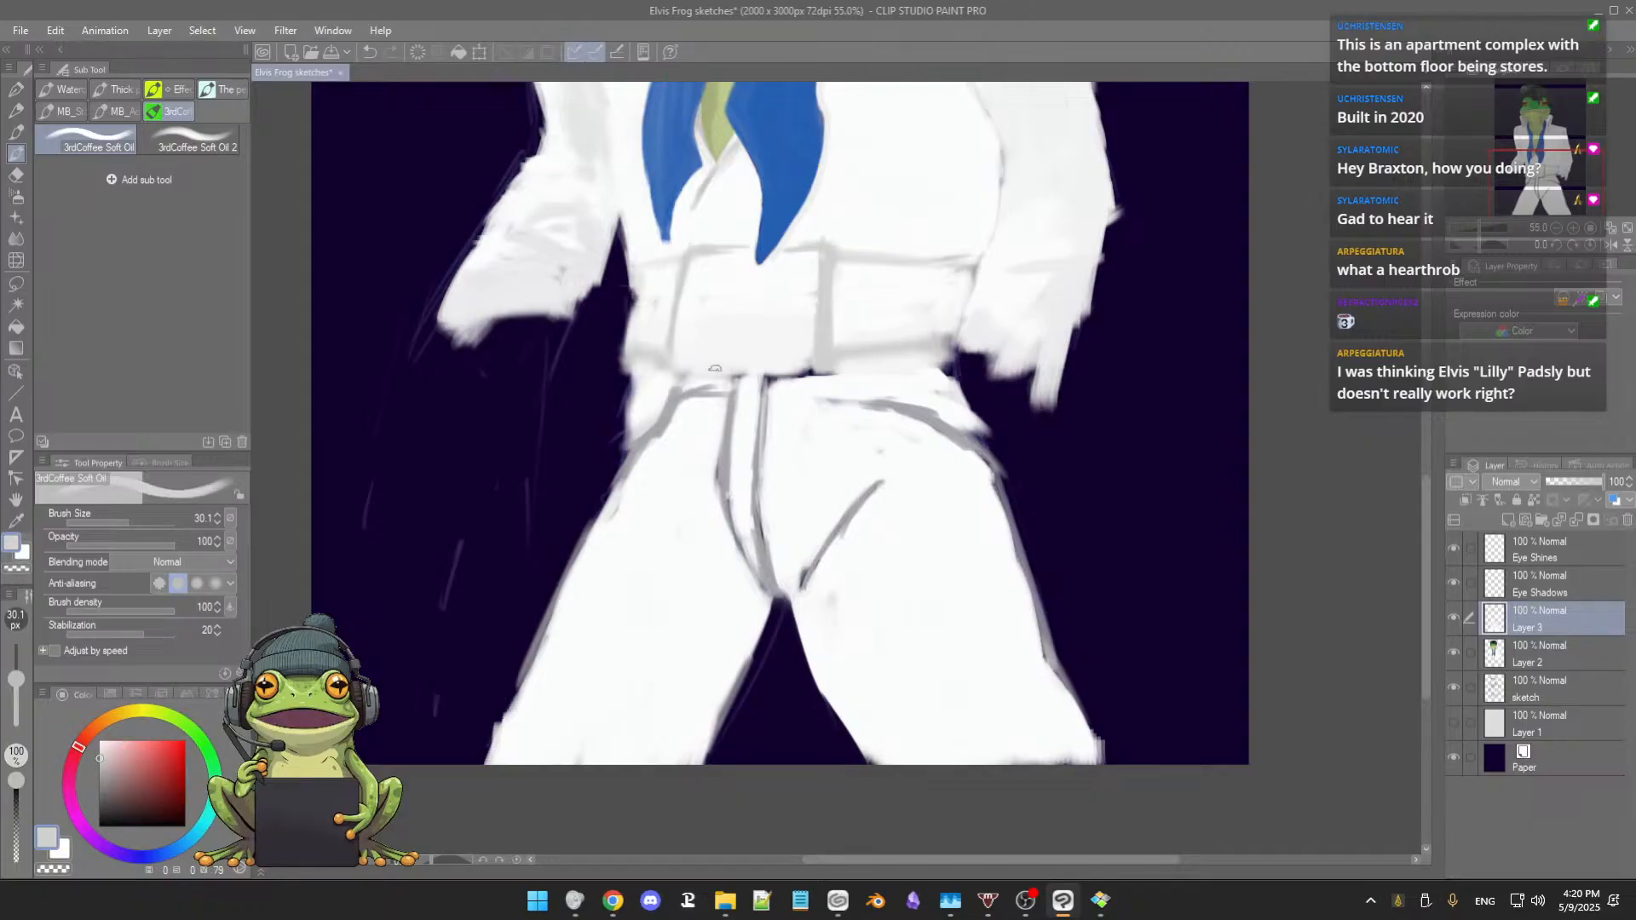
# Step: Save the illustration and touch up the belt's left end with sampled light grey and white at brush size 30.1
pyautogui.hotkey('ctrl', 's')
pyautogui.keyDown('alt'); pyautogui.click(682, 248); pyautogui.keyUp('alt')
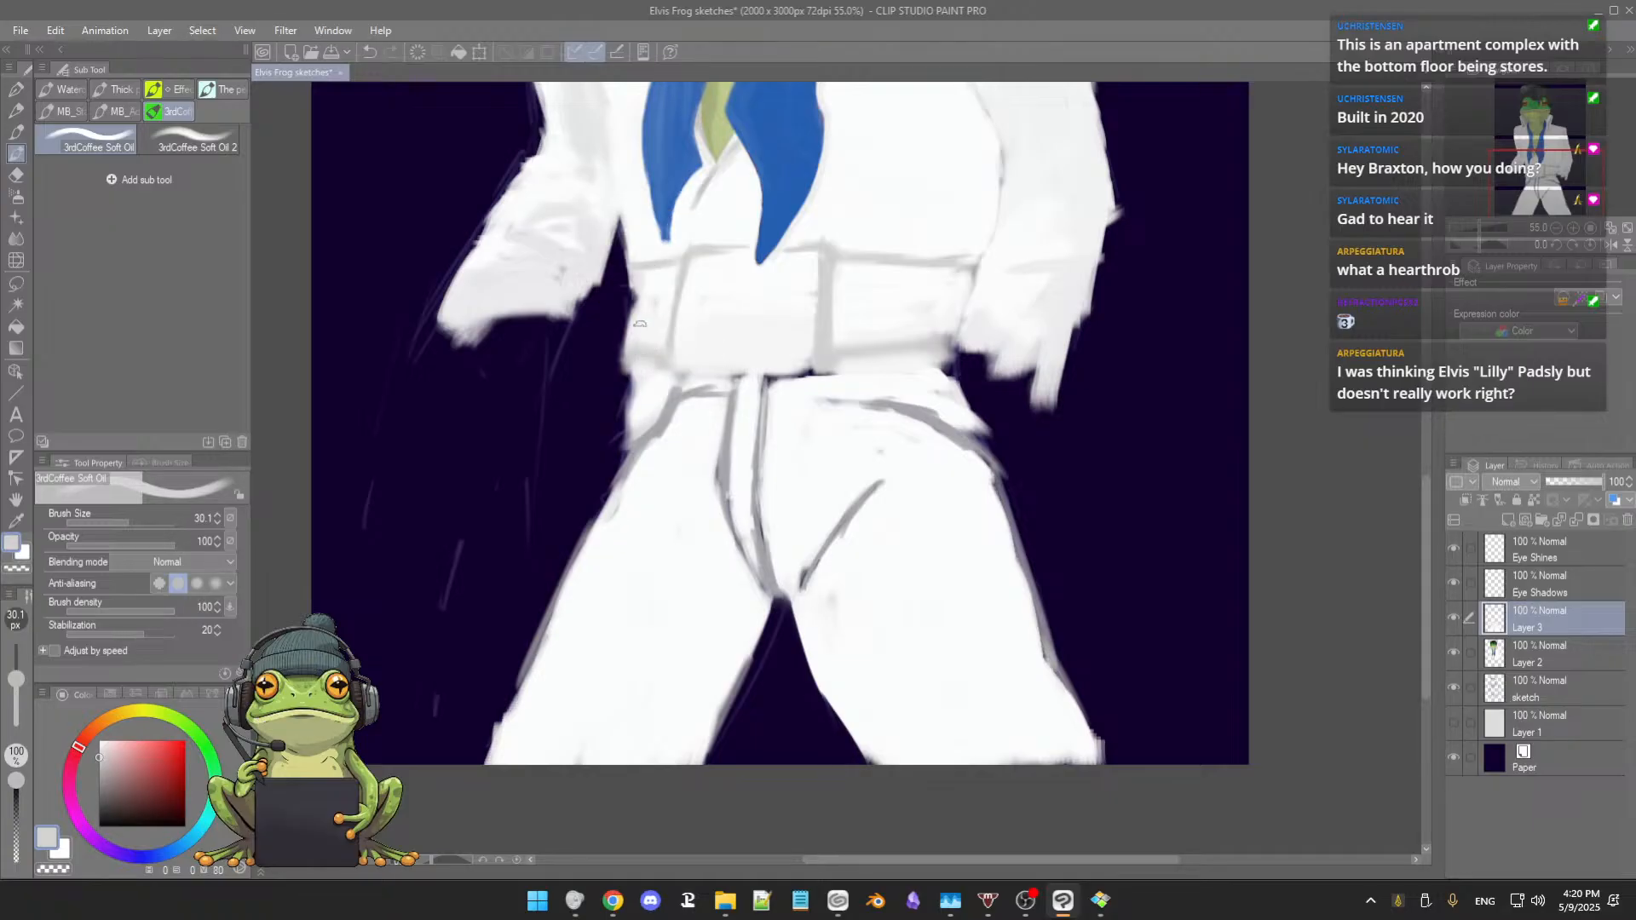
pyautogui.keyDown('alt'); pyautogui.click(655, 282); pyautogui.keyUp('alt')
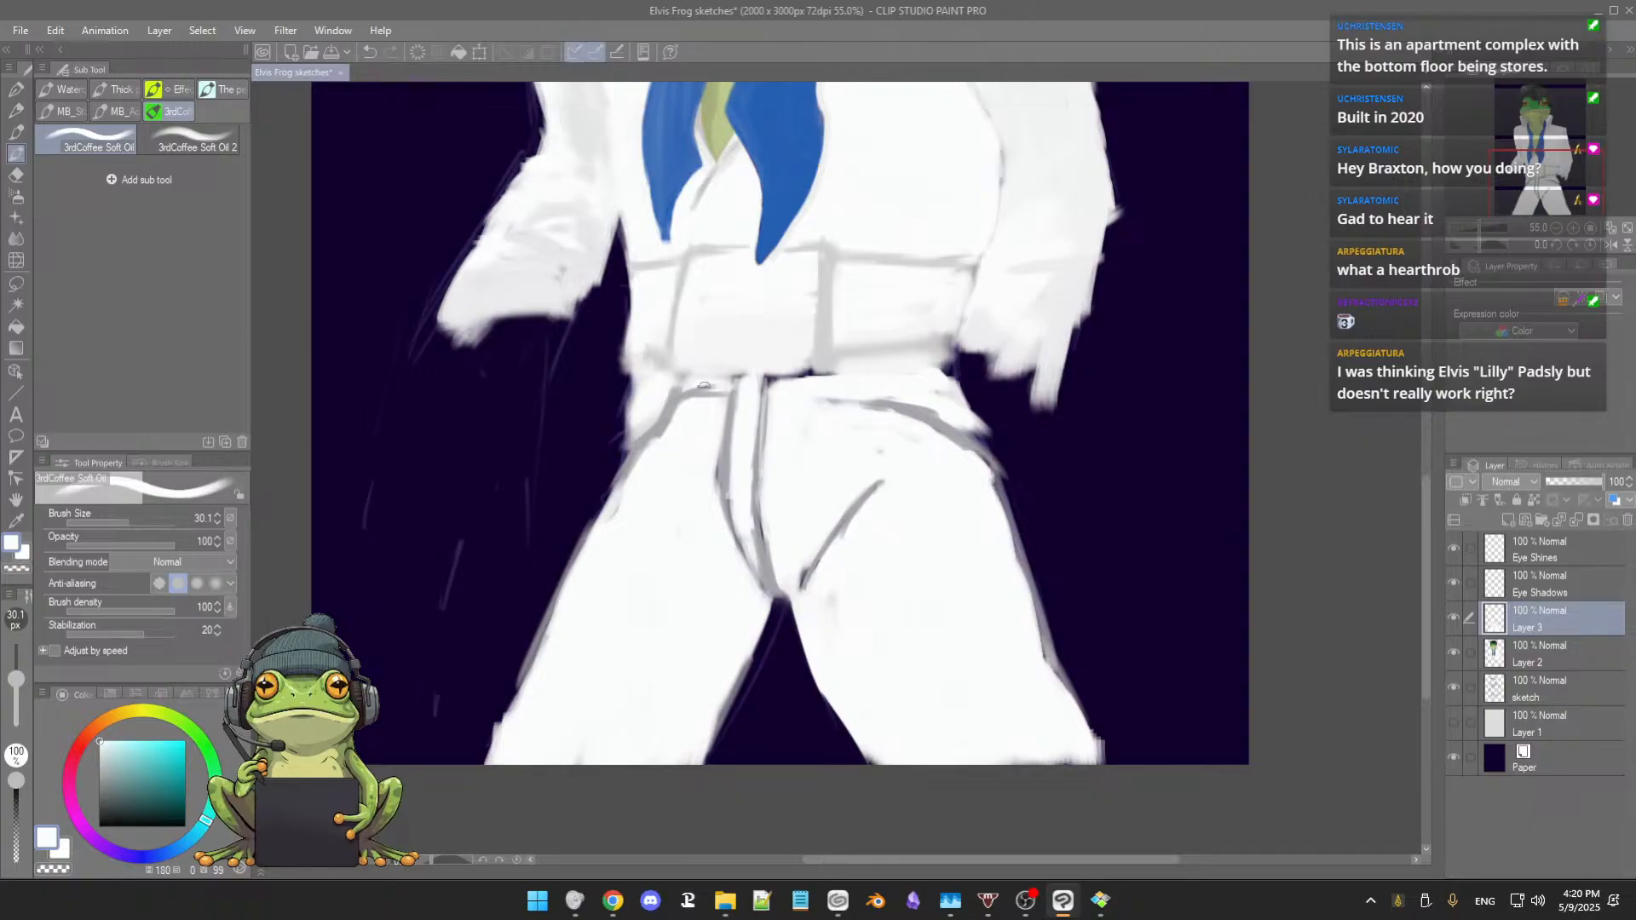
# Step: Clean up the lower edge and inner area of the belt's right half with sampled light grey and white at brush size 30.1
pyautogui.keyDown('alt'); pyautogui.click(830, 315); pyautogui.keyUp('alt')
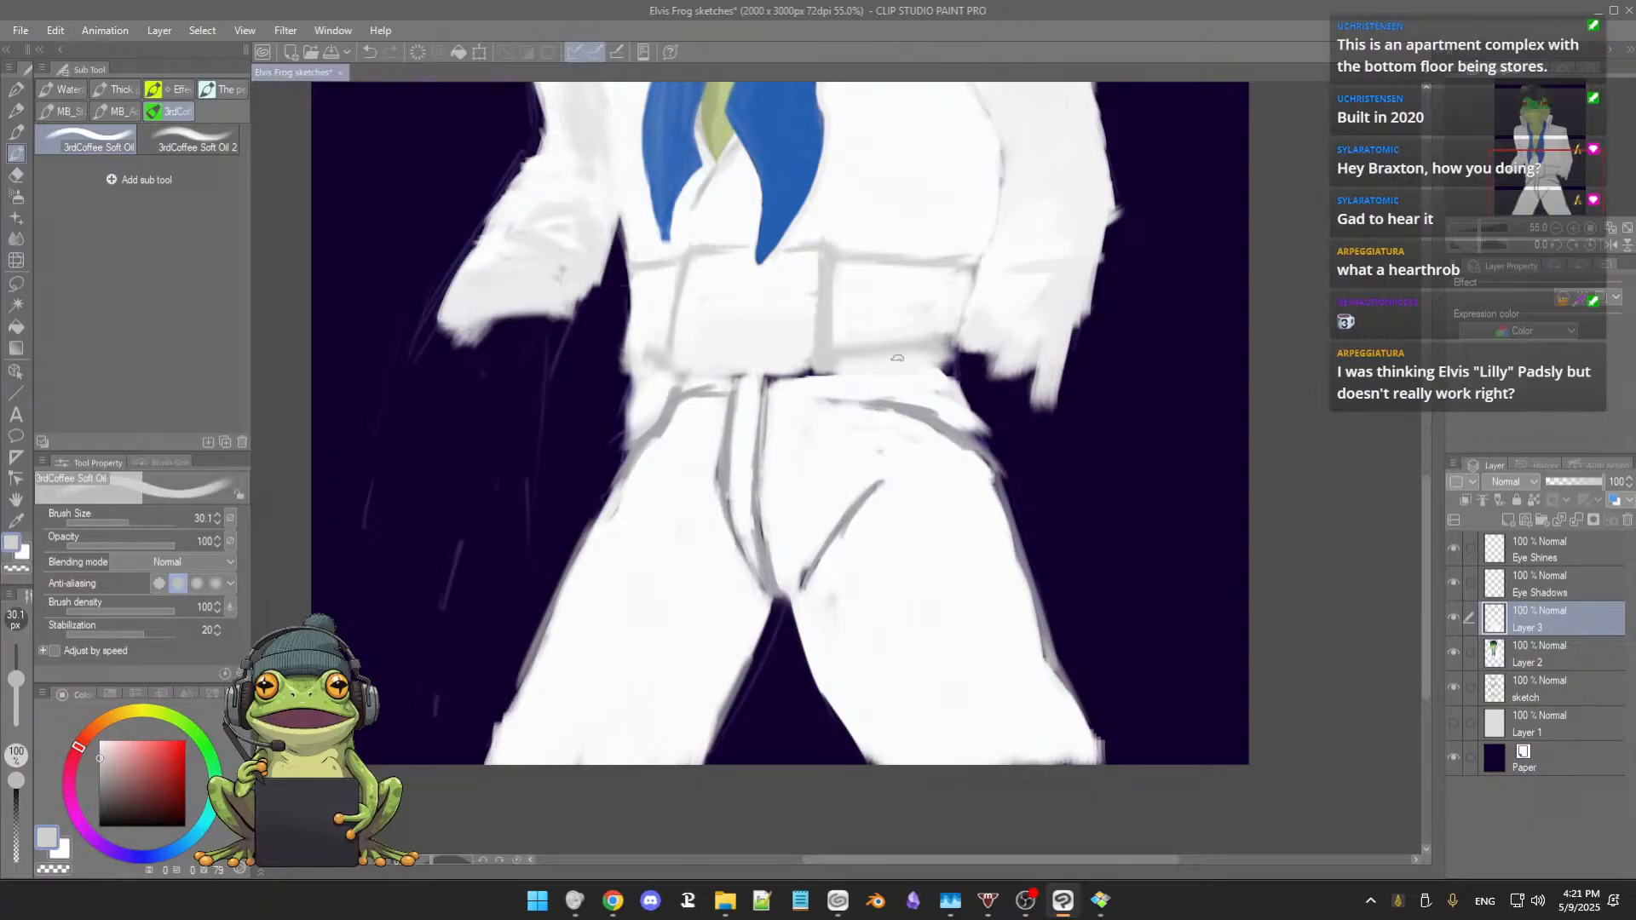
pyautogui.keyDown('alt'); pyautogui.click(909, 295); pyautogui.keyUp('alt')
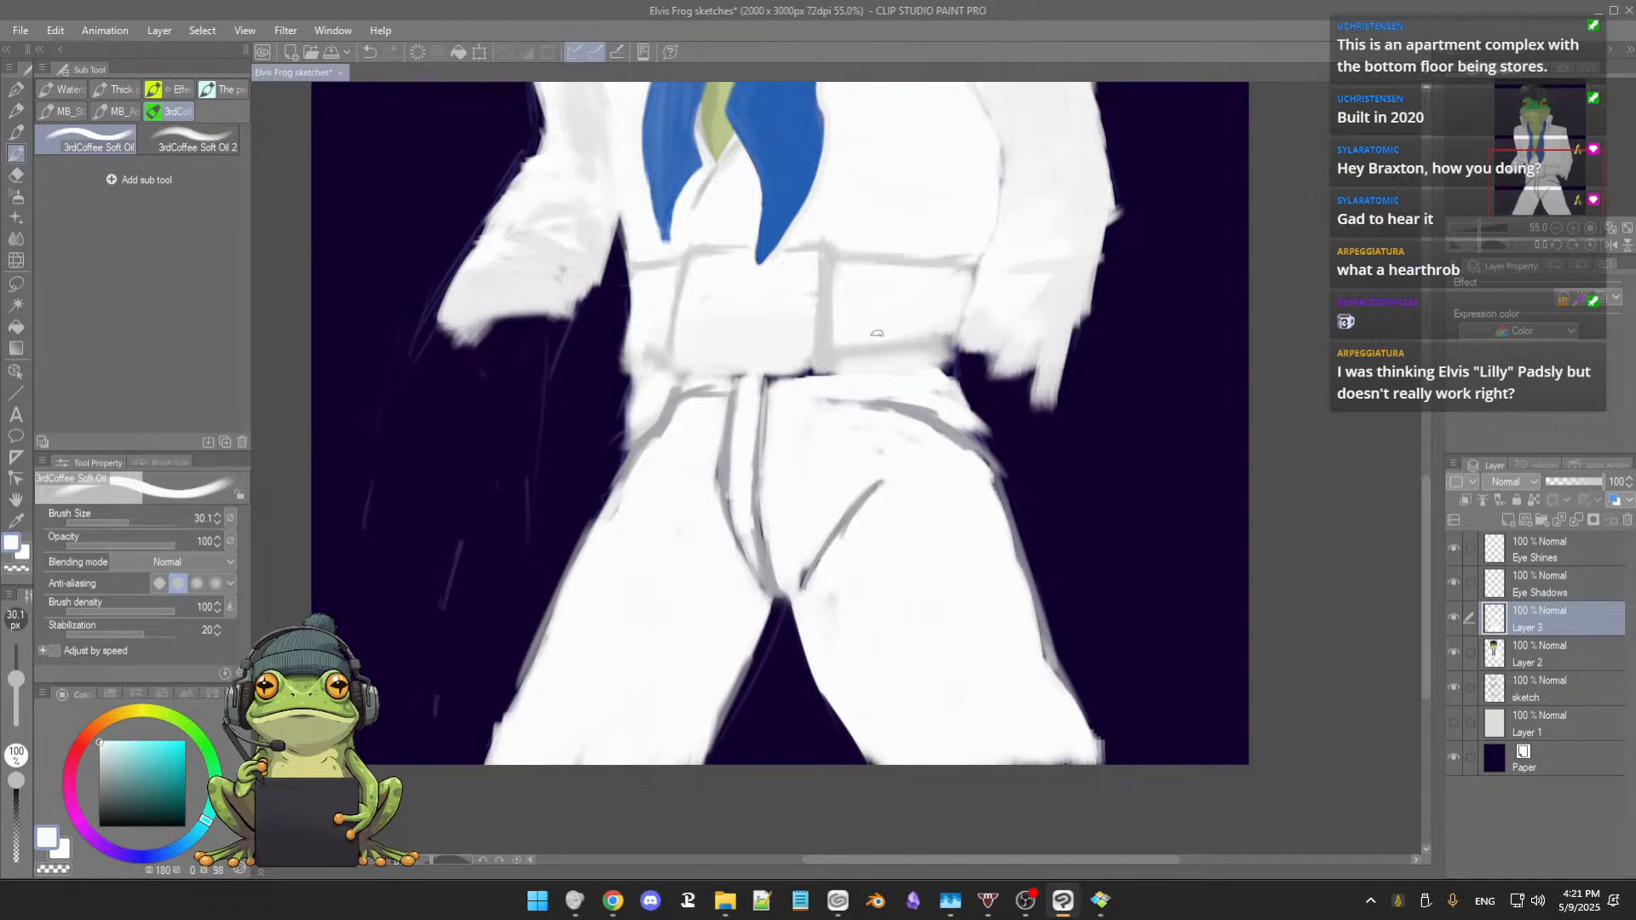
pyautogui.keyDown('alt'); pyautogui.click(827, 340); pyautogui.keyUp('alt')
pyautogui.moveTo(852, 360)
pyautogui.mouseDown()
pyautogui.moveTo(928, 364)
pyautogui.moveTo(861, 316)
pyautogui.moveTo(853, 343)
pyautogui.moveTo(921, 350)
pyautogui.moveTo(870, 351)
pyautogui.moveTo(933, 339)
pyautogui.moveTo(935, 356)
pyautogui.moveTo(910, 344)
pyautogui.moveTo(935, 361)
pyautogui.moveTo(949, 342)
pyautogui.moveTo(841, 352)
pyautogui.mouseUp()
pyautogui.keyDown('alt'); pyautogui.click(860, 316); pyautogui.keyUp('alt')
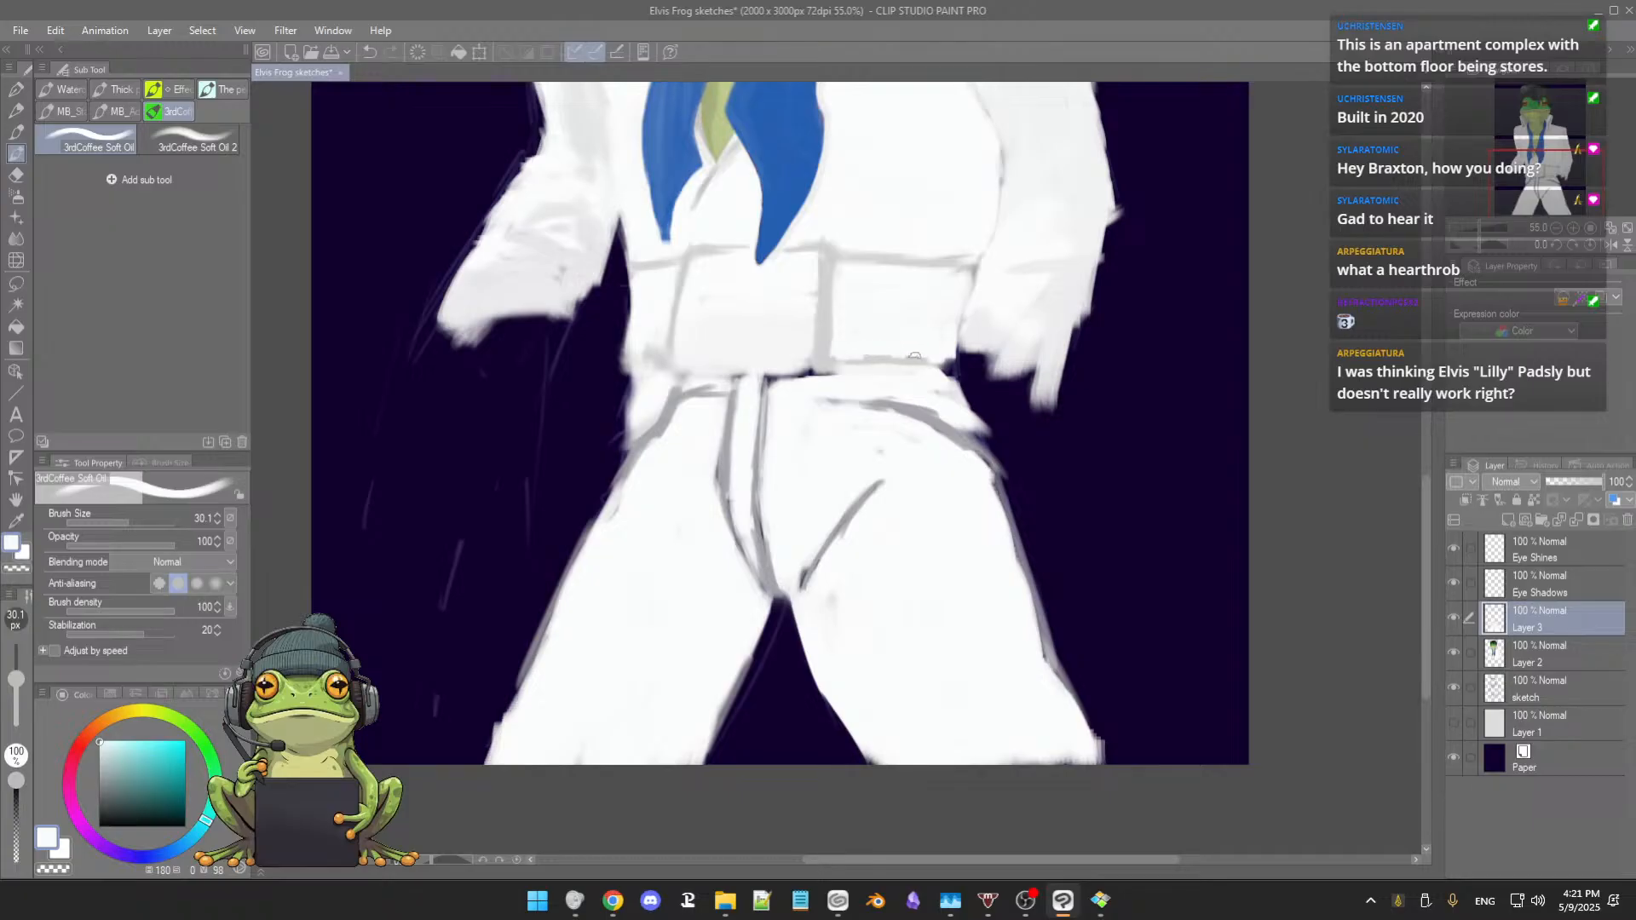
pyautogui.moveTo(658, 346); pyautogui.dragTo(635, 359)
# Step: Touch up the trousers' left hip with sampled light grey and clean around the right pocket line with sampled white at brush size 30.1
pyautogui.scroll(-10, 677, 361)
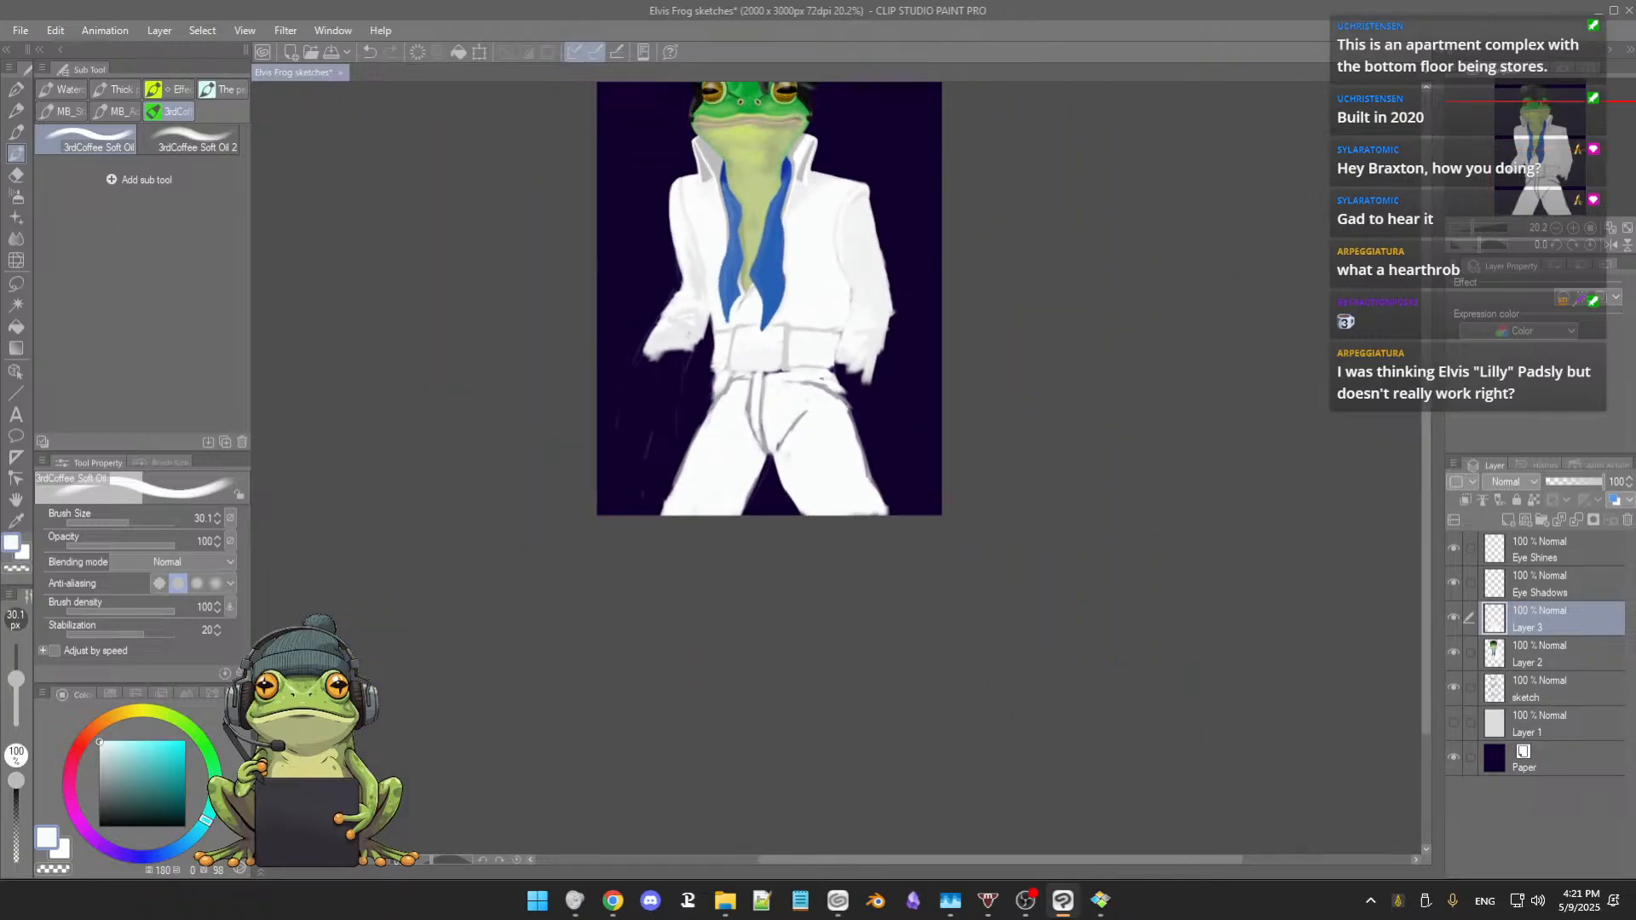
pyautogui.scroll(5, 801, 381)
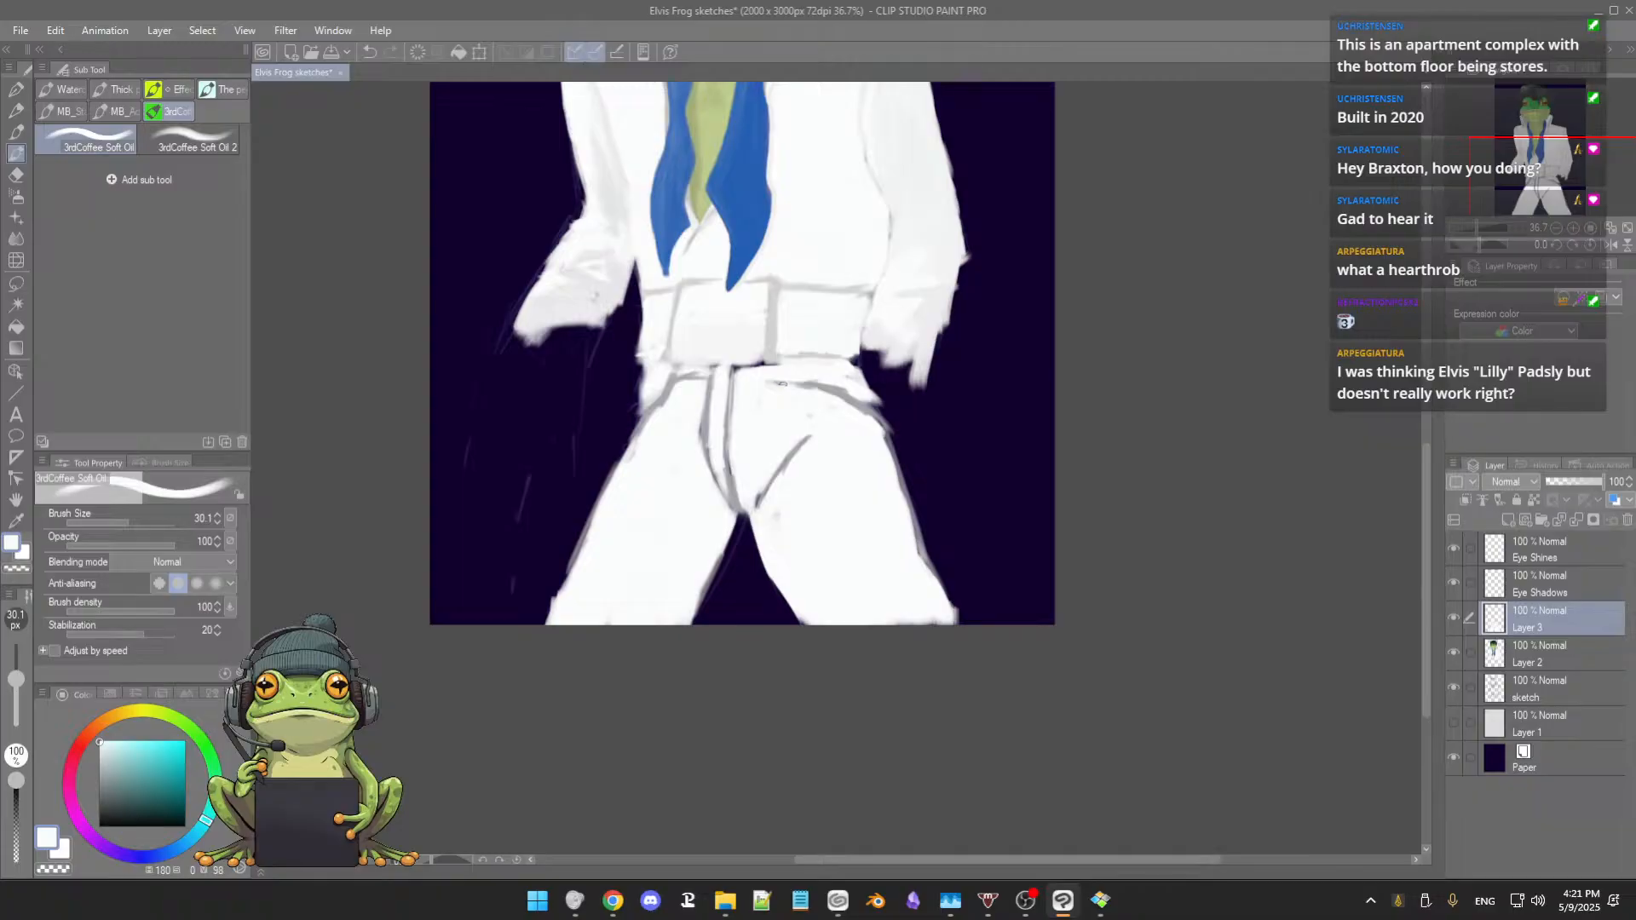
pyautogui.moveTo(772, 376); pyautogui.dragTo(872, 399)
pyautogui.press('e')
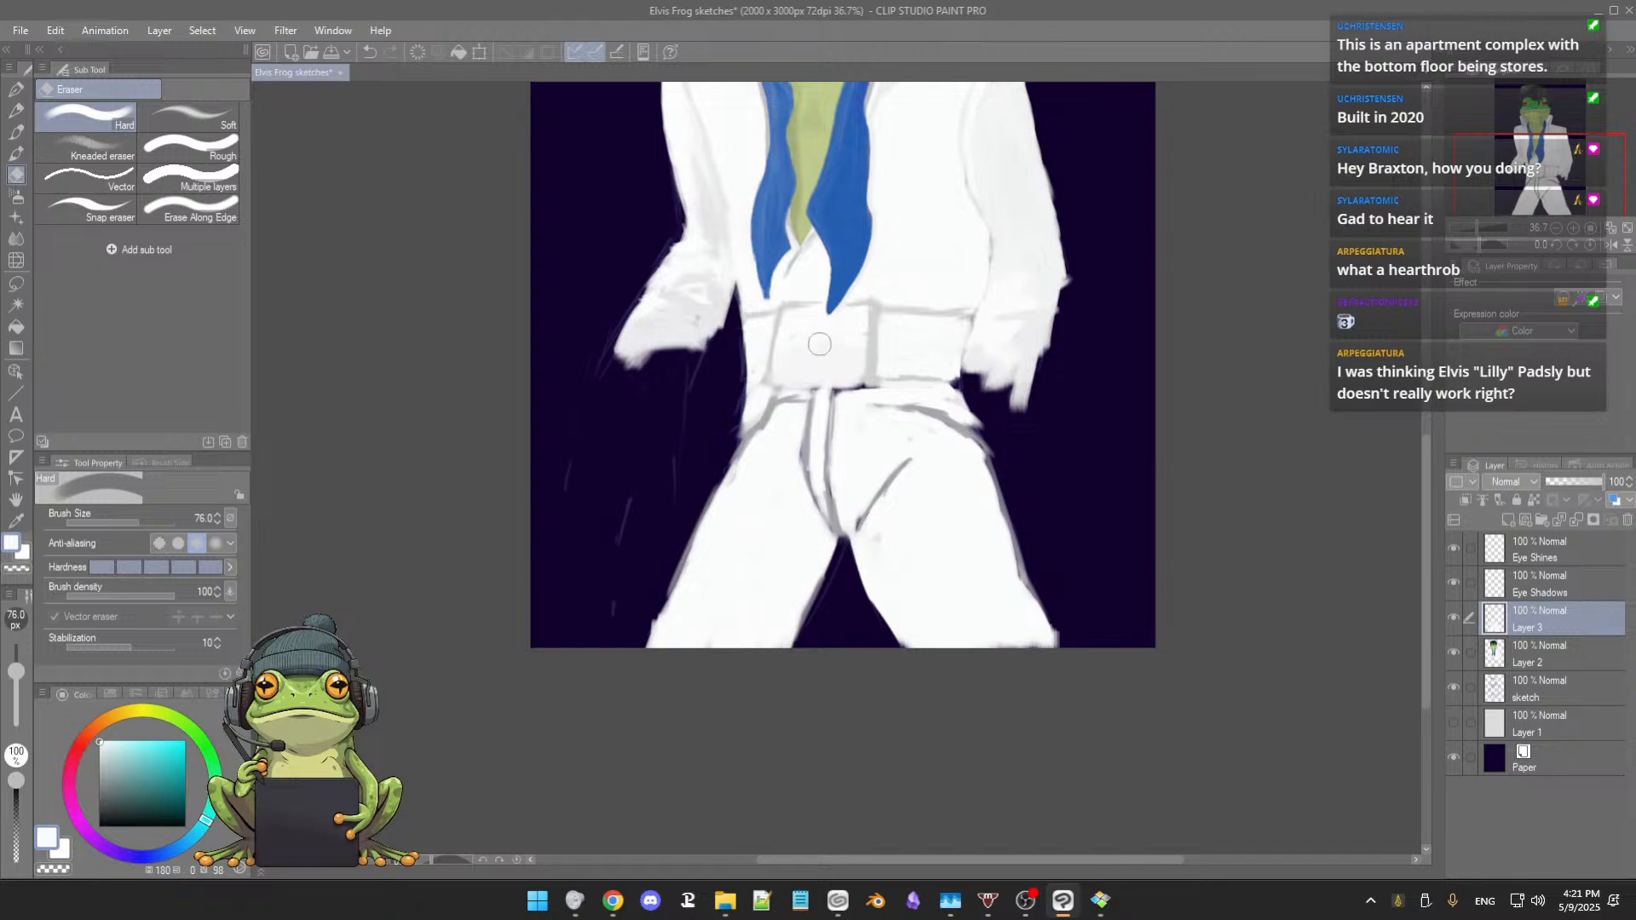
pyautogui.keyDown('alt'); pyautogui.click(849, 378); pyautogui.keyUp('alt')
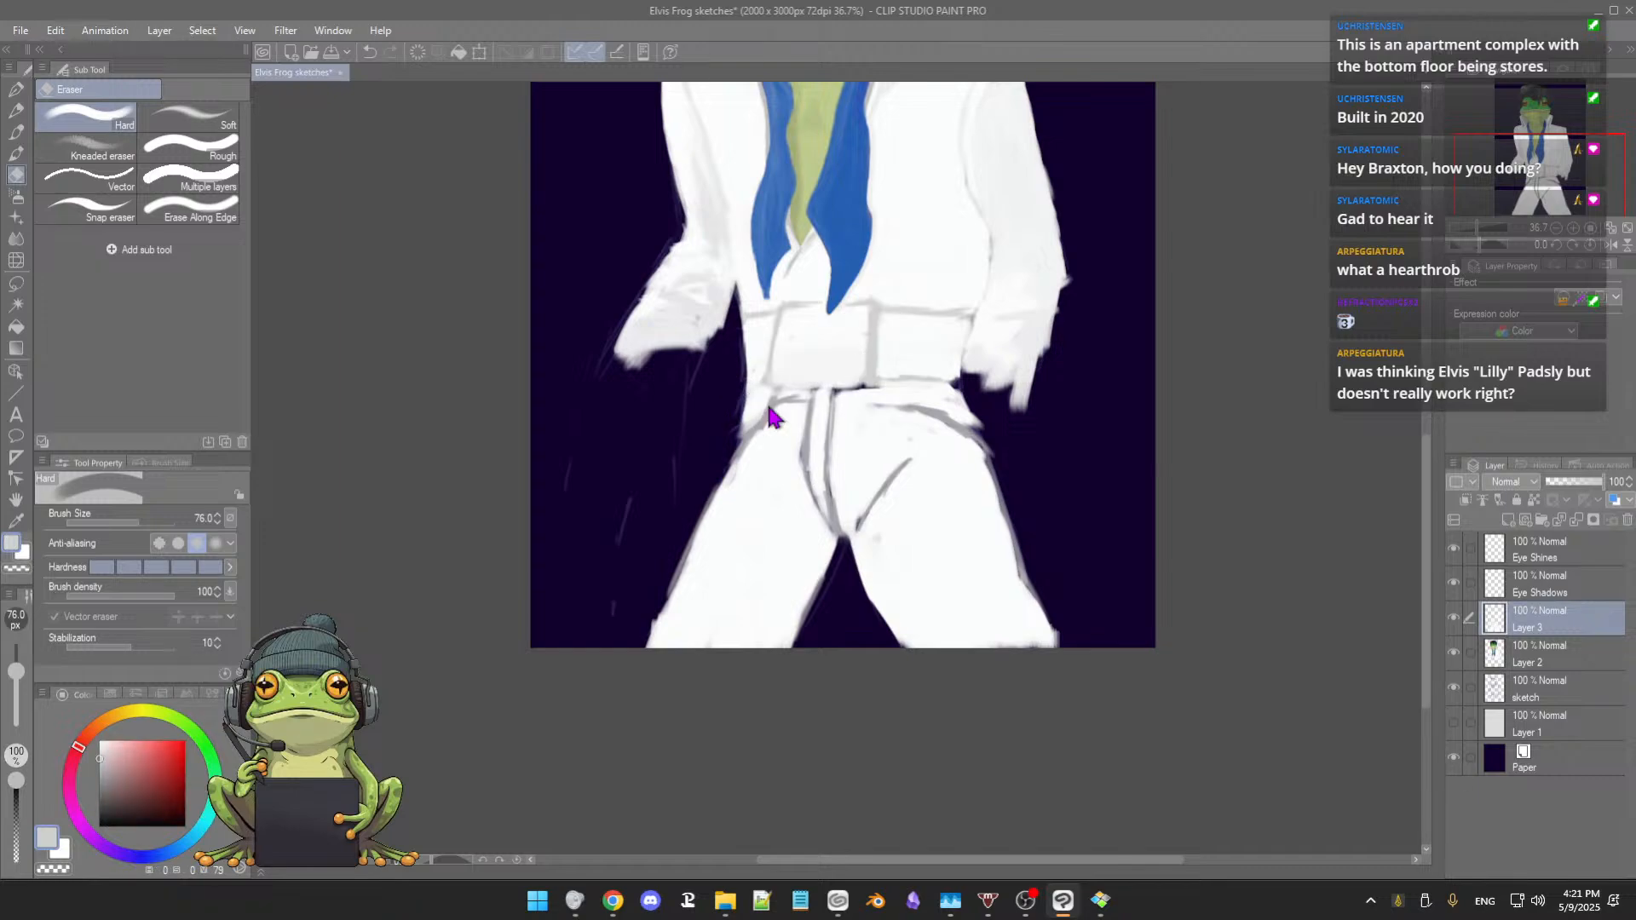
pyautogui.moveTo(773, 413); pyautogui.dragTo(766, 409)
pyautogui.press('b')
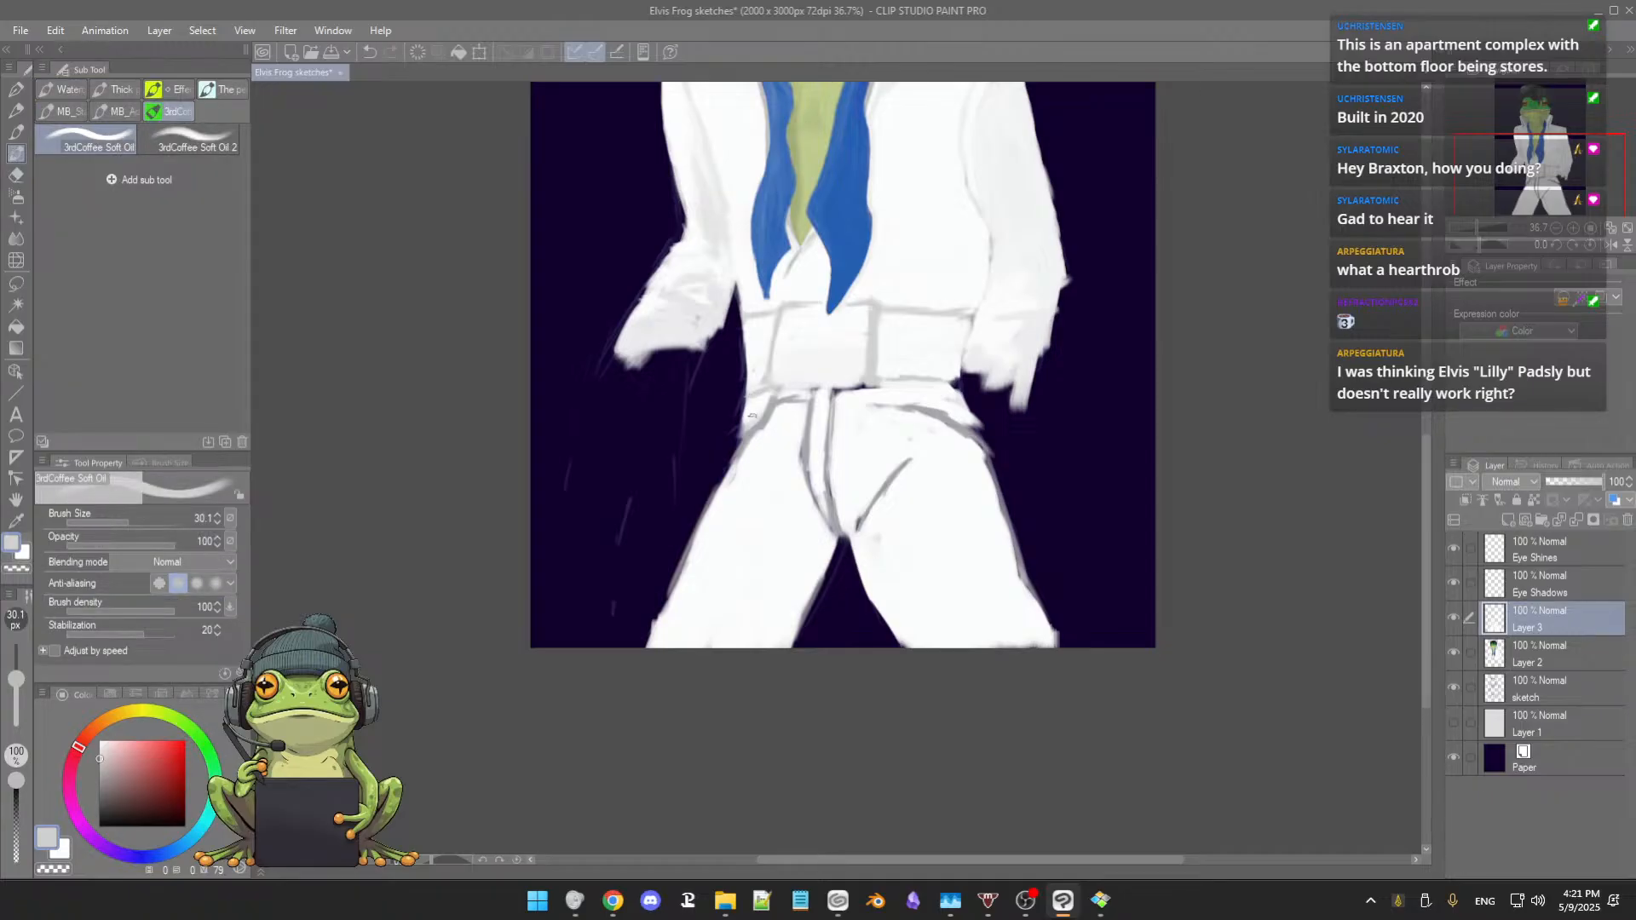
pyautogui.moveTo(780, 466); pyautogui.dragTo(736, 481)
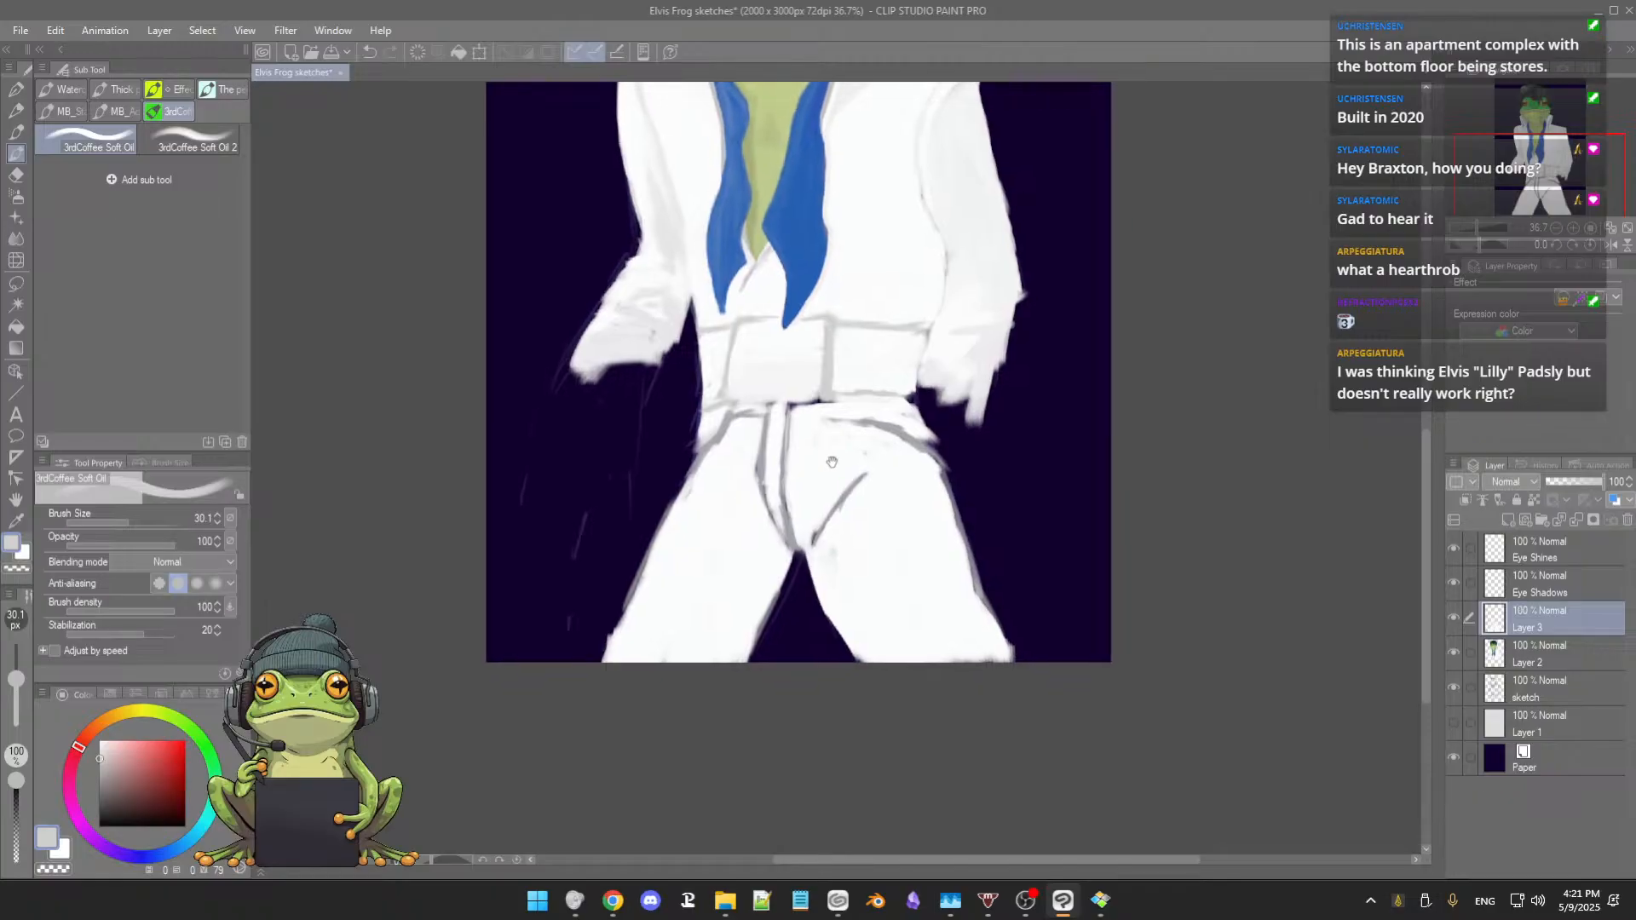
pyautogui.keyDown('alt'); pyautogui.click(854, 446); pyautogui.keyUp('alt')
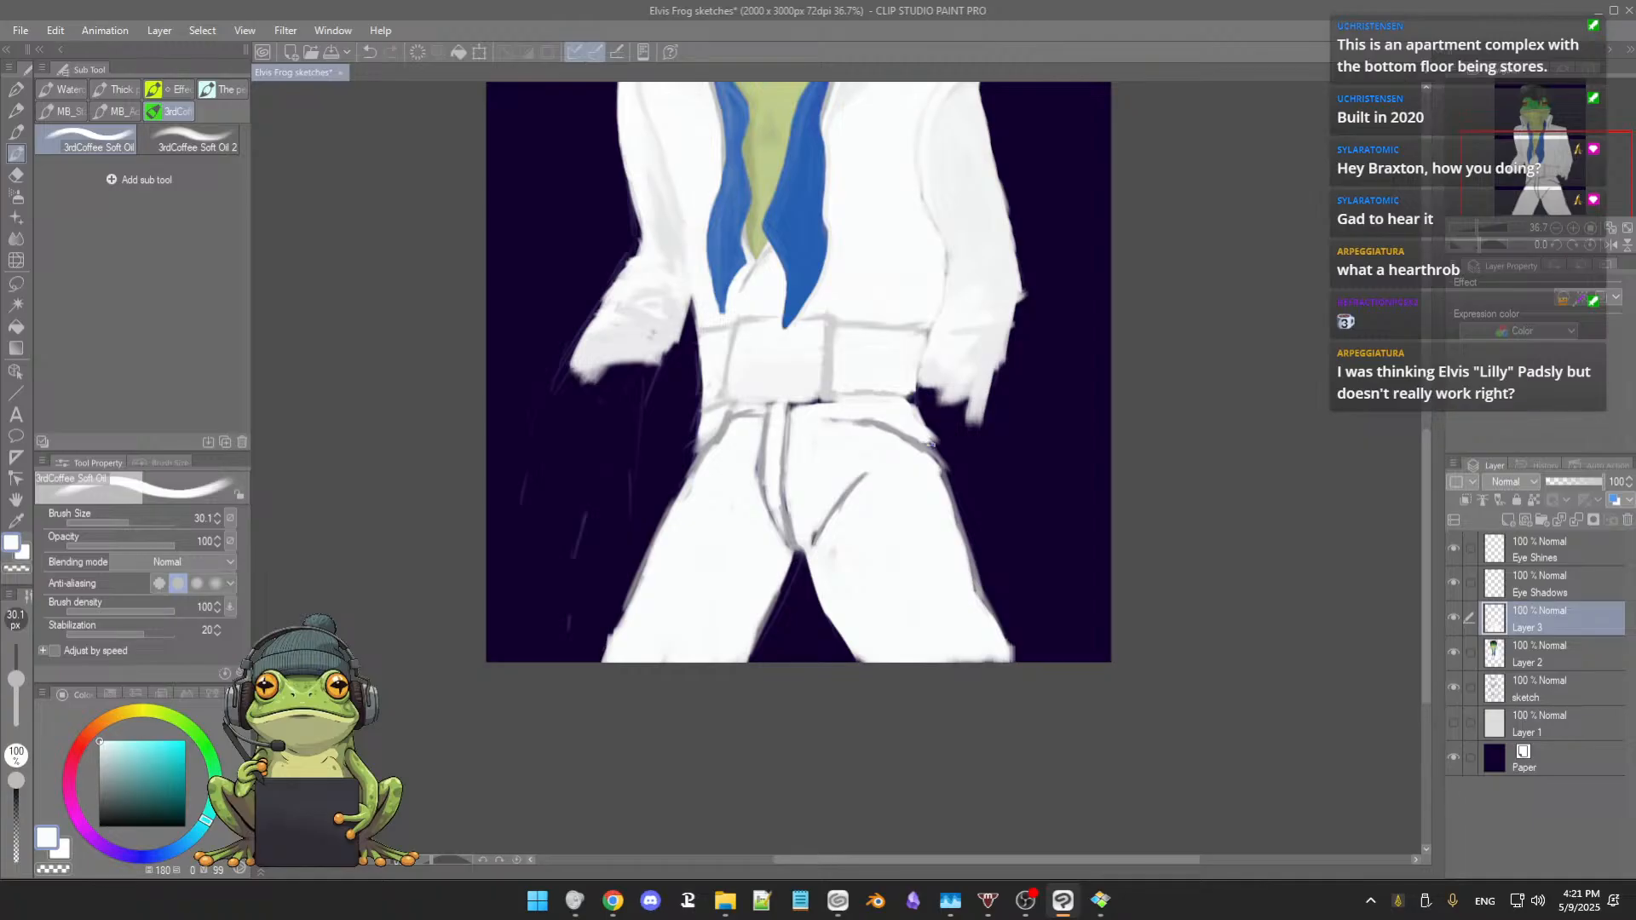
pyautogui.scroll(-5, 904, 411)
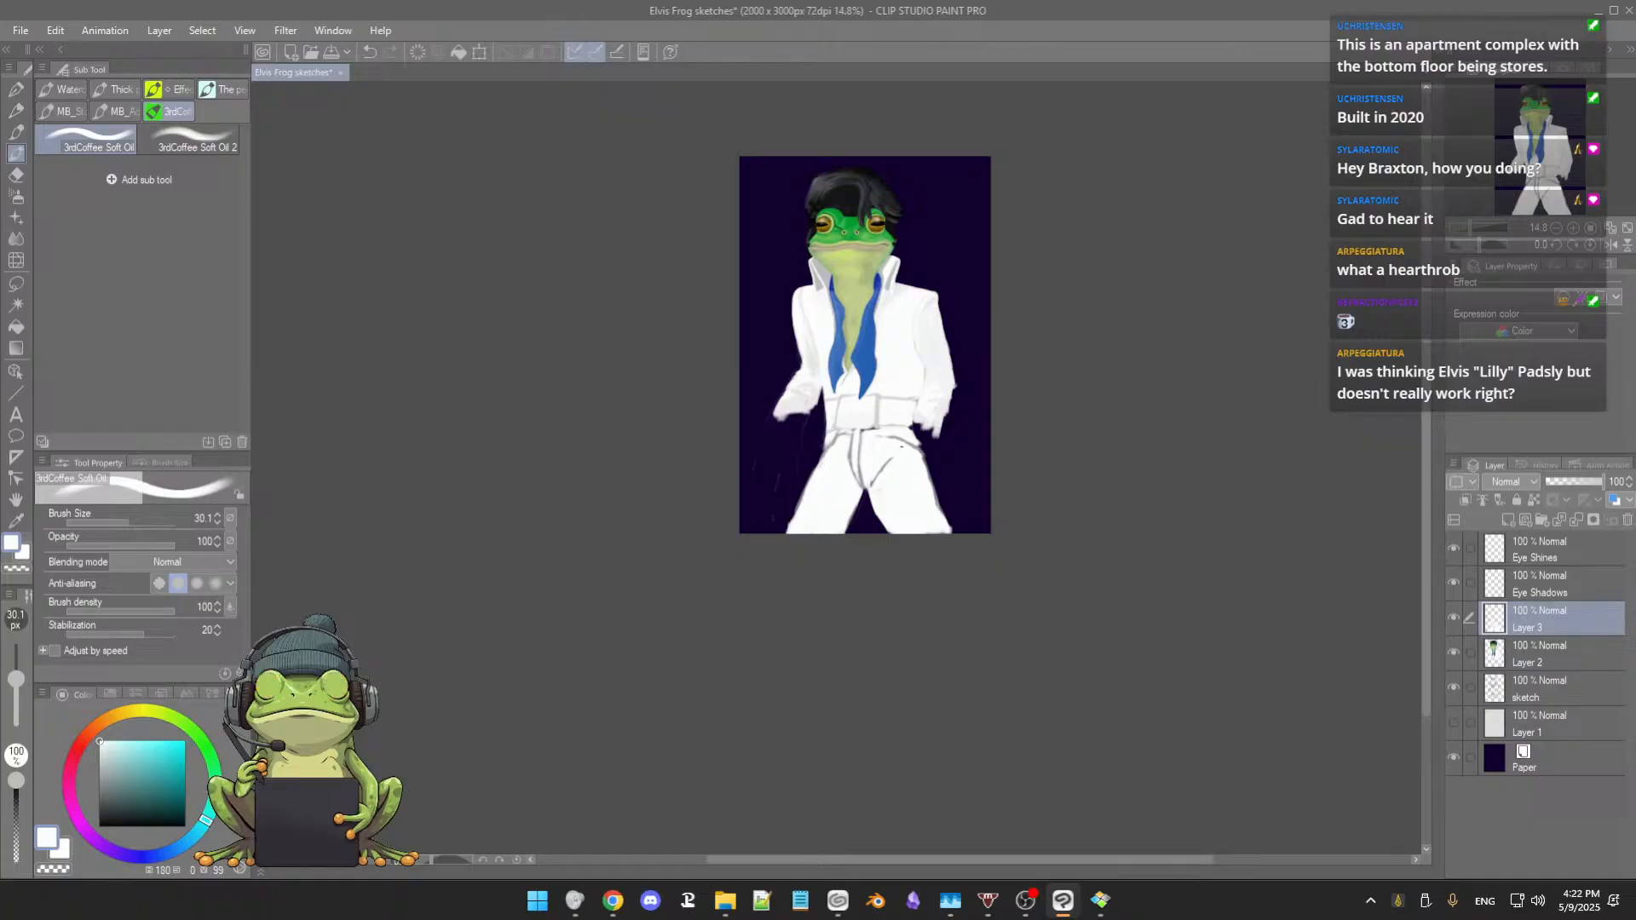
# Step: Examine the frog's white jacket, scarf, belt and trousers, both in detail and as a whole figure
pyautogui.scroll(3, 899, 450)
pyautogui.moveTo(905, 385); pyautogui.dragTo(893, 500)
pyautogui.moveTo(893, 392); pyautogui.dragTo(891, 504)
pyautogui.scroll(1, 891, 467)
pyautogui.scroll(3, 890, 467)
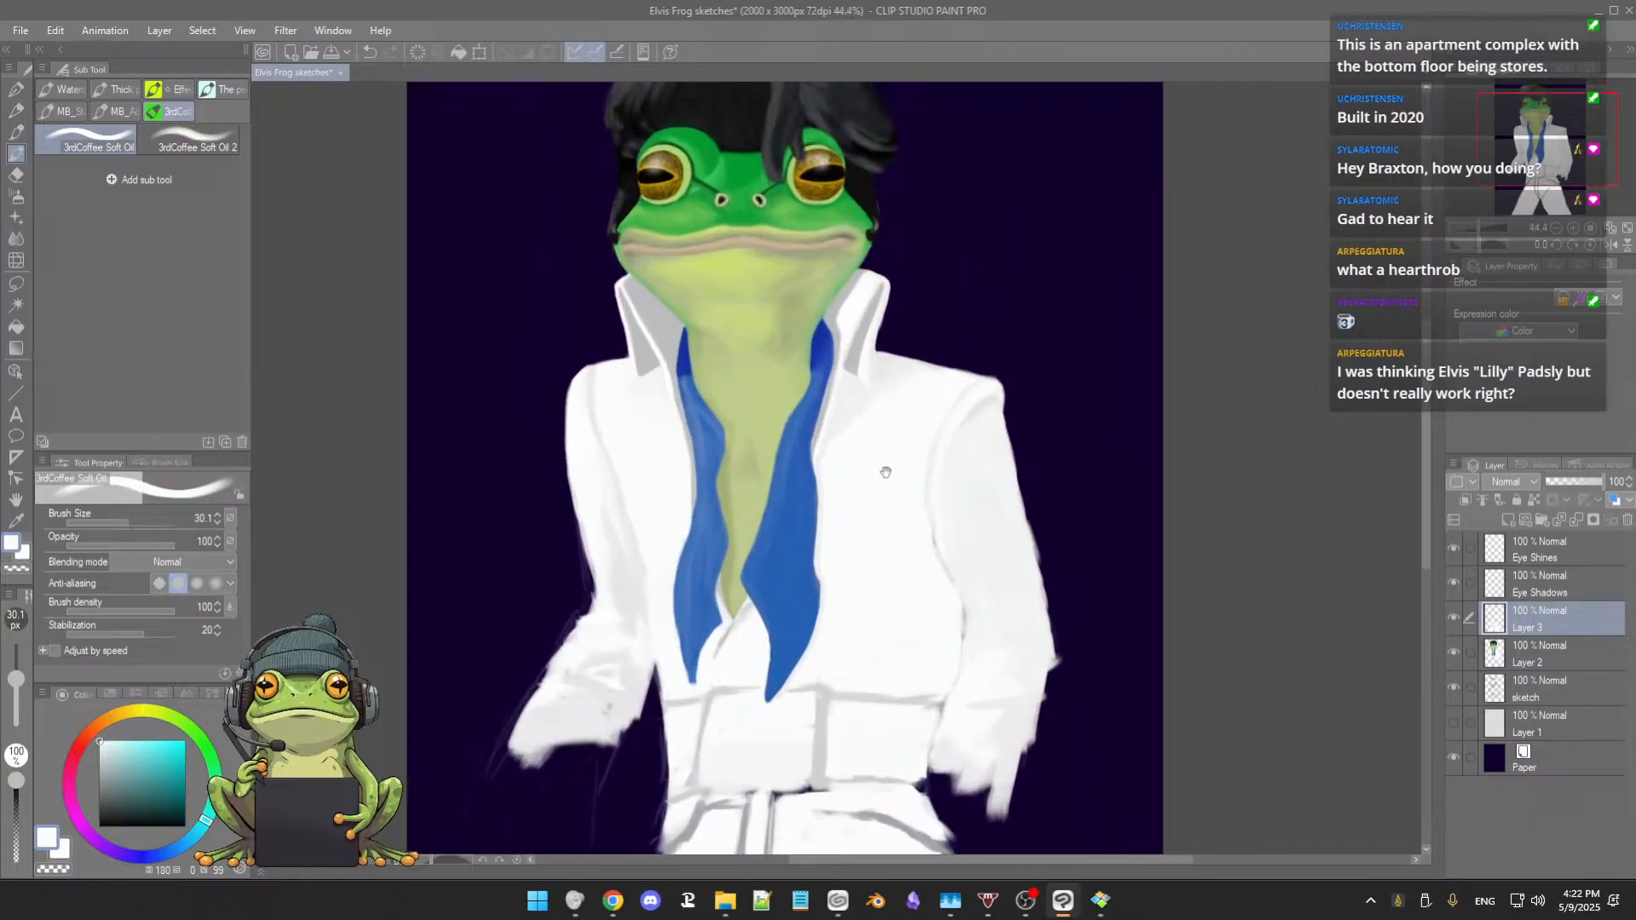
pyautogui.moveTo(878, 448)
pyautogui.mouseDown()
pyautogui.moveTo(906, 505)
pyautogui.moveTo(894, 397)
pyautogui.mouseUp()
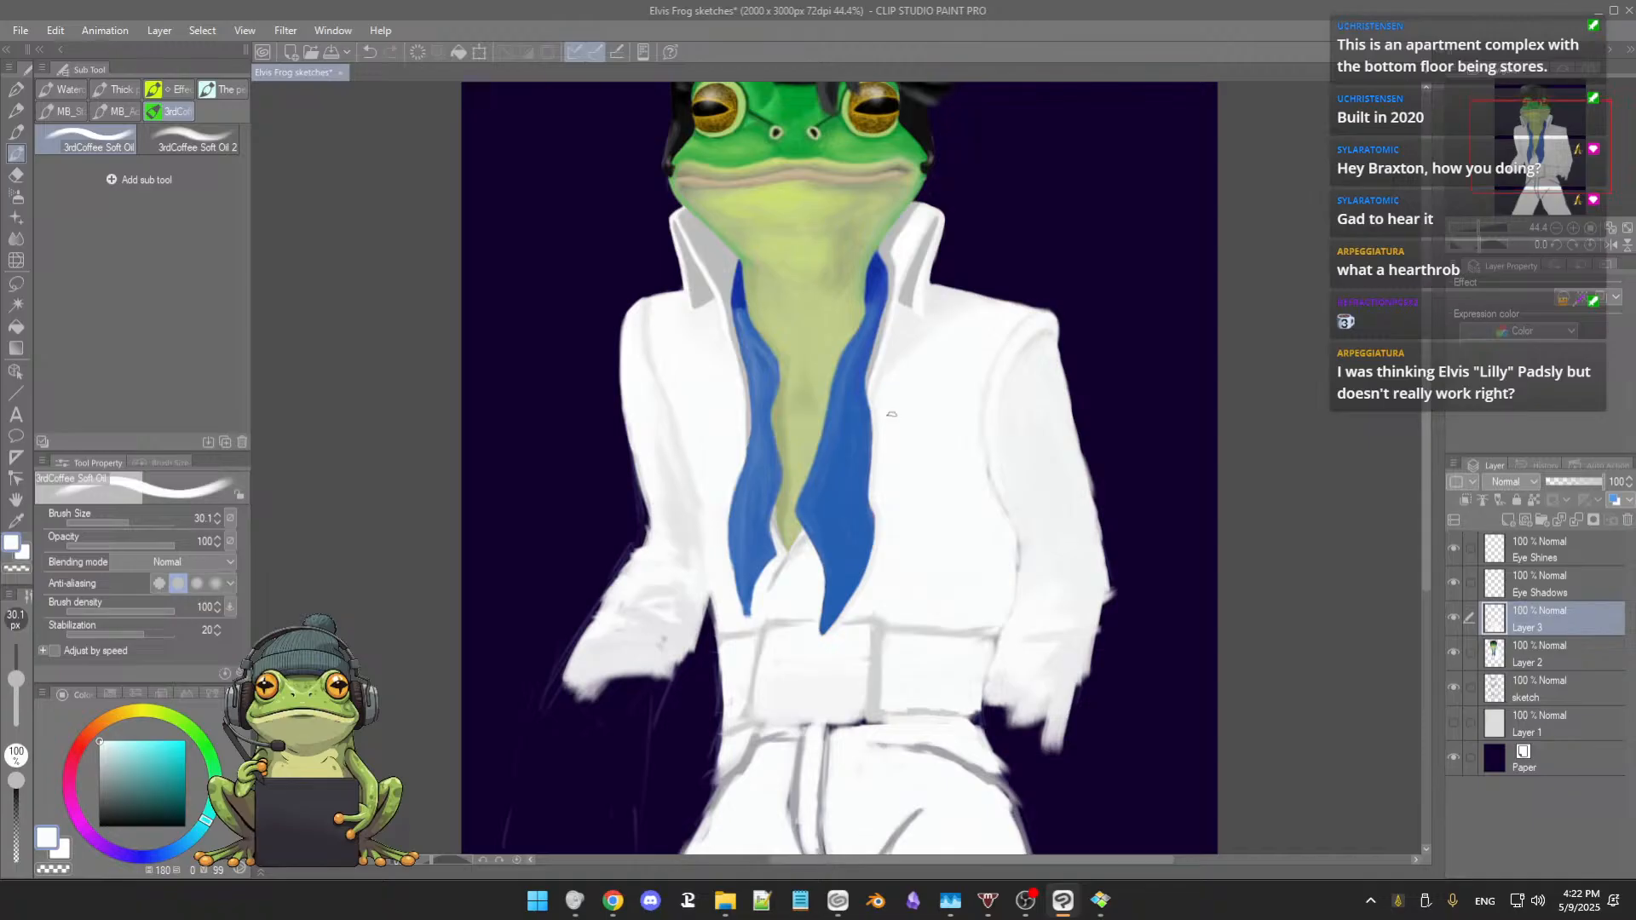
pyautogui.scroll(-1, 893, 421)
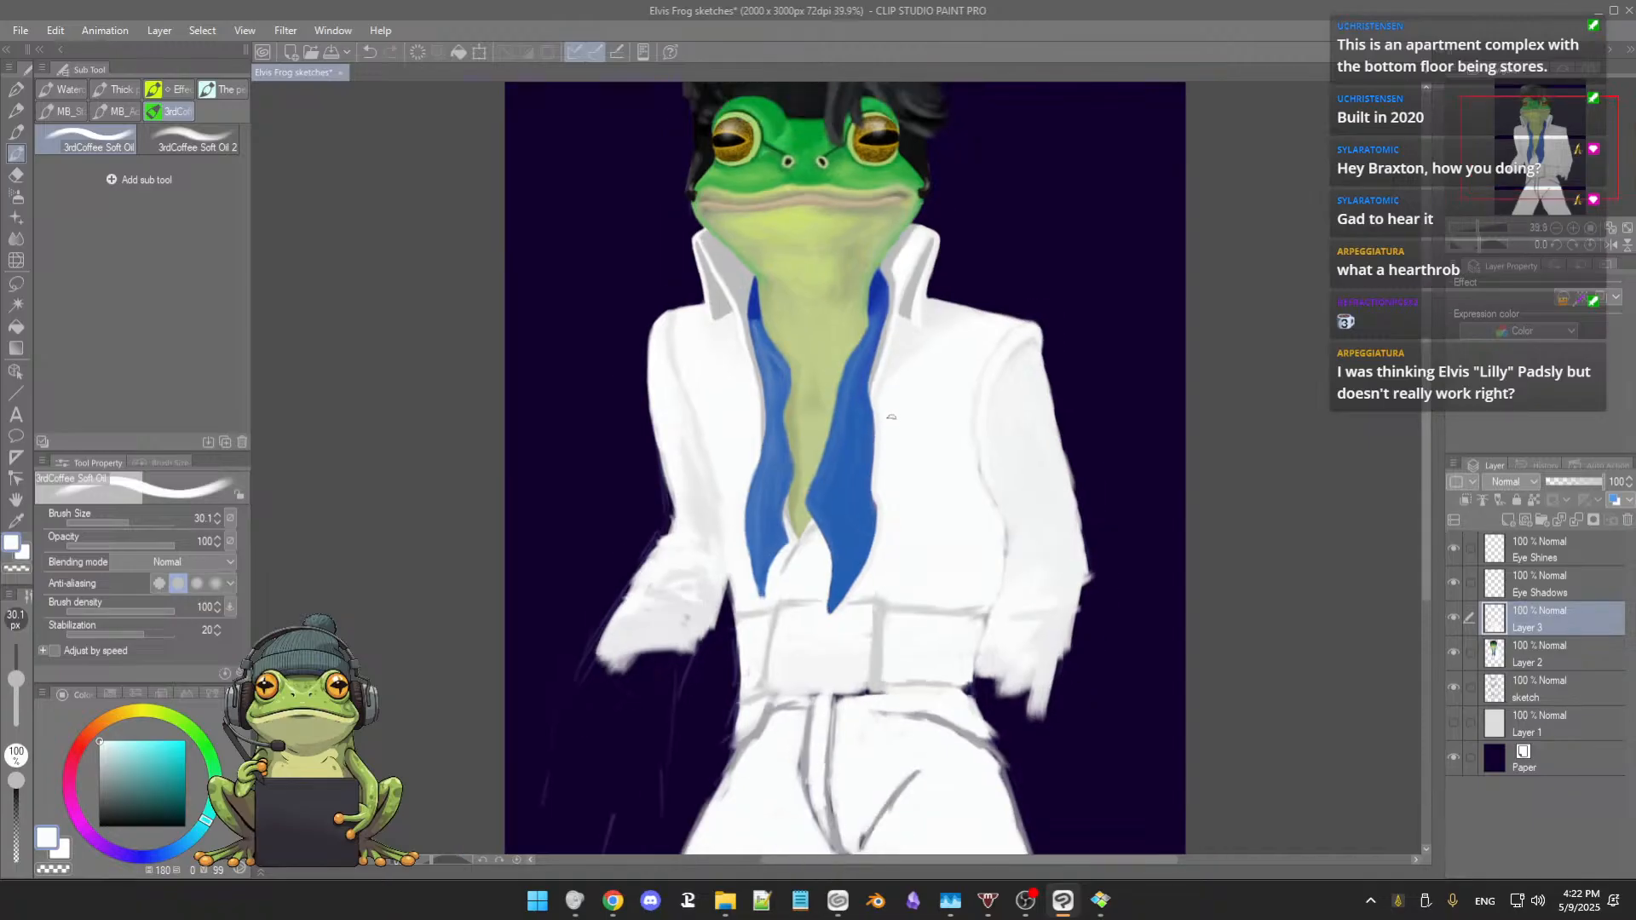
pyautogui.moveTo(876, 439); pyautogui.dragTo(885, 454)
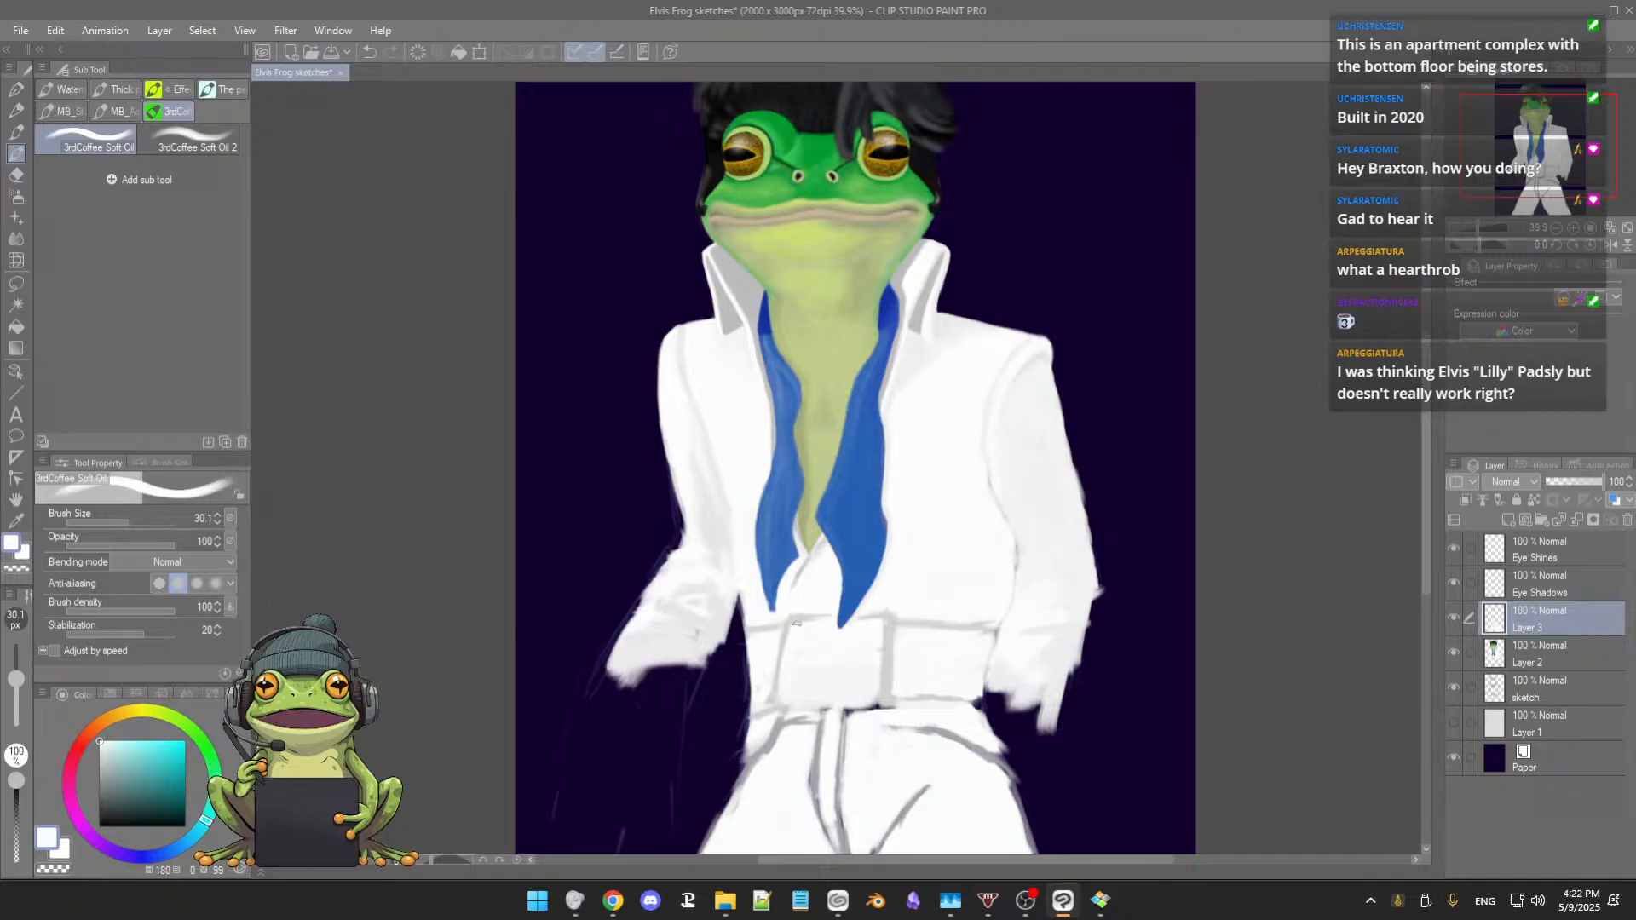
pyautogui.moveTo(914, 599); pyautogui.dragTo(905, 534)
pyautogui.scroll(-3, 916, 579)
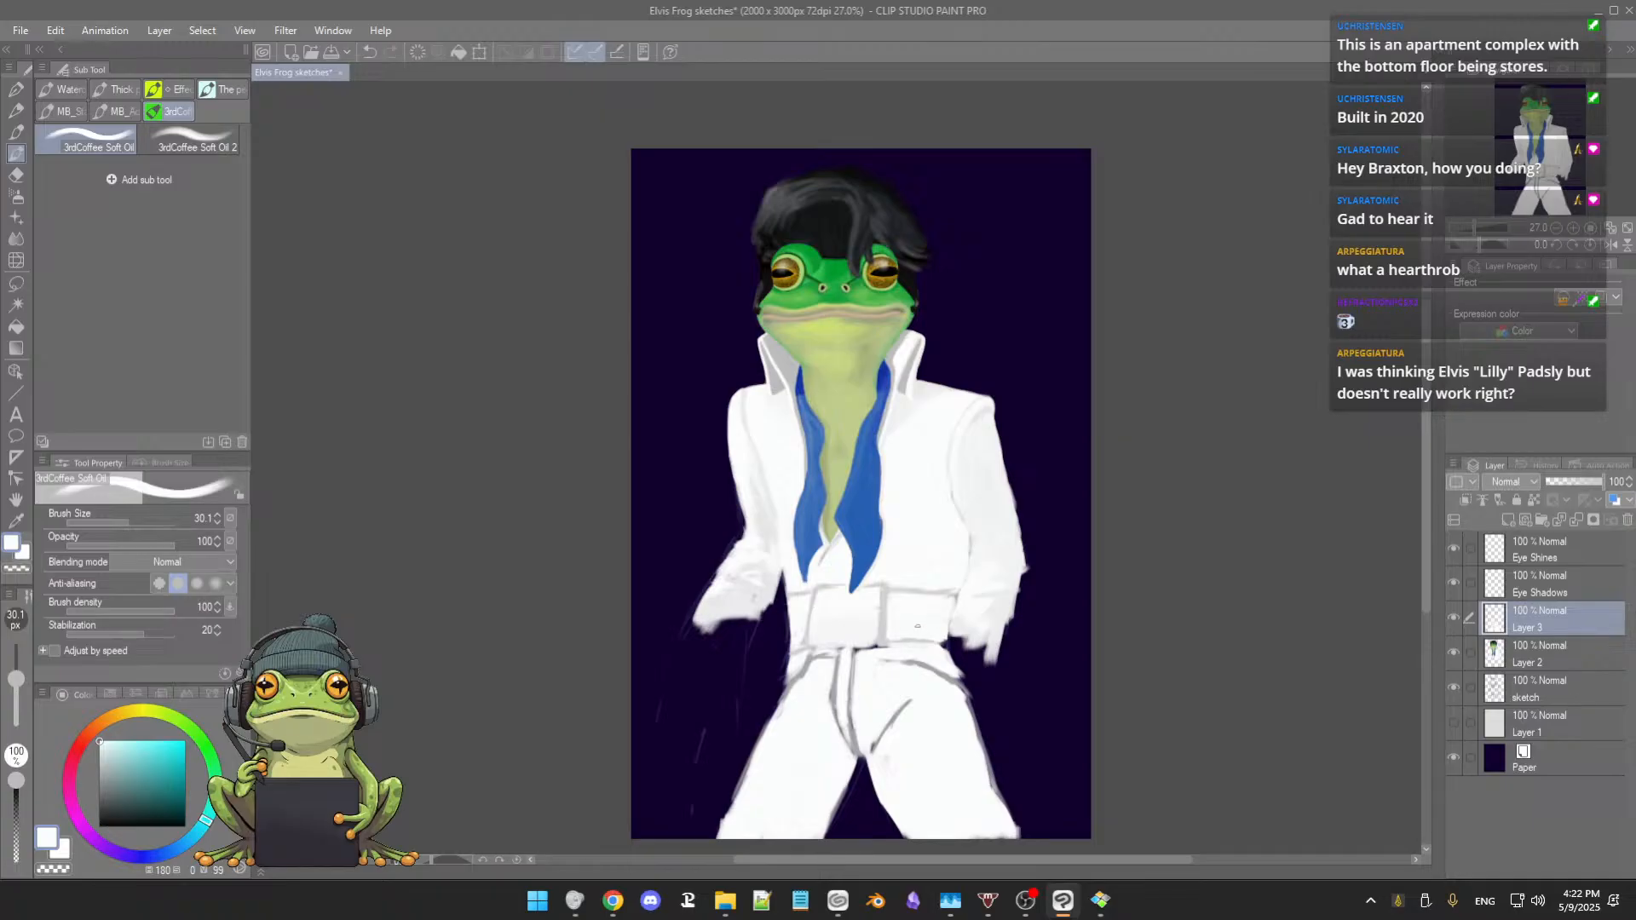
pyautogui.keyDown('alt'); pyautogui.click(758, 658); pyautogui.keyUp('alt')
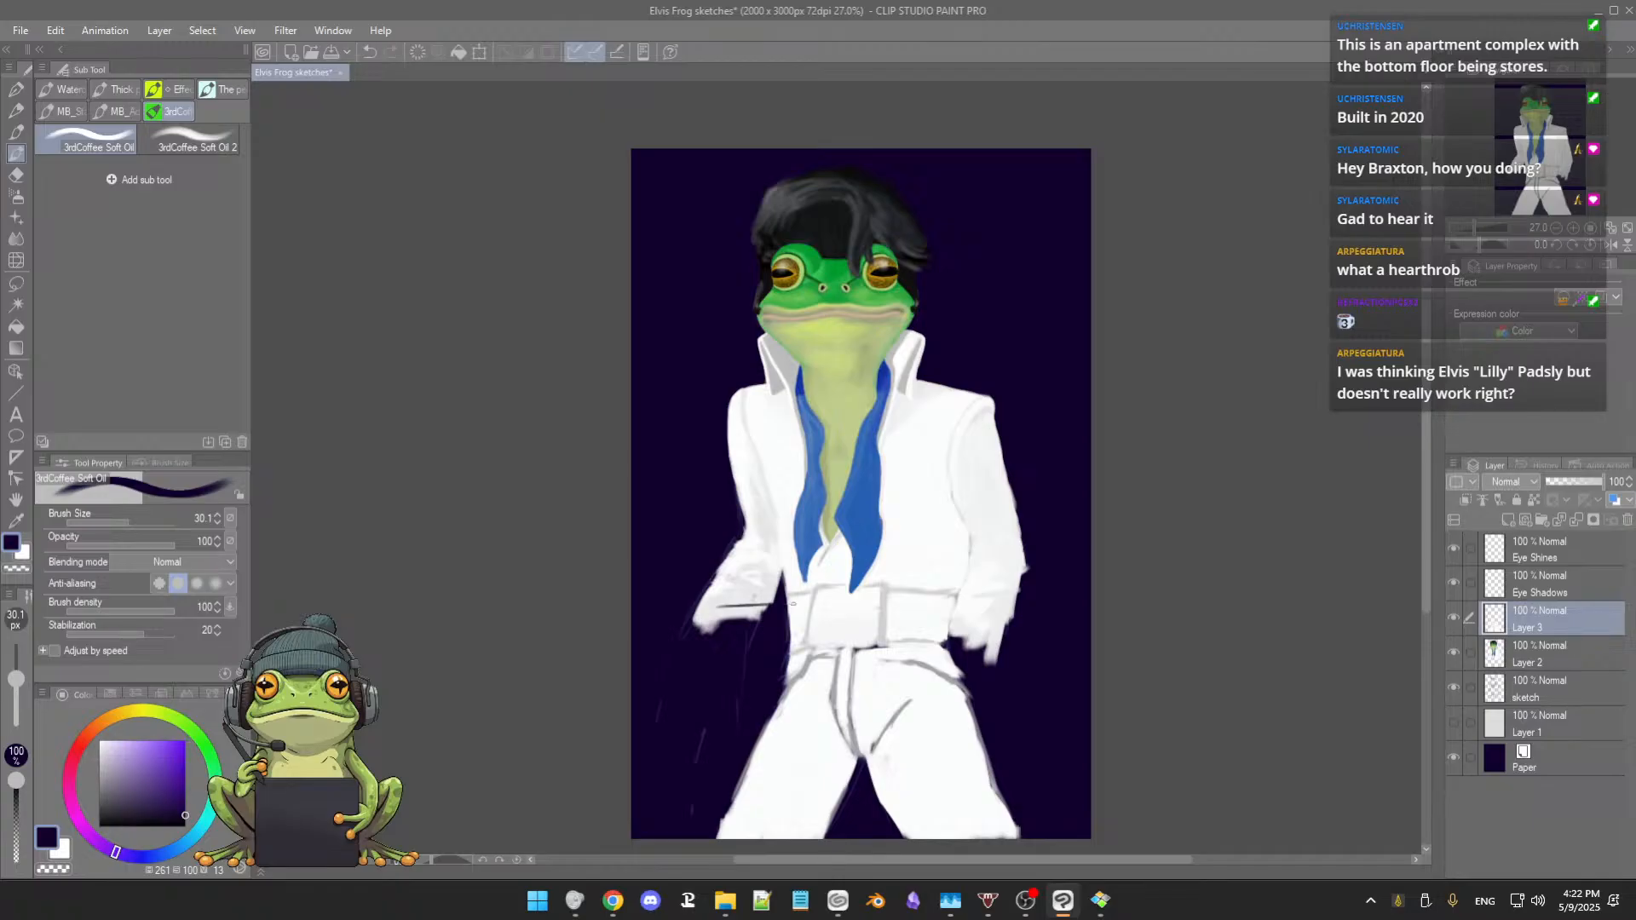
pyautogui.moveTo(816, 602); pyautogui.dragTo(1016, 604)
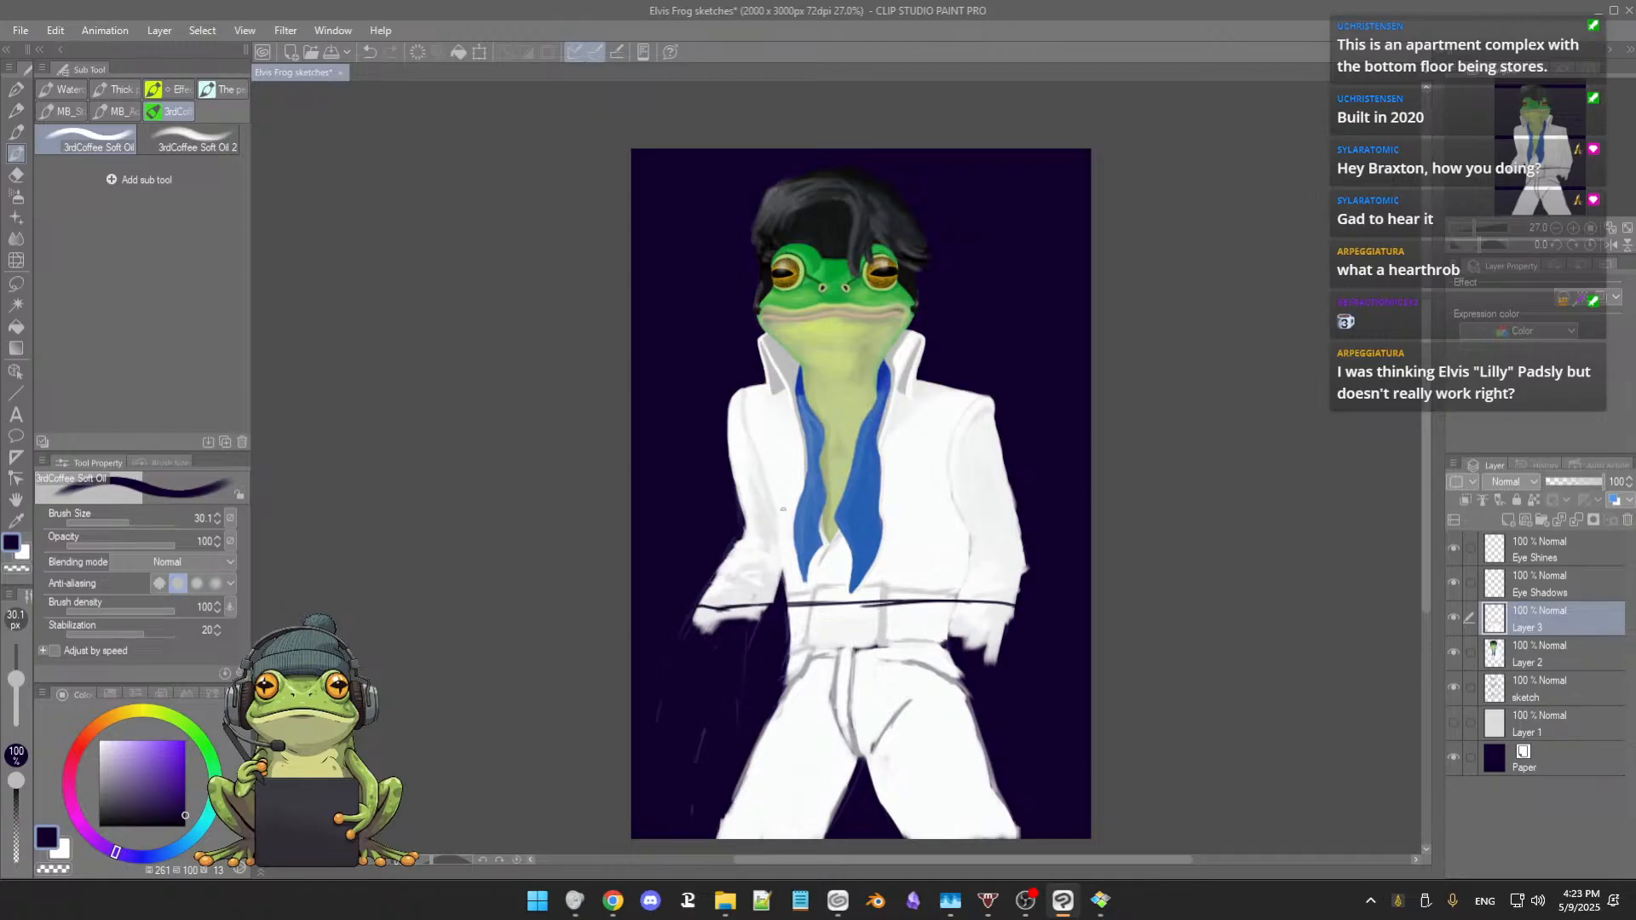
pyautogui.scroll(3, 916, 448)
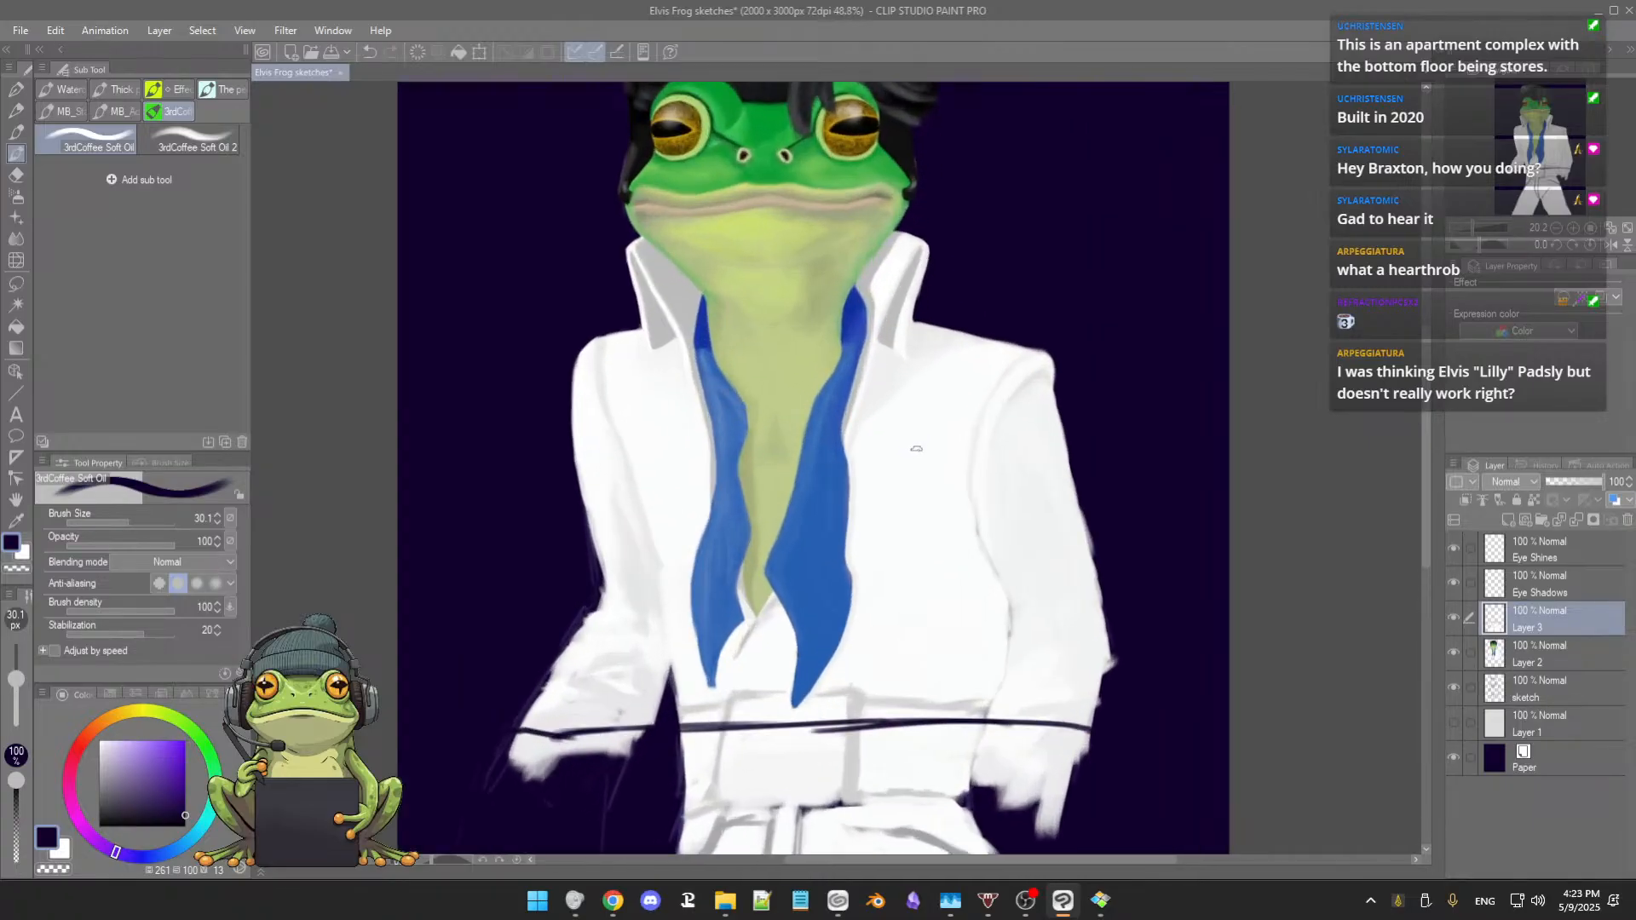
pyautogui.scroll(1, 916, 448)
pyautogui.moveTo(980, 483); pyautogui.dragTo(997, 600)
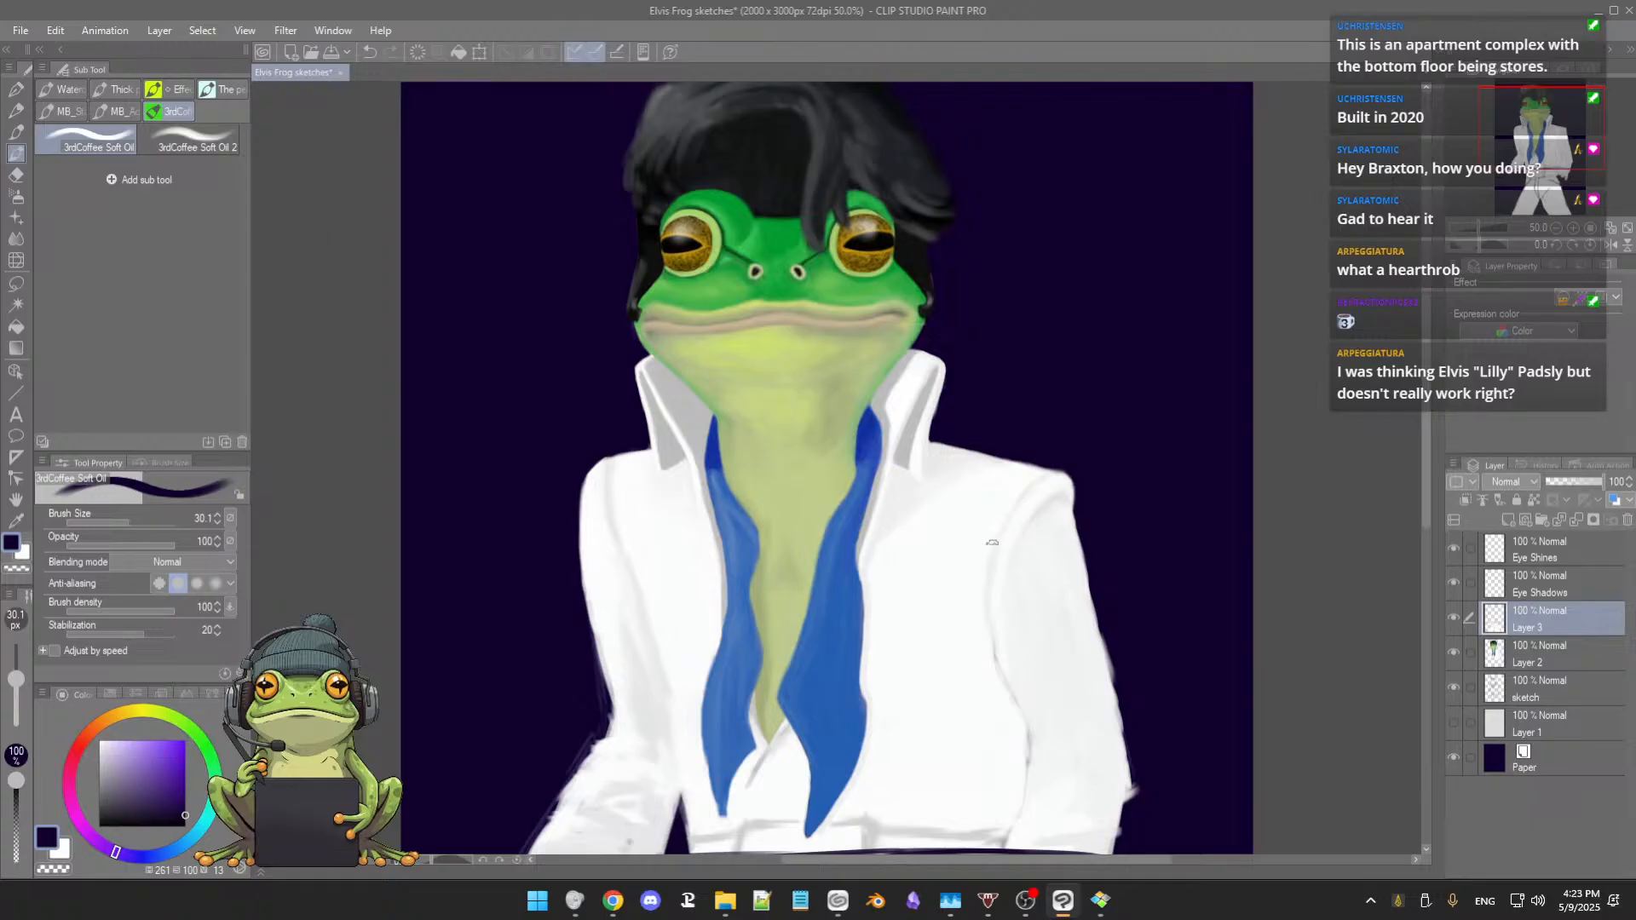
pyautogui.scroll(-1, 993, 538)
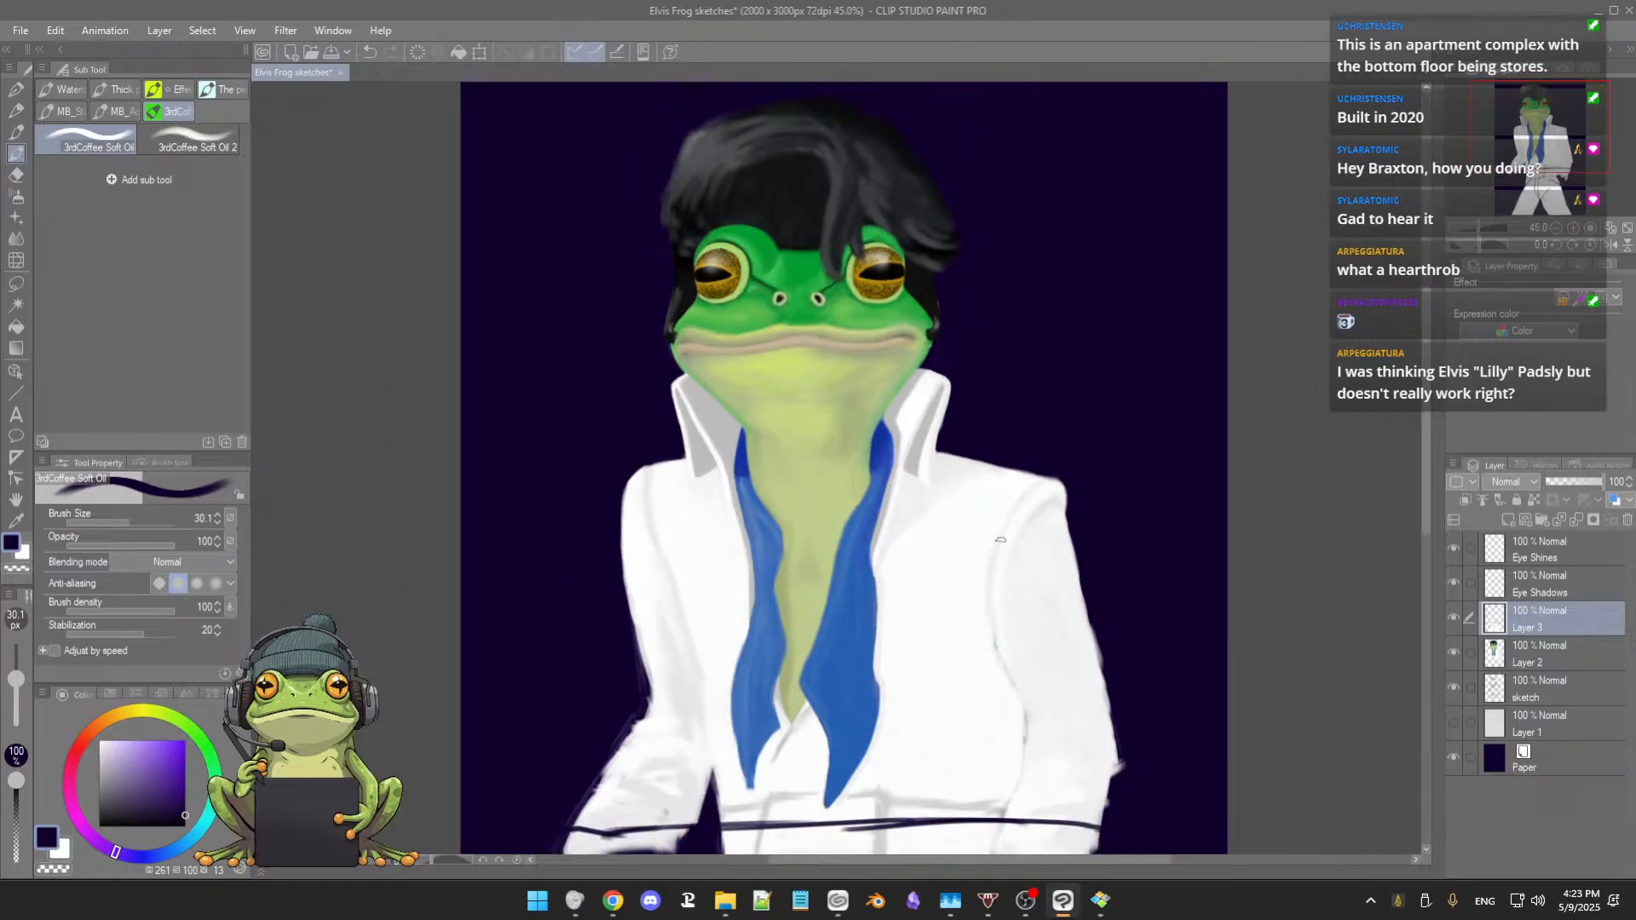
pyautogui.scroll(-1, 1001, 539)
pyautogui.moveTo(1000, 539); pyautogui.dragTo(1000, 602)
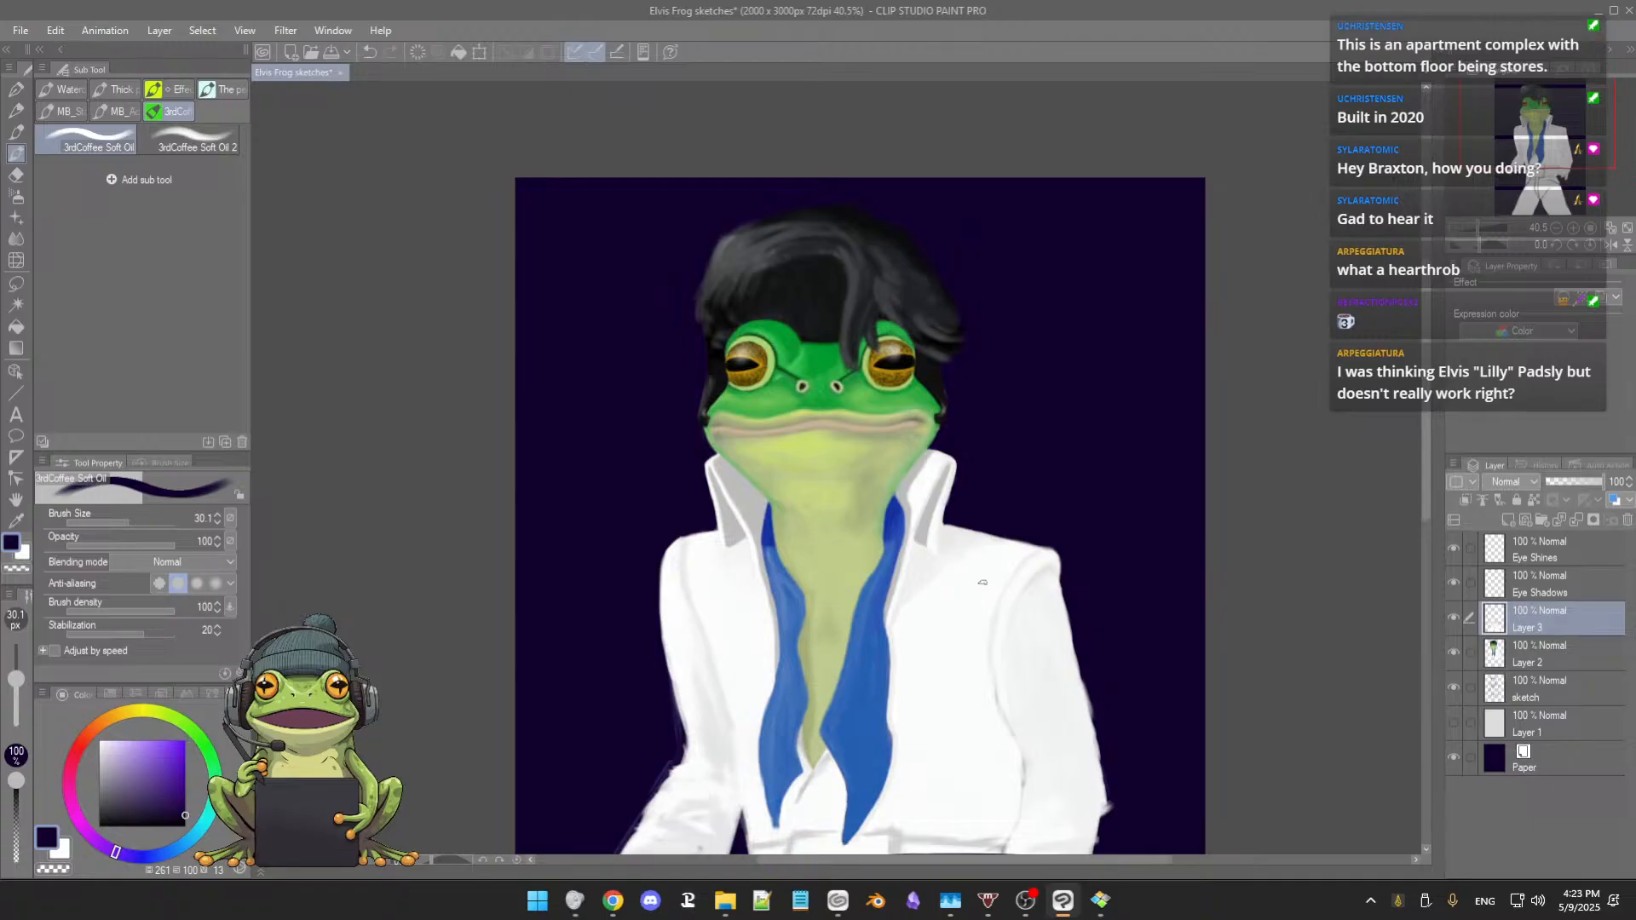
pyautogui.moveTo(980, 590); pyautogui.dragTo(979, 577)
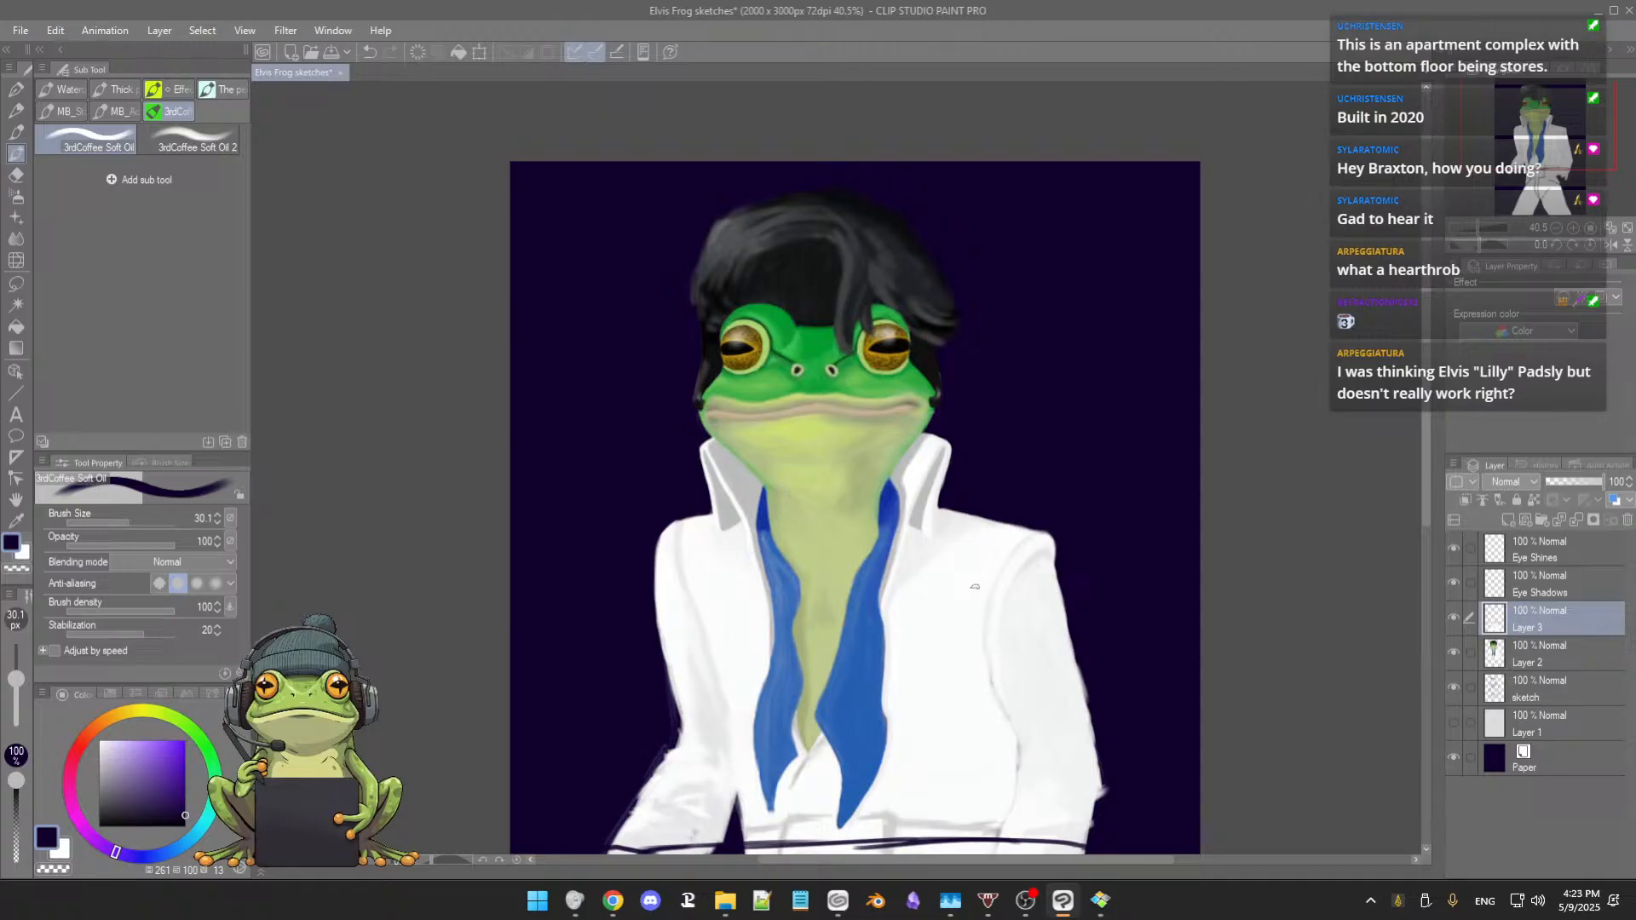
pyautogui.moveTo(976, 616)
pyautogui.mouseDown()
pyautogui.moveTo(993, 571)
pyautogui.moveTo(982, 612)
pyautogui.mouseUp()
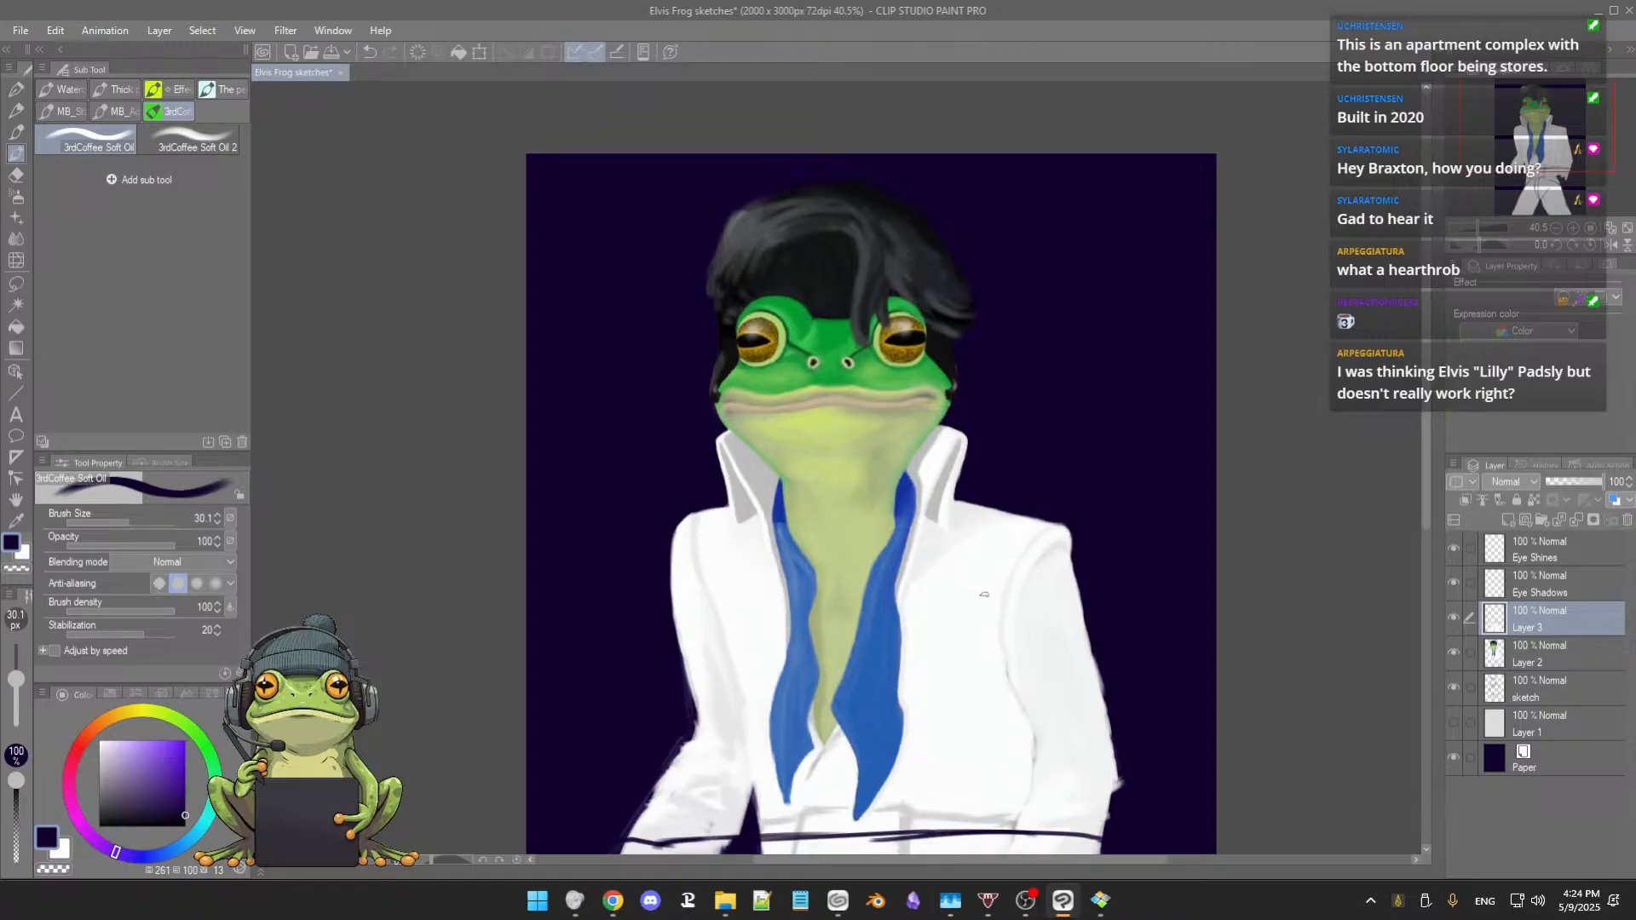
pyautogui.hotkey('ctrl', 'z')
pyautogui.hotkey('ctrl', 'z')
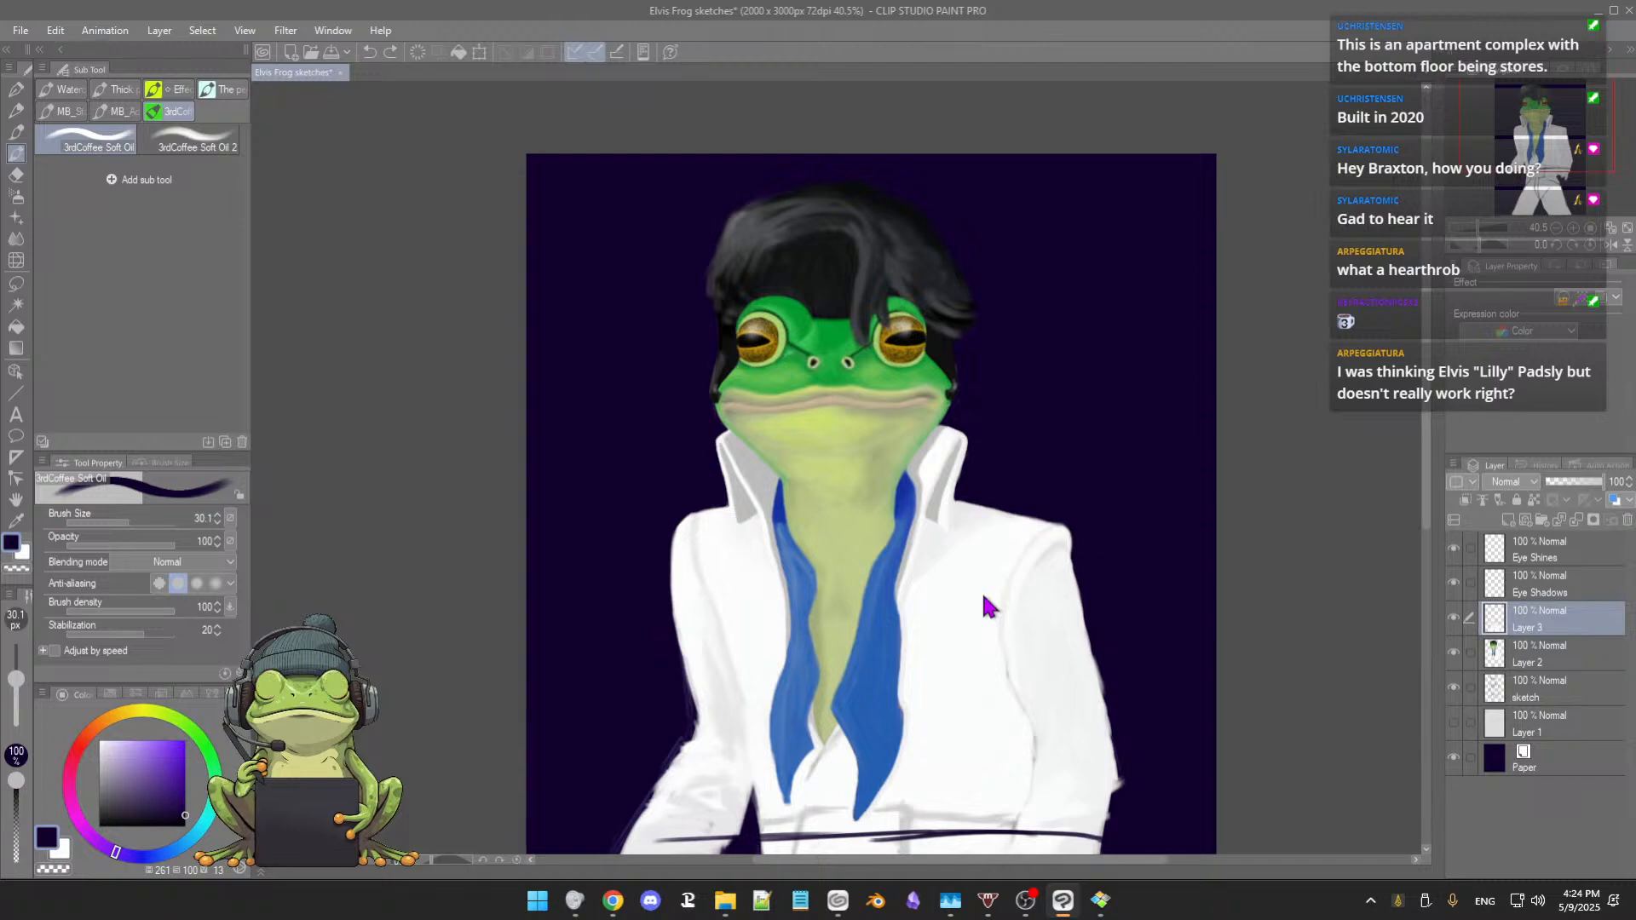
pyautogui.hotkey('ctrl', 'z')
pyautogui.hotkey('ctrl', 'z')
pyautogui.hotkey('ctrl', 'z')
pyautogui.hotkey('ctrl', 'z')
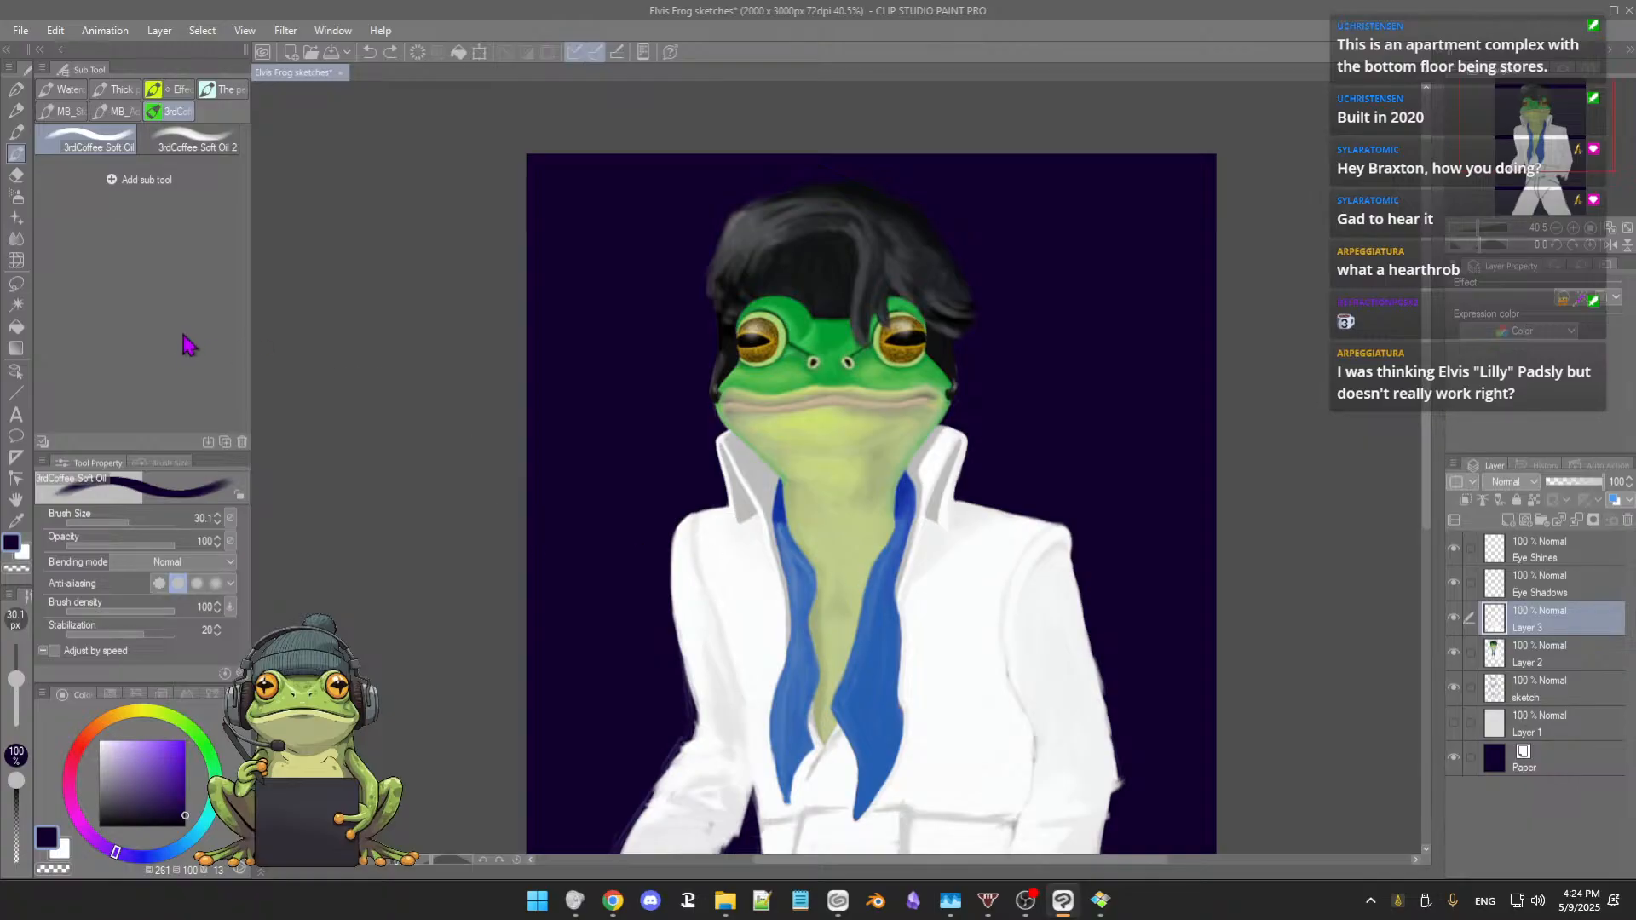
# Step: Switch to the 3rdCoffee Soft Oil 2 brush for work on the jacket
pyautogui.click(200, 141)
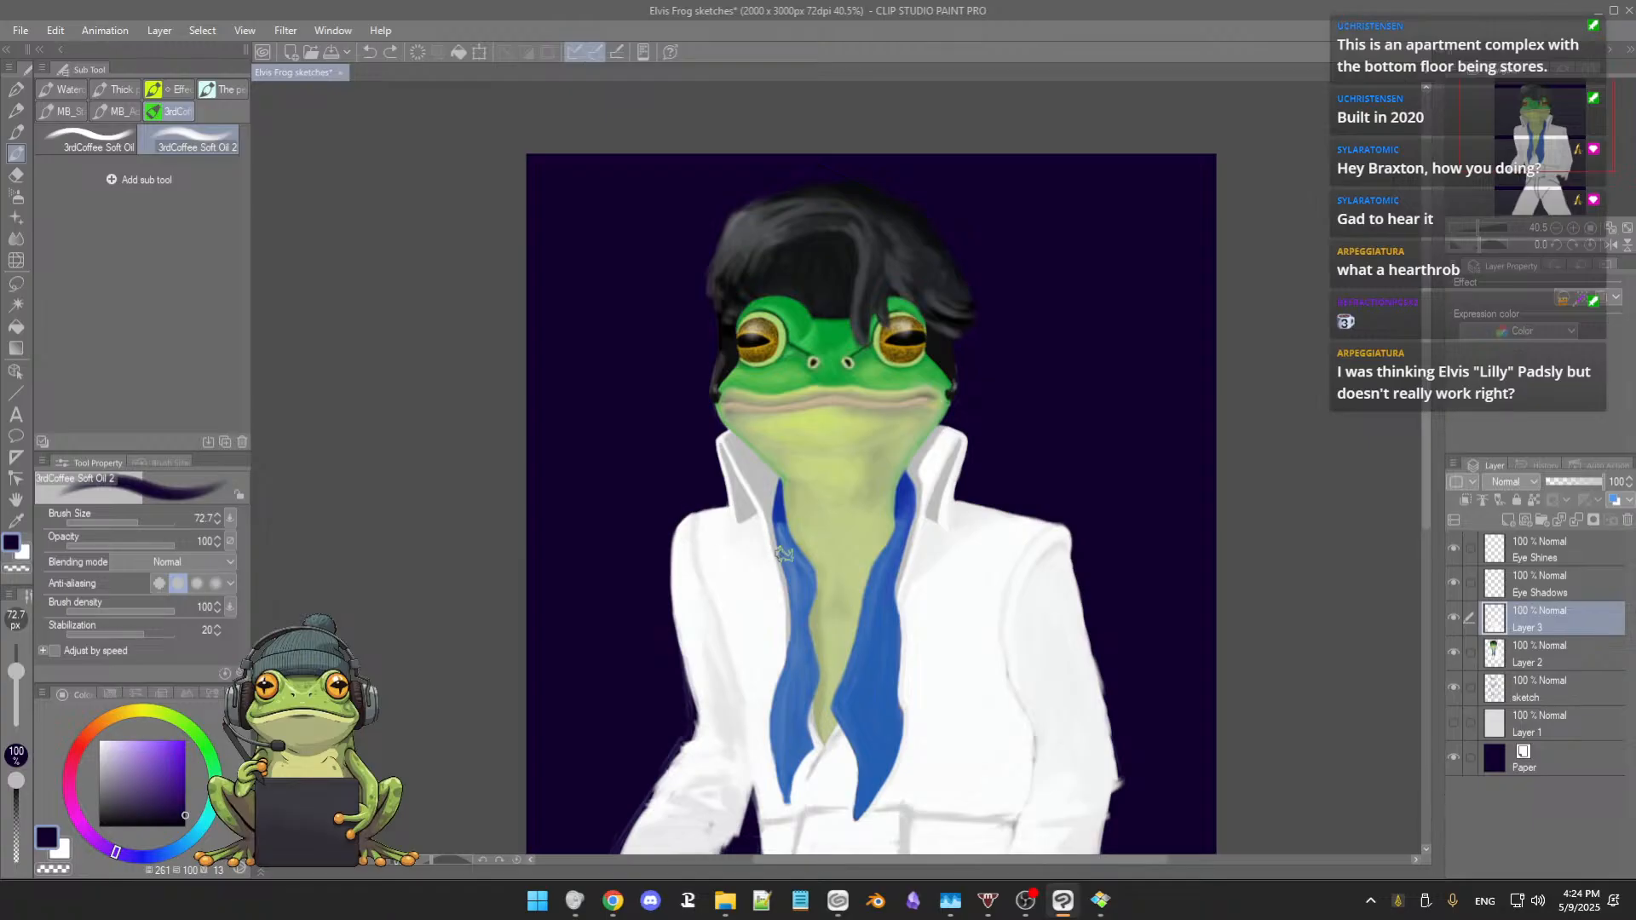
pyautogui.scroll(2, 783, 565)
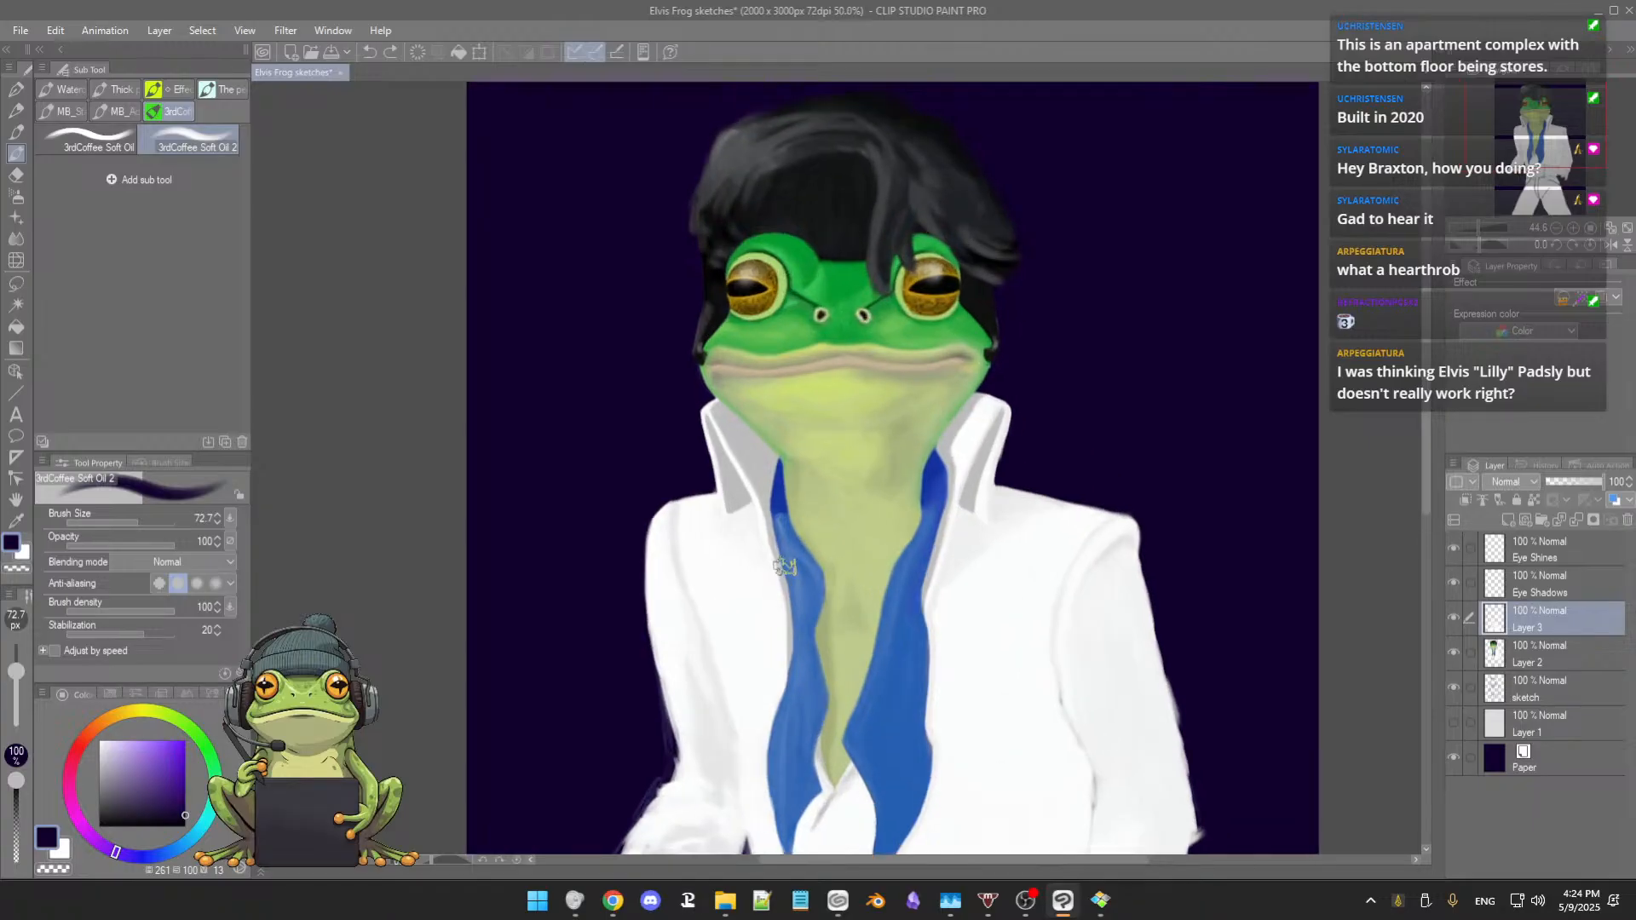
pyautogui.moveTo(783, 566); pyautogui.dragTo(741, 544)
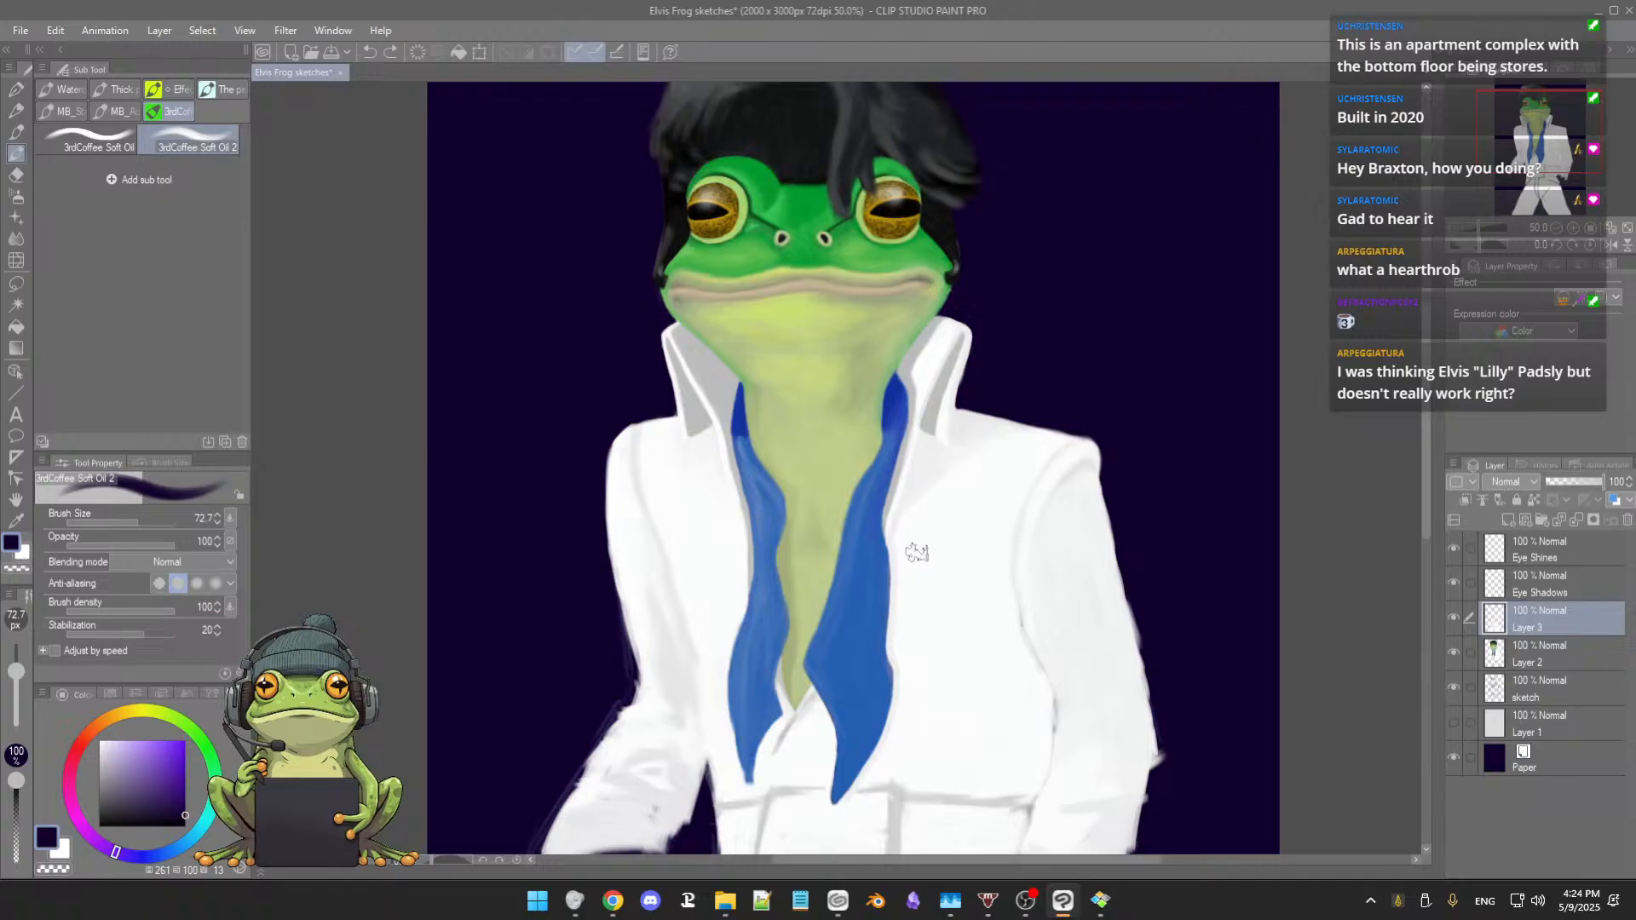
# Step: Compare the jacket with Layer 3 hidden and shown
pyautogui.click(1454, 625)
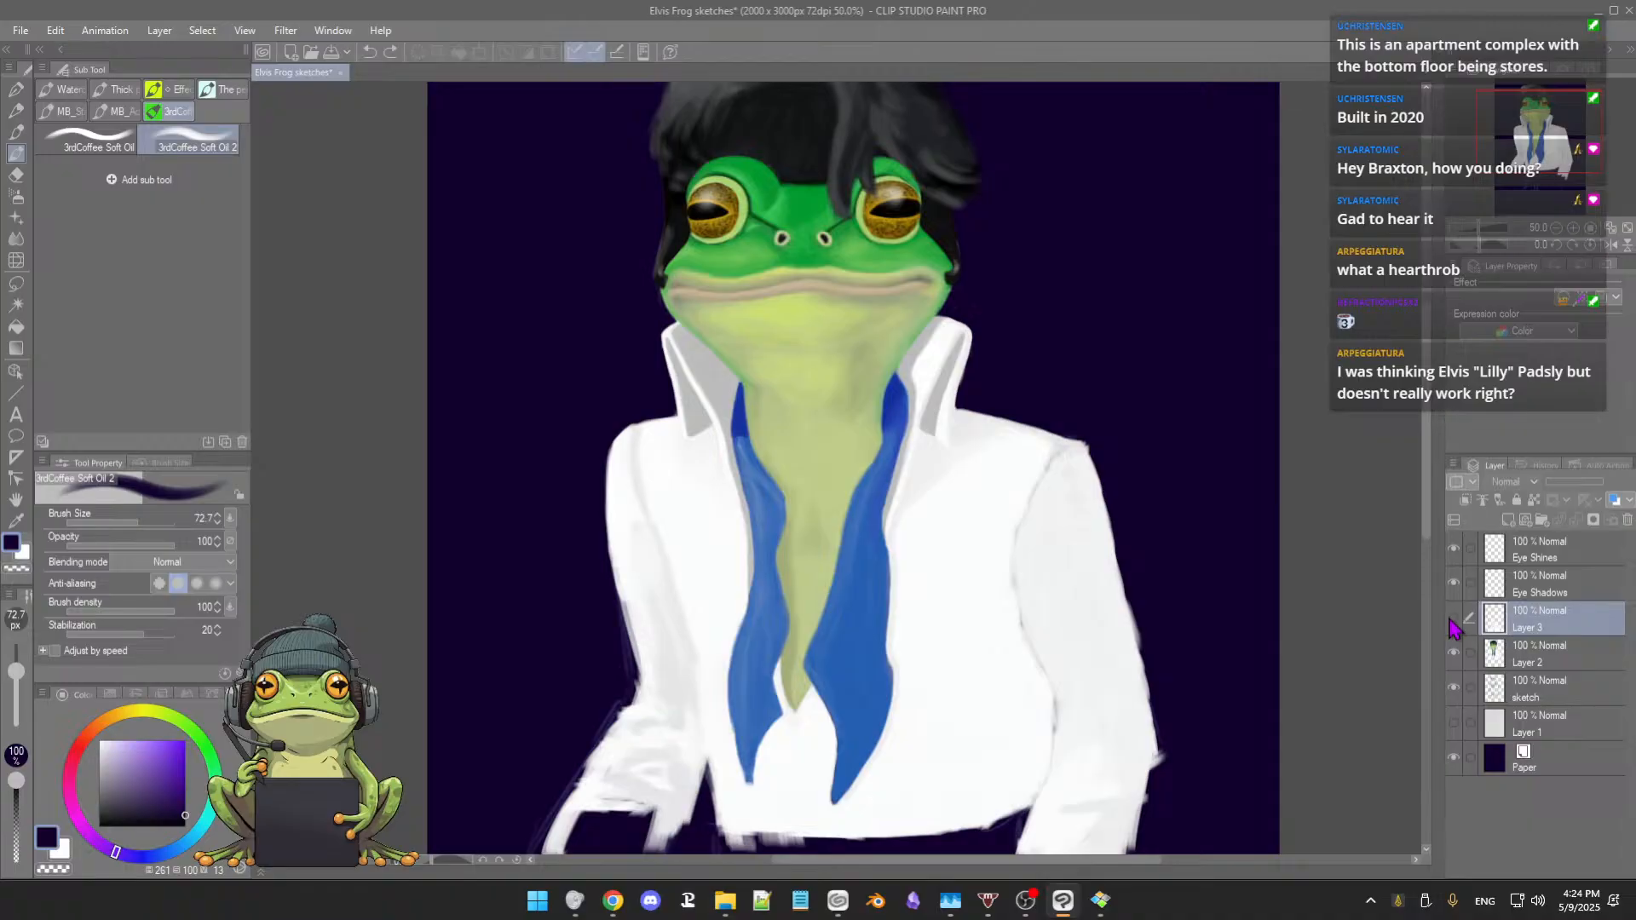
pyautogui.click(1454, 625)
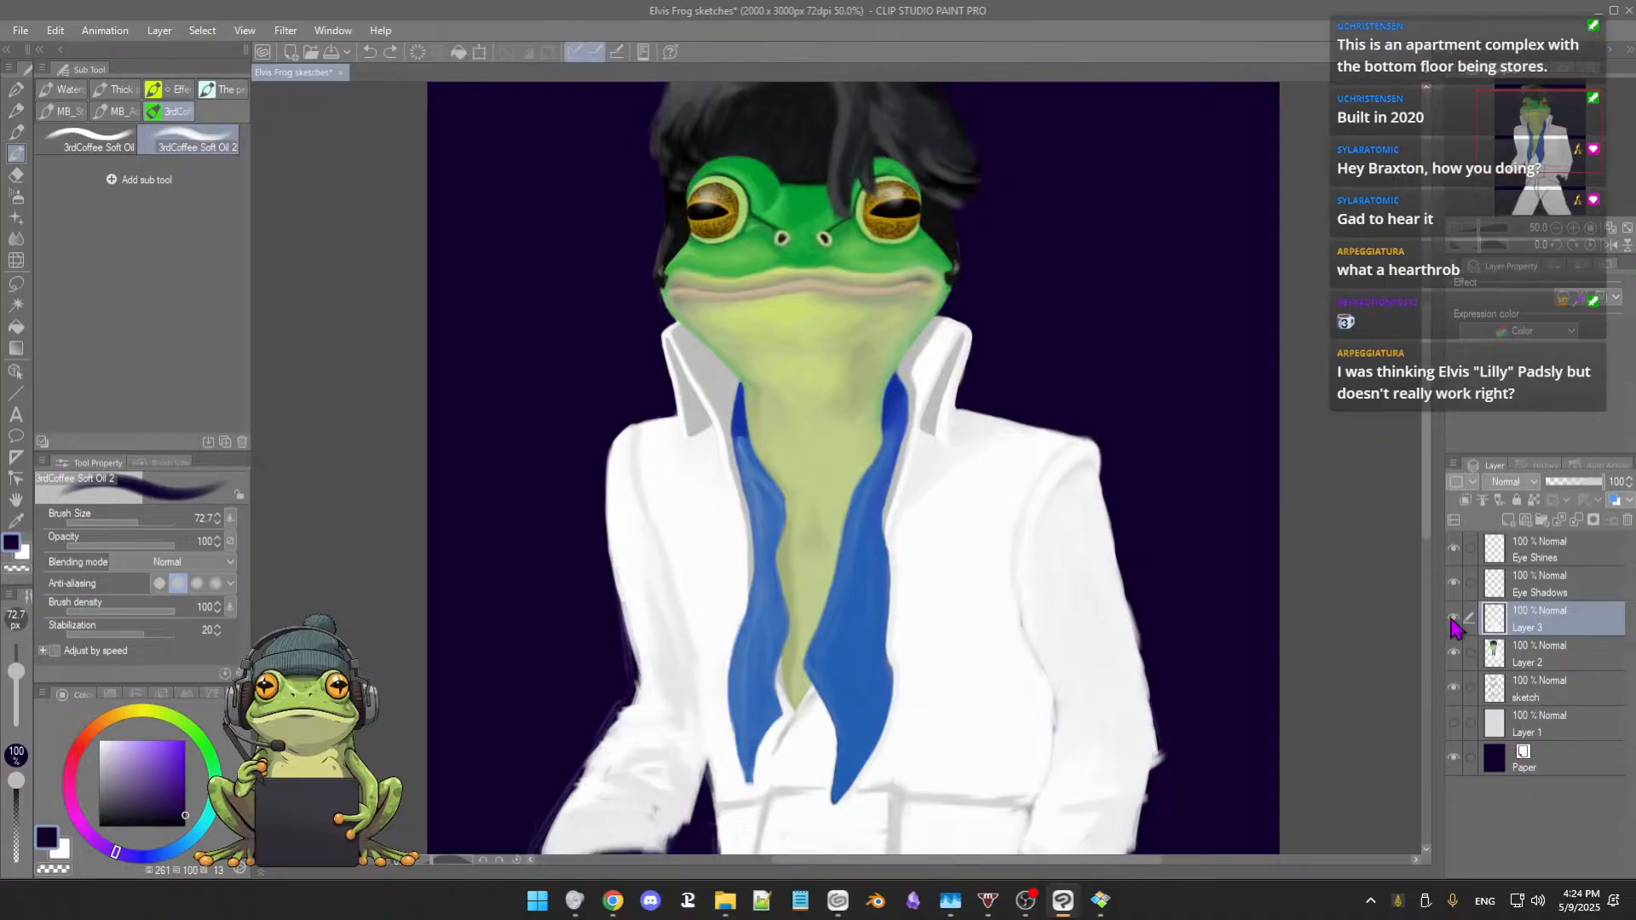
pyautogui.click(1454, 624)
pyautogui.click(1453, 625)
pyautogui.moveTo(931, 565); pyautogui.dragTo(928, 551)
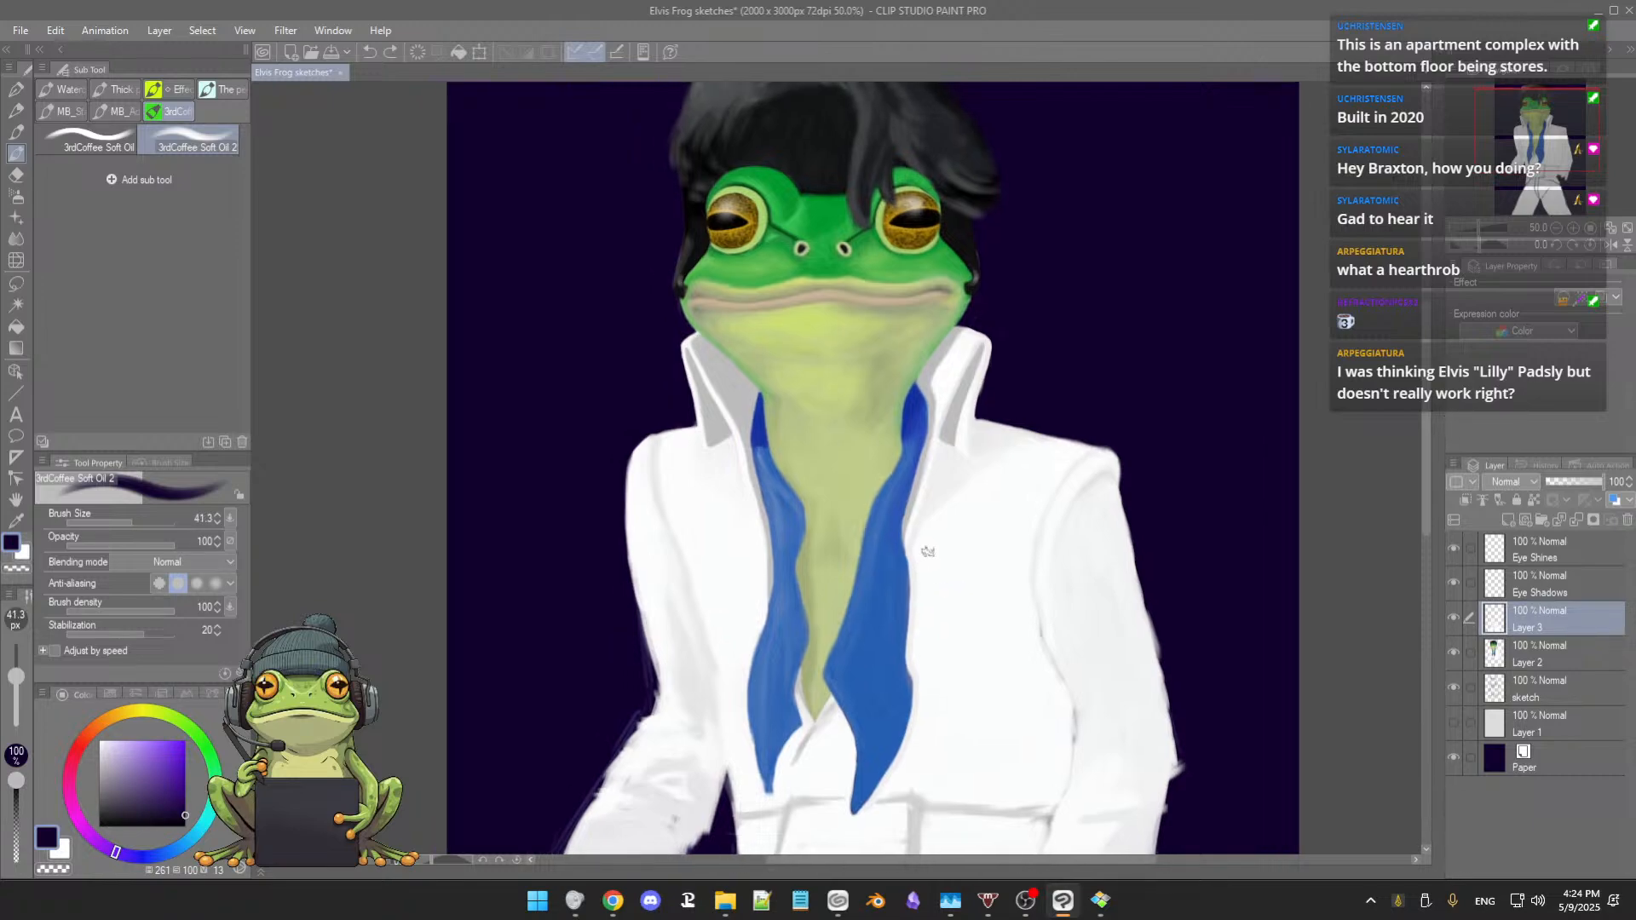
pyautogui.click(1454, 620)
pyautogui.click(1454, 624)
pyautogui.click(1454, 625)
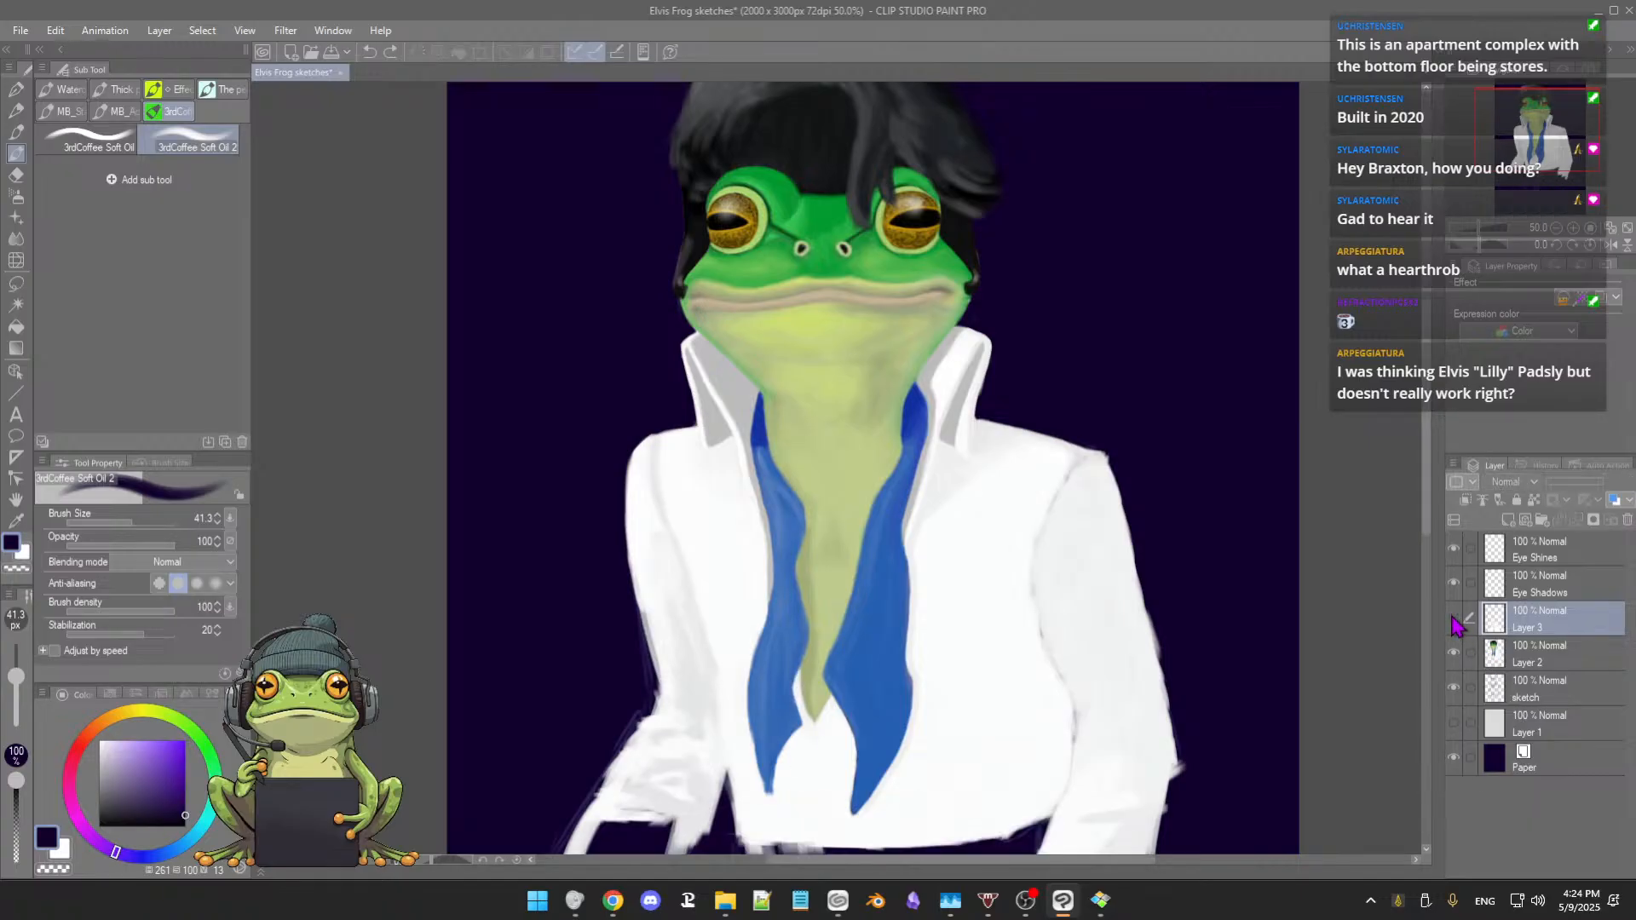
pyautogui.click(1454, 625)
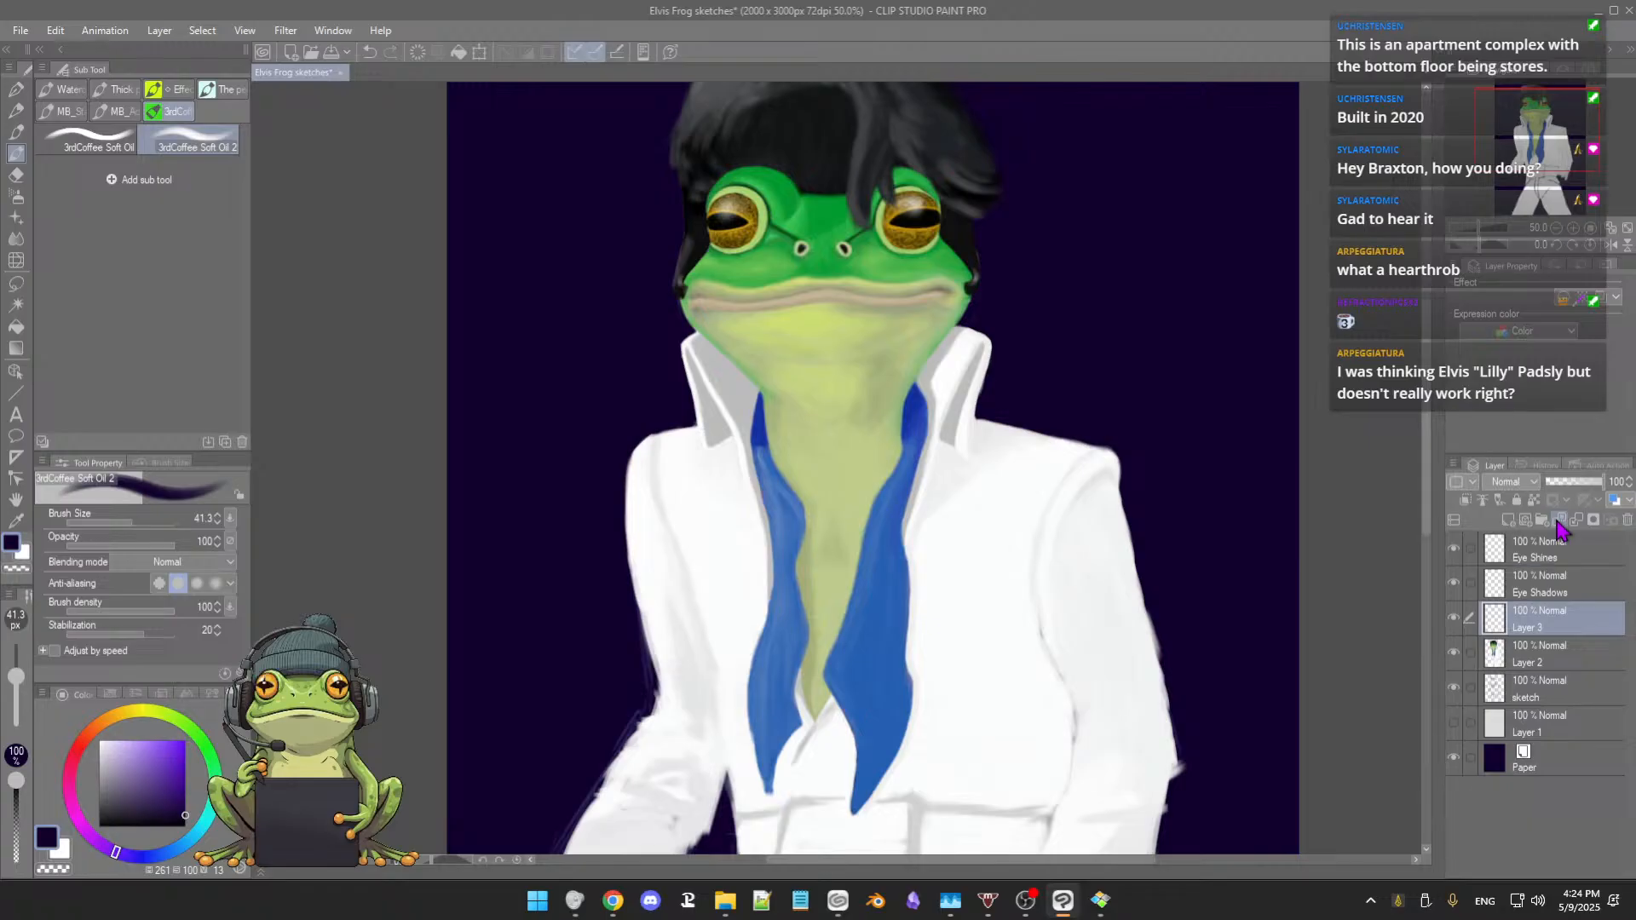
pyautogui.click(1455, 622)
pyautogui.click(1455, 622)
# Step: Paint a soft shadow beneath the right-hand collar tip and along its lapel on Layer 3, using light grey sampled from the collar
pyautogui.keyDown('alt'); pyautogui.click(944, 429); pyautogui.keyUp('alt')
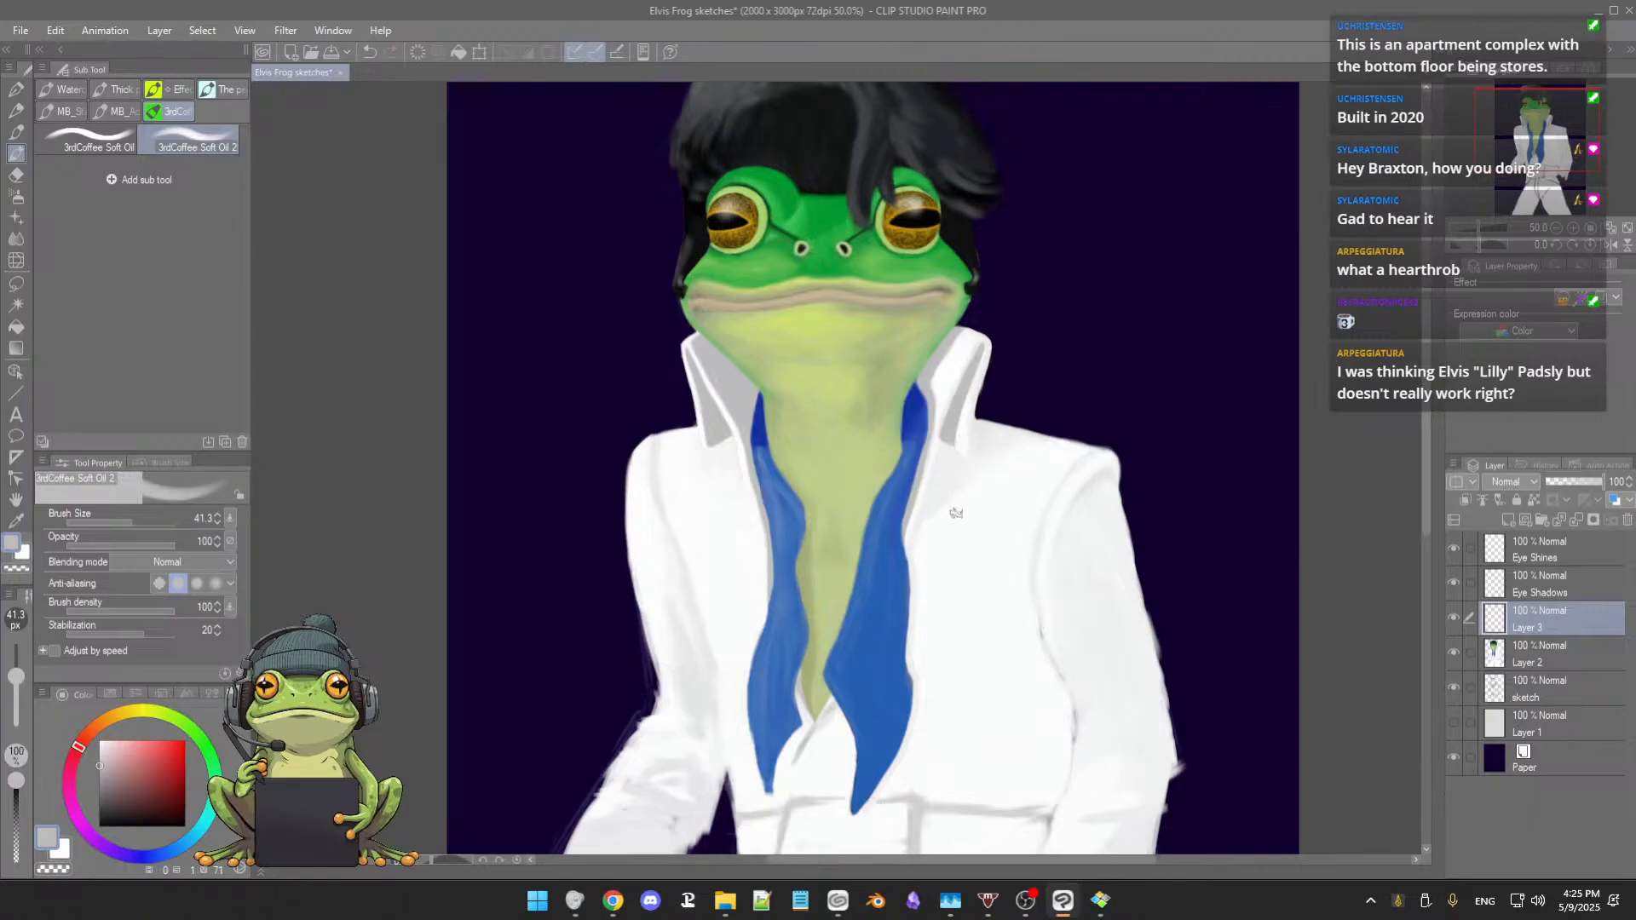
pyautogui.scroll(1, 949, 518)
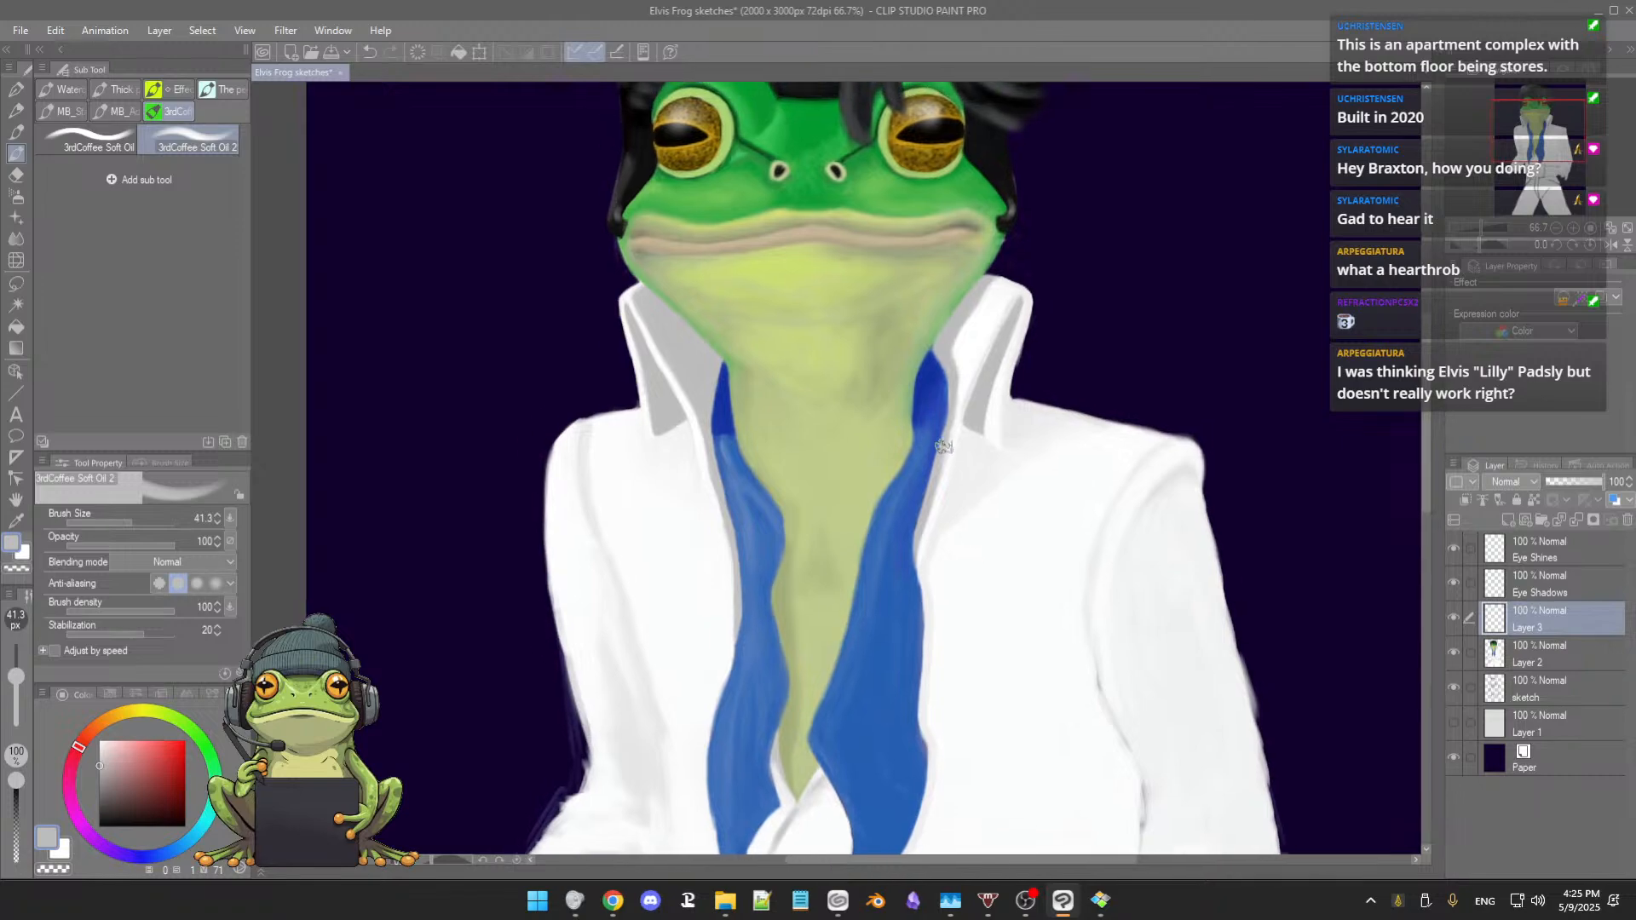
pyautogui.press('[')
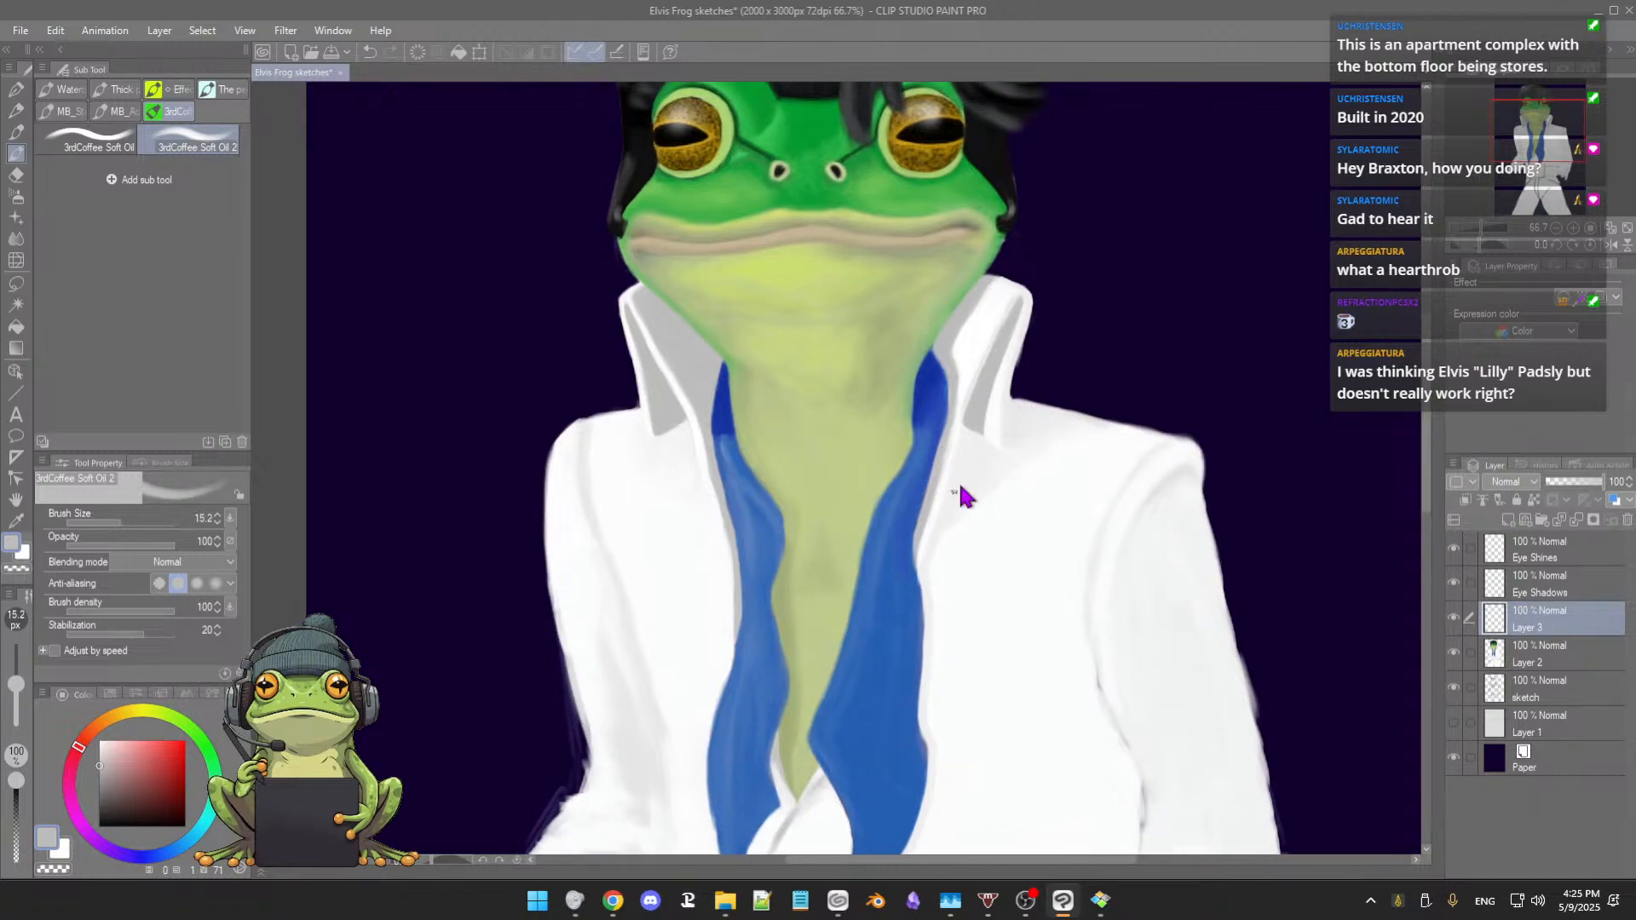
pyautogui.press('[')
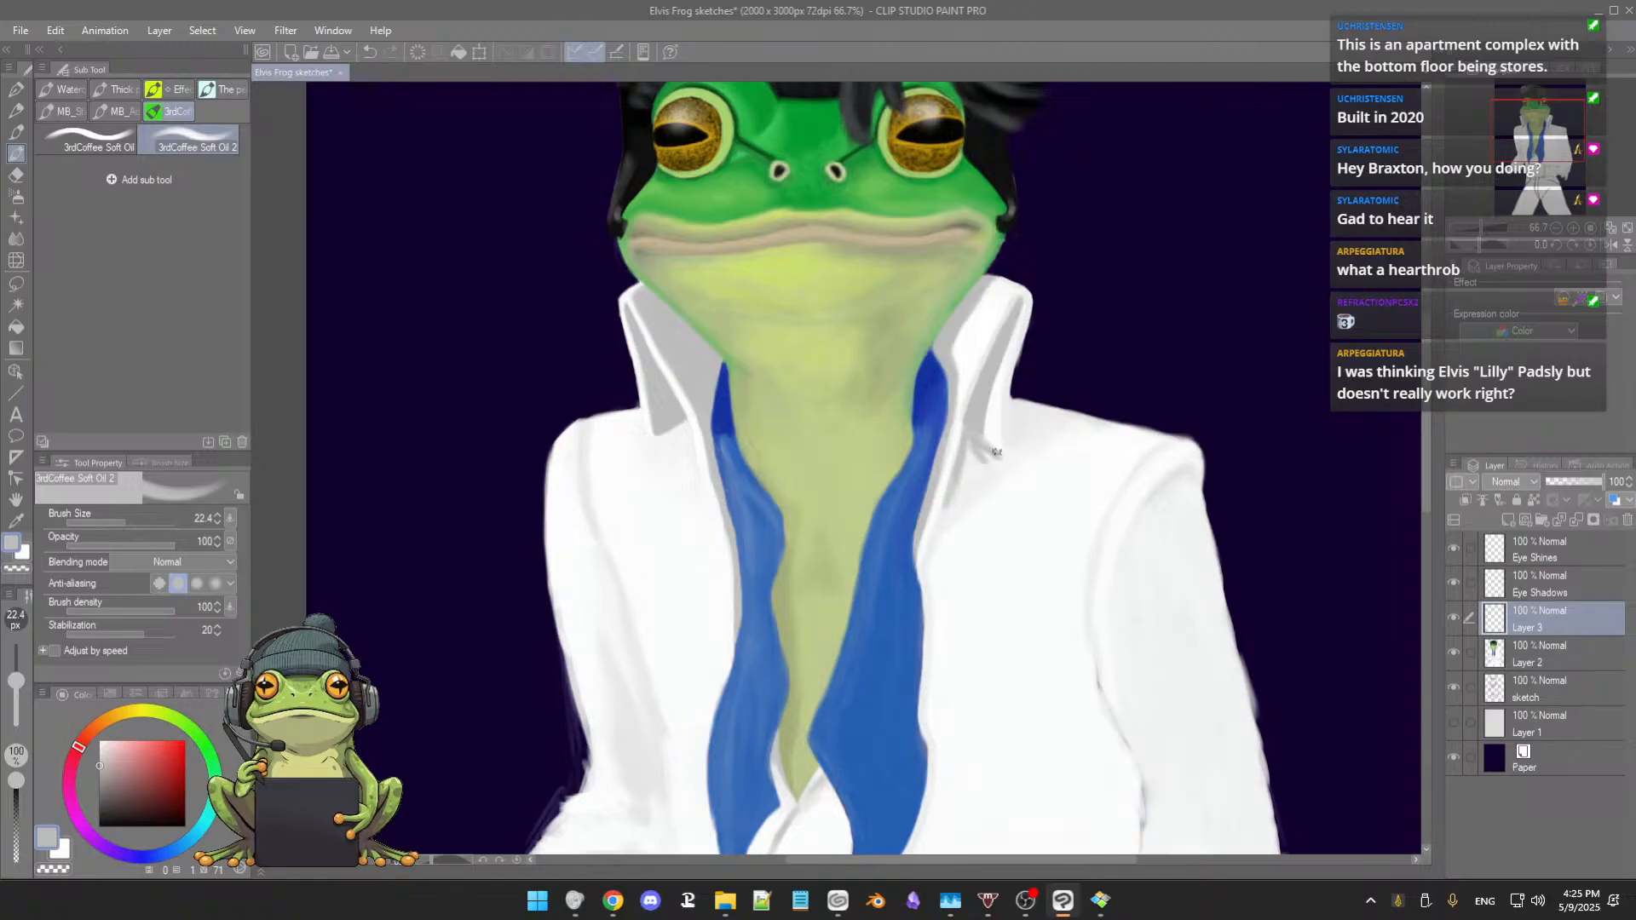
pyautogui.moveTo(974, 466)
pyautogui.mouseDown()
pyautogui.moveTo(958, 492)
pyautogui.moveTo(989, 455)
pyautogui.moveTo(953, 501)
pyautogui.moveTo(1010, 449)
pyautogui.mouseUp()
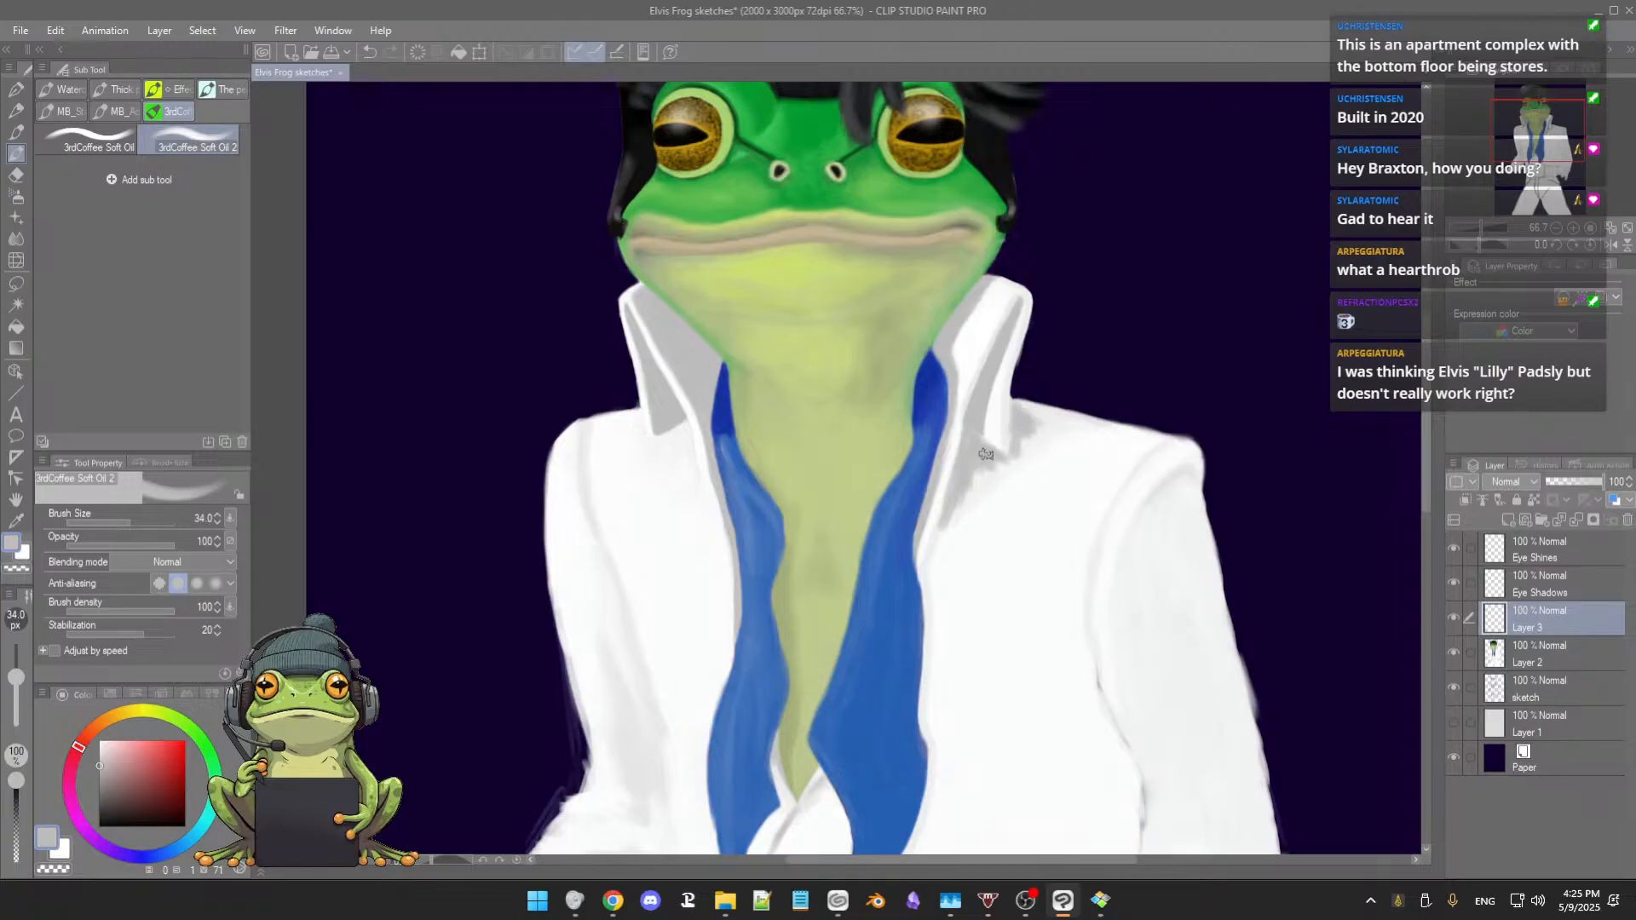
pyautogui.scroll(-2, 982, 489)
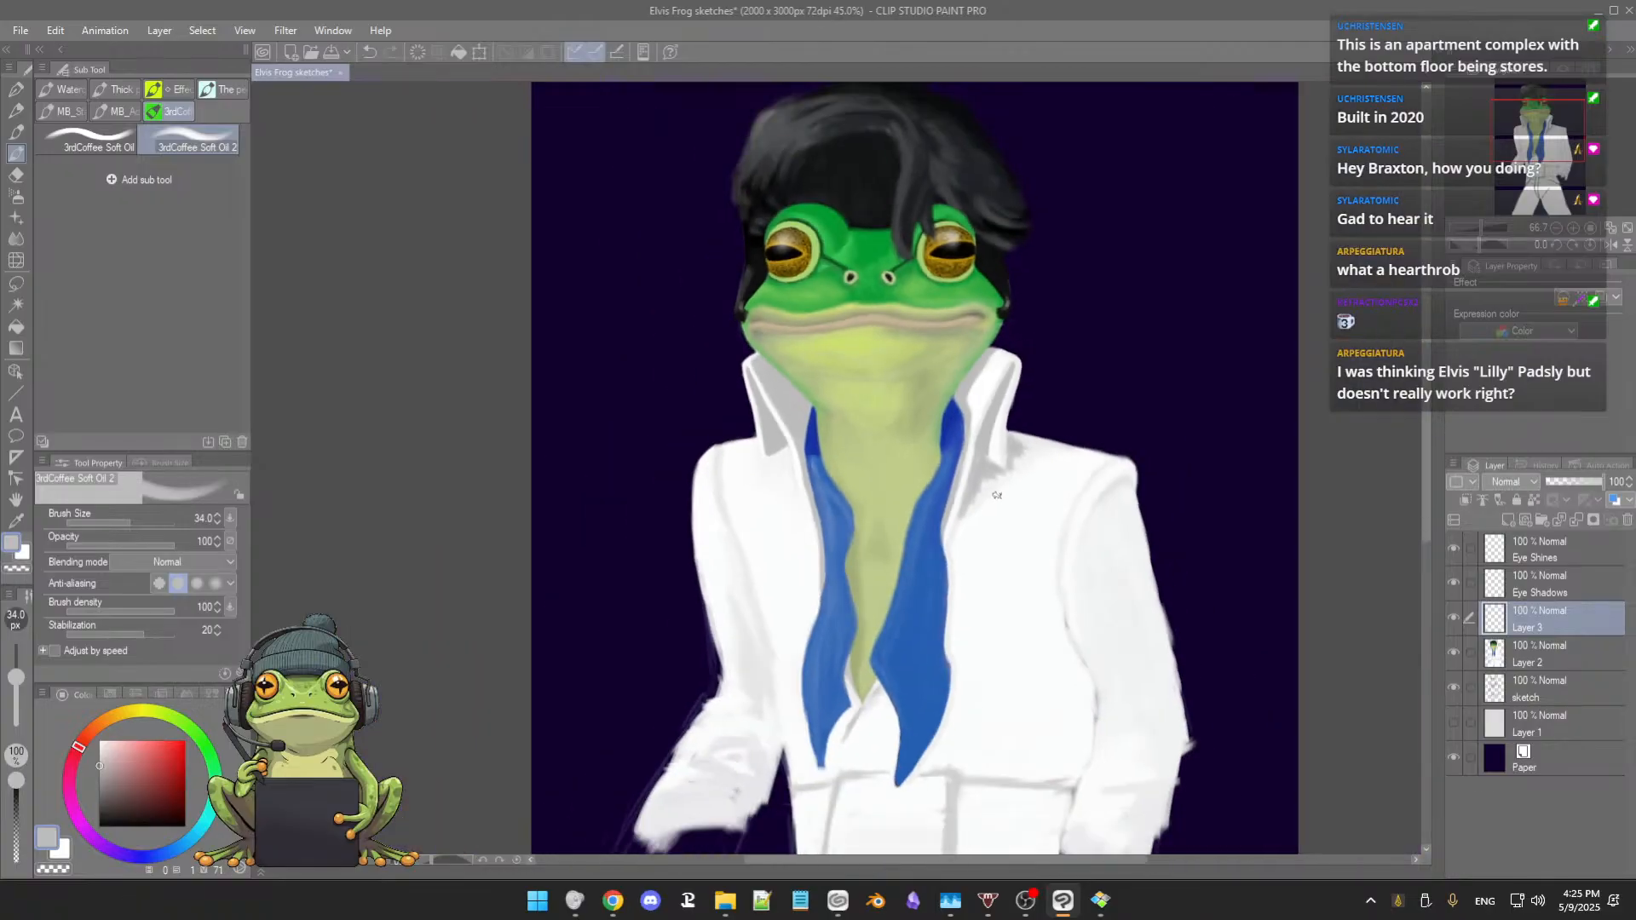
pyautogui.scroll(2, 992, 488)
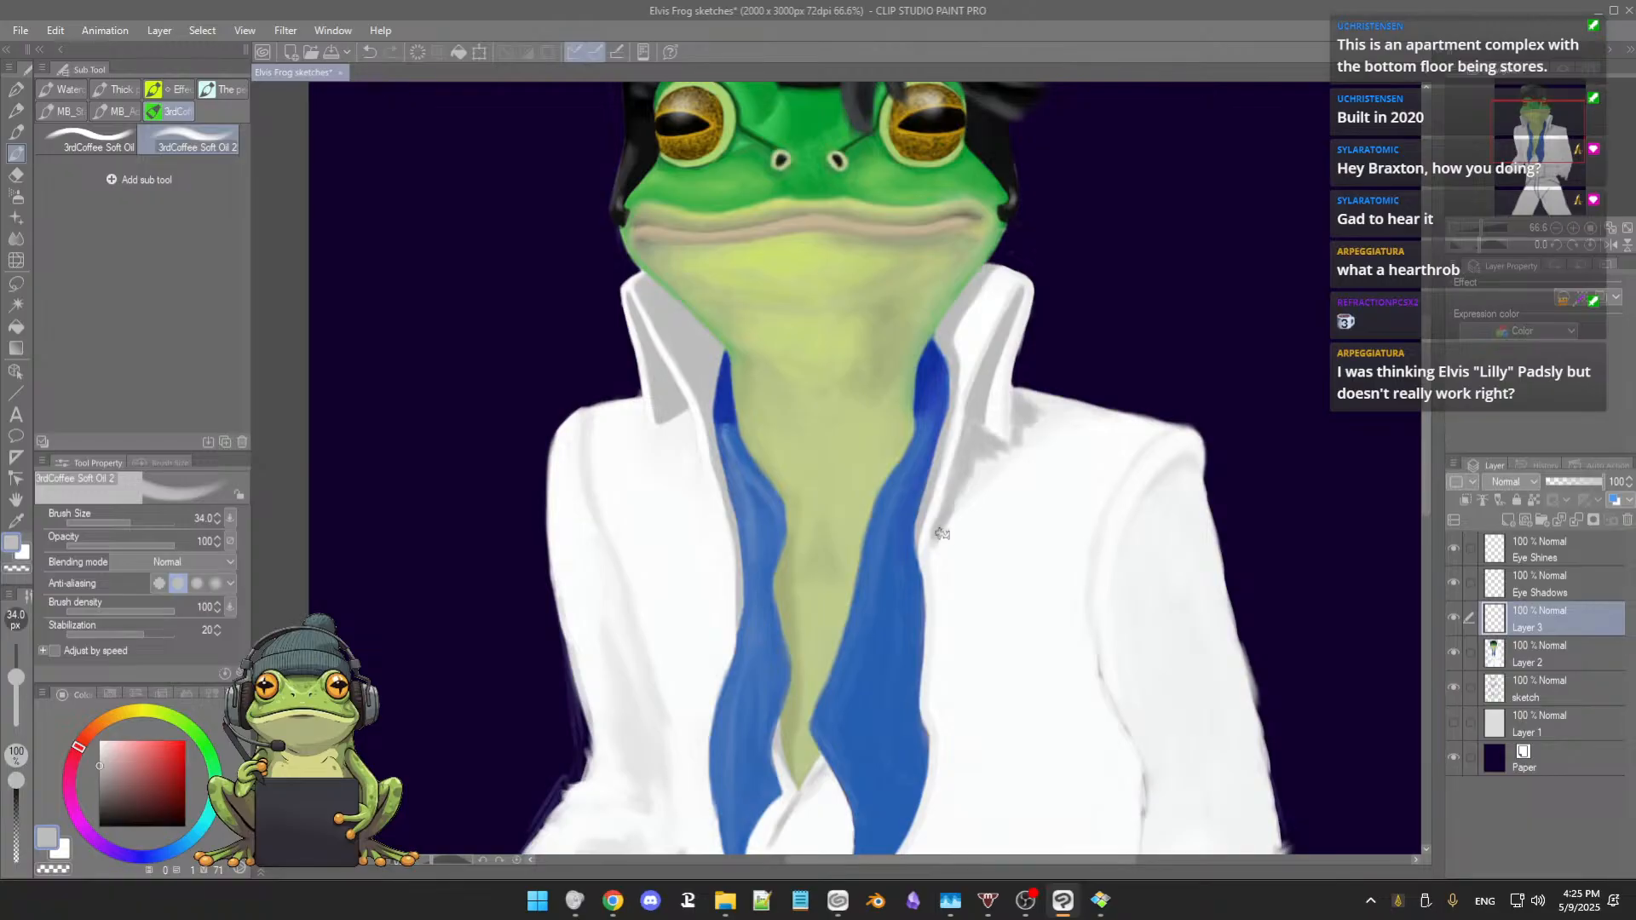
# Step: Reduce the brush size to 20.5 and paint the light grey shadow from the right-hand lapel down along the scarf's outer edge
pyautogui.scroll(4, 942, 567)
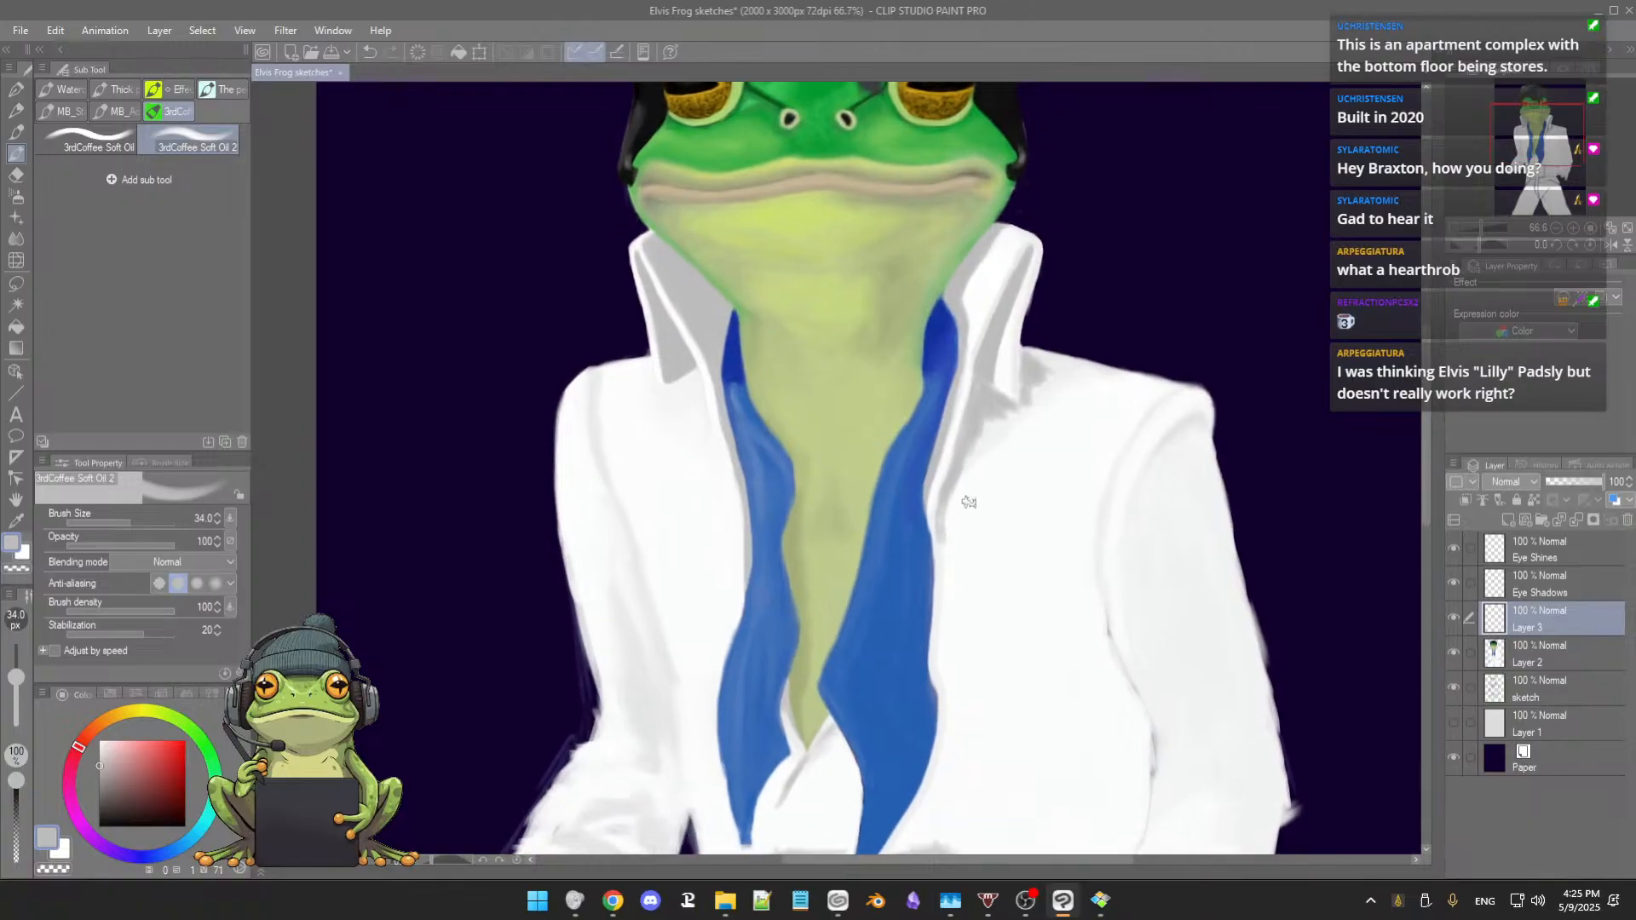
pyautogui.scroll(1, 979, 468)
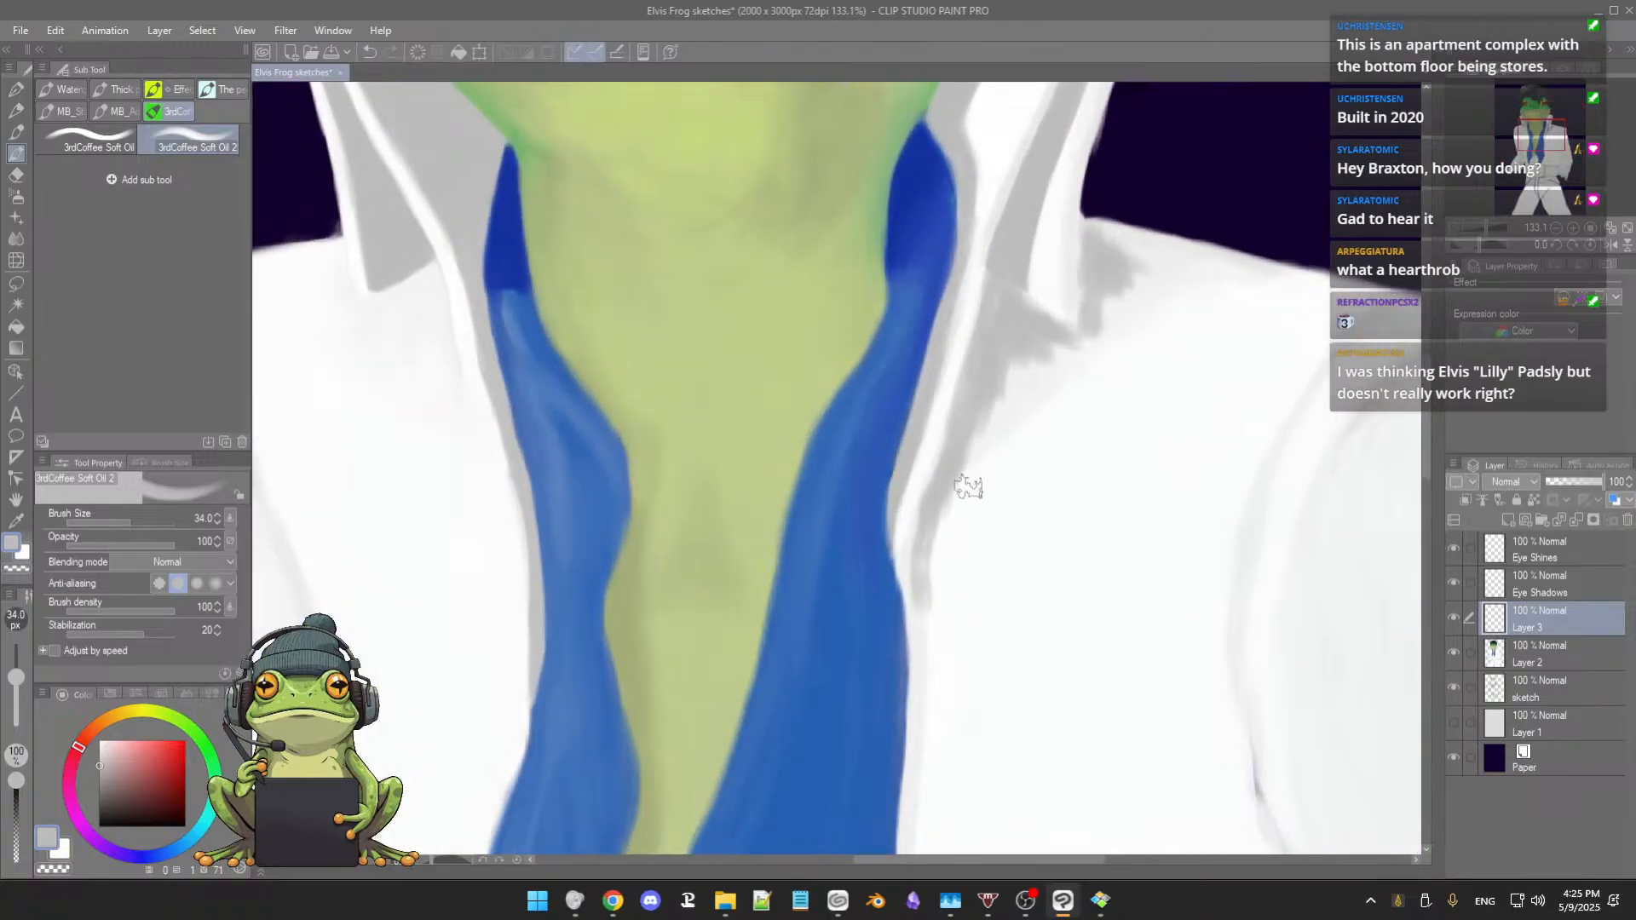
pyautogui.press('[')
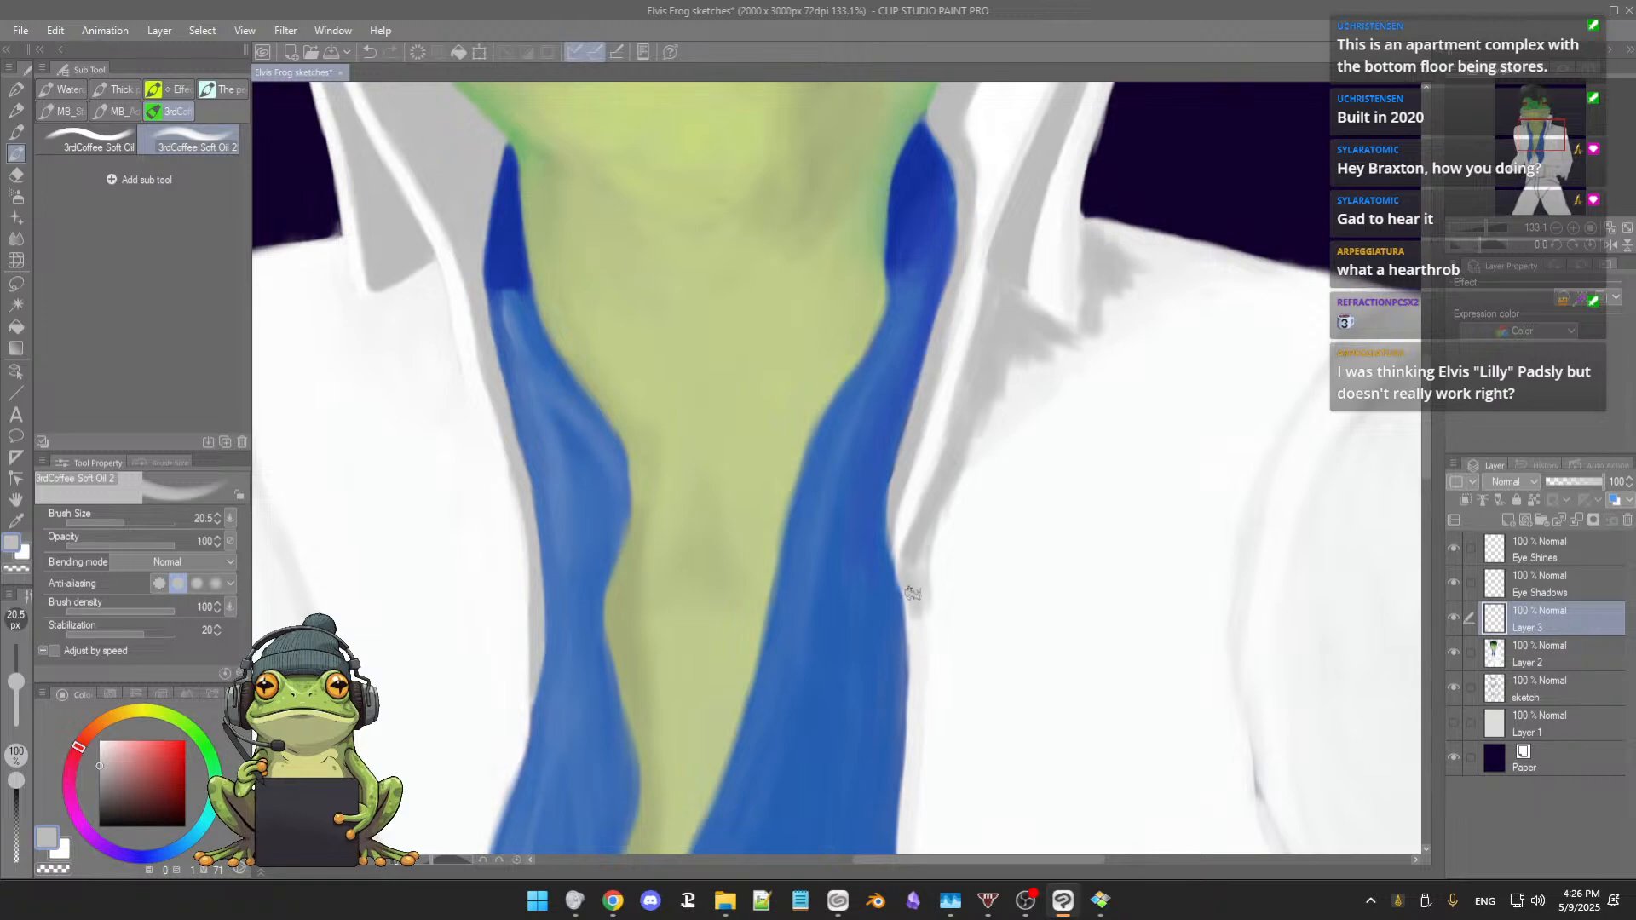
pyautogui.scroll(-3, 920, 653)
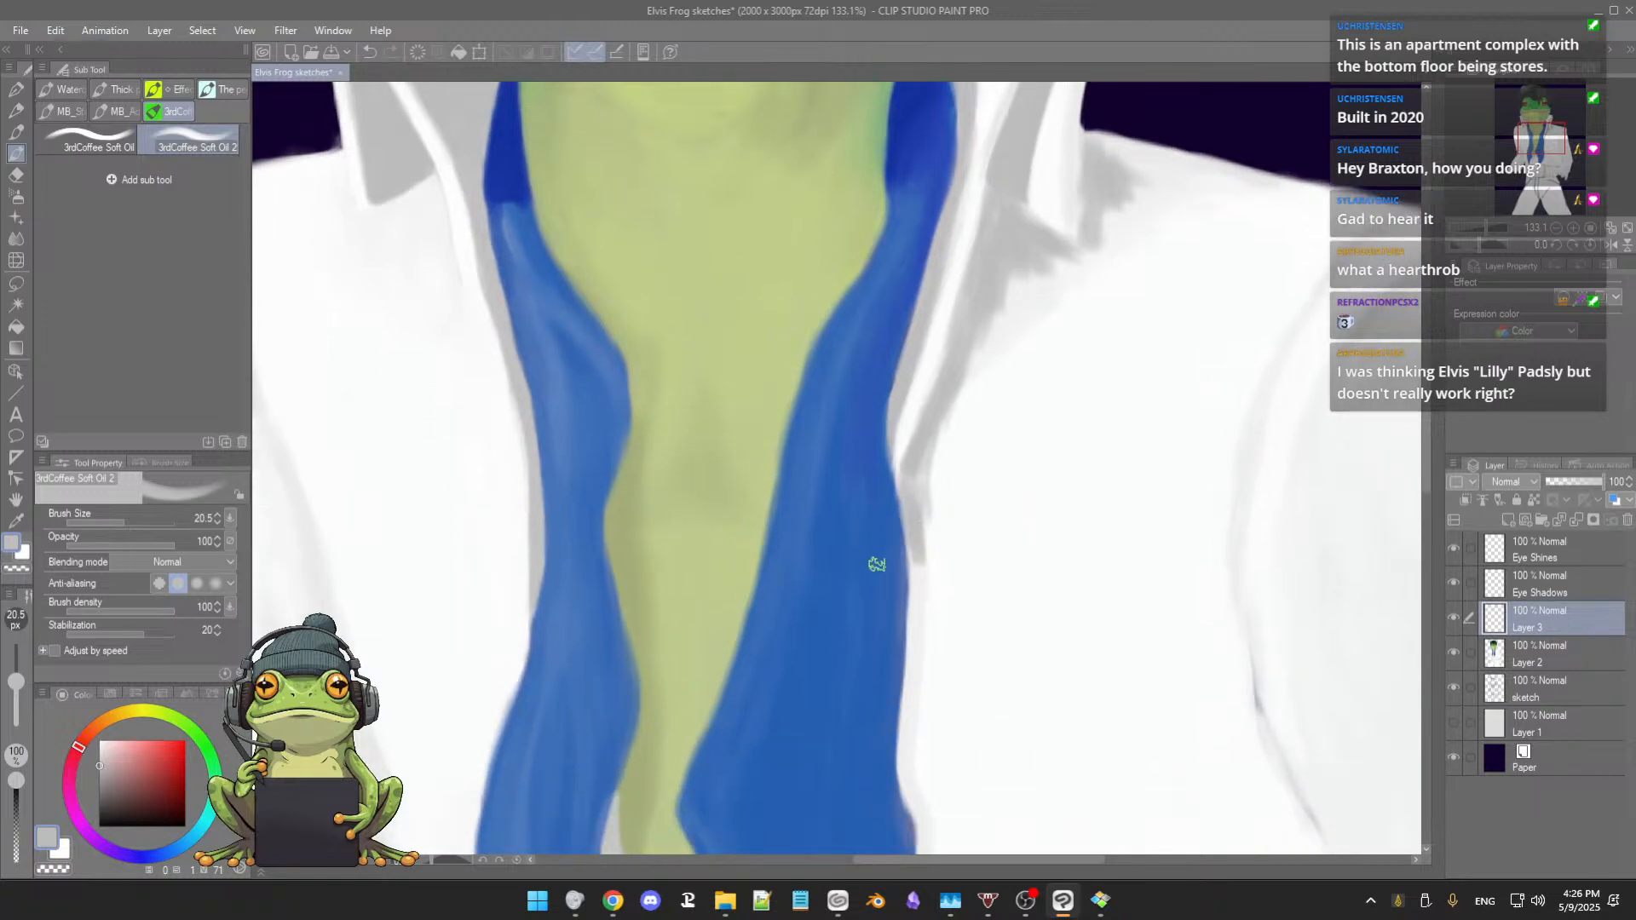
pyautogui.moveTo(920, 539); pyautogui.dragTo(909, 479)
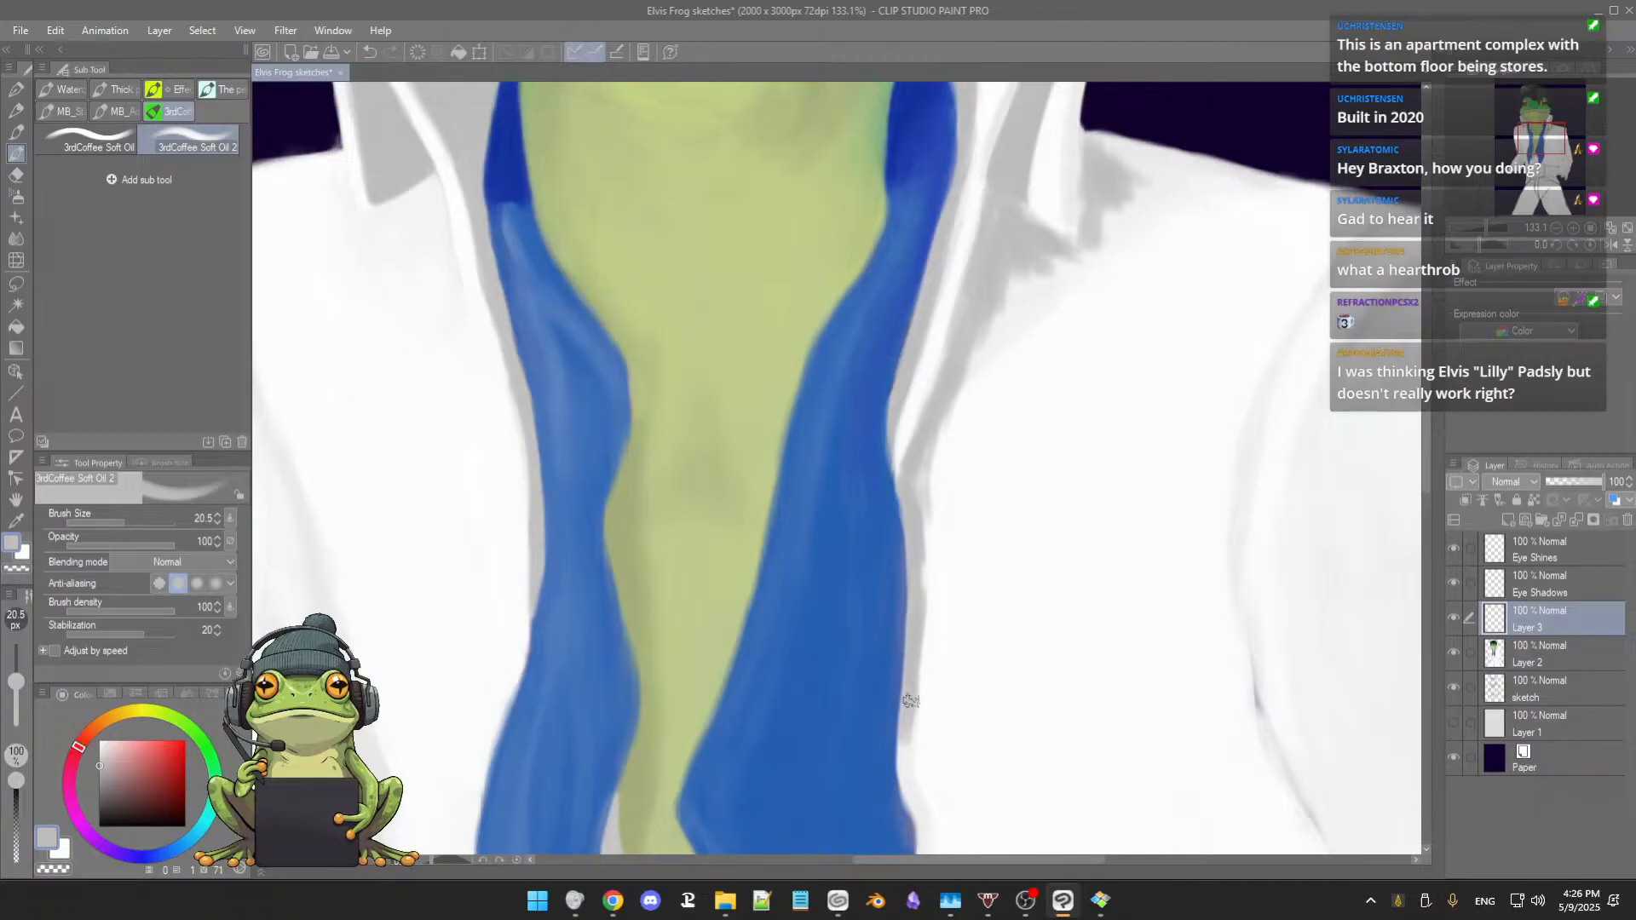
# Step: Extend the grey shadow down the right-hand scarf end's outer edge and around its widest bend, redoing the stroke at the bend
pyautogui.scroll(-3, 911, 682)
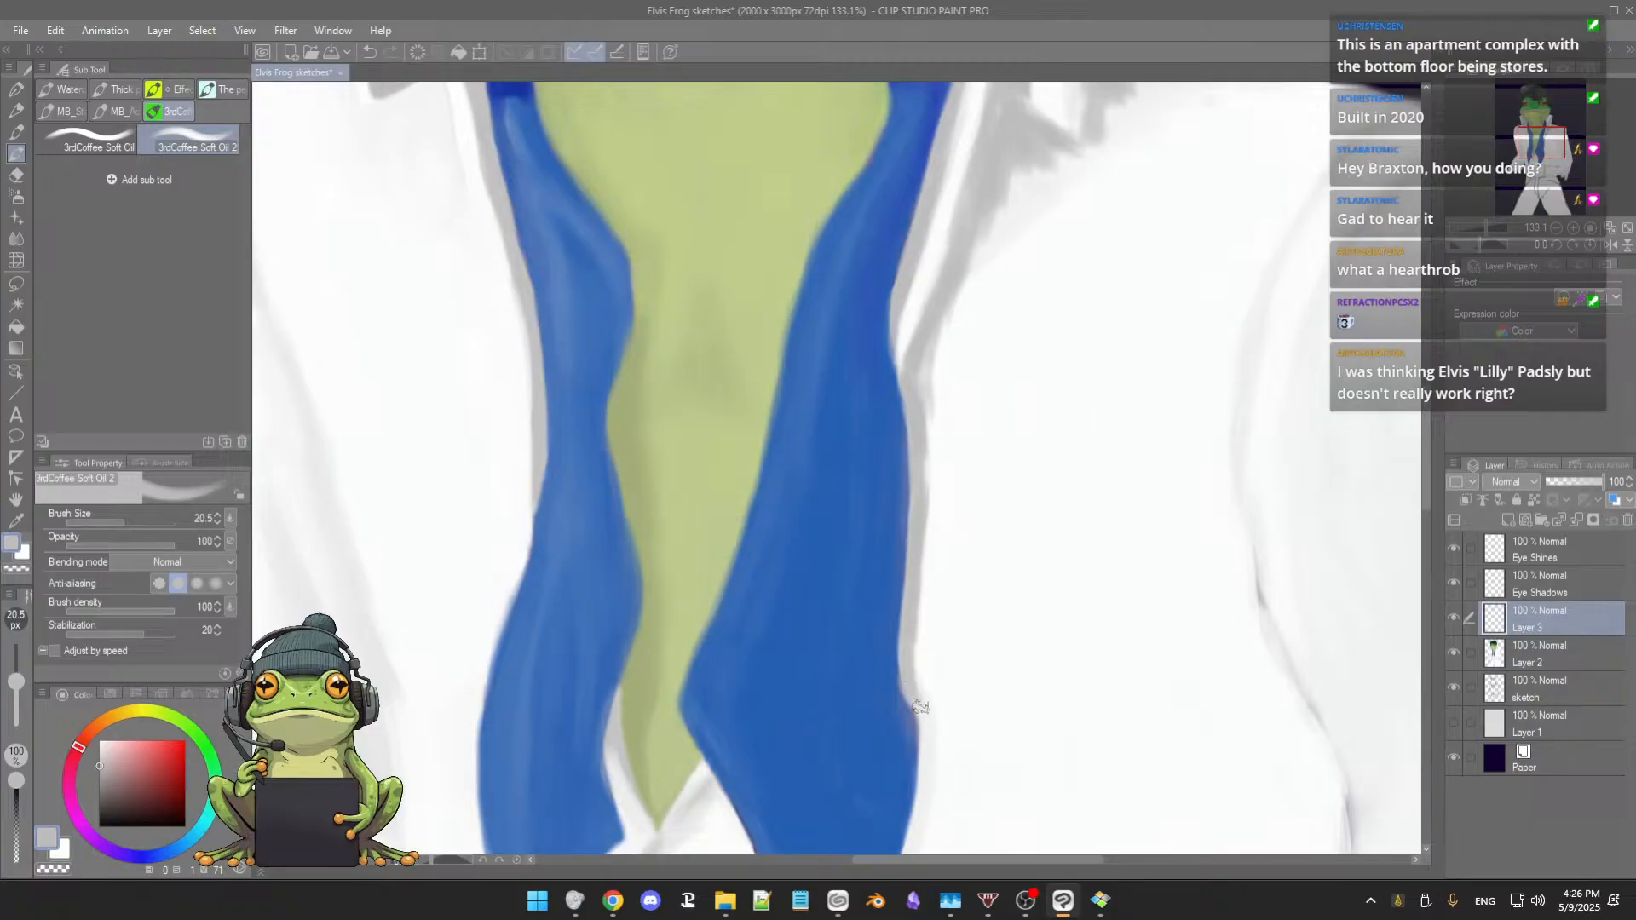
pyautogui.moveTo(962, 698); pyautogui.dragTo(948, 610)
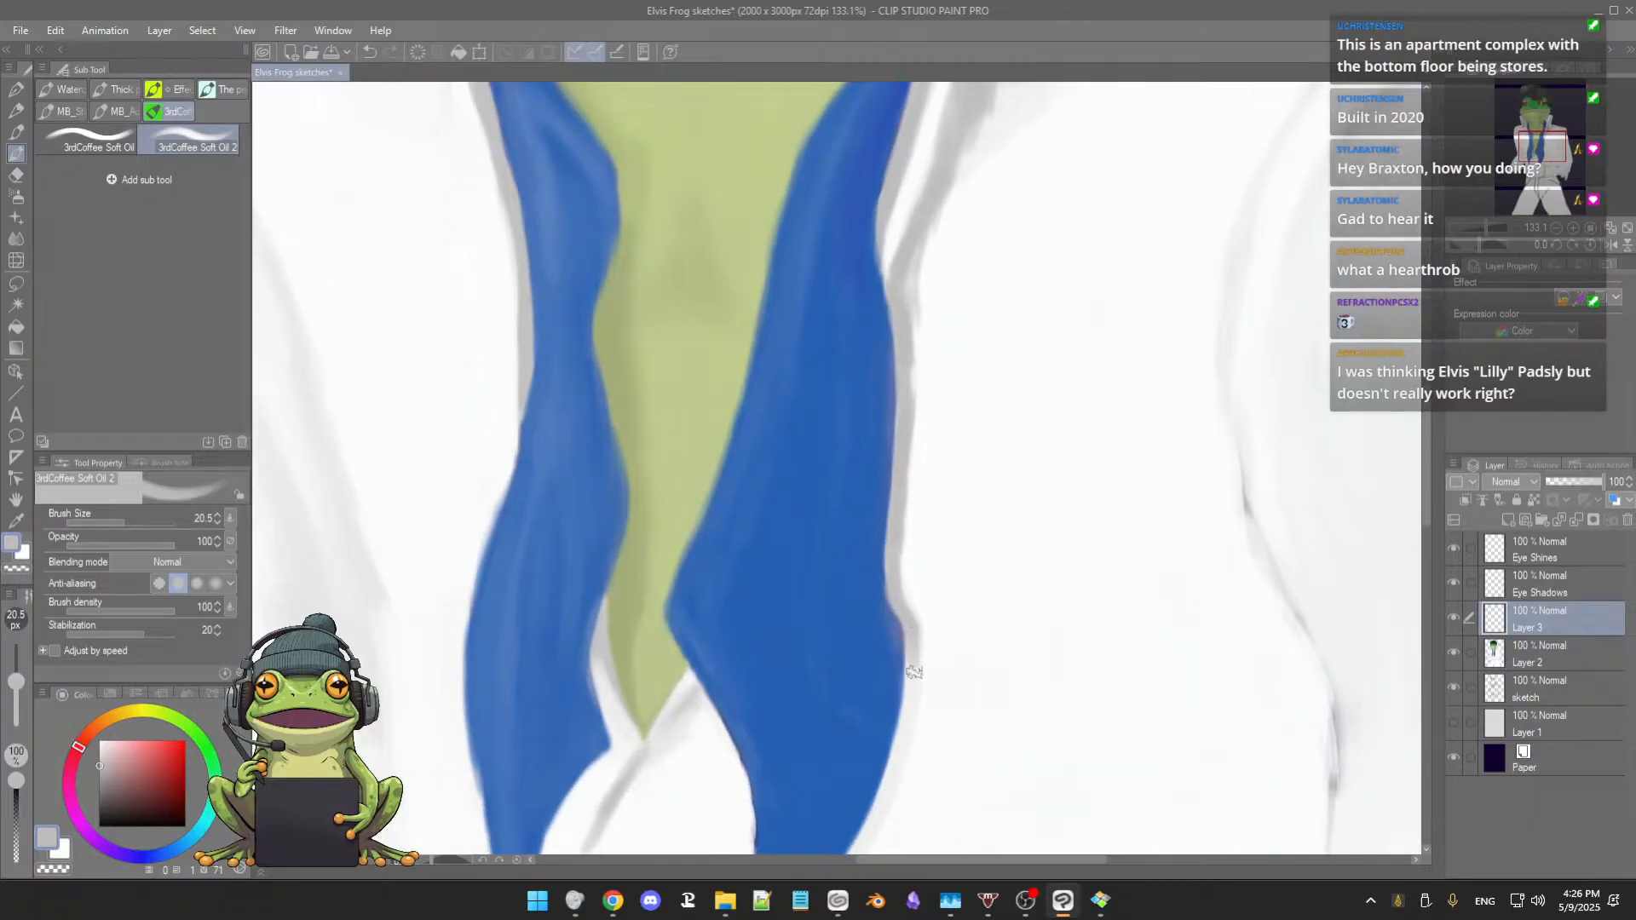
pyautogui.hotkey('ctrl', 'z')
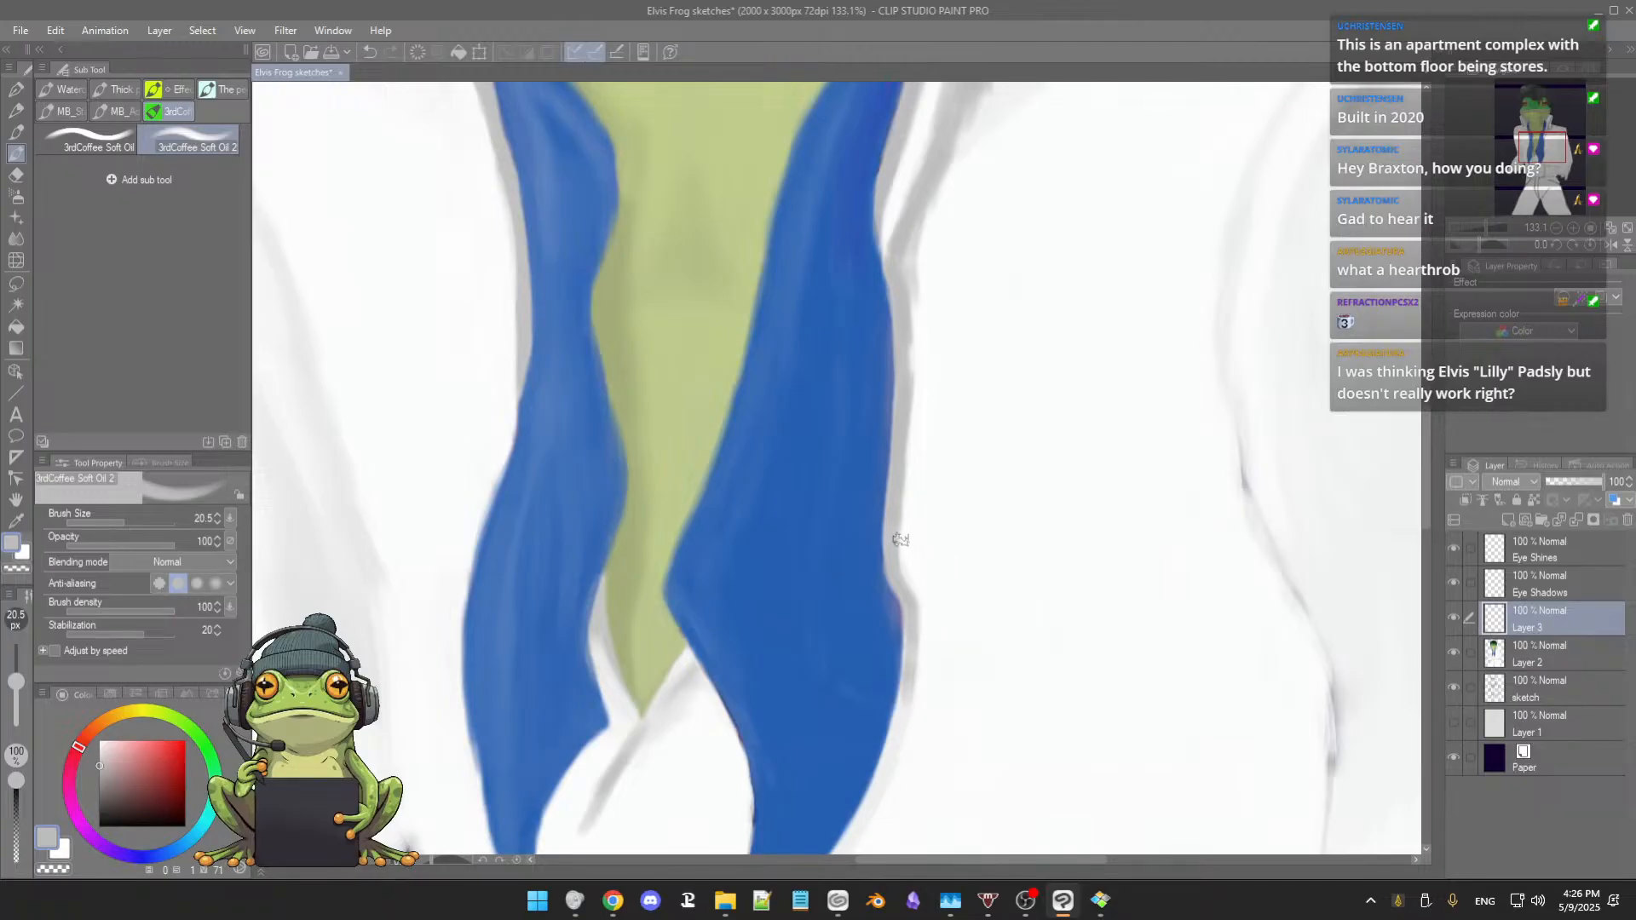
pyautogui.moveTo(952, 446); pyautogui.dragTo(902, 645)
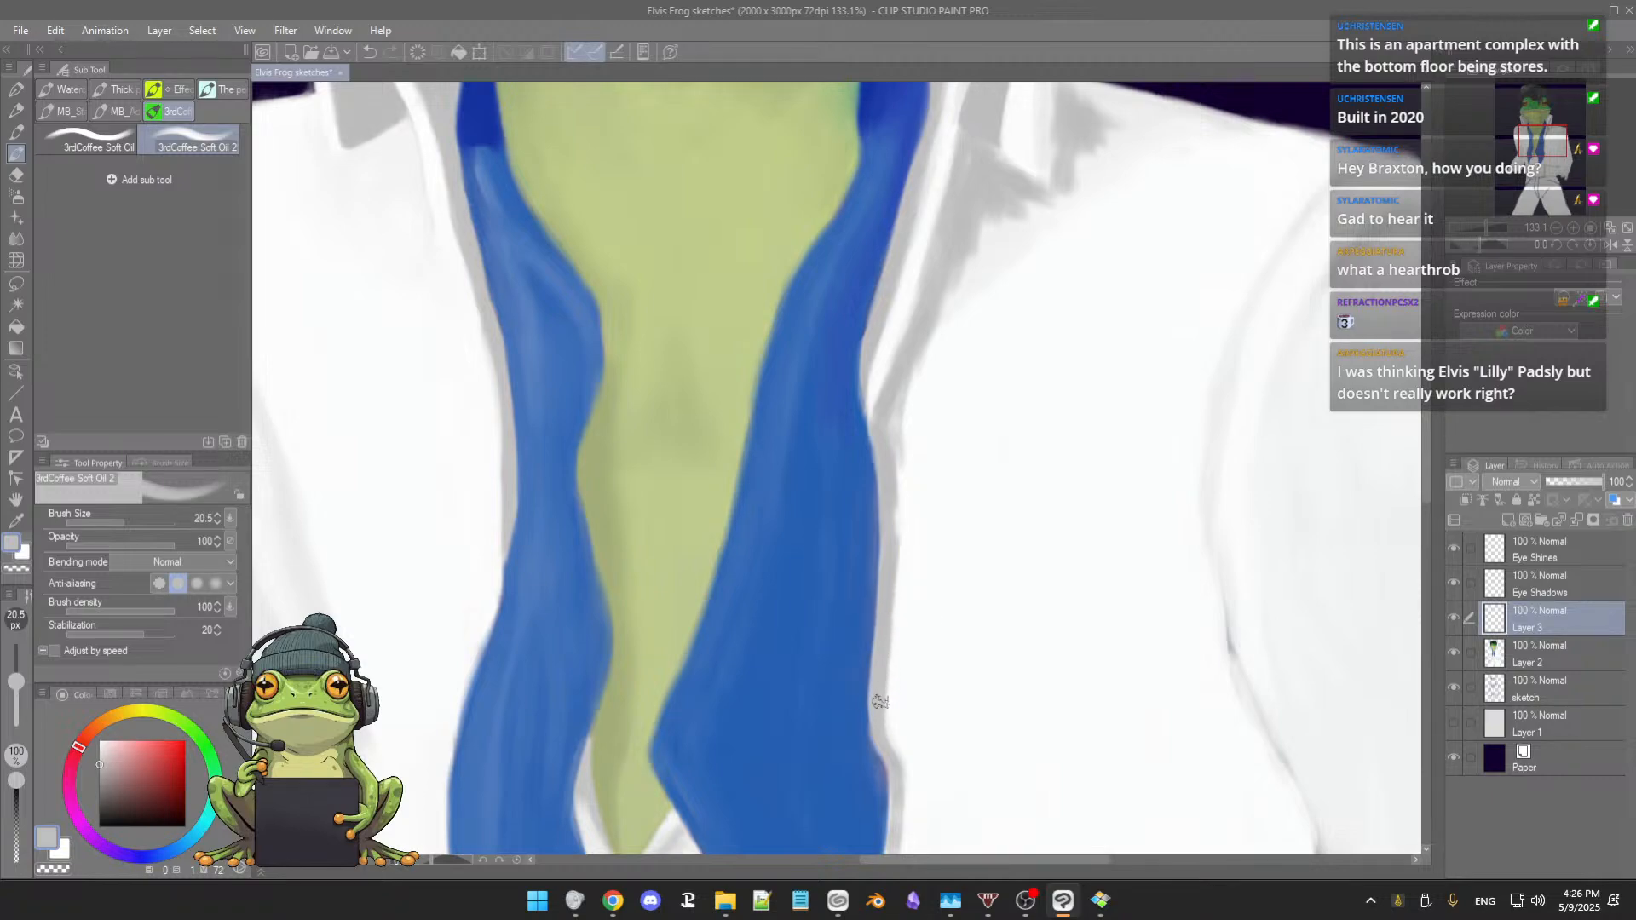
pyautogui.scroll(-2, 938, 651)
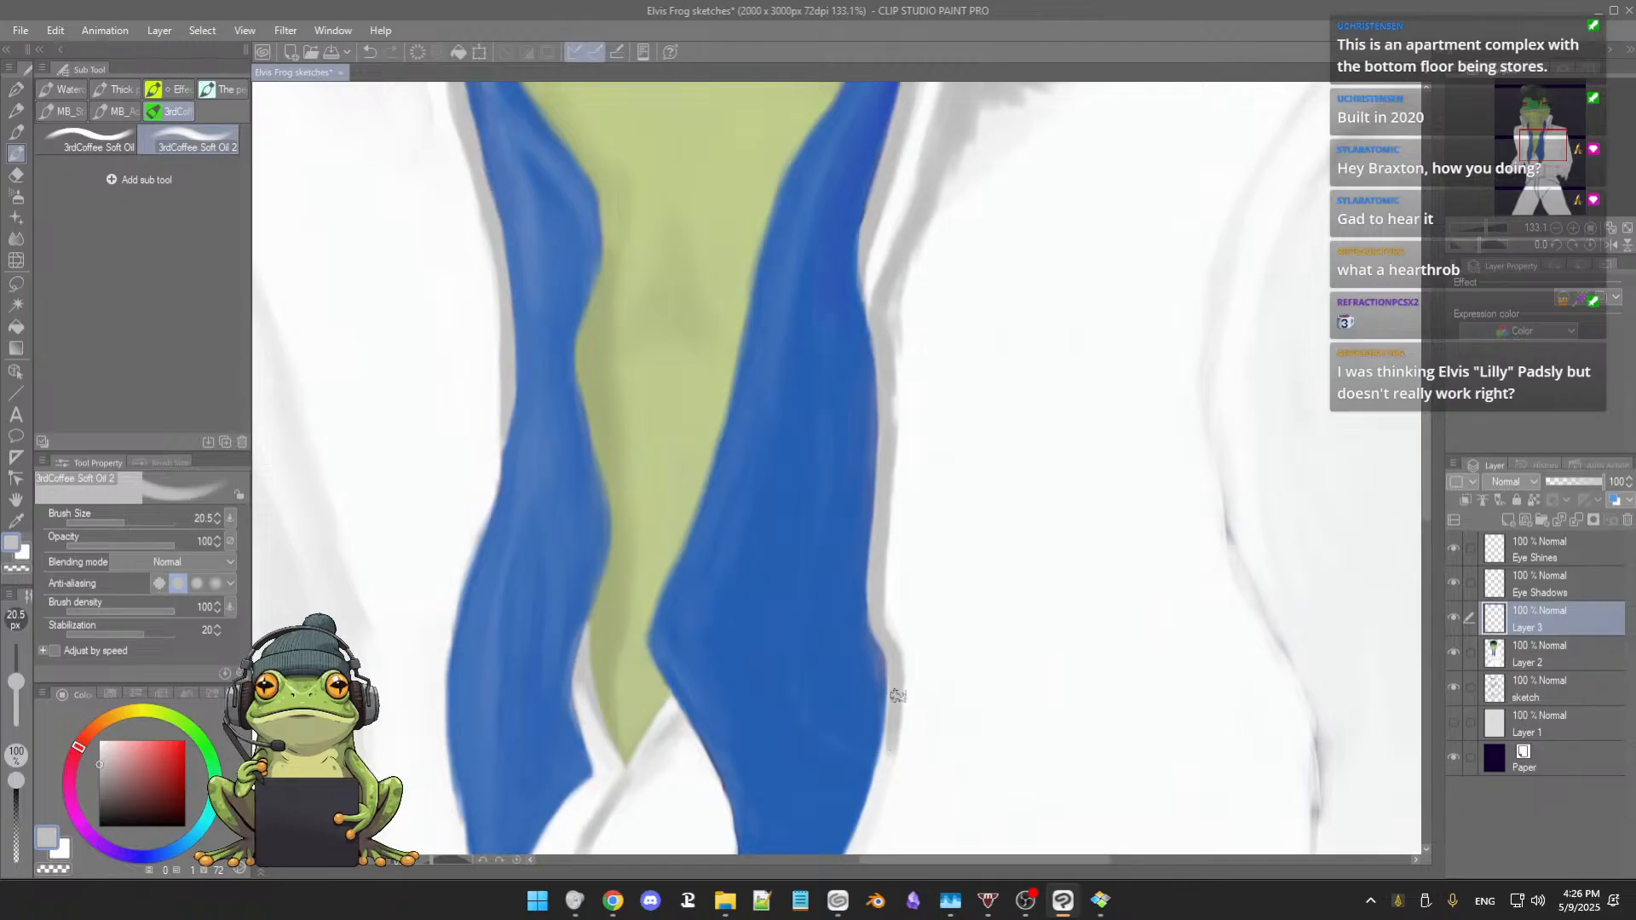
pyautogui.moveTo(896, 702); pyautogui.dragTo(936, 460)
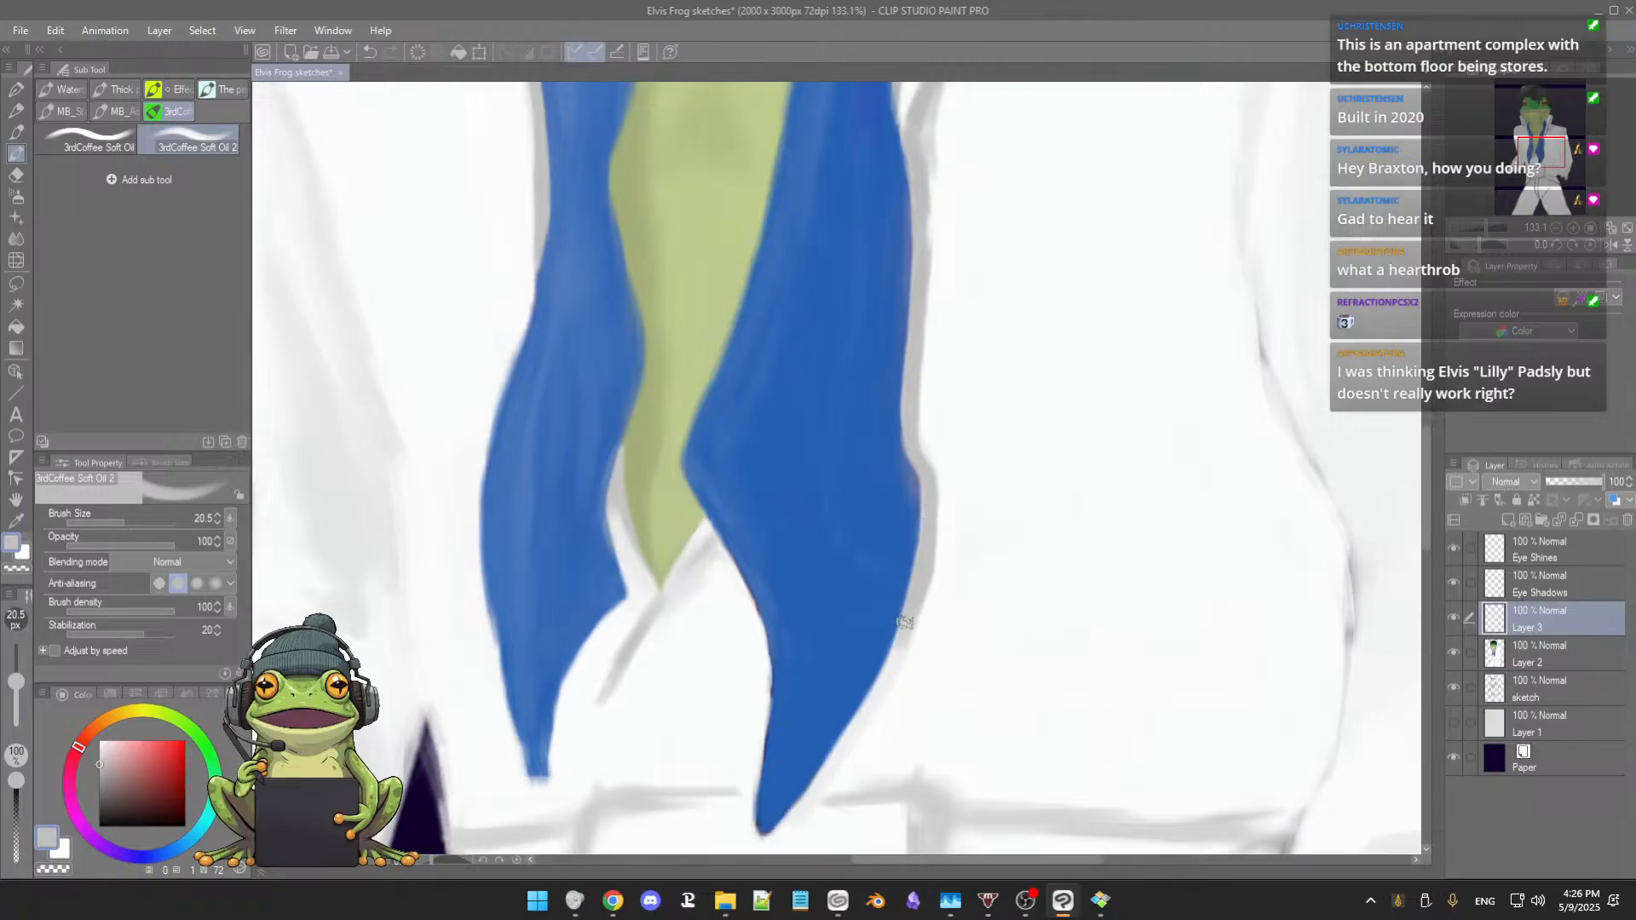
# Step: Taper the grey shadow along the scarf end's lower slanted edge down to its tip, reducing the brush size to 13.9
pyautogui.moveTo(890, 681)
pyautogui.mouseDown()
pyautogui.moveTo(908, 637)
pyautogui.moveTo(891, 666)
pyautogui.mouseUp()
pyautogui.moveTo(916, 601); pyautogui.dragTo(891, 657)
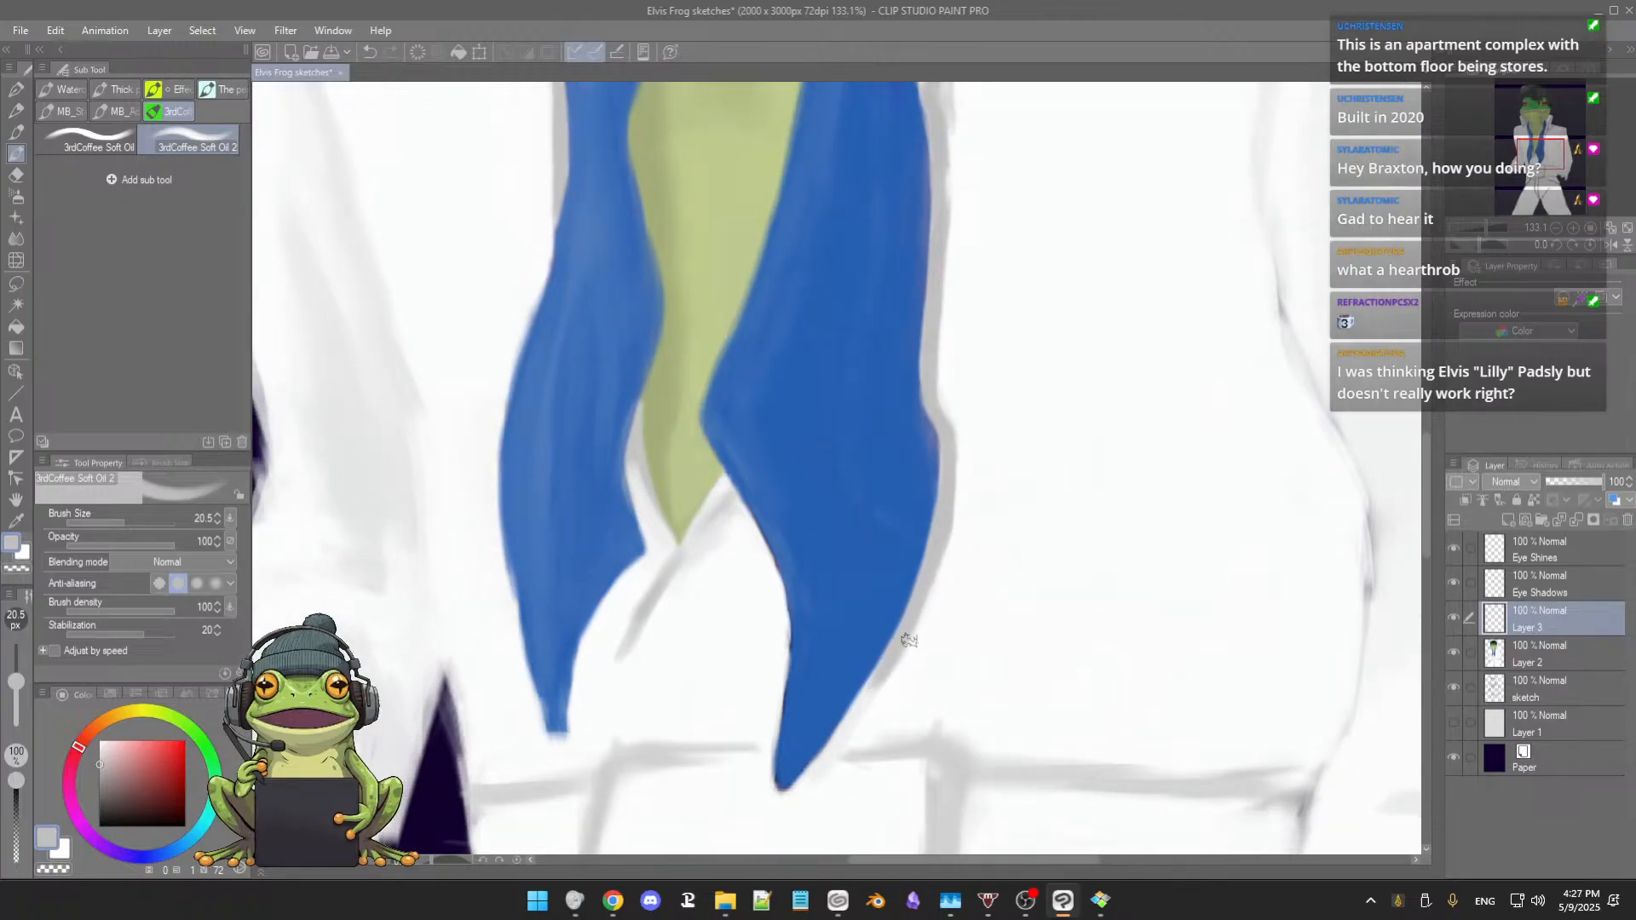
pyautogui.moveTo(905, 629); pyautogui.dragTo(905, 639)
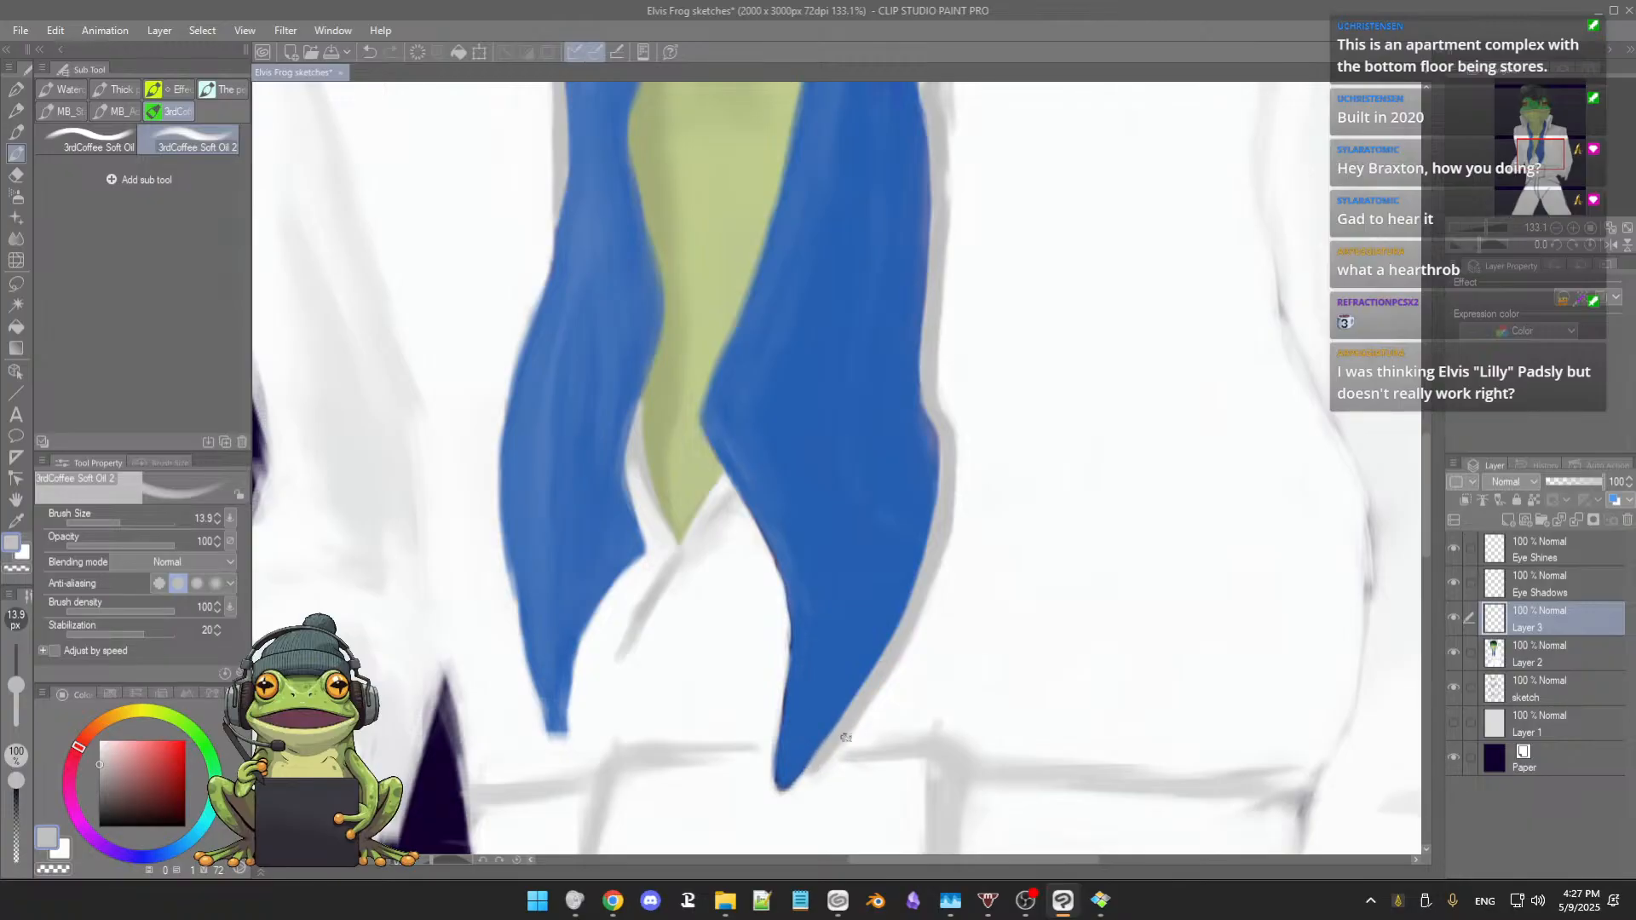
pyautogui.scroll(3, 811, 772)
pyautogui.scroll(1, 859, 686)
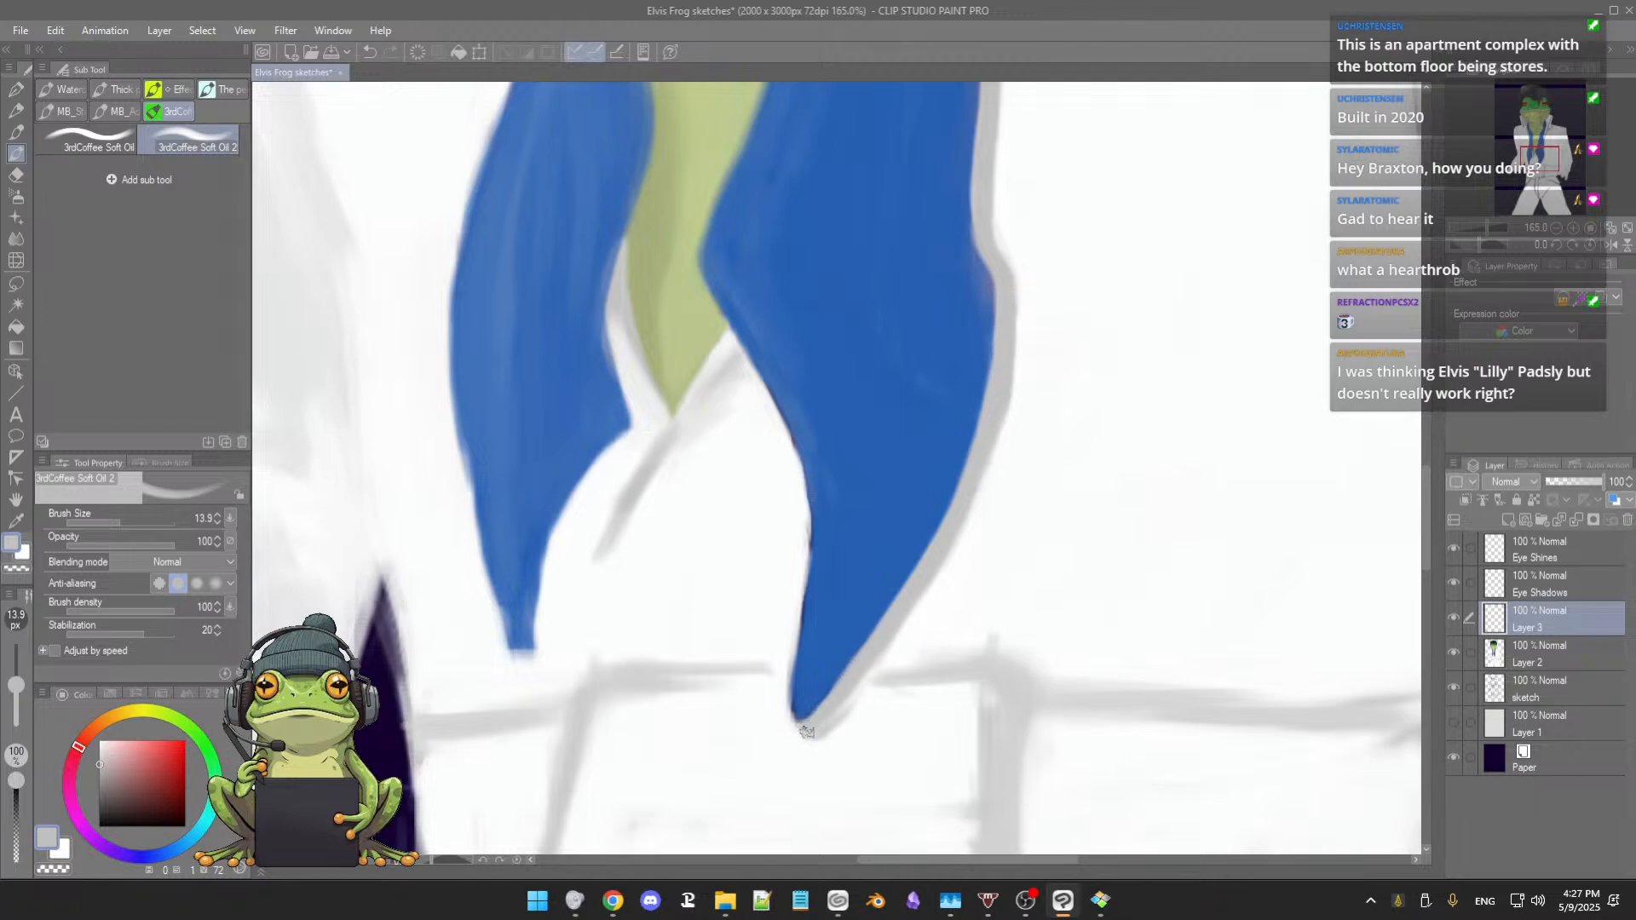
# Step: Refine the shadow around the right-hand scarf tip with a 17.2 brush, using white and grey sampled from the jacket
pyautogui.scroll(-5, 857, 706)
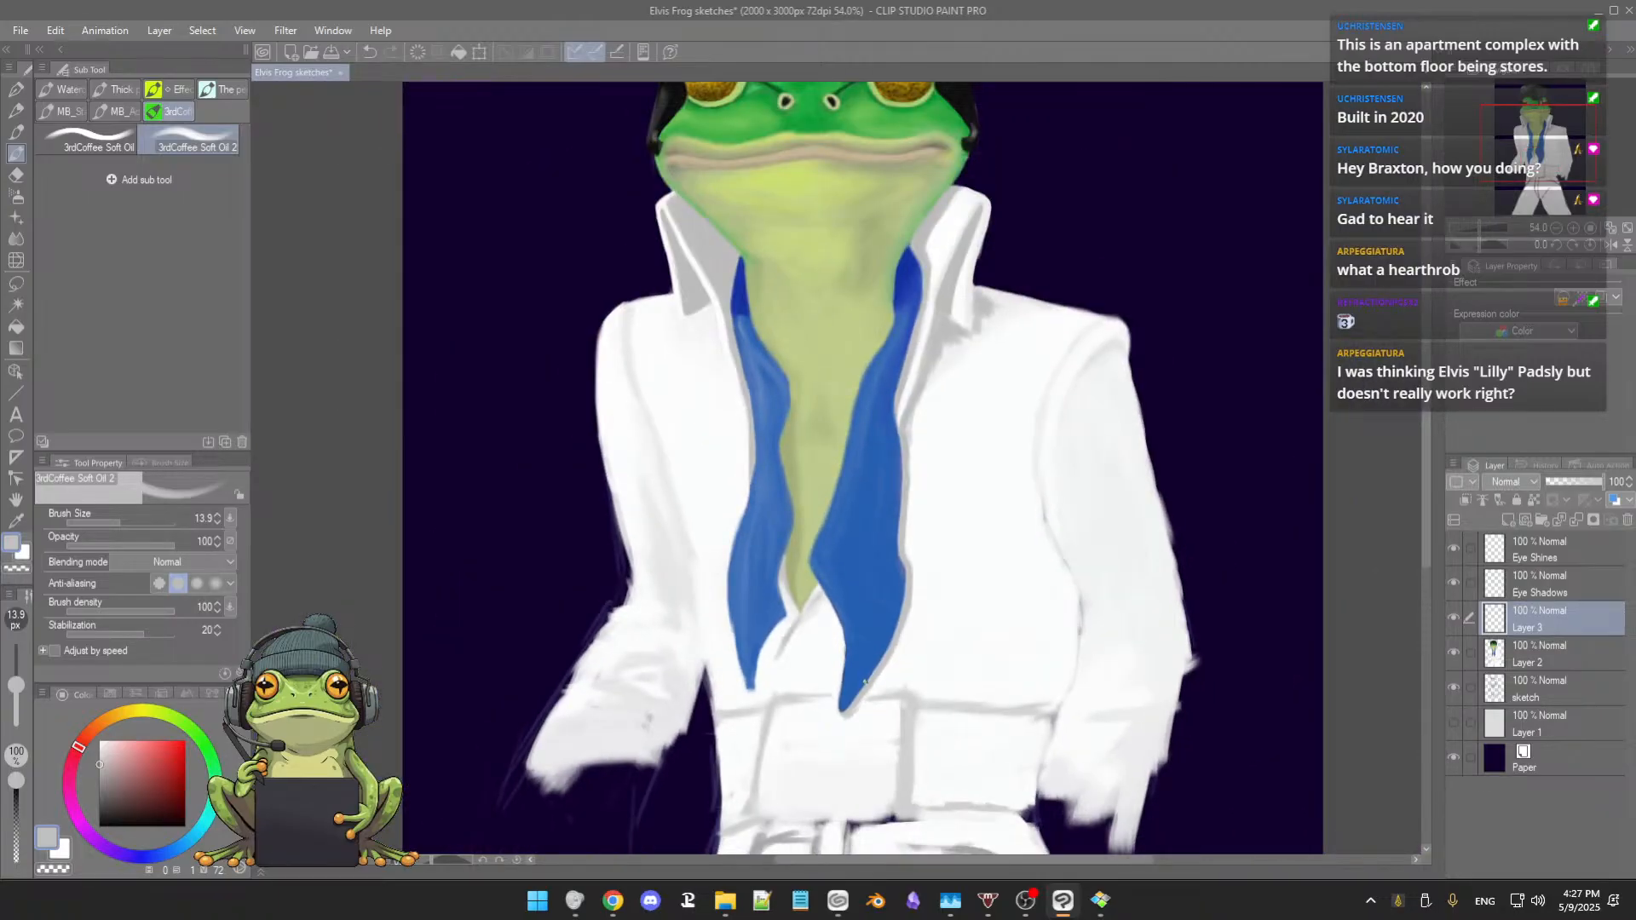
pyautogui.scroll(2, 862, 685)
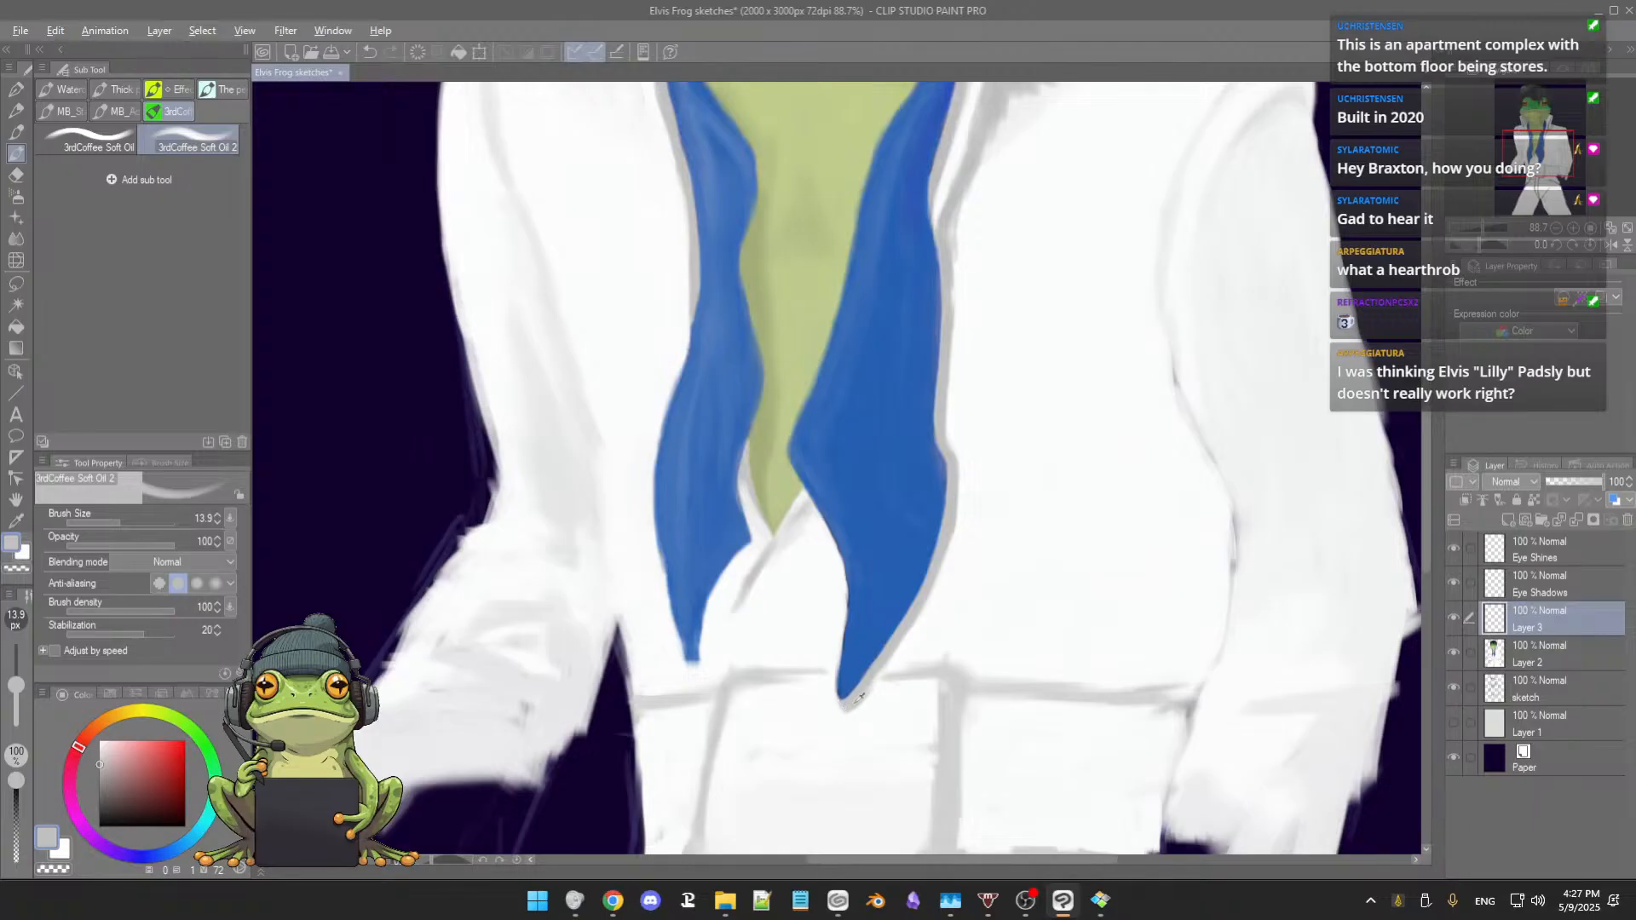
pyautogui.press('[')
pyautogui.press(']')
pyautogui.press(']')
pyautogui.keyDown('alt'); pyautogui.click(836, 704); pyautogui.keyUp('alt')
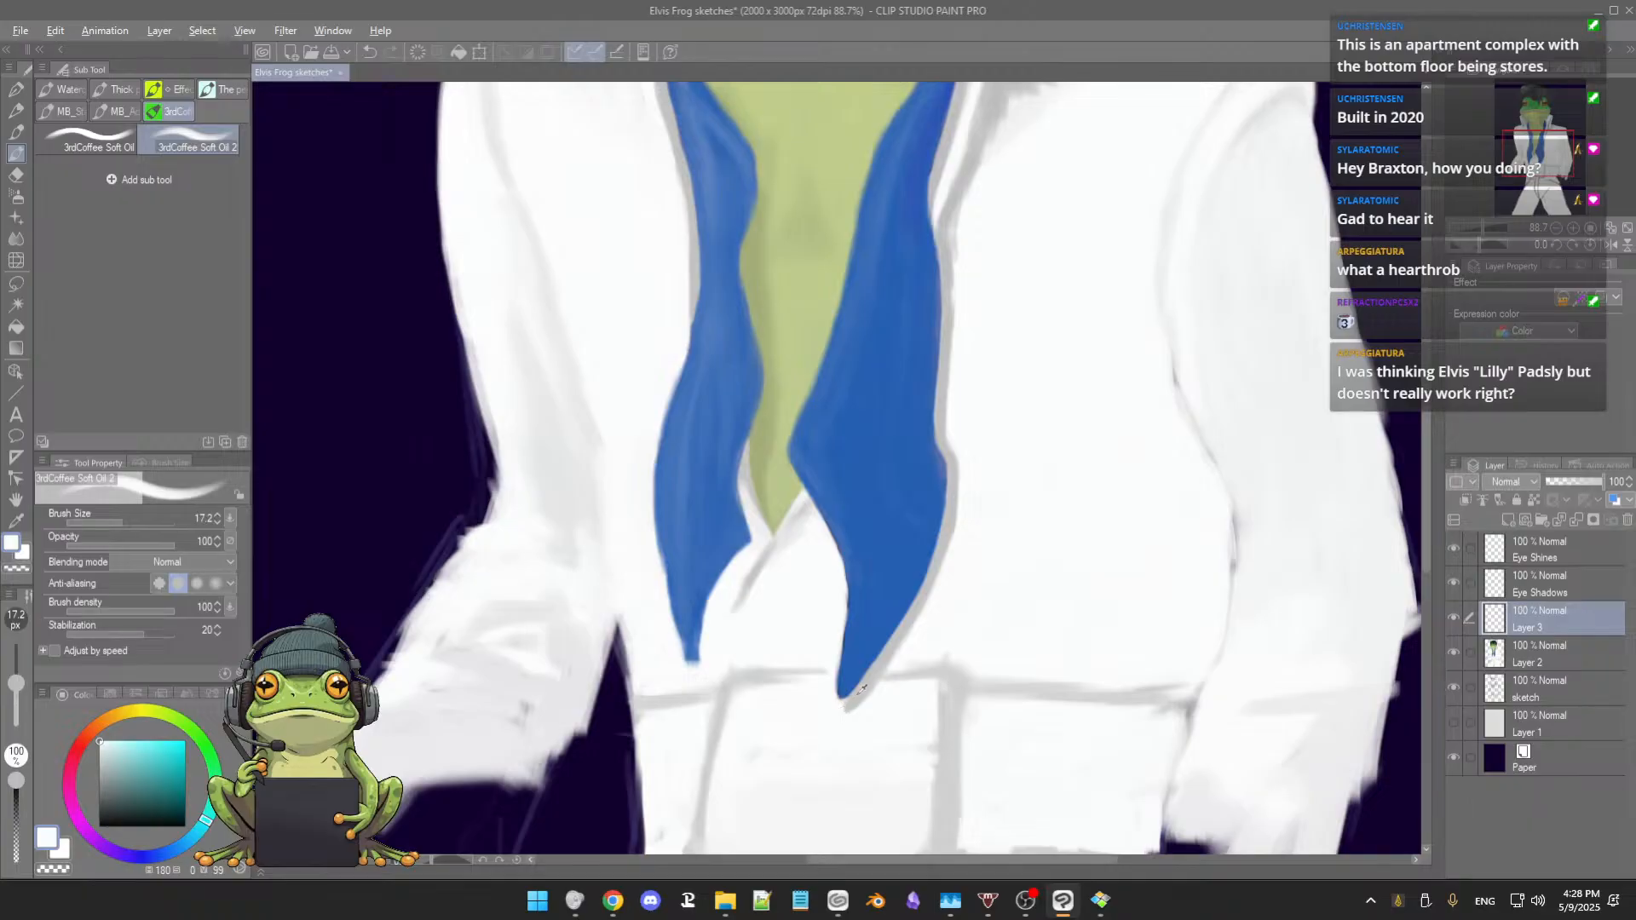
pyautogui.keyDown('alt'); pyautogui.click(855, 697); pyautogui.keyUp('alt')
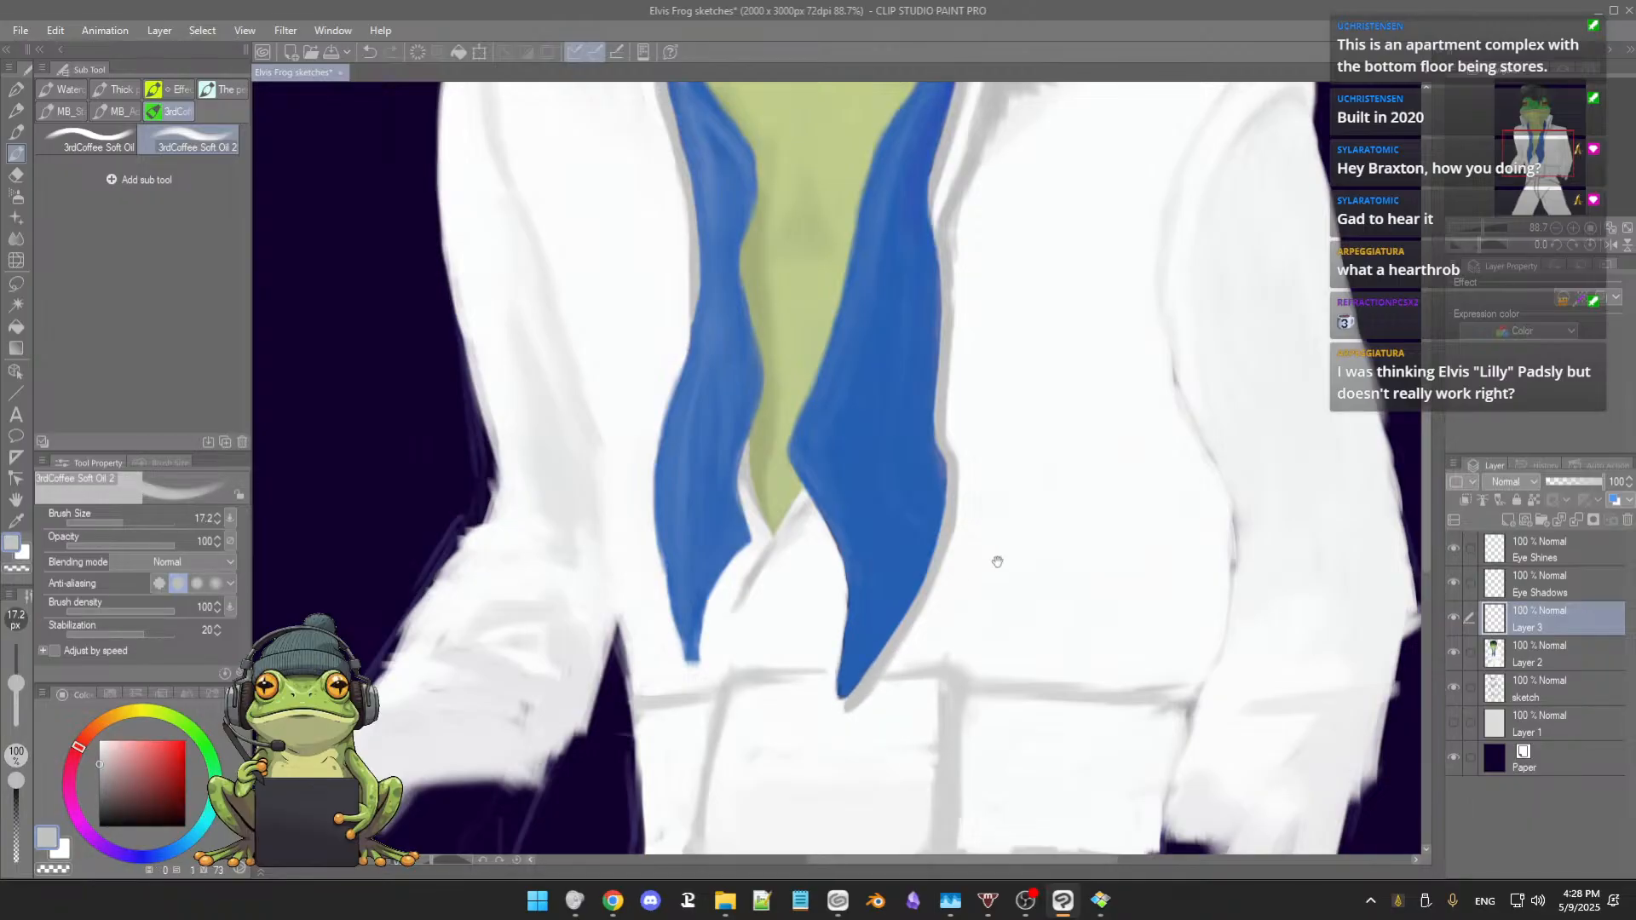
# Step: Clean up the right-hand lapel's edge with sampled white and touch up its shadow with sampled grey
pyautogui.scroll(-2, 1008, 516)
pyautogui.scroll(-3, 1009, 516)
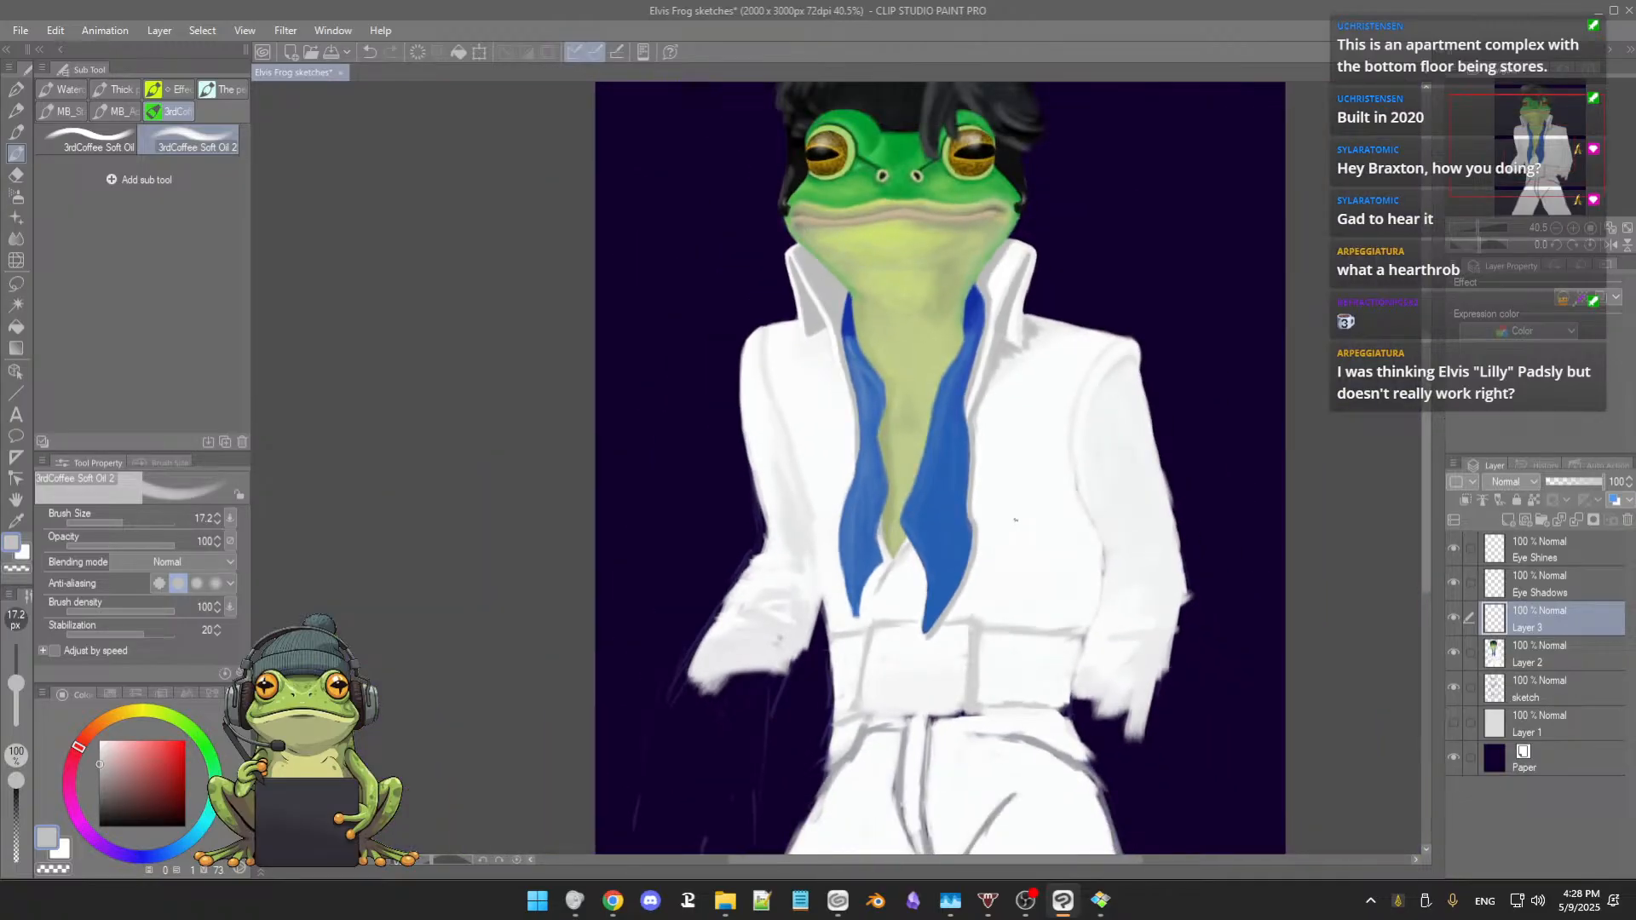
pyautogui.scroll(6, 1014, 522)
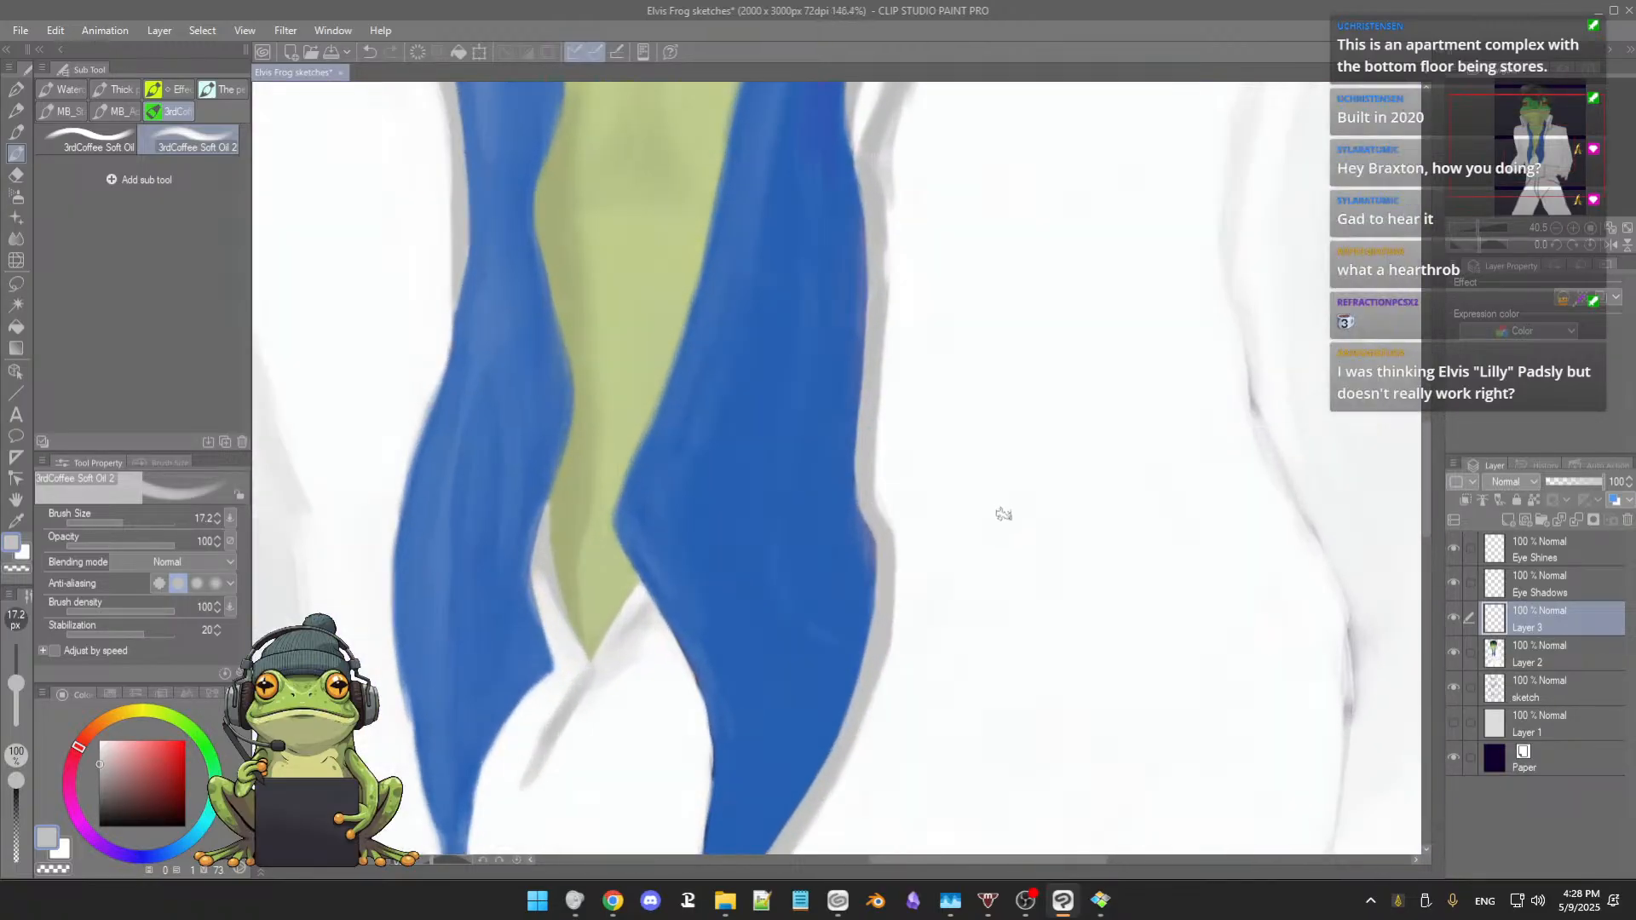
pyautogui.moveTo(988, 511); pyautogui.dragTo(997, 551)
pyautogui.moveTo(977, 448); pyautogui.dragTo(980, 497)
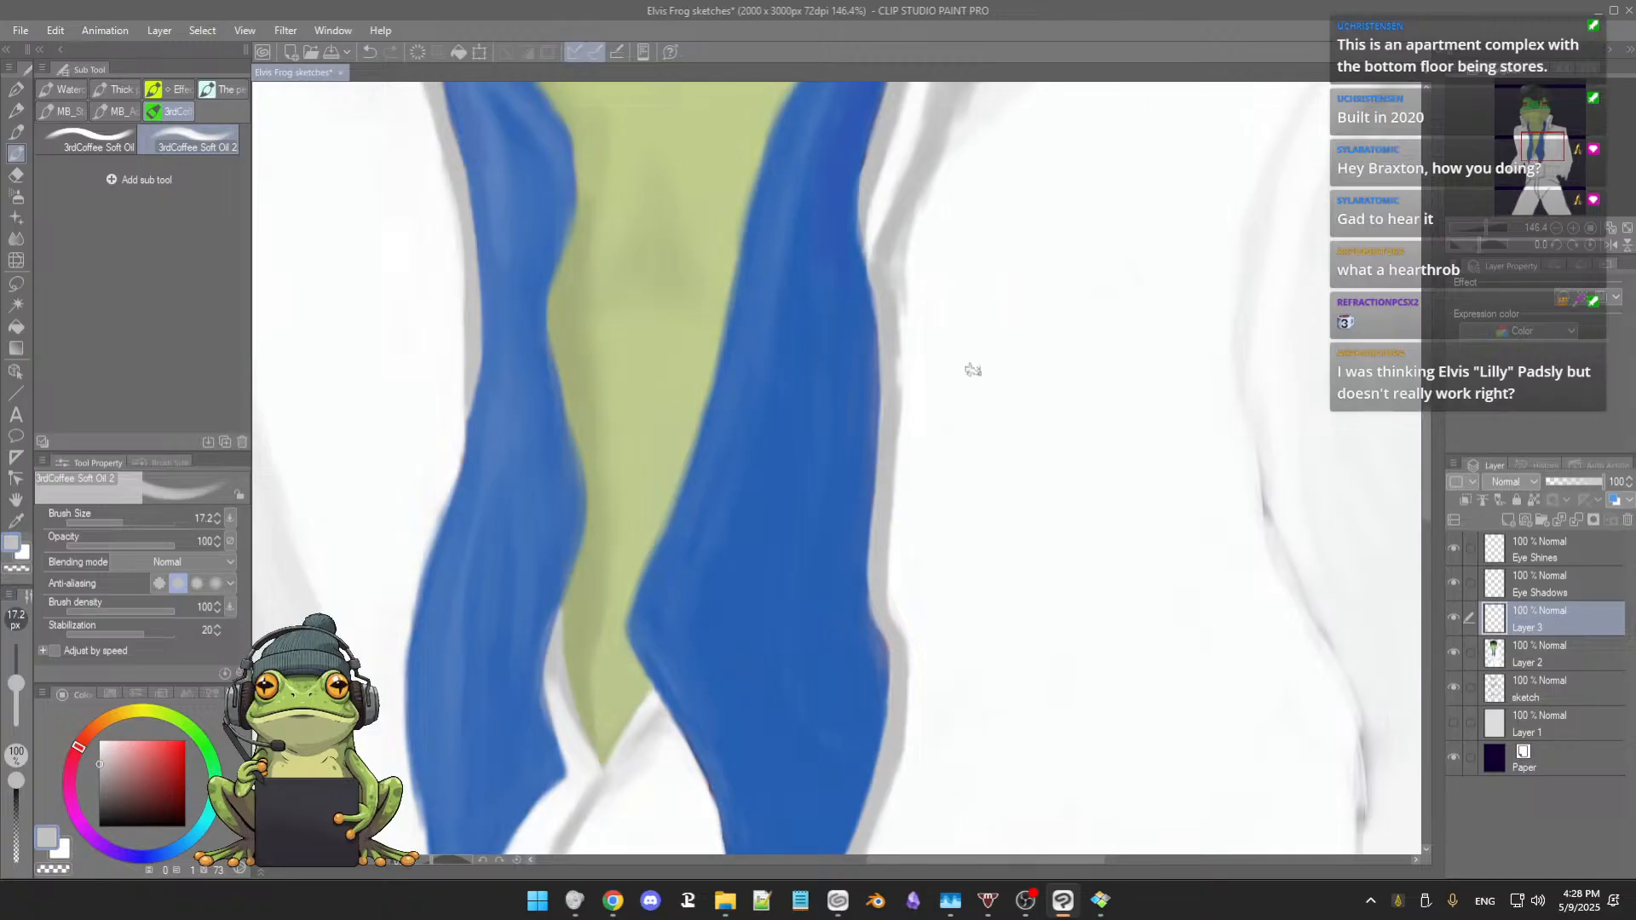
pyautogui.moveTo(974, 367); pyautogui.dragTo(969, 465)
pyautogui.moveTo(921, 329); pyautogui.dragTo(928, 526)
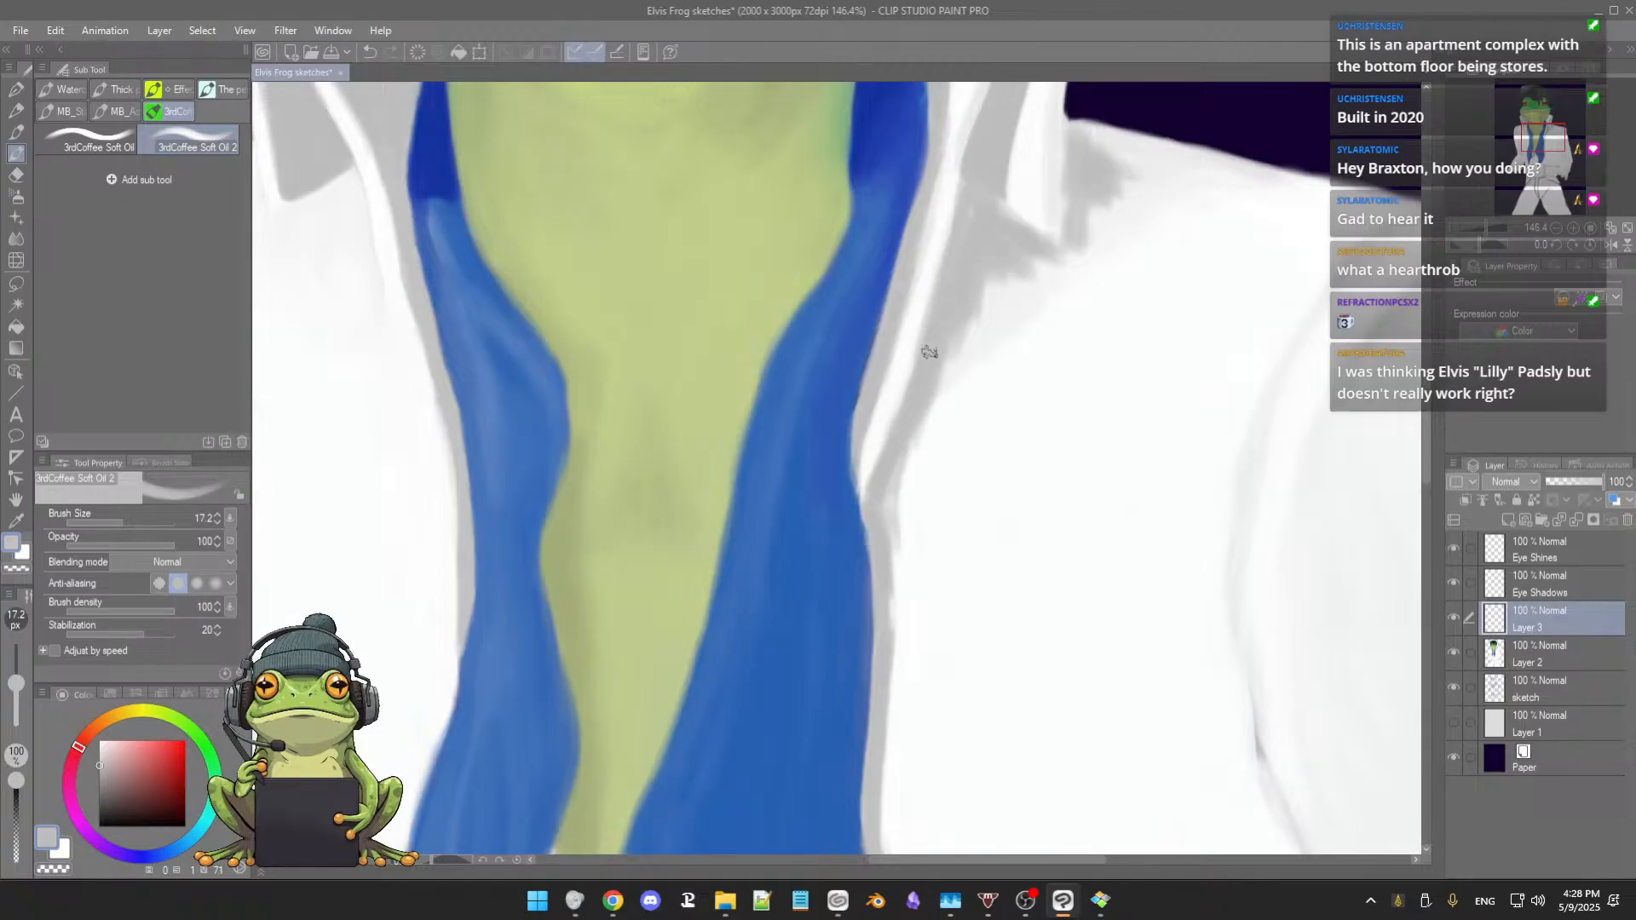
pyautogui.moveTo(973, 320); pyautogui.dragTo(951, 309)
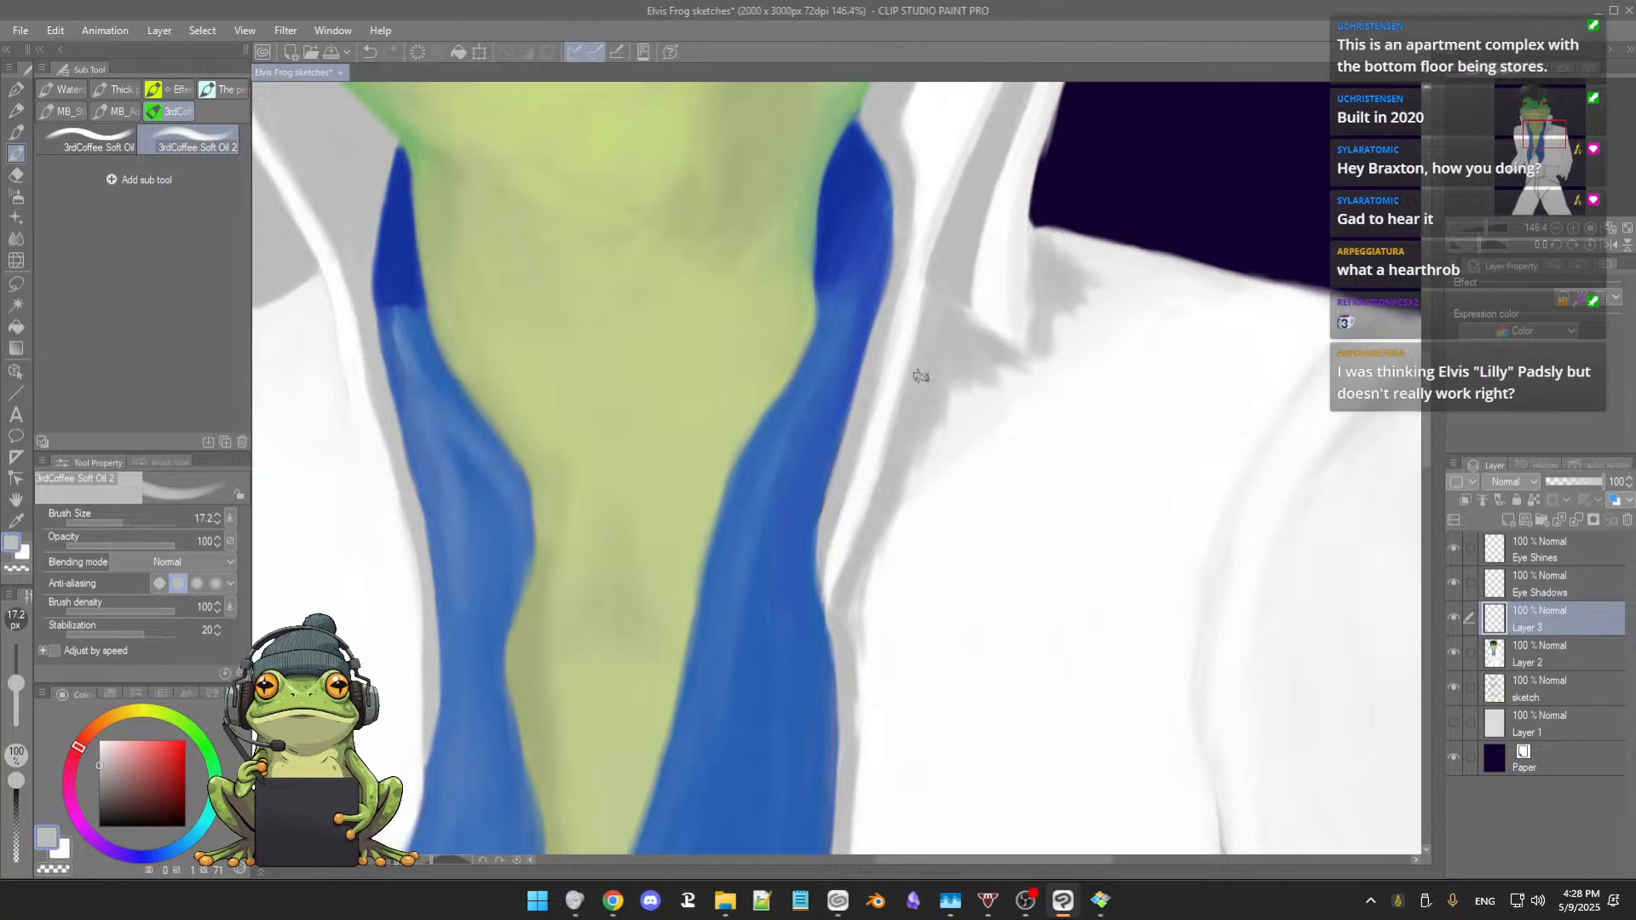
pyautogui.keyDown('alt'); pyautogui.click(866, 498); pyautogui.keyUp('alt')
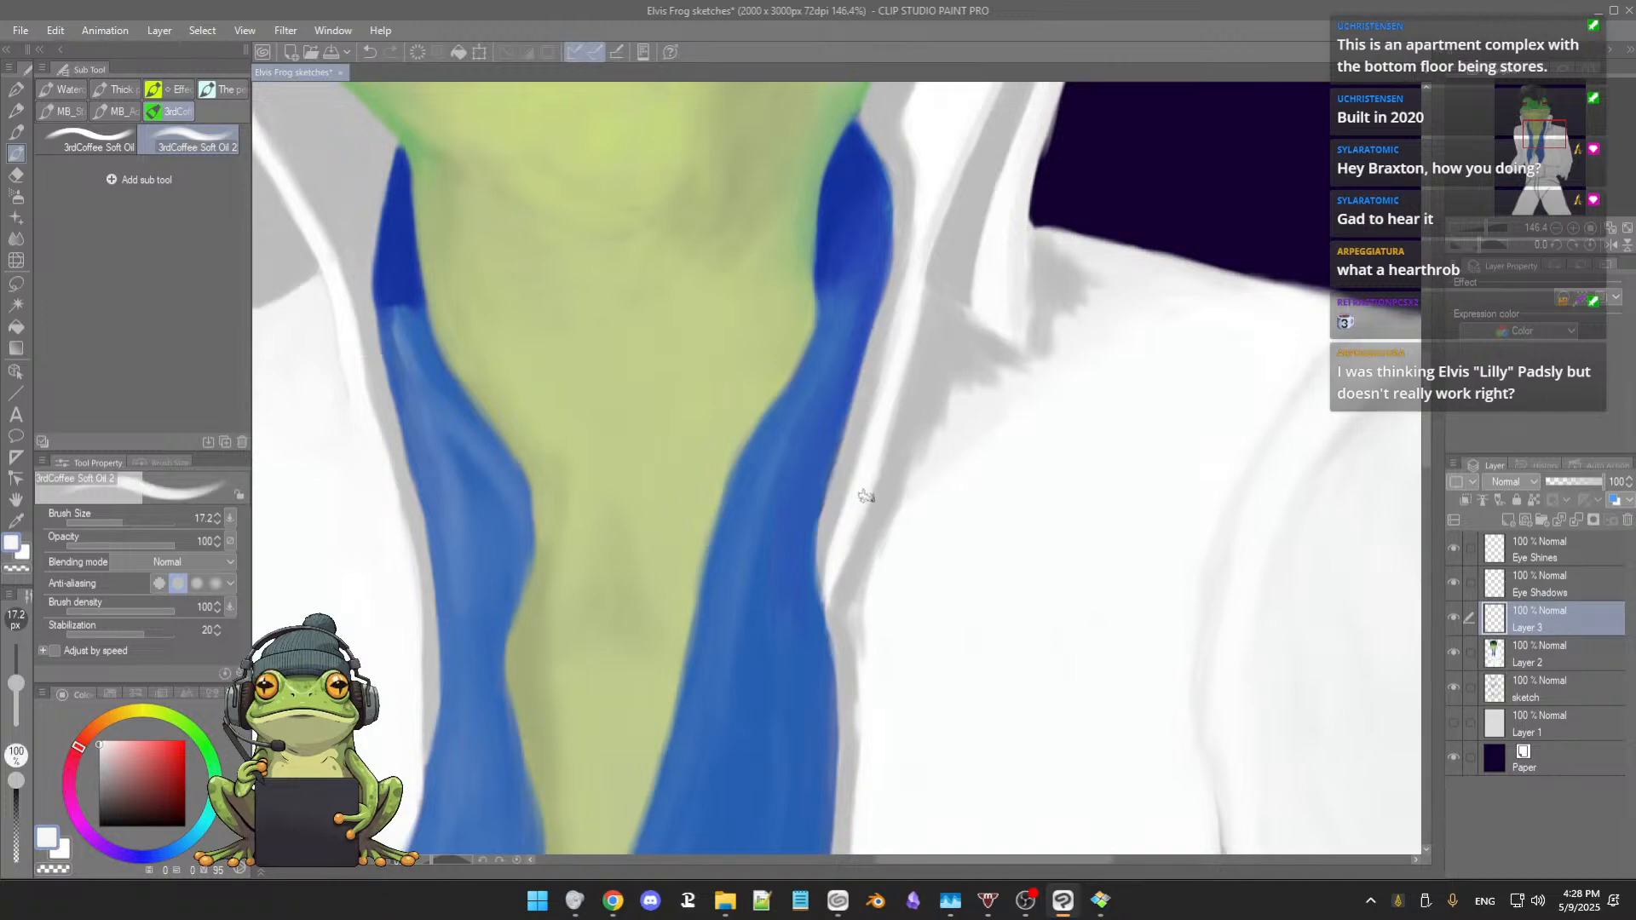
pyautogui.keyDown('alt'); pyautogui.click(851, 580); pyautogui.keyUp('alt')
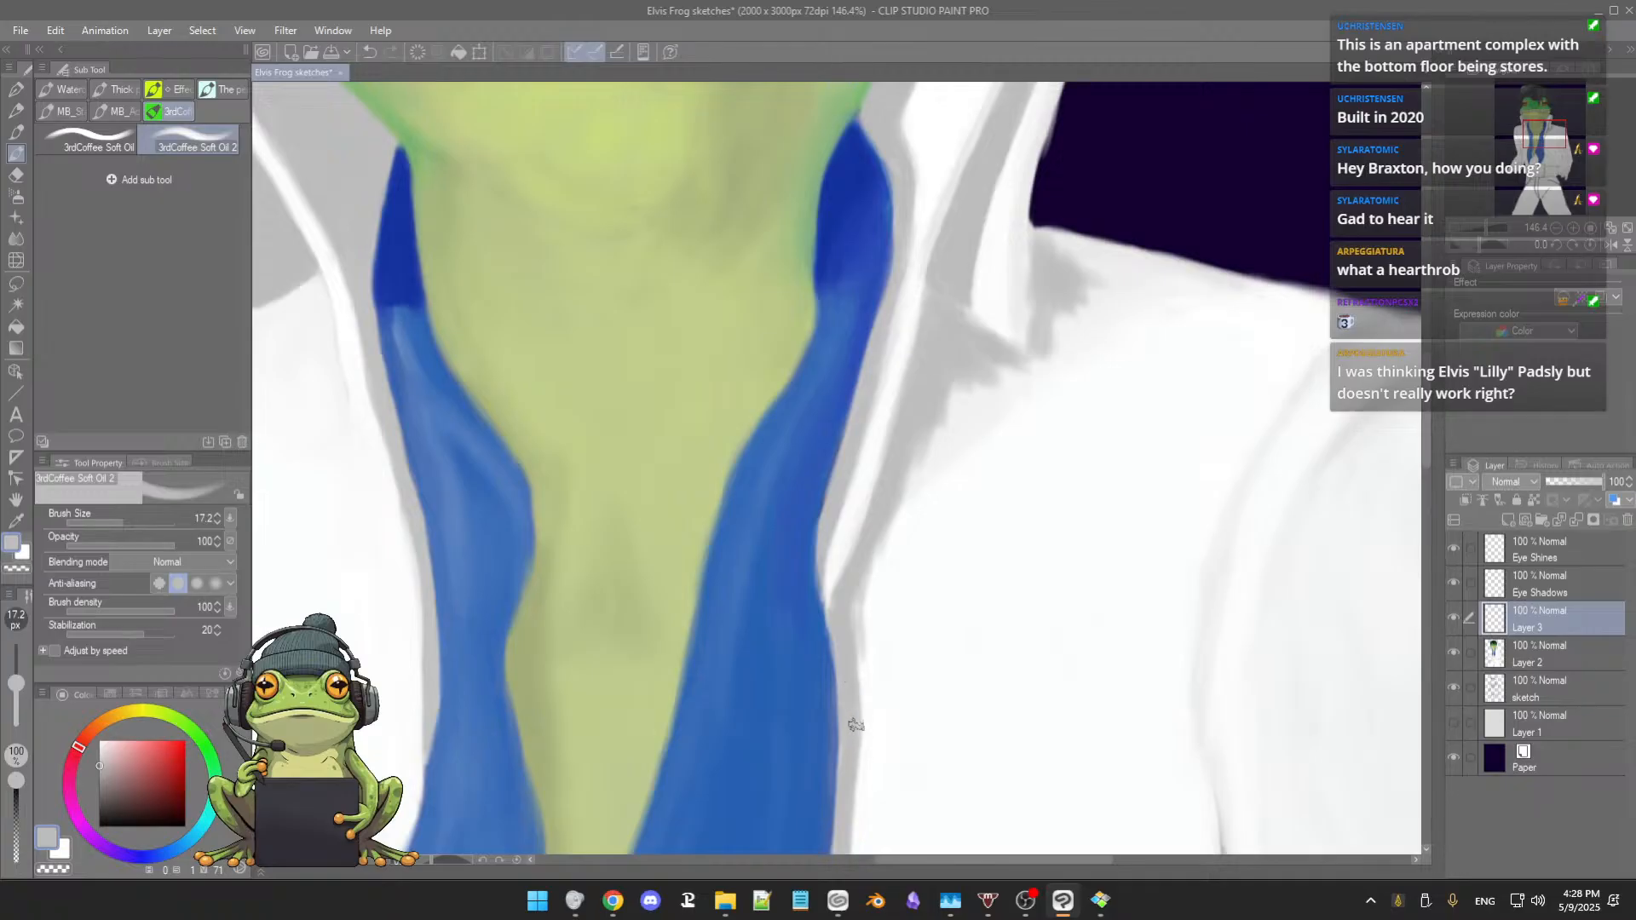
# Step: Smooth the ragged grey shadow beneath the right-hand collar tip and extend it along the top of the shoulder
pyautogui.keyDown('alt'); pyautogui.click(909, 486); pyautogui.keyUp('alt')
pyautogui.moveTo(916, 453); pyautogui.dragTo(882, 538)
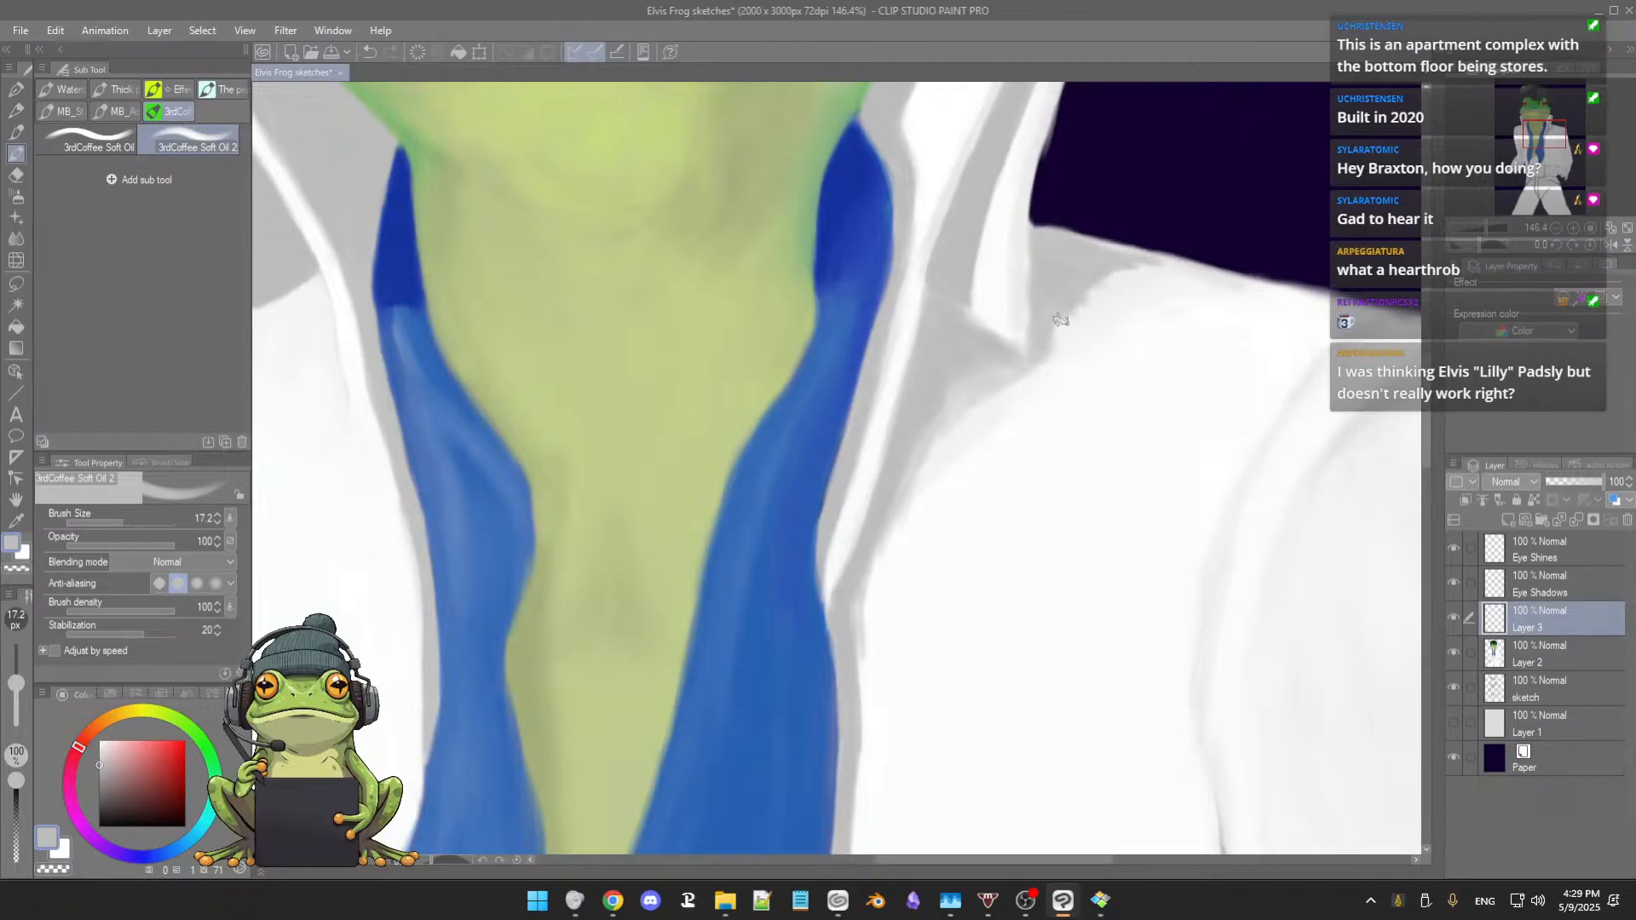
pyautogui.scroll(-1, 1072, 356)
pyautogui.scroll(-3, 1072, 356)
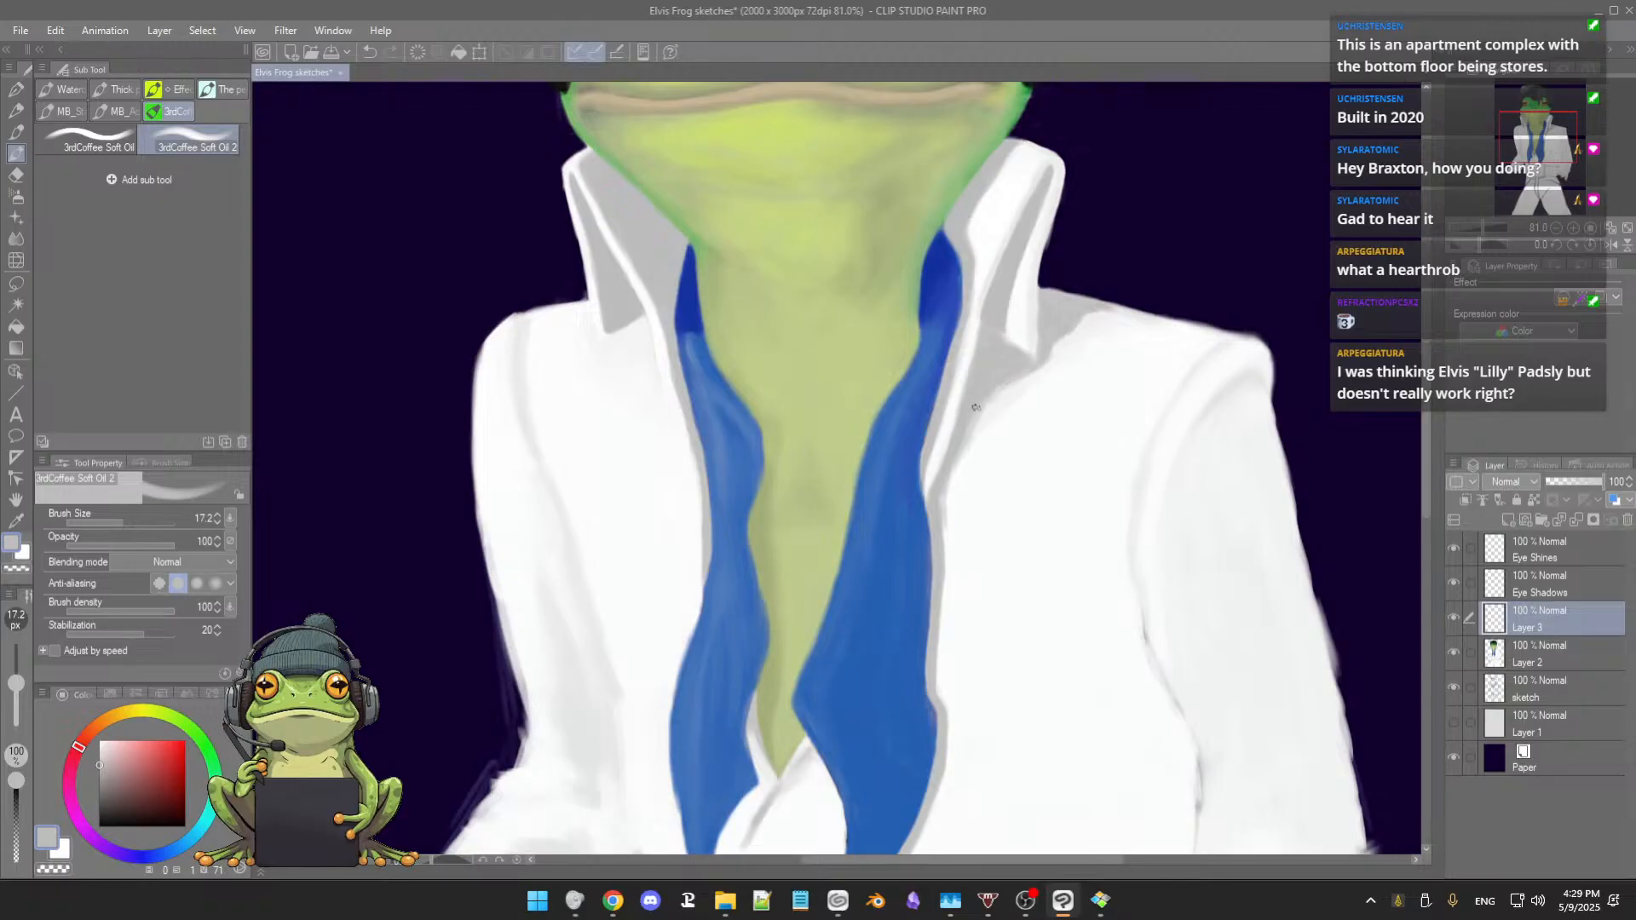
pyautogui.scroll(-2, 967, 423)
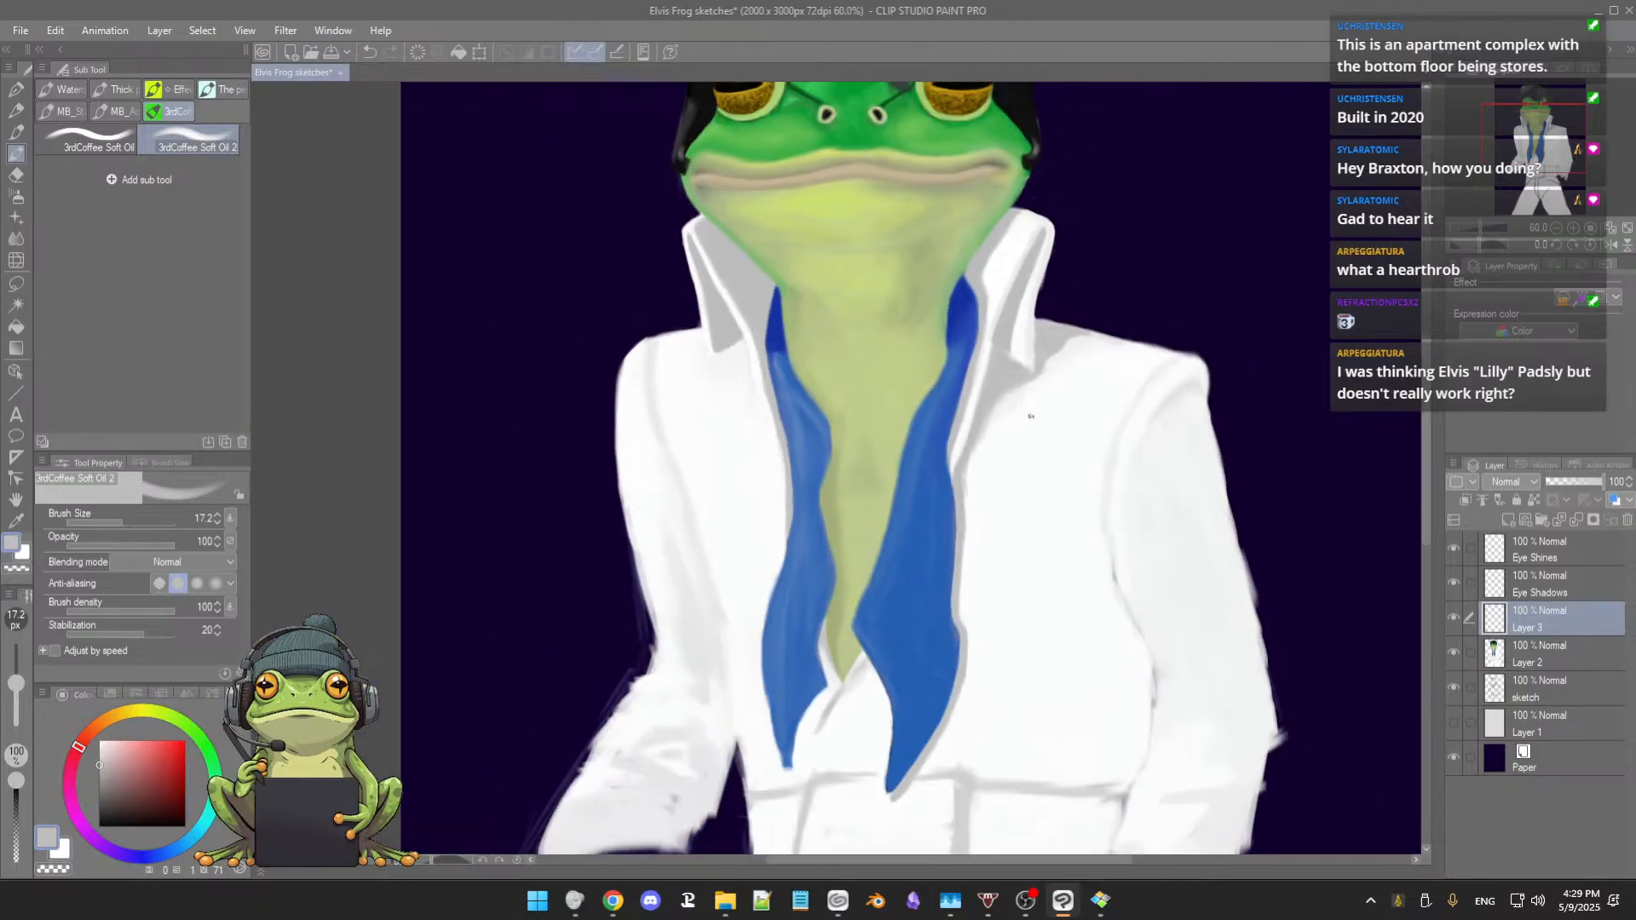
# Step: Fill the area between the right-hand lapel and collar with grey, and sharpen the collar tip in white with an 11.6 brush
pyautogui.scroll(5, 1029, 413)
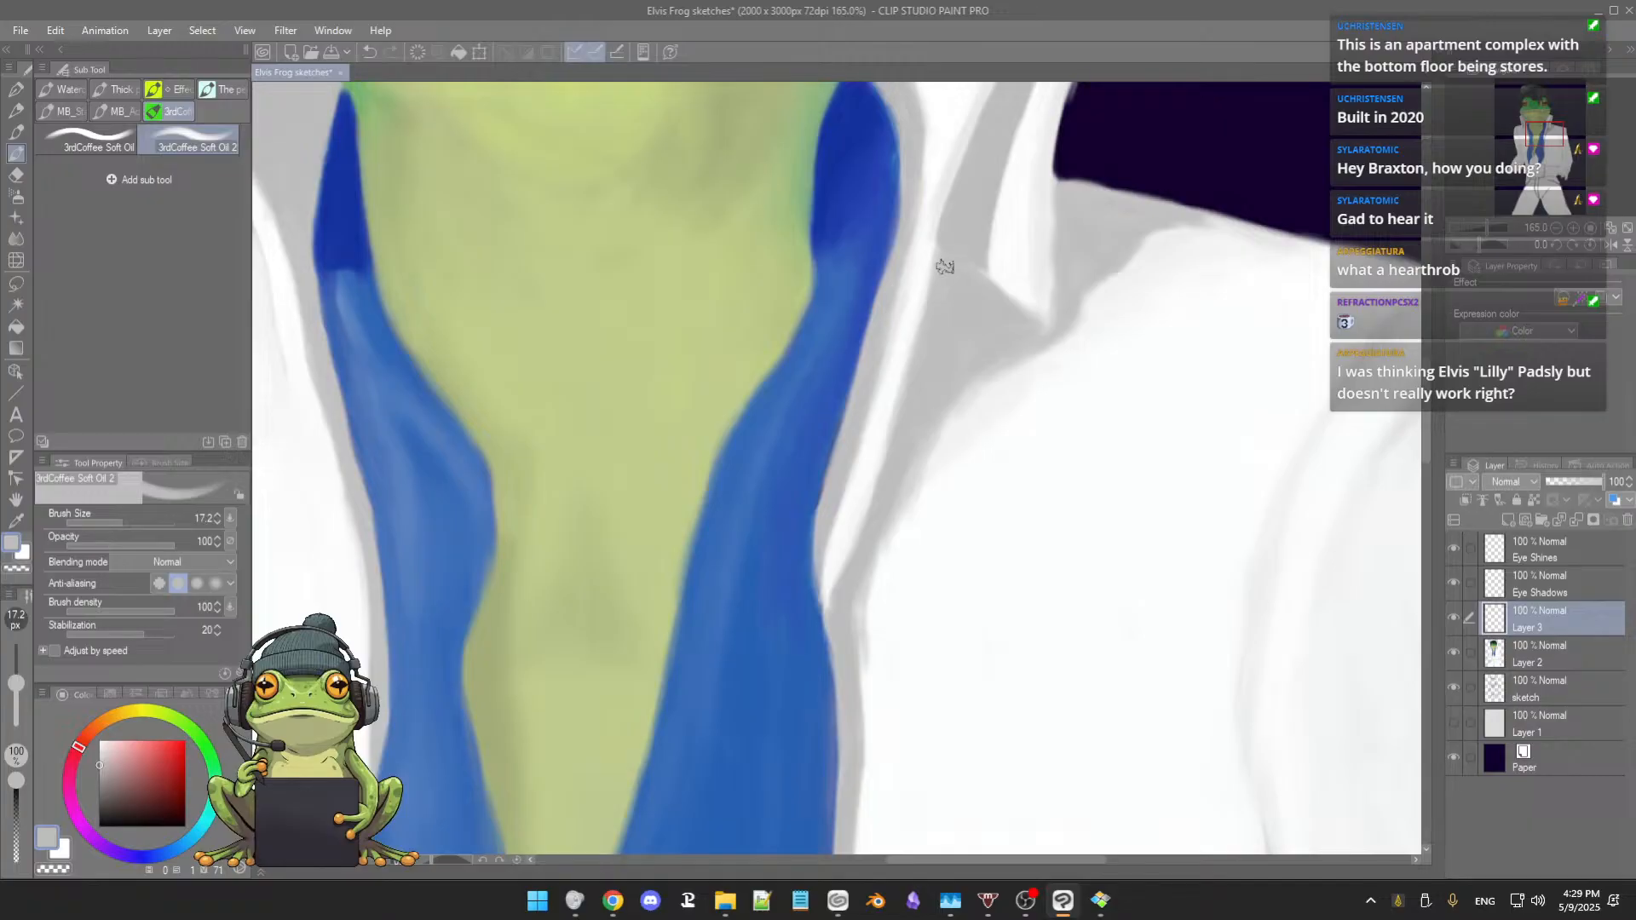
pyautogui.moveTo(945, 266); pyautogui.dragTo(941, 262)
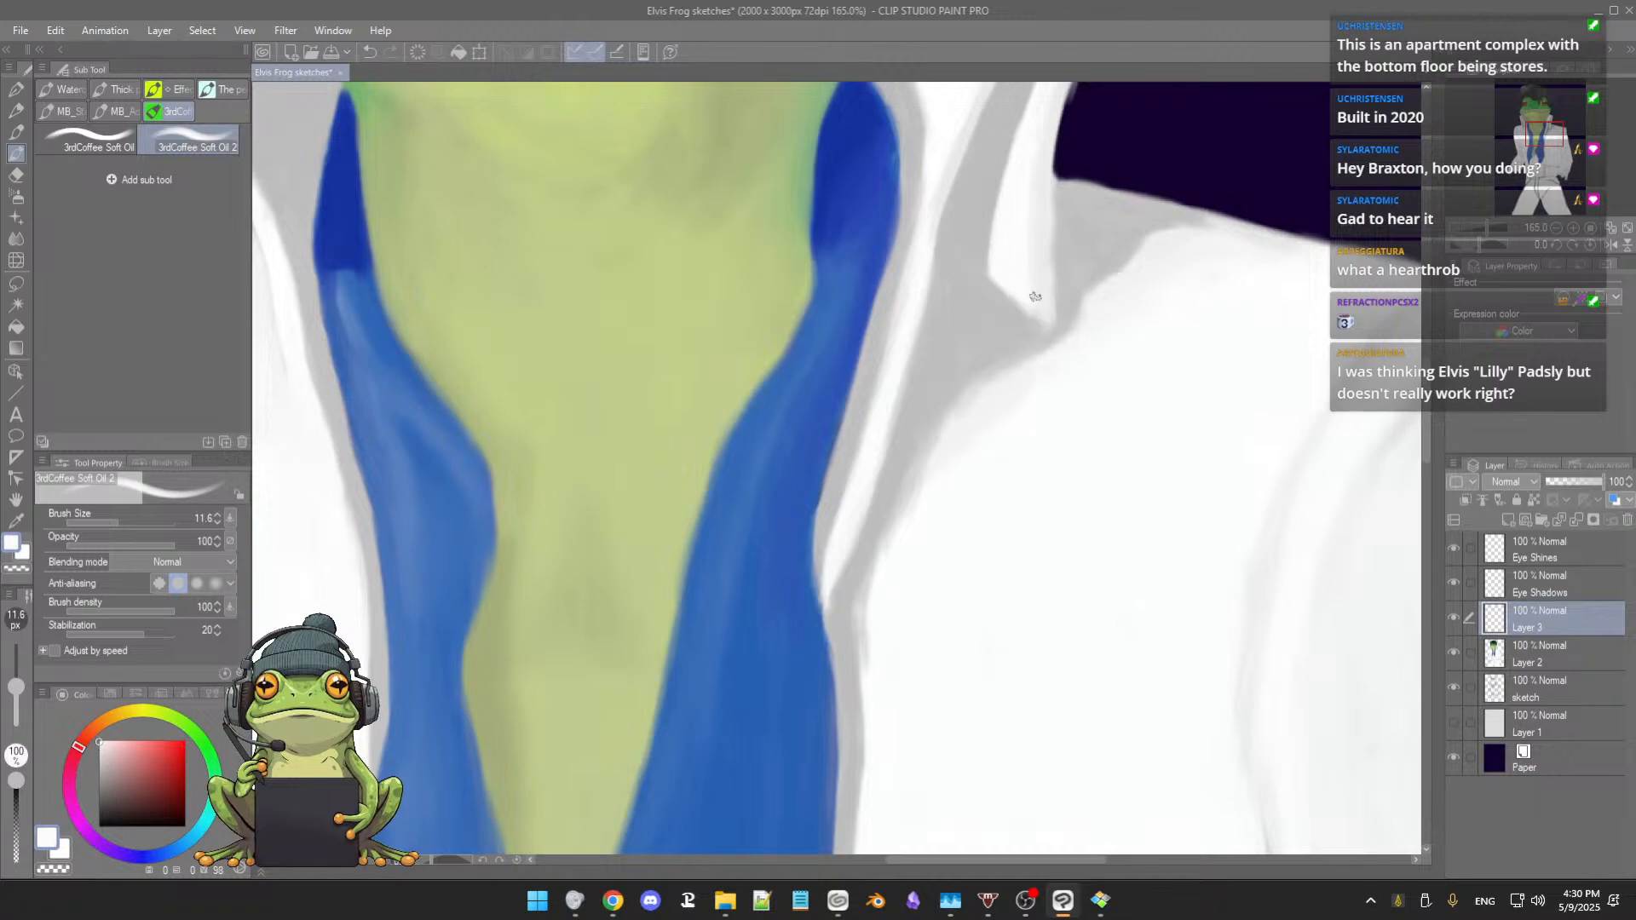
pyautogui.keyDown('alt'); pyautogui.click(988, 320); pyautogui.keyUp('alt')
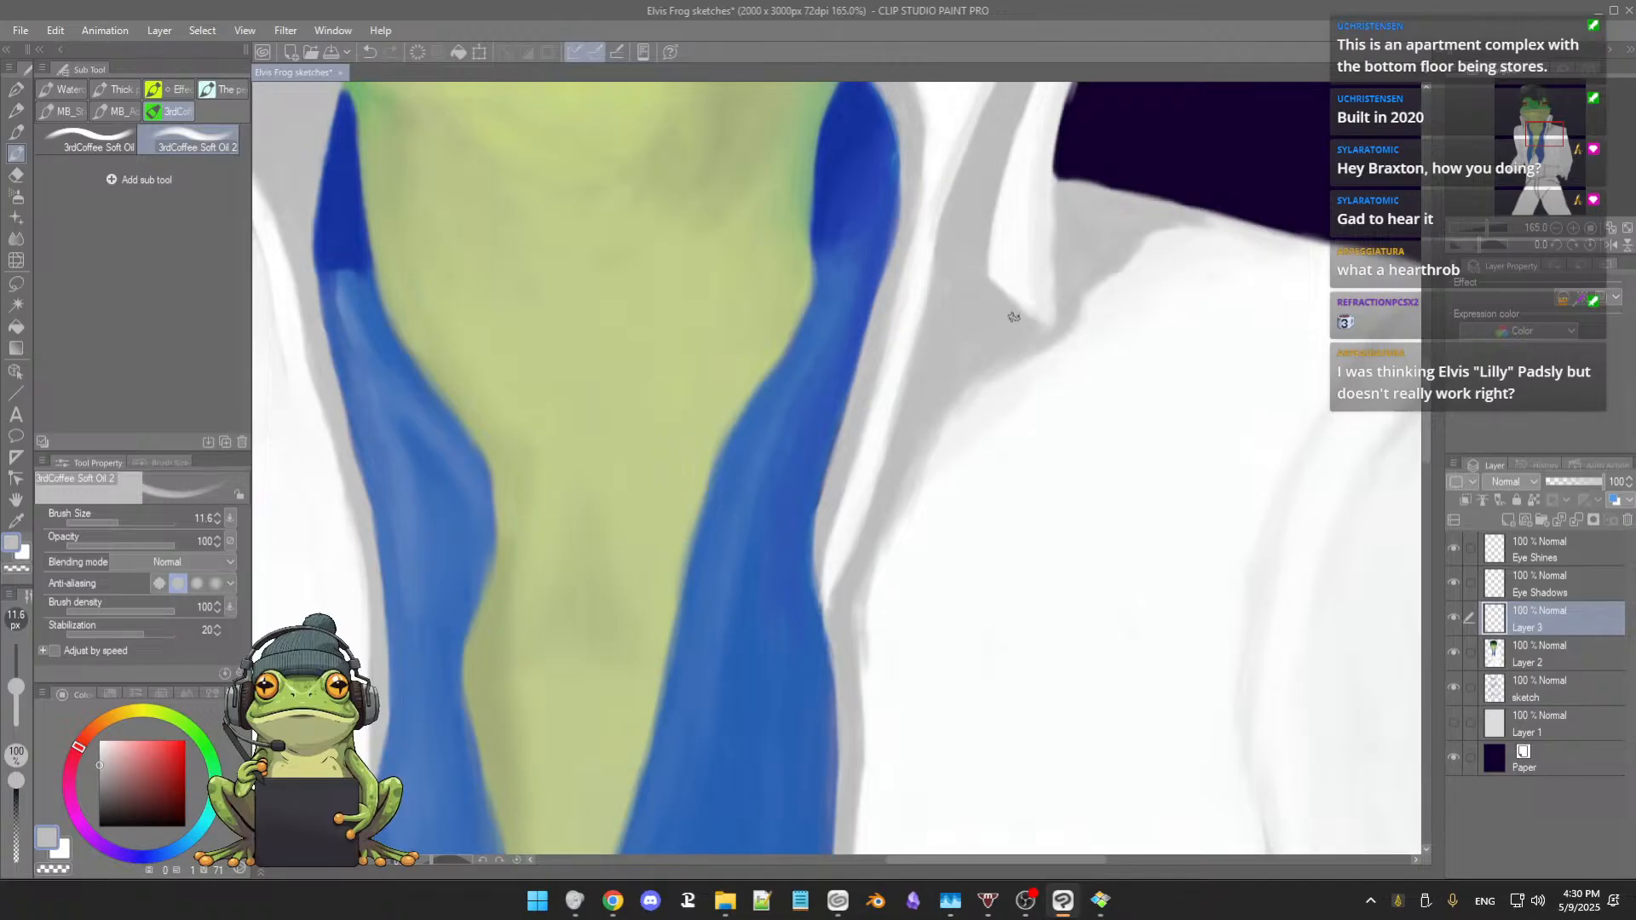
# Step: Smooth the edge of the grey shoulder shadow beside the right-hand collar with an 18.8 brush, using light greys sampled from the shadow's edge
pyautogui.moveTo(1073, 233); pyautogui.dragTo(1084, 240)
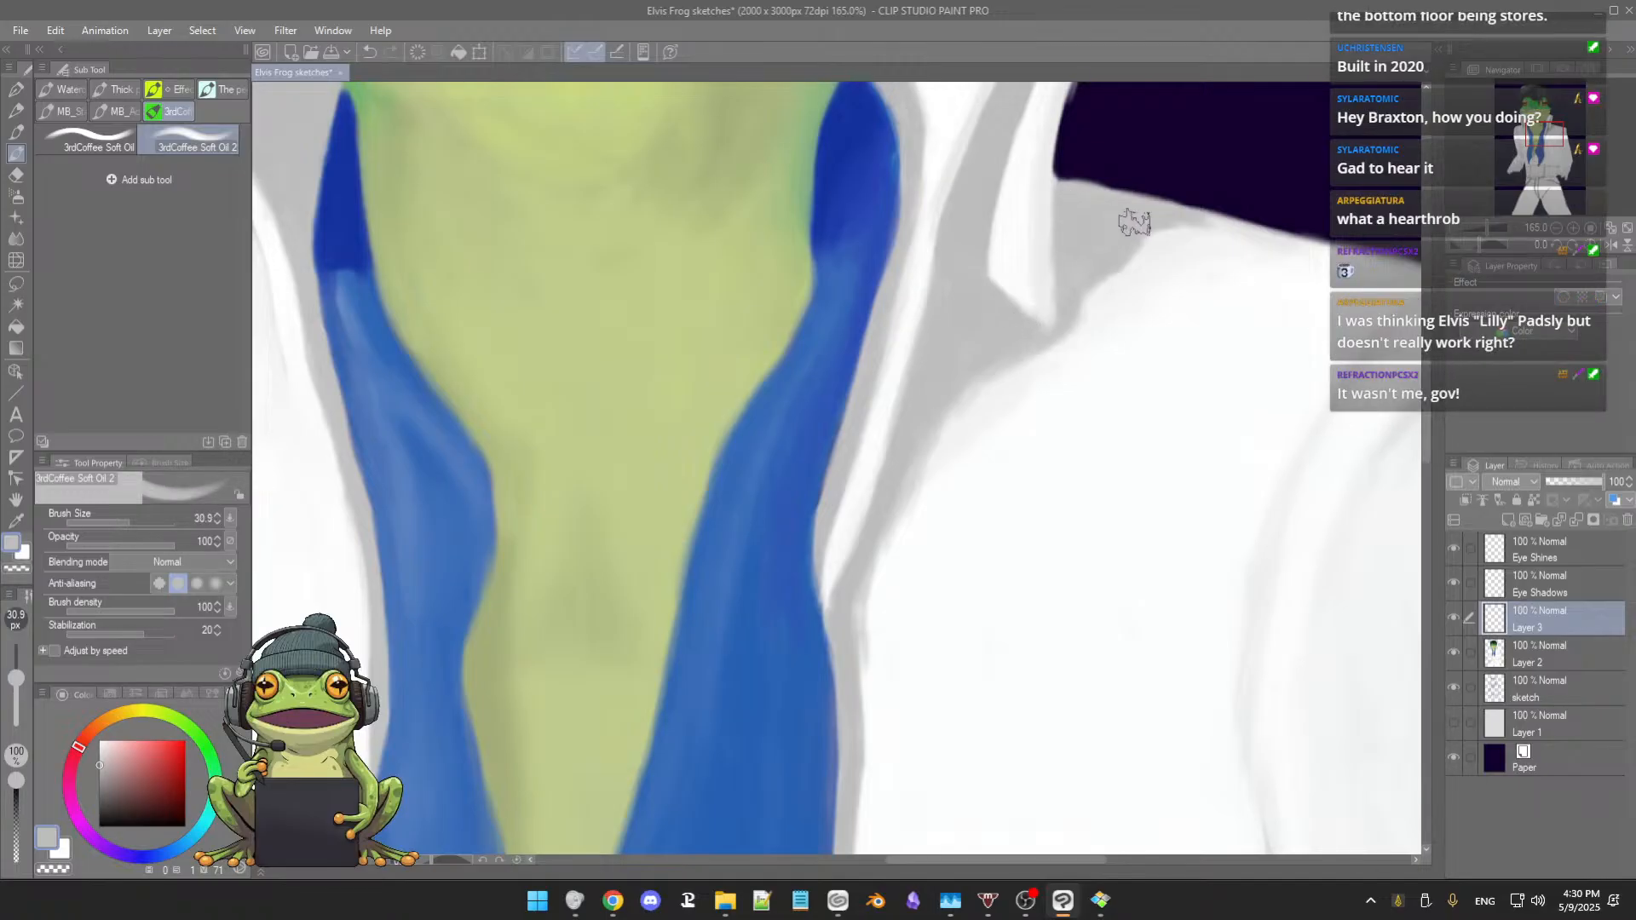
pyautogui.moveTo(1123, 222); pyautogui.dragTo(1080, 270)
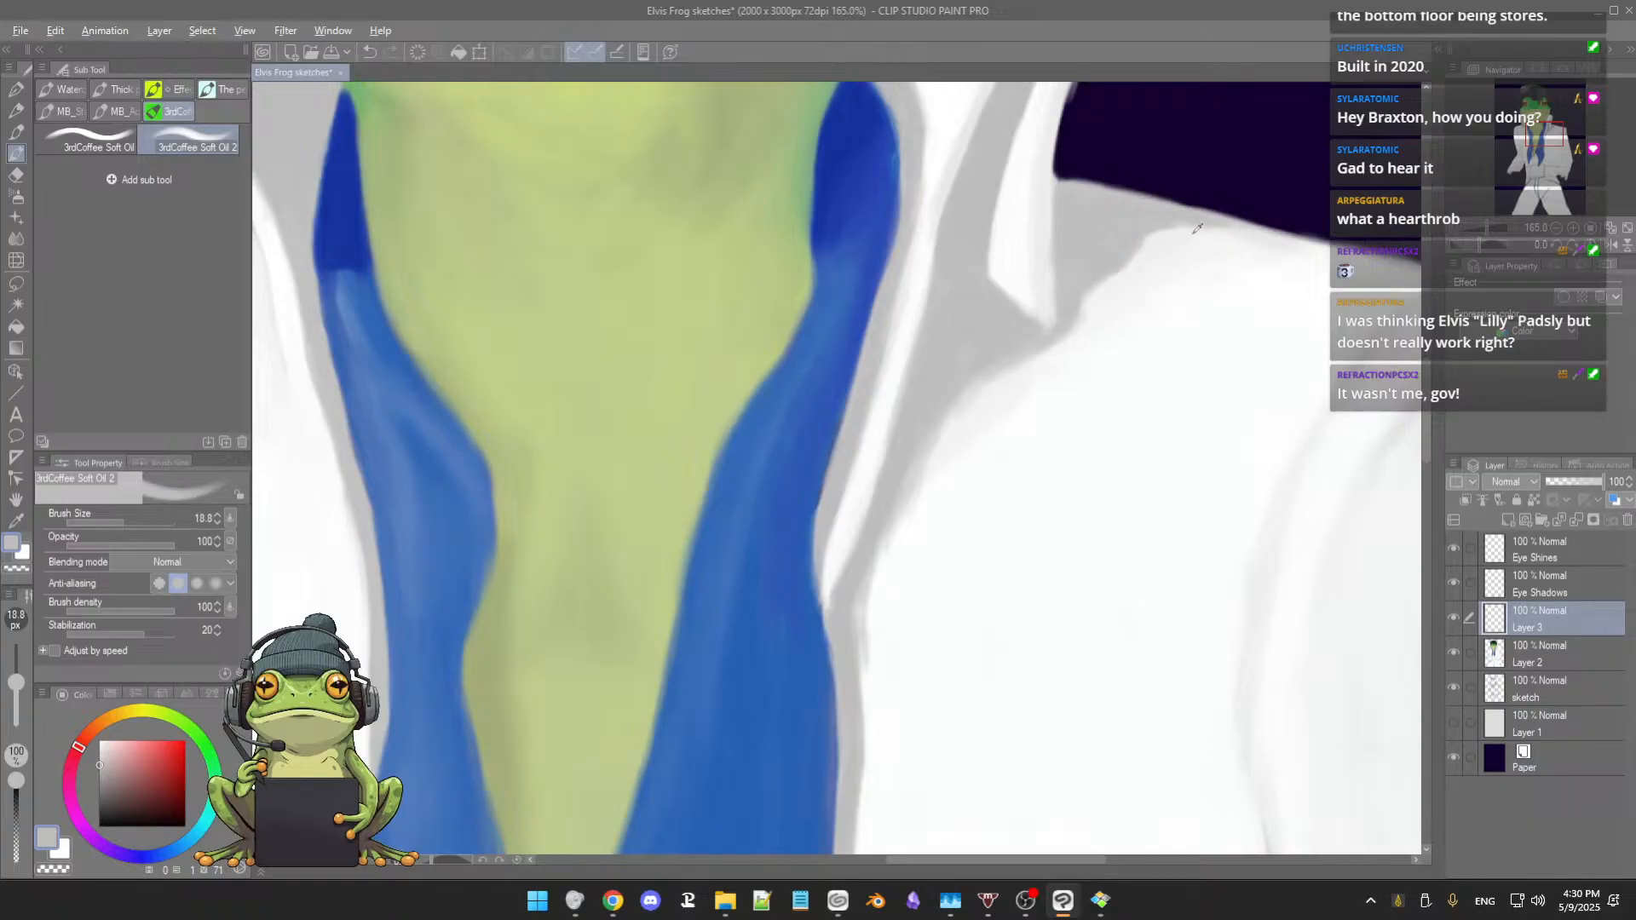
pyautogui.keyDown('alt'); pyautogui.click(1153, 227); pyautogui.keyUp('alt')
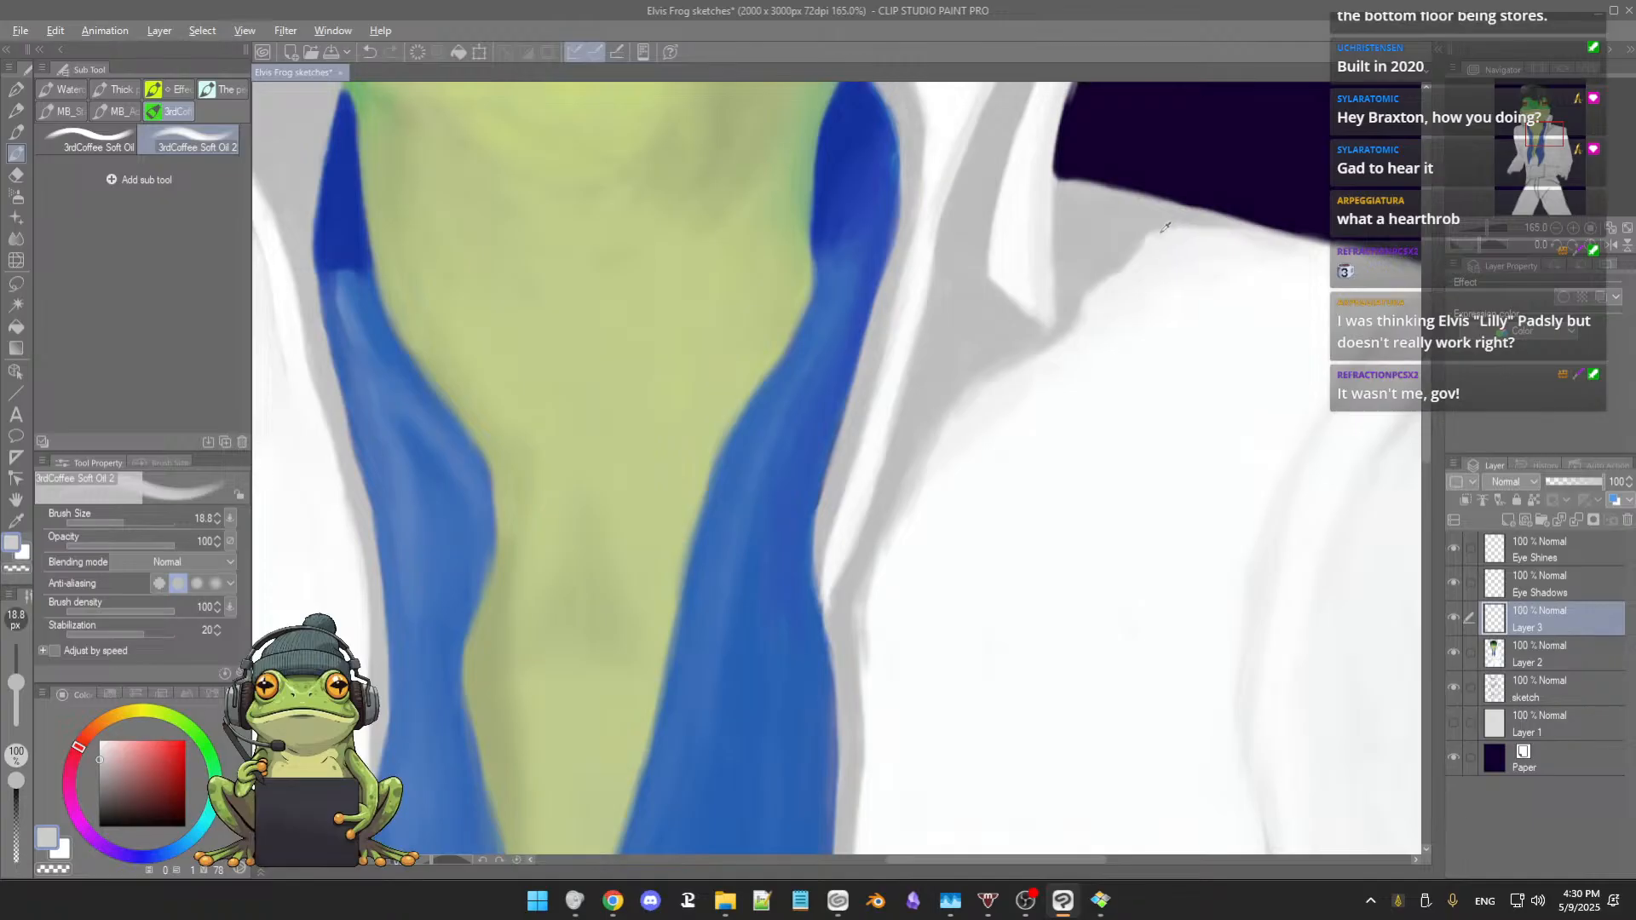
pyautogui.keyDown('alt'); pyautogui.click(1164, 231); pyautogui.keyUp('alt')
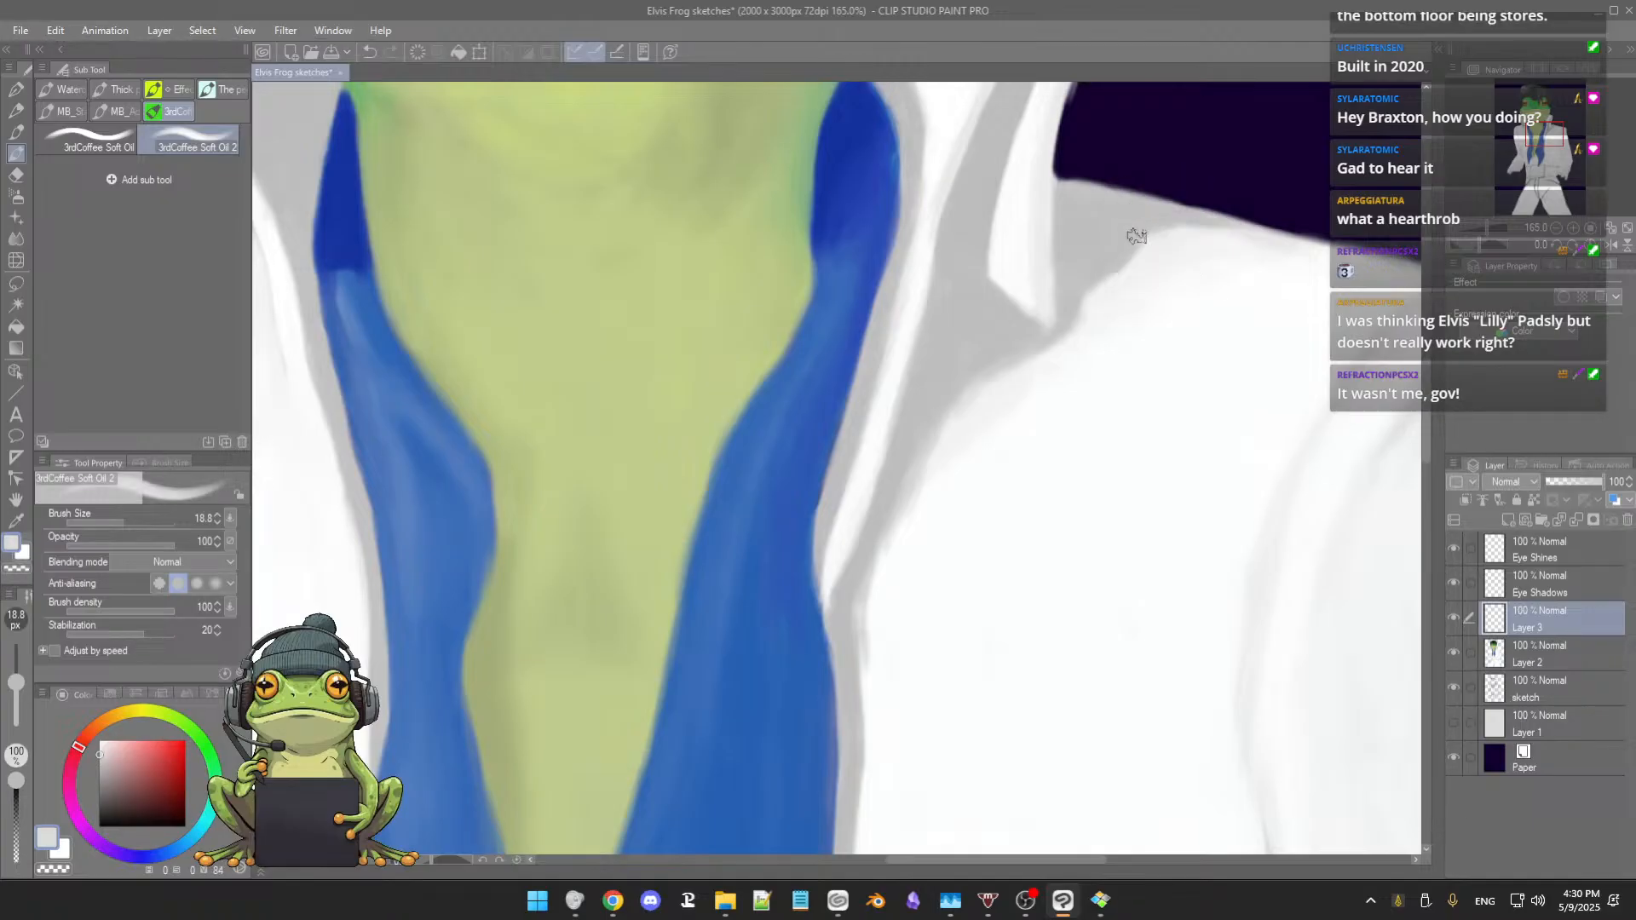
pyautogui.moveTo(1206, 227)
pyautogui.mouseDown()
pyautogui.moveTo(1254, 227)
pyautogui.moveTo(1140, 238)
pyautogui.moveTo(1066, 352)
pyautogui.mouseUp()
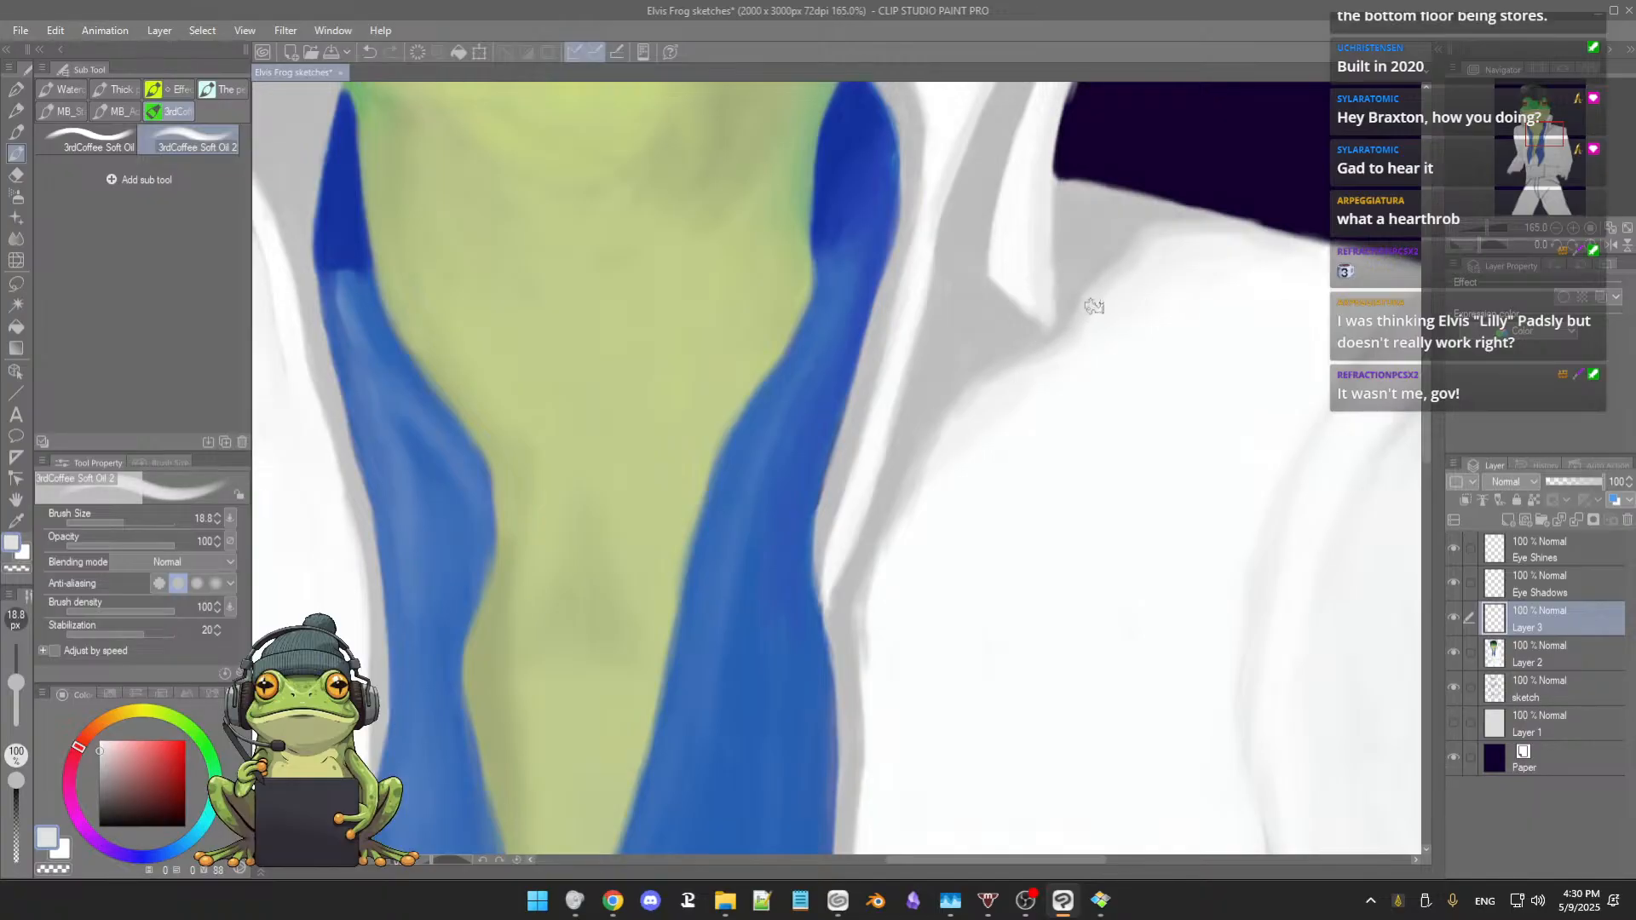
pyautogui.moveTo(1102, 304); pyautogui.dragTo(1096, 293)
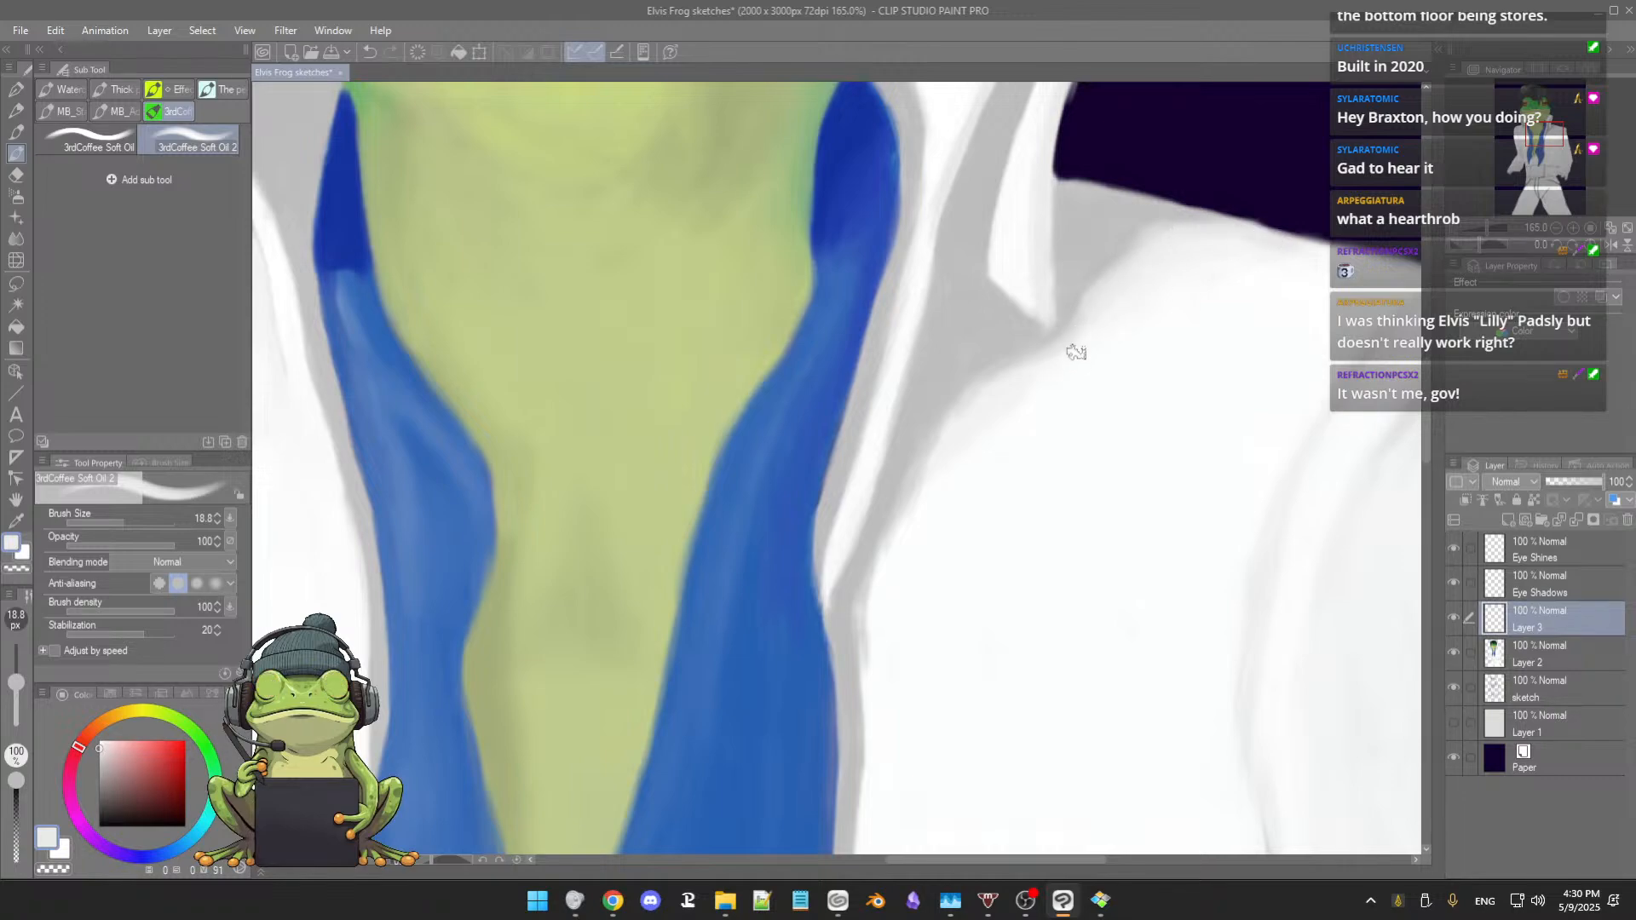
# Step: Even out the grey shadow from beneath the right-hand collar tip down along the lapel, using greys sampled from the shadow
pyautogui.keyDown('alt'); pyautogui.click(976, 352); pyautogui.keyUp('alt')
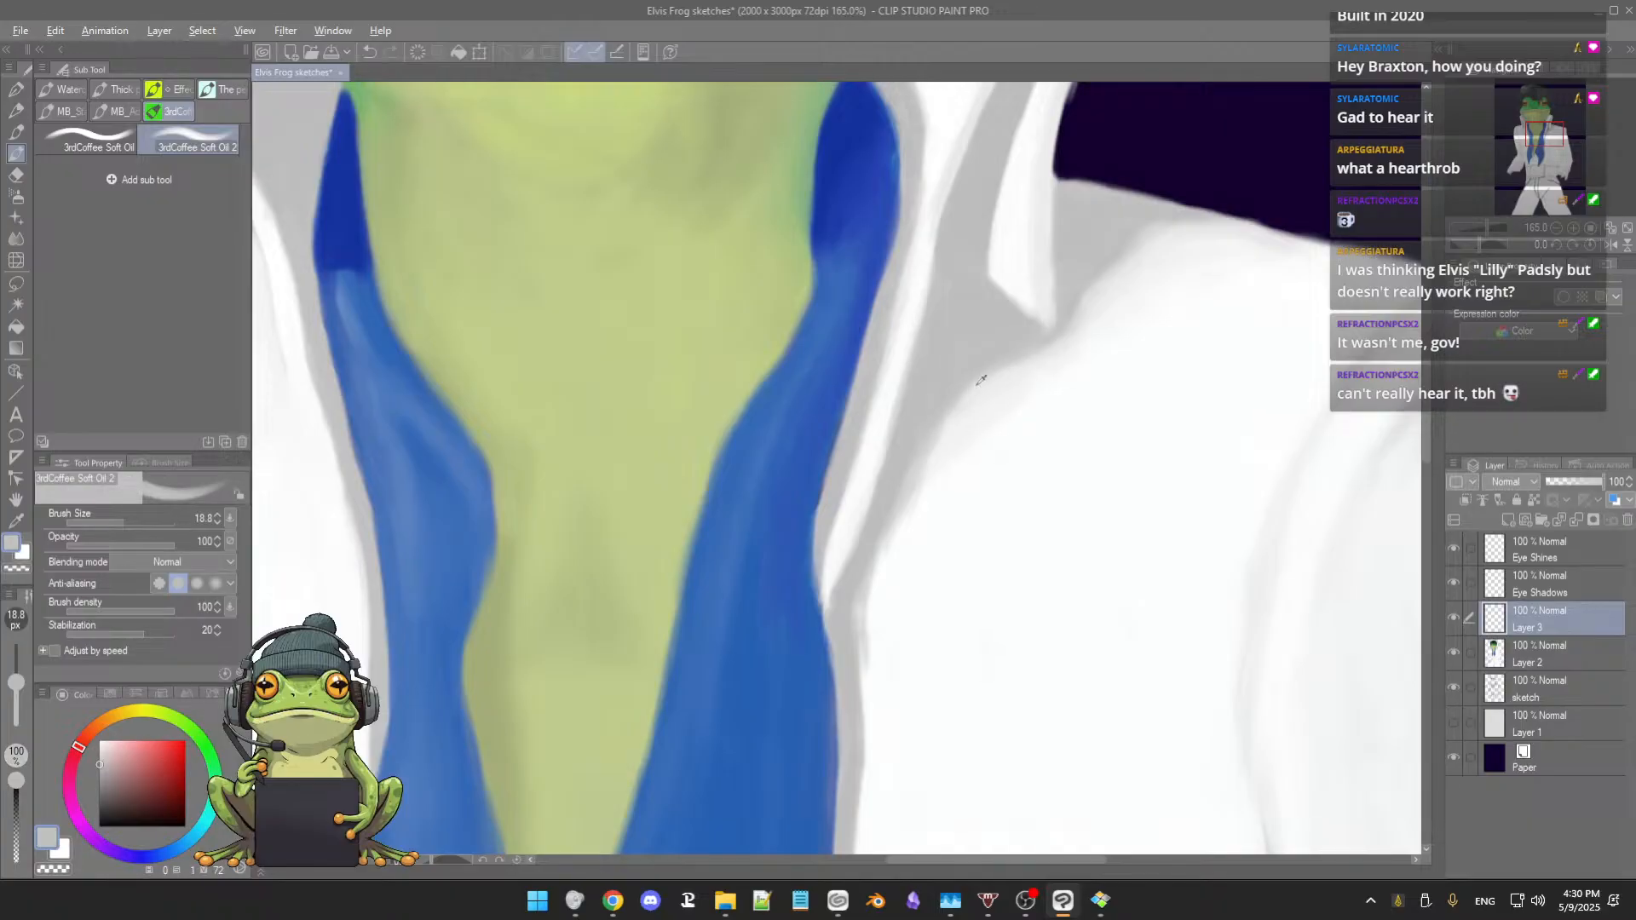
pyautogui.keyDown('alt'); pyautogui.click(977, 382); pyautogui.keyUp('alt')
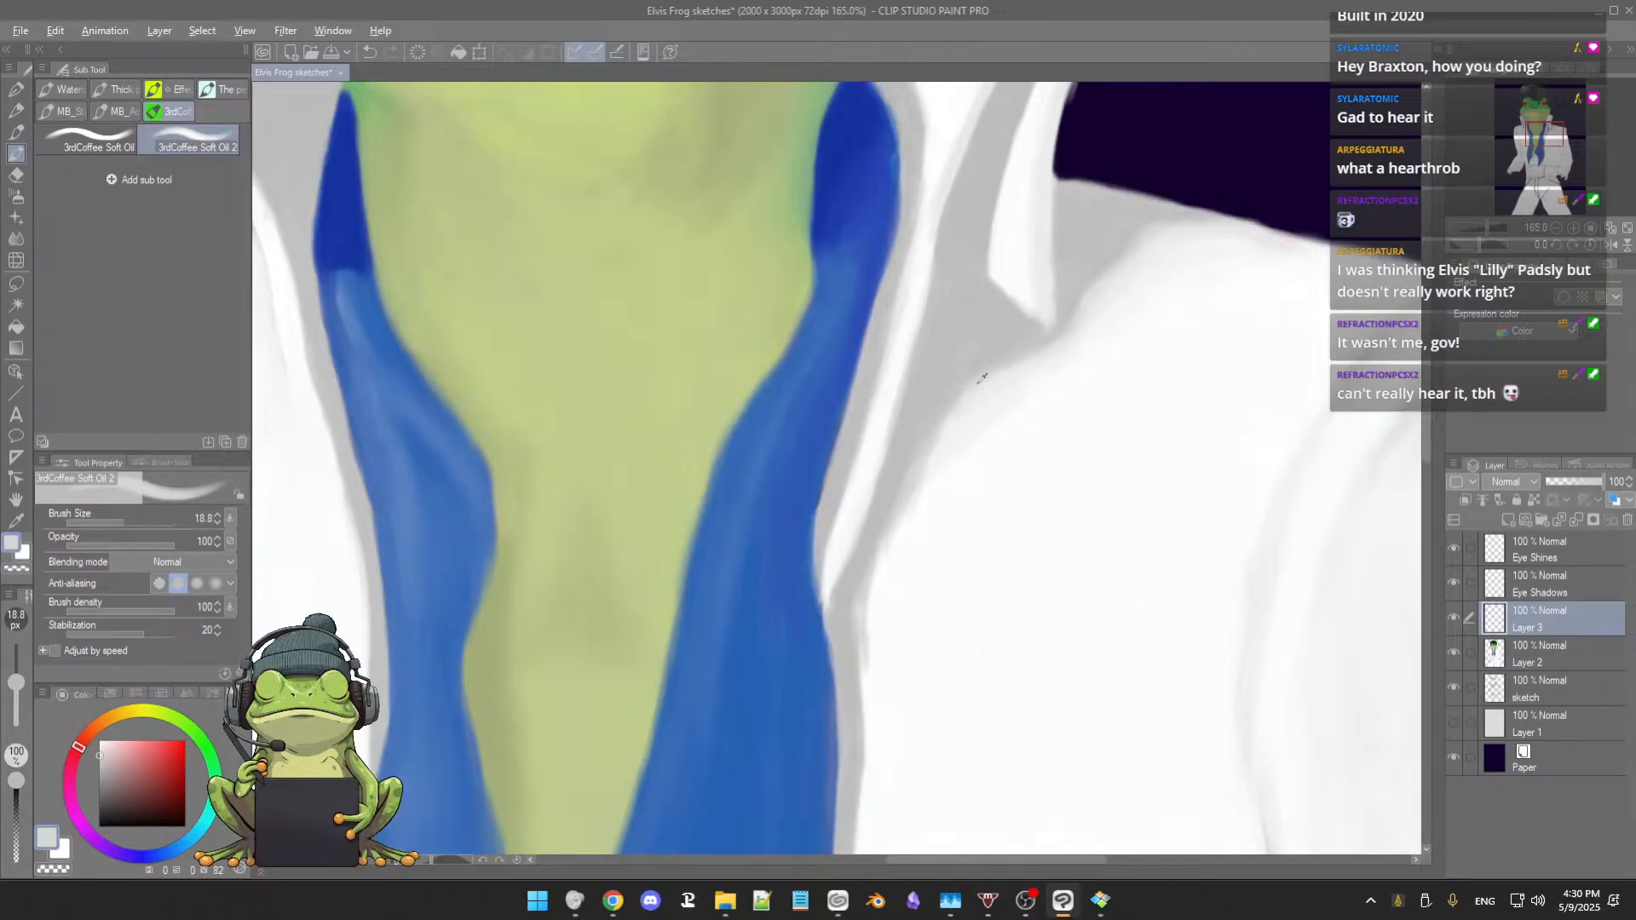
pyautogui.keyDown('alt'); pyautogui.click(980, 380); pyautogui.keyUp('alt')
pyautogui.keyDown('alt'); pyautogui.click(909, 466); pyautogui.keyUp('alt')
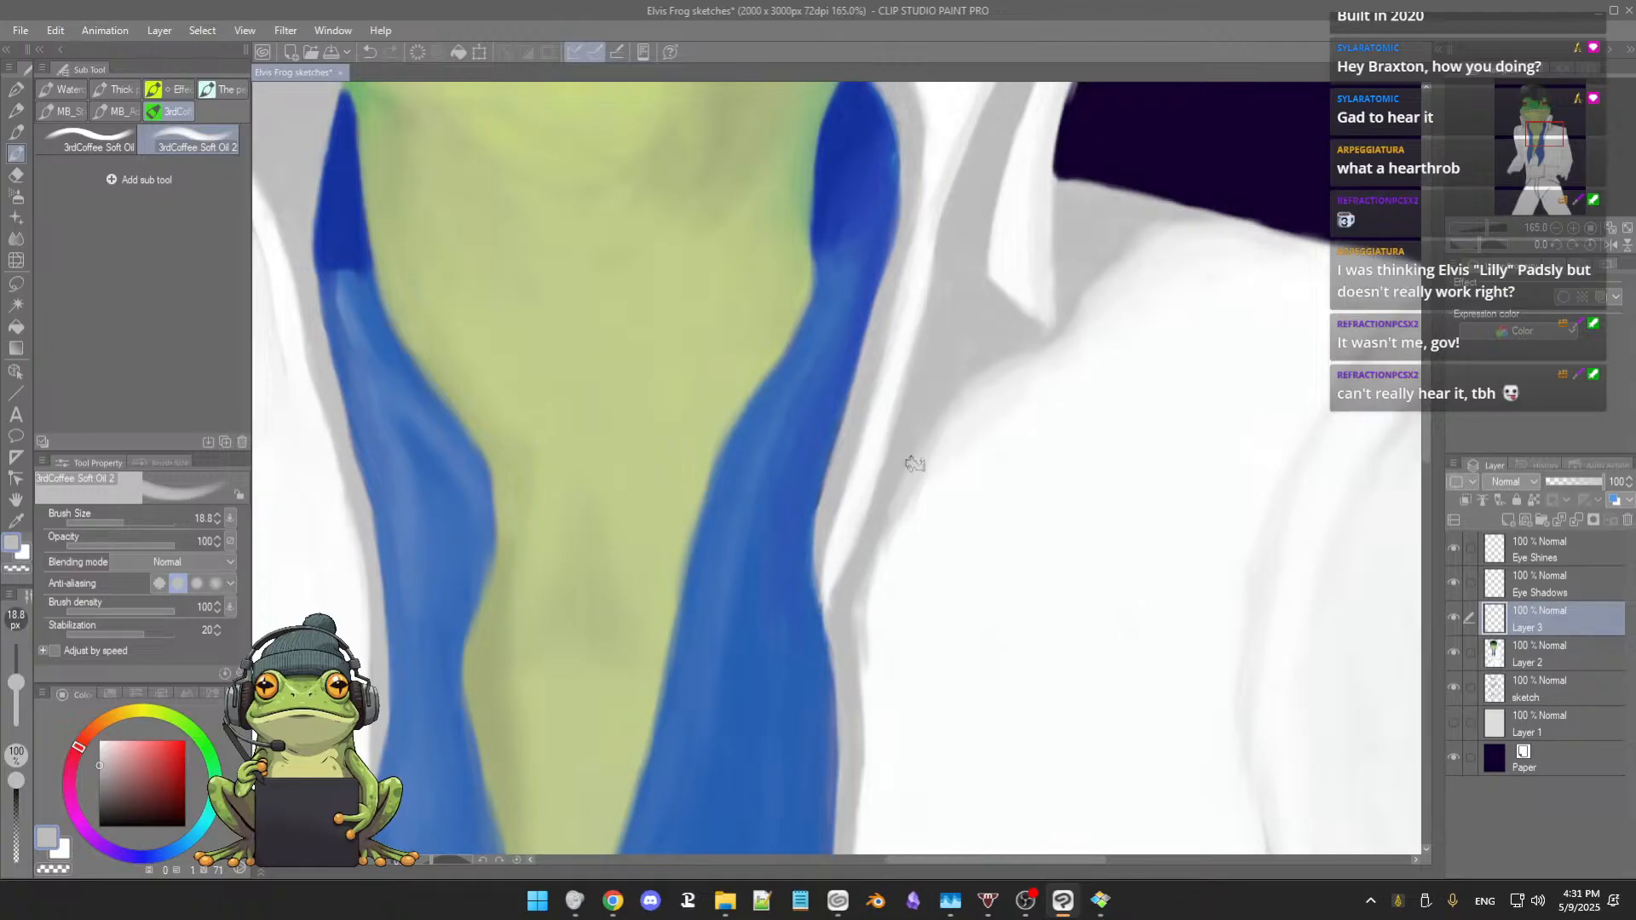
pyautogui.keyDown('alt'); pyautogui.click(909, 476); pyautogui.keyUp('alt')
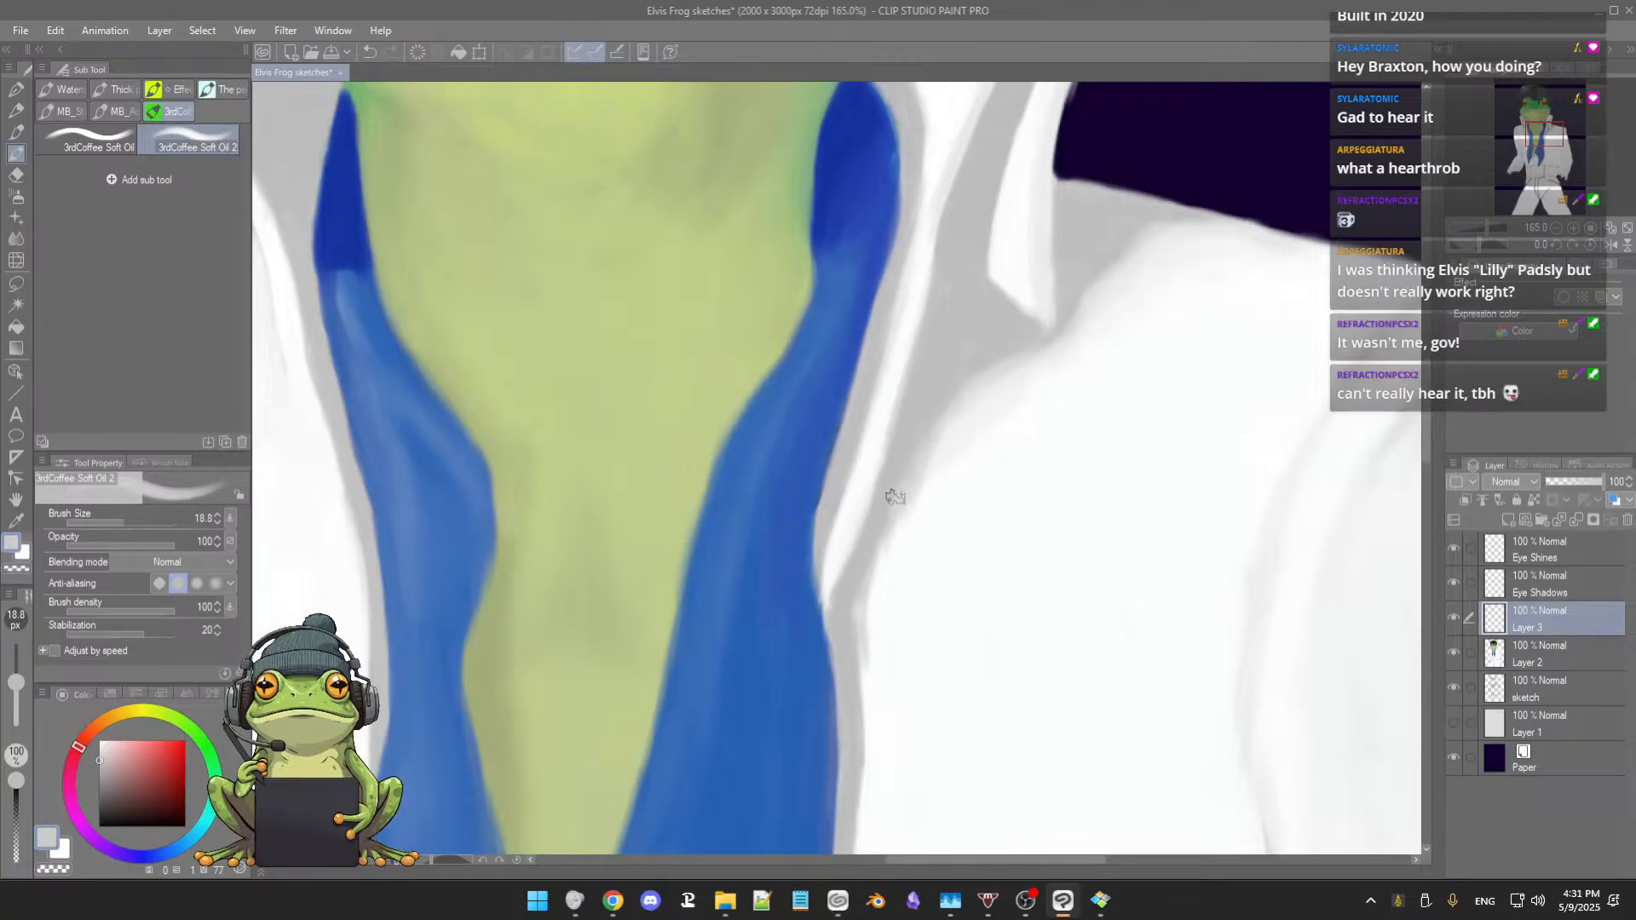
pyautogui.keyDown('alt'); pyautogui.click(910, 437); pyautogui.keyUp('alt')
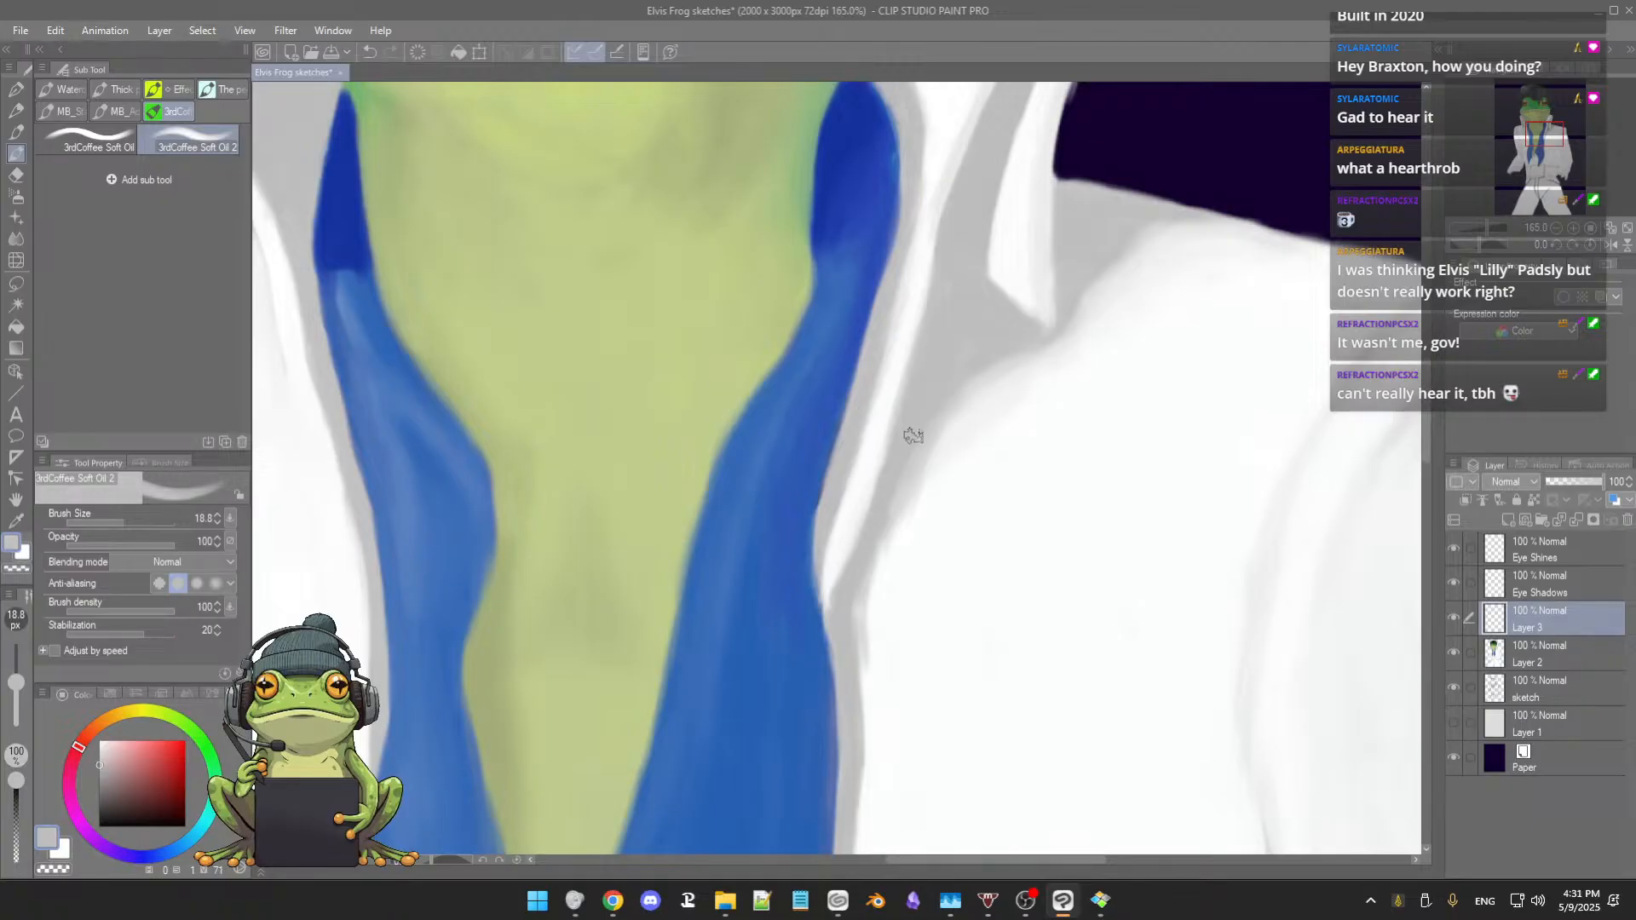
pyautogui.keyDown('alt'); pyautogui.click(901, 462); pyautogui.keyUp('alt')
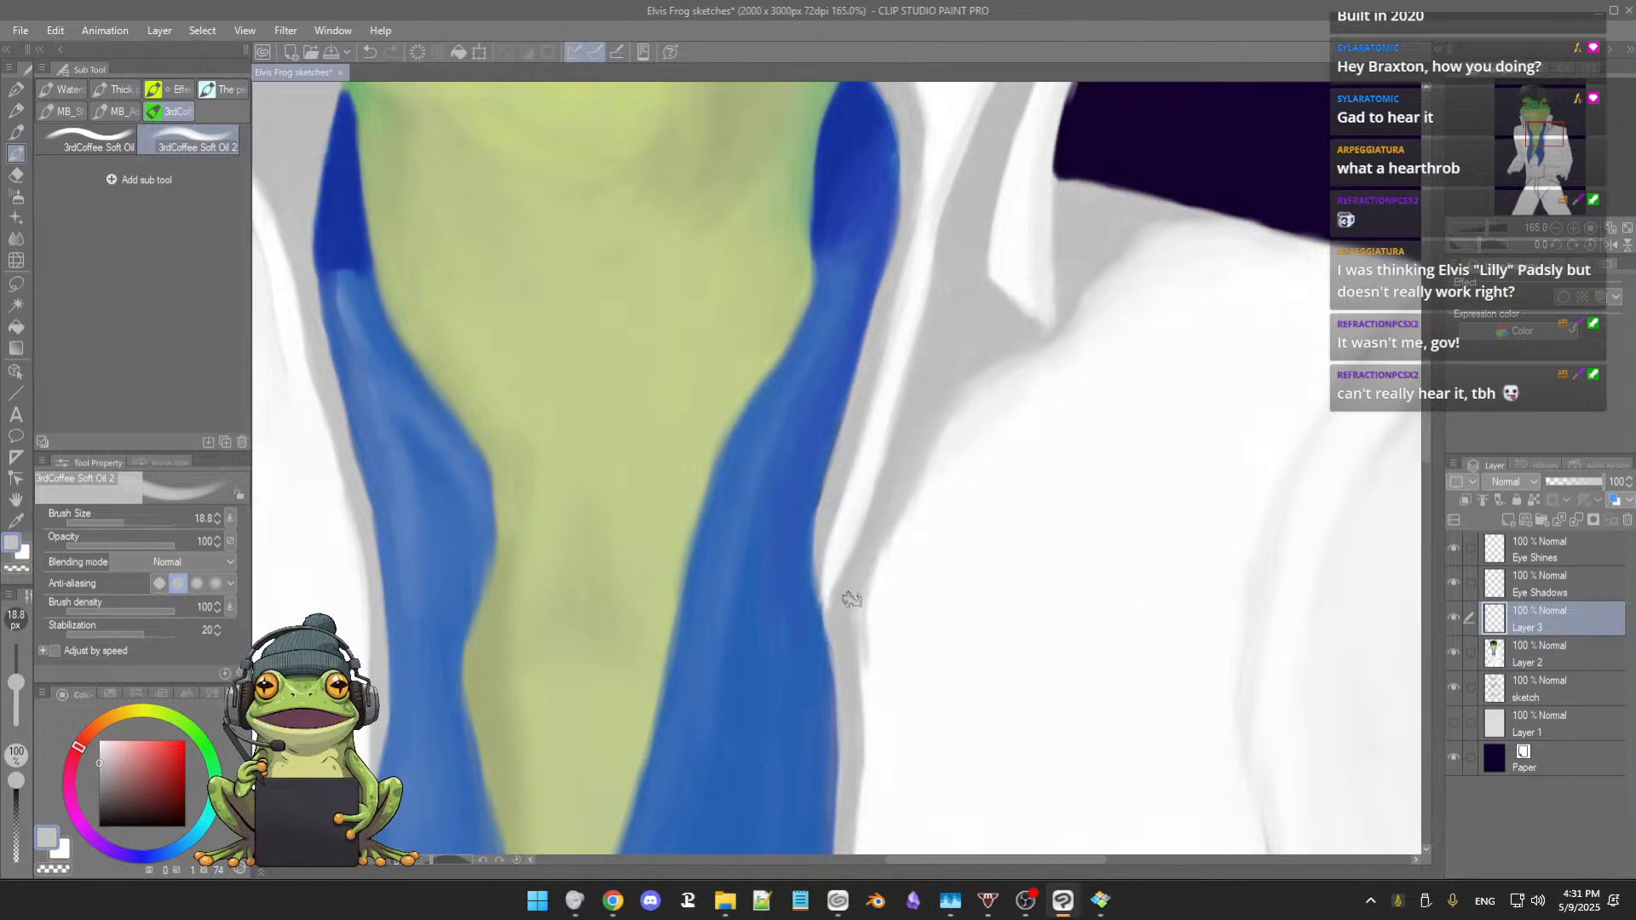
# Step: Soften the outer edge of the shadow beneath the right-hand collar tip into the white jacket with the 3rdCoffee Smudge blender
pyautogui.scroll(-5, 899, 546)
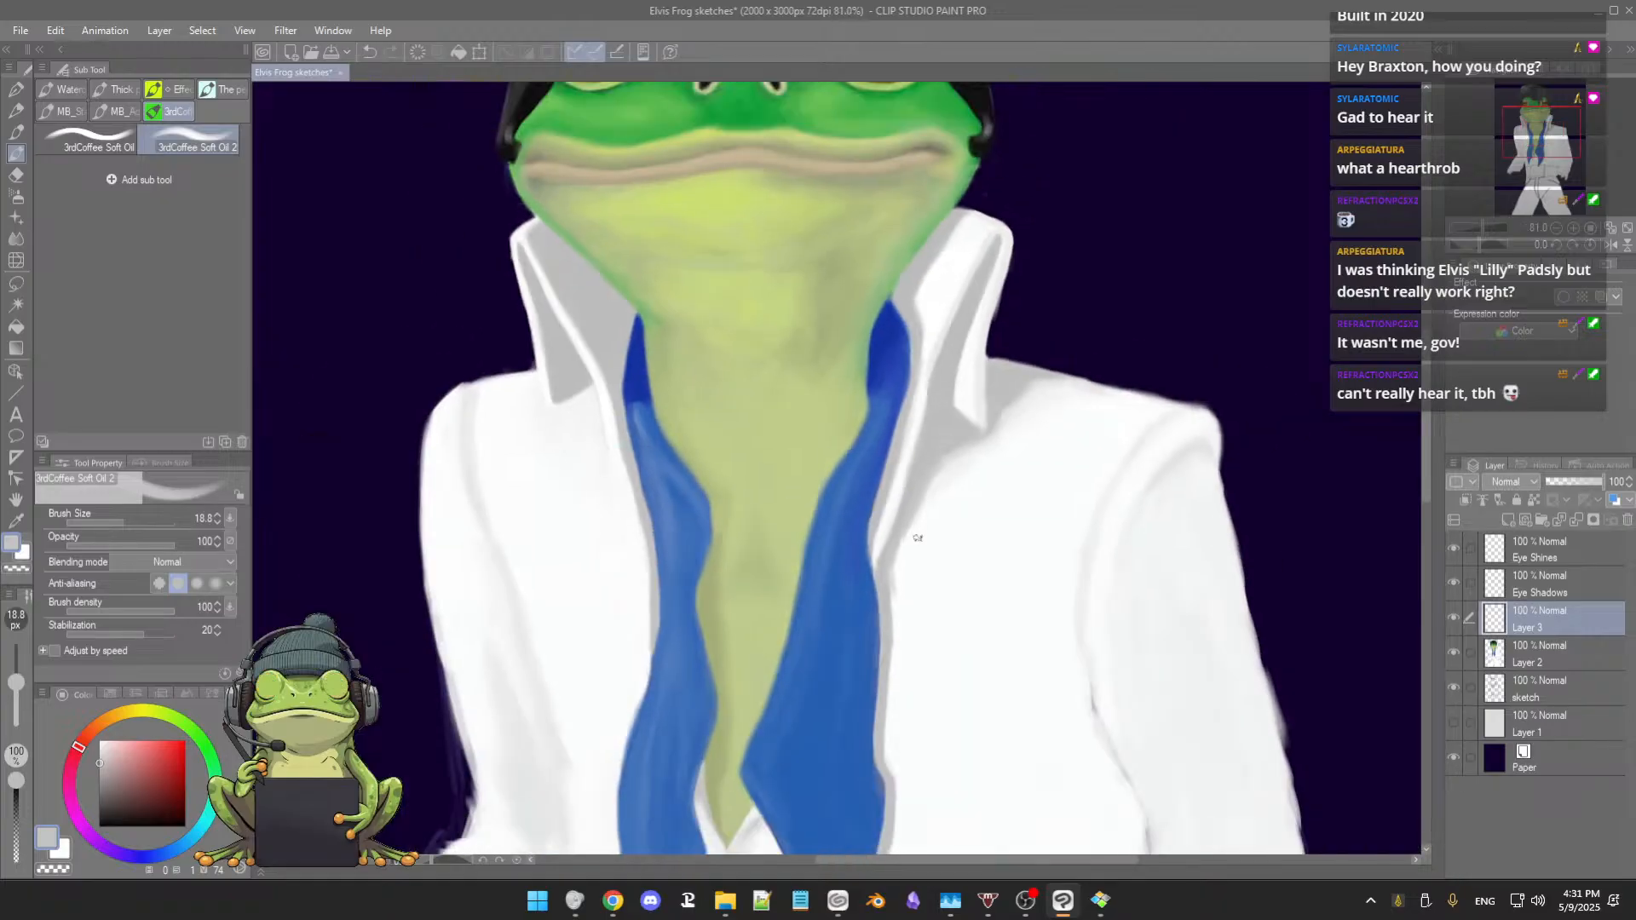
pyautogui.scroll(5, 914, 533)
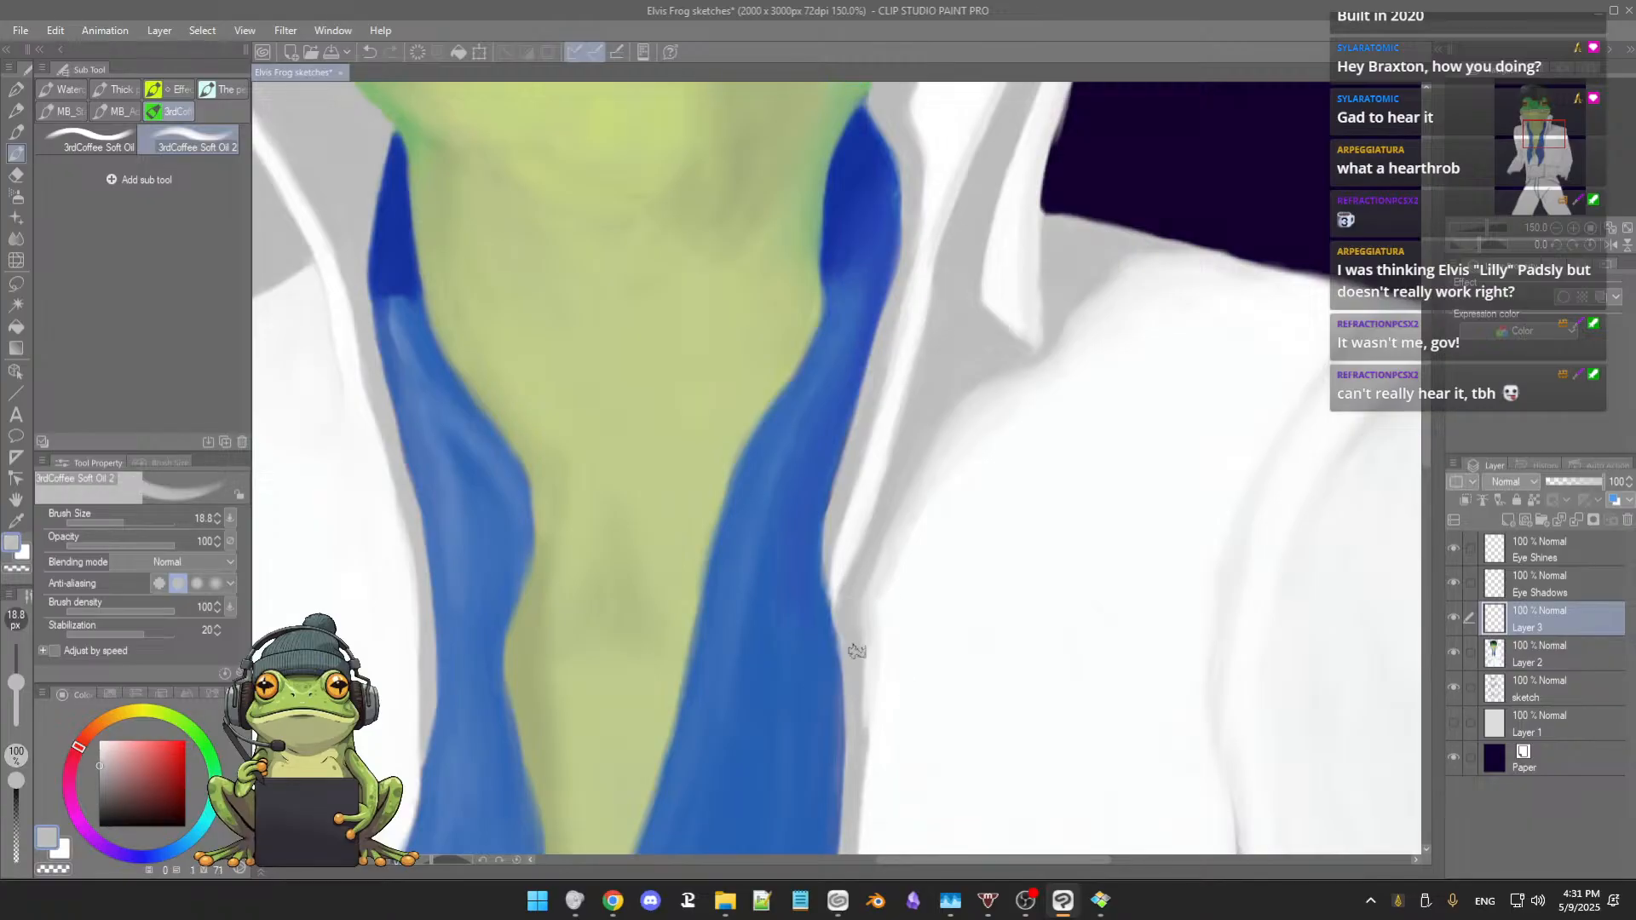
pyautogui.scroll(-1, 919, 580)
pyautogui.scroll(-3, 918, 579)
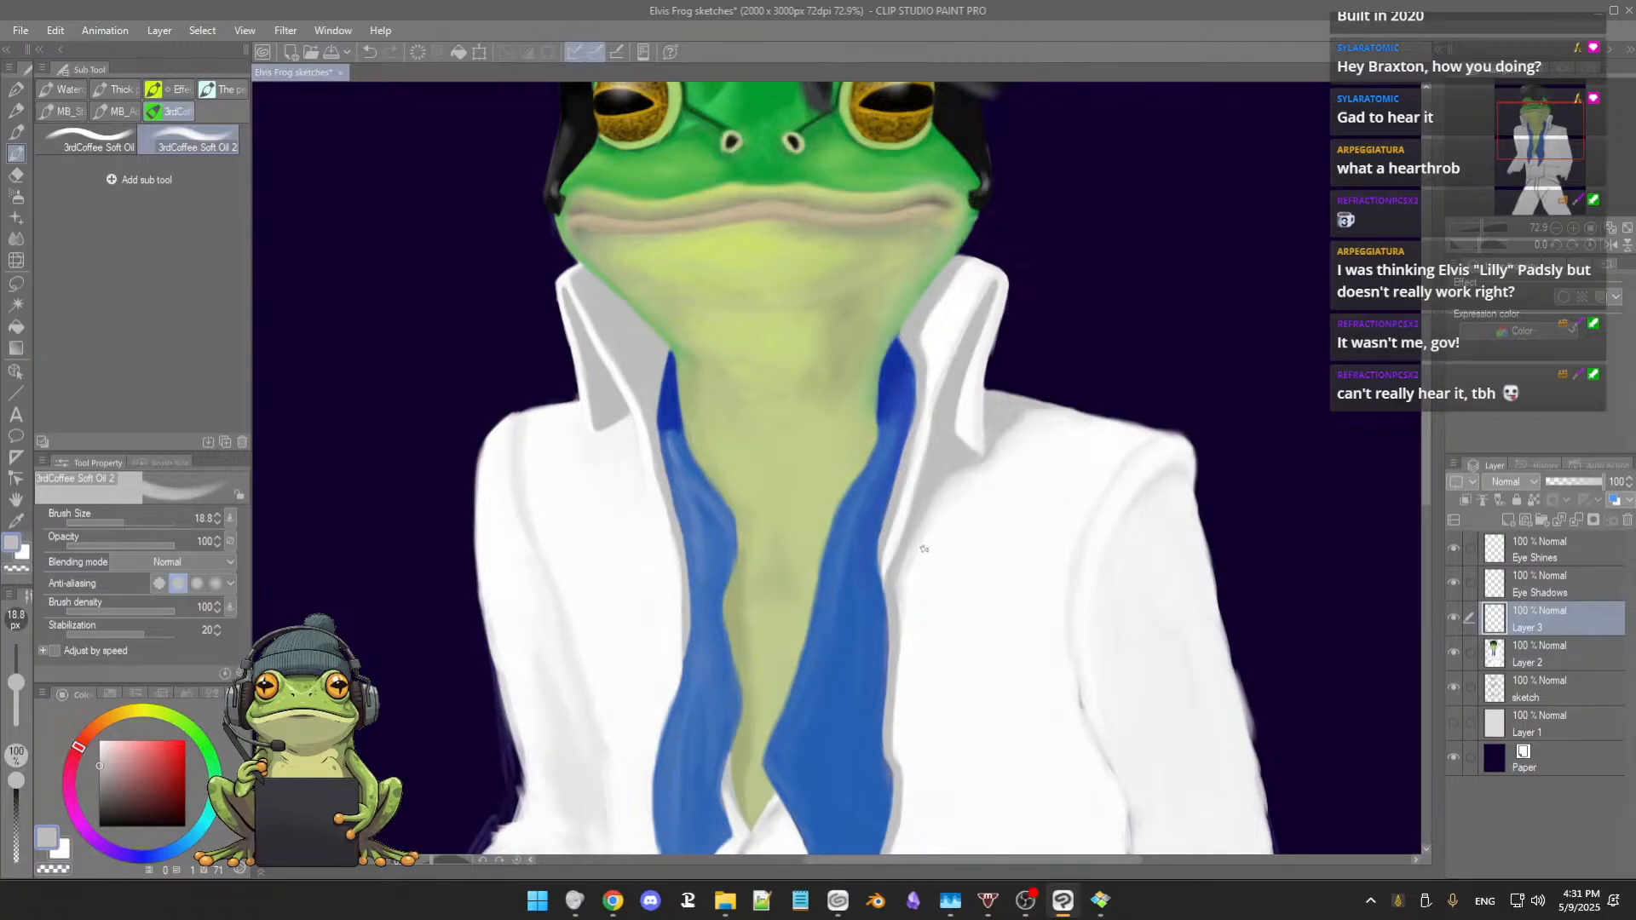
pyautogui.scroll(-2, 923, 551)
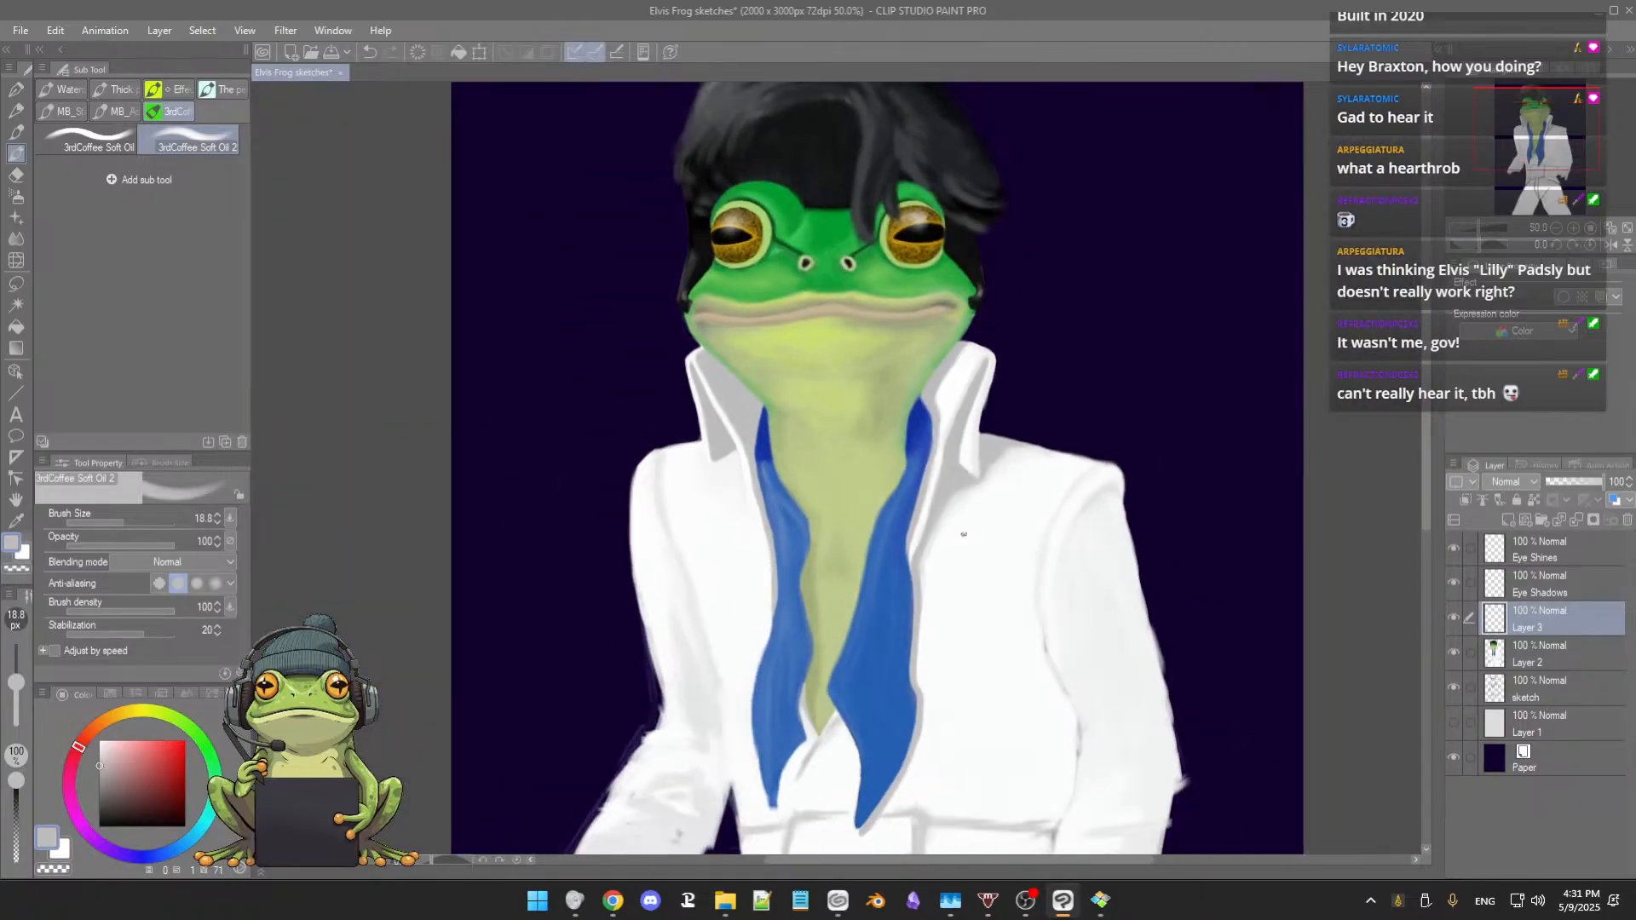
pyautogui.scroll(5, 960, 540)
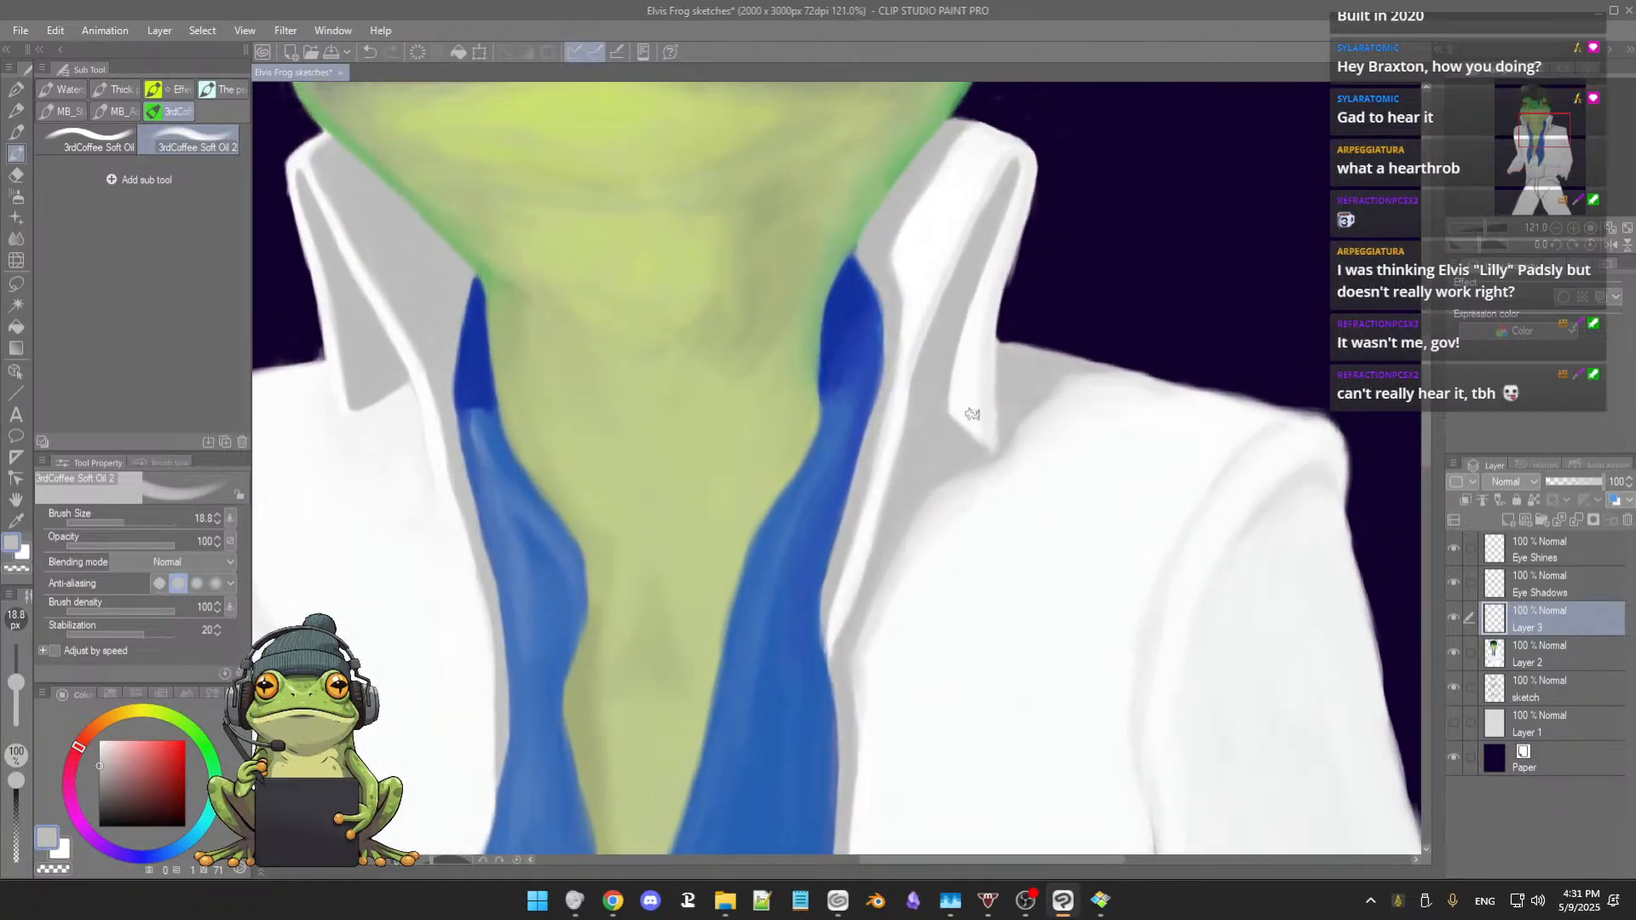
pyautogui.keyDown('alt'); pyautogui.click(970, 509); pyautogui.keyUp('alt')
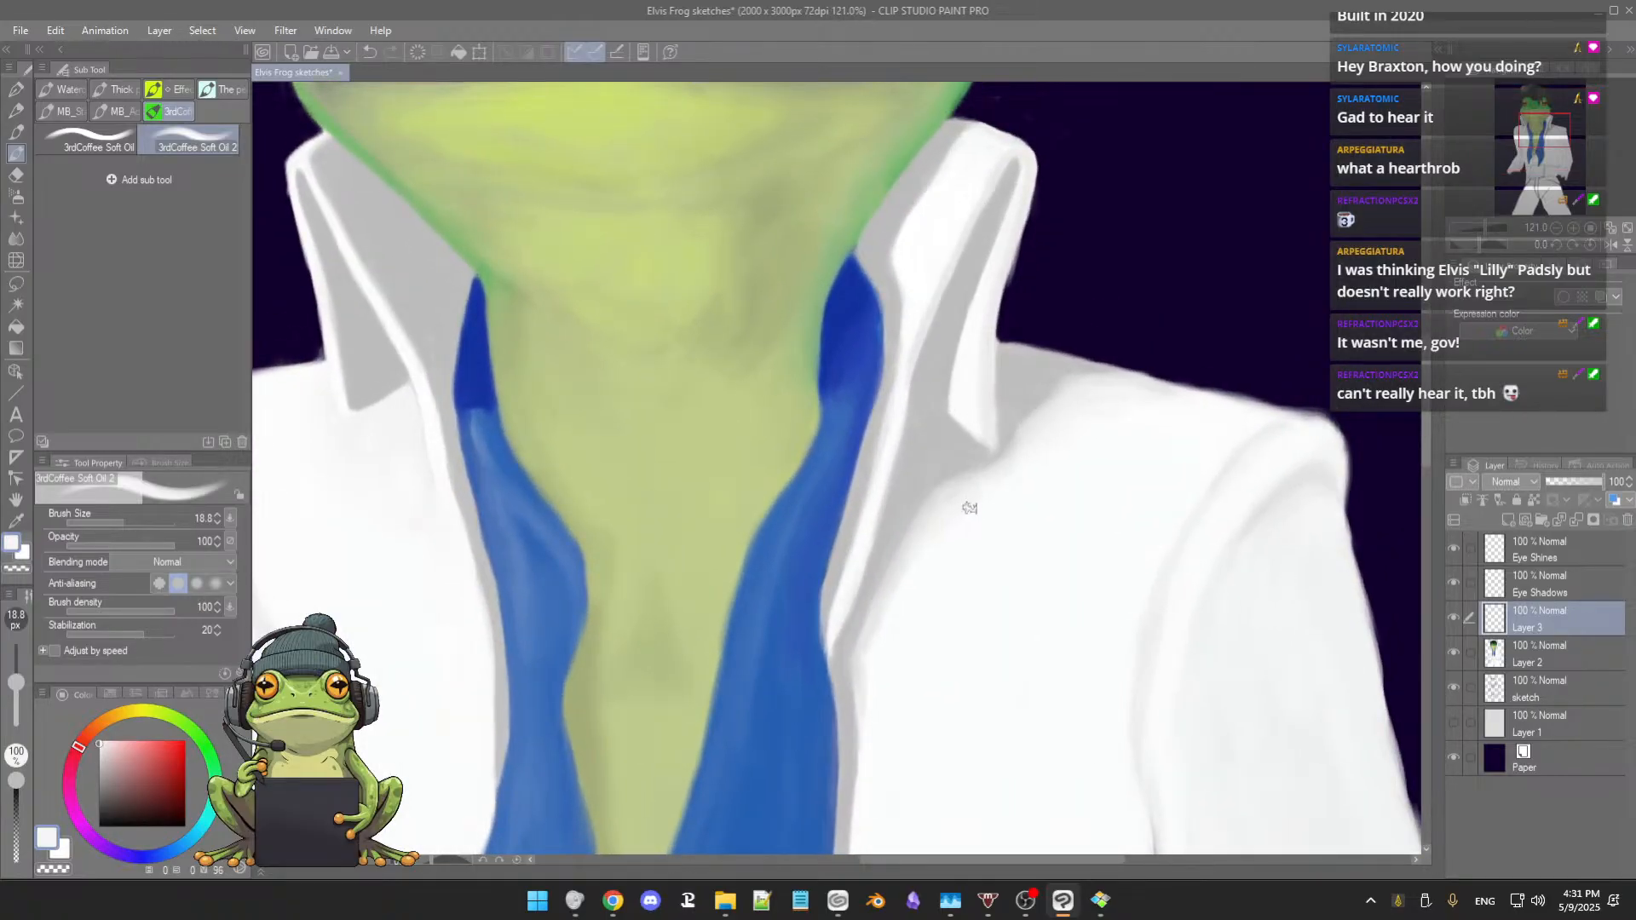
pyautogui.press('j')
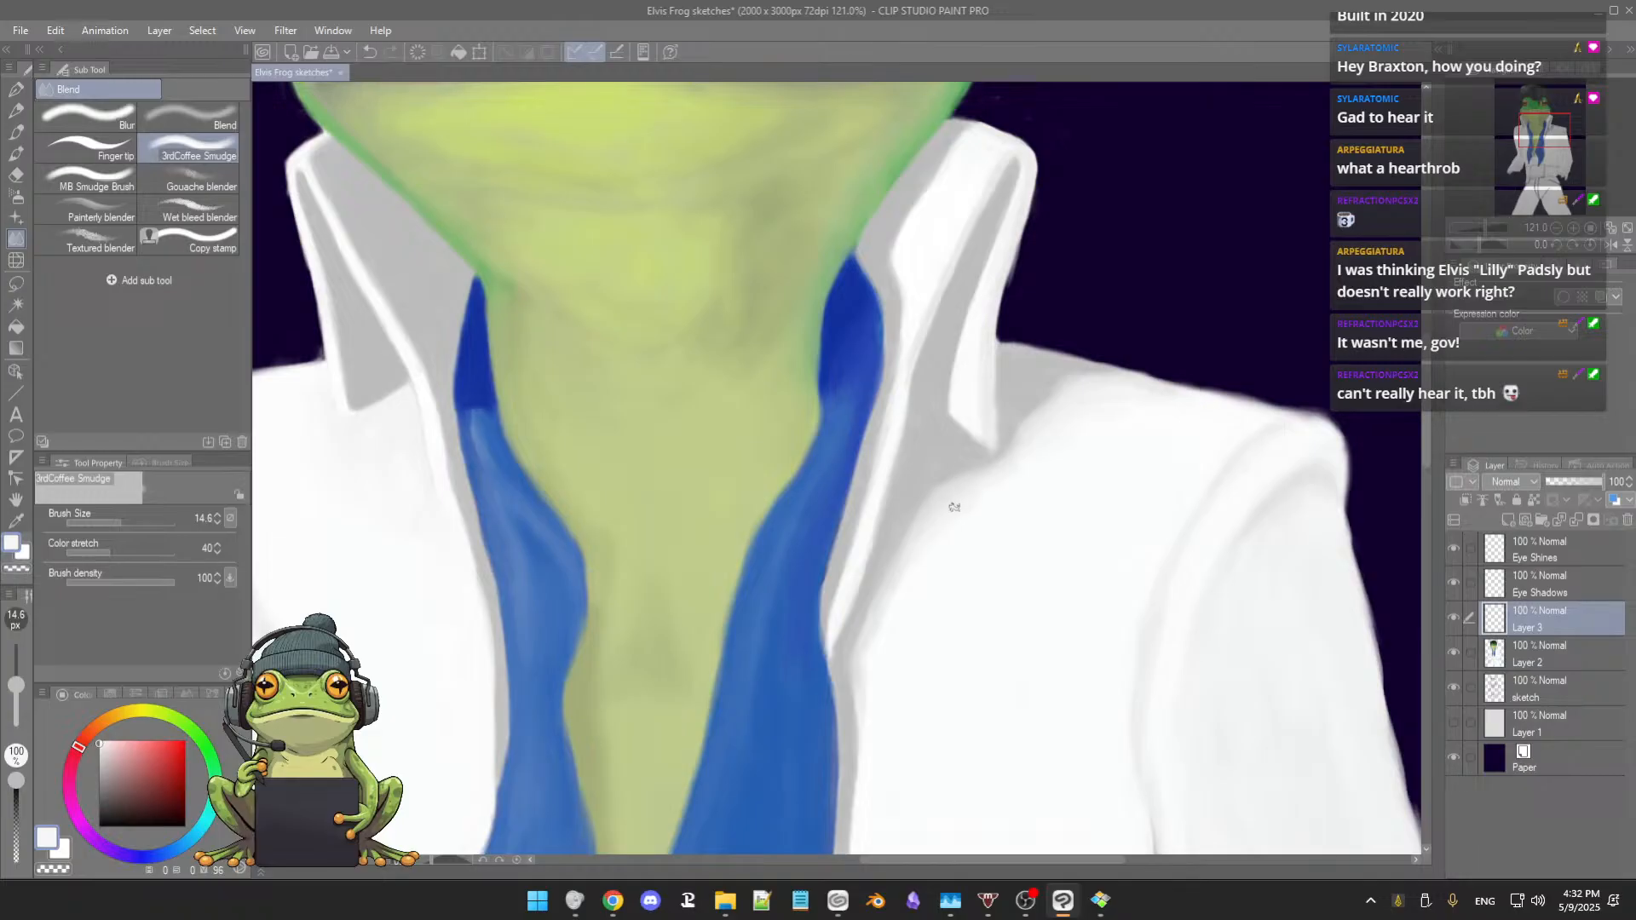
pyautogui.moveTo(953, 505); pyautogui.dragTo(959, 517)
pyautogui.scroll(-3, 1023, 477)
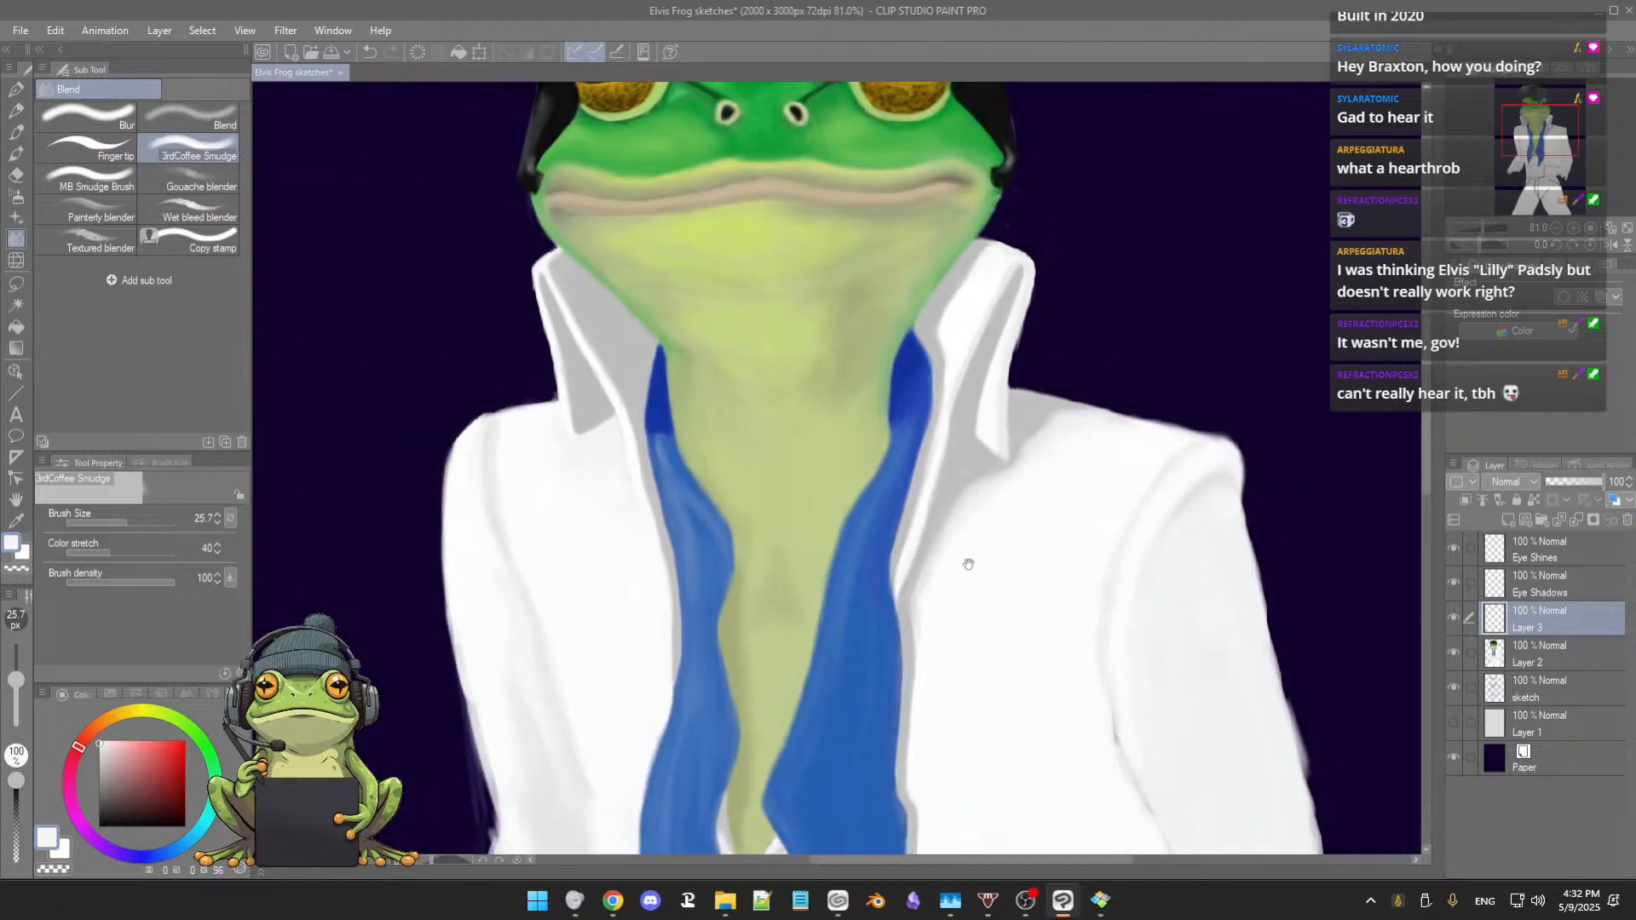
pyautogui.moveTo(964, 566); pyautogui.dragTo(978, 555)
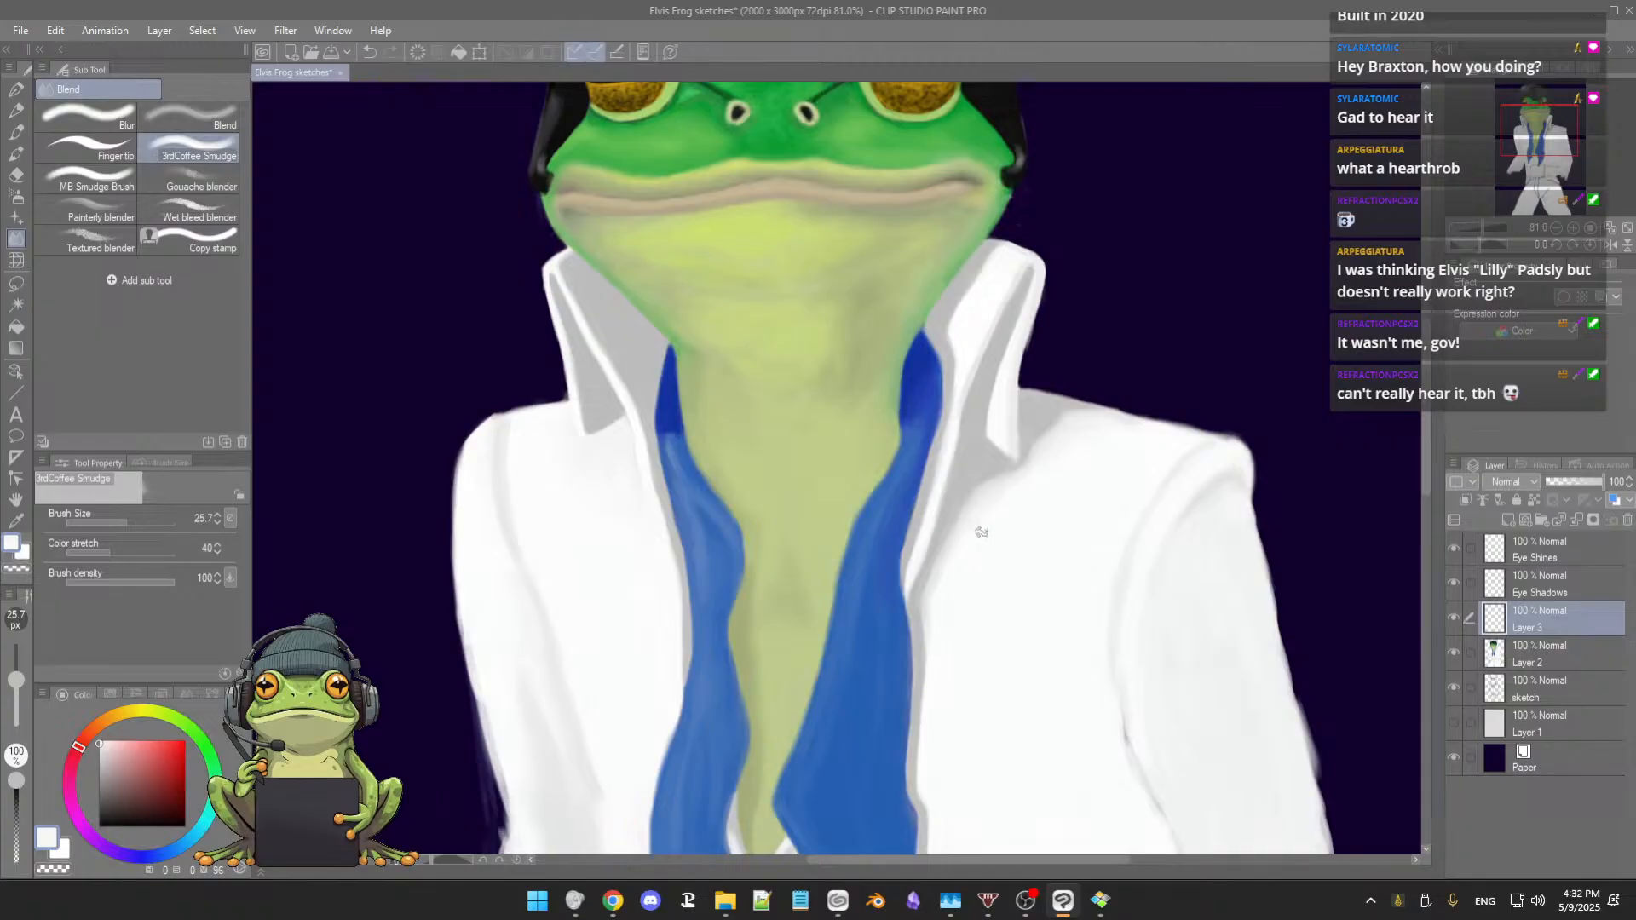
pyautogui.scroll(-1, 981, 538)
pyautogui.scroll(1, 982, 538)
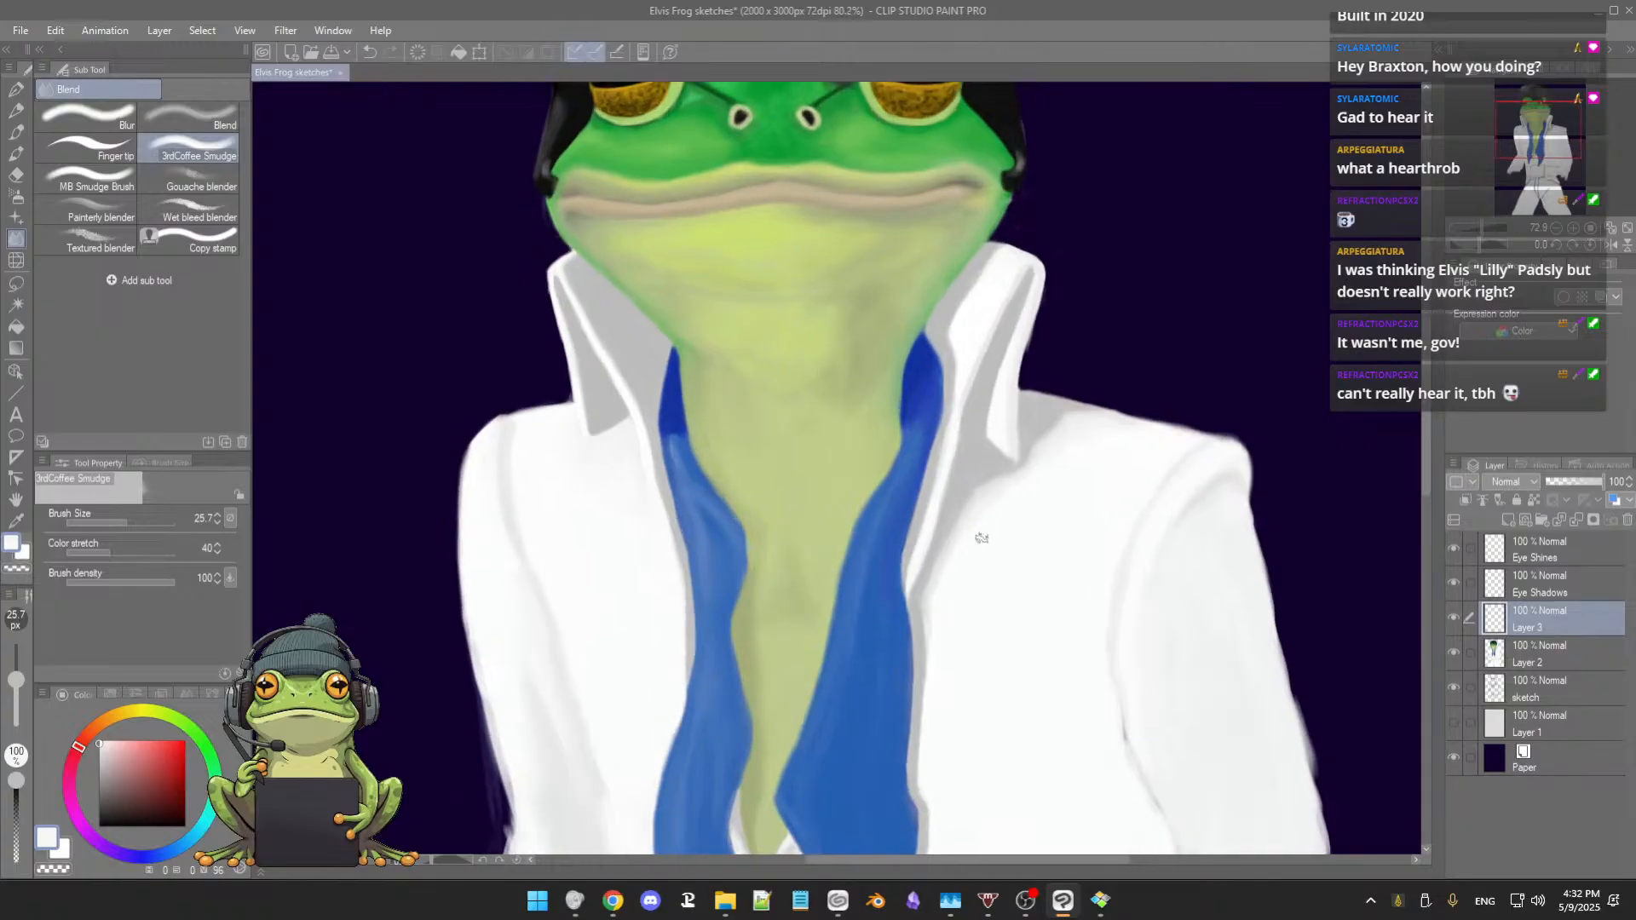
# Step: Smudge the lower end of the right-hand lapel's shadow into the white jacket beside the scarf
pyautogui.scroll(4, 982, 537)
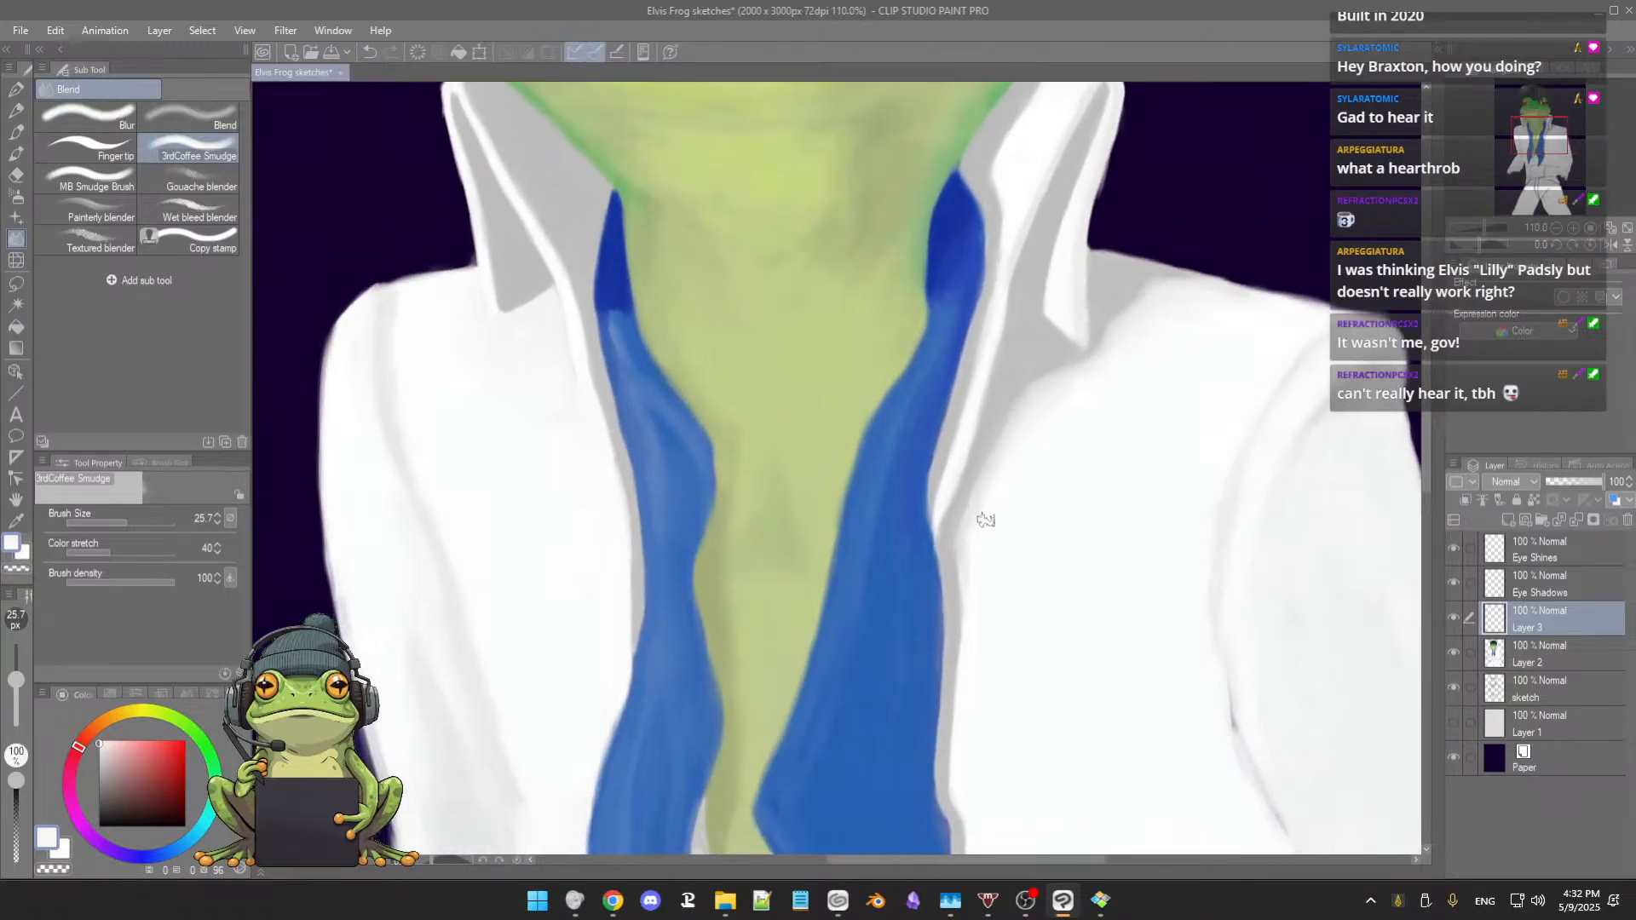
pyautogui.press(']')
pyautogui.moveTo(1006, 531); pyautogui.dragTo(988, 535)
pyautogui.moveTo(990, 577); pyautogui.dragTo(997, 539)
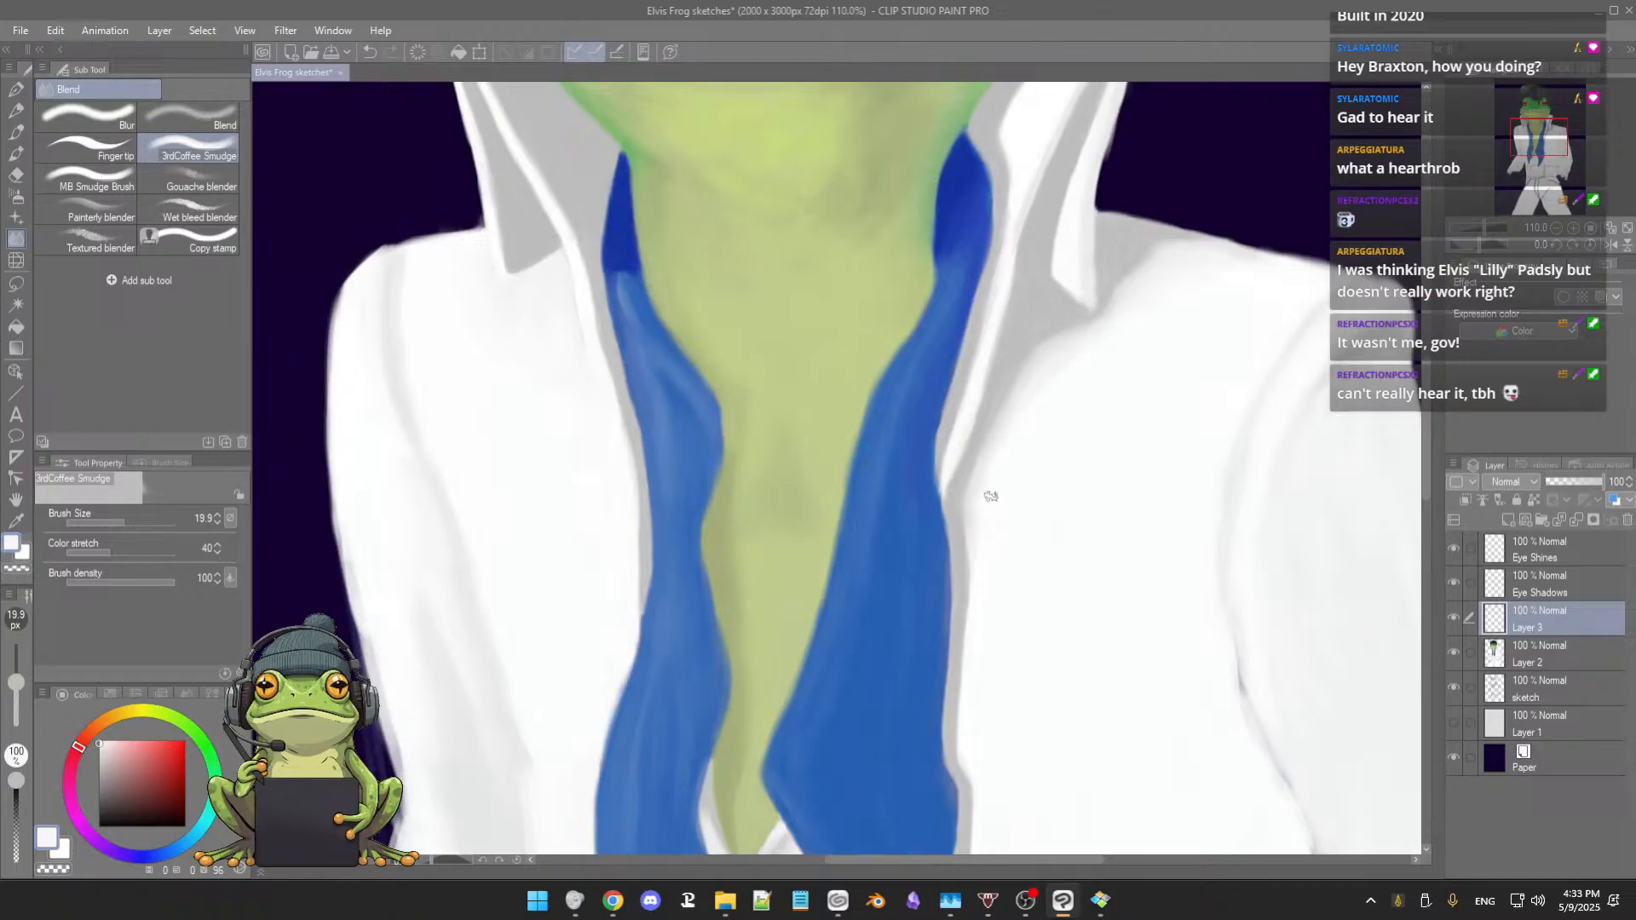
# Step: Lighten and soften the shadow's edge on the right-hand shoulder with the 3rdCoffee Soft Oil 2 brush at 26.7, using sampled jacket whites
pyautogui.press('b')
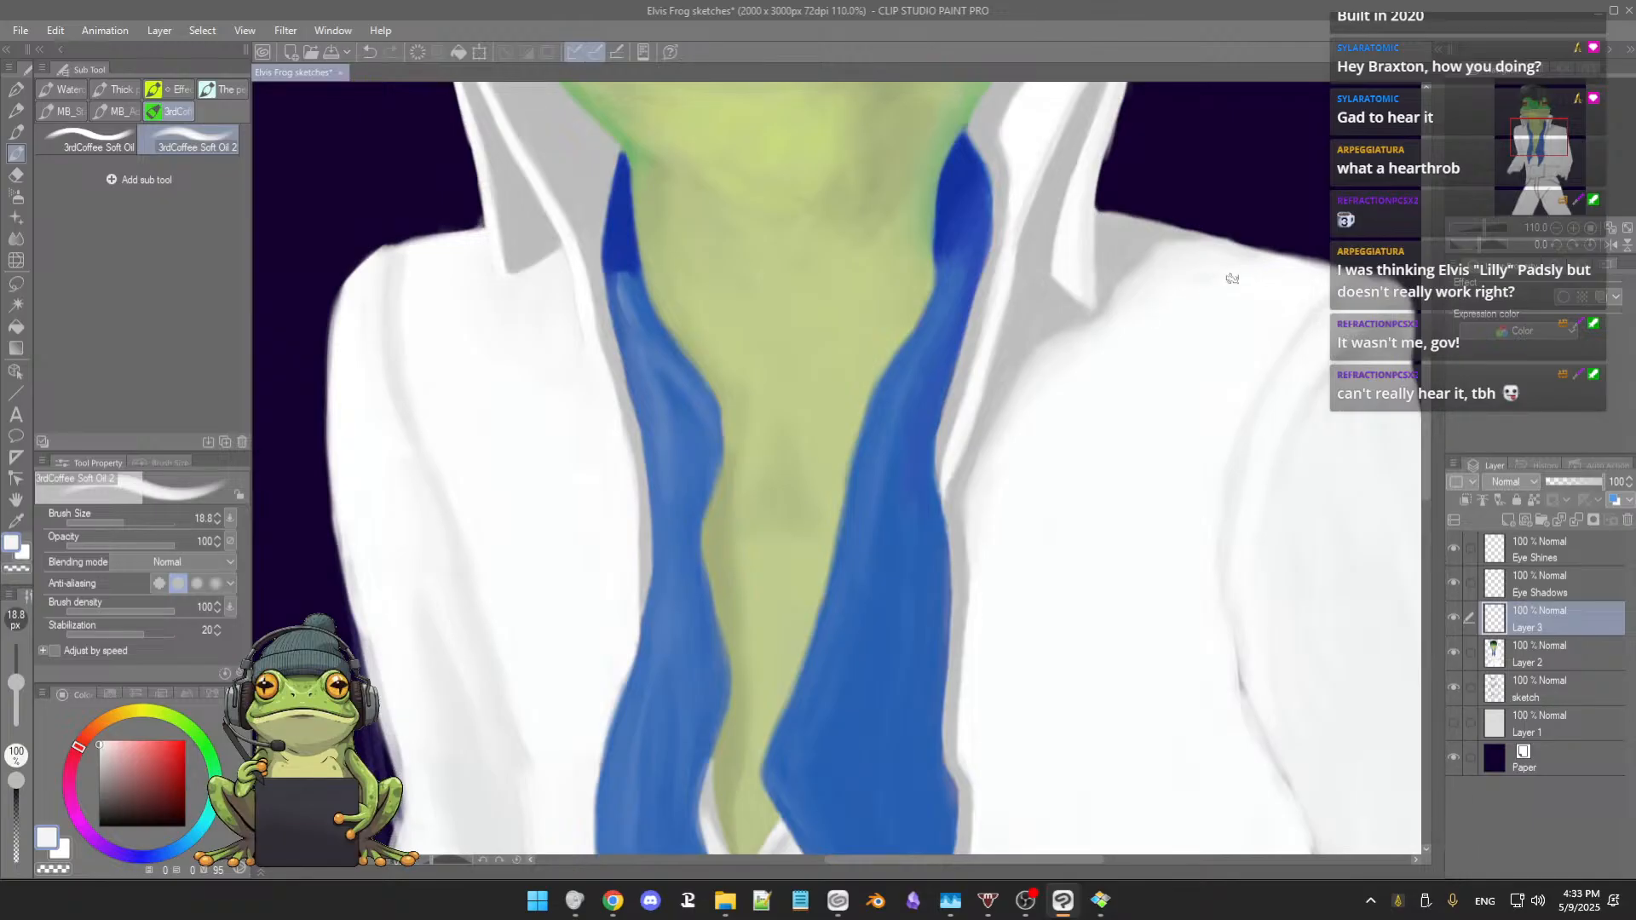
pyautogui.moveTo(1200, 284); pyautogui.dragTo(1208, 293)
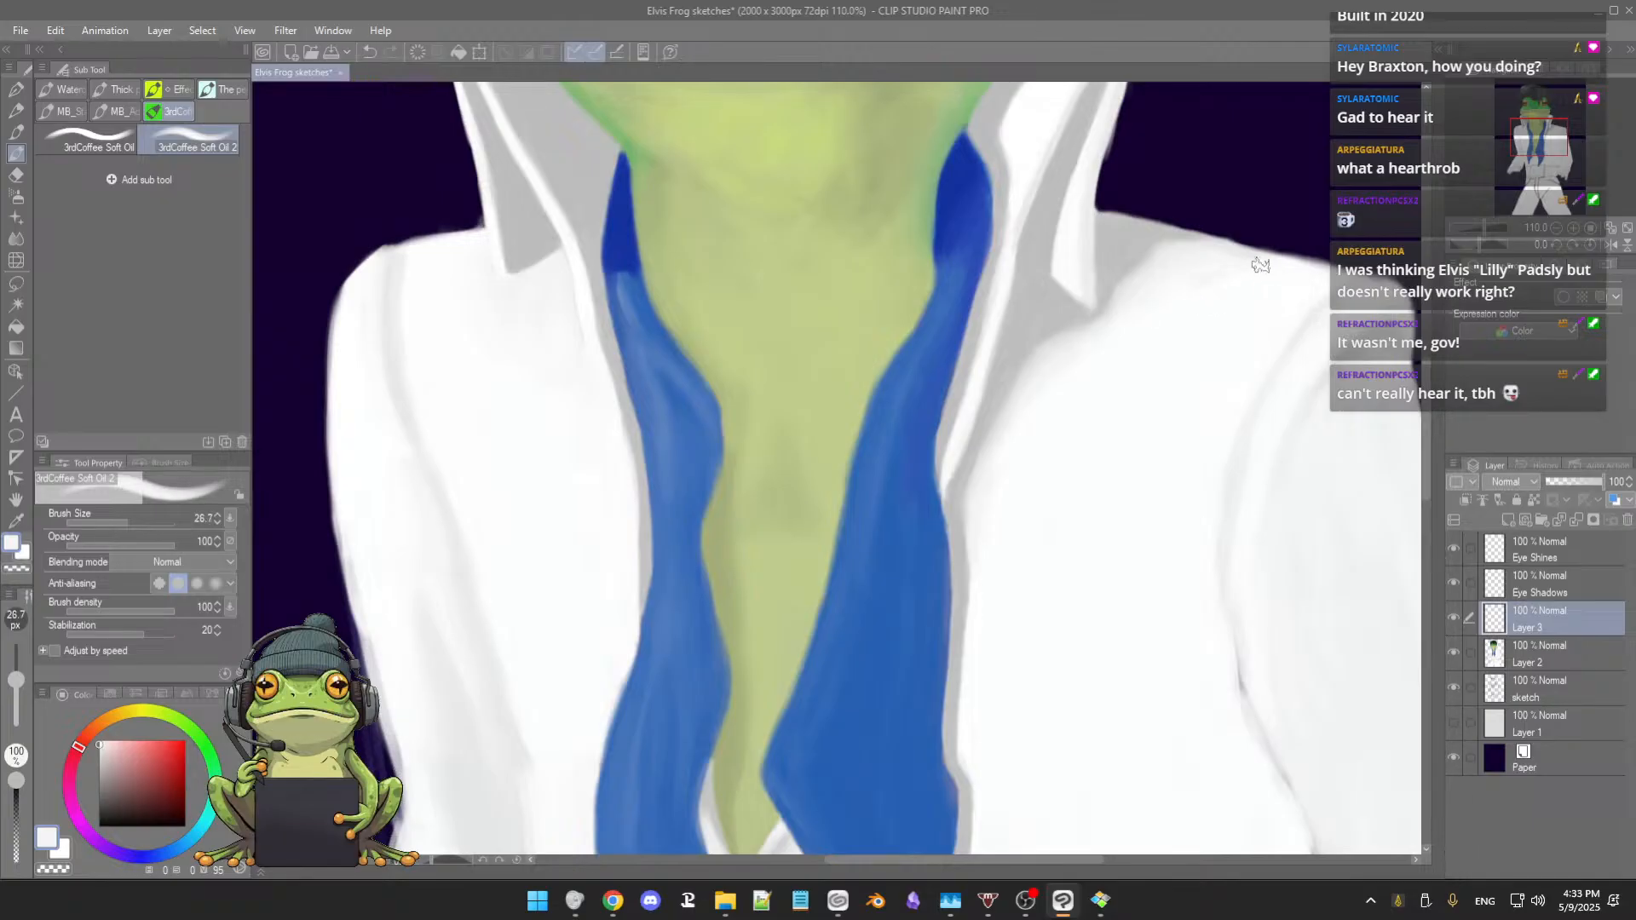
pyautogui.keyDown('alt'); pyautogui.click(1216, 304); pyautogui.keyUp('alt')
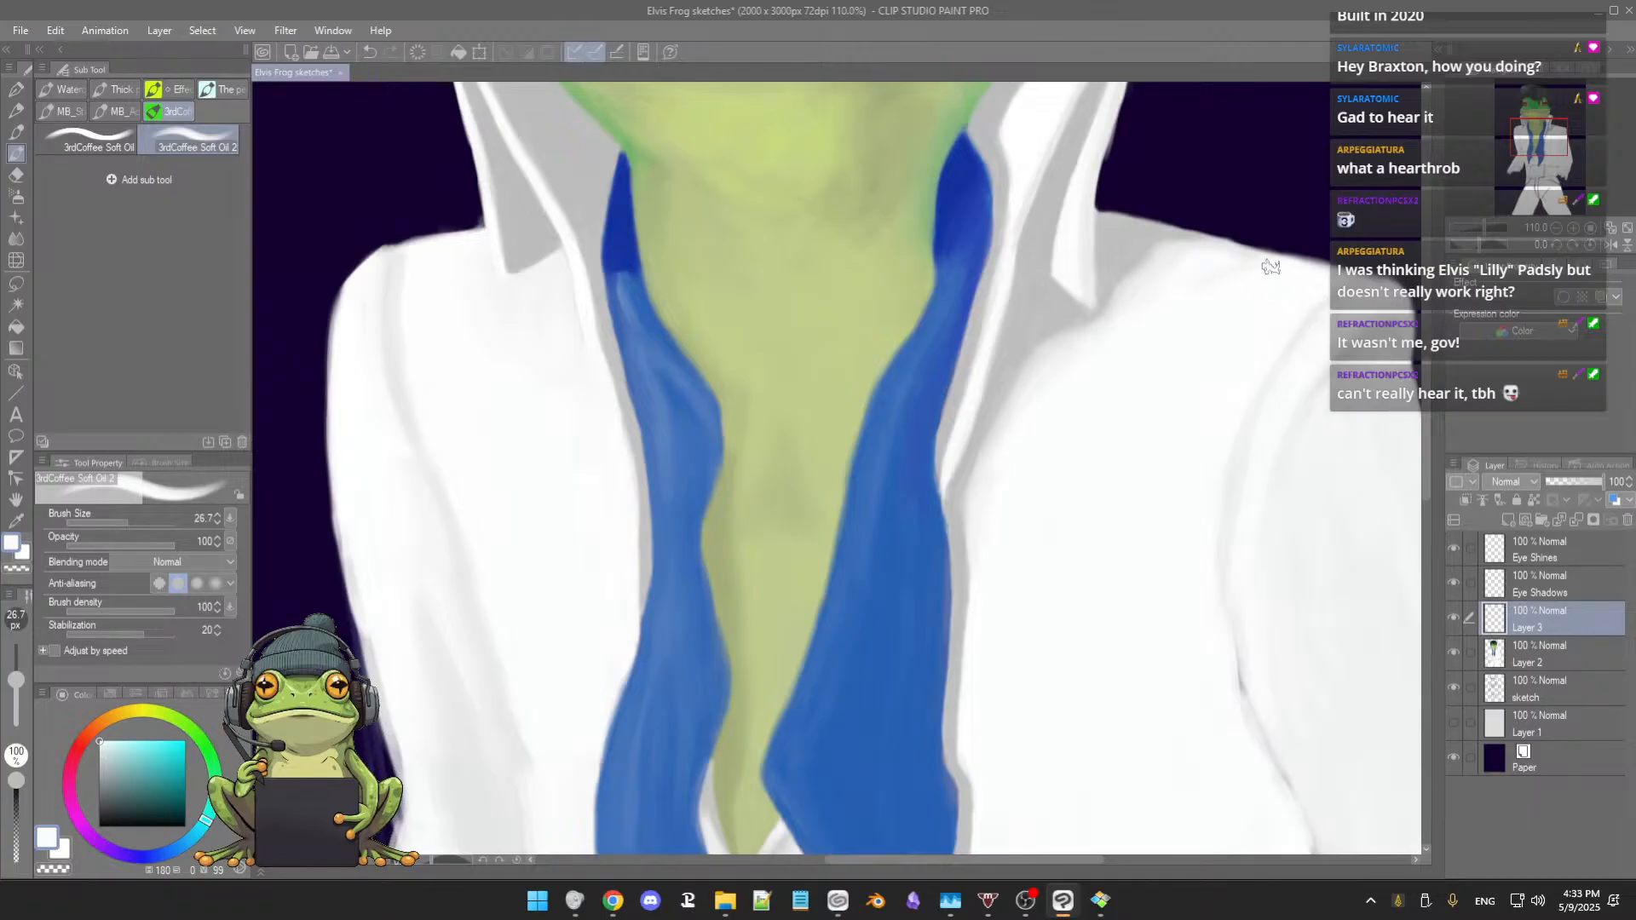
pyautogui.scroll(-4, 1279, 273)
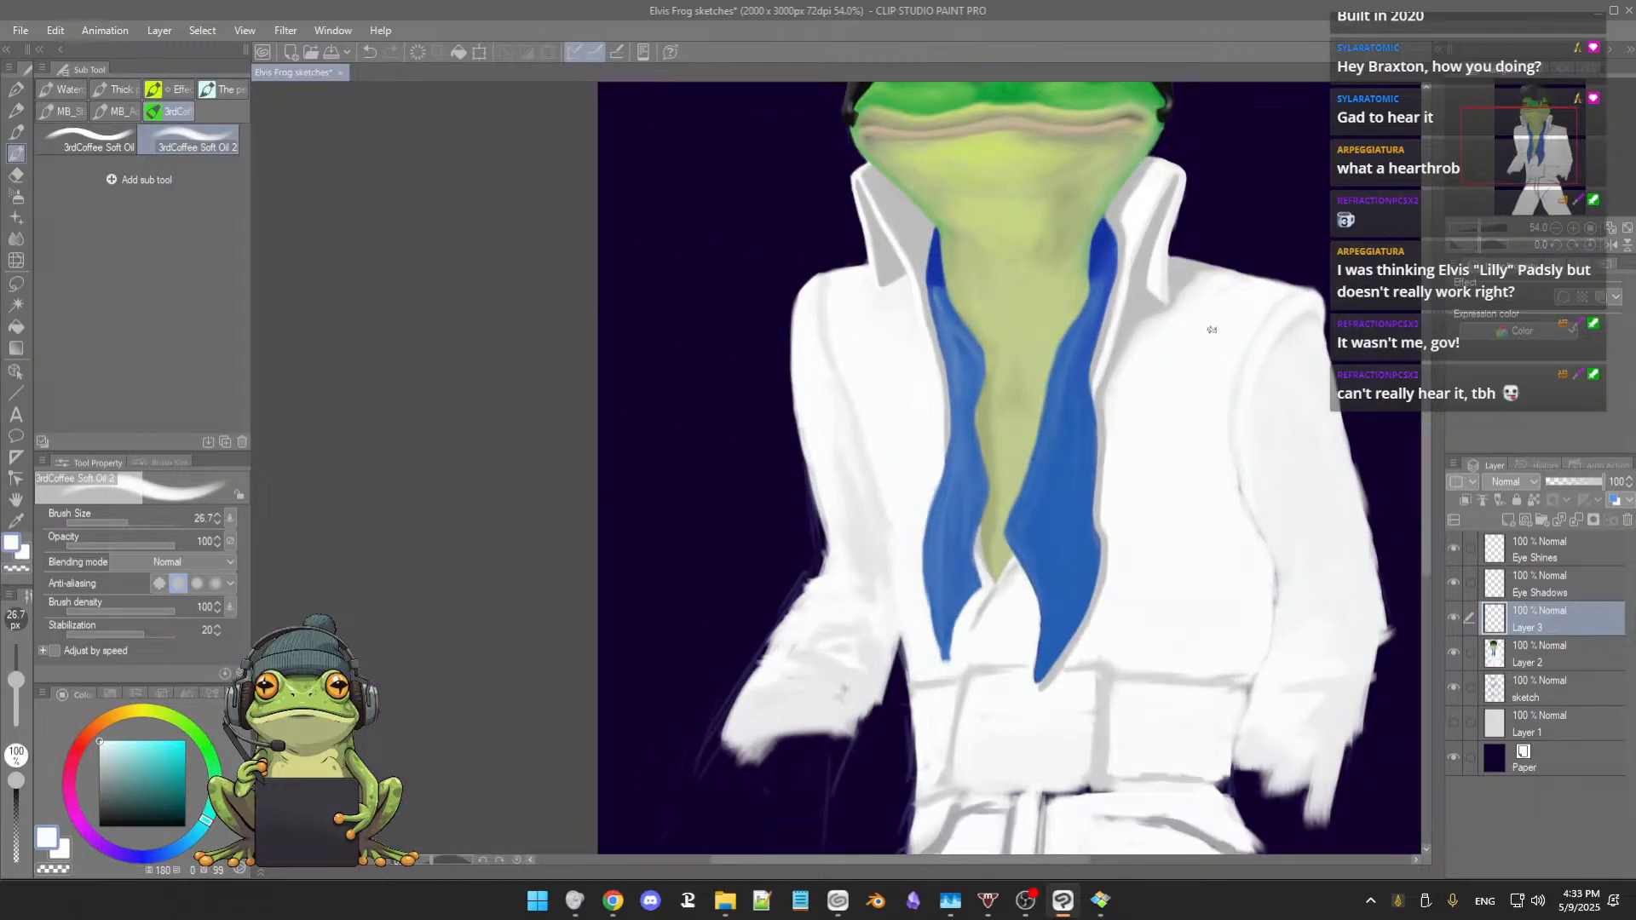
pyautogui.scroll(4, 1210, 319)
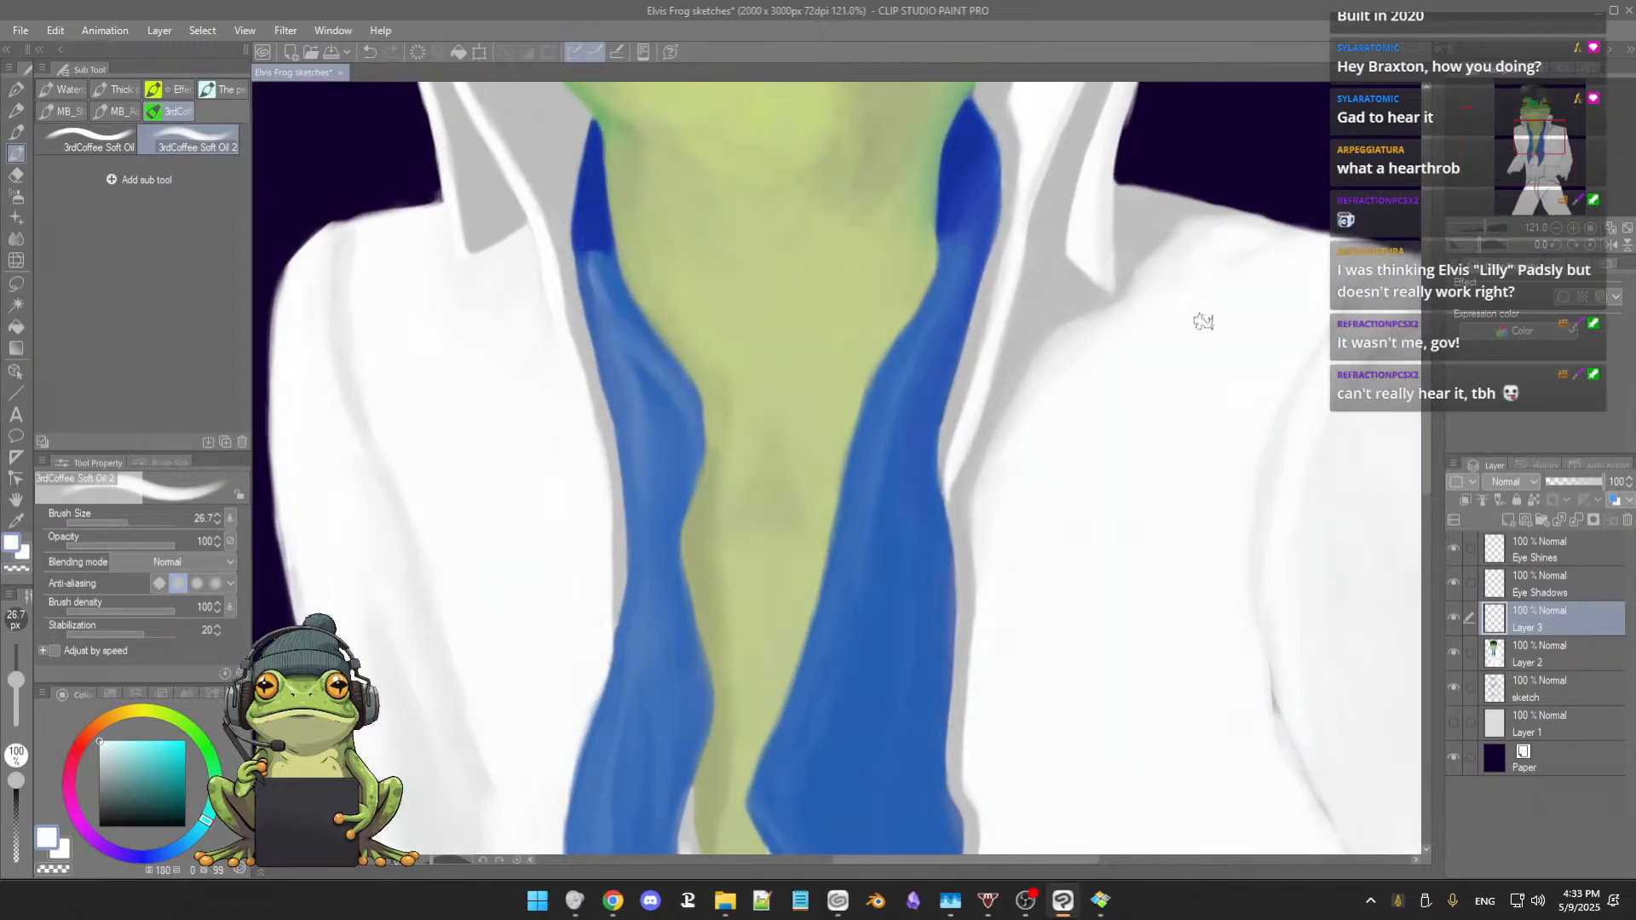
pyautogui.keyDown('alt'); pyautogui.click(1208, 239); pyautogui.keyUp('alt')
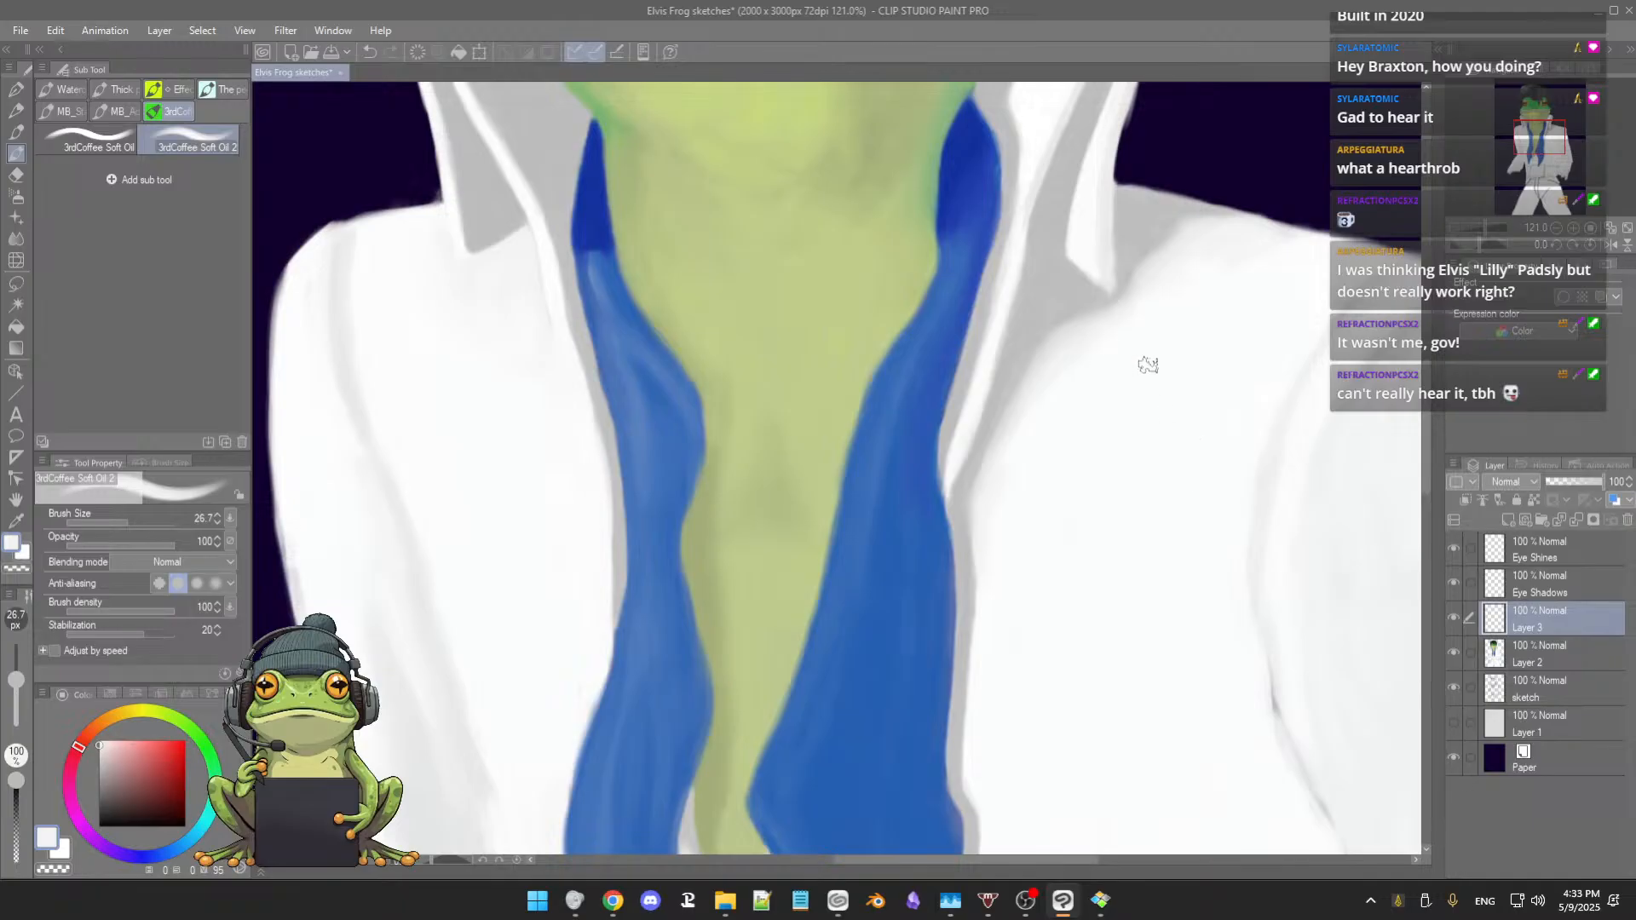
pyautogui.moveTo(1224, 301); pyautogui.dragTo(1162, 364)
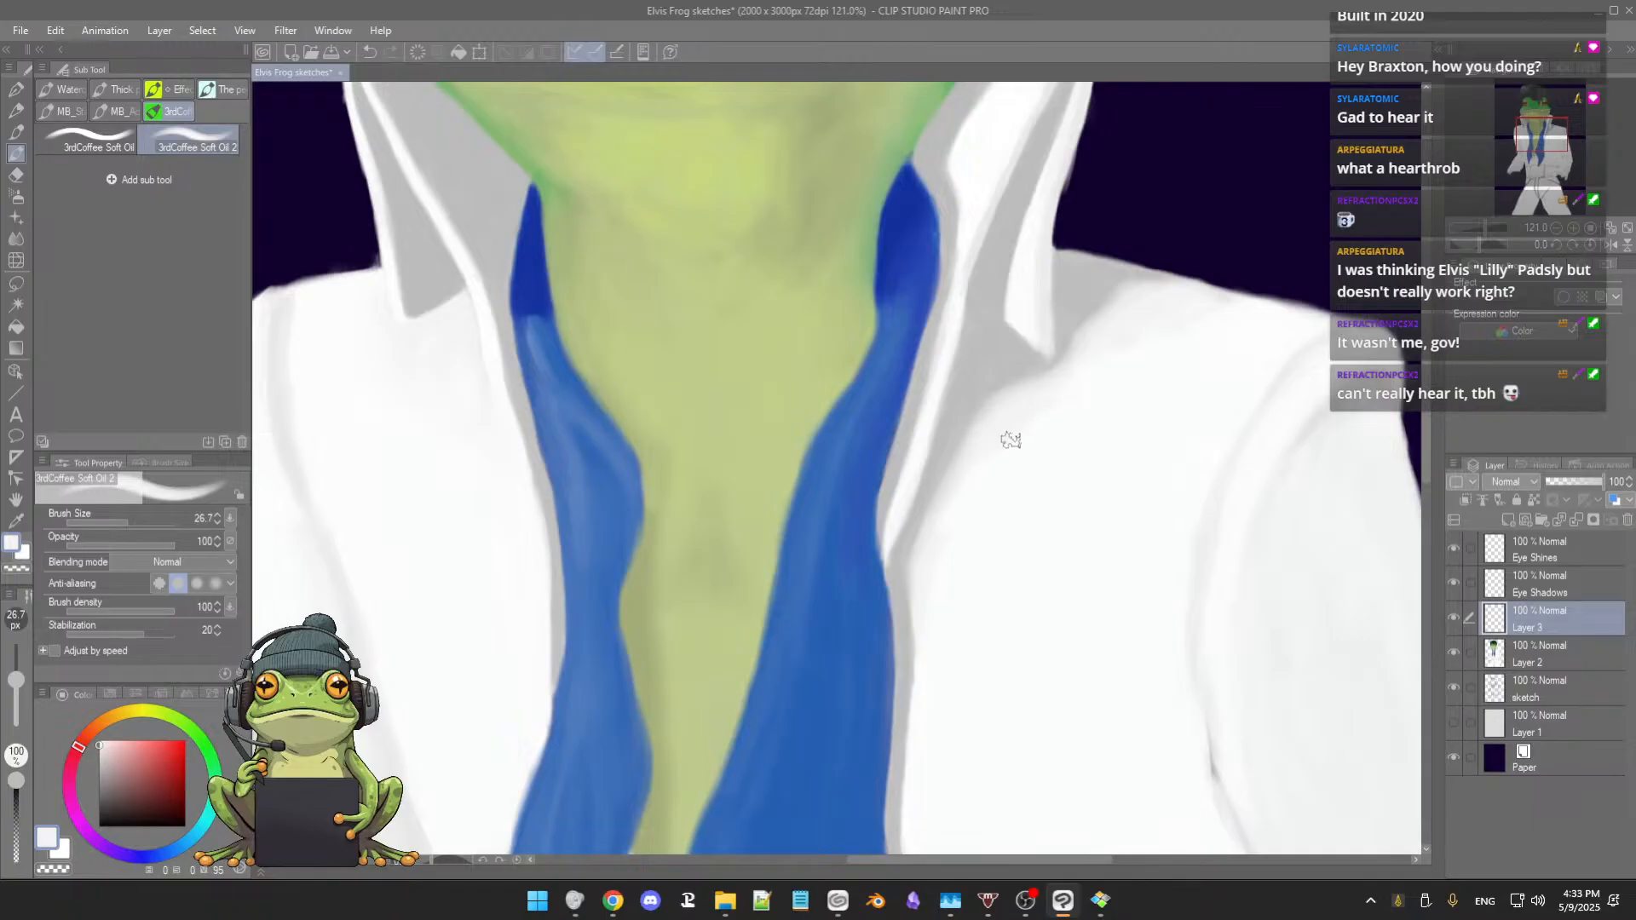
pyautogui.moveTo(946, 531); pyautogui.dragTo(1001, 497)
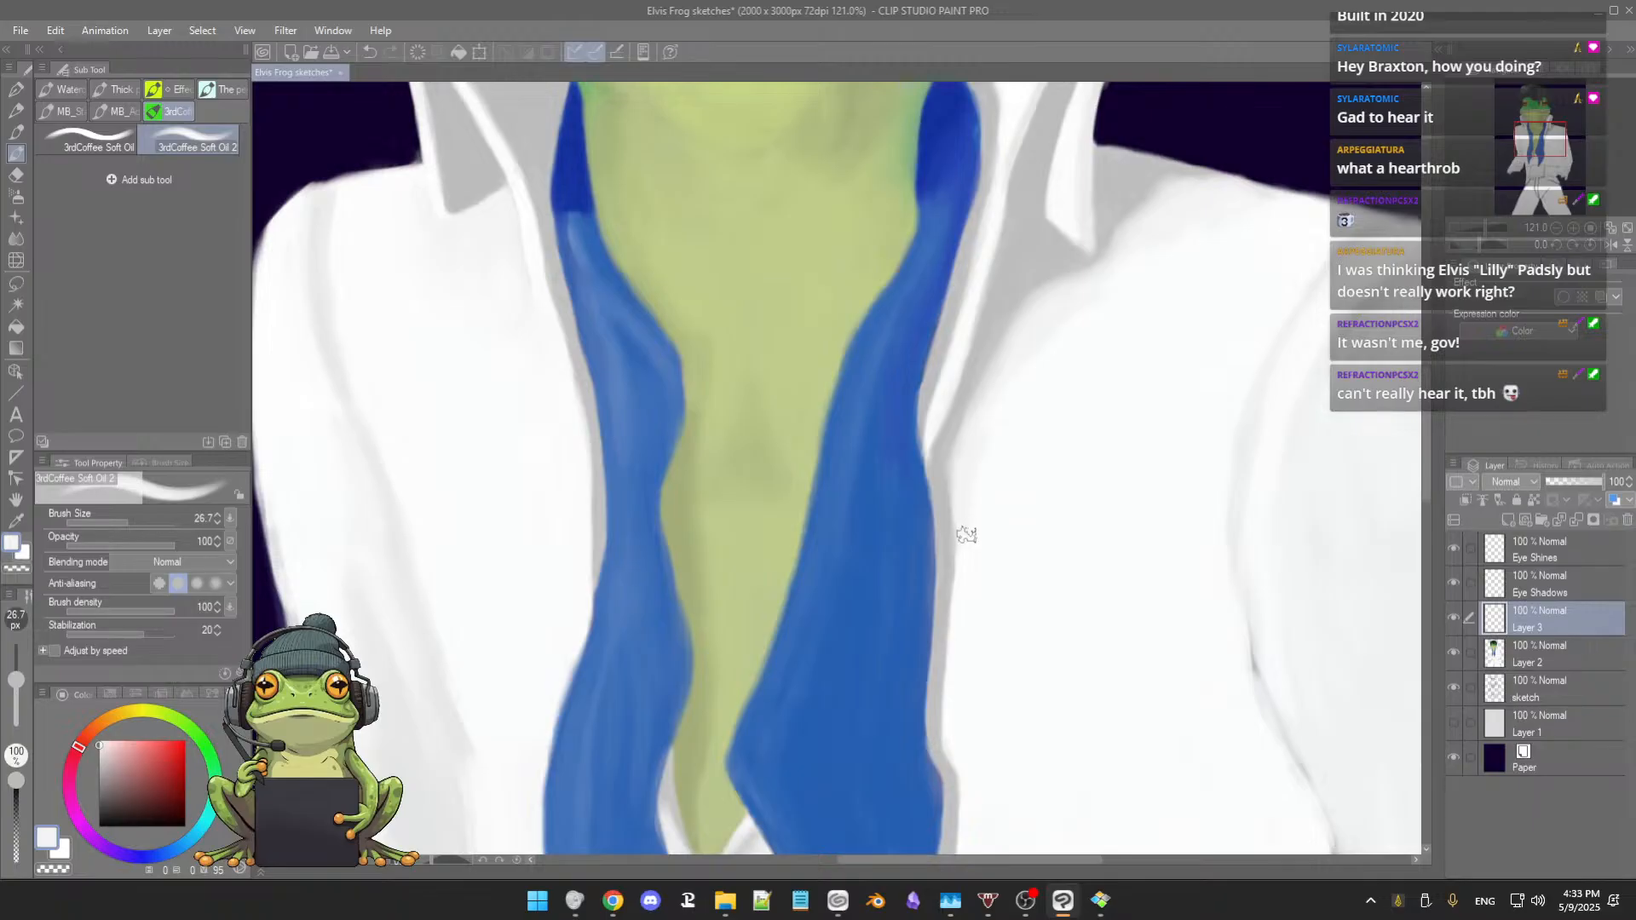
pyautogui.moveTo(1004, 577); pyautogui.dragTo(1016, 472)
# Step: Make Layer 2 the active layer
pyautogui.scroll(-1, 1018, 492)
pyautogui.scroll(-5, 1019, 491)
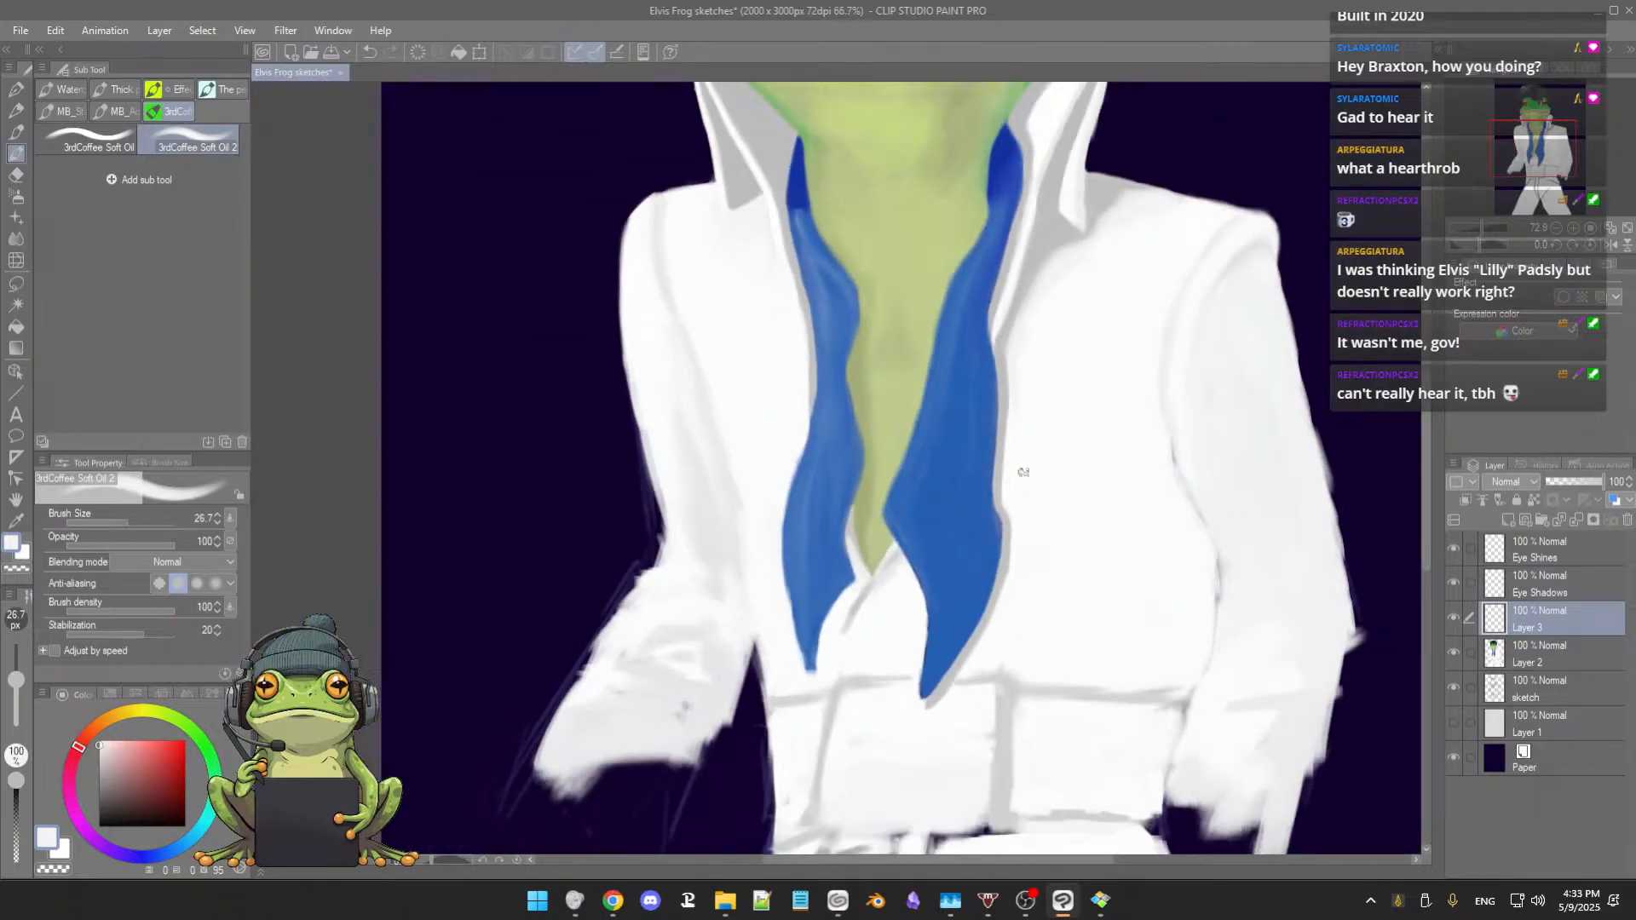
pyautogui.scroll(-1, 1024, 470)
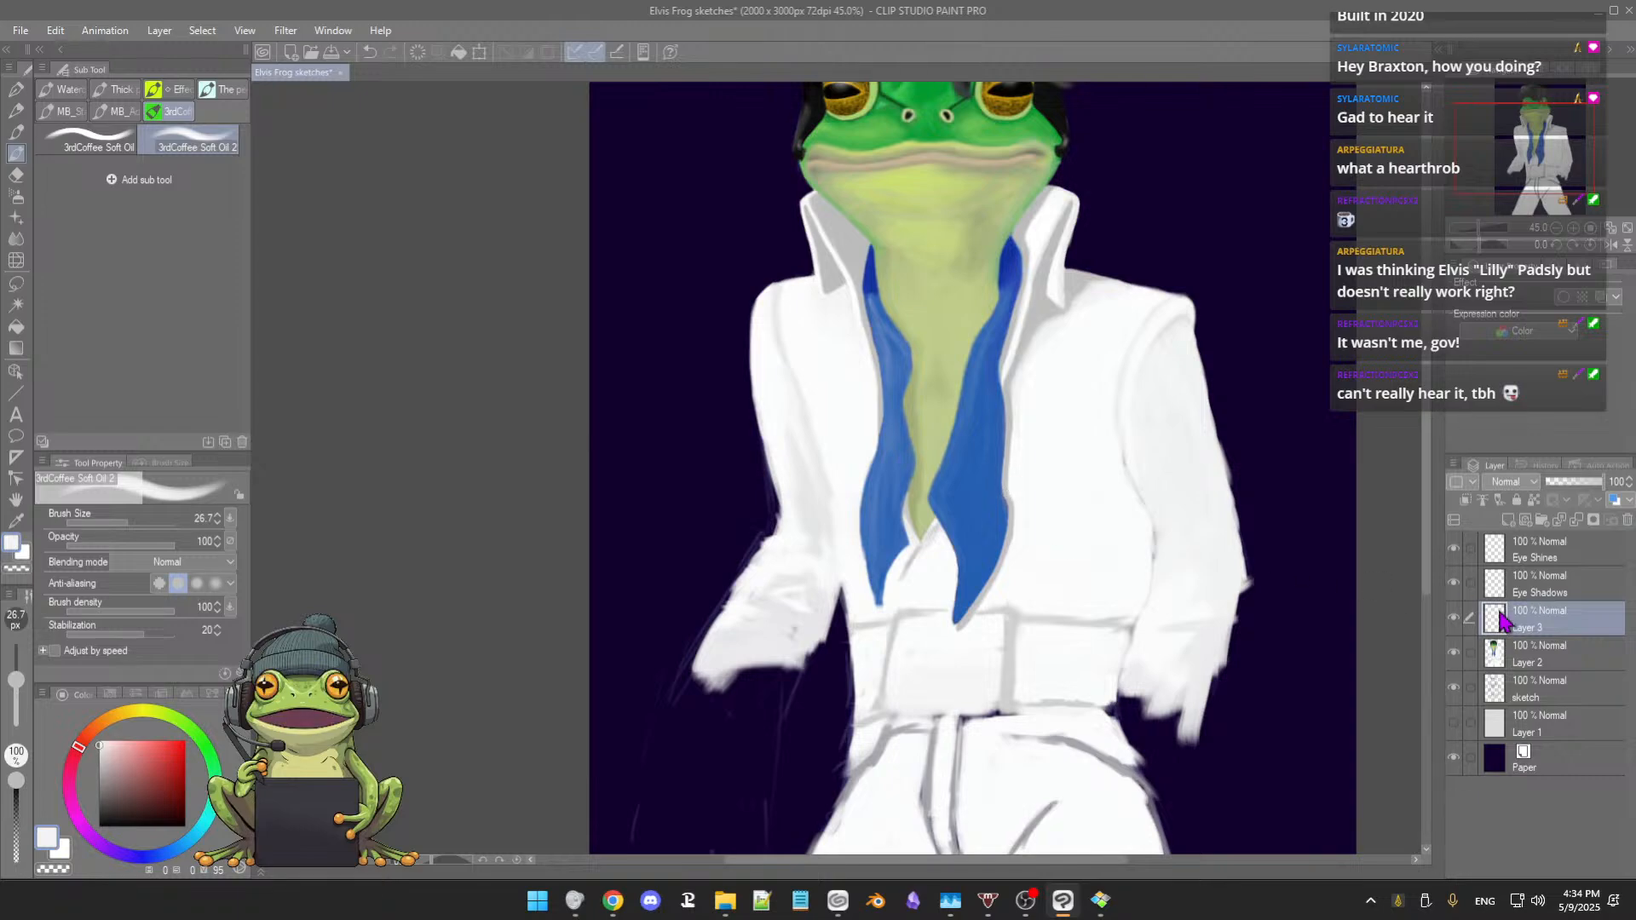
pyautogui.click(1556, 656)
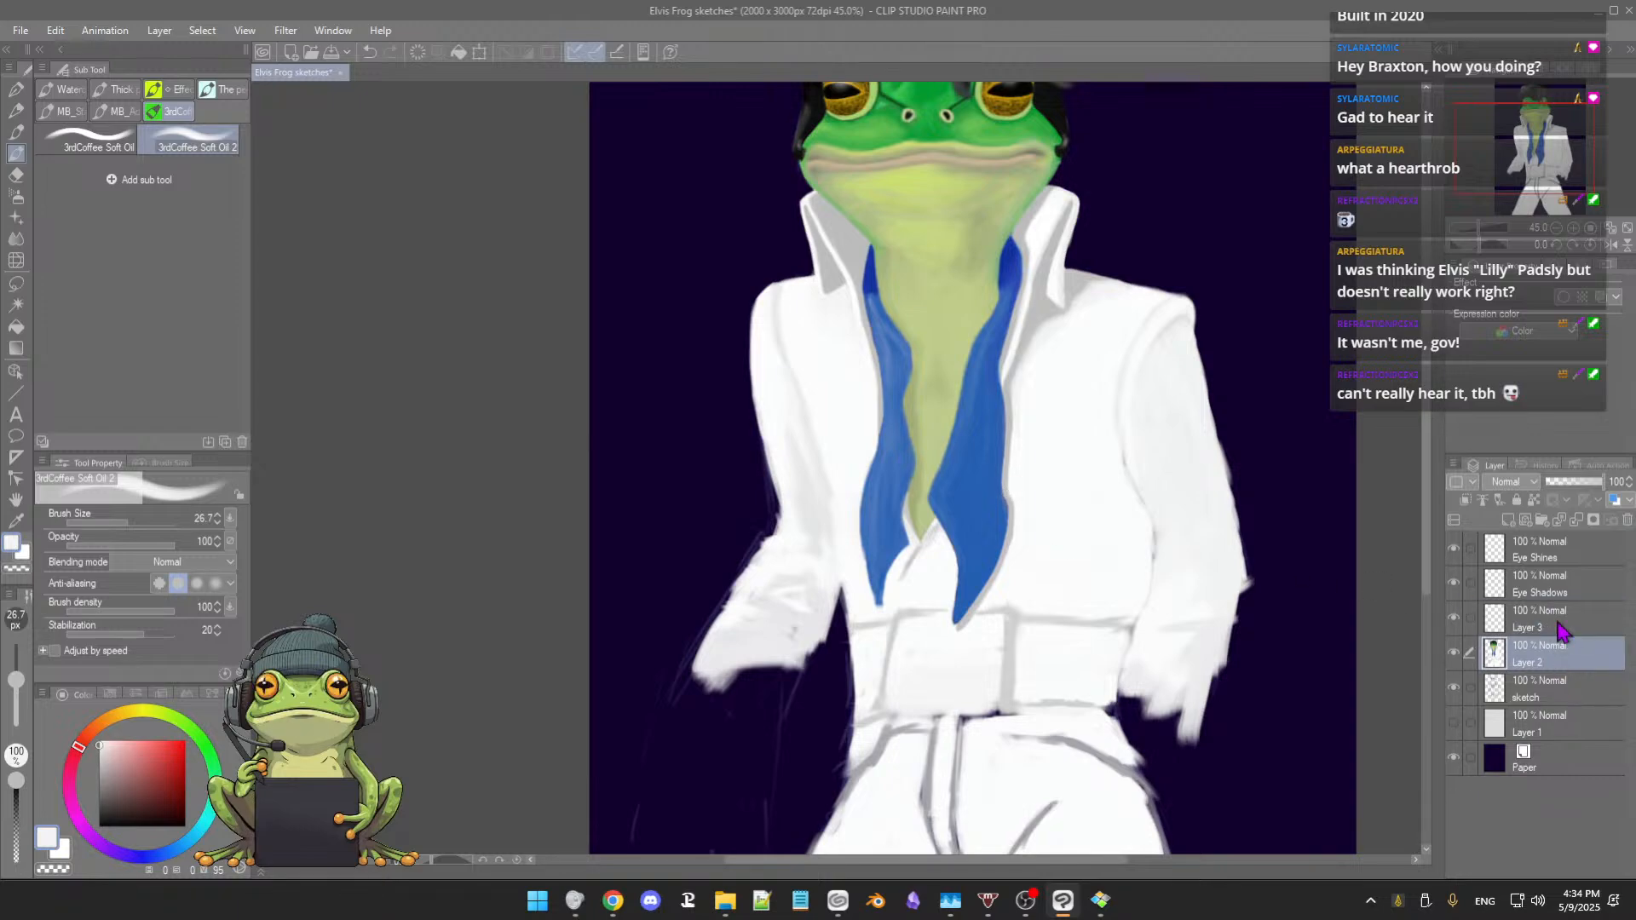
# Step: On Layer 3, extend the right-hand scarf end's pointed tip with sampled blue, using the 3rdCoffee Soft Oil 2 brush at 18.4
pyautogui.click(1564, 628)
pyautogui.scroll(2, 995, 522)
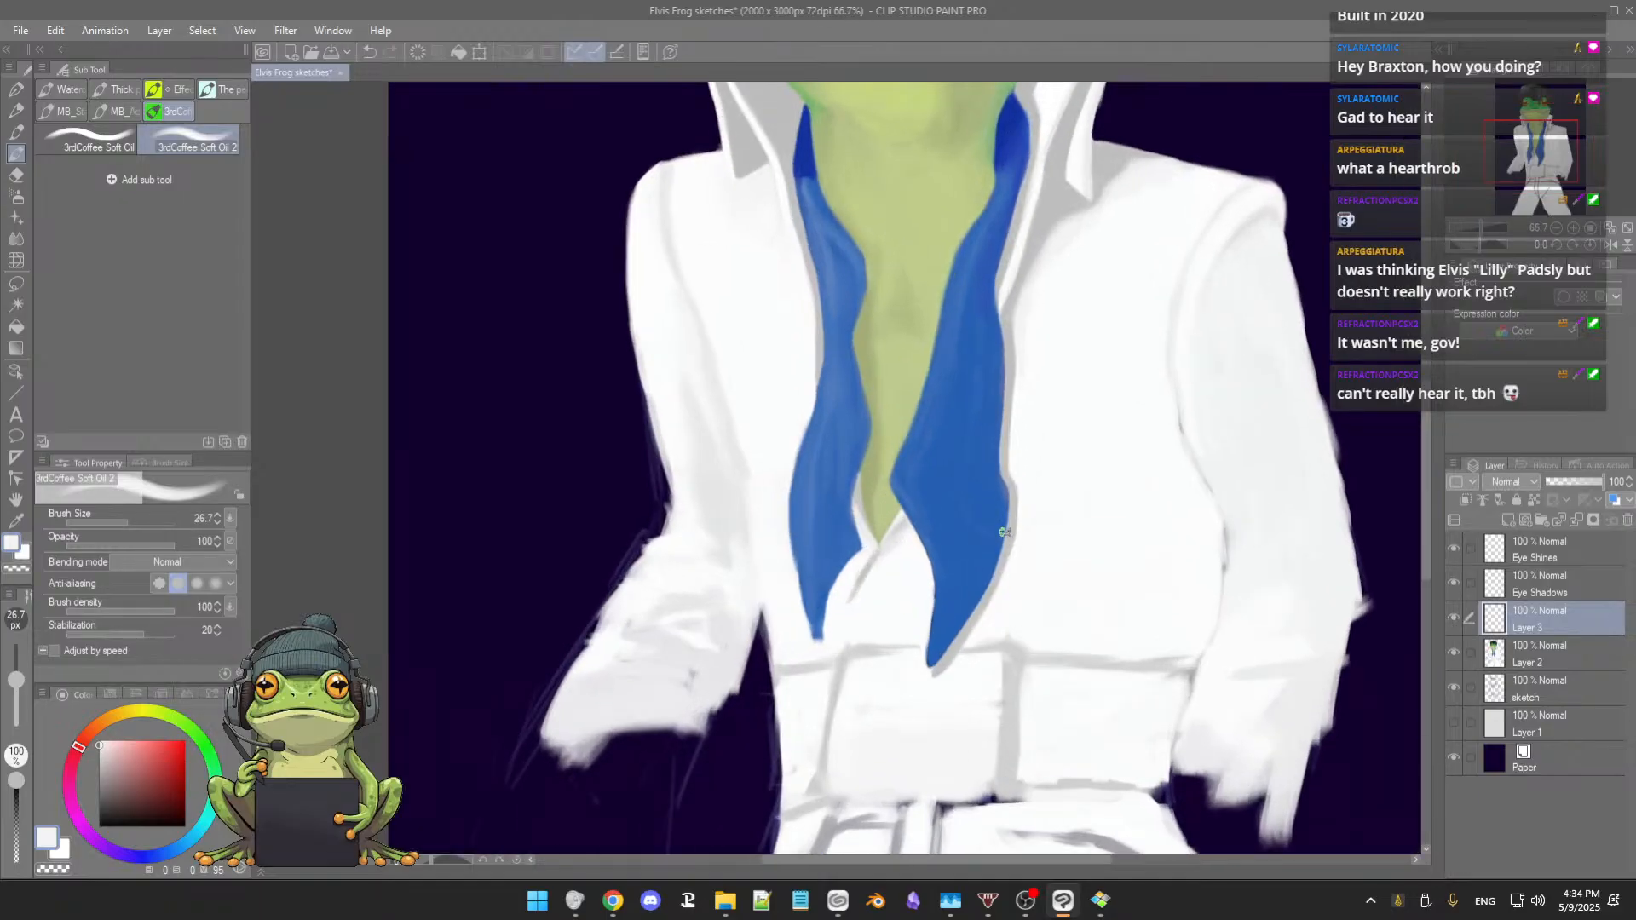
pyautogui.moveTo(997, 535)
pyautogui.mouseDown()
pyautogui.moveTo(1011, 495)
pyautogui.moveTo(937, 542)
pyautogui.mouseUp()
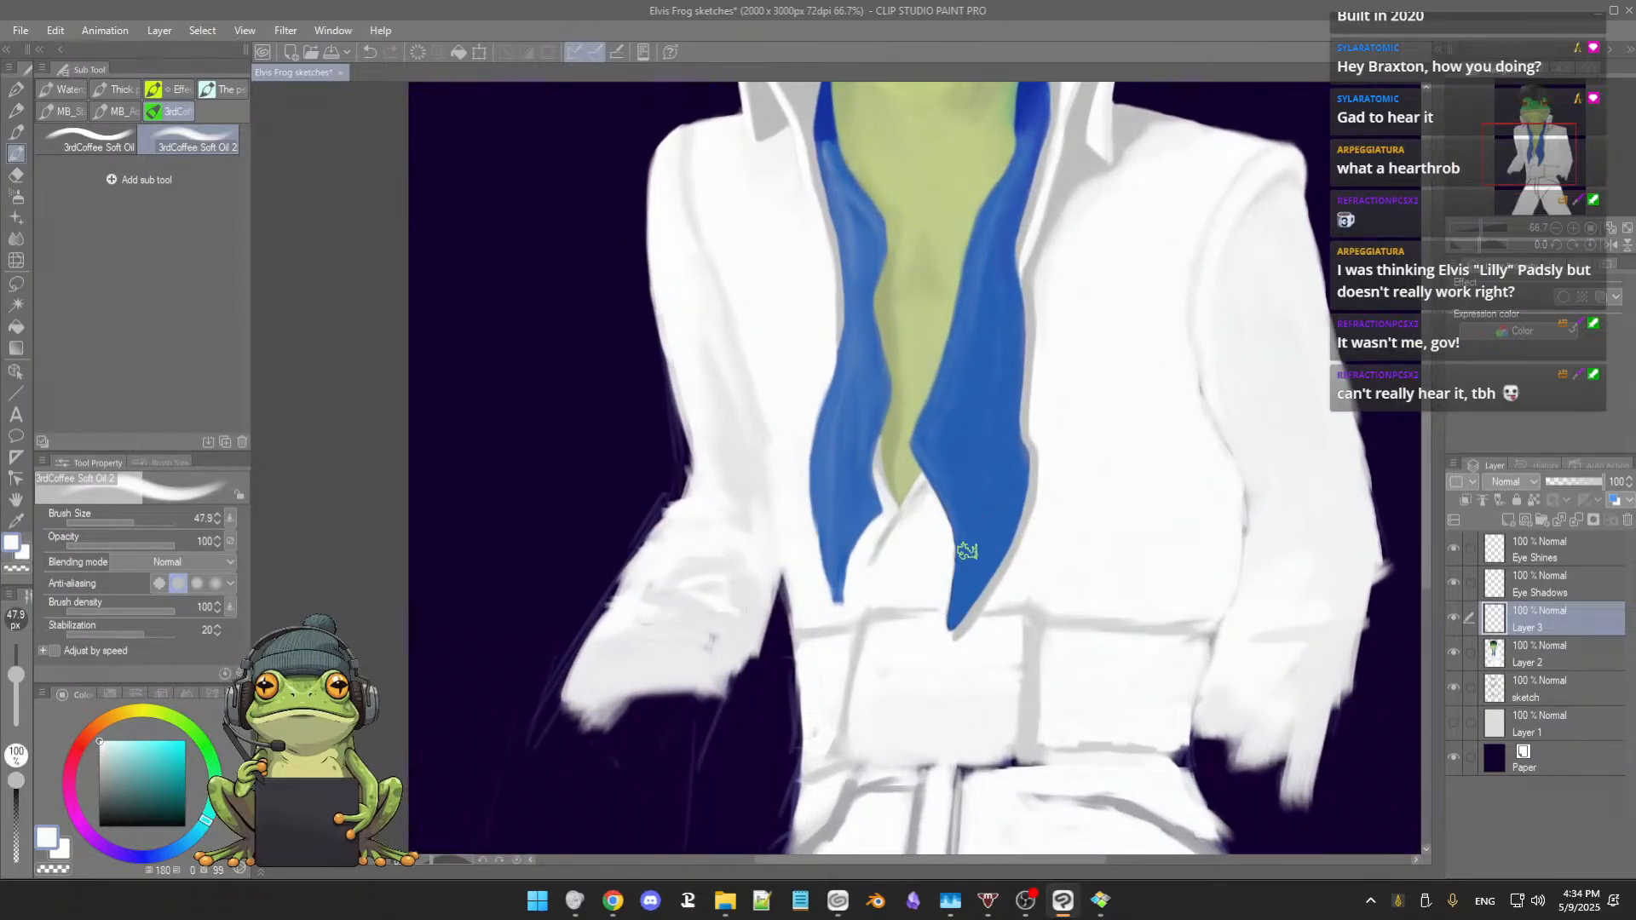
pyautogui.scroll(3, 966, 551)
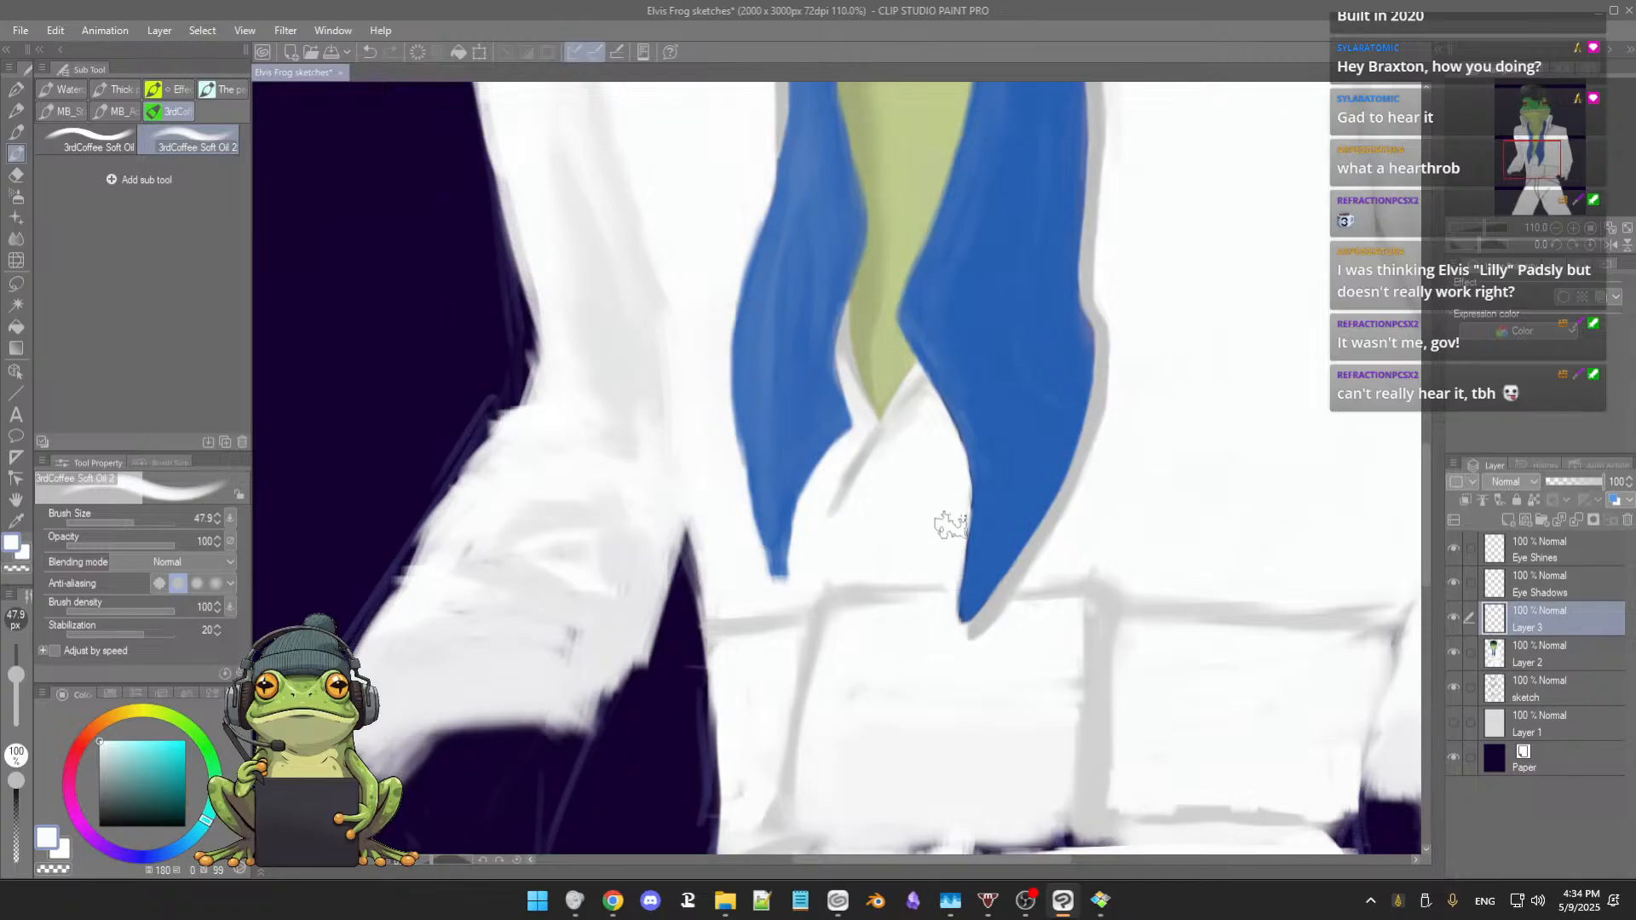
pyautogui.keyDown('alt'); pyautogui.click(968, 586); pyautogui.keyUp('alt')
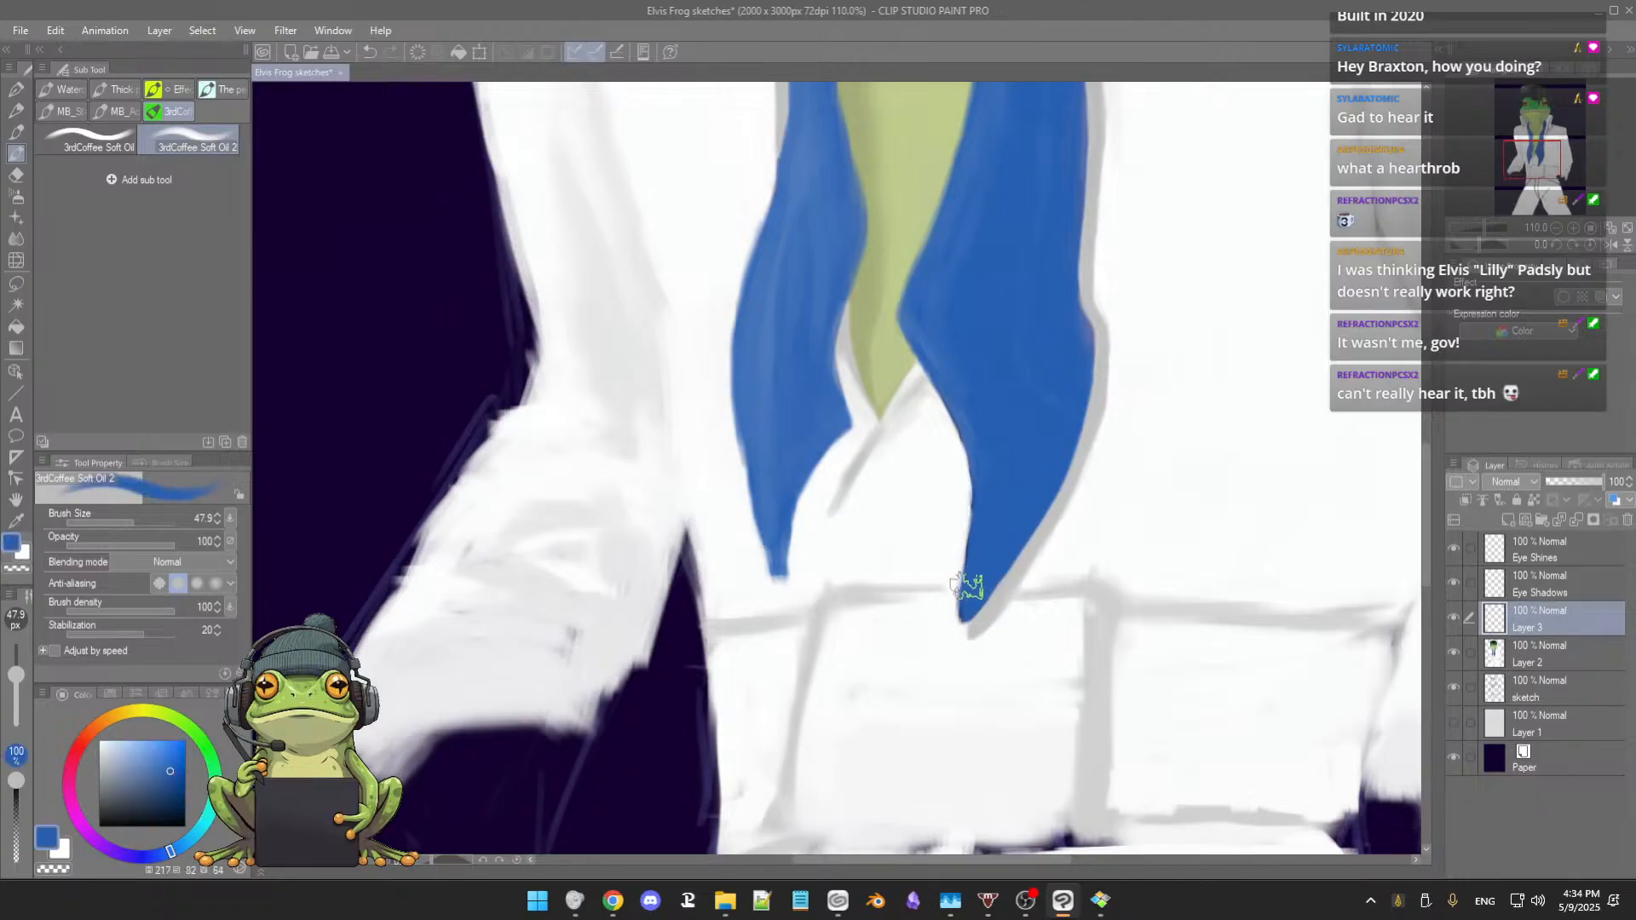
pyautogui.keyDown('ctrl'); pyautogui.keyDown('alt'); pyautogui.moveTo(972, 588); pyautogui.dragTo(970, 583); pyautogui.keyUp('alt'); pyautogui.keyUp('ctrl')
pyautogui.moveTo(970, 591); pyautogui.dragTo(958, 629)
# Step: Refine the outline and grey shadow around the right-hand scarf tip with sampled jacket white, shadow grey and scarf blue
pyautogui.keyDown('alt'); pyautogui.click(952, 574); pyautogui.keyUp('alt')
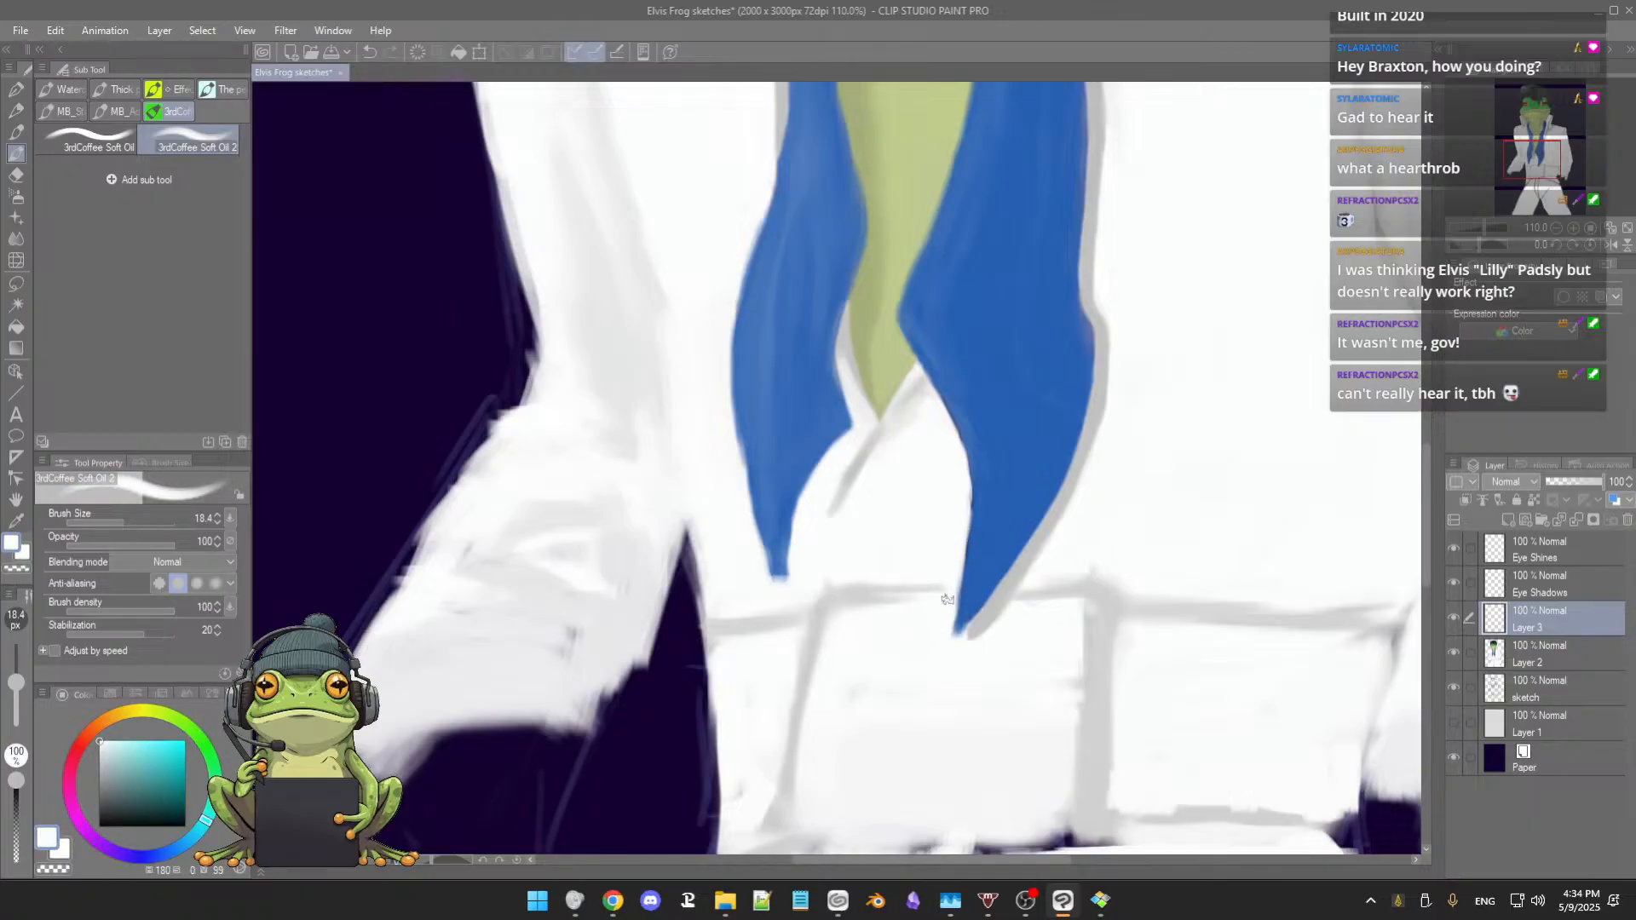
pyautogui.keyDown('alt'); pyautogui.click(973, 633); pyautogui.keyUp('alt')
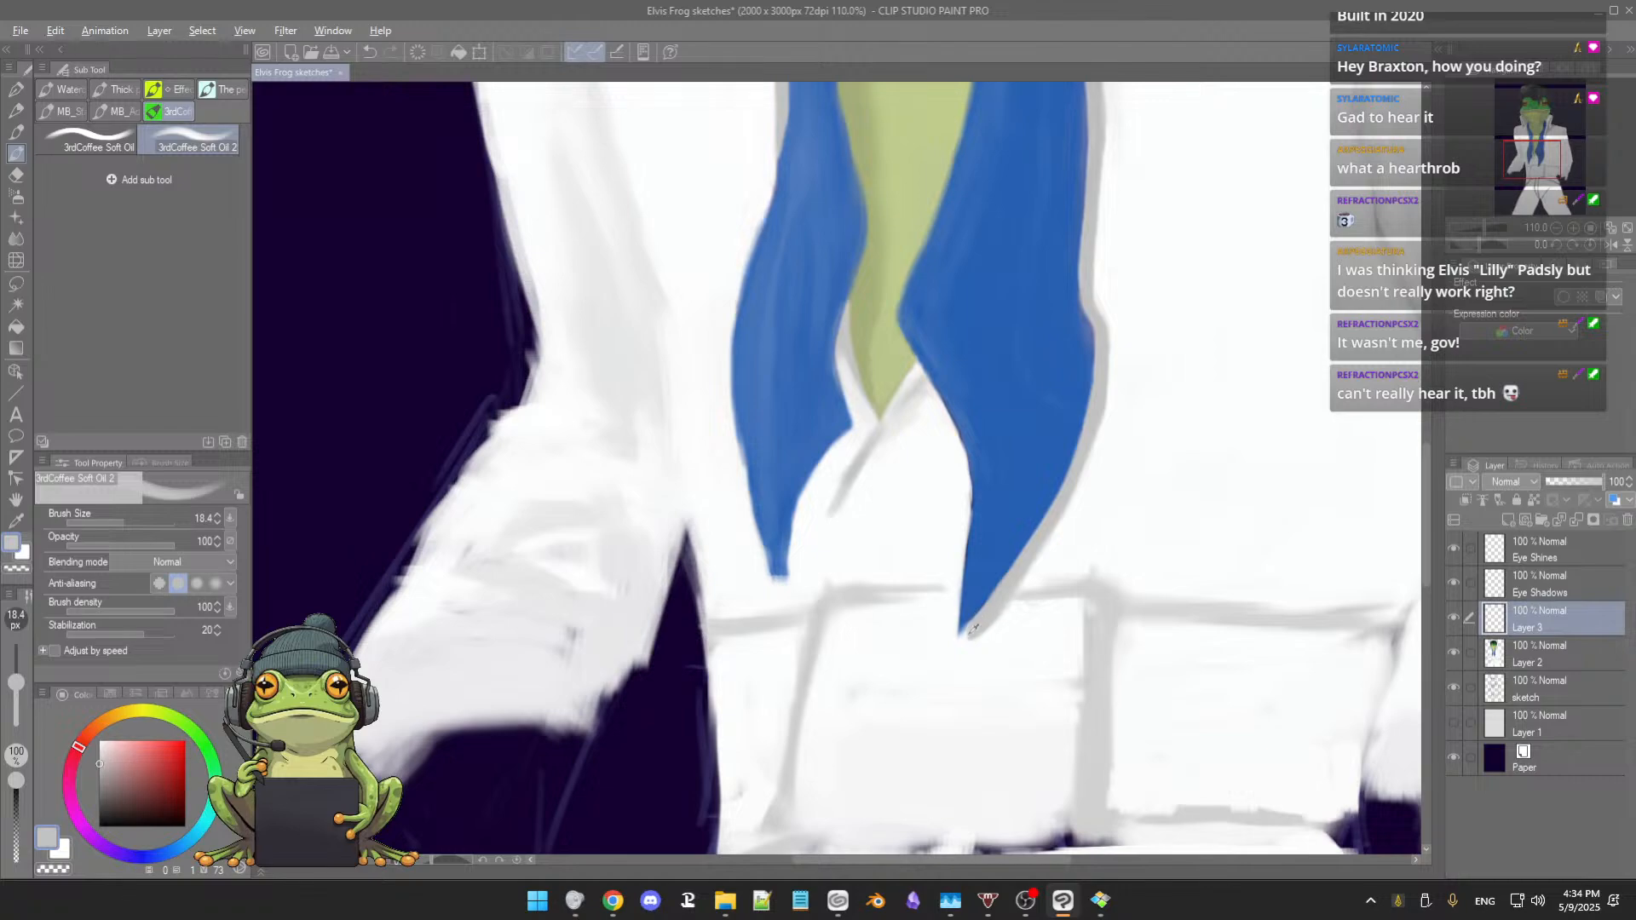
pyautogui.keyDown('alt'); pyautogui.click(969, 634); pyautogui.keyUp('alt')
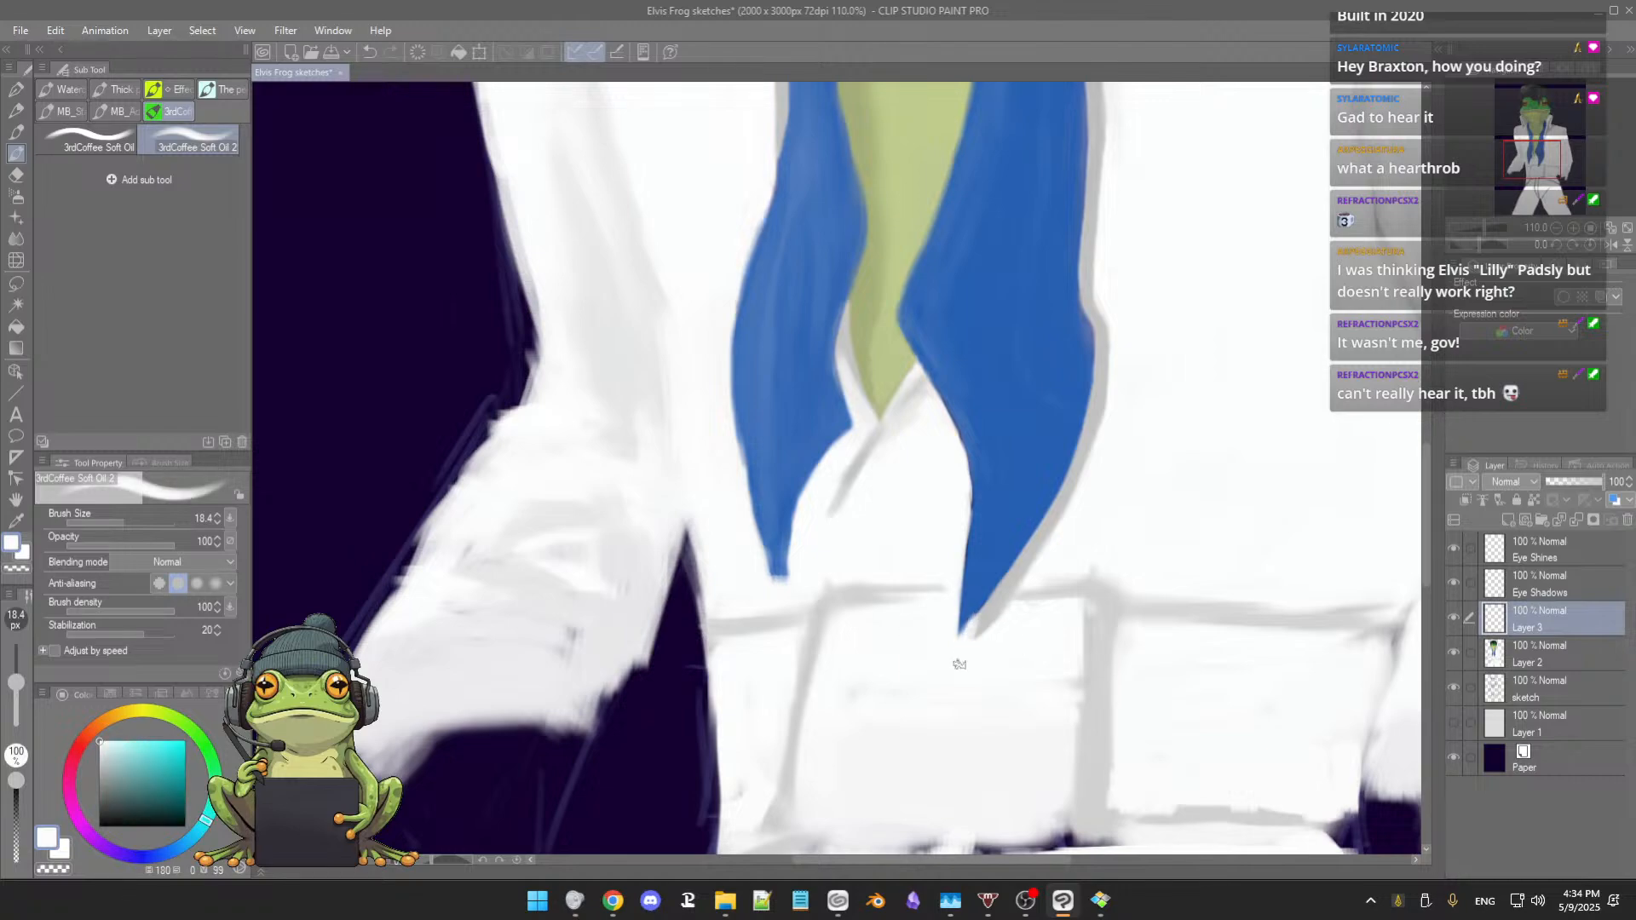
pyautogui.keyDown('alt'); pyautogui.click(991, 595); pyautogui.keyUp('alt')
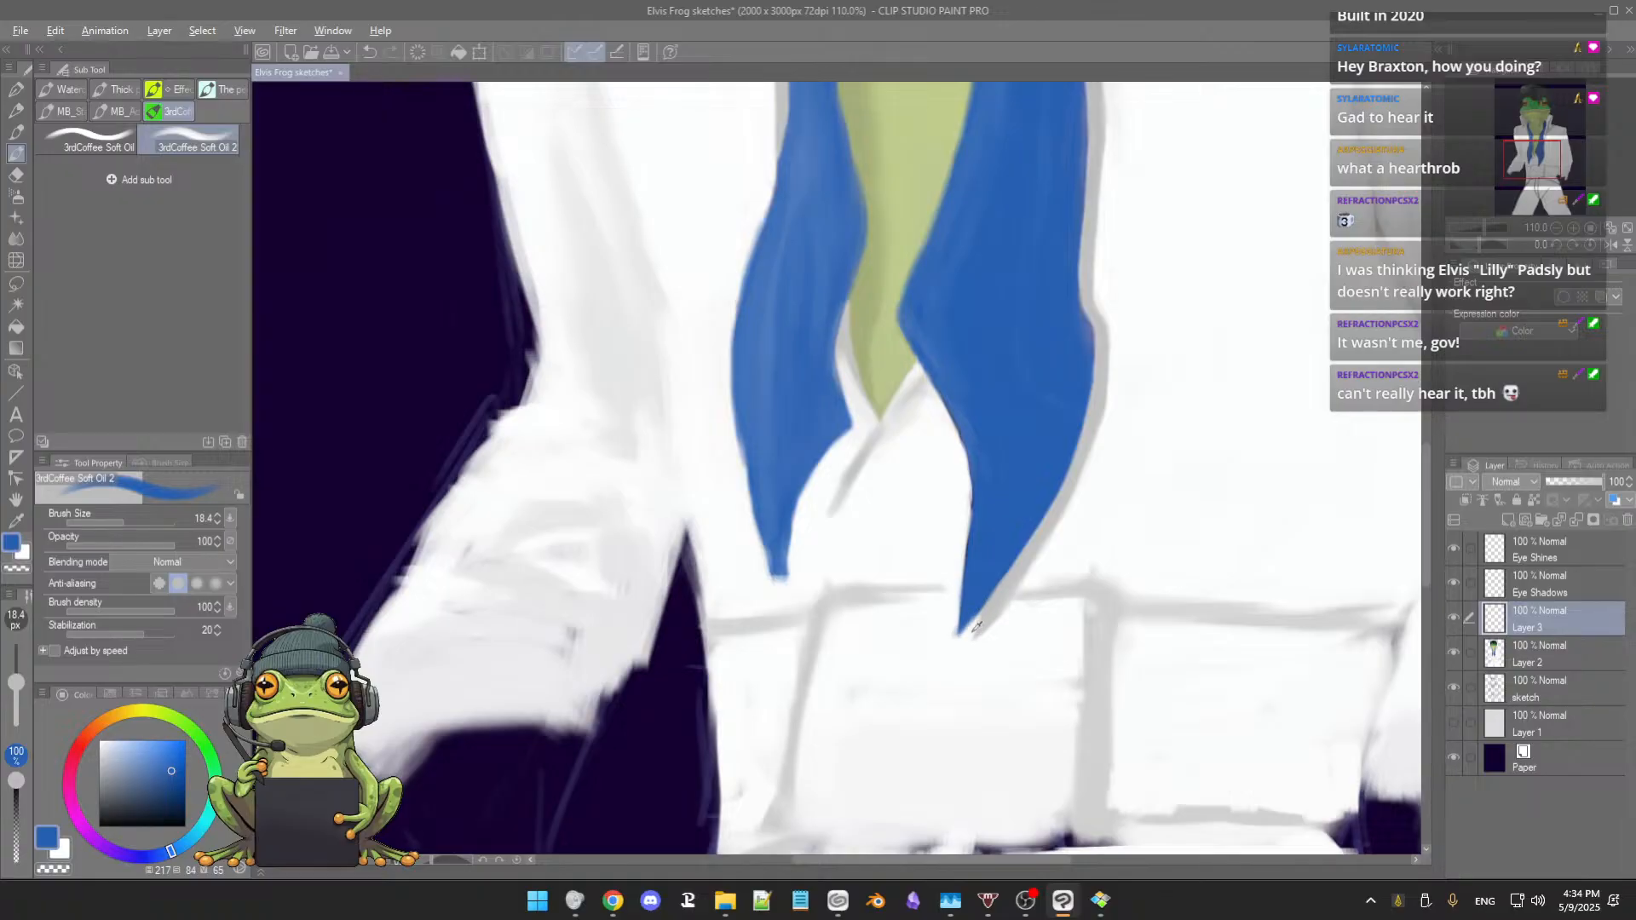
pyautogui.keyDown('alt'); pyautogui.click(972, 632); pyautogui.keyUp('alt')
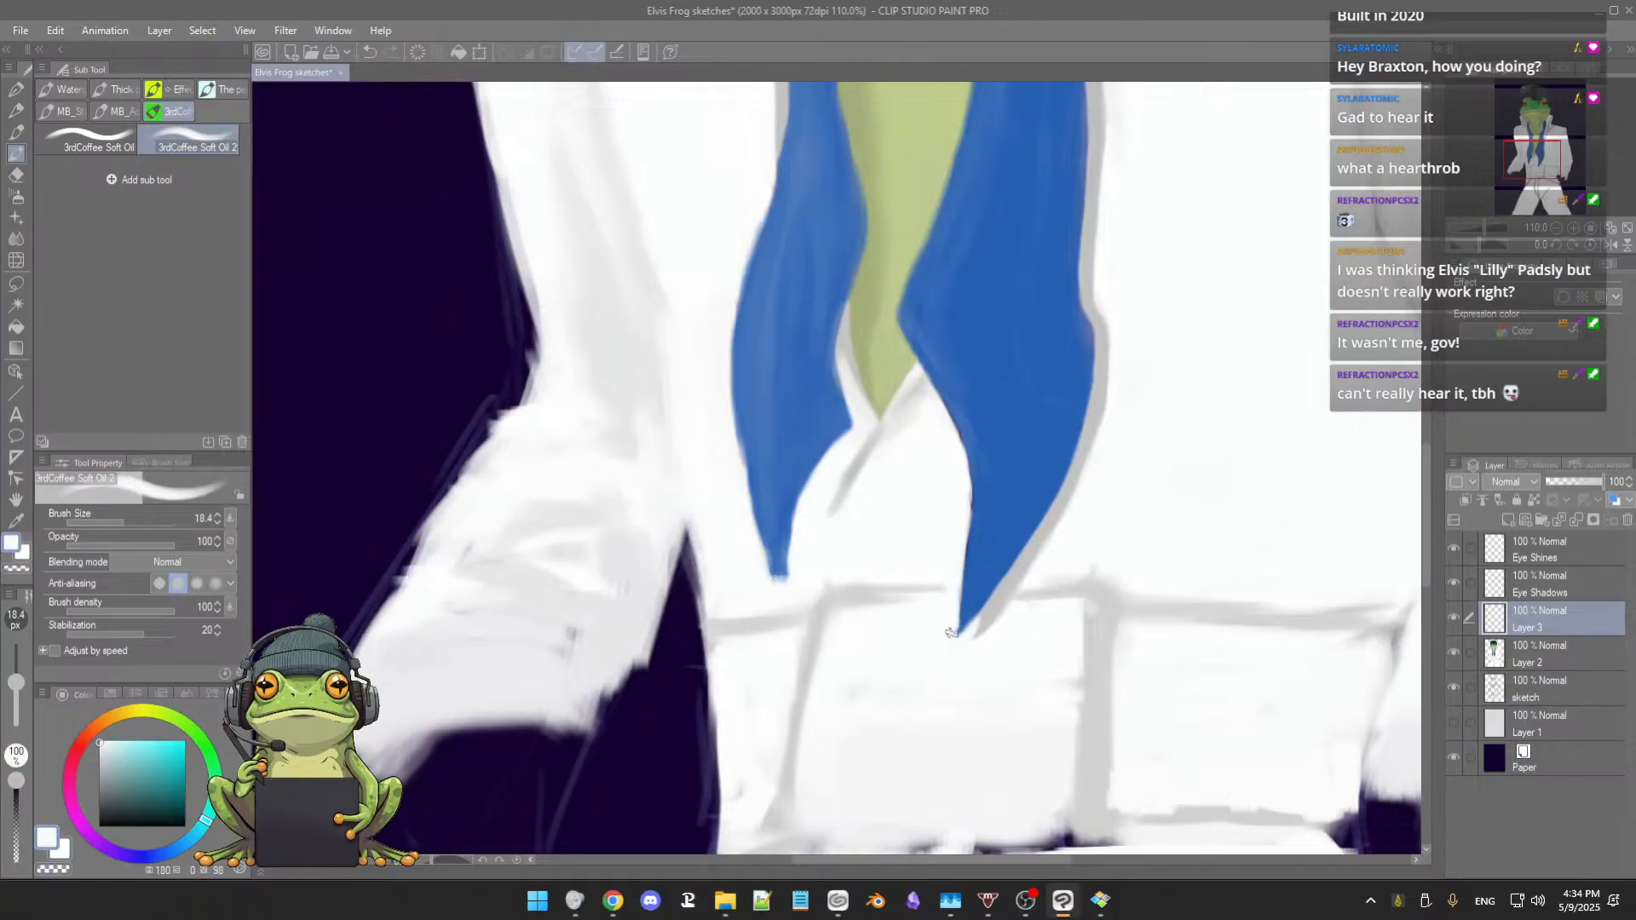
pyautogui.keyDown('alt'); pyautogui.click(993, 613); pyautogui.keyUp('alt')
pyautogui.moveTo(978, 629); pyautogui.dragTo(968, 656)
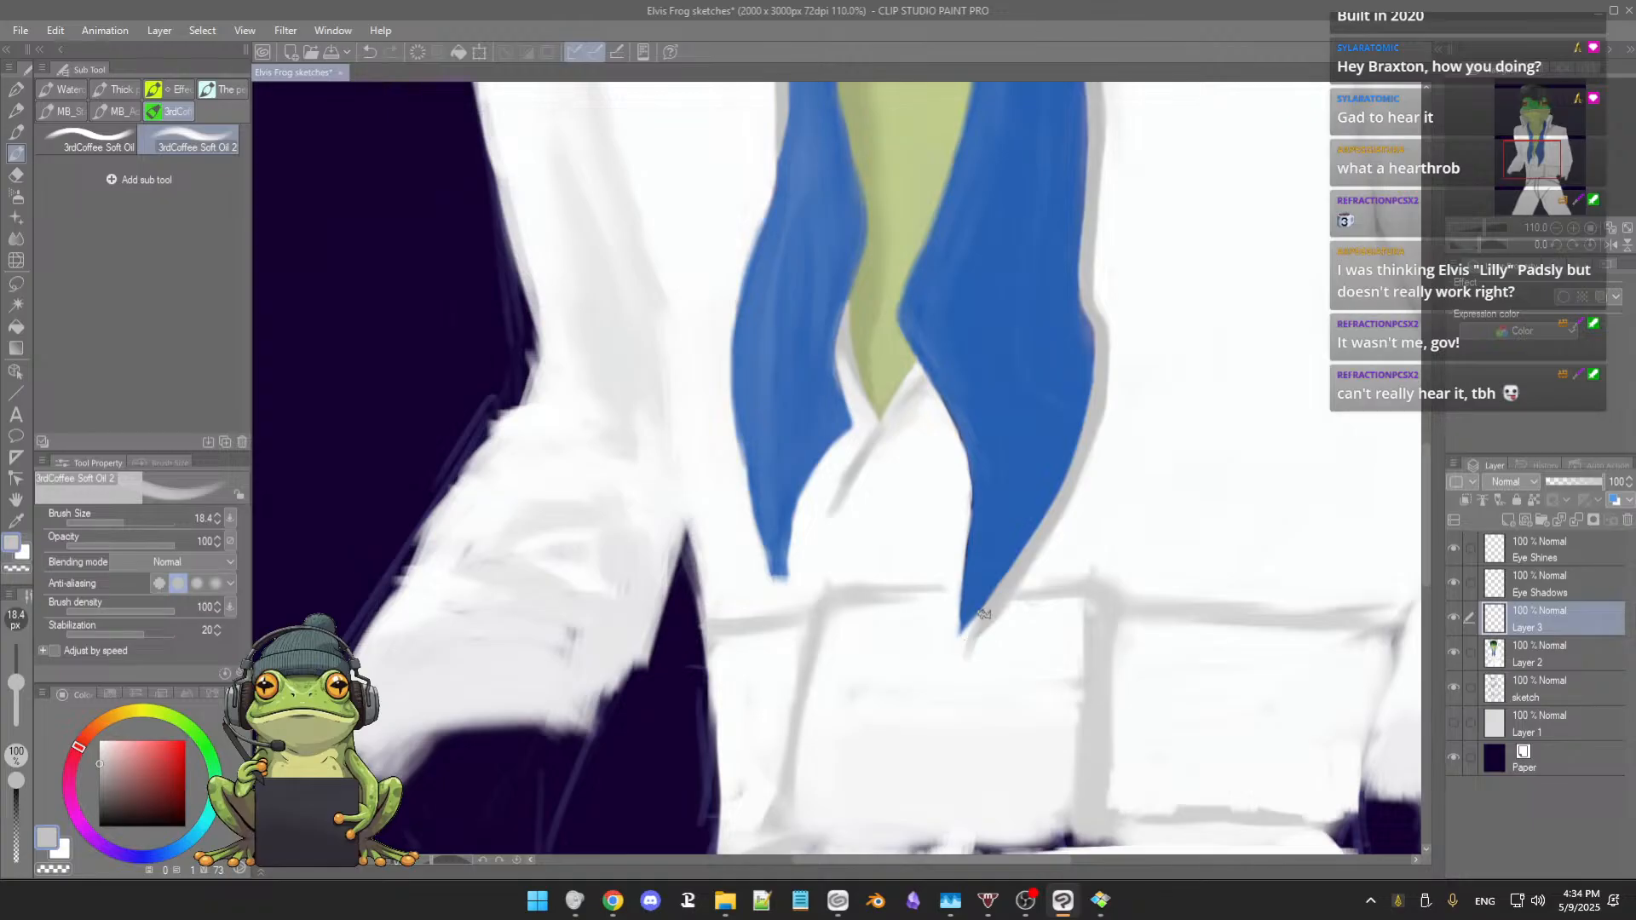
# Step: Trim the end of the grey shadow below the right-hand scarf tip with sampled jacket white and light grey
pyautogui.keyDown('alt'); pyautogui.click(963, 646); pyautogui.keyUp('alt')
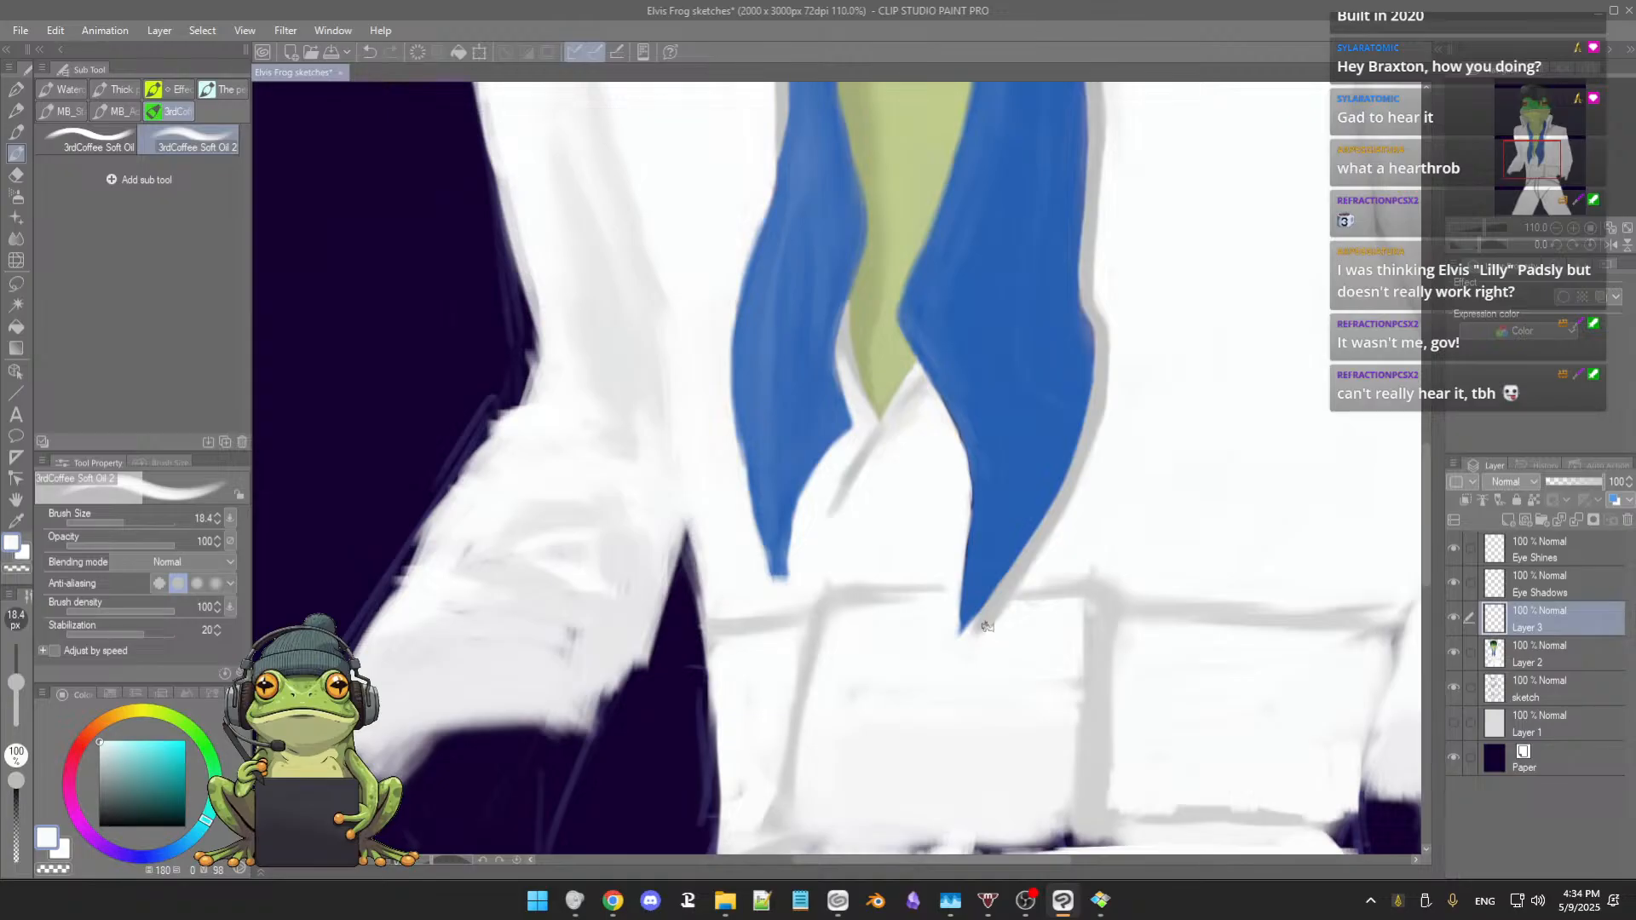
pyautogui.keyDown('alt'); pyautogui.click(976, 621); pyautogui.keyUp('alt')
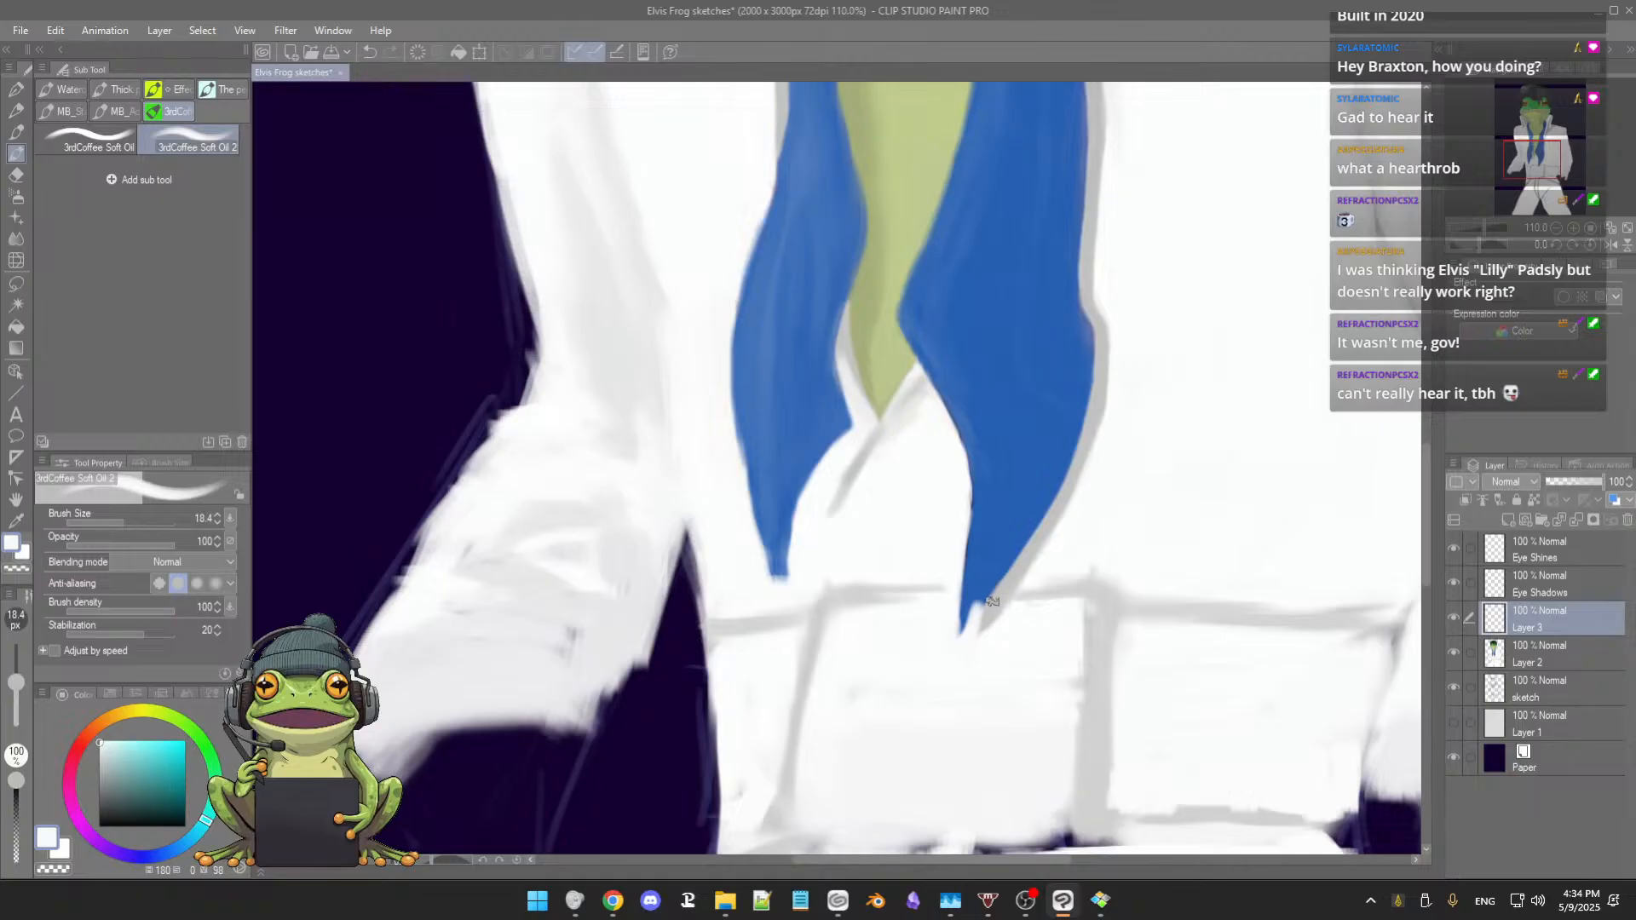
pyautogui.keyDown('alt'); pyautogui.click(985, 620); pyautogui.keyUp('alt')
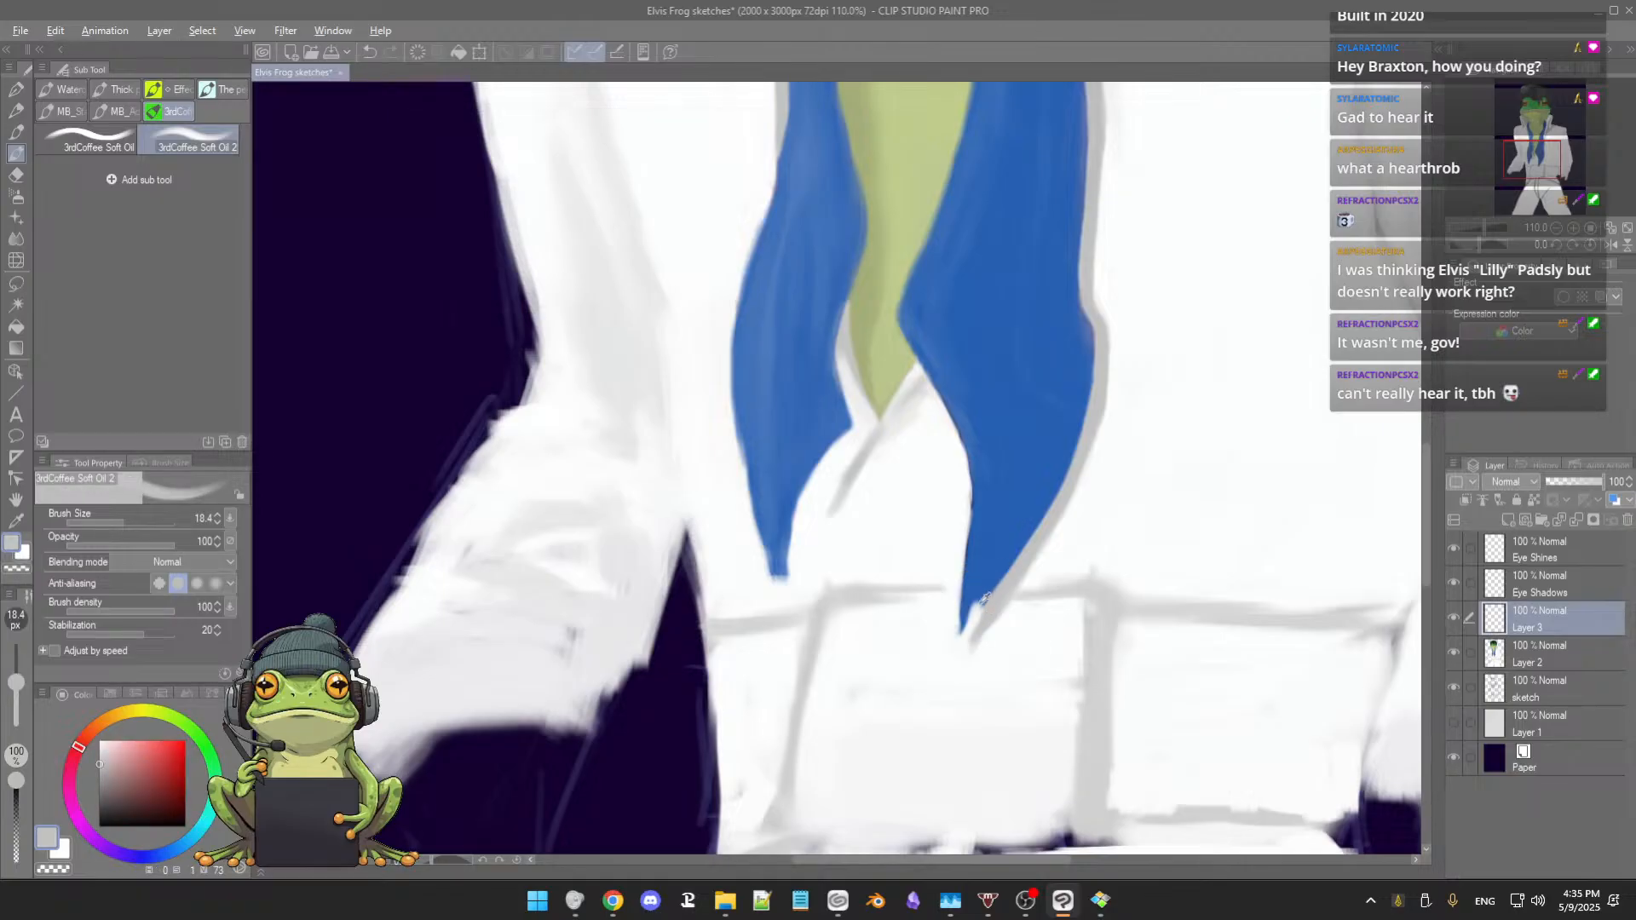
pyautogui.keyDown('alt'); pyautogui.click(968, 646); pyautogui.keyUp('alt')
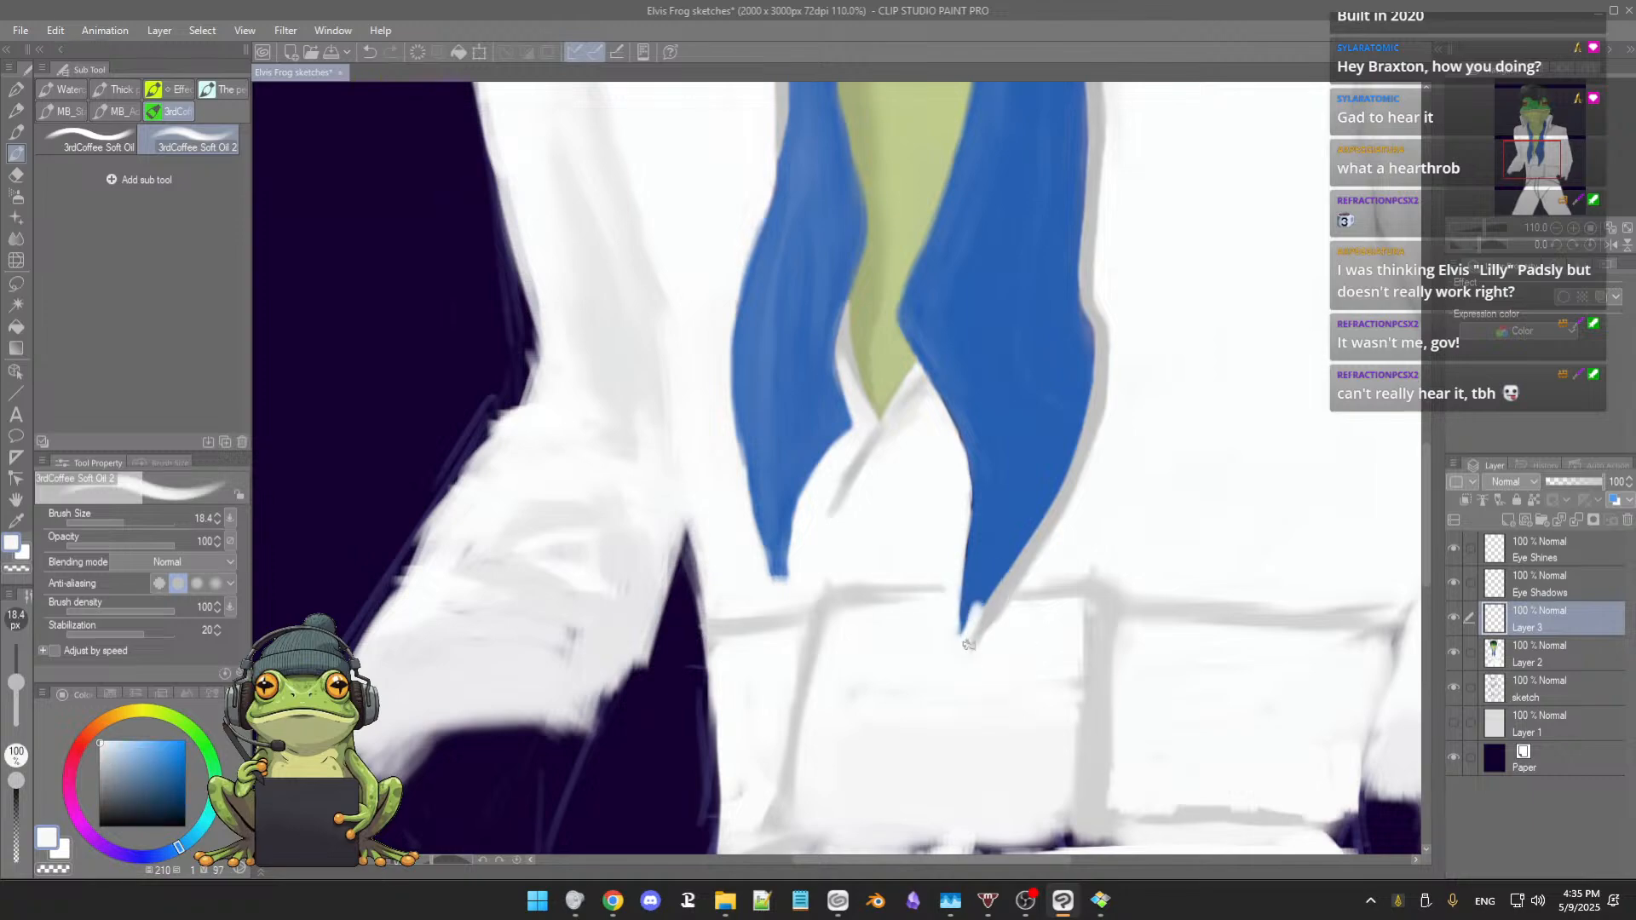
# Step: Sharpen the right-hand scarf tip with sampled blue and white at brush sizes 9.8 and 19.8, and save the file
pyautogui.keyDown('alt'); pyautogui.click(983, 594); pyautogui.keyUp('alt')
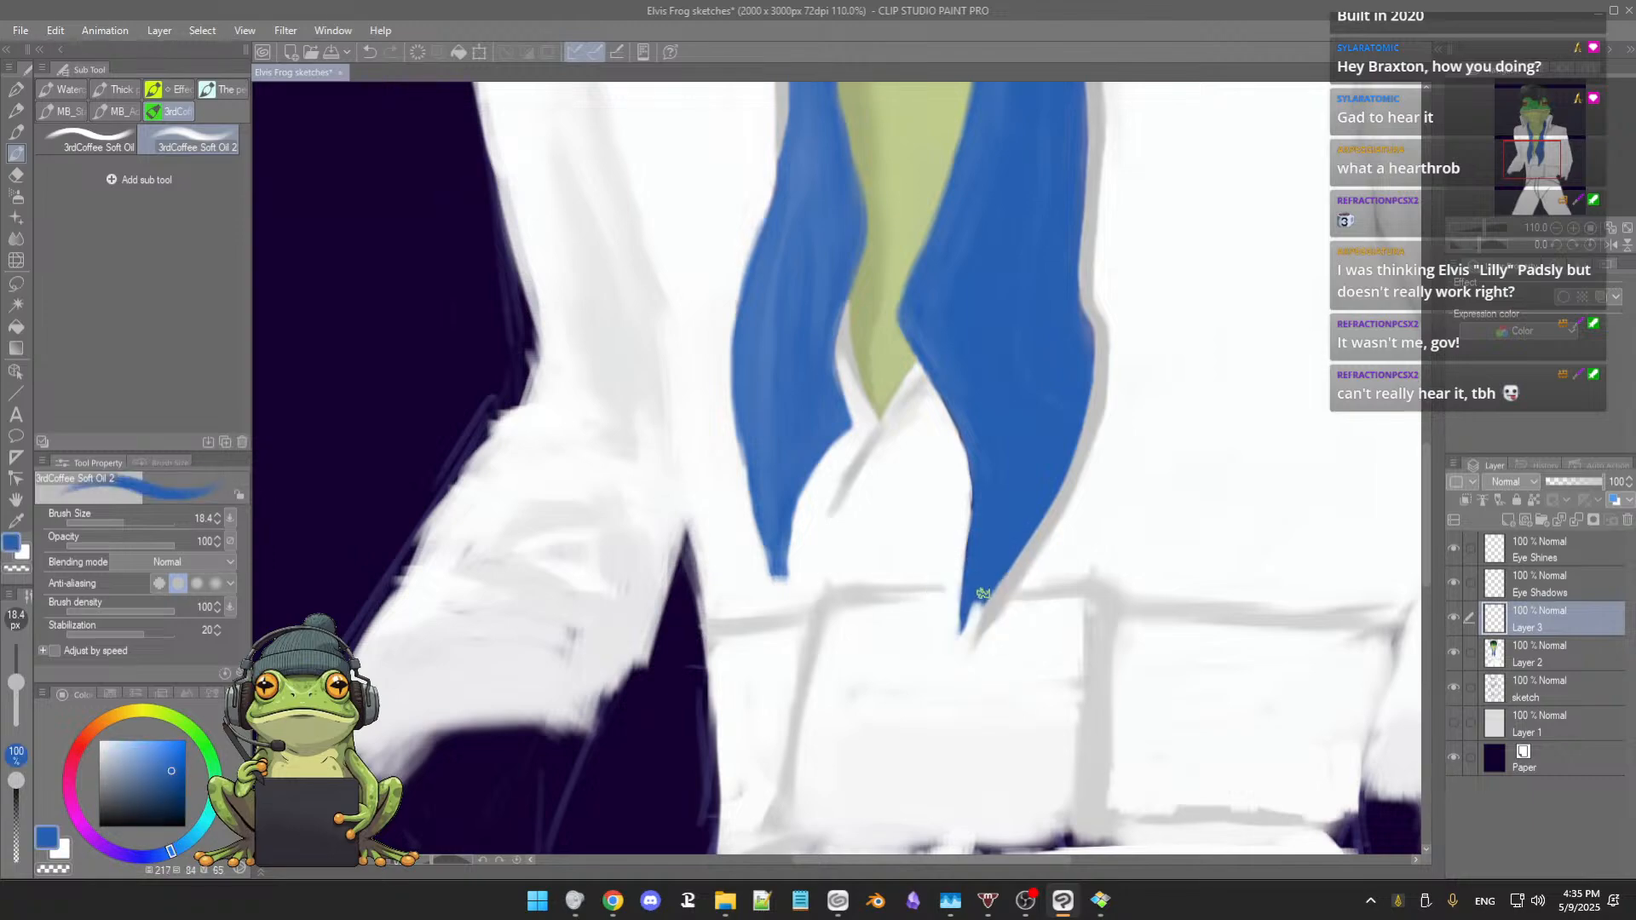
pyautogui.moveTo(983, 596); pyautogui.dragTo(967, 621)
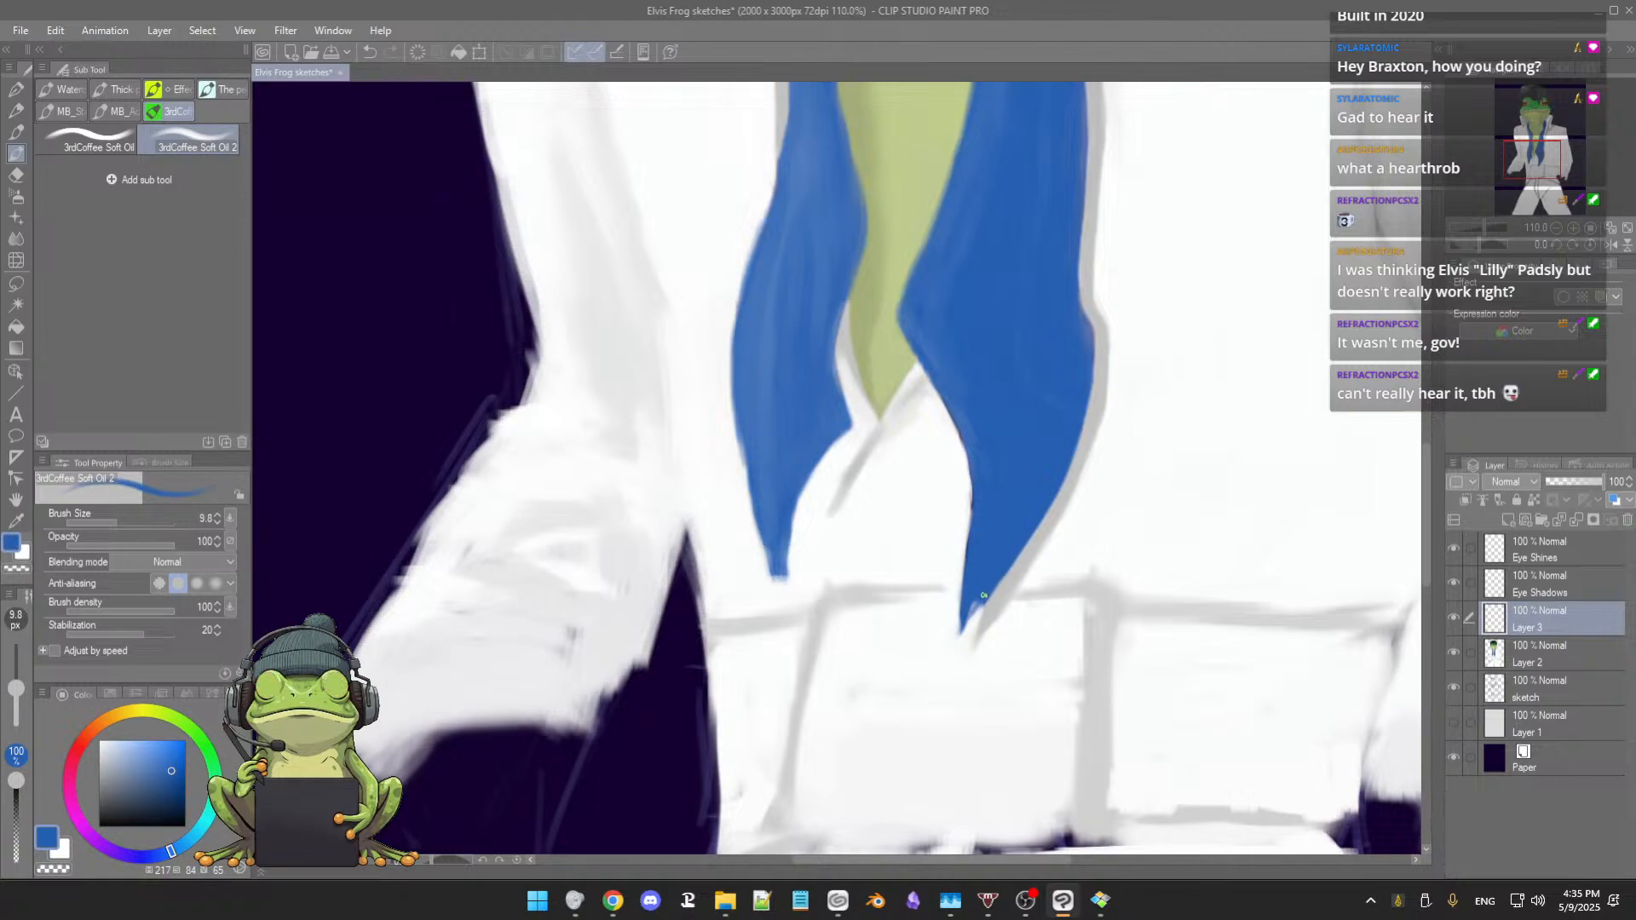
pyautogui.keyDown('alt'); pyautogui.click(993, 631); pyautogui.keyUp('alt')
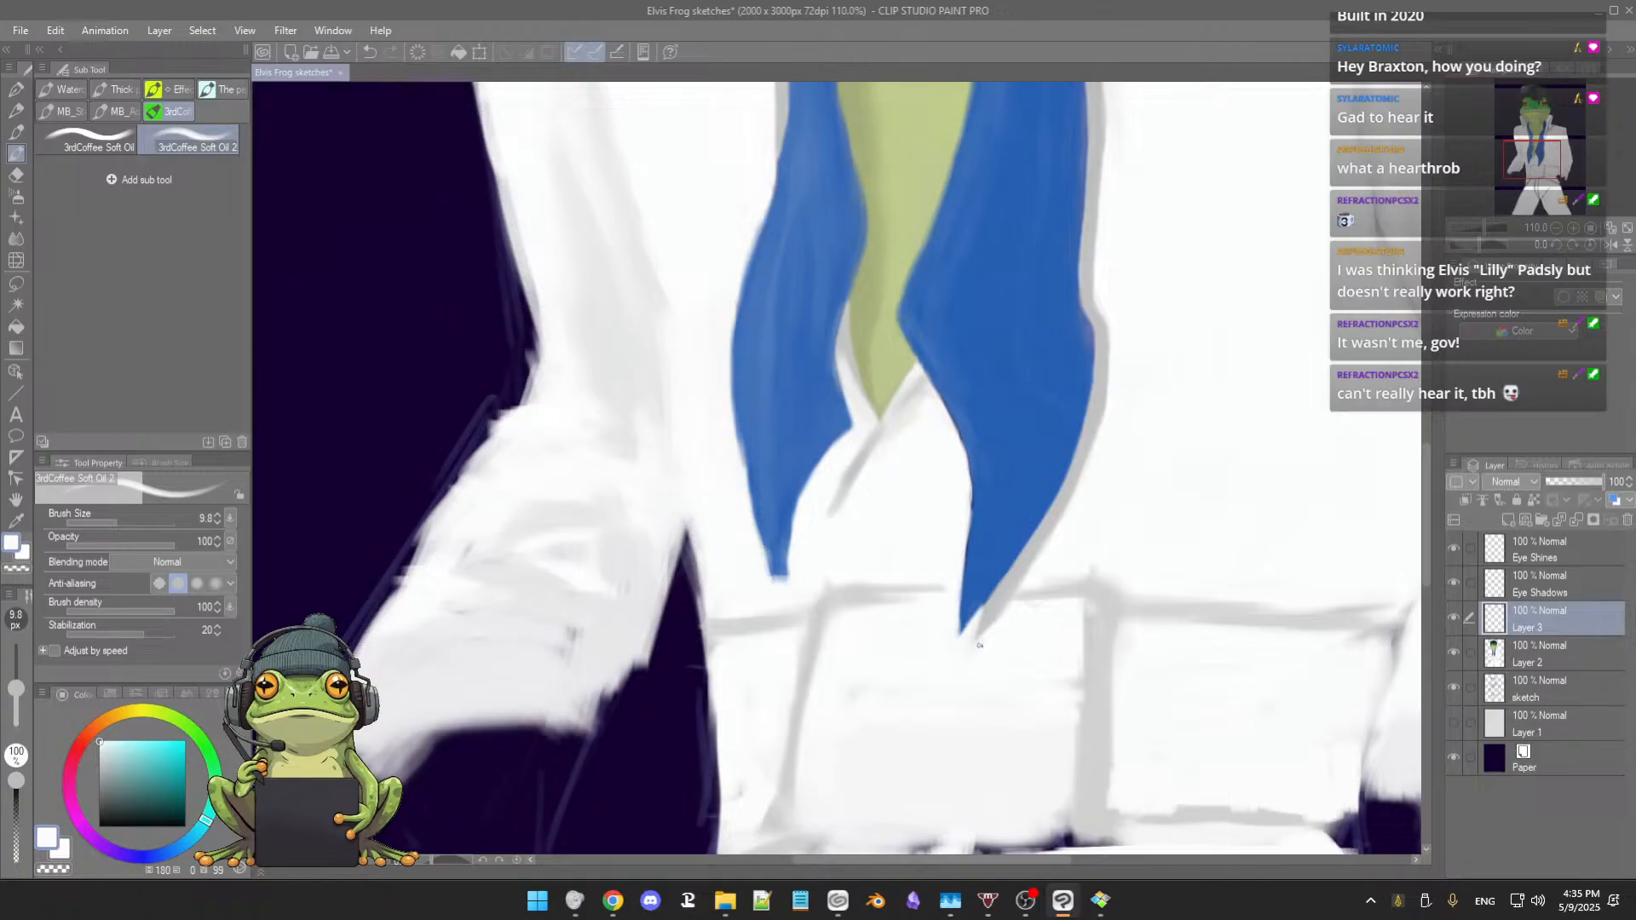
pyautogui.keyDown('alt'); pyautogui.click(987, 588); pyautogui.keyUp('alt')
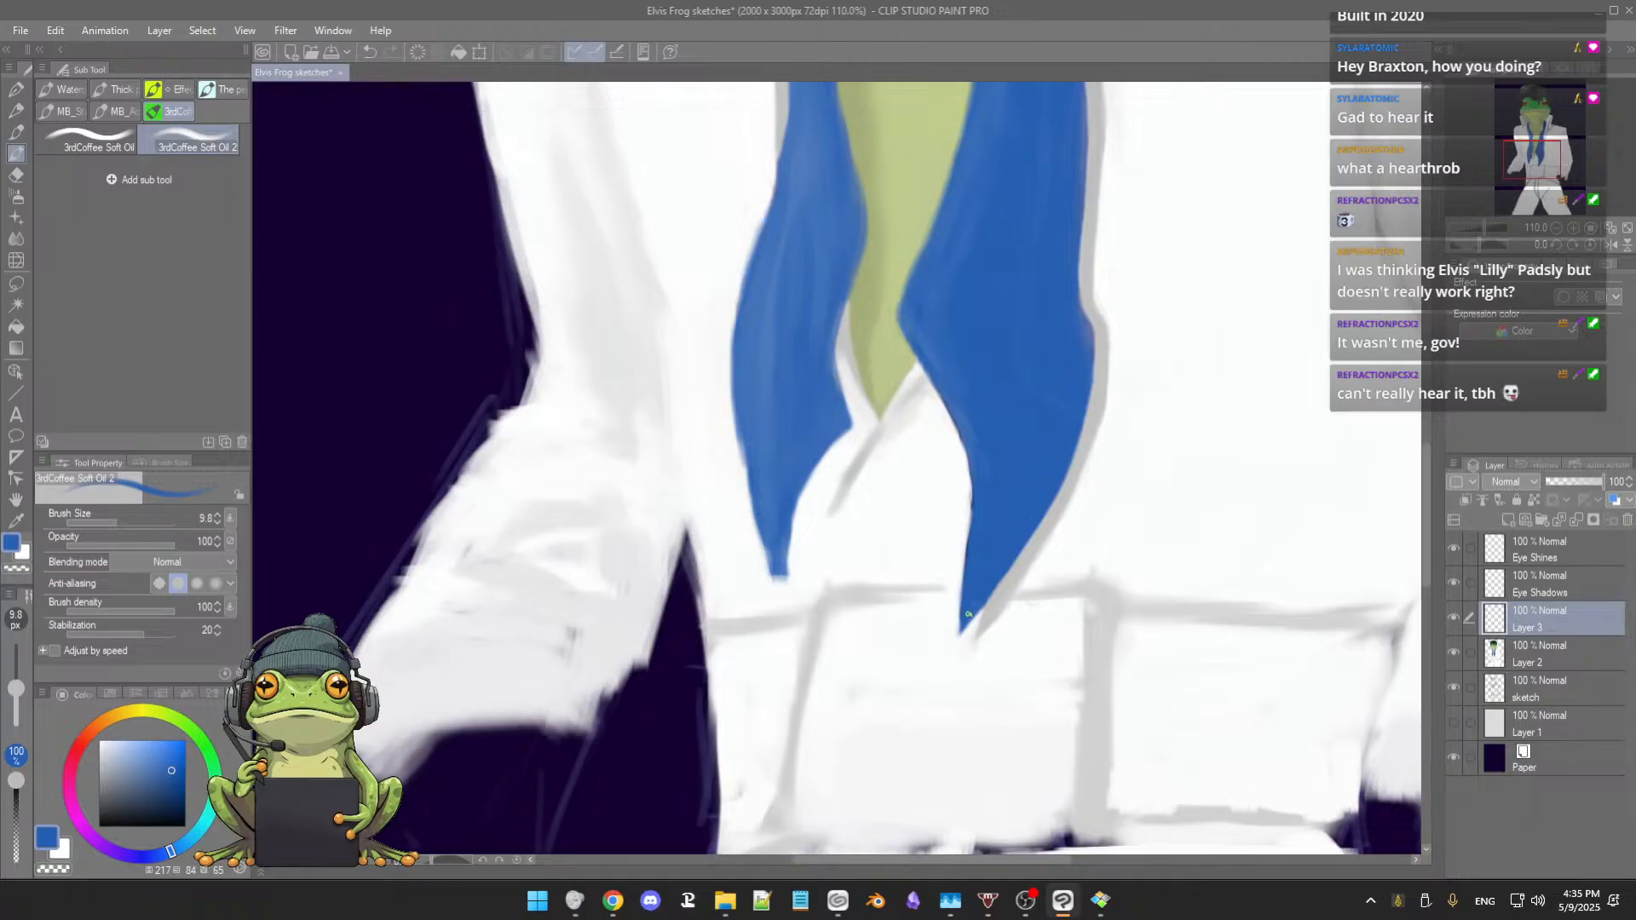
pyautogui.keyDown('alt'); pyautogui.click(950, 624); pyautogui.keyUp('alt')
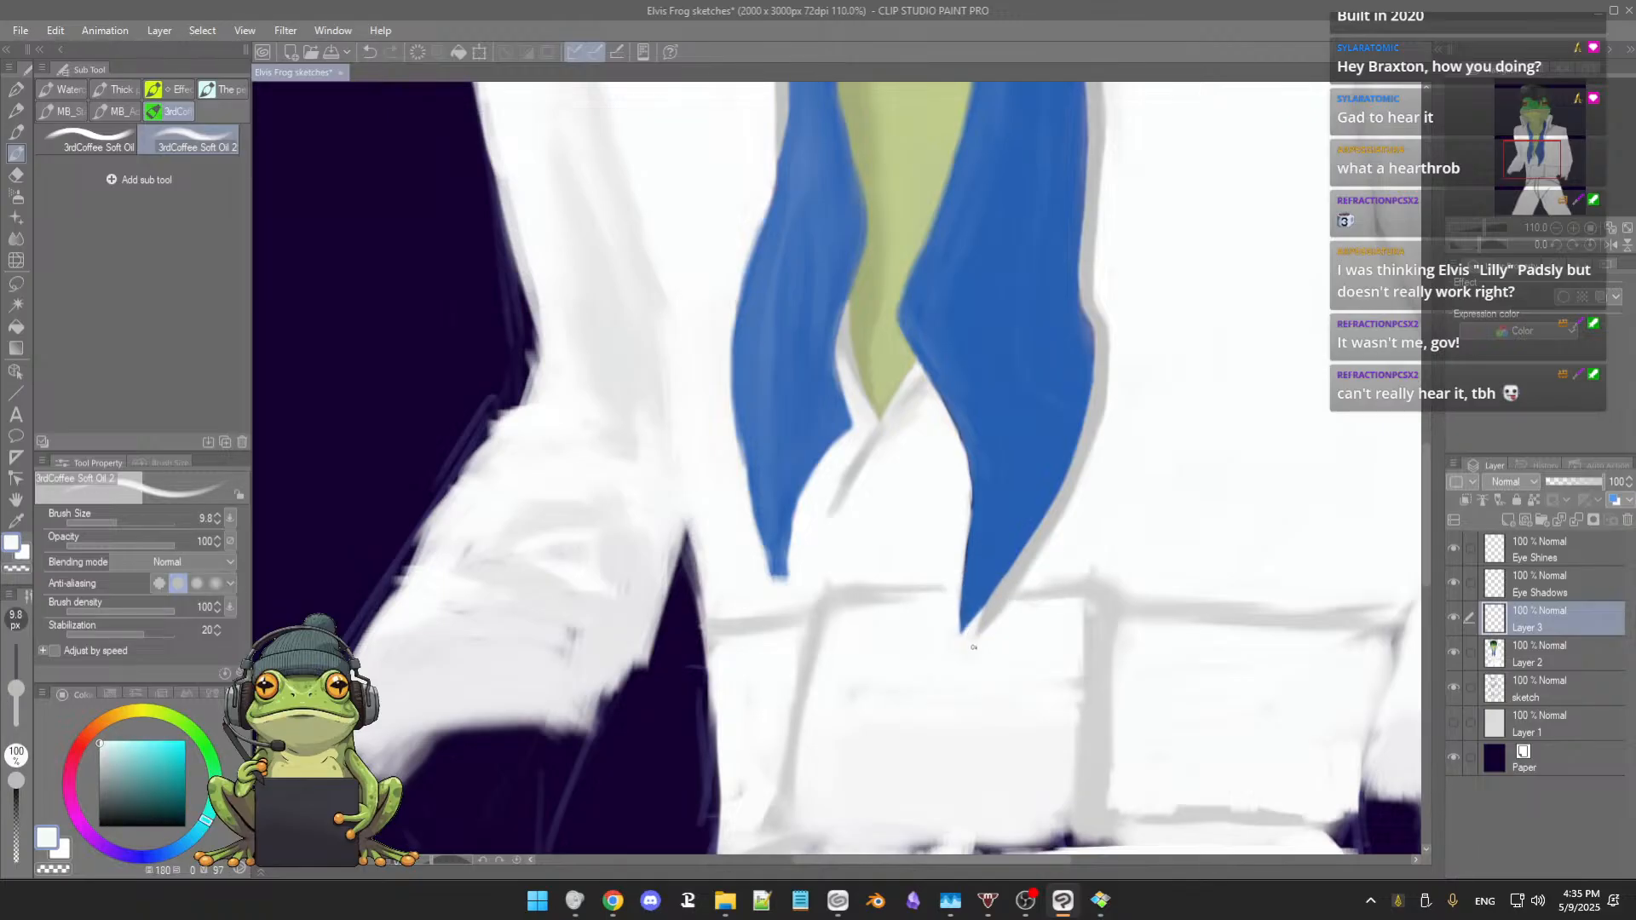
pyautogui.press(']')
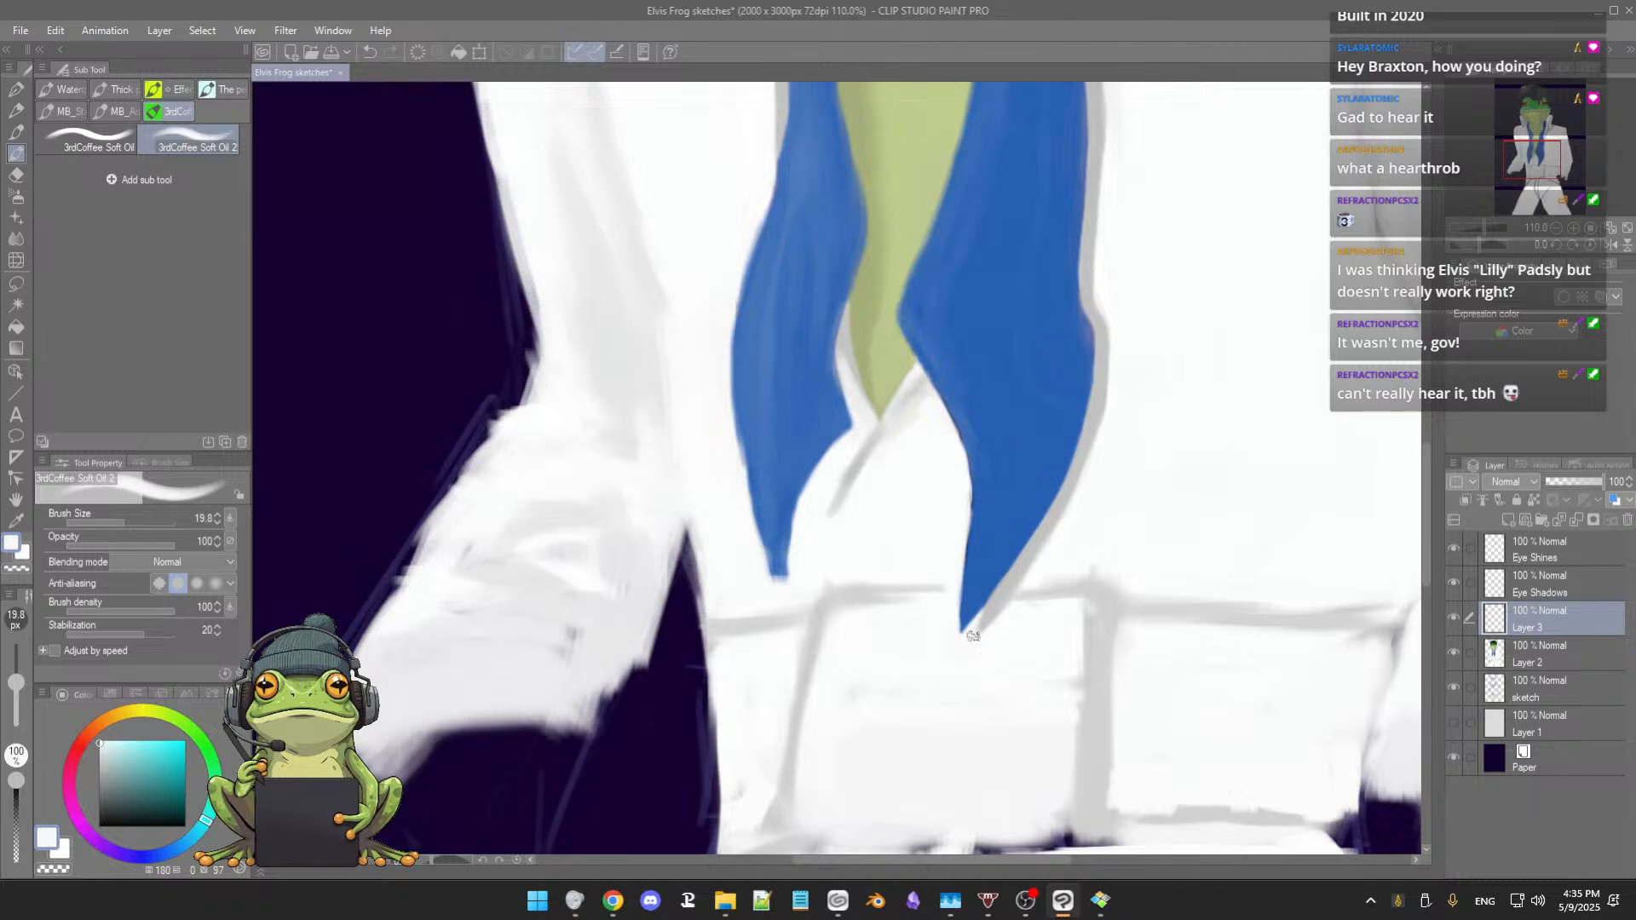
pyautogui.hotkey('ctrl', 's')
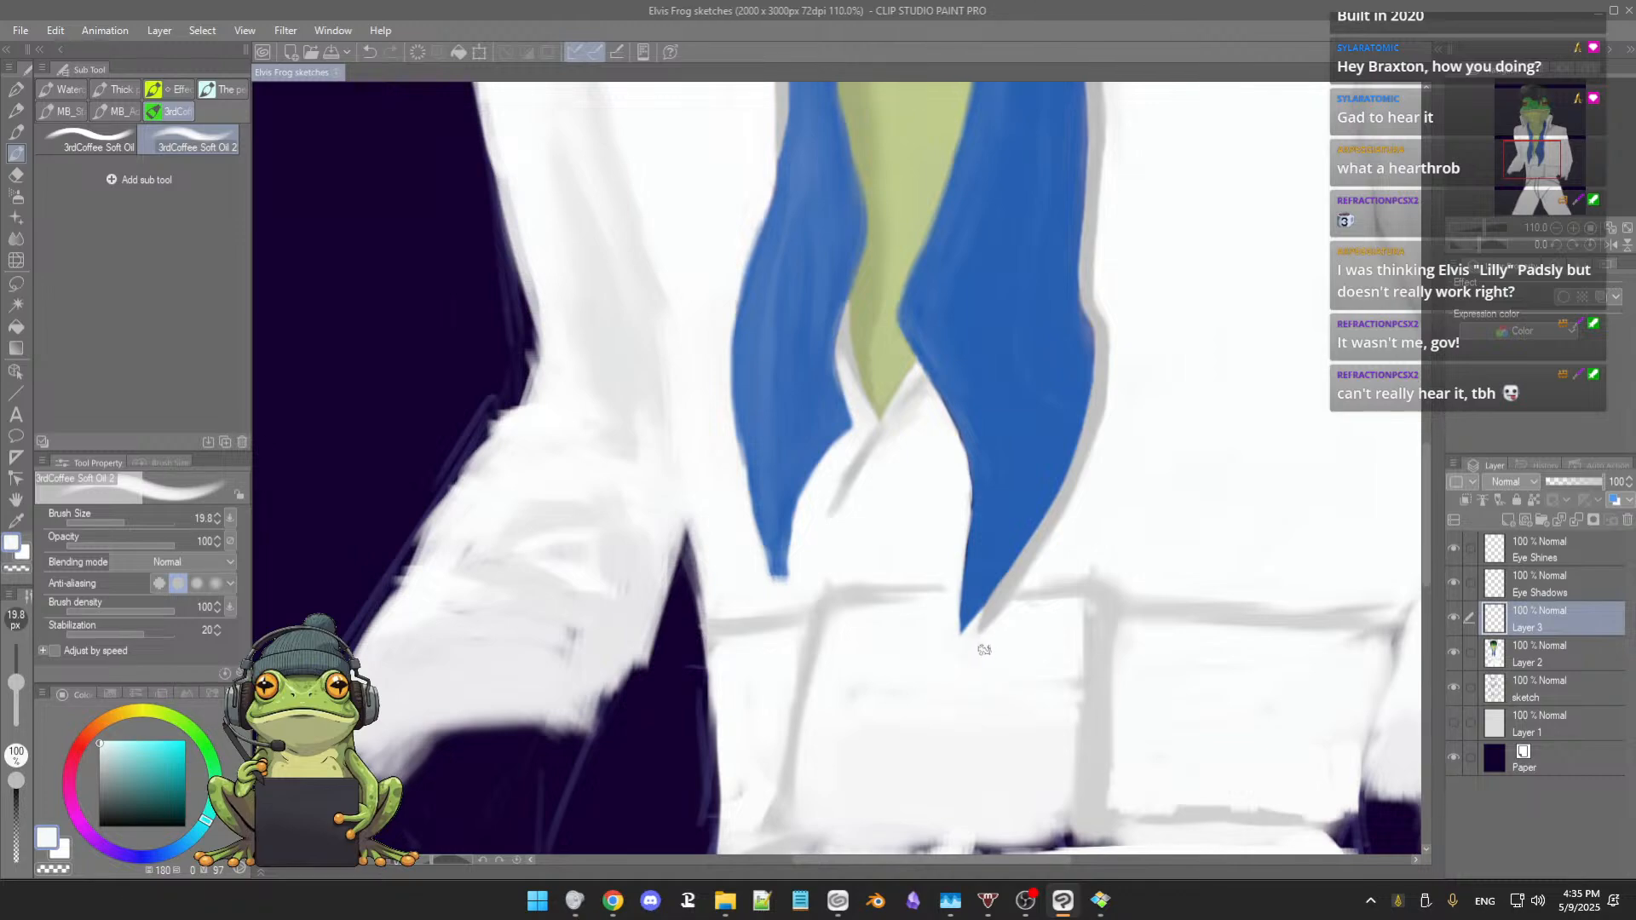
# Step: Paint a darker grey shadow inside the left-hand collar along the neck with the 3rdCoffee Soft Oil 2 brush at 19.8
pyautogui.scroll(-3, 971, 647)
pyautogui.scroll(-1, 988, 641)
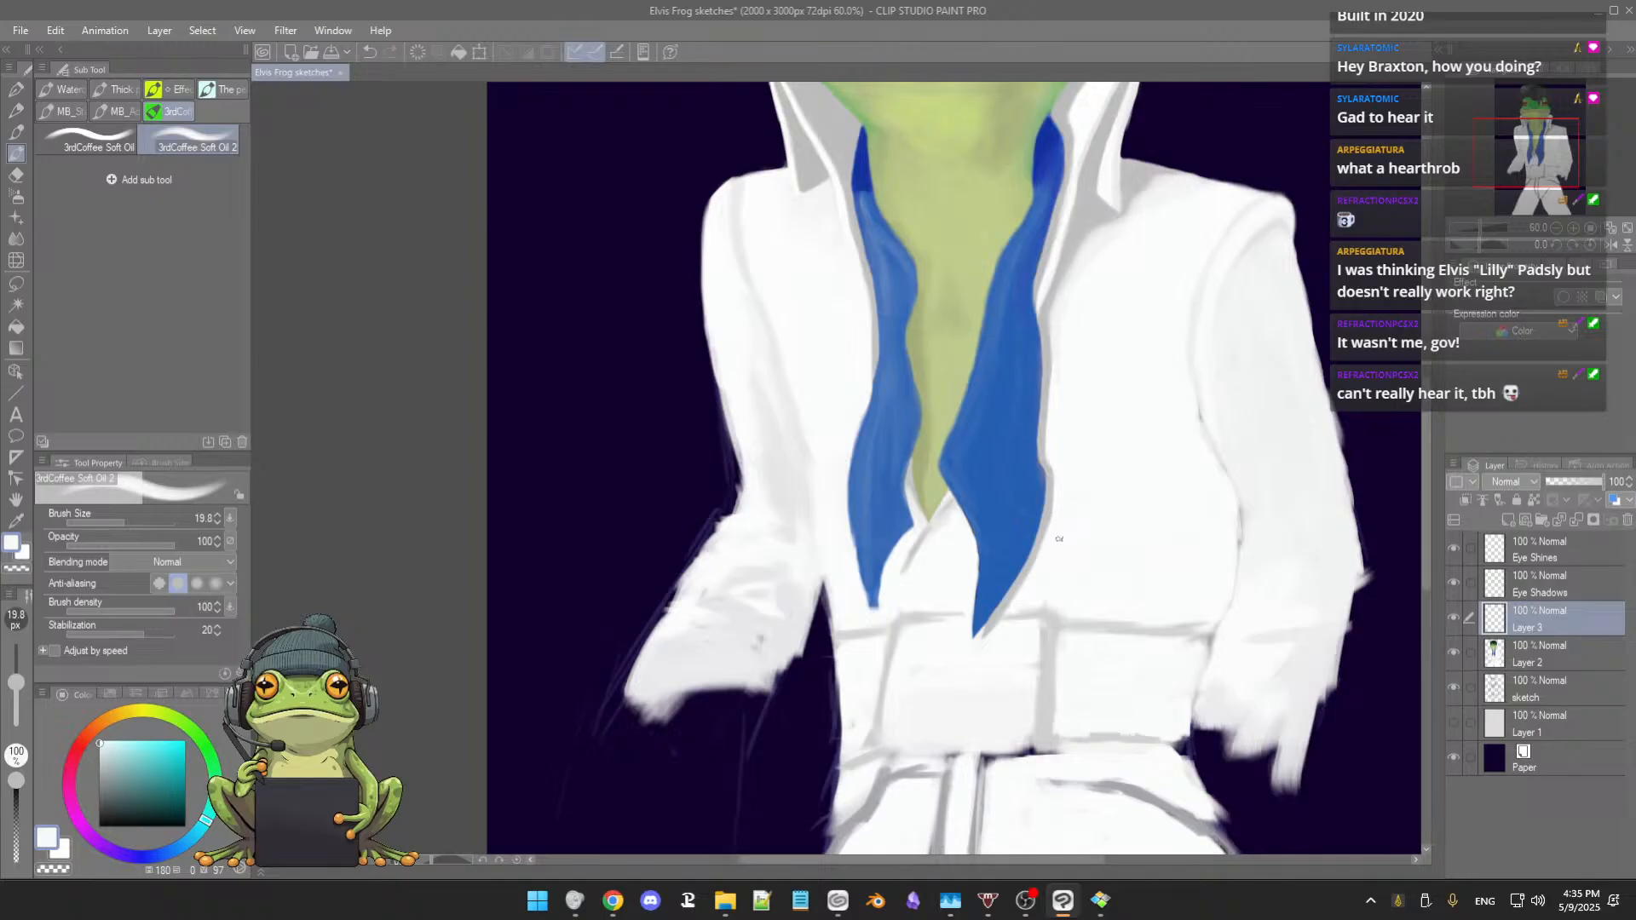
pyautogui.scroll(-2, 1057, 542)
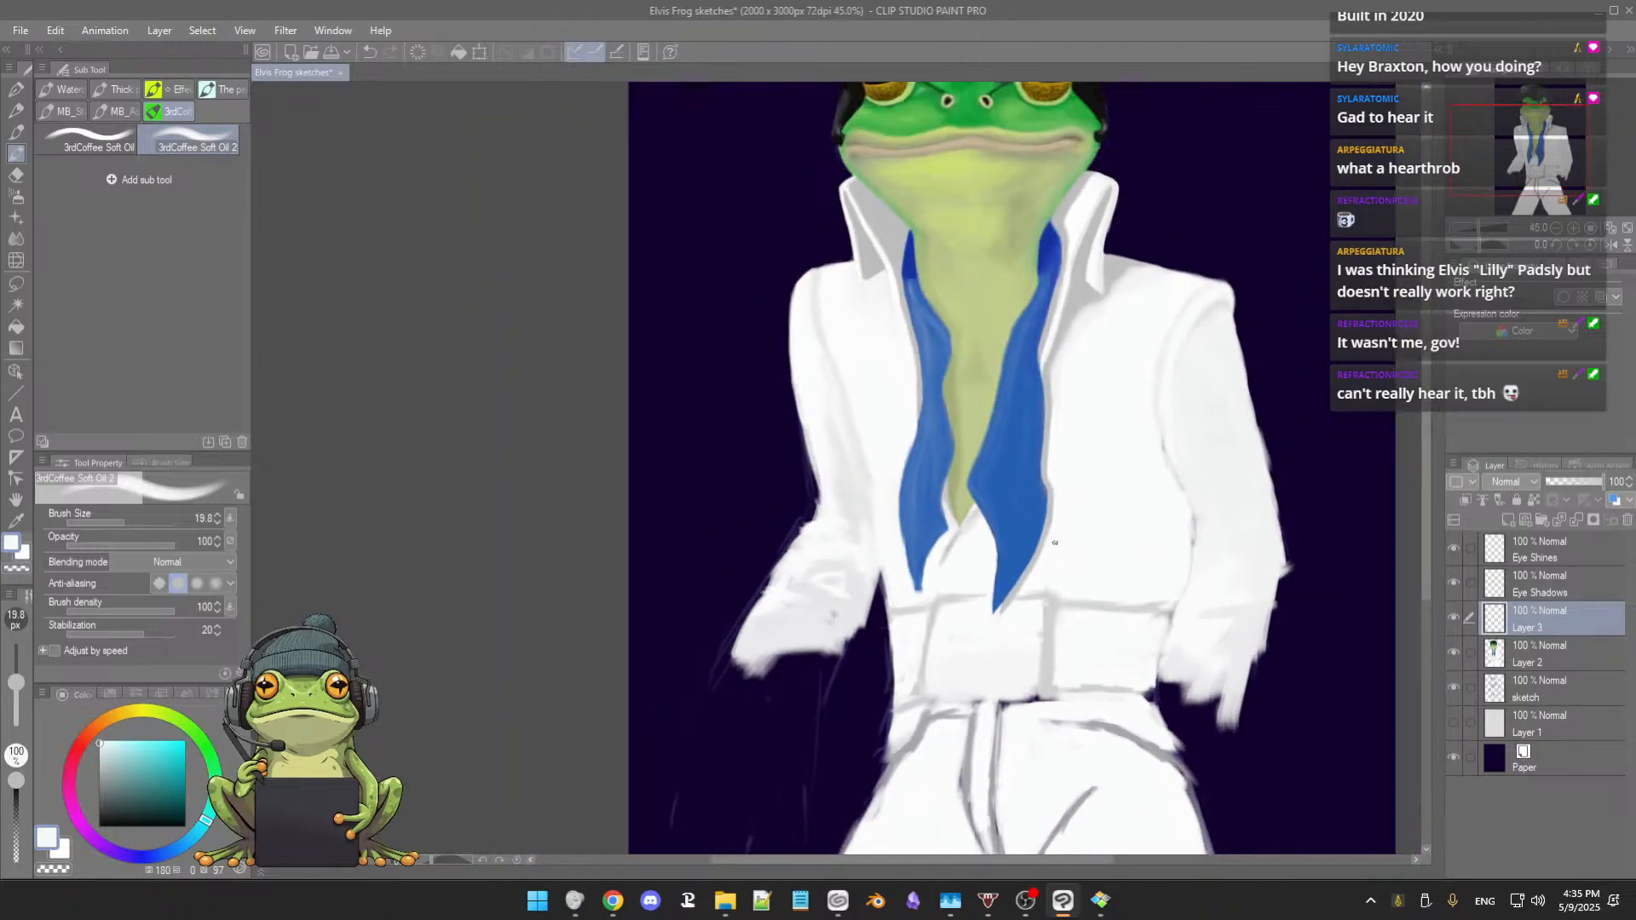
pyautogui.scroll(1, 1055, 543)
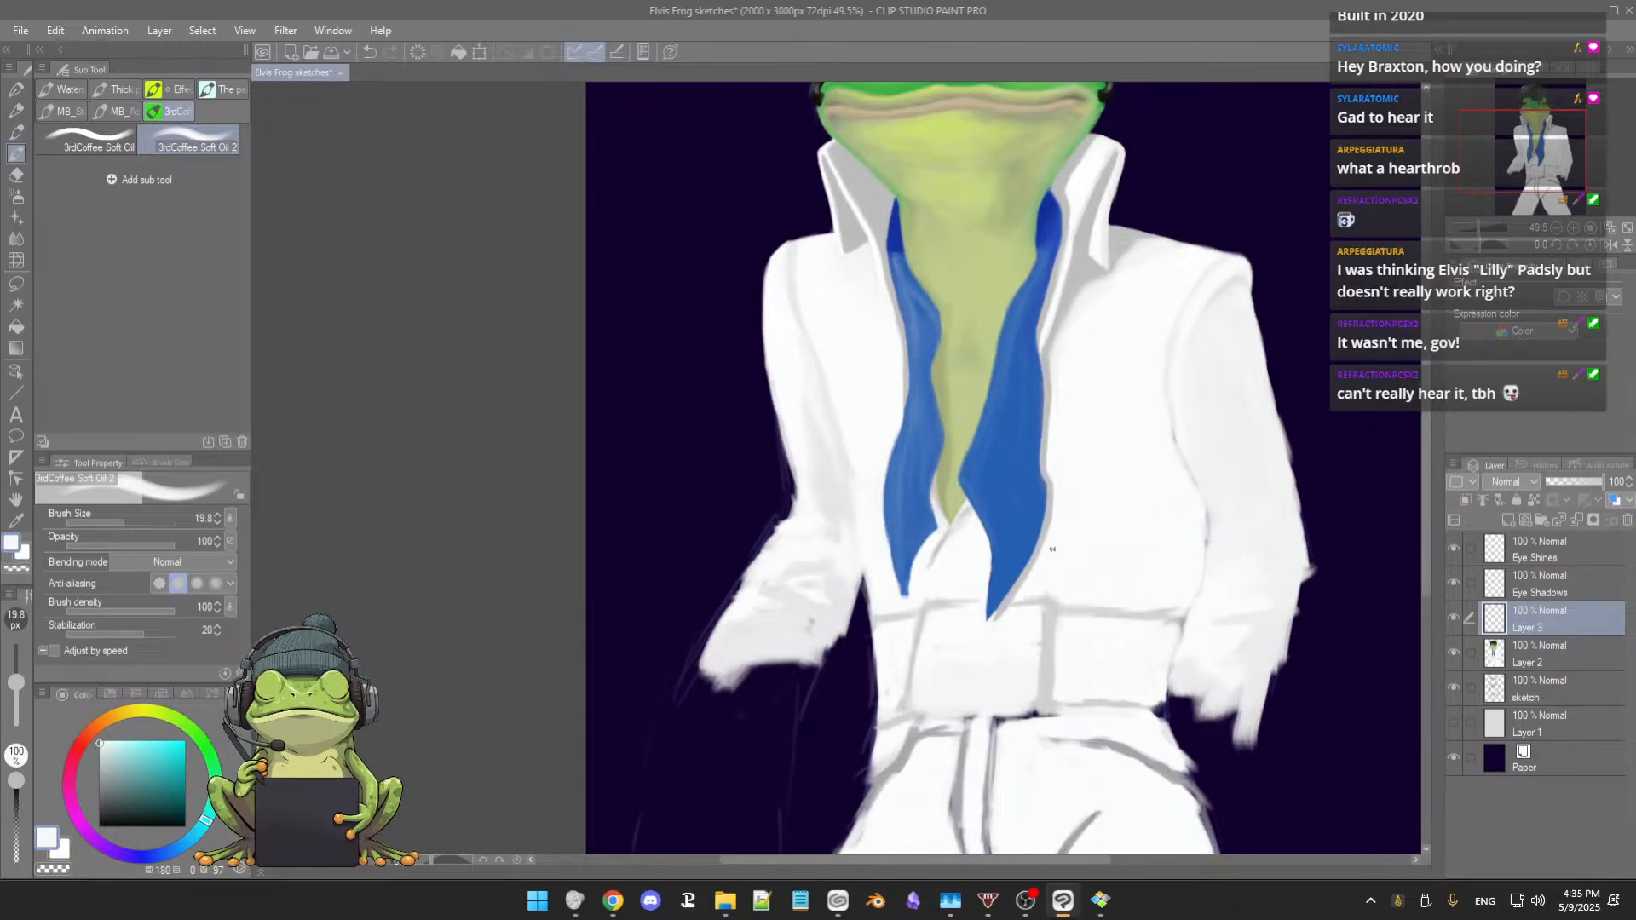
pyautogui.scroll(3, 1043, 552)
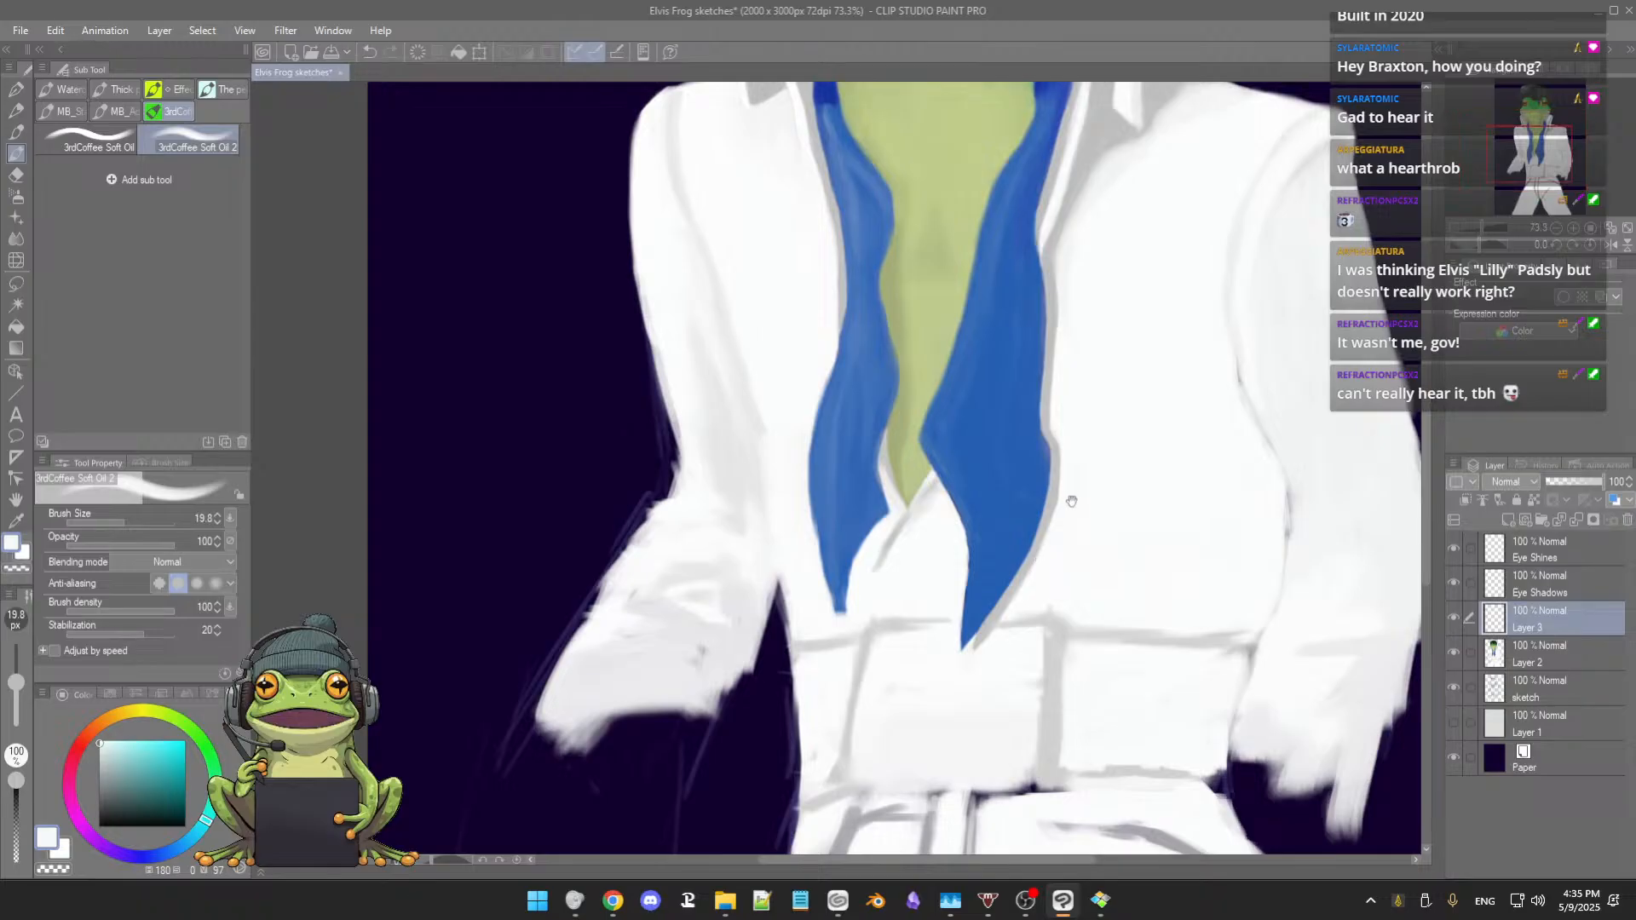
pyautogui.moveTo(1044, 555); pyautogui.dragTo(1045, 594)
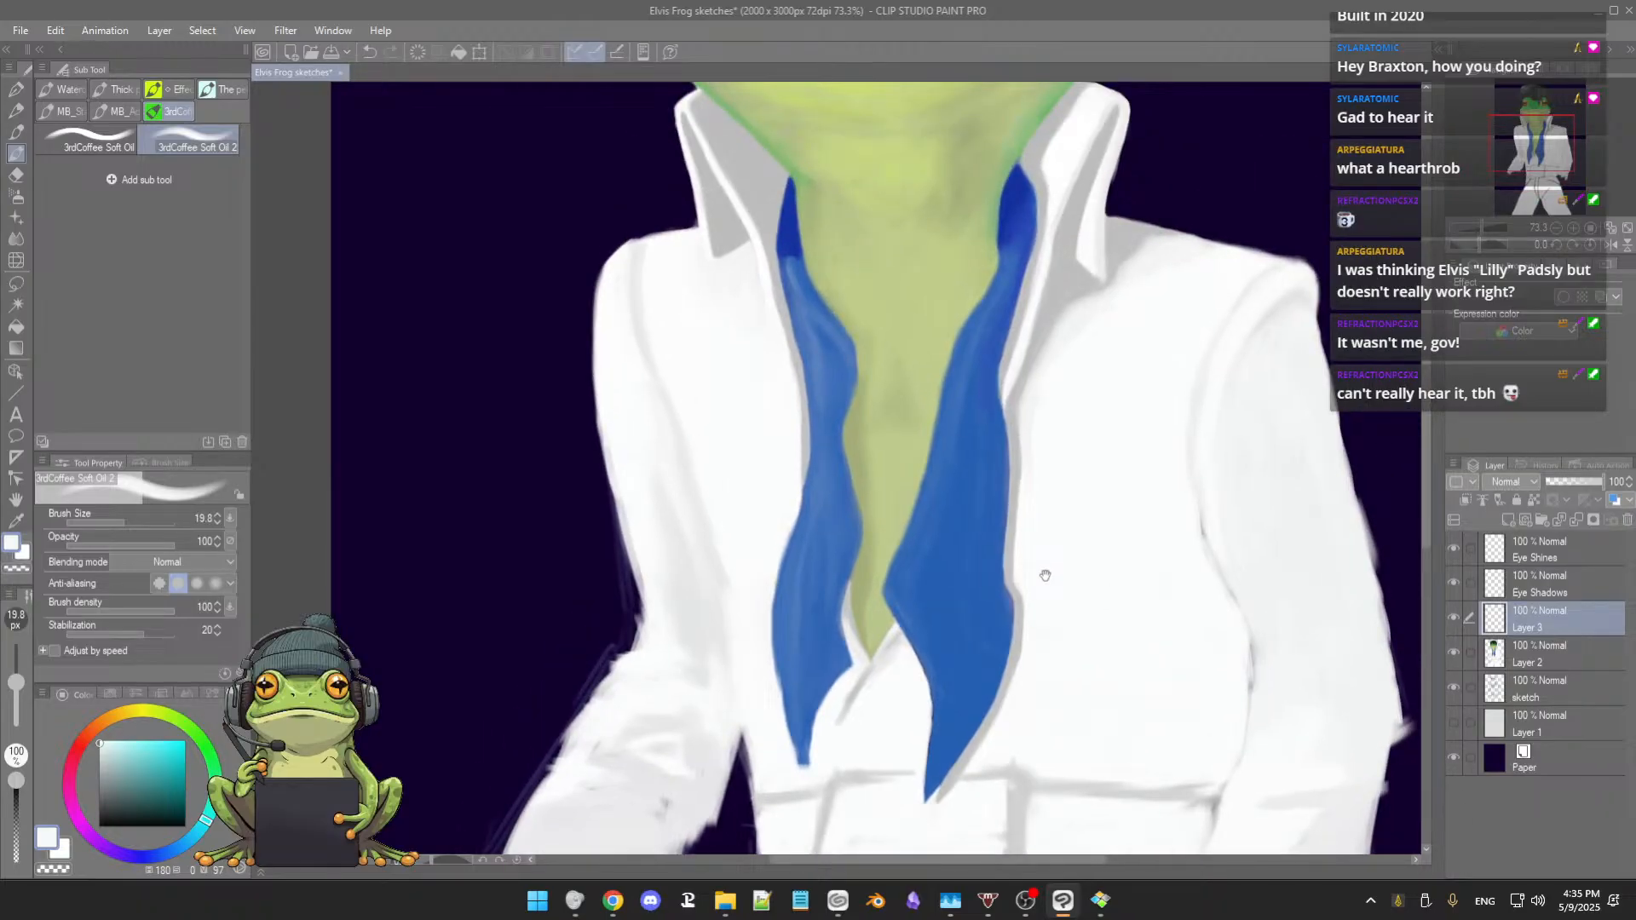
pyautogui.moveTo(1045, 575); pyautogui.dragTo(1060, 599)
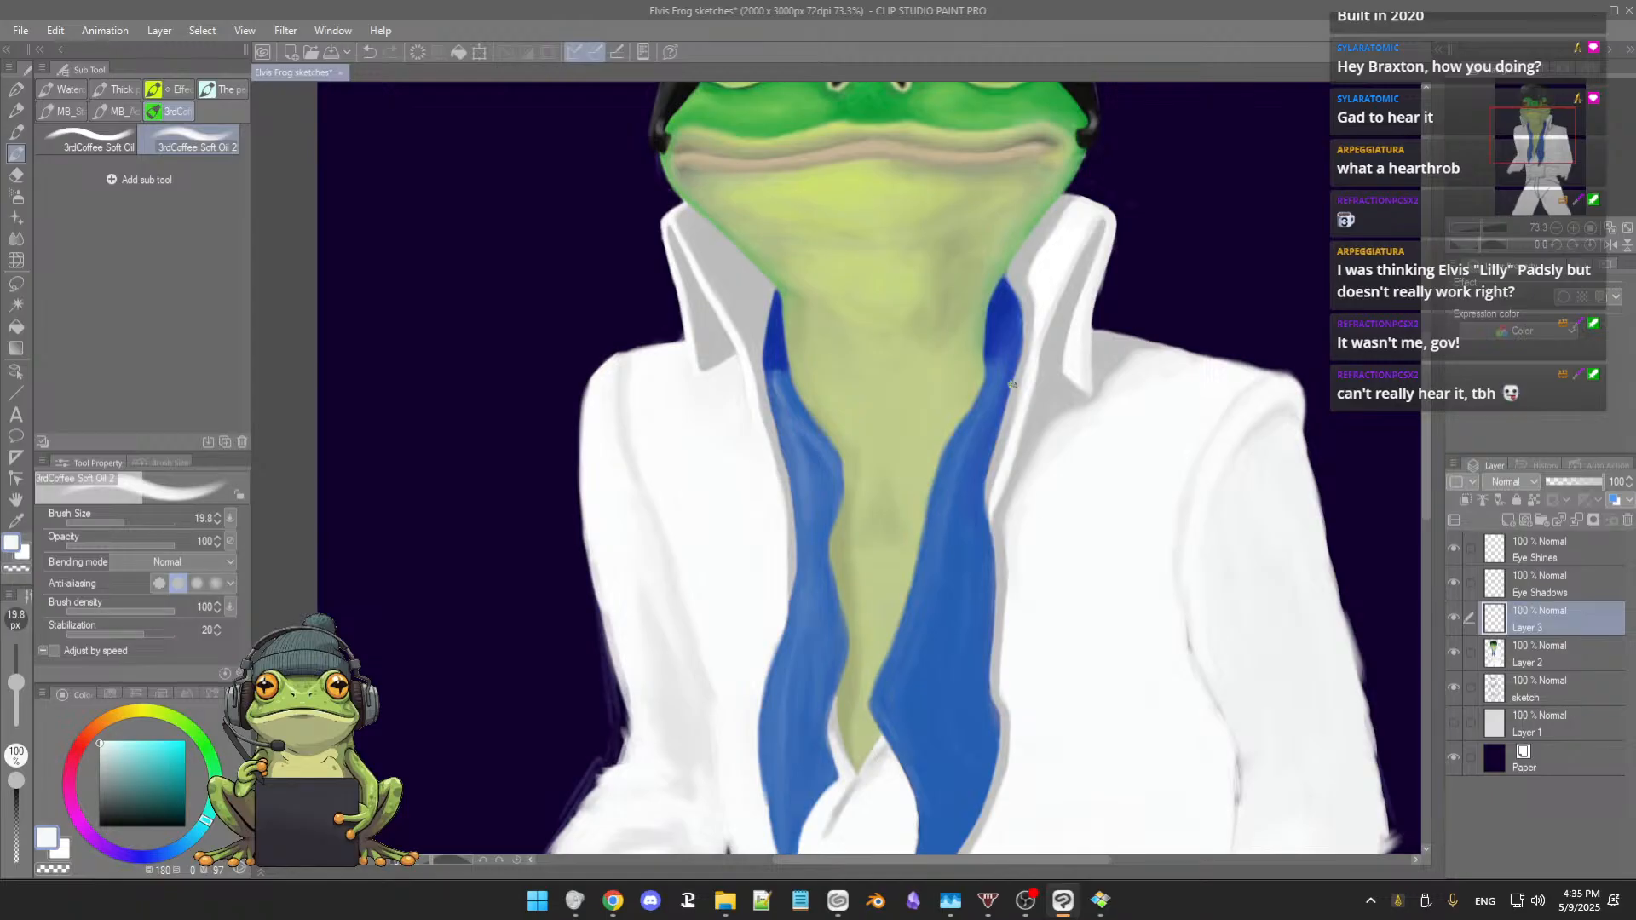
pyautogui.keyDown('alt'); pyautogui.click(1037, 392); pyautogui.keyUp('alt')
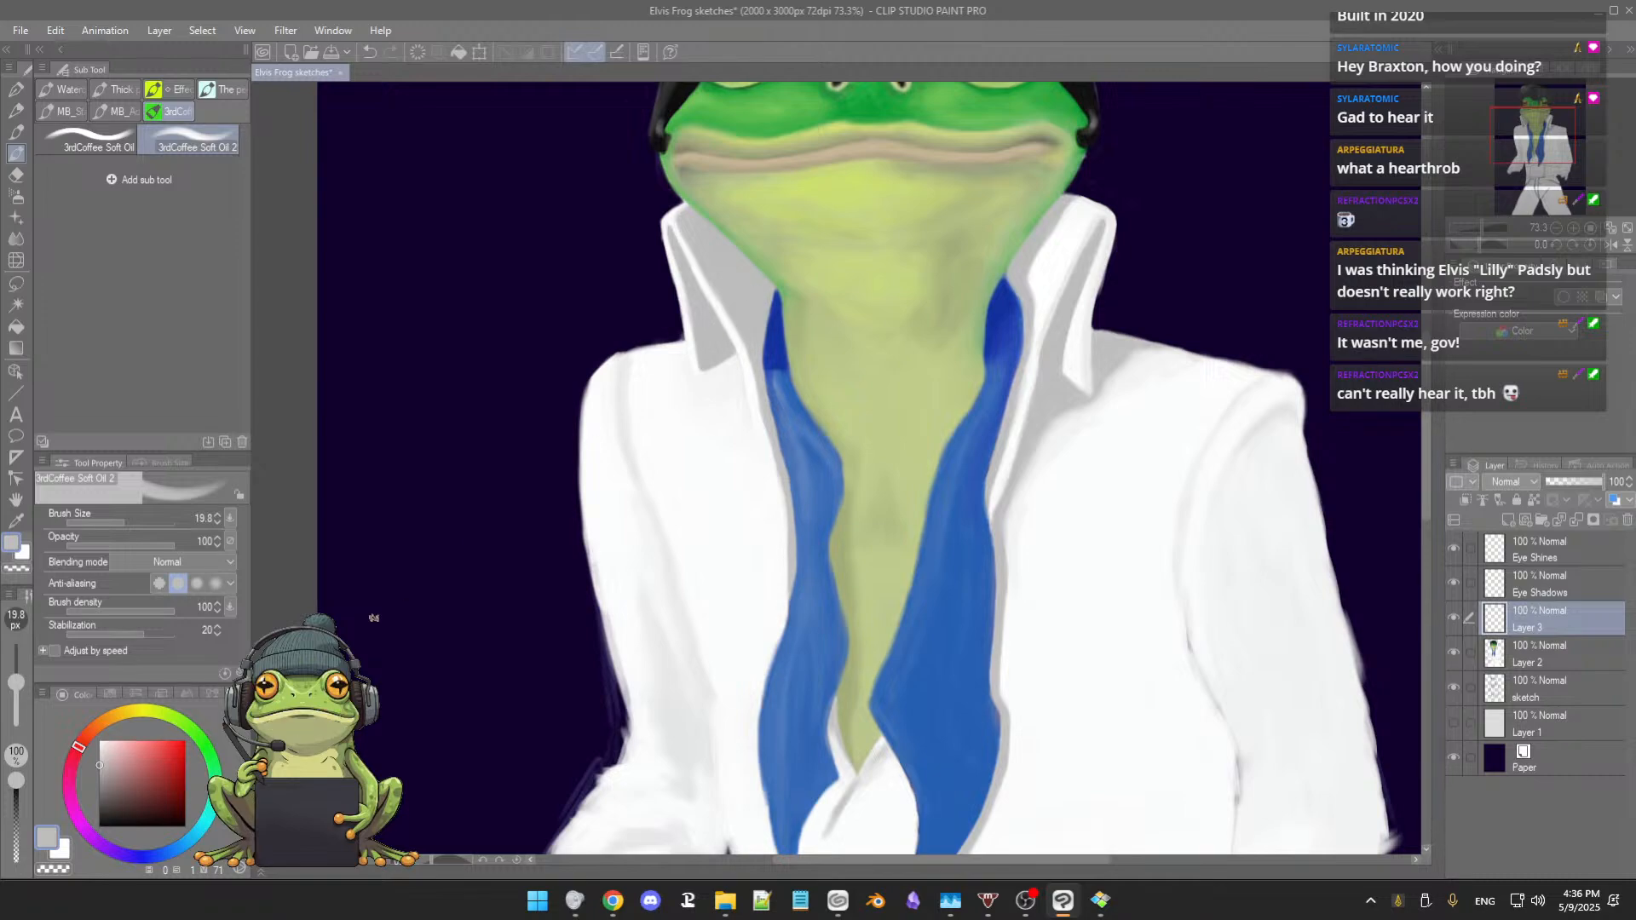
pyautogui.click(99, 771)
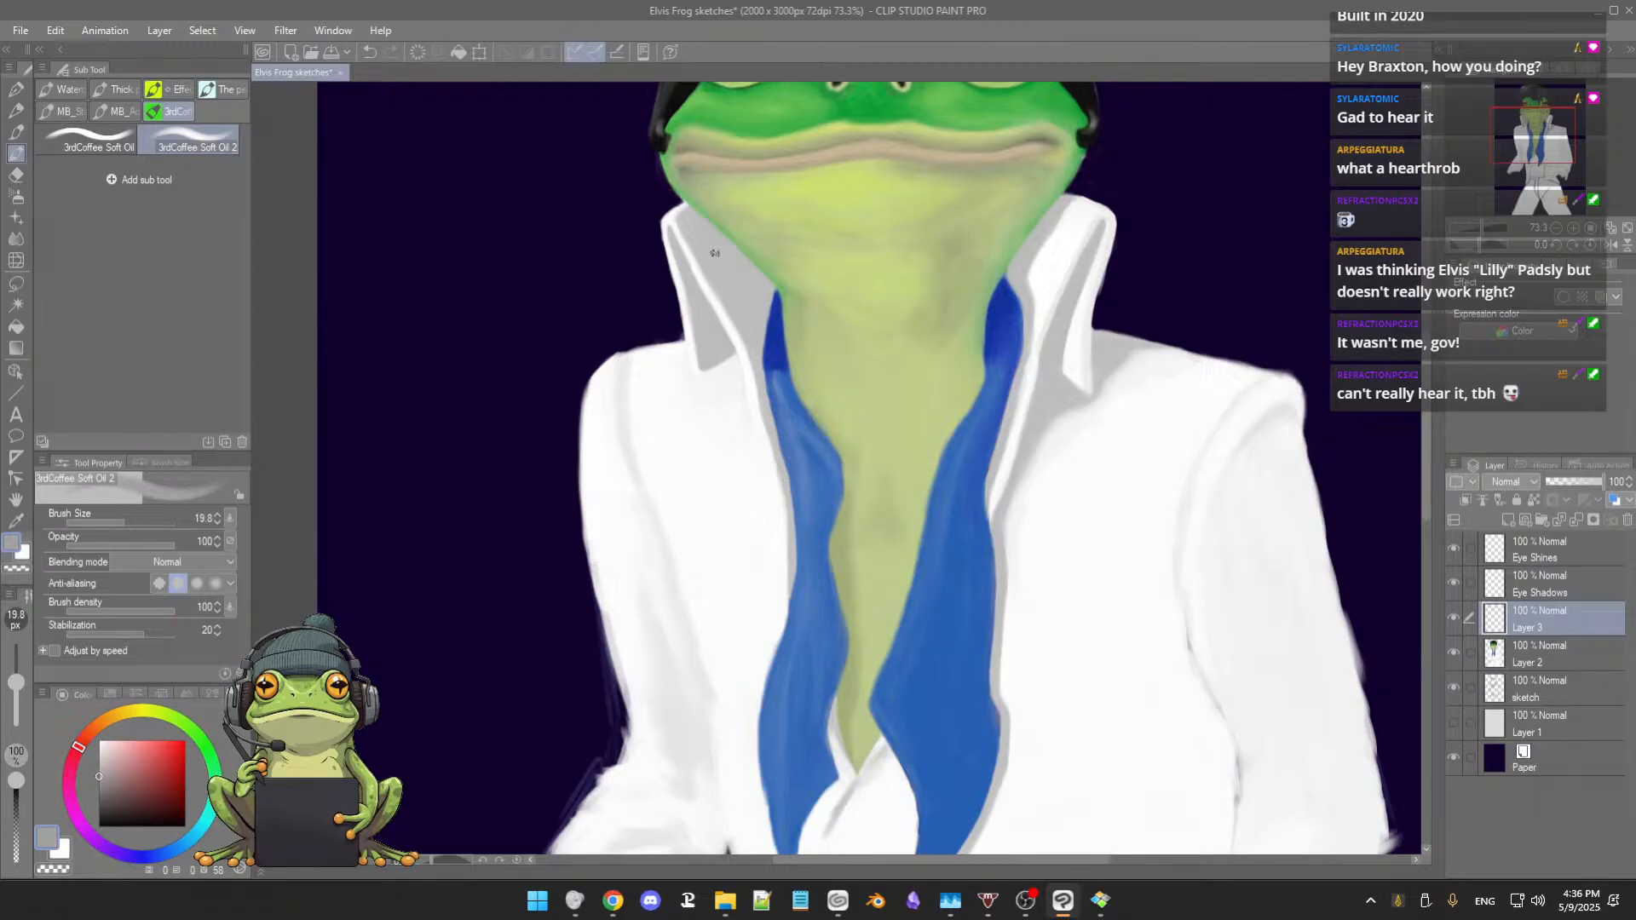
pyautogui.scroll(5, 720, 248)
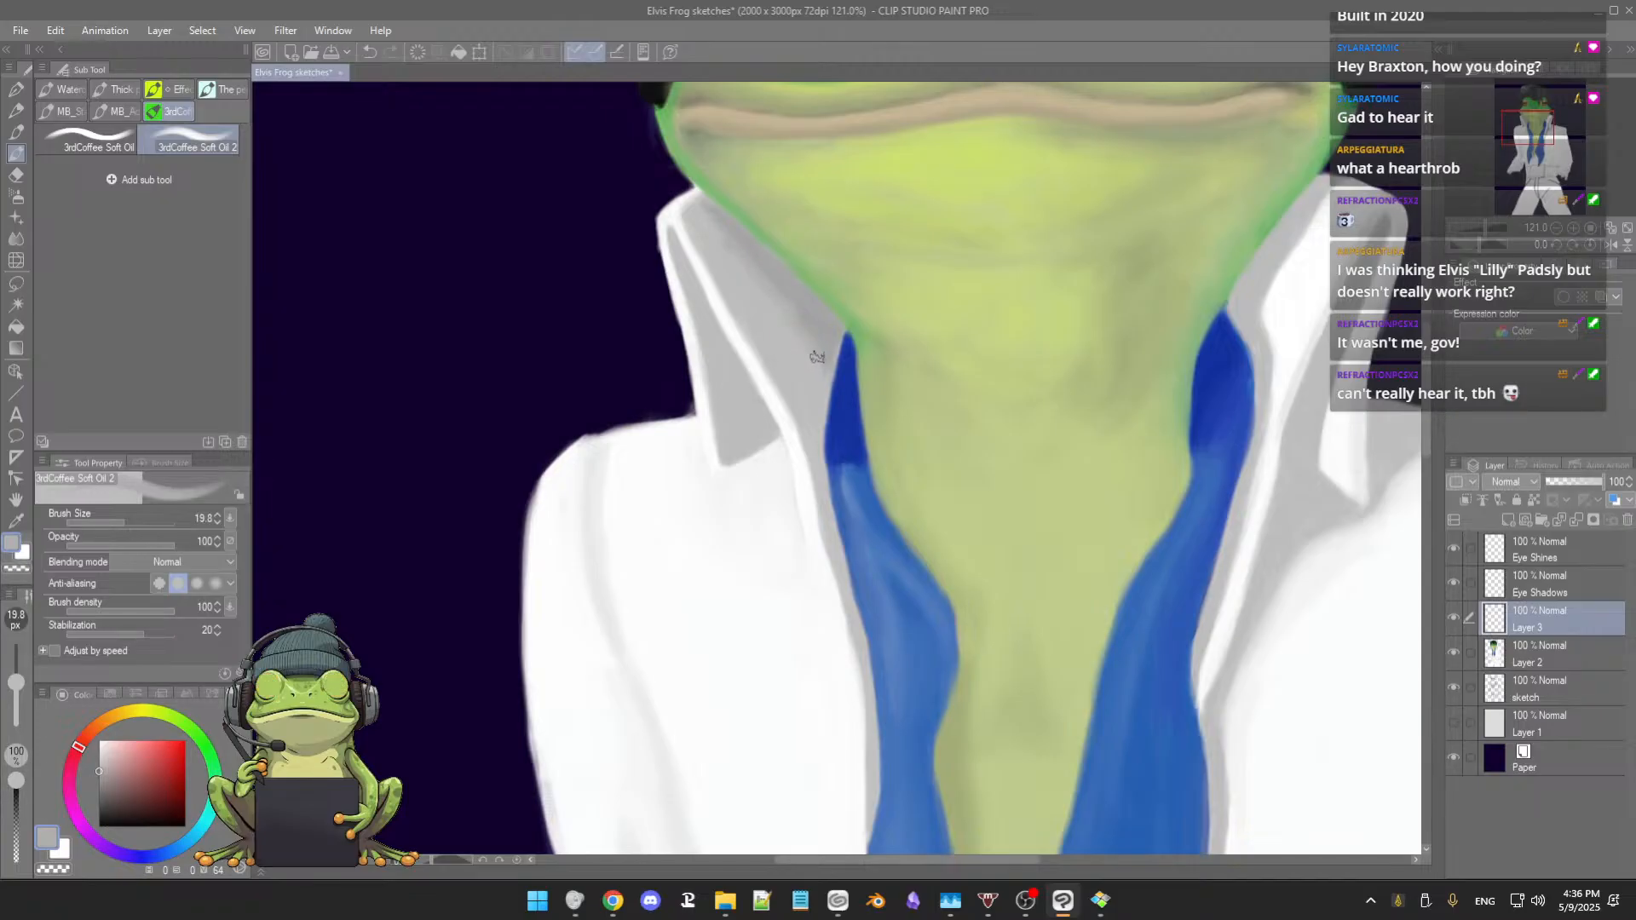
# Step: Blend the left-hand collar's inner shadow with sampled greys, refining it beside the neck and scarf at brush size 13.7
pyautogui.keyDown('alt'); pyautogui.click(707, 228); pyautogui.keyUp('alt')
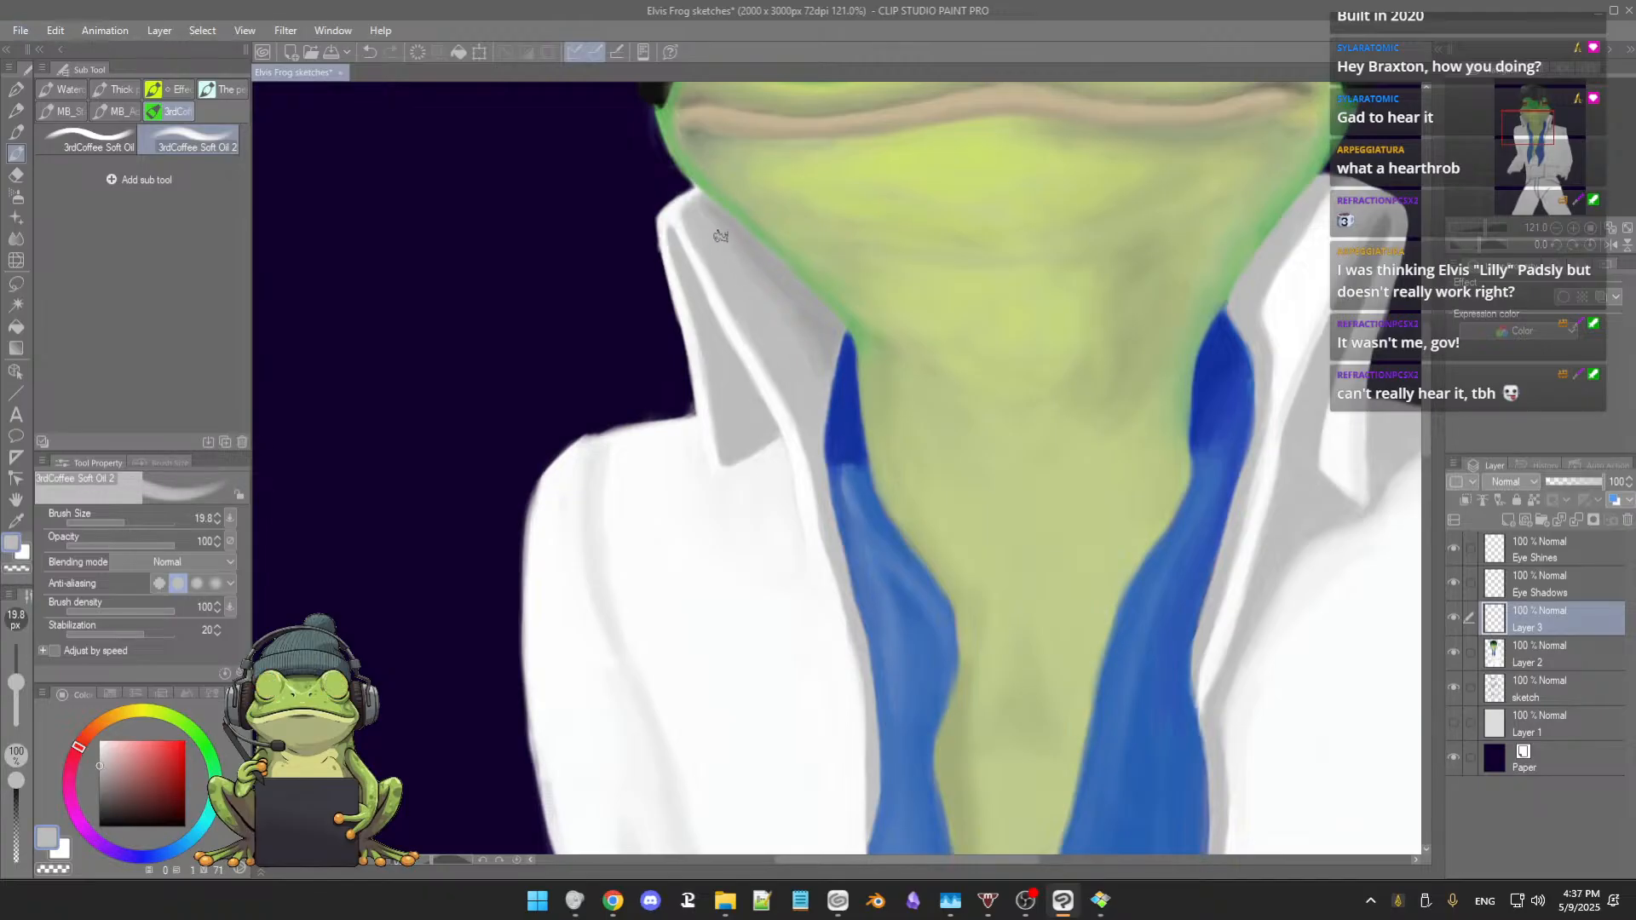
pyautogui.keyDown('alt'); pyautogui.click(721, 235); pyautogui.keyUp('alt')
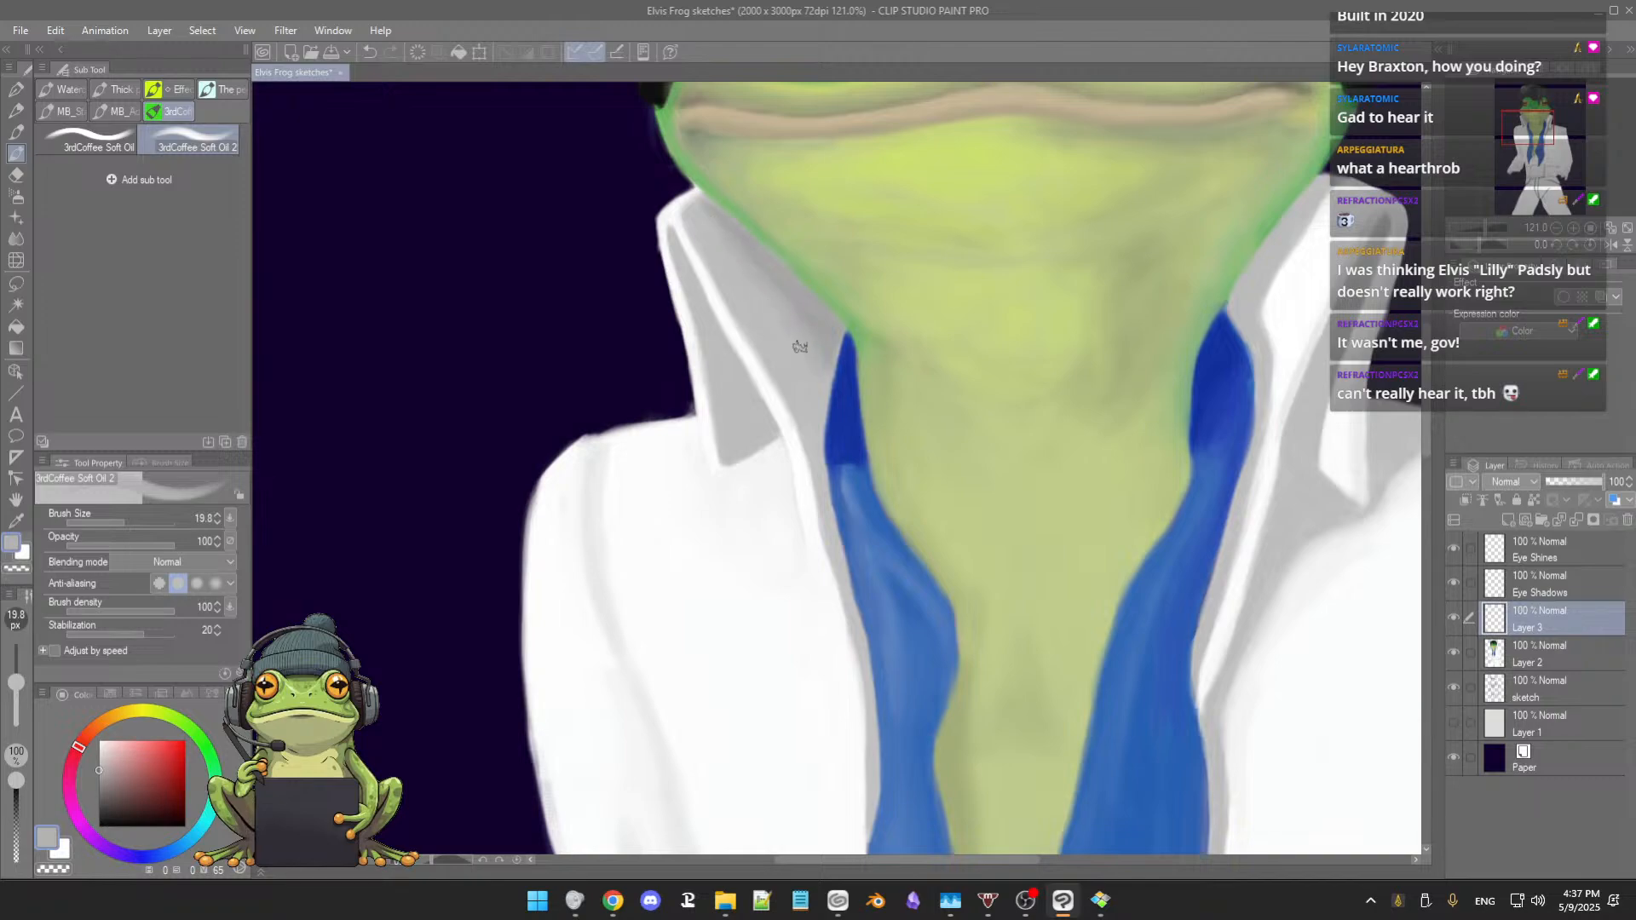
pyautogui.keyDown('alt'); pyautogui.click(782, 281); pyautogui.keyUp('alt')
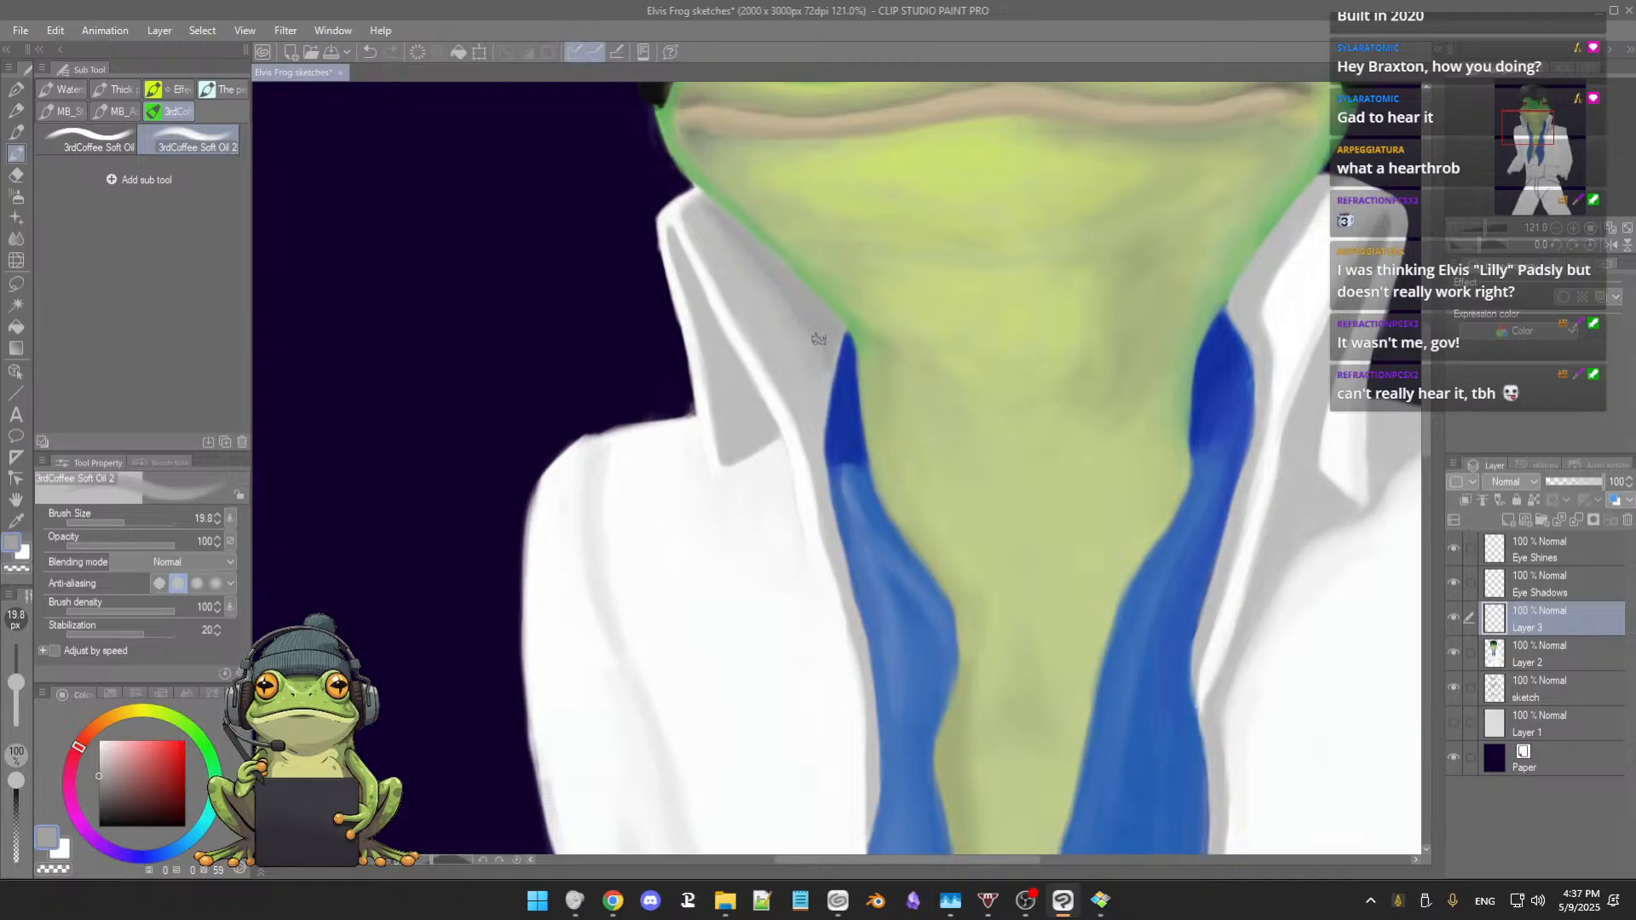
pyautogui.keyDown('alt'); pyautogui.click(807, 394); pyautogui.keyUp('alt')
pyautogui.moveTo(838, 341); pyautogui.dragTo(832, 340)
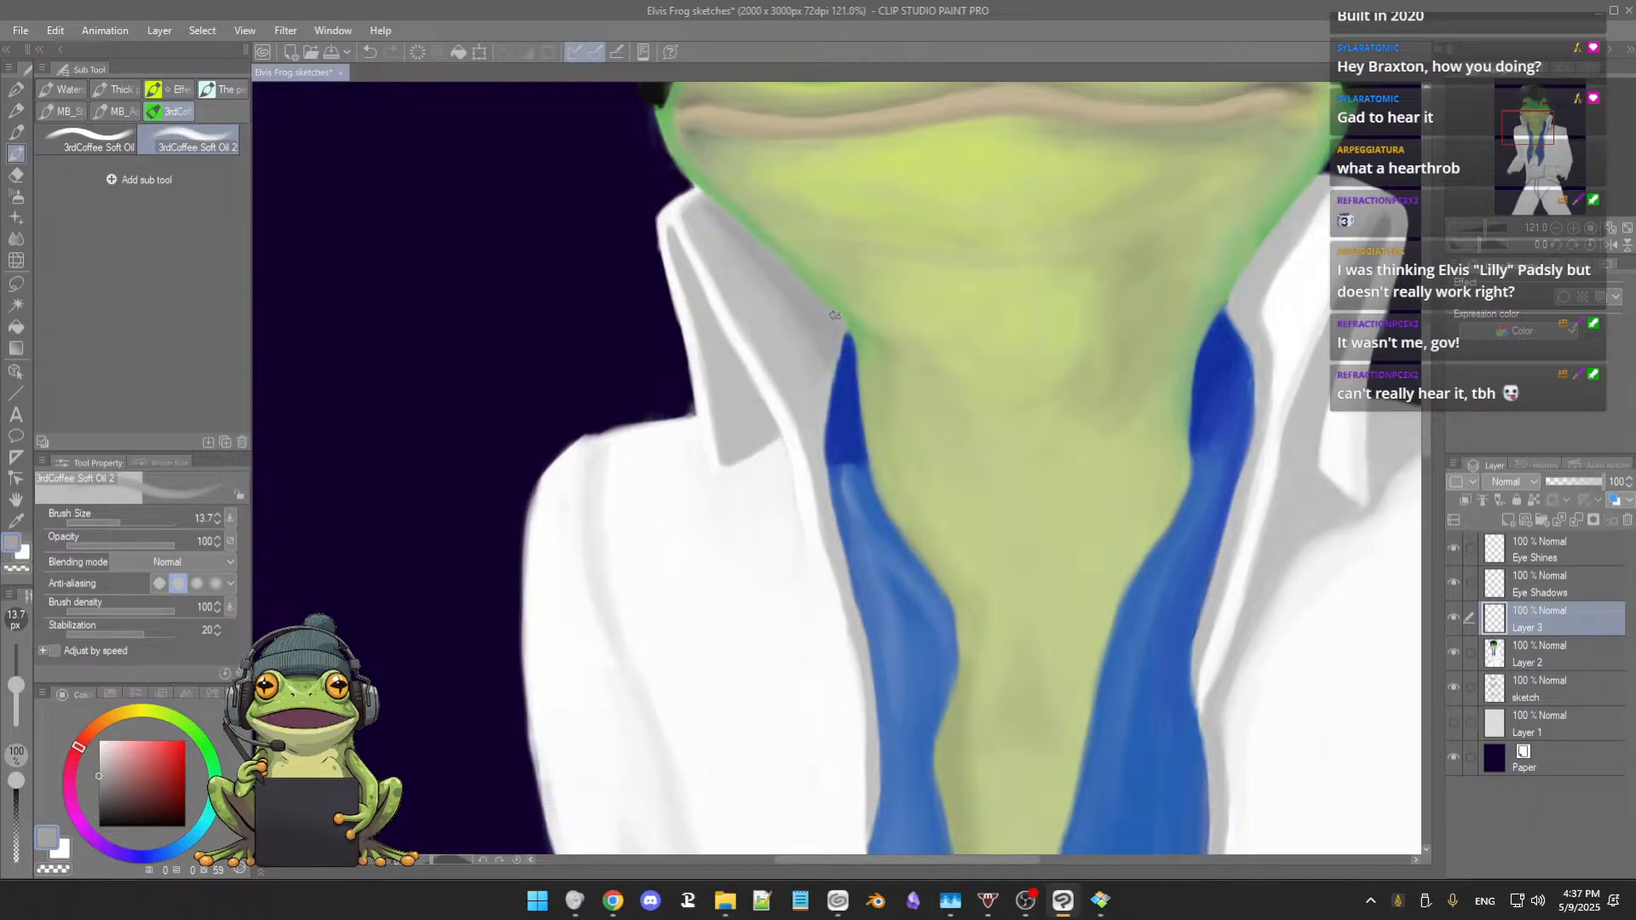
pyautogui.scroll(-4, 838, 318)
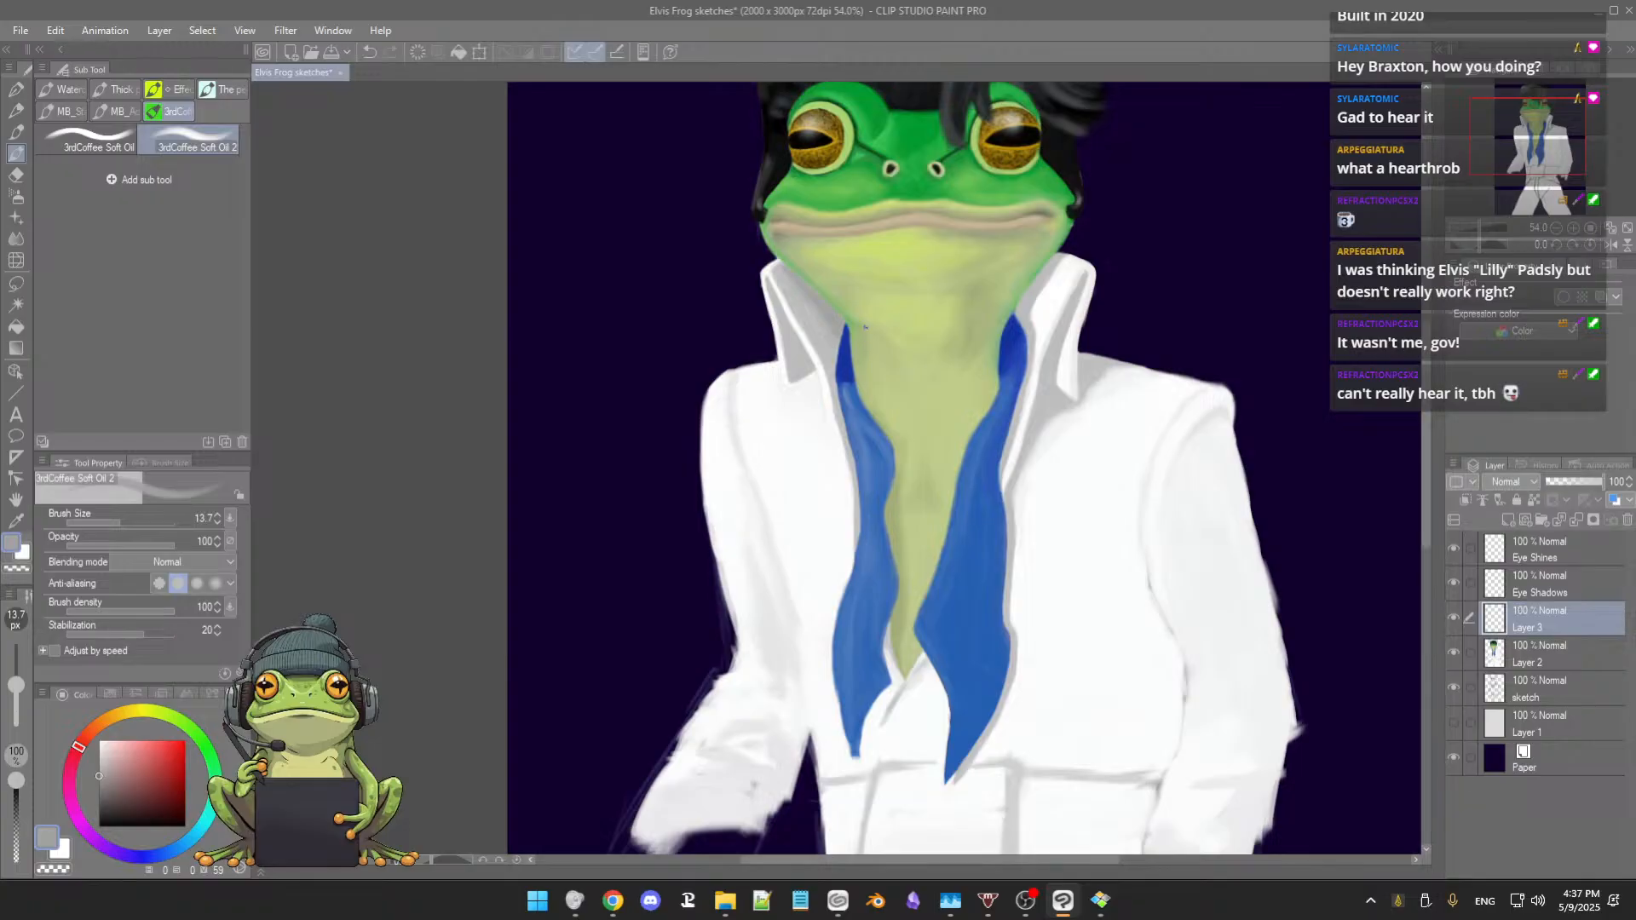
# Step: Paint a muted purple shadow on the neck beside the left-hand scarf top with the 3rdCoffee Soft Oil 2 brush at size 26.1
pyautogui.keyDown('alt'); pyautogui.click(861, 333); pyautogui.keyUp('alt')
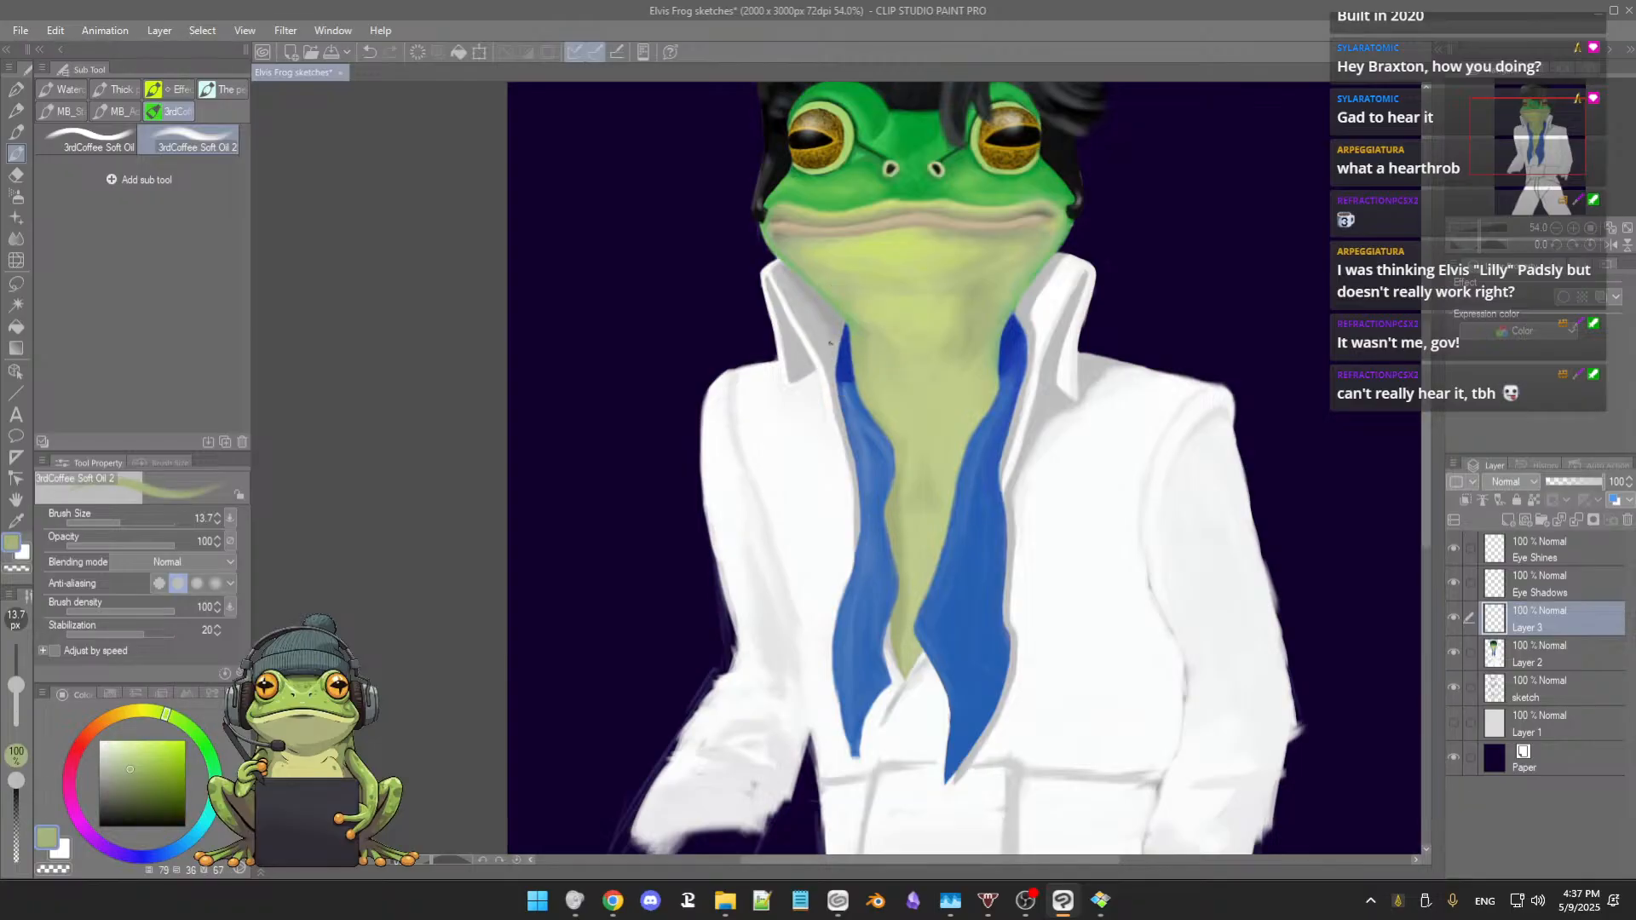
pyautogui.click(109, 850)
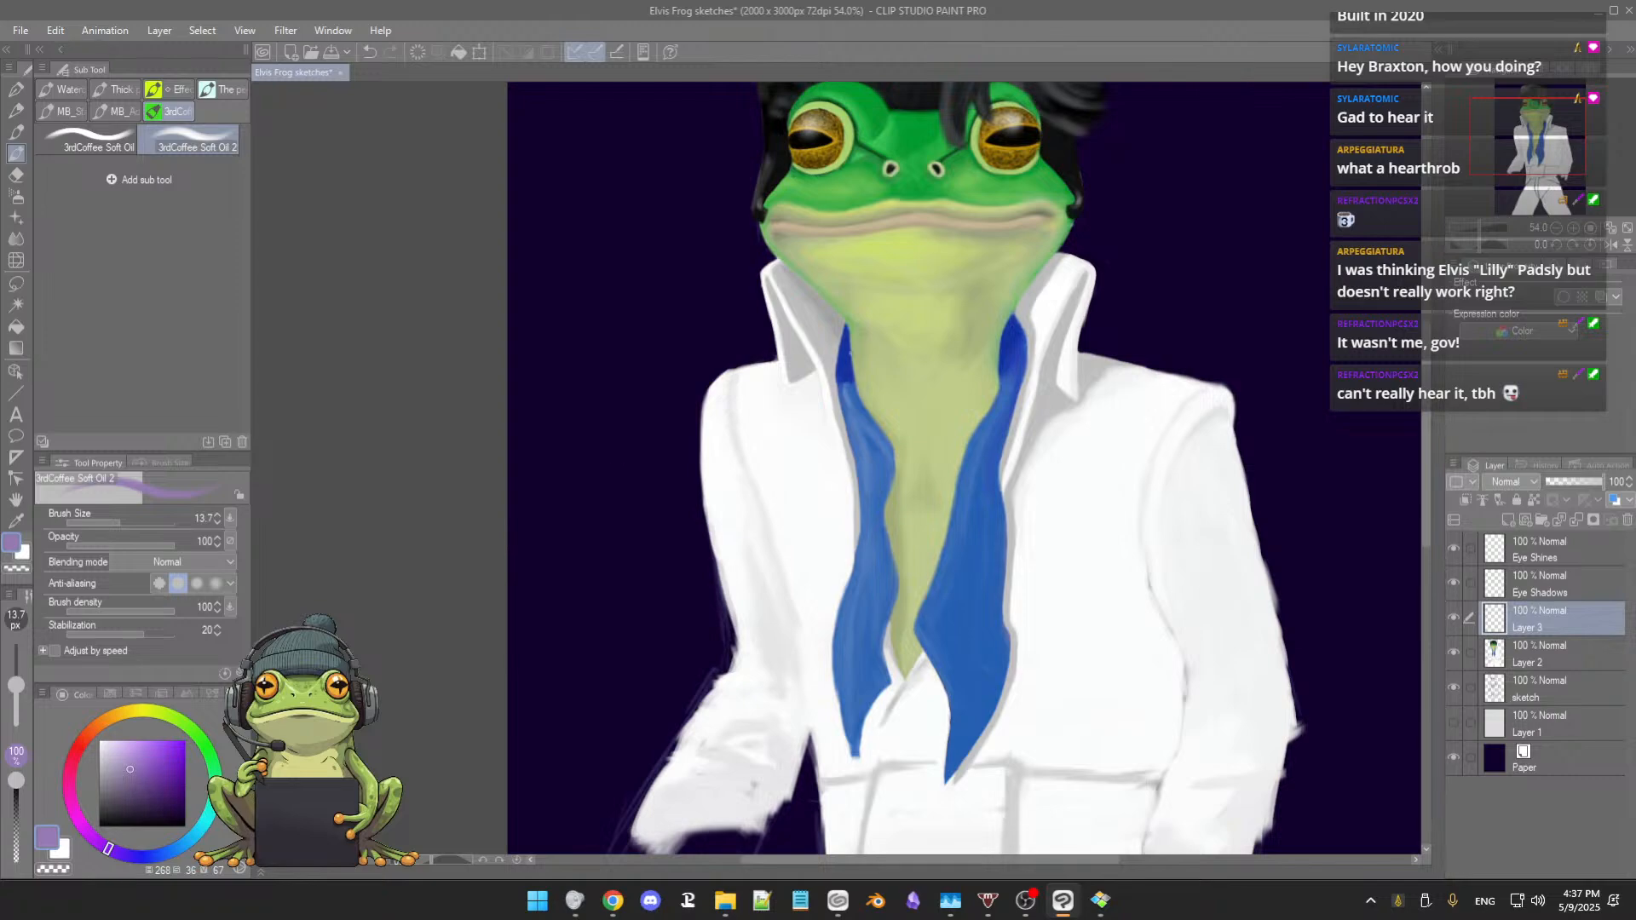
pyautogui.moveTo(880, 342); pyautogui.dragTo(890, 361)
pyautogui.scroll(1, 874, 313)
pyautogui.scroll(4, 883, 316)
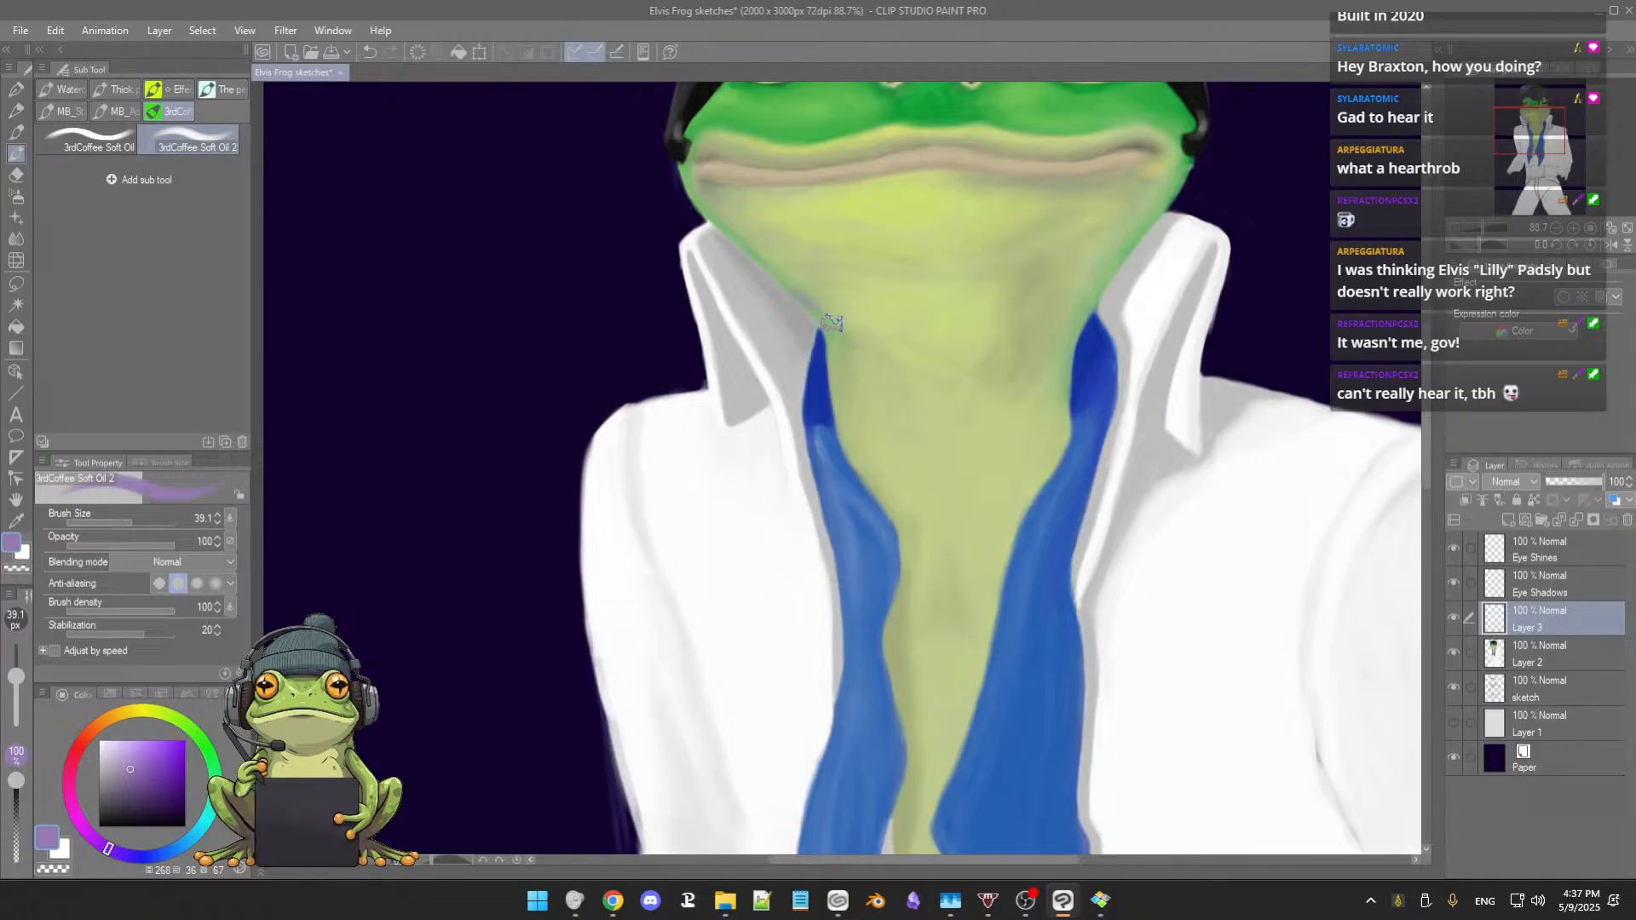
pyautogui.moveTo(836, 326); pyautogui.dragTo(830, 322)
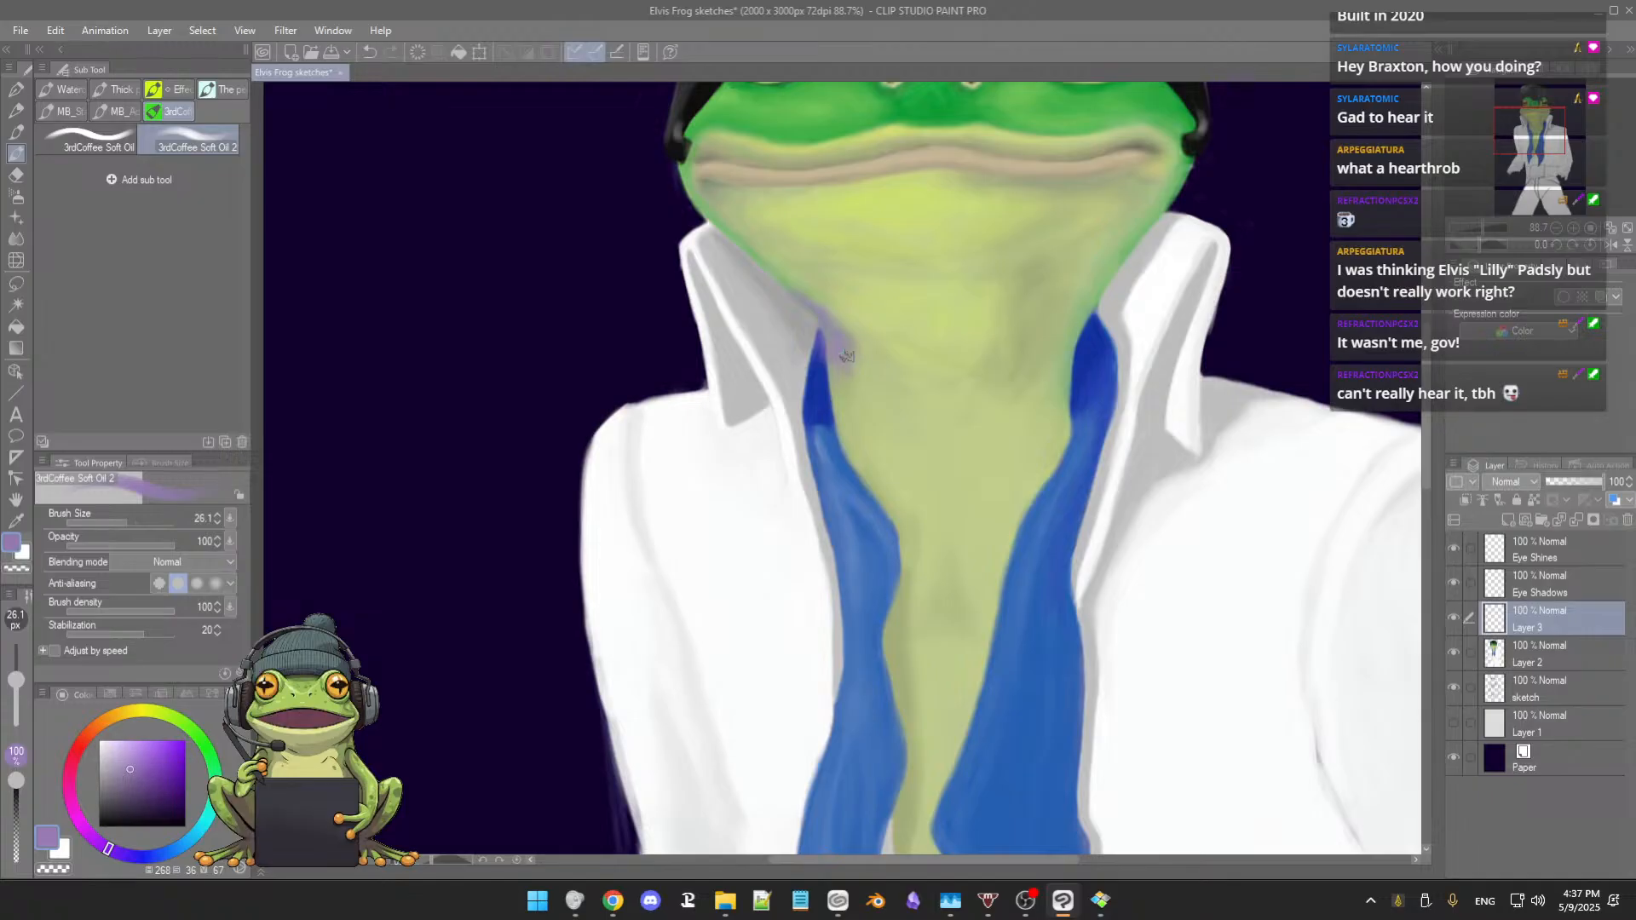
# Step: Extend the purple neck shadow up along the left-hand collar edge, trying darker purples and a greyed purple sampled from the shadow
pyautogui.click(174, 795)
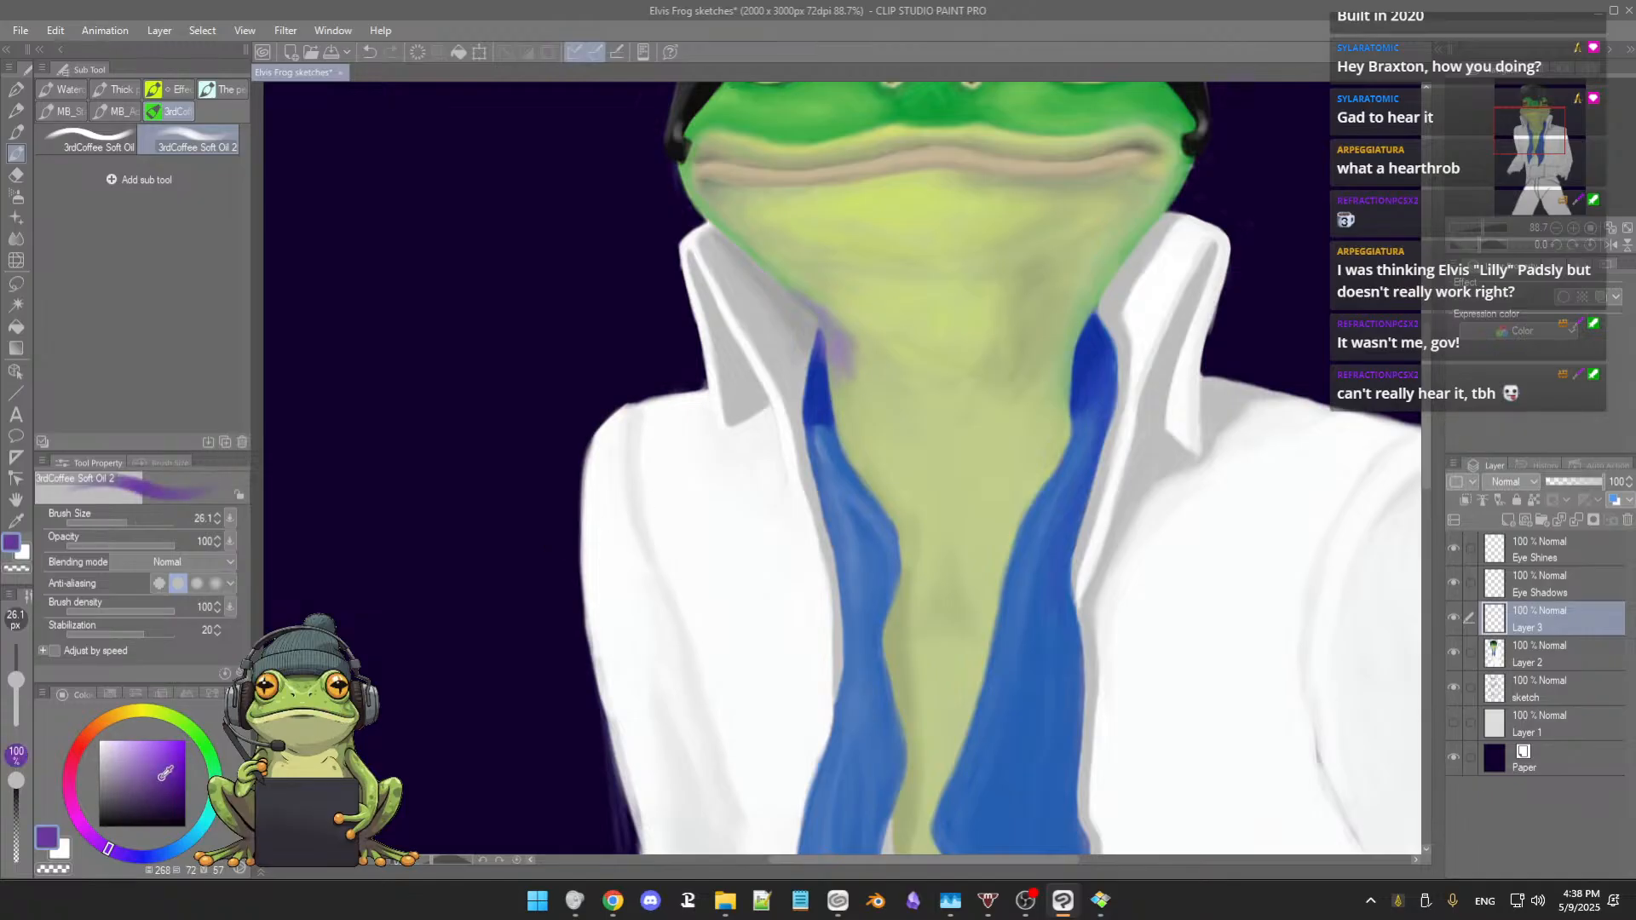
pyautogui.moveTo(174, 794); pyautogui.dragTo(165, 807)
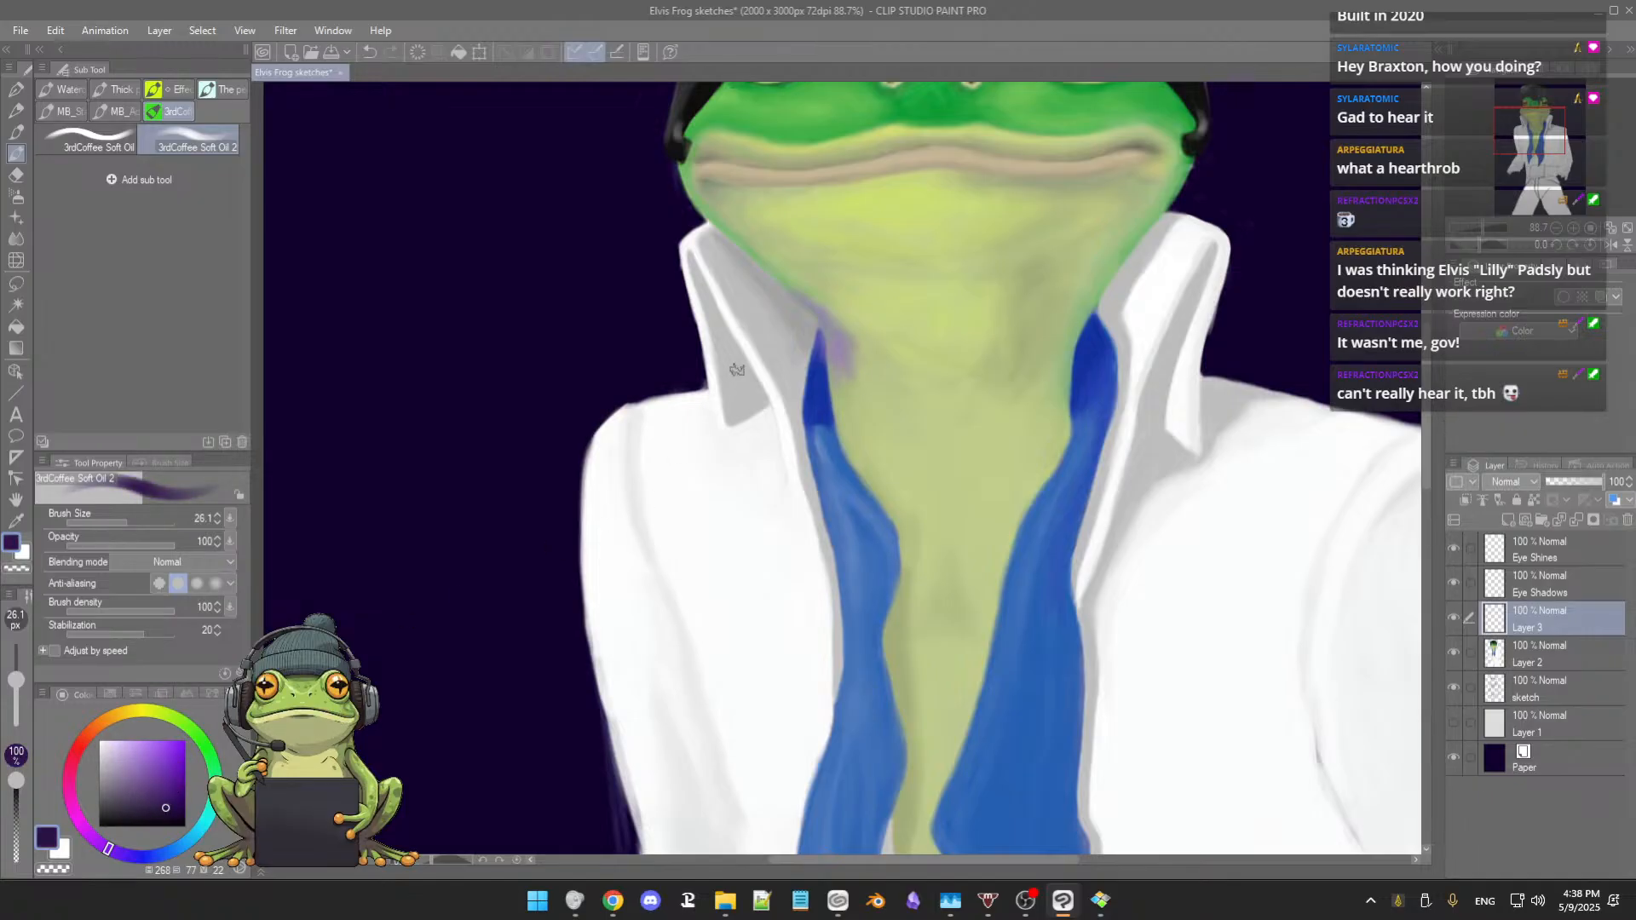
pyautogui.keyDown('alt'); pyautogui.click(841, 343); pyautogui.keyUp('alt')
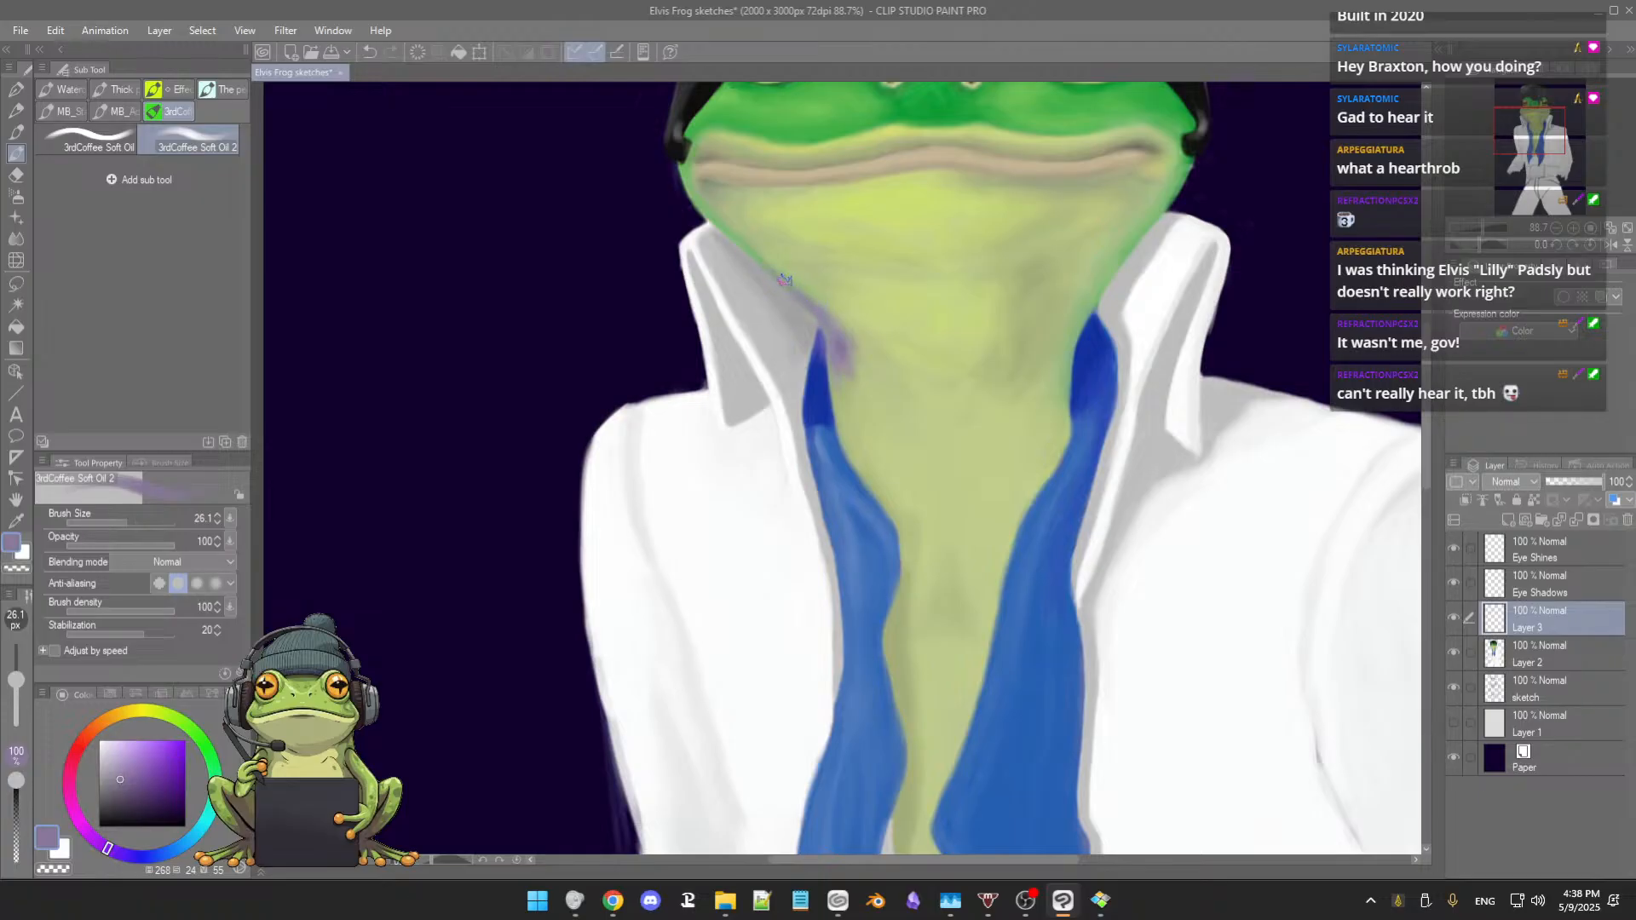
# Step: Shade the top of the left-hand scarf strip dark navy, refining its tip against the grey collar at brush sizes 15.9 and 9.7
pyautogui.keyDown('alt'); pyautogui.click(820, 342); pyautogui.keyUp('alt')
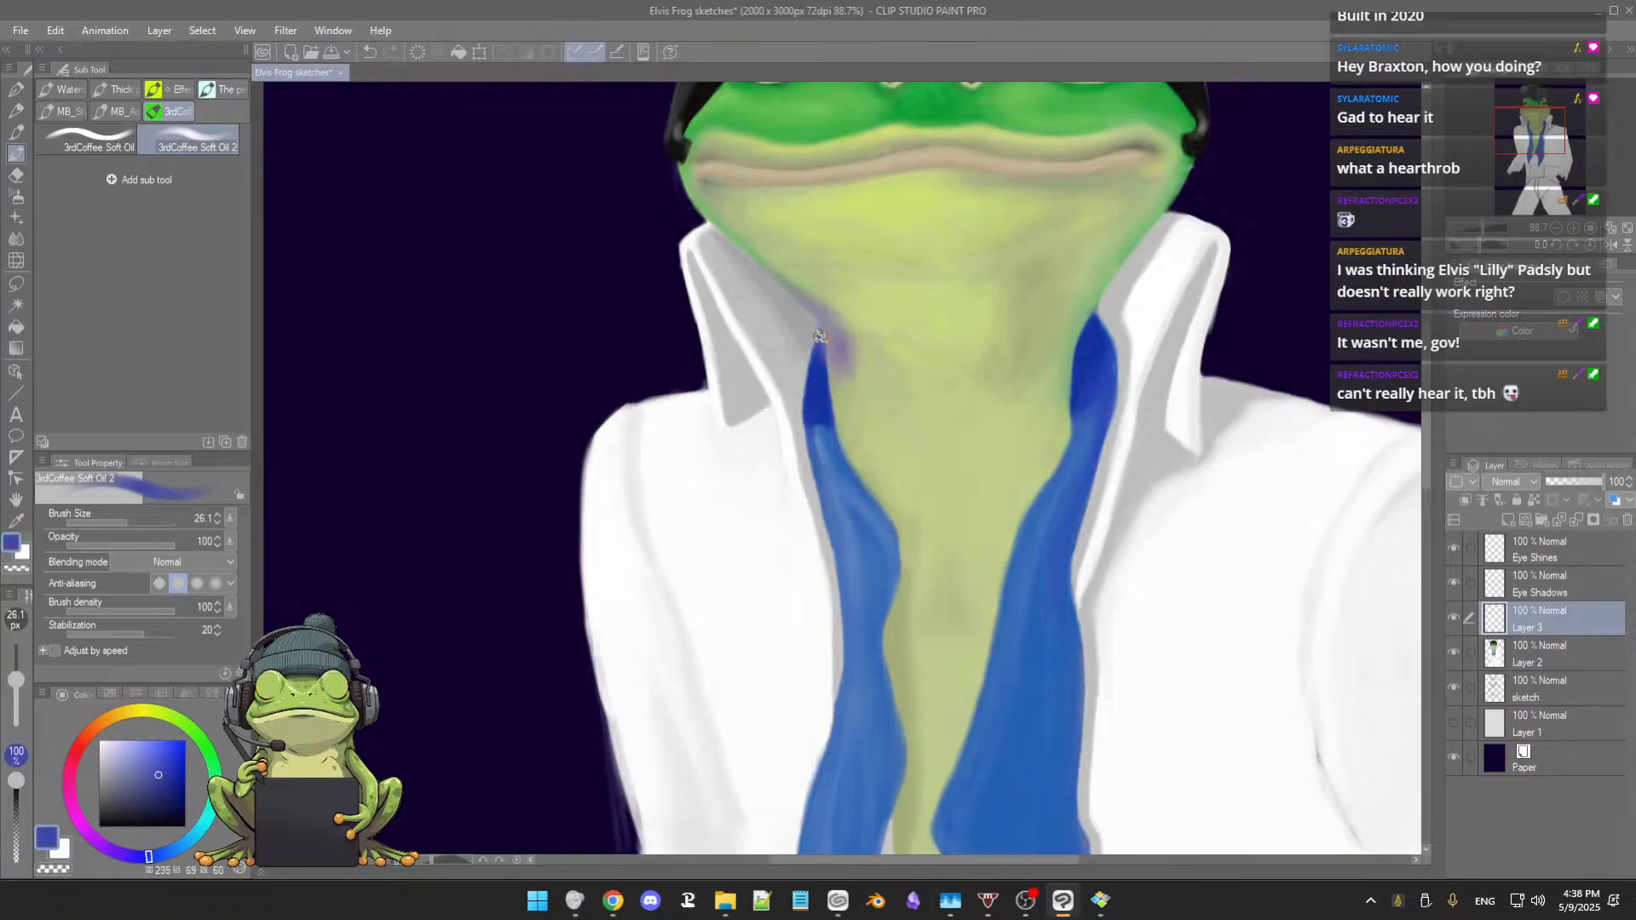
pyautogui.moveTo(169, 776); pyautogui.dragTo(165, 801)
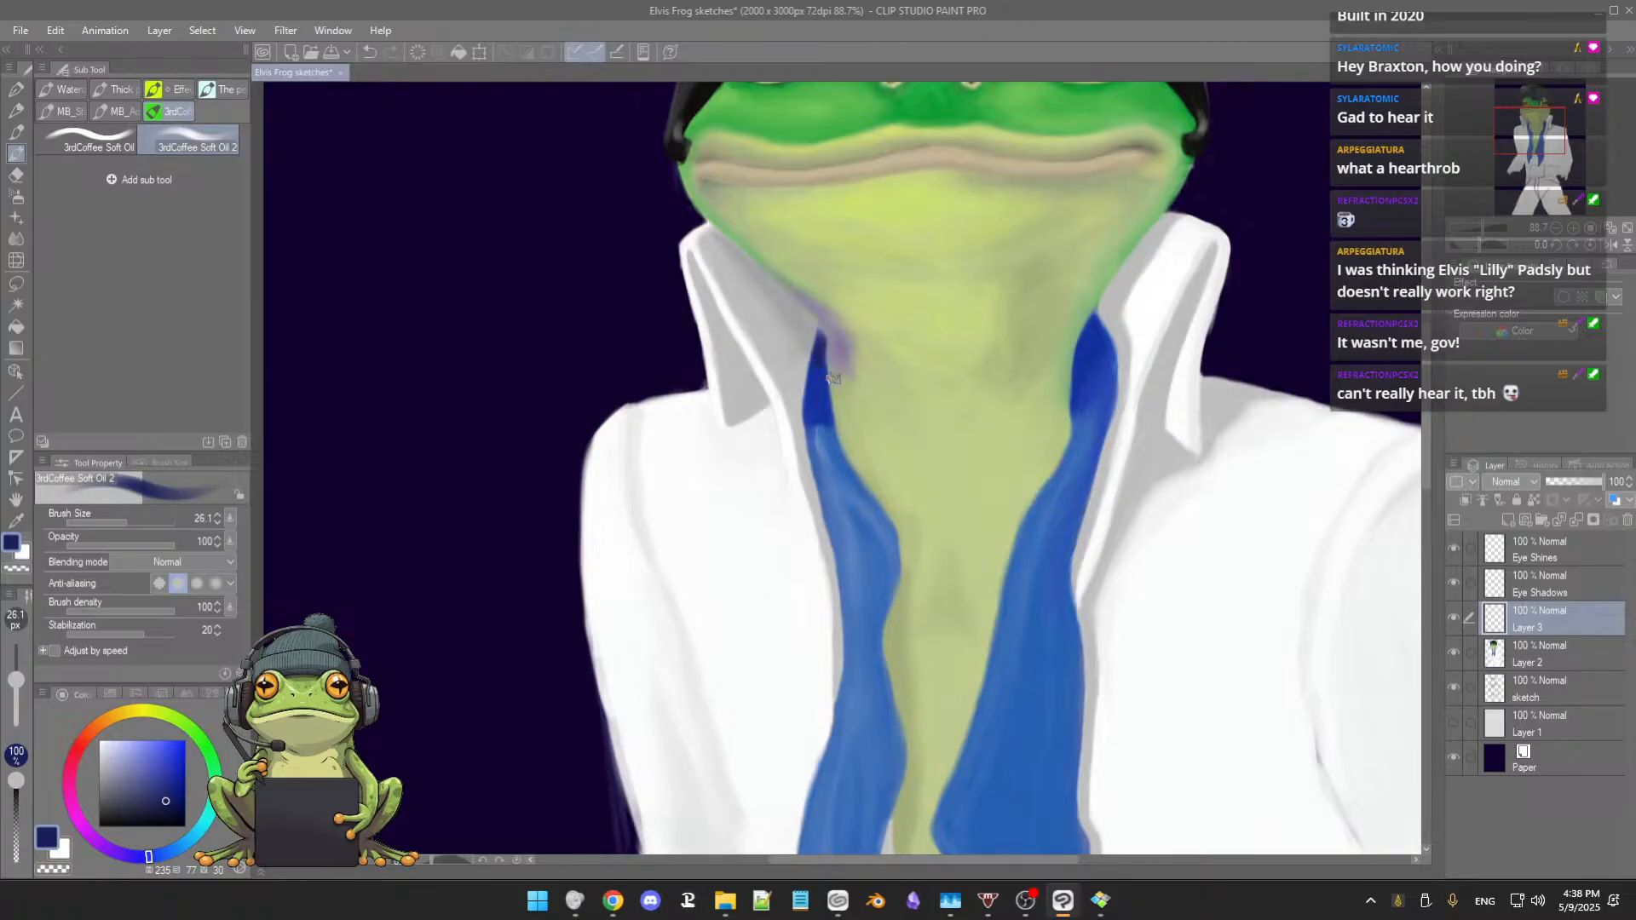
pyautogui.scroll(-2, 891, 367)
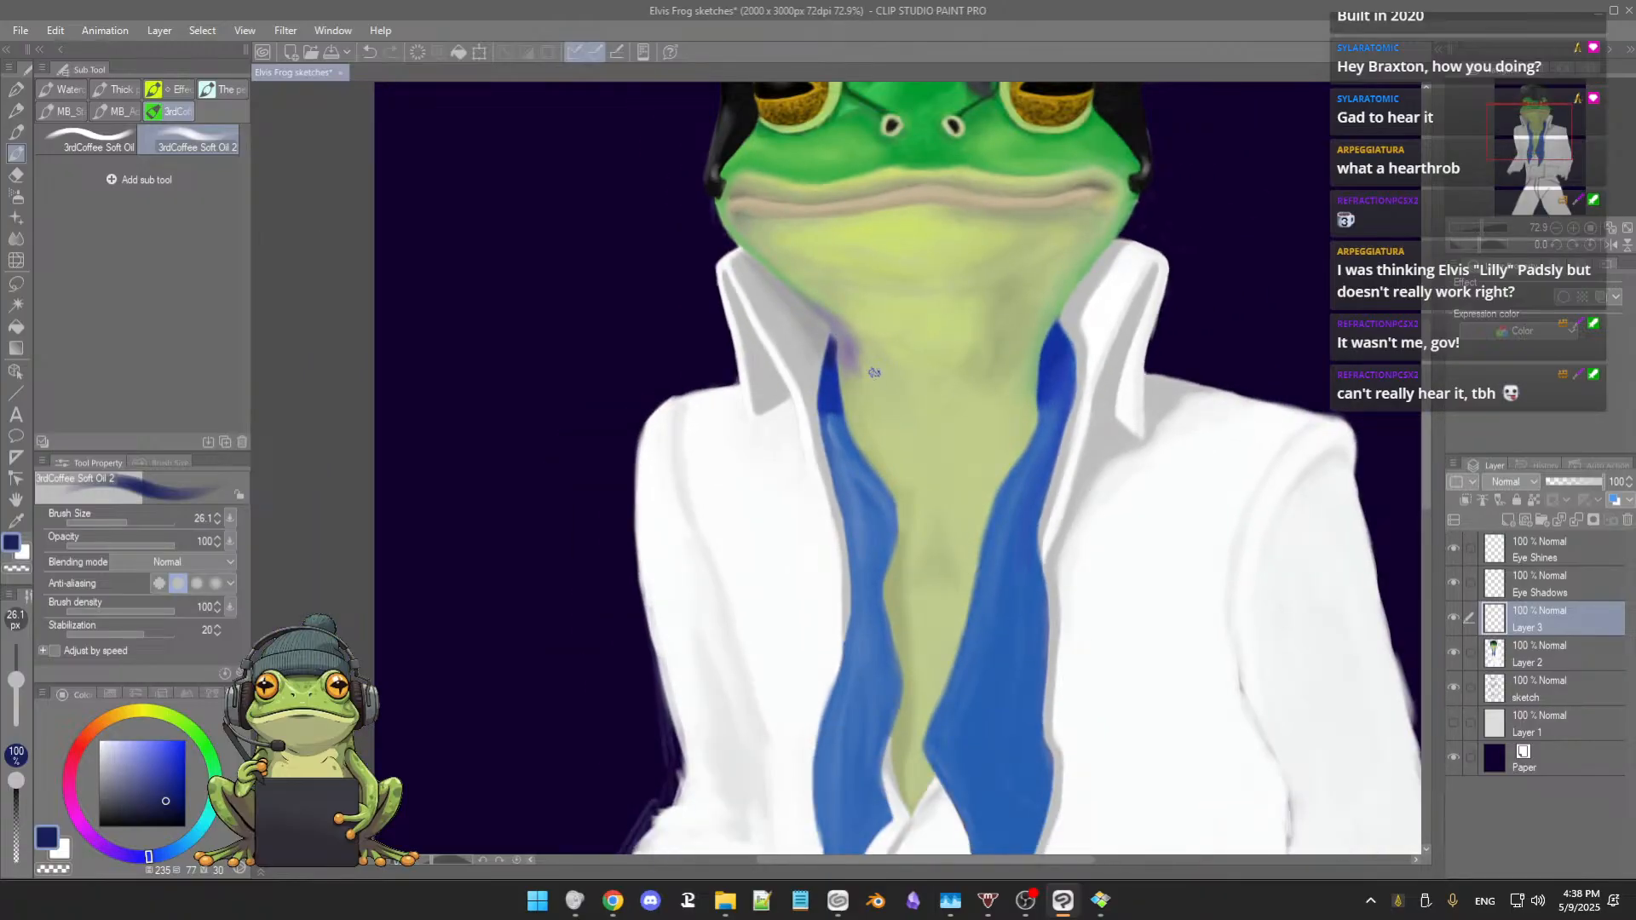
pyautogui.scroll(8, 874, 374)
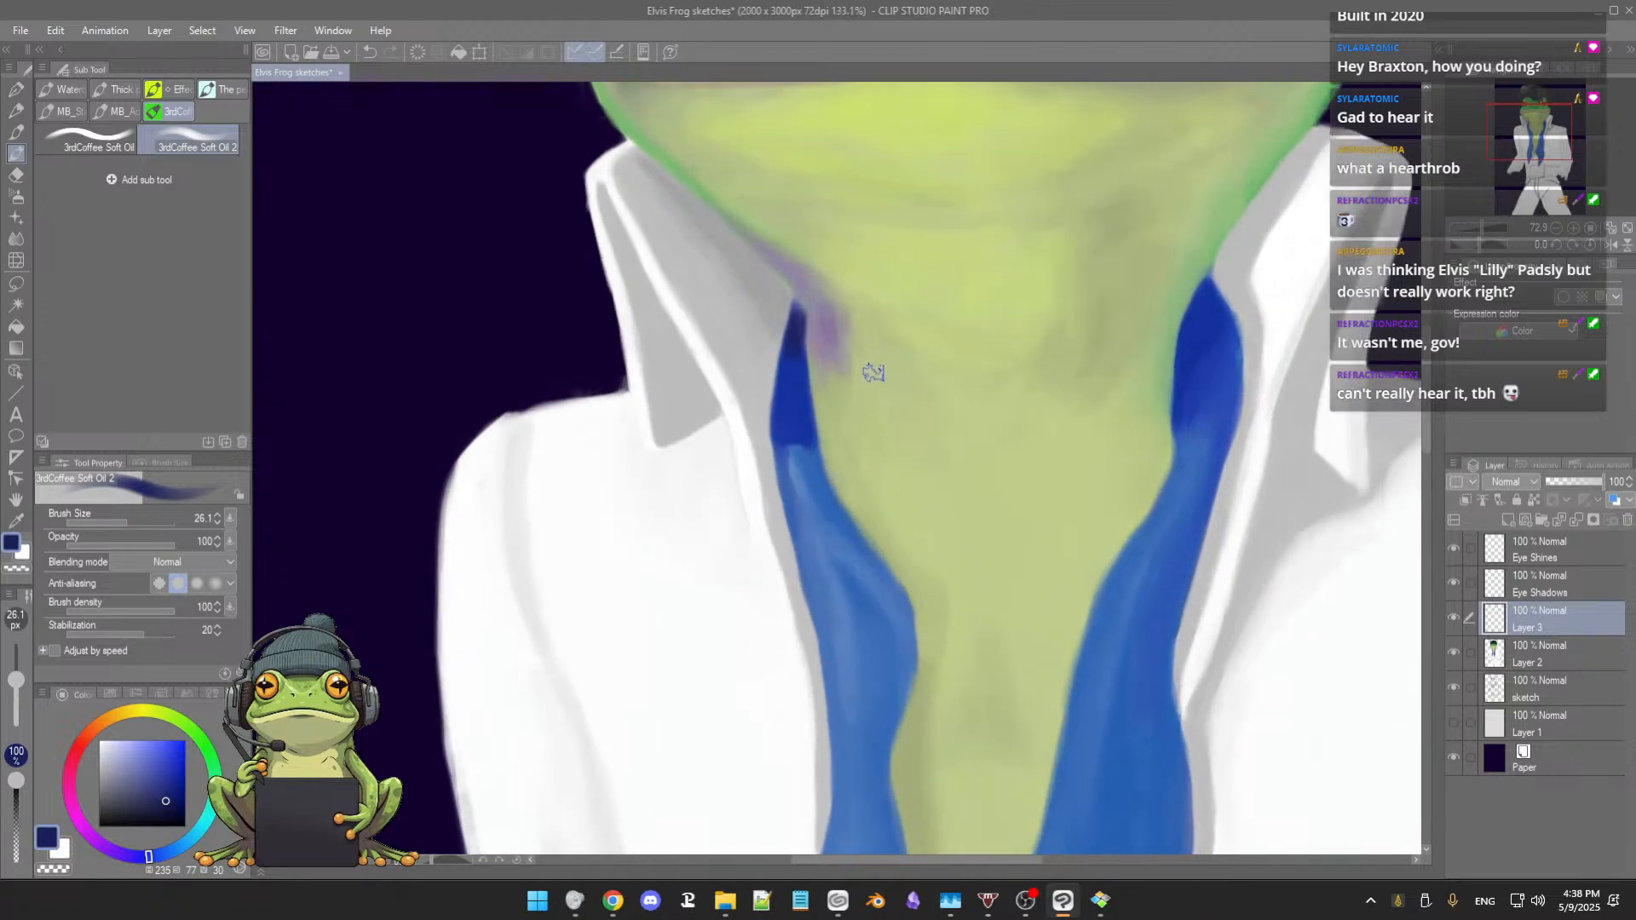
pyautogui.moveTo(862, 375); pyautogui.dragTo(857, 372)
pyautogui.moveTo(786, 322); pyautogui.dragTo(782, 319)
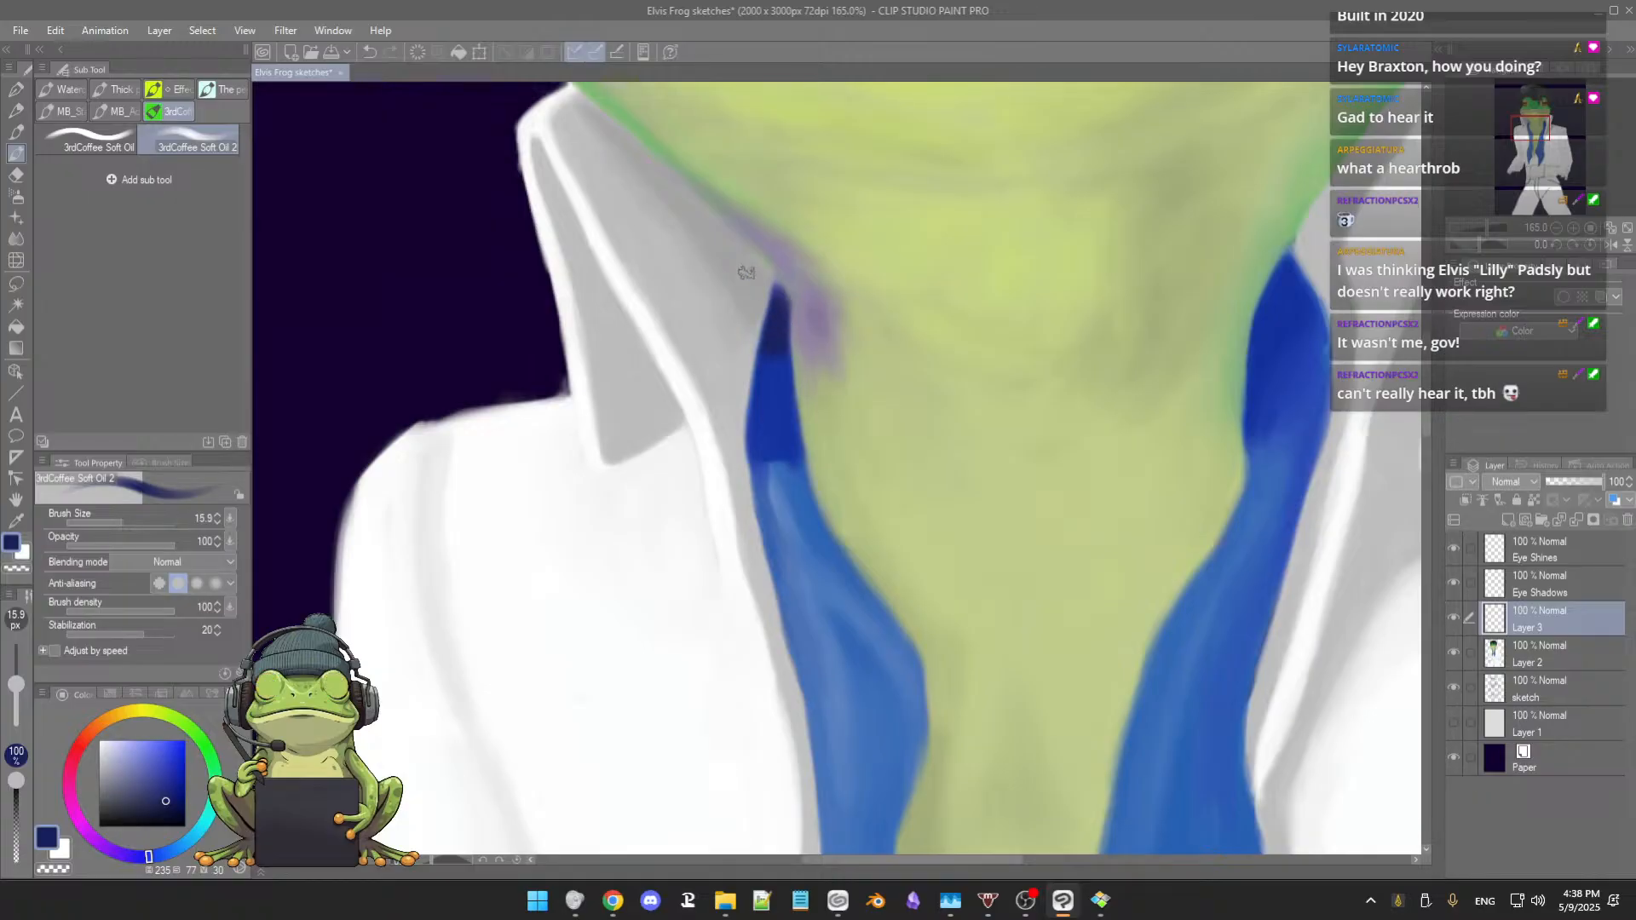
pyautogui.keyDown('alt'); pyautogui.click(719, 245); pyautogui.keyUp('alt')
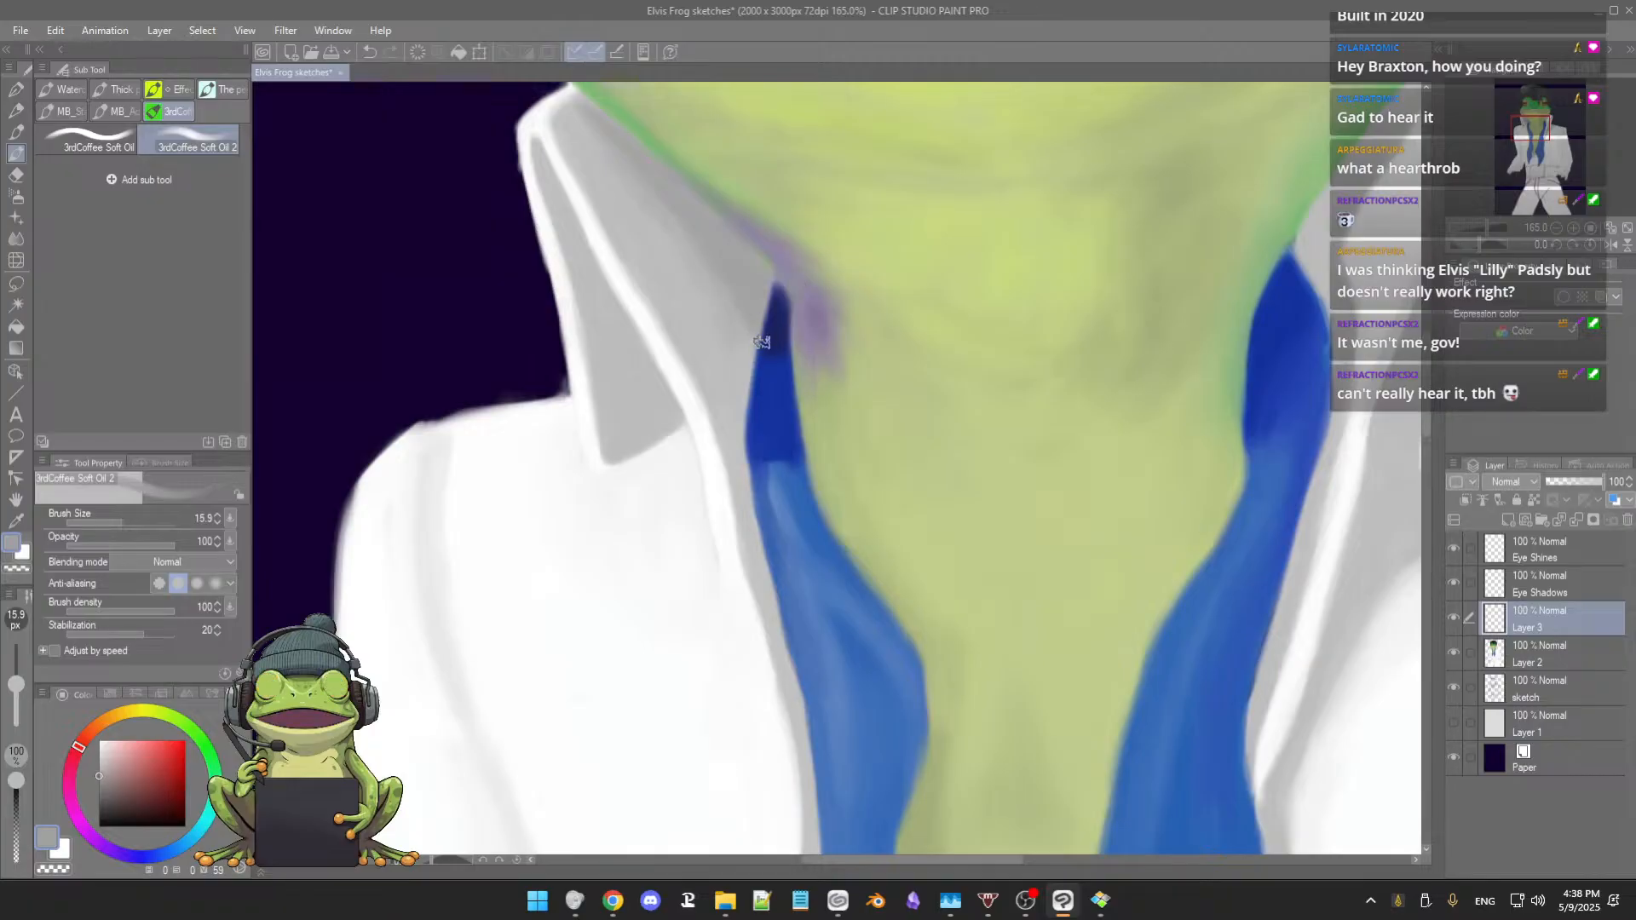
pyautogui.keyDown('alt'); pyautogui.click(777, 294); pyautogui.keyUp('alt')
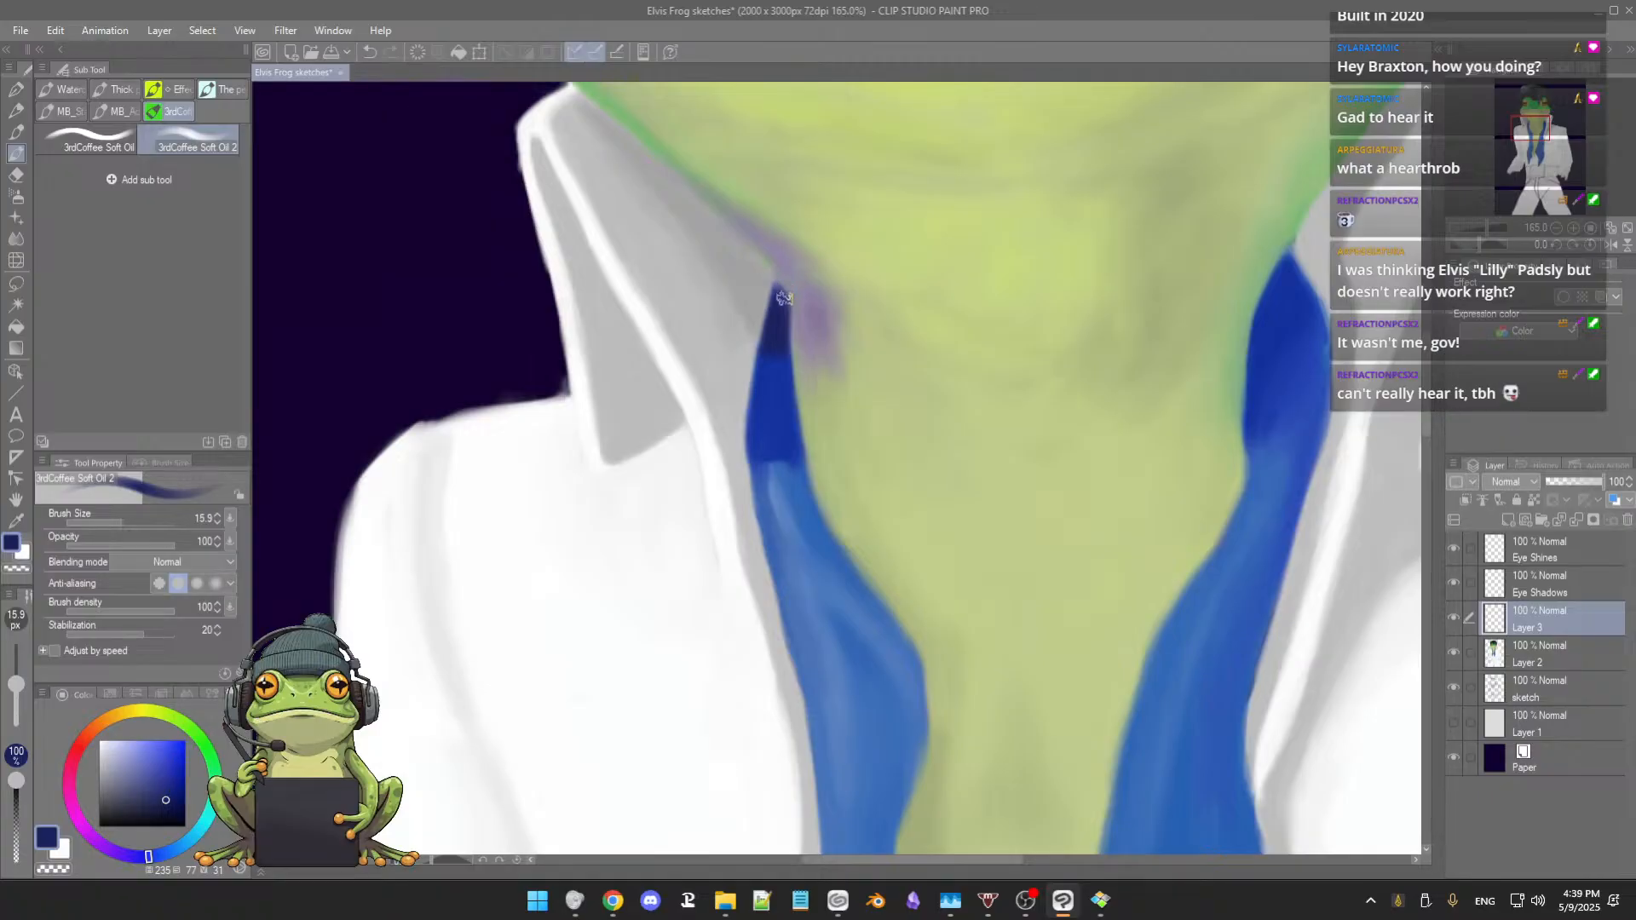
pyautogui.keyDown('ctrl'); pyautogui.keyDown('alt'); pyautogui.moveTo(785, 308); pyautogui.dragTo(778, 305); pyautogui.keyUp('alt'); pyautogui.keyUp('ctrl')
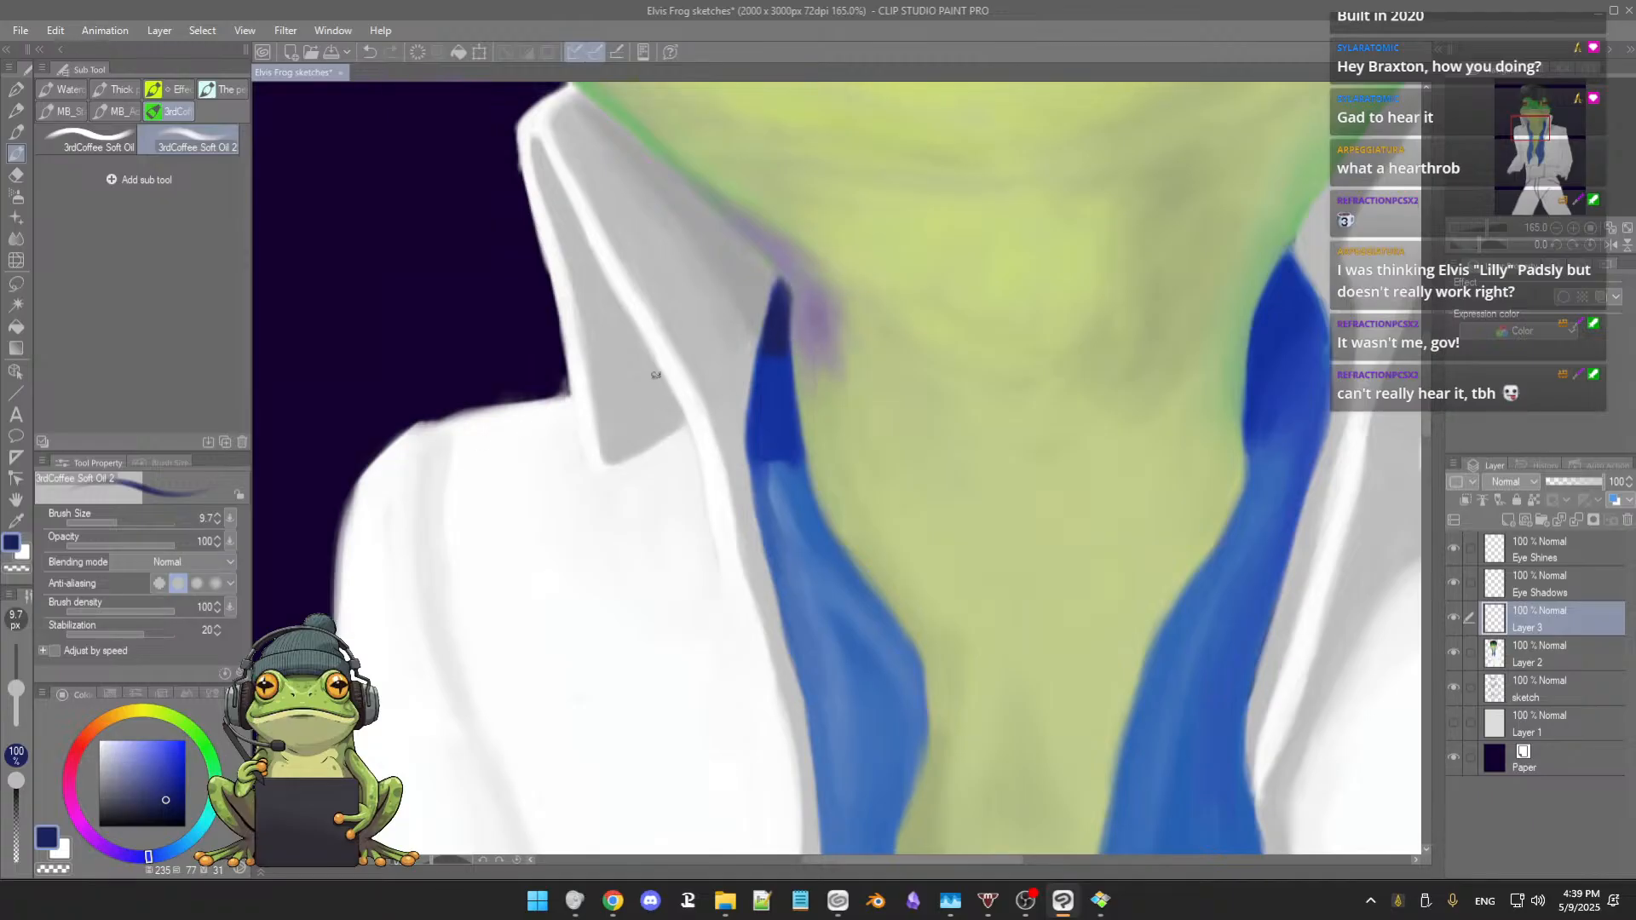
# Step: Deepen the purple neck shadow beside the left-hand collar with darkened greyish purple at brush size 18.3
pyautogui.keyDown('alt'); pyautogui.click(887, 376); pyautogui.keyUp('alt')
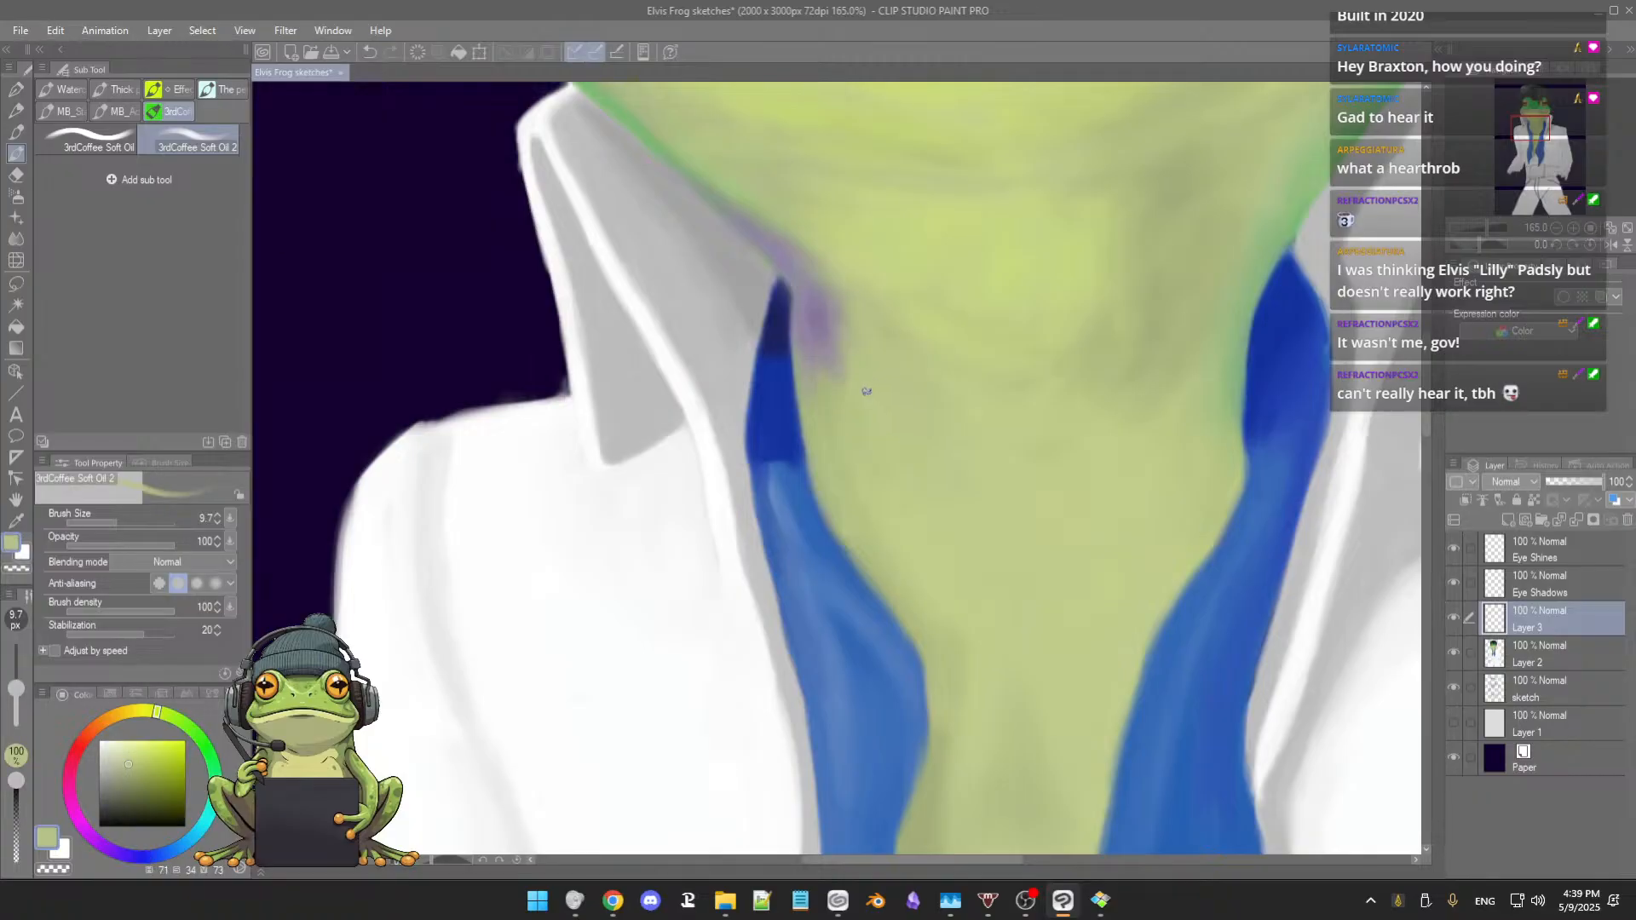
pyautogui.keyDown('alt'); pyautogui.click(820, 310); pyautogui.keyUp('alt')
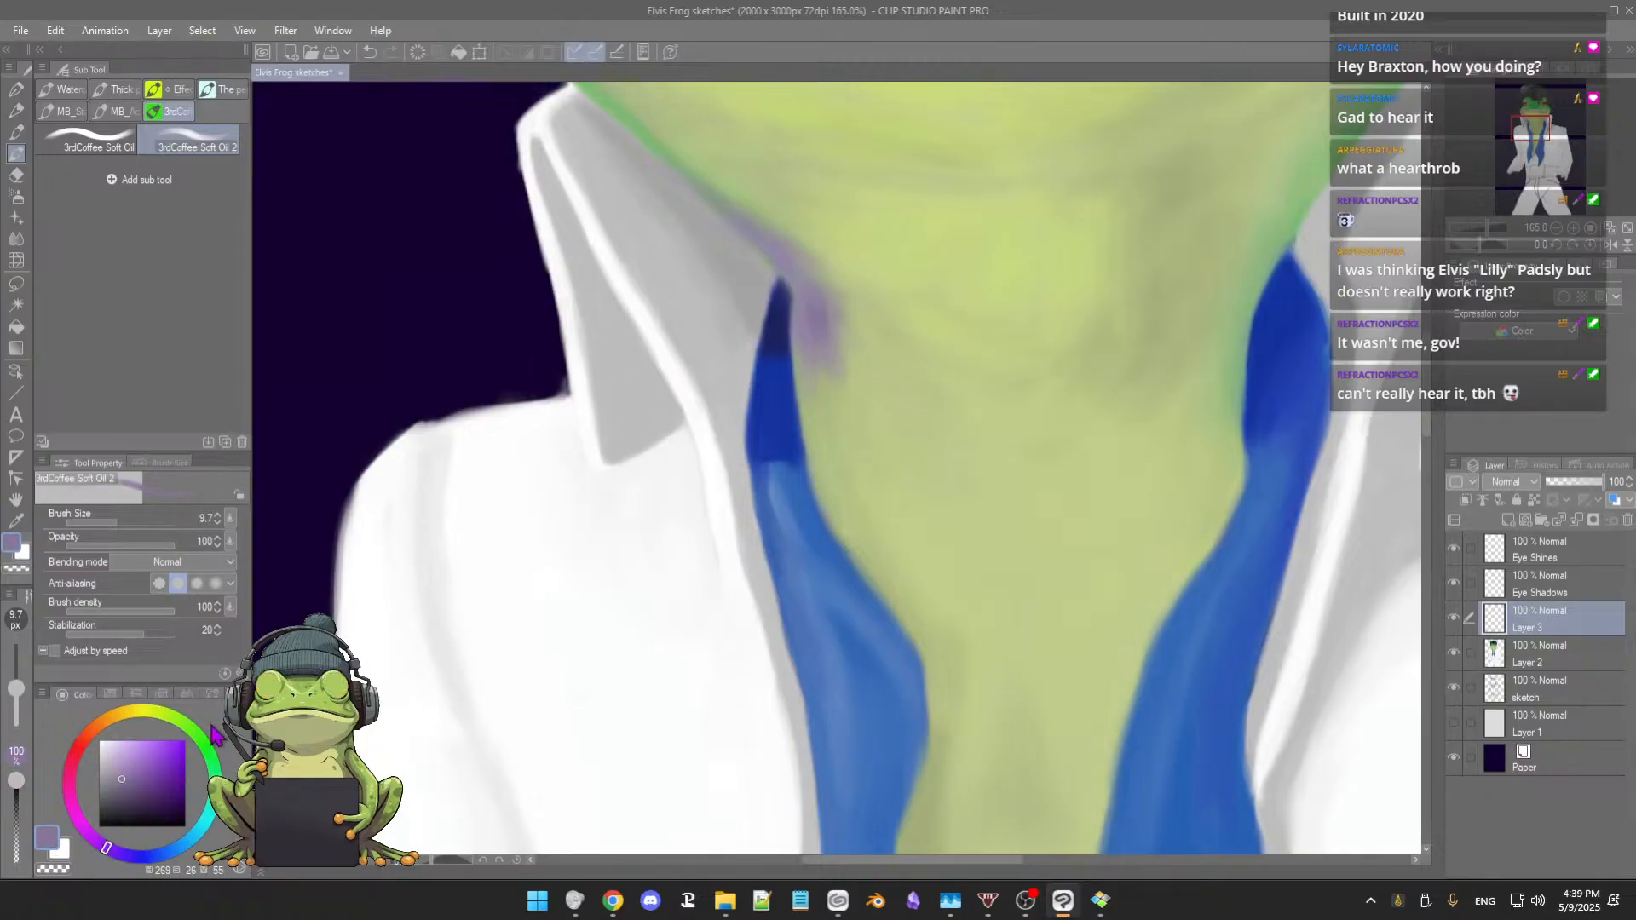
pyautogui.click(123, 801)
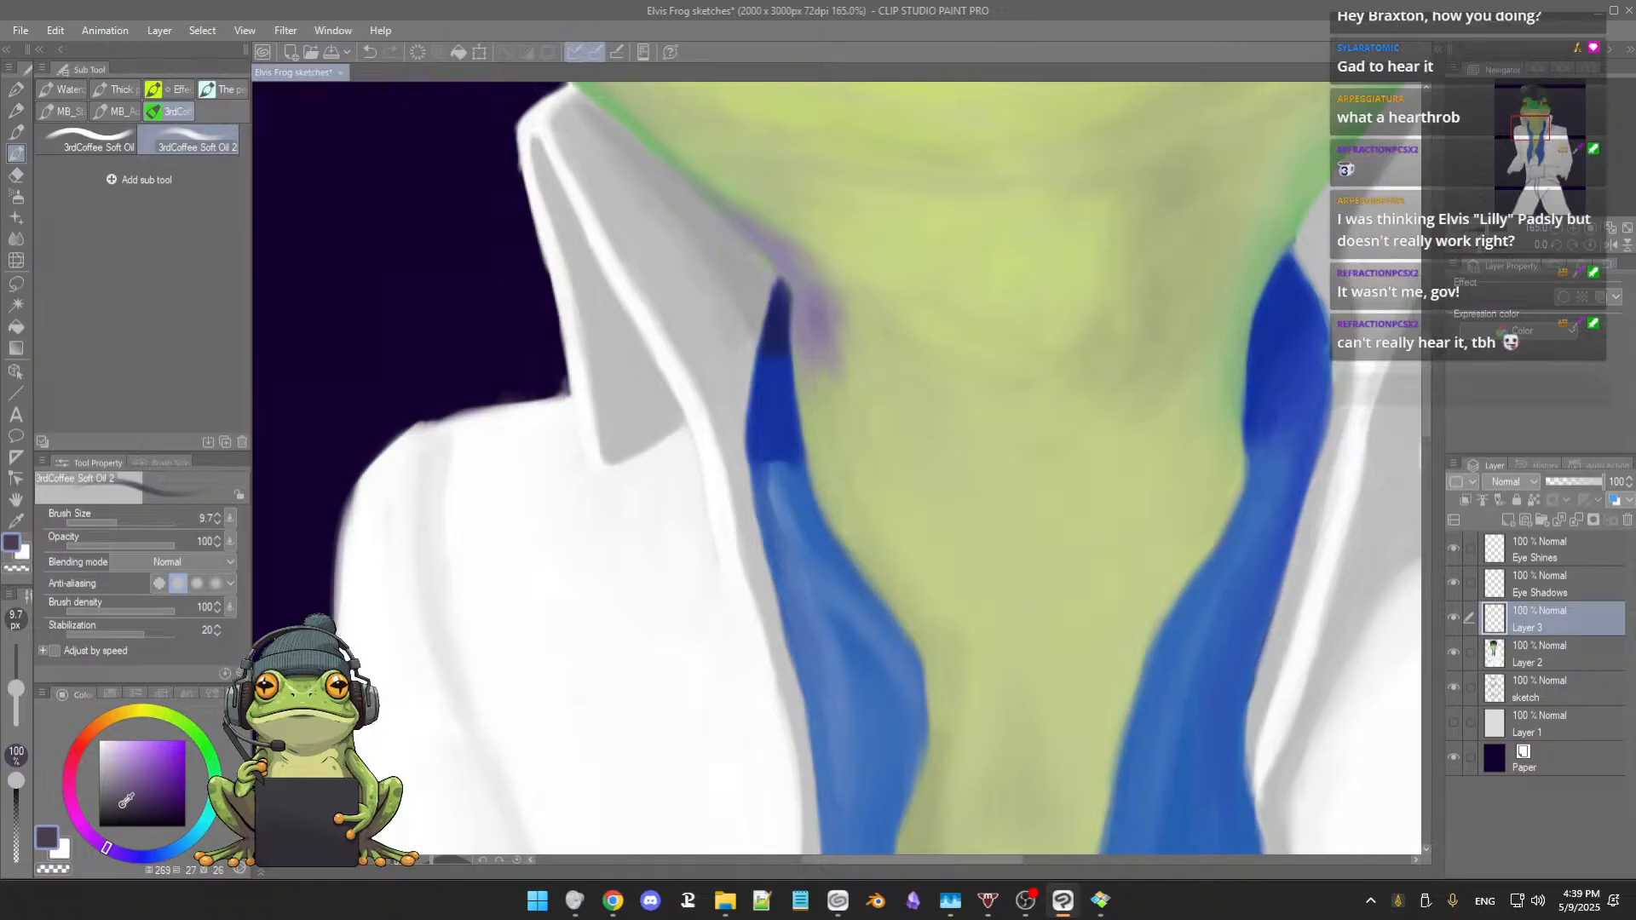
pyautogui.click(121, 812)
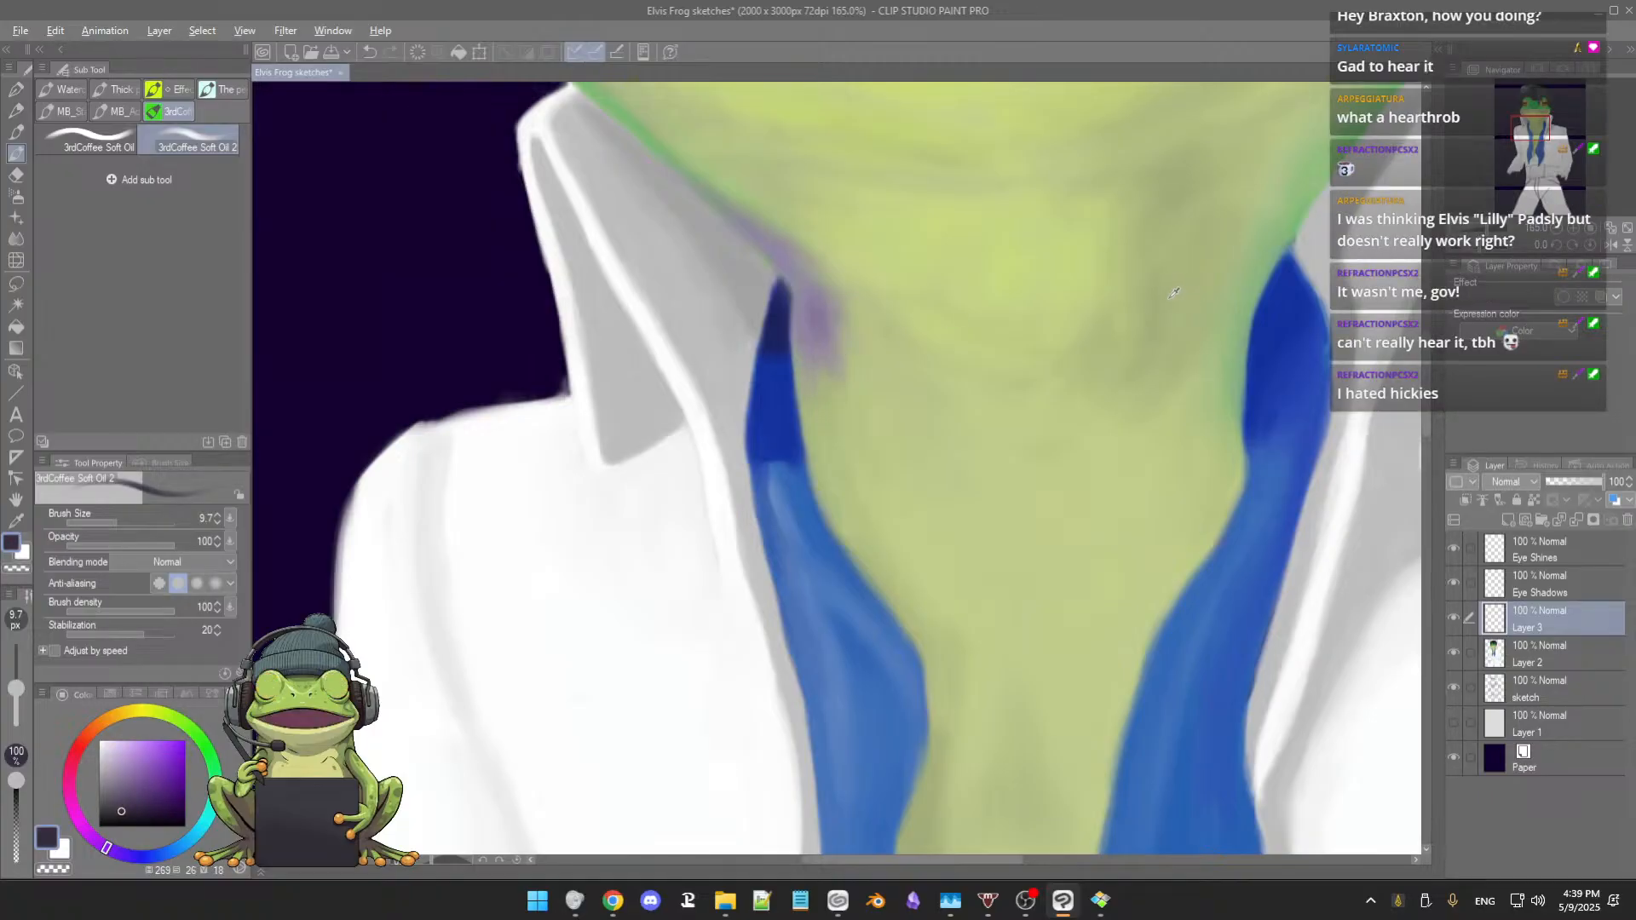
pyautogui.keyDown('alt'); pyautogui.click(804, 256); pyautogui.keyUp('alt')
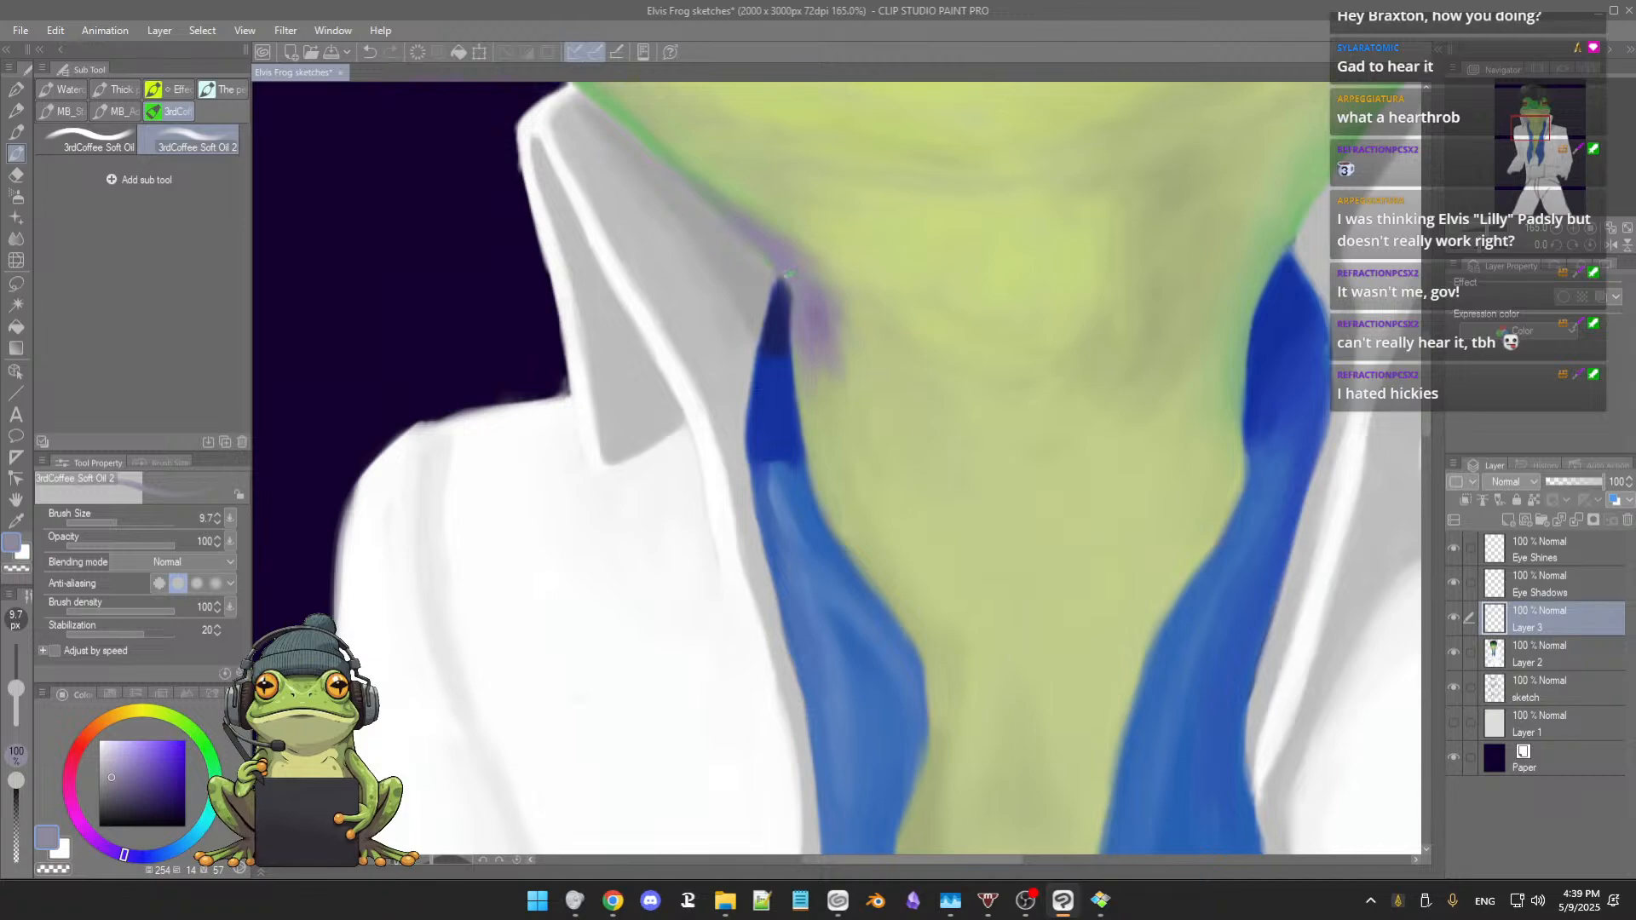
pyautogui.click(115, 793)
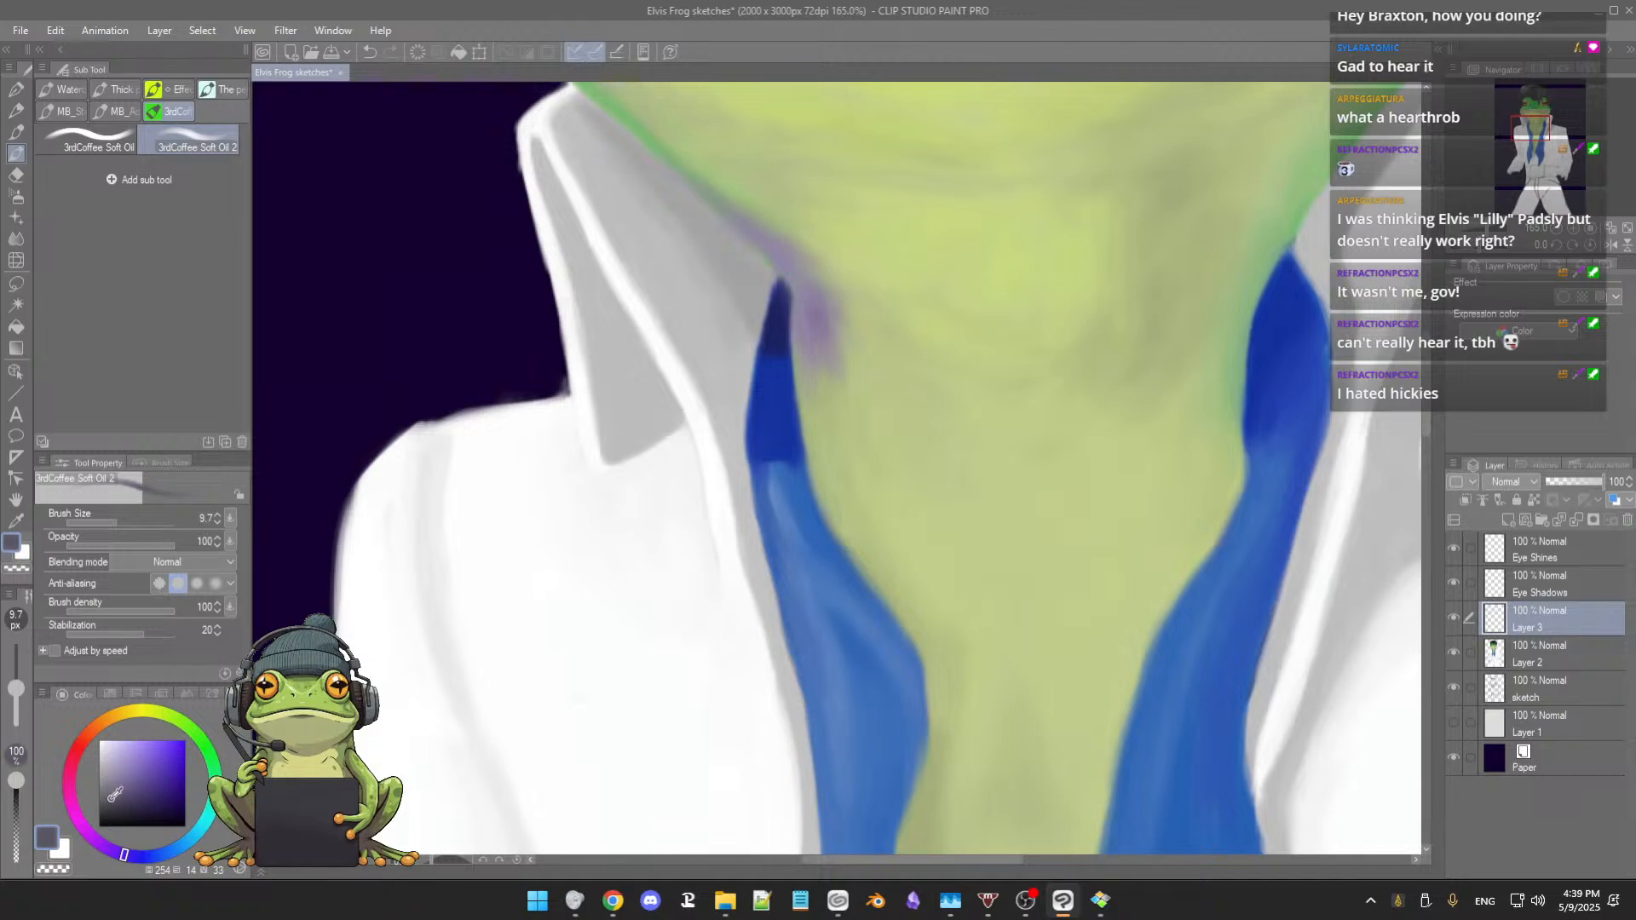
pyautogui.press(']')
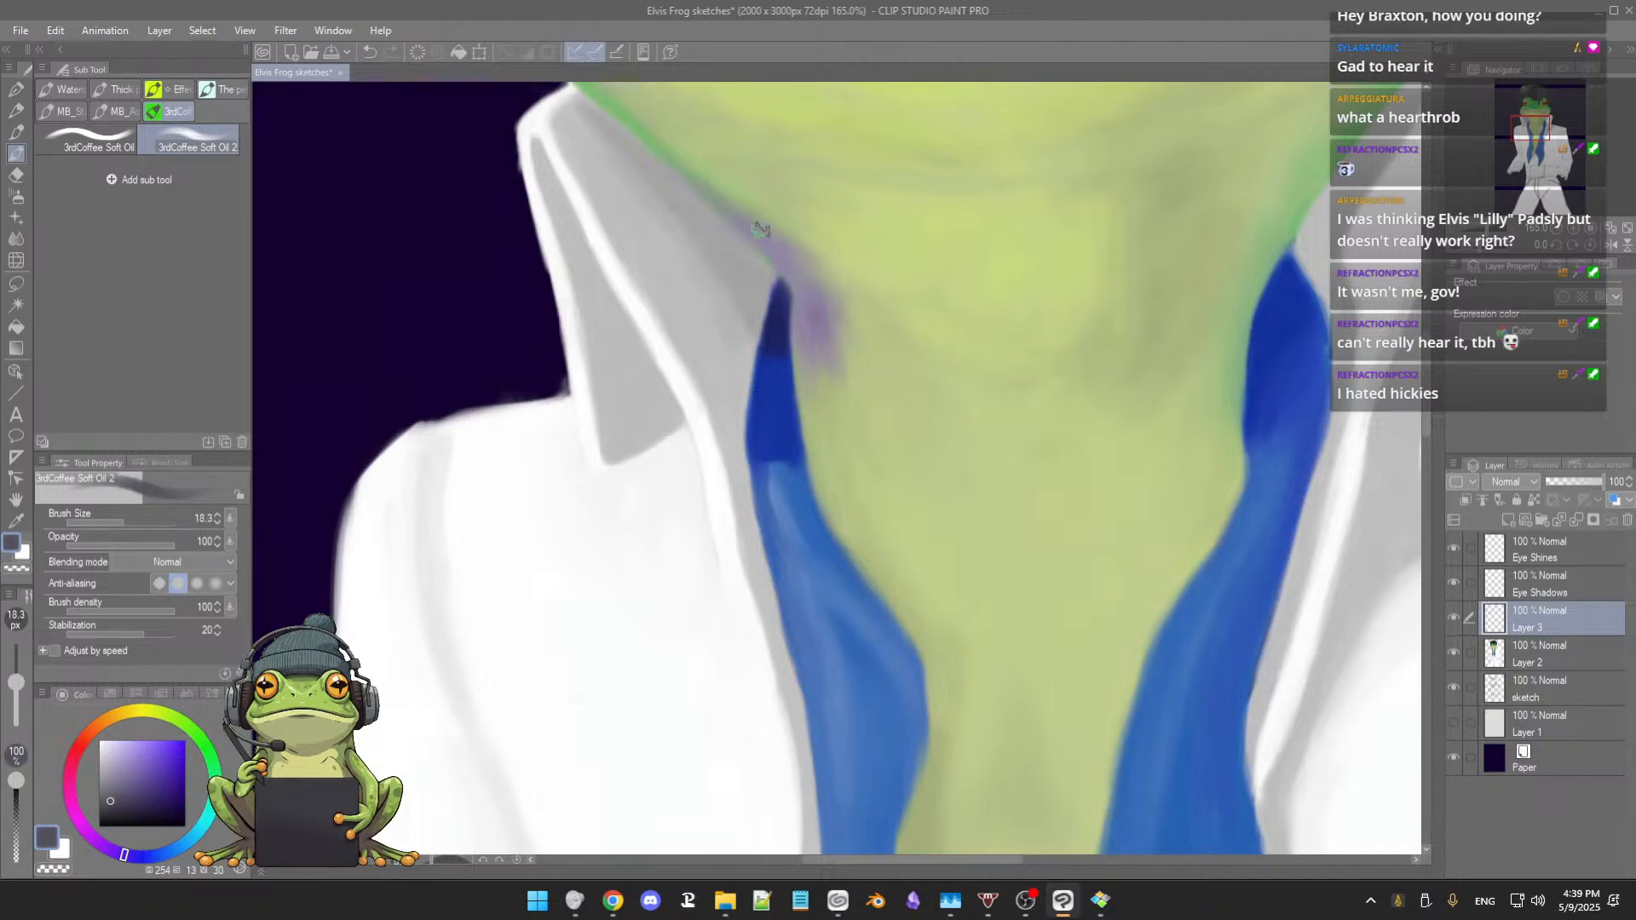
pyautogui.moveTo(752, 236)
pyautogui.mouseDown()
pyautogui.moveTo(785, 261)
pyautogui.moveTo(729, 224)
pyautogui.moveTo(818, 278)
pyautogui.moveTo(773, 248)
pyautogui.moveTo(814, 292)
pyautogui.moveTo(807, 278)
pyautogui.moveTo(806, 332)
pyautogui.moveTo(802, 288)
pyautogui.moveTo(832, 348)
pyautogui.moveTo(803, 297)
pyautogui.moveTo(814, 391)
pyautogui.moveTo(810, 333)
pyautogui.moveTo(811, 365)
pyautogui.moveTo(835, 309)
pyautogui.moveTo(809, 340)
pyautogui.moveTo(801, 327)
pyautogui.moveTo(800, 357)
pyautogui.moveTo(829, 326)
pyautogui.moveTo(846, 379)
pyautogui.mouseUp()
pyautogui.keyDown('alt'); pyautogui.click(837, 311); pyautogui.keyUp('alt')
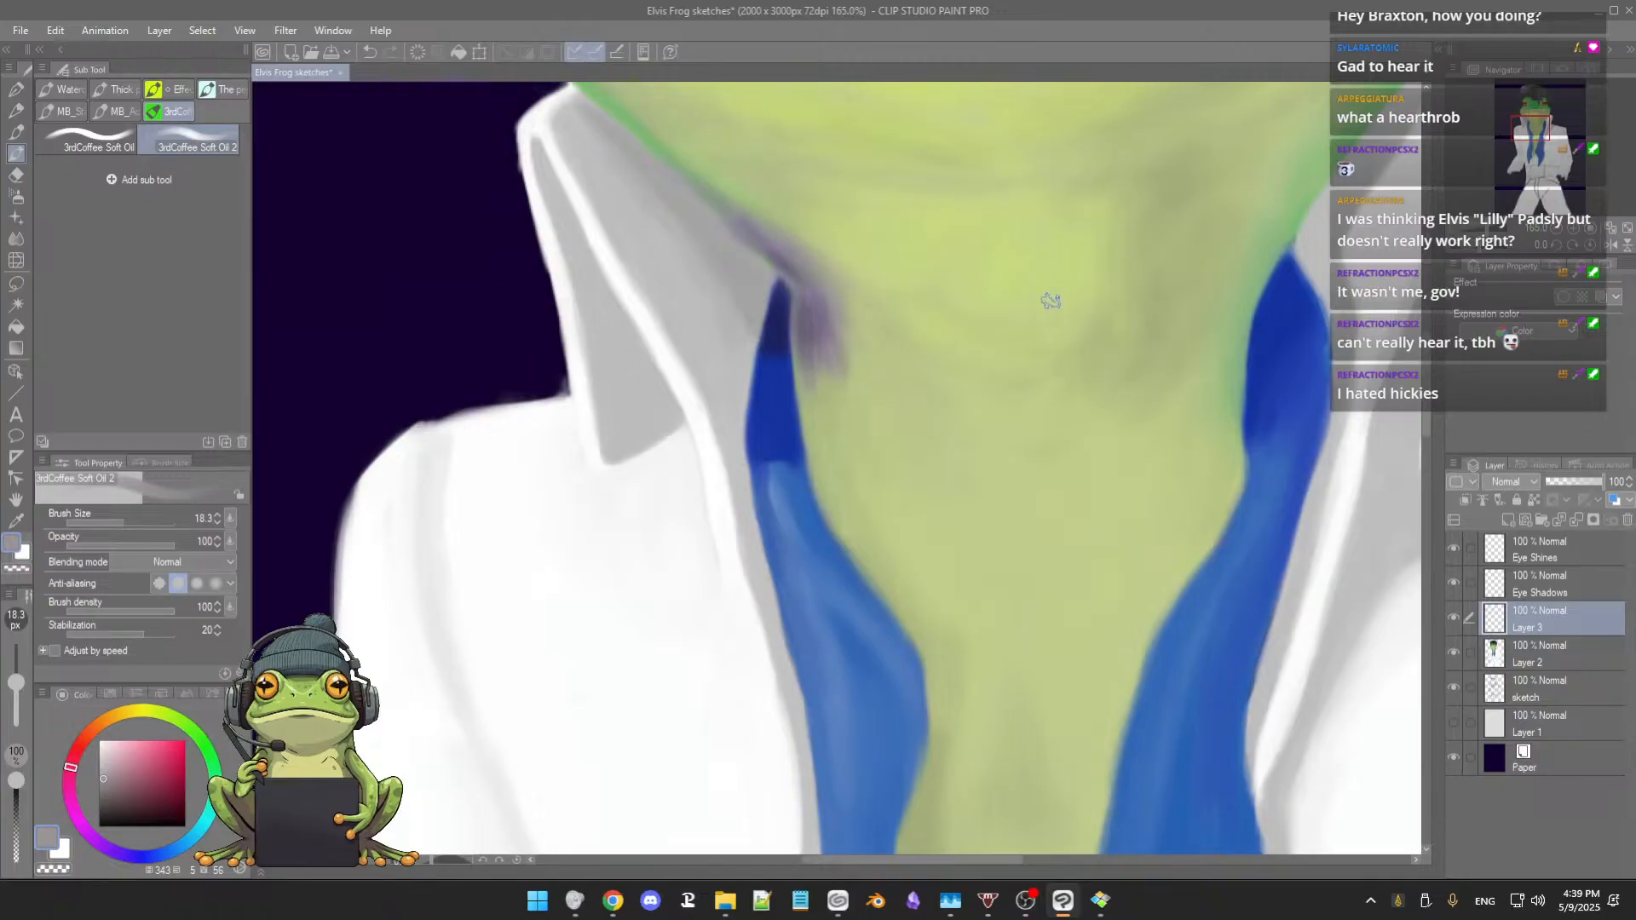
# Step: Cover the purple neck shadow with a darkened olive mixed from sampled neck green, deepening it with an even darker olive
pyautogui.keyDown('alt'); pyautogui.click(1195, 254); pyautogui.keyUp('alt')
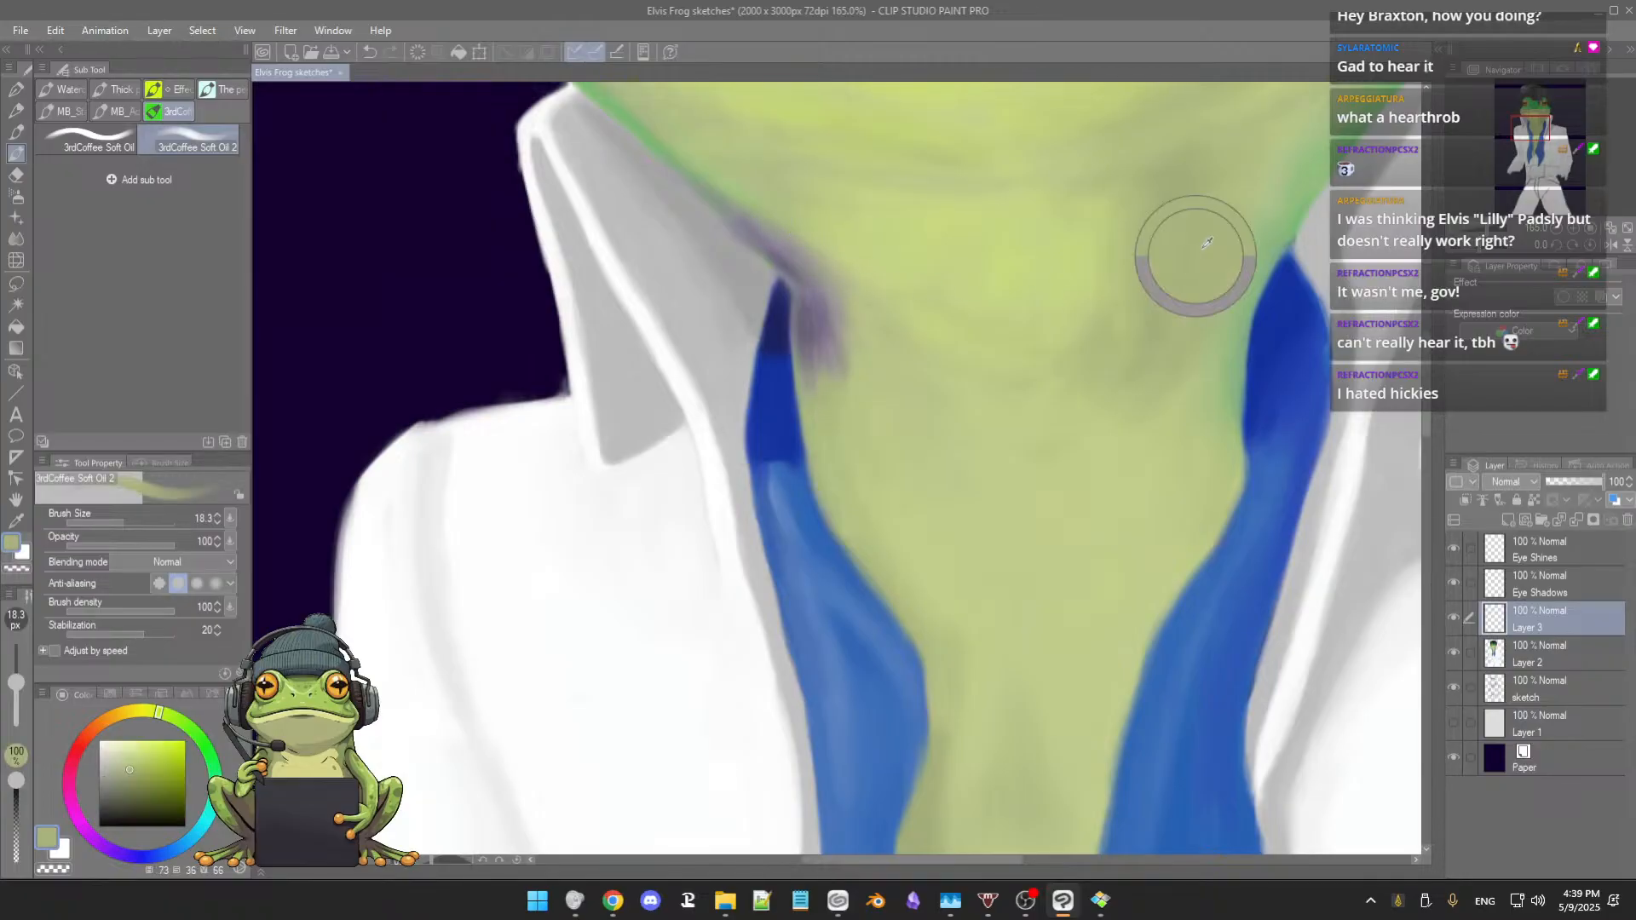
pyautogui.keyDown('alt'); pyautogui.click(1196, 180); pyautogui.keyUp('alt')
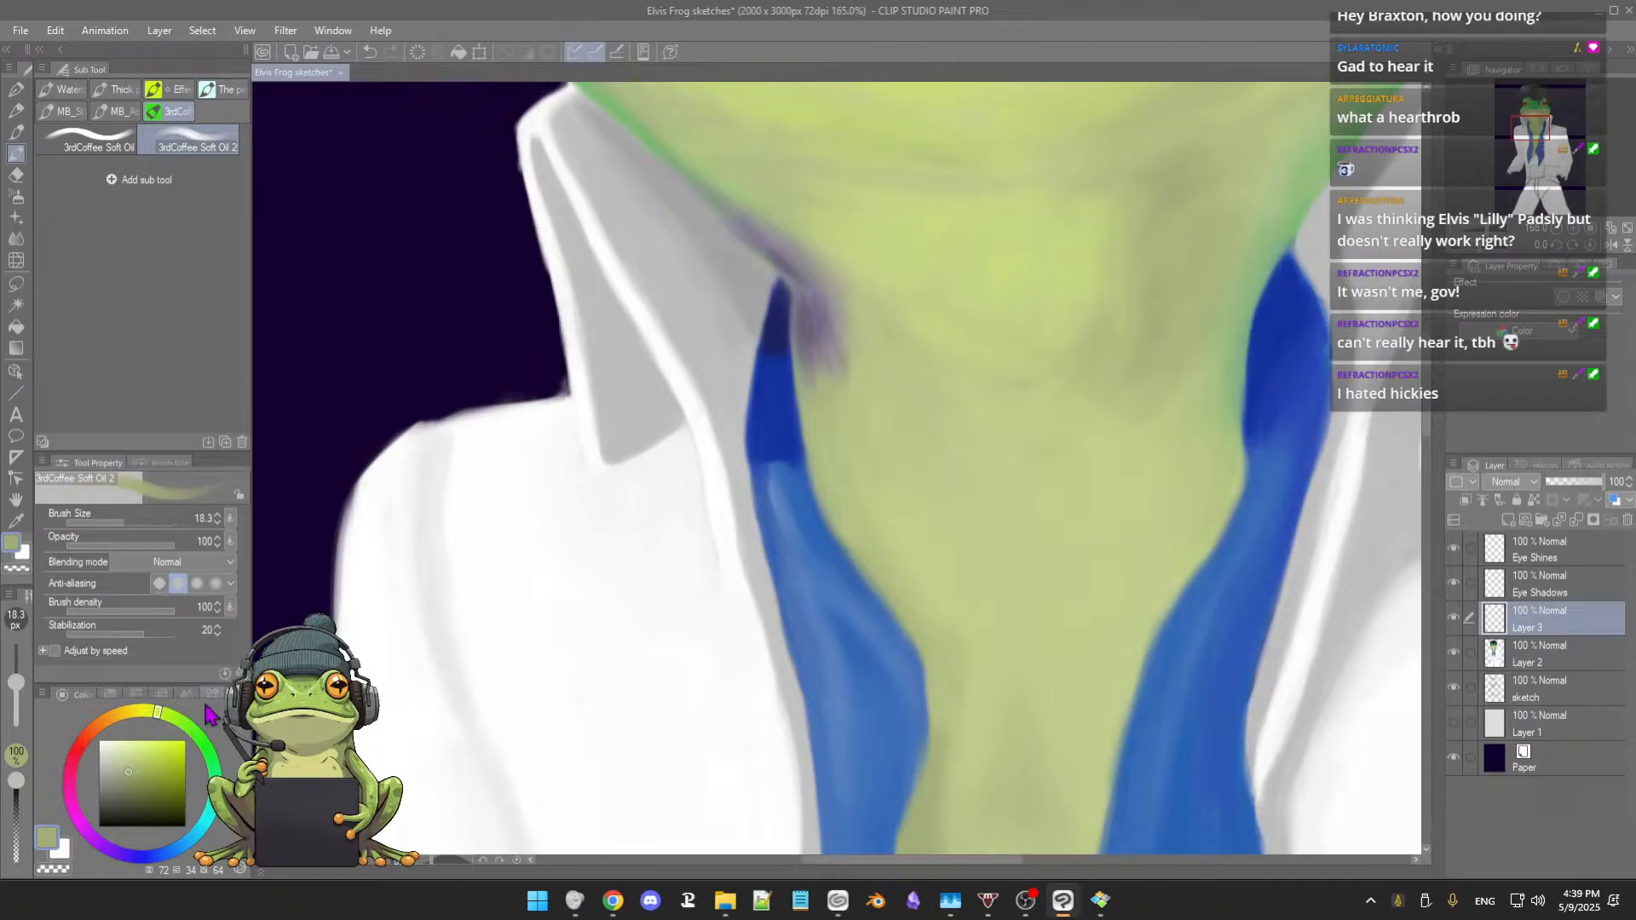
pyautogui.moveTo(130, 769); pyautogui.dragTo(127, 793)
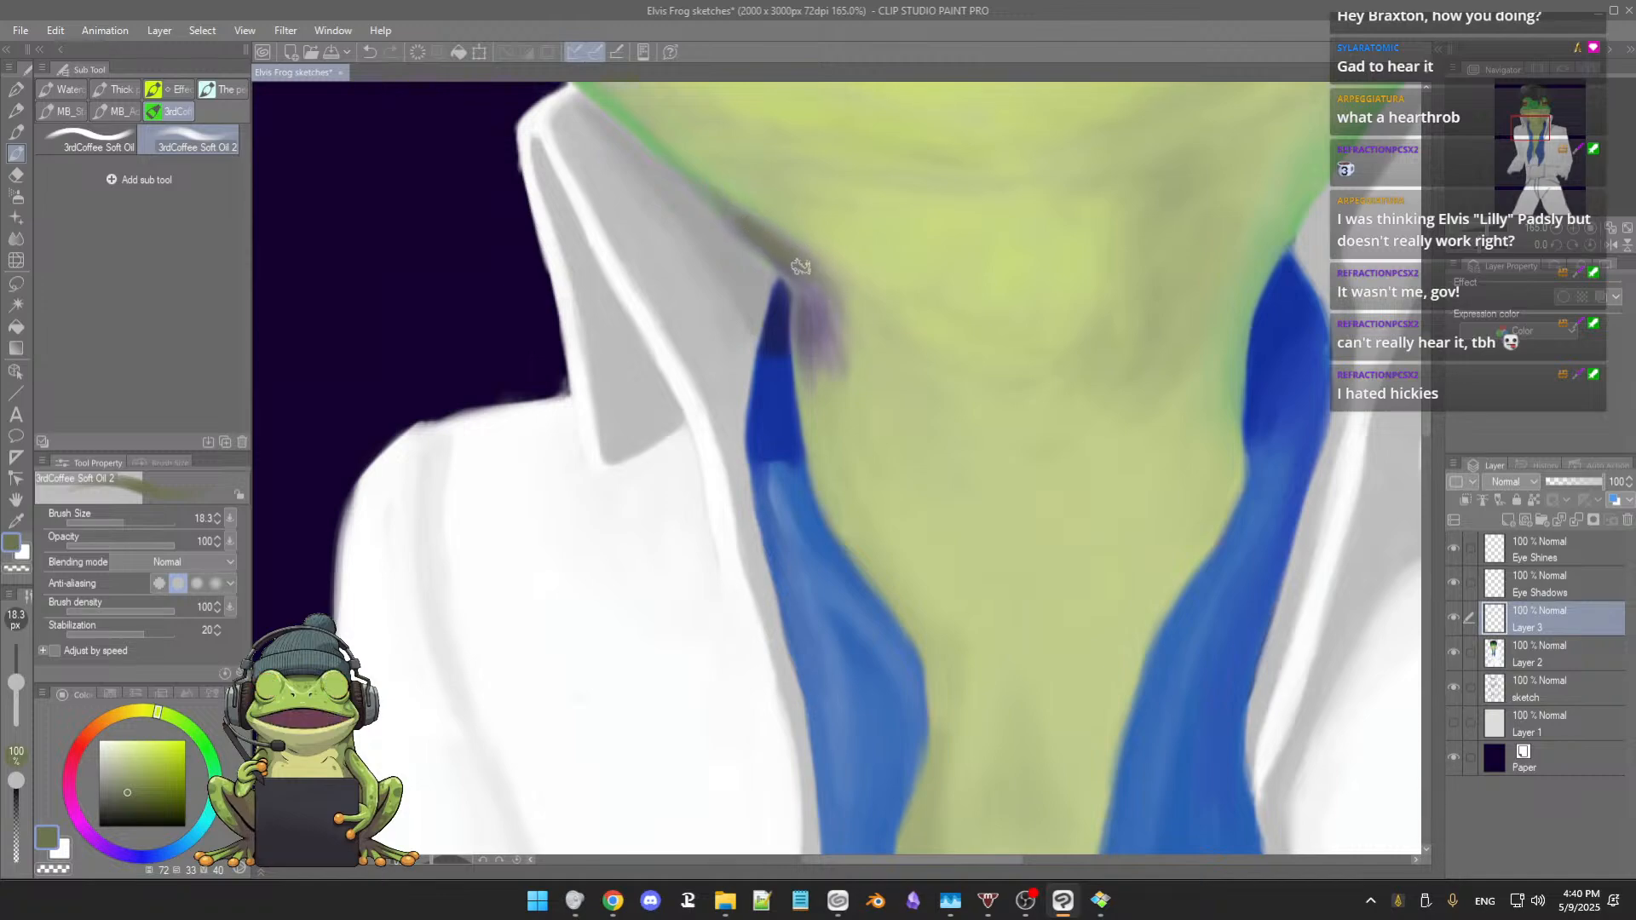
pyautogui.moveTo(818, 292); pyautogui.dragTo(829, 333)
pyautogui.scroll(-4, 852, 213)
pyautogui.moveTo(924, 263); pyautogui.dragTo(917, 447)
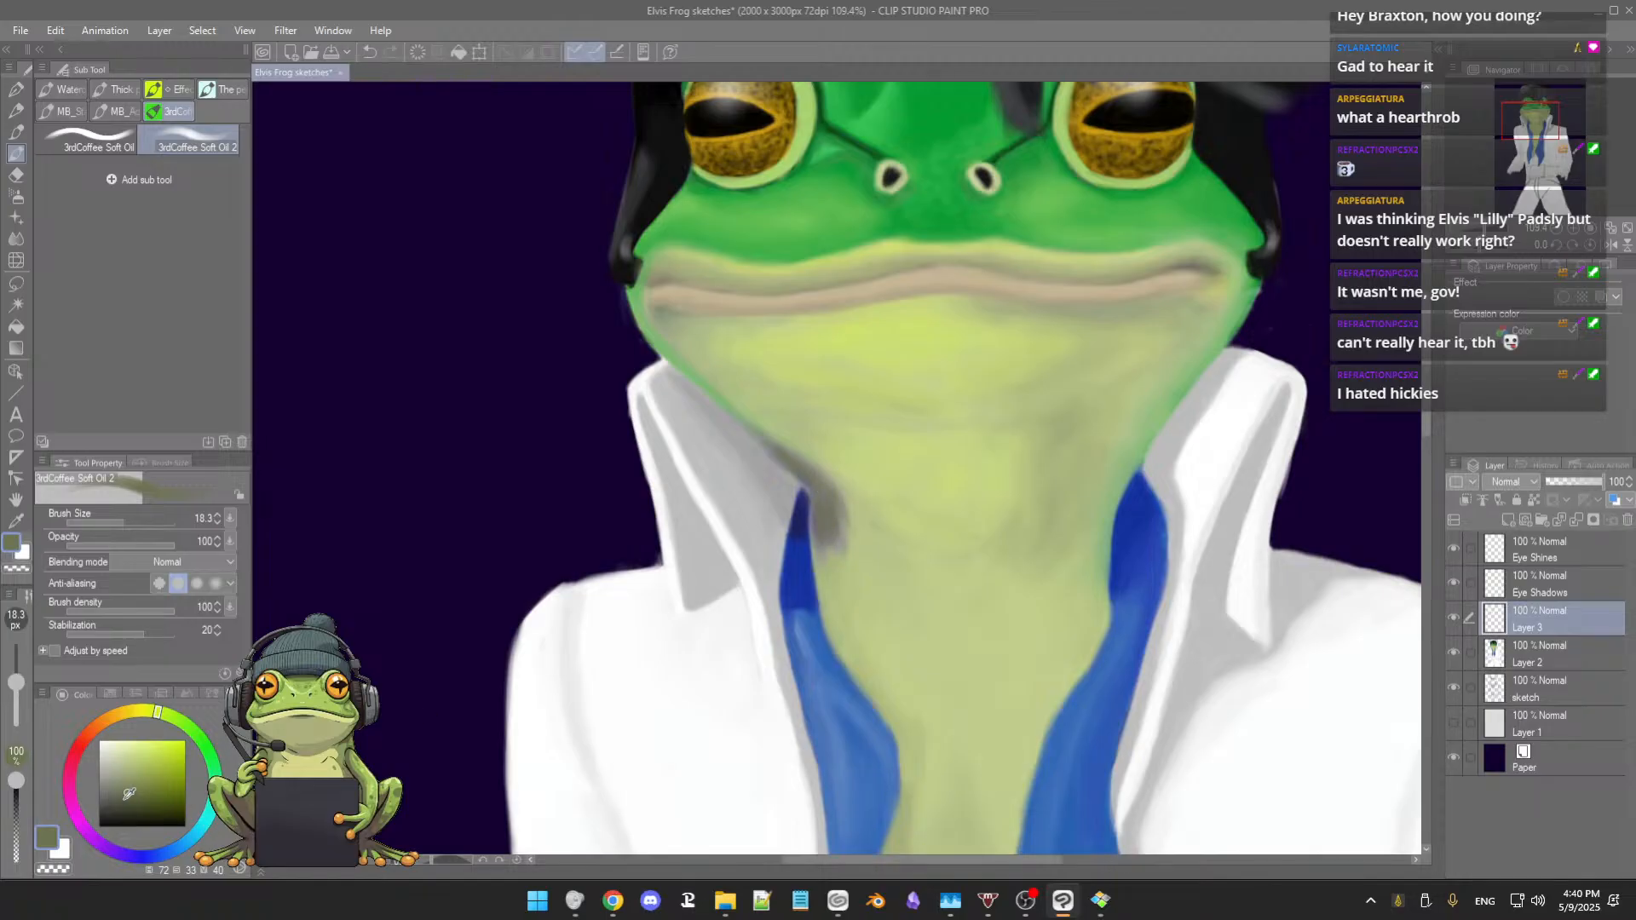
pyautogui.click(122, 806)
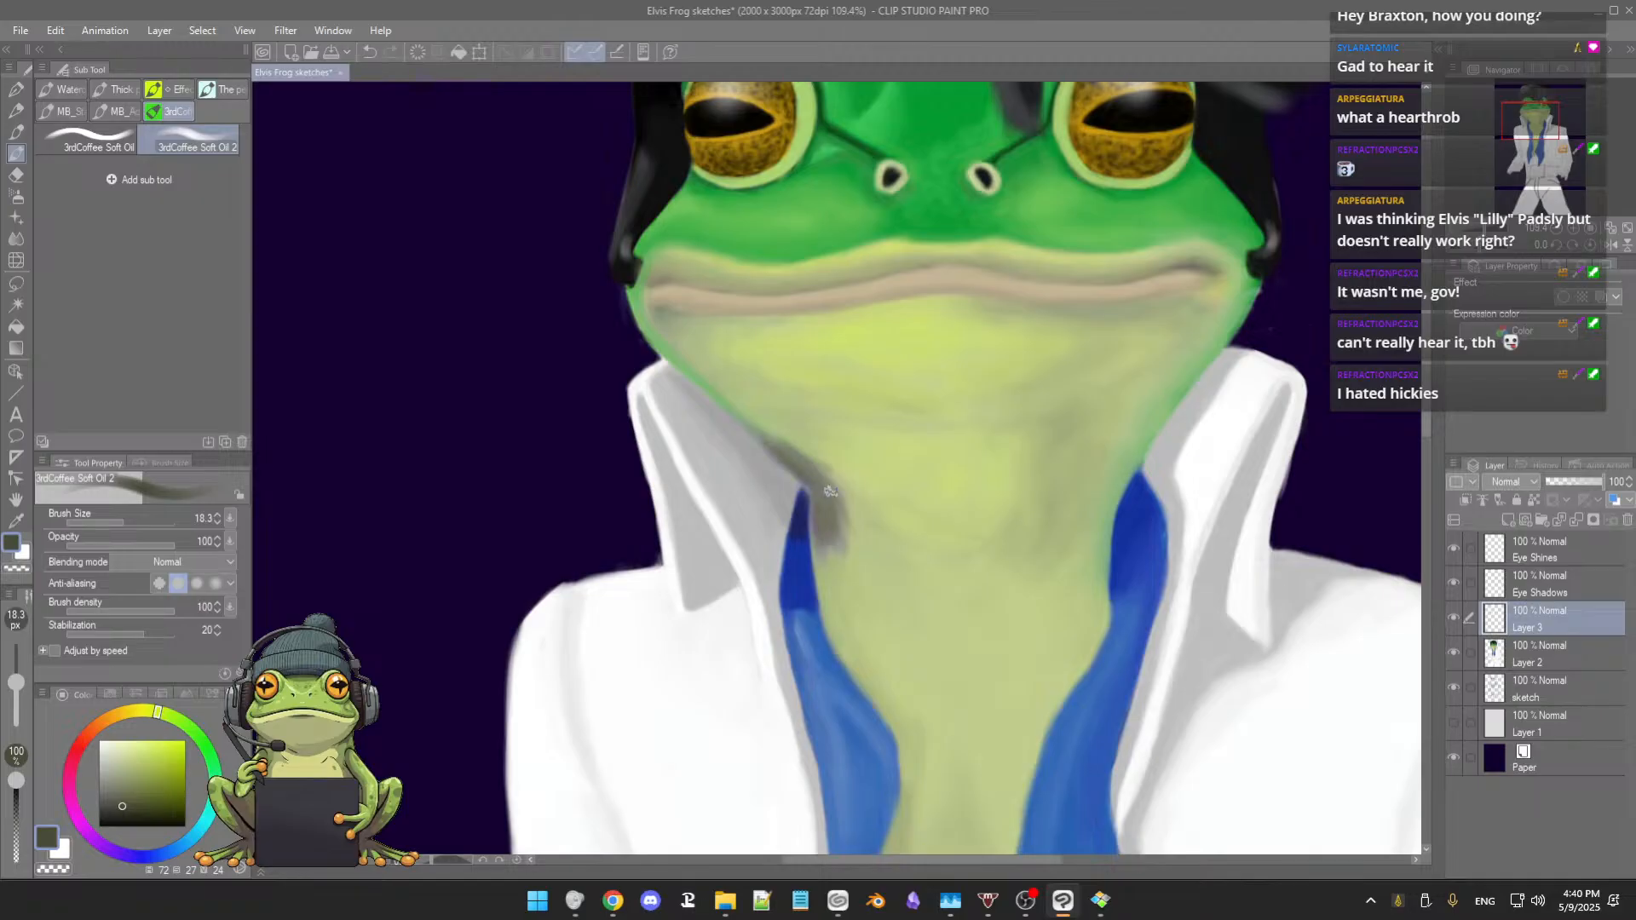
pyautogui.moveTo(828, 491)
pyautogui.mouseDown()
pyautogui.moveTo(808, 462)
pyautogui.moveTo(842, 513)
pyautogui.mouseUp()
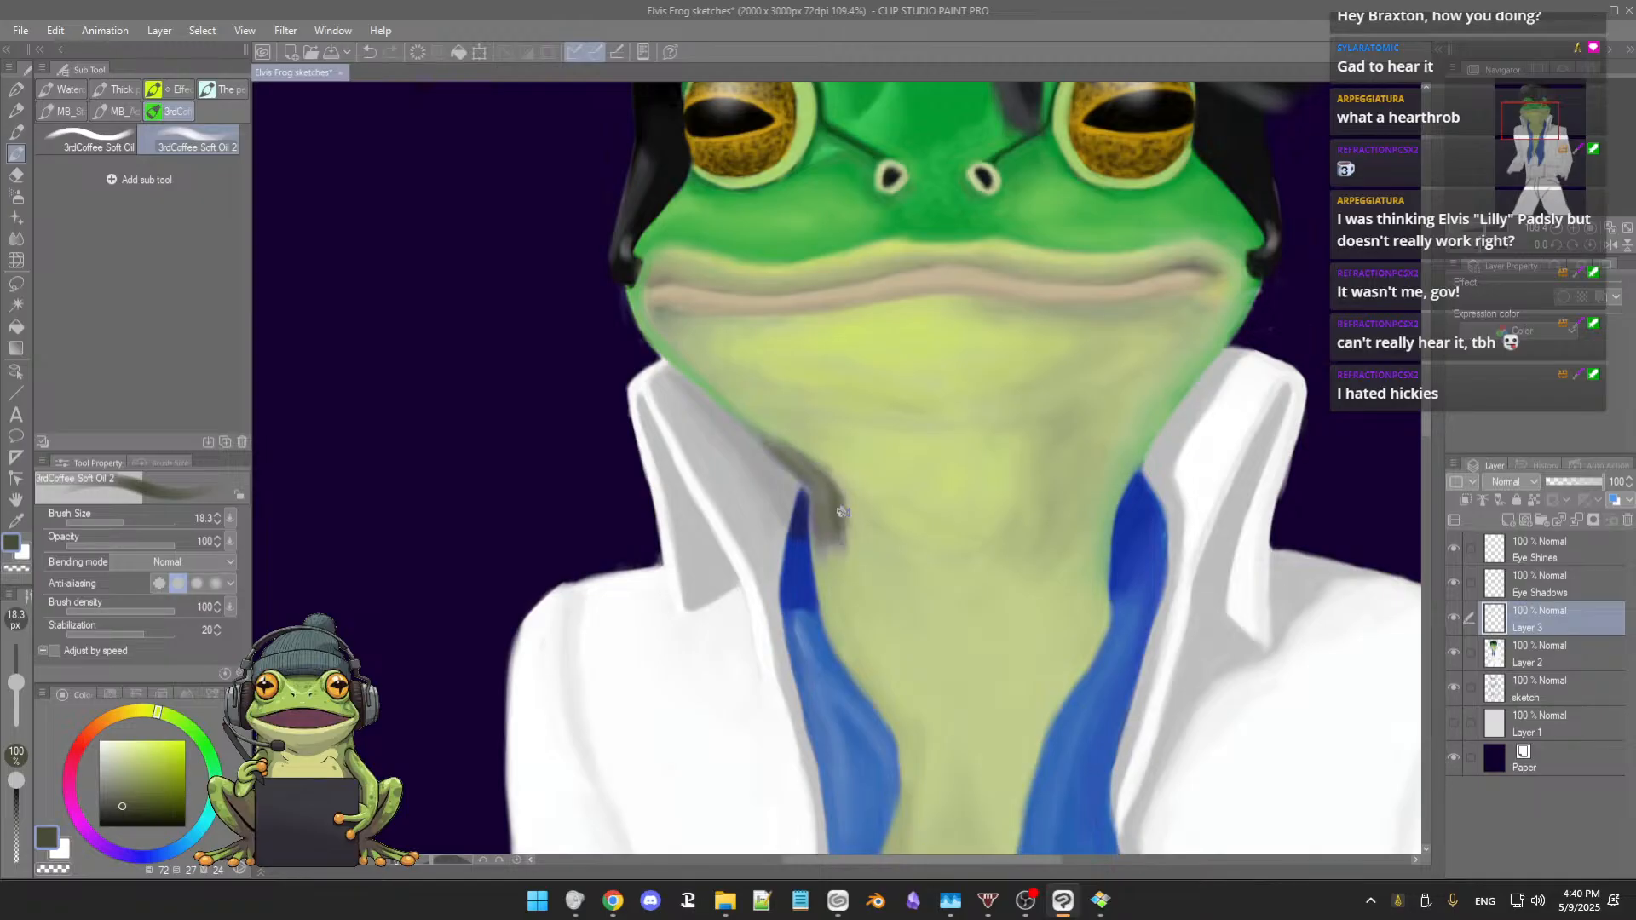
# Step: Erase the dark neck shadow along the left-hand collar and scarf tip with the Hard eraser at size 34.8
pyautogui.press('e')
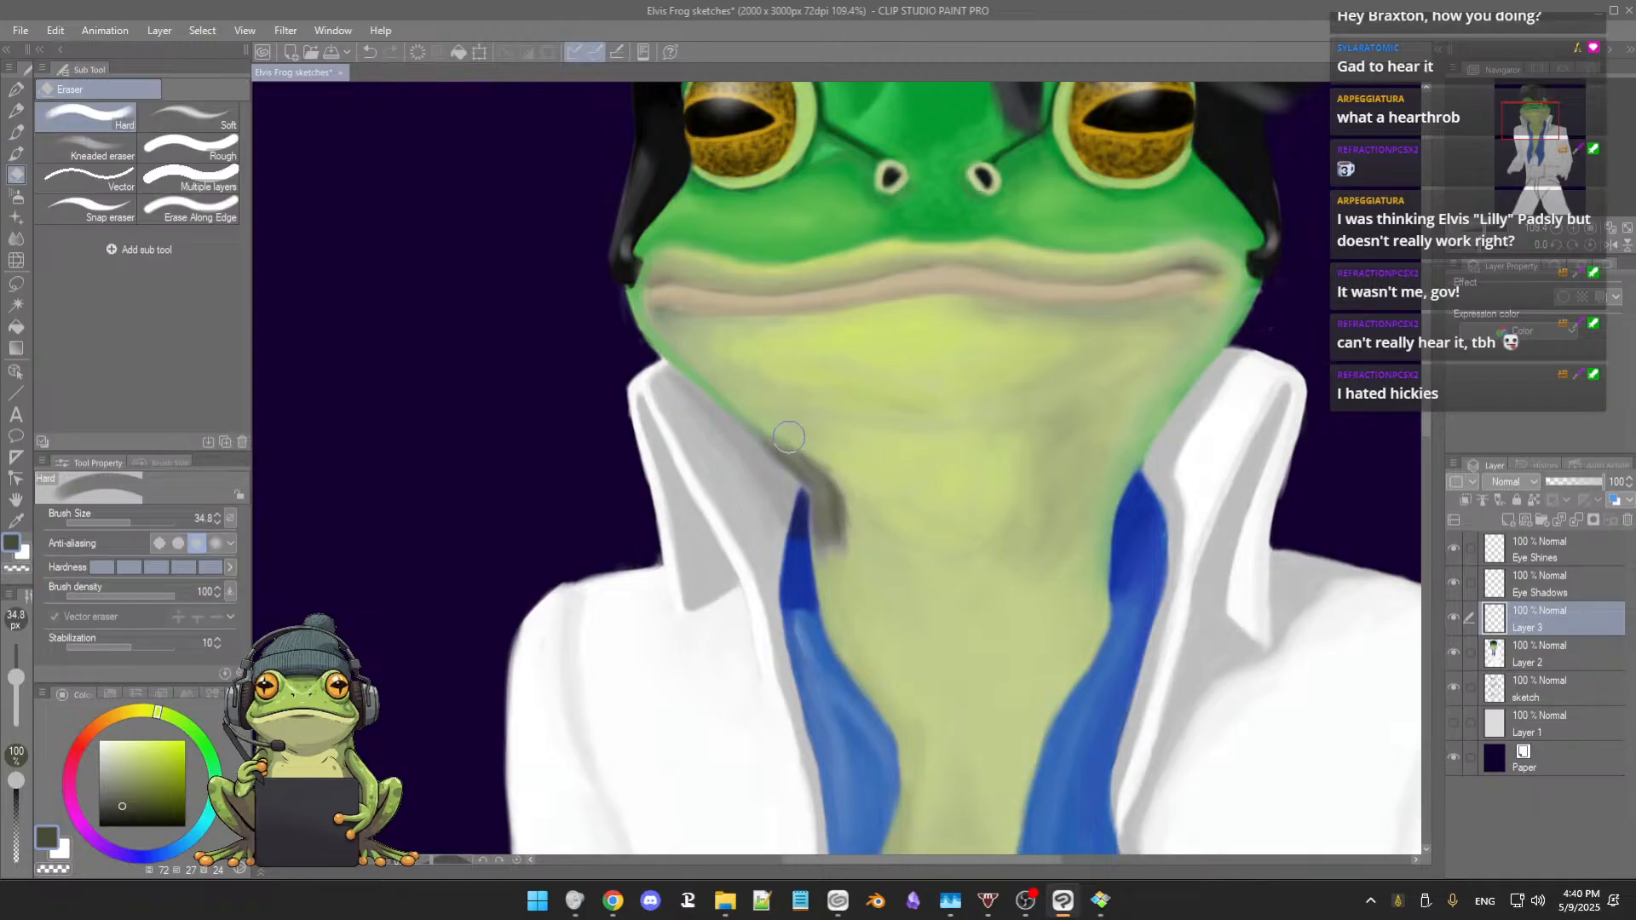
pyautogui.moveTo(780, 430)
pyautogui.mouseDown()
pyautogui.moveTo(840, 495)
pyautogui.moveTo(828, 482)
pyautogui.moveTo(838, 530)
pyautogui.moveTo(825, 452)
pyautogui.moveTo(847, 517)
pyautogui.moveTo(832, 464)
pyautogui.moveTo(831, 550)
pyautogui.moveTo(836, 501)
pyautogui.mouseUp()
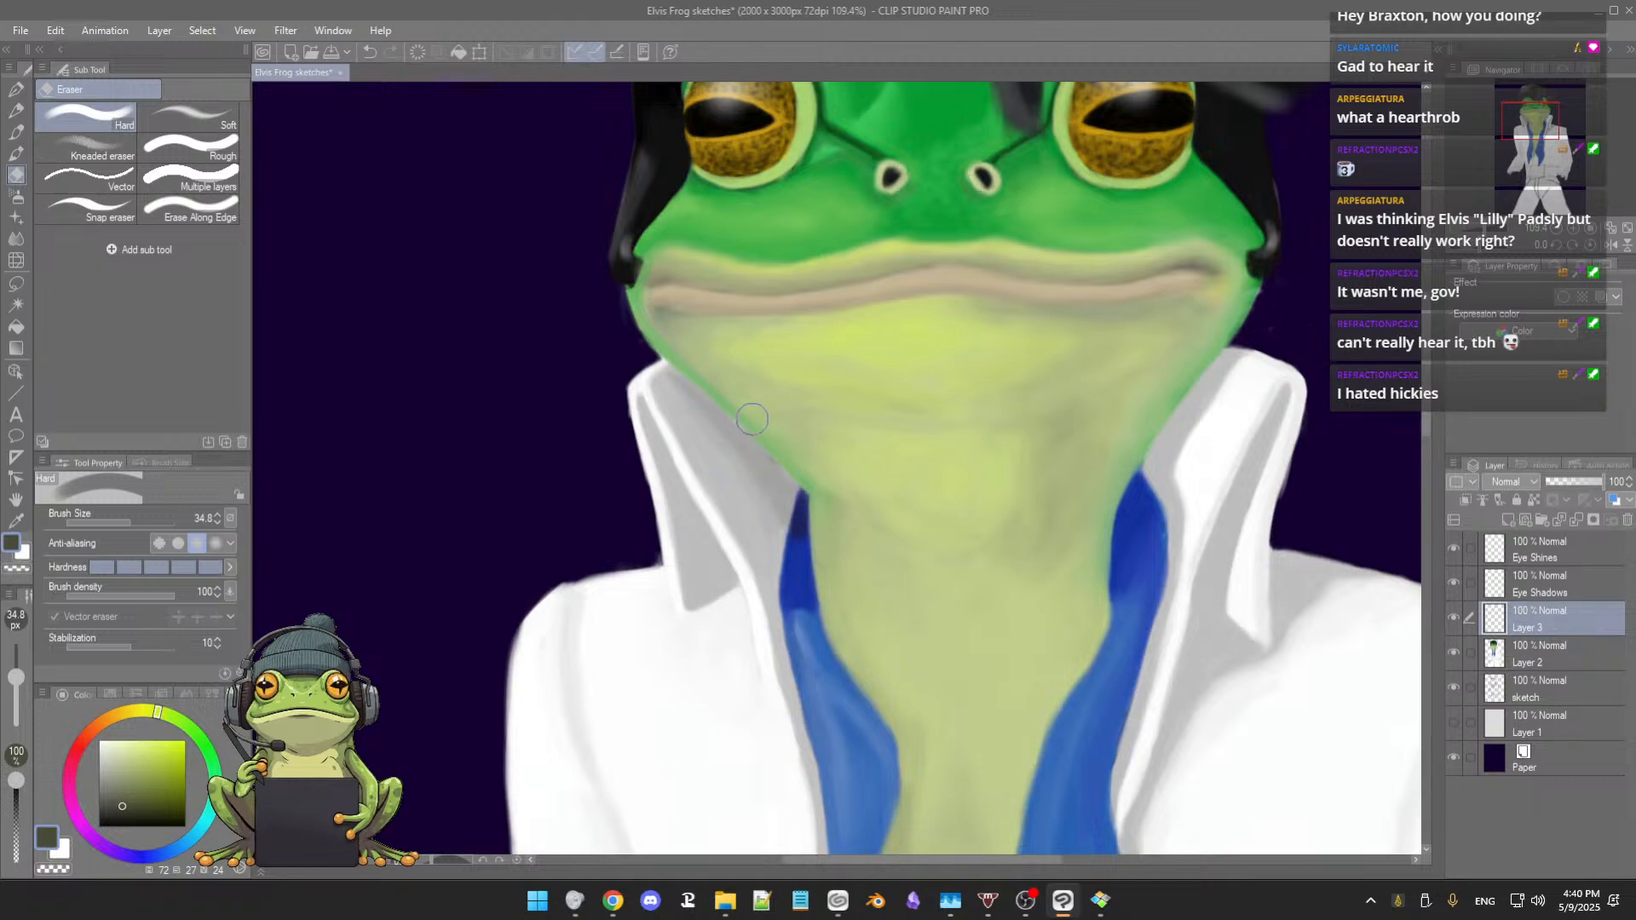
# Step: Touch up the left-hand collar's inner edge along the jaw with sampled collar grey at brush size 18.3
pyautogui.press('b')
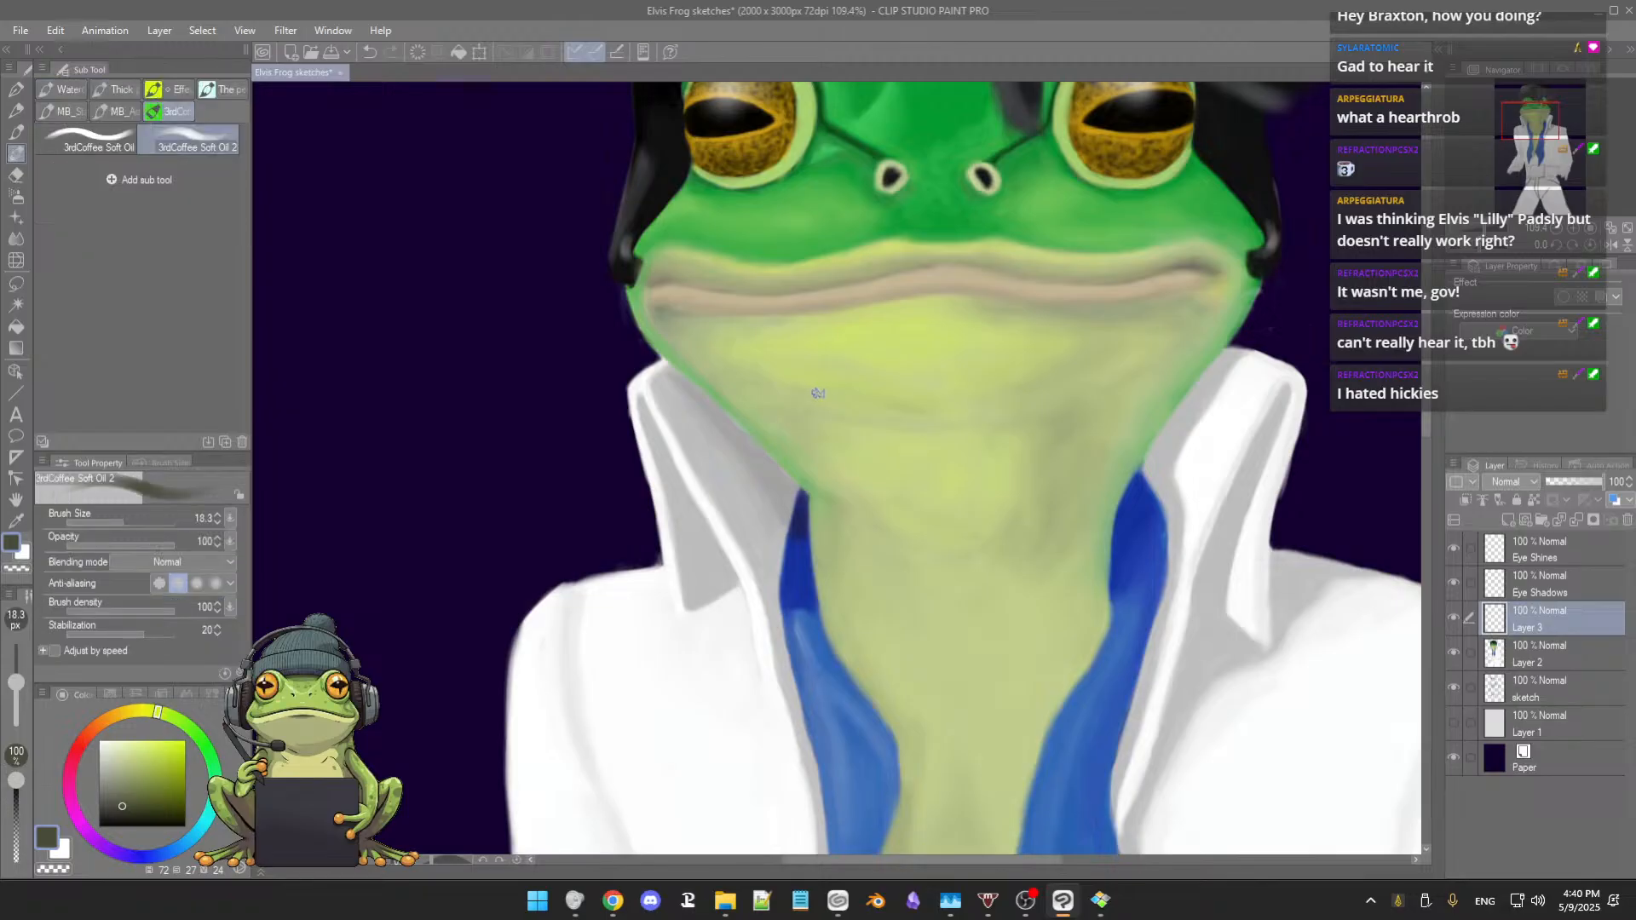
pyautogui.scroll(4, 811, 383)
pyautogui.moveTo(878, 473); pyautogui.dragTo(861, 372)
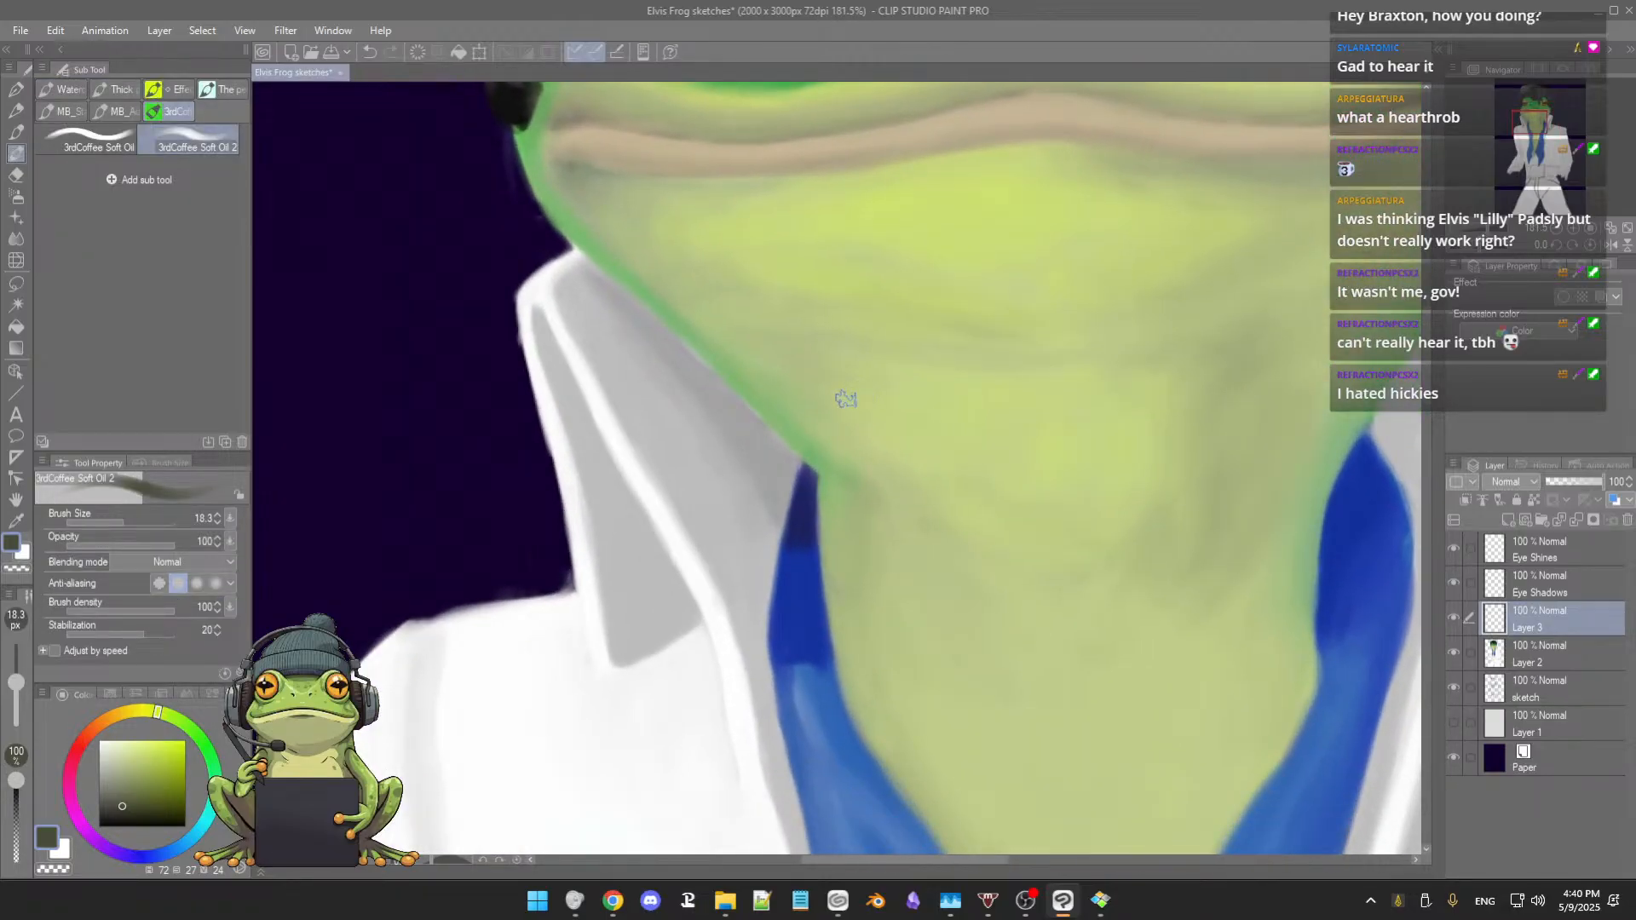
pyautogui.keyDown('alt'); pyautogui.click(735, 420); pyautogui.keyUp('alt')
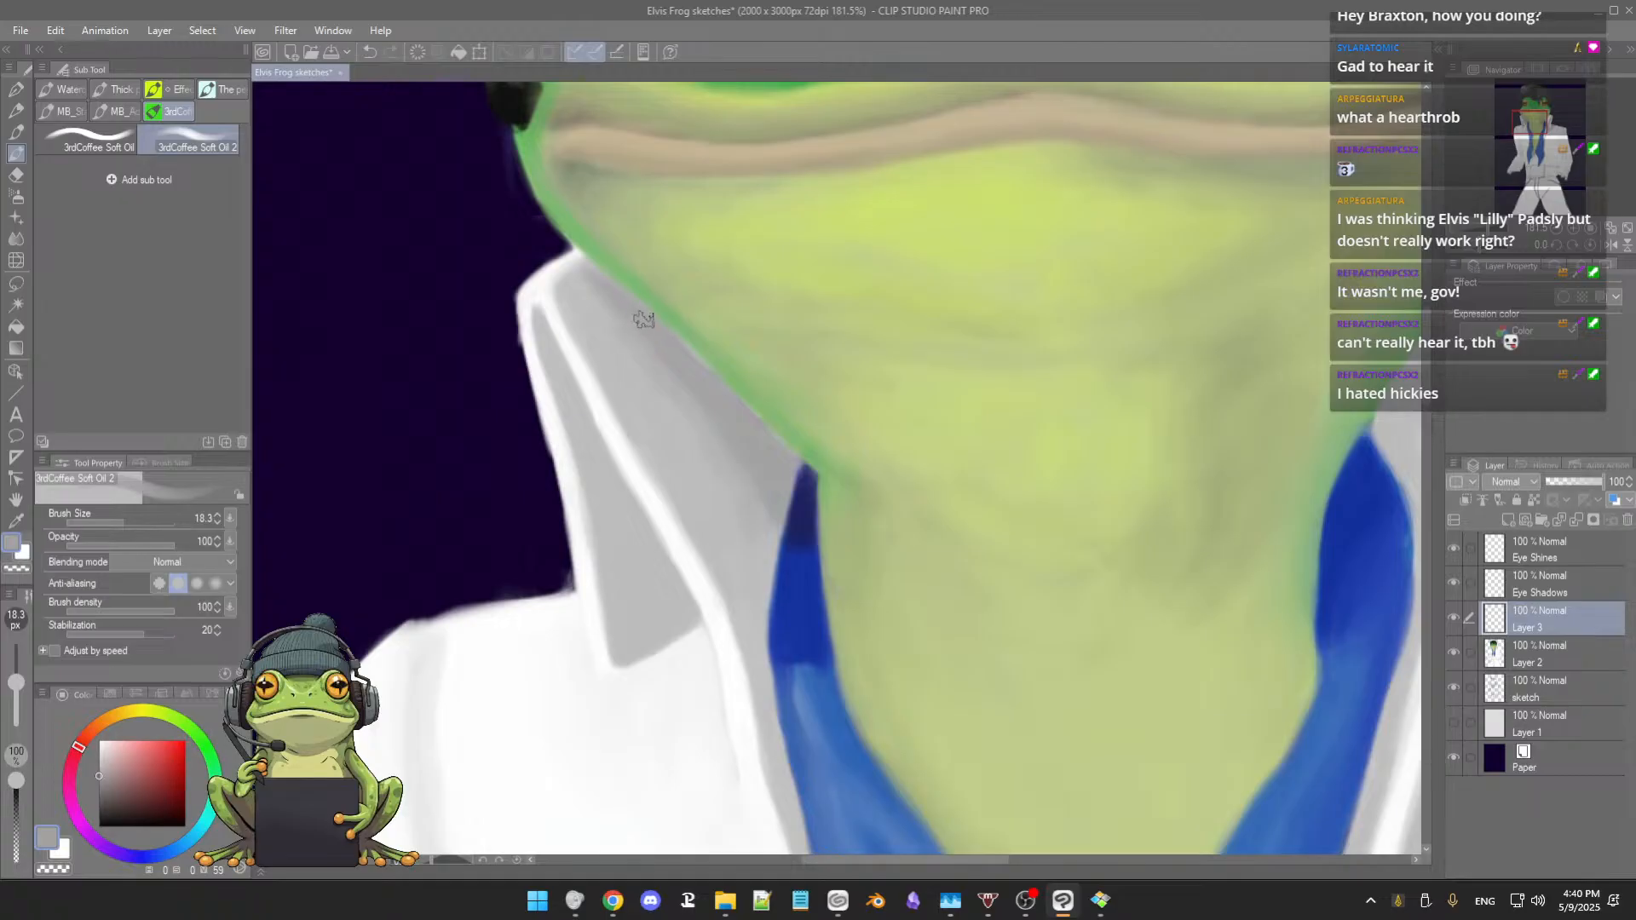
pyautogui.moveTo(677, 352); pyautogui.dragTo(668, 345)
# Step: Shade the left-hand jaw edge above the scarf tip with sampled muted olive green at brush size 24.3
pyautogui.keyDown('alt'); pyautogui.click(778, 422); pyautogui.keyUp('alt')
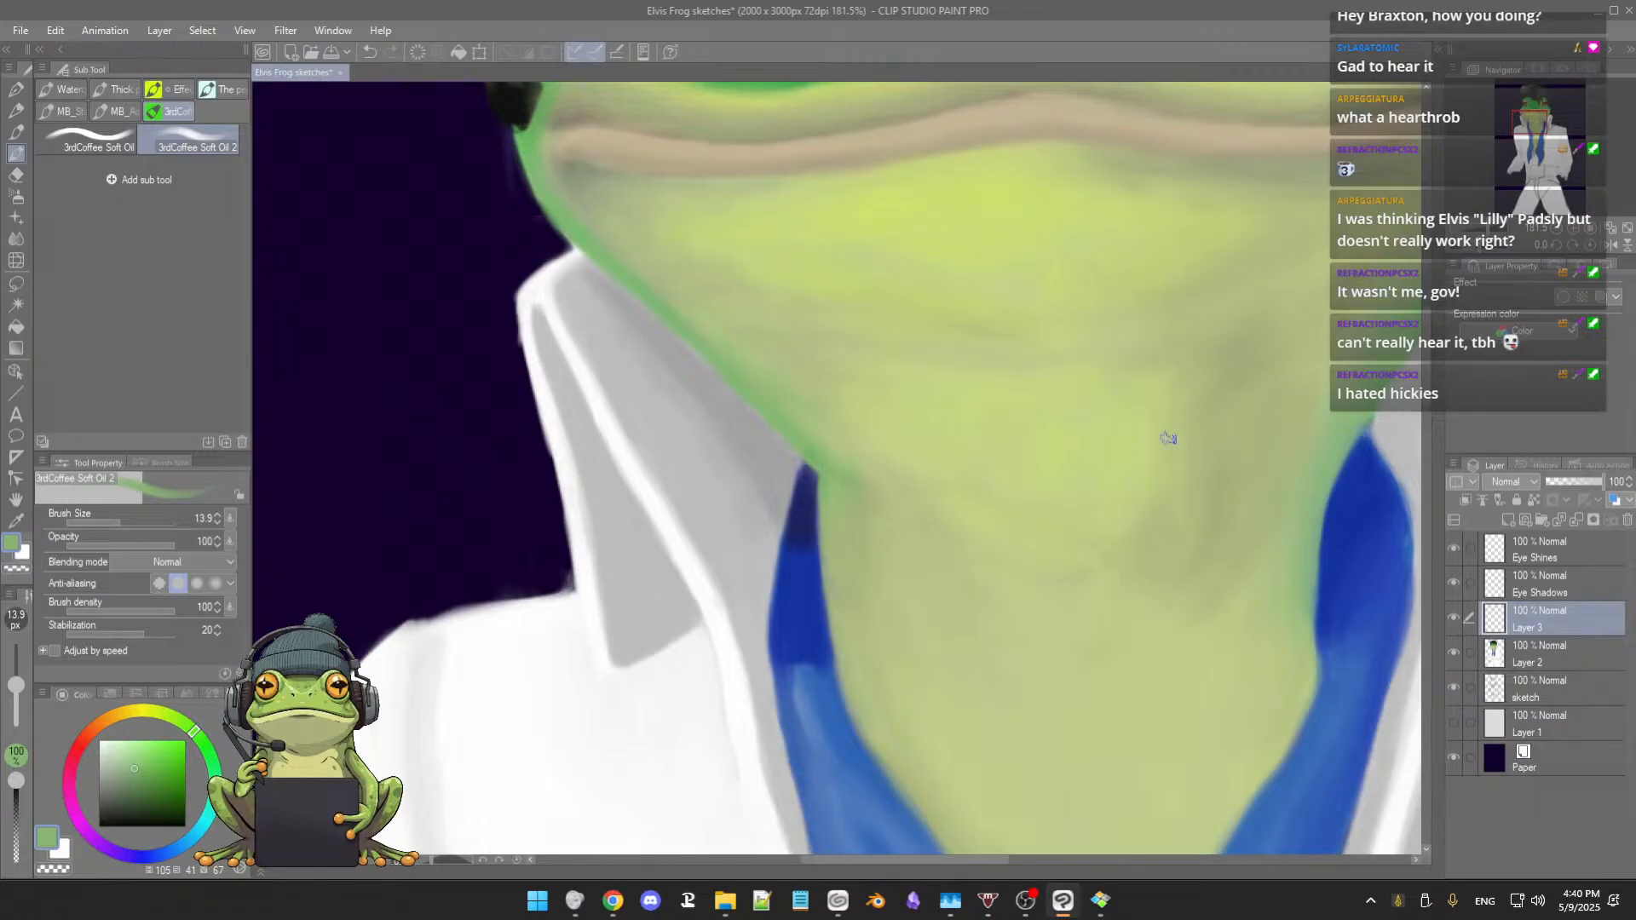
pyautogui.keyDown('alt'); pyautogui.click(1245, 349); pyautogui.keyUp('alt')
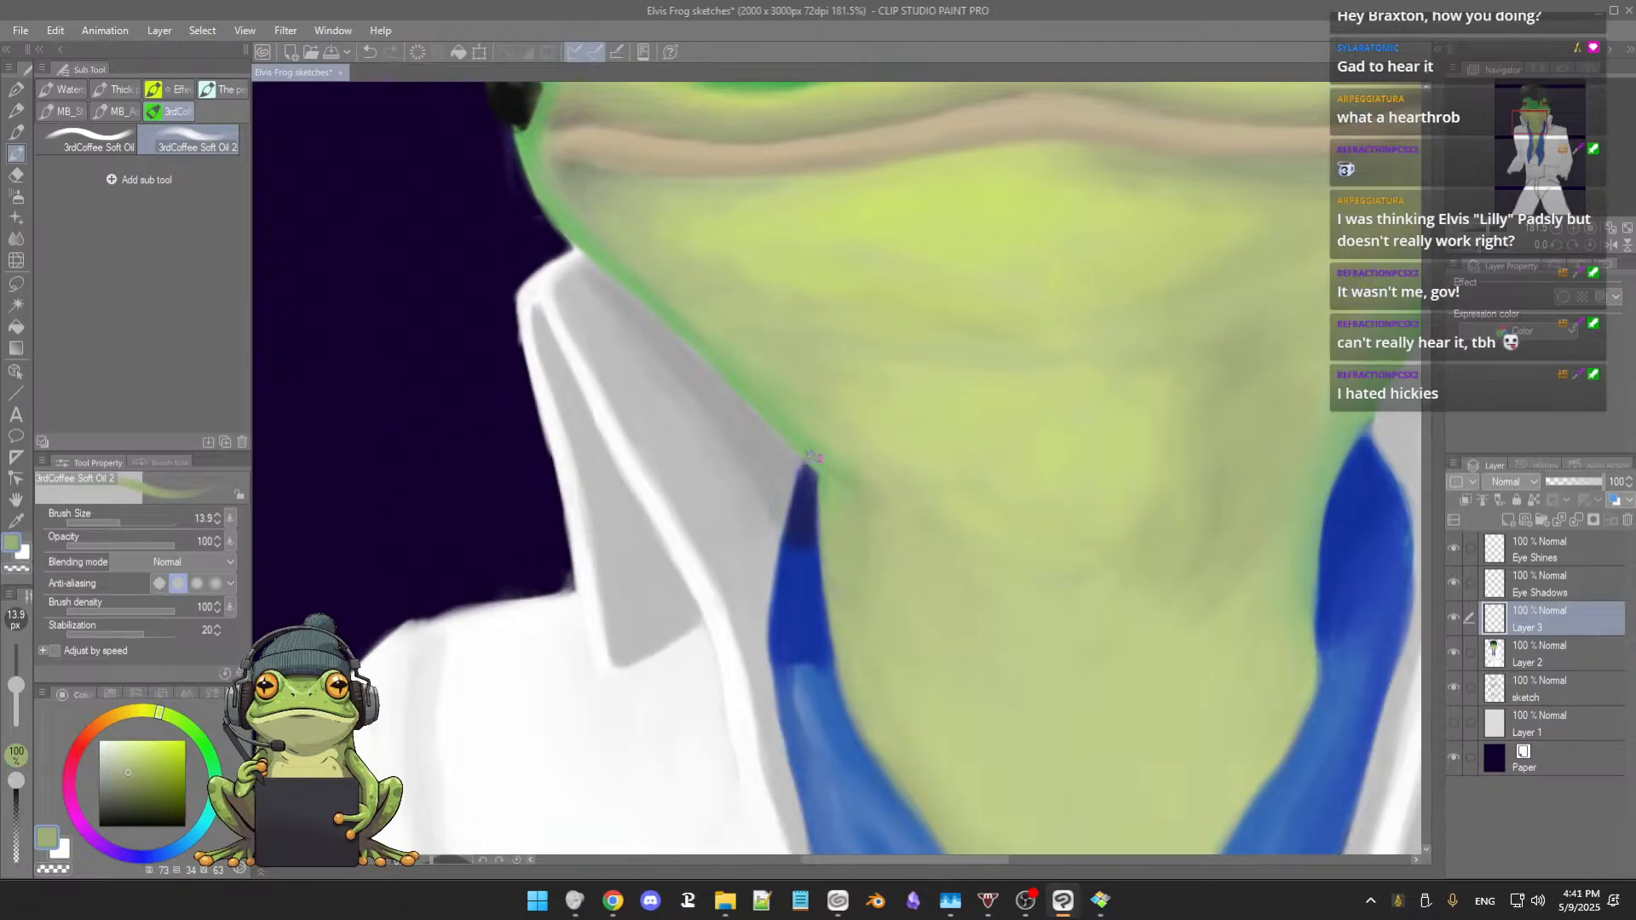
pyautogui.keyDown('ctrl'); pyautogui.keyDown('alt'); pyautogui.moveTo(805, 395); pyautogui.dragTo(811, 394); pyautogui.keyUp('alt'); pyautogui.keyUp('ctrl')
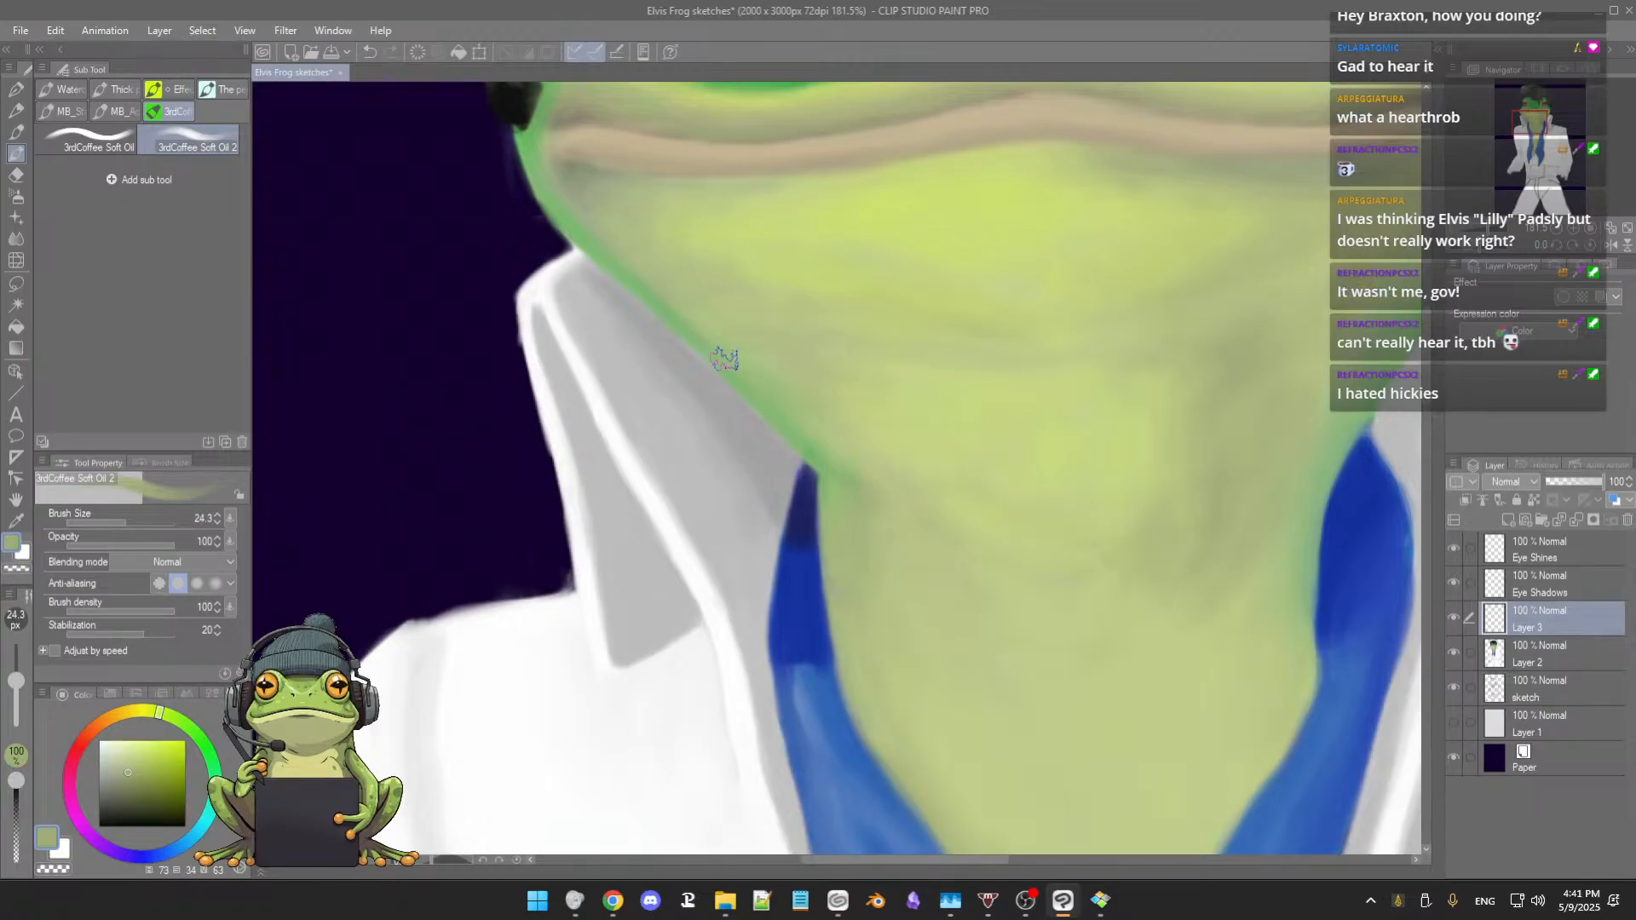
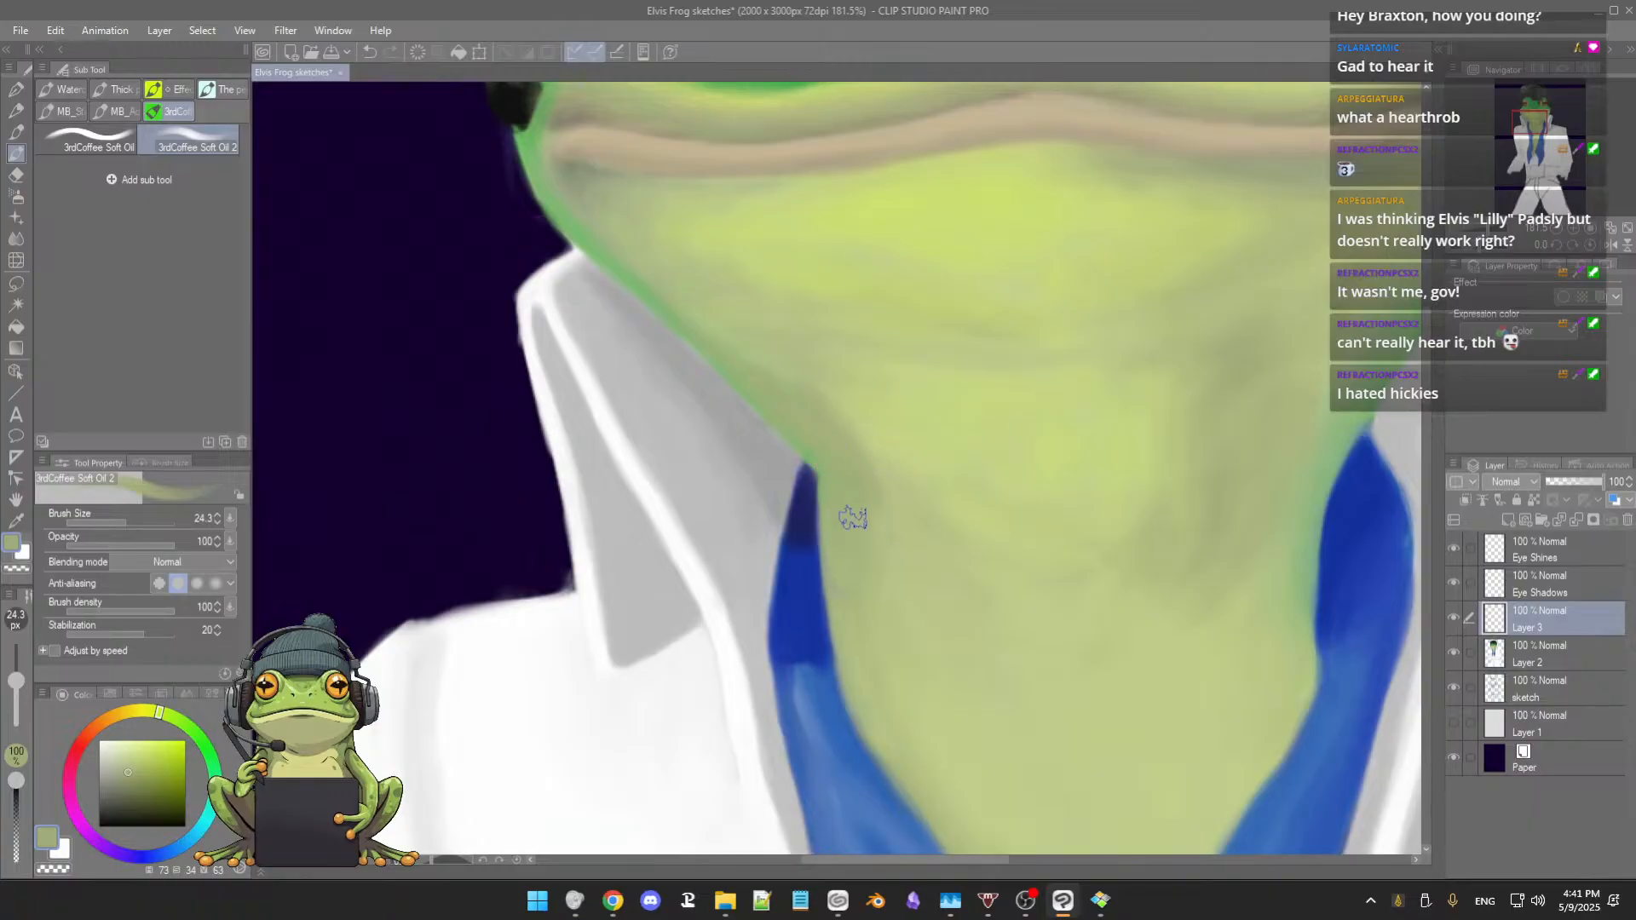
# Step: Paint a darker olive neck shadow beside the left-hand scarf tip, refining it at brush size 18.3
pyautogui.click(132, 780)
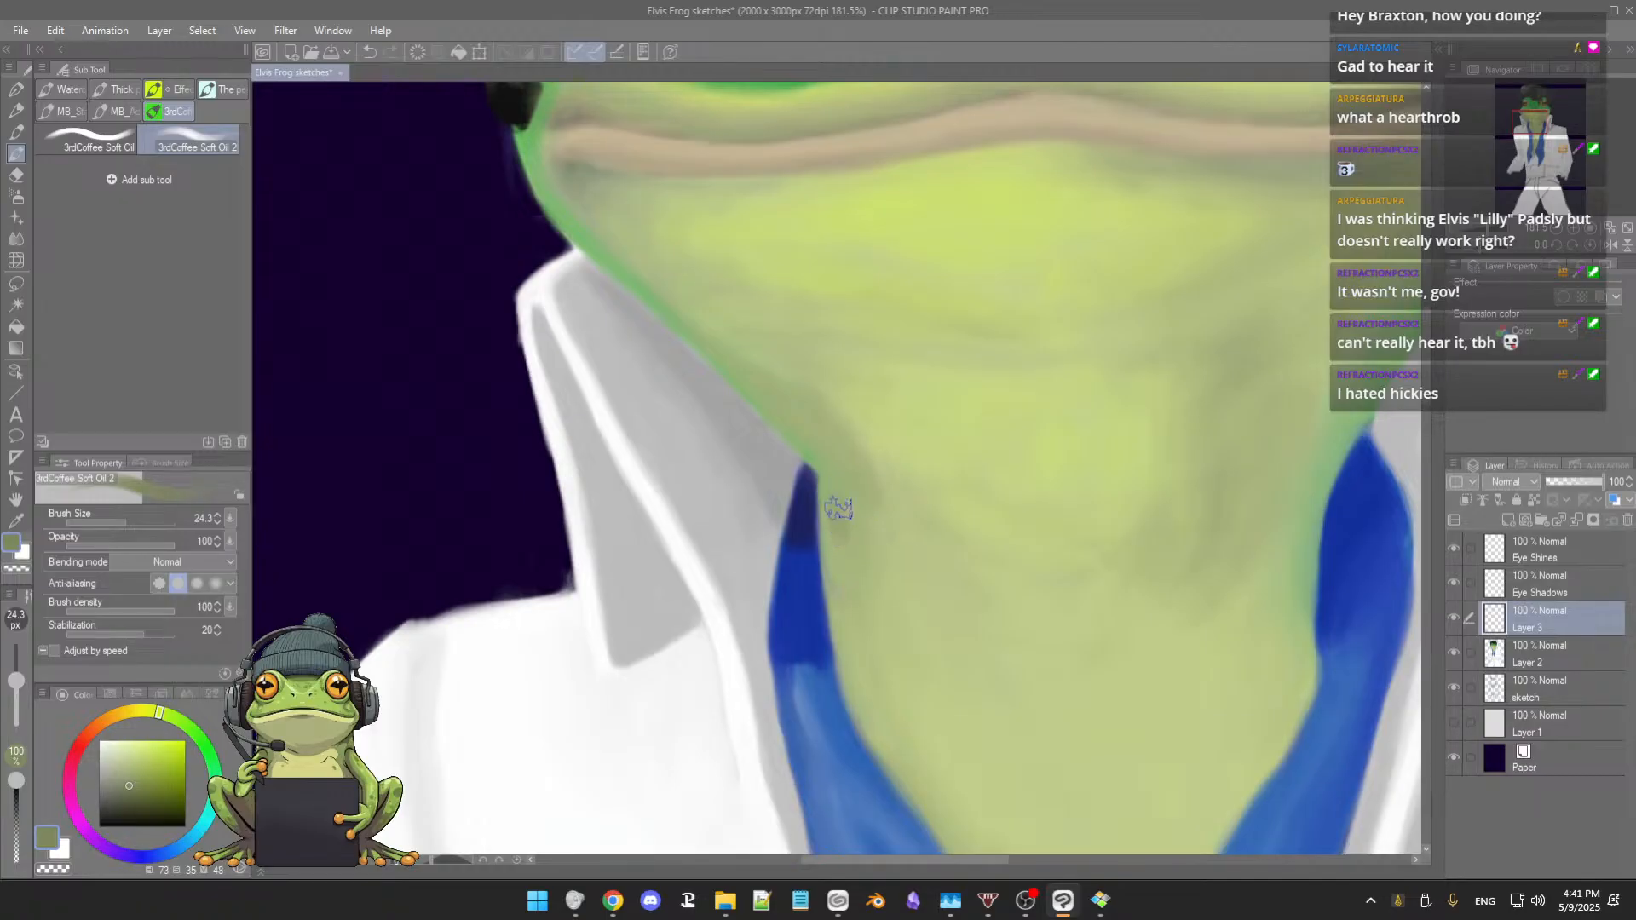
pyautogui.moveTo(839, 509); pyautogui.dragTo(839, 537)
pyautogui.press('[')
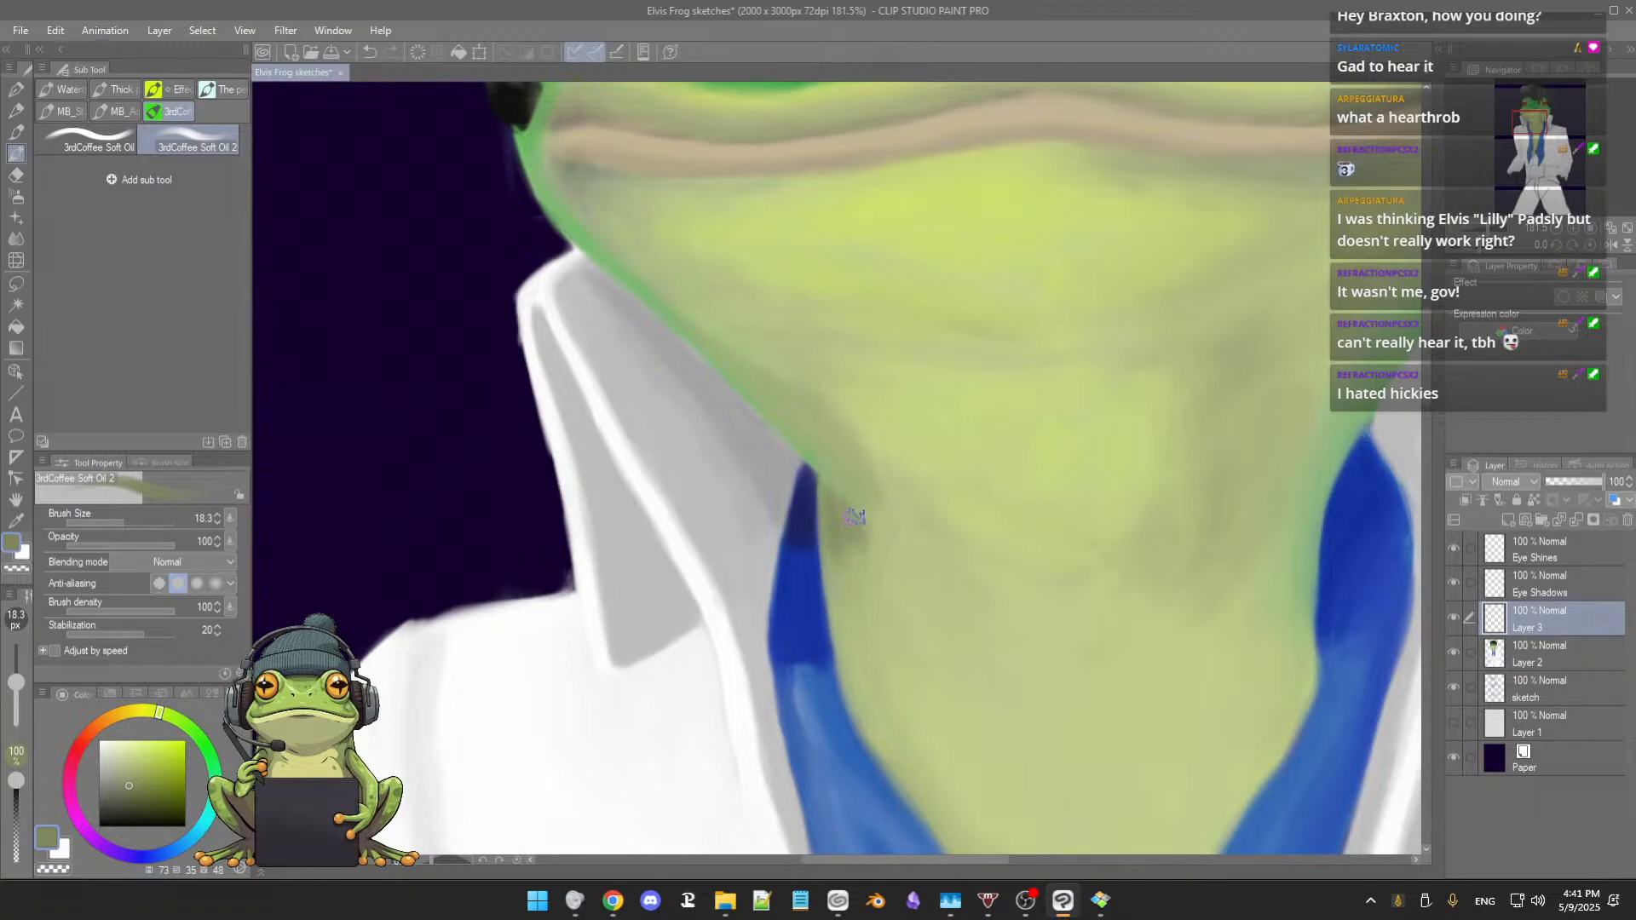
pyautogui.moveTo(866, 487)
pyautogui.mouseDown()
pyautogui.moveTo(881, 523)
pyautogui.moveTo(888, 509)
pyautogui.mouseUp()
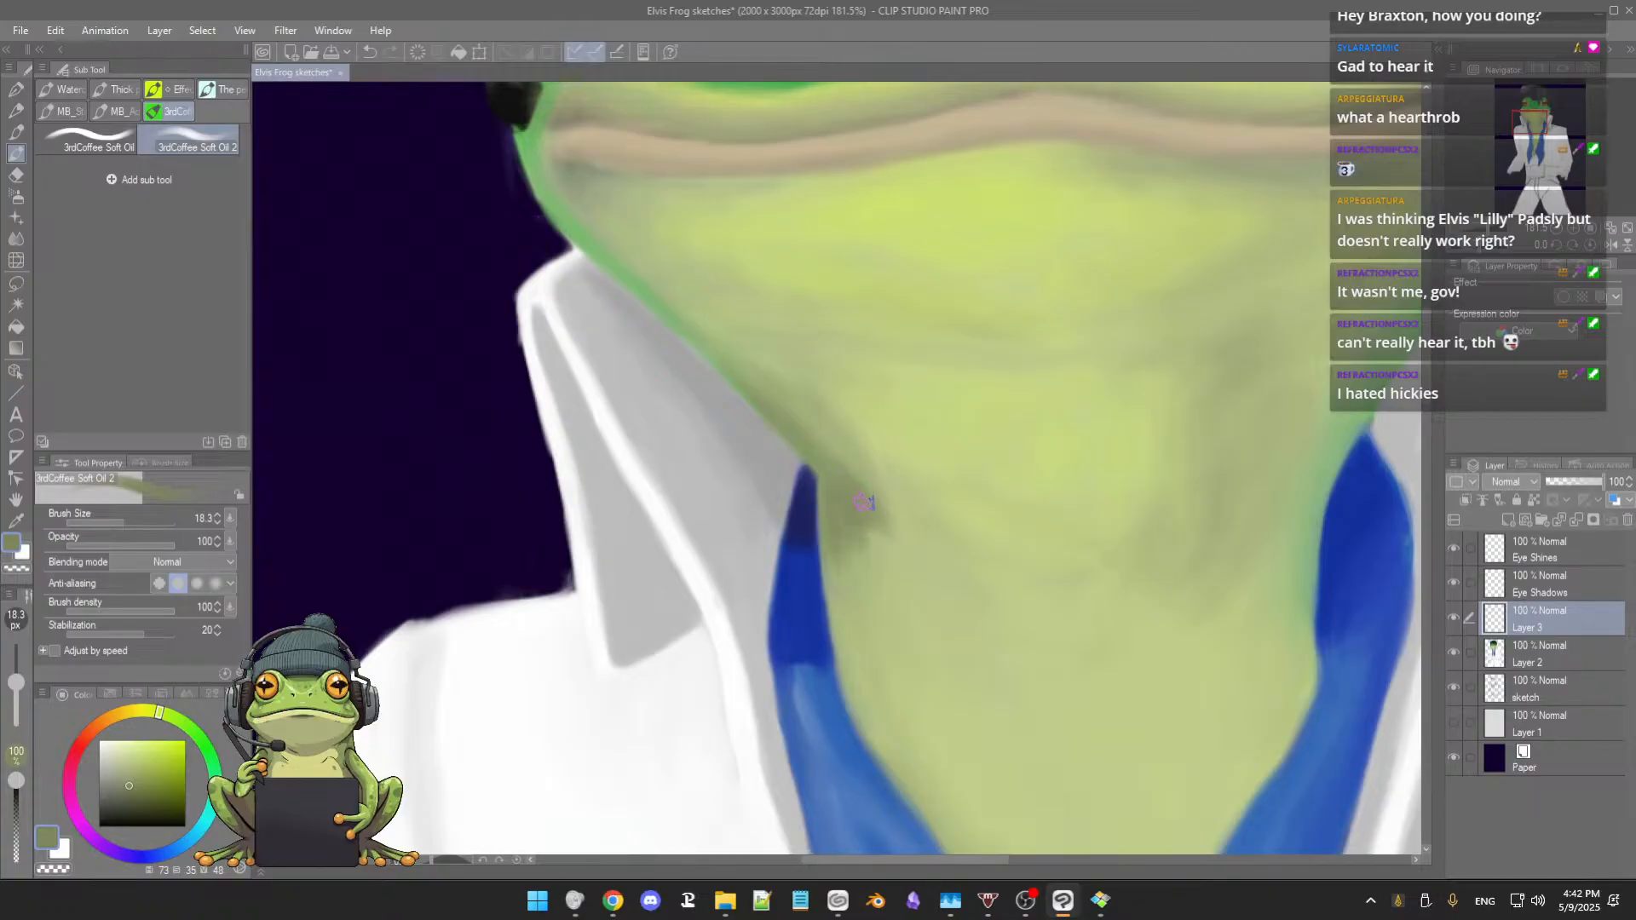
# Step: Blend the neck shadow beside the left-hand scarf tip using sampled shadow and neck greens at brush size 18.3
pyautogui.keyDown('alt'); pyautogui.click(864, 535); pyautogui.keyUp('alt')
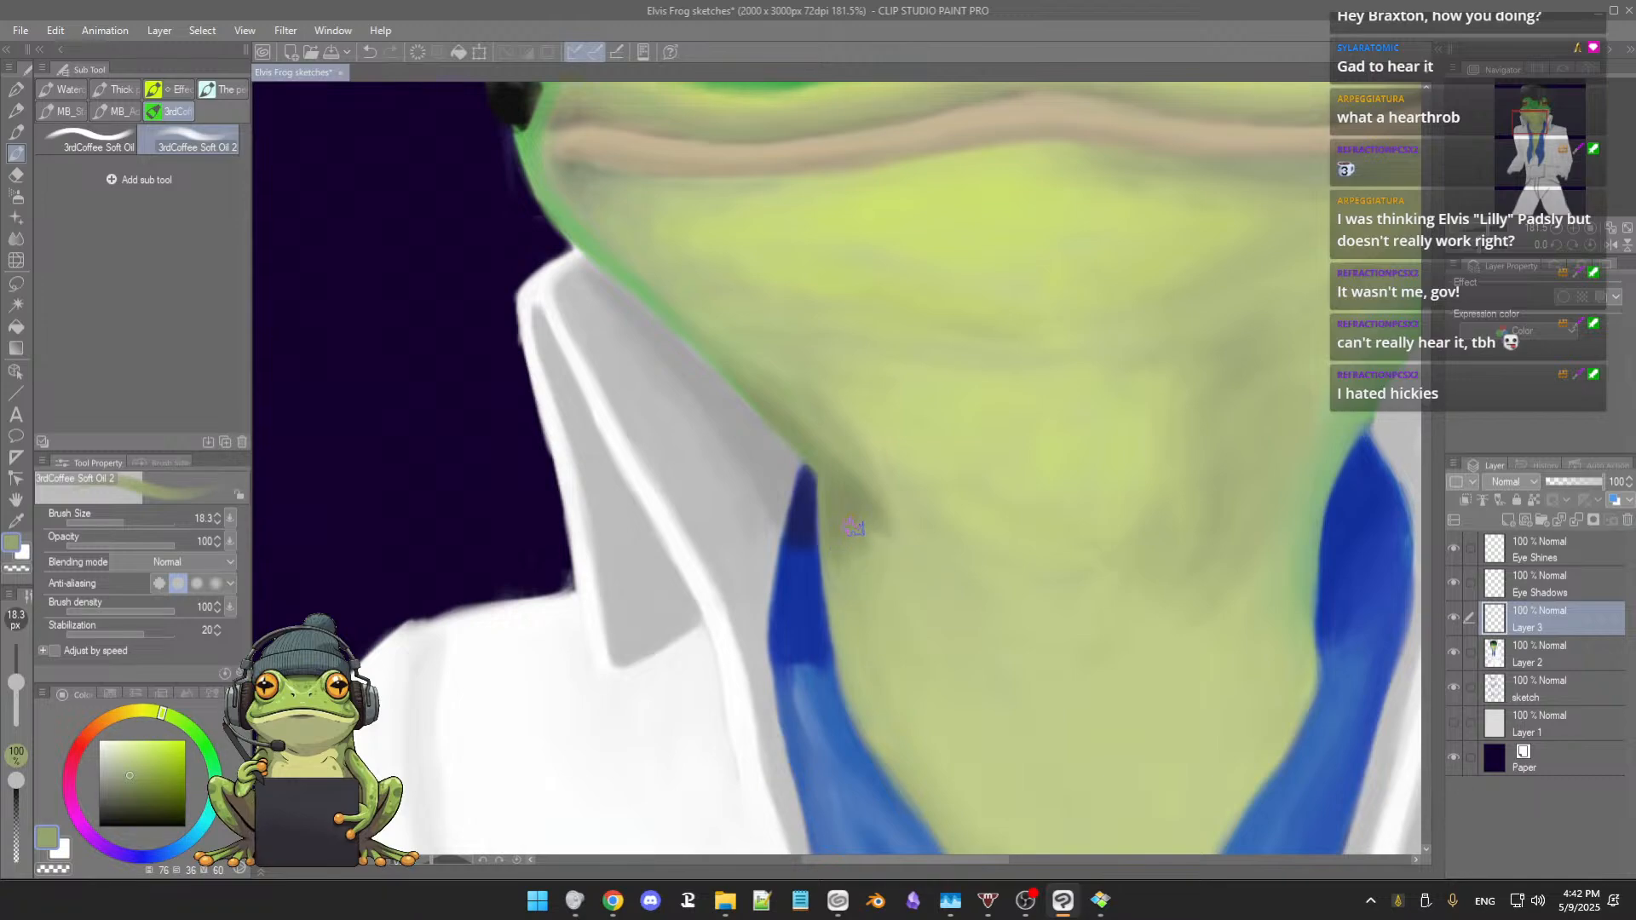
pyautogui.keyDown('alt'); pyautogui.click(851, 514); pyautogui.keyUp('alt')
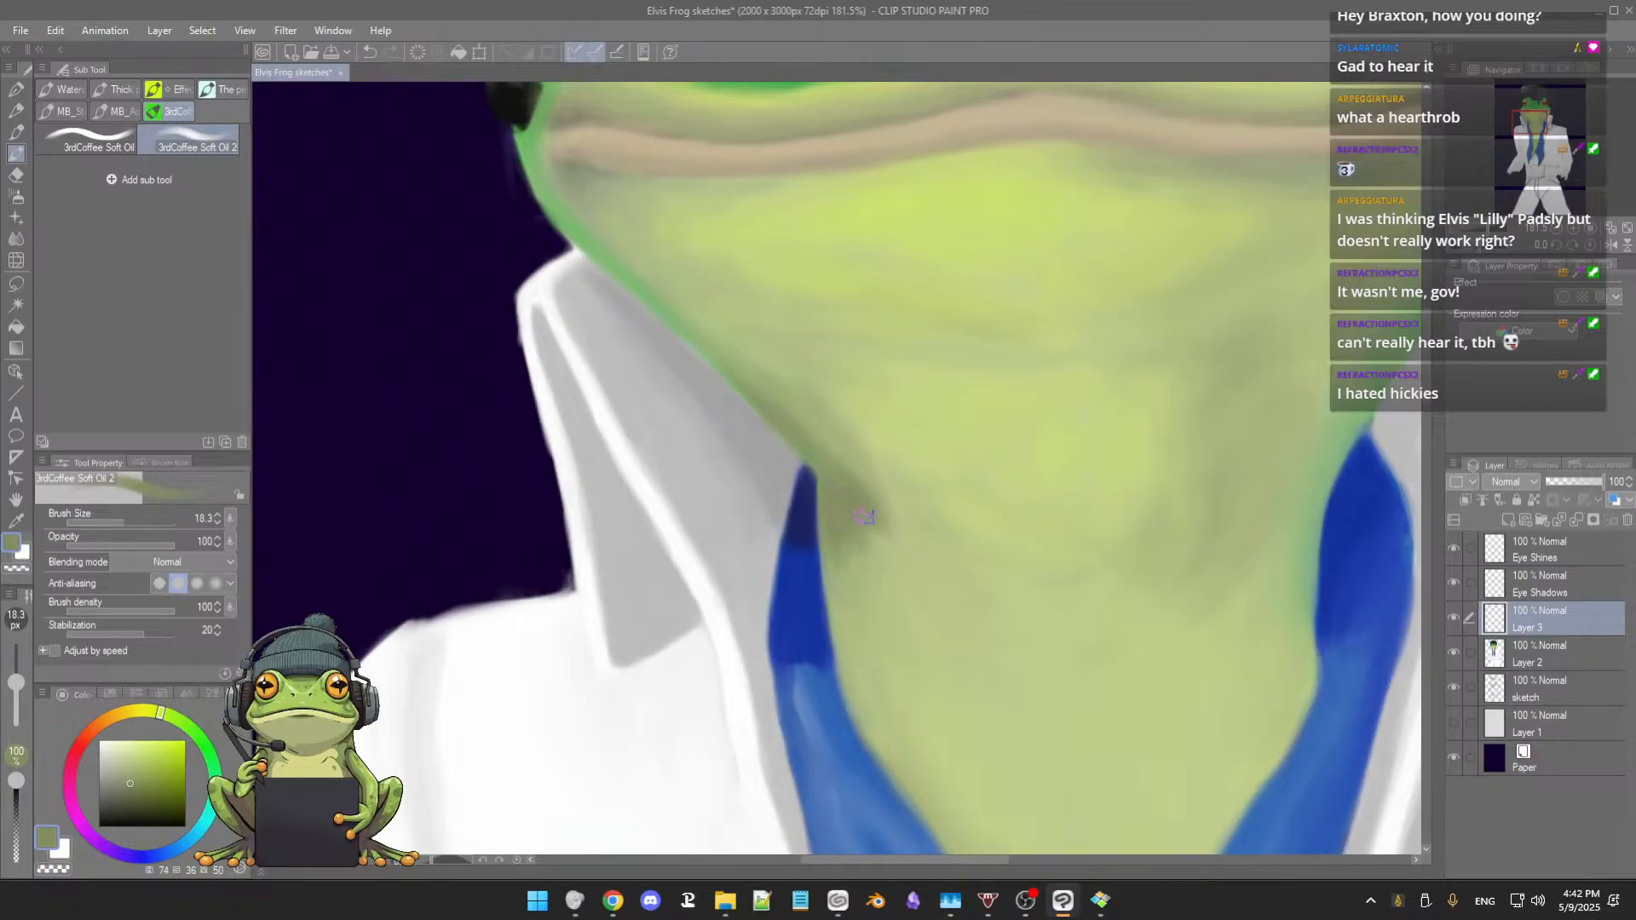
pyautogui.keyDown('alt'); pyautogui.click(865, 536); pyautogui.keyUp('alt')
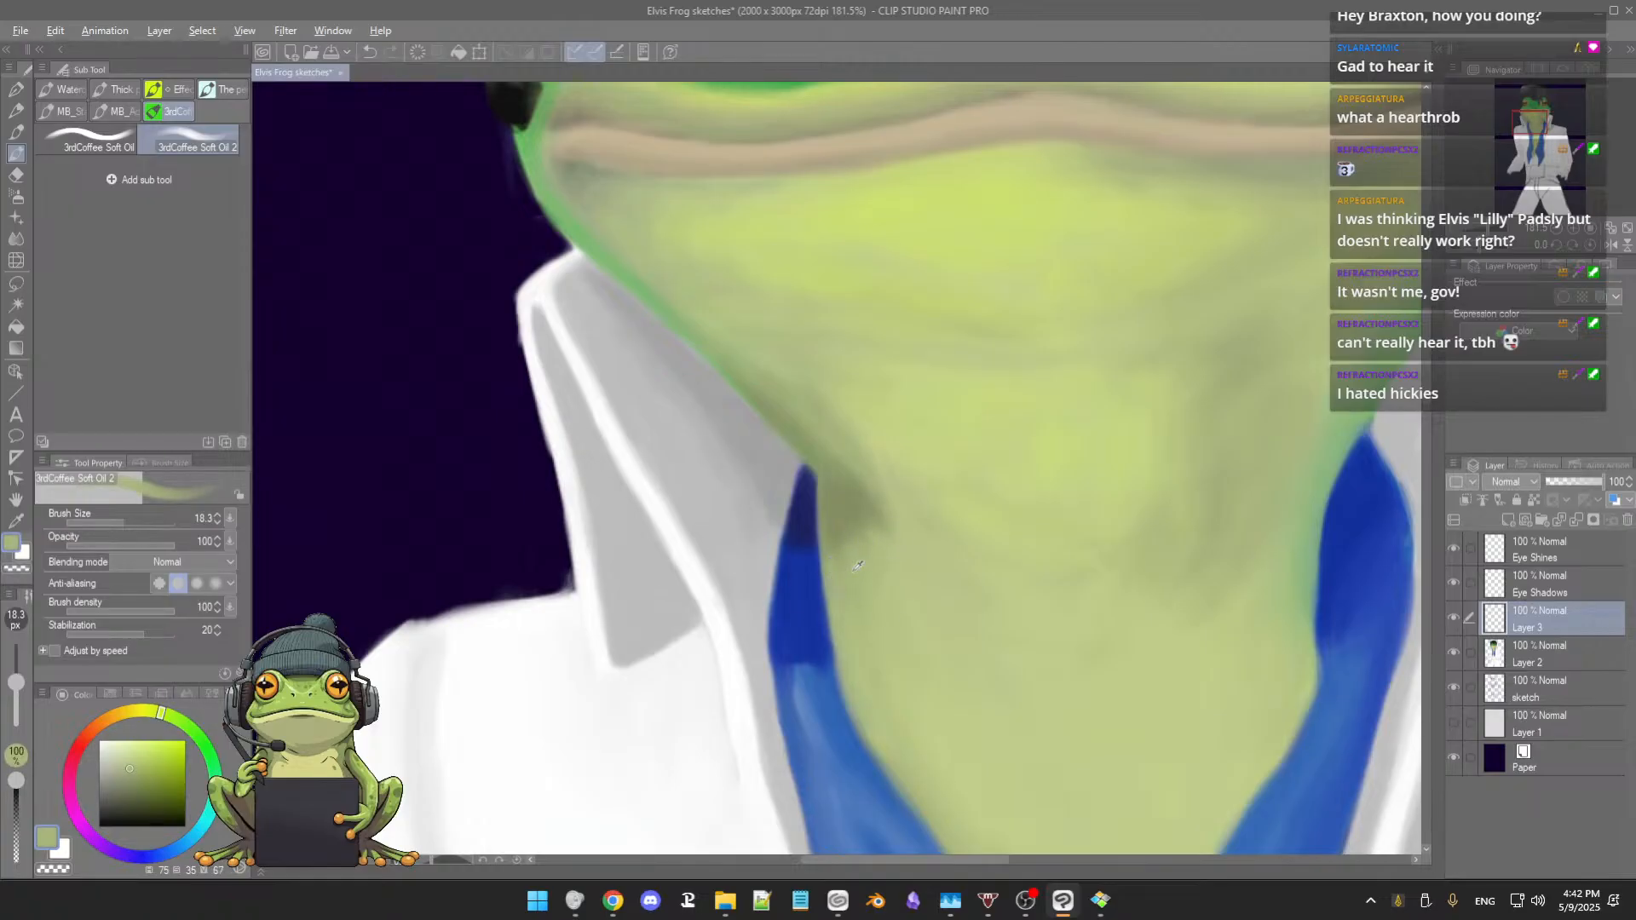
pyautogui.keyDown('alt'); pyautogui.click(853, 569); pyautogui.keyUp('alt')
pyautogui.scroll(-1, 890, 558)
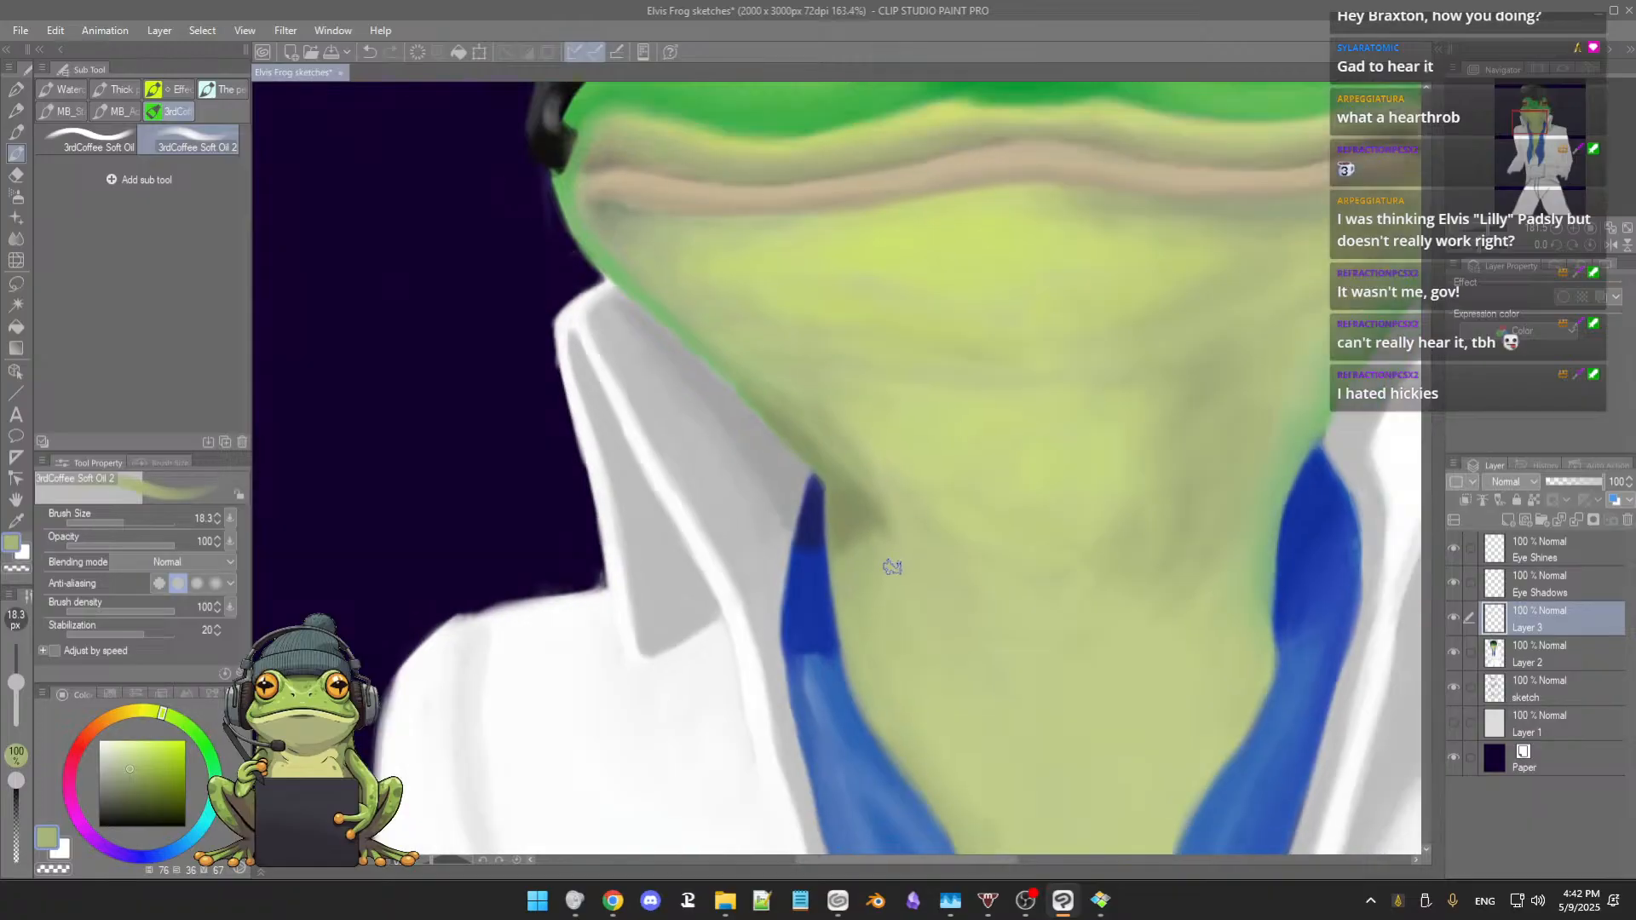
pyautogui.scroll(-10, 892, 567)
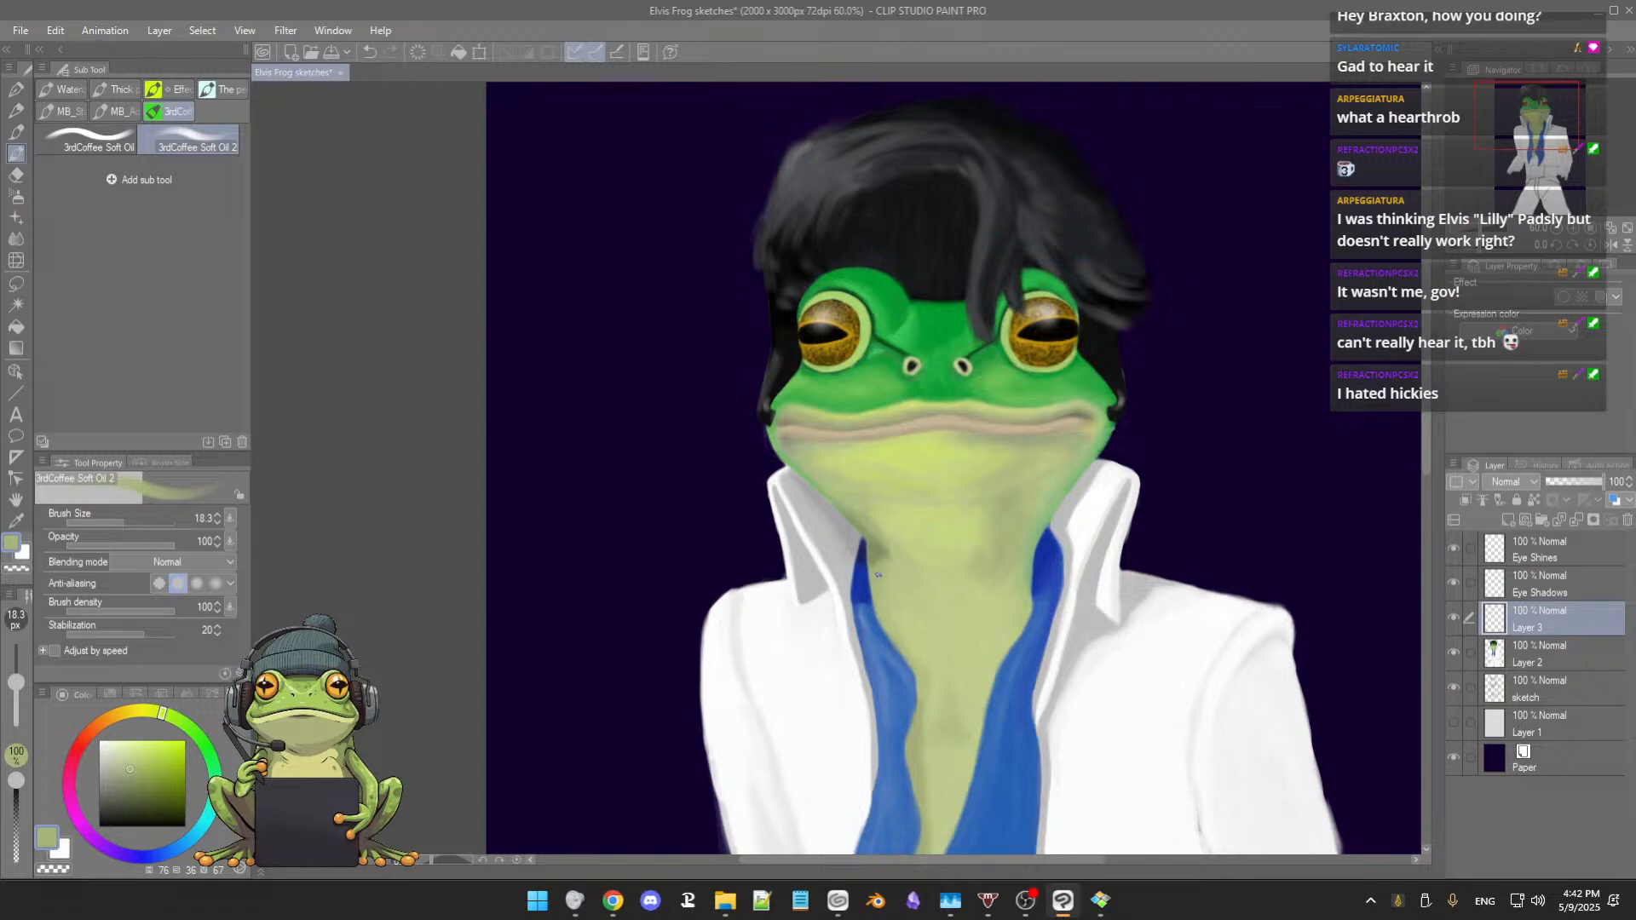
# Step: Extend the soft olive shading up along the left-hand jaw edge above the collar at brush size 24.0
pyautogui.scroll(5, 886, 534)
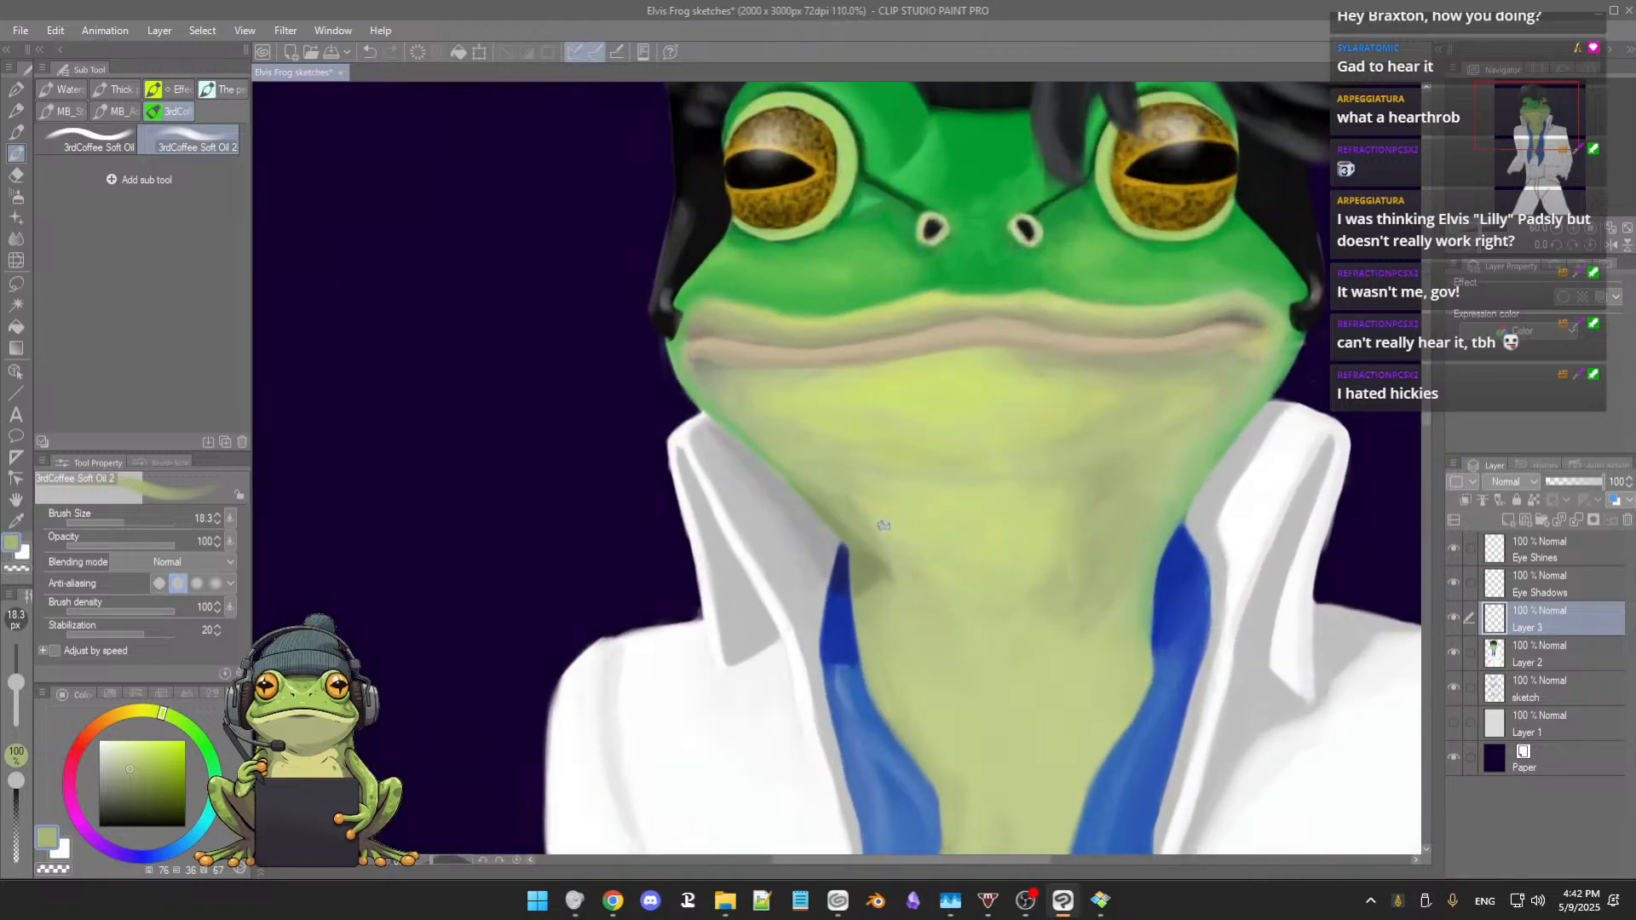
pyautogui.moveTo(870, 465); pyautogui.dragTo(870, 496)
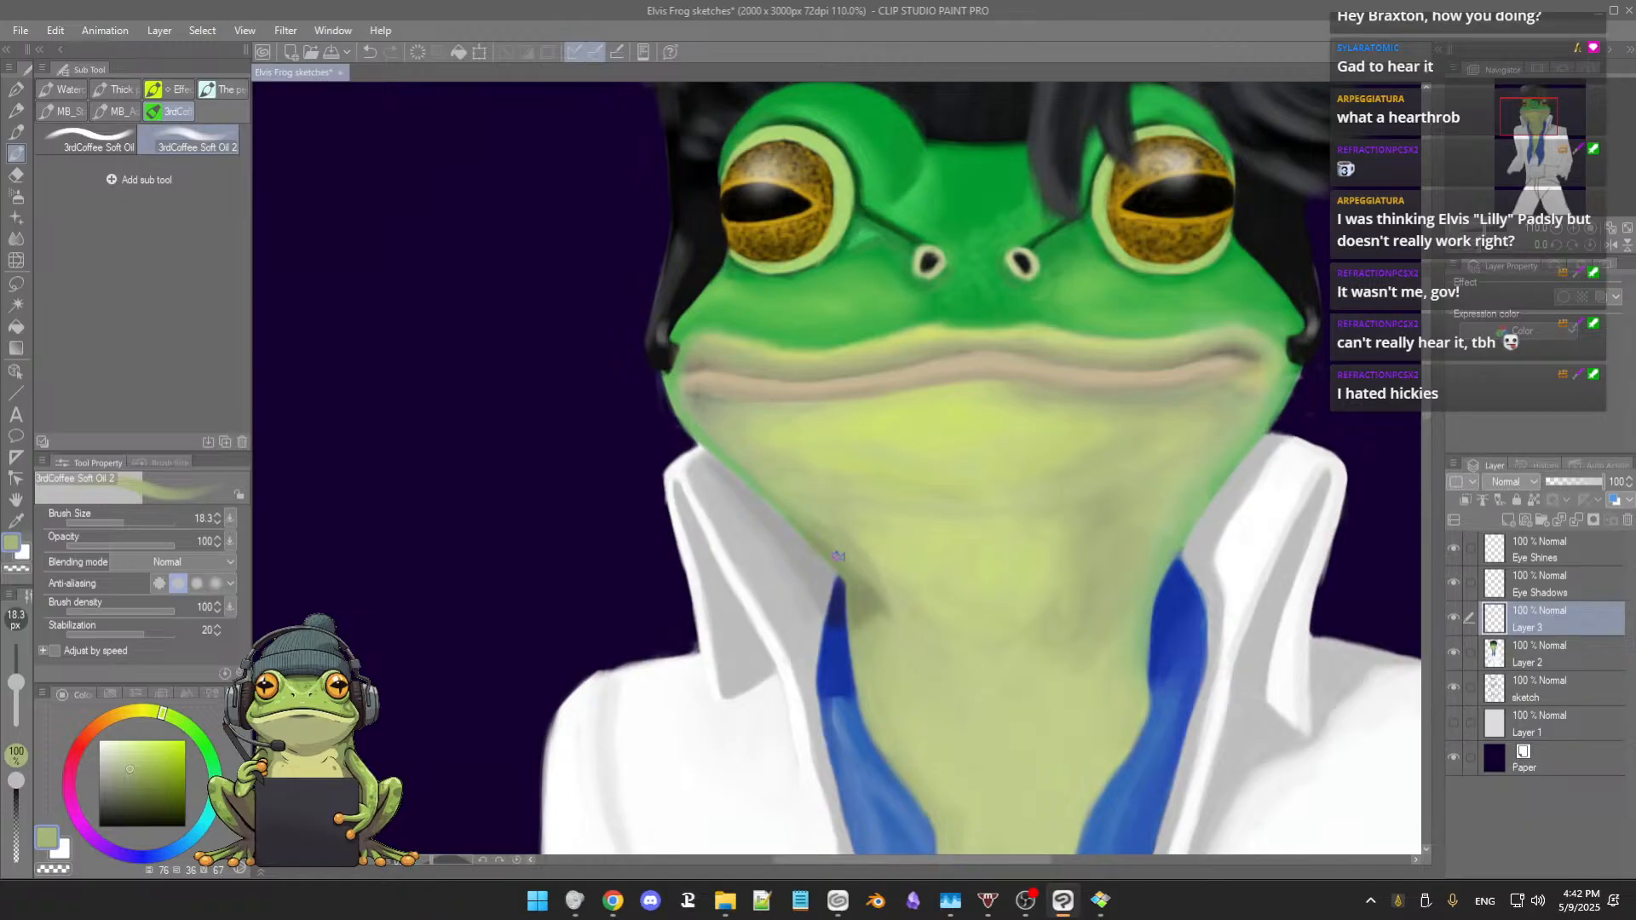
pyautogui.press(']')
pyautogui.moveTo(816, 500); pyautogui.dragTo(758, 474)
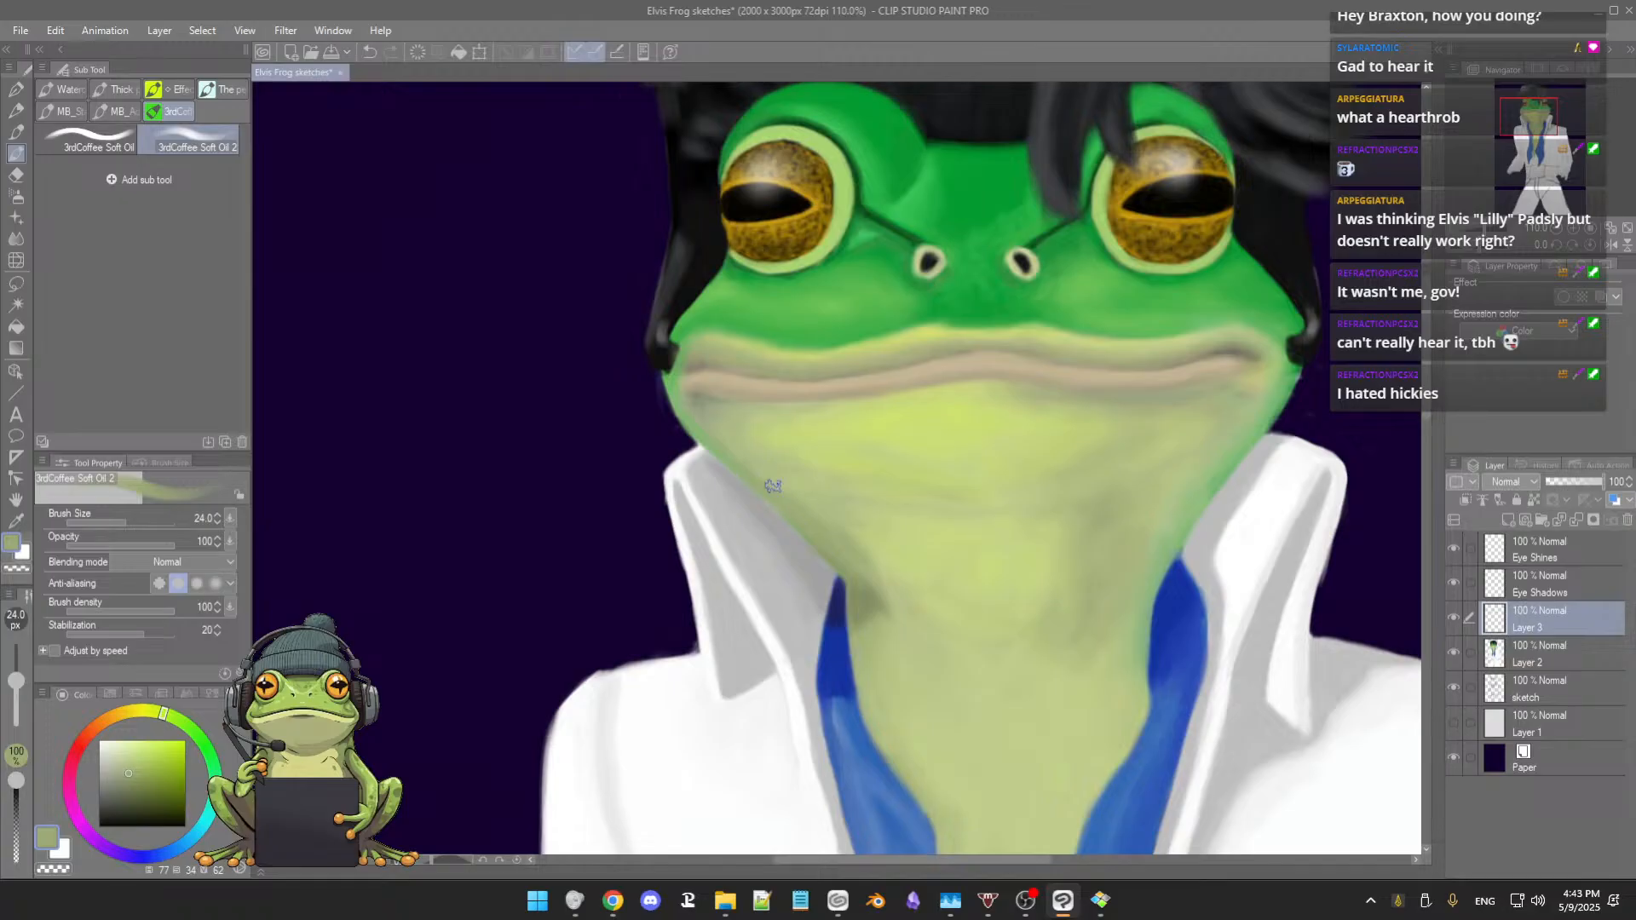
# Step: Soften the left-hand neck shadow into the throat with repeatedly sampled light yellow-greens at brush size 24.0
pyautogui.keyDown('alt'); pyautogui.click(888, 562); pyautogui.keyUp('alt')
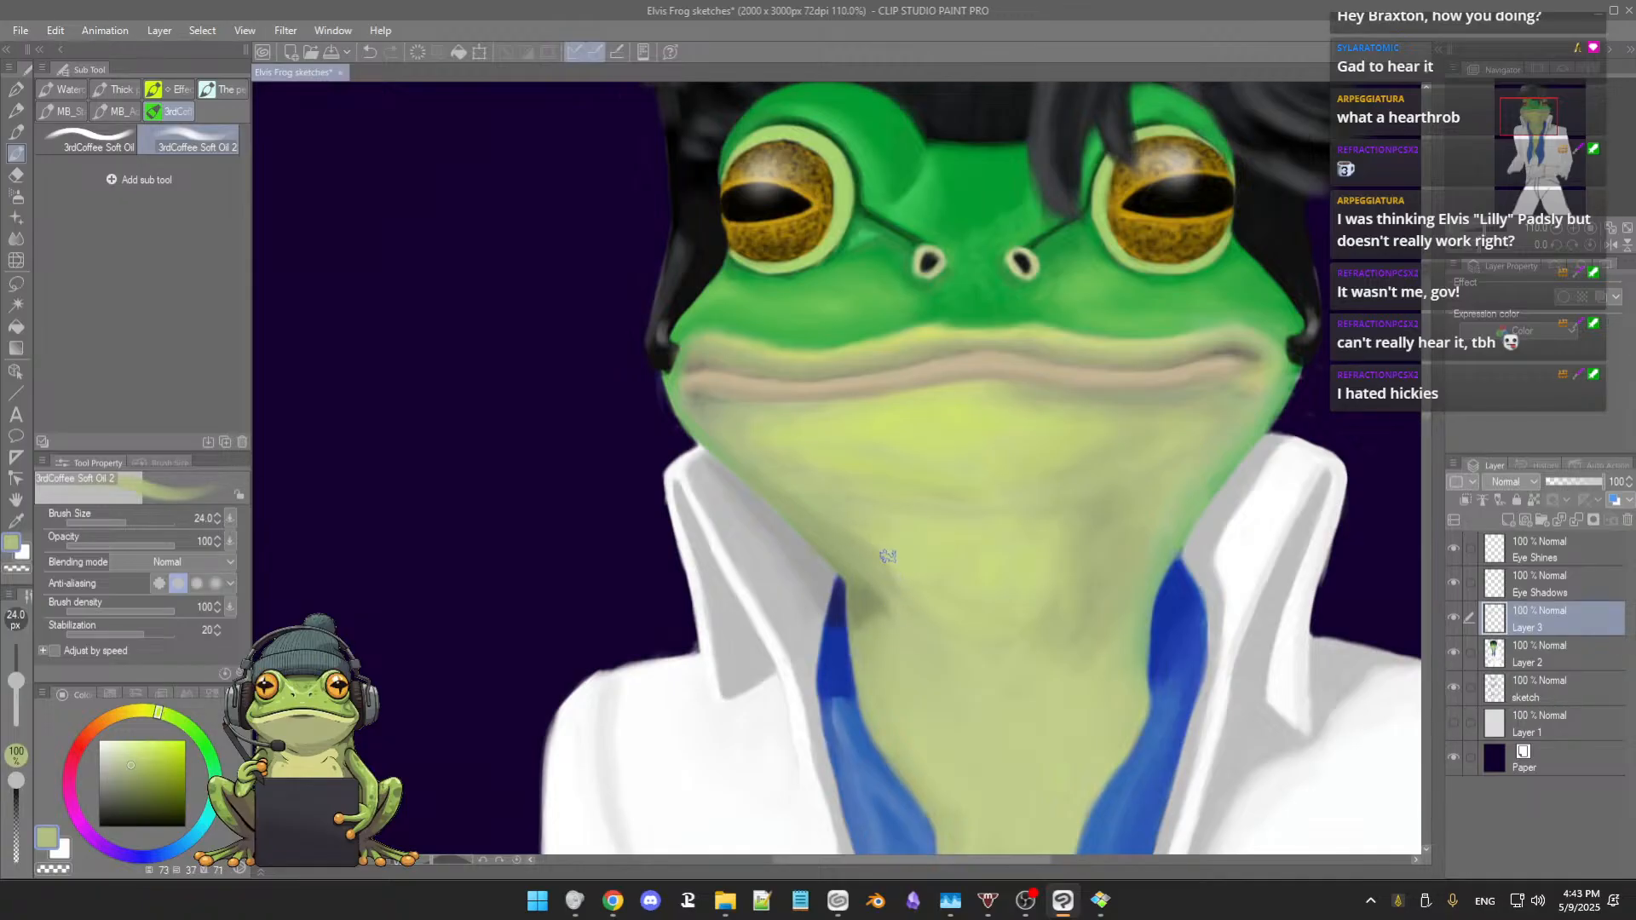
pyautogui.keyDown('alt'); pyautogui.click(881, 558); pyautogui.keyUp('alt')
pyautogui.keyDown('alt'); pyautogui.click(889, 561); pyautogui.keyUp('alt')
pyautogui.keyDown('alt'); pyautogui.click(892, 552); pyautogui.keyUp('alt')
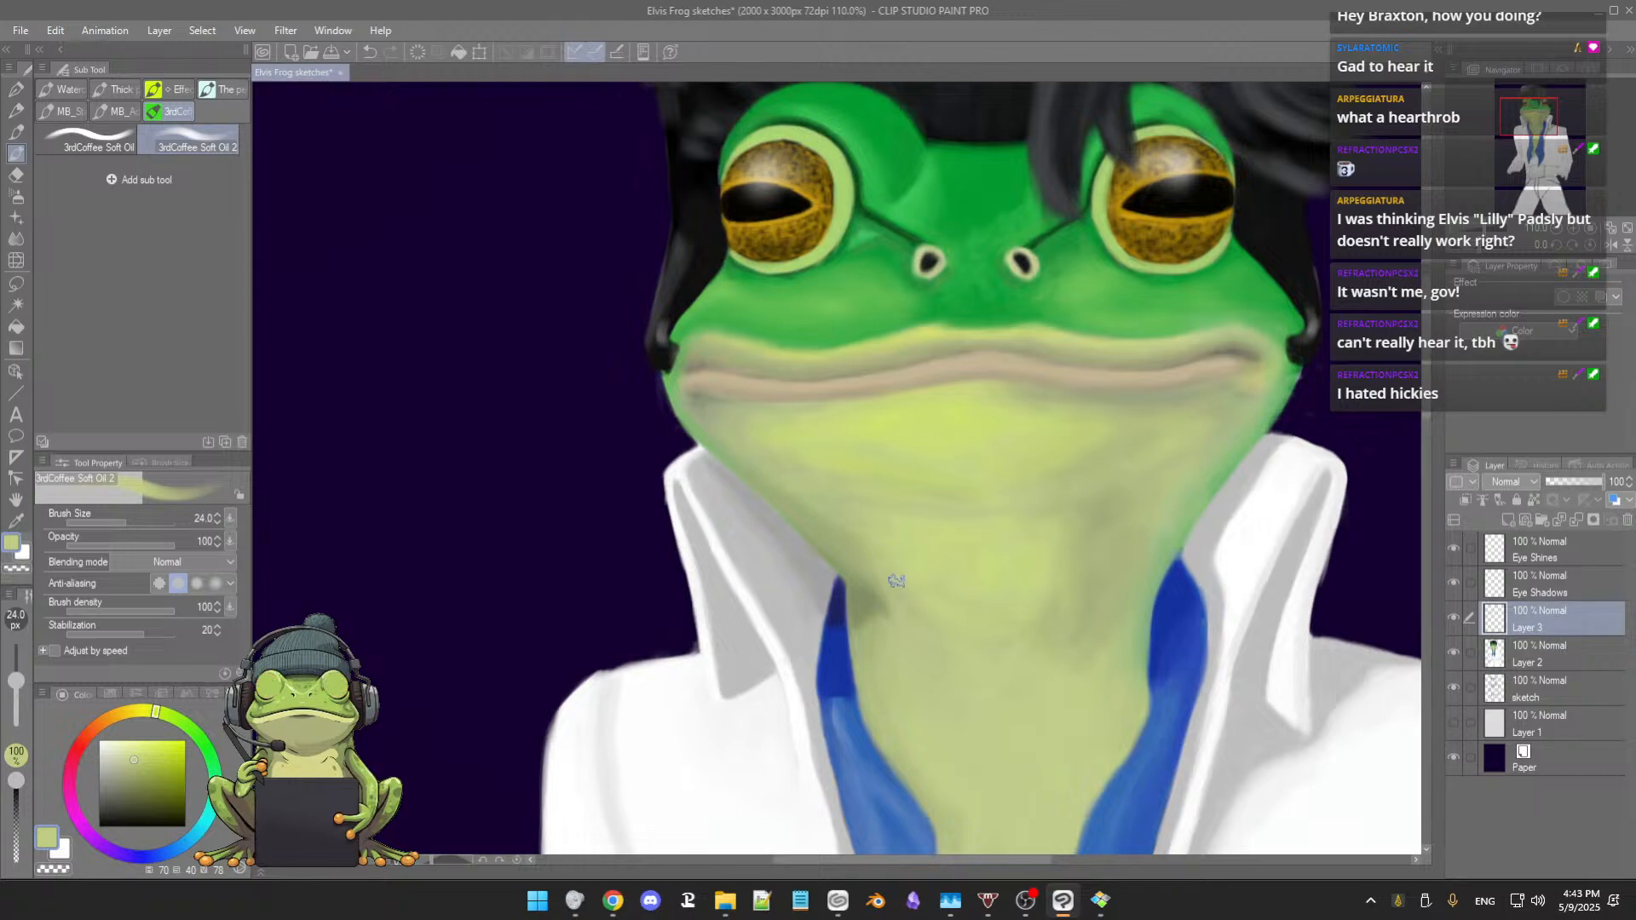
pyautogui.keyDown('alt'); pyautogui.click(862, 525); pyautogui.keyUp('alt')
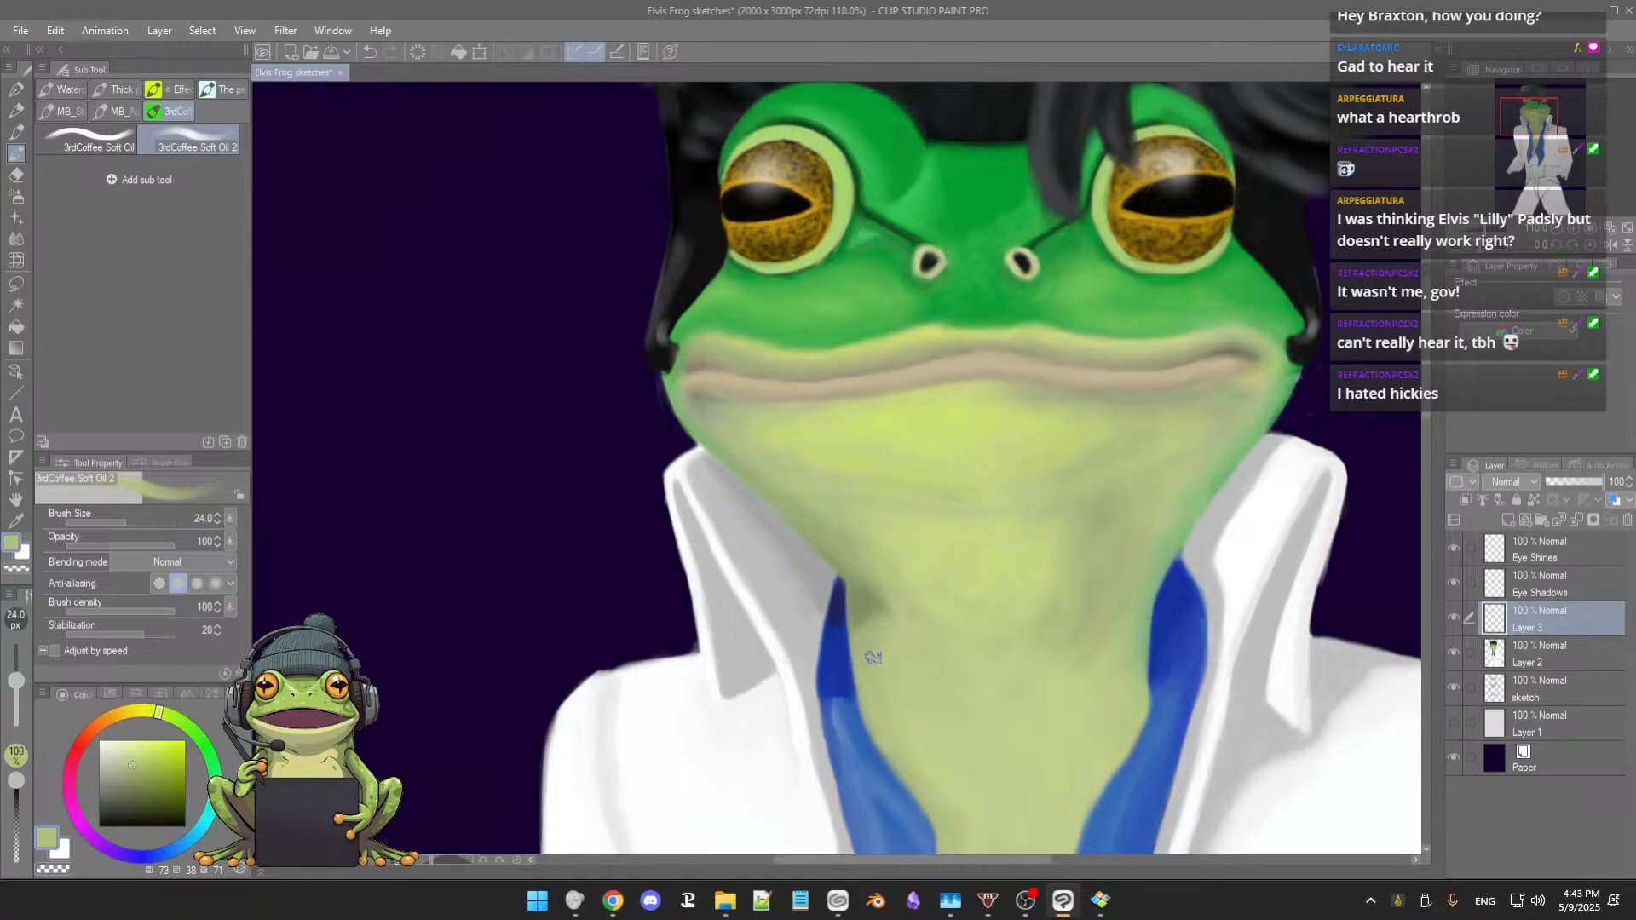
pyautogui.keyDown('alt'); pyautogui.click(878, 630); pyautogui.keyUp('alt')
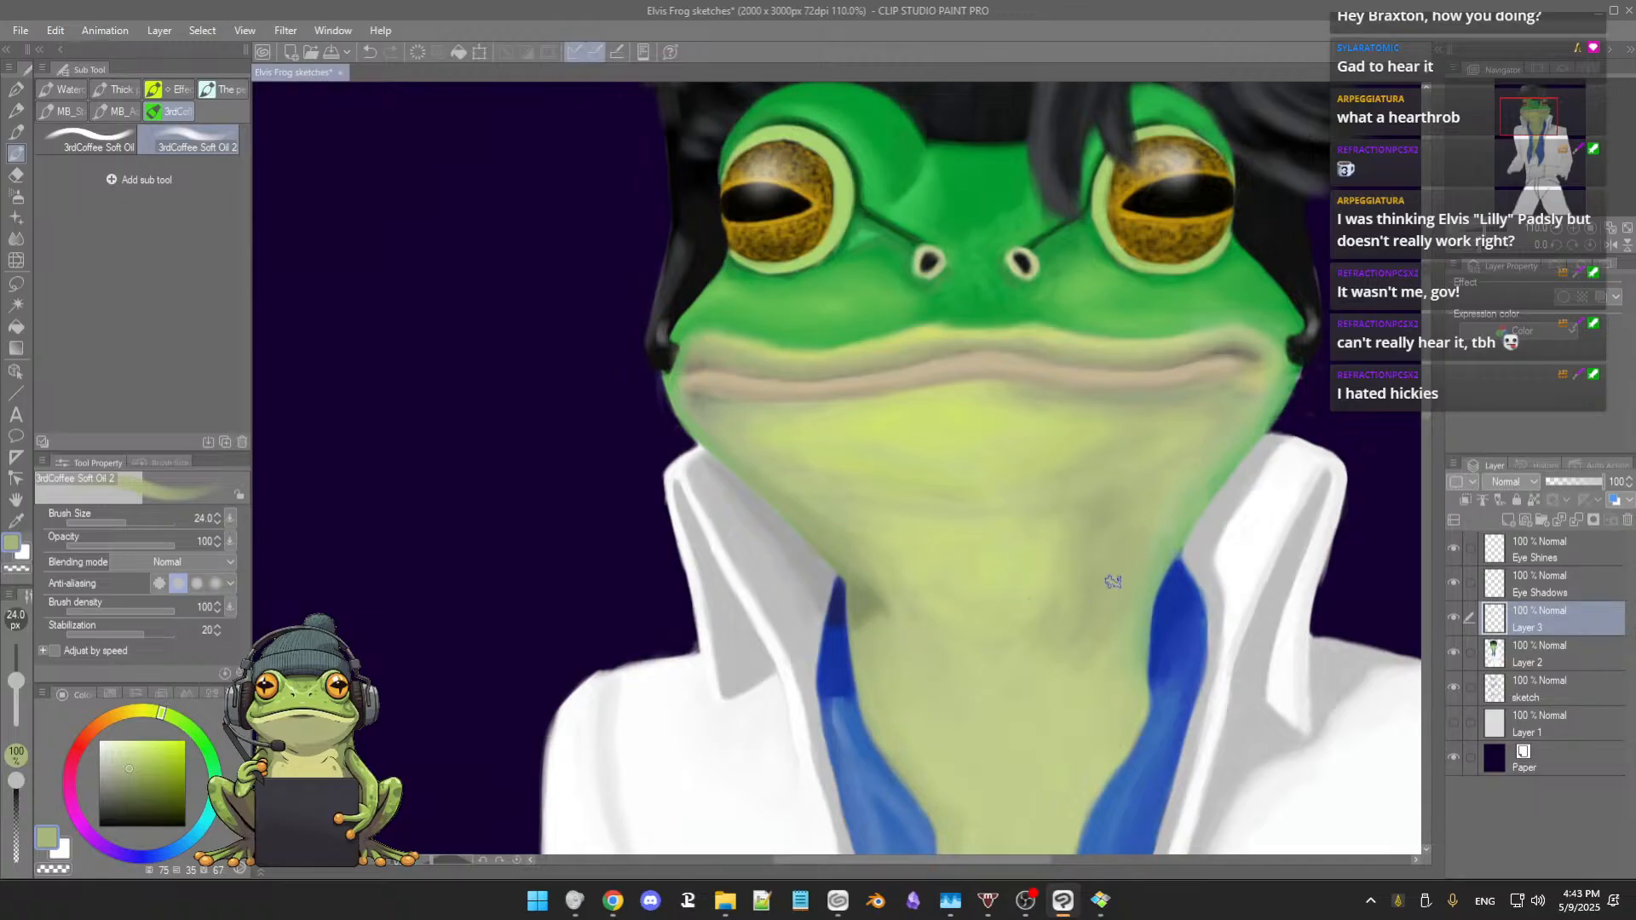
# Step: Smooth the shading on the right-hand side of the neck with sampled olive green at brush size 33.0
pyautogui.keyDown('alt'); pyautogui.click(1118, 626); pyautogui.keyUp('alt')
pyautogui.press(']')
pyautogui.scroll(-4, 1146, 563)
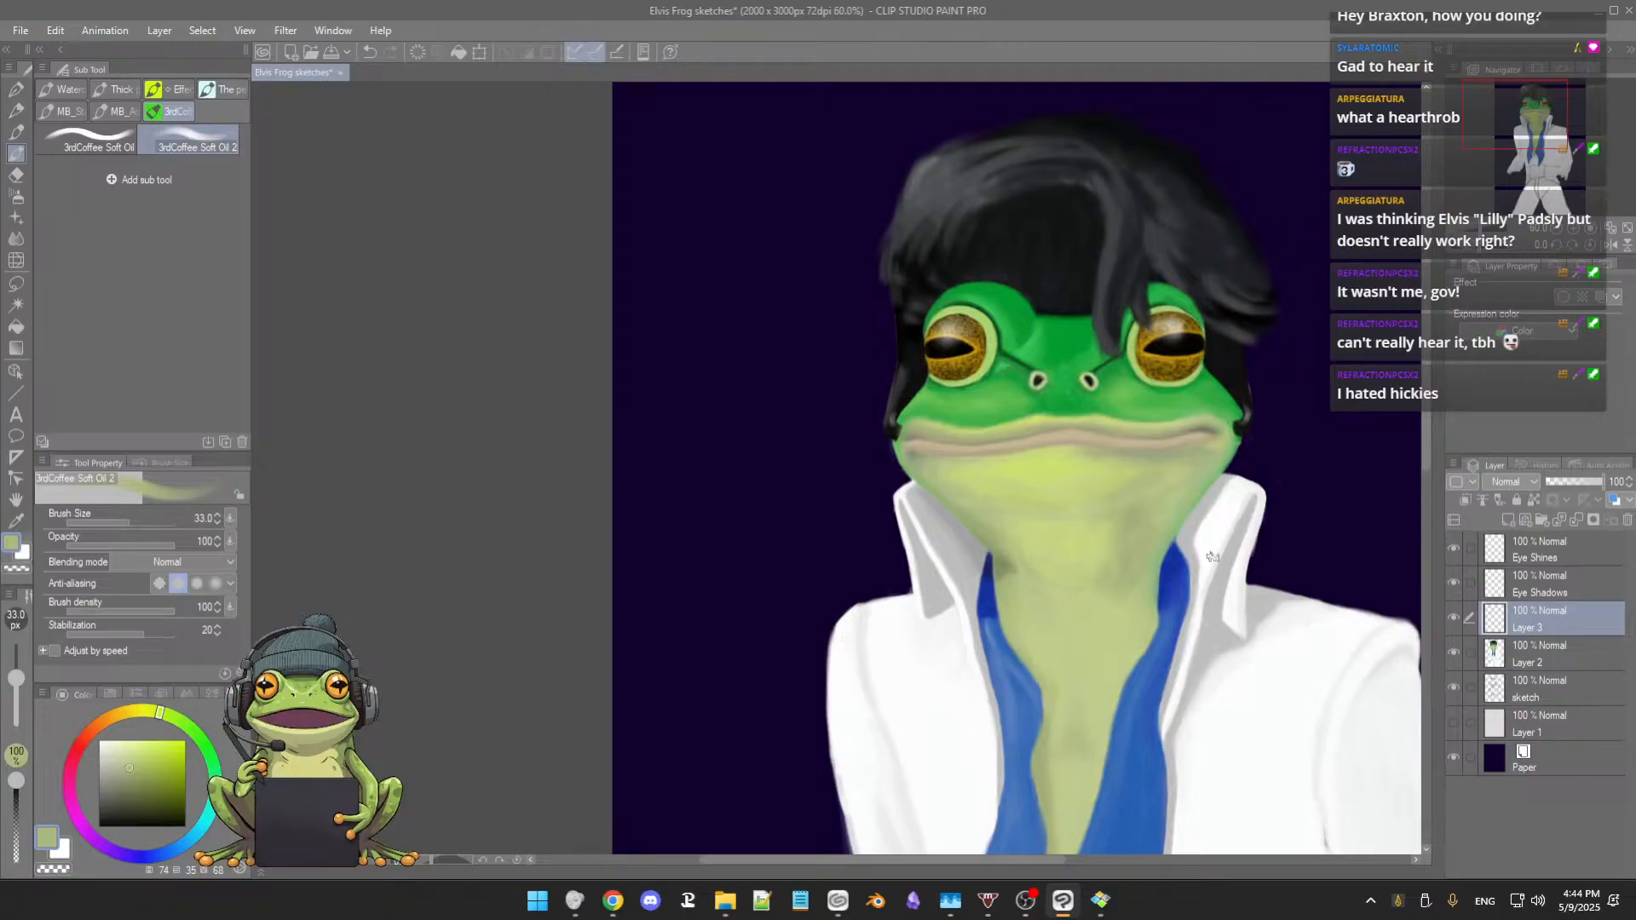
pyautogui.scroll(4, 1200, 499)
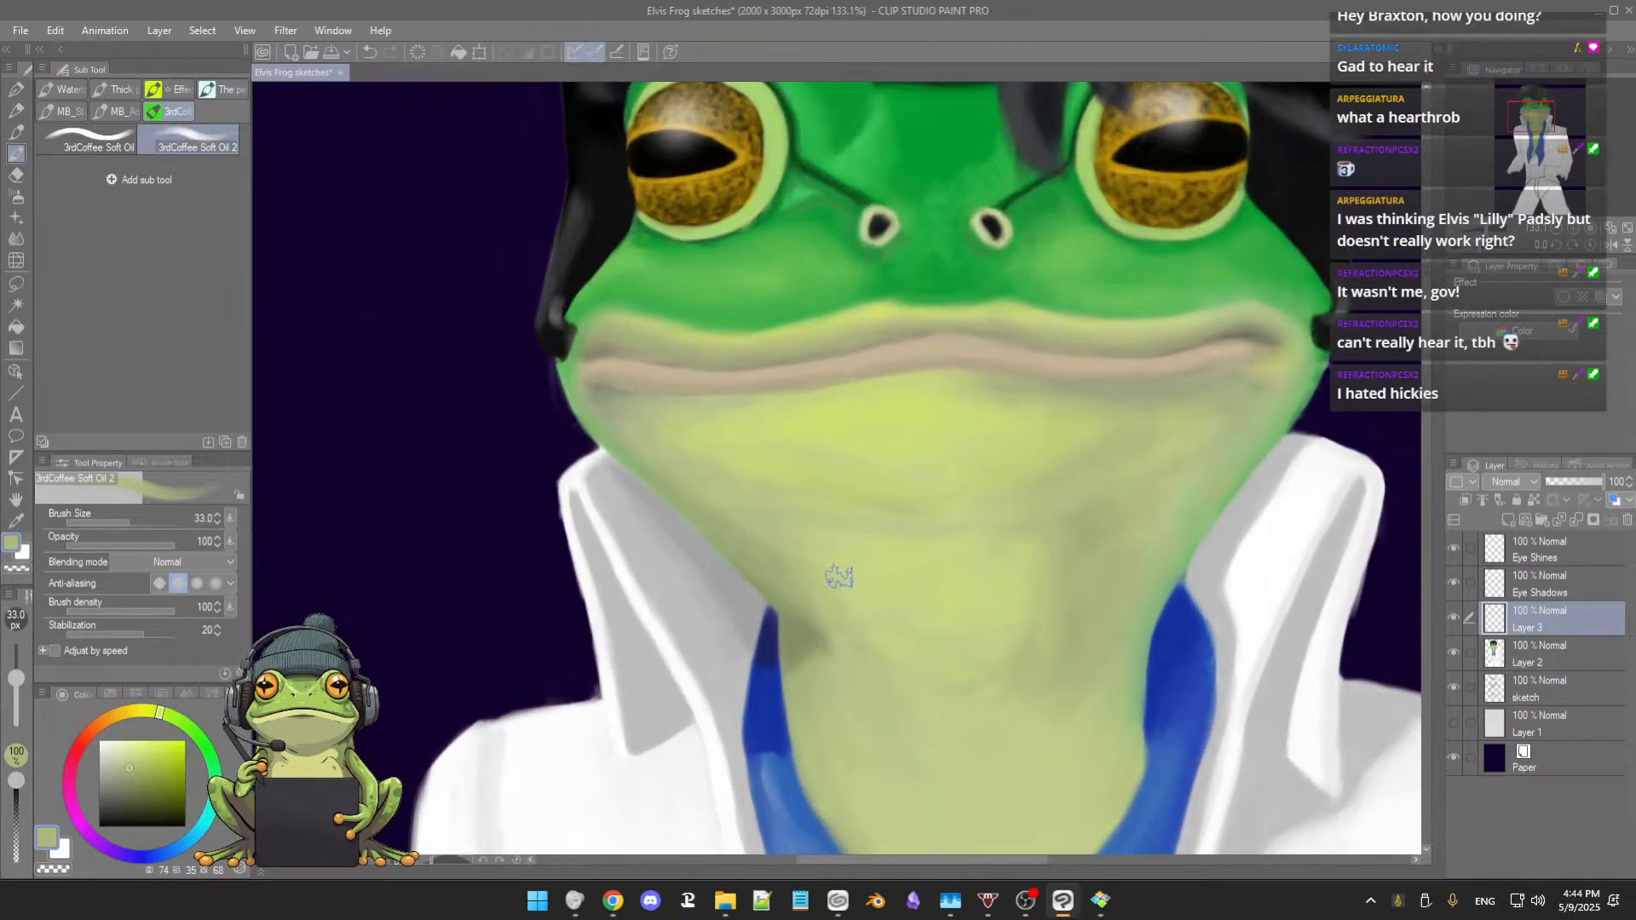
# Step: Shade the top of the right-hand scarf strip with navy sampled from the left-hand tip at brush size 16.2
pyautogui.keyDown('alt'); pyautogui.click(770, 639); pyautogui.keyUp('alt')
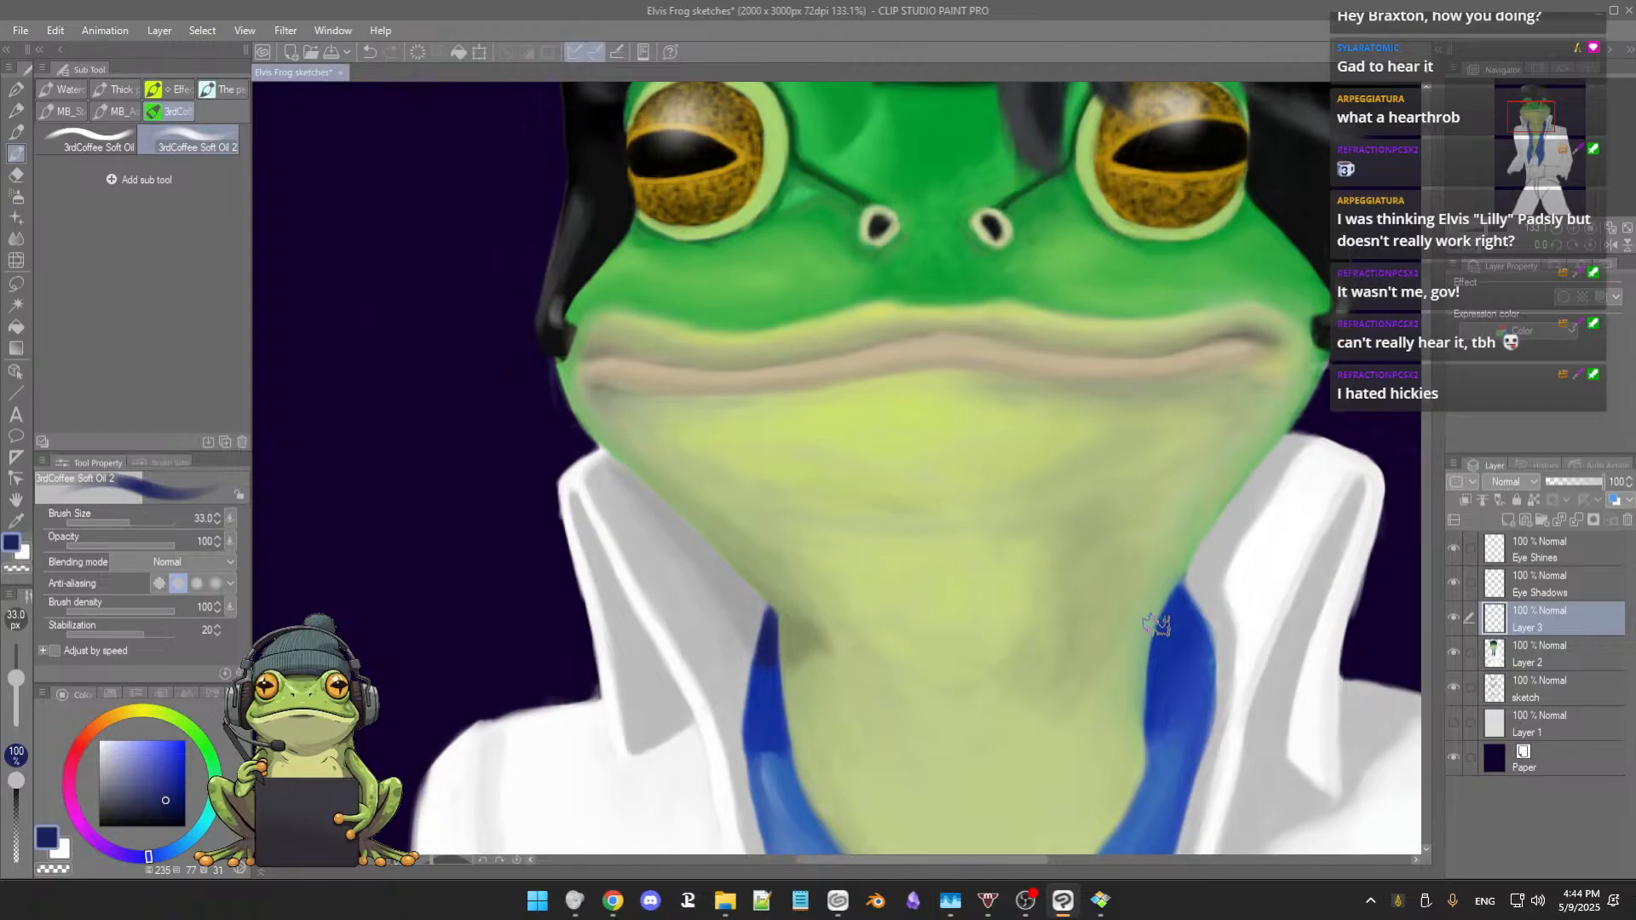
pyautogui.press('[')
pyautogui.press('[')
pyautogui.moveTo(1179, 608); pyautogui.dragTo(1112, 572)
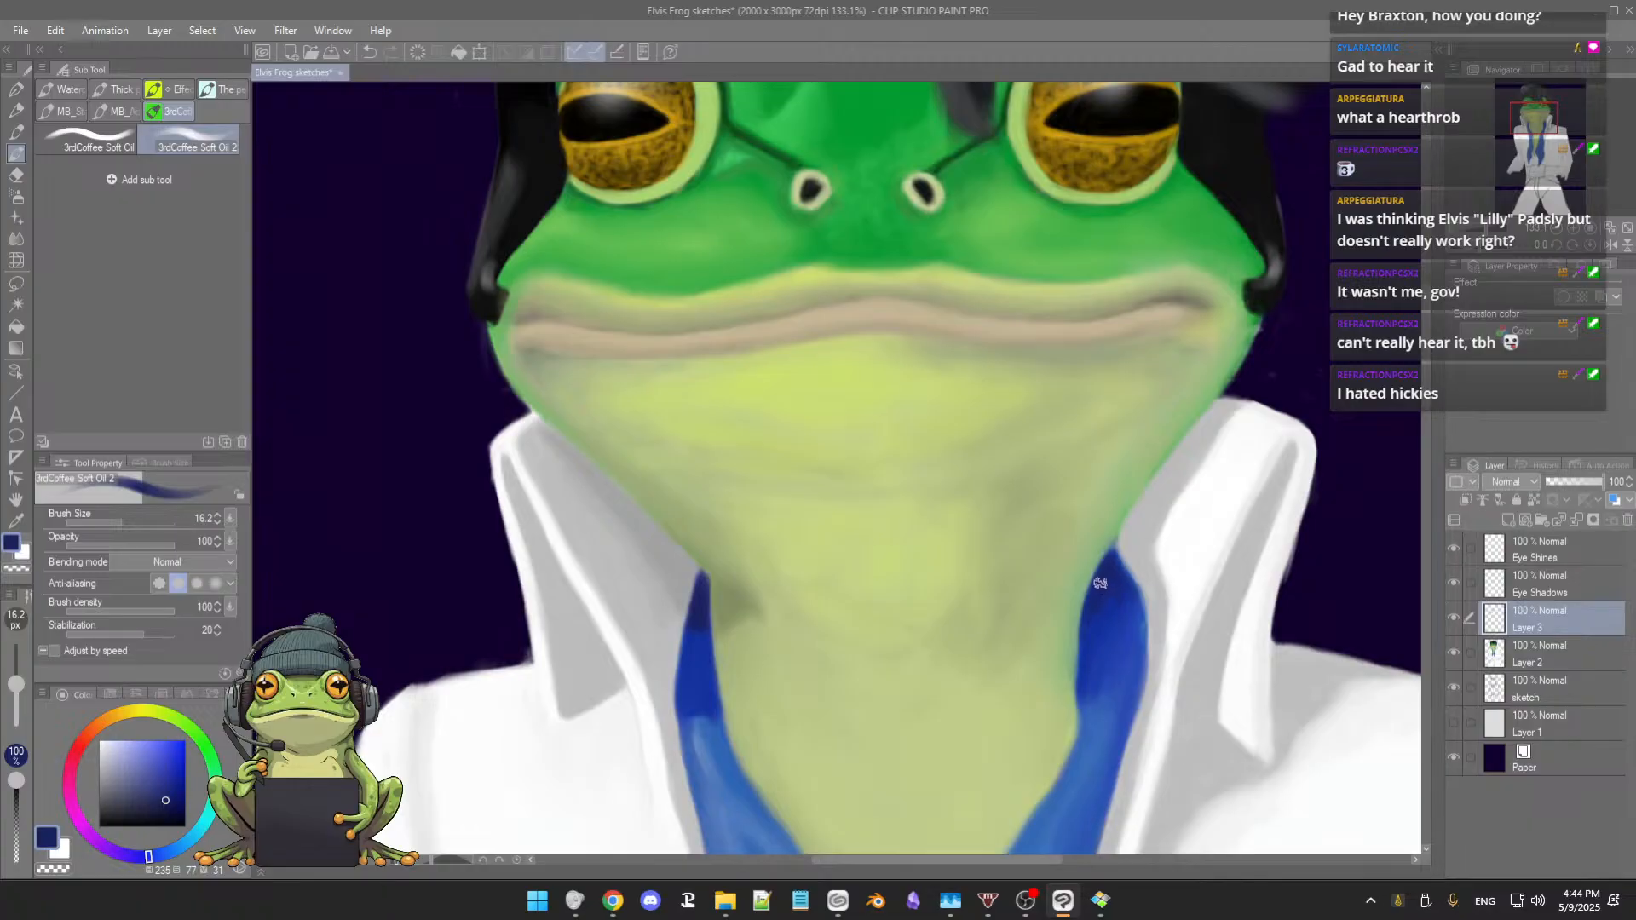
# Step: Refine the right-hand scarf tip and its collar edge with sampled navy and collar grey at brush size 9.6
pyautogui.scroll(3, 1139, 569)
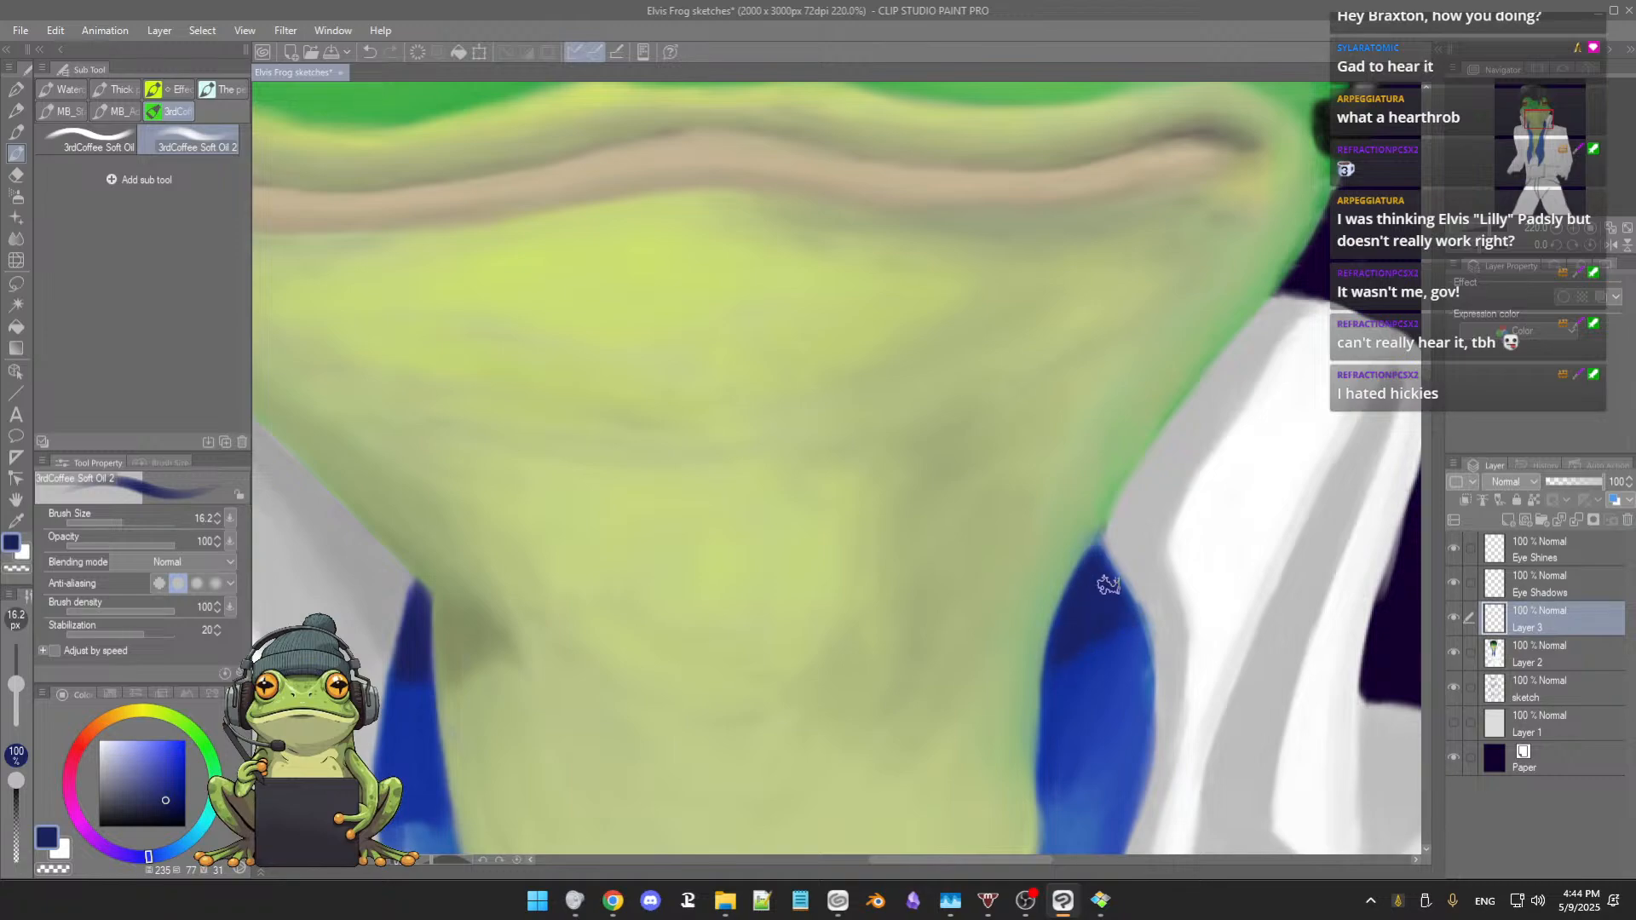
pyautogui.press('[')
pyautogui.press('[')
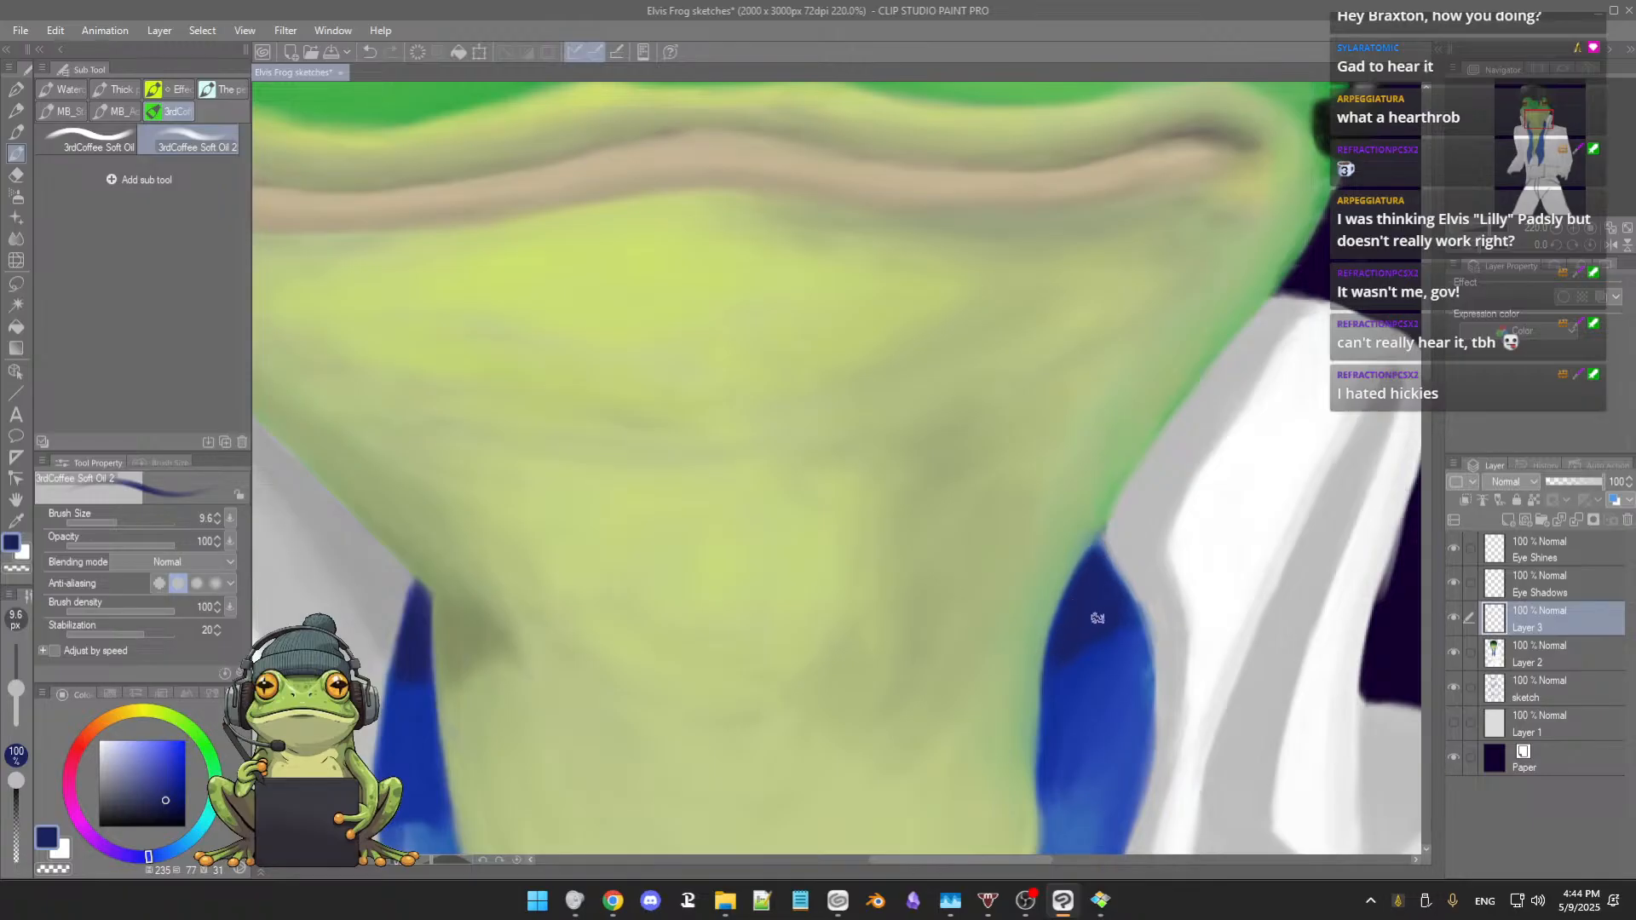
pyautogui.keyDown('alt'); pyautogui.click(1147, 590); pyautogui.keyUp('alt')
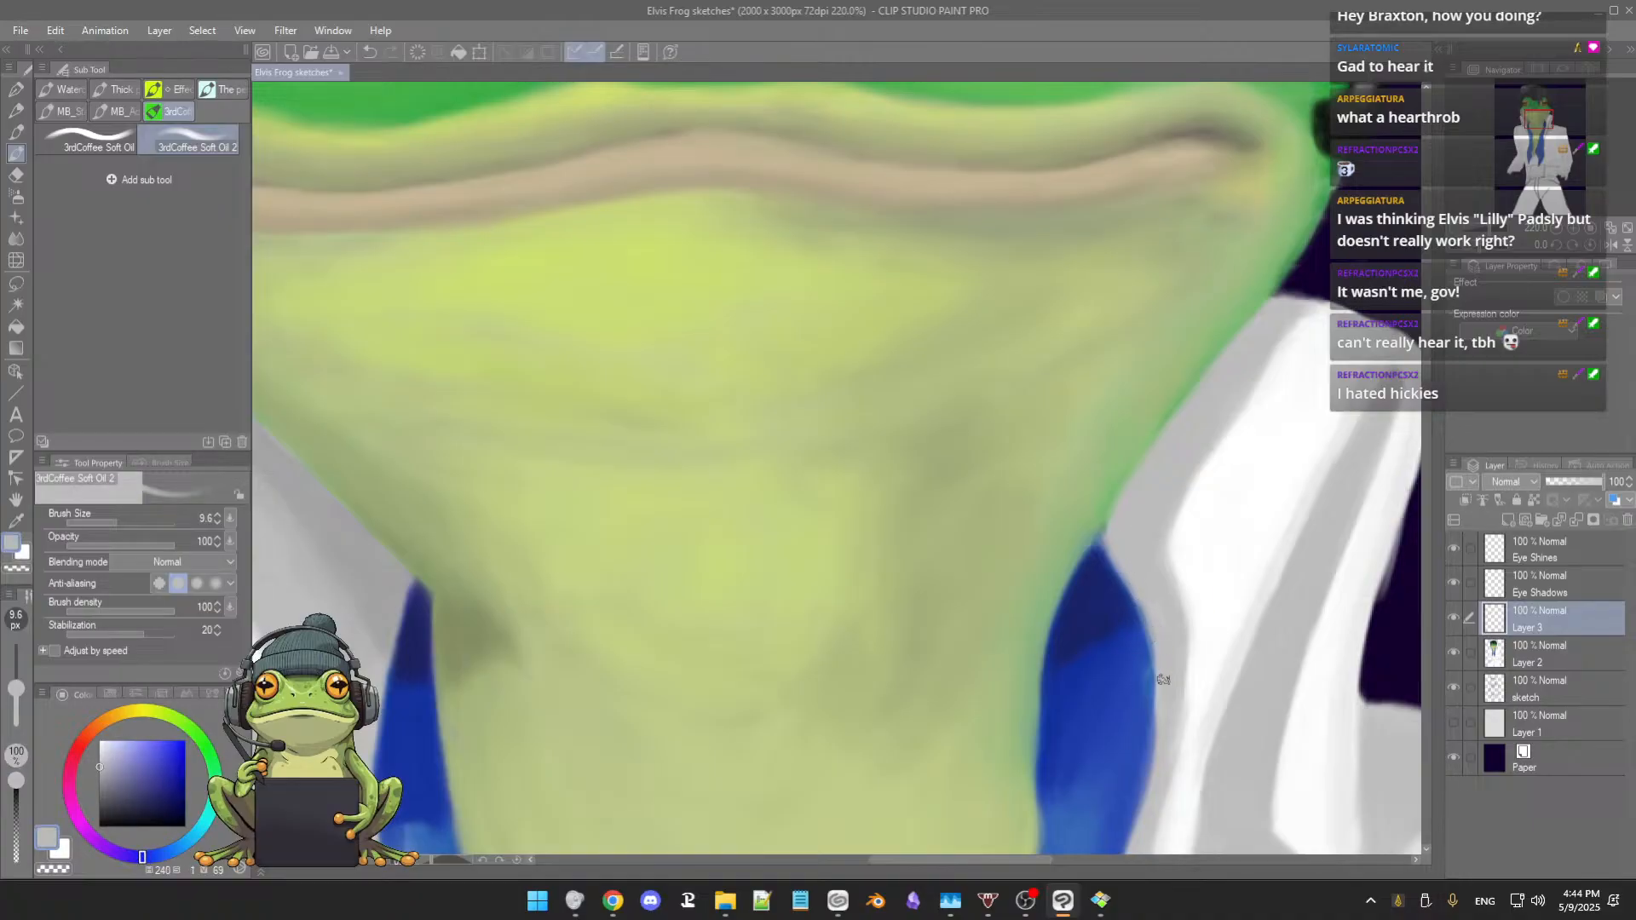
pyautogui.keyDown('alt'); pyautogui.click(1094, 607); pyautogui.keyUp('alt')
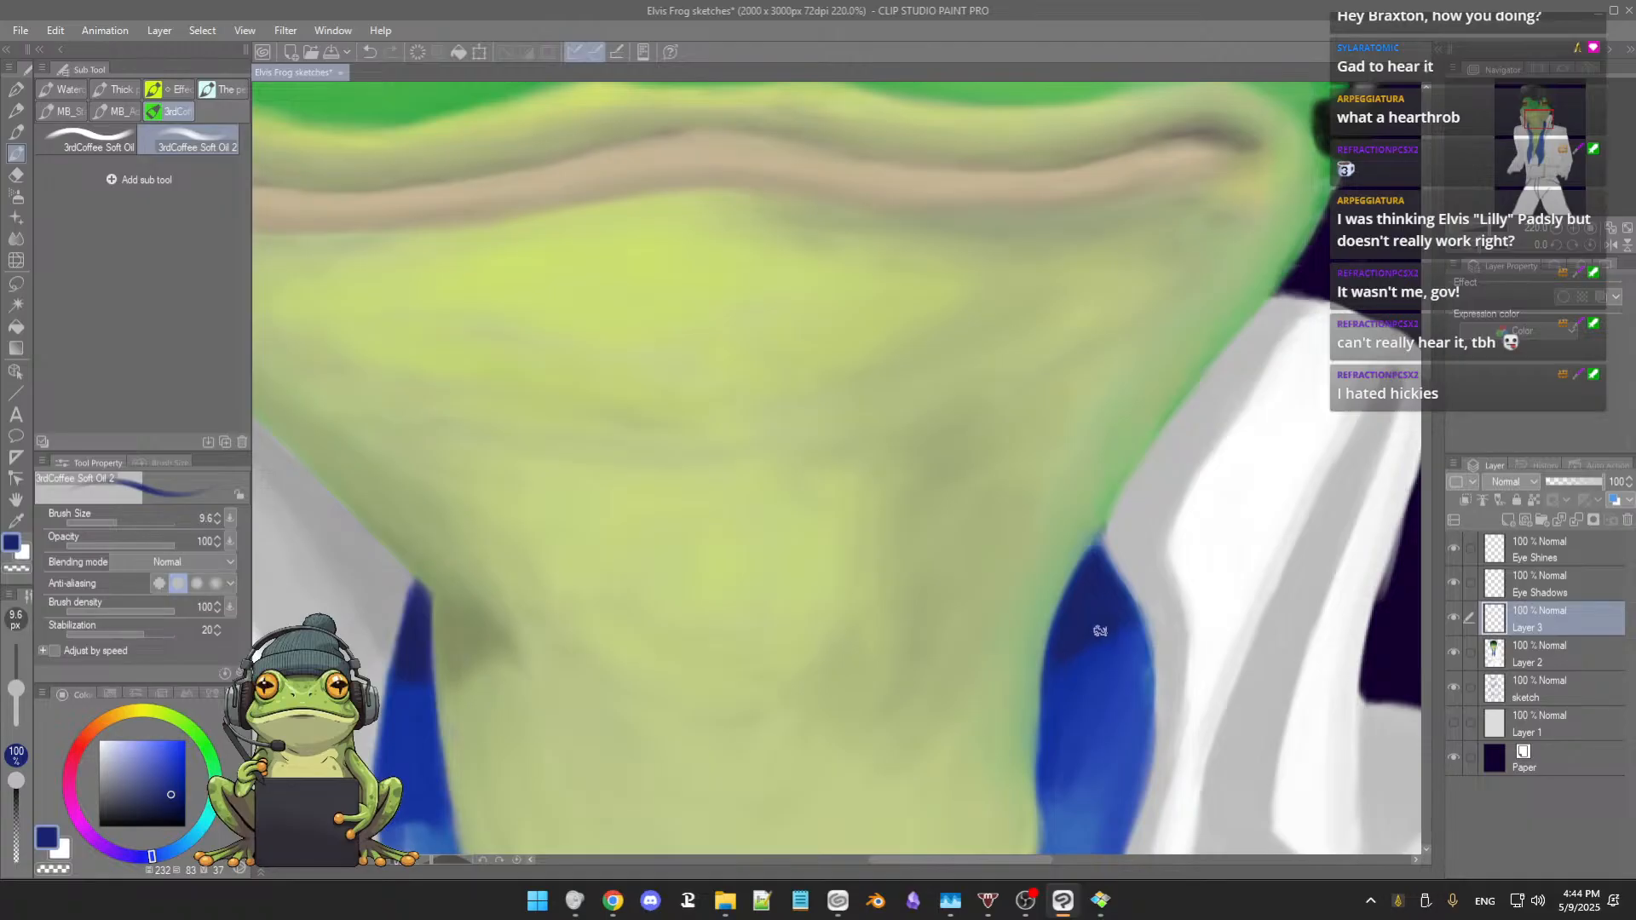
# Step: Deepen the shadow on the upper right-hand scarf strip with navy at brush size 20.0
pyautogui.scroll(-3, 1123, 611)
pyautogui.scroll(-1, 1134, 594)
pyautogui.scroll(3, 1125, 579)
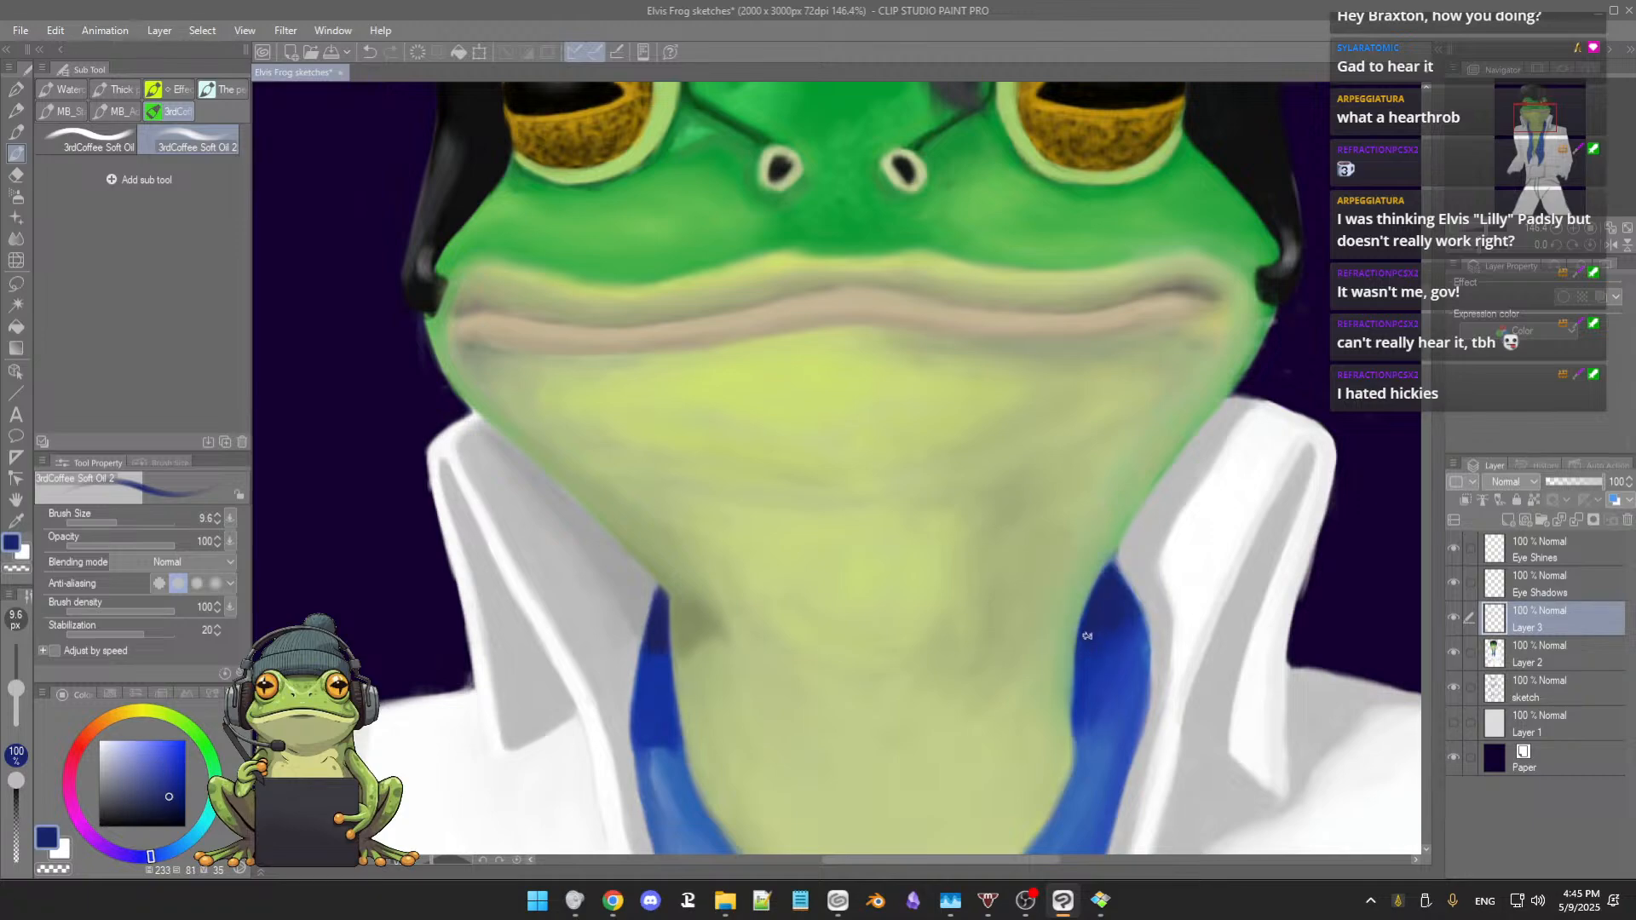
pyautogui.moveTo(1115, 638); pyautogui.dragTo(1100, 629)
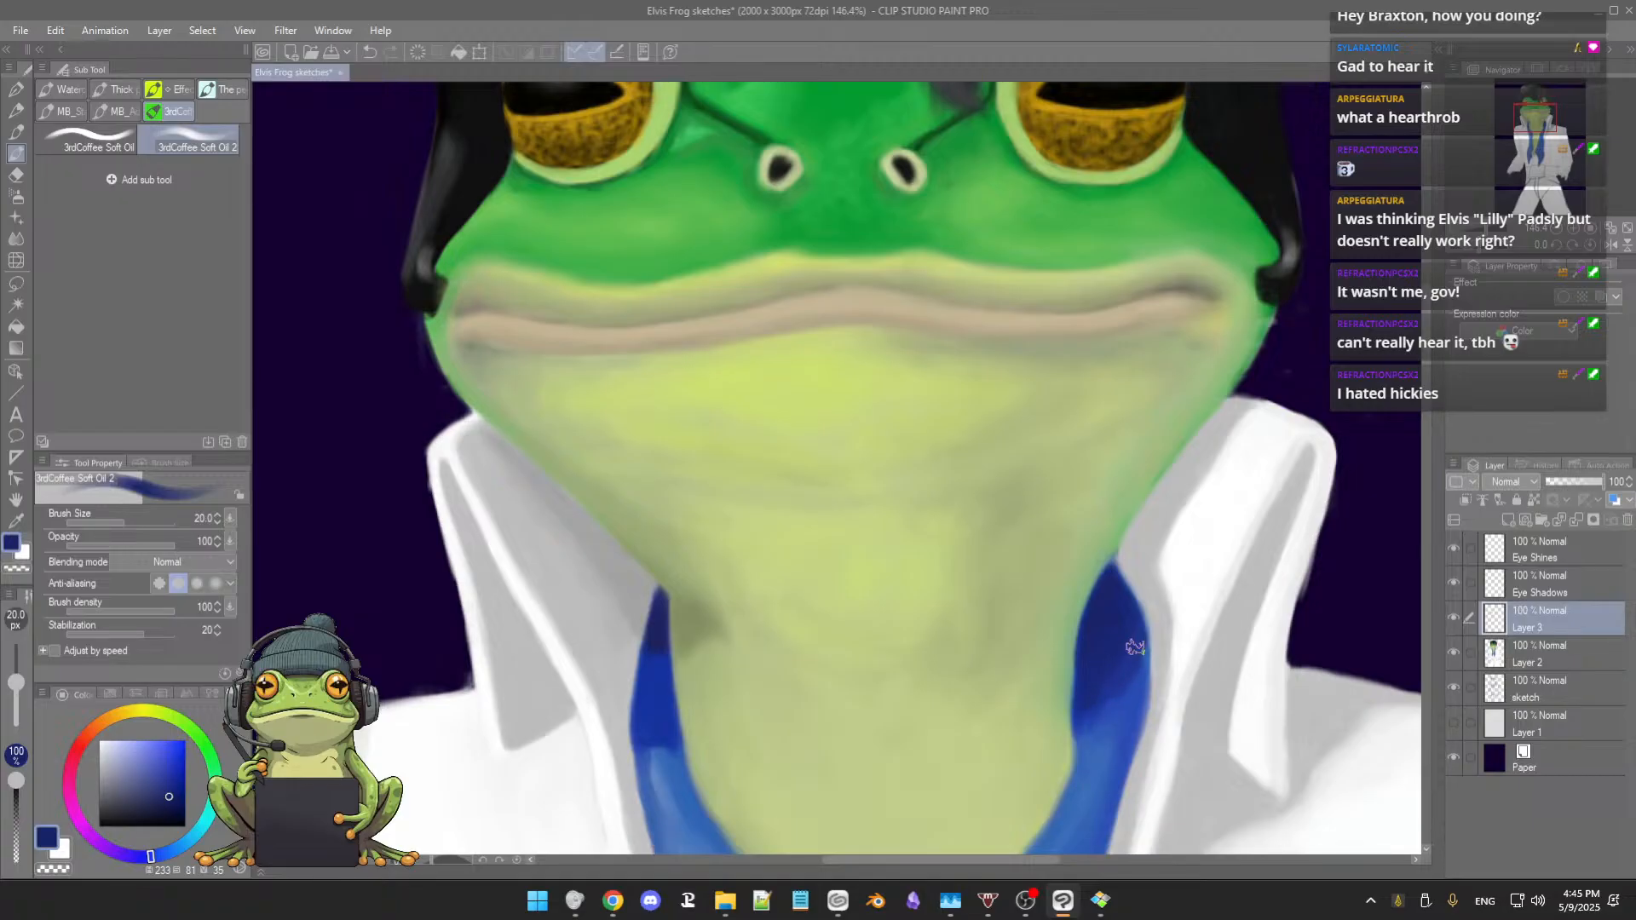
pyautogui.scroll(-1, 1182, 548)
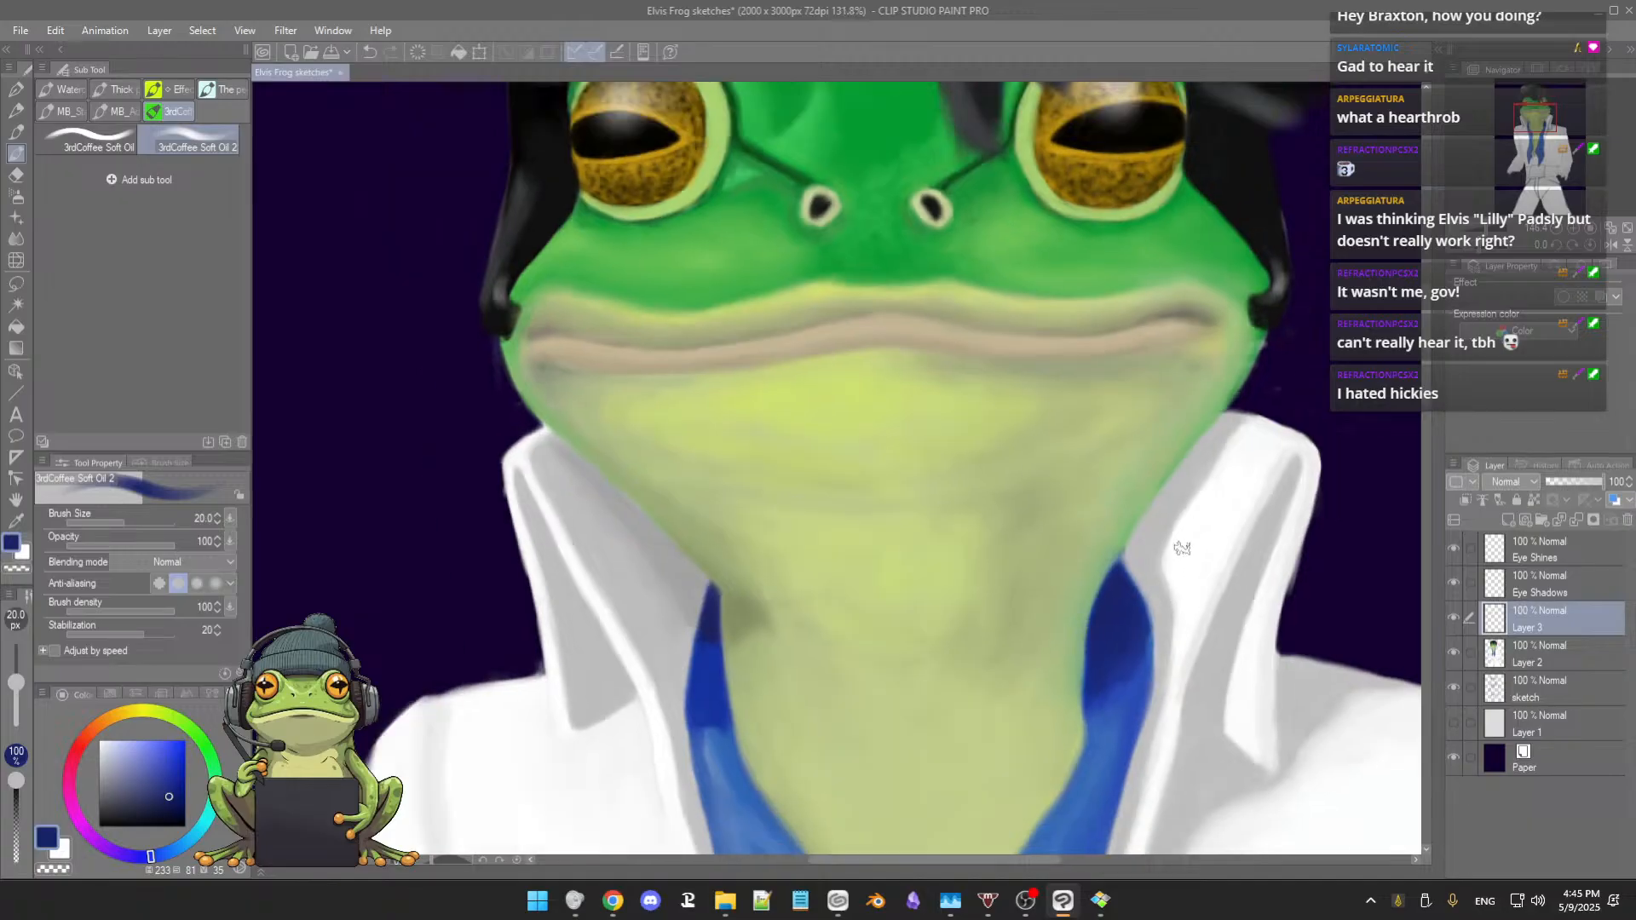
# Step: Blend the lower edge of the right-hand scarf shadow using repeatedly sampled navy blues at brush size 20.0
pyautogui.scroll(-2, 1185, 543)
pyautogui.scroll(4, 1220, 508)
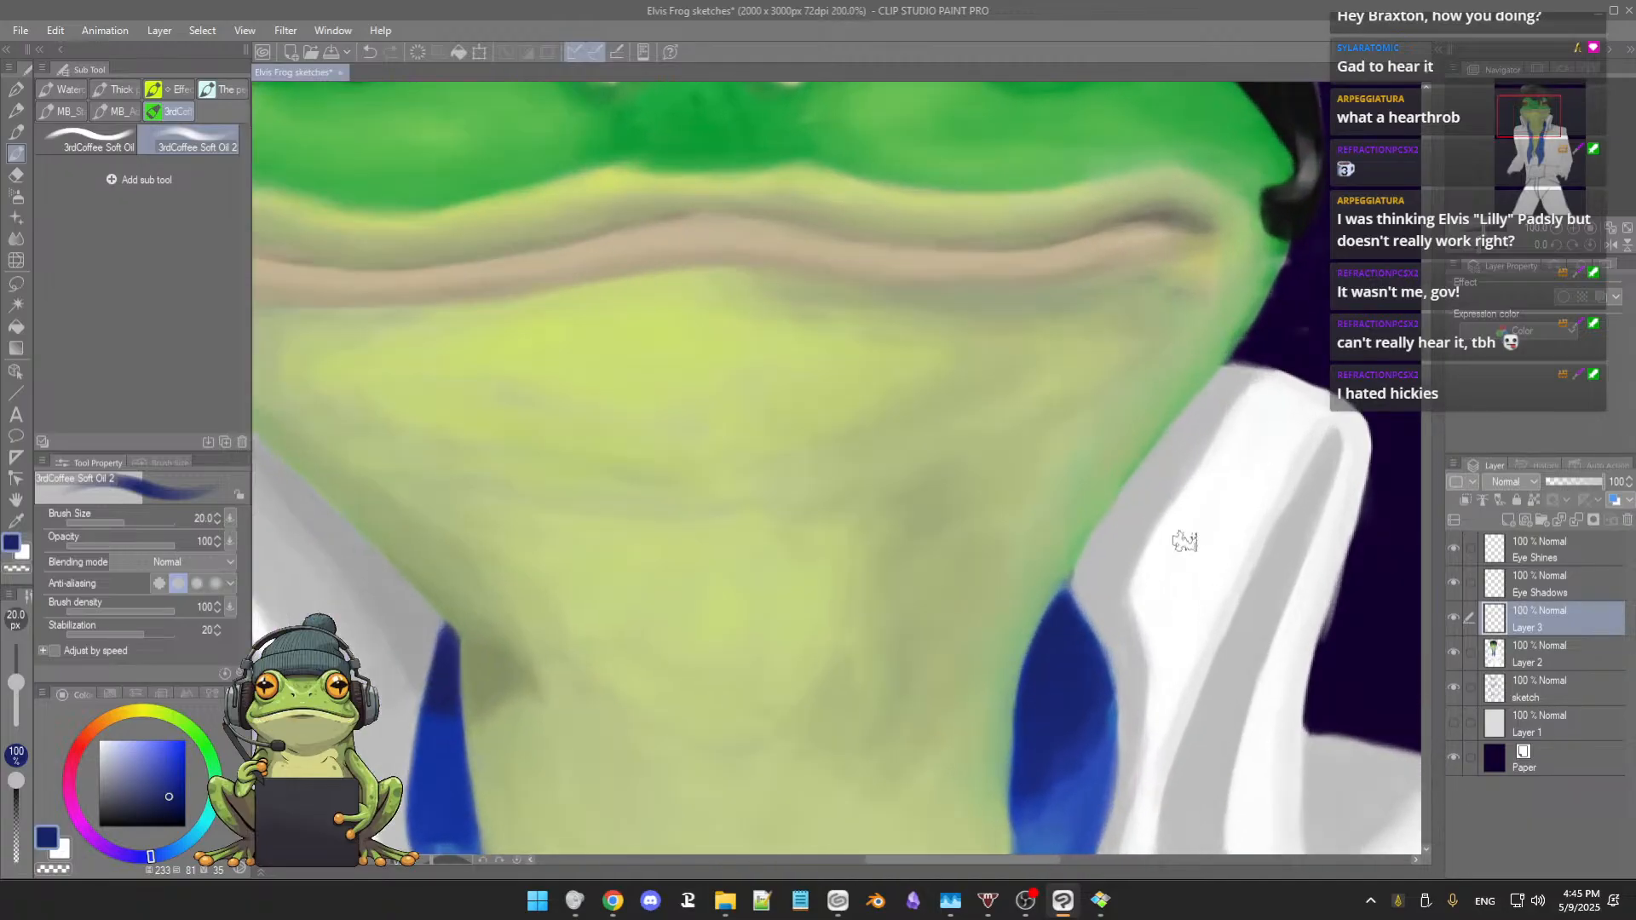
pyautogui.scroll(2, 1142, 584)
pyautogui.moveTo(1102, 572); pyautogui.dragTo(1076, 478)
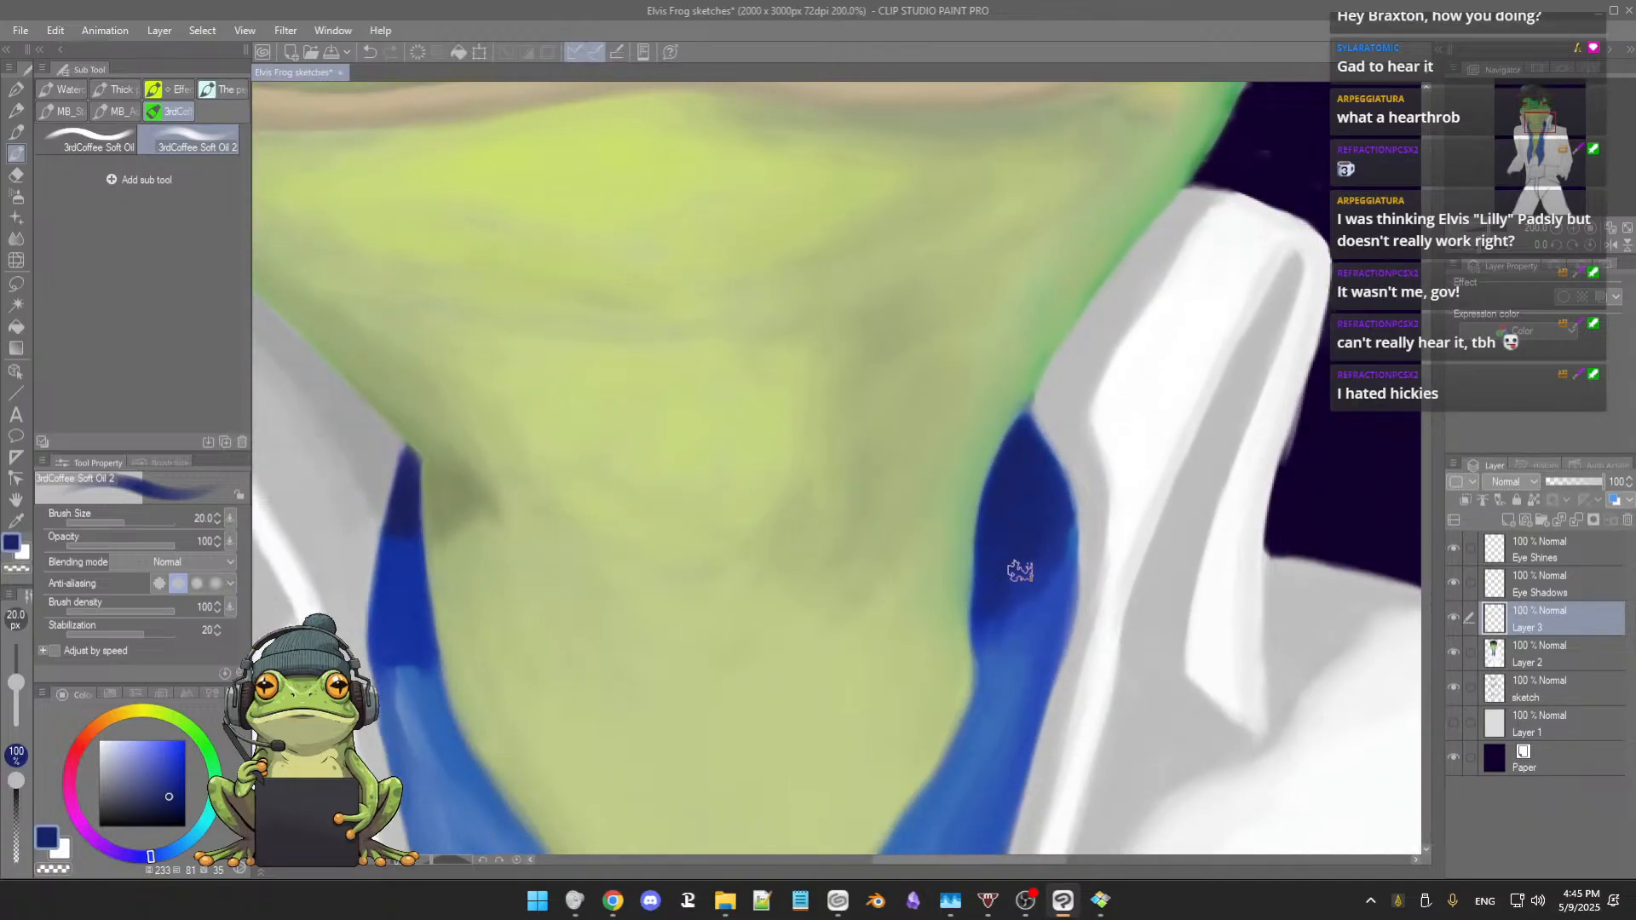
pyautogui.keyDown('alt'); pyautogui.click(1029, 600); pyautogui.keyUp('alt')
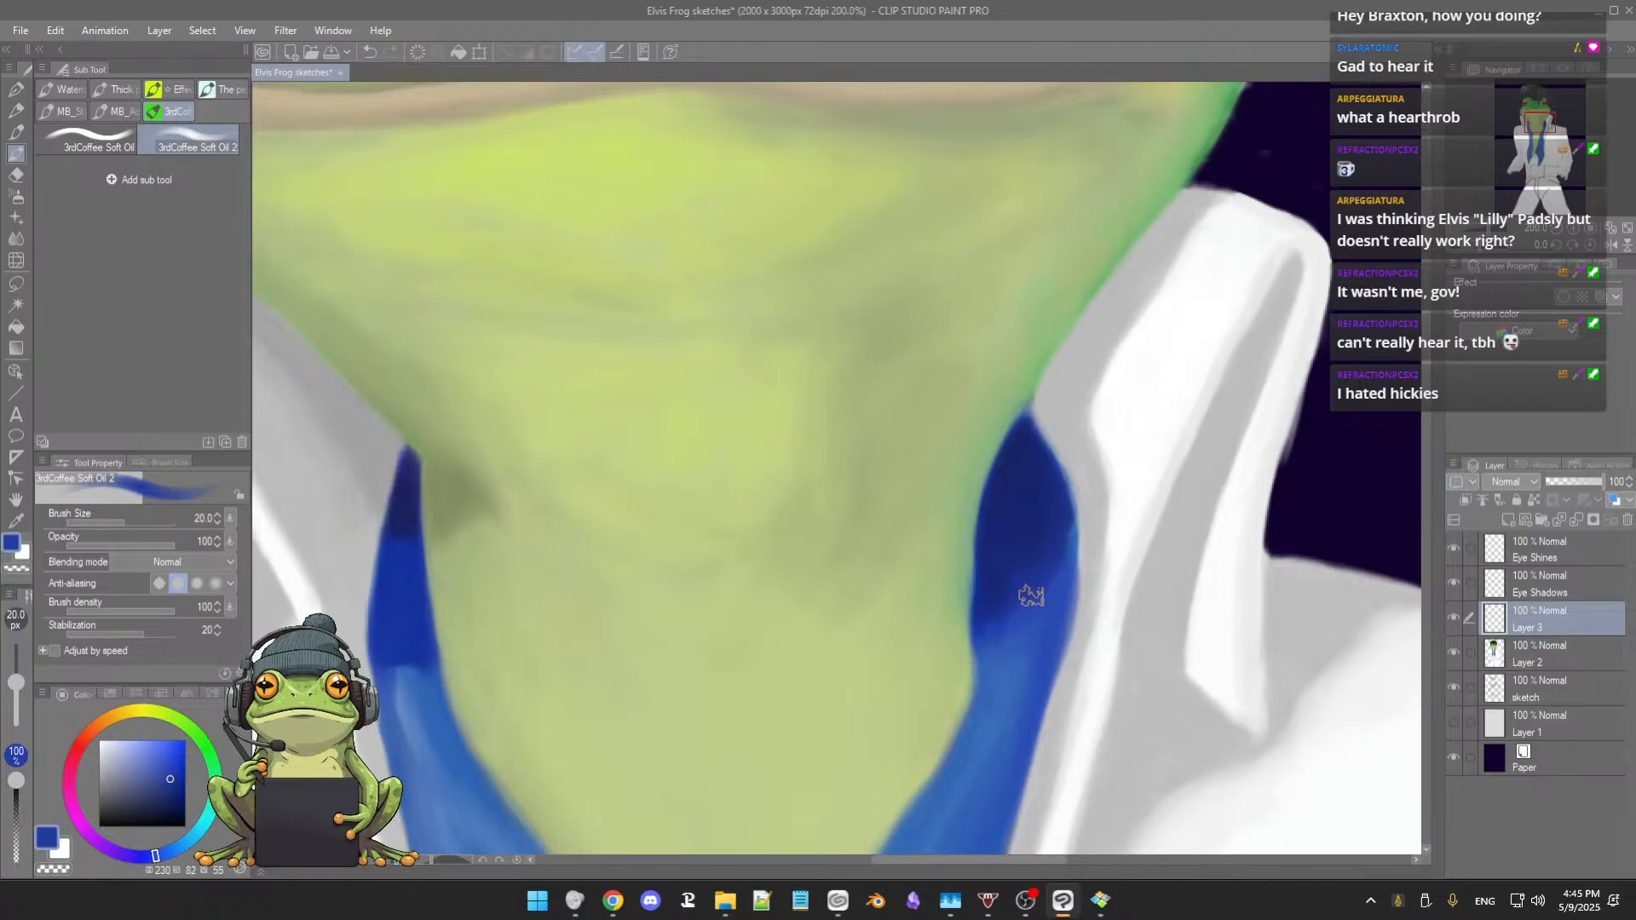
pyautogui.keyDown('alt'); pyautogui.click(1041, 587); pyautogui.keyUp('alt')
pyautogui.keyDown('alt'); pyautogui.click(1050, 540); pyautogui.keyUp('alt')
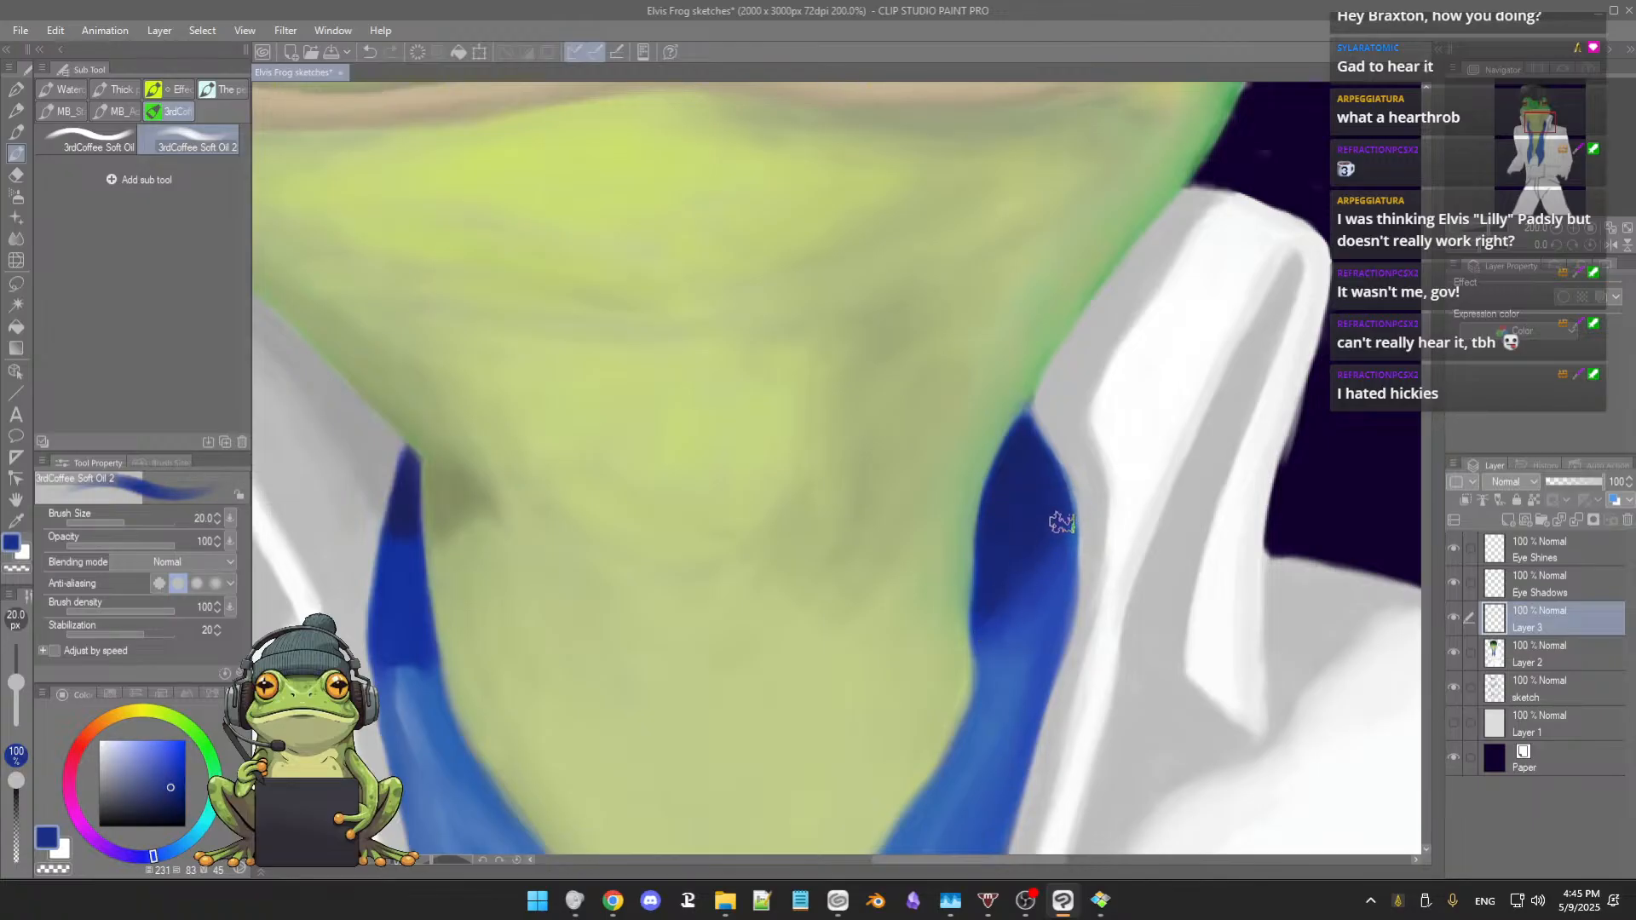
# Step: Review the whole head and toggle the Eye Shines layer's visibility to compare the eyes
pyautogui.scroll(-3, 1069, 535)
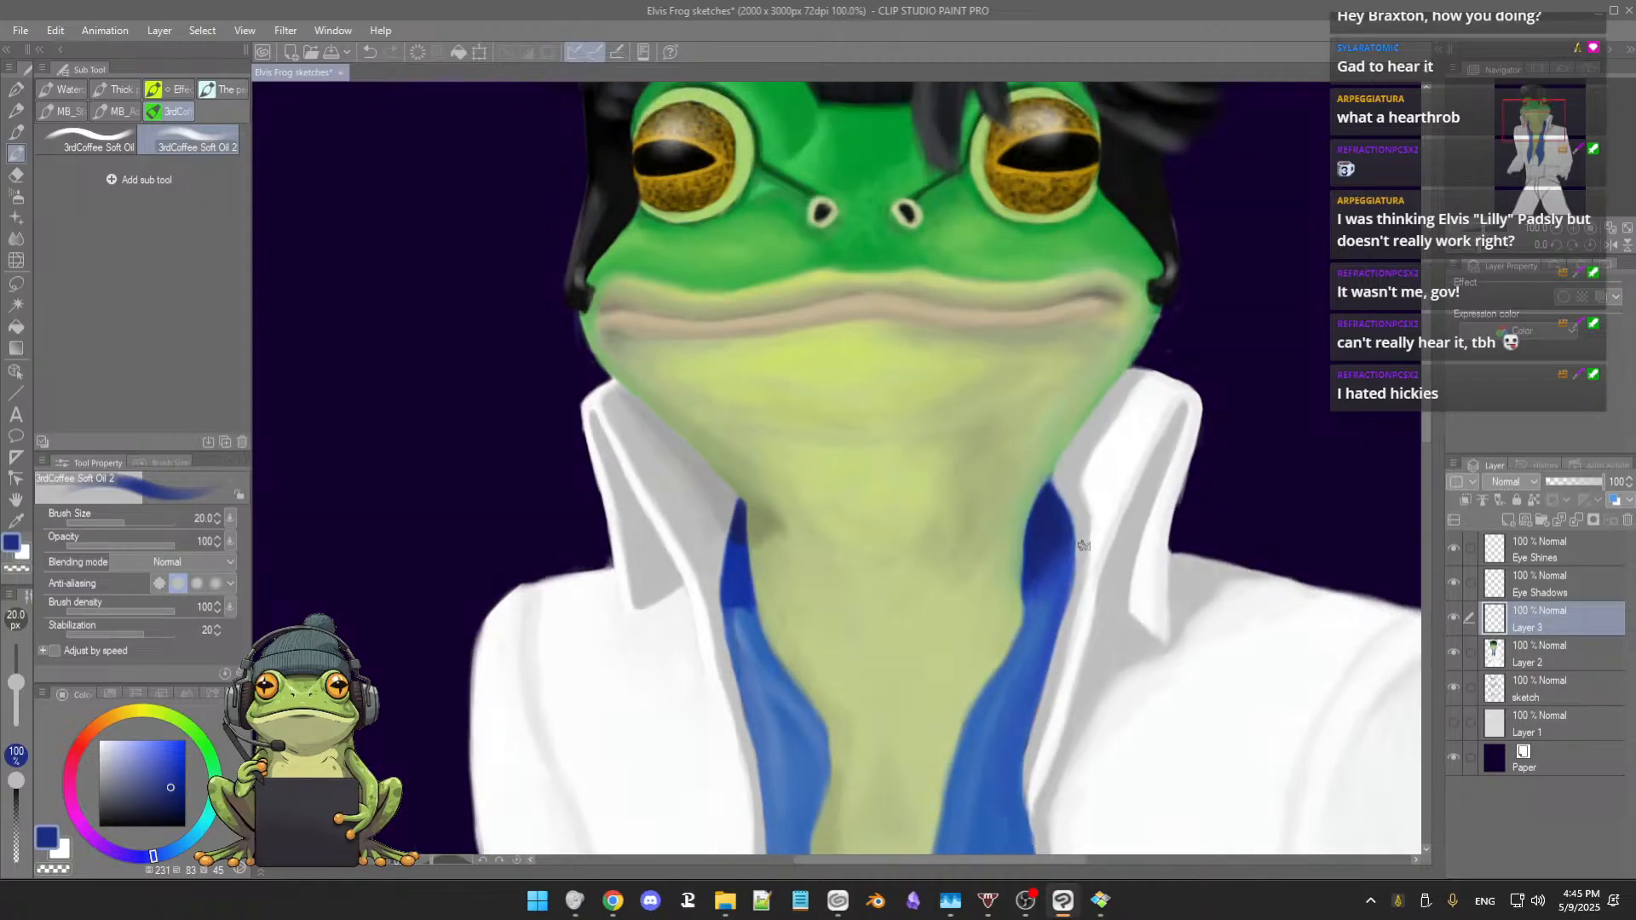
pyautogui.scroll(-2, 1089, 522)
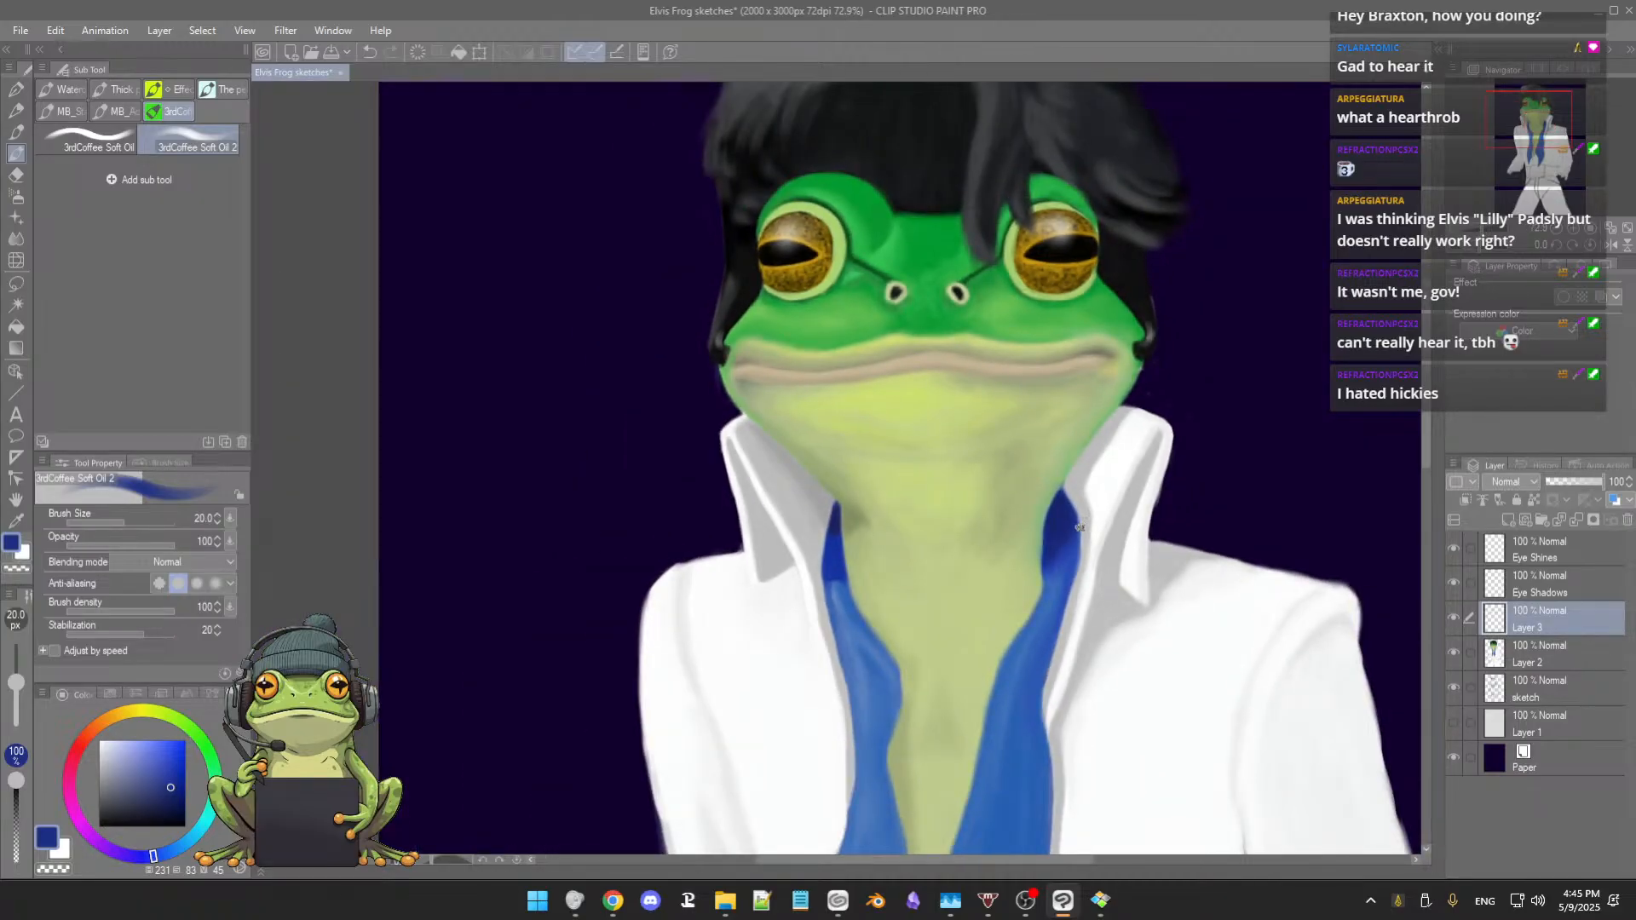
pyautogui.moveTo(1050, 521); pyautogui.dragTo(1015, 680)
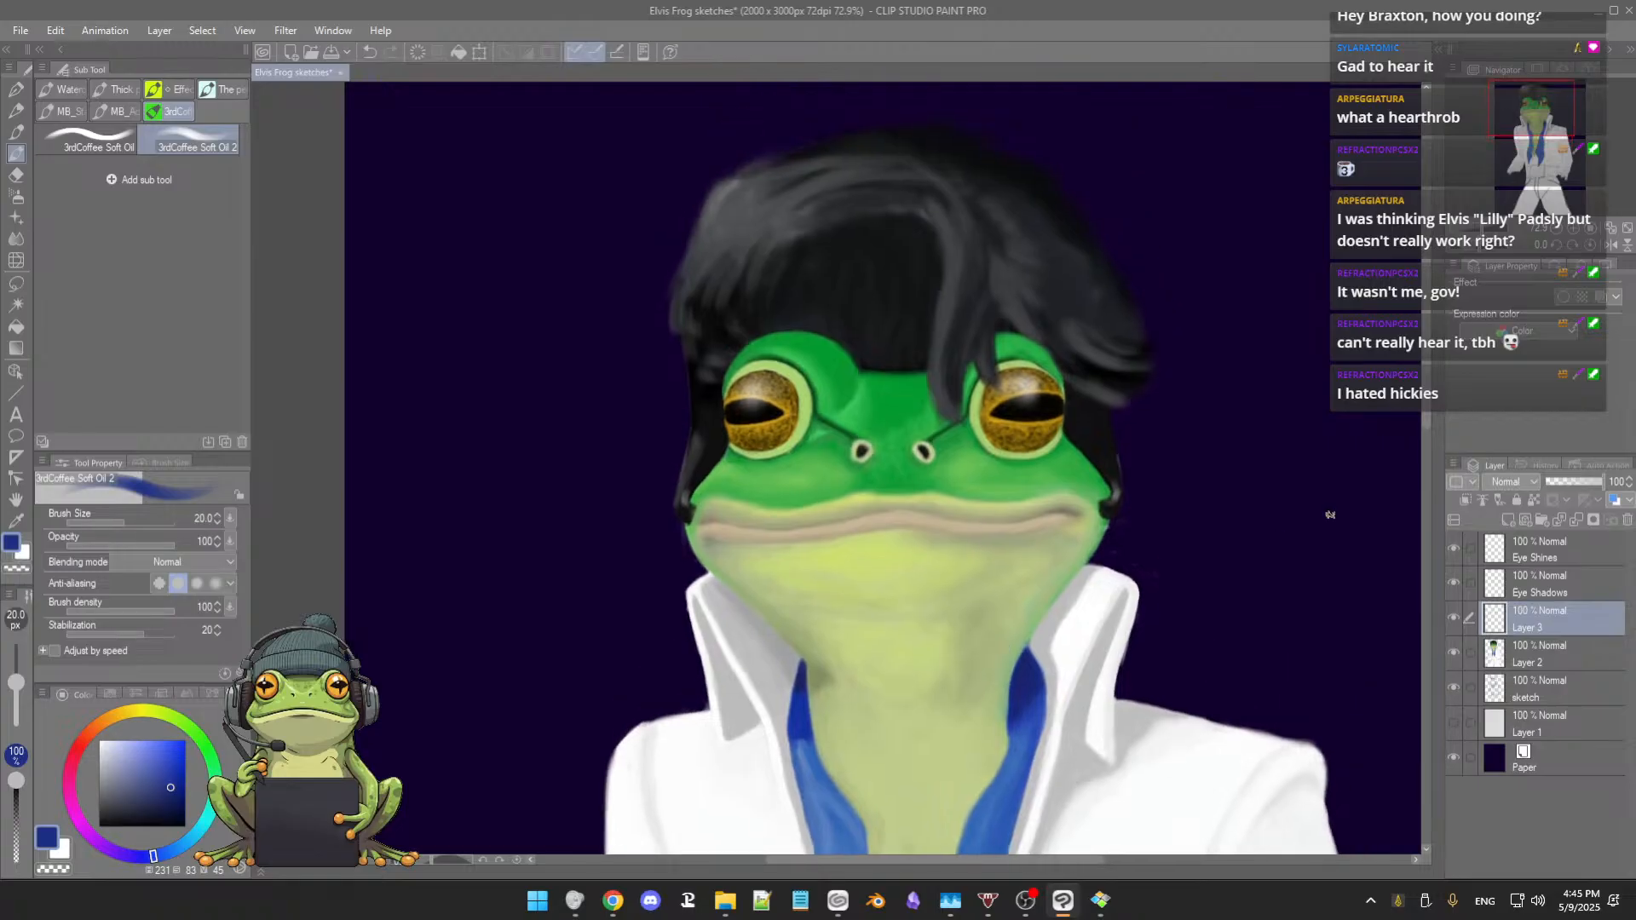
pyautogui.click(1454, 550)
pyautogui.click(1454, 550)
pyautogui.click(1455, 550)
pyautogui.click(1455, 550)
# Step: Make Eye Shines the active layer and sample white from the left-hand collar
pyautogui.click(1544, 552)
pyautogui.scroll(5, 642, 626)
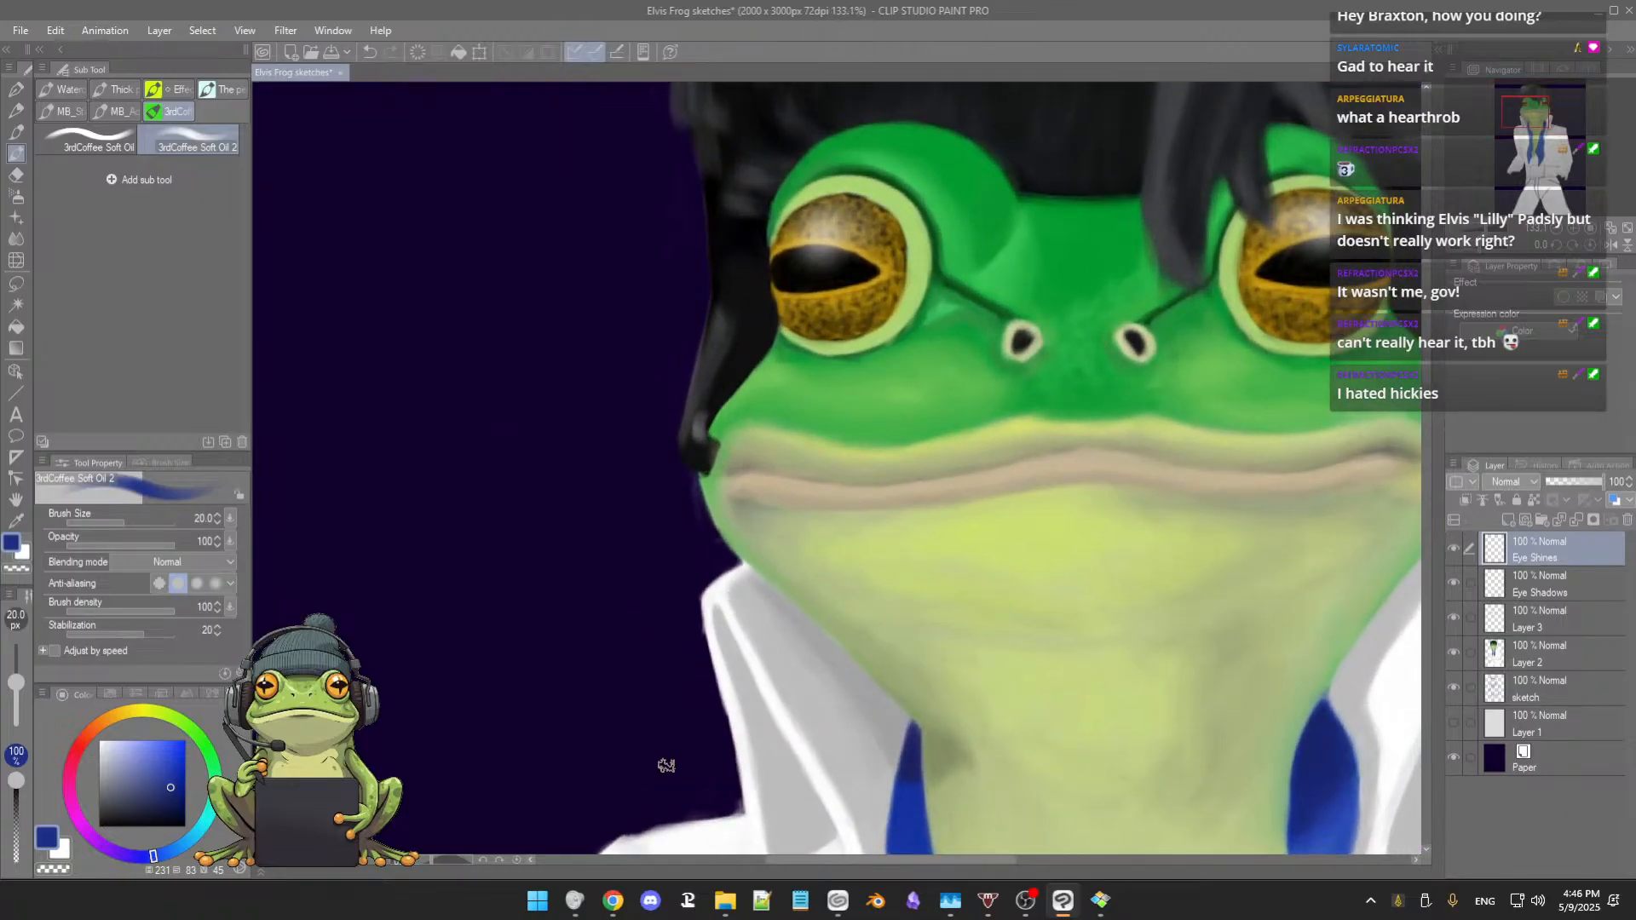
pyautogui.keyDown('alt'); pyautogui.click(729, 581); pyautogui.keyUp('alt')
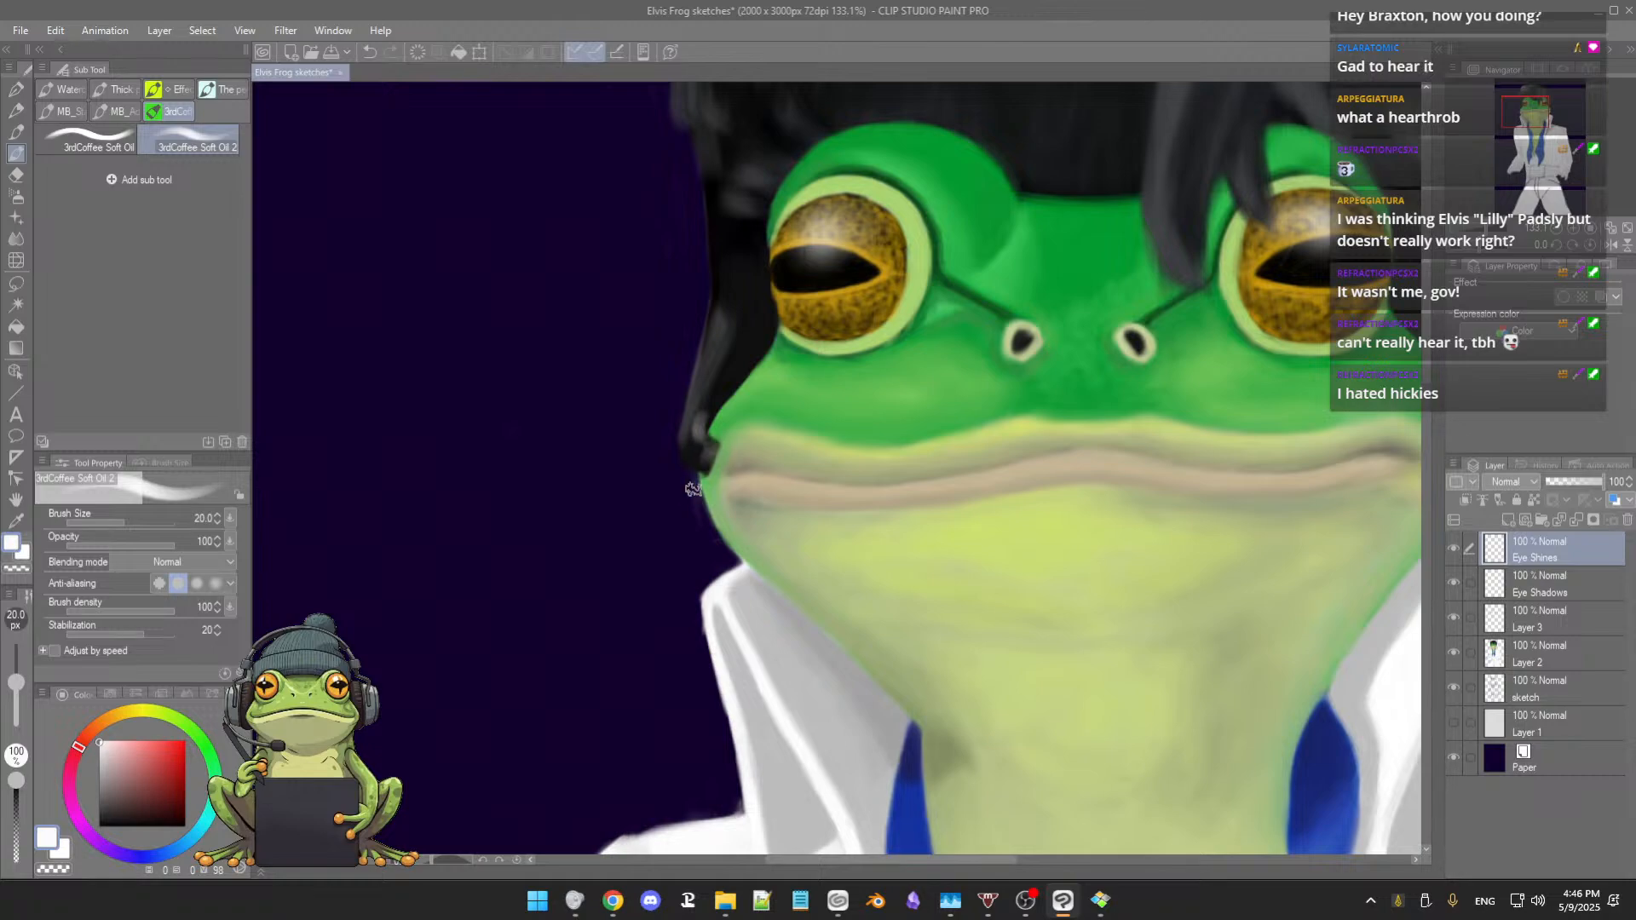
# Step: Sample the light grey at the belt's upper edge below the scarf tips as the brush colour
pyautogui.moveTo(921, 562); pyautogui.dragTo(754, 560)
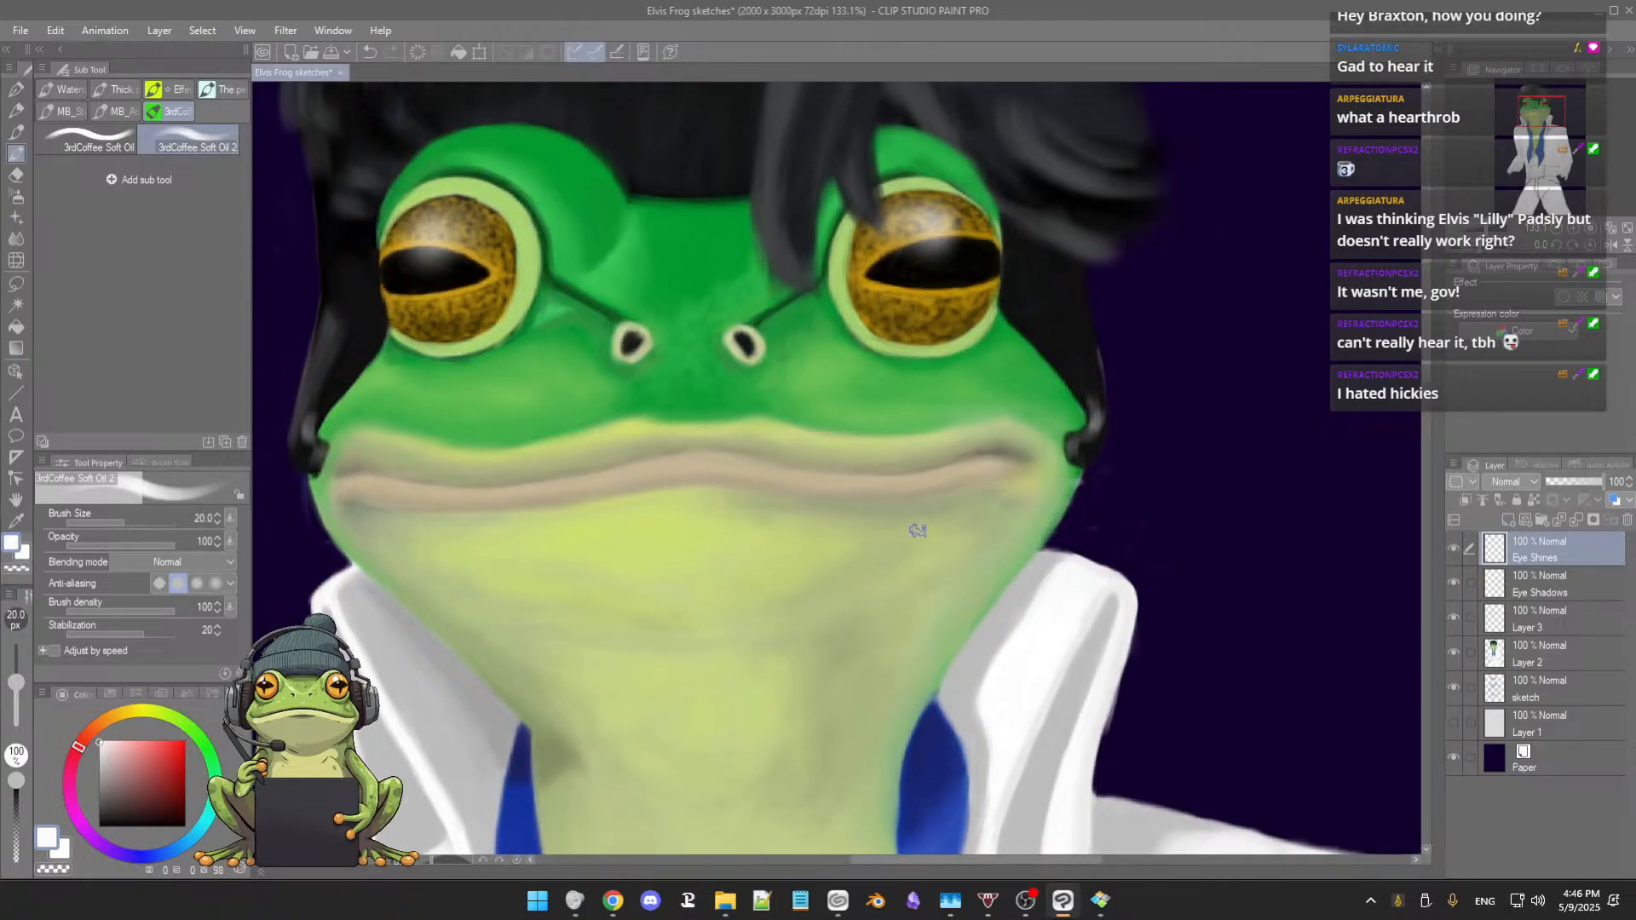
pyautogui.scroll(-3, 913, 526)
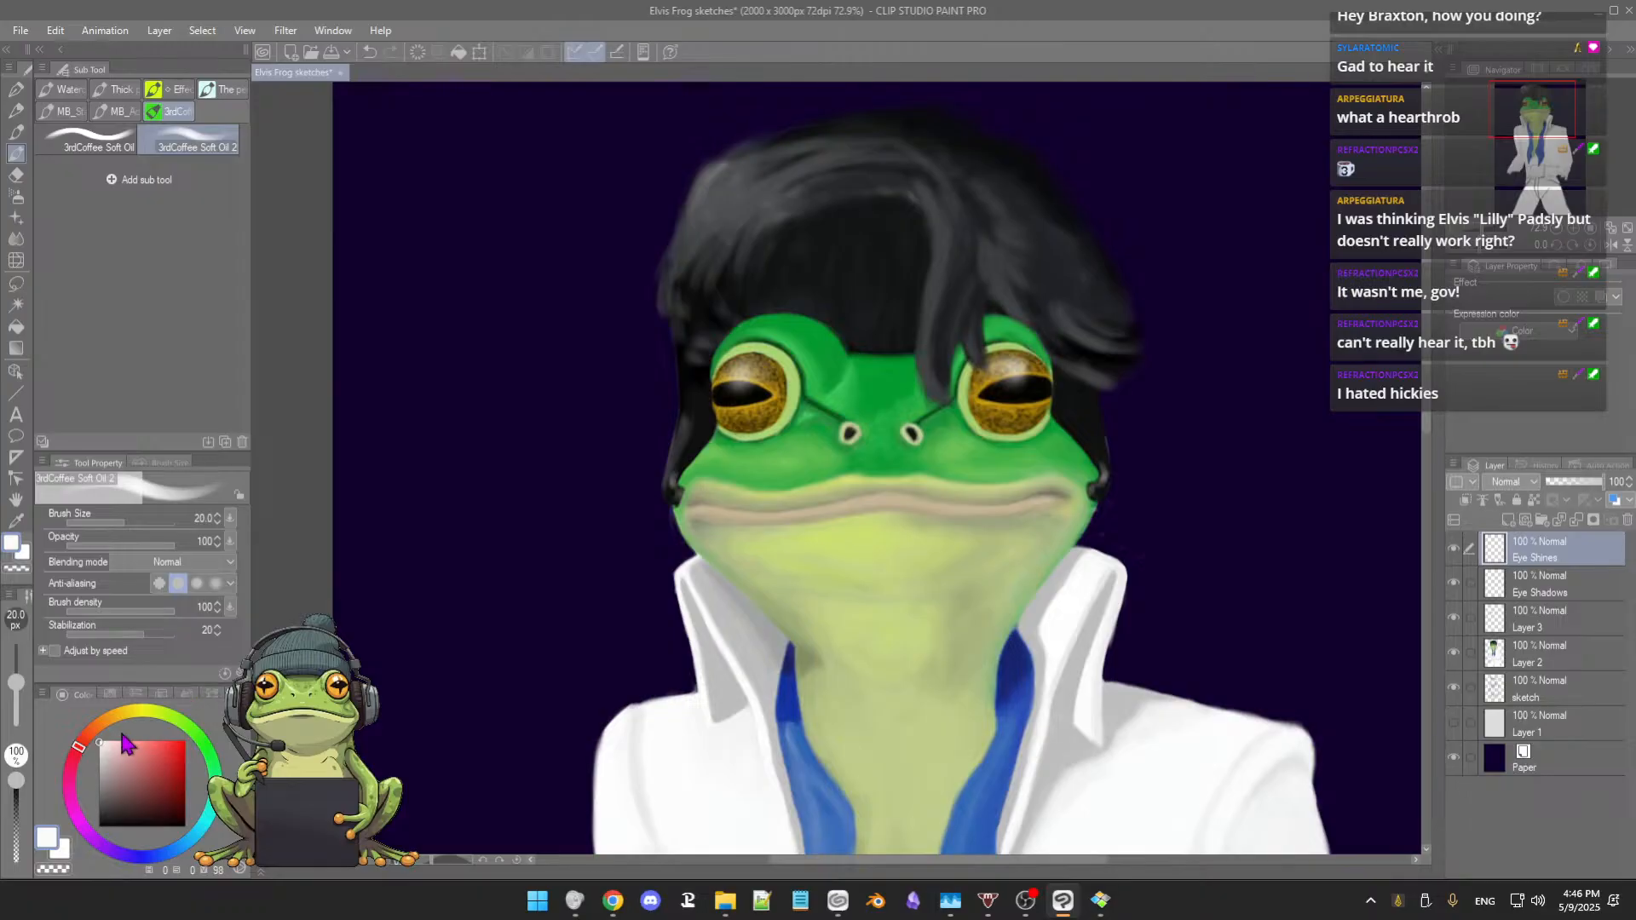
pyautogui.scroll(5, 709, 443)
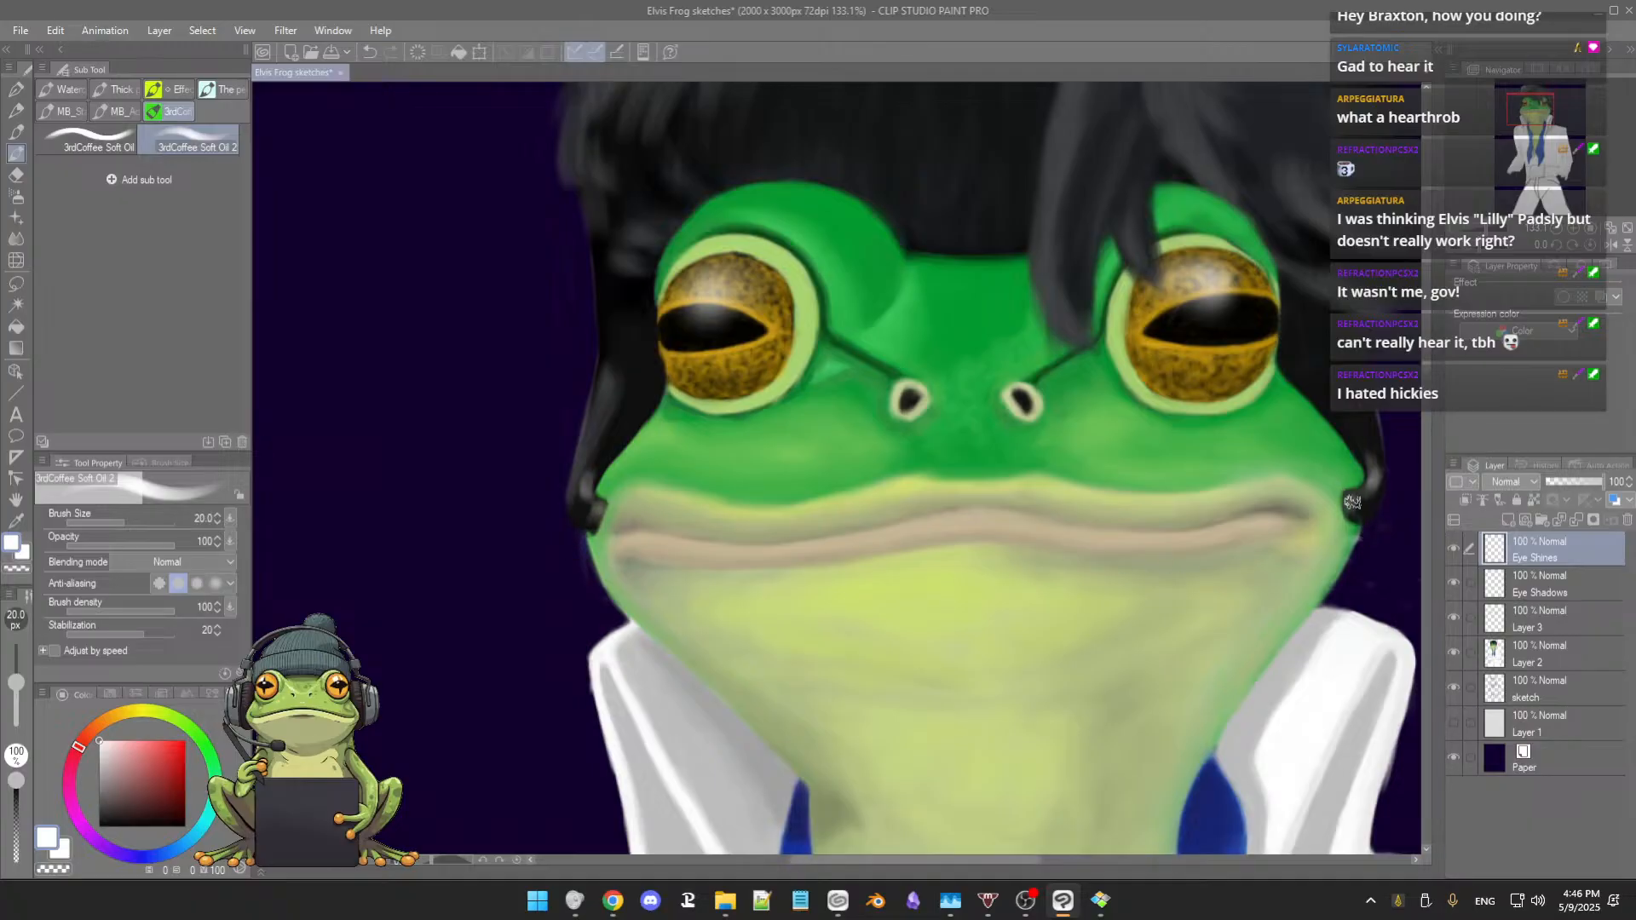
pyautogui.scroll(-1, 1326, 558)
pyautogui.scroll(-3, 1326, 567)
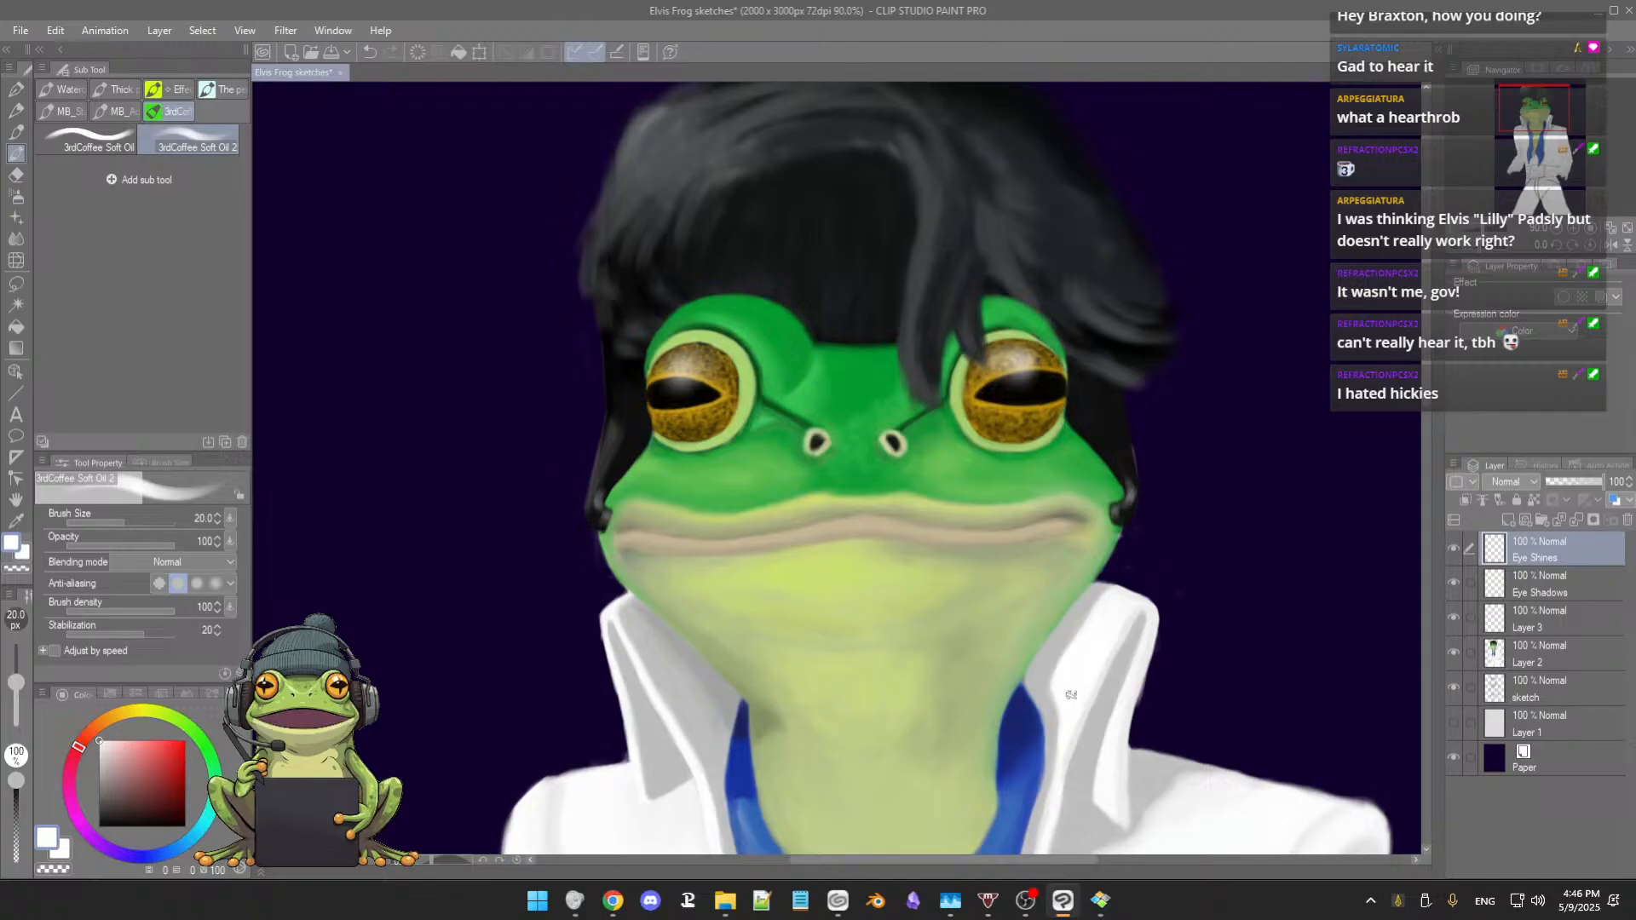
pyautogui.moveTo(1023, 729); pyautogui.dragTo(998, 484)
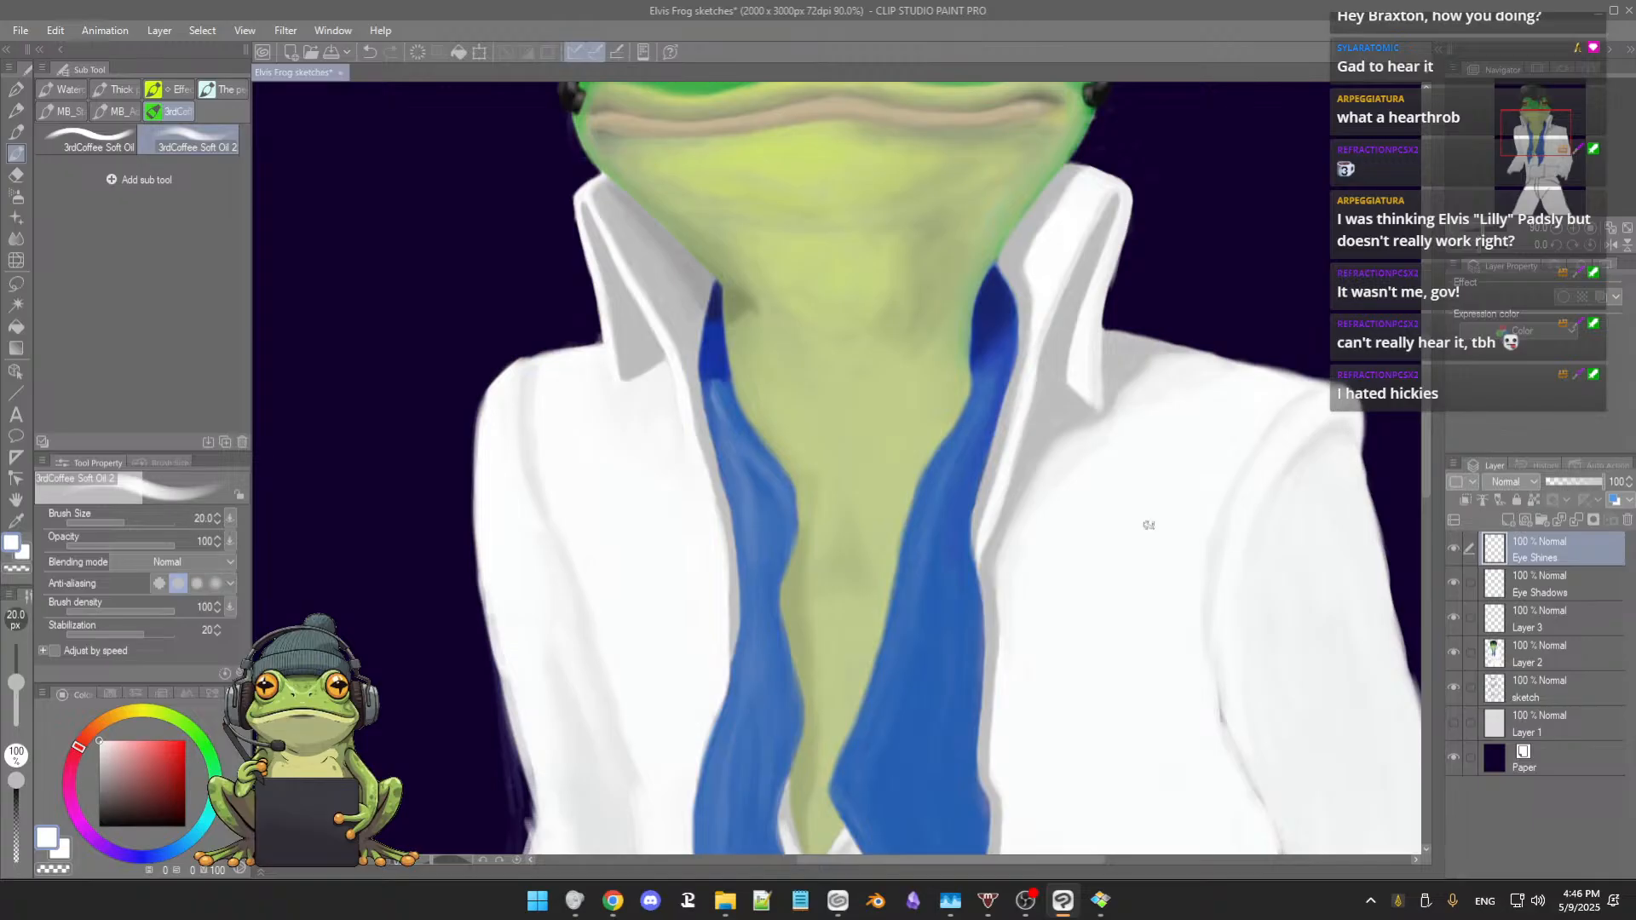
pyautogui.moveTo(942, 591); pyautogui.dragTo(925, 471)
pyautogui.moveTo(908, 555); pyautogui.dragTo(918, 512)
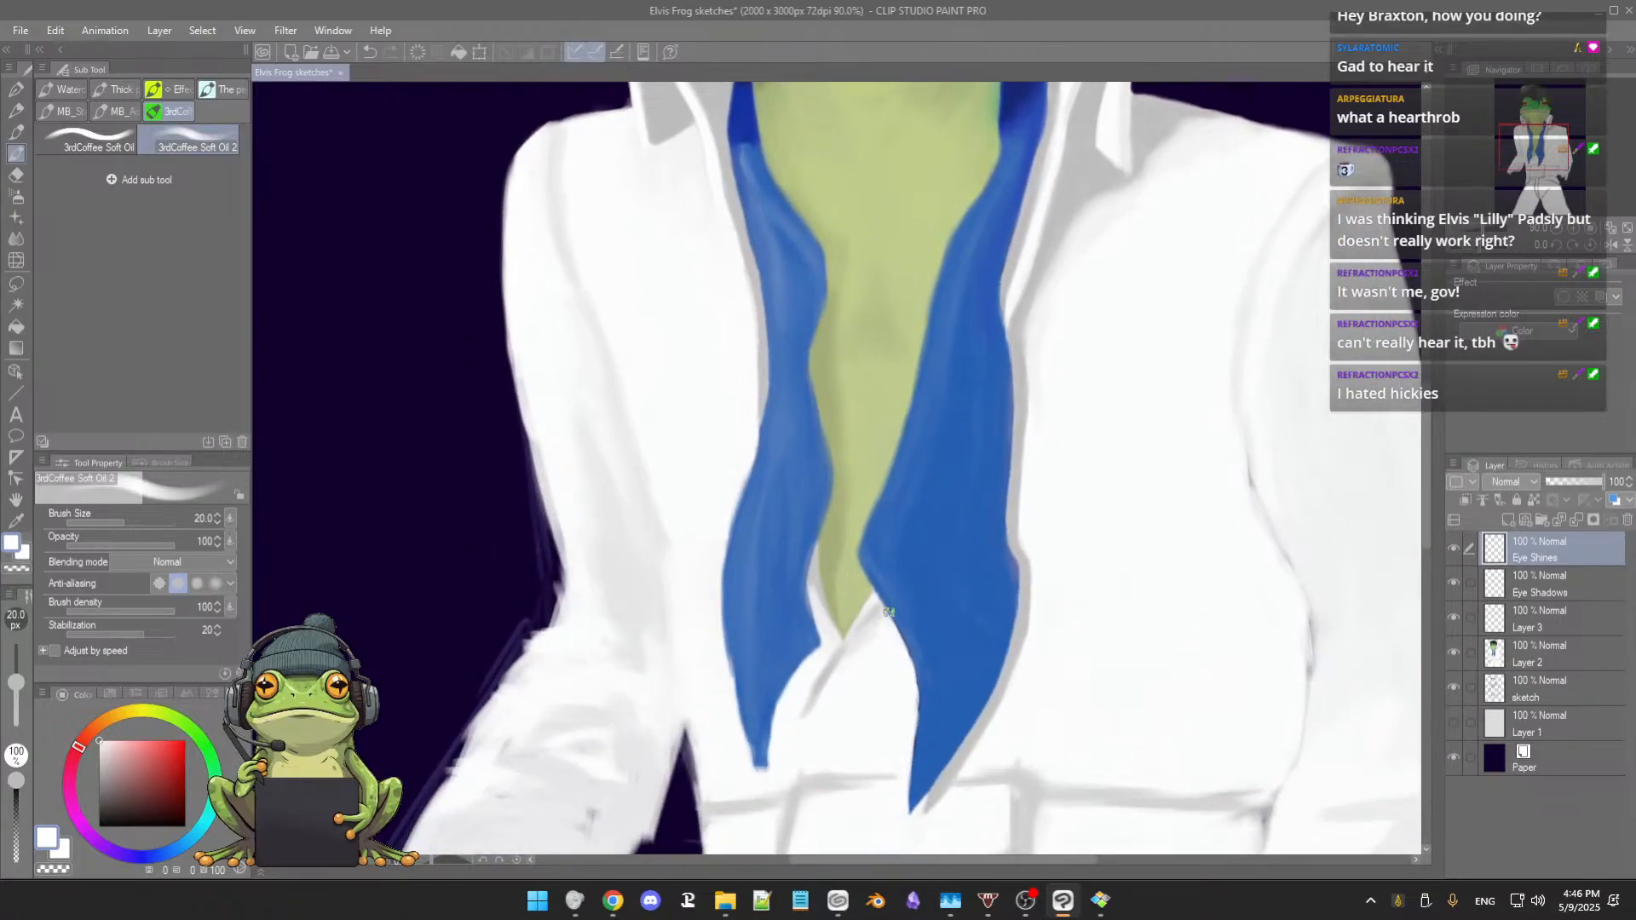
pyautogui.moveTo(856, 655); pyautogui.dragTo(869, 531)
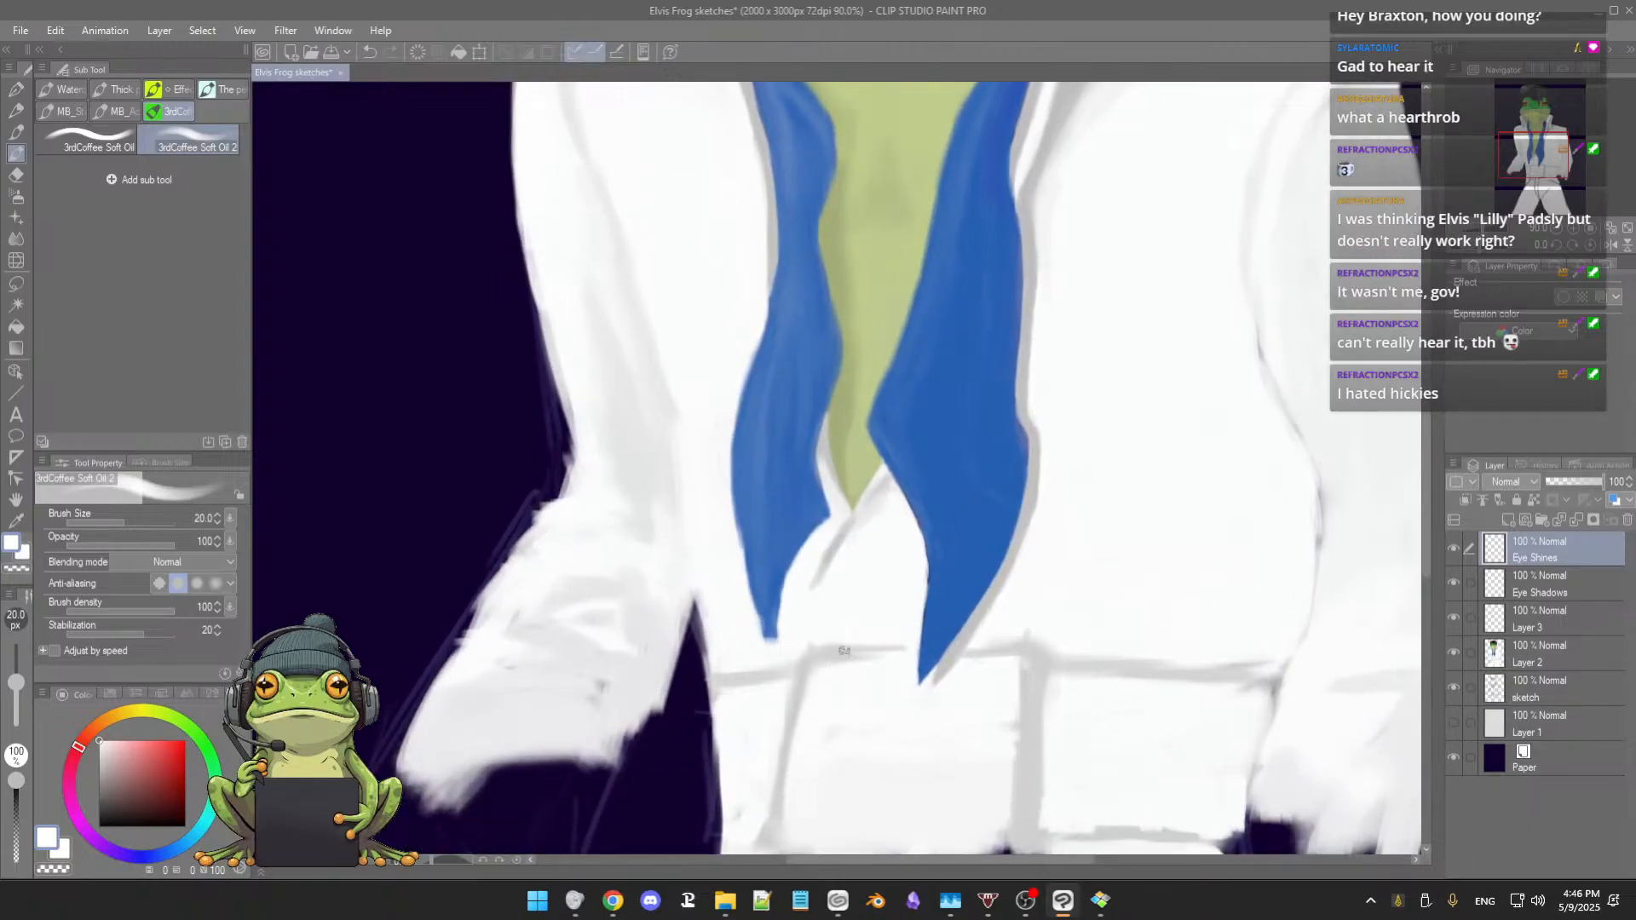
pyautogui.keyDown('alt'); pyautogui.click(805, 662); pyautogui.keyUp('alt')
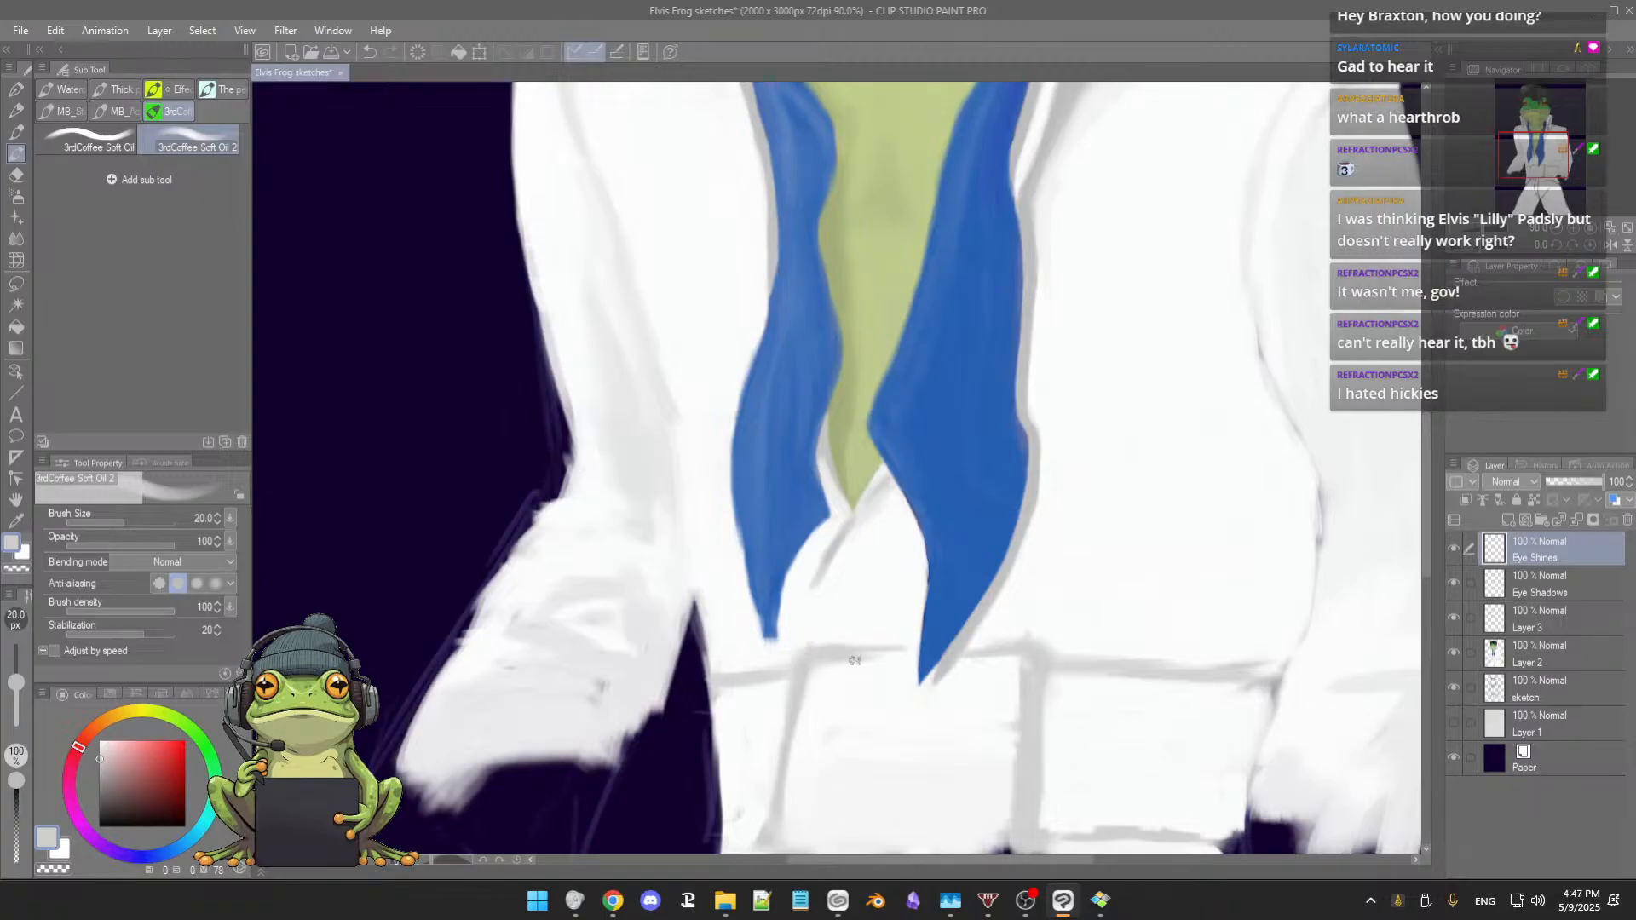
# Step: Hide Layer 2 and toggle Layer 3 to inspect its shading strokes on their own over the sketch
pyautogui.click(1456, 619)
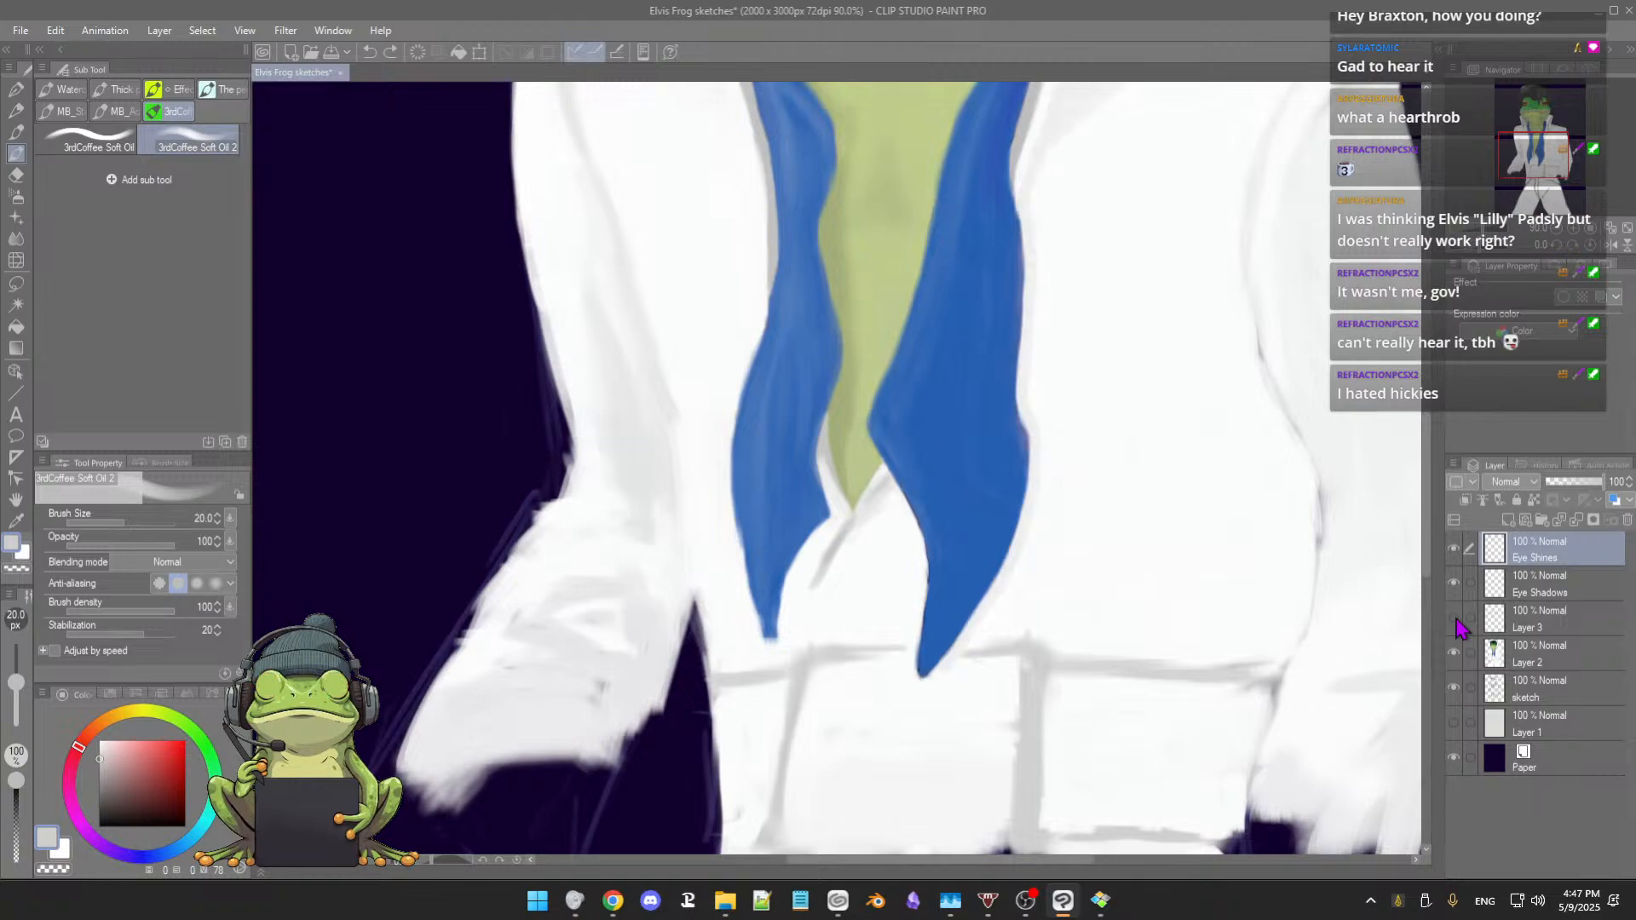
pyautogui.click(1457, 618)
pyautogui.click(1454, 653)
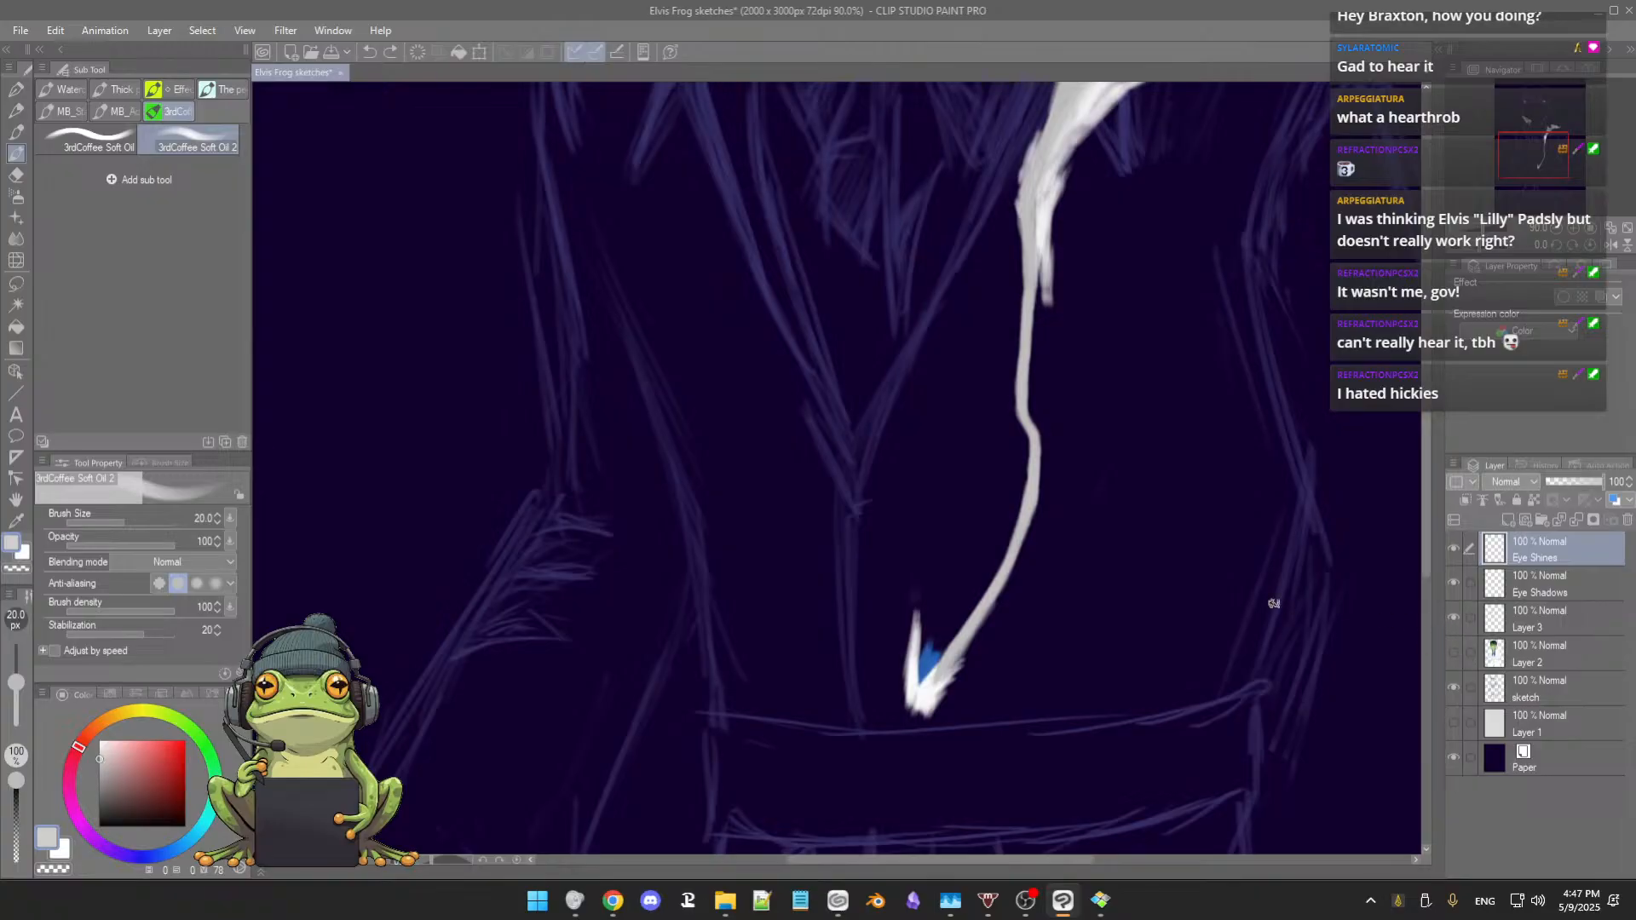
pyautogui.moveTo(1172, 593); pyautogui.dragTo(1133, 716)
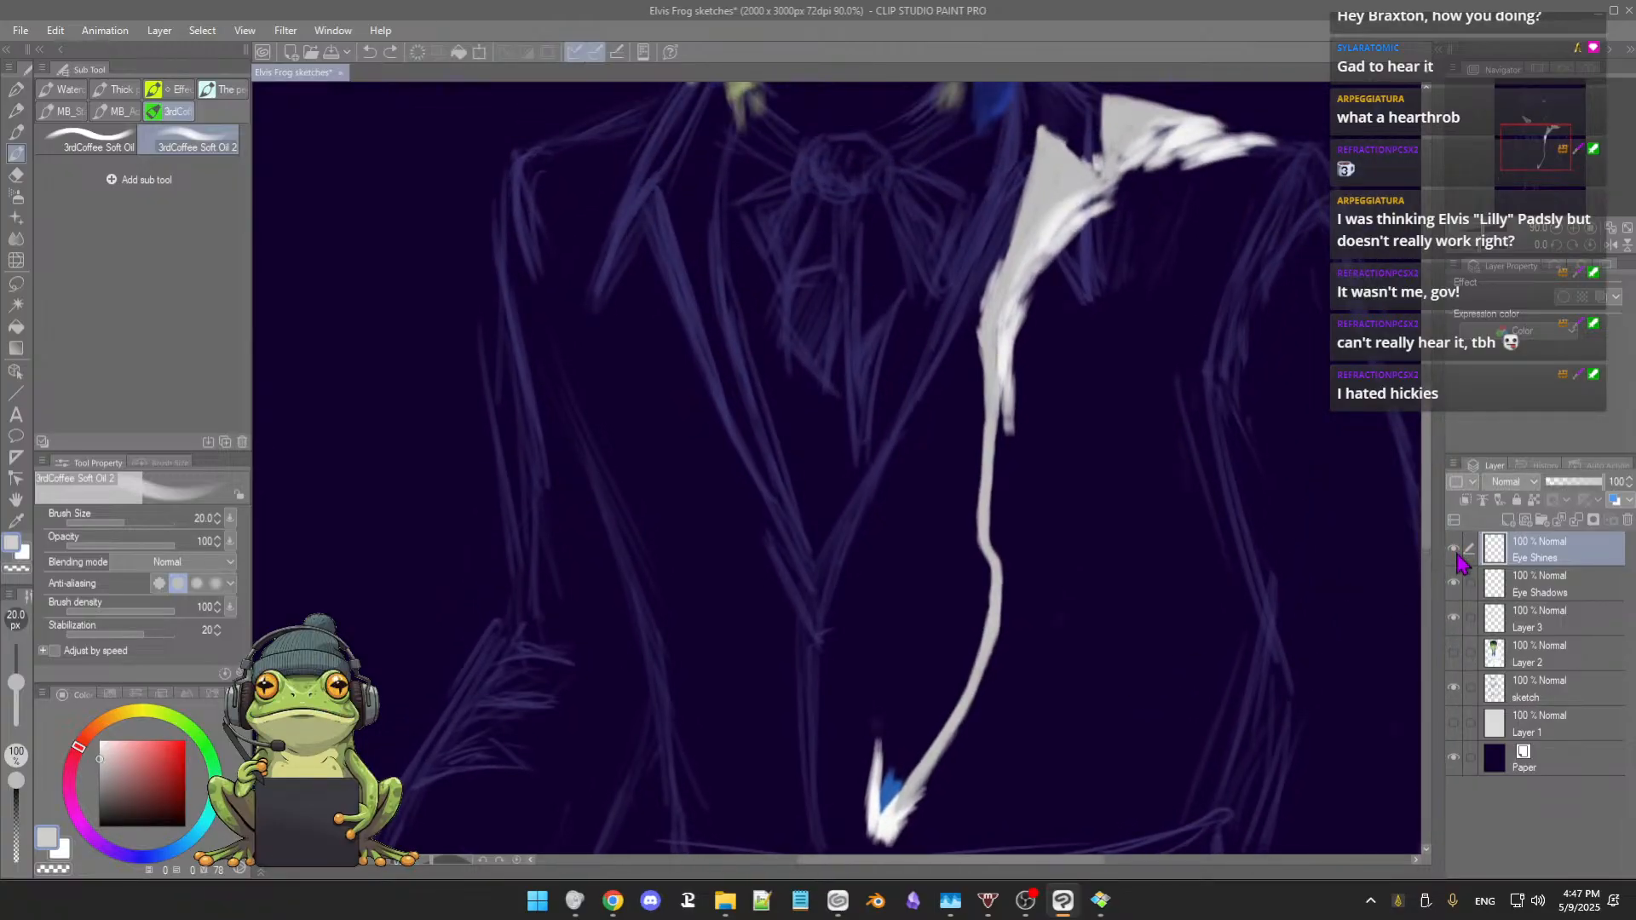
pyautogui.click(1455, 618)
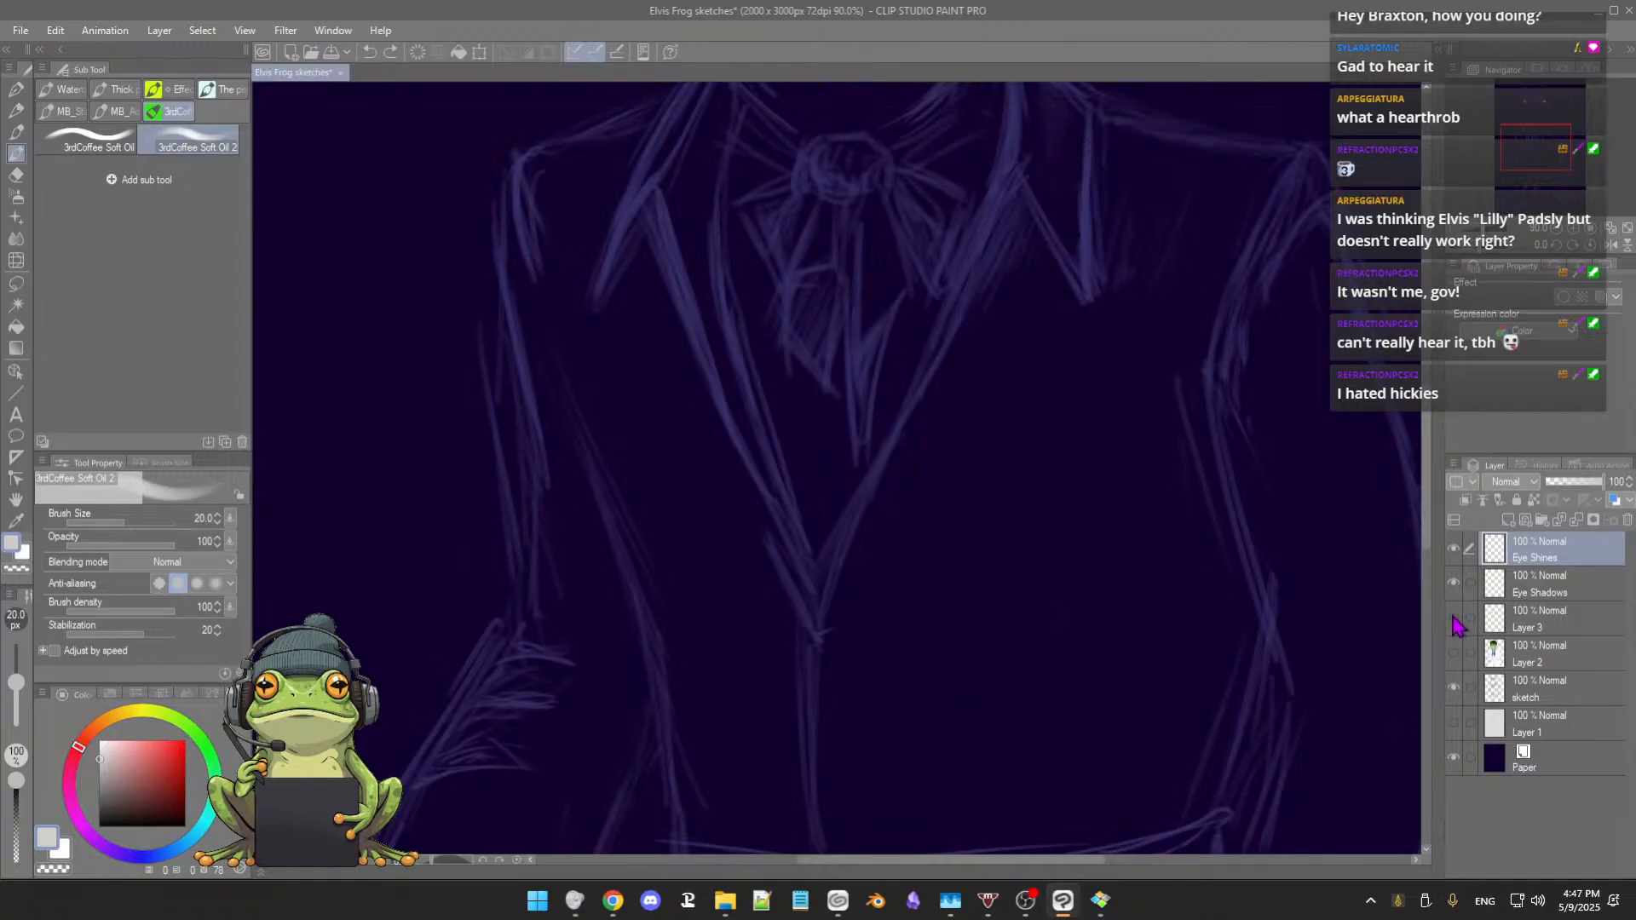
pyautogui.click(1455, 618)
pyautogui.click(1455, 619)
pyautogui.click(1455, 618)
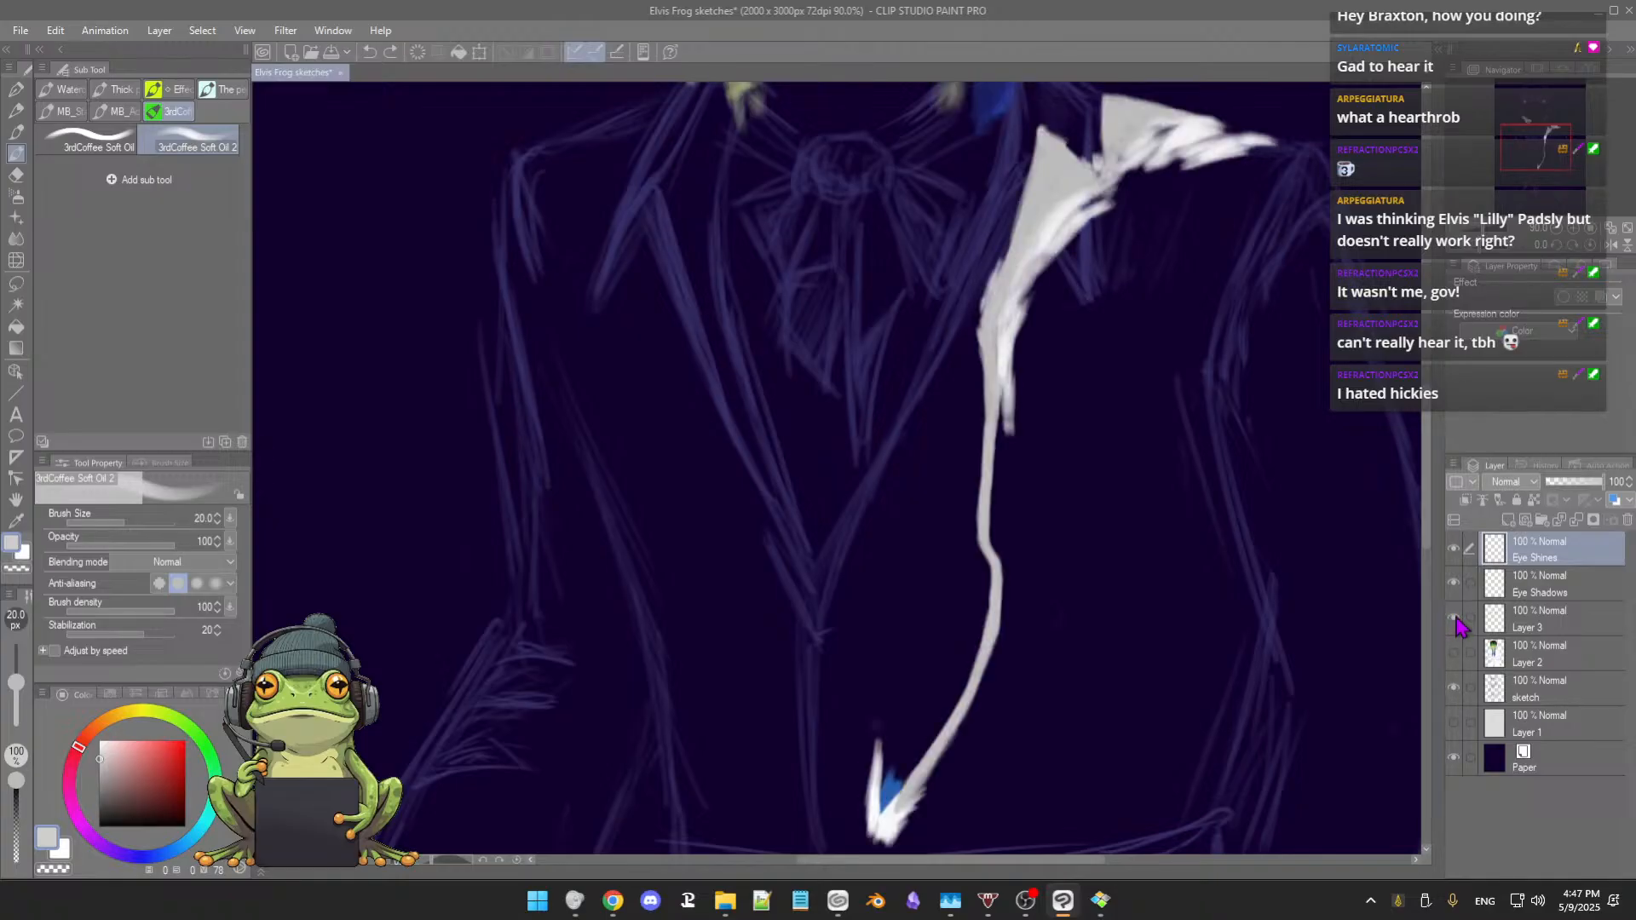
pyautogui.scroll(-4, 1217, 485)
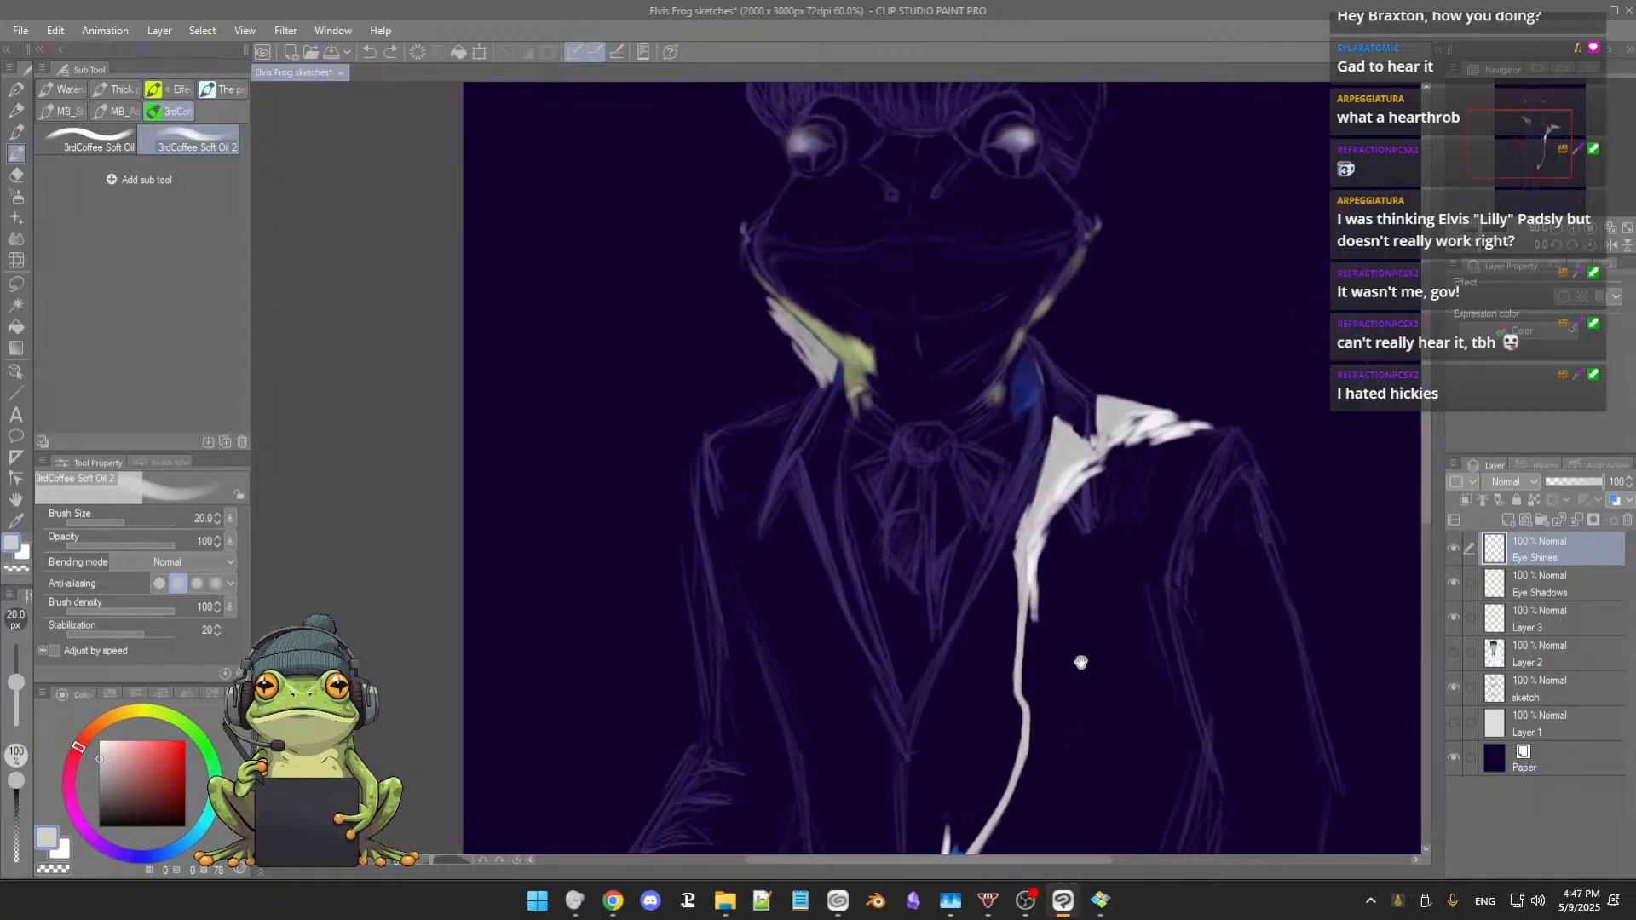
pyautogui.moveTo(1081, 665); pyautogui.dragTo(1065, 660)
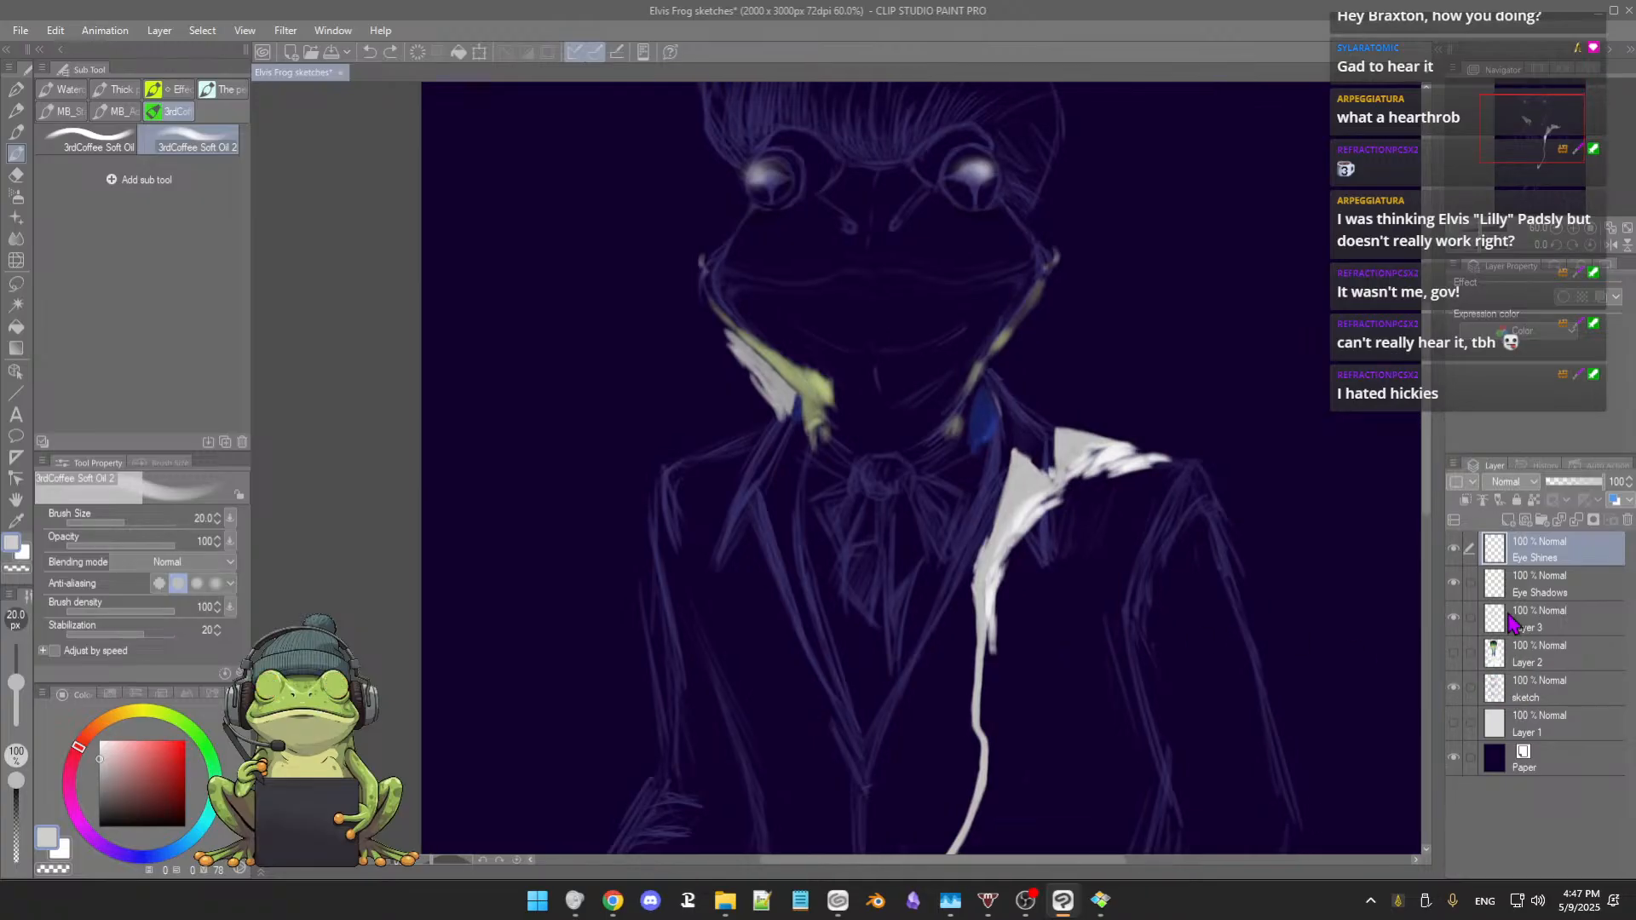
# Step: Show Layer 2 again and toggle Layer 3's visibility to compare the painting with and without its shading
pyautogui.click(1455, 653)
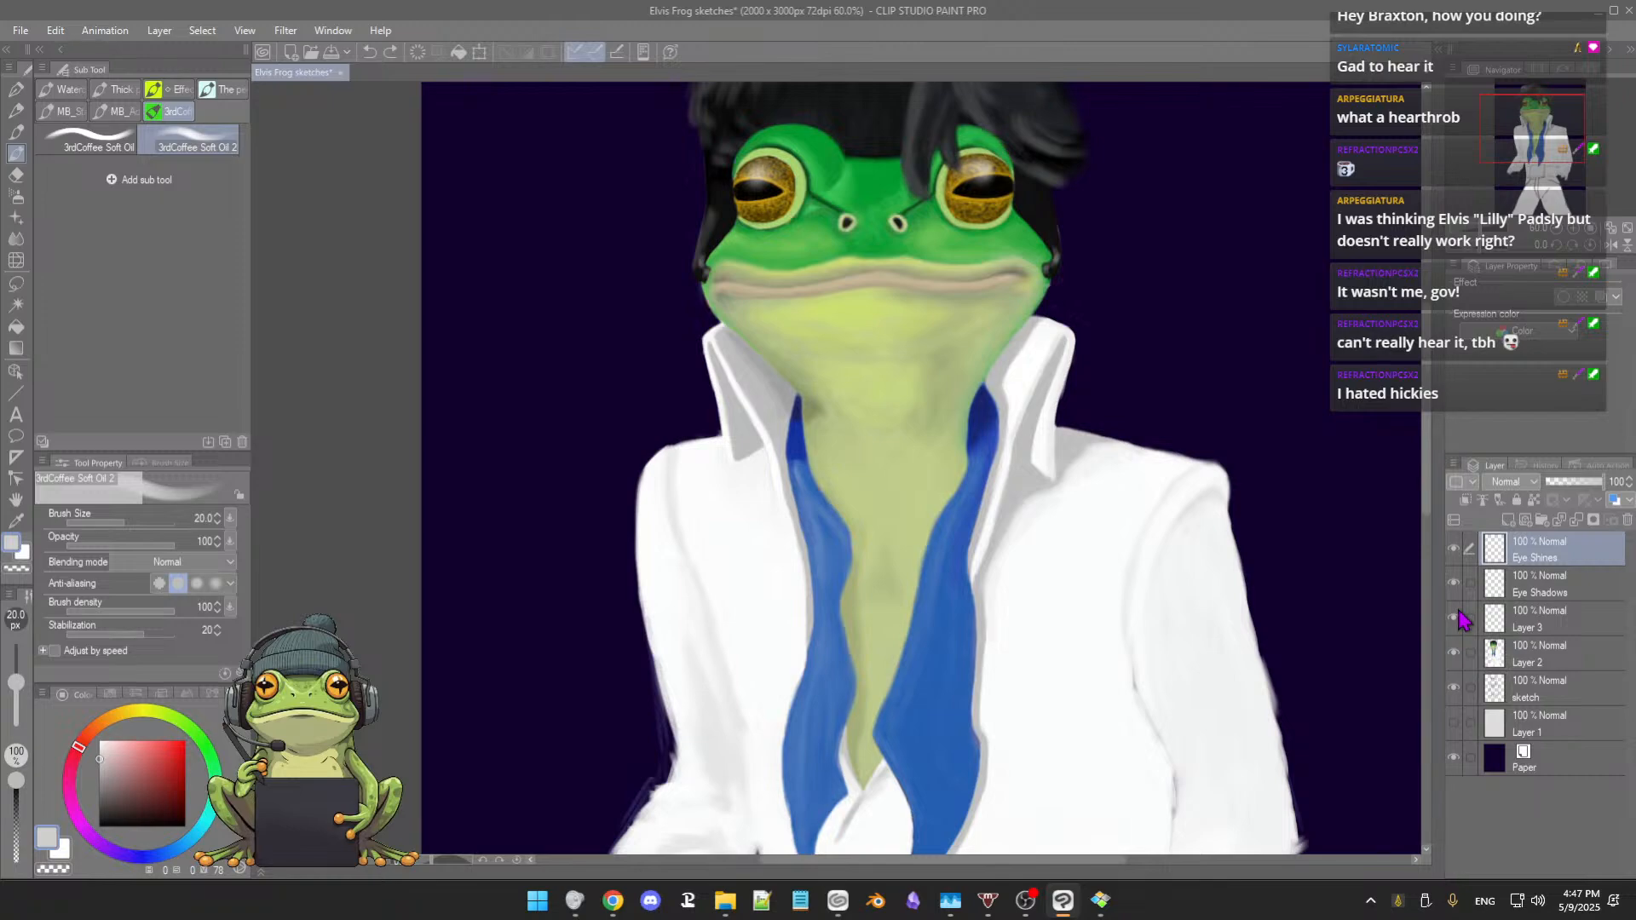
pyautogui.click(1459, 612)
pyautogui.click(1457, 617)
pyautogui.click(1456, 621)
pyautogui.click(1457, 620)
pyautogui.click(1455, 620)
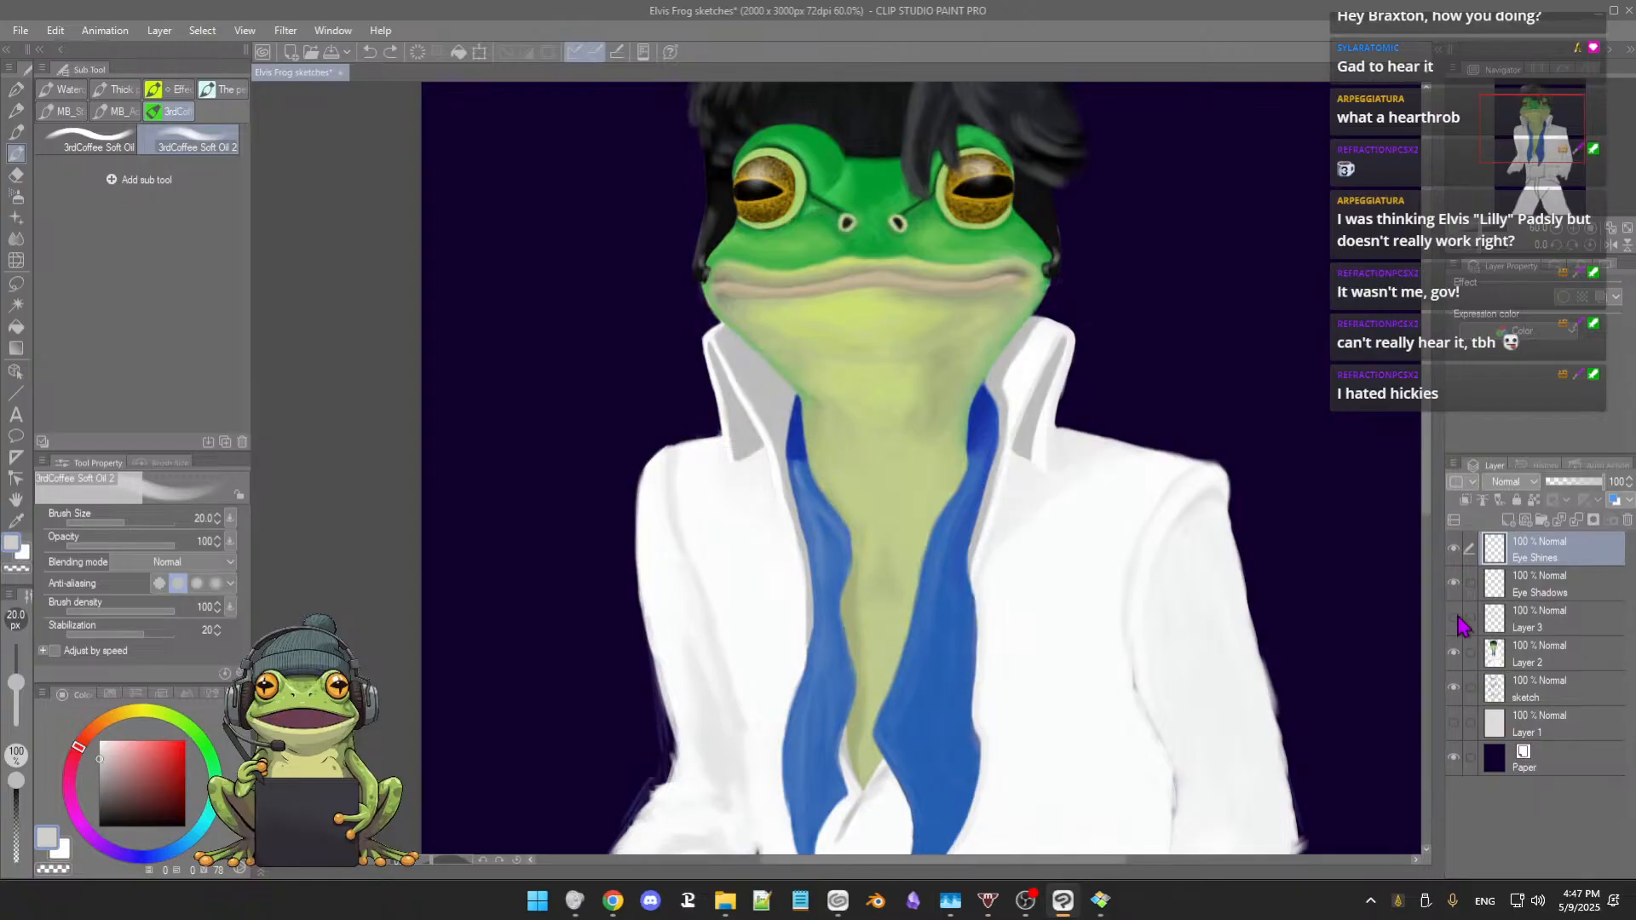
pyautogui.click(1455, 621)
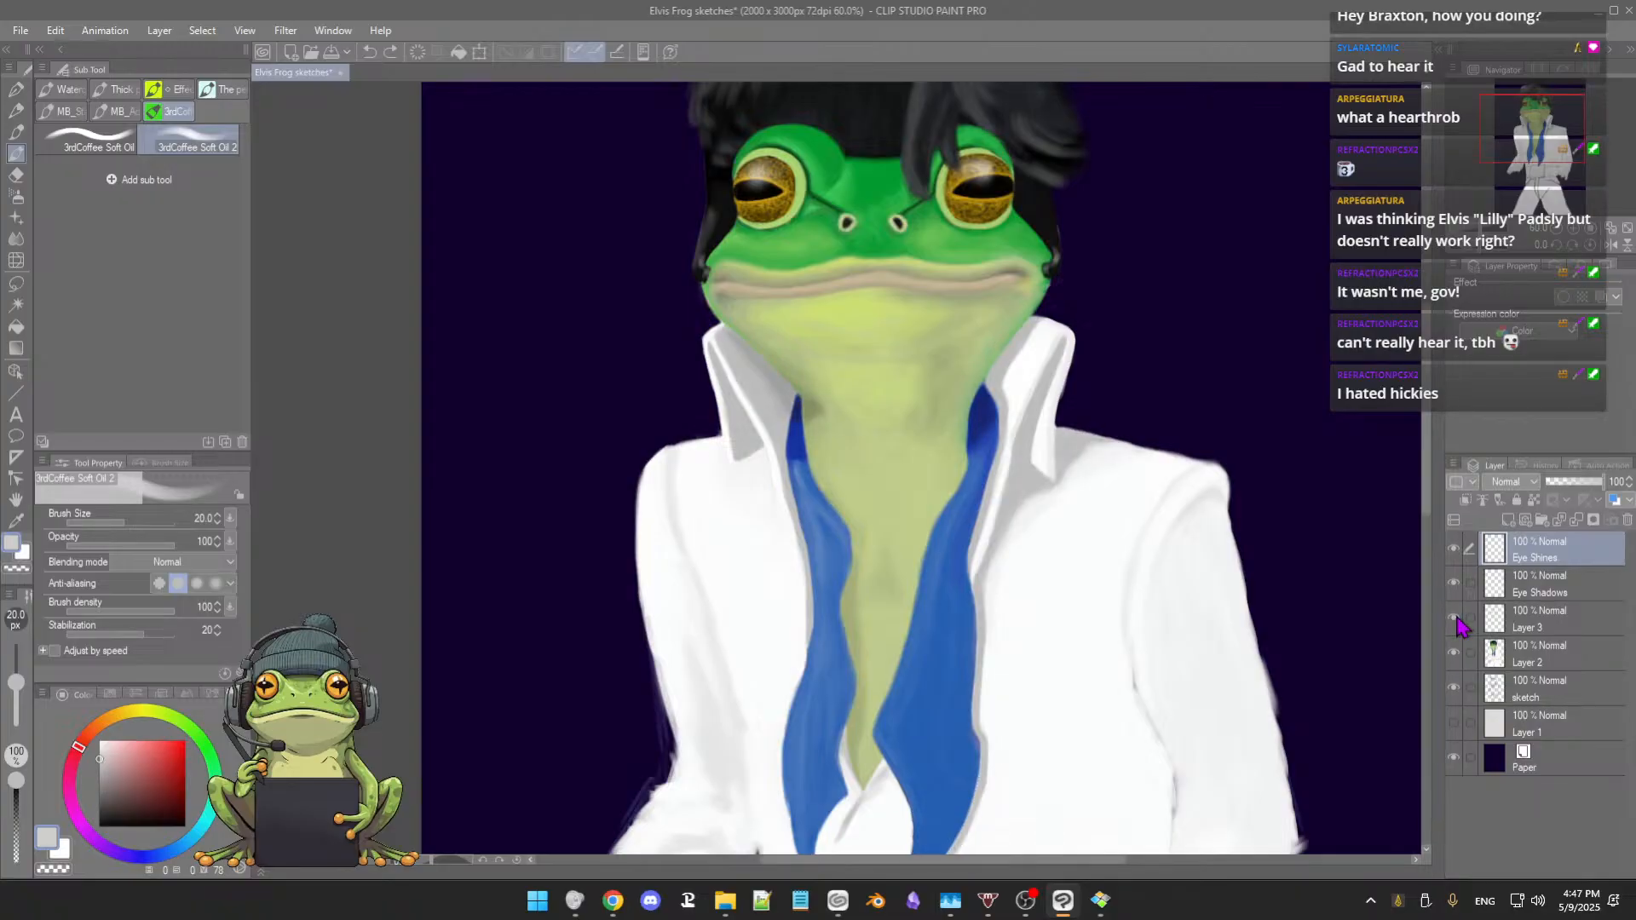
pyautogui.click(1455, 619)
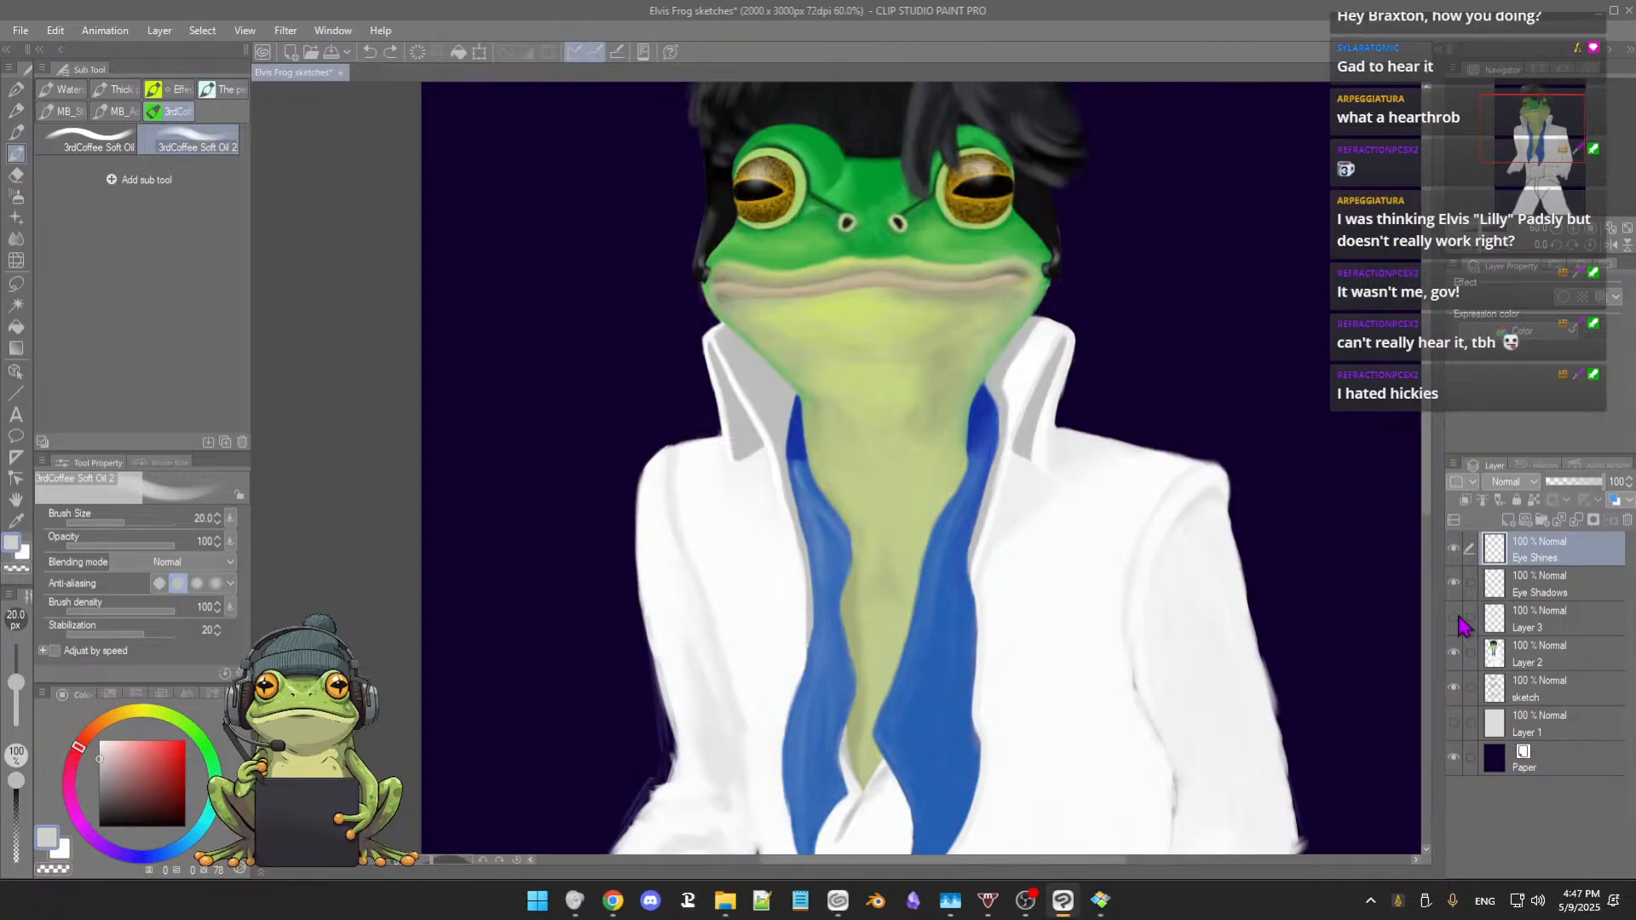
pyautogui.click(1457, 621)
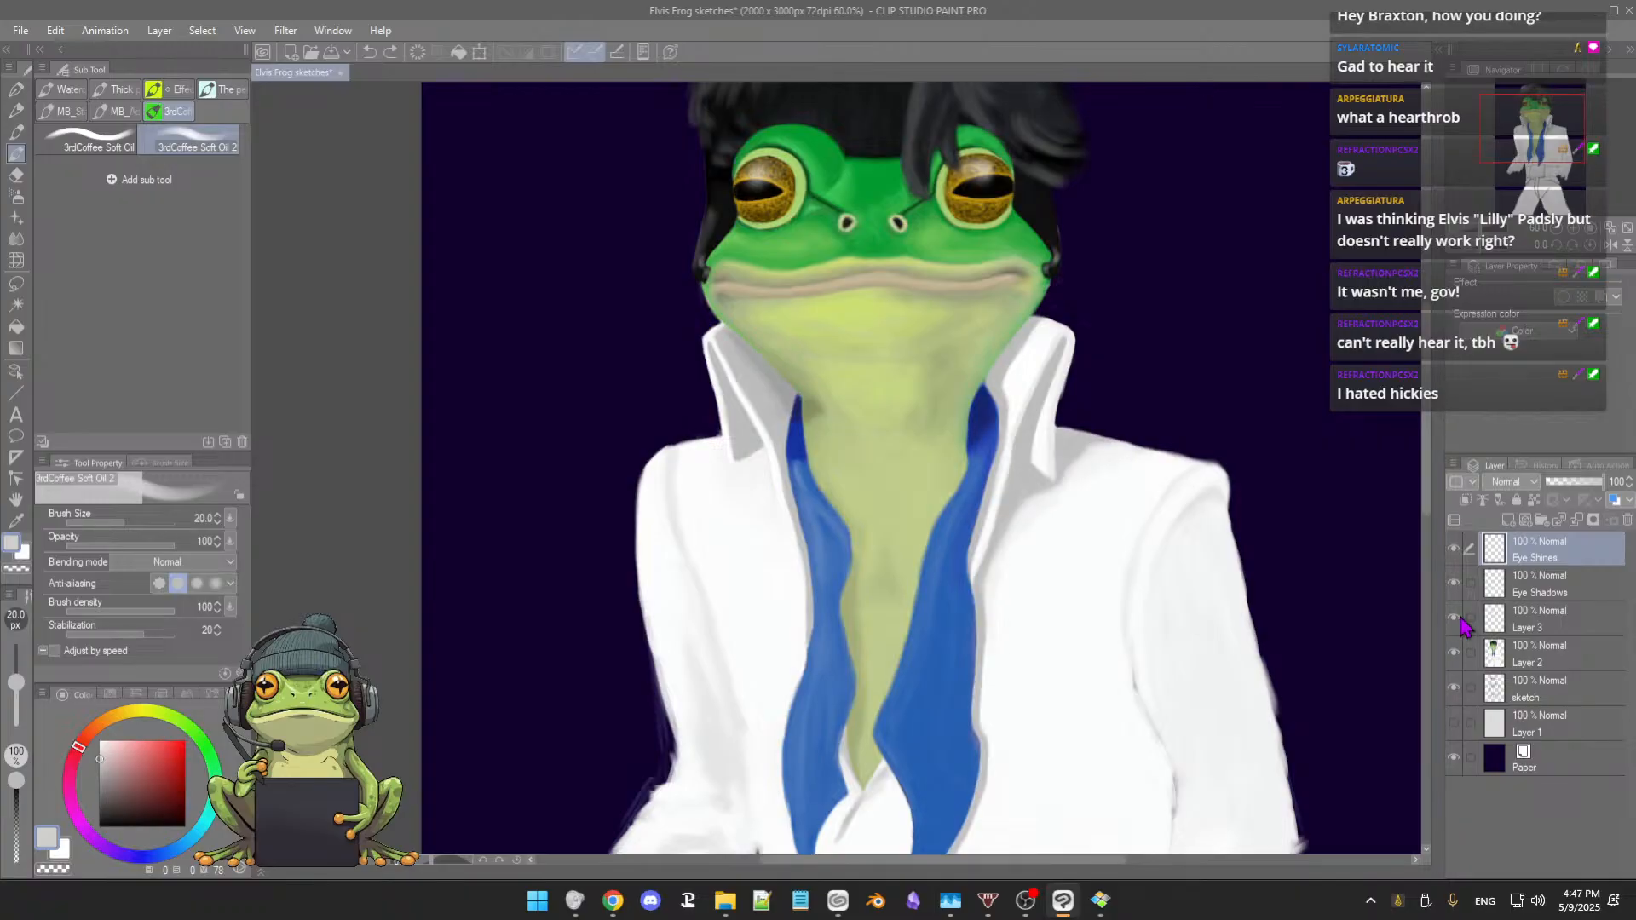
# Step: Hide Layer 3, add it to the layer selection alongside Eye Shines, and examine the neck, scarf and collar without its shading
pyautogui.click(1456, 619)
pyautogui.click(1465, 620)
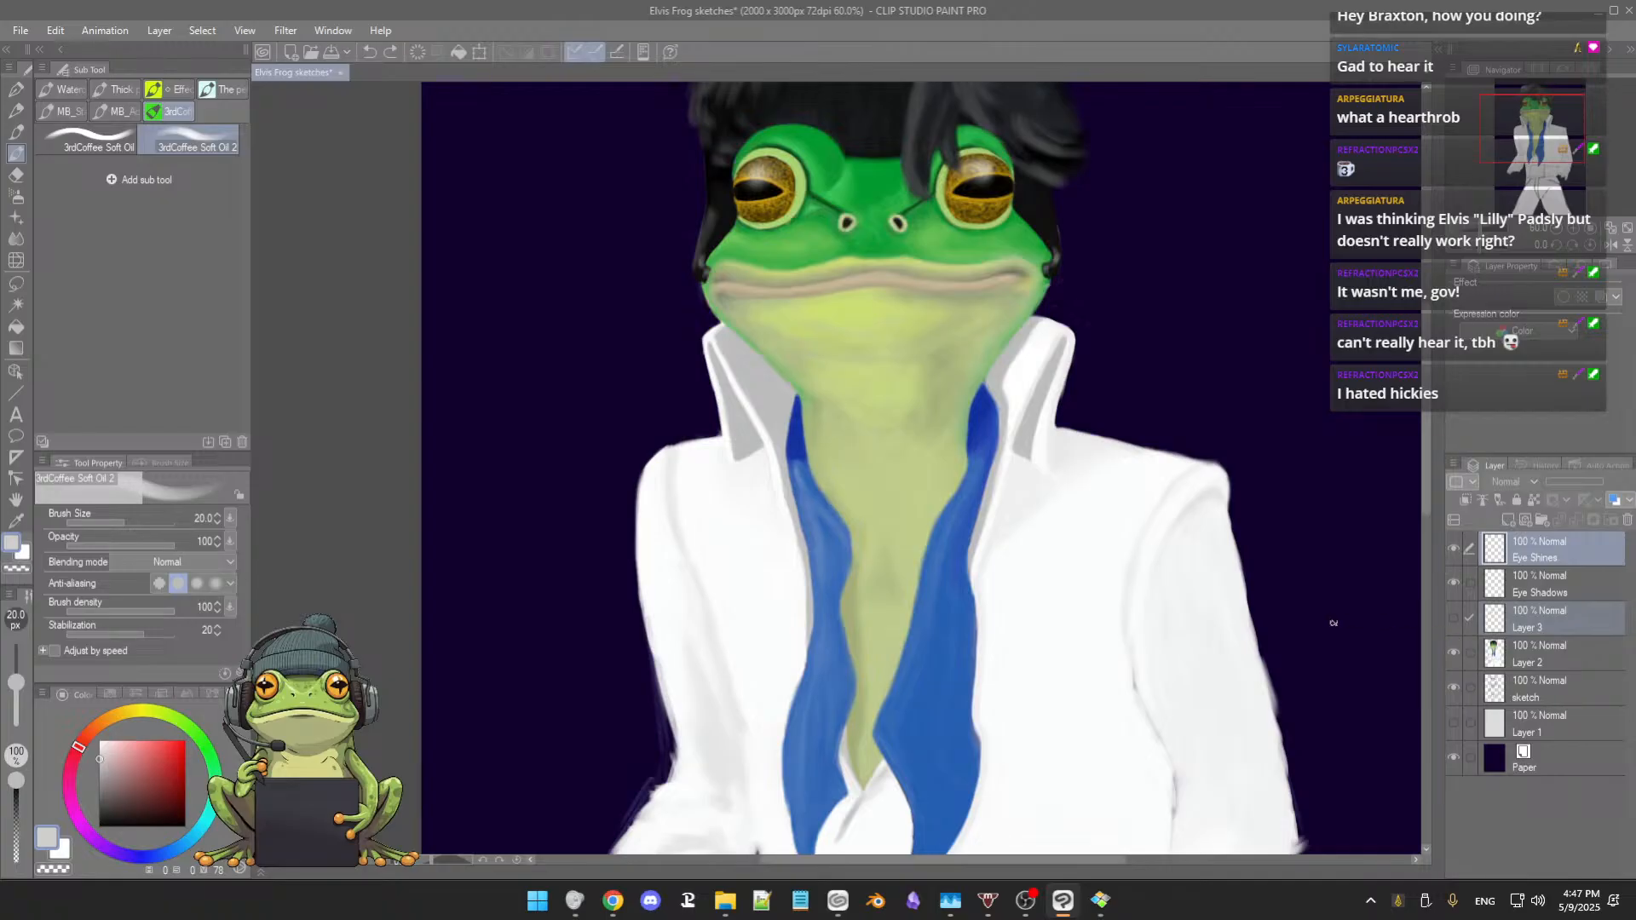
pyautogui.scroll(-3, 1160, 575)
pyautogui.moveTo(1164, 608); pyautogui.dragTo(1093, 579)
pyautogui.scroll(3, 1058, 554)
pyautogui.moveTo(1049, 525); pyautogui.dragTo(1113, 594)
pyautogui.scroll(4, 1060, 545)
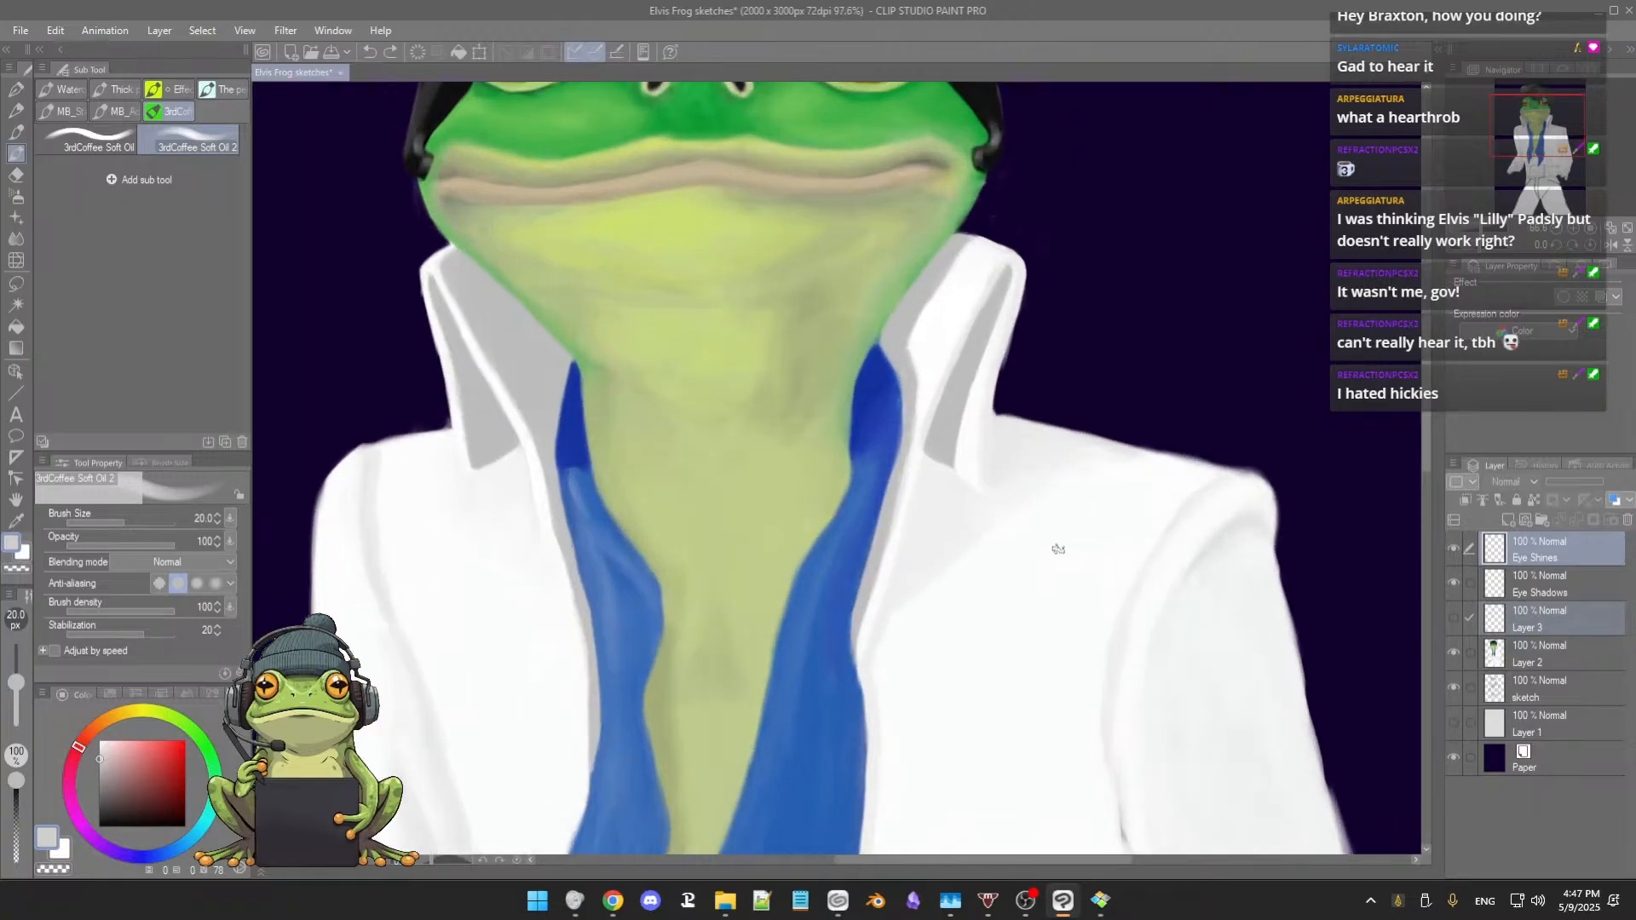
pyautogui.scroll(-1, 1085, 555)
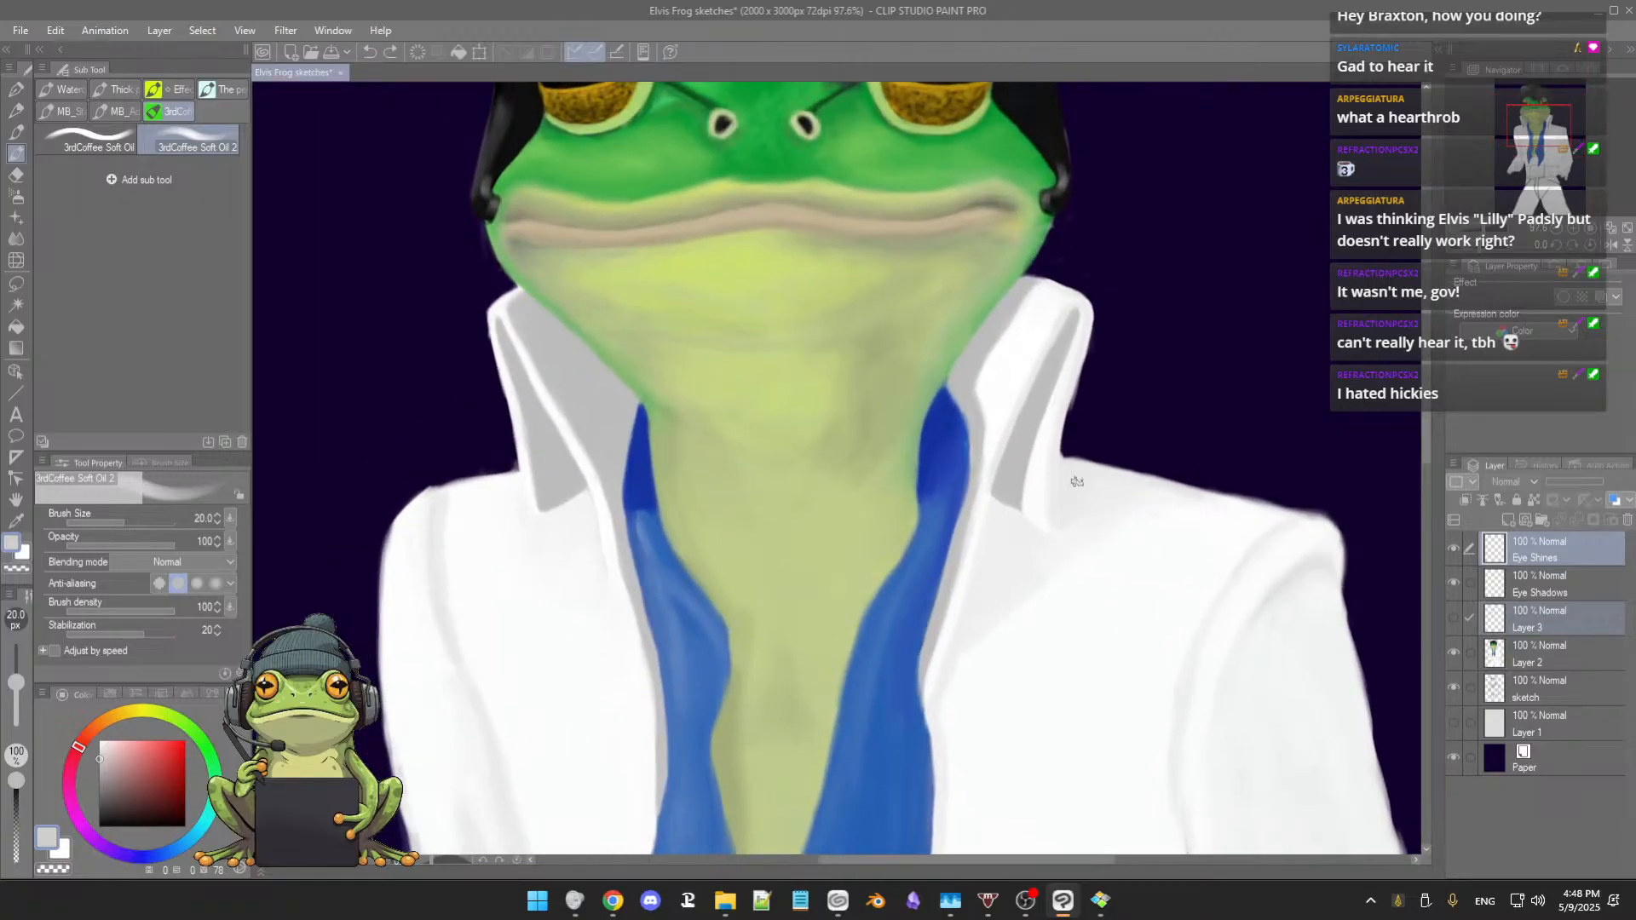
# Step: Shade the outer edge of the scarf's right strip below the collar, using dark blue from its neck shadow and blending with sampled mid blues
pyautogui.keyDown('alt'); pyautogui.click(958, 452); pyautogui.keyUp('alt')
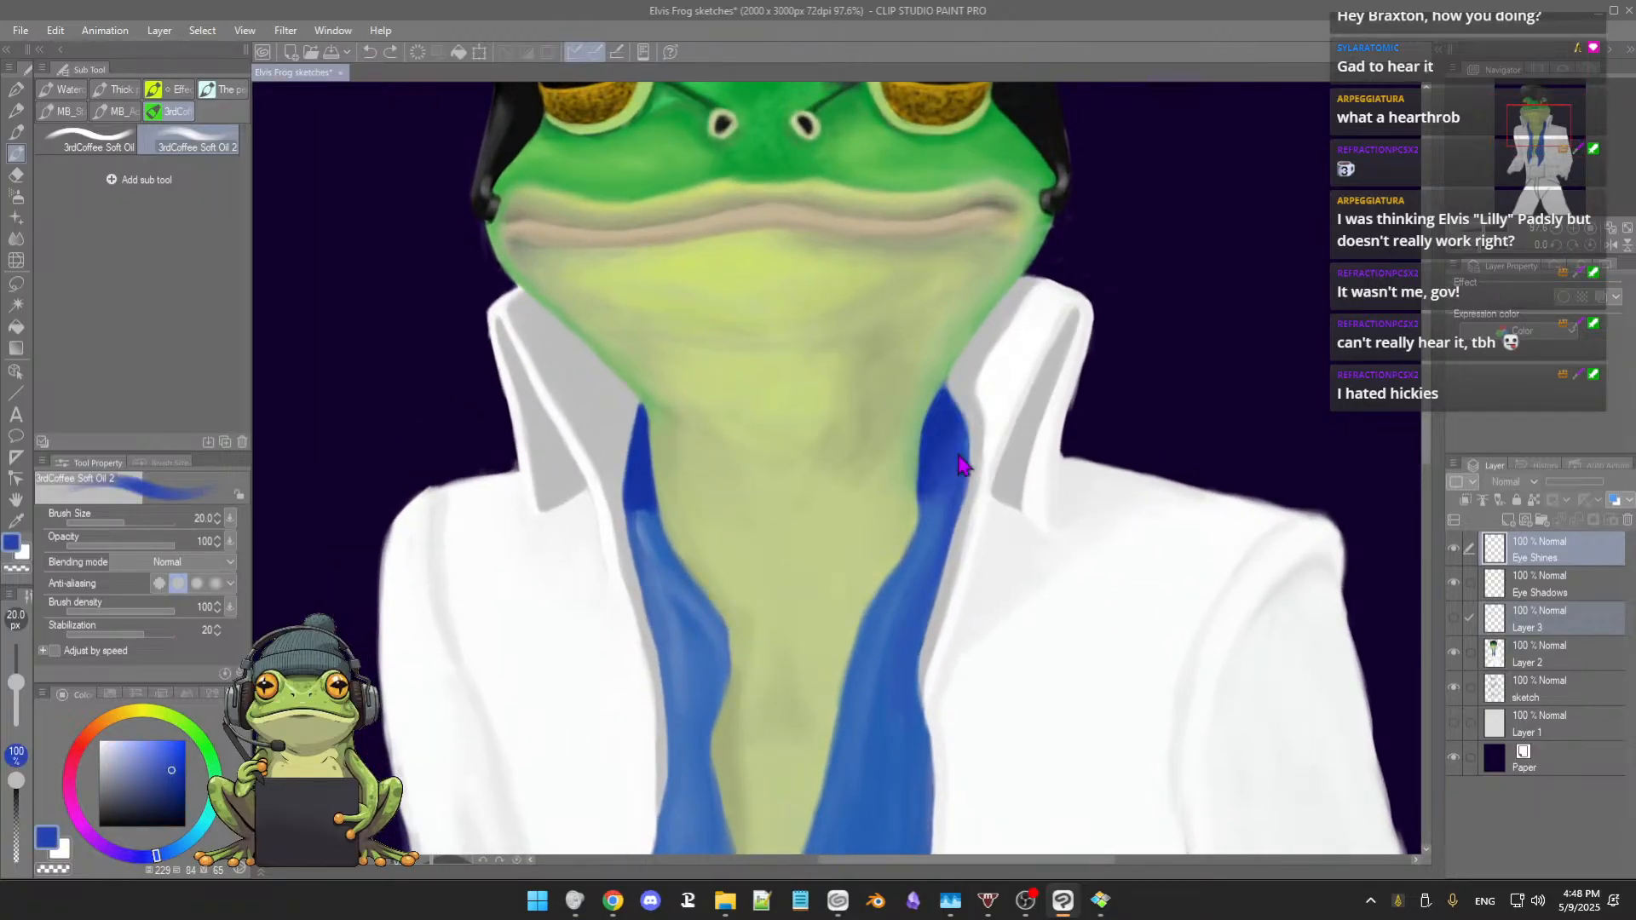
pyautogui.moveTo(951, 454); pyautogui.dragTo(959, 463)
pyautogui.keyDown('alt'); pyautogui.click(953, 420); pyautogui.keyUp('alt')
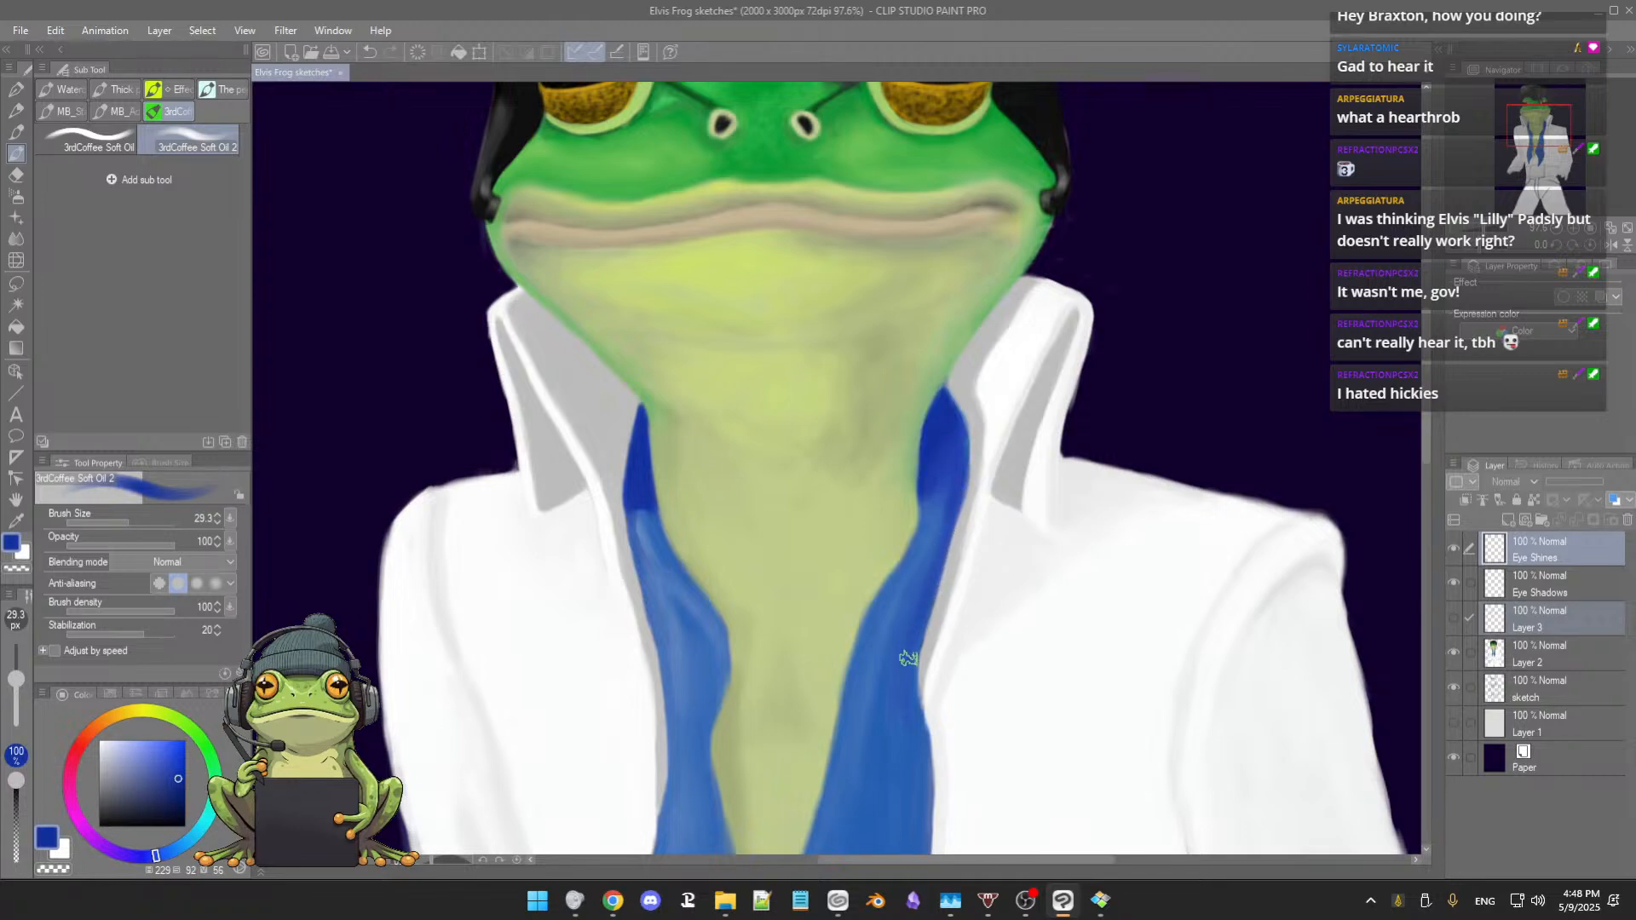
pyautogui.moveTo(932, 624)
pyautogui.mouseDown()
pyautogui.moveTo(920, 611)
pyautogui.moveTo(958, 553)
pyautogui.mouseUp()
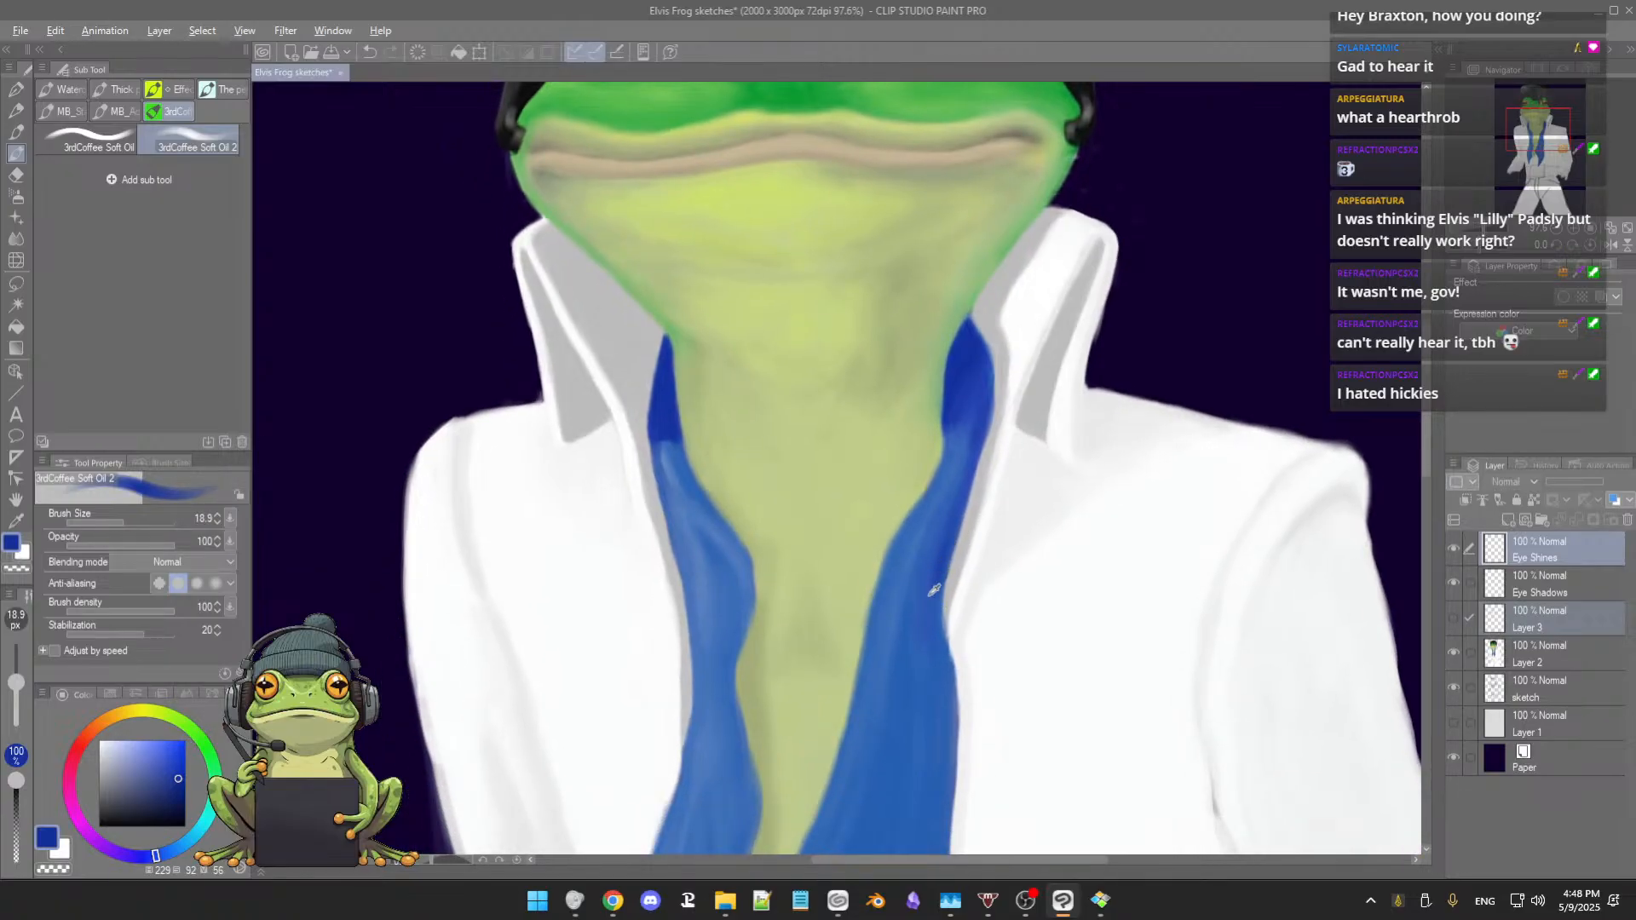
pyautogui.keyDown('alt'); pyautogui.click(934, 591); pyautogui.keyUp('alt')
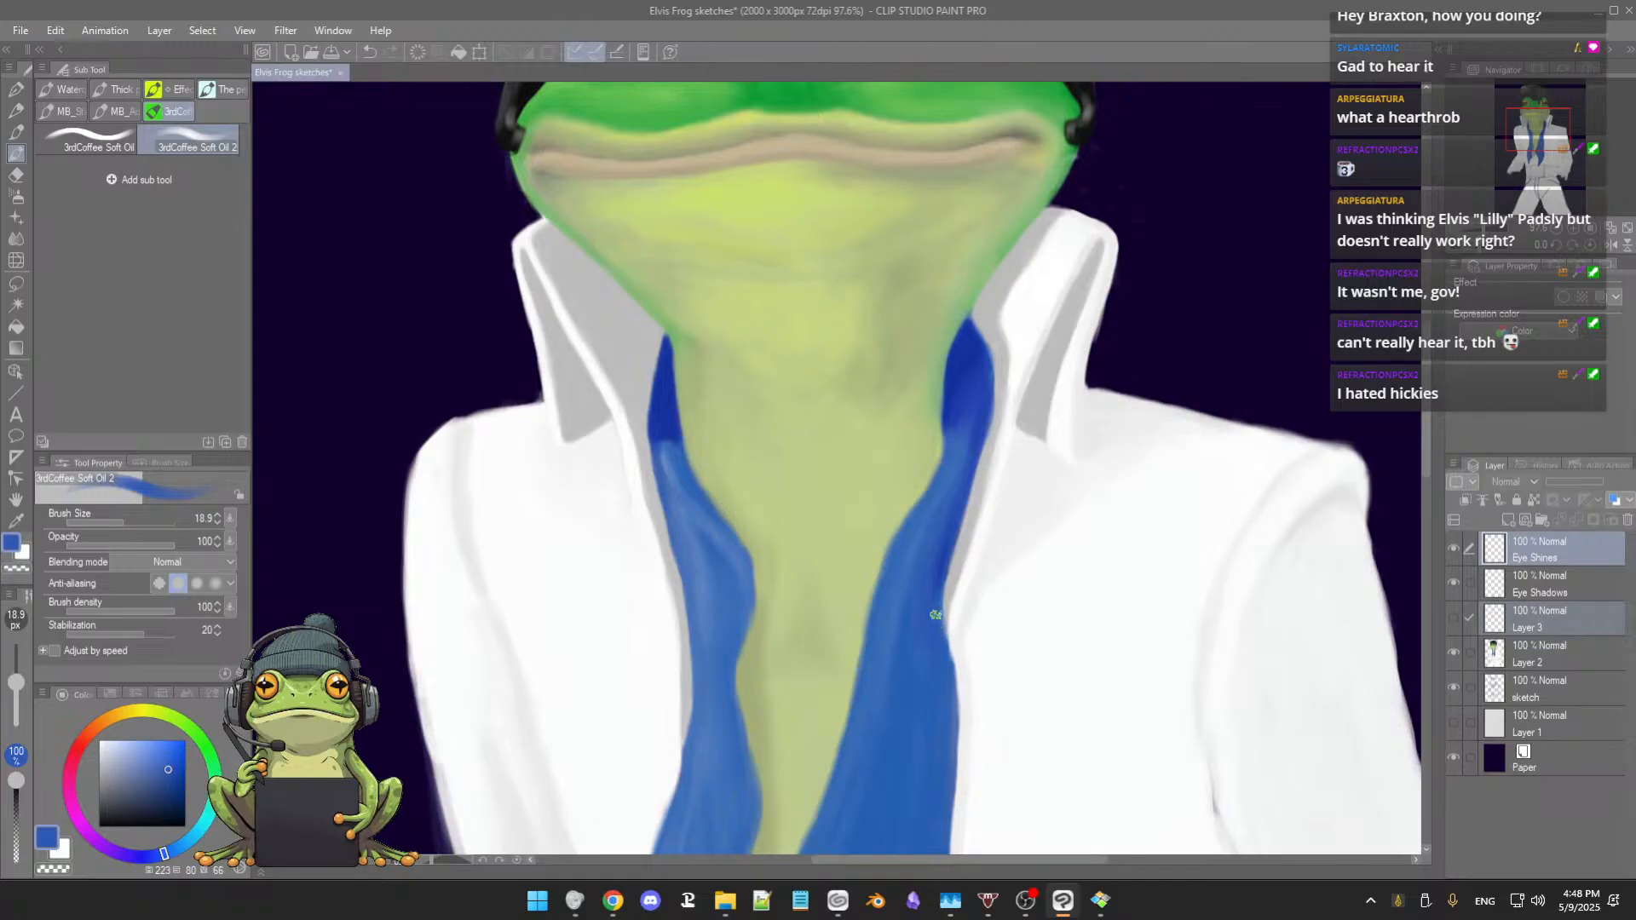
pyautogui.keyDown('alt'); pyautogui.click(950, 553); pyautogui.keyUp('alt')
pyautogui.keyDown('alt'); pyautogui.click(948, 542); pyautogui.keyUp('alt')
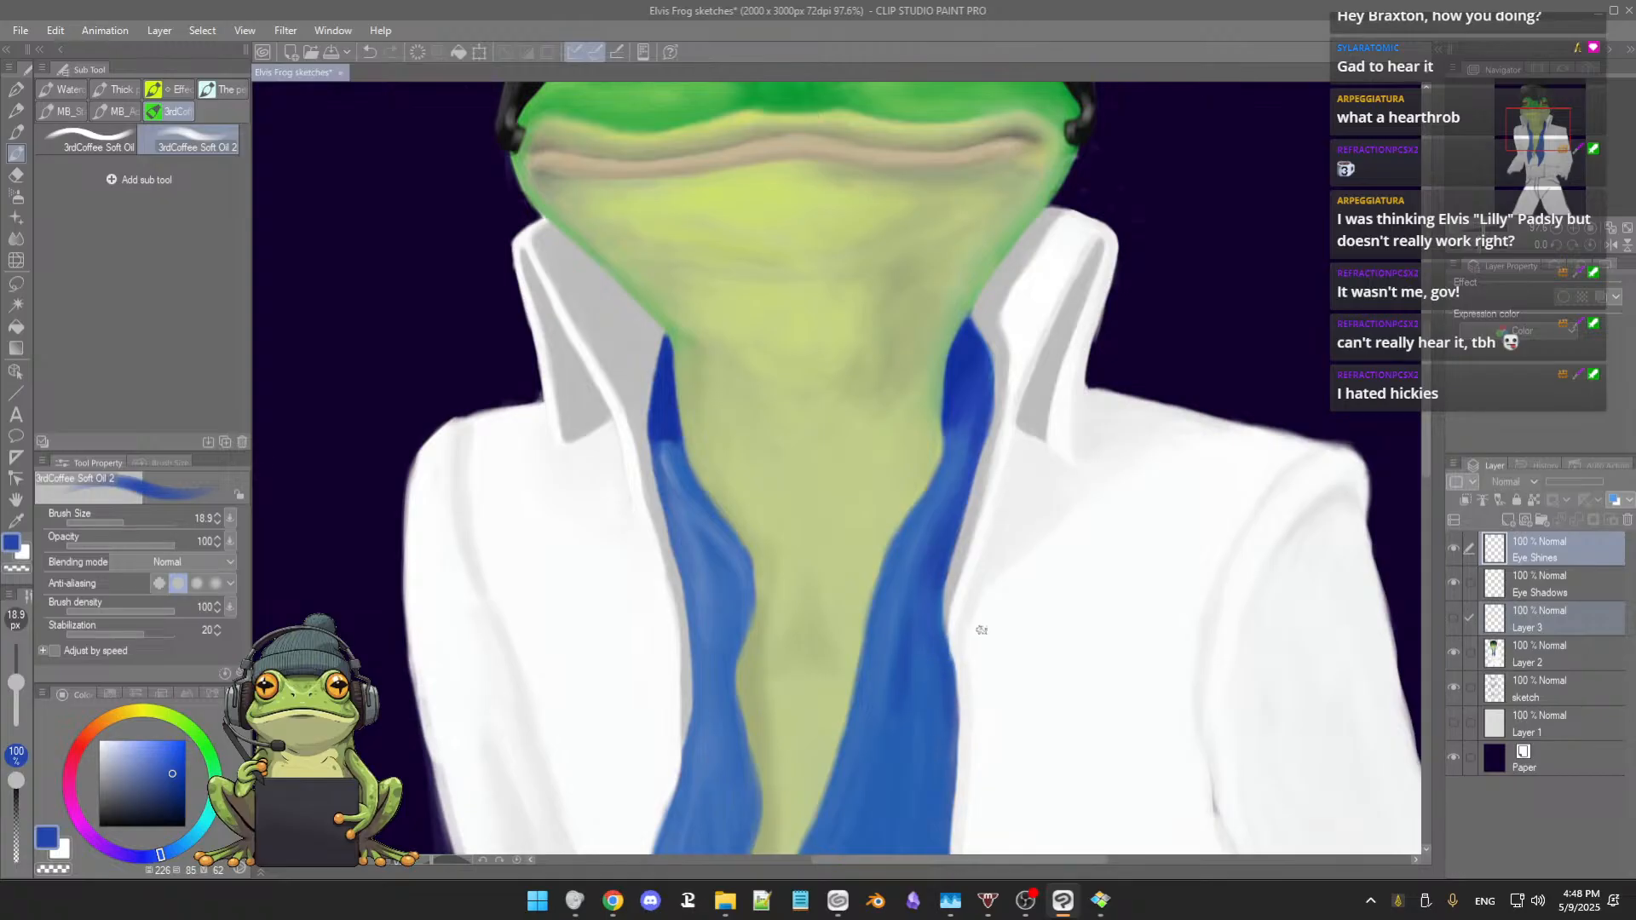
# Step: Paint darker fold streaks down the middle of the scarf's right strip with blues sampled from the scarf at brush size 18.9
pyautogui.scroll(-3, 982, 631)
pyautogui.scroll(1, 967, 615)
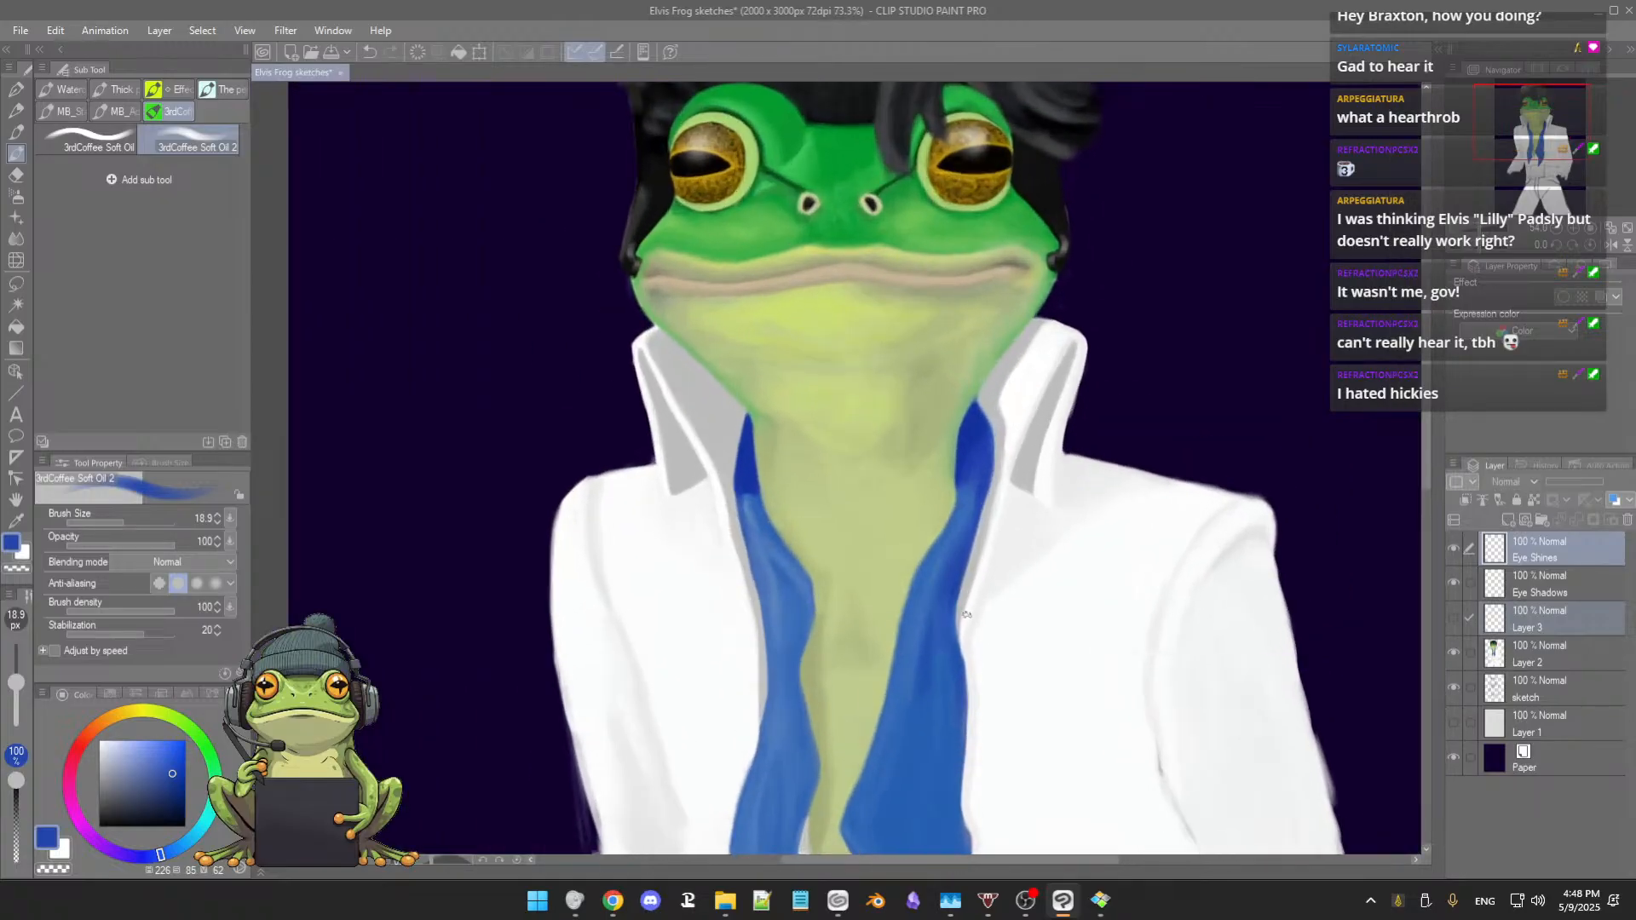
pyautogui.keyDown('alt'); pyautogui.click(985, 456); pyautogui.keyUp('alt')
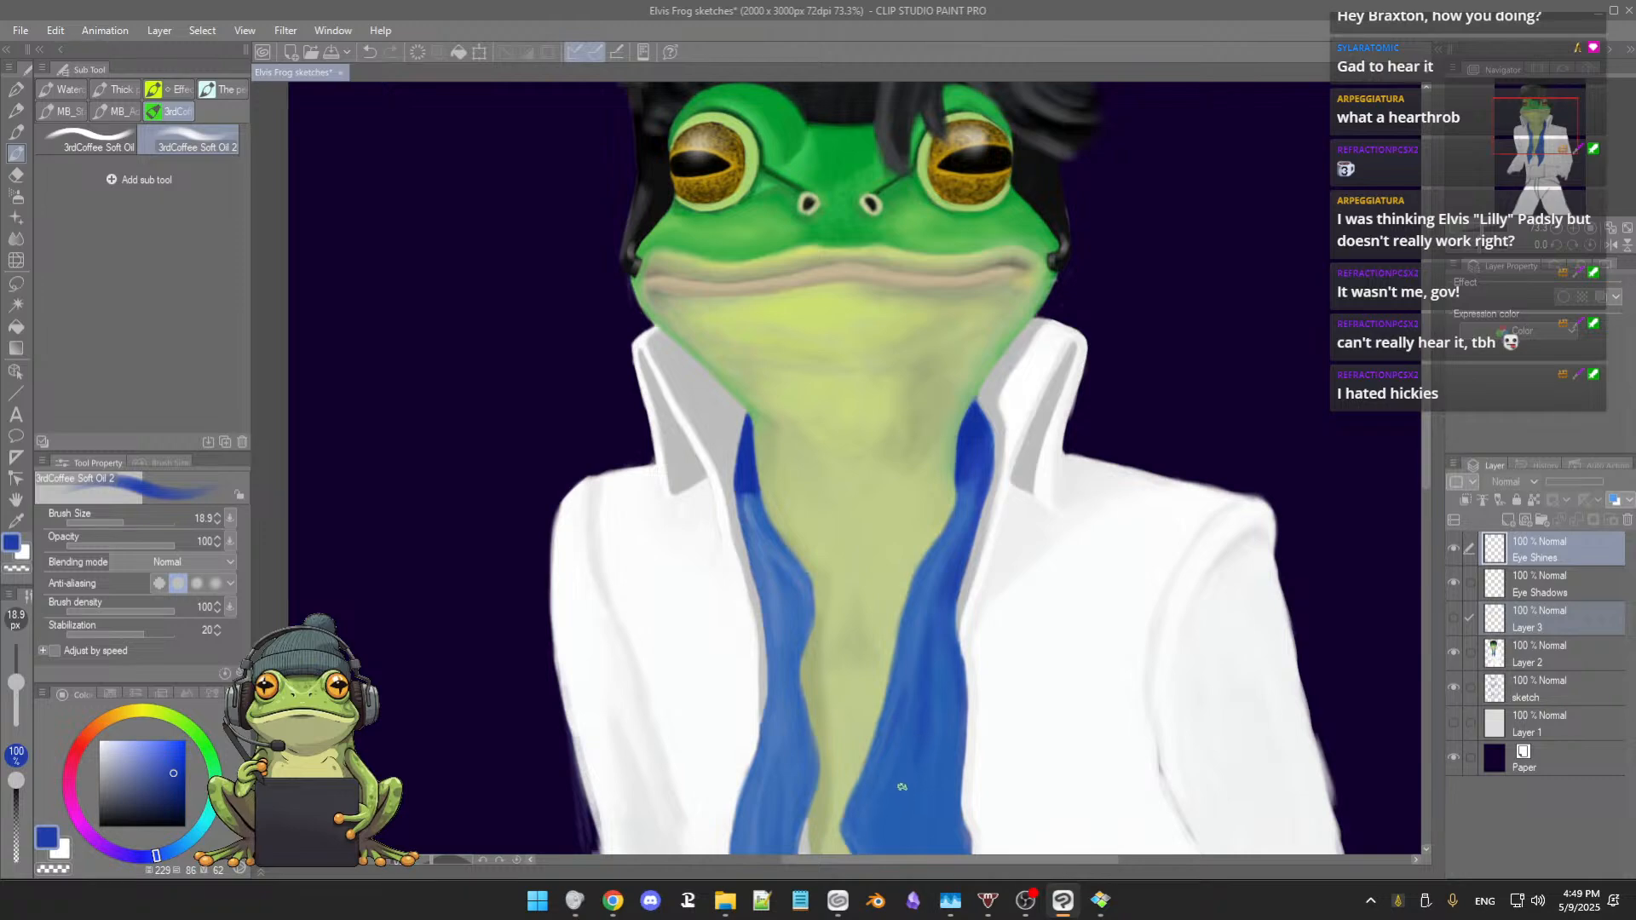
pyautogui.scroll(-3, 944, 701)
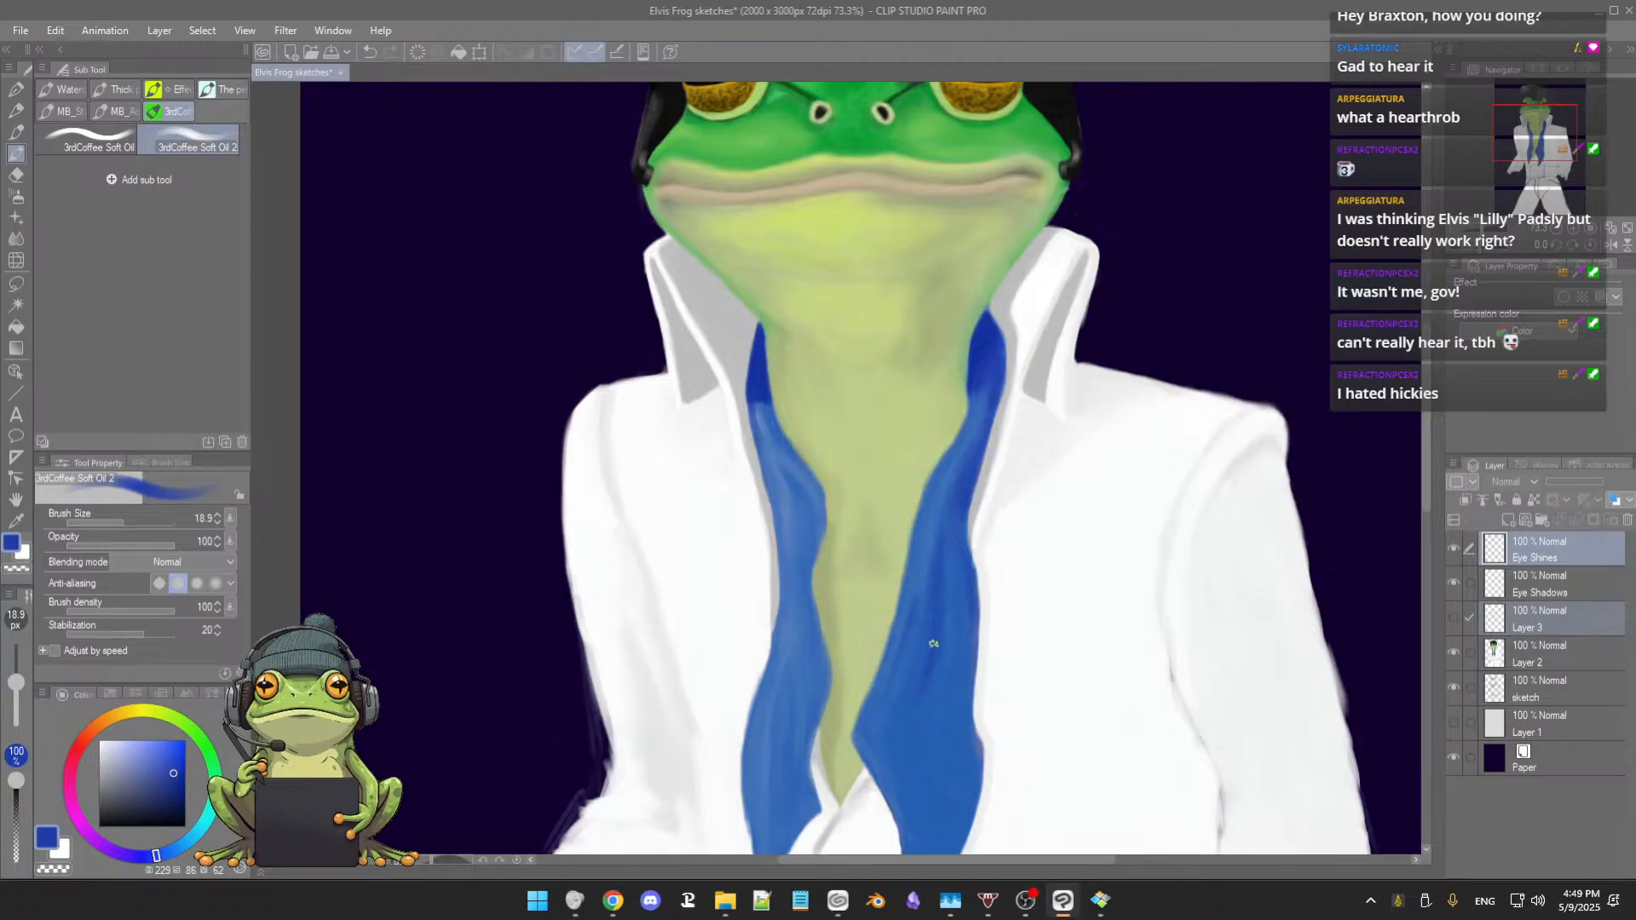
pyautogui.keyDown('alt'); pyautogui.click(935, 648); pyautogui.keyUp('alt')
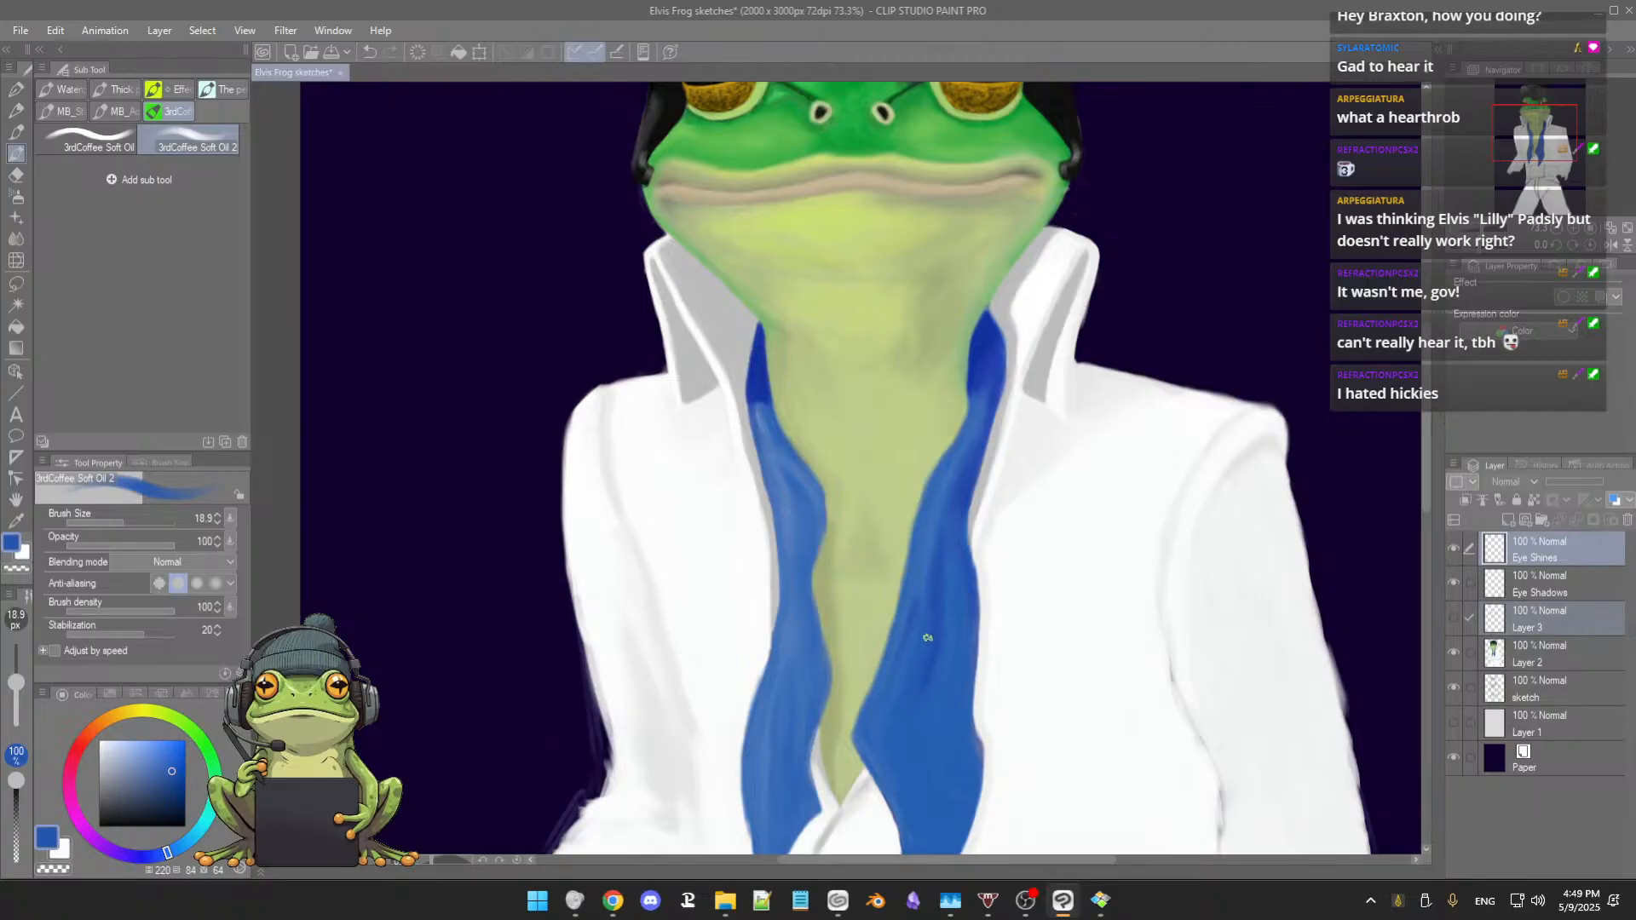
pyautogui.keyDown('alt'); pyautogui.click(942, 599); pyautogui.keyUp('alt')
pyautogui.keyDown('alt'); pyautogui.click(938, 577); pyautogui.keyUp('alt')
# Step: Deepen the long central fold of the scarf's right strip with dark blue sampled from the shadow beside the neck
pyautogui.scroll(3, 946, 637)
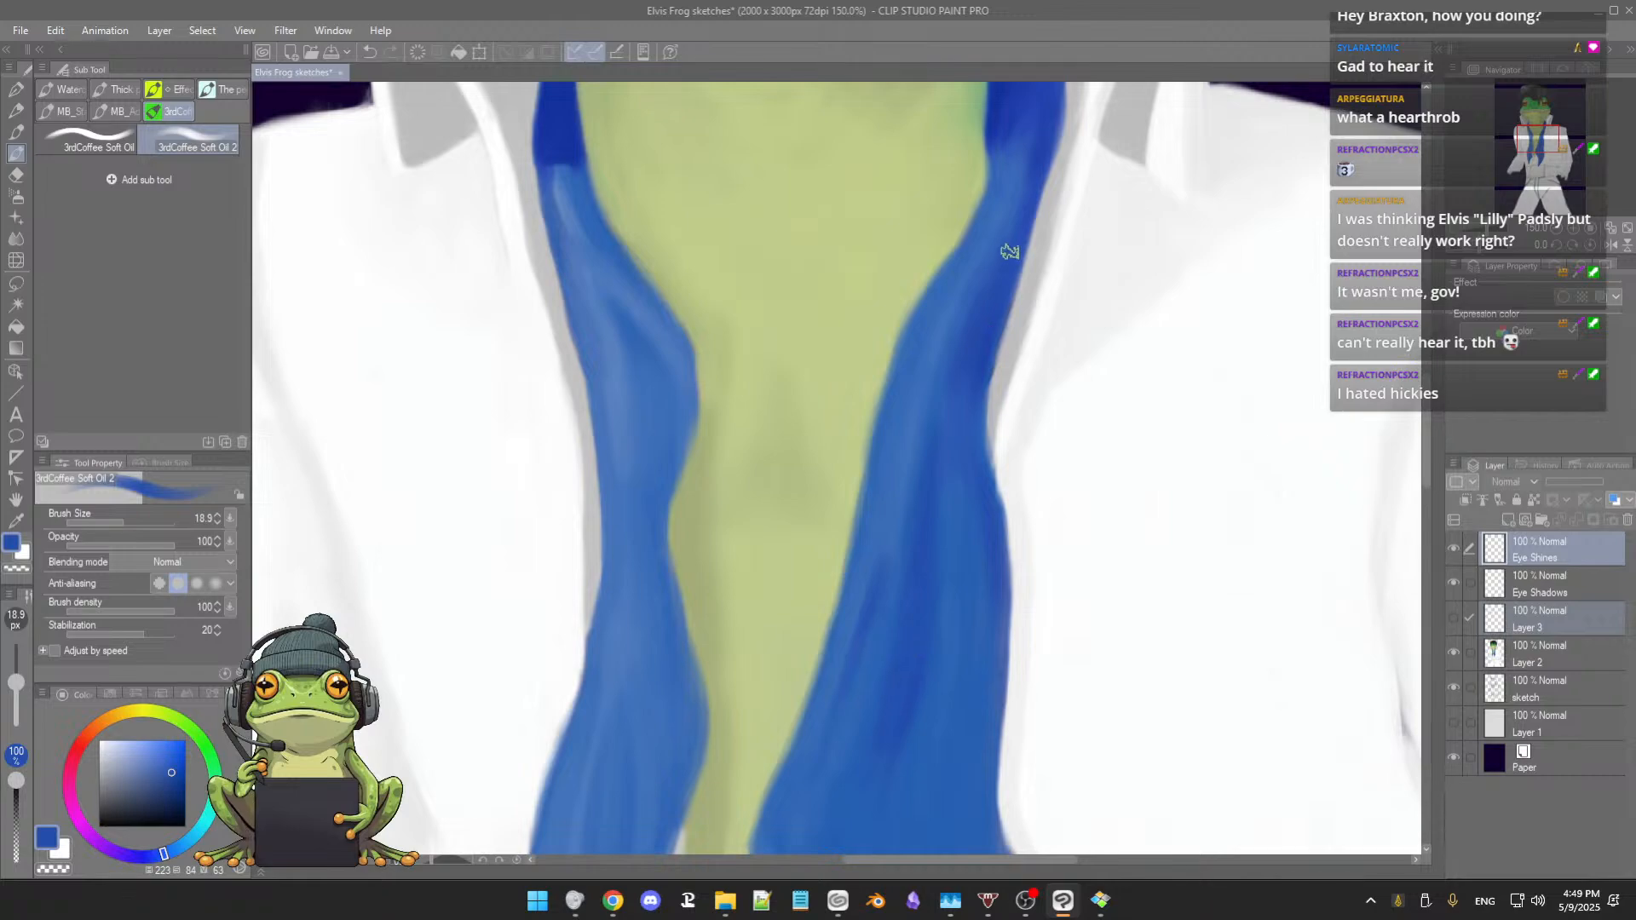
pyautogui.moveTo(1025, 346); pyautogui.dragTo(956, 612)
pyautogui.keyDown('alt'); pyautogui.click(970, 324); pyautogui.keyUp('alt')
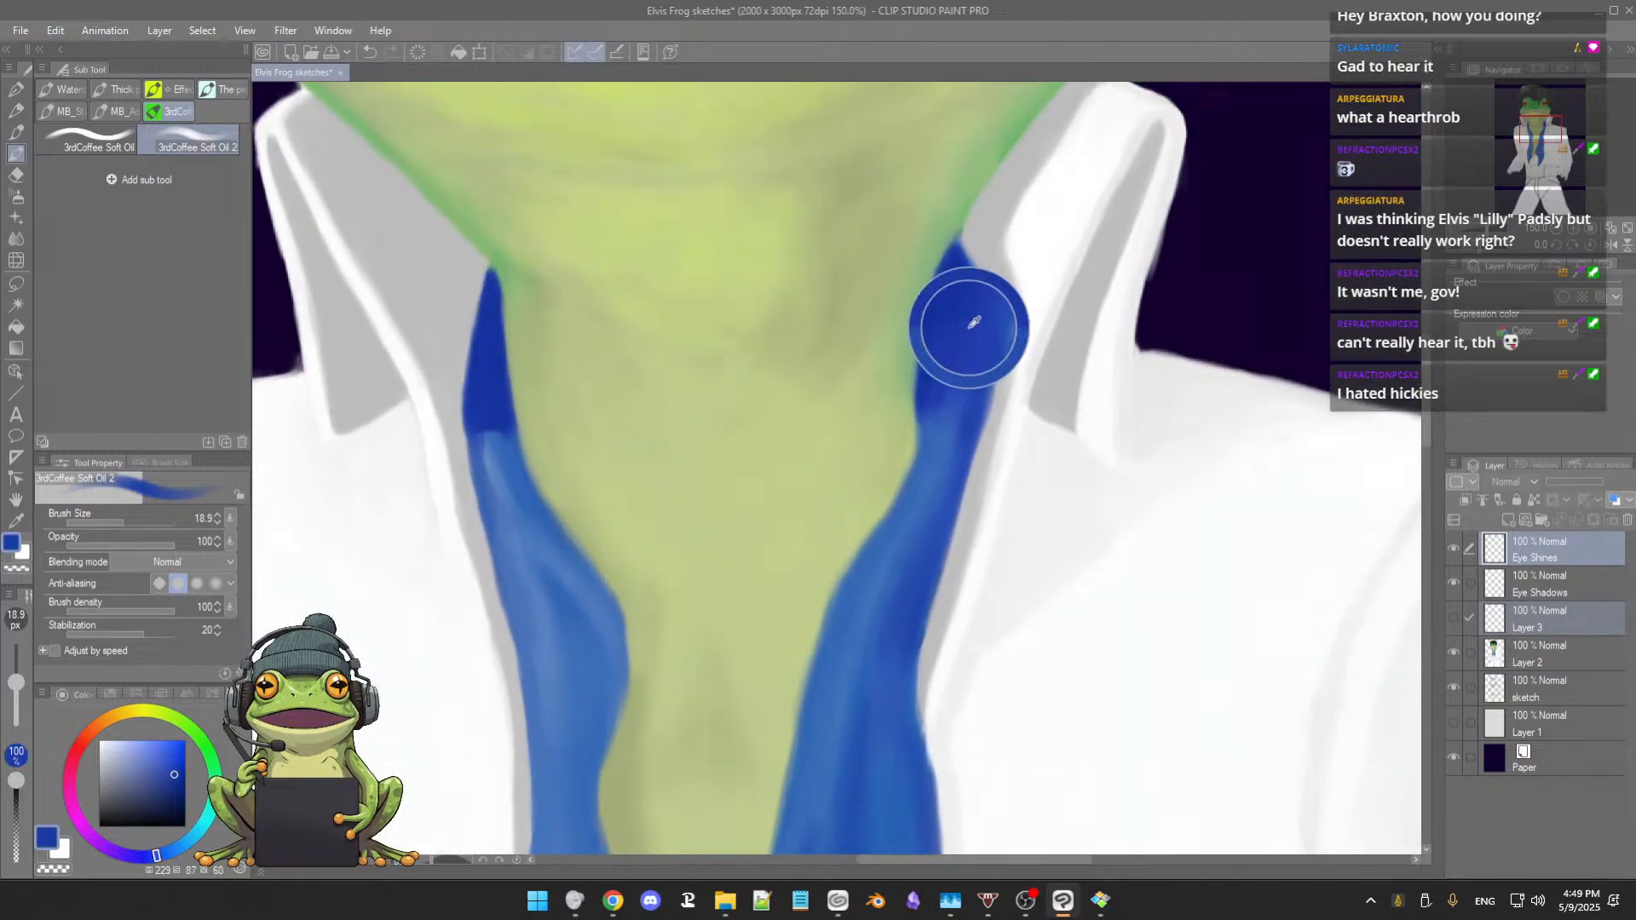
pyautogui.scroll(4, 932, 464)
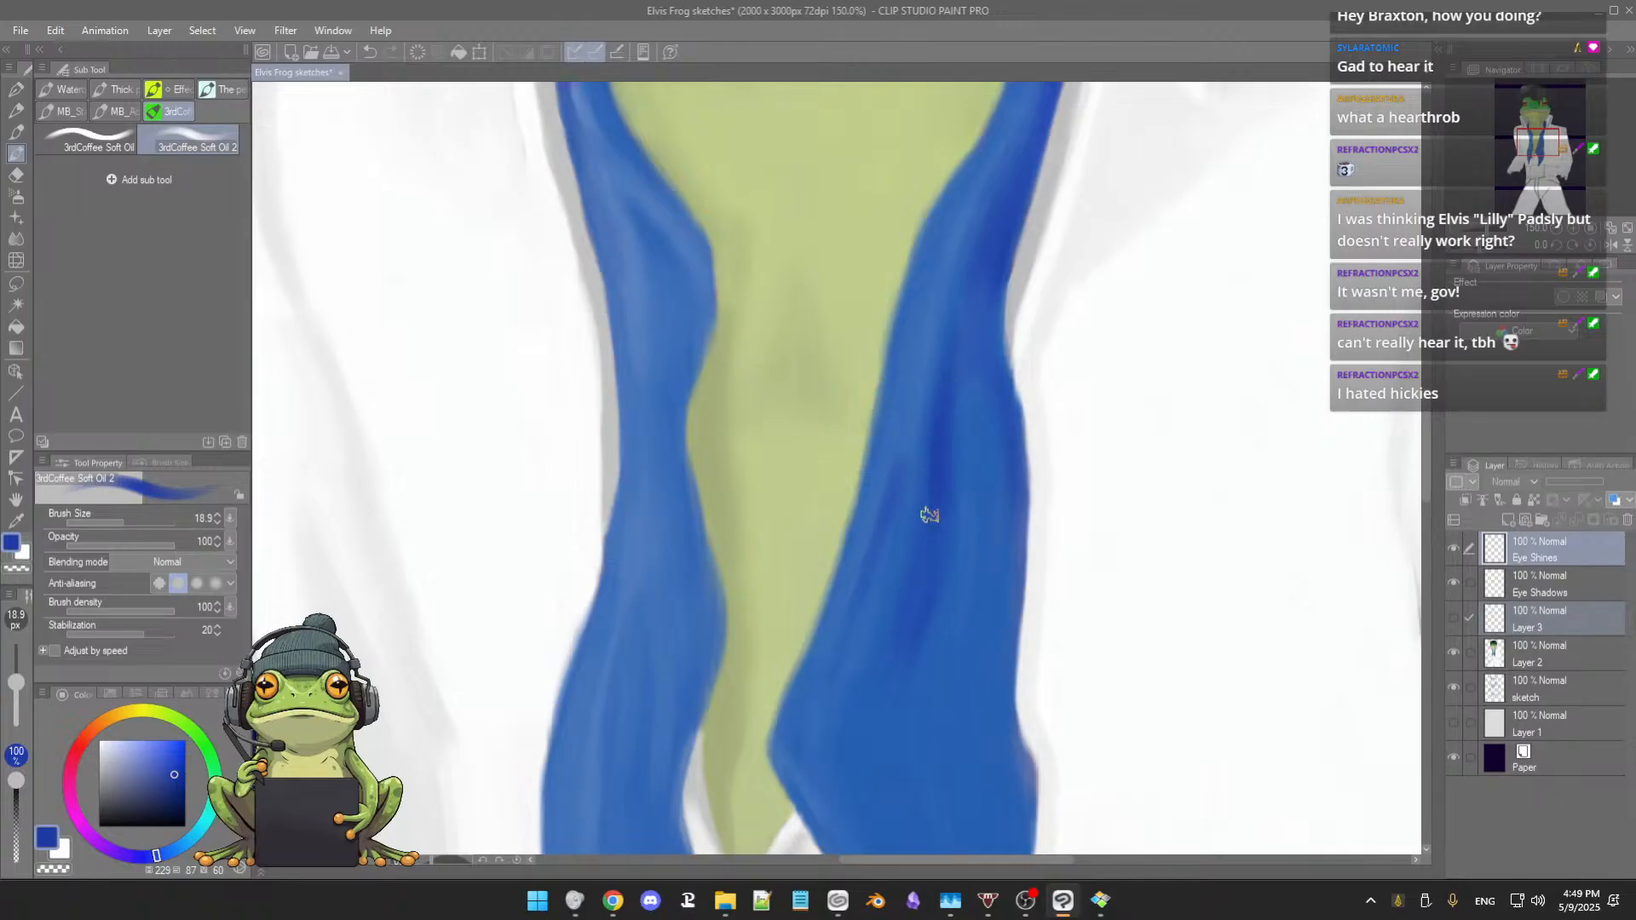
pyautogui.scroll(-2, 940, 523)
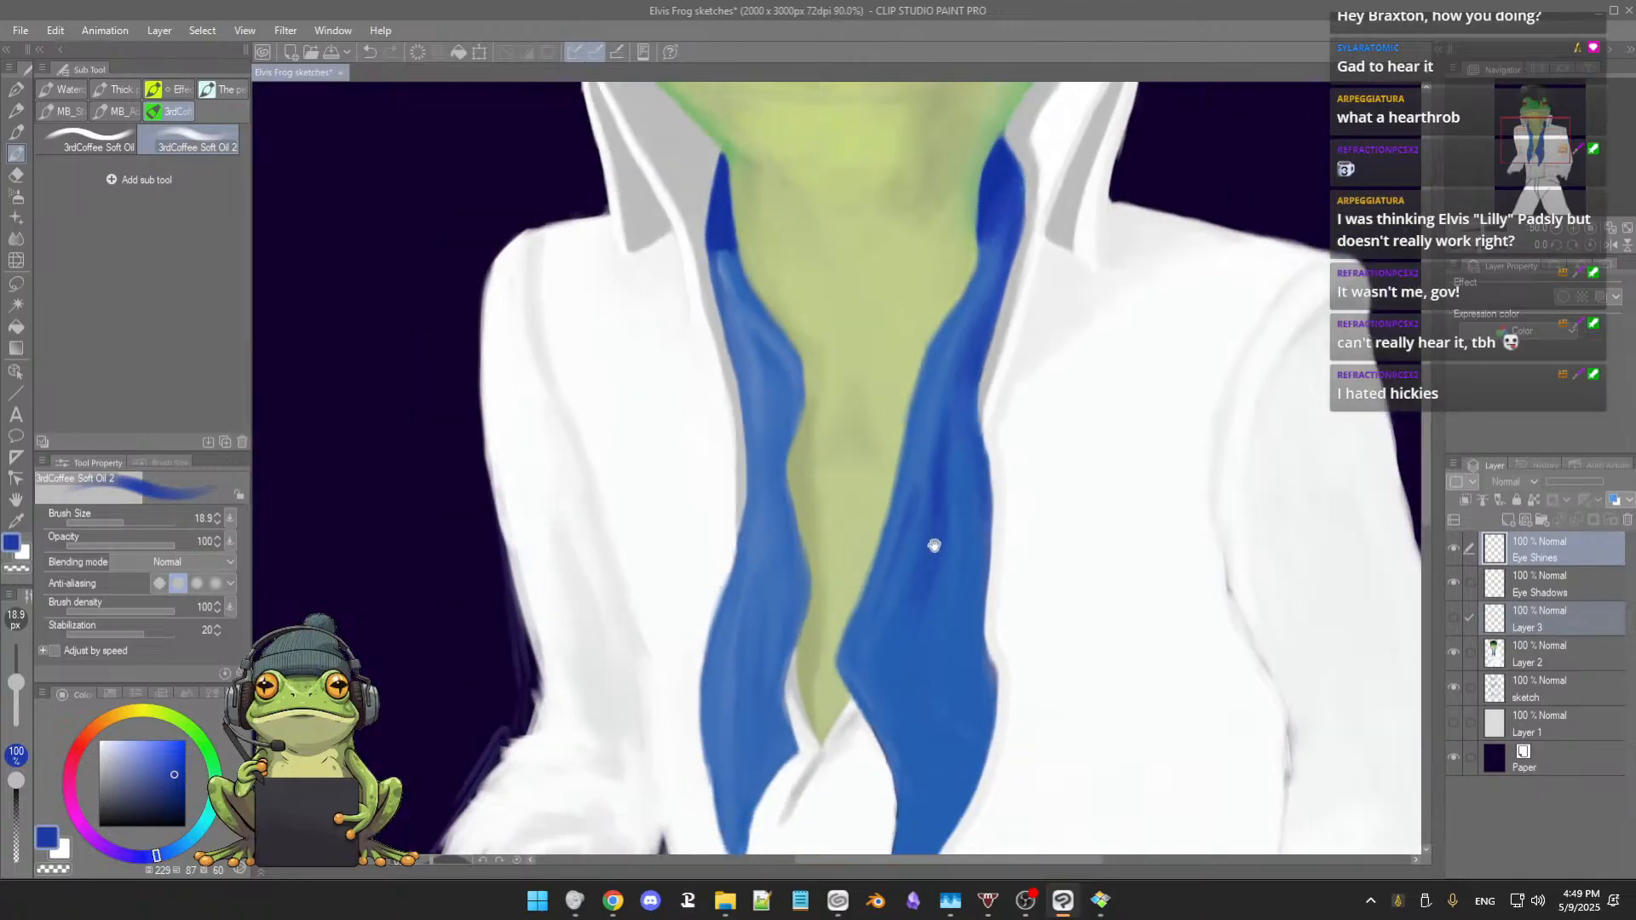
pyautogui.scroll(-1, 938, 550)
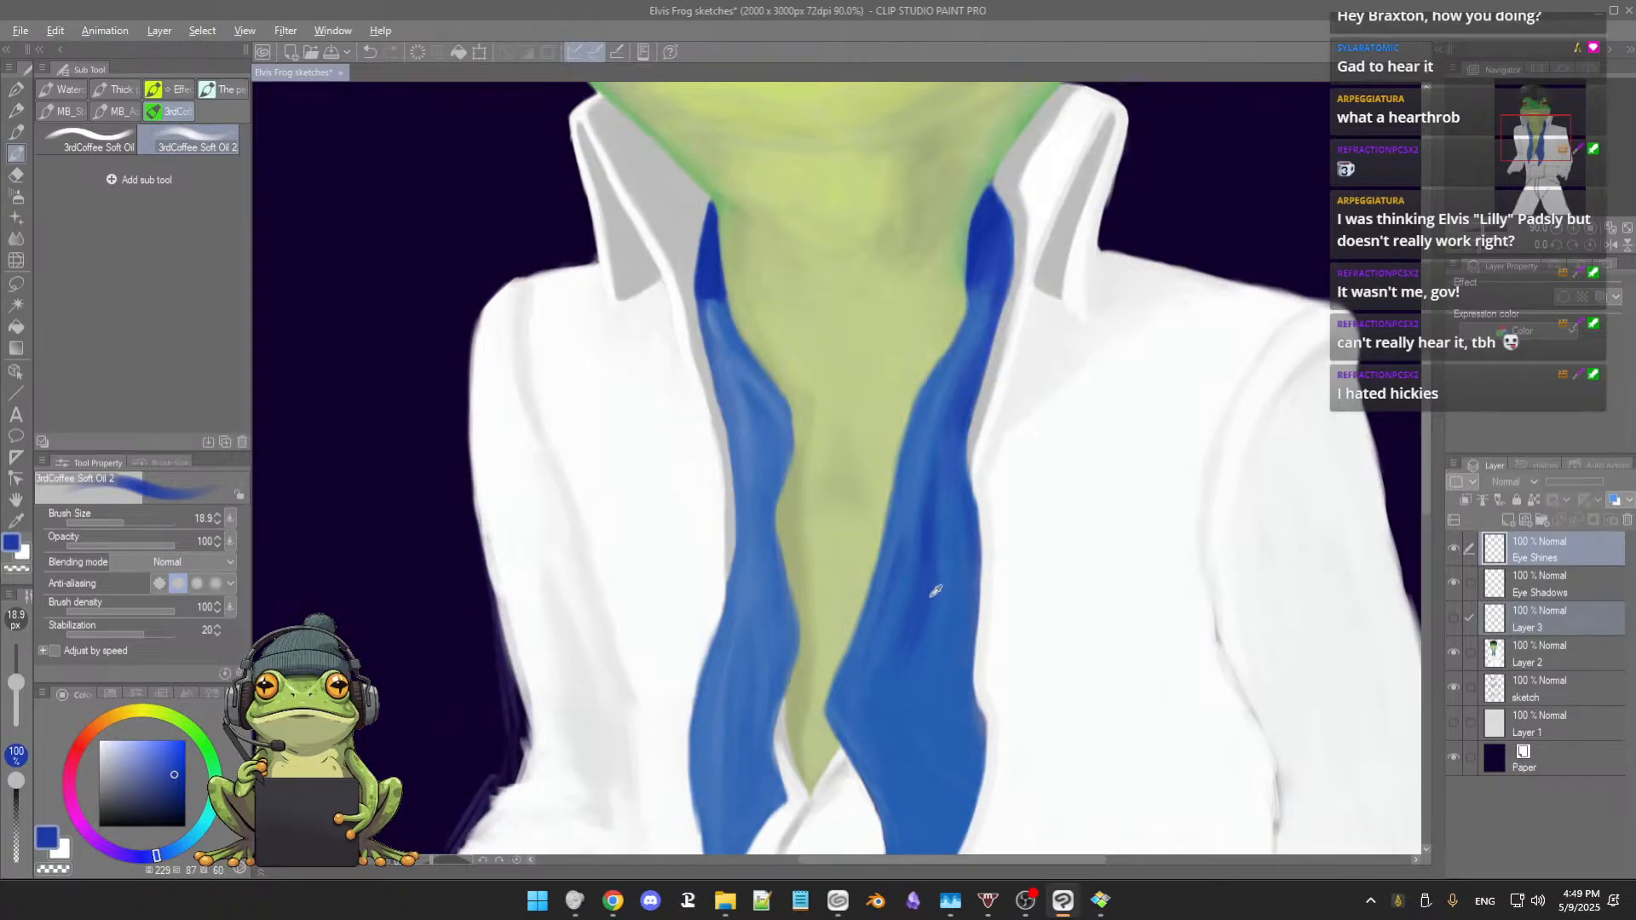
# Step: Soften the lower end of the right strip's central fold by blending it with blues sampled around the streak
pyautogui.keyDown('alt'); pyautogui.click(932, 596); pyautogui.keyUp('alt')
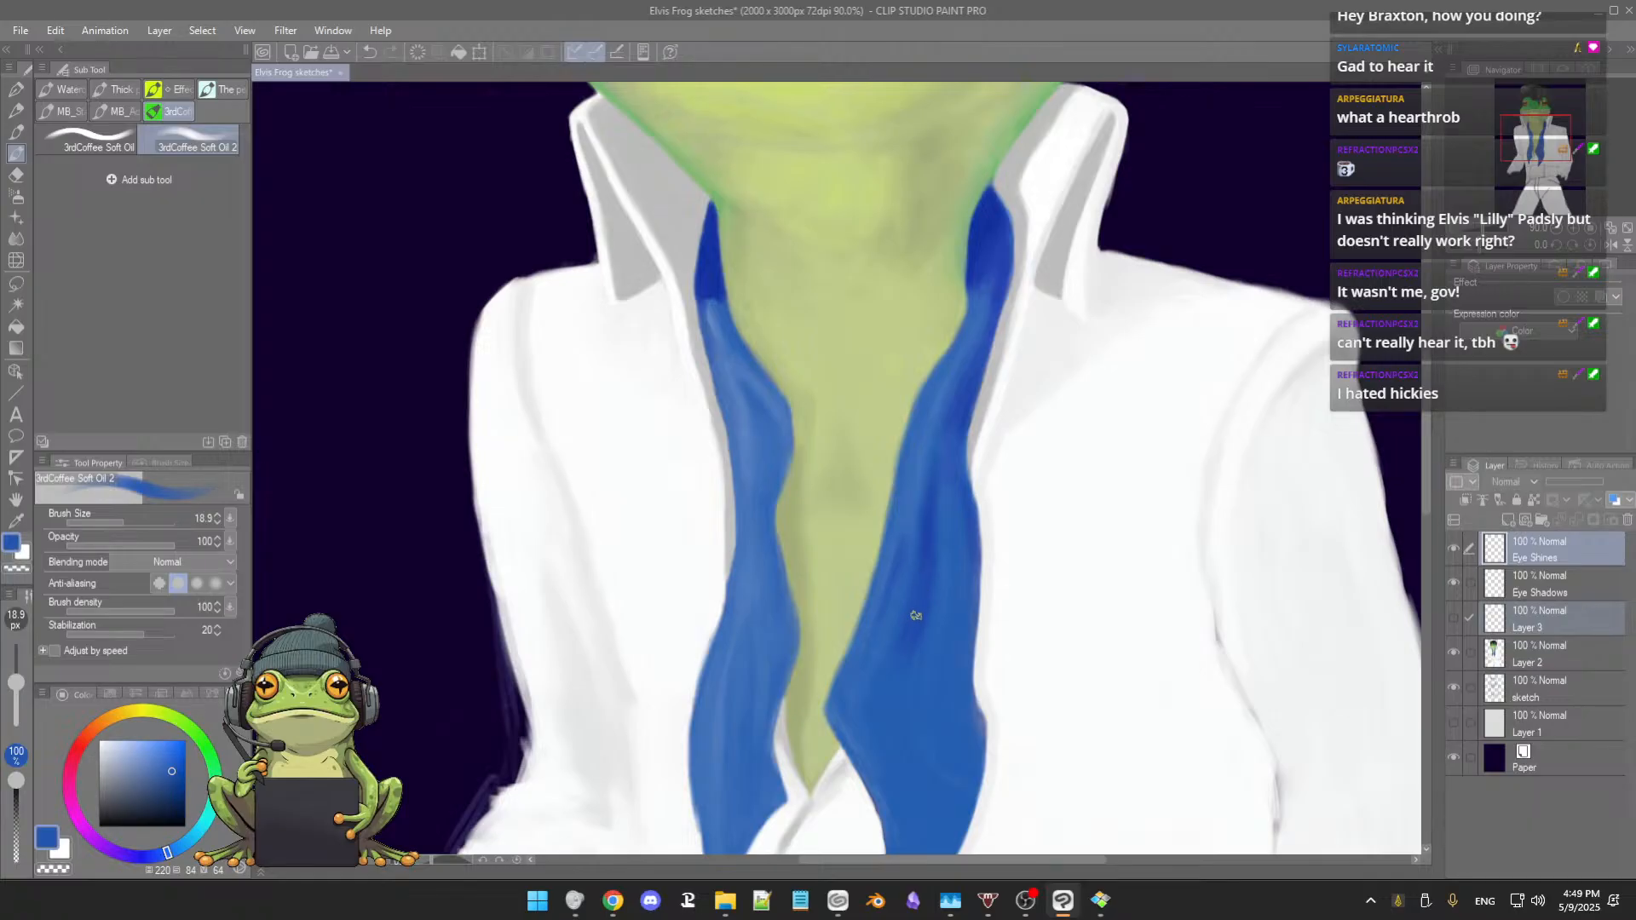
pyautogui.keyDown('alt'); pyautogui.click(923, 609); pyautogui.keyUp('alt')
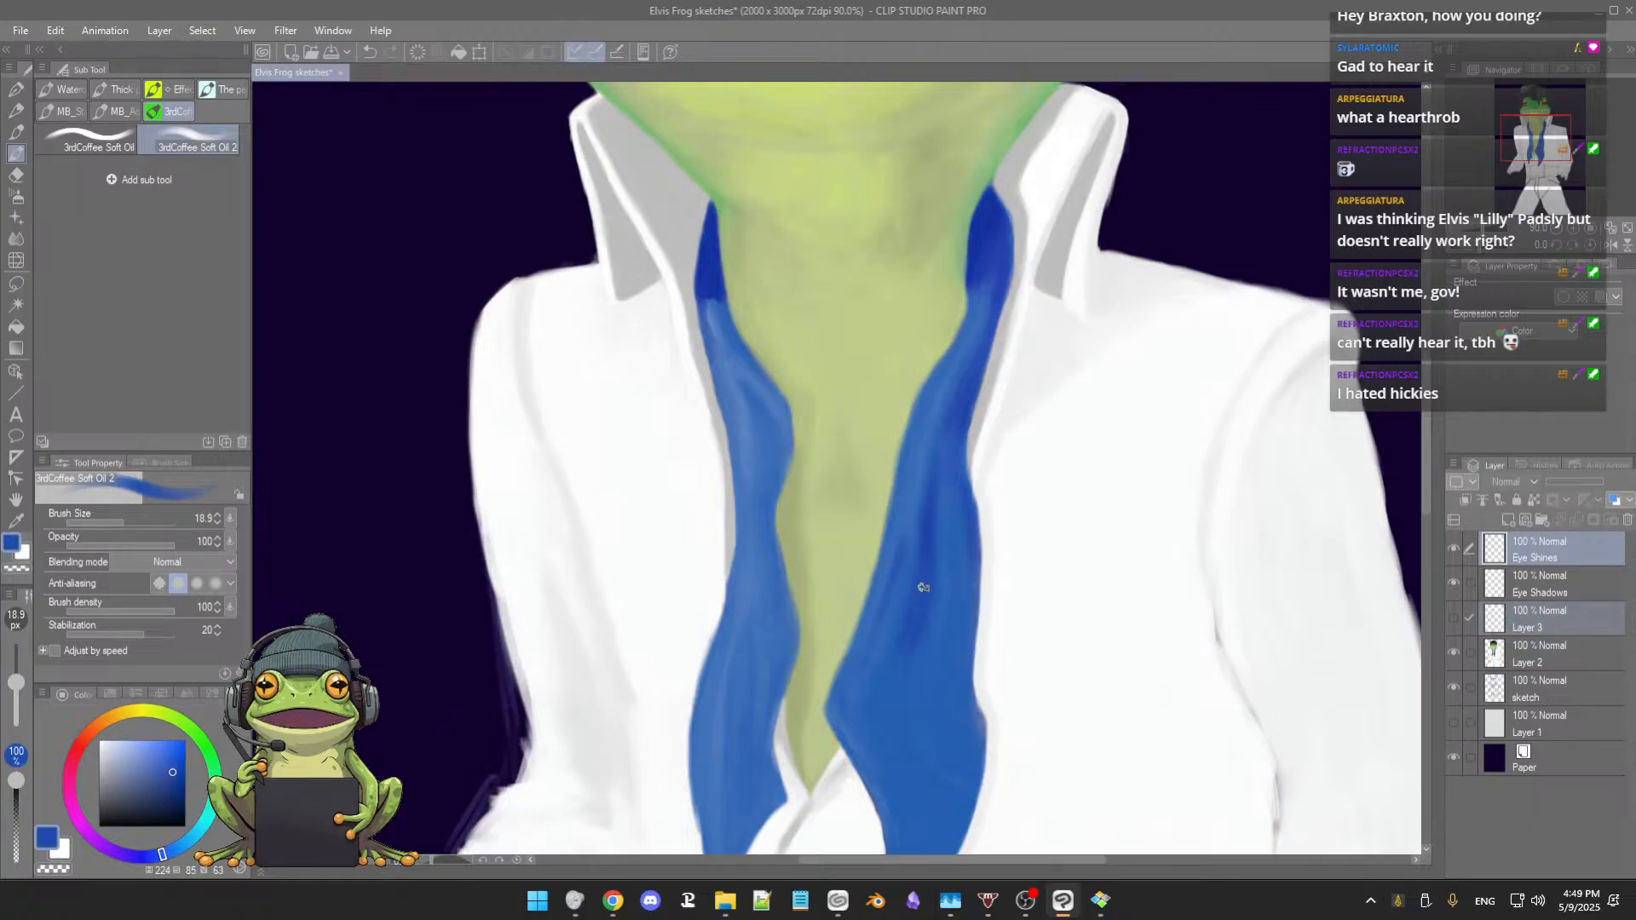
pyautogui.keyDown('alt'); pyautogui.click(927, 544); pyautogui.keyUp('alt')
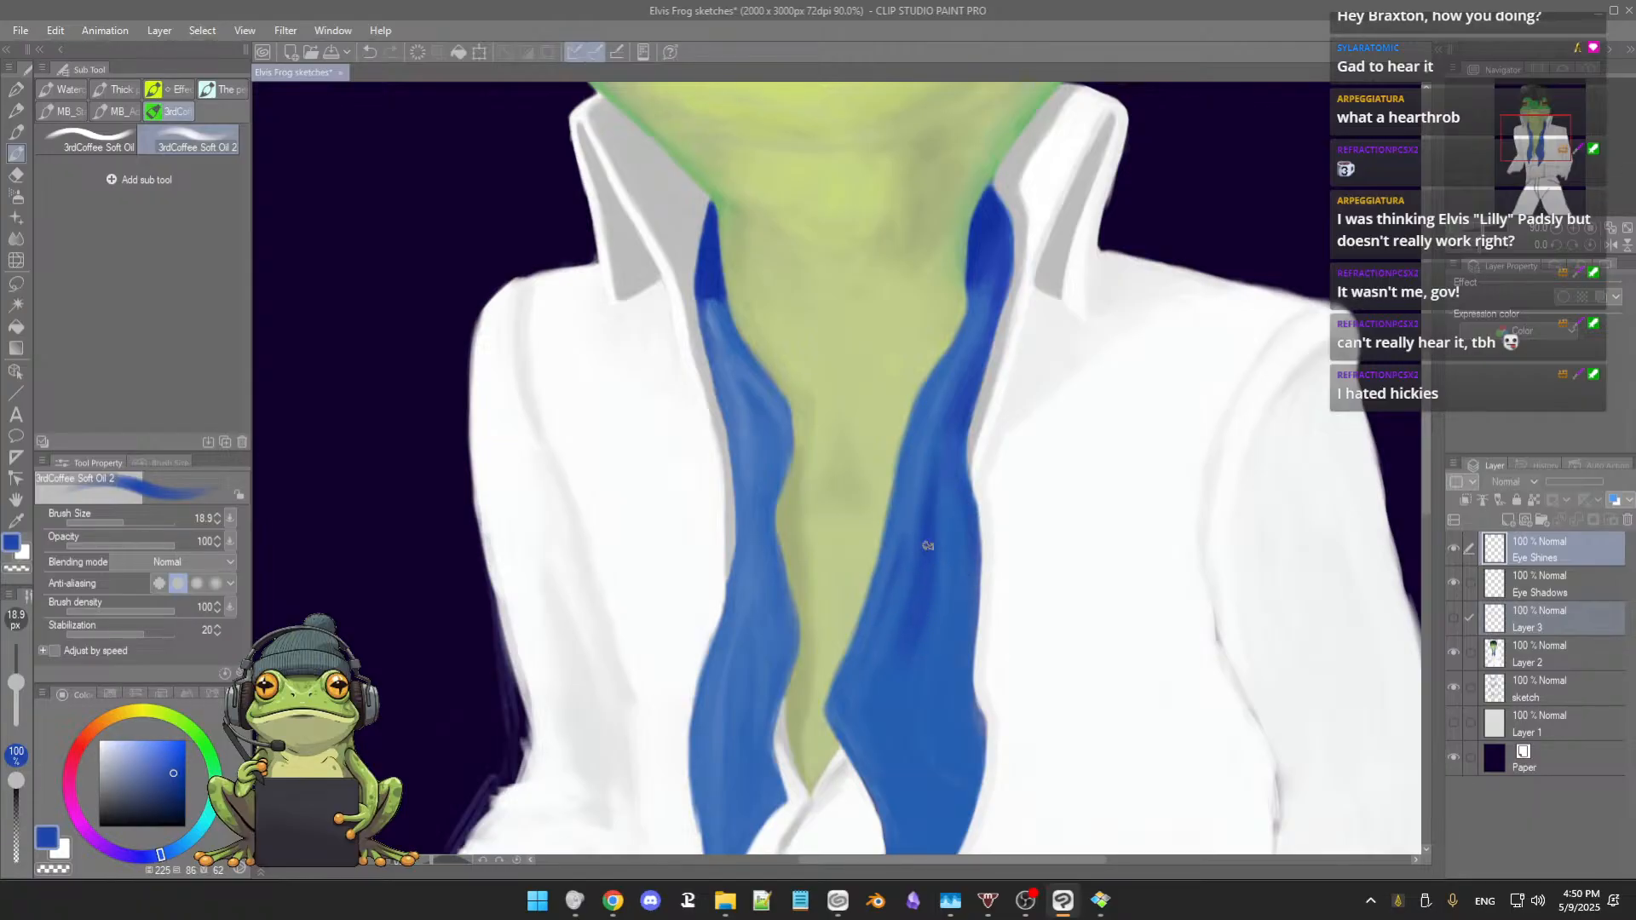
pyautogui.scroll(-3, 913, 662)
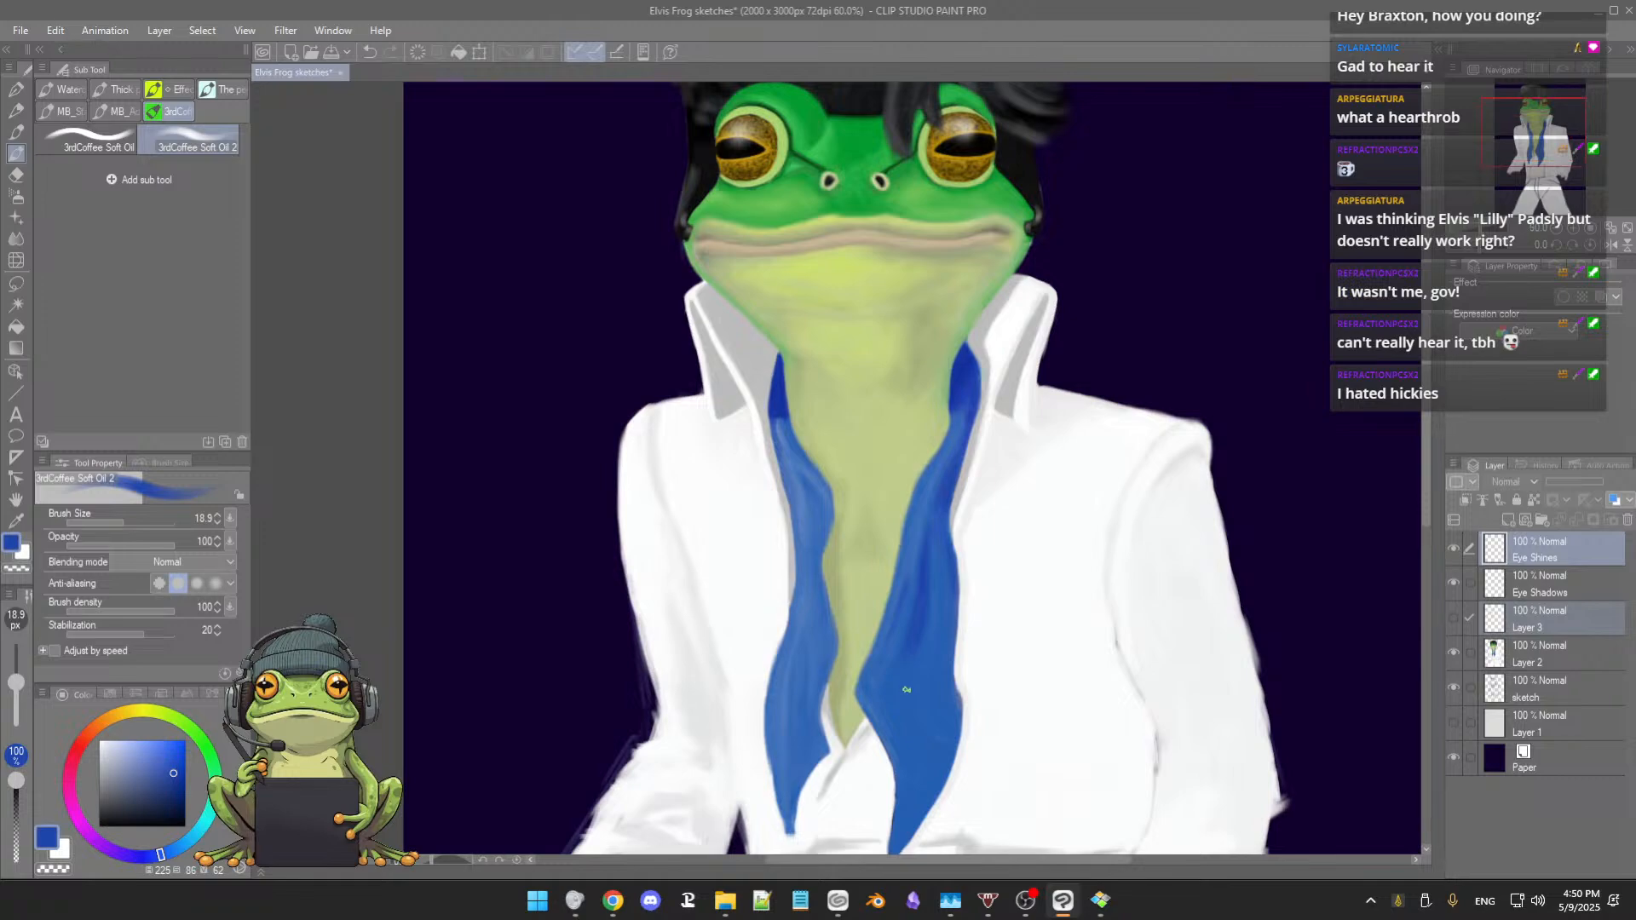
pyautogui.scroll(3, 905, 681)
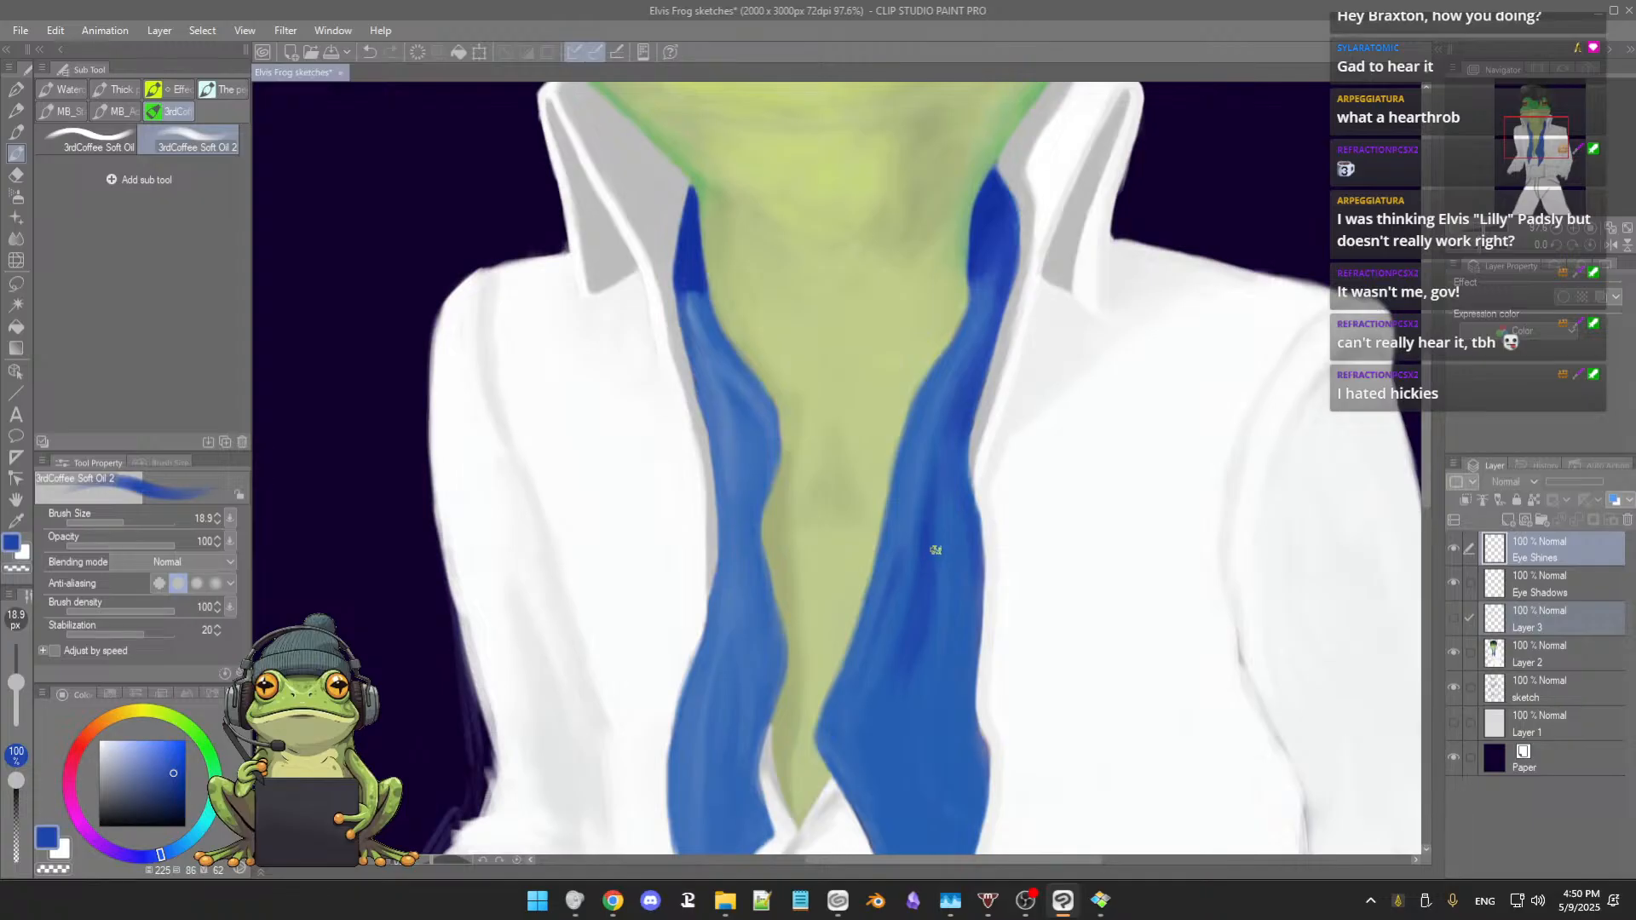
# Step: Add thin dark creases to the right strip's fold at brush size 10.3, using the neck-shadow blue, and sample the fold's mid blue
pyautogui.keyDown('alt'); pyautogui.click(935, 550); pyautogui.keyUp('alt')
pyautogui.keyDown('alt'); pyautogui.click(933, 540); pyautogui.keyUp('alt')
pyautogui.keyDown('alt'); pyautogui.click(991, 220); pyautogui.keyUp('alt')
pyautogui.moveTo(958, 498); pyautogui.dragTo(941, 501)
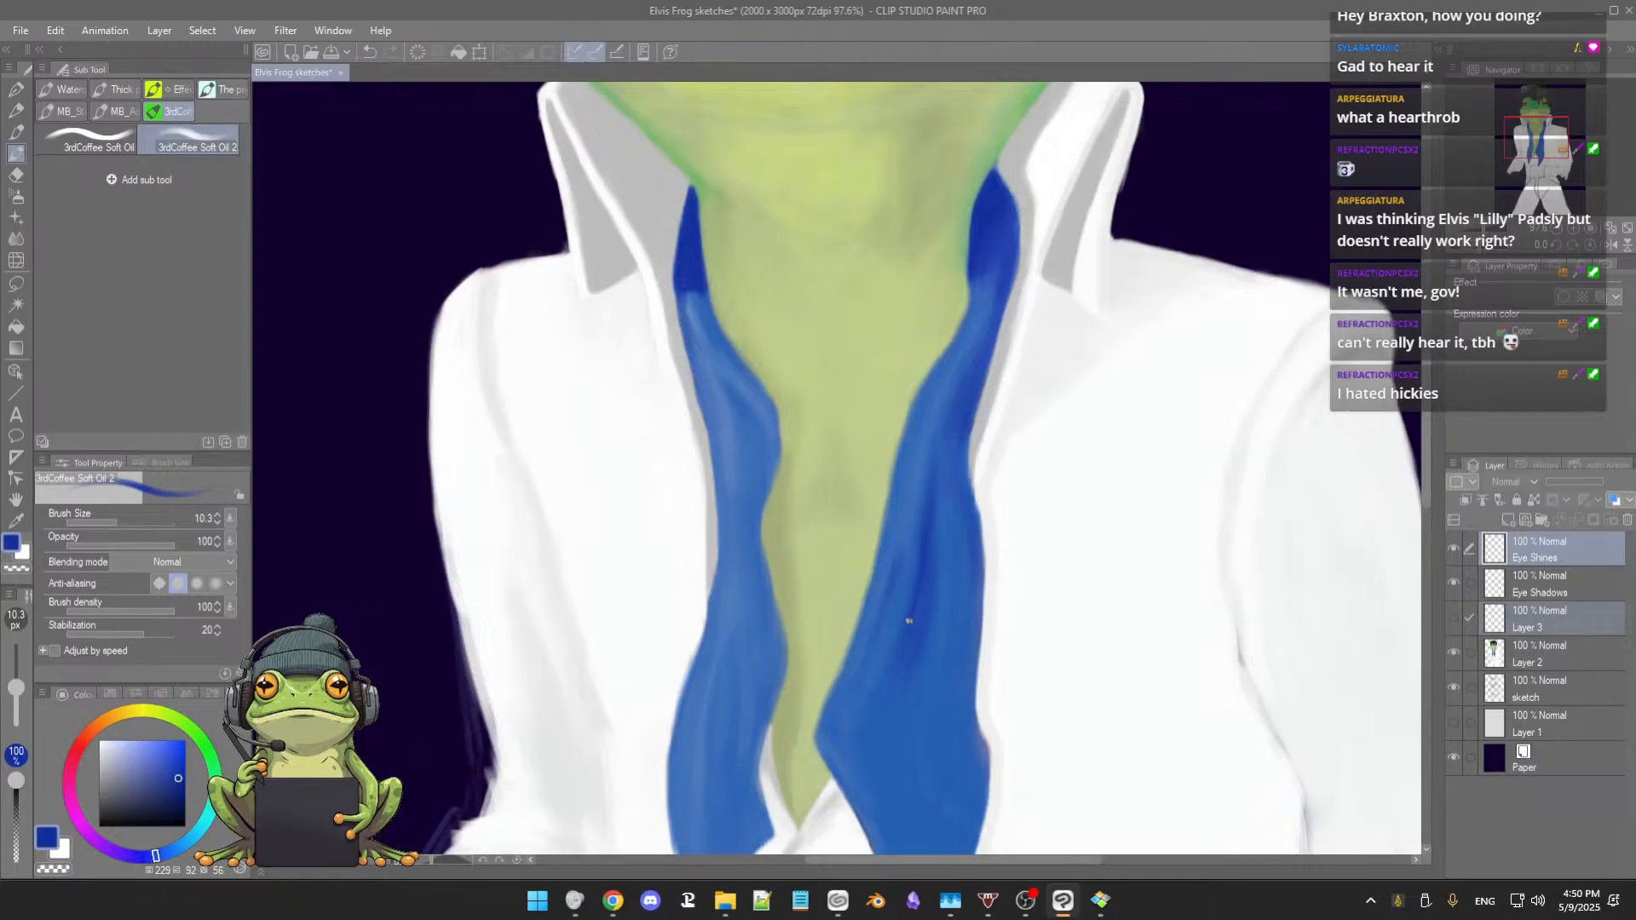
pyautogui.keyDown('alt'); pyautogui.click(931, 554); pyautogui.keyUp('alt')
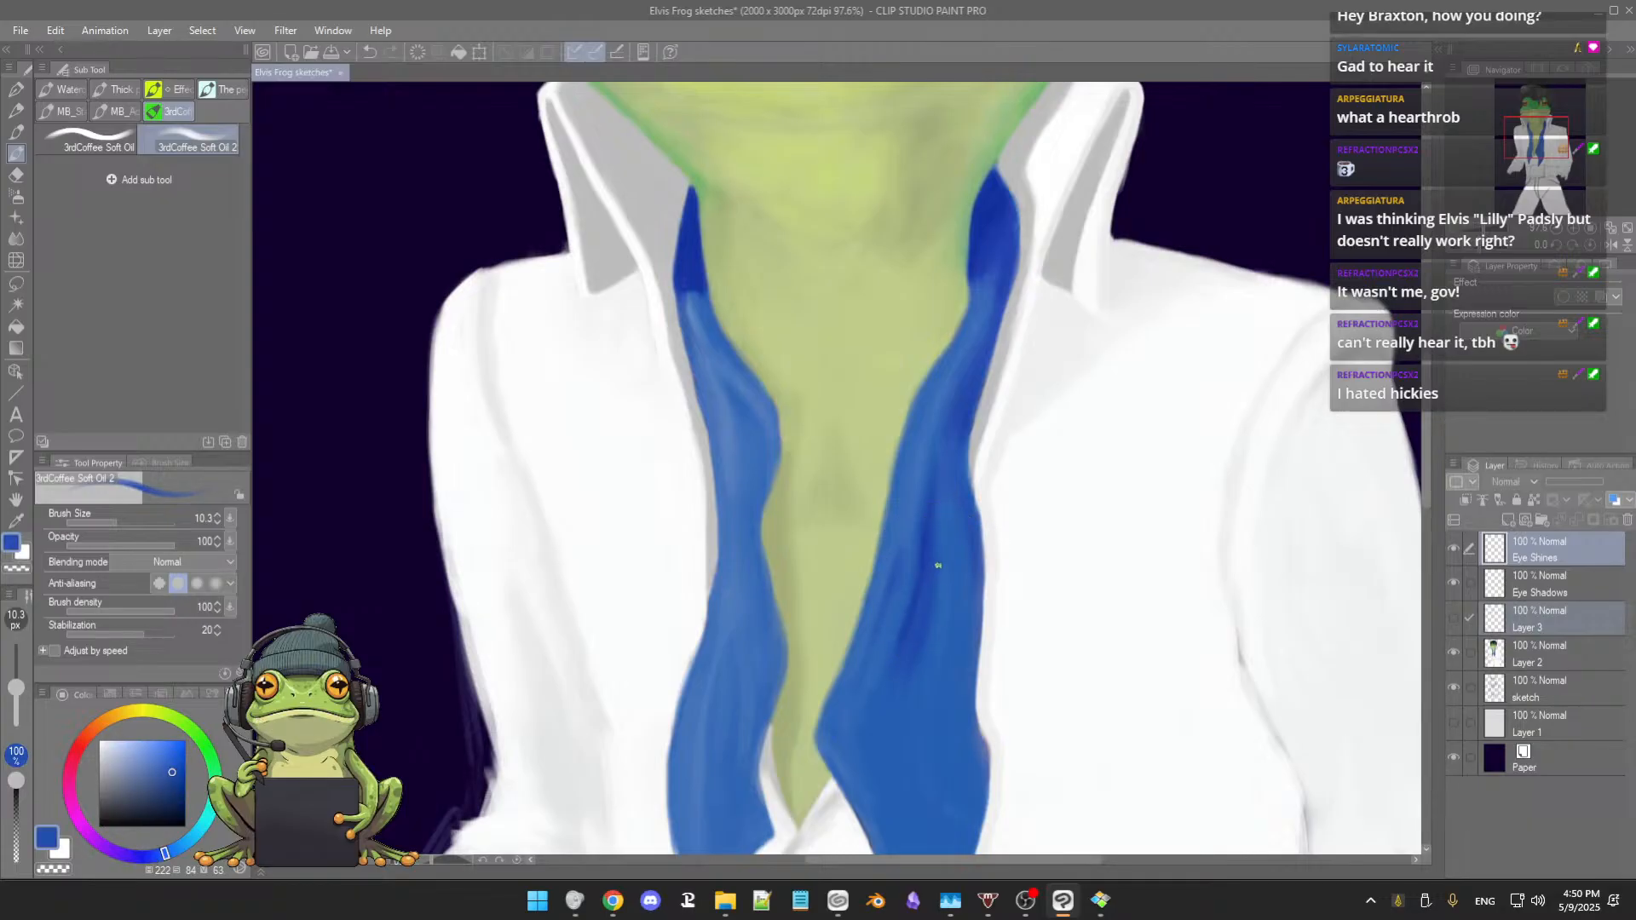
# Step: Blend the creases toward the widest part of the scarf's right strip at brush size 21.9 and save the drawing
pyautogui.keyDown('ctrl'); pyautogui.keyDown('alt'); pyautogui.moveTo(938, 565); pyautogui.dragTo(943, 566); pyautogui.keyUp('alt'); pyautogui.keyUp('ctrl')
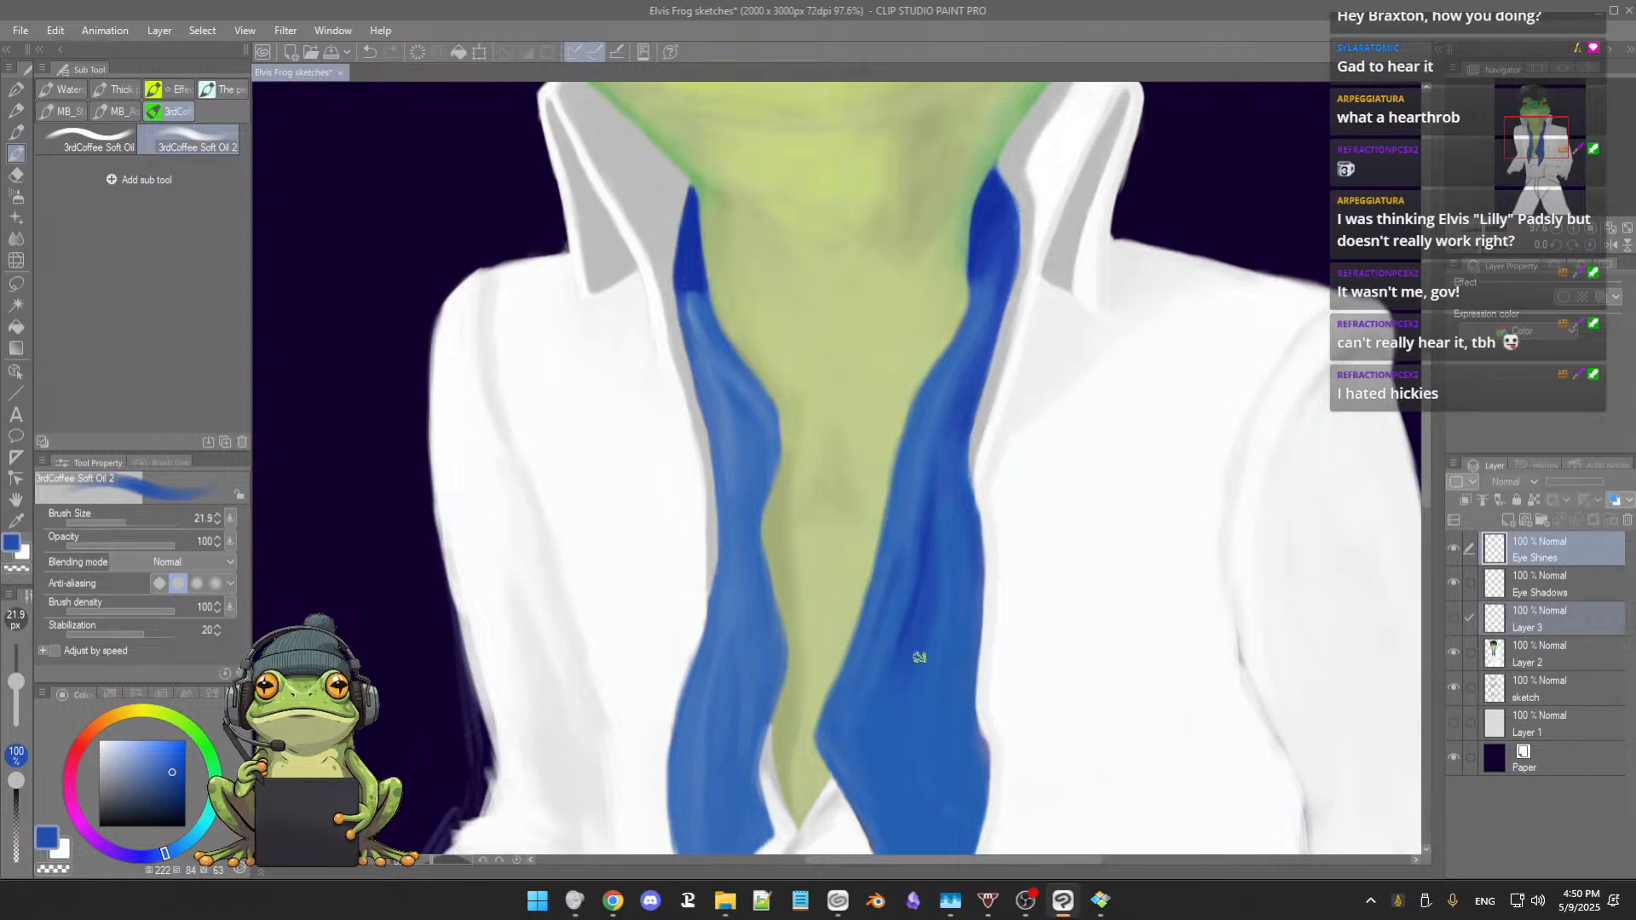
pyautogui.hotkey('ctrl', 's')
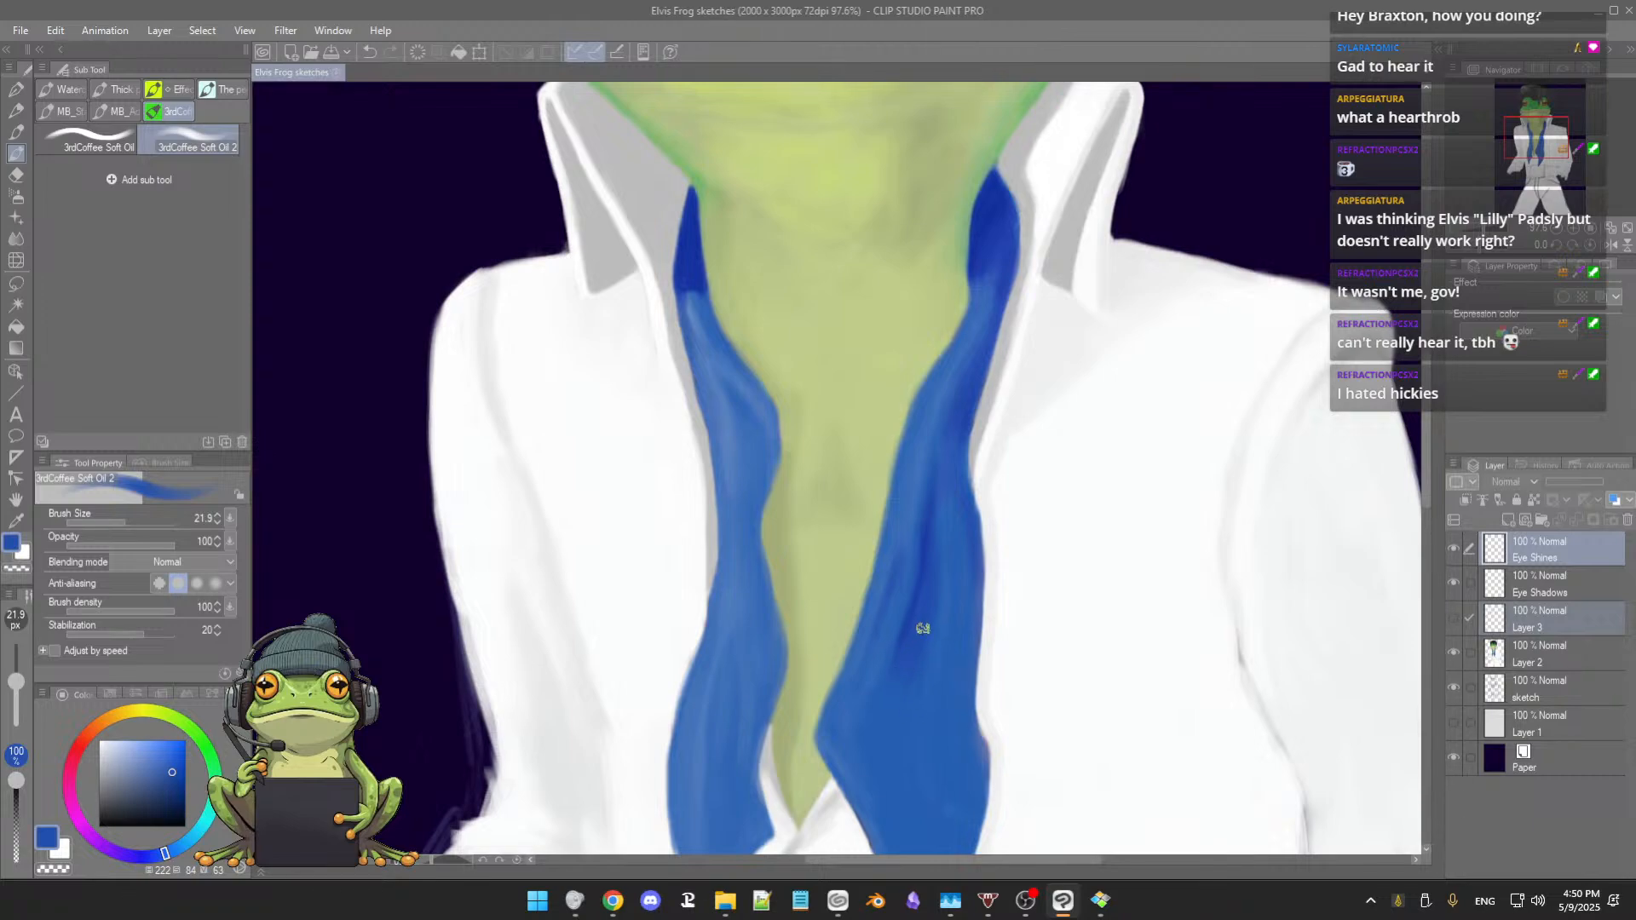
pyautogui.moveTo(923, 629); pyautogui.dragTo(906, 683)
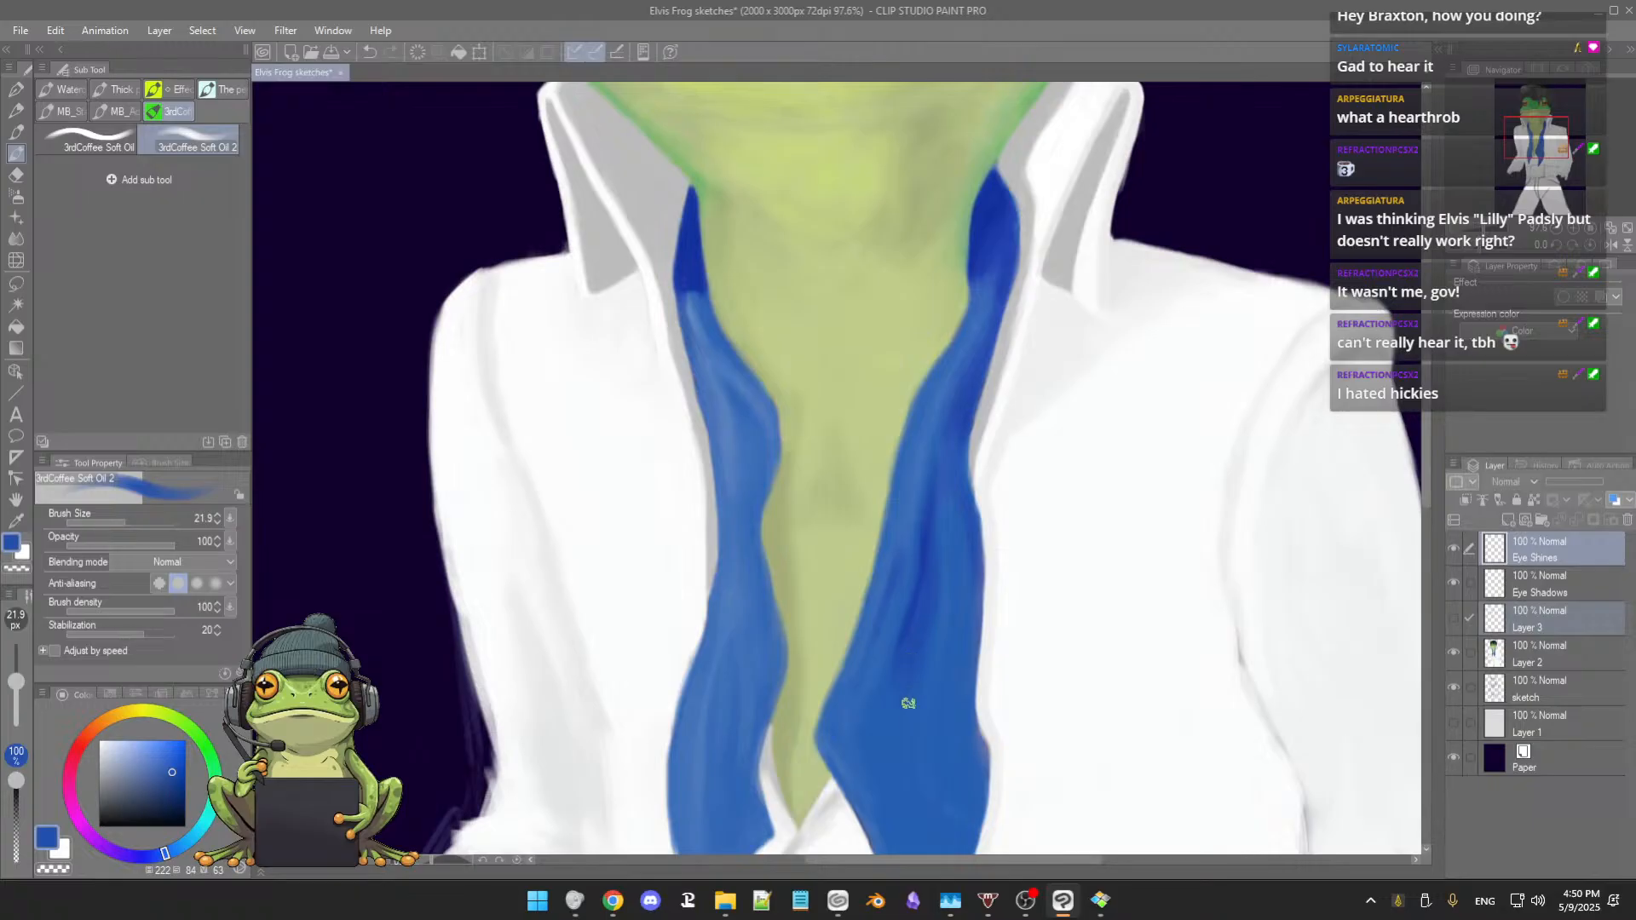
# Step: Paint a dark blue inner edge and short crease on the upper part of the scarf's left strip at brush size 14.3
pyautogui.moveTo(949, 691); pyautogui.dragTo(951, 650)
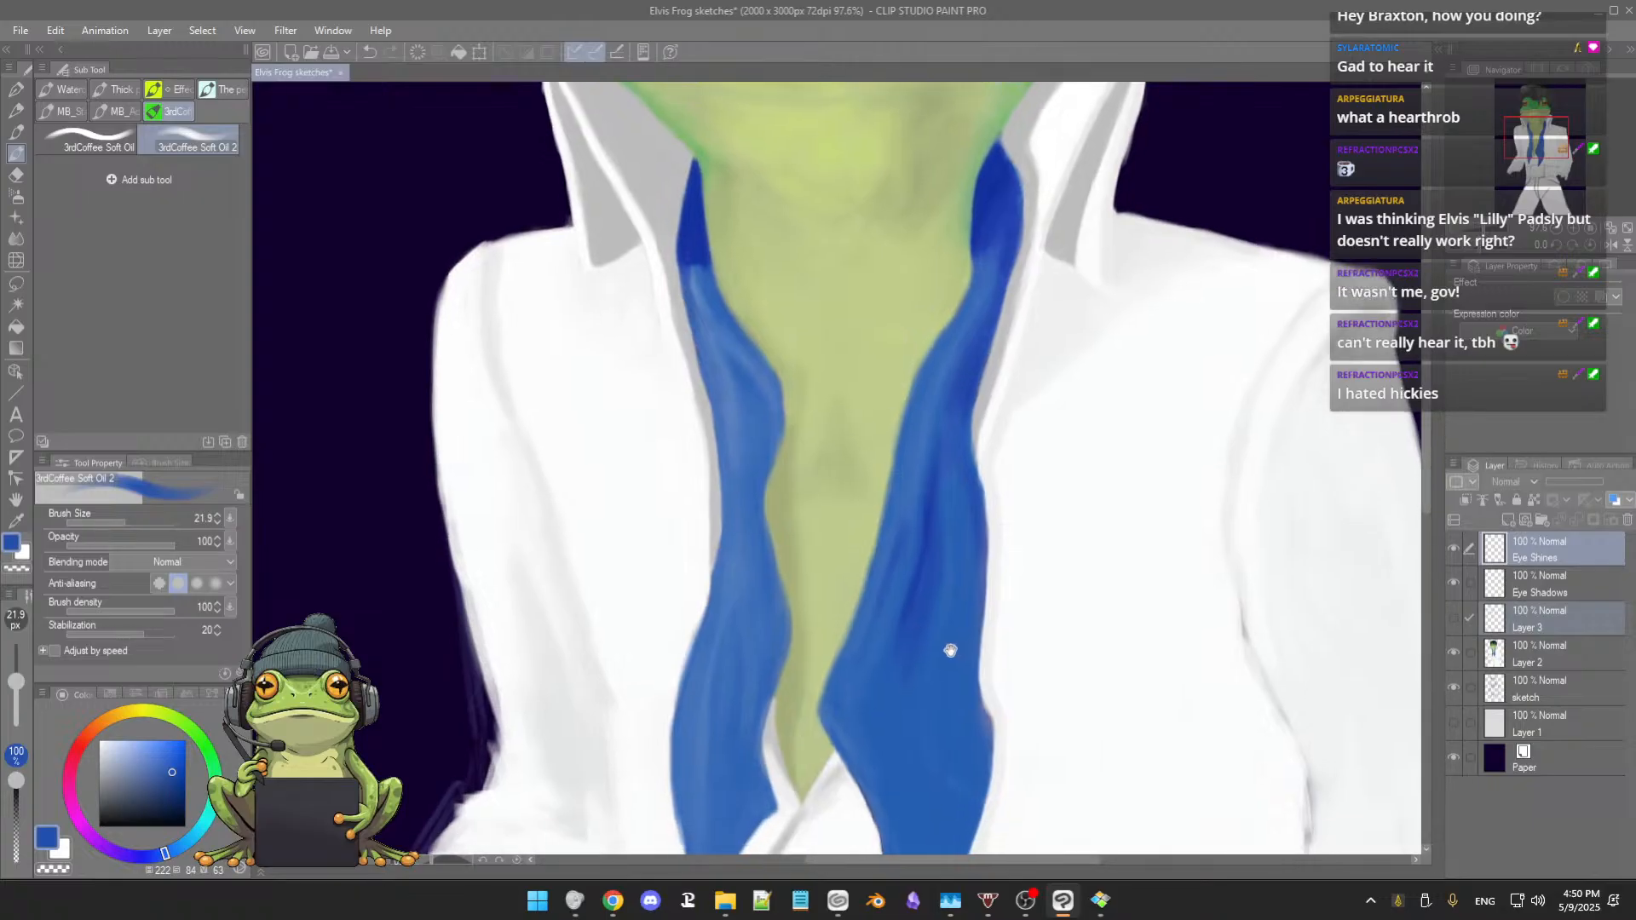
pyautogui.scroll(-5, 951, 650)
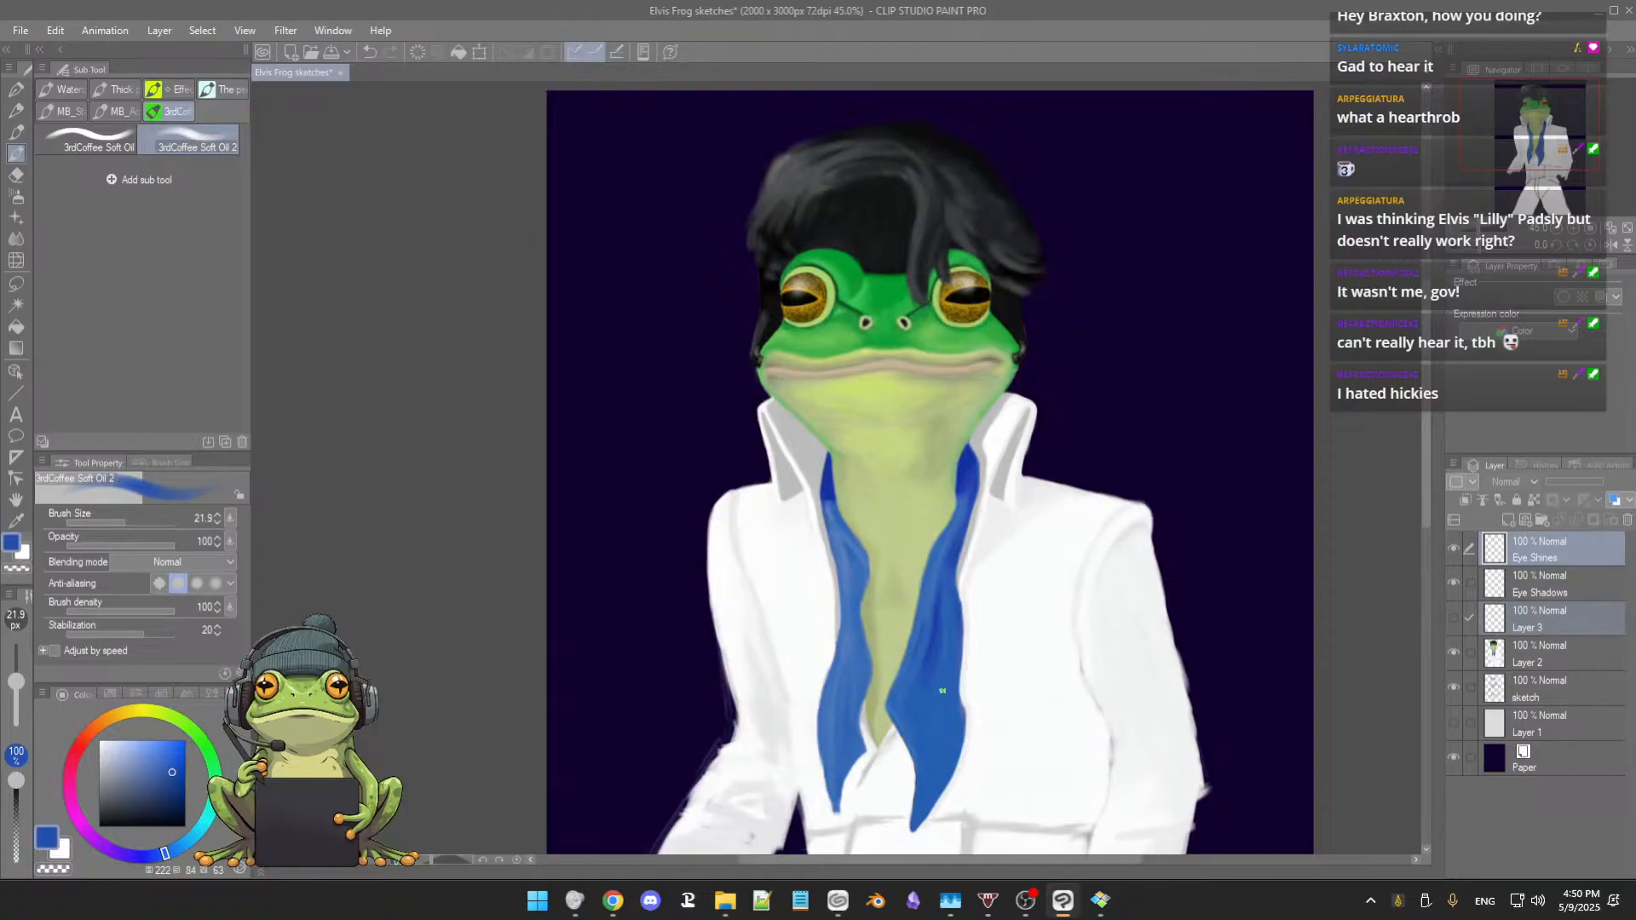
pyautogui.scroll(2, 942, 690)
pyautogui.moveTo(950, 647); pyautogui.dragTo(964, 668)
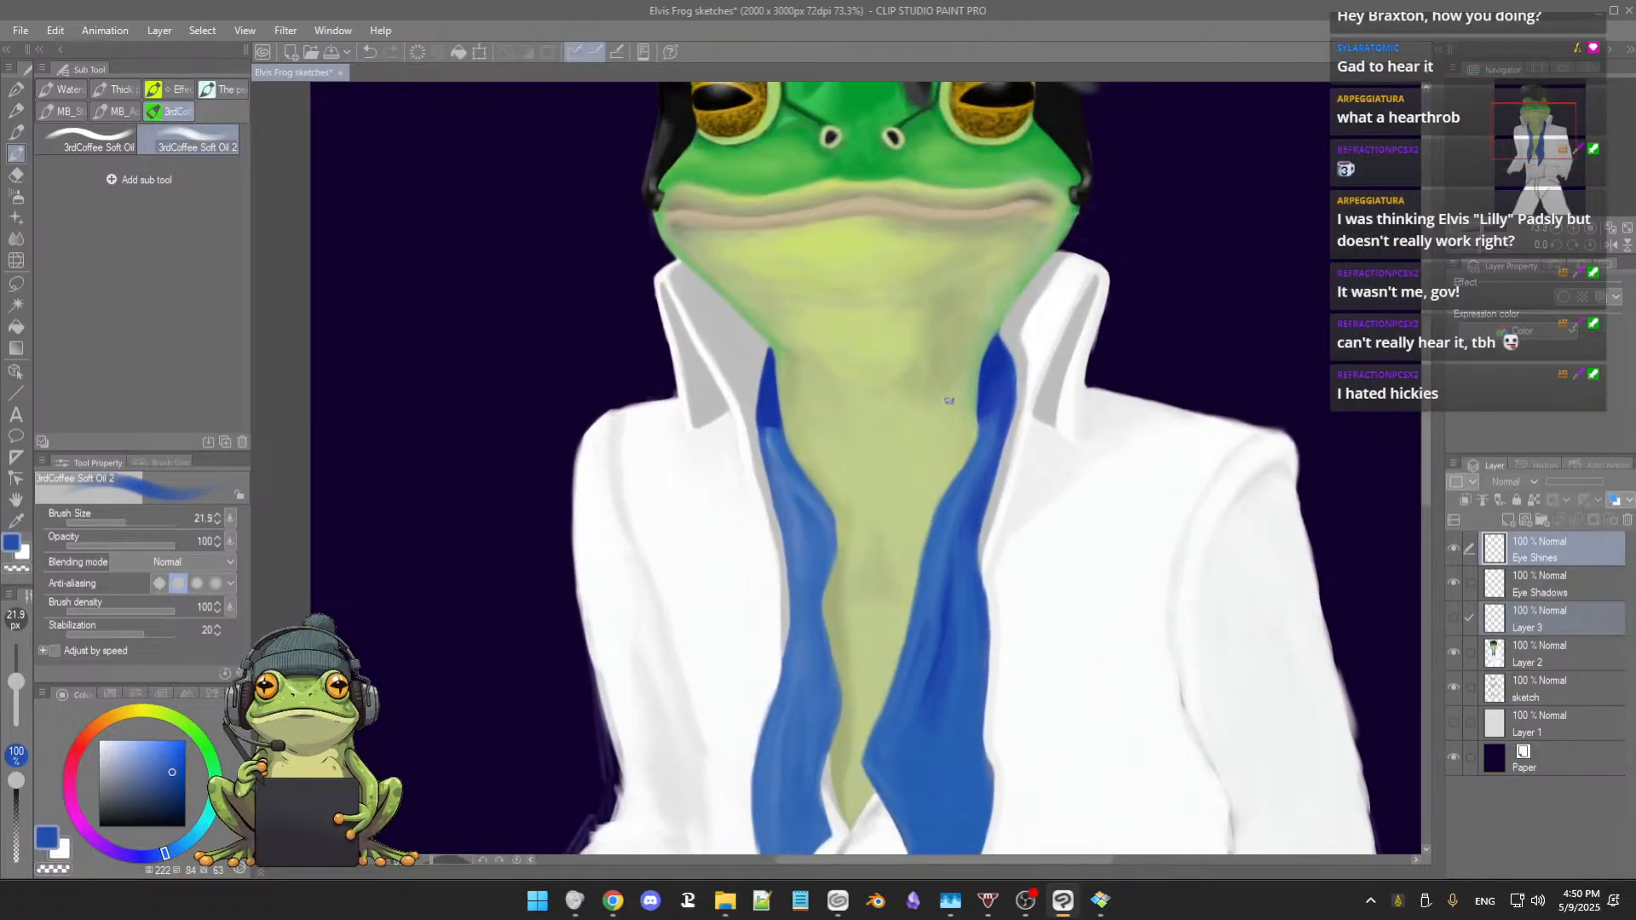
pyautogui.keyDown('alt'); pyautogui.click(997, 391); pyautogui.keyUp('alt')
pyautogui.moveTo(806, 495); pyautogui.dragTo(811, 495)
pyautogui.scroll(3, 820, 496)
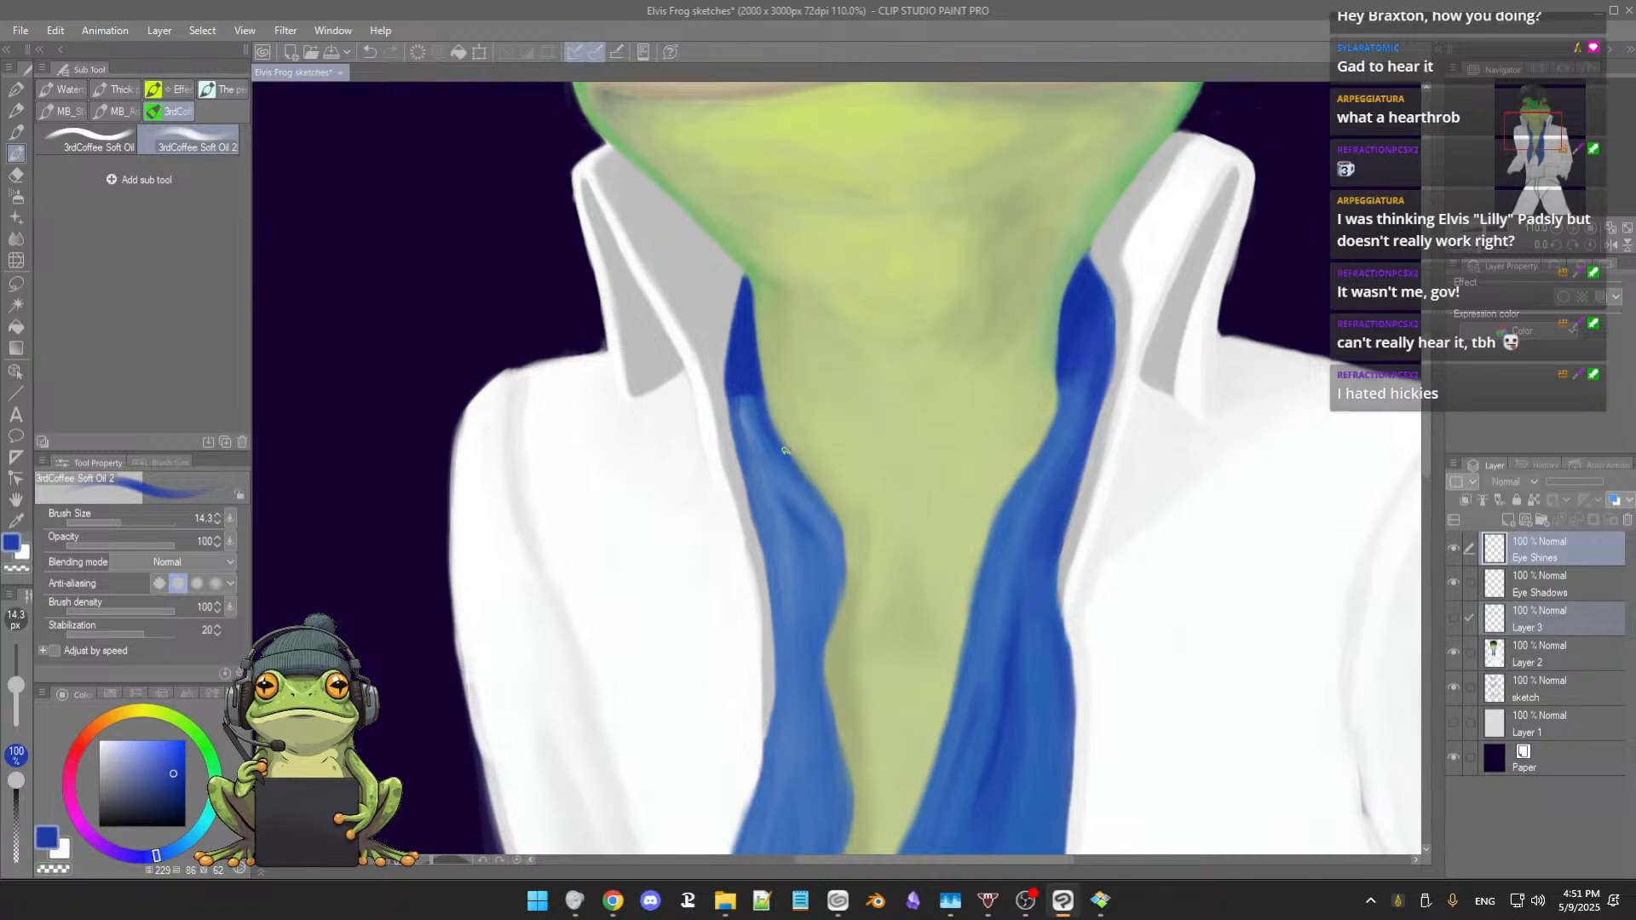
pyautogui.keyDown('alt'); pyautogui.click(758, 403); pyautogui.keyUp('alt')
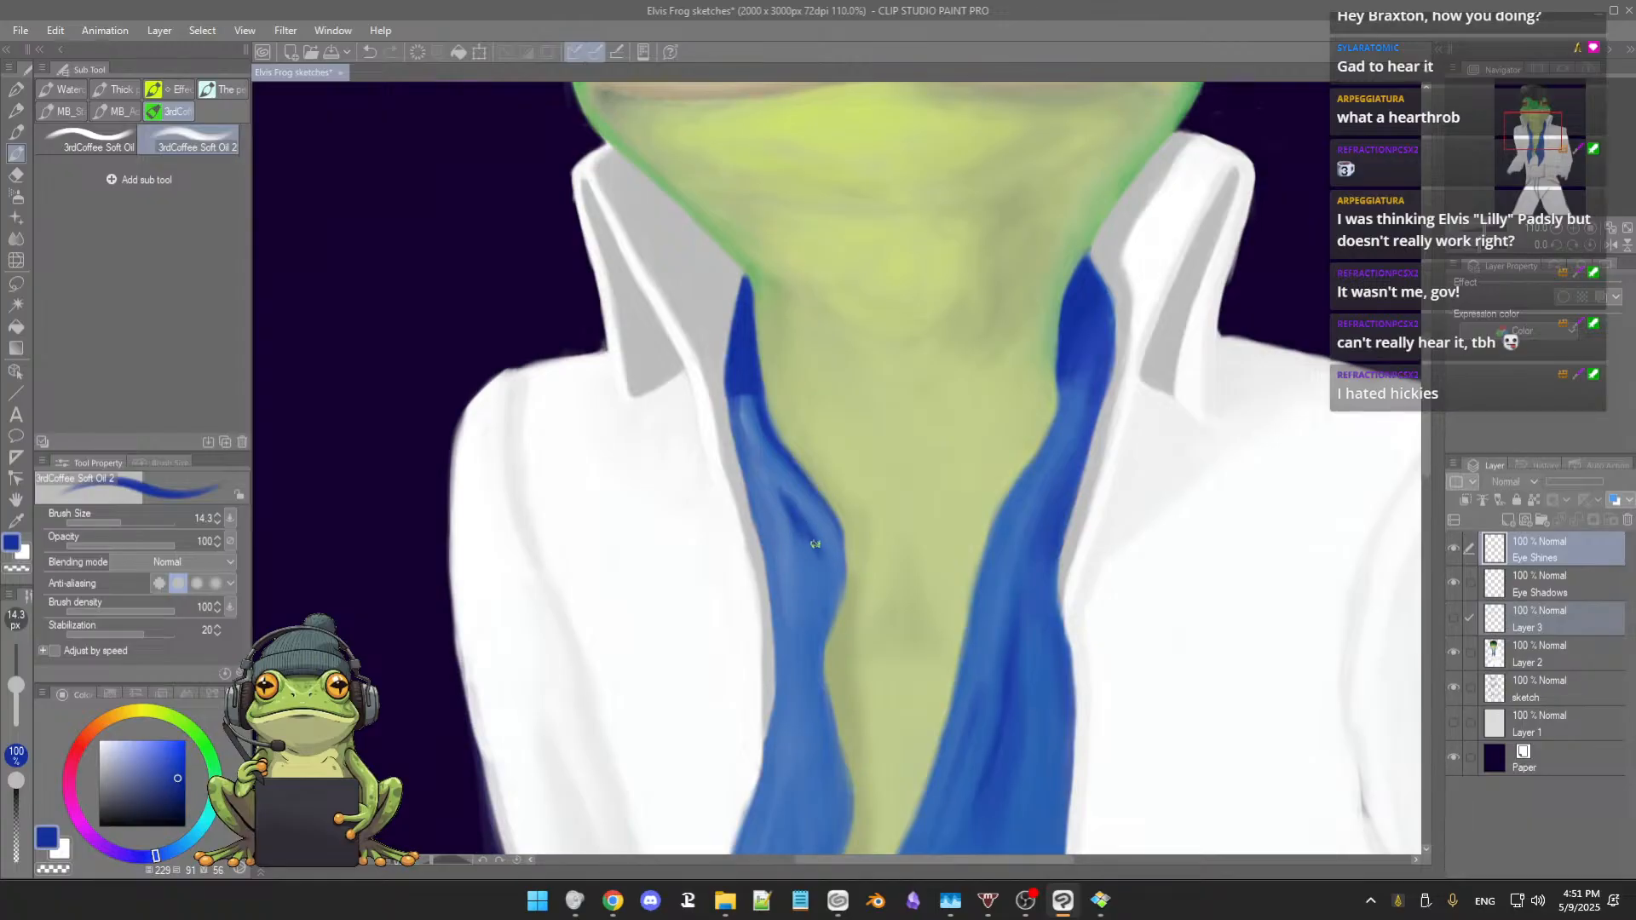
# Step: Blend the new crease on the scarf's left strip into the surrounding fabric with a sampled lighter blue
pyautogui.moveTo(816, 558); pyautogui.dragTo(791, 443)
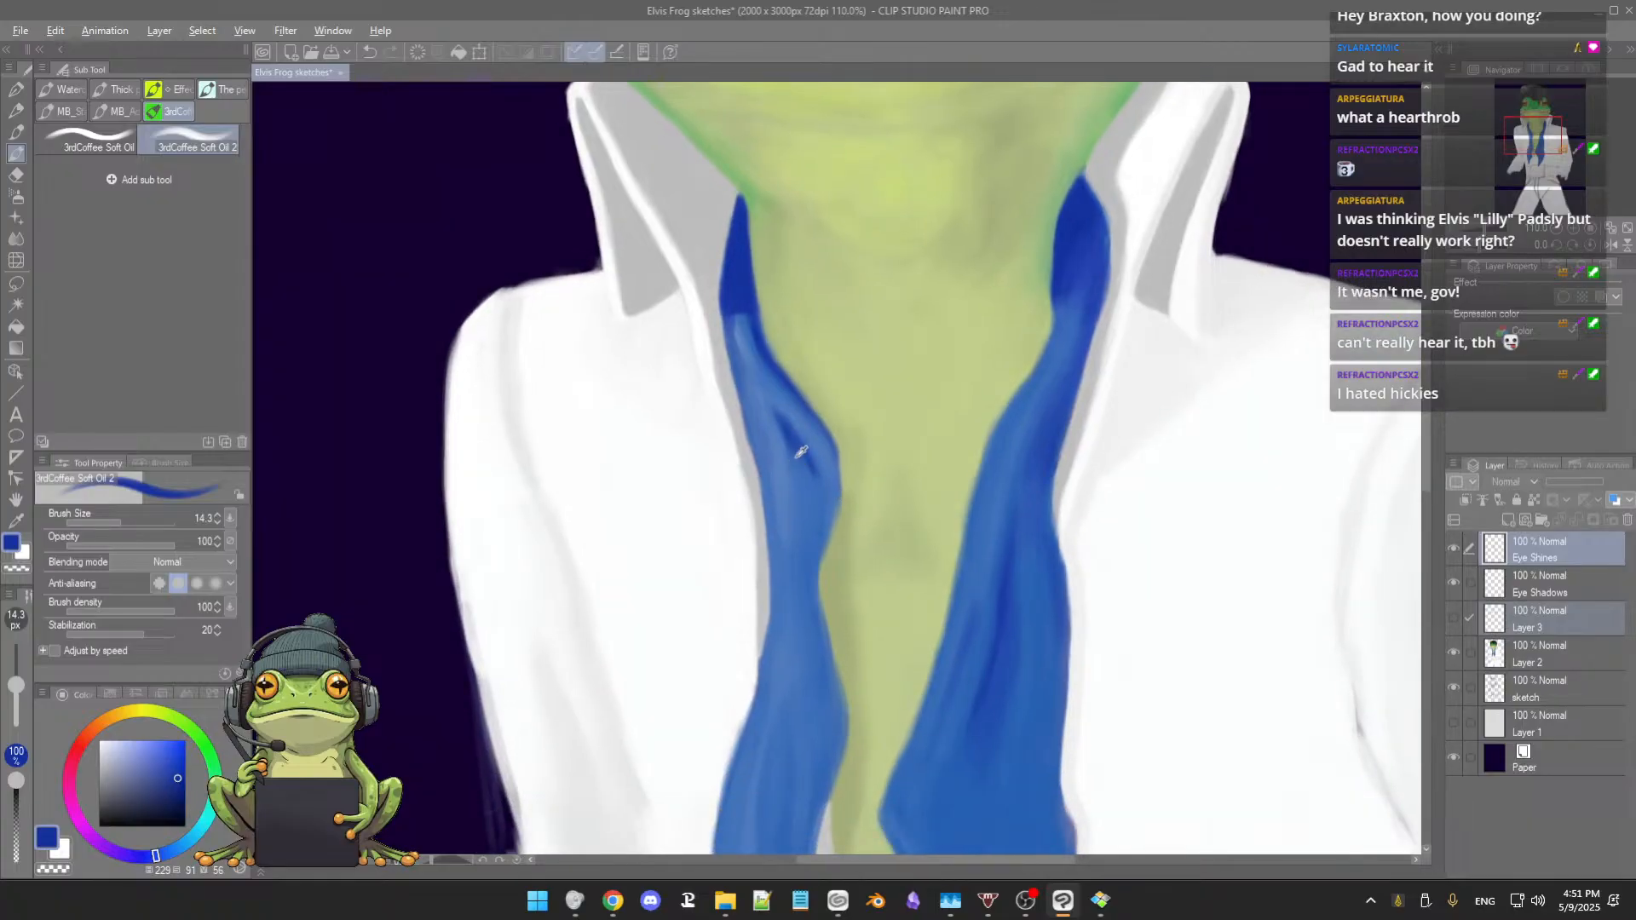
pyautogui.keyDown('alt'); pyautogui.click(797, 452); pyautogui.keyUp('alt')
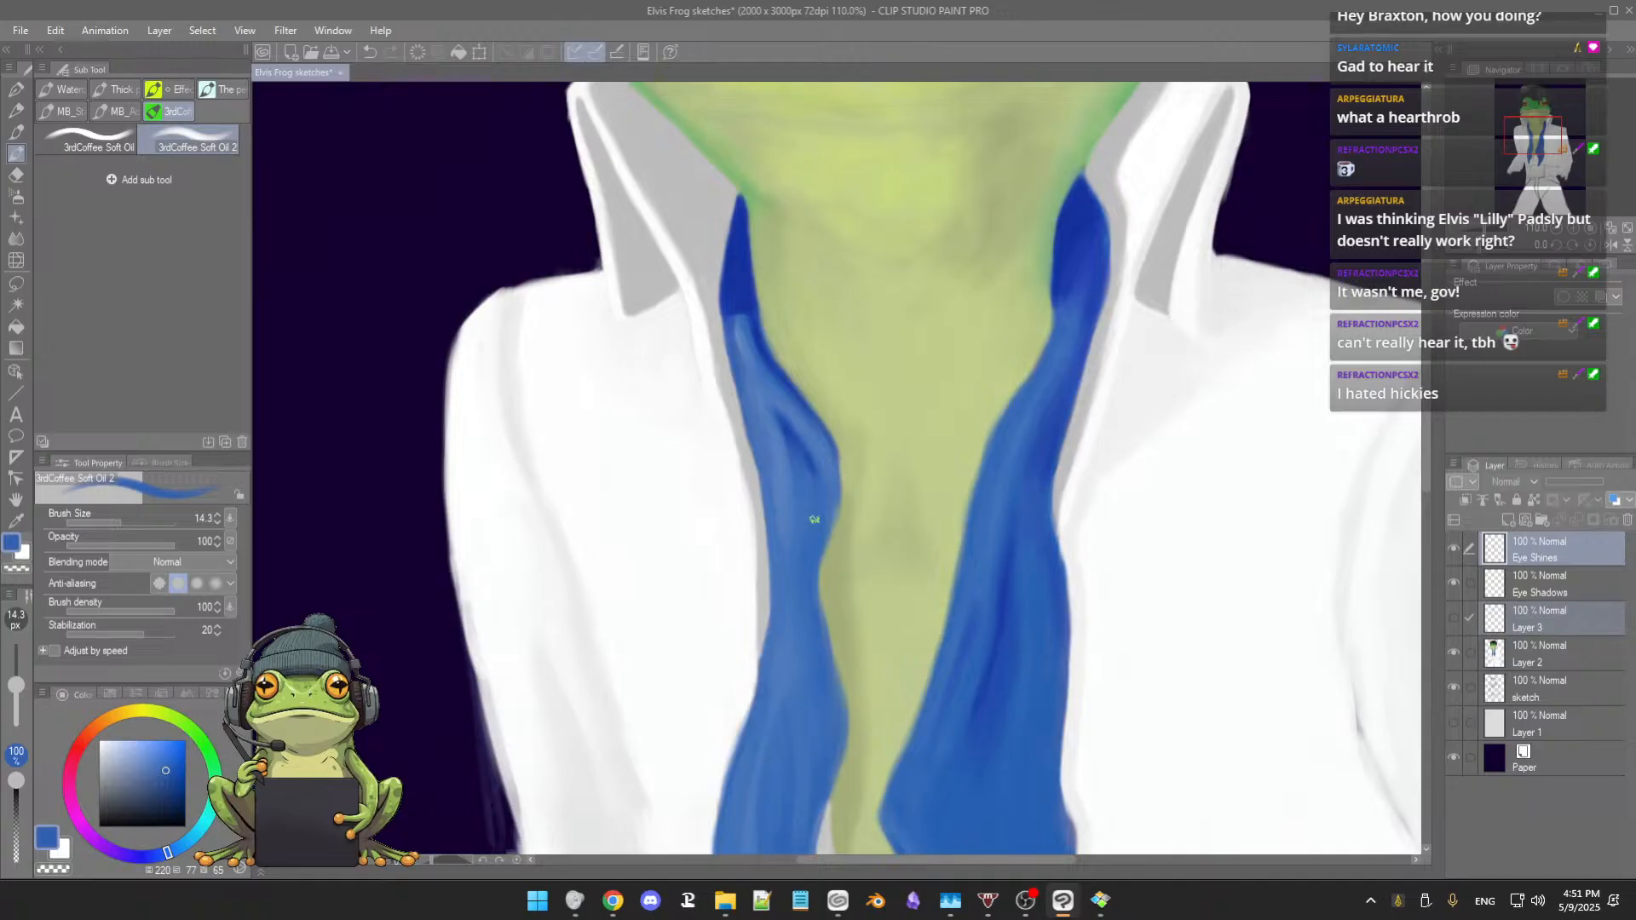
pyautogui.scroll(-2, 800, 541)
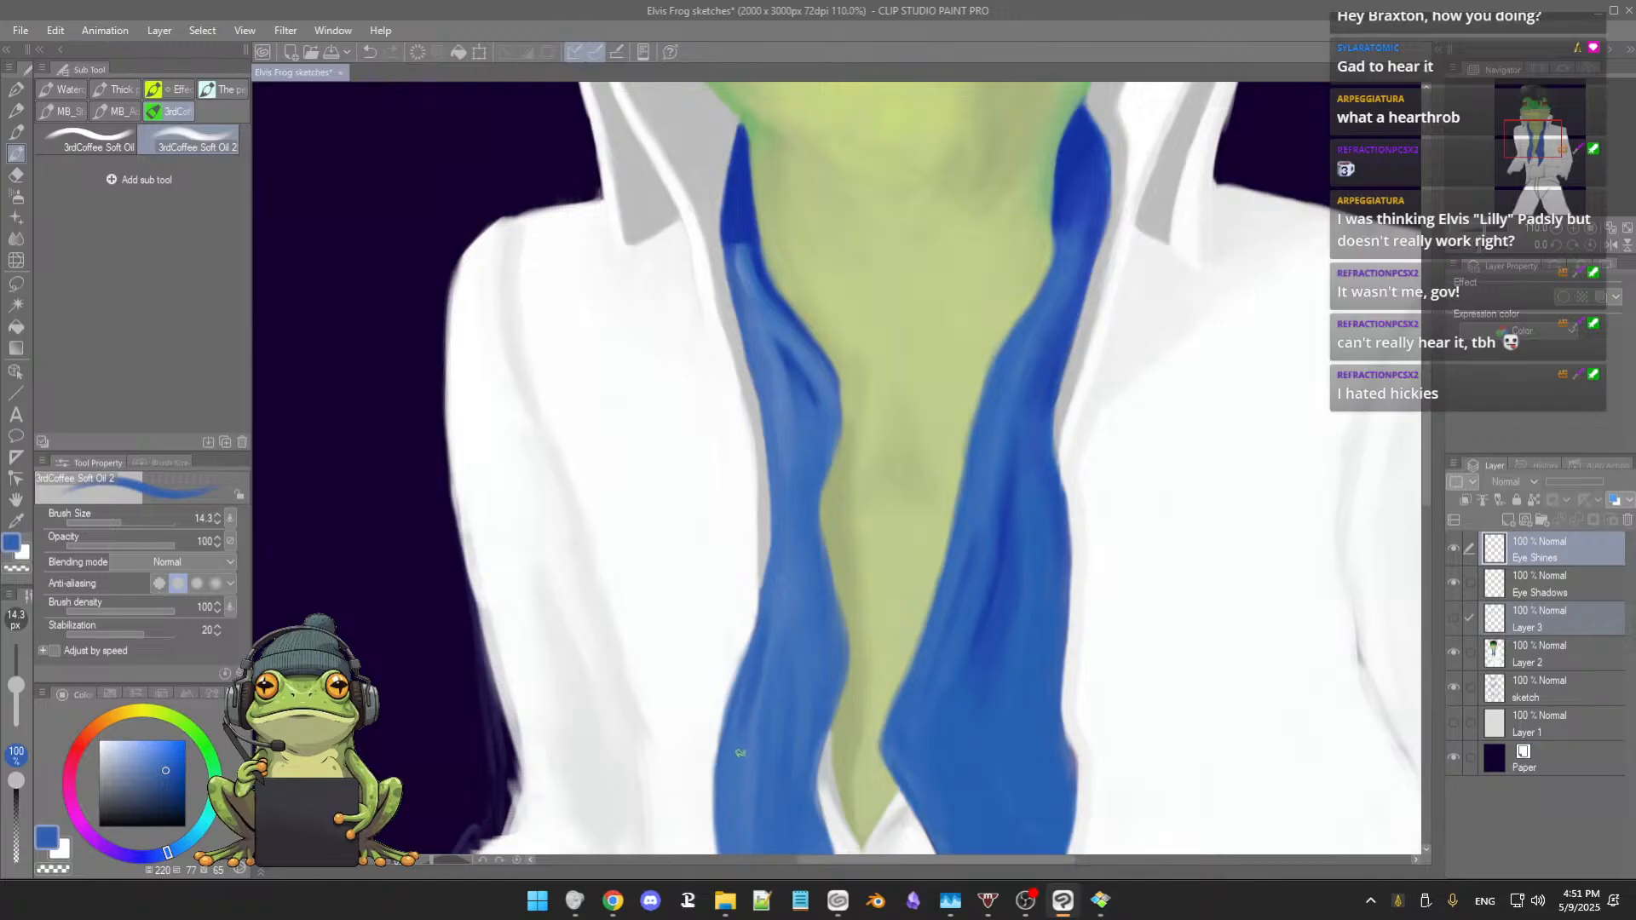
# Step: Paint dark vertical folds on the lower, wider part of the scarf's left strip, sampling the upper crease's blue and a nearby mid blue
pyautogui.scroll(-2, 790, 639)
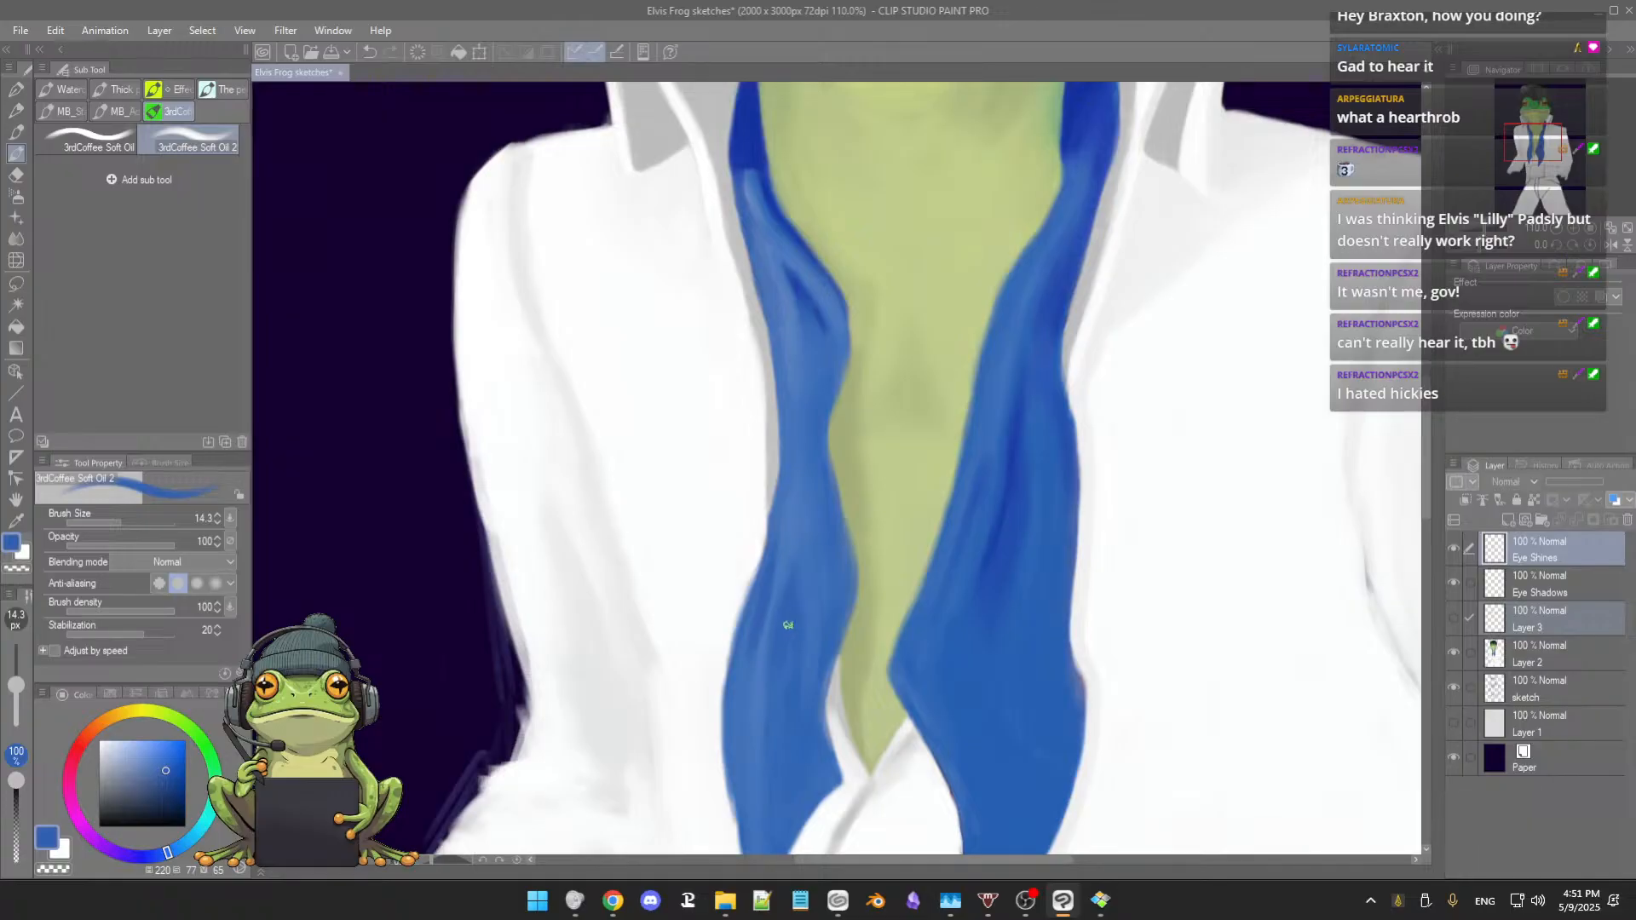
pyautogui.keyDown('alt'); pyautogui.click(798, 290); pyautogui.keyUp('alt')
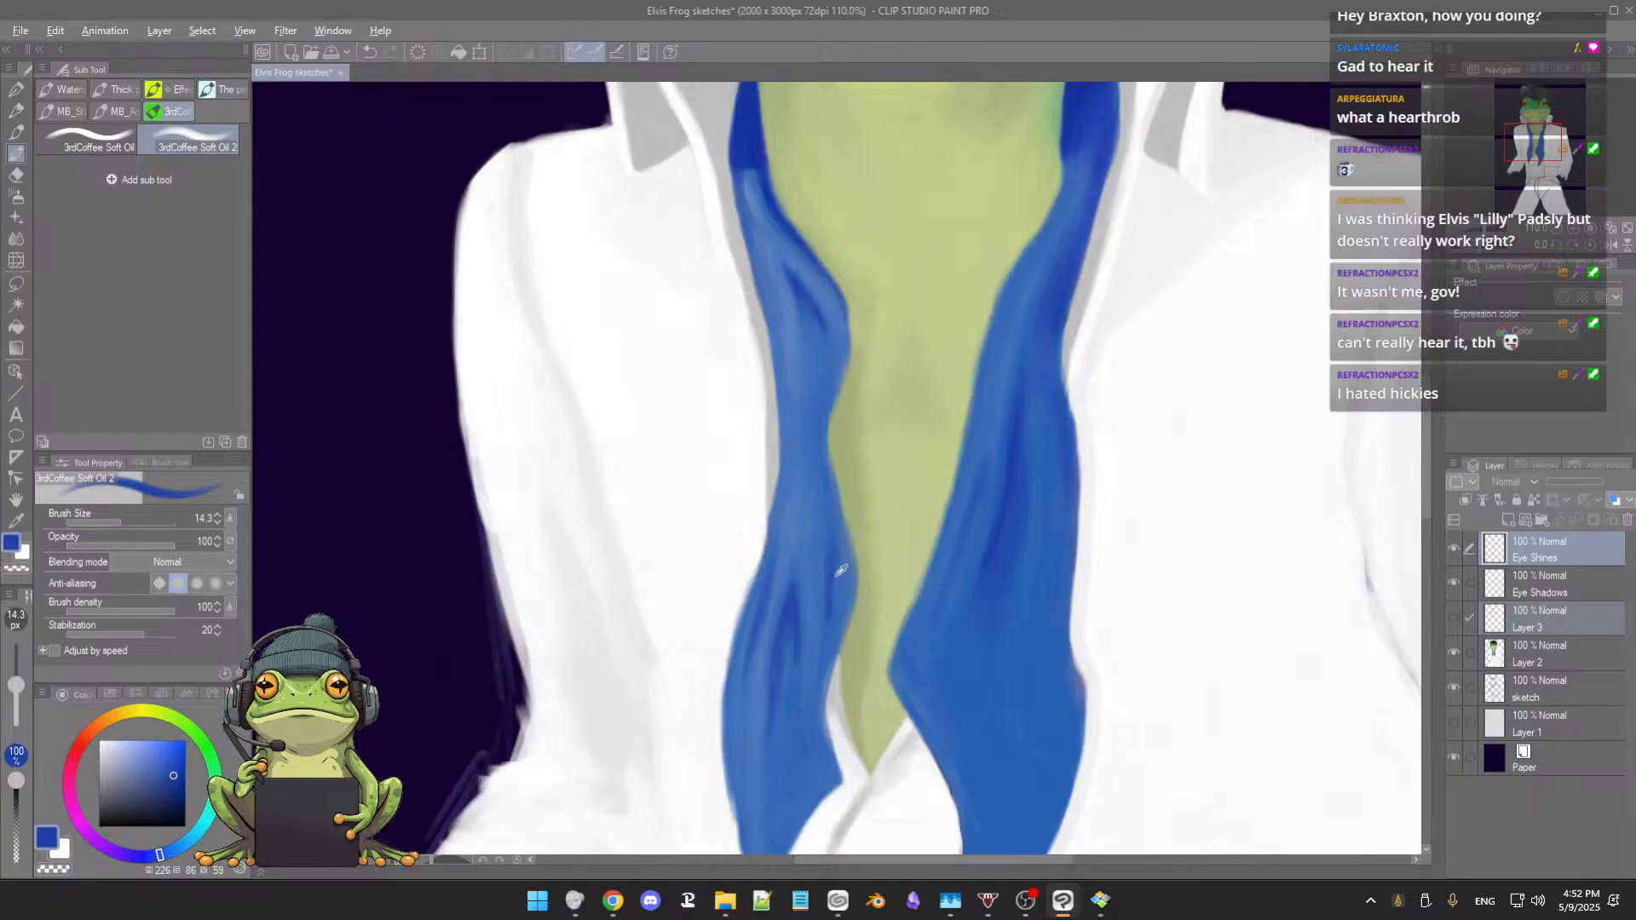
pyautogui.keyDown('alt'); pyautogui.click(836, 546); pyautogui.keyUp('alt')
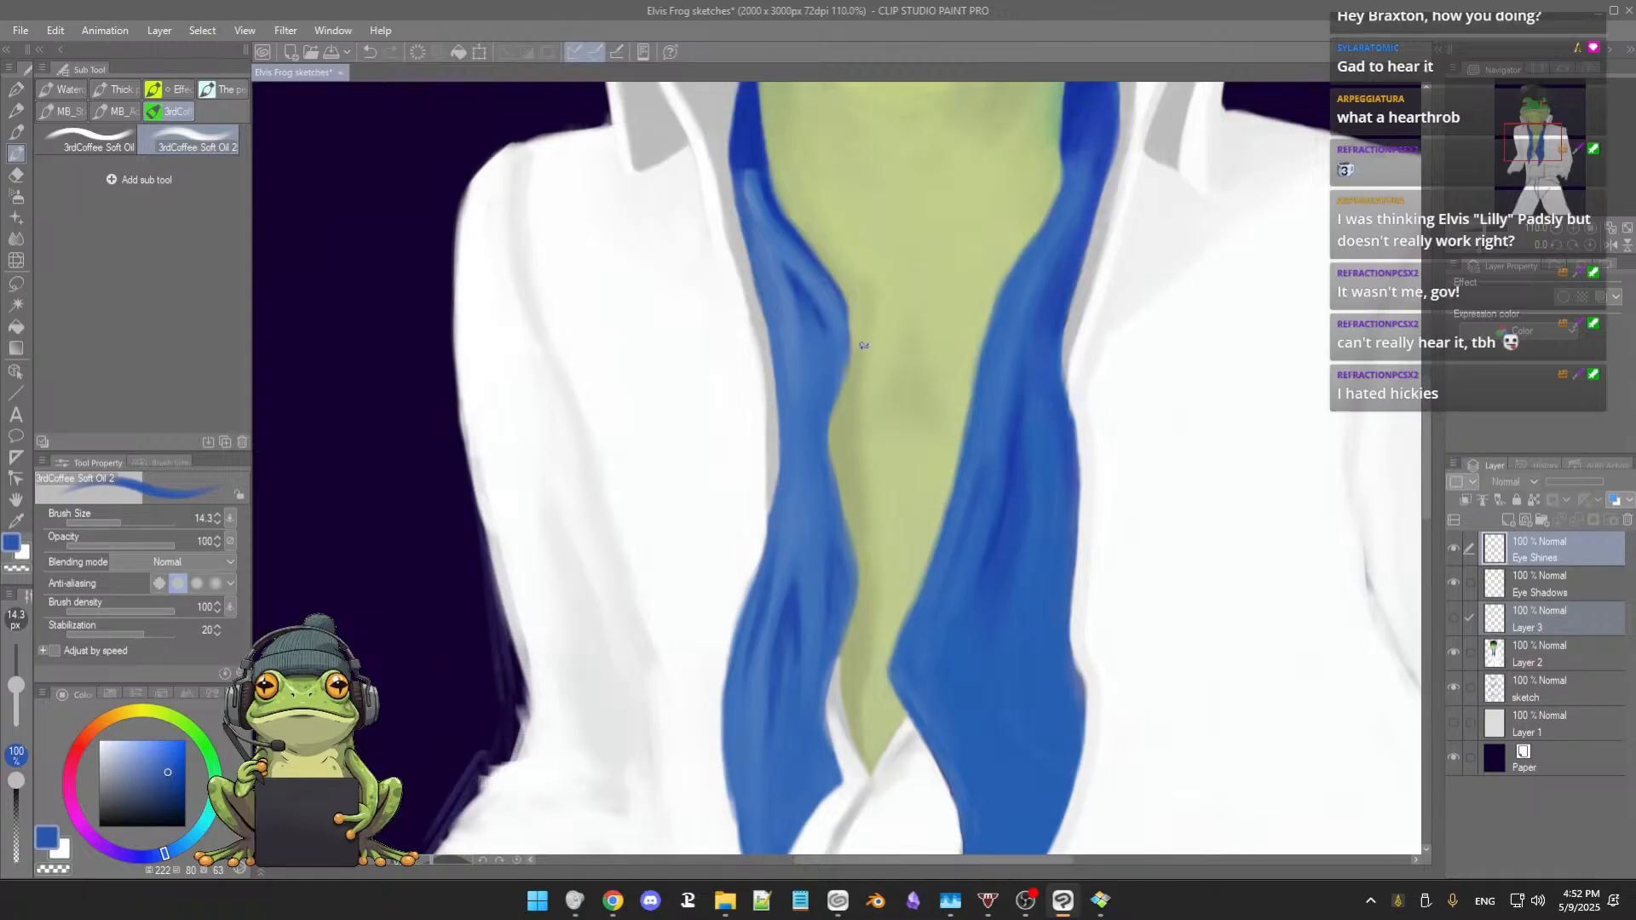
# Step: Sample blues from both scarf strips and darken the fabric below the left strip's upper crease at brush size 26.9
pyautogui.moveTo(833, 350); pyautogui.dragTo(833, 432)
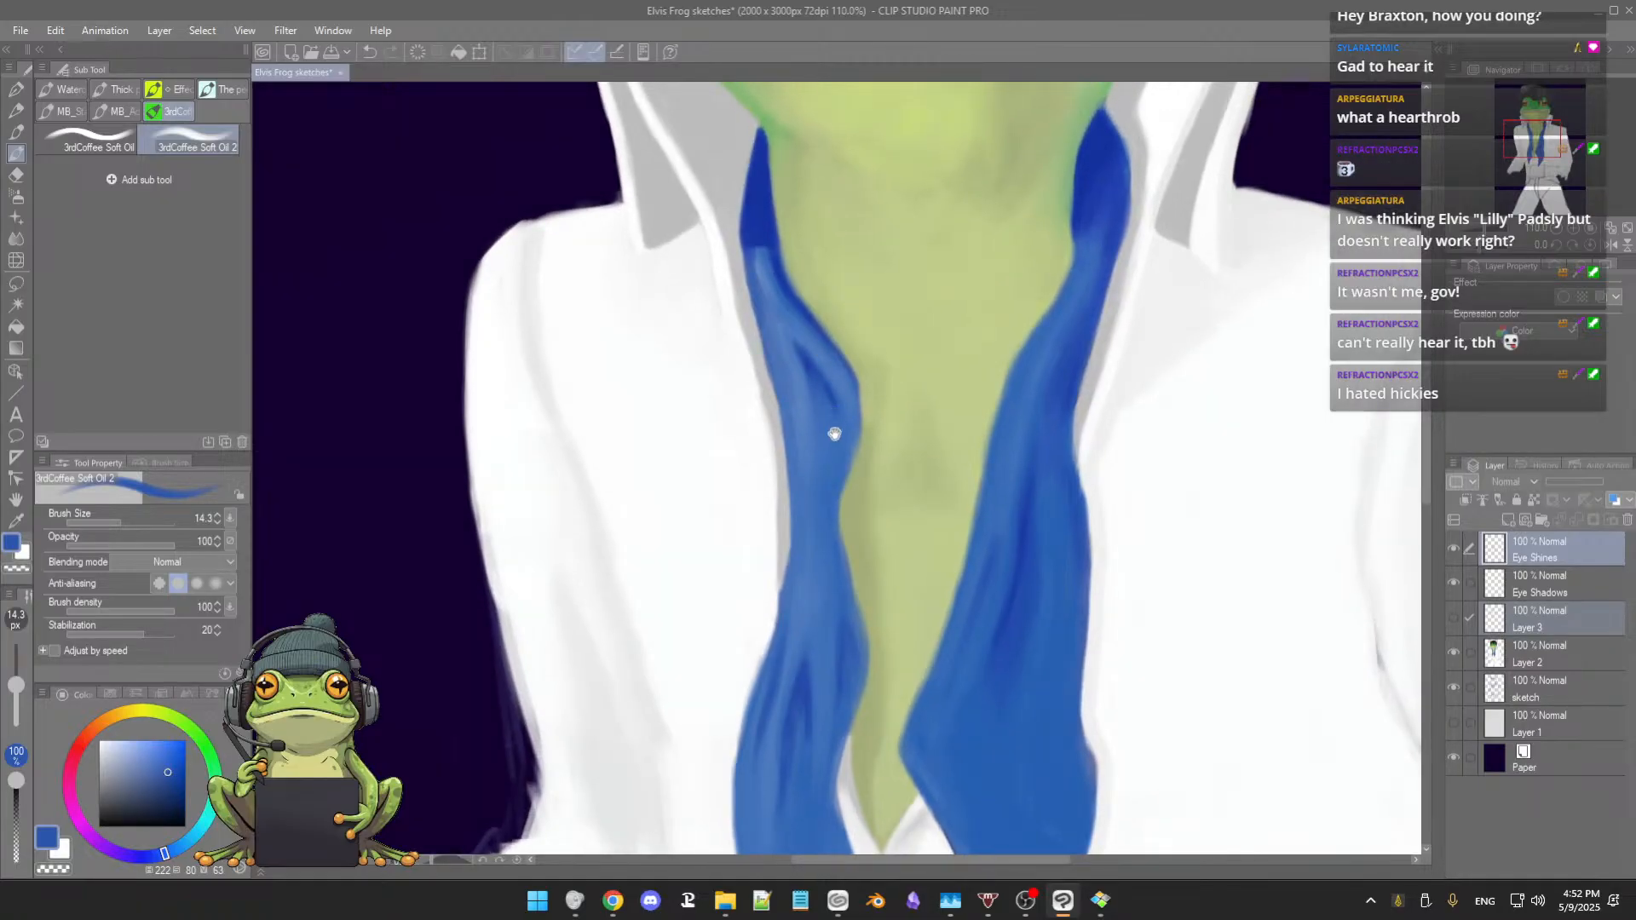
pyautogui.keyDown('alt'); pyautogui.click(1113, 246); pyautogui.keyUp('alt')
pyautogui.moveTo(859, 447); pyautogui.dragTo(841, 431)
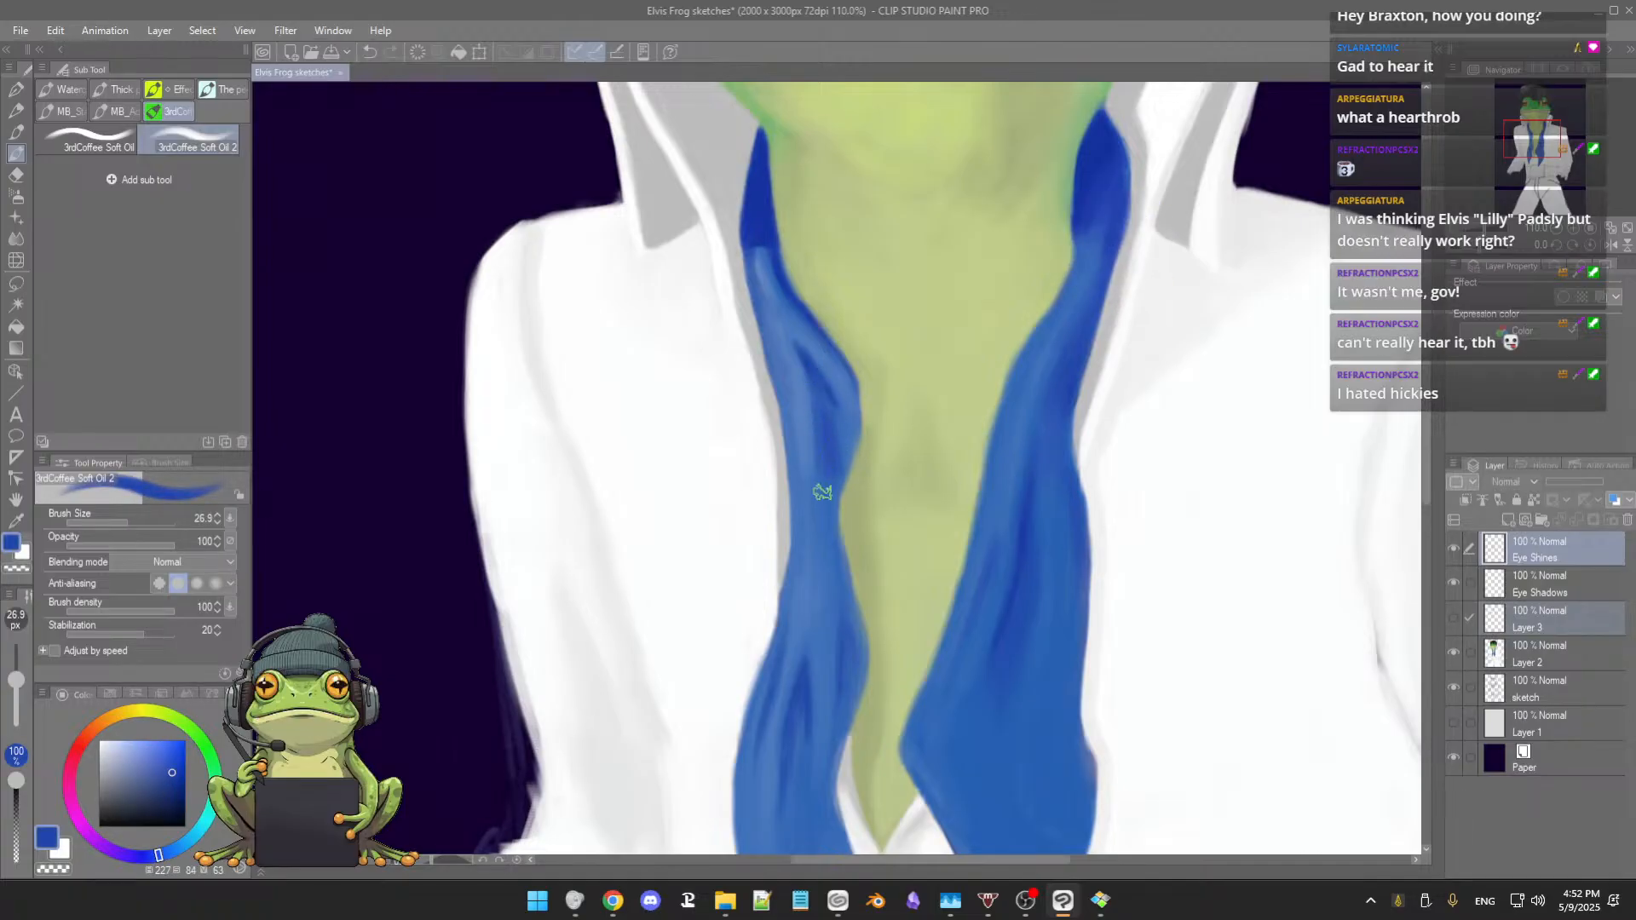
pyautogui.keyDown('alt'); pyautogui.click(835, 456); pyautogui.keyUp('alt')
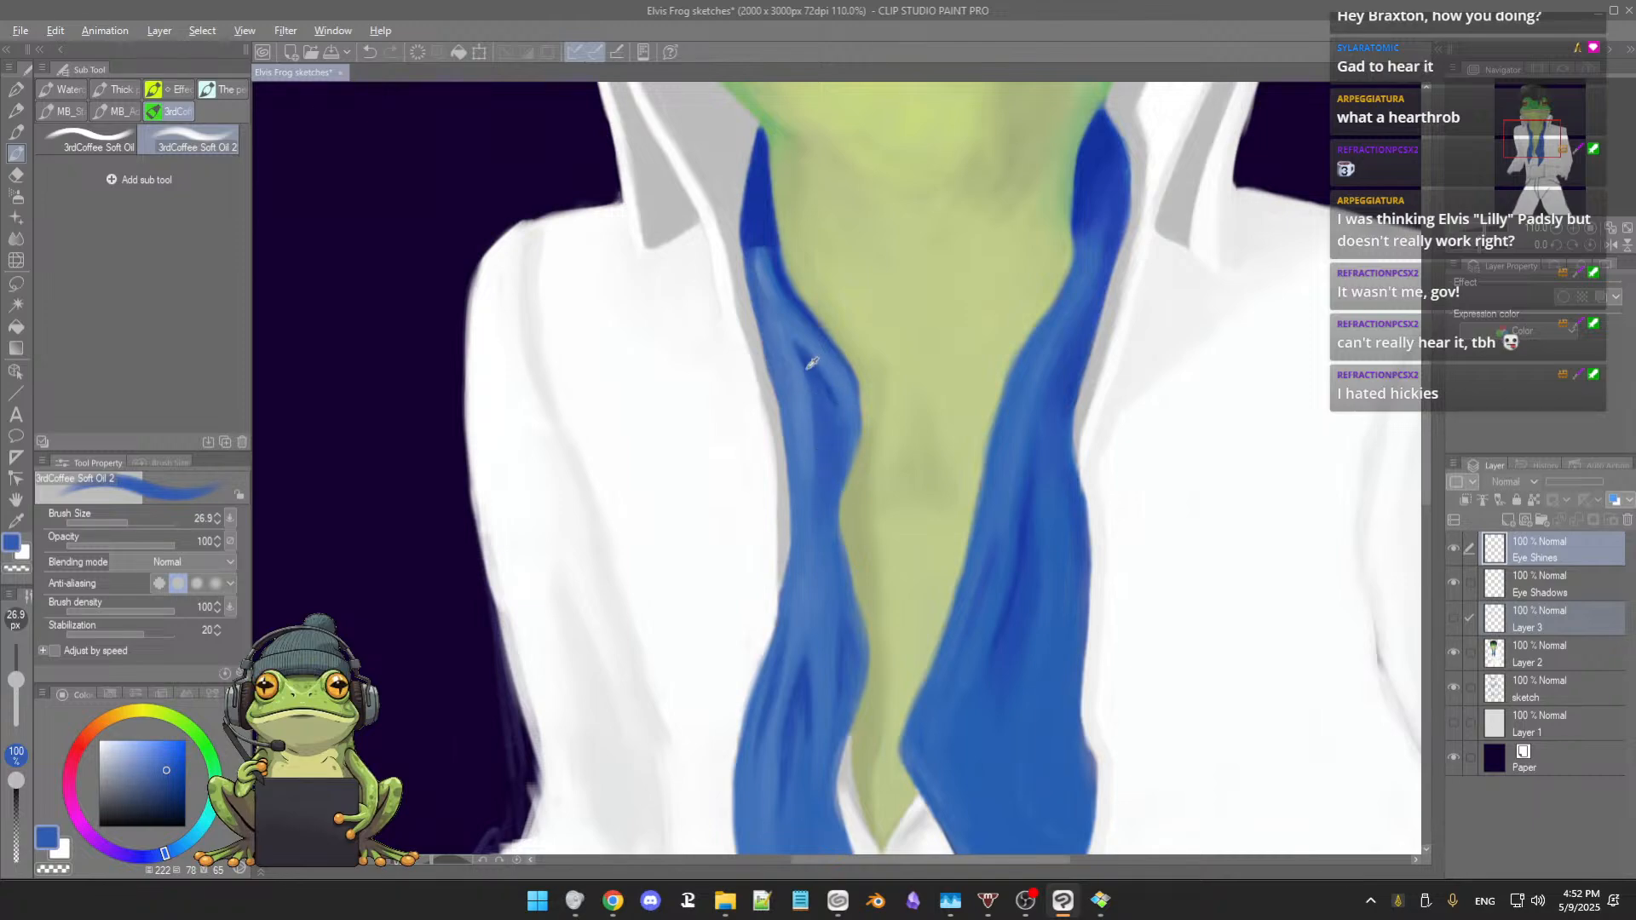
pyautogui.keyDown('alt'); pyautogui.click(809, 357); pyautogui.keyUp('alt')
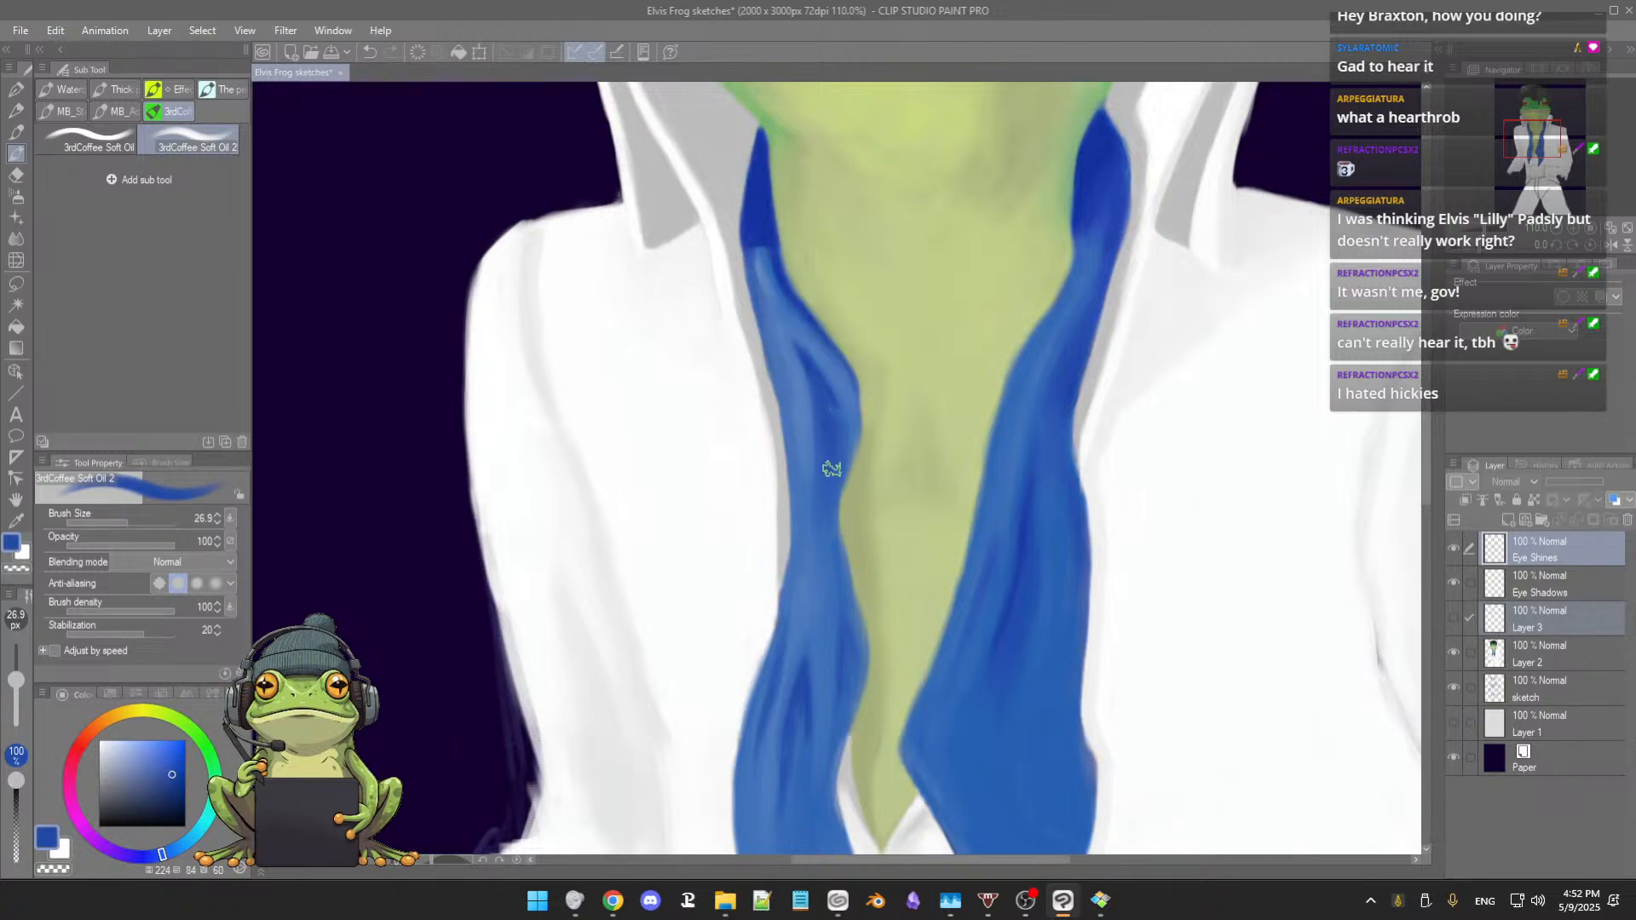
pyautogui.keyDown('alt'); pyautogui.click(804, 364); pyautogui.keyUp('alt')
pyautogui.keyDown('alt'); pyautogui.click(833, 413); pyautogui.keyUp('alt')
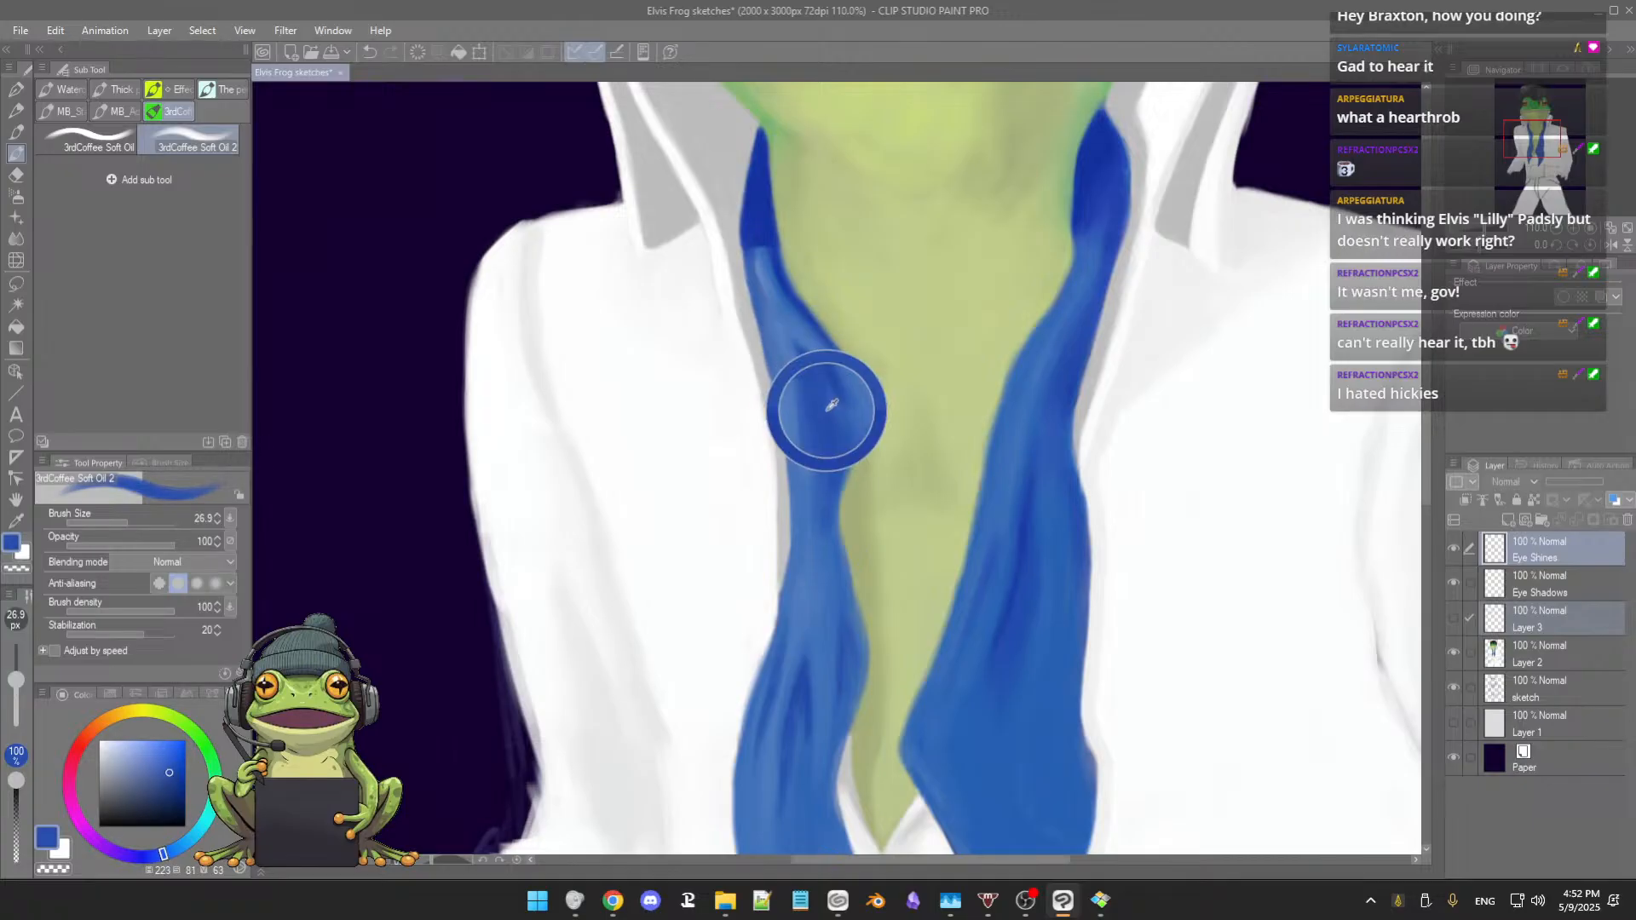
# Step: Extend the dark crease down toward the left strip's narrow middle at brush size 18.3, blending it with sampled neighbouring blues
pyautogui.press('[')
pyautogui.keyDown('alt'); pyautogui.click(806, 364); pyautogui.keyUp('alt')
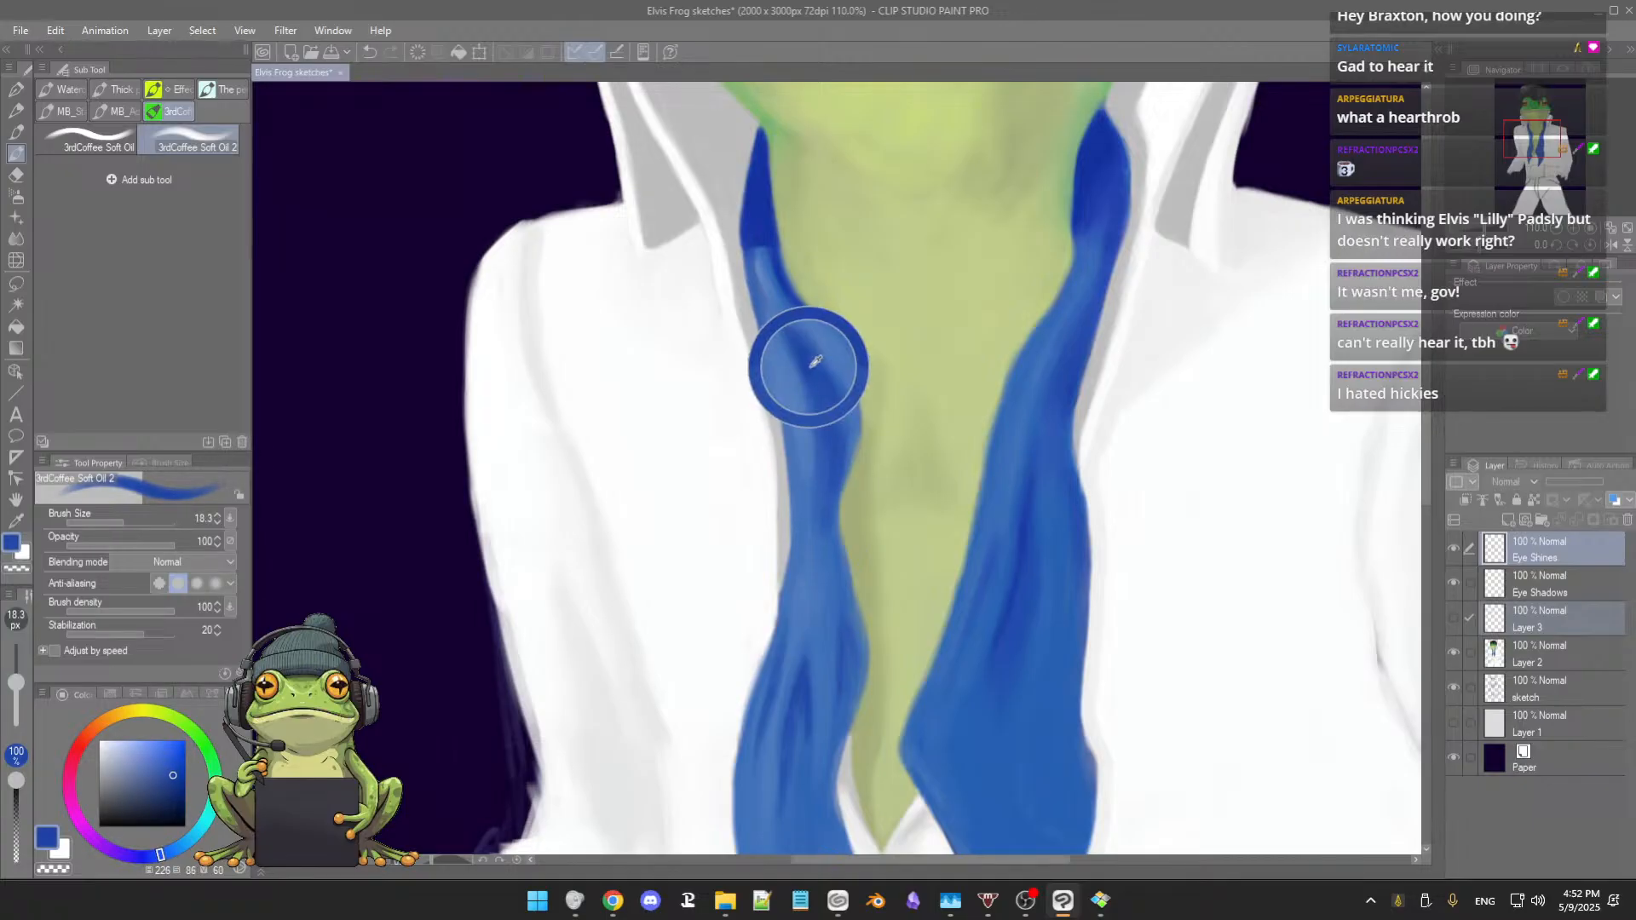
pyautogui.keyDown('alt'); pyautogui.click(821, 428); pyautogui.keyUp('alt')
pyautogui.keyDown('alt'); pyautogui.click(821, 427); pyautogui.keyUp('alt')
pyautogui.moveTo(828, 508); pyautogui.dragTo(831, 482)
pyautogui.keyDown('alt'); pyautogui.click(841, 401); pyautogui.keyUp('alt')
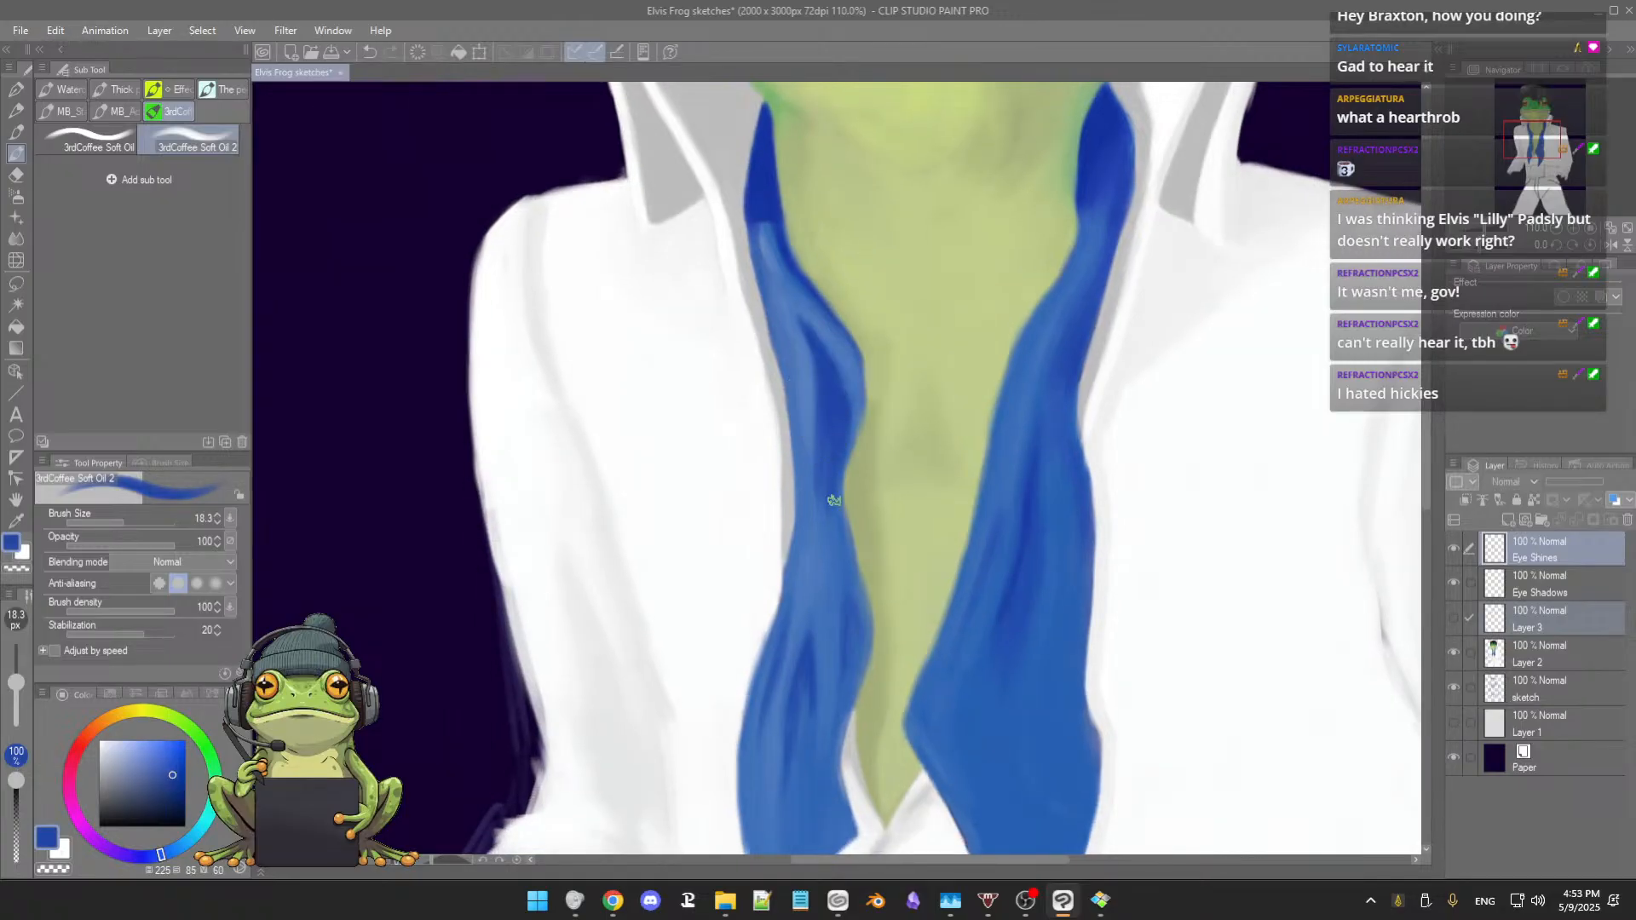
pyautogui.keyDown('alt'); pyautogui.click(849, 388); pyautogui.keyUp('alt')
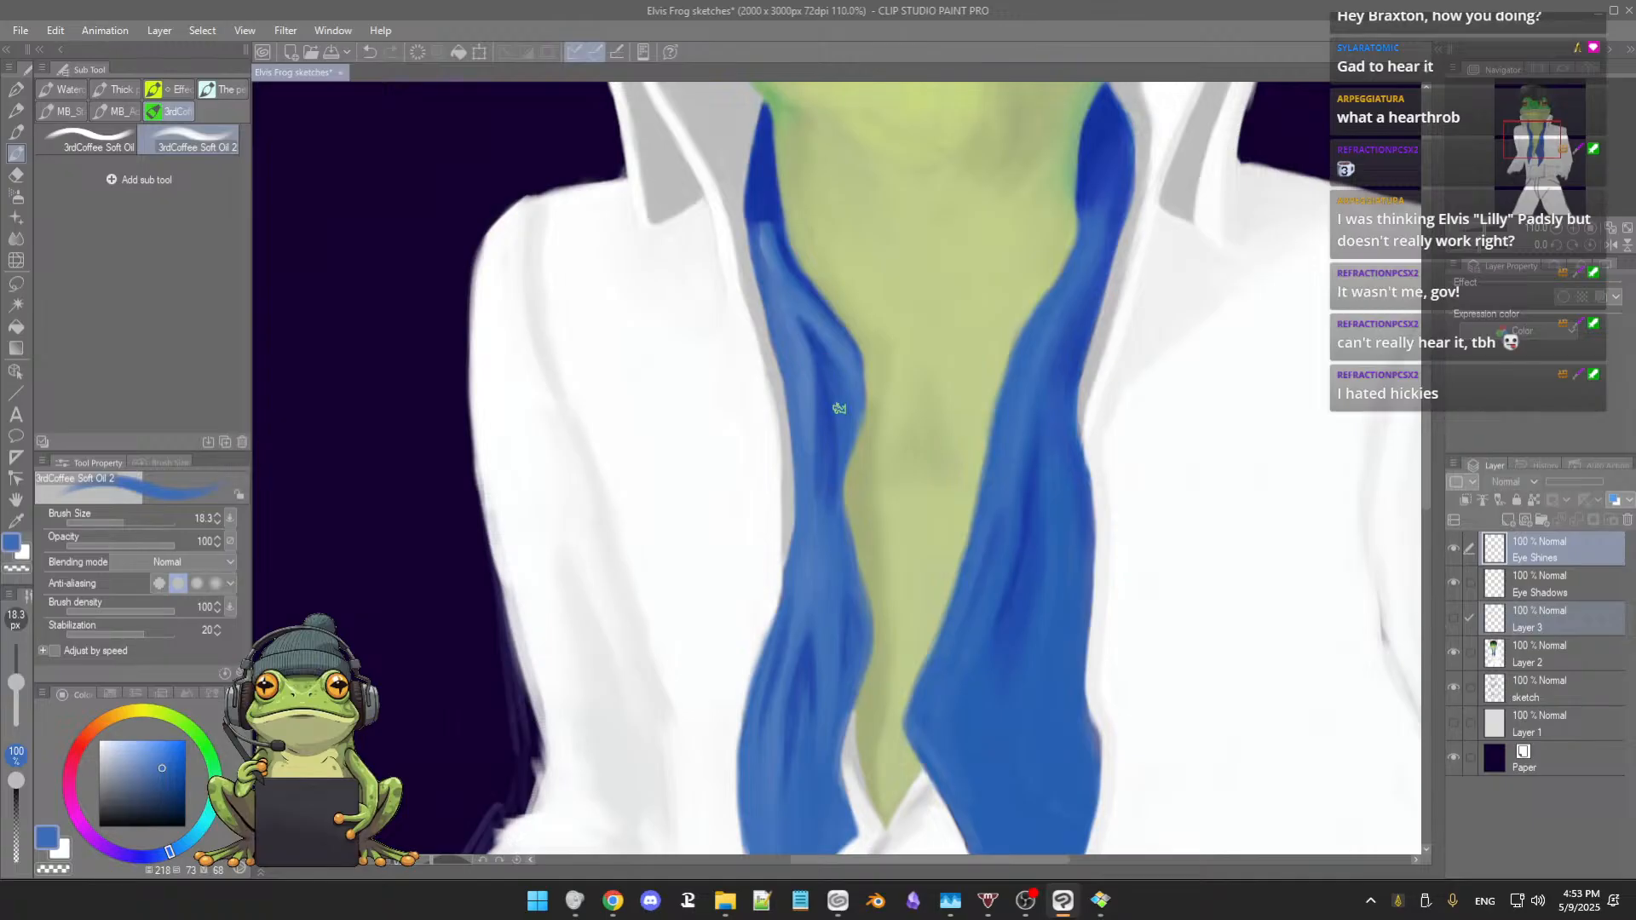
# Step: Shade the inner edge below the left strip's narrow middle with sampled dark blue at brush size 18.8 and soften it with lighter blue
pyautogui.scroll(-2, 848, 405)
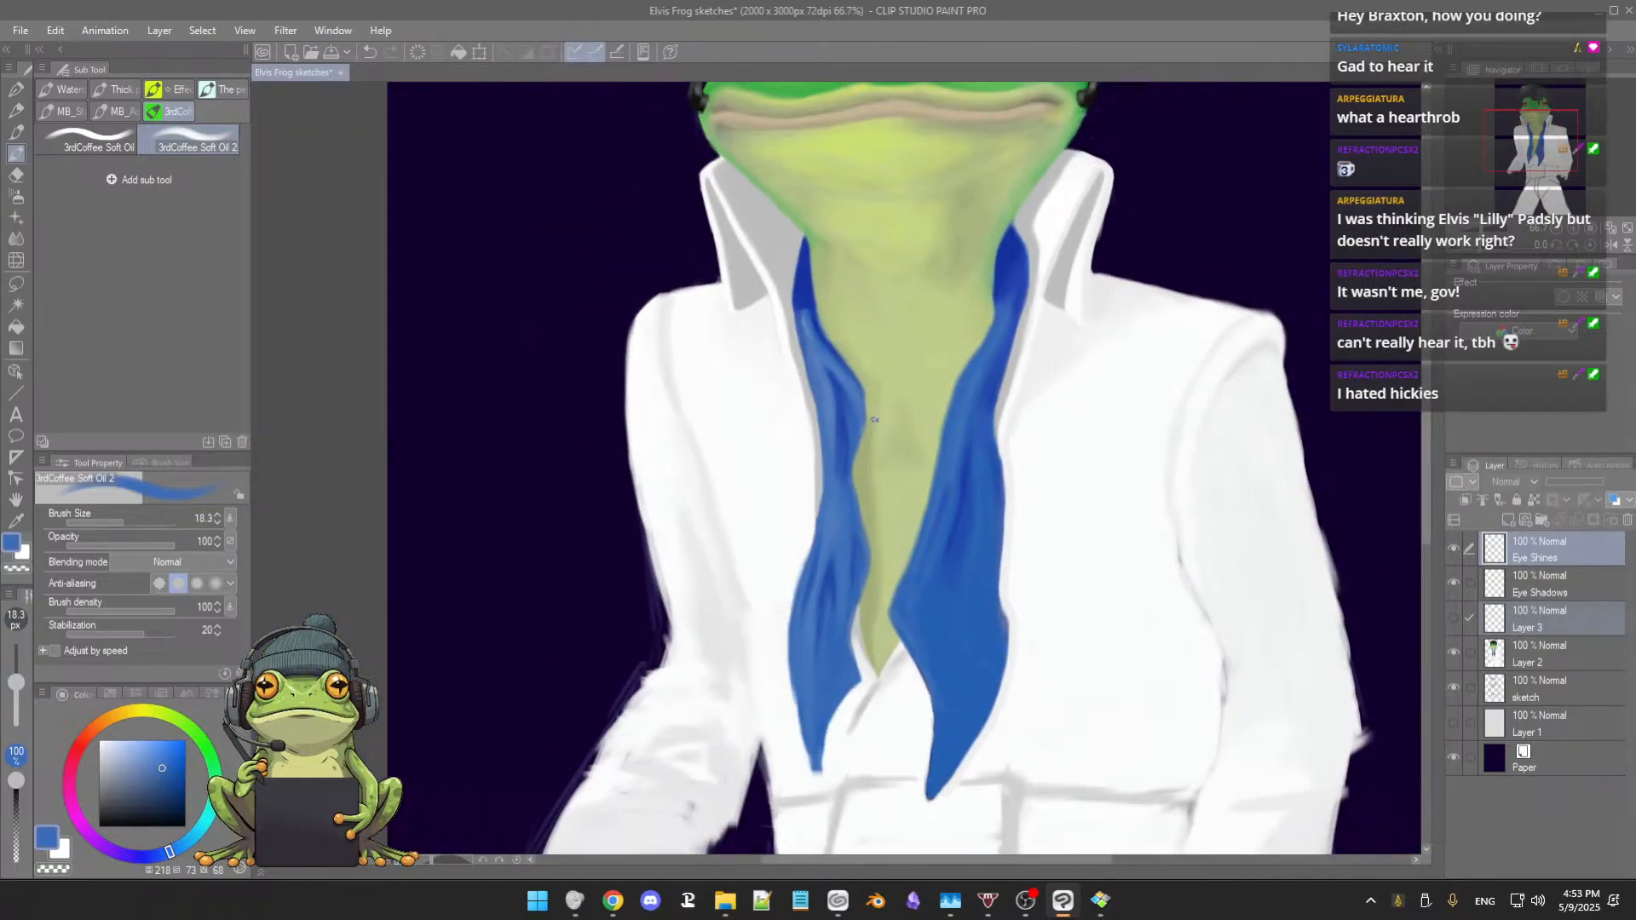
pyautogui.scroll(3, 865, 426)
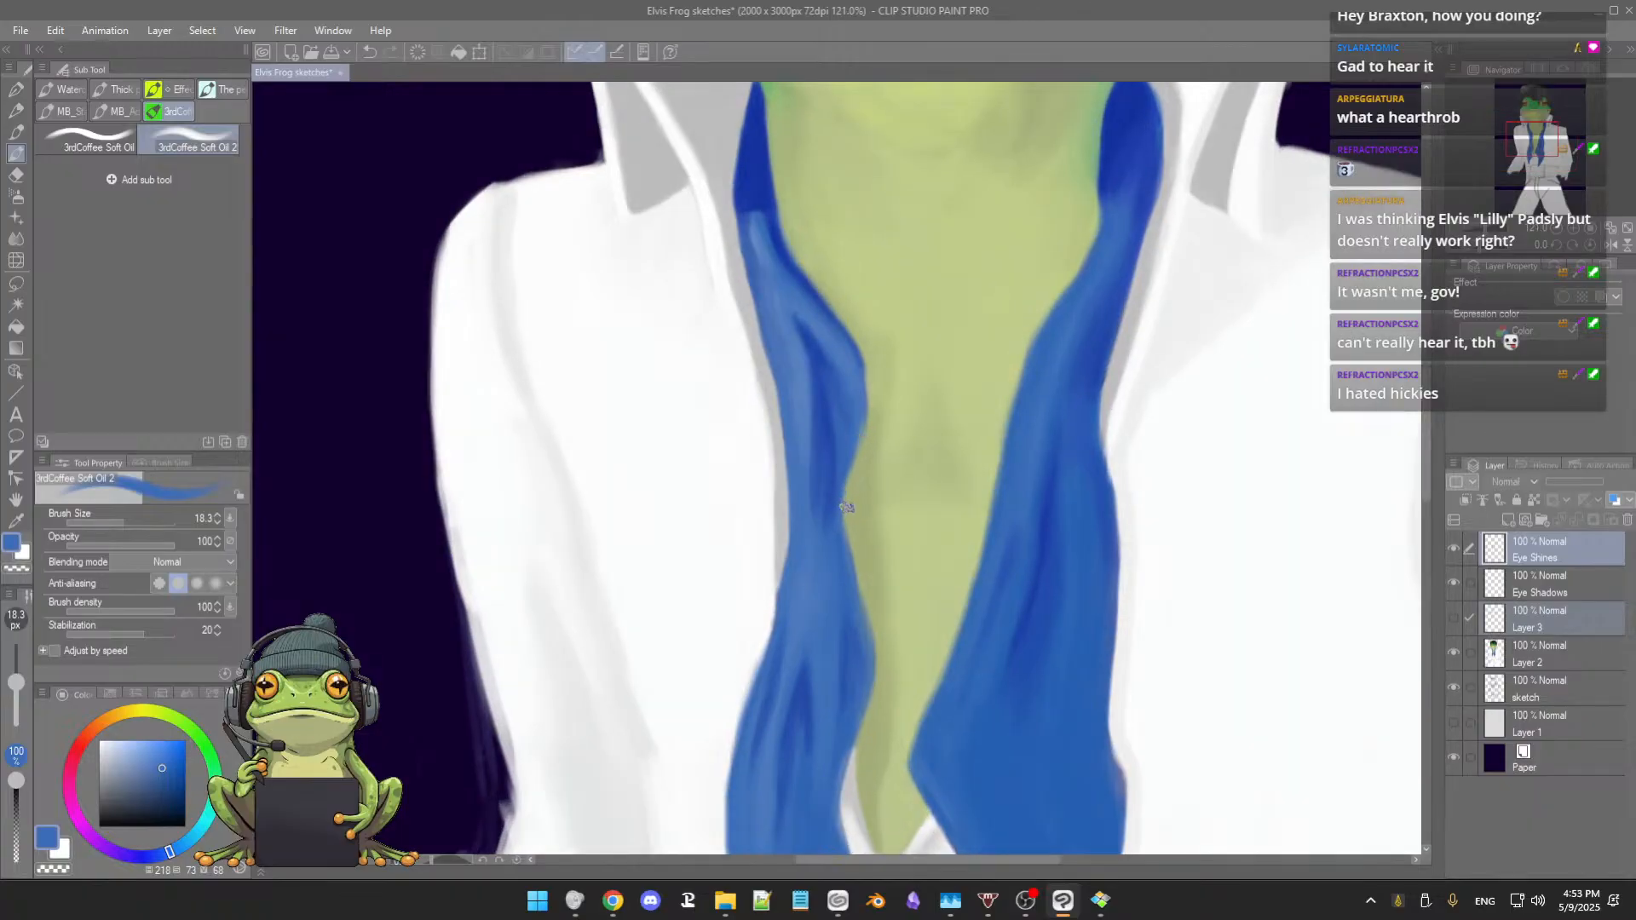
pyautogui.moveTo(830, 489); pyautogui.dragTo(844, 361)
pyautogui.keyDown('alt'); pyautogui.click(858, 498); pyautogui.keyUp('alt')
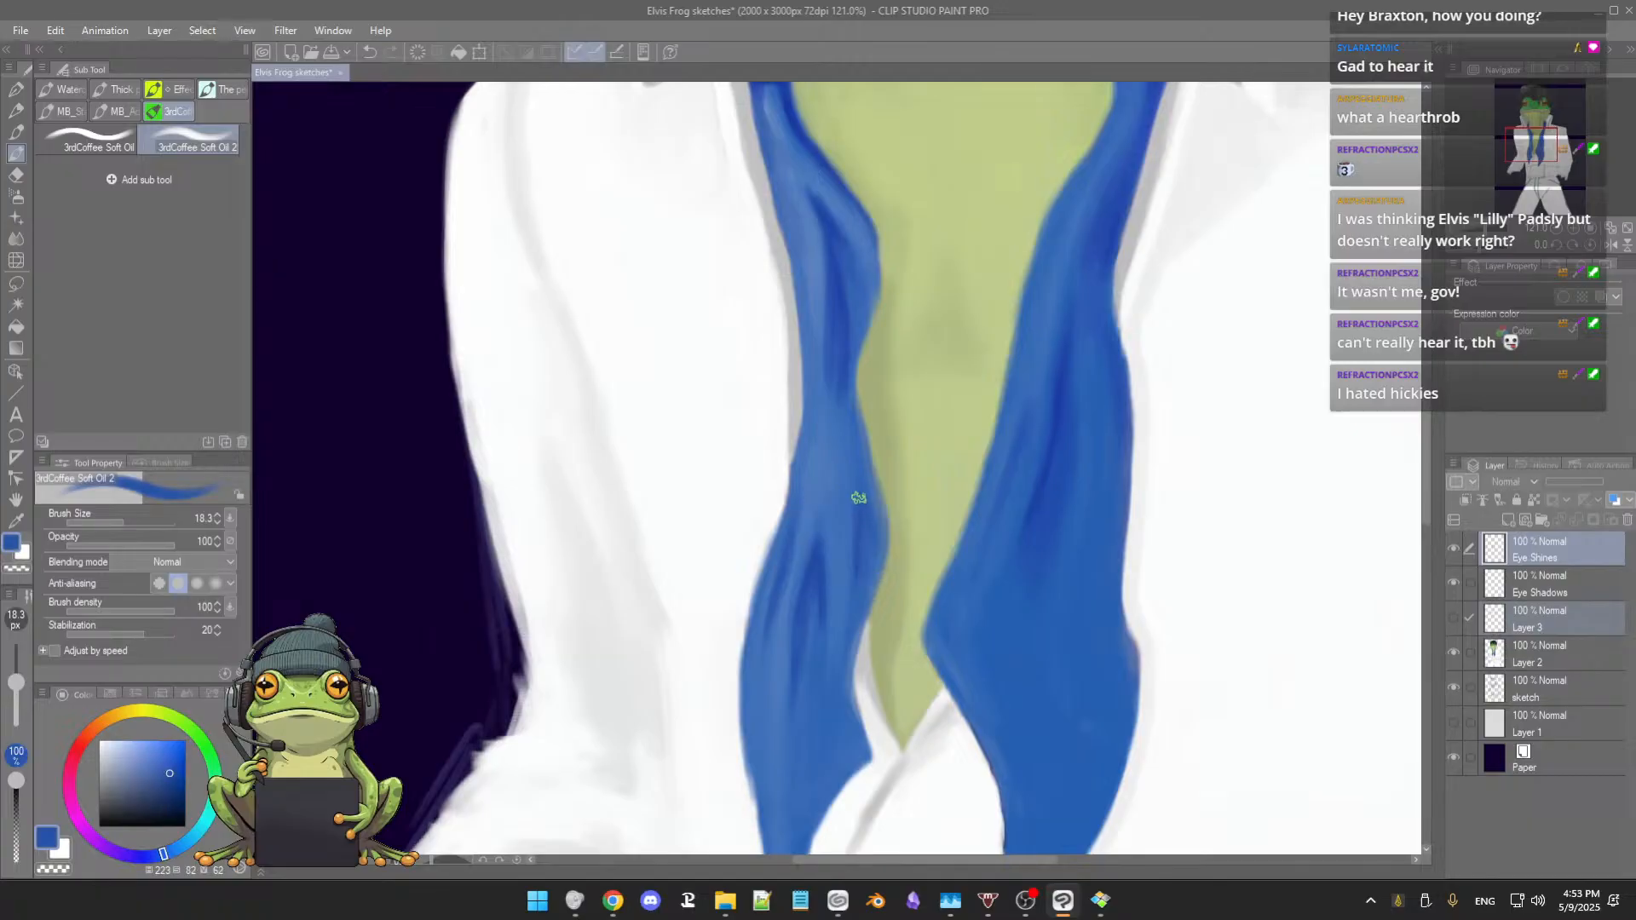
pyautogui.keyDown('alt'); pyautogui.click(856, 483); pyautogui.keyUp('alt')
pyautogui.moveTo(858, 504); pyautogui.dragTo(870, 511)
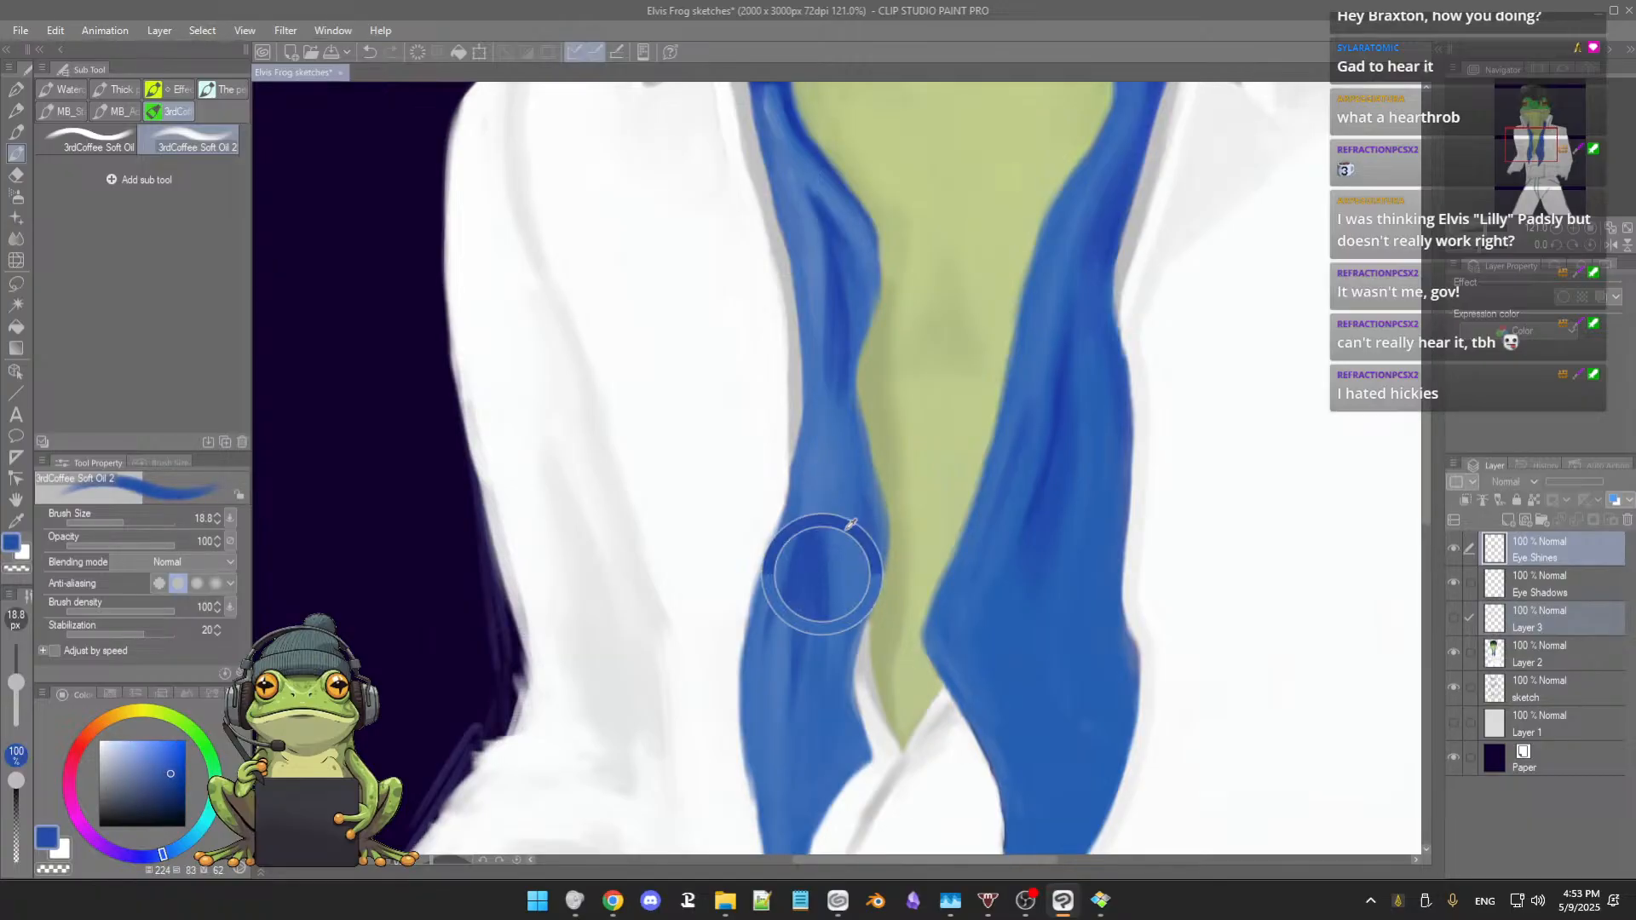
pyautogui.keyDown('alt'); pyautogui.click(860, 461); pyautogui.keyUp('alt')
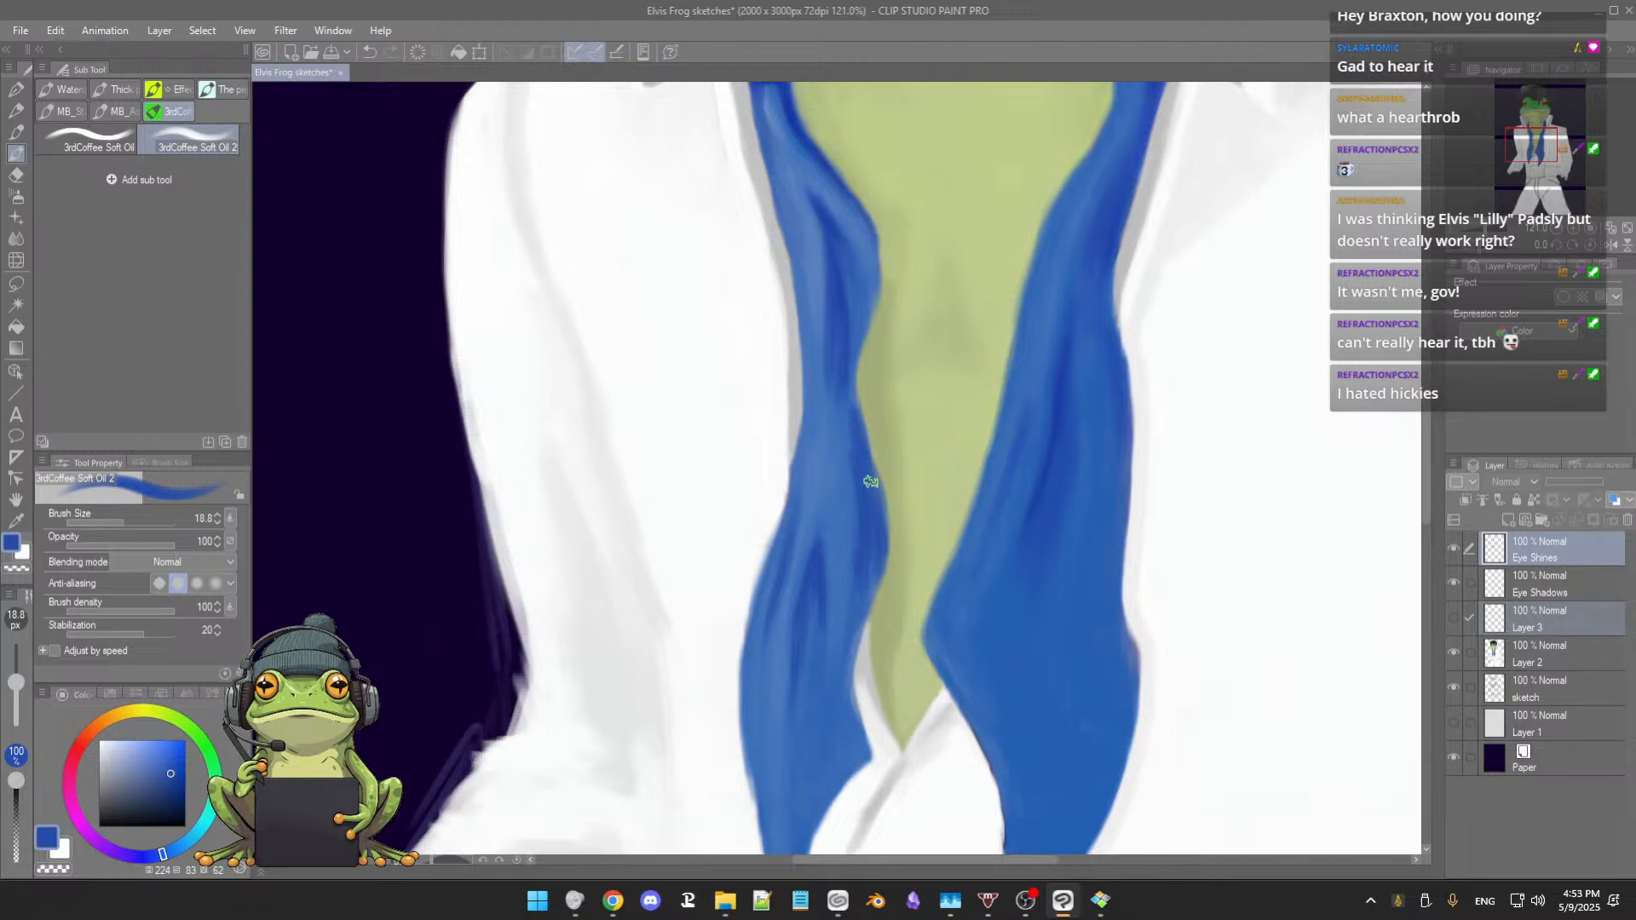
pyautogui.click(844, 415)
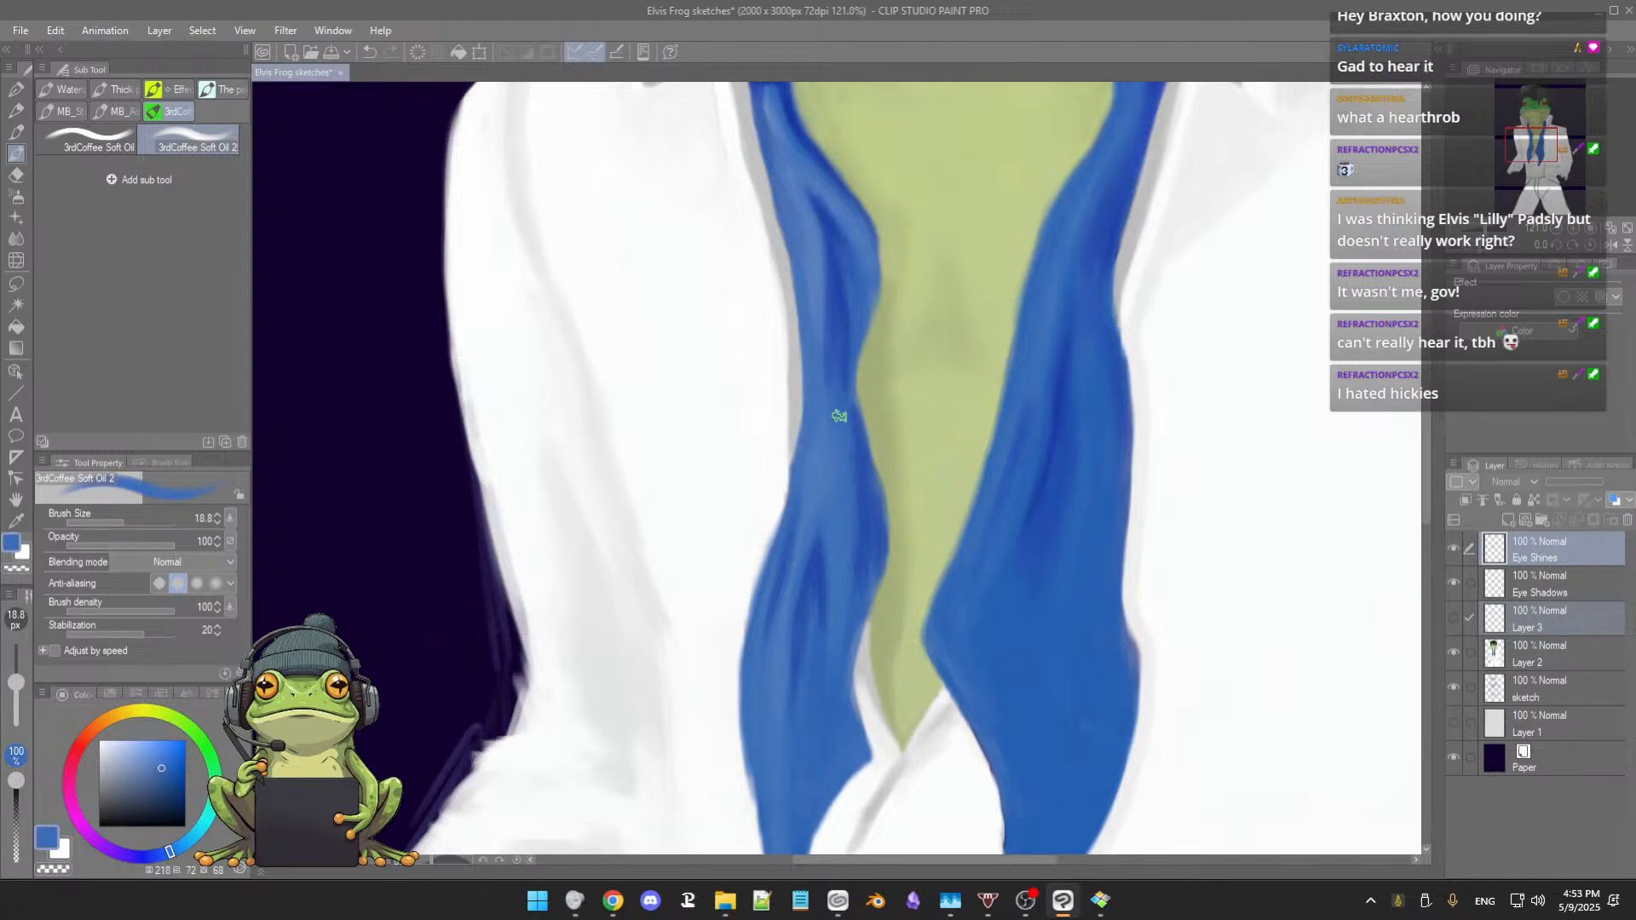
# Step: Lengthen and blend the vertical folds on the lower, wider part of the scarf's left strip with sampled dark and lighter blues
pyautogui.scroll(-2, 866, 541)
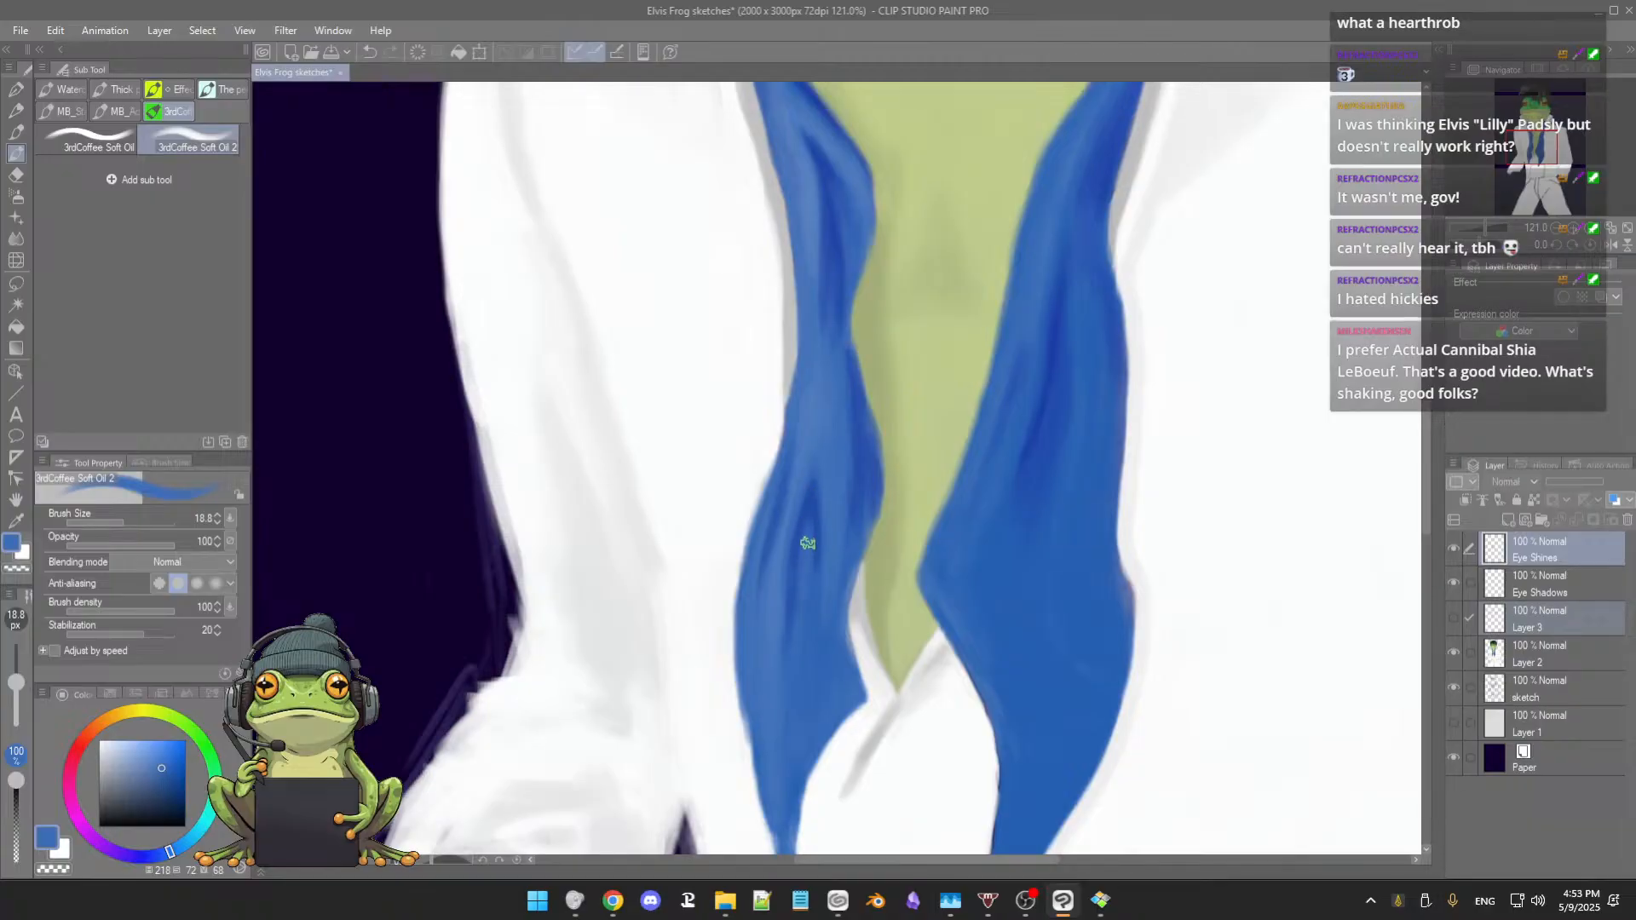
pyautogui.click(811, 509)
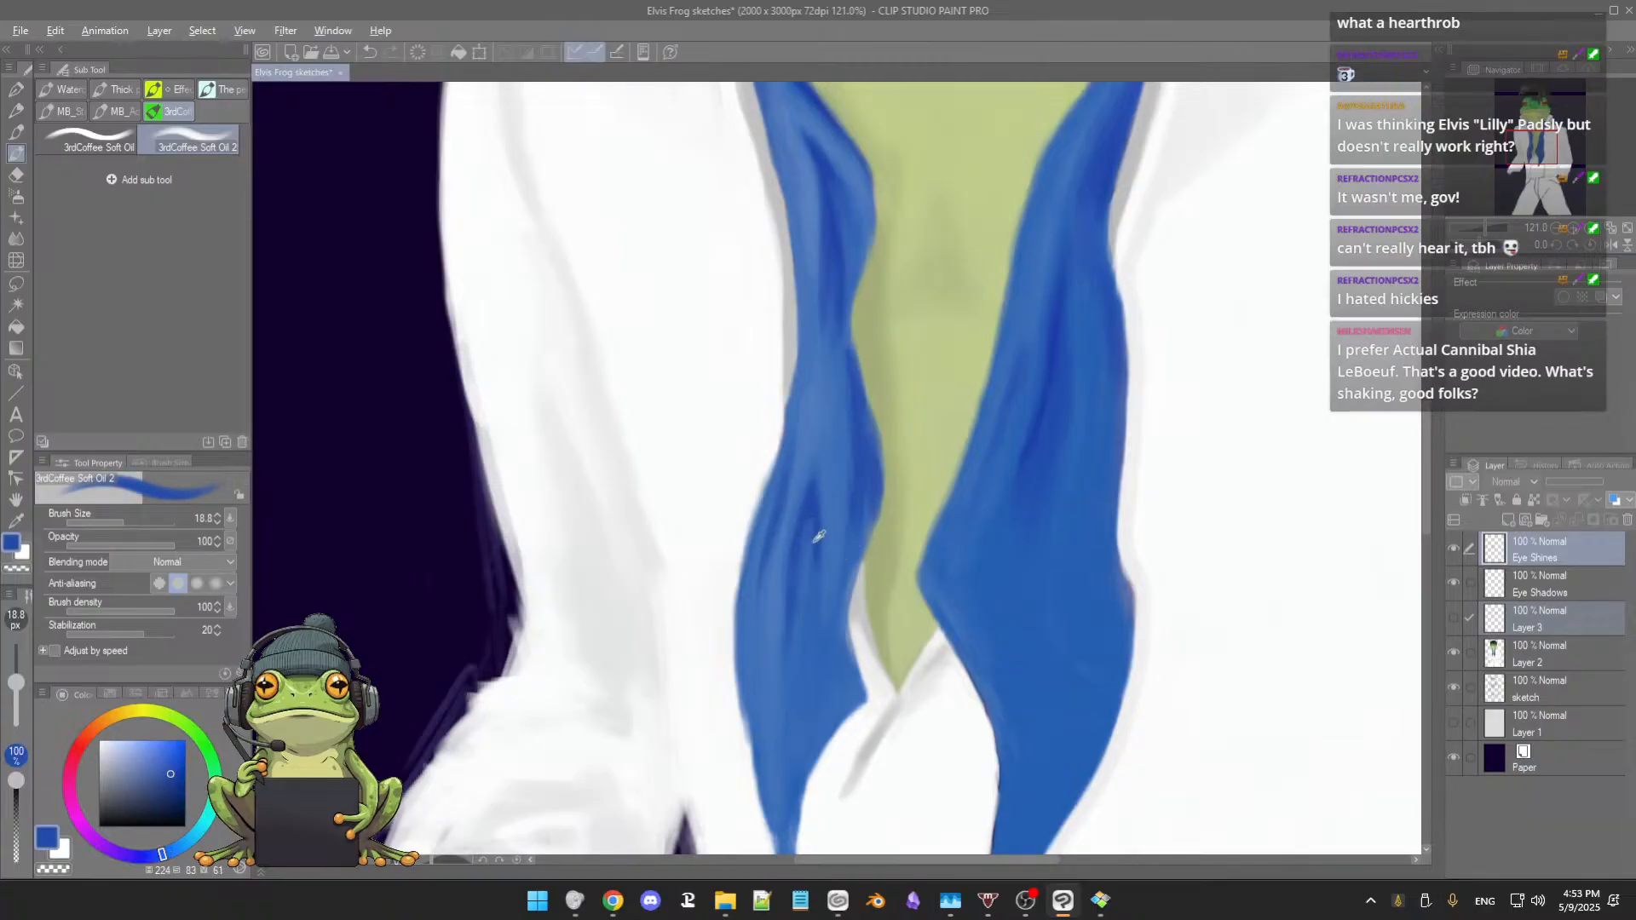
pyautogui.click(810, 522)
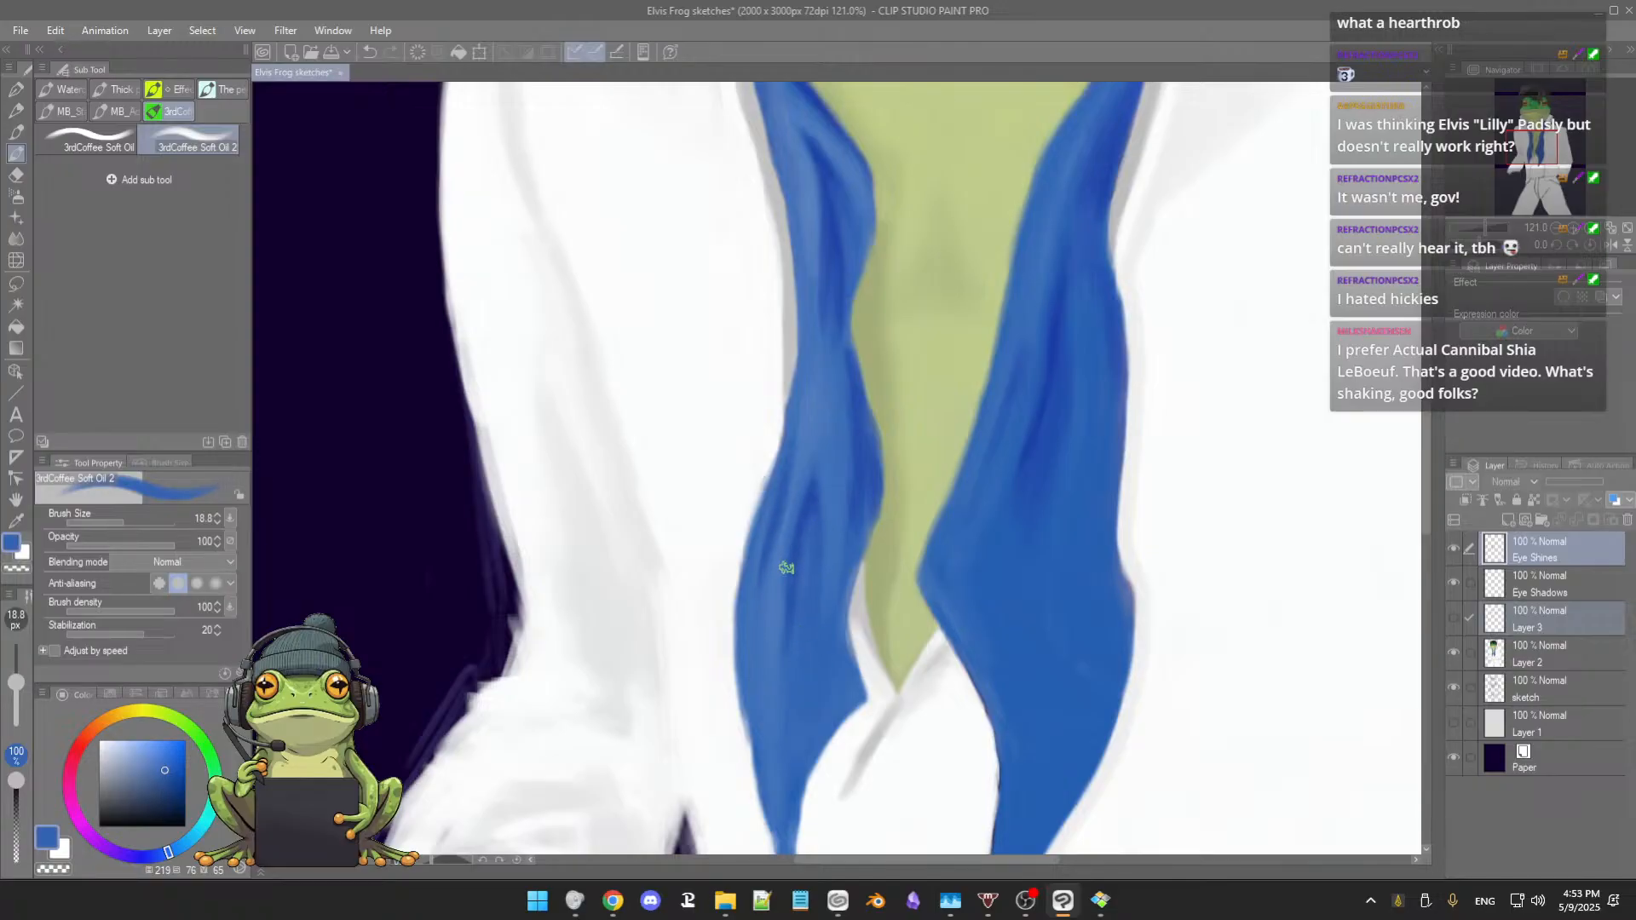
pyautogui.keyDown('alt'); pyautogui.click(790, 620); pyautogui.keyUp('alt')
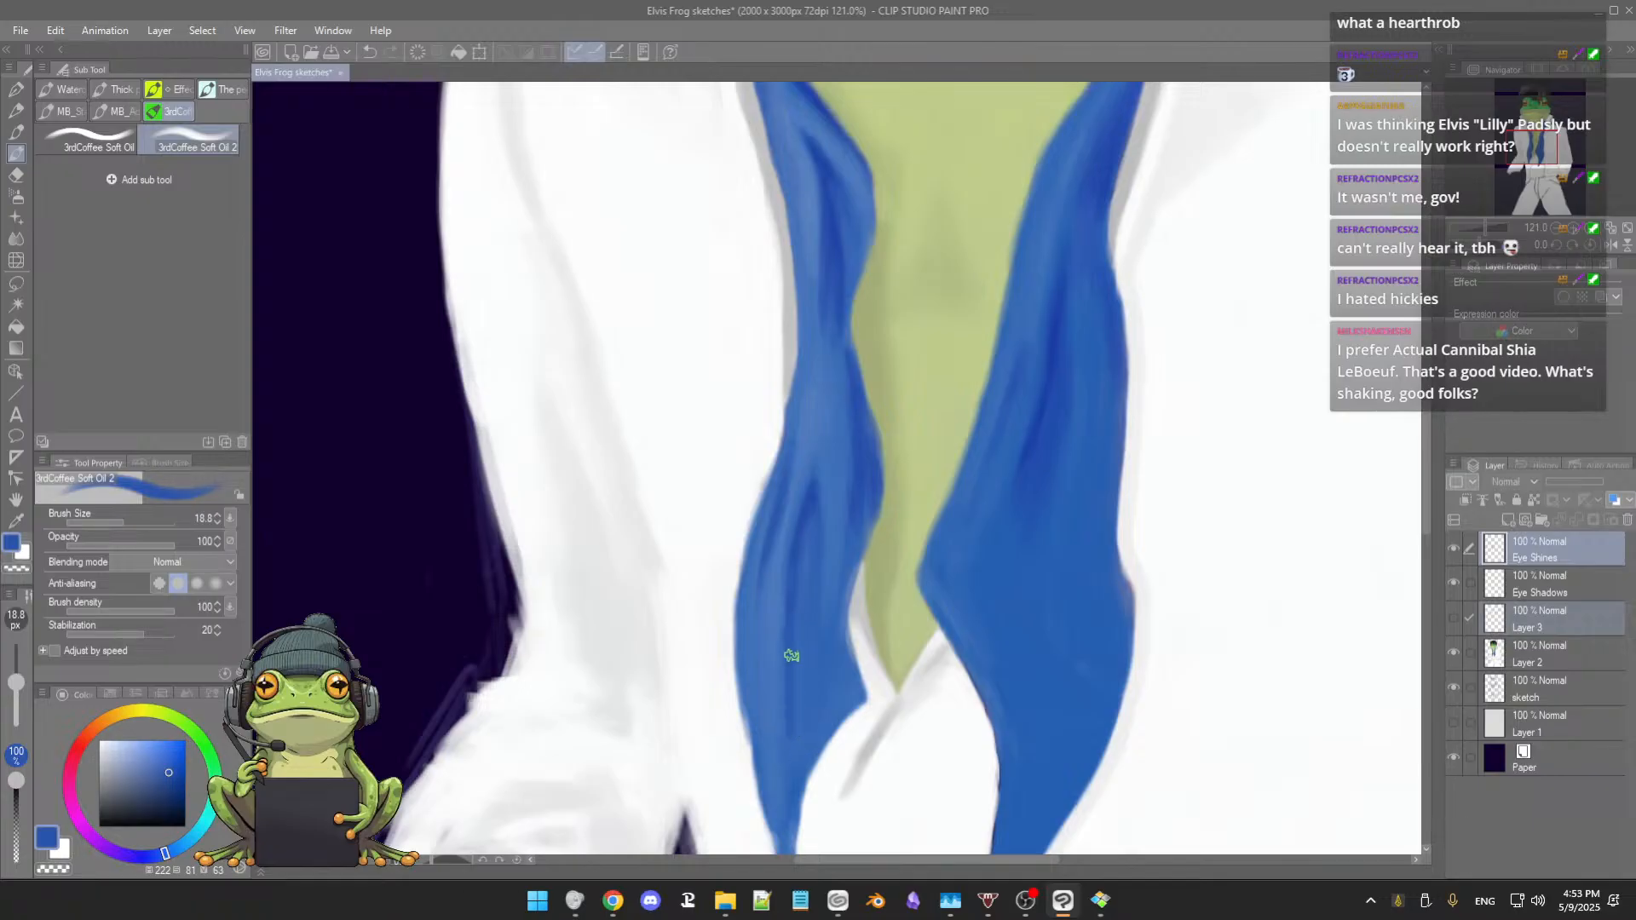
pyautogui.keyDown('alt'); pyautogui.click(805, 632); pyautogui.keyUp('alt')
pyautogui.keyDown('alt'); pyautogui.click(761, 561); pyautogui.keyUp('alt')
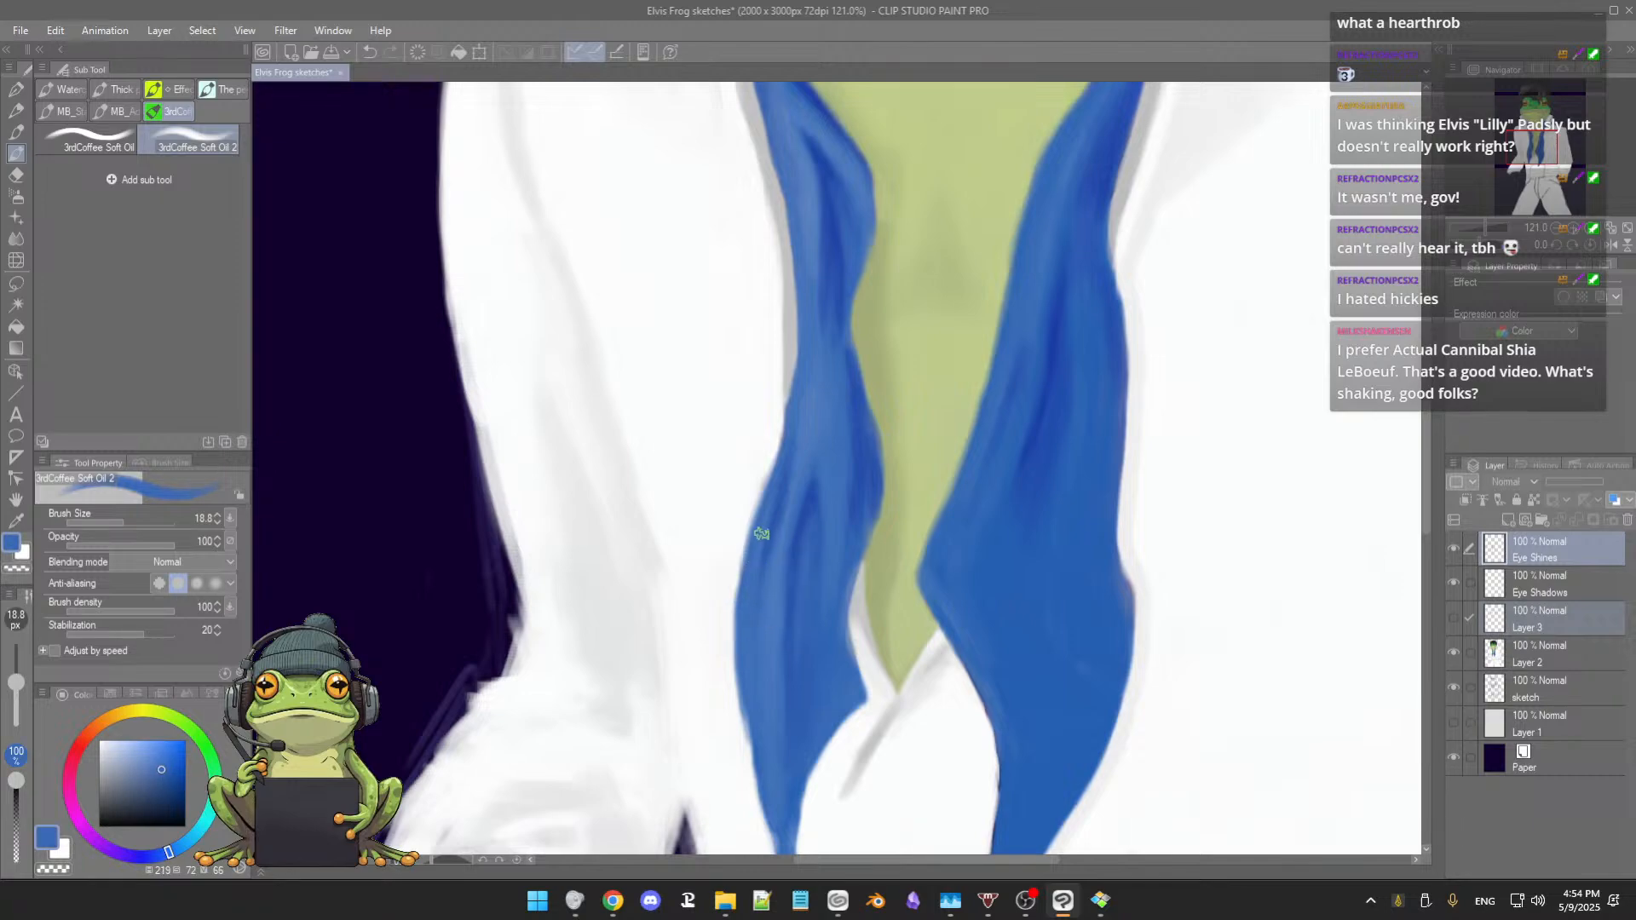
pyautogui.keyDown('alt'); pyautogui.click(770, 535); pyautogui.keyUp('alt')
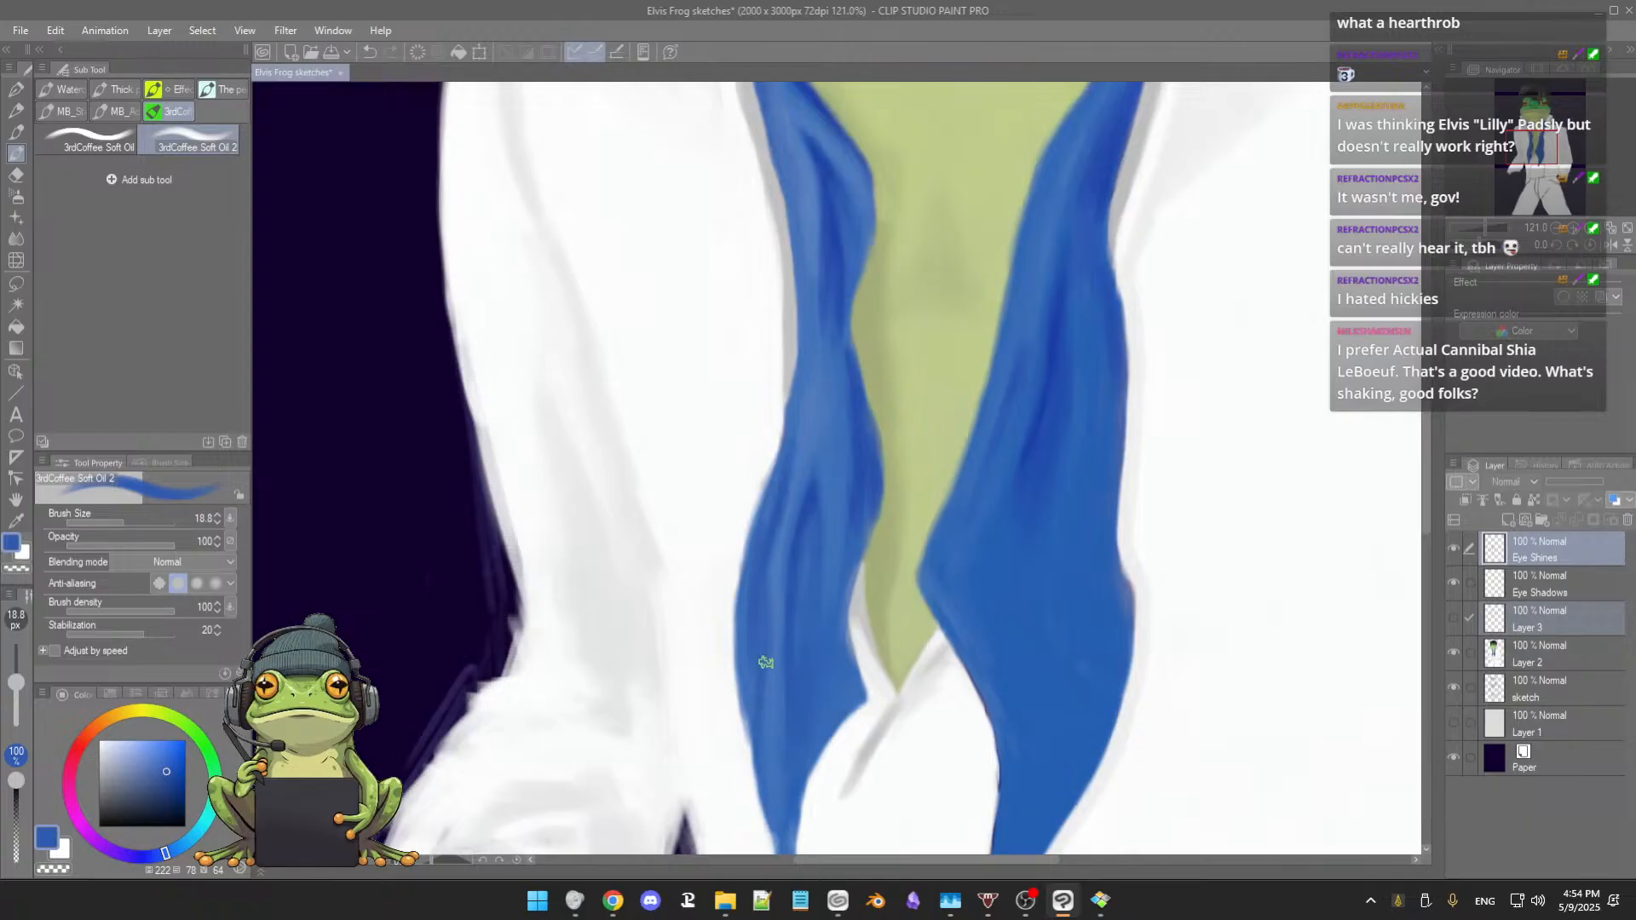
# Step: Paint over the folds on the left strip's lower part with an even dark blue, using brush sizes 44.0 and 35.5
pyautogui.scroll(-3, 778, 651)
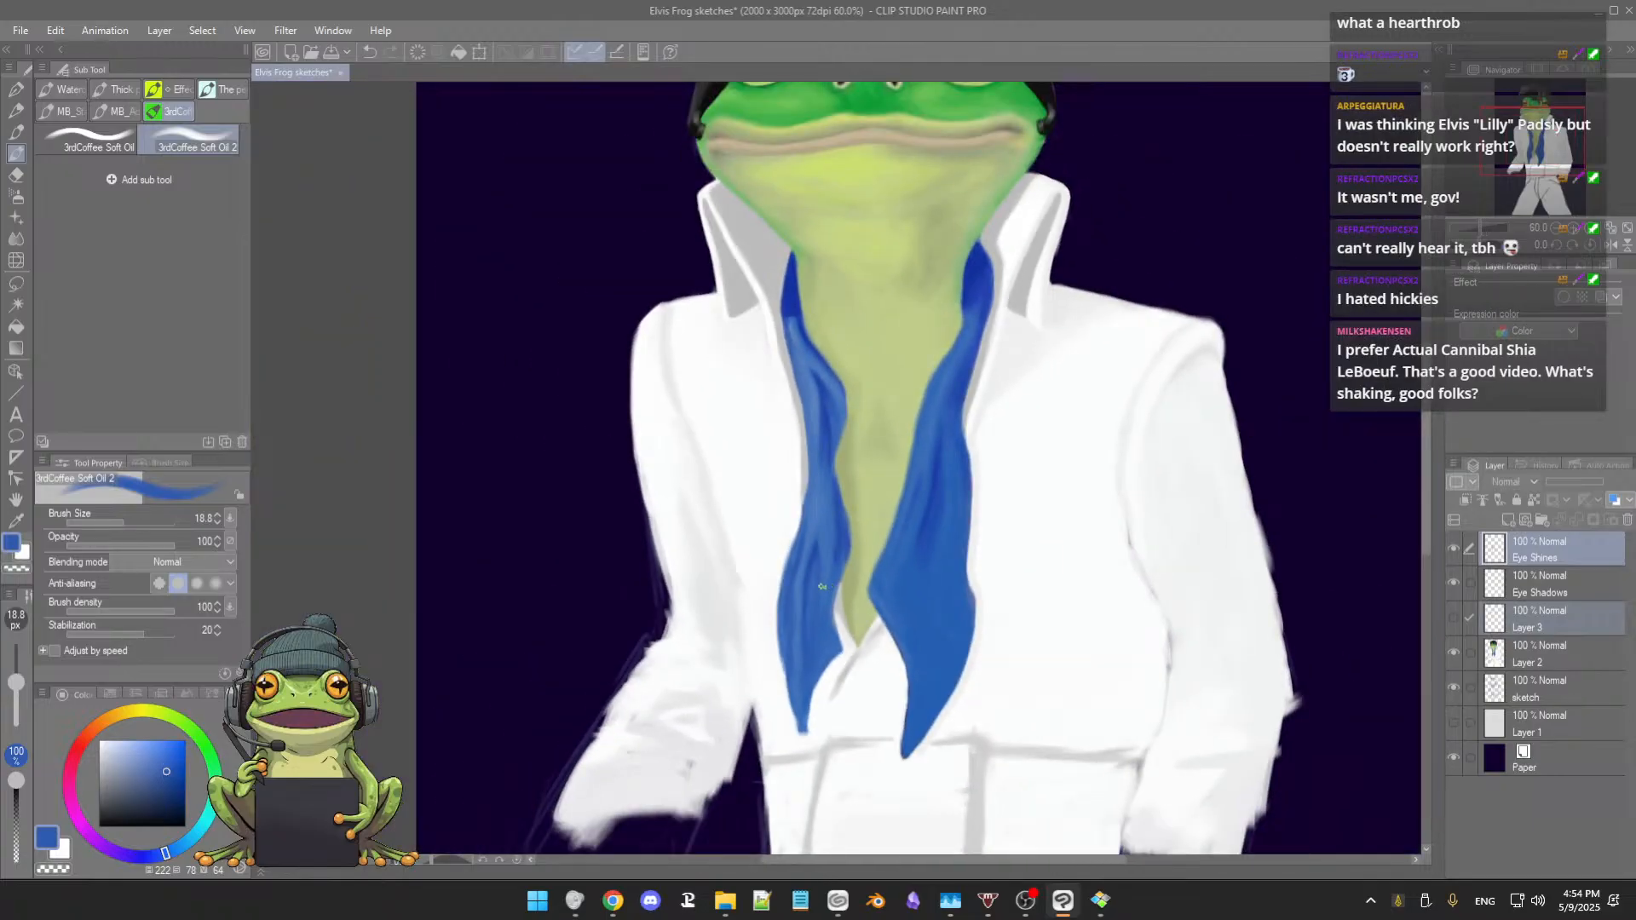
pyautogui.scroll(-2, 810, 621)
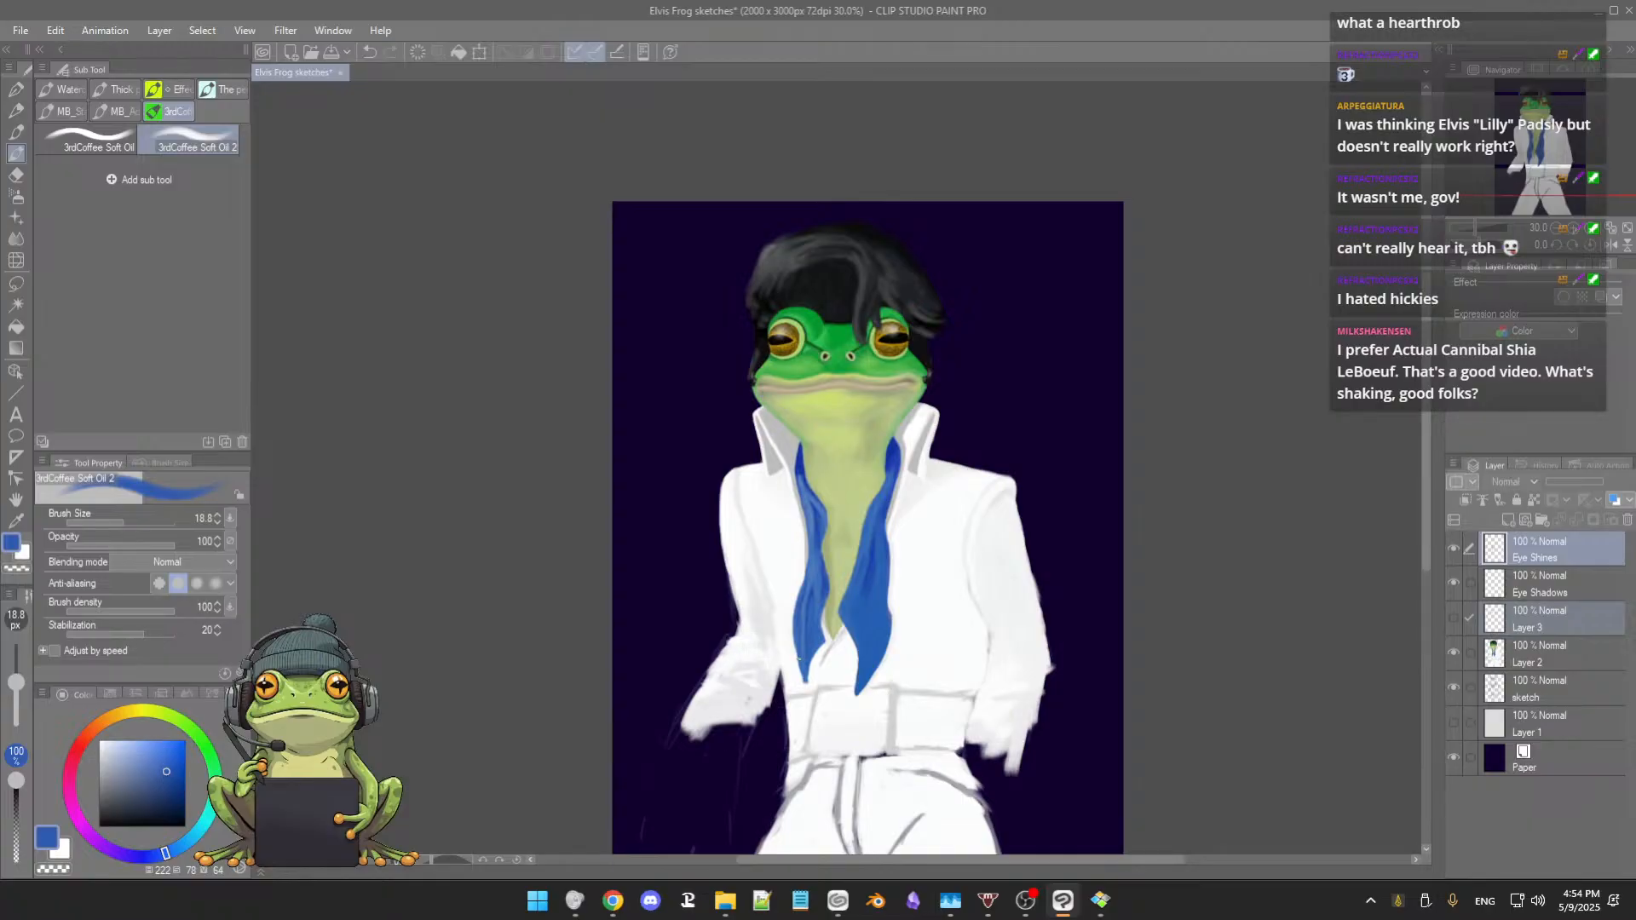
pyautogui.scroll(5, 798, 659)
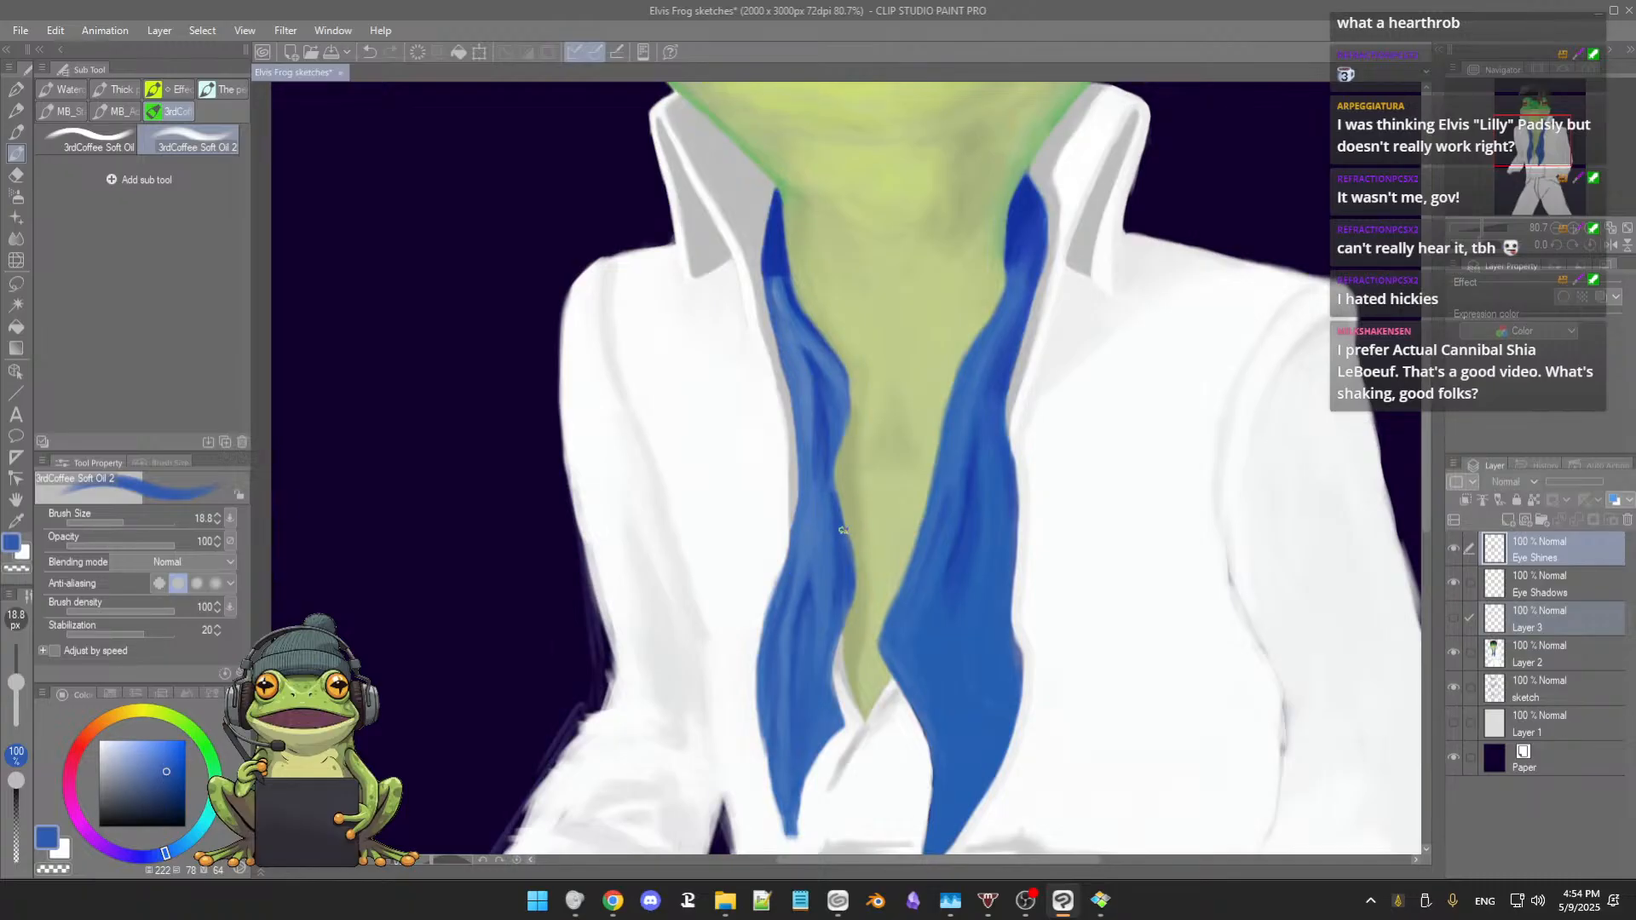
pyautogui.moveTo(849, 524)
pyautogui.mouseDown()
pyautogui.moveTo(825, 628)
pyautogui.moveTo(810, 631)
pyautogui.mouseUp()
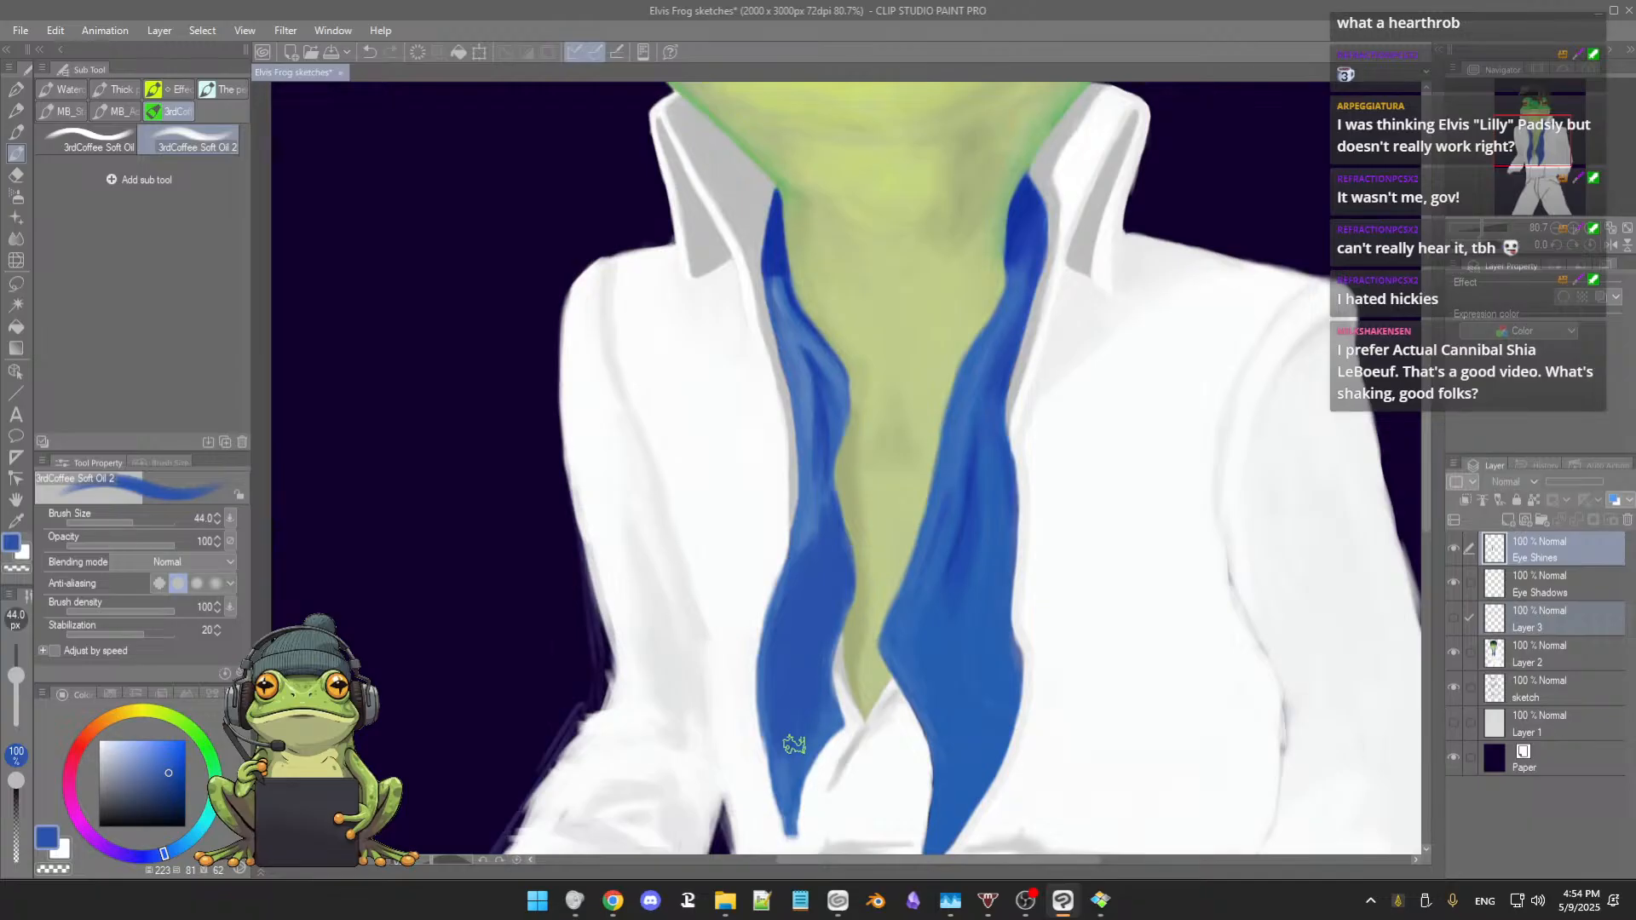
pyautogui.moveTo(794, 684); pyautogui.dragTo(803, 691)
pyautogui.moveTo(804, 684); pyautogui.dragTo(816, 707)
pyautogui.scroll(1, 805, 663)
pyautogui.scroll(3, 804, 663)
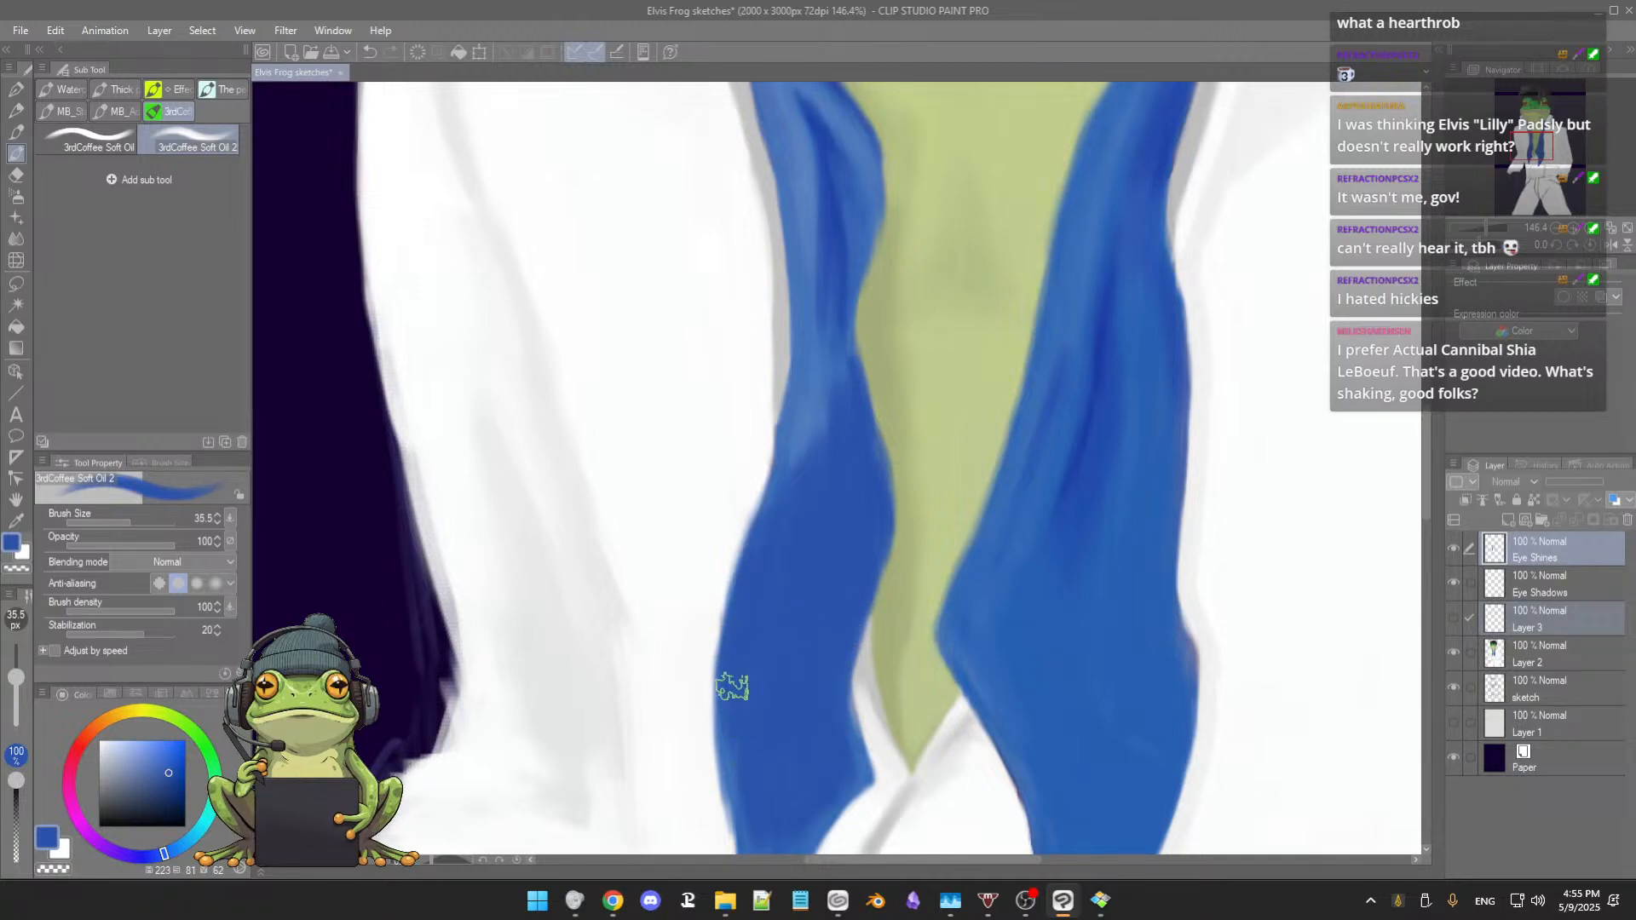
# Step: Set stabilization to 10 and fill the left strip's pointed tip with the same dark blue at brush size 16.3
pyautogui.scroll(-3, 759, 724)
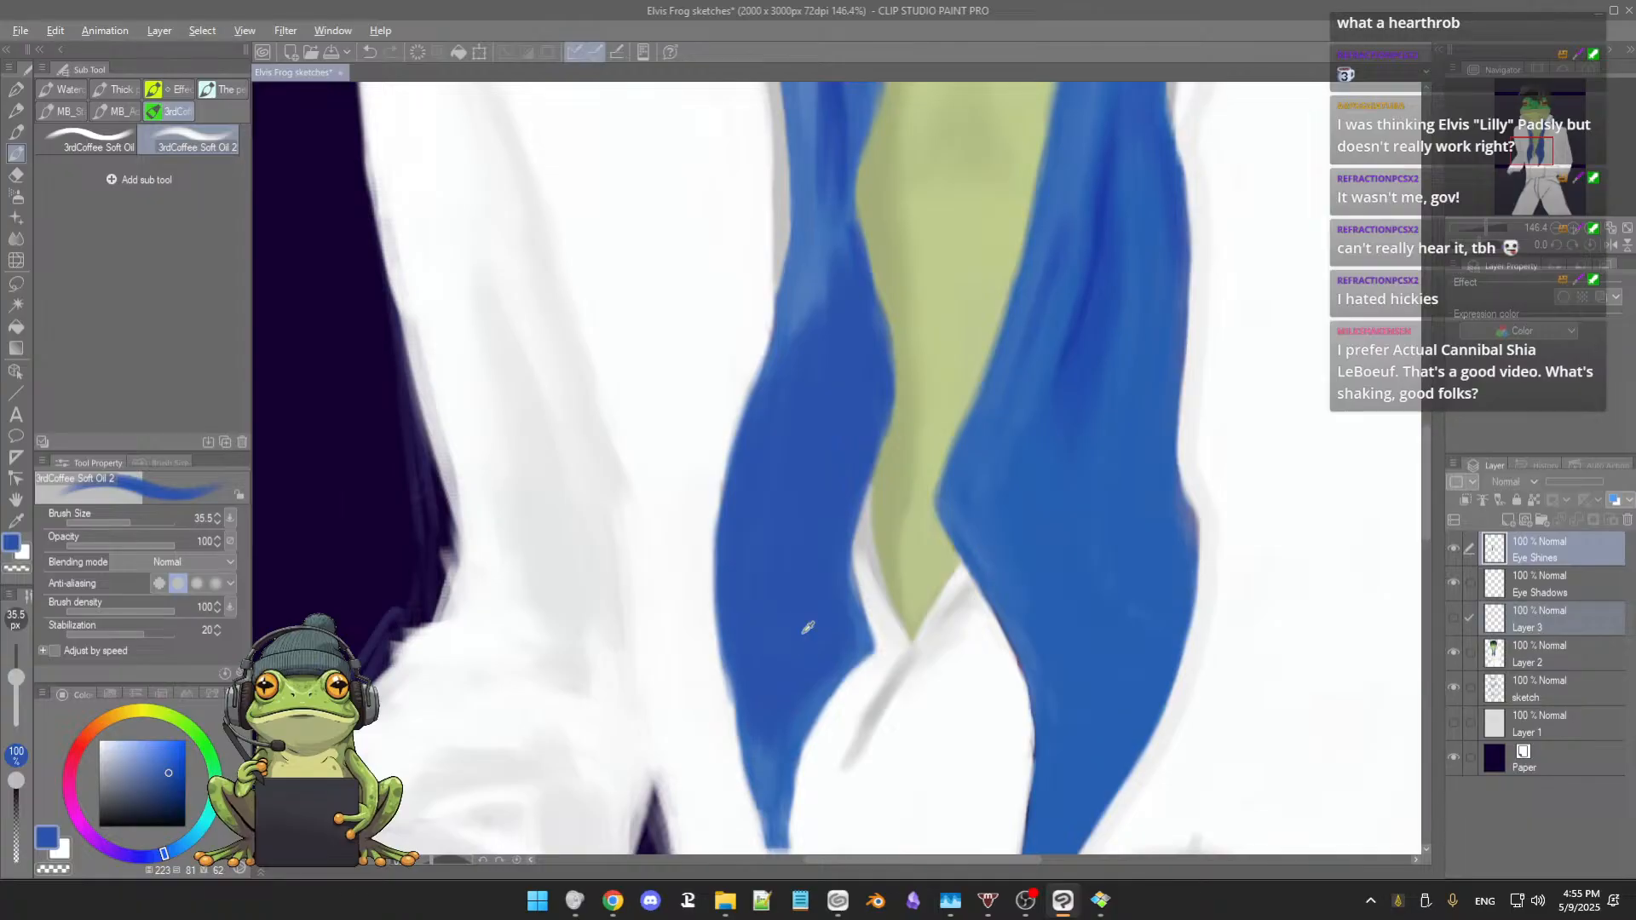
pyautogui.moveTo(802, 634); pyautogui.dragTo(806, 653)
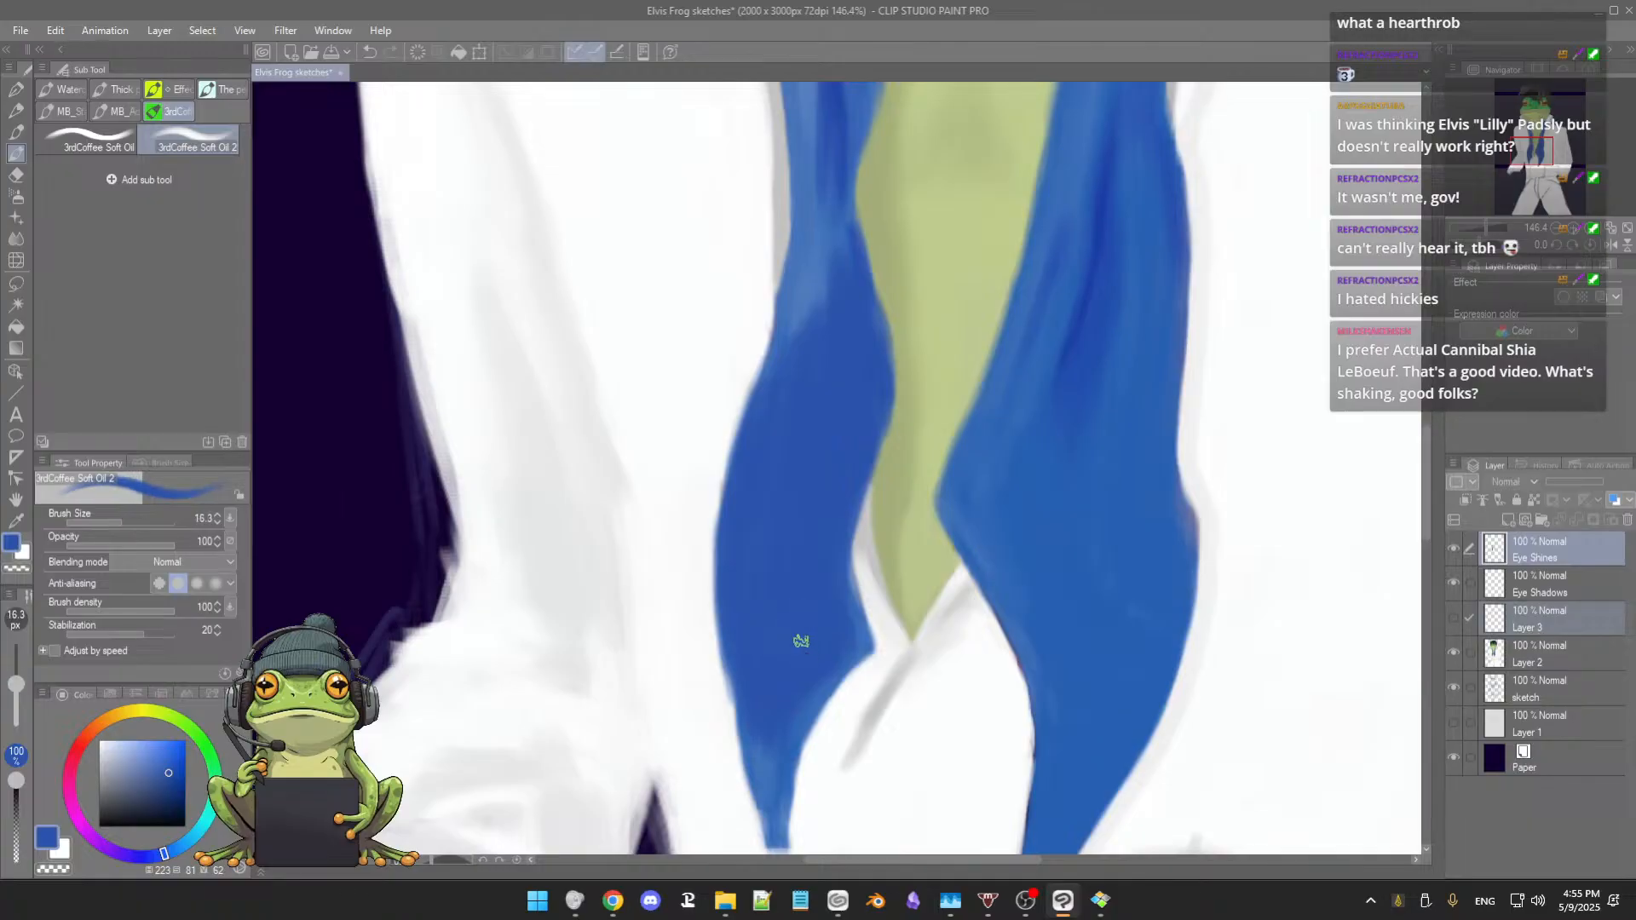
pyautogui.click(133, 631)
pyautogui.scroll(-2, 767, 614)
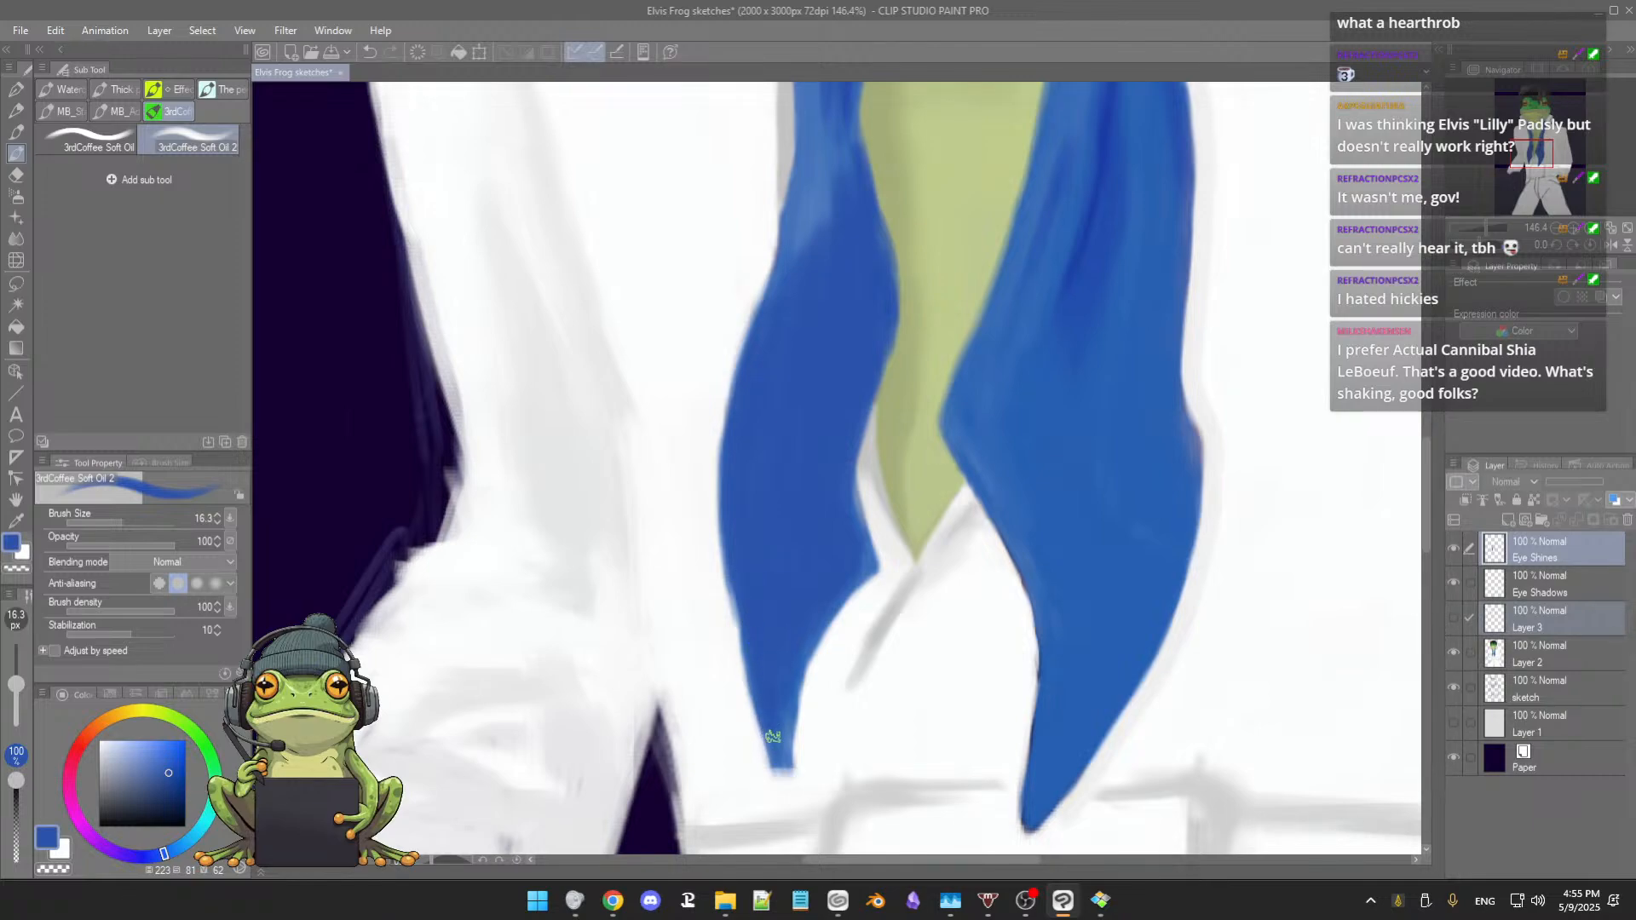
# Step: Trim both edges of the left strip's lower end into a sharp point with white sampled from the jacket
pyautogui.keyDown('alt'); pyautogui.click(831, 666); pyautogui.keyUp('alt')
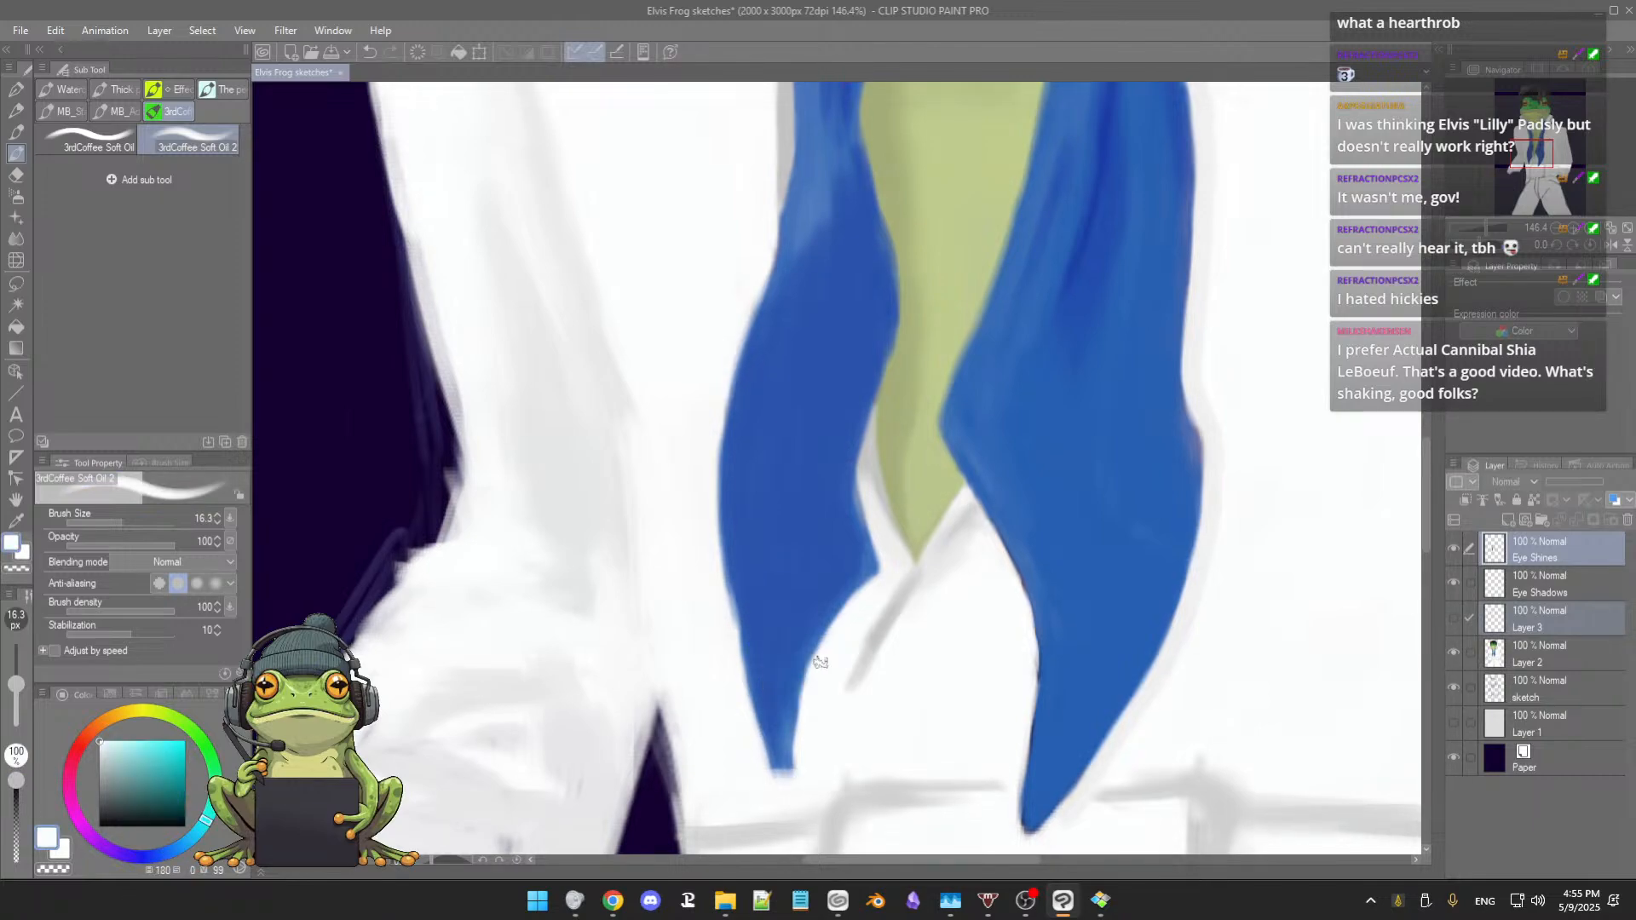
pyautogui.moveTo(802, 718); pyautogui.dragTo(786, 789)
pyautogui.moveTo(746, 701); pyautogui.dragTo(772, 763)
# Step: Toggle the visibility of Layer 3 to compare the scarf with and without its shadow on the jacket
pyautogui.scroll(-5, 786, 716)
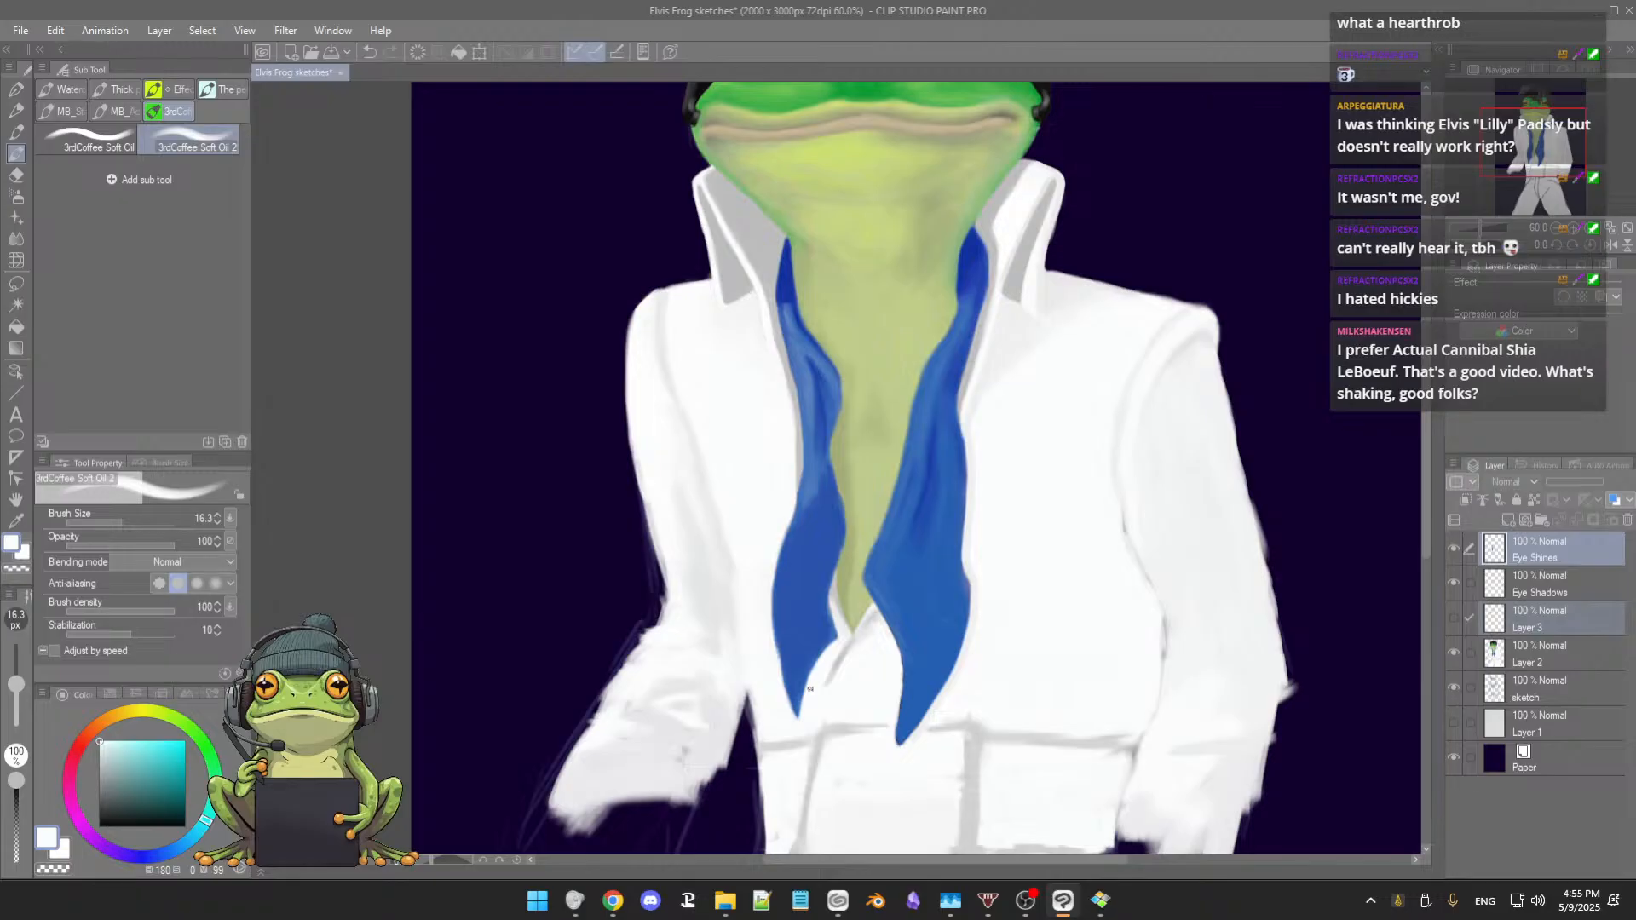
pyautogui.scroll(1, 822, 687)
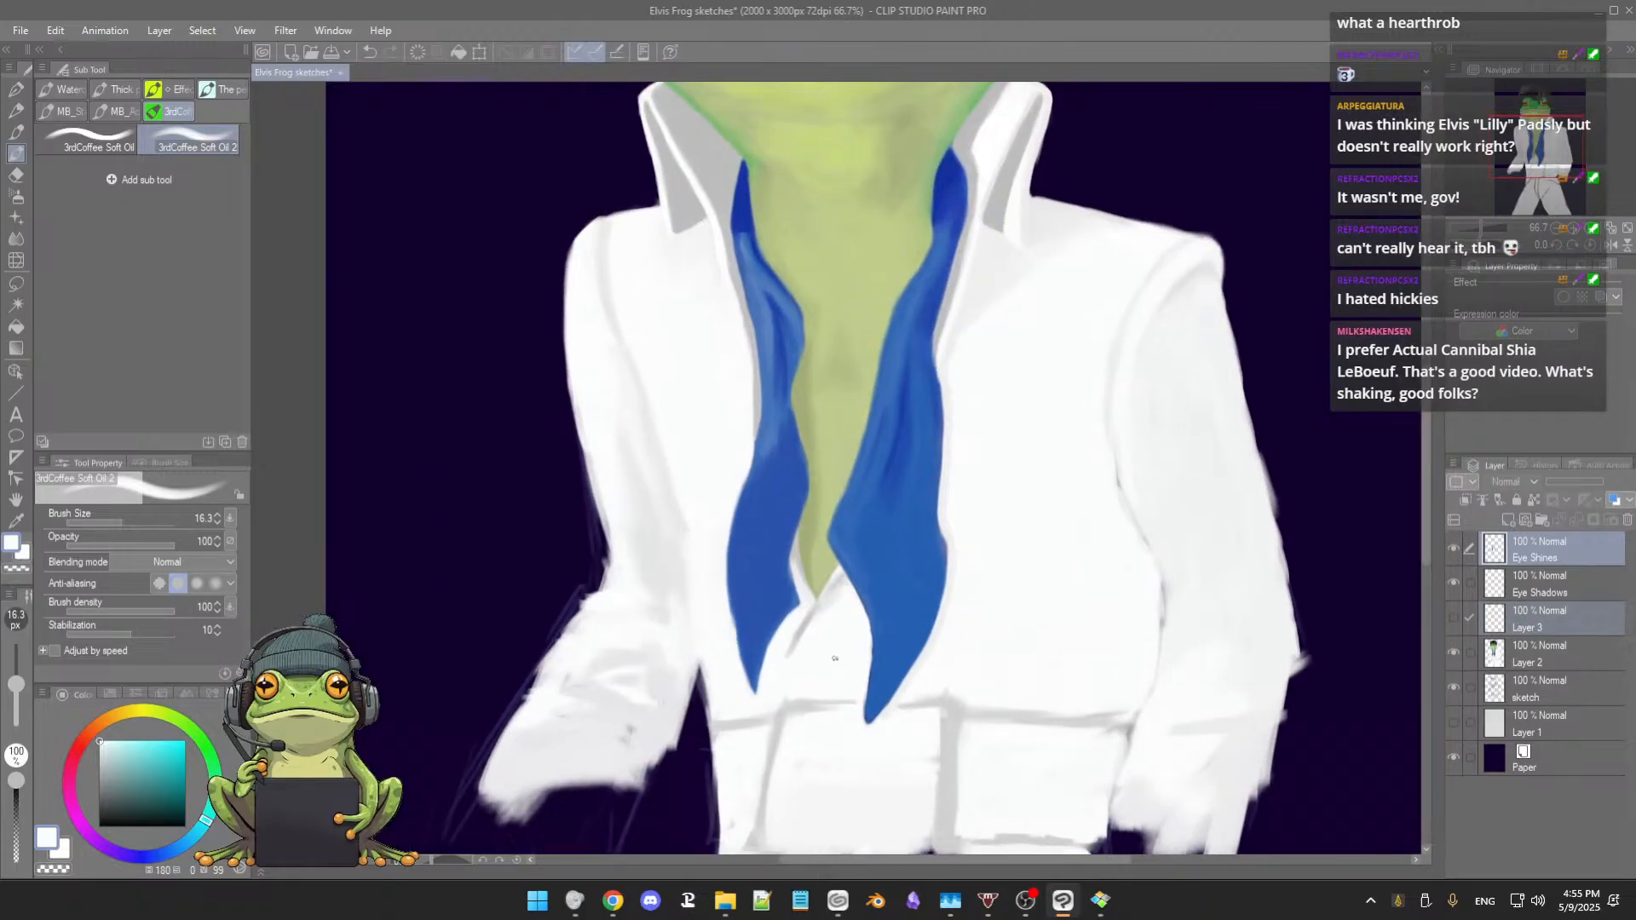
pyautogui.scroll(3, 835, 659)
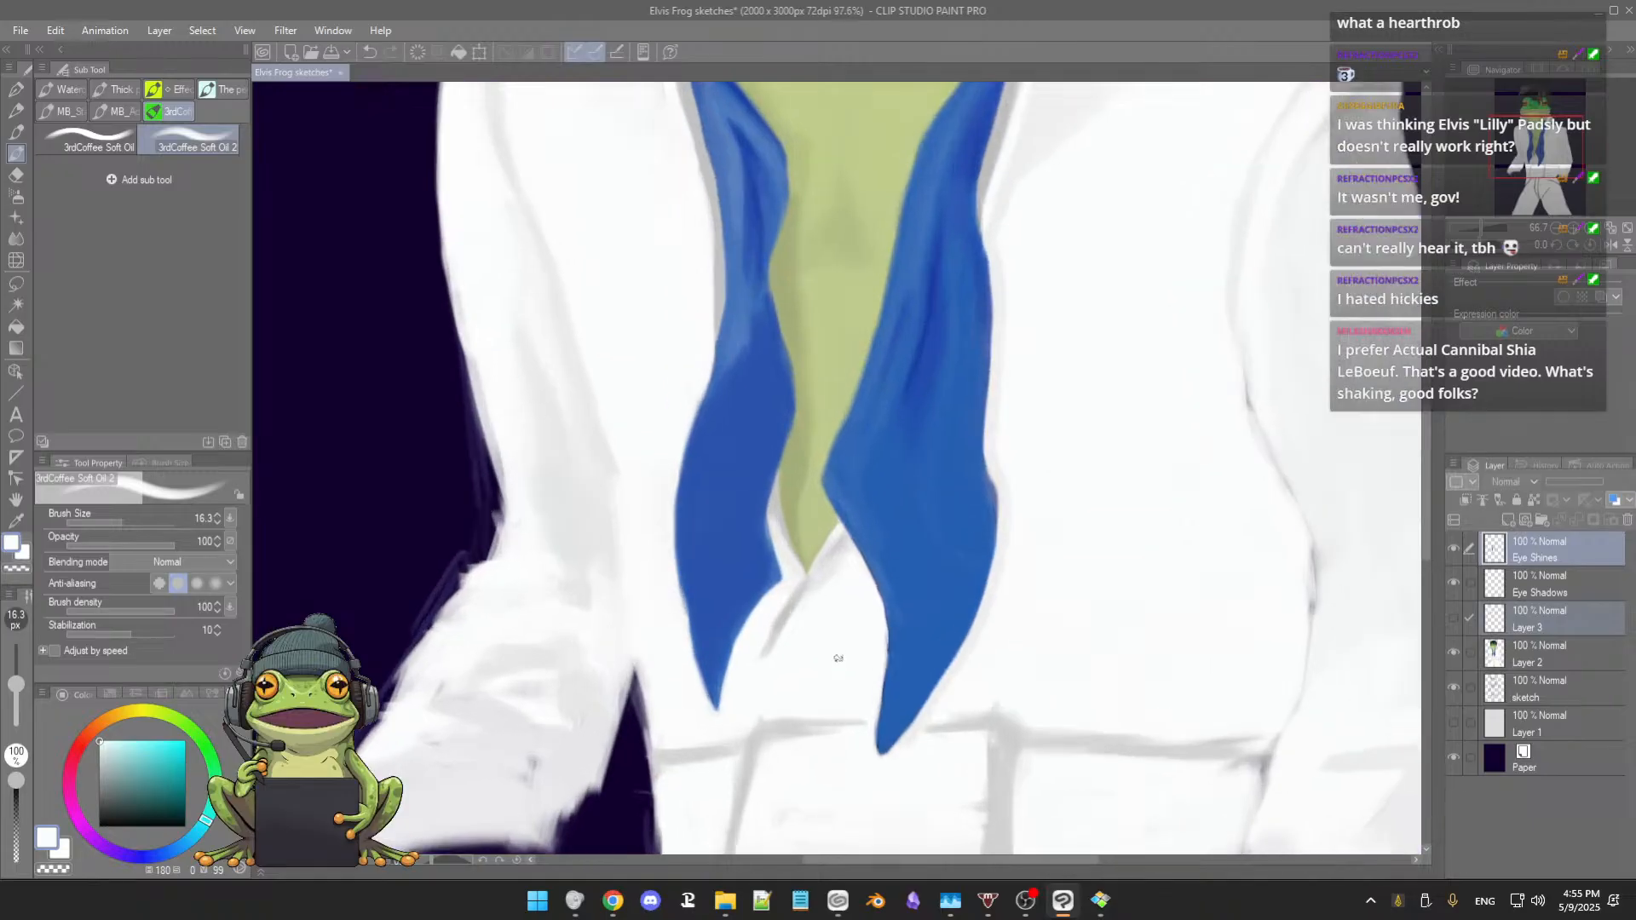
pyautogui.scroll(-2, 836, 660)
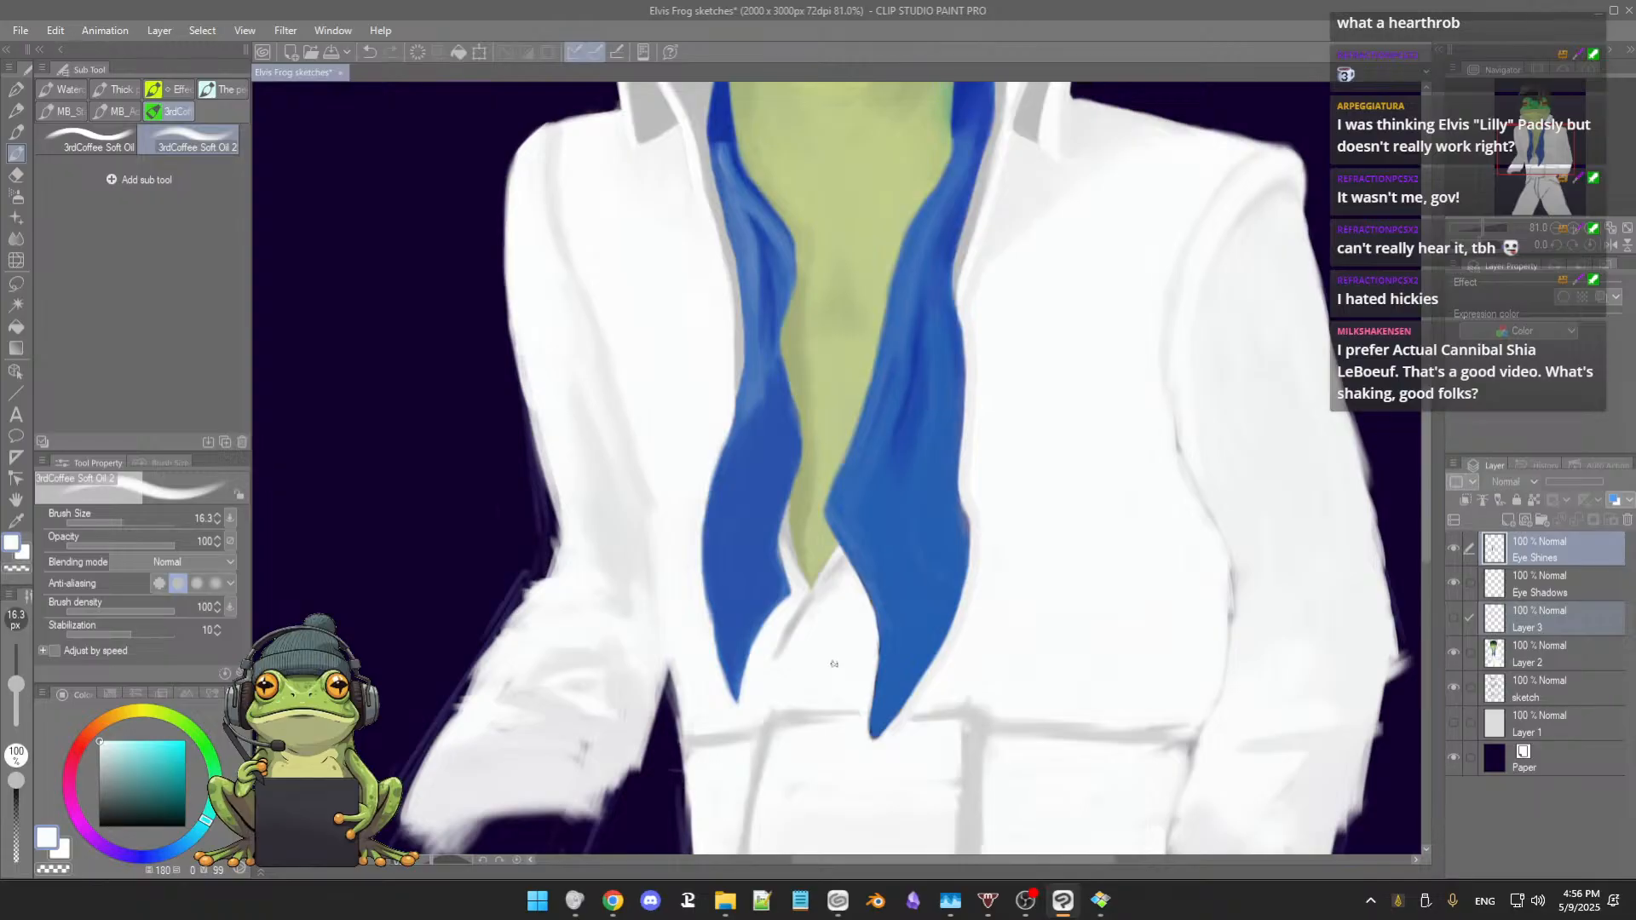
pyautogui.click(1467, 620)
pyautogui.click(1467, 621)
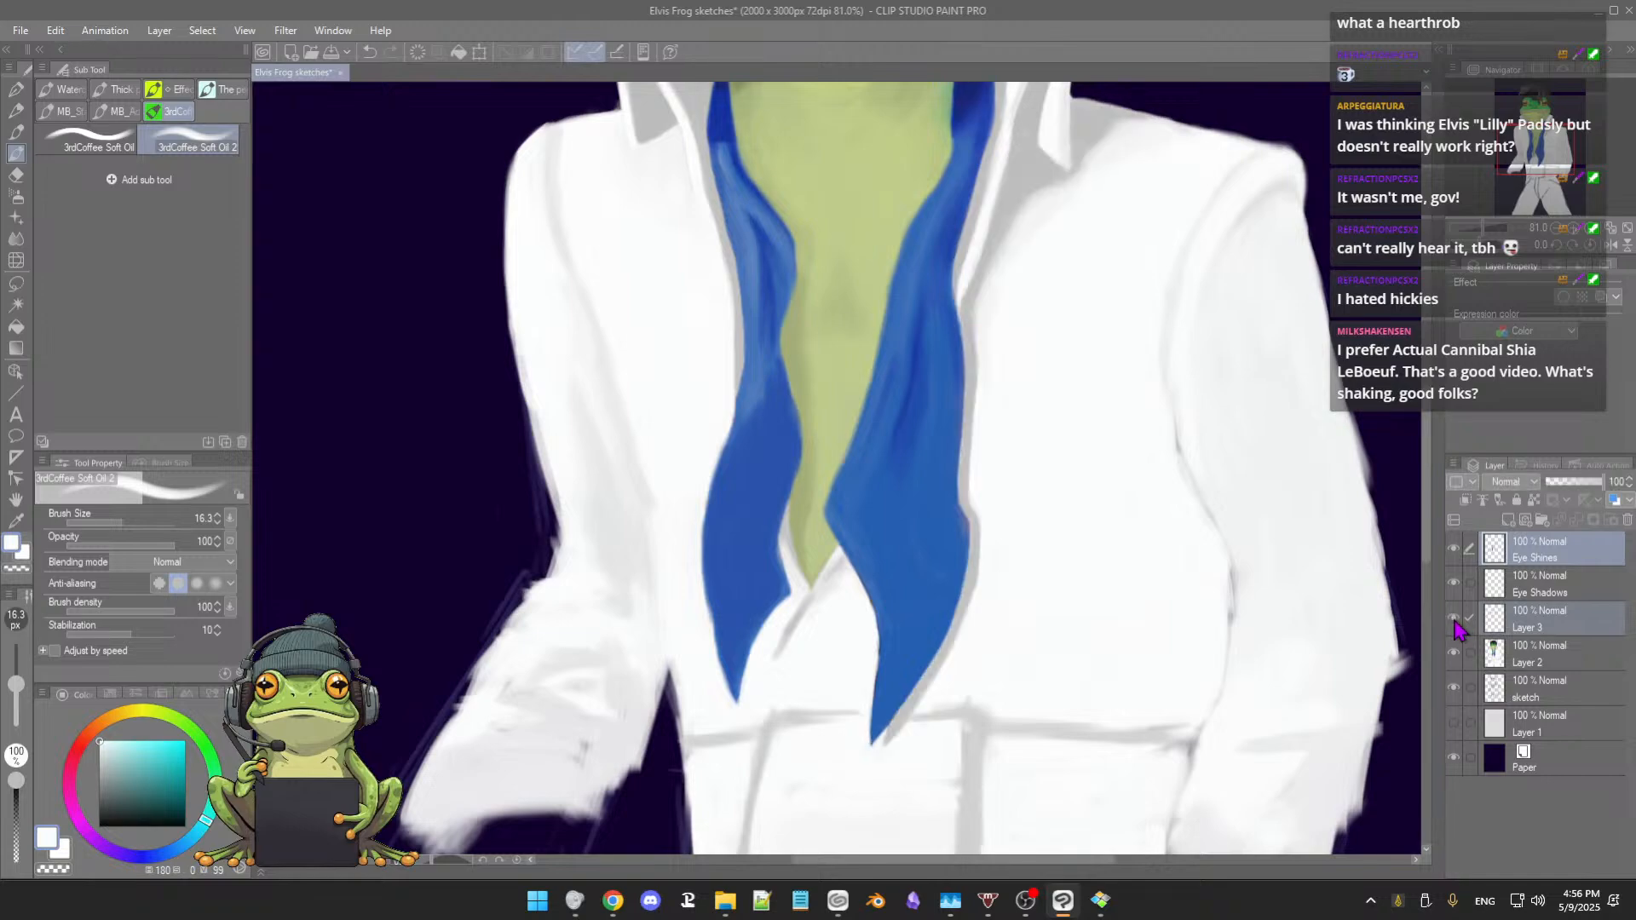
pyautogui.click(1457, 623)
pyautogui.click(1457, 623)
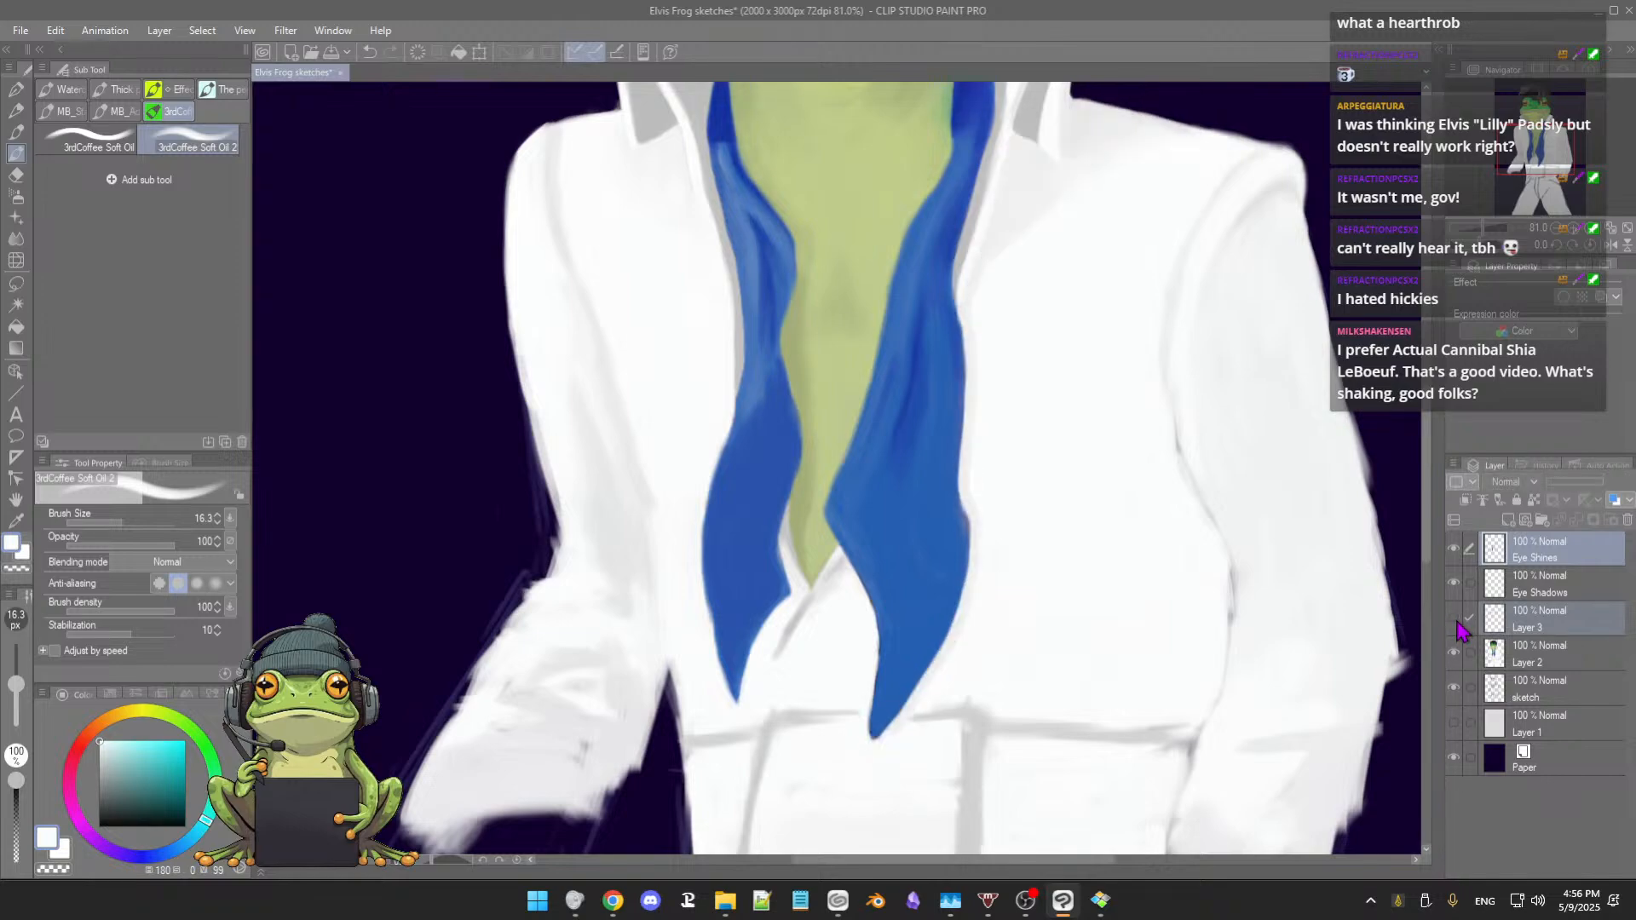
# Step: Show Layer 3 again and remove it from the multiple selection so only Eye Shines stays selected
pyautogui.click(1455, 620)
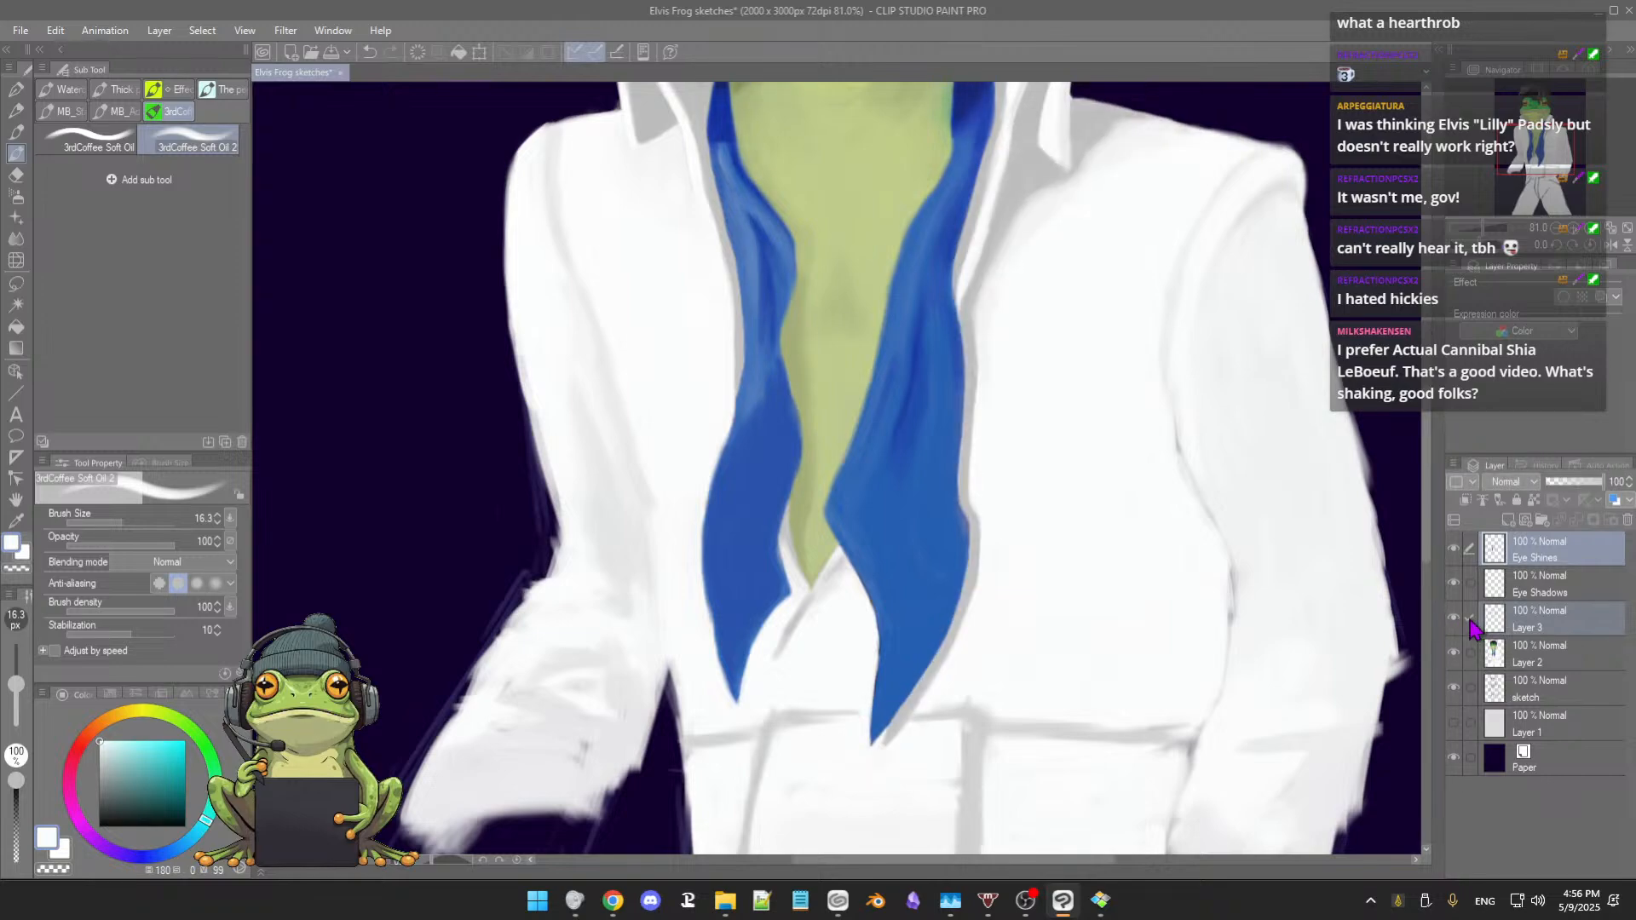
pyautogui.click(1469, 621)
pyautogui.click(1469, 620)
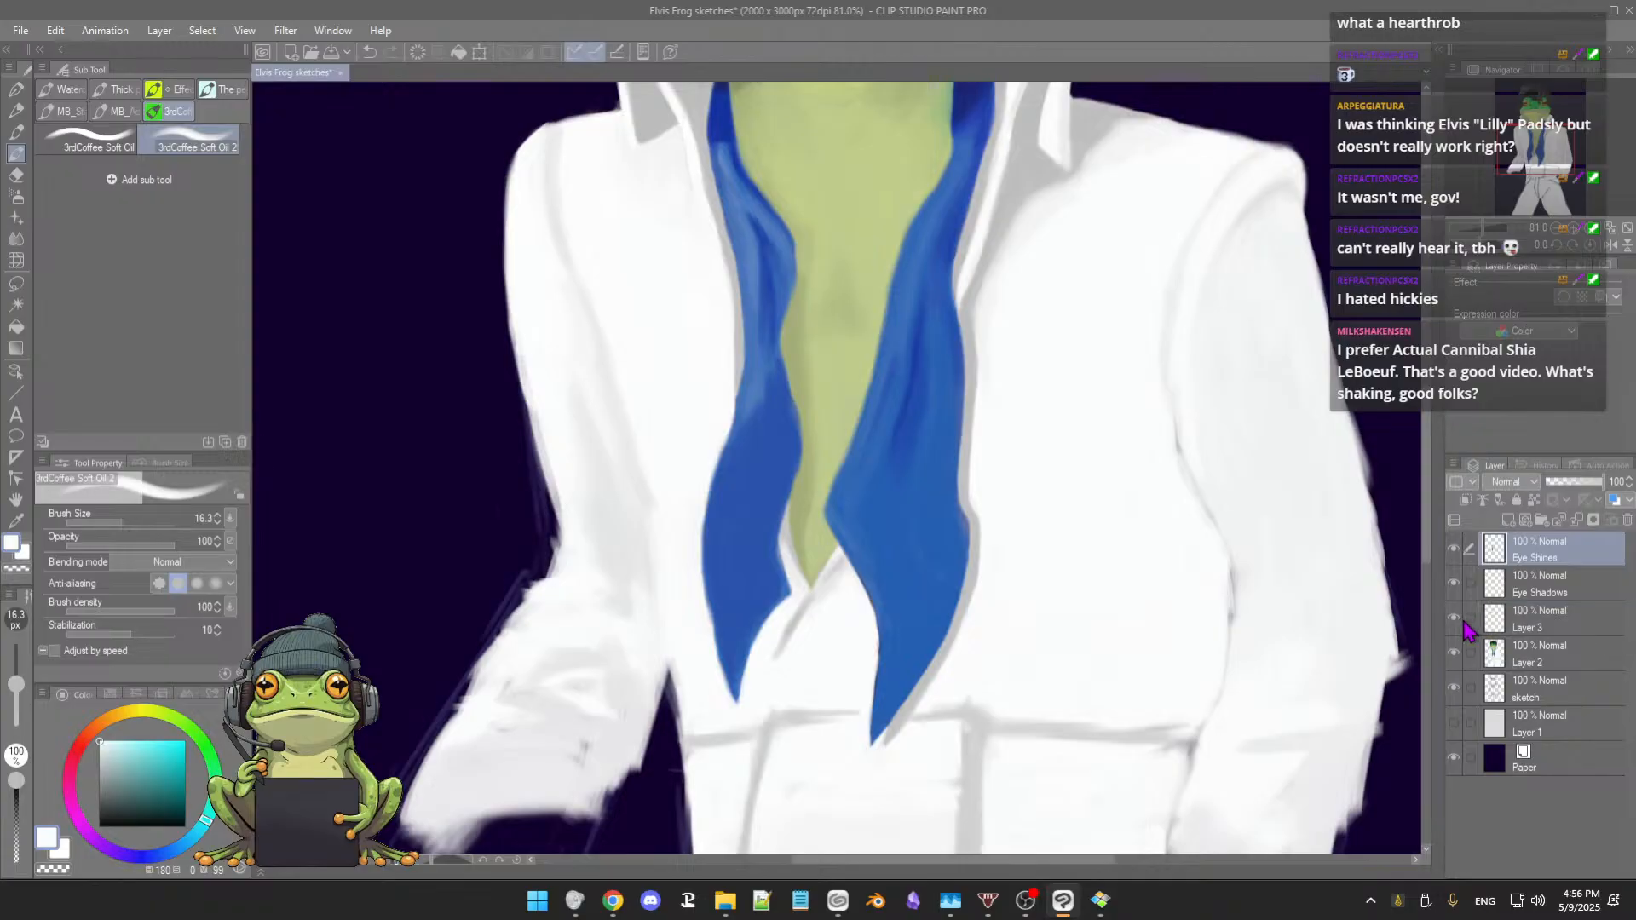
pyautogui.click(1470, 622)
pyautogui.click(1470, 620)
# Step: Toggle the visibility of Layer 3, Eye Shines and Layer 2 to check which scarf paint lies on each layer
pyautogui.click(1458, 620)
pyautogui.click(1458, 620)
pyautogui.click(1458, 621)
pyautogui.click(1458, 620)
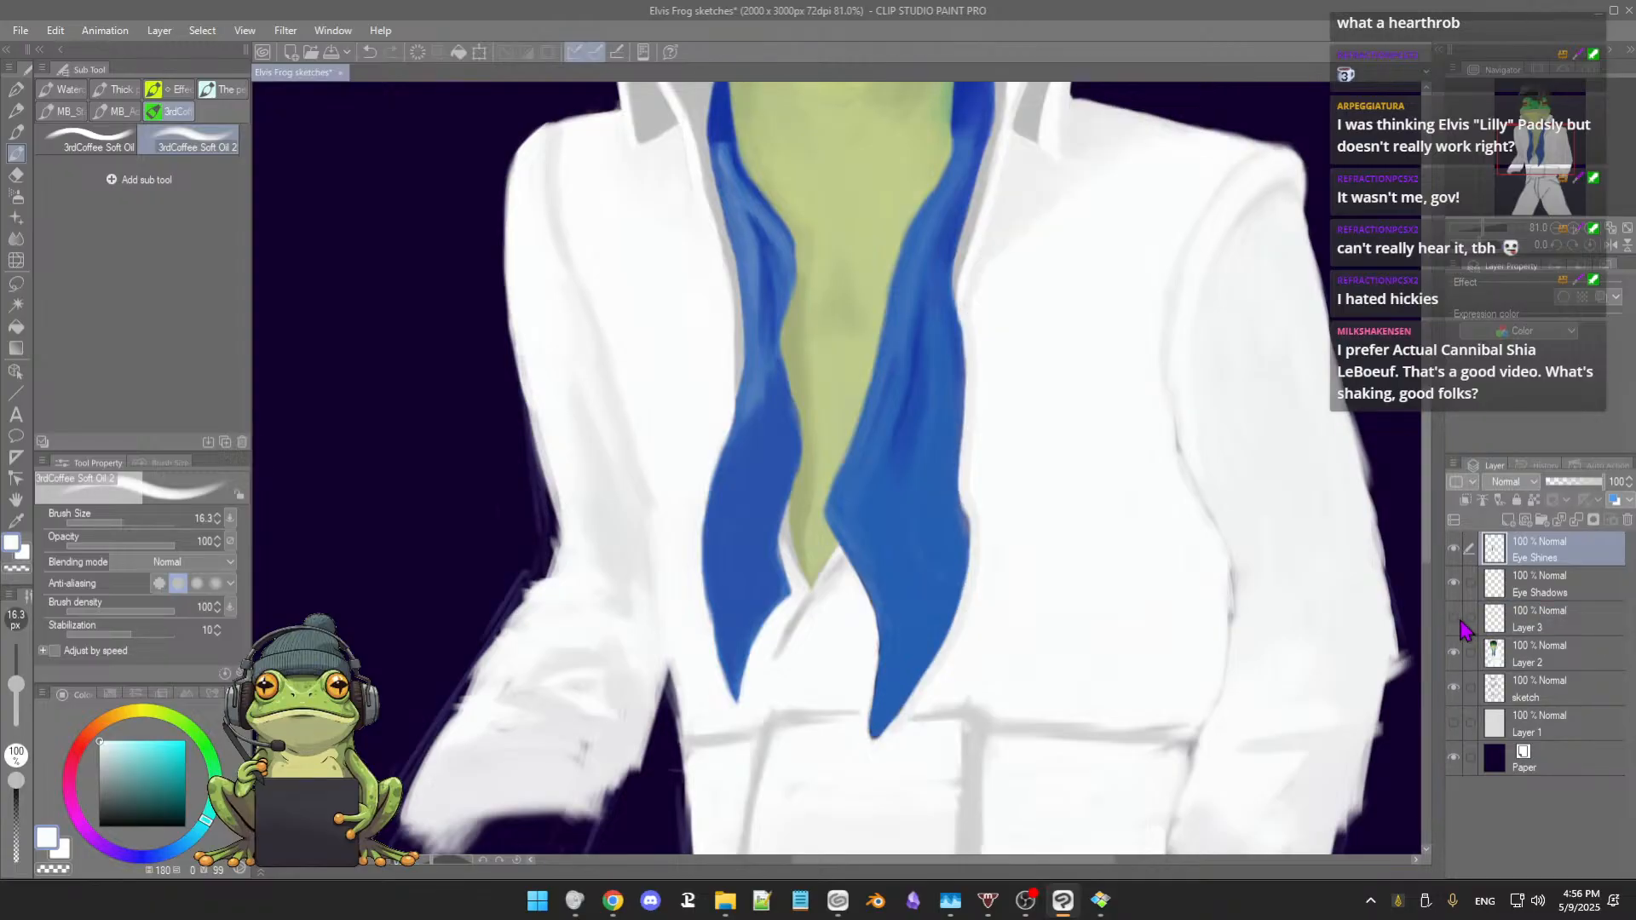
pyautogui.click(1457, 552)
pyautogui.click(1459, 552)
pyautogui.click(1457, 551)
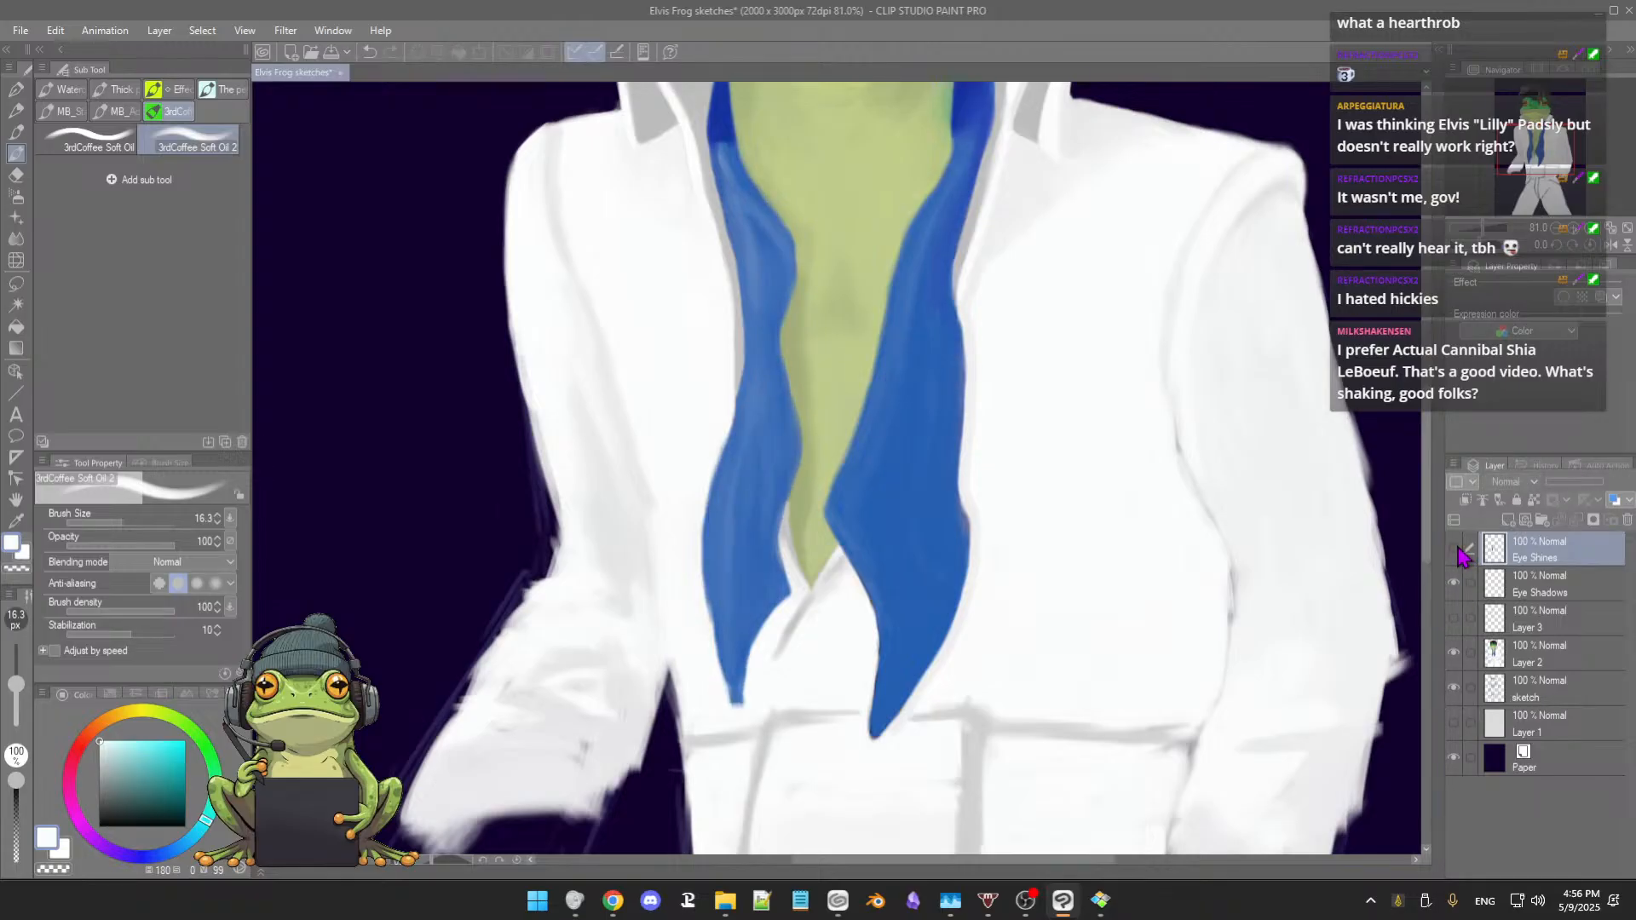
pyautogui.click(1456, 550)
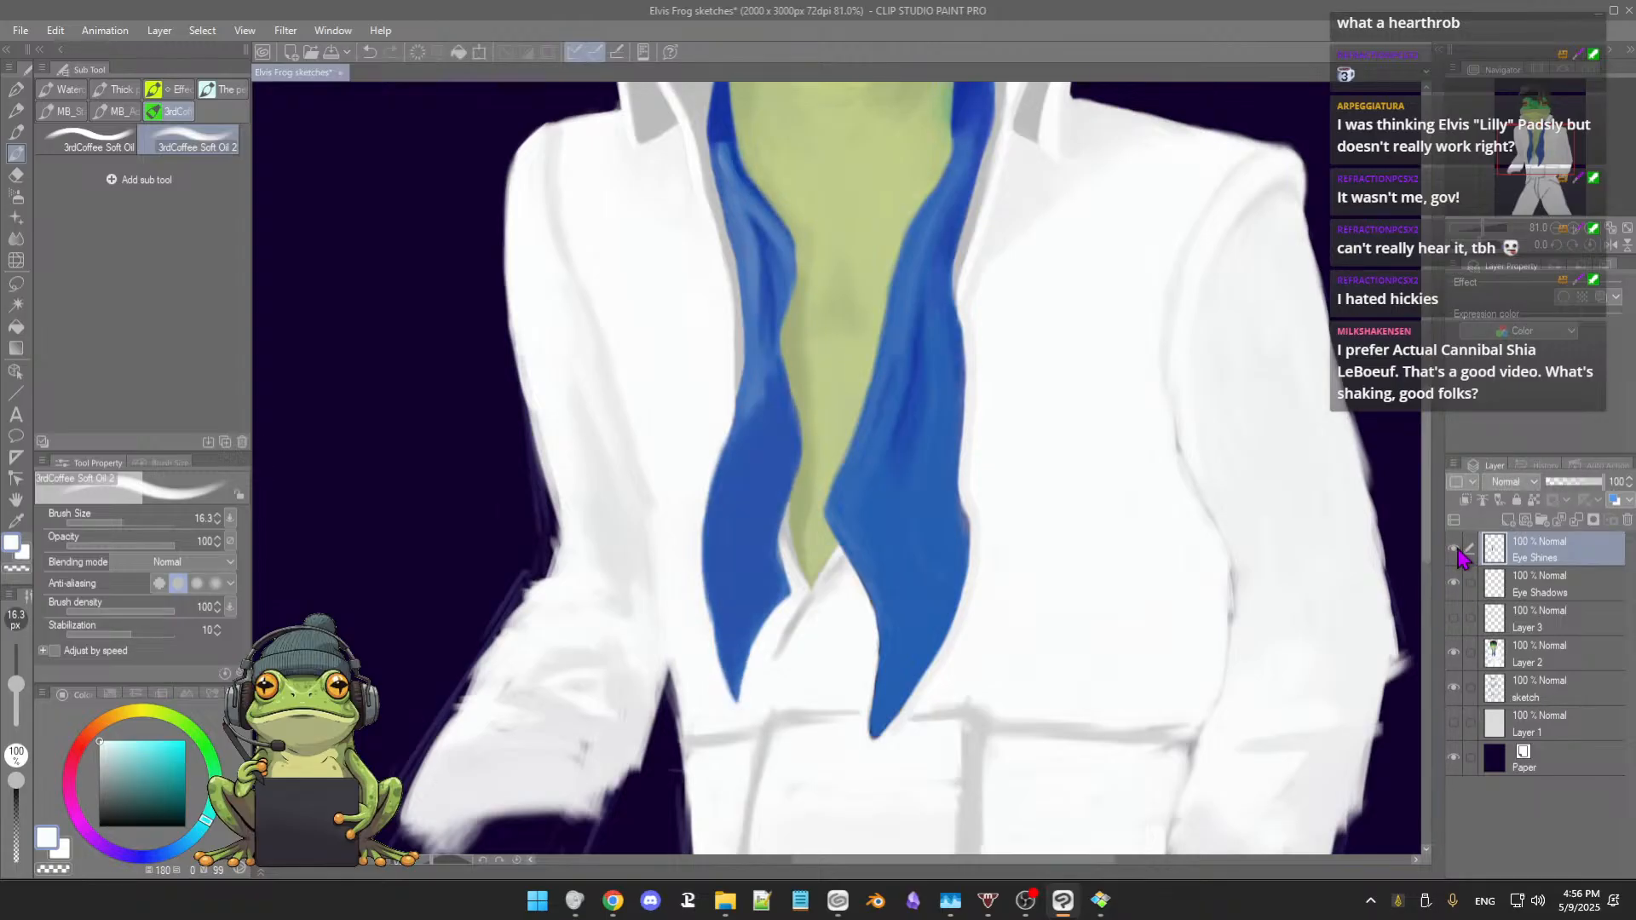
pyautogui.click(1456, 622)
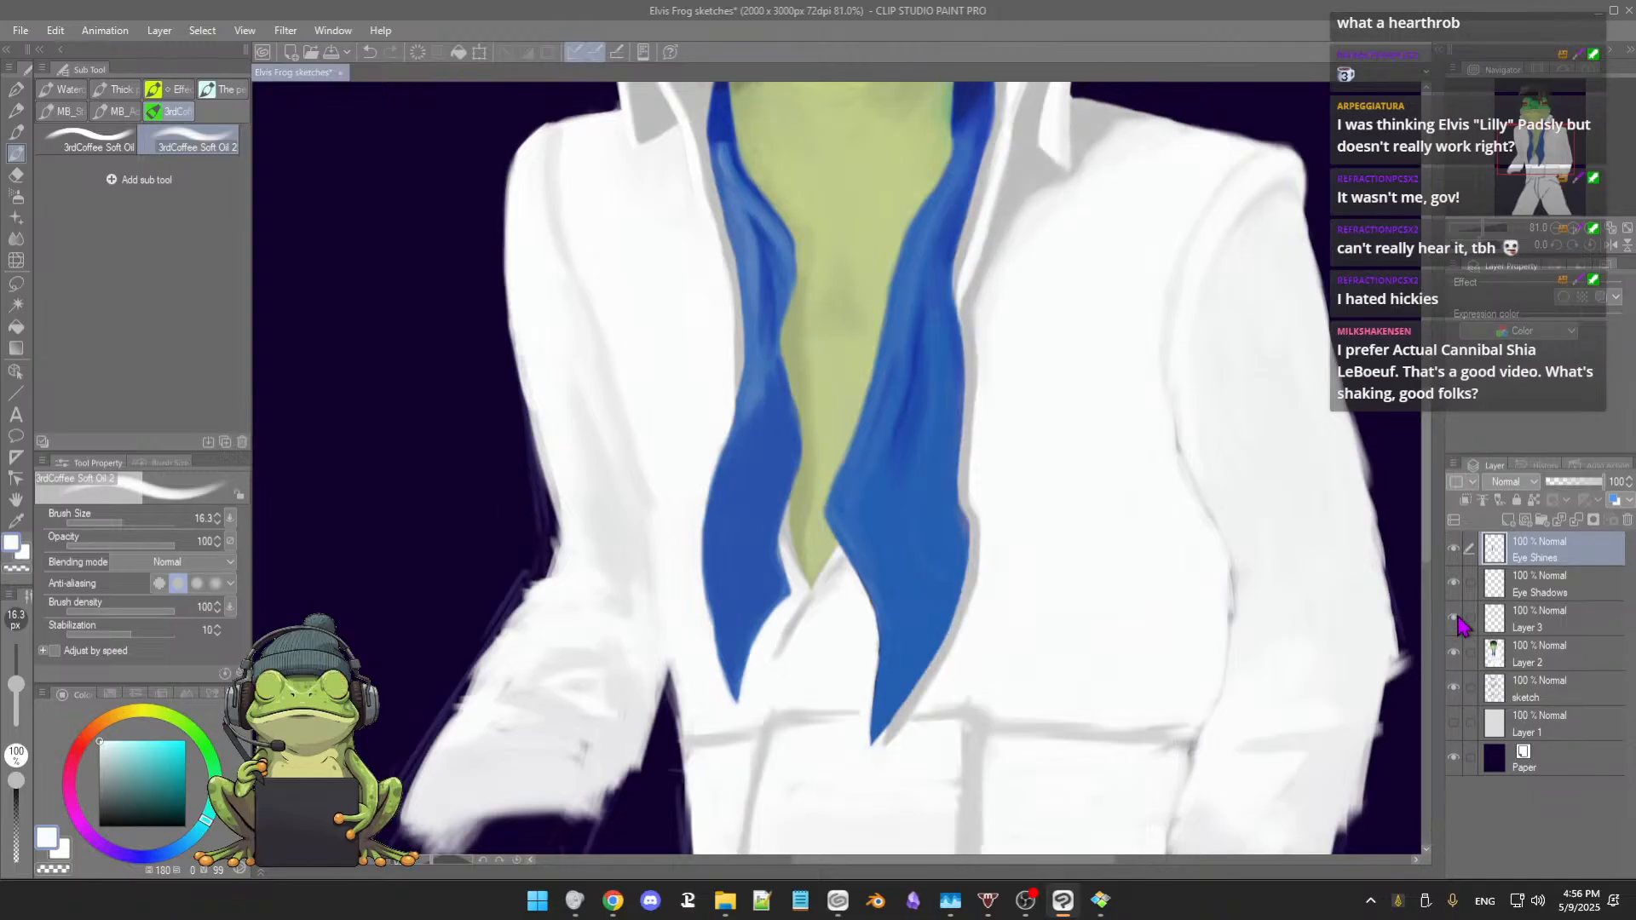
pyautogui.click(1454, 654)
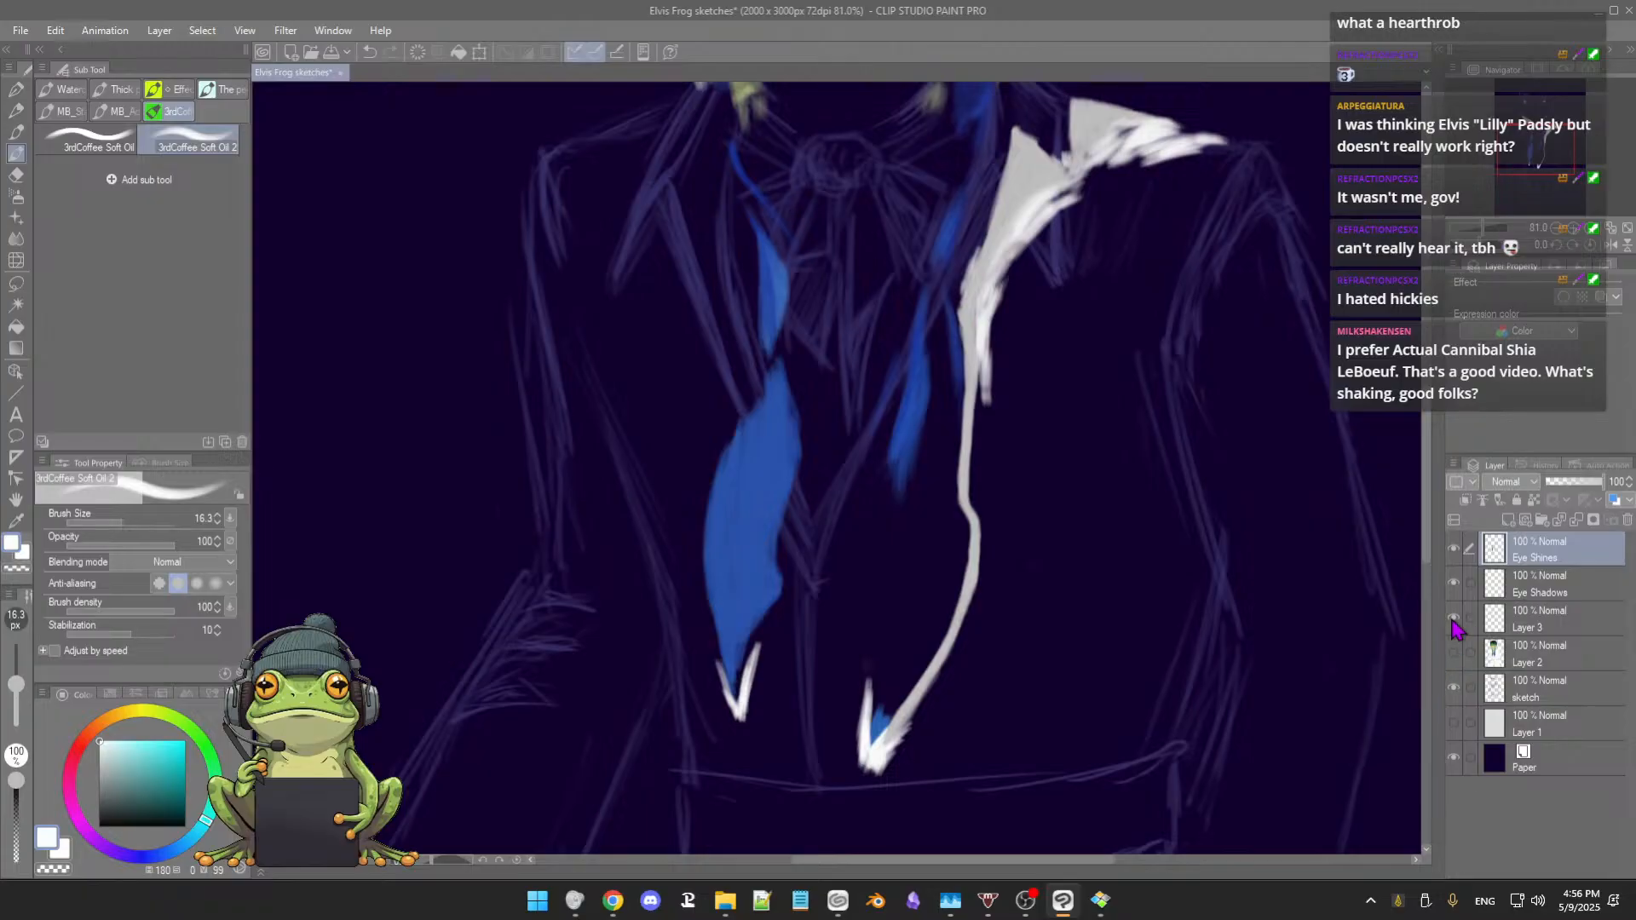
pyautogui.click(1455, 620)
pyautogui.click(1454, 653)
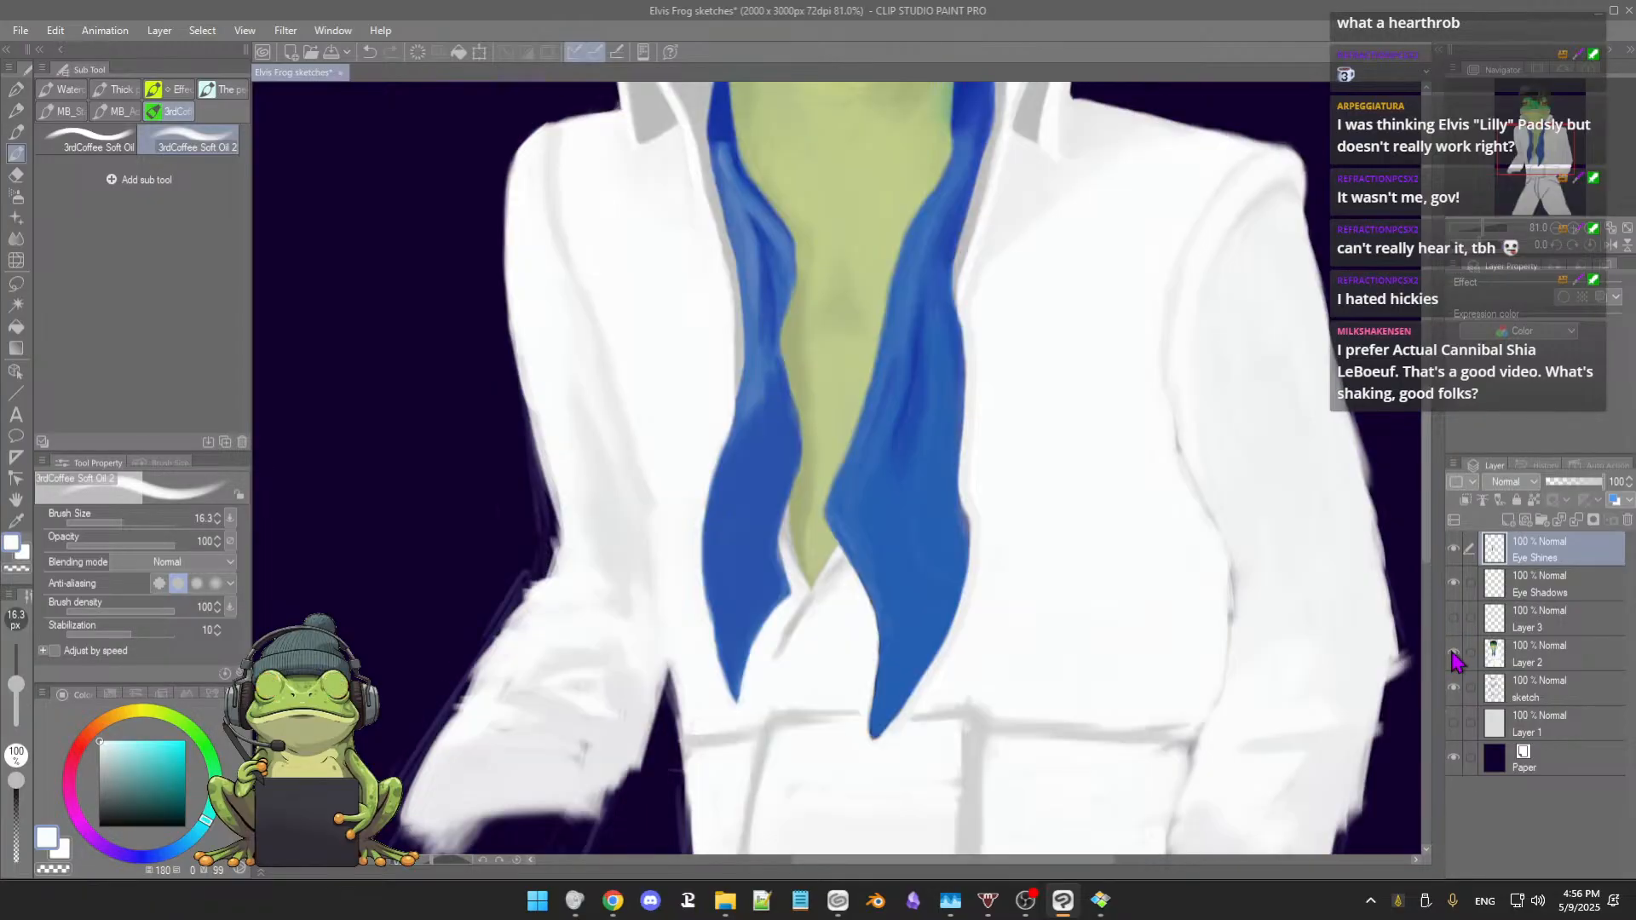
pyautogui.click(1455, 620)
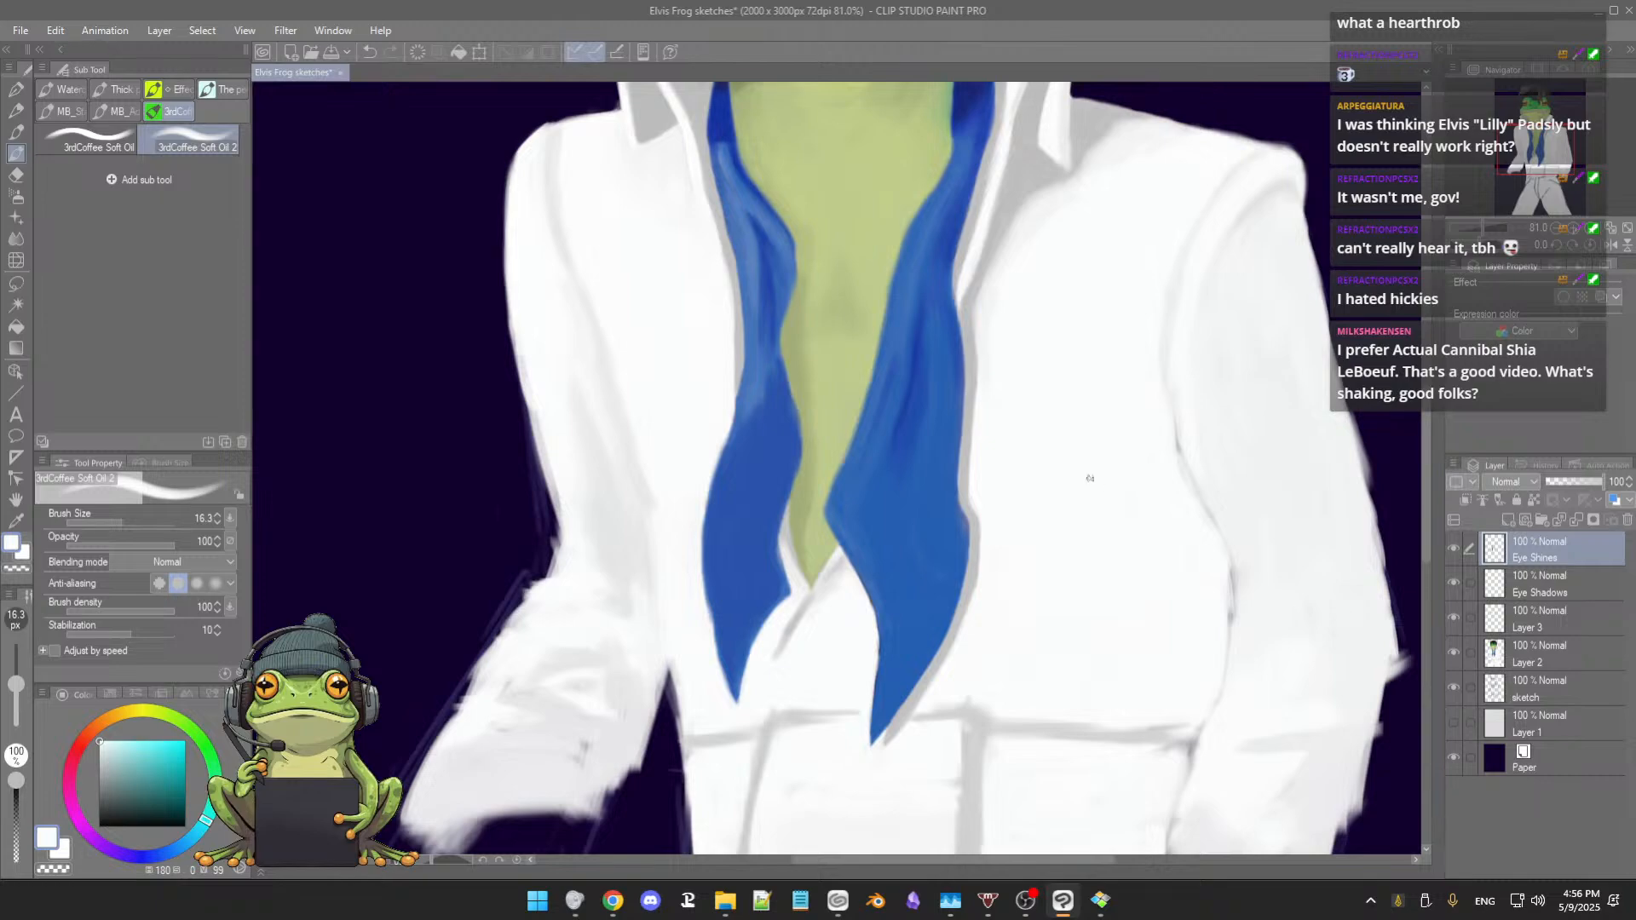
# Step: Blend the folds around the left strip's narrow middle with blues sampled from the scarf at brush size 37.8
pyautogui.scroll(-2, 1074, 469)
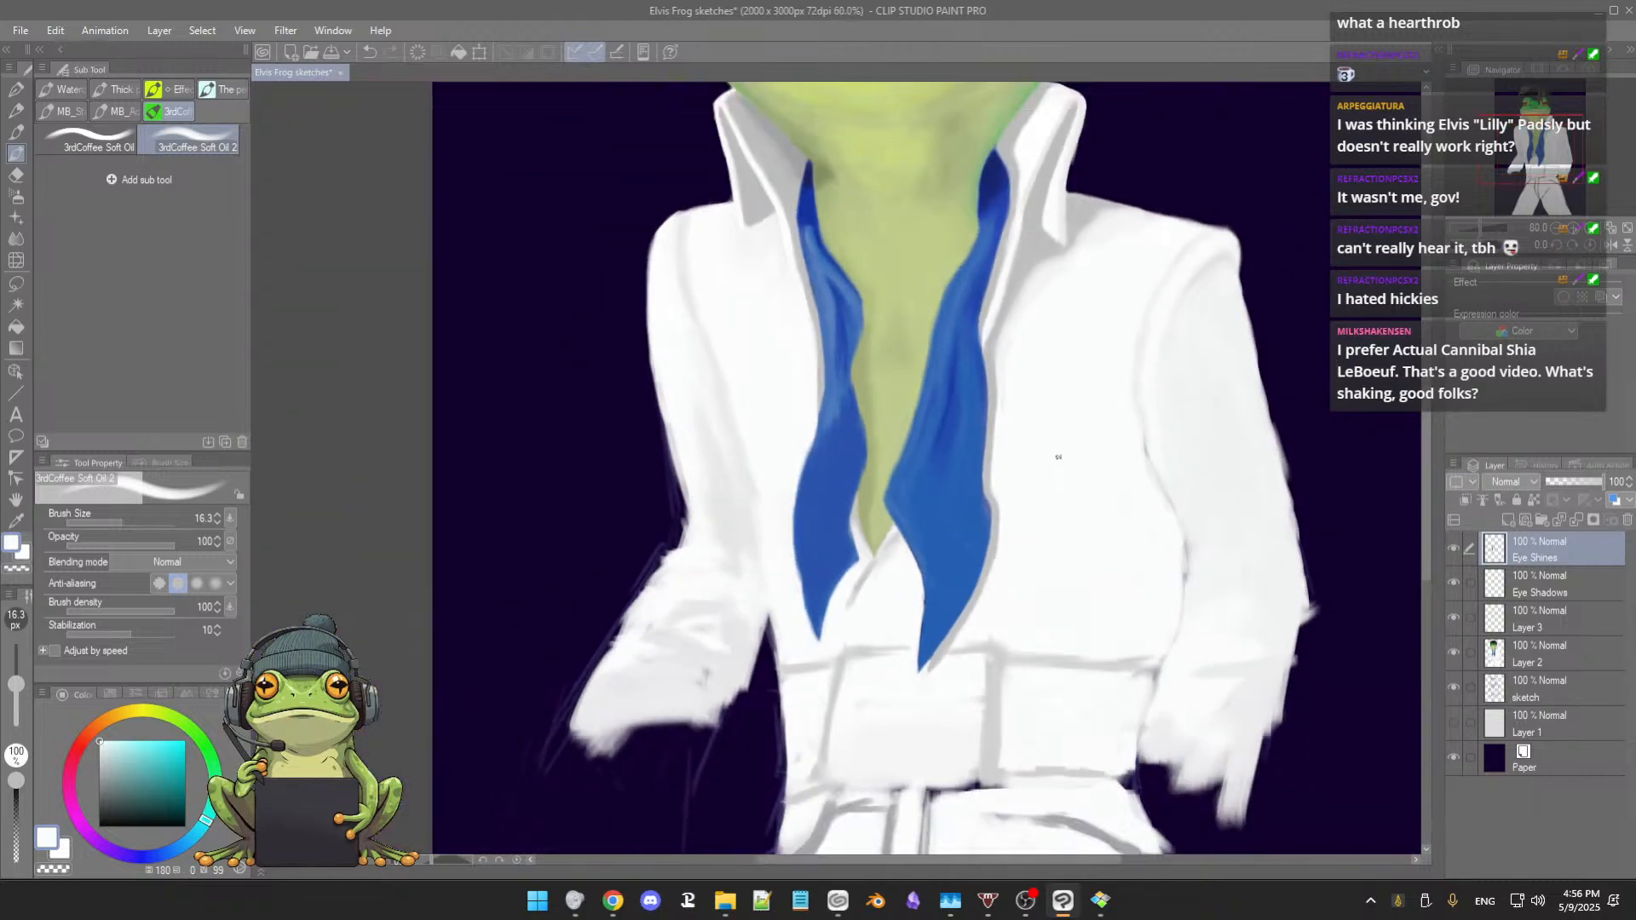
pyautogui.scroll(2, 1091, 494)
pyautogui.scroll(1, 1102, 504)
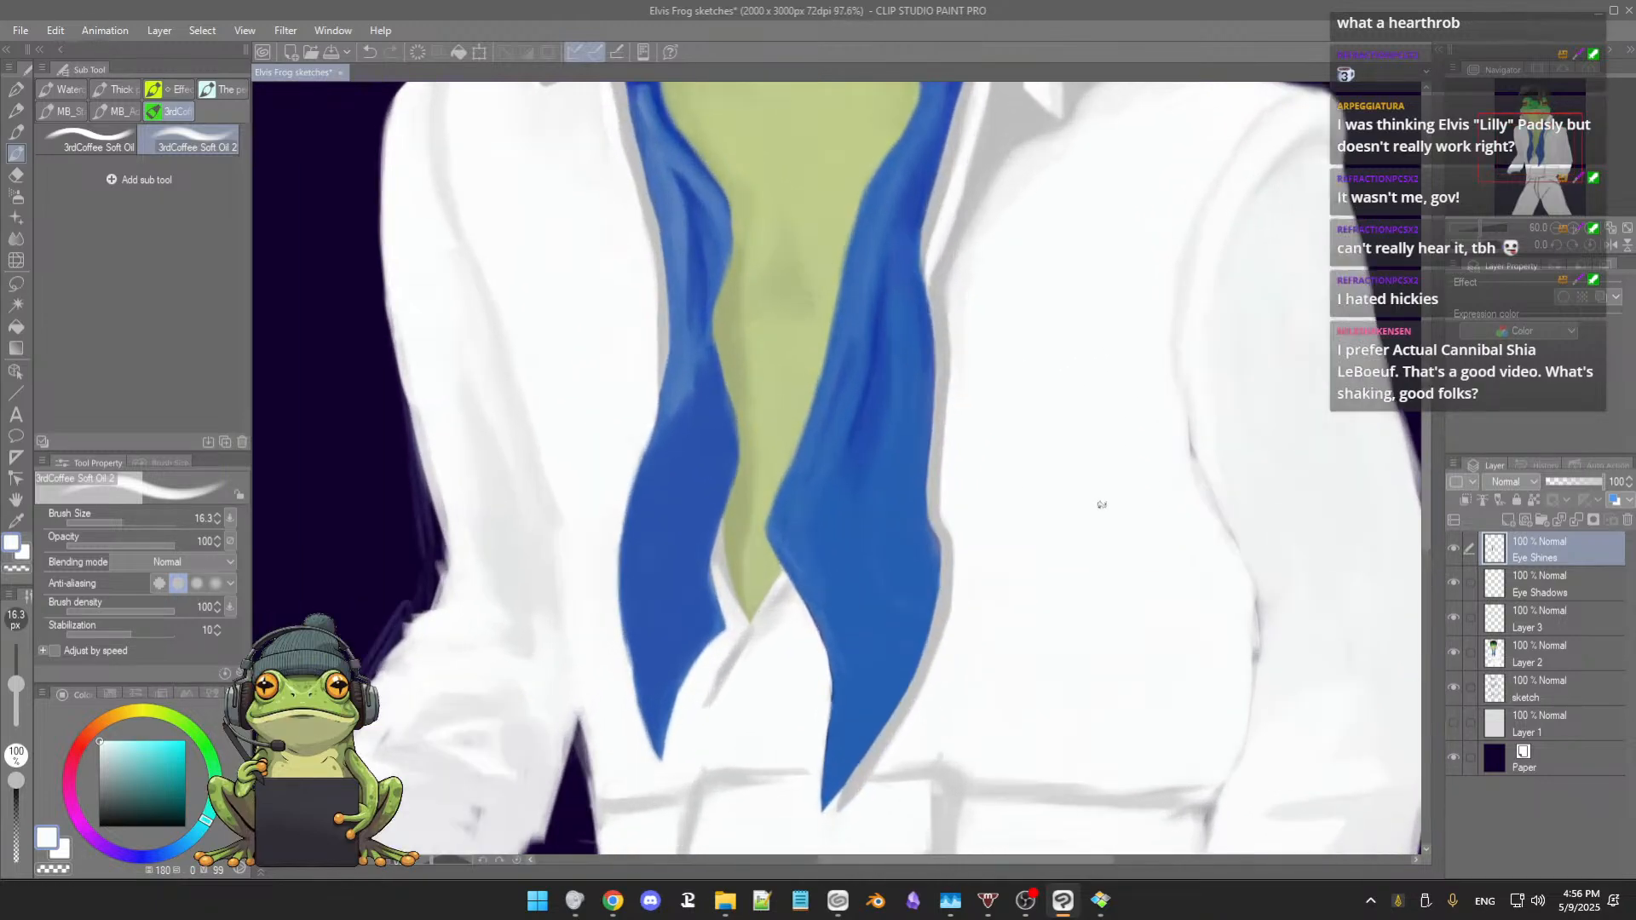
pyautogui.moveTo(951, 551); pyautogui.dragTo(1091, 624)
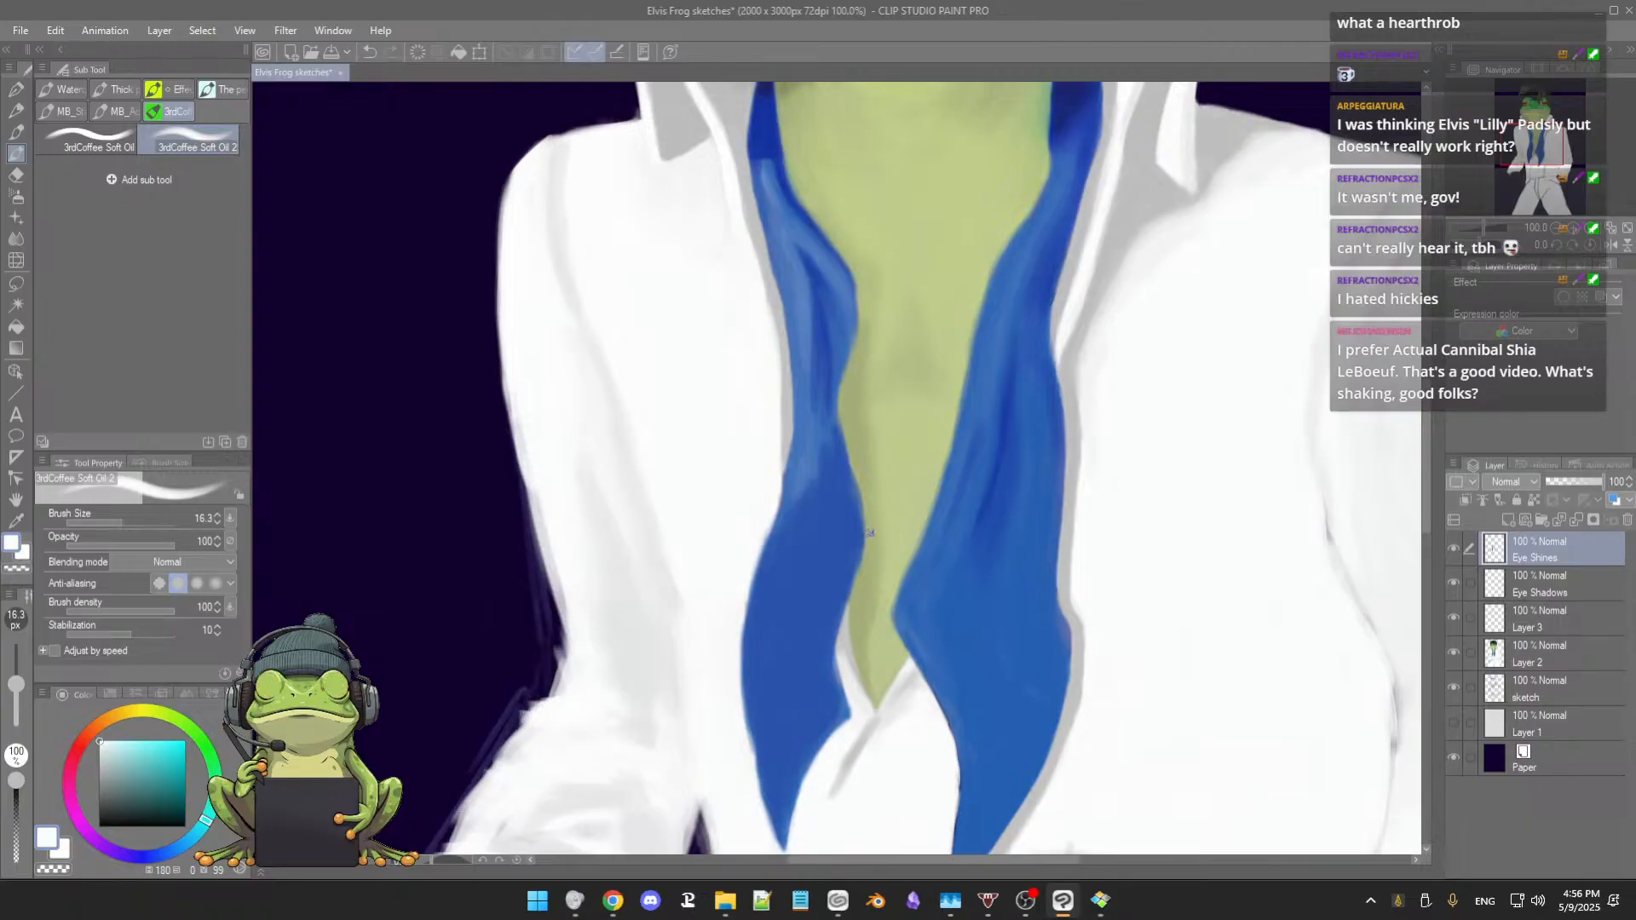
pyautogui.keyDown('alt'); pyautogui.click(826, 537); pyautogui.keyUp('alt')
pyautogui.moveTo(829, 505); pyautogui.dragTo(842, 531)
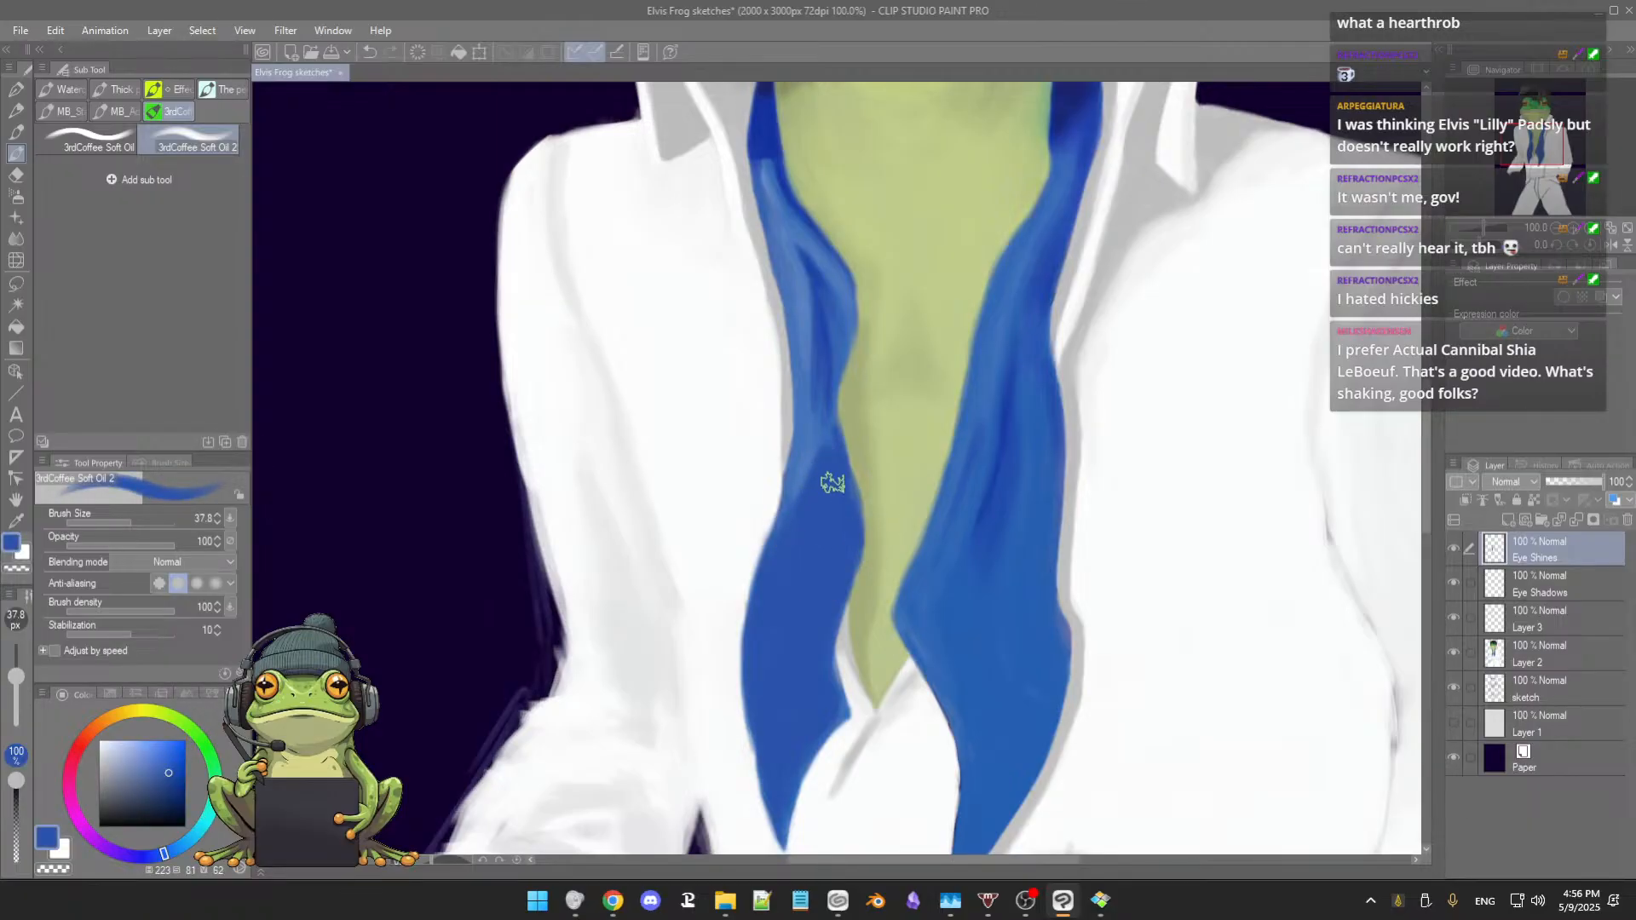
pyautogui.keyDown('alt'); pyautogui.click(819, 451); pyautogui.keyUp('alt')
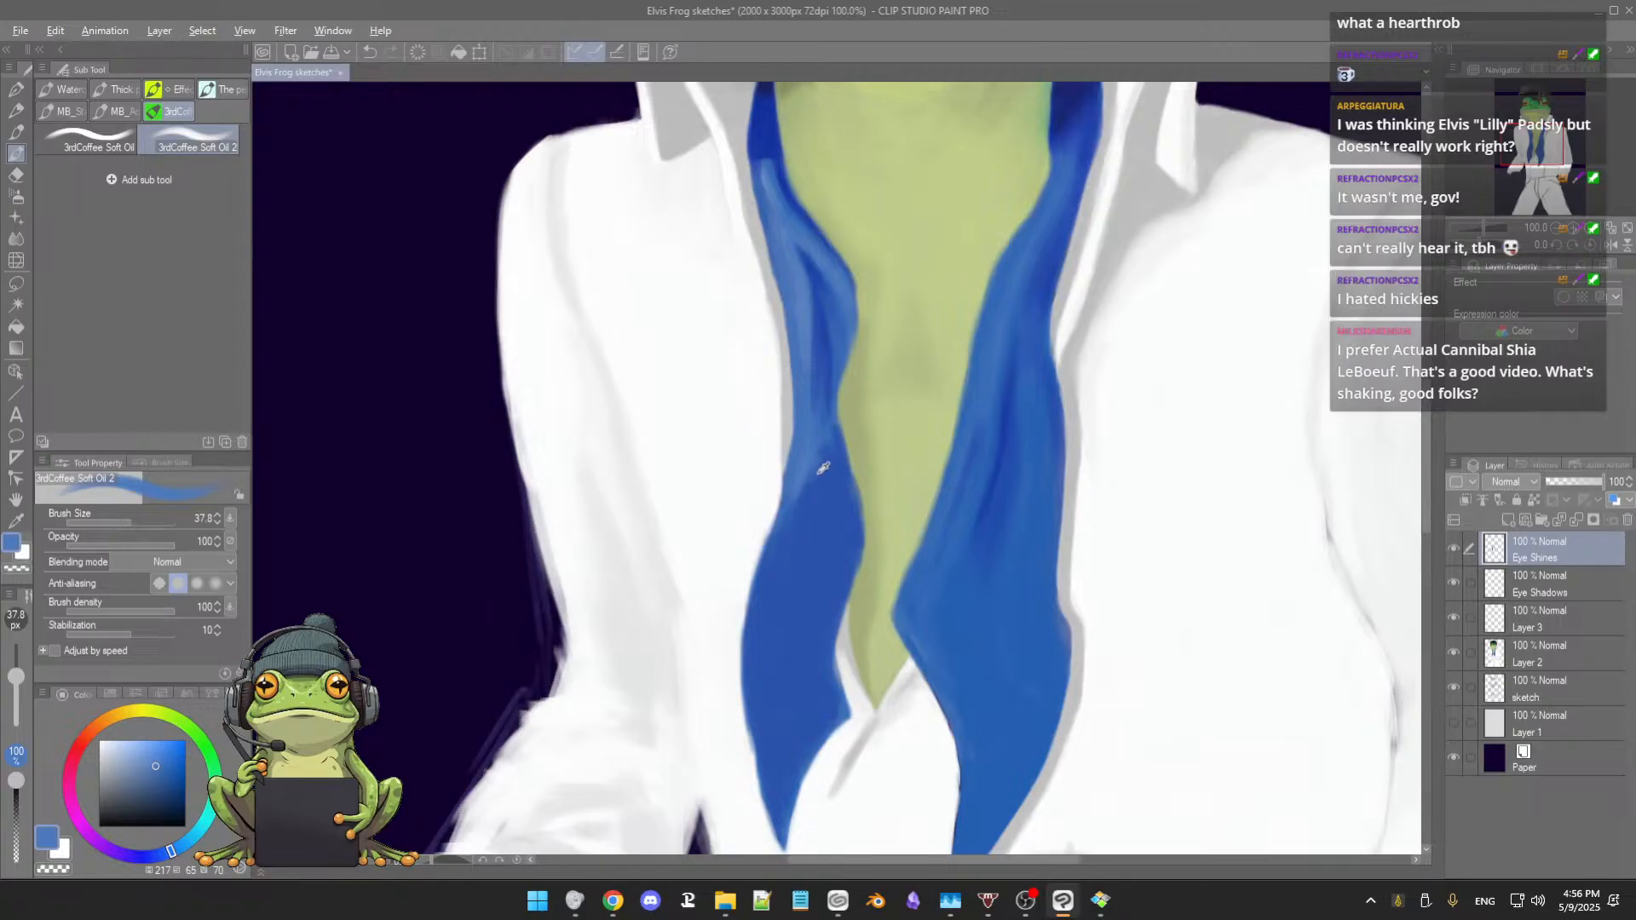
pyautogui.keyDown('alt'); pyautogui.click(820, 470); pyautogui.keyUp('alt')
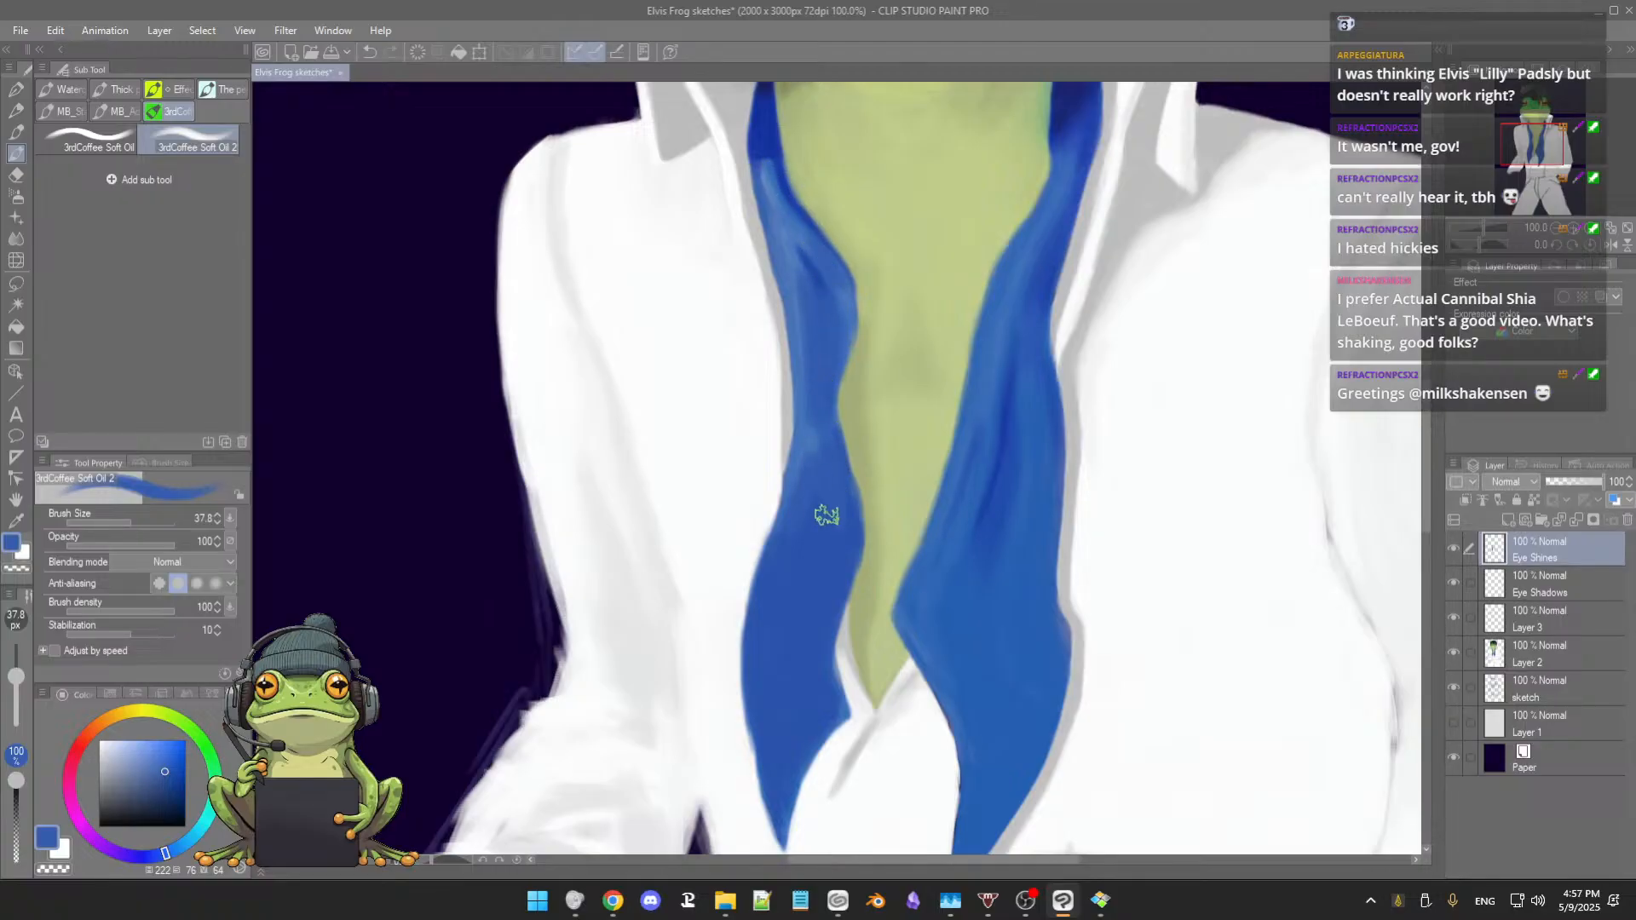
pyautogui.keyDown('alt'); pyautogui.click(816, 562); pyautogui.keyUp('alt')
# Step: Darken the folds along the left strip's upper part with a sampled dark blue, using brush sizes 29.8 and 21.2
pyautogui.scroll(4, 854, 427)
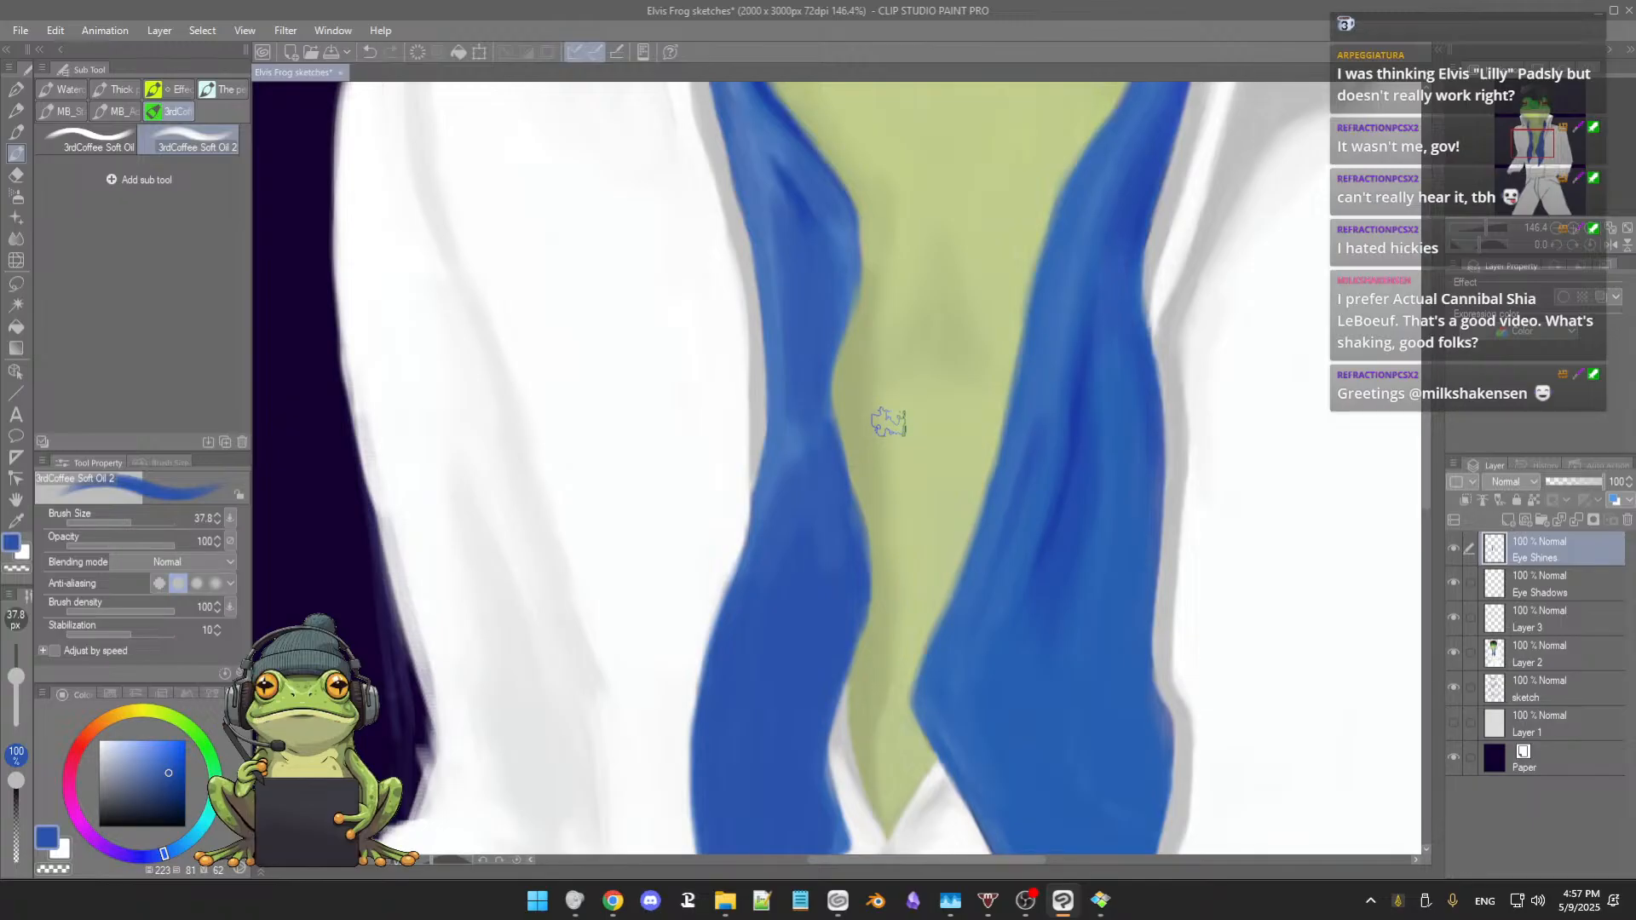
pyautogui.scroll(1, 888, 424)
pyautogui.scroll(-2, 887, 425)
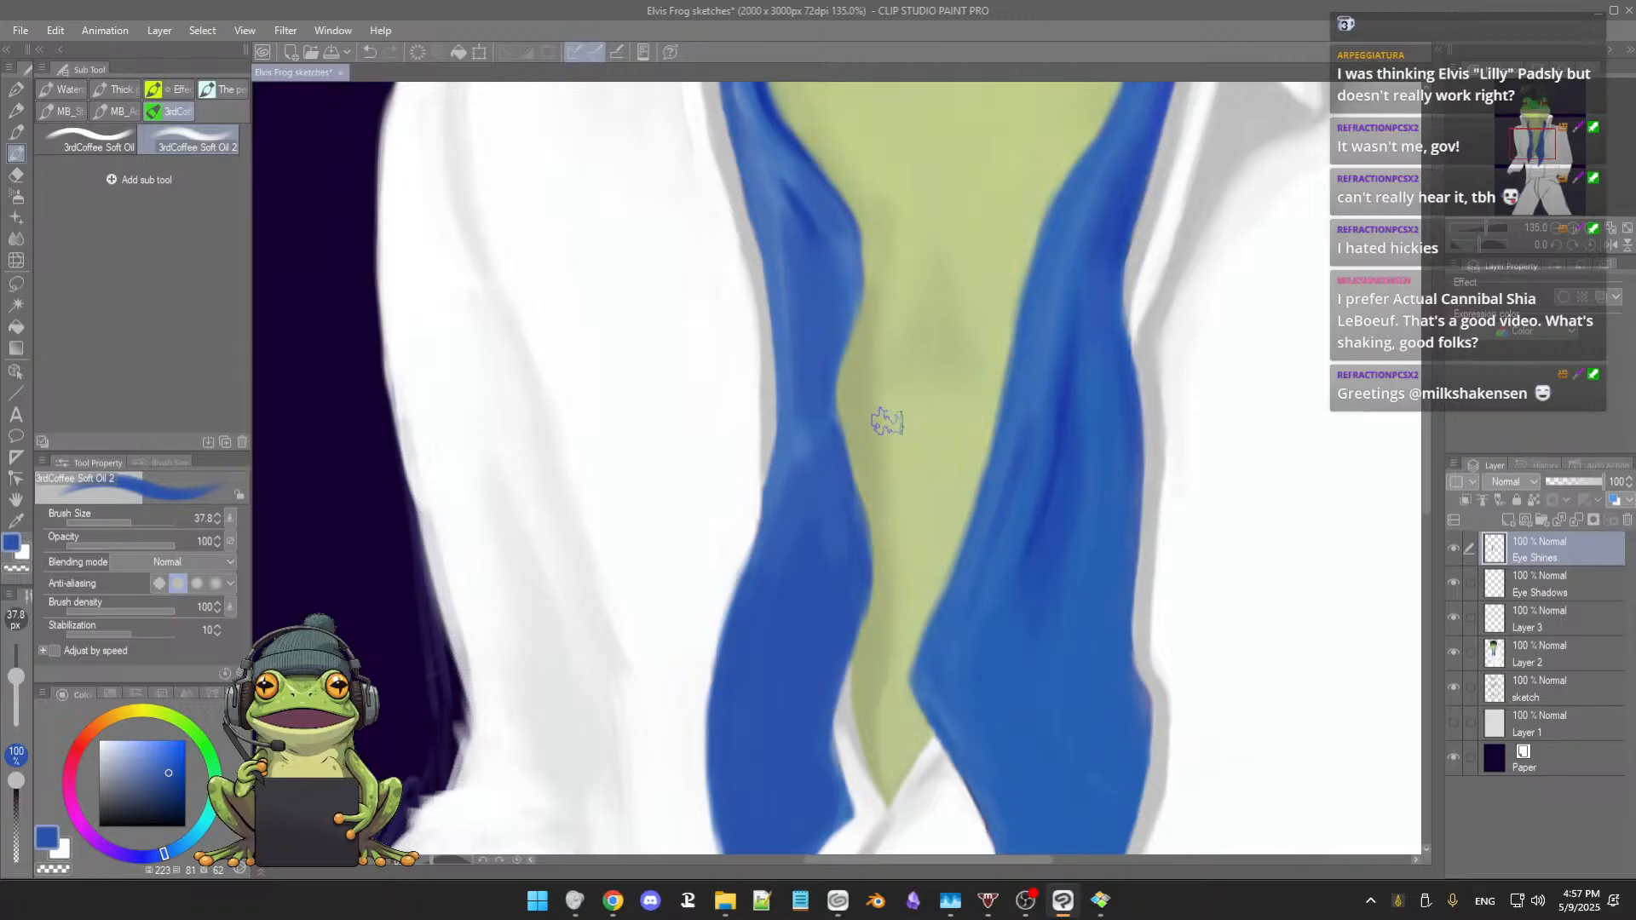
pyautogui.moveTo(887, 406); pyautogui.dragTo(884, 444)
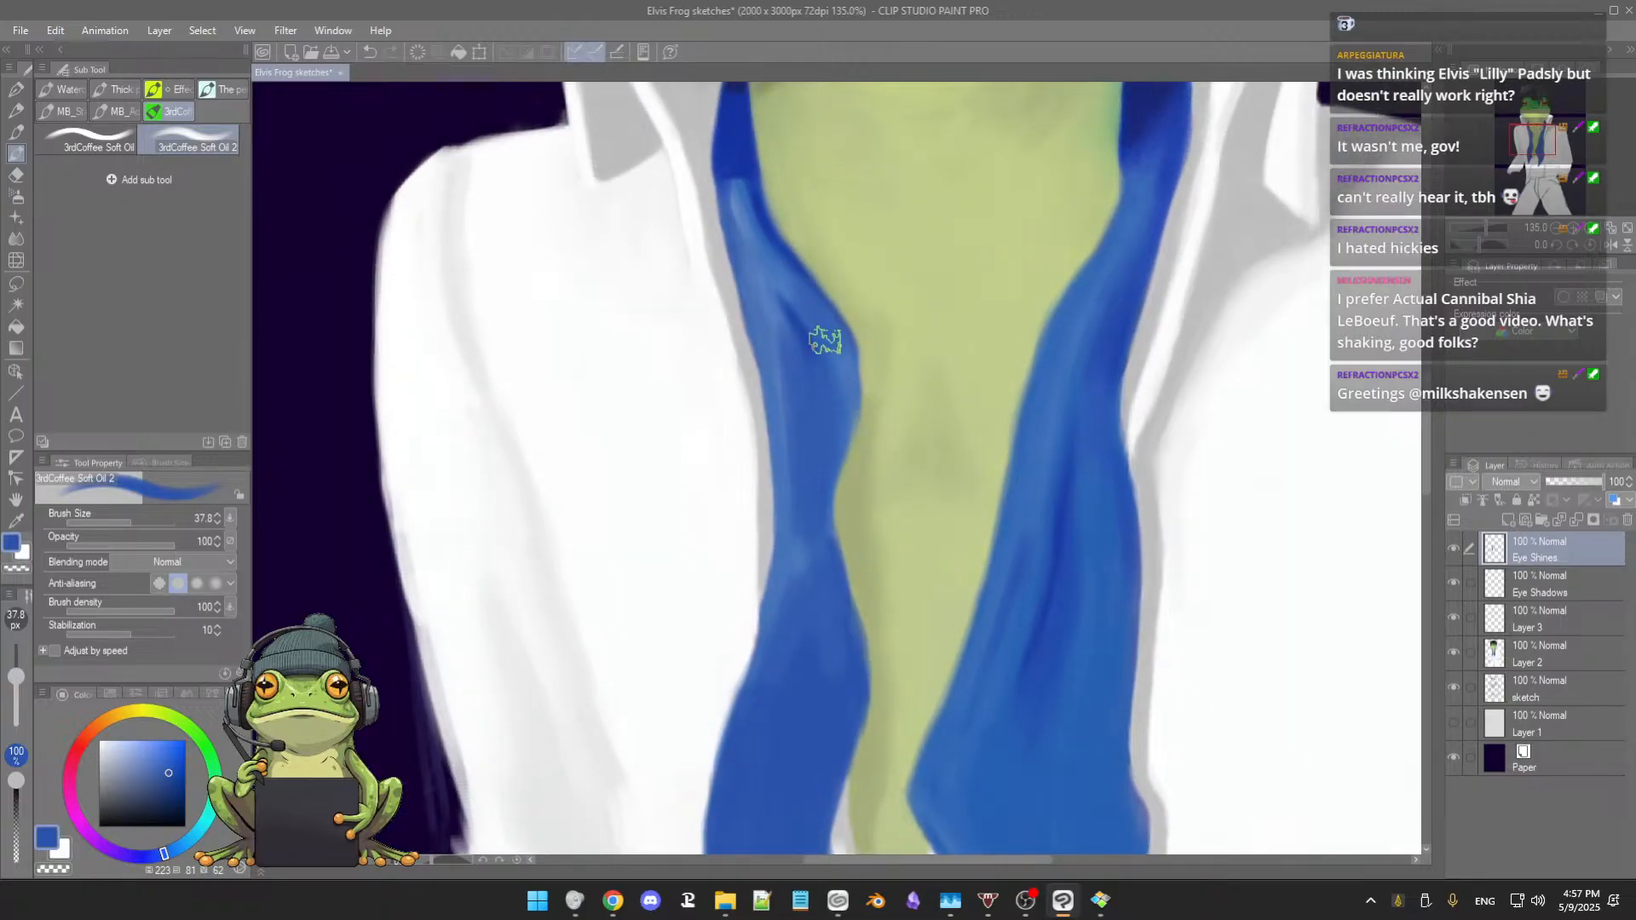
pyautogui.keyDown('alt'); pyautogui.click(805, 326); pyautogui.keyUp('alt')
pyautogui.press('[')
pyautogui.press('[')
pyautogui.press('[')
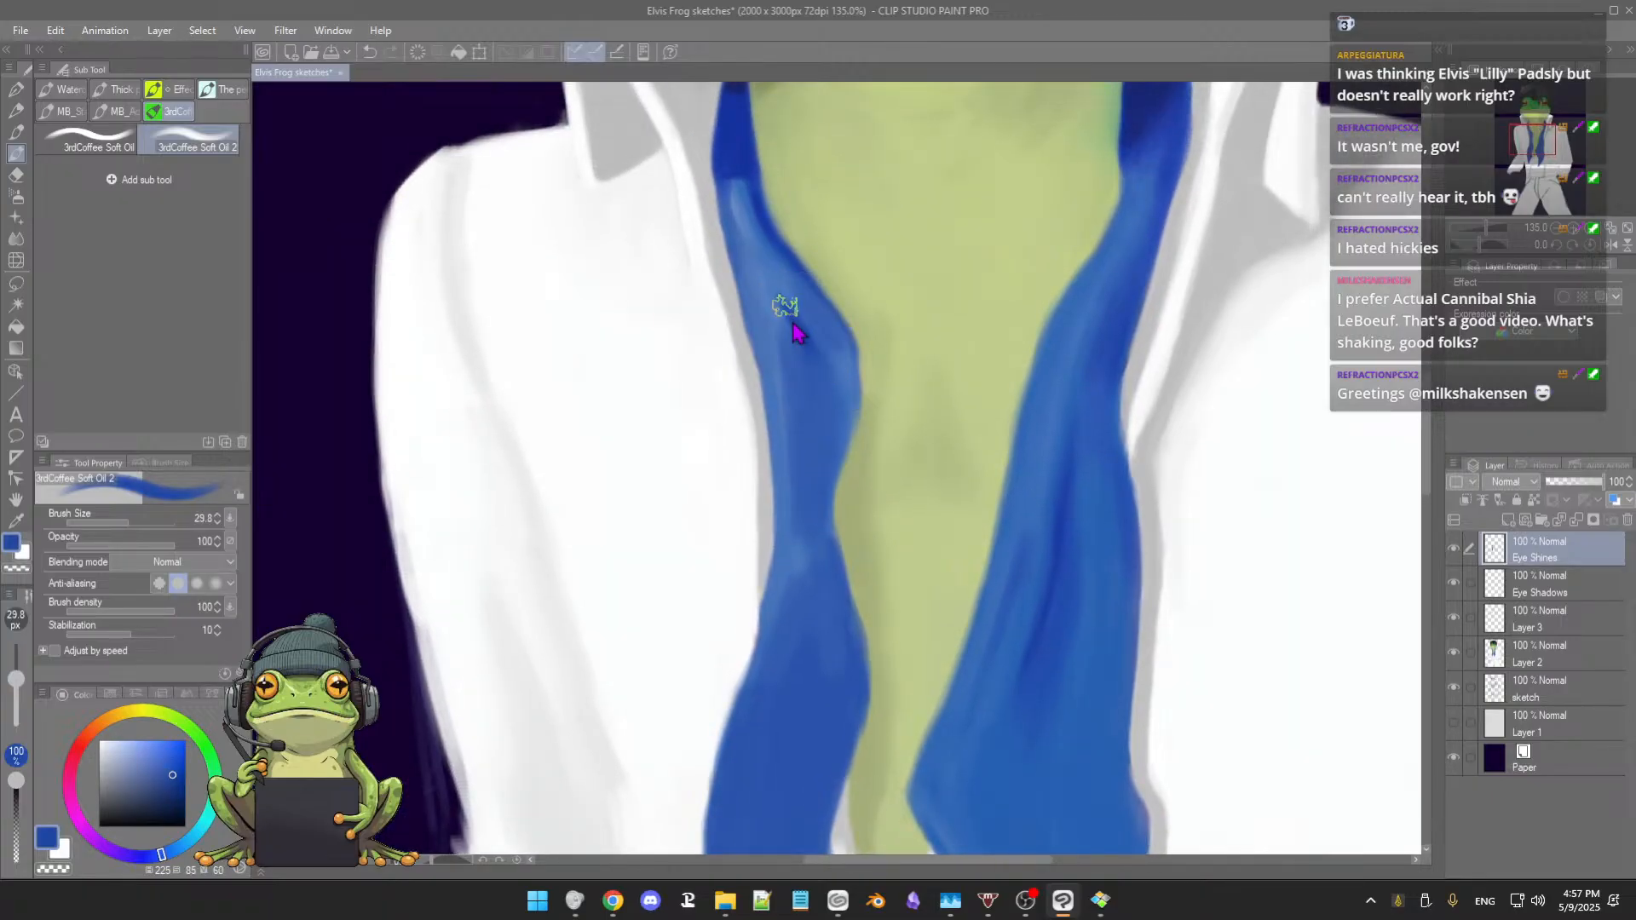
pyautogui.moveTo(784, 305); pyautogui.dragTo(834, 374)
pyautogui.moveTo(748, 198); pyautogui.dragTo(754, 231)
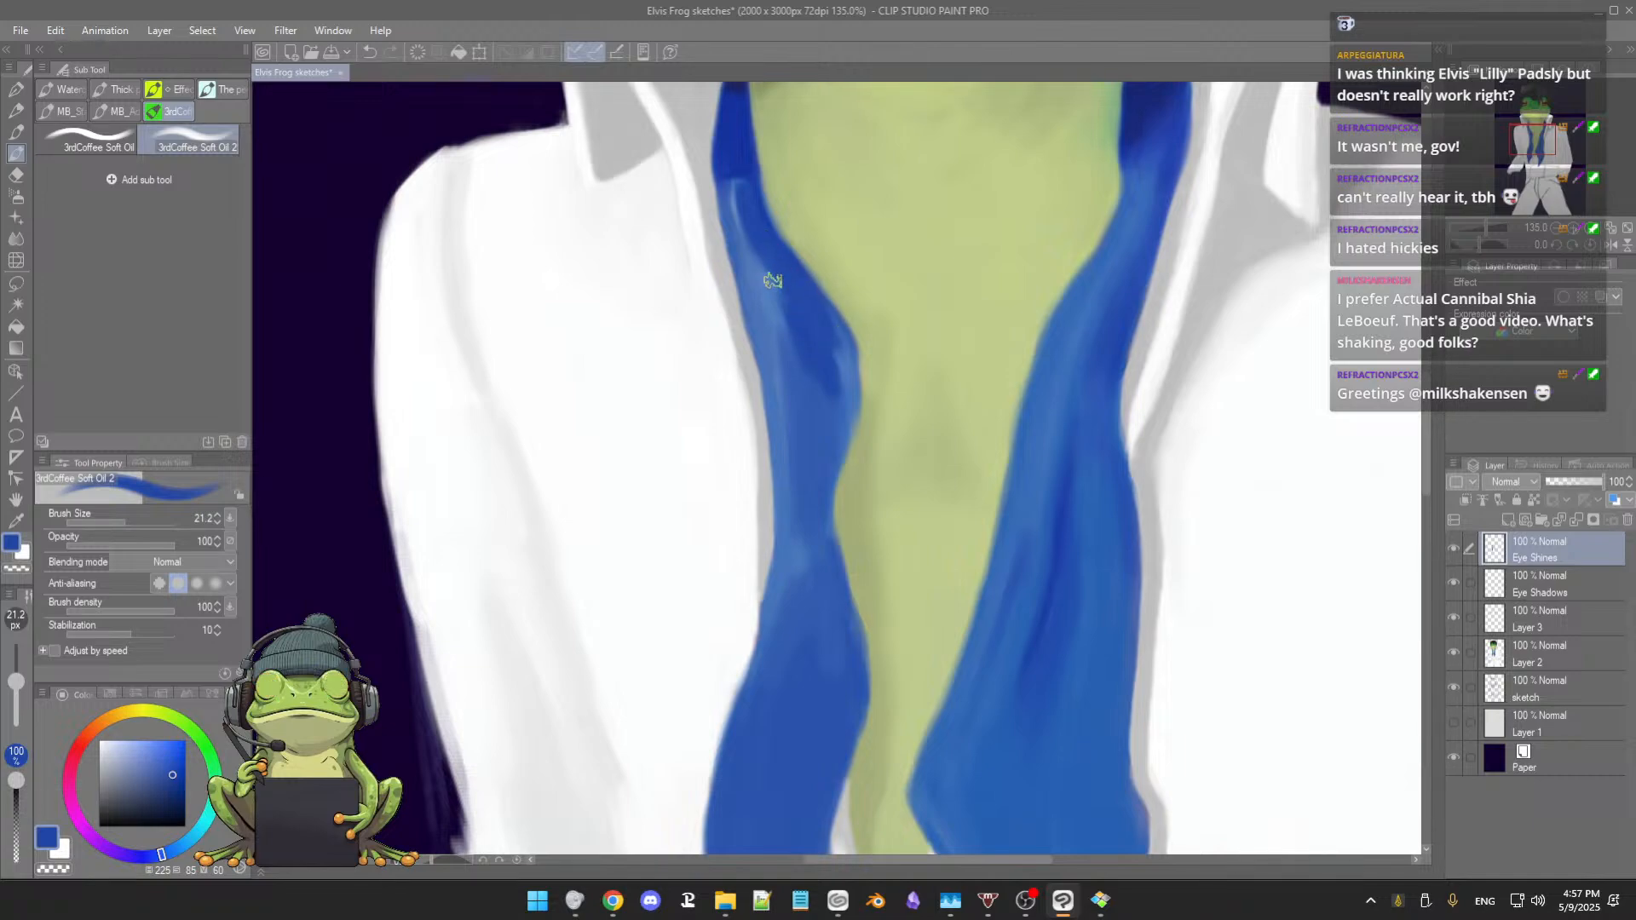
pyautogui.moveTo(777, 281); pyautogui.dragTo(796, 315)
pyautogui.moveTo(735, 196); pyautogui.dragTo(753, 253)
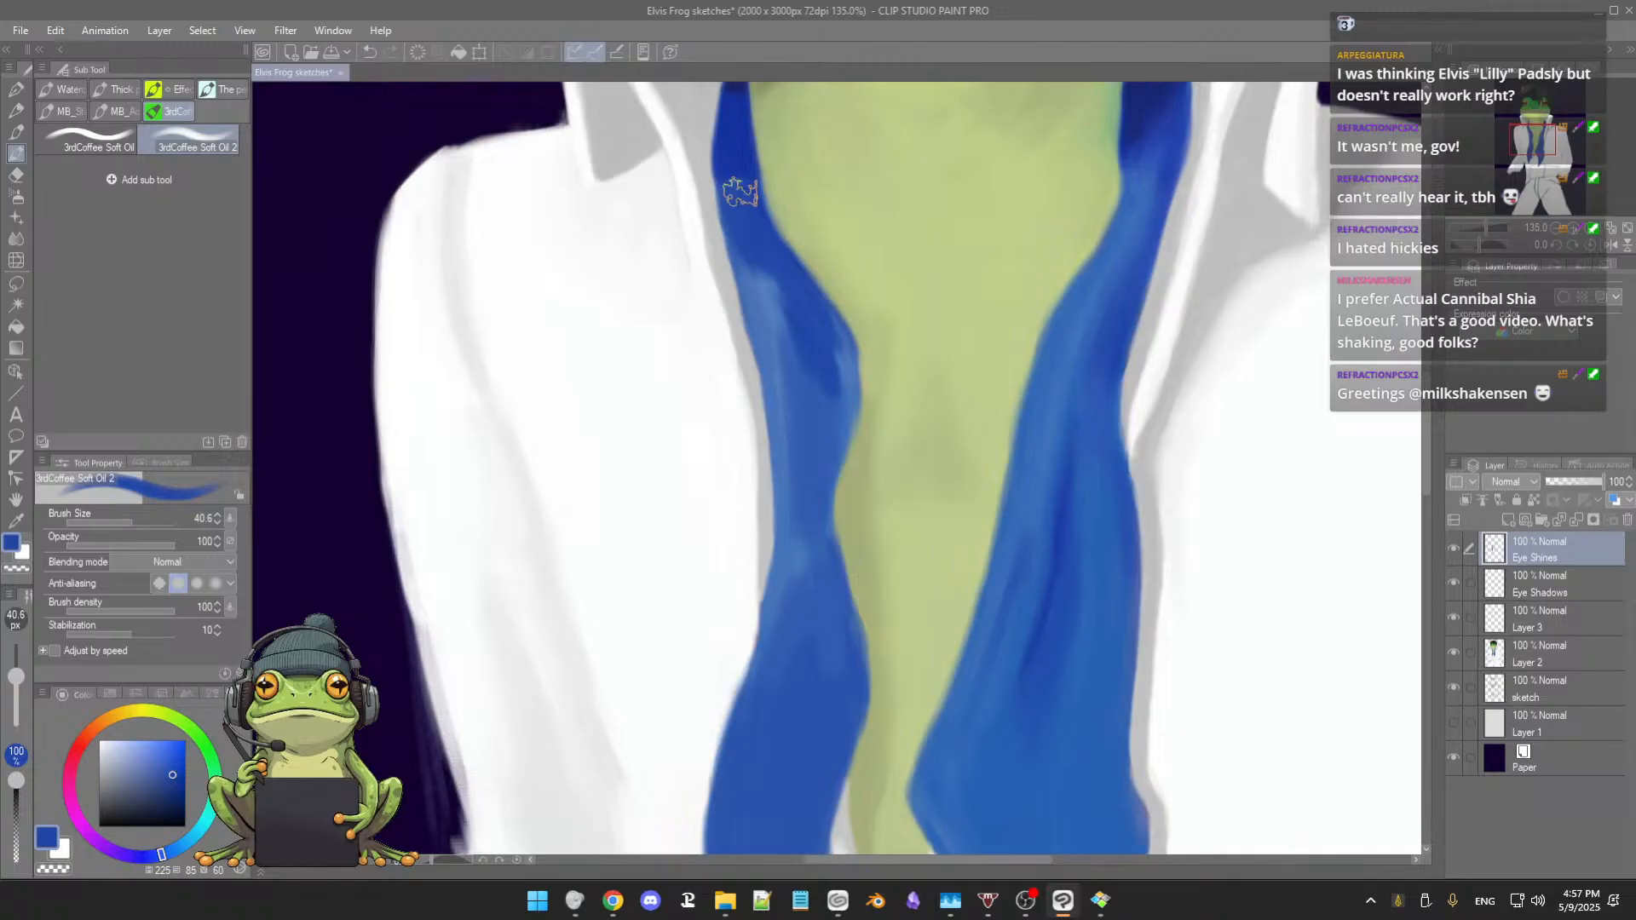
# Step: Cover the left strip's upper bulge with an even dark blue down to its narrow middle, using brush sizes 40.6 and 27.1
pyautogui.moveTo(740, 193); pyautogui.dragTo(781, 320)
pyautogui.moveTo(755, 256)
pyautogui.mouseDown()
pyautogui.moveTo(777, 352)
pyautogui.moveTo(840, 390)
pyautogui.moveTo(840, 366)
pyautogui.moveTo(839, 387)
pyautogui.mouseUp()
pyautogui.moveTo(795, 334)
pyautogui.mouseDown()
pyautogui.moveTo(793, 424)
pyautogui.moveTo(795, 357)
pyautogui.moveTo(813, 430)
pyautogui.moveTo(818, 411)
pyautogui.moveTo(814, 310)
pyautogui.moveTo(848, 401)
pyautogui.moveTo(841, 439)
pyautogui.mouseUp()
pyautogui.moveTo(841, 359)
pyautogui.mouseDown()
pyautogui.moveTo(838, 438)
pyautogui.moveTo(832, 407)
pyautogui.mouseUp()
pyautogui.moveTo(775, 346); pyautogui.dragTo(782, 444)
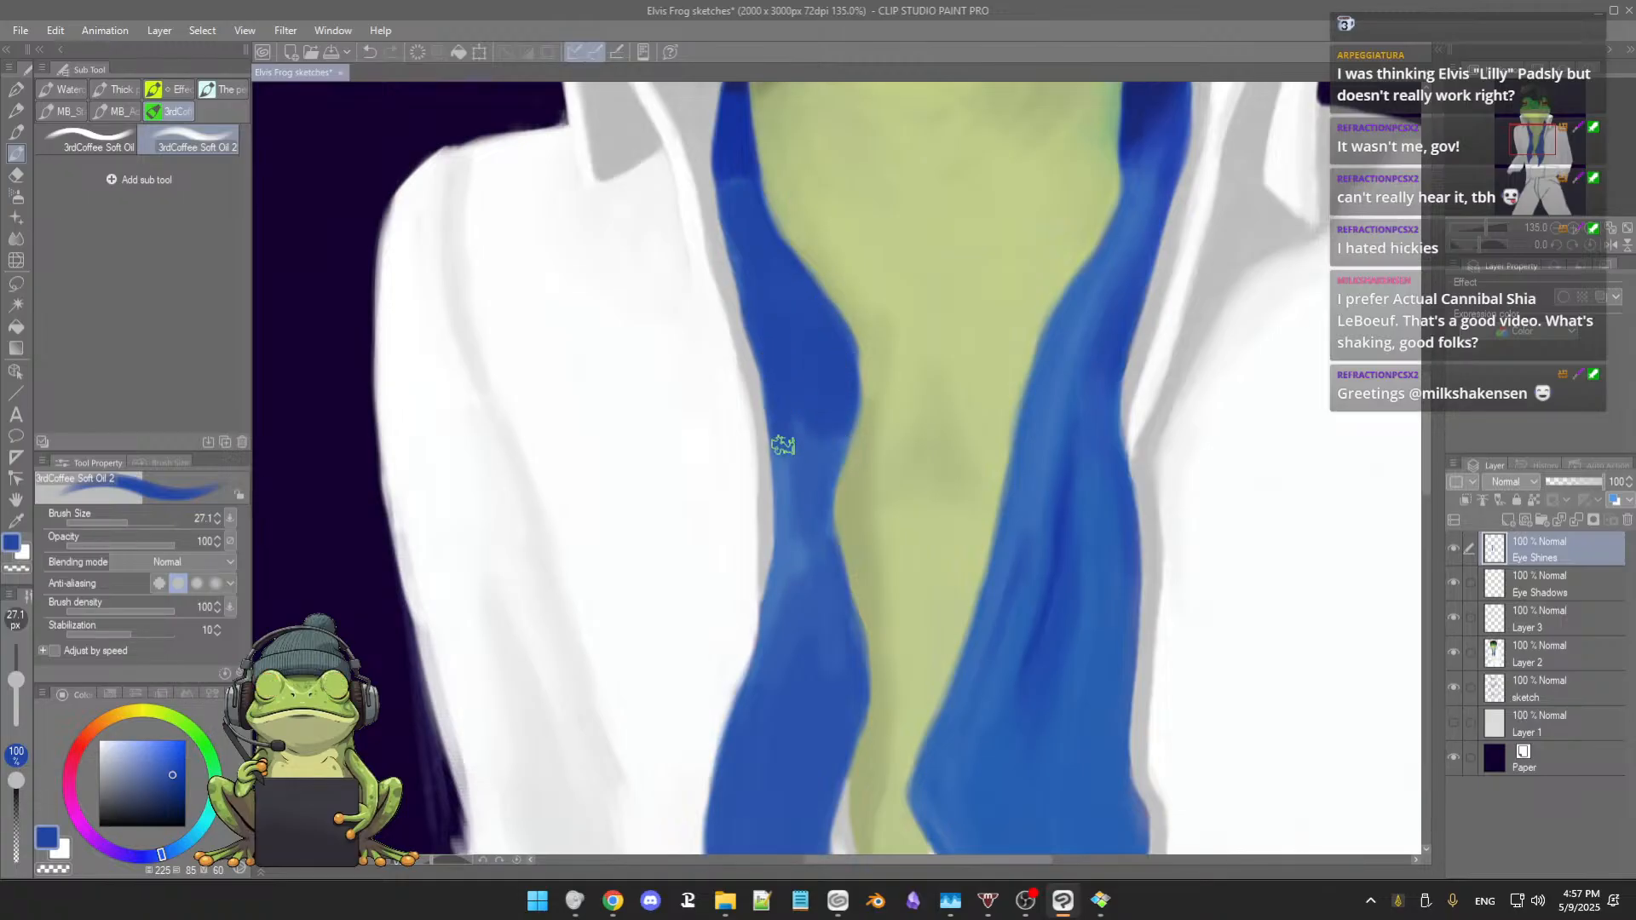
pyautogui.moveTo(777, 377); pyautogui.dragTo(803, 472)
pyautogui.moveTo(813, 401)
pyautogui.mouseDown()
pyautogui.moveTo(818, 488)
pyautogui.moveTo(806, 459)
pyautogui.mouseUp()
# Step: Fill the left strip from its narrow middle to the pointed tip with the same dark blue, using brush sizes 27.1, 48.7, 42.0 and 20.5
pyautogui.scroll(-3, 818, 414)
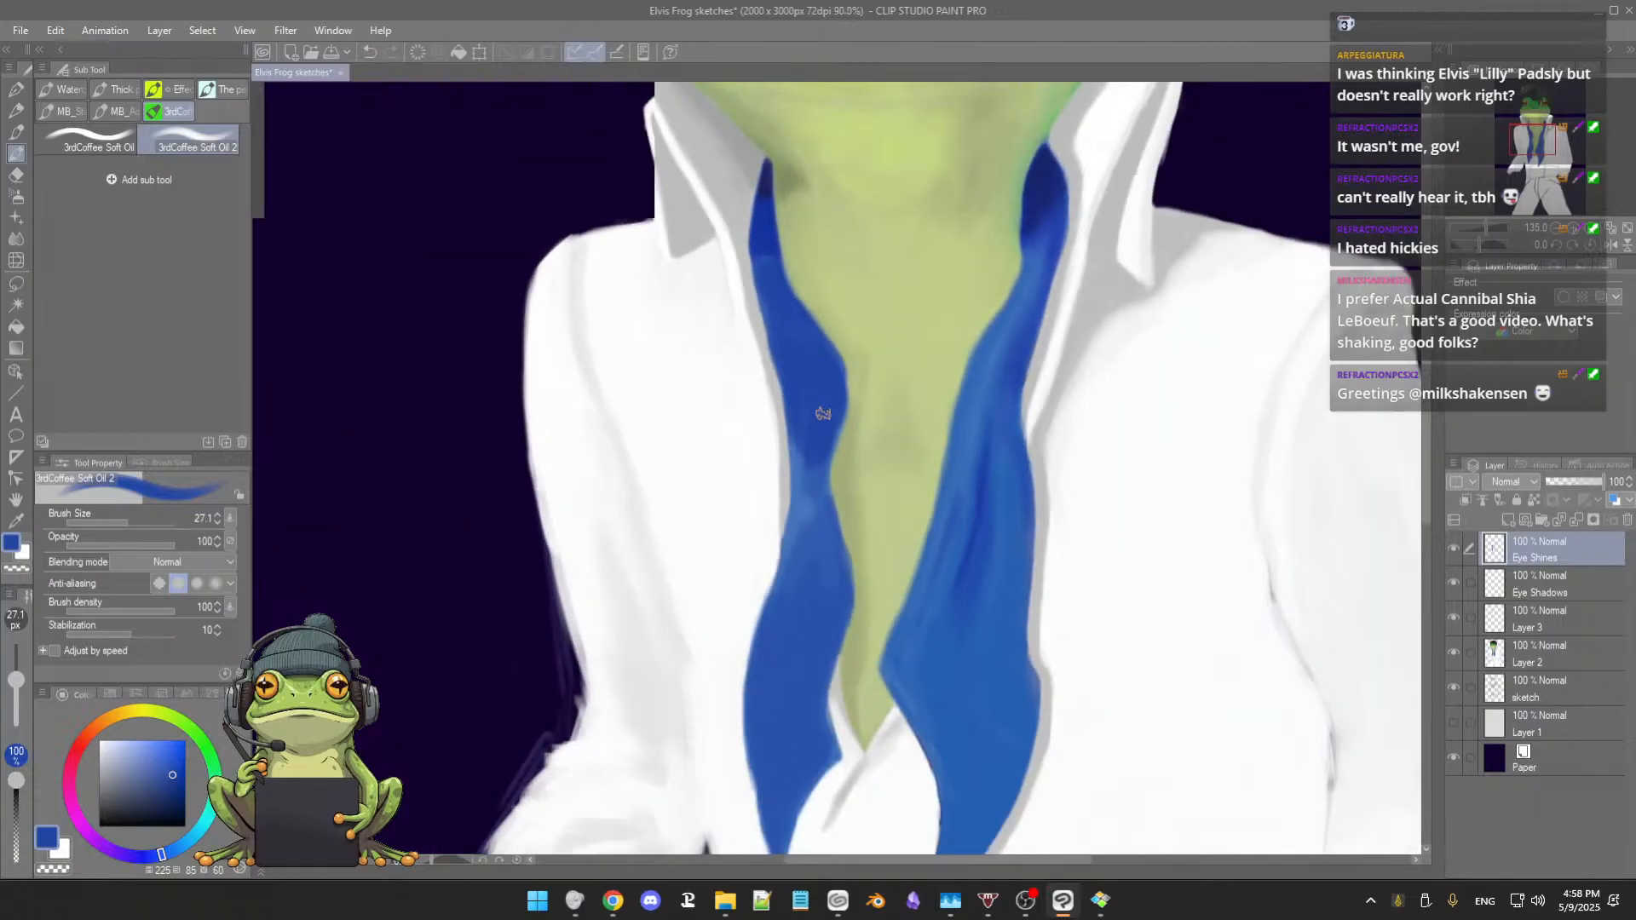
pyautogui.scroll(-3, 822, 419)
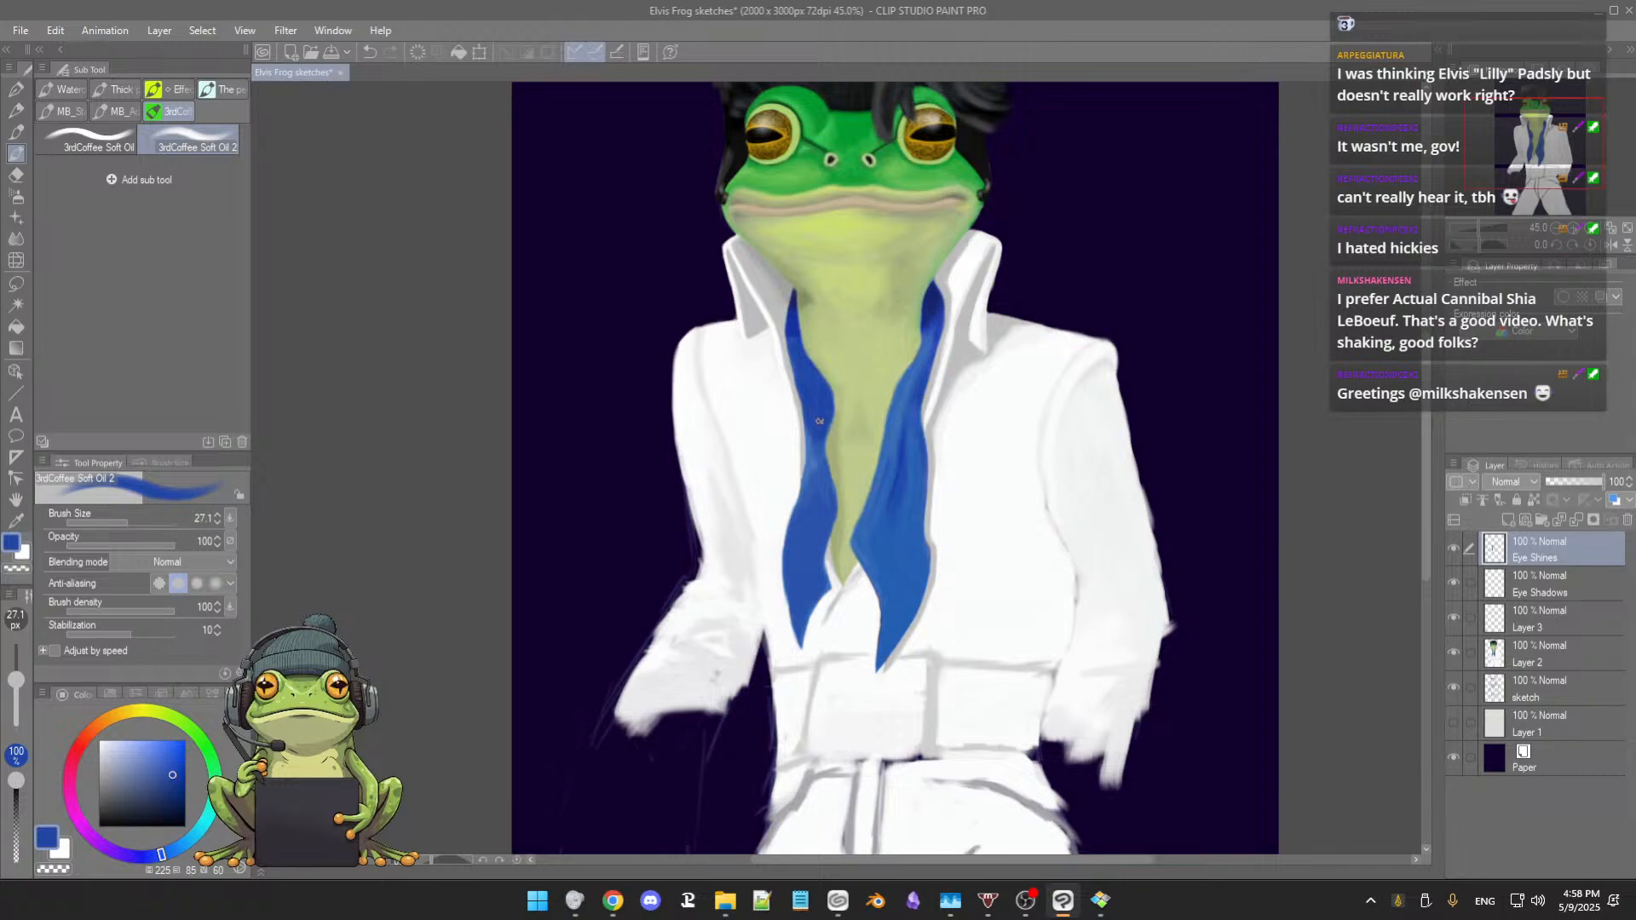
pyautogui.scroll(4, 820, 421)
pyautogui.scroll(1, 825, 395)
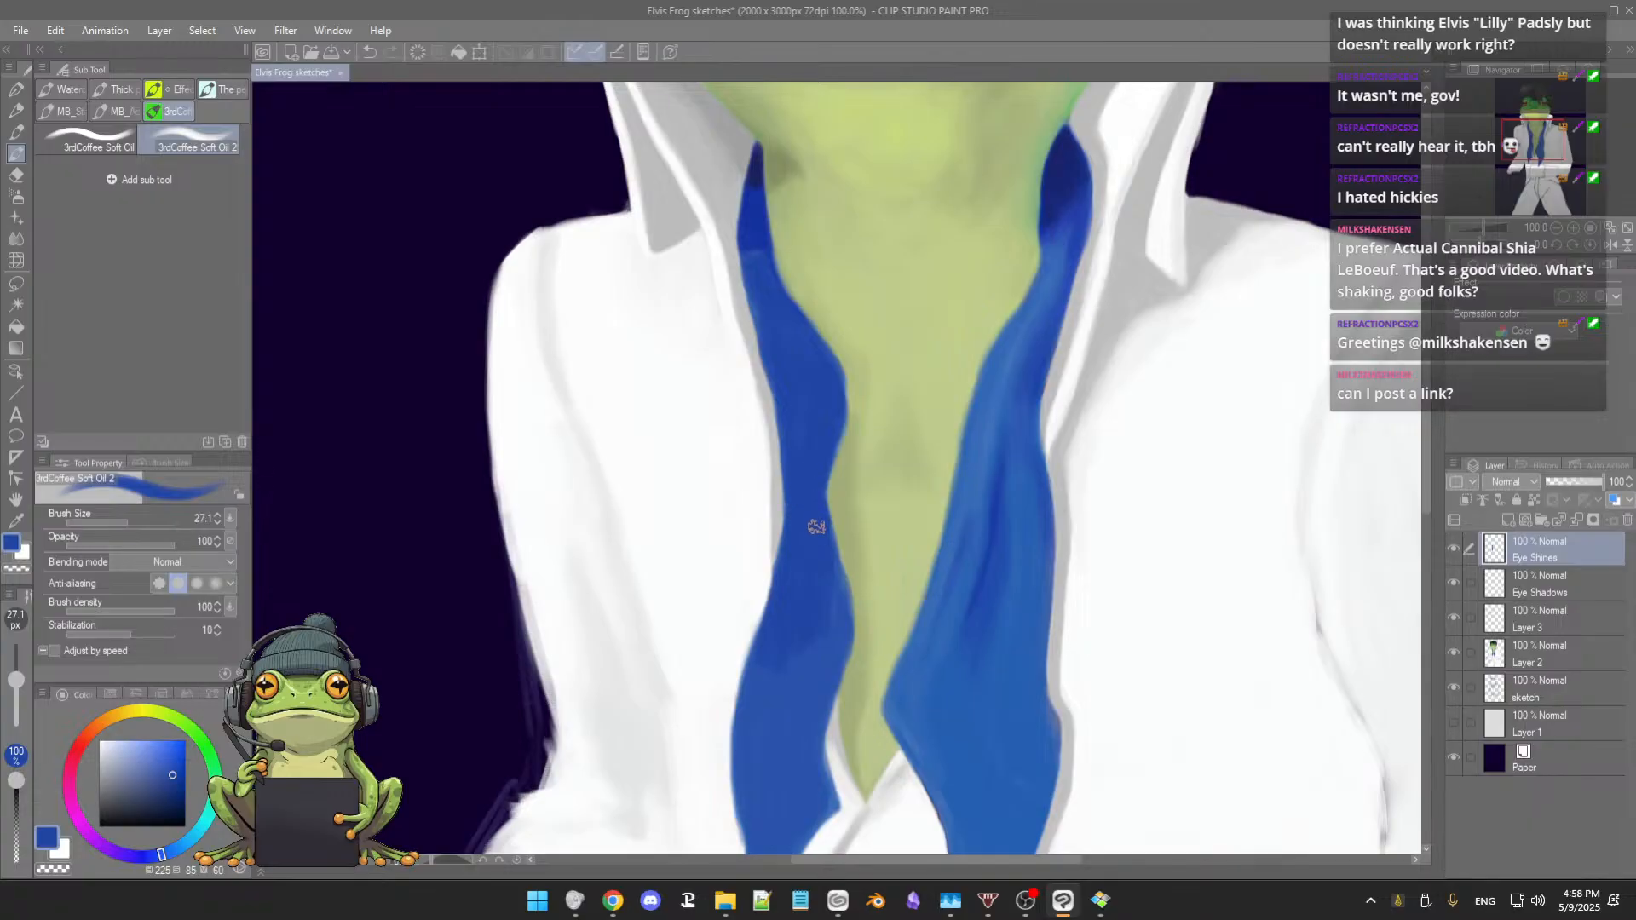
pyautogui.scroll(-2, 816, 571)
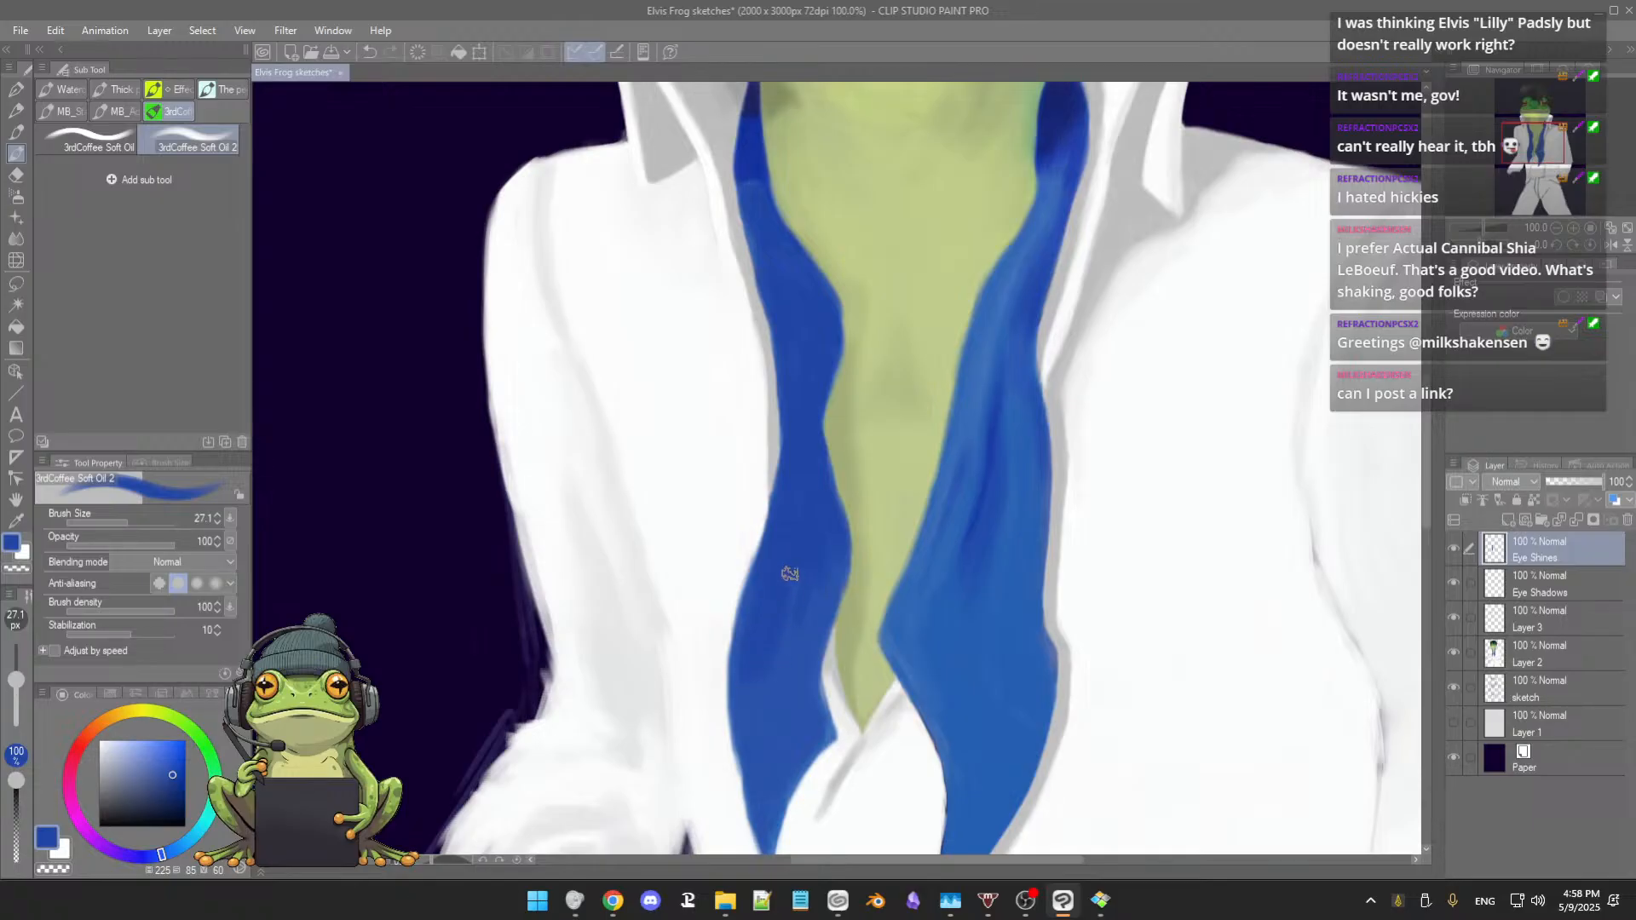
pyautogui.moveTo(787, 556); pyautogui.dragTo(805, 588)
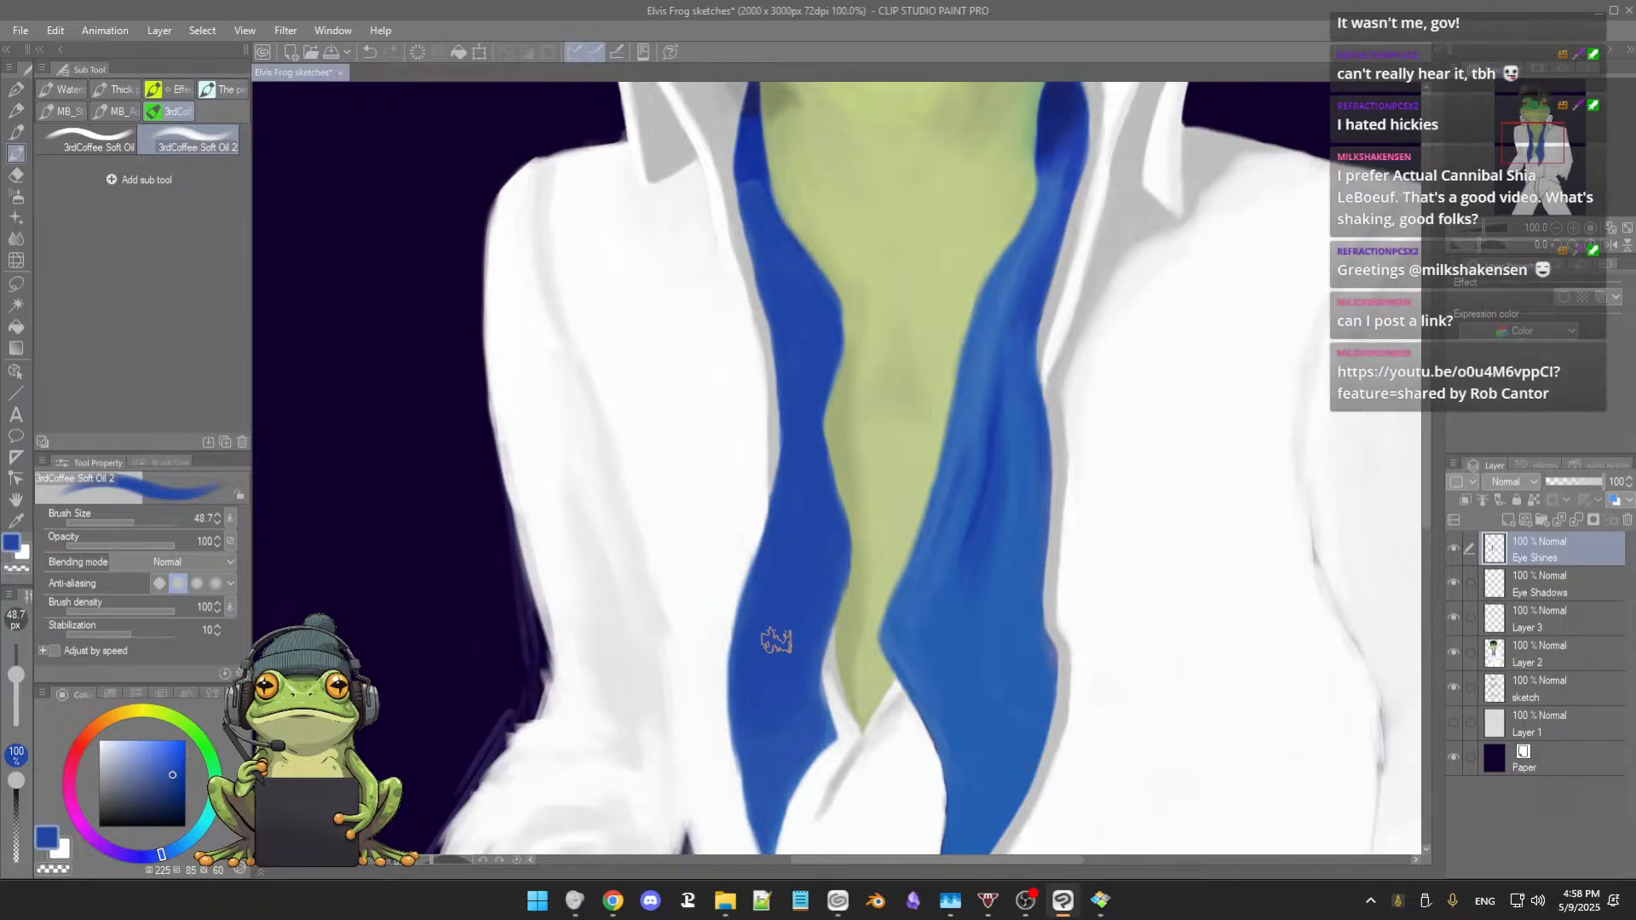
pyautogui.press('[')
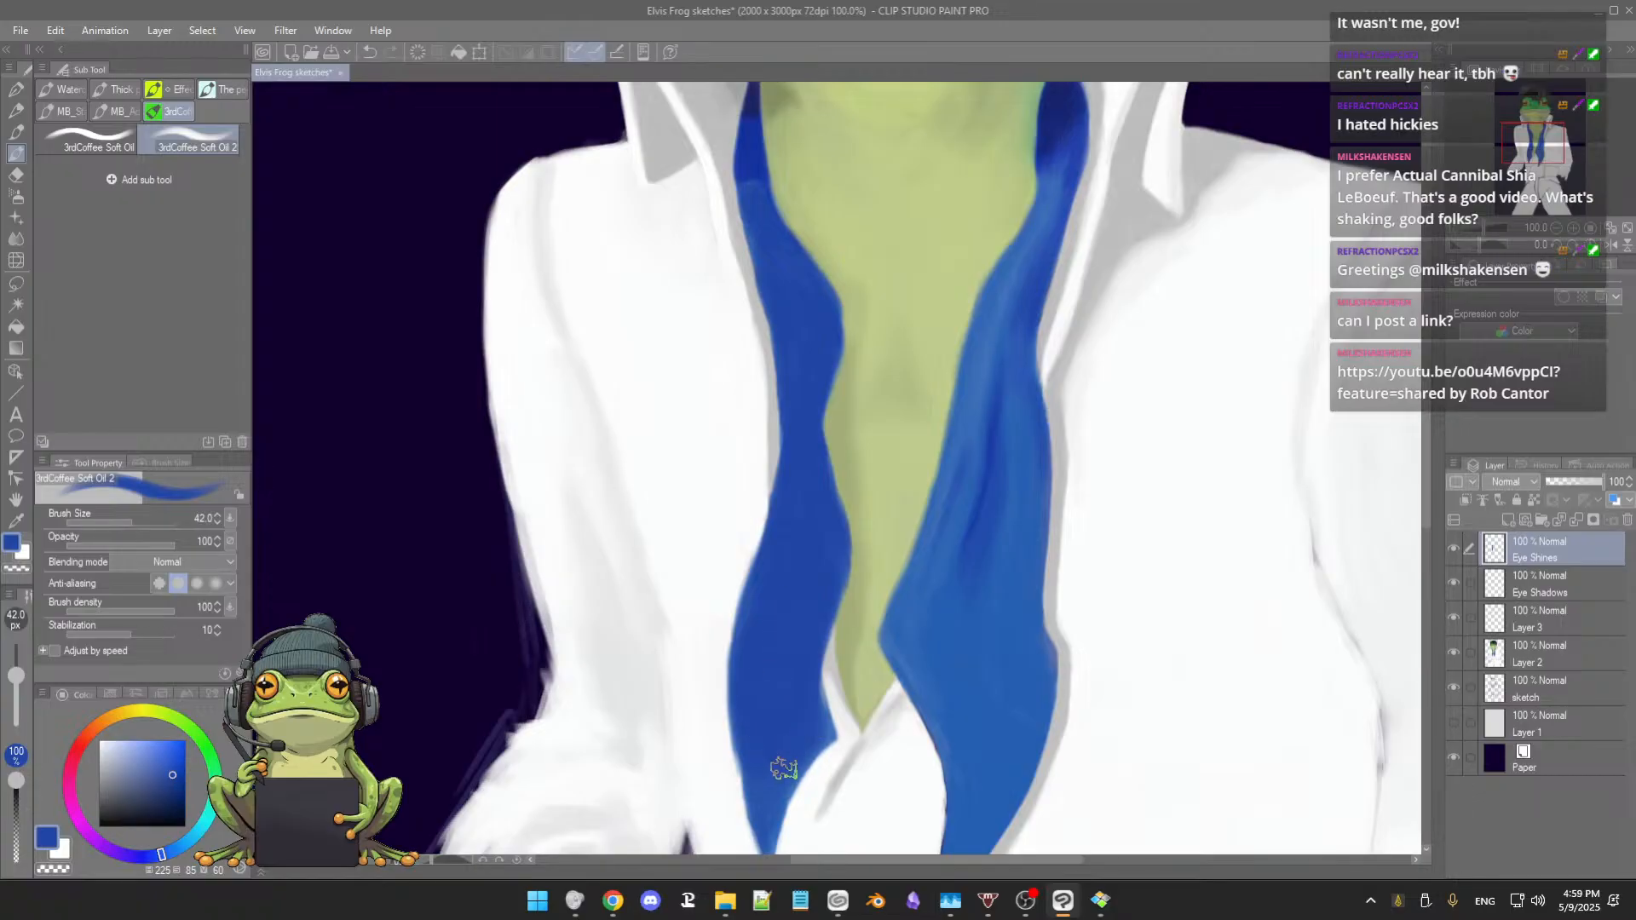
pyautogui.press('[')
pyautogui.moveTo(781, 740); pyautogui.dragTo(785, 647)
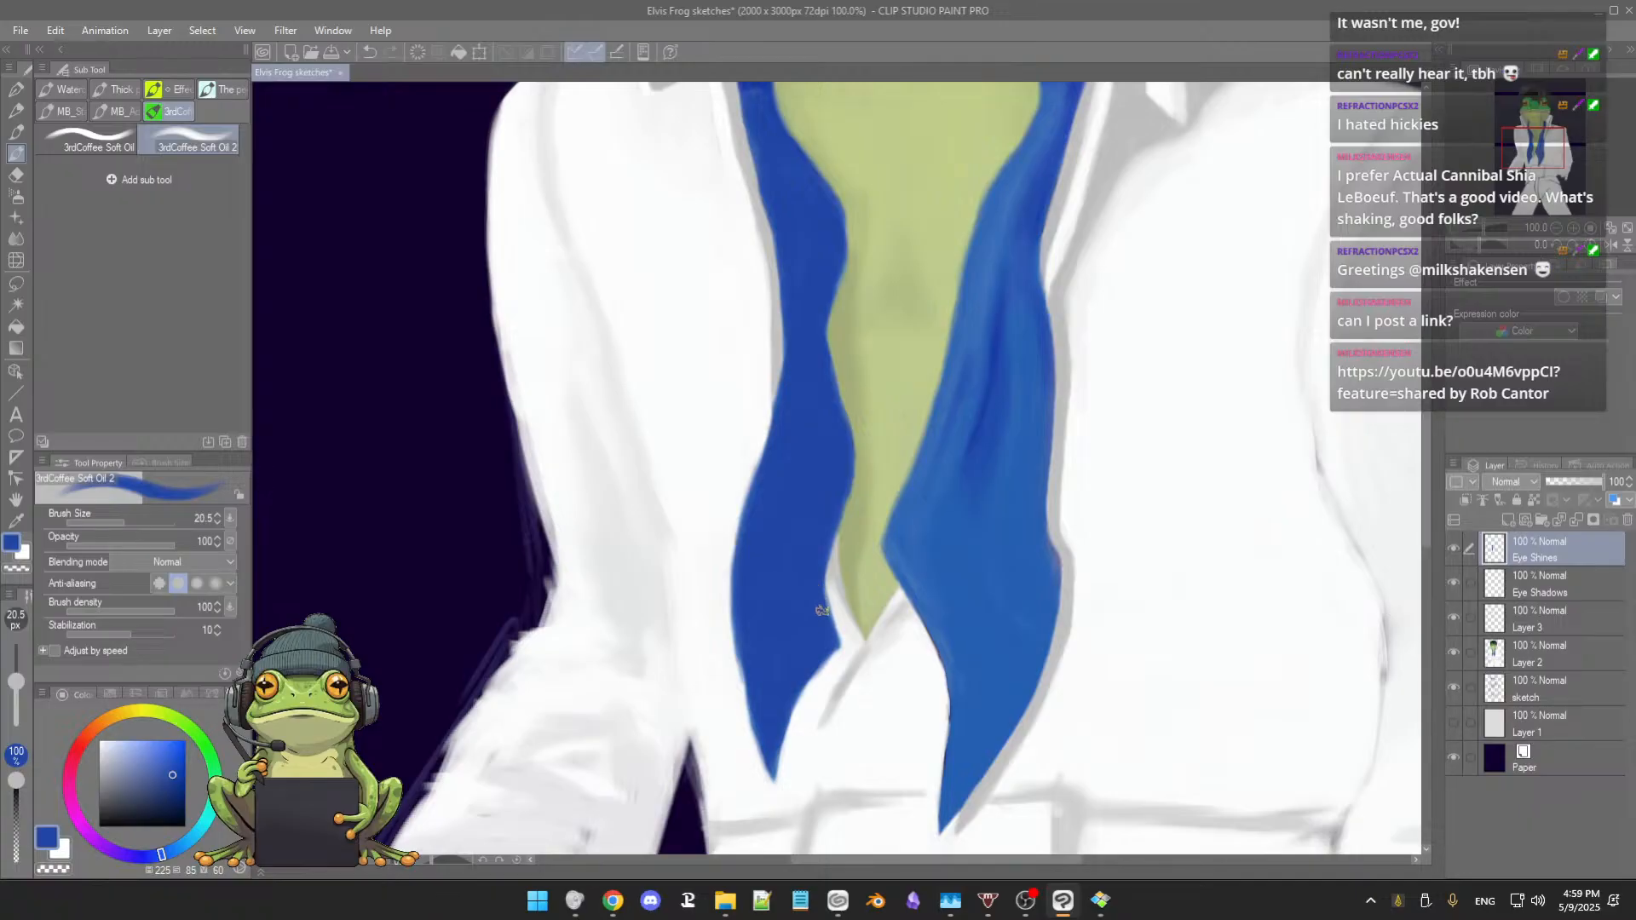
# Step: Reduce the brush size to 12.8 and touch up the blue at the left strip's upper end beside the neck
pyautogui.scroll(-2, 807, 602)
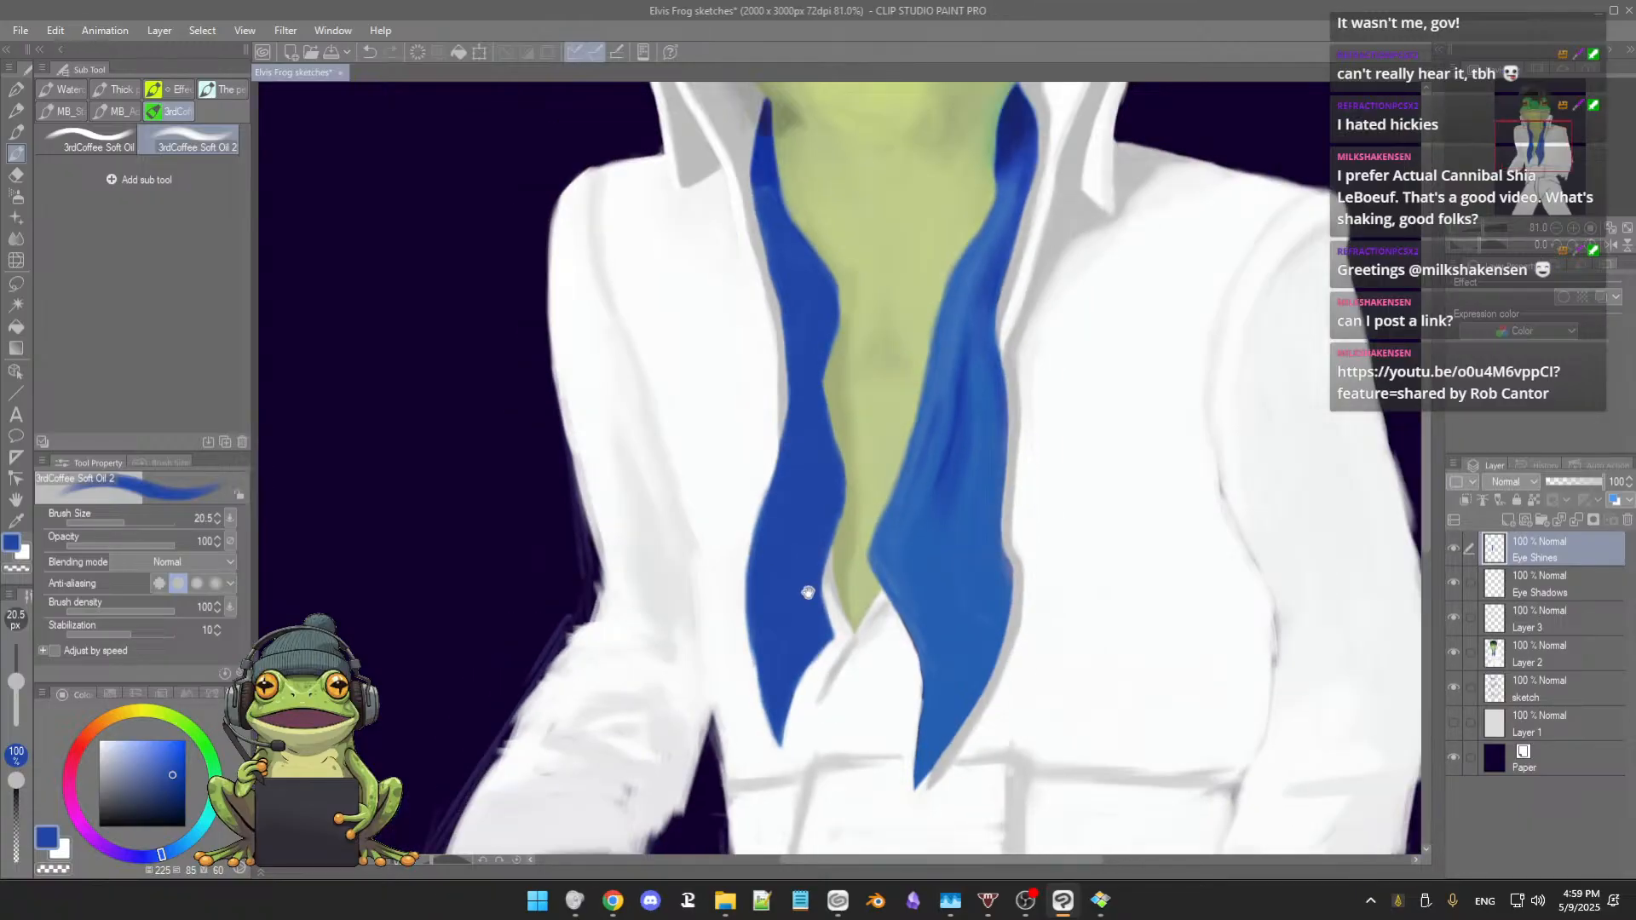
pyautogui.moveTo(808, 562); pyautogui.dragTo(781, 670)
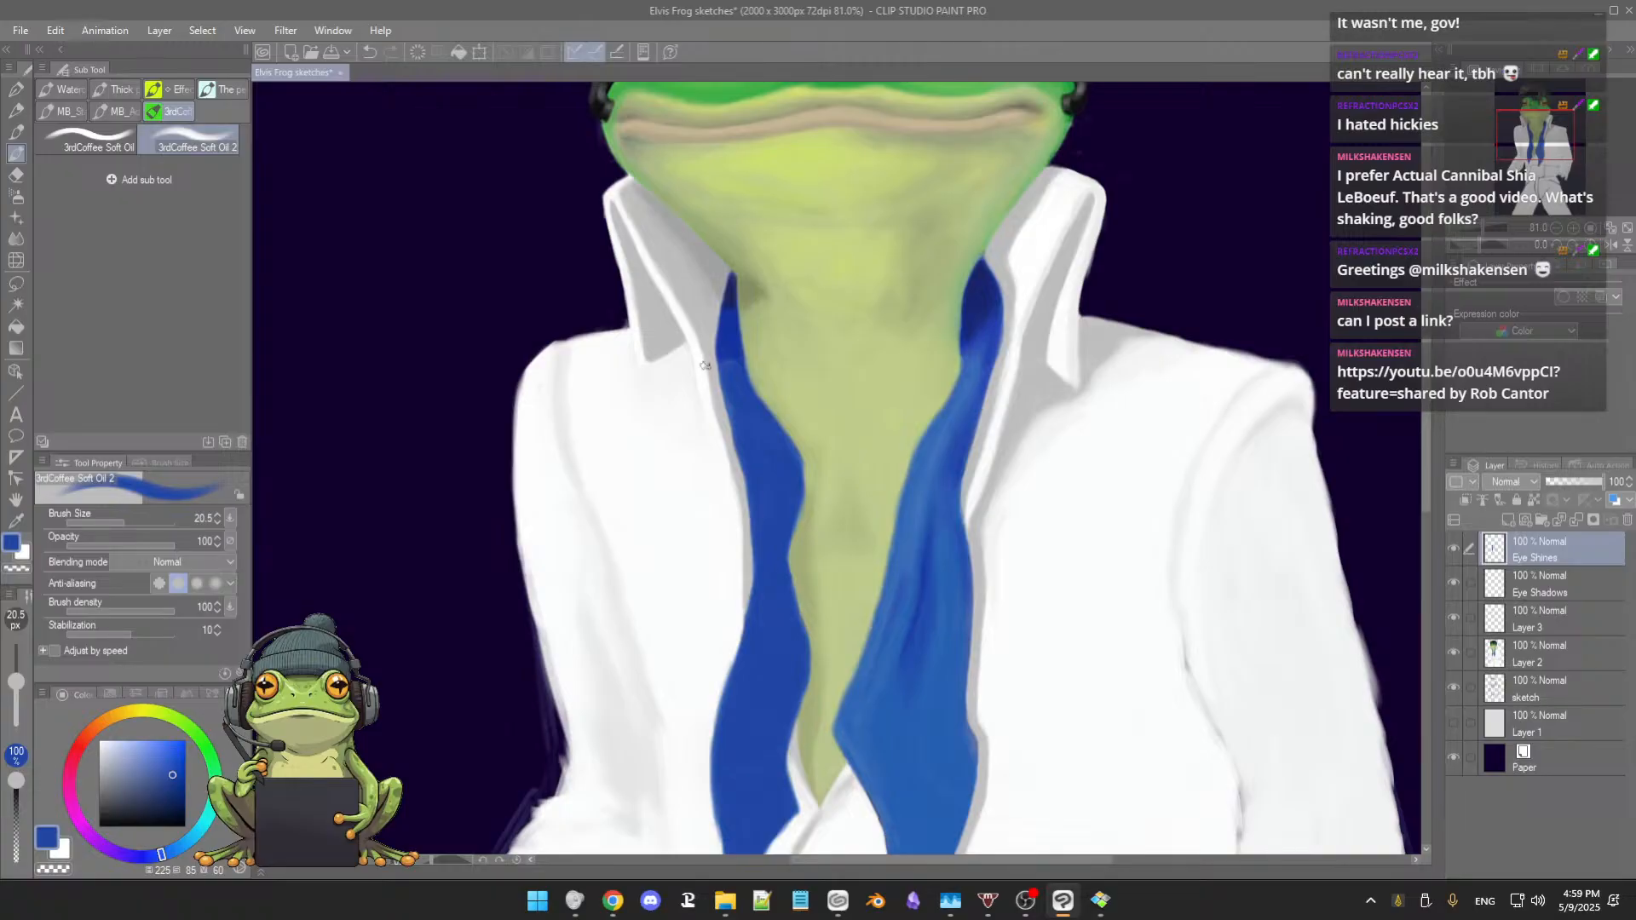
pyautogui.scroll(2, 743, 350)
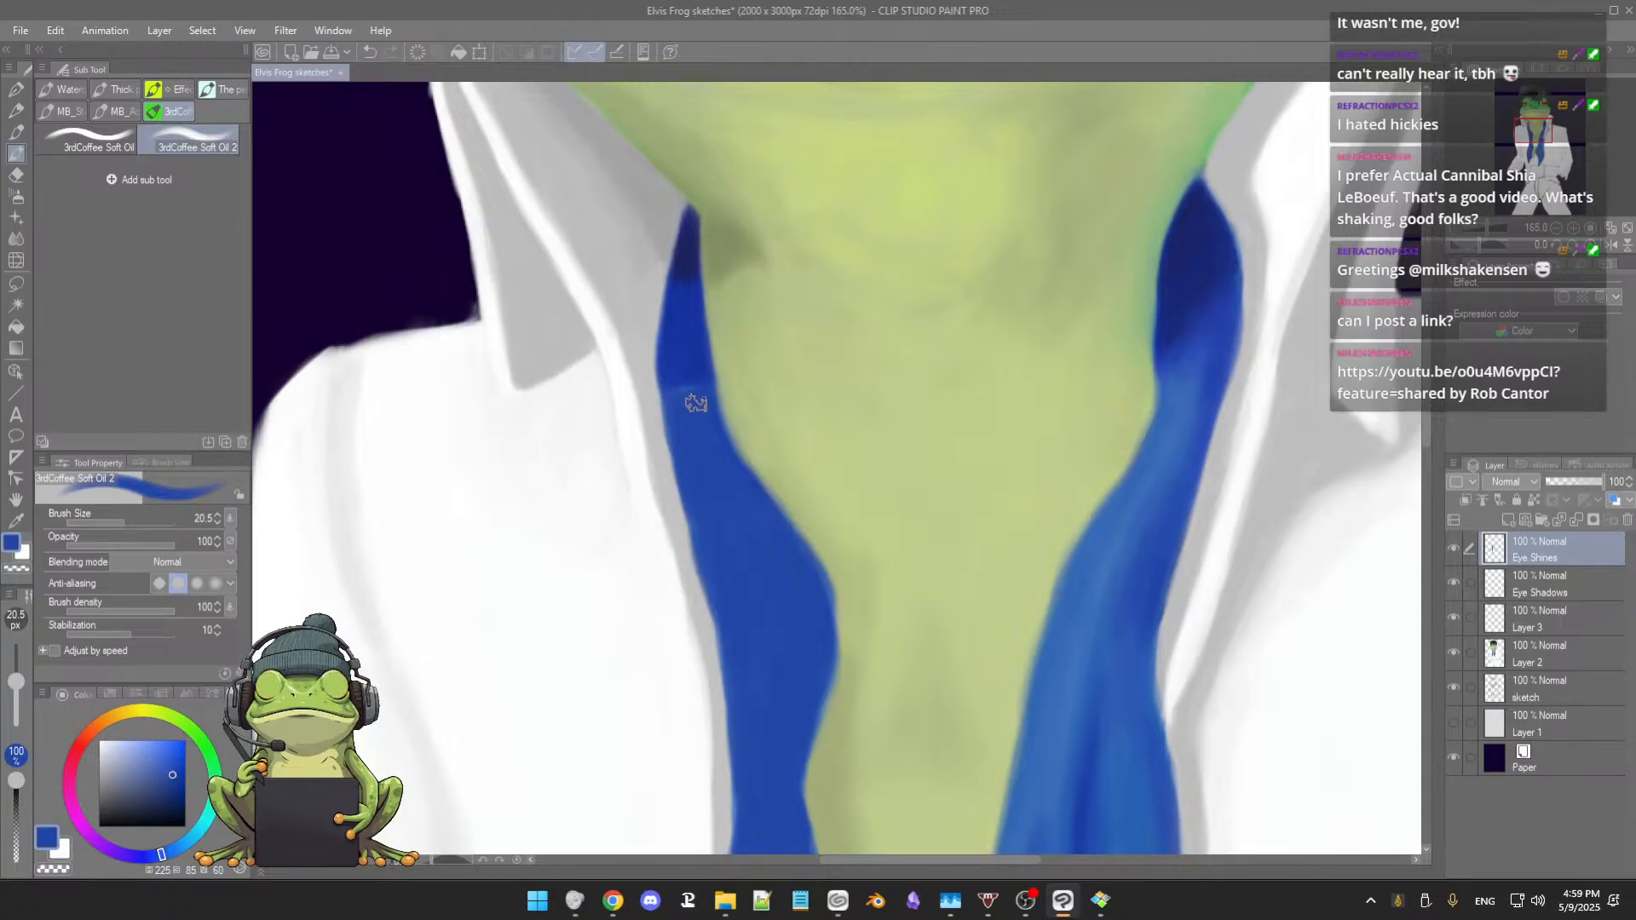
pyautogui.keyDown('ctrl'); pyautogui.keyDown('alt'); pyautogui.moveTo(700, 403); pyautogui.dragTo(689, 394); pyautogui.keyUp('alt'); pyautogui.keyUp('ctrl')
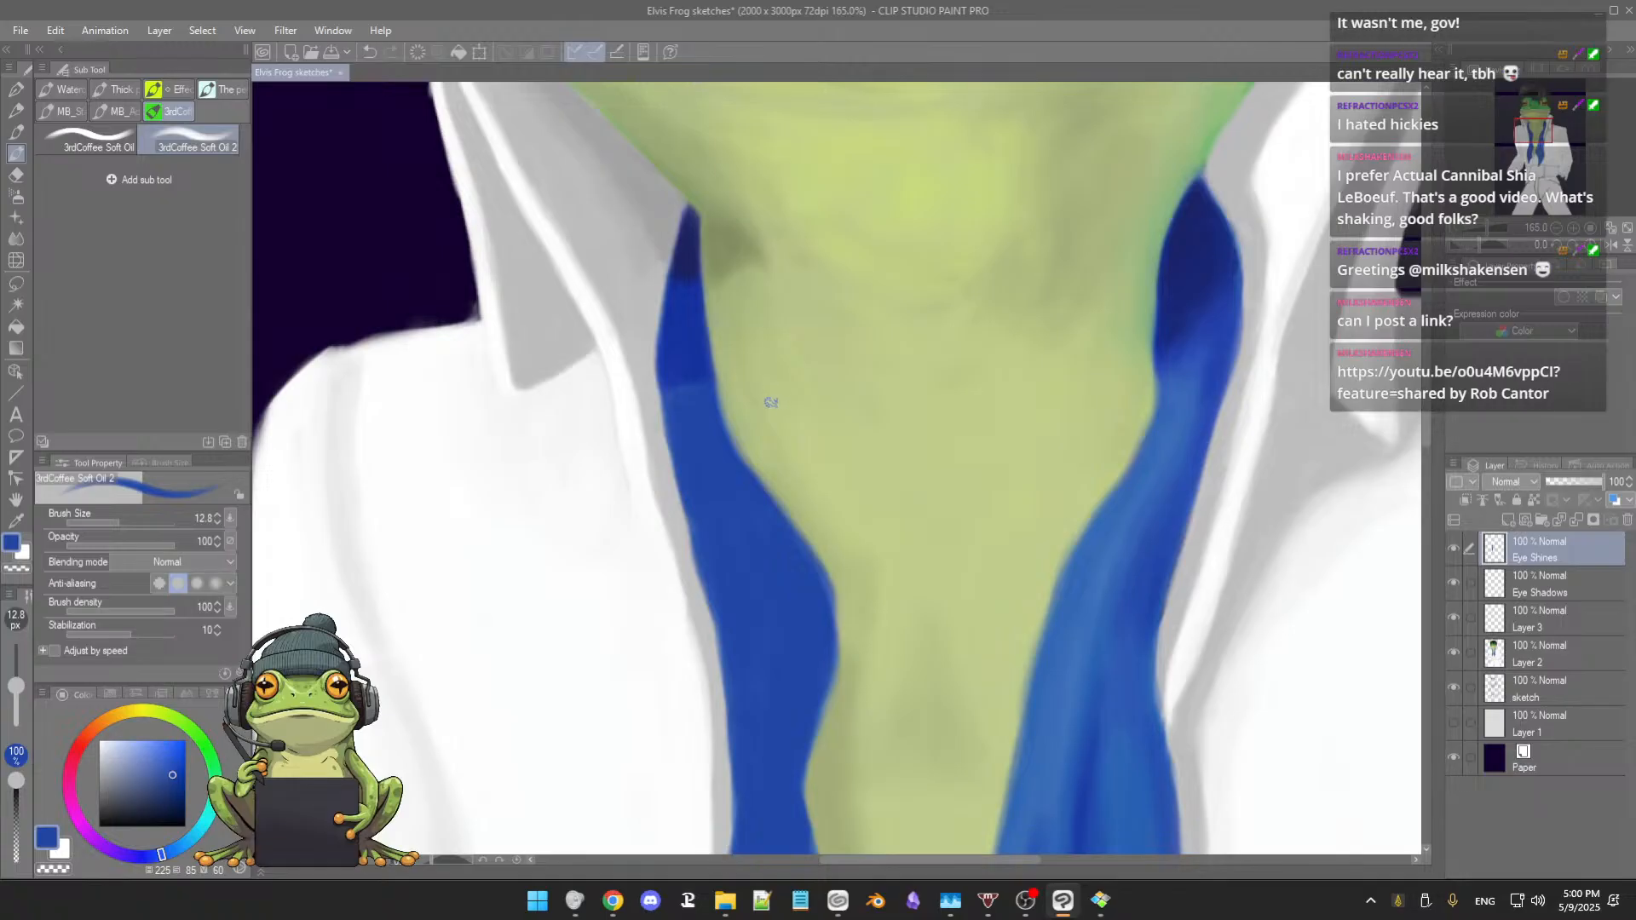
pyautogui.scroll(-4, 770, 402)
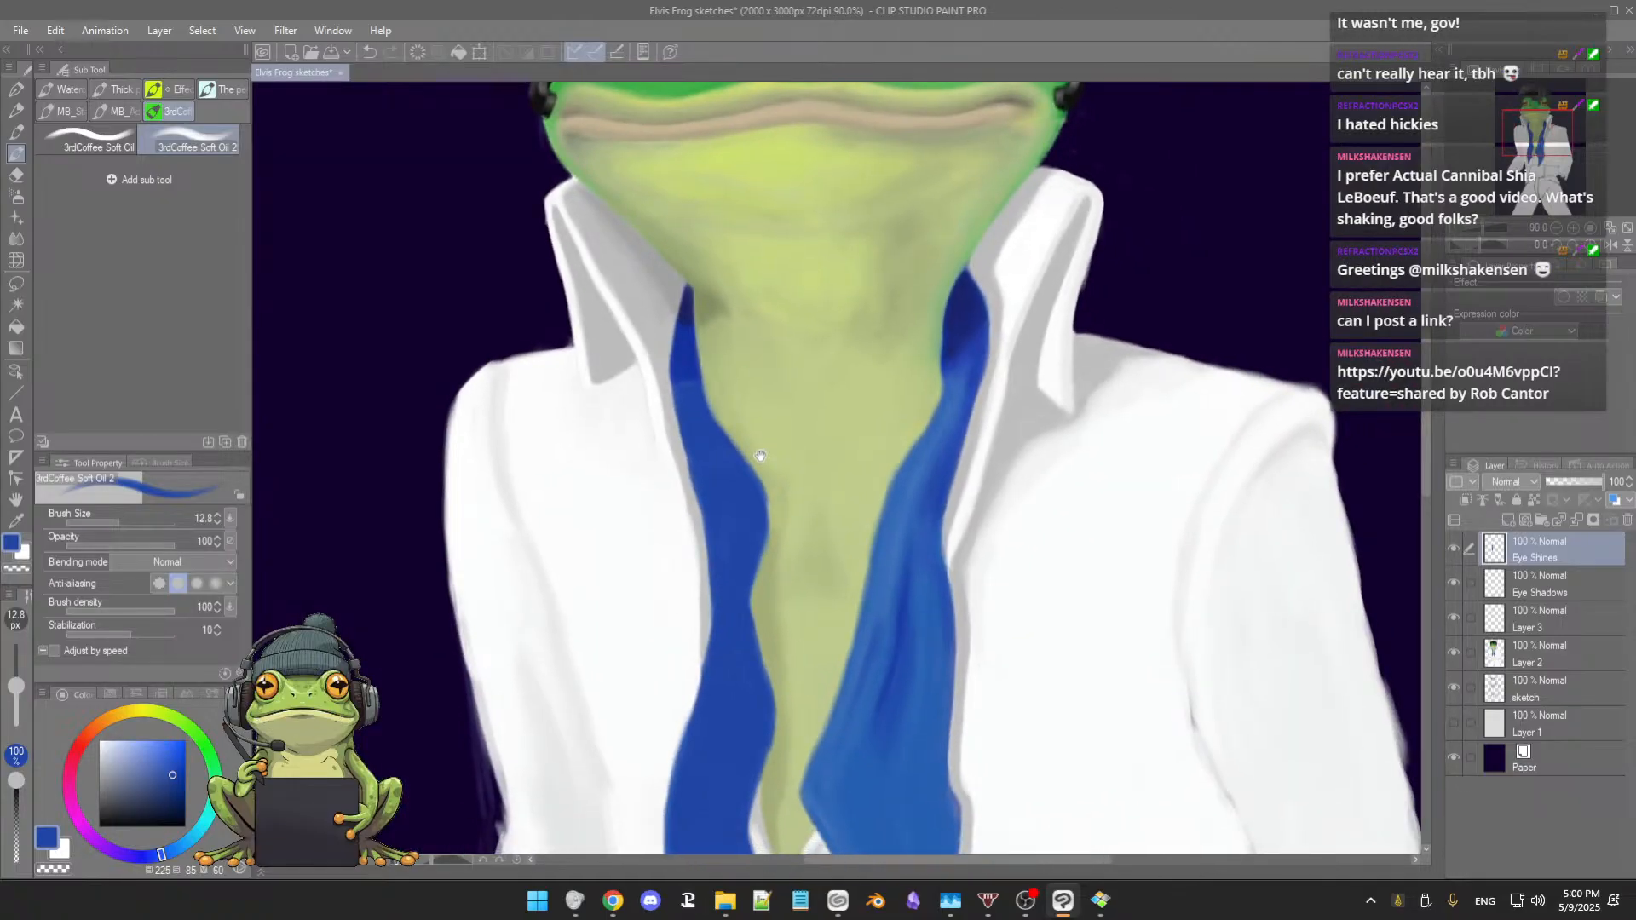
pyautogui.scroll(-3, 760, 456)
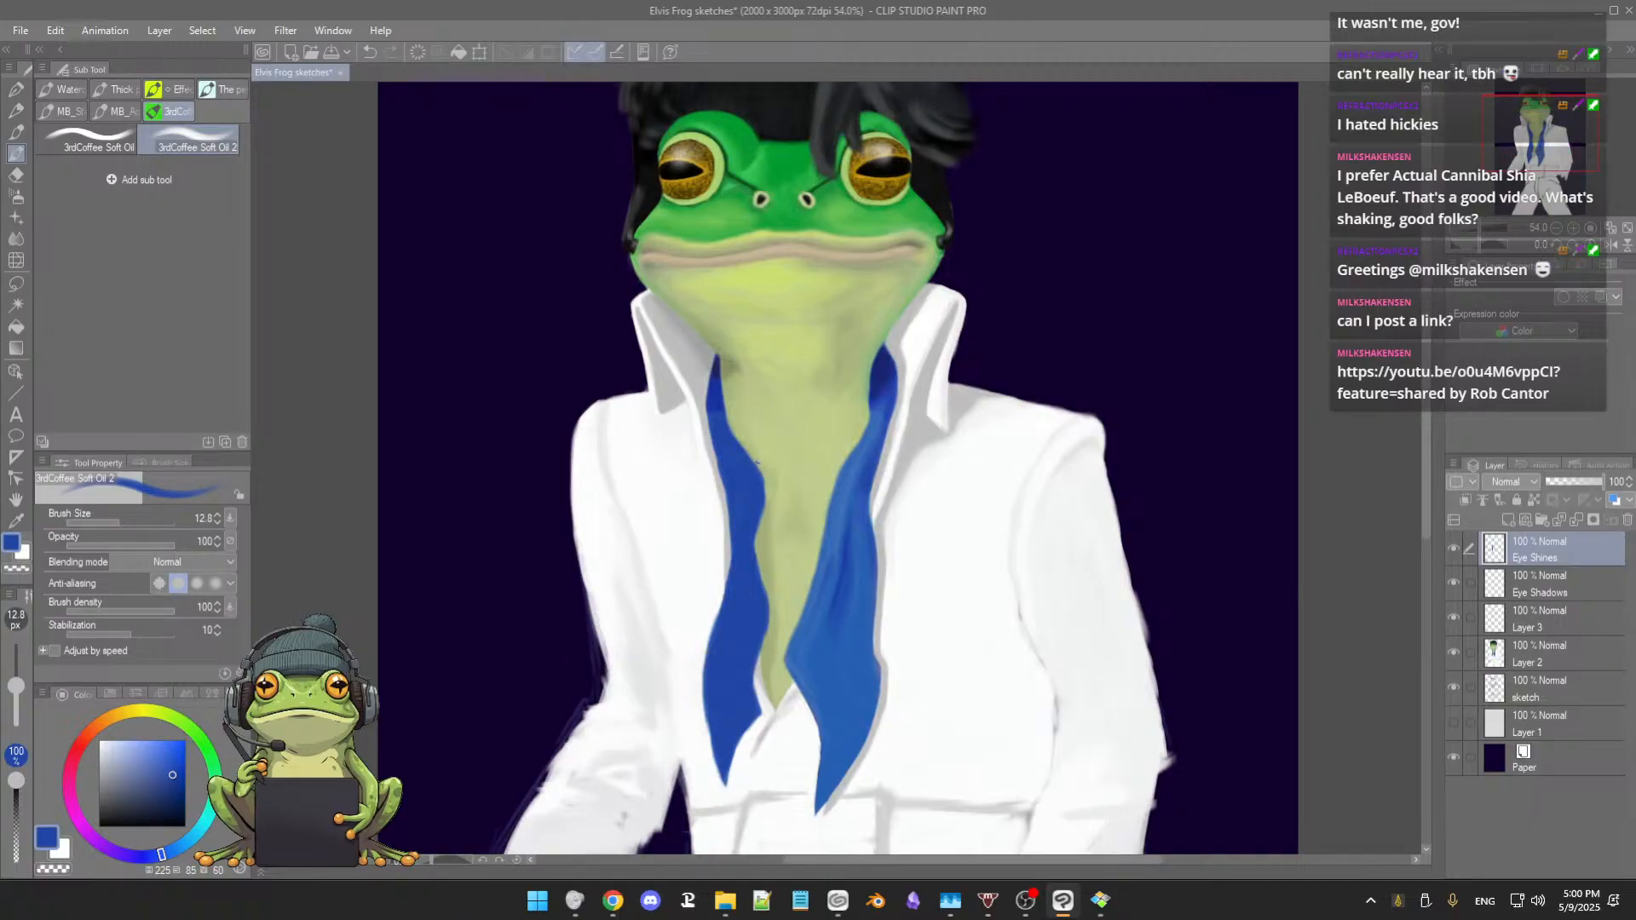
# Step: Darken the right strip's middle folds with the dark blue sampled from the left strip, using brush sizes 71.4, 61.0 and 56.0
pyautogui.moveTo(821, 522); pyautogui.dragTo(786, 590)
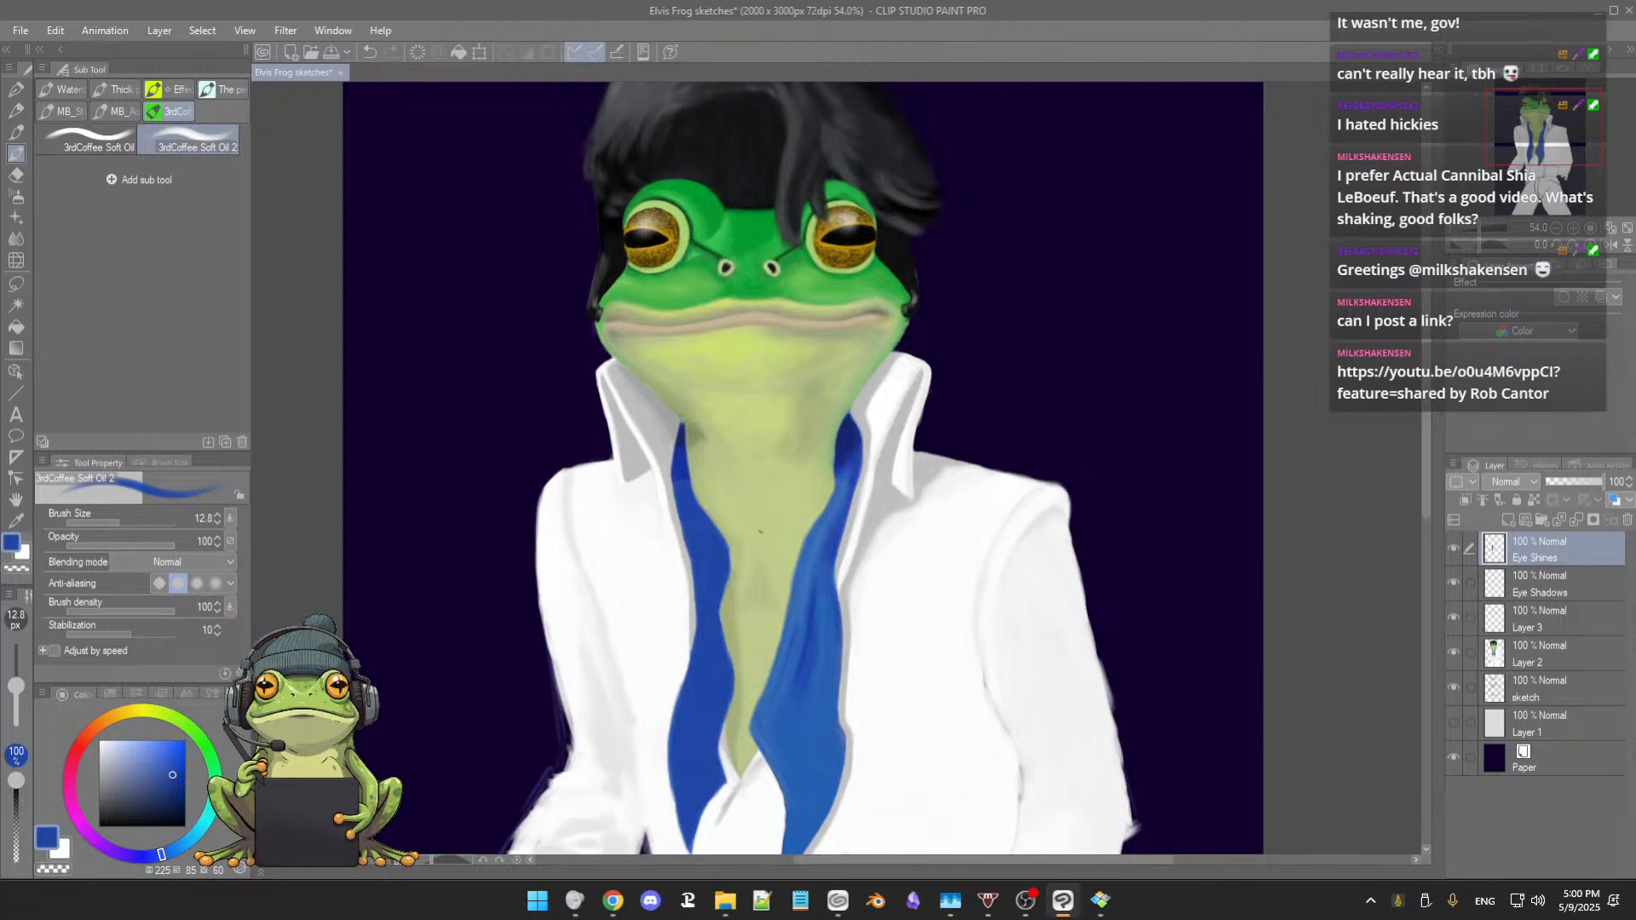
pyautogui.keyDown('alt'); pyautogui.click(719, 552); pyautogui.keyUp('alt')
pyautogui.moveTo(801, 555); pyautogui.dragTo(814, 574)
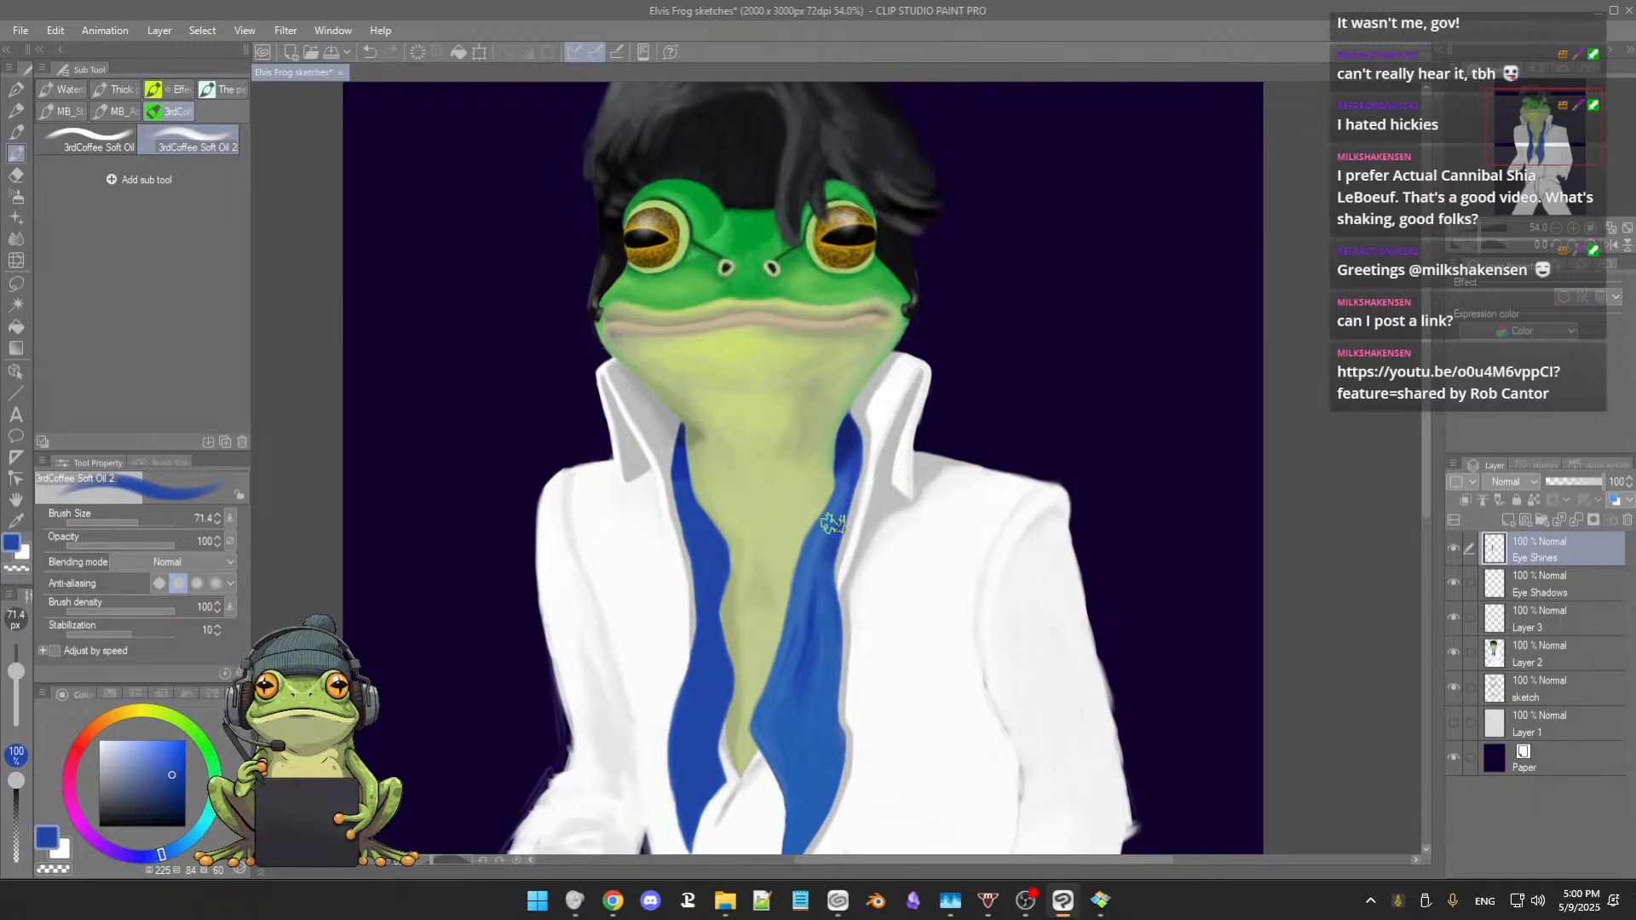
pyautogui.scroll(3, 829, 546)
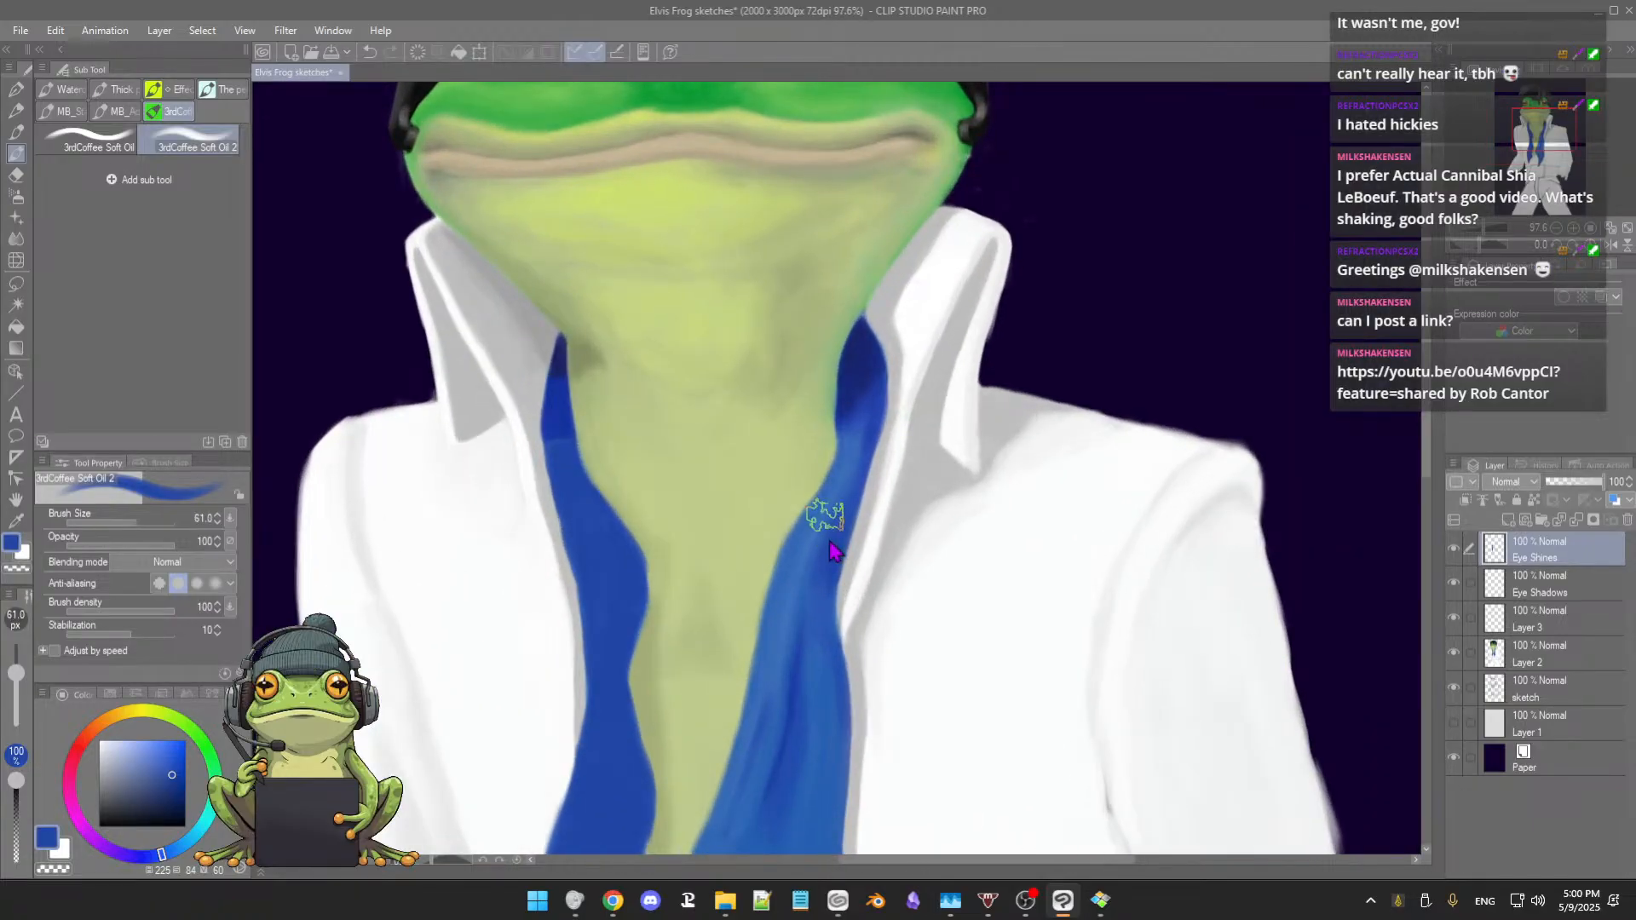
pyautogui.moveTo(833, 548); pyautogui.dragTo(824, 542)
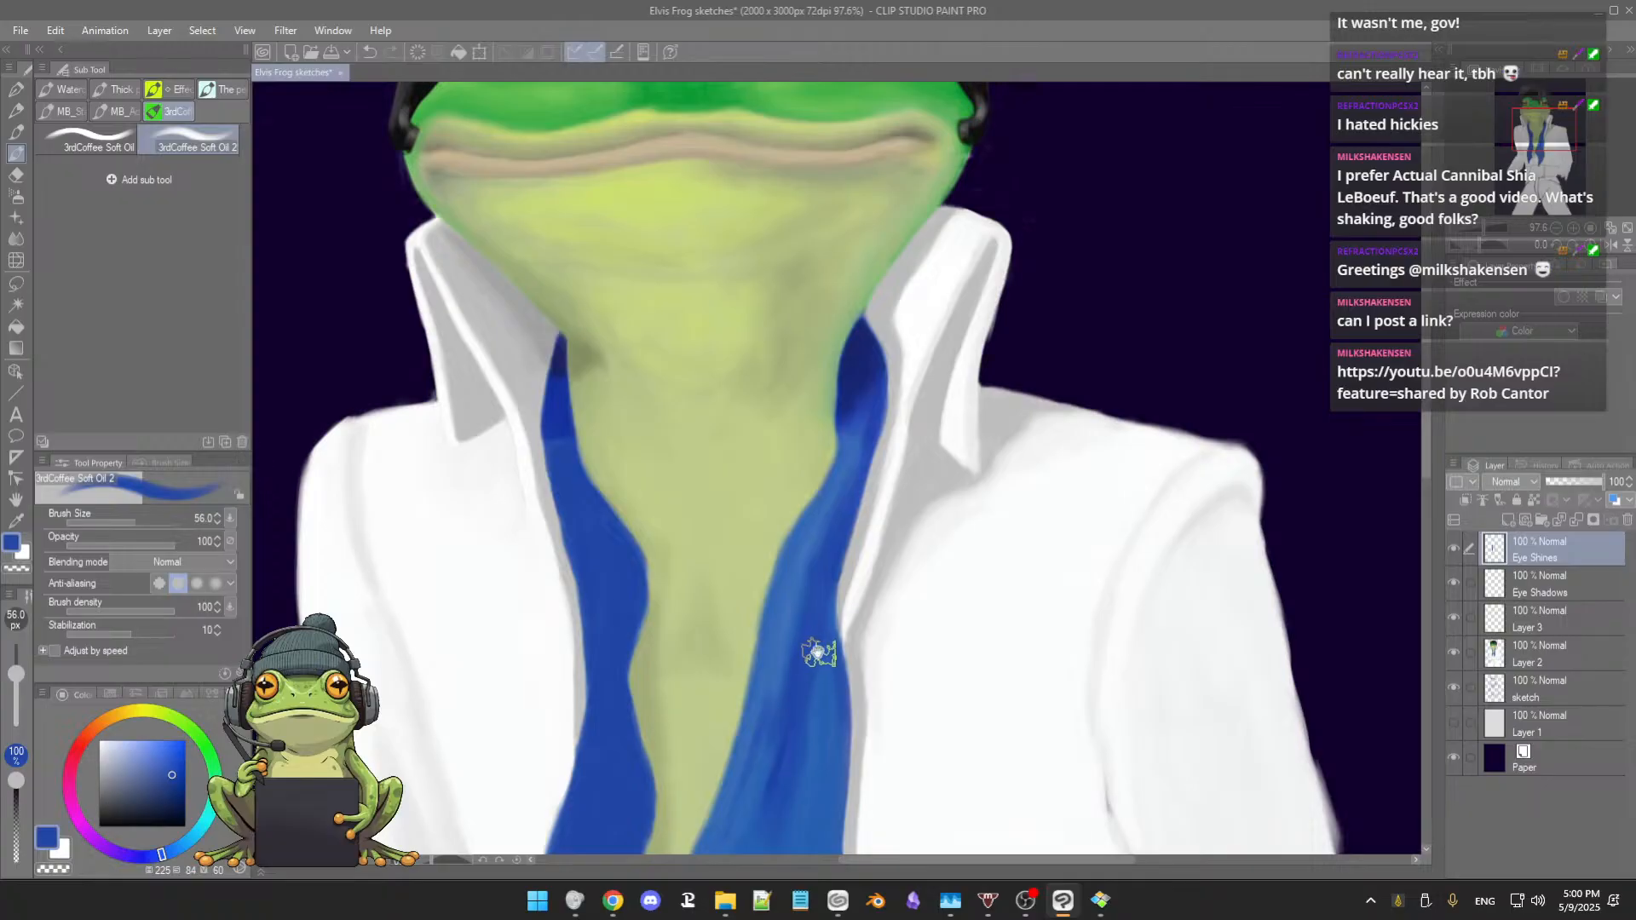
pyautogui.moveTo(821, 648); pyautogui.dragTo(848, 543)
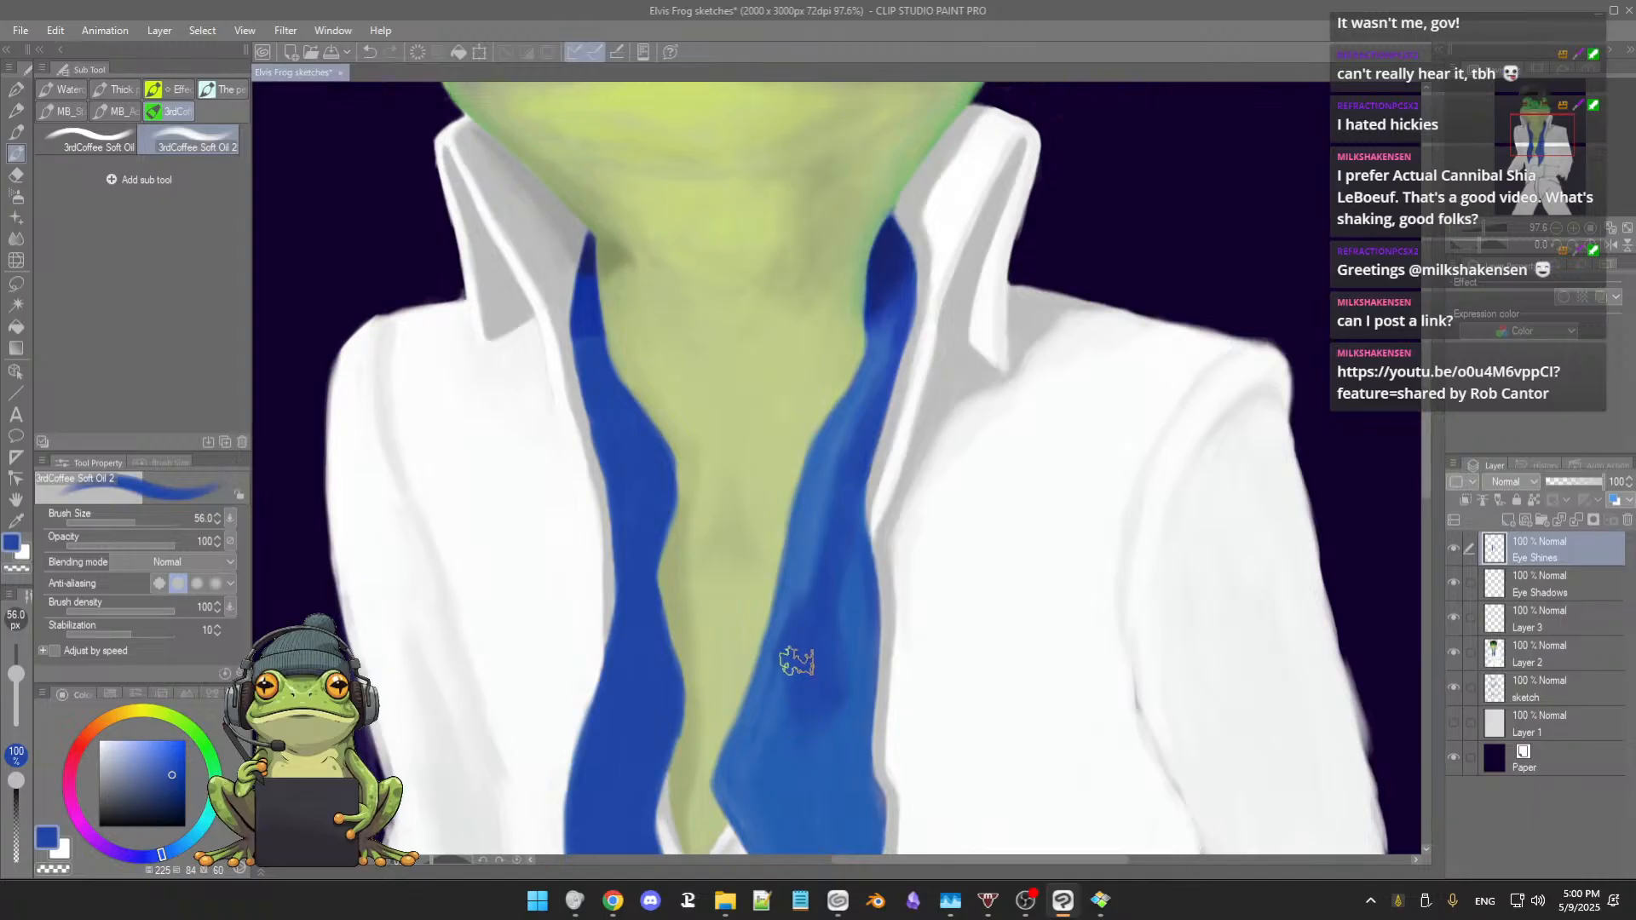
# Step: Blend the right strip's middle folds with sampled lighter and darker blues, using brush sizes 56.0 and 33.7
pyautogui.keyDown('alt'); pyautogui.click(803, 558); pyautogui.keyUp('alt')
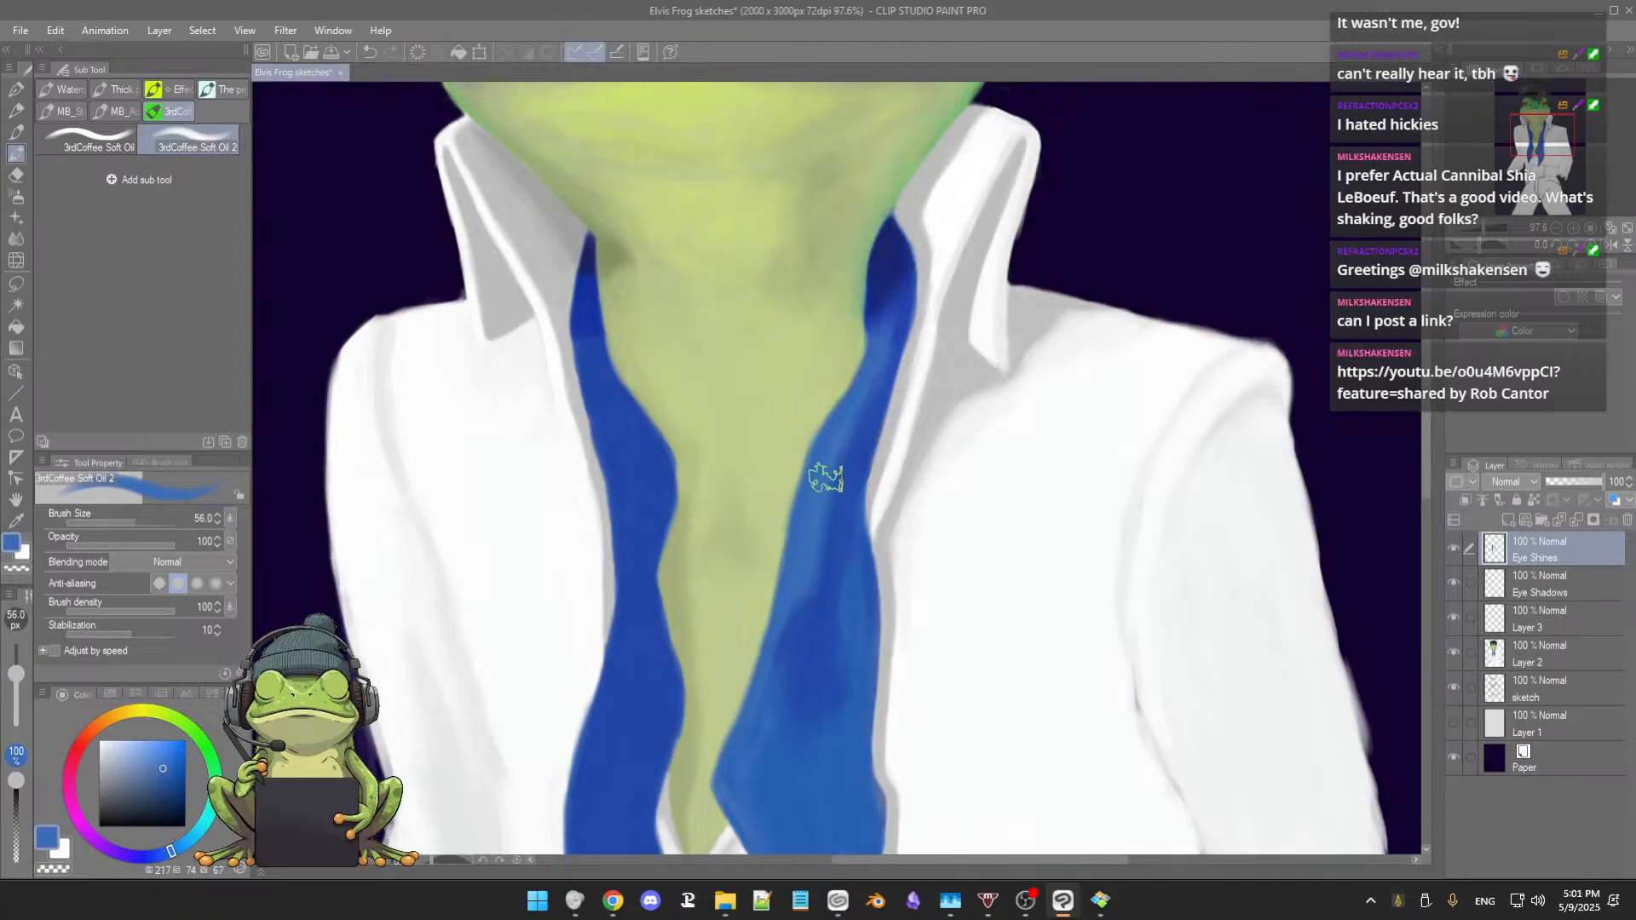
pyautogui.keyDown('alt'); pyautogui.click(839, 536); pyautogui.keyUp('alt')
pyautogui.press('[')
pyautogui.press('[')
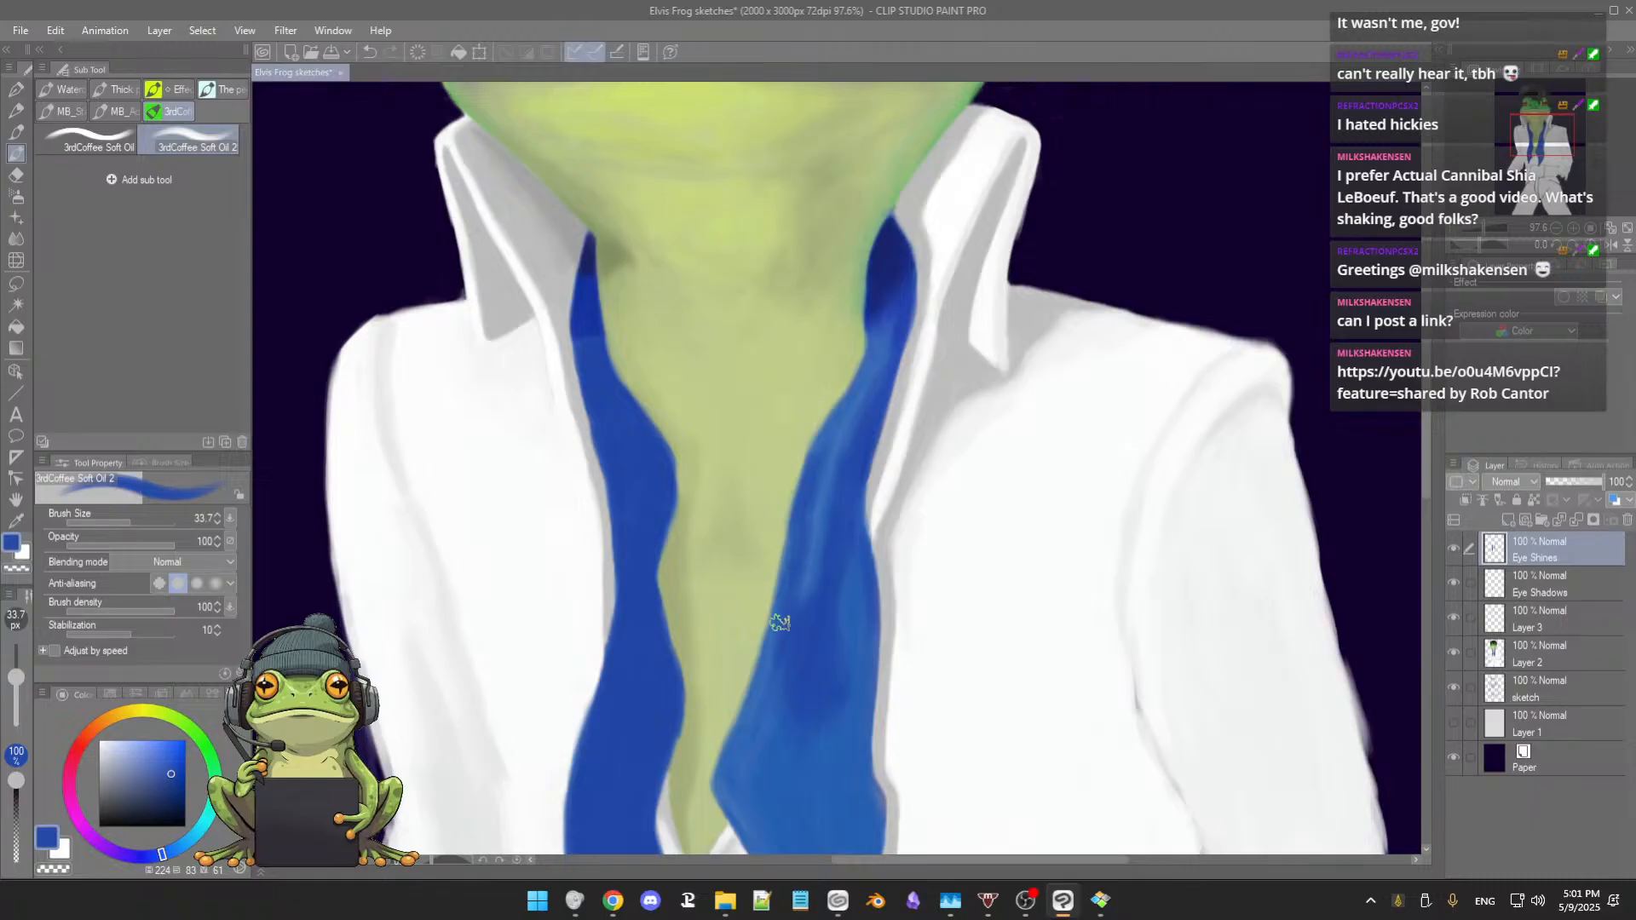
pyautogui.keyDown('alt'); pyautogui.click(814, 520); pyautogui.keyUp('alt')
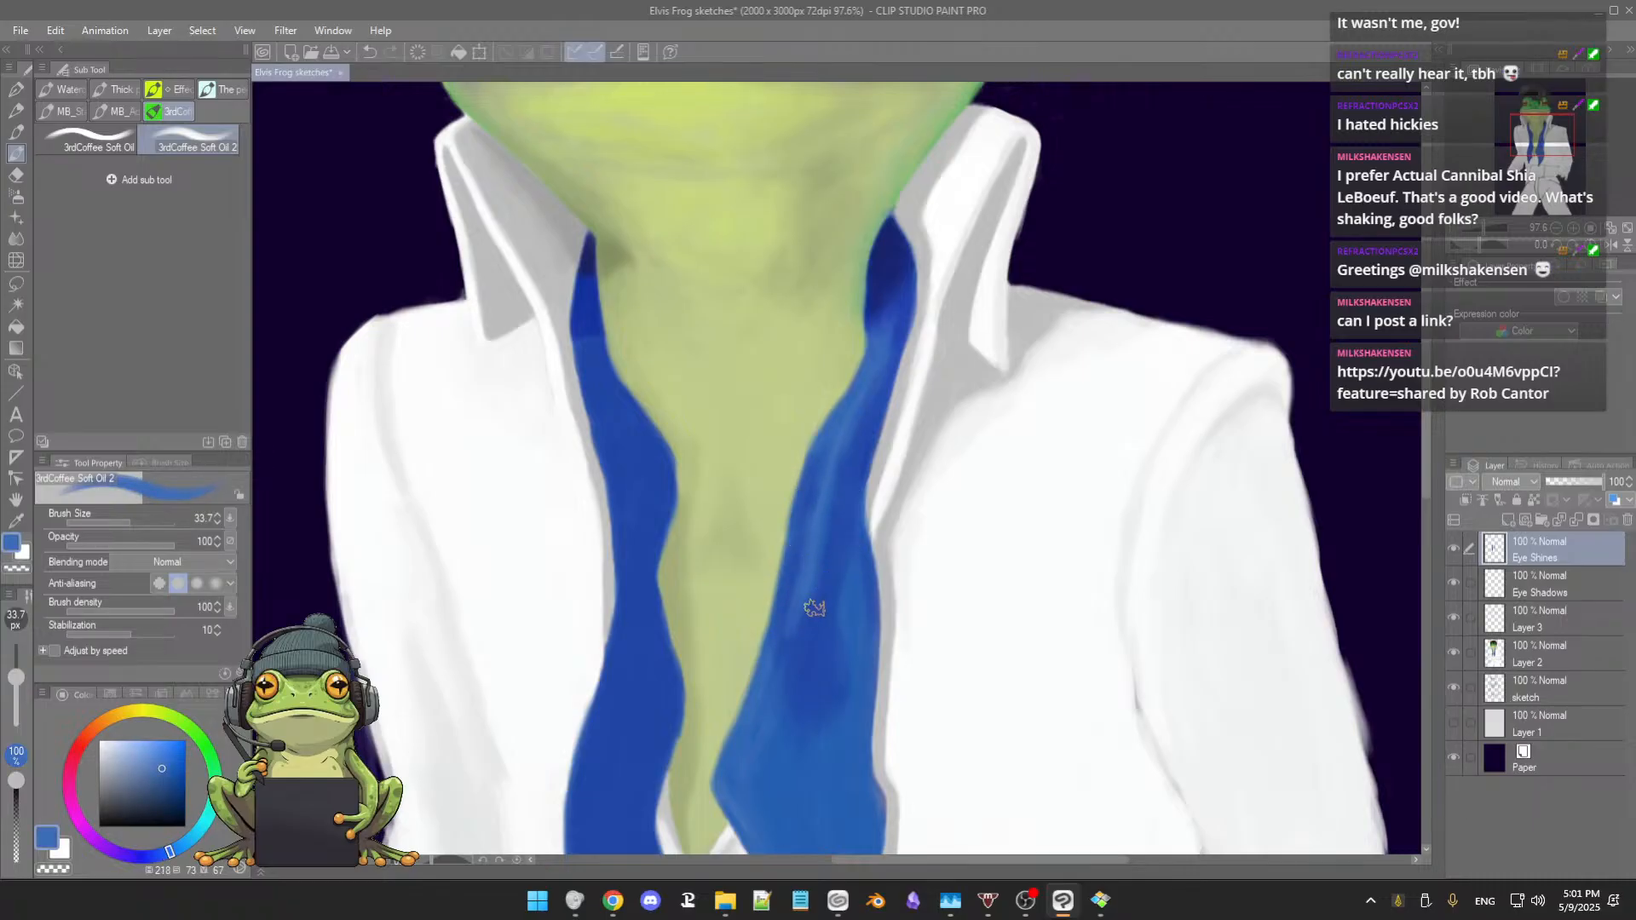
pyautogui.moveTo(847, 621); pyautogui.dragTo(863, 535)
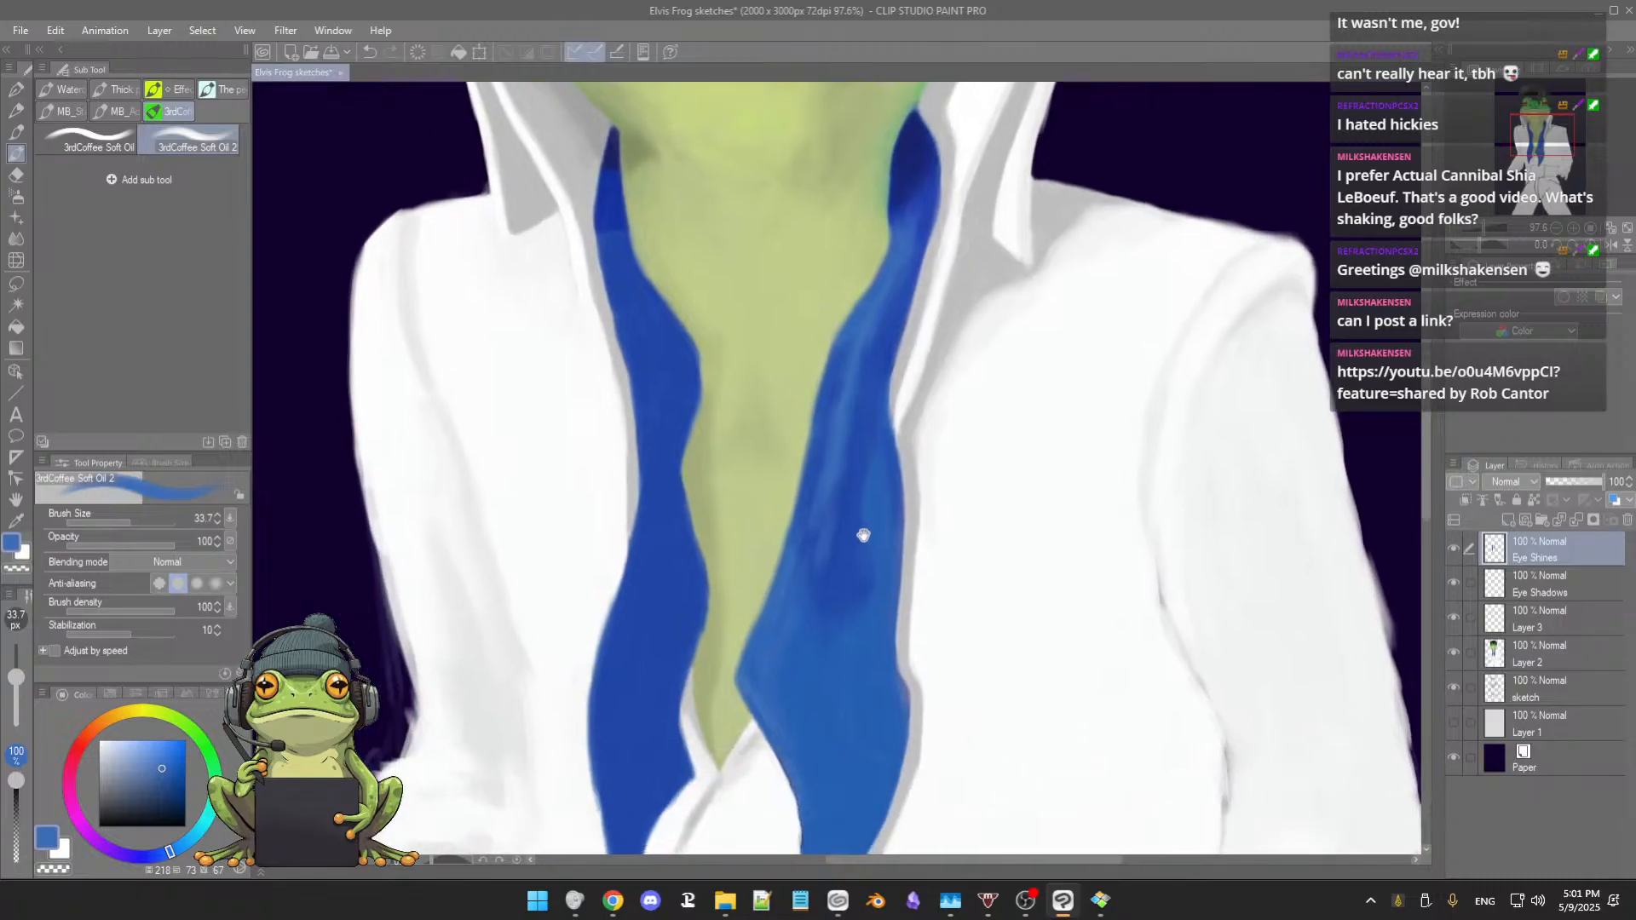
# Step: Spread sampled dark blues over the right strip's lower bulge and towards its tip, using brush sizes 33.7, 38.4 and 48.7
pyautogui.keyDown('alt'); pyautogui.click(808, 491); pyautogui.keyUp('alt')
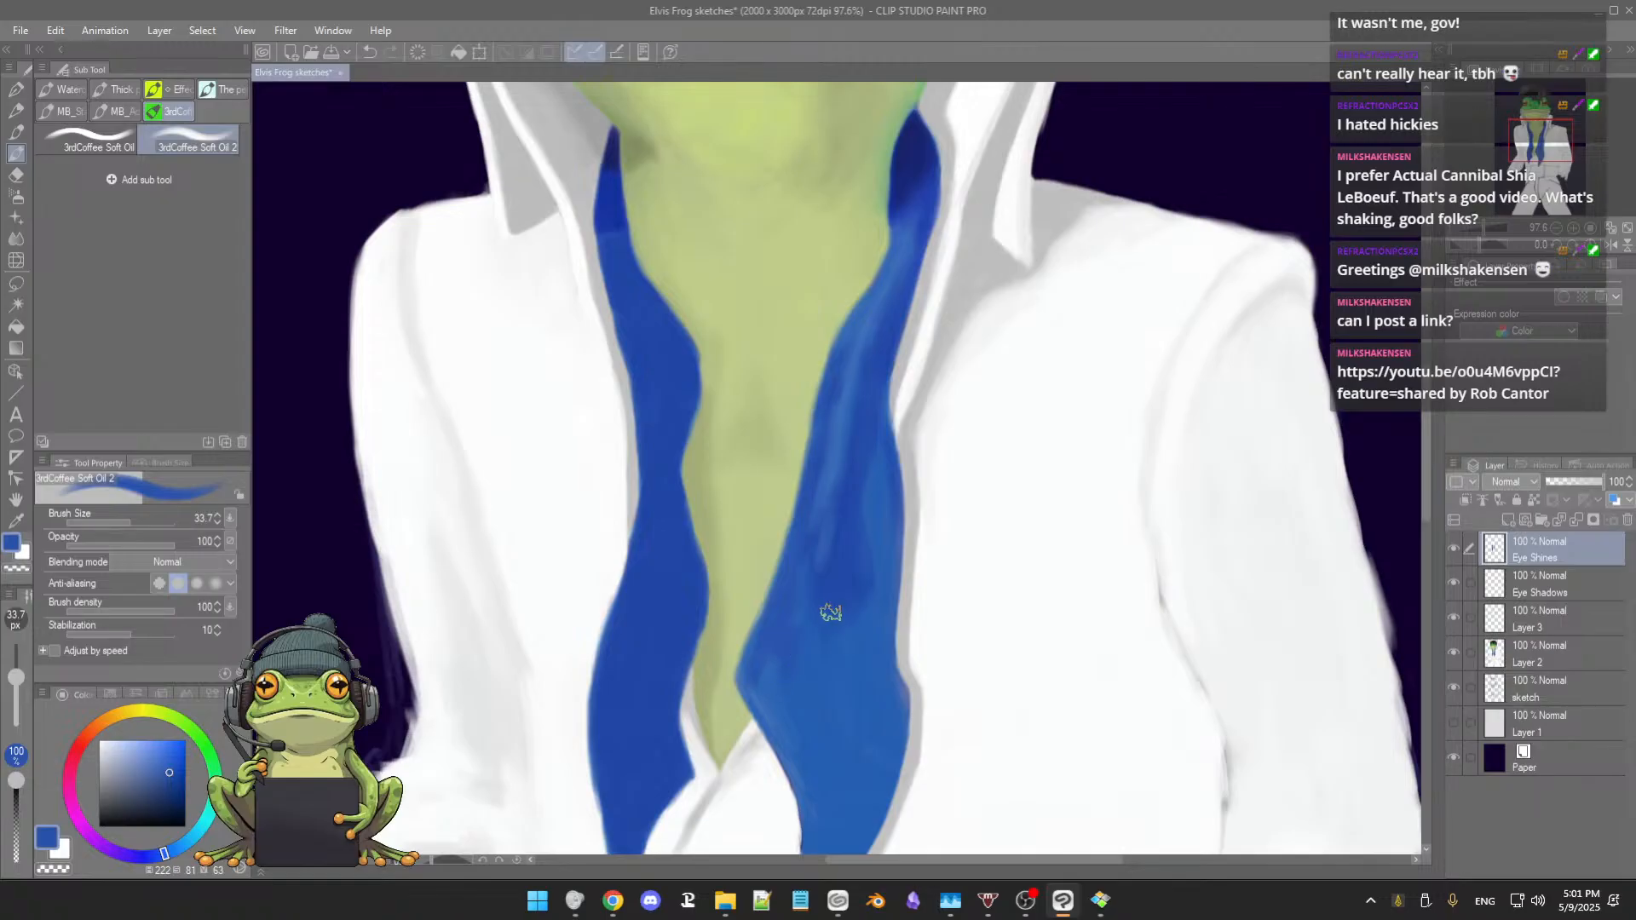
pyautogui.moveTo(814, 642)
pyautogui.mouseDown()
pyautogui.moveTo(825, 632)
pyautogui.moveTo(804, 624)
pyautogui.mouseUp()
pyautogui.press(']')
pyautogui.keyDown('alt'); pyautogui.click(844, 567); pyautogui.keyUp('alt')
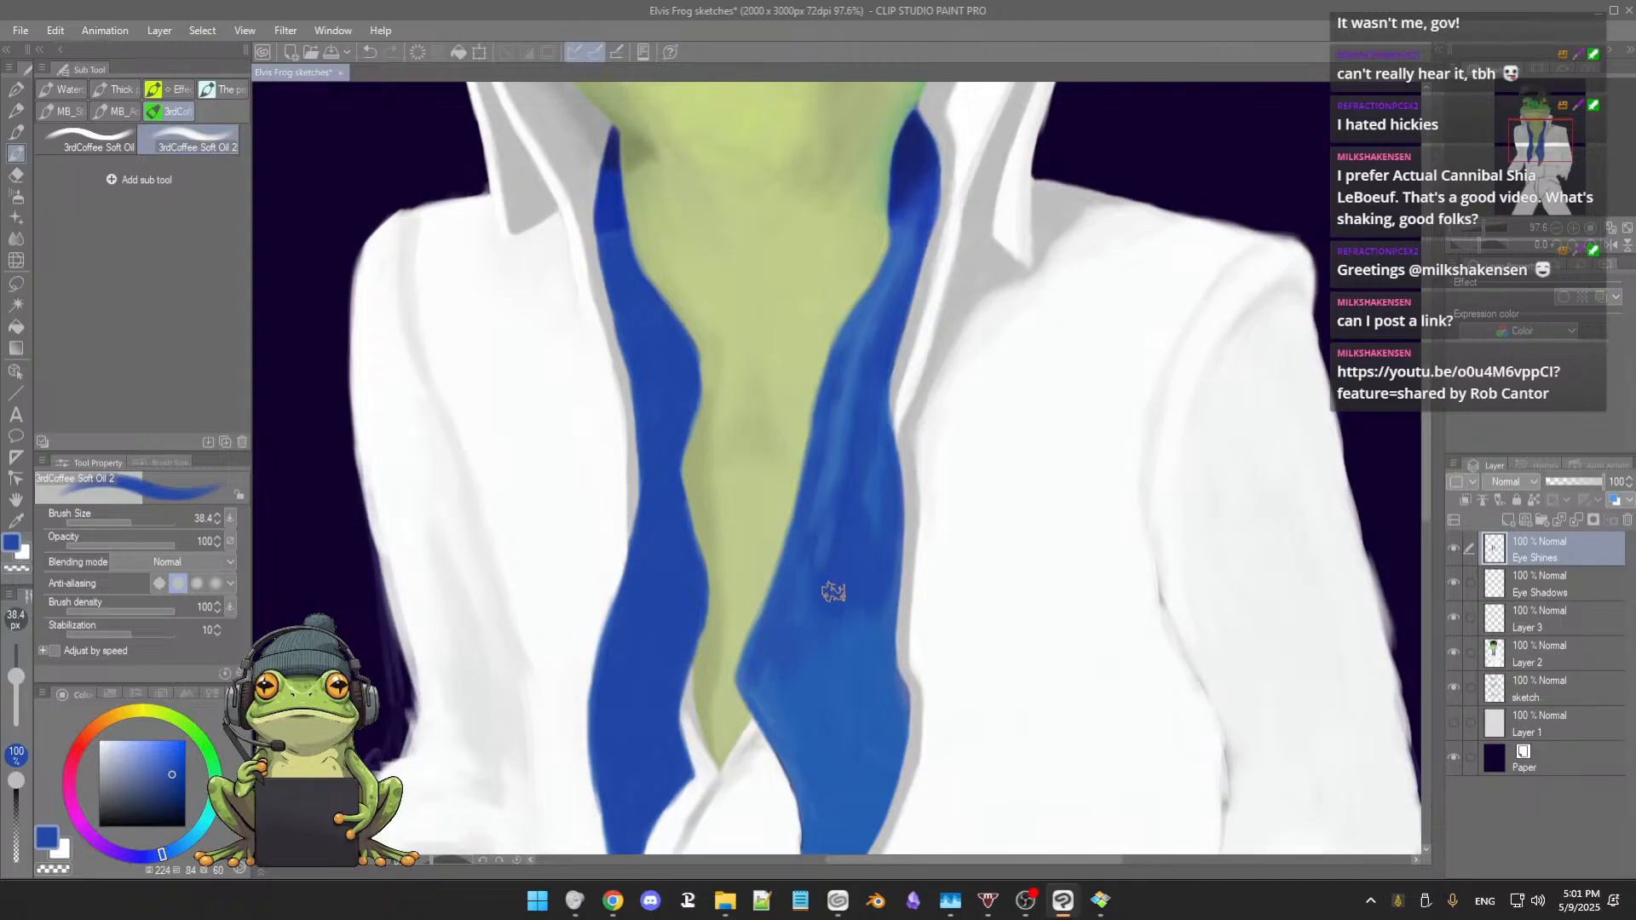
pyautogui.moveTo(855, 610); pyautogui.dragTo(842, 552)
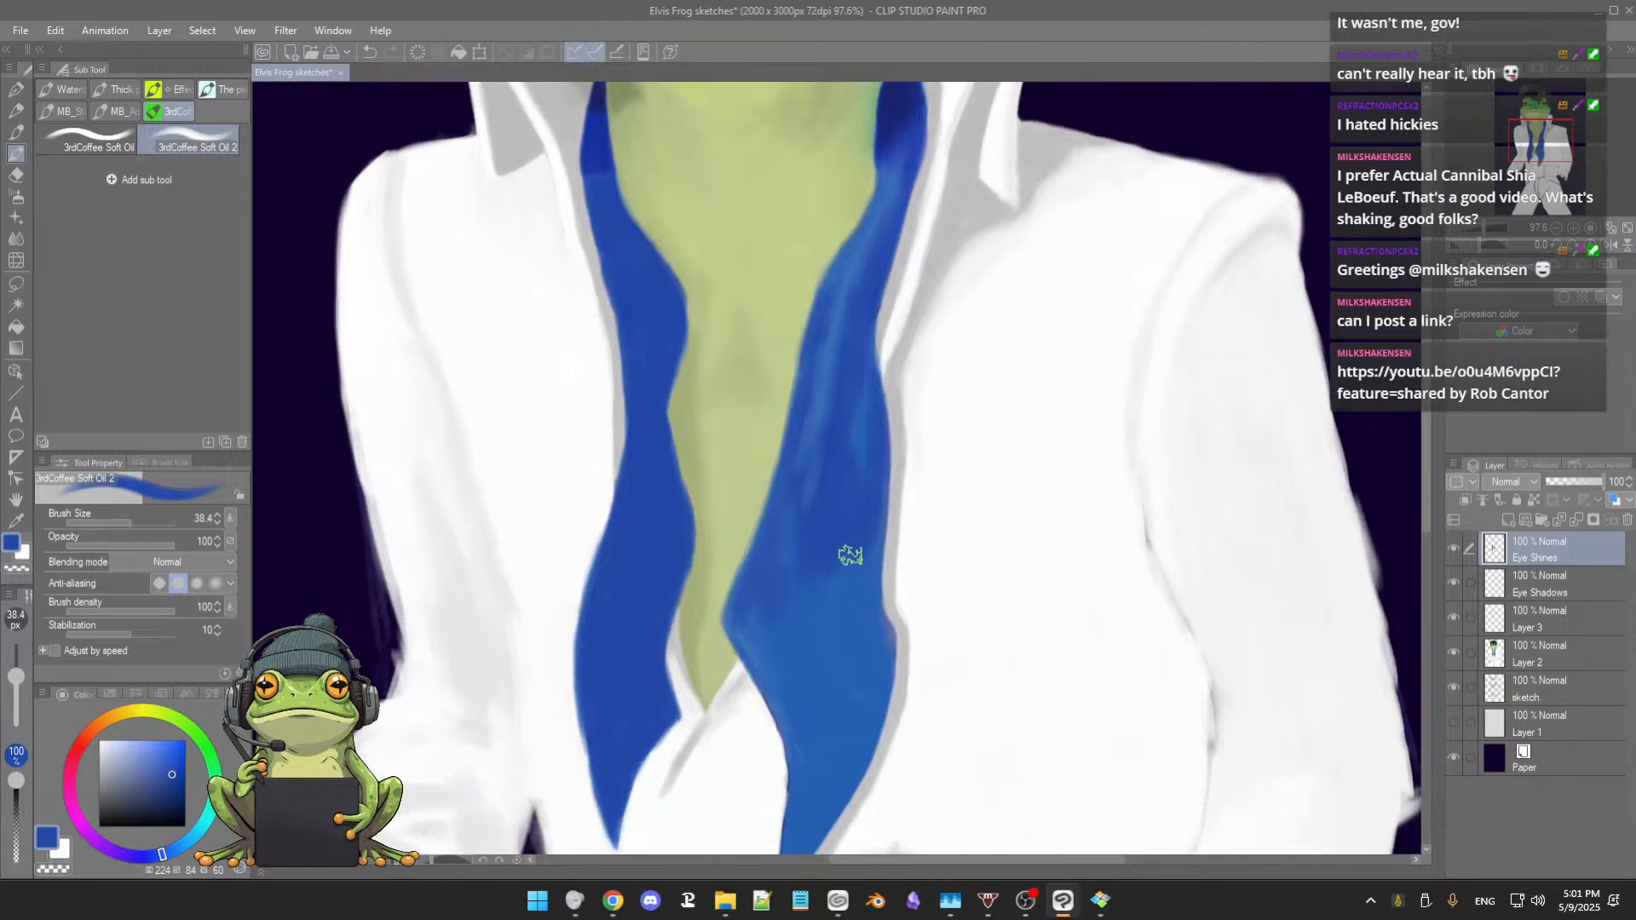
pyautogui.press(']')
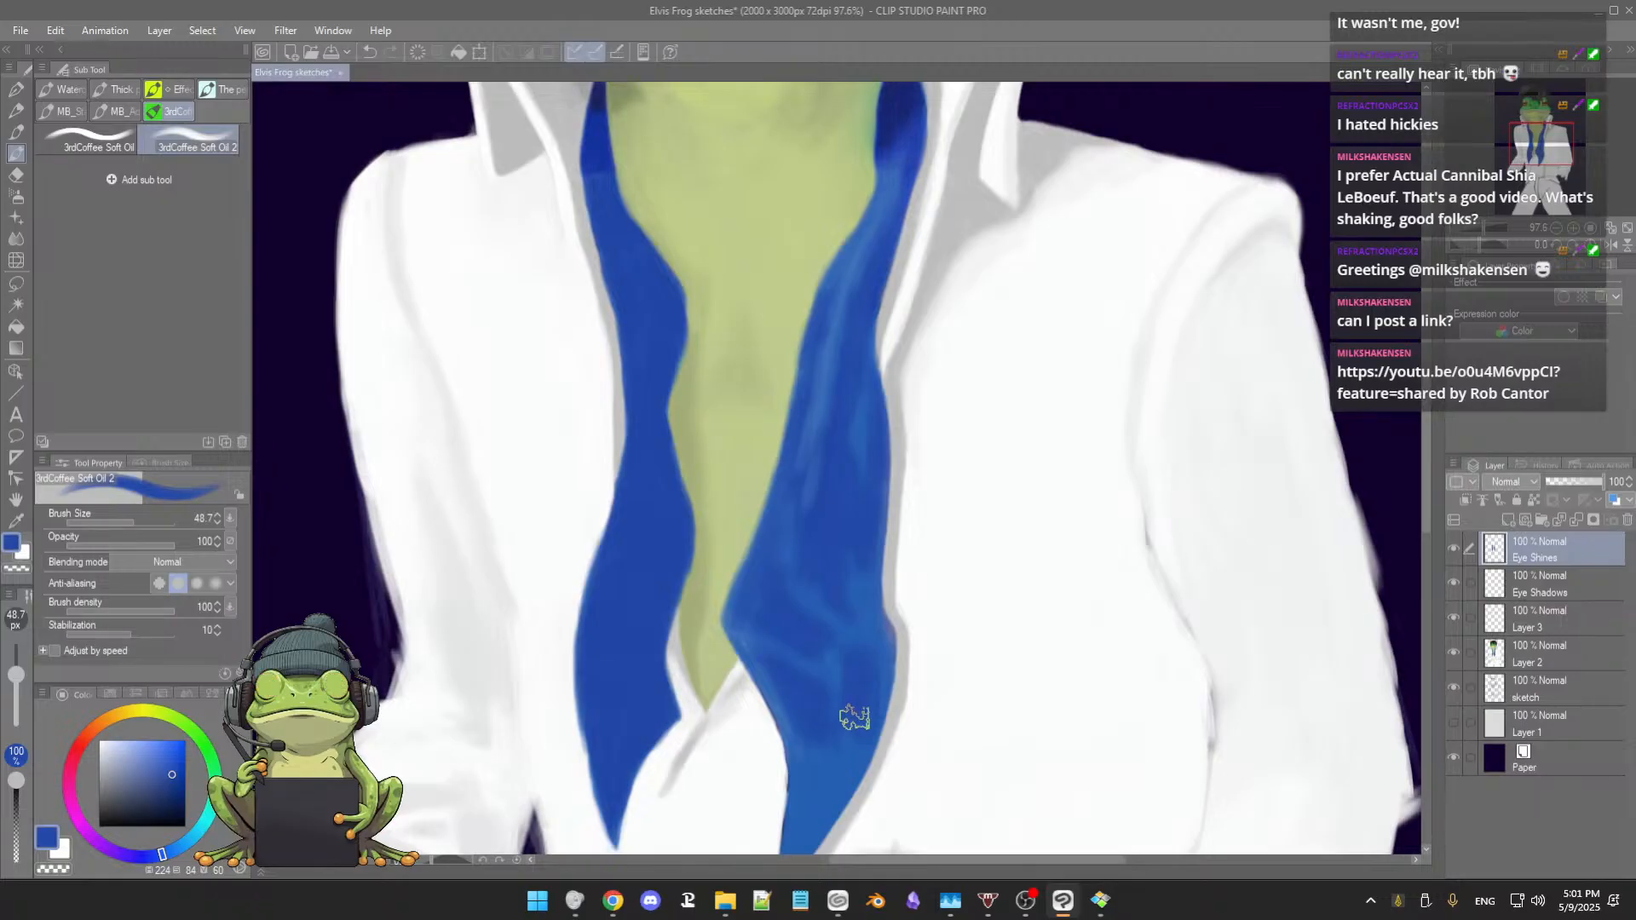
pyautogui.scroll(-3, 861, 675)
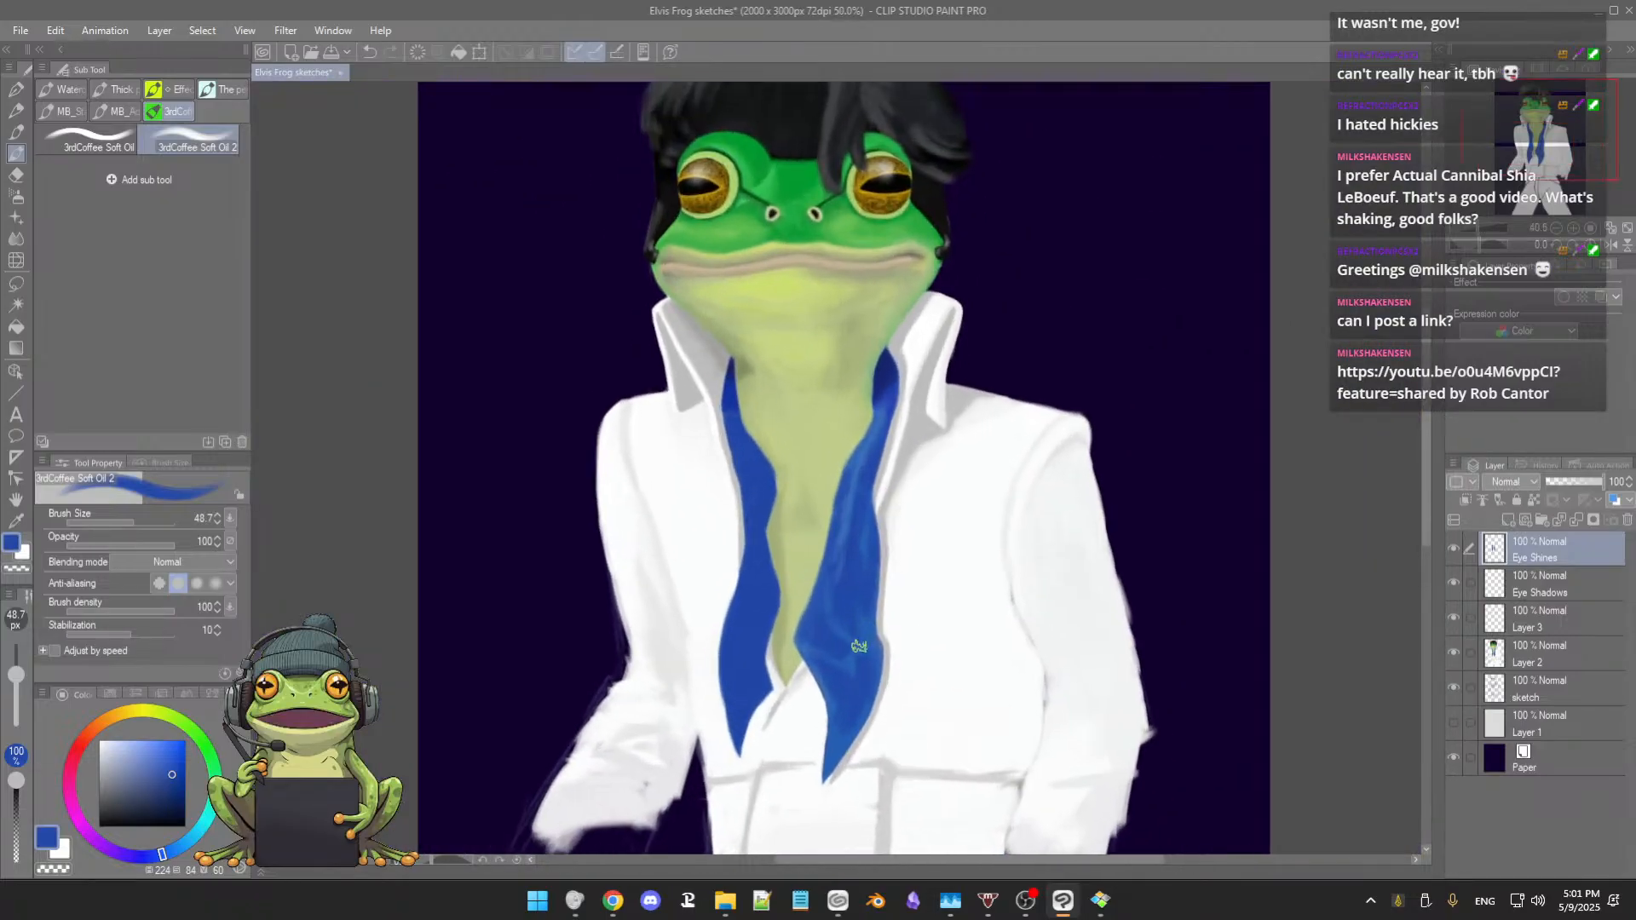
pyautogui.scroll(1, 863, 639)
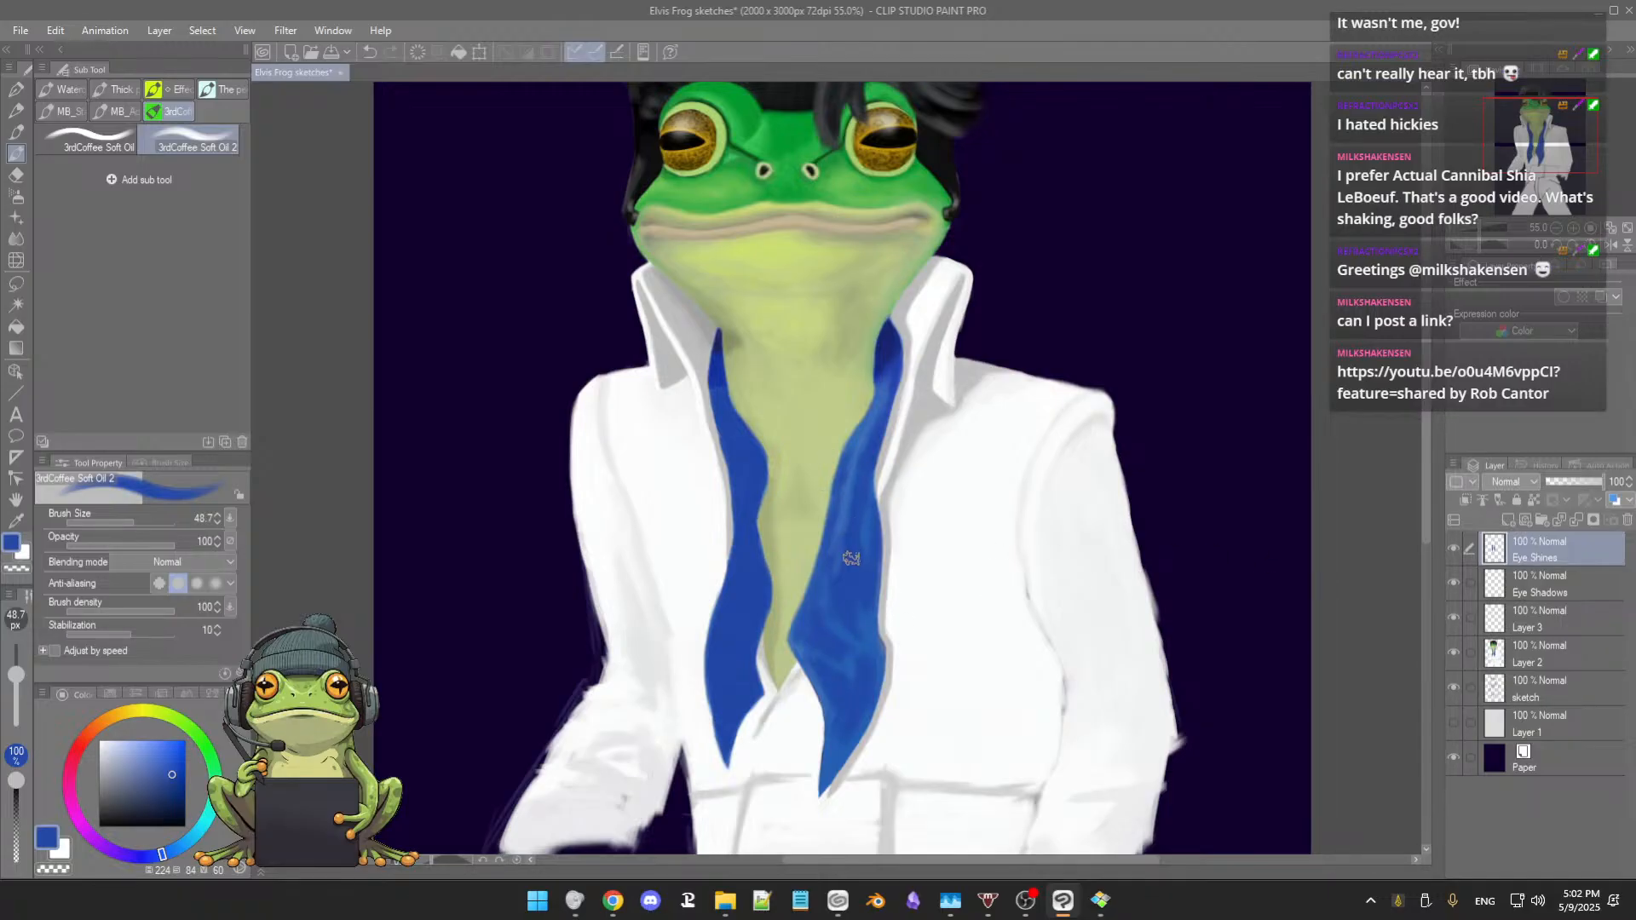
# Step: Cover the right strip's middle with the left strip's dark blue using the 3rdCoffee Soft Oil brush at sizes 76.9, 39.0 and 27.0
pyautogui.keyDown('alt'); pyautogui.click(760, 602); pyautogui.keyUp('alt')
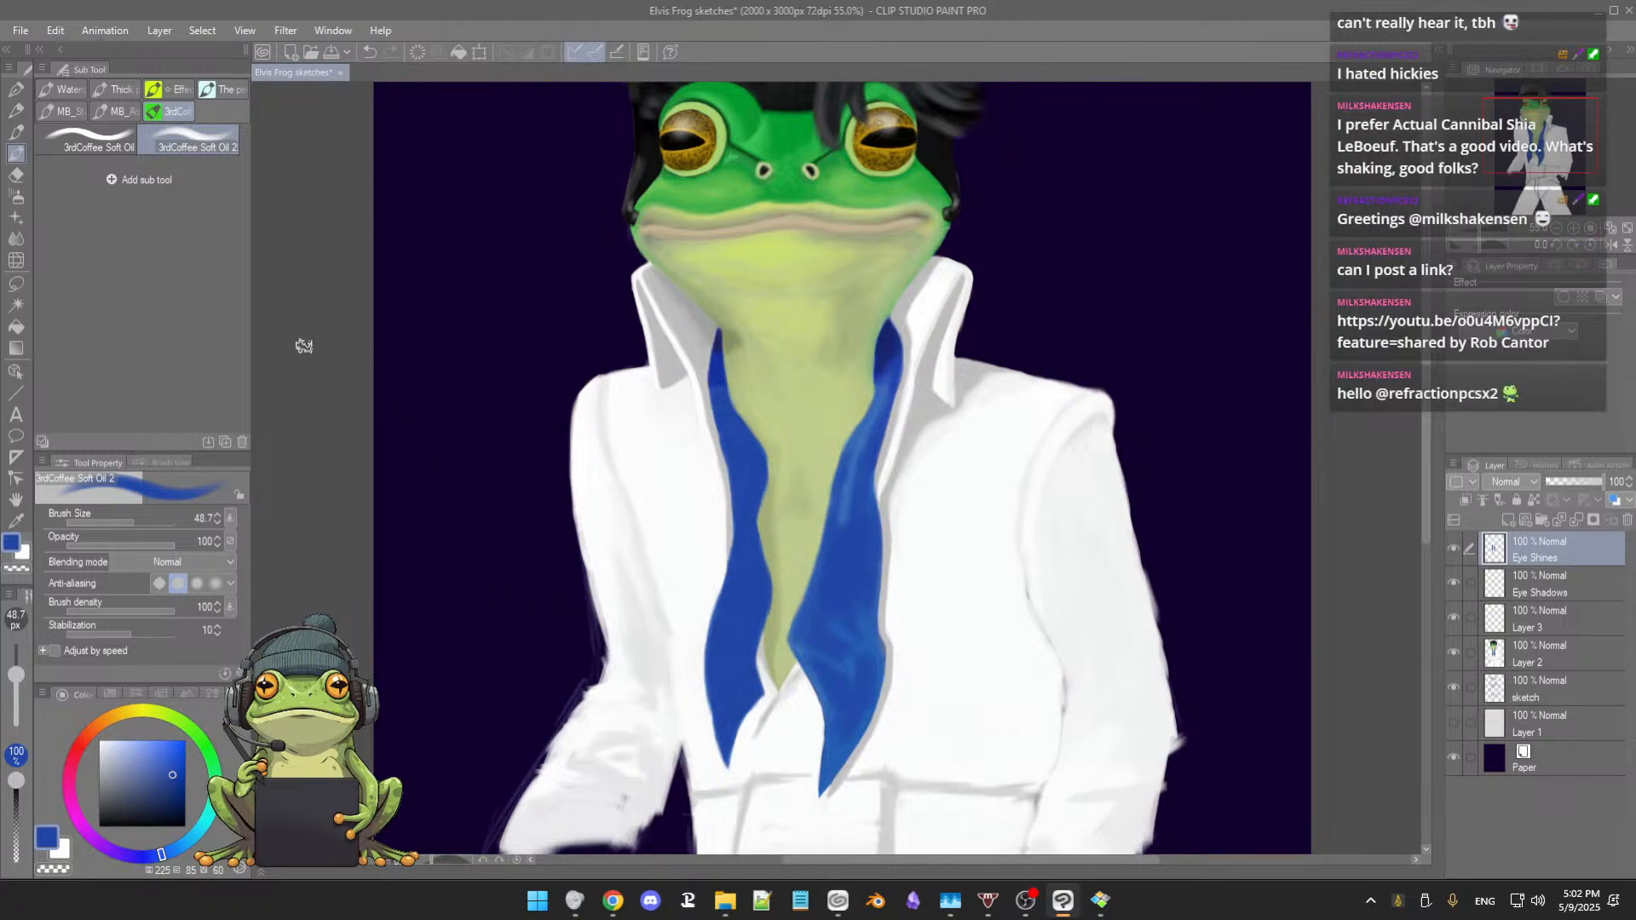
pyautogui.click(98, 143)
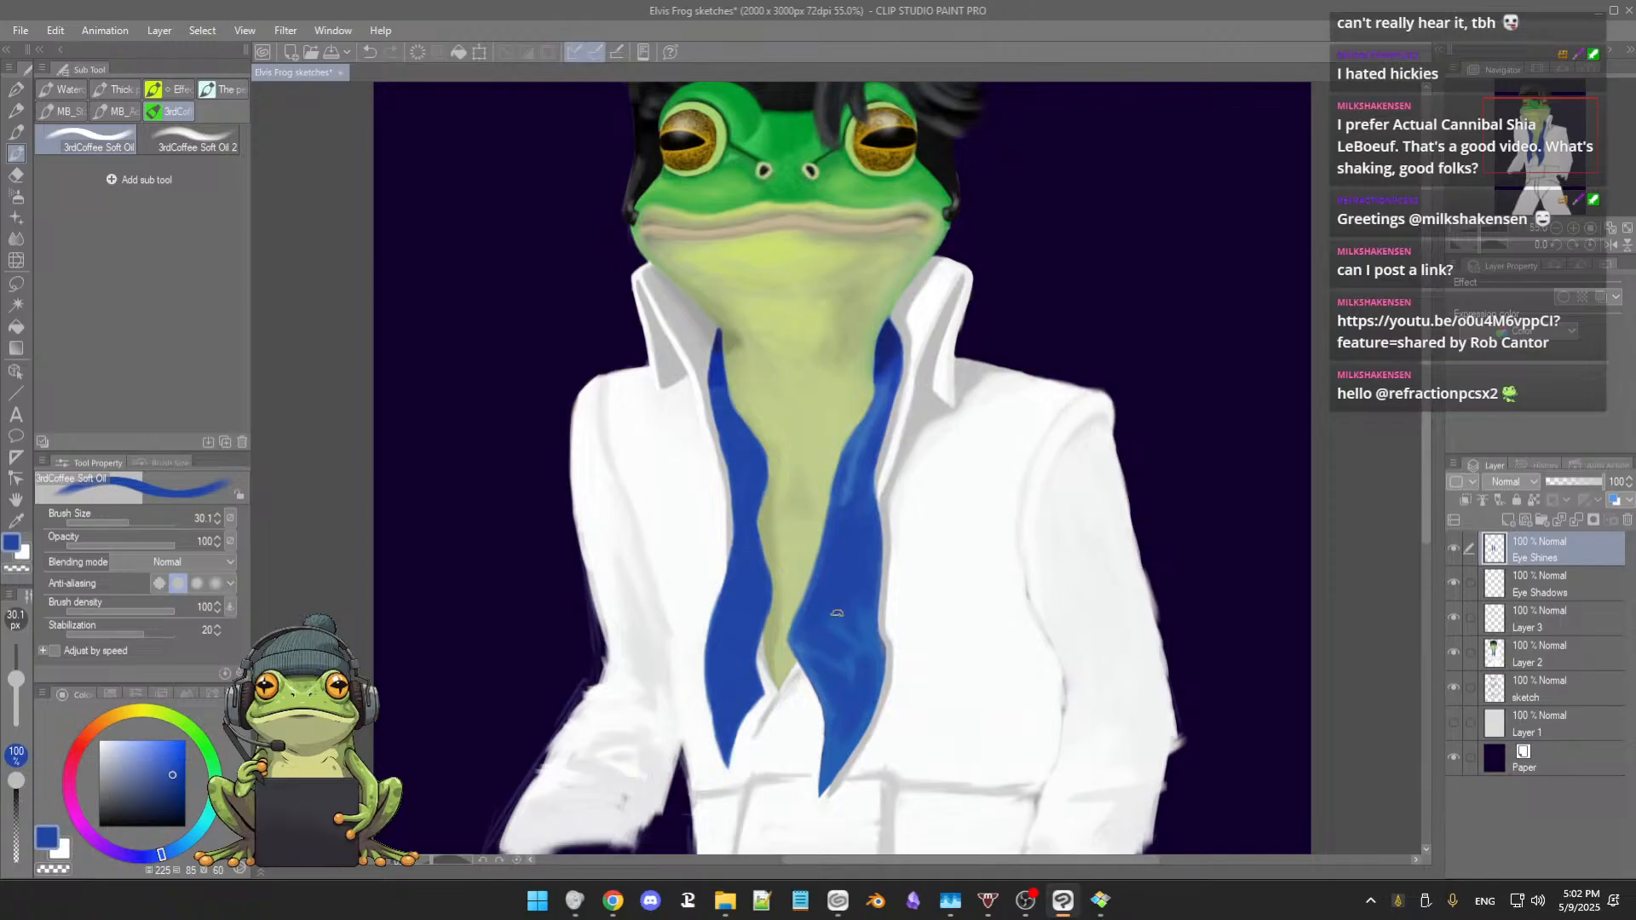
pyautogui.moveTo(839, 610)
pyautogui.mouseDown()
pyautogui.moveTo(855, 612)
pyautogui.moveTo(838, 580)
pyautogui.mouseUp()
pyautogui.scroll(4, 852, 584)
pyautogui.scroll(2, 848, 584)
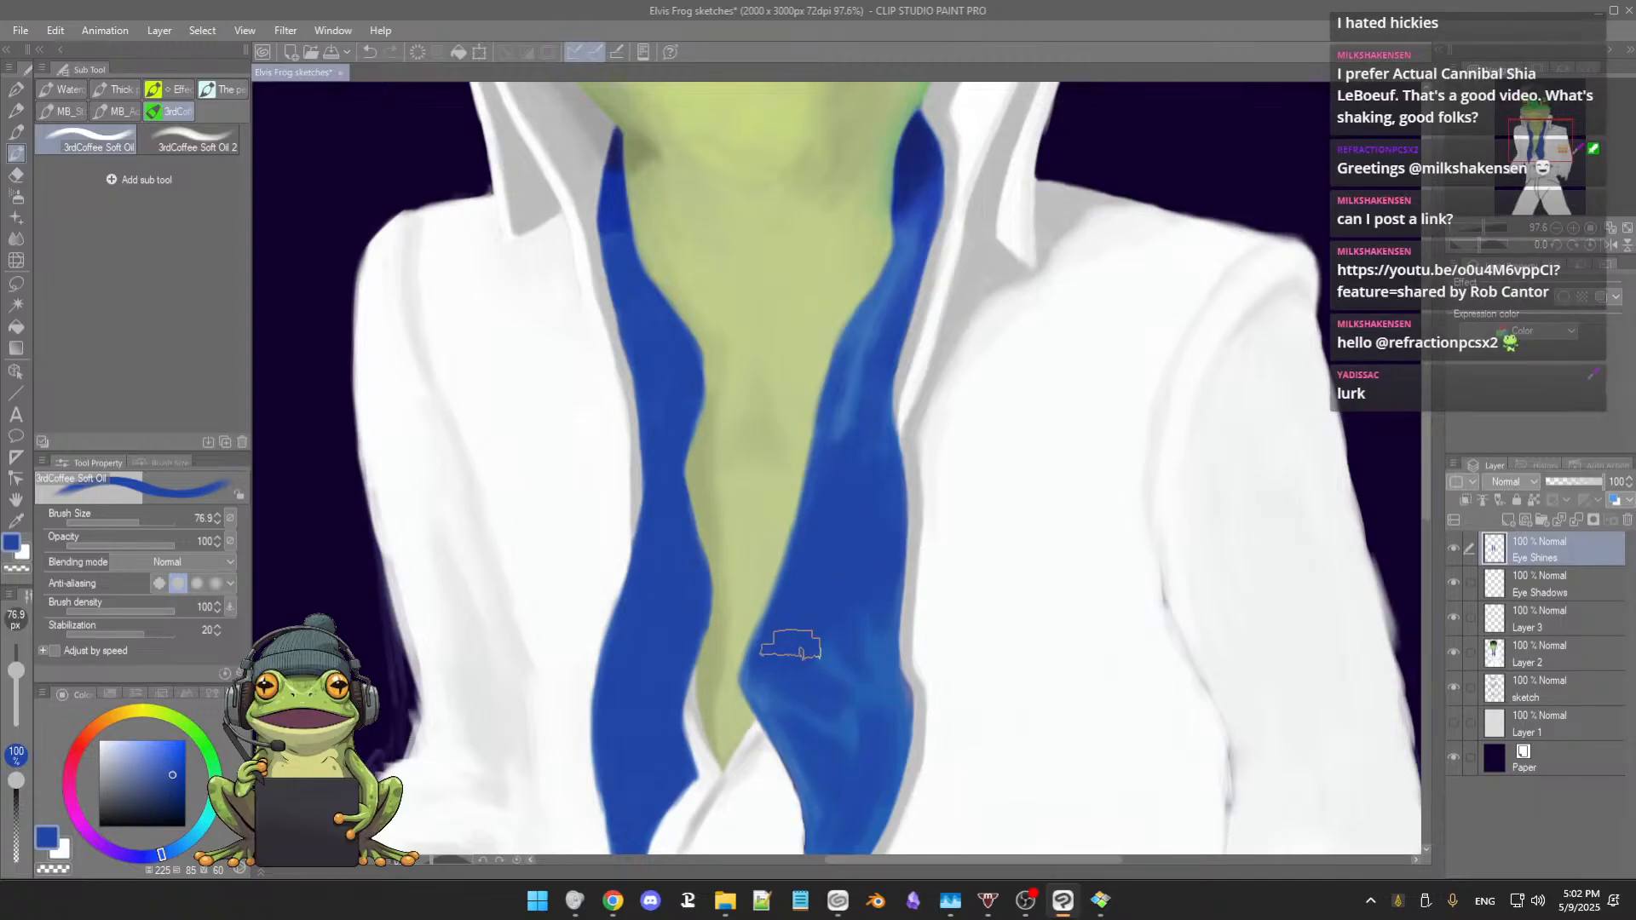
pyautogui.keyDown('ctrl'); pyautogui.keyDown('alt'); pyautogui.moveTo(824, 622); pyautogui.dragTo(810, 613); pyautogui.keyUp('alt'); pyautogui.keyUp('ctrl')
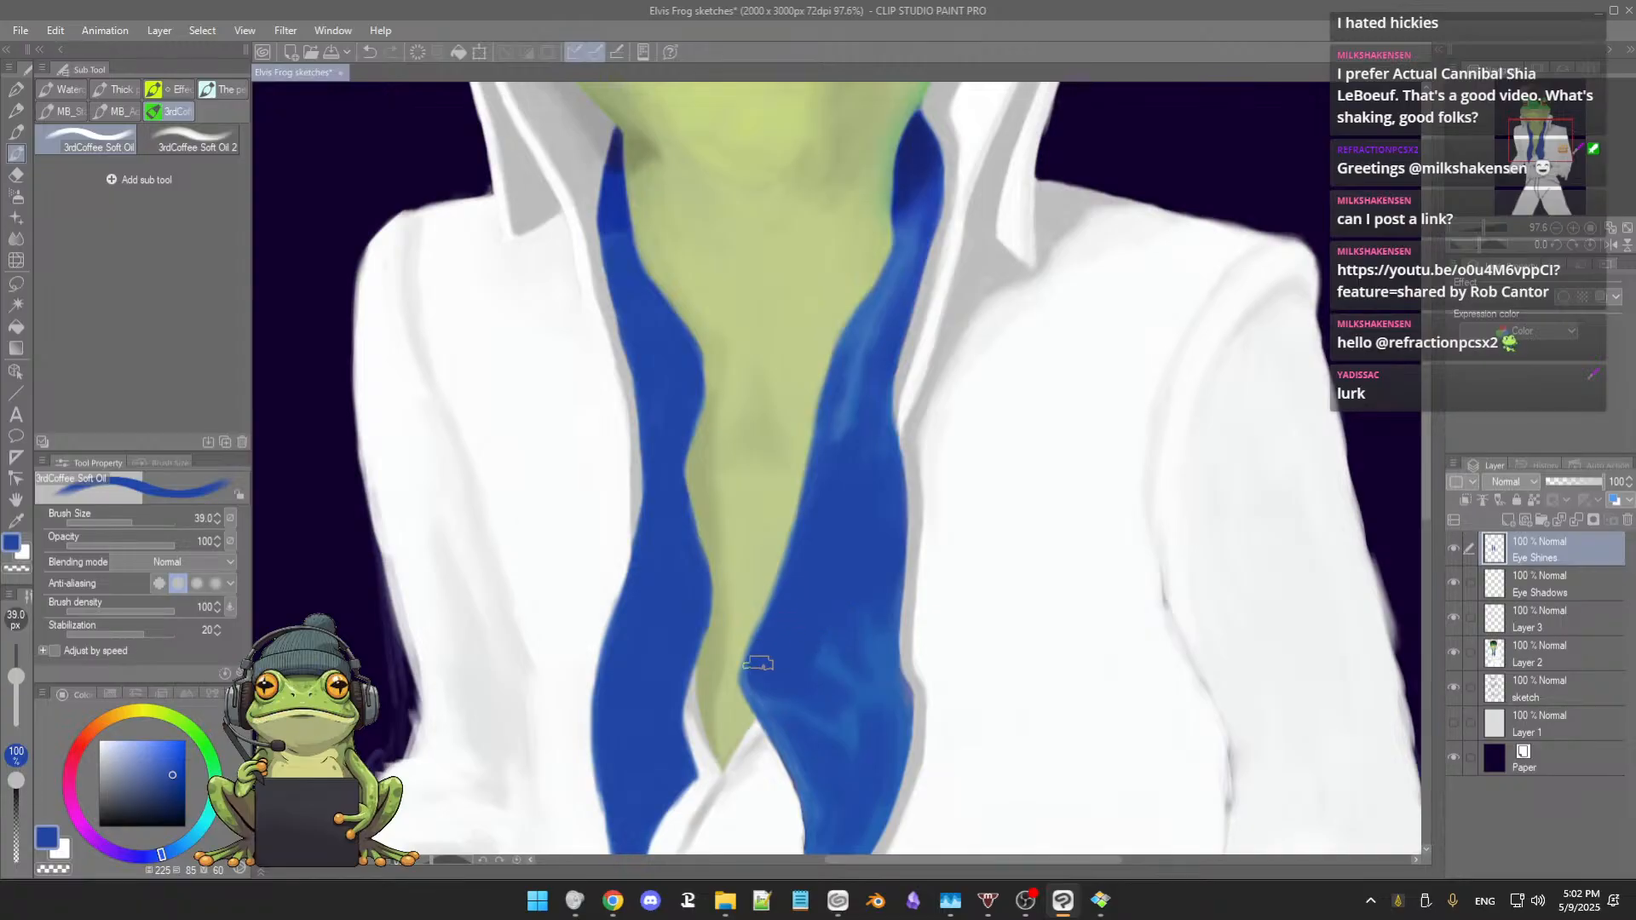
pyautogui.moveTo(766, 674)
pyautogui.mouseDown()
pyautogui.moveTo(804, 735)
pyautogui.moveTo(822, 622)
pyautogui.moveTo(825, 707)
pyautogui.mouseUp()
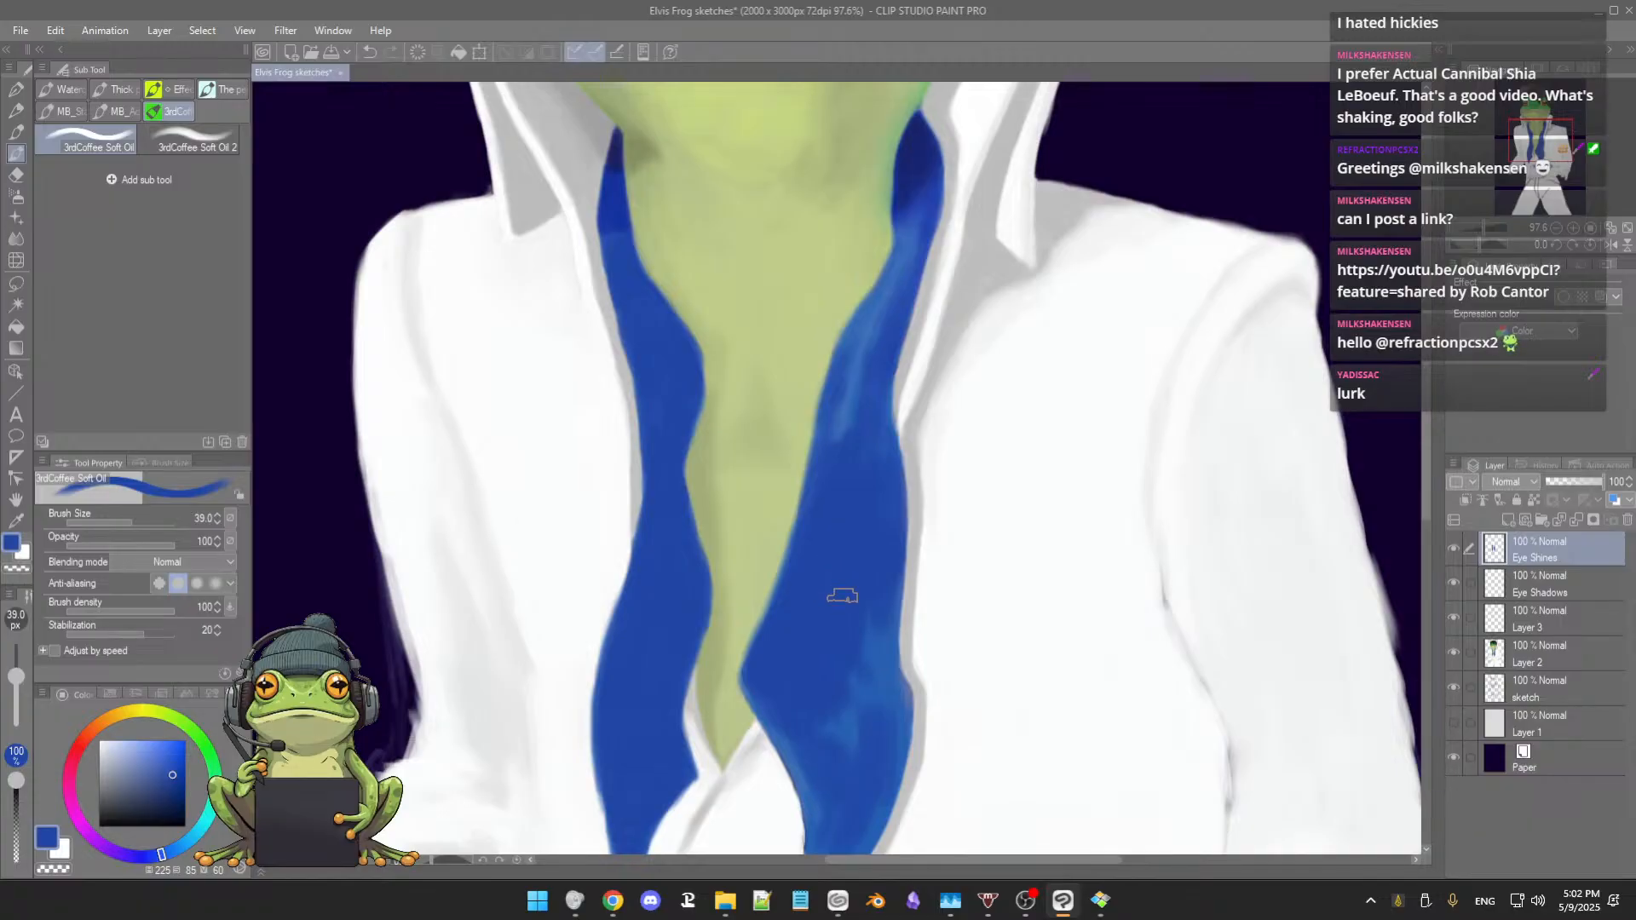
pyautogui.moveTo(842, 597); pyautogui.dragTo(837, 592)
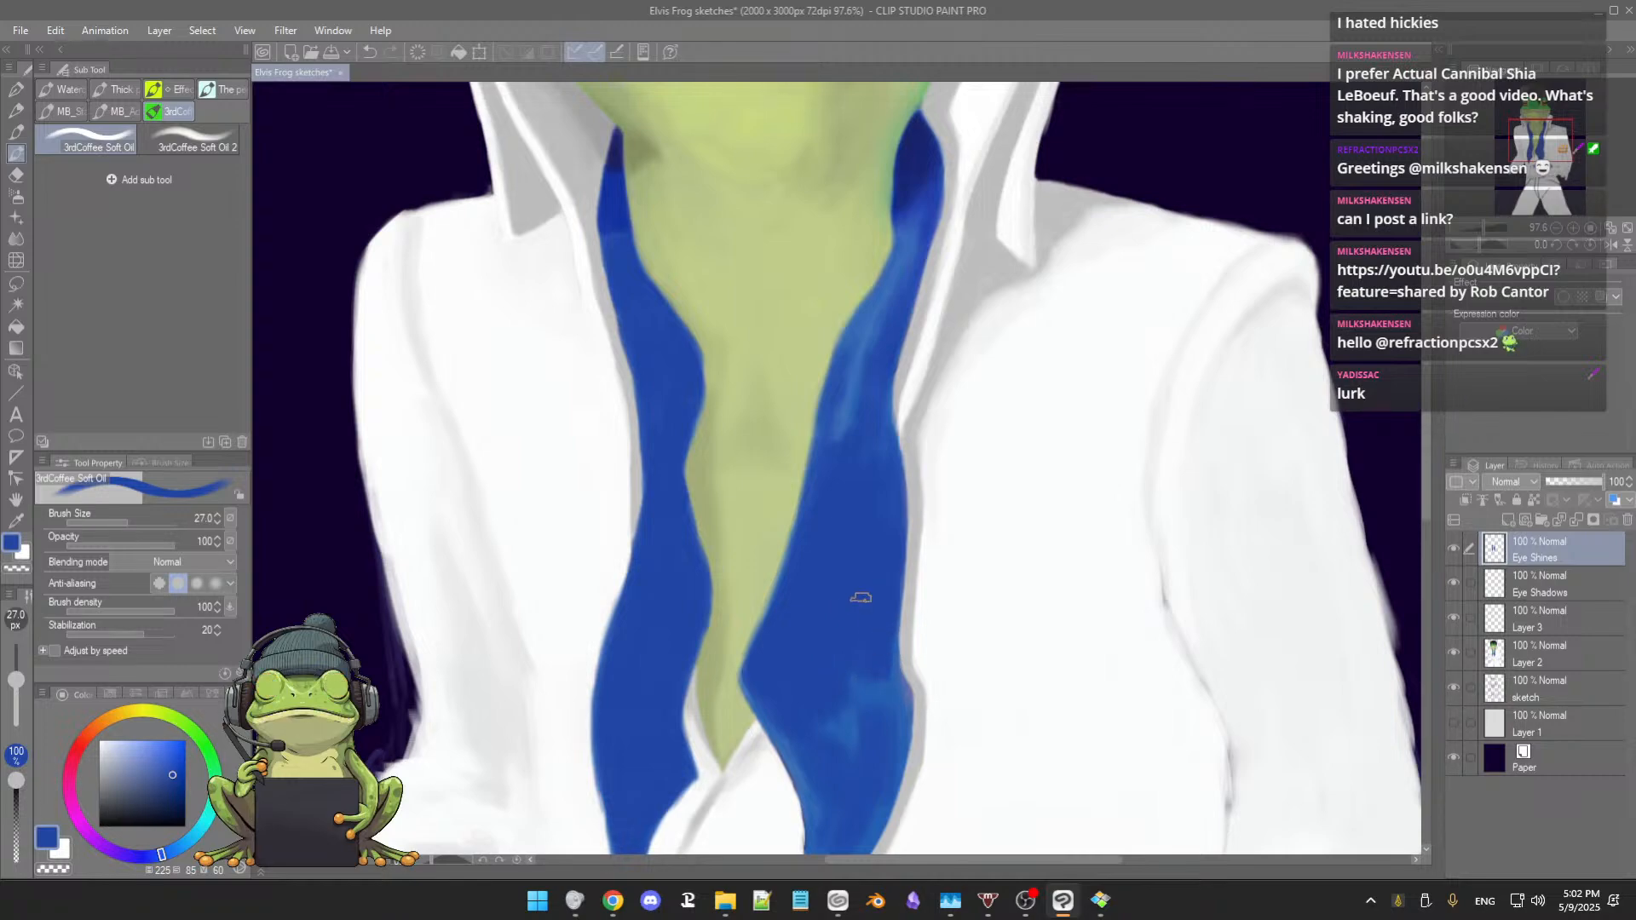
# Step: Paint over the remaining light streaks in the right strip's lower bulge with the same dark blue at brush size 27.0
pyautogui.scroll(-2, 848, 627)
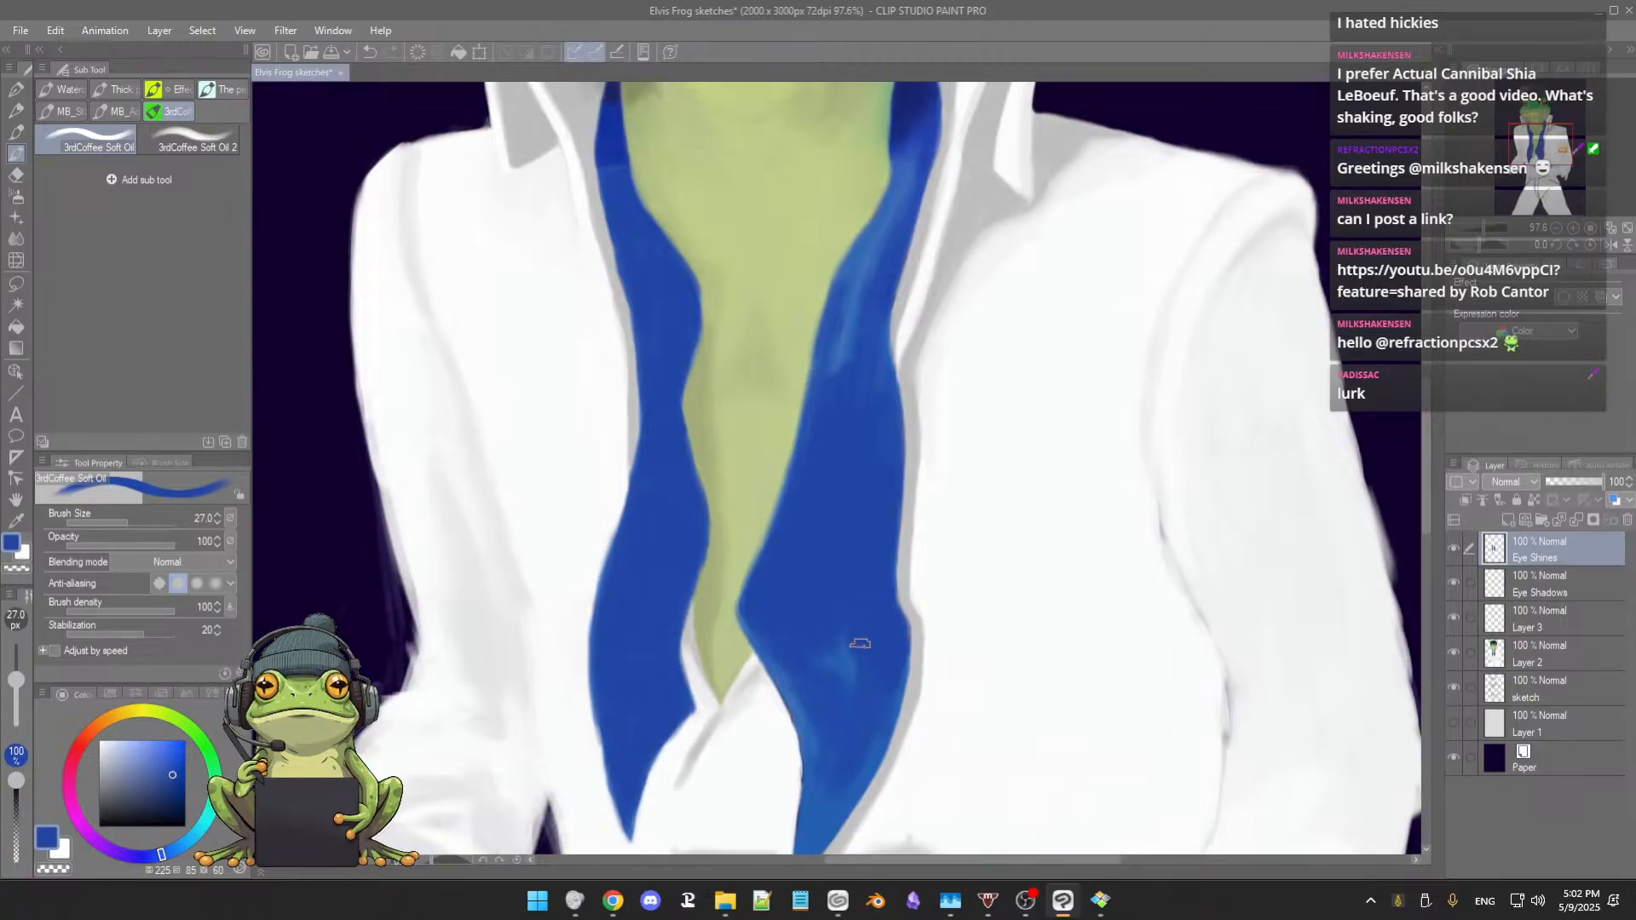
pyautogui.moveTo(858, 643)
pyautogui.mouseDown()
pyautogui.moveTo(831, 686)
pyautogui.moveTo(813, 650)
pyautogui.mouseUp()
pyautogui.moveTo(773, 657); pyautogui.dragTo(783, 679)
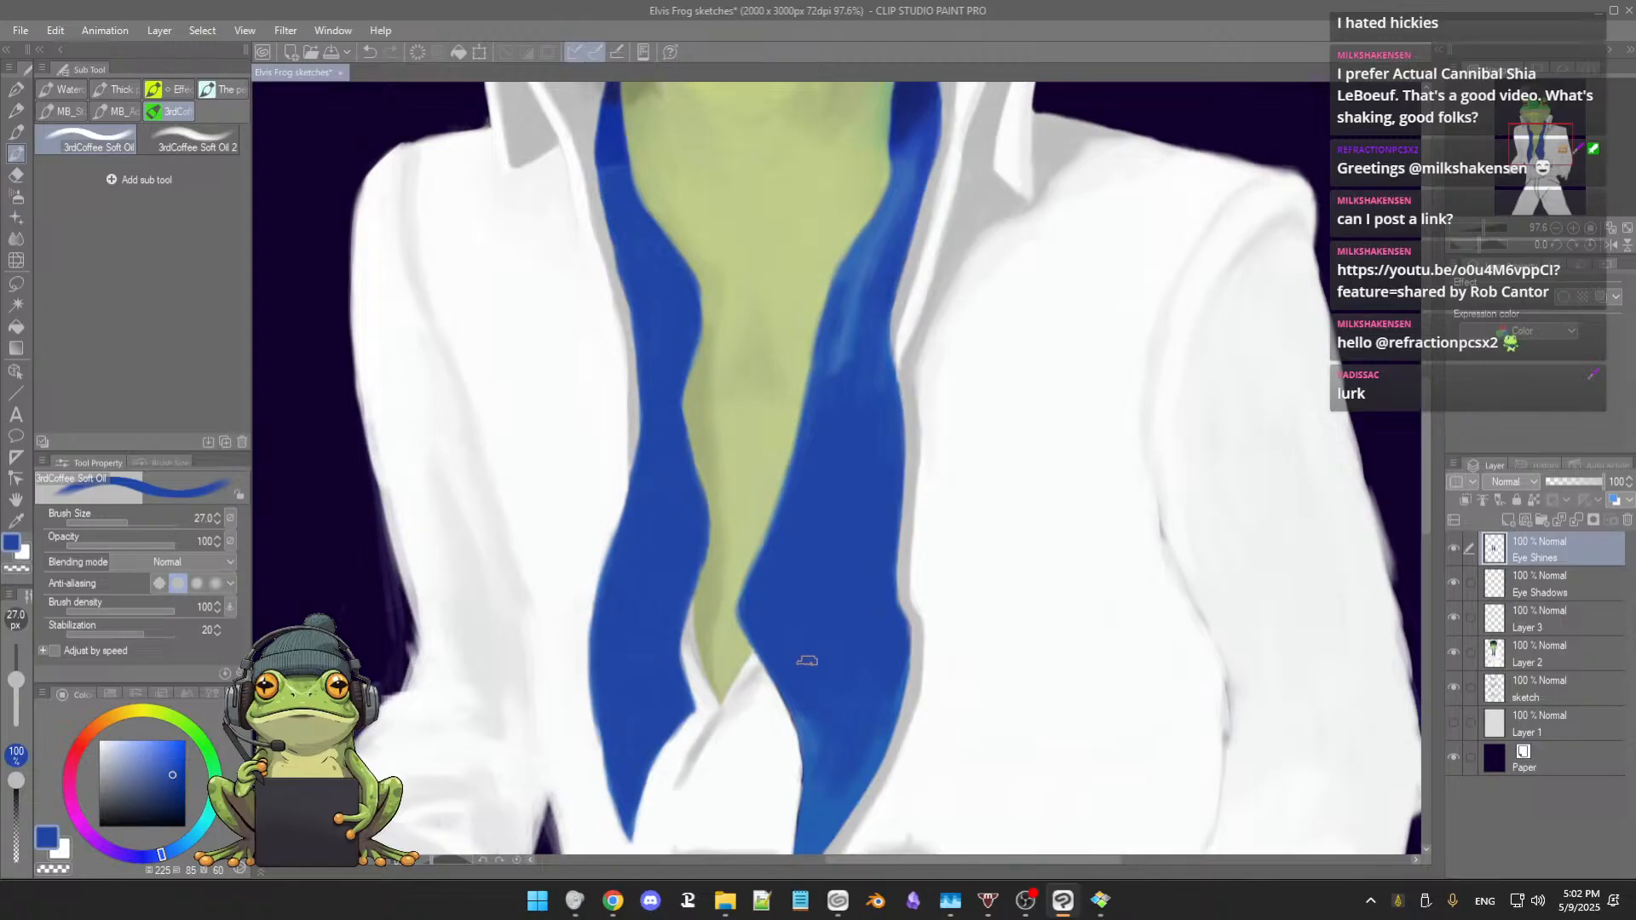
# Step: Fill the right strip's pointed tip with the same dark blue, using brush sizes 17.2 and 10.5
pyautogui.scroll(-3, 844, 655)
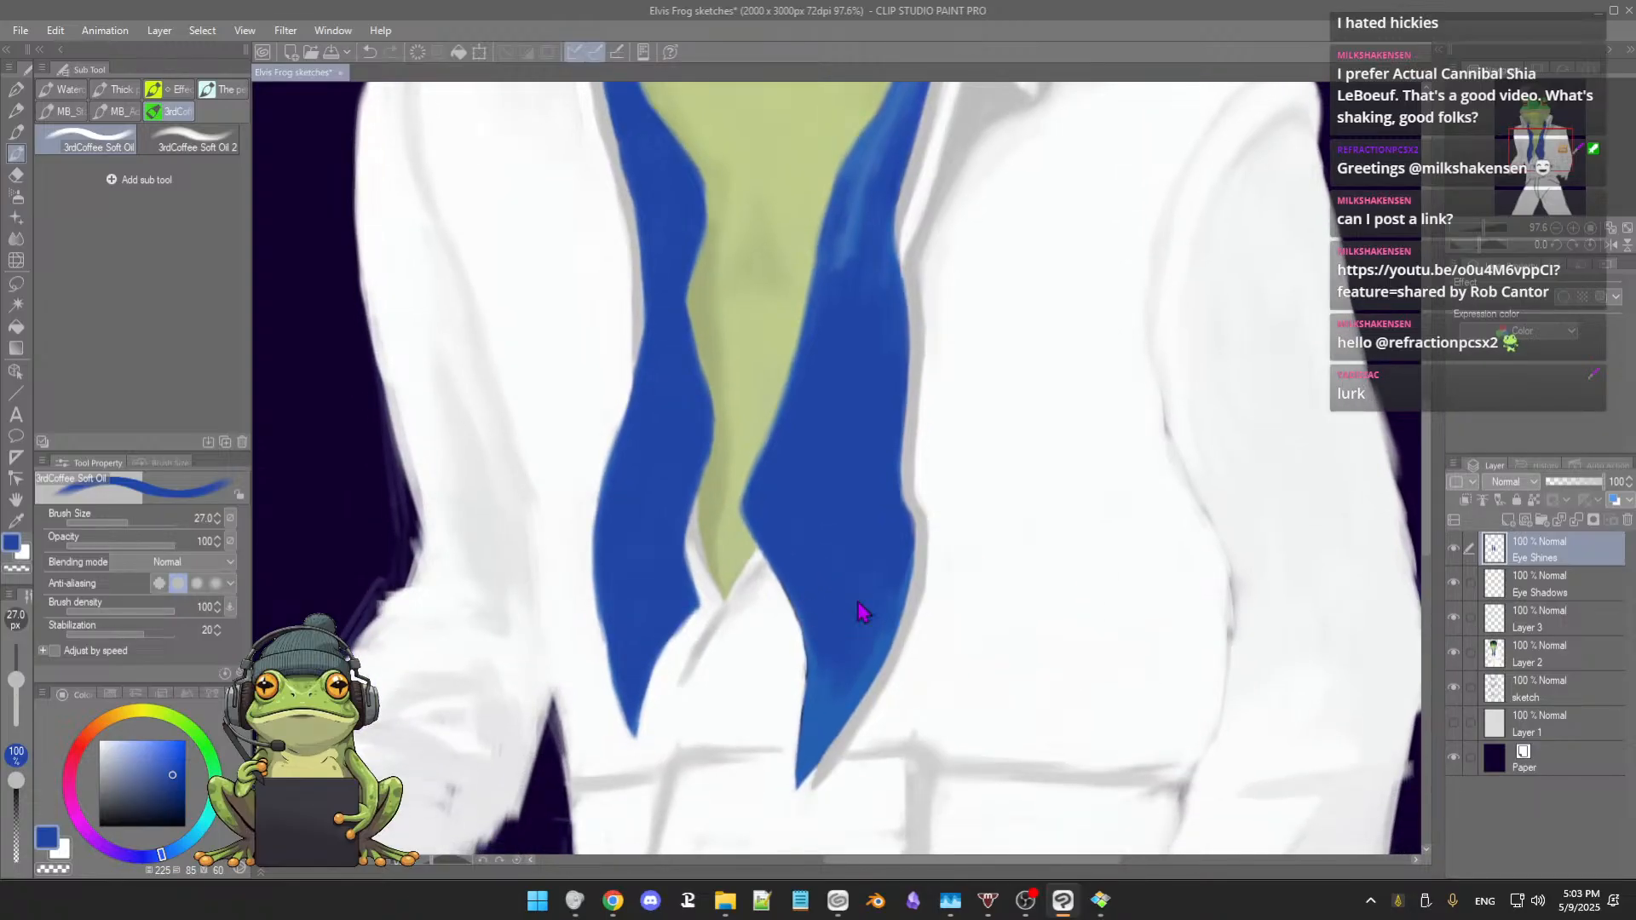
pyautogui.press('[')
pyautogui.press('[')
pyautogui.press('[')
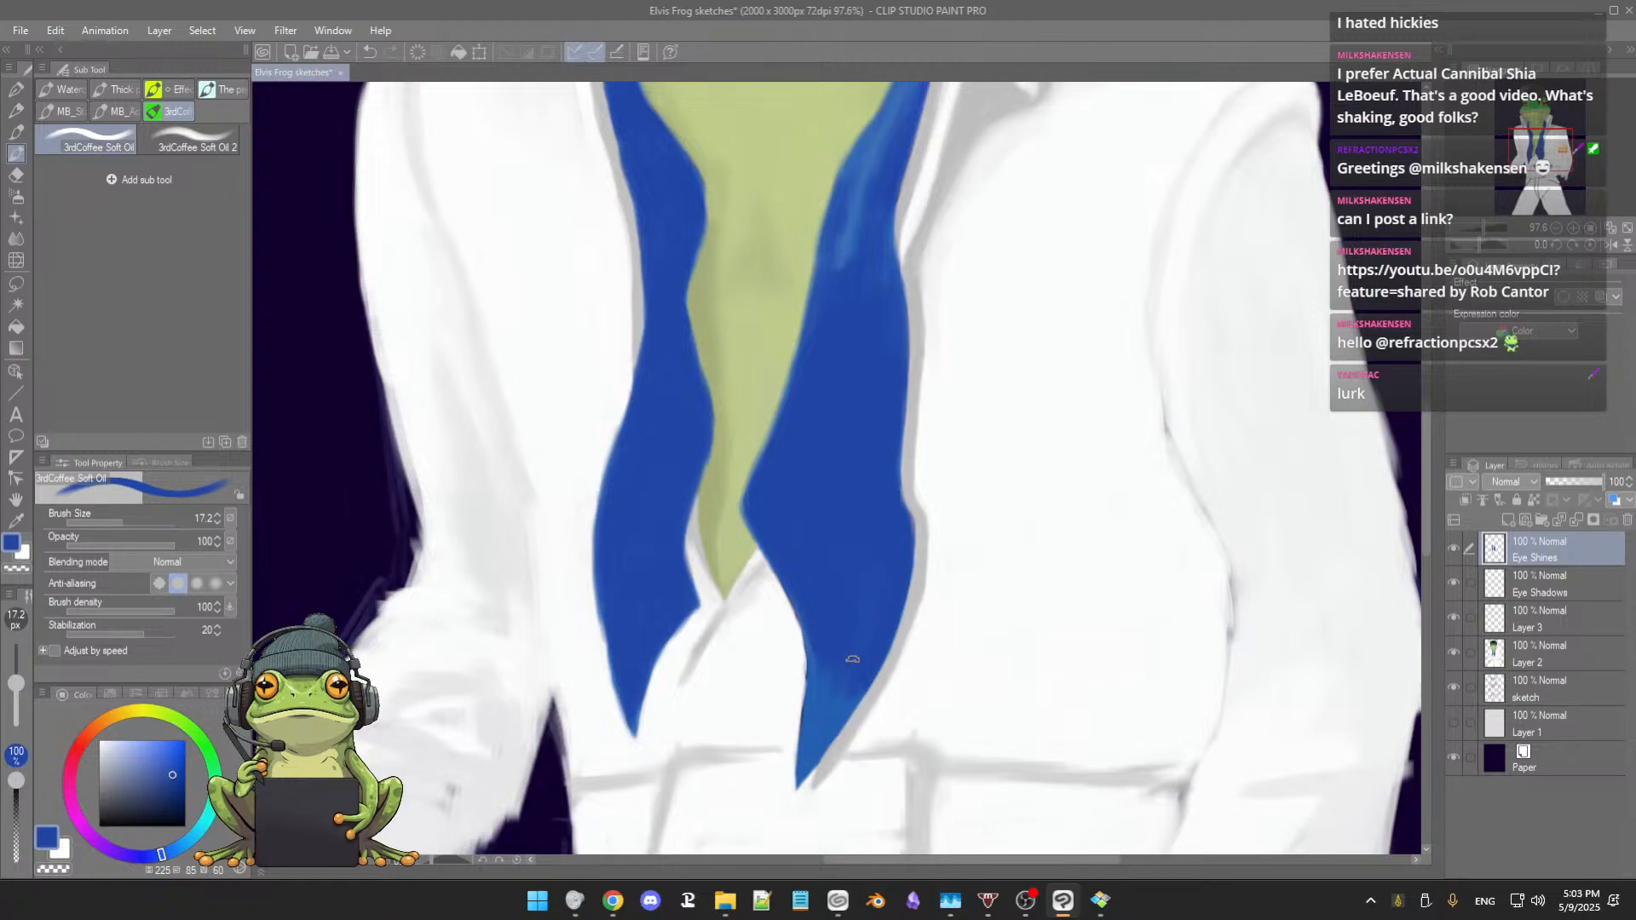
pyautogui.moveTo(820, 626); pyautogui.dragTo(822, 717)
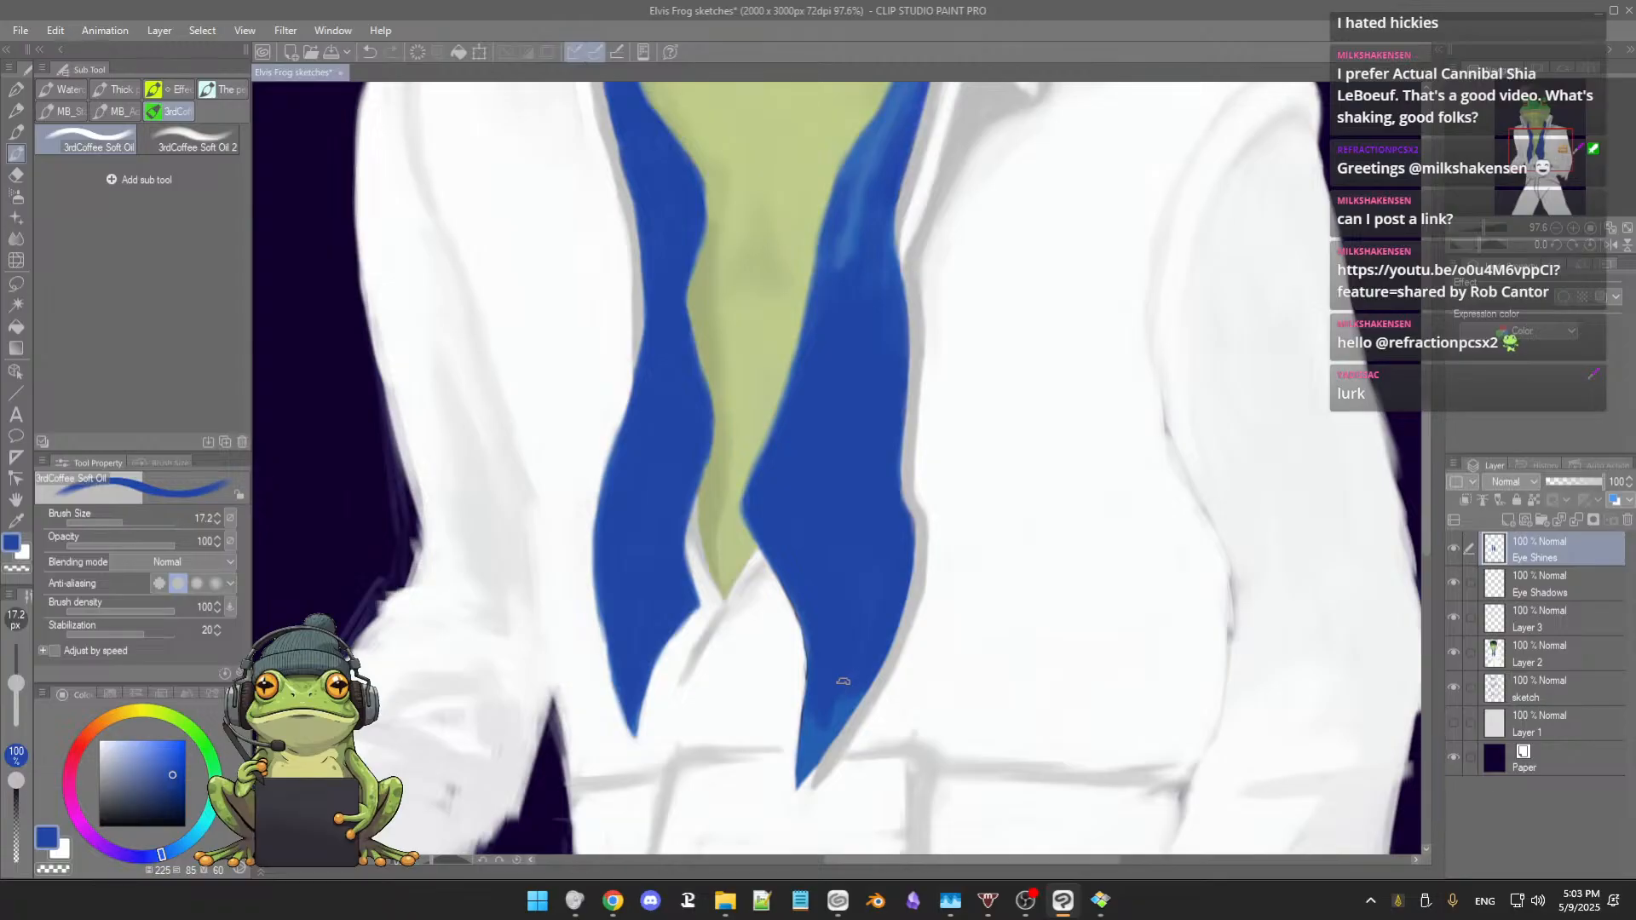
pyautogui.moveTo(833, 732); pyautogui.dragTo(863, 629)
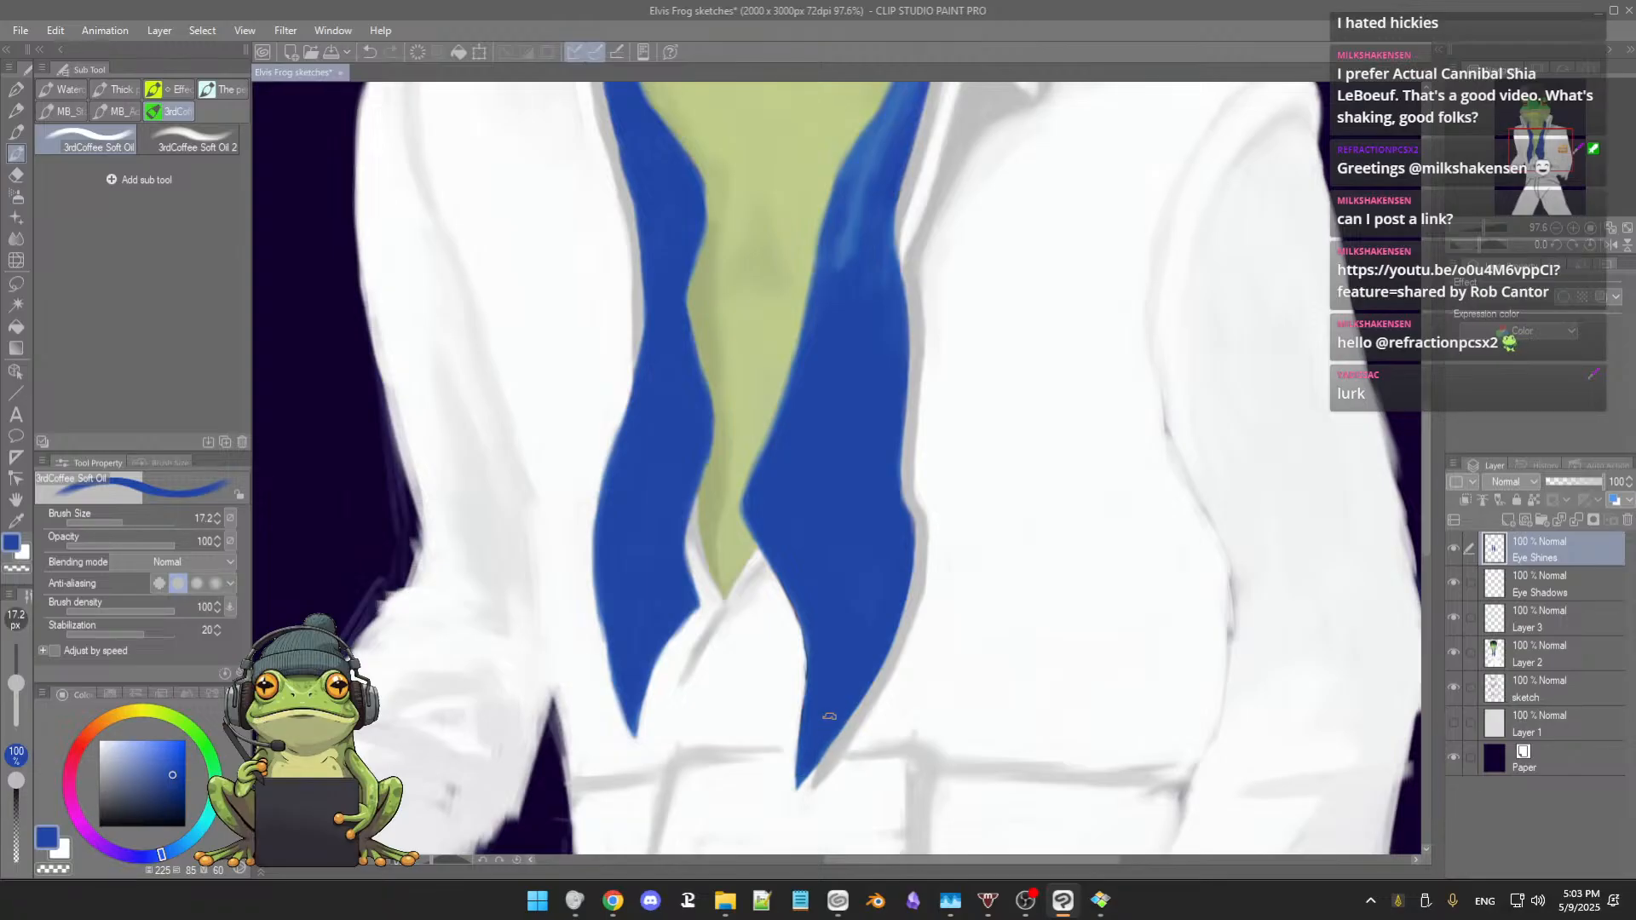
pyautogui.moveTo(831, 712); pyautogui.dragTo(825, 722)
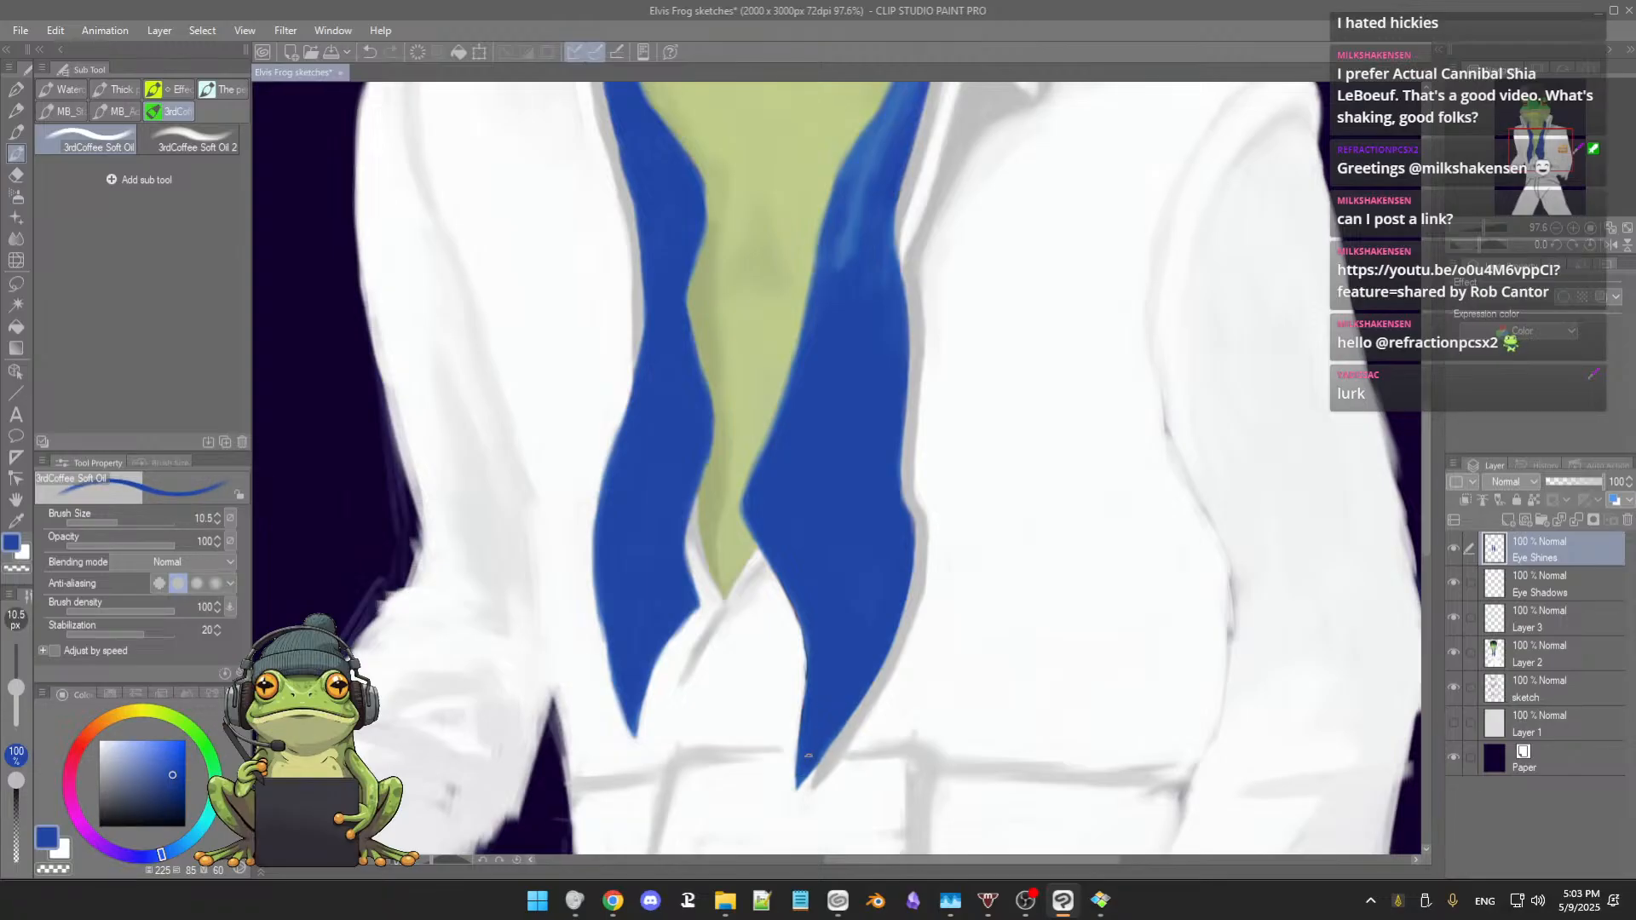
# Step: Cover the light streaks along the right strip's upper part with the same dark blue, raising the brush size to 31.3
pyautogui.moveTo(857, 458); pyautogui.dragTo(832, 642)
pyautogui.moveTo(841, 555); pyautogui.dragTo(846, 558)
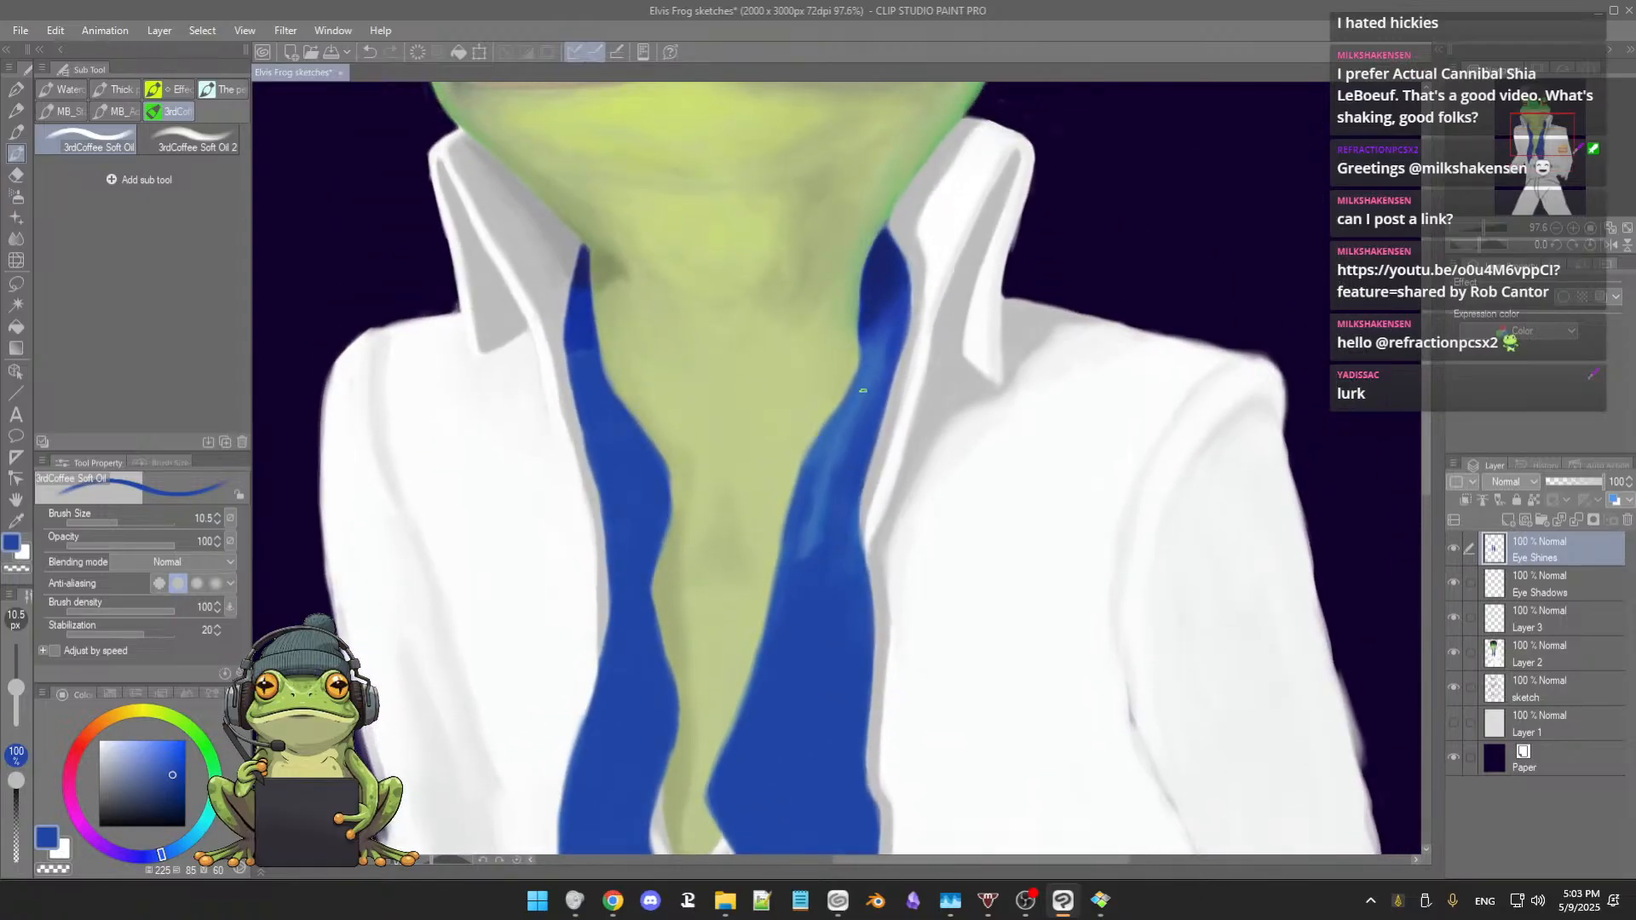
pyautogui.moveTo(877, 375); pyautogui.dragTo(879, 330)
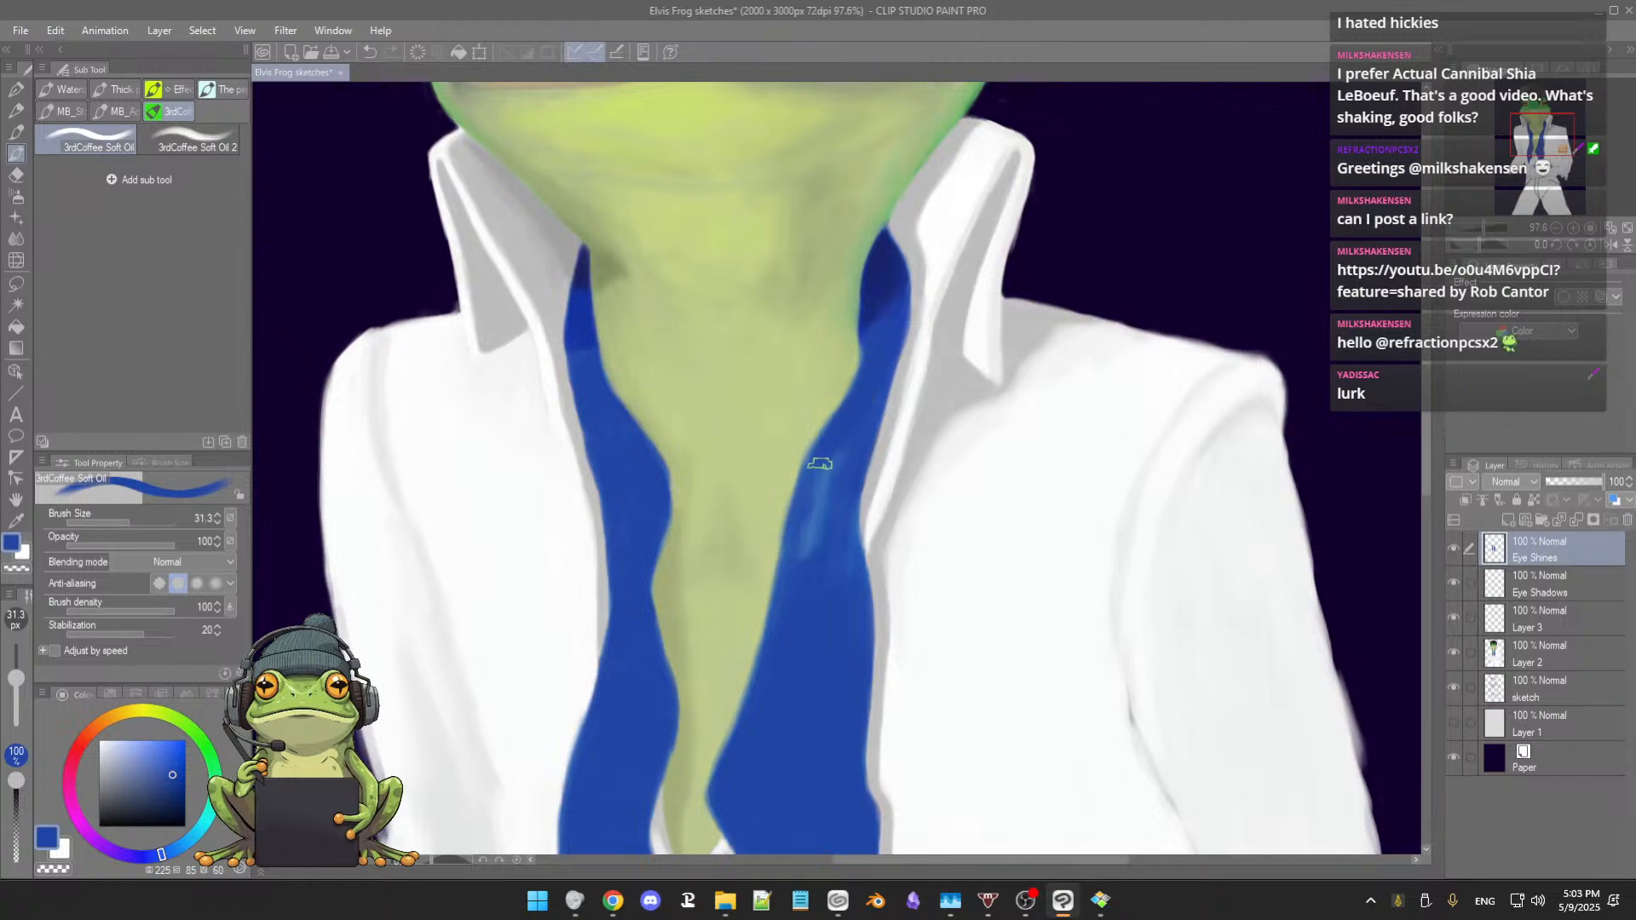
pyautogui.moveTo(820, 466)
pyautogui.mouseDown()
pyautogui.moveTo(825, 501)
pyautogui.moveTo(845, 440)
pyautogui.moveTo(807, 539)
pyautogui.mouseUp()
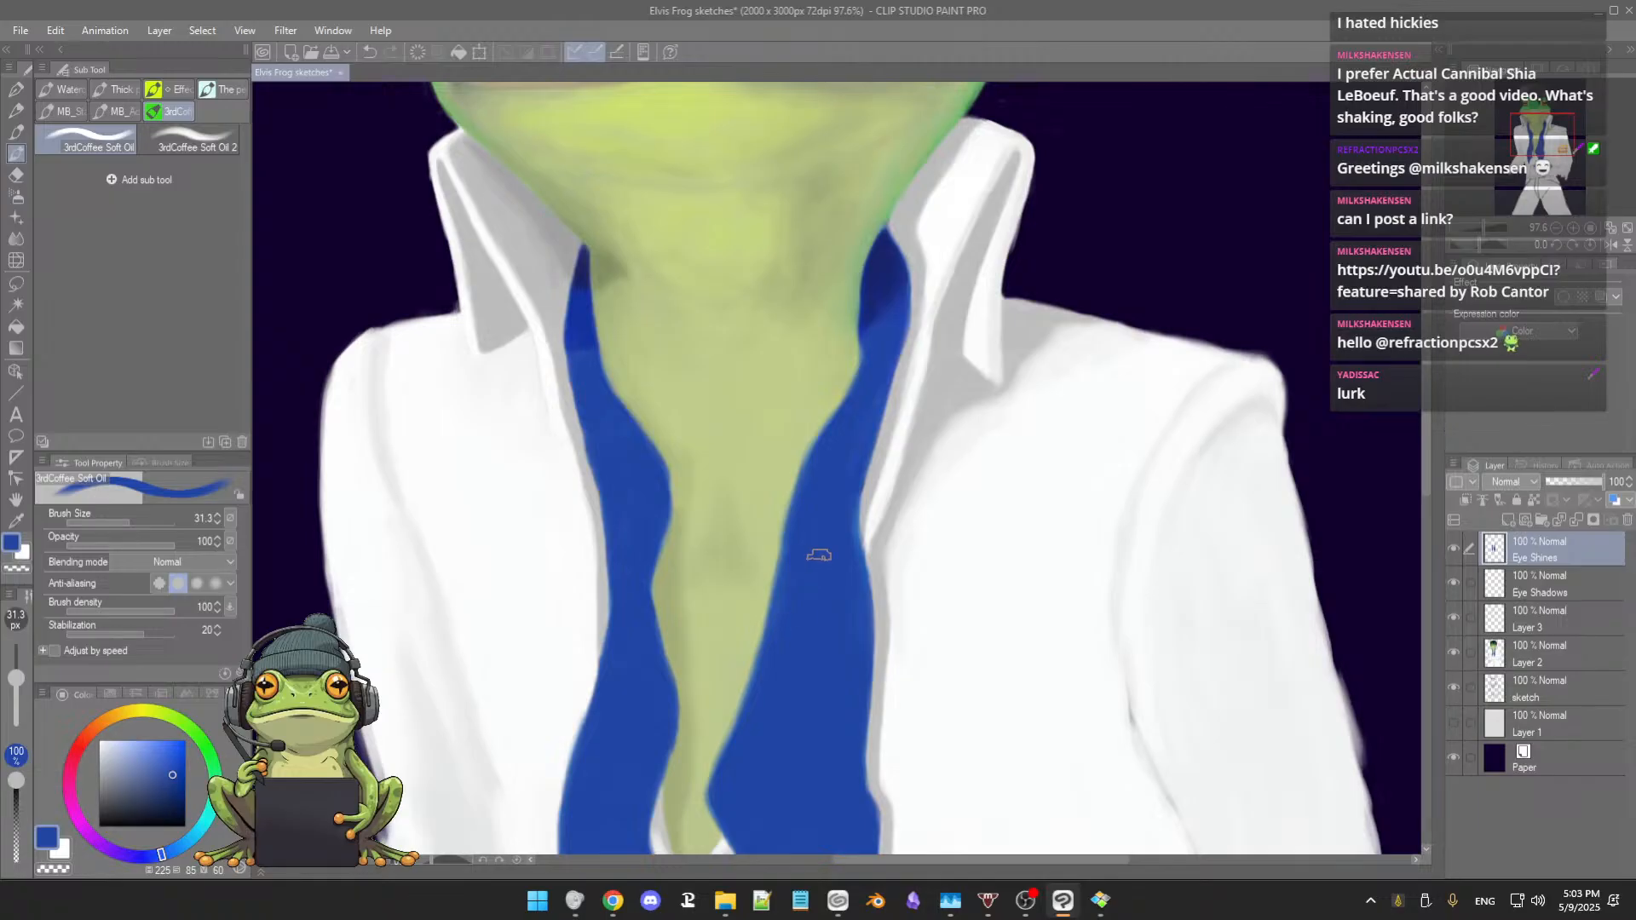
# Step: Examine the even blue of both scarf strips up close and against the whole figure
pyautogui.scroll(-2, 839, 531)
pyautogui.scroll(2, 829, 542)
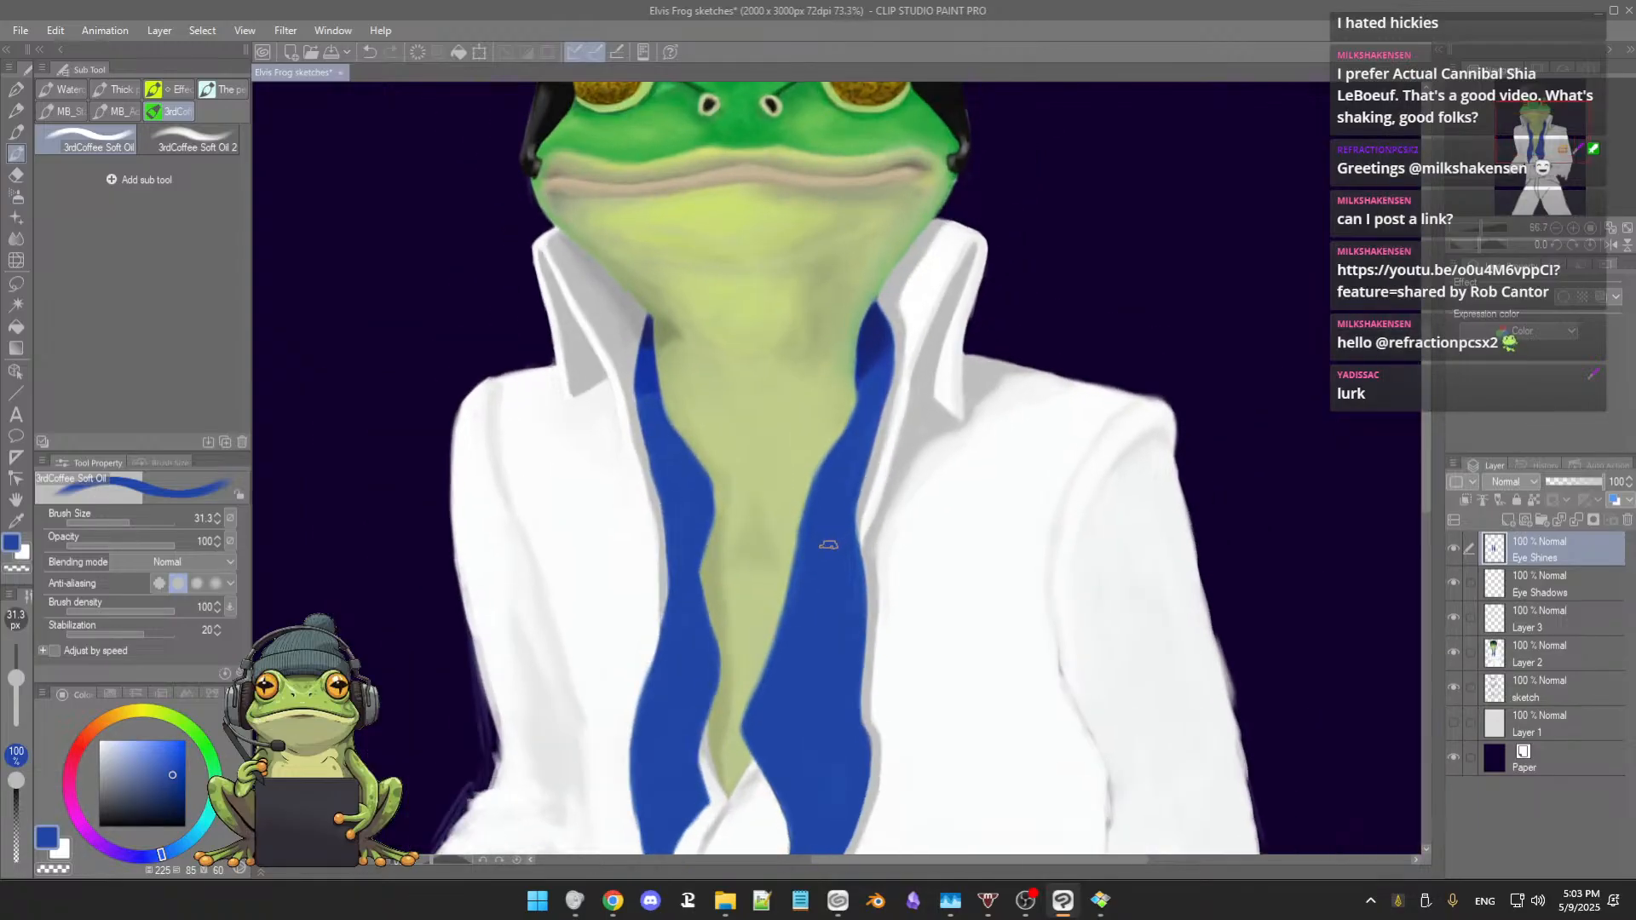
pyautogui.moveTo(817, 545); pyautogui.dragTo(866, 574)
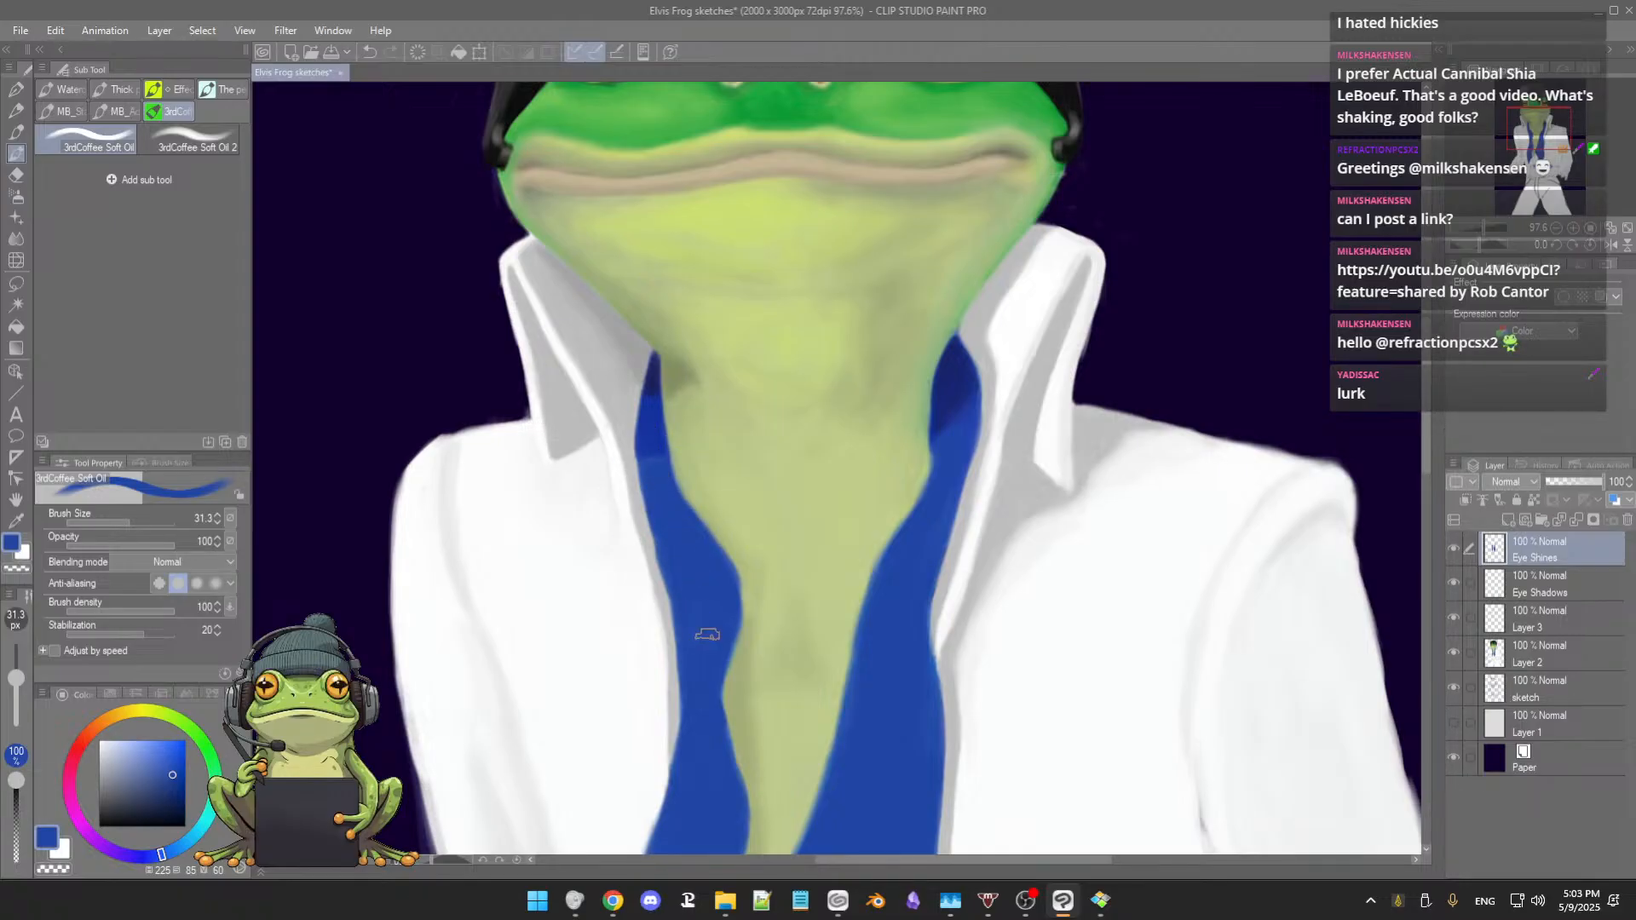
pyautogui.scroll(-2, 707, 601)
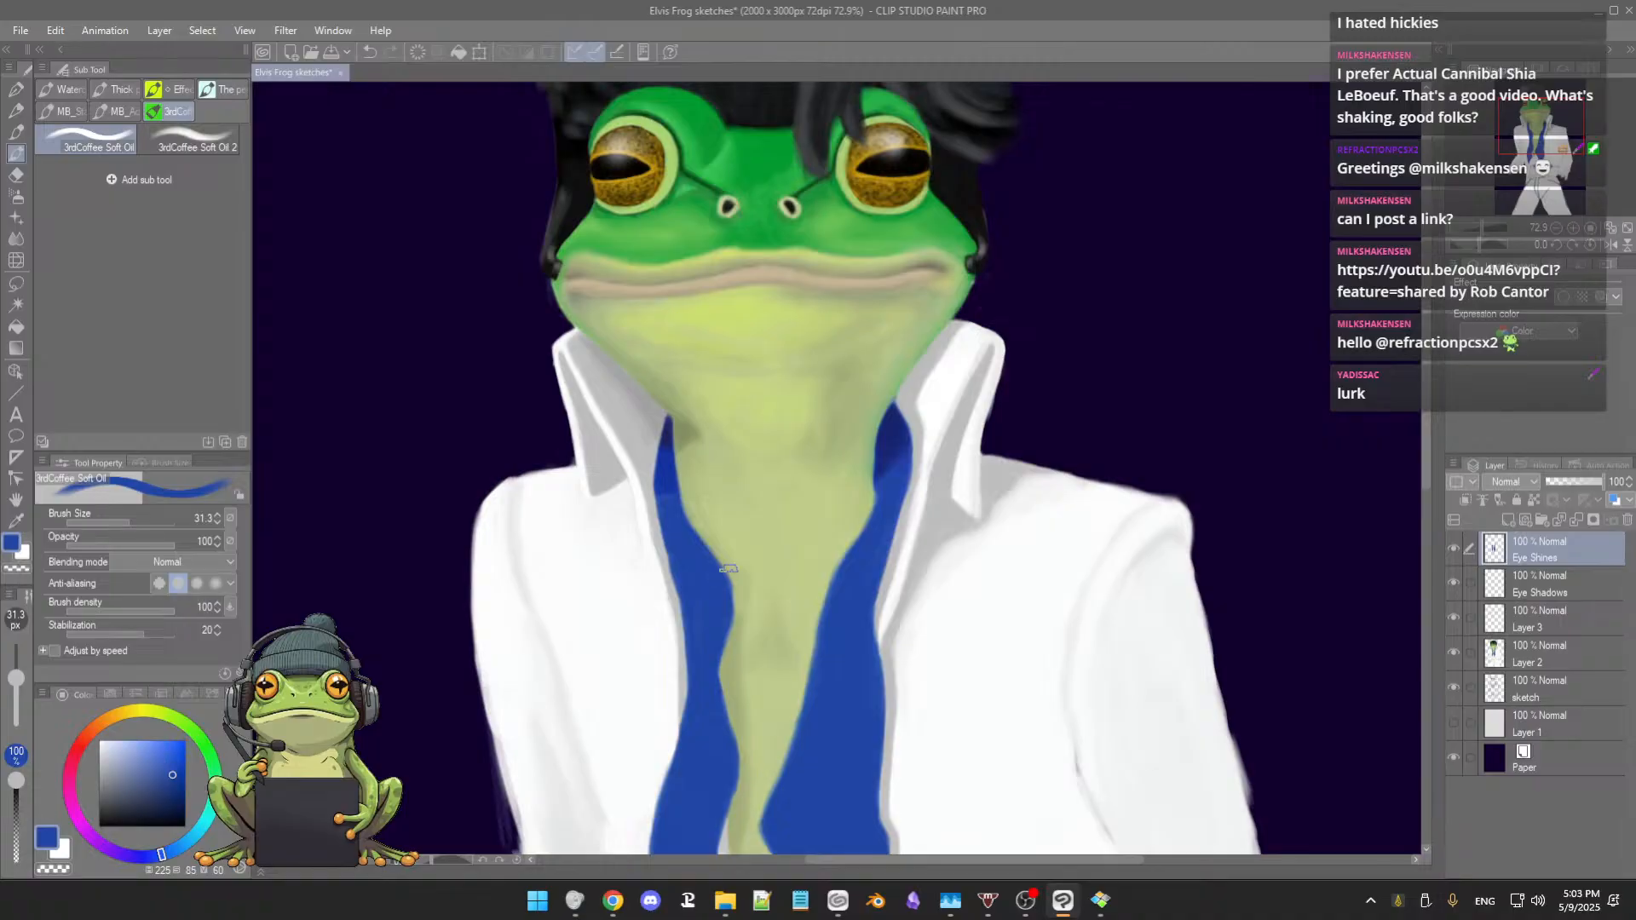
pyautogui.moveTo(786, 546); pyautogui.dragTo(819, 567)
pyautogui.scroll(-2, 819, 590)
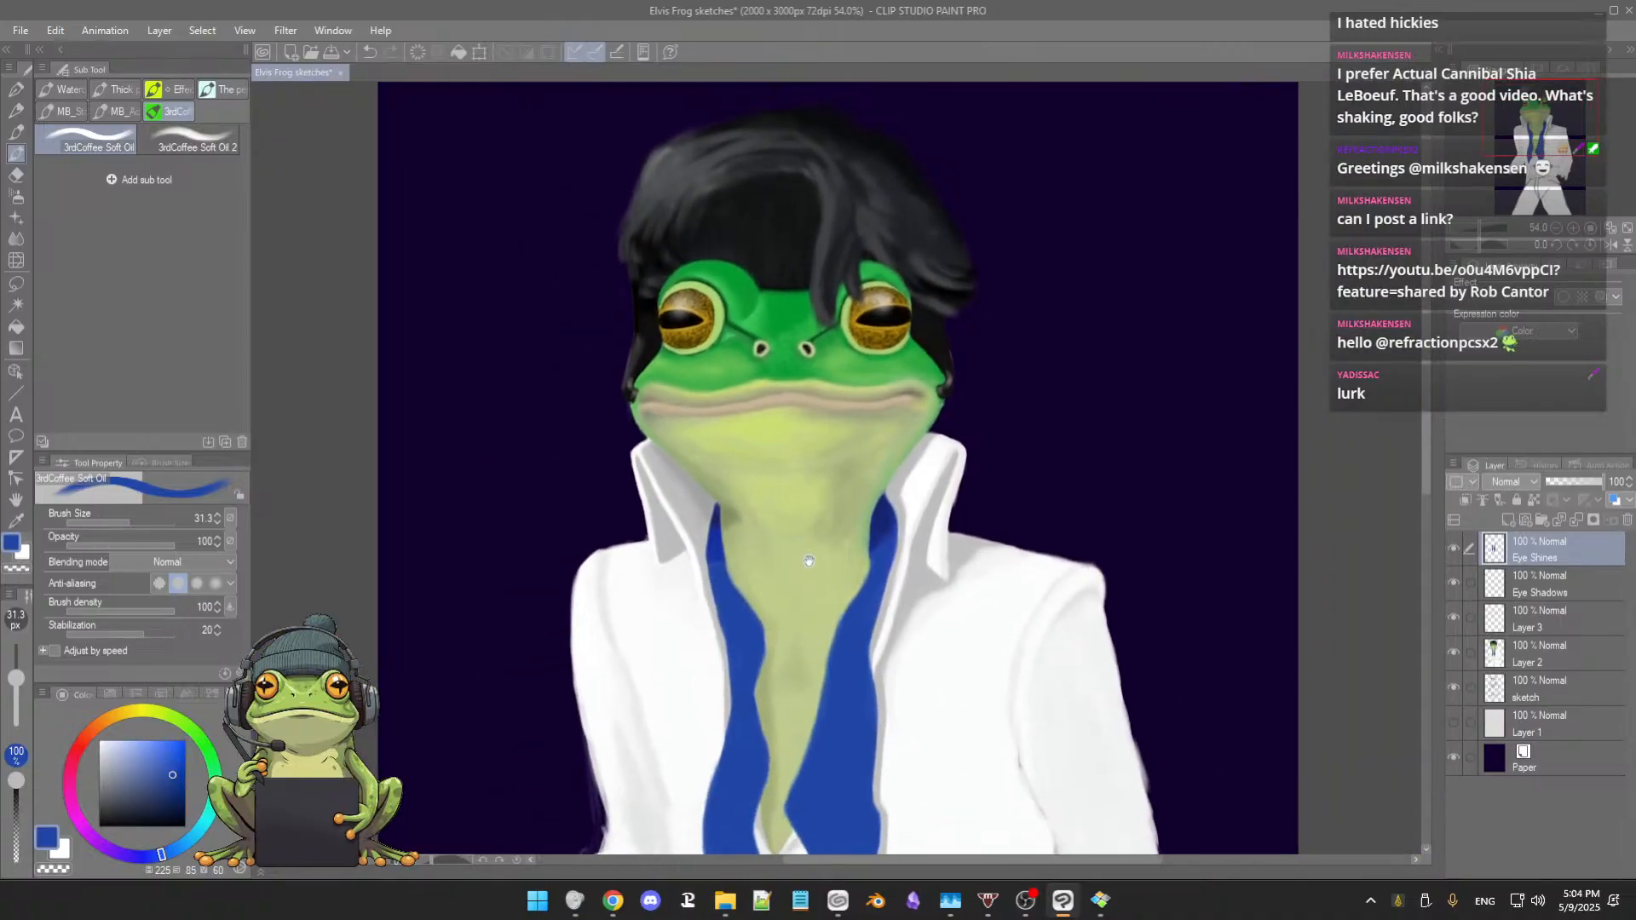
pyautogui.scroll(-1, 819, 567)
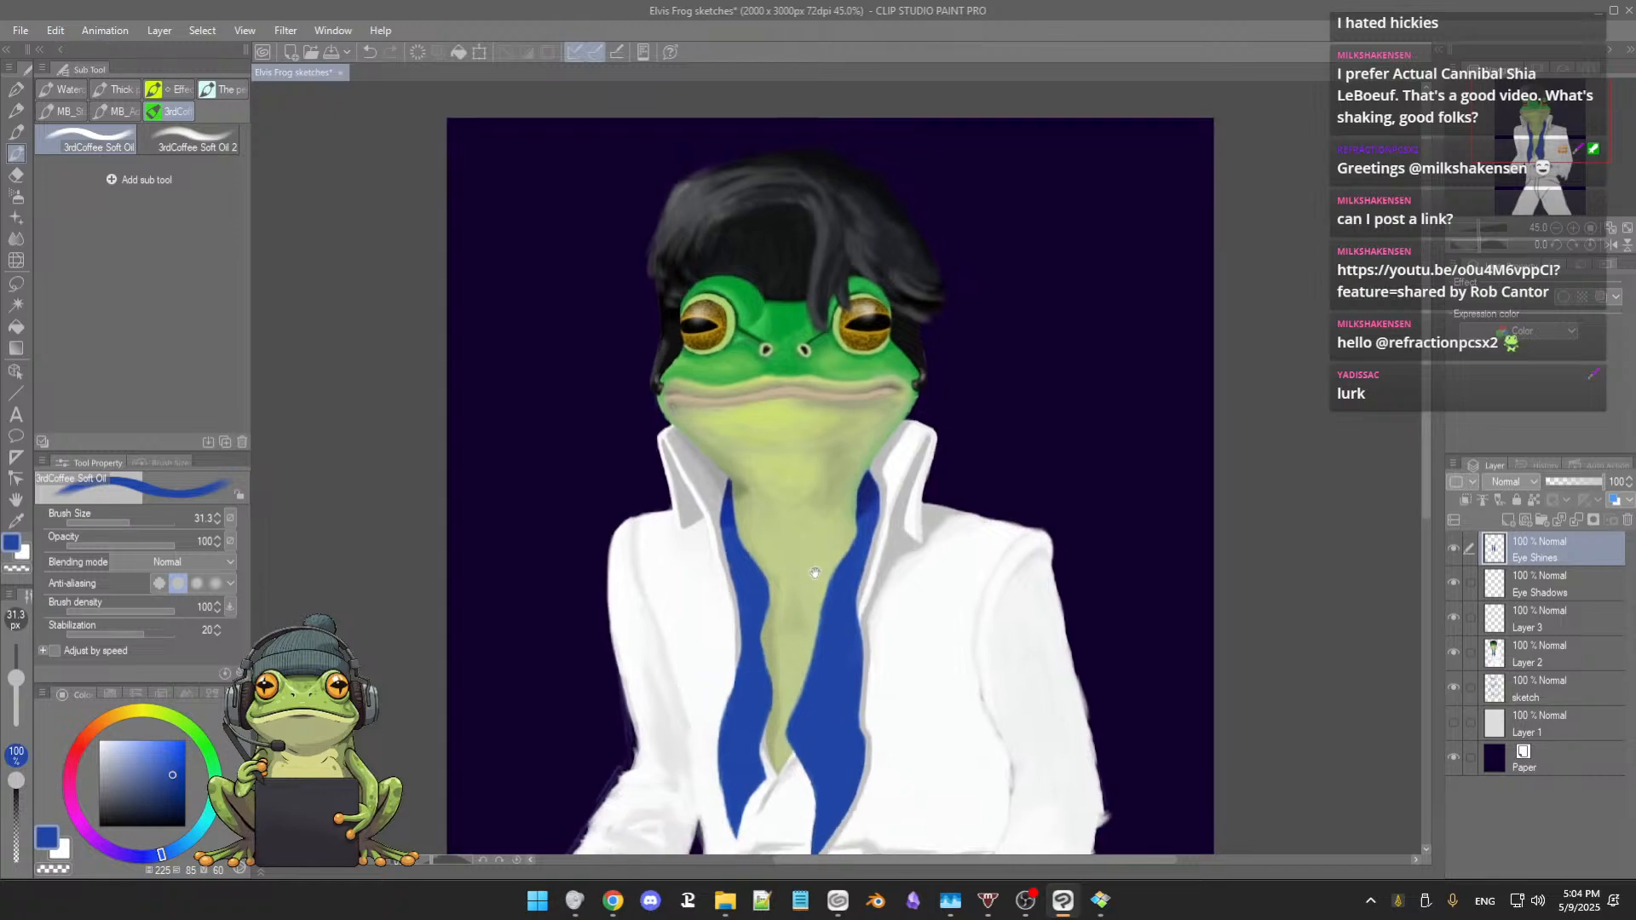
pyautogui.scroll(-1, 819, 566)
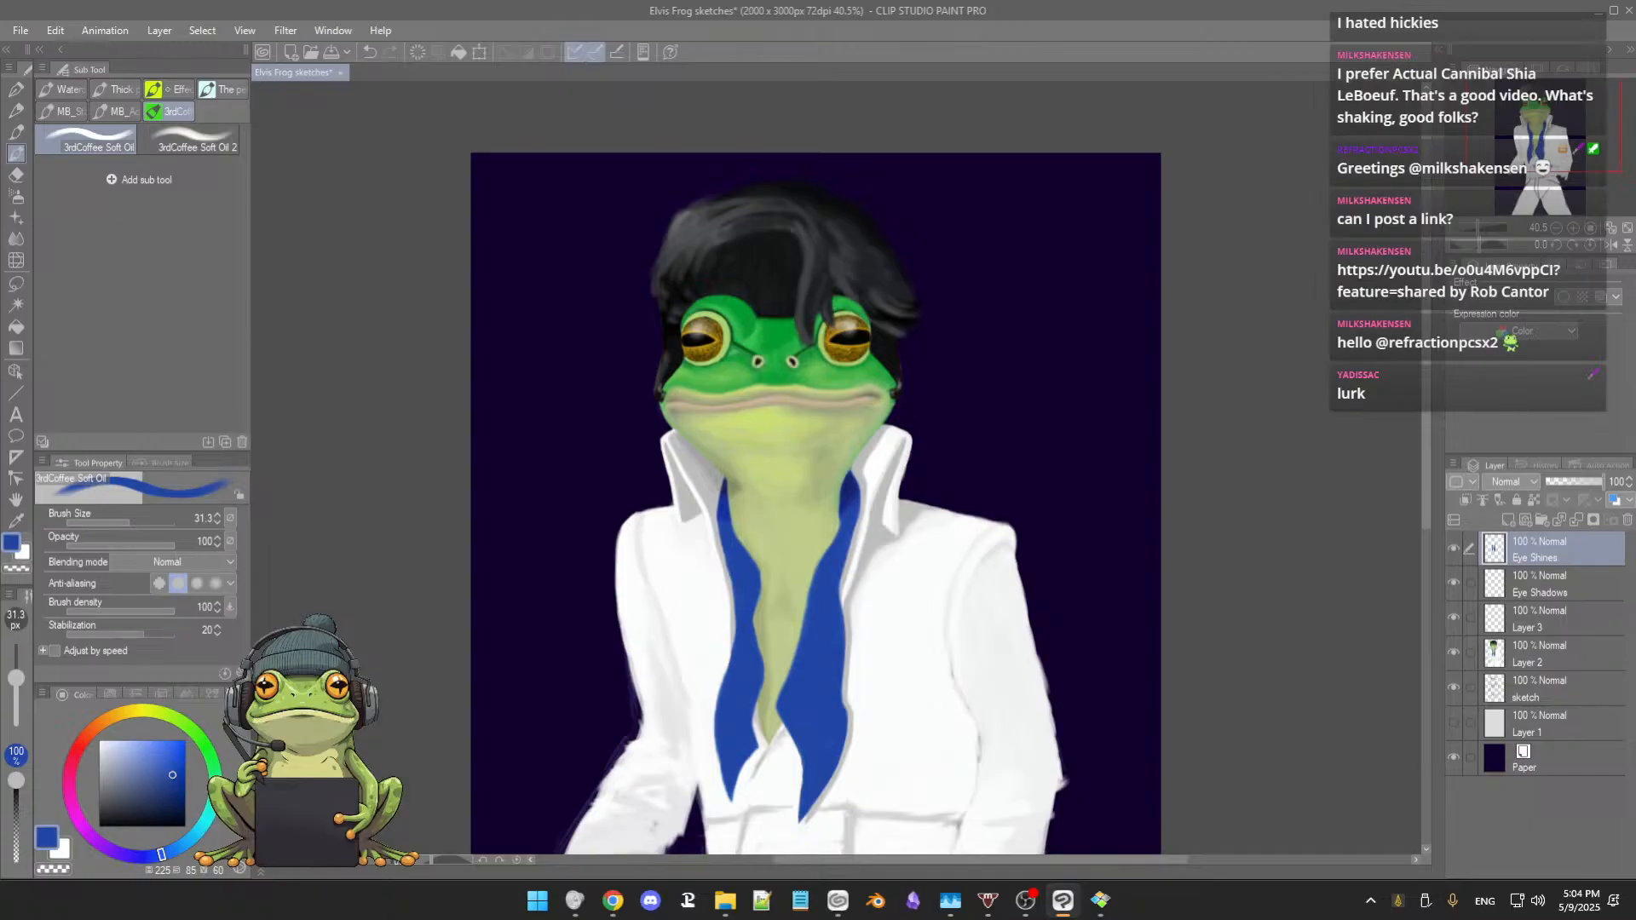
# Step: Bring up the black-and-white Elvis reference photo in Honeyview and move its window off the canvas
pyautogui.click(1100, 901)
pyautogui.moveTo(444, 305); pyautogui.dragTo(703, 177)
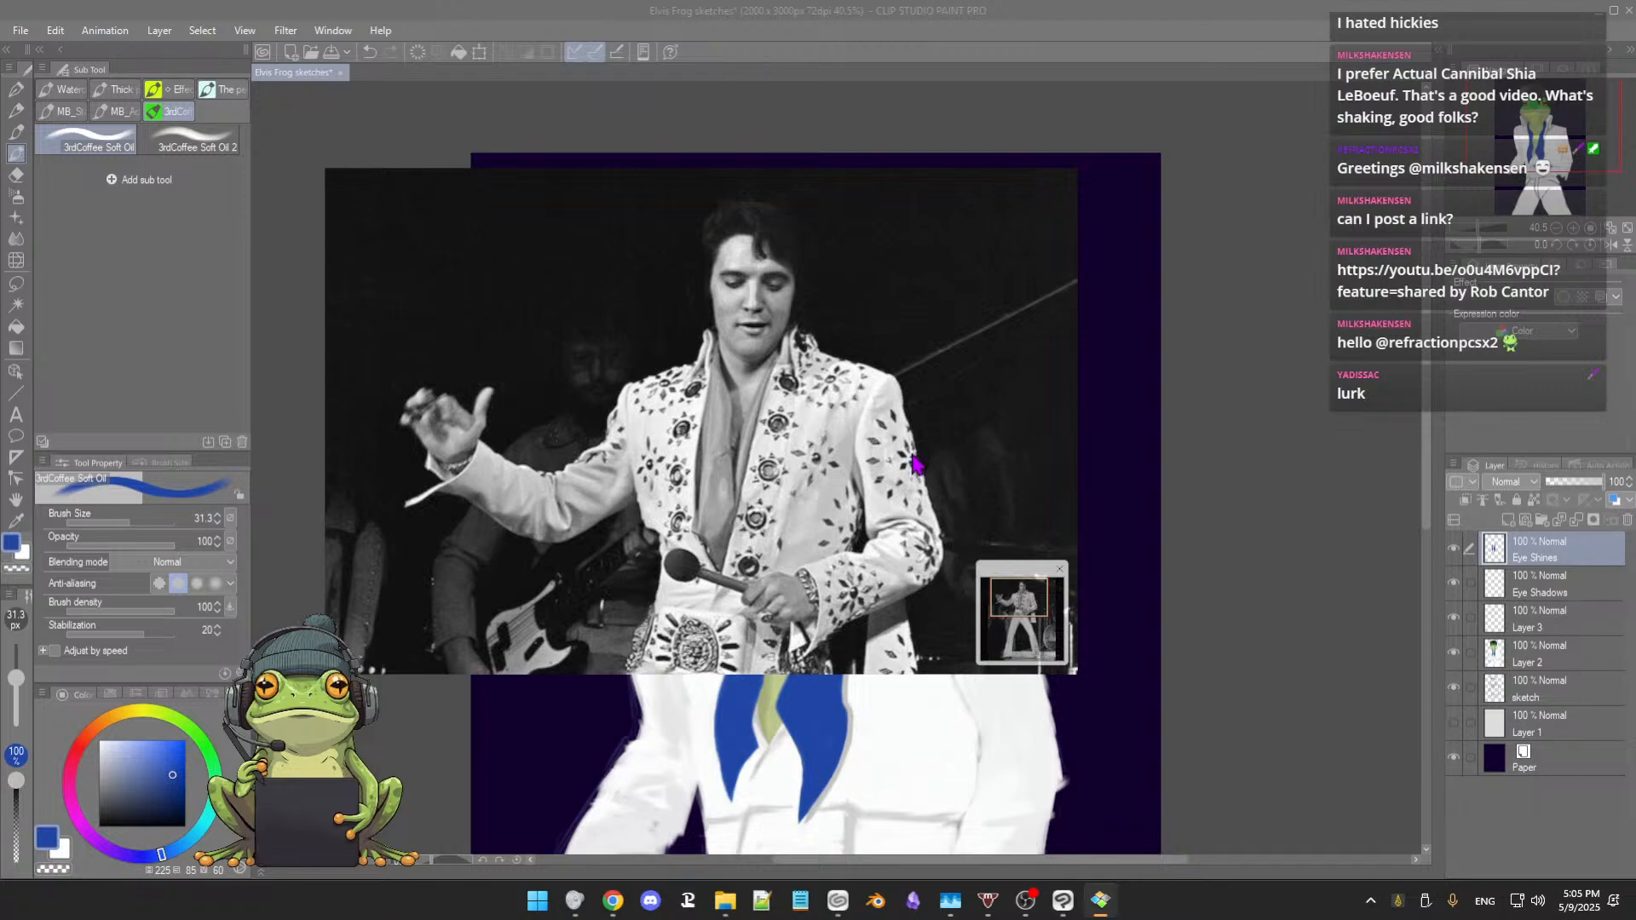
pyautogui.moveTo(924, 201)
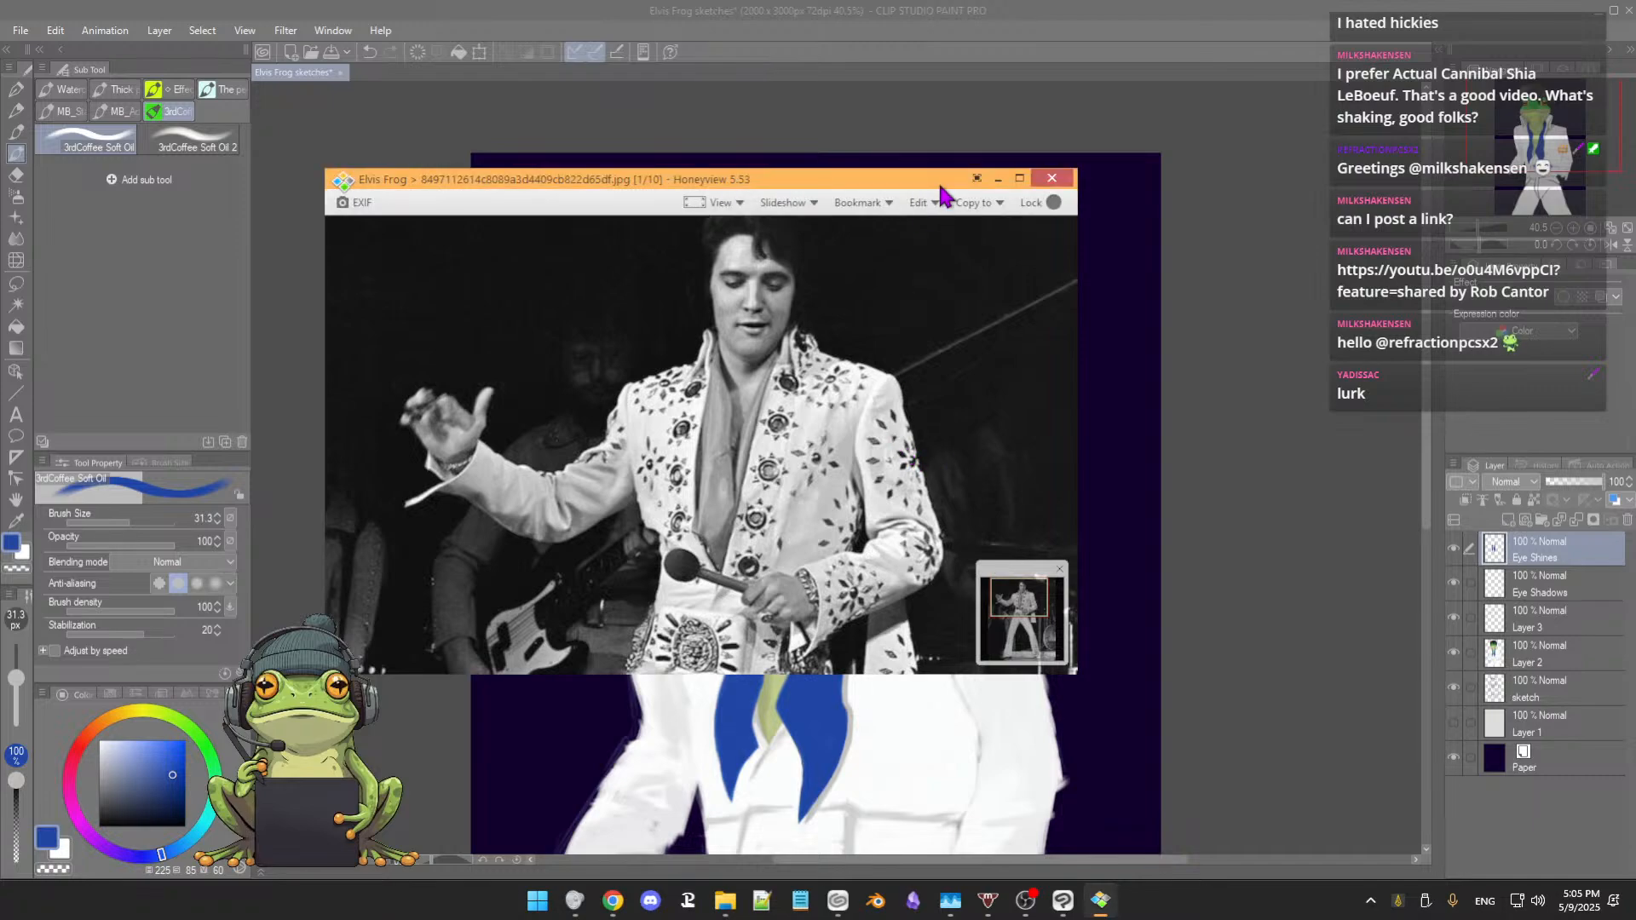
pyautogui.moveTo(945, 197); pyautogui.dragTo(0, 186)
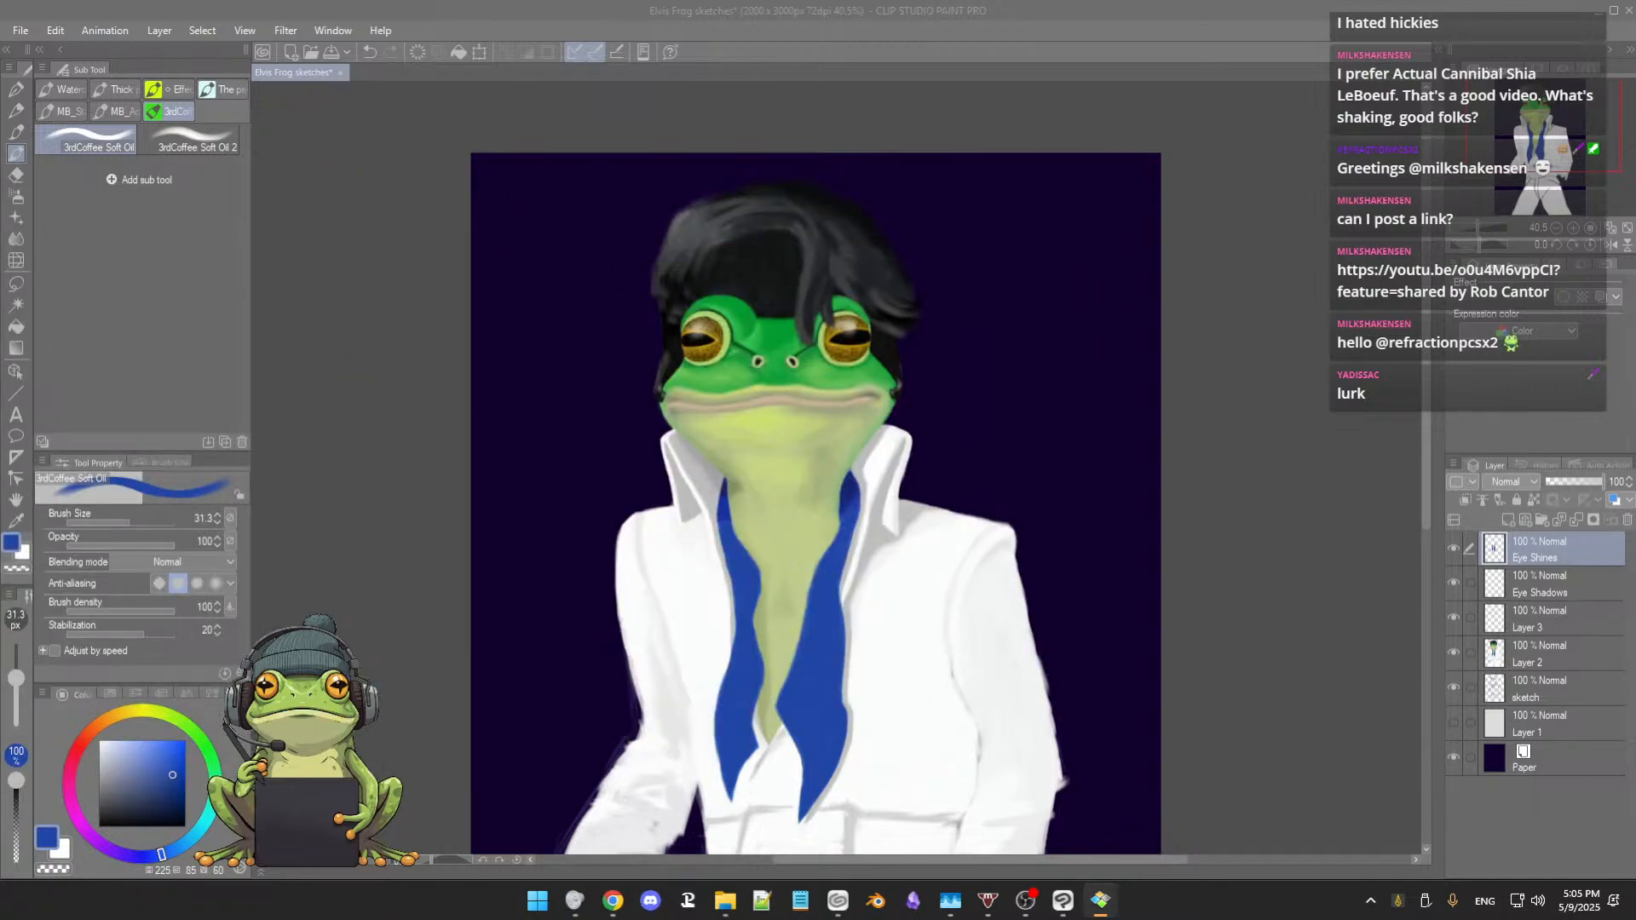